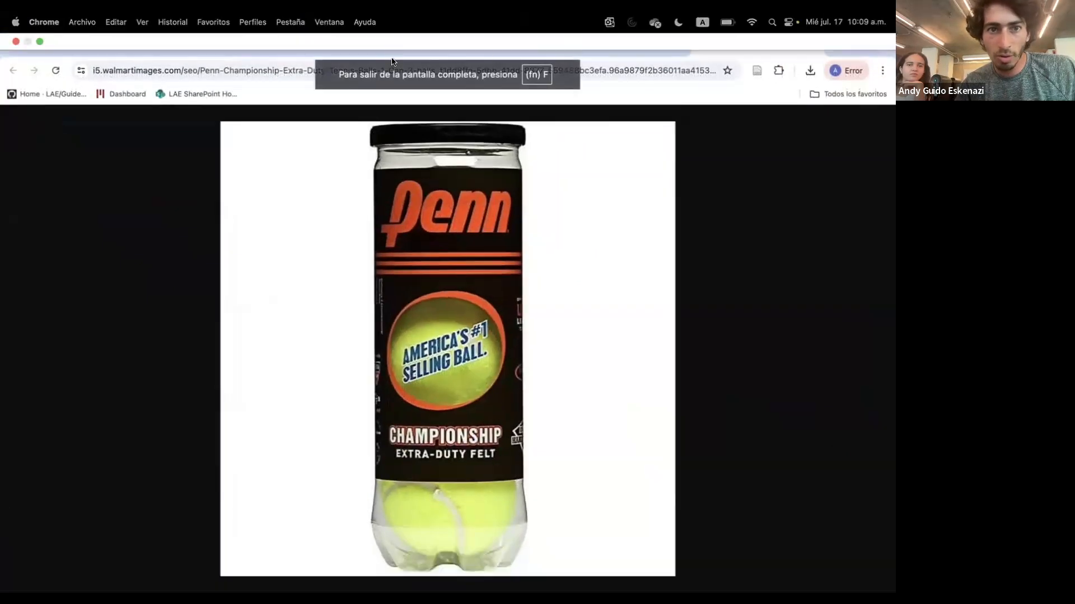
Review the red apple reference photo and the apple image search results it came from.
{"action": "left_click", "coordinate": [452, 46]}
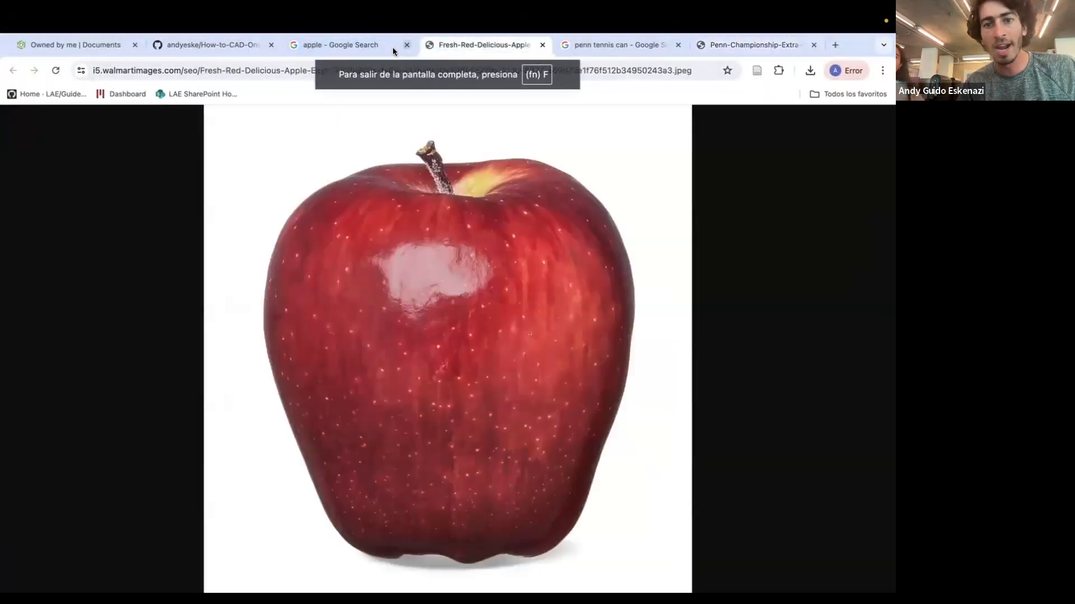
{"action": "left_click", "coordinate": [347, 44]}
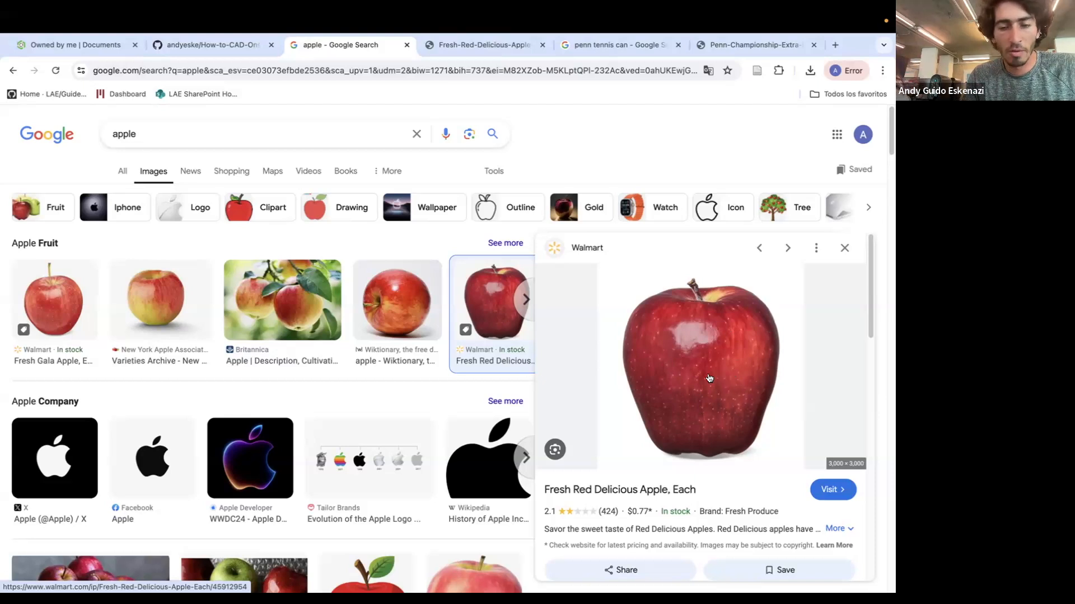
{"action": "left_click", "coordinate": [467, 48]}
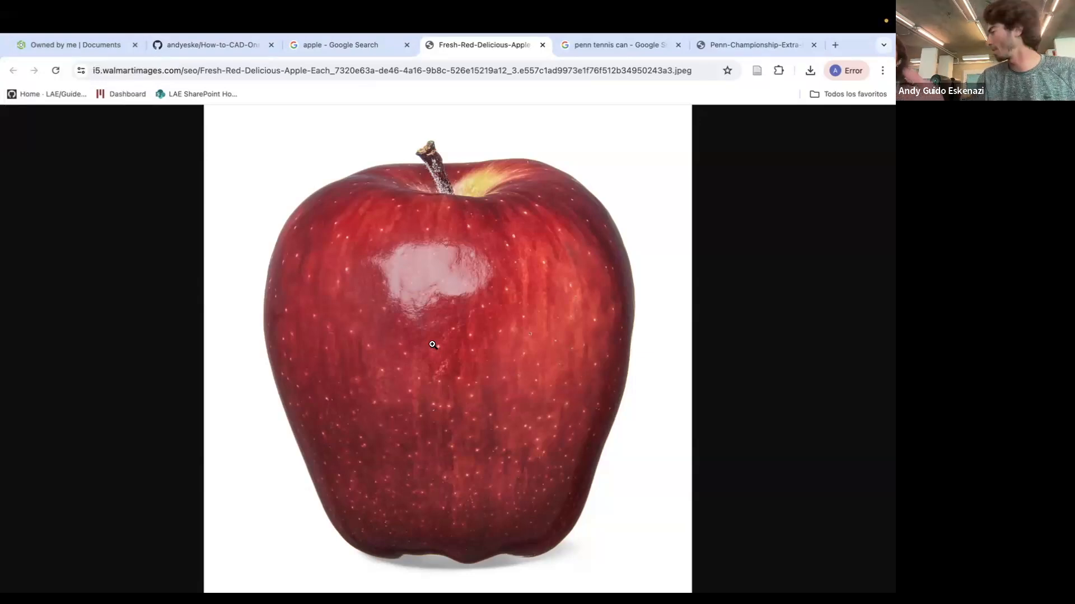
{"action": "left_click", "coordinate": [327, 46]}
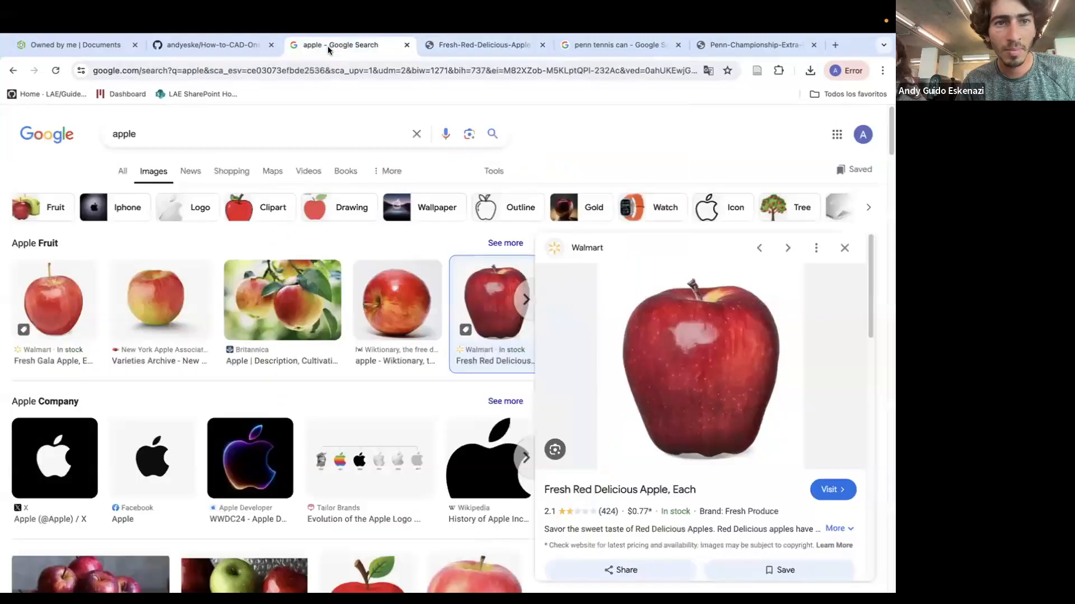
Switch to Onshape and create a folder named Week 5 inside How to CAD - Class Demos.
{"action": "left_click", "coordinate": [178, 45]}
{"action": "left_click", "coordinate": [96, 44]}
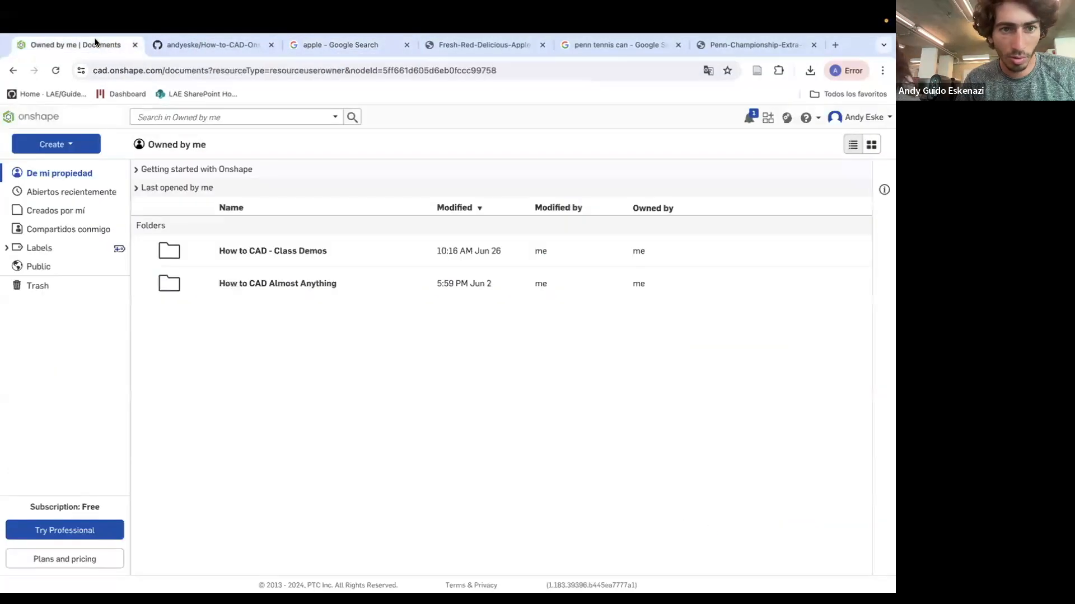
{"action": "left_click", "coordinate": [296, 251]}
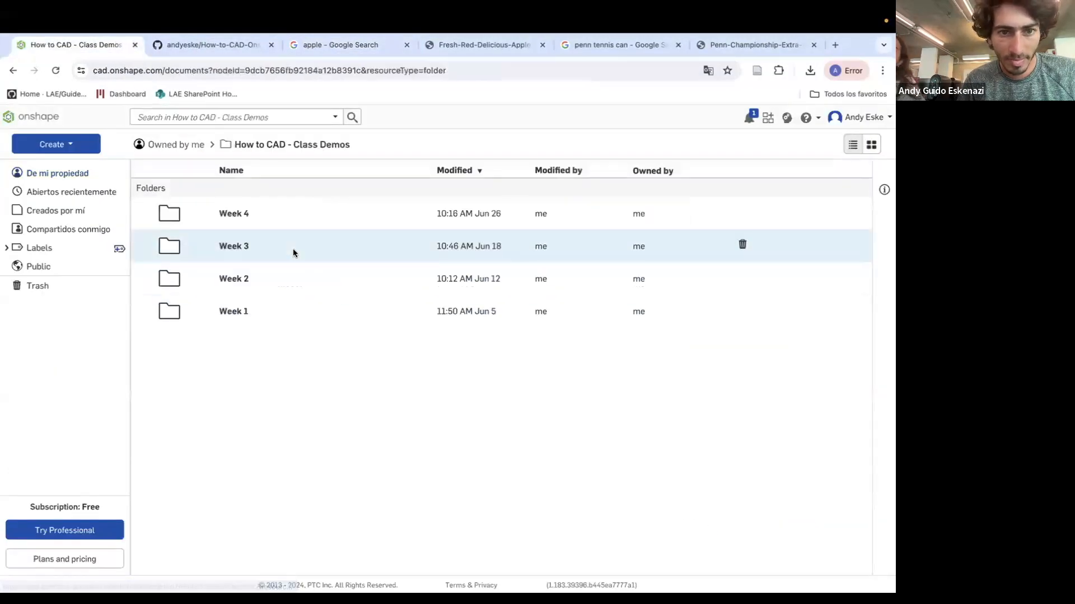
{"action": "left_click", "coordinate": [66, 143]}
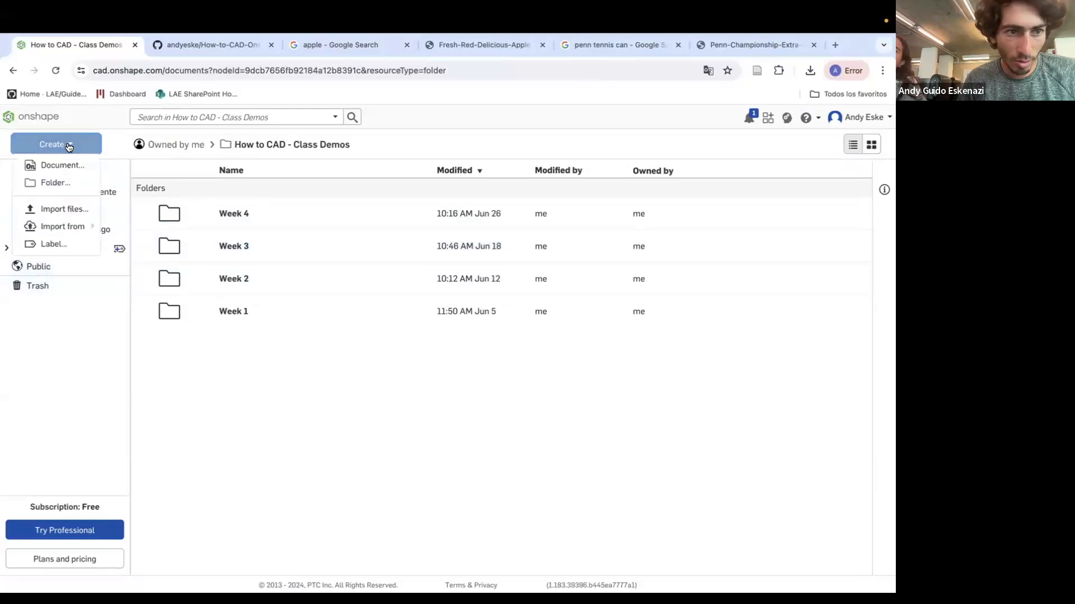
{"action": "left_click", "coordinate": [66, 182]}
{"action": "type", "text": "Week"}
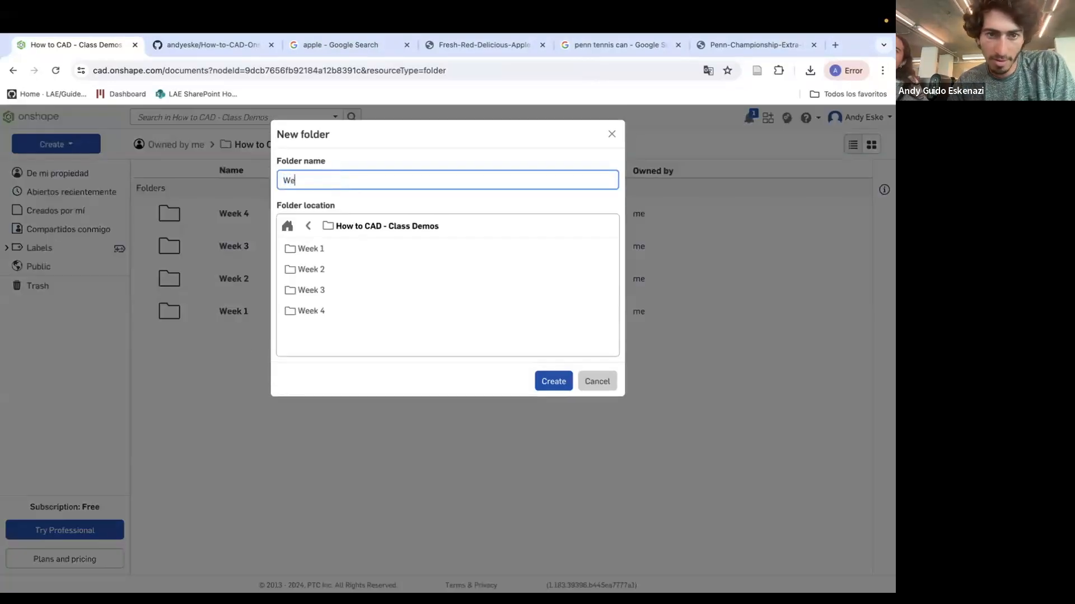
{"action": "left_click", "coordinate": [552, 381]}
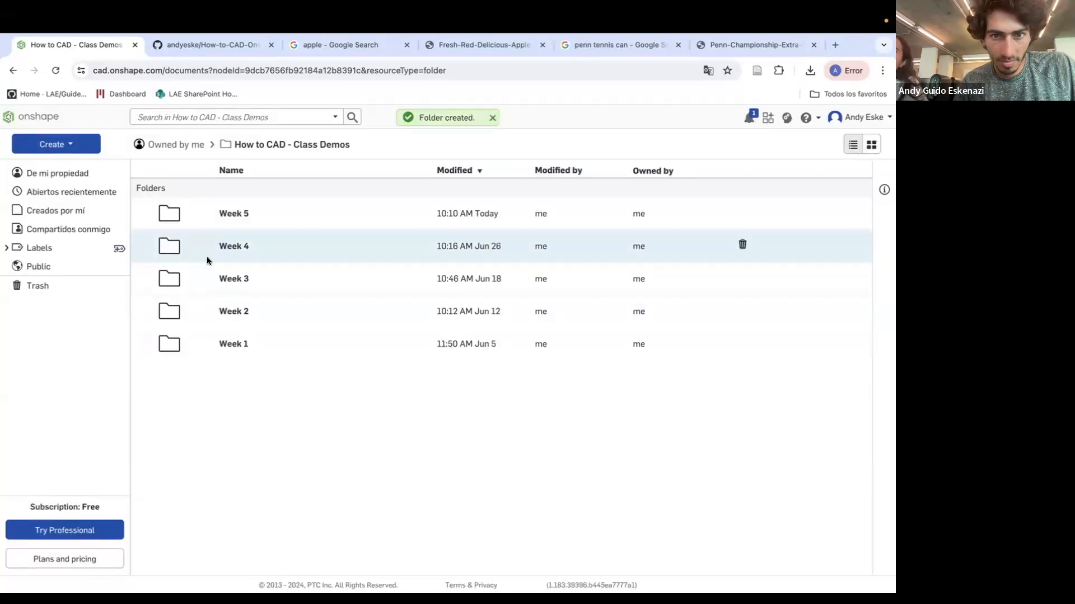
Create a public document named Apple inside the Week 5 folder.
{"action": "left_click", "coordinate": [231, 212]}
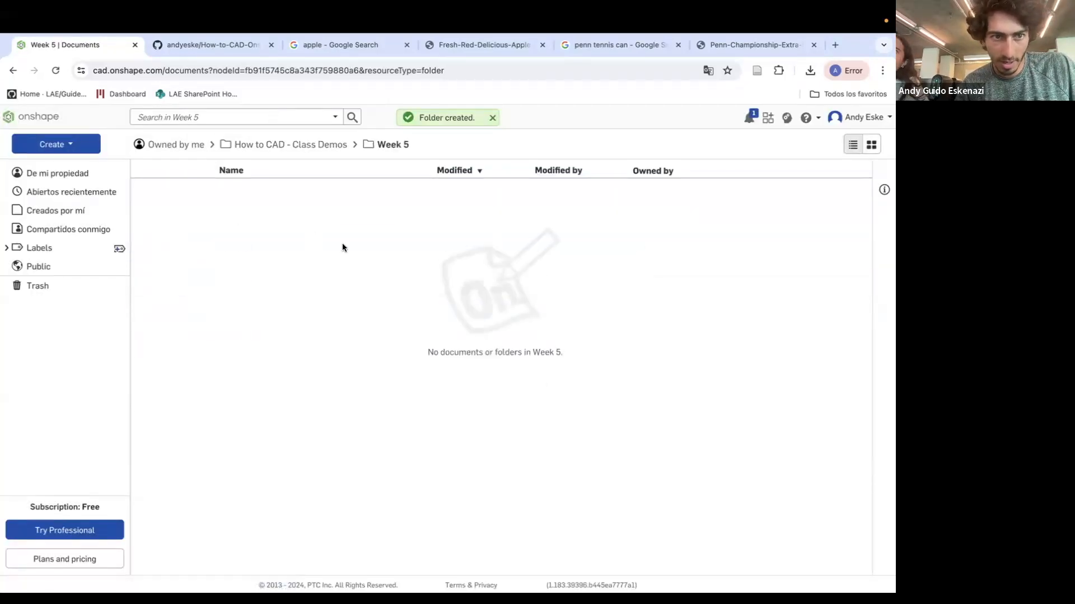
{"action": "left_click", "coordinate": [54, 144]}
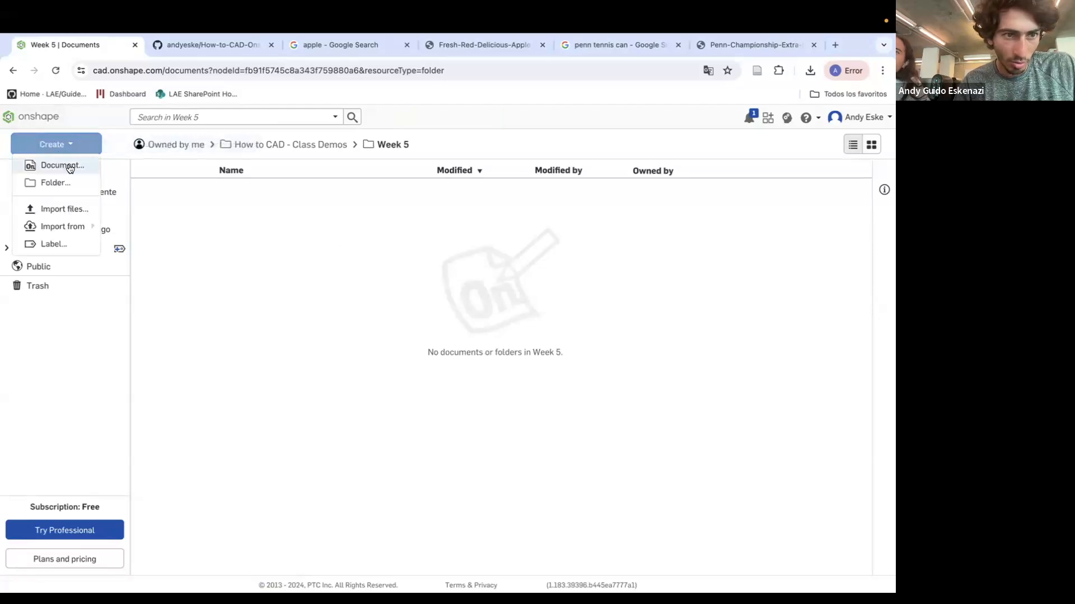
{"action": "left_click", "coordinate": [63, 165]}
{"action": "type", "text": "Apple"}
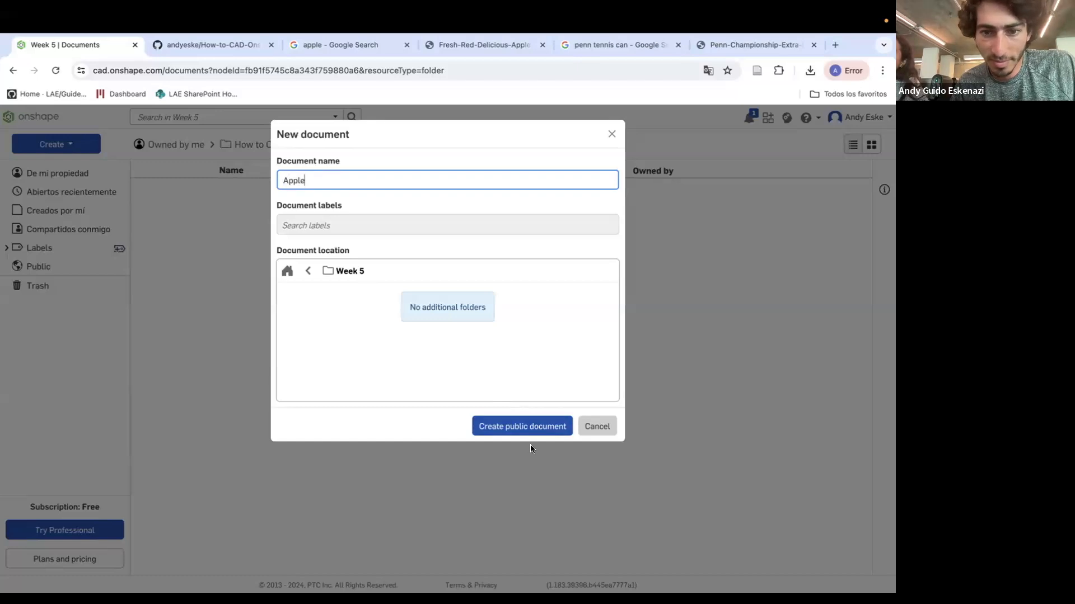
{"action": "left_click", "coordinate": [533, 426]}
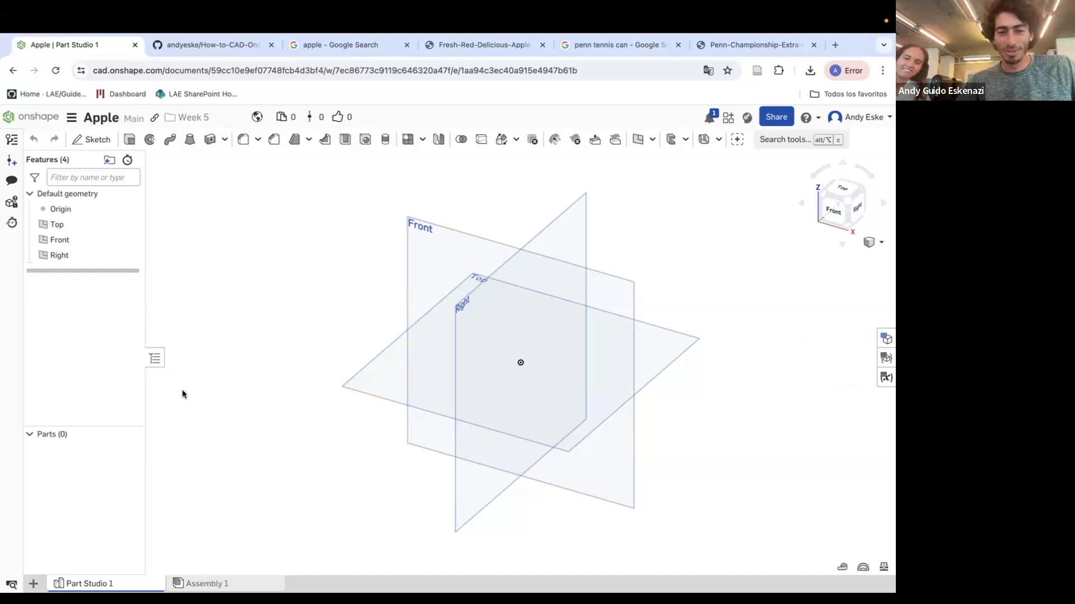
Start a new sketch on the Front plane.
{"action": "left_click", "coordinate": [96, 142]}
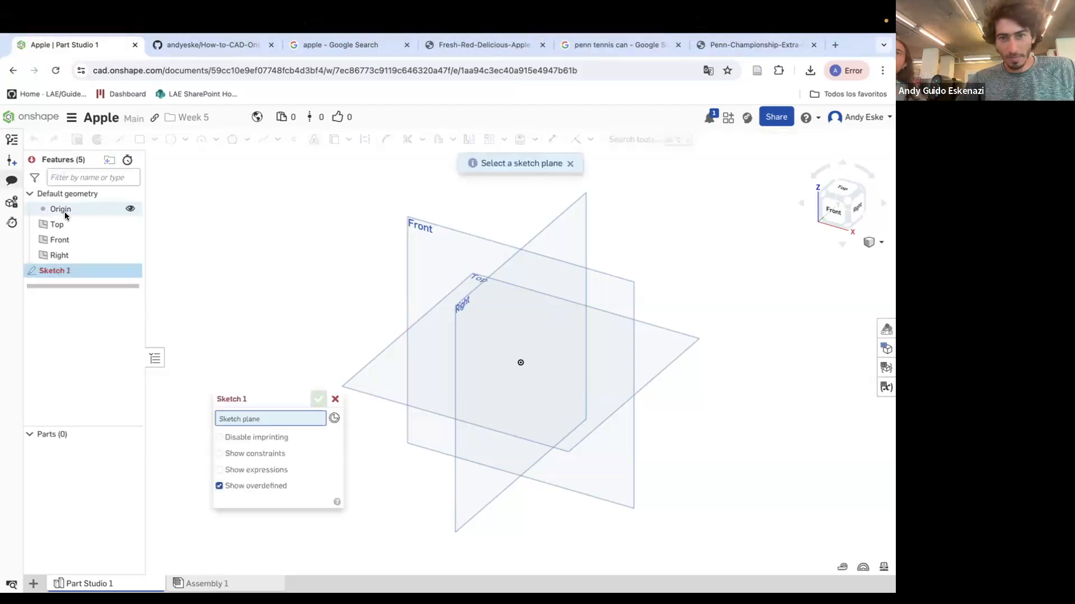
{"action": "left_click", "coordinate": [449, 245]}
{"action": "right_click_drag", "start_coordinate": [414, 260], "coordinate": [421, 270]}
{"action": "scroll", "coordinate": [479, 270], "scroll_direction": "up", "scroll_amount": 2}
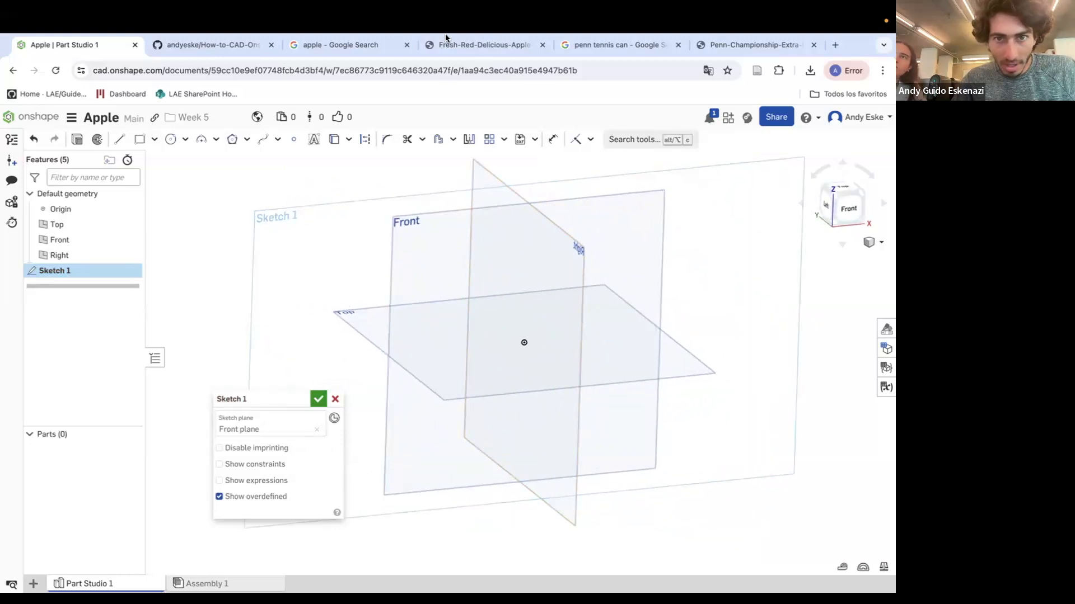
Import the Apple PNG picture from the desktop into the document for insertion in the sketch.
{"action": "left_click", "coordinate": [532, 140]}
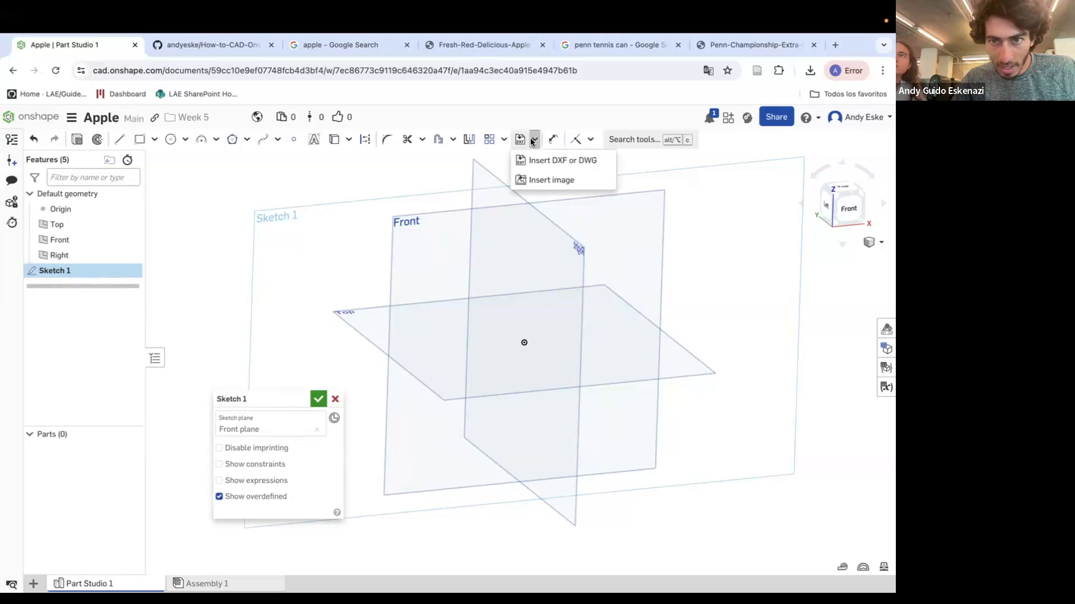
{"action": "left_click", "coordinate": [544, 181]}
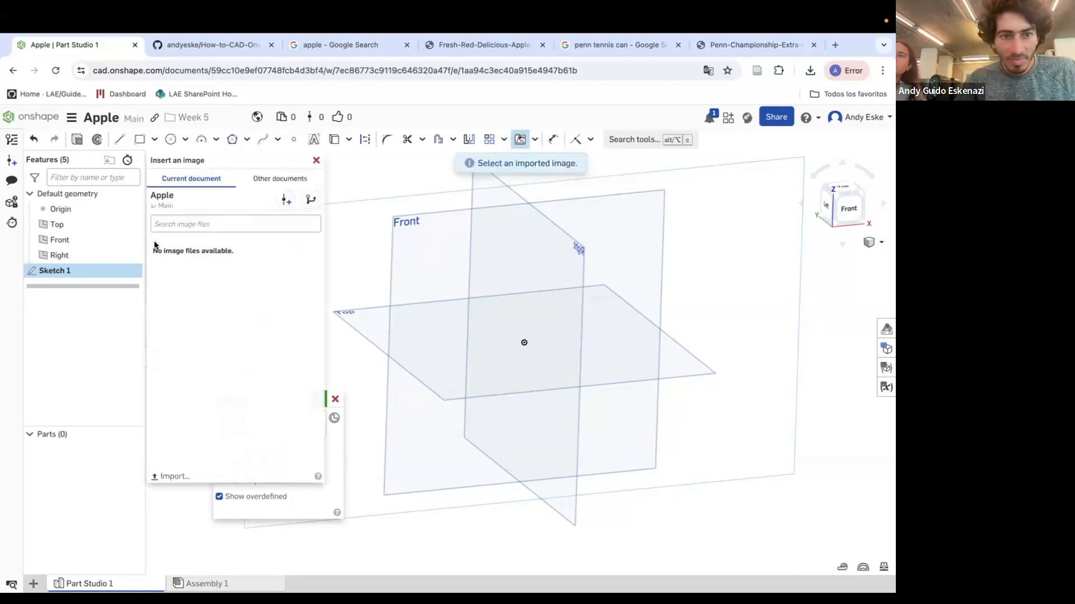
{"action": "left_click", "coordinate": [164, 477]}
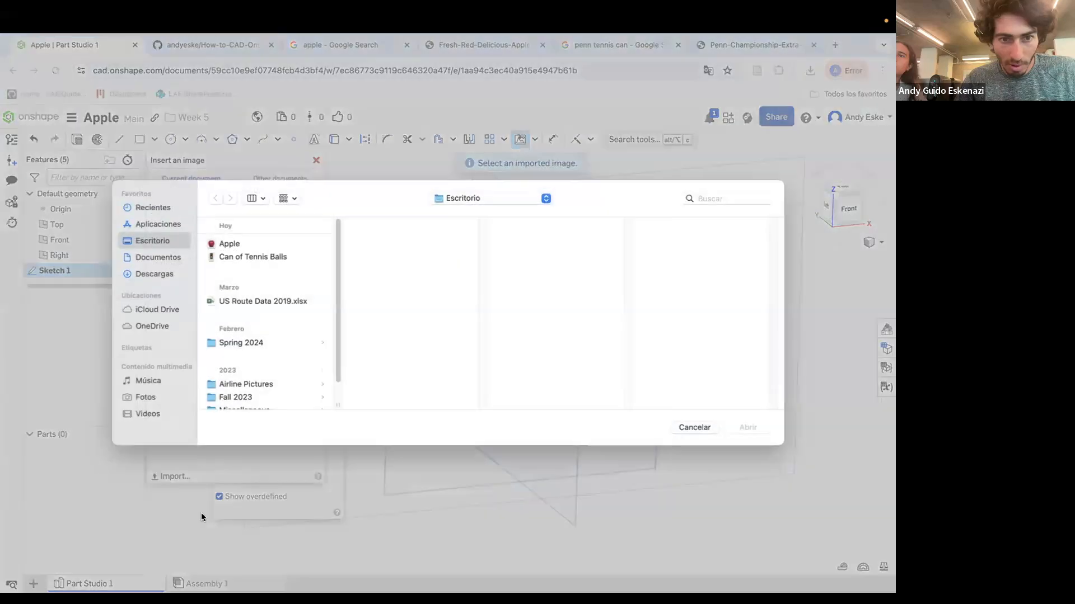
{"action": "left_click", "coordinate": [235, 256]}
{"action": "left_click", "coordinate": [232, 246]}
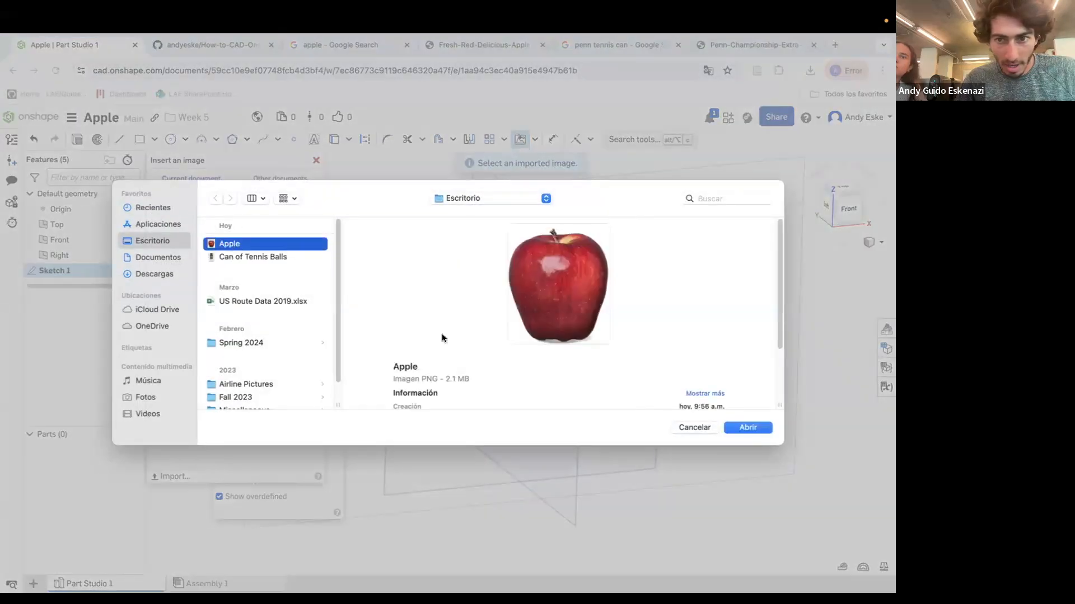
{"action": "left_click", "coordinate": [747, 428]}
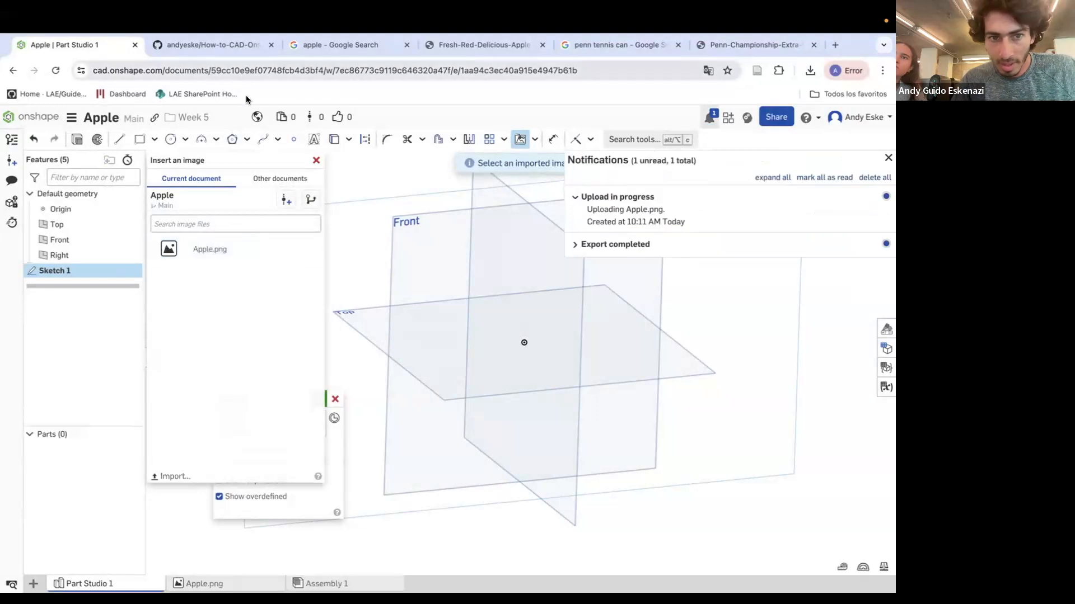
Insert Apple.png into the sketch as a rectangle around the origin, filling most of the Front plane's height.
{"action": "left_click", "coordinate": [221, 249]}
{"action": "left_click", "coordinate": [420, 232]}
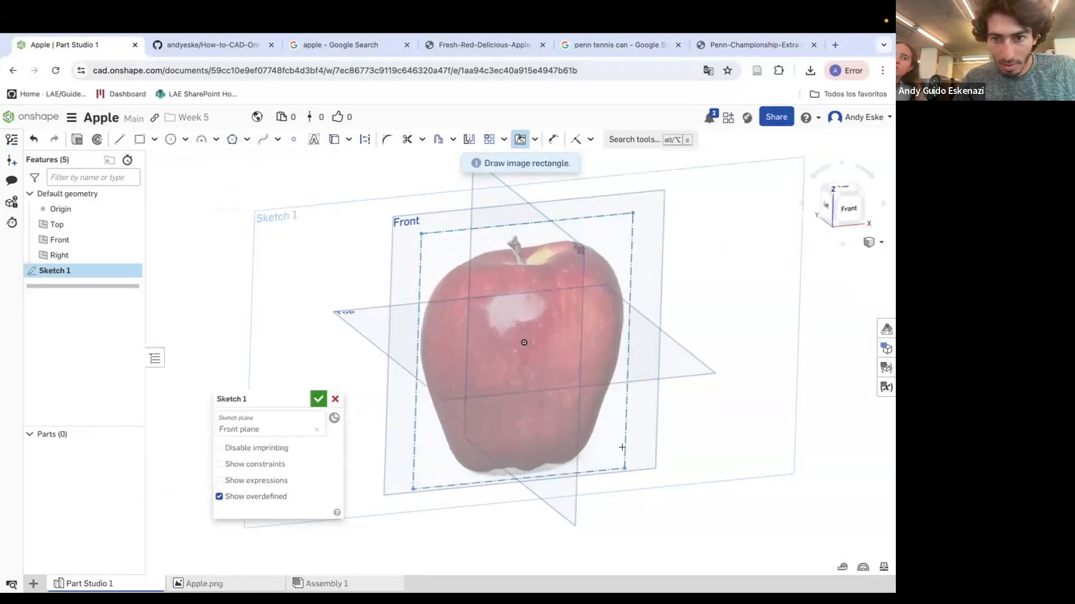
{"action": "left_click", "coordinate": [627, 447]}
{"action": "mouse_move", "coordinate": [614, 380]}
{"action": "right_mouse_down"}
{"action": "mouse_move", "coordinate": [546, 384]}
{"action": "mouse_move", "coordinate": [625, 373]}
{"action": "mouse_move", "coordinate": [597, 351]}
{"action": "right_mouse_up"}
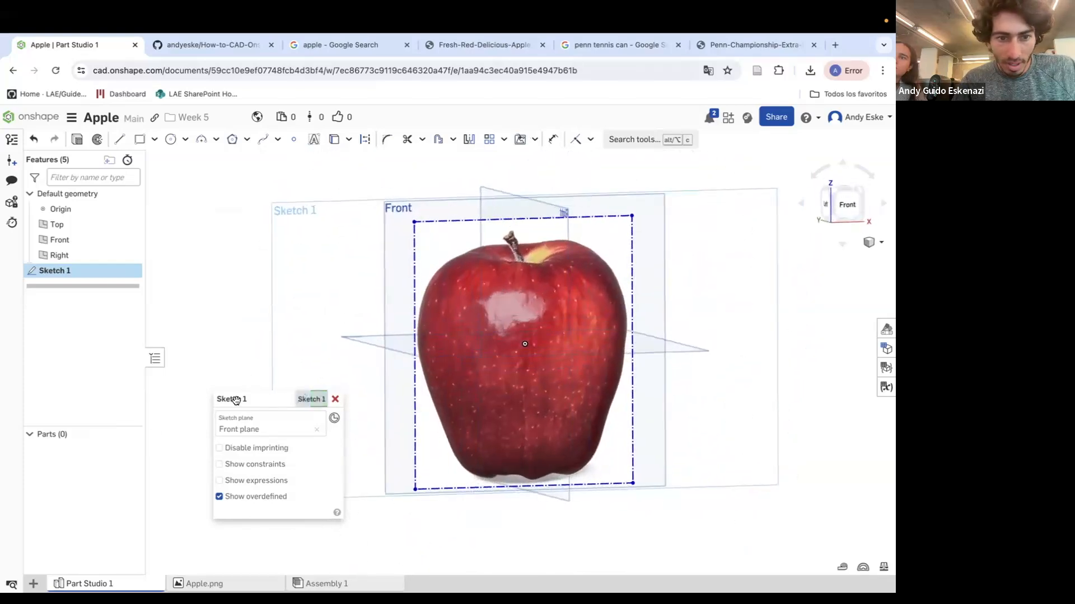
Move the sketch dialog aside and shift the apple picture up so the centre of the apple's base sits on the origin.
{"action": "left_click_drag", "start_coordinate": [235, 399], "coordinate": [46, 397]}
{"action": "scroll", "coordinate": [492, 299], "scroll_direction": "up", "scroll_amount": 2}
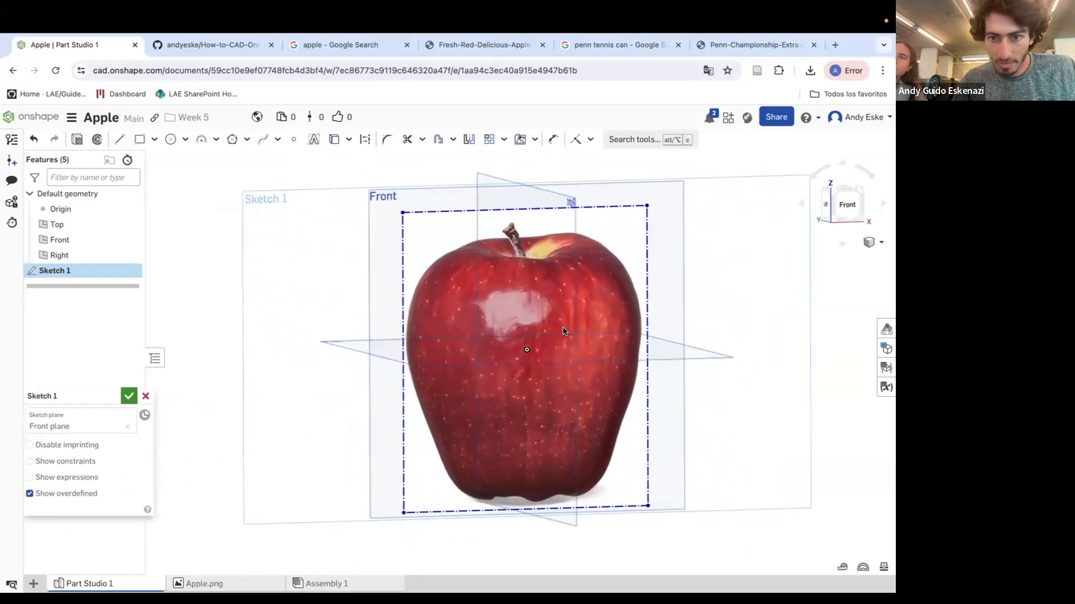
{"action": "right_click_drag", "start_coordinate": [564, 330], "coordinate": [544, 323]}
{"action": "middle_click_drag", "start_coordinate": [563, 317], "coordinate": [566, 171]}
{"action": "right_click_drag", "start_coordinate": [536, 243], "coordinate": [550, 308]}
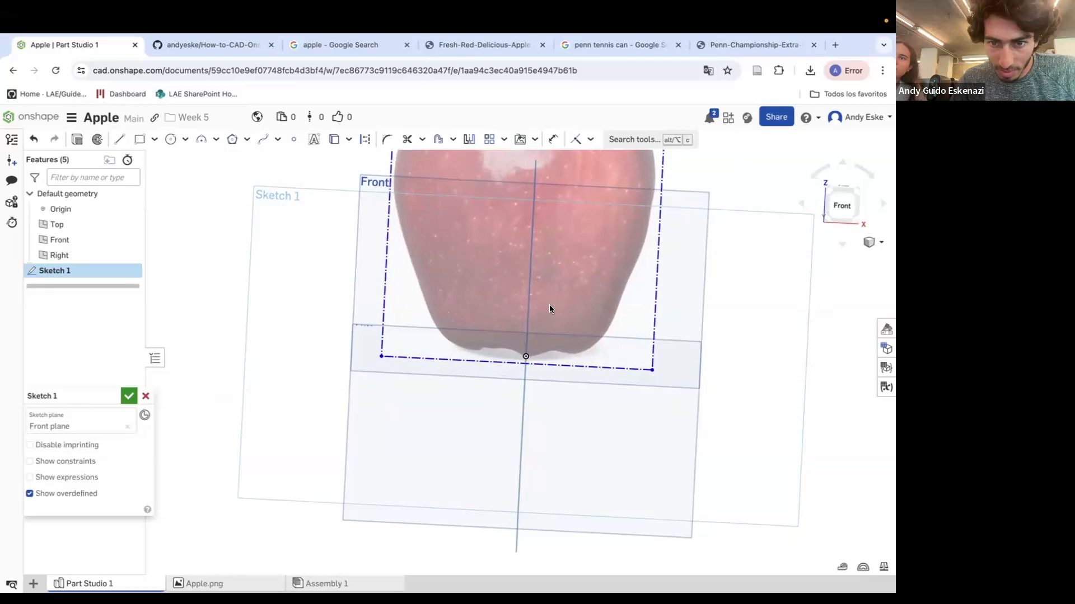
{"action": "scroll", "coordinate": [550, 306], "scroll_direction": "down", "scroll_amount": 3}
{"action": "right_click_drag", "start_coordinate": [540, 305], "coordinate": [555, 283]}
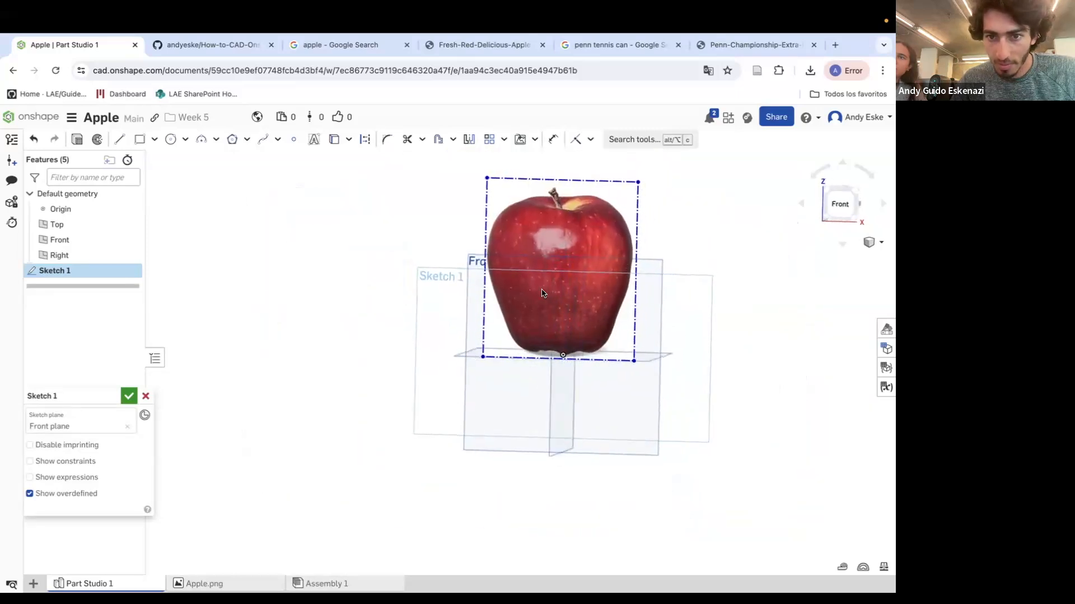
{"action": "scroll", "coordinate": [554, 286], "scroll_direction": "up", "scroll_amount": 1}
{"action": "scroll", "coordinate": [568, 336], "scroll_direction": "up", "scroll_amount": 3}
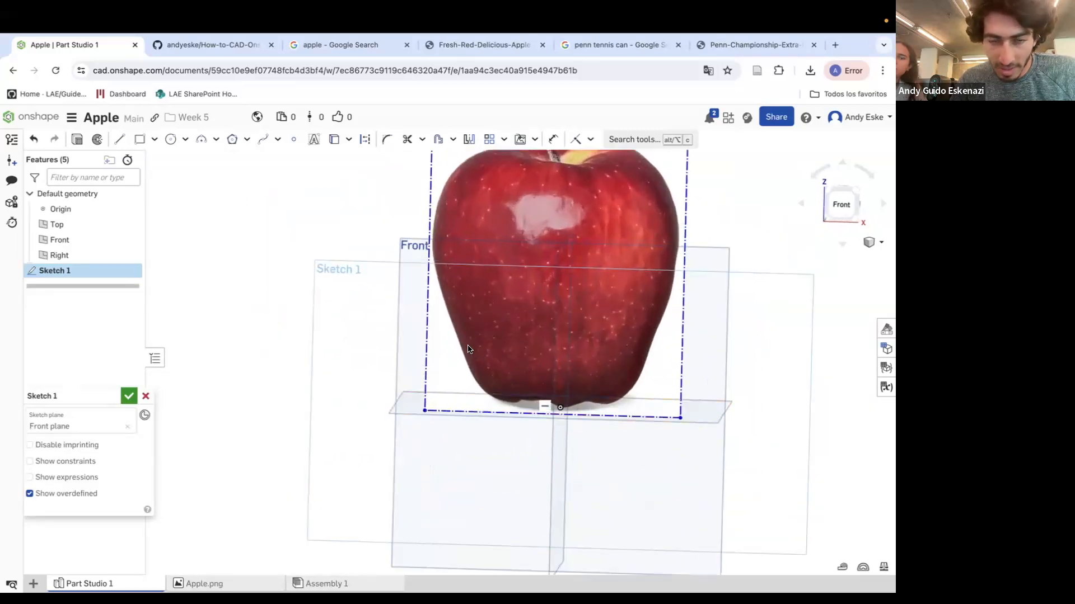
Draw a vertical construction line about 110.6 long from the origin up to the dimple at the apple's stem.
{"action": "left_click", "coordinate": [119, 139]}
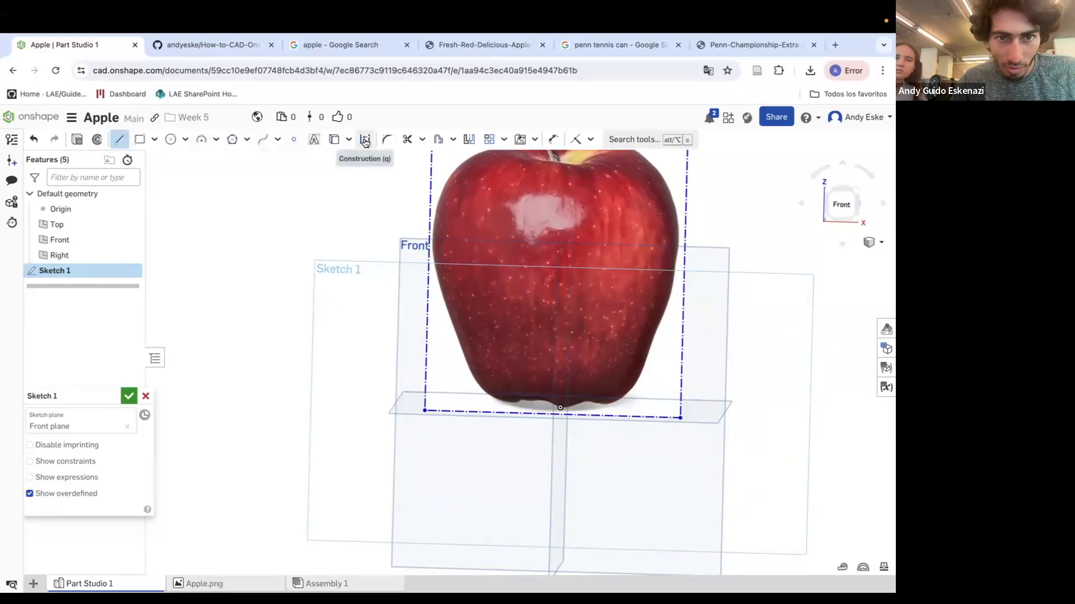
{"action": "left_click", "coordinate": [365, 139]}
{"action": "left_click", "coordinate": [559, 407]}
{"action": "scroll", "coordinate": [557, 336], "scroll_direction": "down", "scroll_amount": 3}
{"action": "scroll", "coordinate": [565, 252], "scroll_direction": "up", "scroll_amount": 1}
{"action": "scroll", "coordinate": [565, 253], "scroll_direction": "up", "scroll_amount": 2}
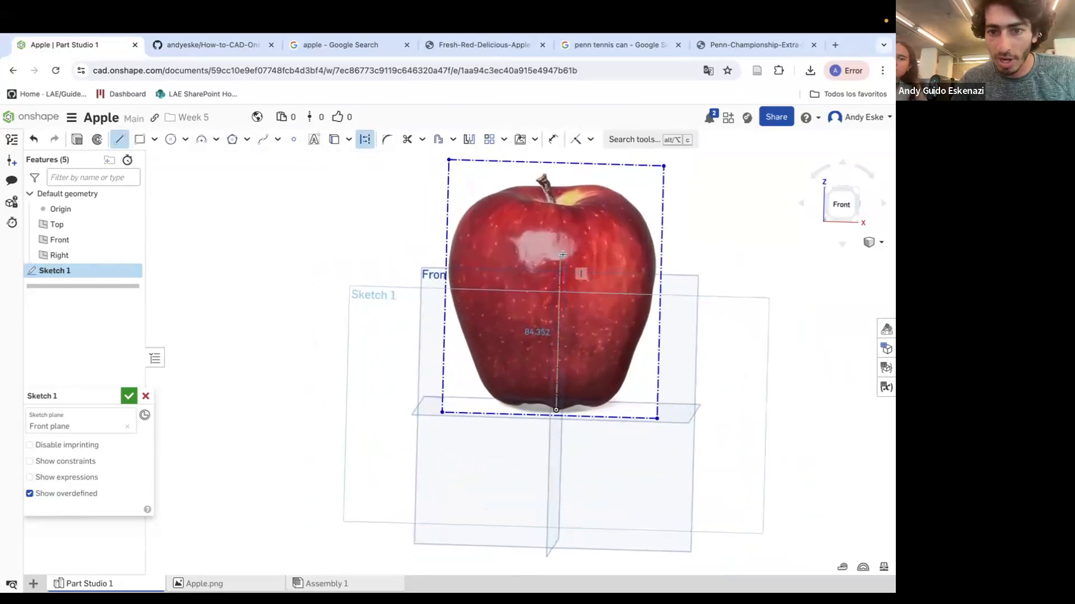
{"action": "scroll", "coordinate": [556, 205], "scroll_direction": "up", "scroll_amount": 3}
{"action": "left_click", "coordinate": [561, 206]}
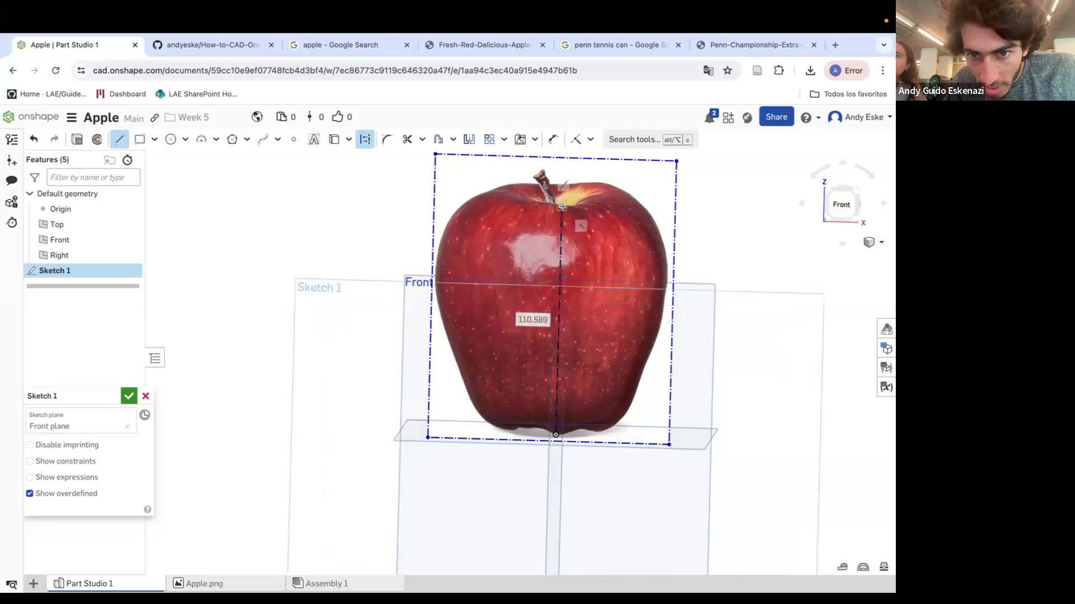
{"action": "key", "text": "Escape"}
Dimension the vertical construction line's length, placing the dimension to the left of the apple picture.
{"action": "scroll", "coordinate": [556, 256], "scroll_direction": "up", "scroll_amount": 1}
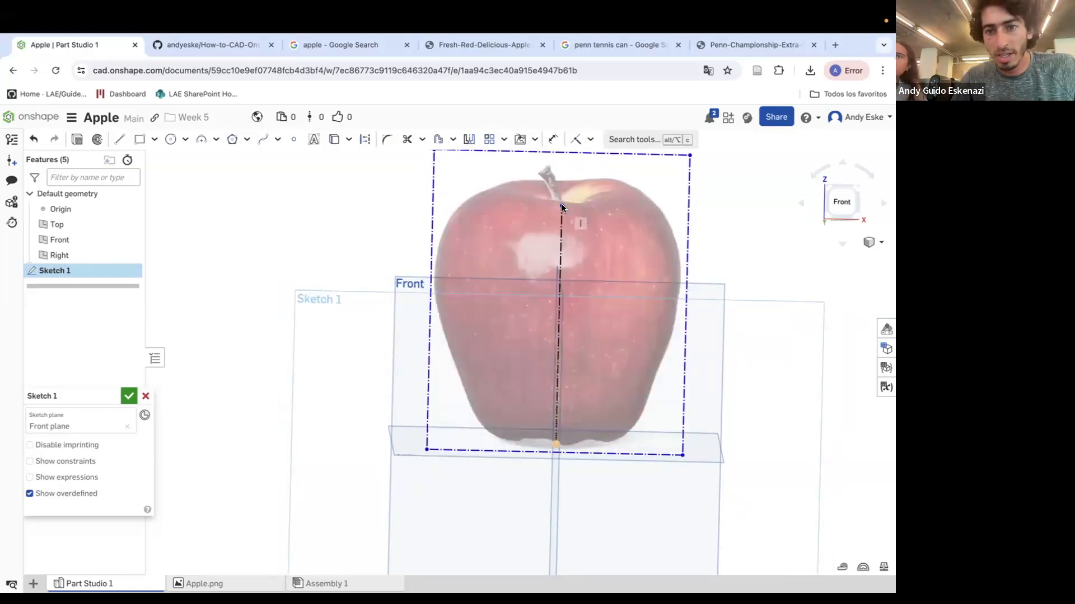
{"action": "left_click", "coordinate": [563, 209]}
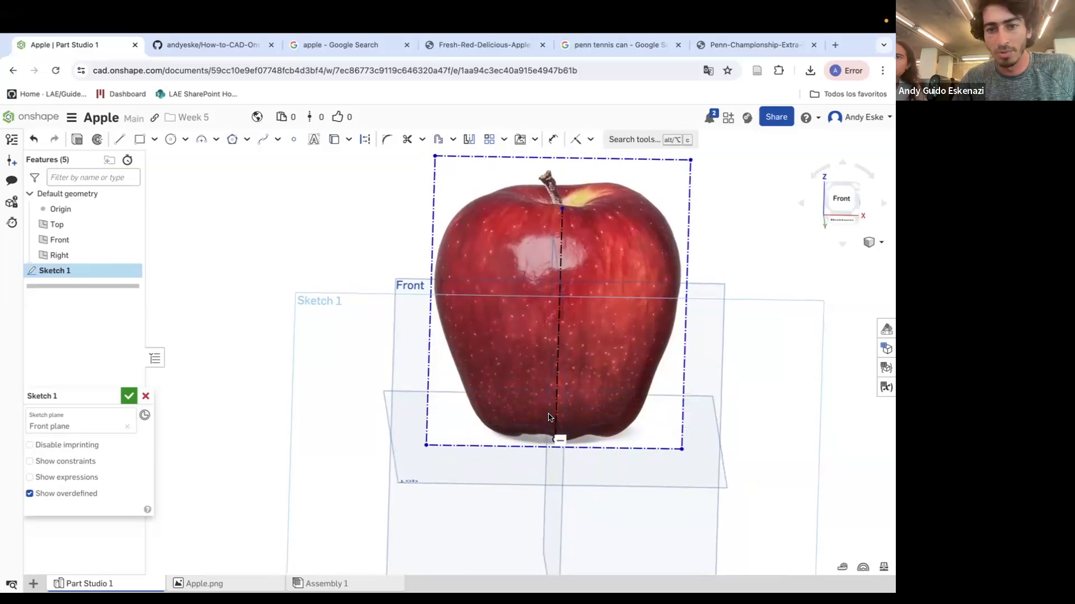
{"action": "scroll", "coordinate": [566, 219], "scroll_direction": "up", "scroll_amount": 5}
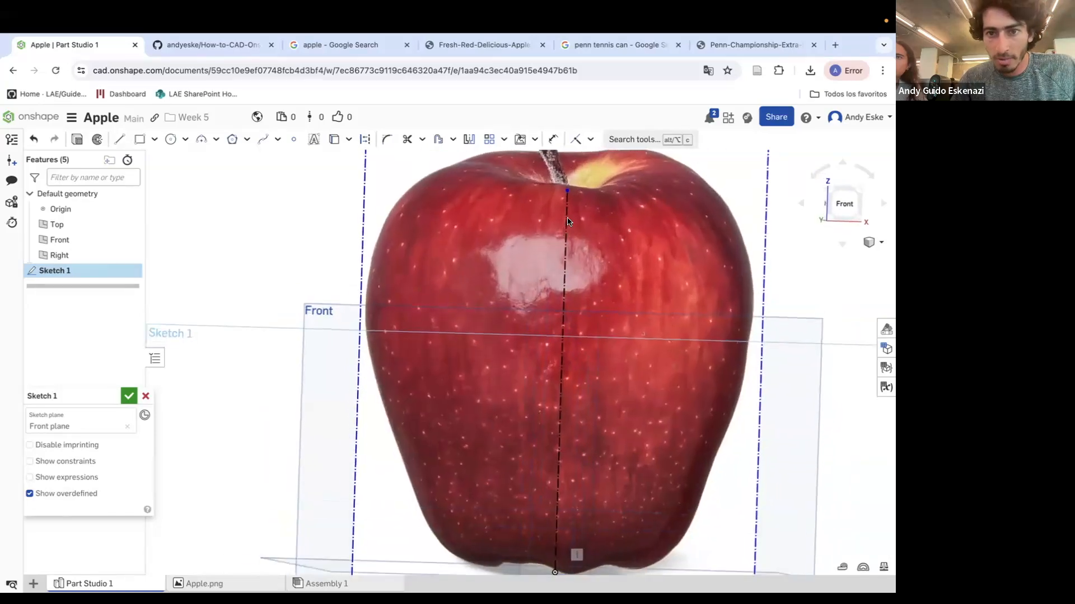
{"action": "scroll", "coordinate": [564, 275], "scroll_direction": "down", "scroll_amount": 5}
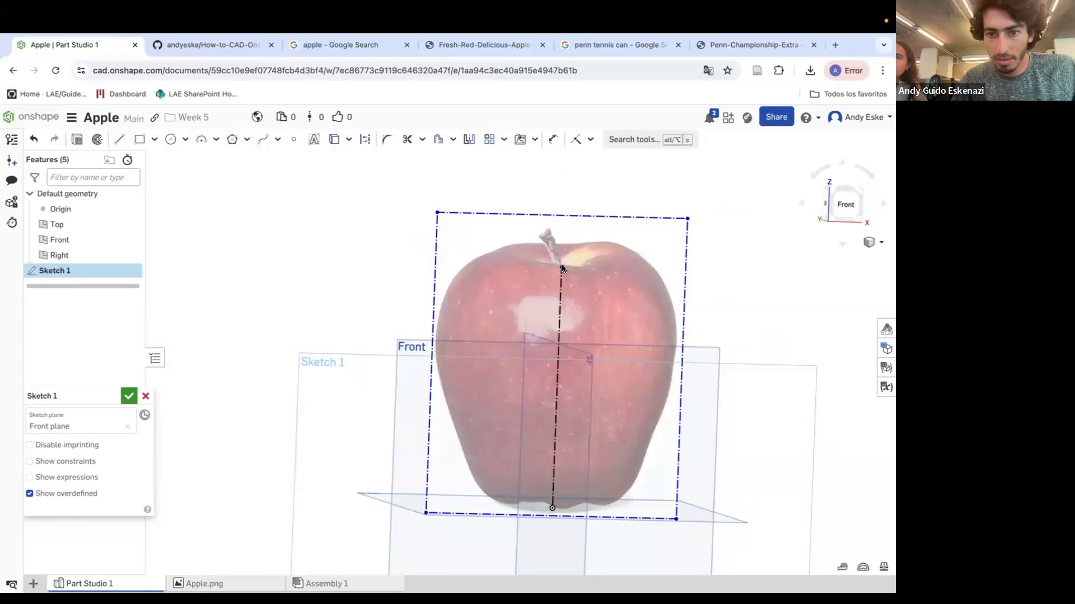
{"action": "key", "text": "n"}
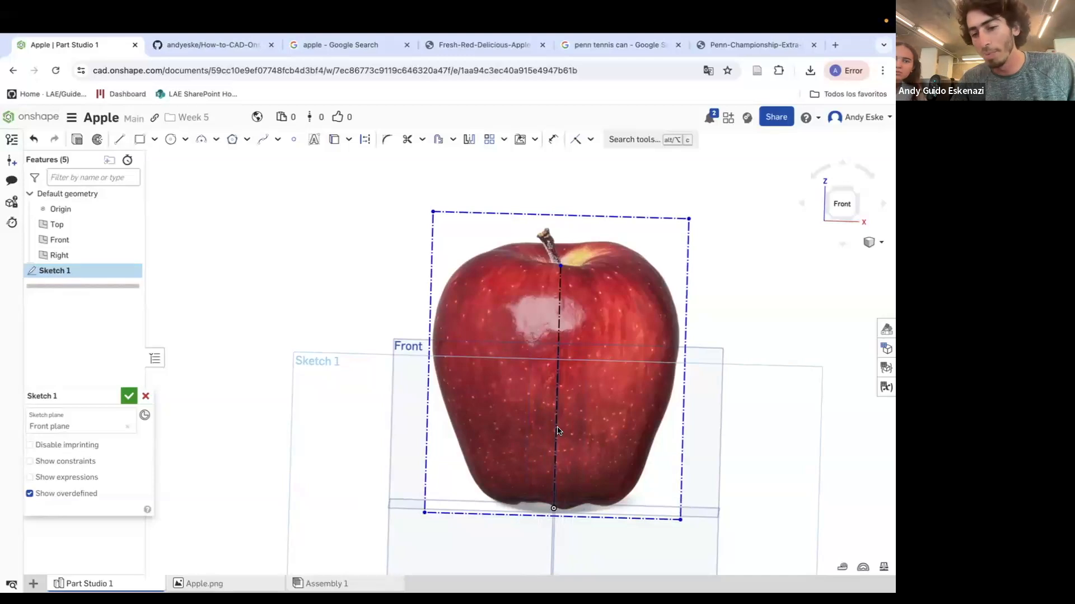
{"action": "right_click", "coordinate": [556, 407]}
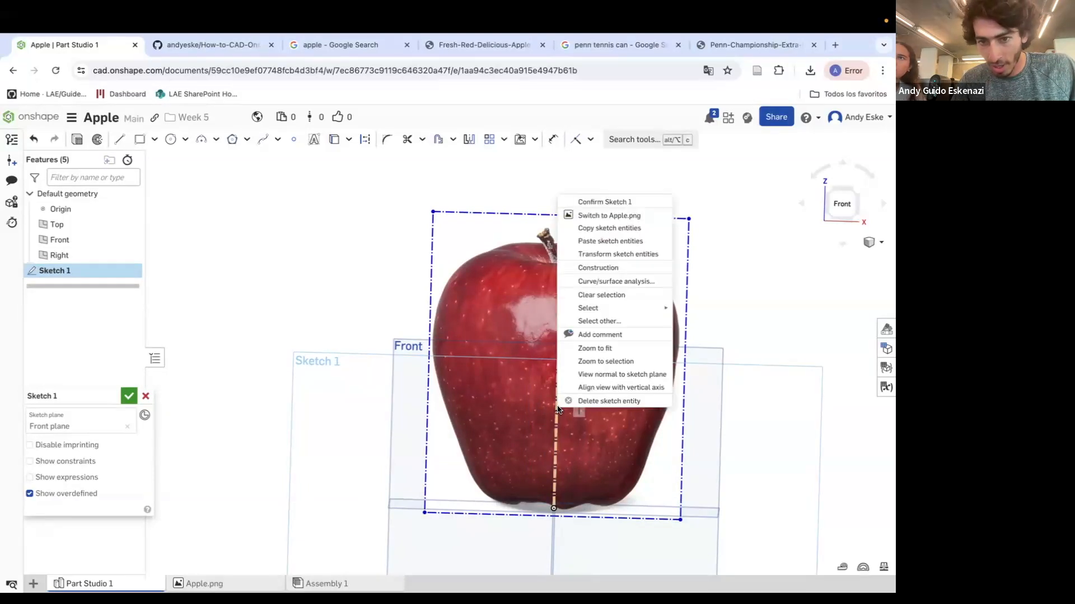
{"action": "left_click", "coordinate": [337, 205]}
{"action": "key", "text": "d"}
{"action": "left_click", "coordinate": [563, 318]}
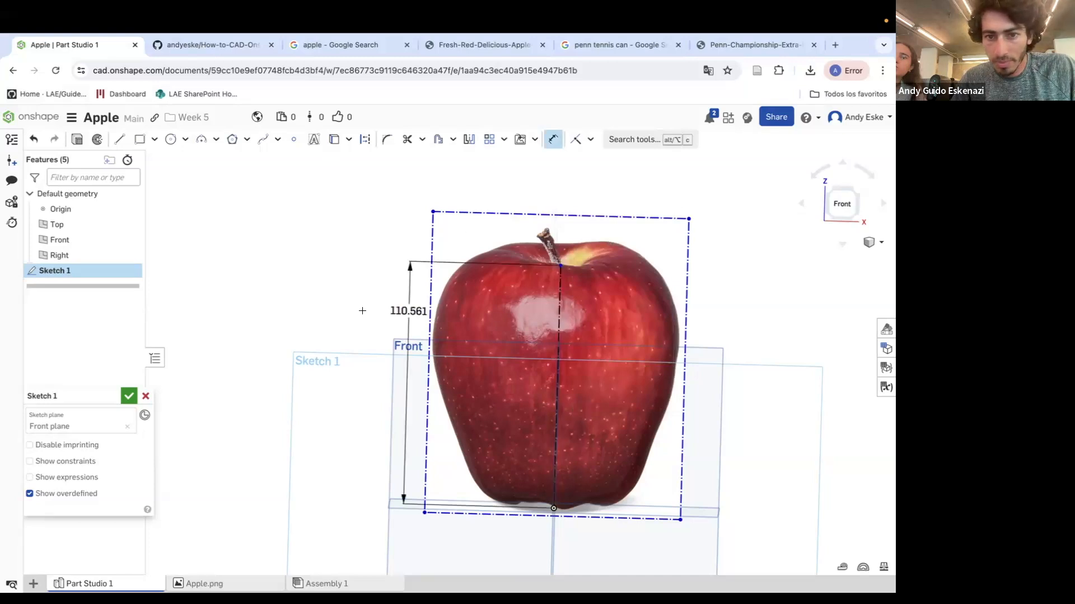
{"action": "left_click", "coordinate": [344, 322]}
{"action": "key", "text": "Return"}
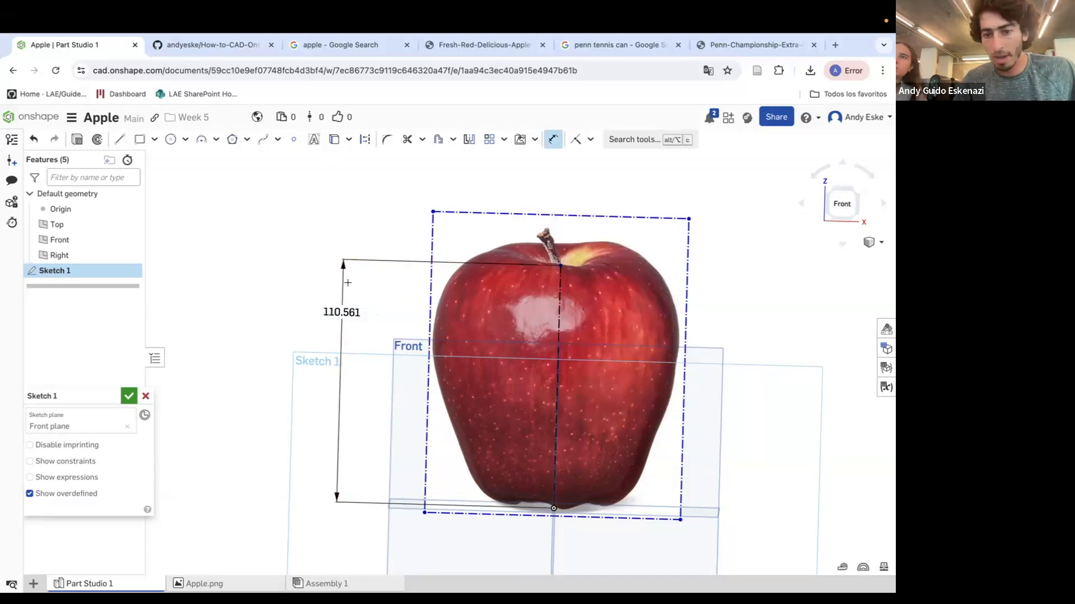
Shift the apple picture slightly left so the low point of its base lines up with the origin.
{"action": "scroll", "coordinate": [504, 447], "scroll_direction": "down", "scroll_amount": 3}
{"action": "scroll", "coordinate": [440, 406], "scroll_direction": "up", "scroll_amount": 3}
{"action": "scroll", "coordinate": [440, 405], "scroll_direction": "up", "scroll_amount": 2}
{"action": "scroll", "coordinate": [442, 437], "scroll_direction": "down", "scroll_amount": 3}
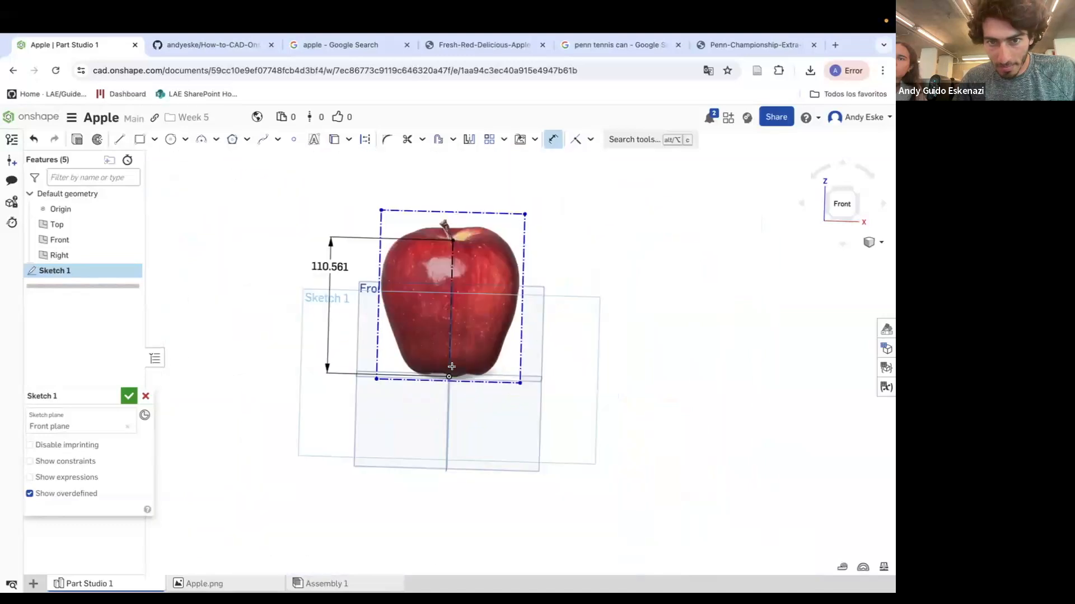
{"action": "scroll", "coordinate": [467, 254], "scroll_direction": "up", "scroll_amount": 1}
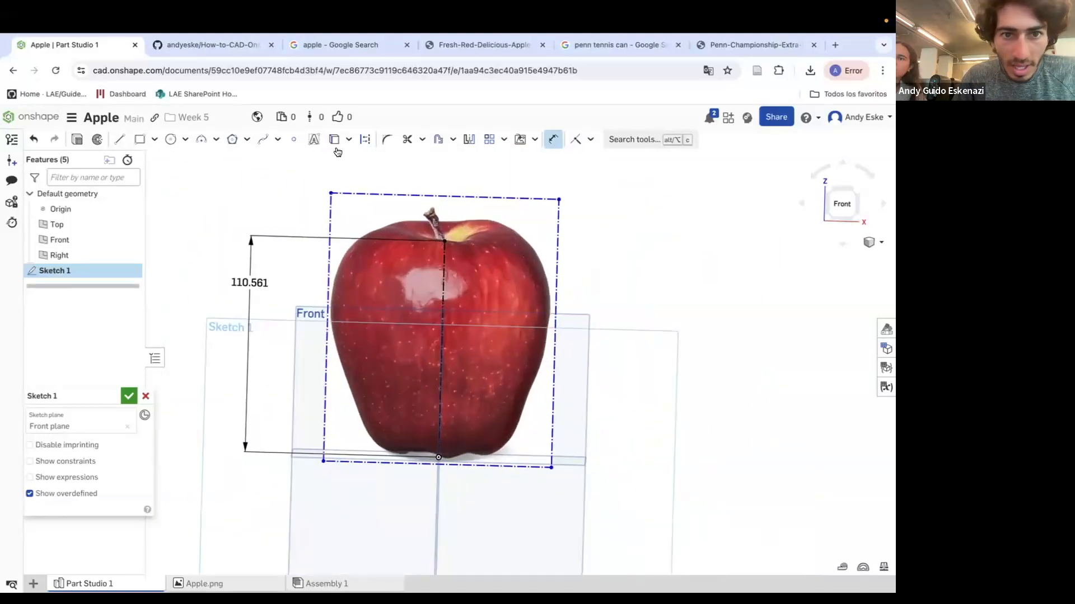
{"action": "left_click", "coordinate": [263, 141]}
{"action": "scroll", "coordinate": [450, 458], "scroll_direction": "up", "scroll_amount": 3}
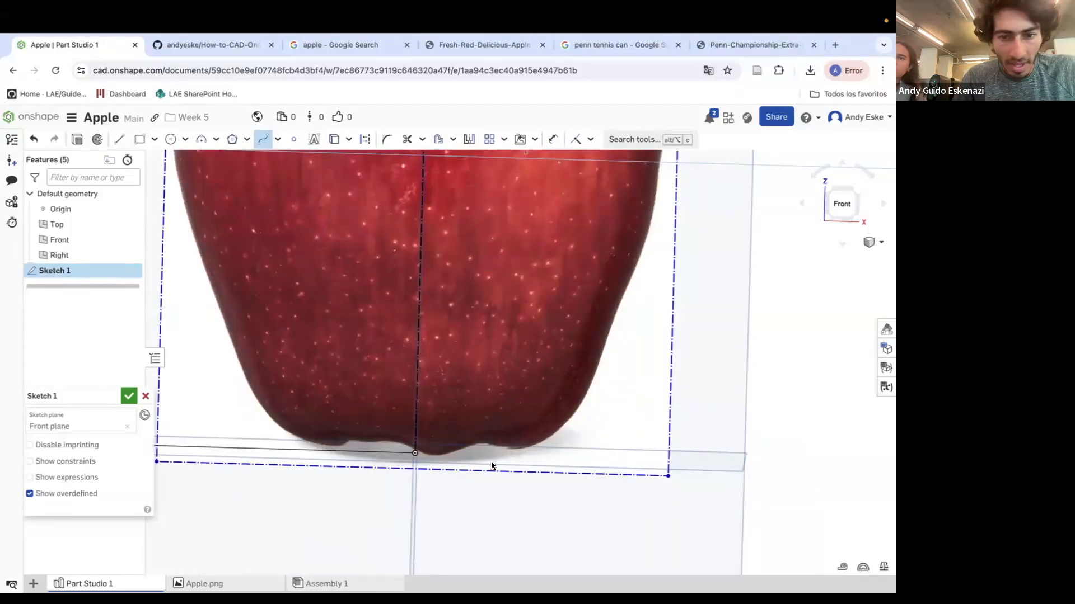
{"action": "key", "text": "Escape"}
{"action": "left_click_drag", "start_coordinate": [506, 386], "coordinate": [485, 381]}
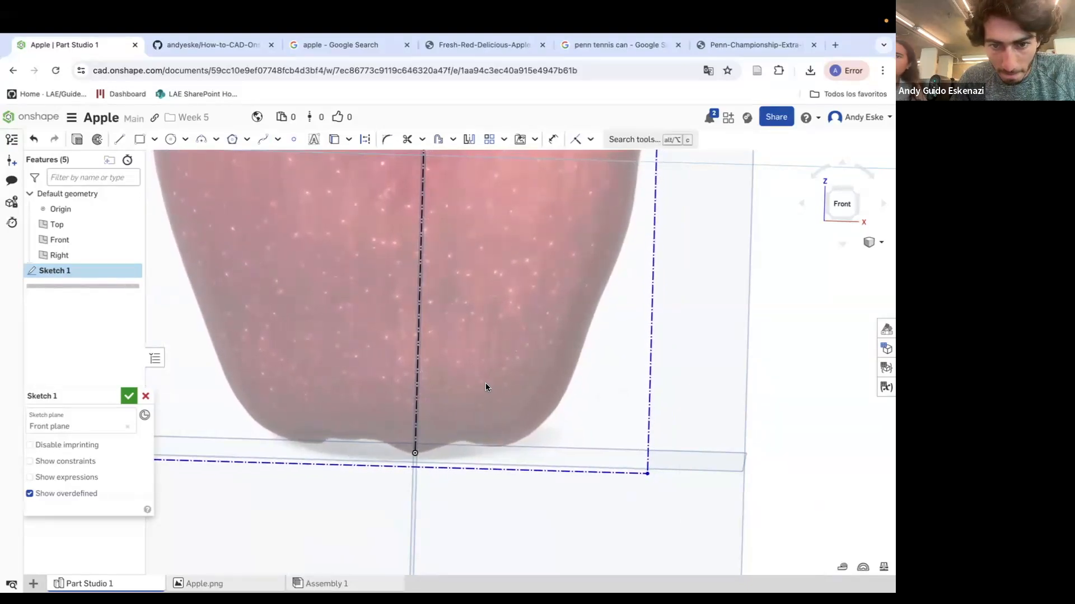
Start a spline at the origin and trace the right half of the apple's base and its lower right edge.
{"action": "left_click", "coordinate": [263, 139]}
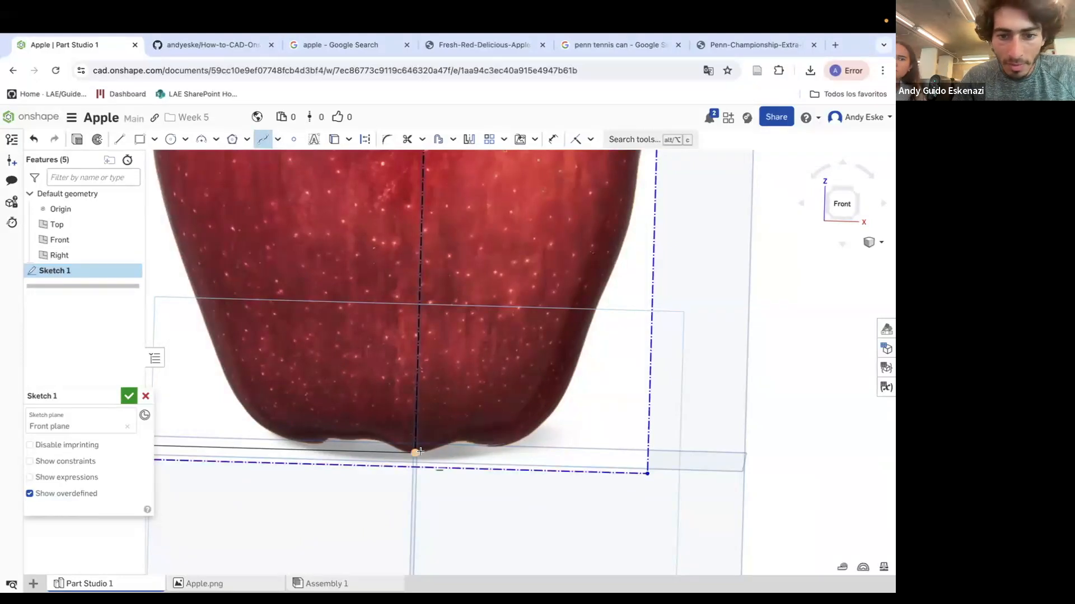
{"action": "left_click", "coordinate": [433, 447]}
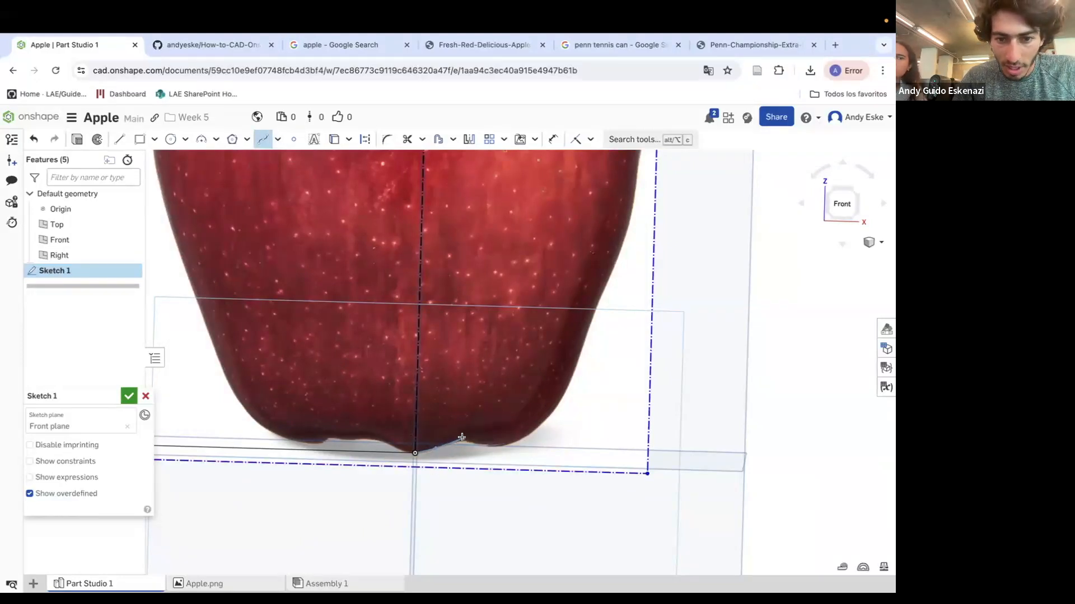
{"action": "left_click", "coordinate": [488, 445]}
{"action": "left_click", "coordinate": [521, 439]}
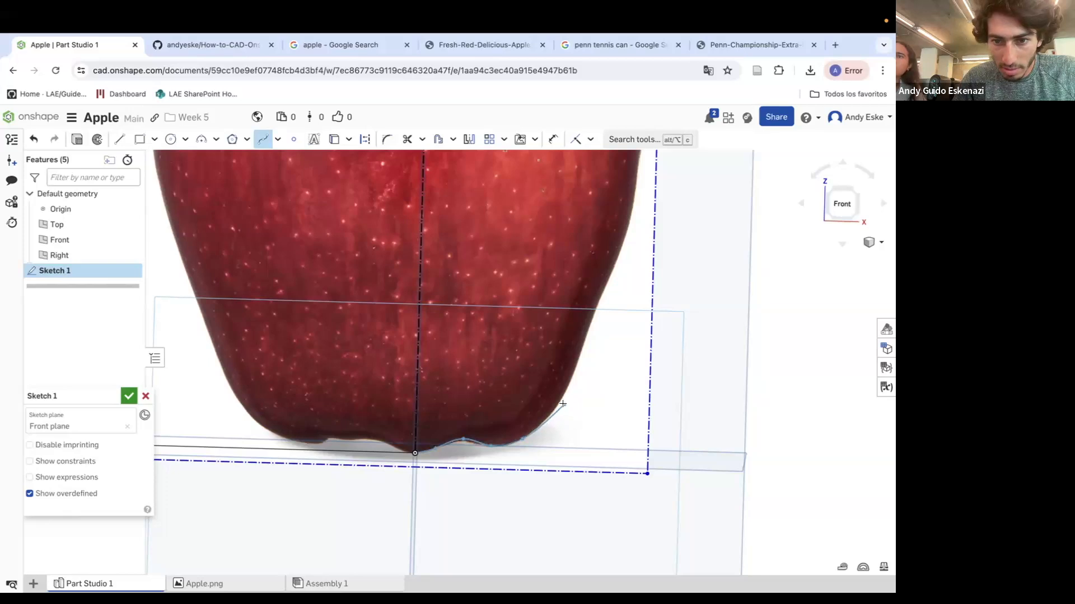
{"action": "left_click", "coordinate": [558, 401]}
{"action": "left_click", "coordinate": [577, 359]}
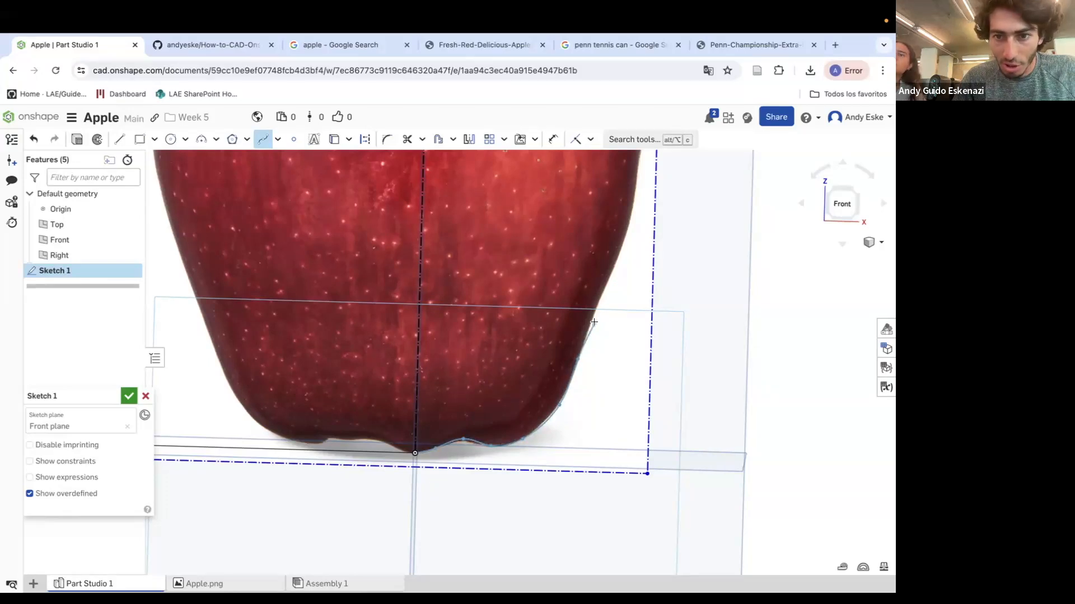
{"action": "left_click", "coordinate": [594, 311]}
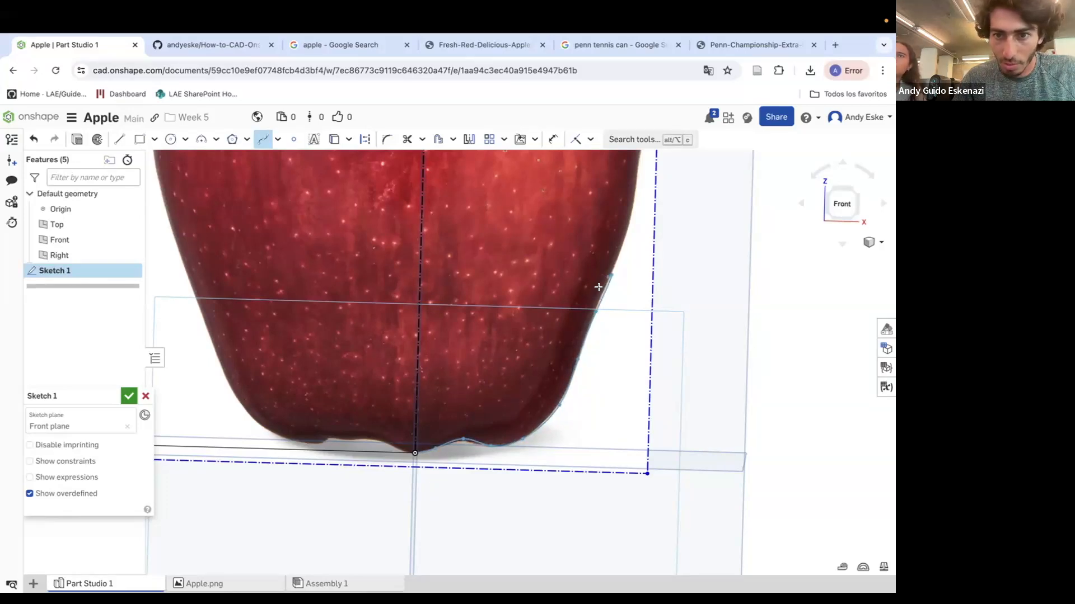
Continue the spline up the apple's right edge, past its widest point to the upper right shoulder.
{"action": "scroll", "coordinate": [560, 319], "scroll_direction": "down", "scroll_amount": 2}
{"action": "scroll", "coordinate": [605, 412], "scroll_direction": "up", "scroll_amount": 5}
{"action": "left_click", "coordinate": [594, 454]}
{"action": "left_click", "coordinate": [610, 380]}
{"action": "left_click", "coordinate": [619, 304]}
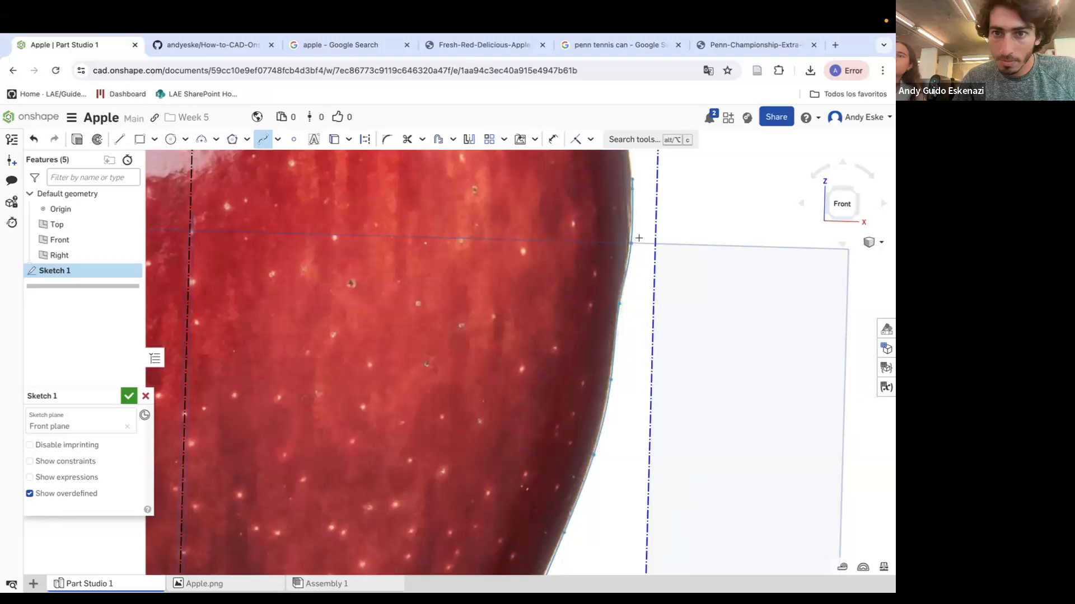
{"action": "scroll", "coordinate": [644, 252], "scroll_direction": "down", "scroll_amount": 5}
{"action": "scroll", "coordinate": [676, 300], "scroll_direction": "up", "scroll_amount": 5}
{"action": "left_click", "coordinate": [678, 296]}
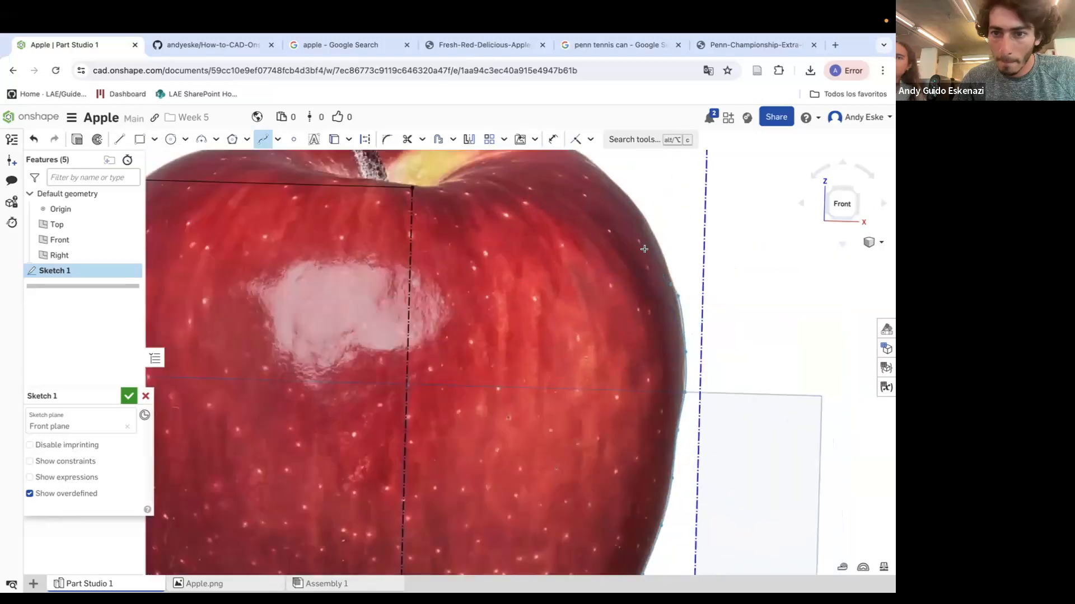
{"action": "left_click", "coordinate": [655, 234]}
{"action": "left_click", "coordinate": [625, 192]}
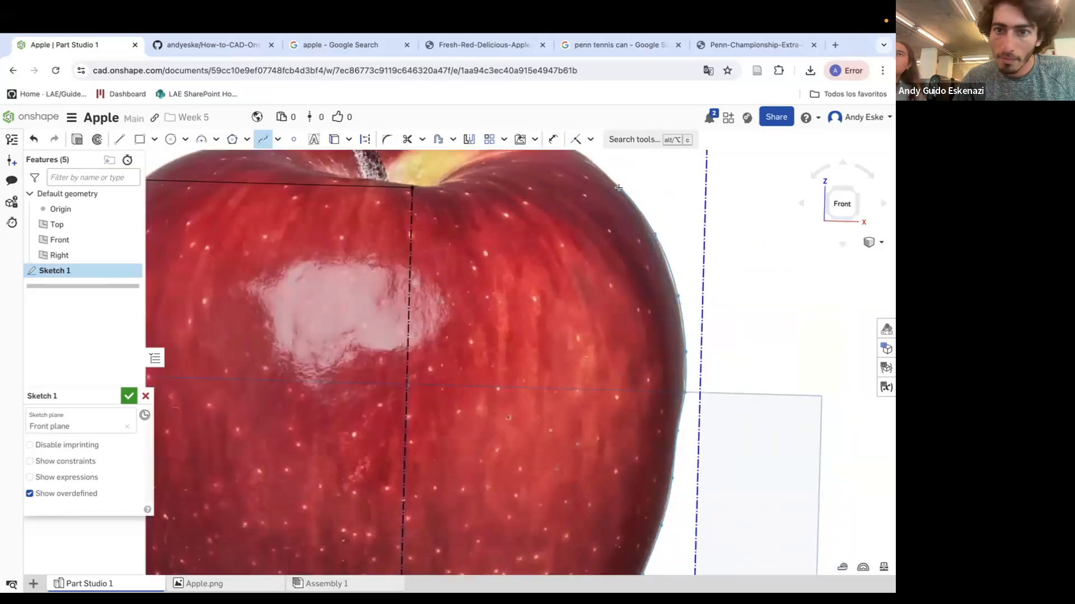
Trace the spline over the top shoulder and down into the stem dimple, ending it at the construction line's upper endpoint.
{"action": "scroll", "coordinate": [625, 192], "scroll_direction": "down", "scroll_amount": 4}
{"action": "scroll", "coordinate": [646, 239], "scroll_direction": "up", "scroll_amount": 5}
{"action": "left_click", "coordinate": [645, 239]}
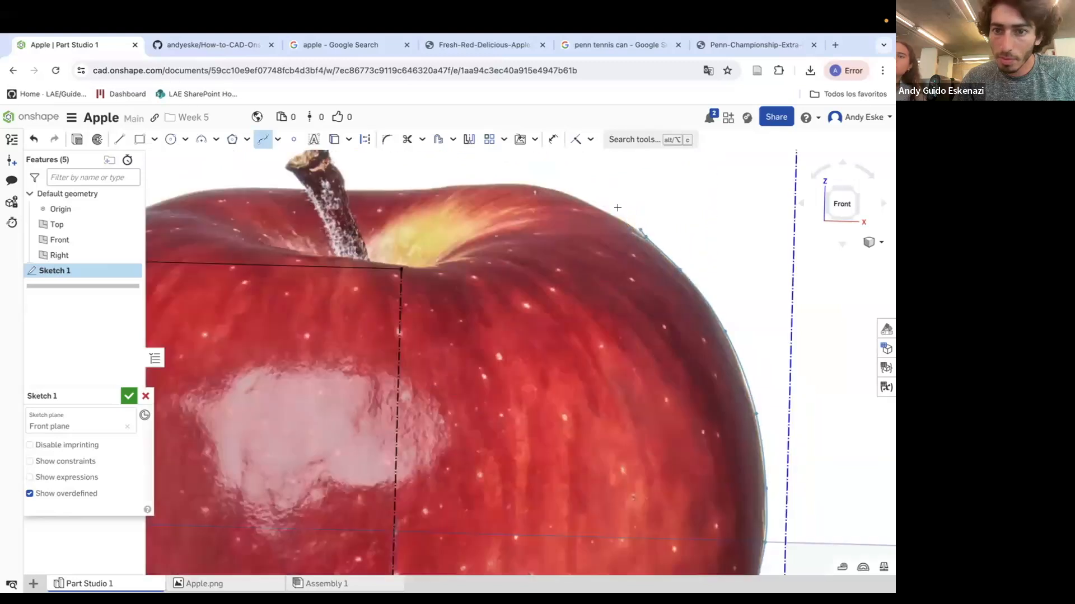
{"action": "left_click", "coordinate": [585, 202]}
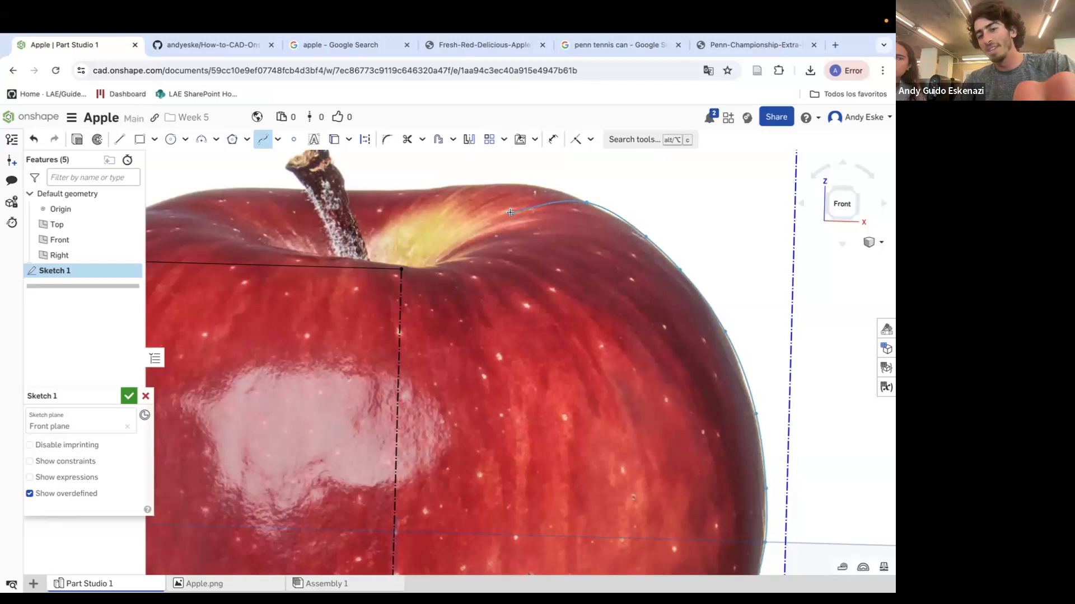
{"action": "left_click", "coordinate": [512, 211]}
{"action": "left_click", "coordinate": [485, 231]}
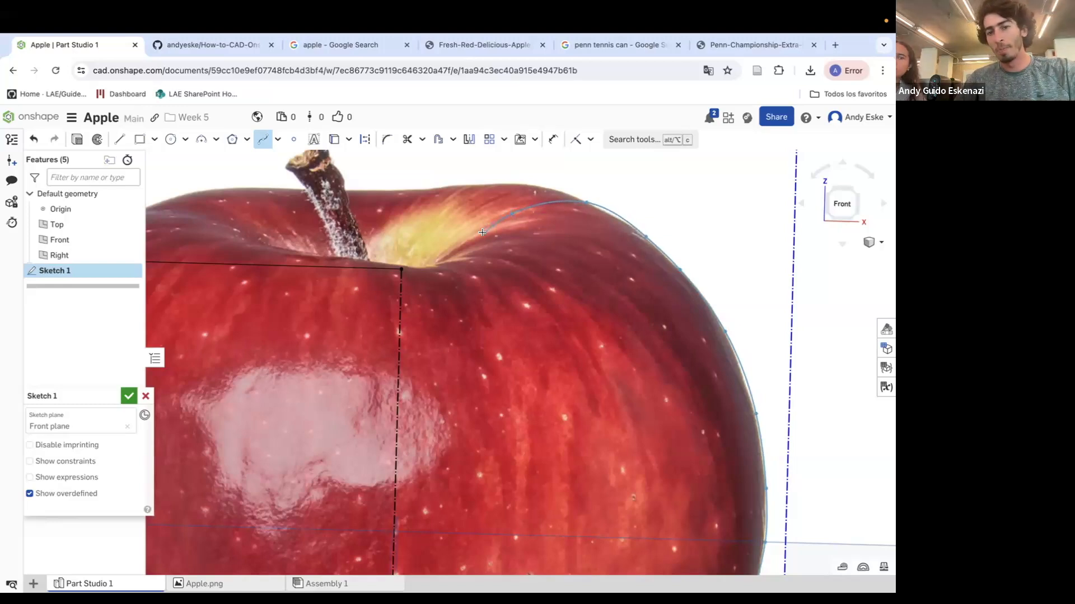
{"action": "left_click", "coordinate": [430, 265]}
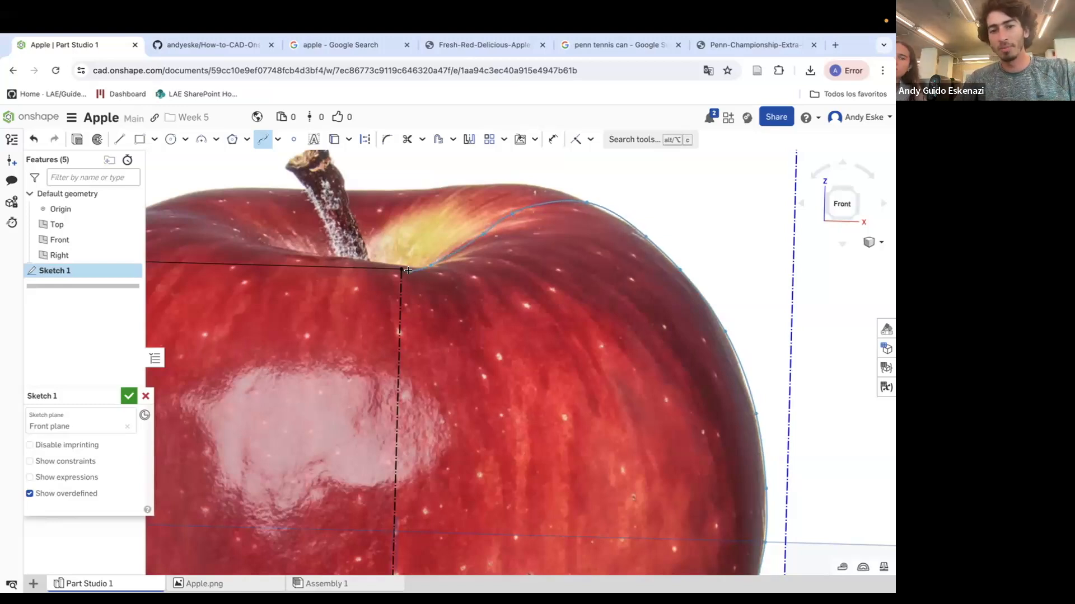
{"action": "double_click", "coordinate": [401, 269]}
Finish the apple profile sketch and rename it Wedge 1.
{"action": "scroll", "coordinate": [531, 244], "scroll_direction": "down", "scroll_amount": 5}
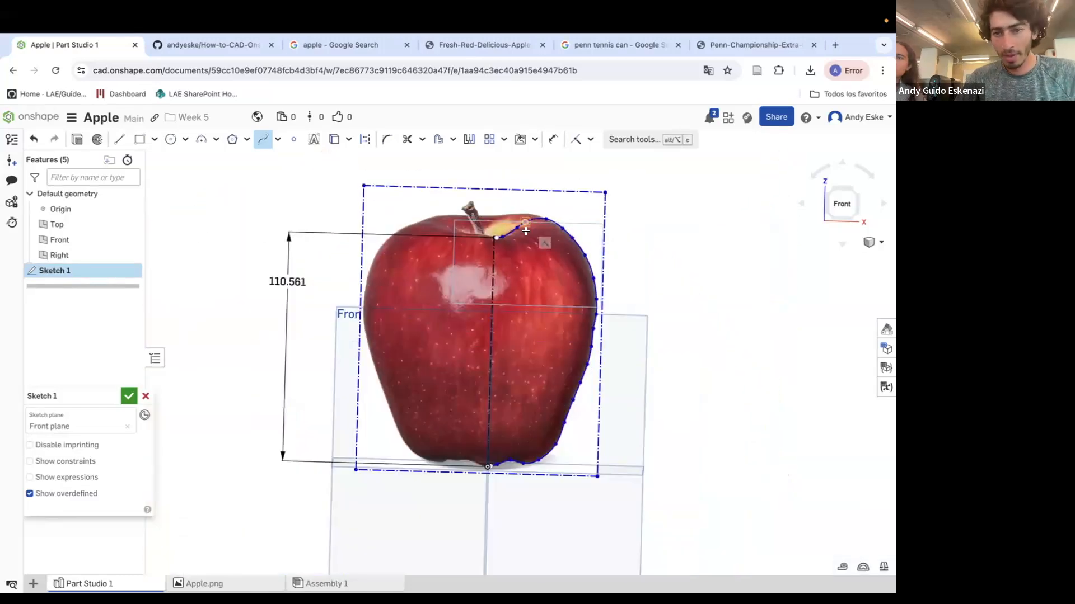
{"action": "scroll", "coordinate": [590, 248], "scroll_direction": "up", "scroll_amount": 2}
{"action": "mouse_move", "coordinate": [710, 355]}
{"action": "right_mouse_down"}
{"action": "mouse_move", "coordinate": [655, 336]}
{"action": "mouse_move", "coordinate": [660, 368]}
{"action": "mouse_move", "coordinate": [675, 334]}
{"action": "mouse_move", "coordinate": [691, 348]}
{"action": "right_mouse_up"}
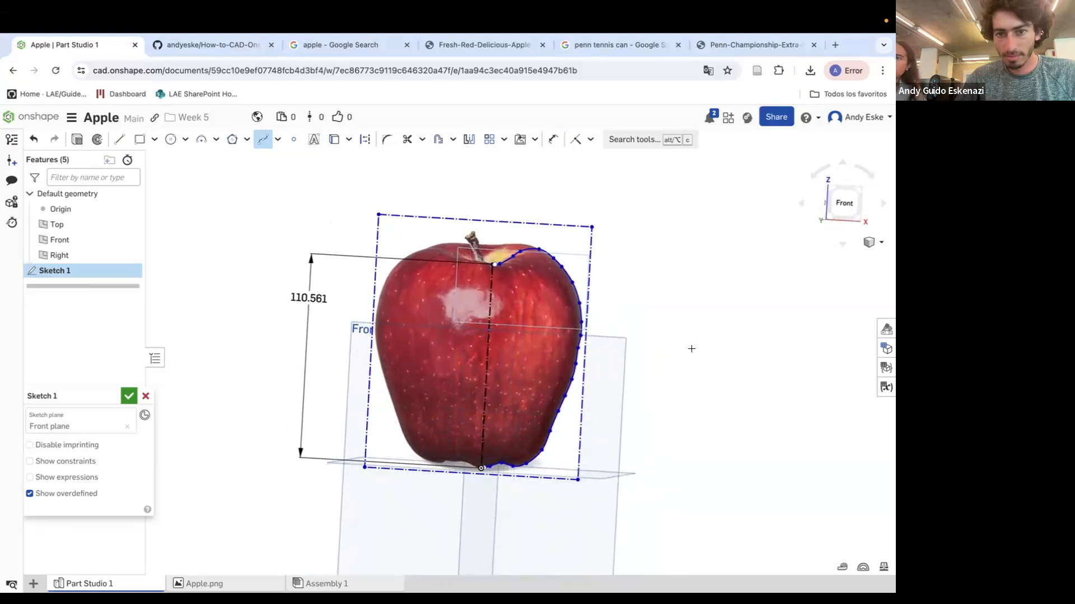
{"action": "scroll", "coordinate": [525, 423], "scroll_direction": "up", "scroll_amount": 2}
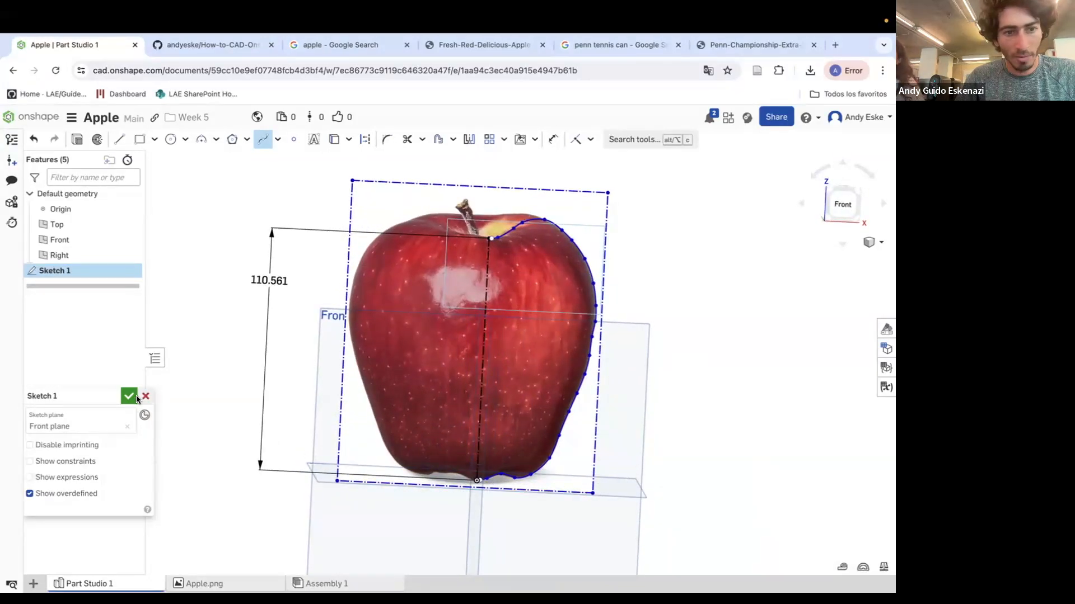
{"action": "left_click", "coordinate": [126, 394]}
{"action": "mouse_move", "coordinate": [257, 345]}
{"action": "right_mouse_down"}
{"action": "mouse_move", "coordinate": [274, 320]}
{"action": "mouse_move", "coordinate": [293, 337]}
{"action": "right_mouse_up"}
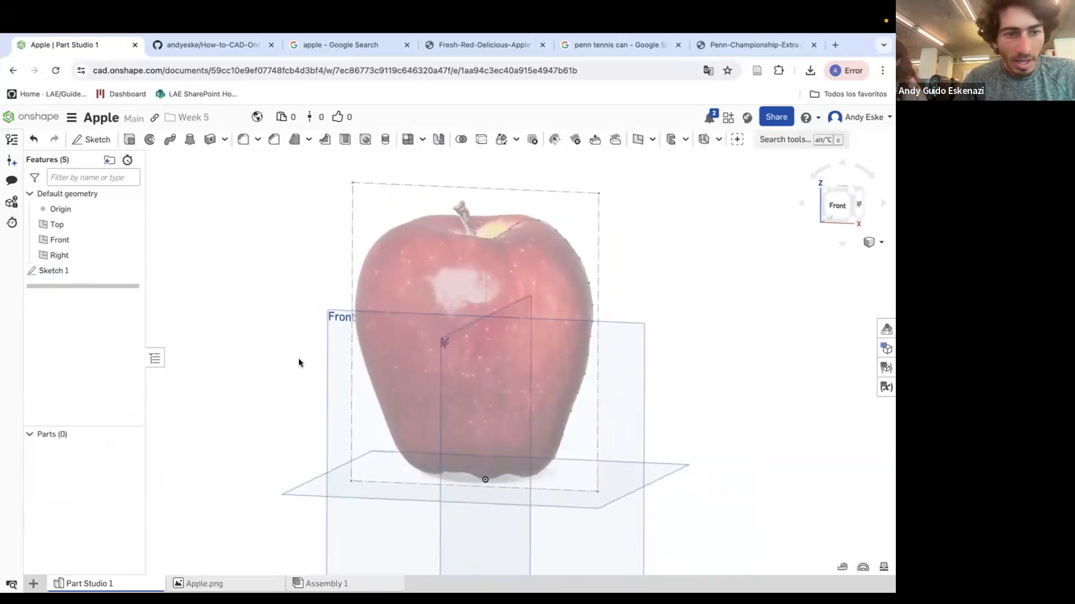
{"action": "right_click", "coordinate": [59, 270]}
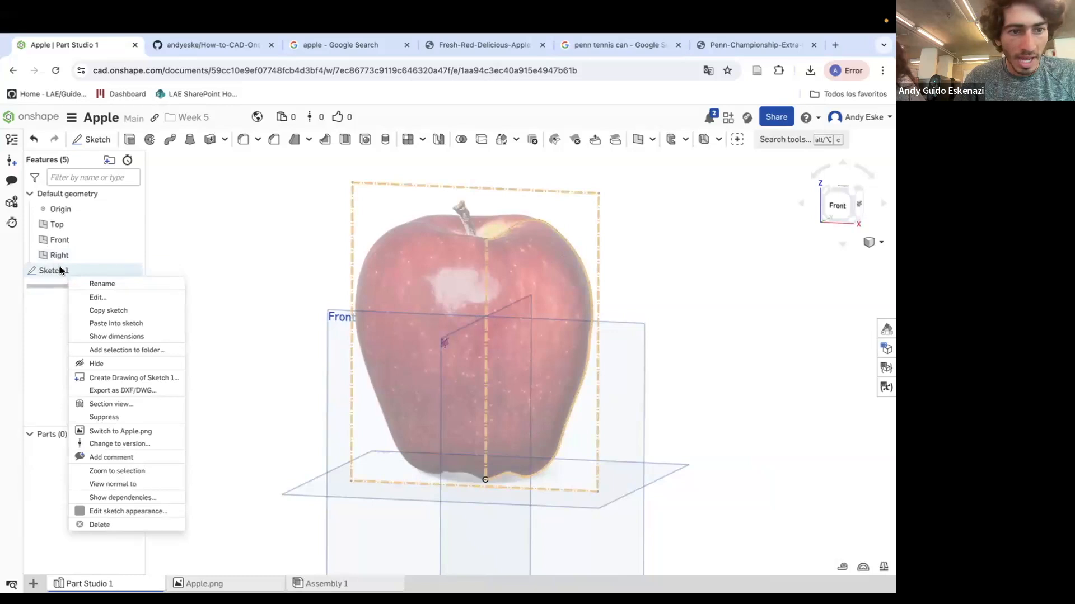
{"action": "left_click", "coordinate": [112, 285]}
{"action": "type", "text": "Wedge 1"}
{"action": "left_click", "coordinate": [228, 254]}
{"action": "mouse_move", "coordinate": [439, 266]}
{"action": "right_mouse_down"}
{"action": "mouse_move", "coordinate": [478, 290]}
{"action": "mouse_move", "coordinate": [452, 275]}
{"action": "right_mouse_up"}
{"action": "mouse_move", "coordinate": [401, 326]}
{"action": "right_mouse_down"}
{"action": "mouse_move", "coordinate": [432, 319]}
{"action": "mouse_move", "coordinate": [405, 318]}
{"action": "right_mouse_up"}
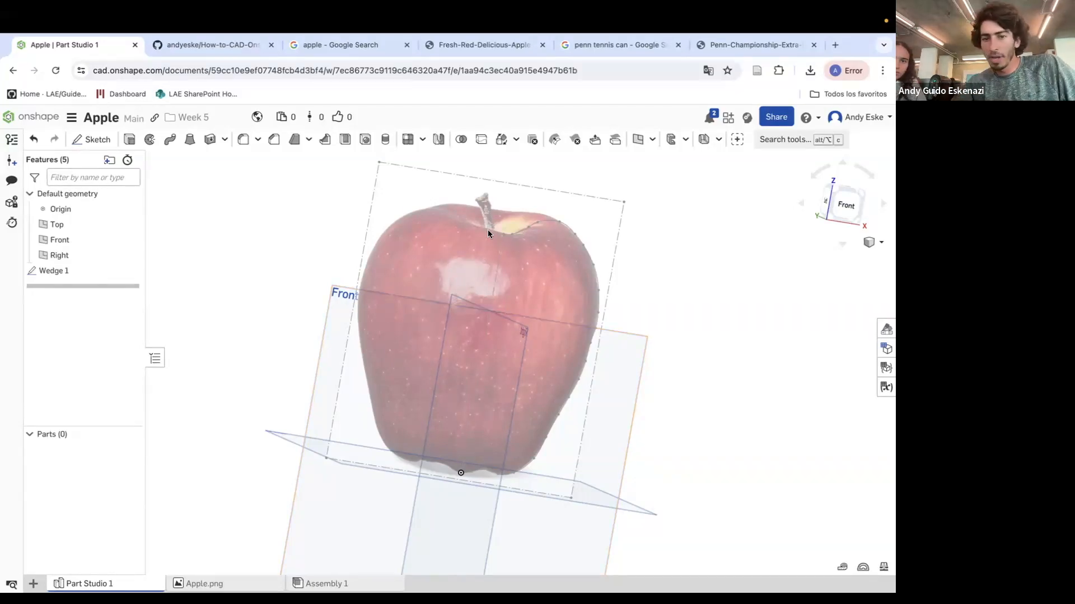
{"action": "scroll", "coordinate": [488, 230], "scroll_direction": "up", "scroll_amount": 6}
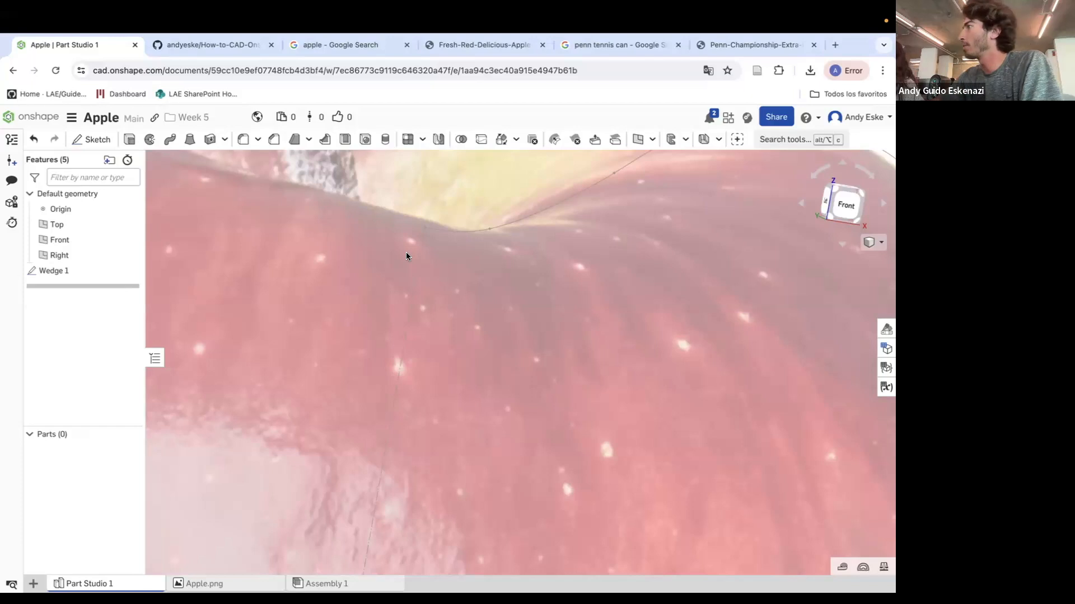
{"action": "mouse_move", "coordinate": [322, 15]}
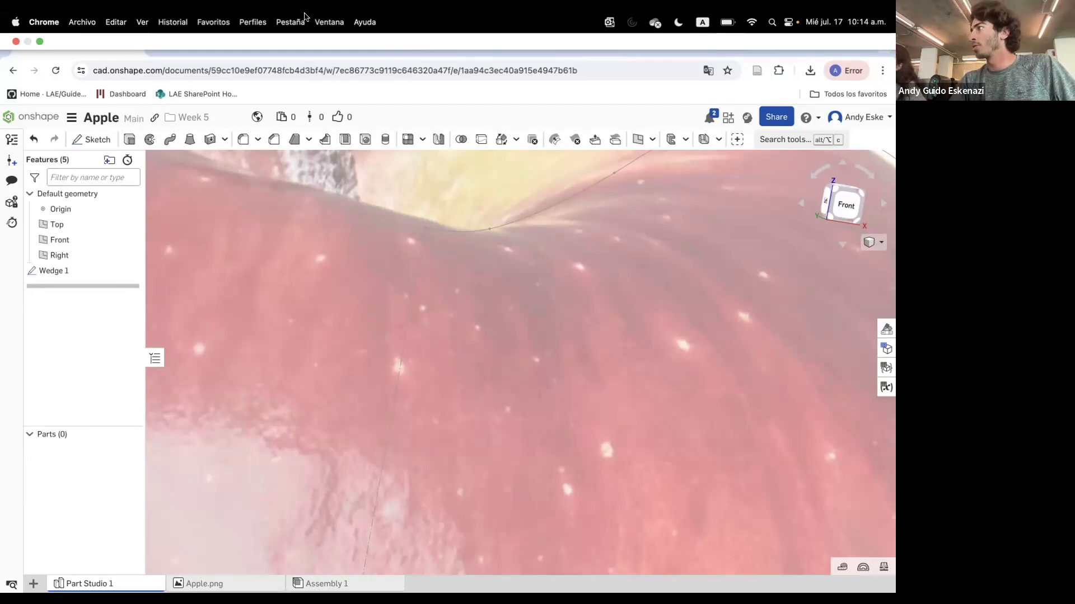
Start a new sketch on the Front plane, with the traced apple profile in view.
{"action": "scroll", "coordinate": [488, 317], "scroll_direction": "down", "scroll_amount": 10}
{"action": "mouse_move", "coordinate": [484, 367]}
{"action": "right_mouse_down"}
{"action": "mouse_move", "coordinate": [466, 348]}
{"action": "mouse_move", "coordinate": [426, 367]}
{"action": "mouse_move", "coordinate": [409, 358]}
{"action": "right_mouse_up"}
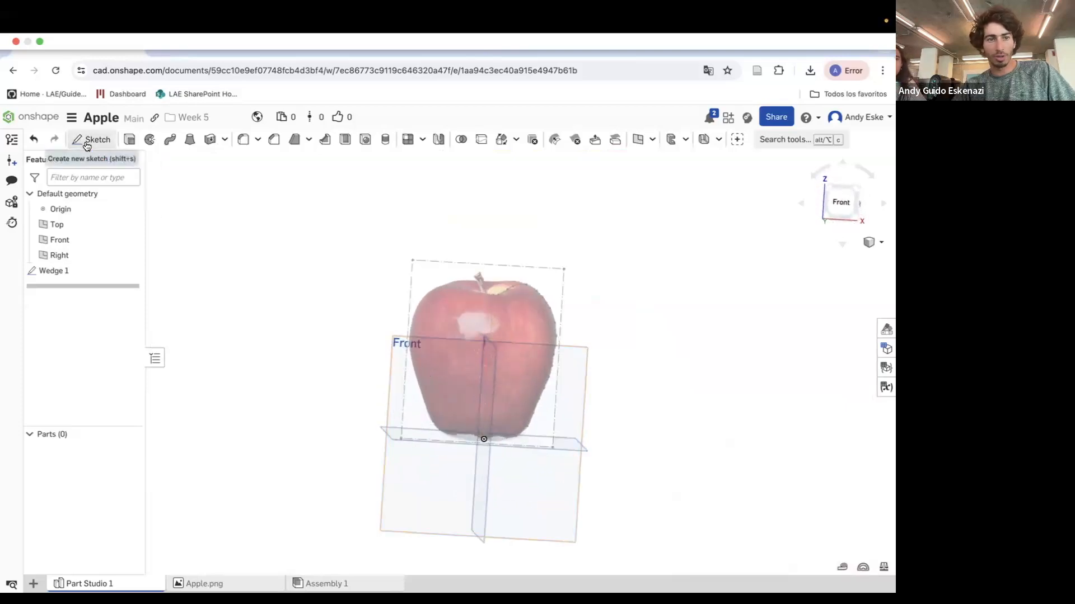
{"action": "left_click", "coordinate": [87, 140]}
{"action": "left_click", "coordinate": [395, 478]}
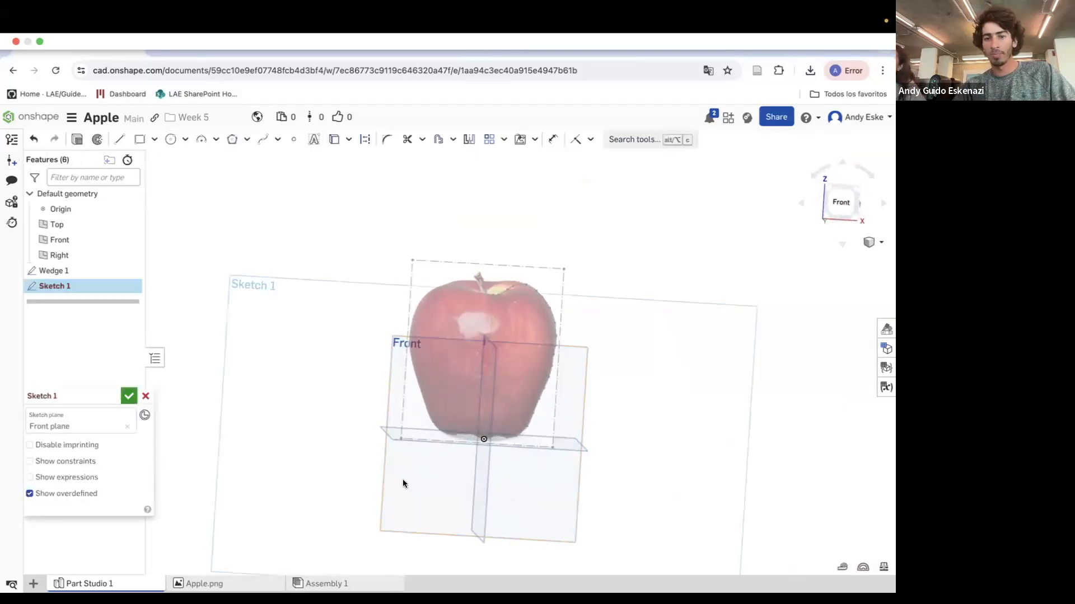
{"action": "right_click_drag", "start_coordinate": [403, 483], "coordinate": [410, 490]}
{"action": "scroll", "coordinate": [412, 479], "scroll_direction": "up", "scroll_amount": 1}
{"action": "scroll", "coordinate": [486, 399], "scroll_direction": "up", "scroll_amount": 4}
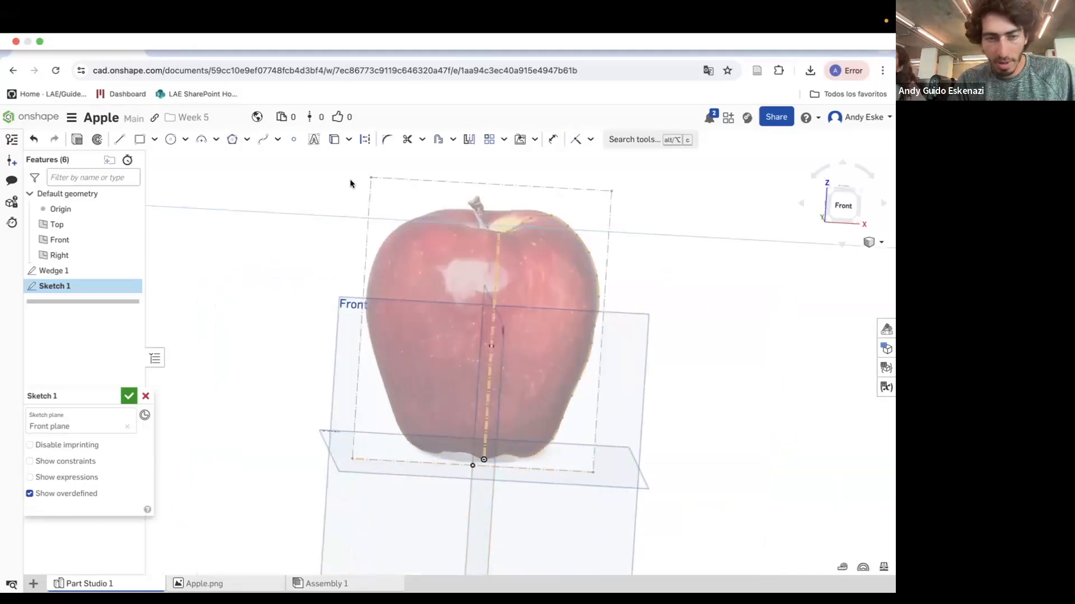
Start a spline at the construction line's lower endpoint and trace the apple's bottom edge leftwards across the lower left lobe.
{"action": "left_click", "coordinate": [261, 140]}
{"action": "scroll", "coordinate": [481, 462], "scroll_direction": "up", "scroll_amount": 3}
{"action": "scroll", "coordinate": [481, 462], "scroll_direction": "up", "scroll_amount": 2}
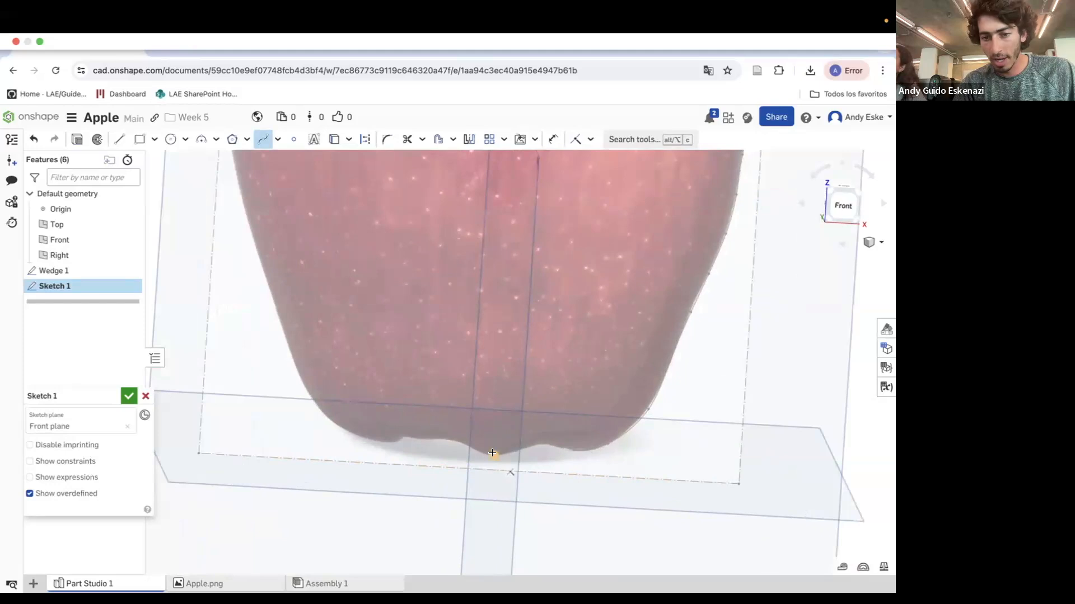
{"action": "left_click", "coordinate": [468, 469]}
{"action": "left_click", "coordinate": [458, 439]}
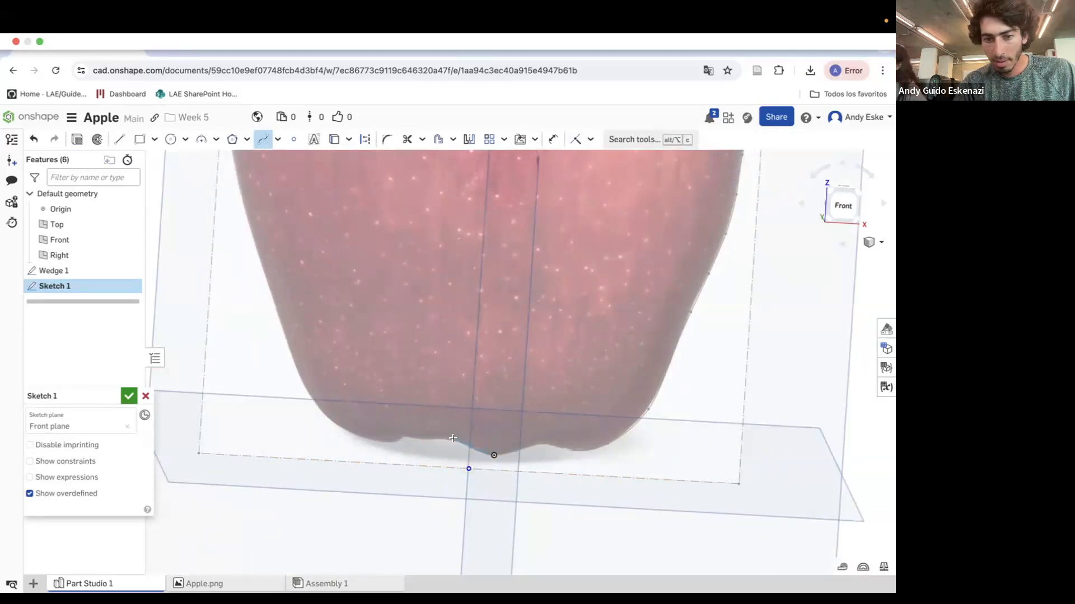
{"action": "left_click", "coordinate": [424, 441]}
{"action": "left_click", "coordinate": [401, 442]}
{"action": "left_click", "coordinate": [379, 444]}
Continue the spline around the lower left corner and up the apple's left edge, past its widest point.
{"action": "left_click", "coordinate": [356, 435]}
{"action": "left_click", "coordinate": [324, 416]}
{"action": "left_click", "coordinate": [300, 376]}
{"action": "left_click", "coordinate": [279, 318]}
{"action": "left_click", "coordinate": [257, 252]}
{"action": "scroll", "coordinate": [289, 273], "scroll_direction": "down", "scroll_amount": 5}
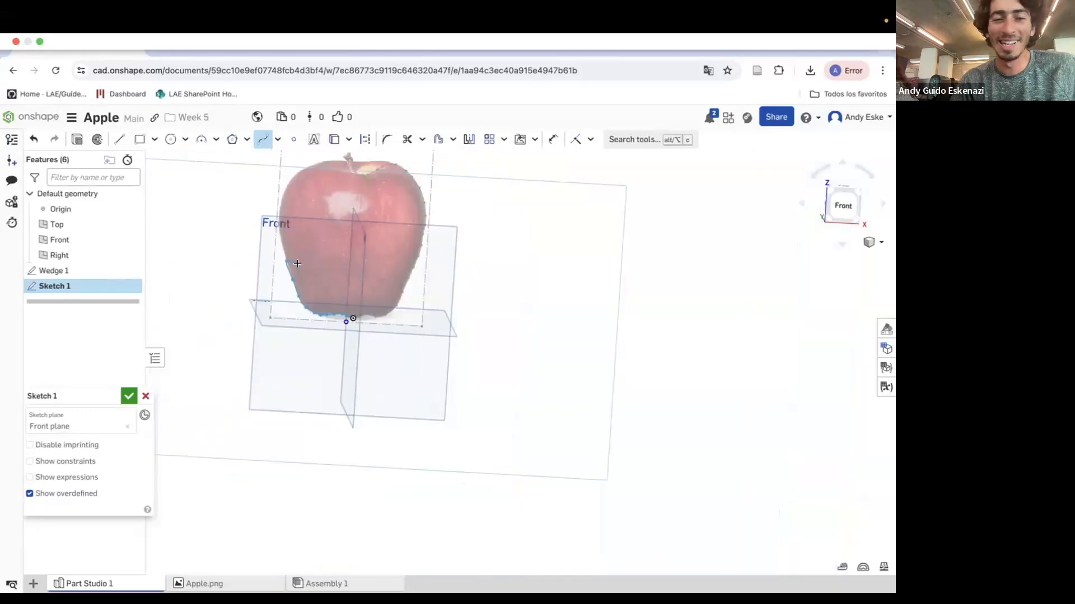
{"action": "scroll", "coordinate": [305, 271], "scroll_direction": "up", "scroll_amount": 8}
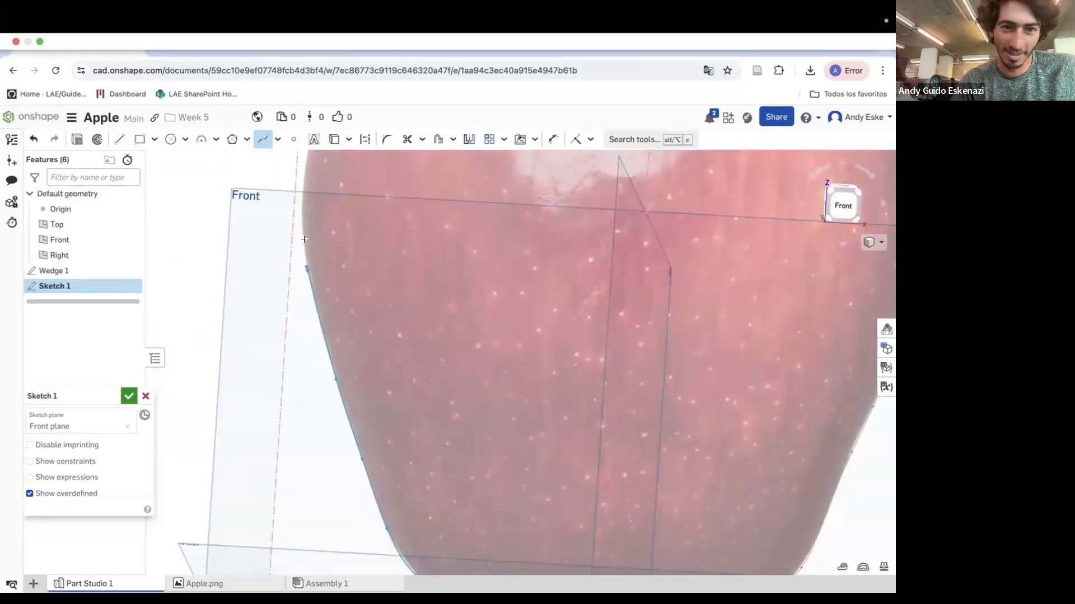
{"action": "scroll", "coordinate": [318, 166], "scroll_direction": "down", "scroll_amount": 4}
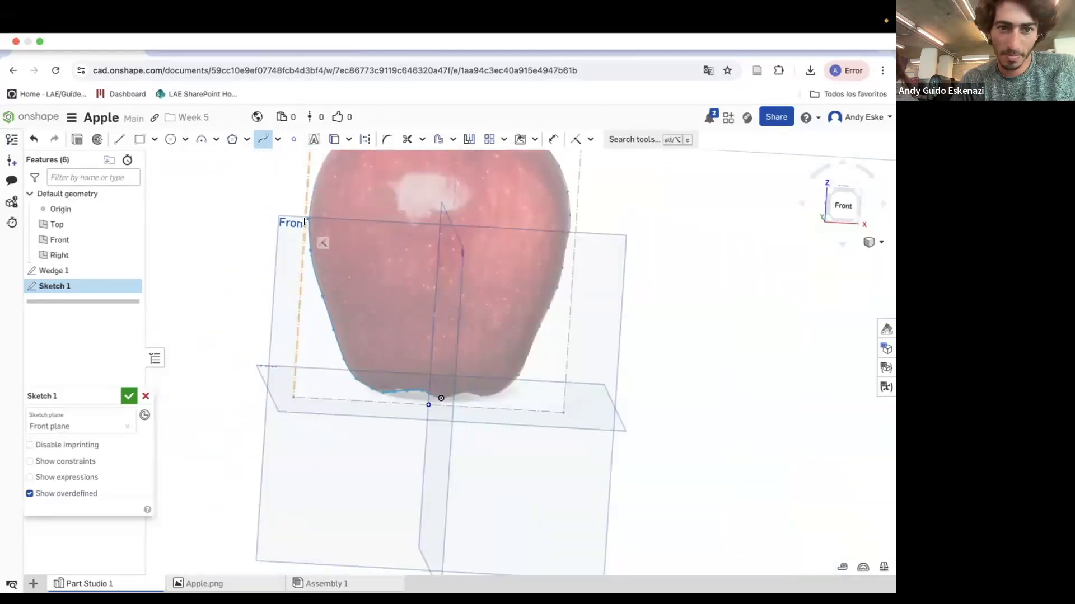
{"action": "scroll", "coordinate": [311, 193], "scroll_direction": "up", "scroll_amount": 3}
{"action": "scroll", "coordinate": [337, 273], "scroll_direction": "down", "scroll_amount": 4}
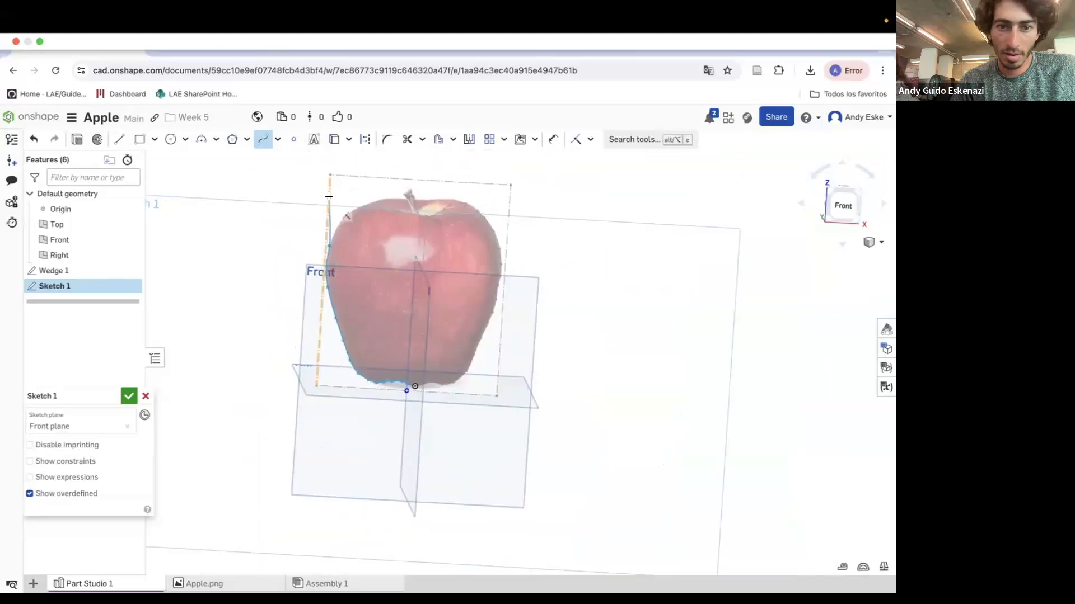
{"action": "scroll", "coordinate": [357, 256], "scroll_direction": "up", "scroll_amount": 5}
Trace the spline over the upper left shoulder and down into the stem dimple, ending it at the Wedge 1 profile's upper endpoint.
{"action": "left_click", "coordinate": [358, 257]}
{"action": "left_click", "coordinate": [390, 228]}
{"action": "left_click", "coordinate": [433, 213]}
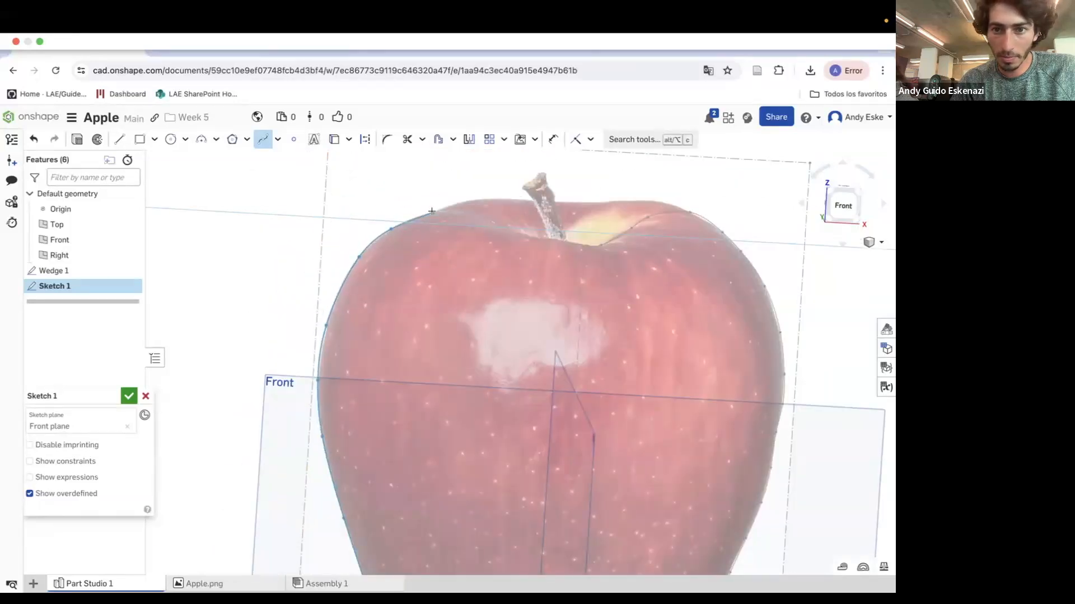
{"action": "left_click", "coordinate": [464, 202]}
{"action": "left_click", "coordinate": [482, 208]}
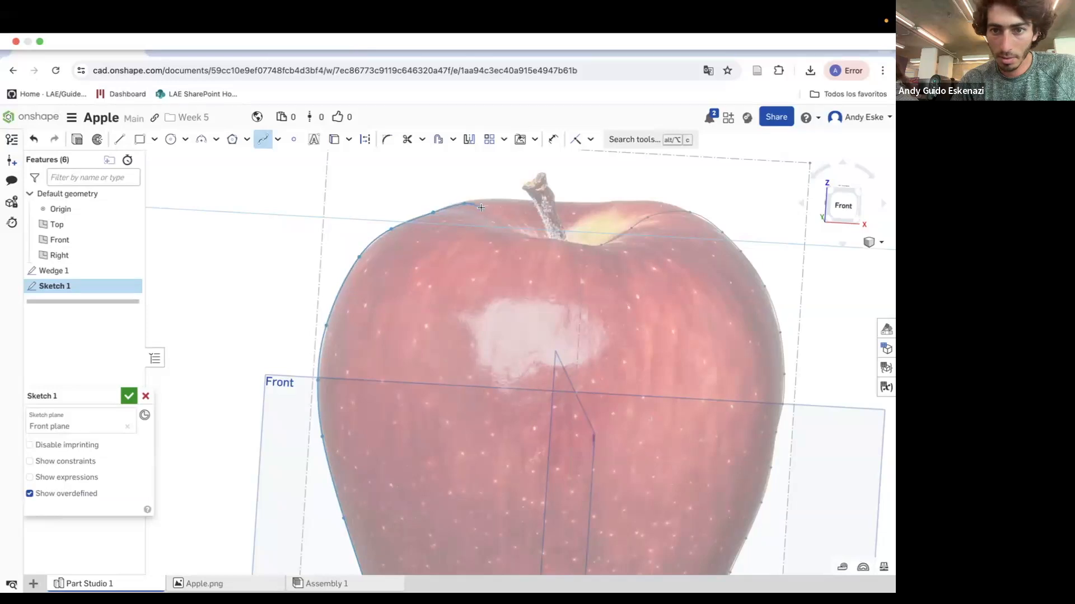
{"action": "left_click", "coordinate": [503, 228]}
{"action": "left_click", "coordinate": [526, 239]}
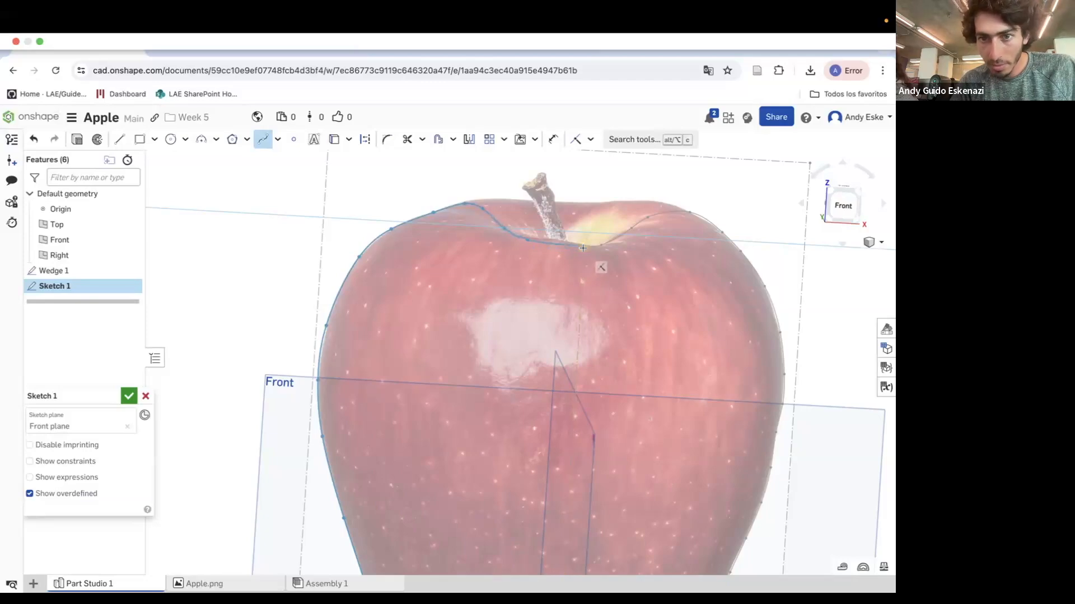
{"action": "scroll", "coordinate": [583, 248], "scroll_direction": "up", "scroll_amount": 8}
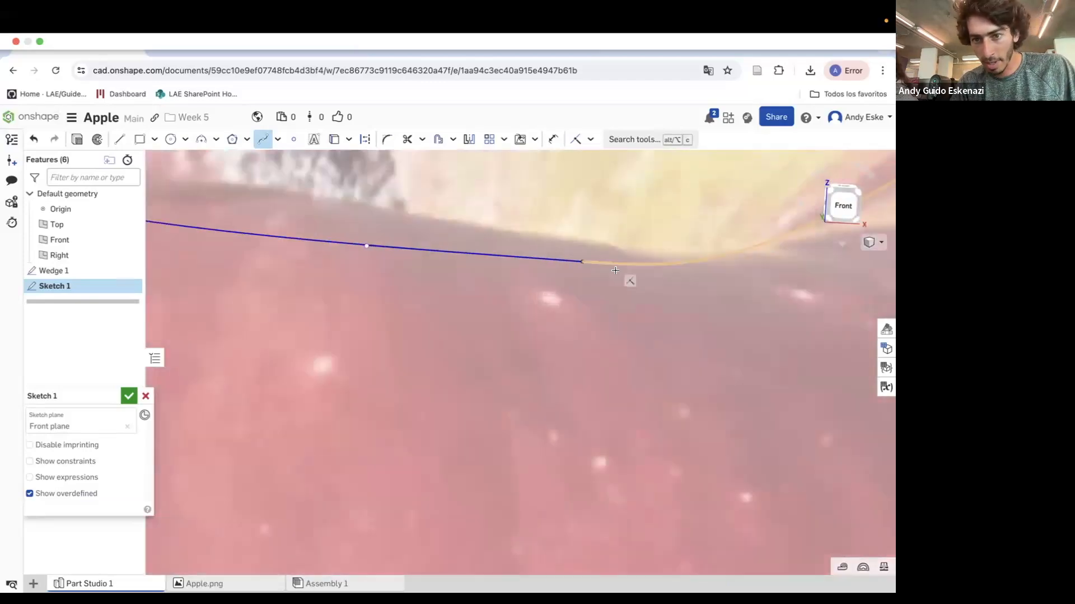
{"action": "double_click", "coordinate": [582, 264]}
{"action": "scroll", "coordinate": [607, 246], "scroll_direction": "down", "scroll_amount": 10}
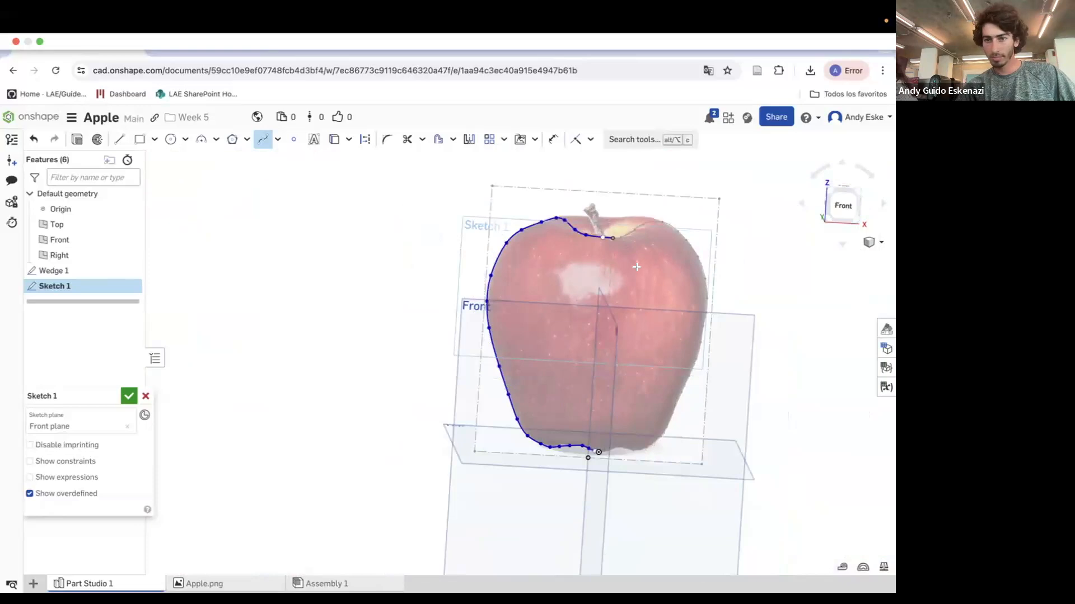
Finish the left-half apple profile sketch and rename it Wedge 2.
{"action": "right_click_drag", "start_coordinate": [606, 263], "coordinate": [644, 266]}
{"action": "scroll", "coordinate": [644, 266], "scroll_direction": "up", "scroll_amount": 2}
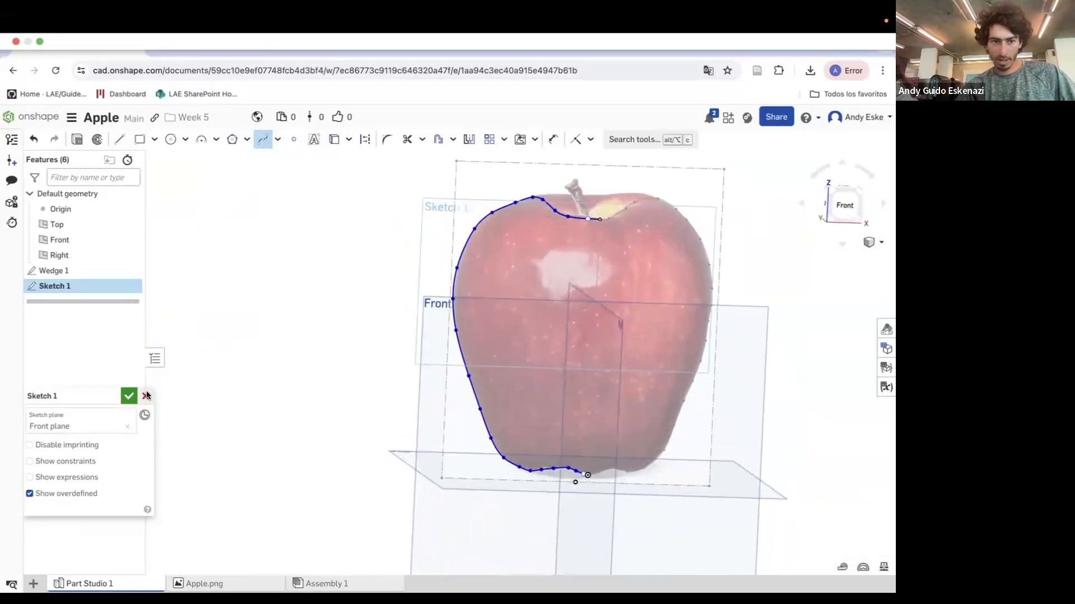
{"action": "left_click", "coordinate": [129, 398]}
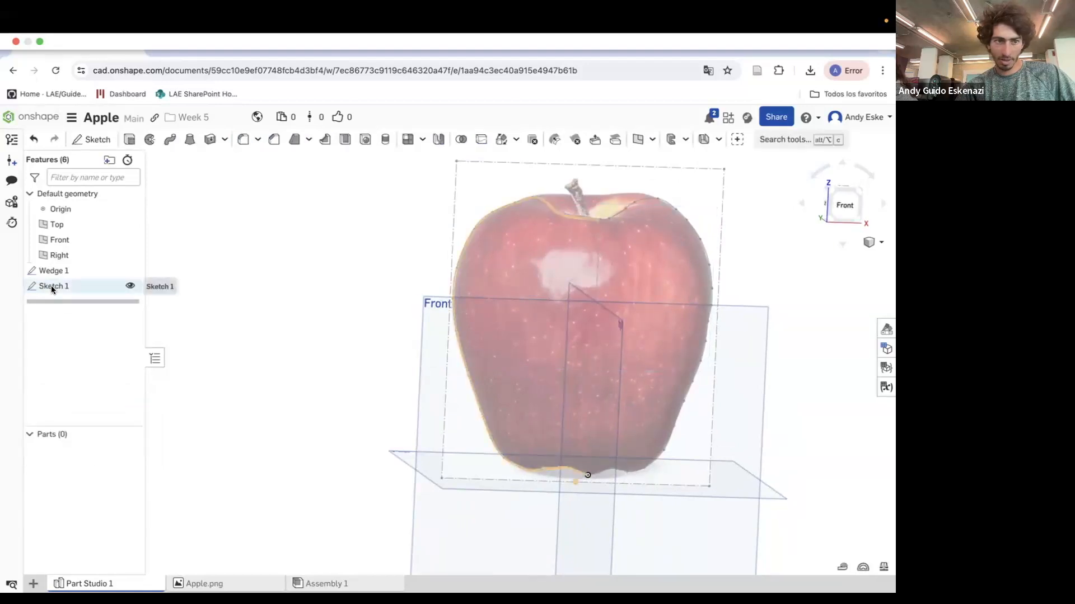
{"action": "right_click", "coordinate": [66, 290]}
{"action": "left_click", "coordinate": [95, 302]}
{"action": "type", "text": "Wedge 2"}
{"action": "key", "text": "Return"}
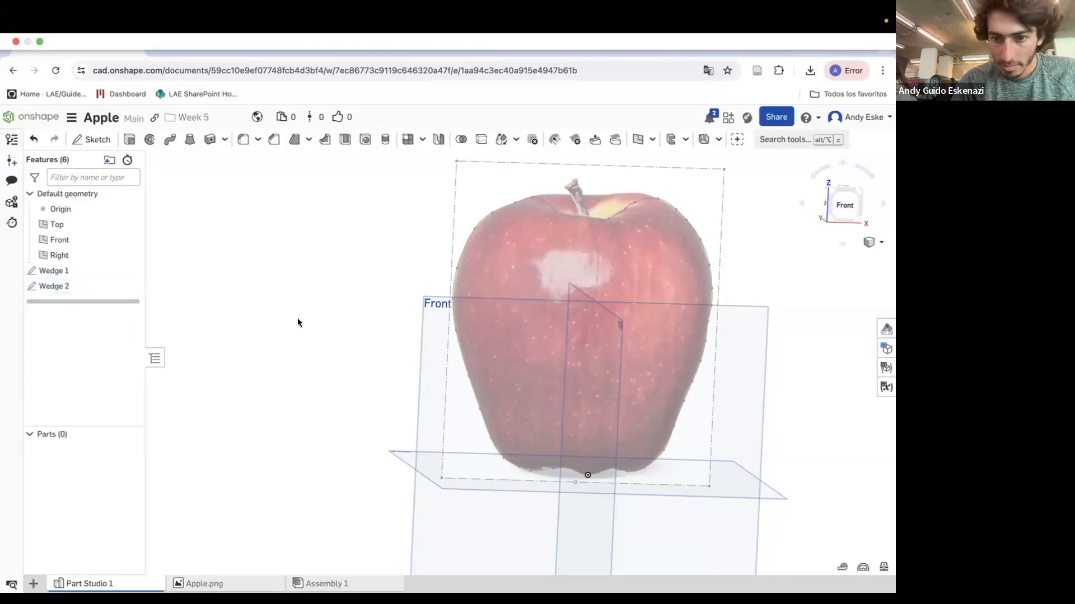
Start a new sketch on the Right plane, perpendicular to the two finished wedge profiles.
{"action": "scroll", "coordinate": [298, 318], "scroll_direction": "down", "scroll_amount": 3}
{"action": "right_click_drag", "start_coordinate": [341, 314], "coordinate": [545, 331]}
{"action": "scroll", "coordinate": [556, 323], "scroll_direction": "down", "scroll_amount": 2}
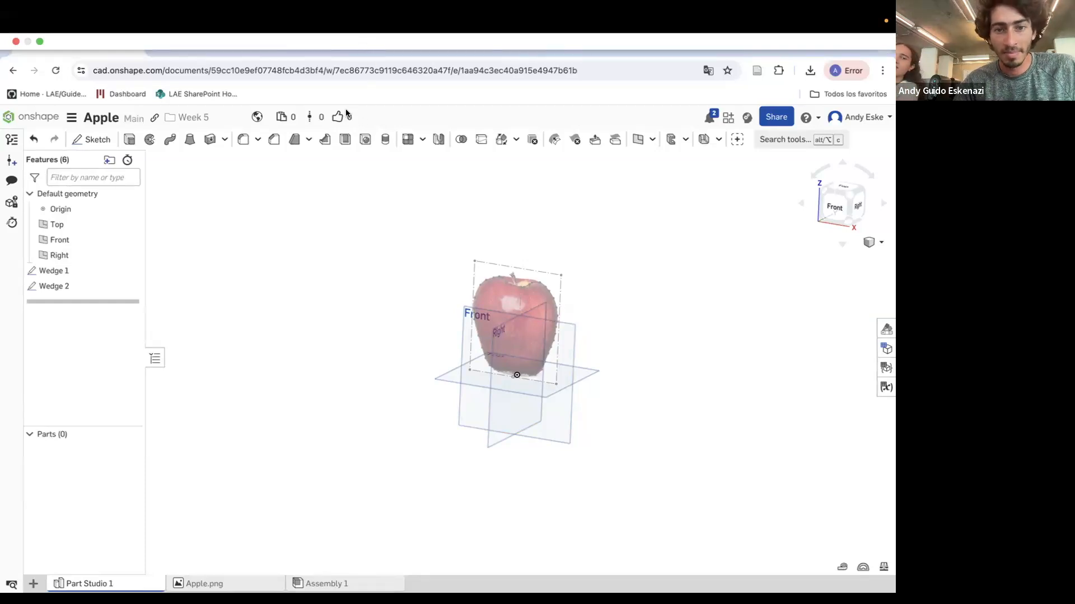
{"action": "scroll", "coordinate": [521, 321], "scroll_direction": "up", "scroll_amount": 5}
{"action": "mouse_move", "coordinate": [553, 311]}
{"action": "right_mouse_down"}
{"action": "mouse_move", "coordinate": [536, 306]}
{"action": "mouse_move", "coordinate": [547, 300]}
{"action": "mouse_move", "coordinate": [549, 323]}
{"action": "right_mouse_up"}
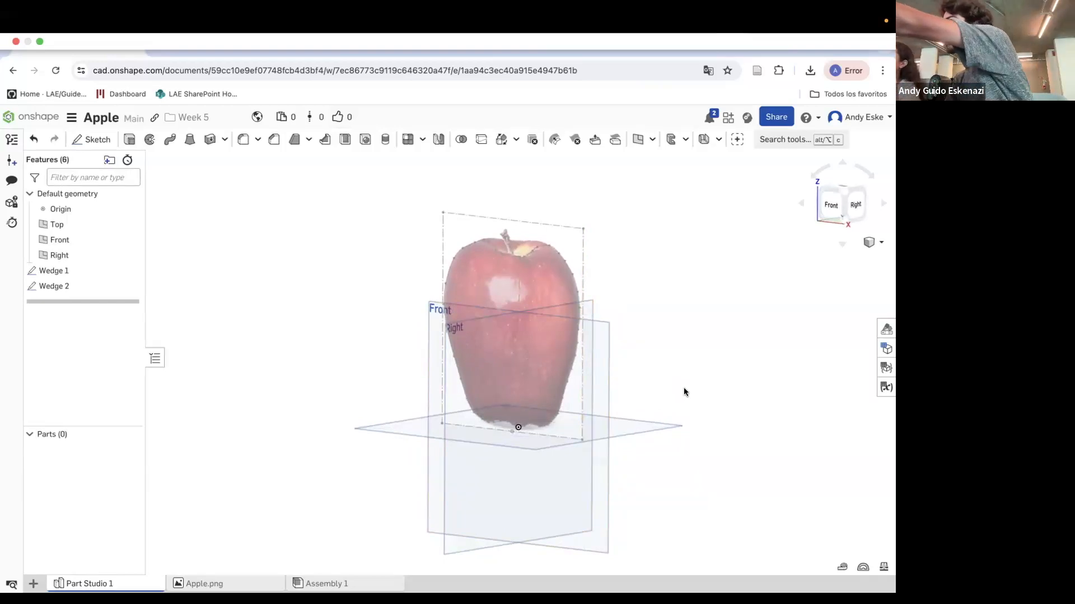
{"action": "left_click", "coordinate": [91, 139]}
{"action": "right_click_drag", "start_coordinate": [442, 387], "coordinate": [418, 372]}
{"action": "left_click", "coordinate": [418, 334]}
{"action": "right_click_drag", "start_coordinate": [479, 340], "coordinate": [501, 358]}
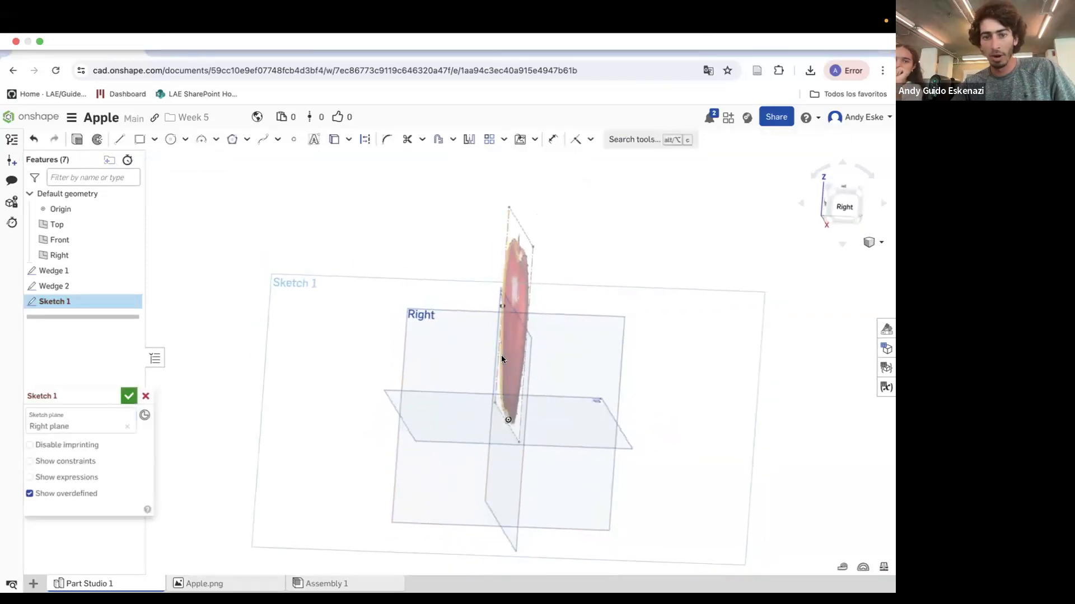
Insert Apple.png into the Right plane sketch, with its rectangle spanning the existing apple profiles and their central axis.
{"action": "left_click", "coordinate": [535, 140]}
{"action": "left_click", "coordinate": [543, 179]}
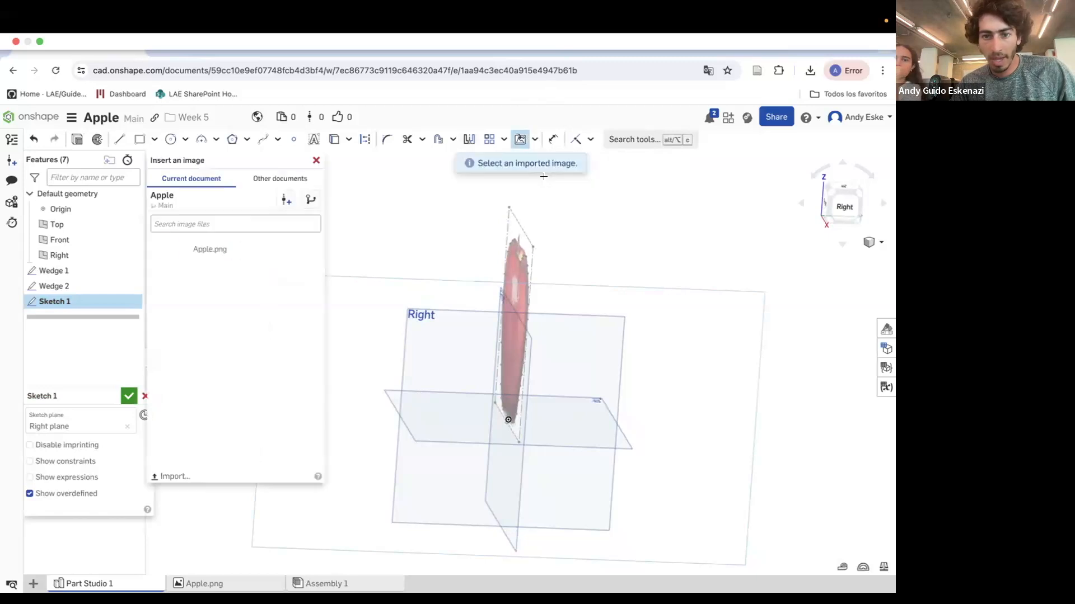
{"action": "left_click", "coordinate": [209, 252]}
{"action": "left_click", "coordinate": [422, 229]}
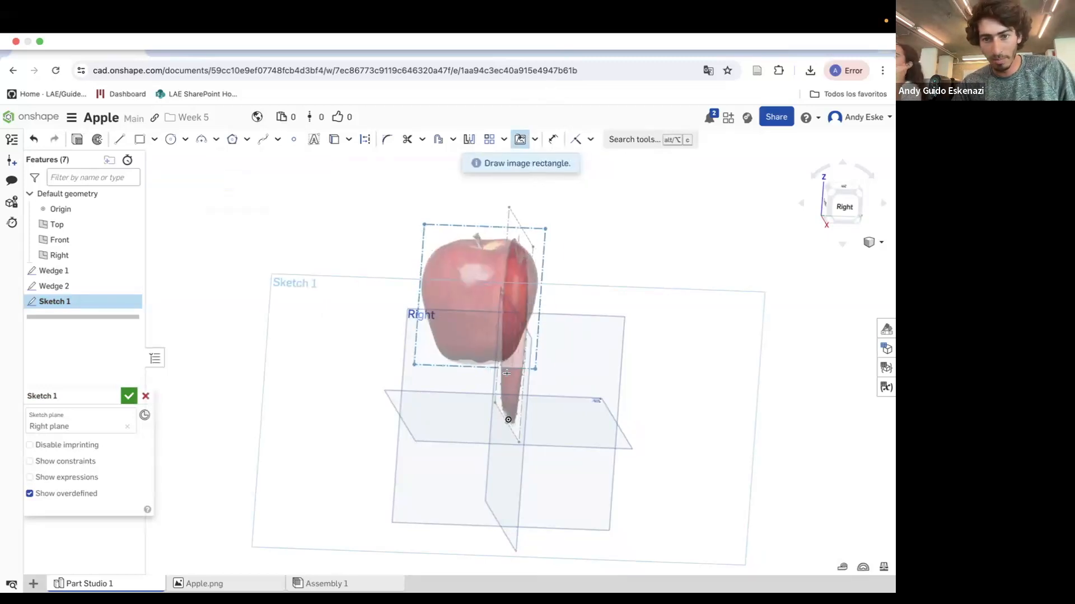
{"action": "left_click", "coordinate": [585, 388]}
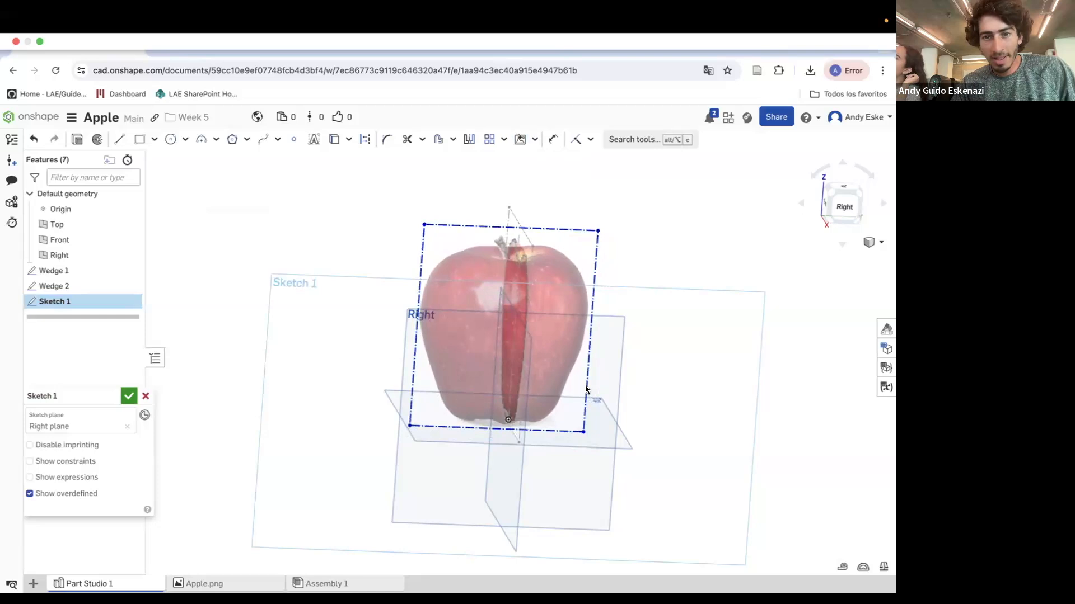
{"action": "scroll", "coordinate": [585, 385], "scroll_direction": "up", "scroll_amount": 2}
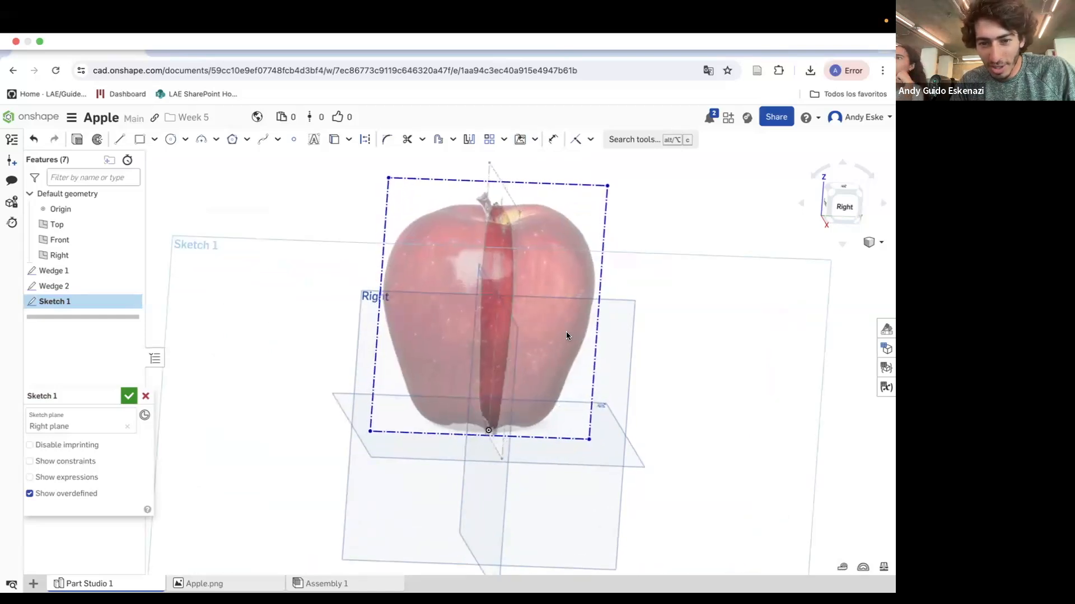
{"action": "mouse_move", "coordinate": [552, 343]}
{"action": "right_mouse_down"}
{"action": "mouse_move", "coordinate": [486, 324]}
{"action": "mouse_move", "coordinate": [595, 332]}
{"action": "mouse_move", "coordinate": [495, 272]}
{"action": "right_mouse_up"}
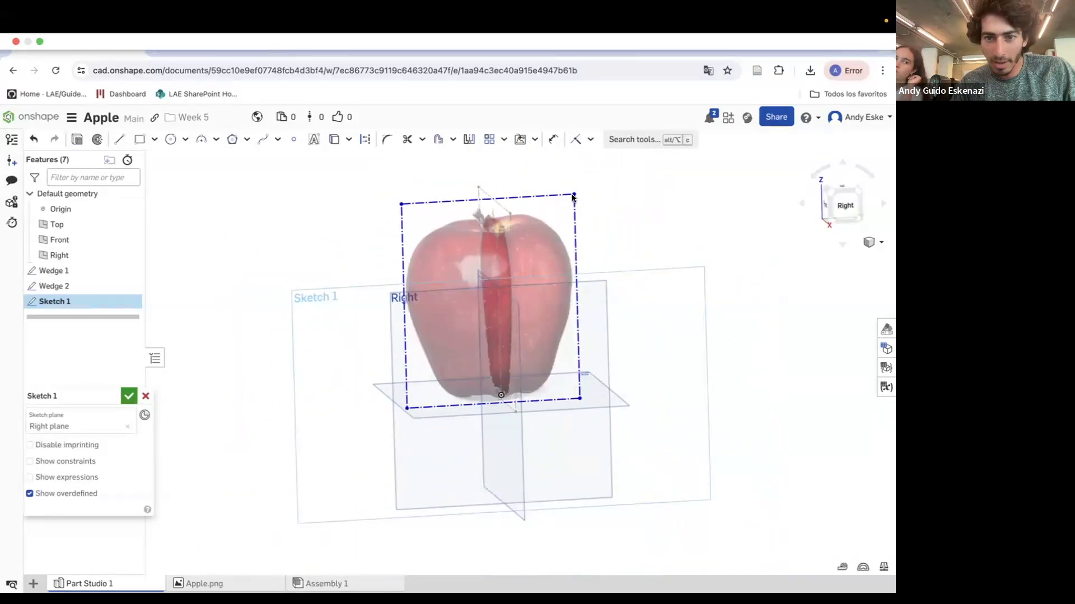
Dimension the inserted picture's height along its left border and set it to 130.
{"action": "right_click_drag", "start_coordinate": [538, 243], "coordinate": [441, 341]}
{"action": "key", "text": "d"}
{"action": "left_click", "coordinate": [402, 314]}
{"action": "left_click", "coordinate": [355, 345]}
{"action": "type", "text": "130"}
{"action": "key", "text": "Return"}
{"action": "scroll", "coordinate": [532, 290], "scroll_direction": "up", "scroll_amount": 3}
{"action": "key", "text": "Escape"}
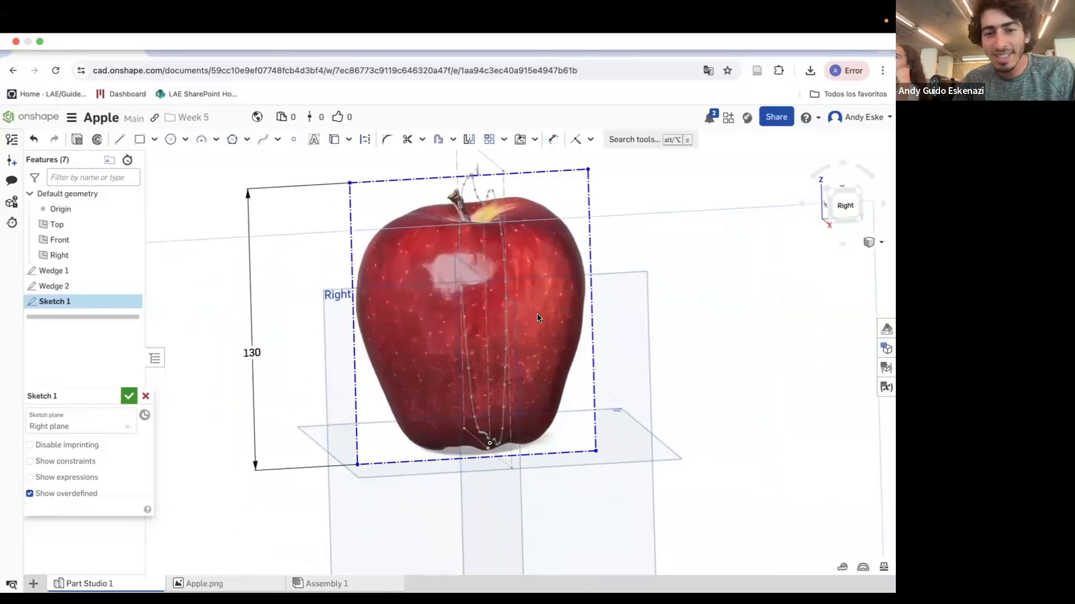
Start a spline at the origin below the apple and trace the bottom edge rightwards over the first hollow.
{"action": "scroll", "coordinate": [491, 413], "scroll_direction": "up", "scroll_amount": 2}
{"action": "scroll", "coordinate": [491, 413], "scroll_direction": "up", "scroll_amount": 3}
{"action": "key", "text": "n"}
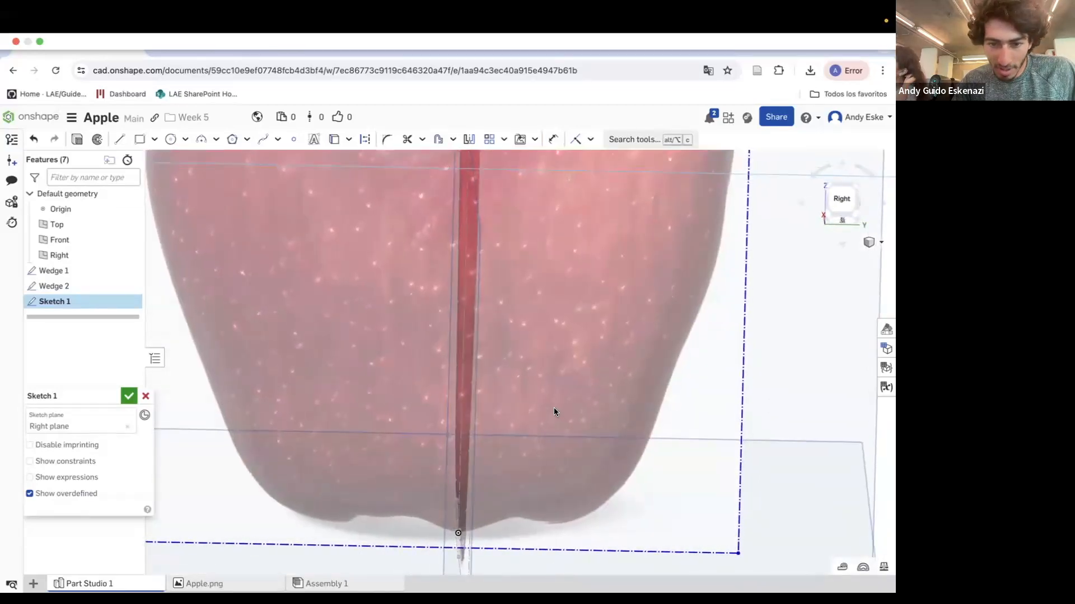
{"action": "scroll", "coordinate": [589, 306], "scroll_direction": "down", "scroll_amount": 5}
{"action": "mouse_move", "coordinate": [589, 306]}
{"action": "right_mouse_down"}
{"action": "mouse_move", "coordinate": [586, 241]}
{"action": "mouse_move", "coordinate": [594, 260]}
{"action": "right_mouse_up"}
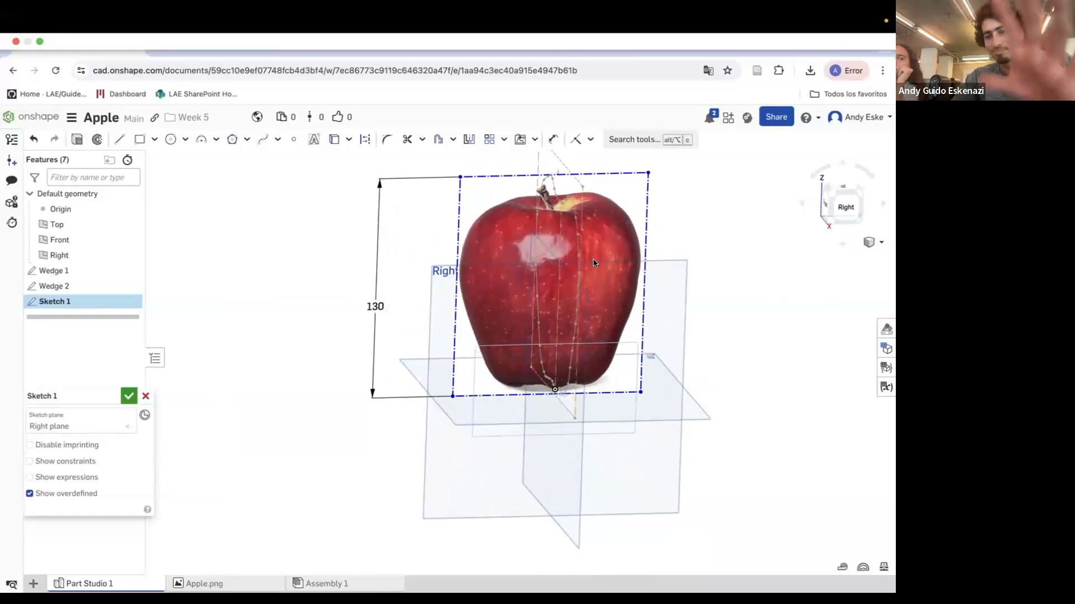
{"action": "mouse_move", "coordinate": [573, 384]}
{"action": "right_mouse_down"}
{"action": "mouse_move", "coordinate": [567, 372]}
{"action": "mouse_move", "coordinate": [563, 388]}
{"action": "right_mouse_up"}
{"action": "scroll", "coordinate": [563, 387], "scroll_direction": "up", "scroll_amount": 6}
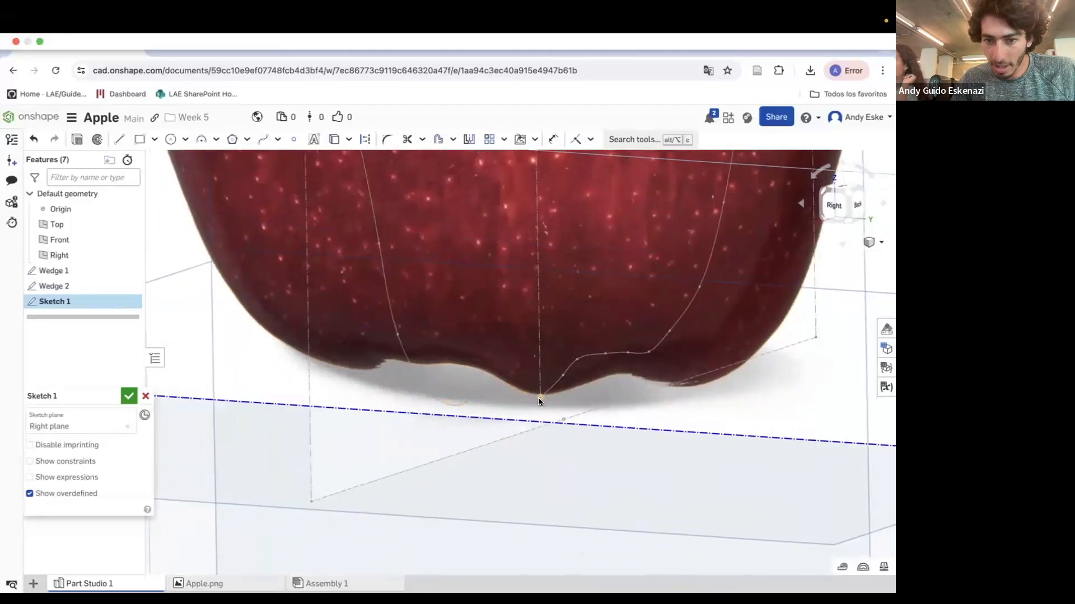
{"action": "scroll", "coordinate": [539, 396], "scroll_direction": "up", "scroll_amount": 4}
{"action": "left_click", "coordinate": [262, 140]}
{"action": "left_click", "coordinate": [541, 398]}
{"action": "scroll", "coordinate": [694, 401], "scroll_direction": "down", "scroll_amount": 4}
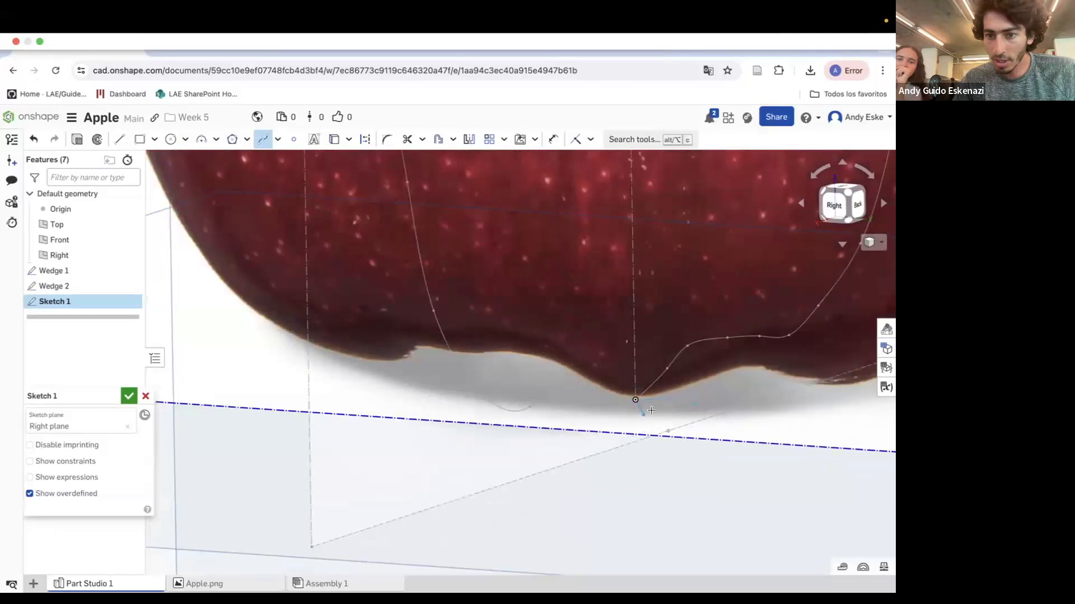
{"action": "right_click_drag", "start_coordinate": [642, 398], "coordinate": [665, 400]}
{"action": "left_click", "coordinate": [731, 370]}
{"action": "left_click", "coordinate": [796, 368]}
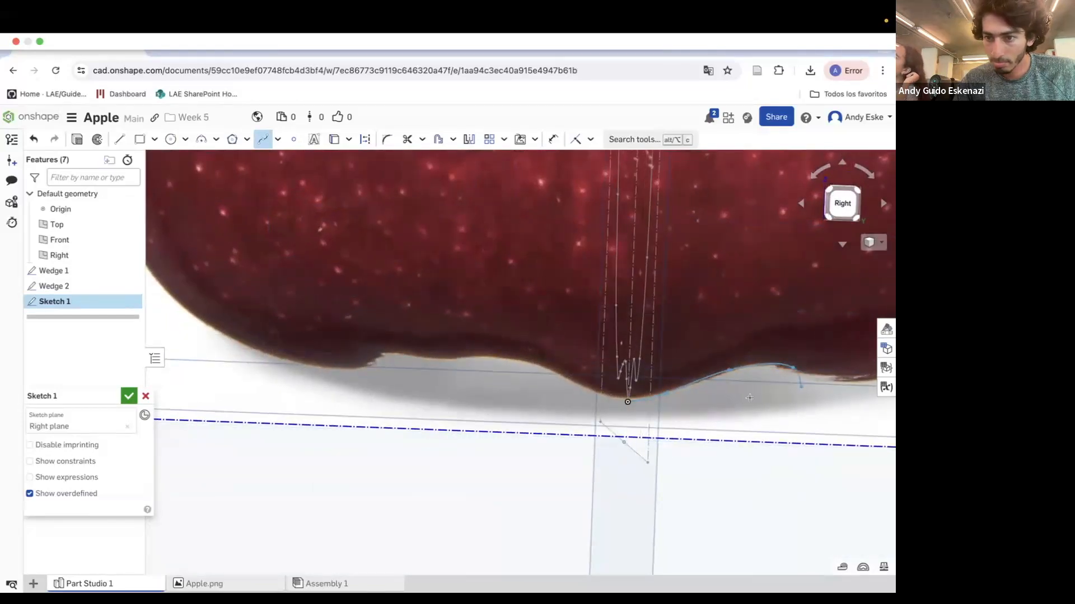
Continue the spline around the lower right lobe and up the apple's right edge, past its widest point.
{"action": "scroll", "coordinate": [746, 370], "scroll_direction": "down", "scroll_amount": 5}
{"action": "scroll", "coordinate": [753, 384], "scroll_direction": "up", "scroll_amount": 4}
{"action": "left_click", "coordinate": [740, 386]}
{"action": "left_click", "coordinate": [817, 356]}
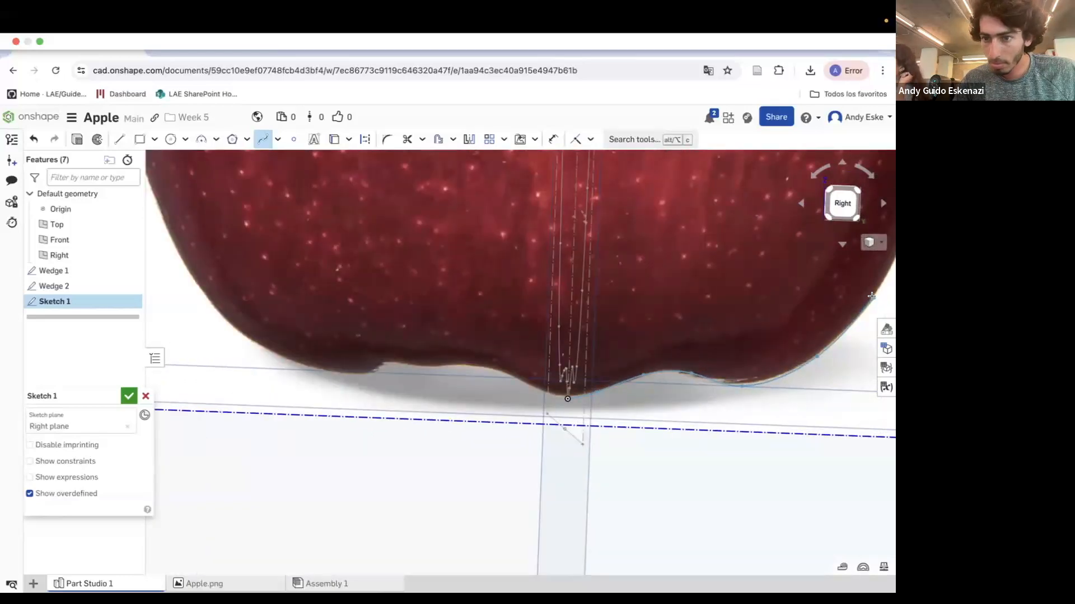
{"action": "scroll", "coordinate": [871, 296], "scroll_direction": "down", "scroll_amount": 5}
{"action": "scroll", "coordinate": [856, 302], "scroll_direction": "up", "scroll_amount": 4}
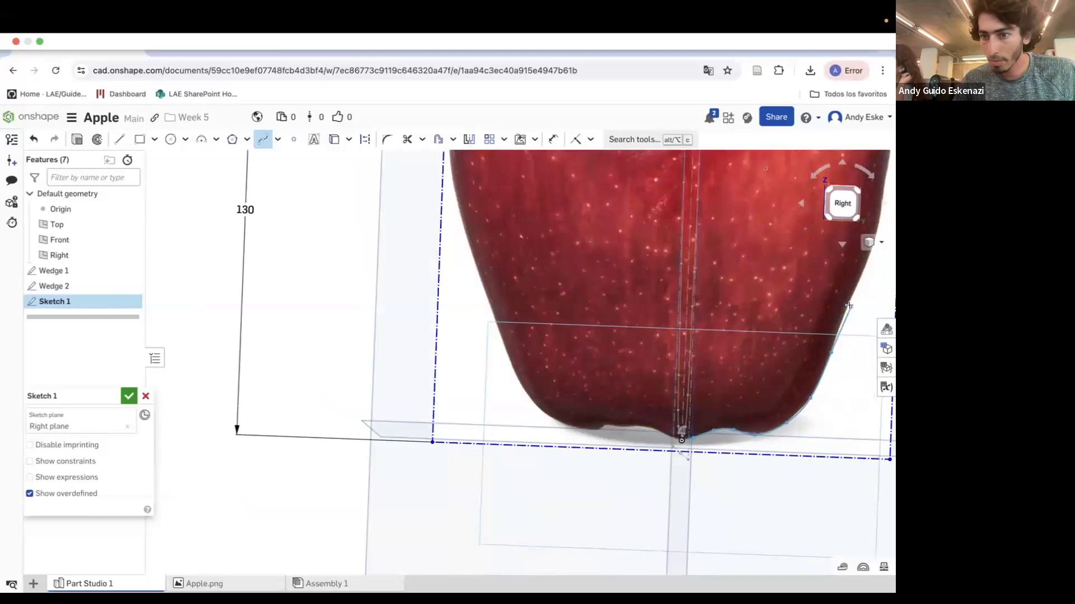
{"action": "scroll", "coordinate": [850, 299], "scroll_direction": "down", "scroll_amount": 5}
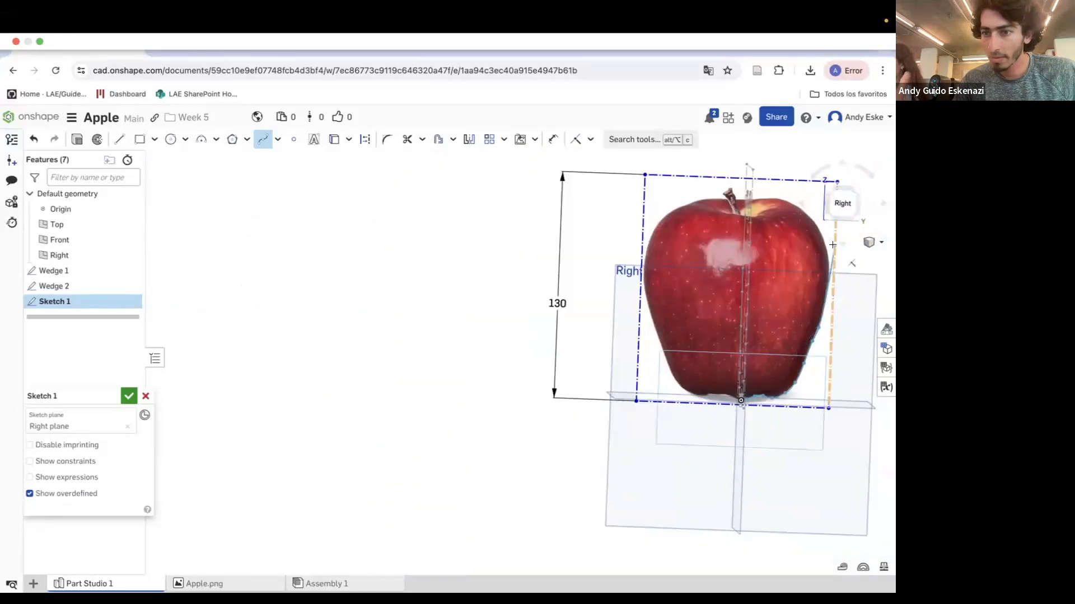
{"action": "scroll", "coordinate": [821, 445], "scroll_direction": "up", "scroll_amount": 4}
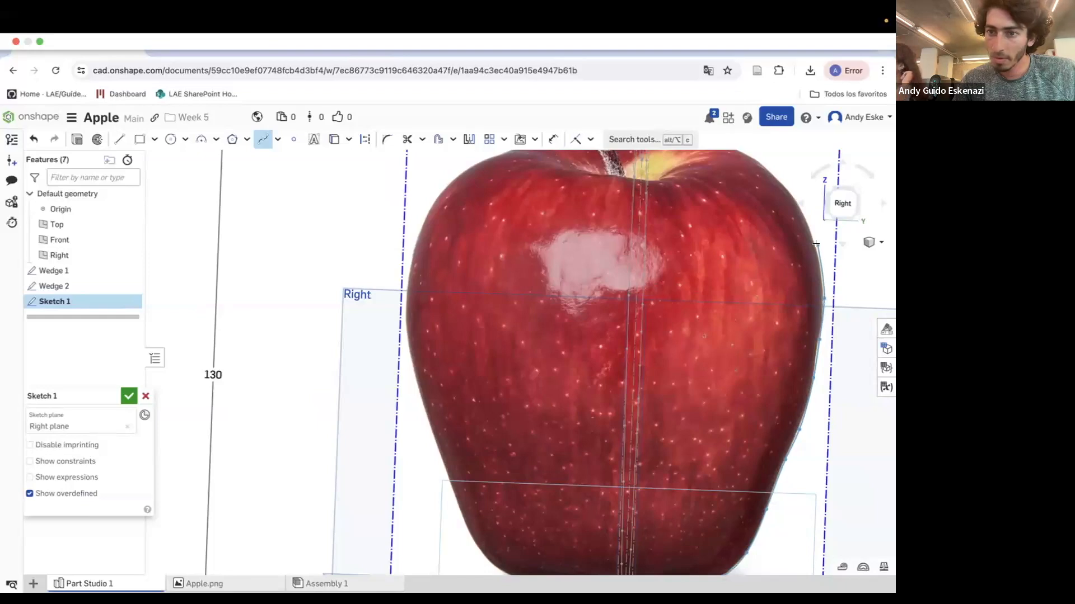
Trace the spline over the upper right shoulder and into the stem dimple, ending it at the upper endpoint of the existing wedge profiles.
{"action": "scroll", "coordinate": [744, 215], "scroll_direction": "down", "scroll_amount": 5}
{"action": "scroll", "coordinate": [745, 215], "scroll_direction": "up", "scroll_amount": 5}
{"action": "left_click", "coordinate": [767, 256]}
{"action": "left_click", "coordinate": [734, 238]}
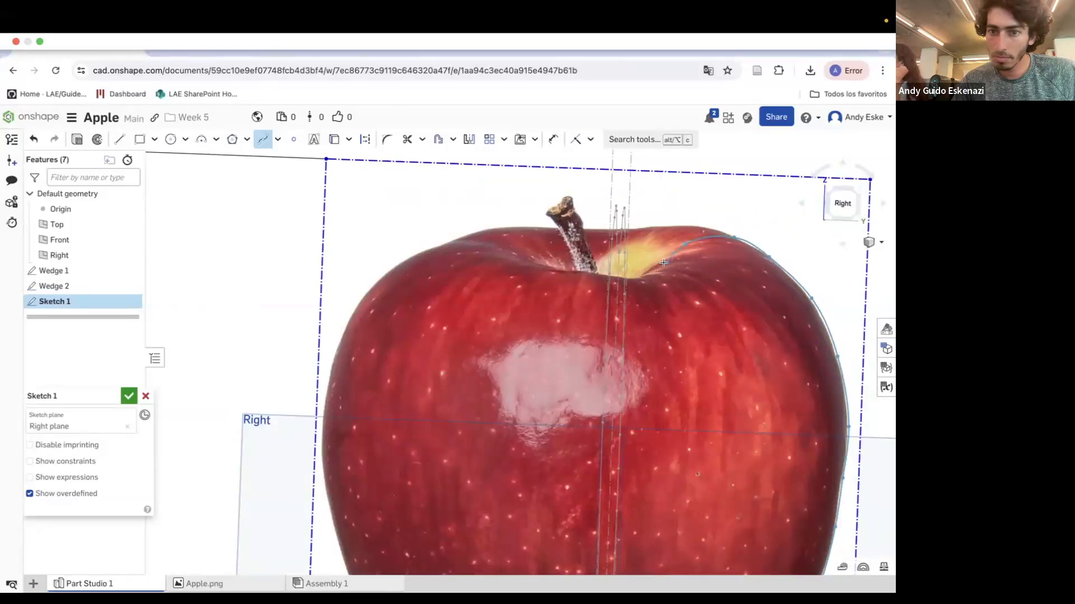
{"action": "right_click_drag", "start_coordinate": [664, 253], "coordinate": [643, 252]}
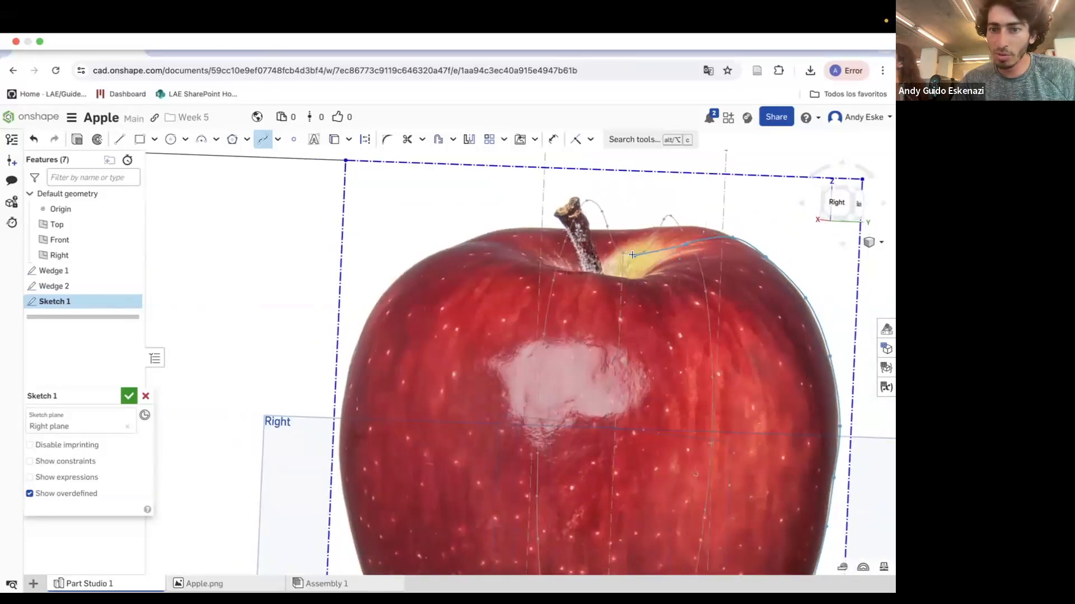
{"action": "scroll", "coordinate": [703, 317], "scroll_direction": "down", "scroll_amount": 10}
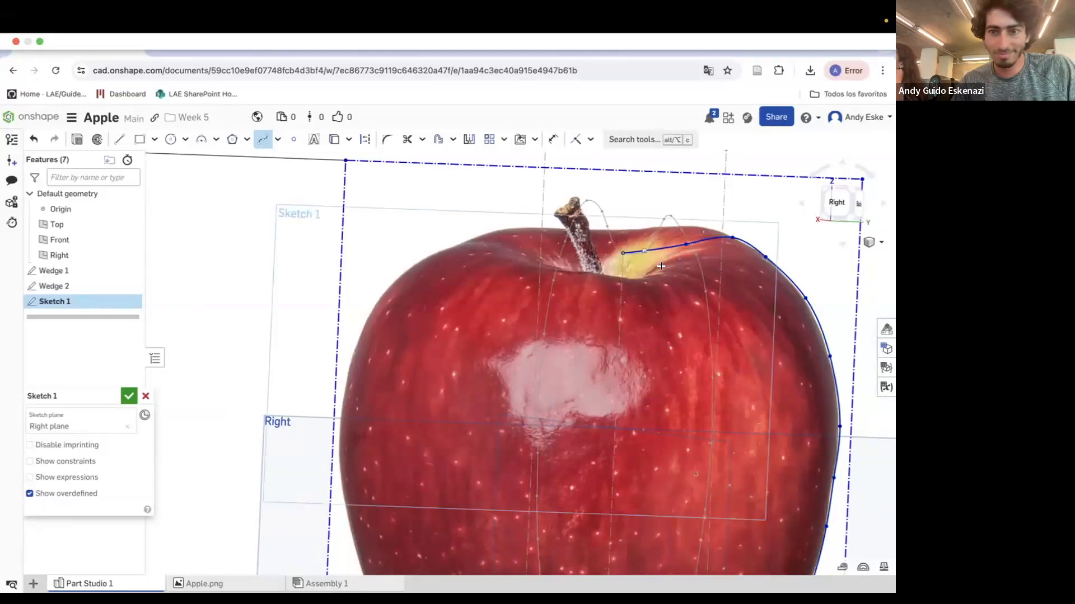
Draw a straight line from the spline's upper end in the stem dimple down to the origin.
{"action": "right_click_drag", "start_coordinate": [703, 317], "coordinate": [723, 420]}
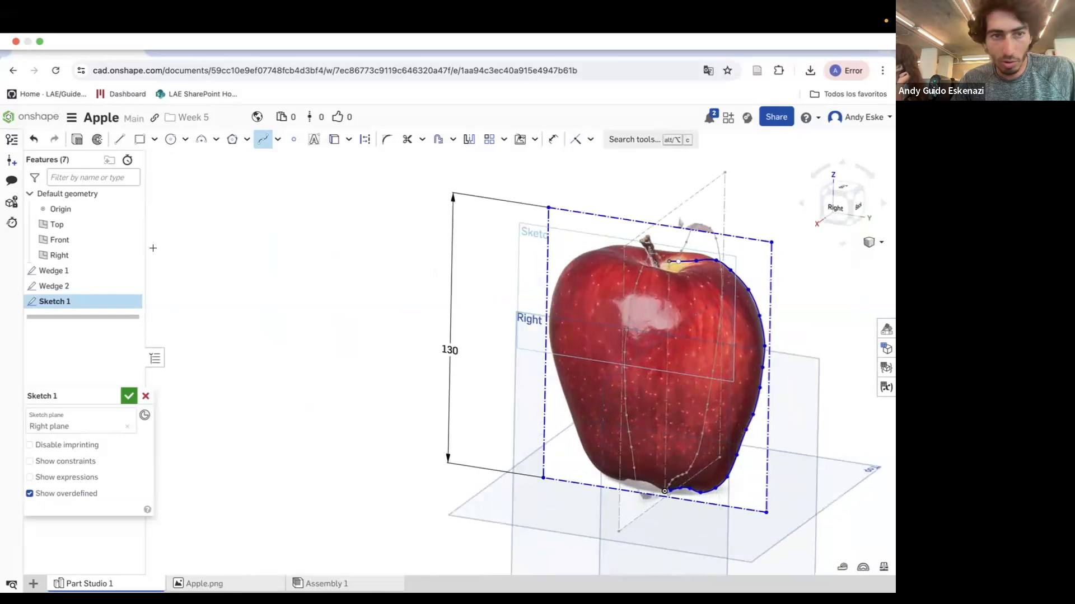
{"action": "left_click", "coordinate": [119, 140]}
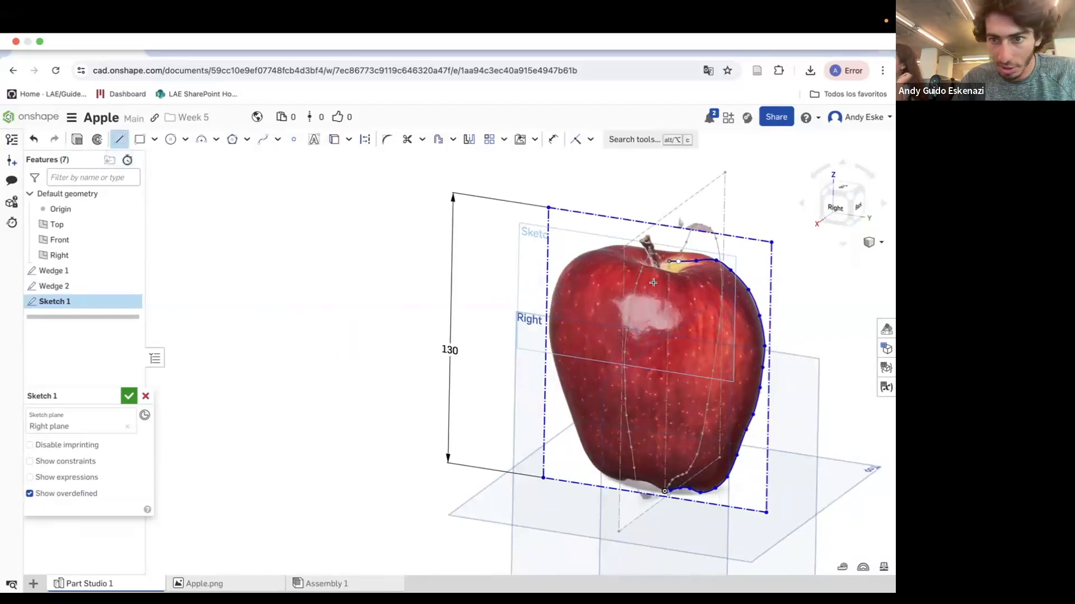
{"action": "left_click", "coordinate": [668, 259]}
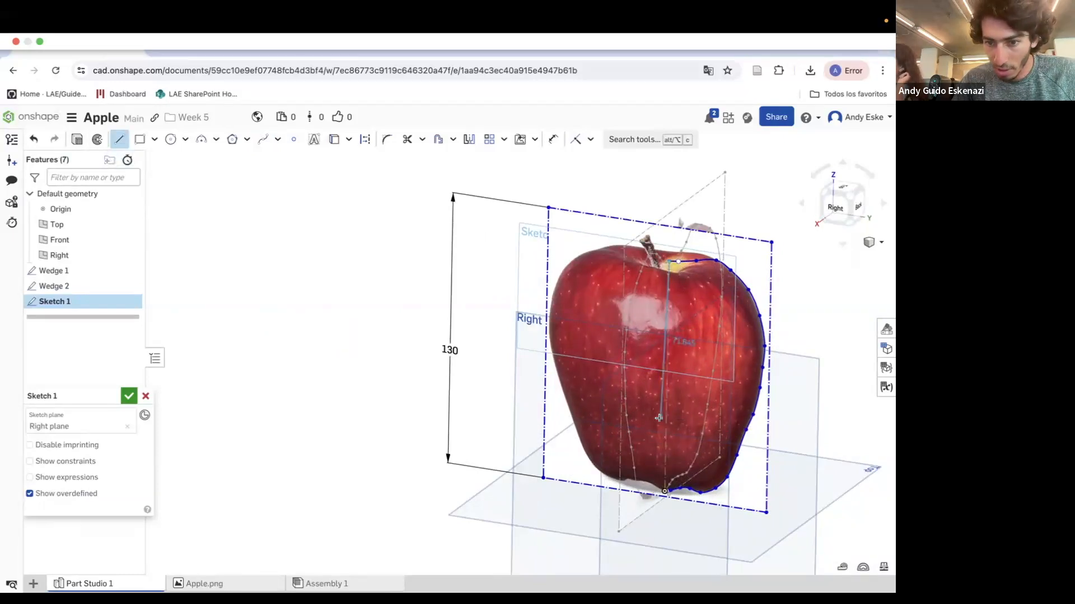
{"action": "scroll", "coordinate": [663, 490], "scroll_direction": "up", "scroll_amount": 5}
{"action": "left_click", "coordinate": [663, 490]}
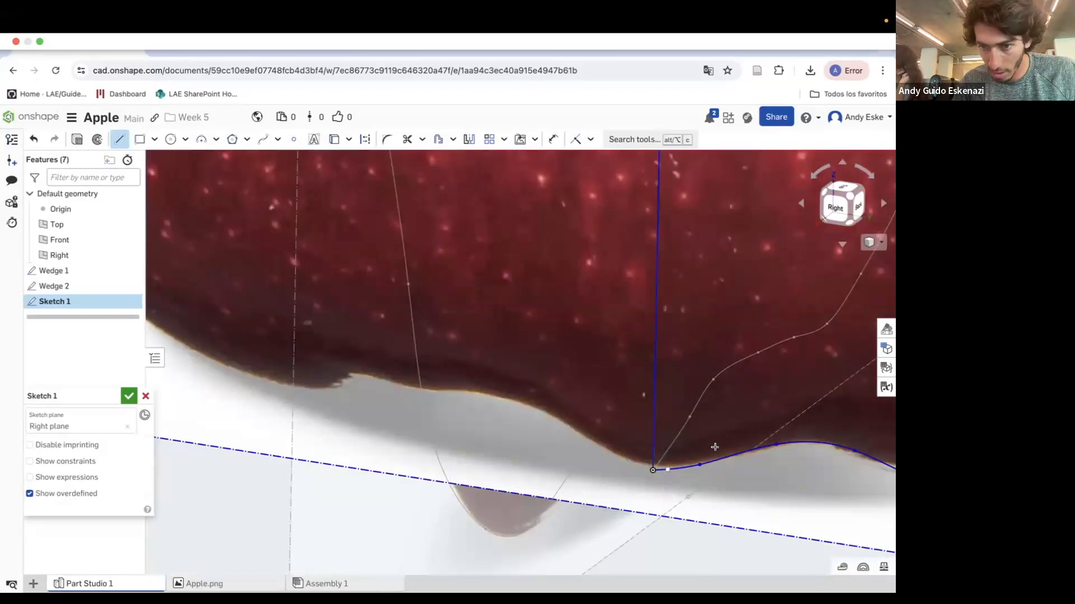
{"action": "key", "text": "Escape"}
Examine both ends of the central line, at the origin and in the stem dimple, where it meets the spline.
{"action": "scroll", "coordinate": [696, 409], "scroll_direction": "down", "scroll_amount": 10}
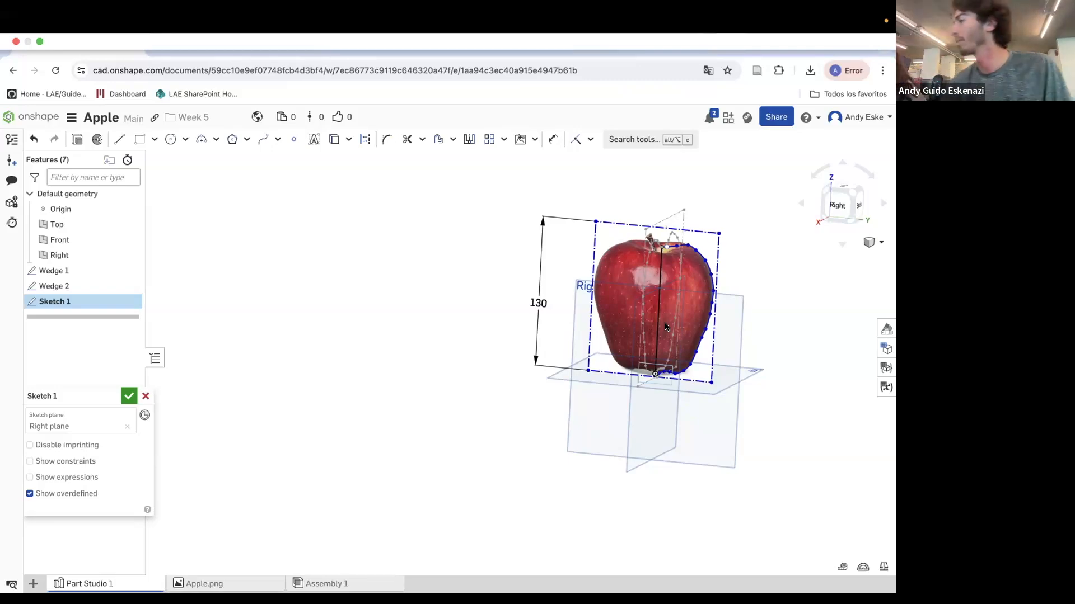
{"action": "scroll", "coordinate": [643, 377], "scroll_direction": "up", "scroll_amount": 10}
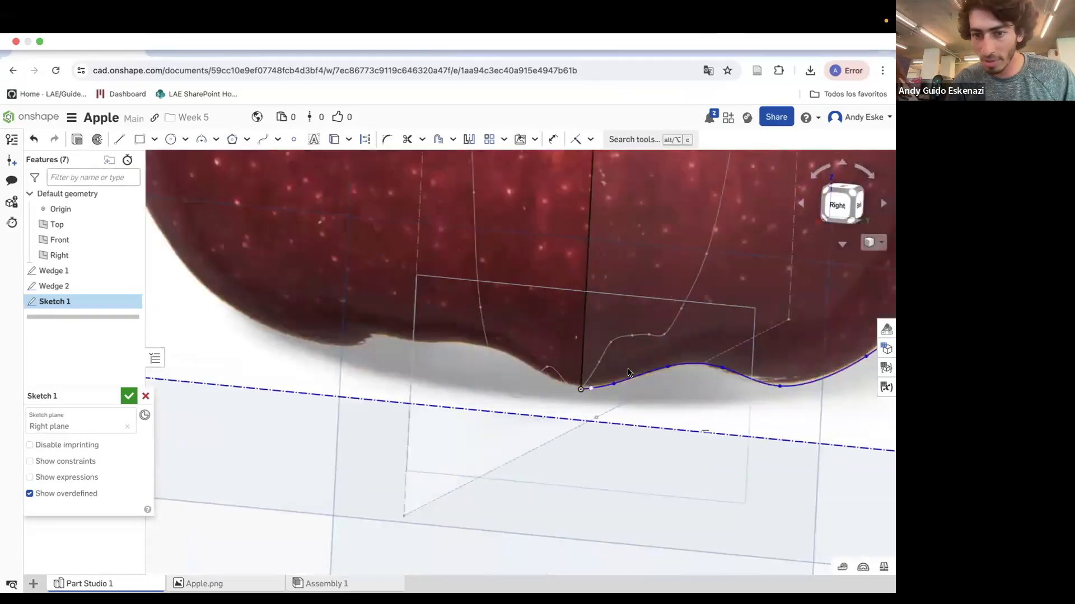
{"action": "scroll", "coordinate": [577, 391], "scroll_direction": "down", "scroll_amount": 10}
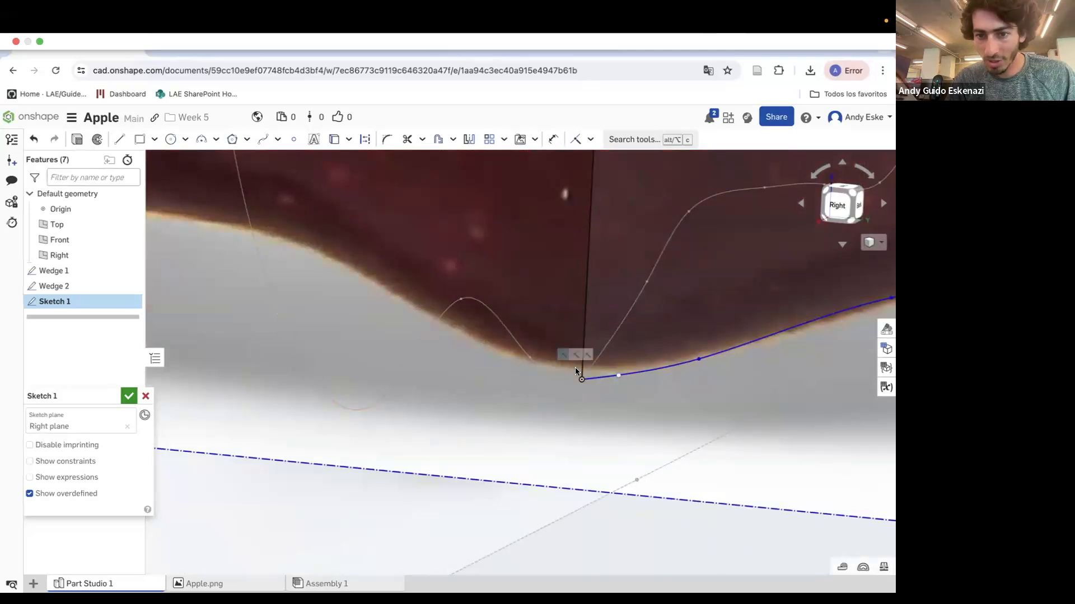
{"action": "scroll", "coordinate": [579, 235], "scroll_direction": "down", "scroll_amount": 3}
{"action": "scroll", "coordinate": [585, 199], "scroll_direction": "up", "scroll_amount": 10}
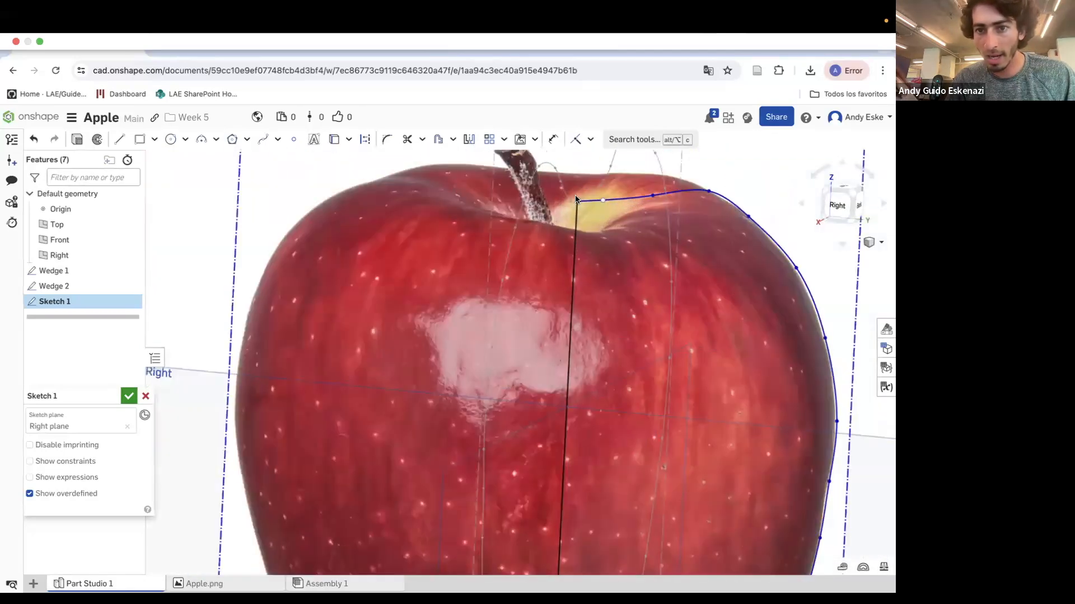
{"action": "scroll", "coordinate": [585, 199], "scroll_direction": "up", "scroll_amount": 5}
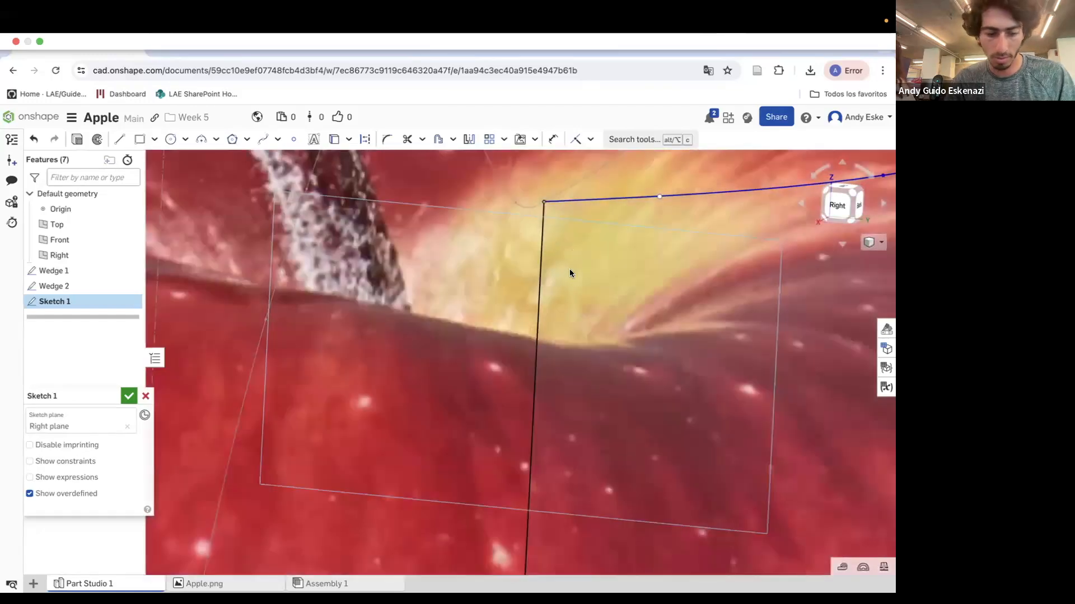
{"action": "scroll", "coordinate": [582, 263], "scroll_direction": "down", "scroll_amount": 12}
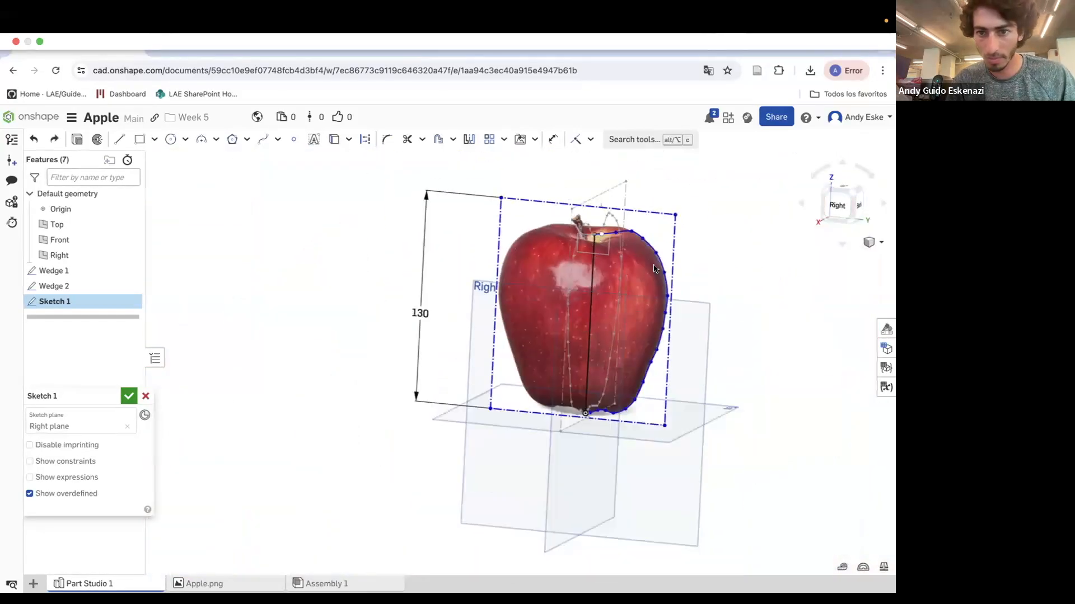
Finish the Right plane sketch and rename it Wedge 3.
{"action": "left_click", "coordinate": [129, 396]}
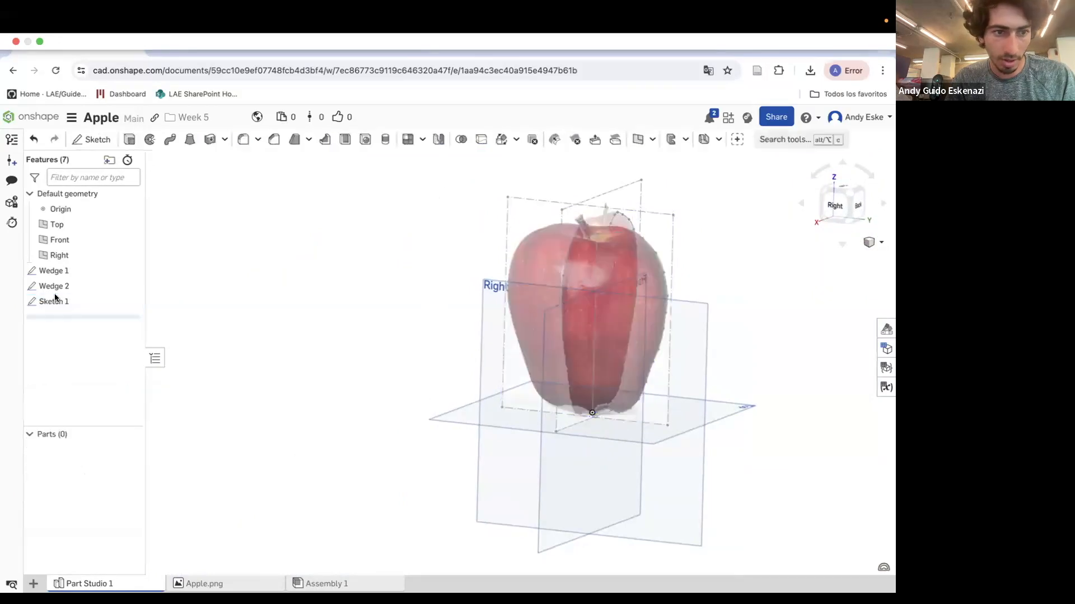
{"action": "right_click", "coordinate": [60, 301]}
{"action": "left_click", "coordinate": [98, 312]}
{"action": "type", "text": "Wedge 3"}
{"action": "key", "text": "Return"}
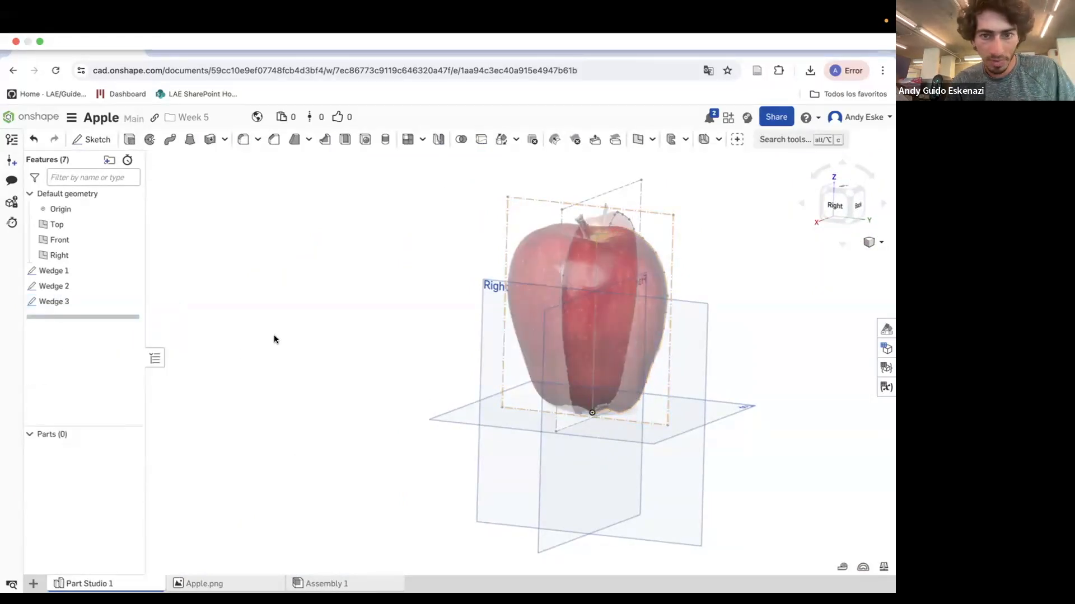
Reopen the Wedge 1 sketch for editing.
{"action": "right_click_drag", "start_coordinate": [377, 323], "coordinate": [422, 279]}
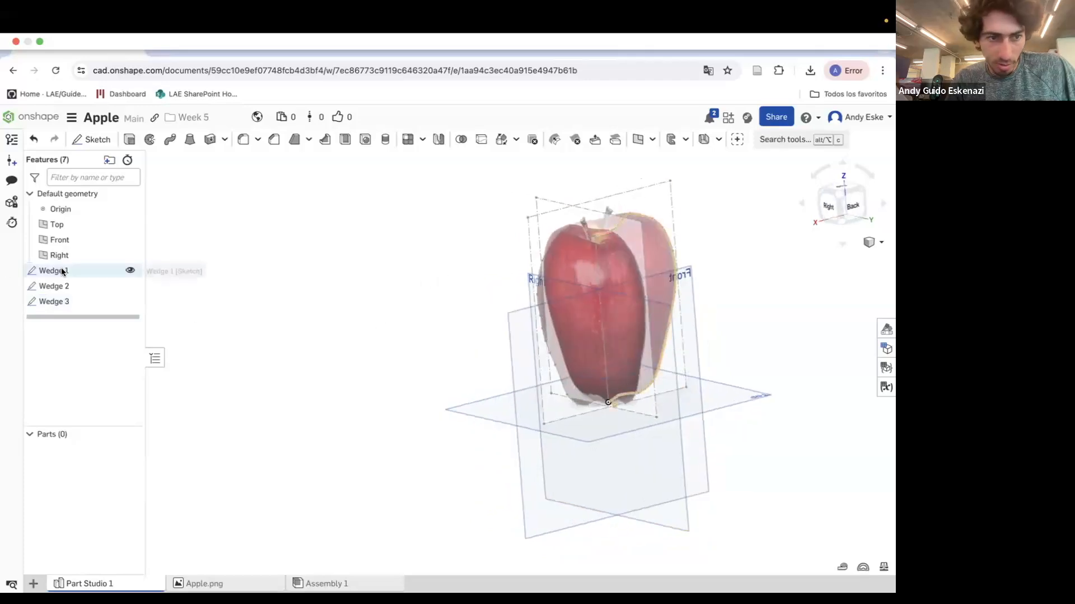
{"action": "right_click", "coordinate": [72, 277]}
{"action": "left_click", "coordinate": [98, 298]}
{"action": "scroll", "coordinate": [606, 268], "scroll_direction": "up", "scroll_amount": 5}
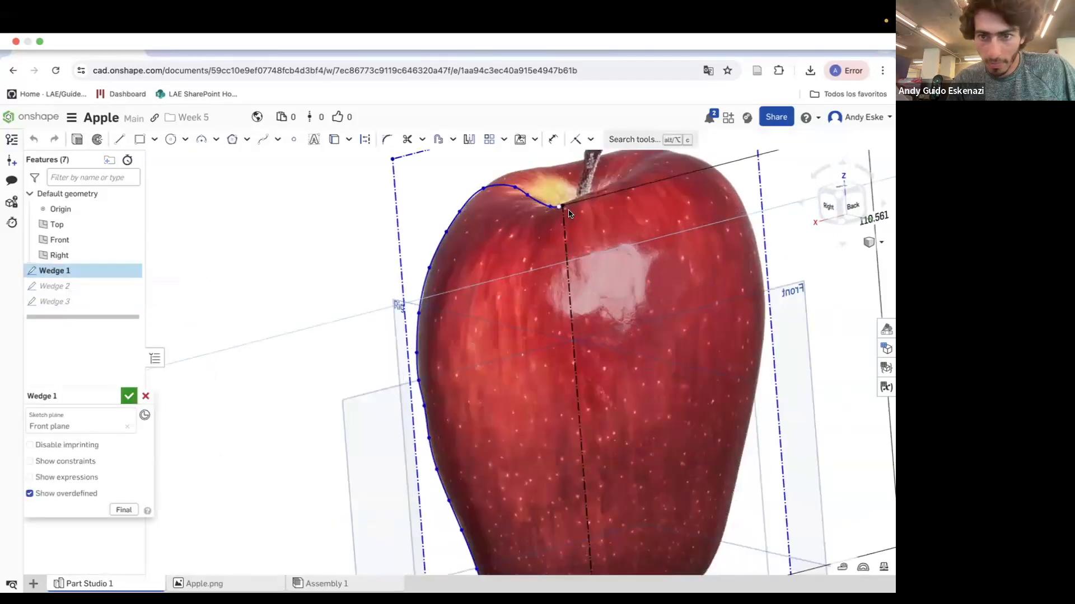
{"action": "left_click", "coordinate": [119, 139]}
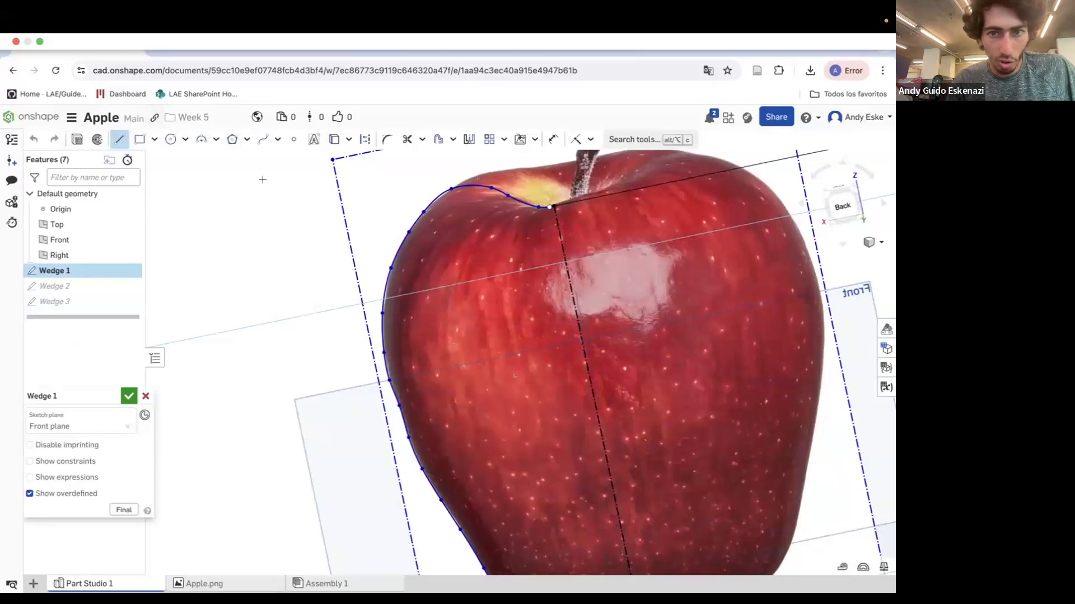
{"action": "left_click", "coordinate": [552, 207]}
{"action": "scroll", "coordinate": [561, 210], "scroll_direction": "down", "scroll_amount": 5}
{"action": "scroll", "coordinate": [566, 219], "scroll_direction": "up", "scroll_amount": 10}
{"action": "scroll", "coordinate": [528, 227], "scroll_direction": "down", "scroll_amount": 10}
{"action": "scroll", "coordinate": [573, 356], "scroll_direction": "up", "scroll_amount": 10}
{"action": "key", "text": "Escape"}
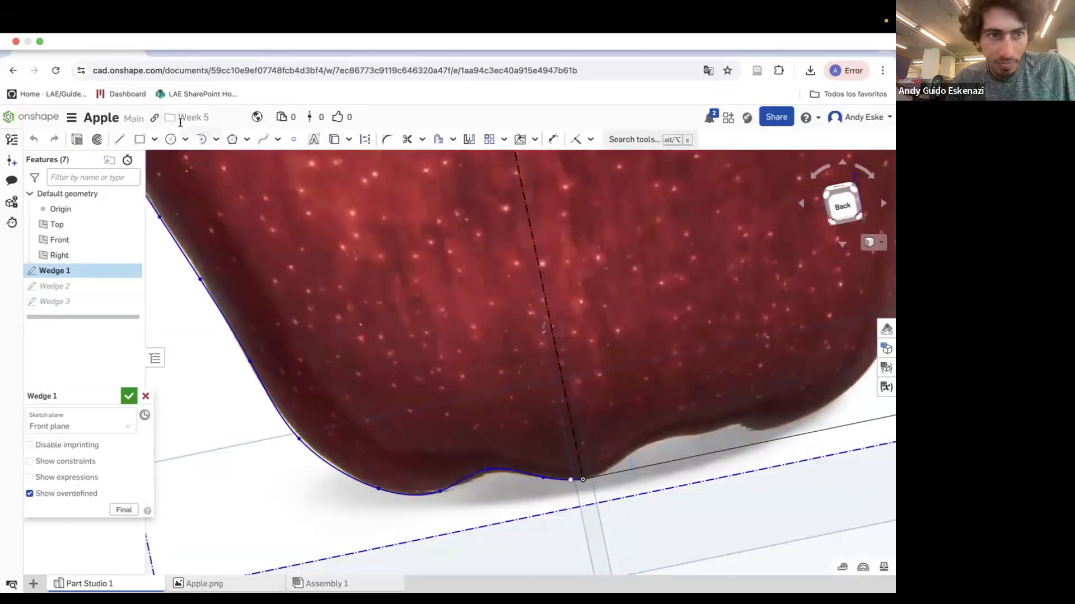
Close the Wedge 1 profile with a straight line from the origin to the spline's upper end, and finish the sketch.
{"action": "left_click", "coordinate": [119, 139]}
{"action": "left_click", "coordinate": [578, 477]}
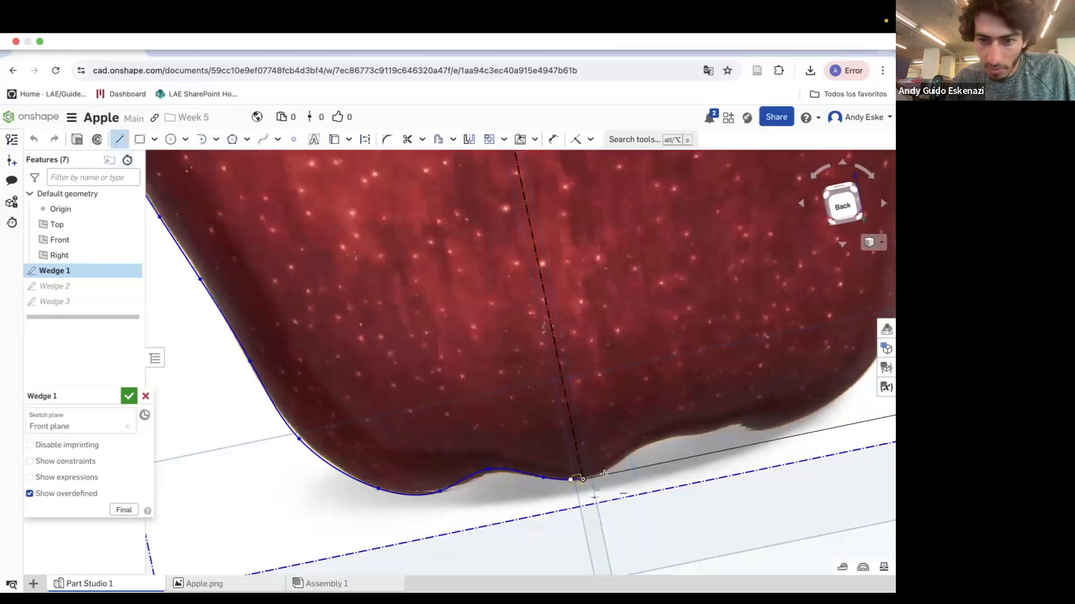
{"action": "scroll", "coordinate": [578, 477], "scroll_direction": "down", "scroll_amount": 10}
{"action": "left_click", "coordinate": [556, 255]}
{"action": "key", "text": "Escape"}
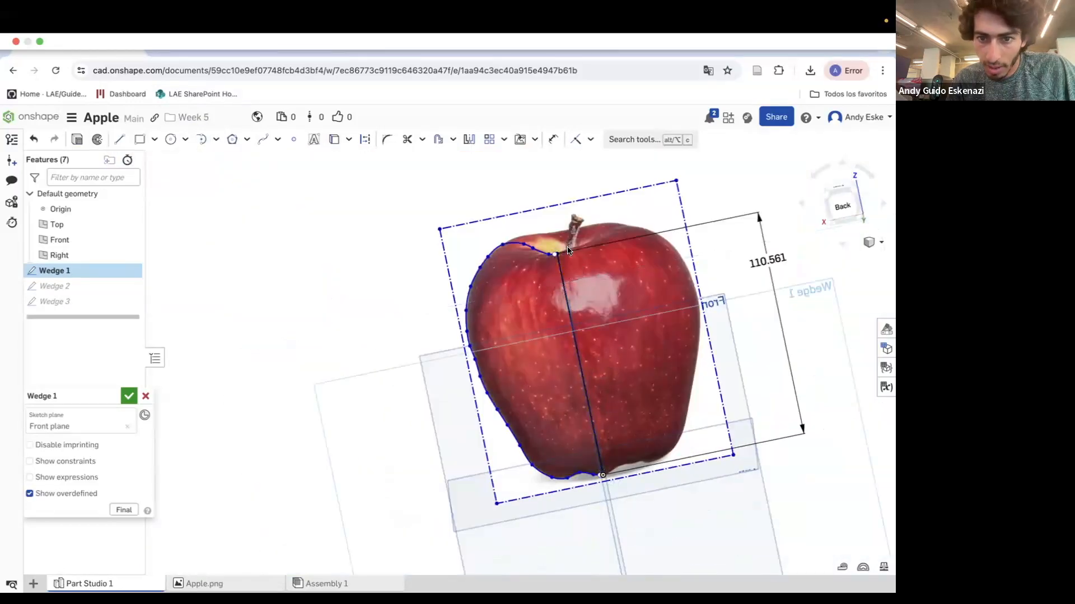
{"action": "scroll", "coordinate": [572, 251], "scroll_direction": "up", "scroll_amount": 4}
{"action": "left_click", "coordinate": [129, 396]}
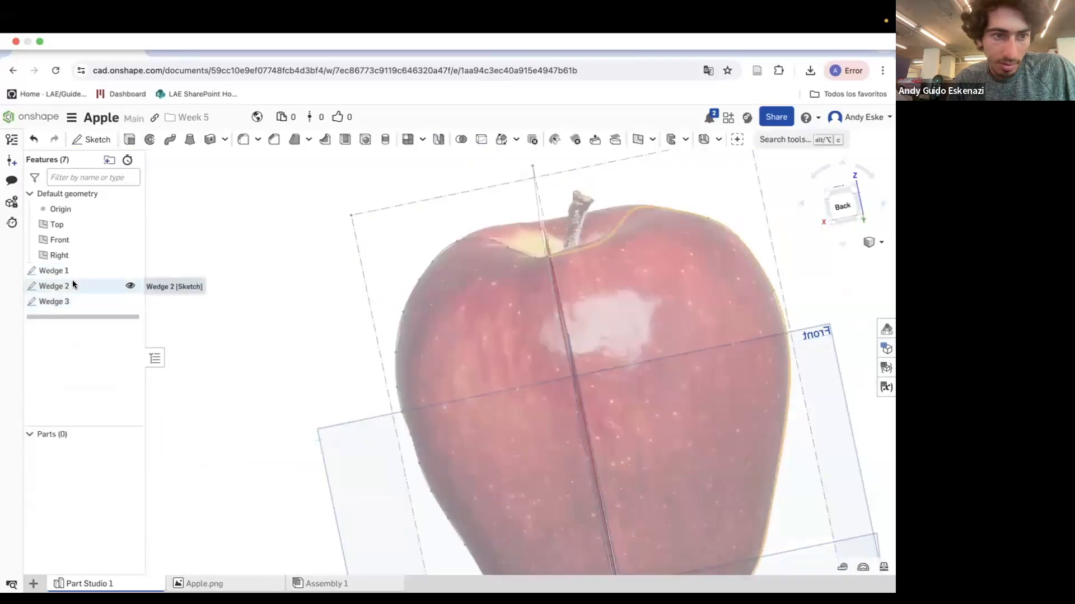
Reopen the Wedge 2 sketch for editing.
{"action": "right_click", "coordinate": [72, 284]}
{"action": "left_click", "coordinate": [119, 313]}
{"action": "left_click", "coordinate": [119, 140]}
{"action": "key", "text": "Escape"}
{"action": "scroll", "coordinate": [555, 254], "scroll_direction": "down", "scroll_amount": 5}
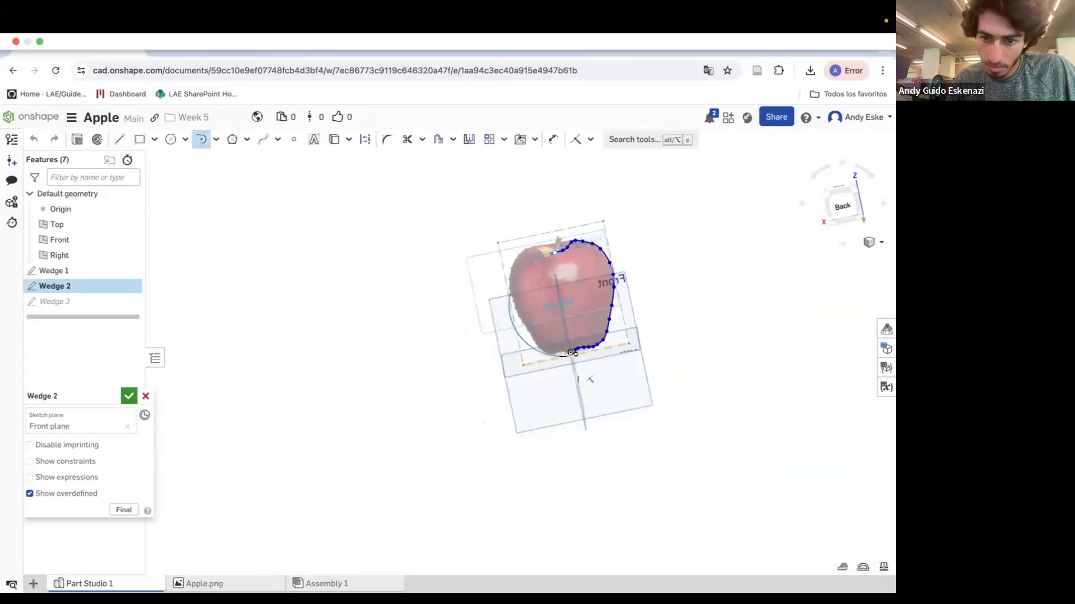
{"action": "scroll", "coordinate": [569, 382], "scroll_direction": "up", "scroll_amount": 8}
Close the Wedge 2 profile with a straight line from the origin to the spline's upper end, and finish the sketch.
{"action": "left_click", "coordinate": [119, 139]}
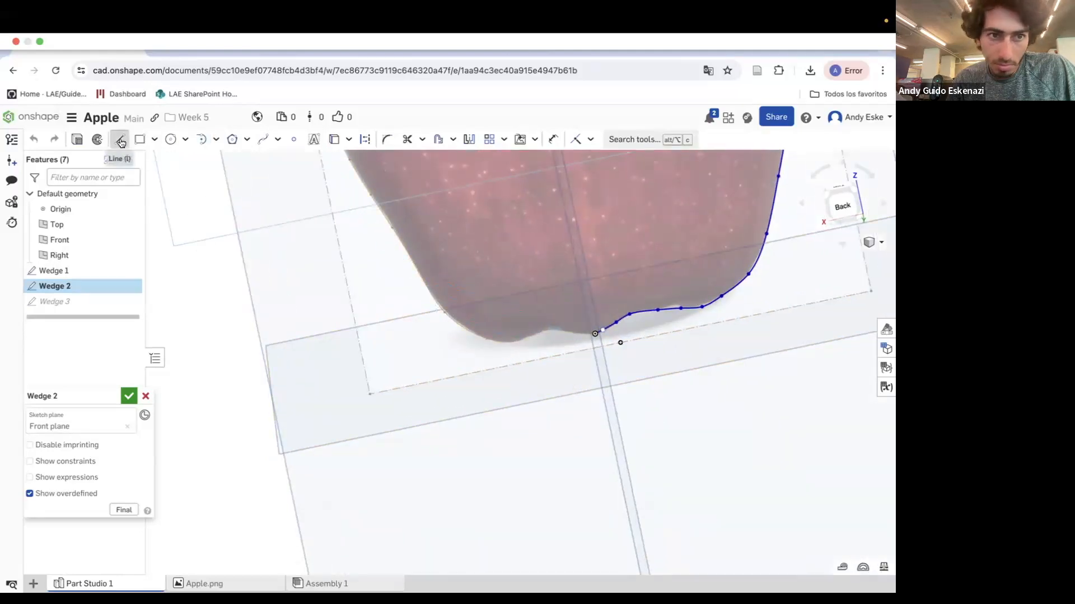
{"action": "scroll", "coordinate": [657, 340], "scroll_direction": "up", "scroll_amount": 4}
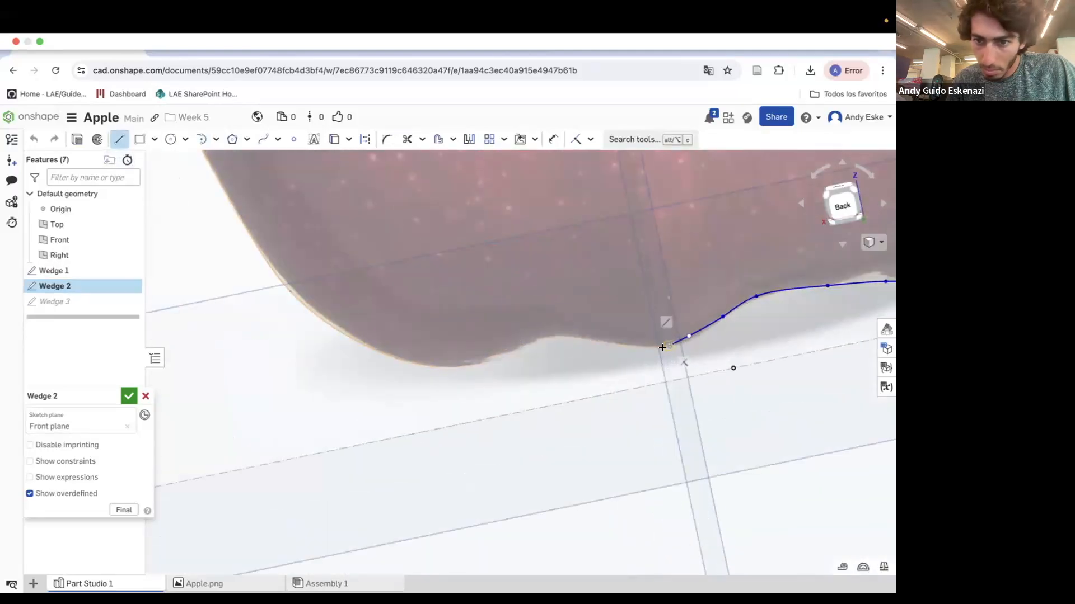
{"action": "scroll", "coordinate": [665, 330], "scroll_direction": "down", "scroll_amount": 10}
{"action": "scroll", "coordinate": [618, 180], "scroll_direction": "up", "scroll_amount": 4}
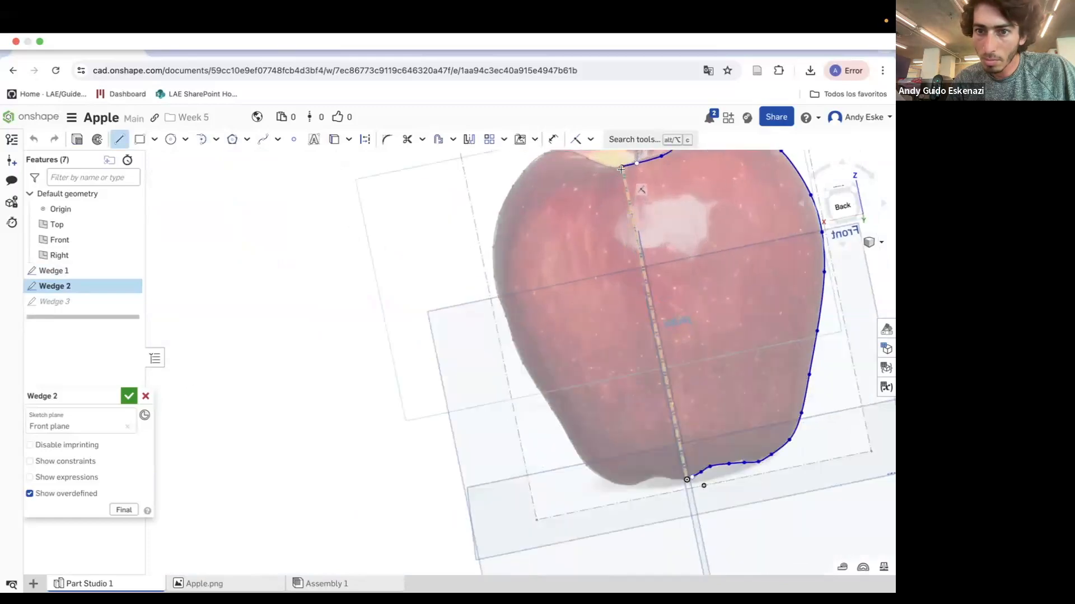
{"action": "left_click", "coordinate": [623, 169]}
{"action": "key", "text": "Escape"}
{"action": "scroll", "coordinate": [623, 268], "scroll_direction": "down", "scroll_amount": 5}
{"action": "mouse_move", "coordinate": [615, 267]}
{"action": "right_mouse_down"}
{"action": "mouse_move", "coordinate": [653, 252]}
{"action": "mouse_move", "coordinate": [649, 271]}
{"action": "right_mouse_up"}
{"action": "left_click", "coordinate": [128, 397]}
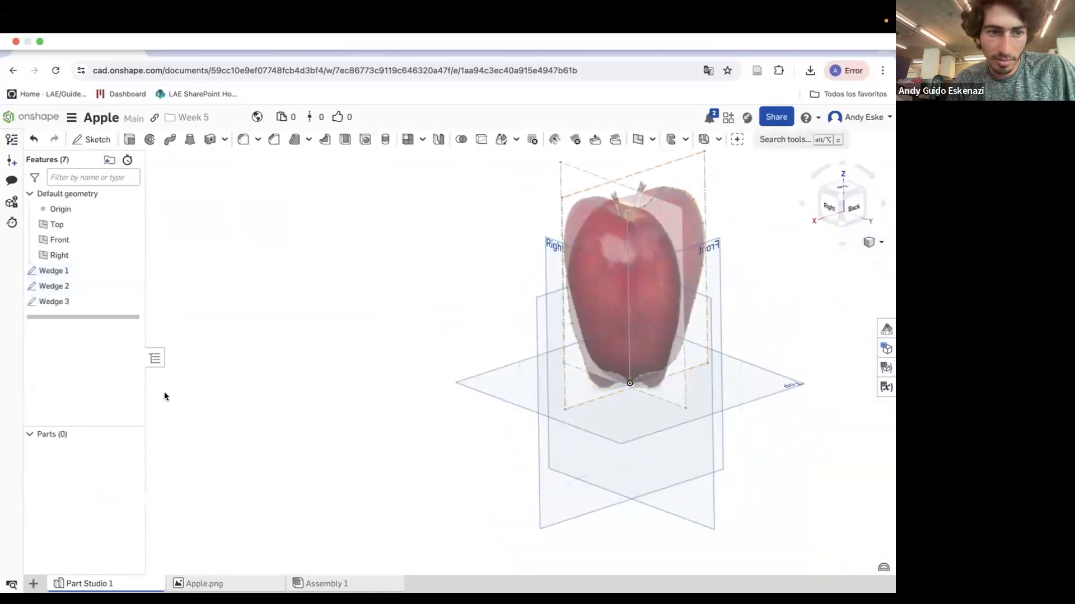
Examine the three wedge sketches and their reference pictures from several directions.
{"action": "scroll", "coordinate": [547, 255], "scroll_direction": "down", "scroll_amount": 3}
{"action": "mouse_move", "coordinate": [546, 255]}
{"action": "right_mouse_down"}
{"action": "mouse_move", "coordinate": [526, 213]}
{"action": "mouse_move", "coordinate": [620, 244]}
{"action": "mouse_move", "coordinate": [593, 230]}
{"action": "mouse_move", "coordinate": [627, 269]}
{"action": "right_mouse_up"}
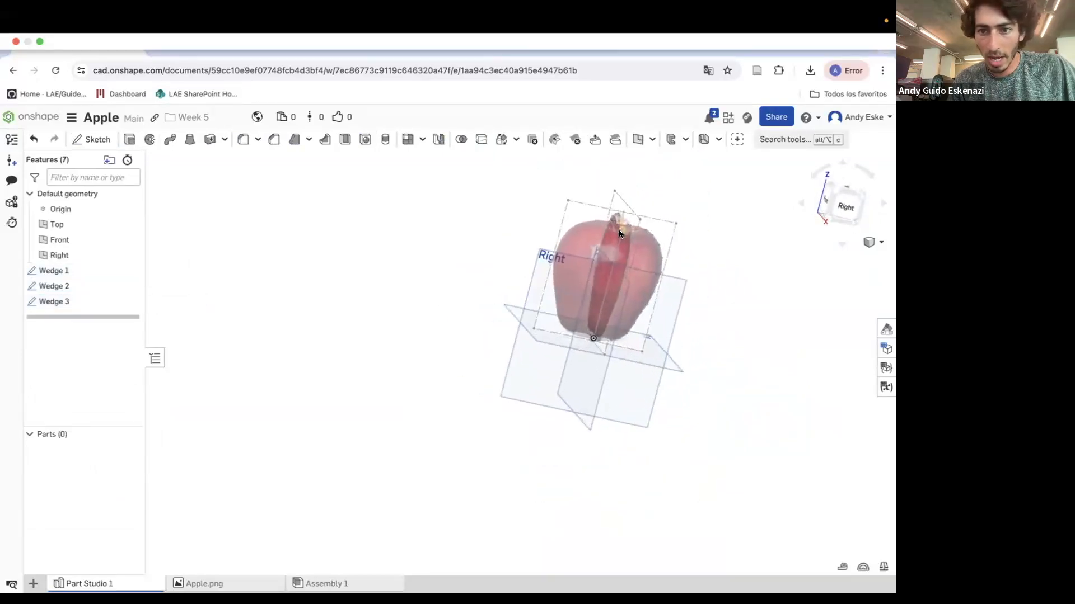
{"action": "scroll", "coordinate": [656, 308], "scroll_direction": "up", "scroll_amount": 3}
{"action": "right_click_drag", "start_coordinate": [656, 308], "coordinate": [639, 308]}
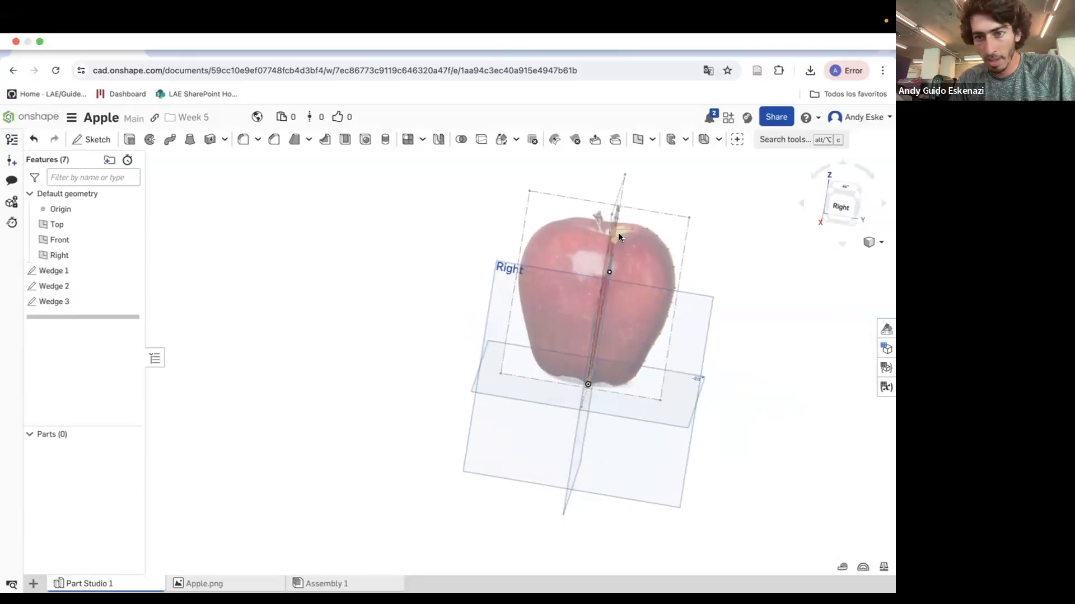
{"action": "right_click_drag", "start_coordinate": [448, 324], "coordinate": [490, 327]}
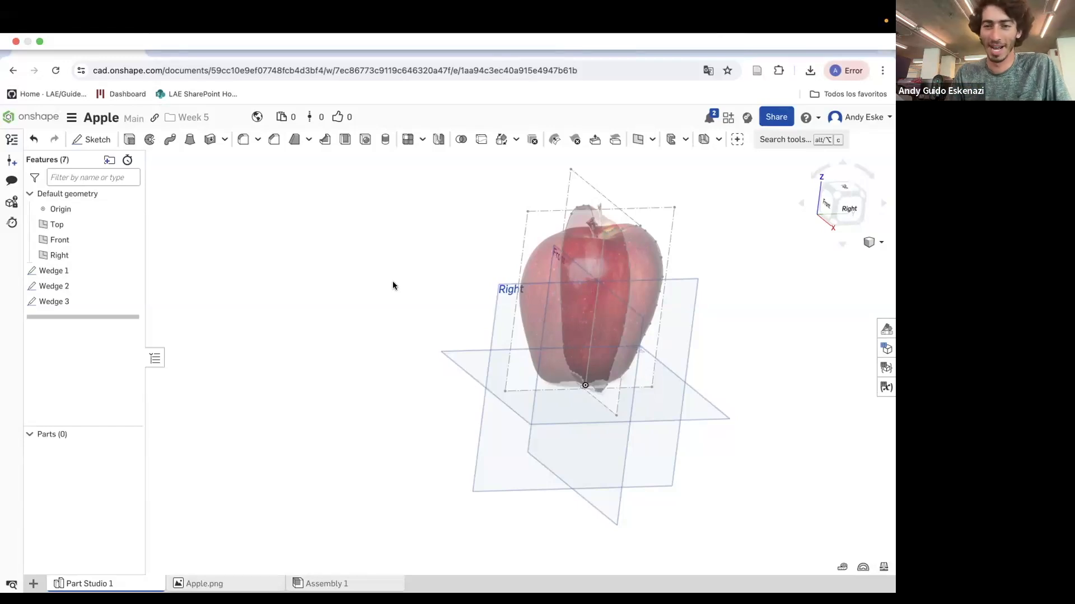
{"action": "key", "text": "shift+4"}
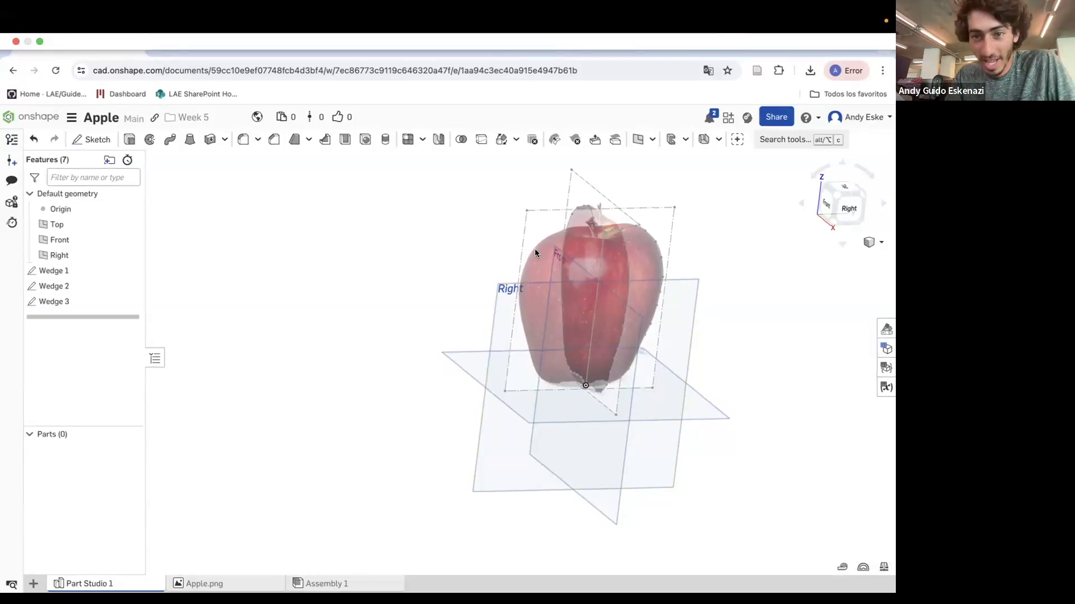
{"action": "scroll", "coordinate": [590, 263], "scroll_direction": "up", "scroll_amount": 5}
{"action": "right_click_drag", "start_coordinate": [595, 259], "coordinate": [602, 259]}
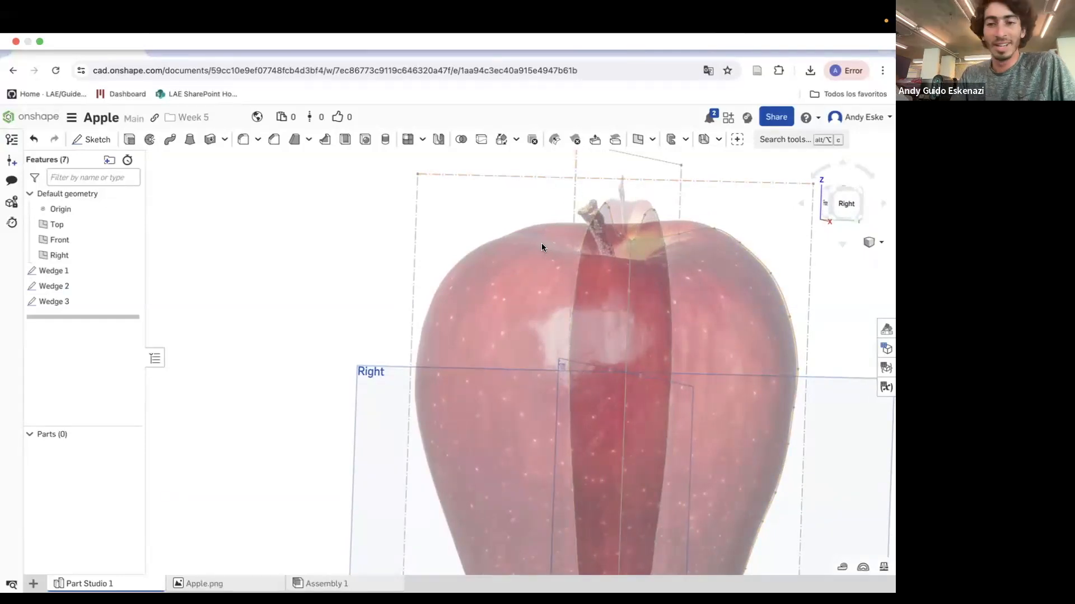
{"action": "scroll", "coordinate": [602, 256], "scroll_direction": "down", "scroll_amount": 5}
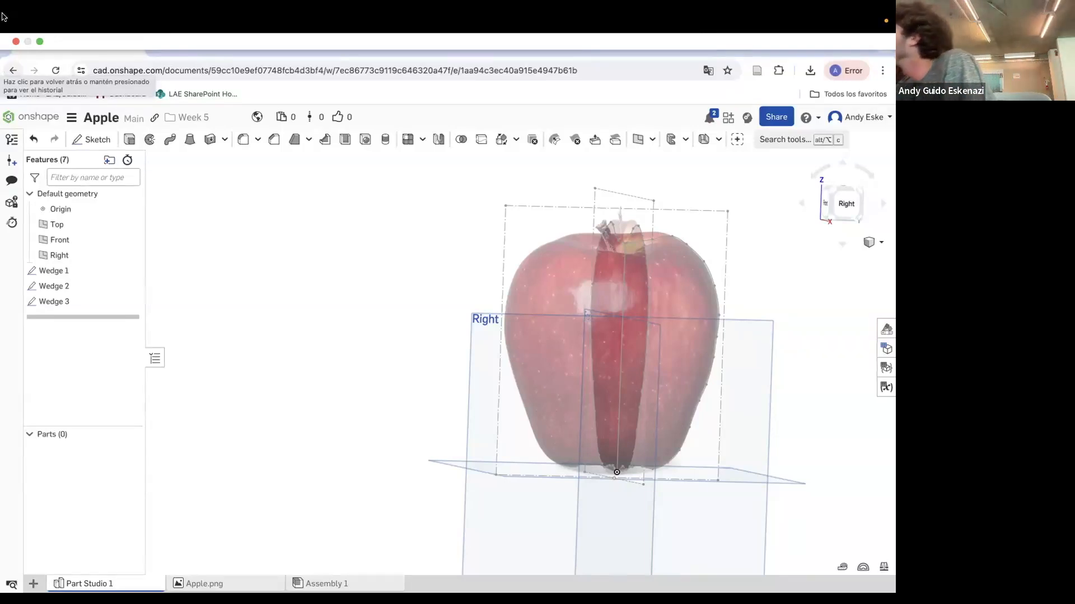
Start a new sketch on the Right plane for the apple's remaining side.
{"action": "mouse_move", "coordinate": [3, 16]}
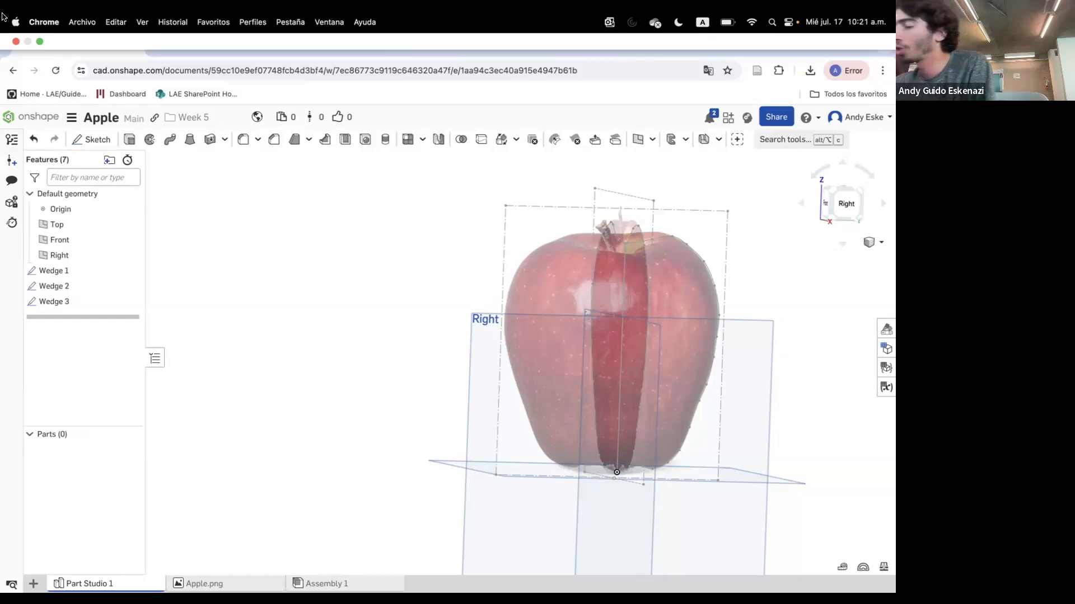
{"action": "left_click", "coordinate": [91, 139]}
{"action": "left_click", "coordinate": [476, 329]}
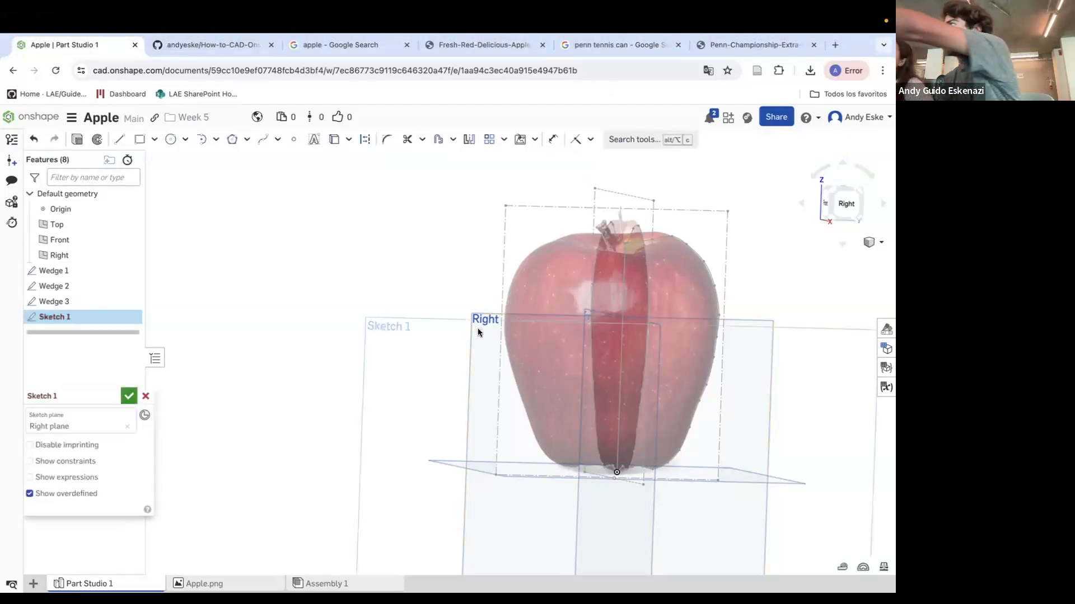
{"action": "scroll", "coordinate": [602, 489], "scroll_direction": "up", "scroll_amount": 5}
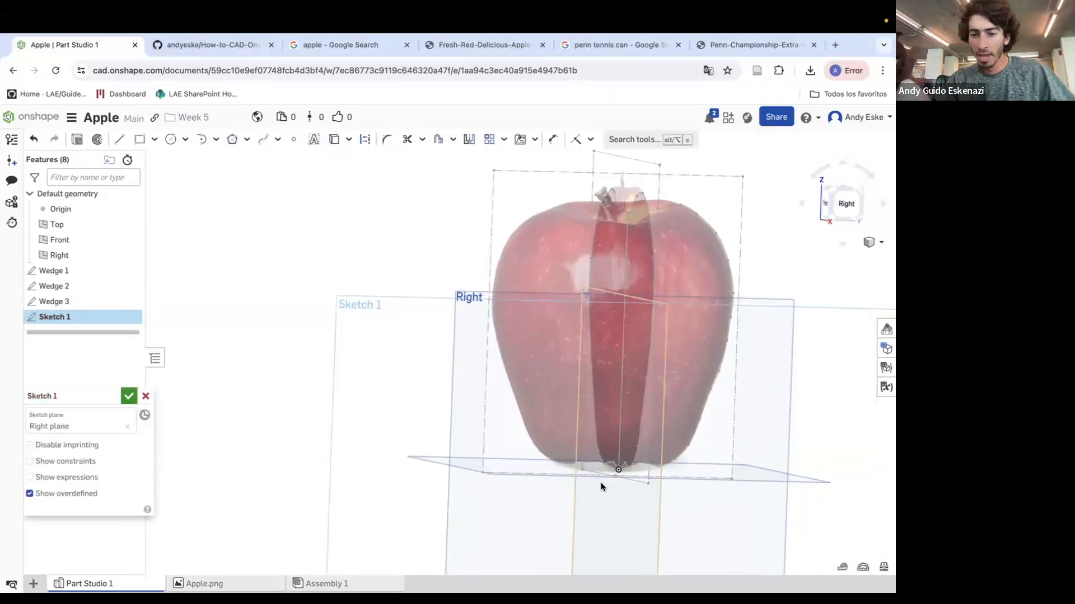
{"action": "scroll", "coordinate": [615, 461], "scroll_direction": "up", "scroll_amount": 3}
Start a spline at the origin and trace the apple picture's bumpy lower edge out to its left bottom corner.
{"action": "left_click", "coordinate": [263, 139]}
{"action": "right_click_drag", "start_coordinate": [670, 445], "coordinate": [642, 424]}
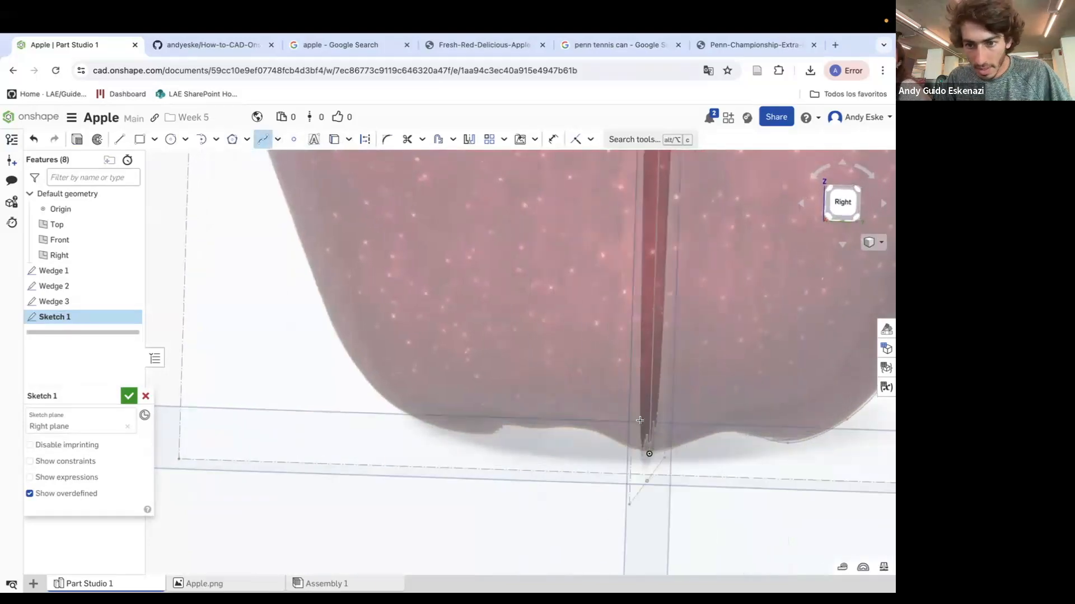
{"action": "left_click", "coordinate": [646, 454]}
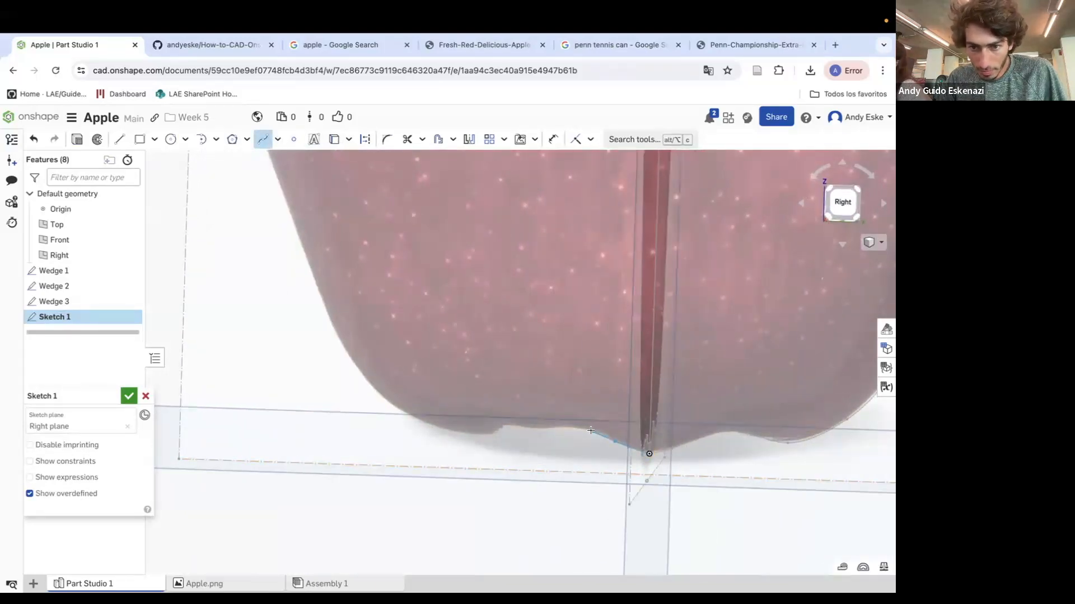
{"action": "left_click", "coordinate": [552, 428]}
{"action": "left_click", "coordinate": [502, 427]}
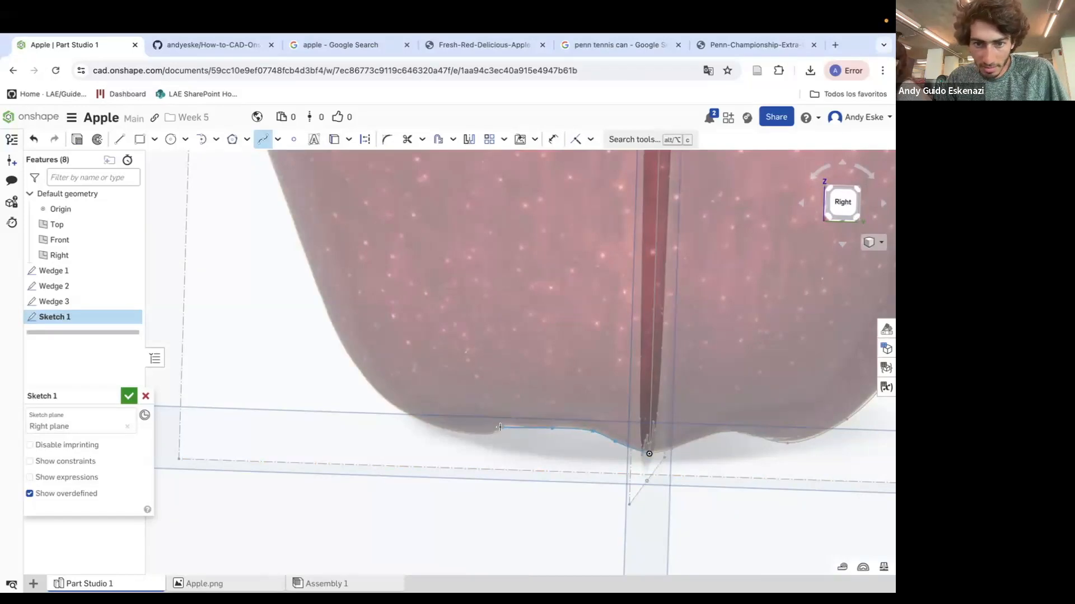
{"action": "left_click", "coordinate": [483, 435]}
{"action": "left_click", "coordinate": [444, 429]}
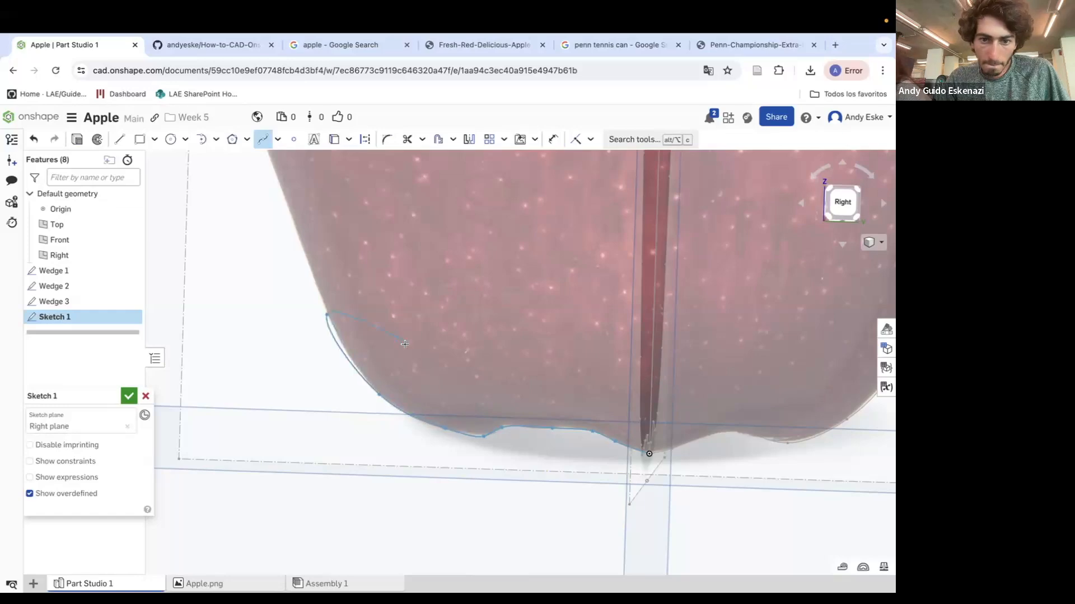
Continue the spline up the left side of the apple picture to the start of its upper shoulder.
{"action": "scroll", "coordinate": [327, 312], "scroll_direction": "down", "scroll_amount": 5}
{"action": "scroll", "coordinate": [308, 259], "scroll_direction": "up", "scroll_amount": 5}
{"action": "left_click", "coordinate": [433, 332]}
{"action": "left_click", "coordinate": [401, 227]}
{"action": "scroll", "coordinate": [407, 245], "scroll_direction": "down", "scroll_amount": 5}
{"action": "scroll", "coordinate": [408, 219], "scroll_direction": "up", "scroll_amount": 5}
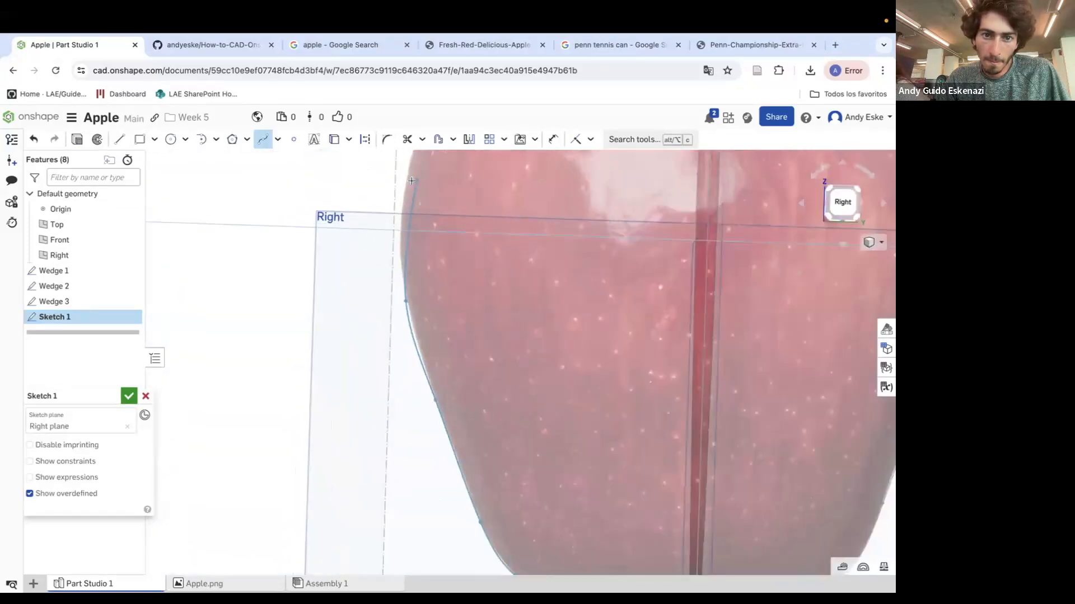
{"action": "left_click", "coordinate": [397, 212]}
{"action": "scroll", "coordinate": [398, 214], "scroll_direction": "down", "scroll_amount": 4}
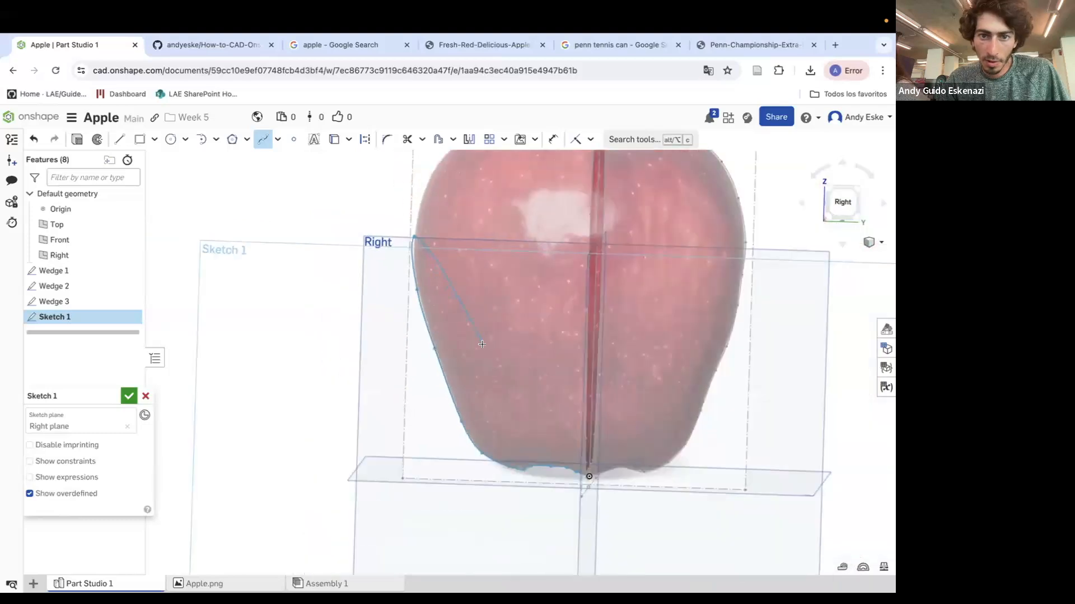
{"action": "scroll", "coordinate": [447, 220], "scroll_direction": "up", "scroll_amount": 1}
{"action": "scroll", "coordinate": [447, 220], "scroll_direction": "up", "scroll_amount": 2}
{"action": "left_click", "coordinate": [446, 255]}
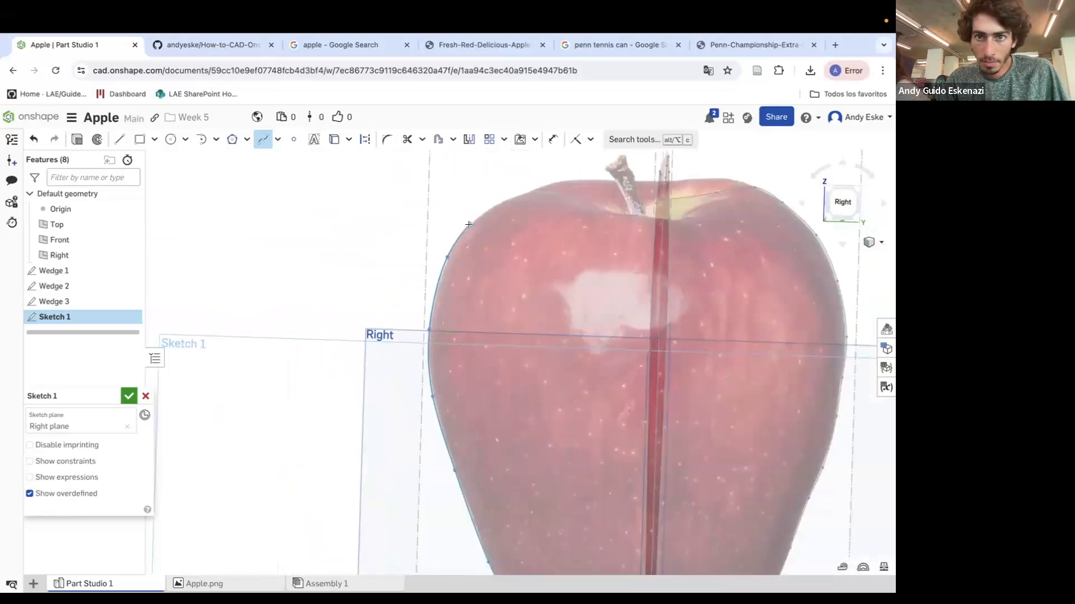
Continue the spline over the apple's shoulder into the stem hollow, and end it at the upper end of the existing centre line.
{"action": "left_click", "coordinate": [488, 208]}
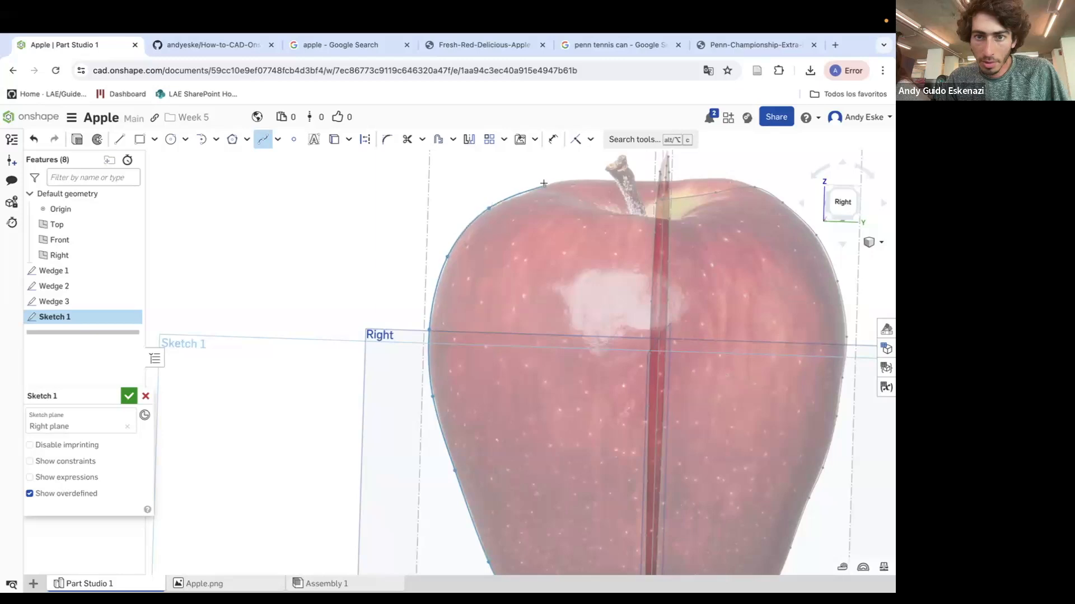
{"action": "left_click", "coordinate": [543, 183]}
{"action": "scroll", "coordinate": [543, 183], "scroll_direction": "down", "scroll_amount": 3}
{"action": "scroll", "coordinate": [571, 192], "scroll_direction": "up", "scroll_amount": 3}
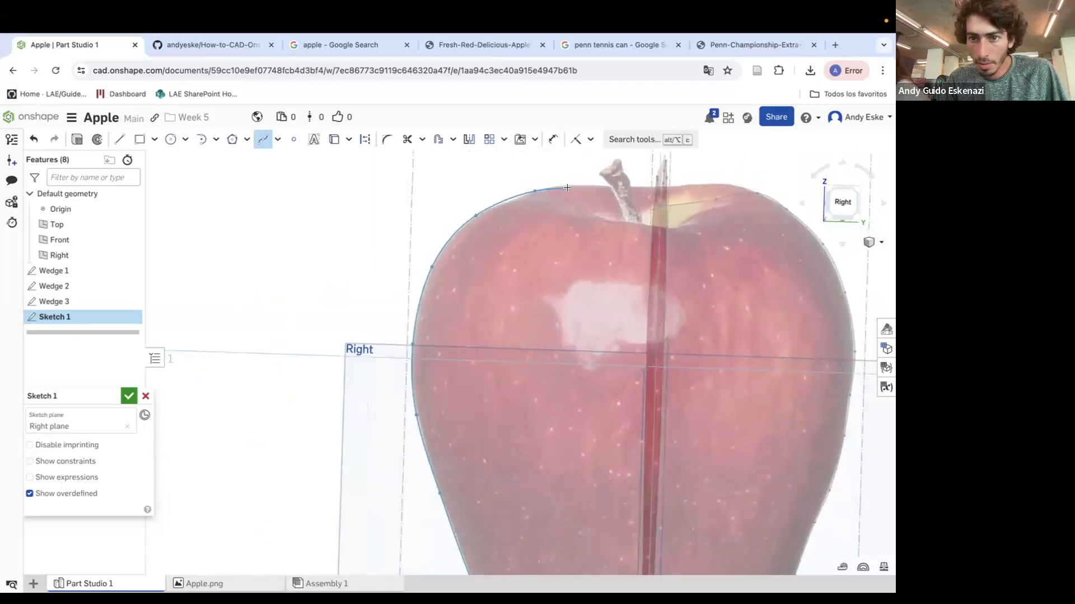
{"action": "left_click", "coordinate": [575, 193]}
{"action": "left_click", "coordinate": [627, 207]}
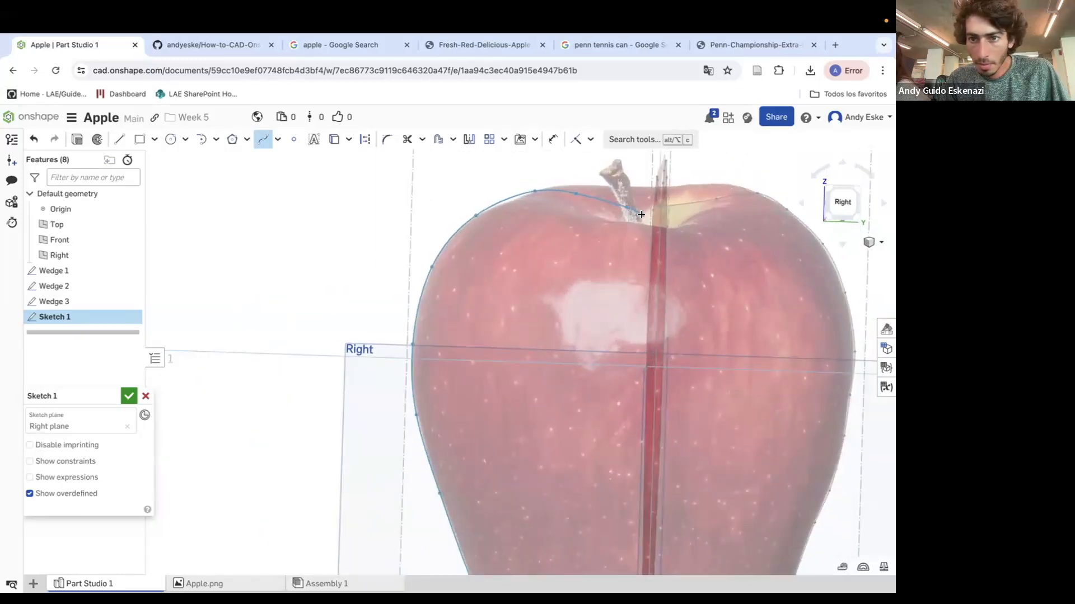
{"action": "right_click_drag", "start_coordinate": [641, 216], "coordinate": [647, 219]}
{"action": "scroll", "coordinate": [648, 218], "scroll_direction": "up", "scroll_amount": 5}
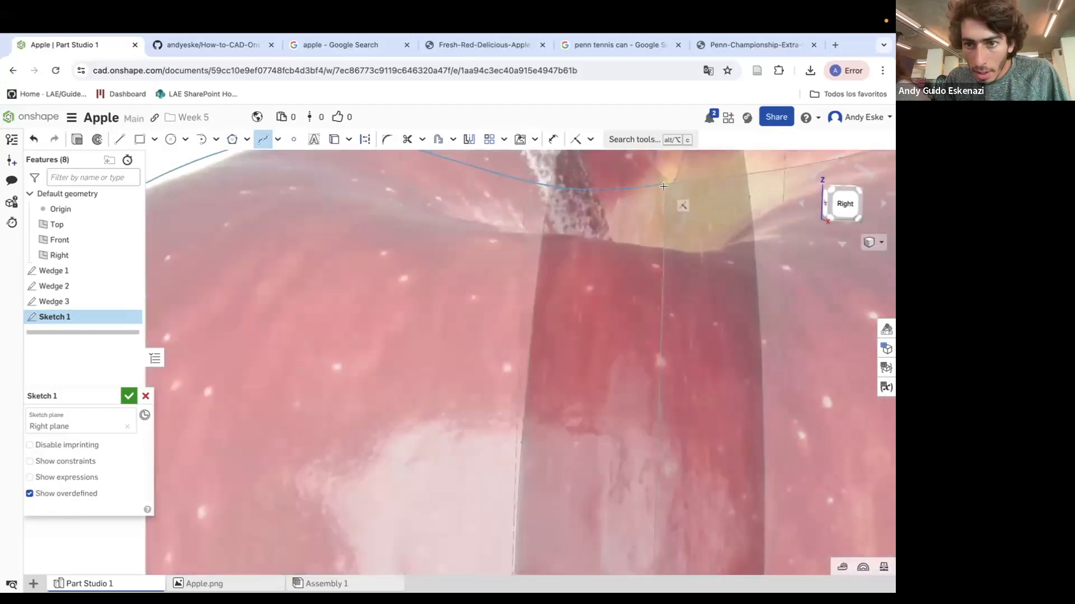
{"action": "left_click", "coordinate": [662, 187]}
{"action": "scroll", "coordinate": [660, 198], "scroll_direction": "down", "scroll_amount": 6}
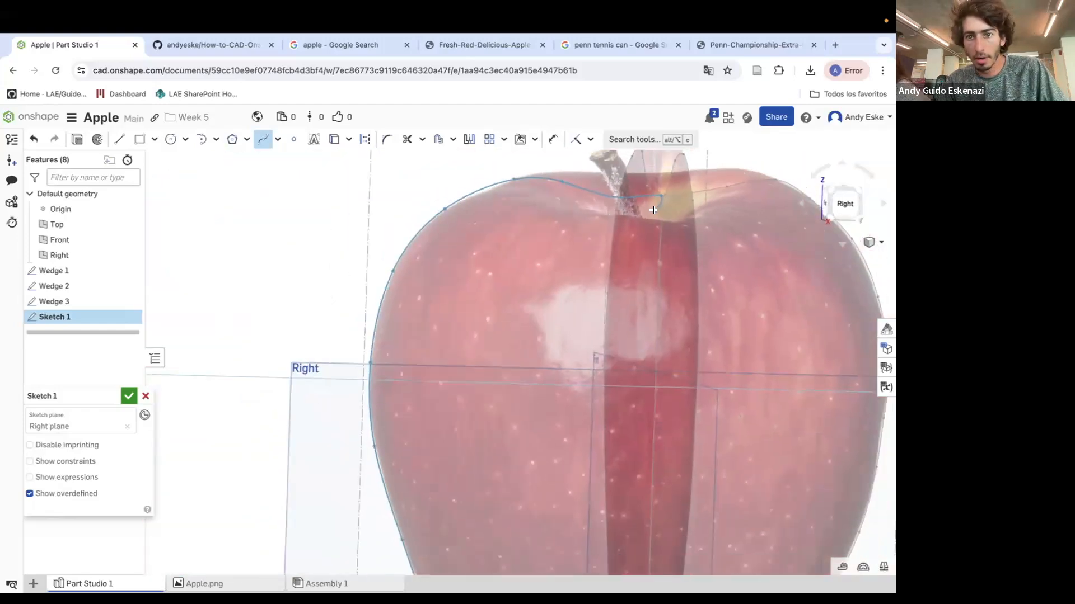
{"action": "scroll", "coordinate": [649, 227], "scroll_direction": "up", "scroll_amount": 5}
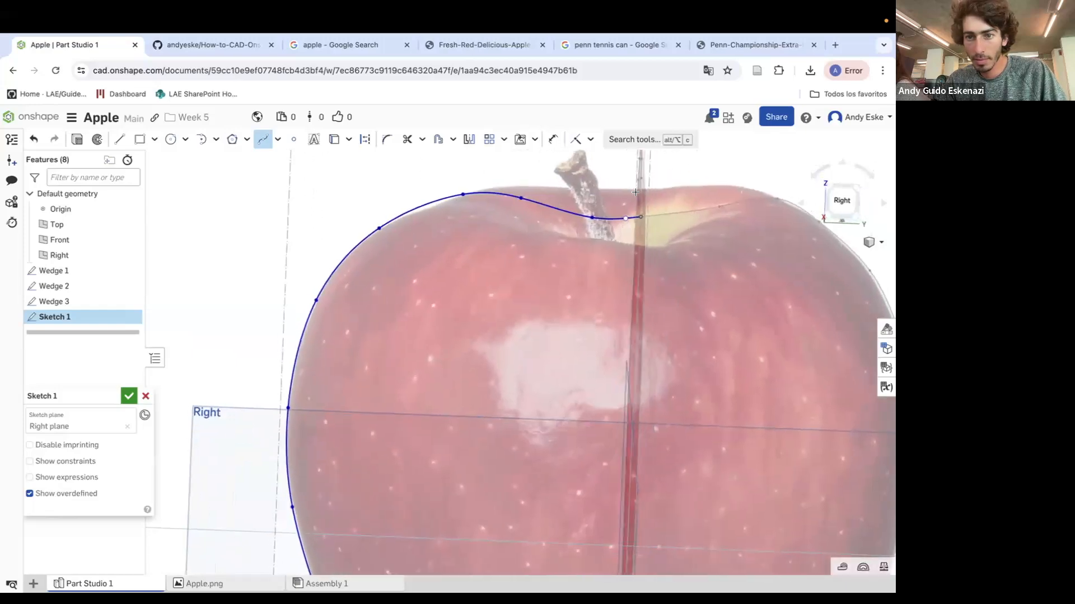
{"action": "mouse_move", "coordinate": [640, 196]}
{"action": "right_mouse_down"}
{"action": "mouse_move", "coordinate": [696, 207]}
{"action": "mouse_move", "coordinate": [629, 215]}
{"action": "right_mouse_up"}
{"action": "scroll", "coordinate": [550, 269], "scroll_direction": "up", "scroll_amount": 1}
{"action": "scroll", "coordinate": [540, 241], "scroll_direction": "down", "scroll_amount": 5}
{"action": "scroll", "coordinate": [539, 232], "scroll_direction": "down", "scroll_amount": 2}
{"action": "scroll", "coordinate": [503, 247], "scroll_direction": "up", "scroll_amount": 4}
{"action": "key", "text": "Escape"}
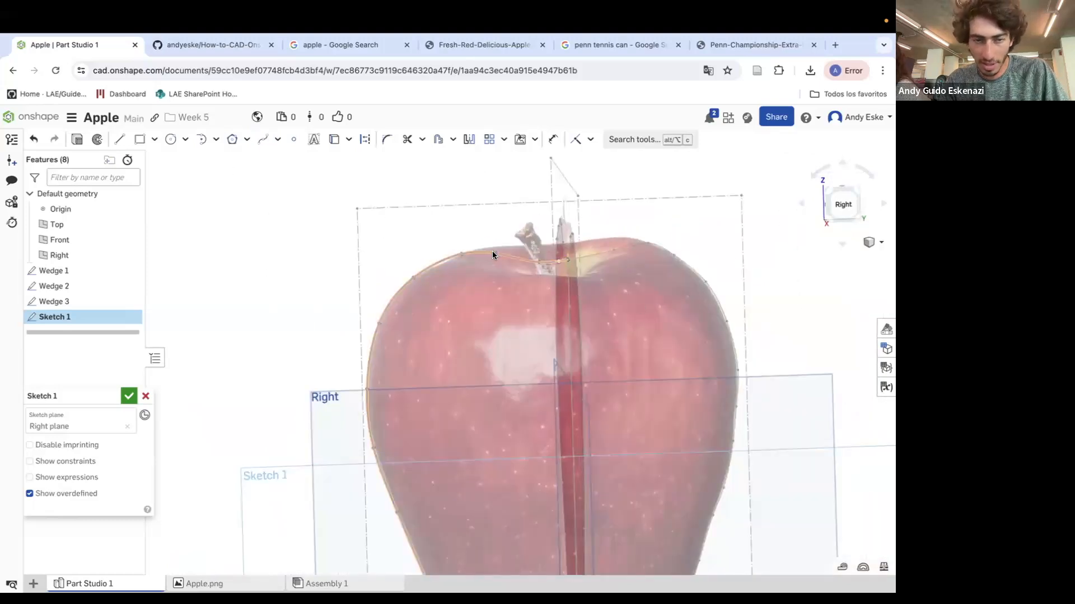
Close the profile with a straight line from the spline's upper end down to the origin, and finish the sketch.
{"action": "left_click", "coordinate": [120, 141]}
{"action": "left_click", "coordinate": [559, 260]}
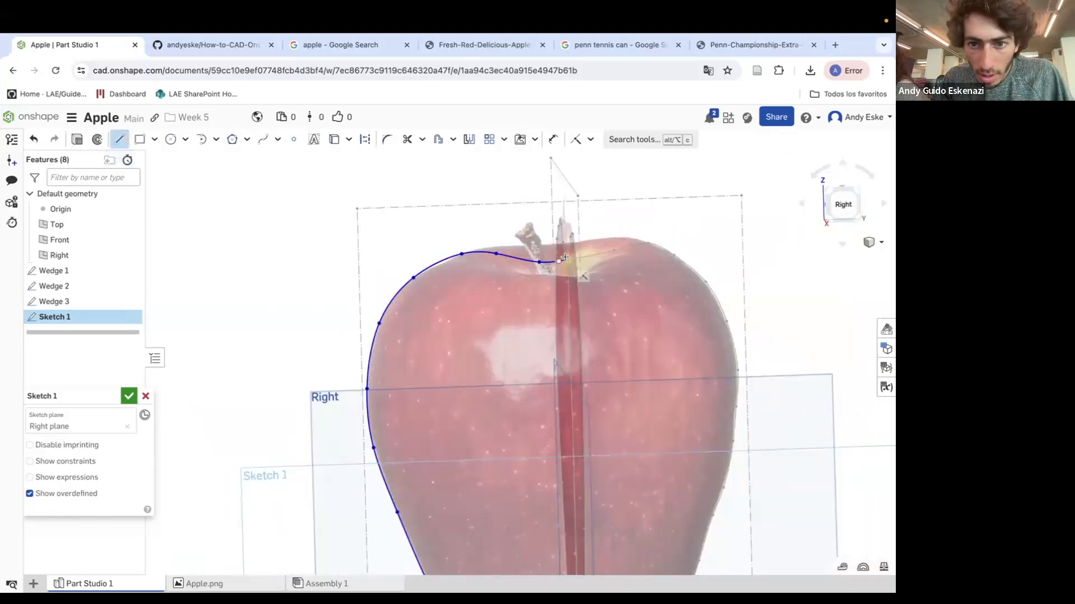
{"action": "scroll", "coordinate": [577, 252], "scroll_direction": "down", "scroll_amount": 5}
{"action": "scroll", "coordinate": [566, 323], "scroll_direction": "up", "scroll_amount": 7}
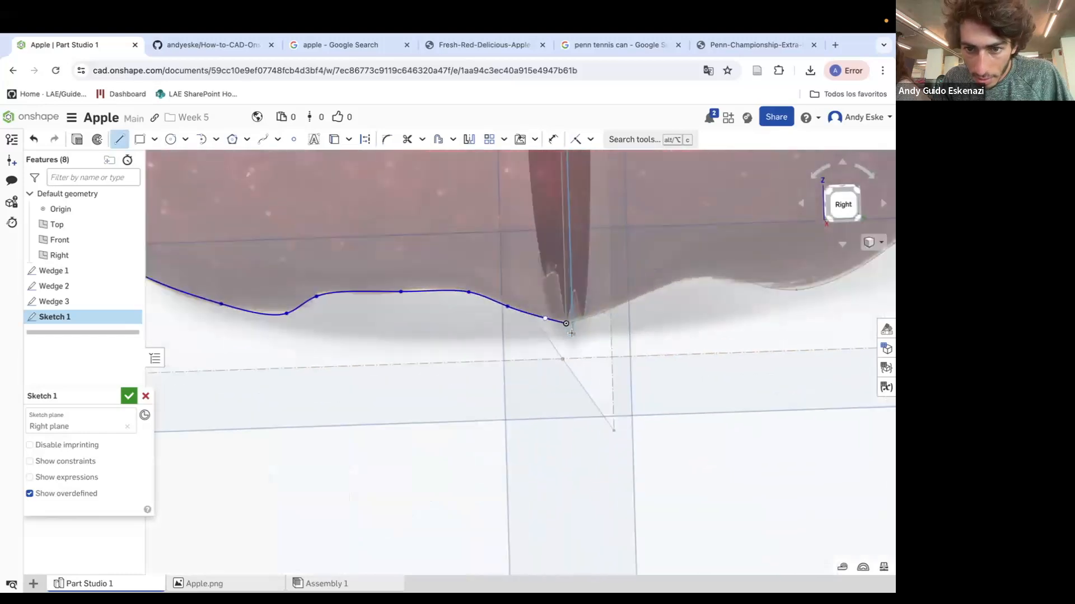
{"action": "left_click", "coordinate": [565, 323]}
{"action": "scroll", "coordinate": [616, 347], "scroll_direction": "down", "scroll_amount": 8}
{"action": "key", "text": "Escape"}
{"action": "right_click_drag", "start_coordinate": [594, 372], "coordinate": [606, 355]}
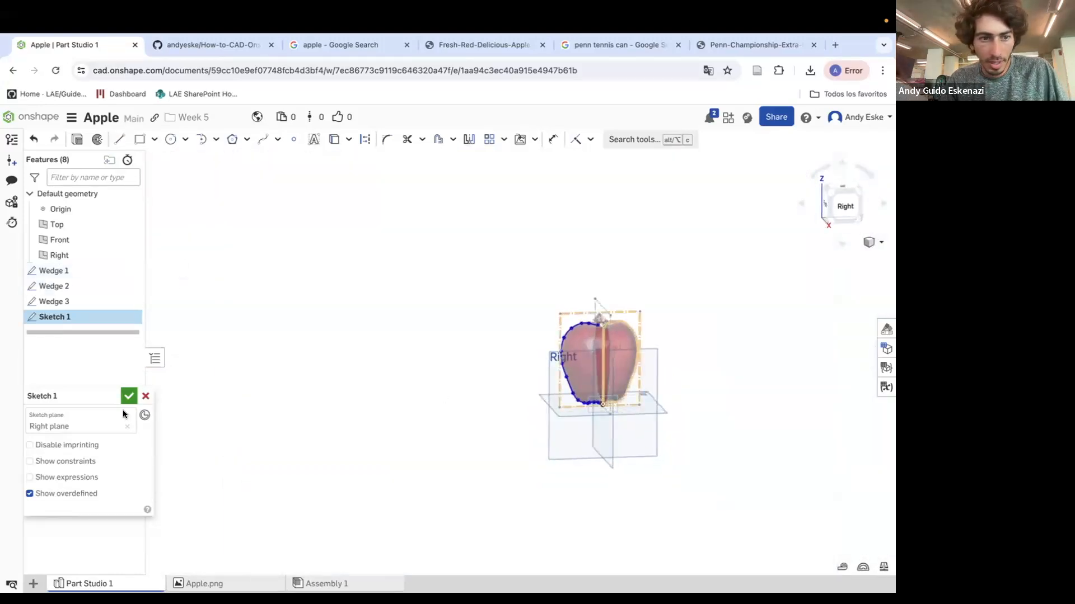
{"action": "left_click", "coordinate": [128, 396]}
Rename the finished sketch as Wedge 4.
{"action": "scroll", "coordinate": [482, 387], "scroll_direction": "up", "scroll_amount": 5}
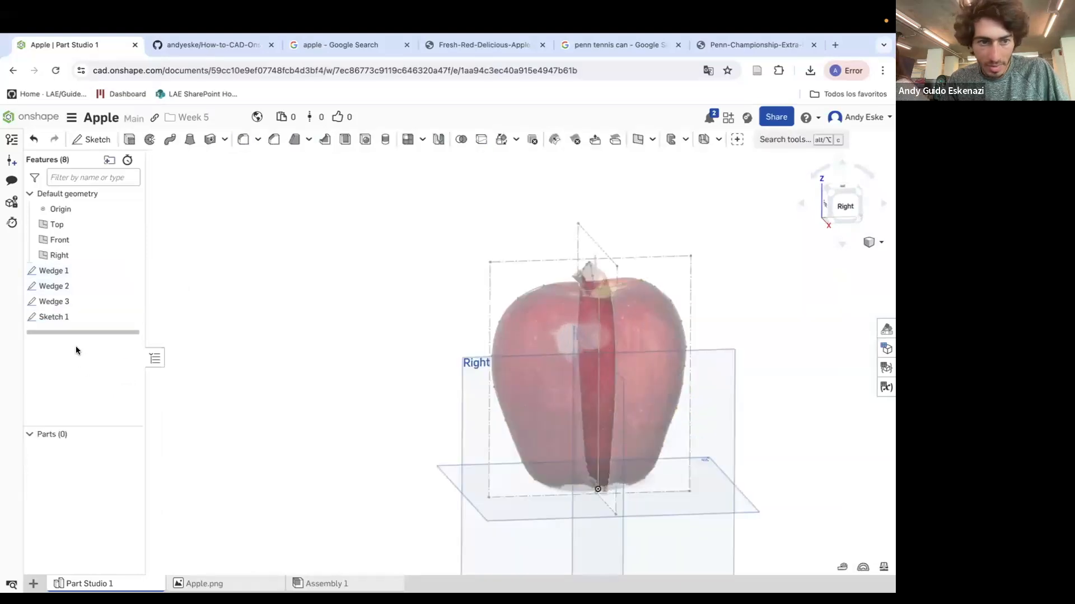
{"action": "right_click", "coordinate": [58, 318]}
{"action": "left_click", "coordinate": [92, 334]}
{"action": "type", "text": "Wedge 4"}
{"action": "key", "text": "Return"}
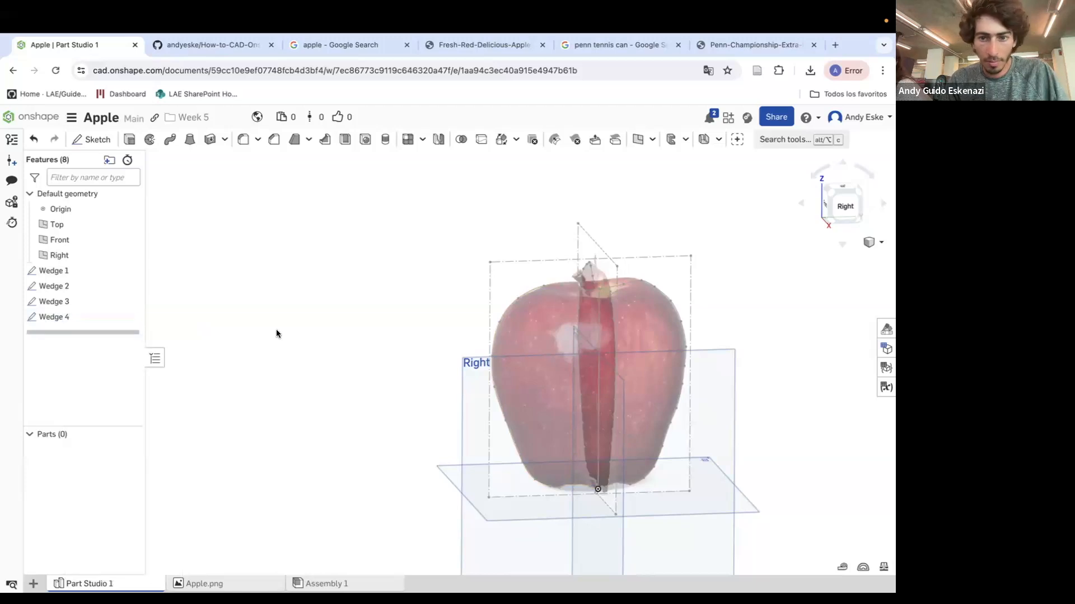
{"action": "right_click_drag", "start_coordinate": [522, 366], "coordinate": [679, 352]}
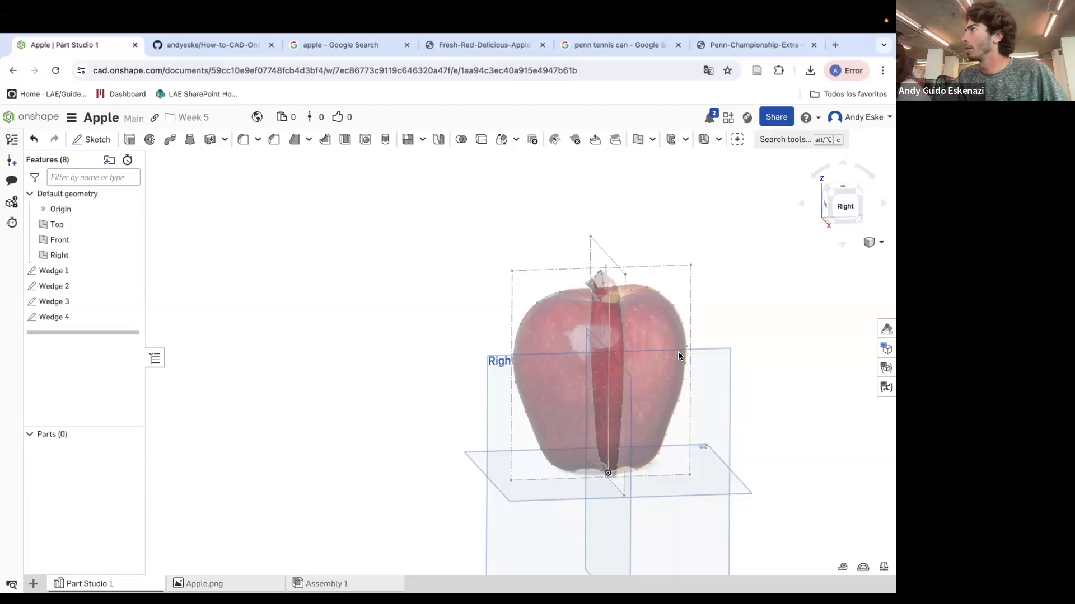
{"action": "right_click_drag", "start_coordinate": [620, 453], "coordinate": [676, 422]}
{"action": "right_click_drag", "start_coordinate": [714, 419], "coordinate": [657, 368]}
{"action": "scroll", "coordinate": [638, 448], "scroll_direction": "up", "scroll_amount": 3}
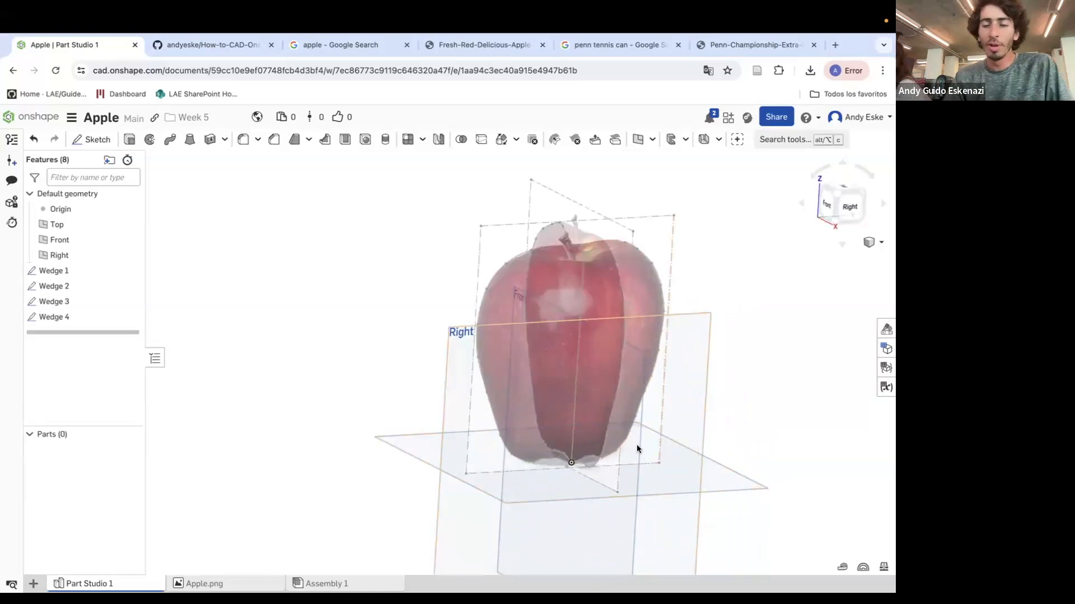
{"action": "right_click_drag", "start_coordinate": [623, 338], "coordinate": [619, 338]}
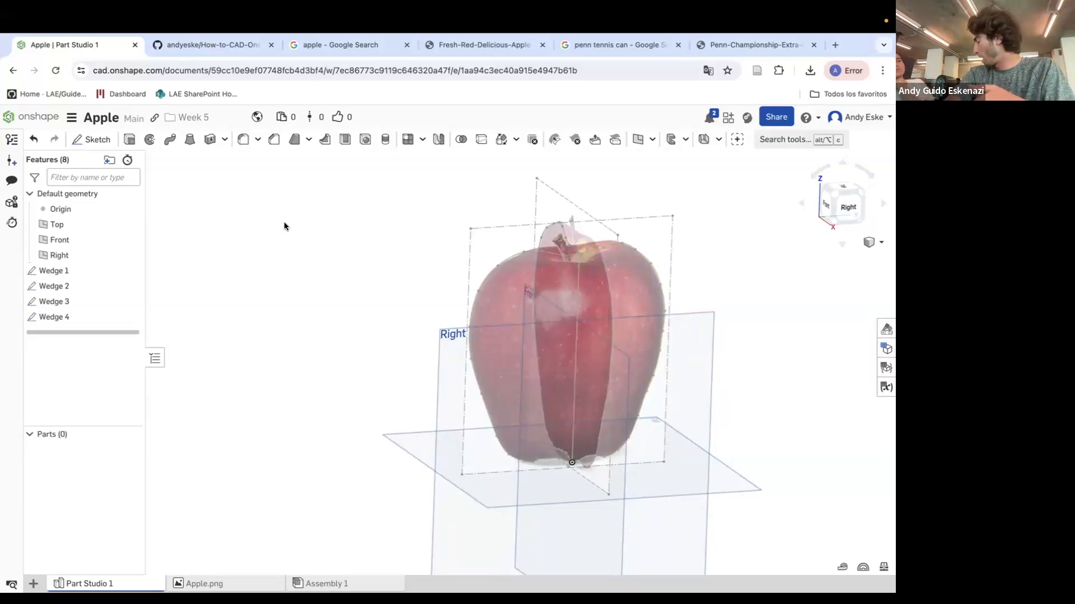
Start a new solid loft and choose its profiles in the order Wedge 1, Wedge 3, Wedge 2, Wedge 4.
{"action": "left_click", "coordinate": [189, 140]}
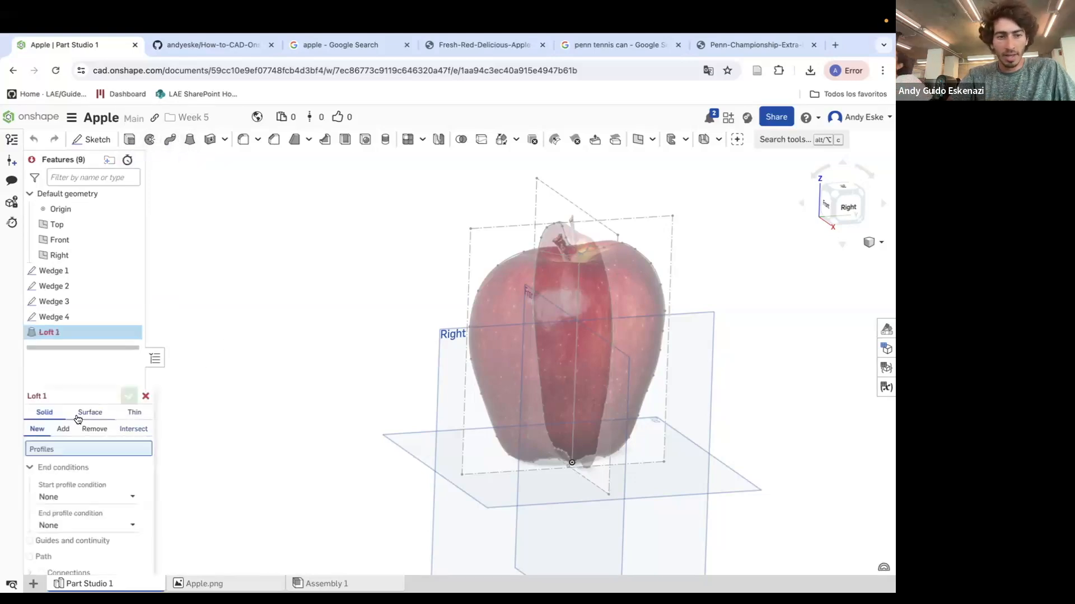
{"action": "left_click_drag", "start_coordinate": [73, 396], "coordinate": [302, 236]}
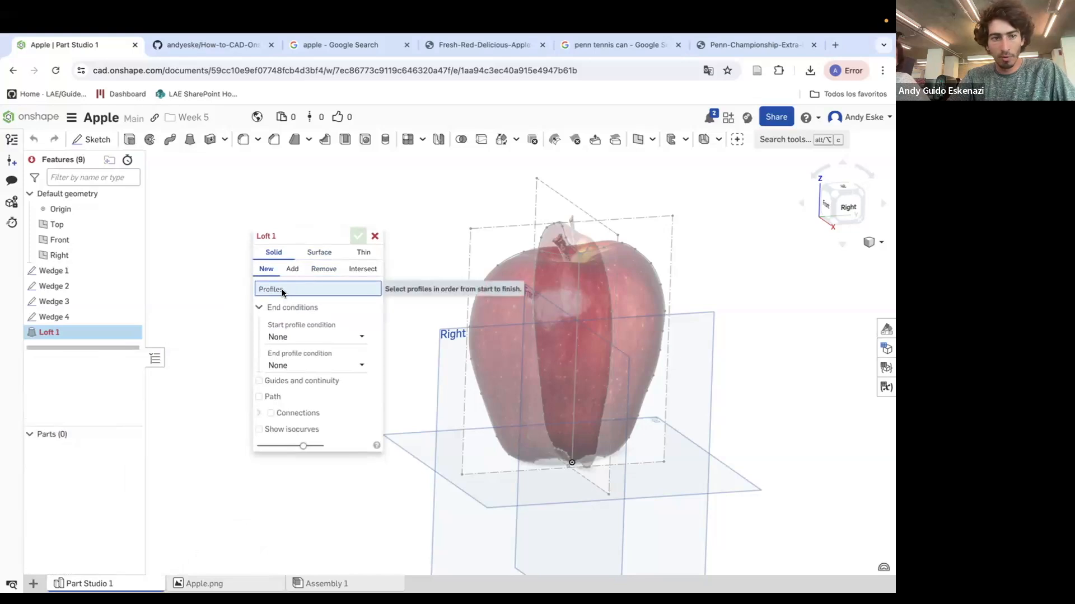
{"action": "left_click", "coordinate": [56, 271]}
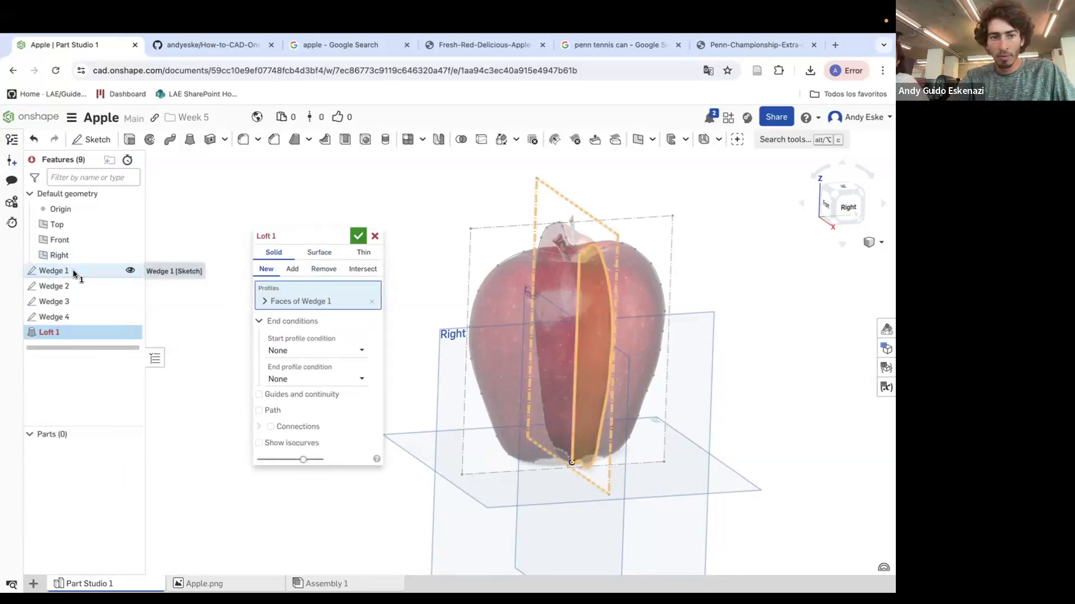
{"action": "left_click", "coordinate": [74, 286]}
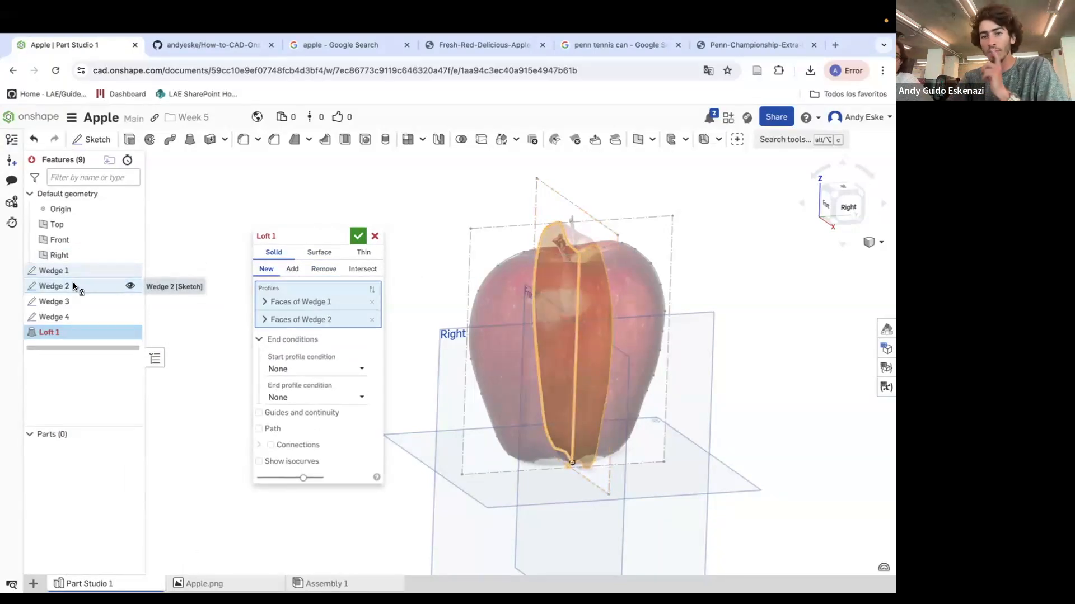
{"action": "left_click", "coordinate": [72, 286]}
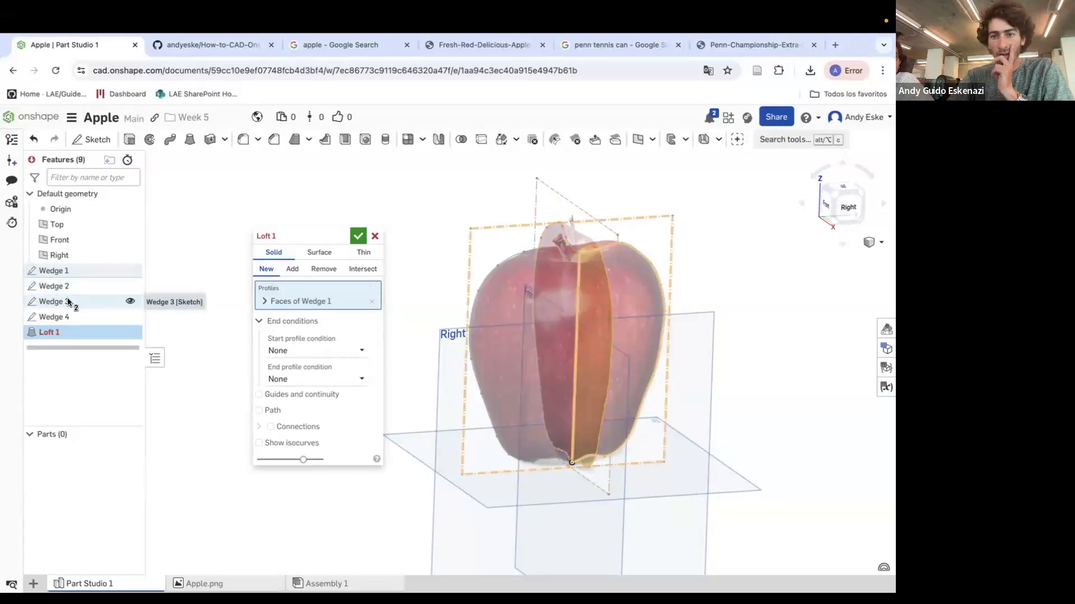
{"action": "left_click", "coordinate": [68, 302]}
{"action": "left_click", "coordinate": [83, 288]}
{"action": "right_click_drag", "start_coordinate": [572, 302], "coordinate": [585, 235]}
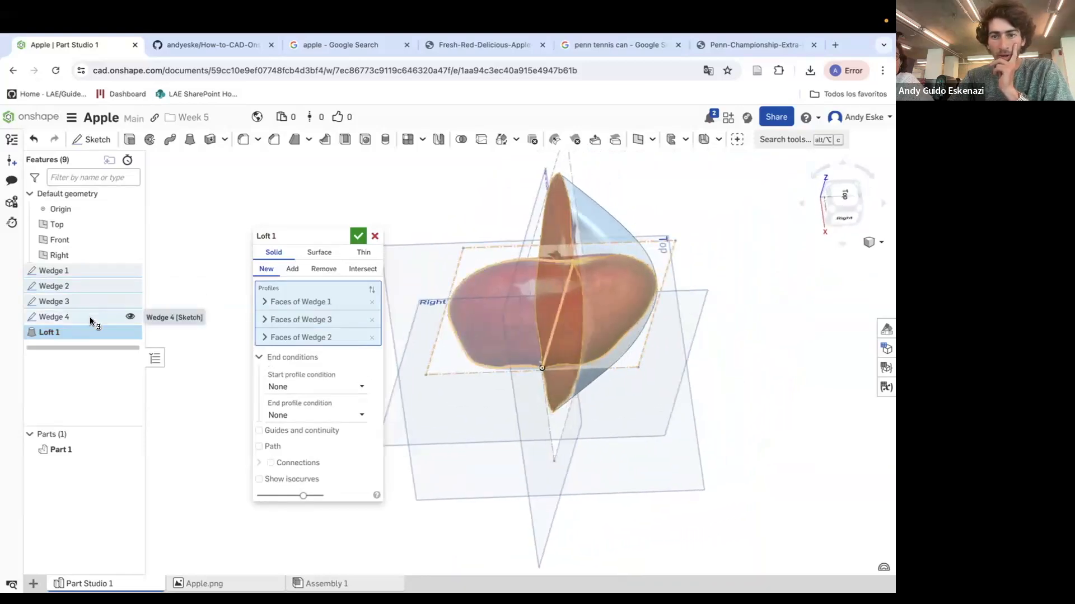
{"action": "left_click", "coordinate": [62, 317]}
{"action": "right_click_drag", "start_coordinate": [499, 398], "coordinate": [573, 346]}
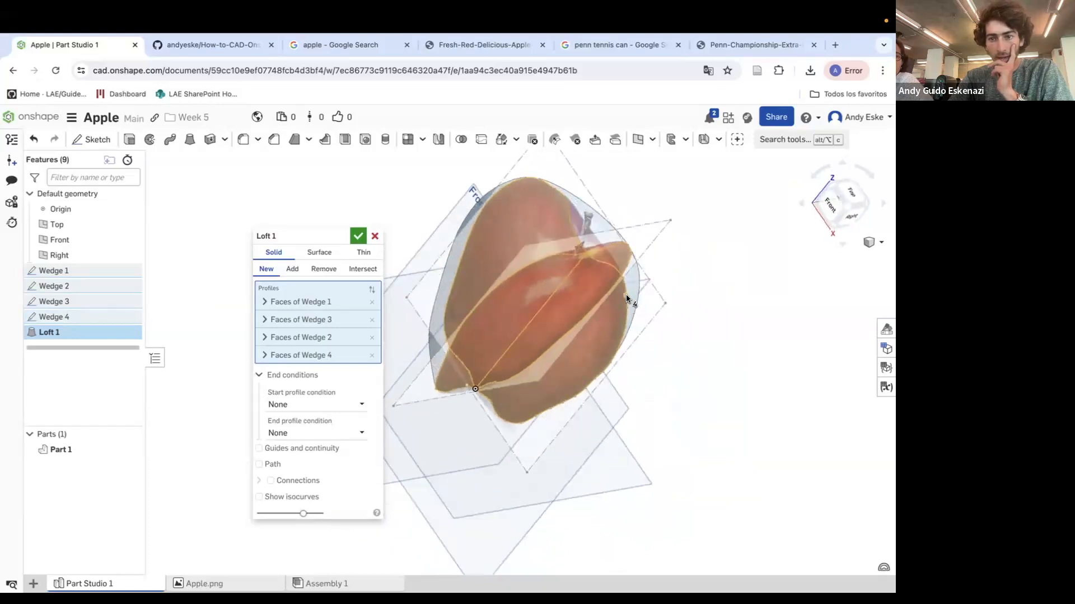
Remove Wedge 1 from the loft profiles and add it again as the last profile after Wedge 4.
{"action": "left_click", "coordinate": [63, 270]}
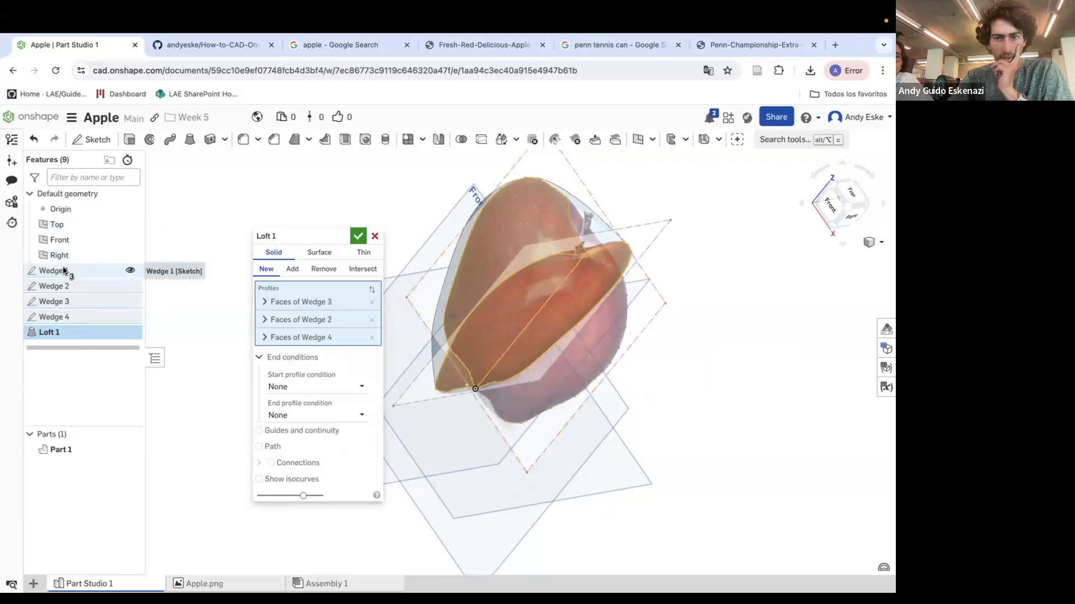
{"action": "left_click", "coordinate": [96, 271]}
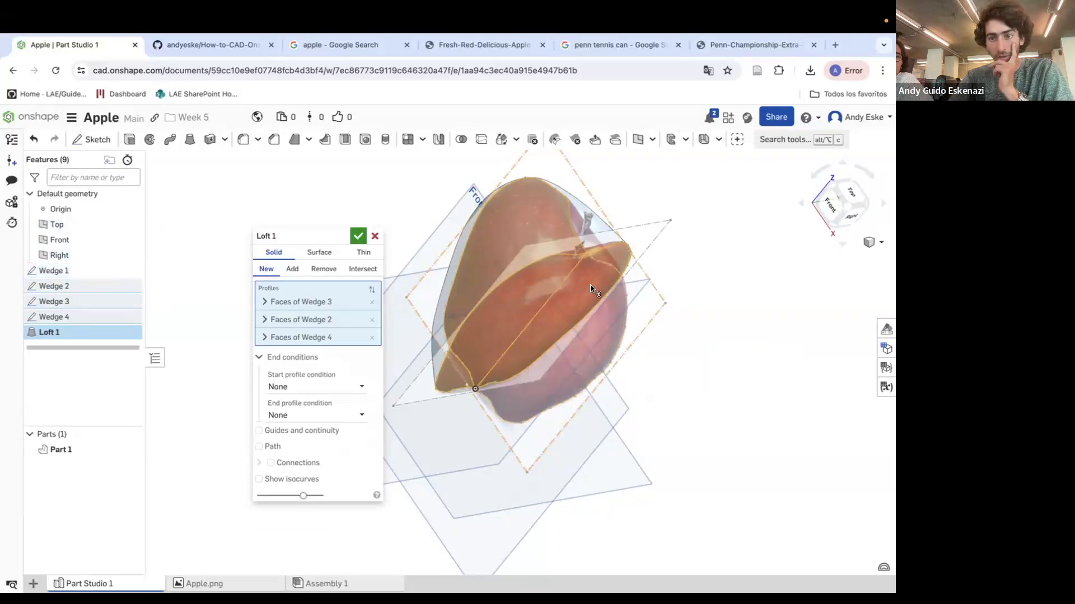
{"action": "right_click_drag", "start_coordinate": [608, 289], "coordinate": [713, 300]}
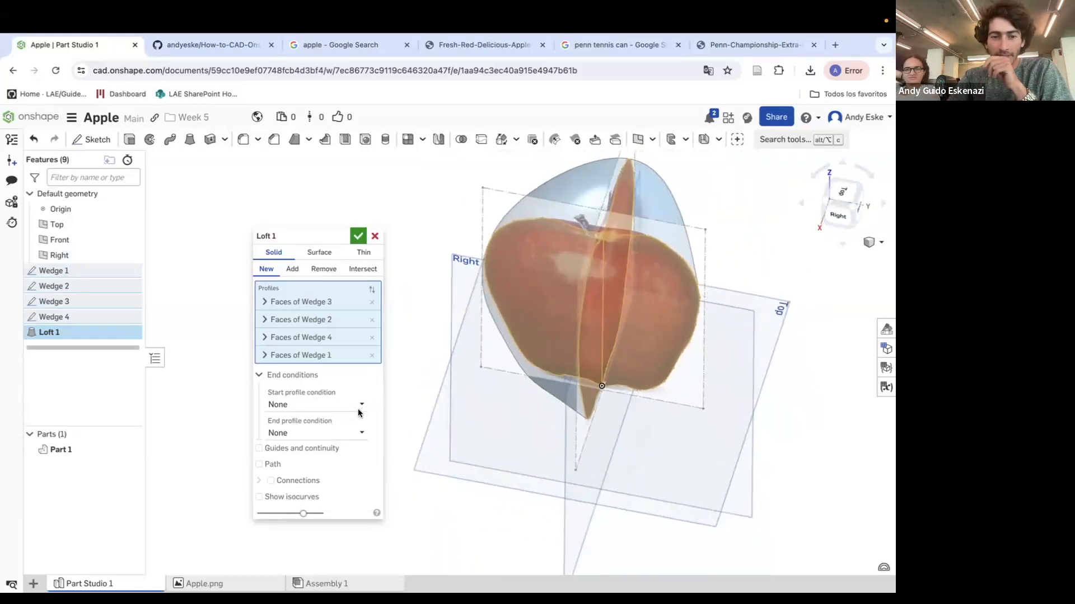
Try Match curvature as the loft's end profile condition, settle on Tangent to profile, and accept the loft.
{"action": "left_click", "coordinate": [288, 406]}
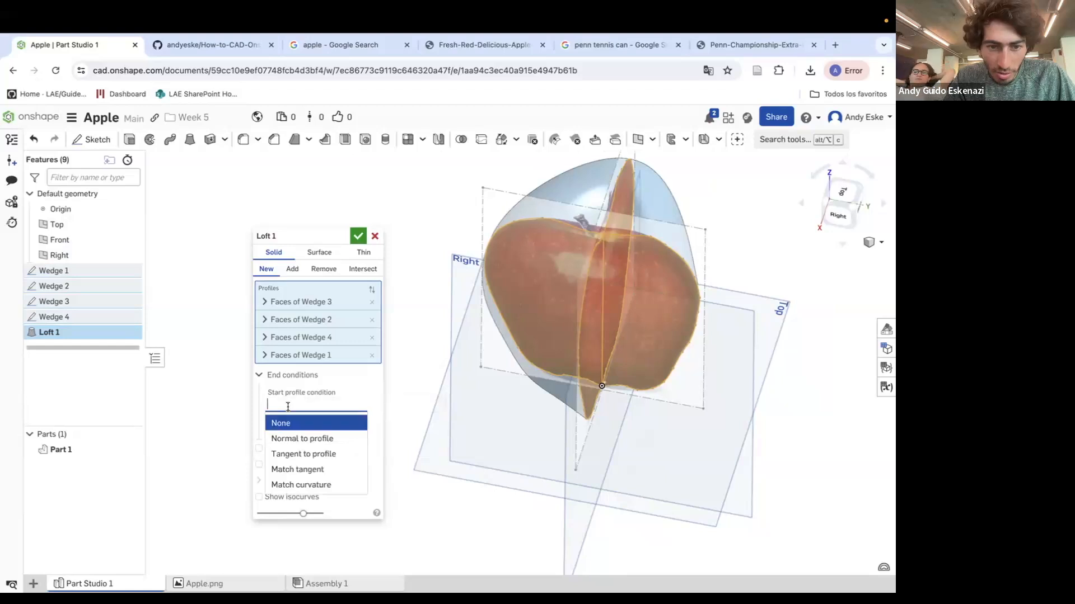
{"action": "left_click", "coordinate": [241, 411]}
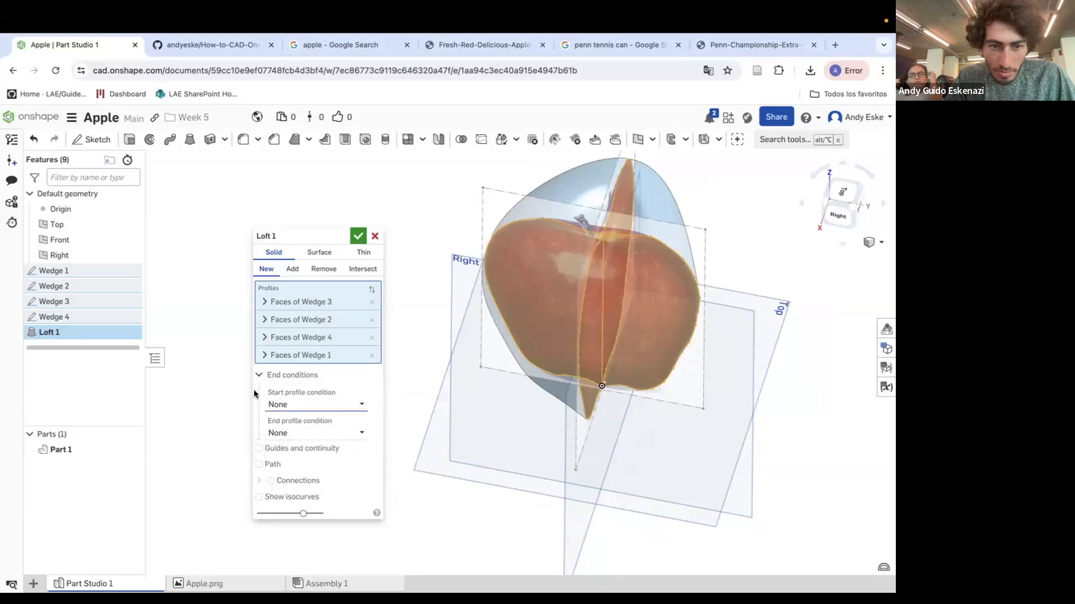
{"action": "left_click", "coordinate": [281, 431]}
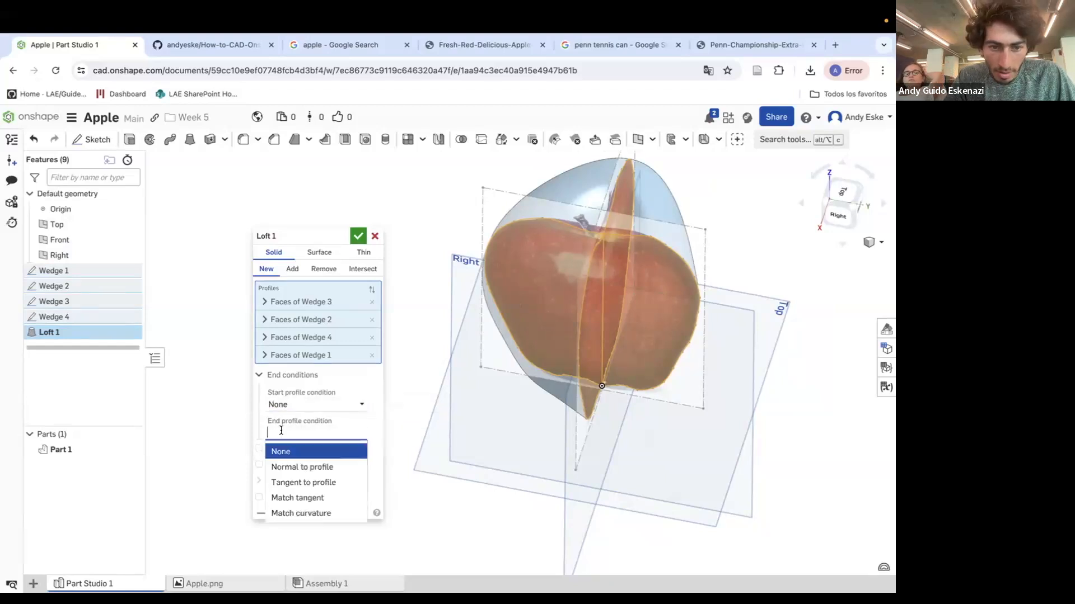
{"action": "left_click", "coordinate": [318, 482]}
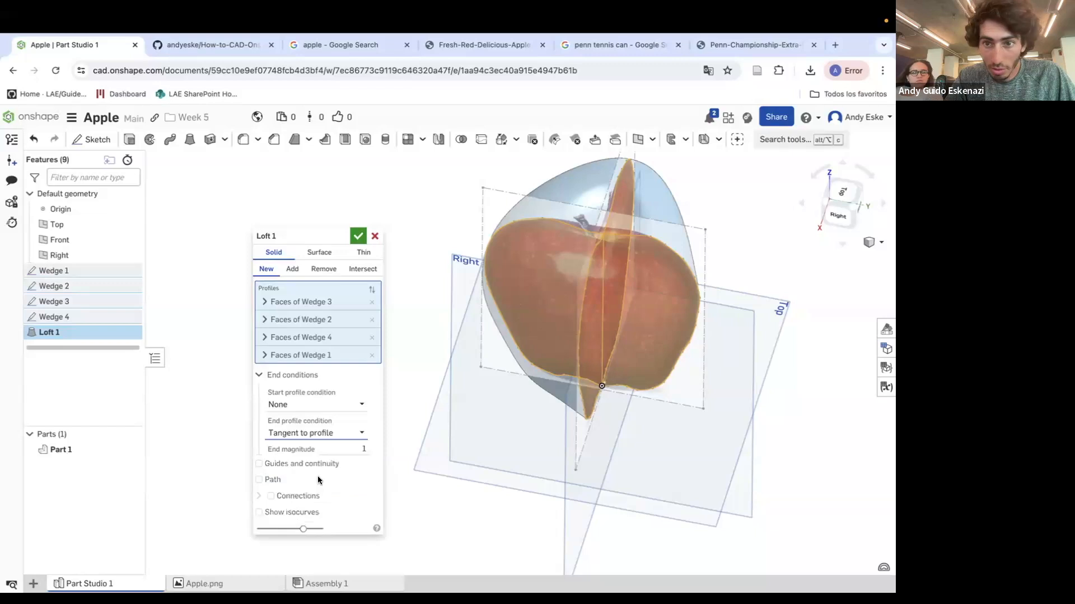
{"action": "left_click", "coordinate": [304, 435]}
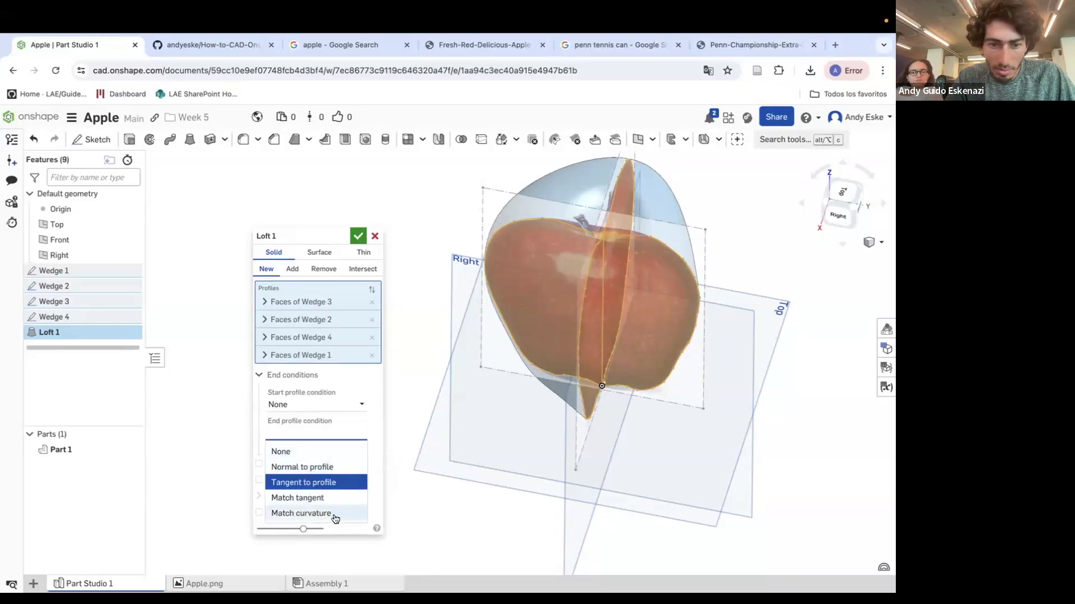
{"action": "left_click", "coordinate": [301, 514]}
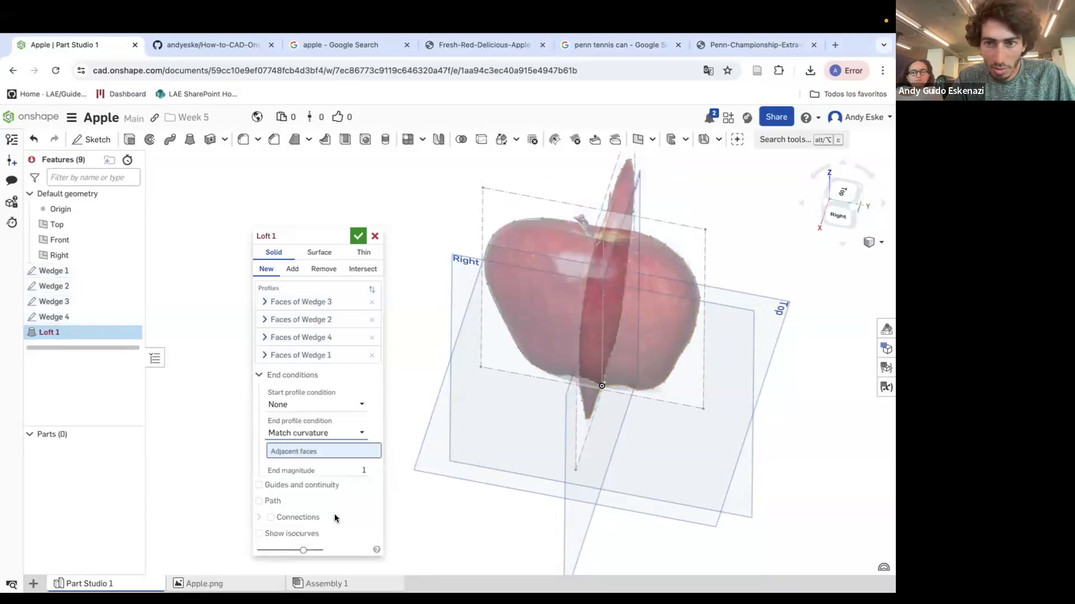
{"action": "left_click", "coordinate": [300, 435]}
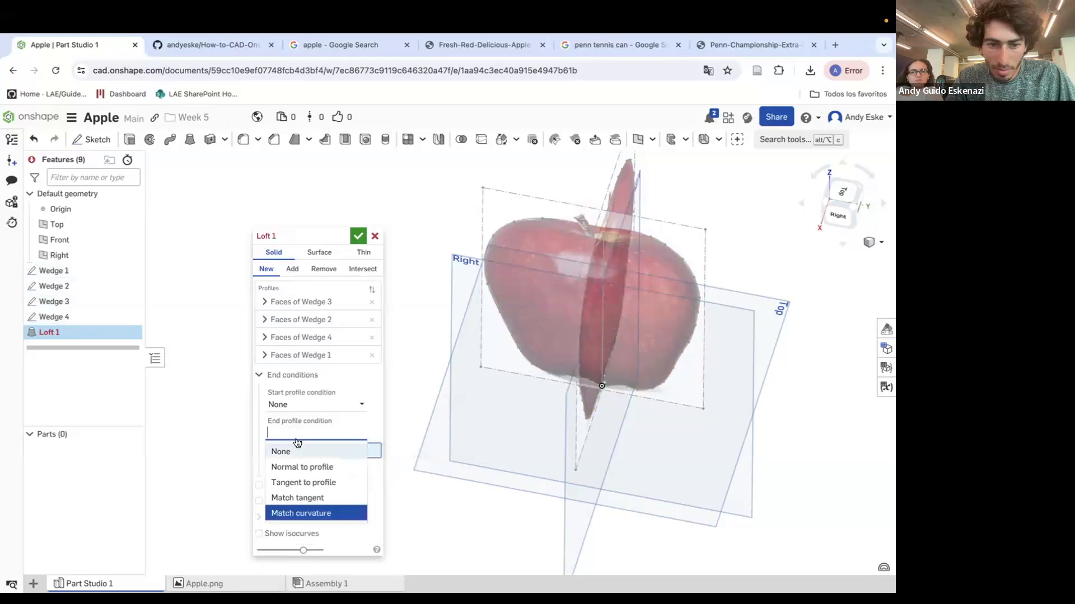
{"action": "left_click", "coordinate": [307, 483]}
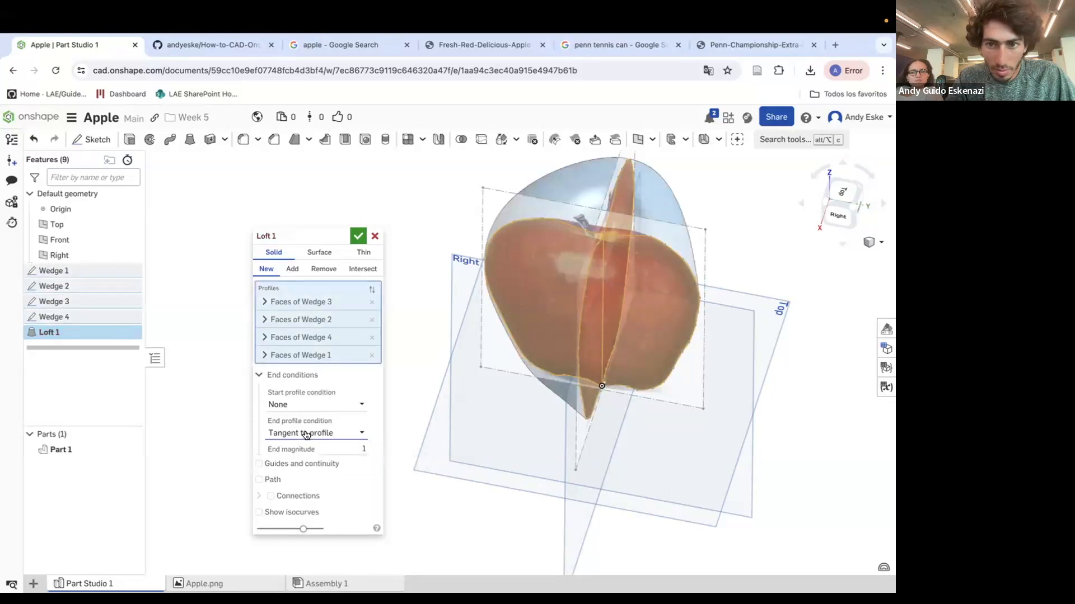
{"action": "left_click", "coordinate": [306, 435]}
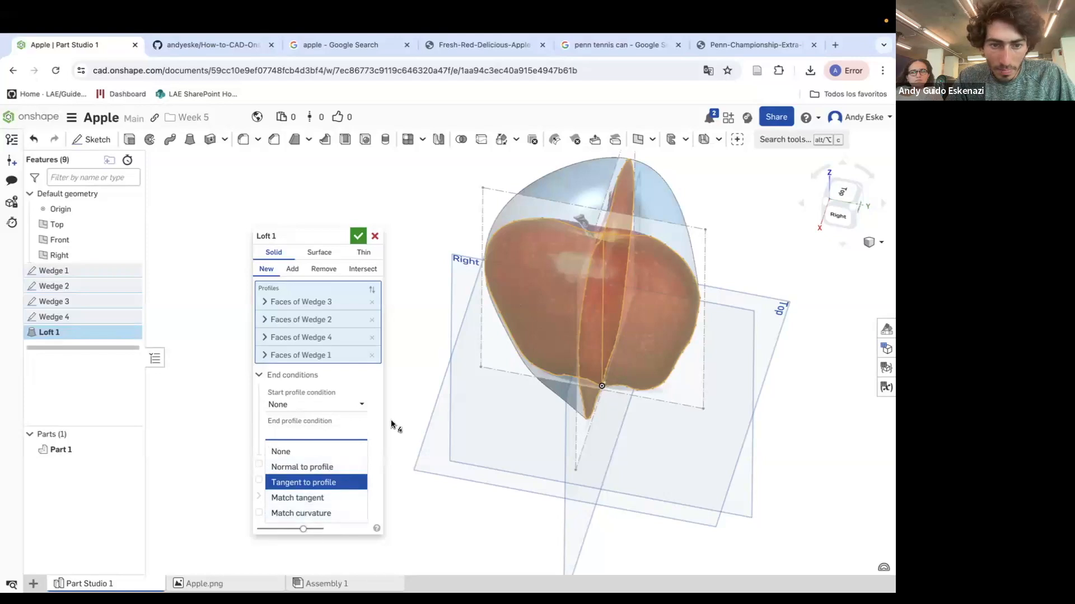
{"action": "left_click", "coordinate": [373, 428]}
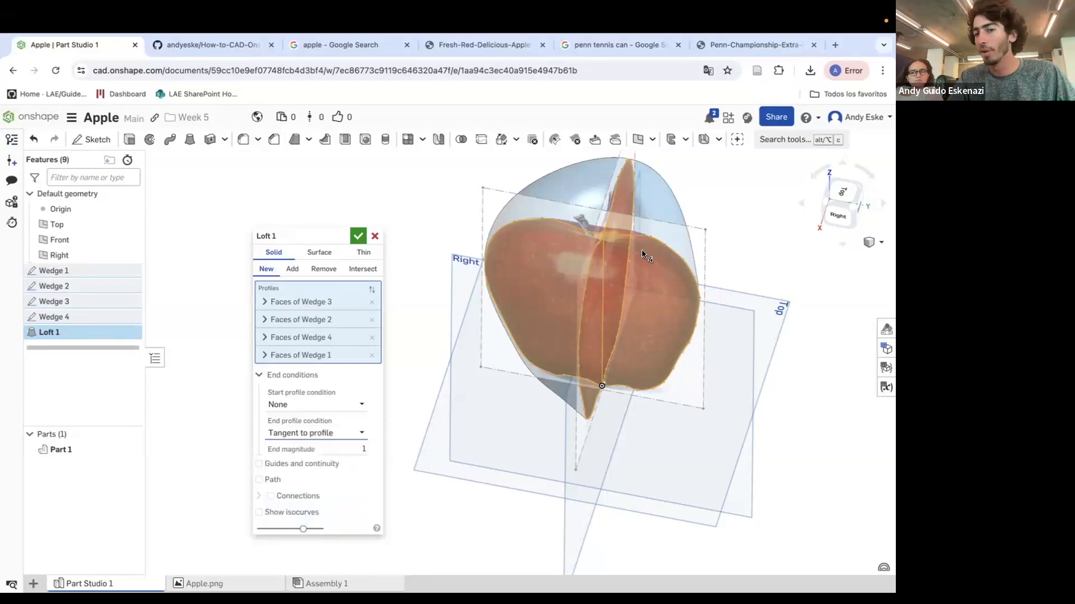
{"action": "left_click", "coordinate": [358, 236]}
{"action": "right_click_drag", "start_coordinate": [359, 232], "coordinate": [539, 322]}
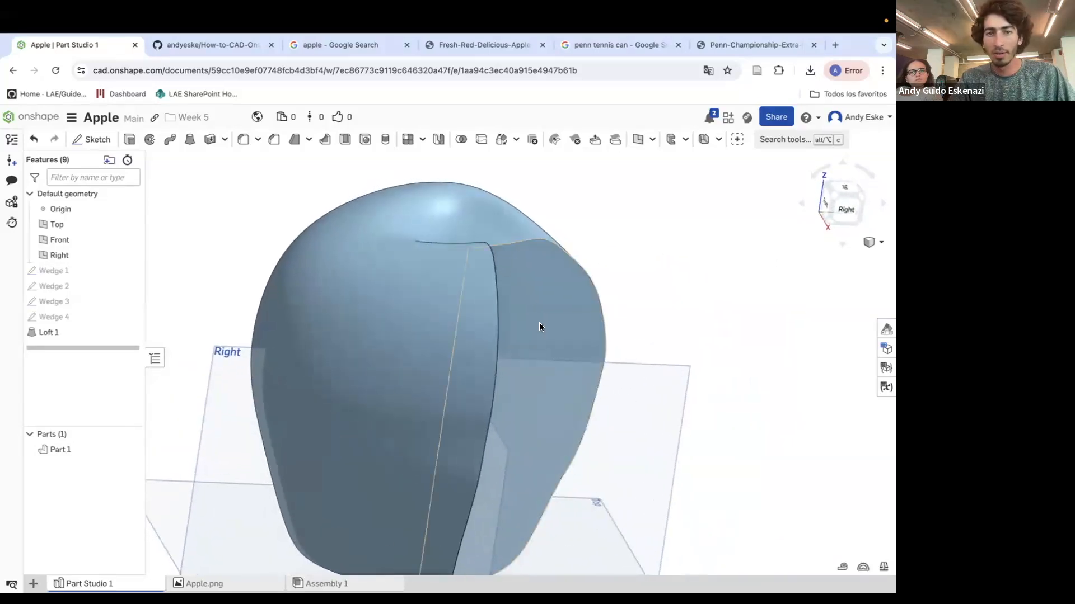
Add a second solid loft to the body between the two flat faces of the open wedge gap.
{"action": "left_click", "coordinate": [190, 141]}
{"action": "left_click", "coordinate": [295, 272]}
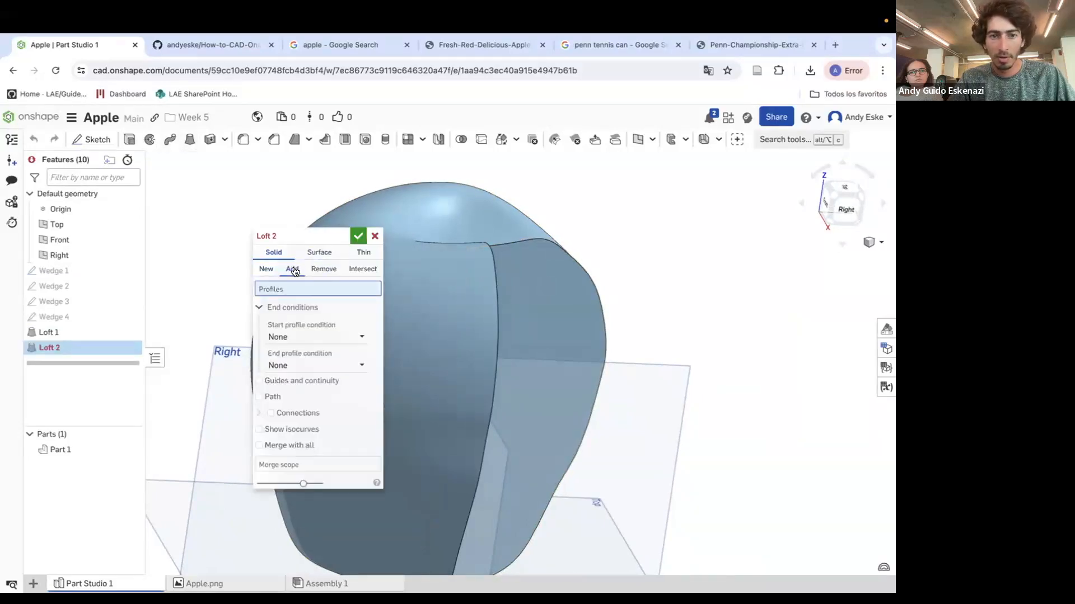
{"action": "left_click", "coordinate": [553, 305]}
{"action": "right_click_drag", "start_coordinate": [553, 306], "coordinate": [434, 308]}
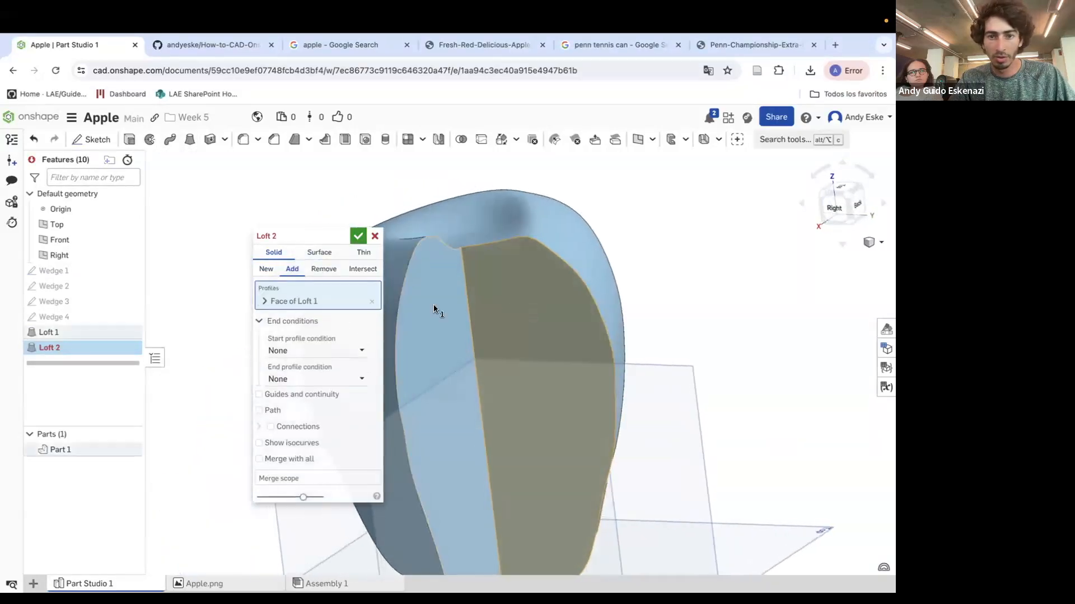
{"action": "left_click", "coordinate": [433, 309]}
{"action": "right_click_drag", "start_coordinate": [542, 320], "coordinate": [350, 281]}
{"action": "left_click", "coordinate": [356, 235]}
{"action": "right_click_drag", "start_coordinate": [356, 236], "coordinate": [549, 308]}
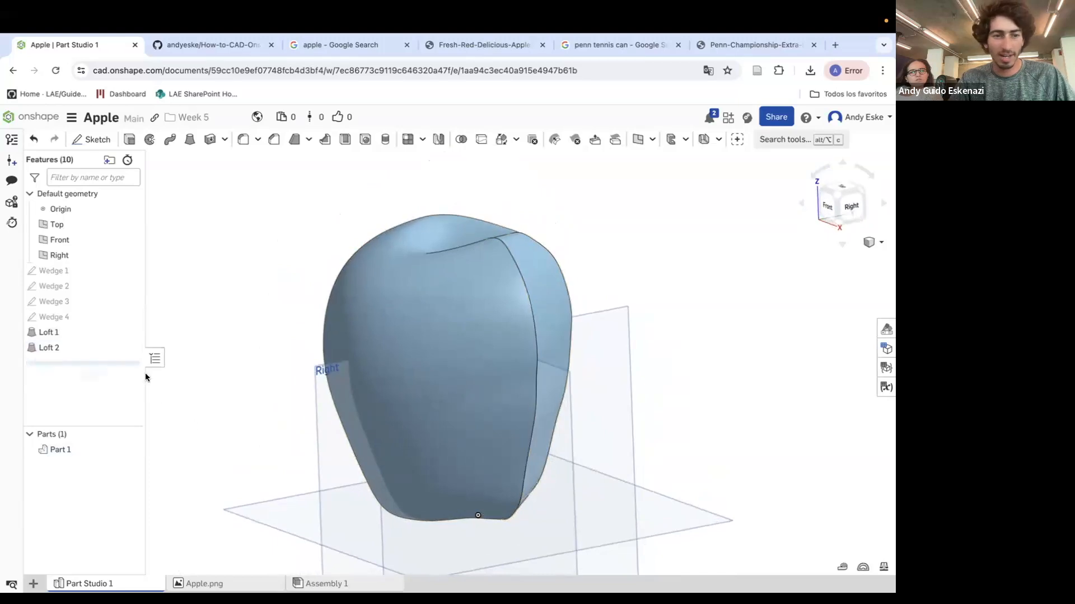
Edit the second loft and set both its start and end profile conditions to Tangent to profile.
{"action": "right_click", "coordinate": [48, 347]}
{"action": "left_click", "coordinate": [86, 375]}
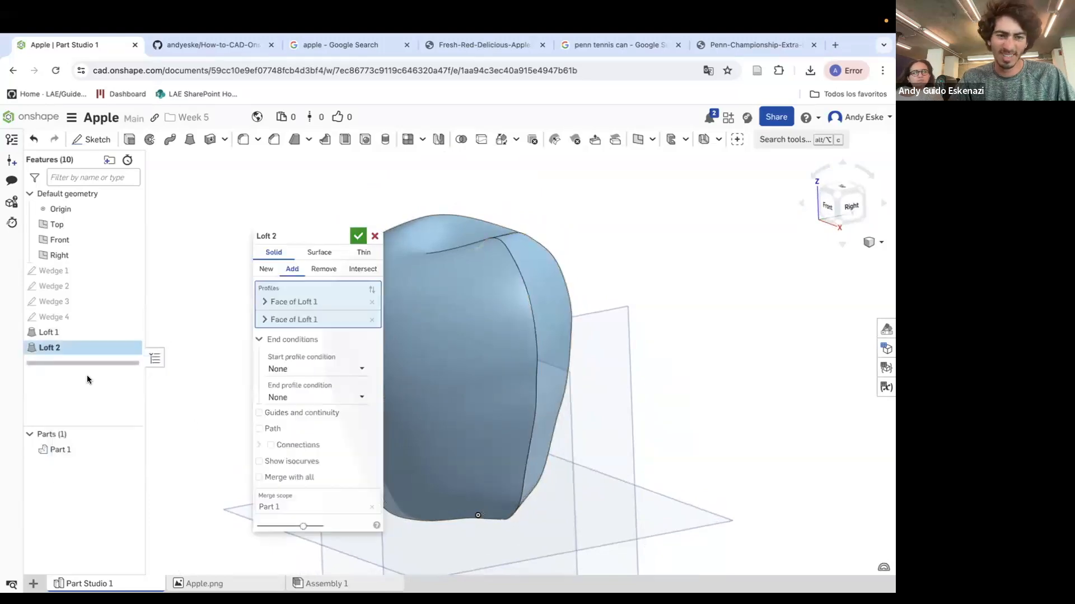
{"action": "left_click", "coordinate": [324, 369]}
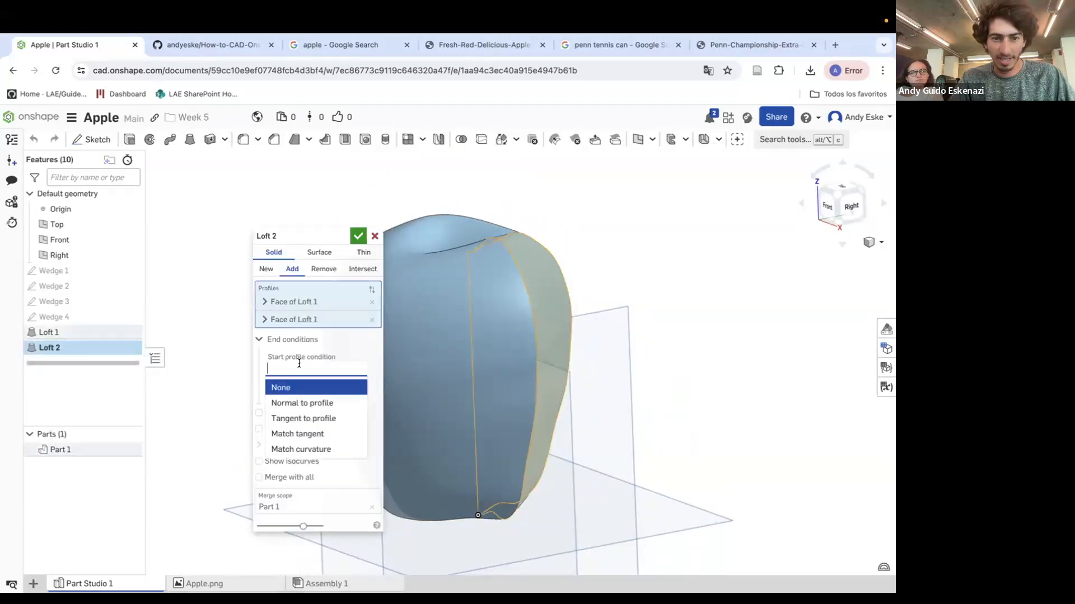
{"action": "left_click", "coordinate": [311, 421]}
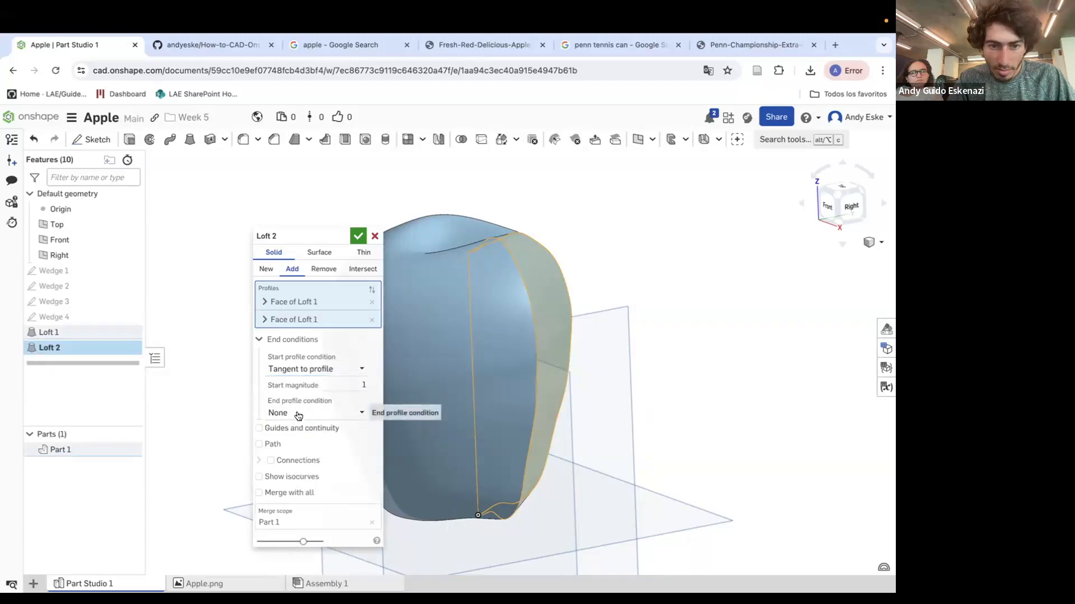
{"action": "left_click", "coordinate": [298, 415]}
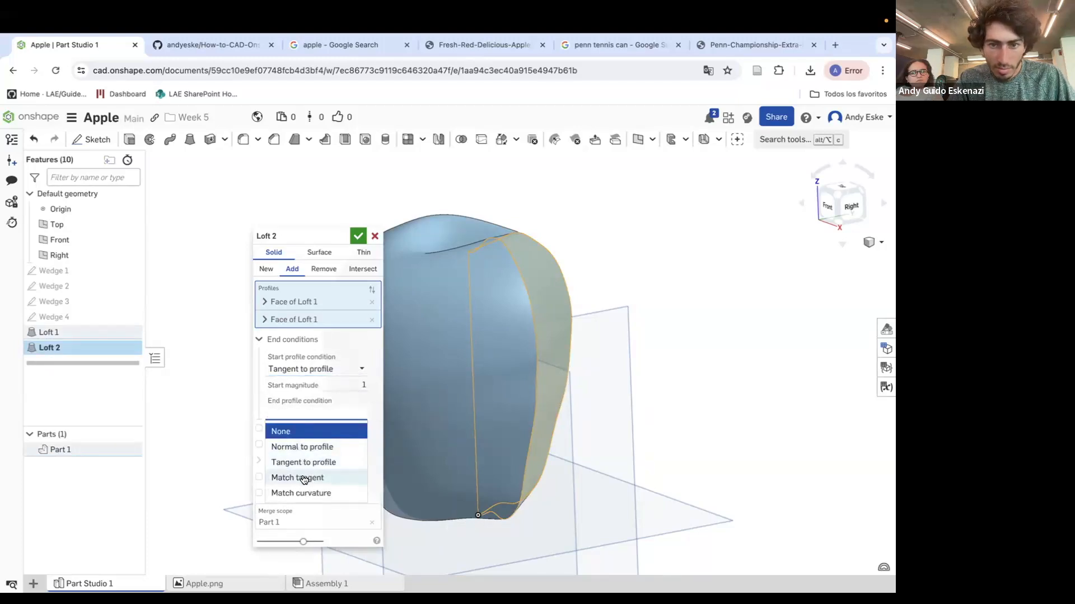
{"action": "left_click", "coordinate": [303, 479]}
{"action": "right_click_drag", "start_coordinate": [480, 305], "coordinate": [413, 372]}
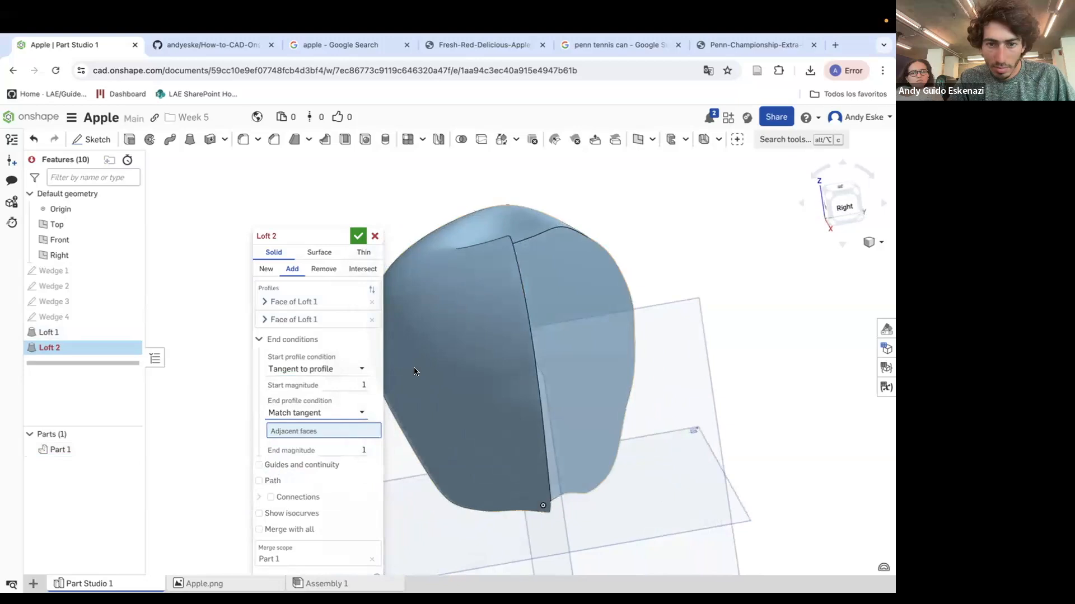
{"action": "left_click", "coordinate": [316, 411]}
{"action": "left_click", "coordinate": [310, 459]}
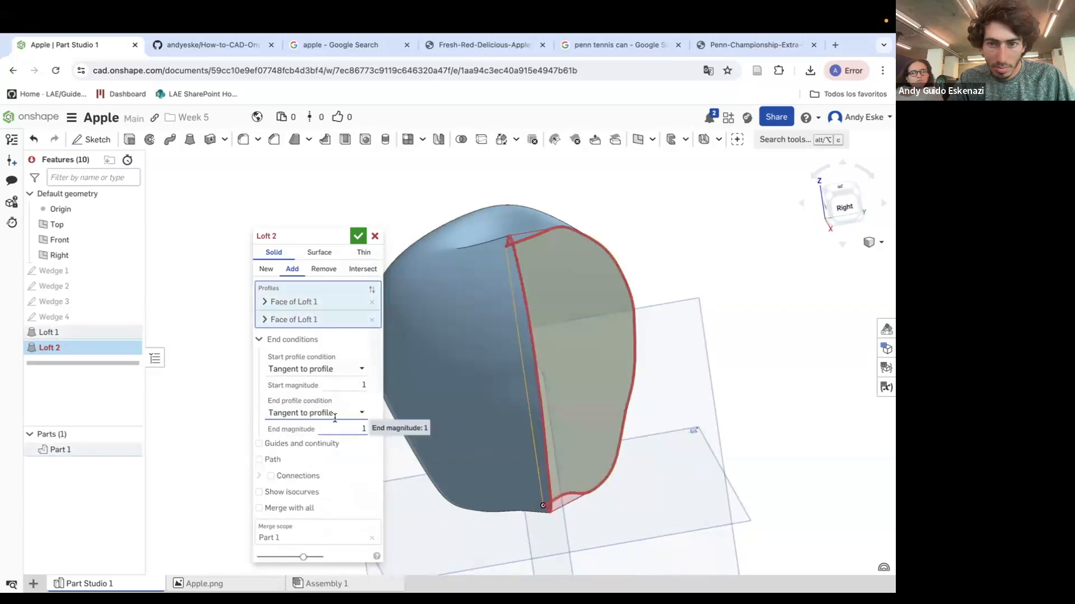
Change the second loft's start and end profile conditions to Normal to profile, accept it, and inspect the closed gap.
{"action": "left_click", "coordinate": [361, 370]}
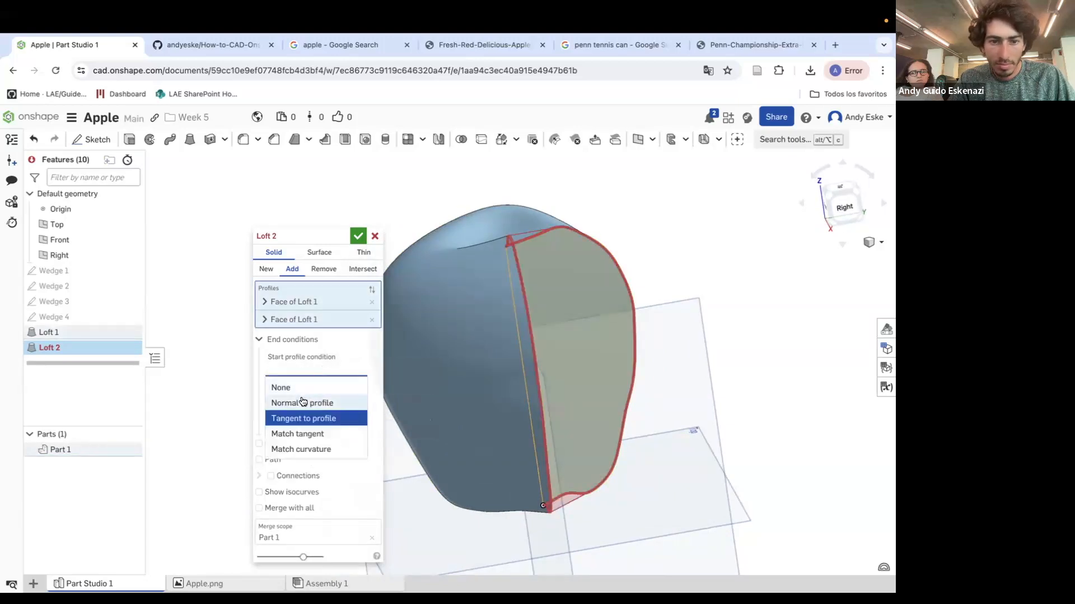
{"action": "left_click", "coordinate": [303, 402]}
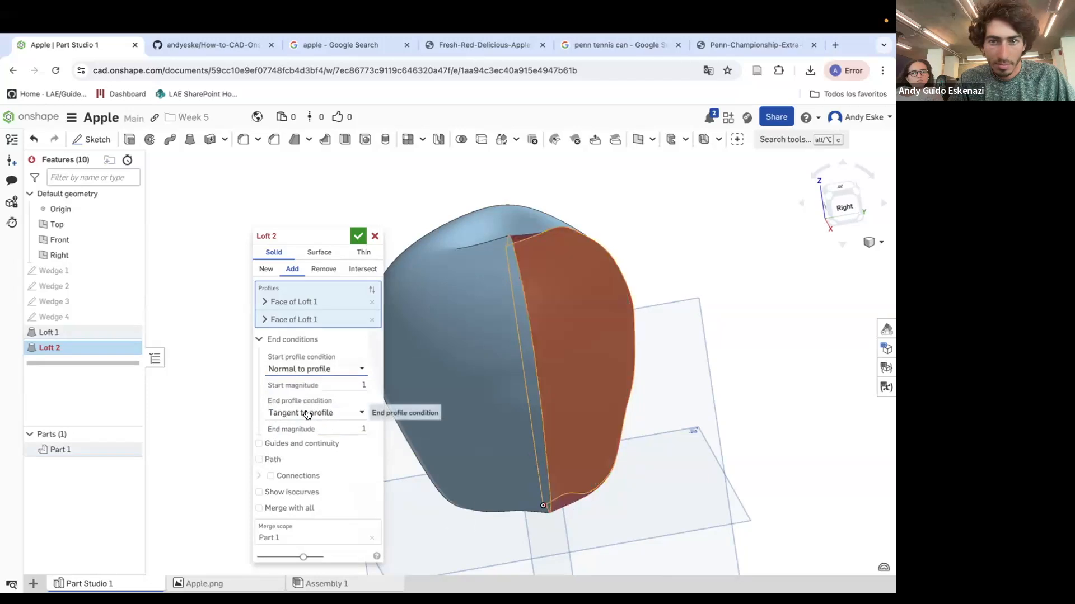
{"action": "left_click", "coordinate": [307, 415]}
{"action": "left_click", "coordinate": [306, 445]}
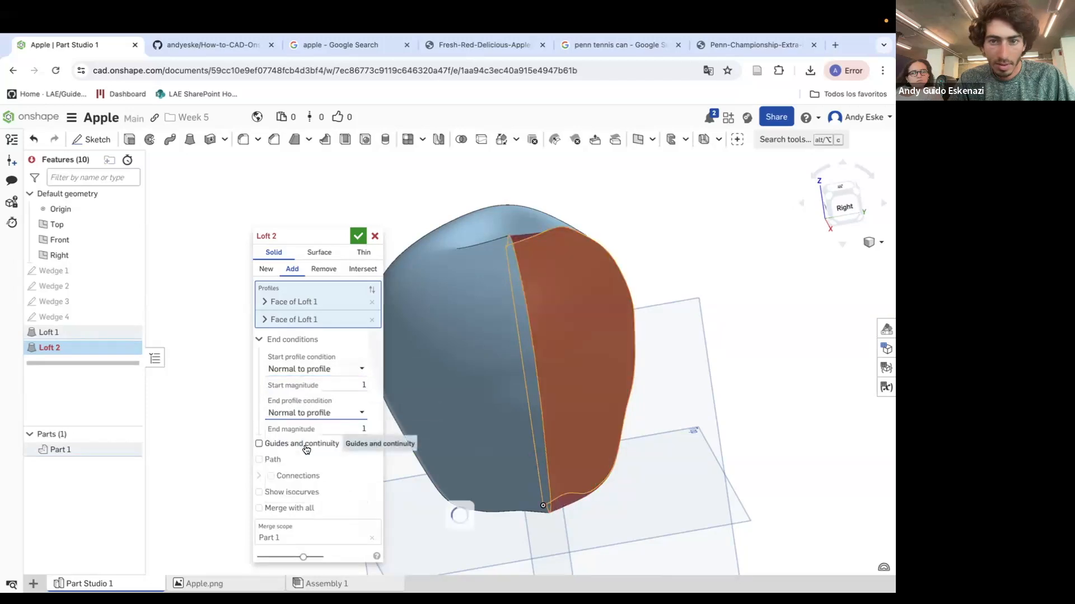
{"action": "left_click", "coordinate": [358, 237]}
{"action": "right_click_drag", "start_coordinate": [492, 240], "coordinate": [492, 288]}
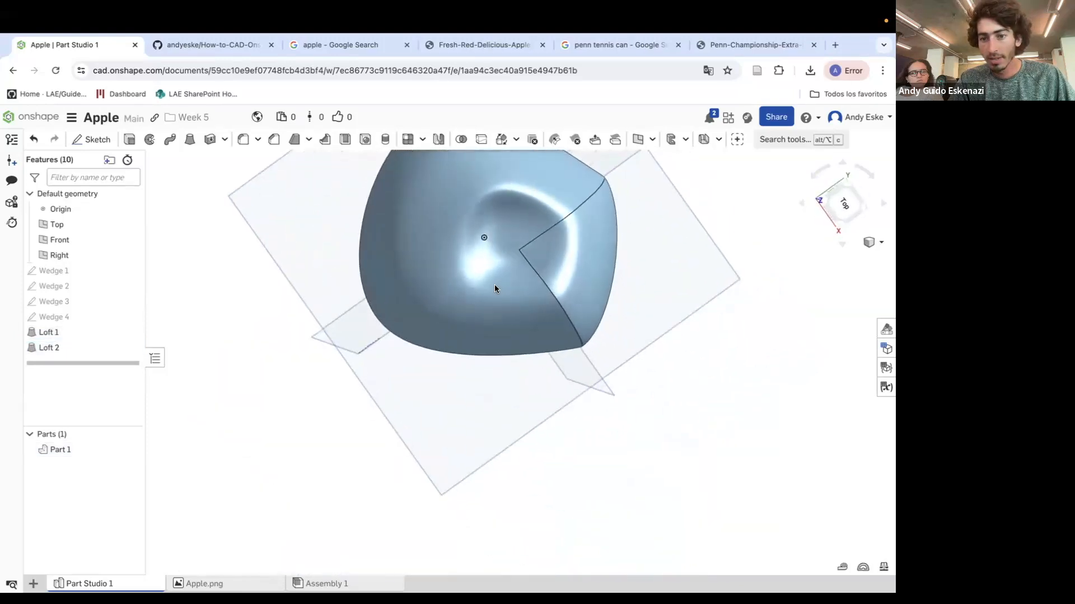
{"action": "scroll", "coordinate": [594, 274], "scroll_direction": "down", "scroll_amount": 5}
{"action": "right_click_drag", "start_coordinate": [600, 300], "coordinate": [583, 268]}
{"action": "right_click_drag", "start_coordinate": [478, 289], "coordinate": [532, 314]}
Delete both loft features, keeping the four wedge sketches.
{"action": "right_click", "coordinate": [64, 336]}
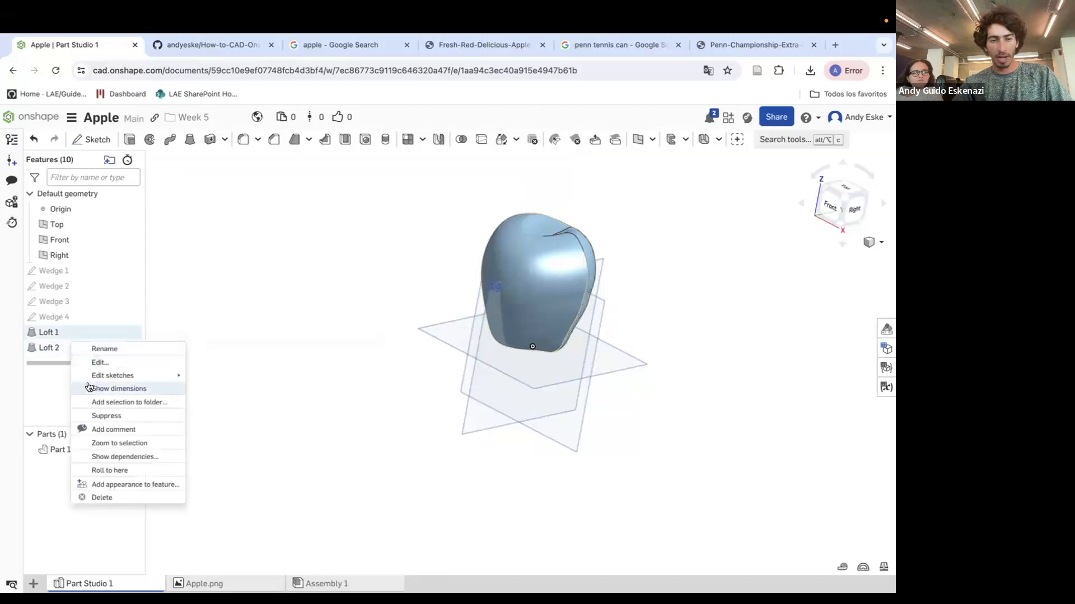
{"action": "key", "text": "Escape"}
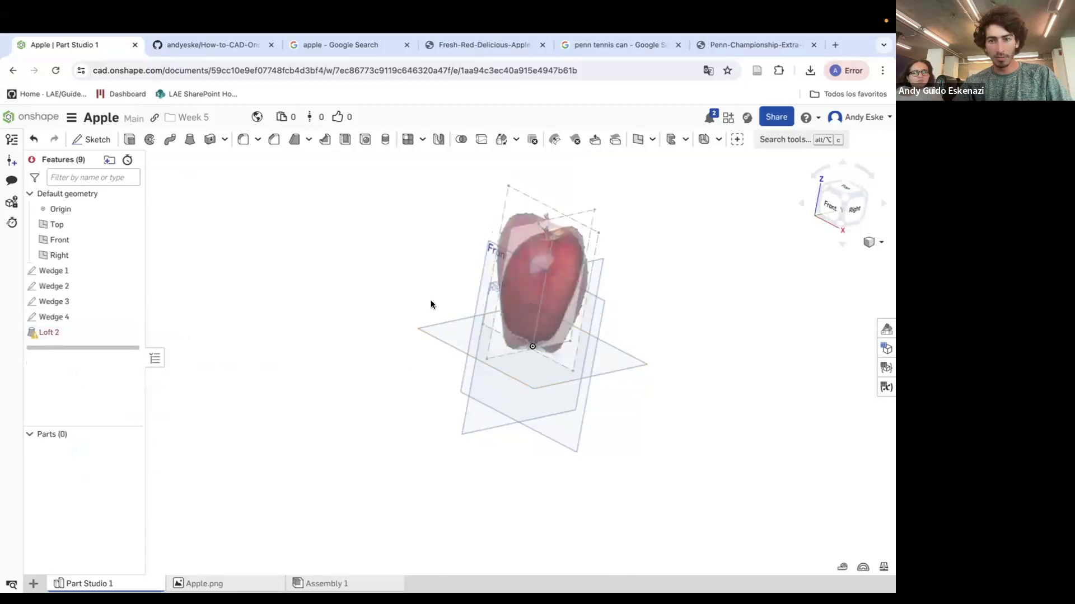
{"action": "right_click", "coordinate": [63, 333]}
{"action": "left_click", "coordinate": [99, 423]}
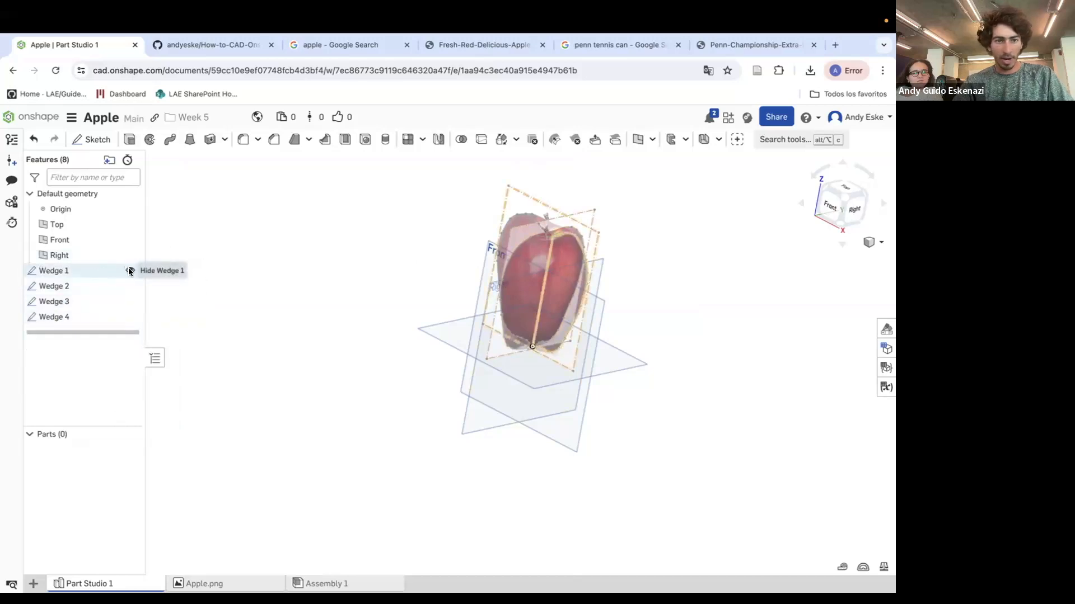
{"action": "right_click", "coordinate": [63, 273]}
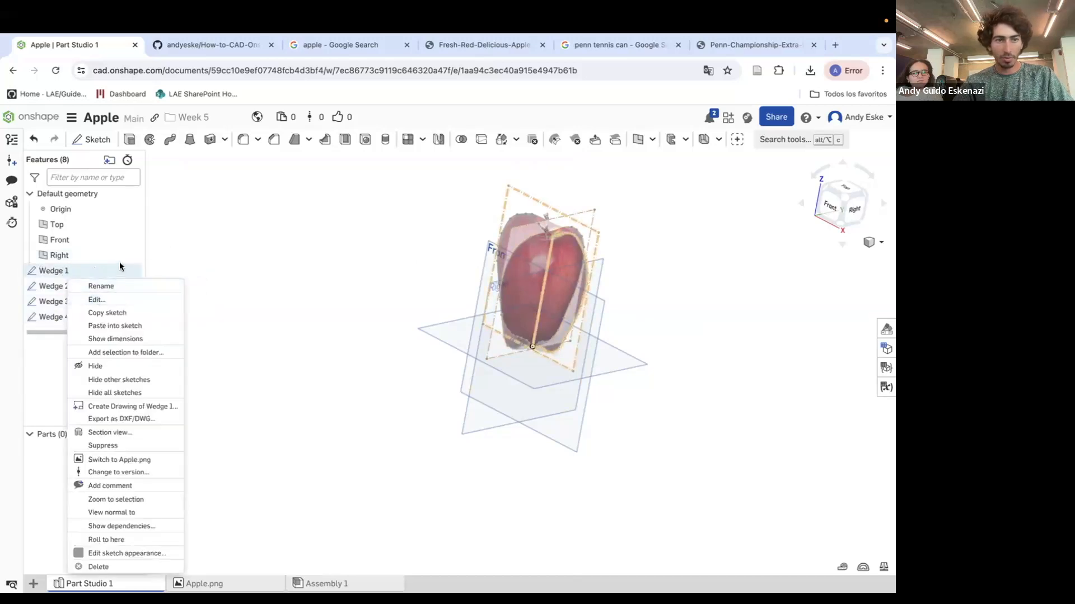
{"action": "left_click", "coordinate": [187, 268]}
{"action": "scroll", "coordinate": [530, 233], "scroll_direction": "up", "scroll_amount": 10}
{"action": "right_click_drag", "start_coordinate": [487, 215], "coordinate": [505, 242]}
{"action": "scroll", "coordinate": [411, 319], "scroll_direction": "down", "scroll_amount": 10}
{"action": "right_click_drag", "start_coordinate": [411, 319], "coordinate": [446, 319]}
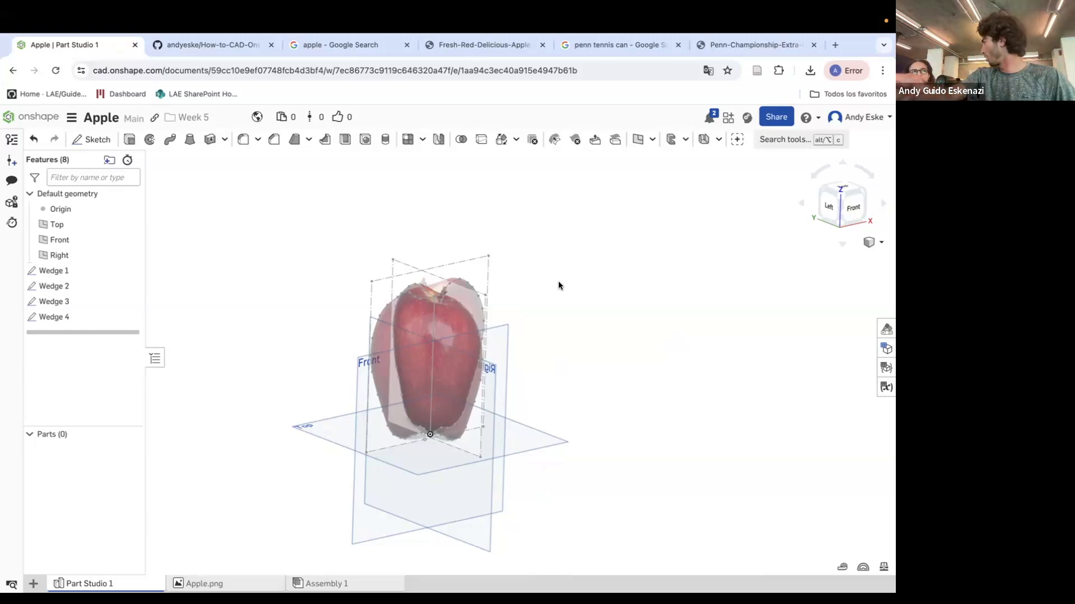
{"action": "right_click_drag", "start_coordinate": [269, 367], "coordinate": [381, 391]}
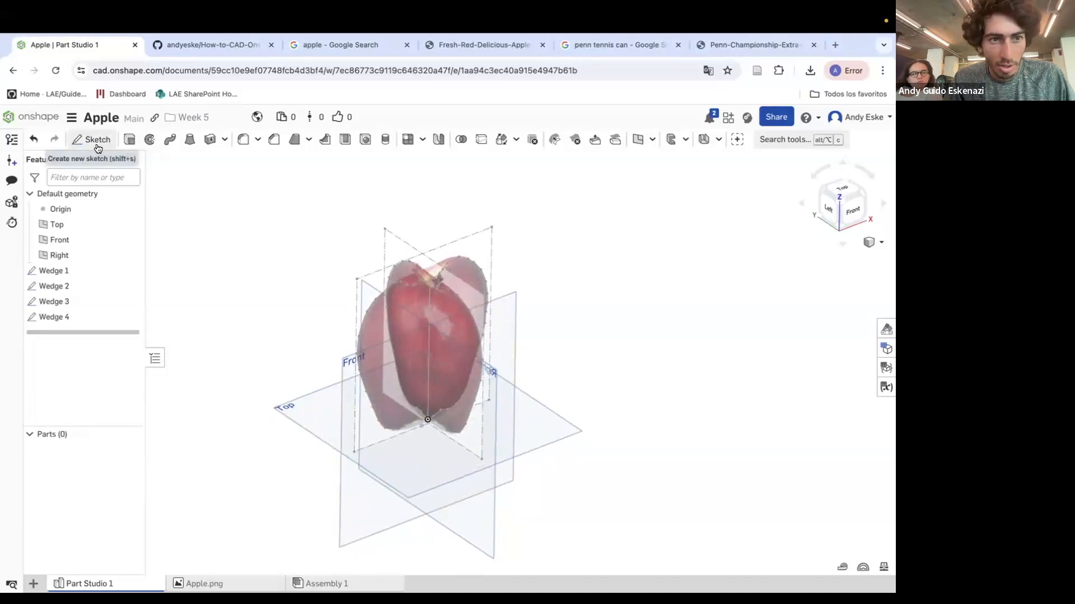
Create a construction plane offset 25 mm above the Top plane.
{"action": "left_click", "coordinate": [638, 144]}
{"action": "right_click_drag", "start_coordinate": [442, 397], "coordinate": [471, 379]}
{"action": "left_click", "coordinate": [536, 447]}
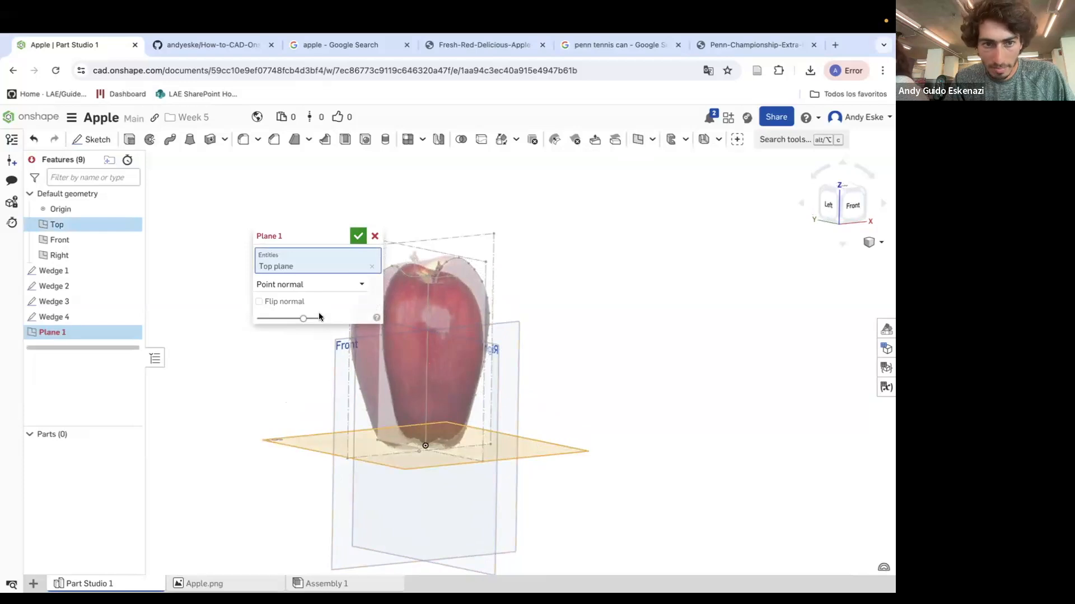
{"action": "left_click", "coordinate": [302, 285]}
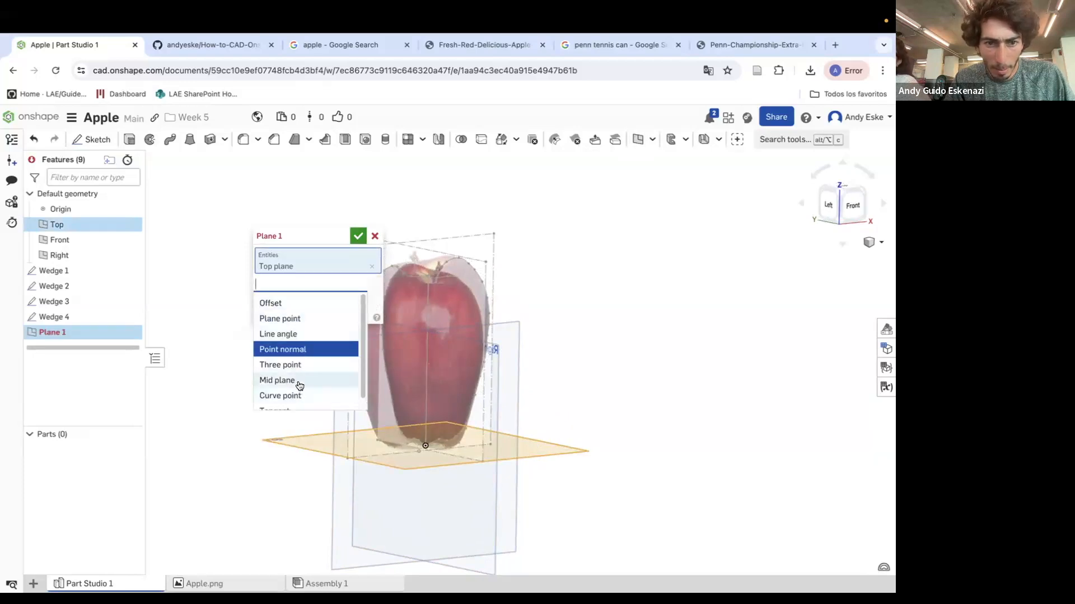
{"action": "left_click", "coordinate": [275, 303]}
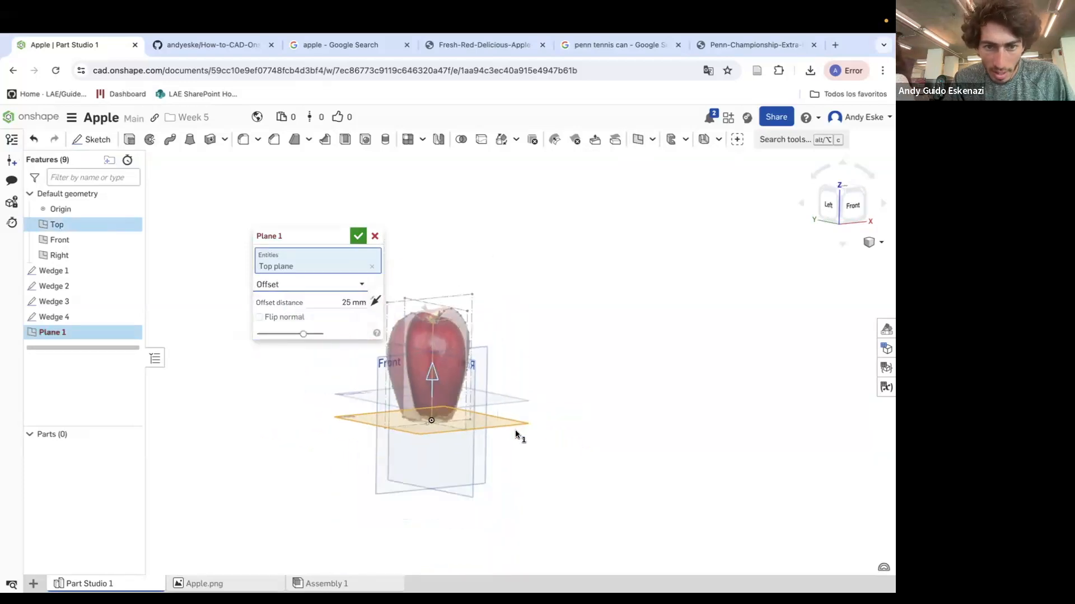
{"action": "scroll", "coordinate": [518, 434], "scroll_direction": "down", "scroll_amount": 5}
{"action": "scroll", "coordinate": [500, 410], "scroll_direction": "up", "scroll_amount": 2}
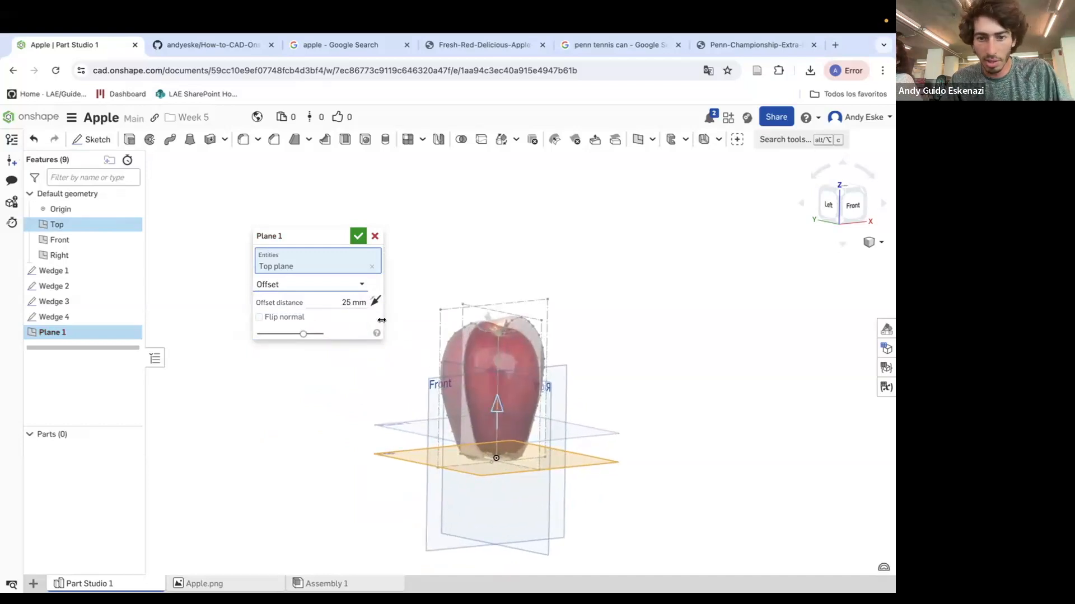
{"action": "left_click", "coordinate": [357, 238]}
Create a second horizontal construction plane offset 40 mm above Plane 1.
{"action": "left_click", "coordinate": [637, 140]}
{"action": "left_click", "coordinate": [594, 435]}
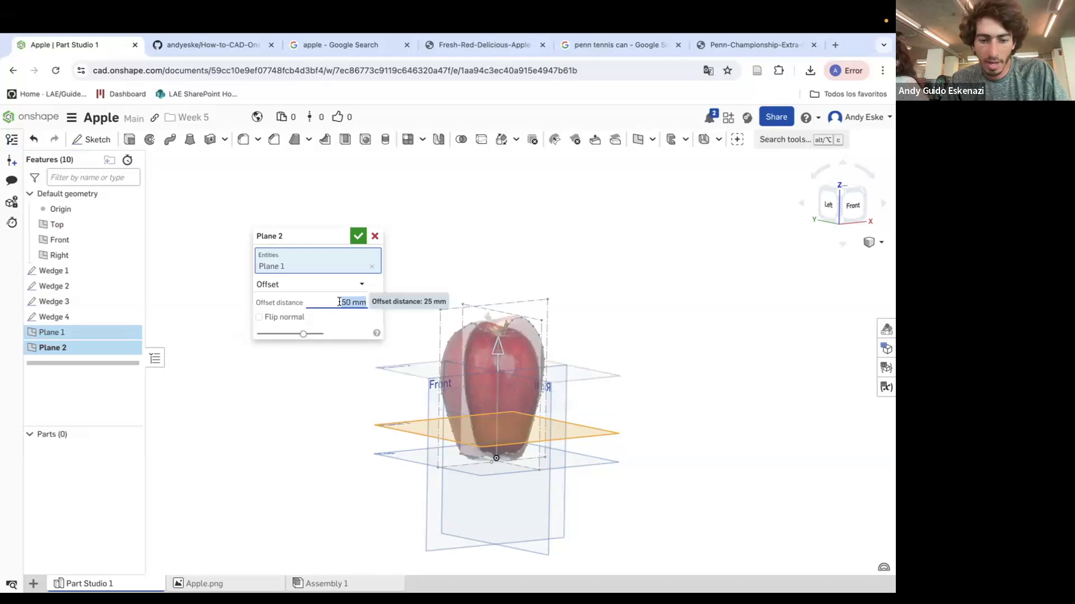
{"action": "type", "text": "0"}
{"action": "key", "text": "Return"}
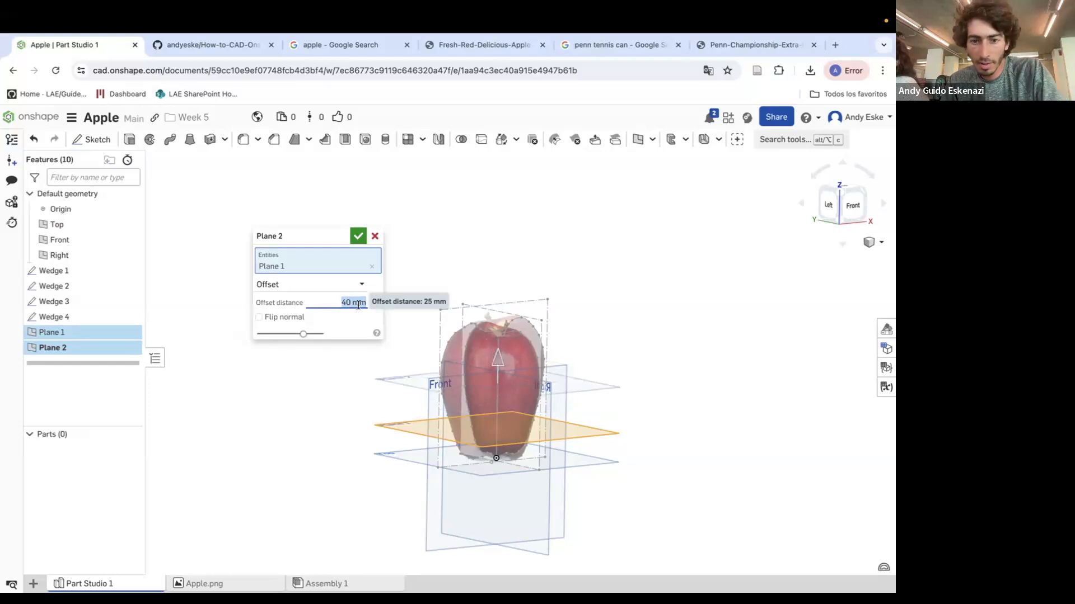
{"action": "left_click", "coordinate": [349, 235]}
Create a third horizontal construction plane offset above Plane 2, through the upper part of the apple.
{"action": "left_click", "coordinate": [637, 139]}
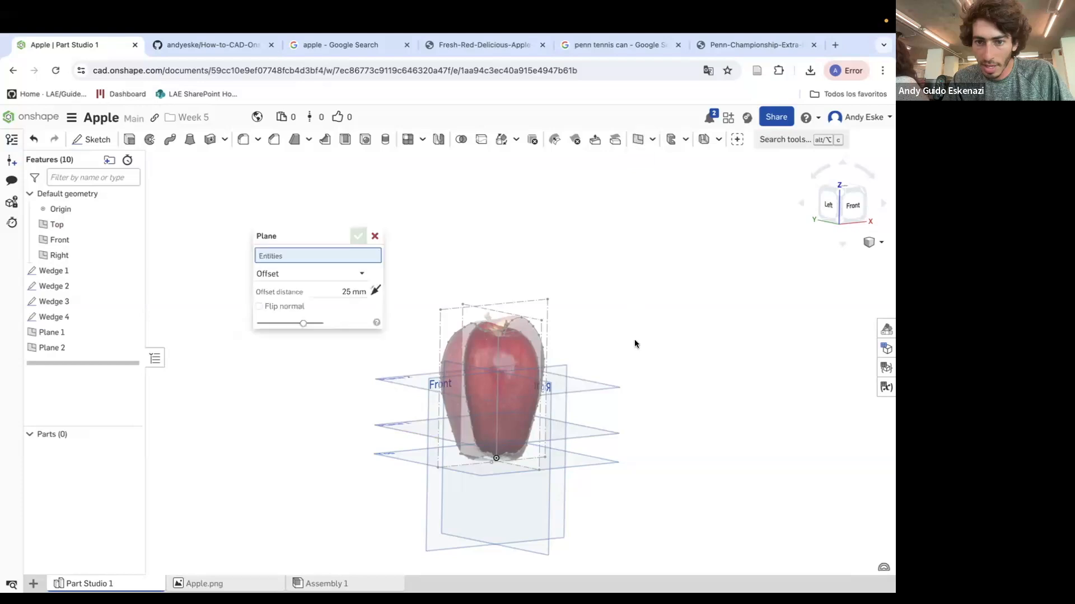
{"action": "left_click", "coordinate": [589, 383]}
{"action": "right_click_drag", "start_coordinate": [454, 319], "coordinate": [552, 357]}
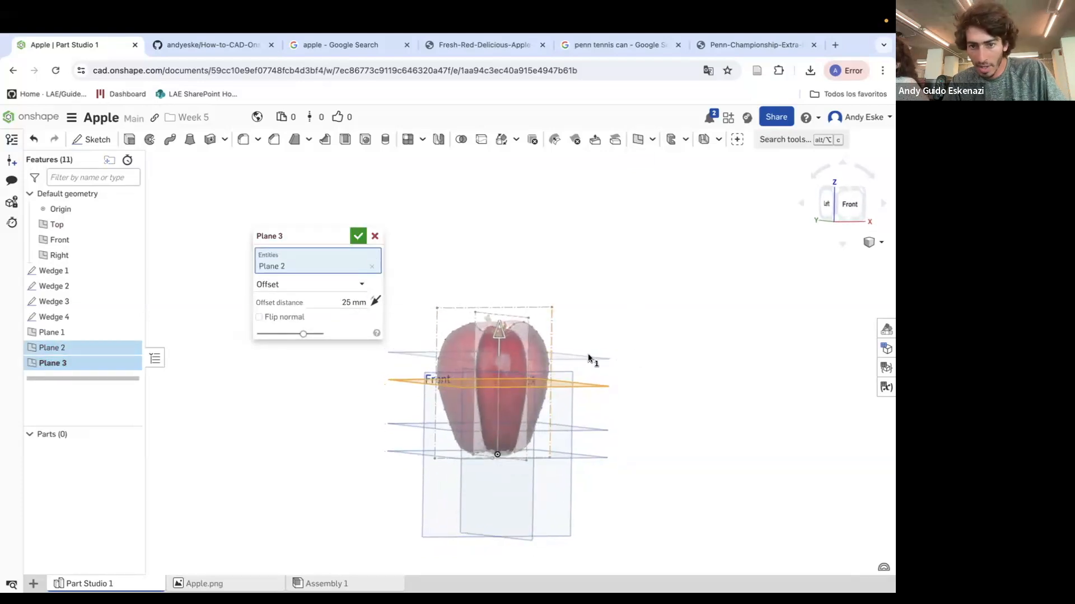
{"action": "left_click", "coordinate": [347, 303]}
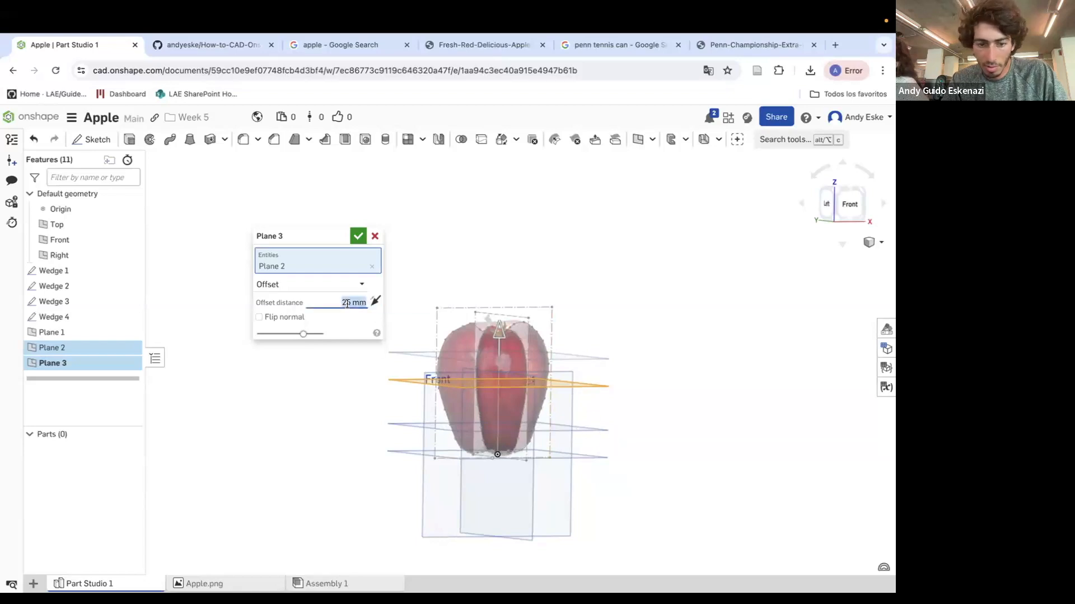
{"action": "left_click", "coordinate": [358, 236]}
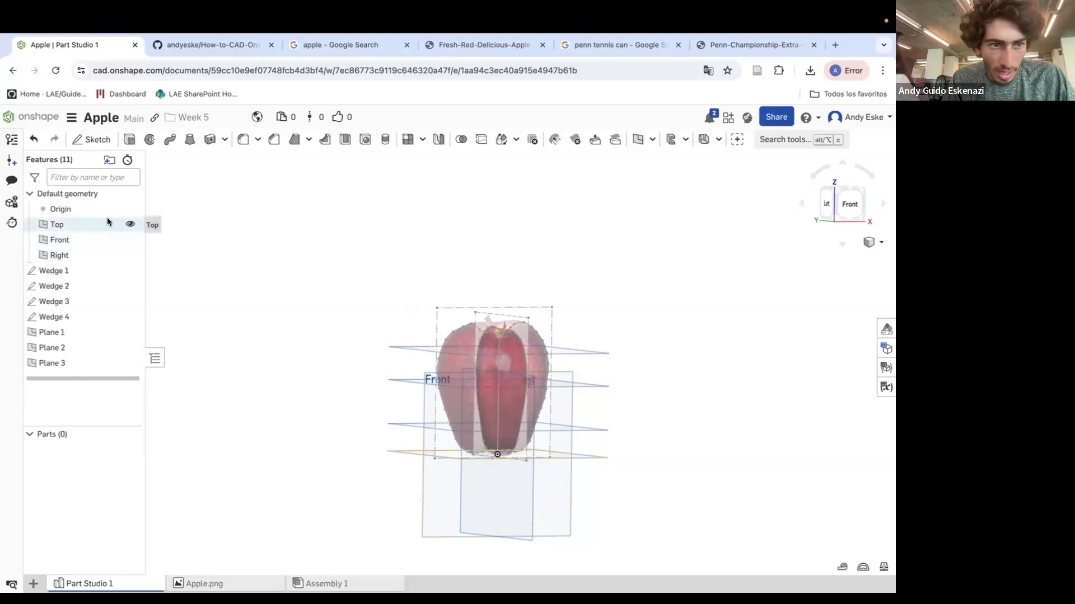
Hide the default Top, Front and Right planes.
{"action": "left_click", "coordinate": [130, 224]}
{"action": "left_click", "coordinate": [130, 239]}
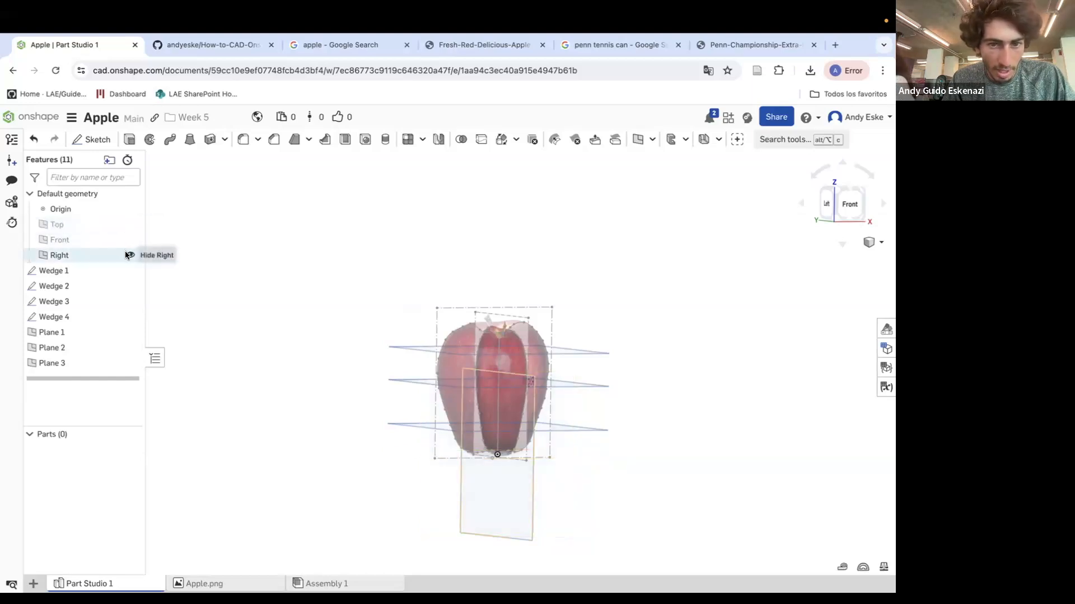
{"action": "left_click", "coordinate": [128, 255]}
{"action": "right_click_drag", "start_coordinate": [267, 307], "coordinate": [446, 392]}
{"action": "scroll", "coordinate": [446, 392], "scroll_direction": "up", "scroll_amount": 4}
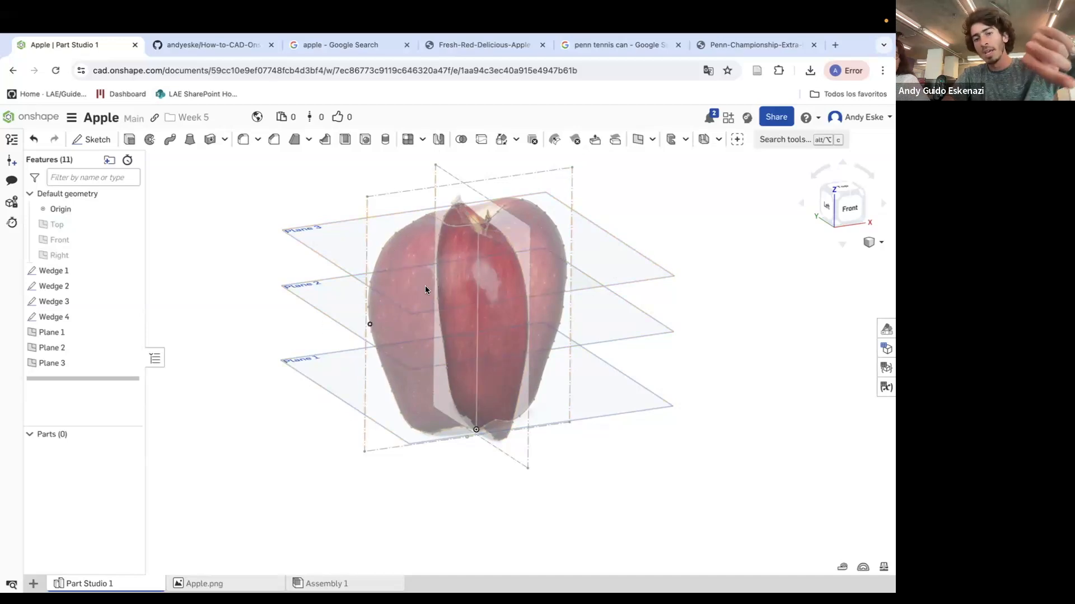
Hide Plane 2 and Plane 3 so that only Plane 1 stays displayed with the wedge sketches.
{"action": "right_click_drag", "start_coordinate": [583, 278], "coordinate": [383, 450]}
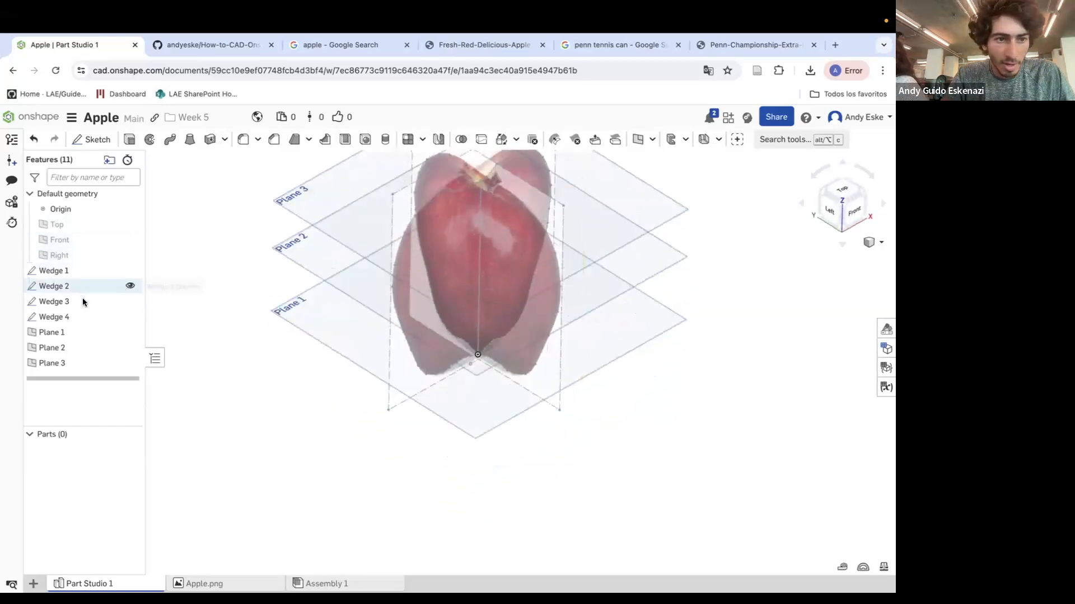
{"action": "left_click", "coordinate": [128, 348]}
{"action": "left_click", "coordinate": [128, 362]}
{"action": "right_click_drag", "start_coordinate": [343, 406], "coordinate": [525, 308]}
{"action": "scroll", "coordinate": [525, 305], "scroll_direction": "up", "scroll_amount": 2}
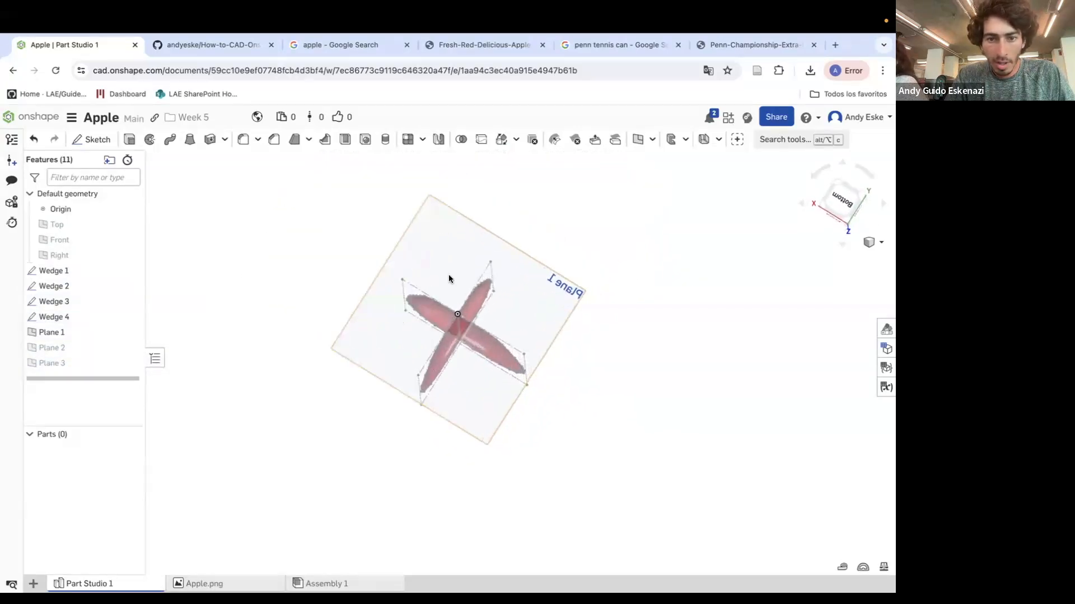
Start a new sketch on Plane 1.
{"action": "left_click", "coordinate": [91, 140]}
{"action": "left_click", "coordinate": [452, 245]}
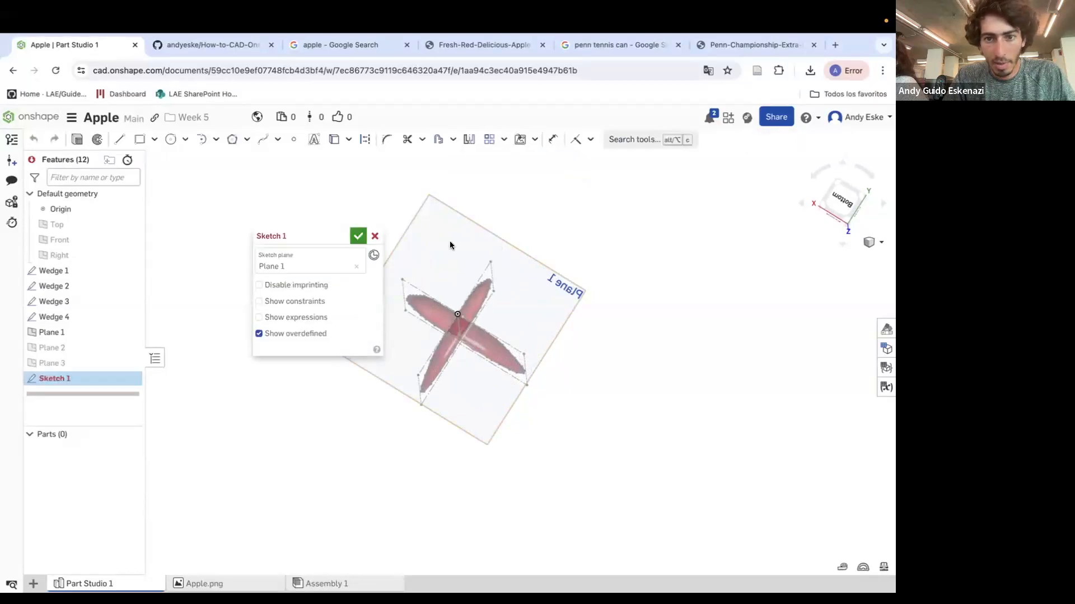
{"action": "scroll", "coordinate": [495, 293], "scroll_direction": "up", "scroll_amount": 5}
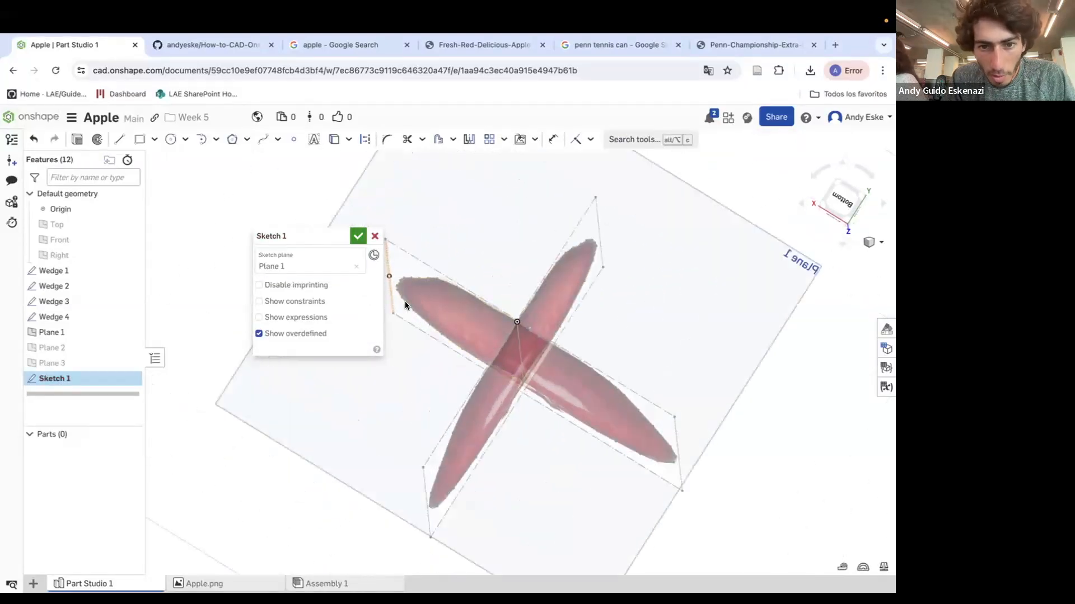
{"action": "right_click_drag", "start_coordinate": [483, 299], "coordinate": [508, 244]}
{"action": "scroll", "coordinate": [465, 341], "scroll_direction": "up", "scroll_amount": 2}
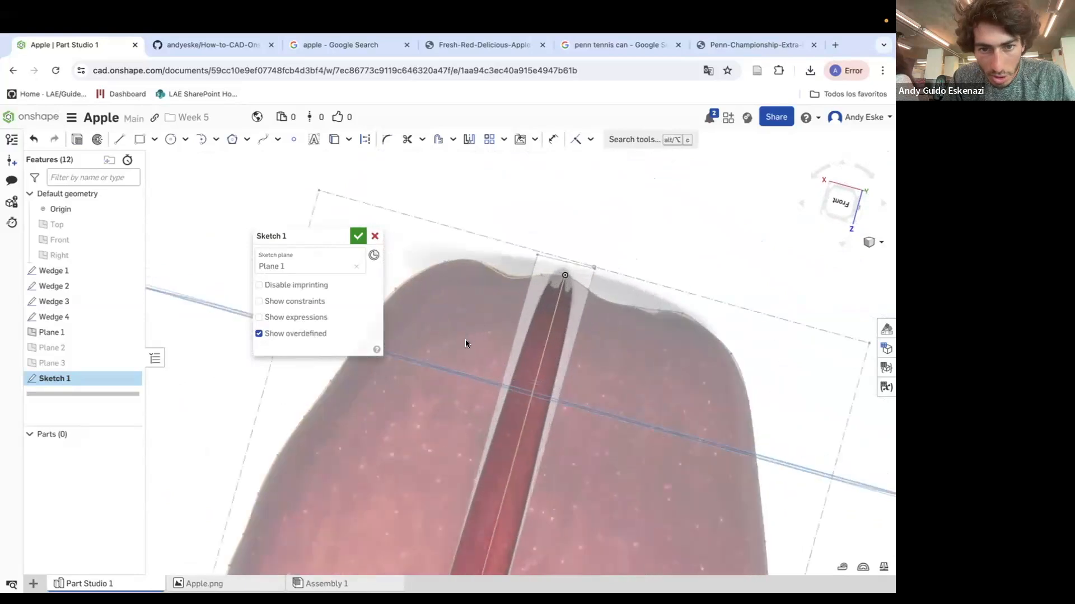
{"action": "scroll", "coordinate": [434, 364], "scroll_direction": "down", "scroll_amount": 4}
{"action": "mouse_move", "coordinate": [390, 365]}
{"action": "right_mouse_down"}
{"action": "mouse_move", "coordinate": [460, 331]}
{"action": "mouse_move", "coordinate": [463, 352]}
{"action": "mouse_move", "coordinate": [492, 365]}
{"action": "right_mouse_up"}
{"action": "scroll", "coordinate": [492, 363], "scroll_direction": "up", "scroll_amount": 2}
Draw a closed five-point spline around the wedge profiles on Plane 1.
{"action": "left_click", "coordinate": [263, 139]}
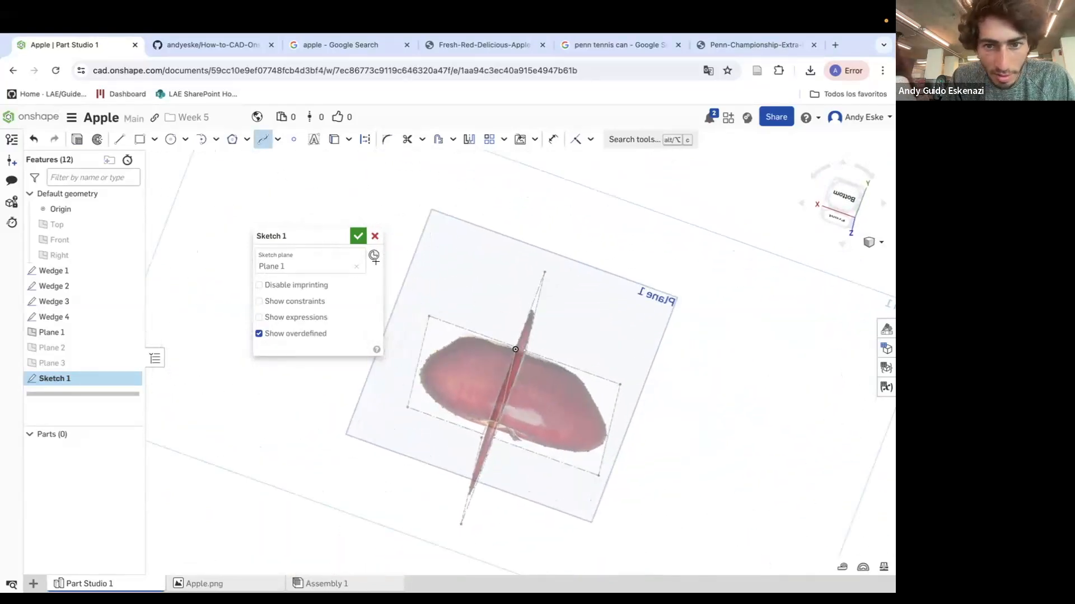
{"action": "left_click", "coordinate": [537, 301]}
{"action": "left_click", "coordinate": [593, 370]}
{"action": "left_click", "coordinate": [533, 469]}
{"action": "left_click", "coordinate": [435, 413]}
{"action": "left_click", "coordinate": [456, 326]}
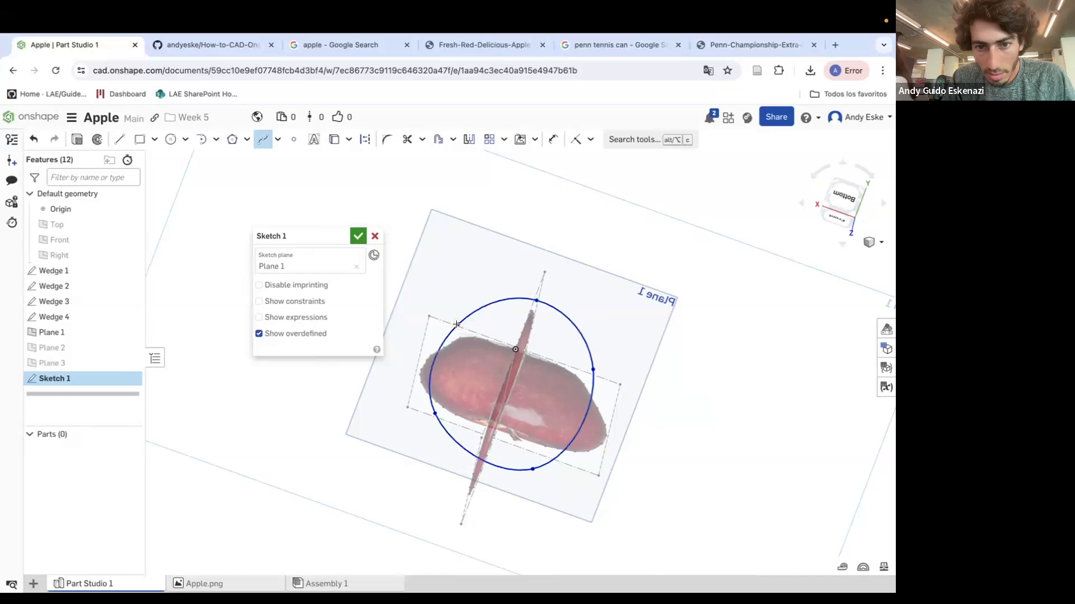
Try to make a spline point coincident with the Wedge 1 outline, and undo the constraint and the spline.
{"action": "scroll", "coordinate": [464, 314], "scroll_direction": "up", "scroll_amount": 5}
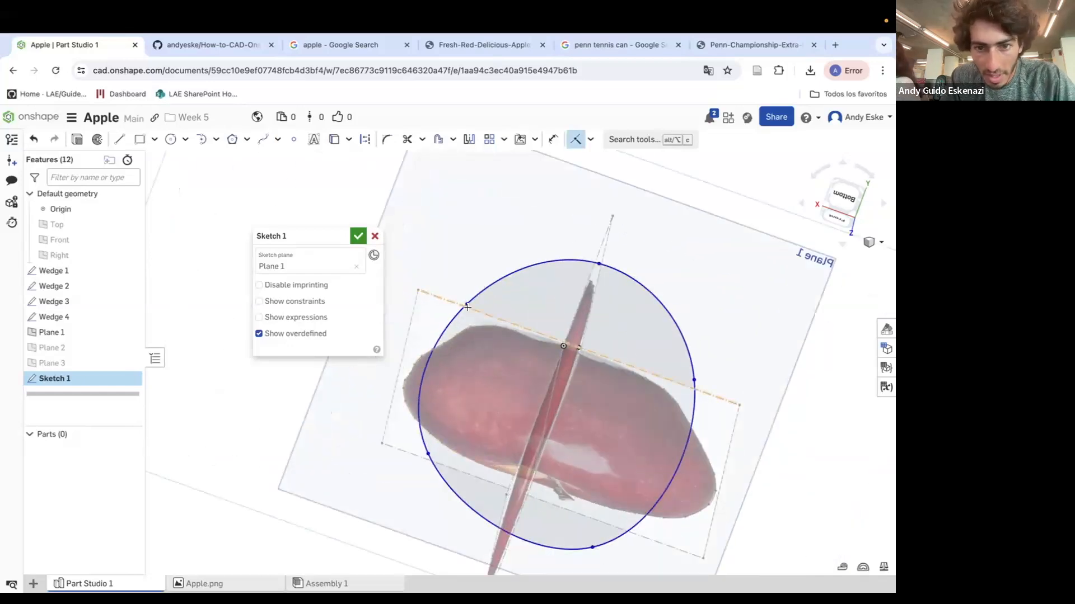
{"action": "left_click_drag", "start_coordinate": [466, 304], "coordinate": [455, 336]}
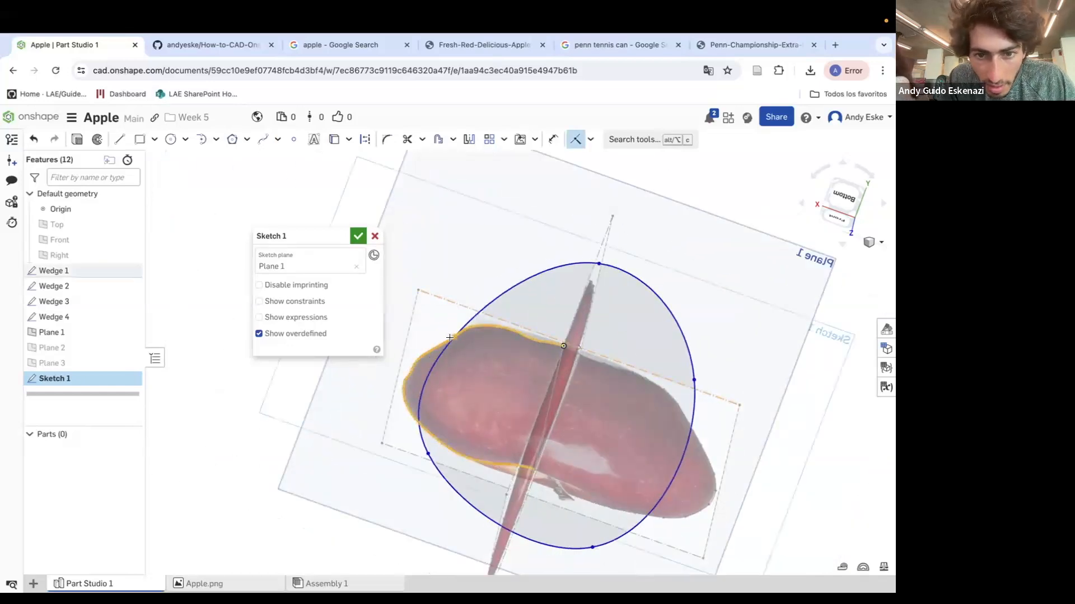
{"action": "scroll", "coordinate": [462, 346], "scroll_direction": "up", "scroll_amount": 5}
{"action": "mouse_move", "coordinate": [463, 342]}
{"action": "right_mouse_down"}
{"action": "mouse_move", "coordinate": [458, 308]}
{"action": "mouse_move", "coordinate": [448, 347]}
{"action": "right_mouse_up"}
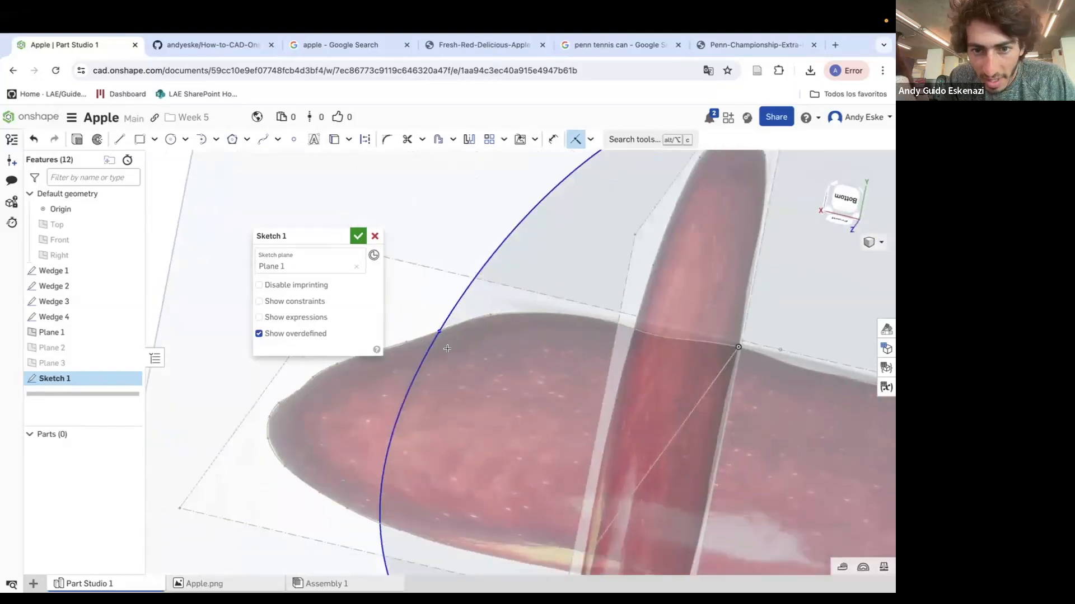
{"action": "scroll", "coordinate": [450, 348], "scroll_direction": "down", "scroll_amount": 5}
{"action": "right_click_drag", "start_coordinate": [570, 285], "coordinate": [558, 274]}
{"action": "key", "text": "ctrl+z"}
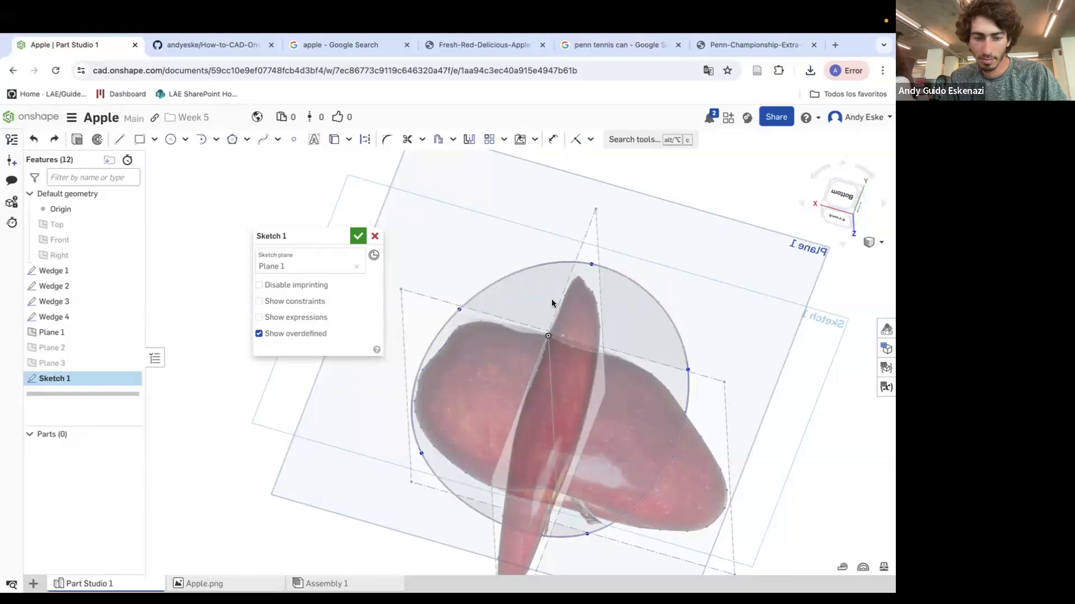
{"action": "key", "text": "ctrl+z"}
Draw a closed eight-point spline around the four wedge profiles on Plane 1.
{"action": "left_click", "coordinate": [263, 139]}
{"action": "scroll", "coordinate": [452, 335], "scroll_direction": "down", "scroll_amount": 3}
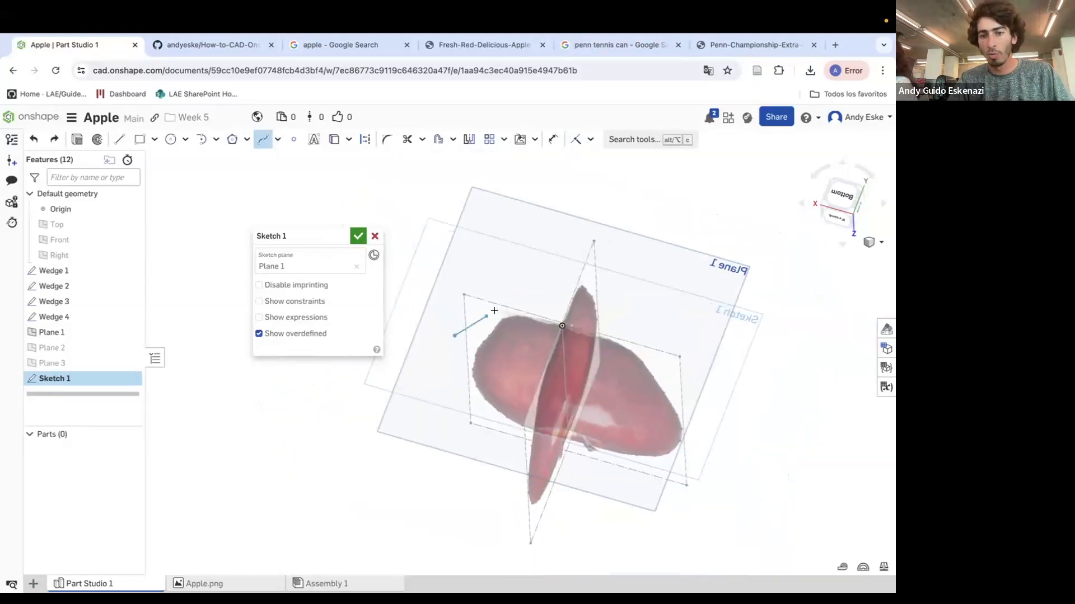
{"action": "left_click", "coordinate": [513, 287]}
{"action": "left_click", "coordinate": [594, 272]}
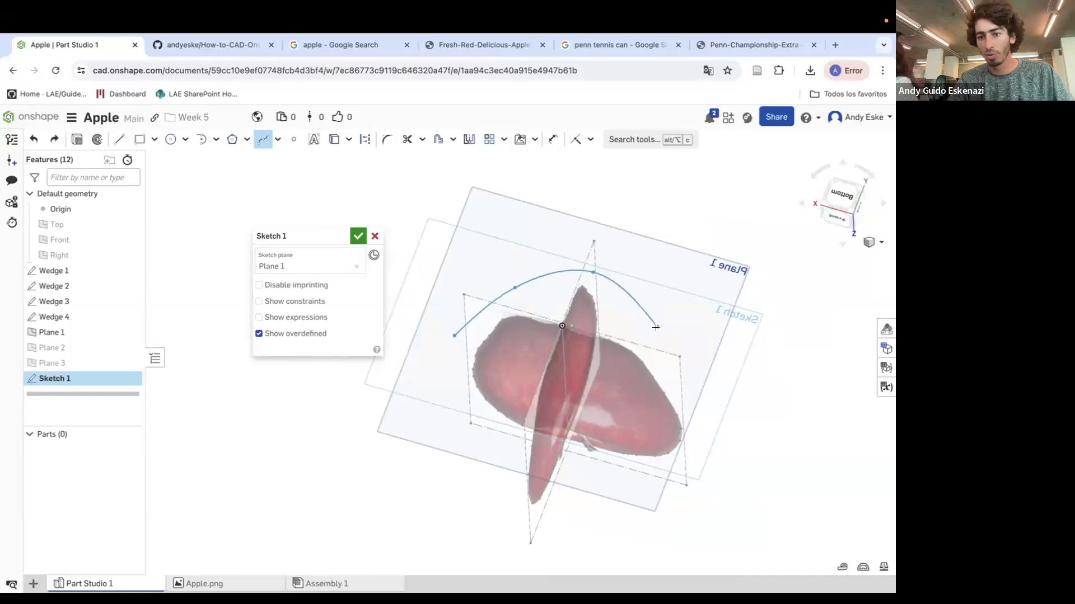
{"action": "left_click", "coordinate": [657, 332]}
{"action": "left_click", "coordinate": [699, 433]}
{"action": "left_click", "coordinate": [614, 475]}
{"action": "left_click", "coordinate": [532, 516]}
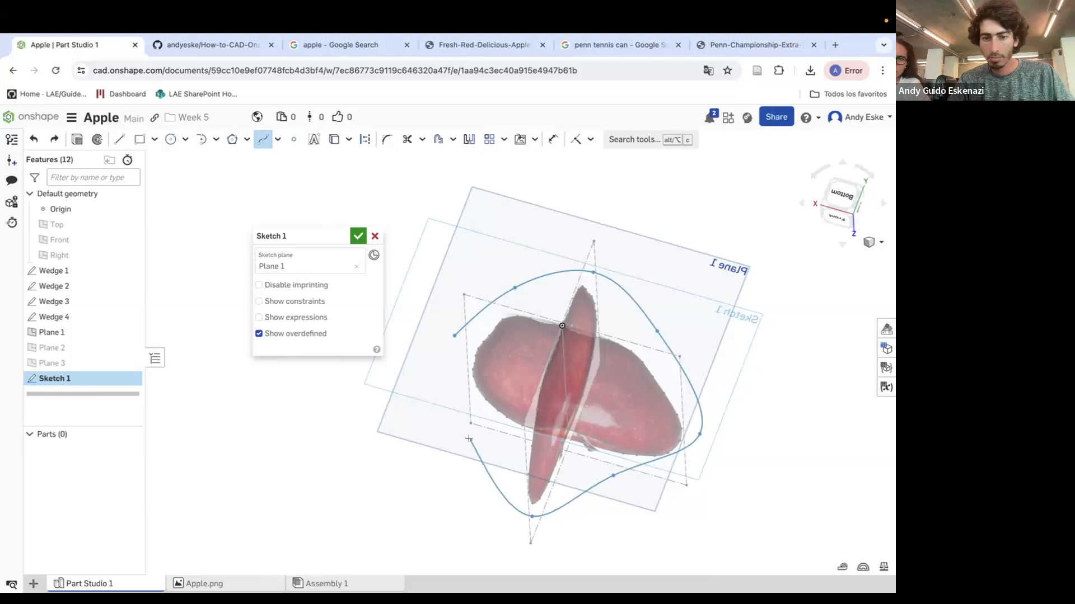
{"action": "left_click", "coordinate": [454, 336]}
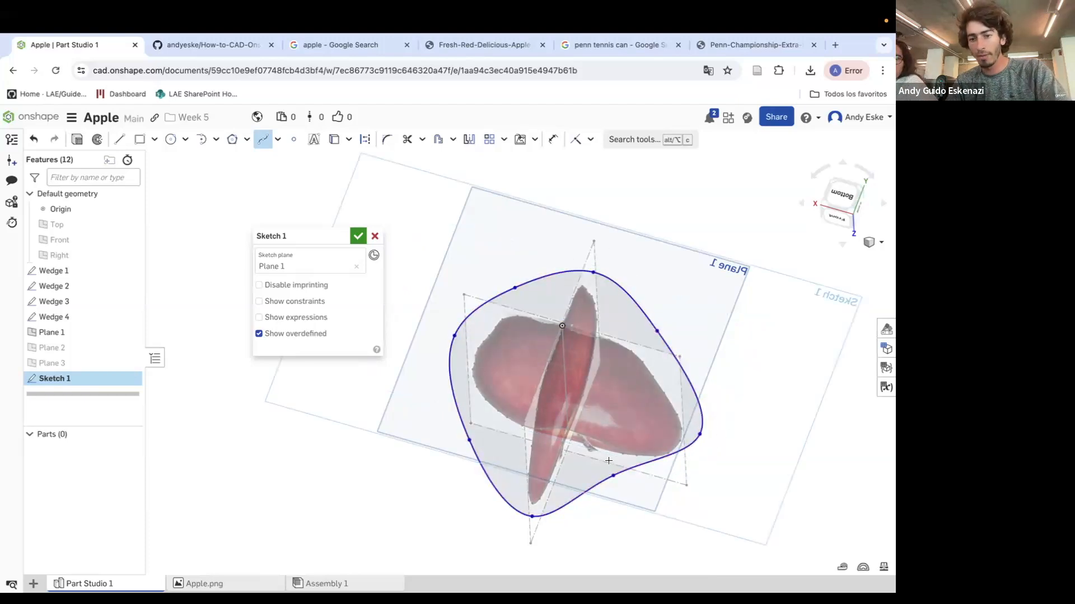
{"action": "key", "text": "Escape"}
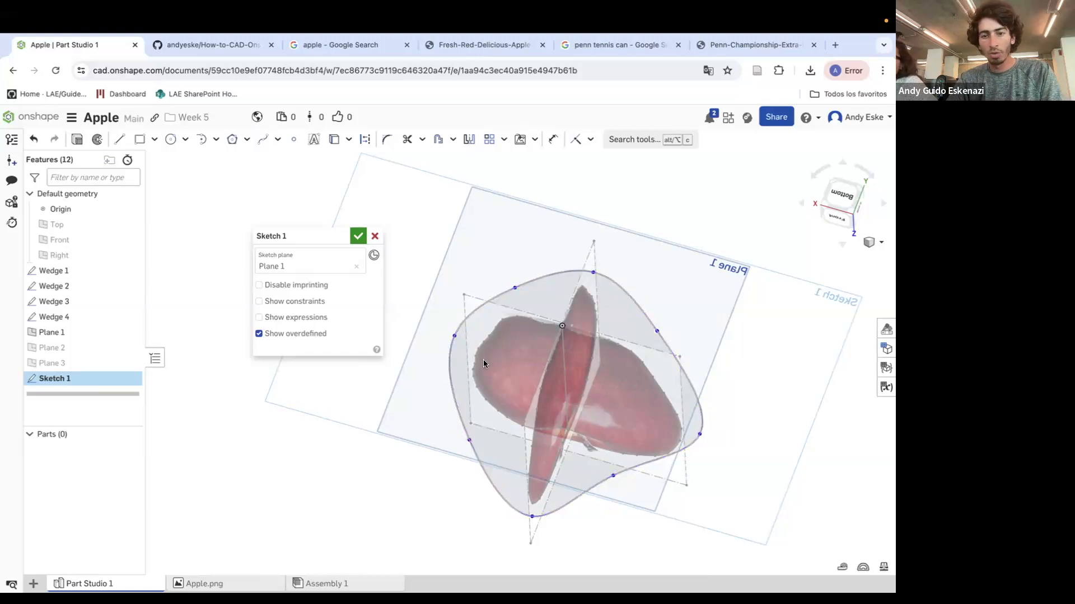
Undo the coincident constraint attempted on the spline's point near Wedge 1, and move that point closer to the wedge outline.
{"action": "scroll", "coordinate": [479, 377], "scroll_direction": "up", "scroll_amount": 5}
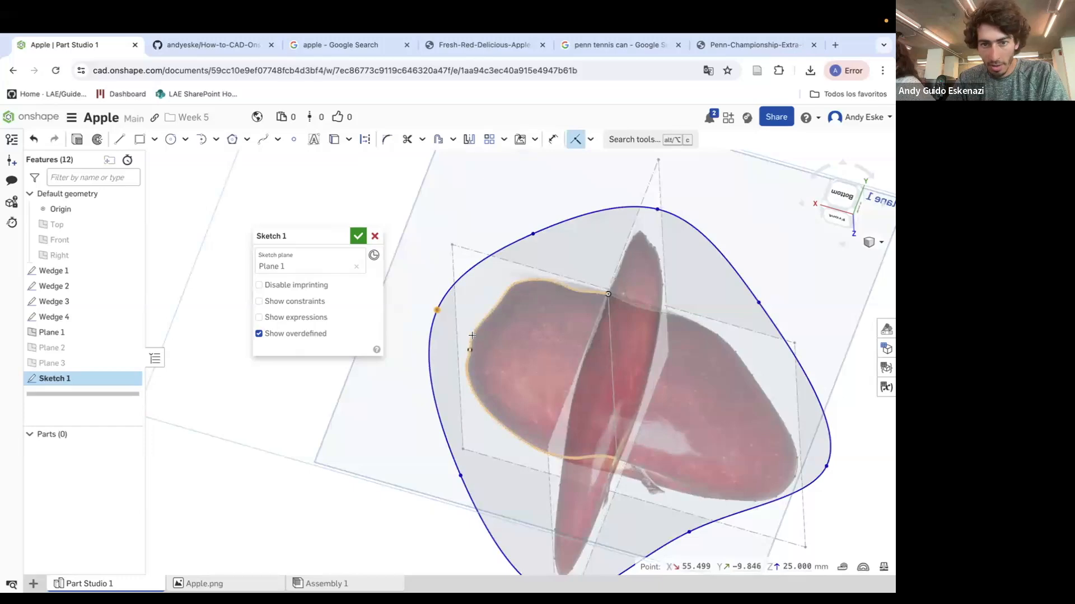
{"action": "key", "text": "ctrl+z"}
{"action": "right_click_drag", "start_coordinate": [472, 328], "coordinate": [427, 332]}
{"action": "left_click_drag", "start_coordinate": [466, 337], "coordinate": [492, 349]}
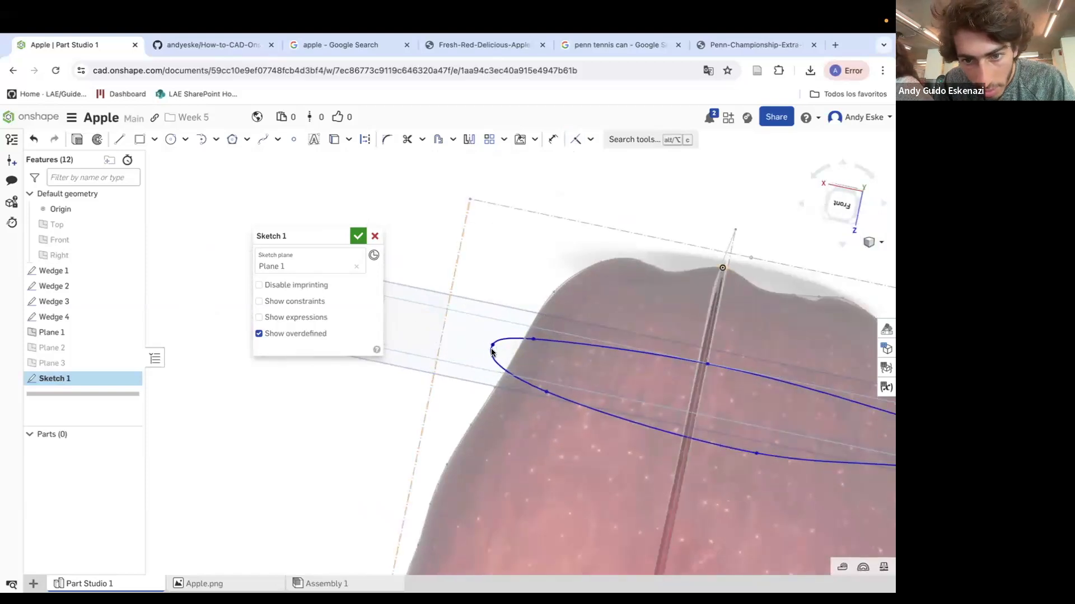
{"action": "scroll", "coordinate": [520, 353], "scroll_direction": "up", "scroll_amount": 5}
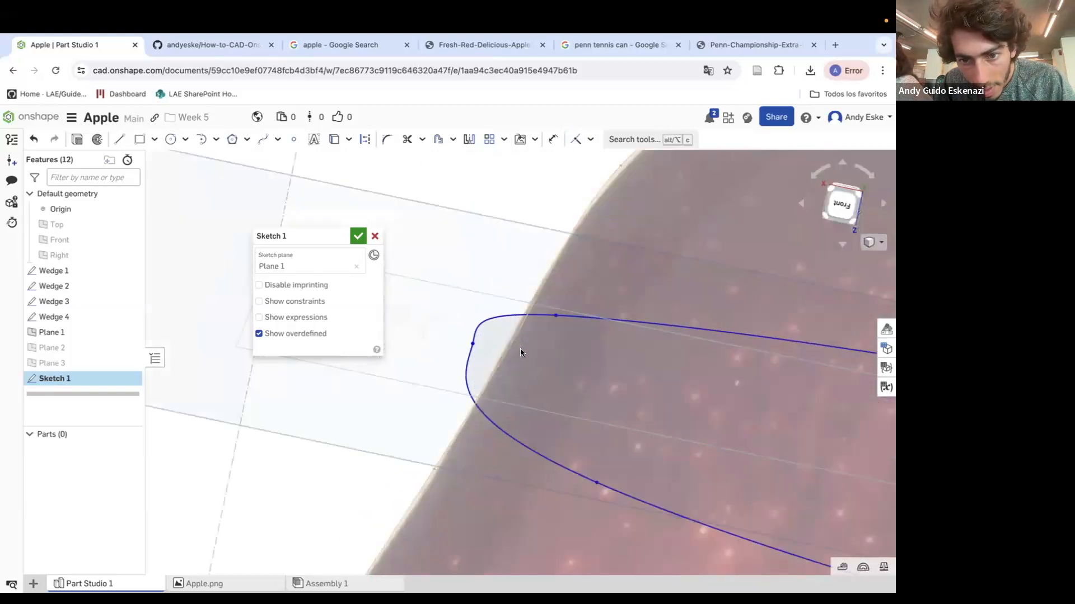
Try projecting the Wedge 1 outline into the sketch as a reference for the spline point, and undo it.
{"action": "left_click", "coordinate": [506, 348]}
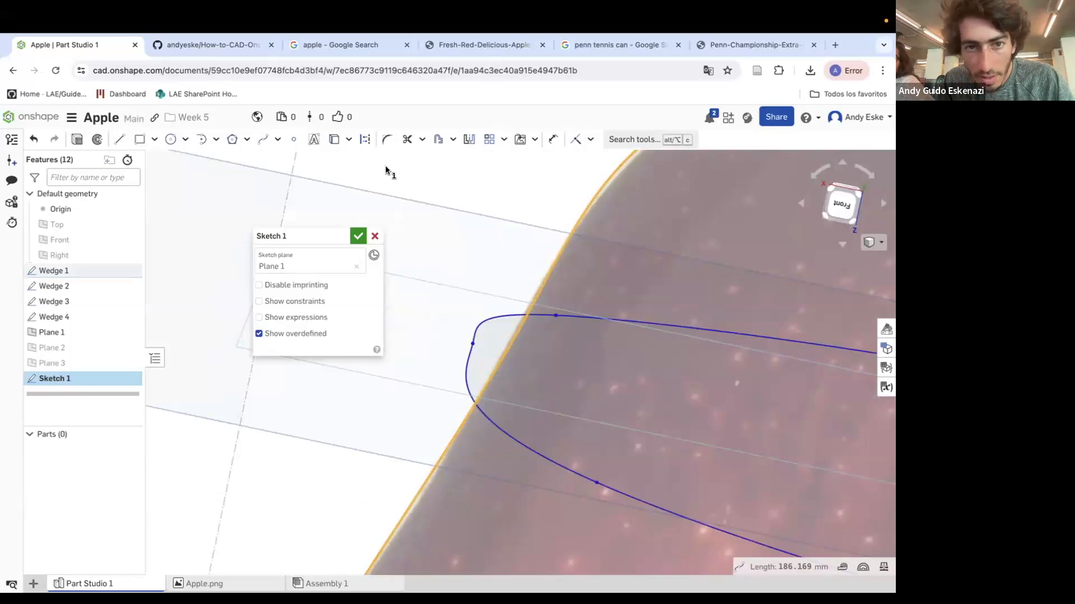
{"action": "left_click", "coordinate": [335, 142]}
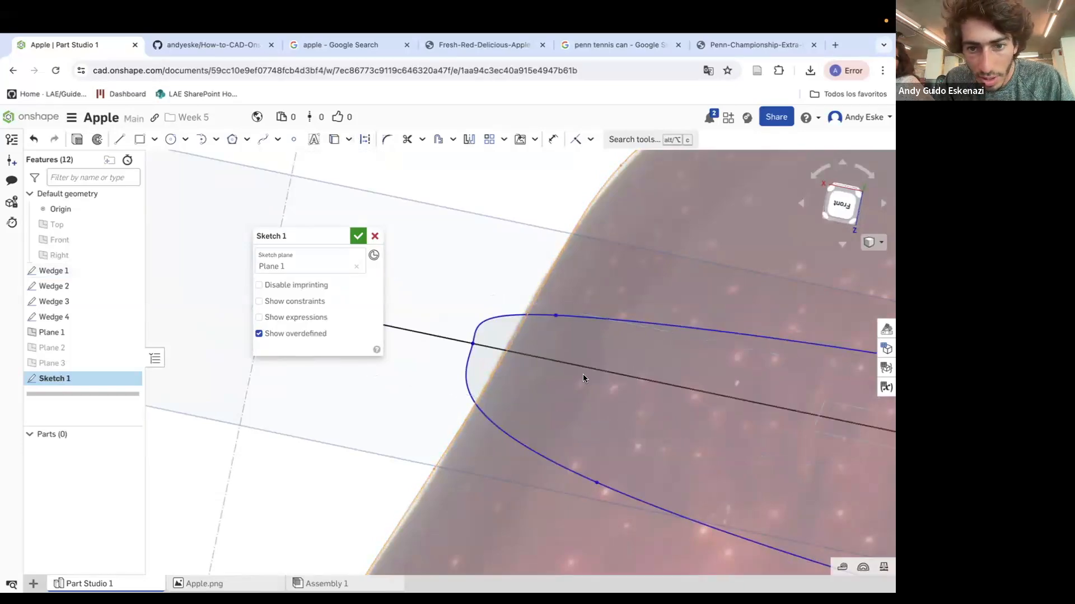
{"action": "scroll", "coordinate": [622, 401], "scroll_direction": "down", "scroll_amount": 5}
{"action": "mouse_move", "coordinate": [622, 401]}
{"action": "right_mouse_down"}
{"action": "mouse_move", "coordinate": [614, 360]}
{"action": "mouse_move", "coordinate": [618, 410]}
{"action": "mouse_move", "coordinate": [578, 342]}
{"action": "right_mouse_up"}
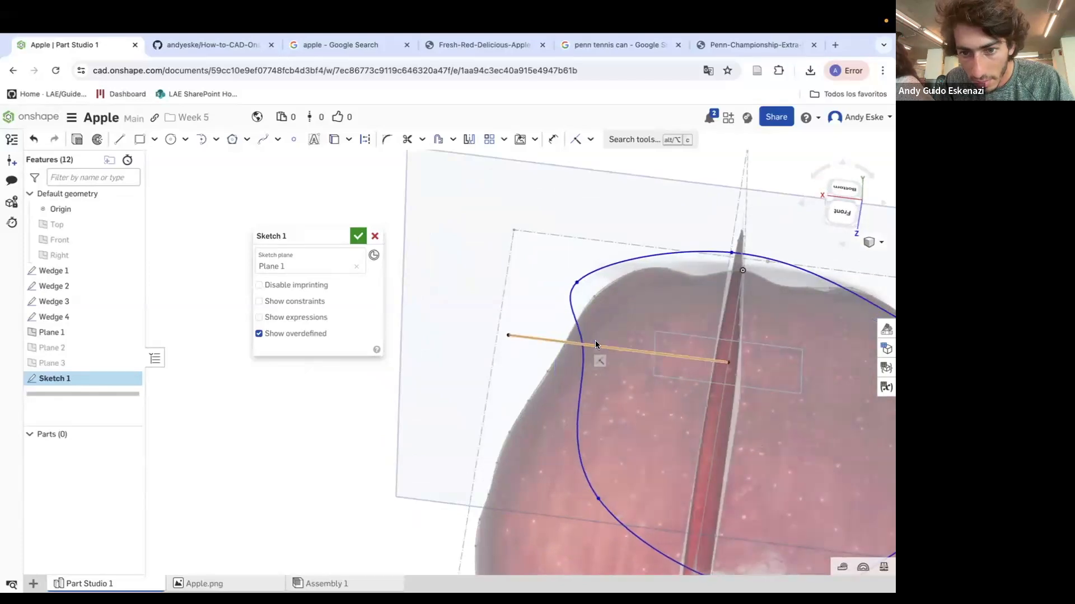
{"action": "key", "text": "super+z"}
{"action": "key", "text": "super+z"}
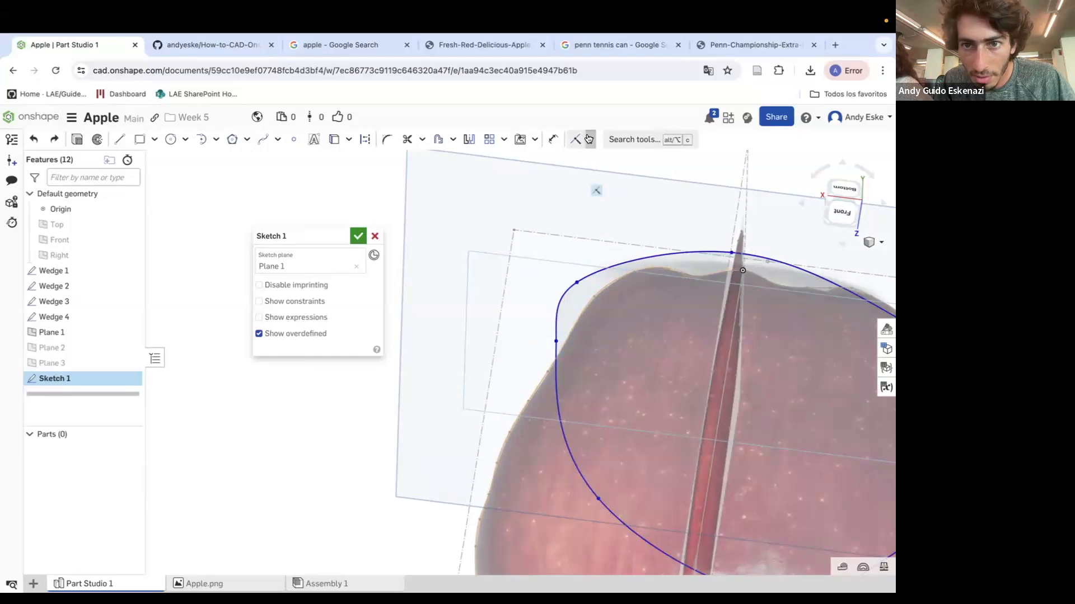
Apply a Pierce constraint between the nearby spline point and the Wedge 1 outline.
{"action": "left_click", "coordinate": [589, 139]}
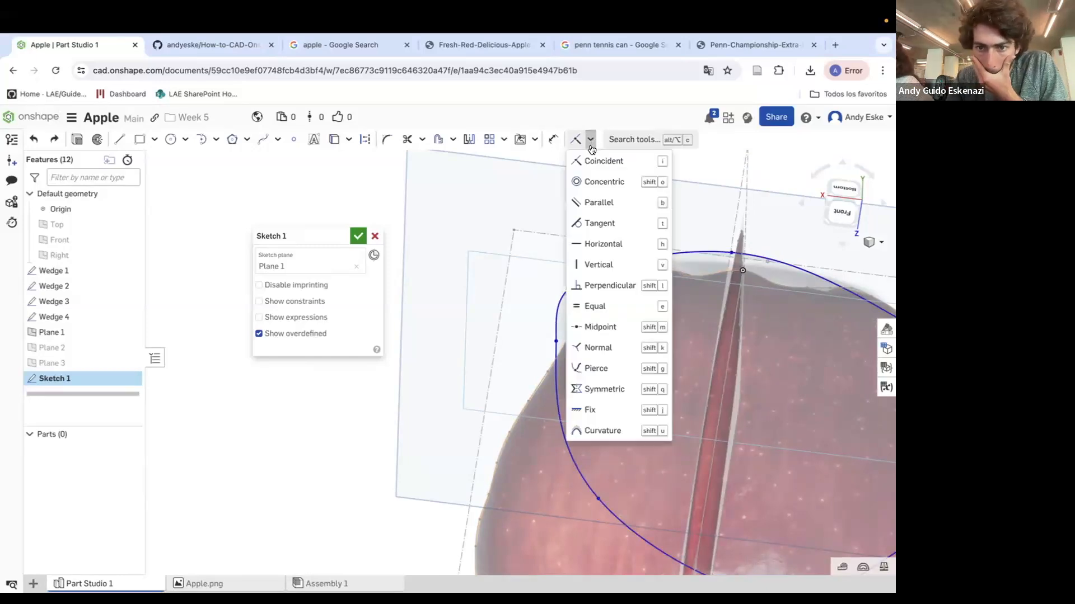
{"action": "left_click", "coordinate": [603, 368]}
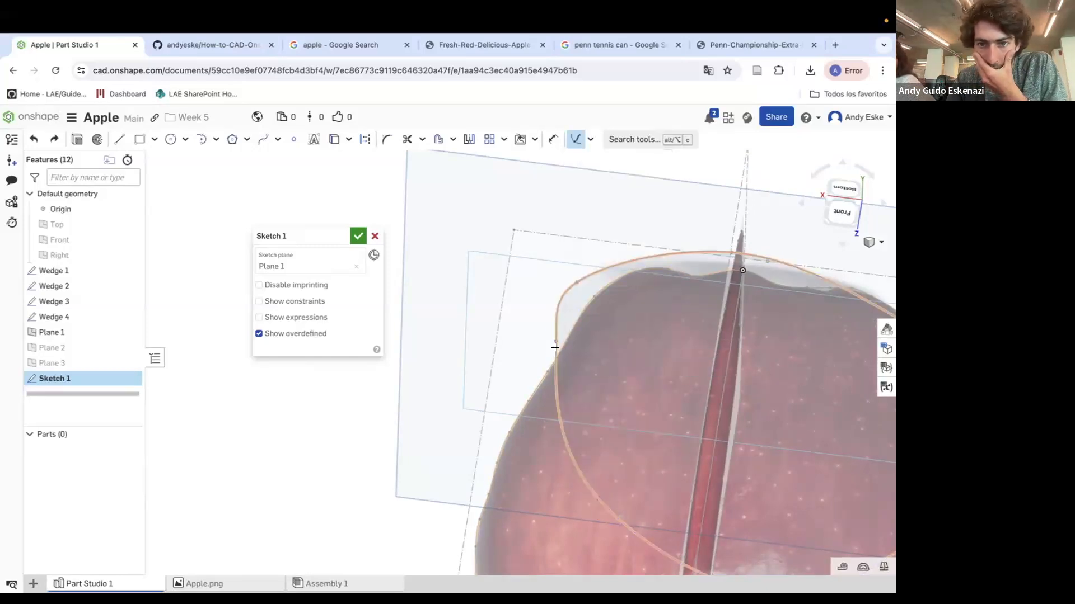
{"action": "left_click", "coordinate": [556, 342]}
{"action": "left_click", "coordinate": [561, 343]}
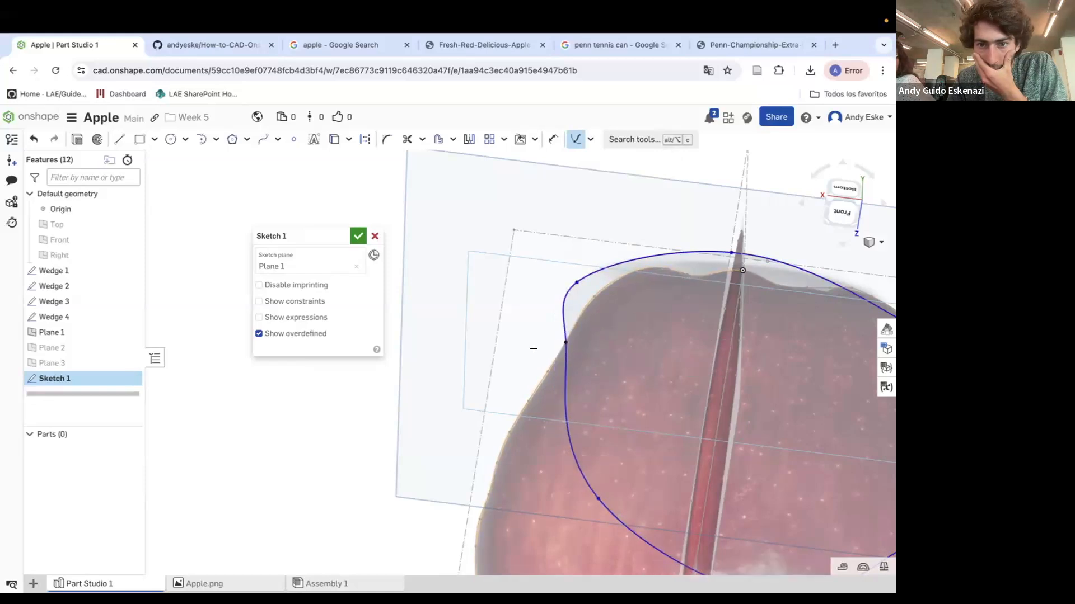
{"action": "scroll", "coordinate": [519, 345], "scroll_direction": "down", "scroll_amount": 5}
{"action": "right_click_drag", "start_coordinate": [519, 345], "coordinate": [524, 358]}
{"action": "scroll", "coordinate": [570, 301], "scroll_direction": "up", "scroll_amount": 5}
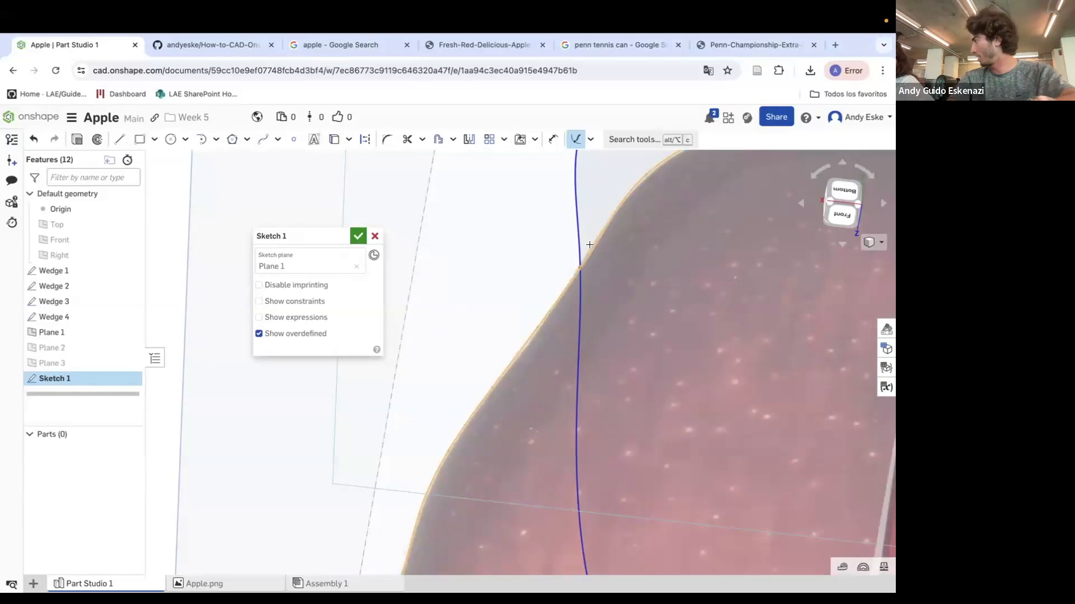
Apply a Pierce constraint between the spline point above the nearly edge-on wedge and that wedge's outline.
{"action": "scroll", "coordinate": [564, 302], "scroll_direction": "down", "scroll_amount": 6}
{"action": "right_click_drag", "start_coordinate": [556, 281], "coordinate": [570, 322]}
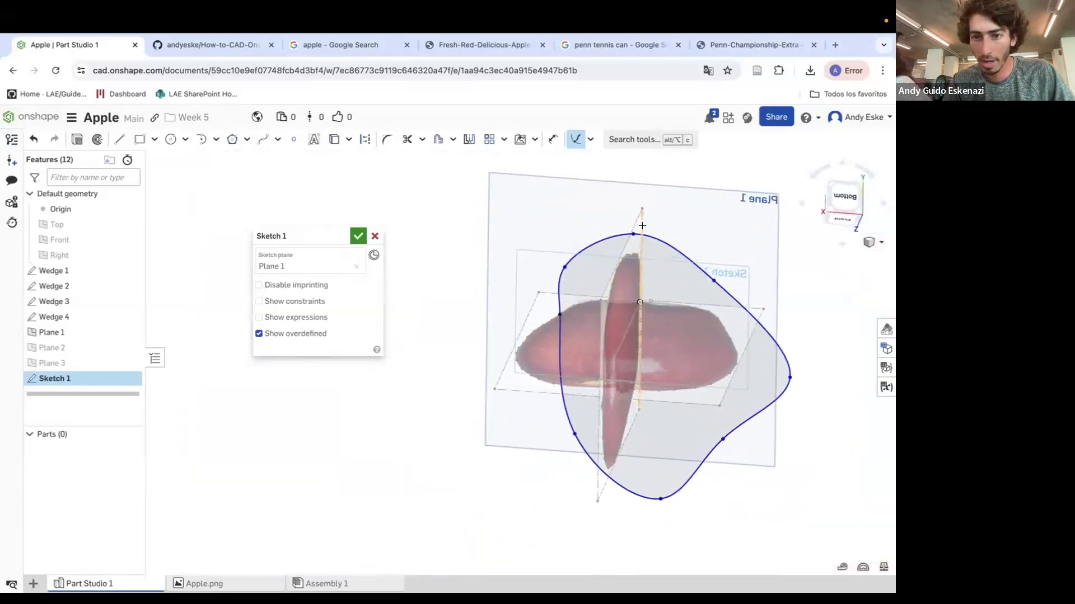
{"action": "scroll", "coordinate": [645, 226], "scroll_direction": "up", "scroll_amount": 5}
{"action": "left_click", "coordinate": [591, 147]}
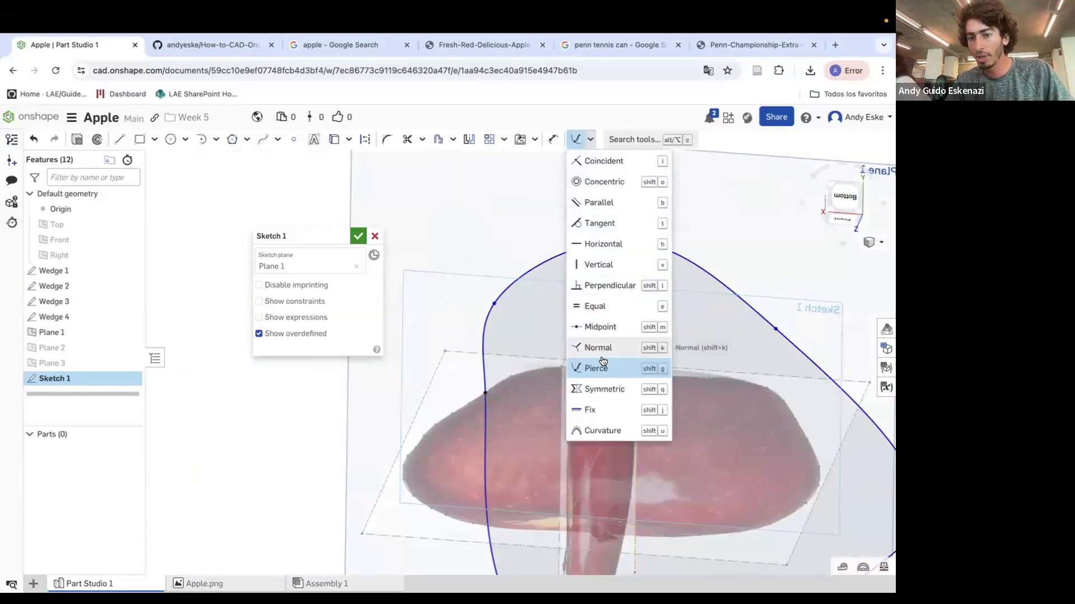
{"action": "left_click", "coordinate": [513, 212]}
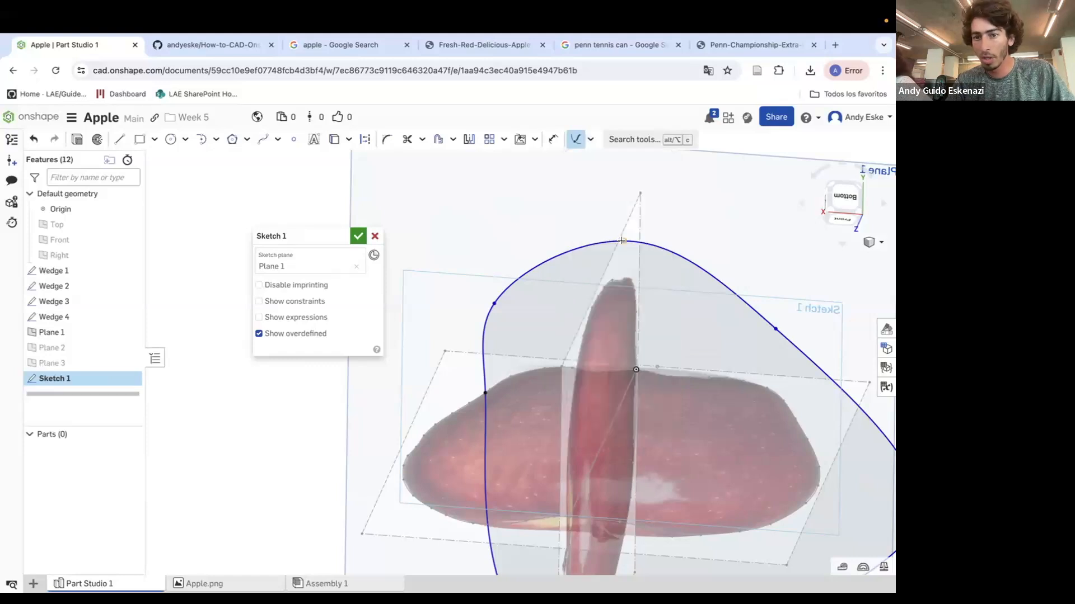
{"action": "left_click", "coordinate": [621, 240]}
{"action": "scroll", "coordinate": [615, 280], "scroll_direction": "up", "scroll_amount": 3}
{"action": "left_click", "coordinate": [620, 277]}
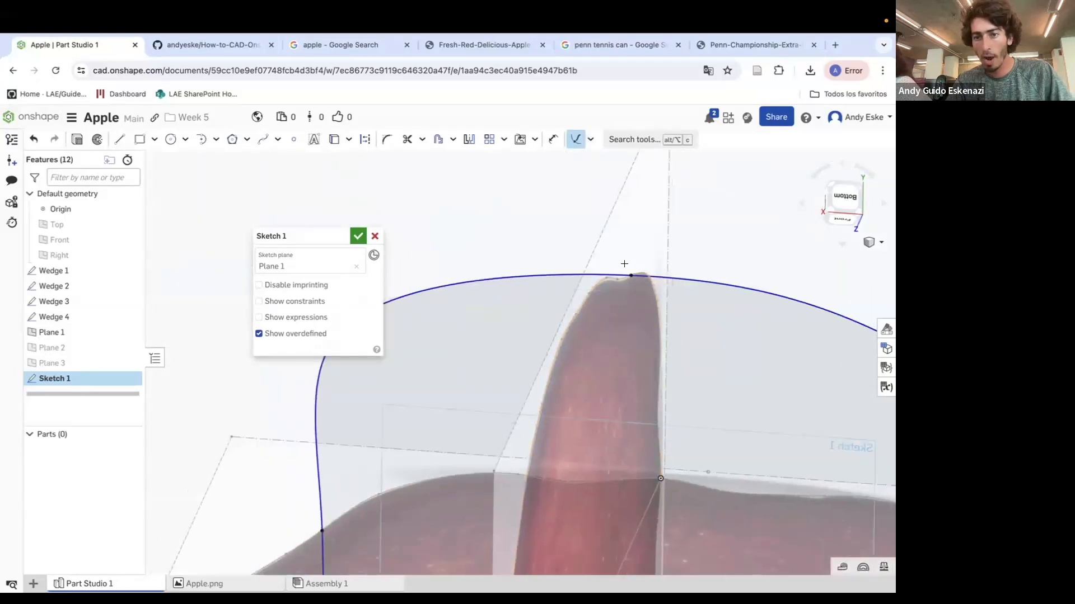
{"action": "scroll", "coordinate": [513, 296], "scroll_direction": "down", "scroll_amount": 3}
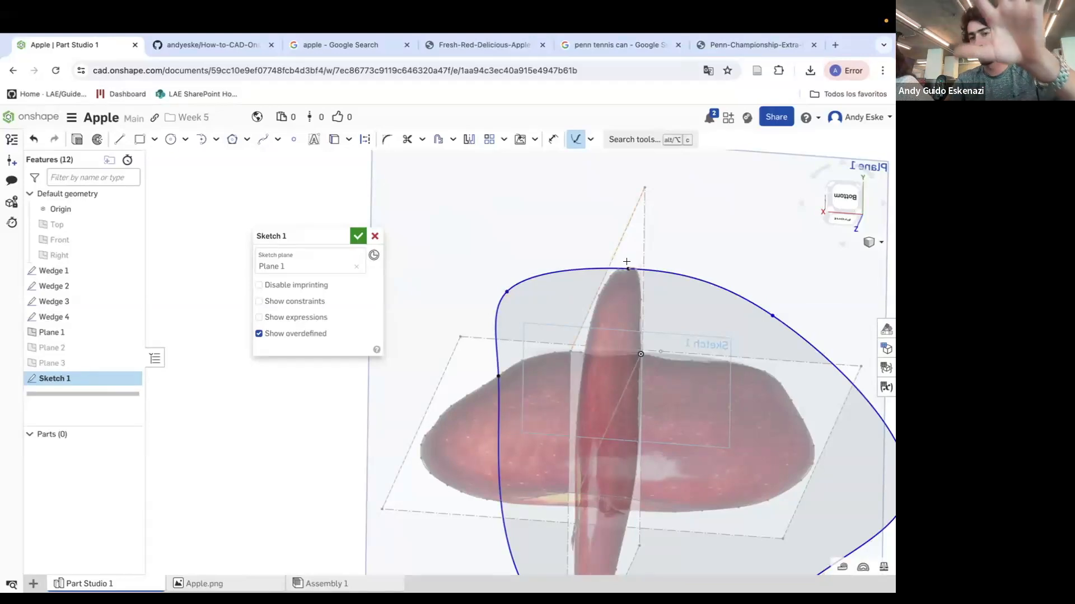
Pierce the two remaining spline points that face wedges to the outlines of their nearest wedges.
{"action": "scroll", "coordinate": [627, 261], "scroll_direction": "down", "scroll_amount": 5}
{"action": "right_click_drag", "start_coordinate": [769, 356], "coordinate": [712, 349]}
{"action": "scroll", "coordinate": [746, 358], "scroll_direction": "up", "scroll_amount": 3}
{"action": "left_click", "coordinate": [715, 351]}
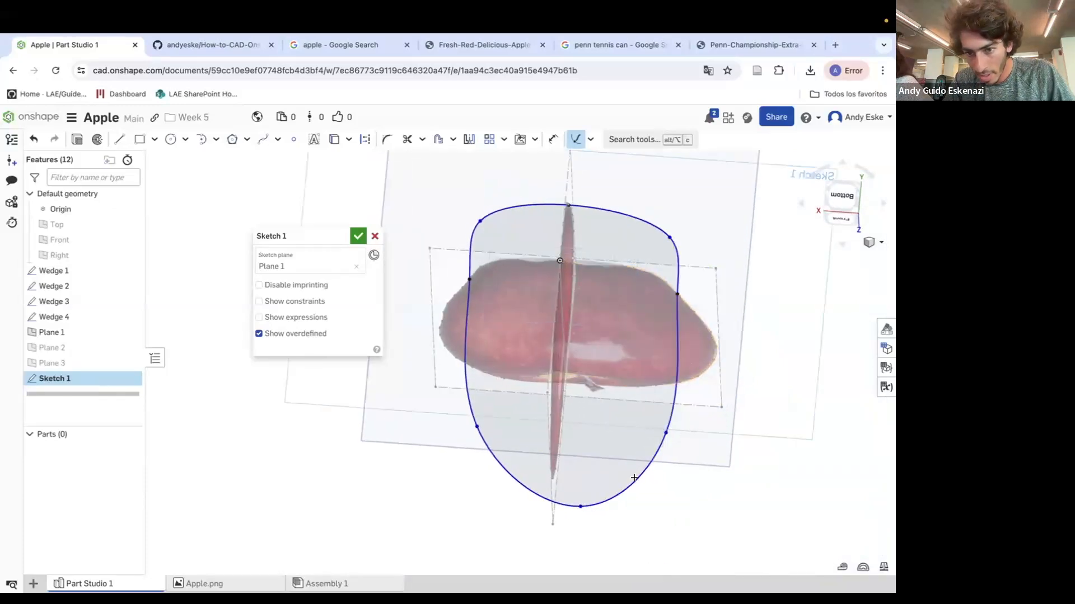
{"action": "left_click", "coordinate": [555, 460]}
{"action": "right_click_drag", "start_coordinate": [579, 423], "coordinate": [424, 332]}
Move the sketch dialog off the model and pull the free spline points between the wedges in towards a rounder profile.
{"action": "mouse_move", "coordinate": [289, 236]}
{"action": "left_mouse_down"}
{"action": "mouse_move", "coordinate": [148, 278]}
{"action": "mouse_move", "coordinate": [58, 418]}
{"action": "left_mouse_up"}
{"action": "key", "text": "Escape"}
{"action": "left_click_drag", "start_coordinate": [534, 458], "coordinate": [513, 374]}
{"action": "left_click_drag", "start_coordinate": [710, 402], "coordinate": [638, 357]}
{"action": "left_click_drag", "start_coordinate": [627, 208], "coordinate": [588, 224]}
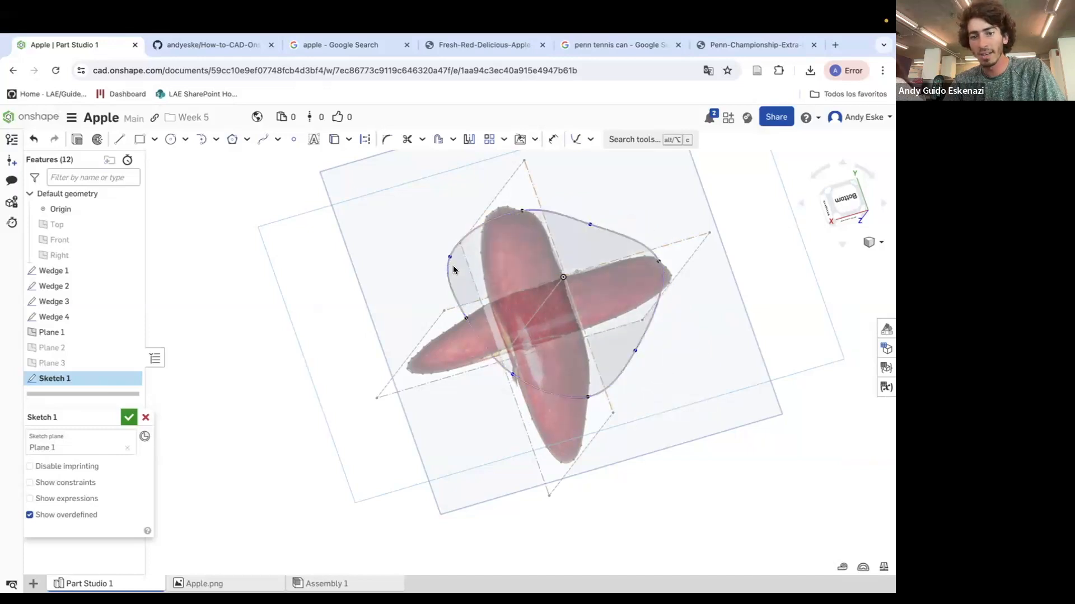
{"action": "left_click_drag", "start_coordinate": [450, 256], "coordinate": [462, 257]}
{"action": "right_click_drag", "start_coordinate": [590, 255], "coordinate": [577, 271]}
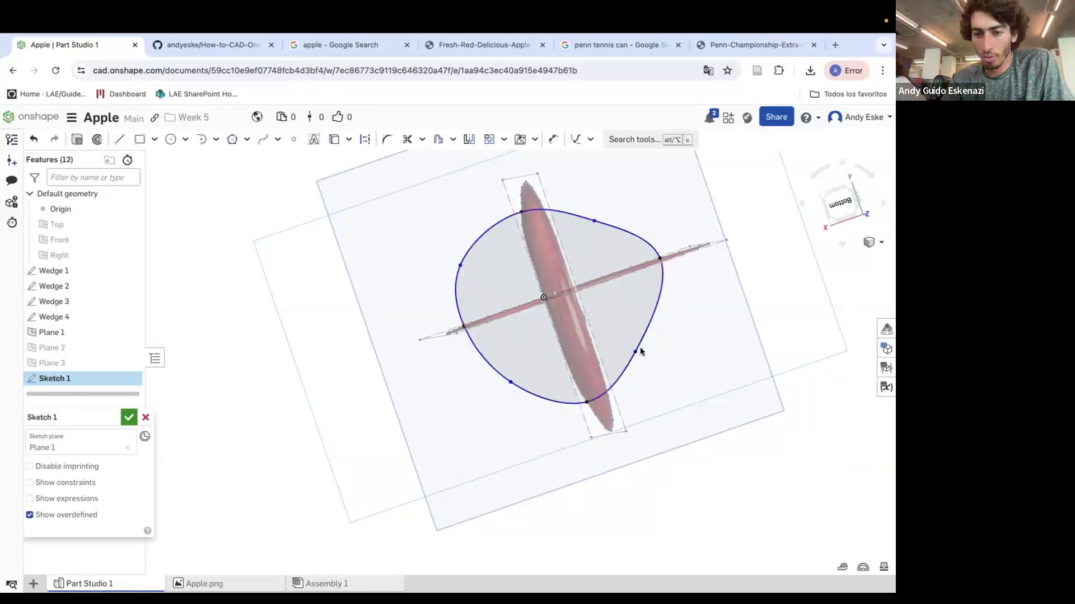
Fine-tune the free spline points to round out the Plane 1 profile between the wedges, and finish the sketch.
{"action": "left_click_drag", "start_coordinate": [634, 351], "coordinate": [658, 324]}
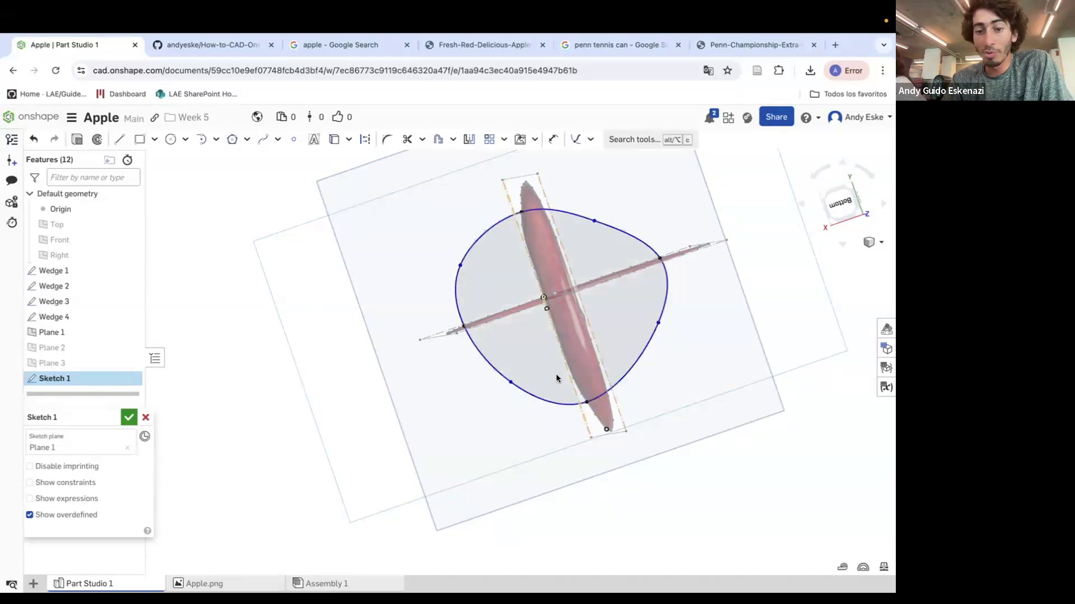
{"action": "left_click_drag", "start_coordinate": [510, 383], "coordinate": [508, 381]}
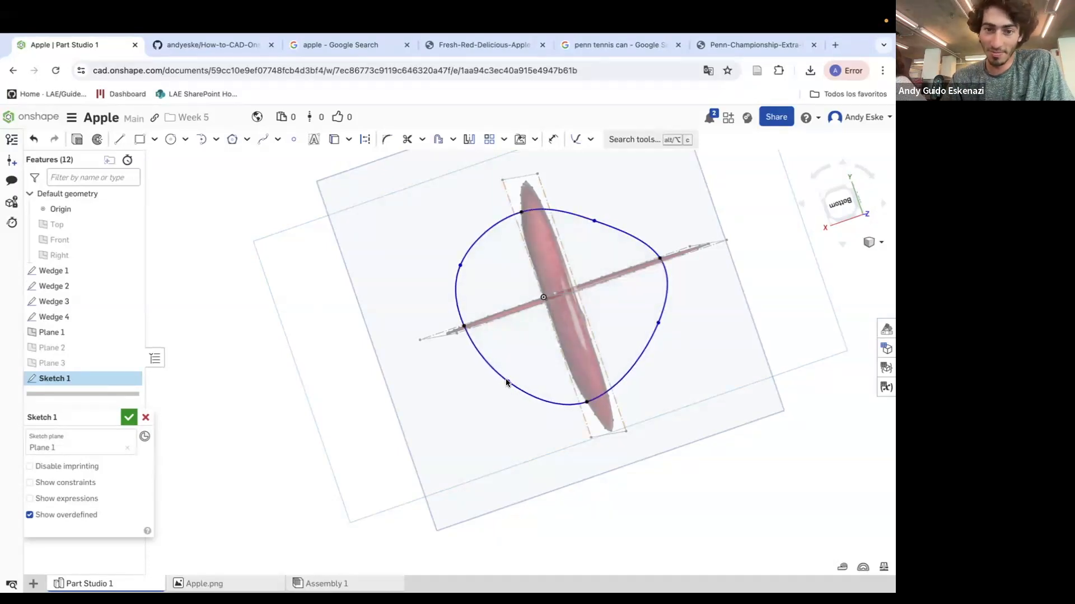
{"action": "left_click_drag", "start_coordinate": [458, 265], "coordinate": [469, 255]}
{"action": "right_click_drag", "start_coordinate": [573, 243], "coordinate": [596, 226]}
{"action": "left_click_drag", "start_coordinate": [595, 220], "coordinate": [614, 219]}
{"action": "mouse_move", "coordinate": [616, 244]}
{"action": "right_mouse_down"}
{"action": "mouse_move", "coordinate": [593, 295]}
{"action": "mouse_move", "coordinate": [509, 342]}
{"action": "mouse_move", "coordinate": [547, 371]}
{"action": "mouse_move", "coordinate": [566, 307]}
{"action": "mouse_move", "coordinate": [624, 333]}
{"action": "mouse_move", "coordinate": [609, 283]}
{"action": "mouse_move", "coordinate": [603, 297]}
{"action": "mouse_move", "coordinate": [603, 222]}
{"action": "mouse_move", "coordinate": [620, 207]}
{"action": "mouse_move", "coordinate": [612, 174]}
{"action": "mouse_move", "coordinate": [606, 189]}
{"action": "right_mouse_up"}
{"action": "scroll", "coordinate": [612, 175], "scroll_direction": "up", "scroll_amount": 5}
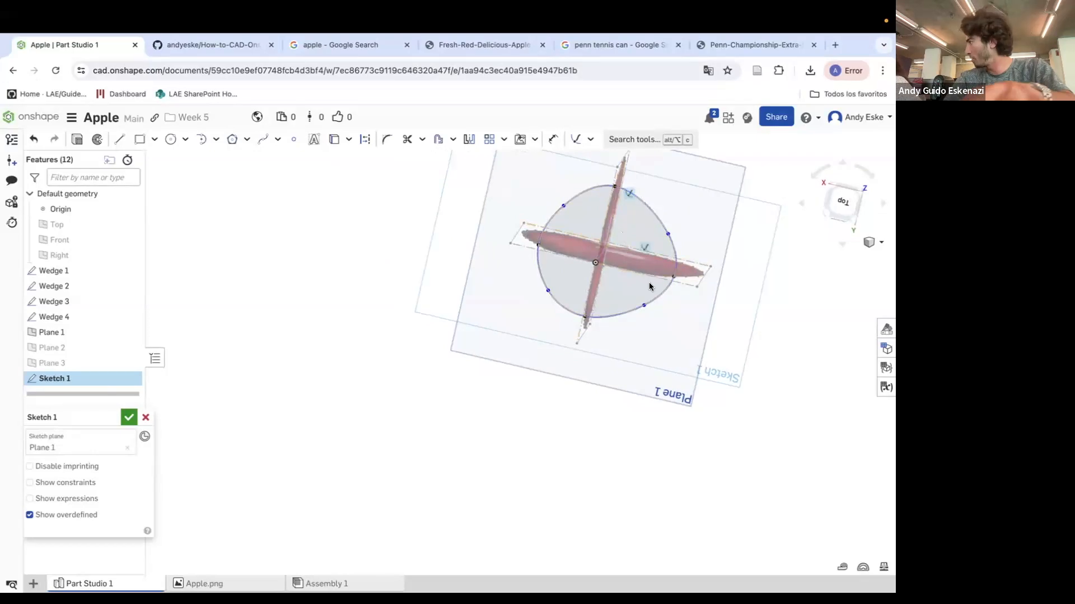
{"action": "right_click_drag", "start_coordinate": [604, 281], "coordinate": [642, 241]}
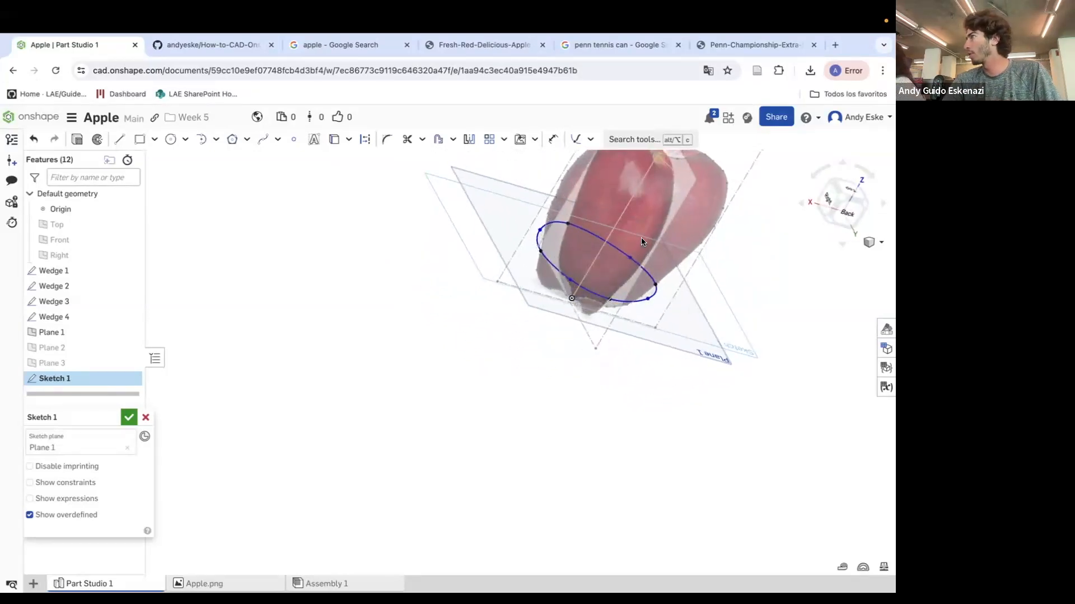
{"action": "left_click", "coordinate": [129, 418]}
Hide Plane 1 and show Plane 2.
{"action": "right_click_drag", "start_coordinate": [448, 319], "coordinate": [424, 318]}
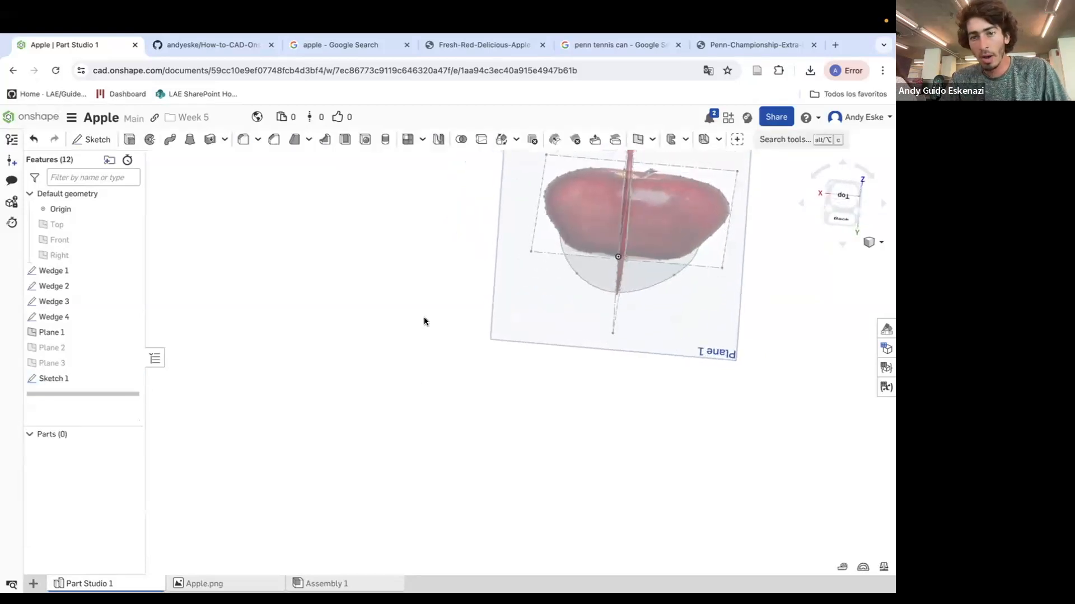
{"action": "scroll", "coordinate": [428, 319], "scroll_direction": "down", "scroll_amount": 3}
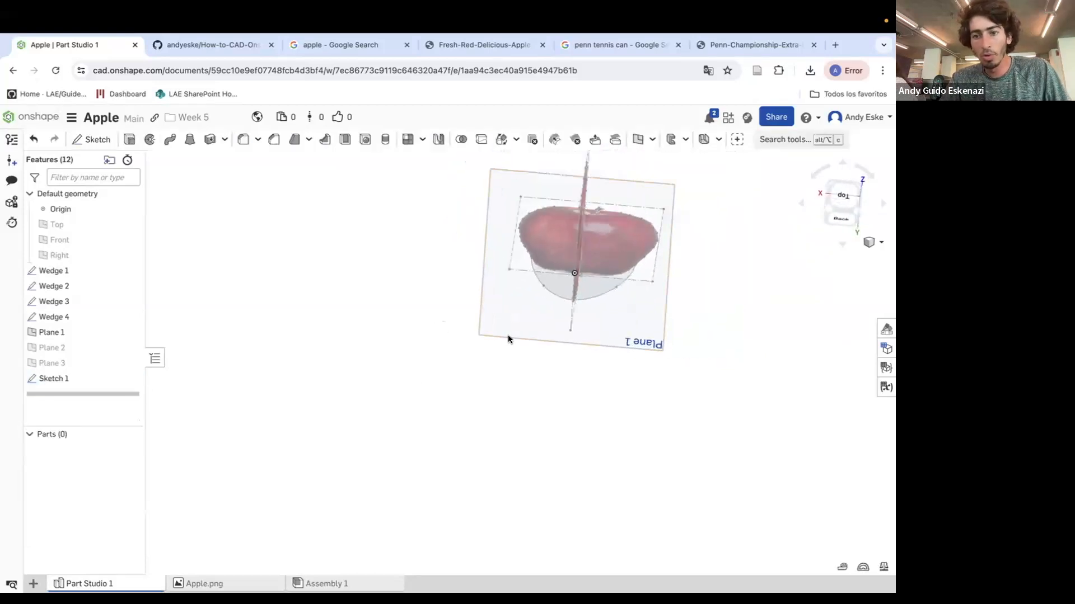
{"action": "left_click", "coordinate": [130, 332]}
{"action": "left_click", "coordinate": [130, 348]}
{"action": "right_click_drag", "start_coordinate": [454, 353], "coordinate": [483, 269]}
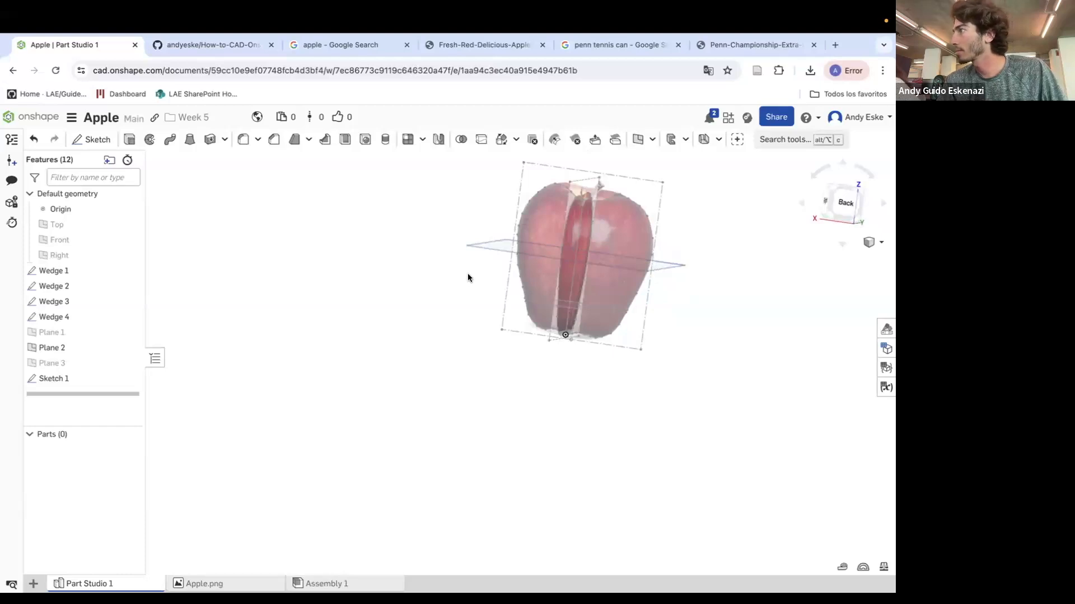
{"action": "scroll", "coordinate": [560, 242], "scroll_direction": "down", "scroll_amount": 4}
{"action": "right_click_drag", "start_coordinate": [575, 245], "coordinate": [583, 286]}
{"action": "scroll", "coordinate": [579, 248], "scroll_direction": "up", "scroll_amount": 4}
{"action": "scroll", "coordinate": [589, 220], "scroll_direction": "up", "scroll_amount": 3}
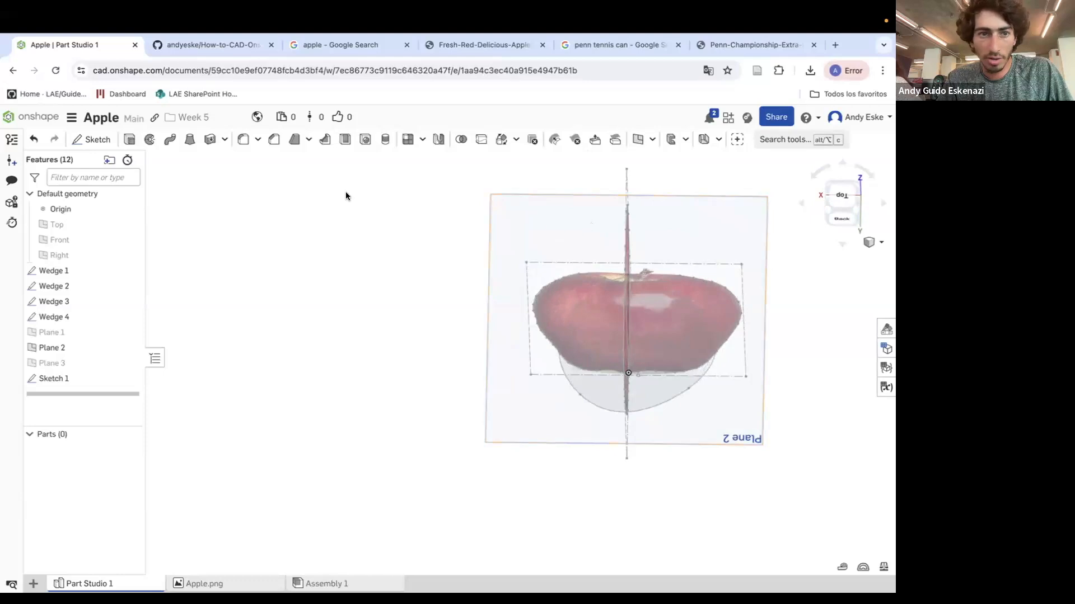
Start a sketch on Plane 2 and draw a closed eight-point spline around the four wedge profiles.
{"action": "left_click", "coordinate": [83, 144]}
{"action": "left_click", "coordinate": [509, 232]}
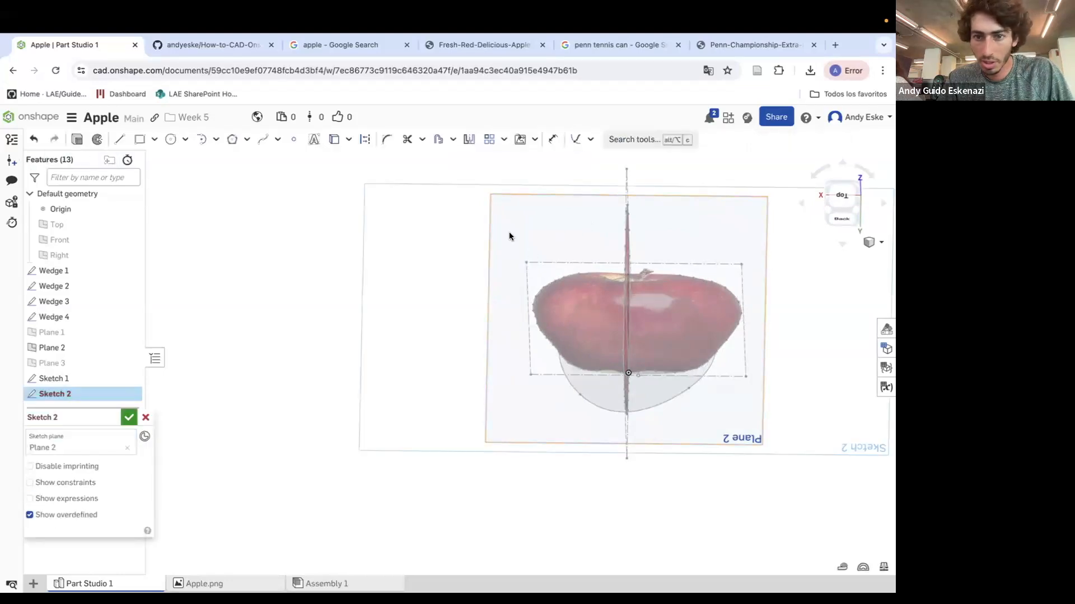
{"action": "scroll", "coordinate": [539, 271], "scroll_direction": "down", "scroll_amount": 2}
{"action": "mouse_move", "coordinate": [539, 271]}
{"action": "right_mouse_down"}
{"action": "mouse_move", "coordinate": [549, 252]}
{"action": "mouse_move", "coordinate": [549, 302]}
{"action": "mouse_move", "coordinate": [554, 278]}
{"action": "mouse_move", "coordinate": [543, 290]}
{"action": "right_mouse_up"}
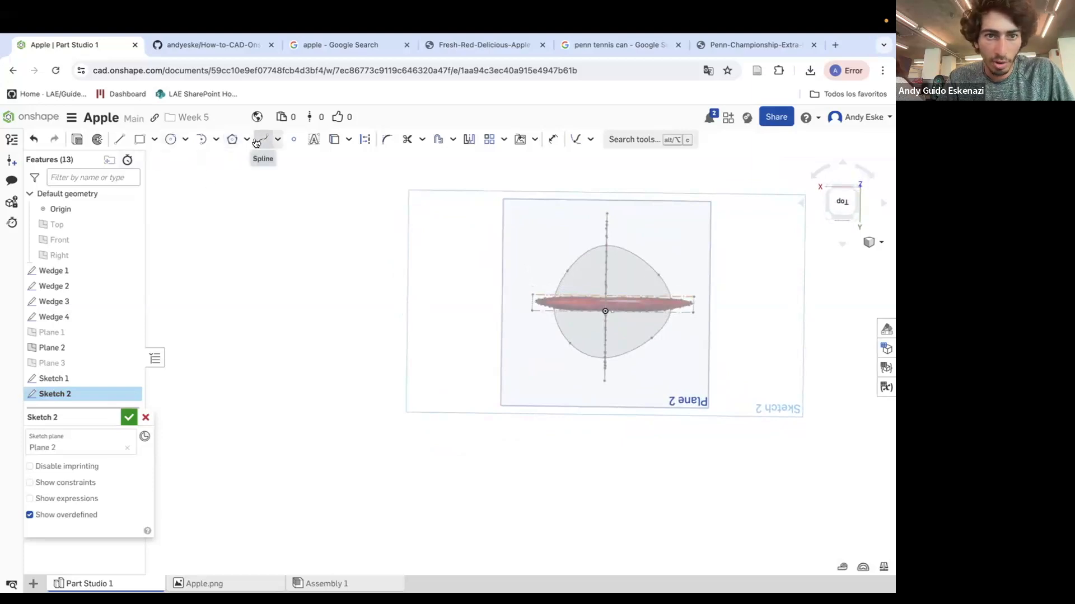
{"action": "left_click", "coordinate": [263, 139]}
{"action": "scroll", "coordinate": [506, 277], "scroll_direction": "up", "scroll_amount": 3}
{"action": "left_click", "coordinate": [579, 248]}
{"action": "left_click", "coordinate": [650, 188]}
{"action": "left_click", "coordinate": [743, 241]}
{"action": "left_click", "coordinate": [811, 318]}
{"action": "left_click", "coordinate": [746, 391]}
{"action": "double_click", "coordinate": [655, 448]}
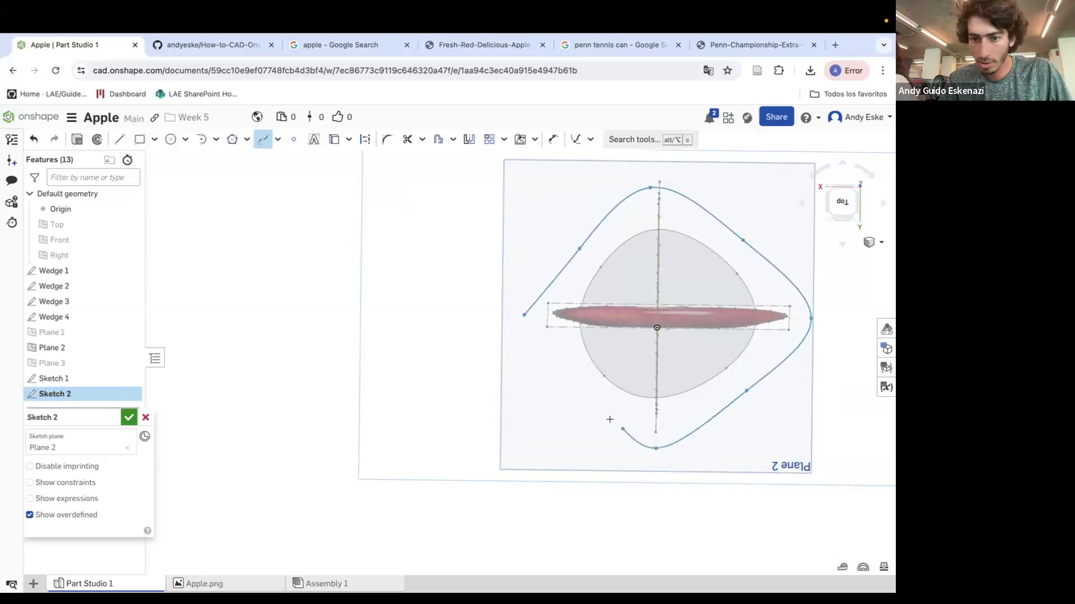
{"action": "left_click", "coordinate": [585, 408]}
{"action": "left_click", "coordinate": [524, 315]}
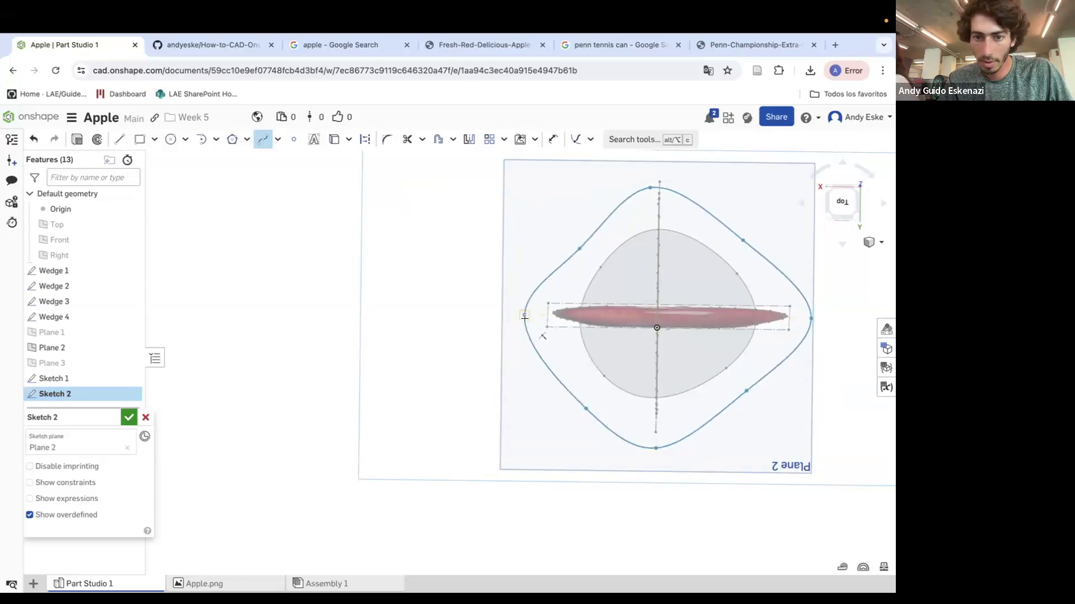
Apply Pierce constraints between the four spline points nearest the wedges and the corresponding wedge outlines.
{"action": "mouse_move", "coordinate": [536, 325]}
{"action": "right_mouse_down"}
{"action": "mouse_move", "coordinate": [719, 309]}
{"action": "mouse_move", "coordinate": [671, 281]}
{"action": "mouse_move", "coordinate": [679, 202]}
{"action": "right_mouse_up"}
{"action": "scroll", "coordinate": [674, 209], "scroll_direction": "up", "scroll_amount": 2}
{"action": "left_click", "coordinate": [576, 140]}
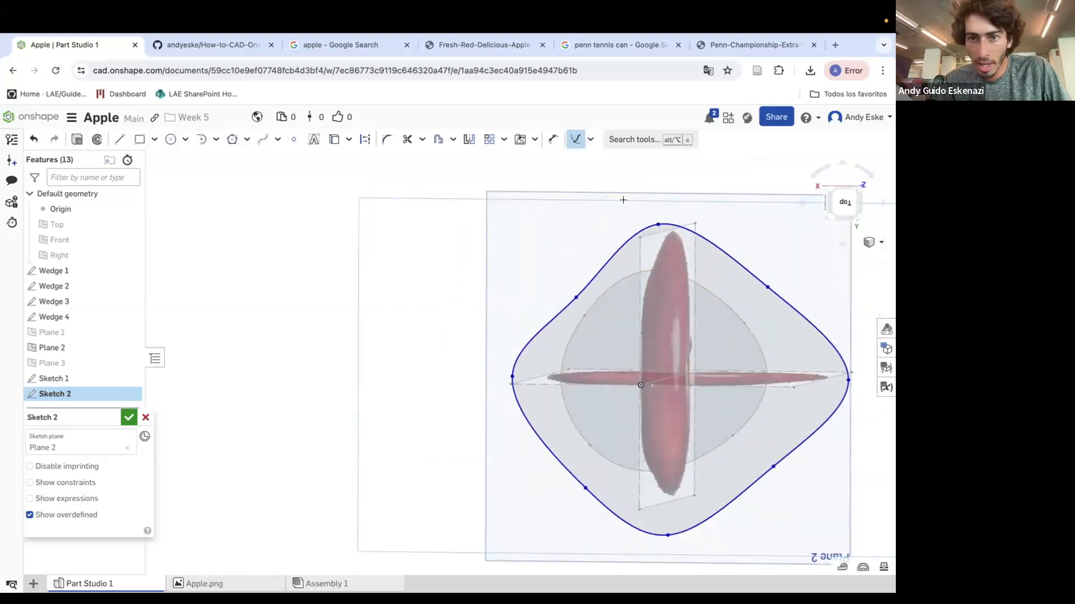
{"action": "scroll", "coordinate": [655, 222], "scroll_direction": "up", "scroll_amount": 2}
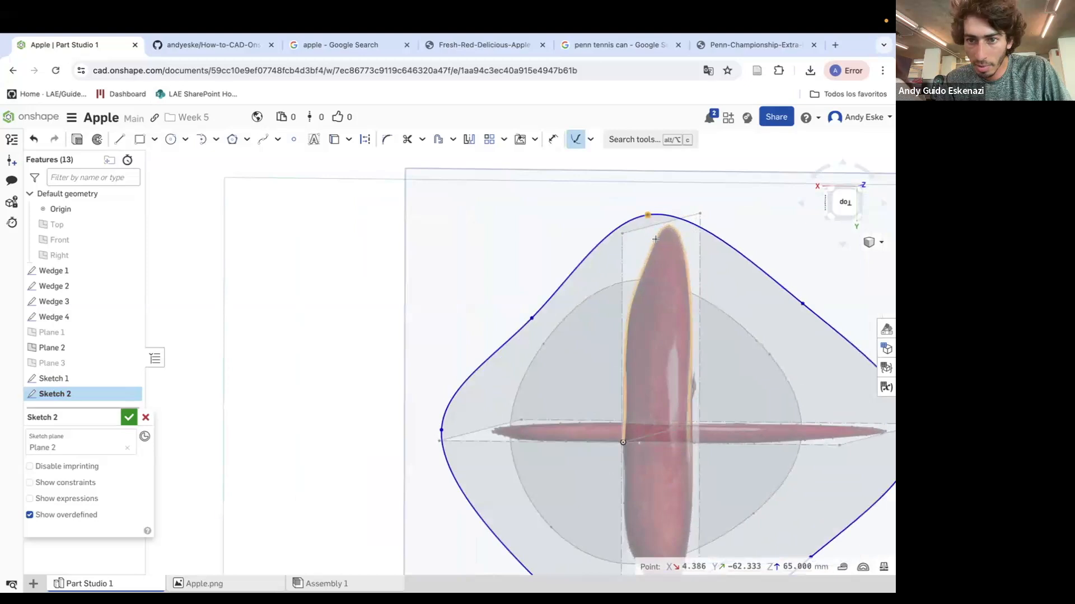
{"action": "scroll", "coordinate": [617, 254], "scroll_direction": "down", "scroll_amount": 2}
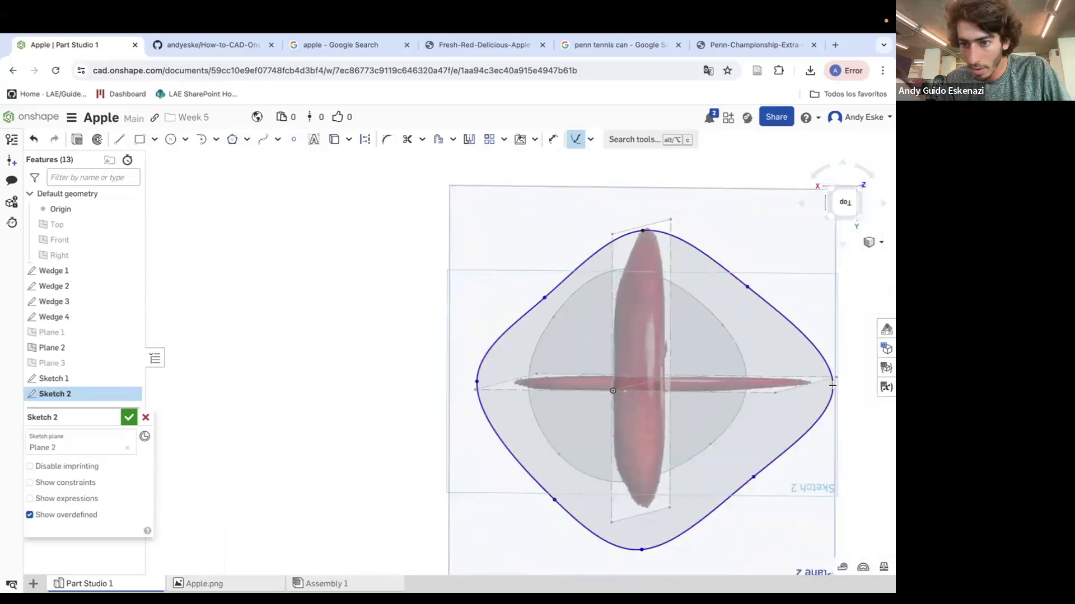
{"action": "scroll", "coordinate": [795, 394], "scroll_direction": "up", "scroll_amount": 4}
{"action": "right_click_drag", "start_coordinate": [798, 388], "coordinate": [801, 371]}
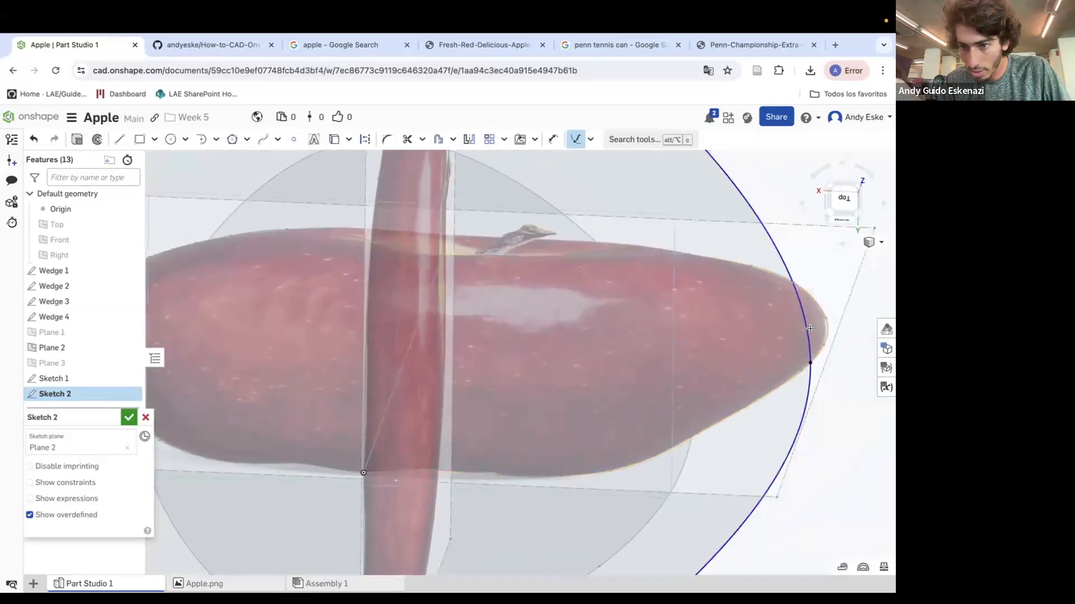
{"action": "scroll", "coordinate": [801, 371], "scroll_direction": "down", "scroll_amount": 5}
{"action": "scroll", "coordinate": [642, 463], "scroll_direction": "up", "scroll_amount": 2}
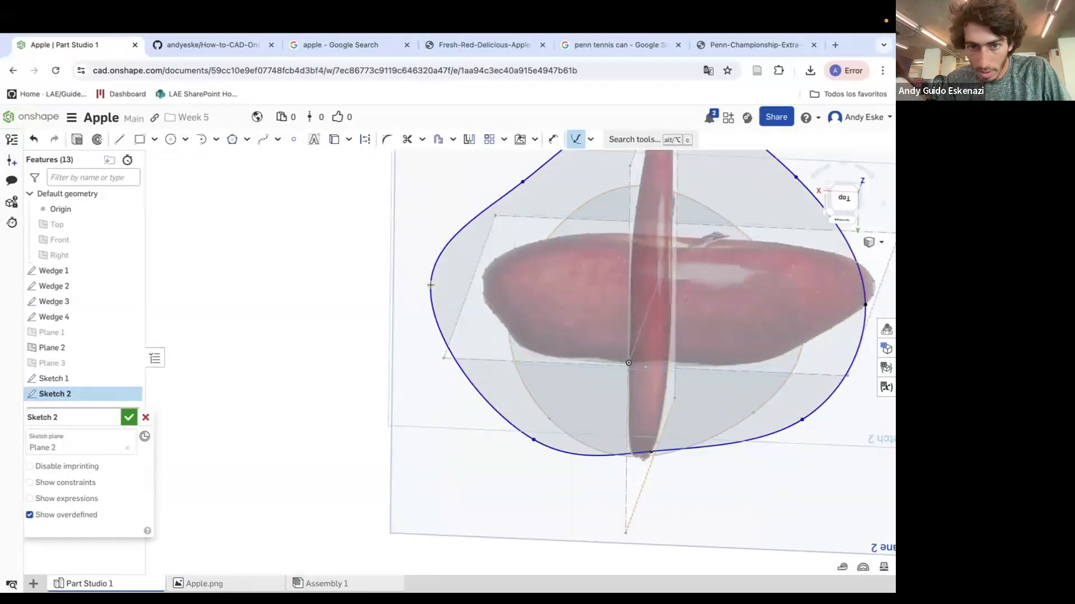
{"action": "scroll", "coordinate": [502, 303], "scroll_direction": "down", "scroll_amount": 3}
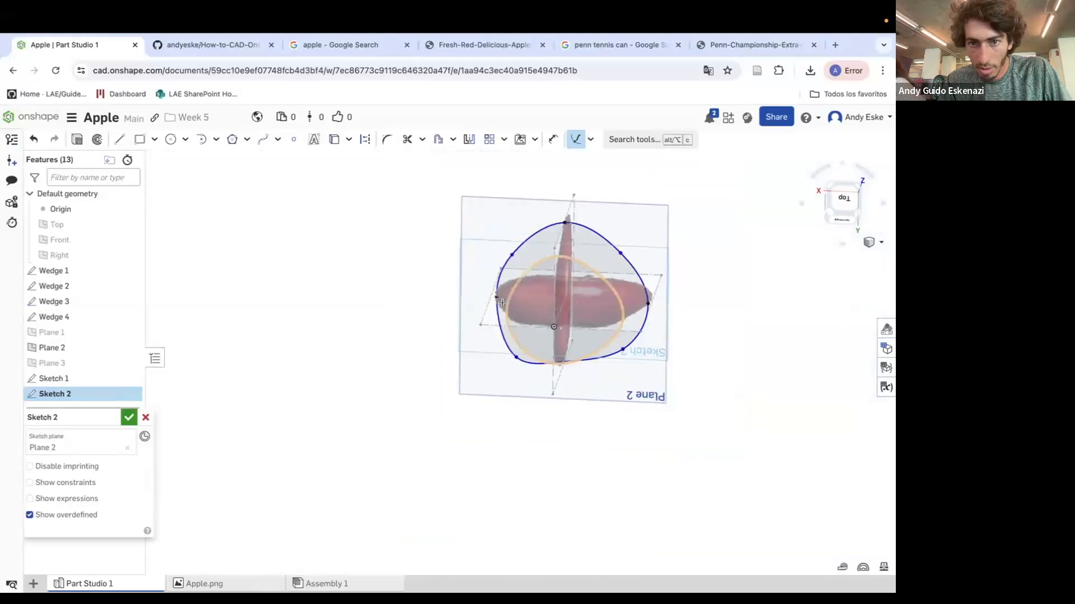
Reposition the free spline points between the wedges to round out the Plane 2 profile, and finish the sketch.
{"action": "key", "text": "n"}
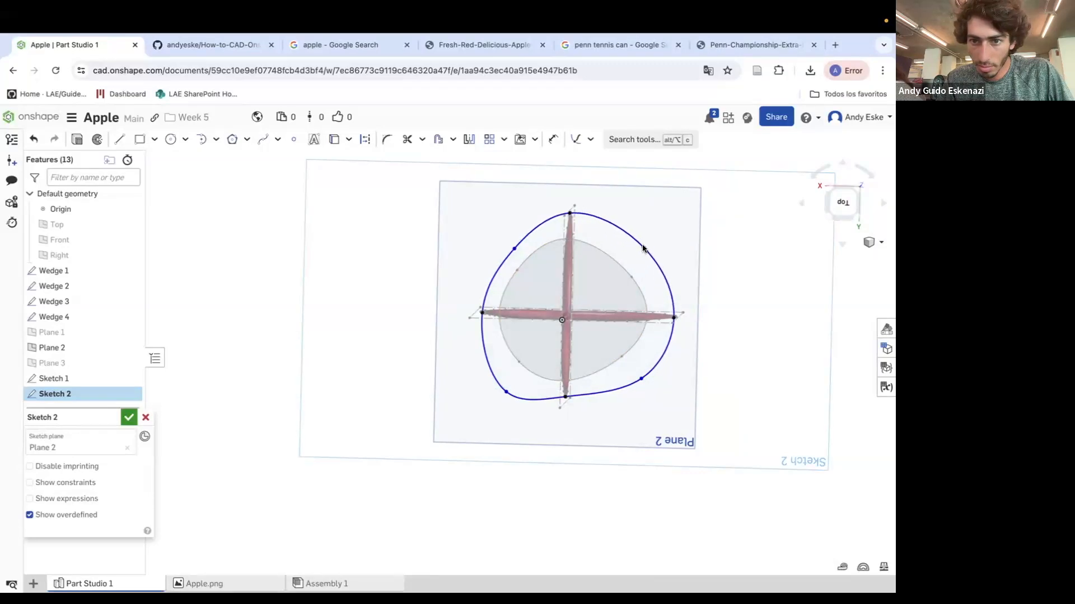
{"action": "left_click_drag", "start_coordinate": [642, 379], "coordinate": [650, 361]}
{"action": "left_click_drag", "start_coordinate": [506, 392], "coordinate": [487, 353]}
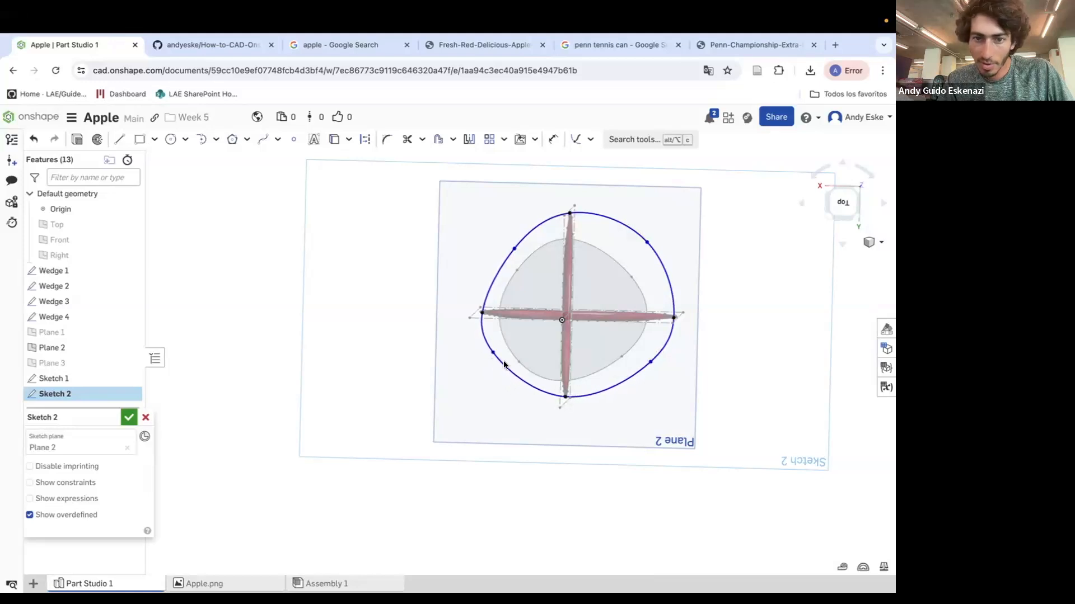
{"action": "mouse_move", "coordinate": [504, 364]}
{"action": "right_mouse_down"}
{"action": "mouse_move", "coordinate": [606, 328]}
{"action": "mouse_move", "coordinate": [632, 379]}
{"action": "mouse_move", "coordinate": [623, 406]}
{"action": "right_mouse_up"}
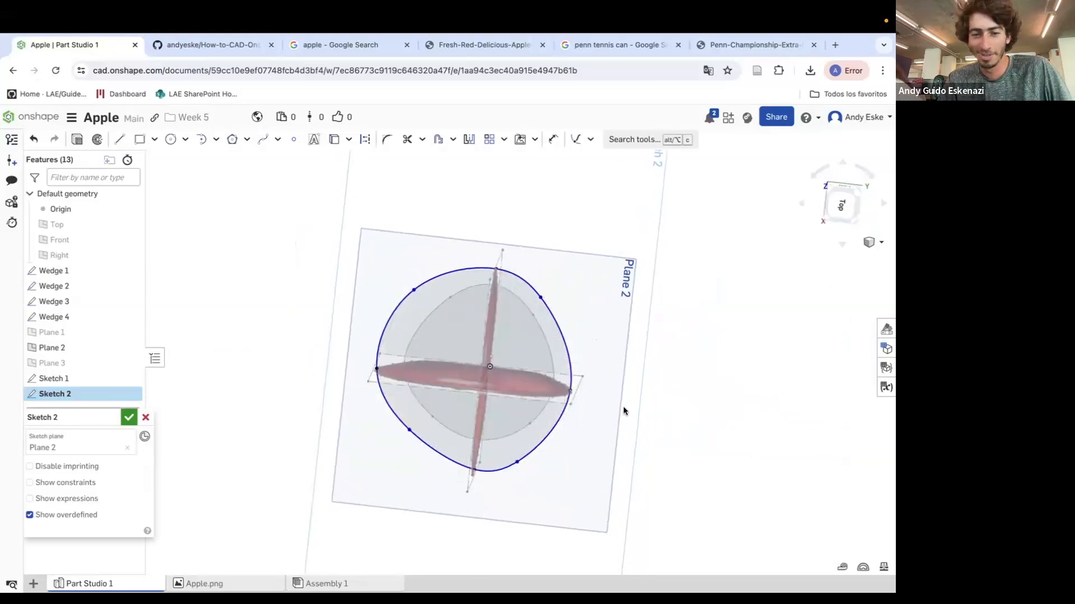
{"action": "left_click_drag", "start_coordinate": [406, 429], "coordinate": [403, 446]}
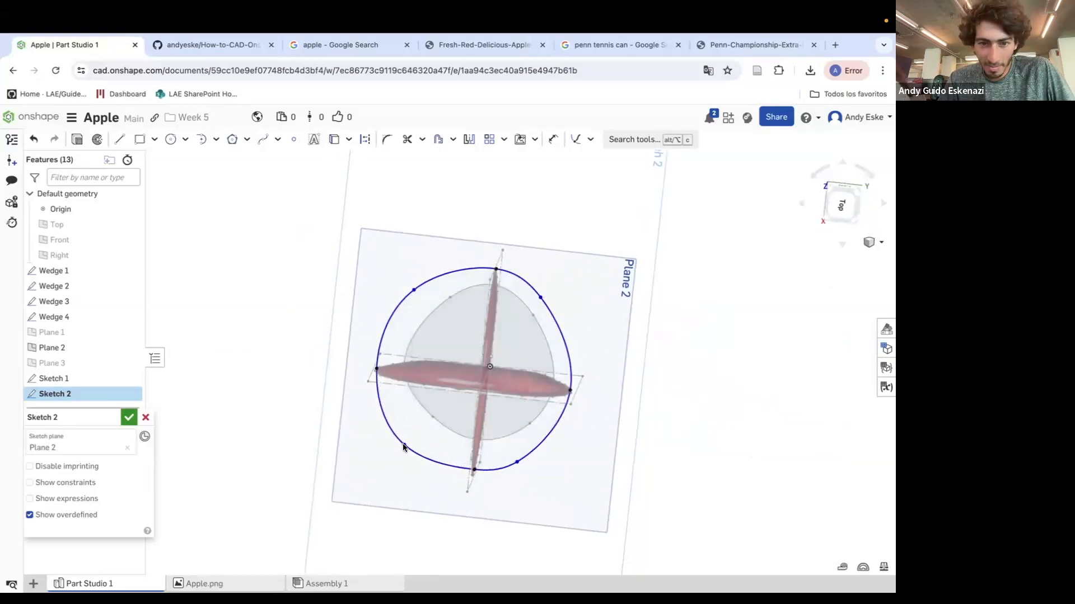
{"action": "mouse_move", "coordinate": [465, 478]}
{"action": "right_mouse_down"}
{"action": "mouse_move", "coordinate": [476, 415]}
{"action": "mouse_move", "coordinate": [433, 419]}
{"action": "mouse_move", "coordinate": [472, 389]}
{"action": "mouse_move", "coordinate": [458, 437]}
{"action": "mouse_move", "coordinate": [470, 447]}
{"action": "mouse_move", "coordinate": [475, 384]}
{"action": "right_mouse_up"}
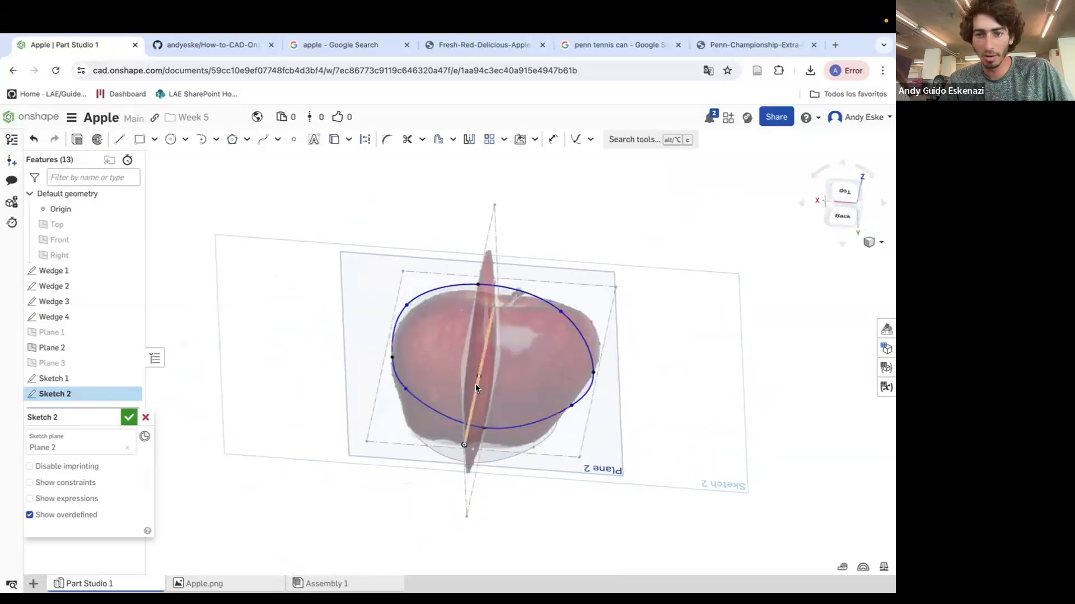
{"action": "scroll", "coordinate": [485, 404], "scroll_direction": "down", "scroll_amount": 5}
{"action": "left_click", "coordinate": [129, 416]}
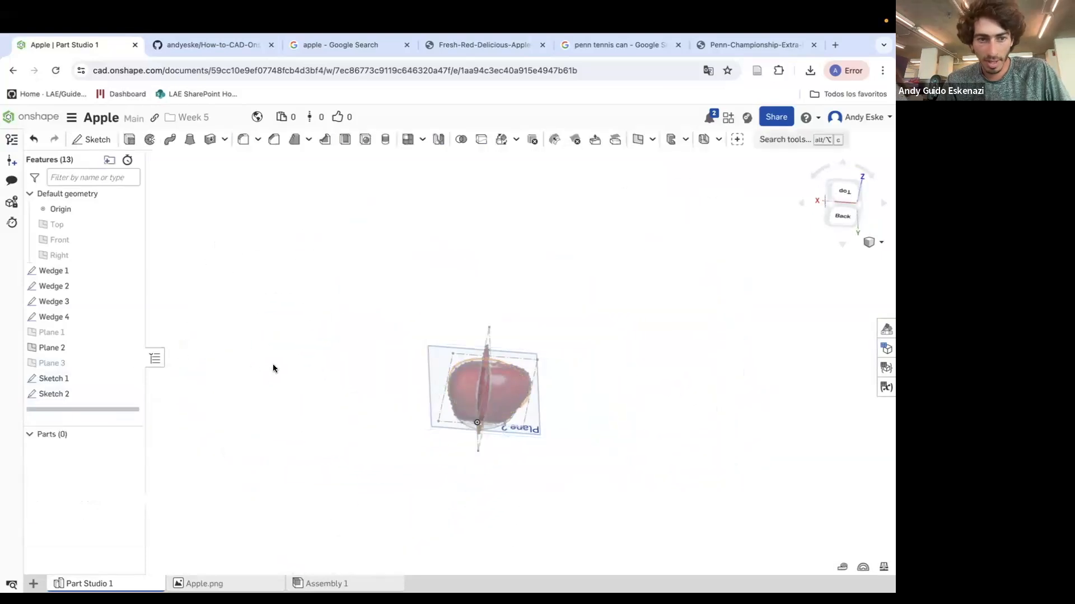
Hide Plane 2 and show Plane 3.
{"action": "left_click", "coordinate": [130, 347]}
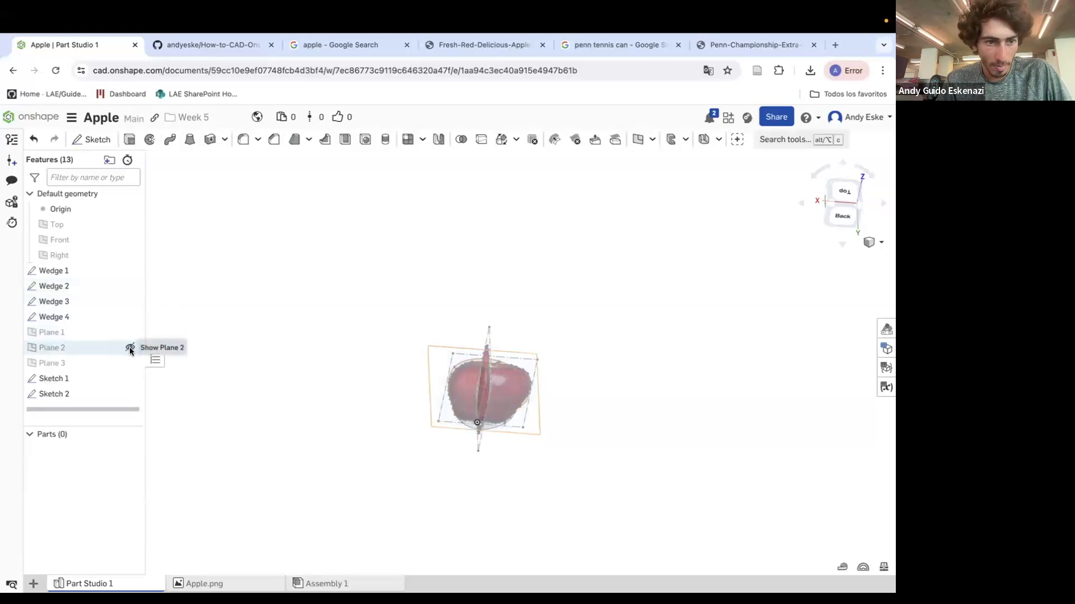
{"action": "left_click", "coordinate": [130, 363]}
{"action": "scroll", "coordinate": [478, 369], "scroll_direction": "down", "scroll_amount": 2}
{"action": "scroll", "coordinate": [479, 370], "scroll_direction": "up", "scroll_amount": 6}
{"action": "right_click_drag", "start_coordinate": [418, 394], "coordinate": [401, 369]}
Start a sketch on Plane 3 and draw a closed eight-point spline around the four wedge profiles.
{"action": "left_click", "coordinate": [91, 139]}
{"action": "left_click", "coordinate": [363, 309]}
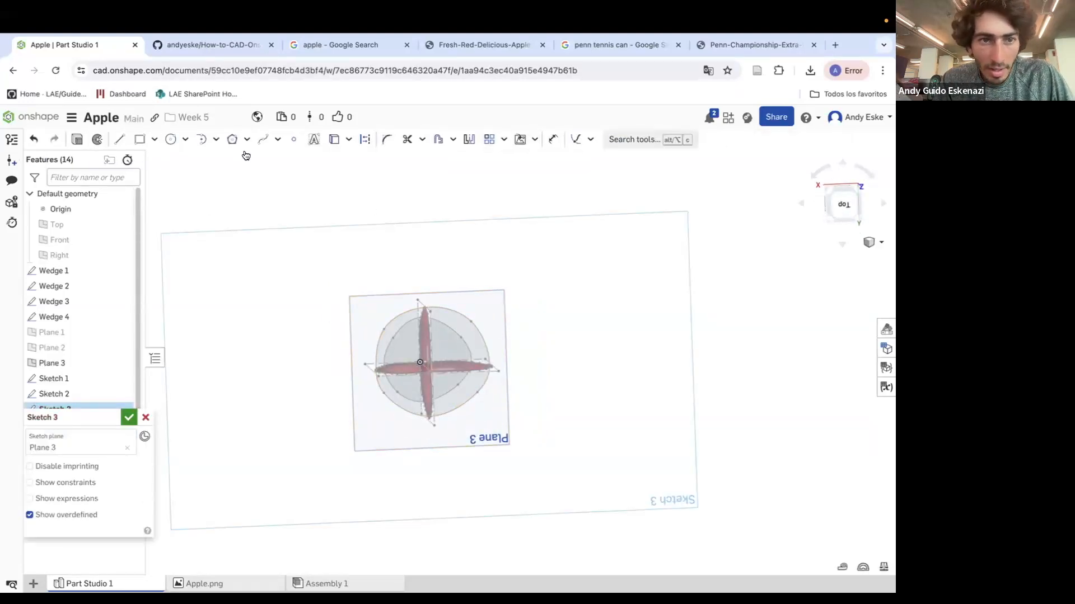
{"action": "left_click", "coordinate": [263, 140]}
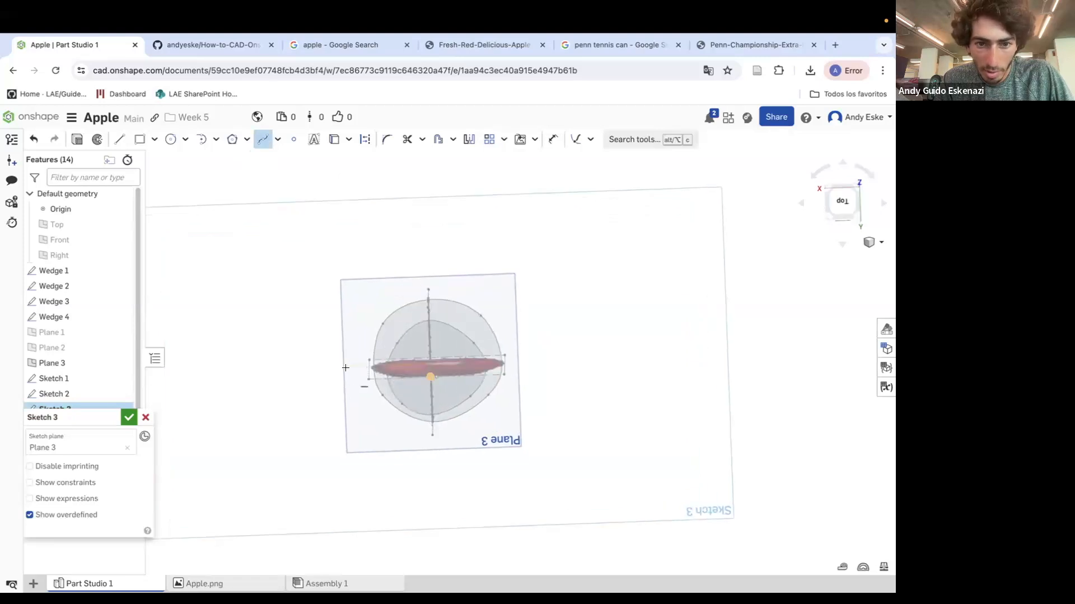
{"action": "left_click", "coordinate": [370, 308]}
{"action": "left_click", "coordinate": [428, 276]}
{"action": "left_click", "coordinate": [494, 305]}
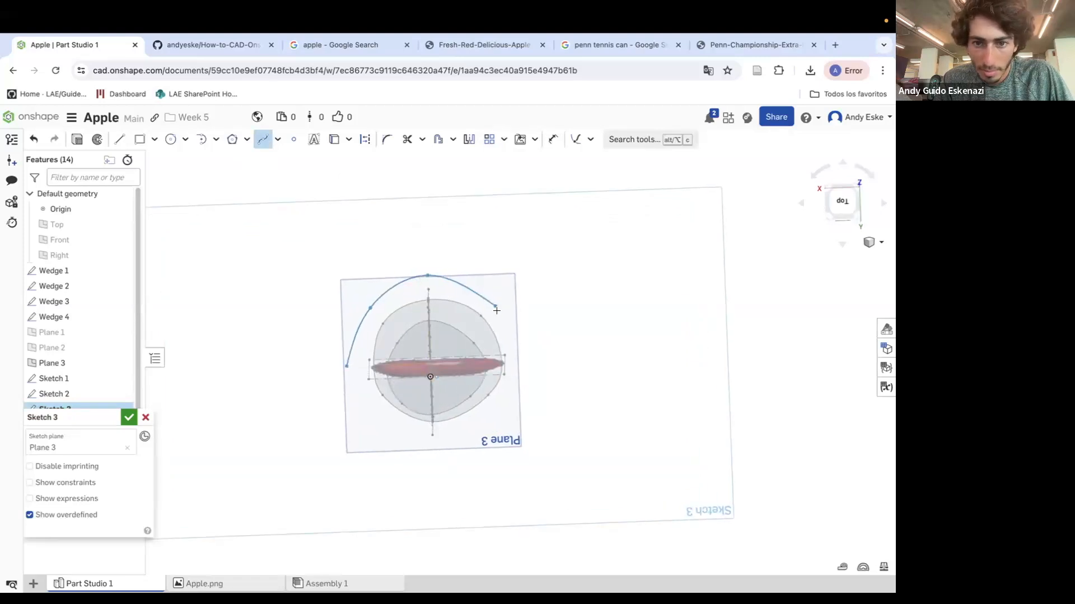
{"action": "left_click", "coordinate": [502, 418]}
{"action": "left_click", "coordinate": [433, 448]}
{"action": "left_click", "coordinate": [371, 429]}
{"action": "left_click", "coordinate": [346, 366]}
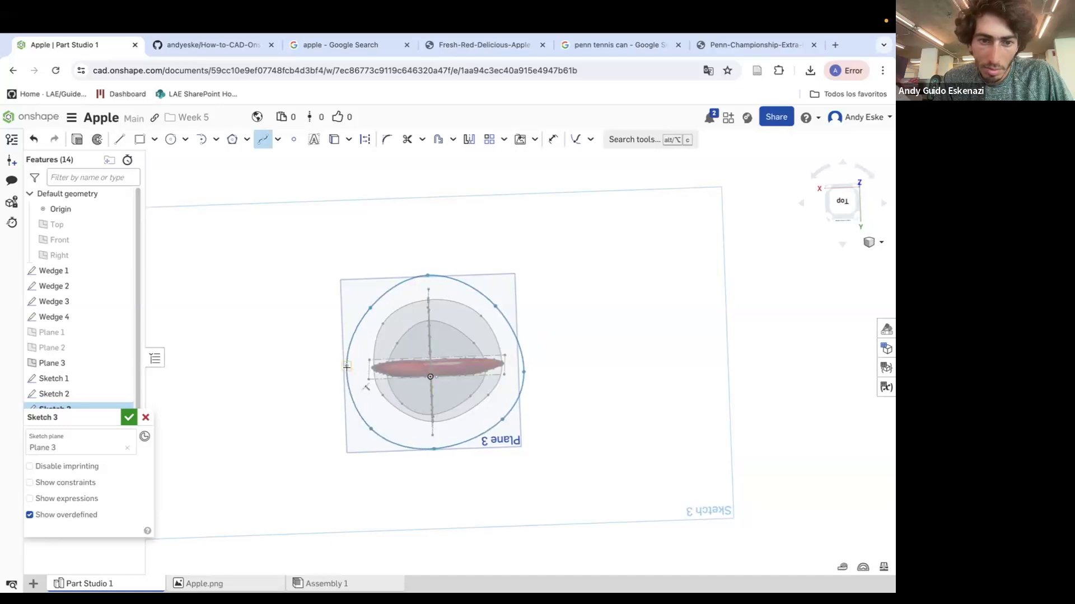
Apply Pierce constraints between the Plane 3 spline points nearest the wedges and the corresponding wedge outlines.
{"action": "scroll", "coordinate": [421, 332], "scroll_direction": "up", "scroll_amount": 3}
{"action": "key", "text": "Escape"}
{"action": "left_click", "coordinate": [576, 140]}
{"action": "right_click_drag", "start_coordinate": [307, 382], "coordinate": [368, 365]}
{"action": "left_click", "coordinate": [372, 368]}
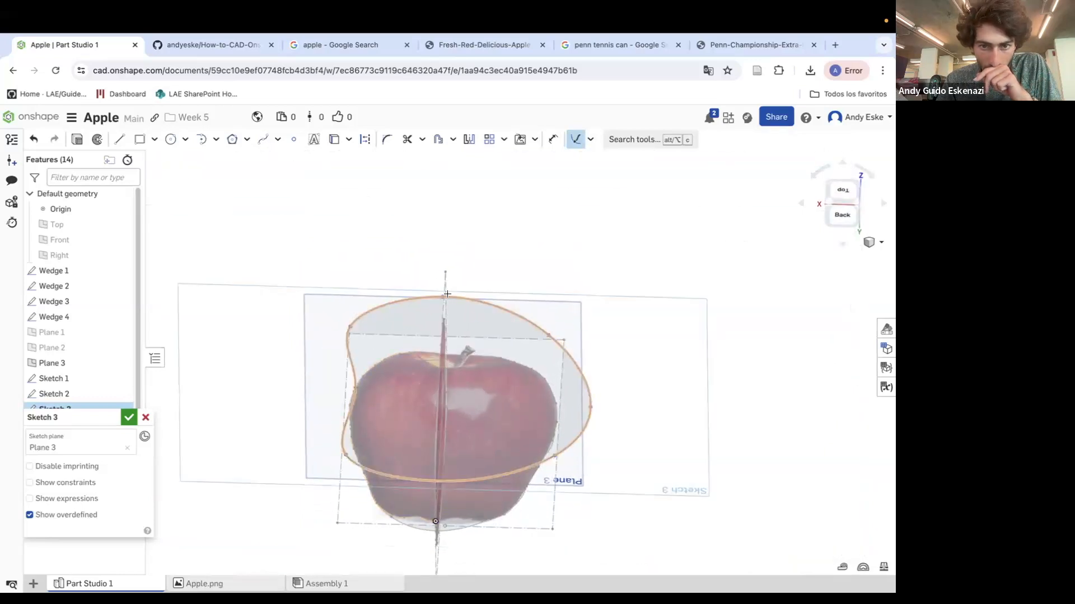
{"action": "left_click", "coordinate": [442, 297]}
{"action": "right_click_drag", "start_coordinate": [443, 298], "coordinate": [446, 326]}
{"action": "left_click", "coordinate": [445, 330]}
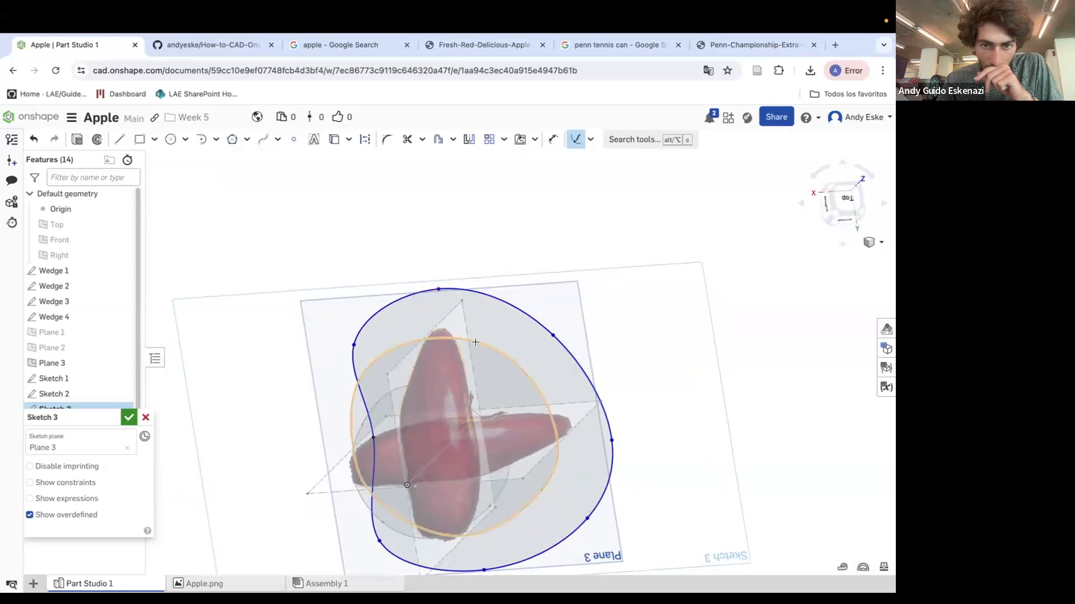
{"action": "right_click_drag", "start_coordinate": [592, 435], "coordinate": [591, 427]}
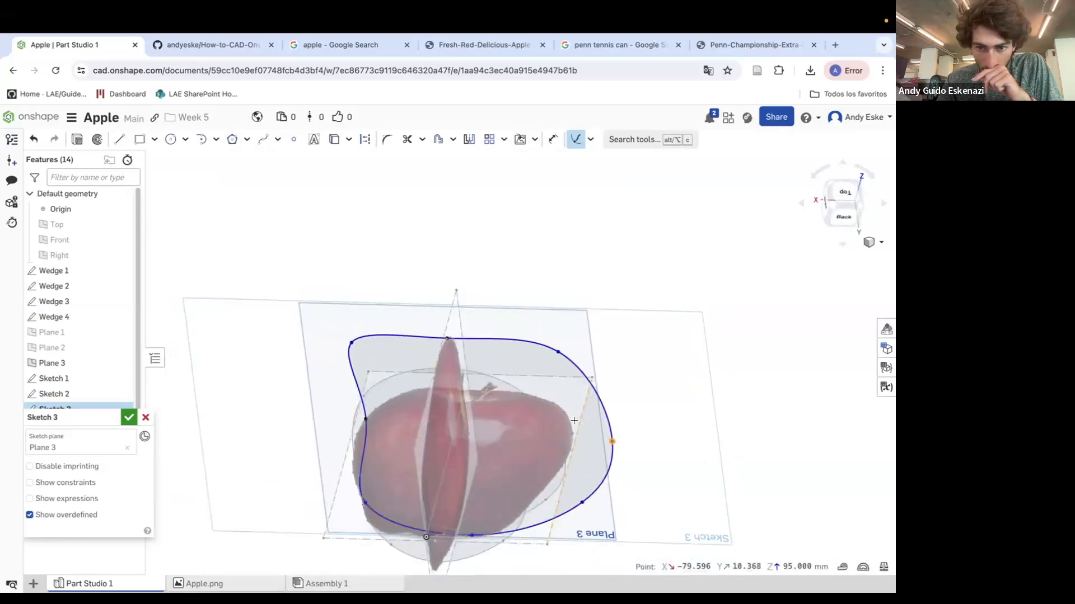
{"action": "right_click_drag", "start_coordinate": [477, 525], "coordinate": [452, 499]}
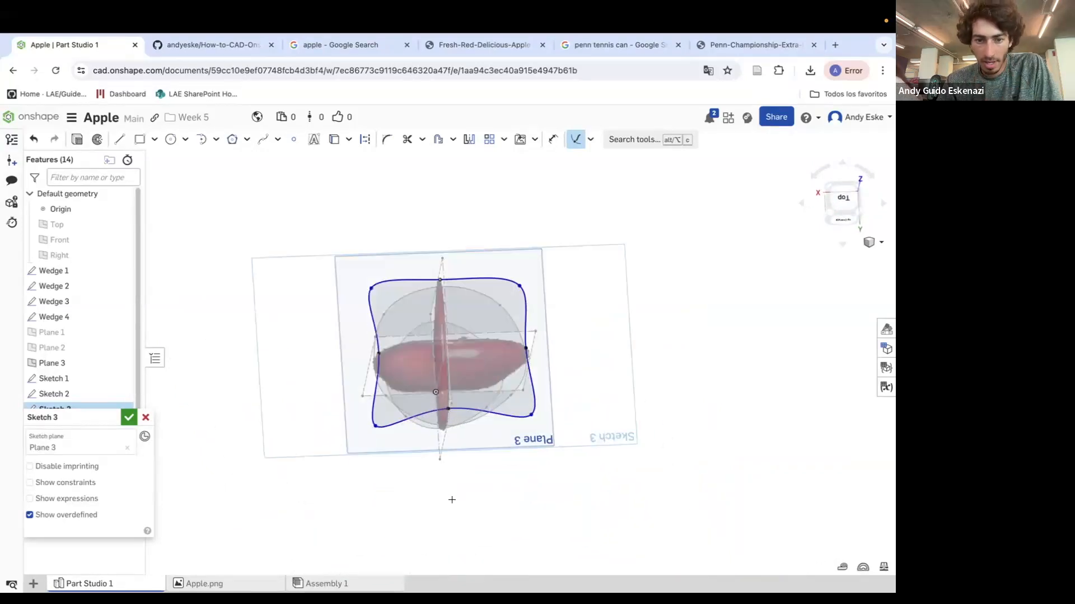
Reposition the four free spline points between the wedges to round out the Plane 3 profile, and finish the sketch.
{"action": "scroll", "coordinate": [452, 500], "scroll_direction": "up", "scroll_amount": 3}
{"action": "left_click_drag", "start_coordinate": [348, 402], "coordinate": [378, 359]}
{"action": "right_click_drag", "start_coordinate": [378, 360], "coordinate": [497, 383]}
{"action": "left_click_drag", "start_coordinate": [557, 386], "coordinate": [524, 339]}
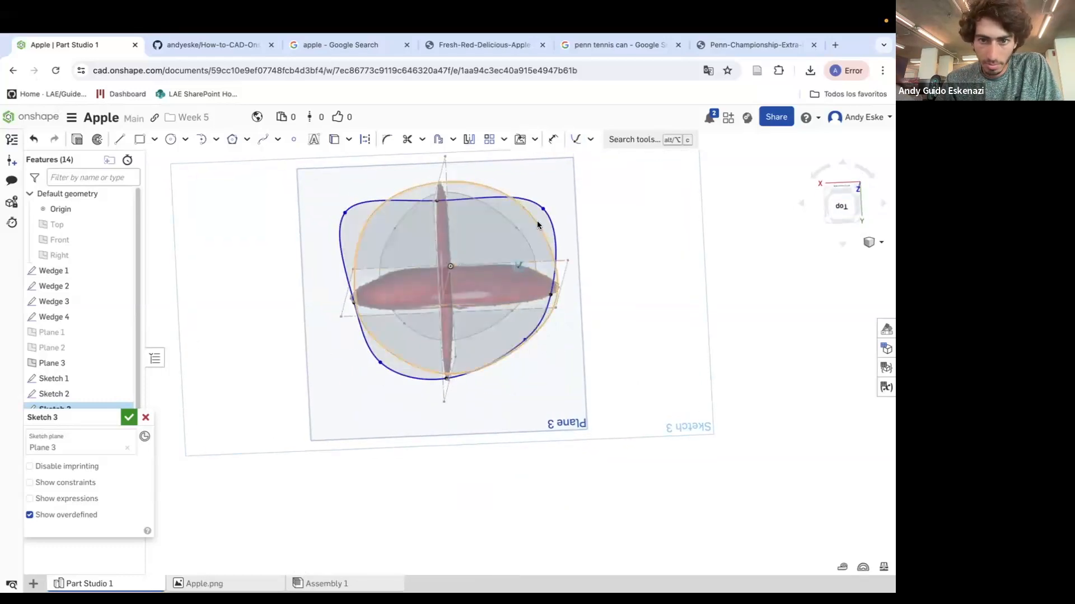
{"action": "left_click_drag", "start_coordinate": [539, 207], "coordinate": [509, 221]}
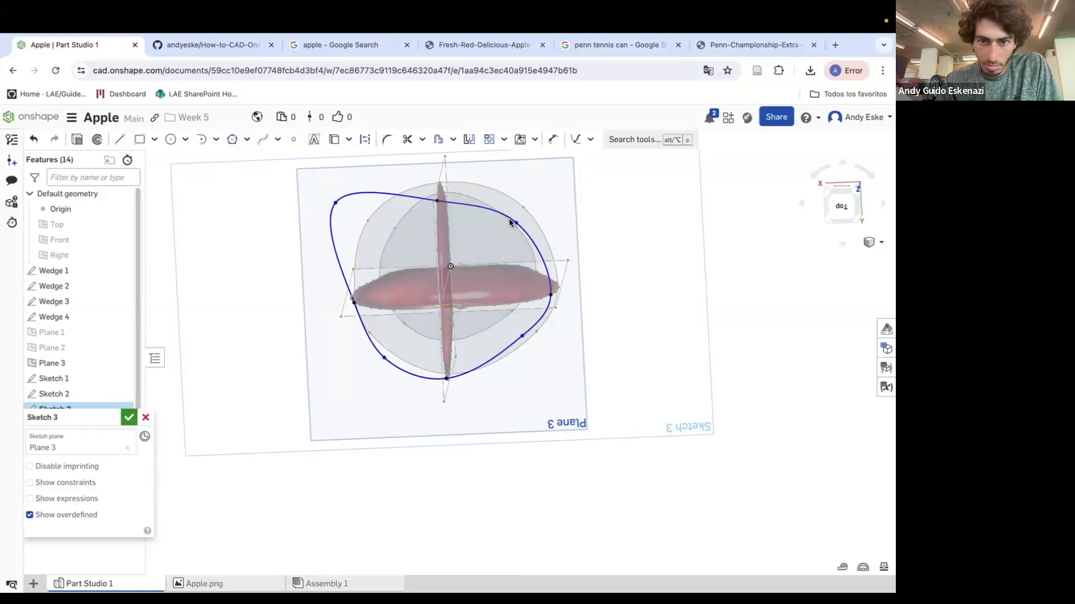
{"action": "left_click_drag", "start_coordinate": [334, 202], "coordinate": [371, 222]}
{"action": "left_click_drag", "start_coordinate": [516, 333], "coordinate": [513, 338]}
{"action": "right_click_drag", "start_coordinate": [495, 410], "coordinate": [352, 248]}
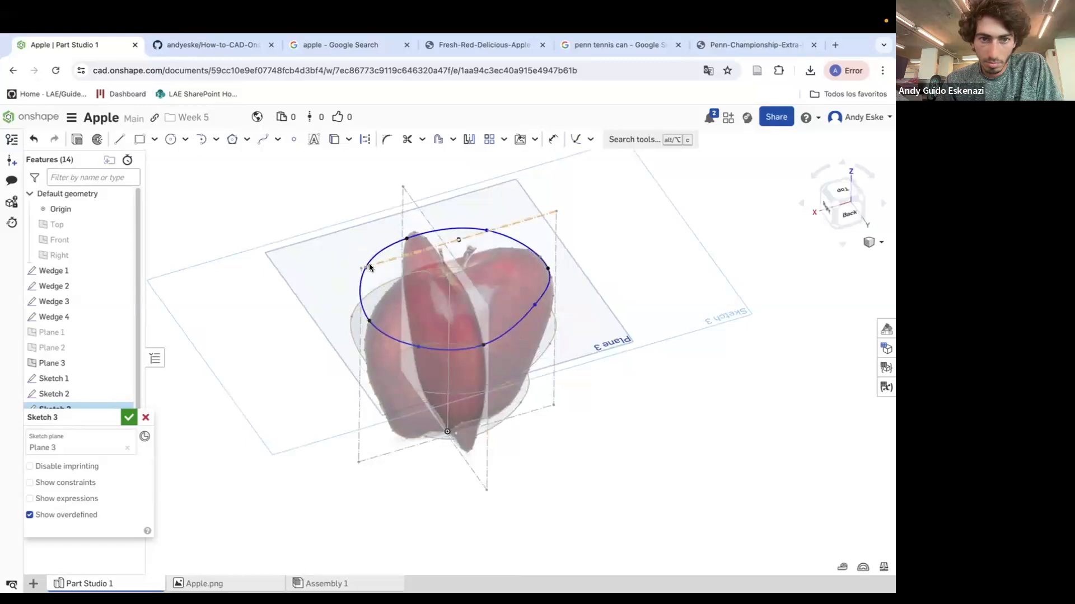
{"action": "key", "text": "n"}
{"action": "left_click_drag", "start_coordinate": [488, 217], "coordinate": [486, 226]}
{"action": "left_click_drag", "start_coordinate": [528, 333], "coordinate": [528, 346]}
{"action": "left_click", "coordinate": [129, 417]}
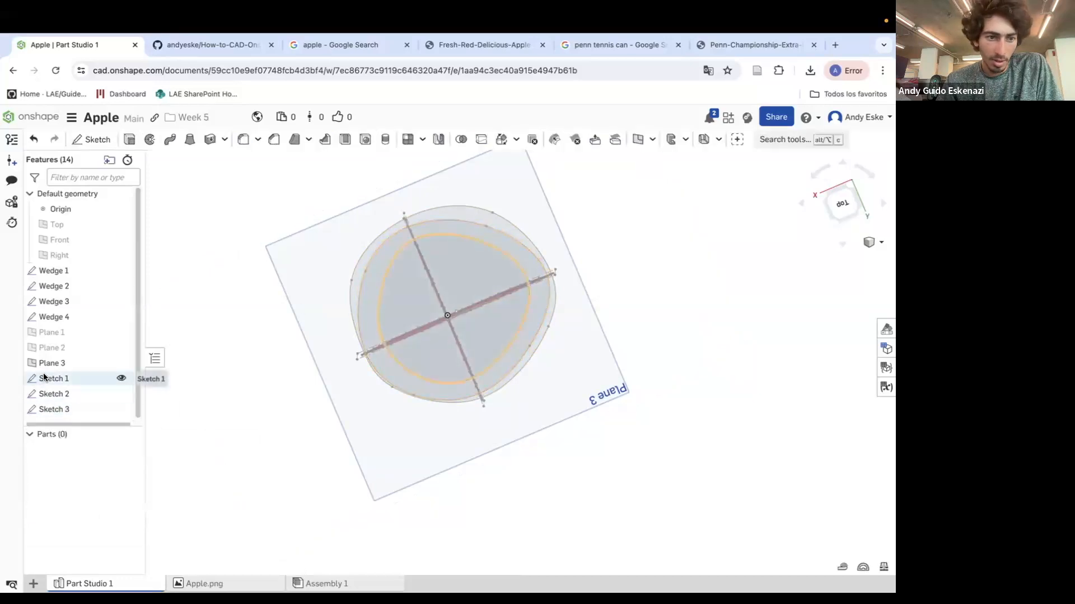
Rename Sketch 1 as Profile 1 and Sketch 2 as Profile 2.
{"action": "right_click", "coordinate": [54, 379]}
{"action": "left_click", "coordinate": [86, 112]}
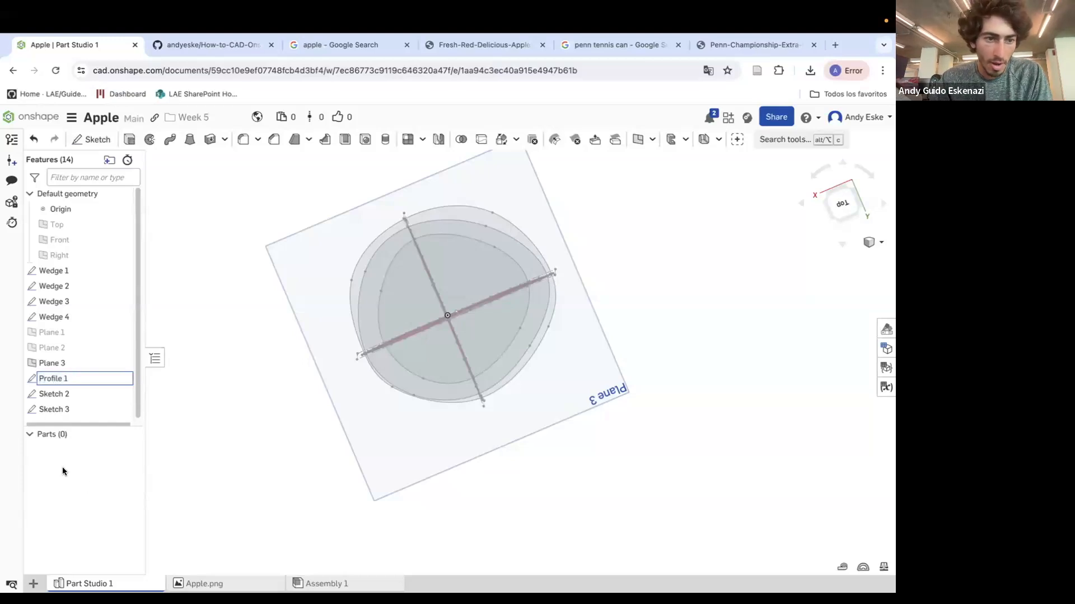
{"action": "right_click", "coordinate": [79, 394]}
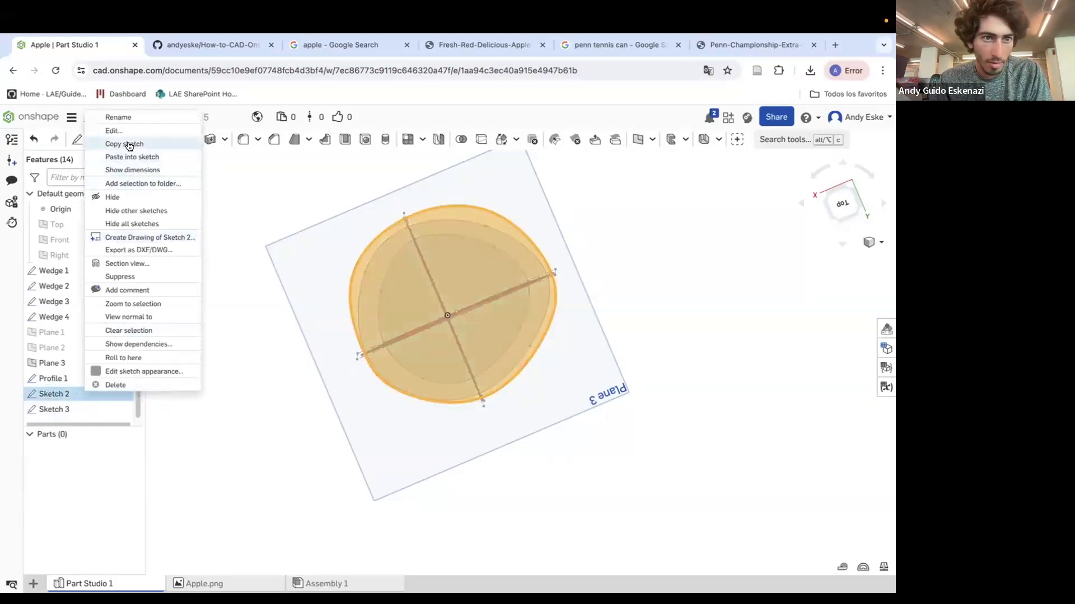
{"action": "left_click", "coordinate": [117, 117]}
{"action": "type", "text": "Profile 2"}
{"action": "key", "text": "Return"}
Rename Sketch 3 as Profile 3.
{"action": "right_click", "coordinate": [89, 411]}
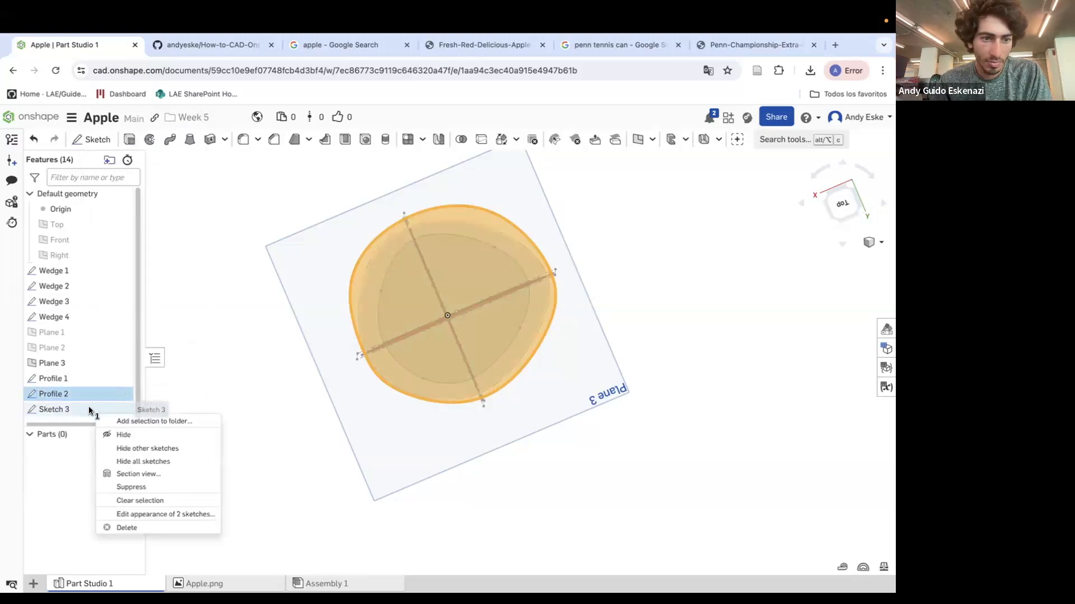
{"action": "left_click", "coordinate": [73, 418]}
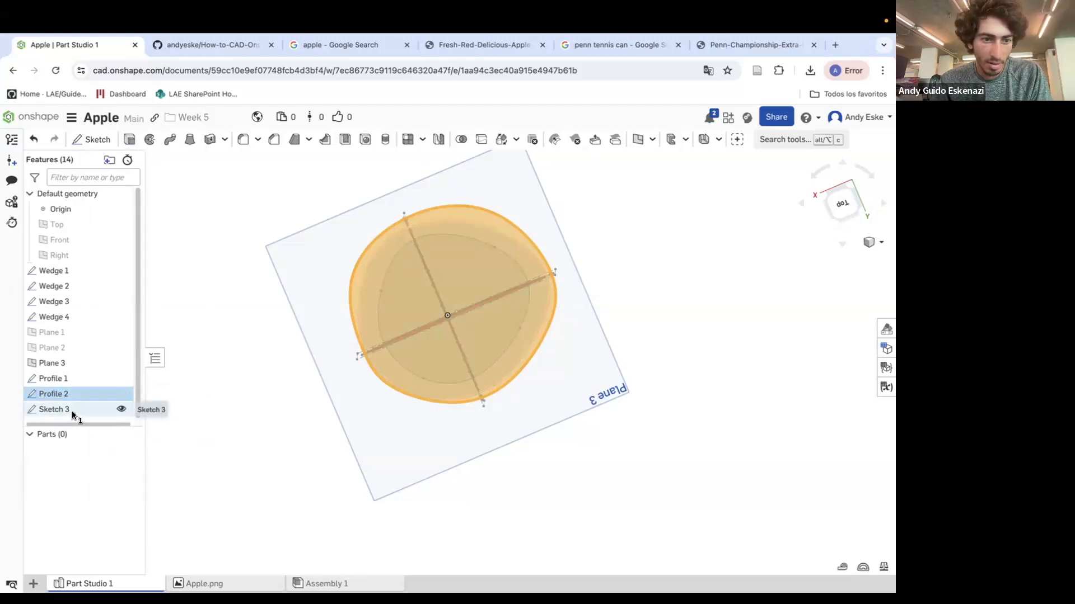
{"action": "right_click", "coordinate": [69, 413]}
{"action": "left_click", "coordinate": [240, 444]}
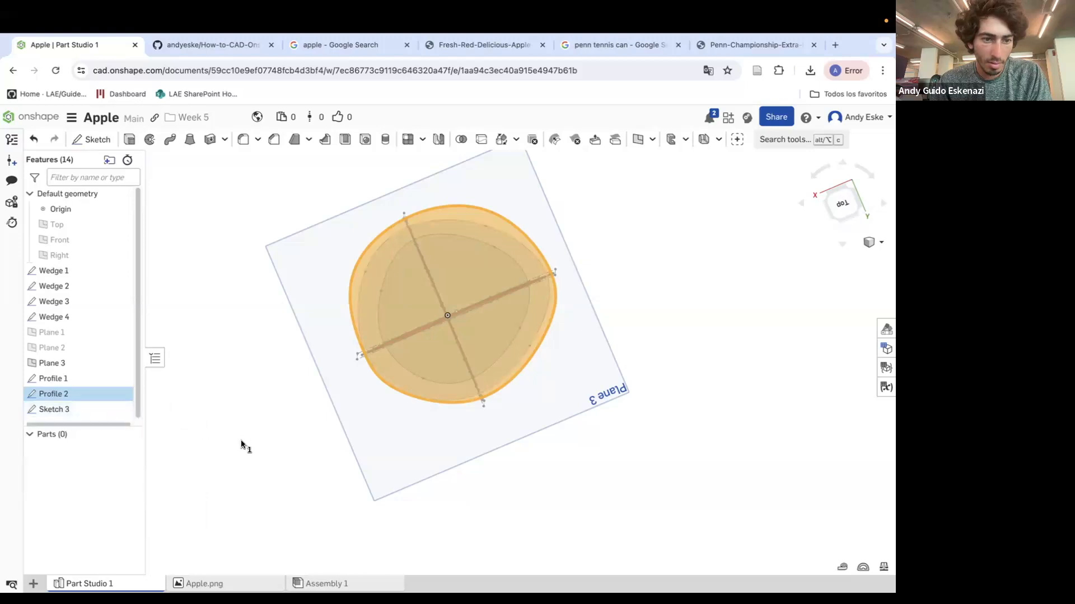
{"action": "right_click", "coordinate": [63, 413]}
{"action": "left_click", "coordinate": [111, 174]}
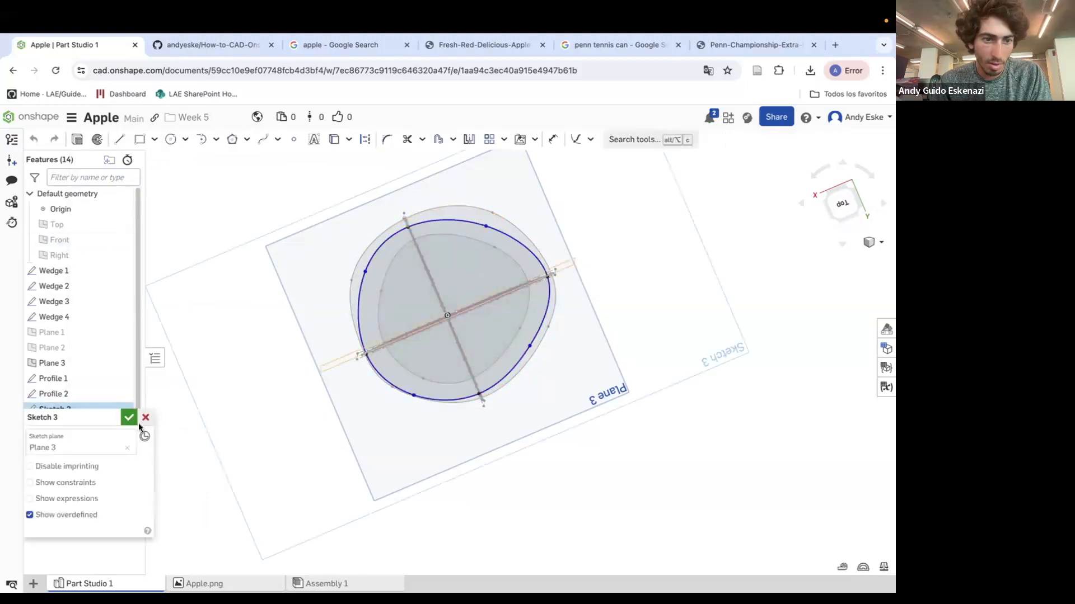
{"action": "left_click", "coordinate": [129, 416]}
{"action": "right_click", "coordinate": [78, 410]}
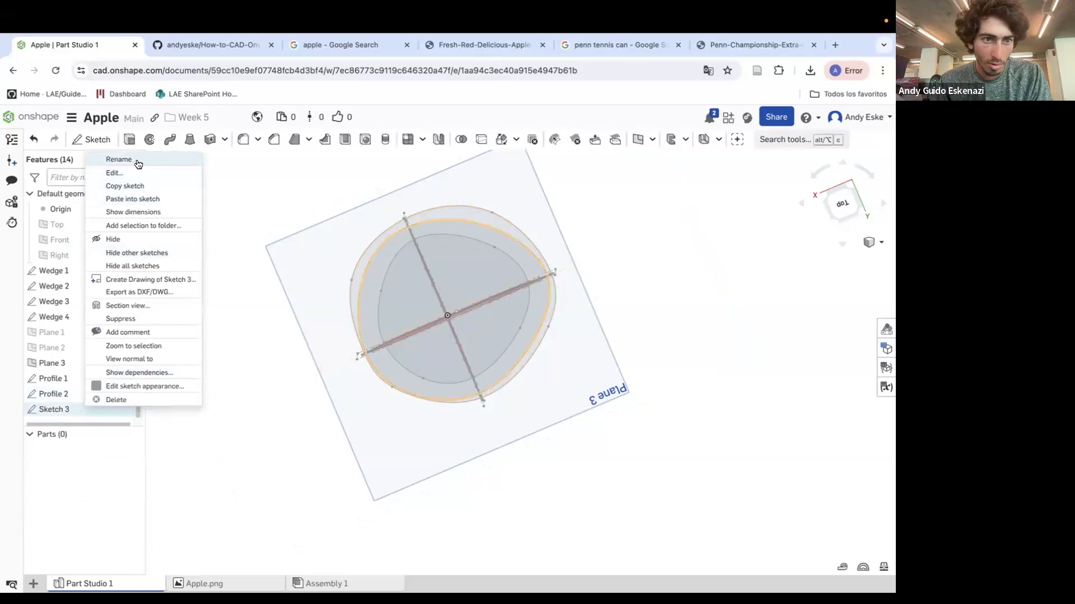
{"action": "left_click", "coordinate": [115, 162]}
{"action": "type", "text": "Profile 3"}
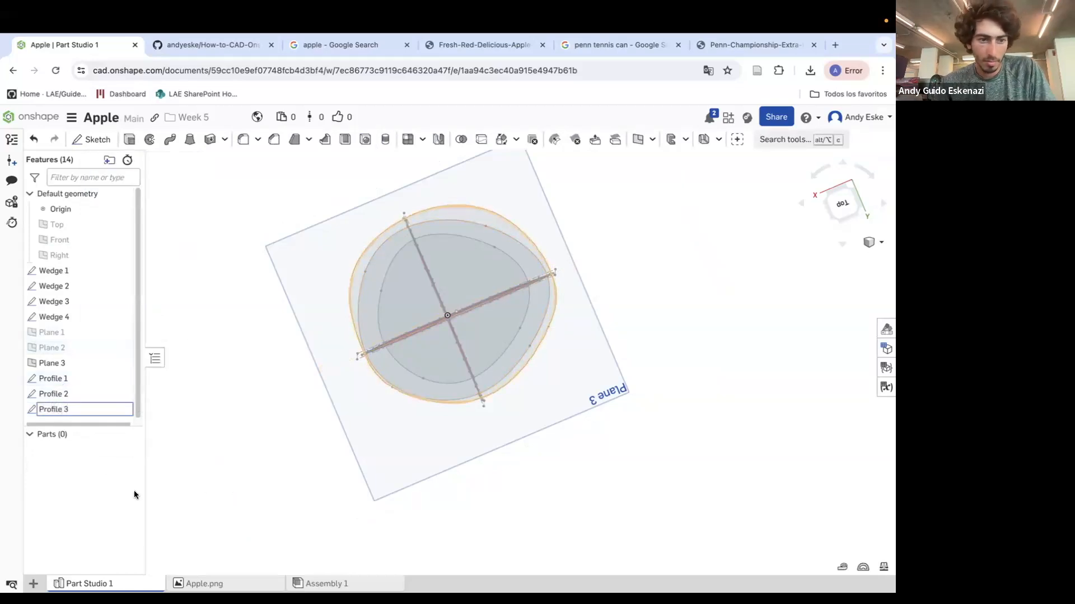
{"action": "left_click", "coordinate": [222, 499]}
Hide Plane 3 so only the wedge and profile sketches remain displayed.
{"action": "scroll", "coordinate": [414, 350], "scroll_direction": "down", "scroll_amount": 3}
{"action": "right_click_drag", "start_coordinate": [461, 375], "coordinate": [479, 317]}
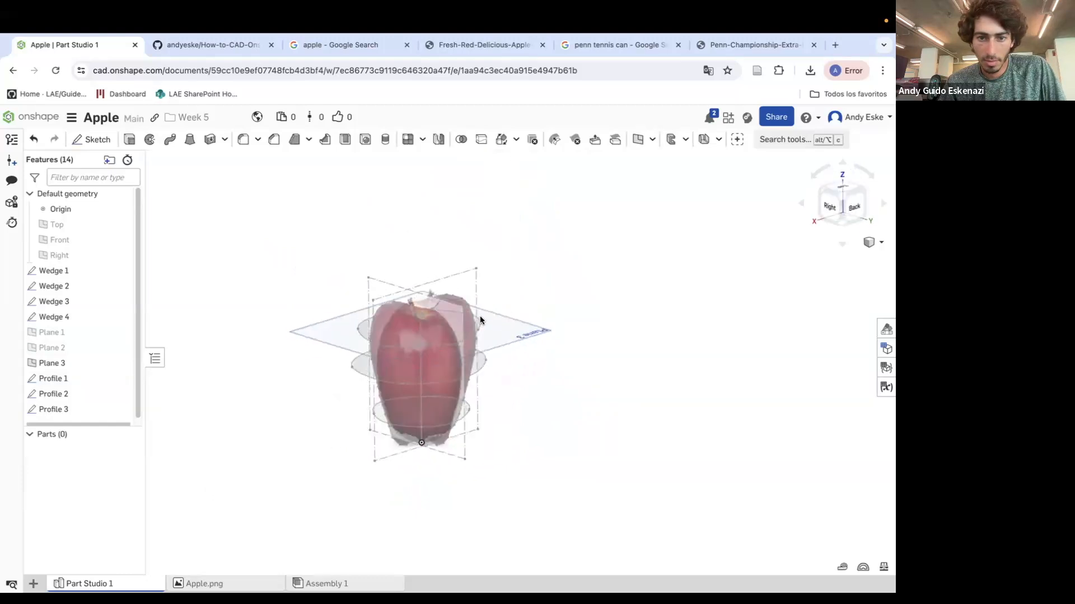
{"action": "left_click", "coordinate": [124, 362]}
{"action": "mouse_move", "coordinate": [358, 358]}
{"action": "right_mouse_down"}
{"action": "mouse_move", "coordinate": [371, 340]}
{"action": "mouse_move", "coordinate": [307, 360]}
{"action": "mouse_move", "coordinate": [422, 336]}
{"action": "right_mouse_up"}
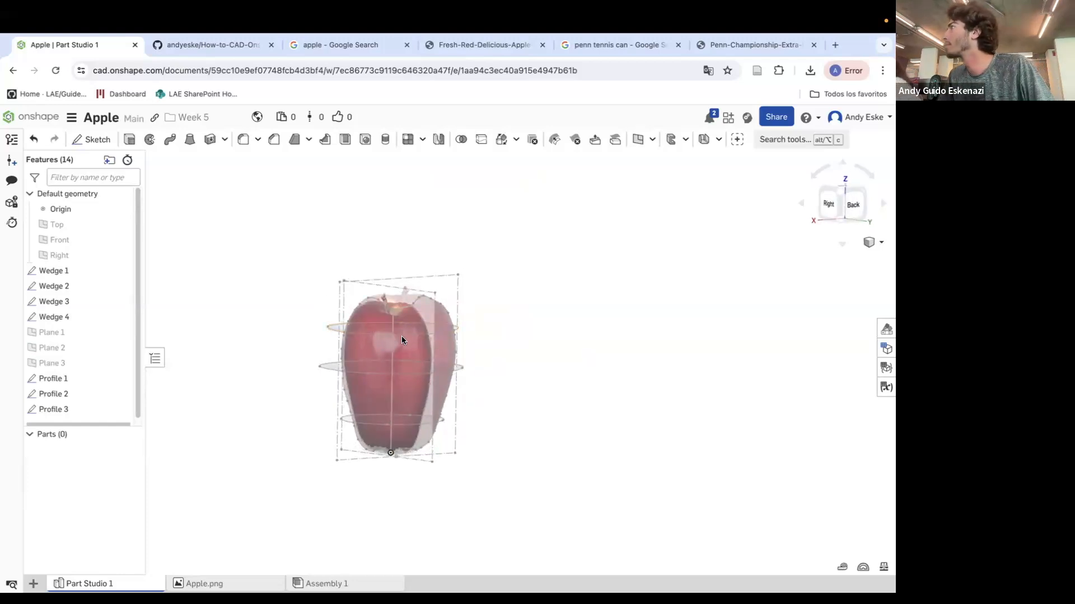
{"action": "mouse_move", "coordinate": [329, 13]}
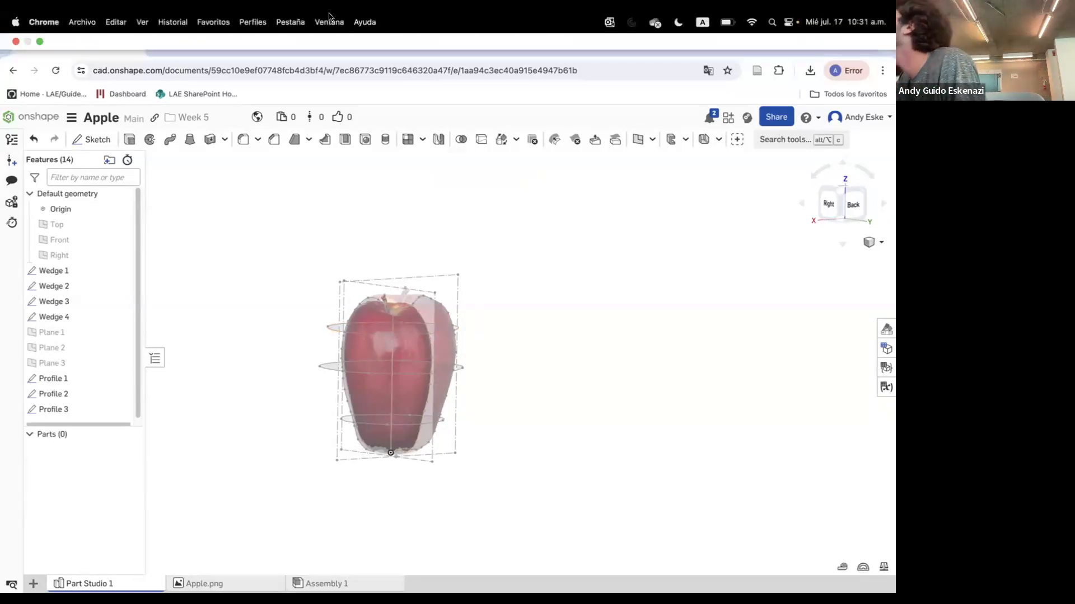
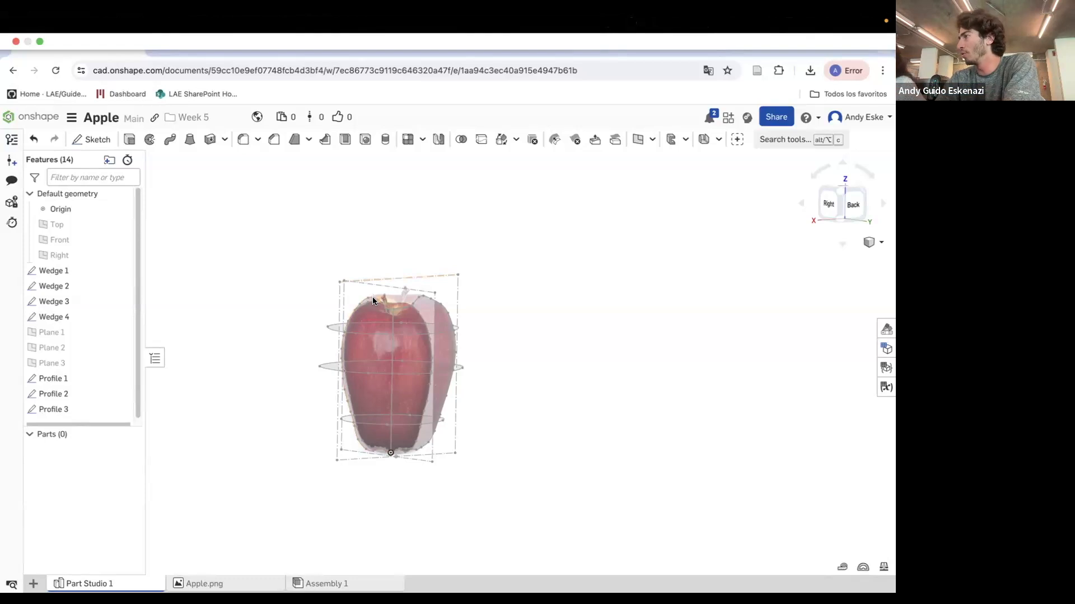
Start a new solid loft and add Wedge 1, Wedge 3, Wedge 2 and Wedge 4 as its profiles in that order.
{"action": "right_click_drag", "start_coordinate": [515, 362], "coordinate": [547, 337]}
{"action": "scroll", "coordinate": [543, 330], "scroll_direction": "down", "scroll_amount": 4}
{"action": "scroll", "coordinate": [480, 336], "scroll_direction": "up", "scroll_amount": 5}
{"action": "mouse_move", "coordinate": [442, 280]}
{"action": "right_mouse_down"}
{"action": "mouse_move", "coordinate": [432, 267]}
{"action": "mouse_move", "coordinate": [465, 284]}
{"action": "right_mouse_up"}
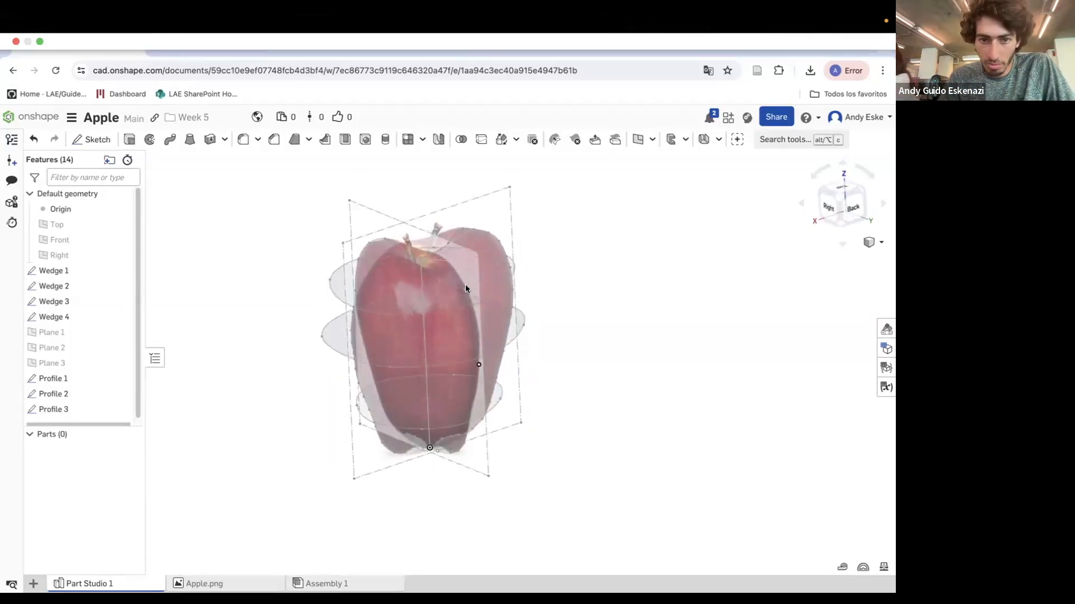
{"action": "left_click", "coordinate": [170, 140]}
{"action": "left_click", "coordinate": [146, 417]}
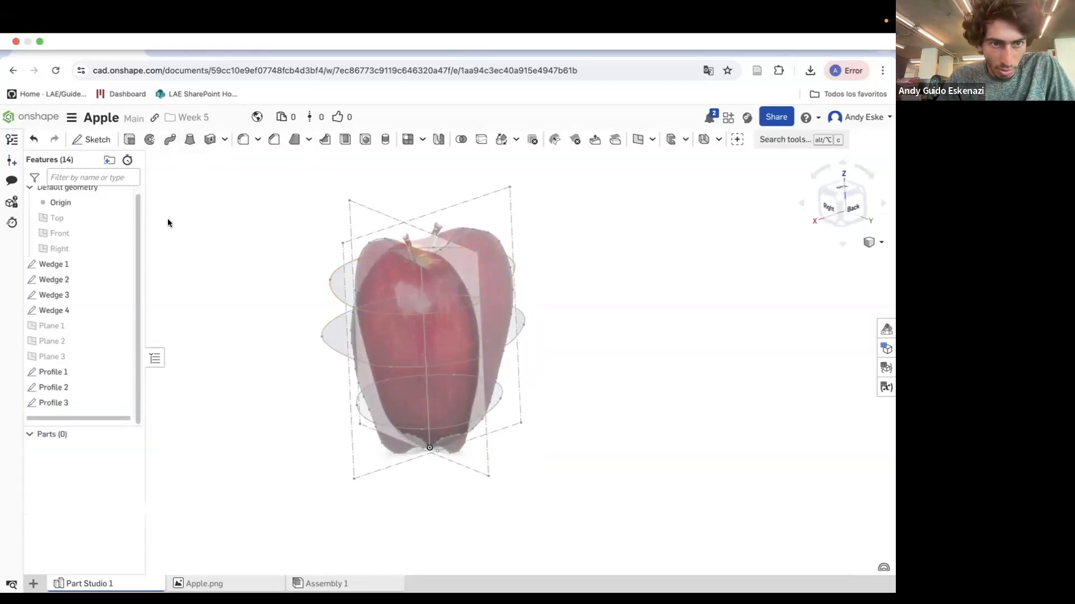
{"action": "left_click", "coordinate": [189, 139]}
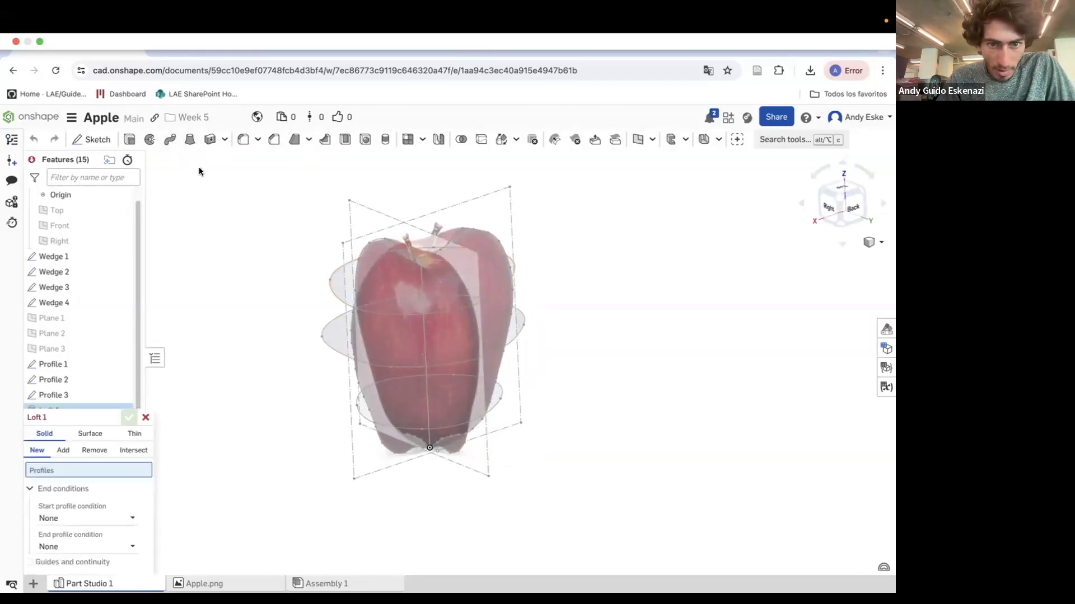
{"action": "left_click", "coordinate": [73, 255]}
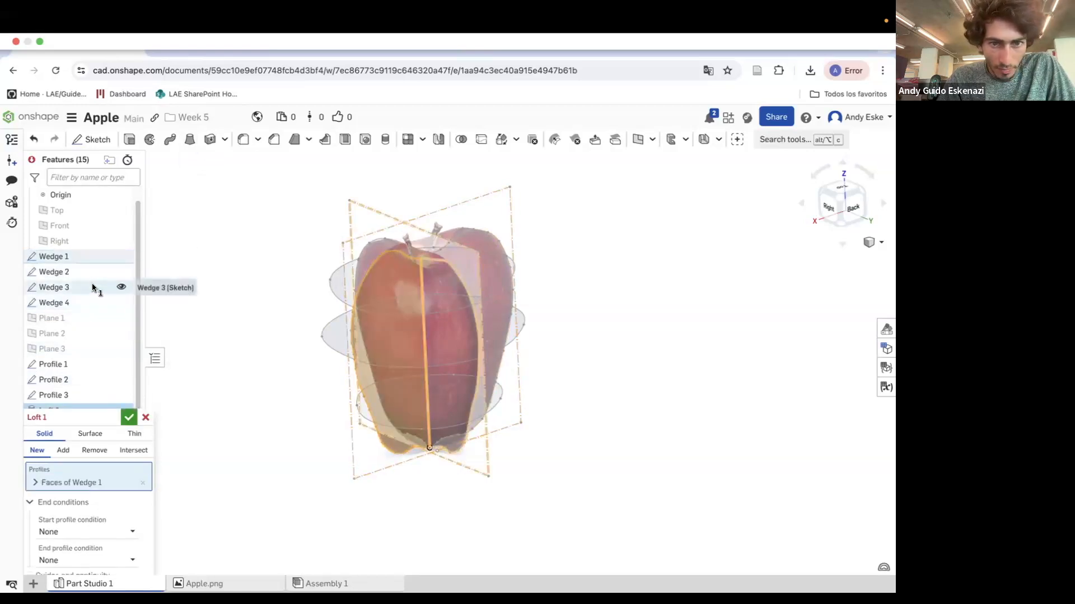
{"action": "left_click", "coordinate": [93, 287]}
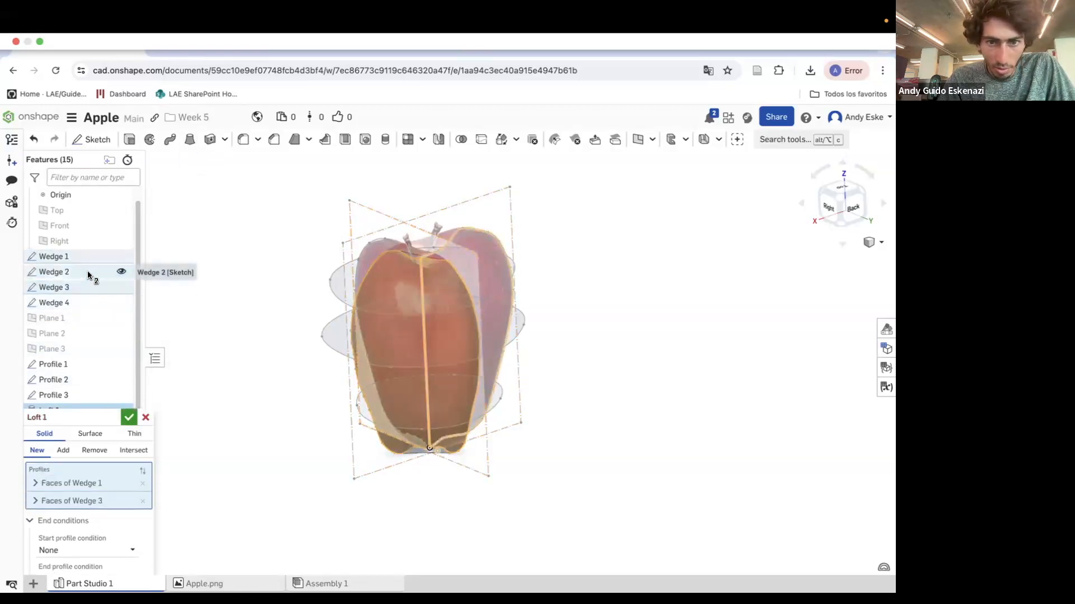
{"action": "left_click", "coordinate": [88, 275]}
{"action": "left_click", "coordinate": [88, 302]}
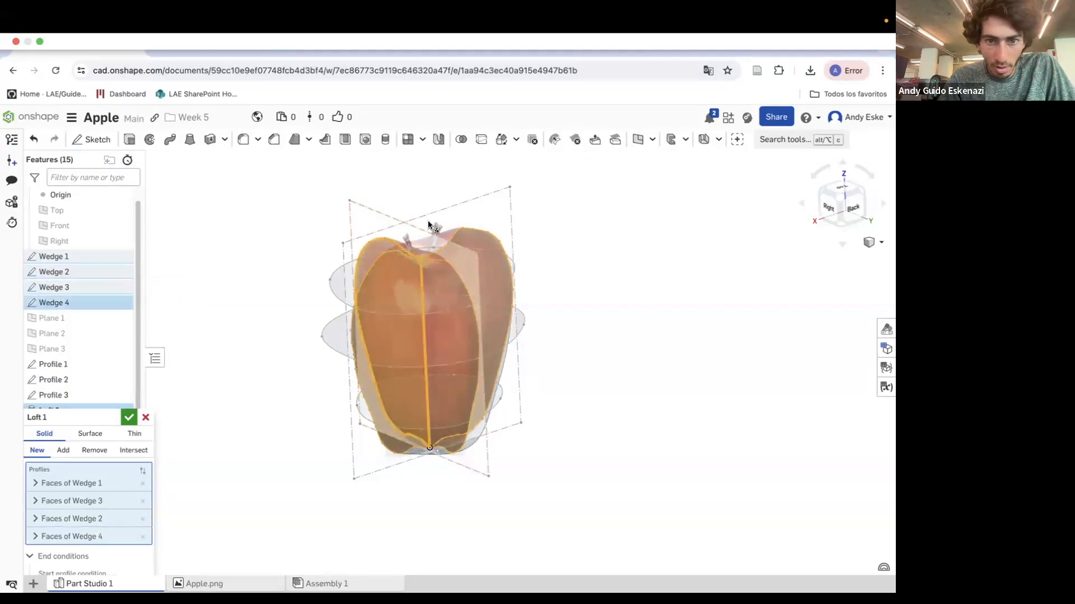
{"action": "right_click_drag", "start_coordinate": [616, 272], "coordinate": [618, 325]}
{"action": "right_click_drag", "start_coordinate": [384, 338], "coordinate": [374, 396]}
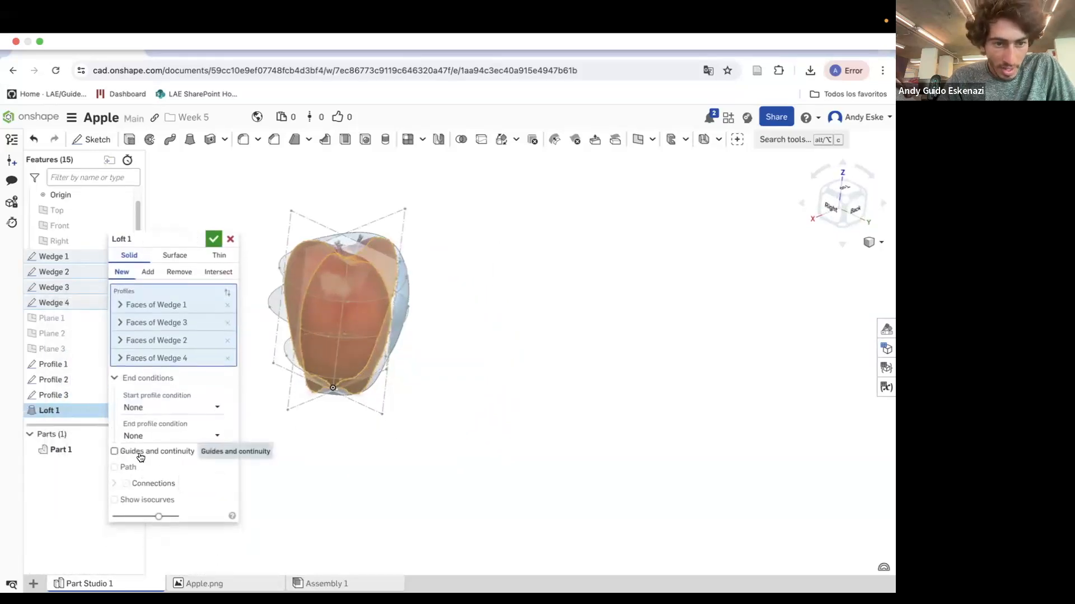
Enable the loft's Path option, select Profile 1 as the path, and inspect the preview.
{"action": "left_click", "coordinate": [124, 470]}
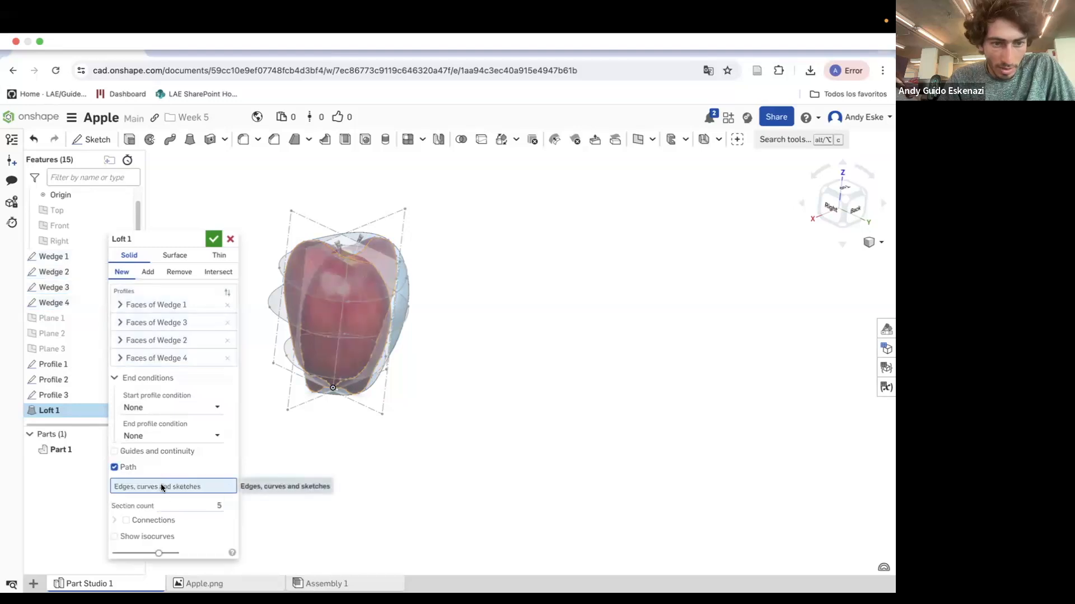
{"action": "left_click", "coordinate": [59, 365]}
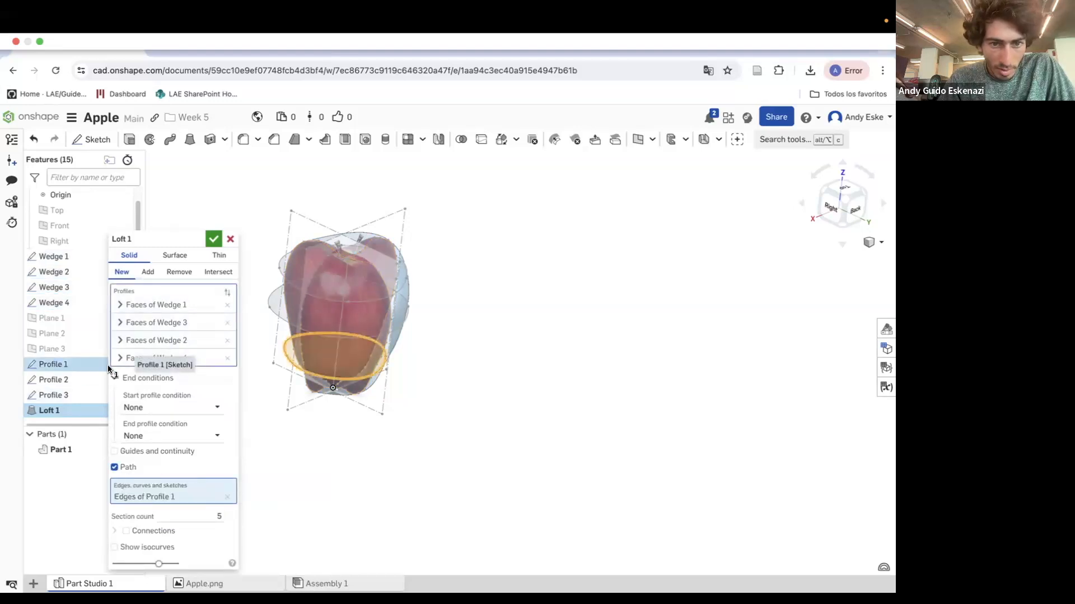
{"action": "scroll", "coordinate": [456, 513], "scroll_direction": "up", "scroll_amount": 5}
{"action": "scroll", "coordinate": [592, 427], "scroll_direction": "down", "scroll_amount": 5}
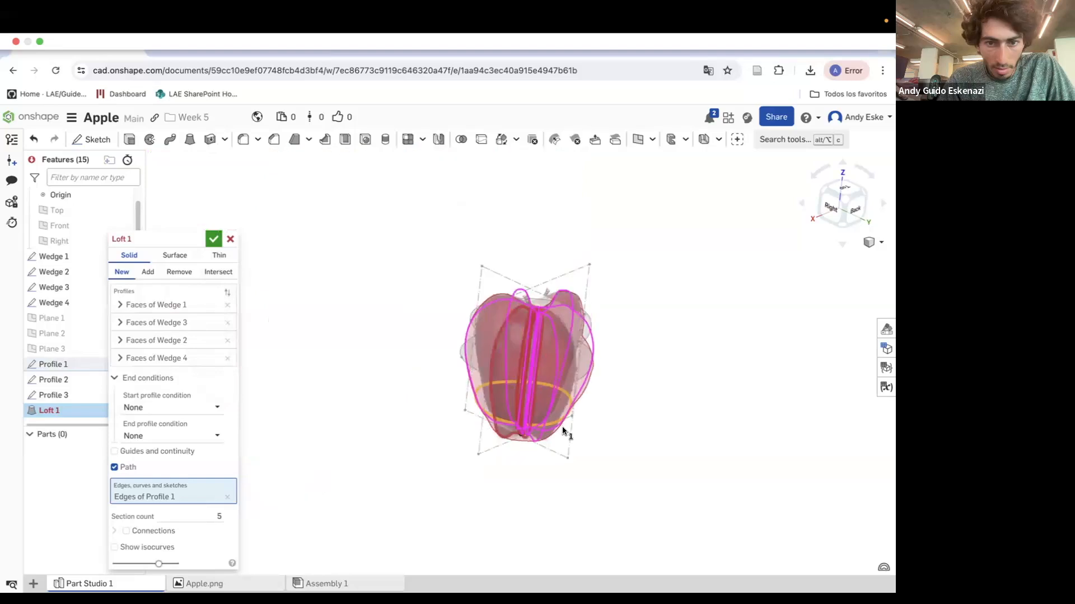
{"action": "right_click_drag", "start_coordinate": [408, 413], "coordinate": [520, 387]}
{"action": "scroll", "coordinate": [519, 388], "scroll_direction": "up", "scroll_amount": 1}
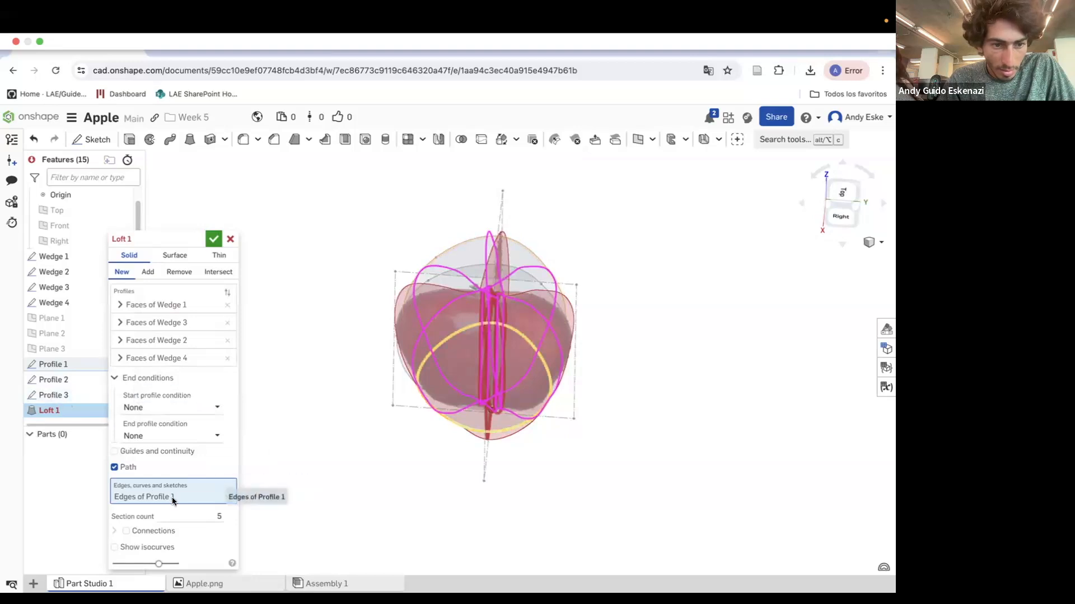
Try adding Profile 3 and Profile 2 to the loft's path alongside Profile 1, and accept the loft.
{"action": "left_click", "coordinate": [59, 394]}
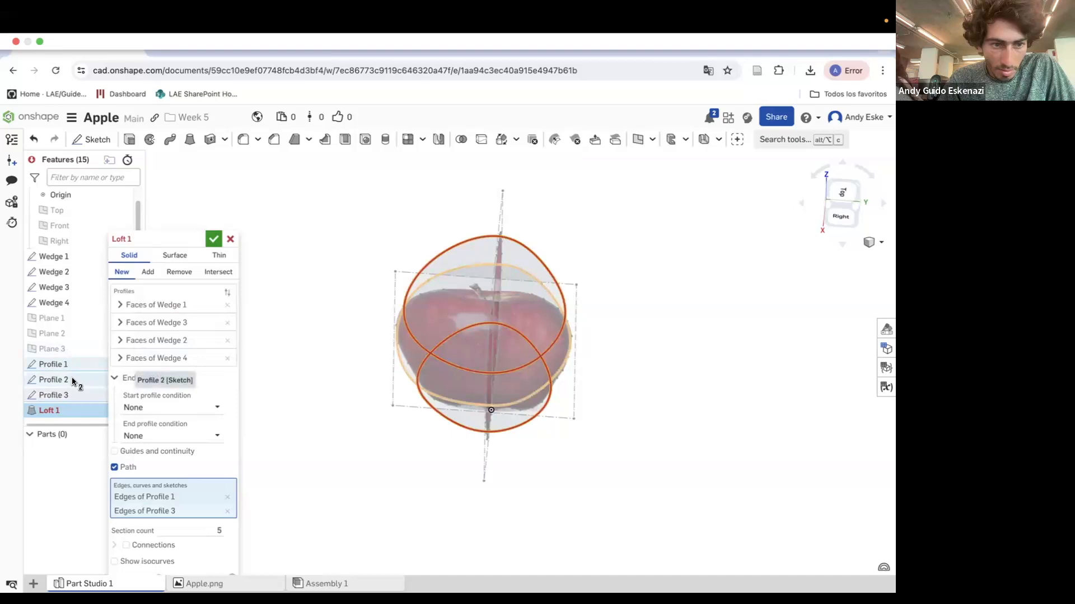
{"action": "left_click", "coordinate": [73, 379]}
{"action": "right_click_drag", "start_coordinate": [259, 462], "coordinate": [243, 427]}
{"action": "scroll", "coordinate": [433, 280], "scroll_direction": "down", "scroll_amount": 2}
{"action": "scroll", "coordinate": [494, 296], "scroll_direction": "up", "scroll_amount": 10}
{"action": "right_click_drag", "start_coordinate": [495, 297], "coordinate": [223, 239]}
{"action": "scroll", "coordinate": [481, 333], "scroll_direction": "down", "scroll_amount": 7}
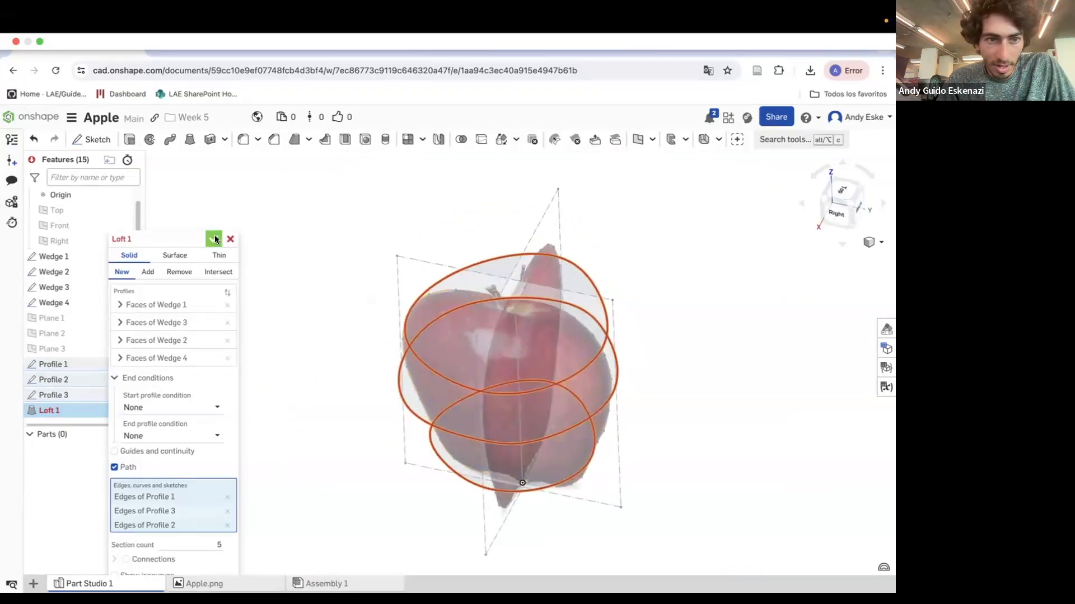
{"action": "left_click", "coordinate": [213, 239]}
{"action": "scroll", "coordinate": [89, 412], "scroll_direction": "down", "scroll_amount": 1}
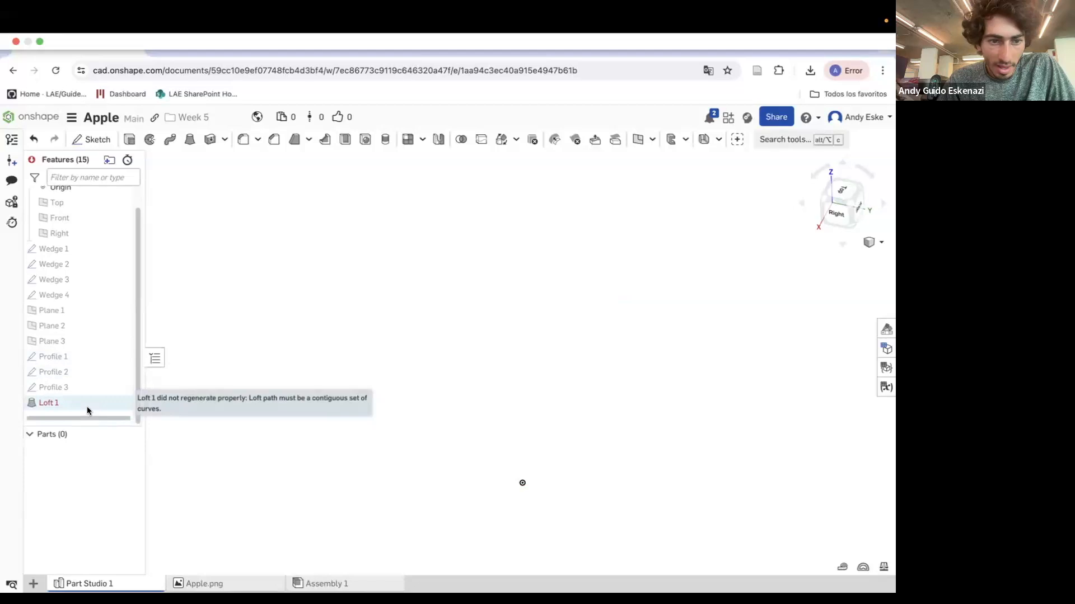
Reopen Loft 1, remove all three profile sketches from its path selection and disable the Path option.
{"action": "right_click", "coordinate": [85, 407]}
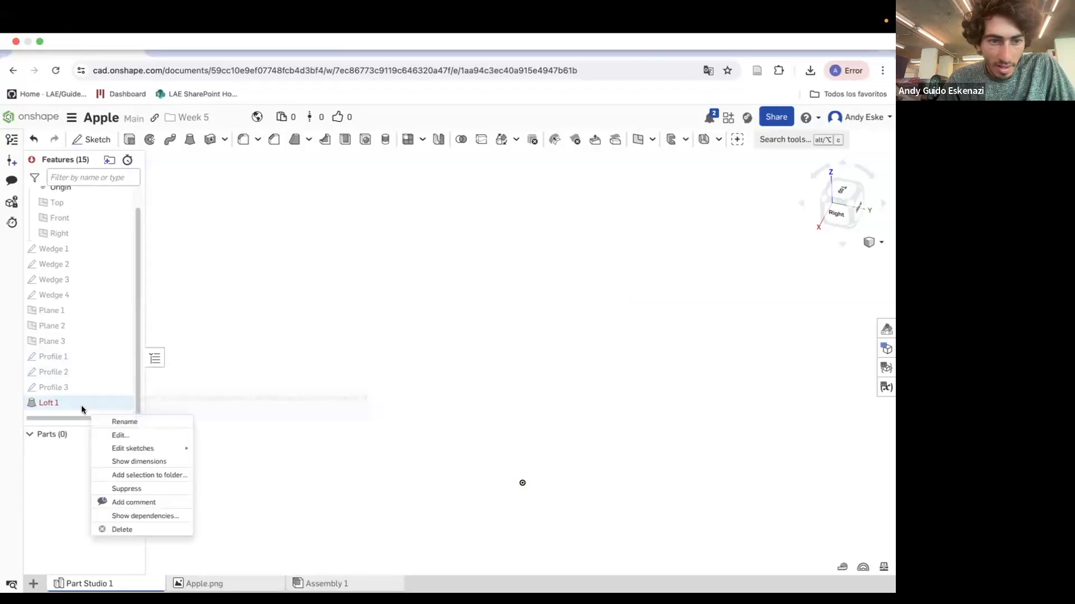
{"action": "left_click", "coordinate": [112, 436]}
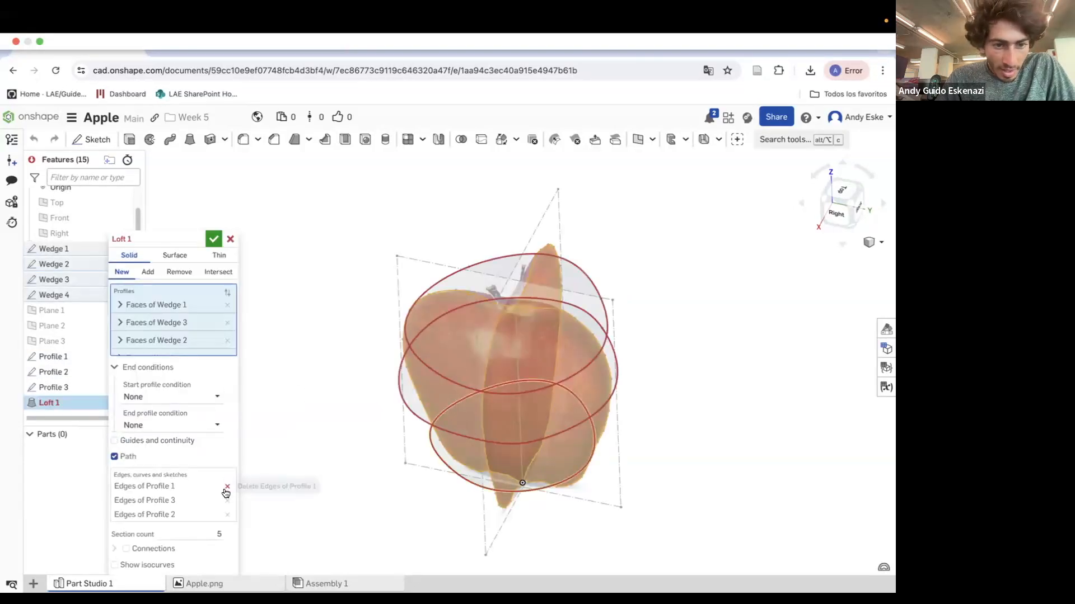
{"action": "left_click", "coordinate": [227, 487]}
{"action": "left_click", "coordinate": [227, 486]}
{"action": "left_click", "coordinate": [228, 486]}
{"action": "left_click", "coordinate": [114, 457]}
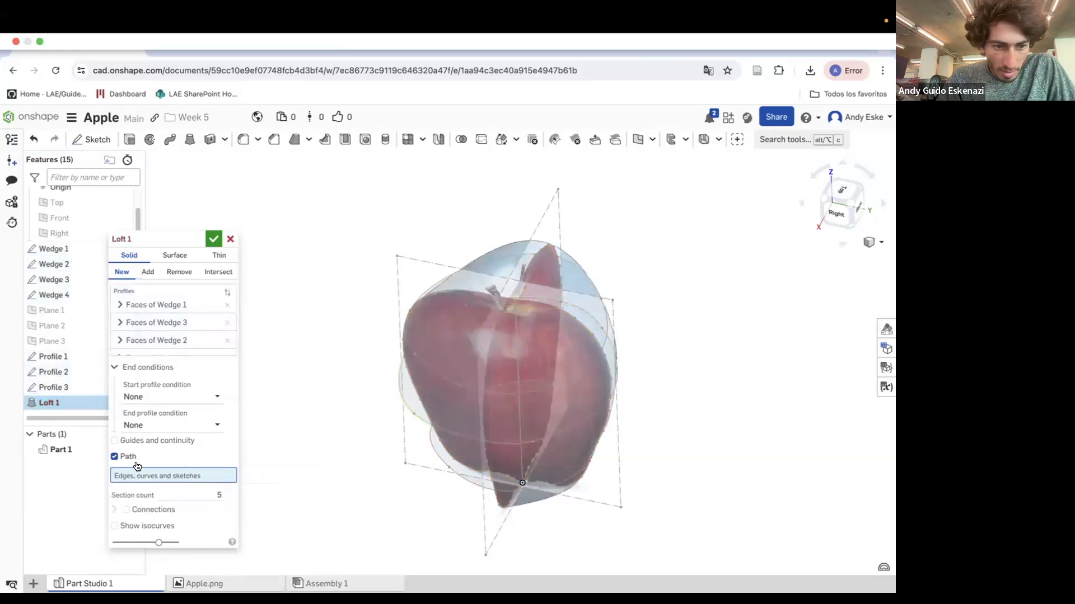
Enable Guides and continuity for the loft and add Profile 1 and Profile 2 as guides.
{"action": "left_click", "coordinate": [114, 441]}
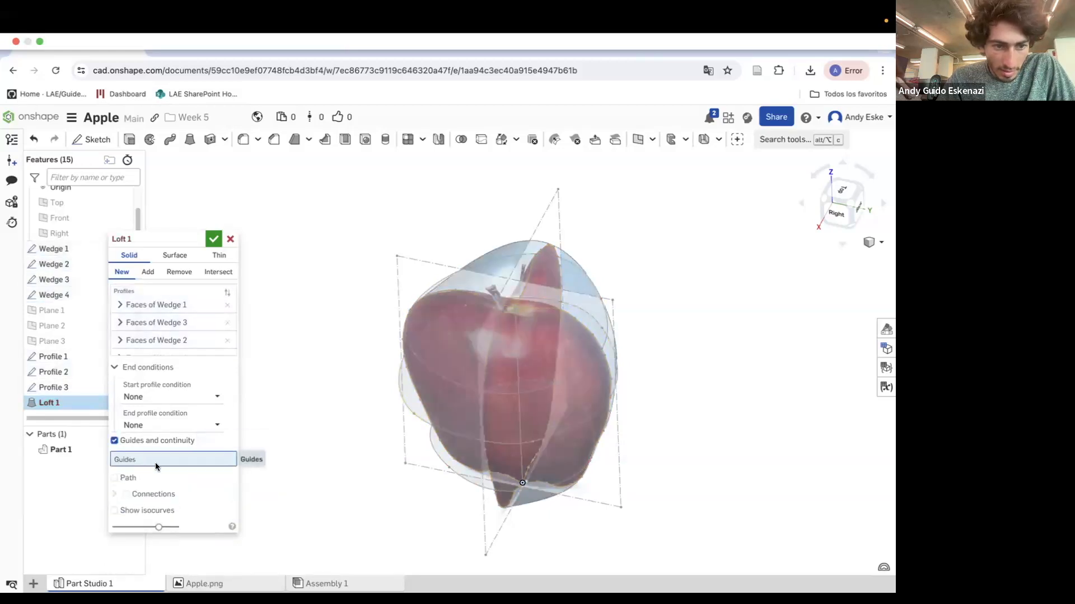
{"action": "left_click", "coordinate": [52, 358]}
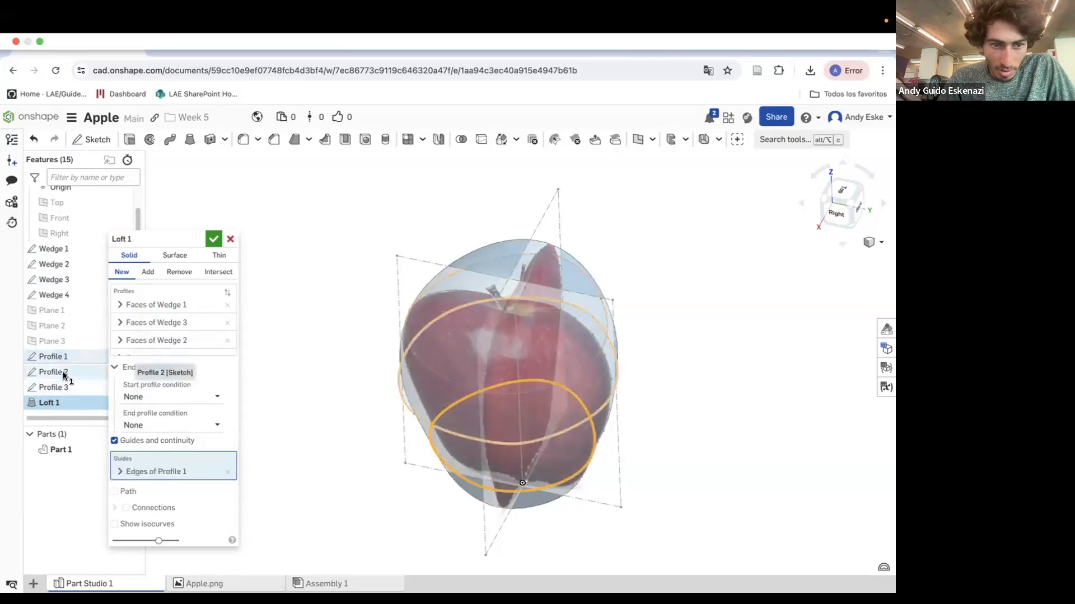
{"action": "left_click", "coordinate": [64, 373]}
Try adding Profile 3 as a third loft guide, check the preview, and remove that guide again.
{"action": "left_click", "coordinate": [67, 390]}
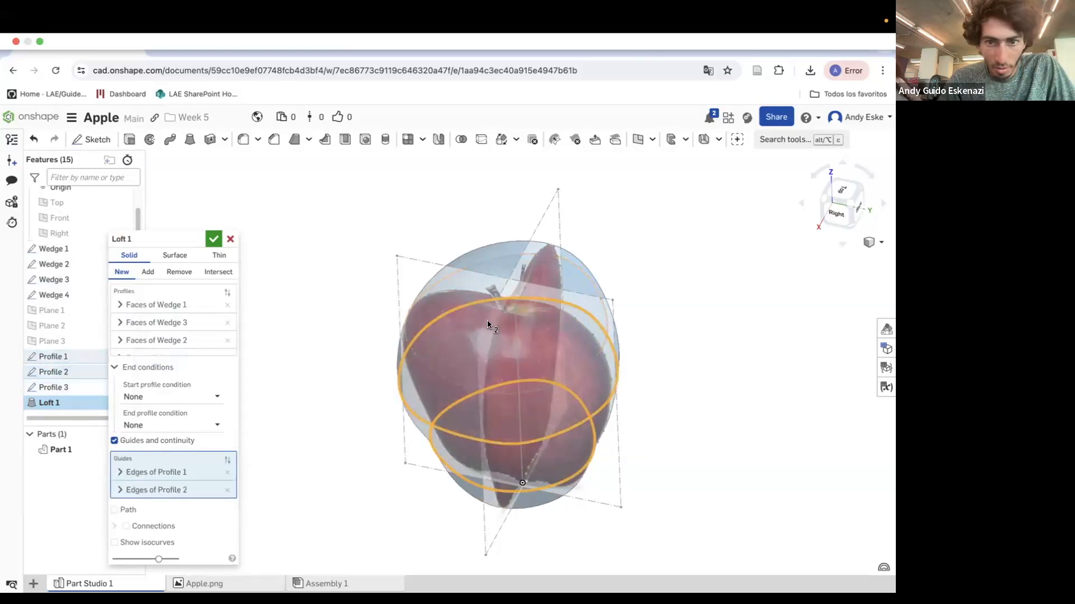
{"action": "right_click_drag", "start_coordinate": [395, 220], "coordinate": [401, 250]}
{"action": "mouse_move", "coordinate": [75, 403]}
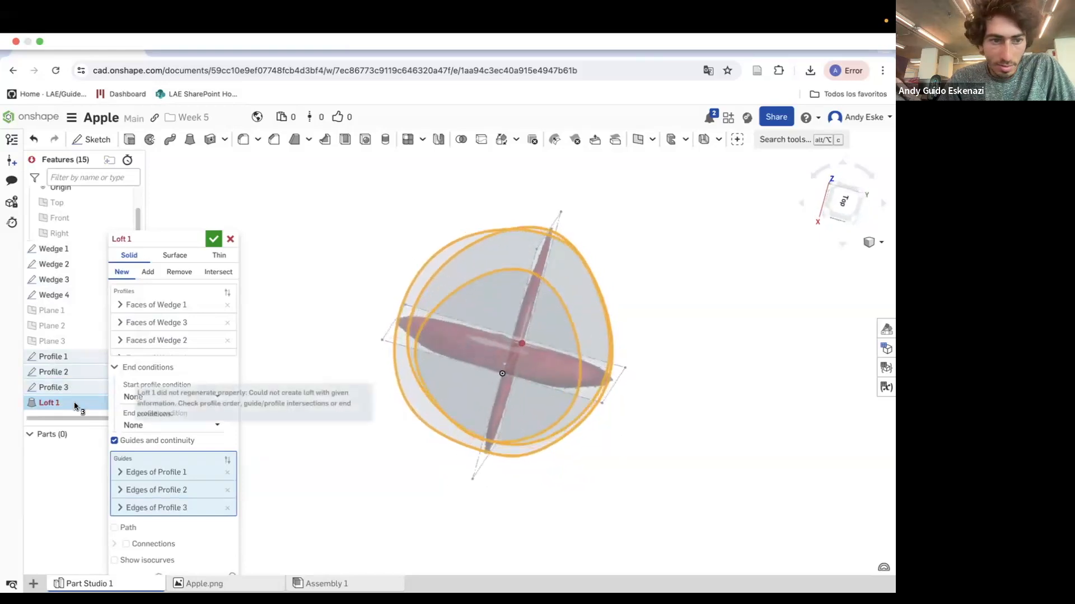
{"action": "left_click", "coordinate": [227, 508]}
Accept the loft guided by Profile 1 and Profile 2, and inspect the apple body from several sides.
{"action": "right_click_drag", "start_coordinate": [386, 462], "coordinate": [453, 413]}
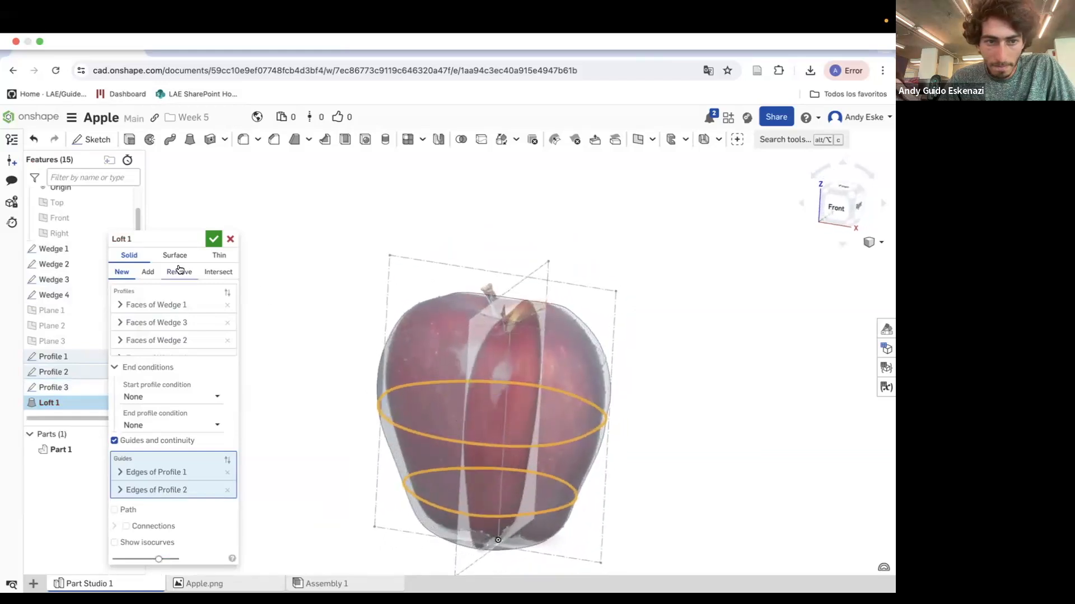
{"action": "left_click", "coordinate": [212, 241]}
{"action": "right_click_drag", "start_coordinate": [387, 324], "coordinate": [416, 330]}
{"action": "scroll", "coordinate": [416, 328], "scroll_direction": "down", "scroll_amount": 5}
{"action": "right_click_drag", "start_coordinate": [473, 359], "coordinate": [545, 383]}
{"action": "scroll", "coordinate": [477, 391], "scroll_direction": "up", "scroll_amount": 5}
{"action": "right_click_drag", "start_coordinate": [482, 350], "coordinate": [566, 360]}
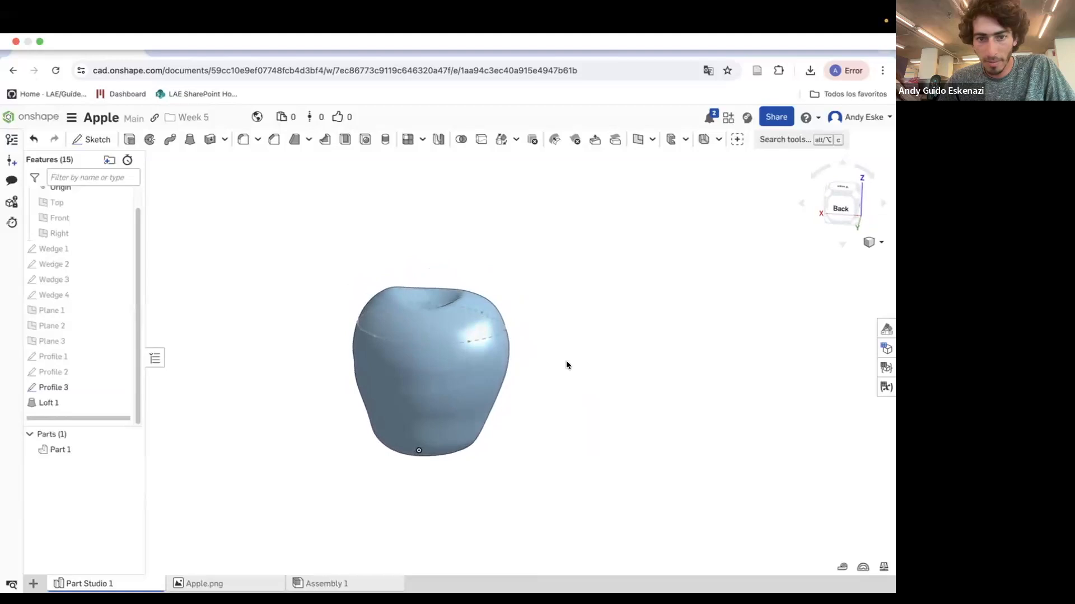
{"action": "scroll", "coordinate": [445, 334], "scroll_direction": "up", "scroll_amount": 3}
{"action": "right_click_drag", "start_coordinate": [445, 334], "coordinate": [433, 360]}
{"action": "scroll", "coordinate": [433, 360], "scroll_direction": "down", "scroll_amount": 2}
Reopen Loft 1, try Profile 3 as its path alongside the two guides, and remove it from the path.
{"action": "right_click", "coordinate": [68, 404]}
{"action": "left_click", "coordinate": [106, 432]}
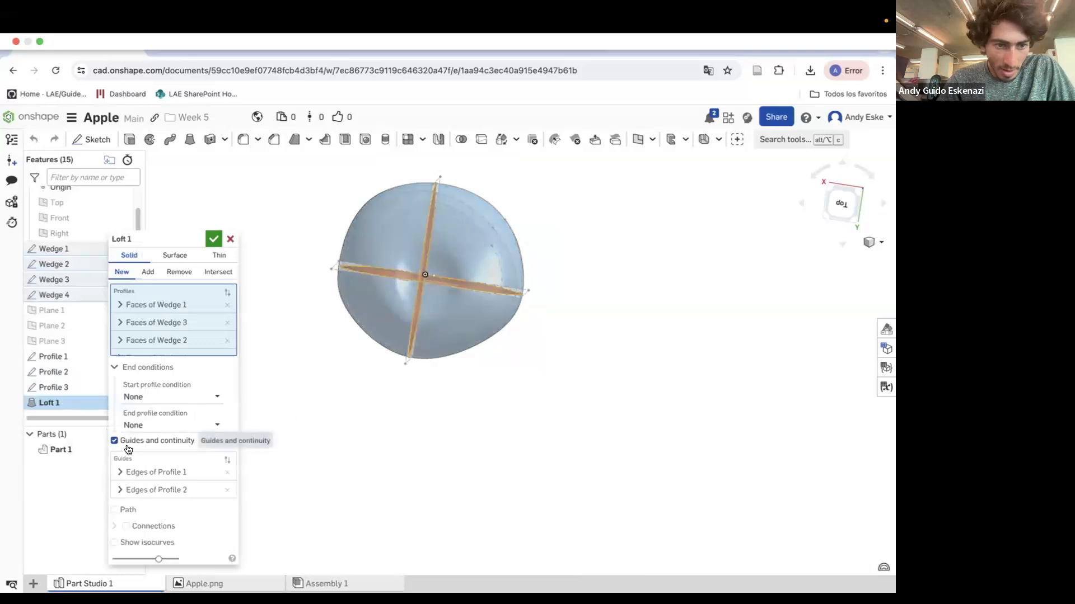
{"action": "left_click", "coordinate": [115, 510]}
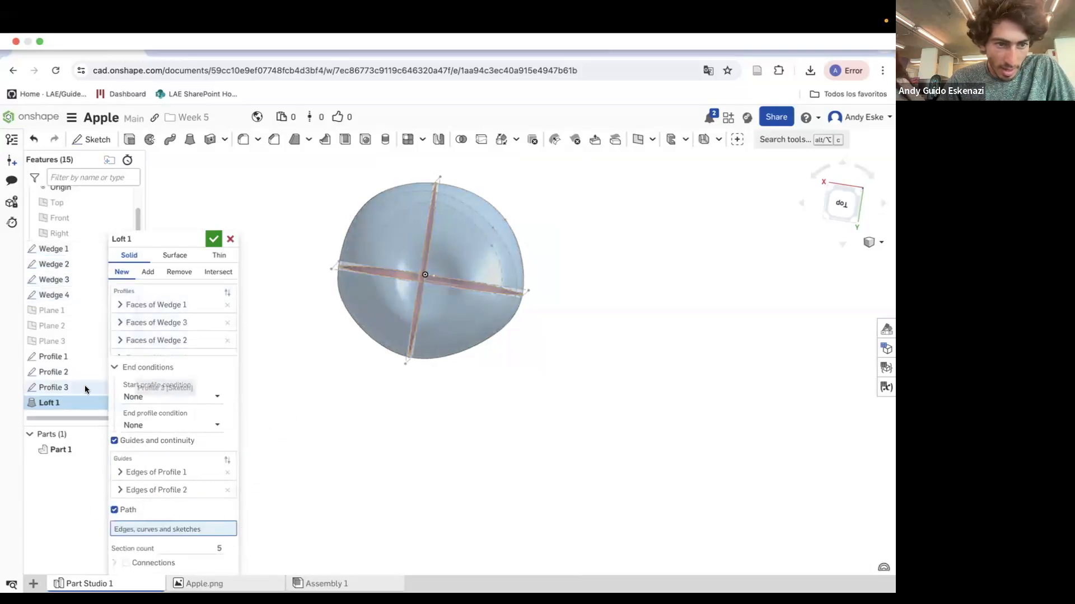
{"action": "left_click", "coordinate": [77, 388]}
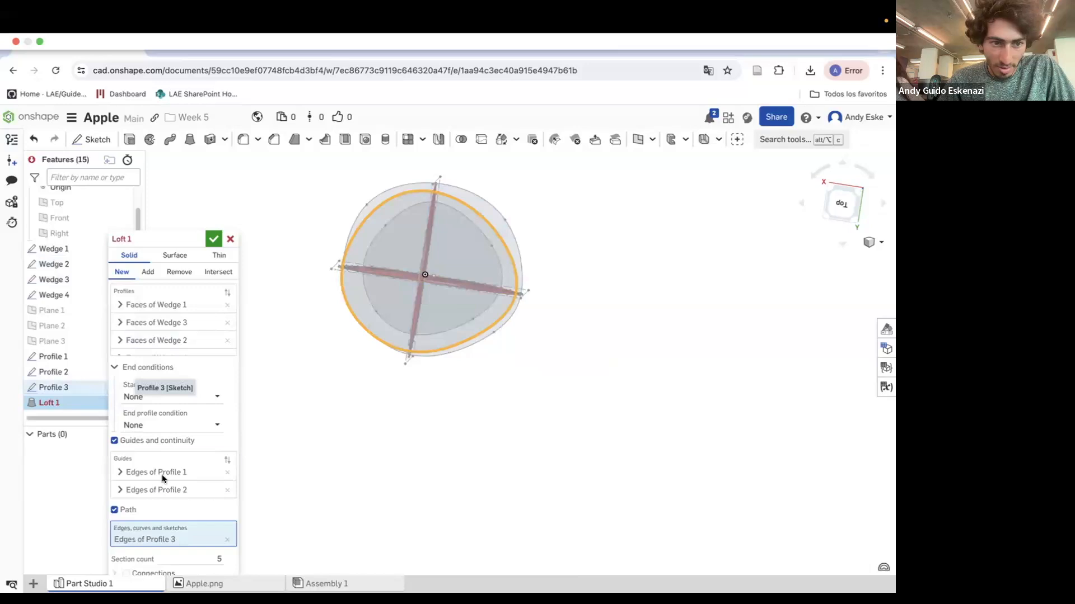
{"action": "left_click", "coordinate": [222, 540]}
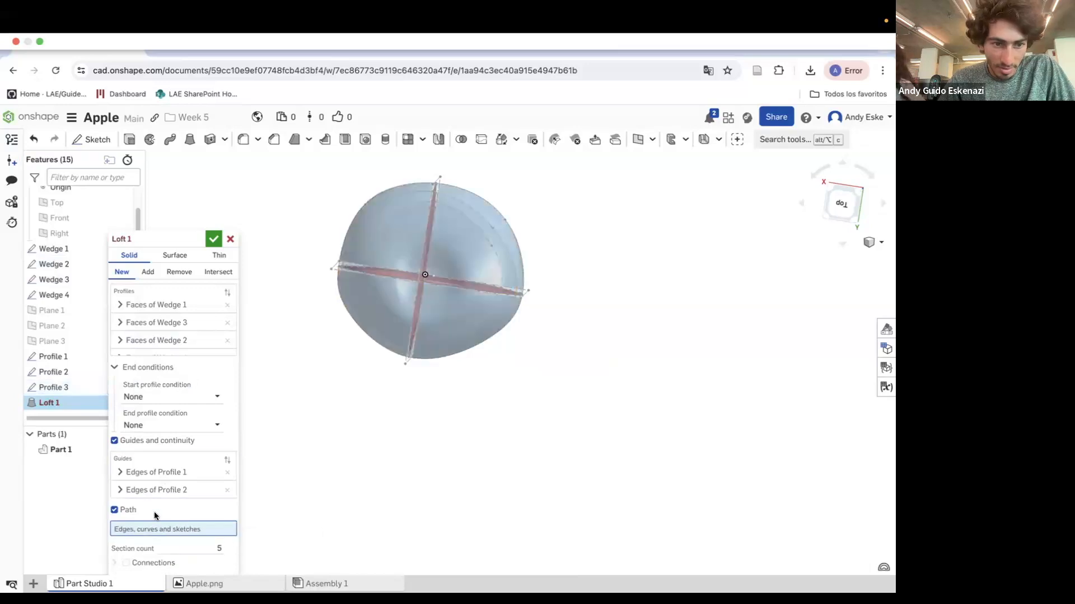
Try Profile 3 as a third guide with Normal to guide, Match tangent and Match curvature continuity, and delete that guide.
{"action": "left_click", "coordinate": [159, 492]}
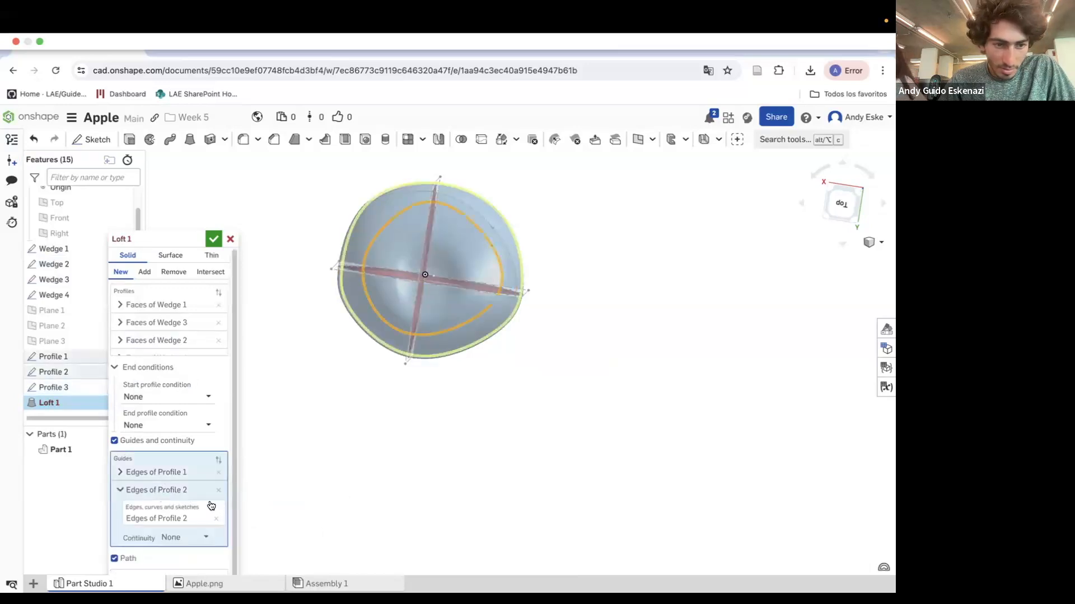
{"action": "left_click", "coordinate": [66, 389]}
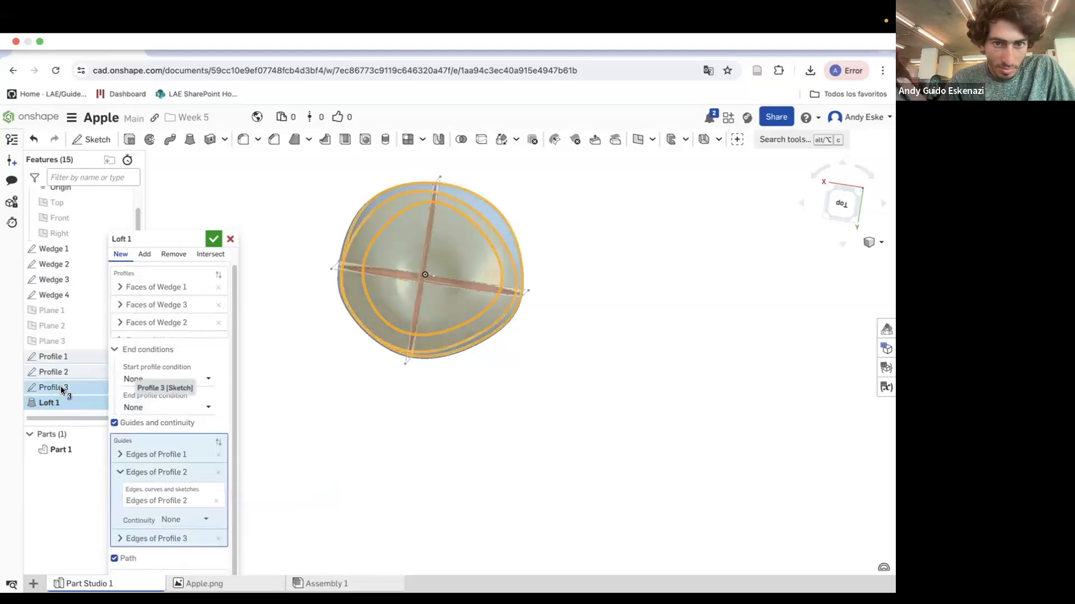
{"action": "right_click_drag", "start_coordinate": [324, 405], "coordinate": [327, 346]}
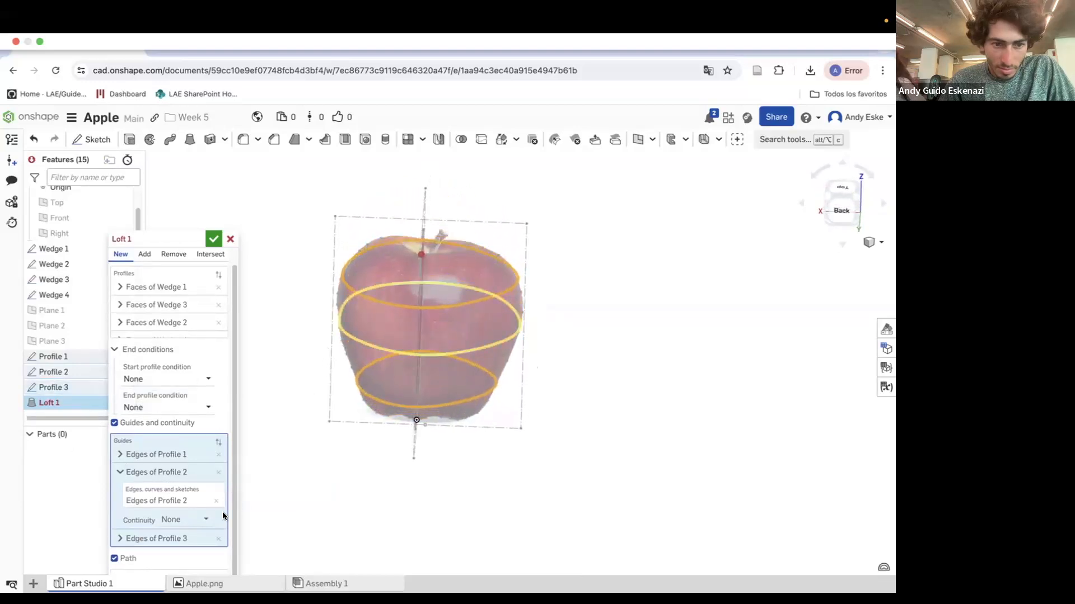
{"action": "left_click", "coordinate": [173, 539]}
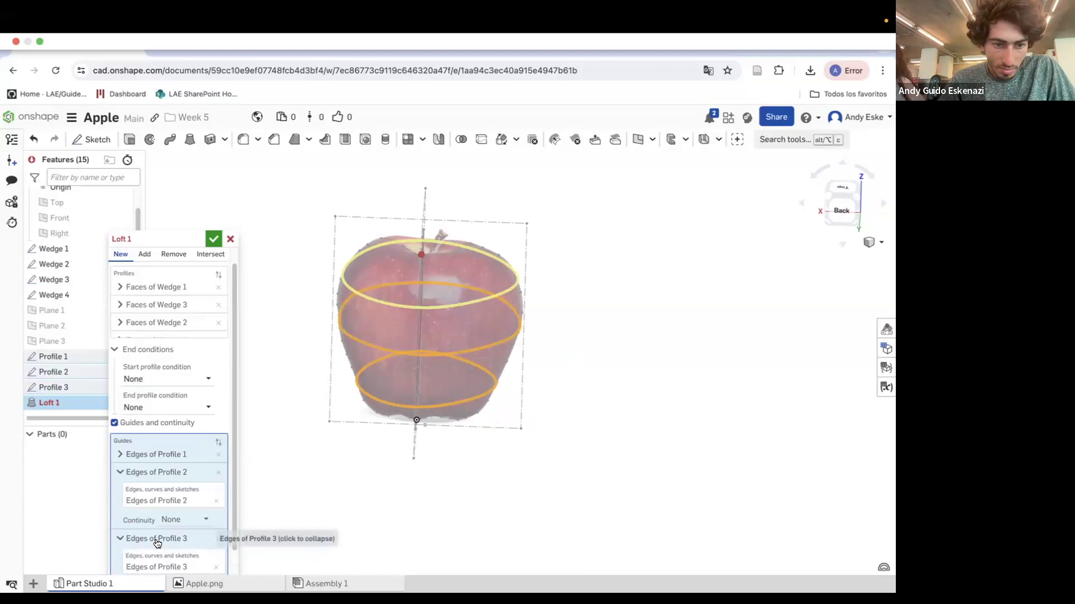
{"action": "scroll", "coordinate": [168, 531], "scroll_direction": "down", "scroll_amount": 2}
{"action": "left_click", "coordinate": [174, 514]}
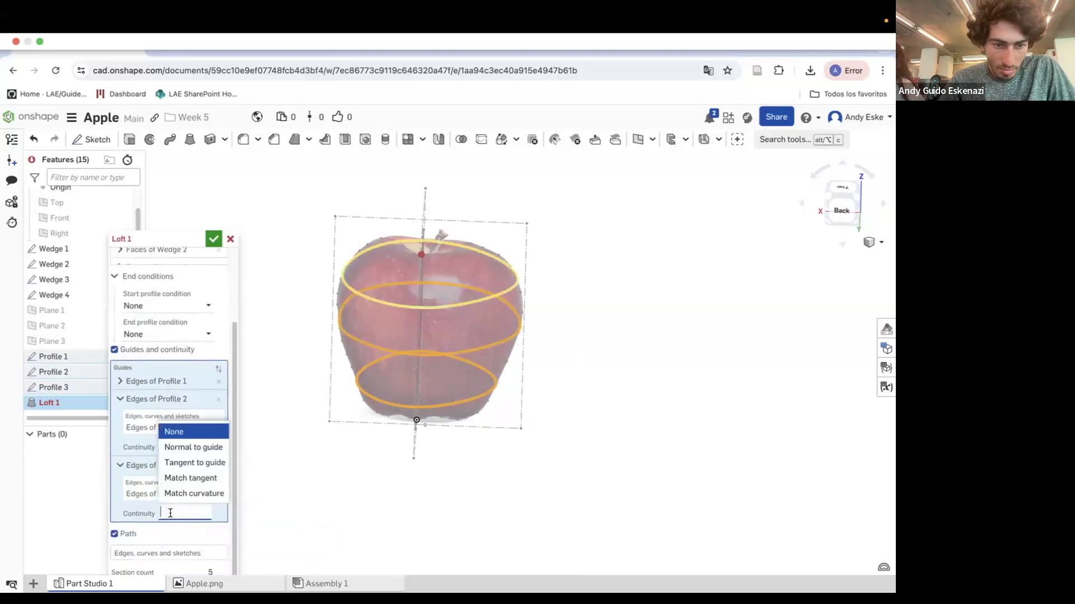
{"action": "left_click", "coordinate": [202, 447]}
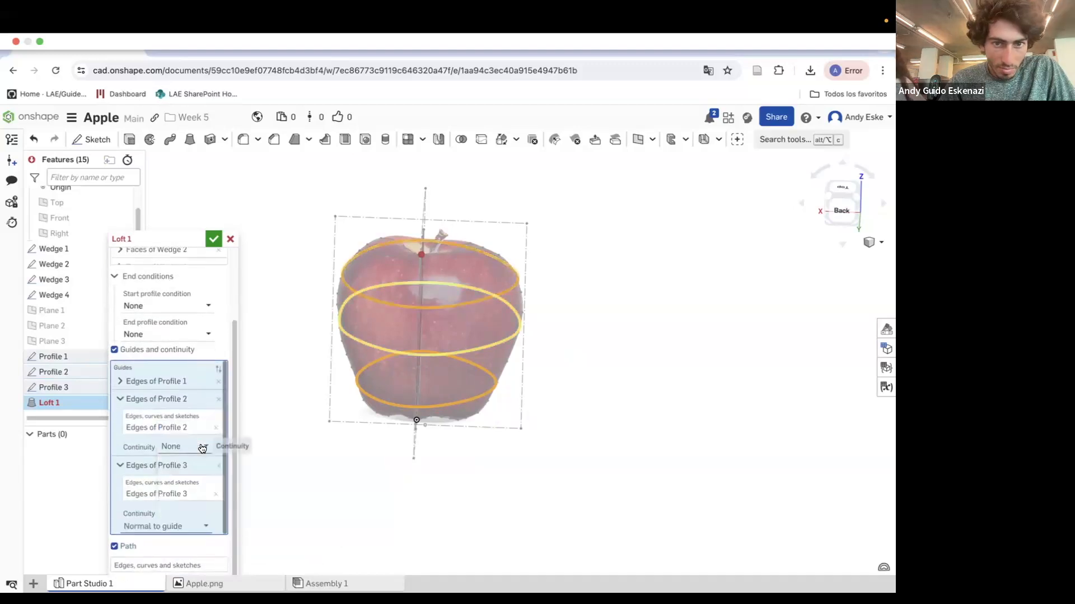
{"action": "left_click", "coordinate": [180, 526]}
{"action": "left_click", "coordinate": [146, 492]}
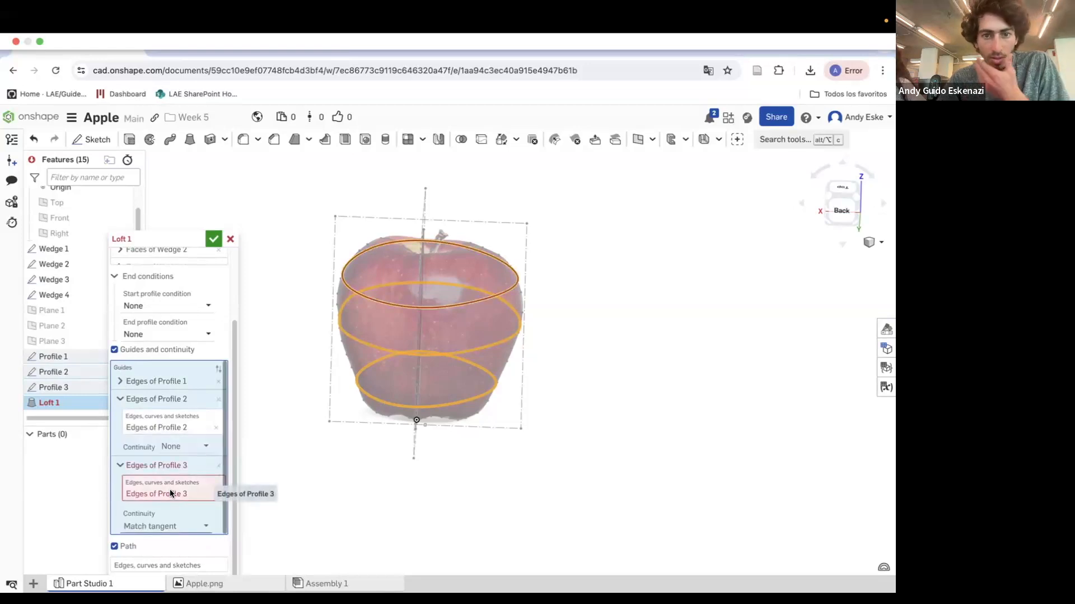
{"action": "left_click", "coordinate": [168, 527]}
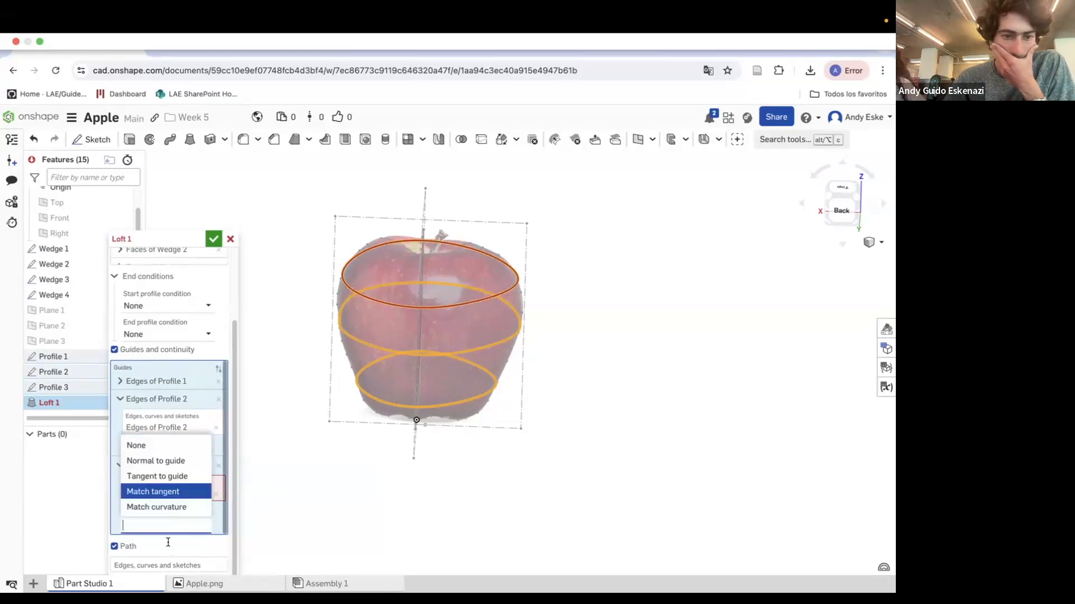
{"action": "left_click", "coordinate": [171, 507]}
{"action": "left_click", "coordinate": [218, 465]}
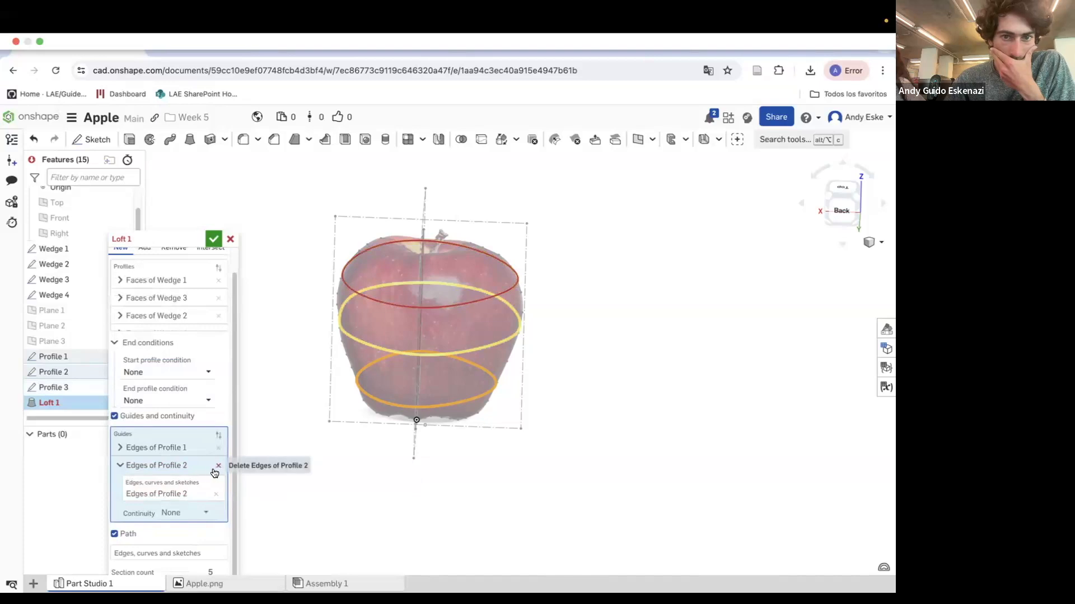
Accept the loft with only Profile 1 and Profile 2 as guides, and hide the Profile 3 sketch.
{"action": "key", "text": "shift+5"}
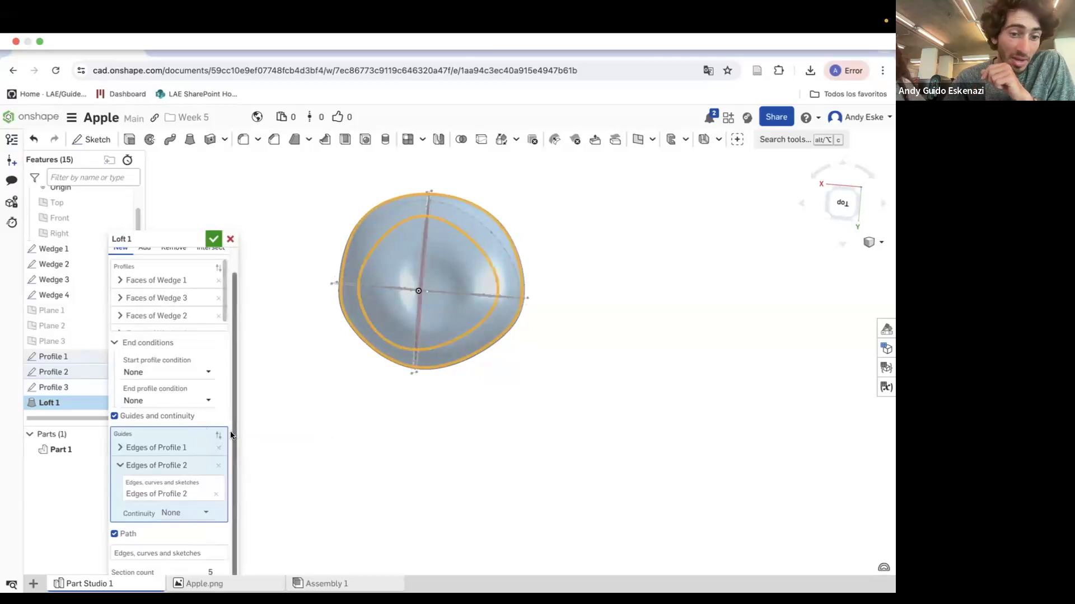
{"action": "left_click_drag", "start_coordinate": [157, 240], "coordinate": [179, 188]}
{"action": "left_click", "coordinate": [236, 187]}
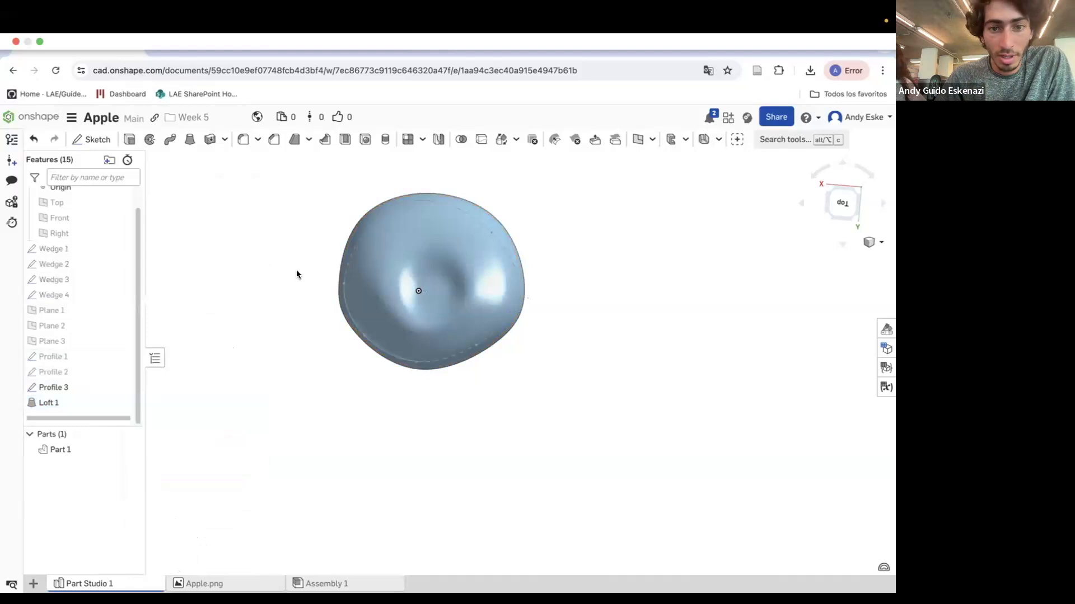
{"action": "right_click_drag", "start_coordinate": [339, 391], "coordinate": [334, 319]}
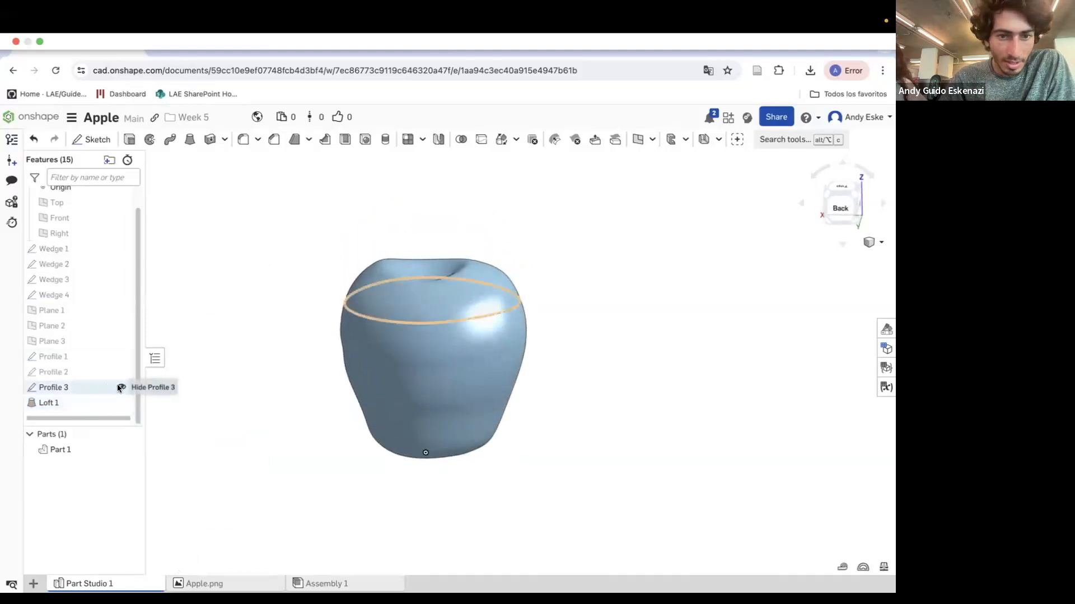
{"action": "left_click", "coordinate": [122, 388]}
{"action": "right_click_drag", "start_coordinate": [218, 374], "coordinate": [493, 276]}
{"action": "scroll", "coordinate": [453, 372], "scroll_direction": "up", "scroll_amount": 5}
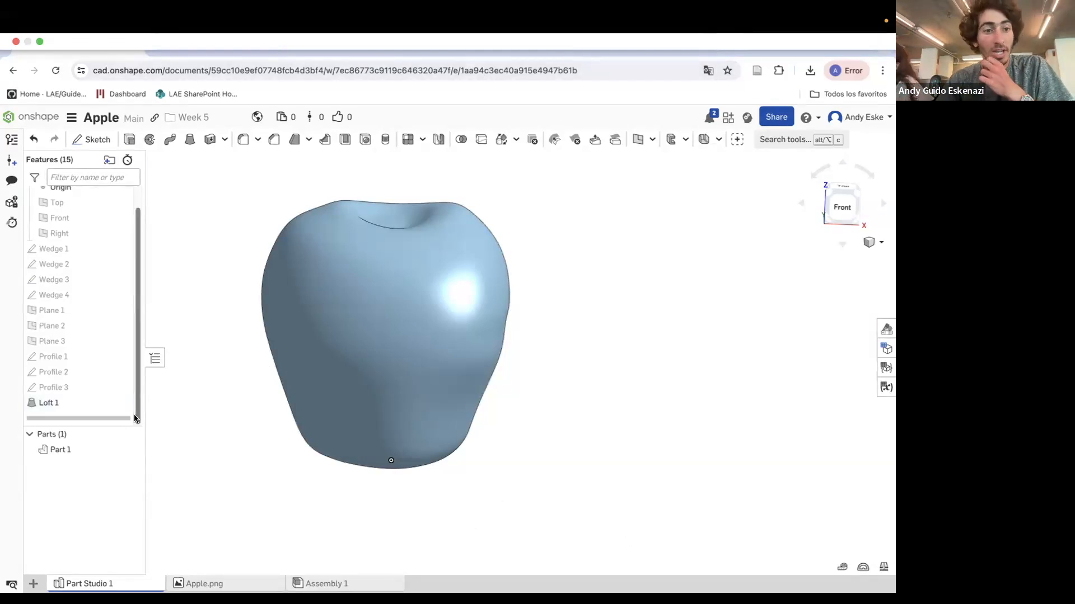
Show the Wedge 1 sketch and compare the lofted apple's top and stem area with the reference photo.
{"action": "scroll", "coordinate": [151, 386], "scroll_direction": "down", "scroll_amount": 2}
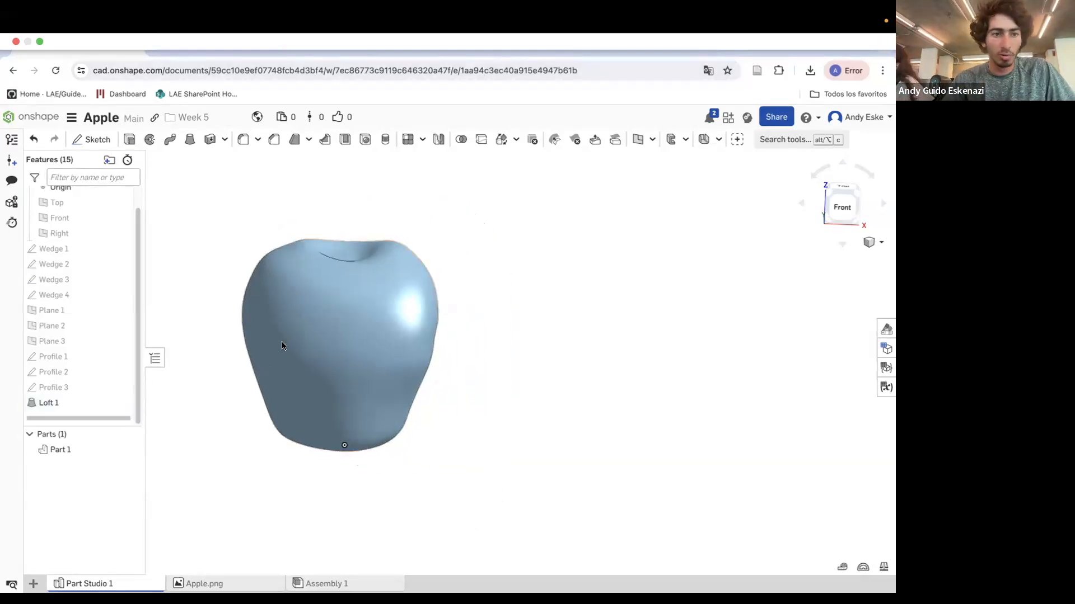
{"action": "left_click", "coordinate": [118, 248]}
{"action": "mouse_move", "coordinate": [350, 251]}
{"action": "right_mouse_down"}
{"action": "mouse_move", "coordinate": [348, 260]}
{"action": "mouse_move", "coordinate": [413, 277]}
{"action": "right_mouse_up"}
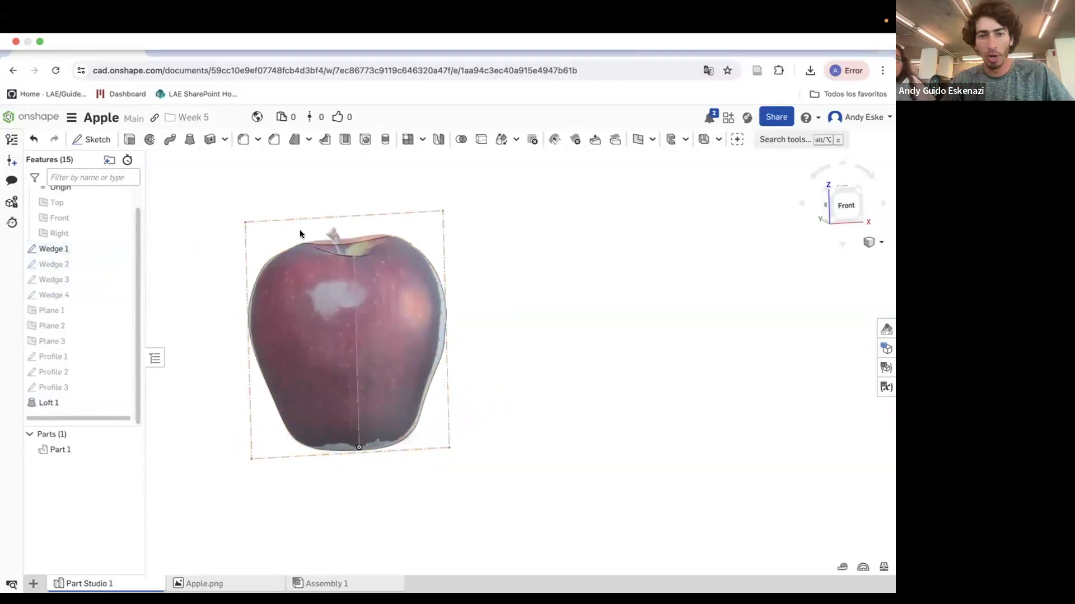
{"action": "scroll", "coordinate": [357, 265], "scroll_direction": "up", "scroll_amount": 3}
{"action": "right_click_drag", "start_coordinate": [357, 266], "coordinate": [347, 267]}
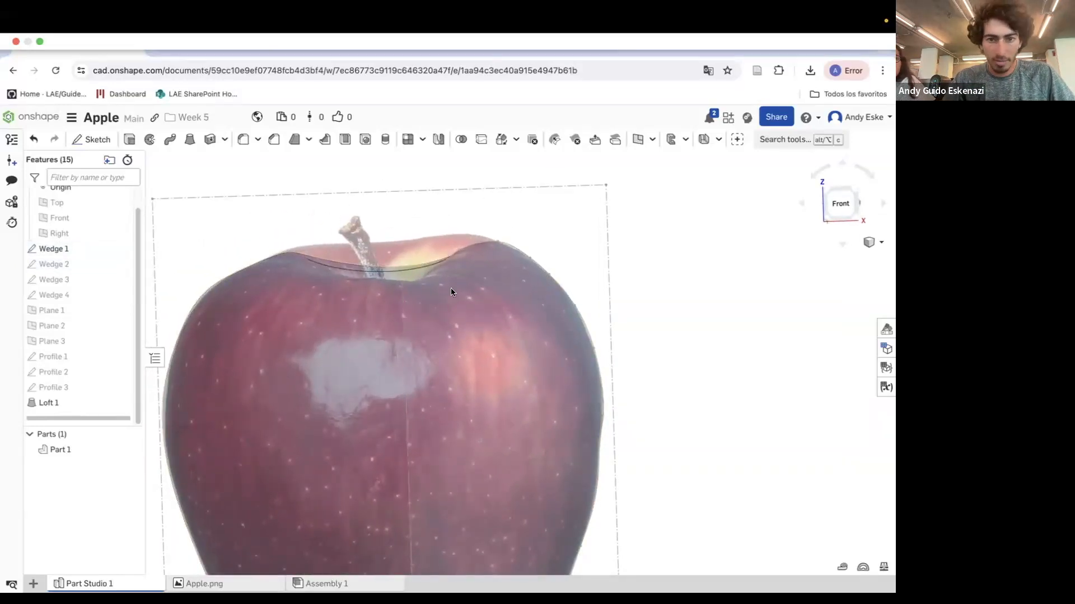
{"action": "scroll", "coordinate": [477, 278], "scroll_direction": "down", "scroll_amount": 2}
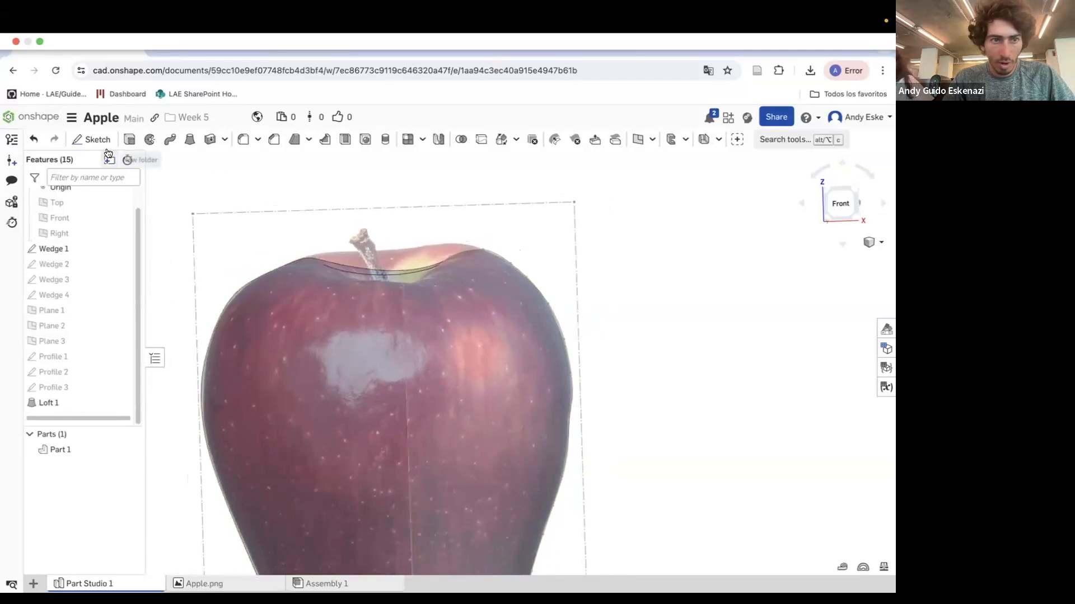
Start a new sketch on the Front plane.
{"action": "left_click", "coordinate": [91, 140]}
{"action": "scroll", "coordinate": [551, 252], "scroll_direction": "down", "scroll_amount": 3}
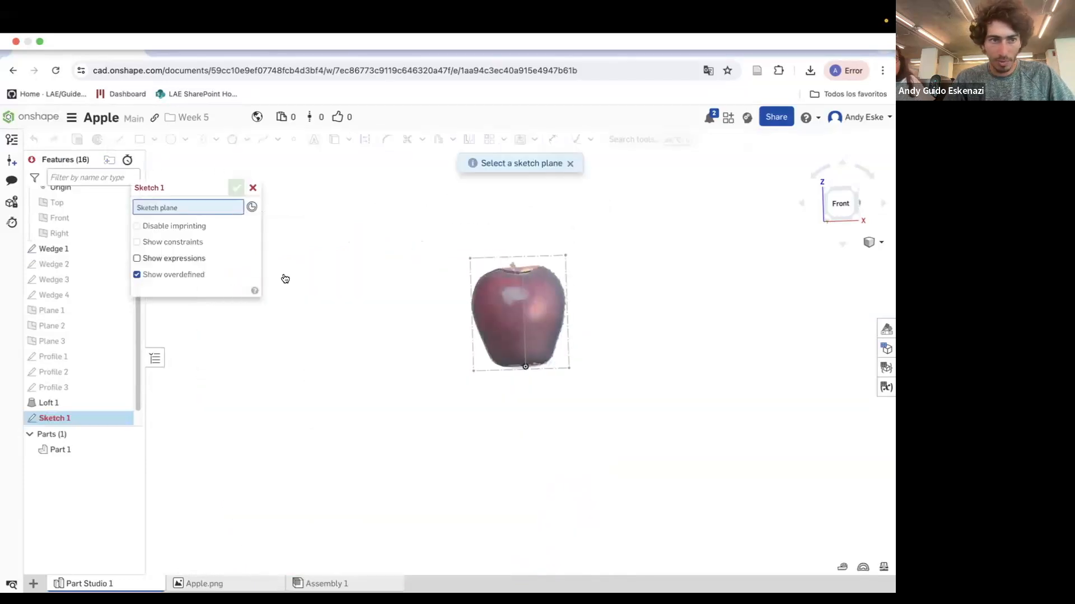
{"action": "left_click", "coordinate": [76, 217]}
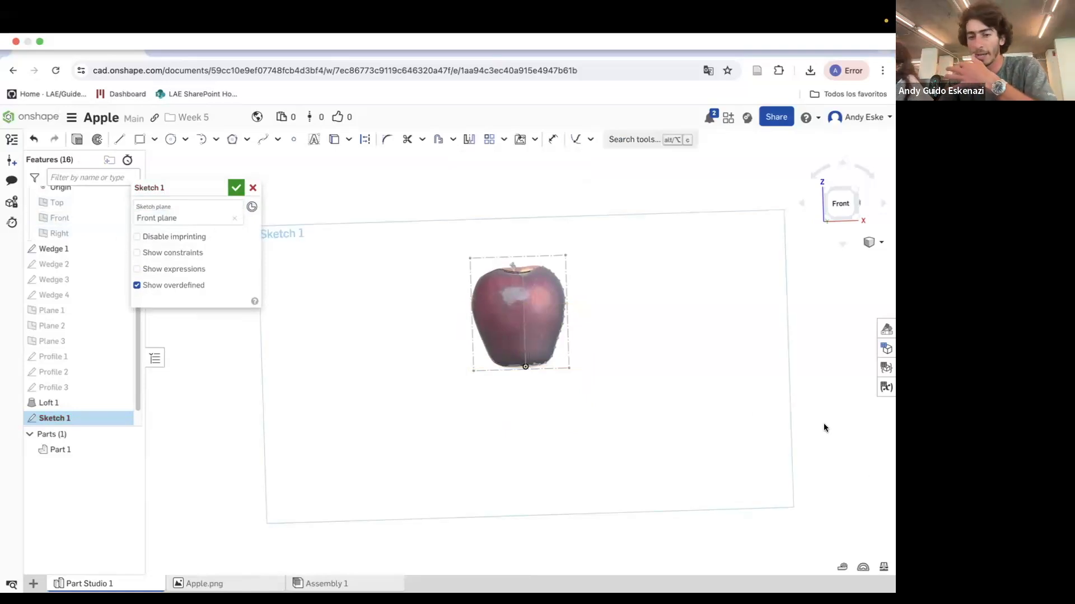
Draw a short construction line straight down along the apple's vertical centre line, starting at its upper end below the stem dimple.
{"action": "scroll", "coordinate": [528, 280], "scroll_direction": "up", "scroll_amount": 10}
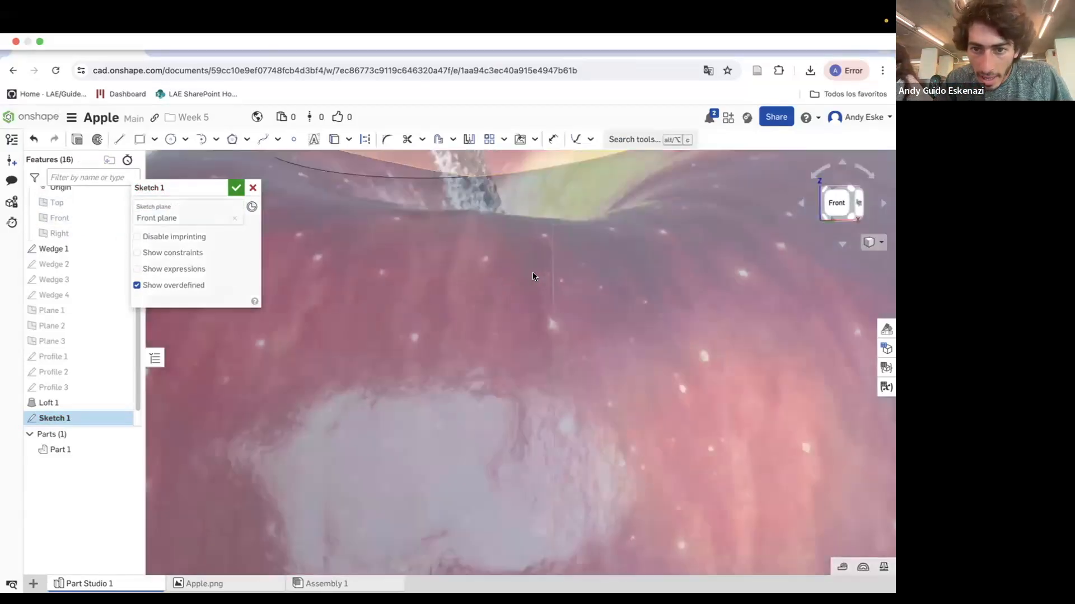
{"action": "scroll", "coordinate": [543, 284], "scroll_direction": "down", "scroll_amount": 10}
{"action": "scroll", "coordinate": [535, 280], "scroll_direction": "up", "scroll_amount": 5}
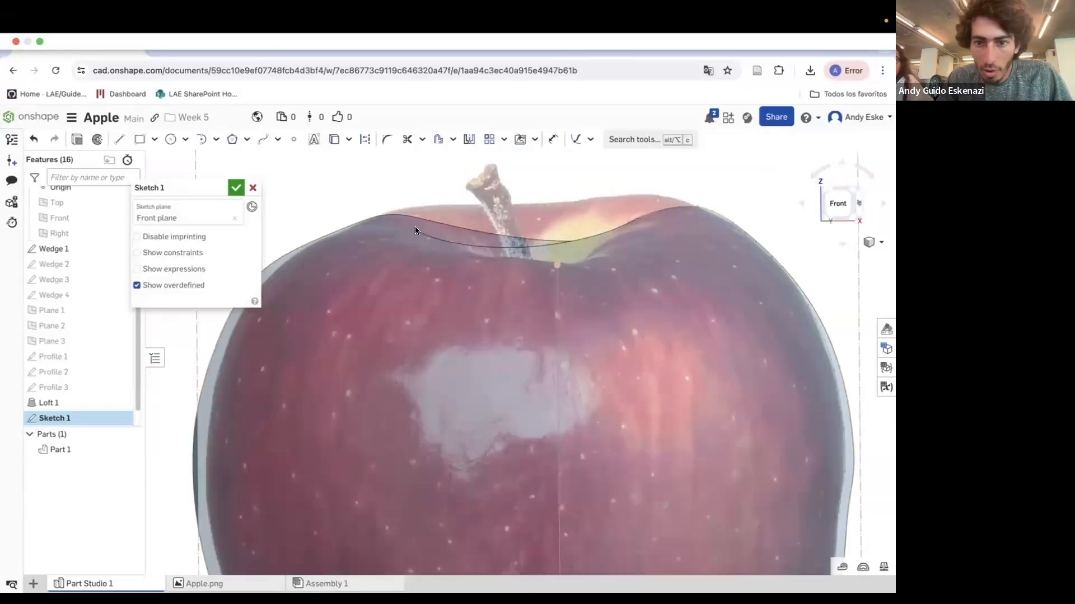
{"action": "left_click", "coordinate": [119, 139]}
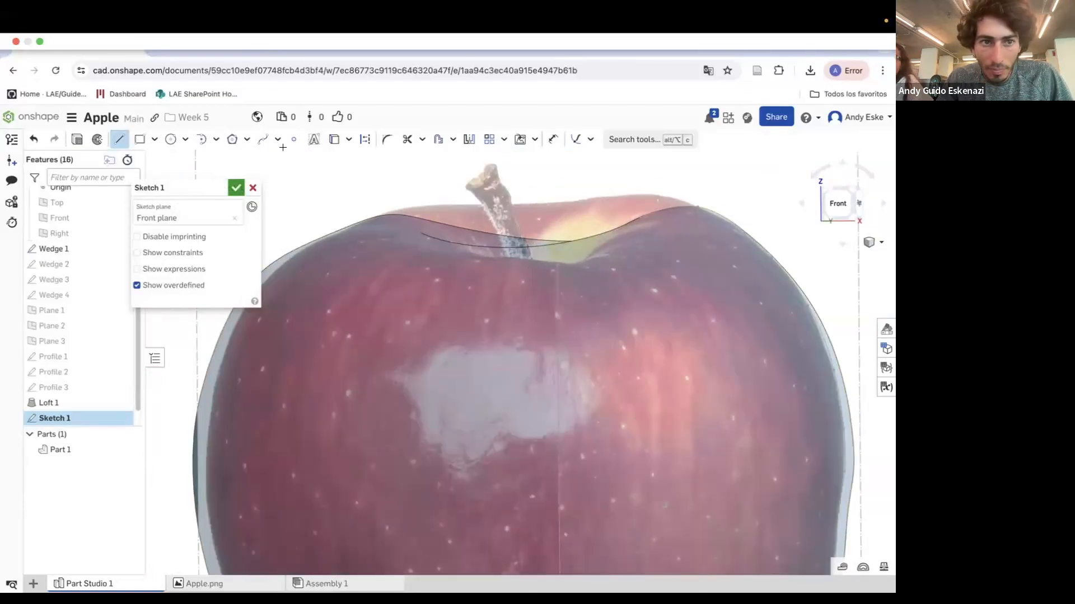
{"action": "left_click", "coordinate": [365, 140]}
{"action": "left_click", "coordinate": [556, 265]}
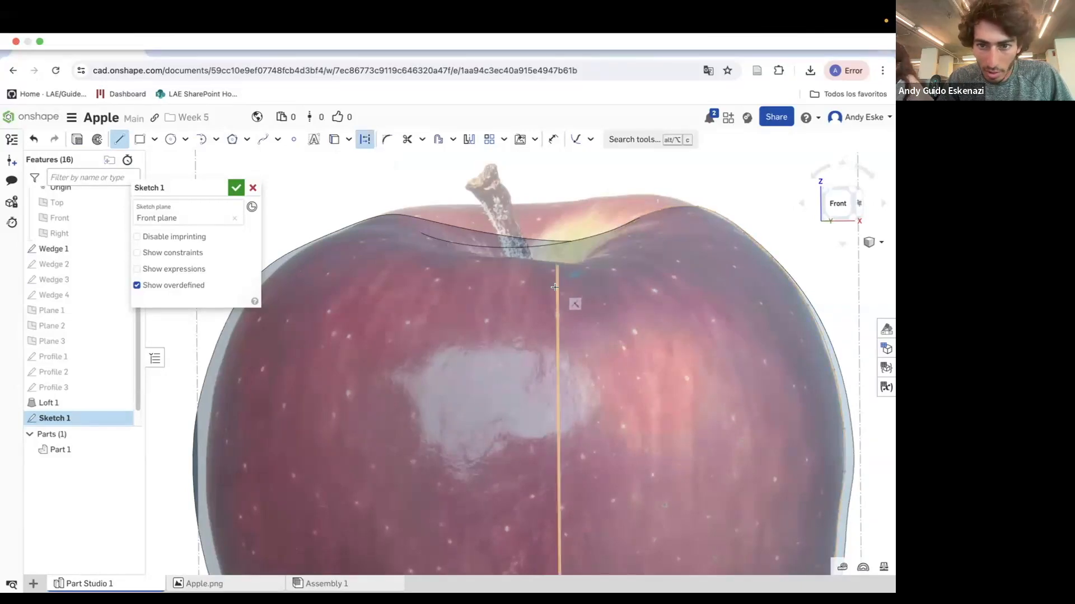
{"action": "left_click", "coordinate": [557, 297]}
{"action": "key", "text": "Escape"}
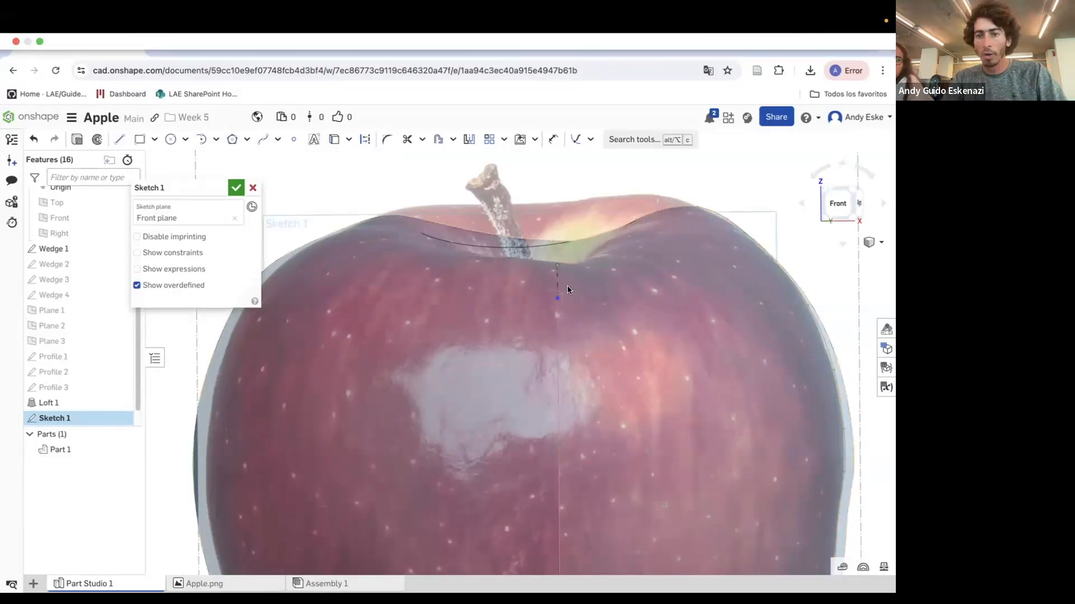
Draw a curved stem-path spline from the construction line's lower end up out of the dimple to beyond the photographed stem, and accept the sketch.
{"action": "scroll", "coordinate": [560, 294], "scroll_direction": "up", "scroll_amount": 3}
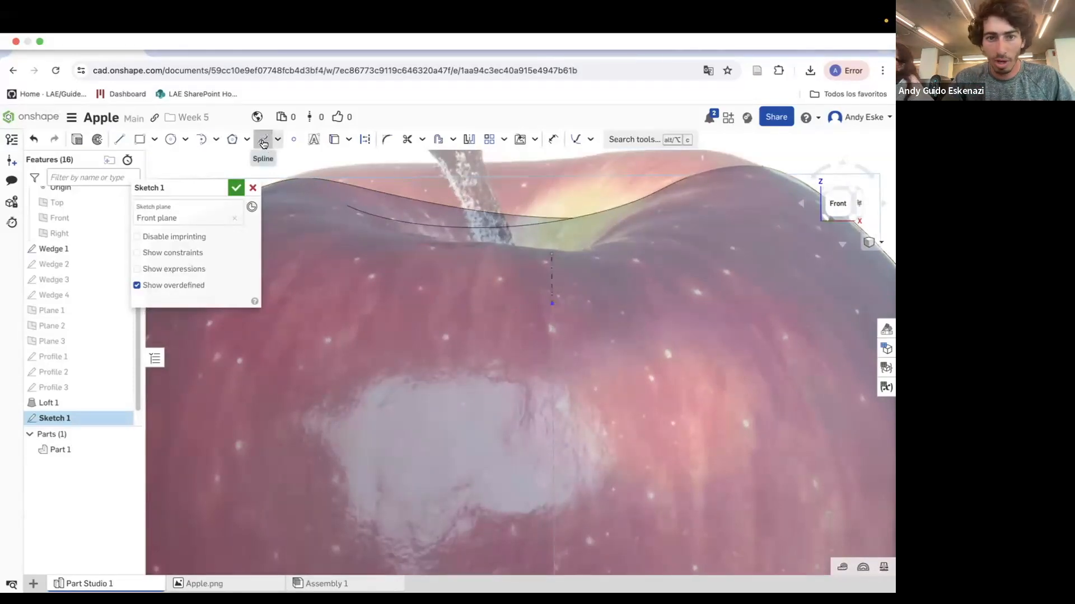
{"action": "left_click", "coordinate": [263, 140]}
{"action": "left_click", "coordinate": [552, 303]}
{"action": "left_click", "coordinate": [540, 245]}
{"action": "left_click", "coordinate": [514, 173]}
{"action": "scroll", "coordinate": [513, 173], "scroll_direction": "down", "scroll_amount": 5}
{"action": "scroll", "coordinate": [514, 183], "scroll_direction": "up", "scroll_amount": 3}
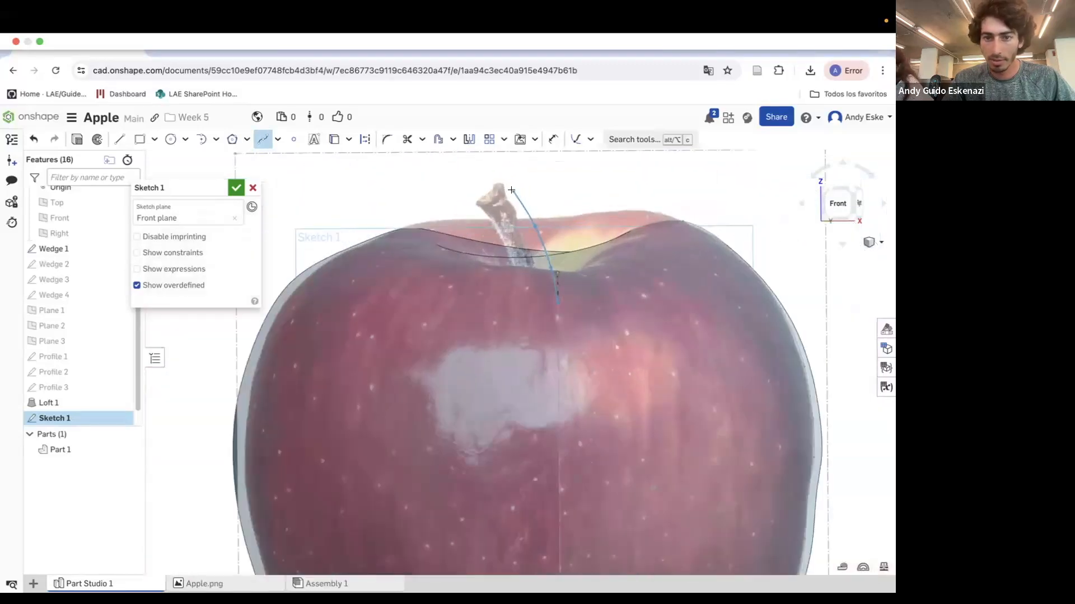
{"action": "left_click", "coordinate": [509, 184]}
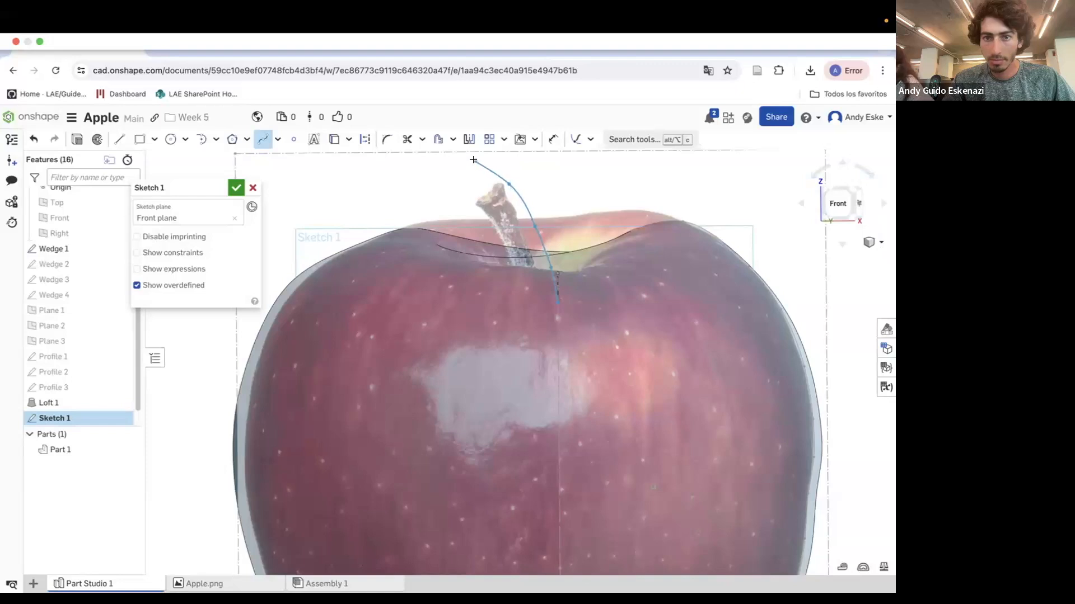
{"action": "double_click", "coordinate": [474, 161]}
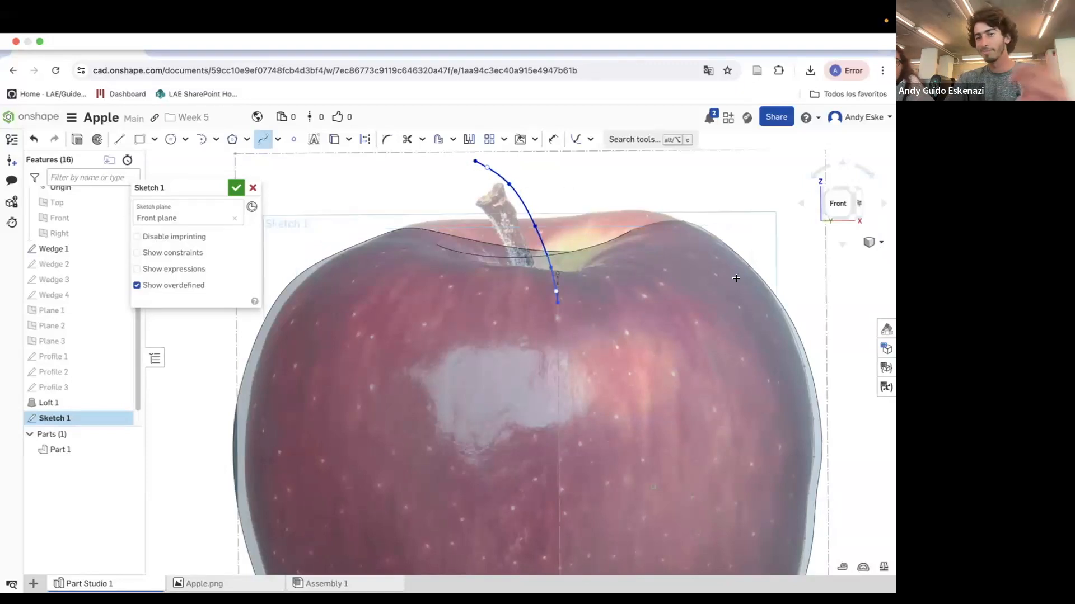
{"action": "mouse_move", "coordinate": [502, 231]}
{"action": "right_mouse_down"}
{"action": "mouse_move", "coordinate": [461, 231]}
{"action": "mouse_move", "coordinate": [521, 238]}
{"action": "right_mouse_up"}
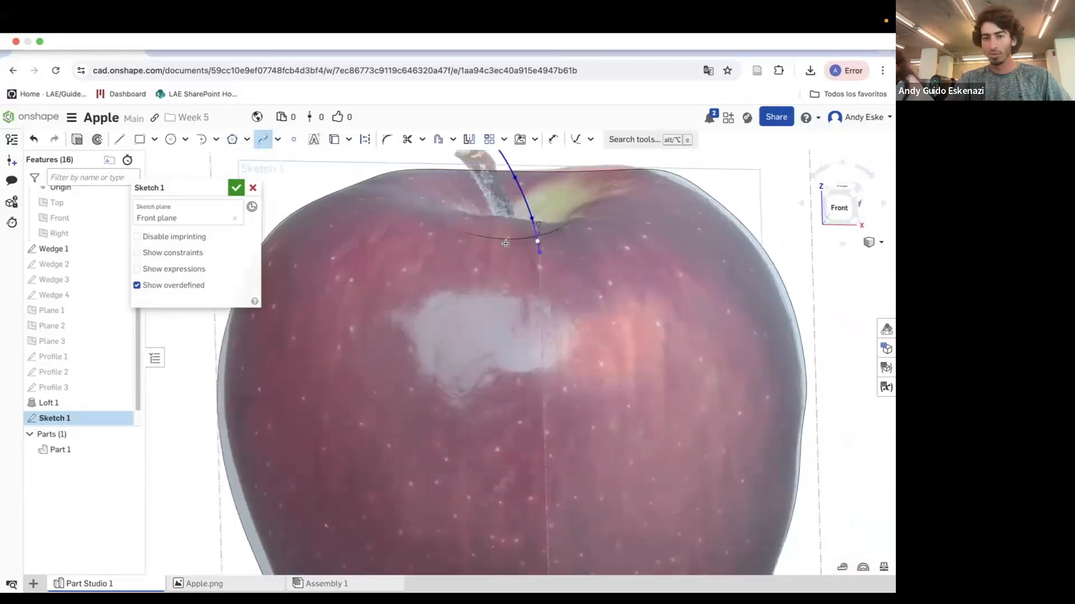
{"action": "scroll", "coordinate": [529, 244], "scroll_direction": "down", "scroll_amount": 2}
{"action": "scroll", "coordinate": [538, 247], "scroll_direction": "up", "scroll_amount": 3}
{"action": "scroll", "coordinate": [541, 251], "scroll_direction": "up", "scroll_amount": 2}
{"action": "mouse_move", "coordinate": [567, 275]}
{"action": "right_mouse_down"}
{"action": "mouse_move", "coordinate": [583, 252]}
{"action": "mouse_move", "coordinate": [584, 264]}
{"action": "right_mouse_up"}
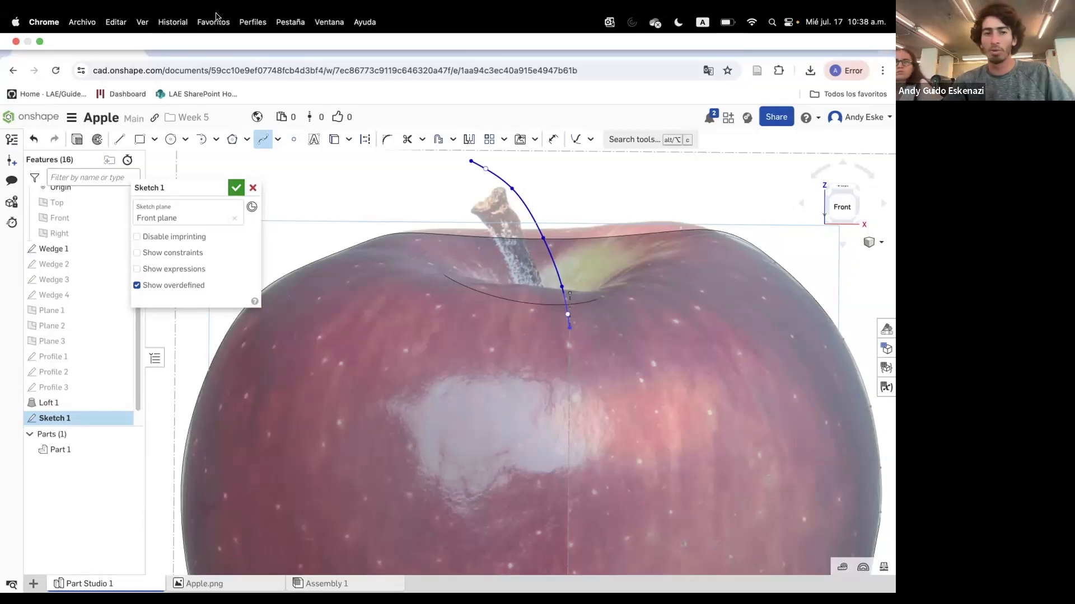
{"action": "left_click", "coordinate": [236, 187]}
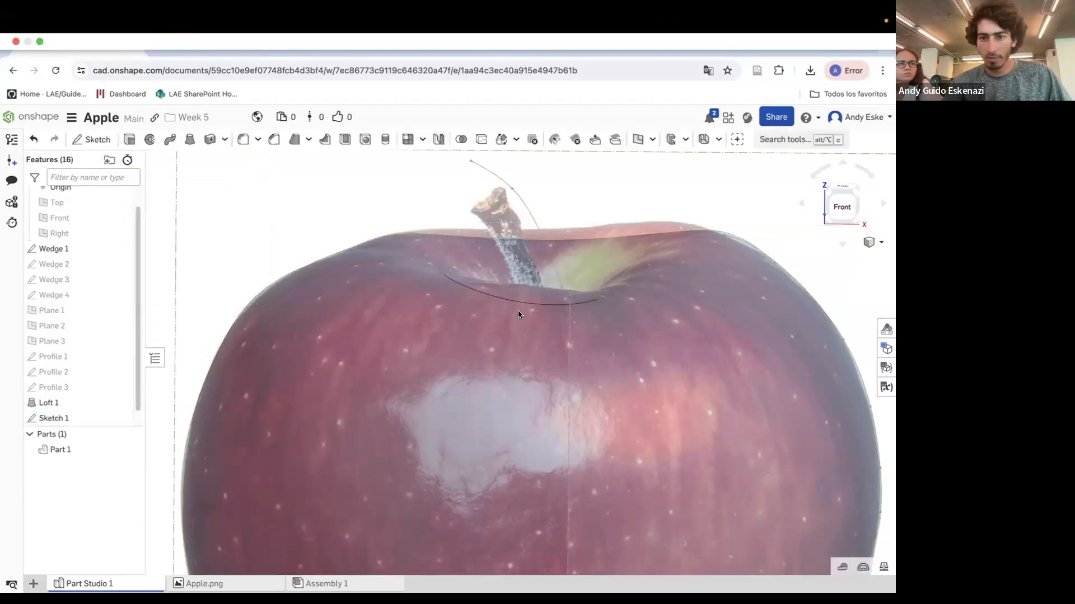
Create a Curve point plane from the stem spline and its lower end point inside the apple.
{"action": "scroll", "coordinate": [518, 310], "scroll_direction": "down", "scroll_amount": 3}
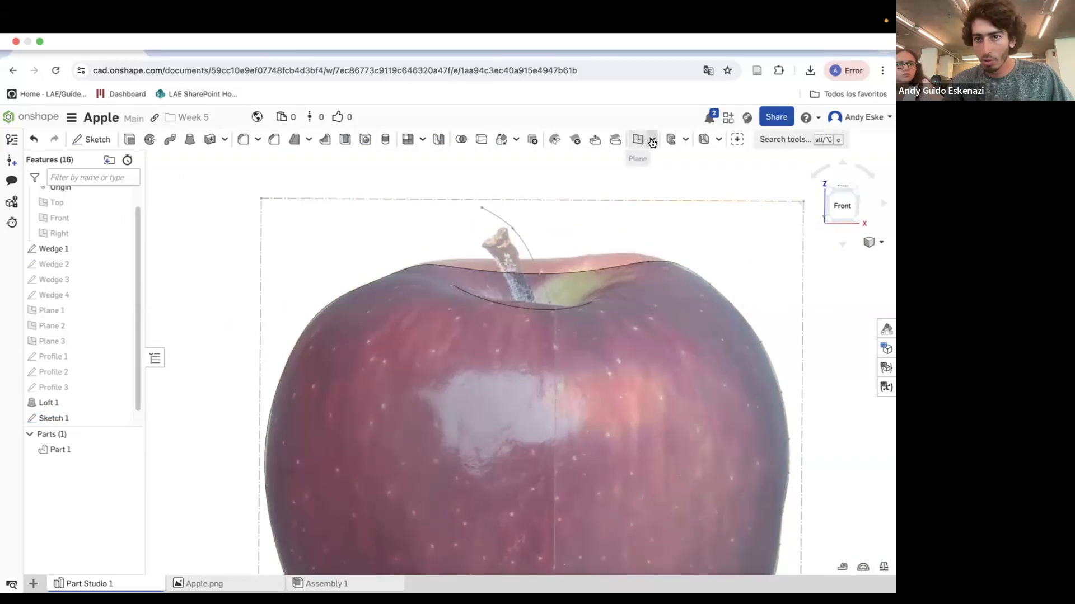
{"action": "left_click", "coordinate": [643, 139]}
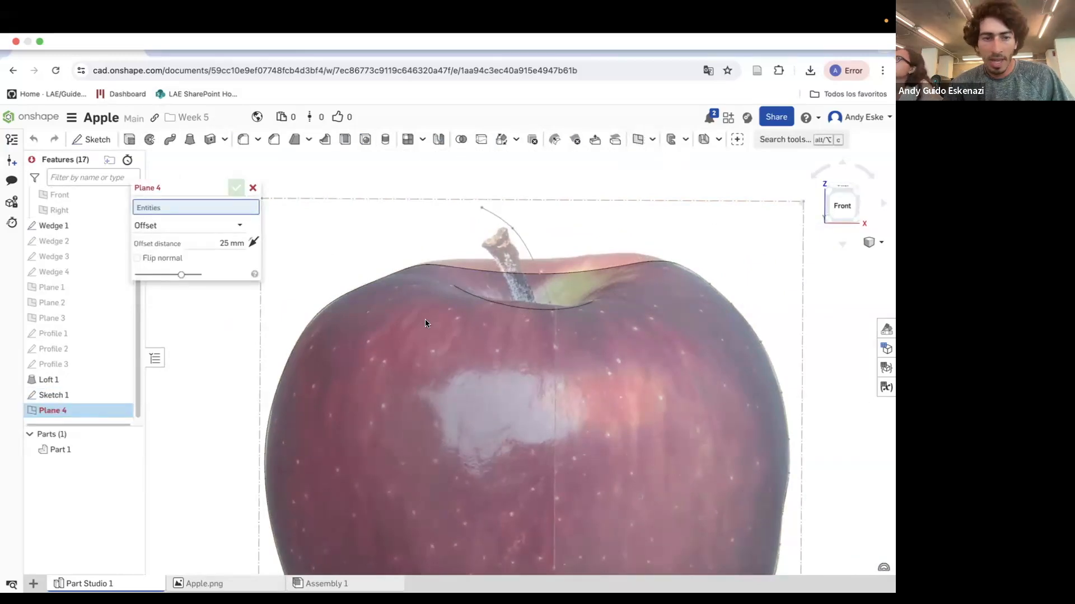
{"action": "left_click", "coordinate": [184, 227]}
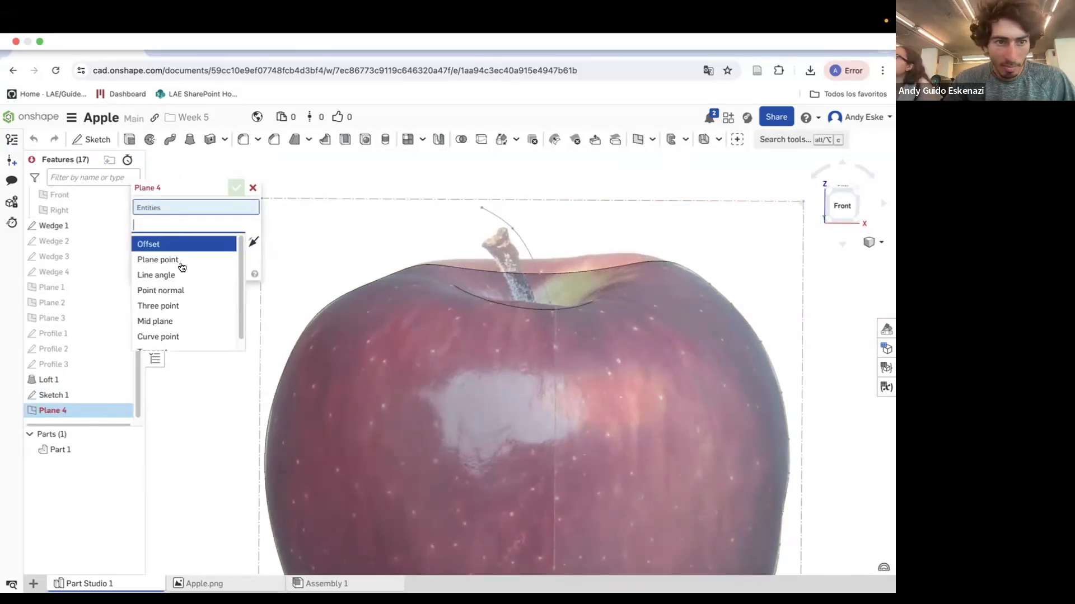
{"action": "scroll", "coordinate": [180, 317], "scroll_direction": "down", "scroll_amount": 1}
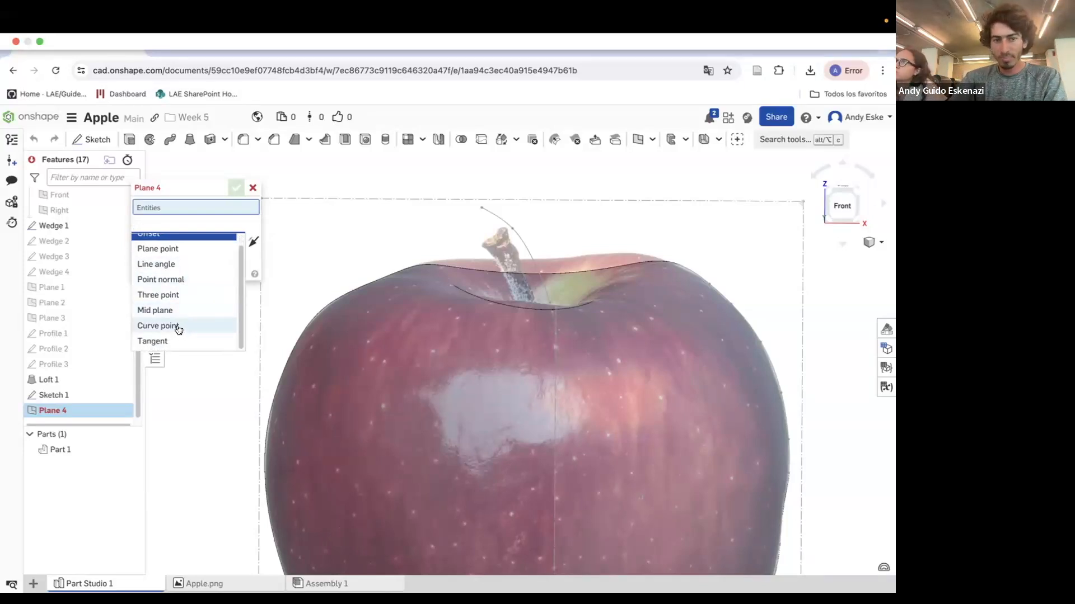
{"action": "left_click", "coordinate": [181, 326]}
{"action": "scroll", "coordinate": [516, 346], "scroll_direction": "up", "scroll_amount": 5}
{"action": "scroll", "coordinate": [557, 331], "scroll_direction": "up", "scroll_amount": 3}
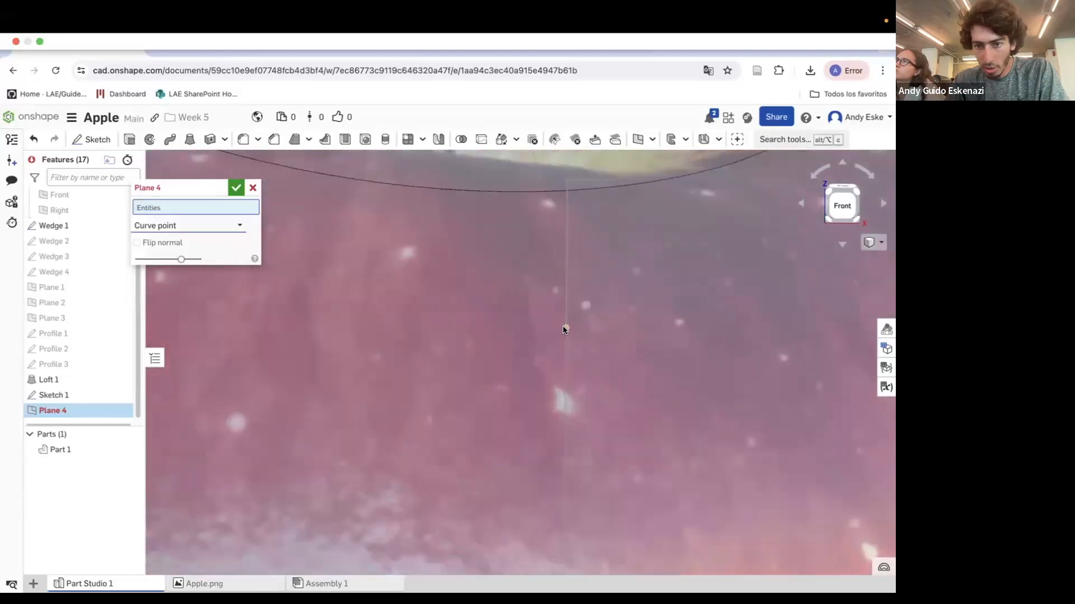
{"action": "left_click", "coordinate": [564, 325]}
{"action": "scroll", "coordinate": [565, 324], "scroll_direction": "down", "scroll_amount": 5}
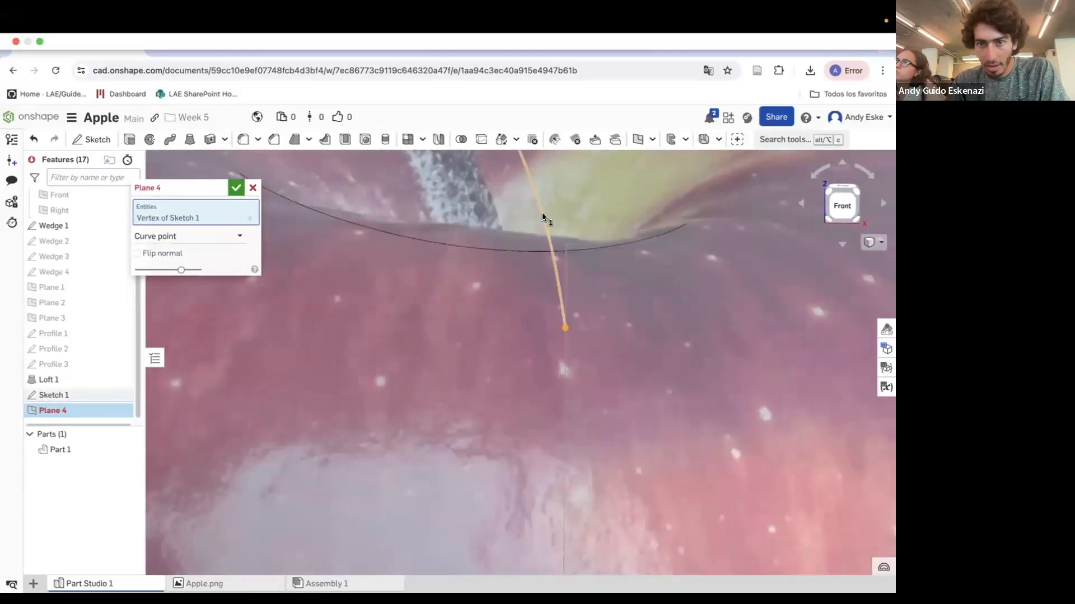
{"action": "left_click", "coordinate": [541, 216]}
{"action": "mouse_move", "coordinate": [554, 359]}
{"action": "right_mouse_down"}
{"action": "mouse_move", "coordinate": [556, 340]}
{"action": "mouse_move", "coordinate": [544, 379]}
{"action": "mouse_move", "coordinate": [564, 379]}
{"action": "right_mouse_up"}
{"action": "scroll", "coordinate": [556, 342], "scroll_direction": "down", "scroll_amount": 10}
{"action": "scroll", "coordinate": [574, 375], "scroll_direction": "up", "scroll_amount": 5}
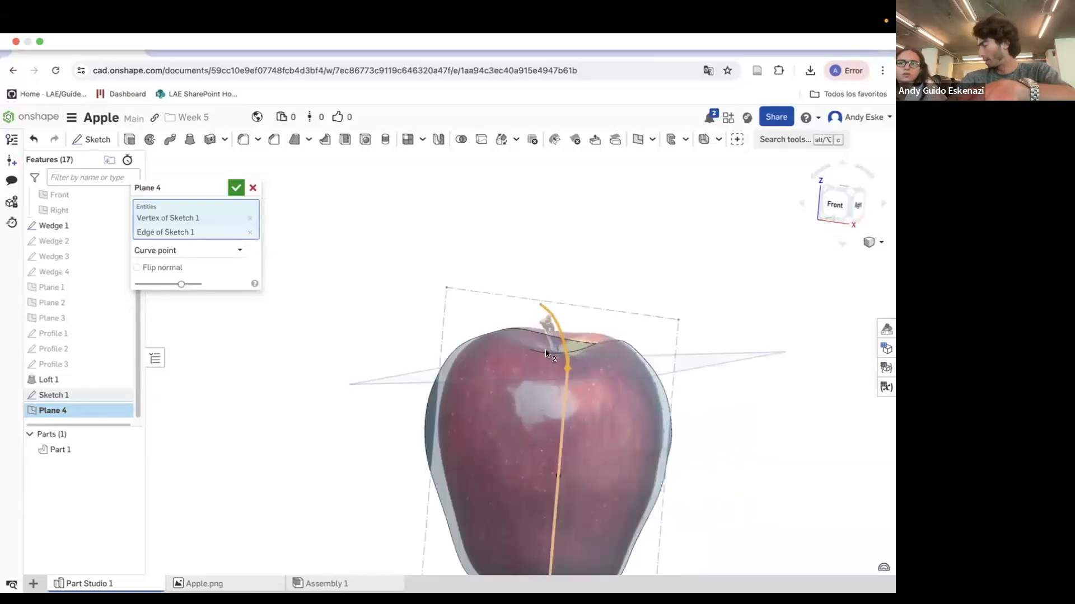
{"action": "left_click", "coordinate": [240, 188]}
Create a second Curve point plane from the stem spline and its upper end point.
{"action": "scroll", "coordinate": [549, 288], "scroll_direction": "up", "scroll_amount": 3}
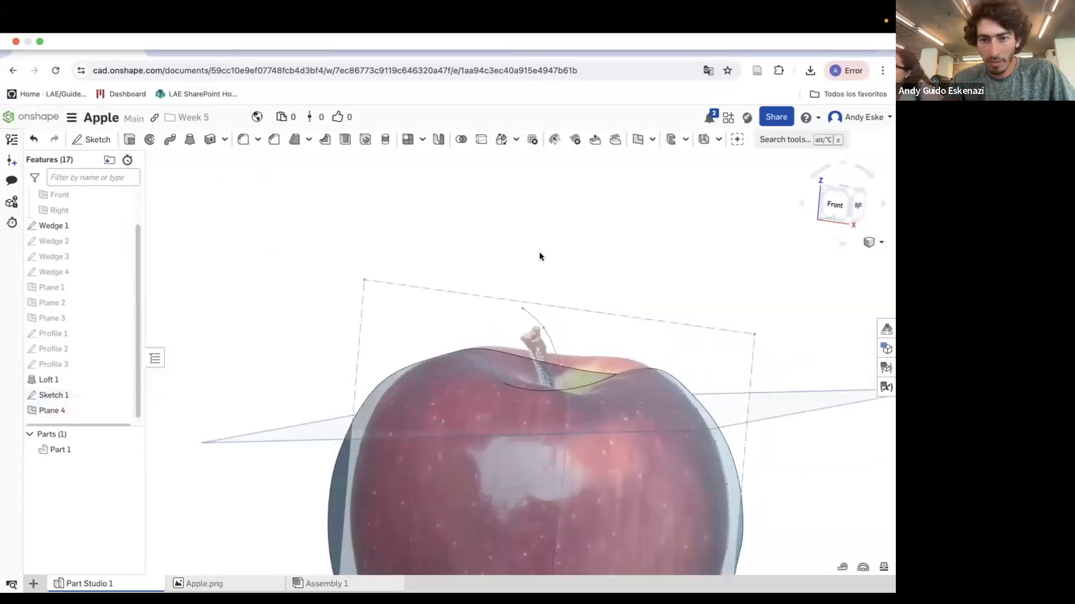
{"action": "left_click", "coordinate": [637, 139]}
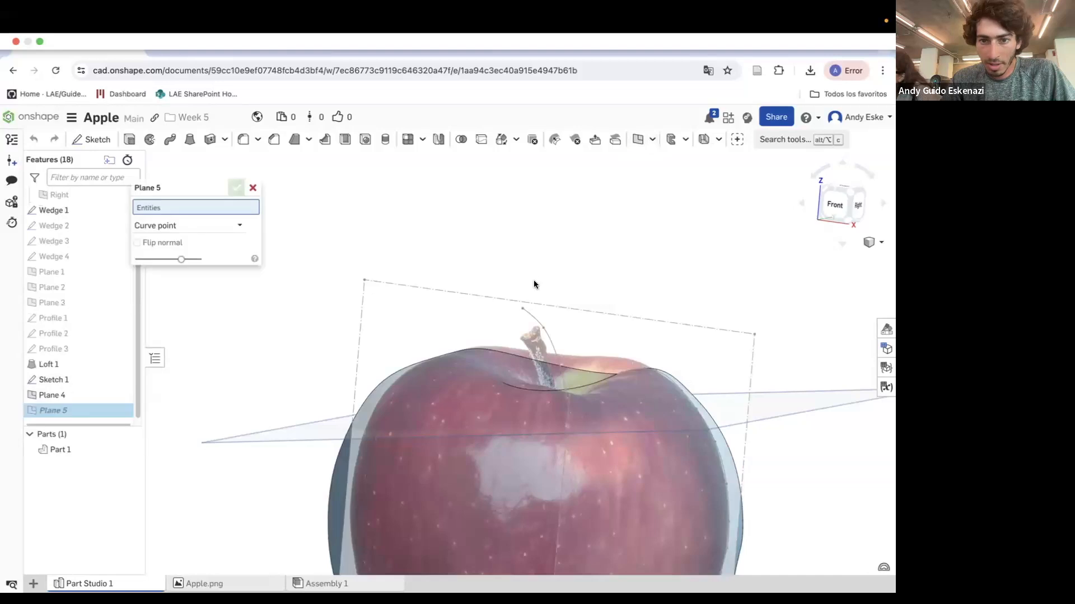
{"action": "left_click", "coordinate": [522, 308]}
{"action": "left_click", "coordinate": [532, 319]}
{"action": "scroll", "coordinate": [584, 339], "scroll_direction": "down", "scroll_amount": 5}
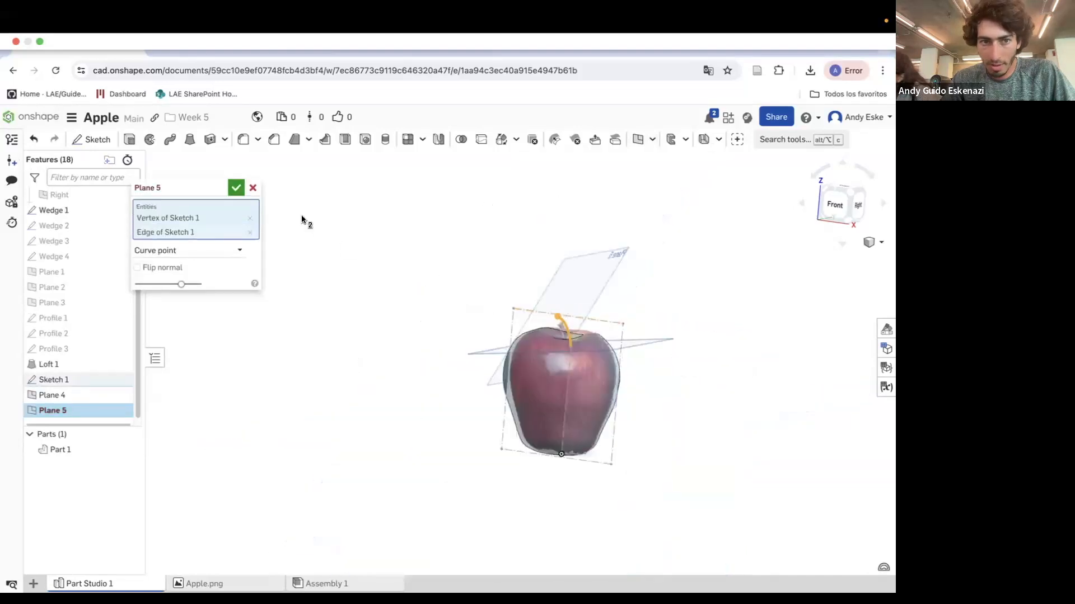
{"action": "left_click", "coordinate": [235, 186]}
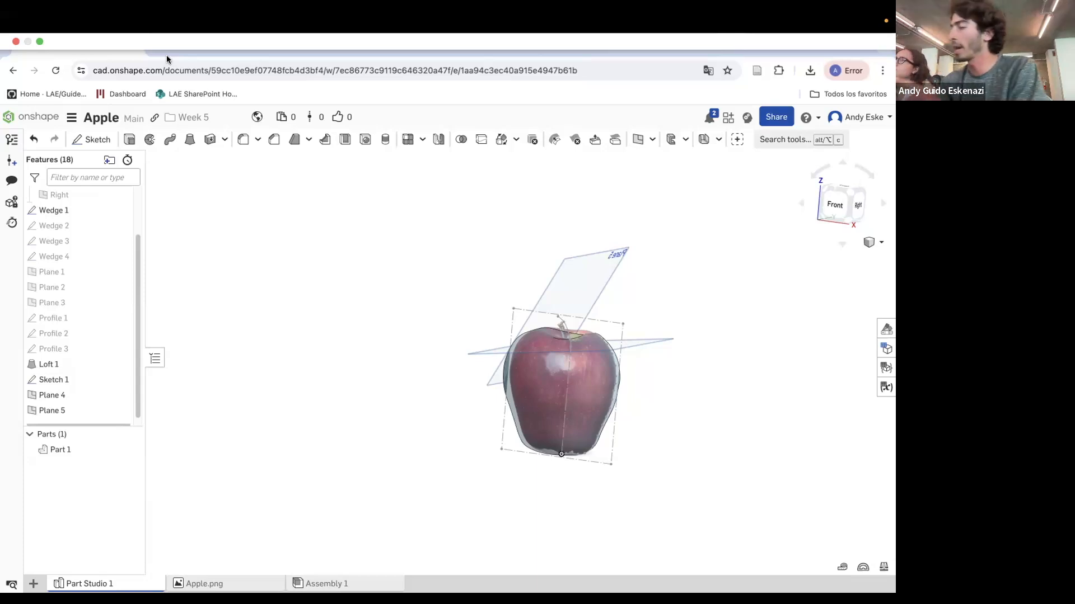
Sketch a circle about 2.3 mm in diameter on Plane 4, centred on the stem spline's lower end, and accept the sketch.
{"action": "left_click", "coordinate": [93, 140]}
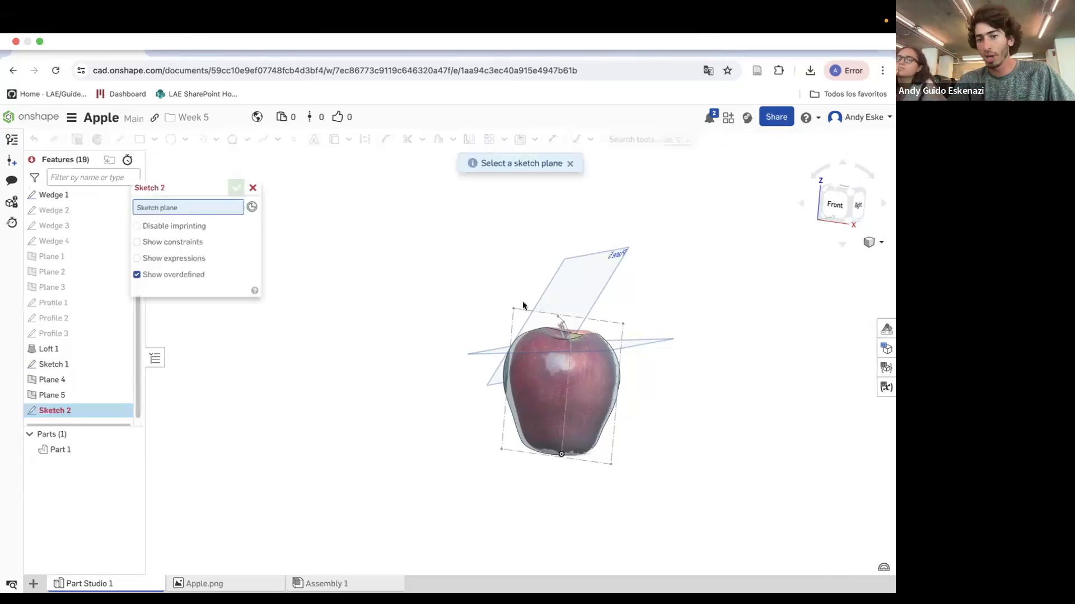
{"action": "left_click", "coordinate": [645, 340]}
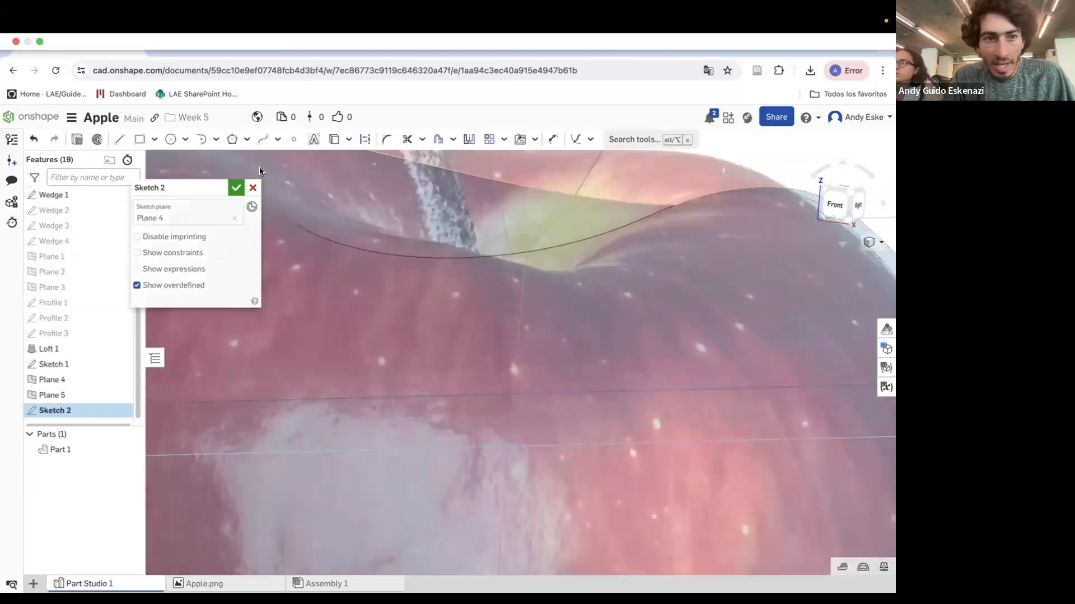
{"action": "left_click", "coordinate": [171, 139]}
{"action": "left_click", "coordinate": [516, 337]}
{"action": "scroll", "coordinate": [528, 336], "scroll_direction": "up", "scroll_amount": 1}
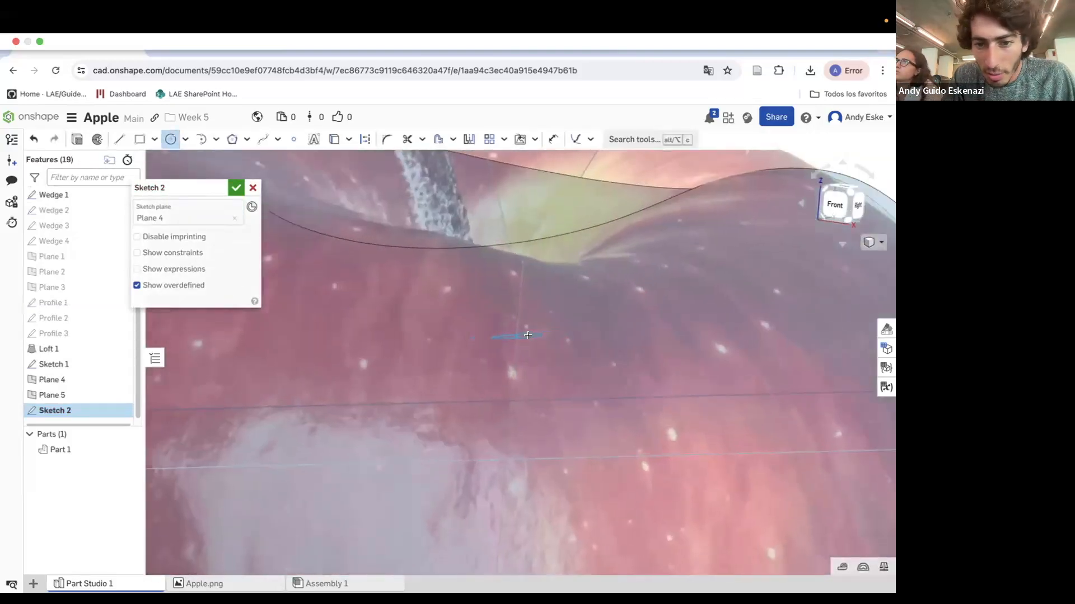
{"action": "scroll", "coordinate": [528, 336], "scroll_direction": "up", "scroll_amount": 2}
{"action": "scroll", "coordinate": [526, 336], "scroll_direction": "down", "scroll_amount": 5}
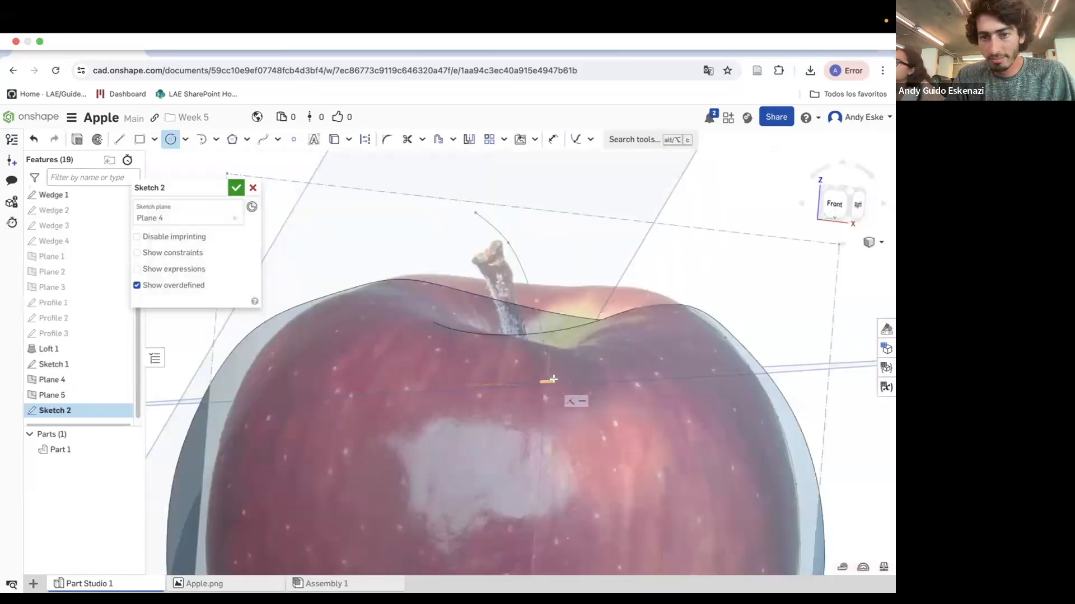
{"action": "right_click_drag", "start_coordinate": [553, 379], "coordinate": [555, 256]}
{"action": "scroll", "coordinate": [554, 256], "scroll_direction": "up", "scroll_amount": 2}
{"action": "left_click", "coordinate": [554, 256]}
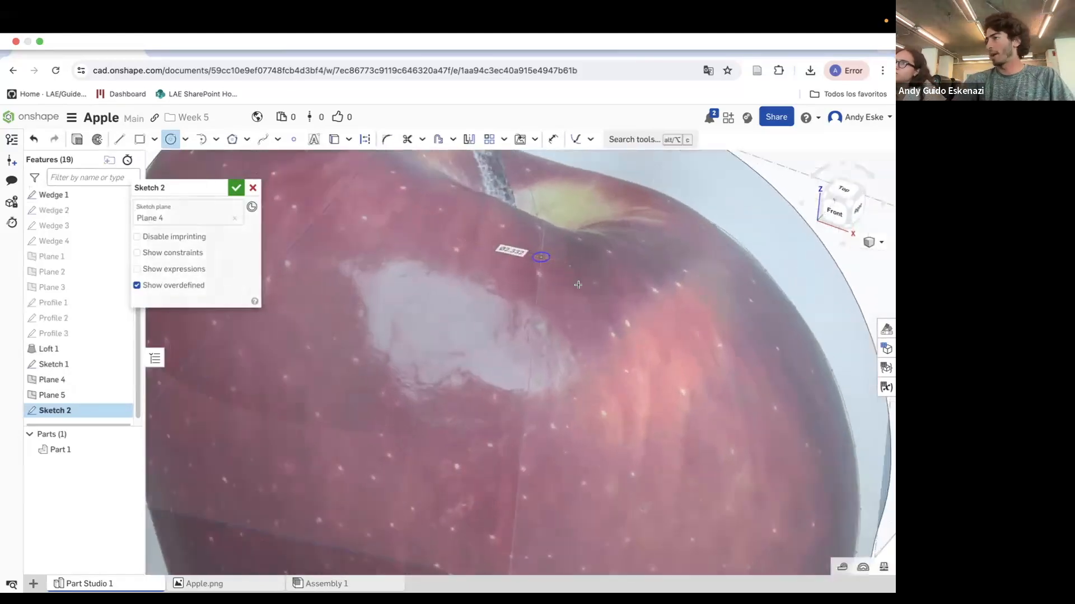
{"action": "left_click", "coordinate": [235, 188]}
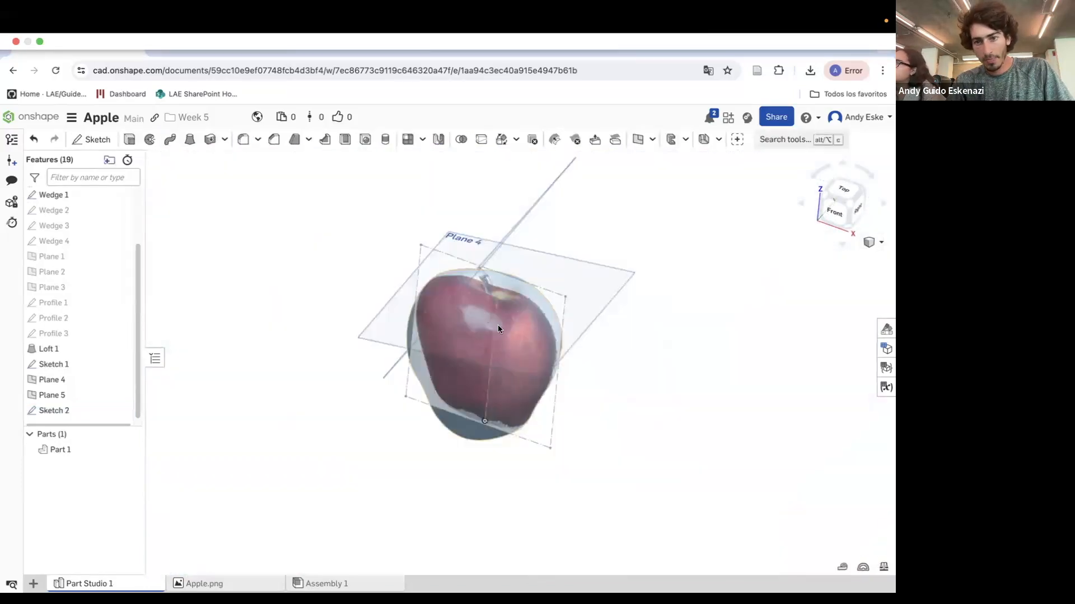
Sketch a small circle on Plane 5, centred on the stem spline's upper end, and accept the sketch.
{"action": "scroll", "coordinate": [483, 264], "scroll_direction": "up", "scroll_amount": 2}
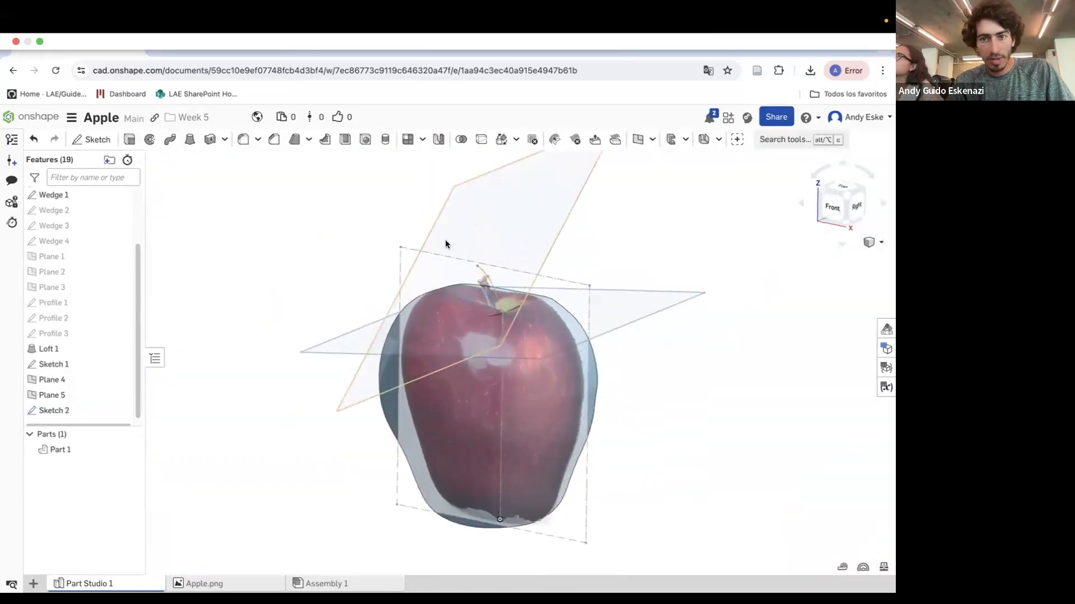
{"action": "left_click", "coordinate": [91, 140]}
{"action": "scroll", "coordinate": [569, 191], "scroll_direction": "down", "scroll_amount": 3}
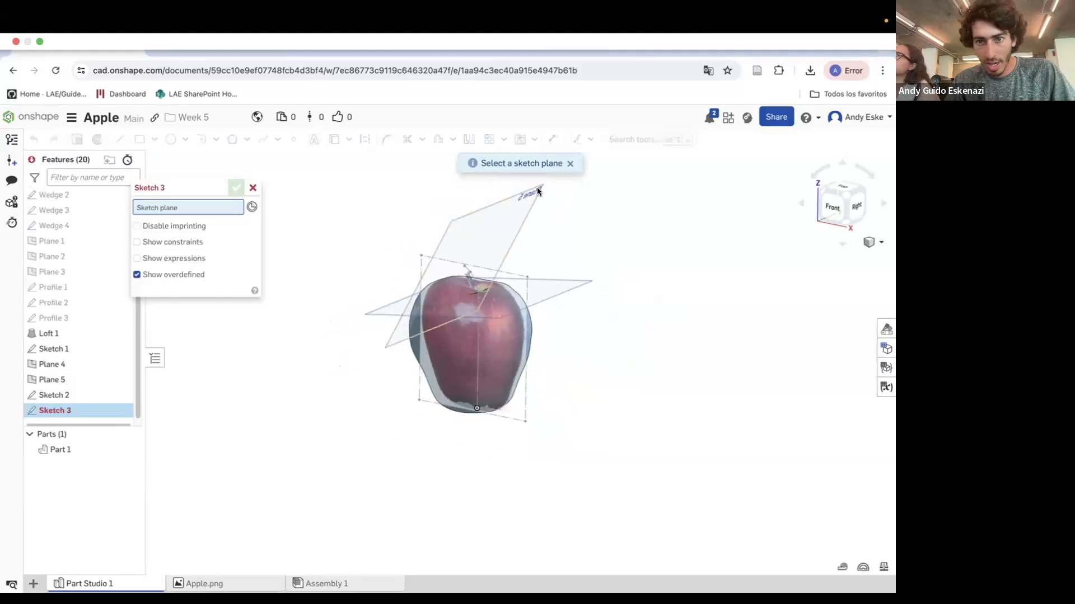
{"action": "scroll", "coordinate": [524, 192], "scroll_direction": "up", "scroll_amount": 3}
{"action": "left_click", "coordinate": [523, 191]}
{"action": "scroll", "coordinate": [436, 317], "scroll_direction": "down", "scroll_amount": 3}
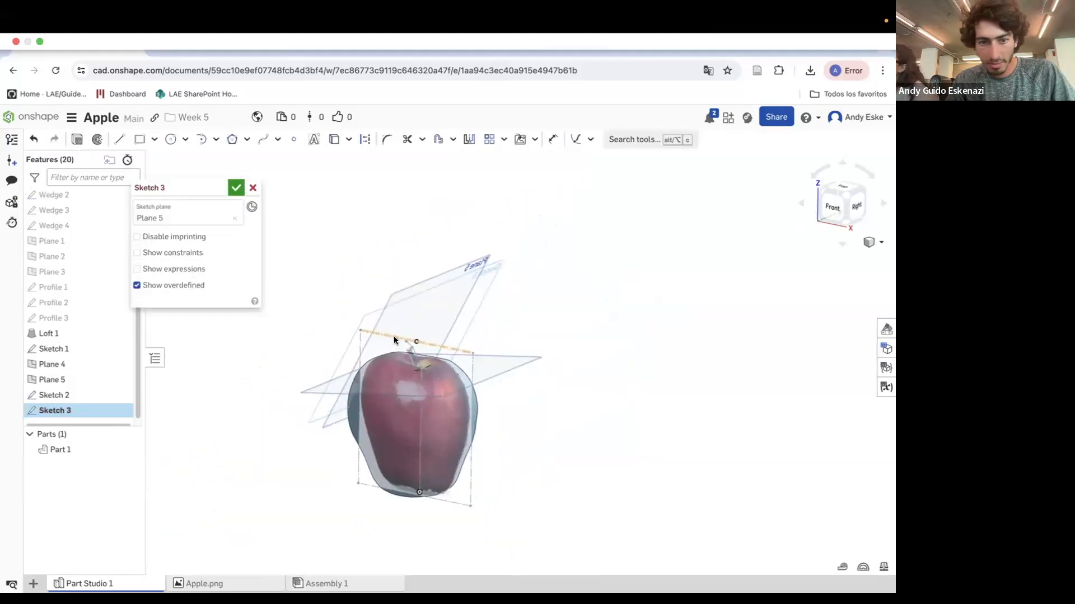
{"action": "scroll", "coordinate": [393, 339], "scroll_direction": "up", "scroll_amount": 5}
{"action": "left_click", "coordinate": [171, 139]}
{"action": "left_click", "coordinate": [442, 353]}
{"action": "left_click", "coordinate": [452, 342]}
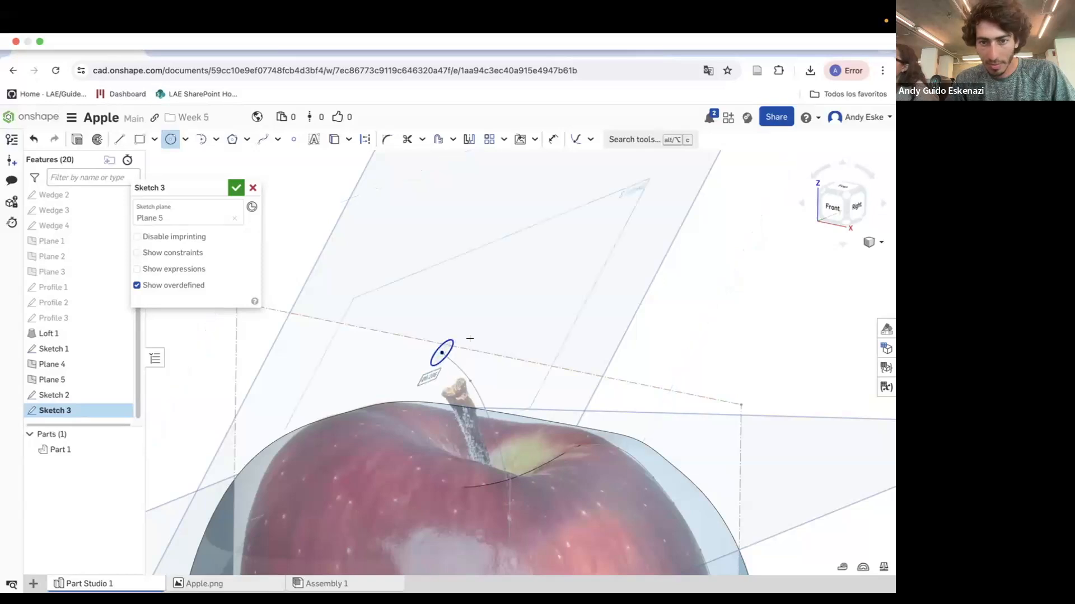
{"action": "scroll", "coordinate": [546, 327], "scroll_direction": "down", "scroll_amount": 2}
{"action": "key", "text": "Escape"}
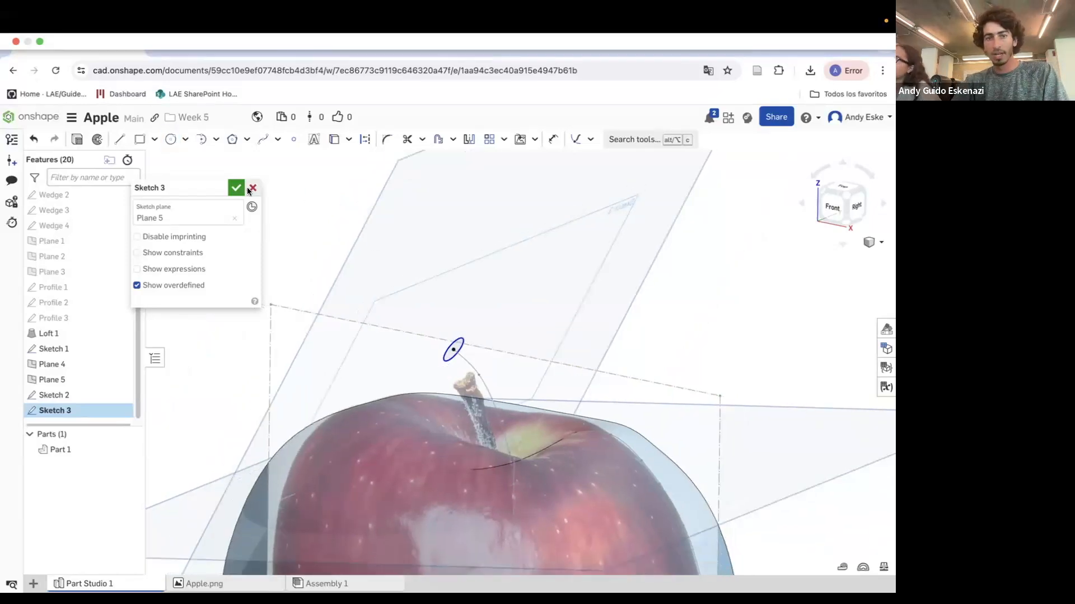
{"action": "left_click", "coordinate": [236, 188]}
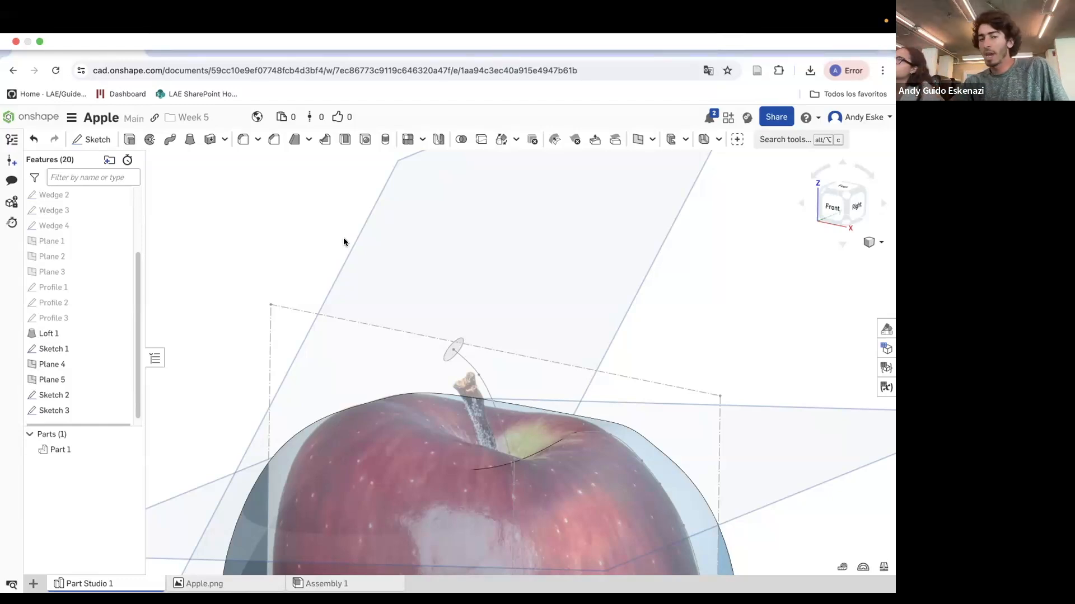
Loft a new solid stem from the Sketch 2 circle to the Sketch 3 circle, using the Sketch 1 spline as the path.
{"action": "left_click", "coordinate": [190, 140]}
{"action": "scroll", "coordinate": [472, 444], "scroll_direction": "up", "scroll_amount": 5}
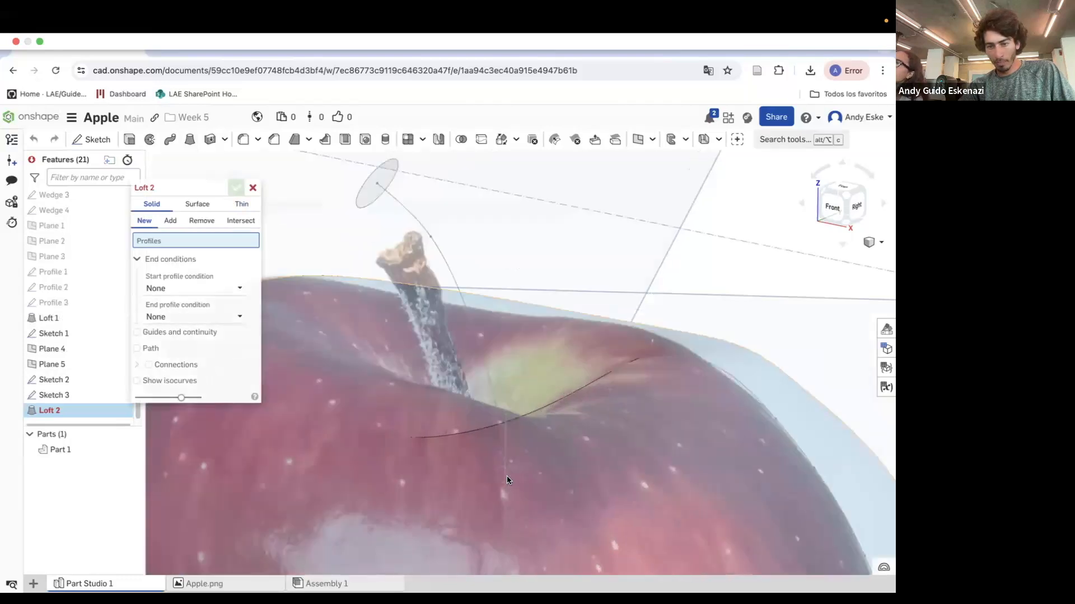
{"action": "scroll", "coordinate": [506, 476], "scroll_direction": "up", "scroll_amount": 3}
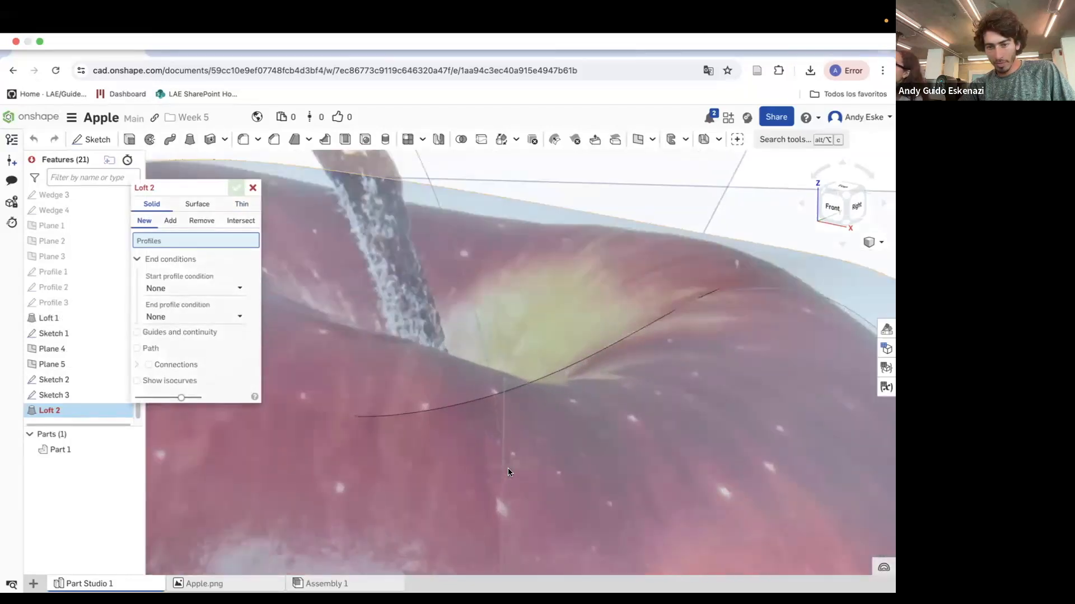
{"action": "left_click", "coordinate": [68, 380]}
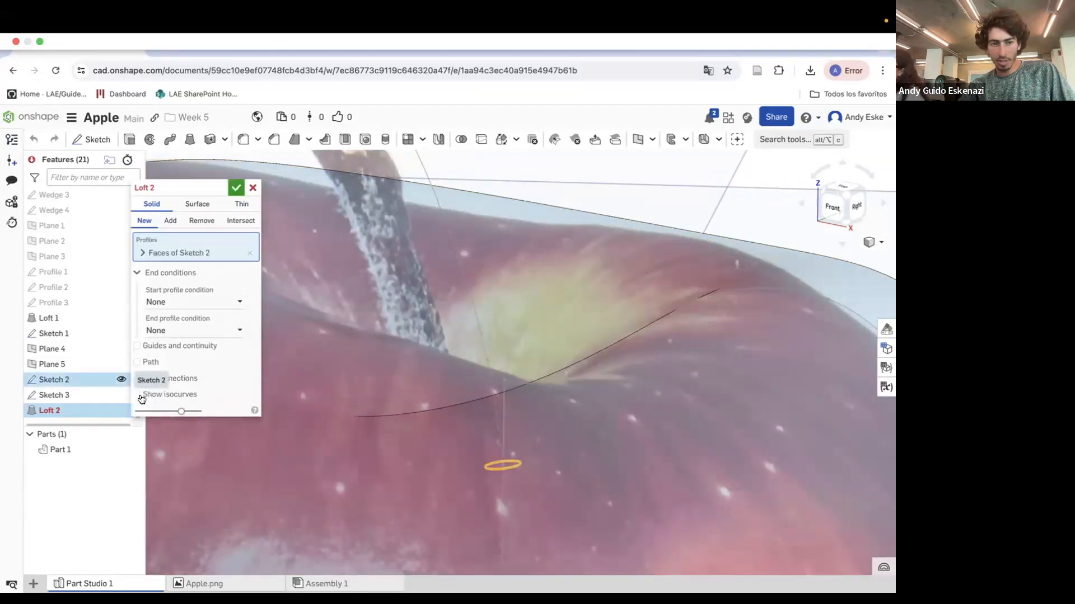
{"action": "scroll", "coordinate": [400, 444], "scroll_direction": "down", "scroll_amount": 5}
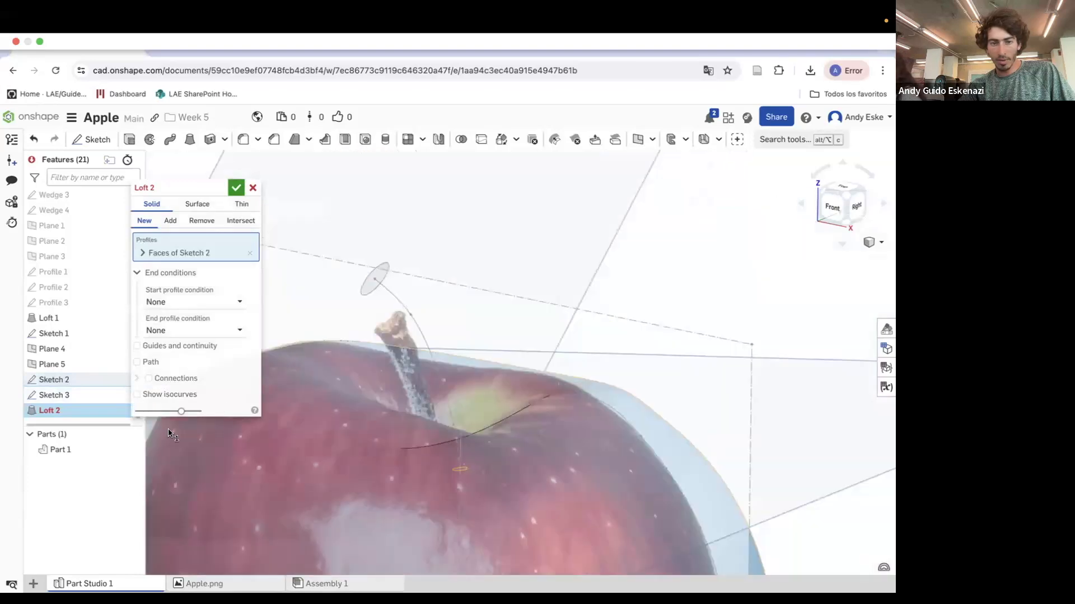
{"action": "left_click", "coordinate": [80, 395]}
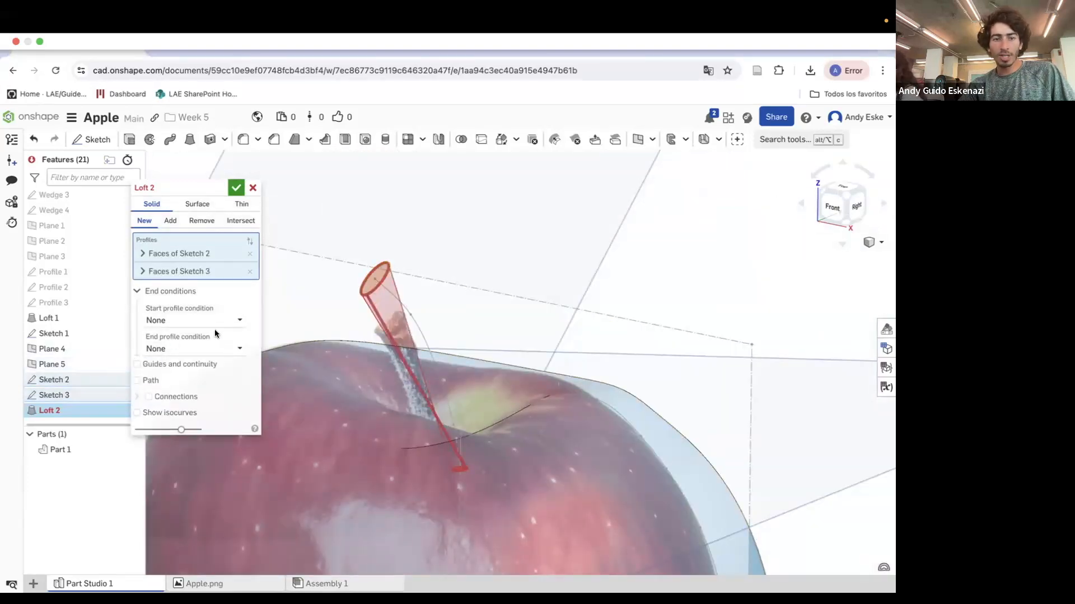
{"action": "left_click", "coordinate": [152, 382]}
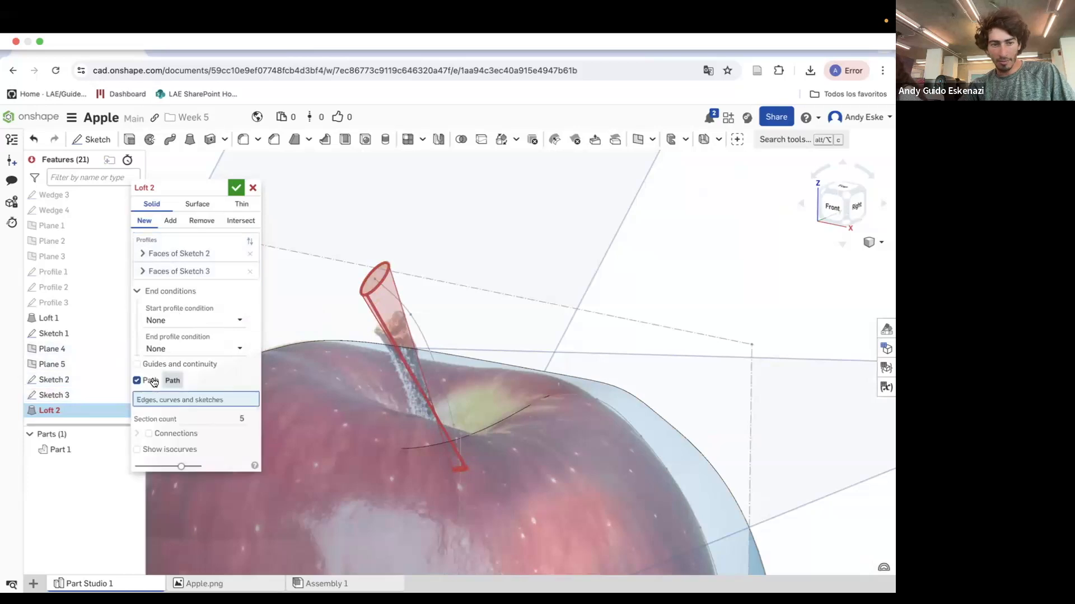
{"action": "left_click", "coordinate": [428, 349]}
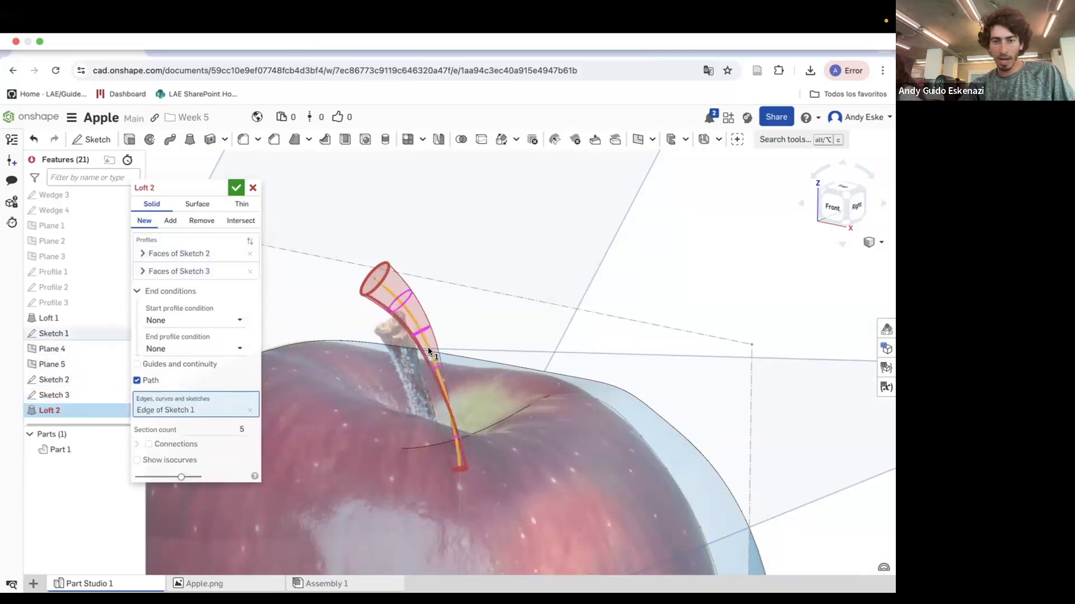
Try the Sketch 1 curve as a guide instead of a path for the stem loft.
{"action": "scroll", "coordinate": [455, 476], "scroll_direction": "up", "scroll_amount": 5}
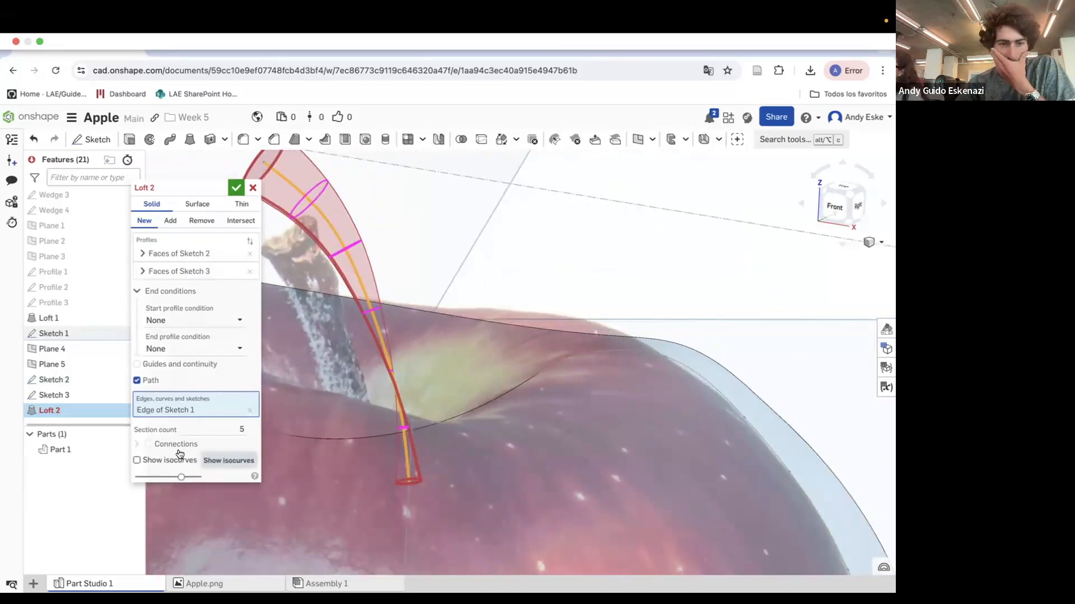
{"action": "left_click", "coordinate": [146, 365]}
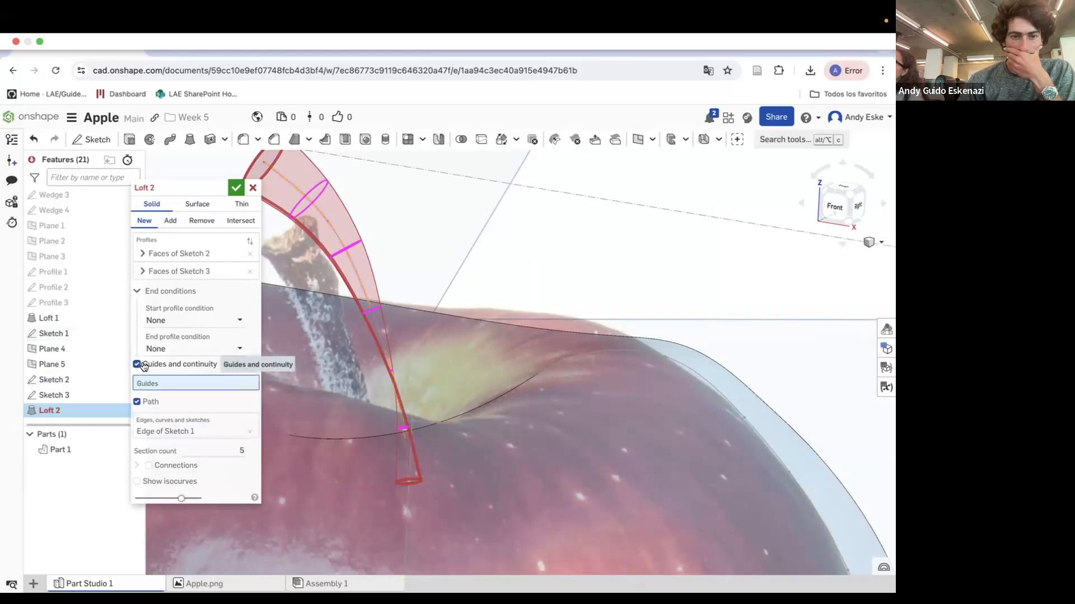
{"action": "left_click", "coordinate": [251, 431]}
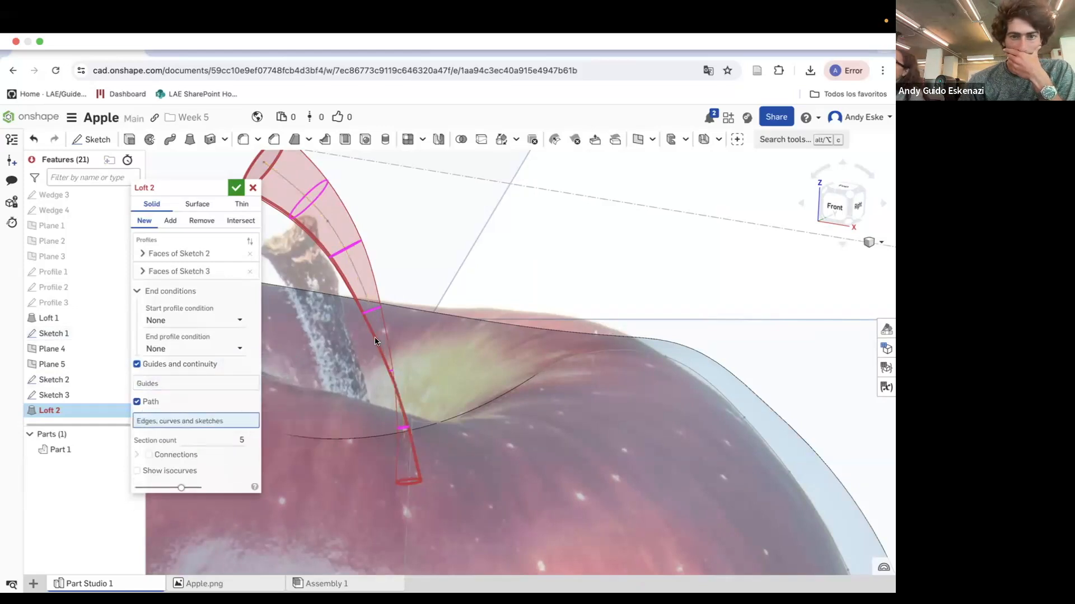
{"action": "left_click", "coordinate": [357, 271]}
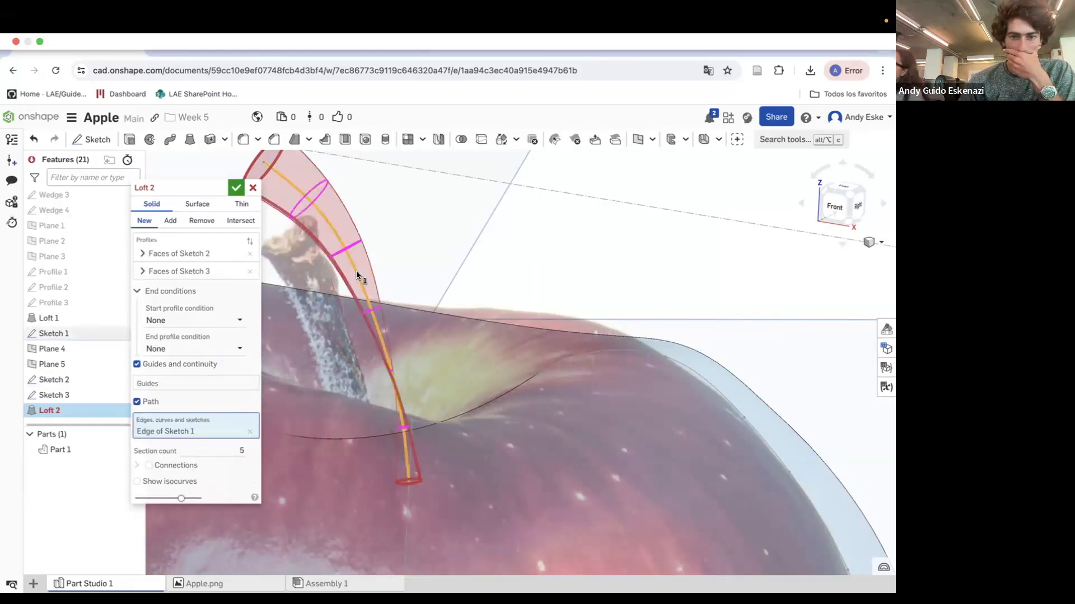
{"action": "left_click", "coordinate": [137, 402]}
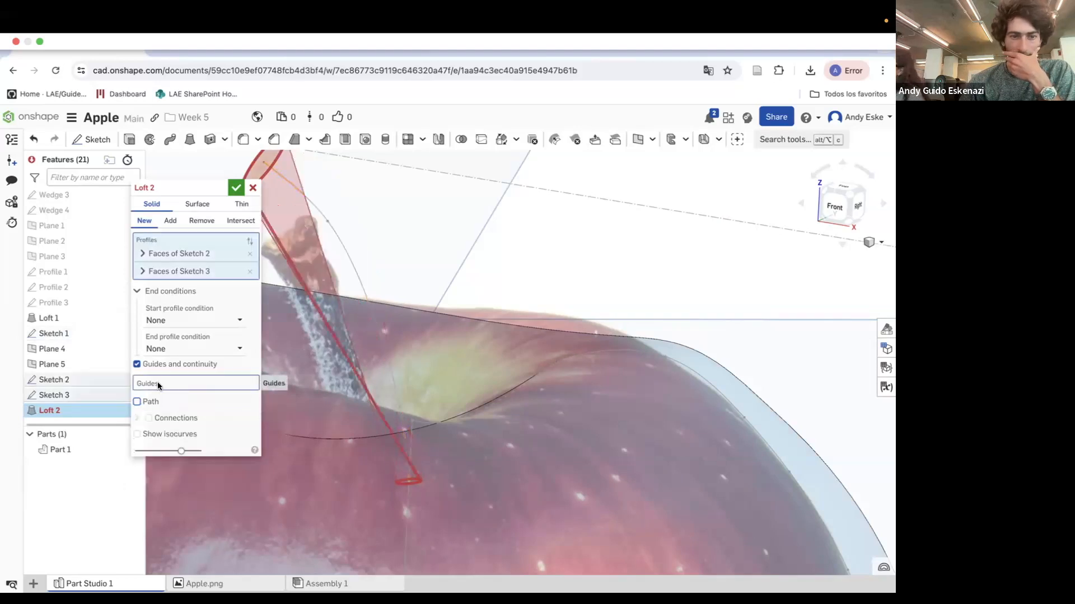
{"action": "left_click", "coordinate": [368, 302]}
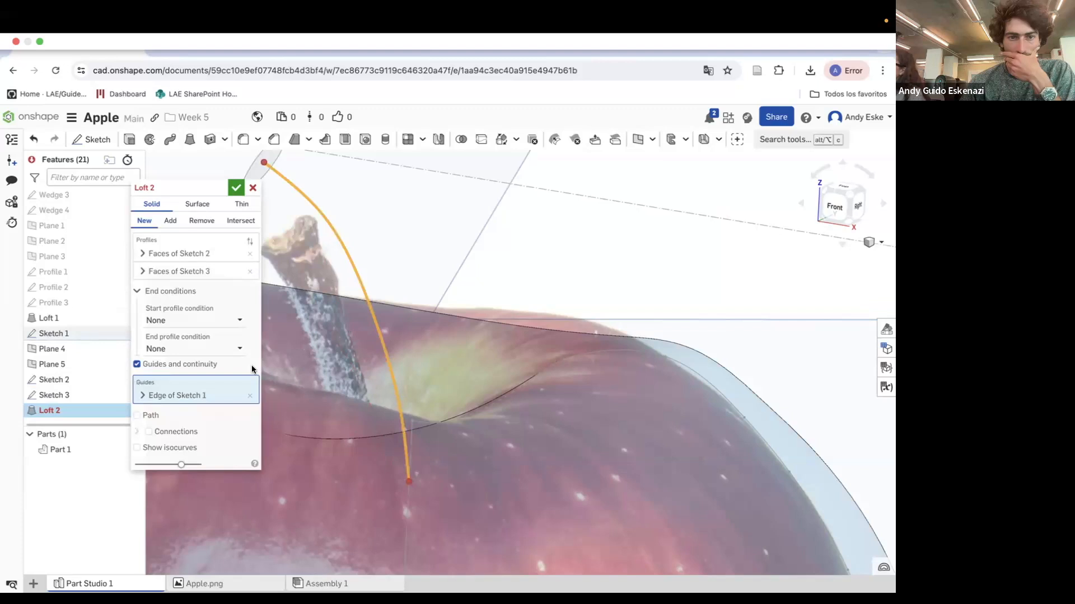
{"action": "scroll", "coordinate": [417, 411], "scroll_direction": "down", "scroll_amount": 3}
{"action": "left_click", "coordinate": [137, 365]}
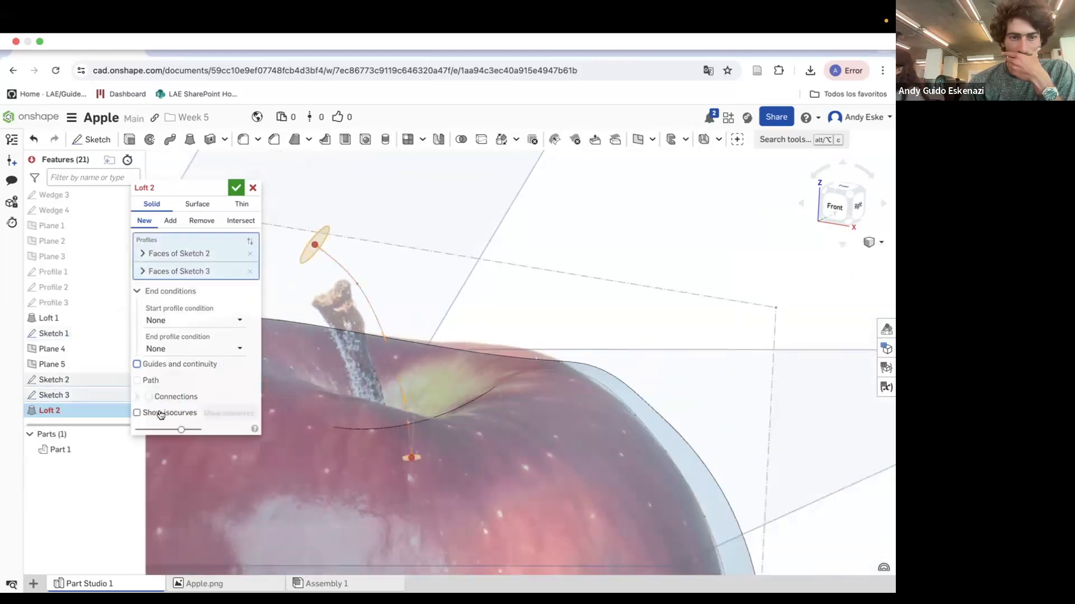
{"action": "left_click", "coordinate": [149, 380]}
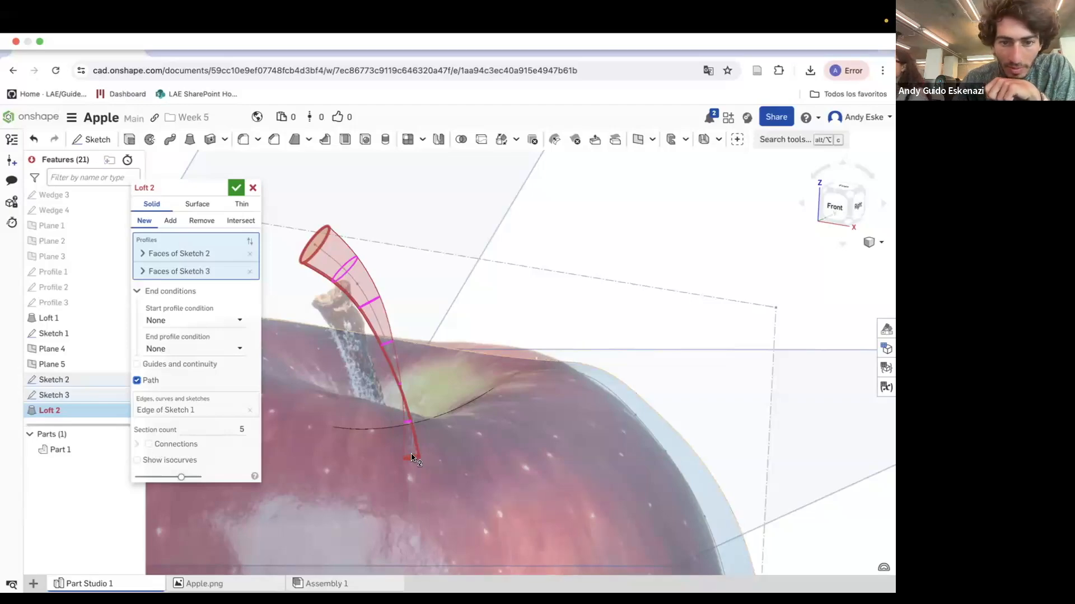
Try tangent-to-profile start and end conditions on the path-based stem loft, and cancel the loft.
{"action": "scroll", "coordinate": [415, 458], "scroll_direction": "down", "scroll_amount": 3}
{"action": "scroll", "coordinate": [415, 459], "scroll_direction": "up", "scroll_amount": 5}
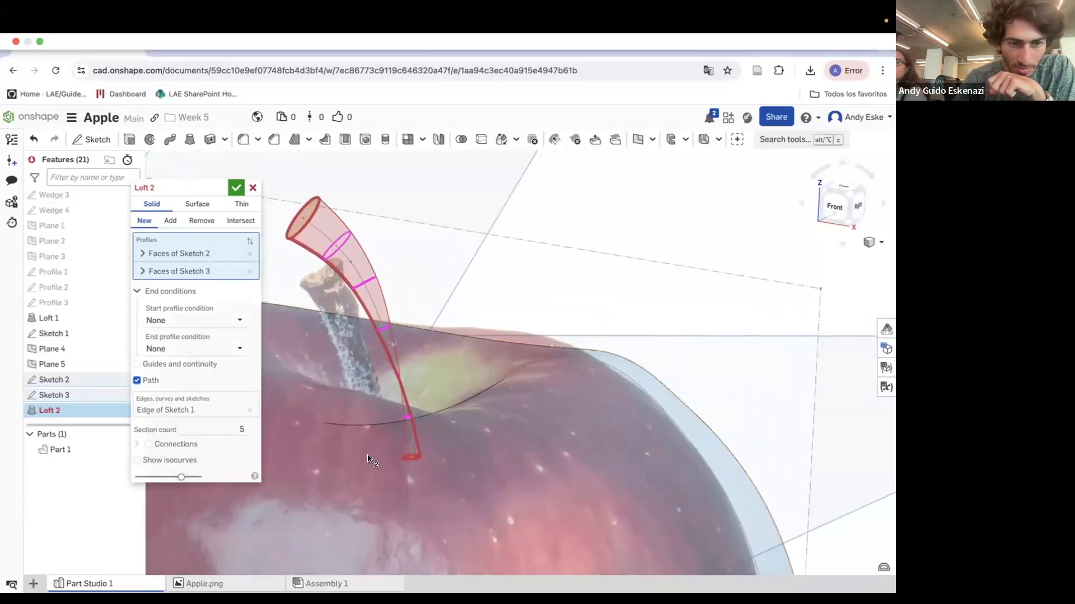
{"action": "scroll", "coordinate": [371, 459], "scroll_direction": "up", "scroll_amount": 6}
{"action": "scroll", "coordinate": [513, 461], "scroll_direction": "down", "scroll_amount": 4}
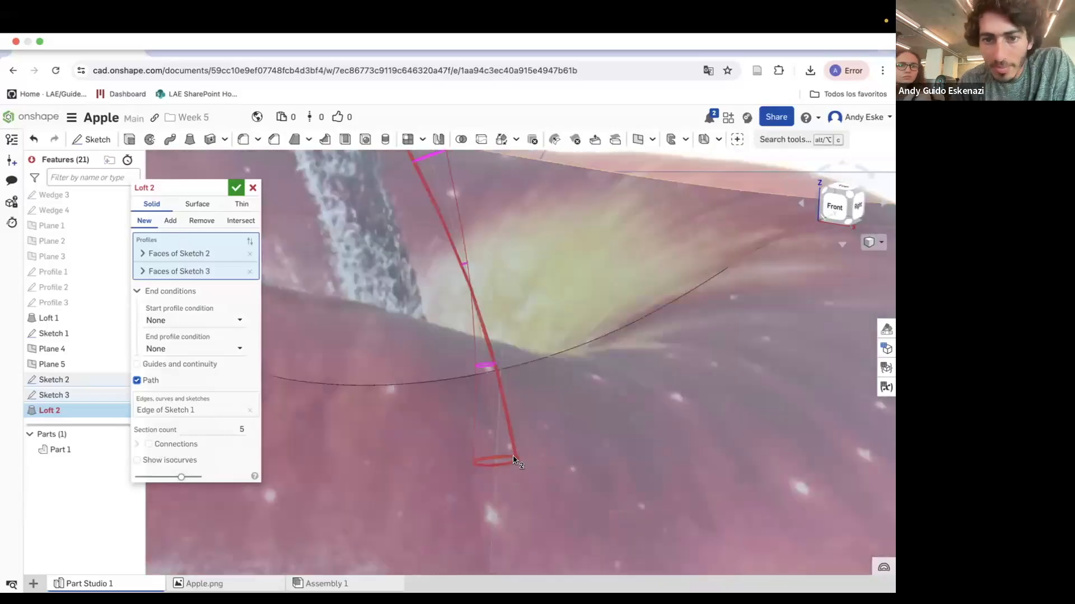
{"action": "scroll", "coordinate": [514, 460], "scroll_direction": "down", "scroll_amount": 5}
{"action": "scroll", "coordinate": [496, 438], "scroll_direction": "up", "scroll_amount": 3}
{"action": "left_click", "coordinate": [164, 320]}
{"action": "left_click", "coordinate": [176, 351]}
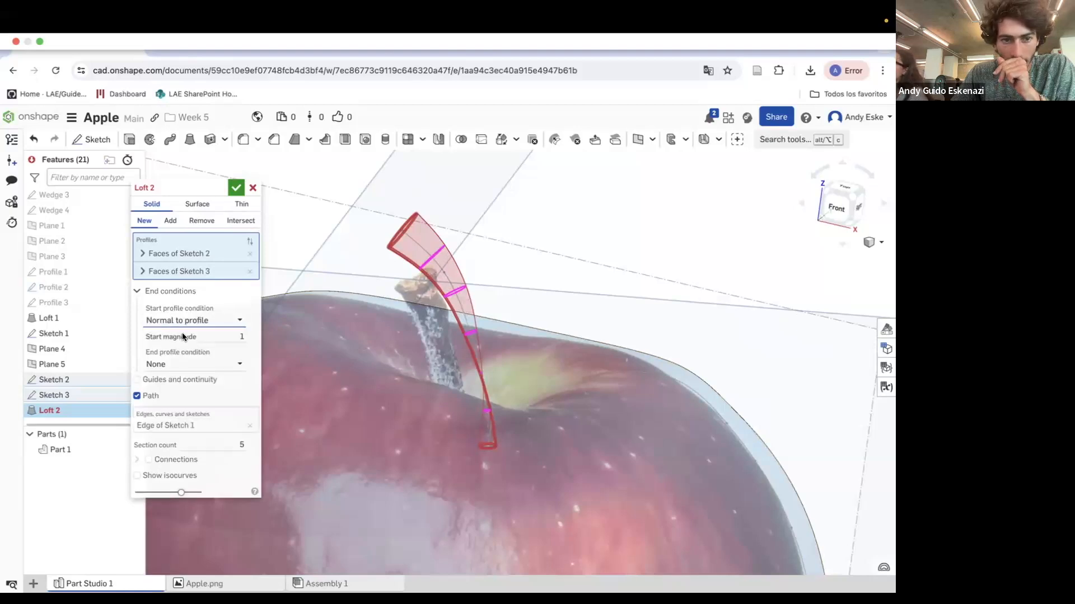
{"action": "left_click", "coordinate": [182, 321]}
{"action": "left_click", "coordinate": [183, 367]}
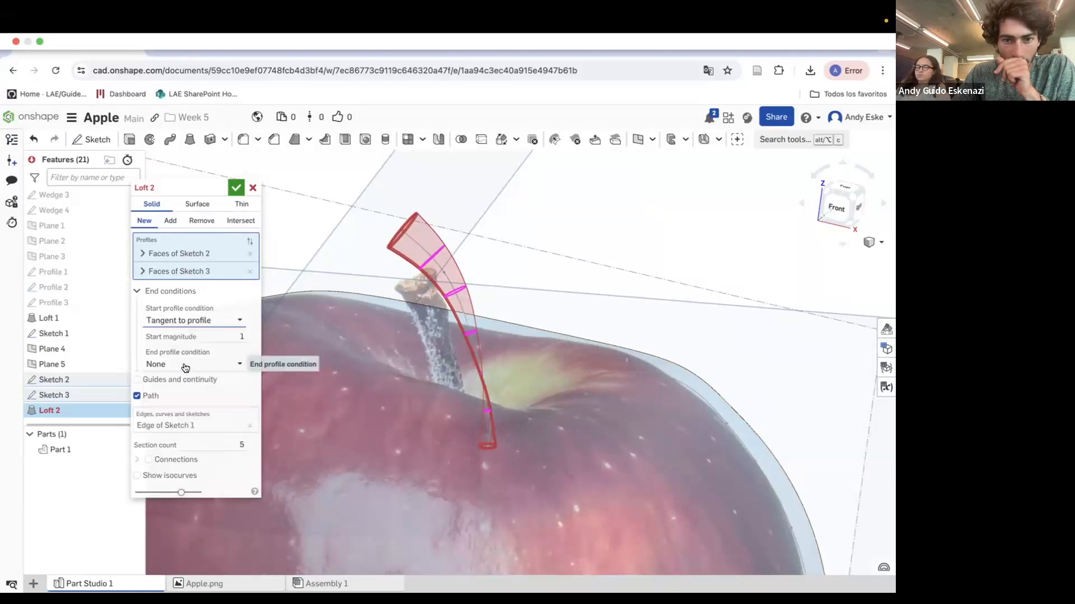
{"action": "left_click", "coordinate": [184, 366]}
{"action": "left_click", "coordinate": [183, 415]}
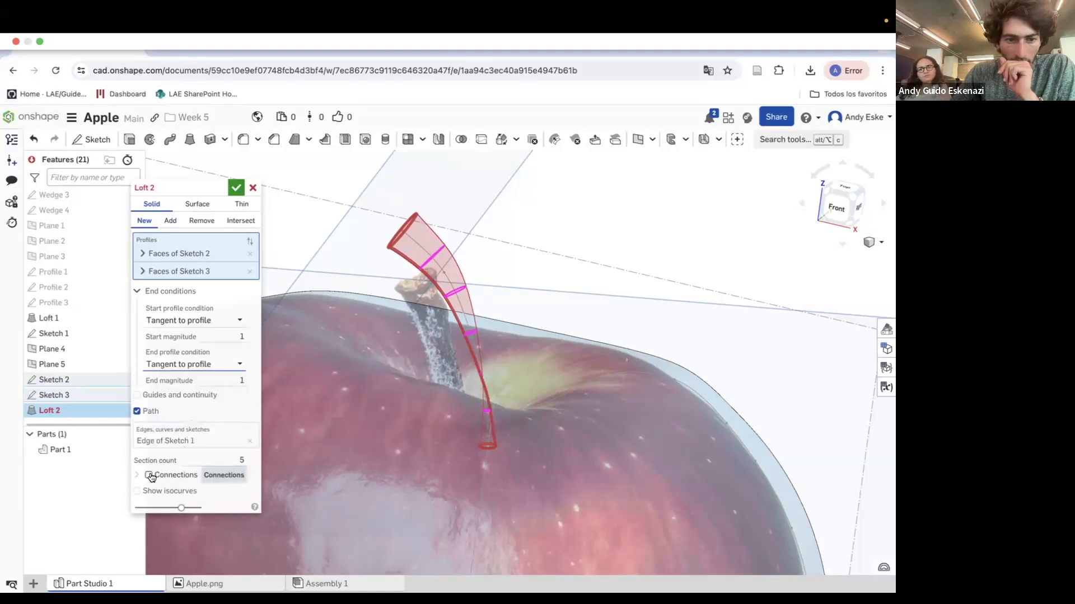
{"action": "left_click", "coordinate": [153, 494]}
{"action": "left_click", "coordinate": [154, 495]}
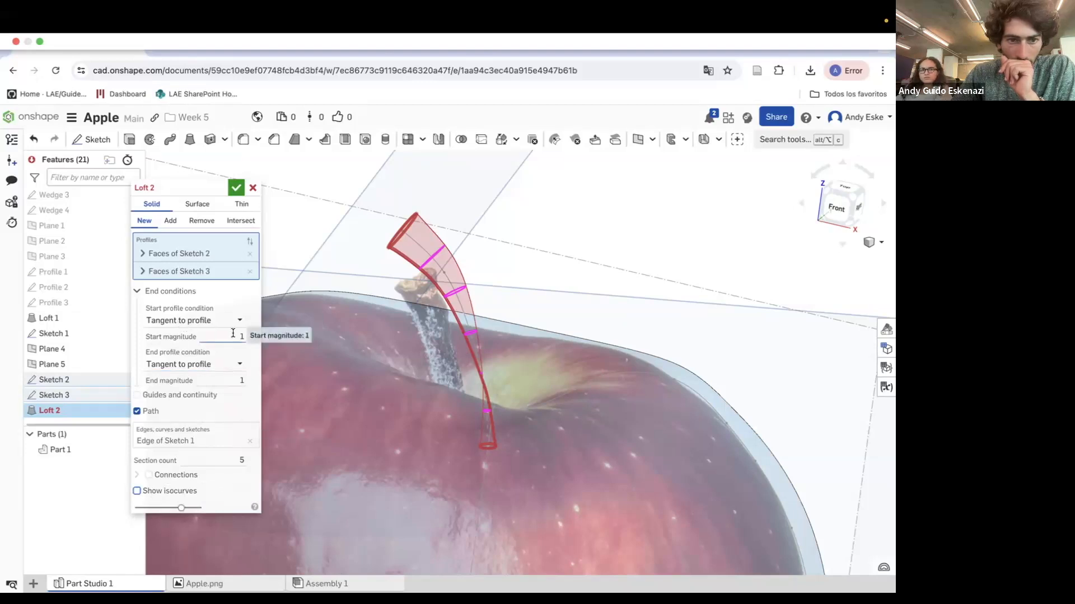
{"action": "left_click", "coordinate": [251, 187]}
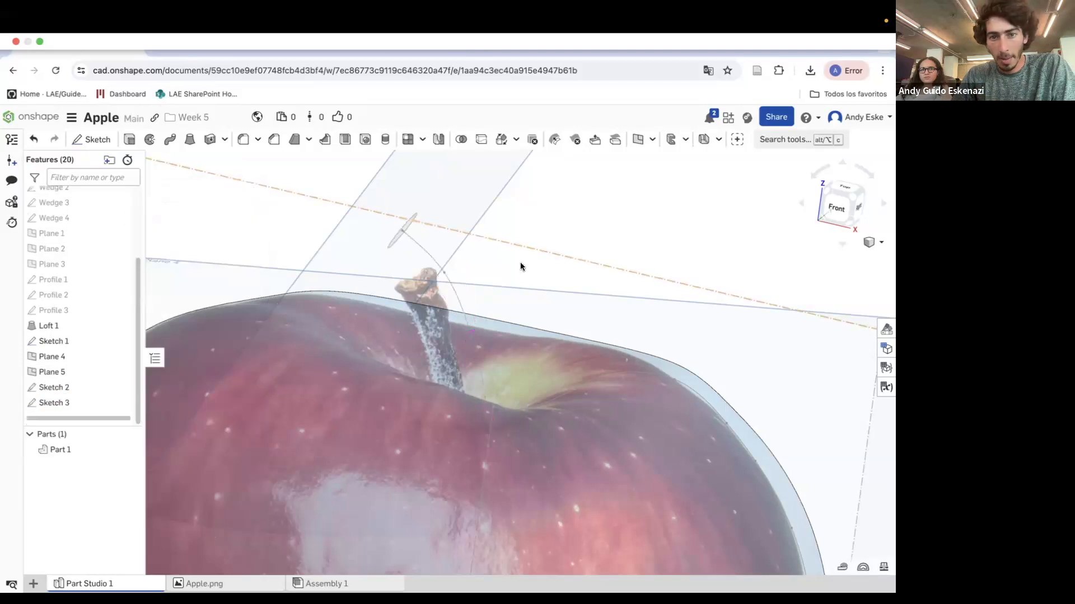
Start a sketch on the Front plane and draw a spline along the stem's outer side, from the upper profile to the lower one.
{"action": "right_click_drag", "start_coordinate": [458, 339], "coordinate": [503, 307]}
{"action": "scroll", "coordinate": [476, 324], "scroll_direction": "down", "scroll_amount": 8}
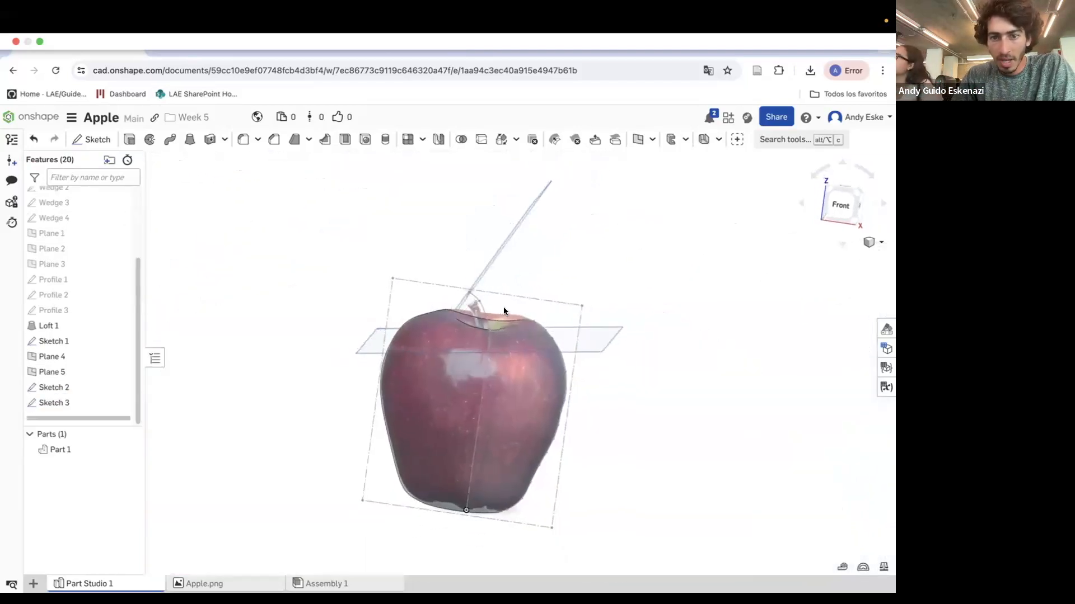
{"action": "left_click", "coordinate": [92, 140]}
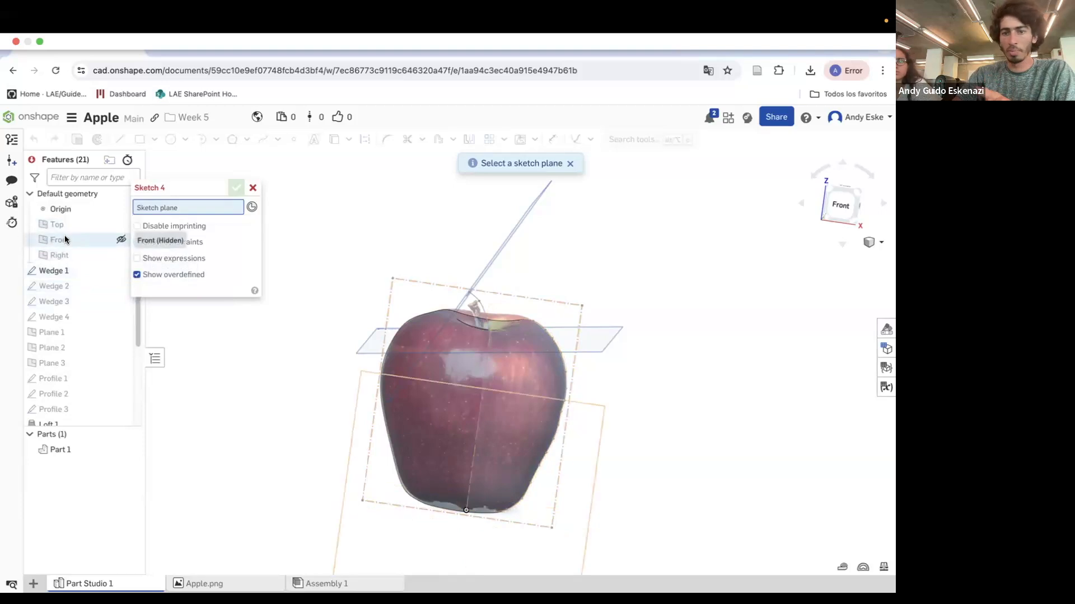
{"action": "left_click", "coordinate": [65, 239]}
{"action": "scroll", "coordinate": [506, 329], "scroll_direction": "up", "scroll_amount": 5}
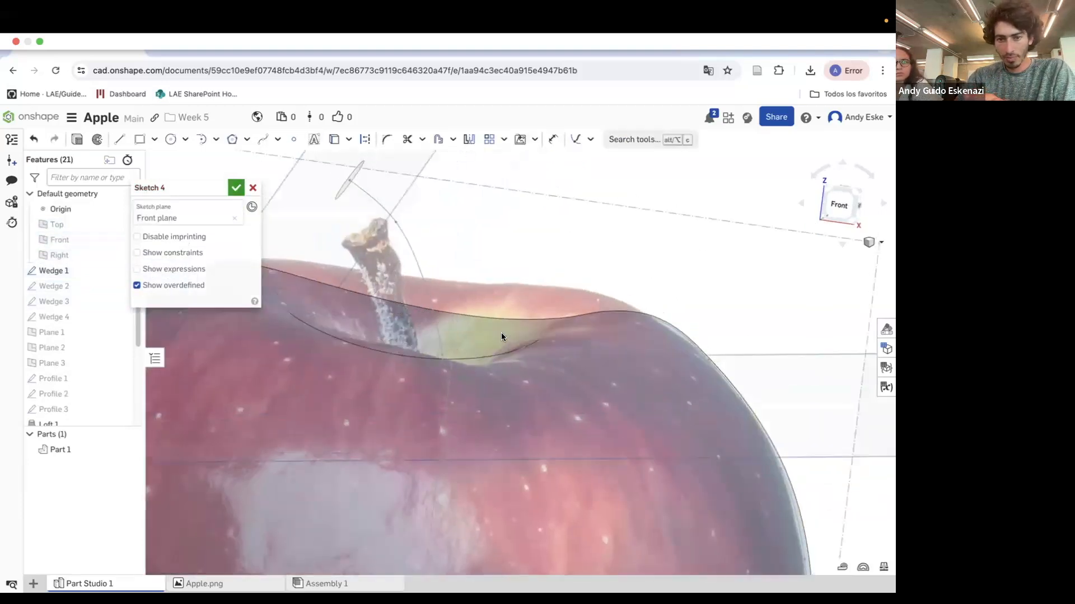
{"action": "left_click", "coordinate": [263, 140]}
{"action": "scroll", "coordinate": [364, 163], "scroll_direction": "up", "scroll_amount": 1}
{"action": "left_click", "coordinate": [363, 162]}
{"action": "left_click", "coordinate": [425, 227]}
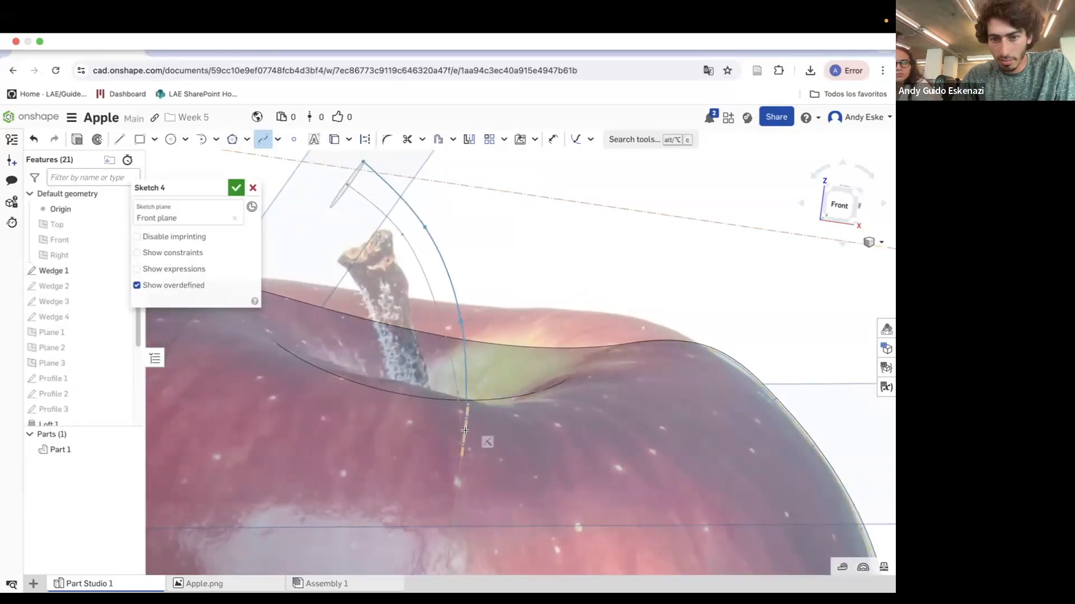
{"action": "scroll", "coordinate": [475, 468], "scroll_direction": "up", "scroll_amount": 2}
{"action": "double_click", "coordinate": [477, 470]}
{"action": "scroll", "coordinate": [556, 456], "scroll_direction": "down", "scroll_amount": 2}
{"action": "scroll", "coordinate": [497, 292], "scroll_direction": "up", "scroll_amount": 1}
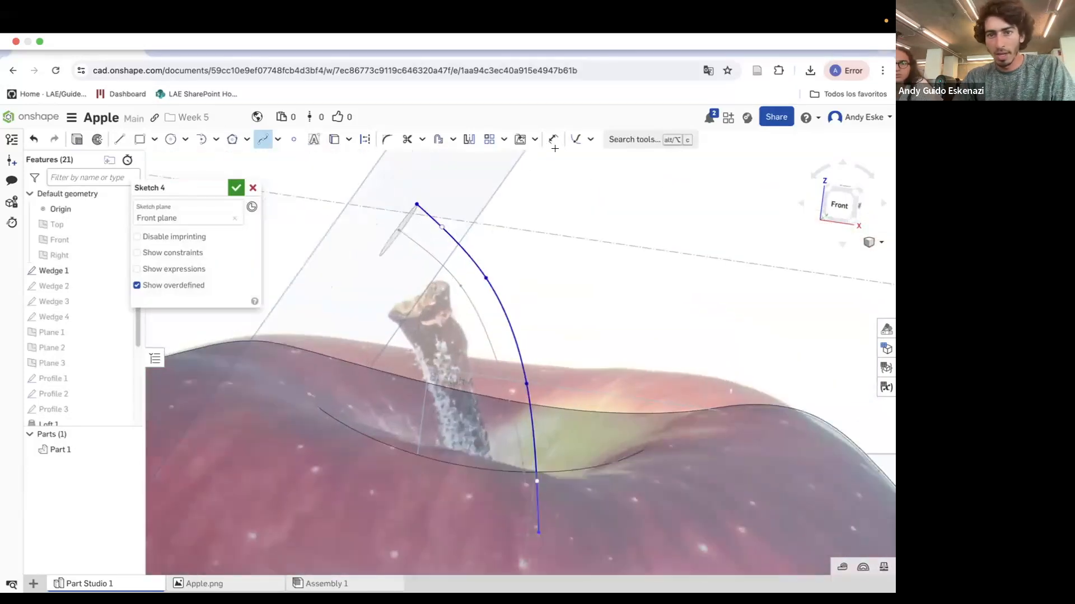
Constrain both ends of the outer spline to the edges of the upper and lower stem profiles.
{"action": "left_click", "coordinate": [576, 139]}
{"action": "scroll", "coordinate": [403, 212], "scroll_direction": "up", "scroll_amount": 3}
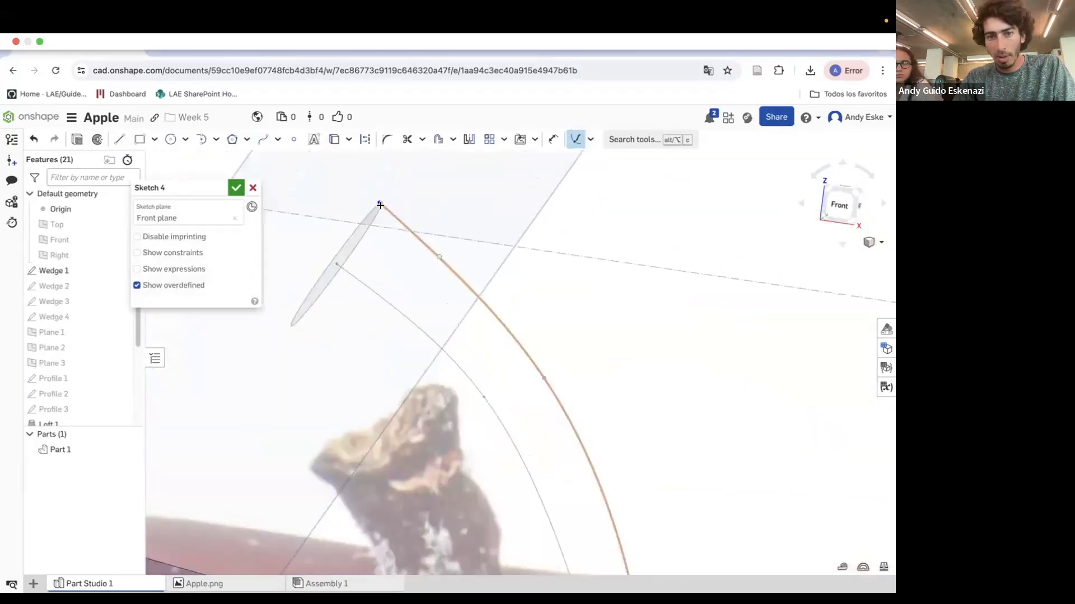
{"action": "scroll", "coordinate": [401, 198], "scroll_direction": "down", "scroll_amount": 3}
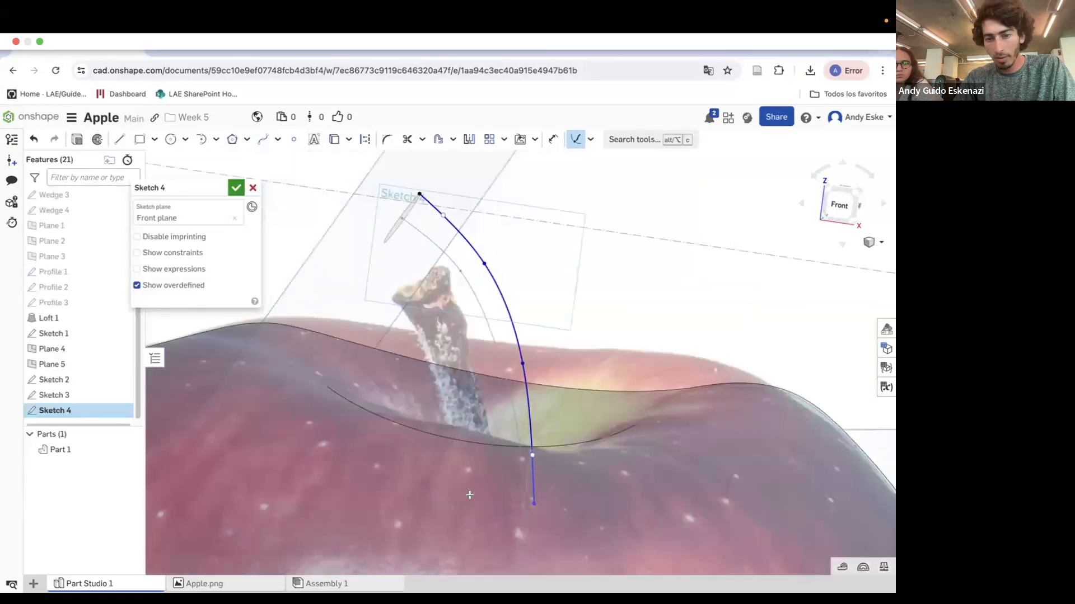
{"action": "scroll", "coordinate": [538, 494], "scroll_direction": "up", "scroll_amount": 5}
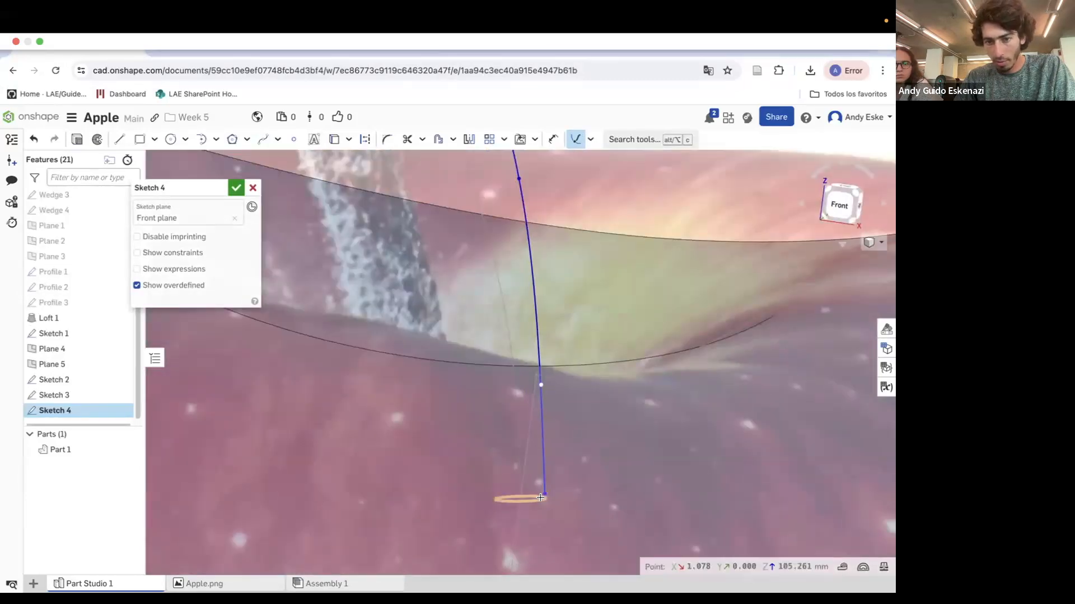
{"action": "scroll", "coordinate": [562, 448], "scroll_direction": "down", "scroll_amount": 5}
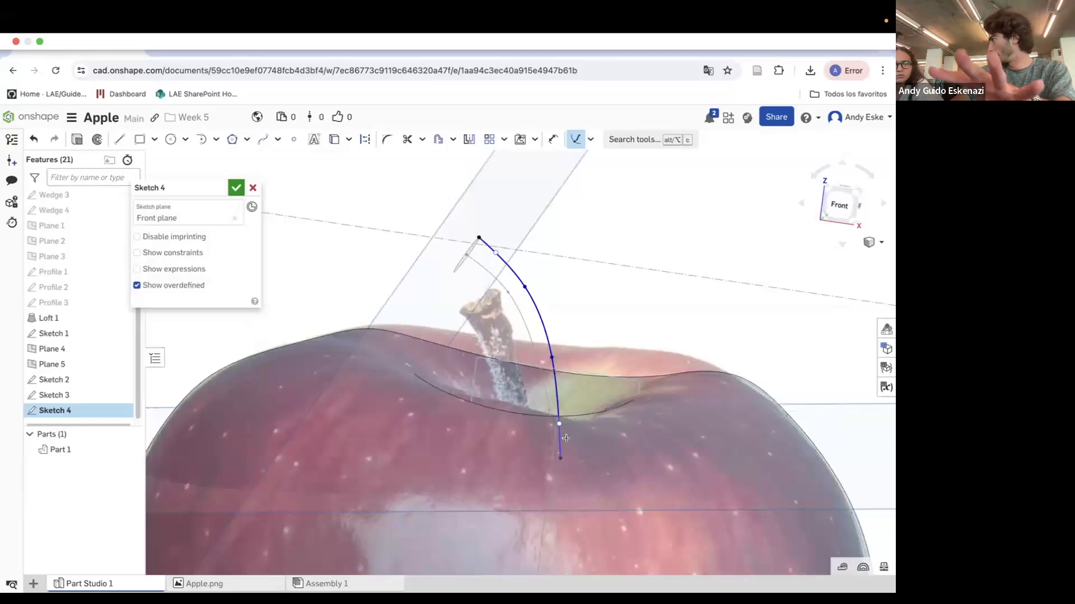
{"action": "scroll", "coordinate": [564, 442], "scroll_direction": "up", "scroll_amount": 2}
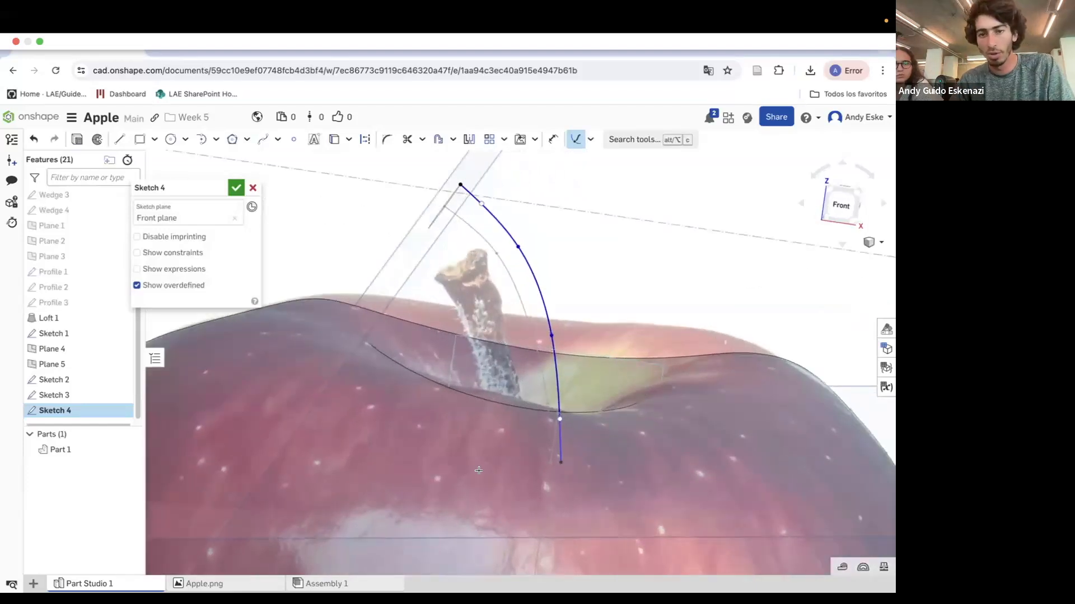
{"action": "key", "text": "Escape"}
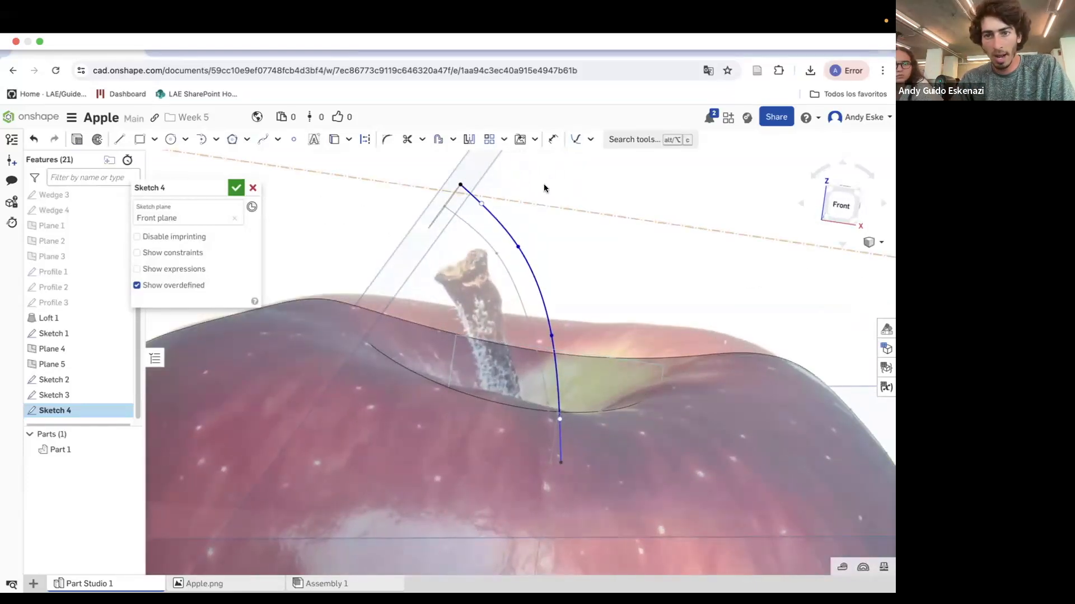
Draw a second spline along the stem's inner side, from the upper profile's inner edge down to the lower profile.
{"action": "left_click", "coordinate": [263, 138]}
{"action": "scroll", "coordinate": [435, 233], "scroll_direction": "up", "scroll_amount": 1}
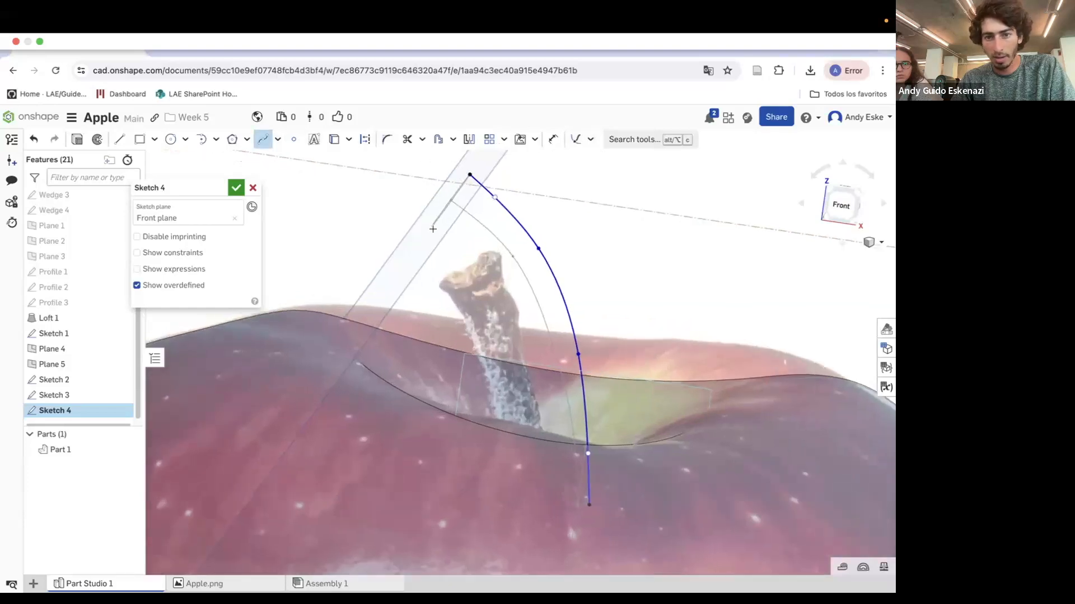
{"action": "left_click", "coordinate": [432, 228]}
{"action": "left_click", "coordinate": [493, 265]}
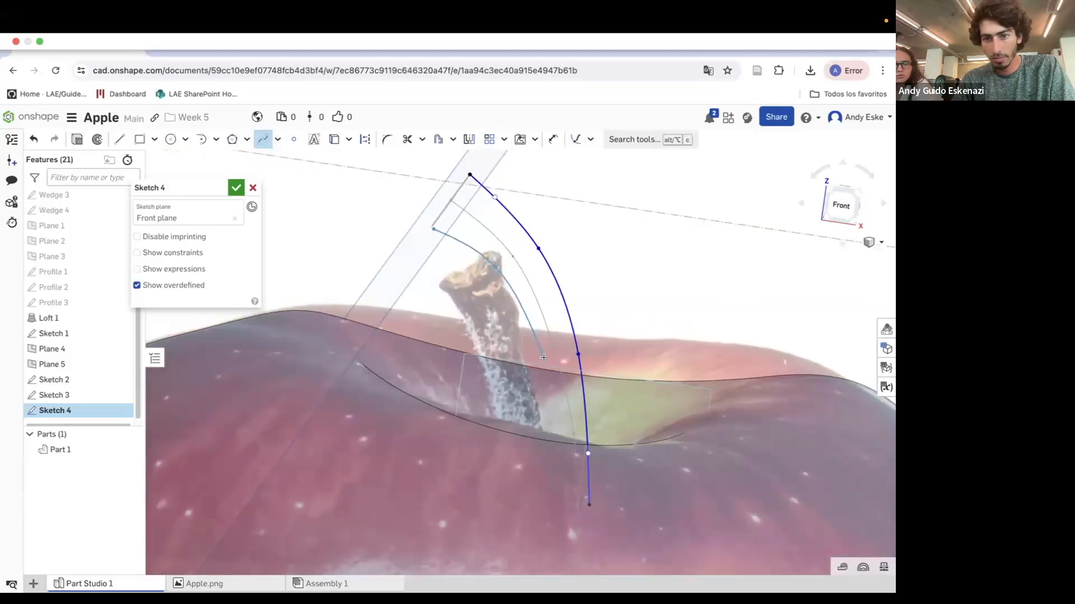
{"action": "left_click", "coordinate": [545, 361]}
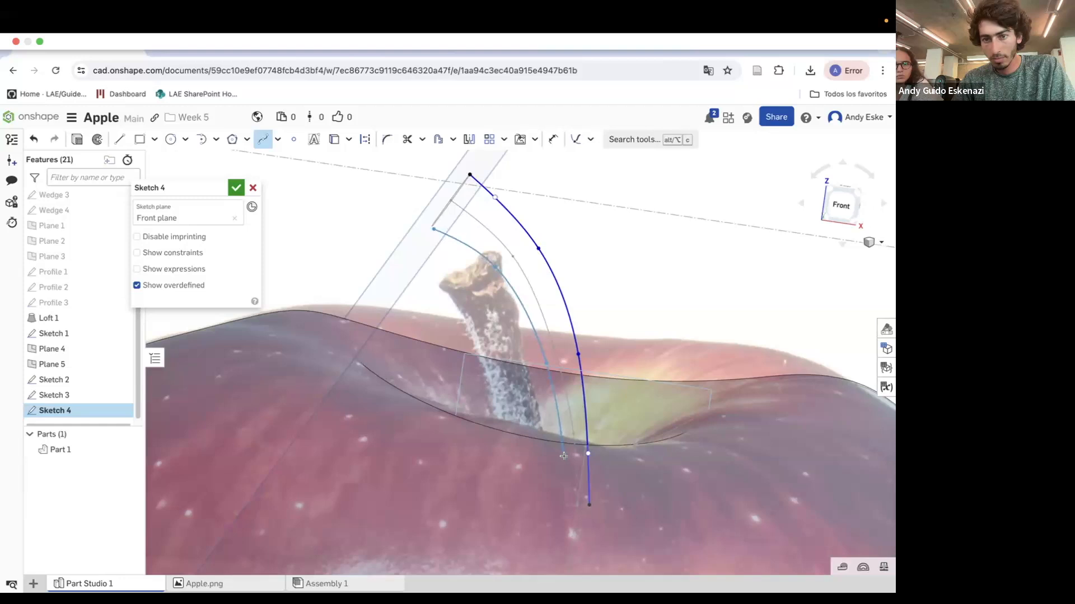
{"action": "left_click", "coordinate": [564, 458]}
{"action": "double_click", "coordinate": [565, 500]}
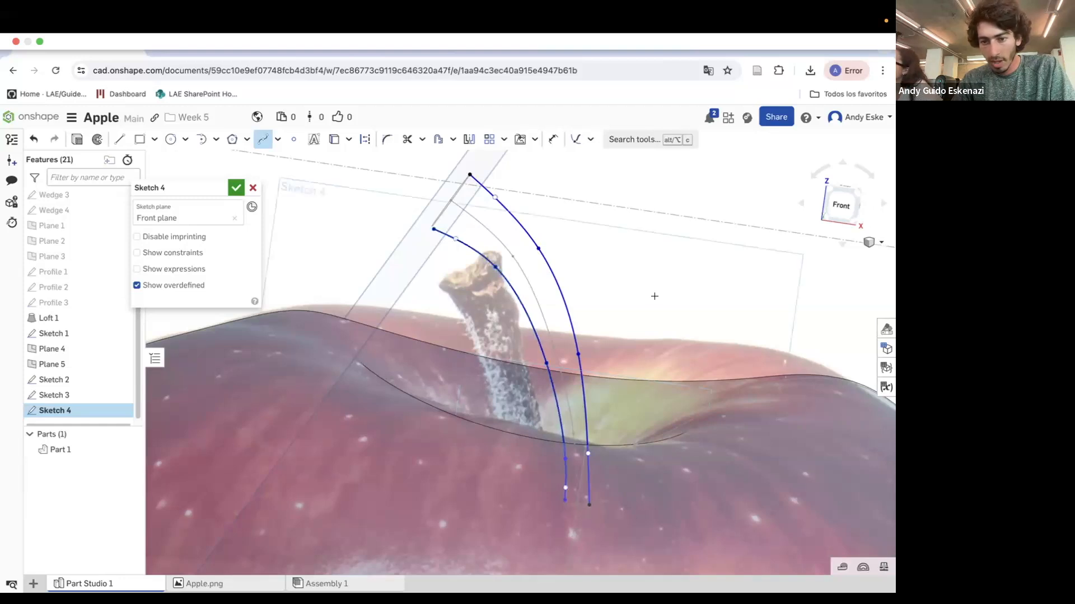
Constrain the inner spline's ends to the stem profile edges and accept the sketch.
{"action": "left_click", "coordinate": [576, 140]}
{"action": "scroll", "coordinate": [574, 506], "scroll_direction": "up", "scroll_amount": 5}
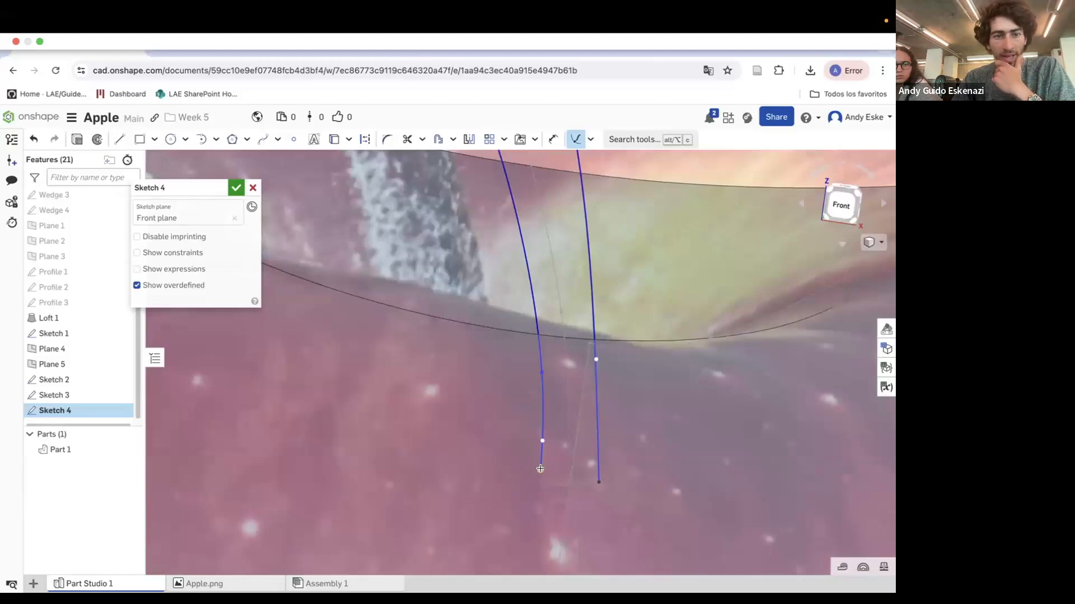
{"action": "left_click_drag", "start_coordinate": [540, 469], "coordinate": [541, 482]}
{"action": "scroll", "coordinate": [541, 481], "scroll_direction": "down", "scroll_amount": 5}
{"action": "scroll", "coordinate": [442, 242], "scroll_direction": "up", "scroll_amount": 2}
{"action": "left_click", "coordinate": [237, 188]}
{"action": "scroll", "coordinate": [426, 254], "scroll_direction": "down", "scroll_amount": 5}
{"action": "scroll", "coordinate": [426, 253], "scroll_direction": "down", "scroll_amount": 3}
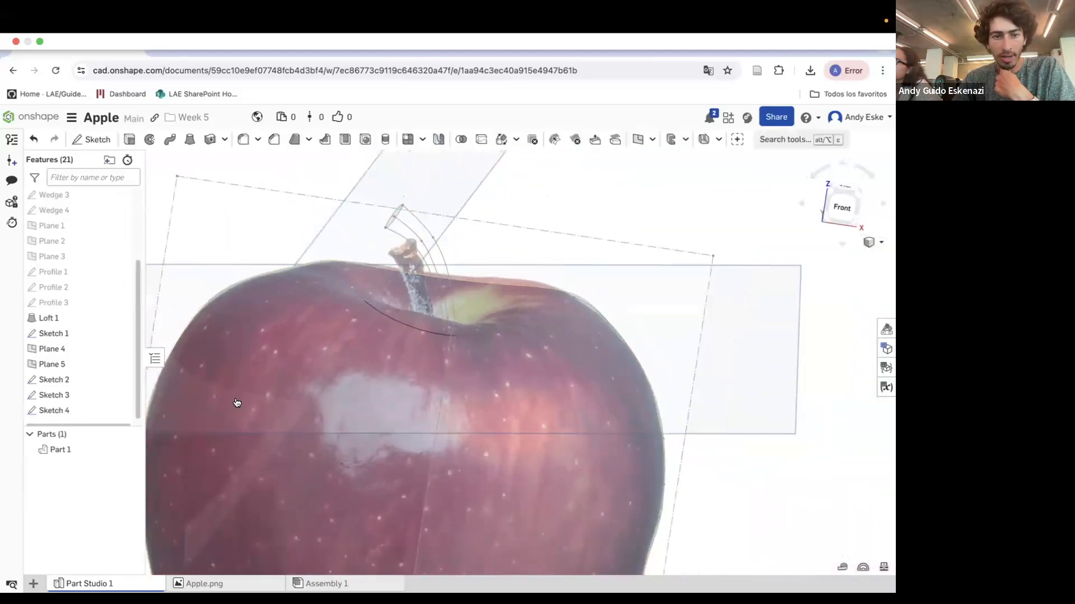
Loft the stem from Sketch 2 to Sketch 3 with both Sketch 4 splines as guides, adding it to Part 1.
{"action": "left_click", "coordinate": [190, 139]}
{"action": "left_click", "coordinate": [55, 364]}
{"action": "left_click", "coordinate": [55, 380]}
{"action": "left_click", "coordinate": [137, 364]}
{"action": "left_click", "coordinate": [446, 238]}
{"action": "scroll", "coordinate": [412, 240], "scroll_direction": "up", "scroll_amount": 3}
{"action": "left_click", "coordinate": [409, 239]}
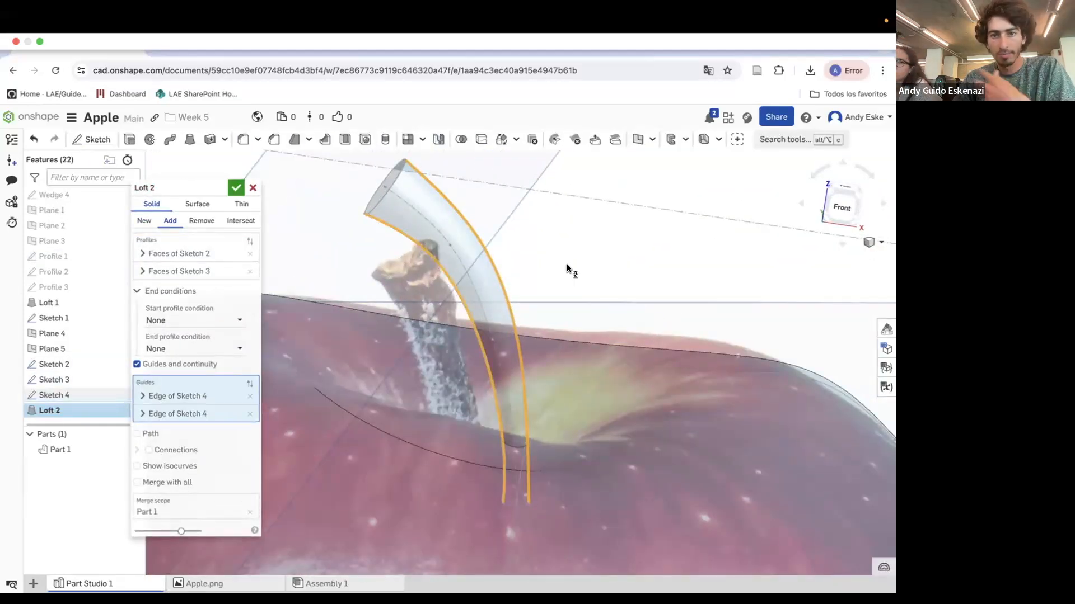
{"action": "left_click", "coordinate": [236, 187]}
Hide Plane 4 and Plane 5.
{"action": "scroll", "coordinate": [419, 244], "scroll_direction": "down", "scroll_amount": 5}
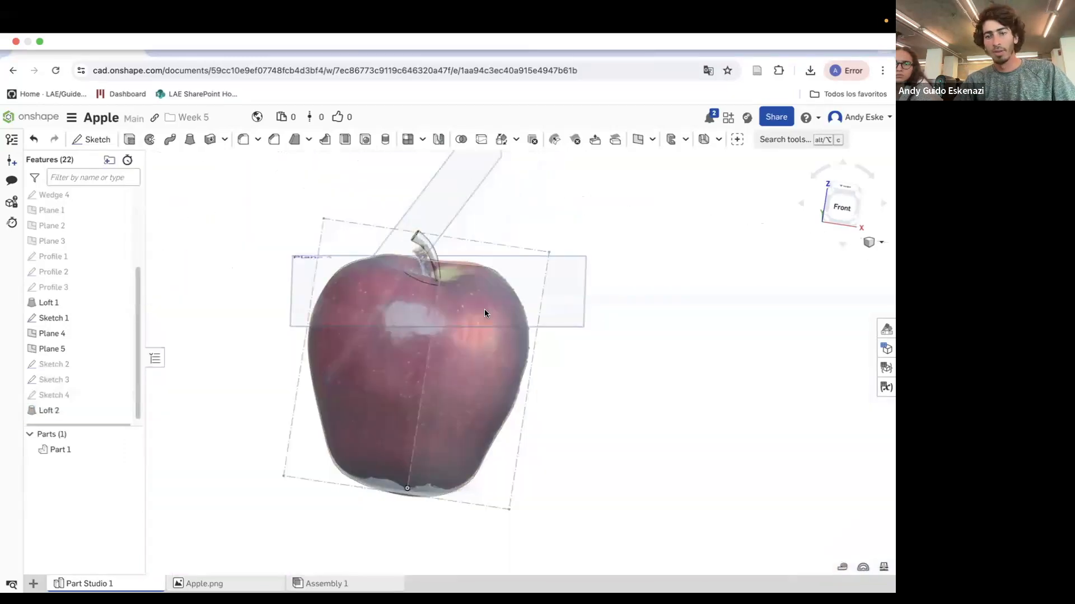
{"action": "right_click", "coordinate": [503, 258]}
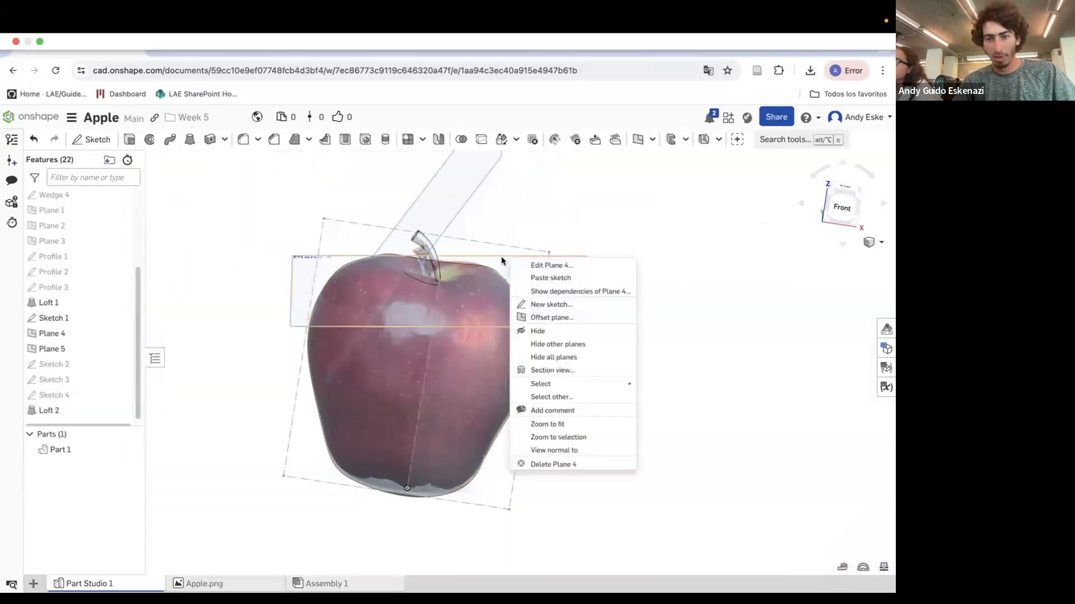
{"action": "left_click", "coordinate": [537, 331]}
{"action": "right_click", "coordinate": [453, 213]}
{"action": "mouse_move", "coordinate": [523, 343]}
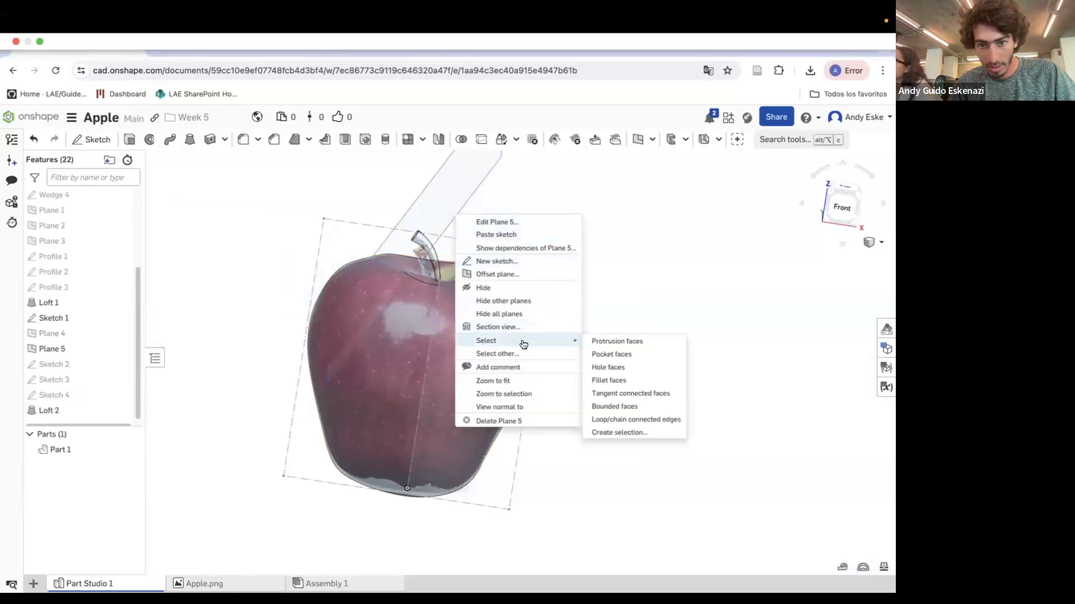
{"action": "left_click", "coordinate": [483, 287]}
Hide the Wedge 1 sketch with its reference image and the Sketch 1 point at the stem's base.
{"action": "scroll", "coordinate": [98, 257], "scroll_direction": "up", "scroll_amount": 5}
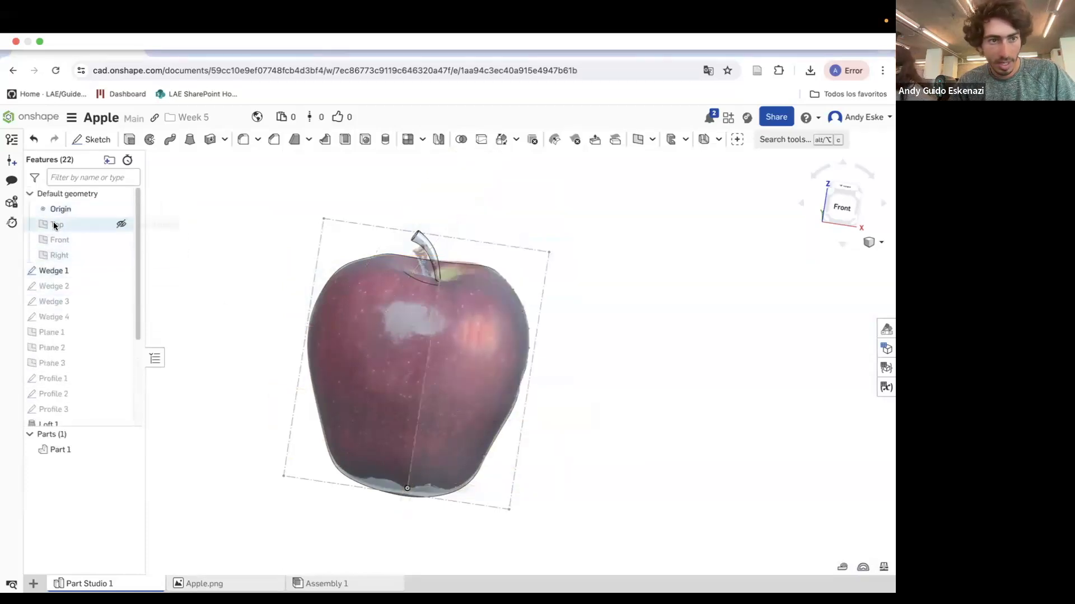
{"action": "left_click", "coordinate": [119, 271]}
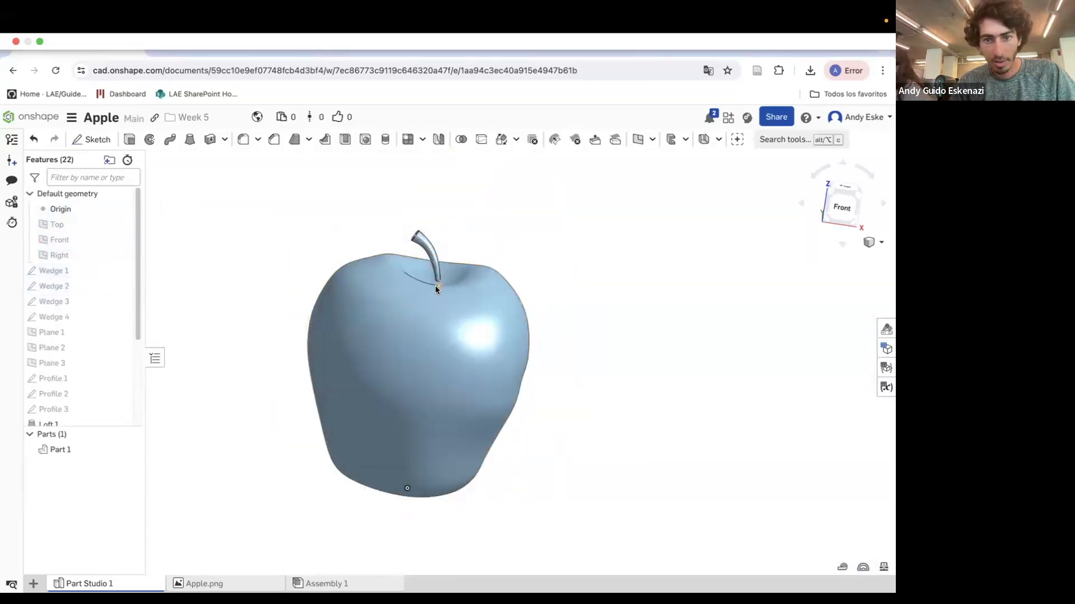
{"action": "scroll", "coordinate": [438, 282], "scroll_direction": "up", "scroll_amount": 10}
{"action": "right_click", "coordinate": [441, 273]}
{"action": "left_click", "coordinate": [468, 334]}
Examine the whole apple and the joint where the stem meets the hollow at its top.
{"action": "right_click_drag", "start_coordinate": [467, 334], "coordinate": [441, 241]}
{"action": "scroll", "coordinate": [443, 249], "scroll_direction": "down", "scroll_amount": 6}
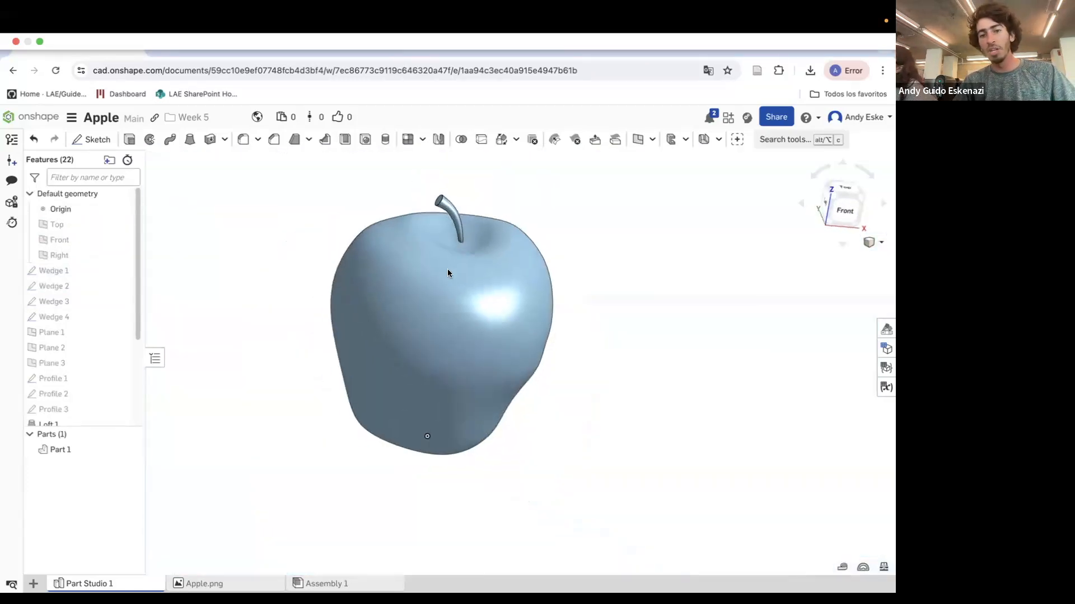
{"action": "scroll", "coordinate": [456, 252], "scroll_direction": "up", "scroll_amount": 8}
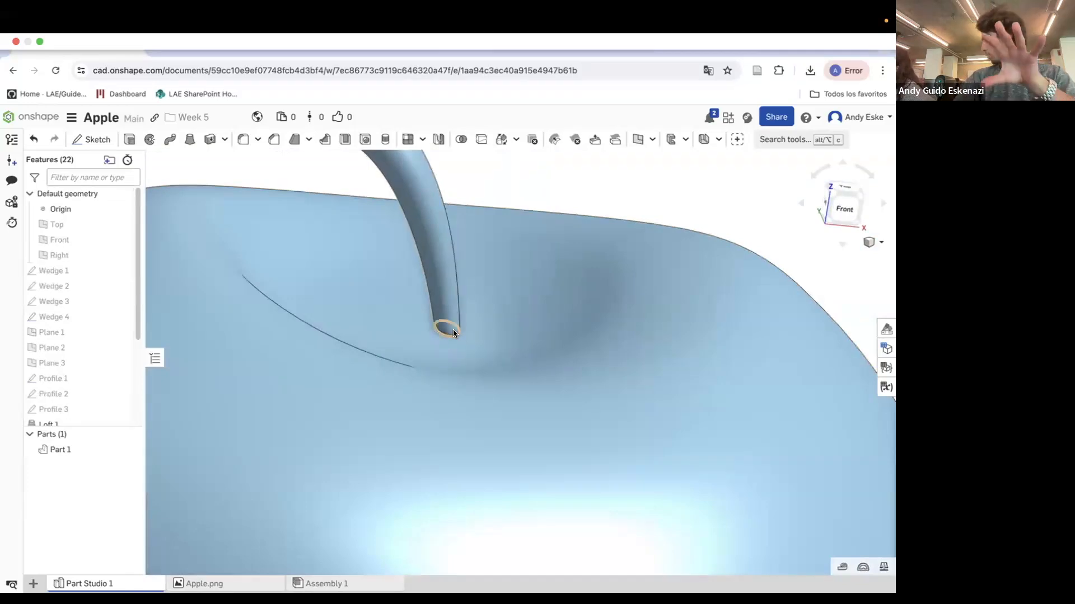
{"action": "scroll", "coordinate": [463, 335], "scroll_direction": "down", "scroll_amount": 6}
{"action": "mouse_move", "coordinate": [472, 334]}
{"action": "right_mouse_down"}
{"action": "mouse_move", "coordinate": [459, 326]}
{"action": "mouse_move", "coordinate": [476, 336]}
{"action": "mouse_move", "coordinate": [461, 369]}
{"action": "mouse_move", "coordinate": [477, 343]}
{"action": "mouse_move", "coordinate": [471, 328]}
{"action": "mouse_move", "coordinate": [486, 336]}
{"action": "right_mouse_up"}
{"action": "scroll", "coordinate": [461, 374], "scroll_direction": "up", "scroll_amount": 5}
{"action": "scroll", "coordinate": [452, 257], "scroll_direction": "down", "scroll_amount": 5}
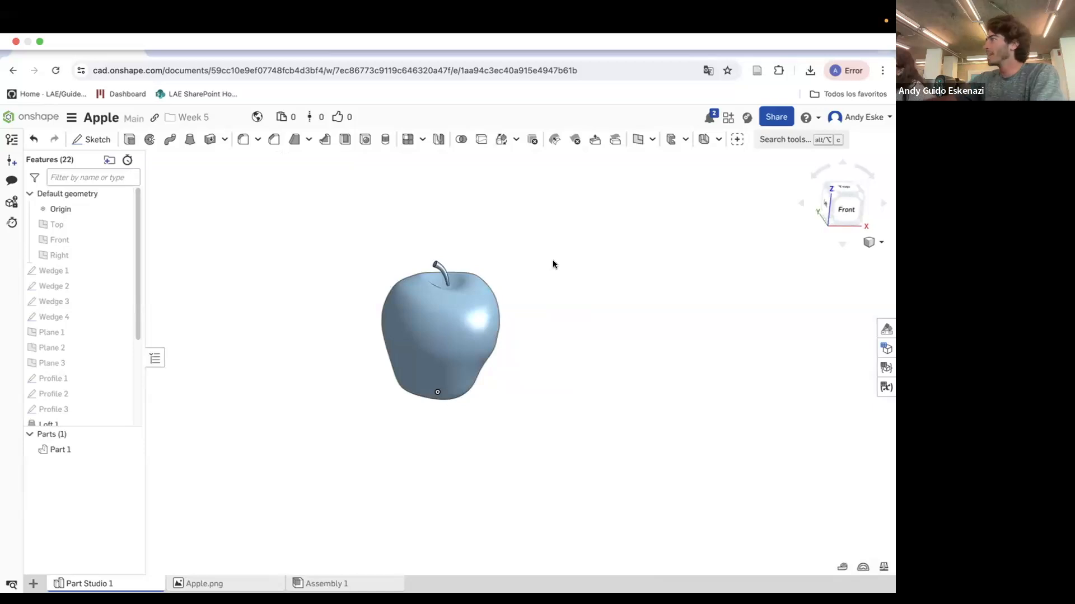
{"action": "mouse_move", "coordinate": [222, 15]}
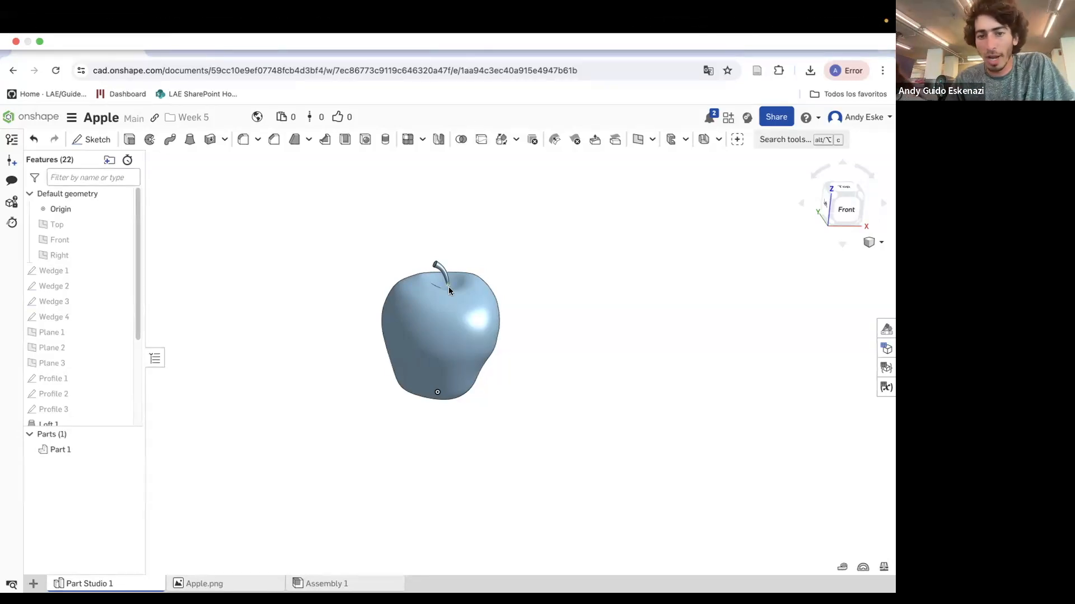
Add an appearance to the Loft 1 feature and color it dark red, #751B00.
{"action": "scroll", "coordinate": [462, 317], "scroll_direction": "up", "scroll_amount": 2}
{"action": "right_click", "coordinate": [461, 322]}
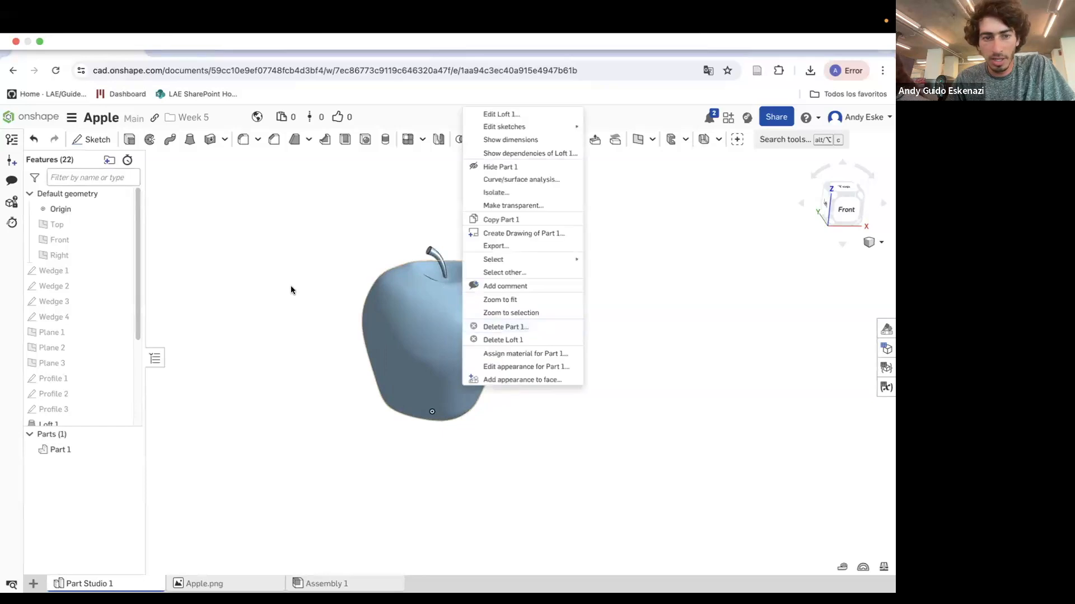
{"action": "scroll", "coordinate": [117, 356], "scroll_direction": "down", "scroll_amount": 3}
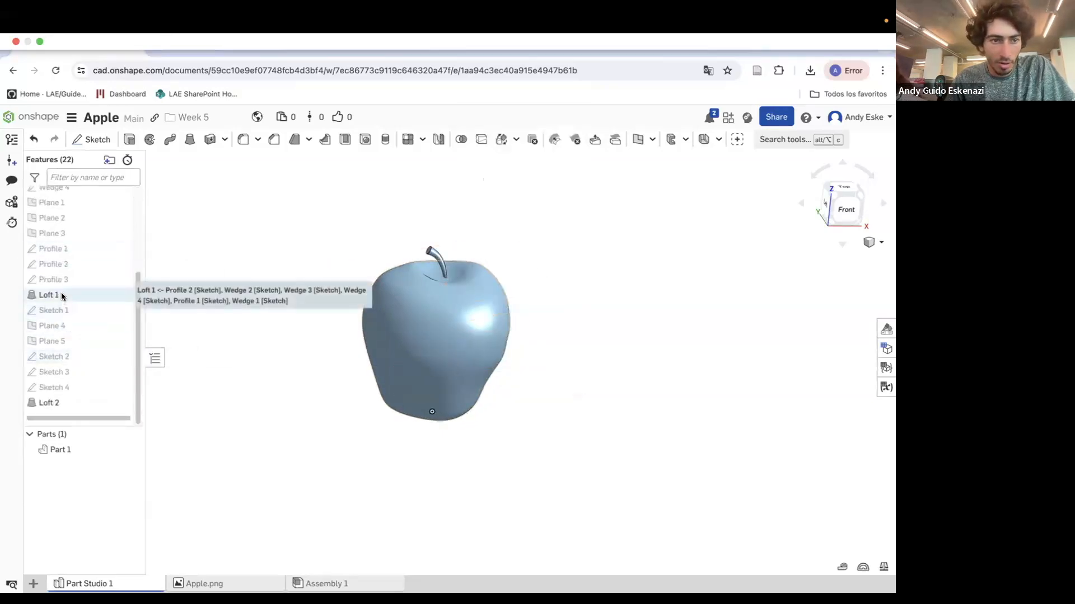
{"action": "right_click", "coordinate": [63, 292]}
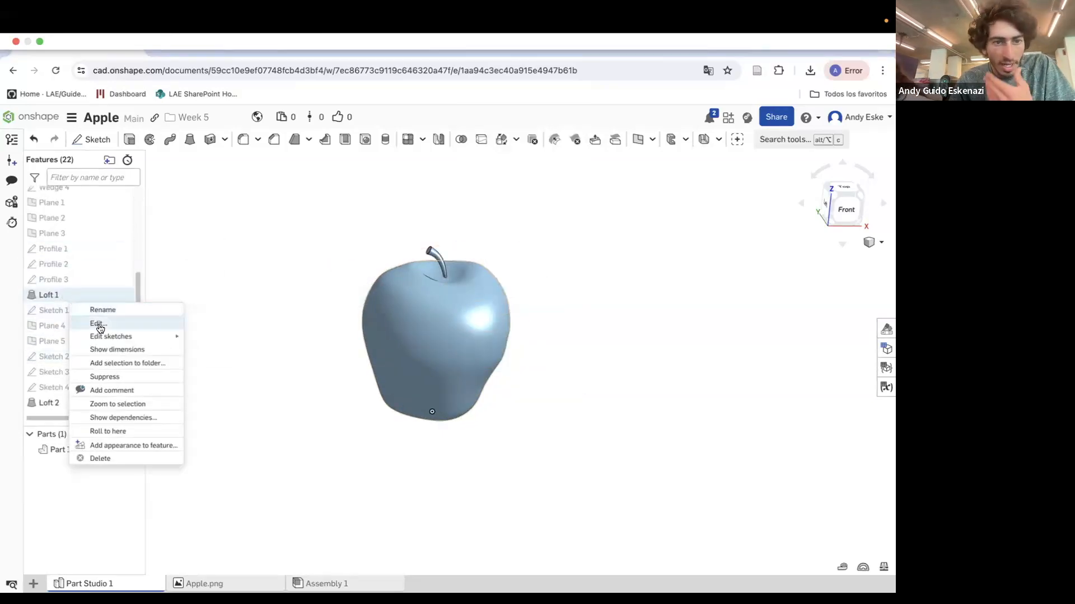
{"action": "left_click", "coordinate": [130, 446]}
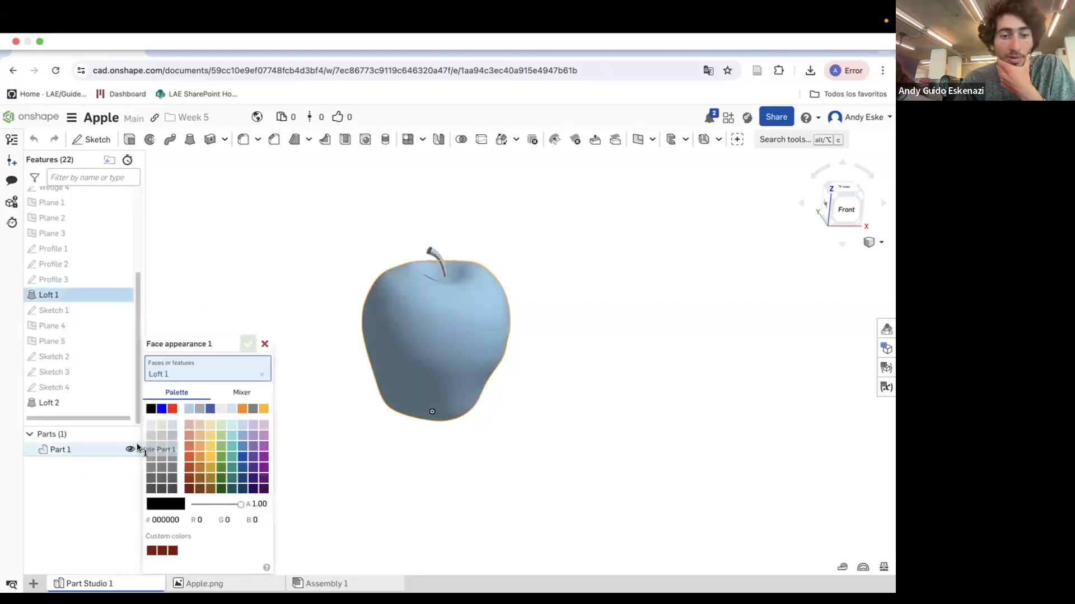
{"action": "left_click", "coordinate": [172, 409]}
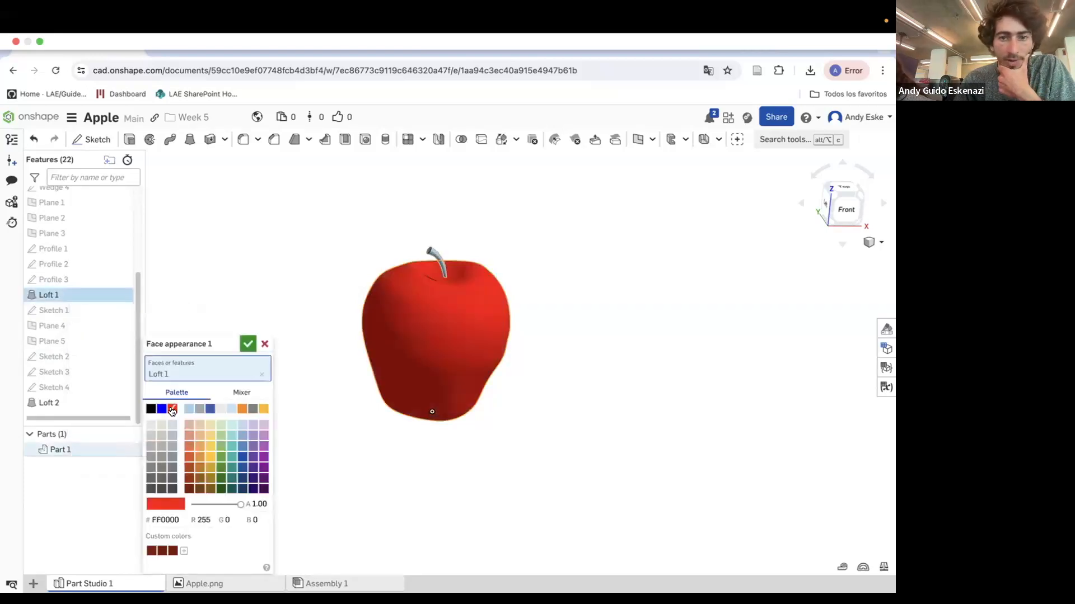
{"action": "left_click", "coordinate": [189, 468]}
{"action": "left_click", "coordinate": [190, 479]}
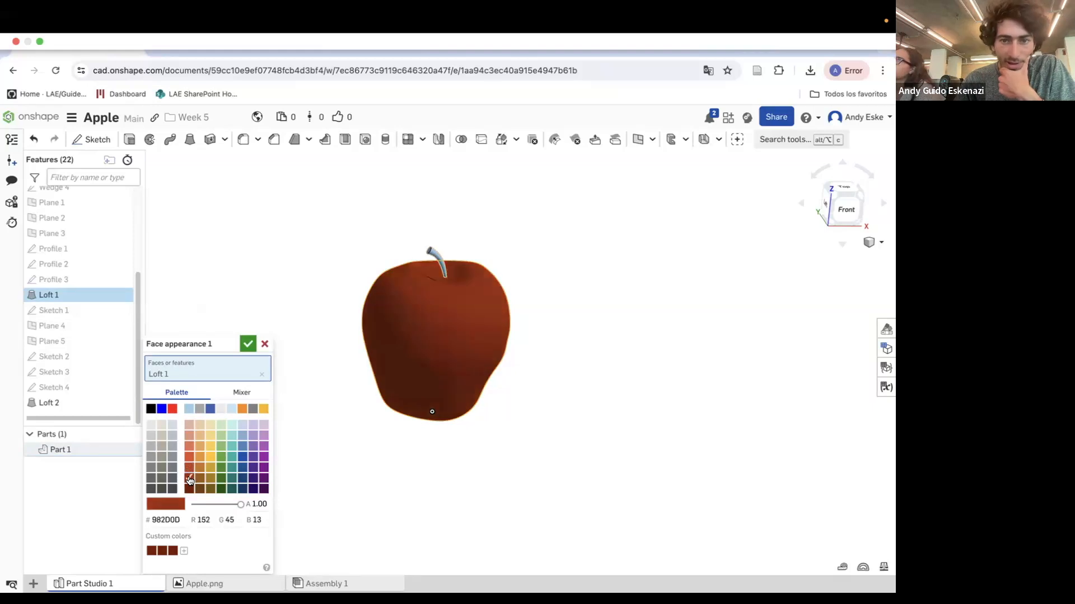
{"action": "left_click", "coordinate": [190, 489]}
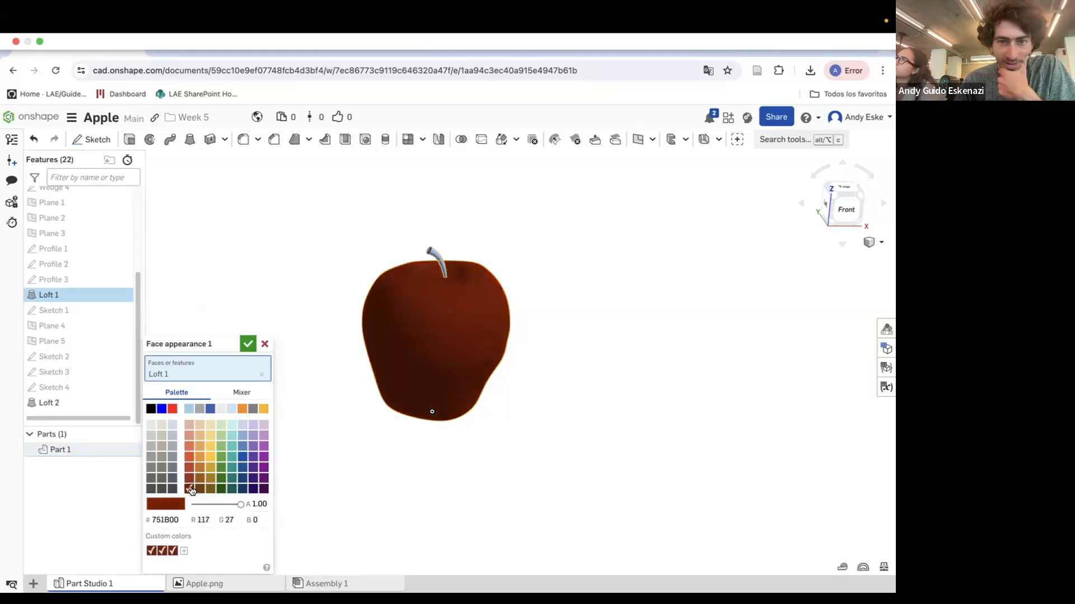
Try an opacity of 0.82 for Loft 1, restore it to 1.00 and accept the appearance.
{"action": "scroll", "coordinate": [409, 380], "scroll_direction": "up", "scroll_amount": 3}
{"action": "scroll", "coordinate": [410, 395], "scroll_direction": "down", "scroll_amount": 2}
{"action": "scroll", "coordinate": [485, 190], "scroll_direction": "up", "scroll_amount": 3}
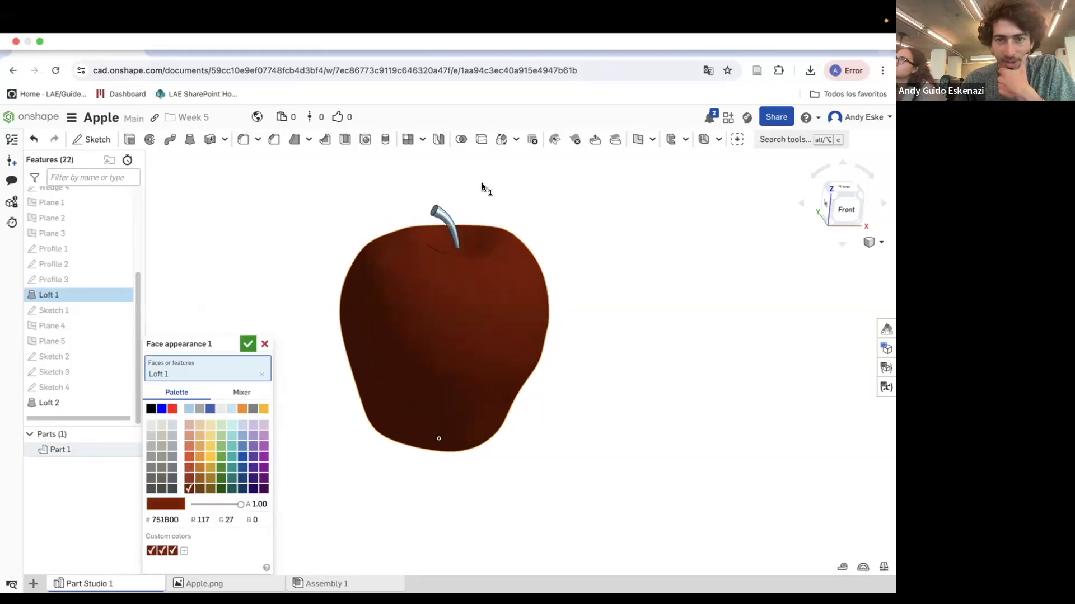
{"action": "mouse_move", "coordinate": [241, 505]}
{"action": "left_mouse_down"}
{"action": "mouse_move", "coordinate": [214, 508]}
{"action": "mouse_move", "coordinate": [231, 508]}
{"action": "left_mouse_up"}
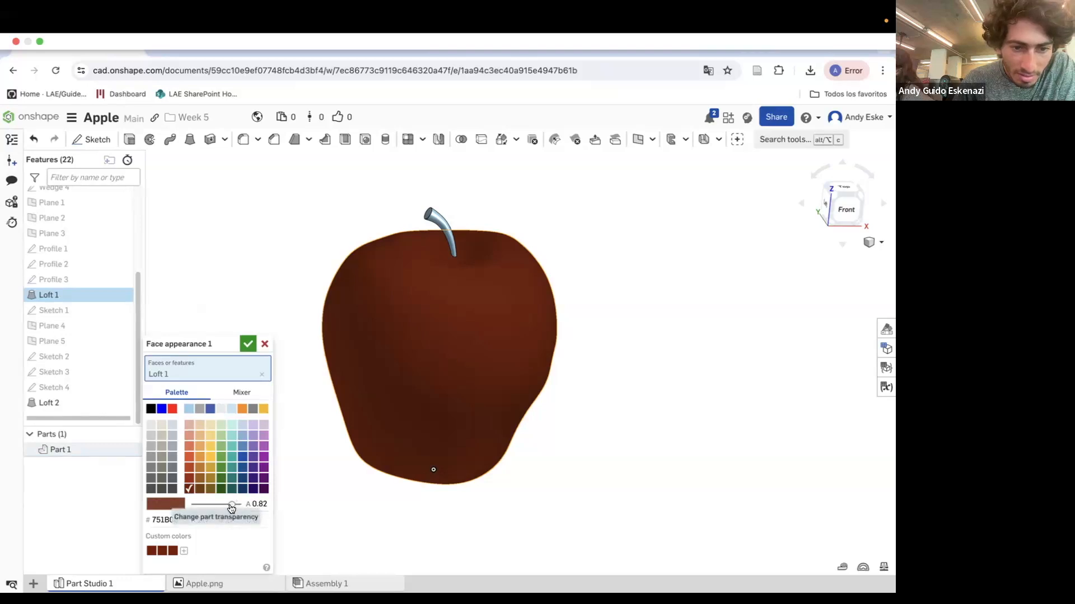
{"action": "left_click_drag", "start_coordinate": [232, 505], "coordinate": [245, 508]}
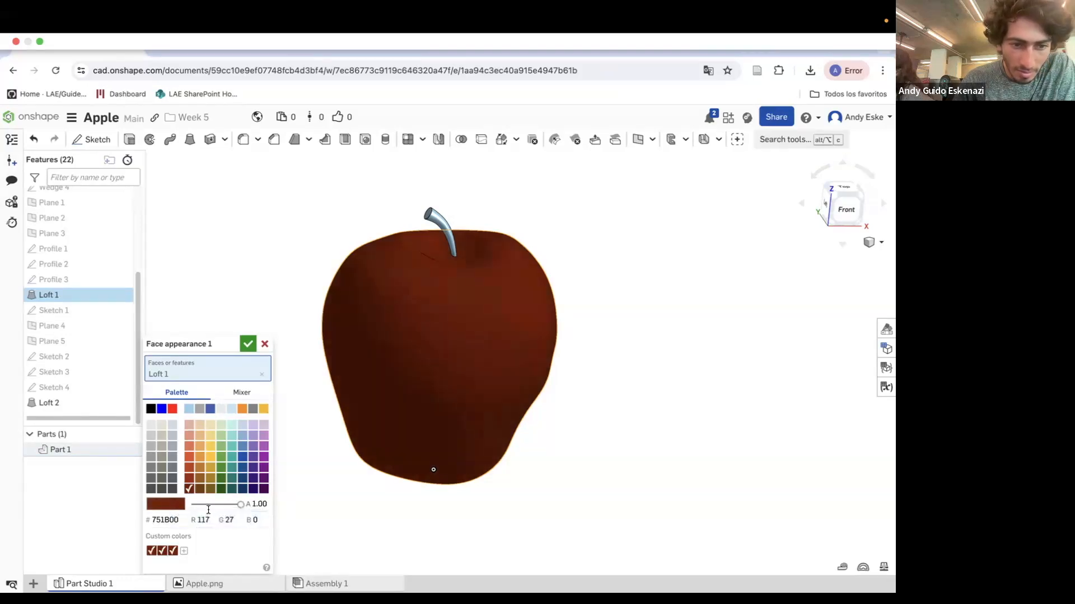
{"action": "left_click", "coordinate": [247, 345]}
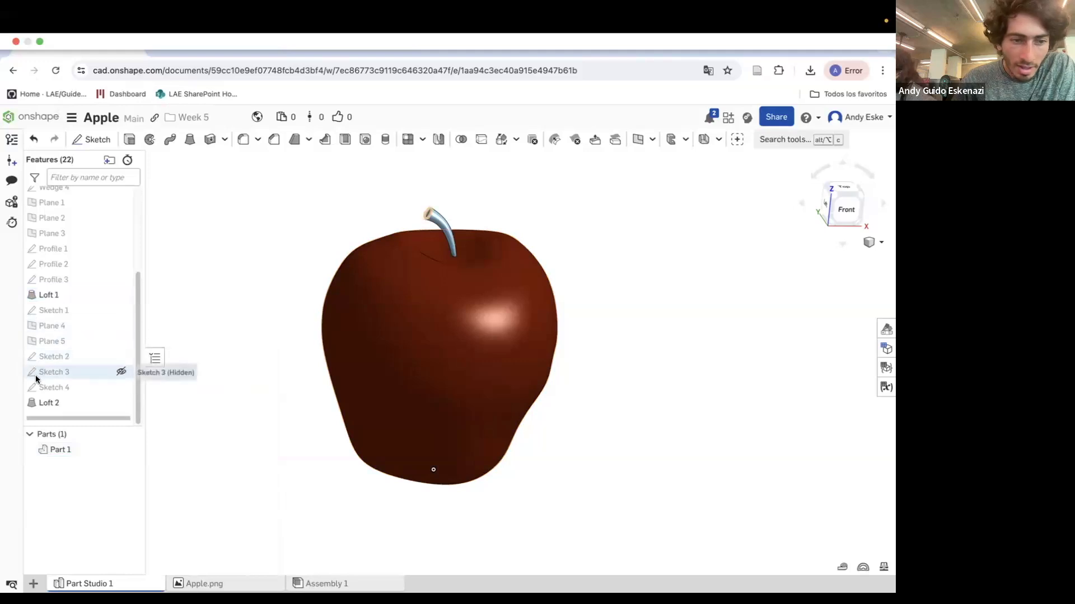
Add an appearance to the Loft 2 stem feature in brown, #995A0E, and accept it.
{"action": "right_click", "coordinate": [51, 401]}
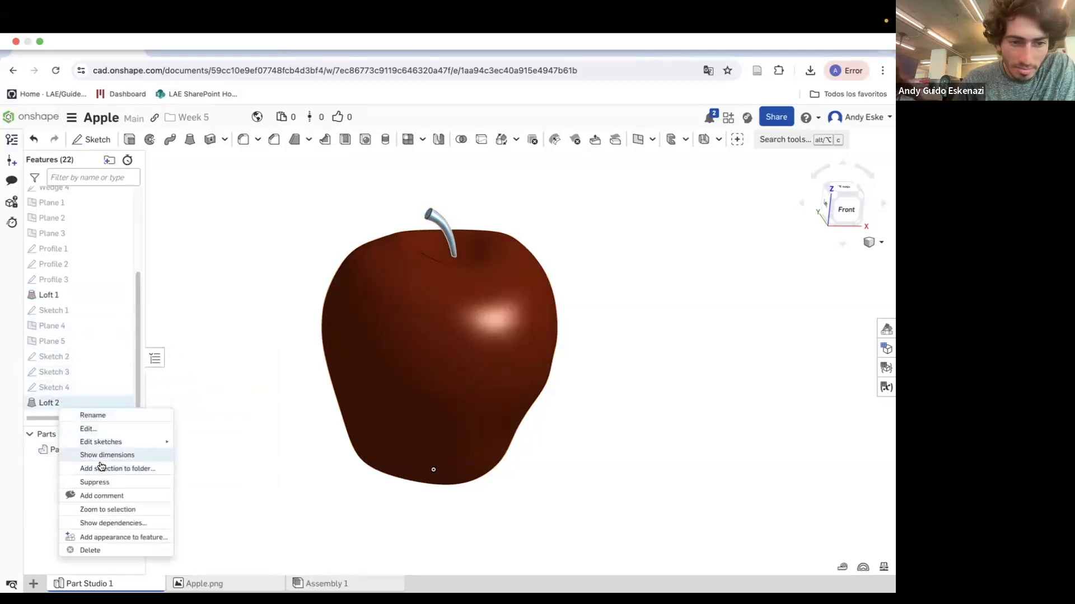
{"action": "left_click", "coordinate": [108, 537]}
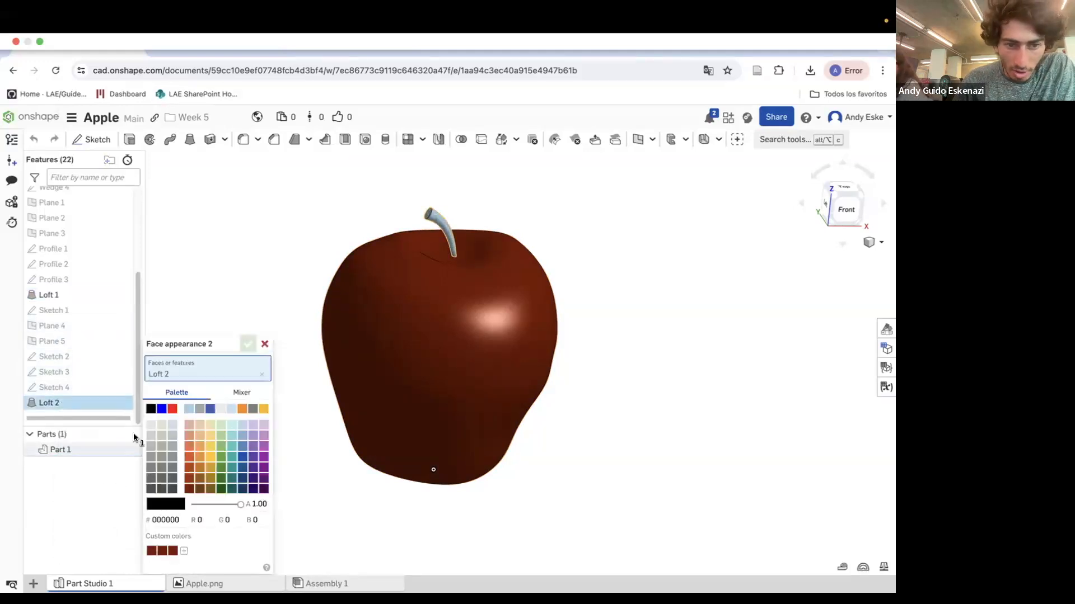
{"action": "left_click", "coordinate": [200, 479]}
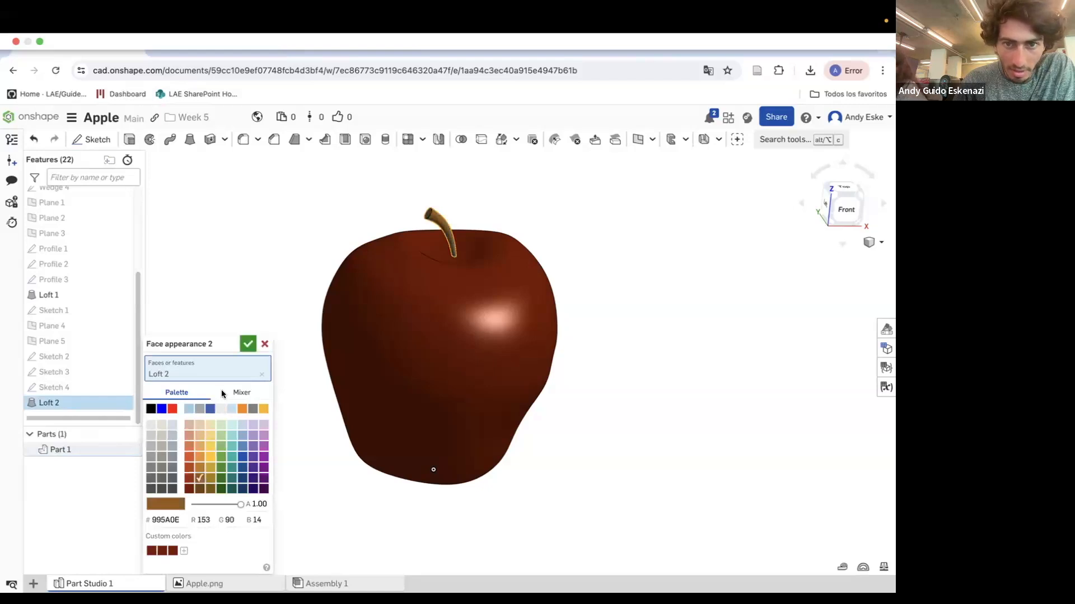
{"action": "left_click", "coordinate": [247, 344]}
{"action": "right_click_drag", "start_coordinate": [250, 343], "coordinate": [257, 395]}
Recolor Loft 1 with the lighter palette red #982D0D, set its R value to 180 and accept.
{"action": "right_click", "coordinate": [75, 295]}
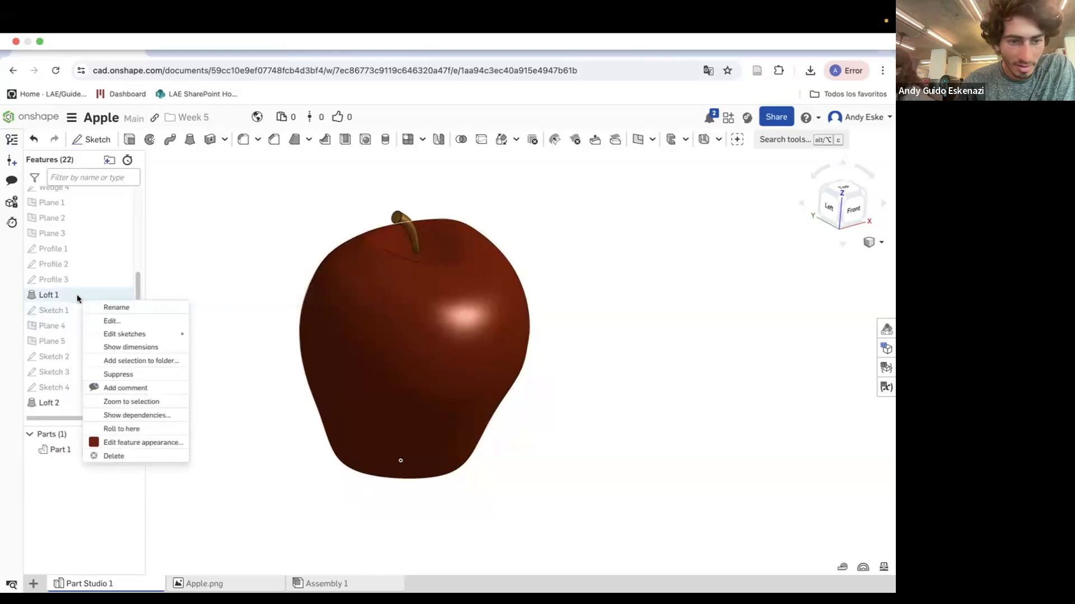
{"action": "left_click", "coordinate": [137, 443]}
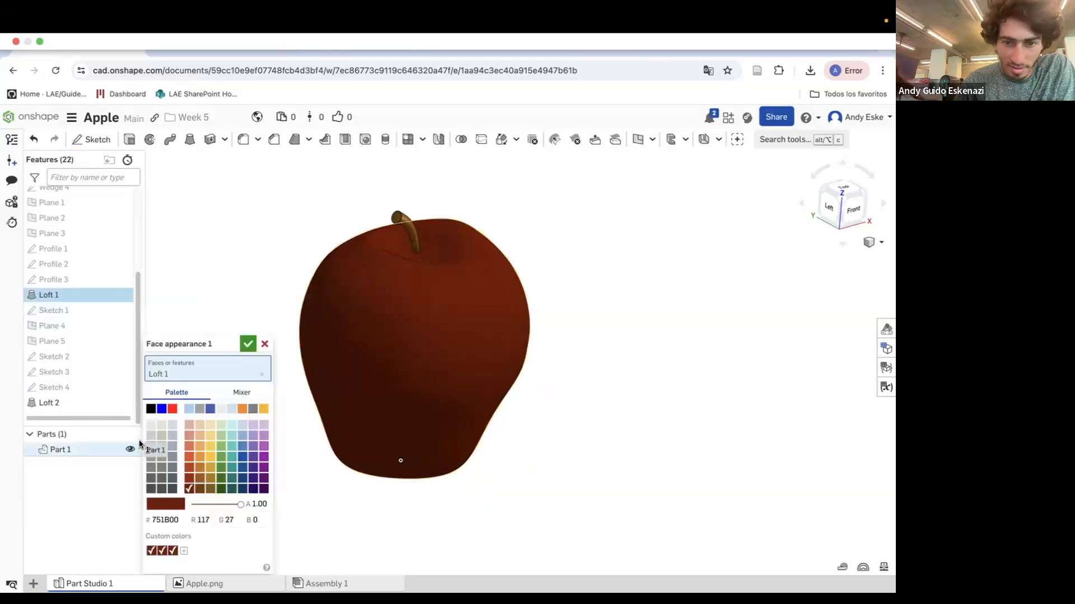
{"action": "left_click", "coordinate": [189, 479]}
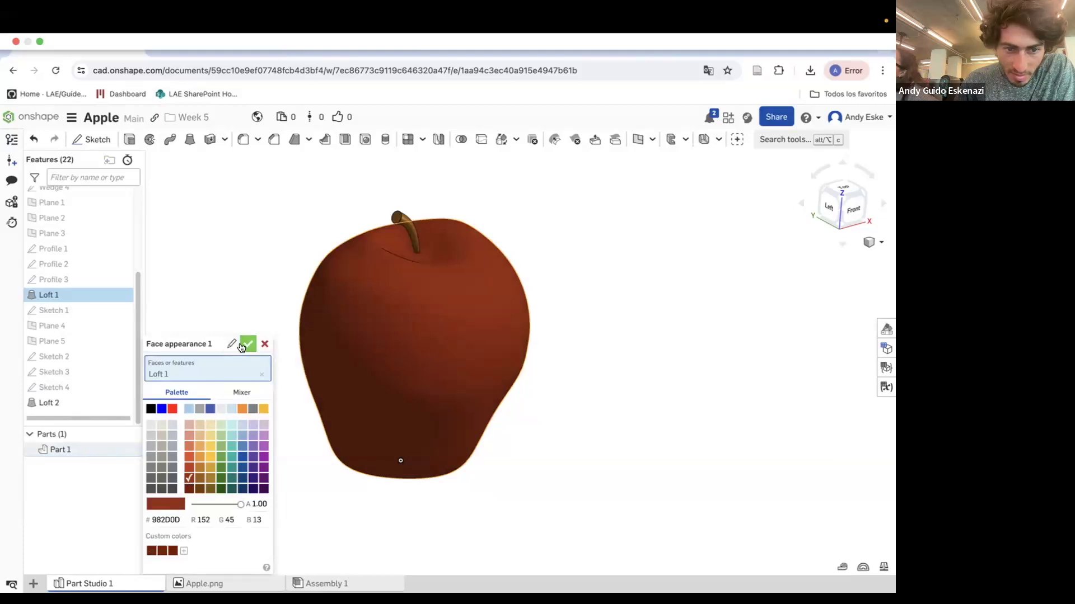
{"action": "left_click", "coordinate": [200, 519]}
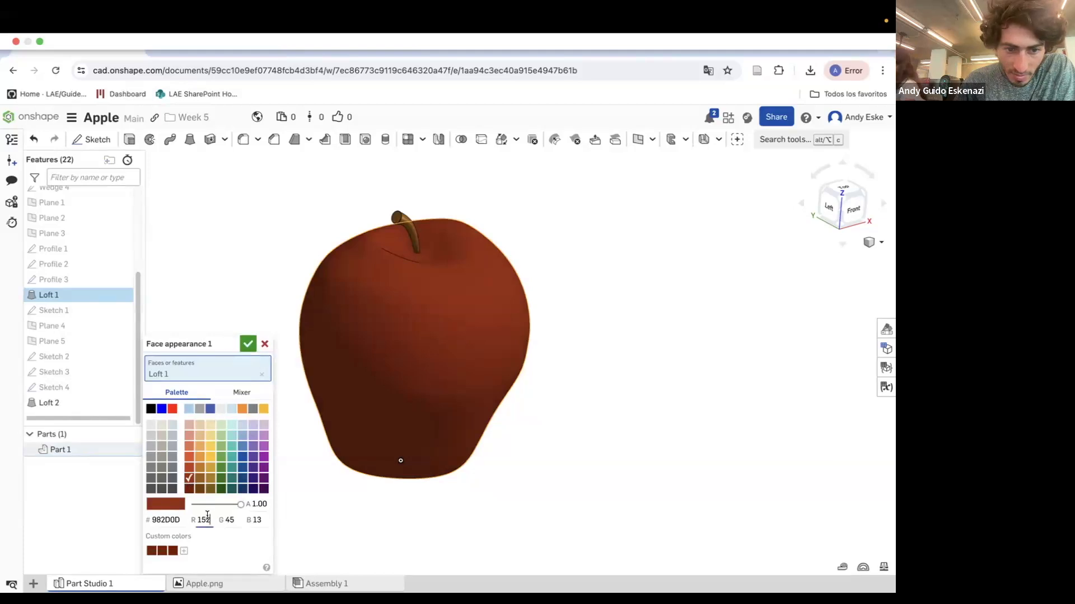
{"action": "type", "text": "160"}
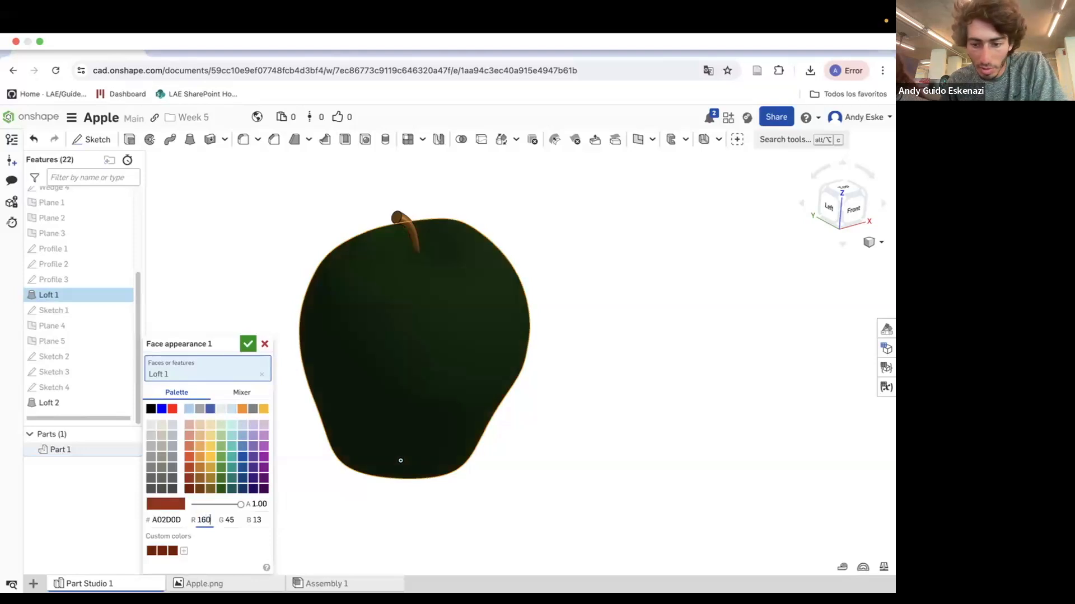
{"action": "key", "text": "BackSpace"}
{"action": "key", "text": "BackSpace"}
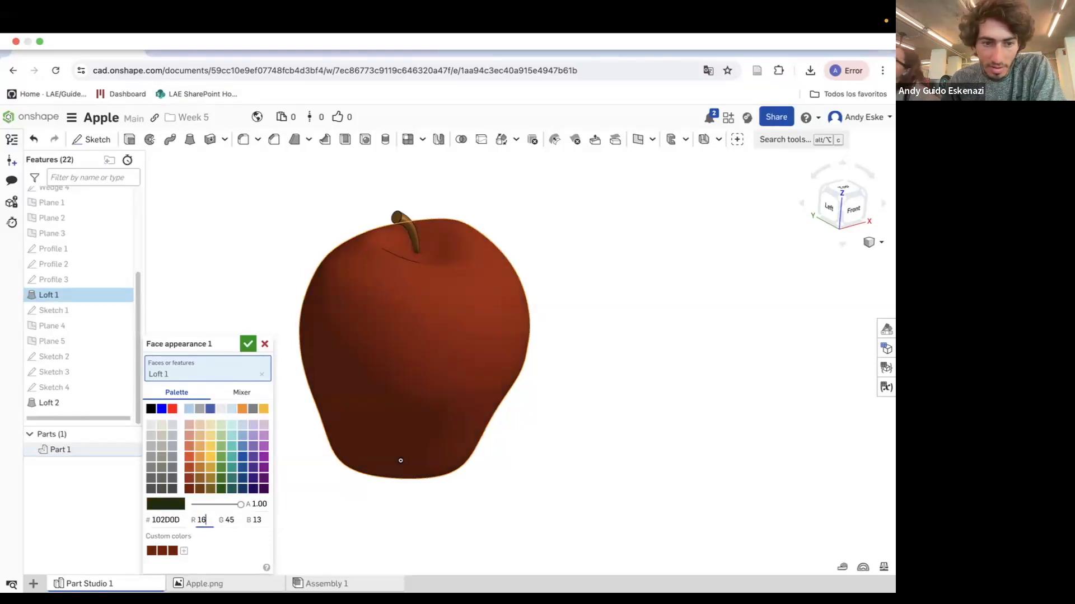
{"action": "type", "text": "80"}
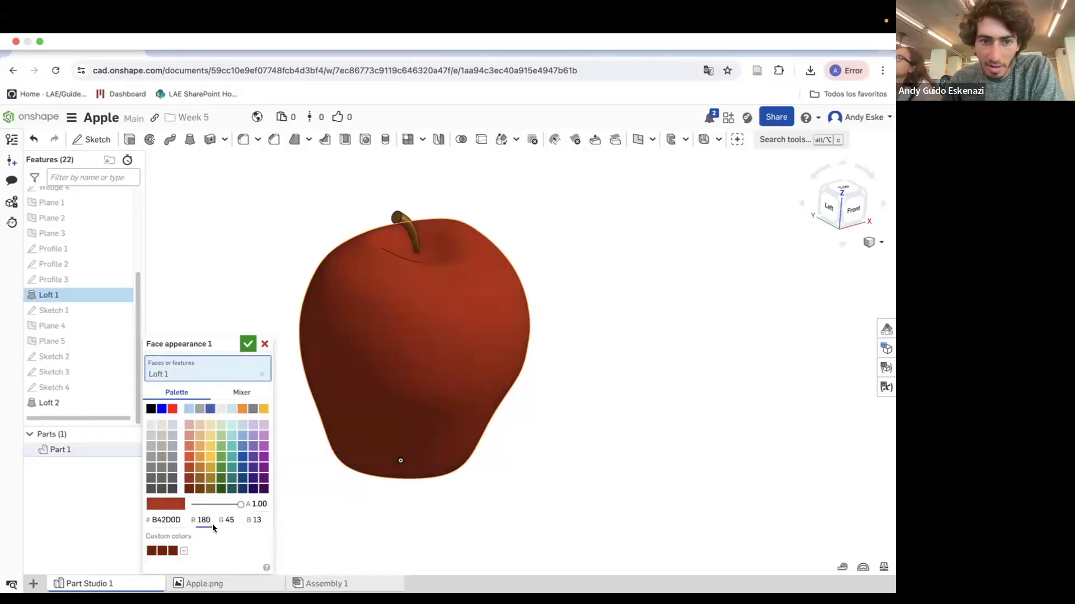
{"action": "left_click", "coordinate": [247, 344]}
{"action": "mouse_move", "coordinate": [318, 358]}
{"action": "right_mouse_down"}
{"action": "mouse_move", "coordinate": [297, 340]}
{"action": "mouse_move", "coordinate": [300, 360]}
{"action": "right_mouse_up"}
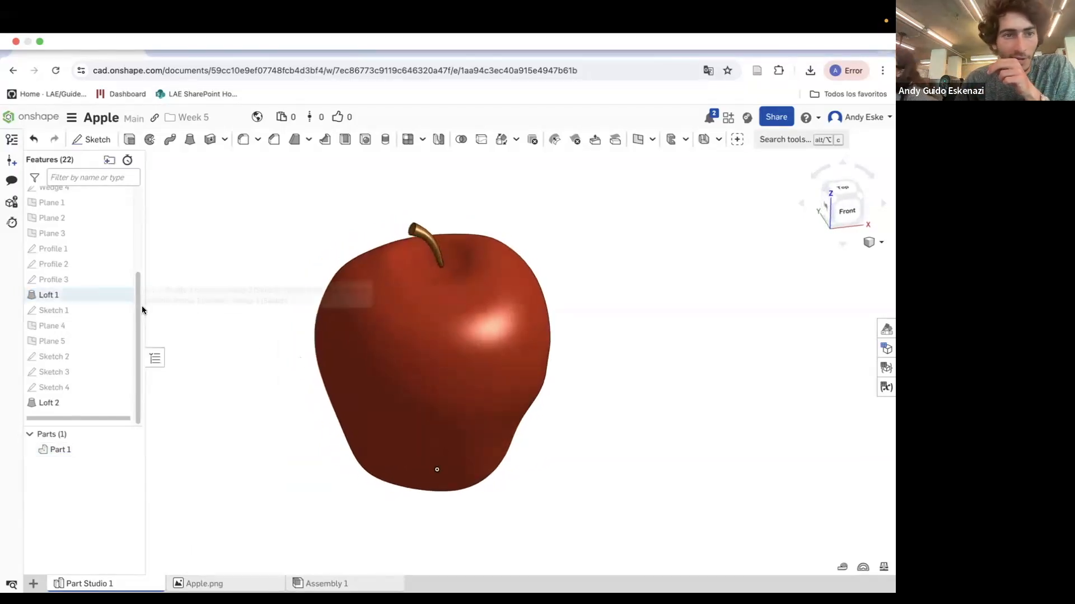
Hide the Origin so only the colored apple is displayed.
{"action": "scroll", "coordinate": [88, 304], "scroll_direction": "up", "scroll_amount": 3}
{"action": "left_click", "coordinate": [122, 209]}
{"action": "right_click_drag", "start_coordinate": [264, 340], "coordinate": [257, 319]}
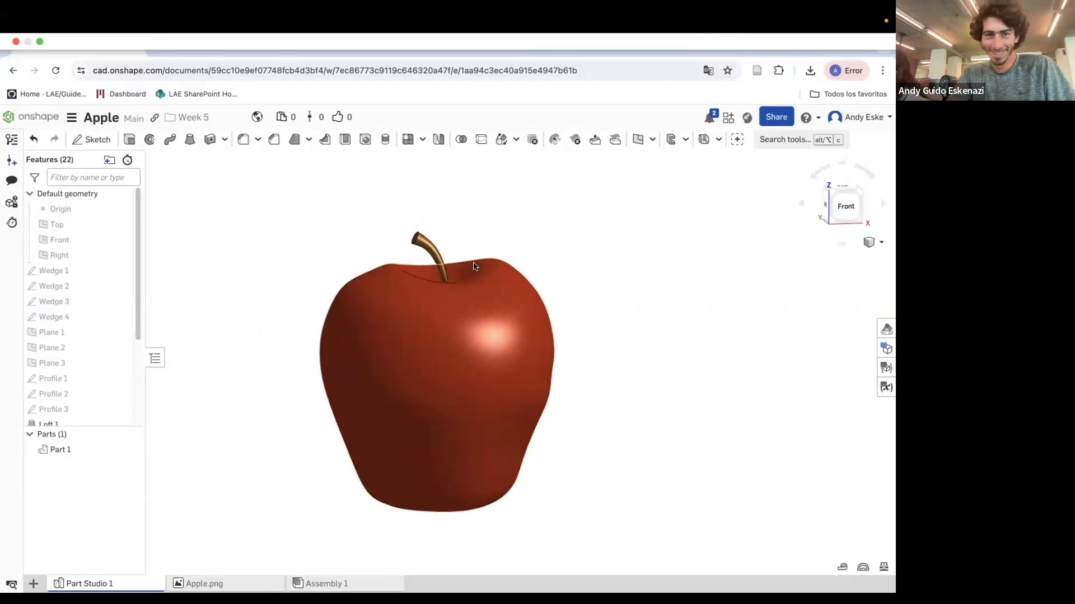
Inspect the finished apple from the front and from below, including the dimple on its underside.
{"action": "scroll", "coordinate": [482, 358], "scroll_direction": "up", "scroll_amount": 3}
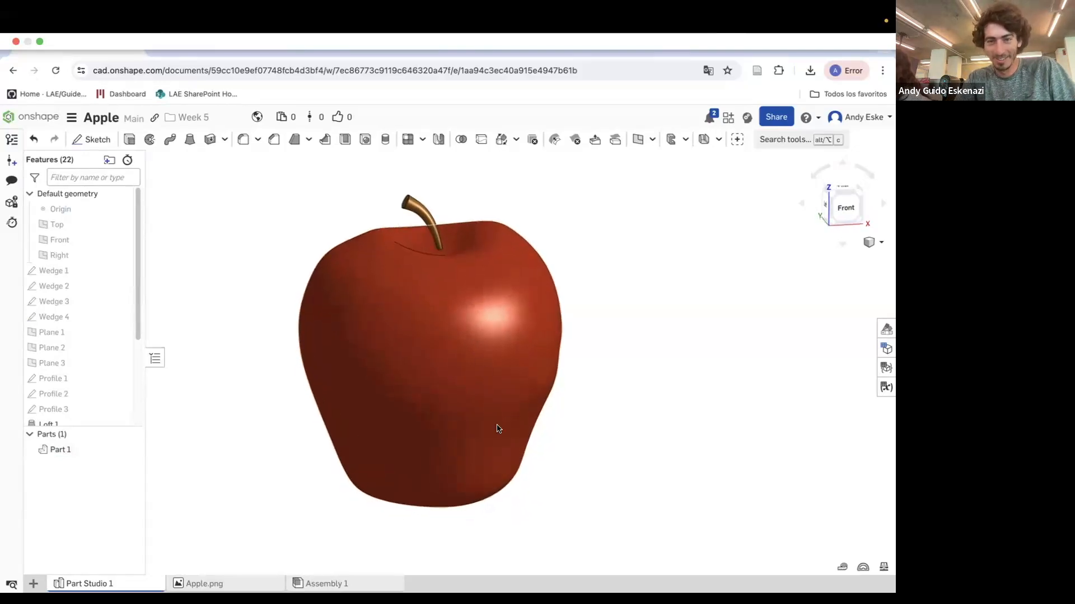
{"action": "right_click_drag", "start_coordinate": [497, 427], "coordinate": [460, 471]}
{"action": "scroll", "coordinate": [426, 503], "scroll_direction": "up", "scroll_amount": 5}
{"action": "scroll", "coordinate": [485, 427], "scroll_direction": "down", "scroll_amount": 8}
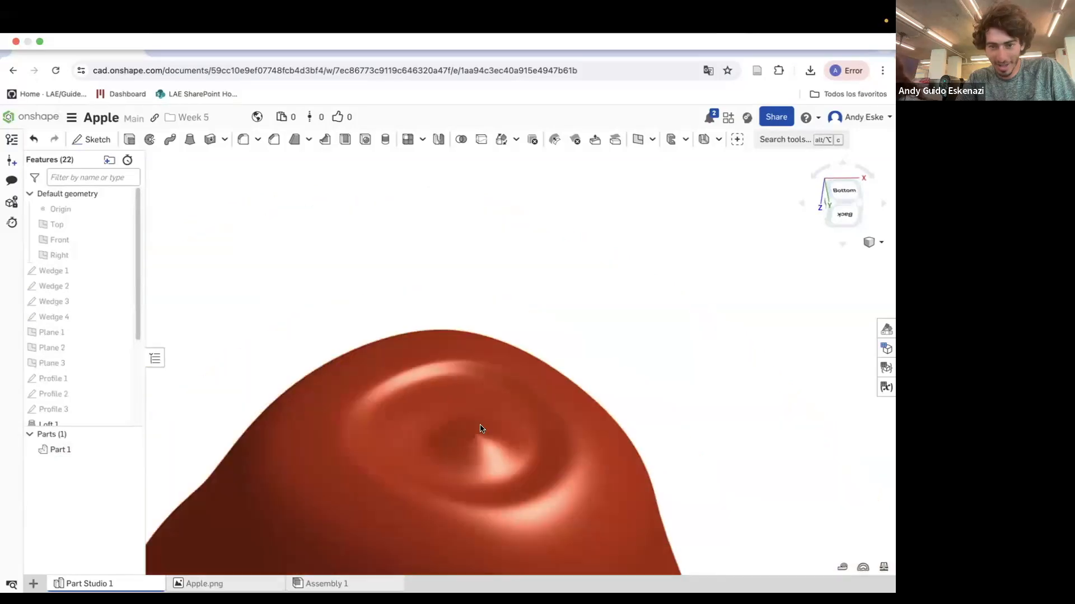
{"action": "right_click_drag", "start_coordinate": [499, 379], "coordinate": [477, 451]}
{"action": "scroll", "coordinate": [507, 428], "scroll_direction": "down", "scroll_amount": 2}
{"action": "scroll", "coordinate": [479, 438], "scroll_direction": "up", "scroll_amount": 3}
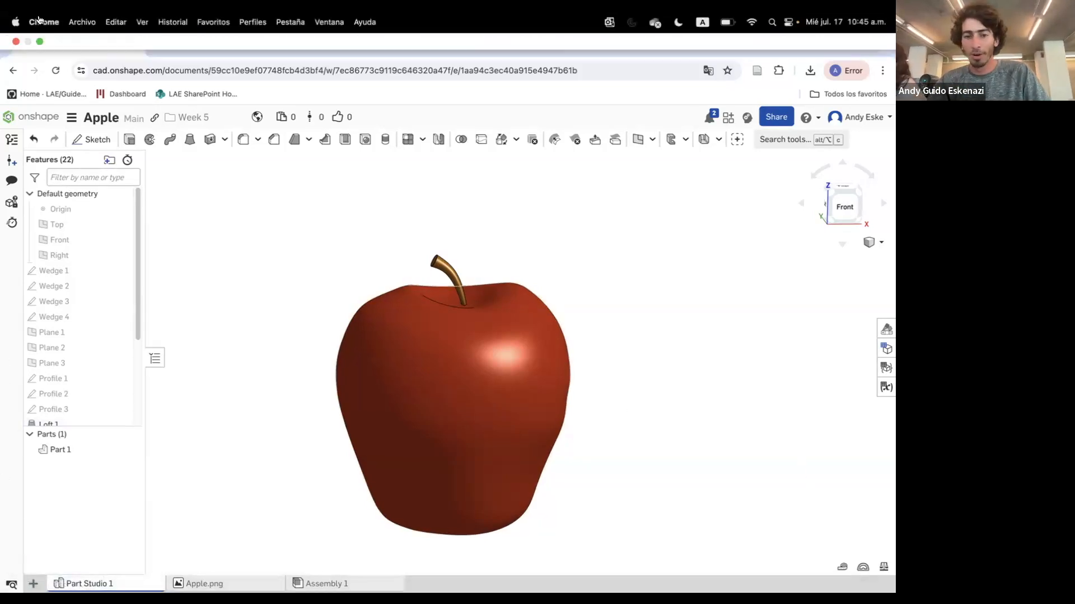
{"action": "scroll", "coordinate": [375, 336], "scroll_direction": "down", "scroll_amount": 3}
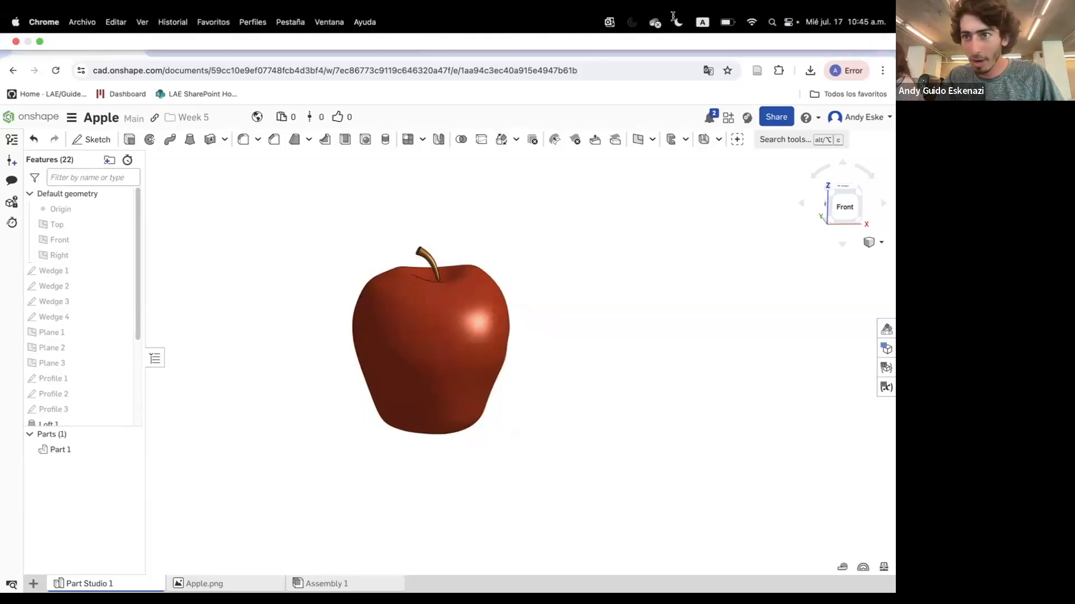
{"action": "scroll", "coordinate": [532, 264], "scroll_direction": "up", "scroll_amount": 3}
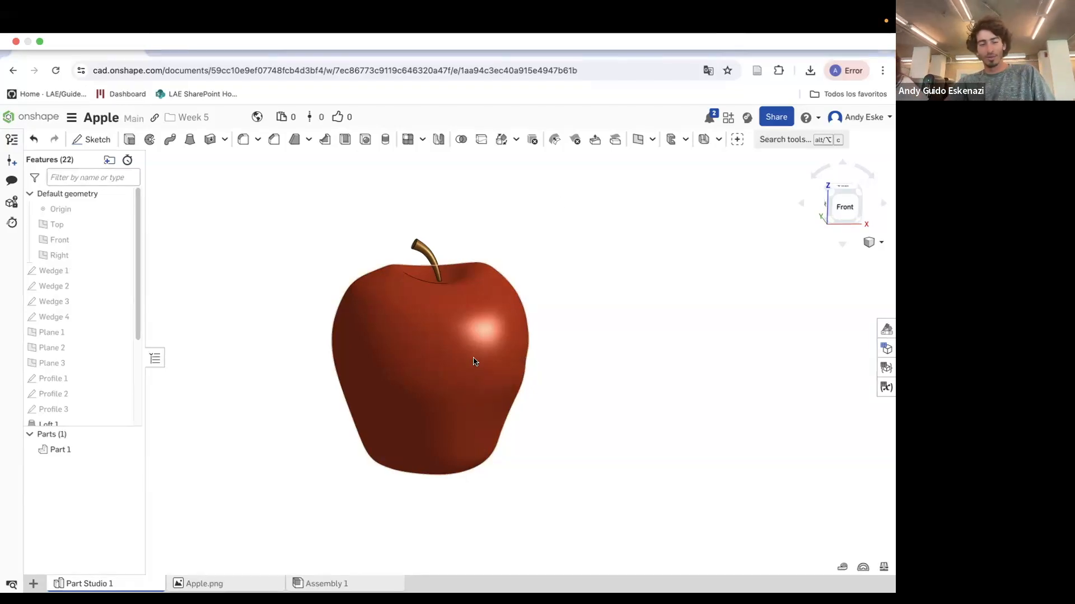
{"action": "scroll", "coordinate": [481, 359], "scroll_direction": "down", "scroll_amount": 3}
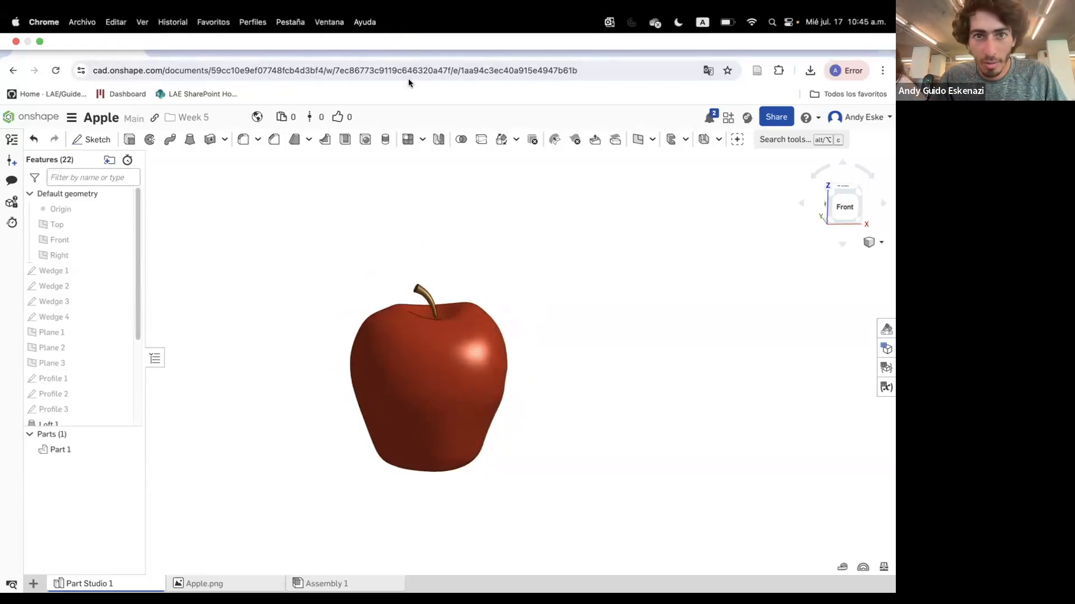
Examine the Penn tennis can in the image search results, its Walmart product page and the full-size image.
{"action": "mouse_move", "coordinate": [354, 27]}
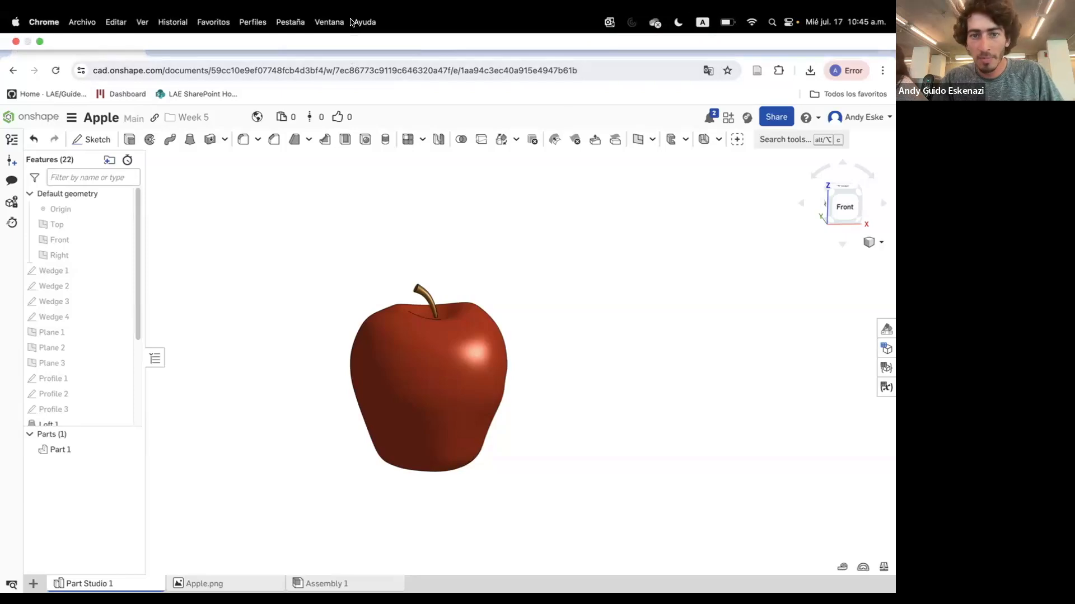
{"action": "left_click", "coordinate": [586, 46]}
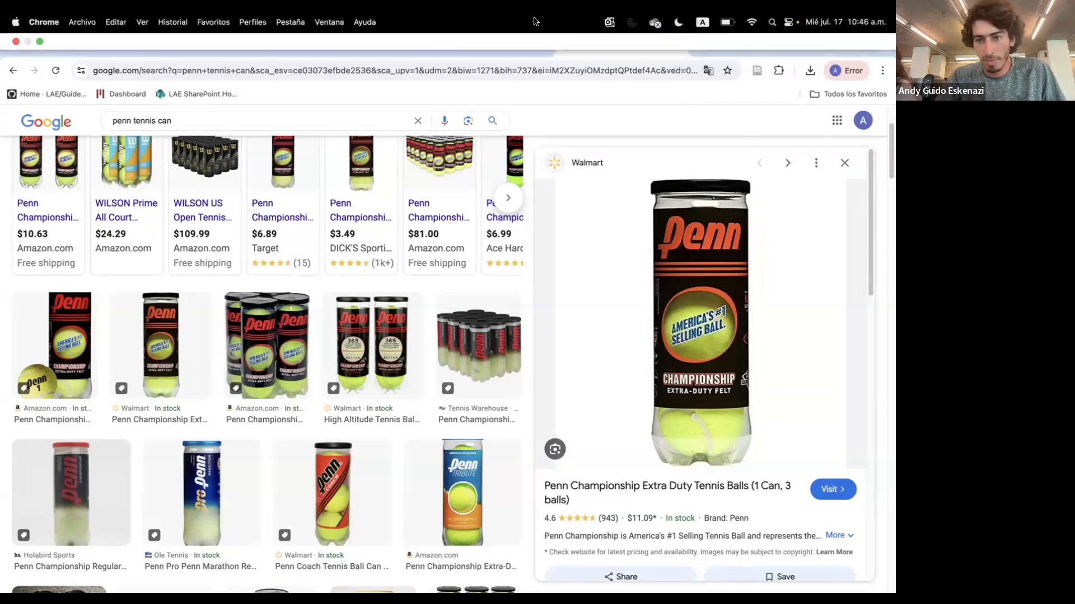
{"action": "right_click", "coordinate": [685, 321]}
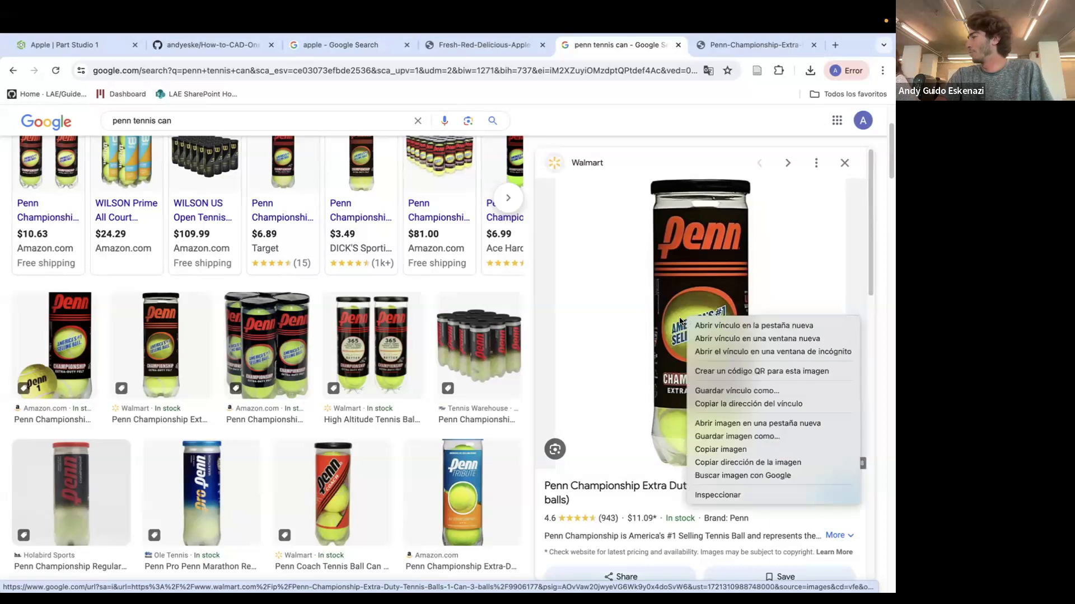
{"action": "left_click", "coordinate": [717, 128]}
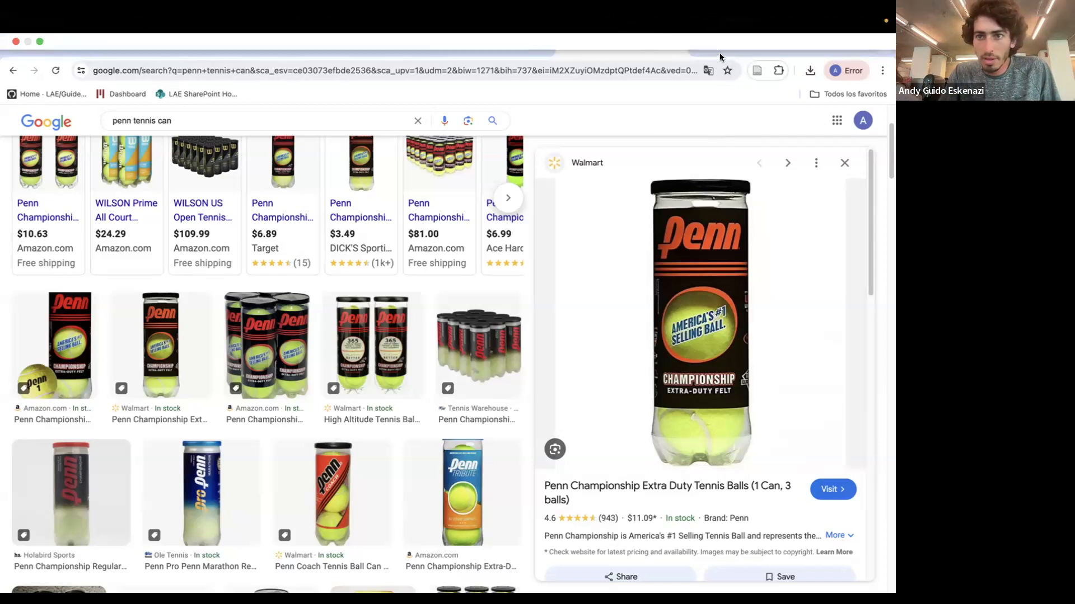
{"action": "left_click", "coordinate": [589, 229]}
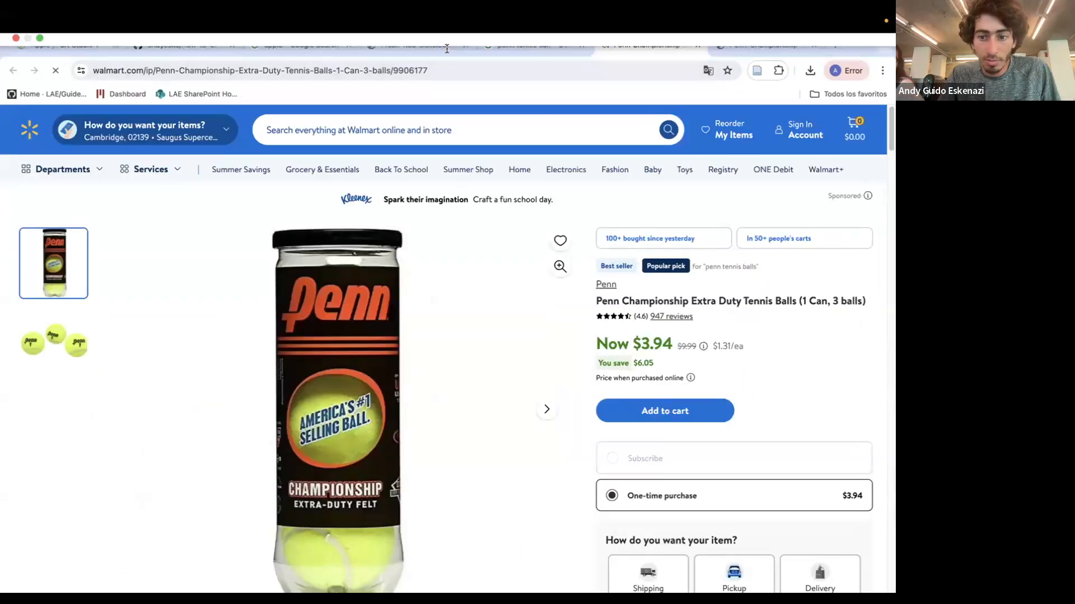
{"action": "left_click", "coordinate": [737, 45]}
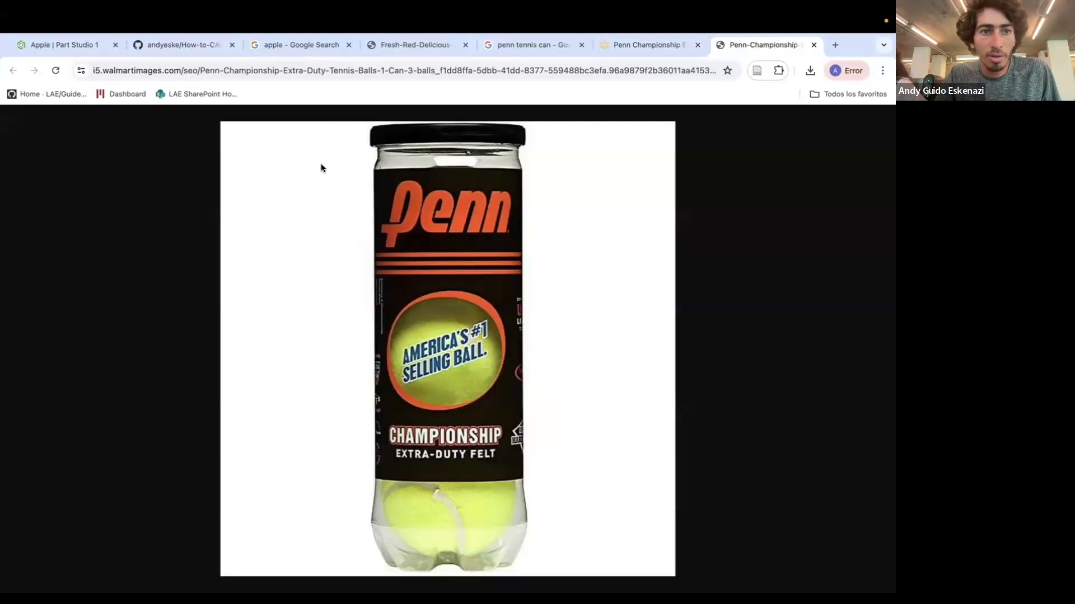
Switch to Onshape and create a public document named Penn Tennis Balls Can in the Week 5 folder.
{"action": "left_click", "coordinate": [84, 45]}
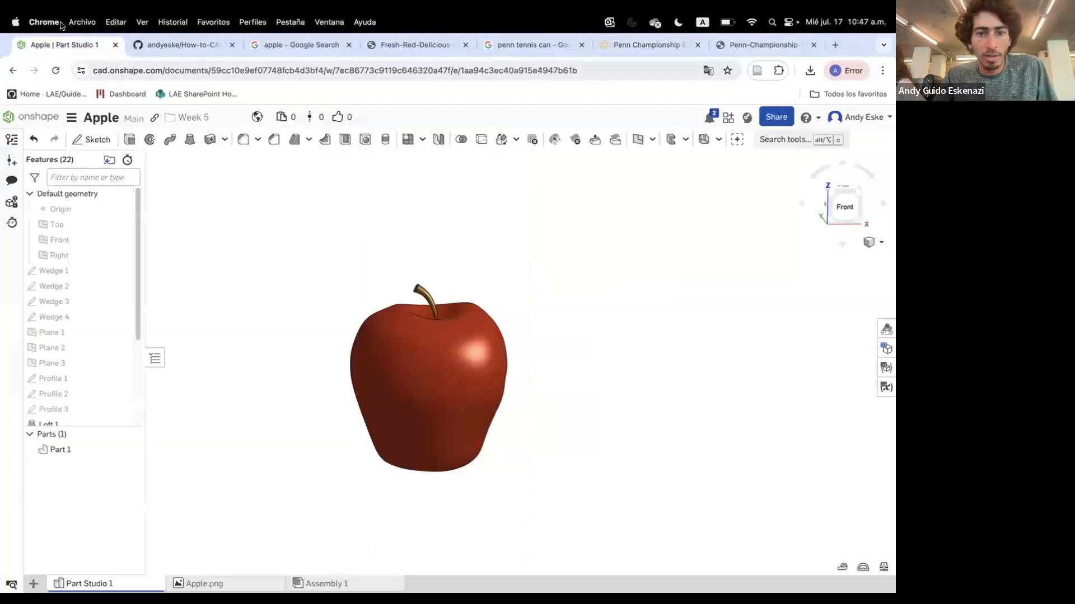
{"action": "left_click", "coordinate": [31, 121]}
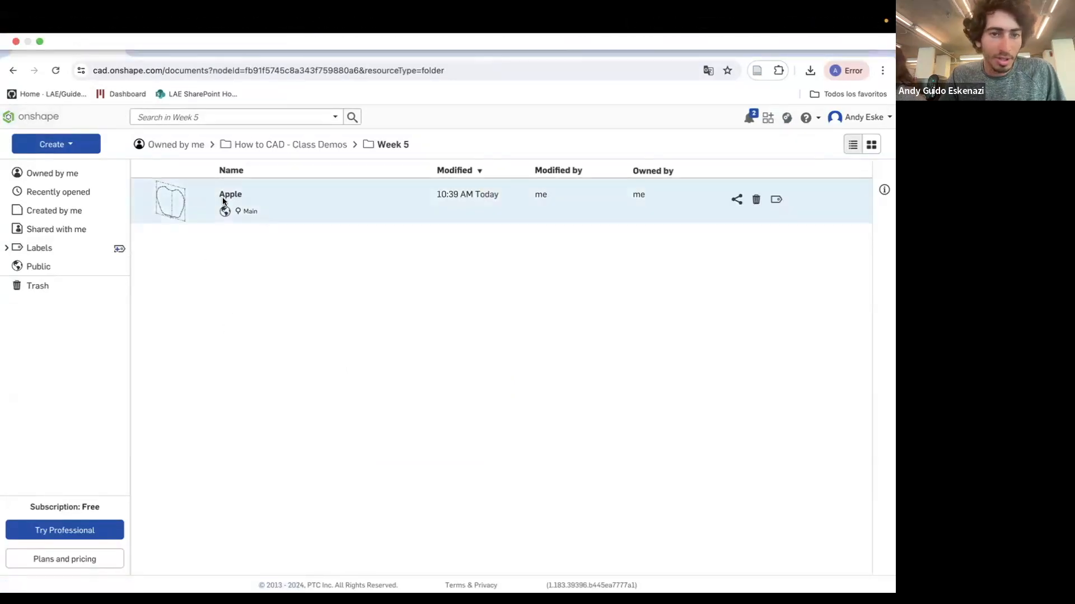
{"action": "left_click", "coordinate": [51, 145]}
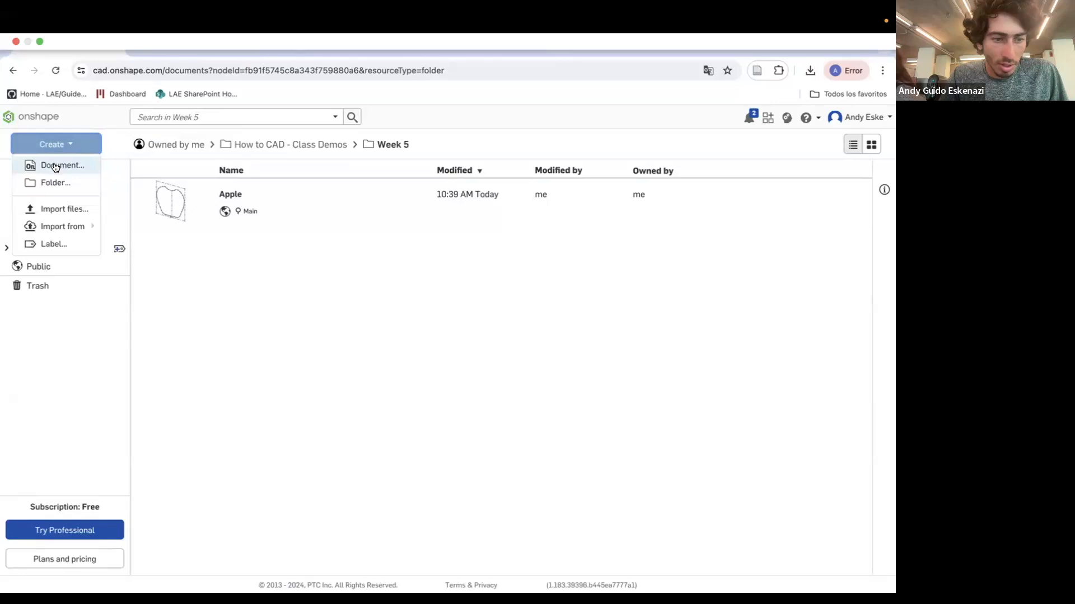
{"action": "left_click", "coordinate": [54, 165]}
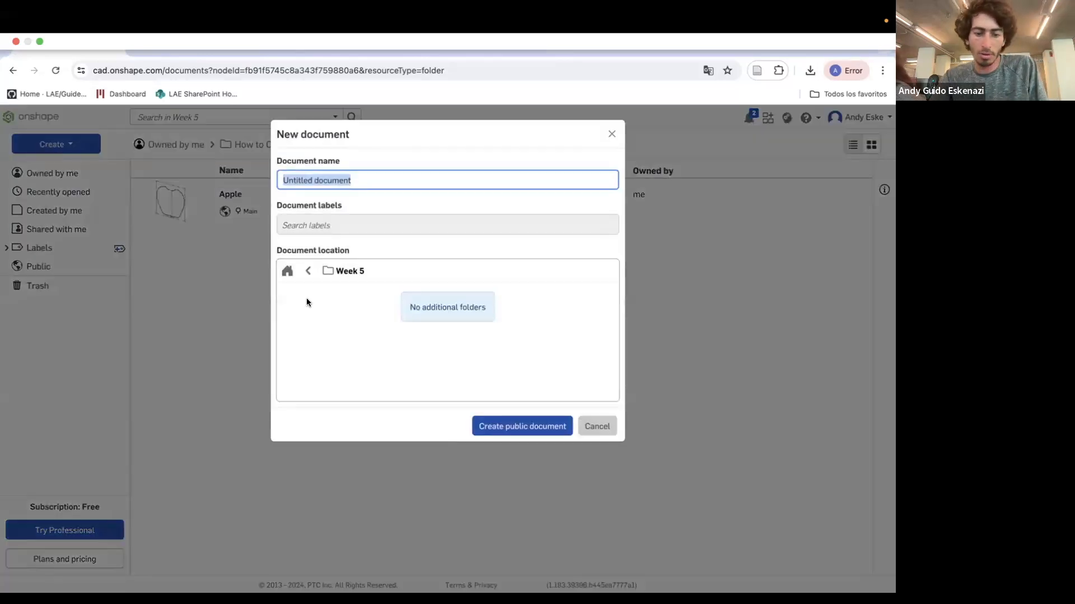
{"action": "type", "text": "Penn Tennis"}
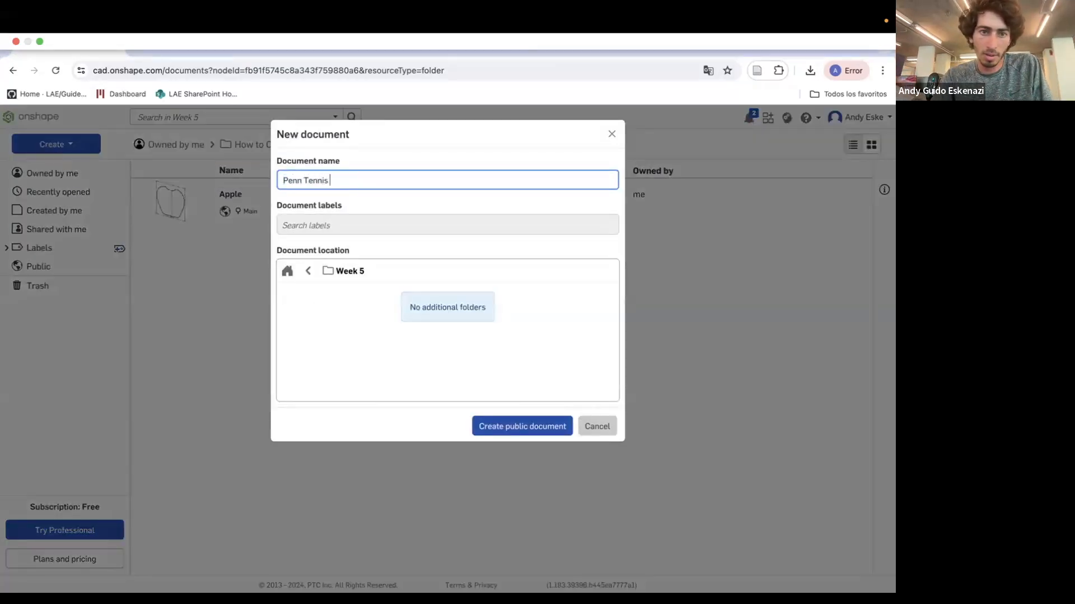
{"action": "type", "text": " Ca"}
{"action": "key", "text": "BackSpace"}
{"action": "type", "text": "Balls Can"}
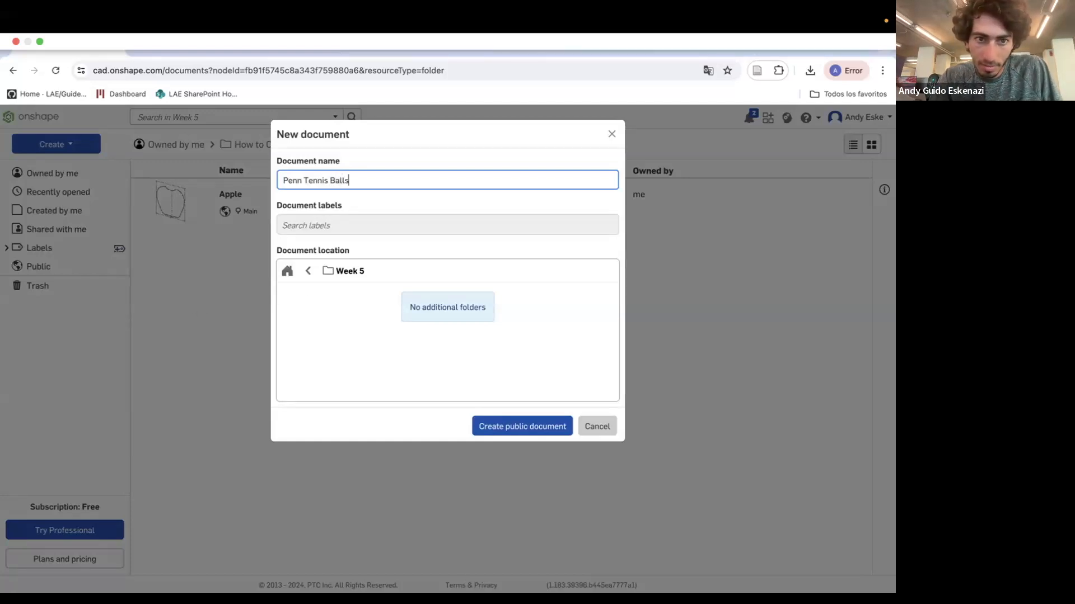
{"action": "left_click", "coordinate": [483, 426]}
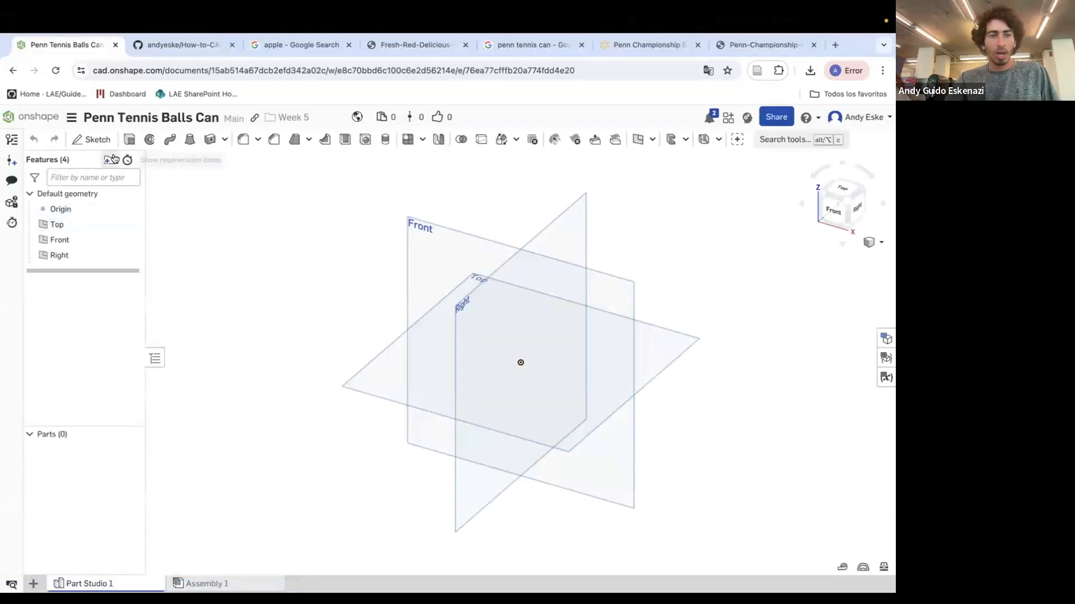
Start a sketch on the Front plane and import the Can of Tennis Balls image from the desktop.
{"action": "left_click", "coordinate": [102, 145]}
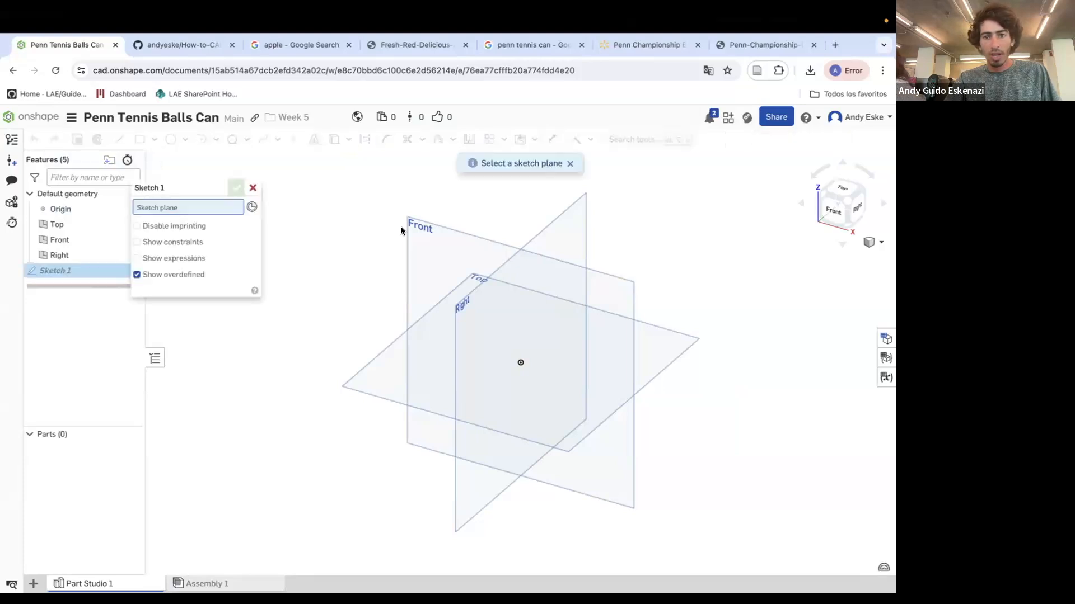
{"action": "left_click", "coordinate": [431, 230]}
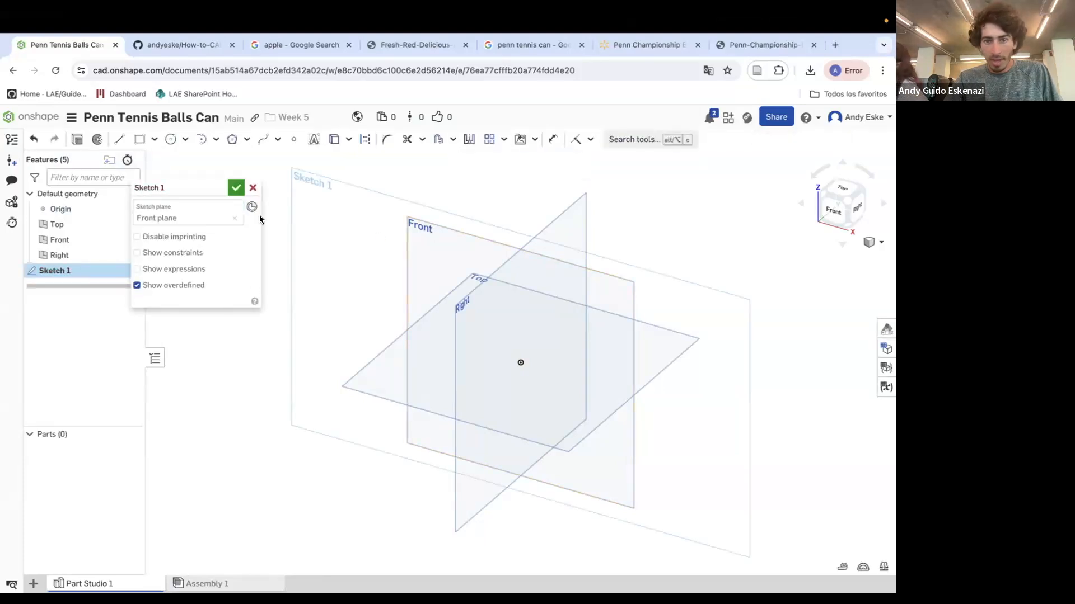
{"action": "left_click", "coordinate": [534, 144]}
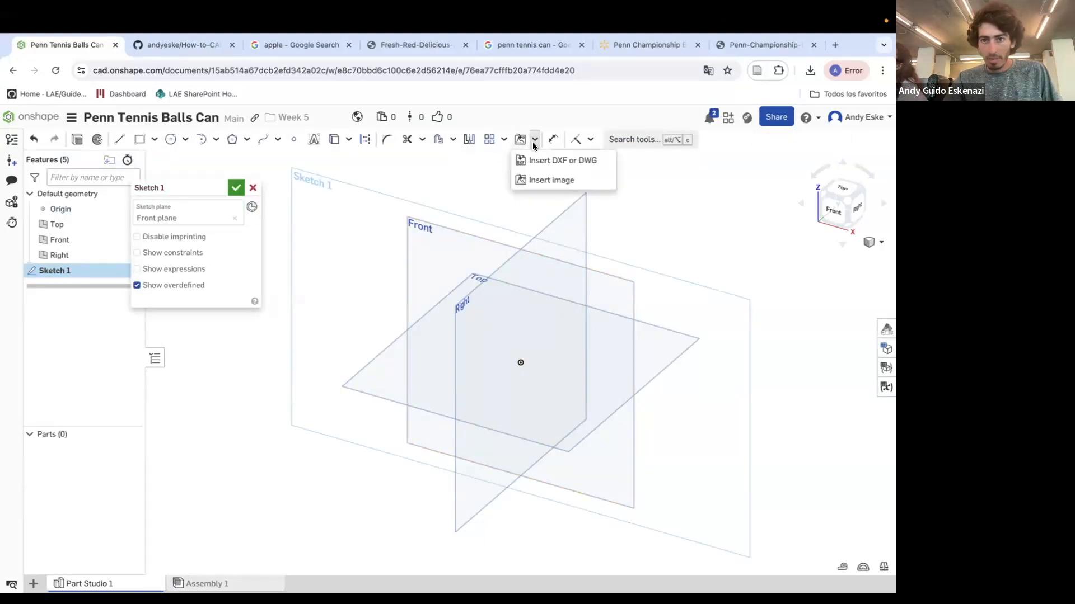
{"action": "left_click", "coordinate": [543, 178]}
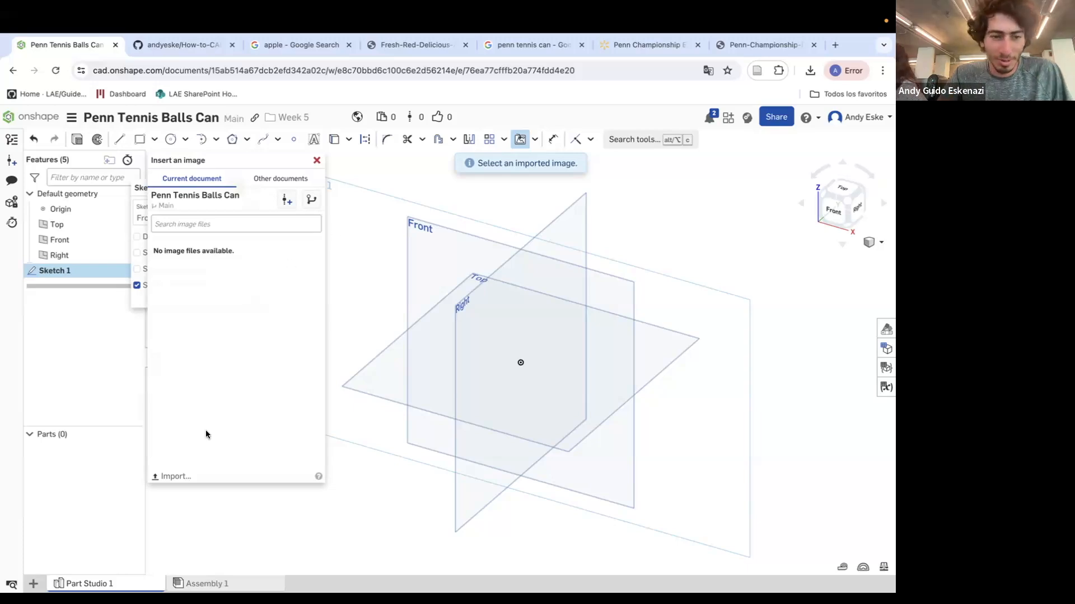
{"action": "left_click", "coordinate": [175, 476]}
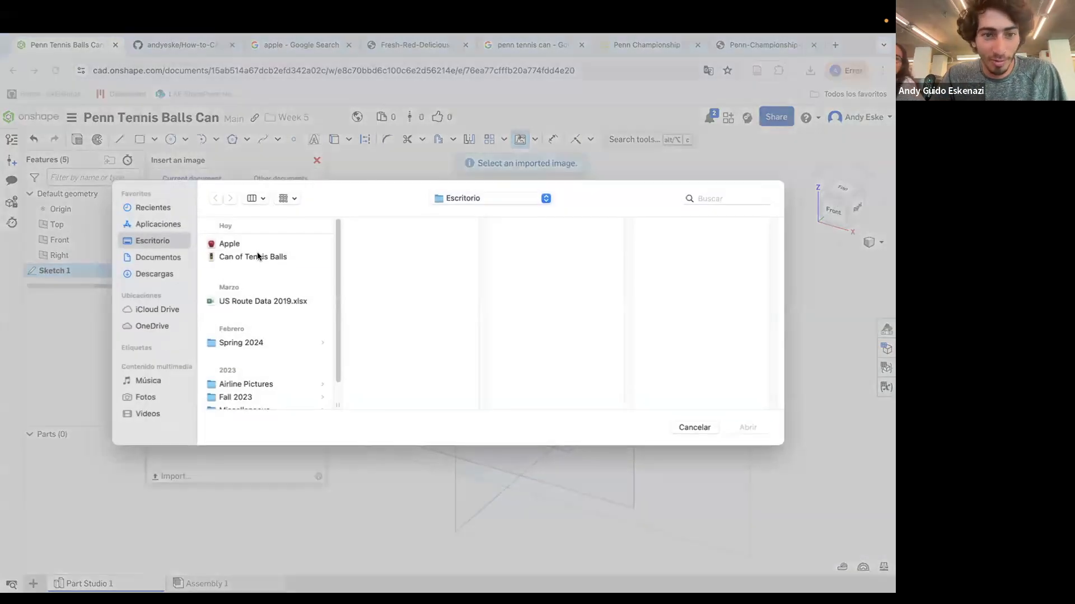
{"action": "left_click", "coordinate": [274, 258]}
{"action": "left_click", "coordinate": [748, 428]}
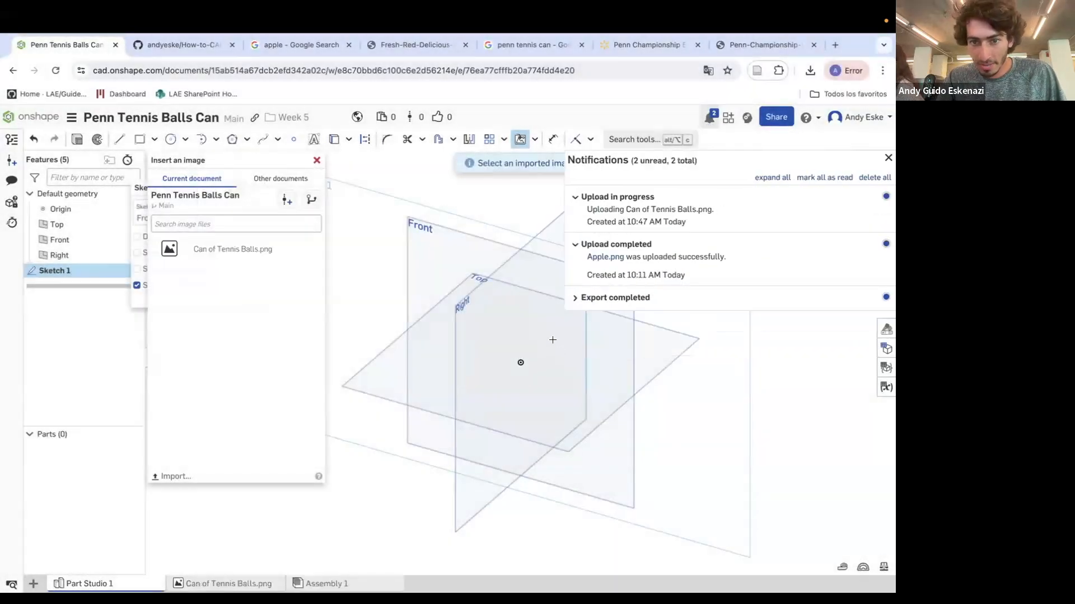
Insert Can of Tennis Balls.png into the Front plane sketch, placing it over the origin.
{"action": "scroll", "coordinate": [553, 340], "scroll_direction": "down", "scroll_amount": 4}
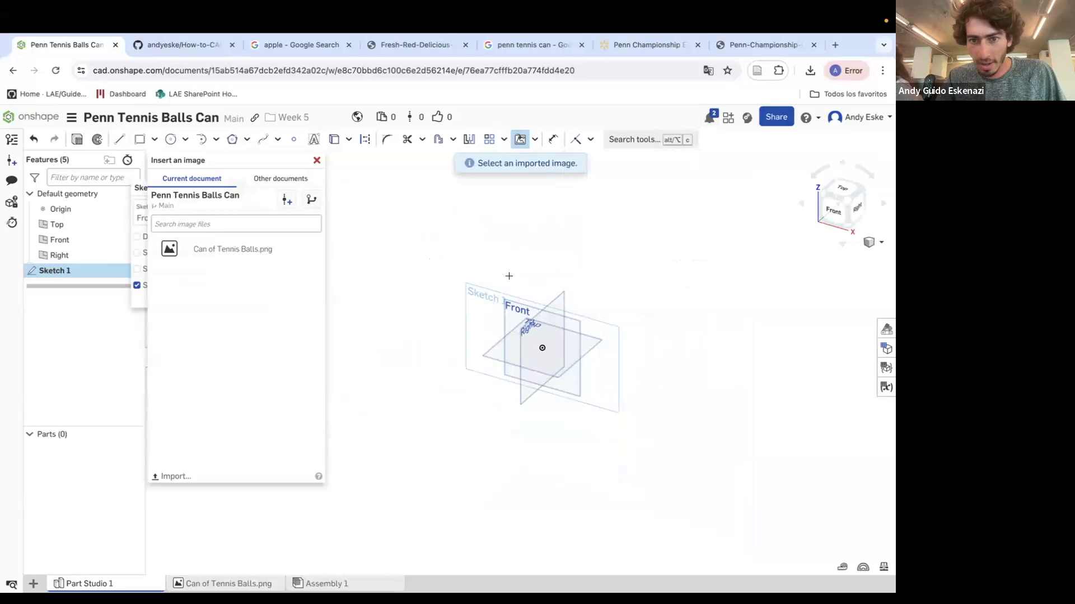
{"action": "left_click", "coordinate": [264, 253]}
{"action": "left_click", "coordinate": [481, 216]}
{"action": "left_click", "coordinate": [585, 421]}
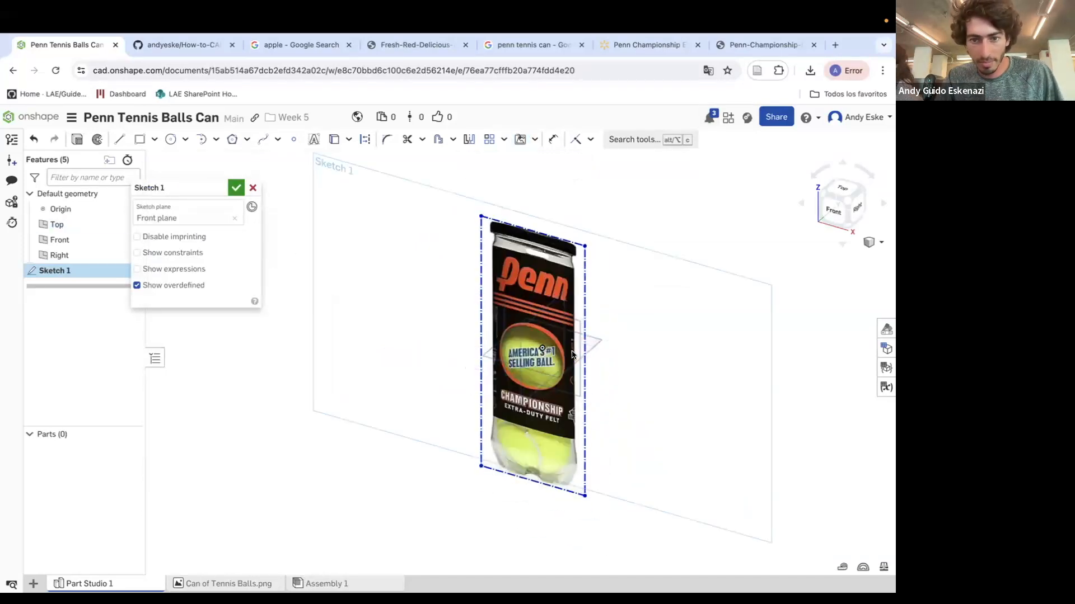
Move the can image up until the center of the can's base notch sits at the origin.
{"action": "left_click_drag", "start_coordinate": [542, 432], "coordinate": [563, 297]}
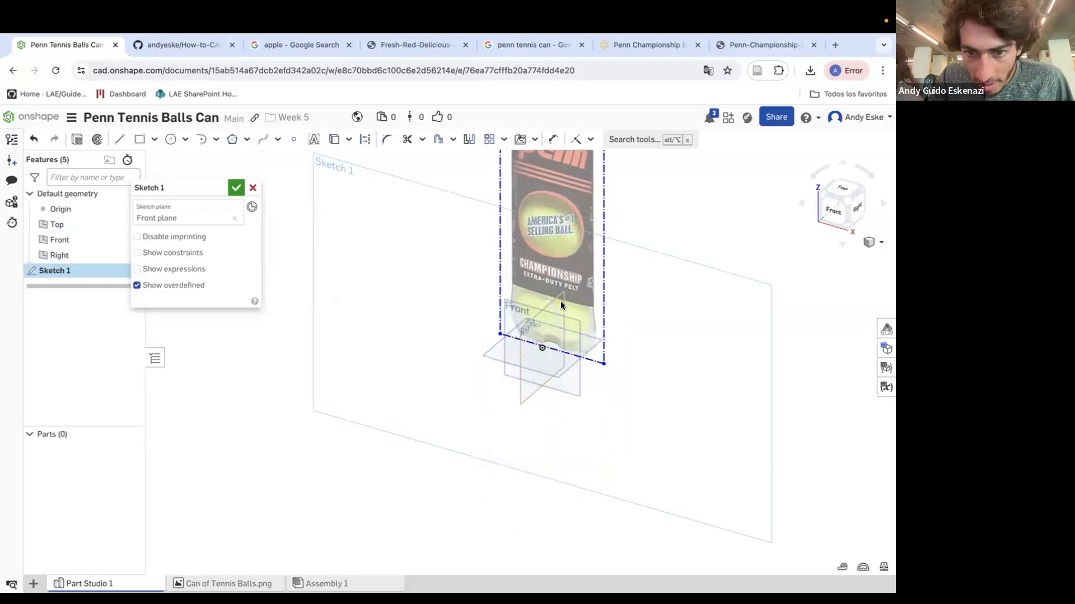
{"action": "scroll", "coordinate": [546, 361], "scroll_direction": "up", "scroll_amount": 3}
{"action": "right_click_drag", "start_coordinate": [547, 361], "coordinate": [561, 348]}
{"action": "scroll", "coordinate": [596, 338], "scroll_direction": "up", "scroll_amount": 5}
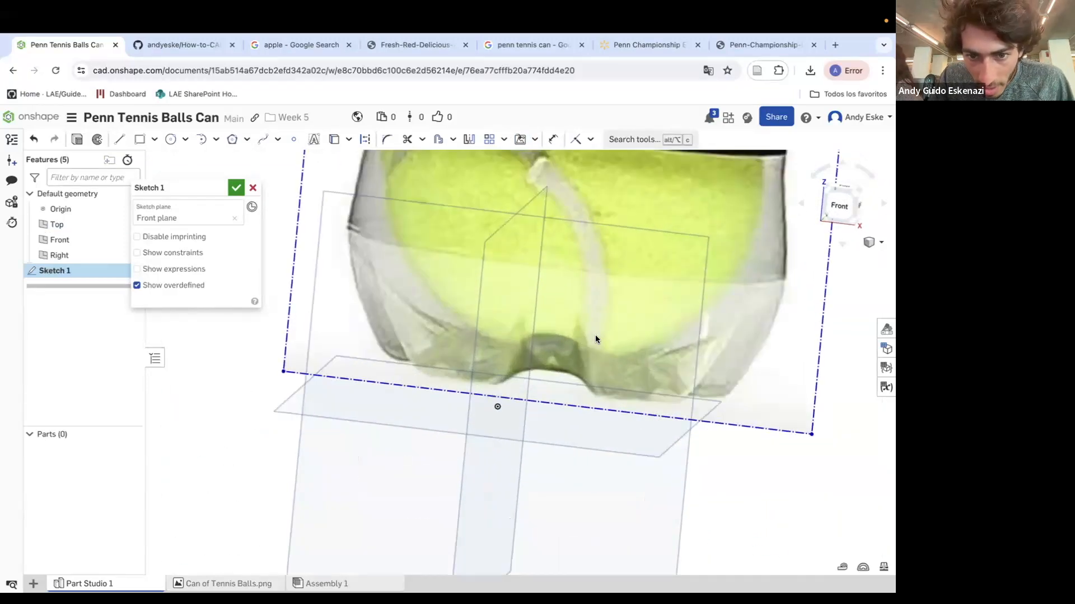
{"action": "left_click_drag", "start_coordinate": [565, 359], "coordinate": [555, 366]}
{"action": "right_click_drag", "start_coordinate": [554, 367], "coordinate": [532, 389]}
{"action": "left_click_drag", "start_coordinate": [534, 390], "coordinate": [533, 389]}
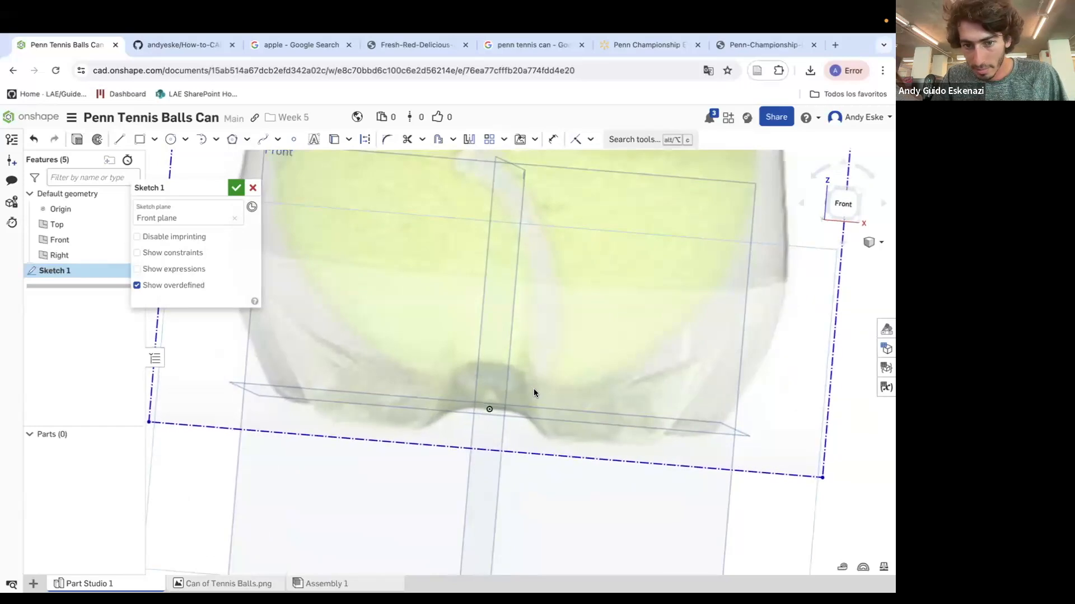
Examine how the can's base notch lines up with the origin, from close up and with the whole can in view.
{"action": "scroll", "coordinate": [533, 390], "scroll_direction": "down", "scroll_amount": 10}
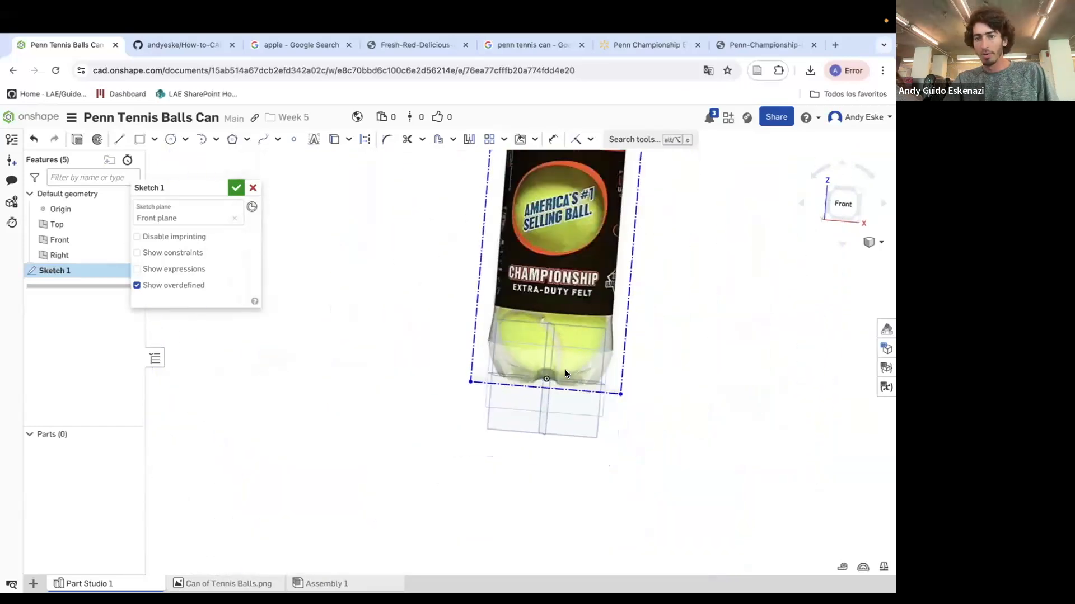
{"action": "scroll", "coordinate": [571, 394], "scroll_direction": "up", "scroll_amount": 10}
{"action": "mouse_move", "coordinate": [565, 350]}
{"action": "right_mouse_down"}
{"action": "mouse_move", "coordinate": [552, 332]}
{"action": "mouse_move", "coordinate": [556, 346]}
{"action": "right_mouse_up"}
{"action": "scroll", "coordinate": [486, 351], "scroll_direction": "down", "scroll_amount": 2}
{"action": "scroll", "coordinate": [493, 351], "scroll_direction": "up", "scroll_amount": 6}
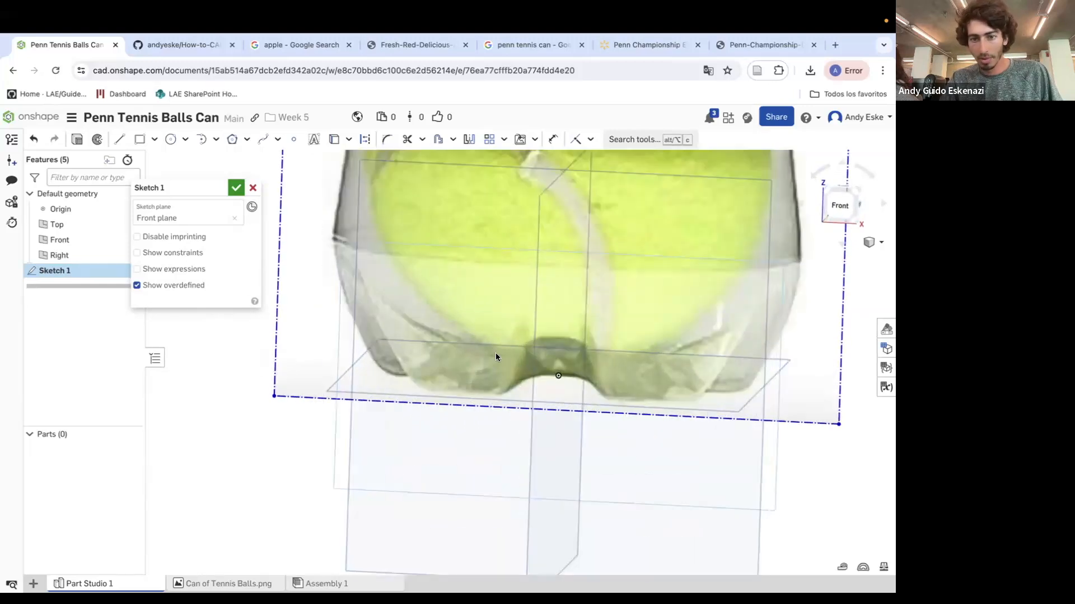
{"action": "right_click_drag", "start_coordinate": [532, 341], "coordinate": [530, 351]}
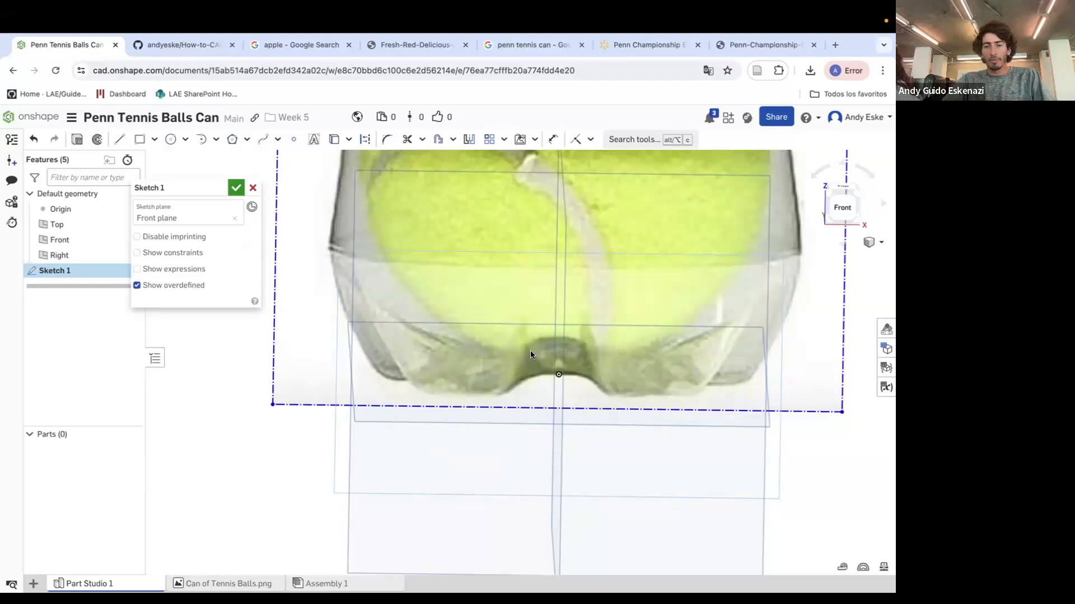
{"action": "scroll", "coordinate": [554, 415], "scroll_direction": "down", "scroll_amount": 10}
{"action": "scroll", "coordinate": [529, 269], "scroll_direction": "up", "scroll_amount": 3}
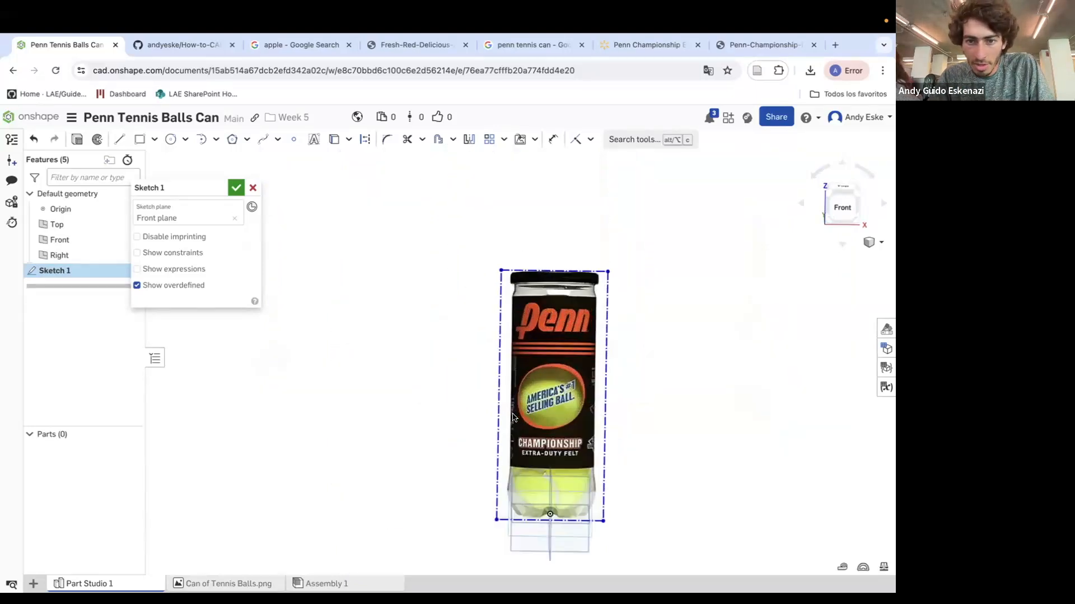
Dimension the height of the can image's frame to 500.
{"action": "key", "text": "u"}
{"action": "left_click", "coordinate": [495, 375]}
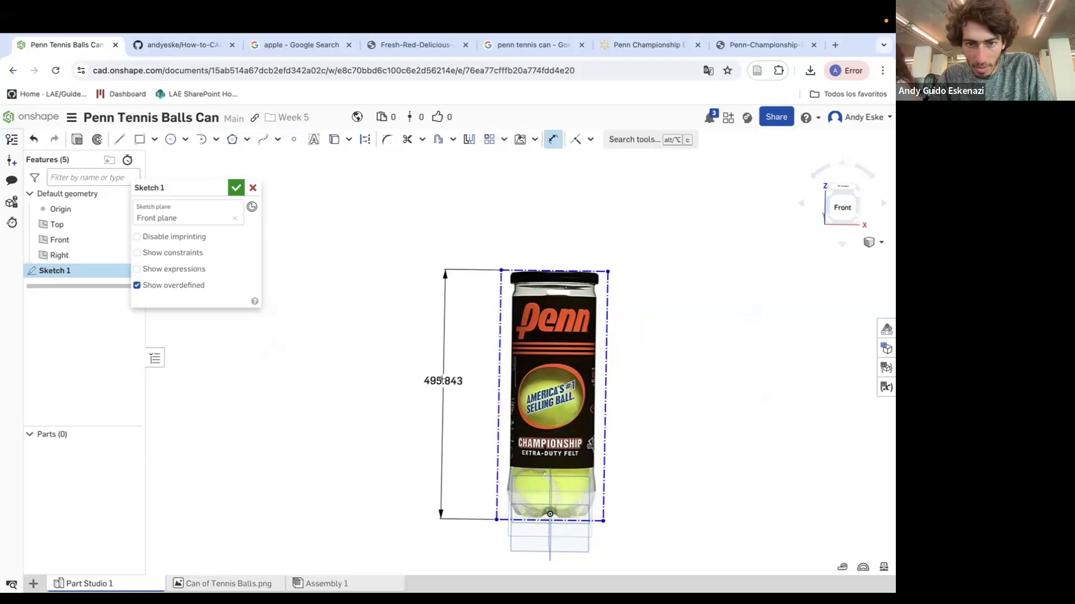
{"action": "left_click", "coordinate": [444, 380]}
{"action": "type", "text": "500"}
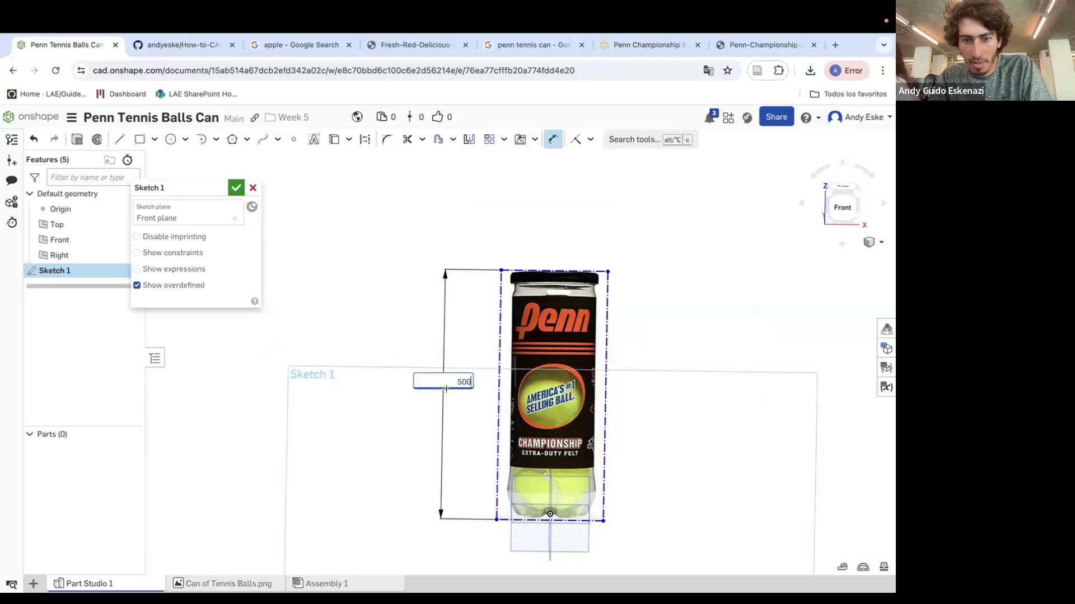
{"action": "key", "text": "Return"}
{"action": "key", "text": "Escape"}
{"action": "scroll", "coordinate": [561, 522], "scroll_direction": "up", "scroll_amount": 3}
{"action": "scroll", "coordinate": [559, 521], "scroll_direction": "up", "scroll_amount": 5}
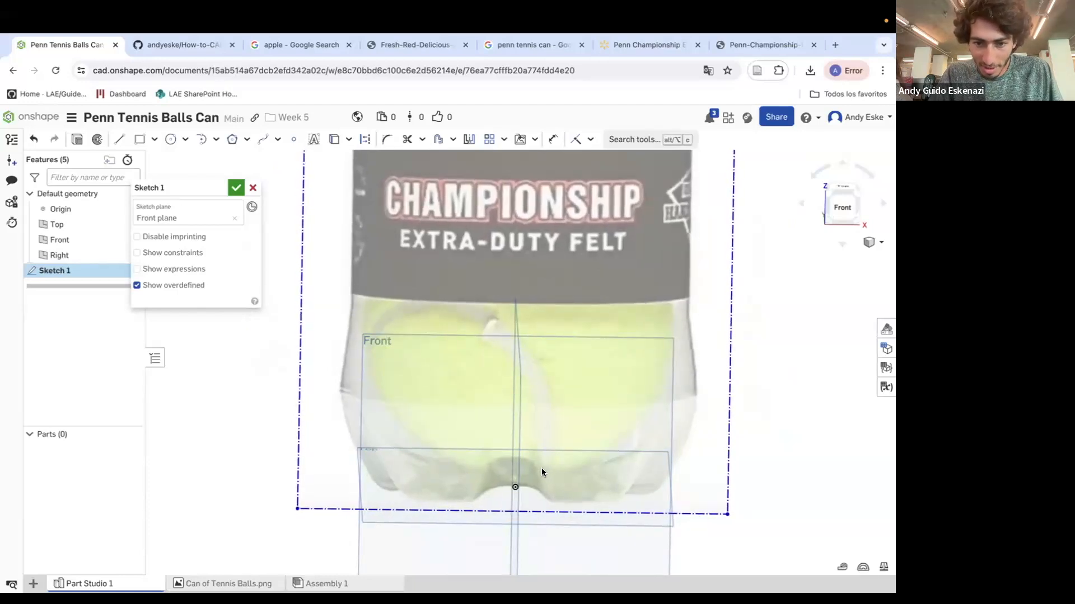
{"action": "scroll", "coordinate": [590, 428], "scroll_direction": "down", "scroll_amount": 5}
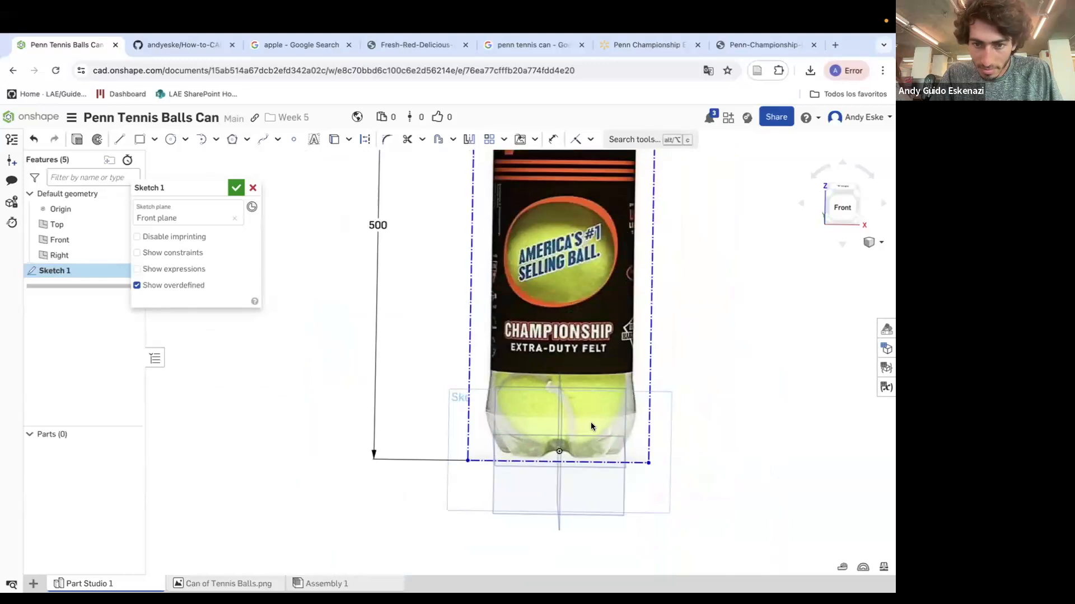
Draw a spline from the origin along the right half of the can's base notch down to the base's lowest edge.
{"action": "scroll", "coordinate": [604, 482], "scroll_direction": "up", "scroll_amount": 5}
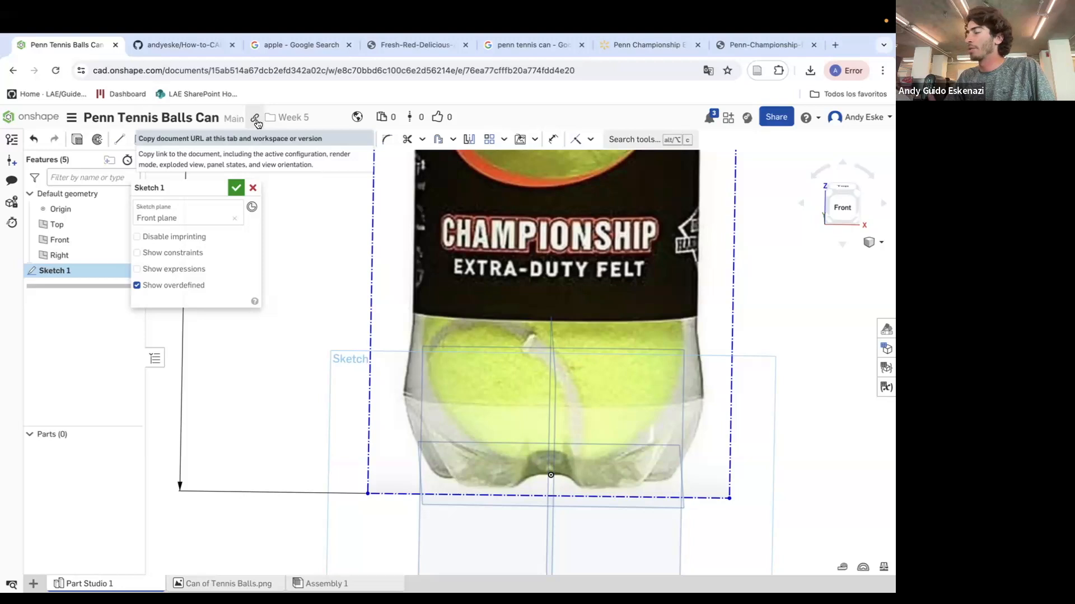
{"action": "left_click", "coordinate": [262, 138]}
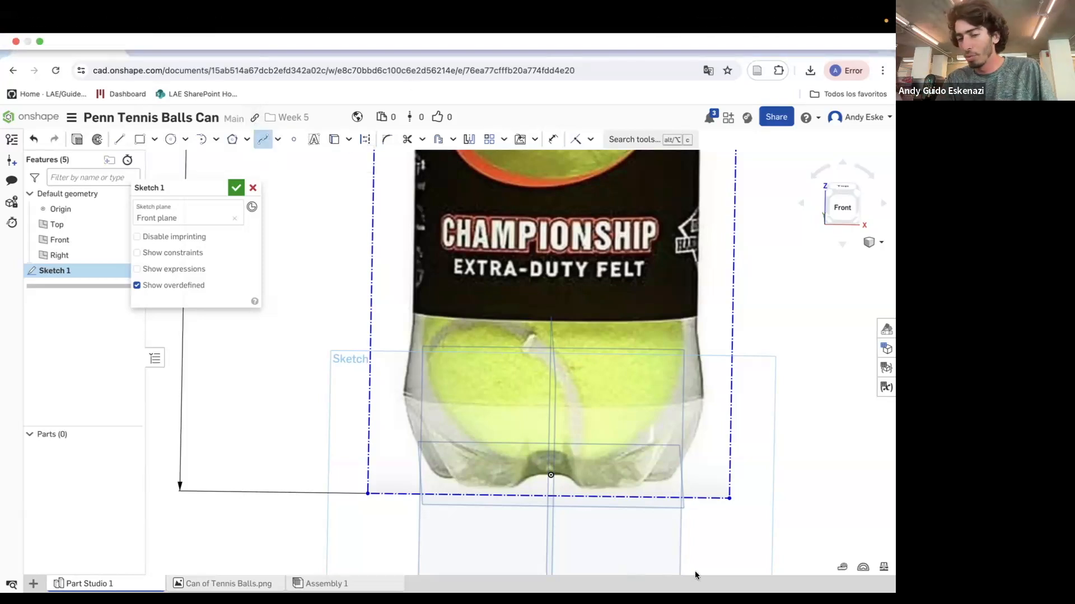
{"action": "scroll", "coordinate": [564, 473], "scroll_direction": "up", "scroll_amount": 1}
{"action": "scroll", "coordinate": [565, 473], "scroll_direction": "up", "scroll_amount": 5}
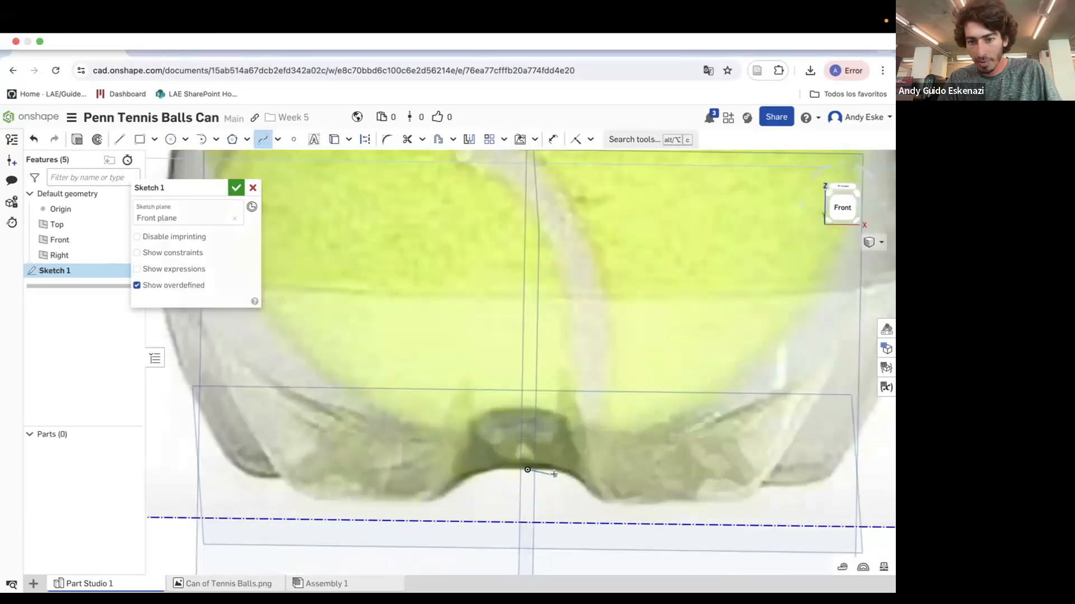
{"action": "left_click", "coordinate": [508, 465]}
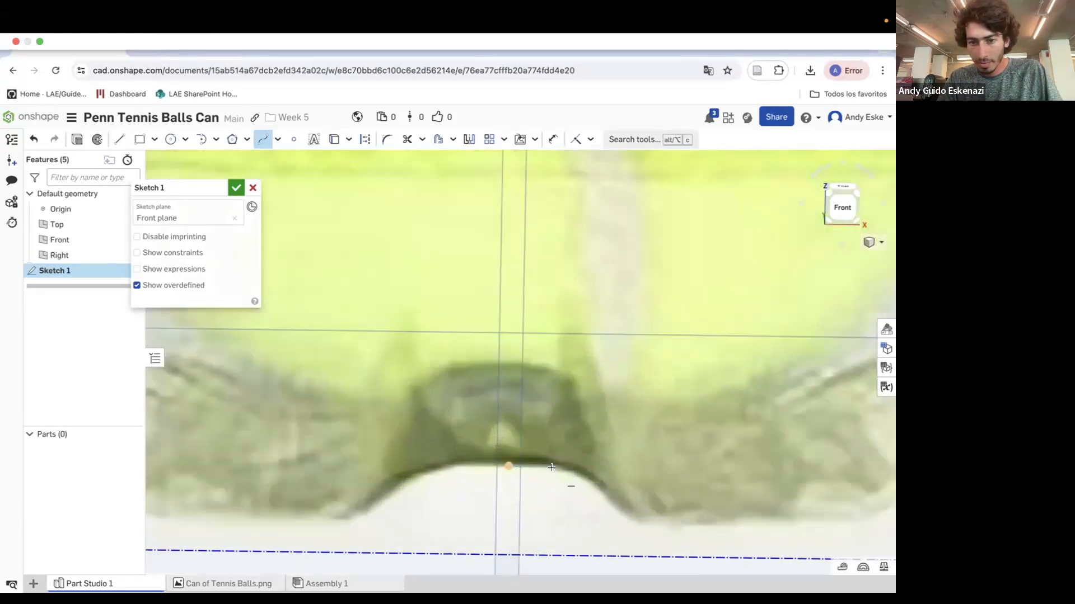
{"action": "left_click", "coordinate": [597, 493]}
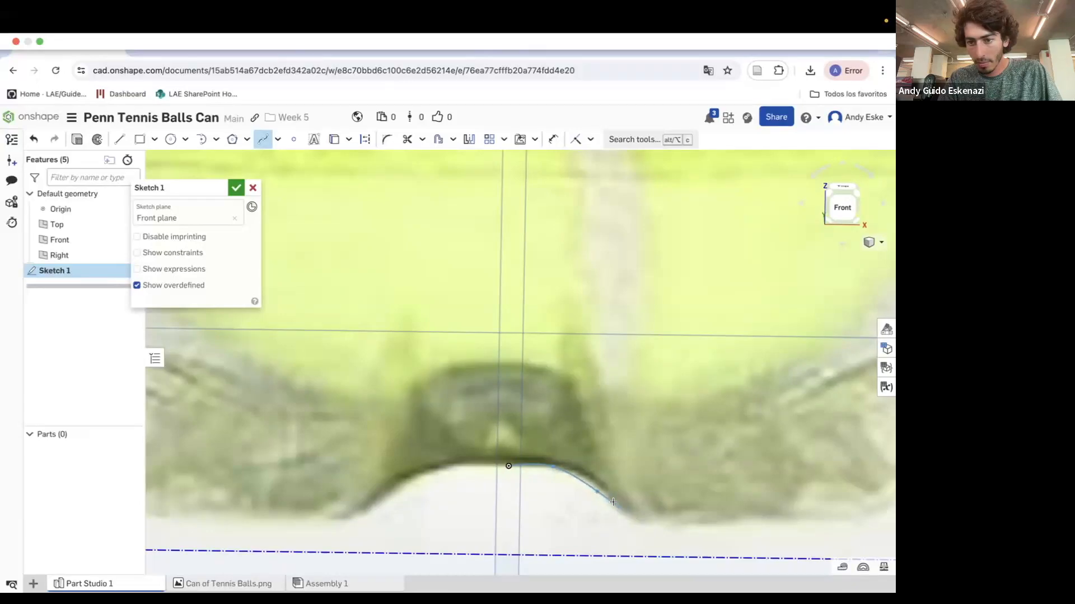
{"action": "scroll", "coordinate": [613, 502], "scroll_direction": "down", "scroll_amount": 5}
{"action": "scroll", "coordinate": [619, 509], "scroll_direction": "up", "scroll_amount": 5}
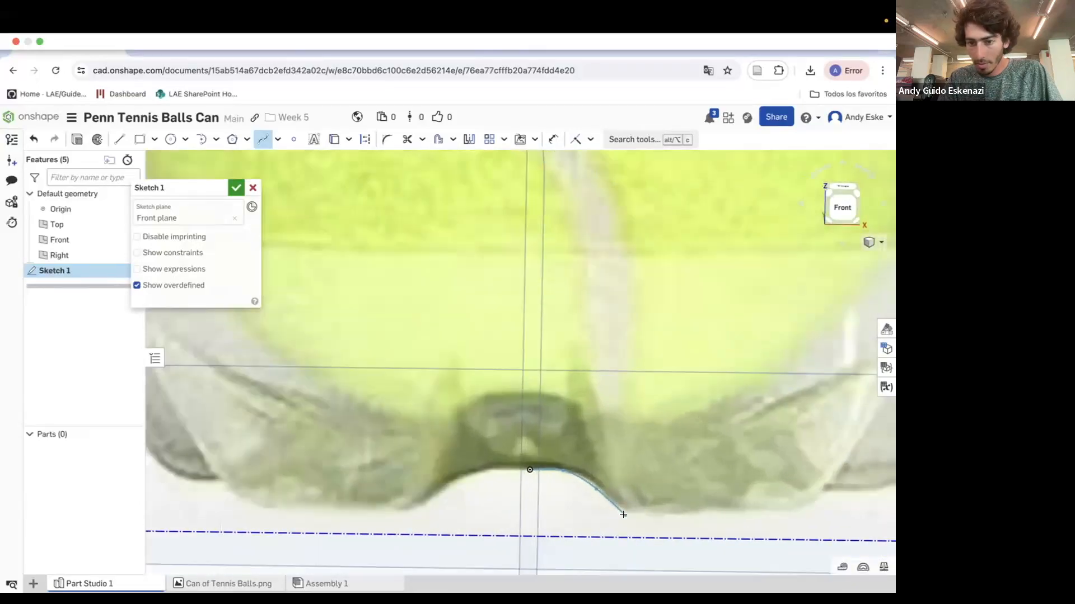
{"action": "double_click", "coordinate": [624, 515]}
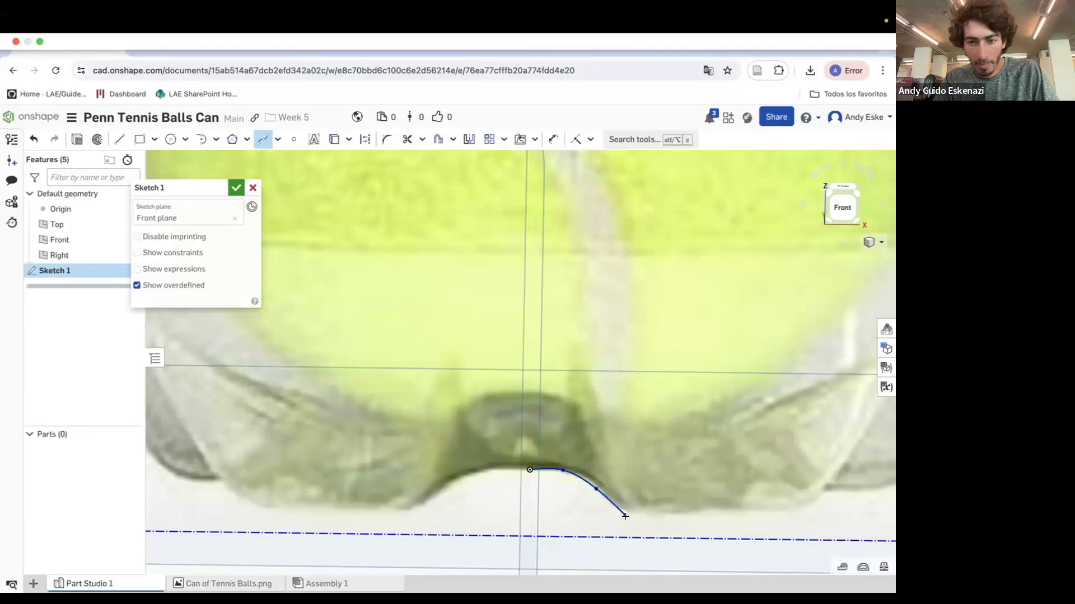
Draw a horizontal line from the notch spline's outer end along the bottom of the can's base.
{"action": "left_click", "coordinate": [118, 139]}
{"action": "left_click", "coordinate": [624, 515]}
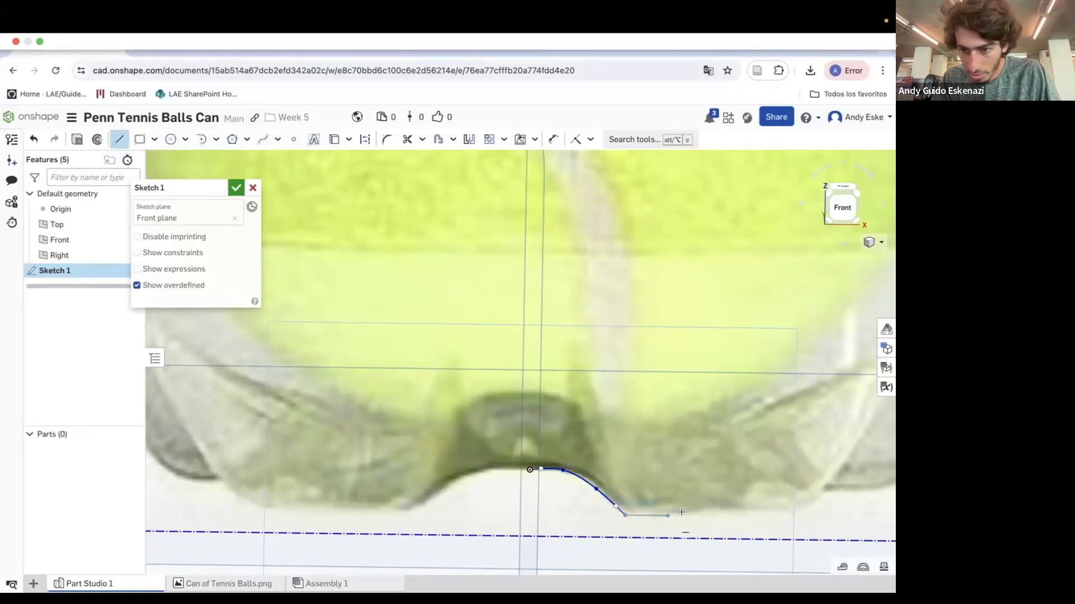
{"action": "scroll", "coordinate": [660, 514], "scroll_direction": "down", "scroll_amount": 5}
{"action": "scroll", "coordinate": [728, 512], "scroll_direction": "up", "scroll_amount": 4}
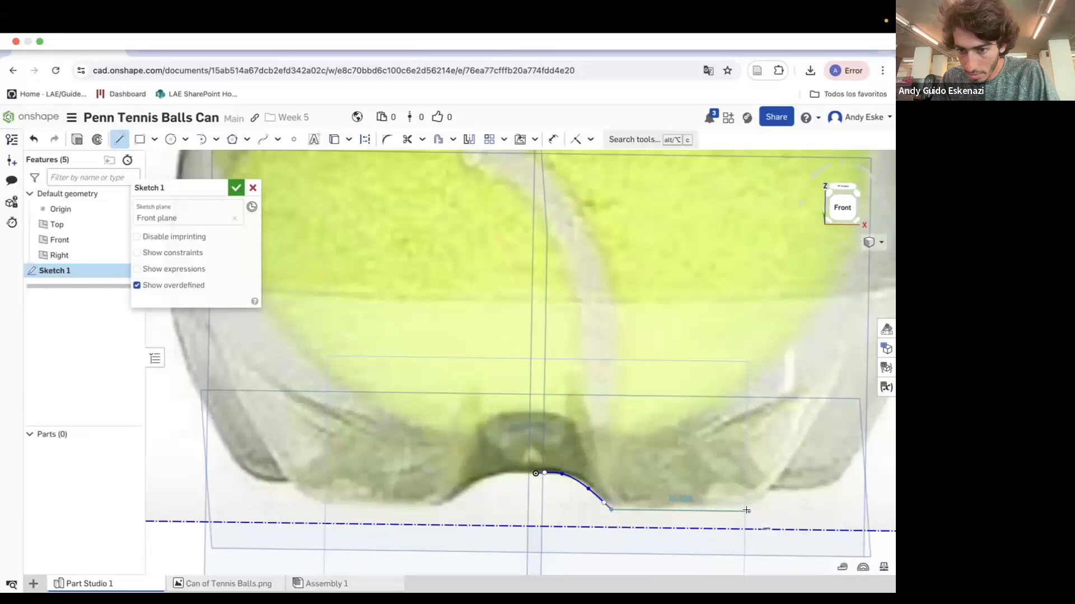
{"action": "left_click", "coordinate": [746, 511]}
{"action": "key", "text": "Escape"}
Stretch the base line's outer end to the can's lower right corner.
{"action": "scroll", "coordinate": [764, 450], "scroll_direction": "down", "scroll_amount": 5}
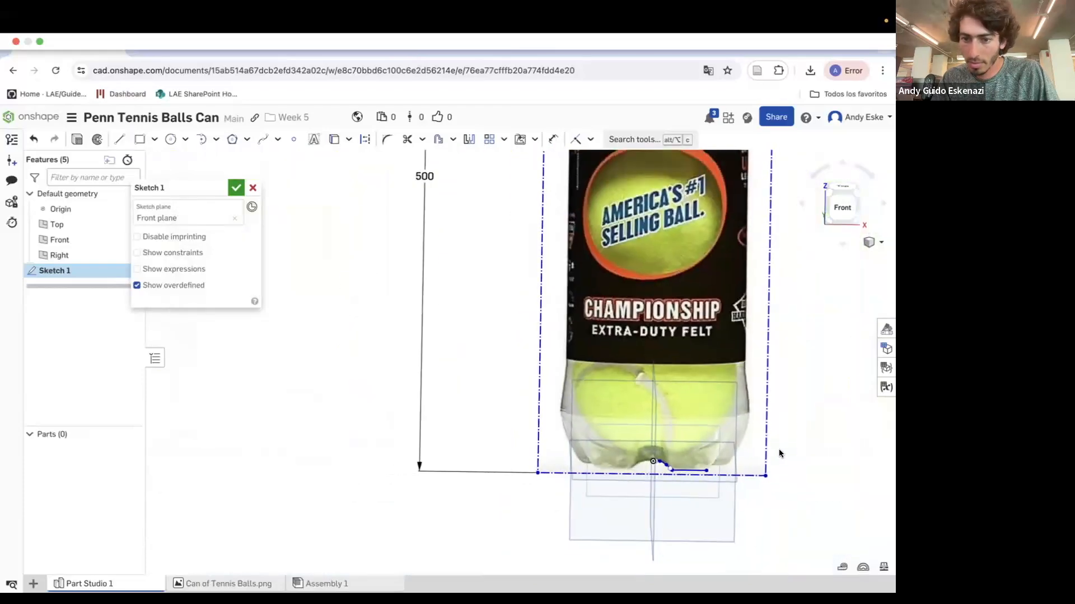
{"action": "scroll", "coordinate": [780, 455], "scroll_direction": "up", "scroll_amount": 4}
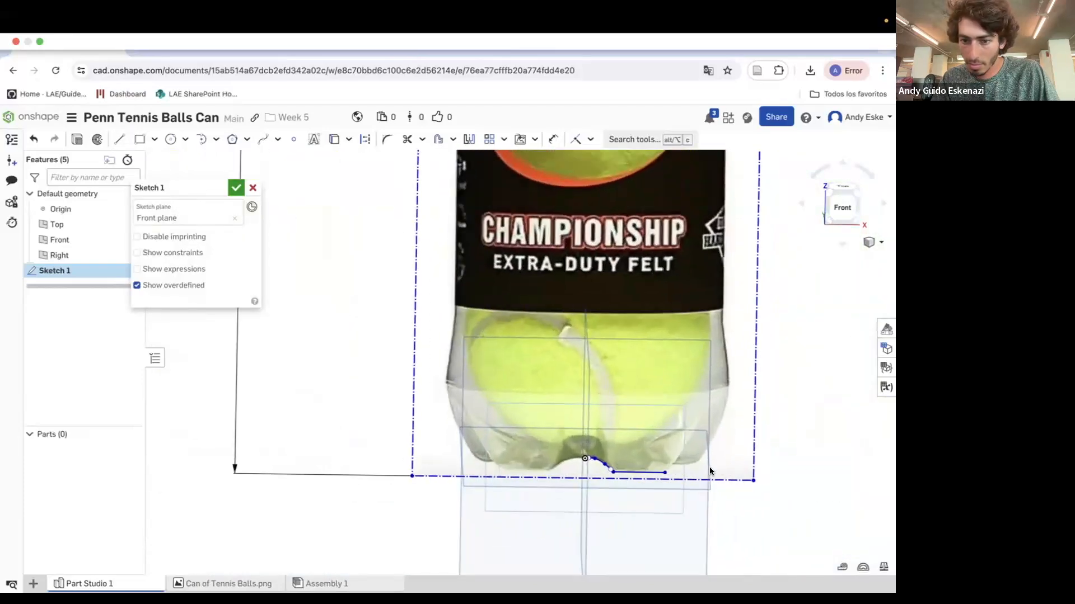
{"action": "scroll", "coordinate": [708, 464], "scroll_direction": "up", "scroll_amount": 1}
{"action": "scroll", "coordinate": [667, 476], "scroll_direction": "up", "scroll_amount": 1}
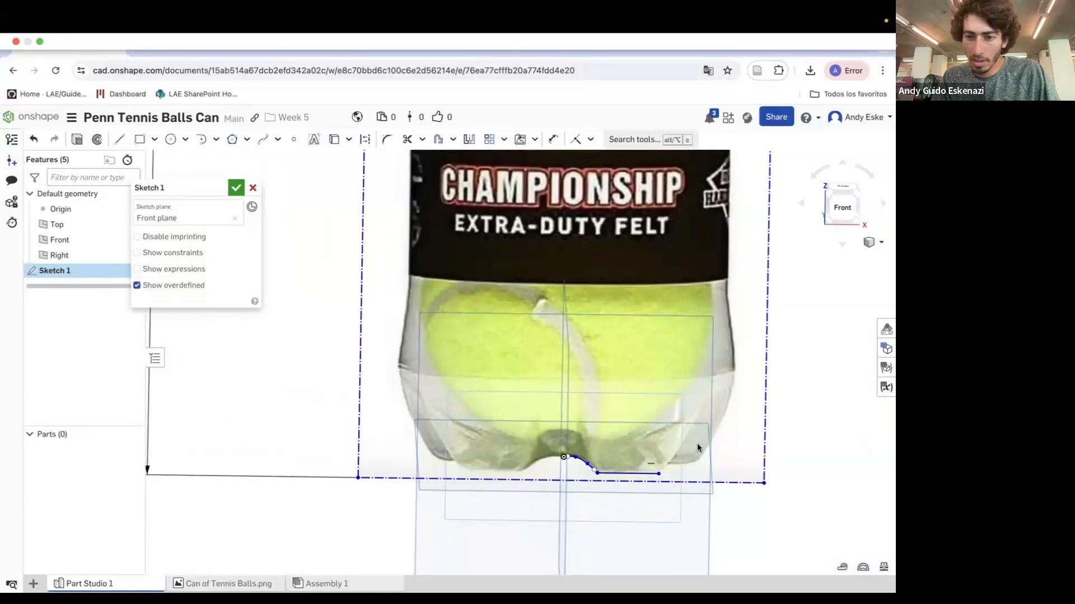
{"action": "left_click_drag", "start_coordinate": [659, 477], "coordinate": [692, 464]}
{"action": "scroll", "coordinate": [594, 465], "scroll_direction": "up", "scroll_amount": 3}
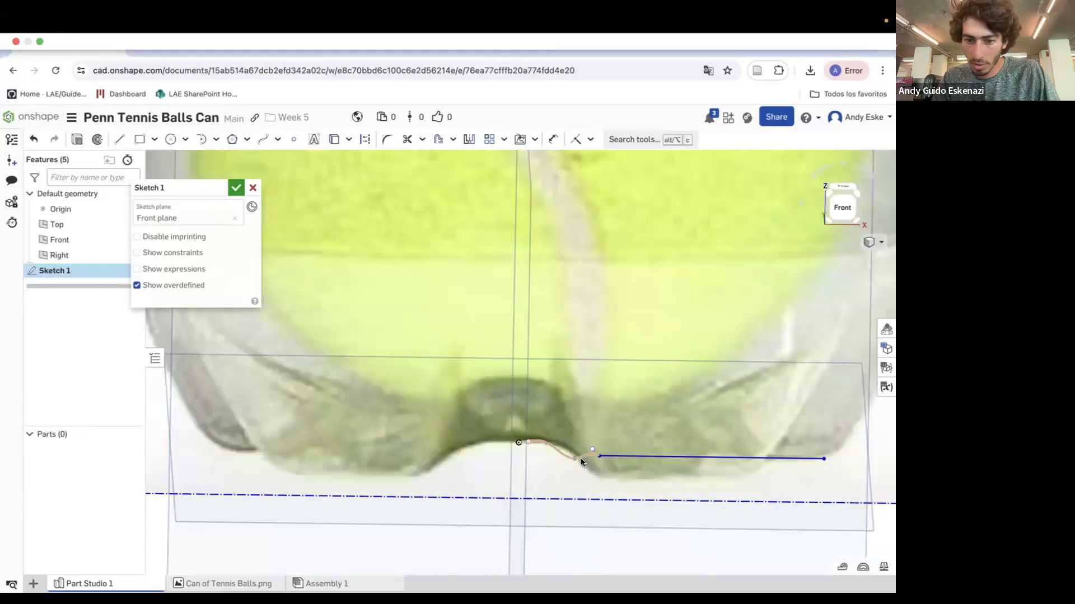
Delete the notch spline and attach the horizontal base line's inner end to the origin.
{"action": "right_click", "coordinate": [581, 458]}
{"action": "left_click", "coordinate": [608, 454]}
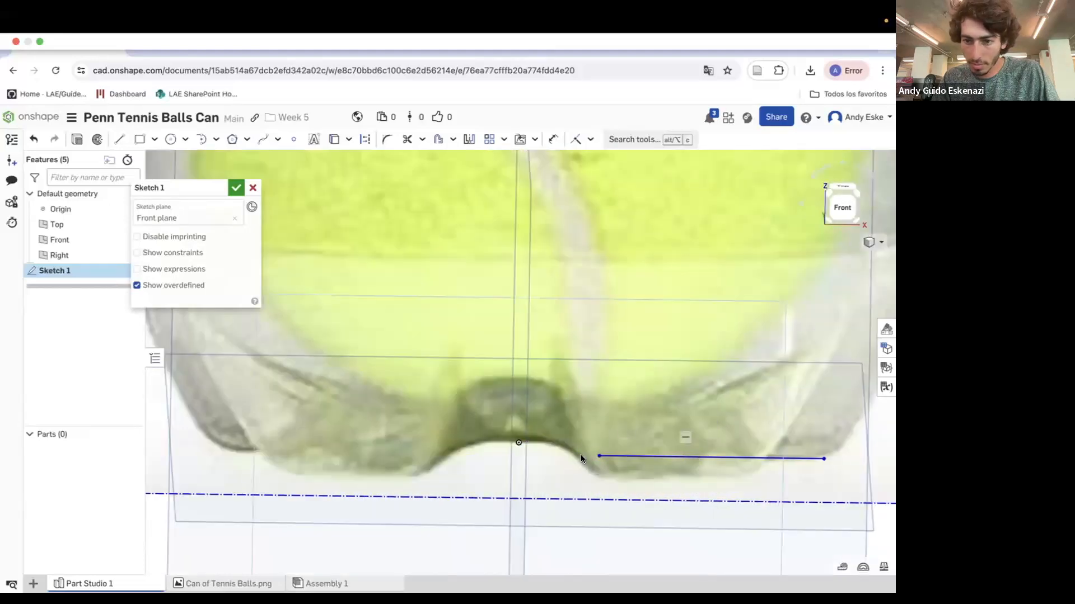
{"action": "left_click_drag", "start_coordinate": [596, 454], "coordinate": [519, 443]}
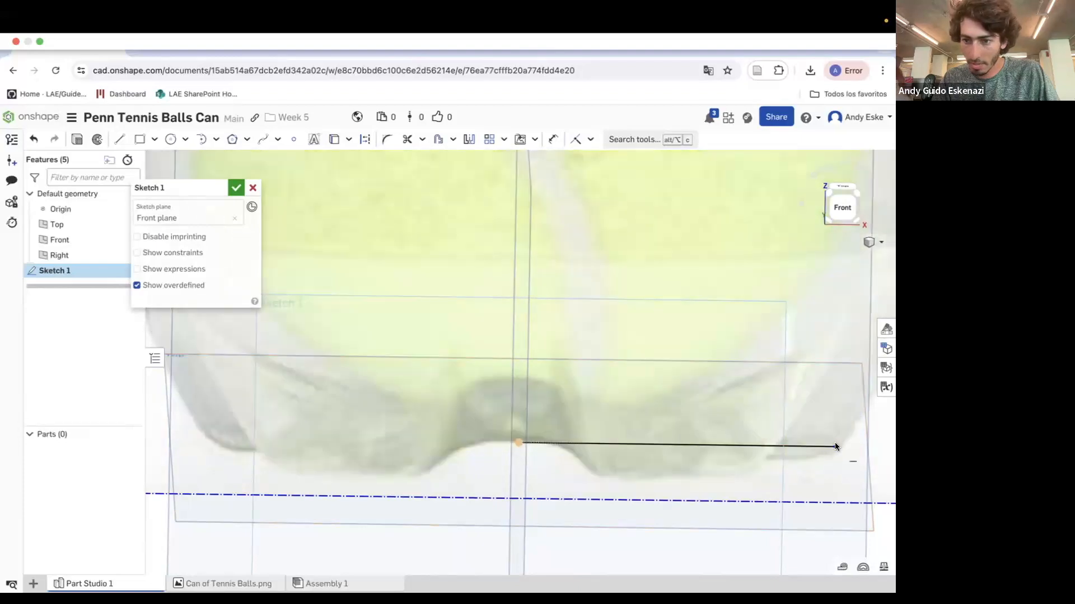
{"action": "scroll", "coordinate": [661, 436], "scroll_direction": "down", "scroll_amount": 2}
{"action": "scroll", "coordinate": [656, 437], "scroll_direction": "down", "scroll_amount": 5}
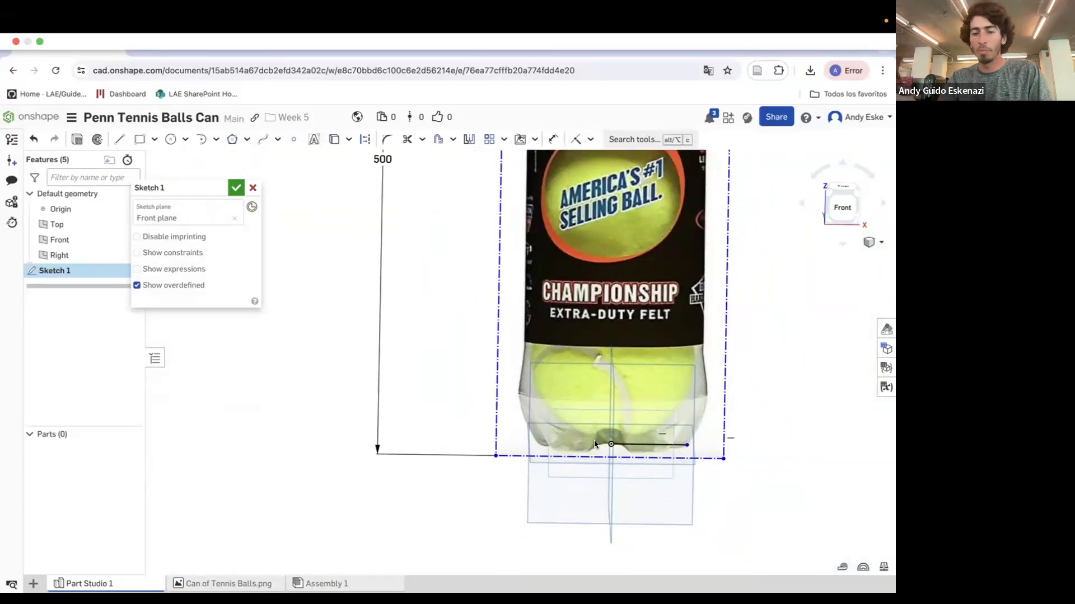
{"action": "scroll", "coordinate": [754, 411], "scroll_direction": "up", "scroll_amount": 1}
{"action": "scroll", "coordinate": [689, 414], "scroll_direction": "up", "scroll_amount": 3}
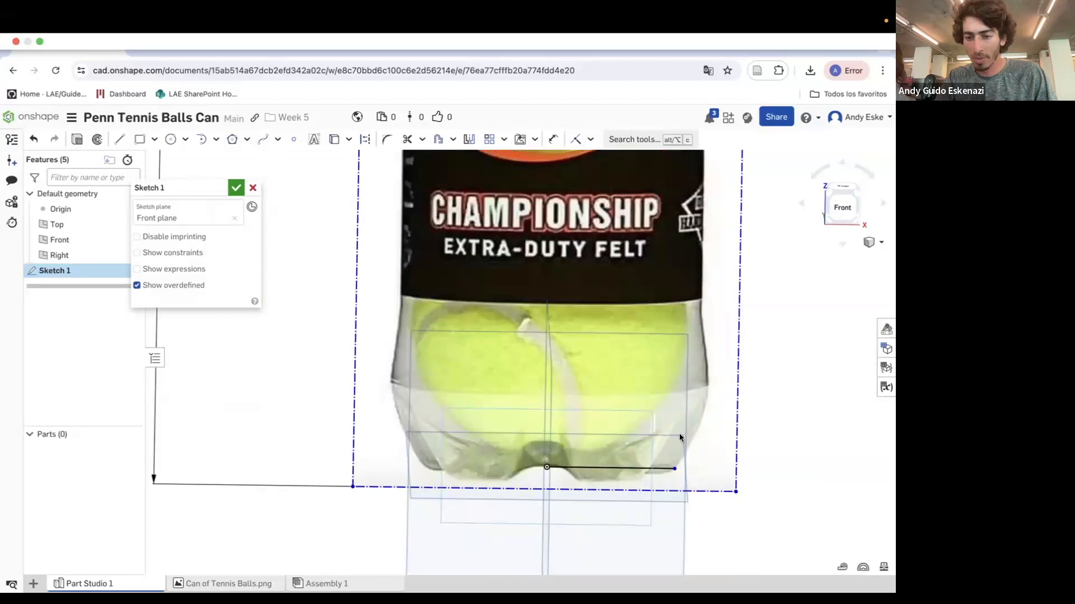
Trace the can's lower right side with a spline from the base line's outer end up to the label's lower edge.
{"action": "scroll", "coordinate": [677, 470], "scroll_direction": "up", "scroll_amount": 5}
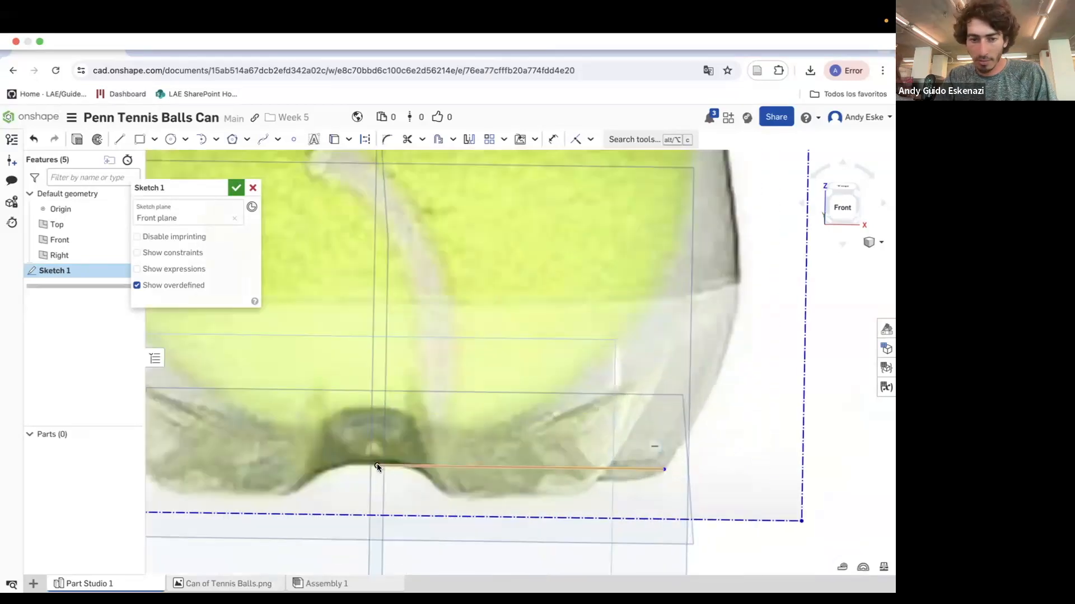
{"action": "left_click", "coordinate": [262, 139]}
{"action": "left_click", "coordinate": [664, 468]}
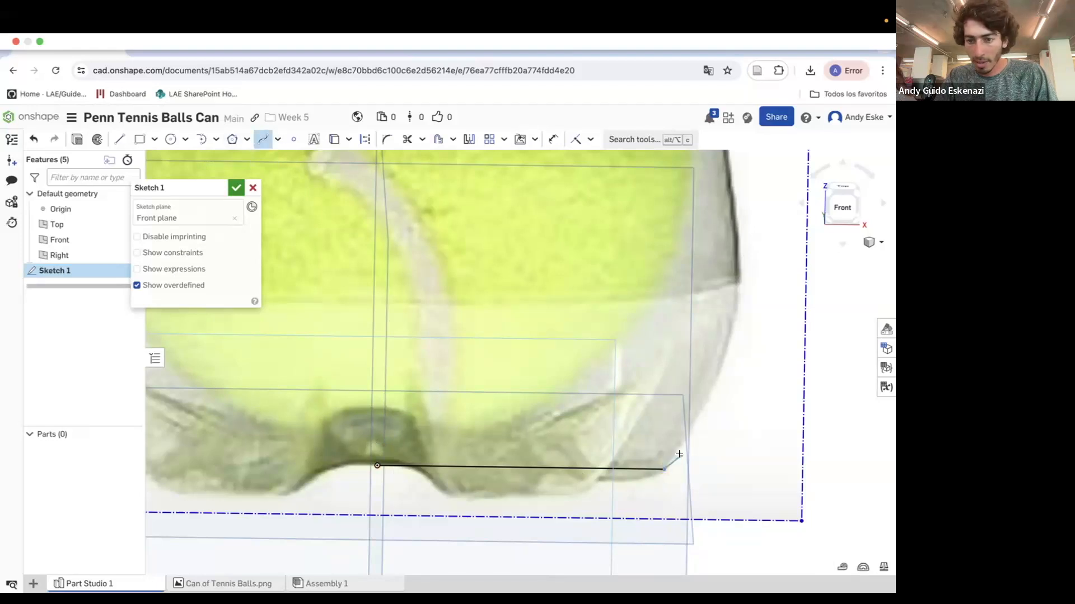
{"action": "left_click", "coordinate": [678, 448]}
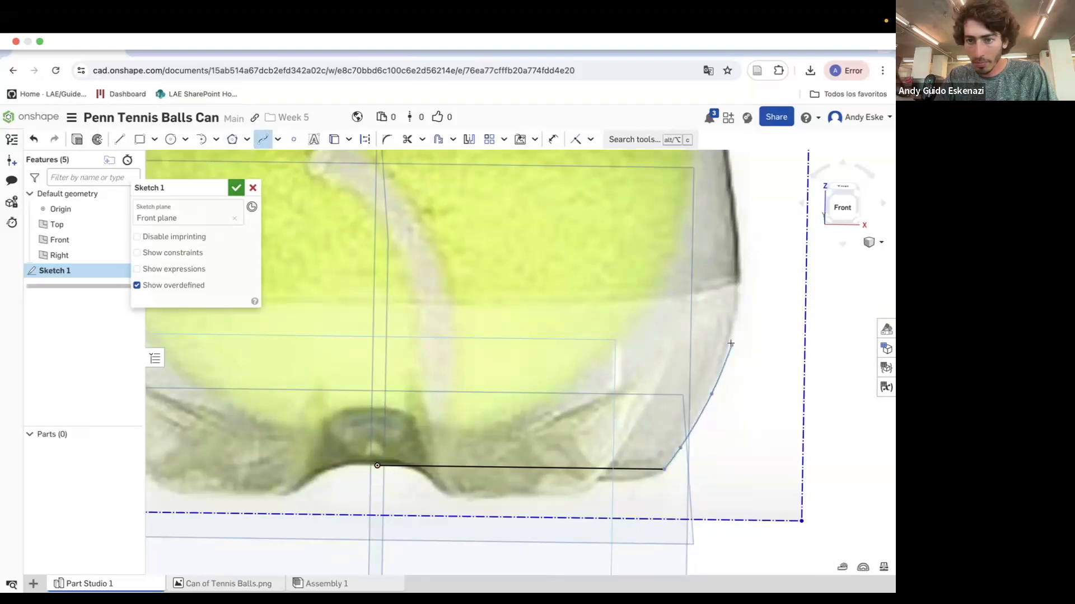
{"action": "scroll", "coordinate": [740, 277], "scroll_direction": "down", "scroll_amount": 5}
{"action": "scroll", "coordinate": [719, 392], "scroll_direction": "up", "scroll_amount": 3}
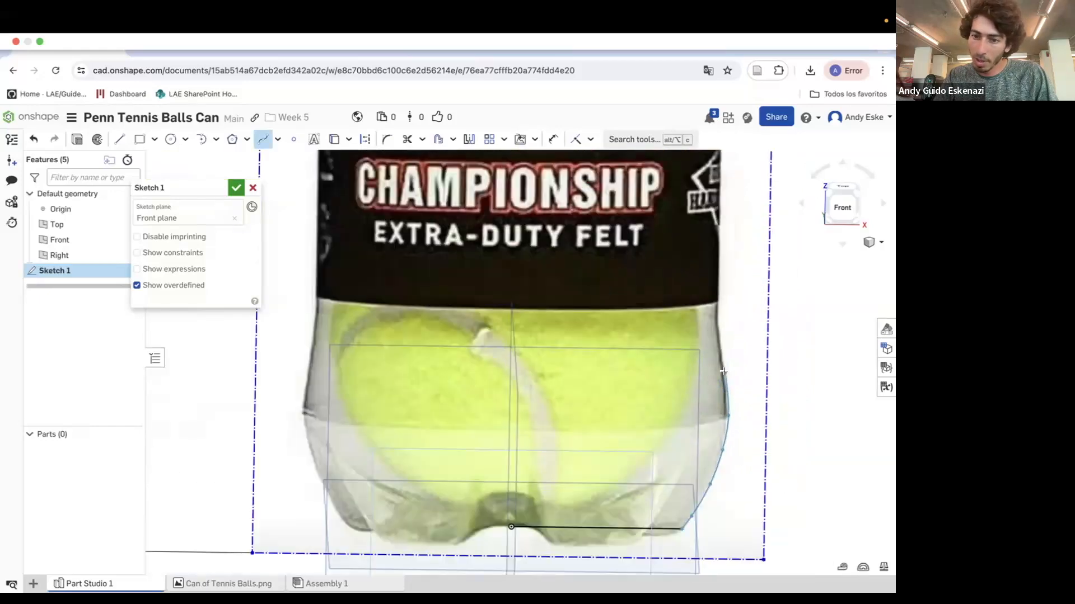
{"action": "scroll", "coordinate": [719, 351], "scroll_direction": "up", "scroll_amount": 4}
{"action": "scroll", "coordinate": [716, 342], "scroll_direction": "down", "scroll_amount": 4}
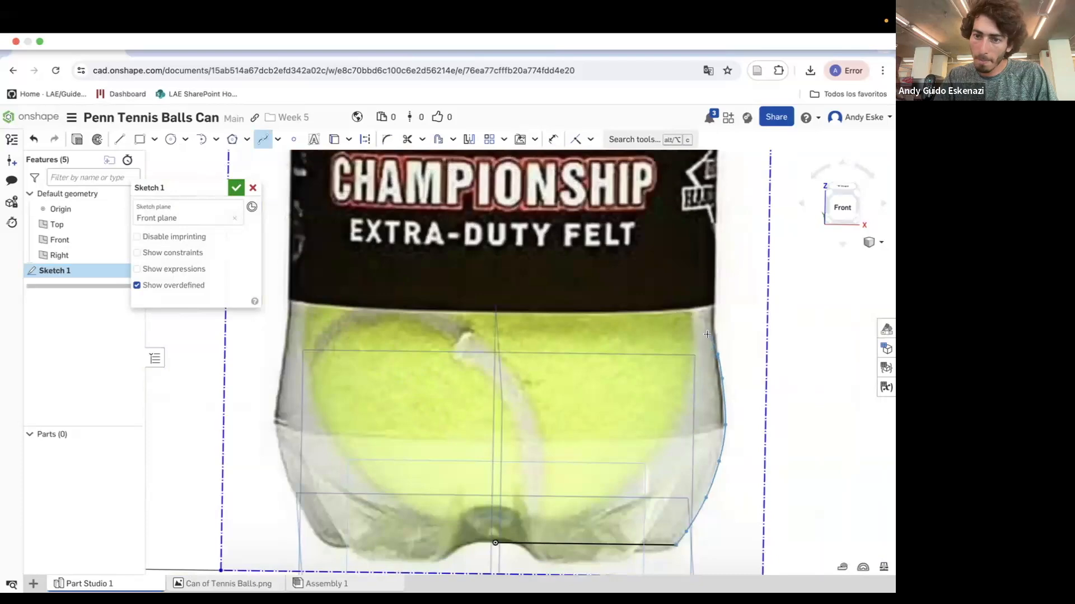
{"action": "scroll", "coordinate": [708, 328], "scroll_direction": "up", "scroll_amount": 2}
{"action": "scroll", "coordinate": [711, 313], "scroll_direction": "up", "scroll_amount": 1}
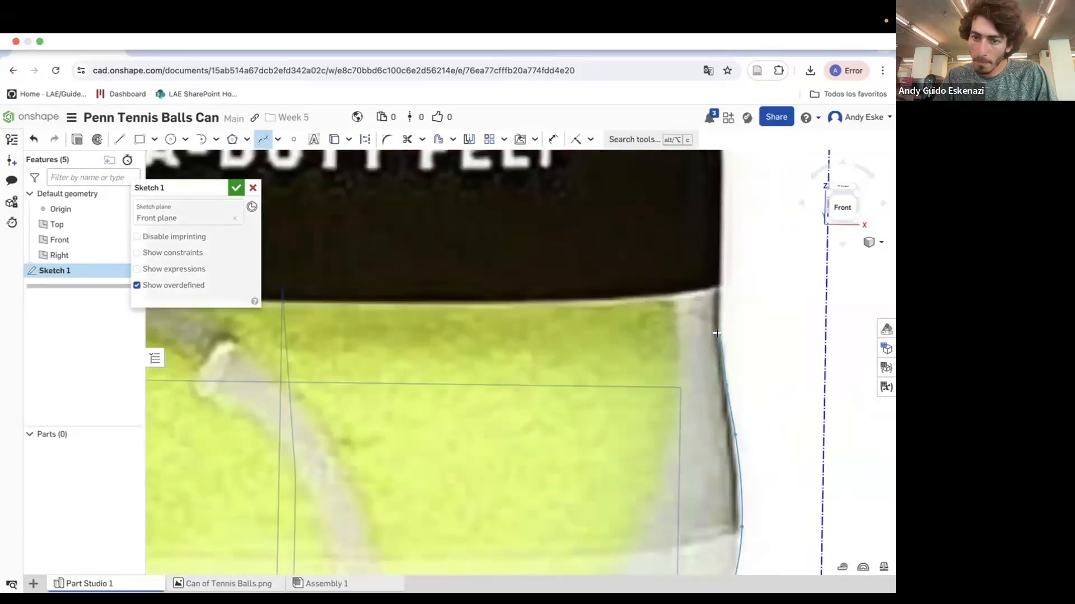
{"action": "left_click", "coordinate": [718, 286]}
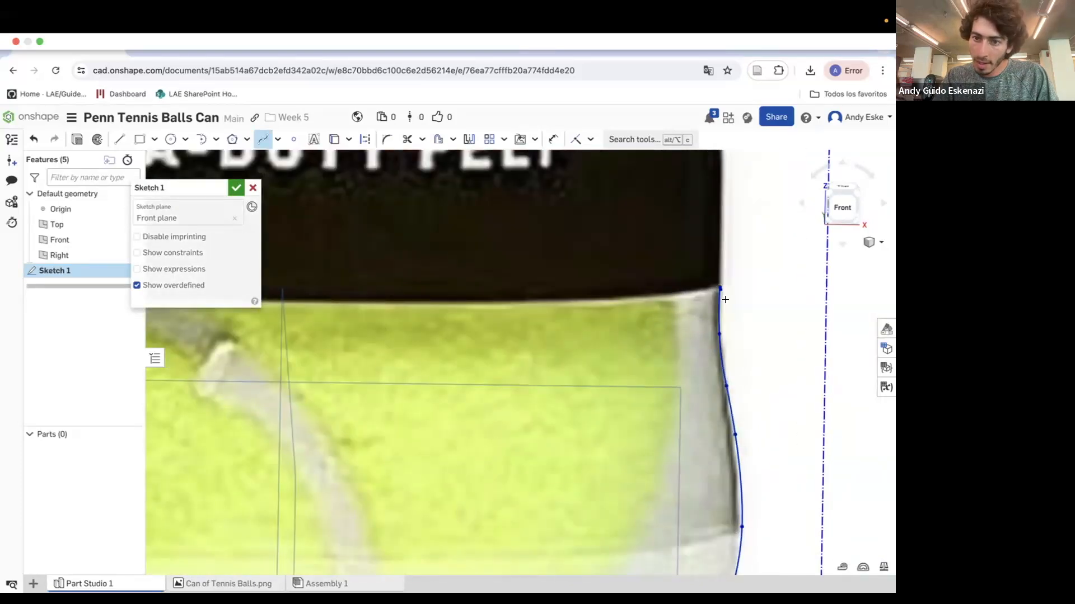
Draw a vertical line from the side spline's upper end along the label's right edge to the label's upper corner.
{"action": "left_click", "coordinate": [119, 139]}
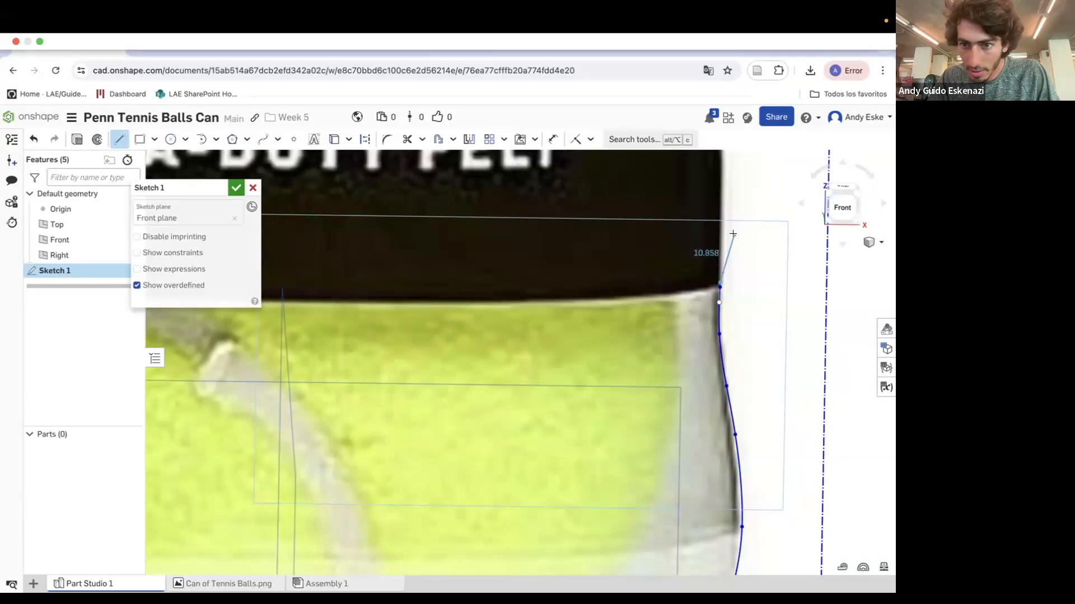
{"action": "key", "text": "Escape"}
{"action": "left_click", "coordinate": [119, 139]}
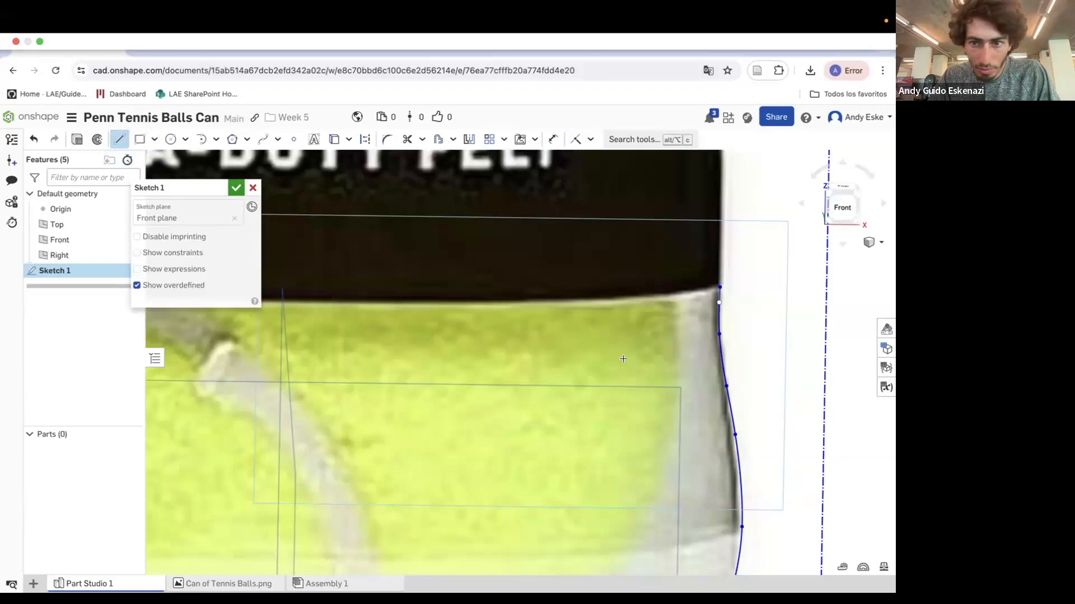
{"action": "left_click", "coordinate": [719, 302]}
{"action": "scroll", "coordinate": [720, 330], "scroll_direction": "down", "scroll_amount": 10}
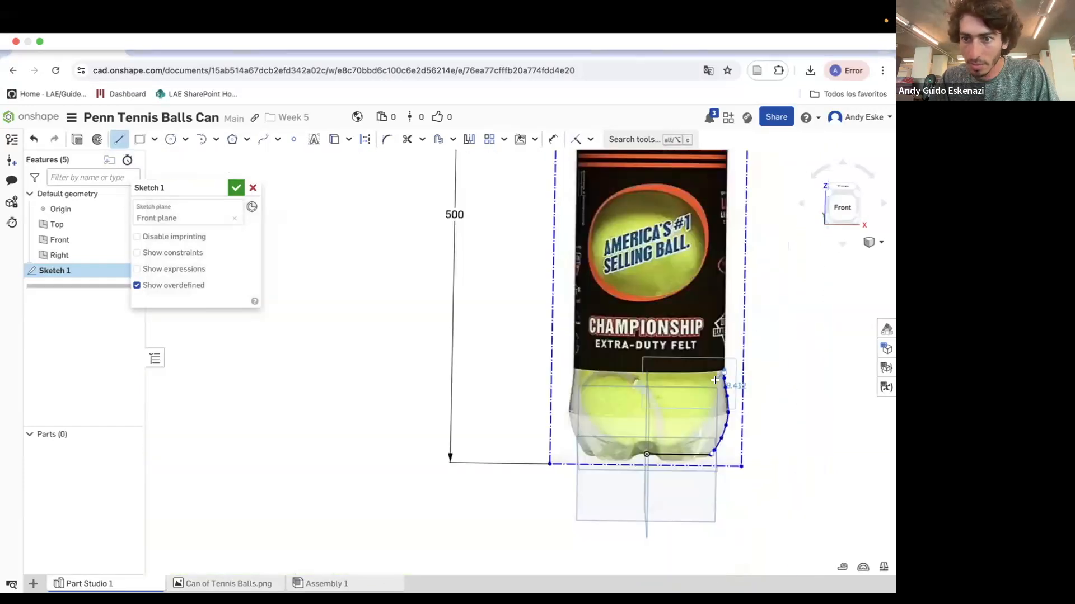
{"action": "scroll", "coordinate": [720, 328], "scroll_direction": "up", "scroll_amount": 3}
{"action": "scroll", "coordinate": [720, 328], "scroll_direction": "up", "scroll_amount": 8}
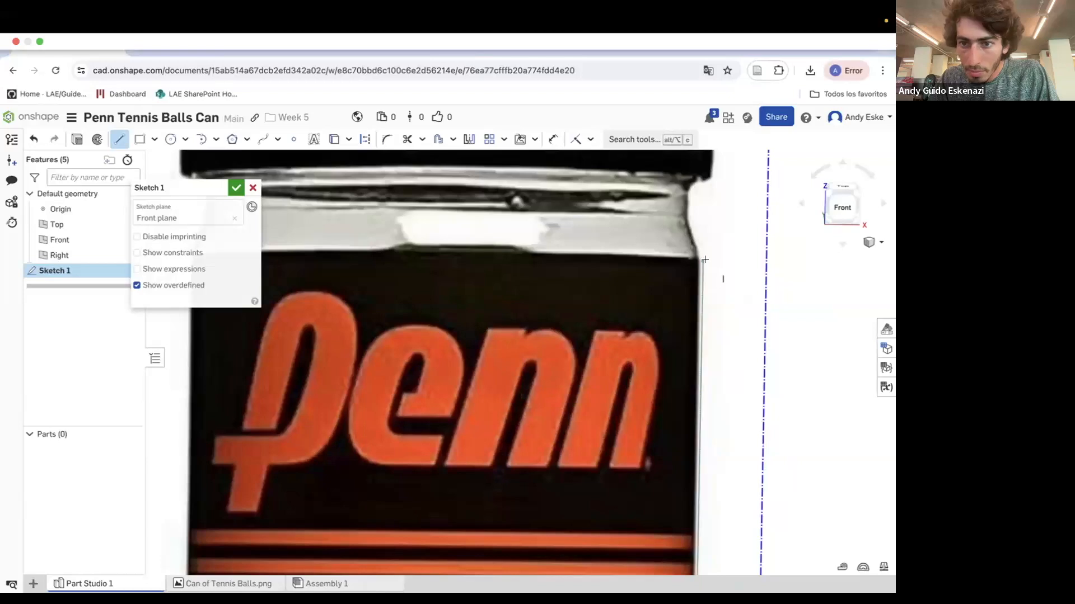
{"action": "key", "text": "Escape"}
Apply a tangent constraint between the side spline and the vertical label line.
{"action": "scroll", "coordinate": [728, 289], "scroll_direction": "down", "scroll_amount": 10}
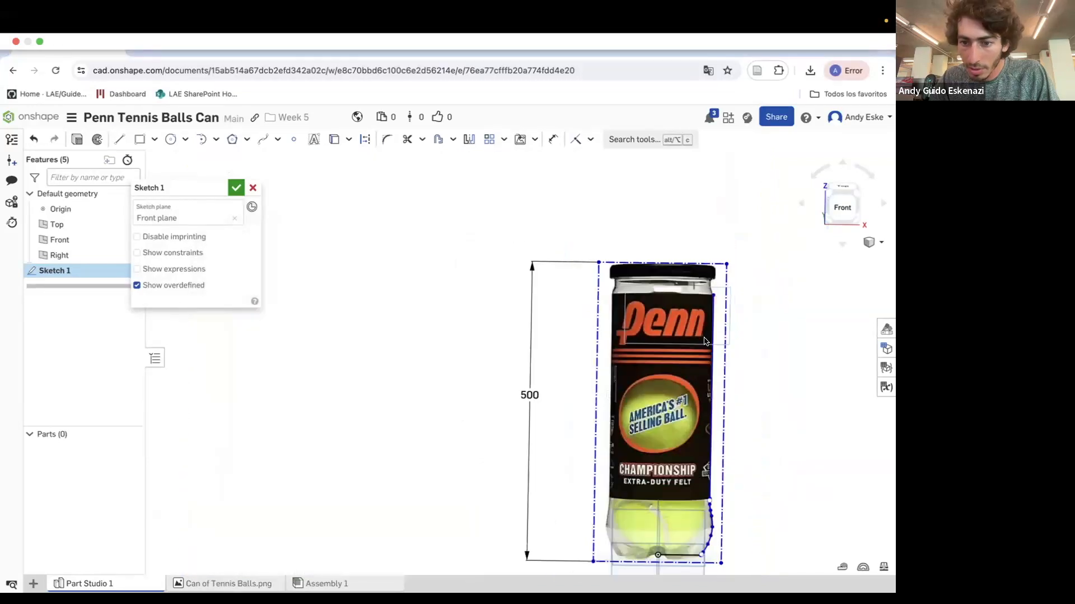
{"action": "scroll", "coordinate": [711, 313], "scroll_direction": "up", "scroll_amount": 10}
{"action": "scroll", "coordinate": [706, 311], "scroll_direction": "up", "scroll_amount": 3}
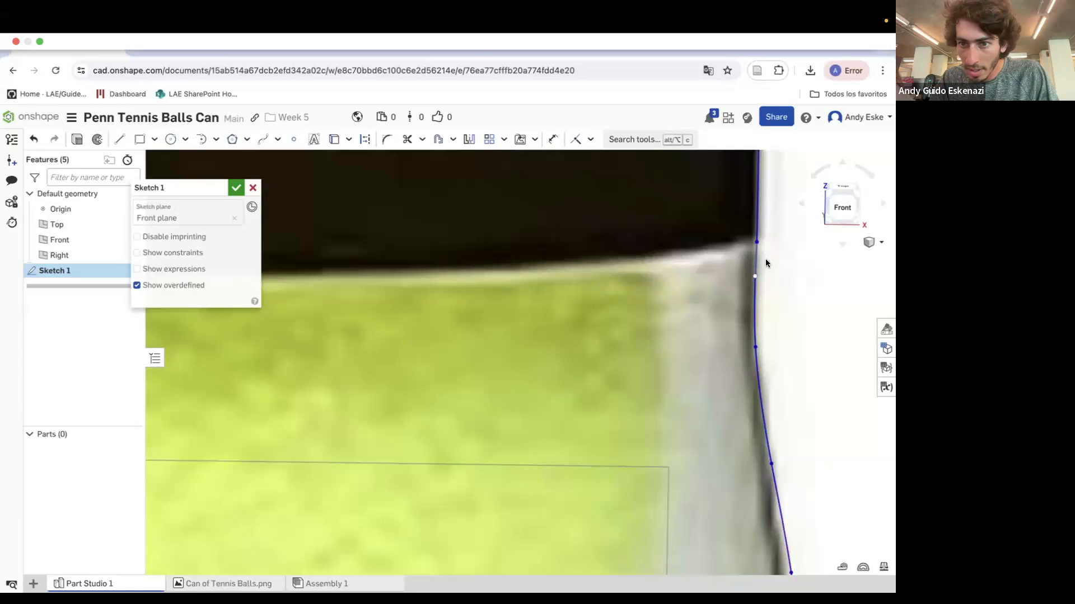
{"action": "left_click", "coordinate": [591, 140]}
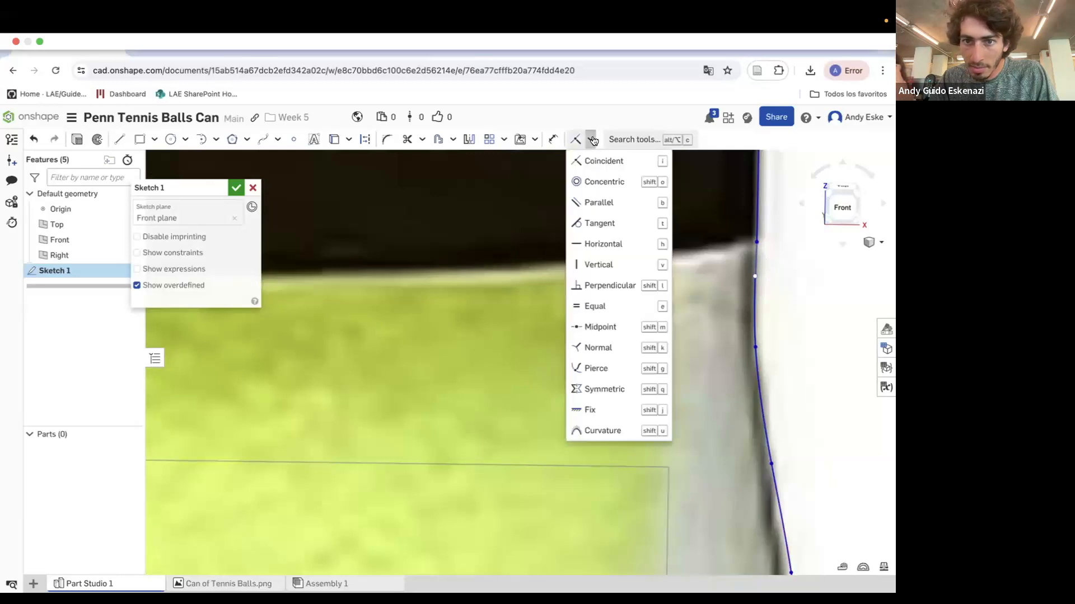
{"action": "left_click", "coordinate": [602, 217]}
{"action": "scroll", "coordinate": [755, 257], "scroll_direction": "down", "scroll_amount": 3}
{"action": "key", "text": "Escape"}
{"action": "scroll", "coordinate": [772, 291], "scroll_direction": "down", "scroll_amount": 5}
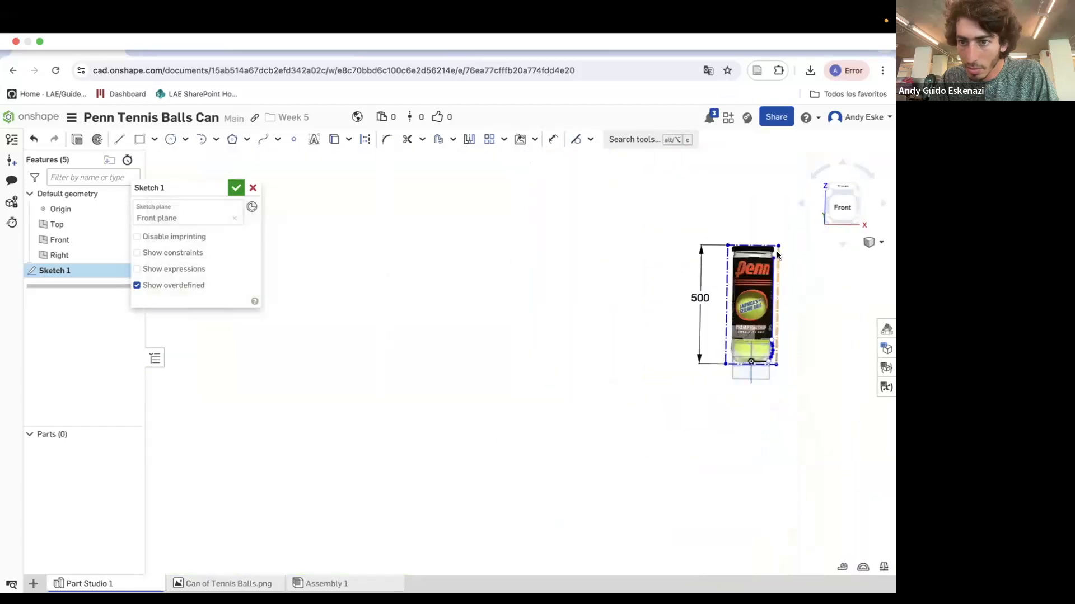
Move the vertical line's upper end onto the label's upper right corner and check its joint with the side spline.
{"action": "scroll", "coordinate": [759, 264], "scroll_direction": "up", "scroll_amount": 4}
{"action": "scroll", "coordinate": [752, 267], "scroll_direction": "up", "scroll_amount": 5}
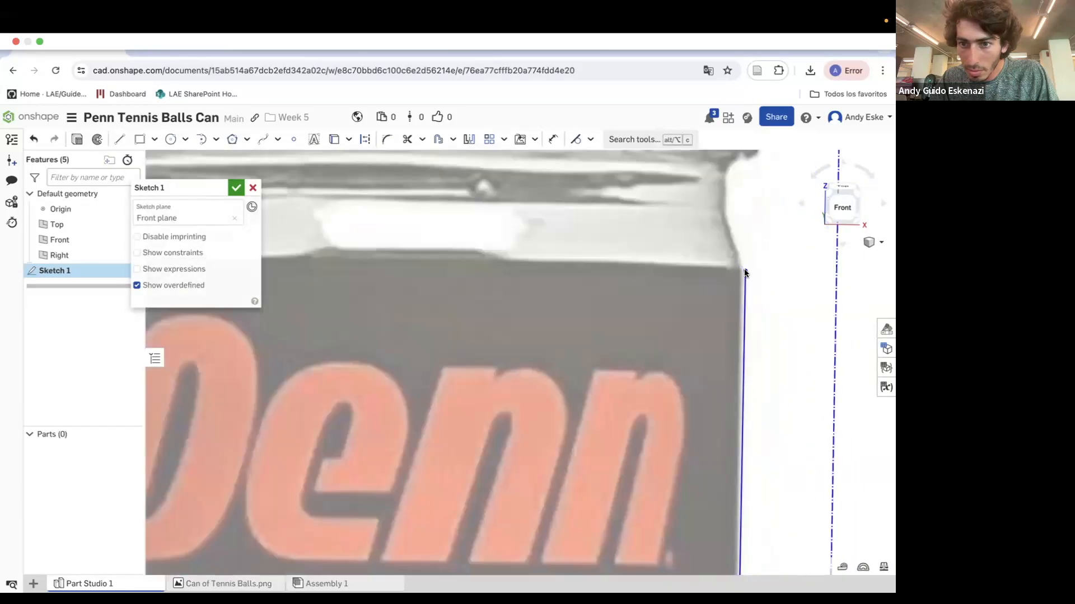
{"action": "mouse_move", "coordinate": [744, 273]}
{"action": "left_mouse_down"}
{"action": "mouse_move", "coordinate": [765, 274]}
{"action": "mouse_move", "coordinate": [739, 270]}
{"action": "left_mouse_up"}
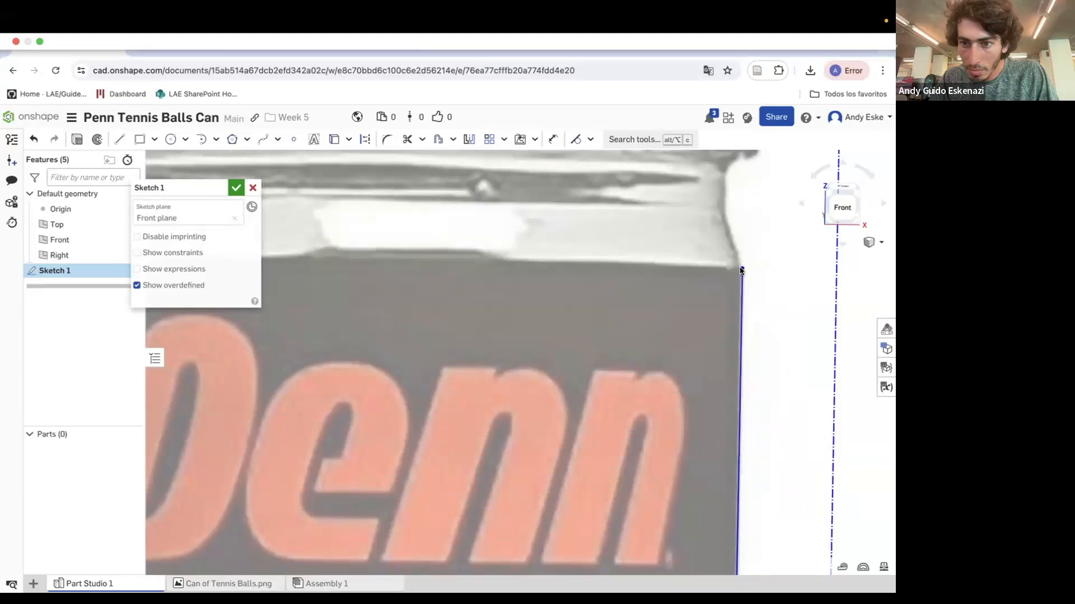
{"action": "scroll", "coordinate": [737, 392], "scroll_direction": "down", "scroll_amount": 6}
{"action": "scroll", "coordinate": [737, 469], "scroll_direction": "up", "scroll_amount": 2}
{"action": "scroll", "coordinate": [716, 403], "scroll_direction": "up", "scroll_amount": 6}
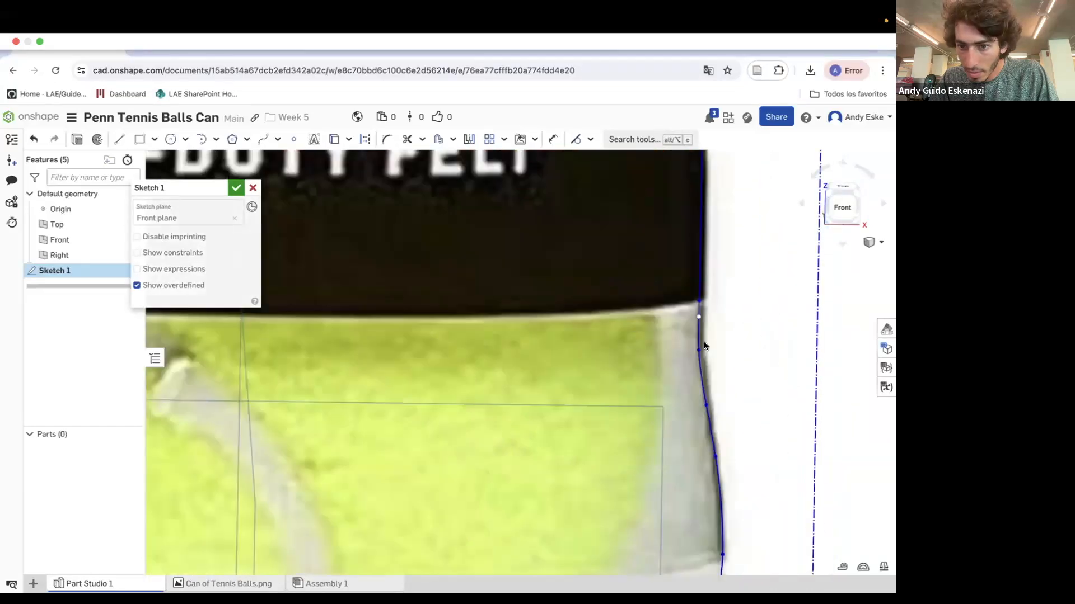
Move the side spline's point just below the label's lower edge outward onto the can's outline.
{"action": "left_click_drag", "start_coordinate": [697, 356], "coordinate": [700, 355]}
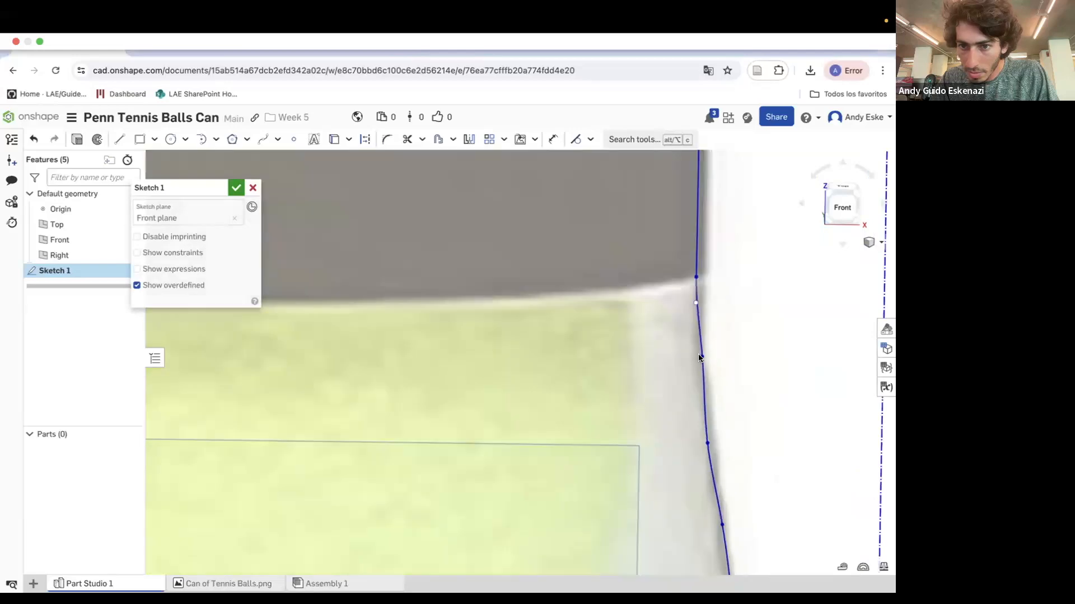
{"action": "scroll", "coordinate": [710, 327], "scroll_direction": "down", "scroll_amount": 6}
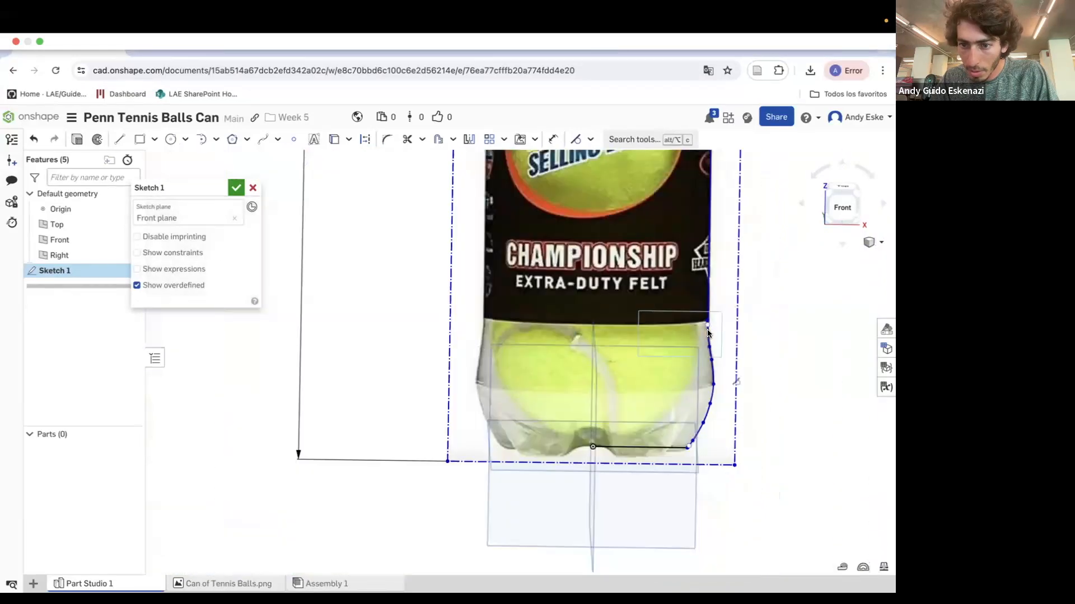
Dimension the length of the base line from the origin to its outer end.
{"action": "scroll", "coordinate": [669, 446], "scroll_direction": "up", "scroll_amount": 2}
{"action": "key", "text": "d"}
{"action": "left_click", "coordinate": [629, 450]}
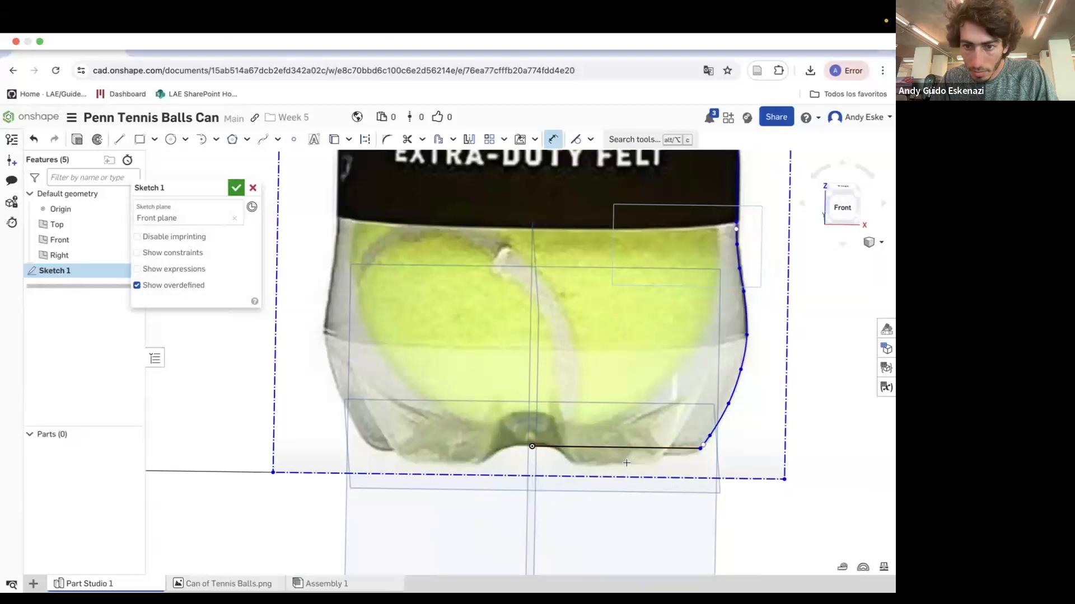
{"action": "left_click", "coordinate": [628, 464]}
{"action": "key", "text": "Return"}
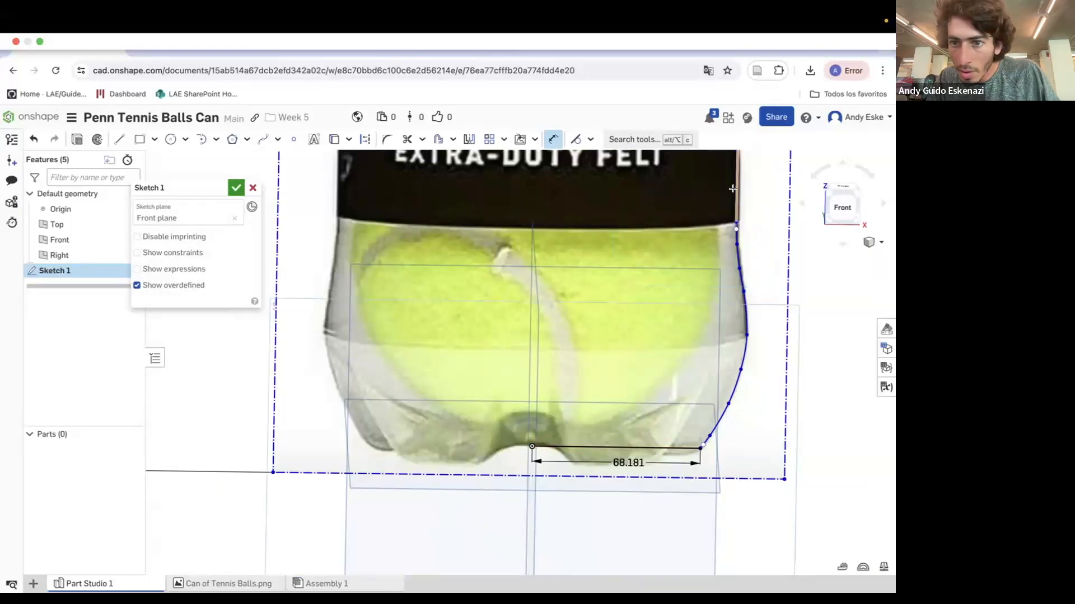
Dimension the horizontal and vertical distances between the lower side spline's two ends.
{"action": "left_click", "coordinate": [721, 224]}
{"action": "left_click", "coordinate": [701, 448]}
{"action": "left_click", "coordinate": [722, 360]}
{"action": "key", "text": "Return"}
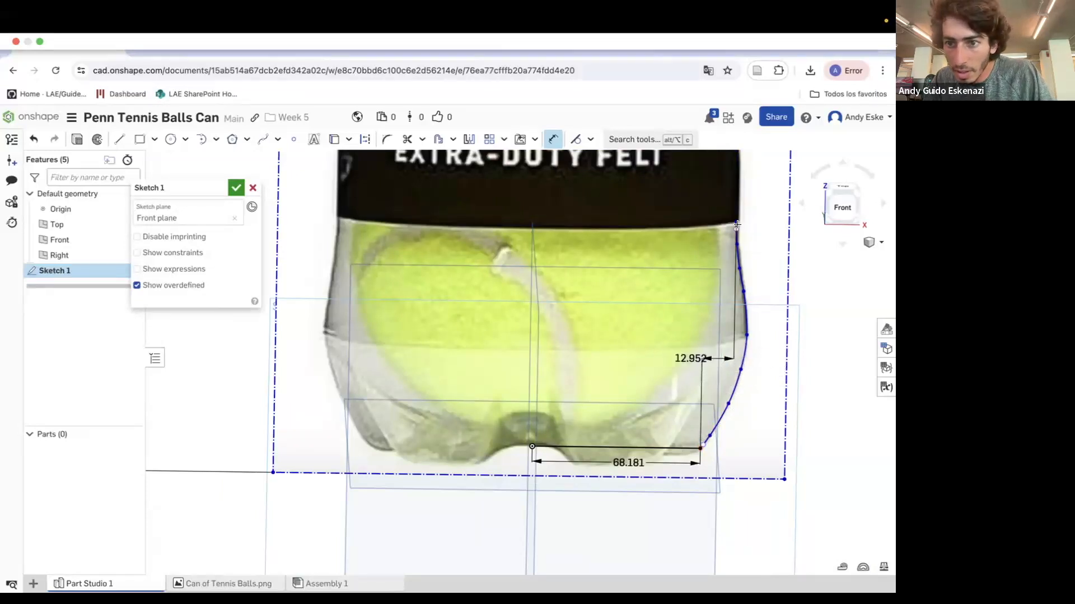
{"action": "left_click", "coordinate": [699, 447]}
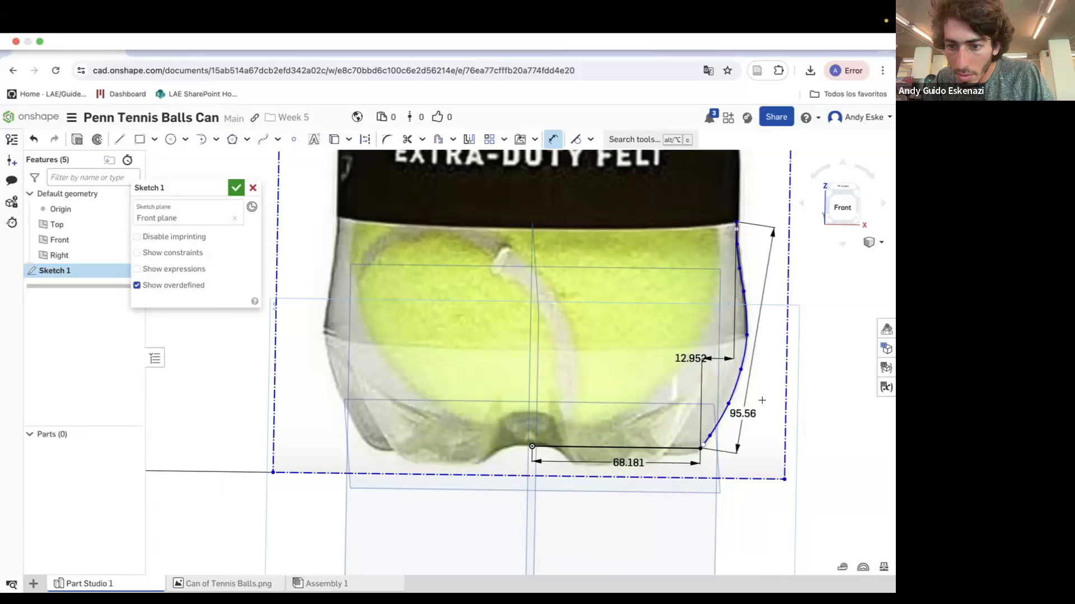
{"action": "left_click", "coordinate": [767, 387]}
{"action": "key", "text": "Return"}
Dimension the length of the vertical line along the label's right edge.
{"action": "scroll", "coordinate": [688, 403], "scroll_direction": "down", "scroll_amount": 10}
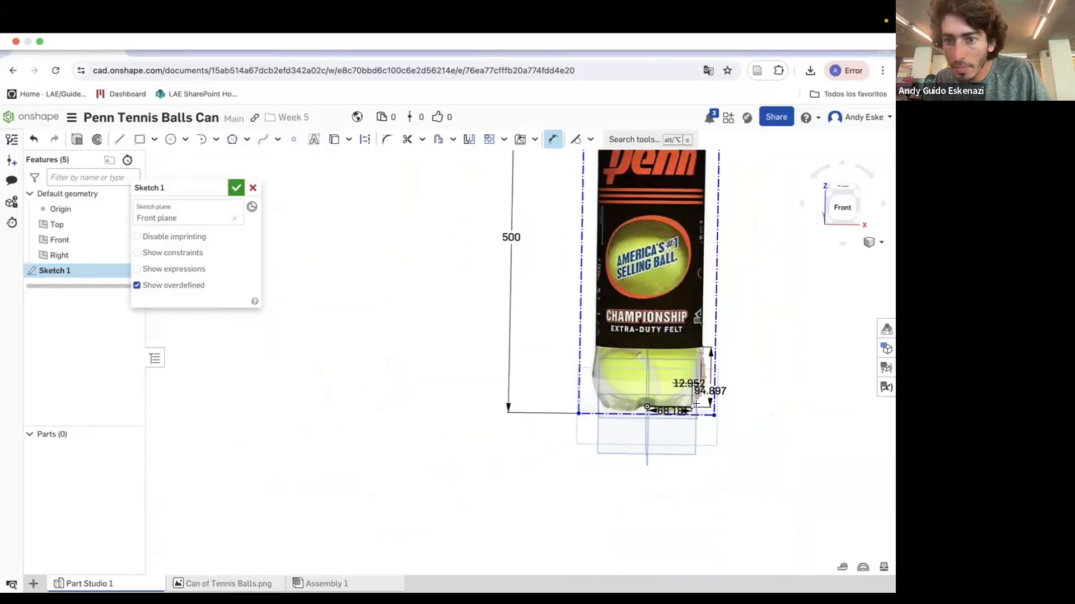
{"action": "left_click", "coordinate": [700, 273]}
{"action": "left_click", "coordinate": [737, 265]}
{"action": "key", "text": "Return"}
Trace the can's neck with a spline from the label's upper right corner up to the underside of the lid.
{"action": "scroll", "coordinate": [677, 215], "scroll_direction": "up", "scroll_amount": 8}
{"action": "scroll", "coordinate": [677, 216], "scroll_direction": "down", "scroll_amount": 3}
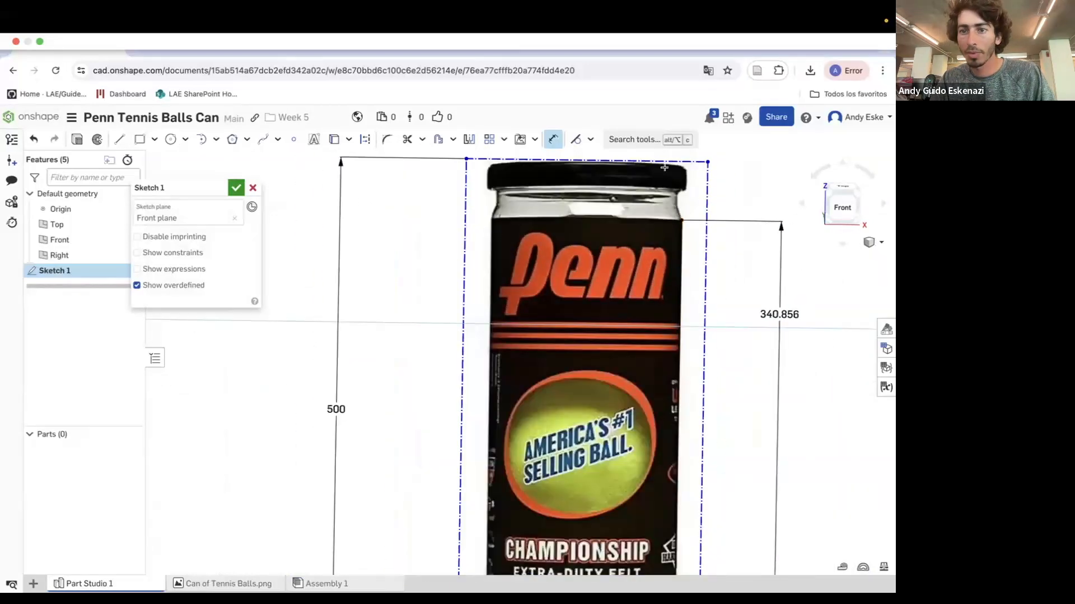
{"action": "scroll", "coordinate": [532, 161], "scroll_direction": "up", "scroll_amount": 10}
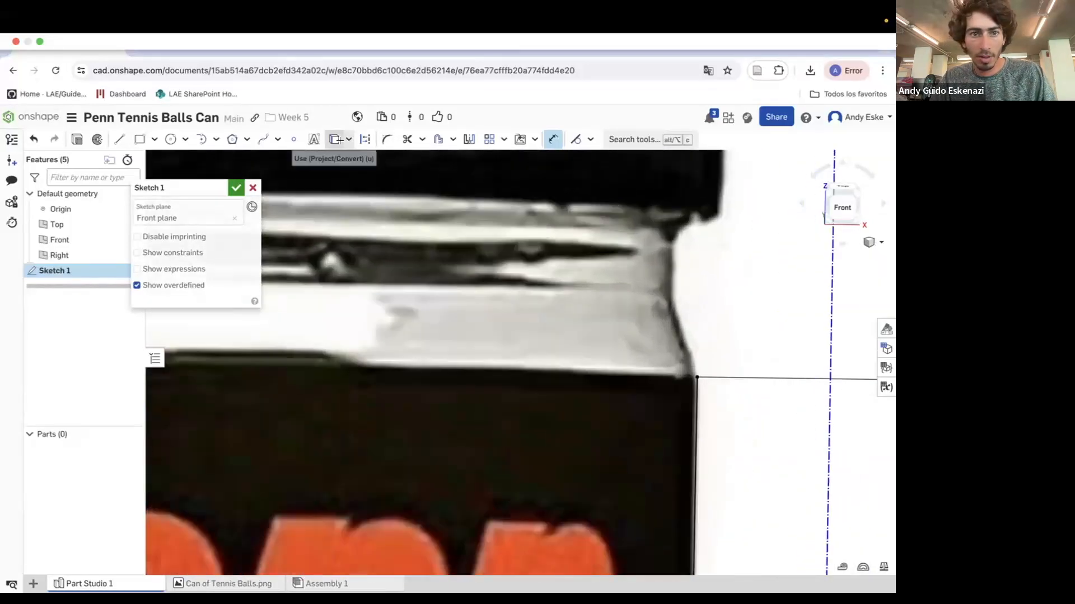
{"action": "left_click", "coordinate": [263, 139]}
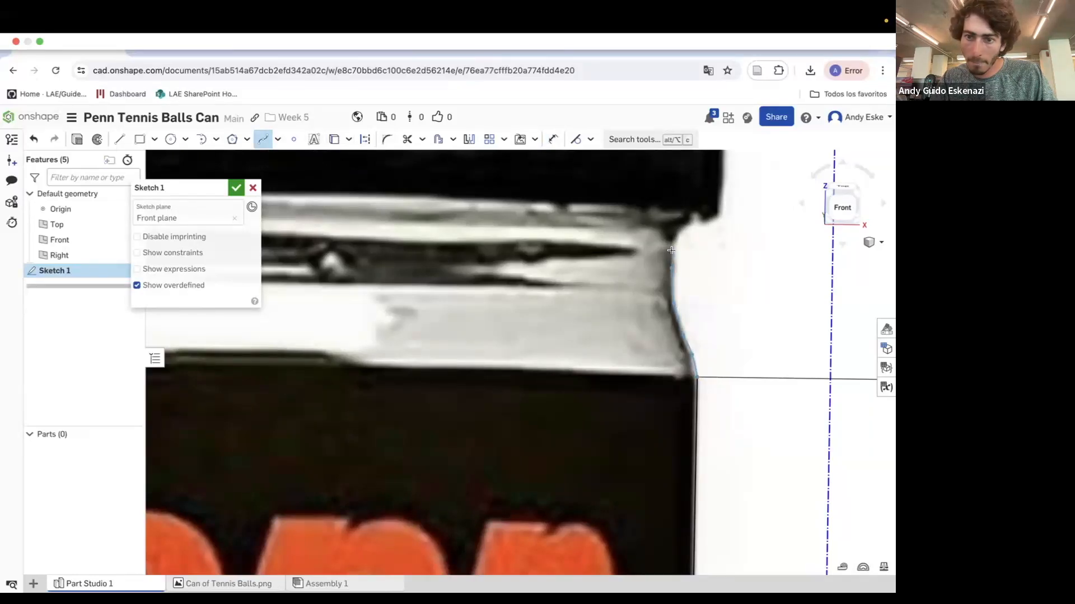
{"action": "scroll", "coordinate": [631, 260], "scroll_direction": "down", "scroll_amount": 5}
{"action": "scroll", "coordinate": [637, 276], "scroll_direction": "up", "scroll_amount": 4}
{"action": "scroll", "coordinate": [637, 276], "scroll_direction": "up", "scroll_amount": 1}
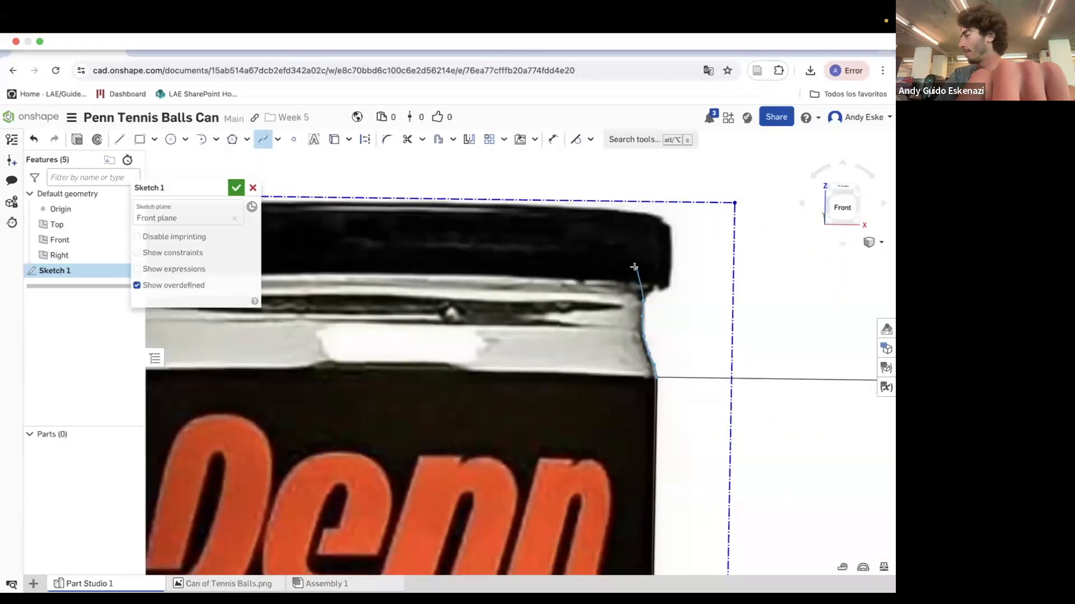
{"action": "scroll", "coordinate": [649, 286], "scroll_direction": "up", "scroll_amount": 2}
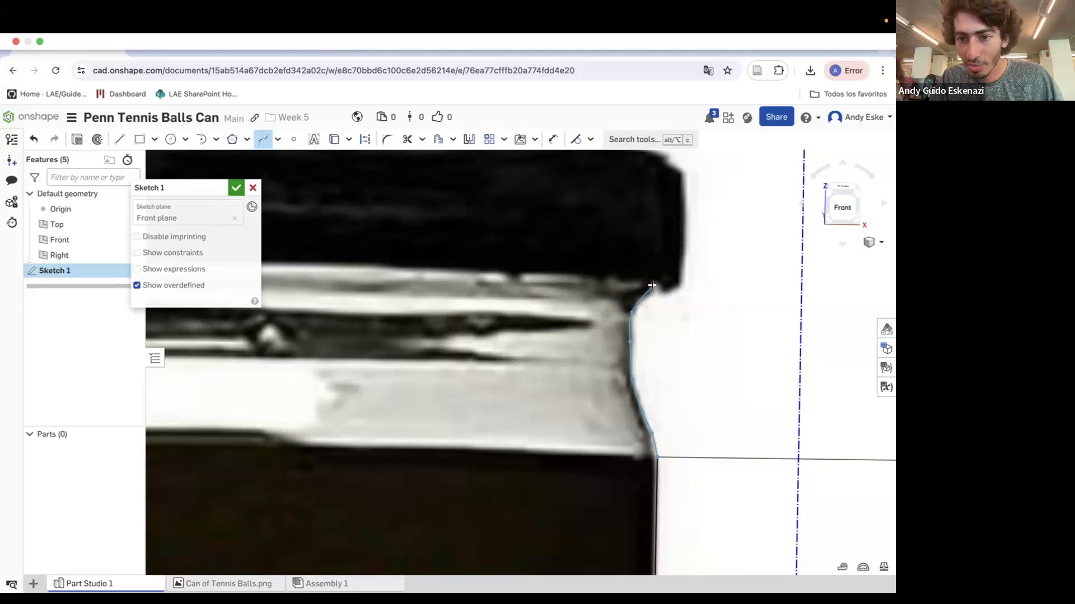
{"action": "double_click", "coordinate": [652, 286]}
Draw a horizontal line about 4.1 mm long under the lid's rim and a vertical line about 18.6 mm long up its right side.
{"action": "left_click", "coordinate": [120, 139]}
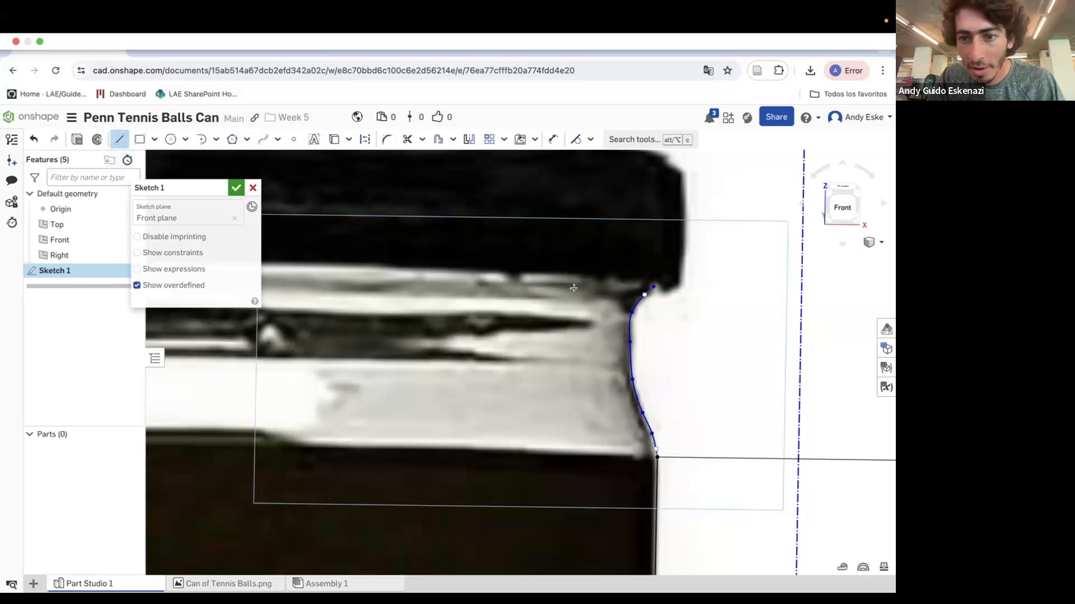
{"action": "left_click", "coordinate": [652, 286]}
{"action": "left_click", "coordinate": [679, 286]}
{"action": "scroll", "coordinate": [680, 175], "scroll_direction": "down", "scroll_amount": 3}
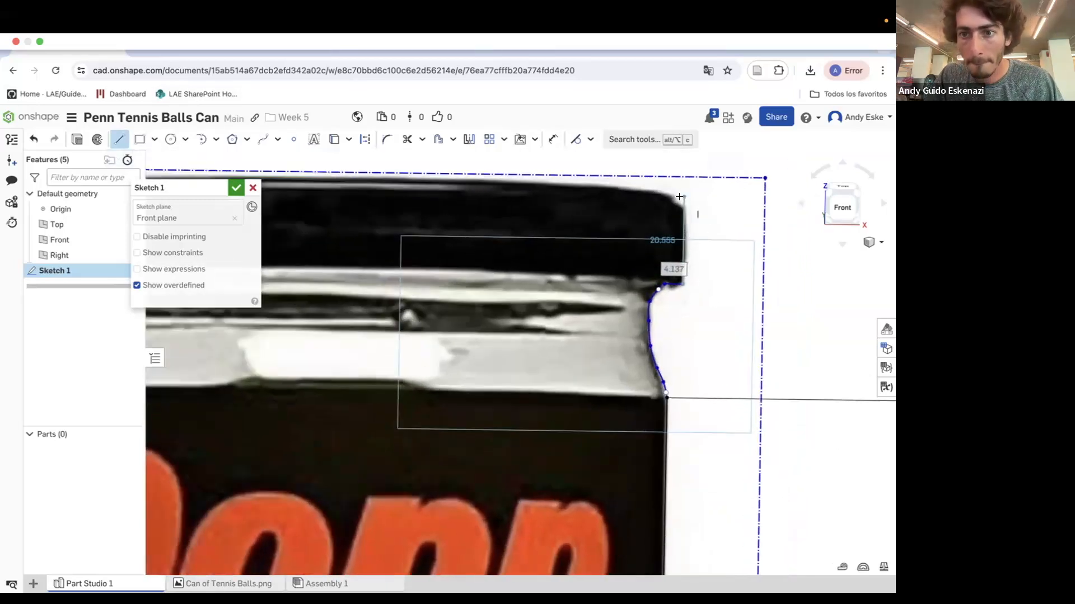
{"action": "left_click", "coordinate": [682, 203]}
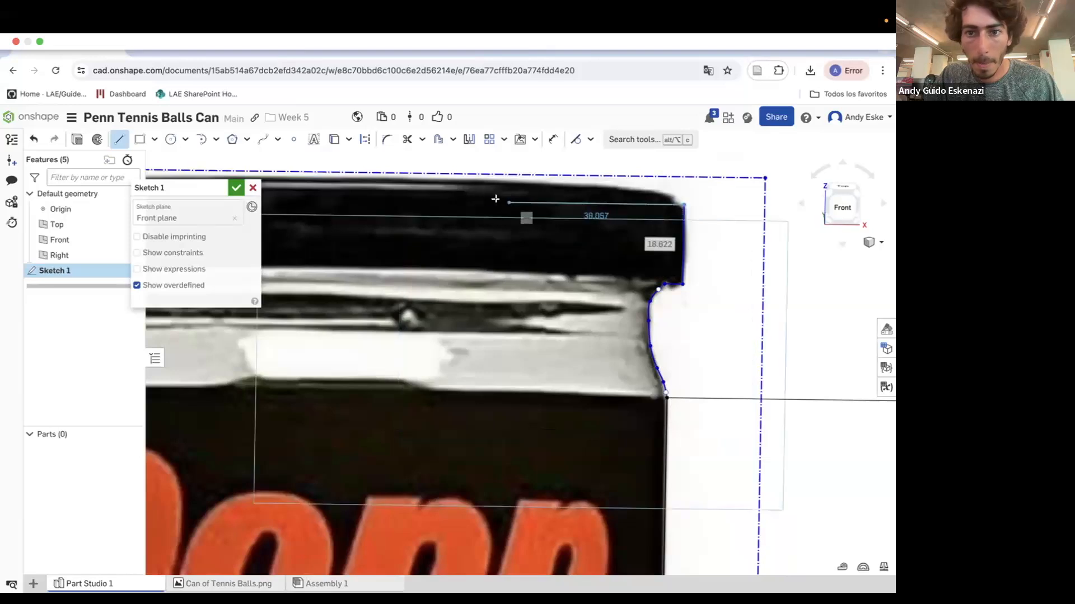
Draw a horizontal line about 84 mm long across the lid to the can's axis and close the profile with a line down to the origin.
{"action": "scroll", "coordinate": [443, 212], "scroll_direction": "down", "scroll_amount": 3}
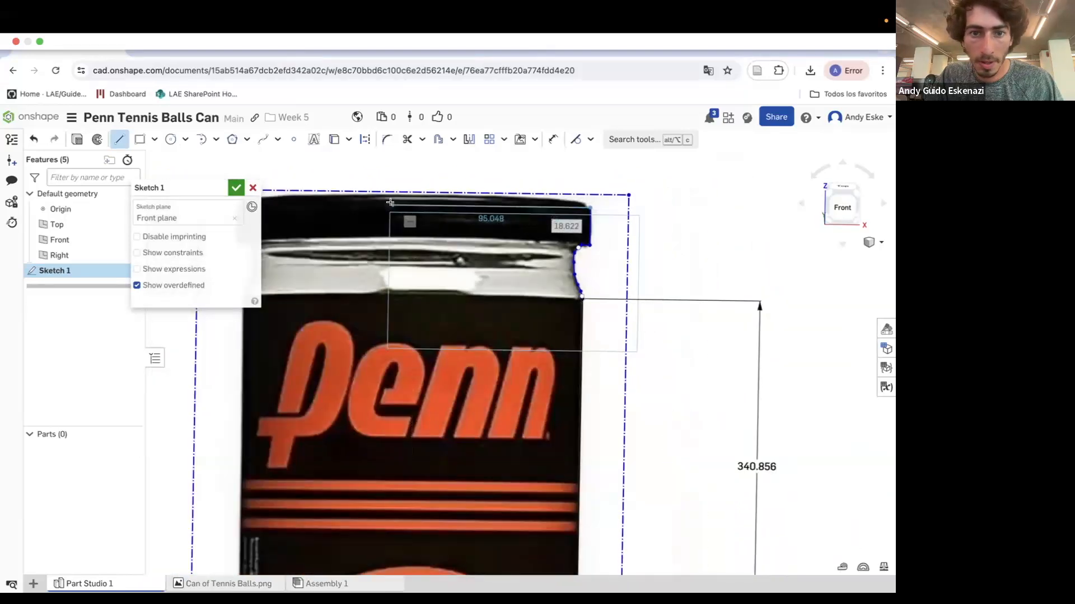
{"action": "scroll", "coordinate": [413, 202], "scroll_direction": "down", "scroll_amount": 5}
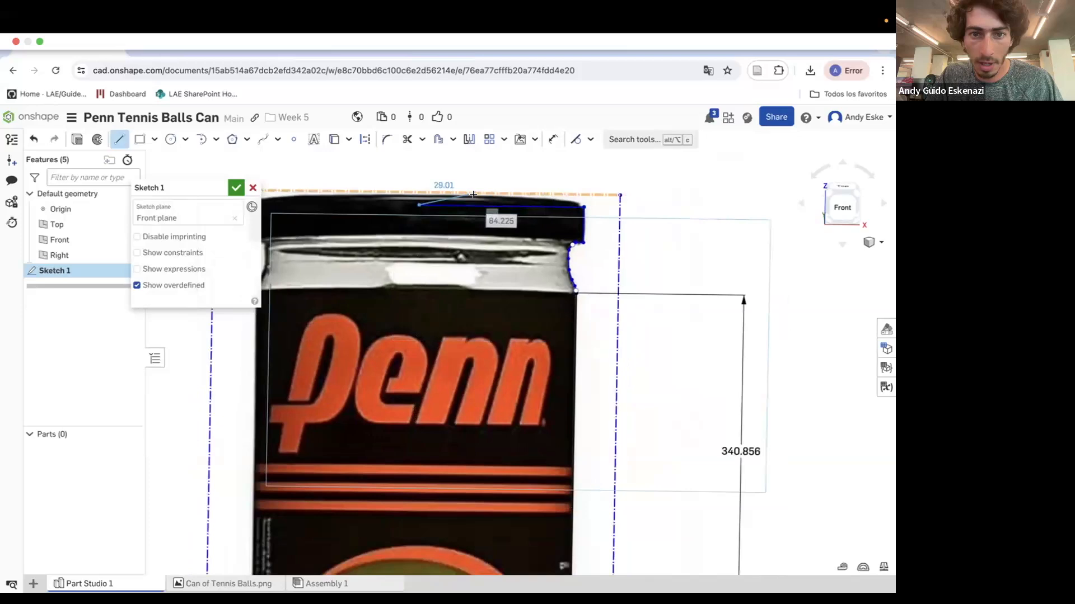
{"action": "scroll", "coordinate": [459, 348], "scroll_direction": "up", "scroll_amount": 5}
{"action": "left_click", "coordinate": [462, 347]}
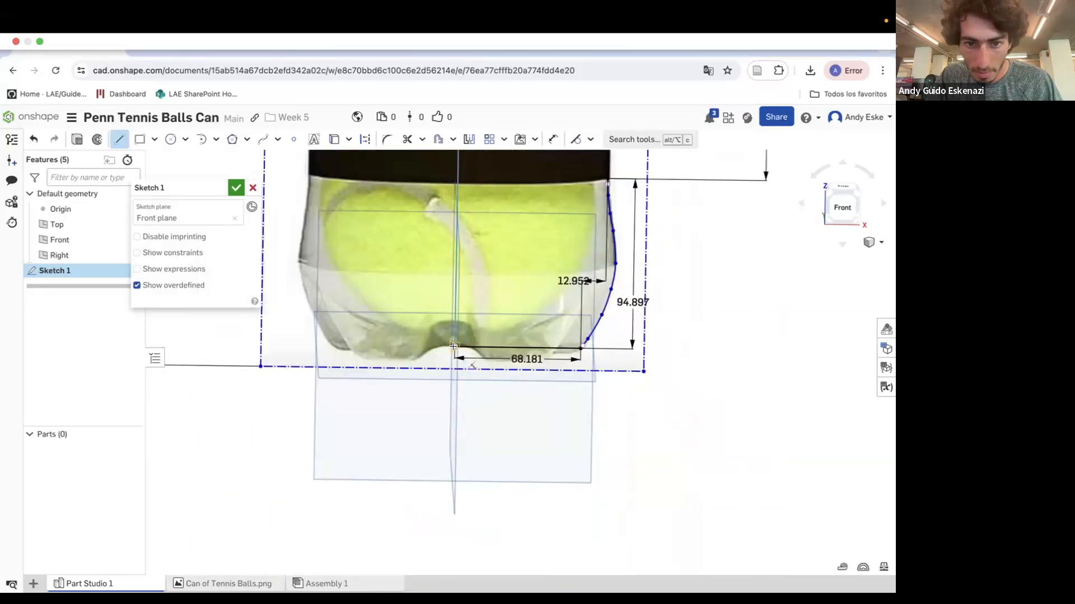
{"action": "key", "text": "Escape"}
Dimension the length of the vertical line along the lid's right side.
{"action": "scroll", "coordinate": [545, 378], "scroll_direction": "down", "scroll_amount": 5}
{"action": "scroll", "coordinate": [560, 201], "scroll_direction": "up", "scroll_amount": 5}
{"action": "key", "text": "u"}
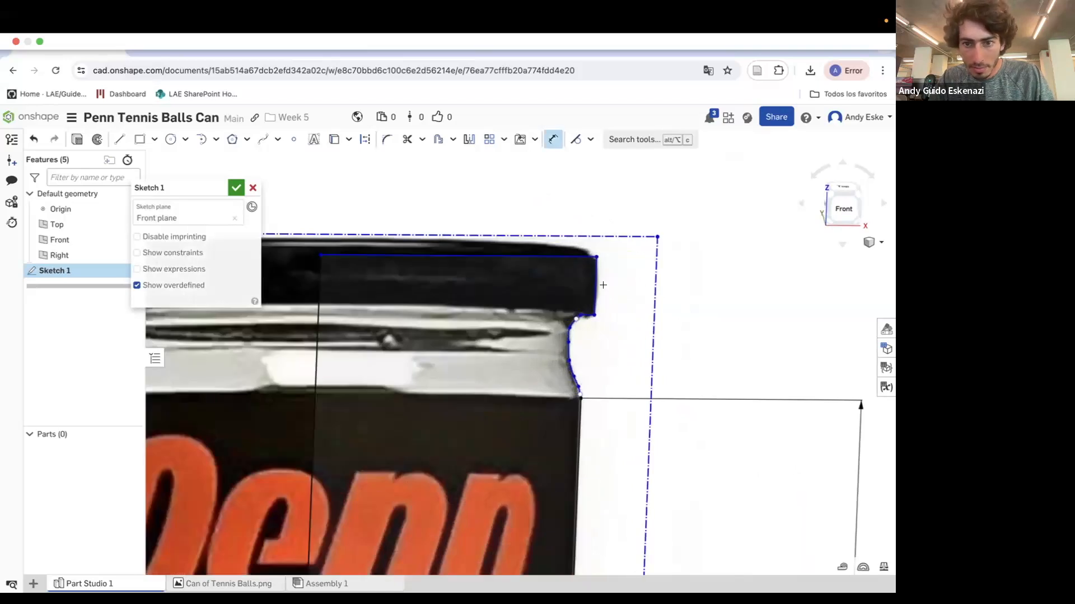
{"action": "left_click", "coordinate": [594, 283]}
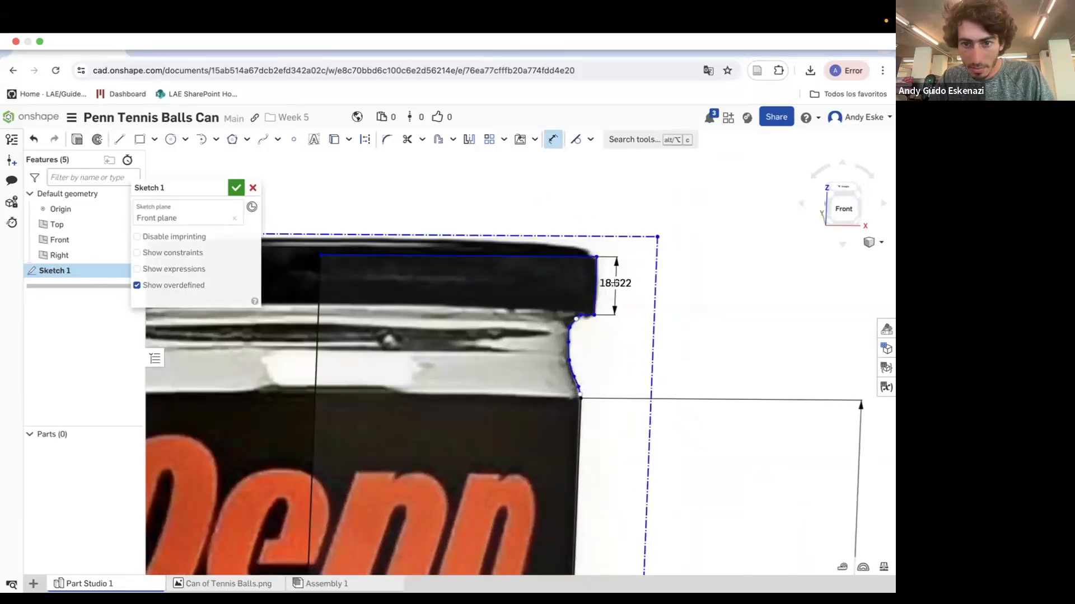
{"action": "left_click", "coordinate": [615, 283]}
{"action": "key", "text": "Return"}
Dimension the vertical distance from the label's upper corner to the lid's lower corner, and the short horizontal line under the lid.
{"action": "scroll", "coordinate": [605, 313], "scroll_direction": "up", "scroll_amount": 5}
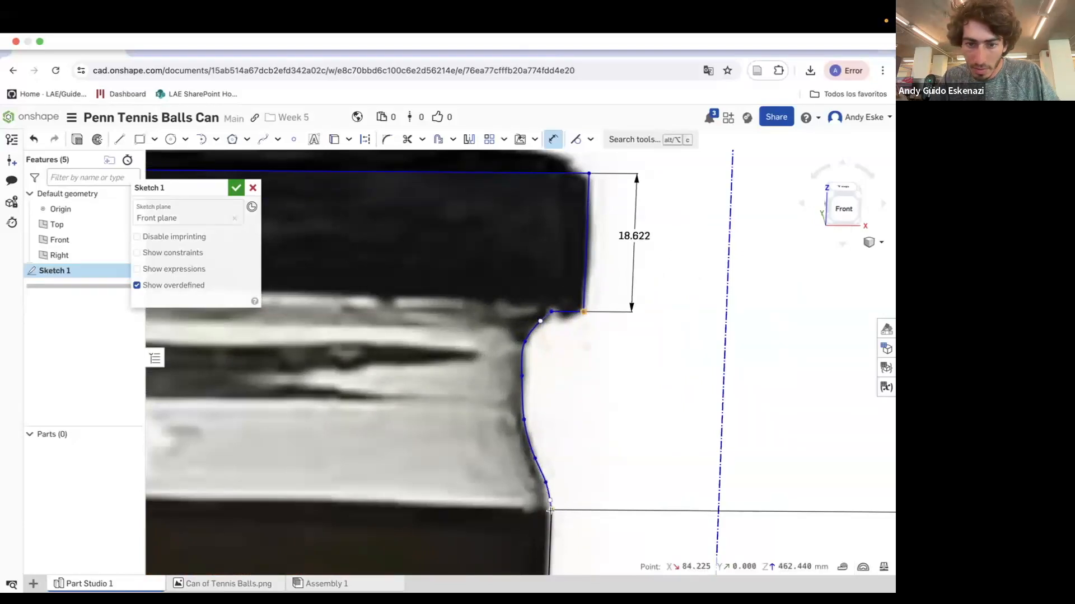
{"action": "left_click", "coordinate": [550, 510]}
{"action": "left_click", "coordinate": [653, 418]}
{"action": "key", "text": "Return"}
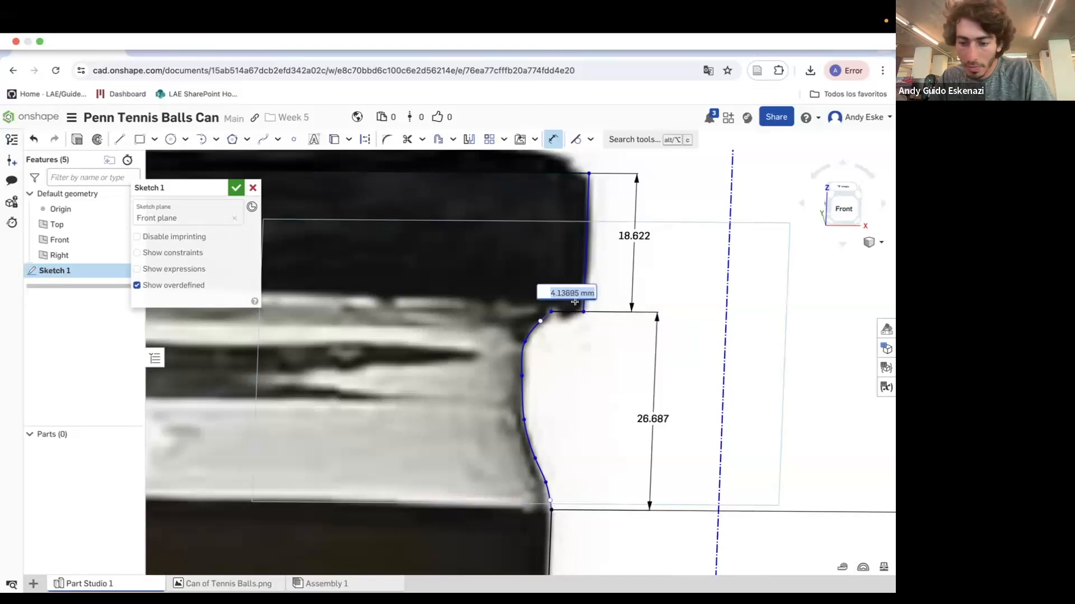
{"action": "left_click", "coordinate": [552, 509]}
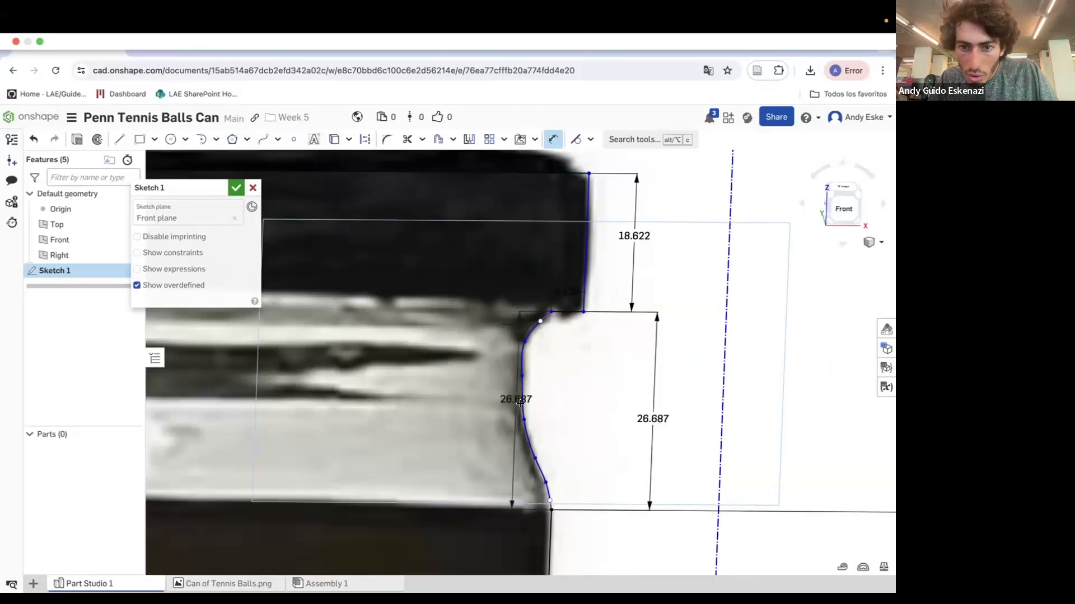
{"action": "key", "text": "Escape"}
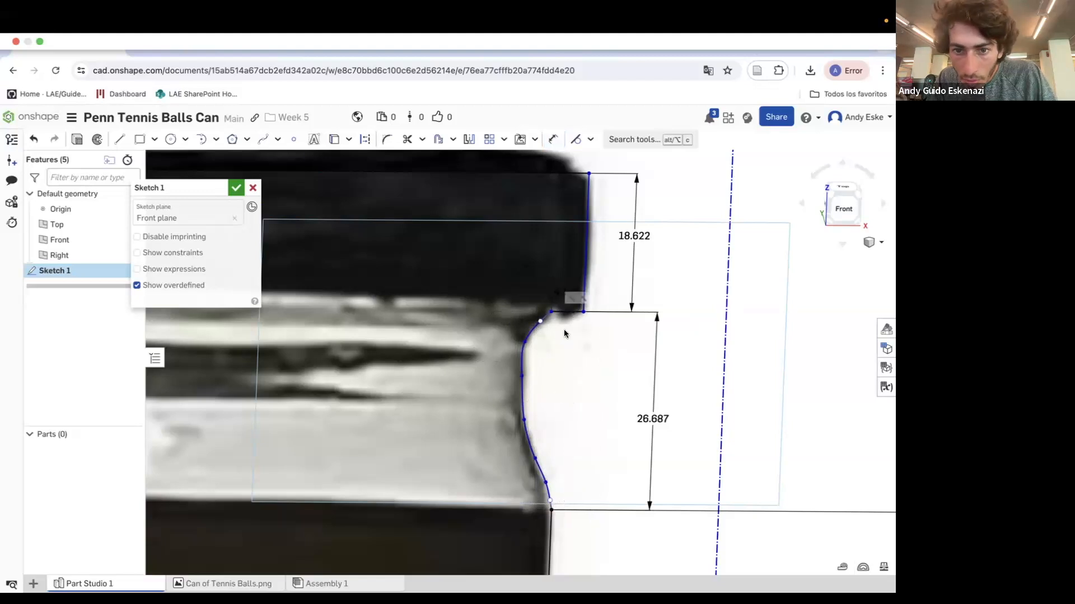
{"action": "key", "text": "u"}
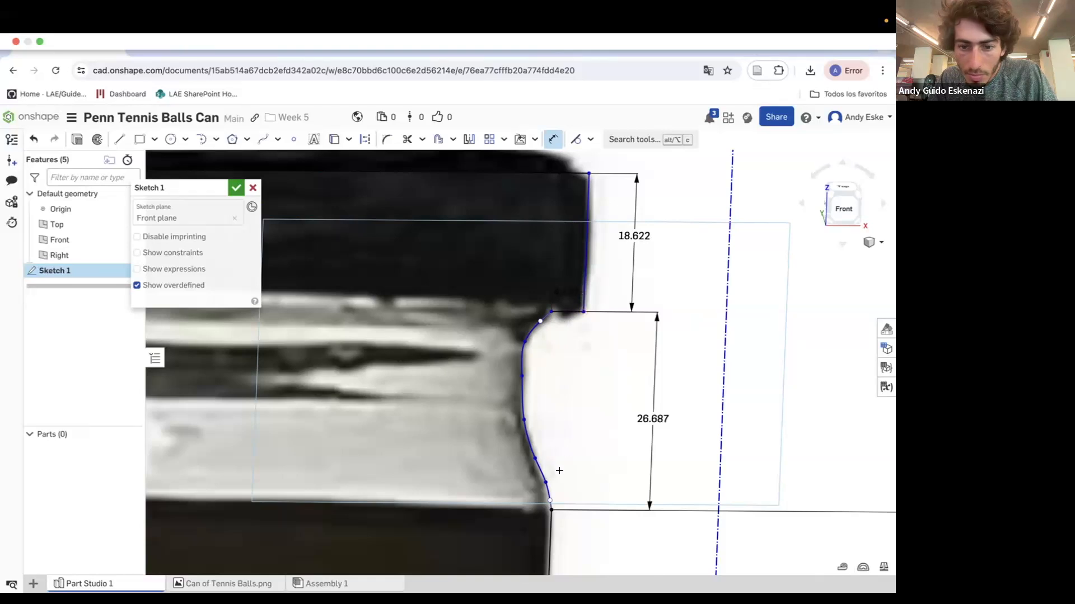
{"action": "left_click", "coordinate": [551, 508]}
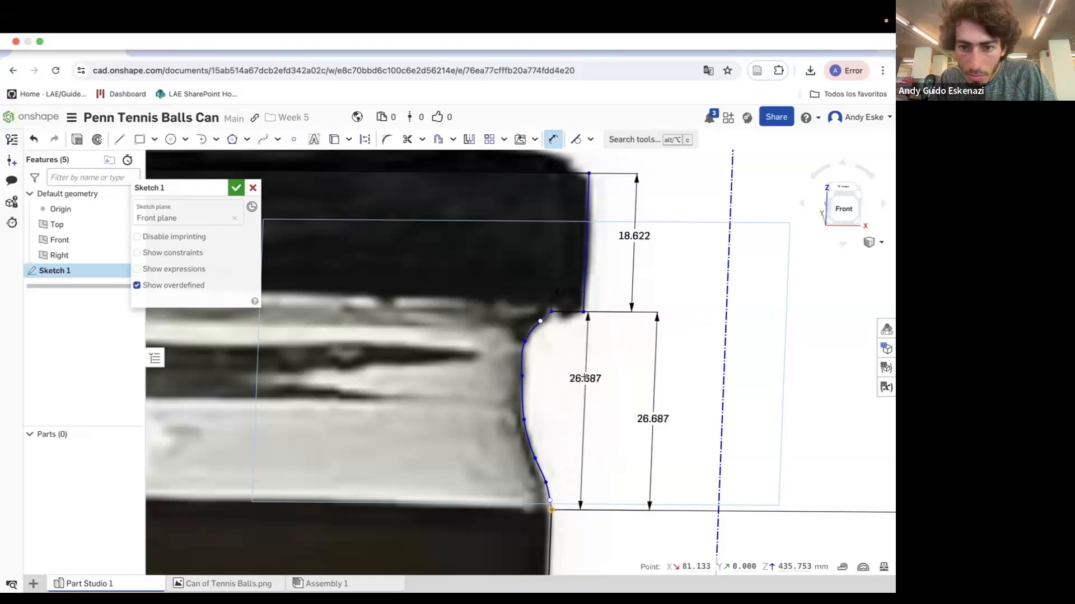
{"action": "key", "text": "Escape"}
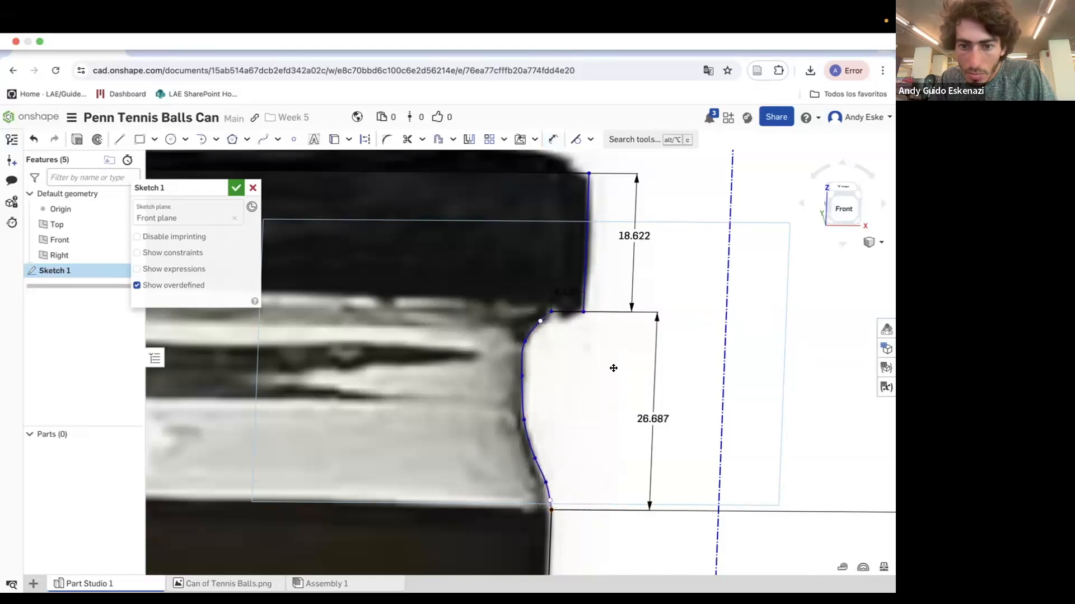
Dimension the horizontal offset between the label's upper corner and the lid's outer edge.
{"action": "left_click", "coordinate": [562, 143]}
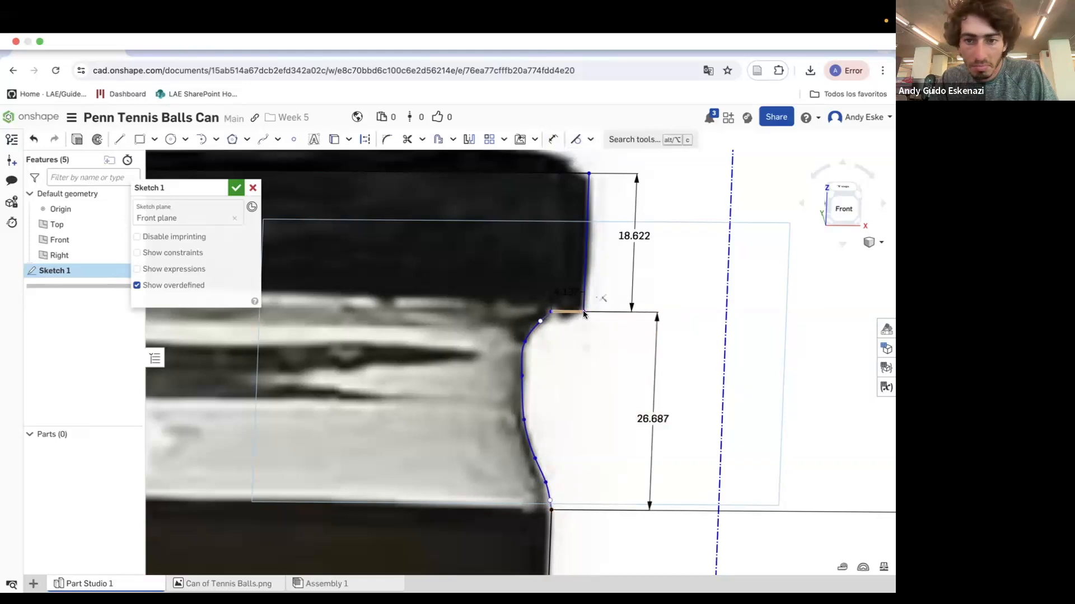
{"action": "scroll", "coordinate": [608, 370], "scroll_direction": "down", "scroll_amount": 3}
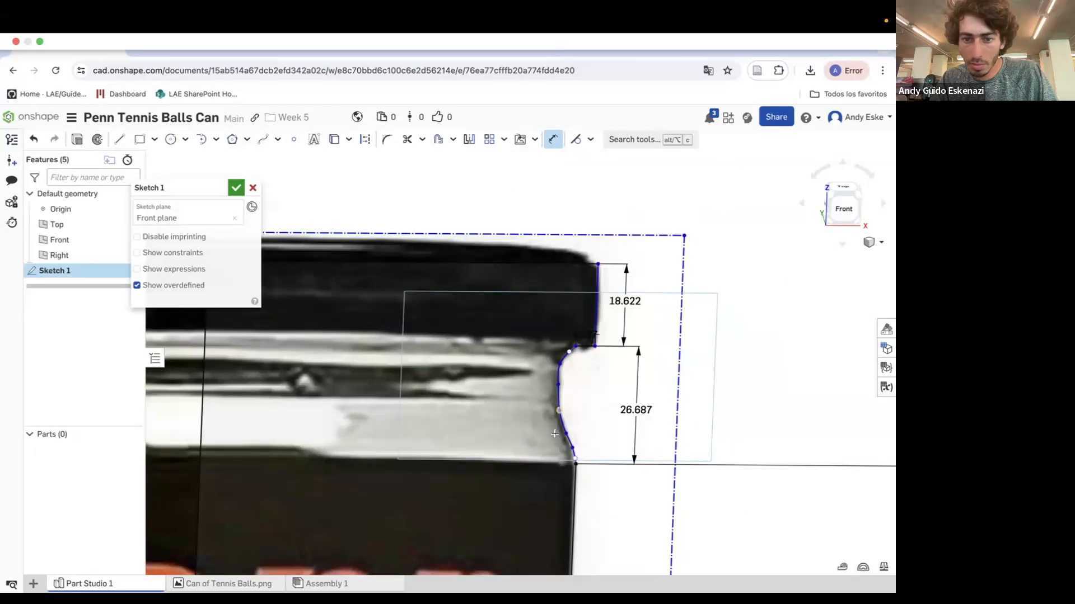
{"action": "left_click", "coordinate": [575, 463]}
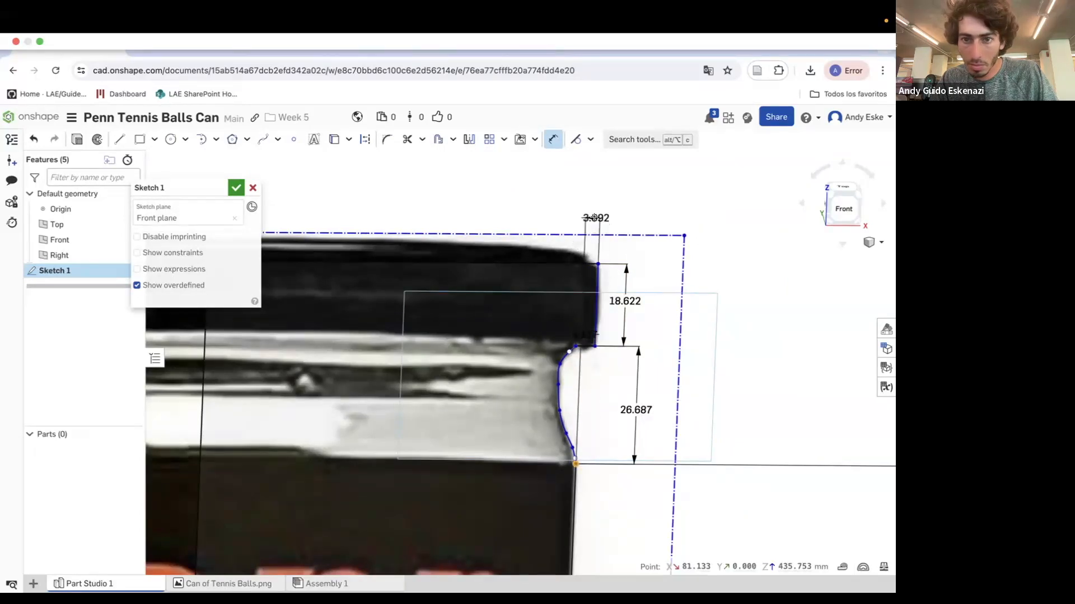
{"action": "left_click", "coordinate": [594, 211]}
{"action": "key", "text": "Return"}
Inspect the dimensioned half profile along the whole can, from the lid down to the base.
{"action": "scroll", "coordinate": [602, 312], "scroll_direction": "down", "scroll_amount": 3}
{"action": "scroll", "coordinate": [603, 313], "scroll_direction": "up", "scroll_amount": 3}
{"action": "scroll", "coordinate": [629, 392], "scroll_direction": "up", "scroll_amount": 1}
{"action": "scroll", "coordinate": [641, 395], "scroll_direction": "down", "scroll_amount": 2}
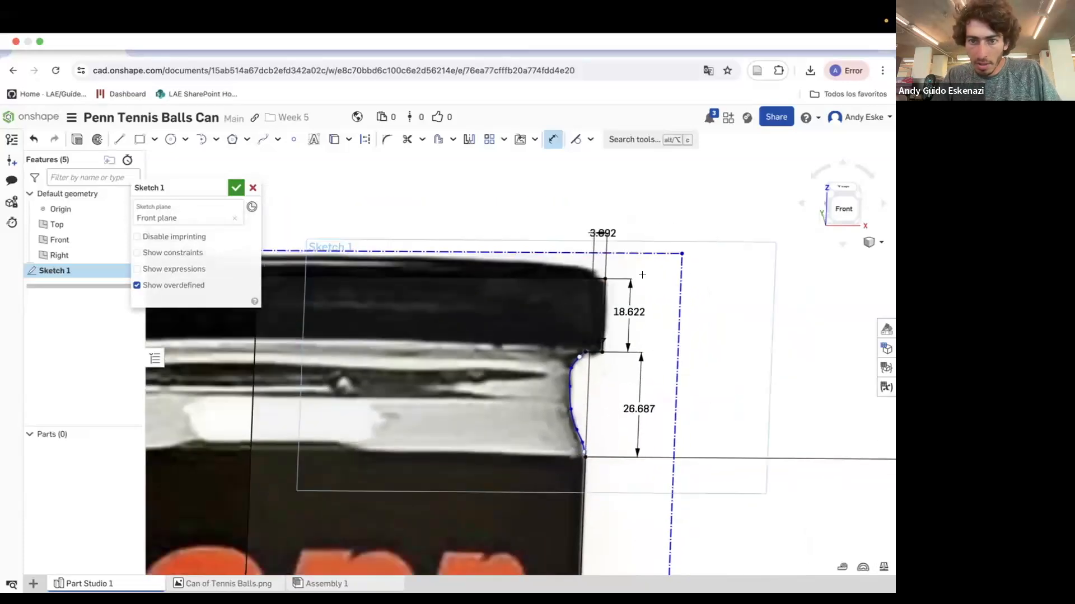
{"action": "scroll", "coordinate": [644, 279], "scroll_direction": "down", "scroll_amount": 2}
{"action": "scroll", "coordinate": [534, 268], "scroll_direction": "down", "scroll_amount": 4}
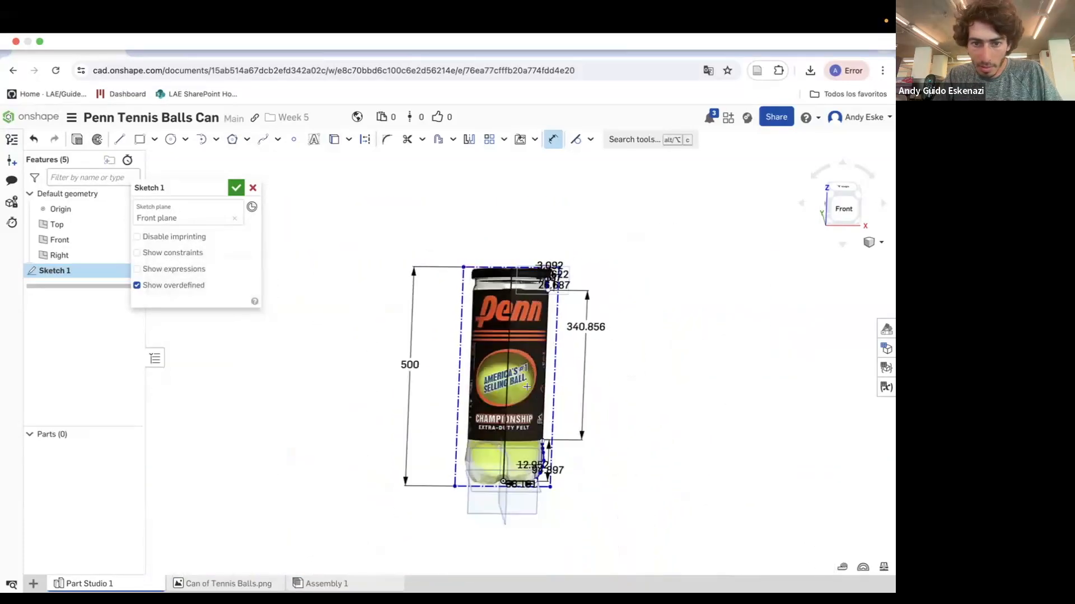
{"action": "scroll", "coordinate": [534, 280], "scroll_direction": "up", "scroll_amount": 1}
{"action": "mouse_move", "coordinate": [532, 294]}
{"action": "right_mouse_down"}
{"action": "mouse_move", "coordinate": [533, 307]}
{"action": "mouse_move", "coordinate": [565, 297]}
{"action": "right_mouse_up"}
{"action": "scroll", "coordinate": [566, 296], "scroll_direction": "up", "scroll_amount": 5}
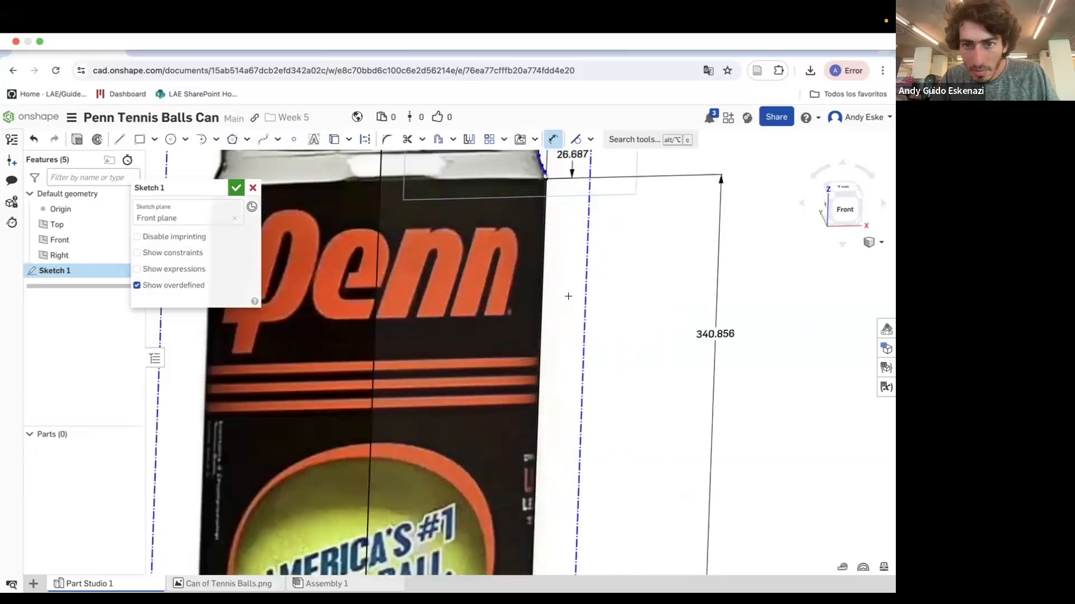
{"action": "scroll", "coordinate": [563, 301], "scroll_direction": "down", "scroll_amount": 5}
{"action": "scroll", "coordinate": [517, 361], "scroll_direction": "up", "scroll_amount": 3}
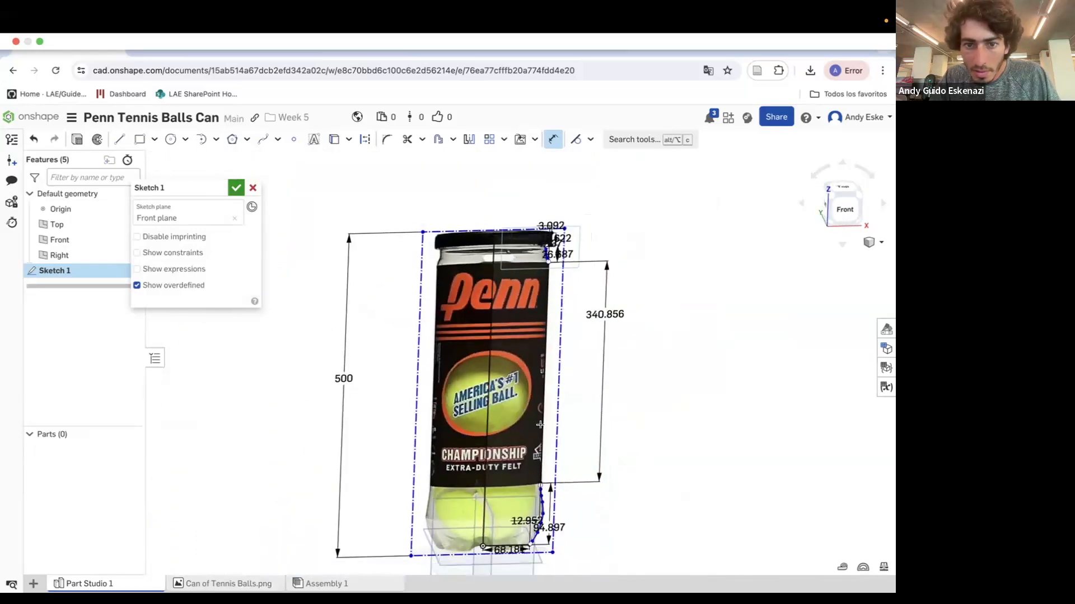
{"action": "scroll", "coordinate": [496, 309], "scroll_direction": "down", "scroll_amount": 3}
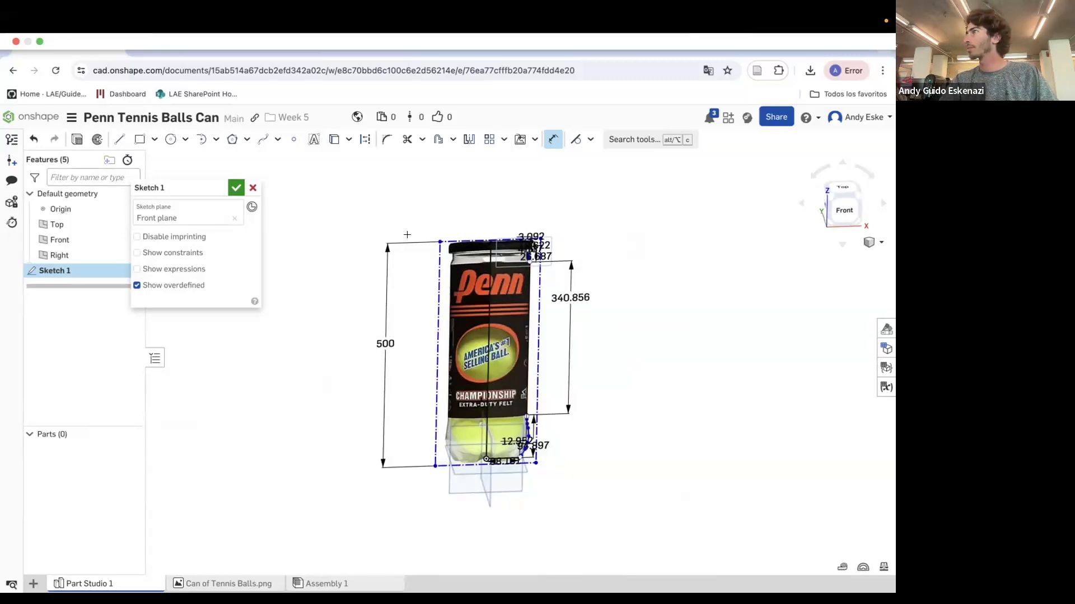
Convert the long vertical line along the label's right edge to construction geometry.
{"action": "scroll", "coordinate": [510, 369], "scroll_direction": "up", "scroll_amount": 3}
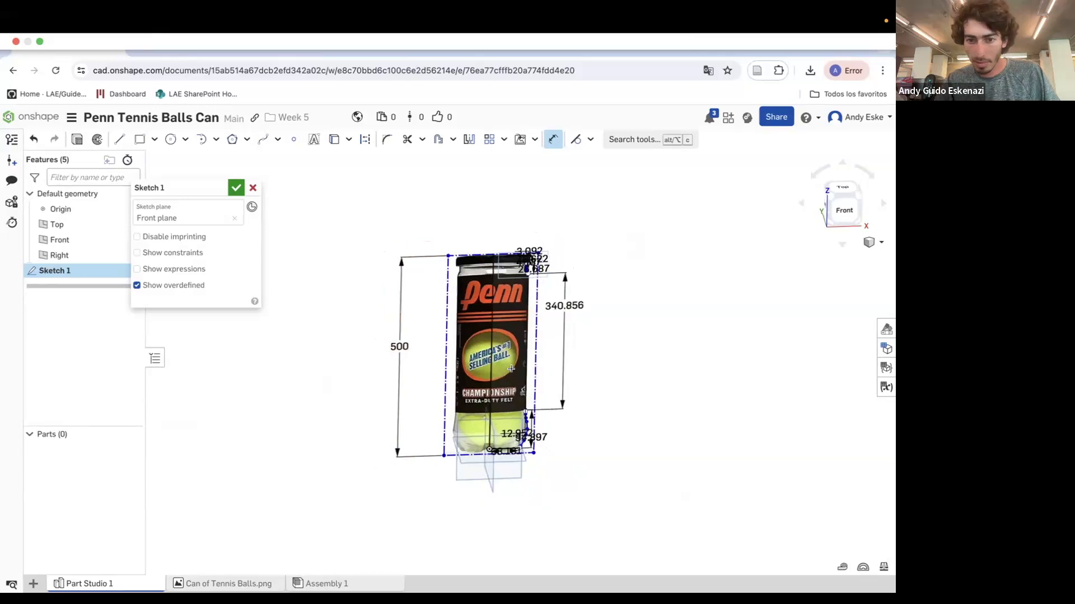
{"action": "scroll", "coordinate": [503, 376], "scroll_direction": "down", "scroll_amount": 1}
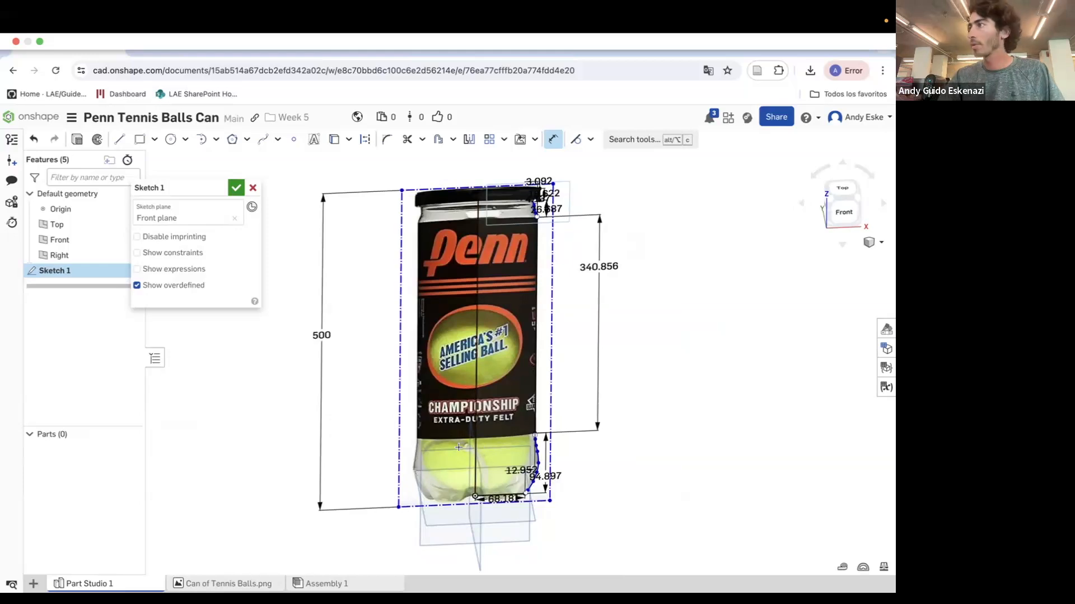
{"action": "key", "text": "Escape"}
{"action": "right_click", "coordinate": [534, 337]}
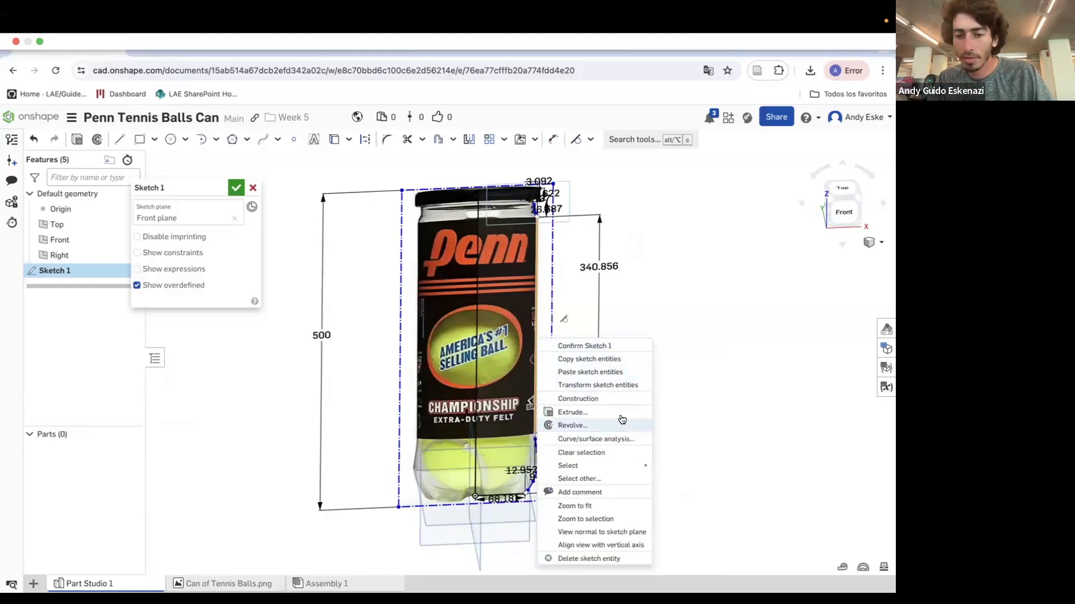
{"action": "left_click", "coordinate": [581, 399]}
{"action": "scroll", "coordinate": [537, 405], "scroll_direction": "up", "scroll_amount": 1}
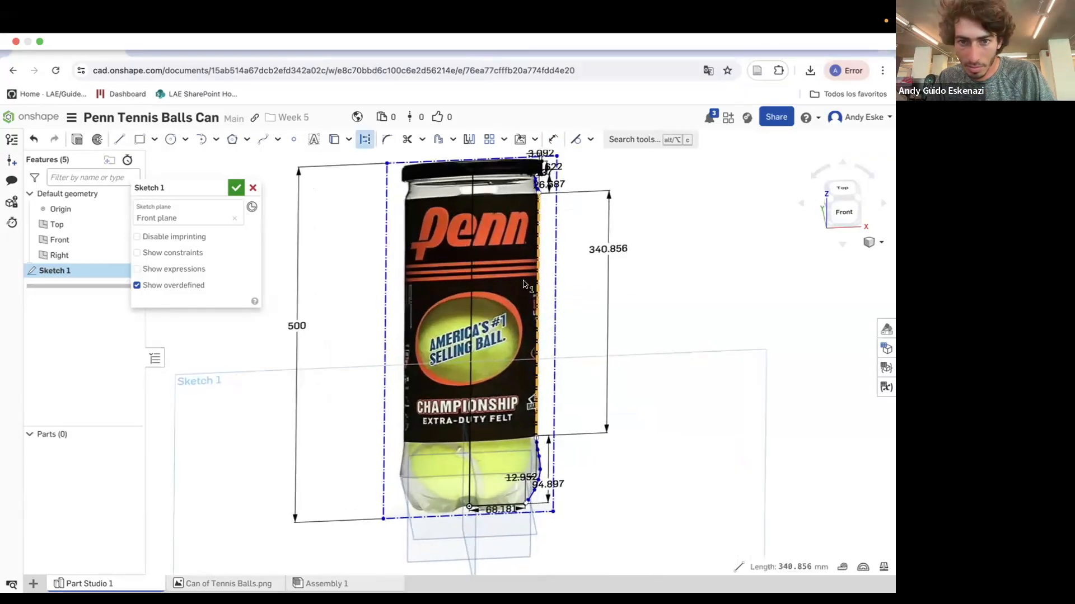
Draw a vertical line about 225 mm long over the construction line, from the label's lower corner to the lowest orange stripe's bottom edge.
{"action": "left_click", "coordinate": [120, 138]}
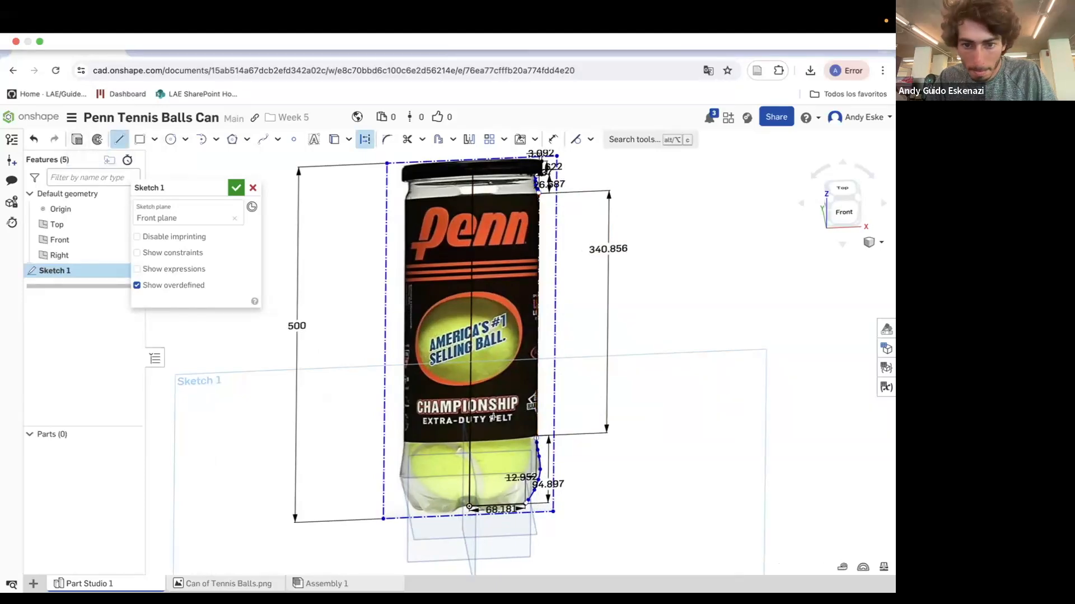
{"action": "scroll", "coordinate": [531, 435], "scroll_direction": "up", "scroll_amount": 5}
{"action": "scroll", "coordinate": [511, 442], "scroll_direction": "down", "scroll_amount": 5}
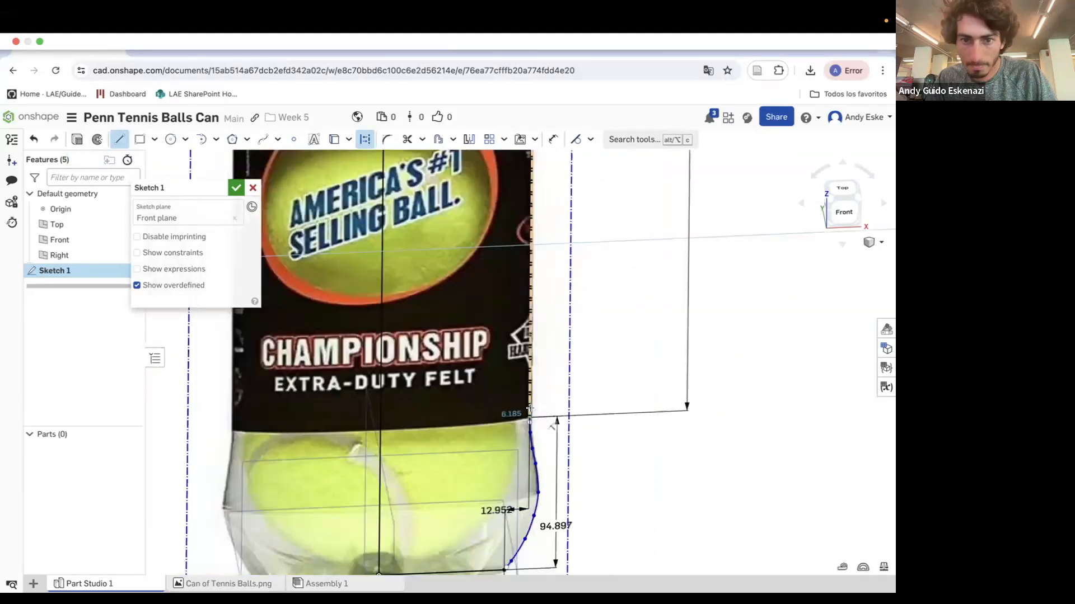
{"action": "scroll", "coordinate": [540, 271], "scroll_direction": "up", "scroll_amount": 4}
{"action": "key", "text": "a"}
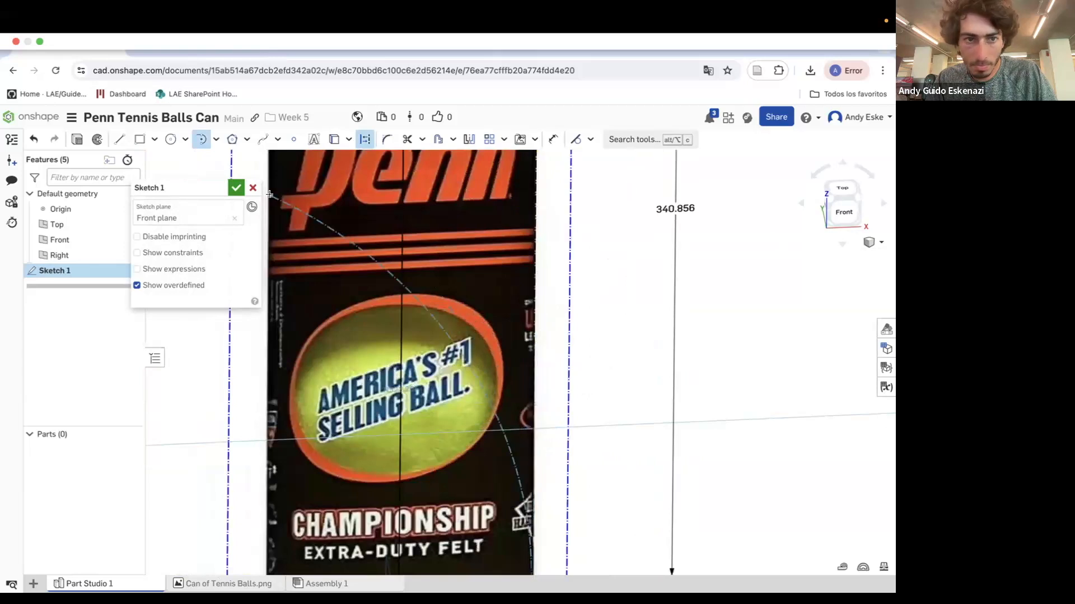
{"action": "left_click", "coordinate": [119, 139]}
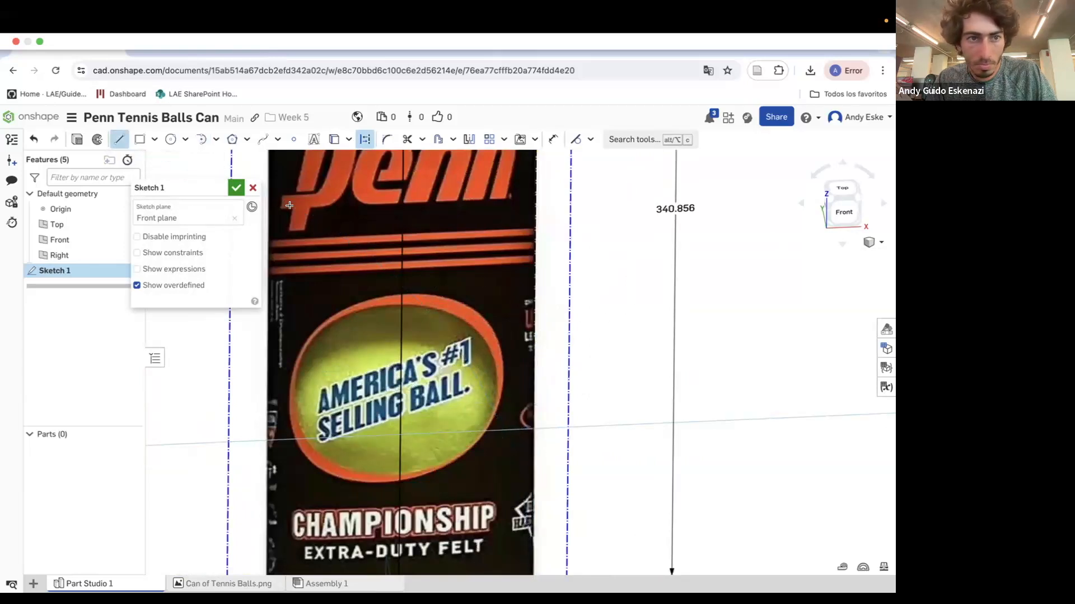
{"action": "scroll", "coordinate": [591, 518], "scroll_direction": "down", "scroll_amount": 3}
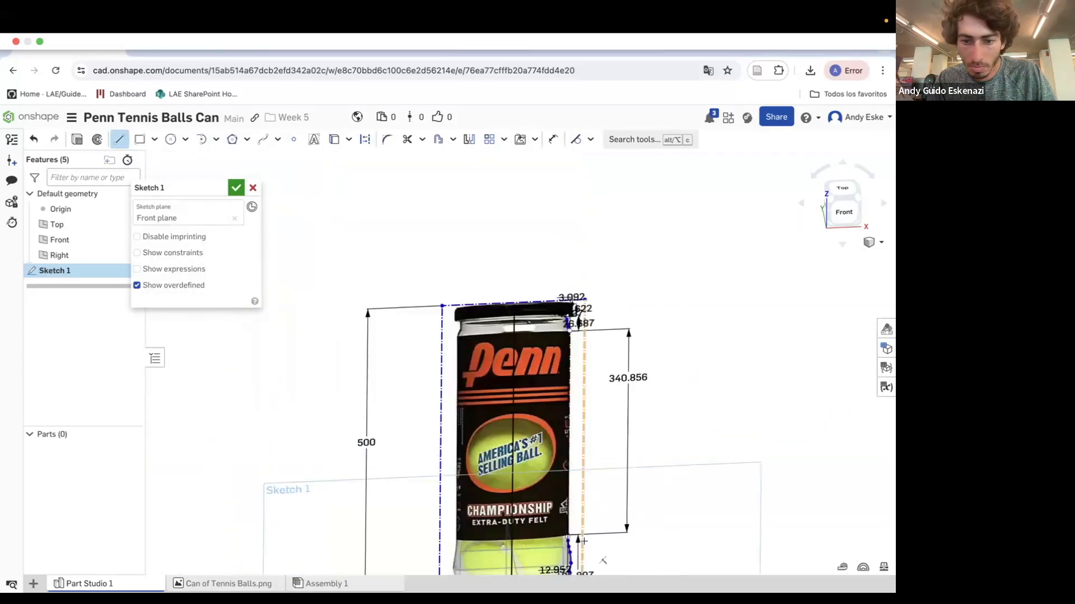
{"action": "scroll", "coordinate": [569, 403], "scroll_direction": "up", "scroll_amount": 8}
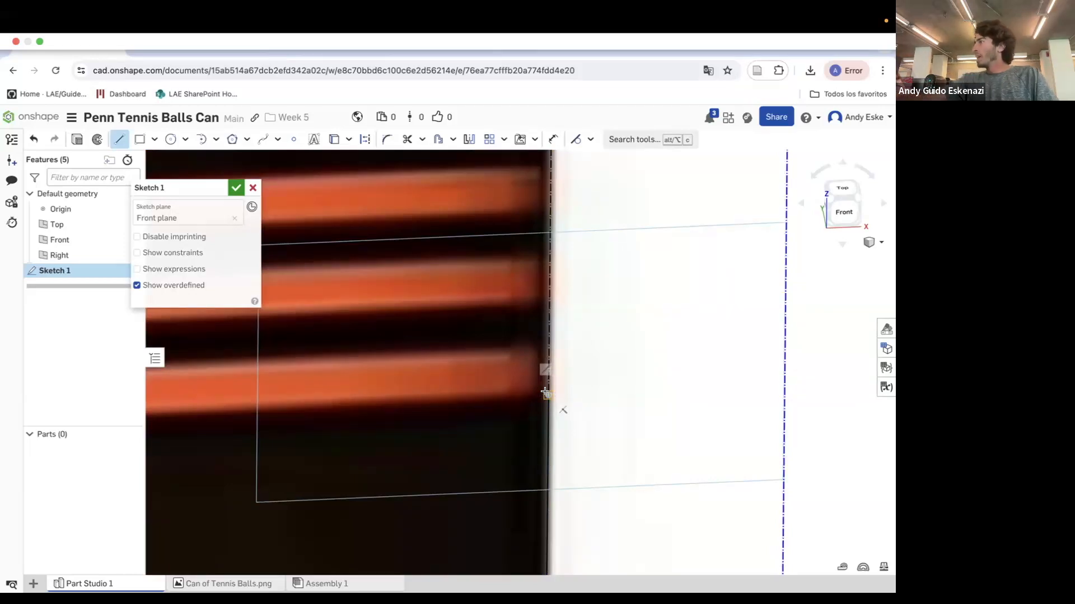
{"action": "left_click", "coordinate": [547, 394]}
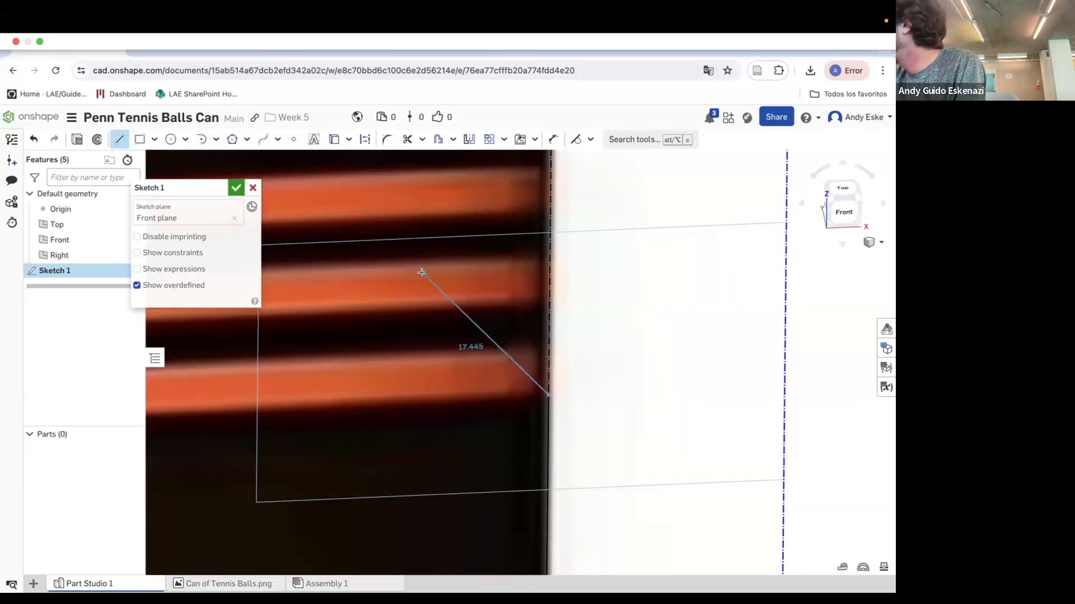
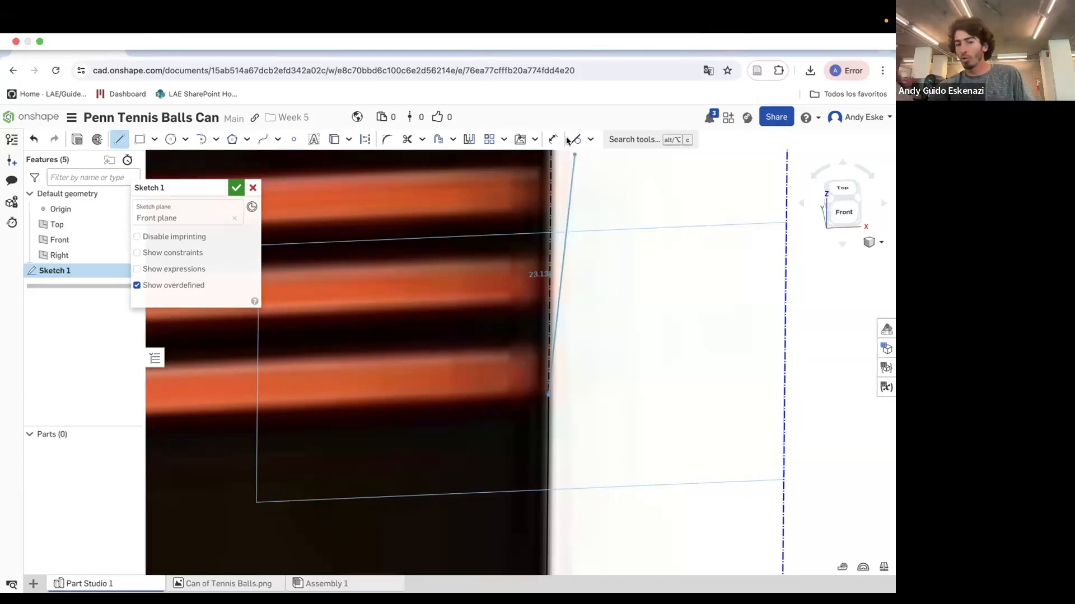
{"action": "scroll", "coordinate": [649, 341], "scroll_direction": "down", "scroll_amount": 10}
{"action": "key", "text": "t"}
{"action": "left_click", "coordinate": [571, 247]}
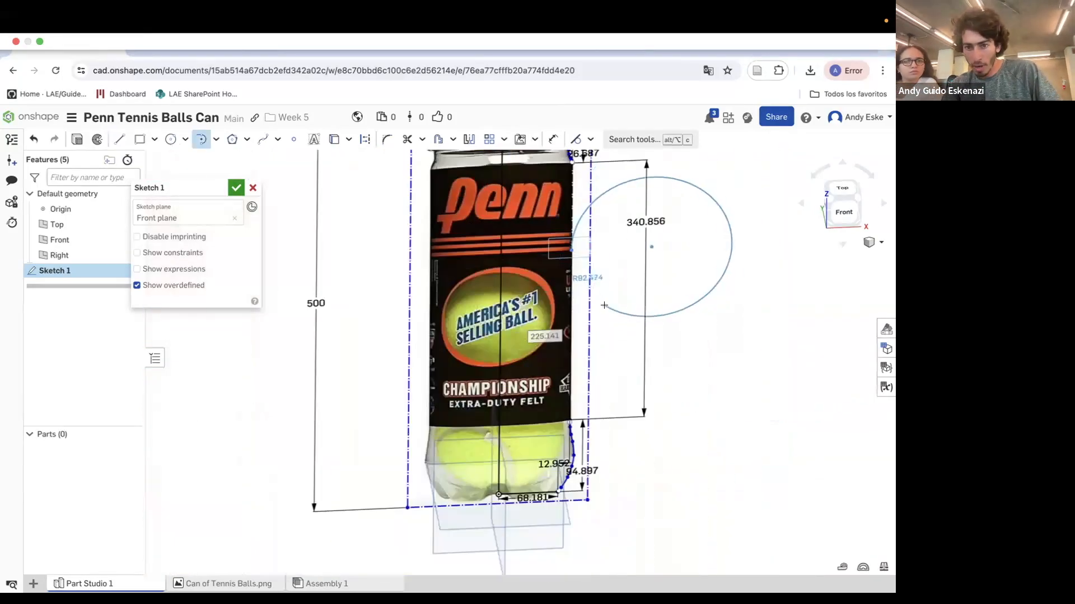
{"action": "key", "text": "Escape"}
Inspect the label's right edge from its lower corner up to the lowest orange stripe.
{"action": "scroll", "coordinate": [567, 351], "scroll_direction": "down", "scroll_amount": 2}
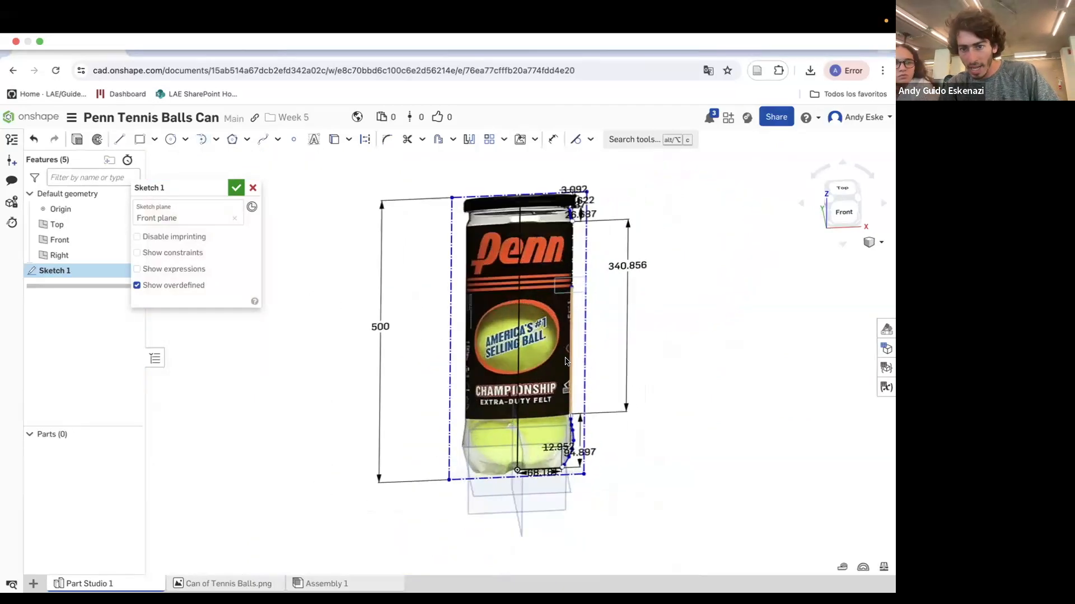
{"action": "scroll", "coordinate": [567, 352], "scroll_direction": "up", "scroll_amount": 3}
{"action": "scroll", "coordinate": [567, 513], "scroll_direction": "up", "scroll_amount": 4}
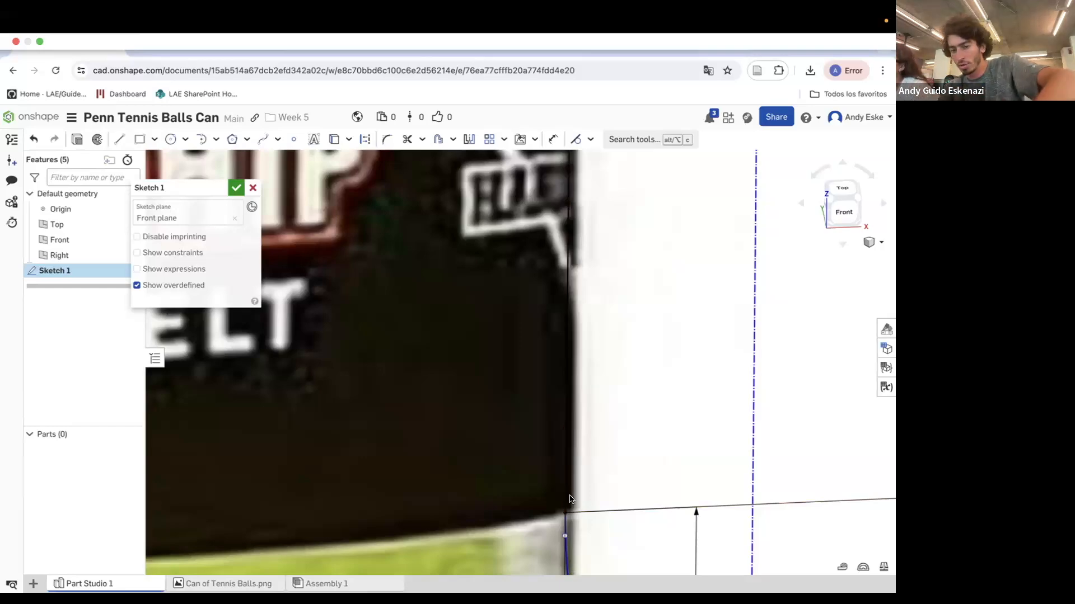
{"action": "scroll", "coordinate": [579, 427], "scroll_direction": "down", "scroll_amount": 6}
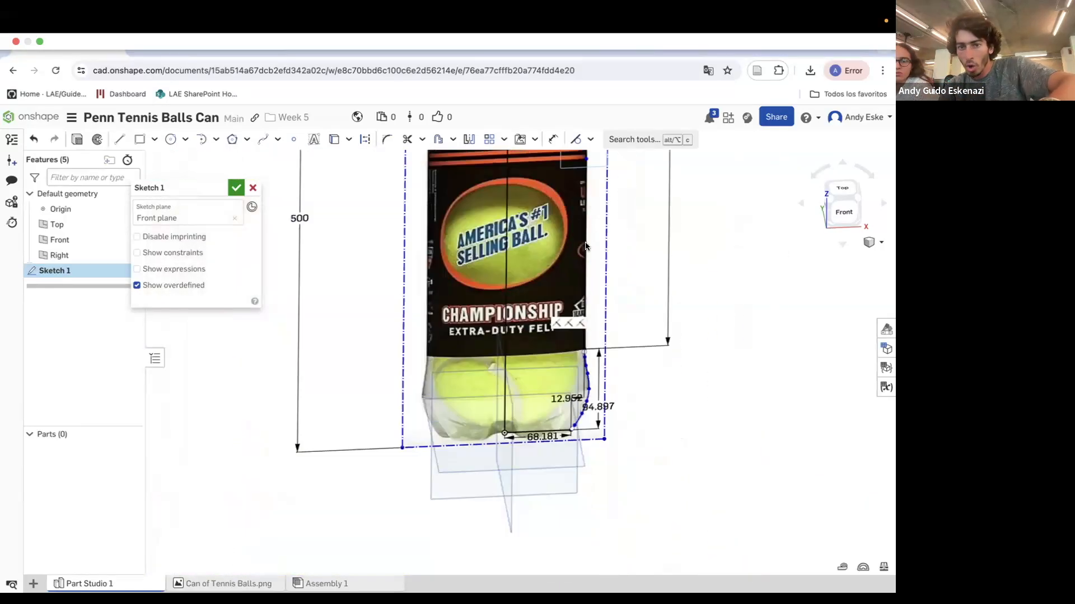
{"action": "scroll", "coordinate": [594, 174], "scroll_direction": "up", "scroll_amount": 6}
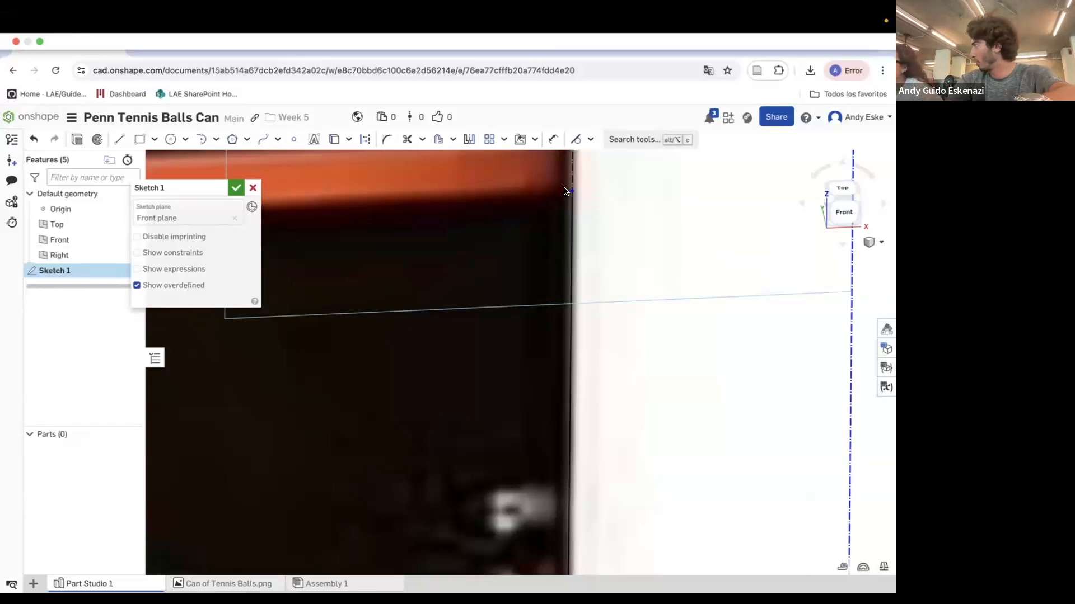
{"action": "scroll", "coordinate": [516, 228], "scroll_direction": "down", "scroll_amount": 2}
{"action": "scroll", "coordinate": [546, 175], "scroll_direction": "down", "scroll_amount": 2}
{"action": "scroll", "coordinate": [546, 175], "scroll_direction": "up", "scroll_amount": 4}
{"action": "left_click", "coordinate": [119, 140]}
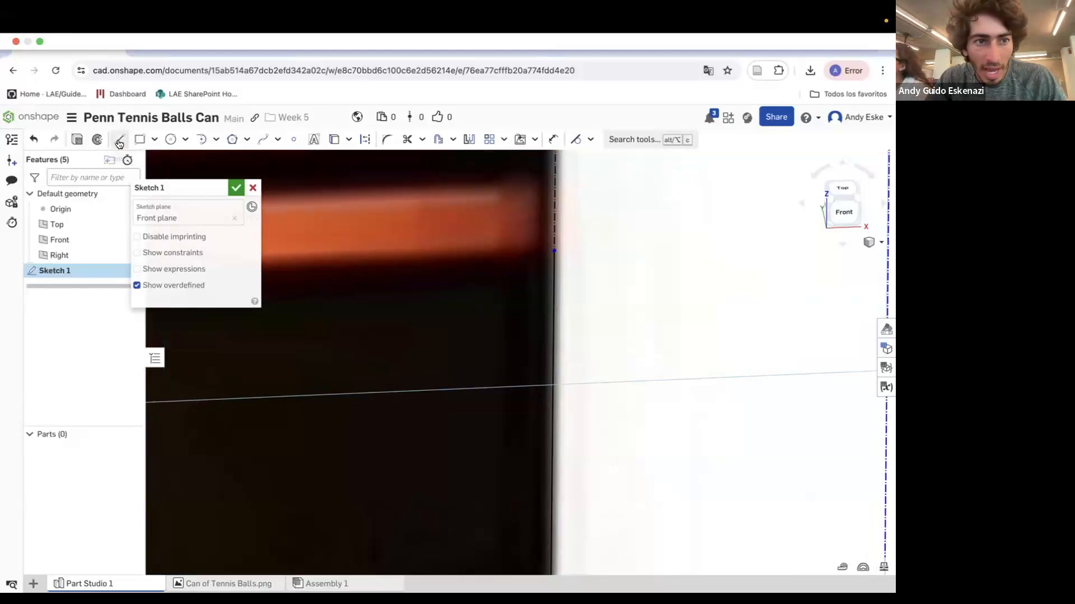
{"action": "key", "text": "a"}
{"action": "left_click", "coordinate": [554, 250]}
{"action": "left_click", "coordinate": [572, 340]}
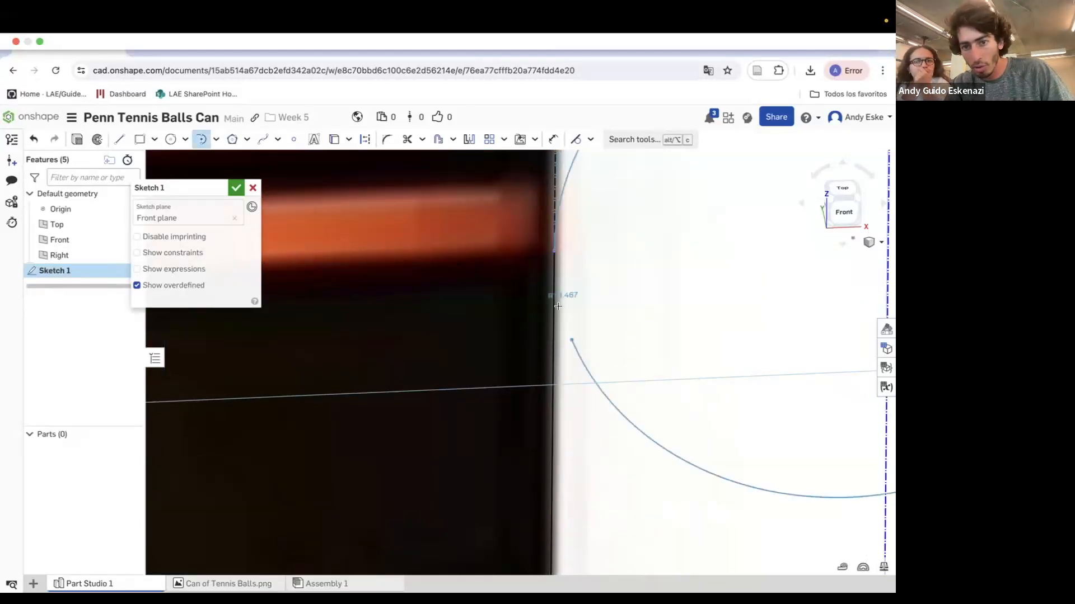
{"action": "scroll", "coordinate": [558, 255], "scroll_direction": "up", "scroll_amount": 2}
{"action": "key", "text": "Escape"}
Draw a notch about 0.3 mm deep and 5 mm high beside the lowest orange stripe, inward from the label edge and back.
{"action": "left_click", "coordinate": [120, 139]}
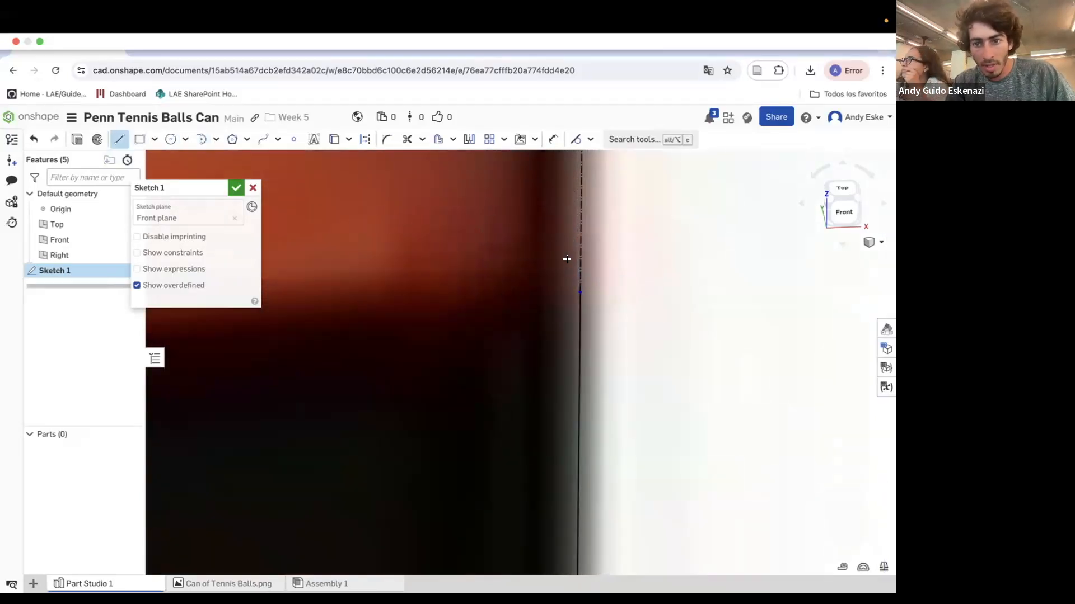
{"action": "left_click", "coordinate": [578, 291]}
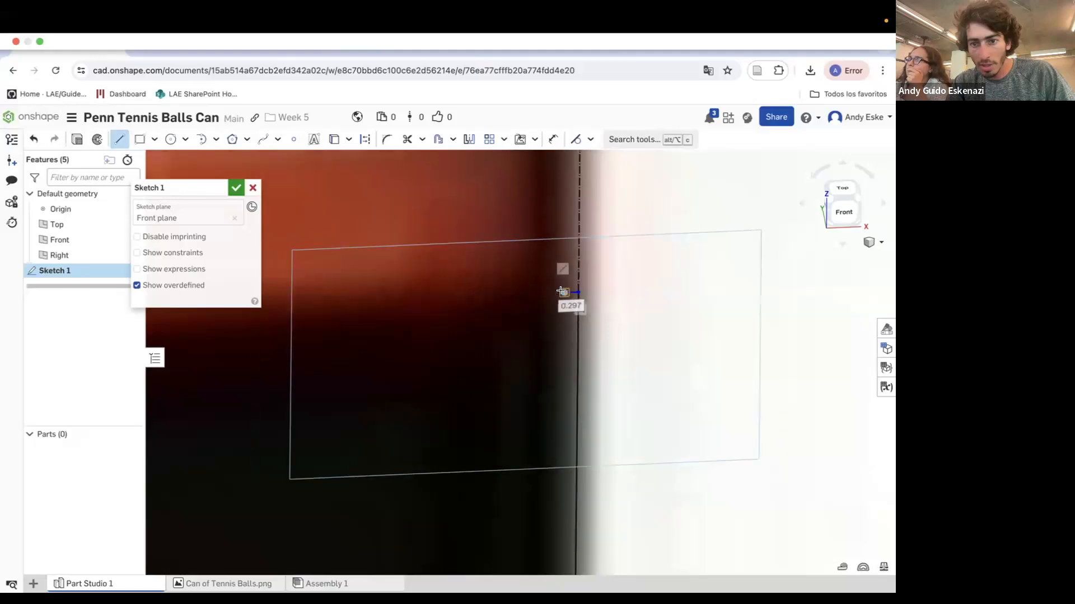
{"action": "scroll", "coordinate": [561, 291], "scroll_direction": "down", "scroll_amount": 2}
{"action": "left_click", "coordinate": [561, 292]}
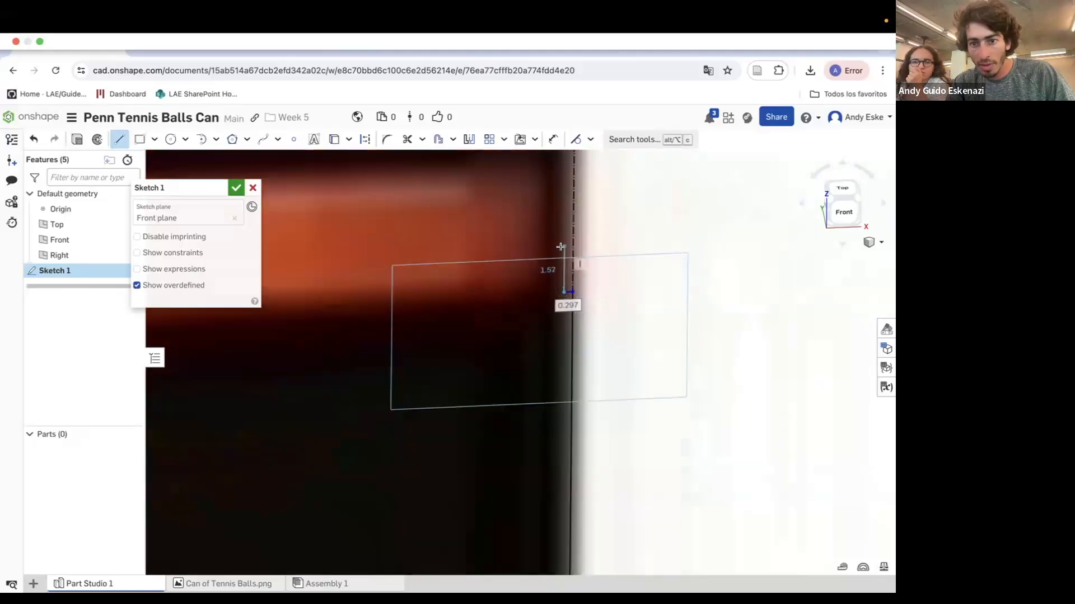
{"action": "left_click", "coordinate": [569, 173]}
{"action": "key", "text": "Escape"}
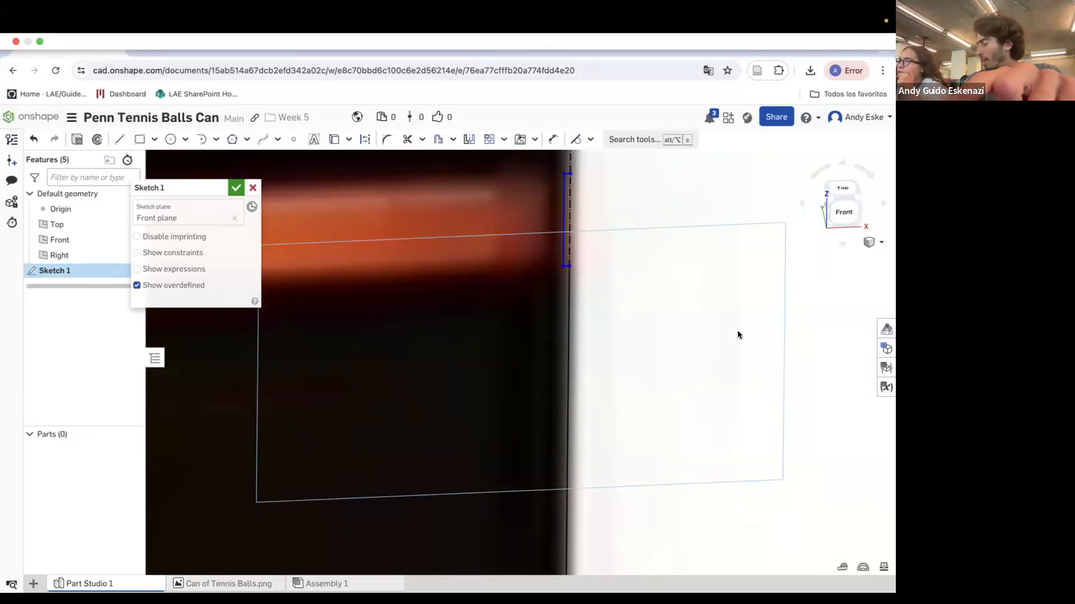
Dimension the length of the vertical line running from the label's lower corner to the notch.
{"action": "scroll", "coordinate": [566, 258], "scroll_direction": "down", "scroll_amount": 3}
{"action": "scroll", "coordinate": [567, 200], "scroll_direction": "up", "scroll_amount": 5}
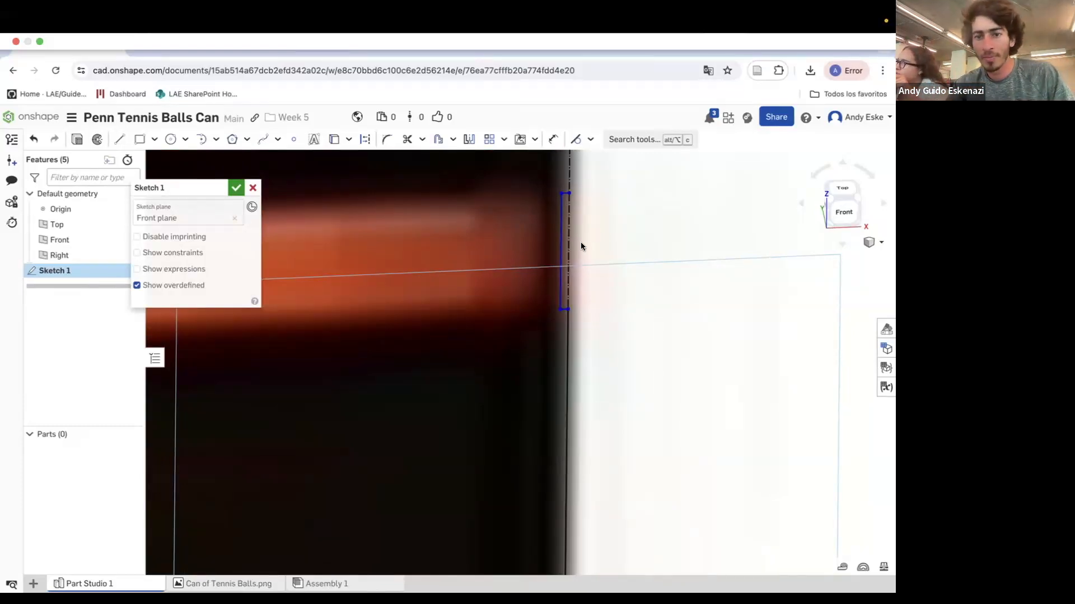
{"action": "scroll", "coordinate": [581, 245], "scroll_direction": "down", "scroll_amount": 3}
{"action": "scroll", "coordinate": [568, 244], "scroll_direction": "up", "scroll_amount": 3}
{"action": "key", "text": "u"}
{"action": "left_click", "coordinate": [571, 329]}
{"action": "left_click", "coordinate": [613, 334]}
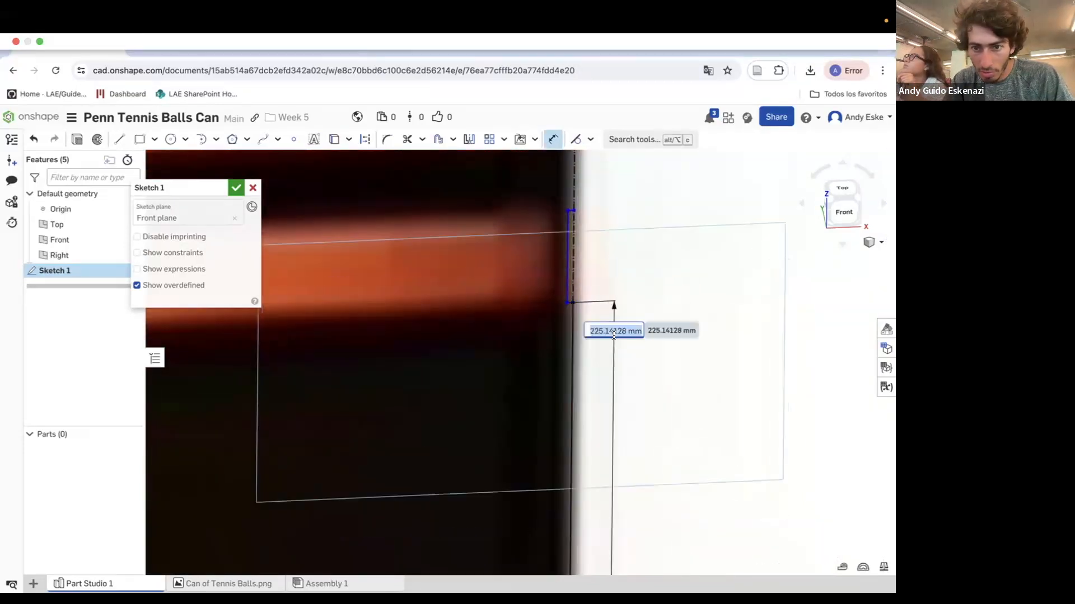
{"action": "key", "text": "Return"}
Dimension the notch beside the lowest orange stripe with a height of 5 mm and a depth of 0.1 mm.
{"action": "left_click", "coordinate": [571, 252]}
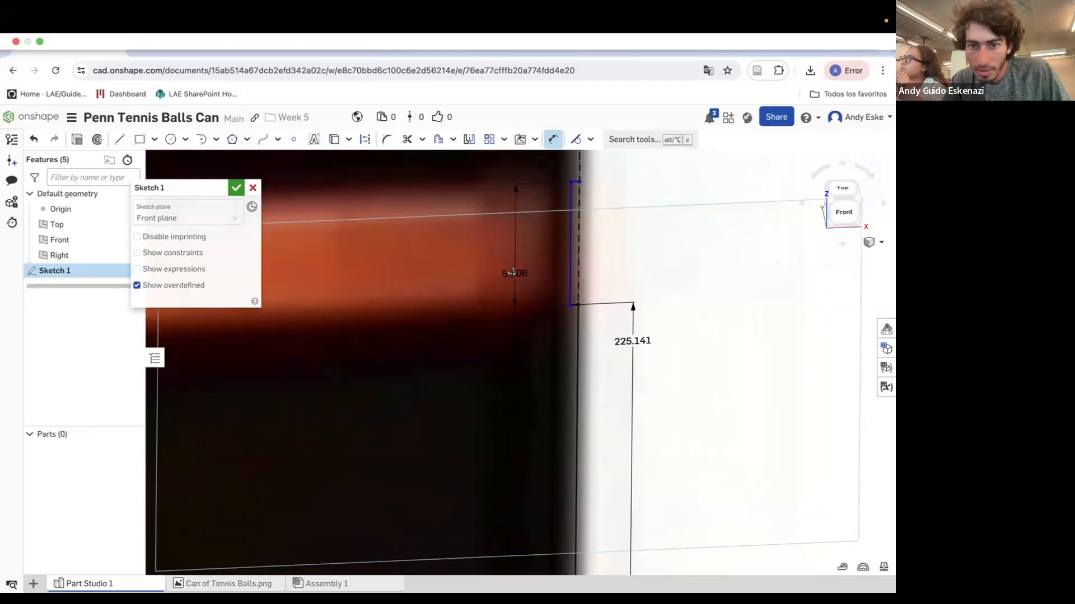
{"action": "left_click", "coordinate": [513, 272]}
{"action": "type", "text": "5"}
{"action": "key", "text": "Return"}
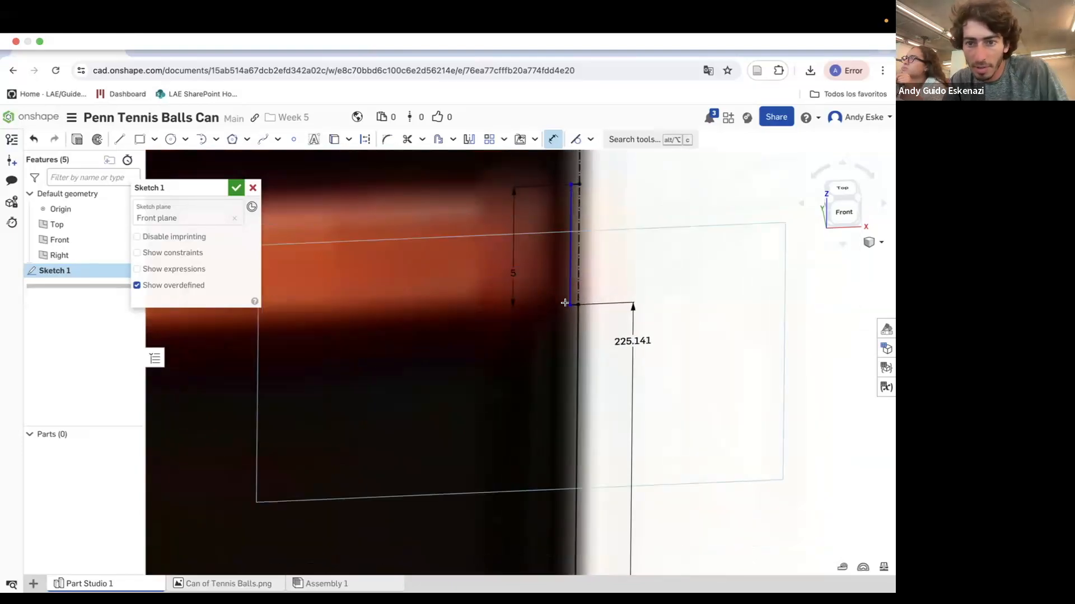
{"action": "scroll", "coordinate": [572, 306], "scroll_direction": "up", "scroll_amount": 5}
{"action": "left_click", "coordinate": [575, 298]}
{"action": "left_click", "coordinate": [578, 337]}
{"action": "type", "text": "0.1"}
{"action": "key", "text": "Return"}
Draw a vertical line about 4.5 mm long along the label edge, from the notch's upper end to the middle orange stripe's bottom edge.
{"action": "scroll", "coordinate": [591, 466], "scroll_direction": "down", "scroll_amount": 5}
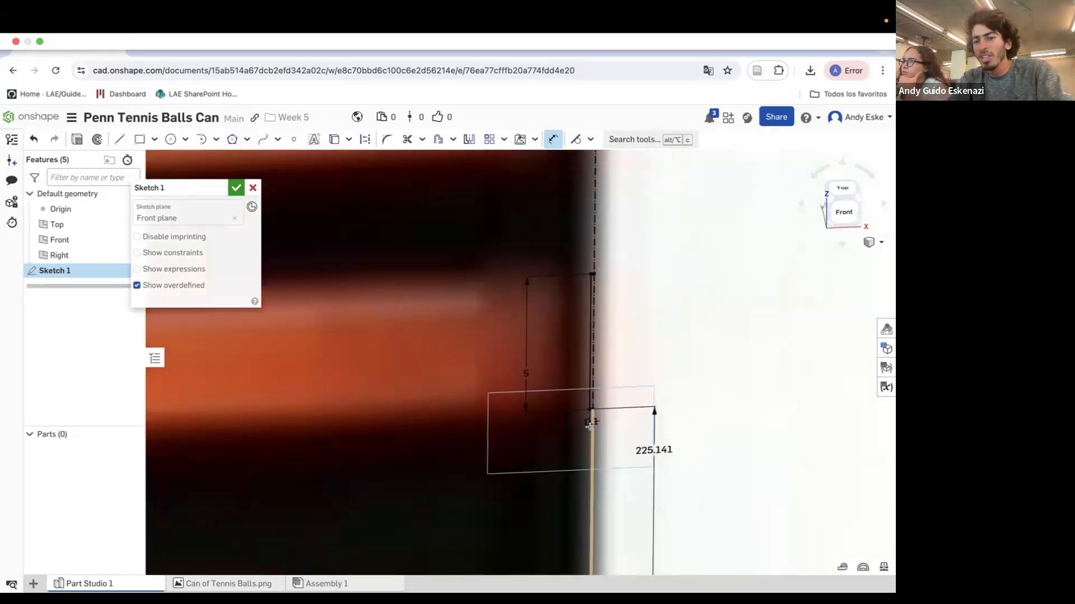
{"action": "scroll", "coordinate": [576, 444], "scroll_direction": "down", "scroll_amount": 3}
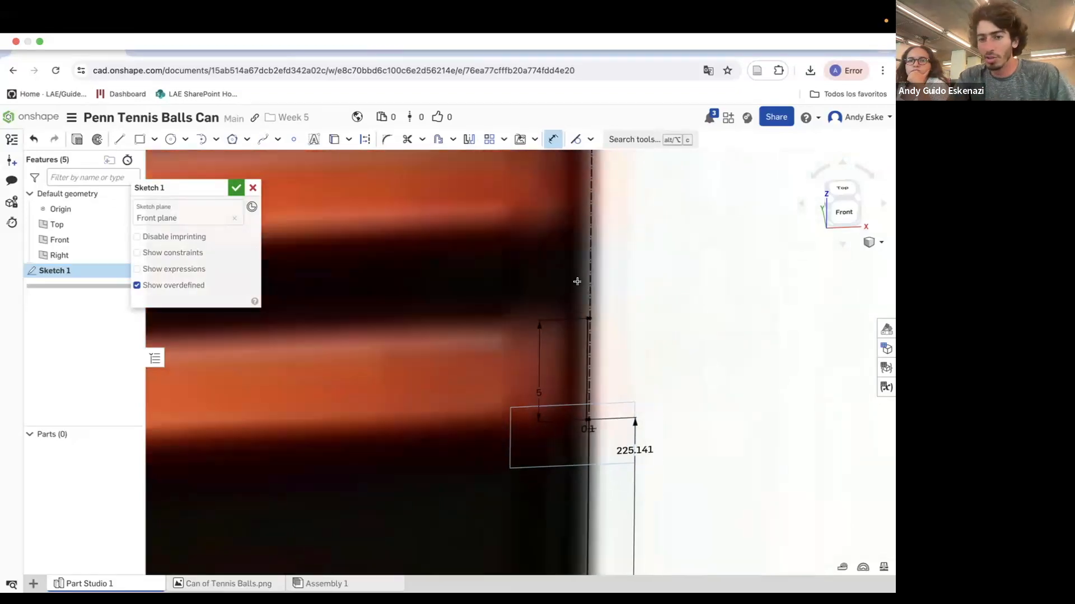
{"action": "scroll", "coordinate": [595, 299], "scroll_direction": "up", "scroll_amount": 3}
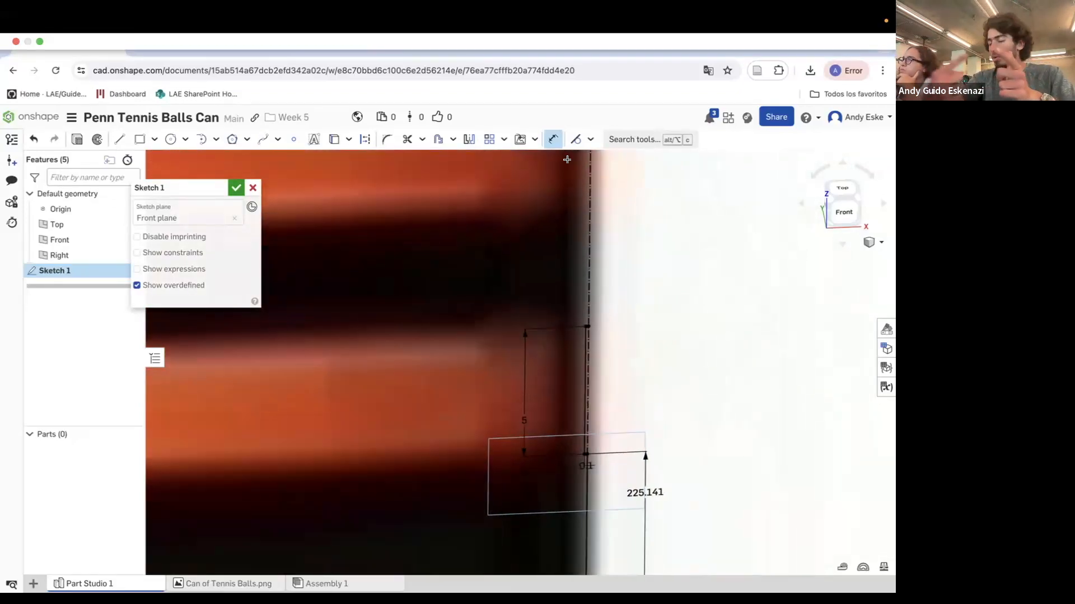
{"action": "scroll", "coordinate": [614, 224], "scroll_direction": "down", "scroll_amount": 5}
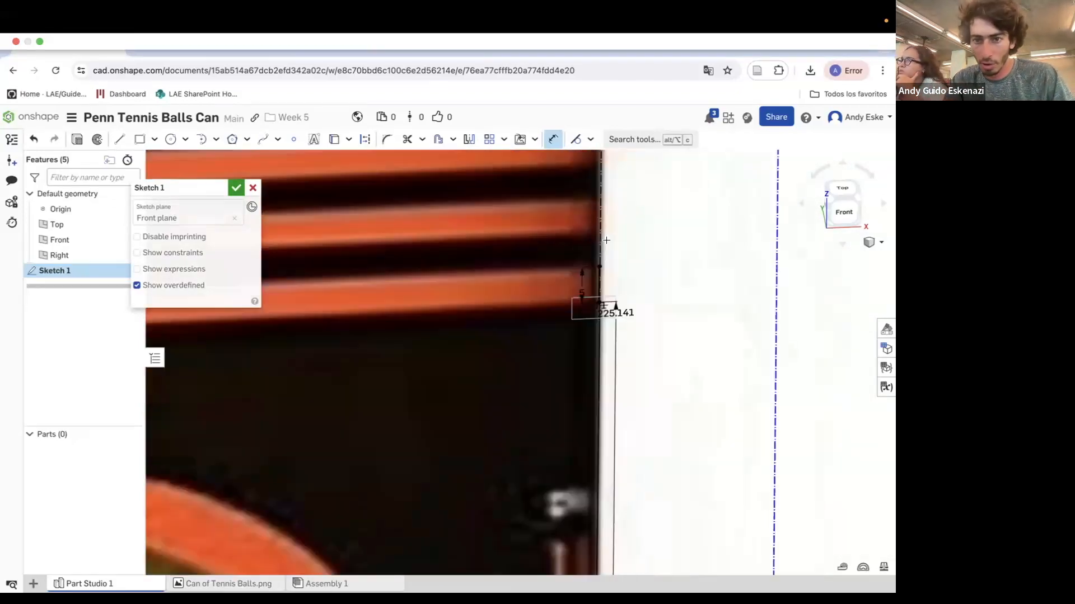
{"action": "scroll", "coordinate": [602, 269], "scroll_direction": "up", "scroll_amount": 5}
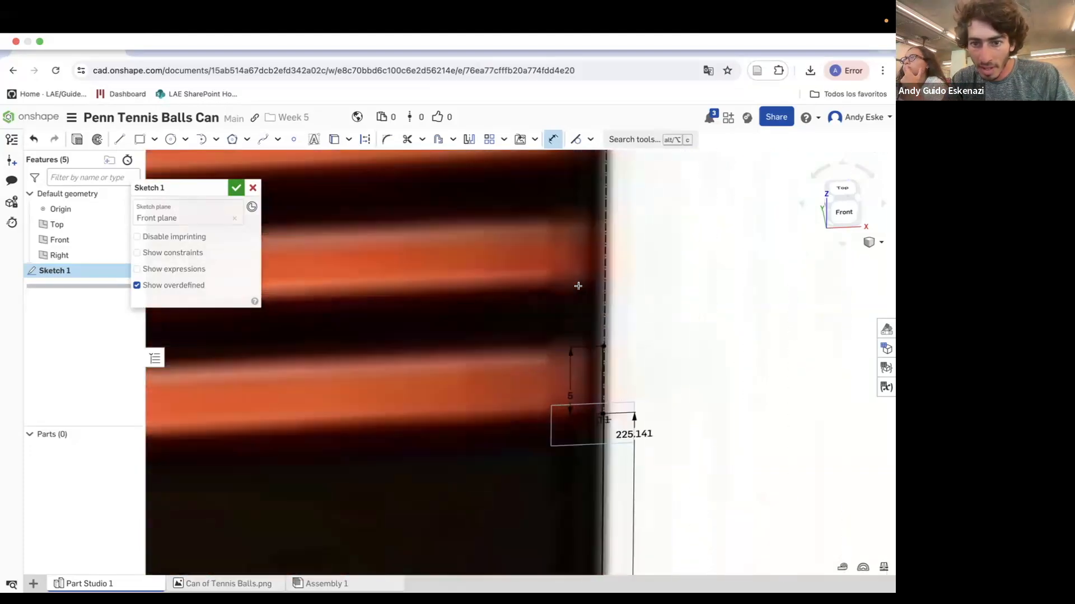
{"action": "left_click", "coordinate": [119, 140]}
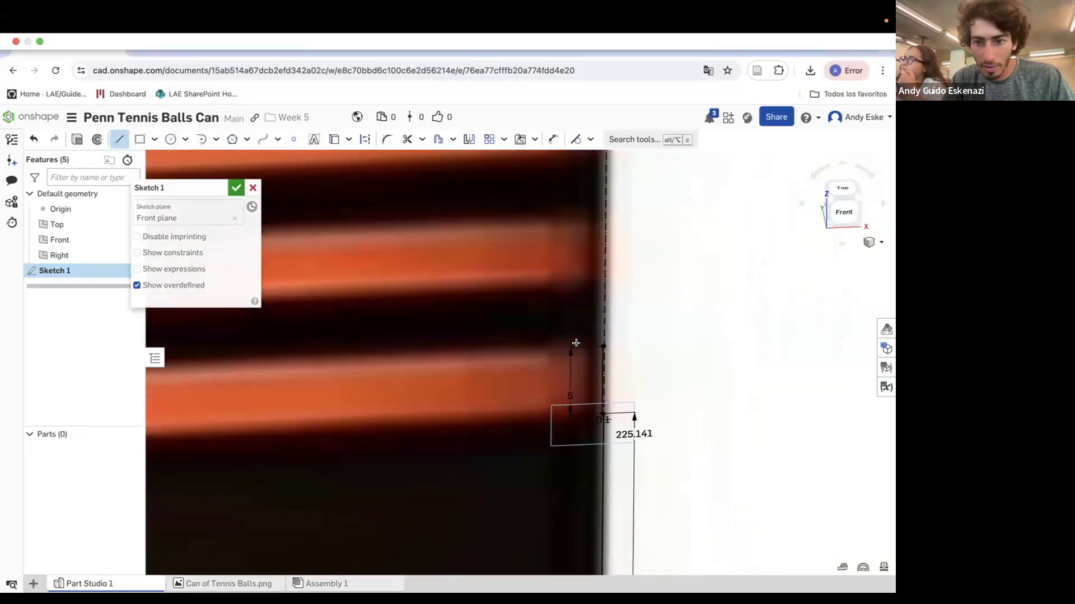
{"action": "scroll", "coordinate": [594, 316], "scroll_direction": "down", "scroll_amount": 2}
{"action": "scroll", "coordinate": [594, 315], "scroll_direction": "up", "scroll_amount": 3}
{"action": "left_click", "coordinate": [595, 400]}
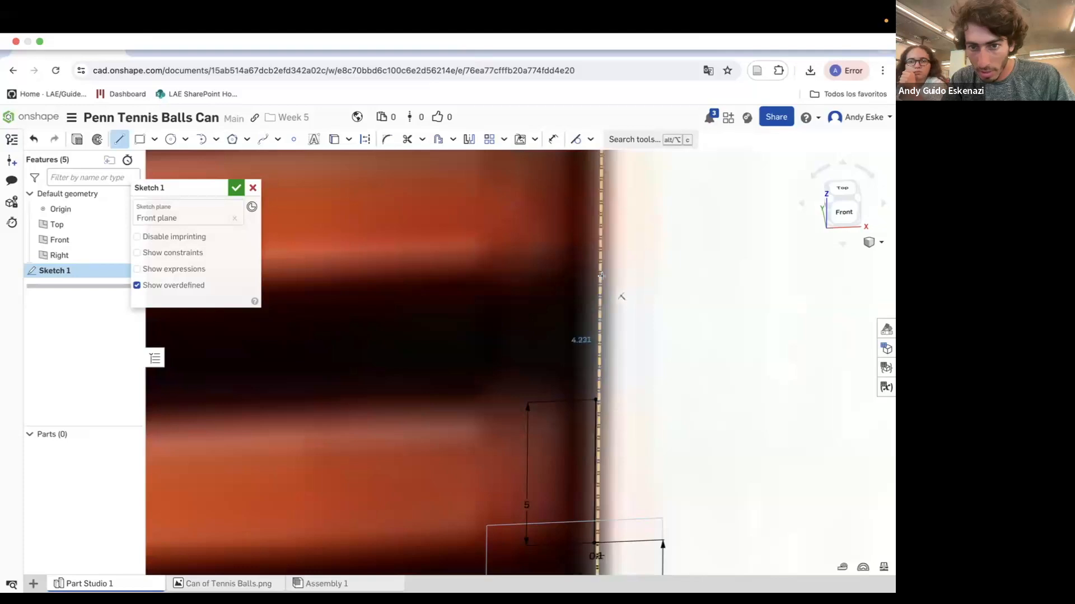
{"action": "left_click", "coordinate": [598, 271]}
{"action": "key", "text": "a"}
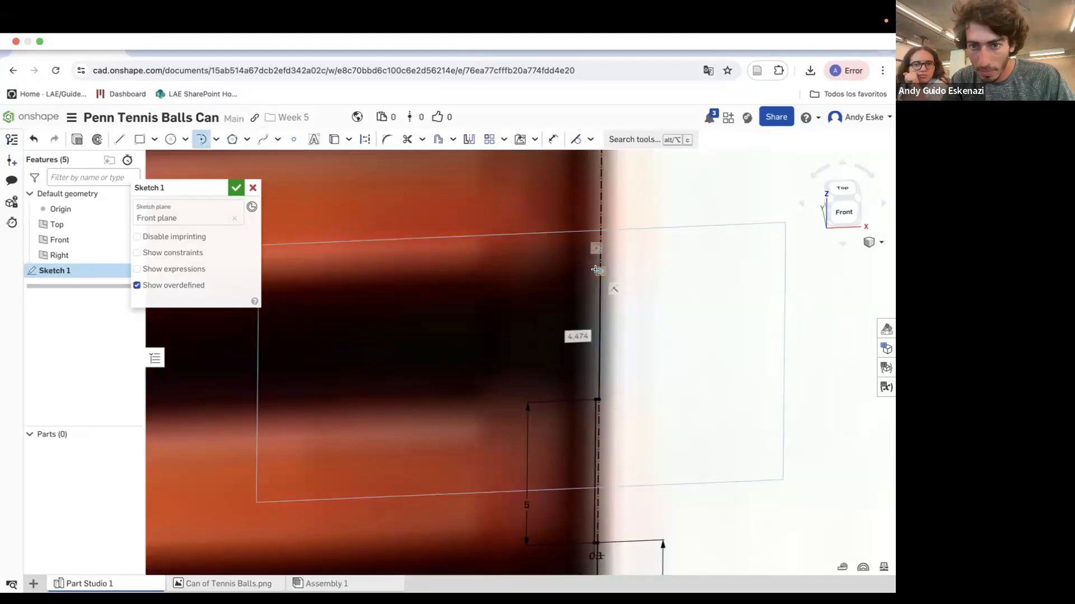
Draw a notch about 0.14 mm deep and 5 mm high beside the middle orange stripe, inward from the label edge and back.
{"action": "scroll", "coordinate": [594, 270], "scroll_direction": "up", "scroll_amount": 5}
{"action": "key", "text": "Escape"}
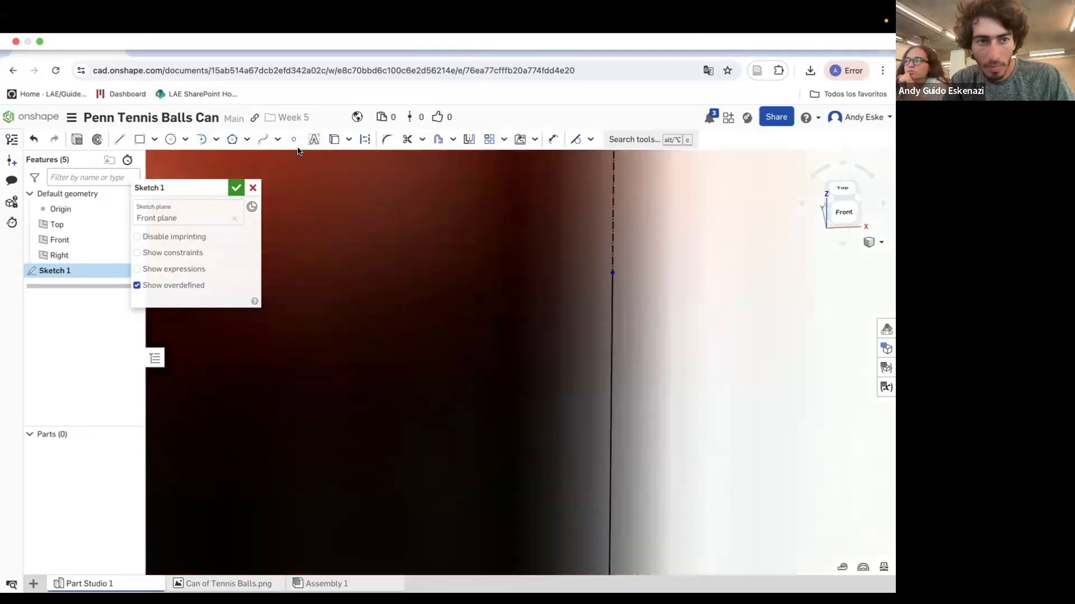
{"action": "left_click", "coordinate": [120, 139]}
{"action": "left_click", "coordinate": [611, 272]}
{"action": "scroll", "coordinate": [595, 280], "scroll_direction": "down", "scroll_amount": 5}
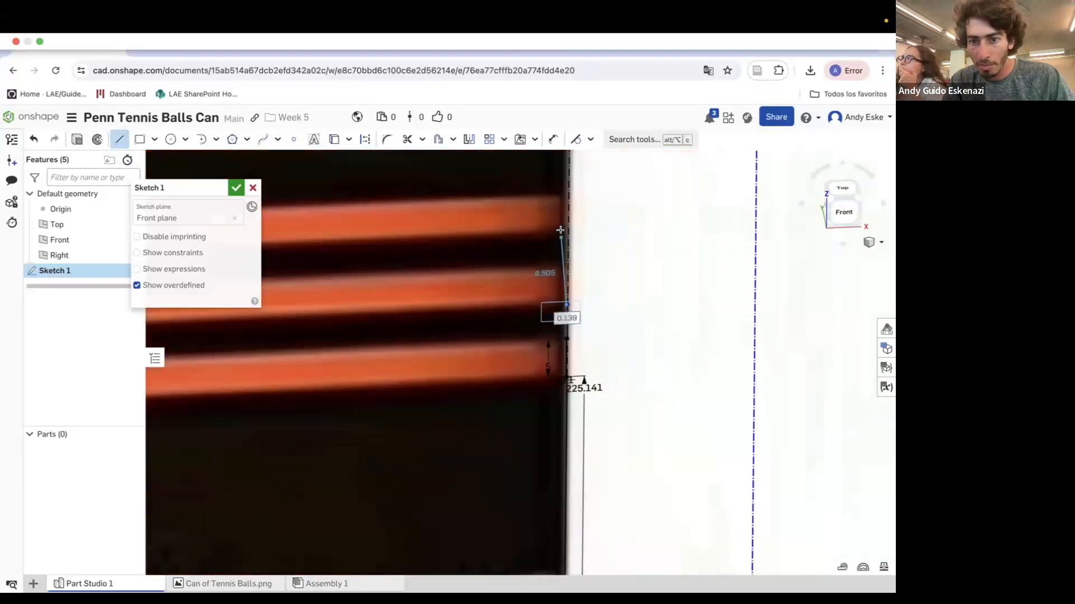
{"action": "scroll", "coordinate": [562, 257], "scroll_direction": "up", "scroll_amount": 3}
{"action": "left_click", "coordinate": [565, 279]}
{"action": "left_click", "coordinate": [583, 275]}
{"action": "key", "text": "a"}
{"action": "scroll", "coordinate": [590, 297], "scroll_direction": "down", "scroll_amount": 5}
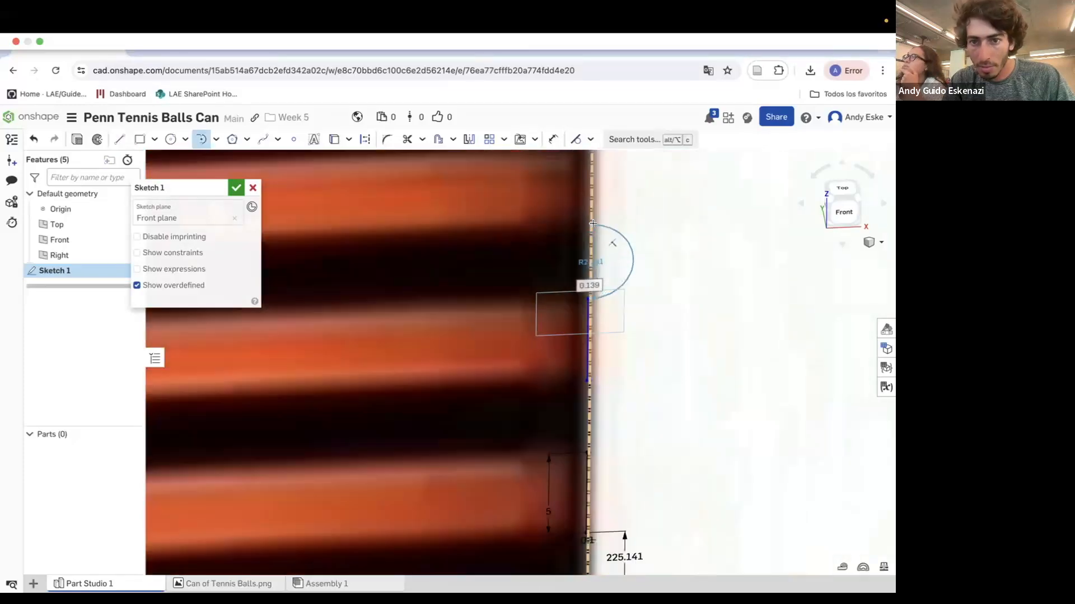
{"action": "key", "text": "Escape"}
Draw a vertical line about 4.6 mm long along the label edge, from the middle notch's upper end to the highest orange stripe's lower edge.
{"action": "left_click", "coordinate": [119, 139]}
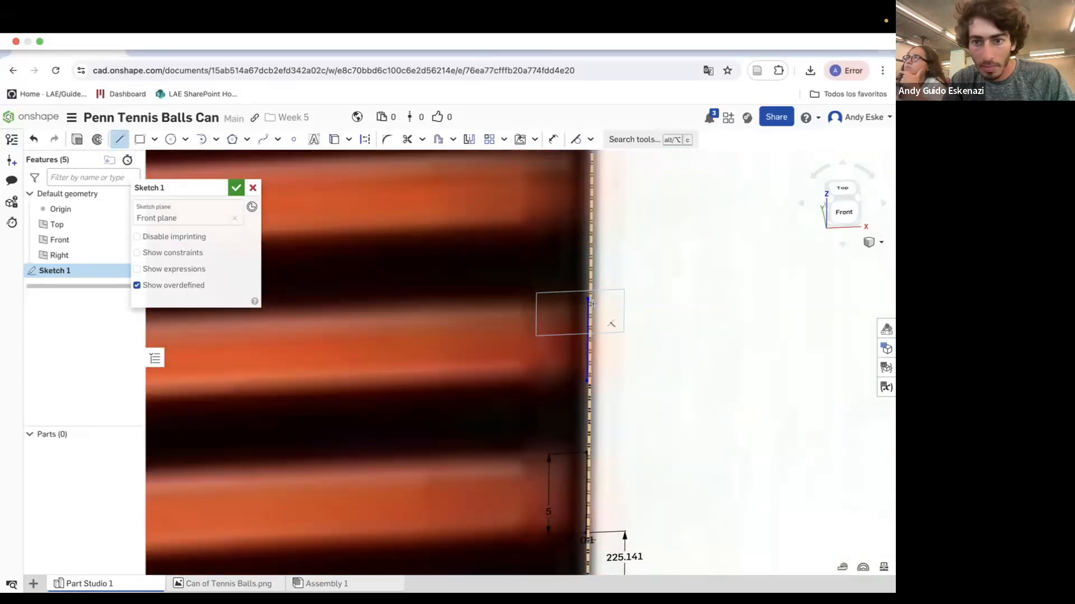
{"action": "scroll", "coordinate": [593, 300], "scroll_direction": "up", "scroll_amount": 5}
{"action": "left_click", "coordinate": [583, 298]}
{"action": "scroll", "coordinate": [620, 332], "scroll_direction": "down", "scroll_amount": 5}
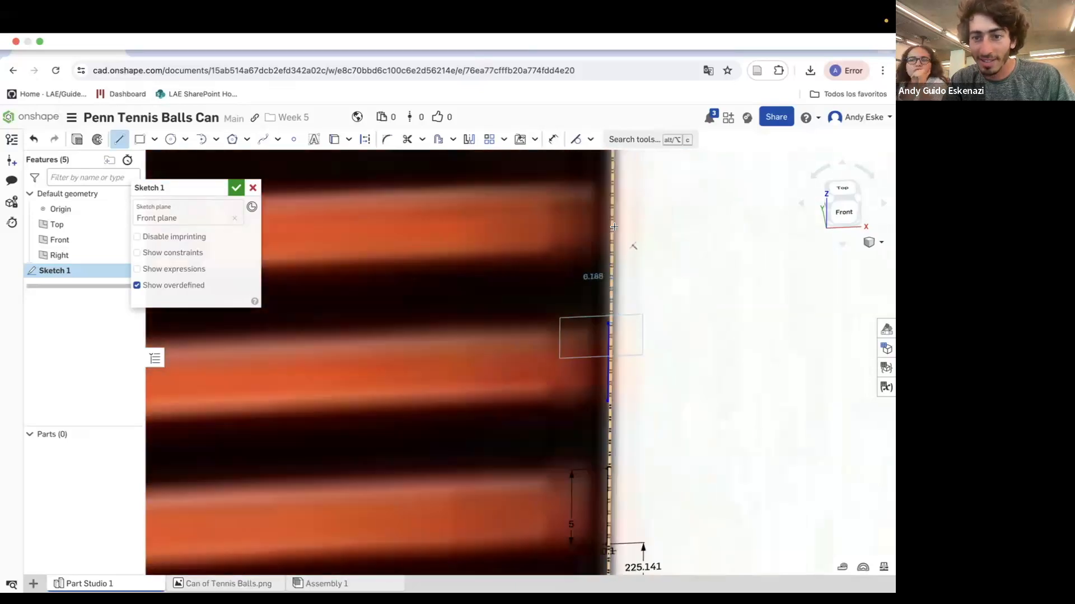
{"action": "scroll", "coordinate": [614, 226], "scroll_direction": "up", "scroll_amount": 5}
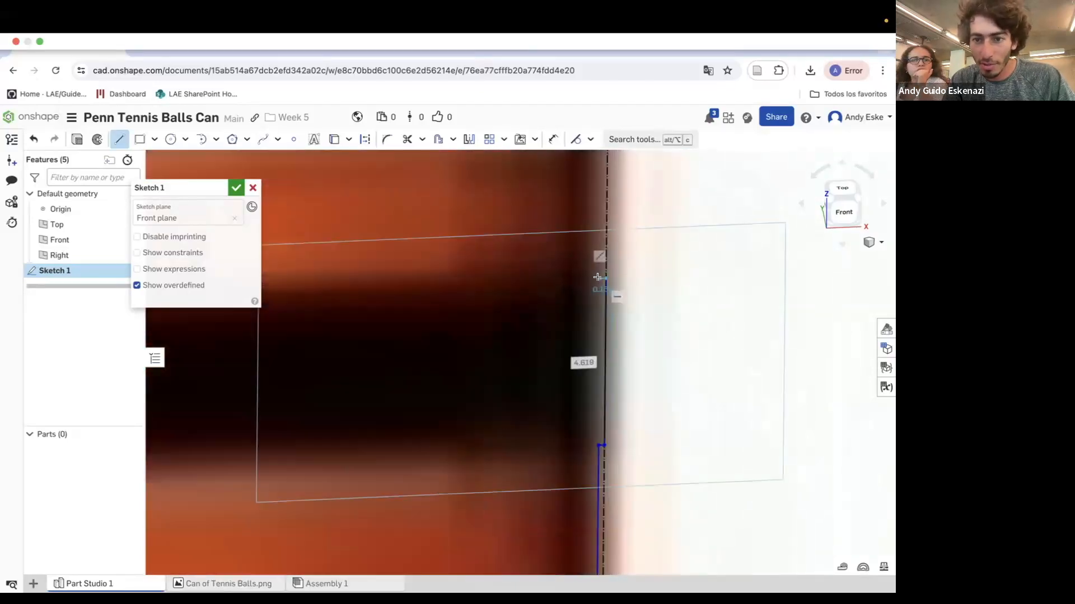
Draw a notch about 0.15 mm deep and 5 mm high beside the highest orange stripe, inward from the label edge and back.
{"action": "scroll", "coordinate": [598, 275], "scroll_direction": "up", "scroll_amount": 5}
{"action": "scroll", "coordinate": [597, 263], "scroll_direction": "down", "scroll_amount": 5}
{"action": "scroll", "coordinate": [597, 256], "scroll_direction": "up", "scroll_amount": 1}
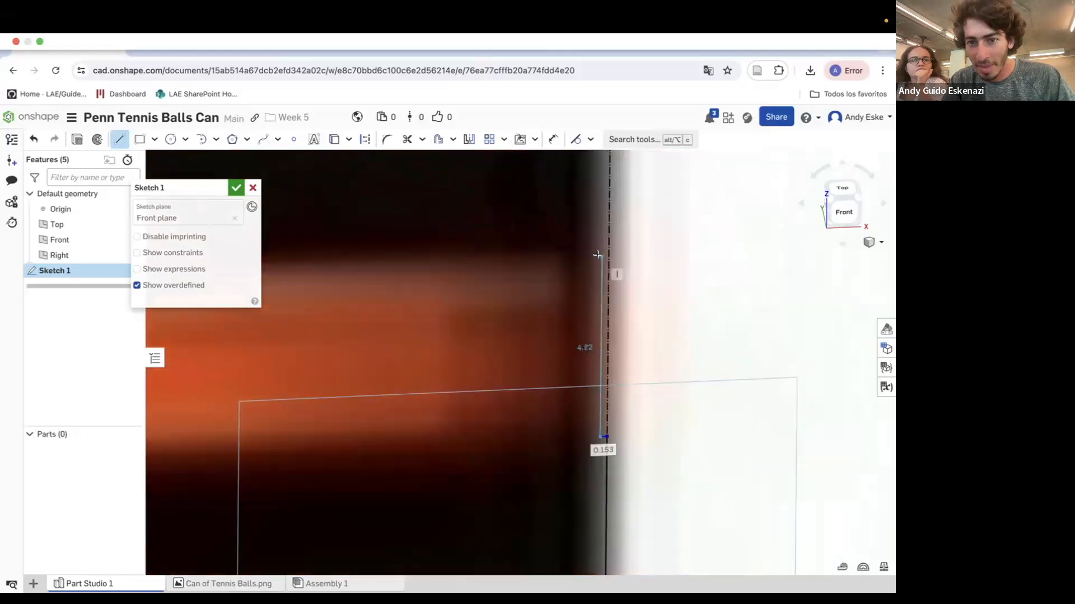
{"action": "left_click", "coordinate": [599, 250]}
{"action": "left_click", "coordinate": [608, 249]}
{"action": "scroll", "coordinate": [621, 292], "scroll_direction": "down", "scroll_amount": 5}
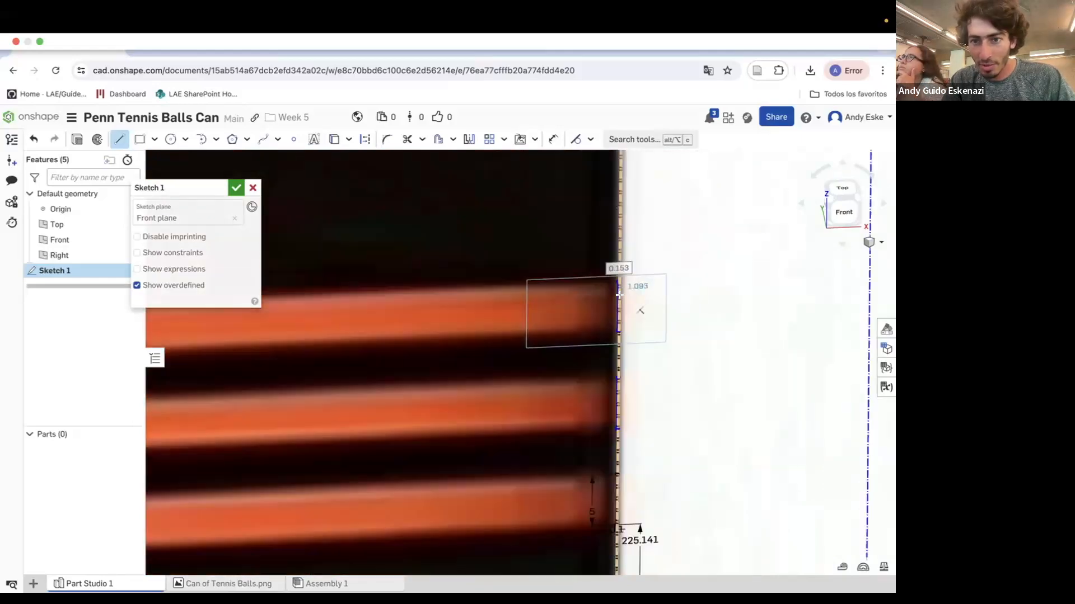
{"action": "scroll", "coordinate": [620, 294], "scroll_direction": "down", "scroll_amount": 10}
{"action": "scroll", "coordinate": [625, 242], "scroll_direction": "up", "scroll_amount": 5}
{"action": "key", "text": "Escape"}
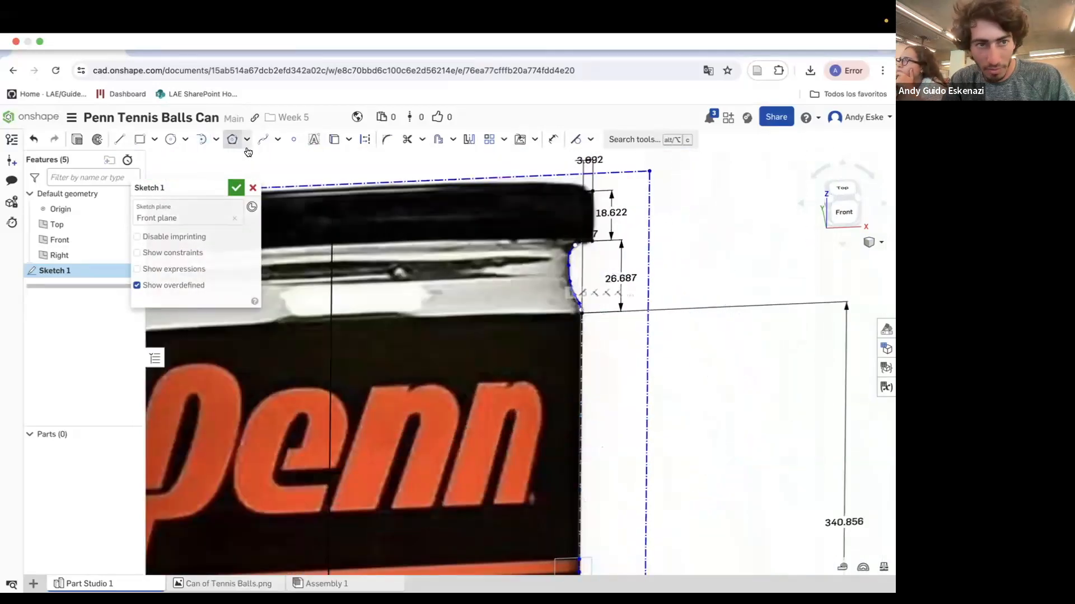
{"action": "left_click", "coordinate": [119, 140]}
{"action": "scroll", "coordinate": [594, 546], "scroll_direction": "up", "scroll_amount": 4}
{"action": "scroll", "coordinate": [577, 526], "scroll_direction": "down", "scroll_amount": 6}
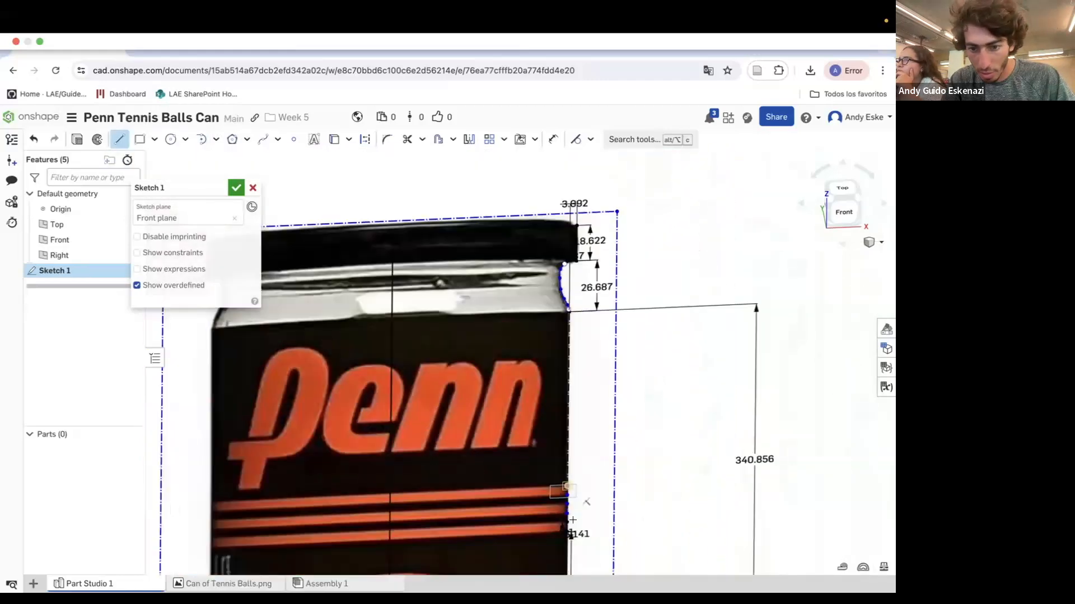
{"action": "scroll", "coordinate": [563, 459], "scroll_direction": "up", "scroll_amount": 8}
{"action": "left_click", "coordinate": [554, 420]}
{"action": "scroll", "coordinate": [605, 436], "scroll_direction": "down", "scroll_amount": 10}
{"action": "scroll", "coordinate": [621, 270], "scroll_direction": "up", "scroll_amount": 2}
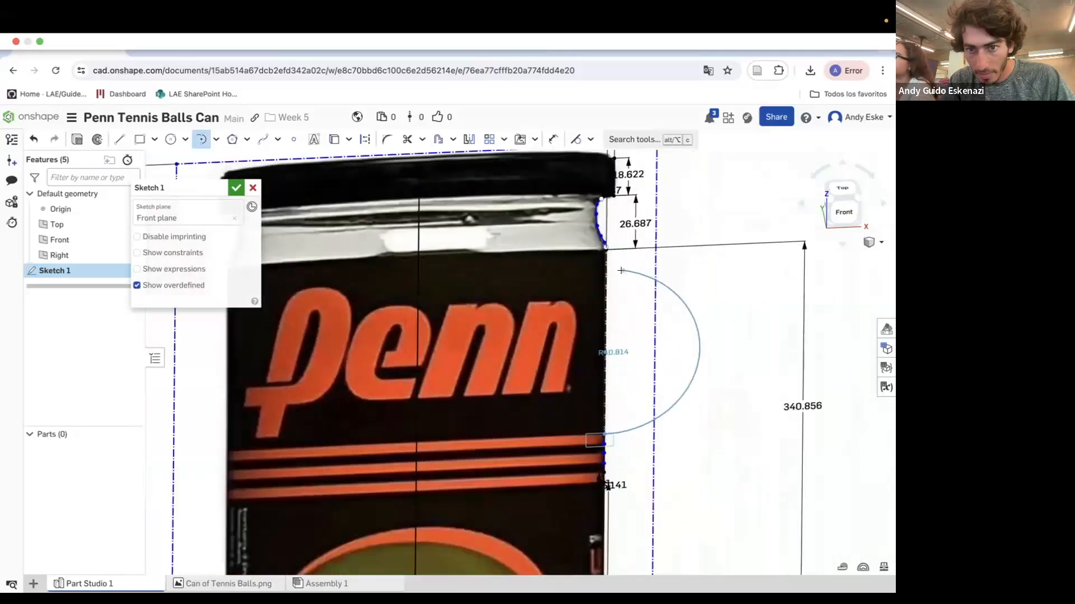
{"action": "scroll", "coordinate": [621, 270], "scroll_direction": "up", "scroll_amount": 2}
{"action": "key", "text": "Escape"}
{"action": "left_click", "coordinate": [121, 139]}
{"action": "scroll", "coordinate": [602, 470], "scroll_direction": "up", "scroll_amount": 5}
{"action": "scroll", "coordinate": [601, 469], "scroll_direction": "up", "scroll_amount": 8}
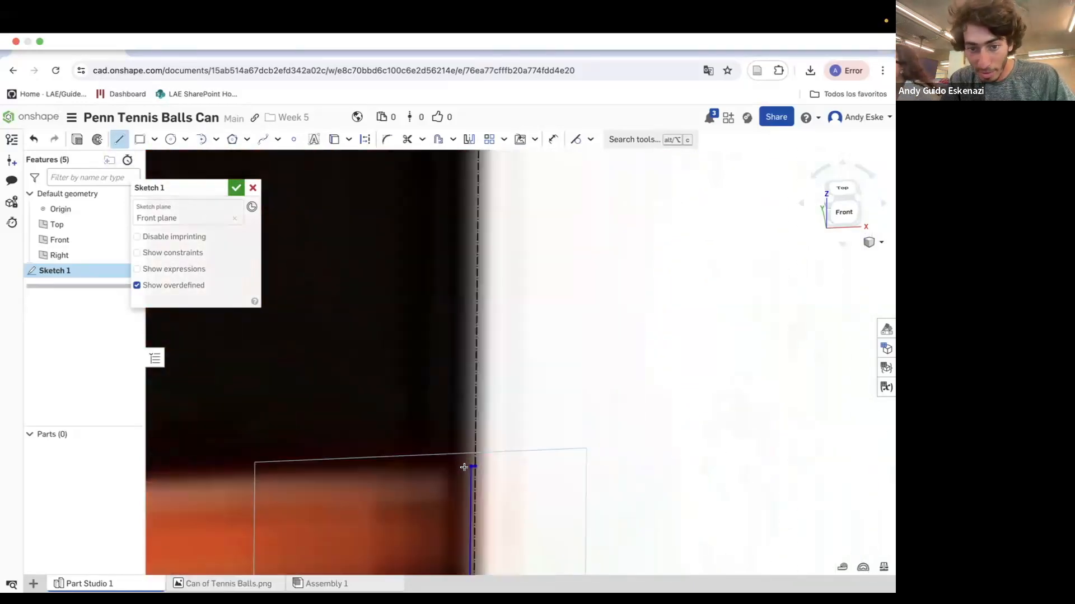
{"action": "scroll", "coordinate": [464, 468], "scroll_direction": "up", "scroll_amount": 4}
{"action": "left_click", "coordinate": [481, 464]}
{"action": "scroll", "coordinate": [529, 489], "scroll_direction": "down", "scroll_amount": 10}
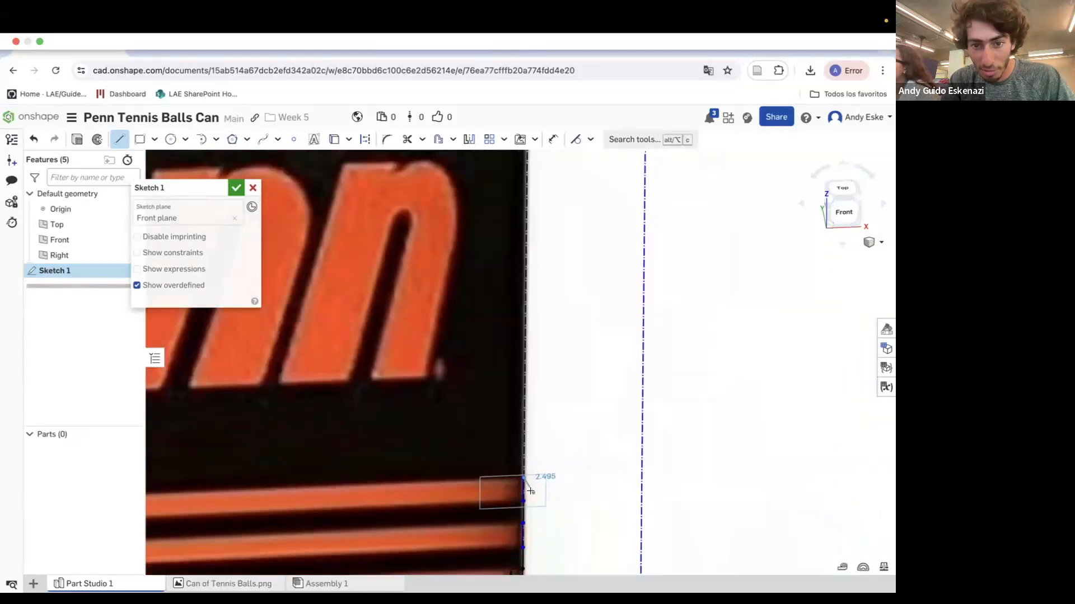
{"action": "scroll", "coordinate": [531, 491], "scroll_direction": "down", "scroll_amount": 8}
{"action": "scroll", "coordinate": [528, 364], "scroll_direction": "up", "scroll_amount": 10}
{"action": "scroll", "coordinate": [524, 238], "scroll_direction": "up", "scroll_amount": 1}
{"action": "key", "text": "Escape"}
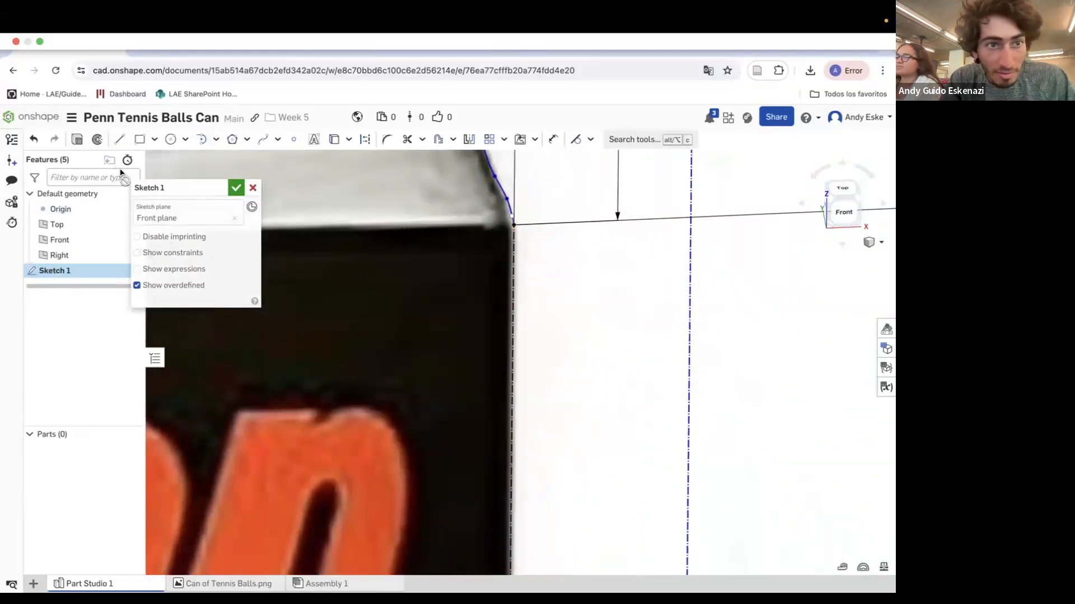
Draw a vertical line along the label edge from the label's upper corner down to the highest notch's upper end.
{"action": "left_click", "coordinate": [119, 139]}
{"action": "left_click", "coordinate": [513, 225]}
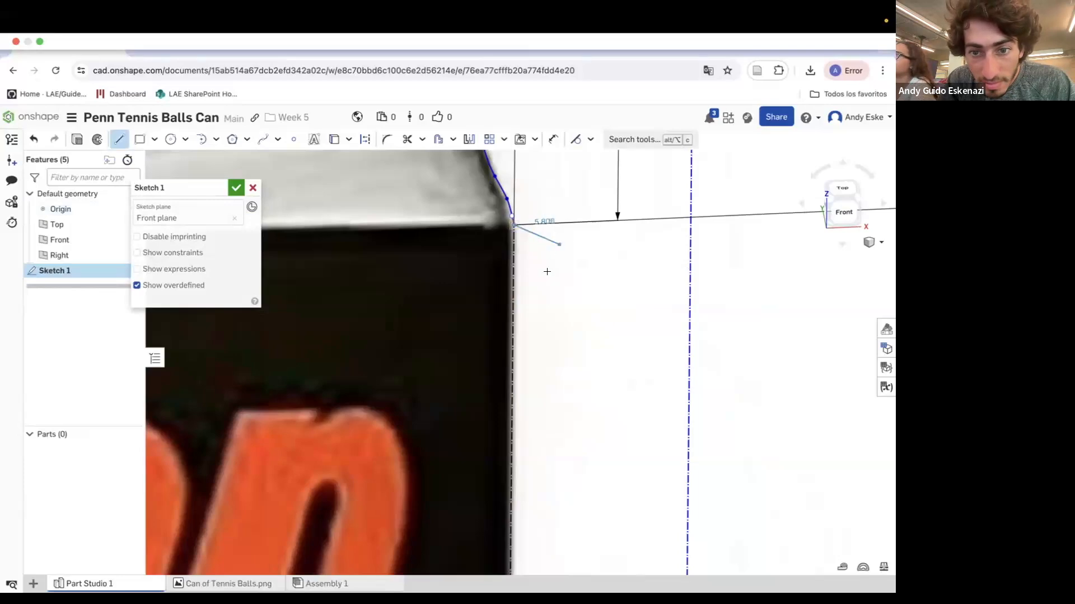
{"action": "scroll", "coordinate": [557, 250], "scroll_direction": "down", "scroll_amount": 5}
{"action": "scroll", "coordinate": [512, 450], "scroll_direction": "up", "scroll_amount": 8}
{"action": "scroll", "coordinate": [507, 447], "scroll_direction": "up", "scroll_amount": 2}
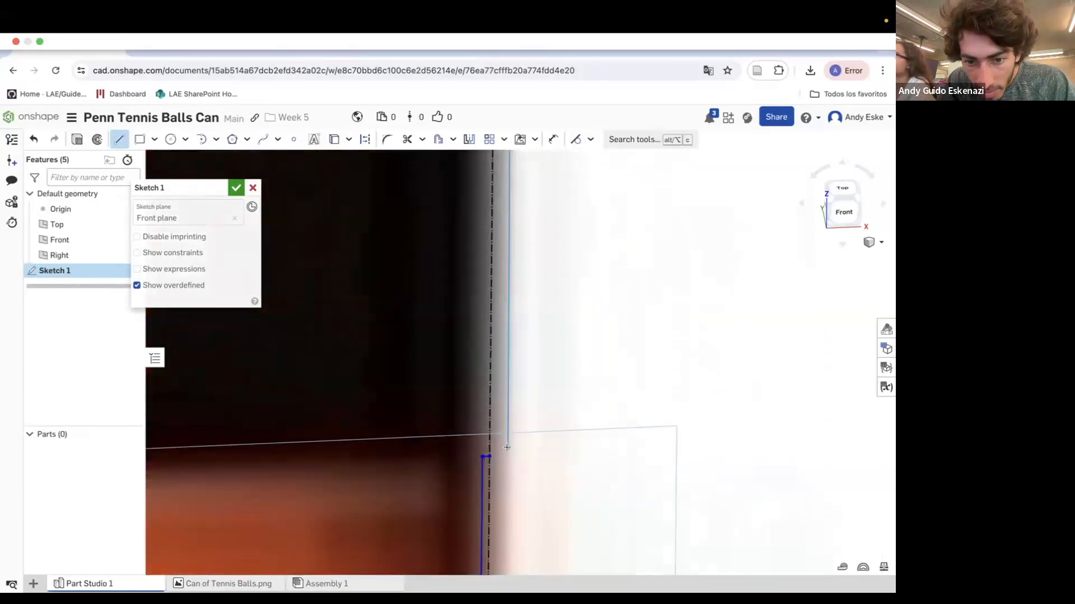
{"action": "left_click", "coordinate": [489, 457]}
{"action": "key", "text": "Escape"}
{"action": "scroll", "coordinate": [497, 331], "scroll_direction": "down", "scroll_amount": 8}
{"action": "scroll", "coordinate": [498, 403], "scroll_direction": "up", "scroll_amount": 5}
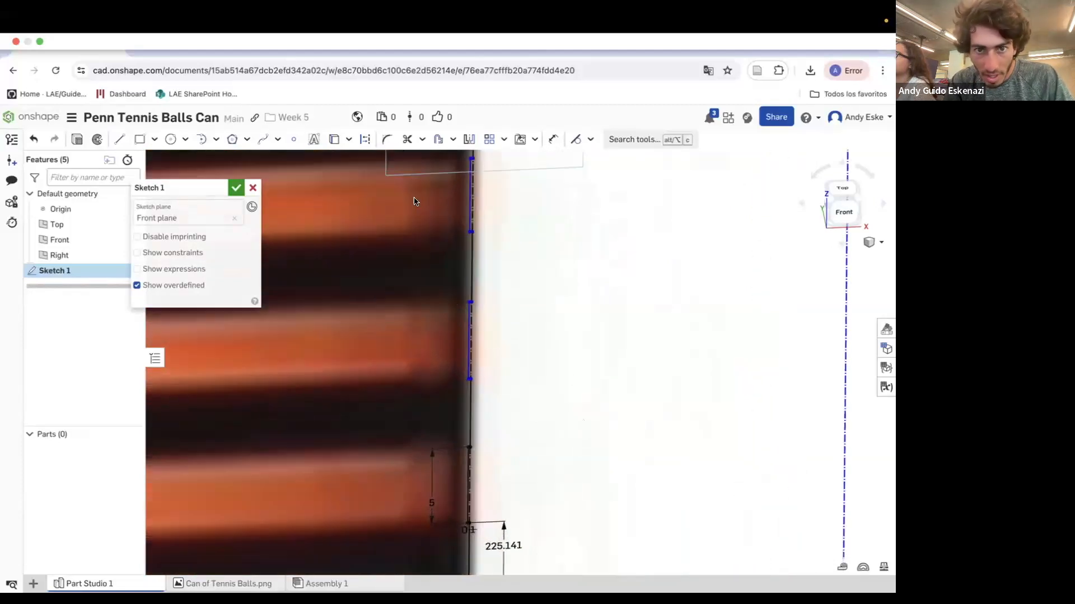
Apply an Equal constraint to the vertical lines of the three stripe notches so their heights match.
{"action": "key", "text": "e"}
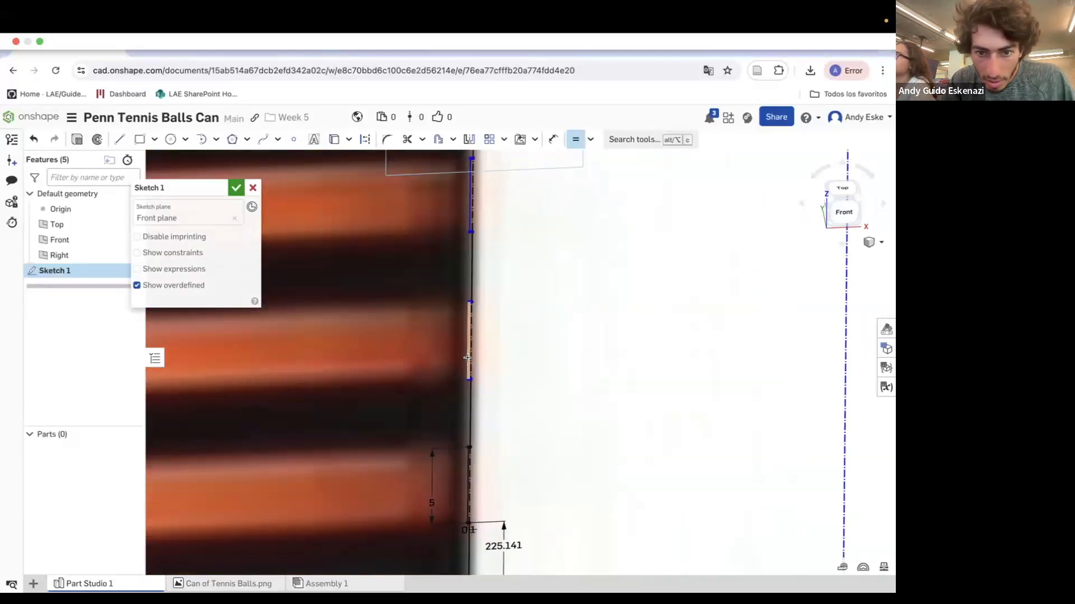
{"action": "left_click", "coordinate": [467, 357]}
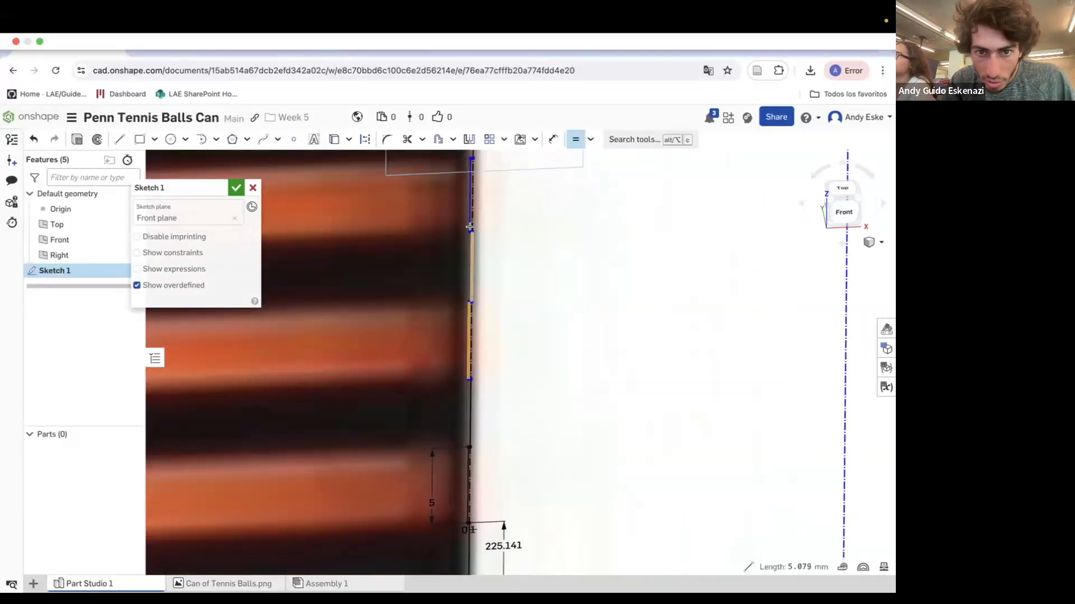
{"action": "left_click", "coordinate": [476, 346]}
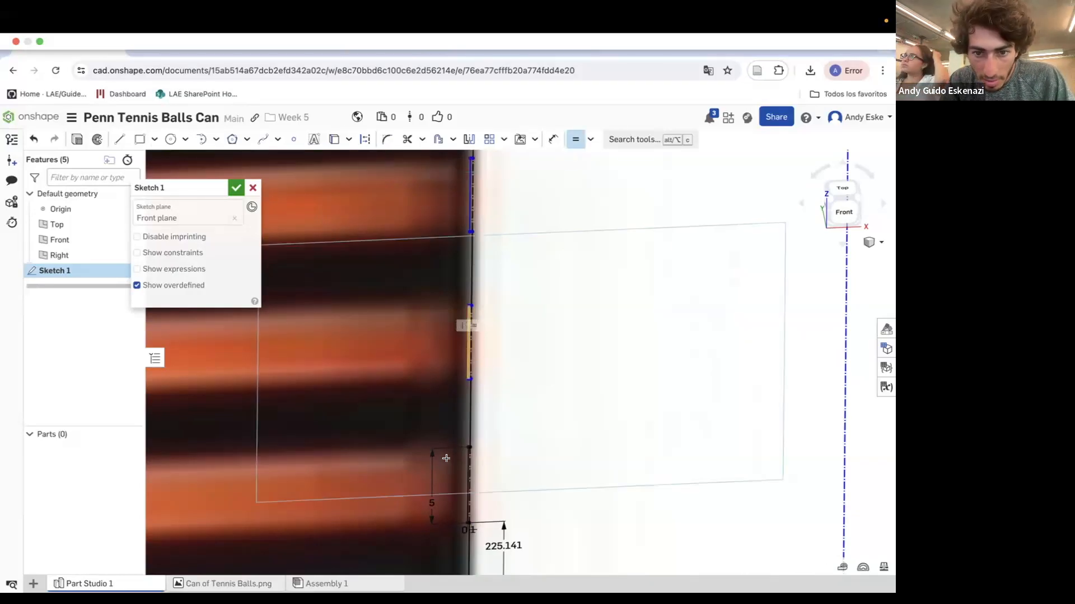
{"action": "left_click", "coordinate": [465, 469]}
{"action": "key", "text": "Escape"}
Apply an Equal constraint between the short depth lines of the middle notch and the lowest notch.
{"action": "scroll", "coordinate": [474, 361], "scroll_direction": "up", "scroll_amount": 8}
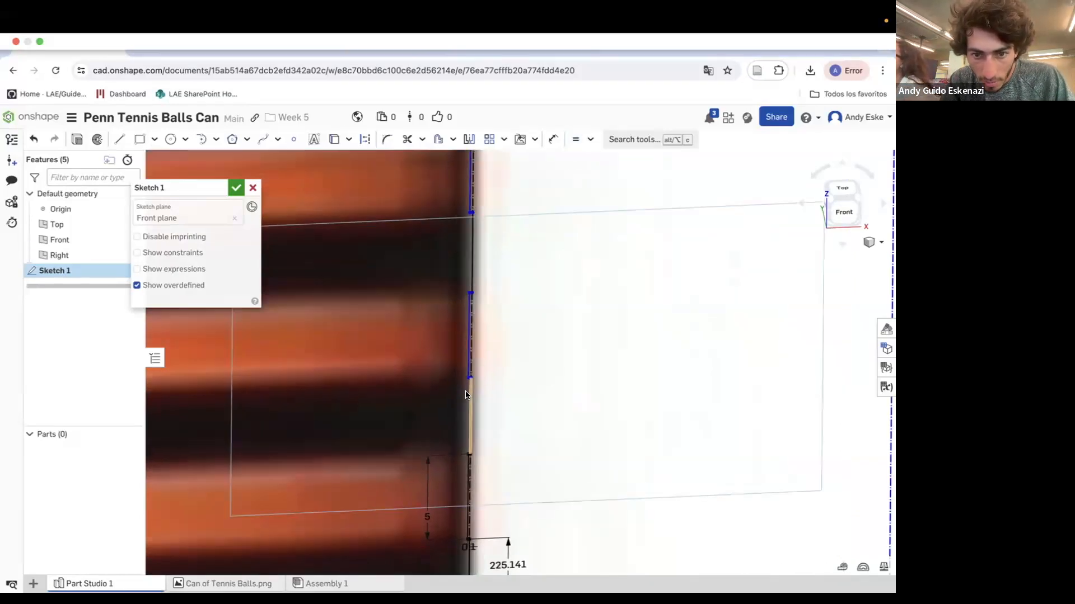
{"action": "key", "text": "e"}
{"action": "left_click", "coordinate": [474, 350]}
{"action": "scroll", "coordinate": [474, 350], "scroll_direction": "down", "scroll_amount": 8}
{"action": "scroll", "coordinate": [475, 411], "scroll_direction": "up", "scroll_amount": 8}
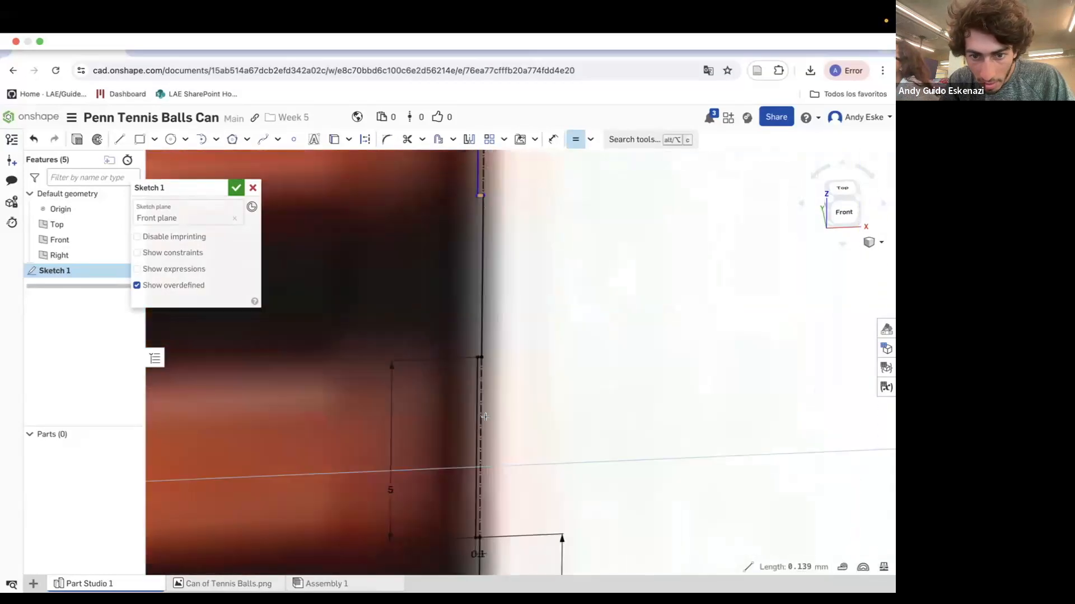
{"action": "left_click", "coordinate": [476, 329]}
Make the highest notch's depth equal to the middle notch's, and make the two vertical lines between the notches equal in length.
{"action": "scroll", "coordinate": [476, 369], "scroll_direction": "down", "scroll_amount": 10}
{"action": "scroll", "coordinate": [477, 335], "scroll_direction": "up", "scroll_amount": 3}
{"action": "scroll", "coordinate": [476, 417], "scroll_direction": "up", "scroll_amount": 8}
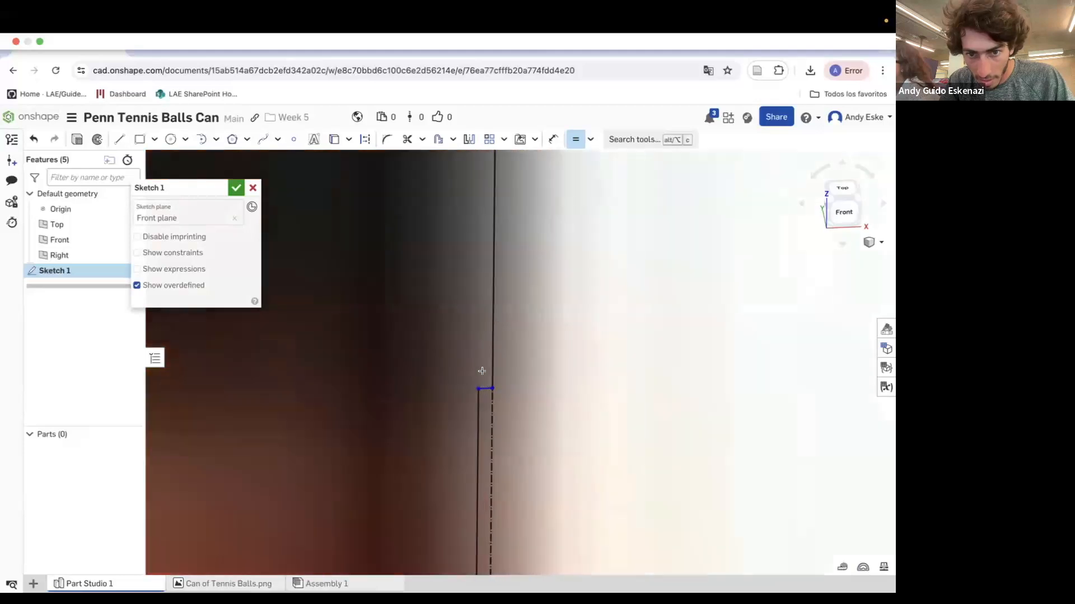
{"action": "left_click", "coordinate": [486, 387]}
{"action": "scroll", "coordinate": [486, 392], "scroll_direction": "down", "scroll_amount": 4}
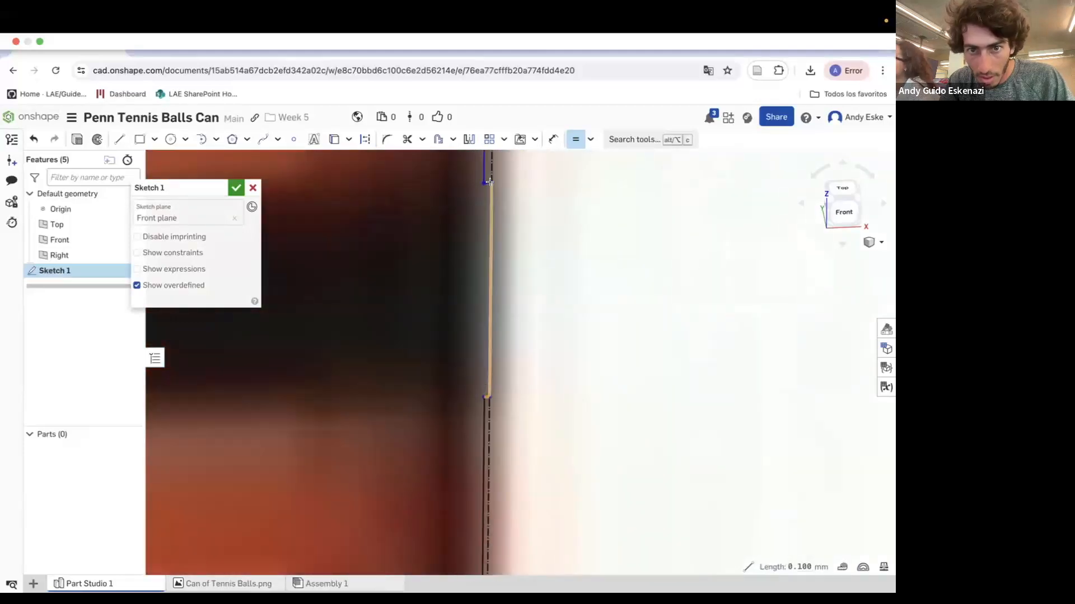
{"action": "scroll", "coordinate": [487, 180], "scroll_direction": "up", "scroll_amount": 2}
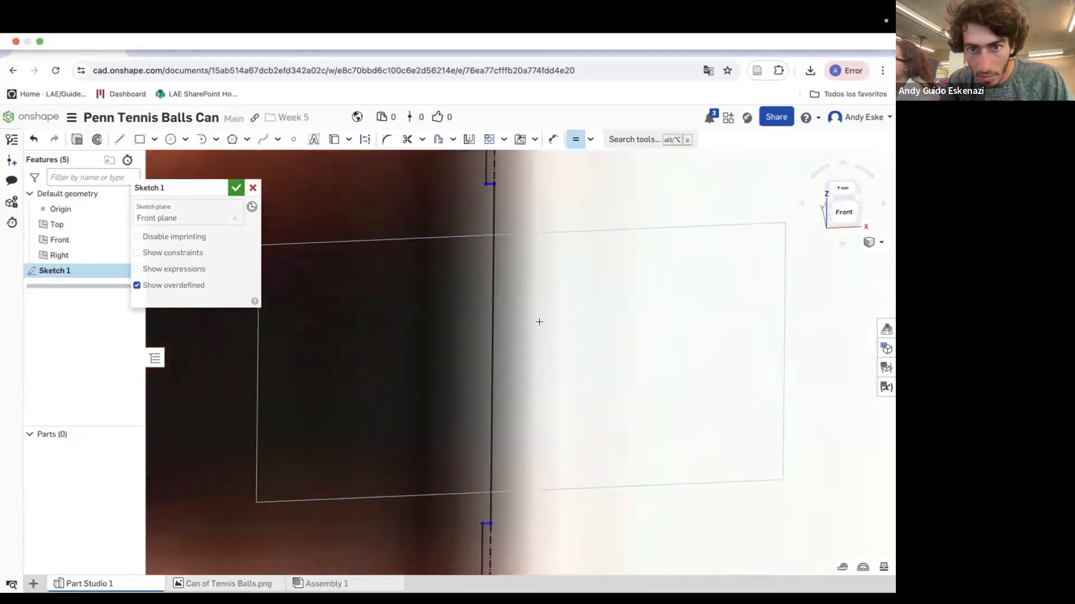
{"action": "scroll", "coordinate": [537, 306], "scroll_direction": "down", "scroll_amount": 5}
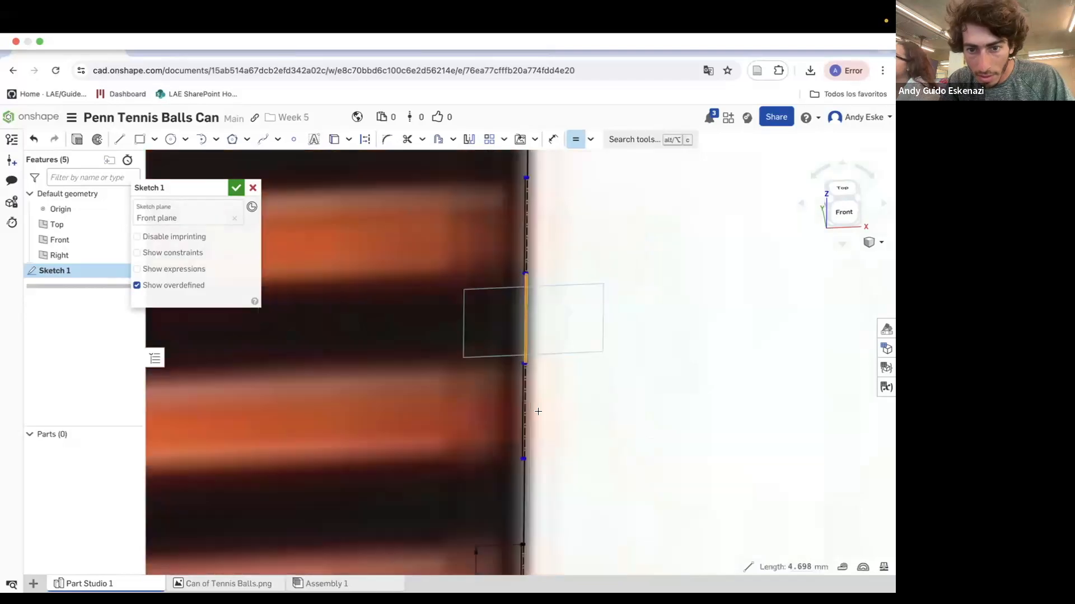
{"action": "scroll", "coordinate": [562, 339], "scroll_direction": "down", "scroll_amount": 5}
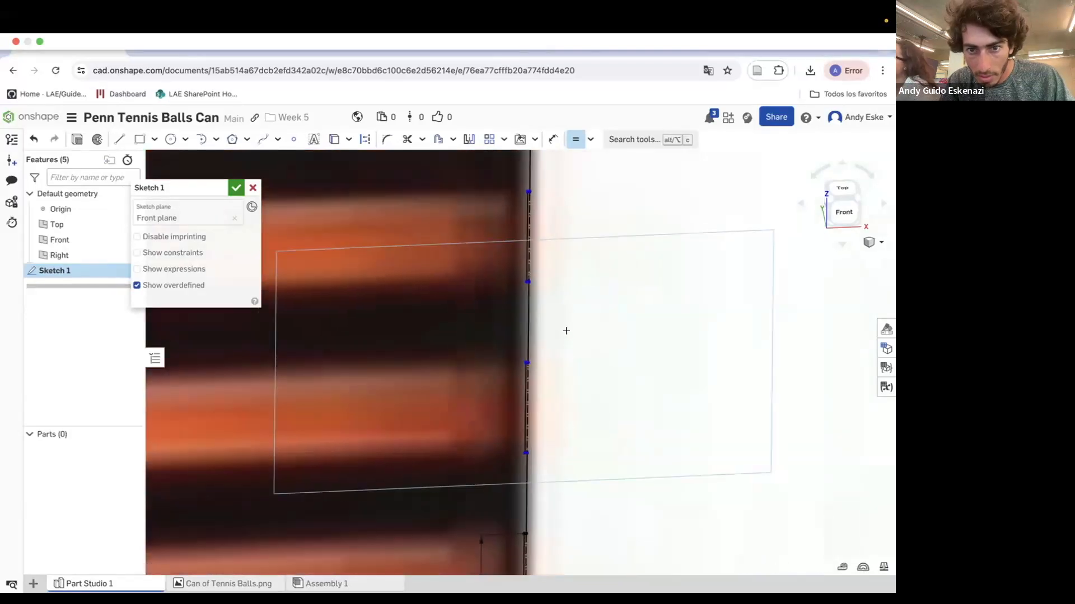
{"action": "scroll", "coordinate": [565, 392], "scroll_direction": "up", "scroll_amount": 10}
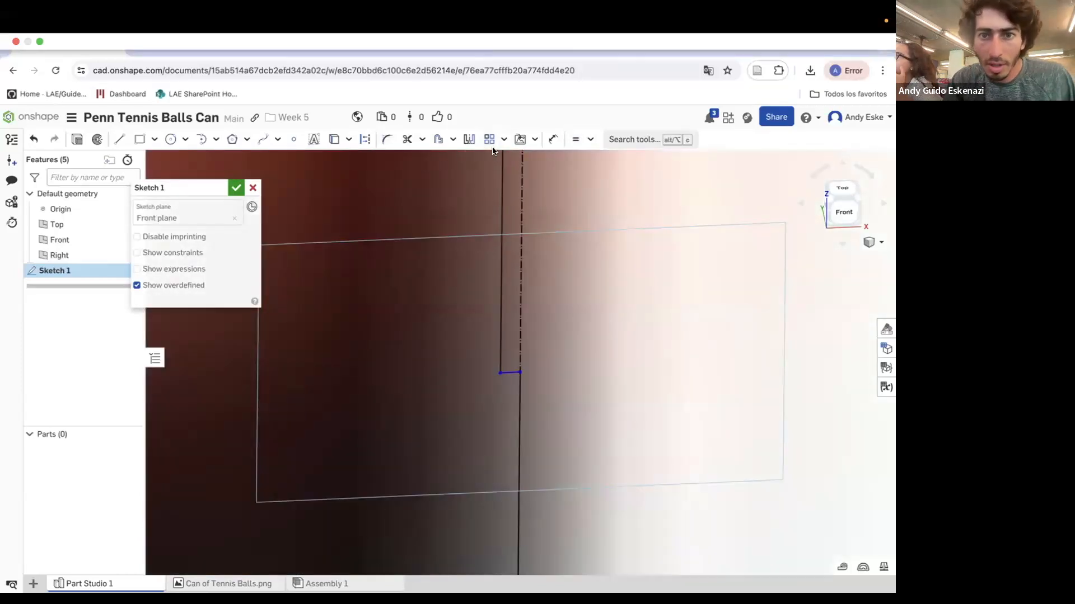
{"action": "left_click", "coordinate": [590, 140]}
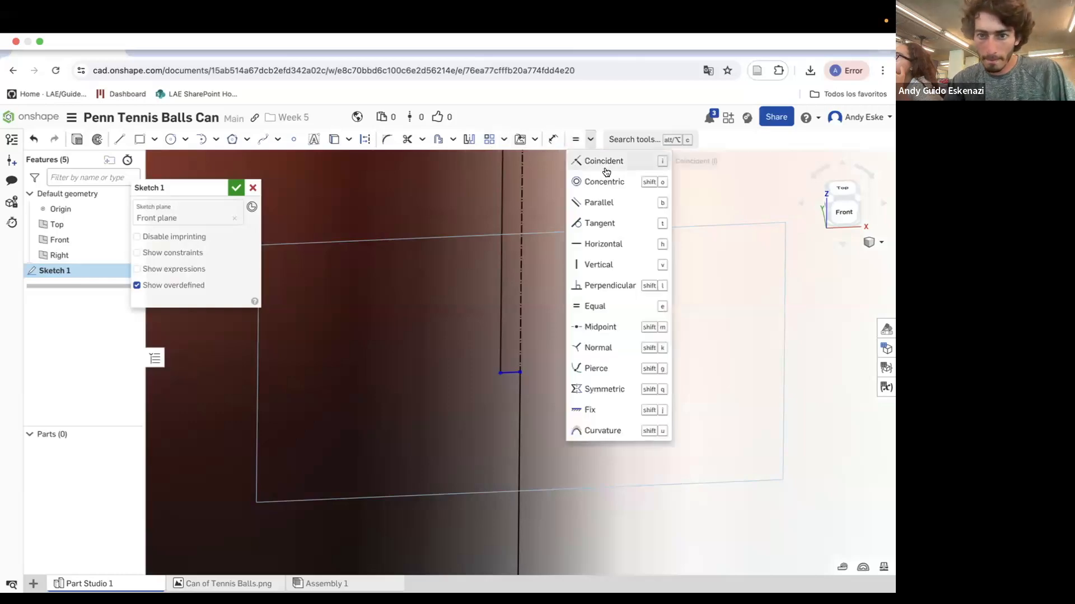
{"action": "left_click", "coordinate": [593, 287]}
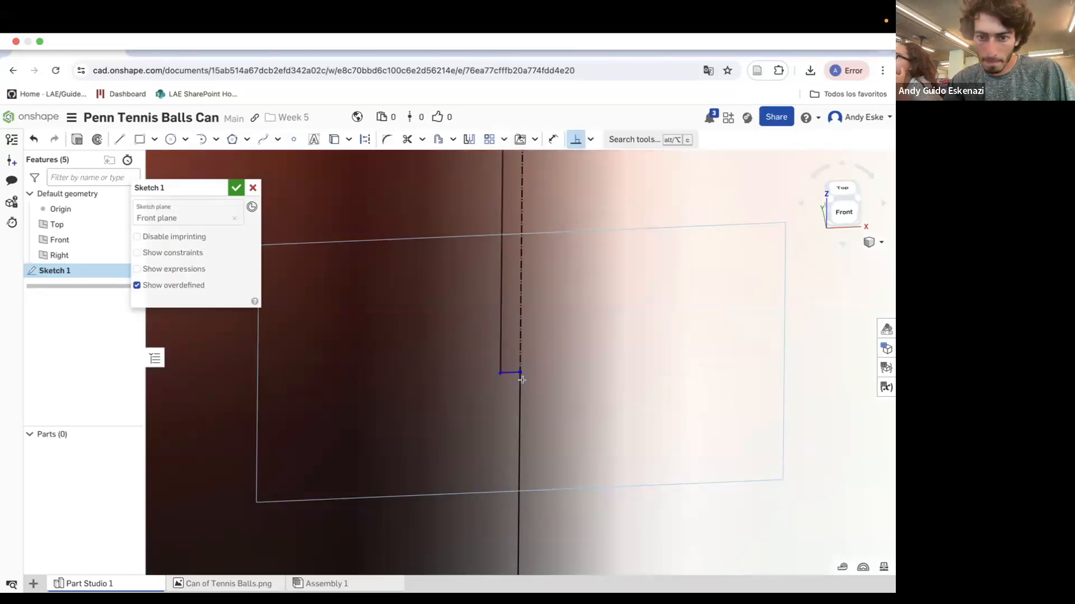
Dimension the vertical line between the lowest and middle notches with a length of 4 mm.
{"action": "scroll", "coordinate": [558, 406], "scroll_direction": "down", "scroll_amount": 5}
{"action": "key", "text": "d"}
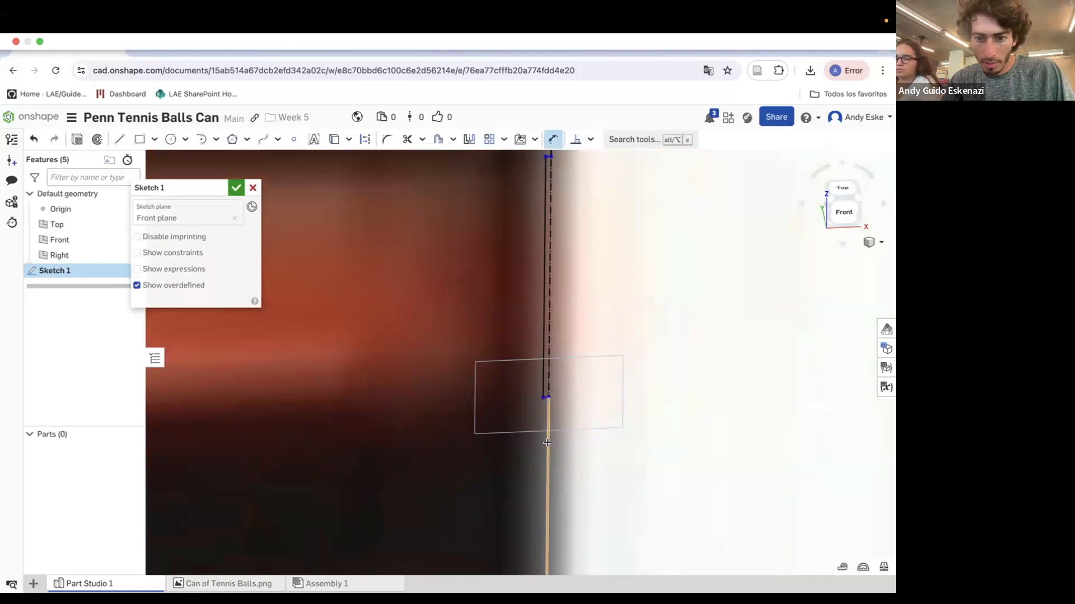
{"action": "left_click", "coordinate": [547, 441]}
{"action": "scroll", "coordinate": [613, 362], "scroll_direction": "down", "scroll_amount": 5}
{"action": "left_click", "coordinate": [640, 403]}
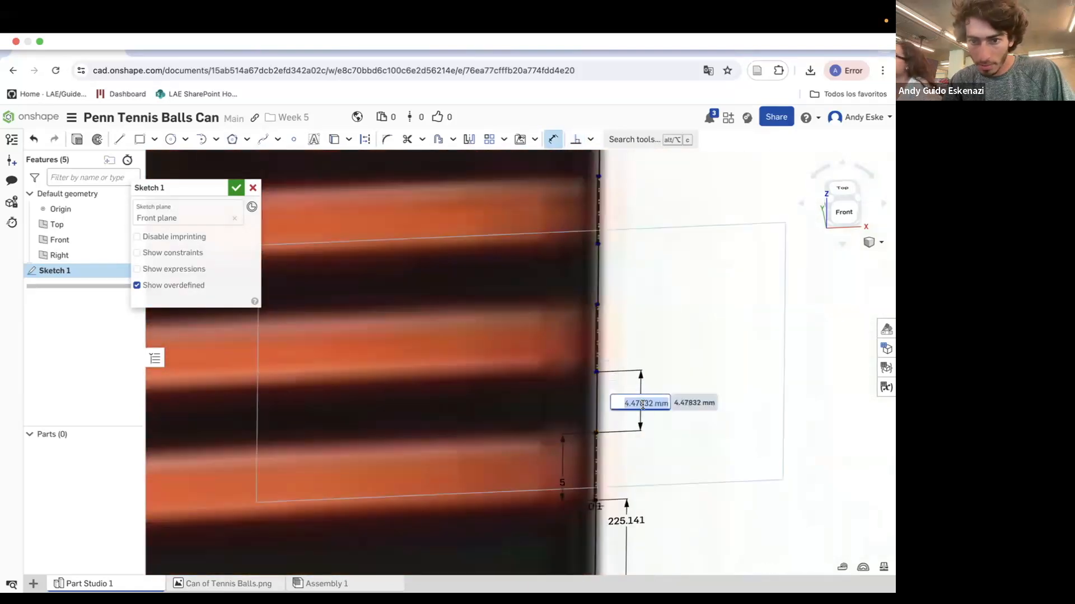
{"action": "key", "text": "Return"}
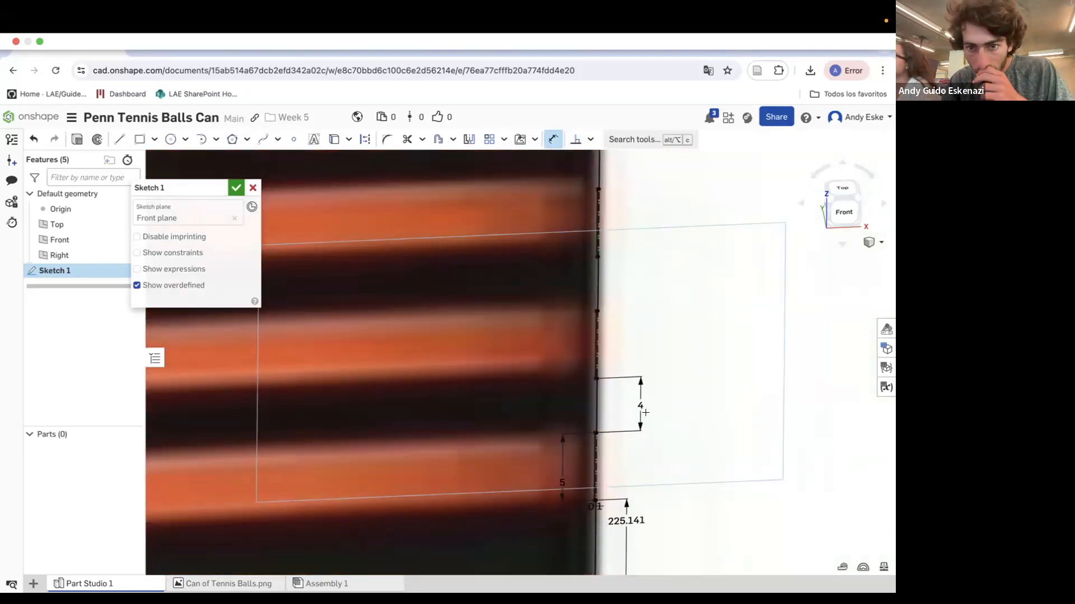
{"action": "scroll", "coordinate": [649, 400], "scroll_direction": "down", "scroll_amount": 10}
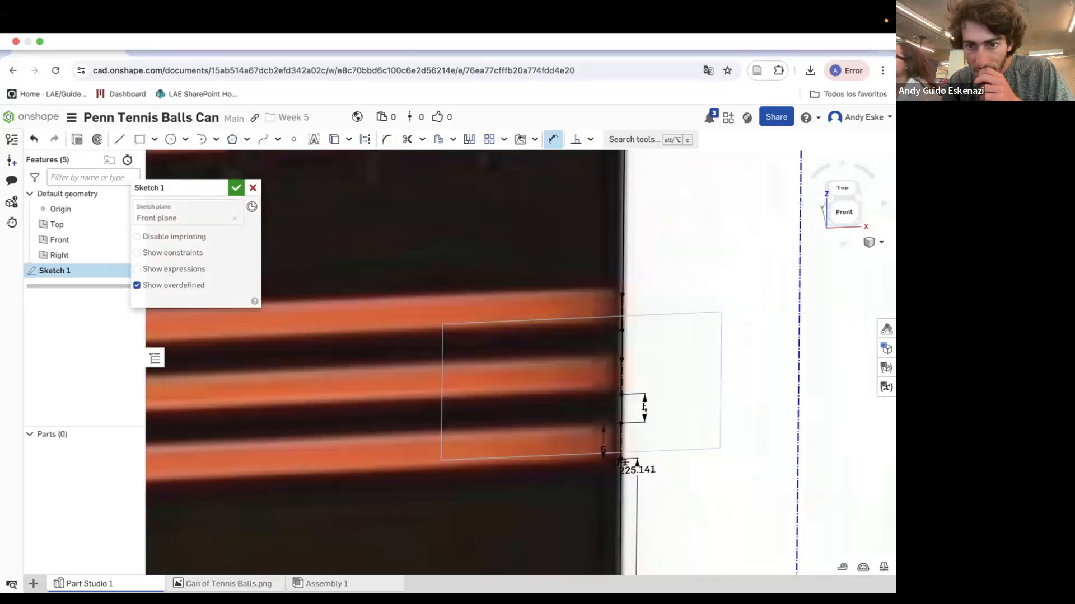
{"action": "scroll", "coordinate": [643, 422], "scroll_direction": "up", "scroll_amount": 2}
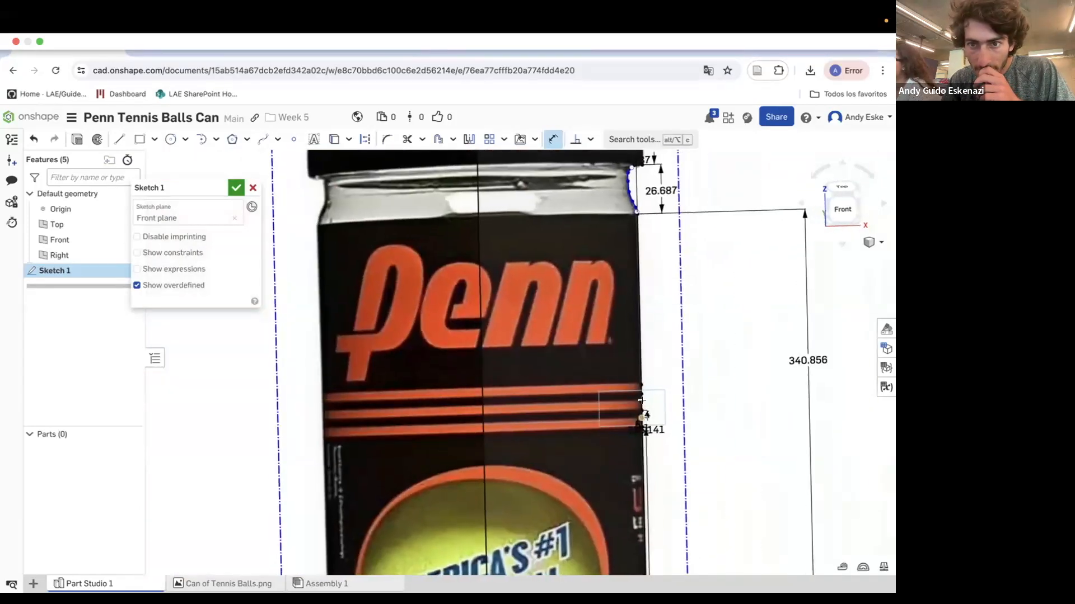
Inspect the dimensioned stripe notches and the complete can profile against the reference image.
{"action": "scroll", "coordinate": [642, 401], "scroll_direction": "down", "scroll_amount": 3}
{"action": "scroll", "coordinate": [638, 347], "scroll_direction": "up", "scroll_amount": 10}
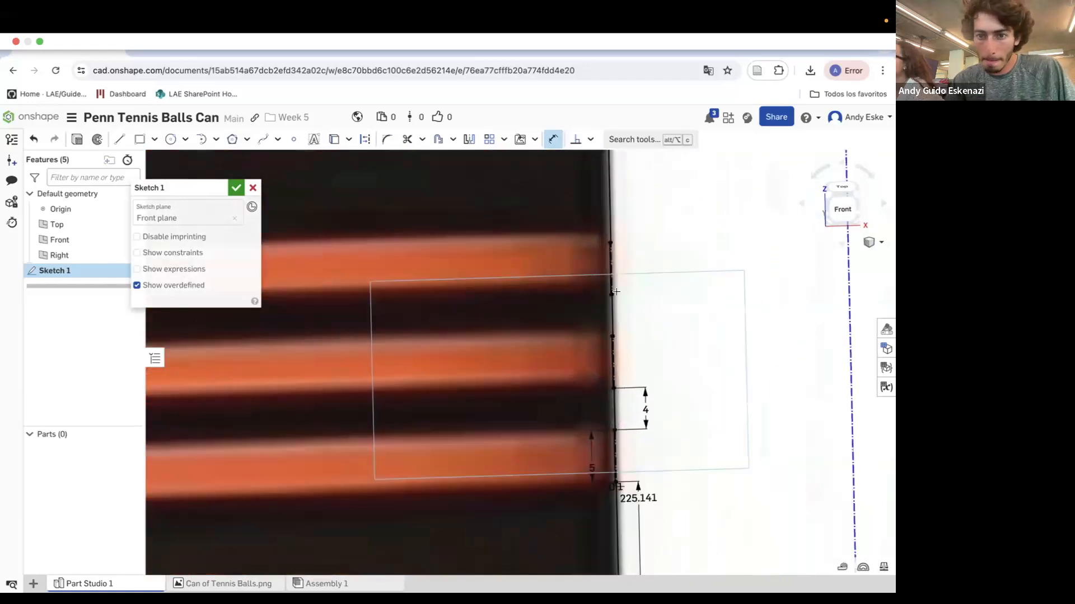
{"action": "scroll", "coordinate": [615, 291], "scroll_direction": "down", "scroll_amount": 10}
{"action": "scroll", "coordinate": [603, 354], "scroll_direction": "up", "scroll_amount": 1}
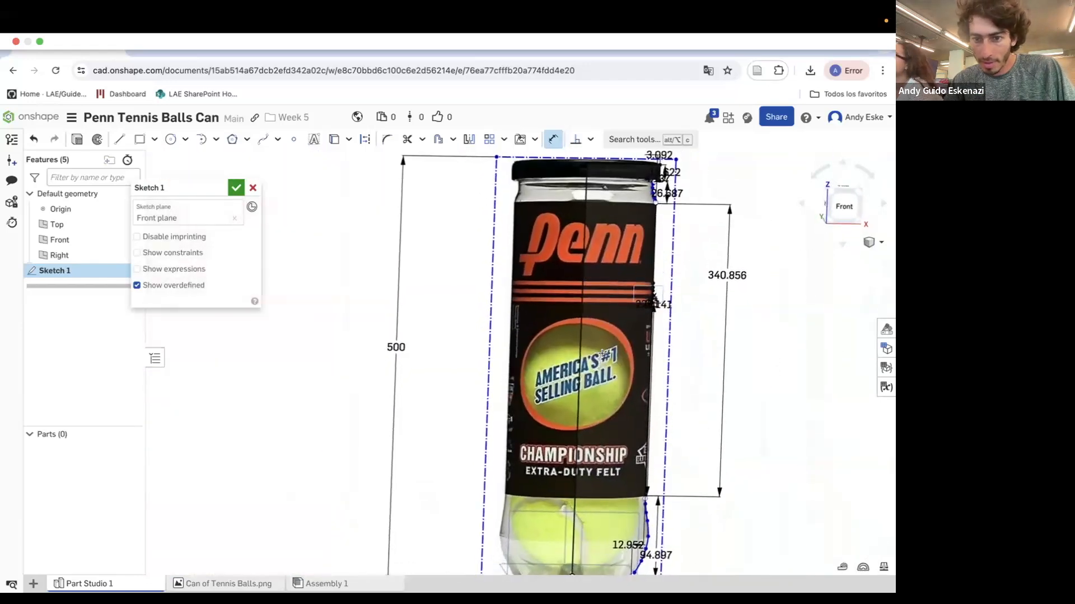
{"action": "scroll", "coordinate": [603, 354], "scroll_direction": "down", "scroll_amount": 1}
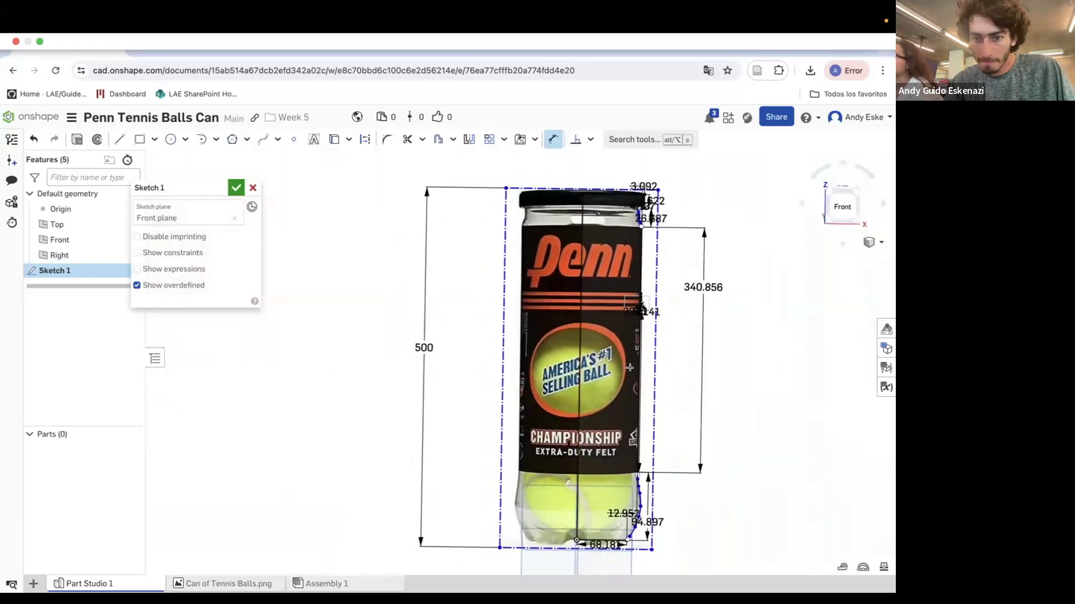
{"action": "scroll", "coordinate": [626, 367], "scroll_direction": "down", "scroll_amount": 1}
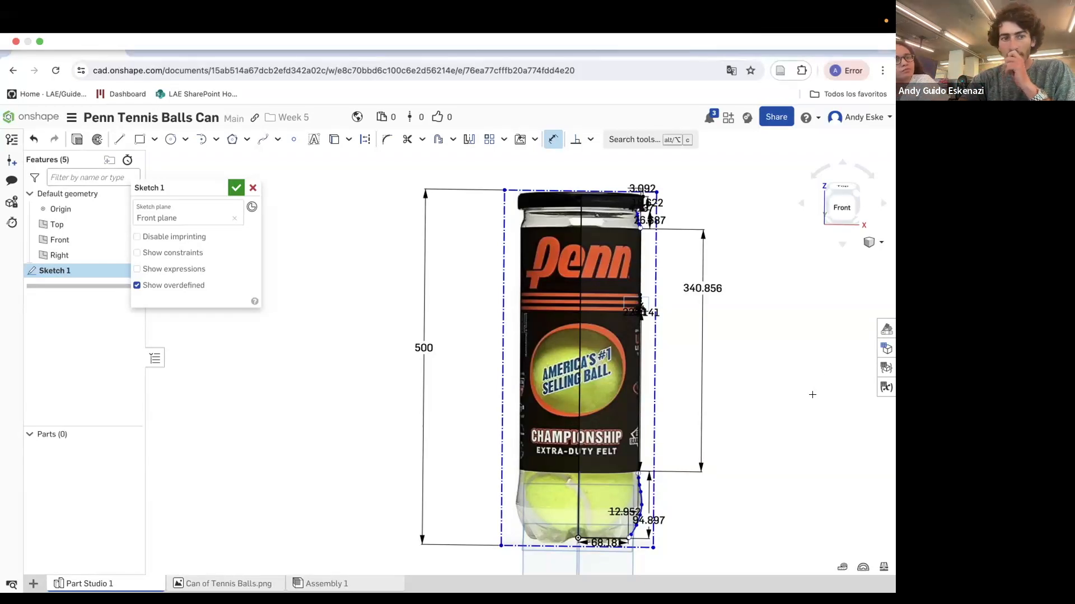
{"action": "scroll", "coordinate": [688, 393], "scroll_direction": "down", "scroll_amount": 1}
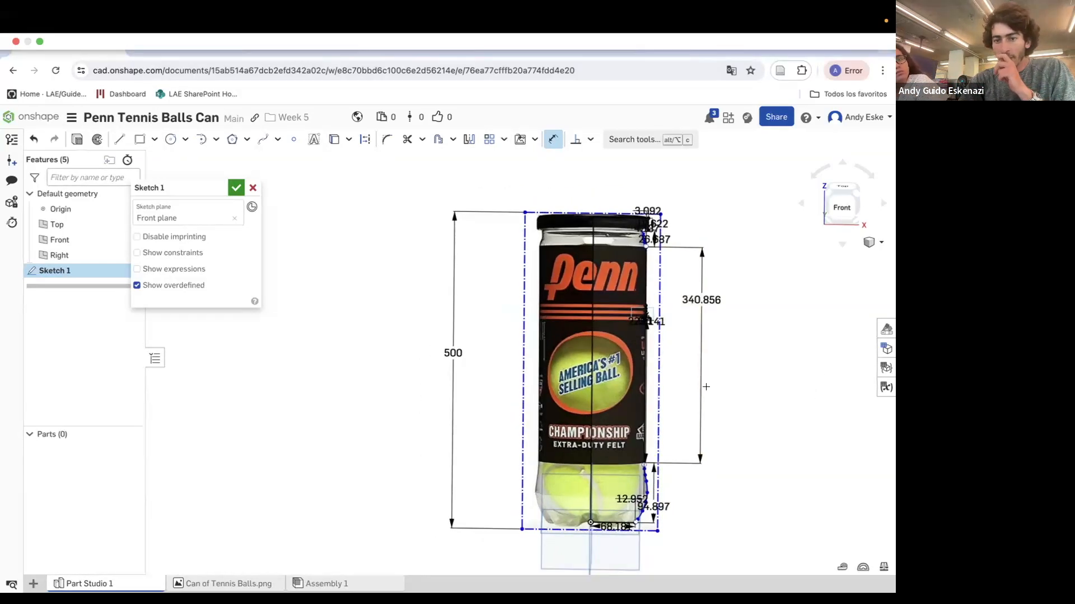
Start a spline on the inner edge of the orange ring around the ball logo, tracing from the upper left over the top and down the right side.
{"action": "scroll", "coordinate": [622, 392], "scroll_direction": "up", "scroll_amount": 4}
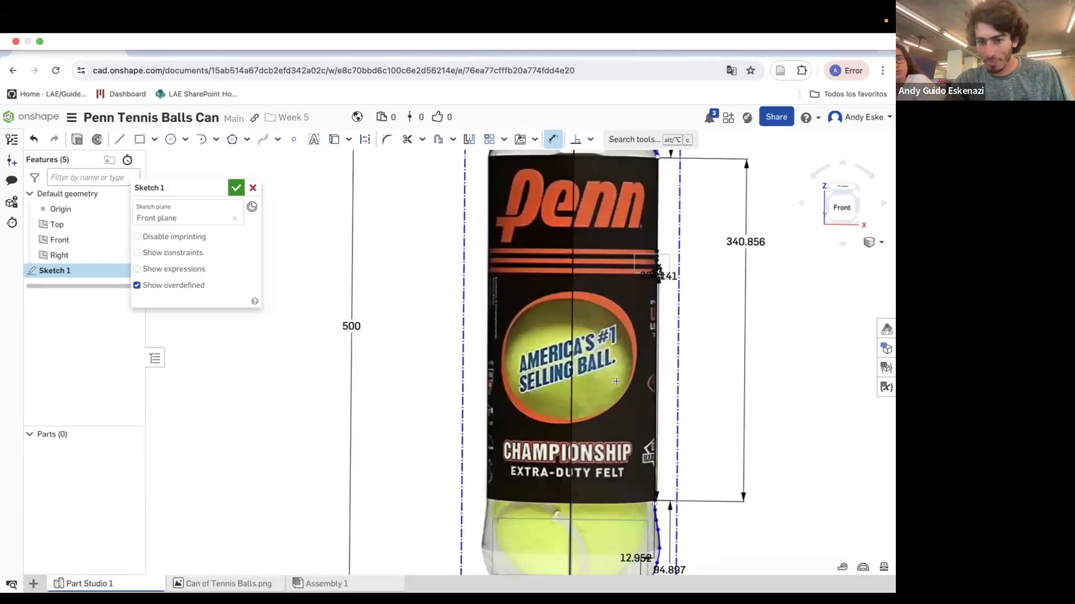
{"action": "left_click", "coordinate": [181, 140]}
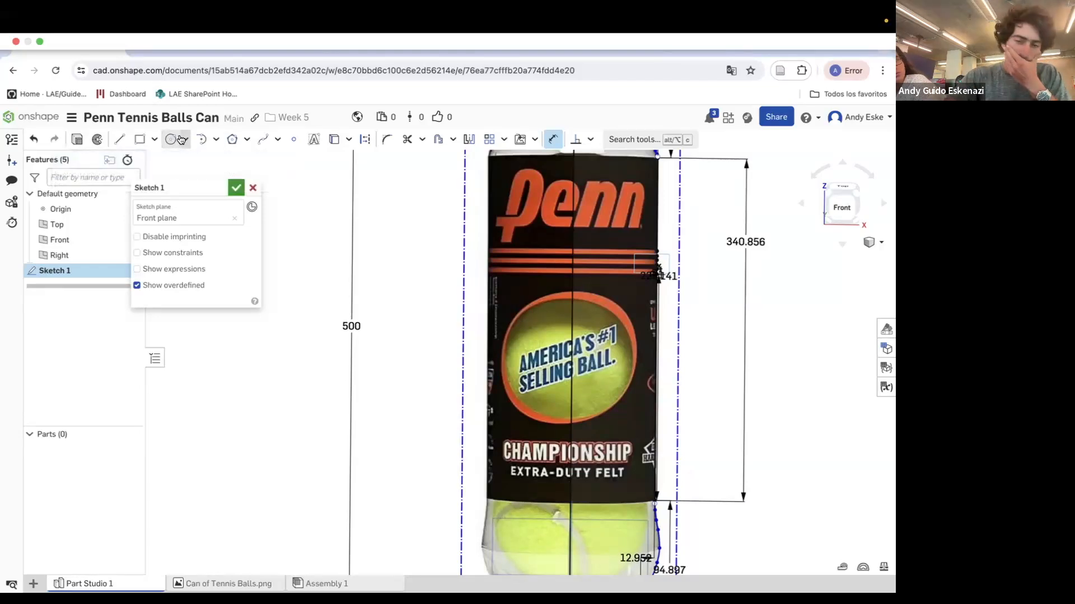
{"action": "left_click", "coordinate": [256, 140]}
{"action": "scroll", "coordinate": [559, 297], "scroll_direction": "up", "scroll_amount": 5}
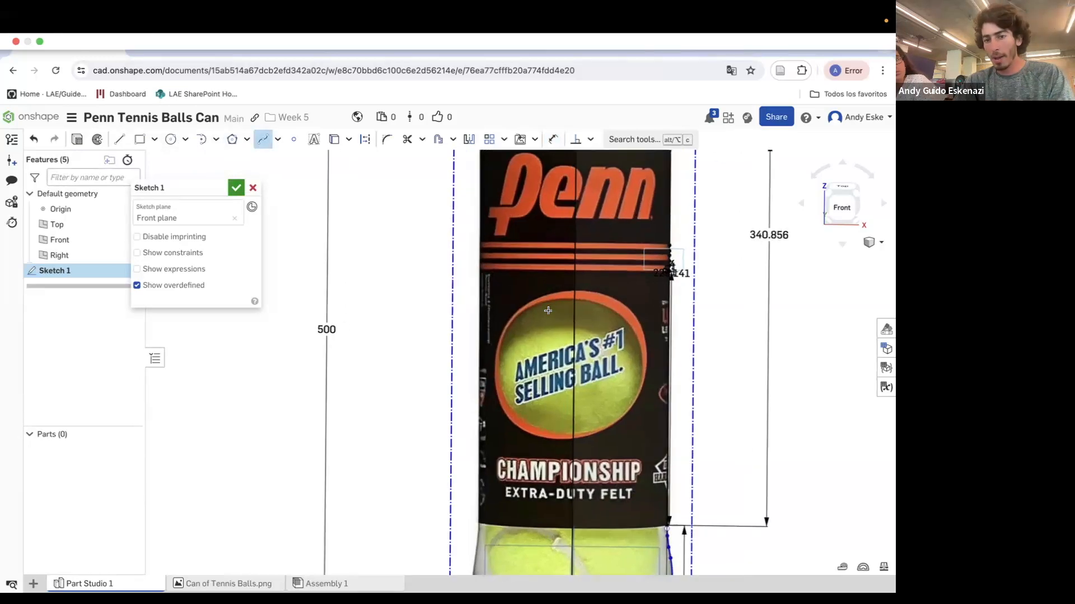
{"action": "left_click", "coordinate": [528, 299]}
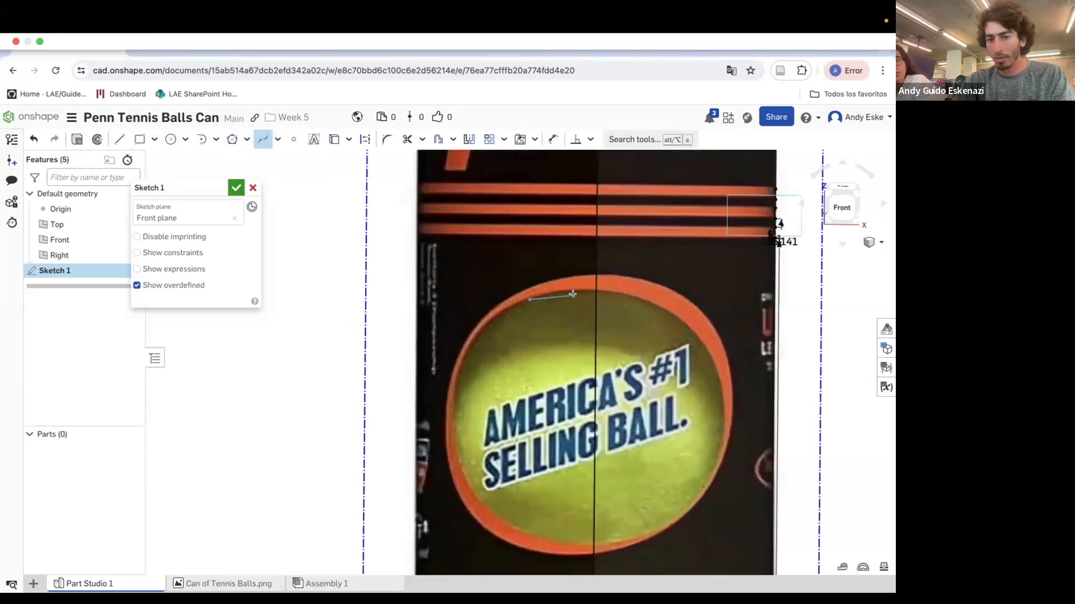
{"action": "left_click", "coordinate": [577, 289]}
{"action": "left_click", "coordinate": [632, 295]}
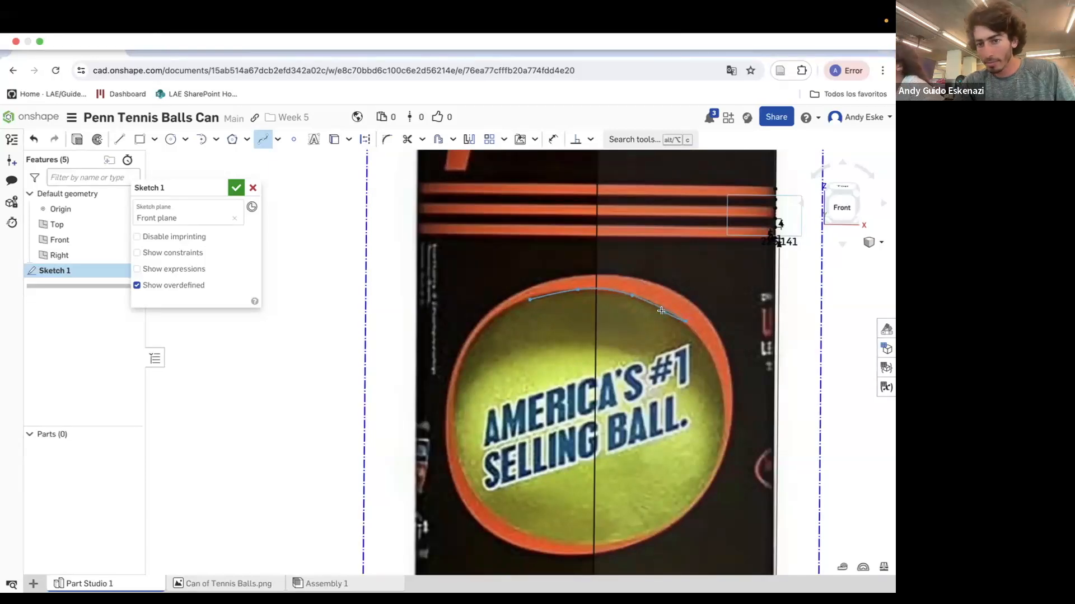
{"action": "scroll", "coordinate": [714, 364], "scroll_direction": "up", "scroll_amount": 4}
{"action": "left_click", "coordinate": [712, 371]}
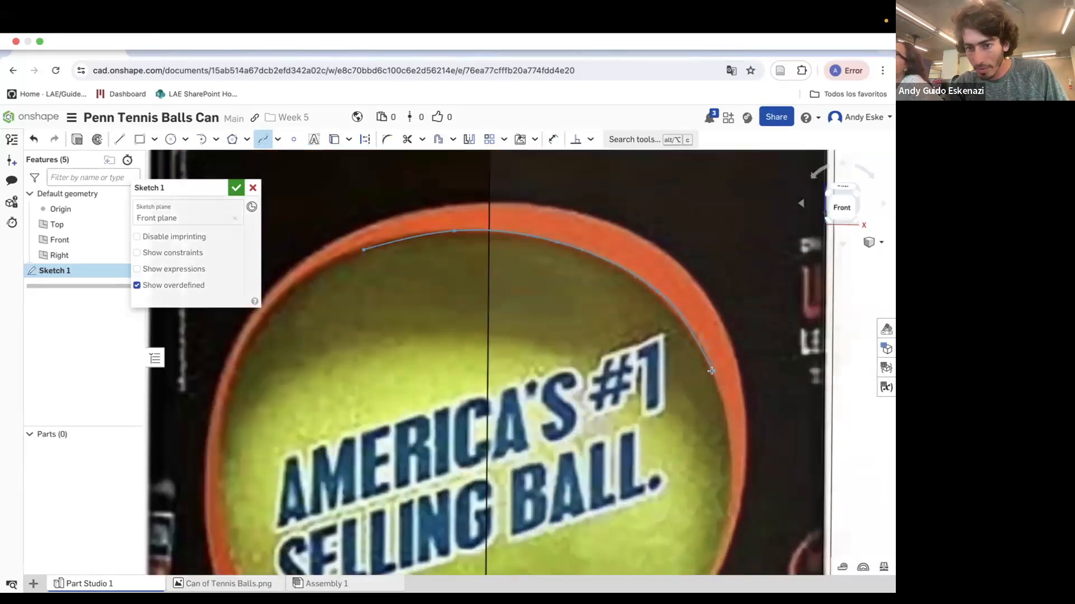
{"action": "left_click", "coordinate": [729, 450]}
{"action": "left_click", "coordinate": [726, 527]}
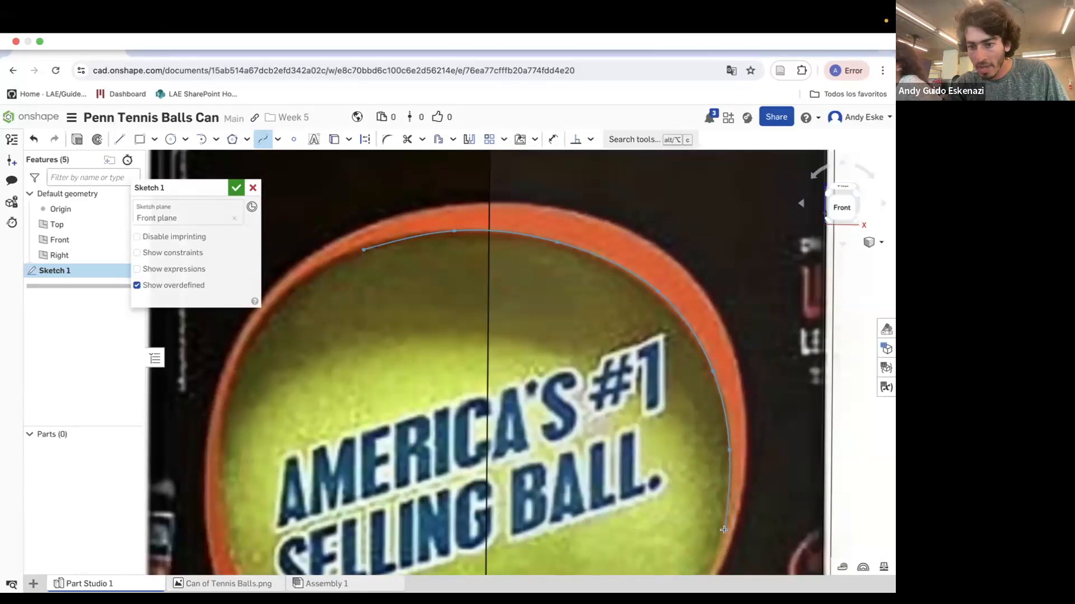
Continue the inner spline around the ring's lower right and along its bottom to the lower left.
{"action": "scroll", "coordinate": [764, 476], "scroll_direction": "down", "scroll_amount": 1}
{"action": "scroll", "coordinate": [764, 475], "scroll_direction": "down", "scroll_amount": 3}
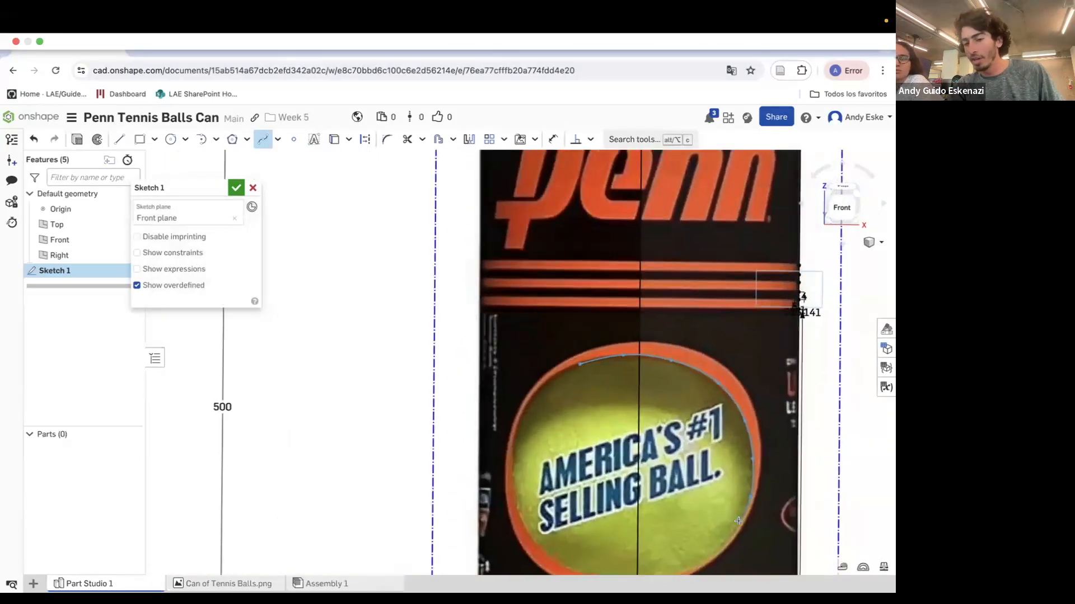
{"action": "scroll", "coordinate": [738, 523], "scroll_direction": "up", "scroll_amount": 3}
{"action": "scroll", "coordinate": [738, 523], "scroll_direction": "down", "scroll_amount": 3}
{"action": "scroll", "coordinate": [718, 528], "scroll_direction": "up", "scroll_amount": 3}
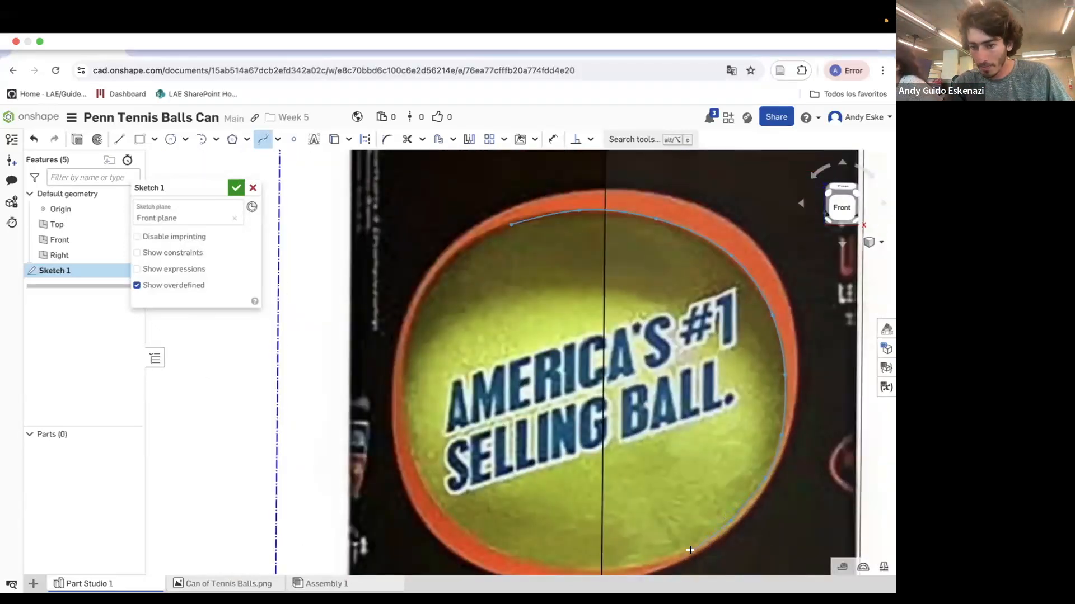
{"action": "scroll", "coordinate": [741, 470], "scroll_direction": "down", "scroll_amount": 3}
{"action": "scroll", "coordinate": [736, 490], "scroll_direction": "up", "scroll_amount": 5}
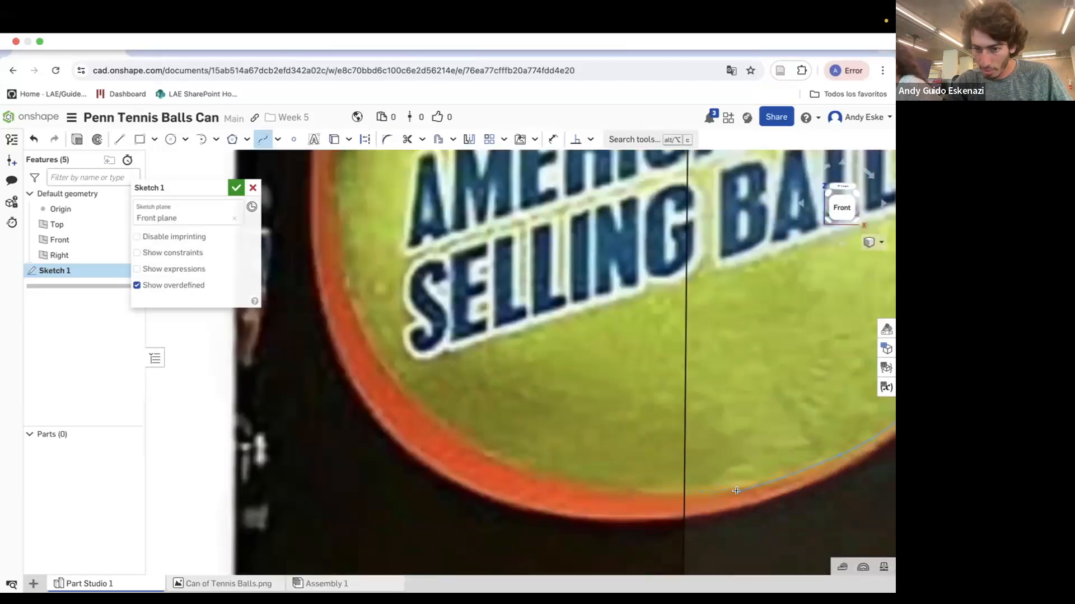
{"action": "left_click", "coordinate": [506, 466]}
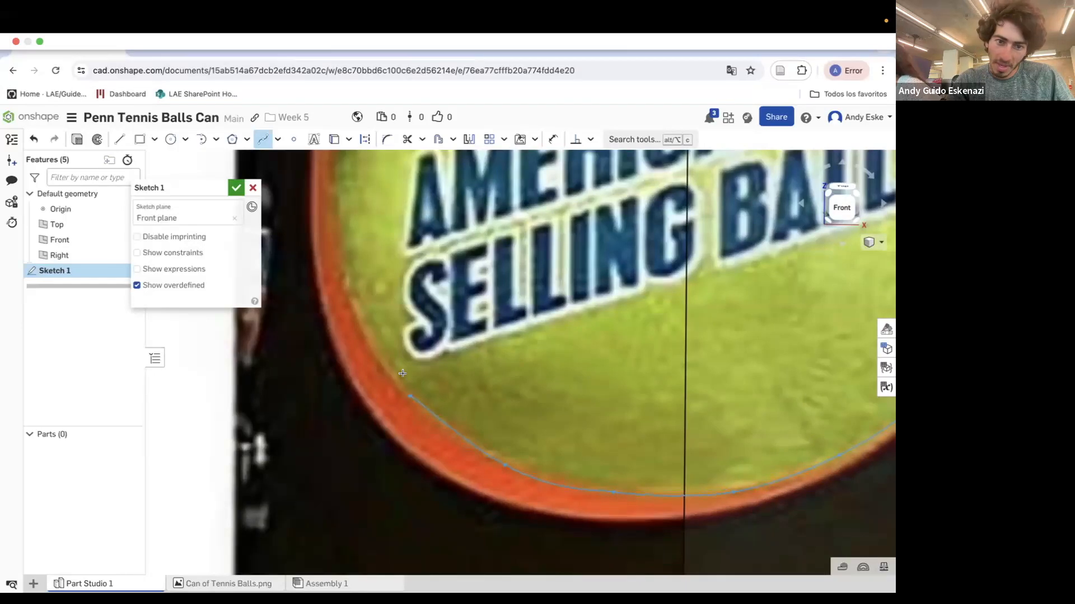
Trace the inner spline up the ring's left side and close it at its starting point.
{"action": "scroll", "coordinate": [352, 310], "scroll_direction": "down", "scroll_amount": 3}
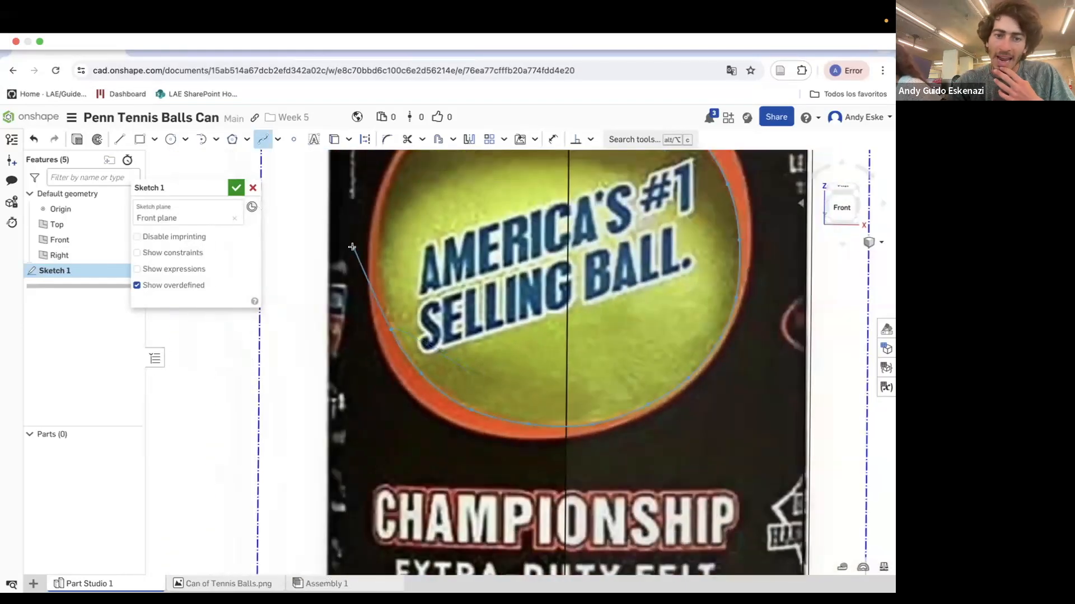
{"action": "scroll", "coordinate": [378, 263], "scroll_direction": "up", "scroll_amount": 2}
{"action": "left_click", "coordinate": [378, 263]}
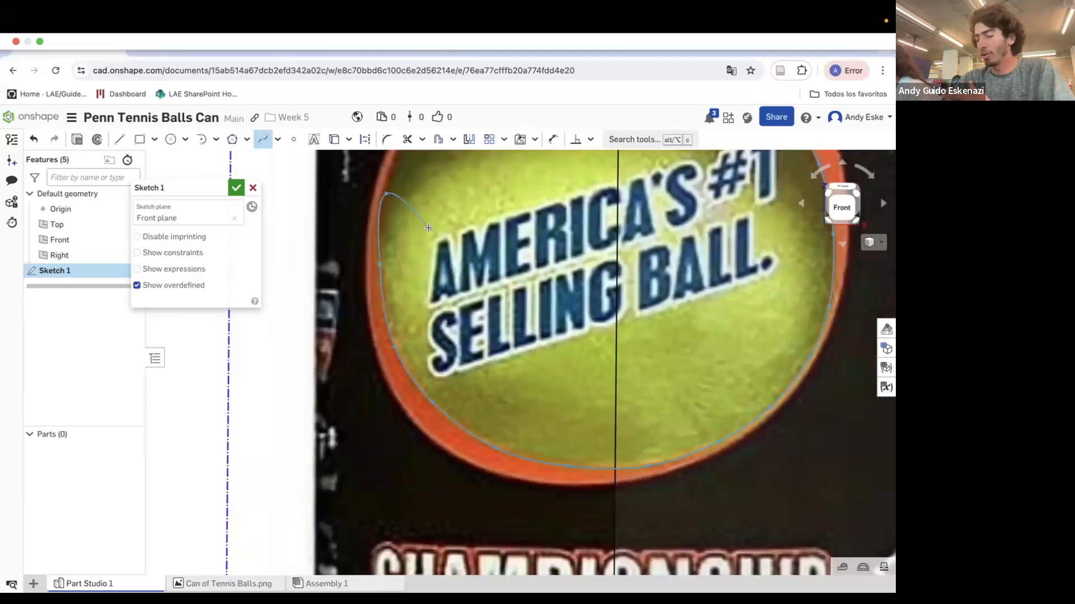
{"action": "scroll", "coordinate": [391, 194], "scroll_direction": "down", "scroll_amount": 3}
{"action": "scroll", "coordinate": [416, 202], "scroll_direction": "up", "scroll_amount": 5}
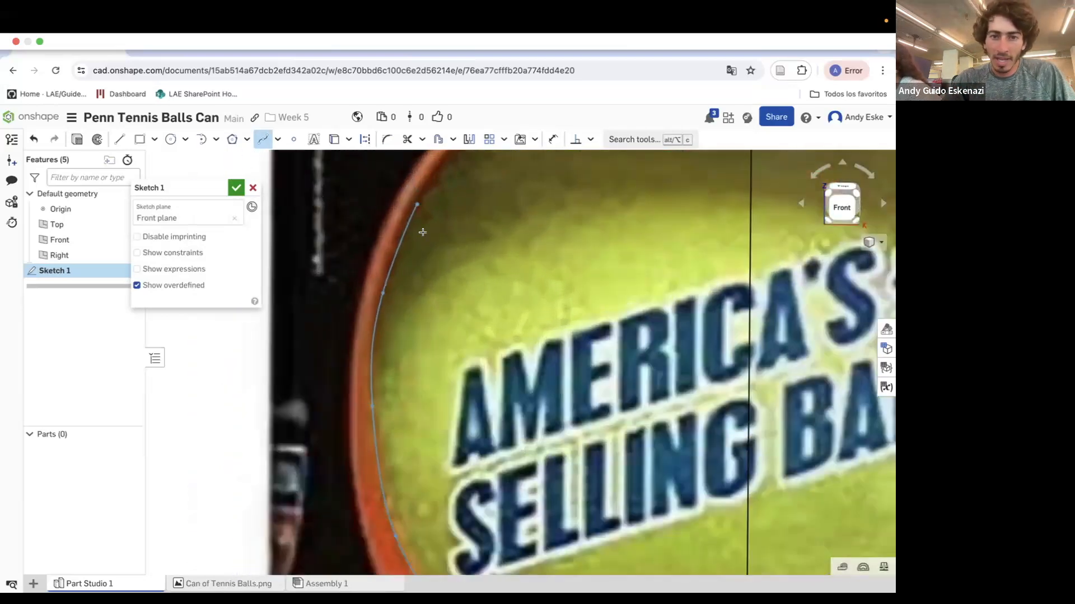
{"action": "scroll", "coordinate": [417, 205], "scroll_direction": "down", "scroll_amount": 3}
{"action": "scroll", "coordinate": [446, 215], "scroll_direction": "up", "scroll_amount": 2}
{"action": "scroll", "coordinate": [446, 215], "scroll_direction": "up", "scroll_amount": 1}
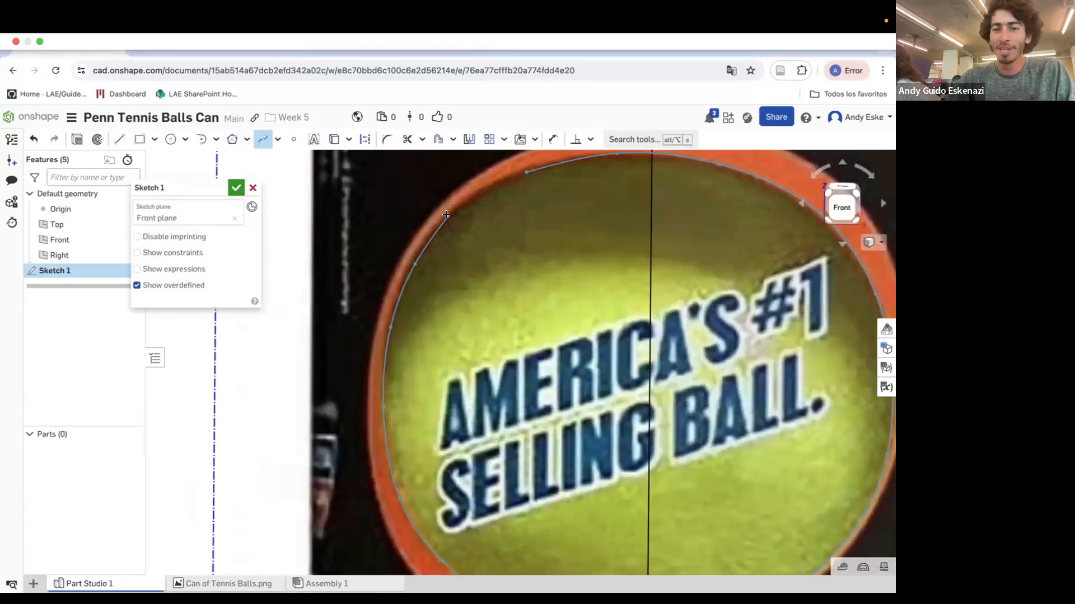
{"action": "left_click", "coordinate": [522, 172]}
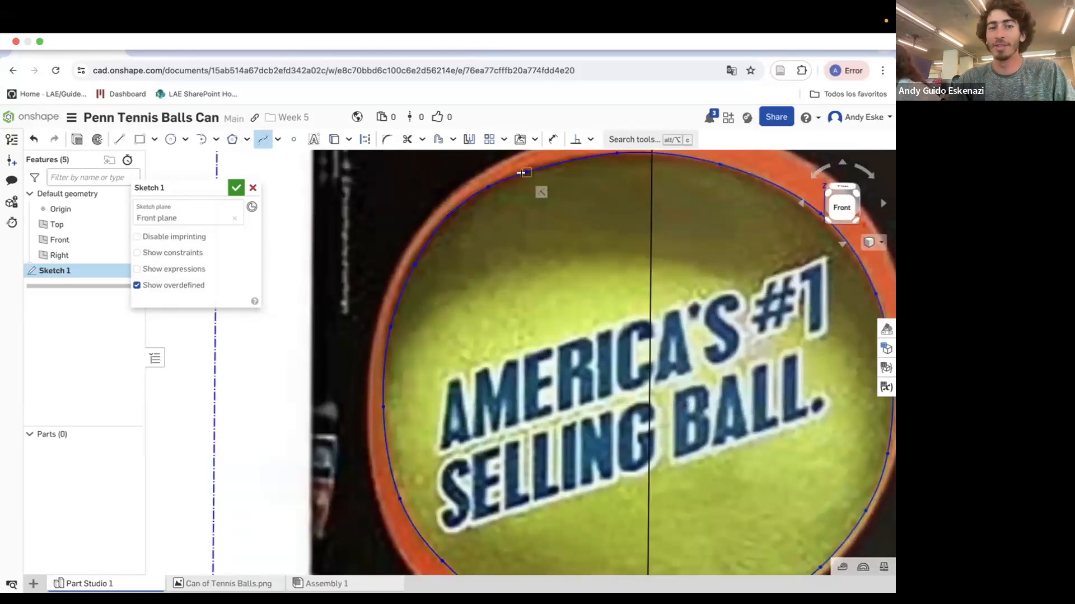
Start a second spline on the orange ring's outer edge, tracing from the top around the upper right to the middle of the right side.
{"action": "scroll", "coordinate": [523, 179], "scroll_direction": "down", "scroll_amount": 3}
{"action": "scroll", "coordinate": [525, 250], "scroll_direction": "up", "scroll_amount": 2}
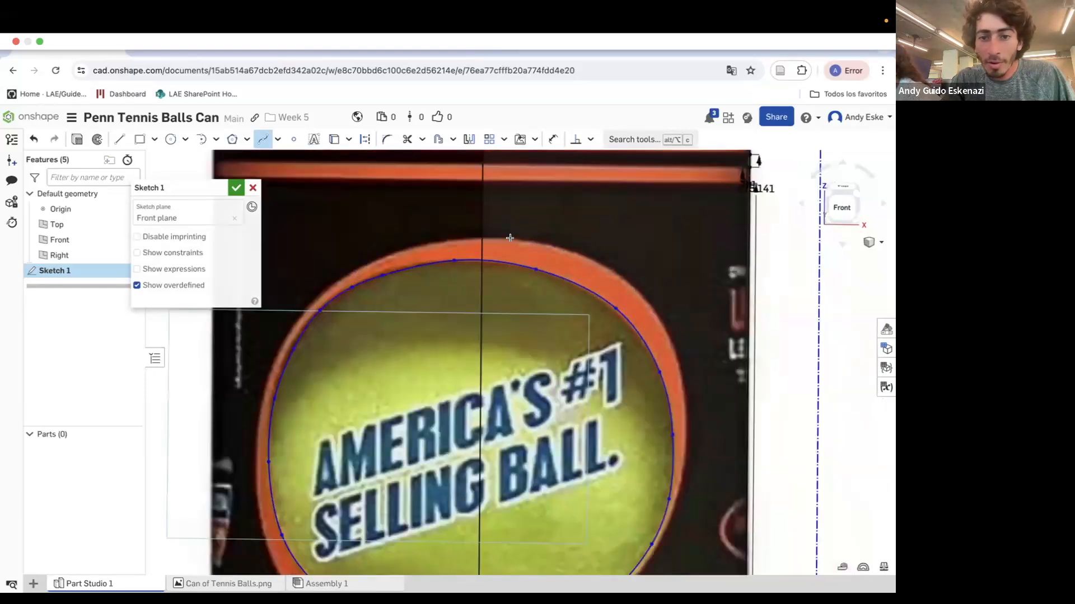
{"action": "left_click", "coordinate": [509, 236]}
{"action": "left_click", "coordinate": [556, 245]}
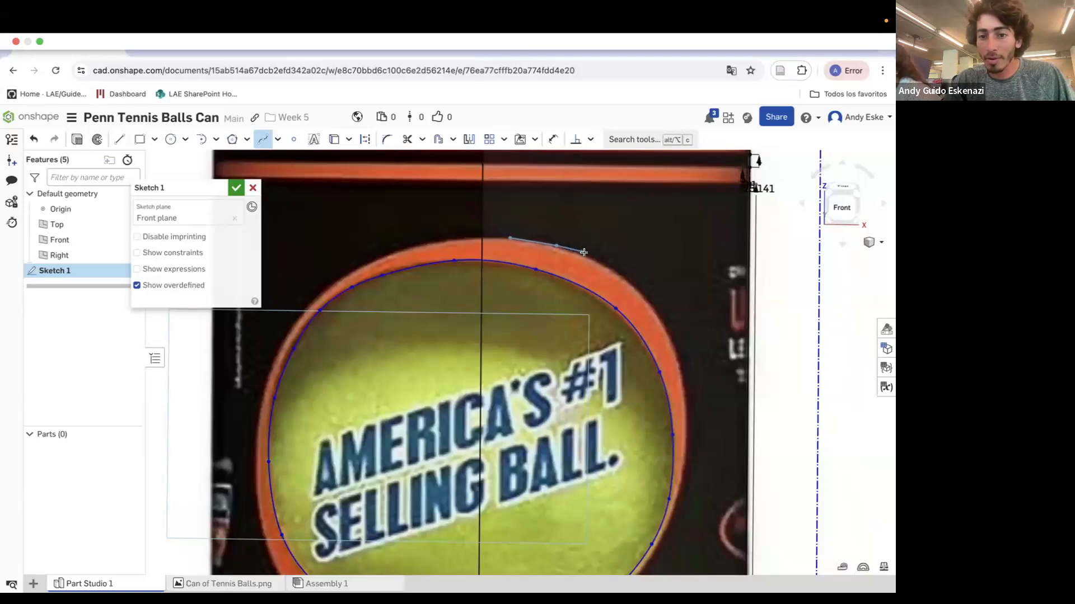
{"action": "left_click", "coordinate": [604, 265]}
{"action": "left_click", "coordinate": [649, 305]}
{"action": "left_click", "coordinate": [673, 356]}
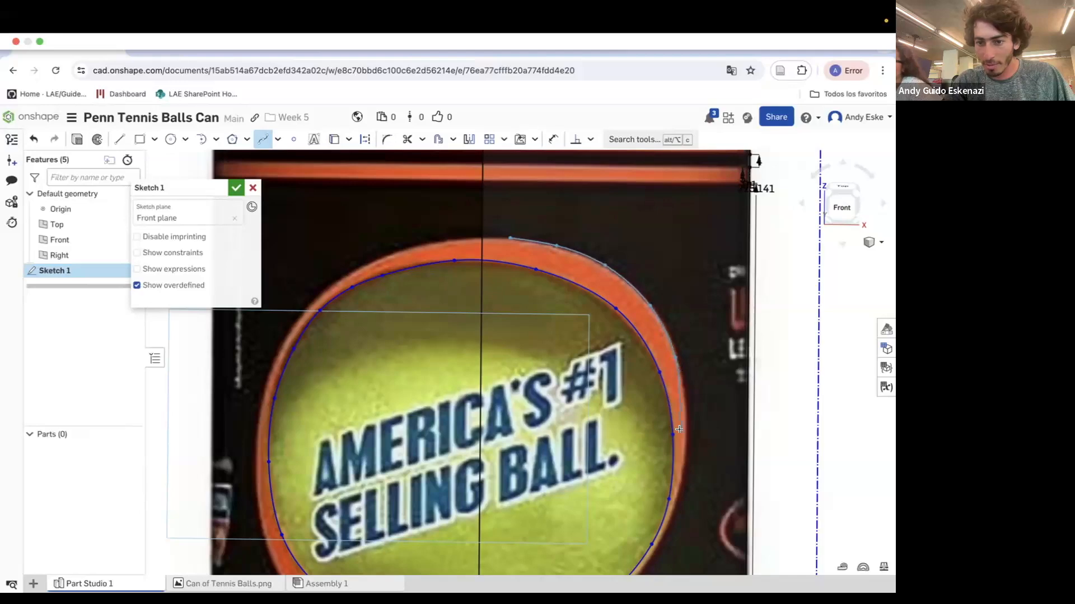
{"action": "left_click", "coordinate": [684, 432]}
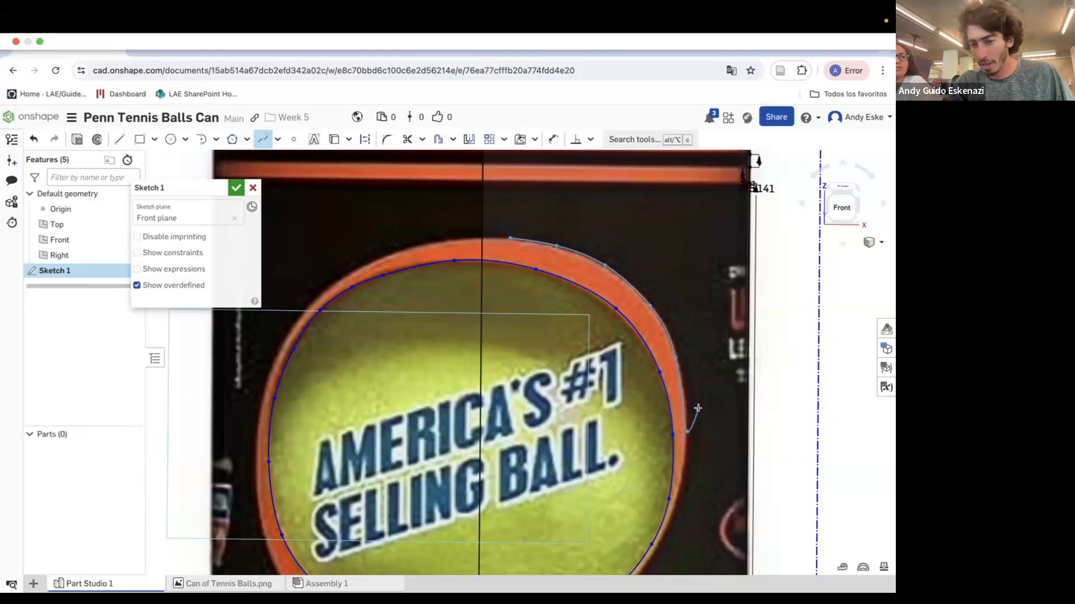
Continue the outer spline down the ring's lower right edge and along to just past the bottom centre.
{"action": "scroll", "coordinate": [691, 412], "scroll_direction": "up", "scroll_amount": 3}
{"action": "scroll", "coordinate": [702, 494], "scroll_direction": "down", "scroll_amount": 5}
{"action": "scroll", "coordinate": [712, 412], "scroll_direction": "up", "scroll_amount": 5}
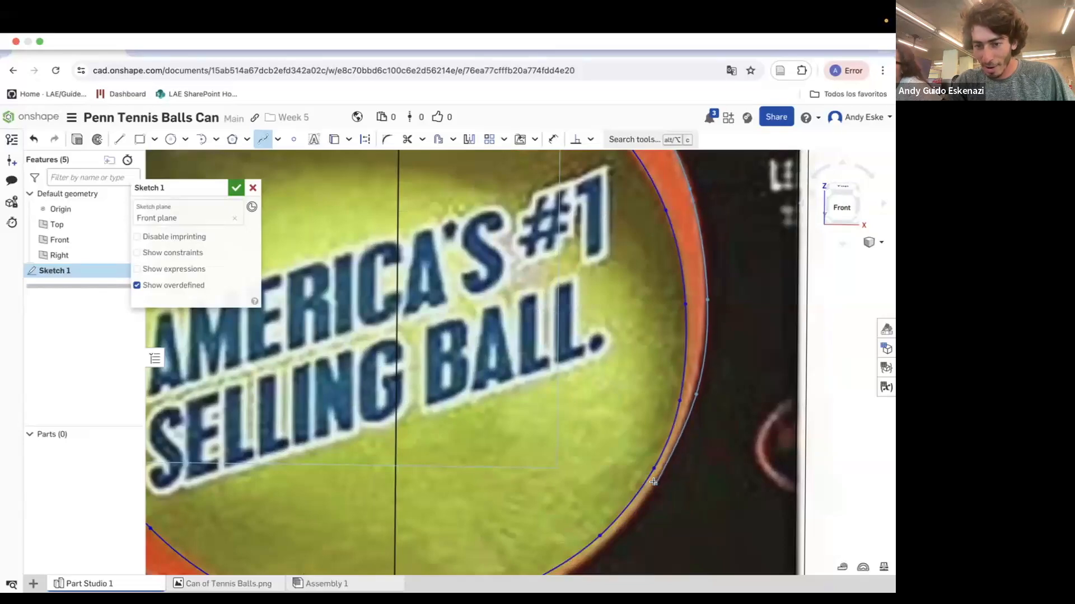
{"action": "scroll", "coordinate": [653, 482], "scroll_direction": "down", "scroll_amount": 5}
{"action": "scroll", "coordinate": [648, 472], "scroll_direction": "up", "scroll_amount": 8}
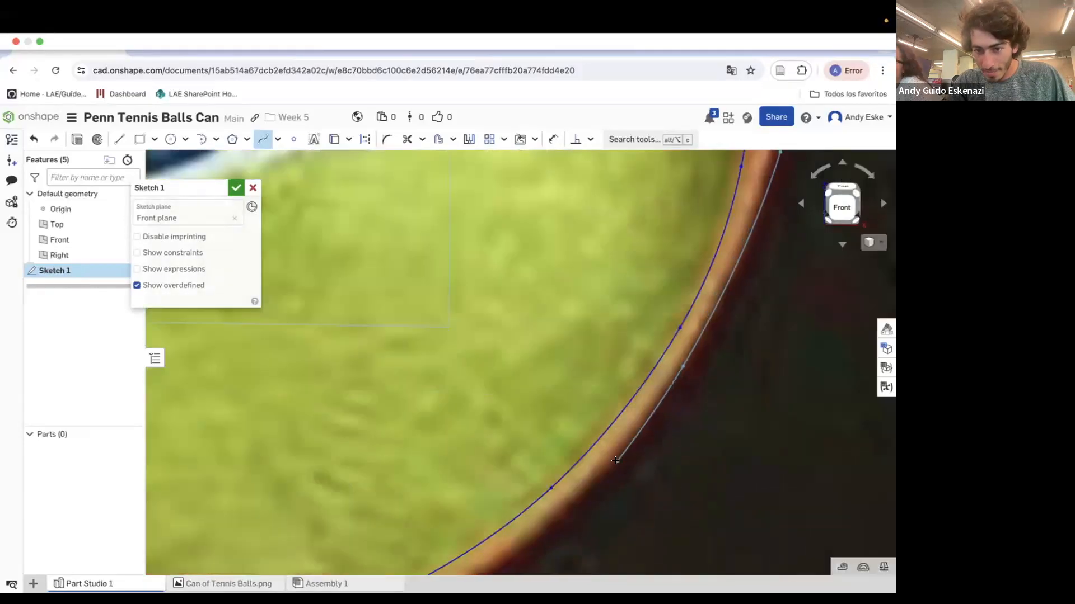
{"action": "scroll", "coordinate": [651, 366], "scroll_direction": "down", "scroll_amount": 5}
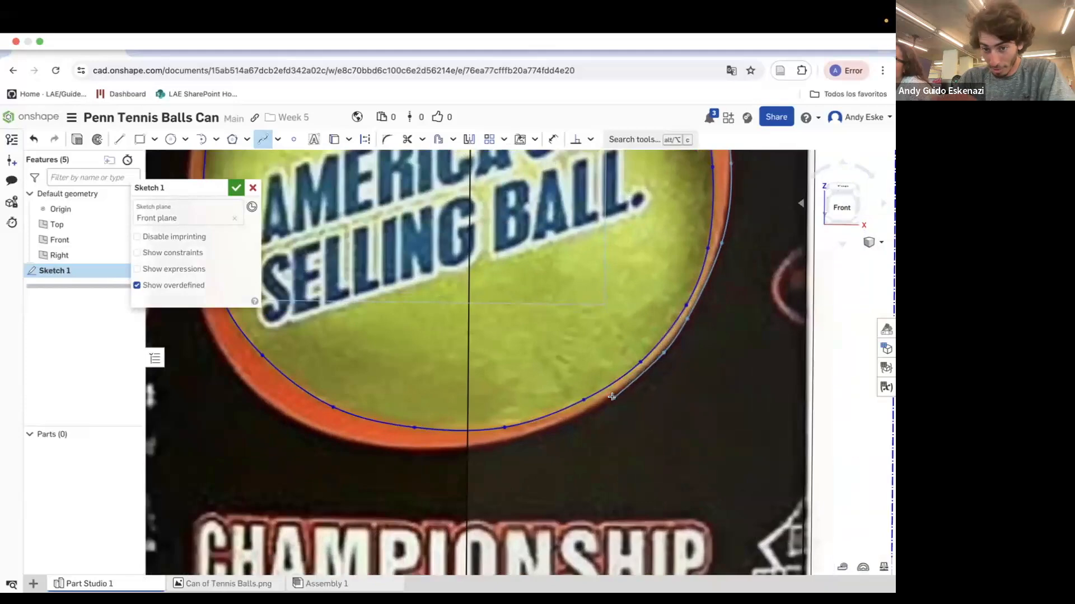
{"action": "left_click", "coordinate": [608, 398]}
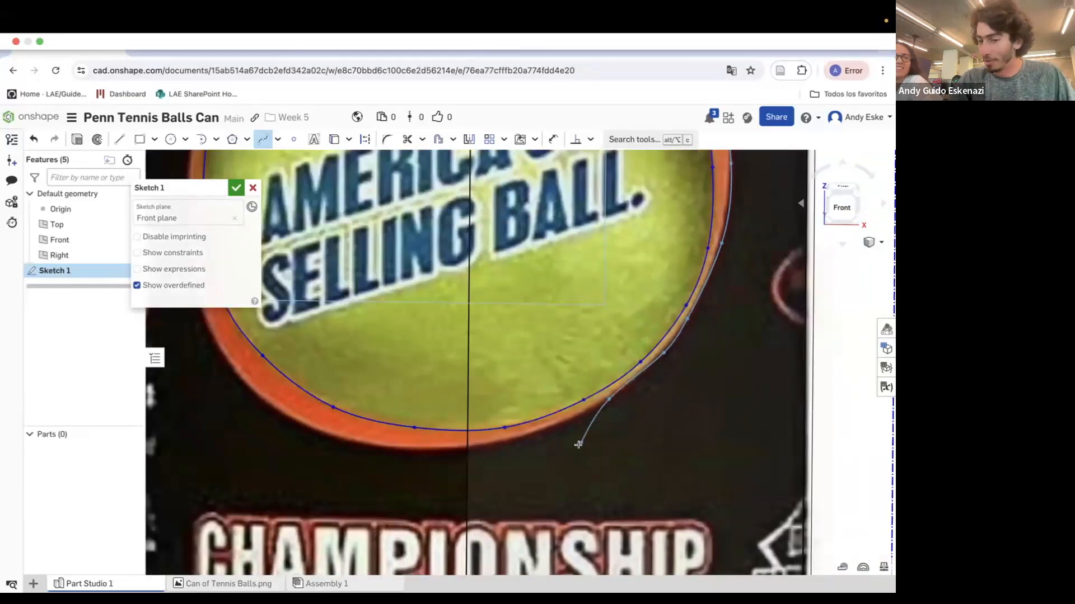
{"action": "left_click", "coordinate": [560, 424]}
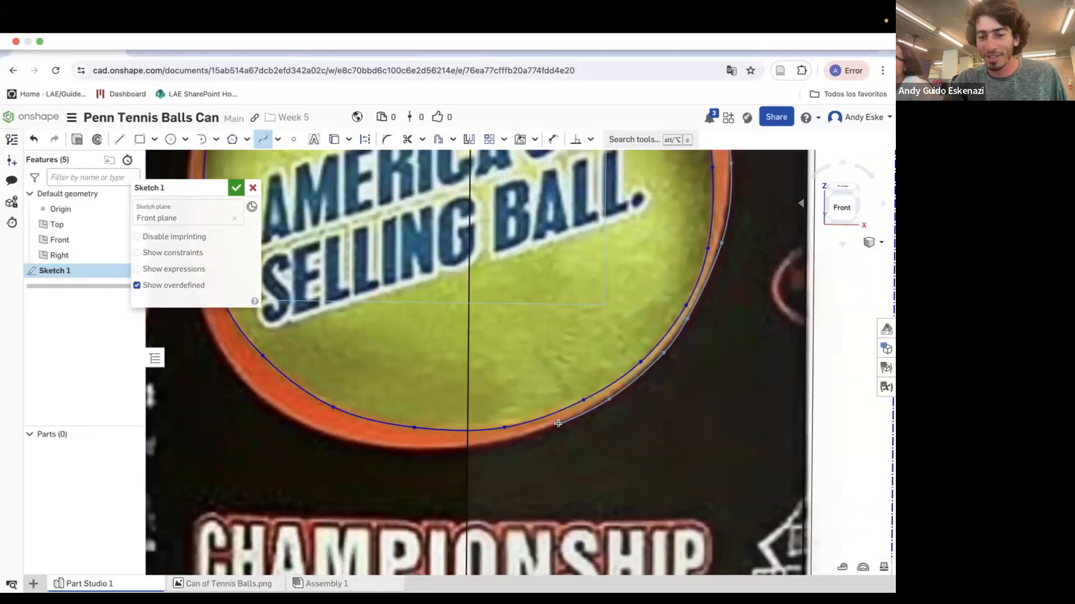
{"action": "left_click", "coordinate": [488, 443]}
{"action": "left_click", "coordinate": [441, 449]}
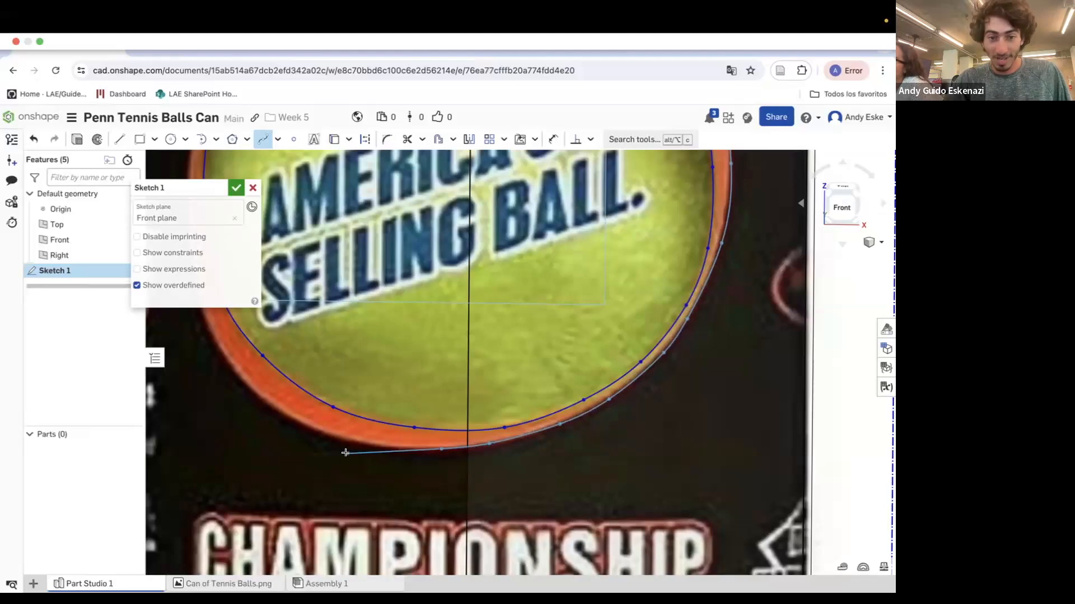
Continue the outer spline from the ring's bottom around its lower left edge and up to the middle of the left side.
{"action": "left_click", "coordinate": [356, 442]}
{"action": "left_click", "coordinate": [285, 415]}
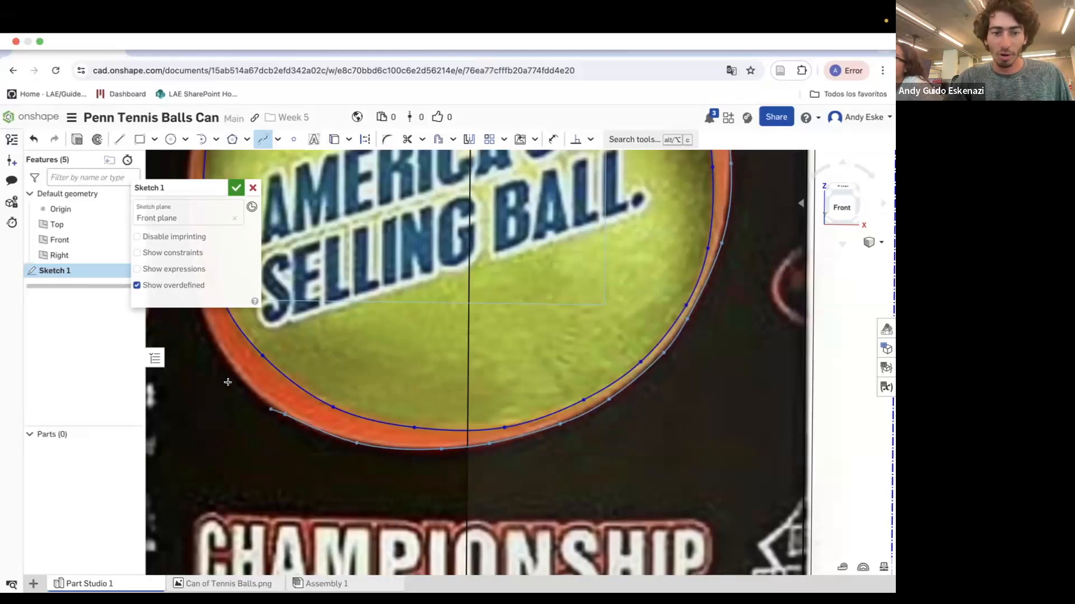
{"action": "scroll", "coordinate": [358, 453], "scroll_direction": "up", "scroll_amount": 5}
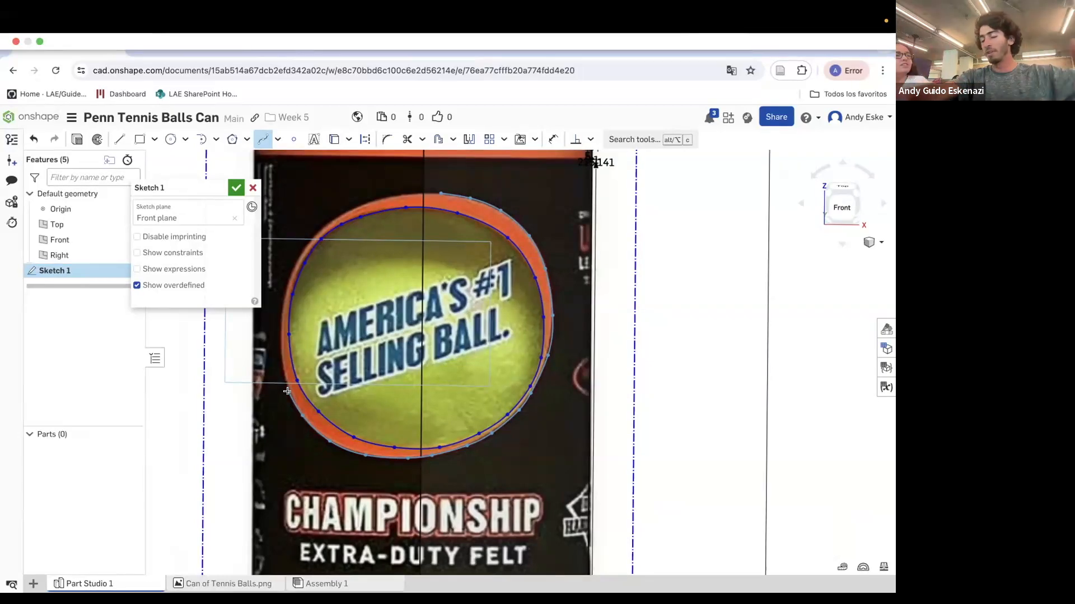
{"action": "scroll", "coordinate": [291, 389], "scroll_direction": "up", "scroll_amount": 8}
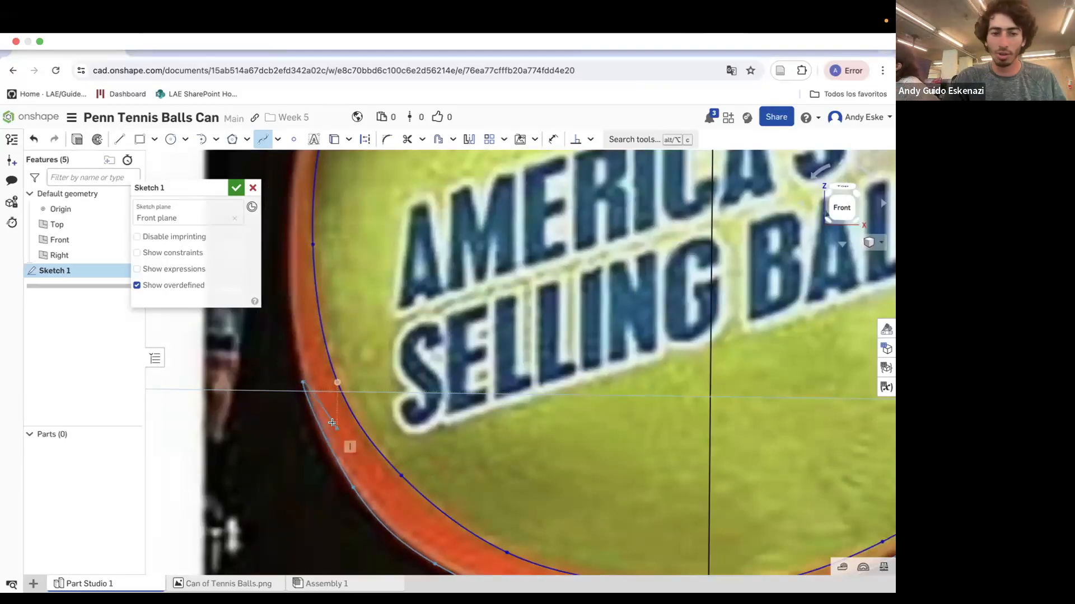
{"action": "scroll", "coordinate": [301, 359], "scroll_direction": "down", "scroll_amount": 2}
{"action": "scroll", "coordinate": [300, 343], "scroll_direction": "up", "scroll_amount": 2}
{"action": "left_click", "coordinate": [301, 343]}
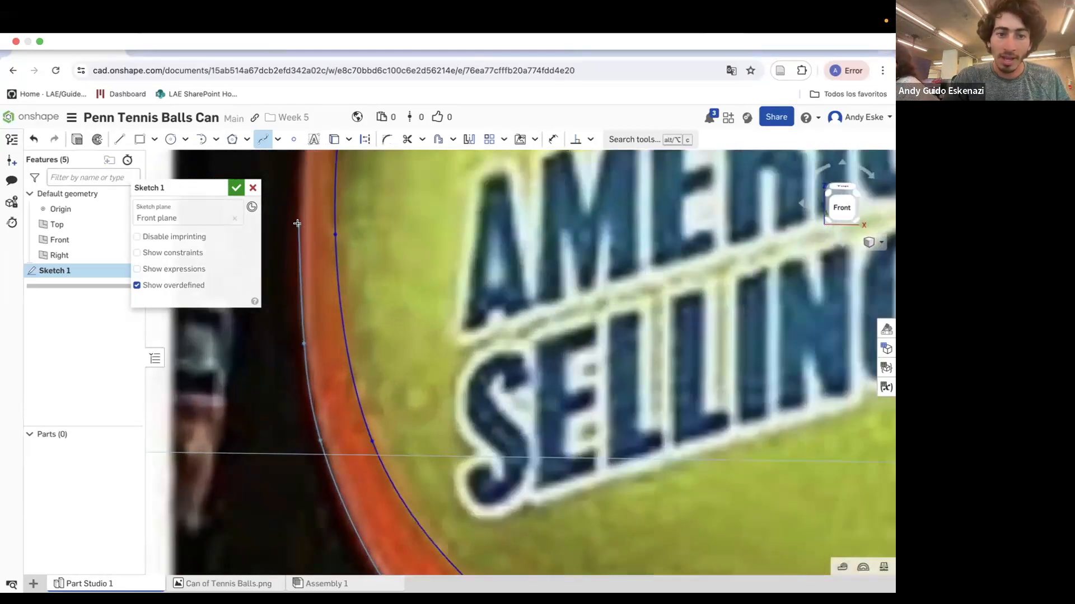
{"action": "scroll", "coordinate": [313, 246], "scroll_direction": "down", "scroll_amount": 3}
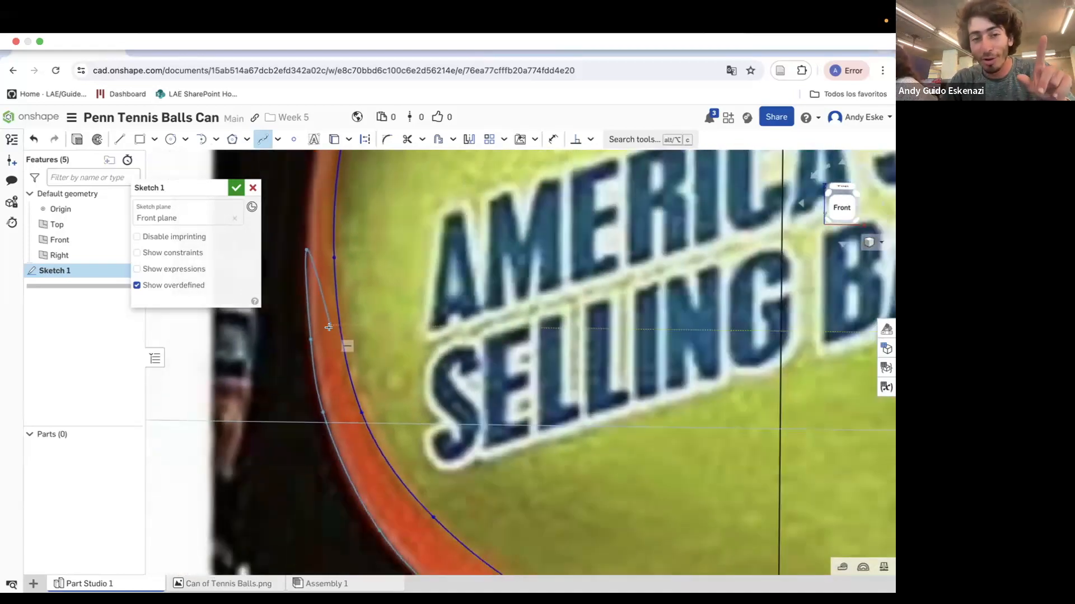
{"action": "scroll", "coordinate": [322, 246], "scroll_direction": "down", "scroll_amount": 2}
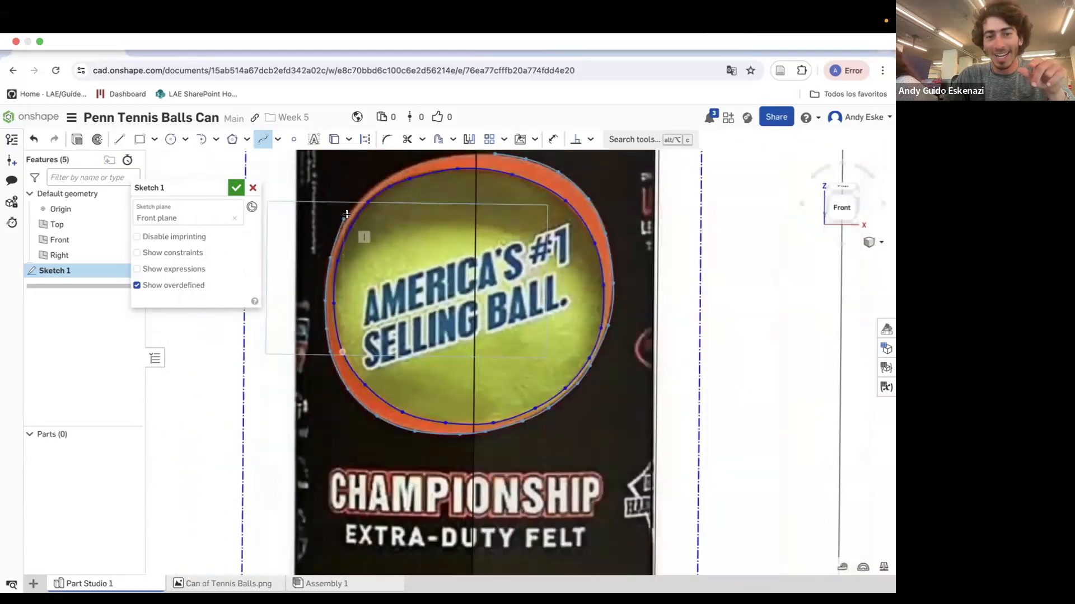
Trace the outer spline around the ring's upper left edge and across the top, closing it at its starting point.
{"action": "scroll", "coordinate": [342, 226], "scroll_direction": "up", "scroll_amount": 4}
{"action": "scroll", "coordinate": [342, 226], "scroll_direction": "down", "scroll_amount": 3}
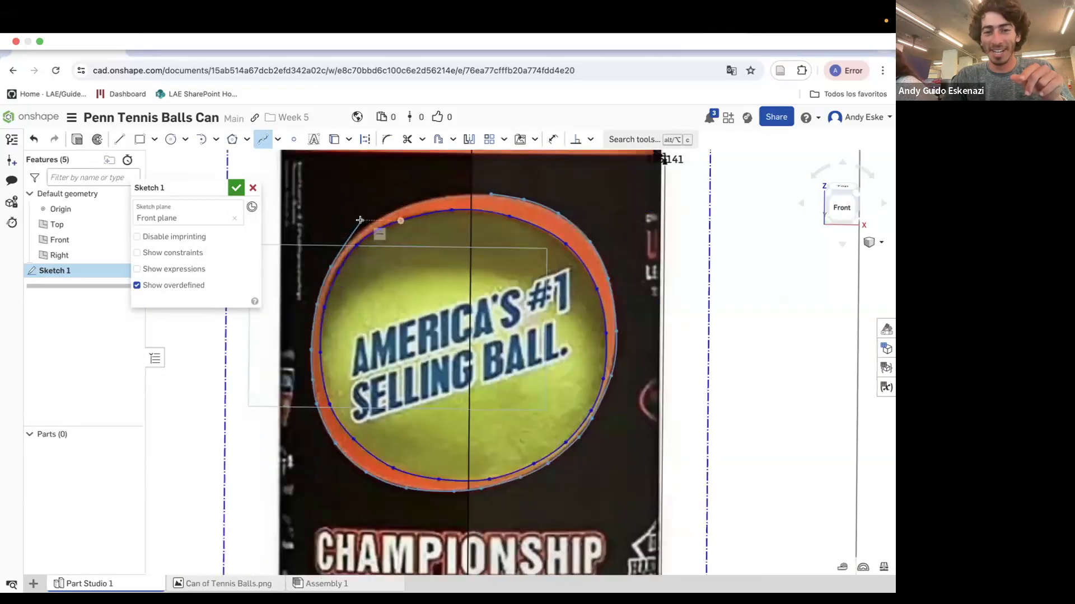
{"action": "scroll", "coordinate": [351, 247], "scroll_direction": "up", "scroll_amount": 3}
{"action": "left_click", "coordinate": [351, 247]}
{"action": "left_click", "coordinate": [405, 213]}
{"action": "left_click", "coordinate": [470, 185]}
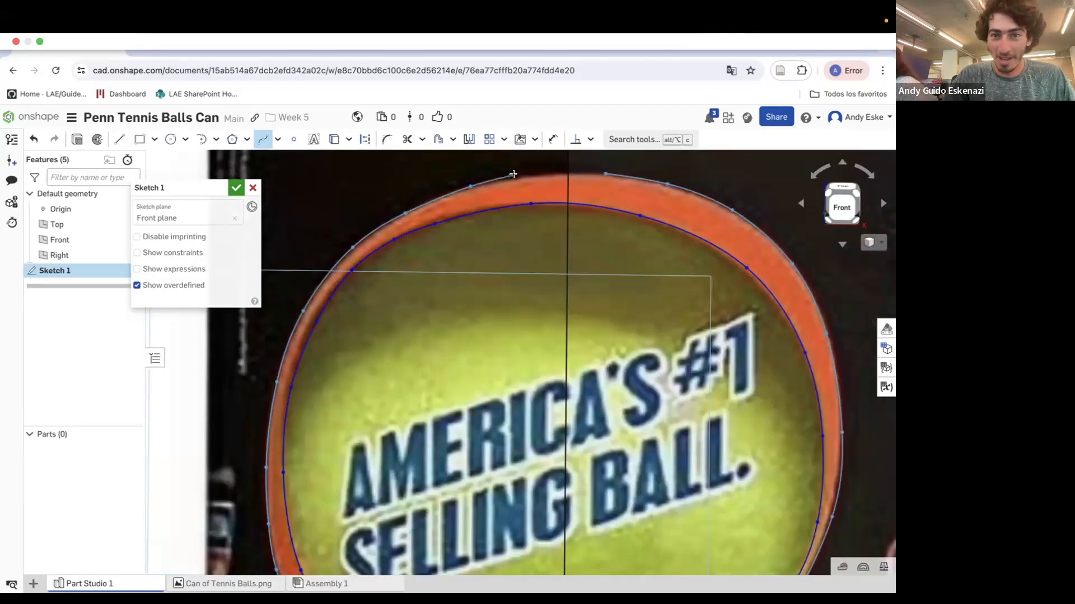
{"action": "left_click", "coordinate": [550, 173]}
{"action": "left_click", "coordinate": [606, 173]}
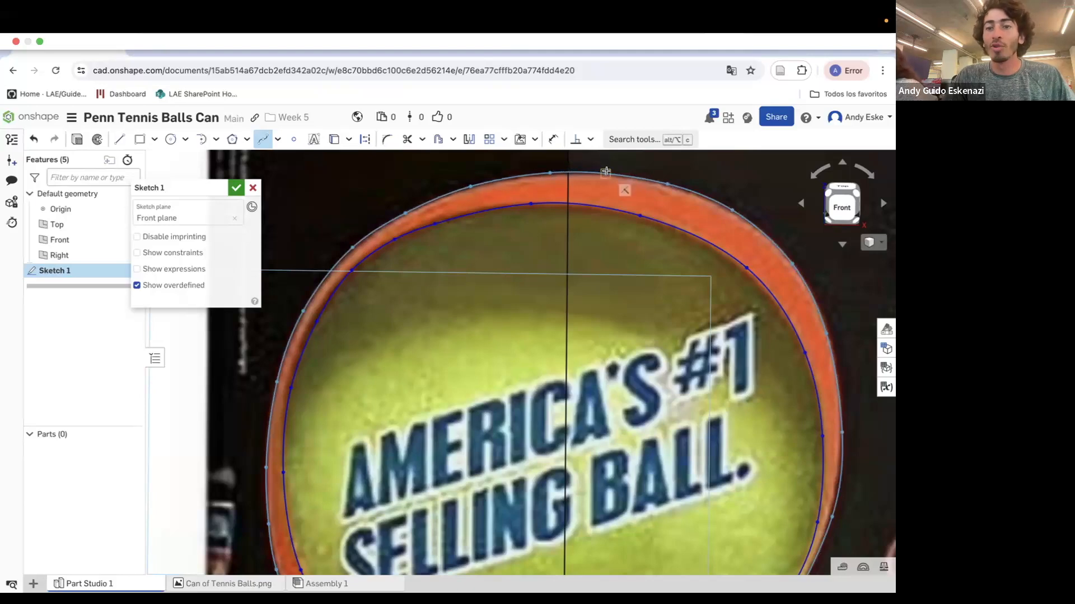
{"action": "scroll", "coordinate": [654, 206], "scroll_direction": "down", "scroll_amount": 3}
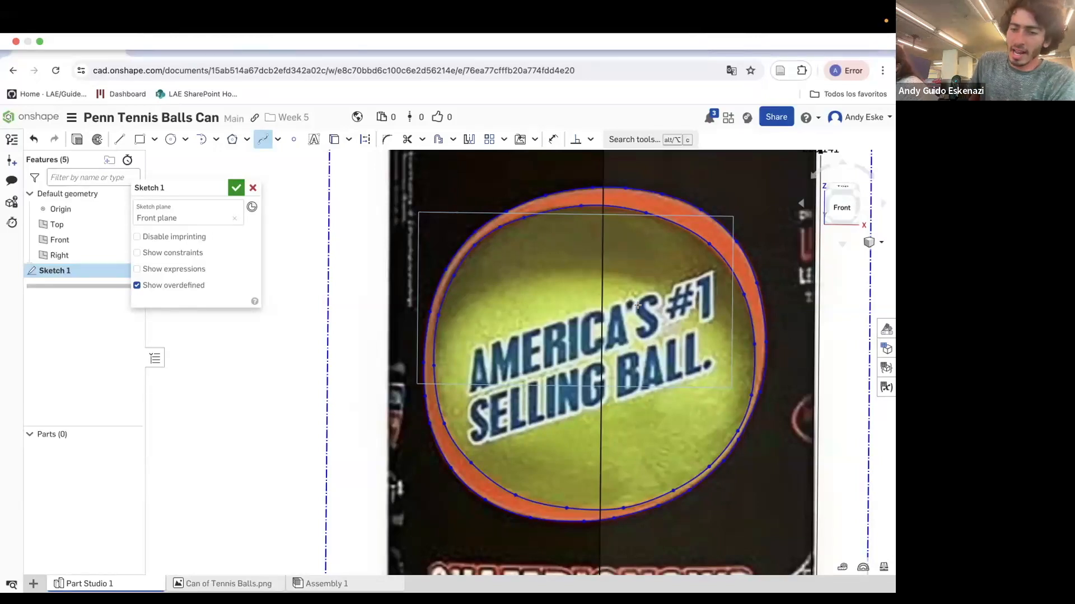
{"action": "scroll", "coordinate": [612, 258], "scroll_direction": "down", "scroll_amount": 3}
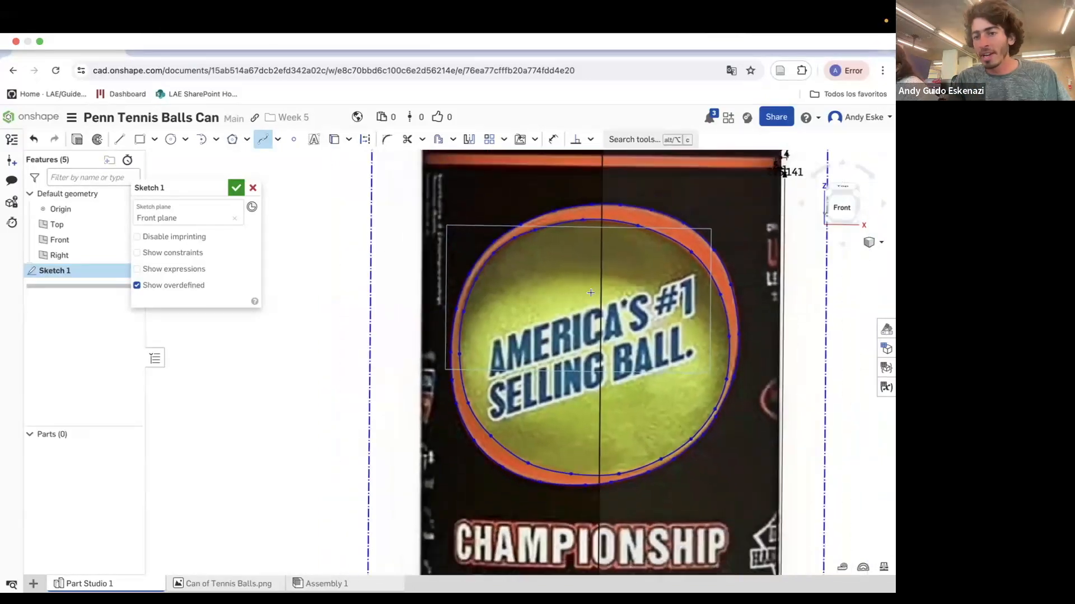
{"action": "scroll", "coordinate": [612, 339], "scroll_direction": "up", "scroll_amount": 2}
{"action": "scroll", "coordinate": [612, 338], "scroll_direction": "up", "scroll_amount": 1}
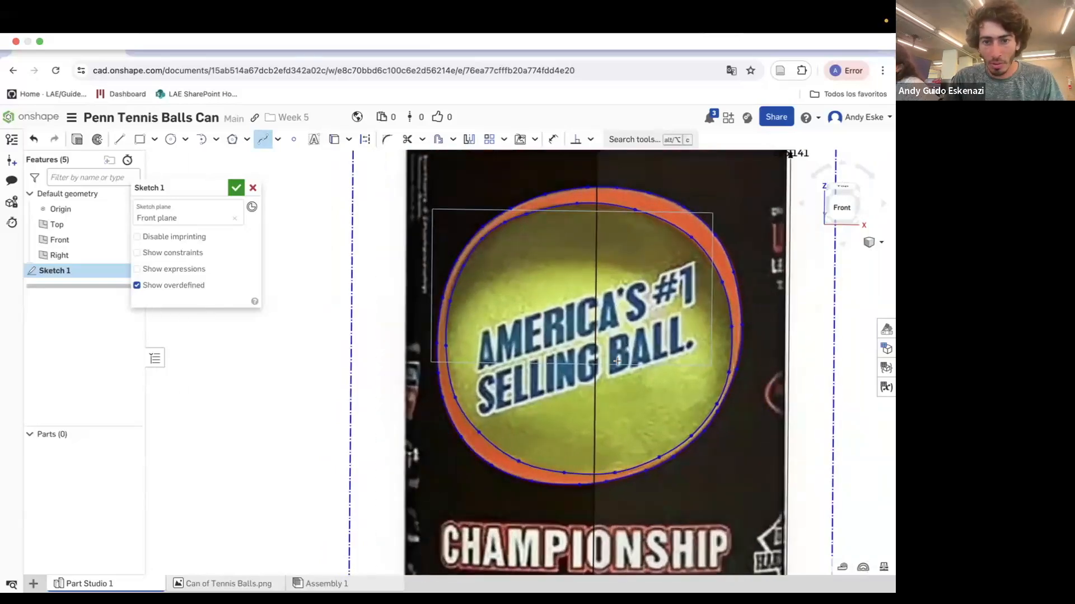
{"action": "scroll", "coordinate": [617, 361], "scroll_direction": "down", "scroll_amount": 3}
{"action": "scroll", "coordinate": [586, 352], "scroll_direction": "up", "scroll_amount": 2}
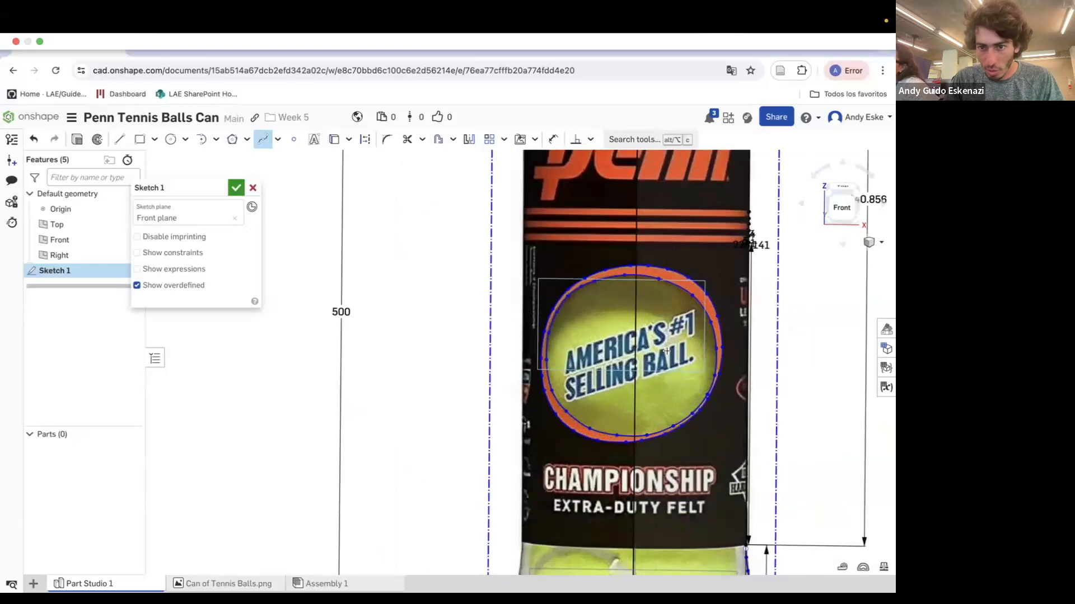
{"action": "scroll", "coordinate": [666, 351], "scroll_direction": "down", "scroll_amount": 1}
{"action": "scroll", "coordinate": [659, 351], "scroll_direction": "down", "scroll_amount": 1}
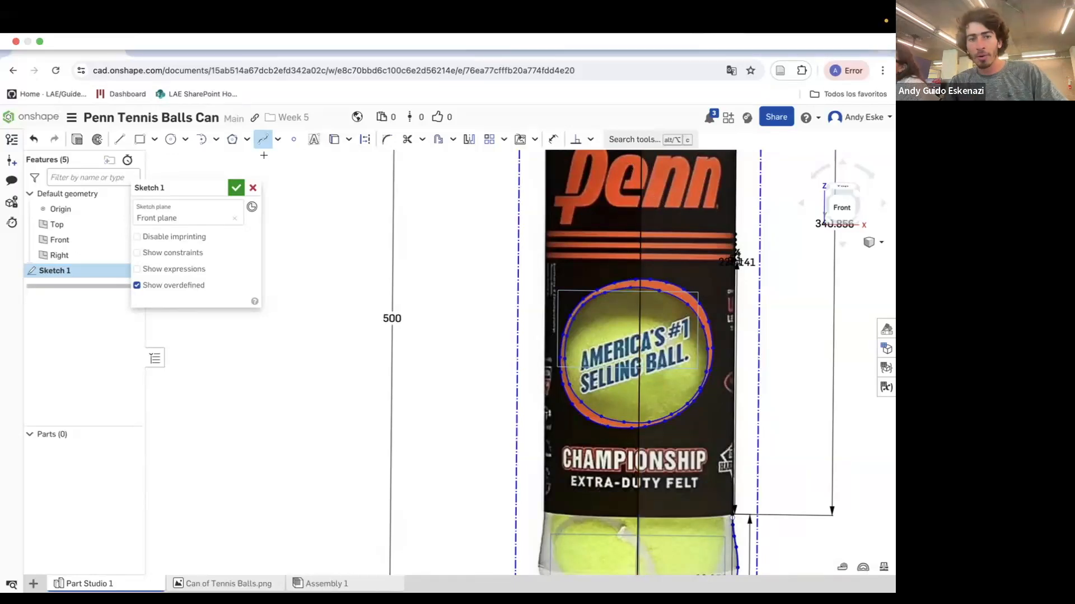
Add a sketch text box beside the can reading "AMERICA'S #1" on the first line and "SELLING BALL." on the second.
{"action": "left_click", "coordinate": [314, 140]}
{"action": "scroll", "coordinate": [431, 224], "scroll_direction": "down", "scroll_amount": 3}
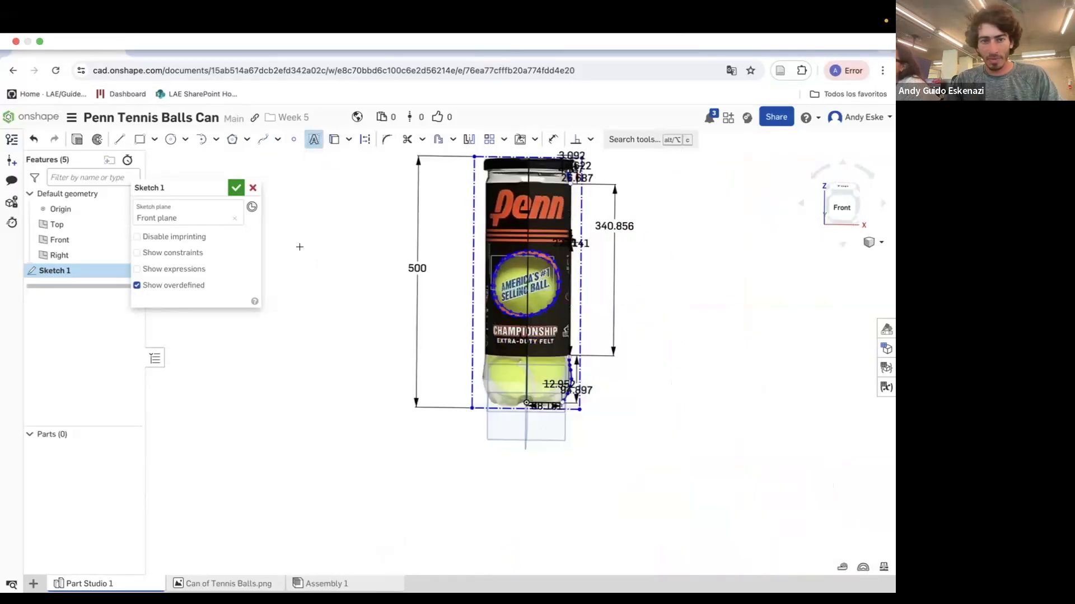
{"action": "left_click_drag", "start_coordinate": [291, 244], "coordinate": [381, 272]}
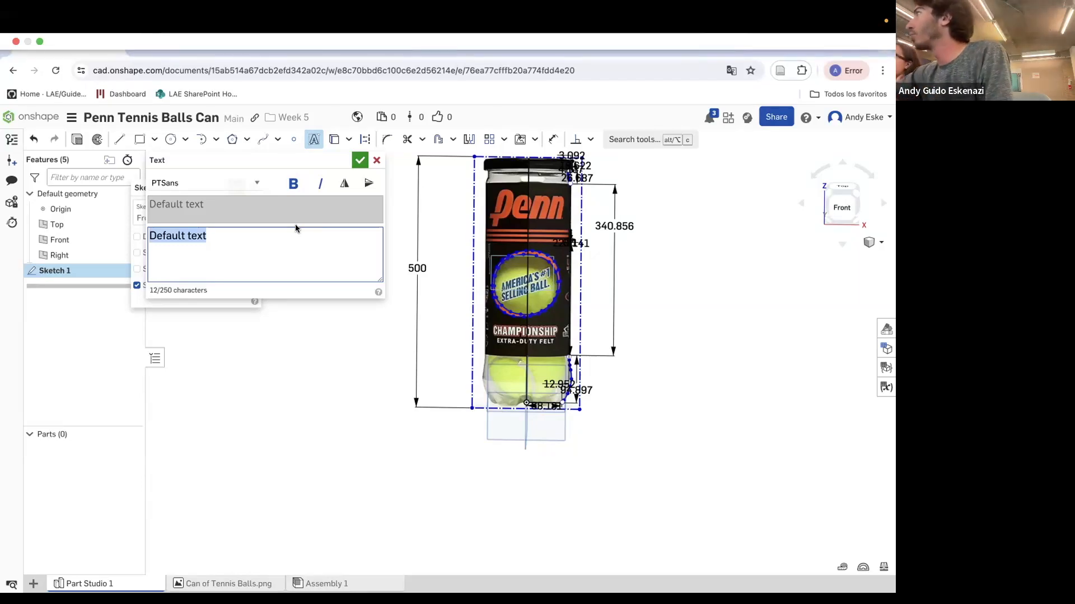
{"action": "mouse_move", "coordinate": [268, 16]}
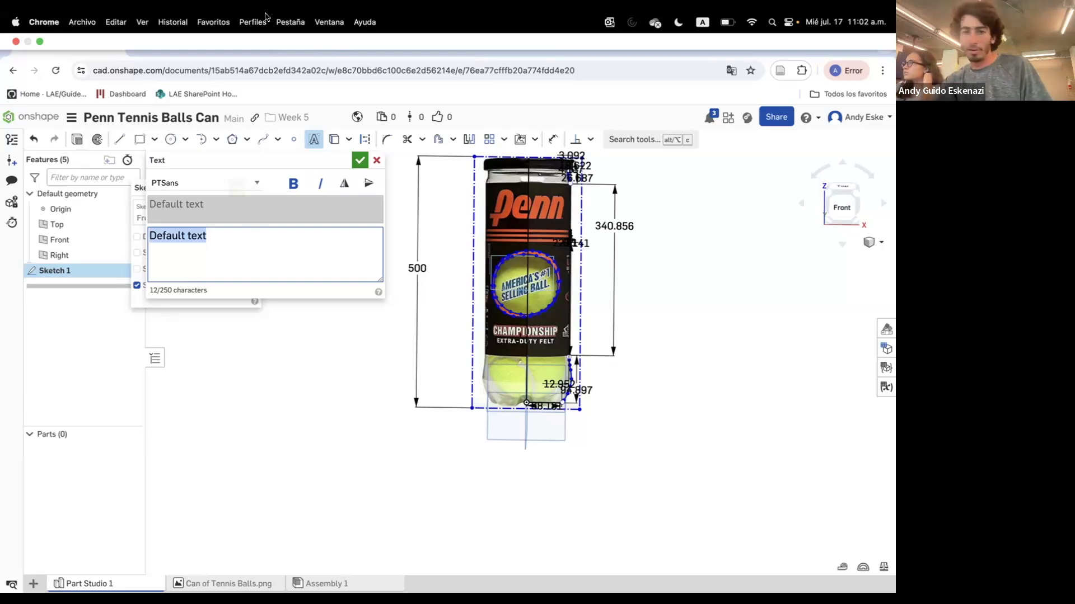
{"action": "type", "text": "AMERICA'S"}
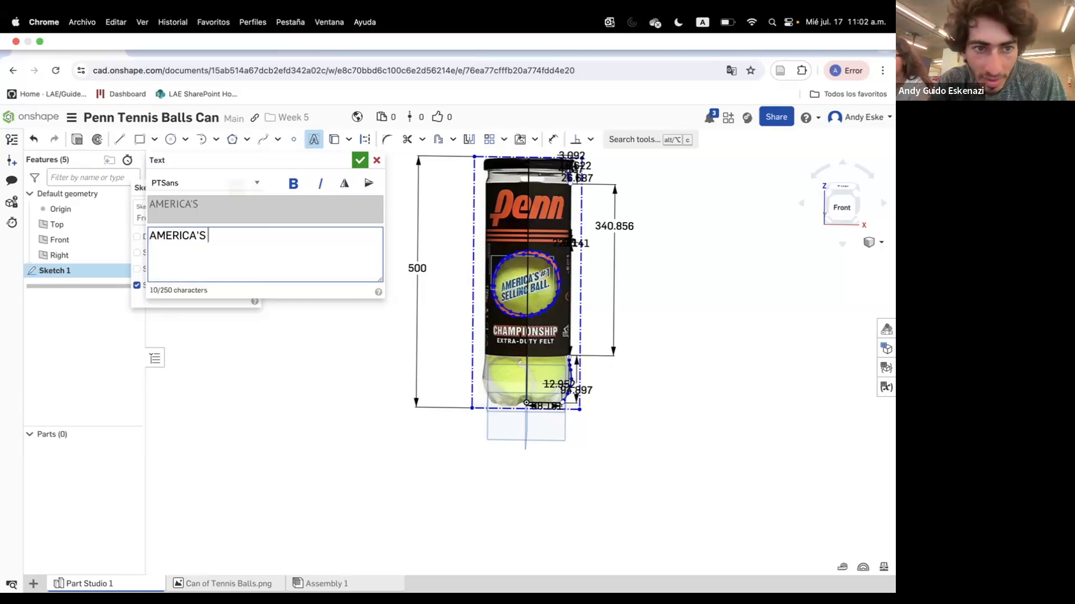
{"action": "type", "text": "#1"}
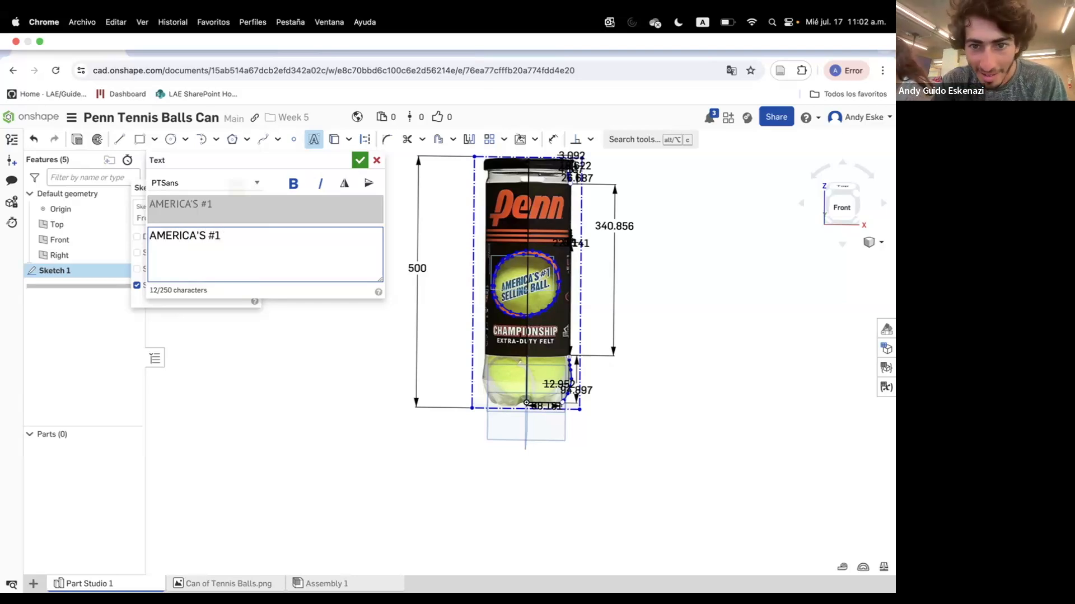
{"action": "key", "text": "Return"}
{"action": "type", "text": "SELLINH"}
{"action": "key", "text": "BackSpace"}
{"action": "key", "text": "BackSpace"}
{"action": "type", "text": "G BALL."}
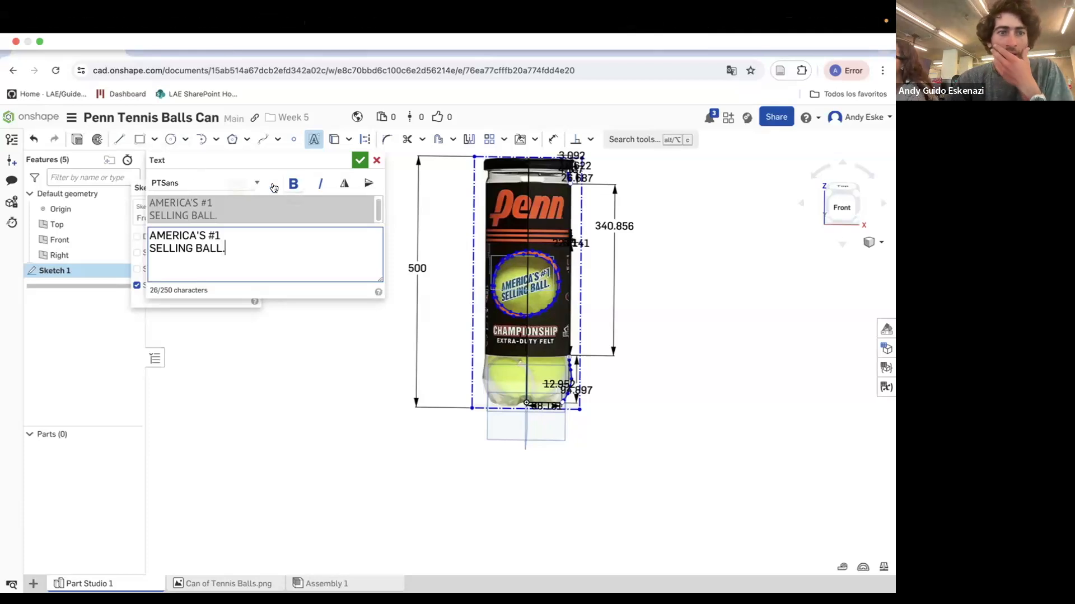
{"action": "left_click", "coordinate": [360, 161]}
Move the slogan text farther away from the can, just outside the 500 height dimension.
{"action": "scroll", "coordinate": [415, 273], "scroll_direction": "down", "scroll_amount": 5}
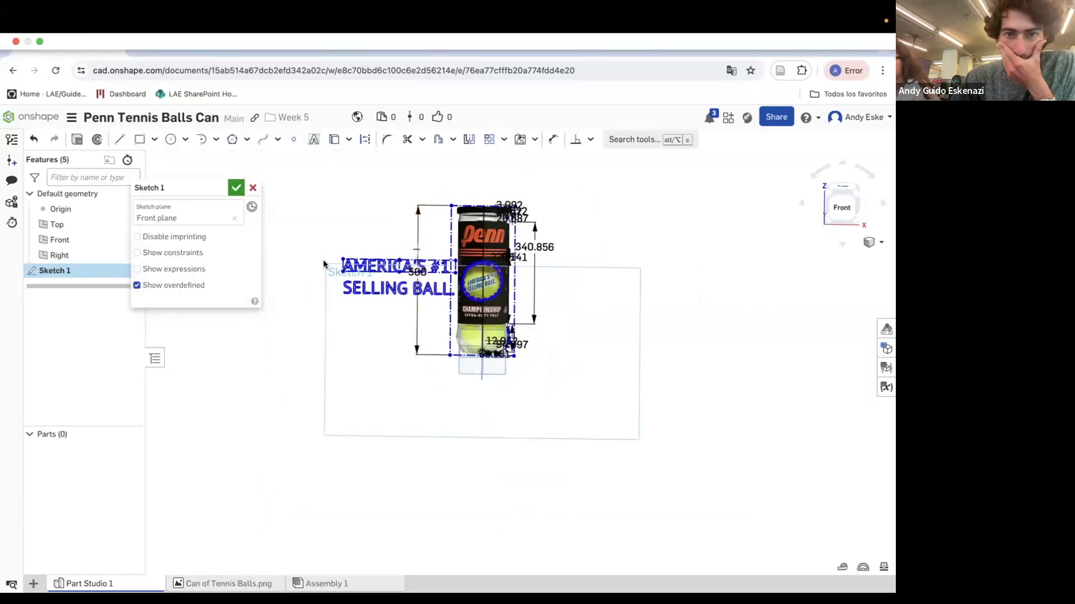
{"action": "scroll", "coordinate": [325, 263], "scroll_direction": "up", "scroll_amount": 7}
{"action": "left_click_drag", "start_coordinate": [364, 265], "coordinate": [293, 268]}
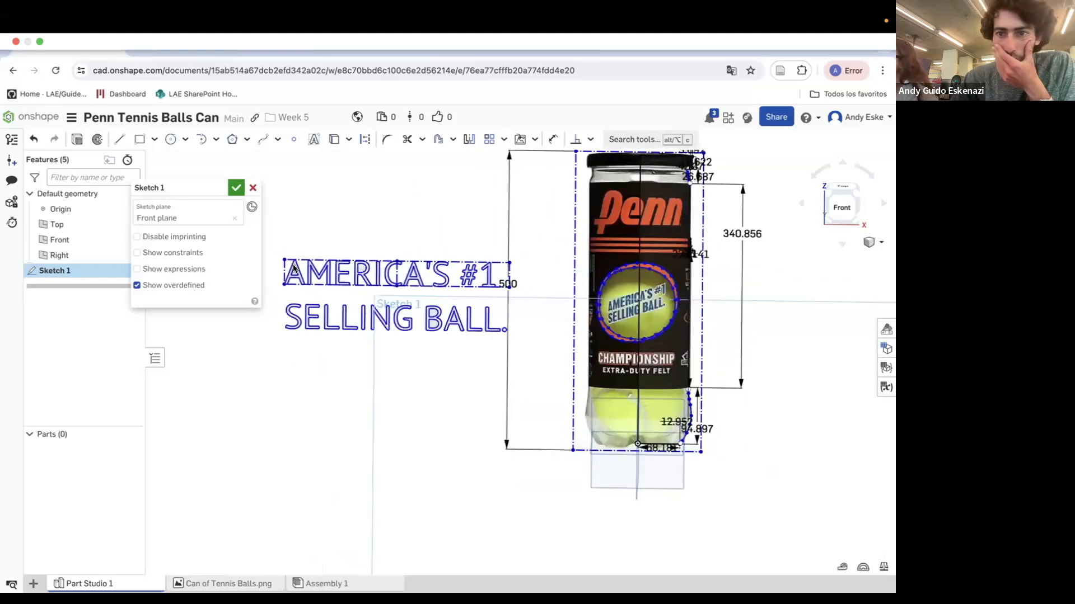
Reopen the slogan text for editing and make it italic and bold.
{"action": "left_click", "coordinate": [326, 273]}
{"action": "double_click", "coordinate": [325, 273]}
{"action": "right_click", "coordinate": [325, 273]}
{"action": "left_click", "coordinate": [352, 296]}
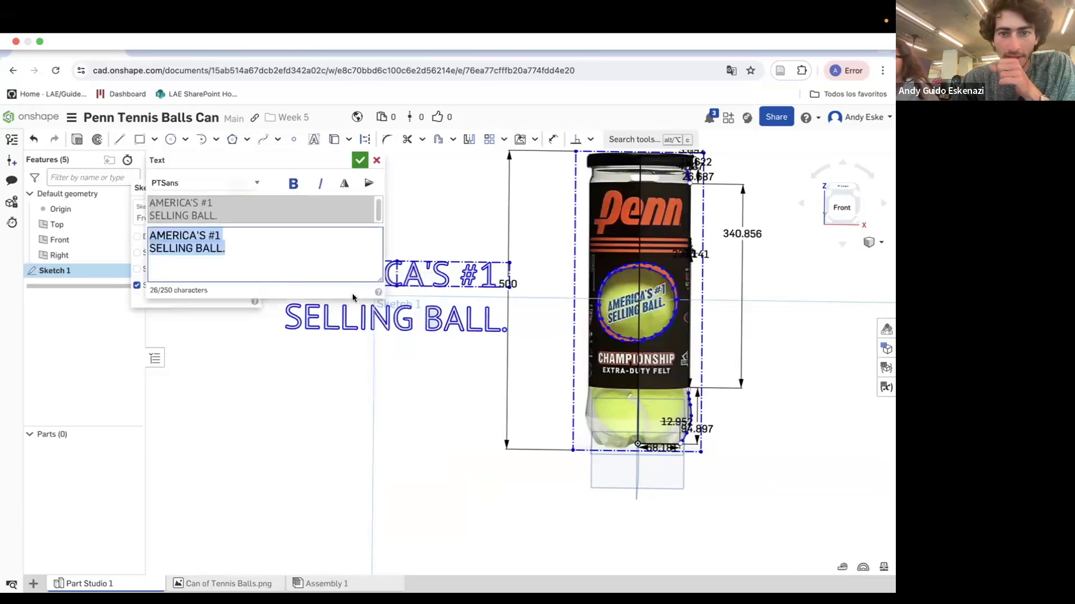
{"action": "left_click", "coordinate": [319, 185]}
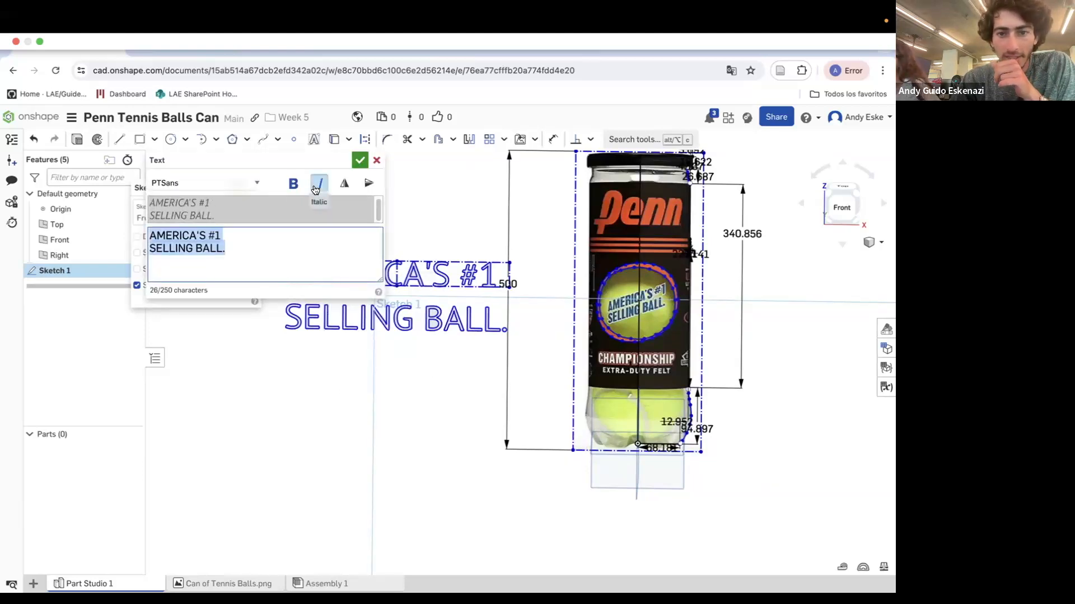
{"action": "left_click_drag", "start_coordinate": [295, 163], "coordinate": [183, 245]}
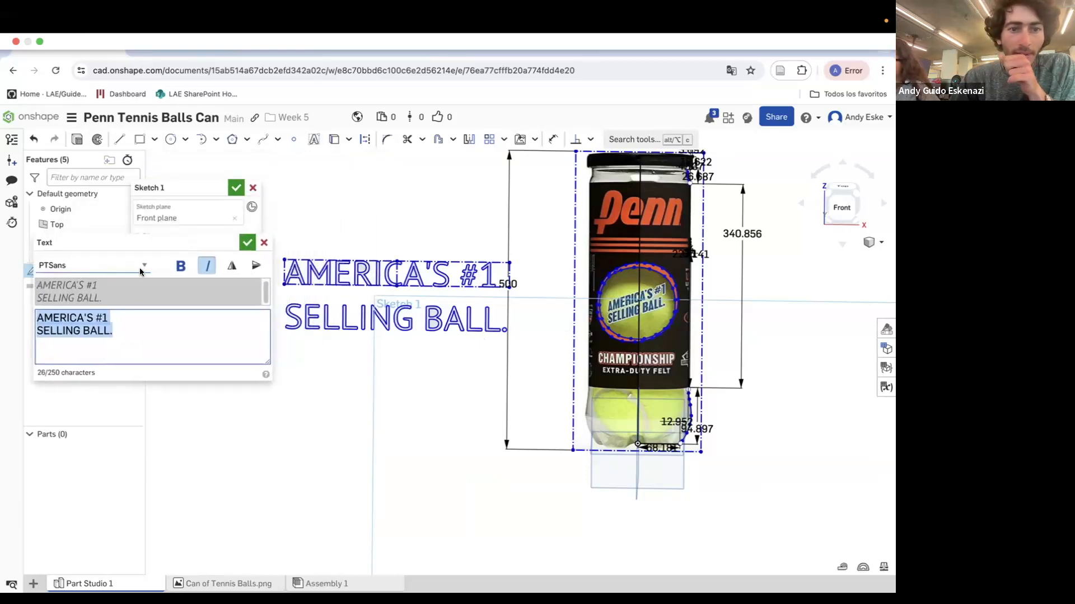
{"action": "left_click", "coordinate": [180, 267]}
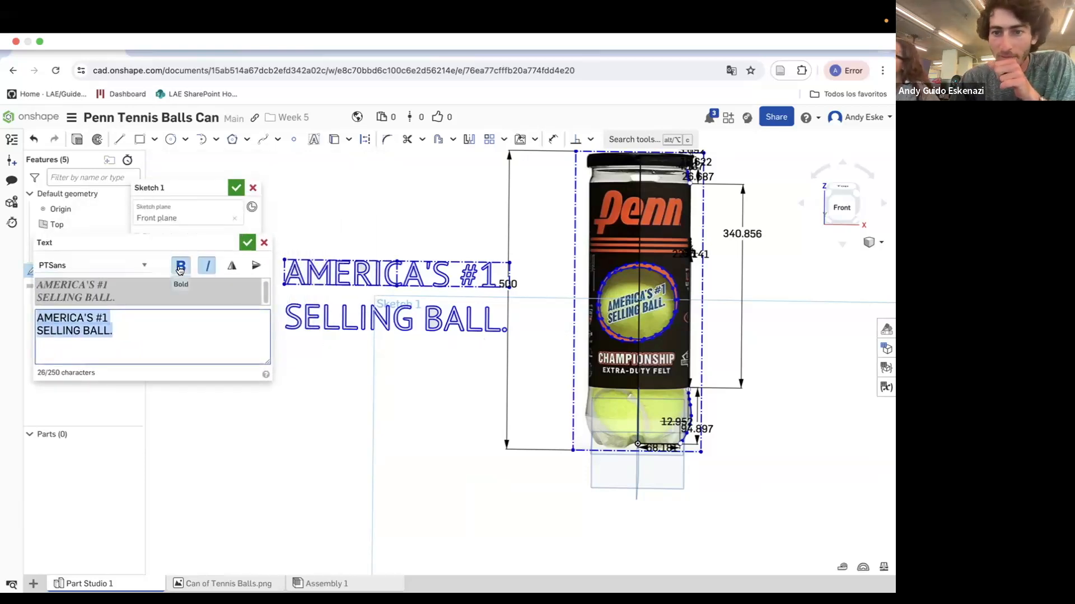
Change the slogan text's font to Open Sans and apply the text edit.
{"action": "left_click", "coordinate": [139, 266]}
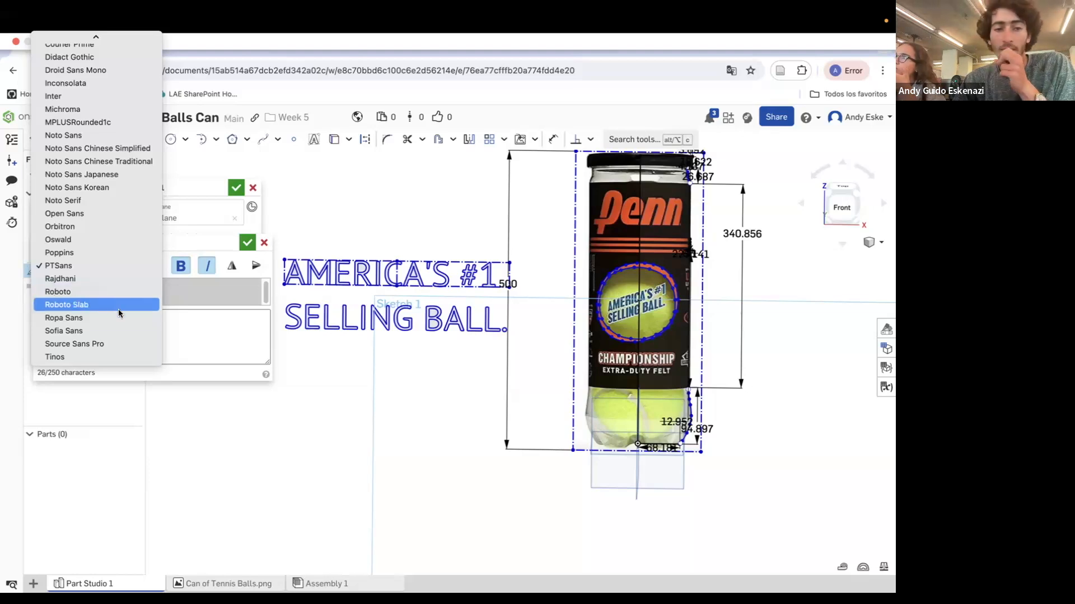
{"action": "left_click", "coordinate": [218, 324]}
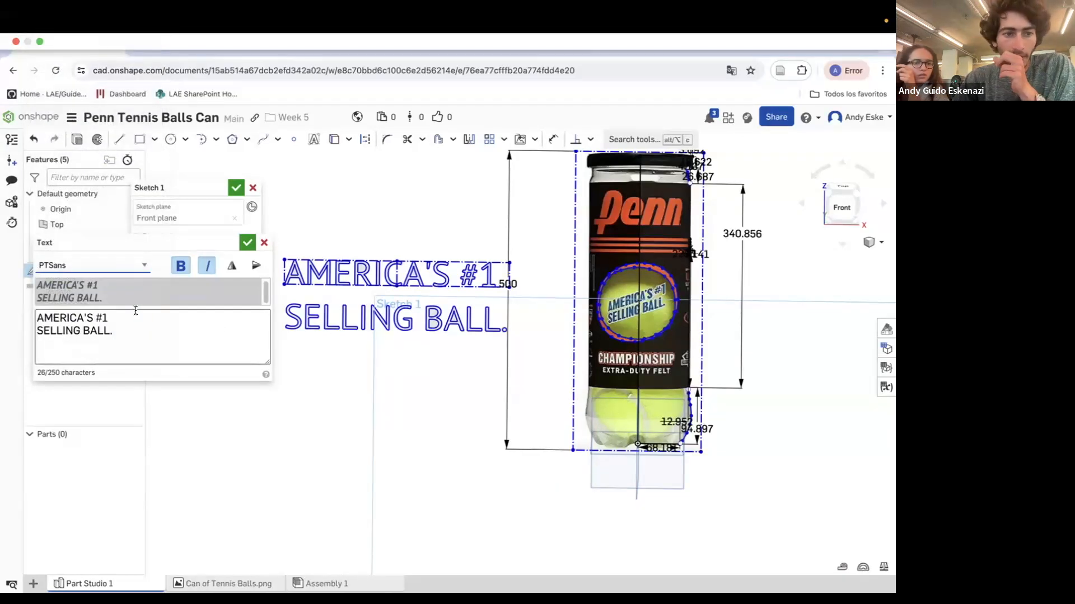
{"action": "left_click", "coordinate": [126, 261]}
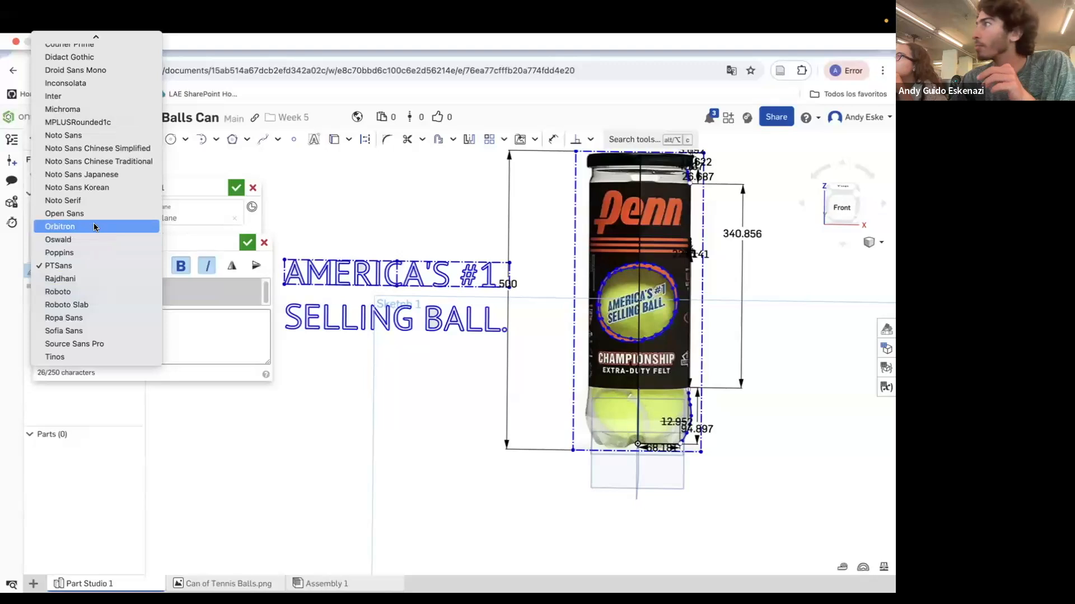
{"action": "scroll", "coordinate": [104, 168], "scroll_direction": "up", "scroll_amount": 3}
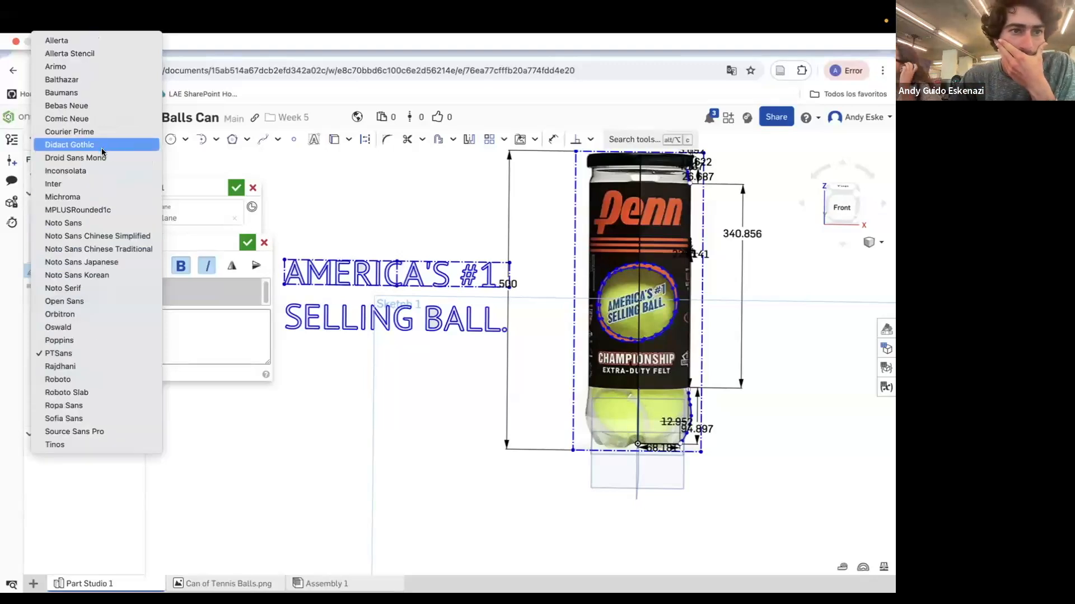
{"action": "key", "text": "Escape"}
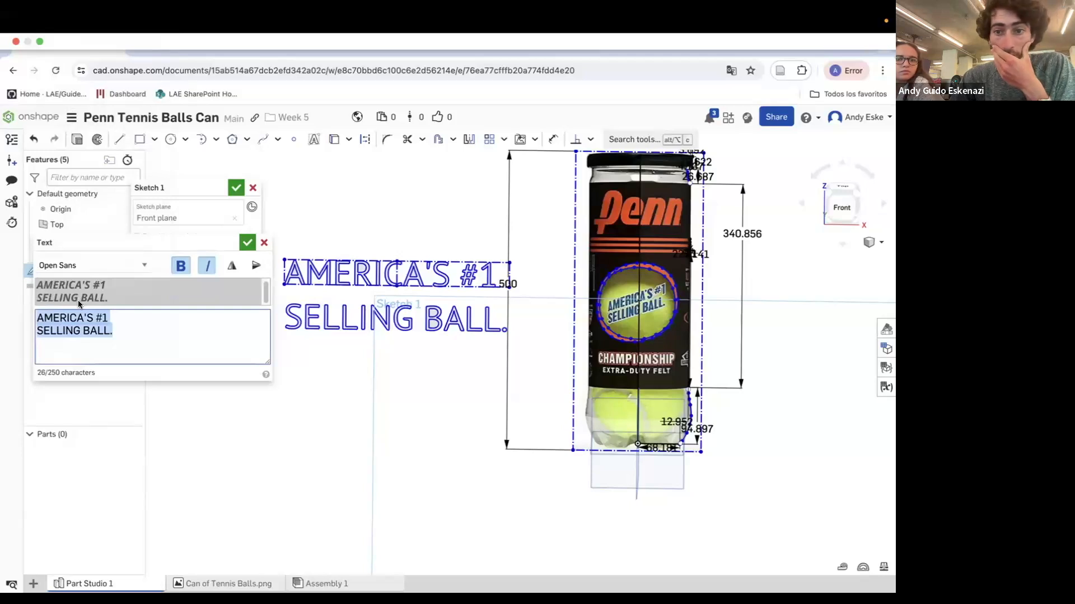
{"action": "left_click", "coordinate": [245, 243]}
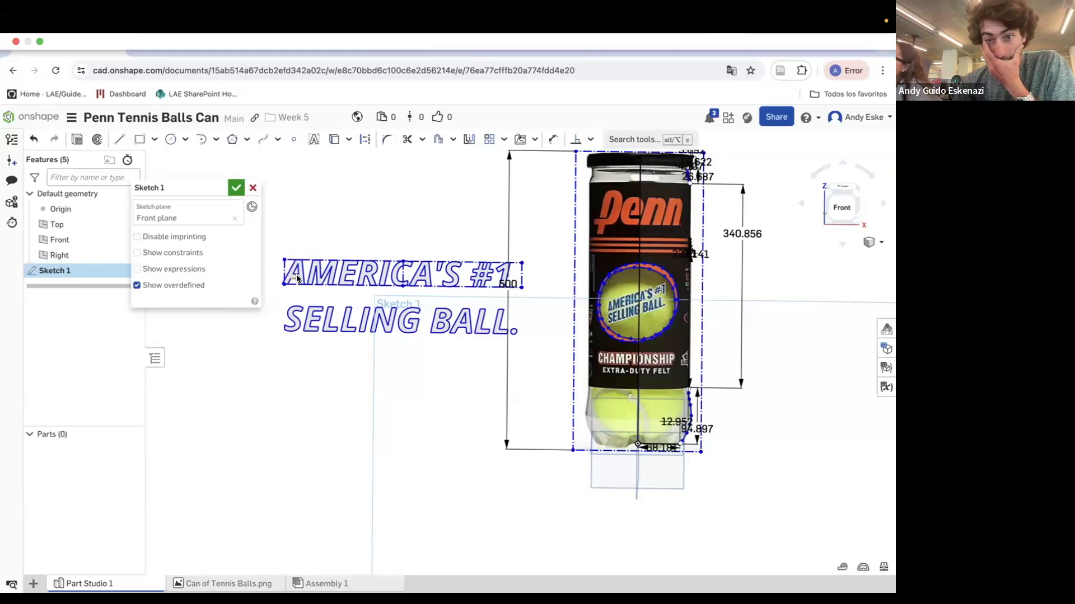
Restore the cancelled Sketch 1 and reopen it for editing.
{"action": "left_click", "coordinate": [253, 188]}
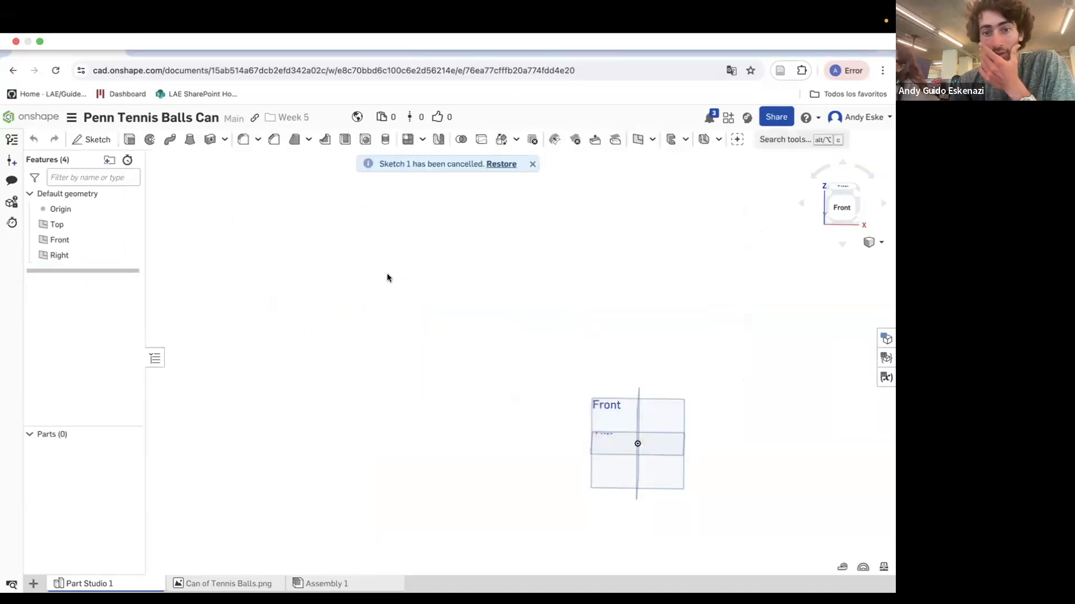
{"action": "left_click", "coordinate": [502, 164]}
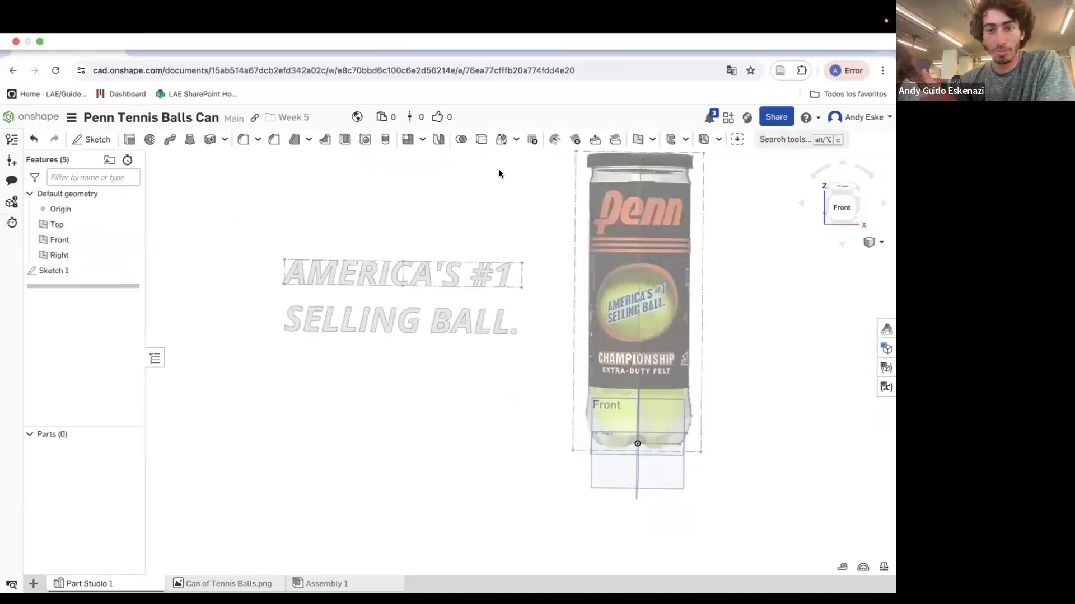
{"action": "right_click", "coordinate": [83, 272]}
{"action": "left_click", "coordinate": [110, 297]}
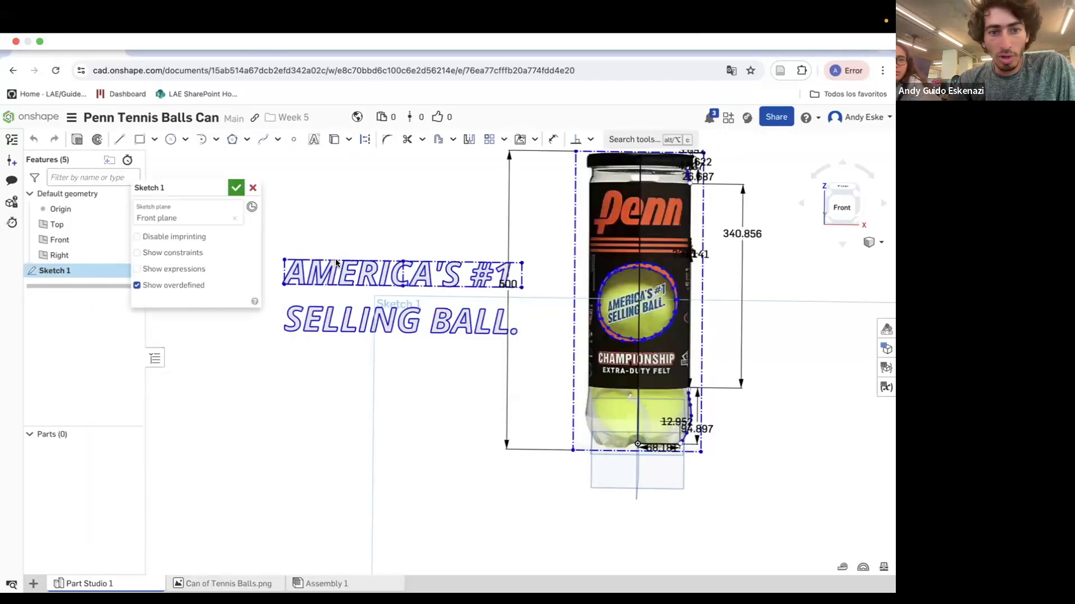
Delete the slogan text from the sketch beside the can.
{"action": "right_click", "coordinate": [339, 262]}
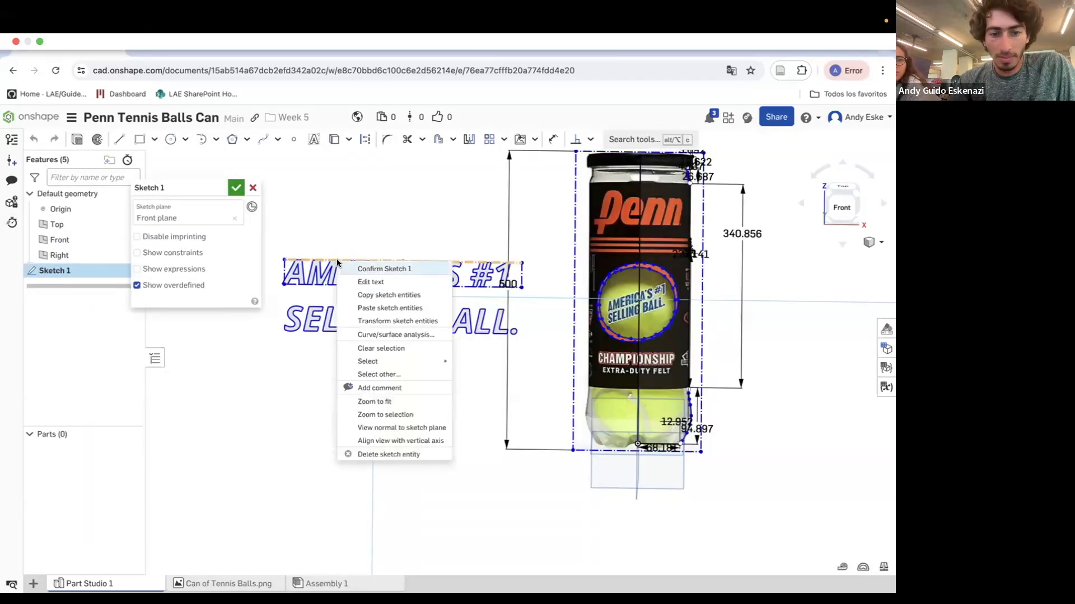
{"action": "left_click", "coordinate": [391, 453]}
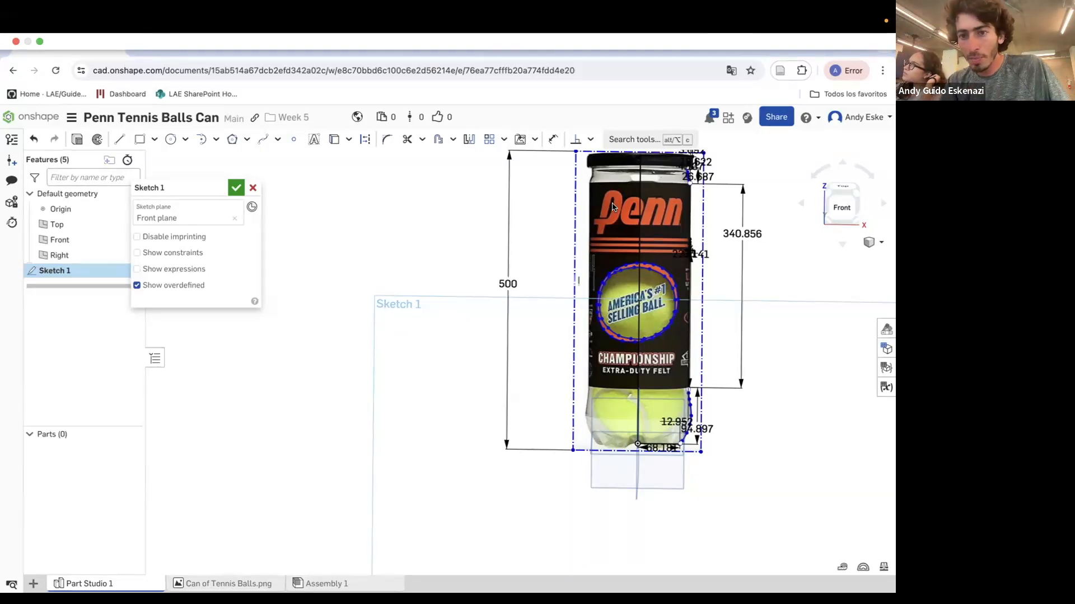
Trace the outer contour of the Penn logo's "P" with a spline, from the stem's lower end over the top to the underside of the bowl.
{"action": "scroll", "coordinate": [614, 199], "scroll_direction": "up", "scroll_amount": 4}
{"action": "scroll", "coordinate": [614, 199], "scroll_direction": "up", "scroll_amount": 3}
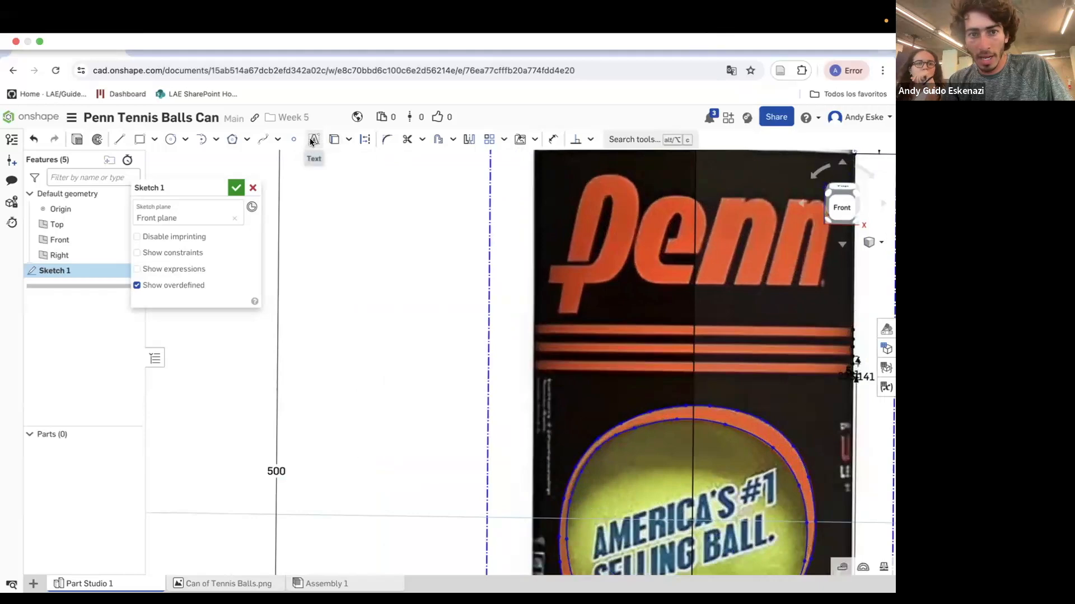
{"action": "left_click", "coordinate": [263, 141]}
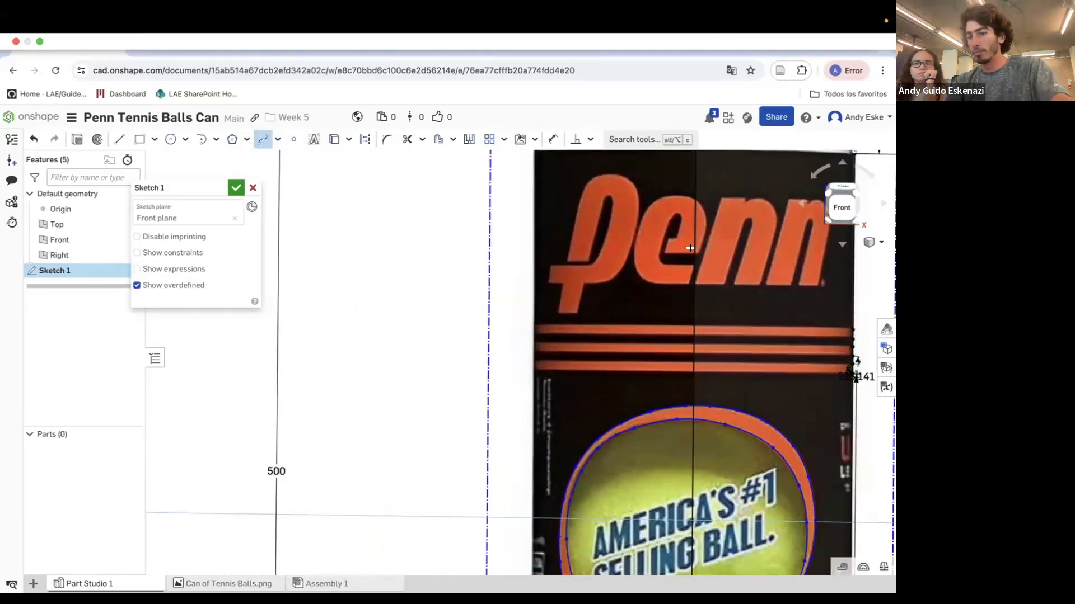
{"action": "scroll", "coordinate": [616, 238], "scroll_direction": "up", "scroll_amount": 6}
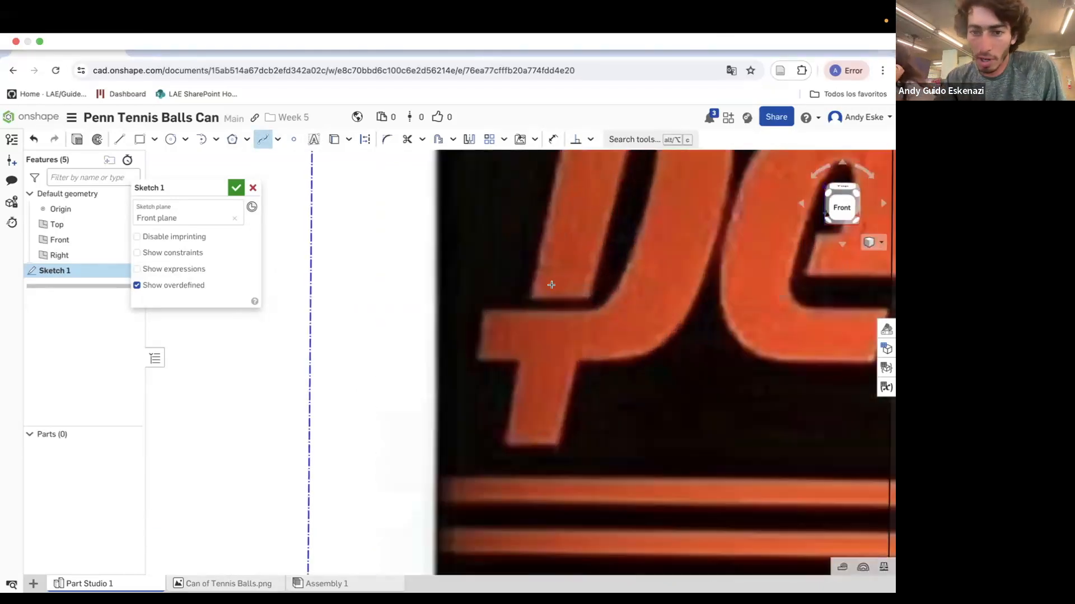
{"action": "left_click", "coordinate": [533, 292]}
{"action": "left_click", "coordinate": [542, 223]}
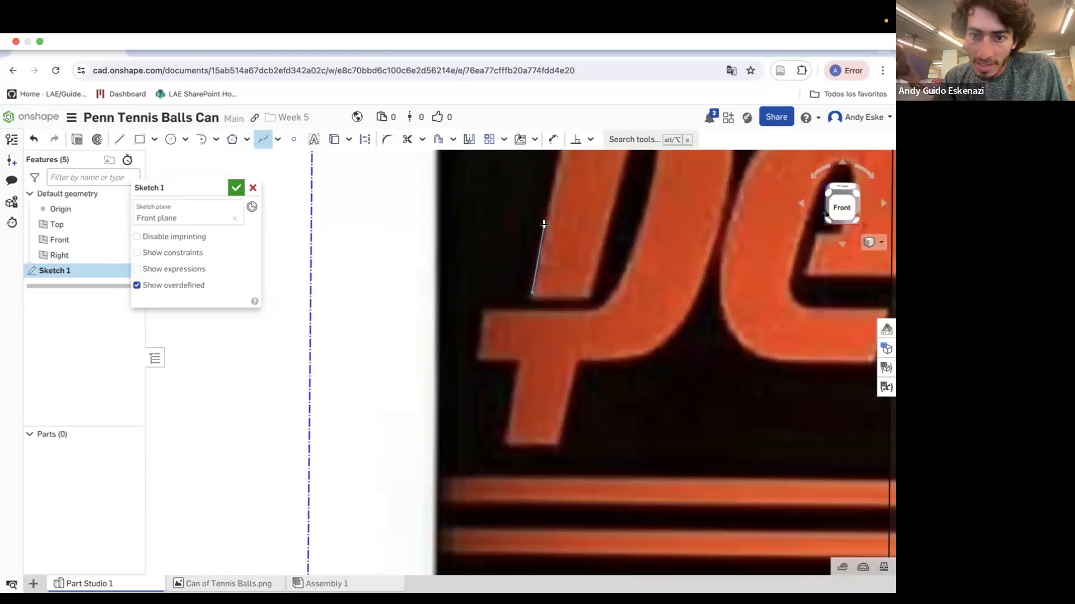
{"action": "scroll", "coordinate": [565, 235], "scroll_direction": "down", "scroll_amount": 4}
{"action": "scroll", "coordinate": [570, 230], "scroll_direction": "up", "scroll_amount": 2}
{"action": "left_click", "coordinate": [563, 267]}
{"action": "left_click", "coordinate": [609, 233]}
{"action": "left_click", "coordinate": [632, 240]}
{"action": "left_click", "coordinate": [645, 255]}
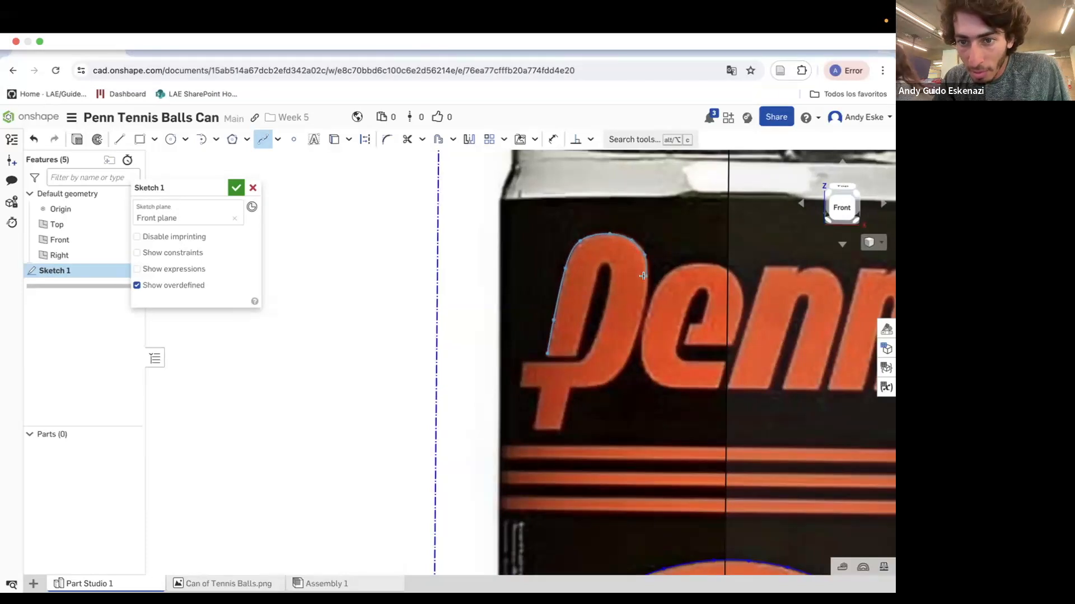
{"action": "left_click", "coordinate": [644, 277]}
{"action": "left_click", "coordinate": [643, 315]}
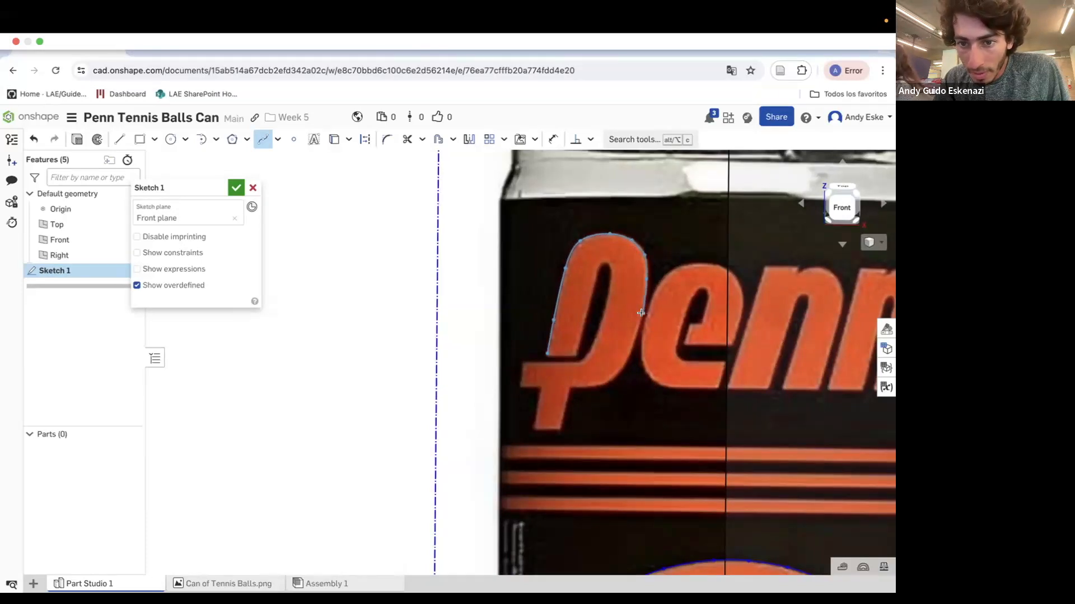
{"action": "left_click", "coordinate": [624, 363]}
{"action": "left_click", "coordinate": [611, 378]}
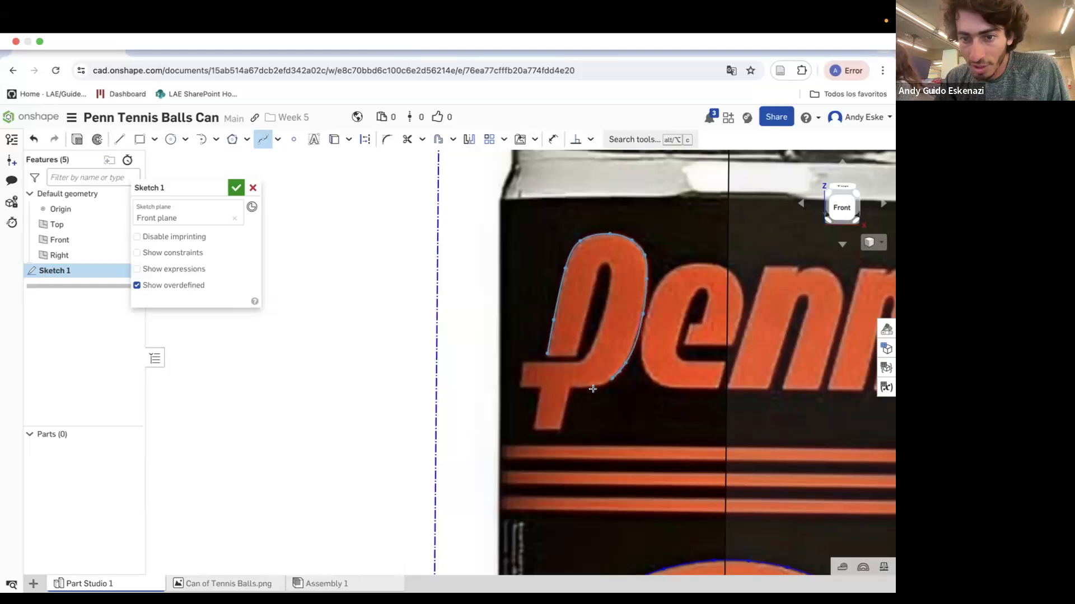
{"action": "scroll", "coordinate": [577, 390], "scroll_direction": "up", "scroll_amount": 3}
{"action": "left_click", "coordinate": [631, 378]}
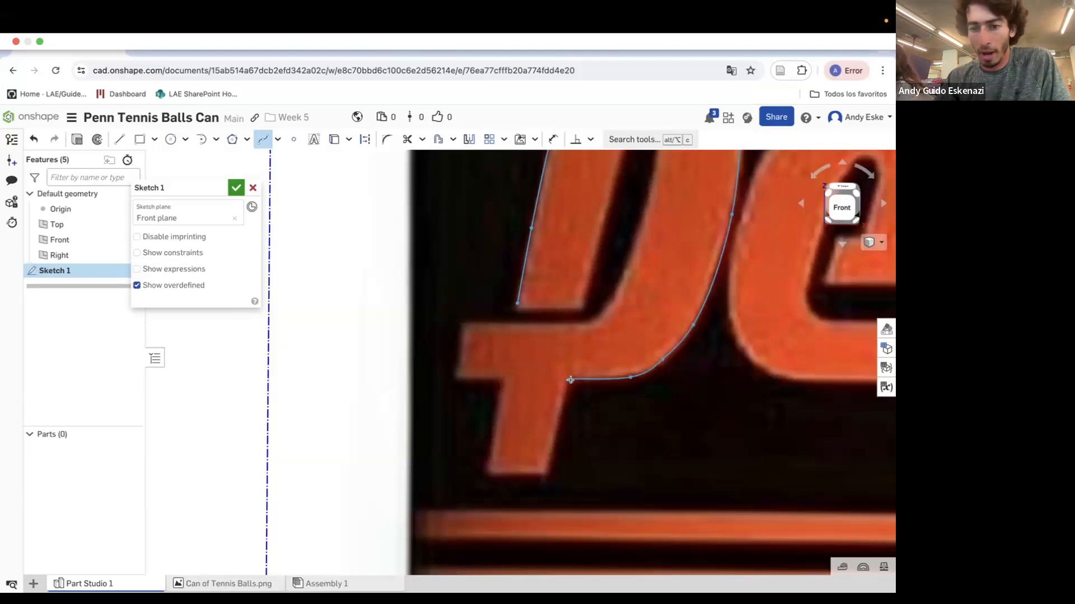
{"action": "double_click", "coordinate": [570, 380]}
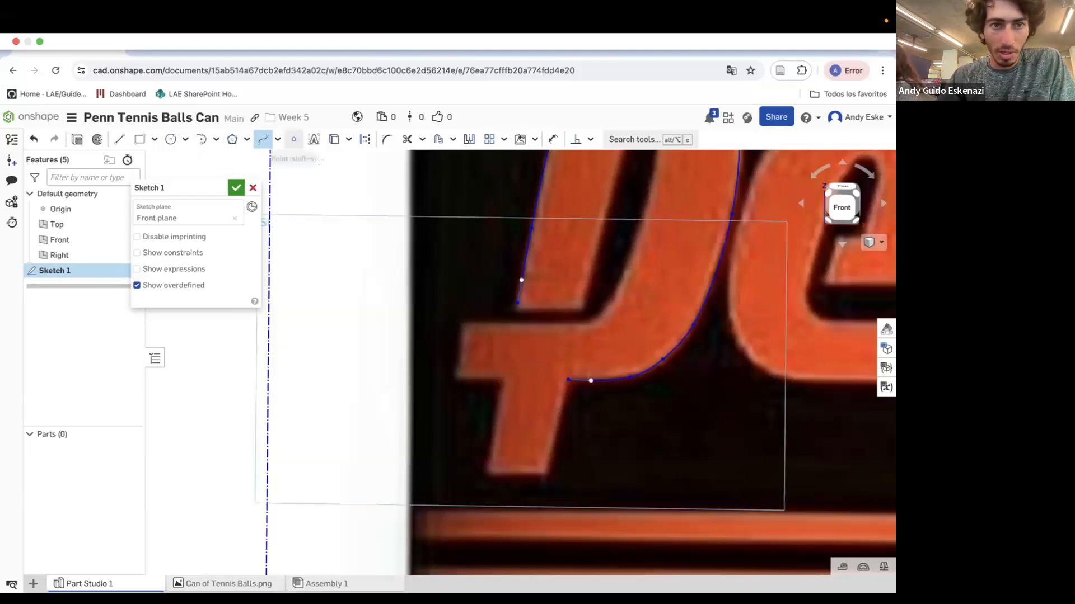
Trace the inner opening of the "P" with a spline, from the crossbar's upper edge around to the stem's lower inner corner.
{"action": "left_click", "coordinate": [575, 324]}
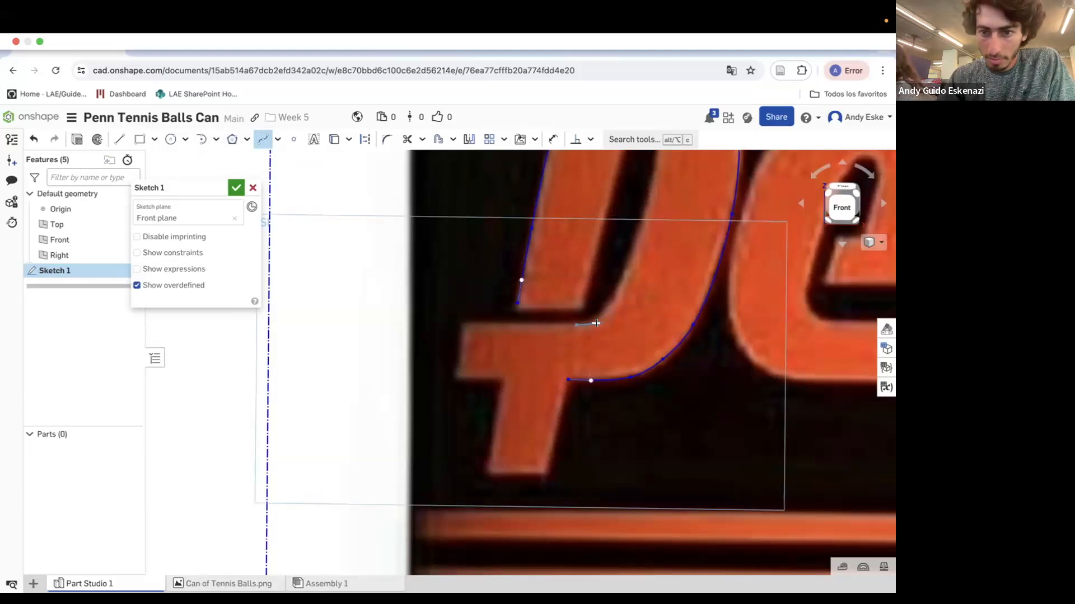
{"action": "left_click", "coordinate": [597, 321]}
{"action": "left_click", "coordinate": [619, 289]}
{"action": "left_click", "coordinate": [640, 232]}
{"action": "scroll", "coordinate": [632, 291], "scroll_direction": "up", "scroll_amount": 1}
{"action": "scroll", "coordinate": [633, 330], "scroll_direction": "down", "scroll_amount": 5}
{"action": "scroll", "coordinate": [636, 241], "scroll_direction": "up", "scroll_amount": 3}
{"action": "left_click", "coordinate": [654, 243]}
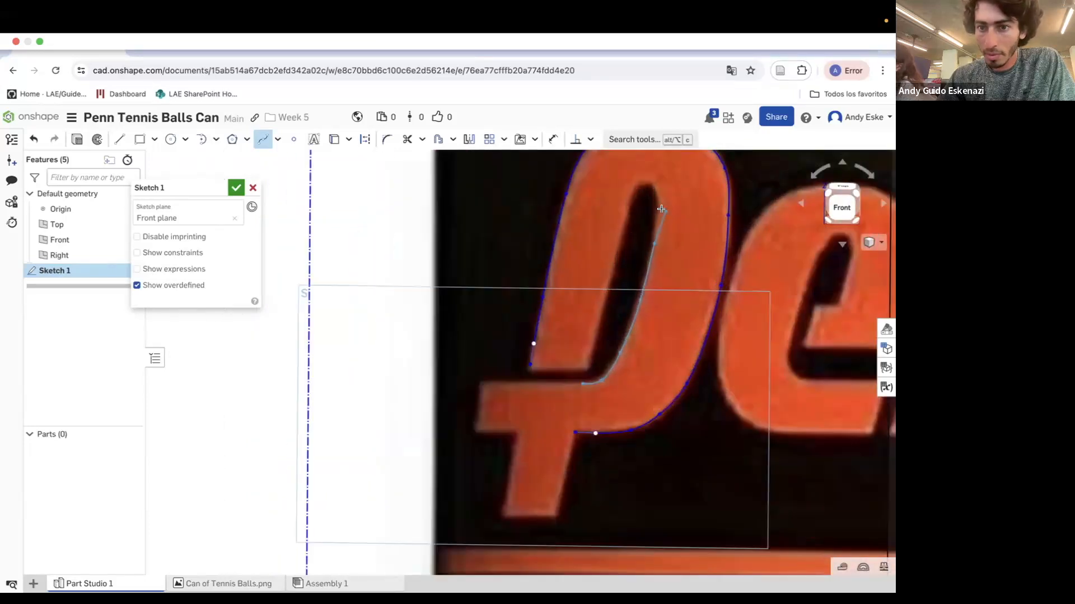
{"action": "left_click", "coordinate": [658, 205]}
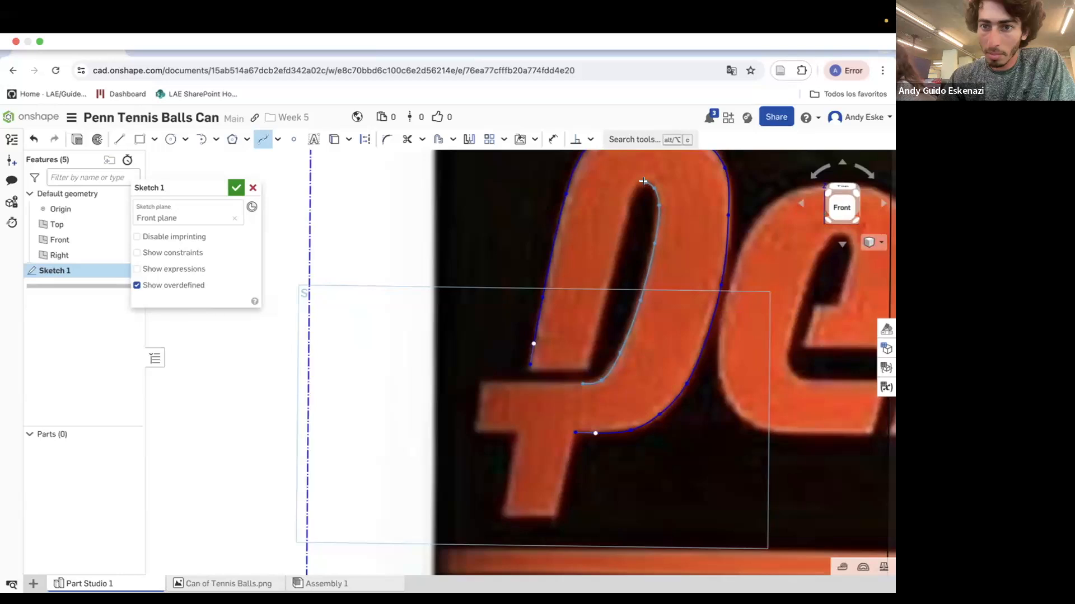
{"action": "left_click", "coordinate": [634, 193]}
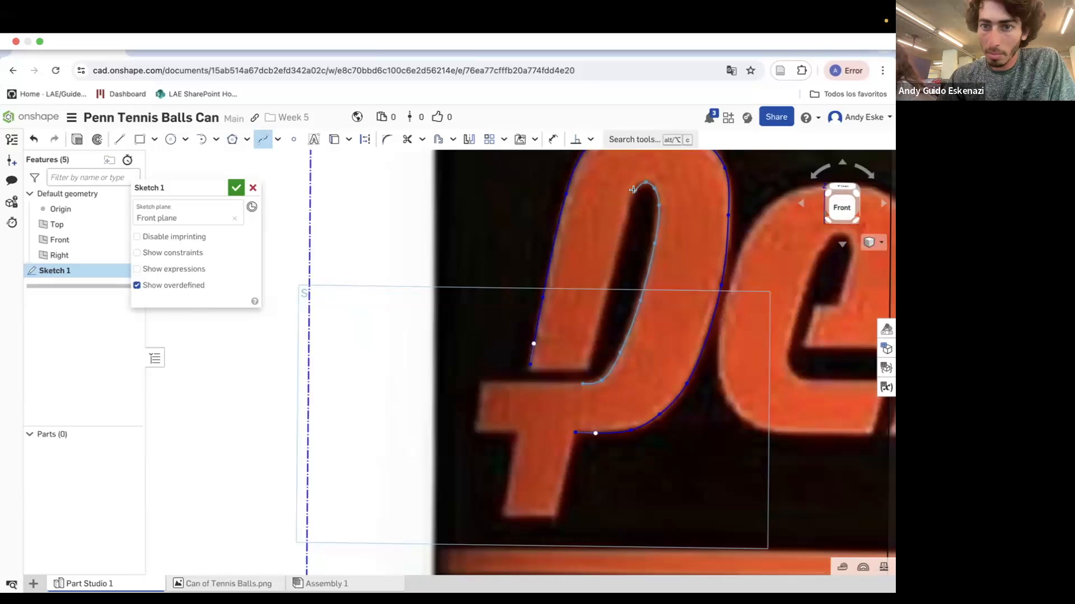
{"action": "left_click", "coordinate": [623, 218]}
{"action": "left_click", "coordinate": [607, 286]}
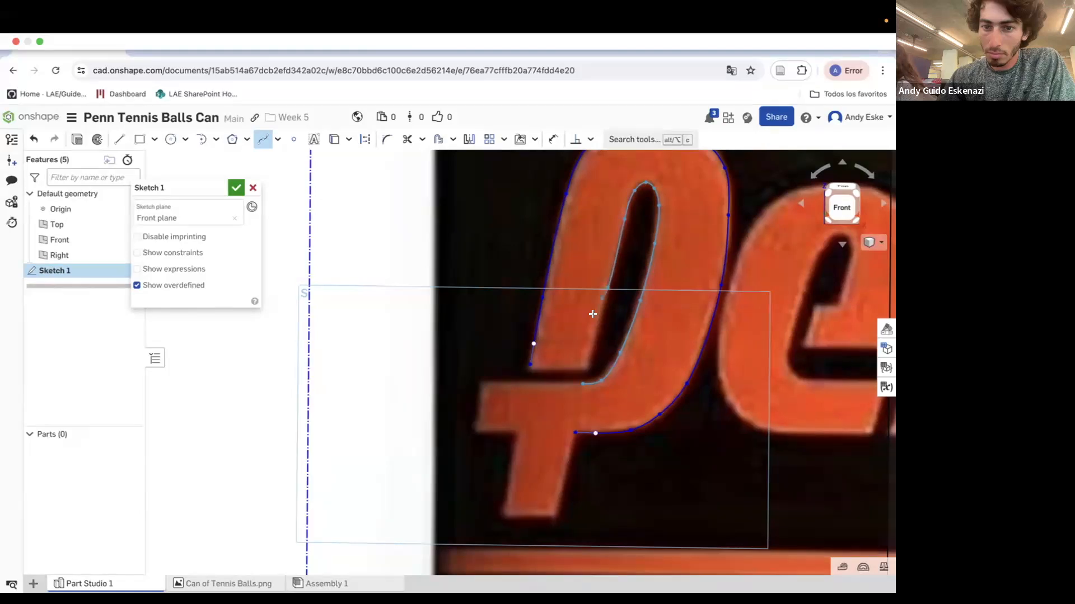
{"action": "left_click", "coordinate": [586, 370]}
Trace the outer contour of the logo's "e" with a spline, from its right end over the top to the lower right corner.
{"action": "scroll", "coordinate": [485, 321], "scroll_direction": "down", "scroll_amount": 5}
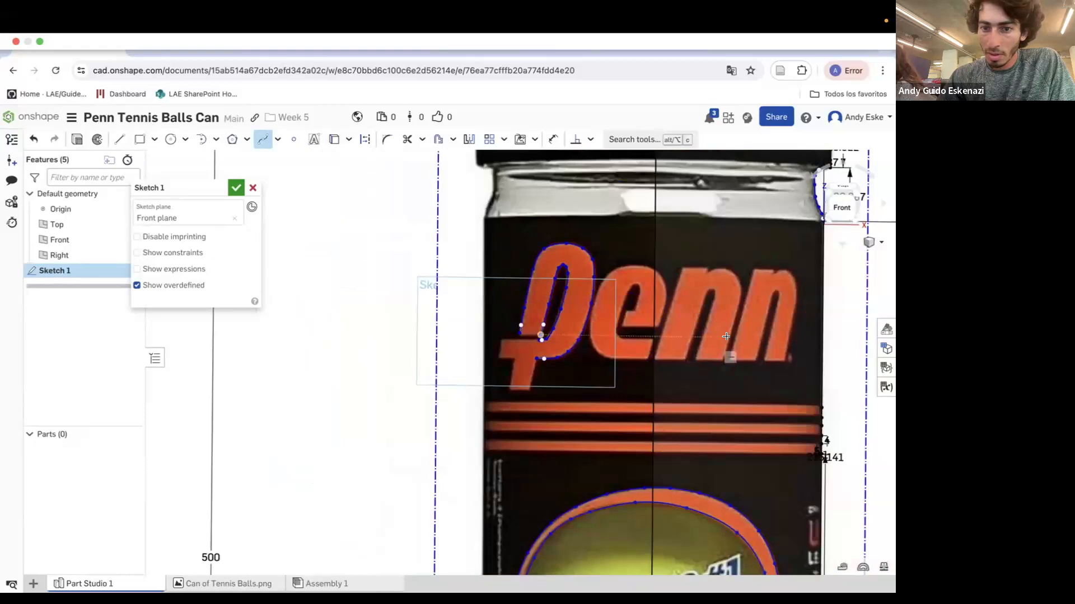
{"action": "scroll", "coordinate": [659, 266], "scroll_direction": "up", "scroll_amount": 5}
{"action": "left_click", "coordinate": [654, 368]}
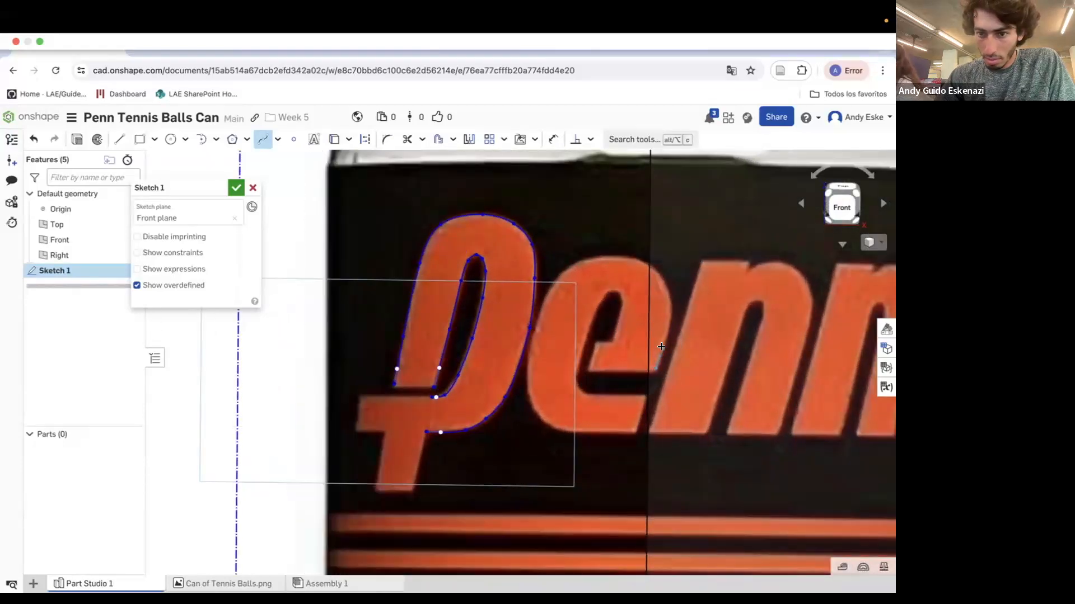
{"action": "scroll", "coordinate": [661, 344], "scroll_direction": "up", "scroll_amount": 5}
{"action": "left_click", "coordinate": [665, 345]}
{"action": "left_click", "coordinate": [677, 294]}
{"action": "left_click", "coordinate": [673, 252]}
{"action": "left_click", "coordinate": [645, 210]}
{"action": "left_click", "coordinate": [599, 196]}
{"action": "left_click", "coordinate": [527, 202]}
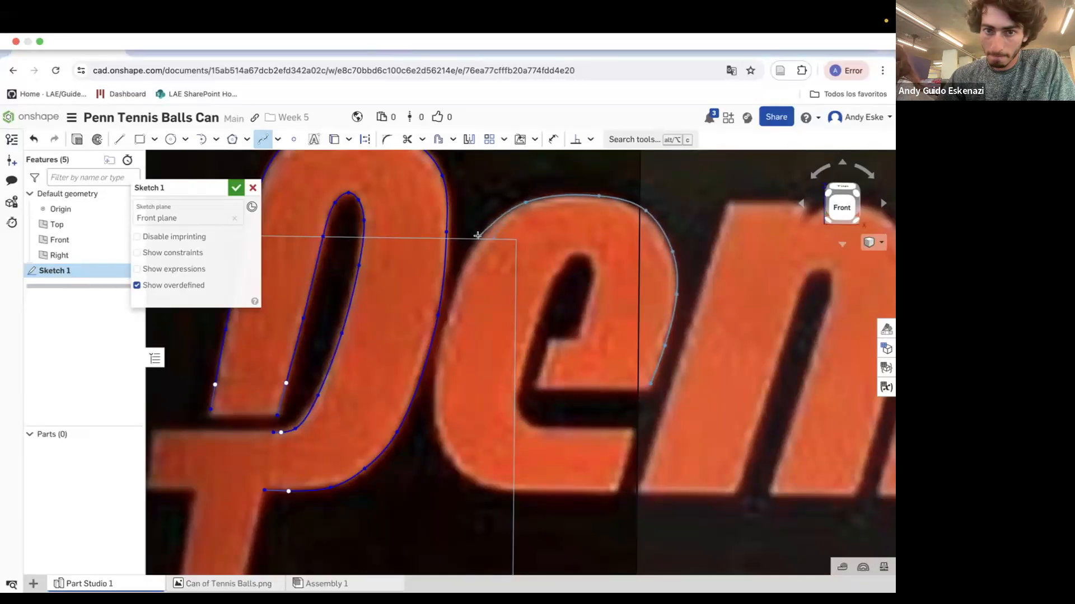
{"action": "left_click", "coordinate": [479, 237]}
{"action": "left_click", "coordinate": [452, 295]}
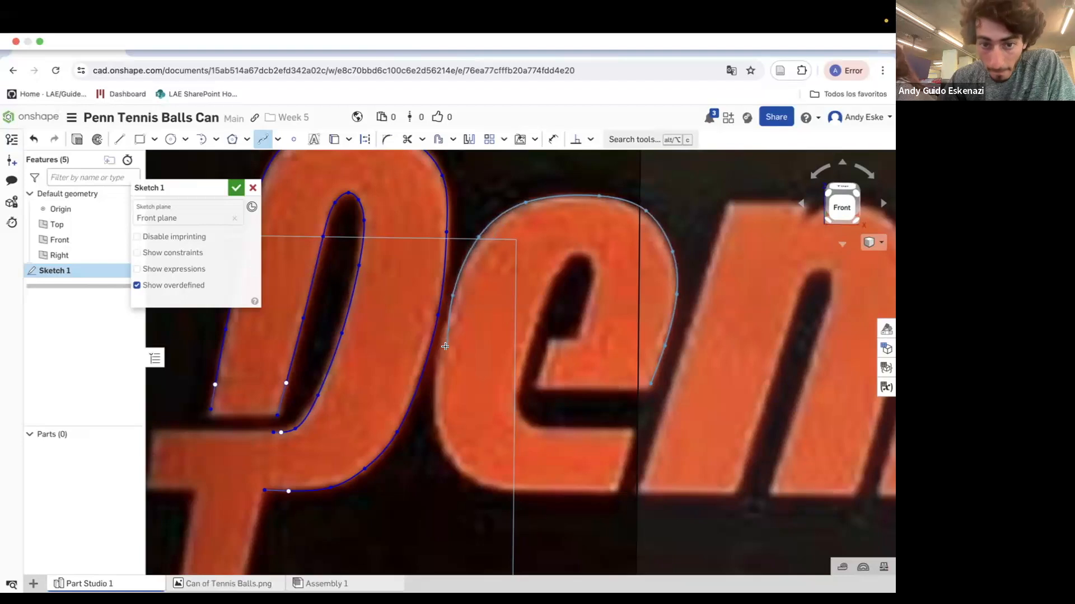
{"action": "left_click", "coordinate": [436, 361]}
{"action": "left_click", "coordinate": [436, 417]}
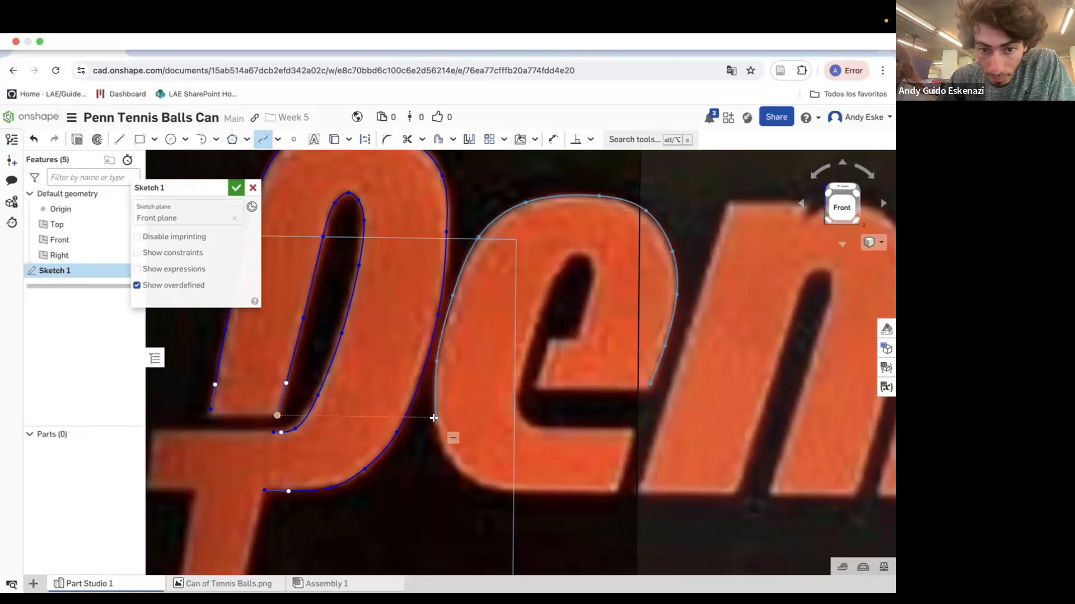
{"action": "left_click", "coordinate": [450, 459]}
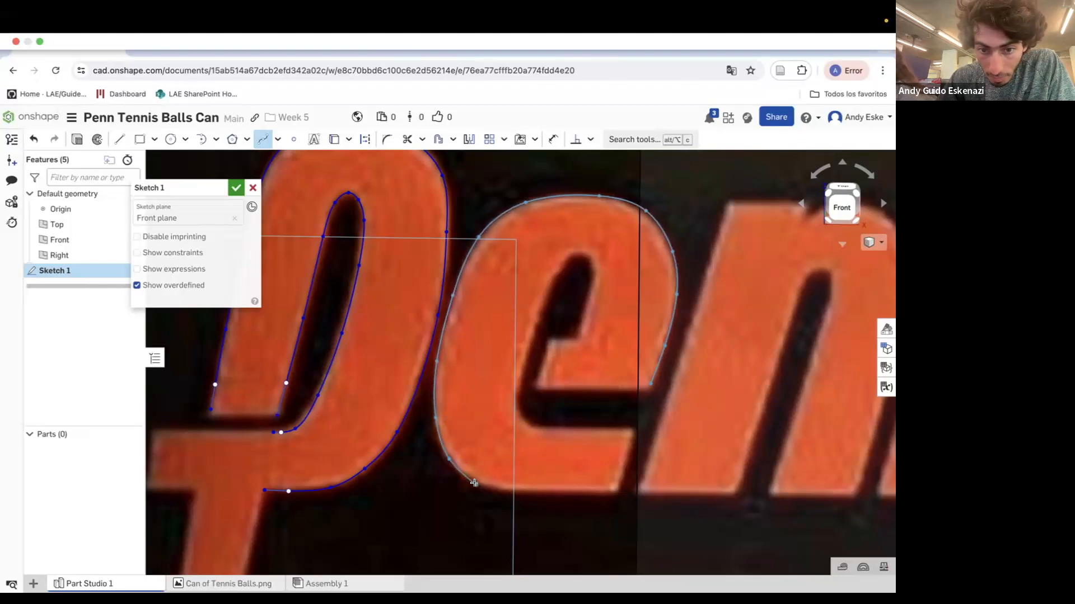
{"action": "left_click", "coordinate": [477, 483]}
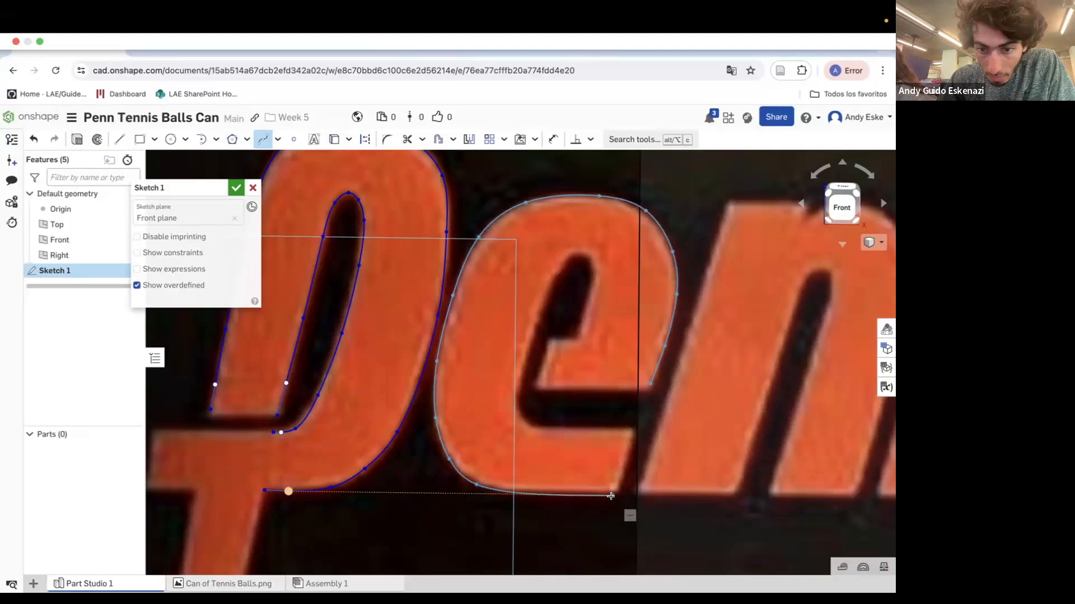
{"action": "double_click", "coordinate": [614, 495]}
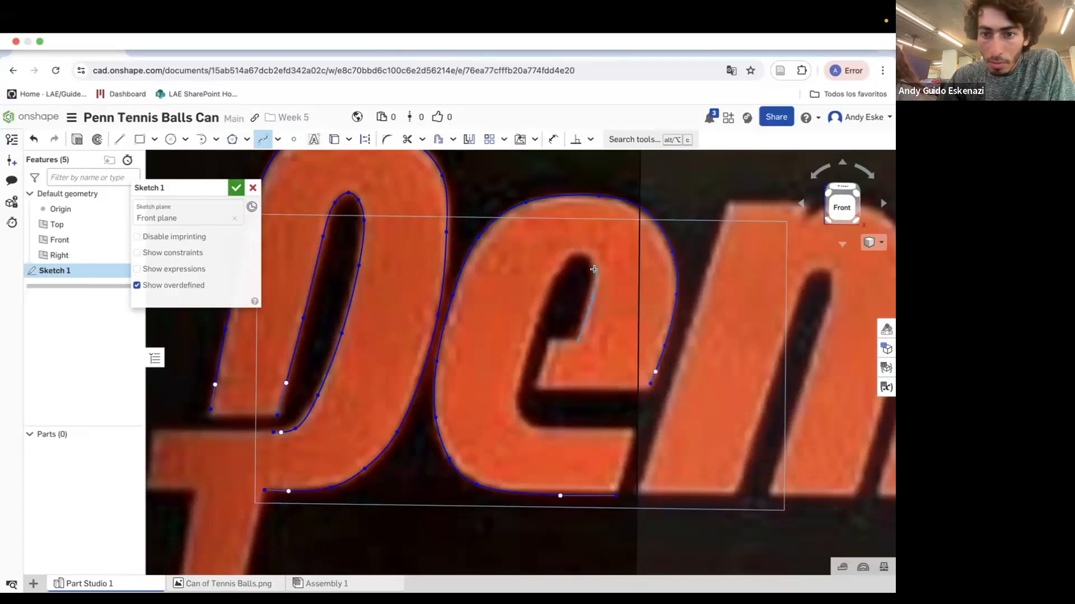
Trace the inner opening of the "e" with a spline, ending at the upper edge of its lower arm.
{"action": "left_click", "coordinate": [580, 254]}
{"action": "left_click", "coordinate": [563, 267]}
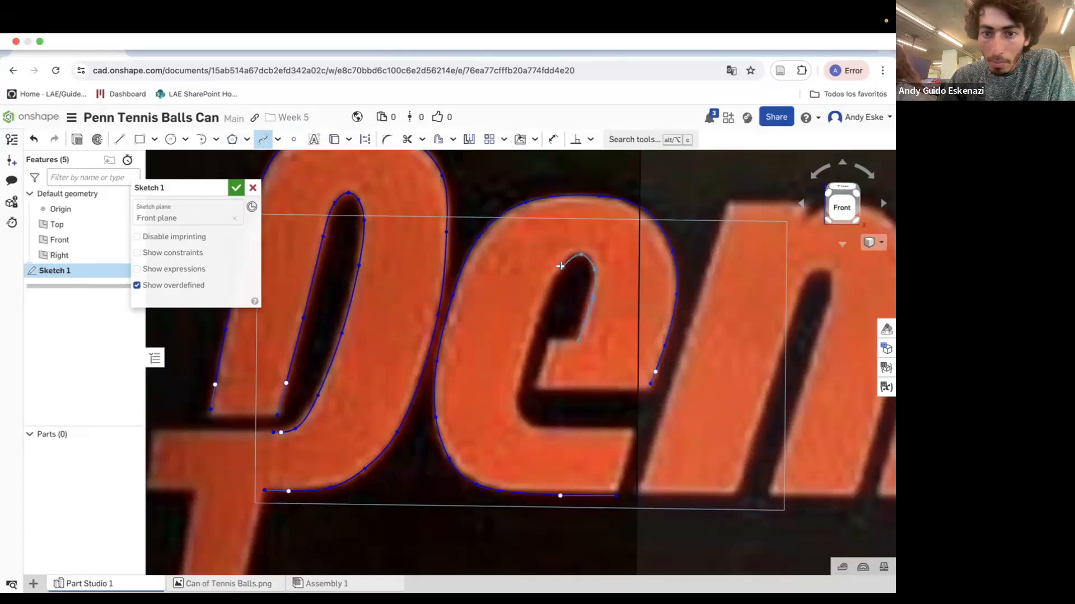
{"action": "left_click", "coordinate": [537, 322]}
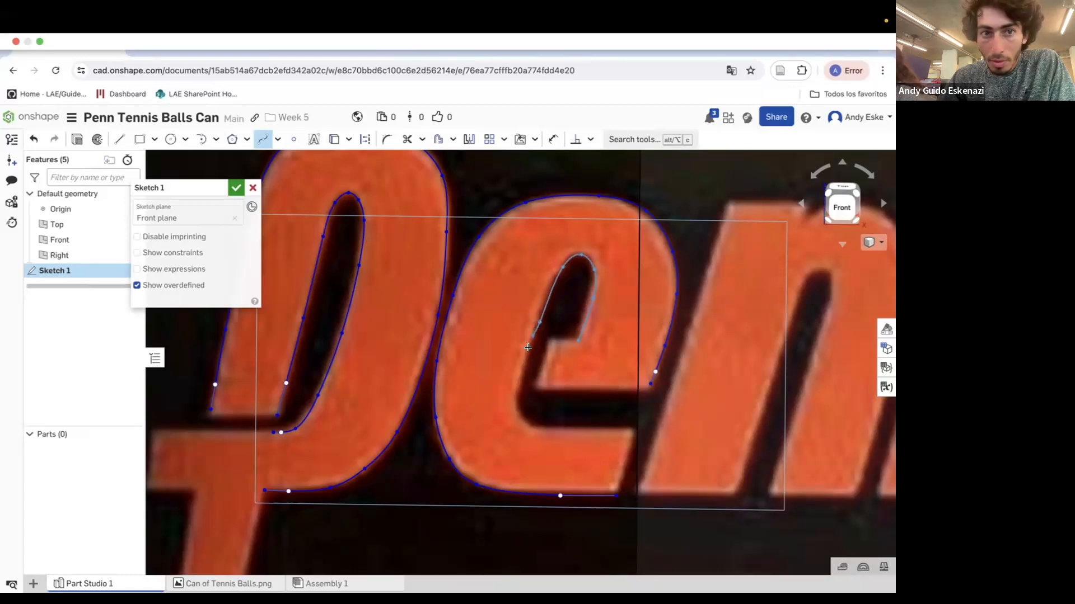
{"action": "left_click", "coordinate": [515, 397]}
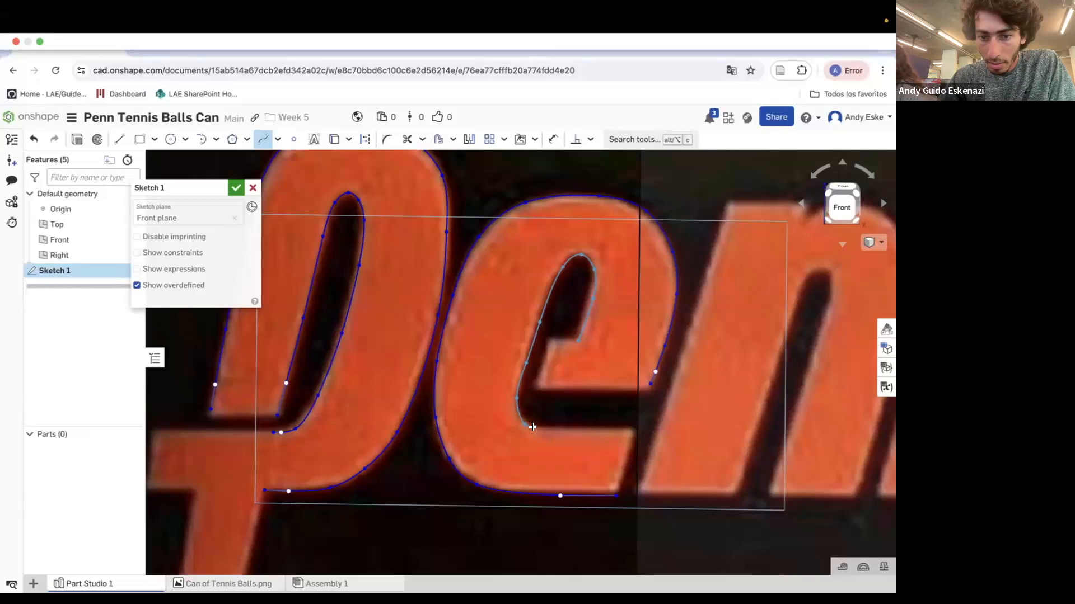
{"action": "double_click", "coordinate": [535, 427]}
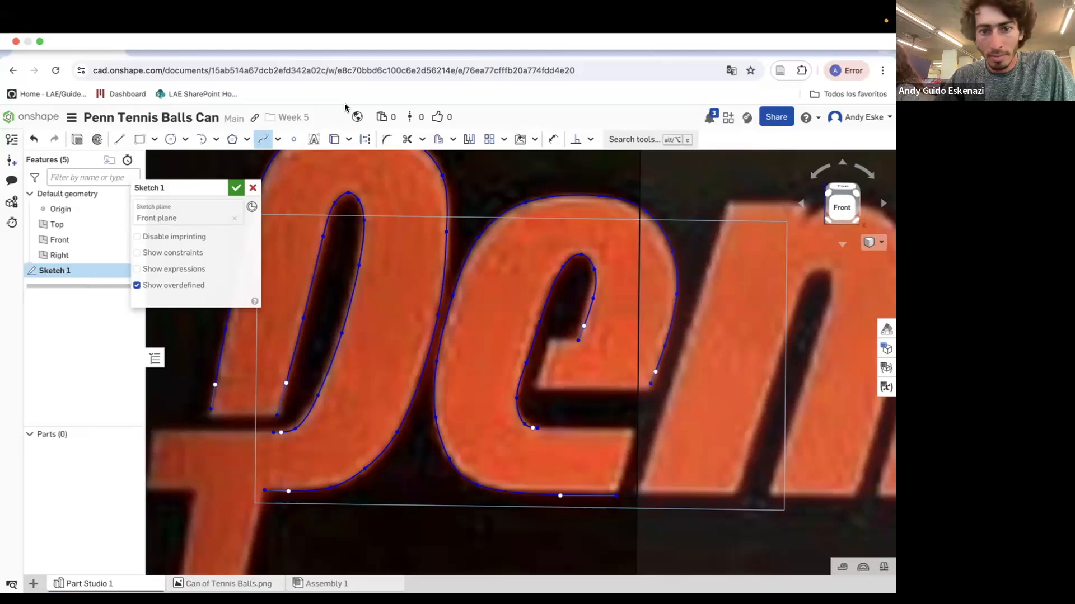
Trace the outer arch of the logo's first "n" with a spline, from the notch at its top to the straight right side.
{"action": "scroll", "coordinate": [492, 342], "scroll_direction": "down", "scroll_amount": 3}
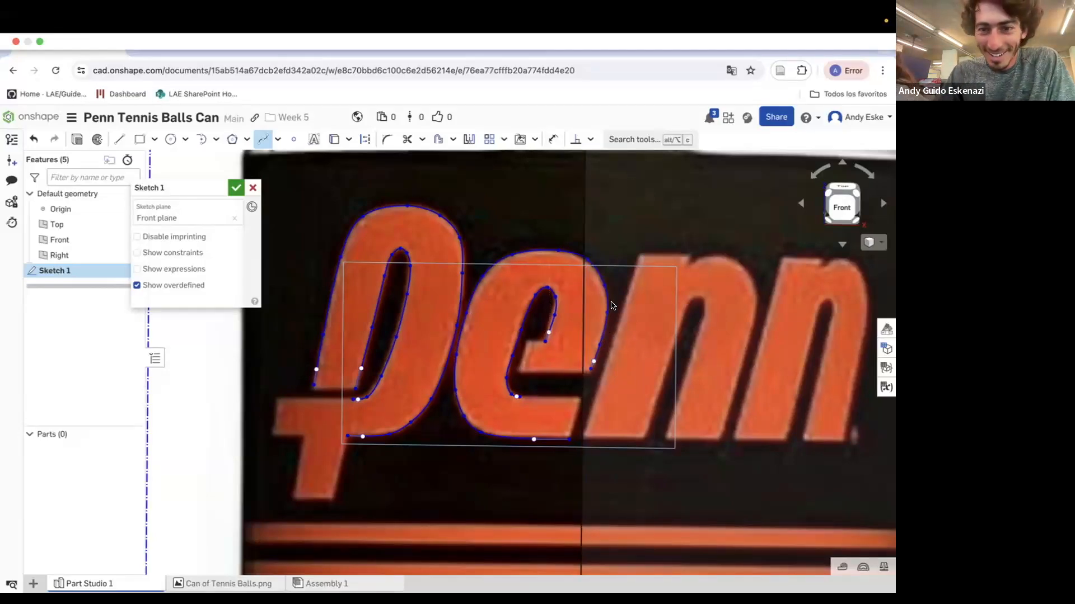
{"action": "scroll", "coordinate": [610, 304], "scroll_direction": "down", "scroll_amount": 2}
{"action": "scroll", "coordinate": [546, 229], "scroll_direction": "up", "scroll_amount": 5}
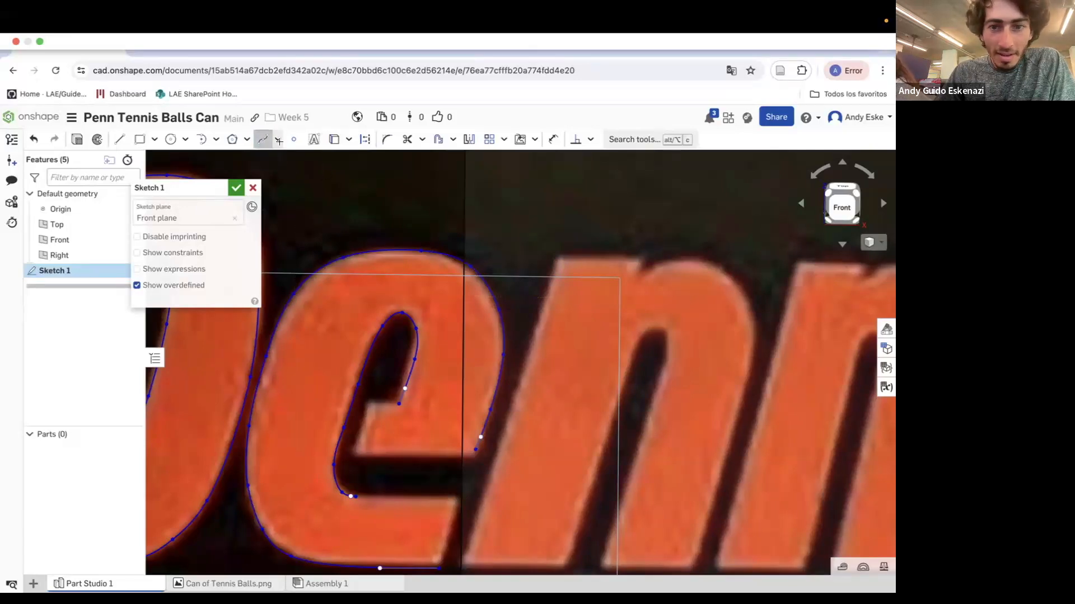
{"action": "left_click", "coordinate": [637, 276]}
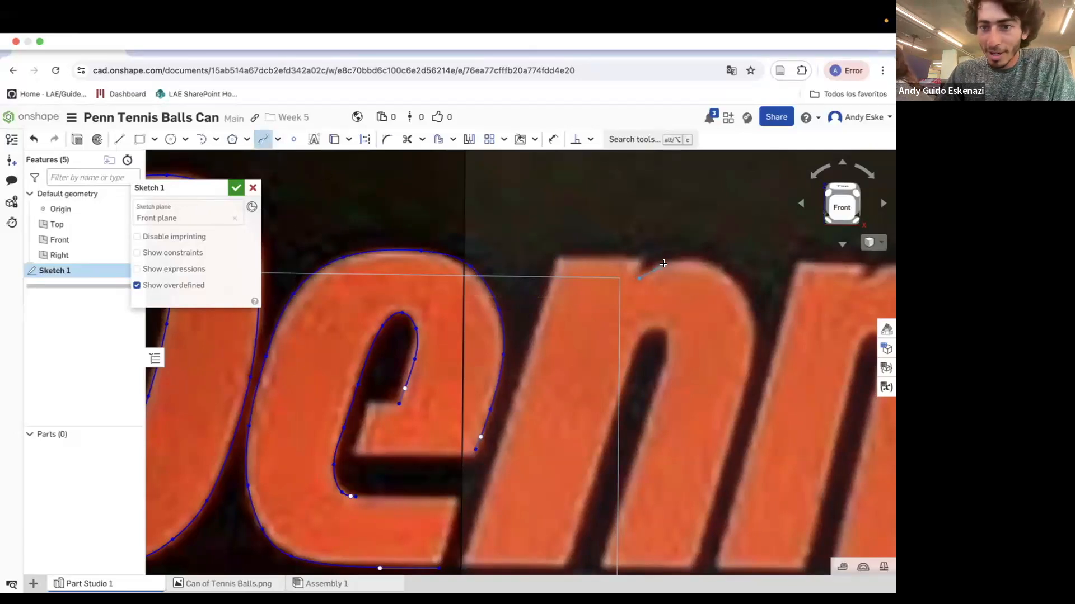
{"action": "left_click", "coordinate": [728, 272]}
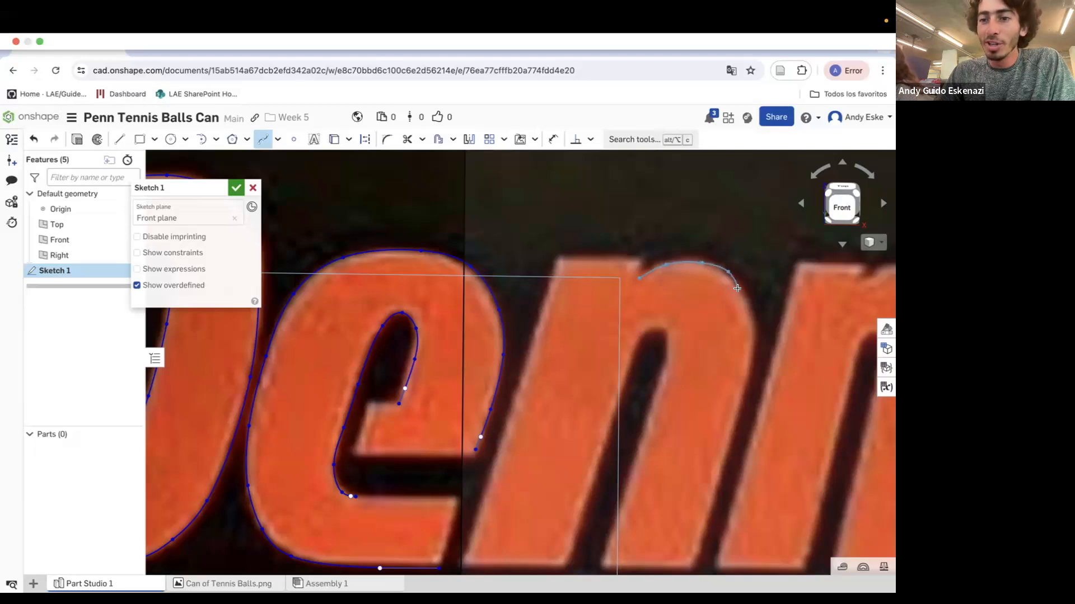
{"action": "left_click", "coordinate": [745, 293]}
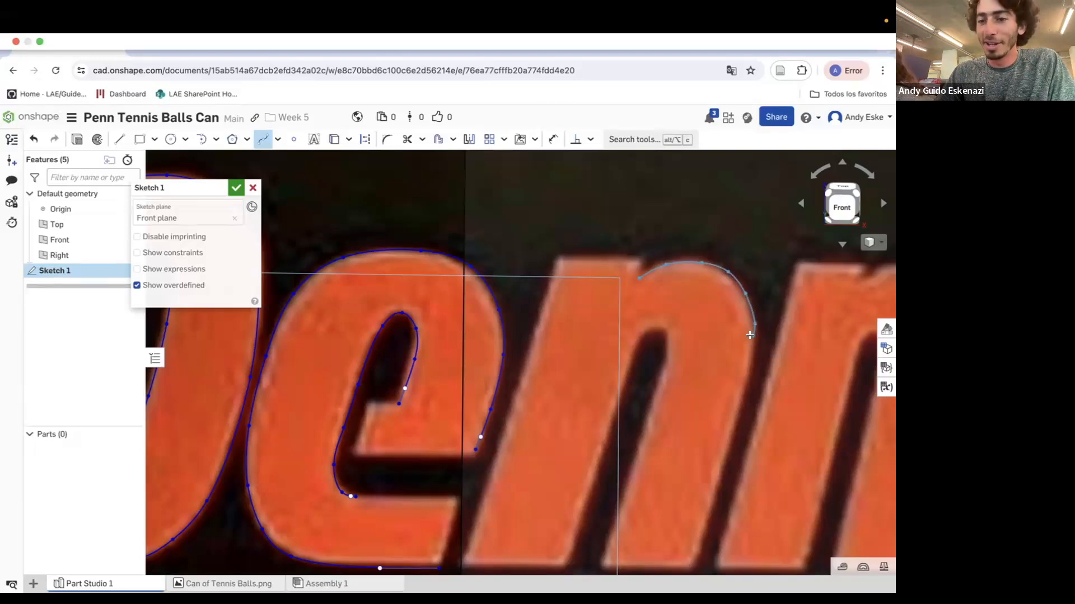
{"action": "left_click", "coordinate": [752, 356]}
{"action": "double_click", "coordinate": [749, 370]}
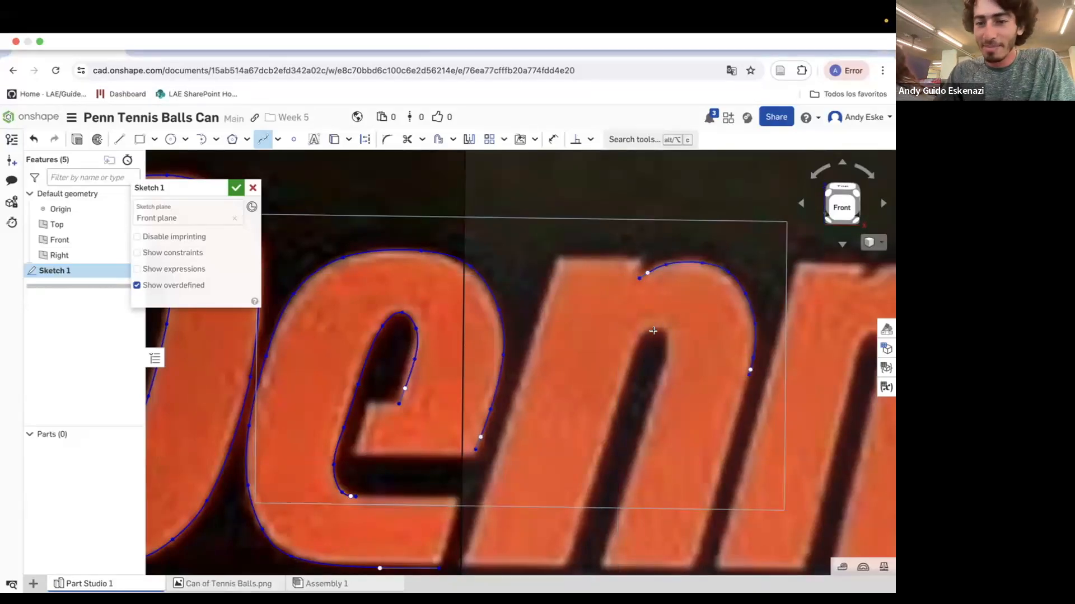
Trace the inner arch of the logo's first "n" with a spline, ending a short way down both sides of the gap.
{"action": "left_click", "coordinate": [633, 355]}
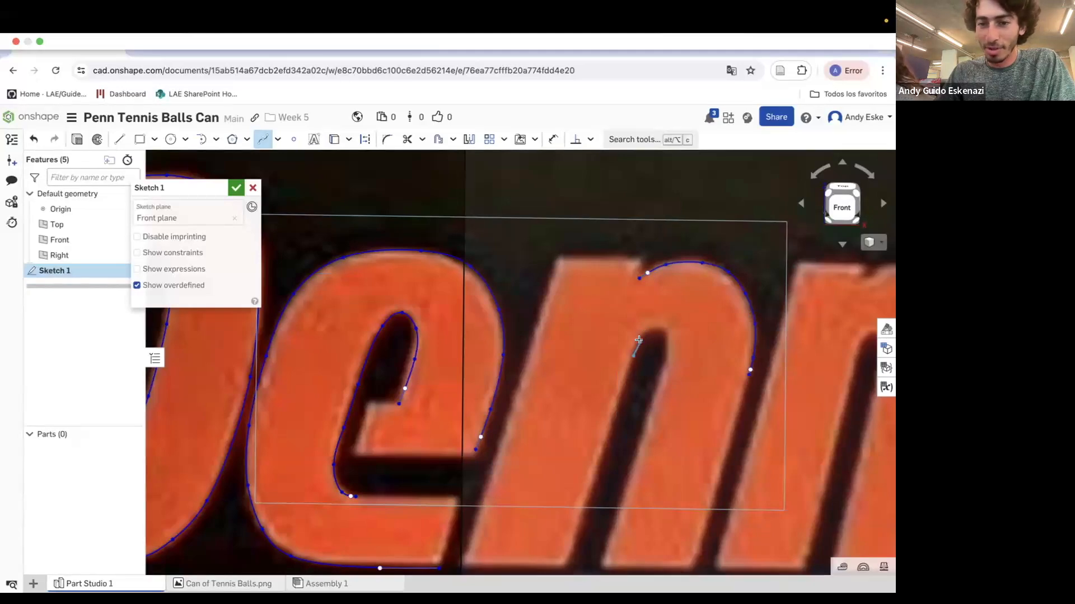
{"action": "left_click", "coordinate": [641, 337]}
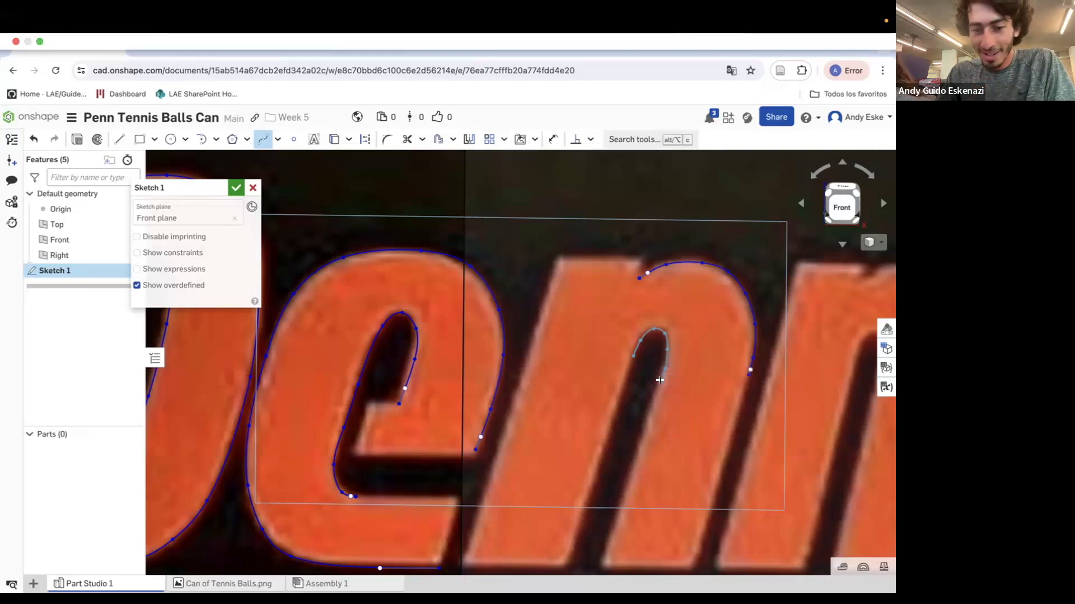
{"action": "scroll", "coordinate": [658, 380], "scroll_direction": "down", "scroll_amount": 5}
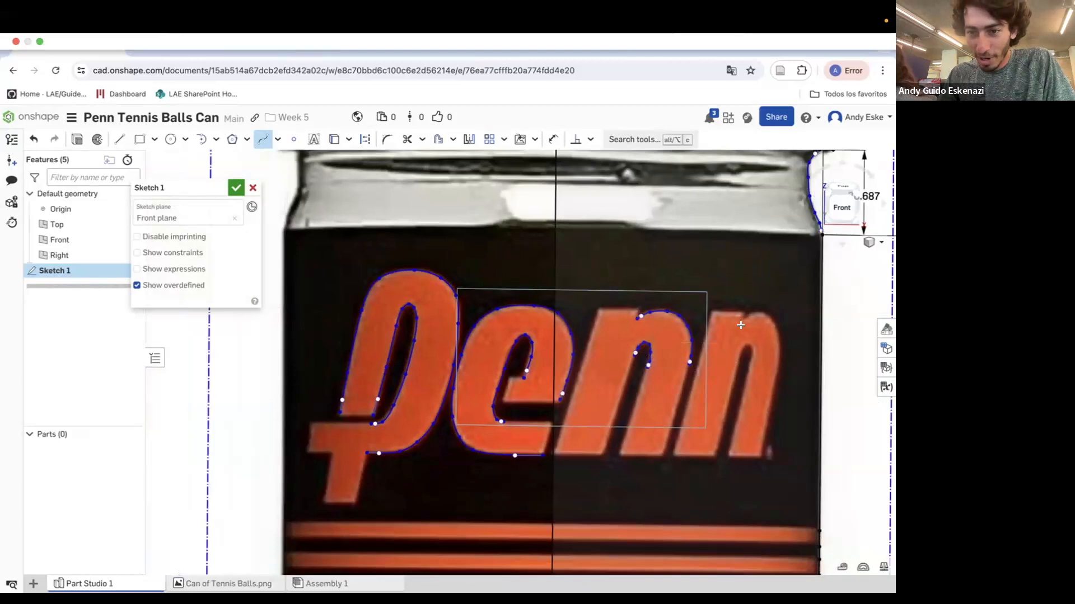
Trace the outer arch of the logo's second "n" with a spline, from the notch at its top to the straight right side.
{"action": "scroll", "coordinate": [786, 308], "scroll_direction": "up", "scroll_amount": 1}
{"action": "scroll", "coordinate": [786, 308], "scroll_direction": "up", "scroll_amount": 4}
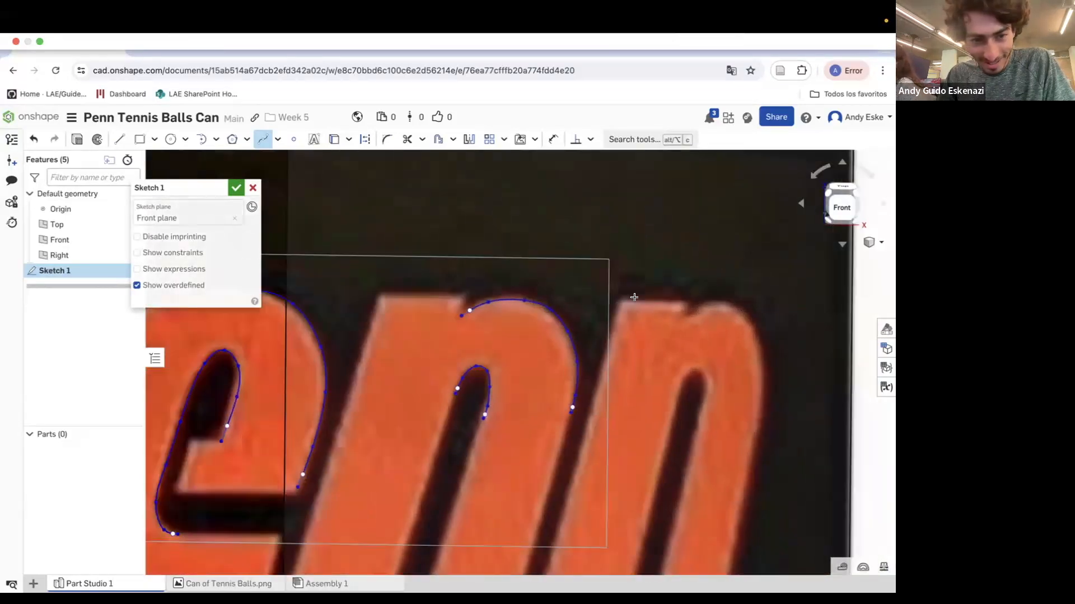
{"action": "scroll", "coordinate": [738, 328], "scroll_direction": "down", "scroll_amount": 2}
{"action": "scroll", "coordinate": [738, 329], "scroll_direction": "down", "scroll_amount": 2}
{"action": "scroll", "coordinate": [694, 307], "scroll_direction": "up", "scroll_amount": 5}
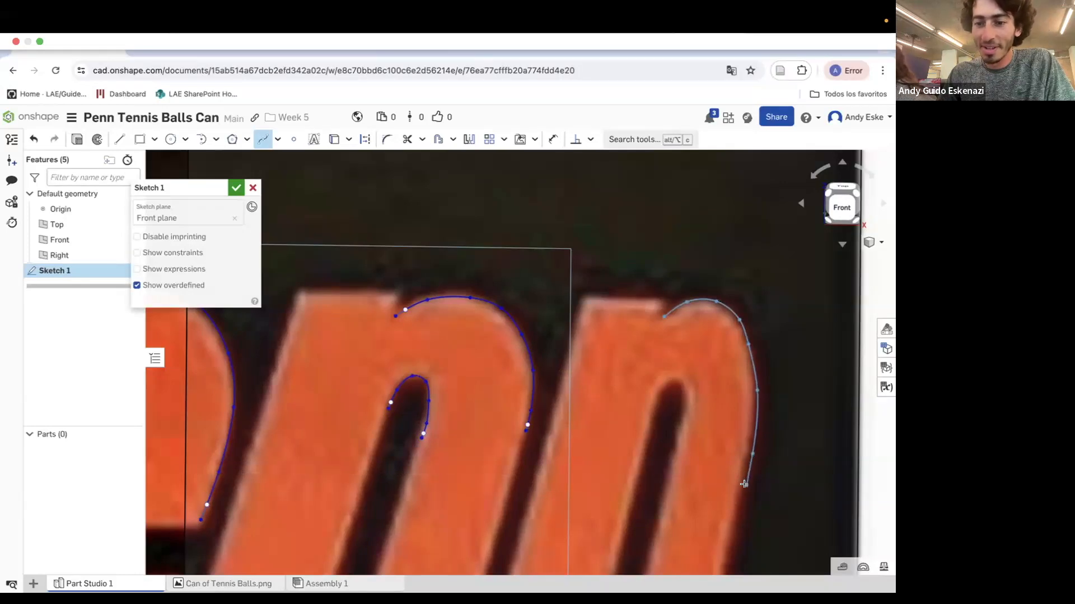
Trace the inner arch of the second "n" with a spline over the top of the gap between its legs.
{"action": "scroll", "coordinate": [750, 445], "scroll_direction": "down", "scroll_amount": 4}
{"action": "scroll", "coordinate": [727, 415], "scroll_direction": "up", "scroll_amount": 1}
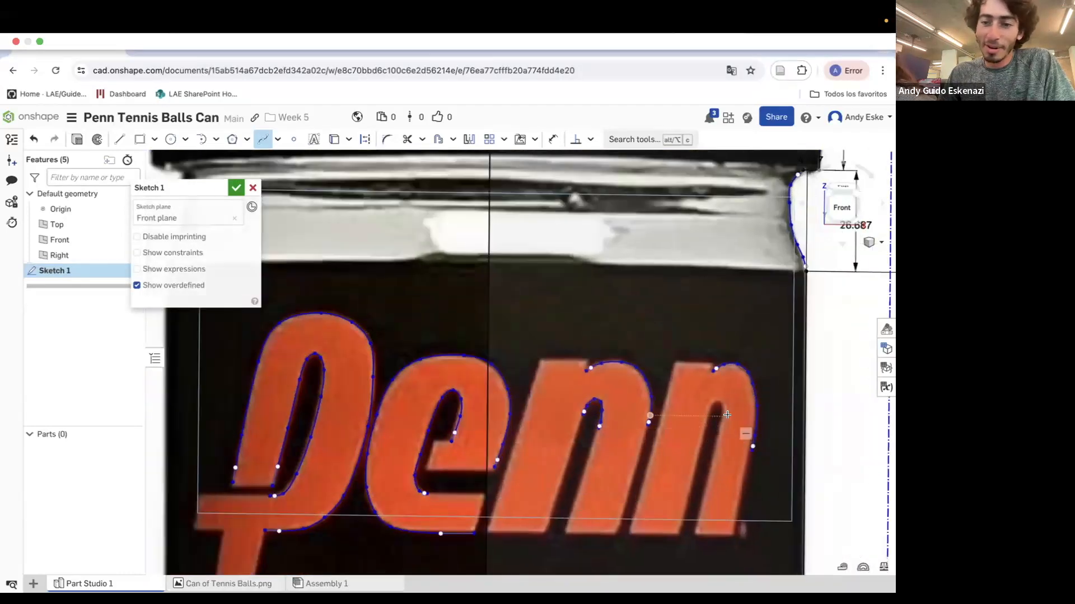
{"action": "scroll", "coordinate": [727, 415], "scroll_direction": "up", "scroll_amount": 5}
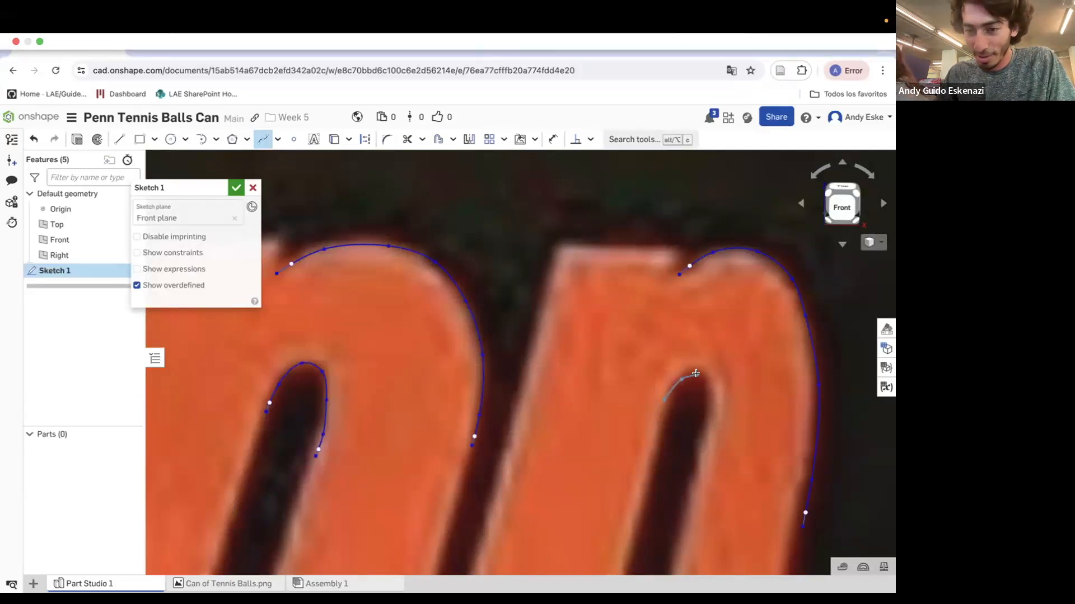
{"action": "left_click", "coordinate": [712, 417]}
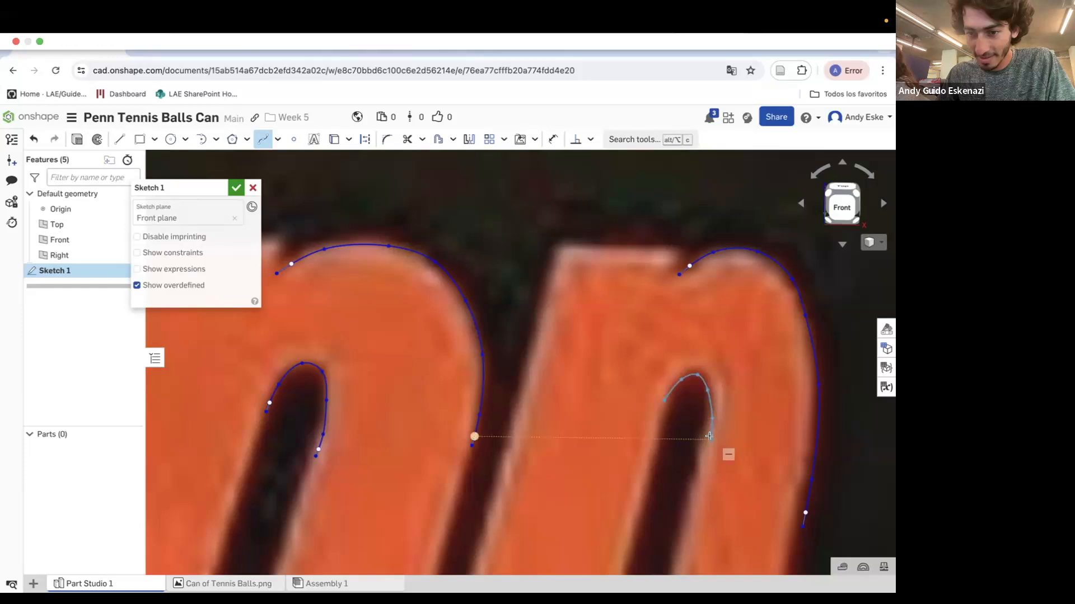
{"action": "key", "text": "Escape"}
Outline the second "n"'s right leg with lines from the outer arch down, across the bottom edge and up to the inner arch.
{"action": "scroll", "coordinate": [706, 439], "scroll_direction": "down", "scroll_amount": 5}
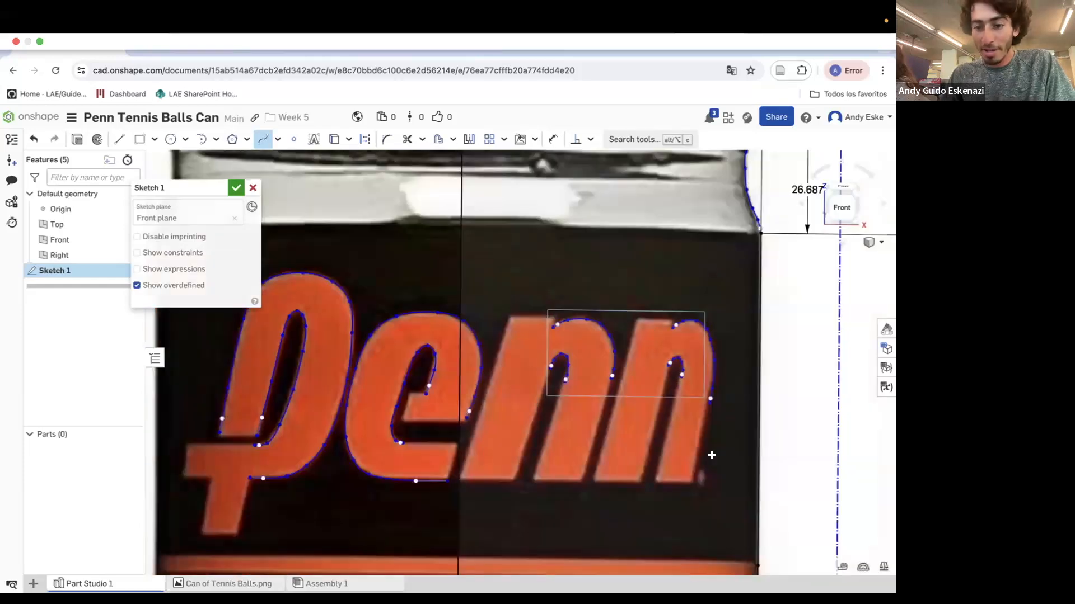
{"action": "left_click", "coordinate": [120, 140]}
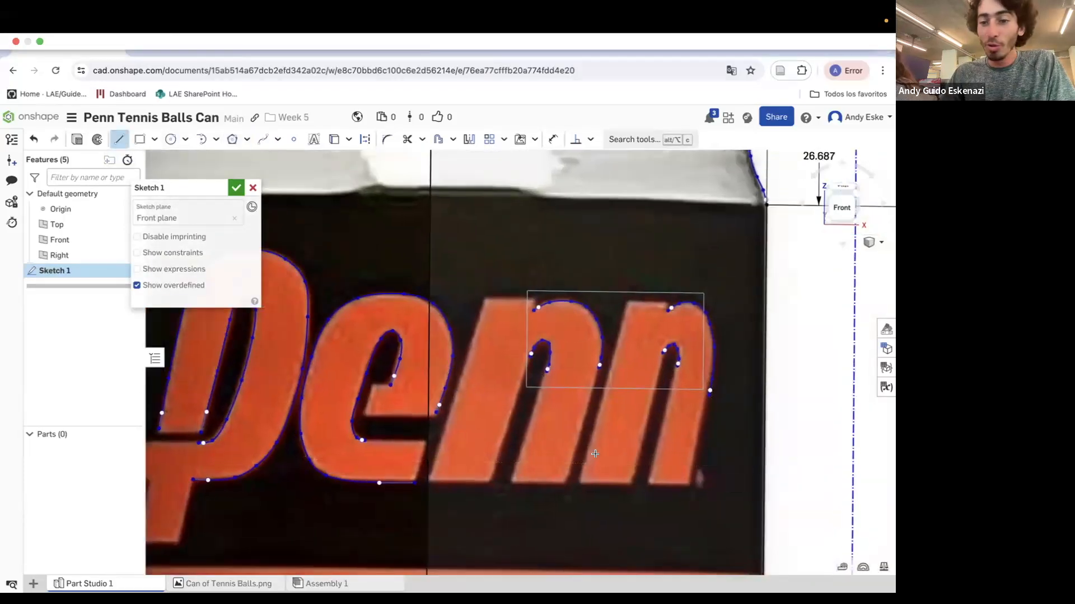
{"action": "left_click", "coordinate": [709, 392]}
{"action": "scroll", "coordinate": [690, 481], "scroll_direction": "up", "scroll_amount": 4}
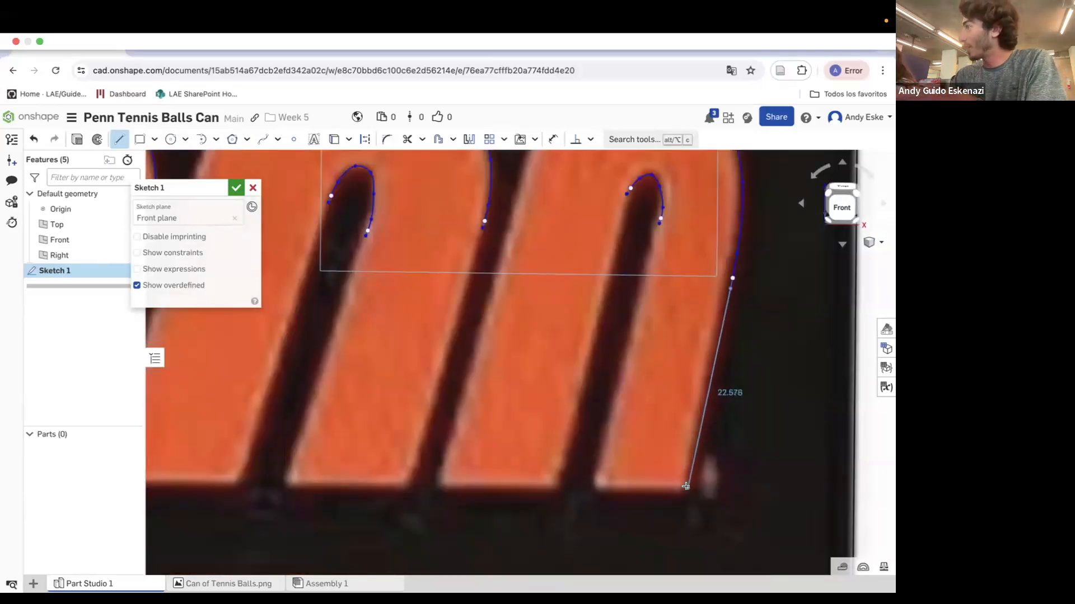
{"action": "left_click", "coordinate": [686, 488]}
{"action": "left_click", "coordinate": [594, 487]}
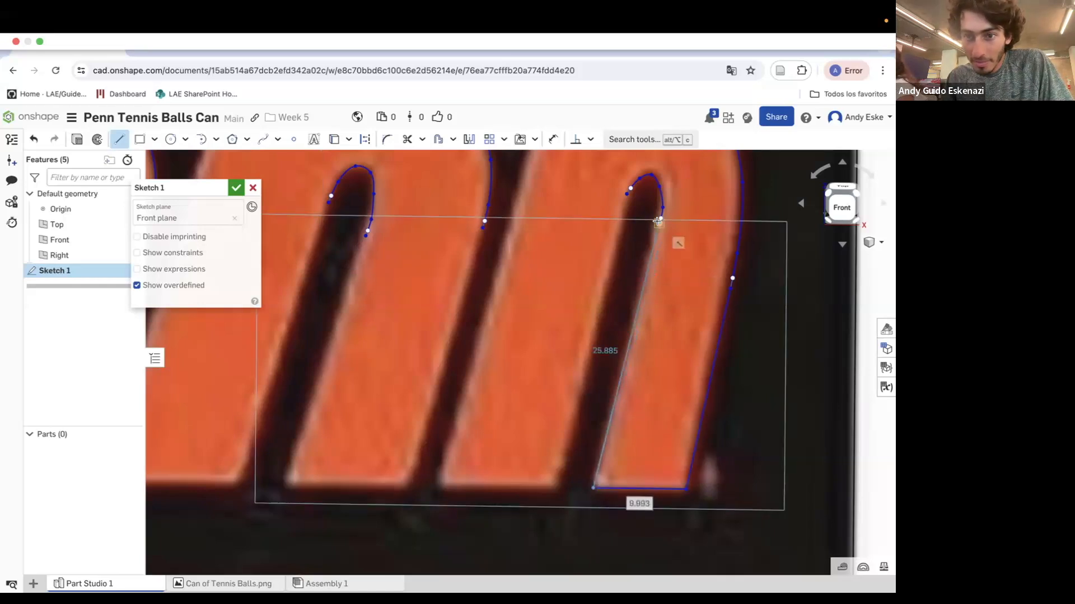
{"action": "left_click", "coordinate": [660, 219]}
Outline the second "n"'s left stem with lines from the inner arch around the bottom, outer side and top to the notch.
{"action": "left_click", "coordinate": [630, 189]}
{"action": "left_click", "coordinate": [560, 485]}
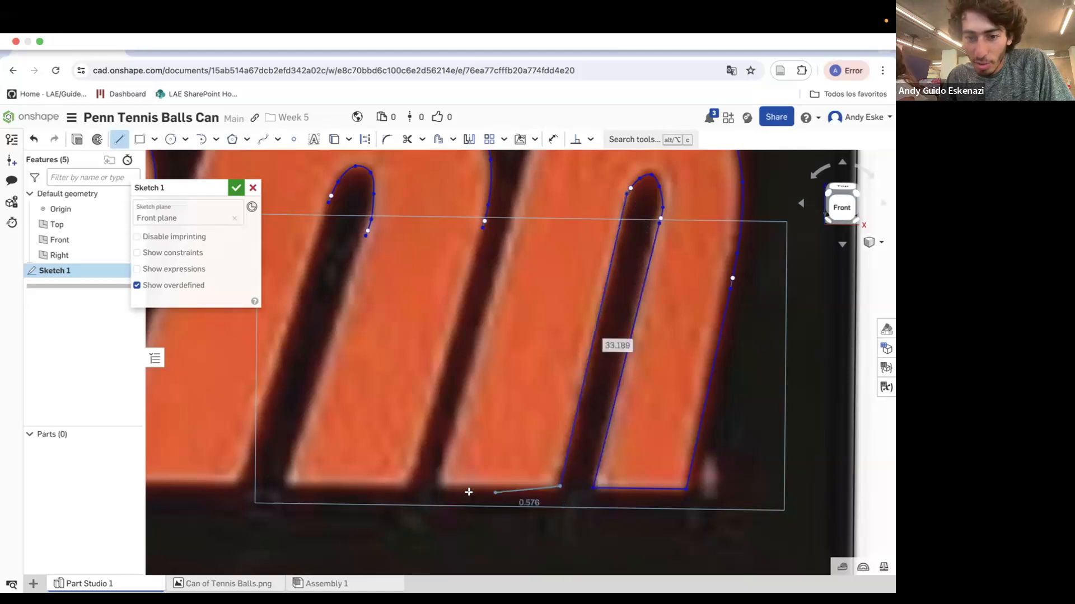
{"action": "left_click", "coordinate": [436, 485]}
{"action": "scroll", "coordinate": [437, 459], "scroll_direction": "down", "scroll_amount": 3}
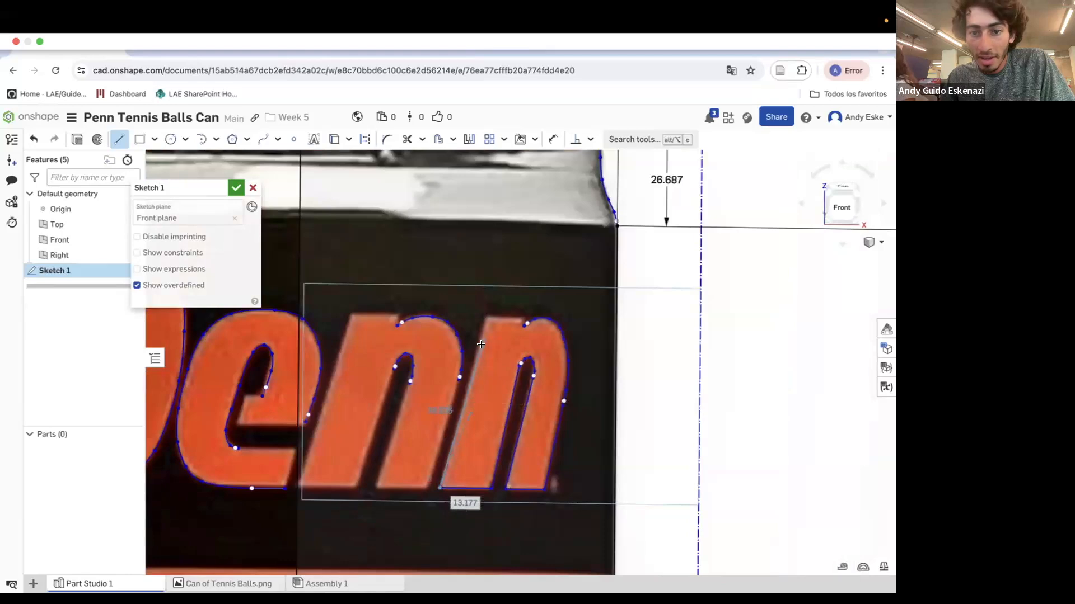
{"action": "scroll", "coordinate": [470, 347], "scroll_direction": "up", "scroll_amount": 2}
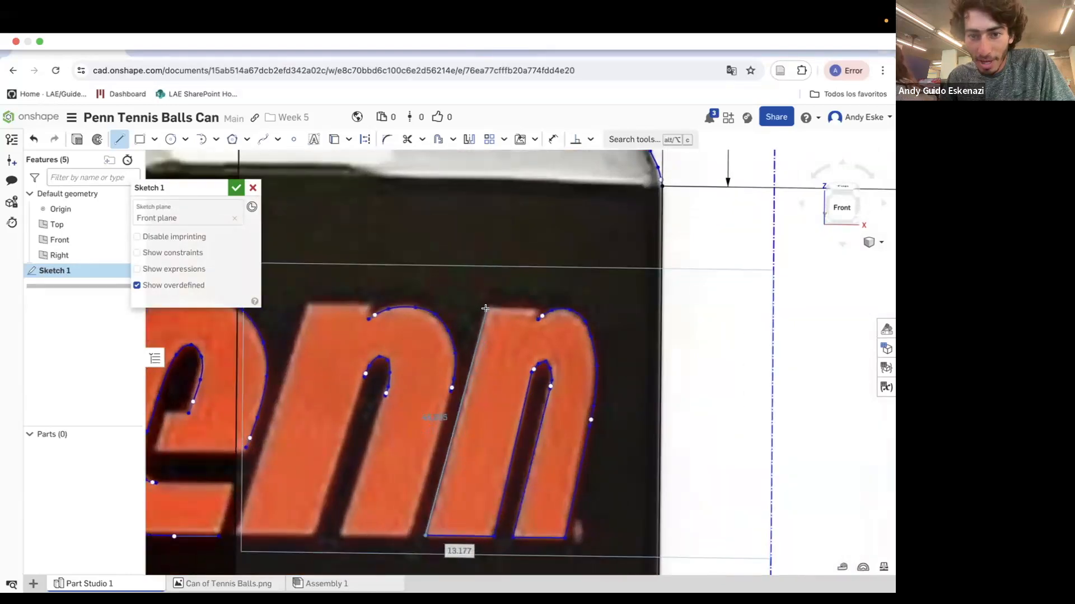
{"action": "left_click", "coordinate": [485, 310]}
{"action": "scroll", "coordinate": [511, 310], "scroll_direction": "up", "scroll_amount": 5}
{"action": "left_click", "coordinate": [595, 310]}
{"action": "scroll", "coordinate": [530, 347], "scroll_direction": "down", "scroll_amount": 4}
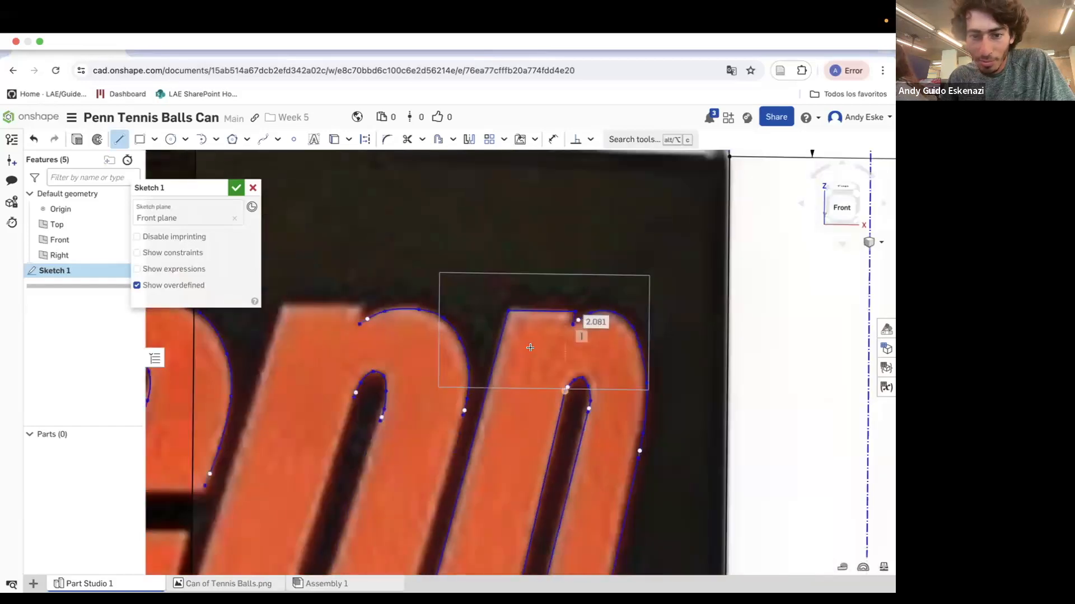
Outline the first "n"'s right leg with lines down the outer side, across the bottom edge and up to the inner arch.
{"action": "scroll", "coordinate": [442, 426], "scroll_direction": "down", "scroll_amount": 2}
{"action": "scroll", "coordinate": [450, 412], "scroll_direction": "down", "scroll_amount": 4}
{"action": "scroll", "coordinate": [434, 451], "scroll_direction": "up", "scroll_amount": 7}
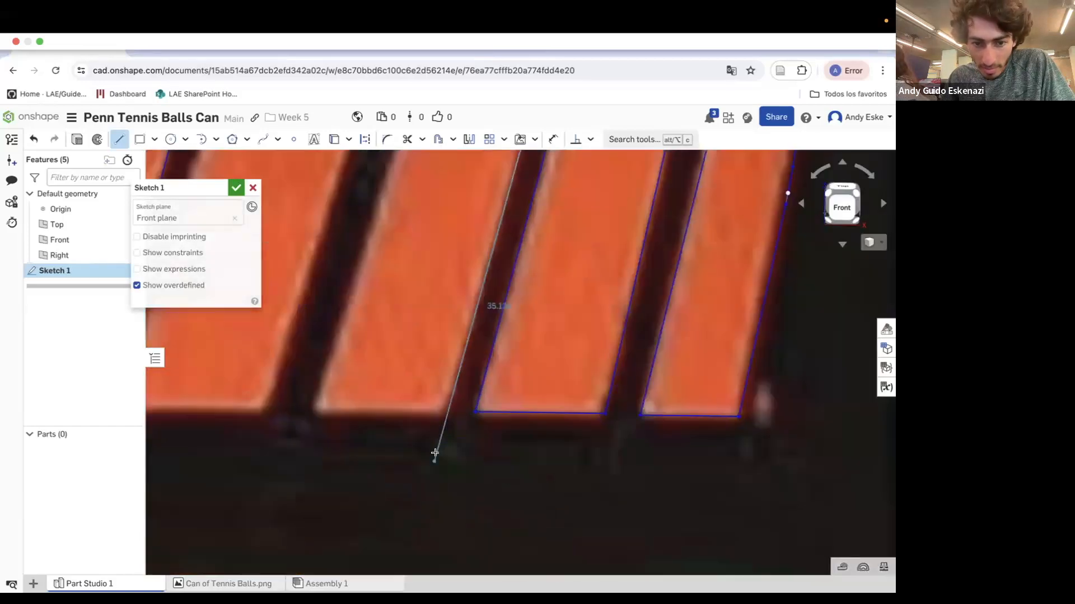
{"action": "left_click", "coordinate": [445, 410]}
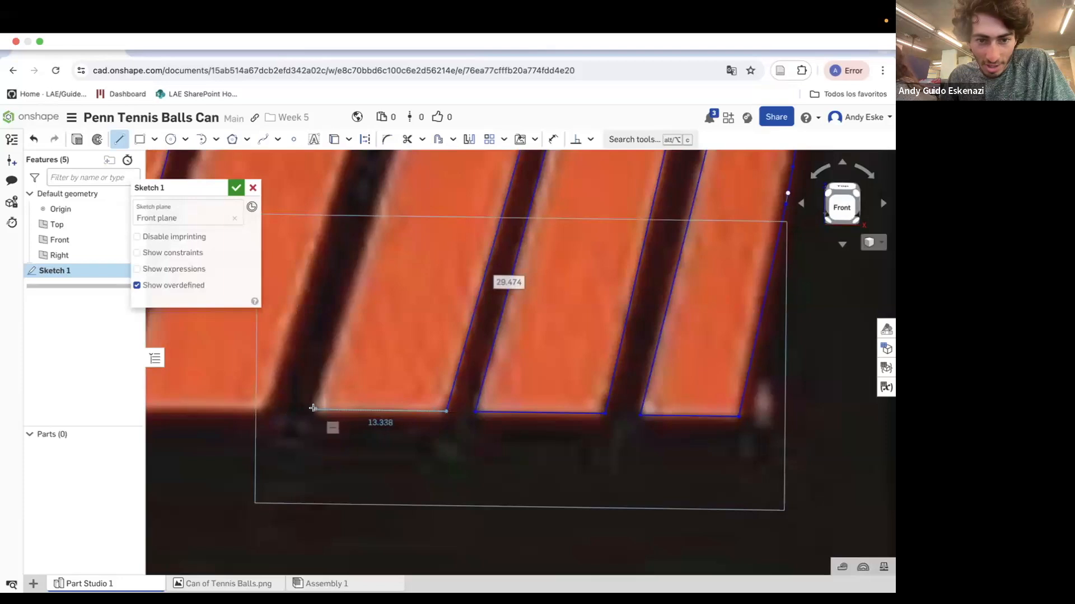
{"action": "left_click", "coordinate": [315, 410]}
{"action": "scroll", "coordinate": [308, 437], "scroll_direction": "down", "scroll_amount": 8}
{"action": "scroll", "coordinate": [341, 309], "scroll_direction": "up", "scroll_amount": 4}
{"action": "key", "text": "Escape"}
{"action": "scroll", "coordinate": [460, 403], "scroll_direction": "down", "scroll_amount": 5}
{"action": "scroll", "coordinate": [602, 387], "scroll_direction": "up", "scroll_amount": 6}
{"action": "scroll", "coordinate": [604, 385], "scroll_direction": "up", "scroll_amount": 1}
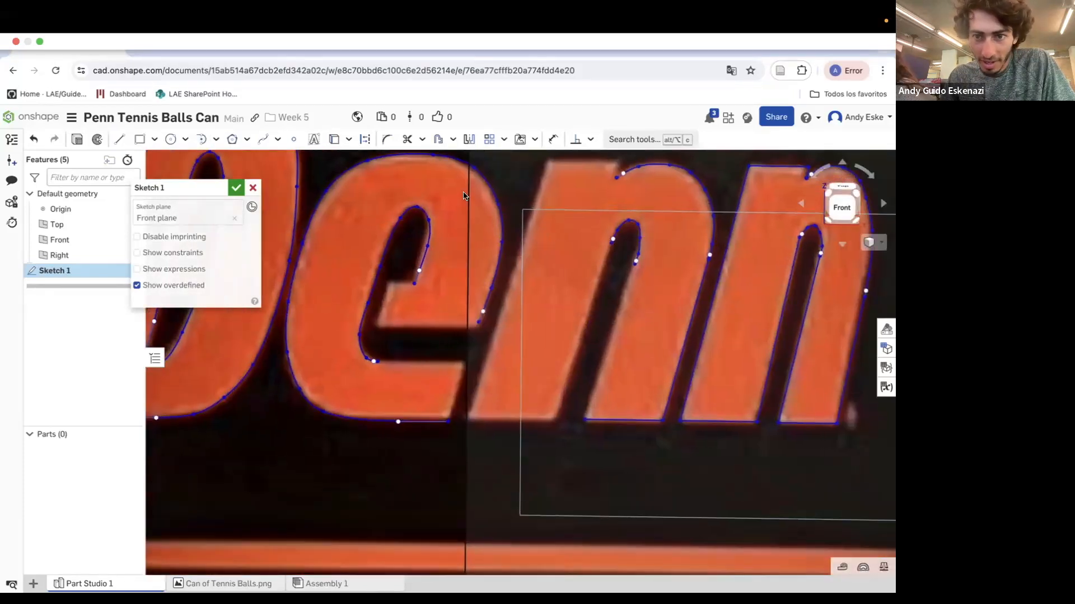
{"action": "left_click", "coordinate": [129, 141]}
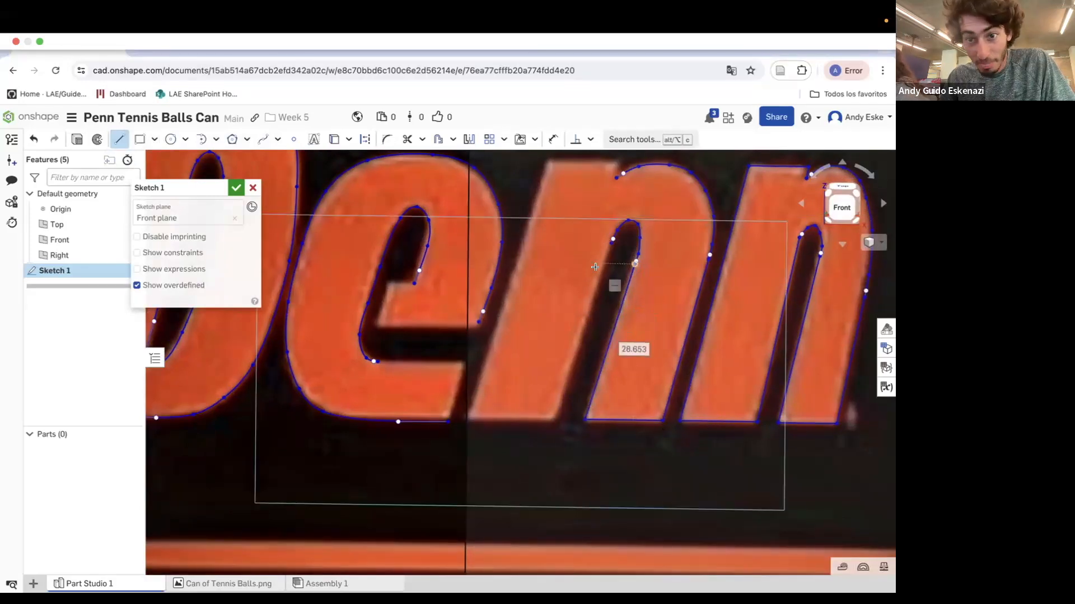
Outline the first "n"'s left stem with lines from the inner arch around the bottom, outer side and top to the notch.
{"action": "left_click", "coordinate": [556, 418]}
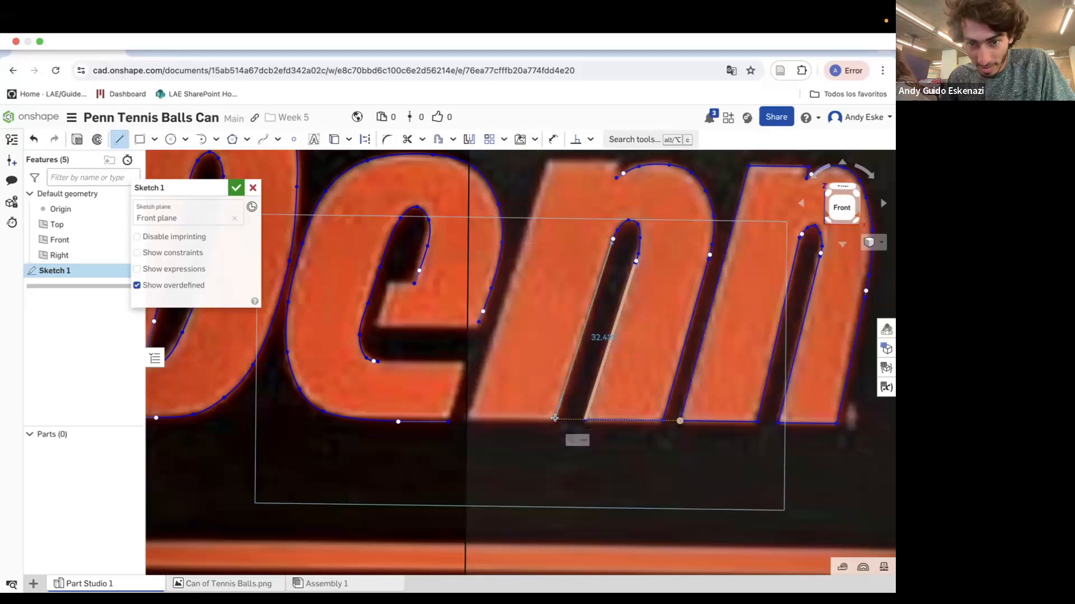
{"action": "left_click", "coordinate": [465, 418]}
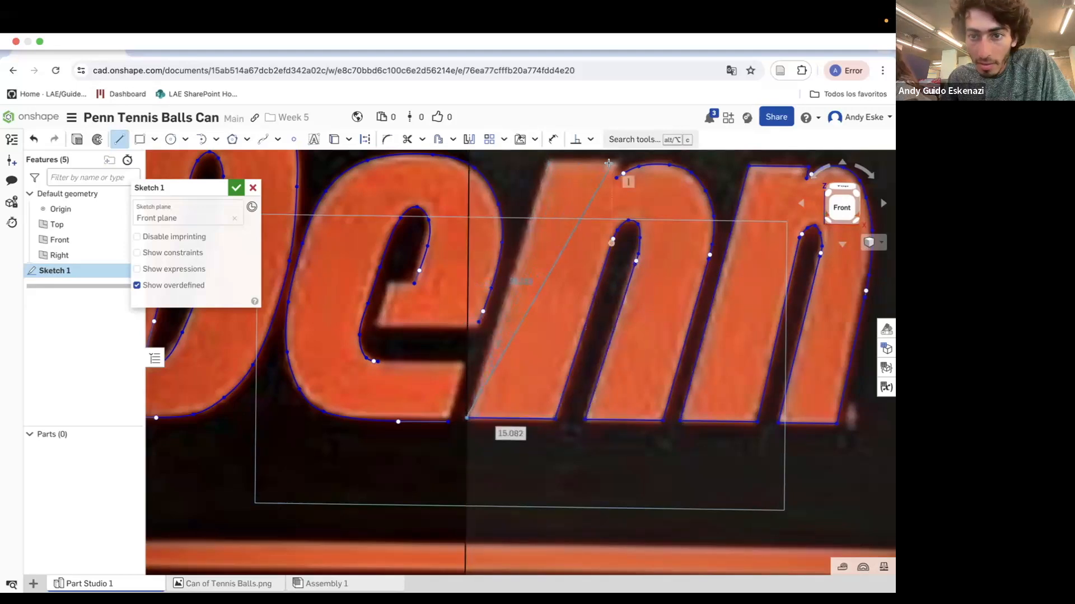
{"action": "left_click", "coordinate": [549, 160]}
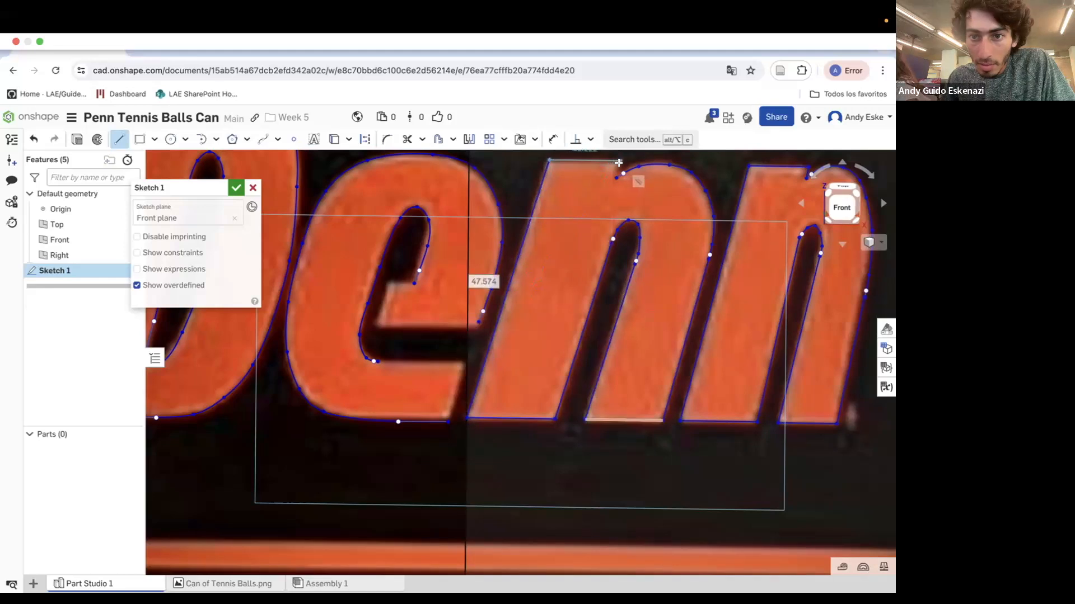
{"action": "left_click", "coordinate": [619, 162]}
{"action": "left_click", "coordinate": [616, 174]}
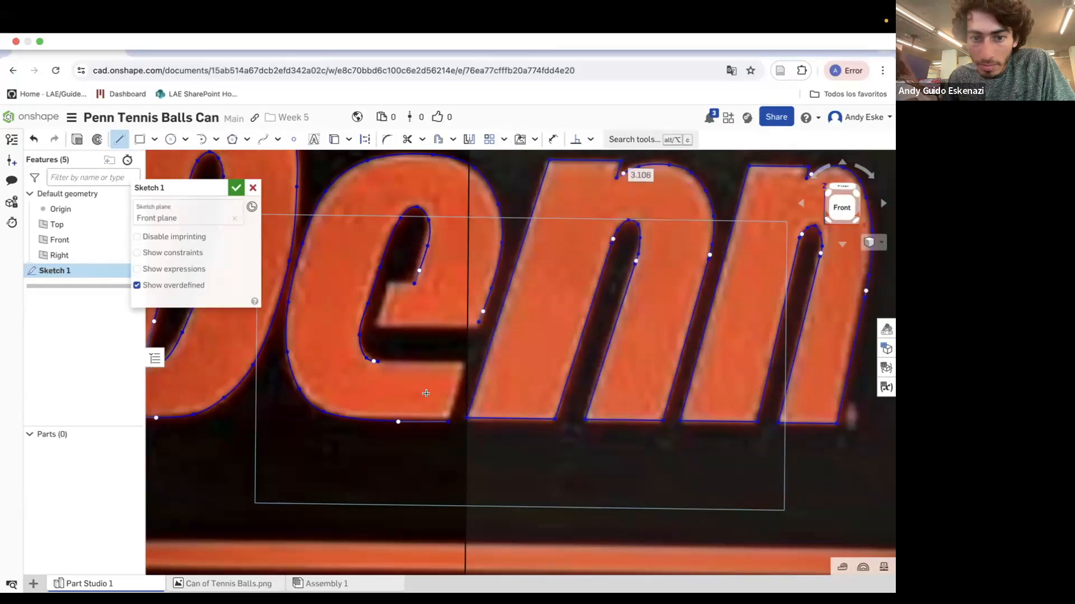
Outline the crossbar of the "e" with lines along its lower edge, slanted left end and short upper edge, joining the outer and inner splines.
{"action": "left_click", "coordinate": [478, 322]}
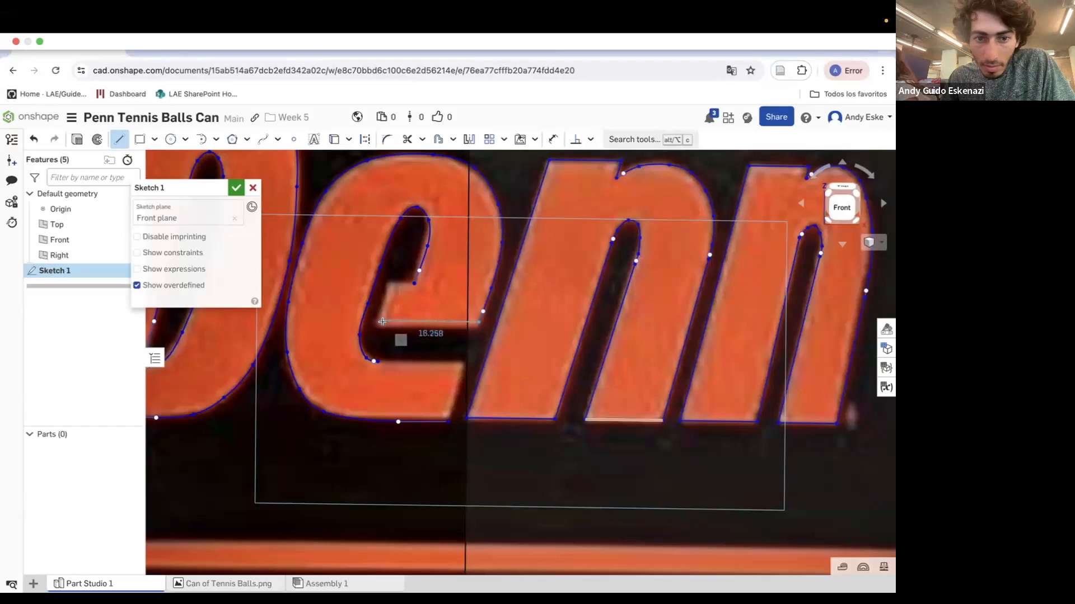
{"action": "left_click", "coordinate": [380, 322]}
{"action": "left_click", "coordinate": [390, 284]}
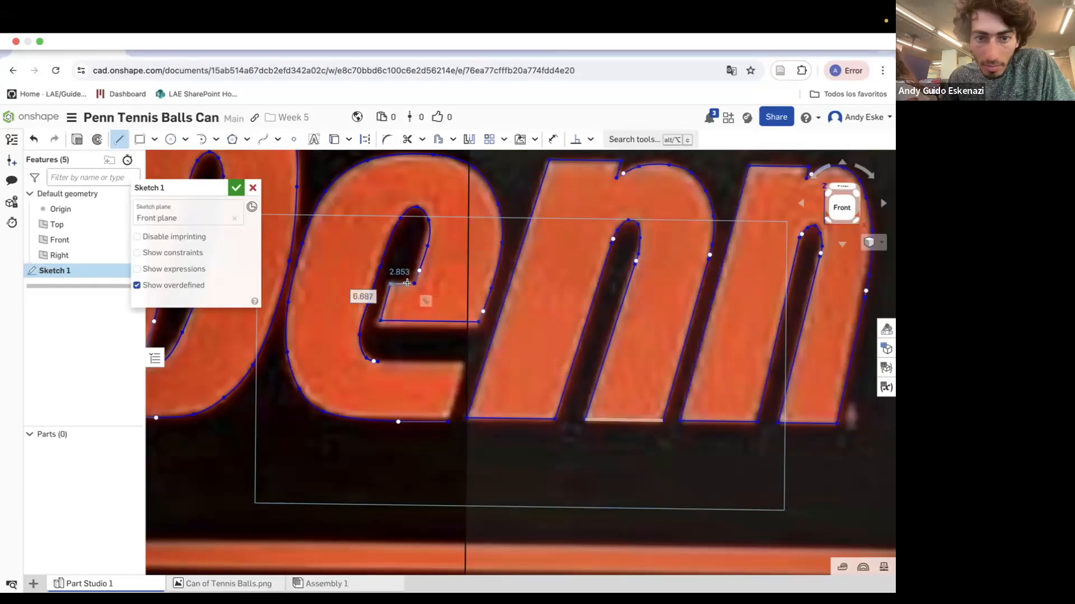
{"action": "left_click", "coordinate": [413, 284]}
{"action": "key", "text": "Escape"}
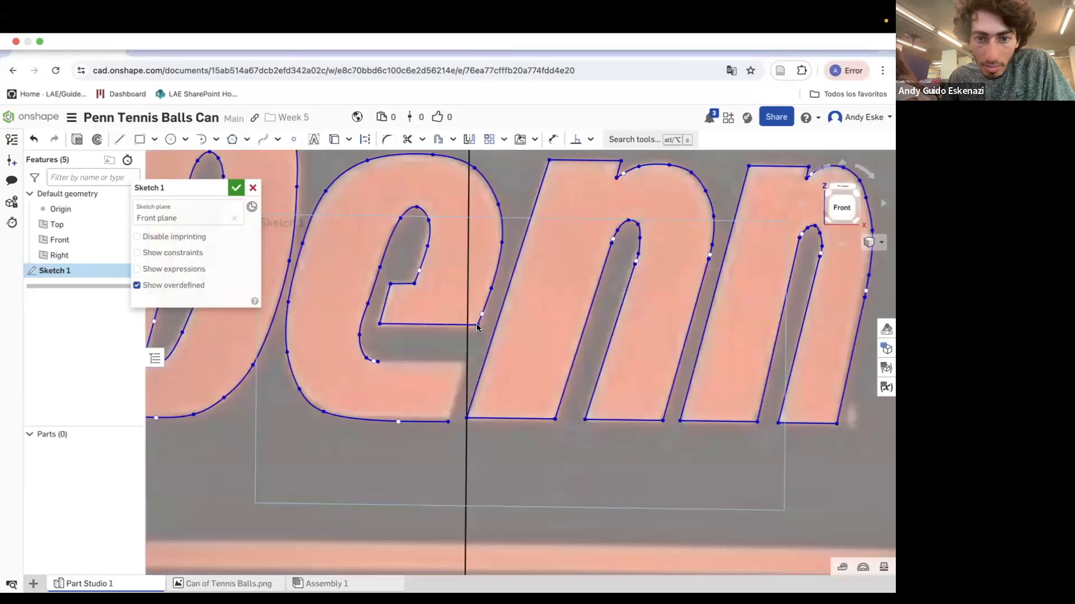
Draw the slanted end of the "e"'s lower arm as a line from the outer spline's end to the arm's upper corner.
{"action": "scroll", "coordinate": [448, 314], "scroll_direction": "down", "scroll_amount": 5}
{"action": "scroll", "coordinate": [394, 363], "scroll_direction": "up", "scroll_amount": 5}
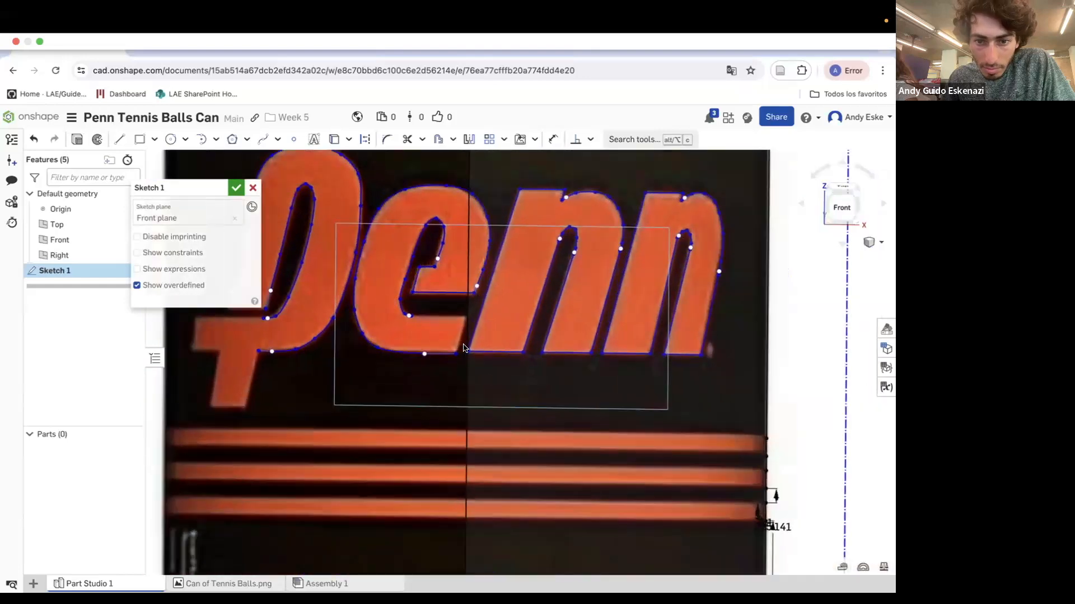
{"action": "left_click", "coordinate": [120, 139]}
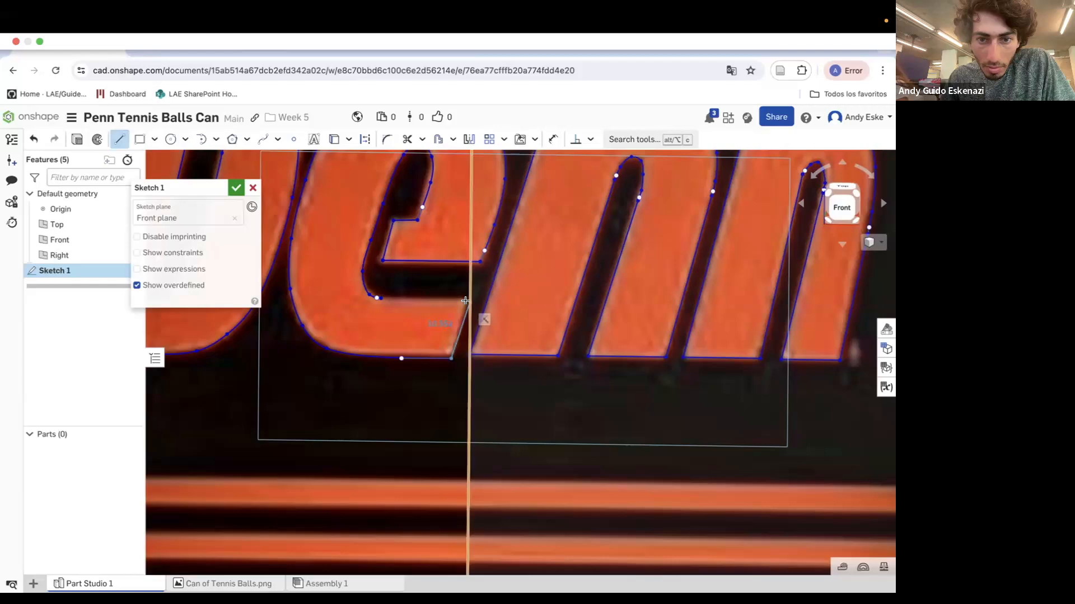
{"action": "scroll", "coordinate": [465, 297], "scroll_direction": "up", "scroll_amount": 5}
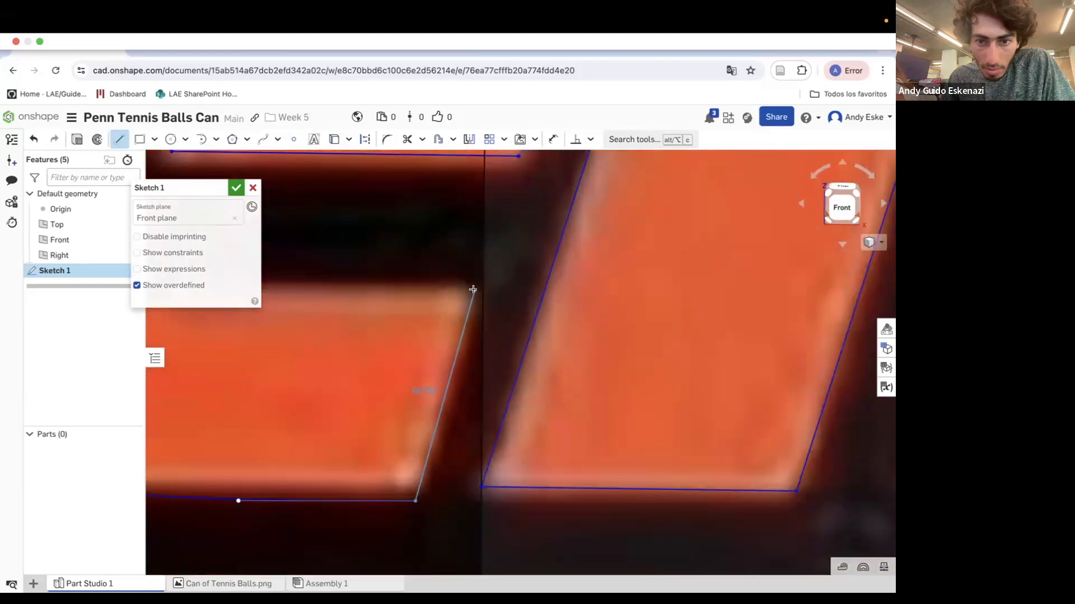
{"action": "left_click", "coordinate": [474, 289]}
{"action": "scroll", "coordinate": [474, 289], "scroll_direction": "down", "scroll_amount": 3}
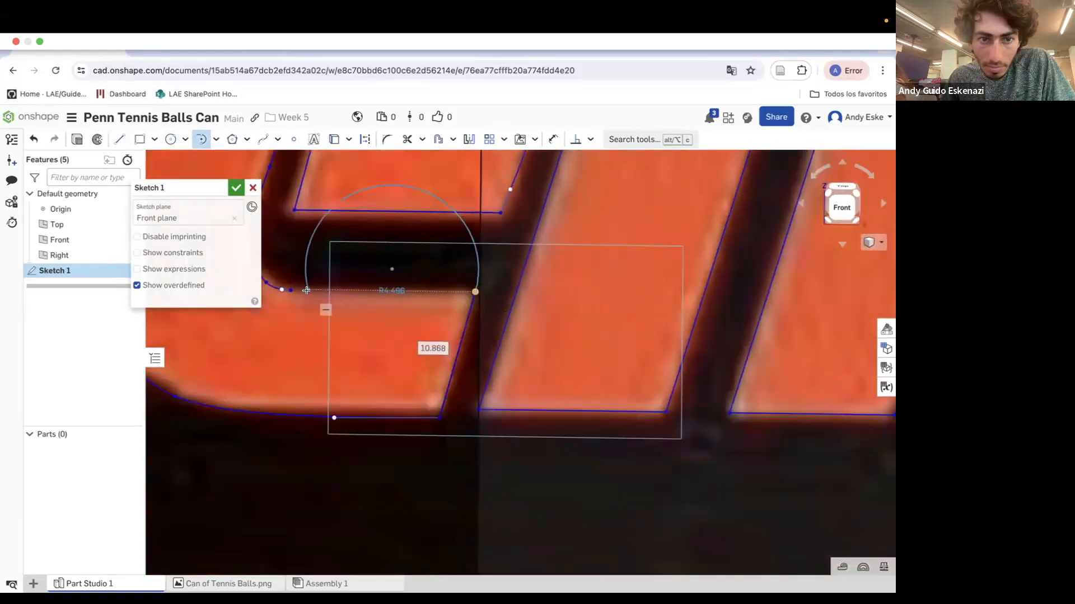
{"action": "key", "text": "Escape"}
Adjust both endpoints of the slanted line to fit the corners of the "e"'s lower arm in the reference image.
{"action": "left_click_drag", "start_coordinate": [474, 290], "coordinate": [479, 290]}
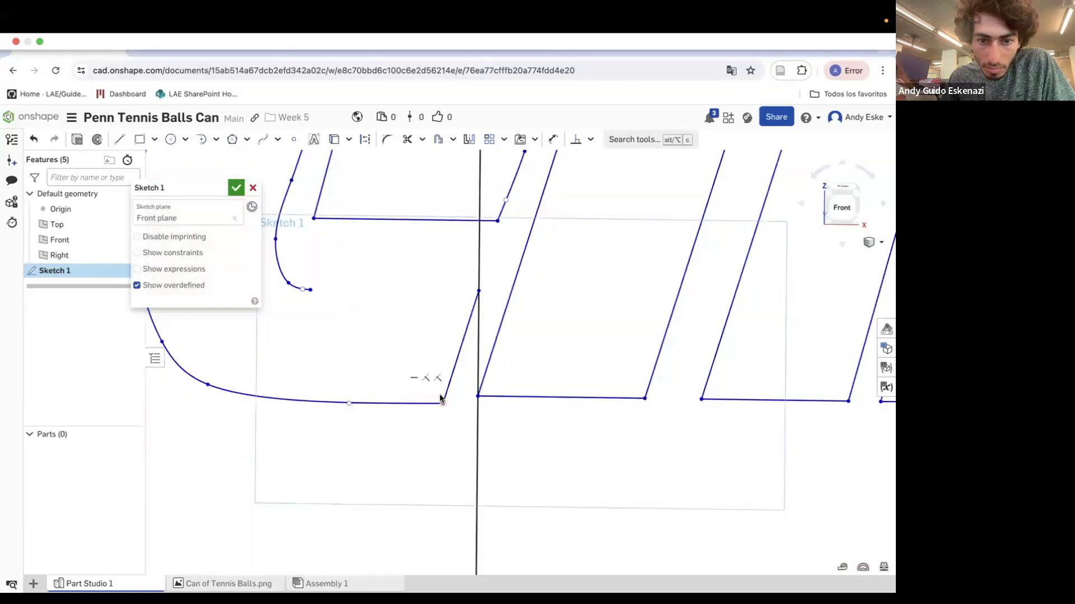
{"action": "left_click_drag", "start_coordinate": [441, 399], "coordinate": [444, 396]}
{"action": "scroll", "coordinate": [419, 263], "scroll_direction": "up", "scroll_amount": 3}
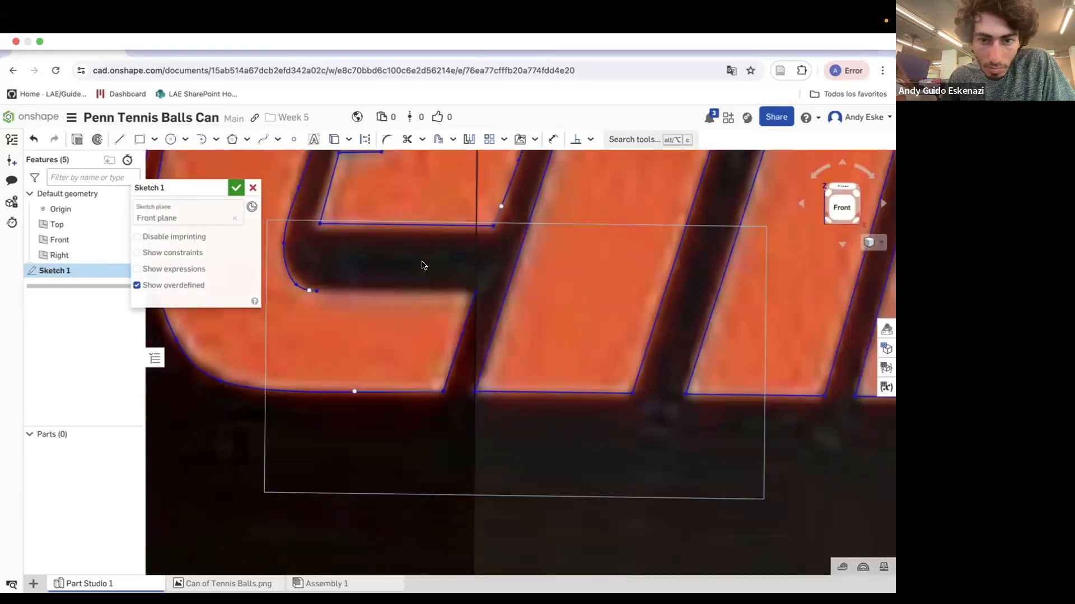
Draw the upper edge of the "e"'s lower arm as a line from the inner spline's end to the slanted end's upper corner.
{"action": "key", "text": "l"}
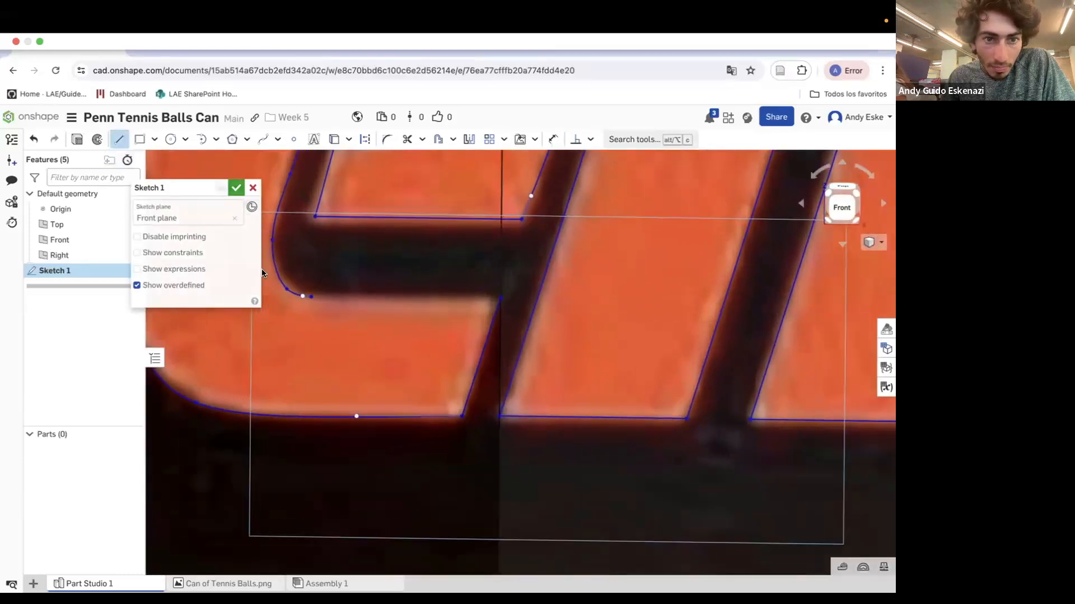
{"action": "left_click", "coordinate": [302, 295]}
{"action": "scroll", "coordinate": [498, 298], "scroll_direction": "up", "scroll_amount": 5}
{"action": "scroll", "coordinate": [532, 321], "scroll_direction": "up", "scroll_amount": 5}
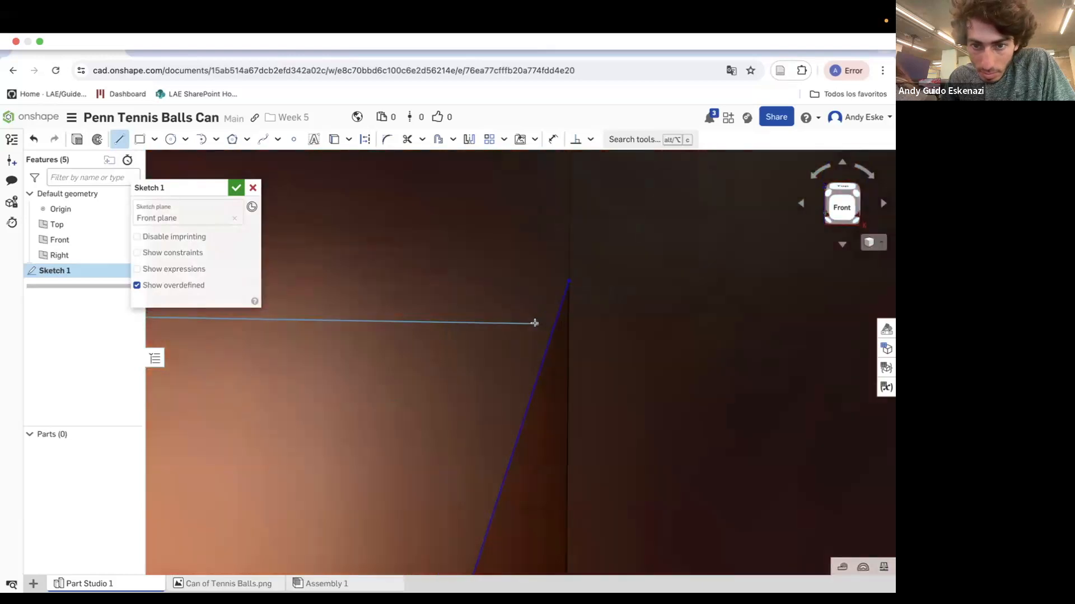
Undo the last edits to the slanted right edge of the e's lower arm and move its lower end onto the letter's bottom corner.
{"action": "key", "text": "Escape"}
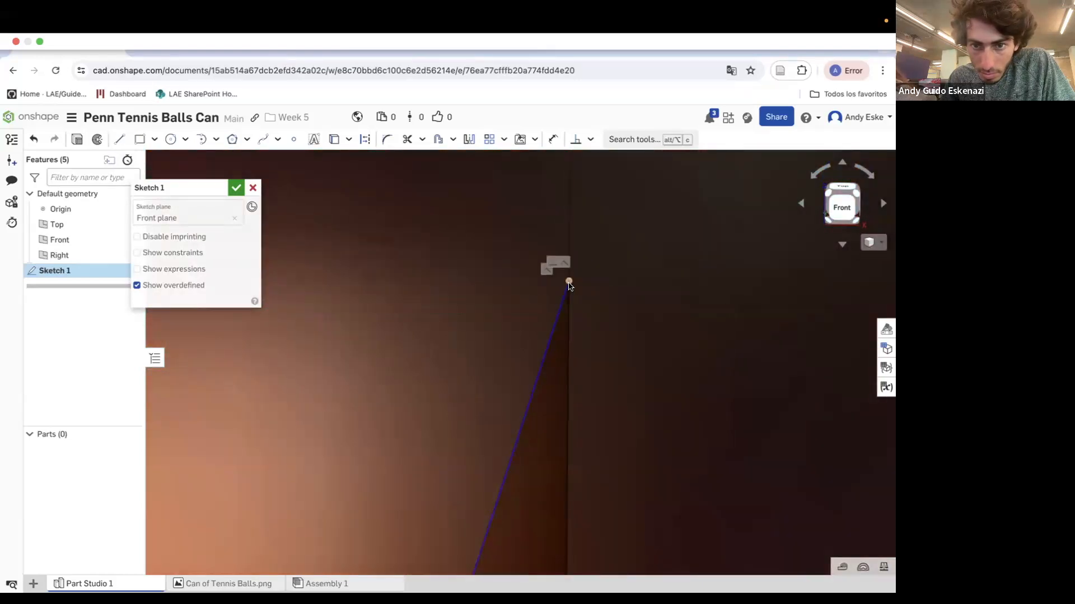
{"action": "left_click_drag", "start_coordinate": [568, 282], "coordinate": [551, 283]}
{"action": "key", "text": "ctrl+z"}
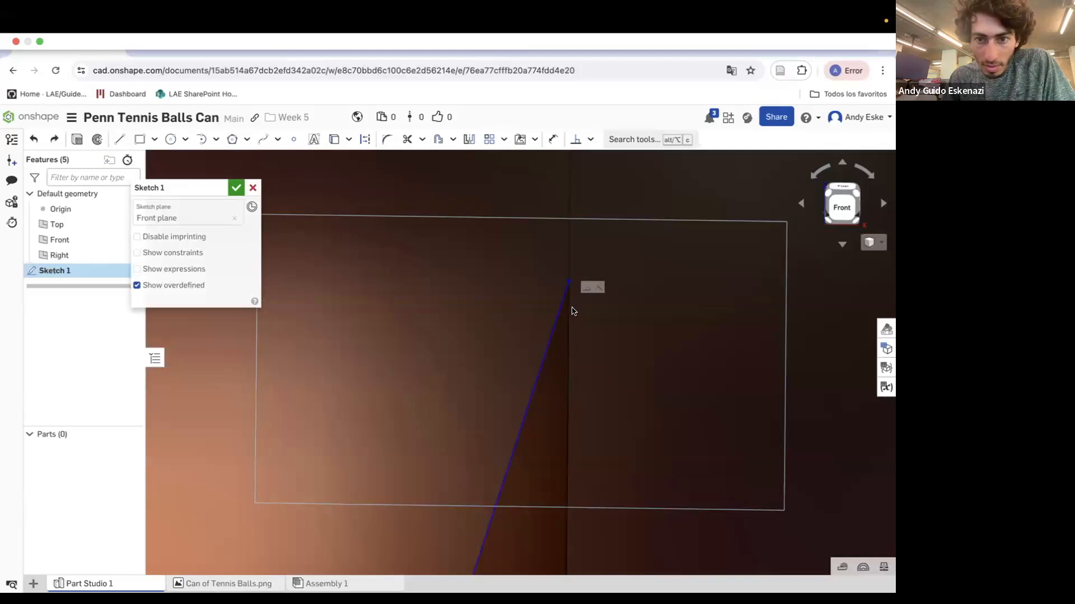
{"action": "key", "text": "ctrl+z"}
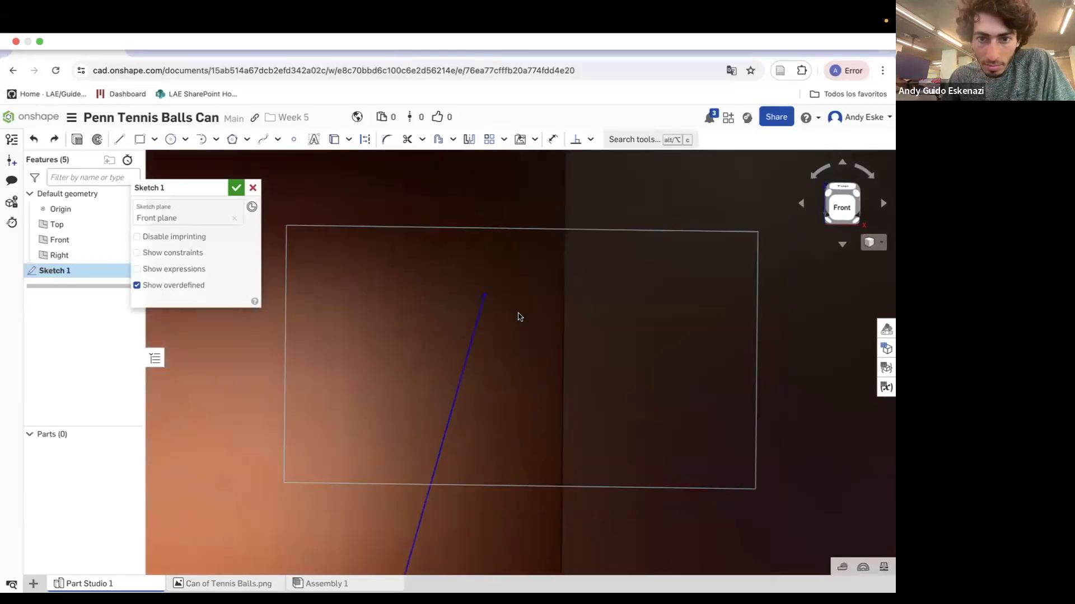
{"action": "scroll", "coordinate": [520, 317], "scroll_direction": "up", "scroll_amount": 10}
{"action": "left_click_drag", "start_coordinate": [469, 500], "coordinate": [471, 487]}
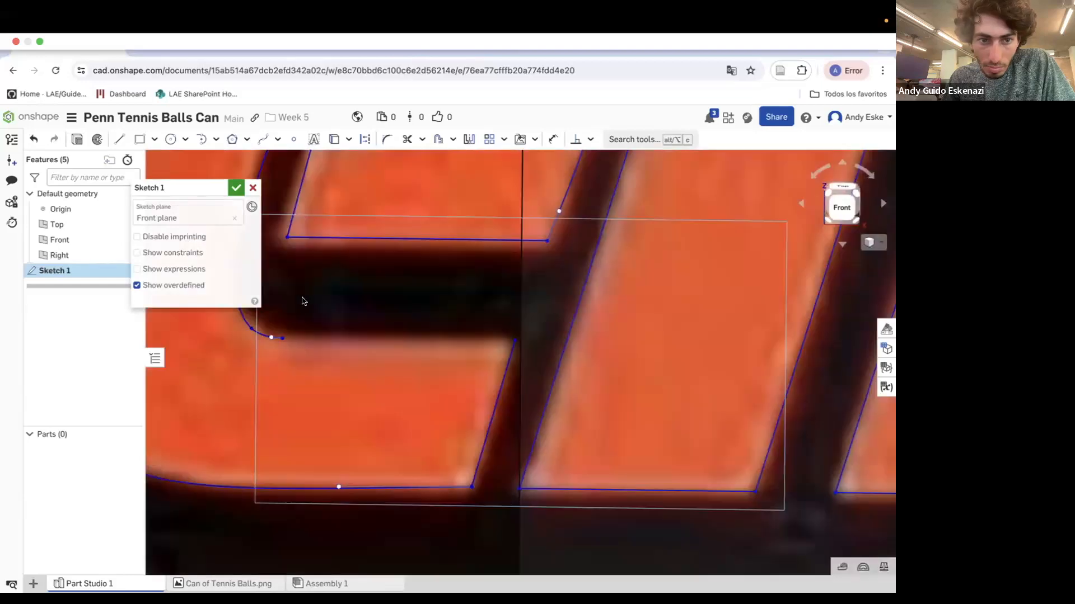
Close the e outline with a line about 14.9 long along the top of its lower arm, from the curve end to the slanted edge.
{"action": "left_click", "coordinate": [121, 138]}
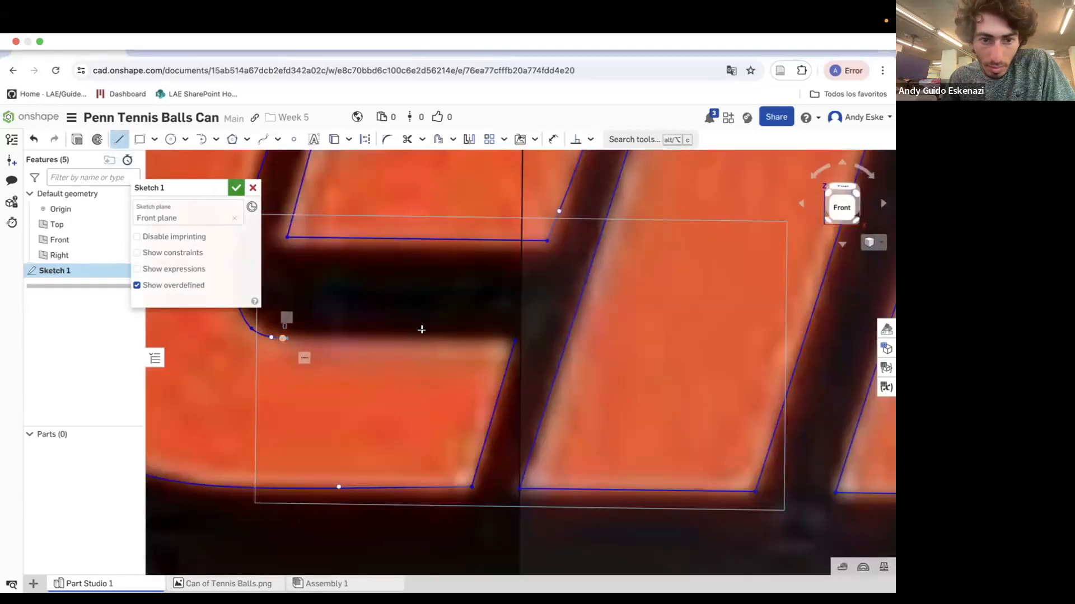
{"action": "left_click", "coordinate": [284, 338]}
{"action": "left_click", "coordinate": [515, 340]}
Trace the p's foot and its left crossbar with connected straight lines, starting and ending at the open ends of the bowl's curves.
{"action": "scroll", "coordinate": [508, 327], "scroll_direction": "down", "scroll_amount": 8}
{"action": "scroll", "coordinate": [582, 413], "scroll_direction": "down", "scroll_amount": 5}
{"action": "scroll", "coordinate": [358, 380], "scroll_direction": "up", "scroll_amount": 7}
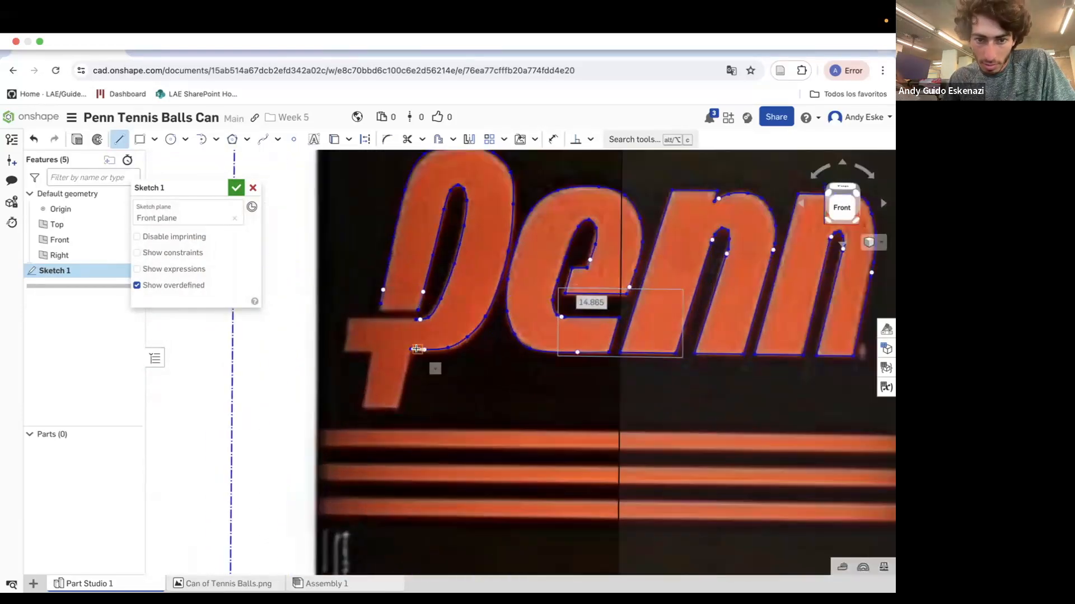
{"action": "left_click", "coordinate": [416, 349]}
{"action": "scroll", "coordinate": [407, 412], "scroll_direction": "up", "scroll_amount": 3}
{"action": "left_click", "coordinate": [400, 409]}
{"action": "left_click", "coordinate": [341, 407]}
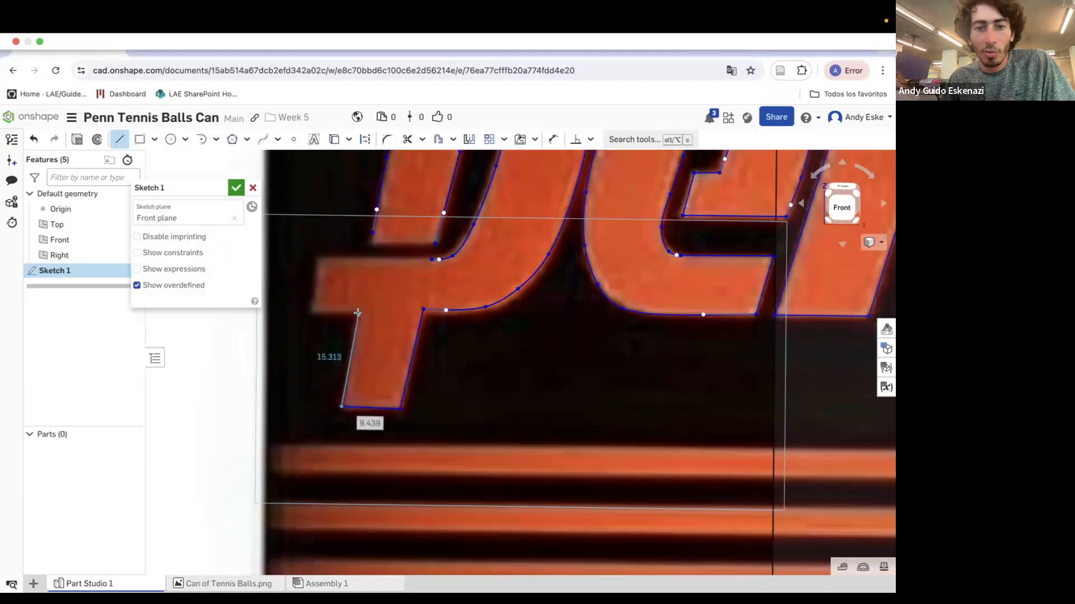
{"action": "left_click", "coordinate": [358, 315]}
{"action": "left_click", "coordinate": [311, 312]}
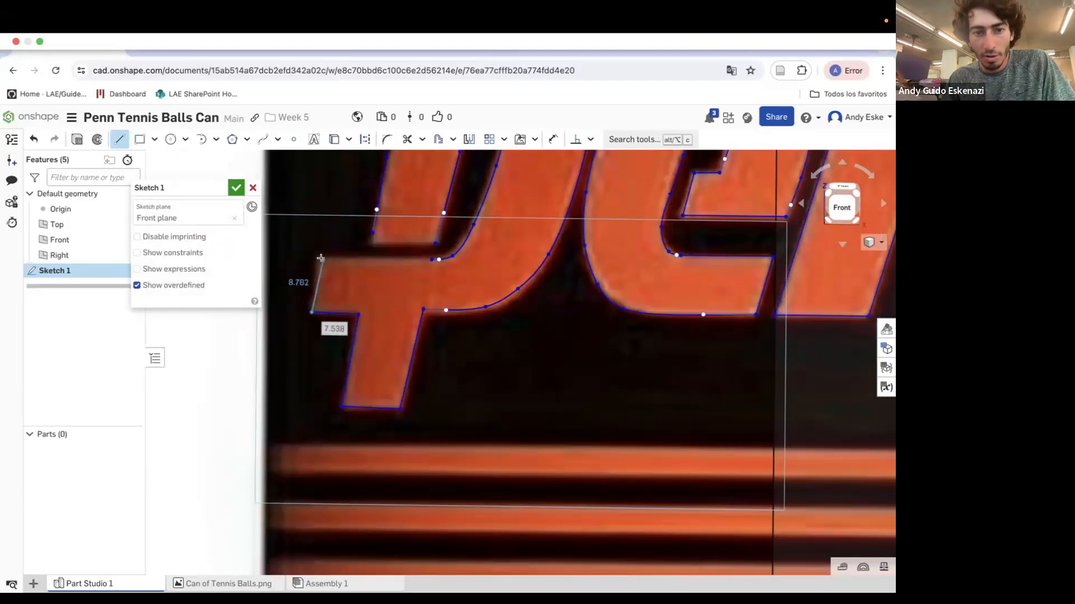
{"action": "left_click", "coordinate": [319, 258]}
{"action": "left_click", "coordinate": [438, 259]}
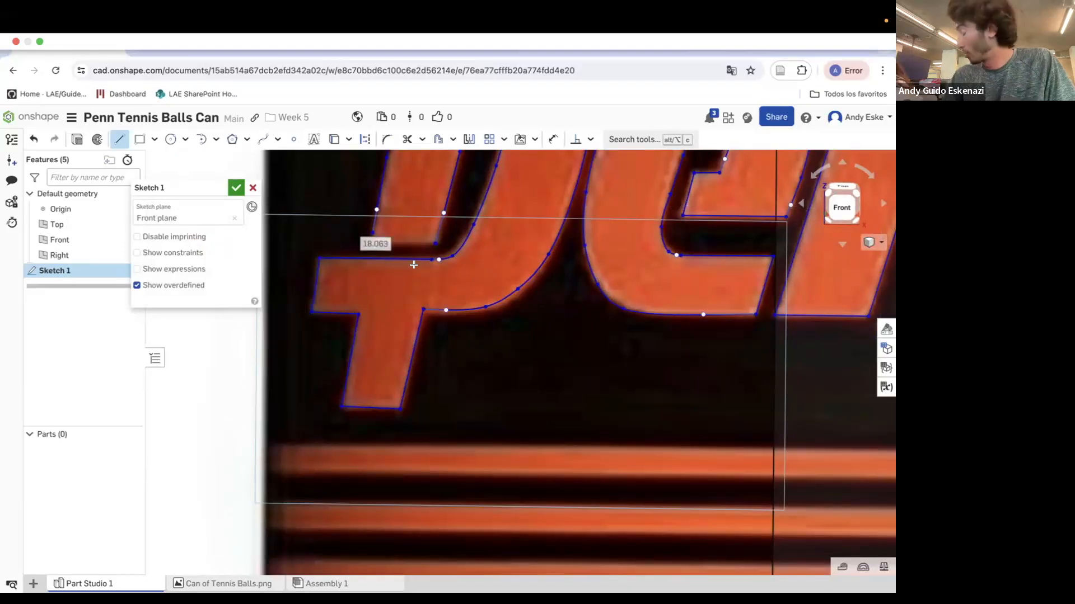
Close the bottom of the p's stem with a line and move its left corner down to the stem's edge in the image.
{"action": "scroll", "coordinate": [371, 229], "scroll_direction": "up", "scroll_amount": 10}
{"action": "left_click", "coordinate": [369, 224]}
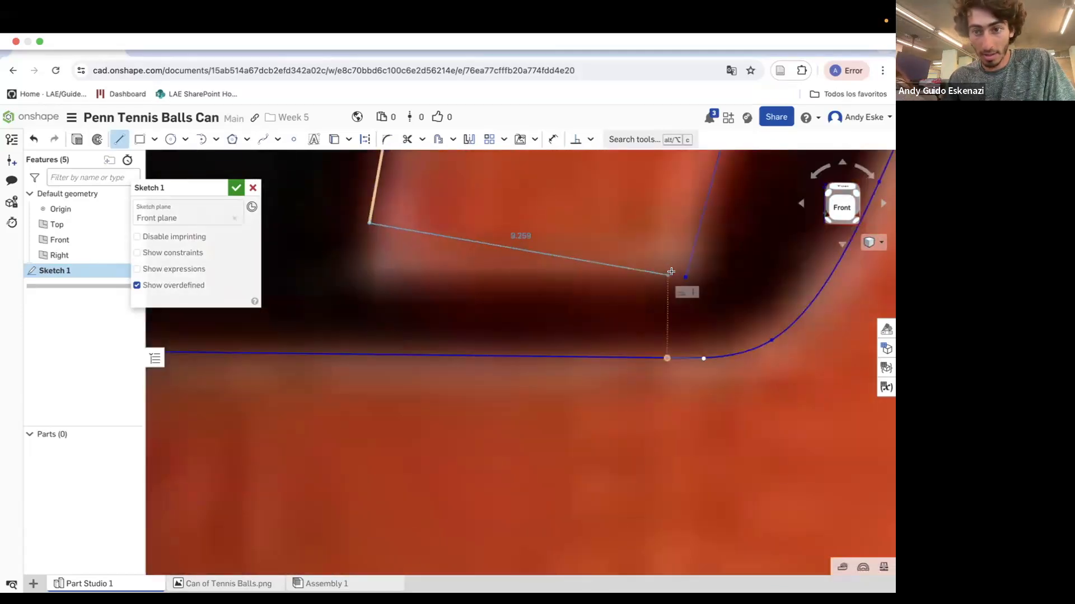
{"action": "left_click", "coordinate": [686, 277]}
{"action": "key", "text": "Escape"}
{"action": "left_click_drag", "start_coordinate": [368, 224], "coordinate": [360, 272]}
{"action": "scroll", "coordinate": [294, 312], "scroll_direction": "down", "scroll_amount": 8}
{"action": "scroll", "coordinate": [294, 315], "scroll_direction": "down", "scroll_amount": 6}
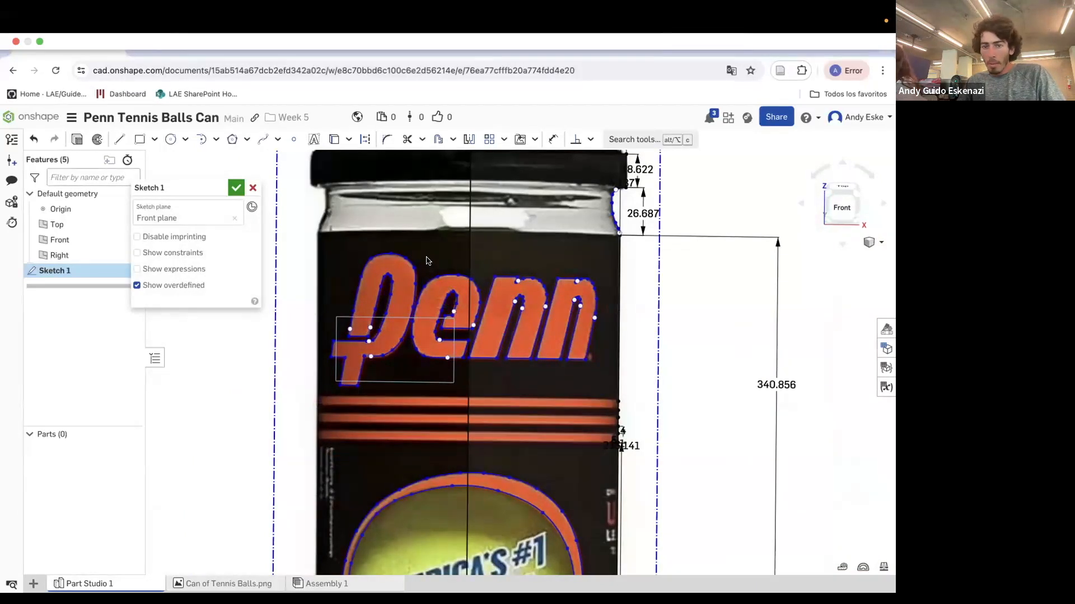
{"action": "mouse_move", "coordinate": [767, 17]}
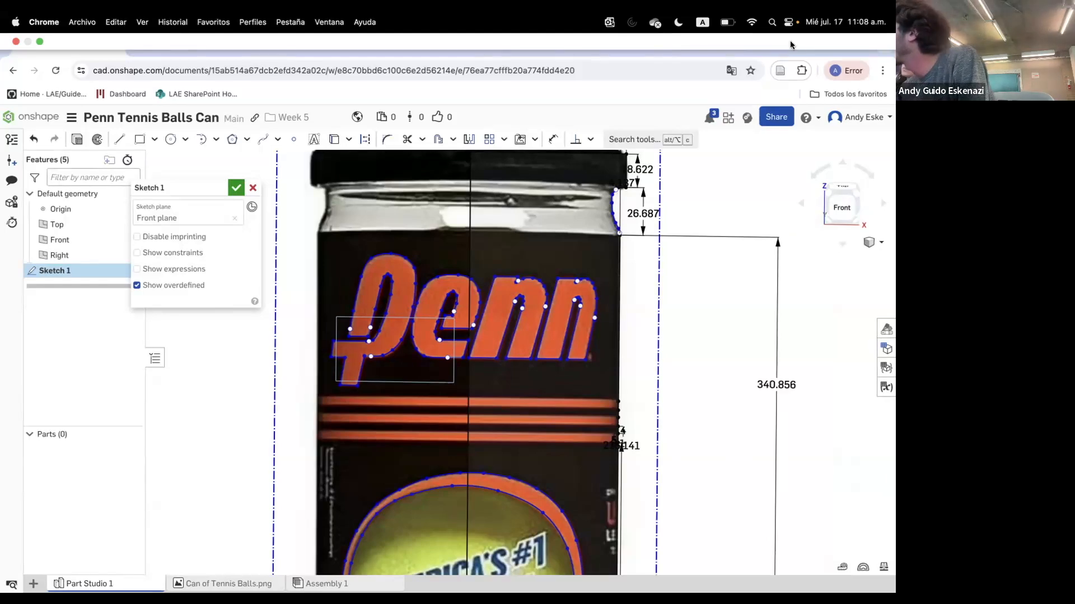
{"action": "key", "text": "f"}
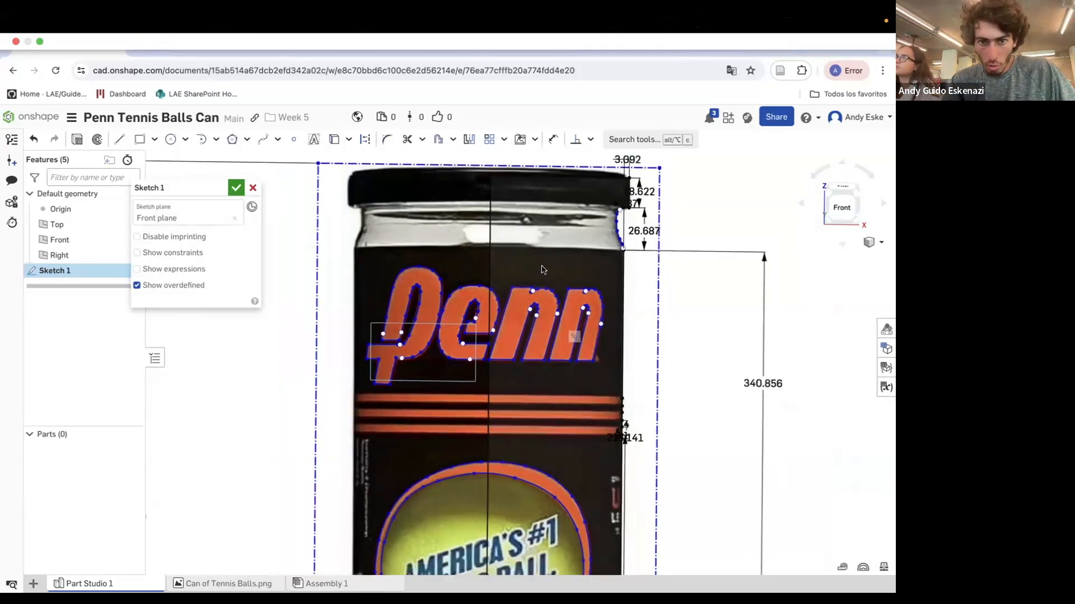
{"action": "scroll", "coordinate": [534, 377], "scroll_direction": "down", "scroll_amount": 1}
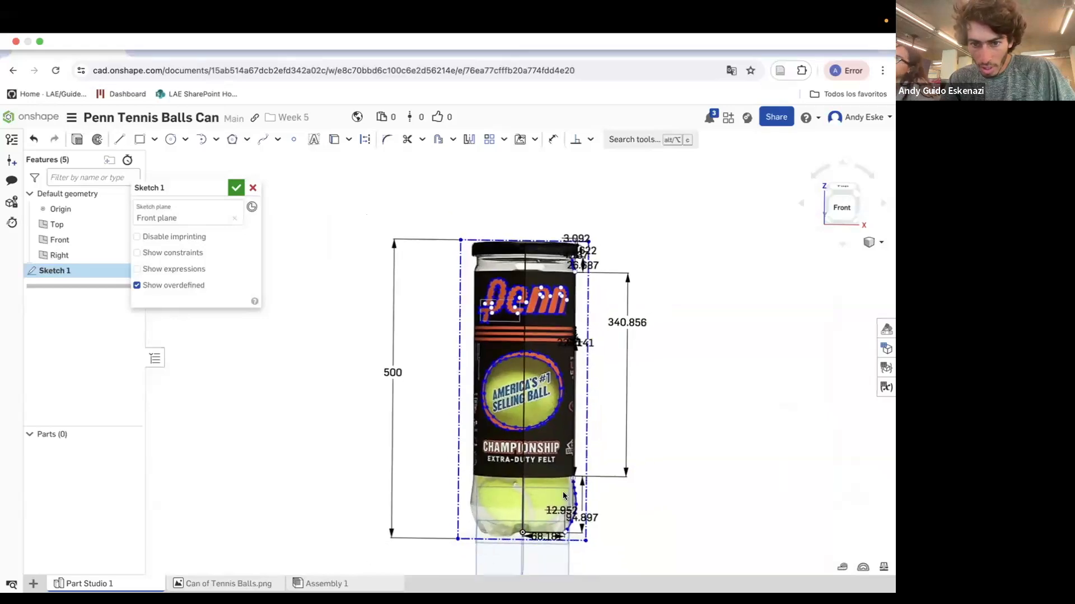
{"action": "scroll", "coordinate": [566, 520], "scroll_direction": "up", "scroll_amount": 1}
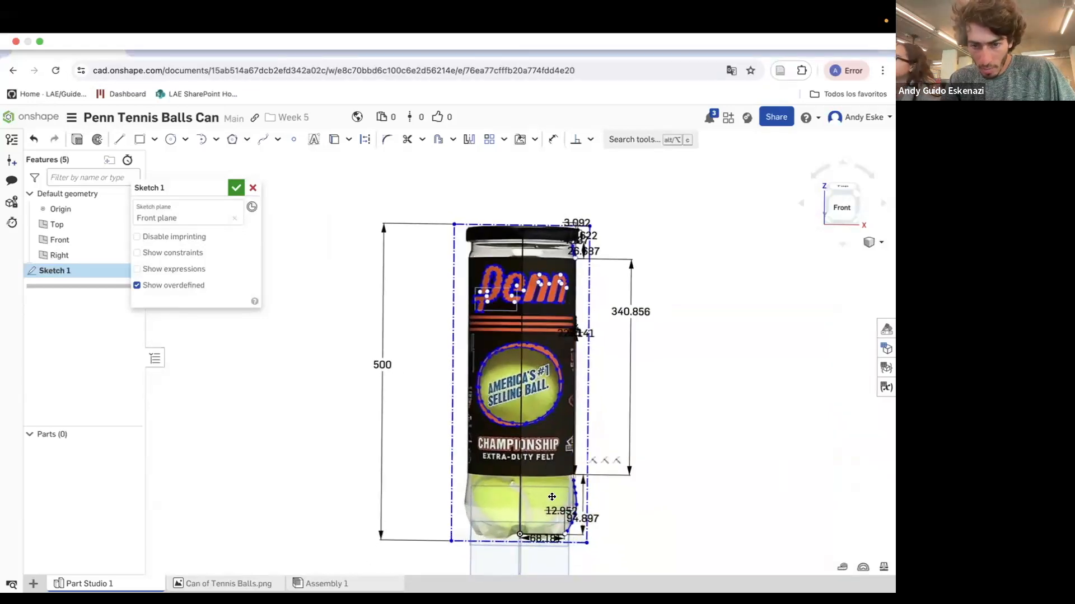
{"action": "scroll", "coordinate": [552, 497], "scroll_direction": "up", "scroll_amount": 5}
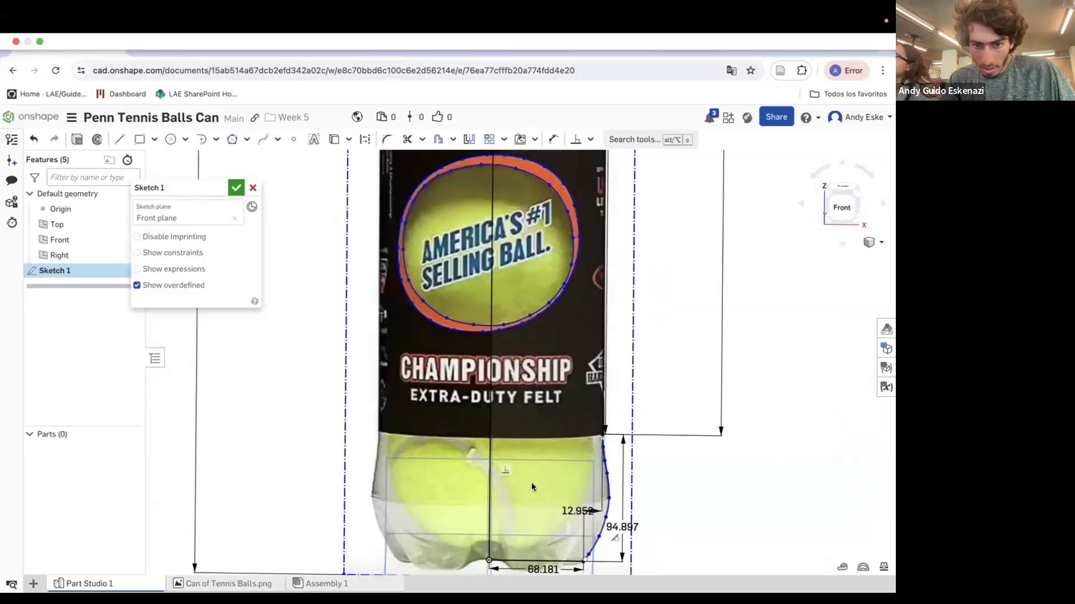
{"action": "scroll", "coordinate": [497, 436], "scroll_direction": "up", "scroll_amount": 2}
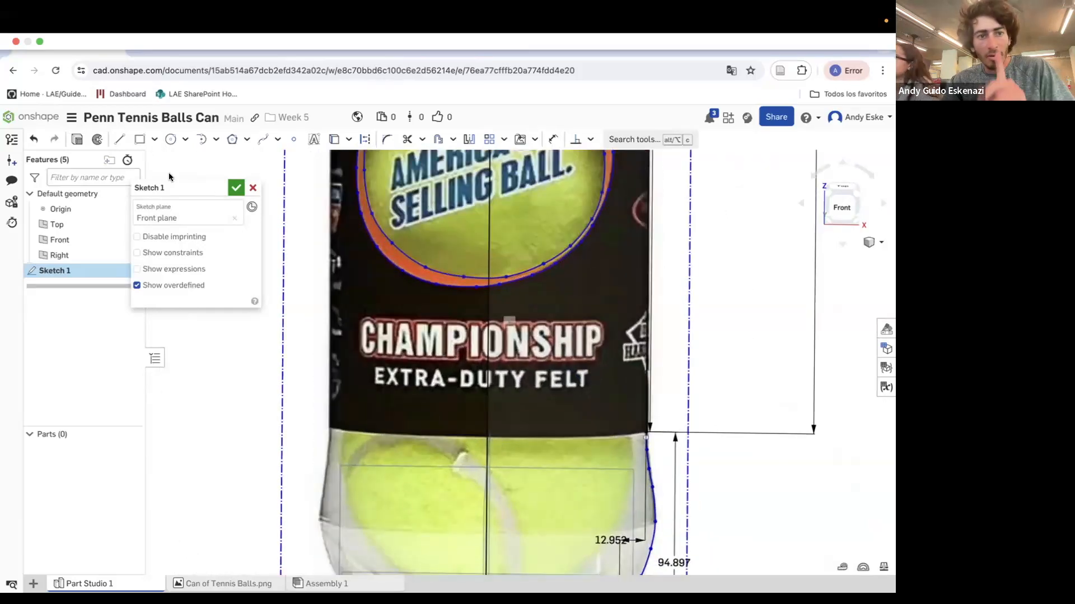
{"action": "left_click", "coordinate": [119, 139]}
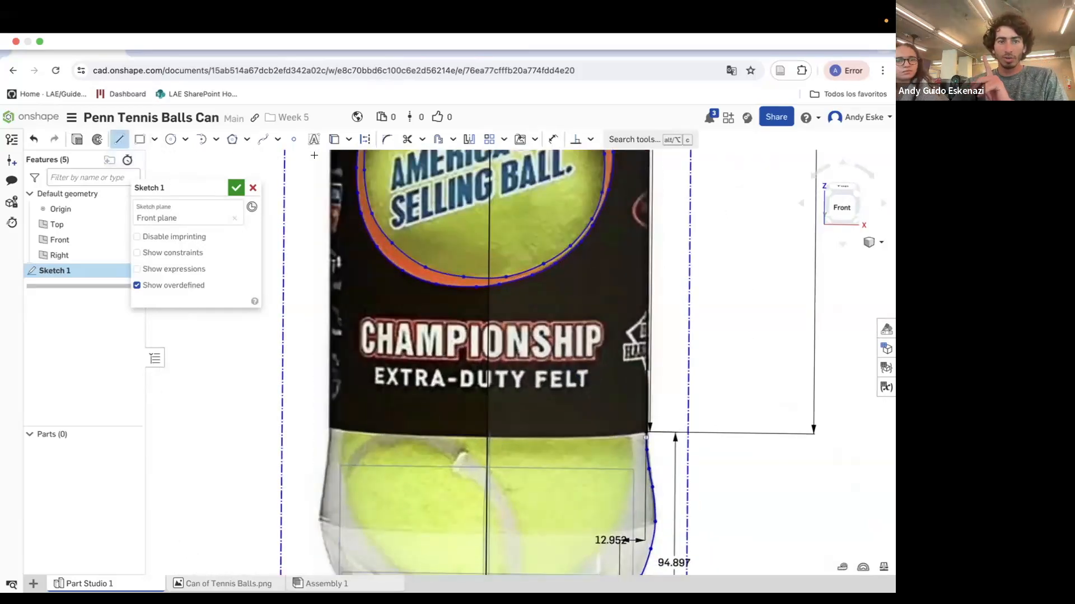
{"action": "scroll", "coordinate": [557, 461], "scroll_direction": "up", "scroll_amount": 5}
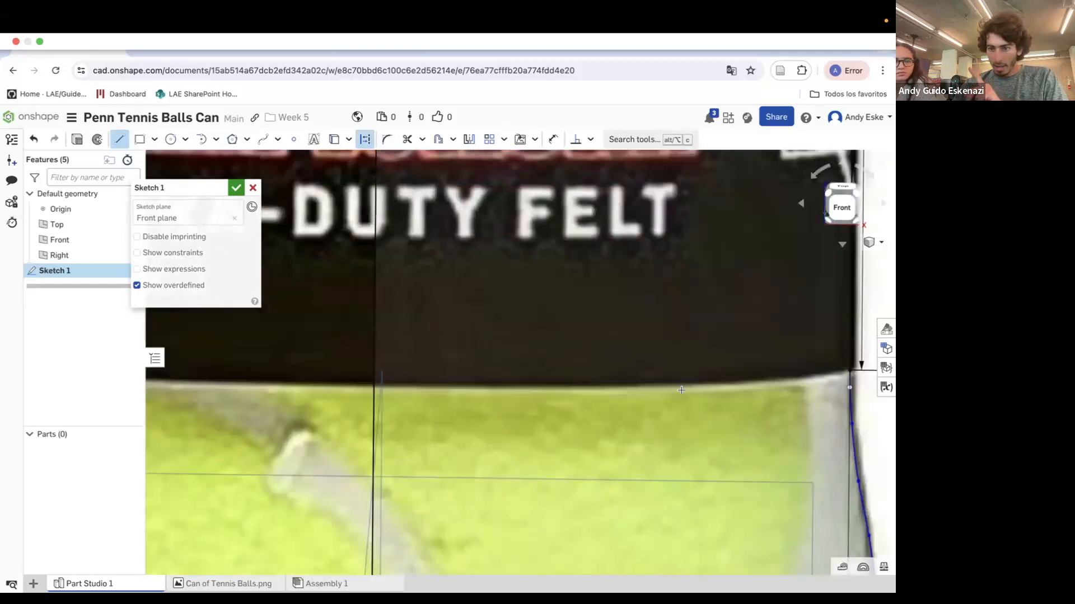
{"action": "left_click", "coordinate": [848, 371]}
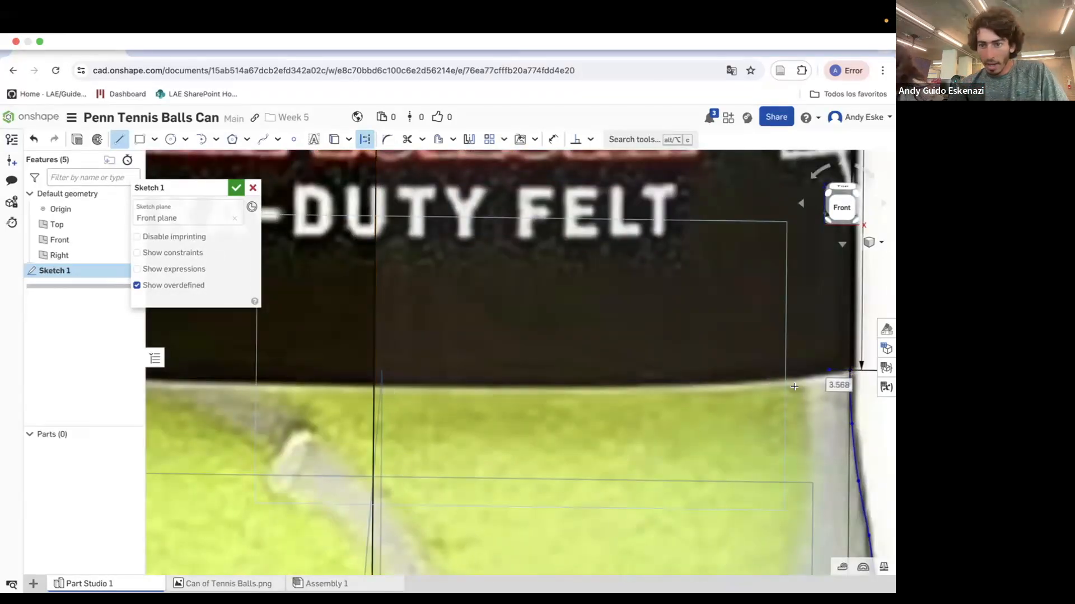
{"action": "right_click", "coordinate": [840, 370]}
{"action": "key", "text": "Escape"}
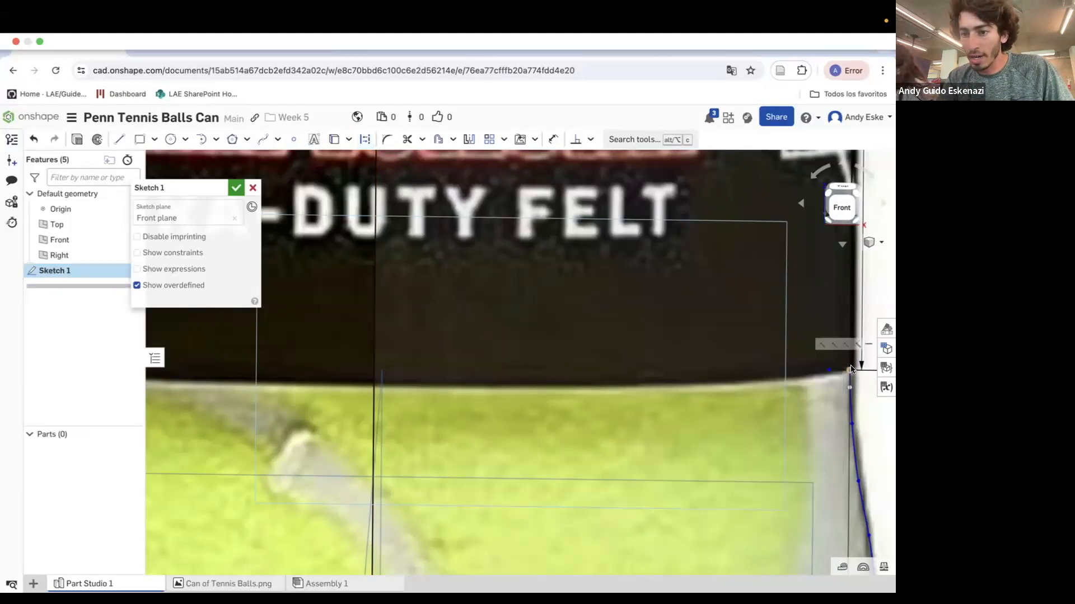
{"action": "right_click", "coordinate": [835, 371]}
{"action": "left_click", "coordinate": [777, 575]}
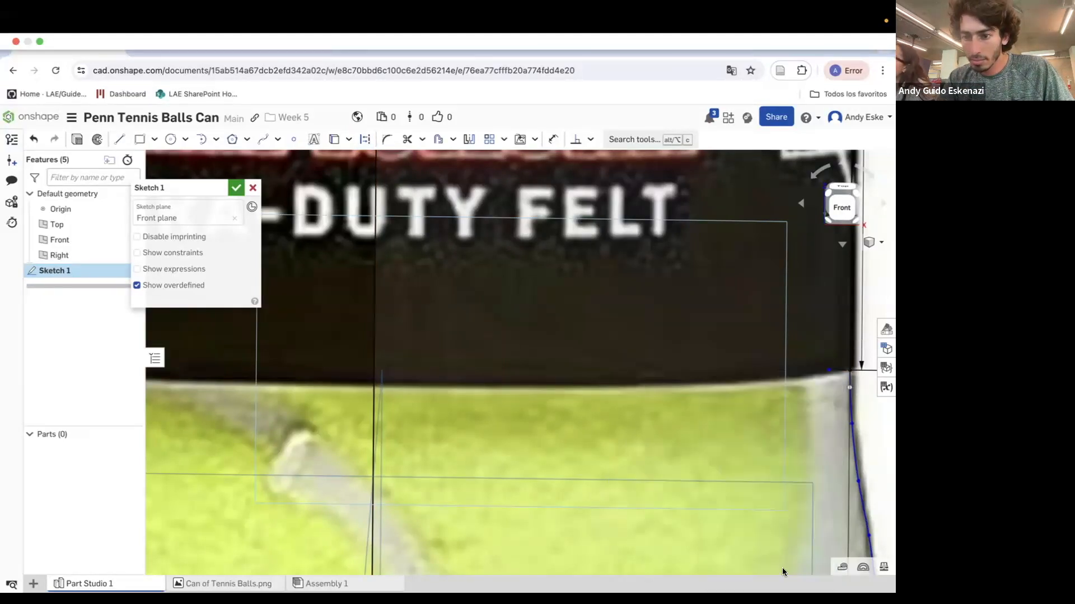
Draw a horizontal construction line from the can profile at the label's lower edge to the vertical centre line.
{"action": "left_click", "coordinate": [119, 139]}
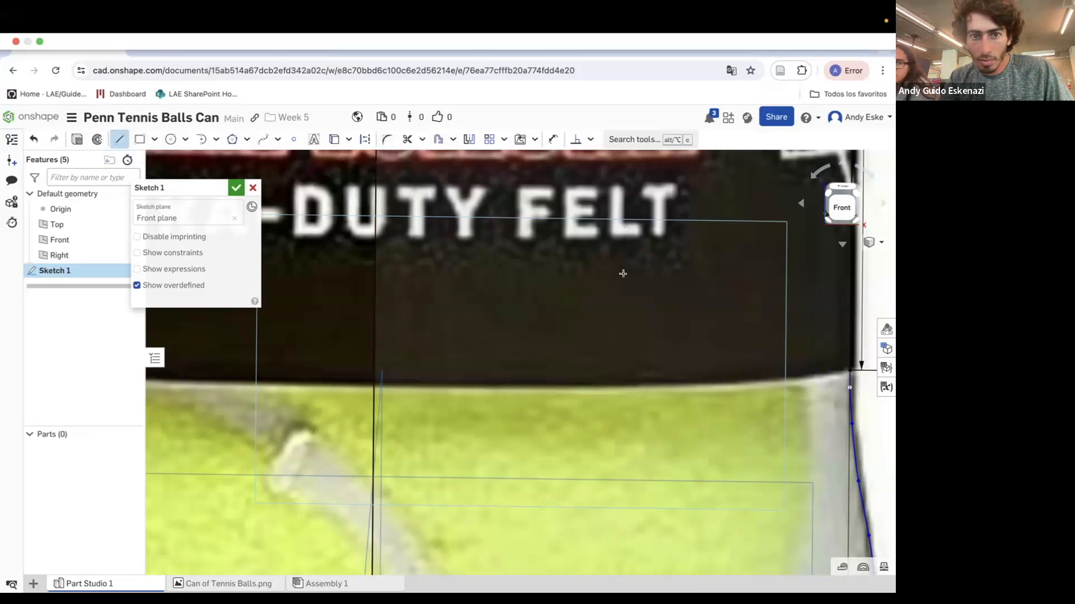
{"action": "left_click", "coordinate": [850, 370]}
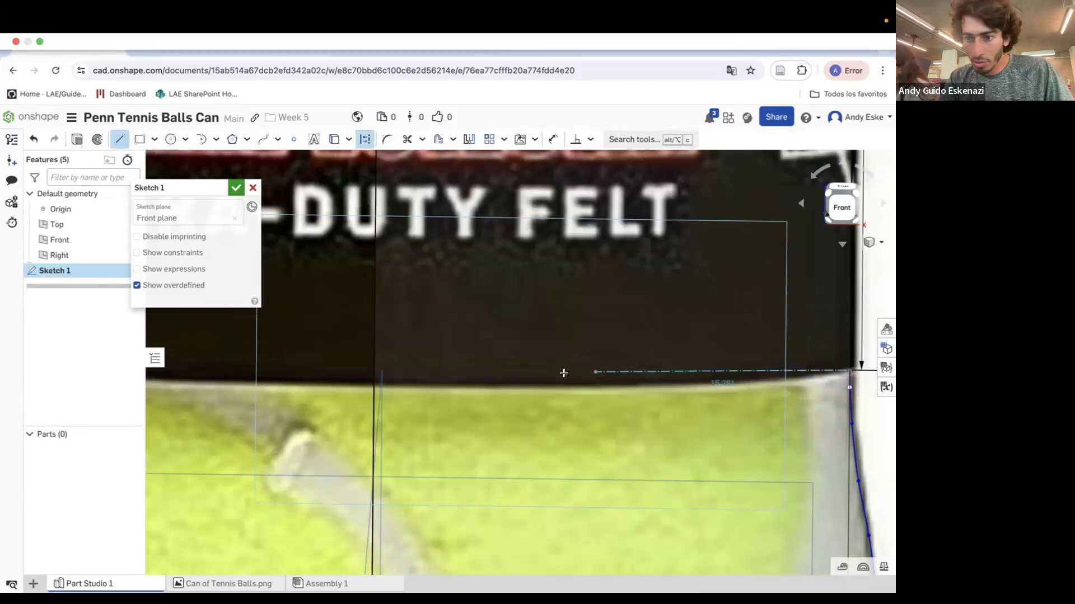
{"action": "left_click", "coordinate": [372, 366]}
{"action": "key", "text": "Escape"}
{"action": "scroll", "coordinate": [575, 410], "scroll_direction": "down", "scroll_amount": 10}
{"action": "scroll", "coordinate": [658, 195], "scroll_direction": "up", "scroll_amount": 8}
{"action": "left_click", "coordinate": [124, 143]}
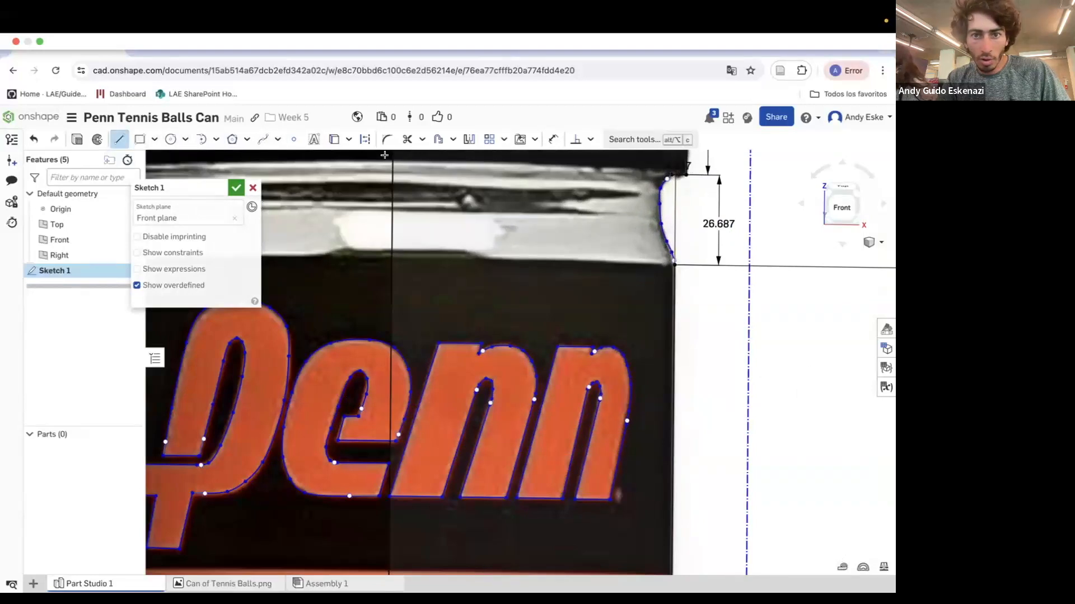
{"action": "left_click", "coordinate": [673, 262]}
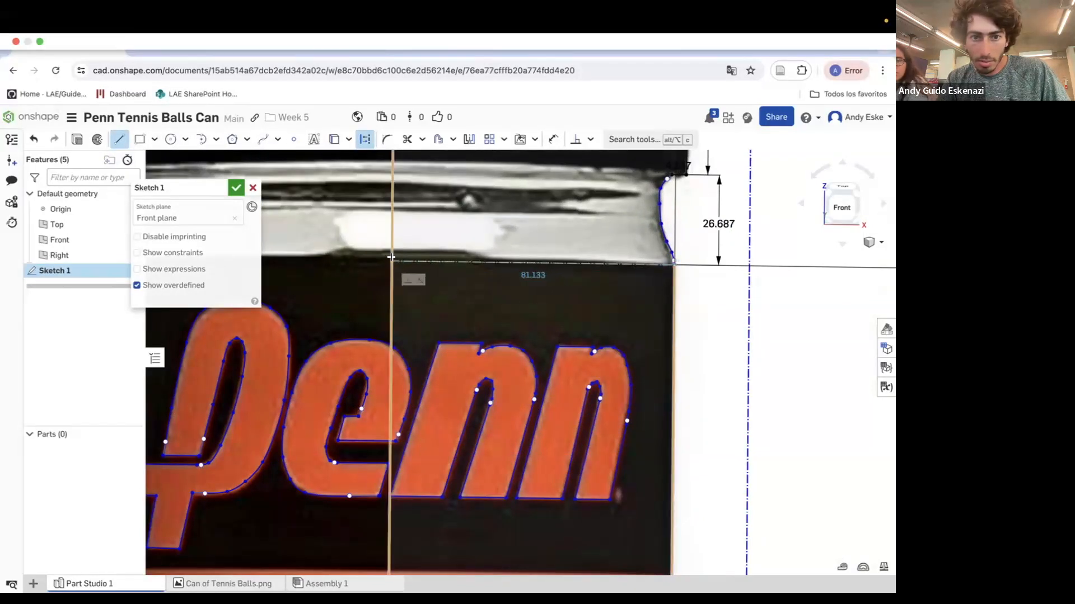
{"action": "key", "text": "Escape"}
Draw a horizontal construction line from the top of the neck curve, just beneath the lid, to the vertical centre line.
{"action": "scroll", "coordinate": [661, 153], "scroll_direction": "up", "scroll_amount": 5}
{"action": "left_click", "coordinate": [119, 139]}
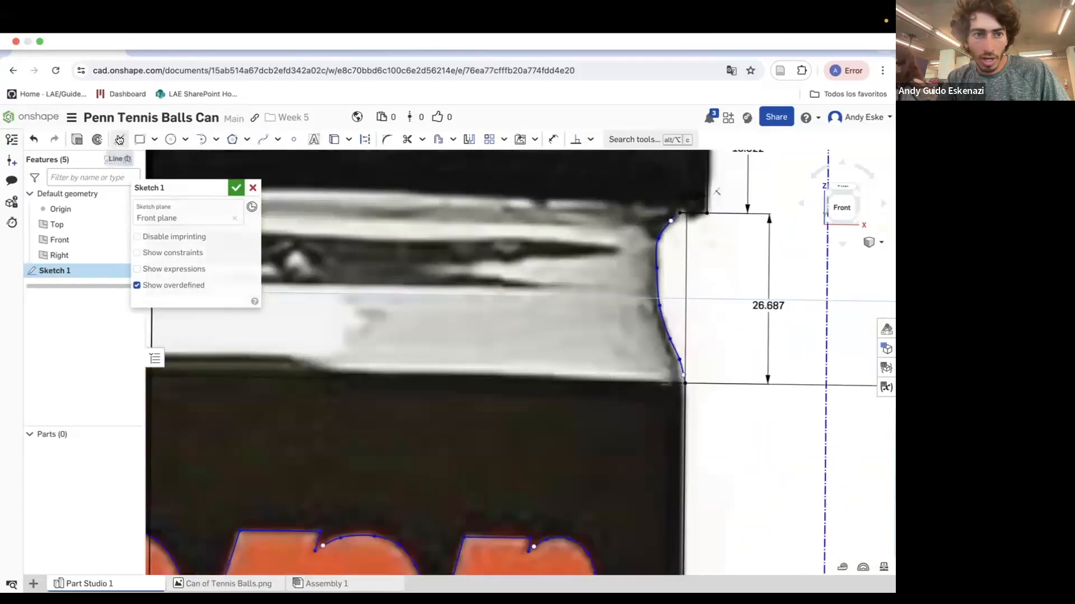
{"action": "left_click", "coordinate": [677, 220]}
{"action": "scroll", "coordinate": [677, 219], "scroll_direction": "down", "scroll_amount": 4}
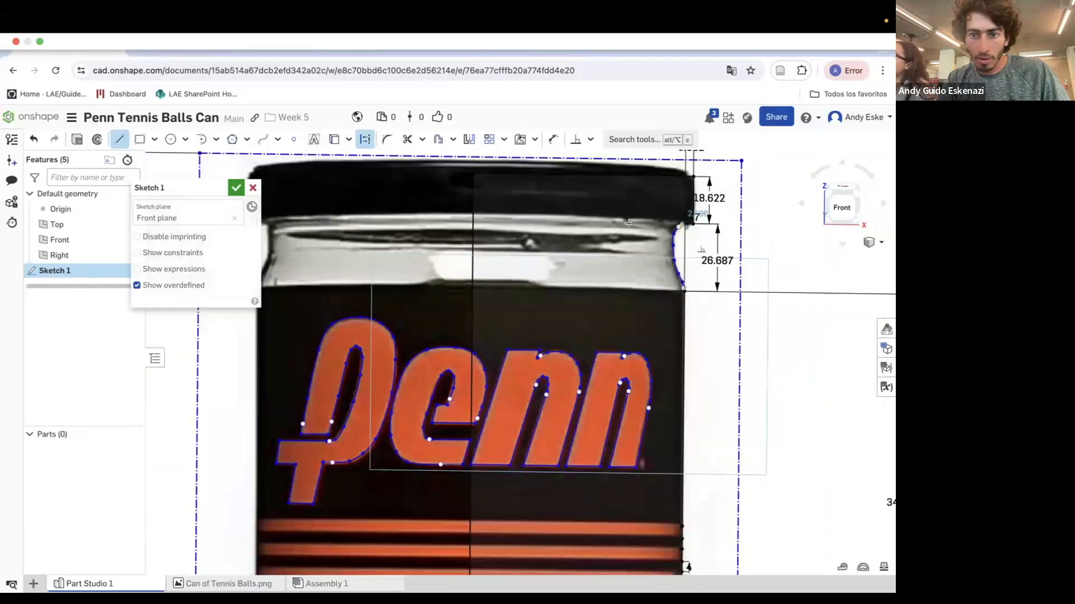
{"action": "left_click", "coordinate": [472, 218]}
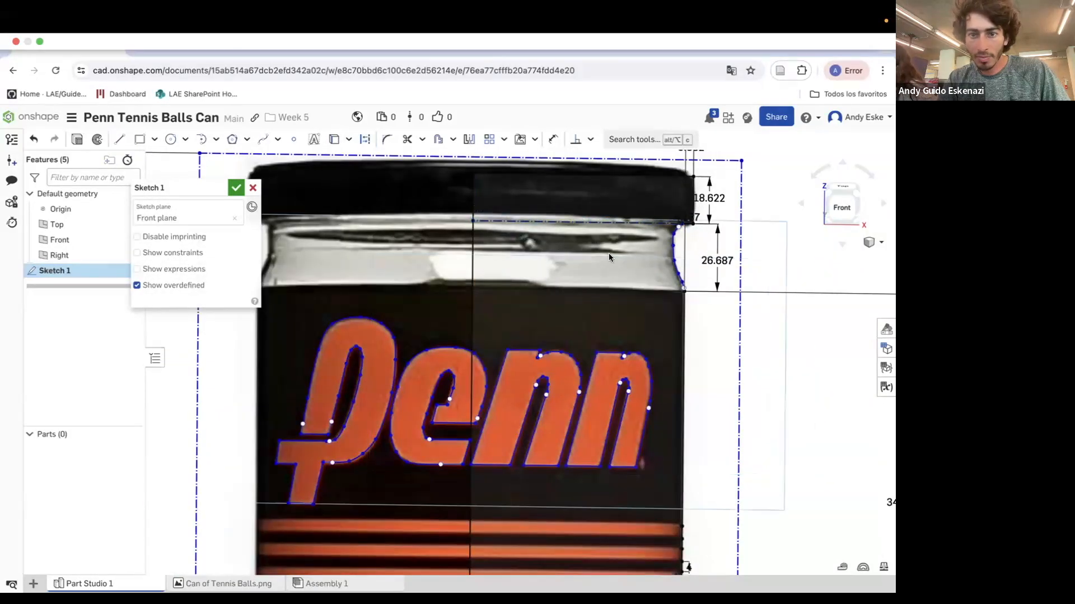
{"action": "scroll", "coordinate": [609, 253], "scroll_direction": "down", "scroll_amount": 4}
{"action": "key", "text": "Escape"}
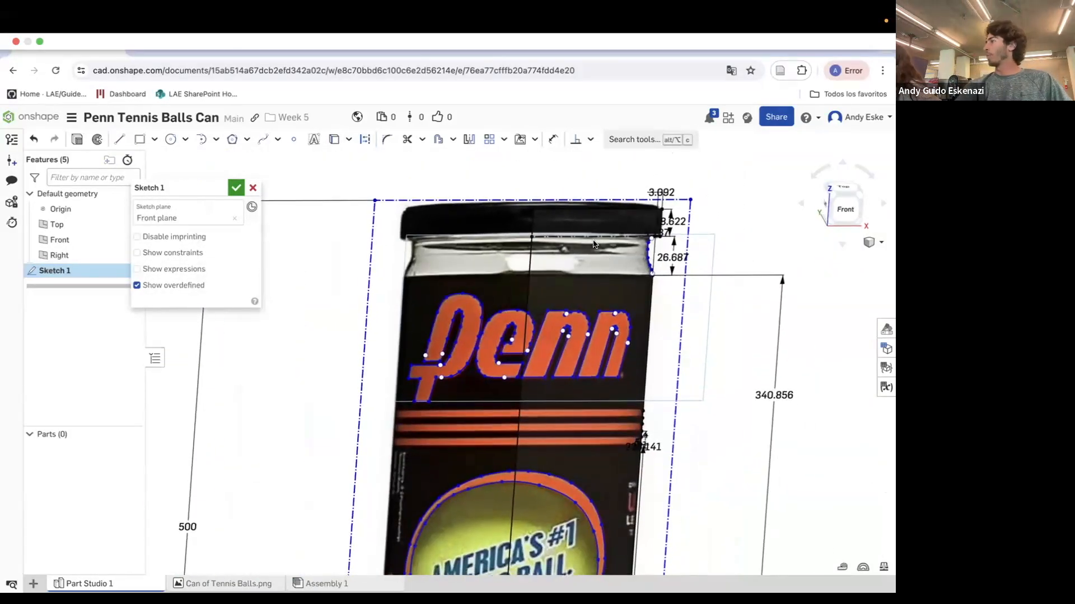
Finish the traced sketch and rename it Master.
{"action": "scroll", "coordinate": [621, 244], "scroll_direction": "up", "scroll_amount": 1}
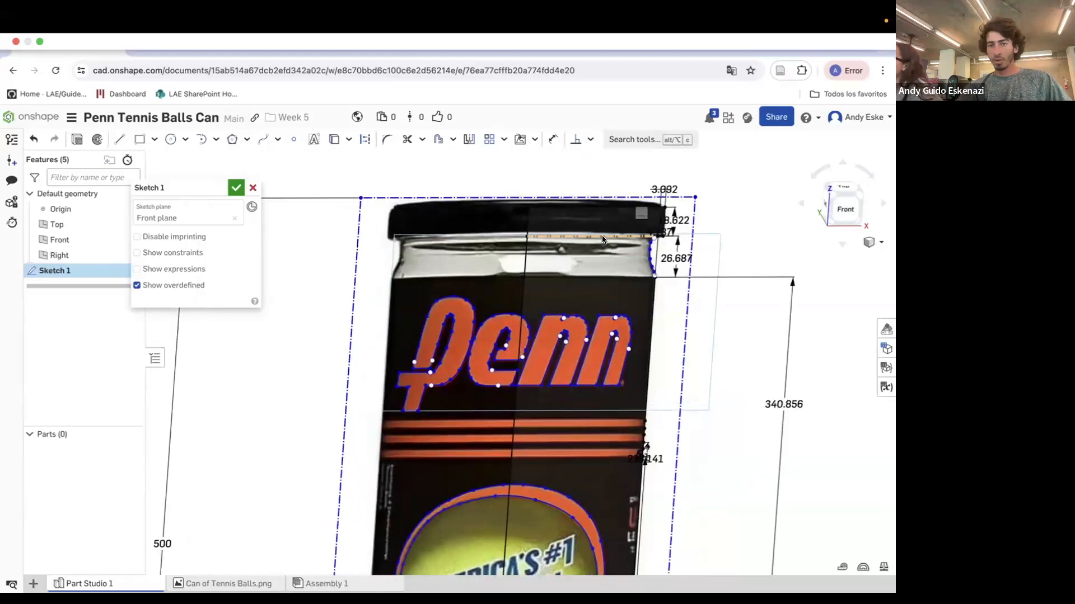
{"action": "scroll", "coordinate": [600, 276], "scroll_direction": "down", "scroll_amount": 4}
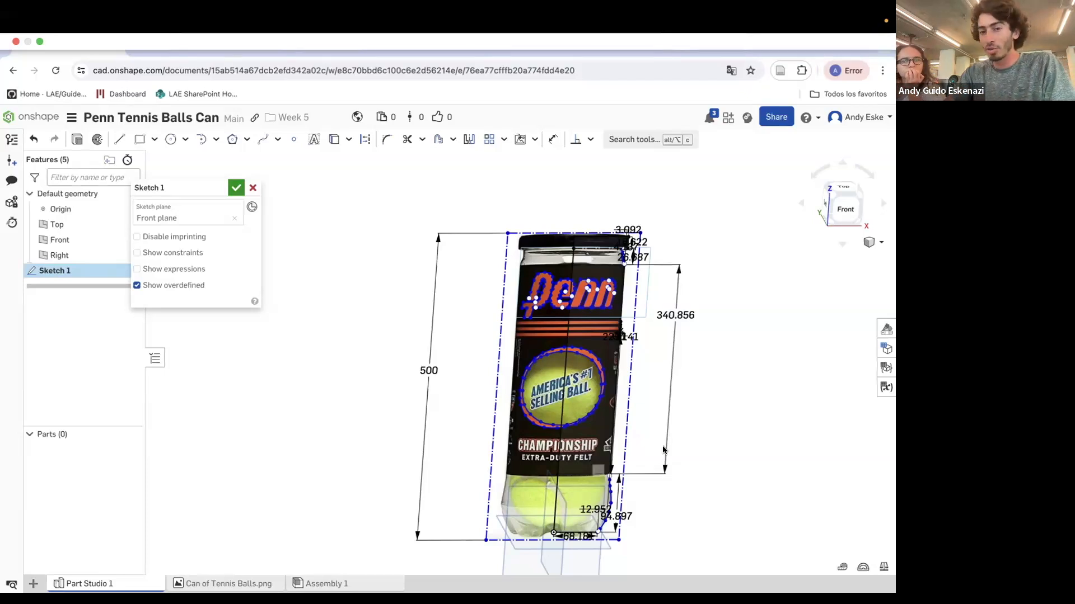
{"action": "left_click", "coordinate": [237, 189]}
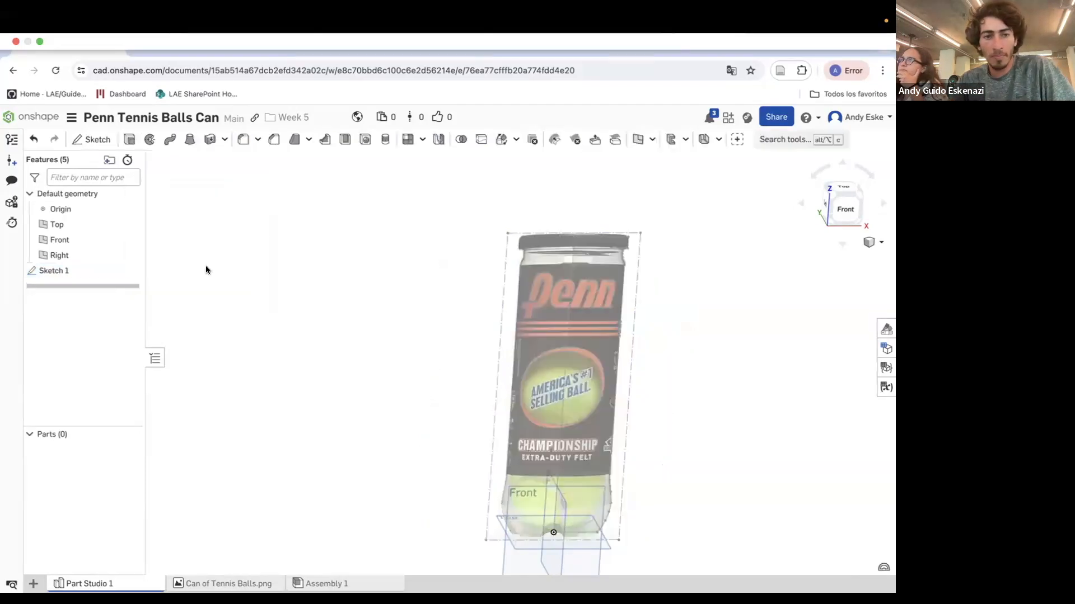
{"action": "right_click", "coordinate": [56, 271]}
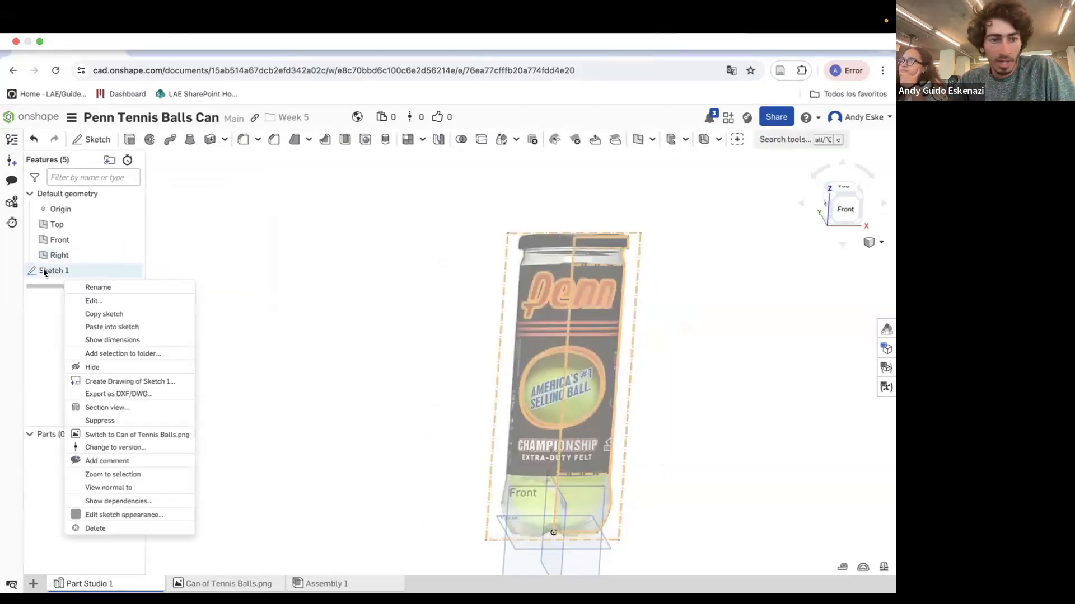
{"action": "left_click", "coordinate": [128, 287]}
{"action": "type", "text": "Master"}
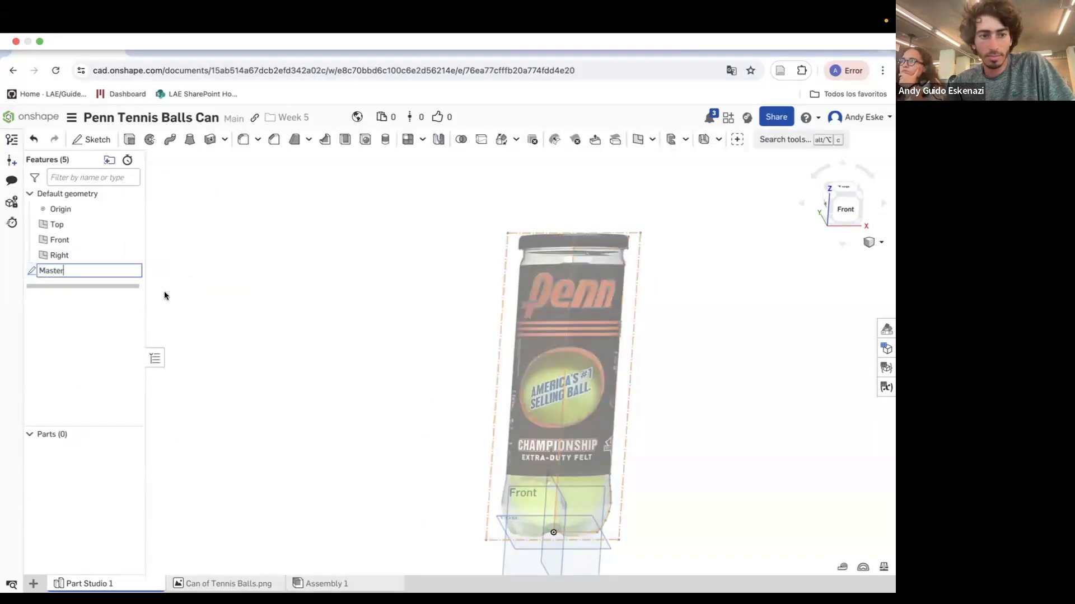
{"action": "key", "text": "Return"}
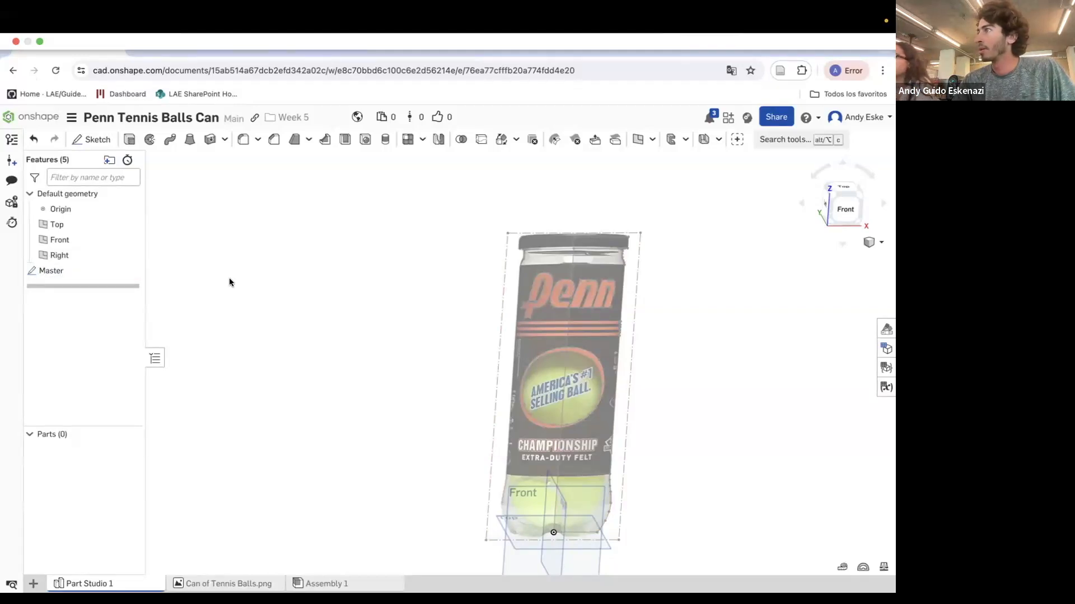
Start a sketch on the Front plane and project the can's base line and curved lower side from the Master sketch.
{"action": "left_click", "coordinate": [93, 139]}
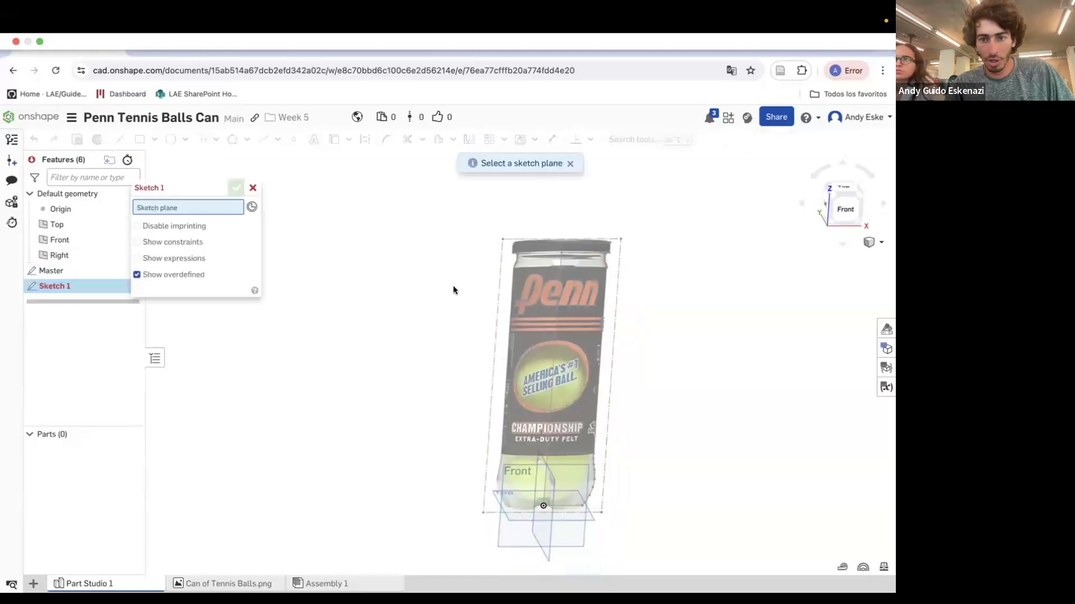
{"action": "left_click", "coordinate": [72, 239]}
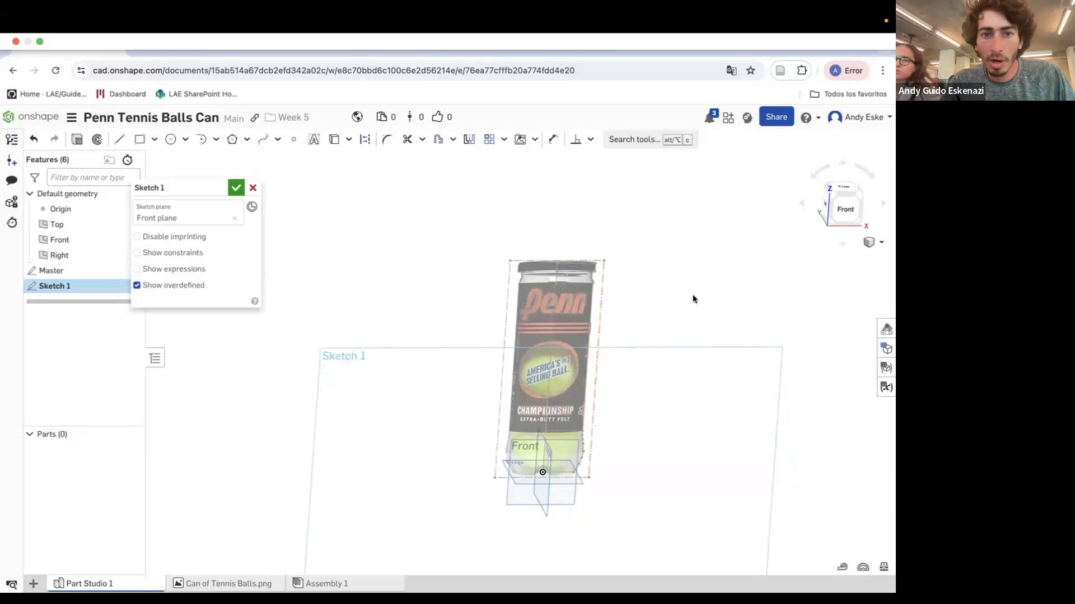
{"action": "left_click", "coordinate": [335, 140]}
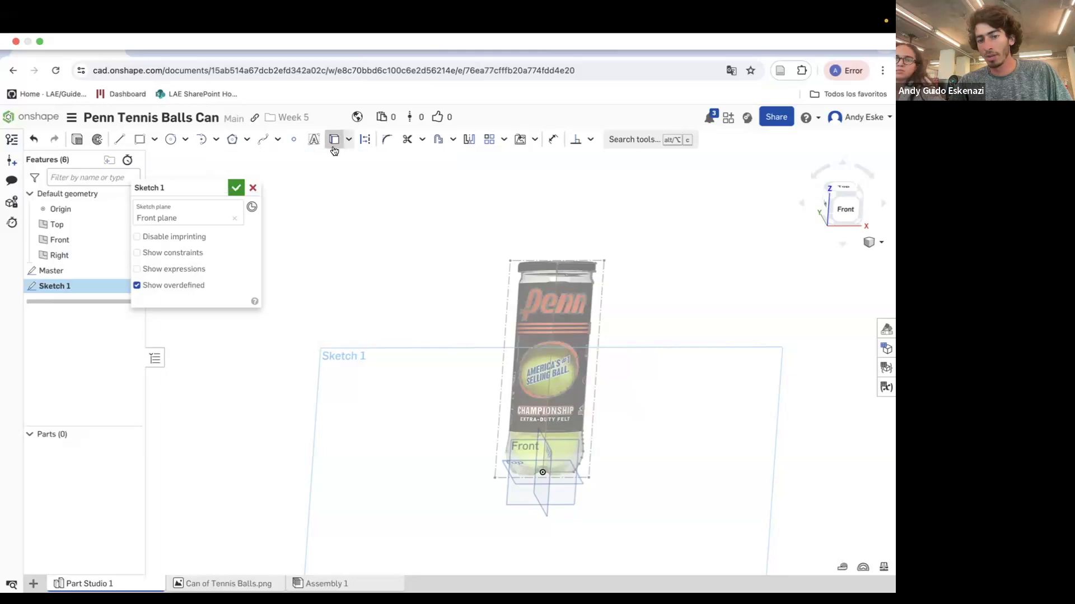
{"action": "scroll", "coordinate": [564, 503], "scroll_direction": "up", "scroll_amount": 6}
{"action": "scroll", "coordinate": [557, 407], "scroll_direction": "up", "scroll_amount": 2}
{"action": "left_click", "coordinate": [562, 413]}
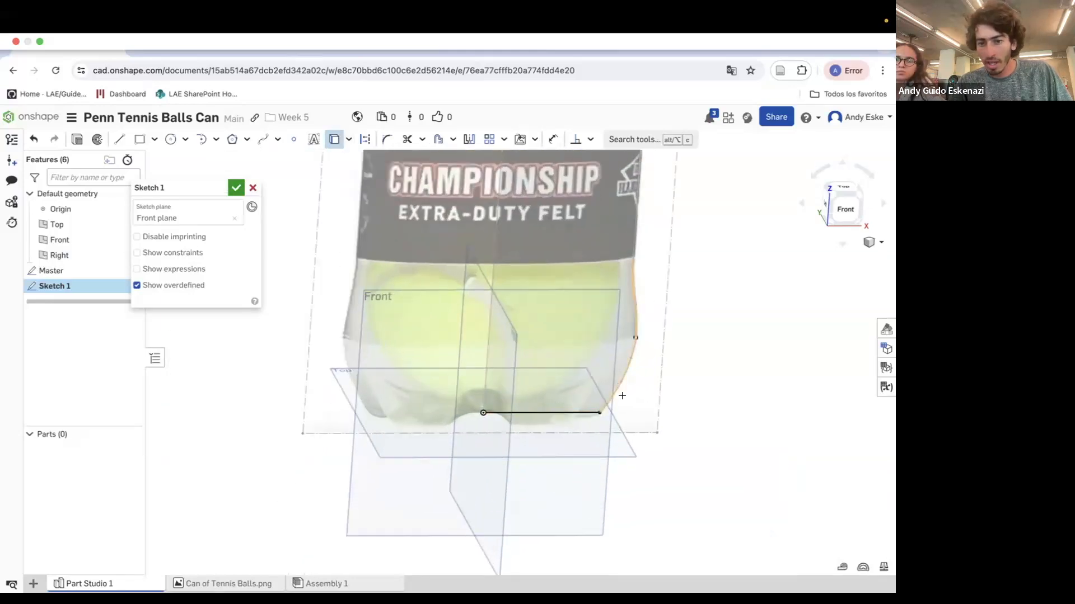
{"action": "left_click", "coordinate": [615, 391]}
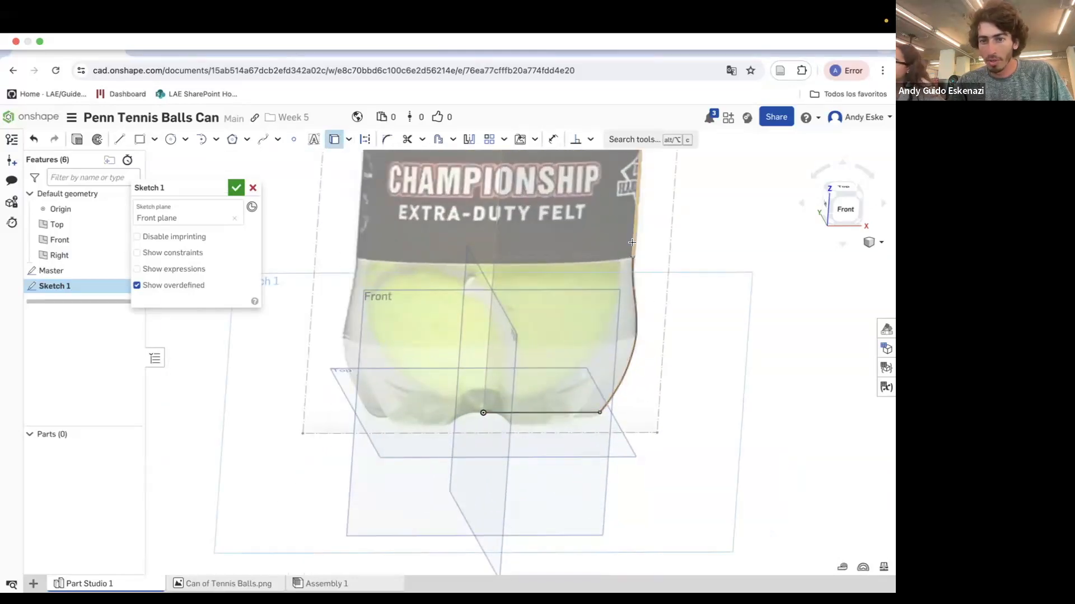
Project the can's side wall and the stepped edge segments of the lowest orange stripe into the sketch.
{"action": "scroll", "coordinate": [593, 358], "scroll_direction": "down", "scroll_amount": 6}
{"action": "scroll", "coordinate": [596, 246], "scroll_direction": "up", "scroll_amount": 5}
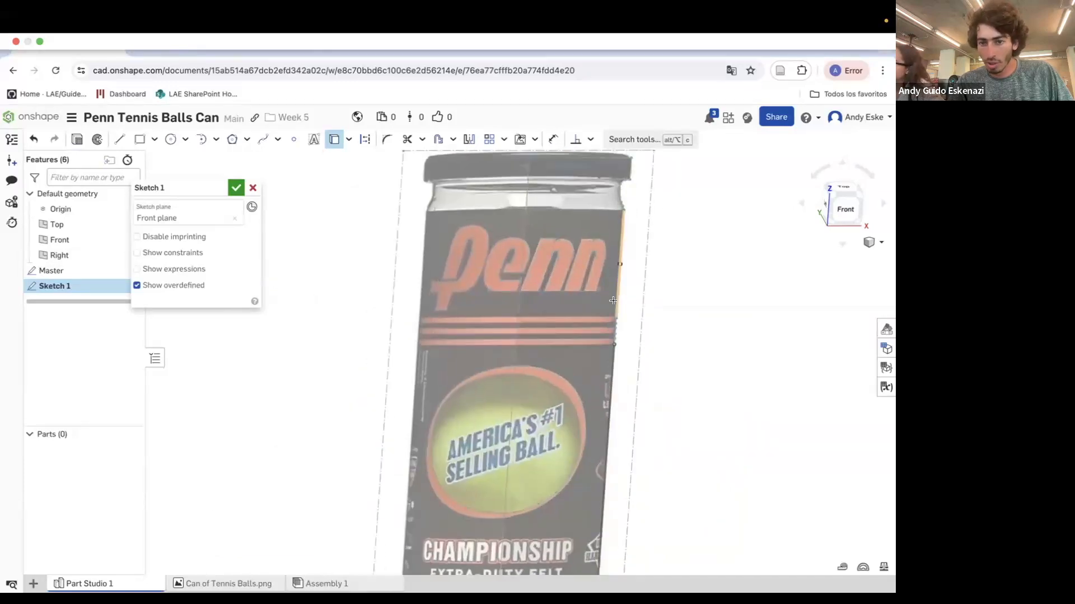
{"action": "scroll", "coordinate": [591, 401], "scroll_direction": "up", "scroll_amount": 4}
{"action": "scroll", "coordinate": [593, 405], "scroll_direction": "up", "scroll_amount": 6}
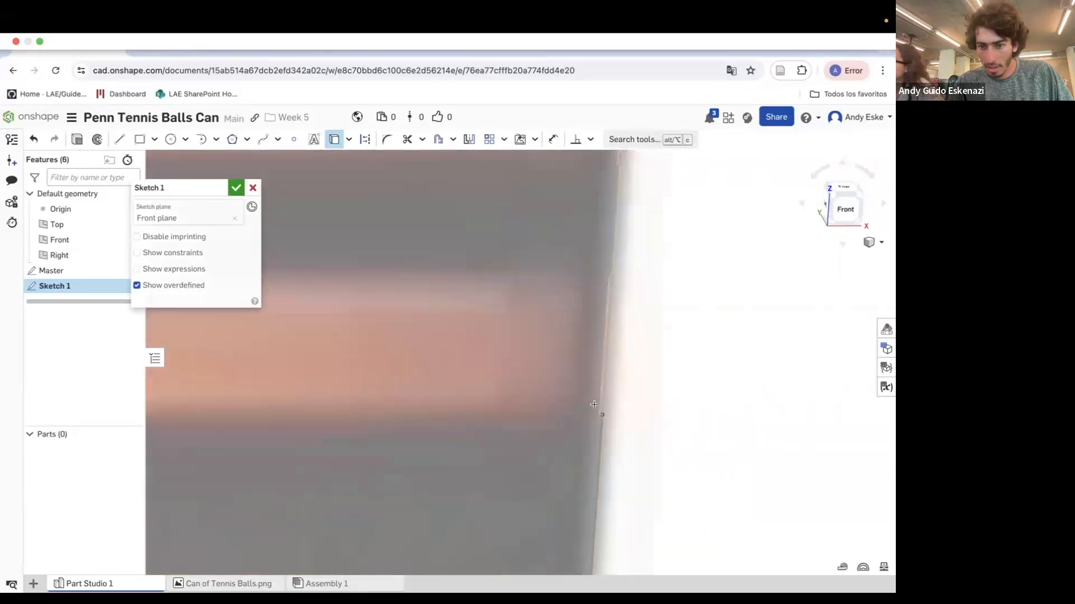
{"action": "scroll", "coordinate": [619, 450], "scroll_direction": "up", "scroll_amount": 5}
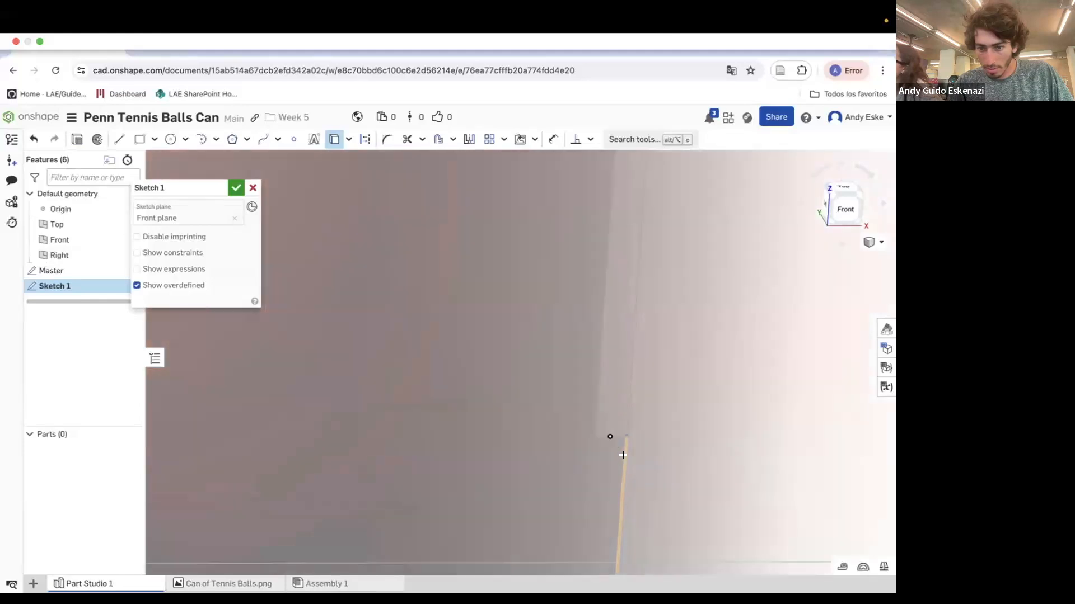
{"action": "left_click", "coordinate": [613, 429]}
{"action": "scroll", "coordinate": [585, 405], "scroll_direction": "up", "scroll_amount": 5}
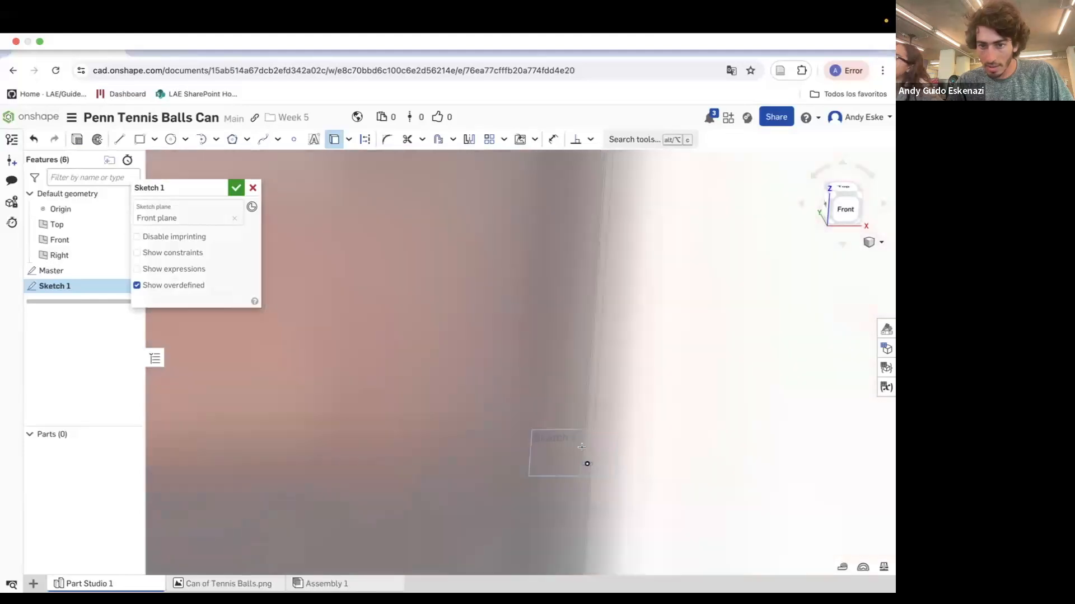
{"action": "scroll", "coordinate": [586, 362], "scroll_direction": "down", "scroll_amount": 3}
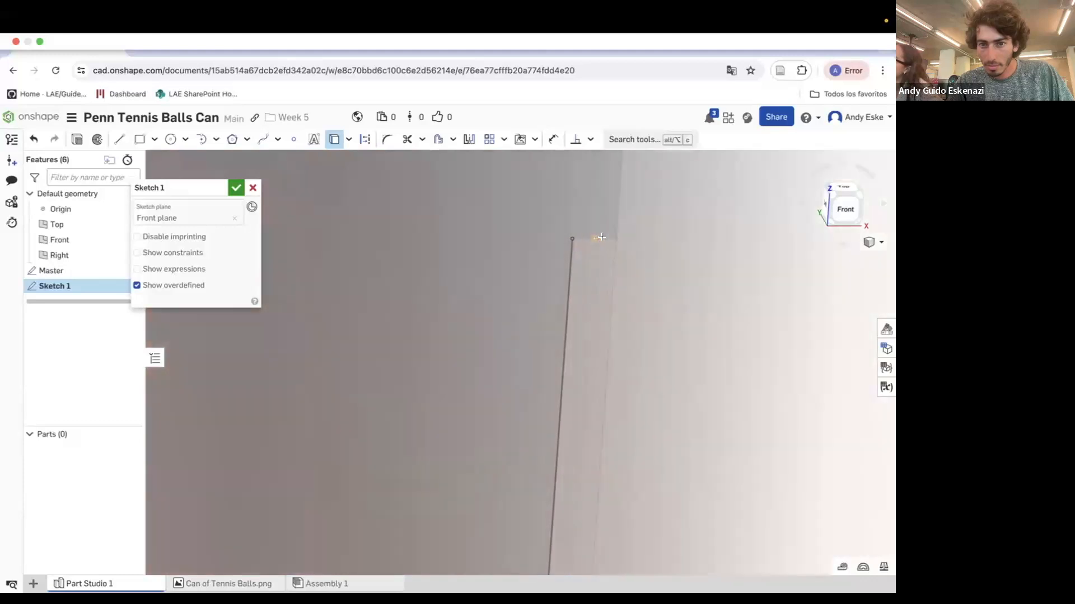
{"action": "left_click", "coordinate": [611, 236]}
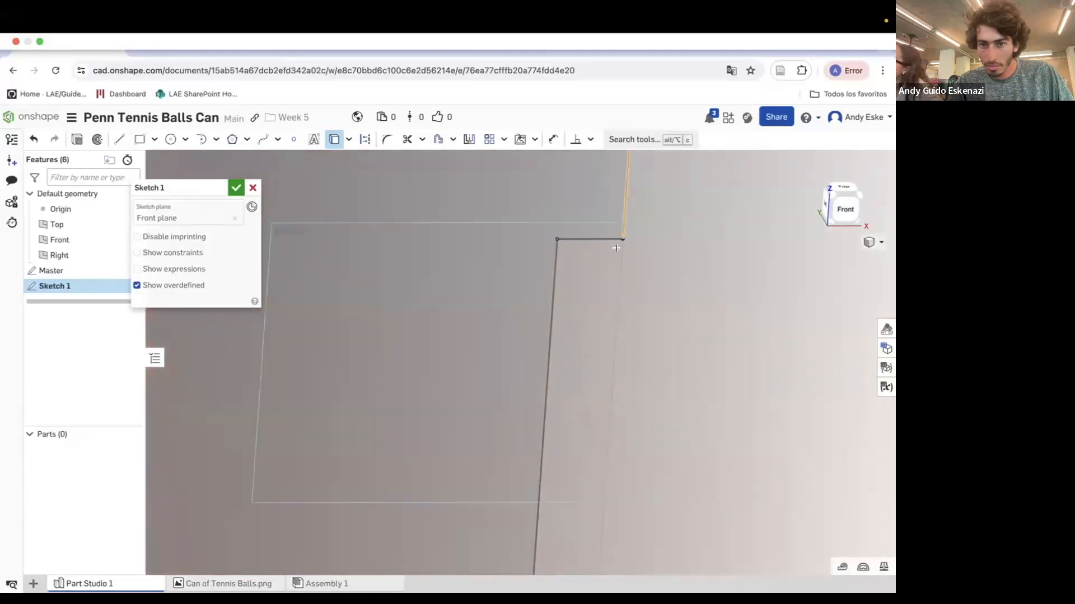
{"action": "left_click", "coordinate": [627, 205]}
Project the stepped edge segments of the middle orange stripe and the gap above it into the sketch.
{"action": "scroll", "coordinate": [614, 369], "scroll_direction": "down", "scroll_amount": 10}
{"action": "scroll", "coordinate": [574, 358], "scroll_direction": "up", "scroll_amount": 5}
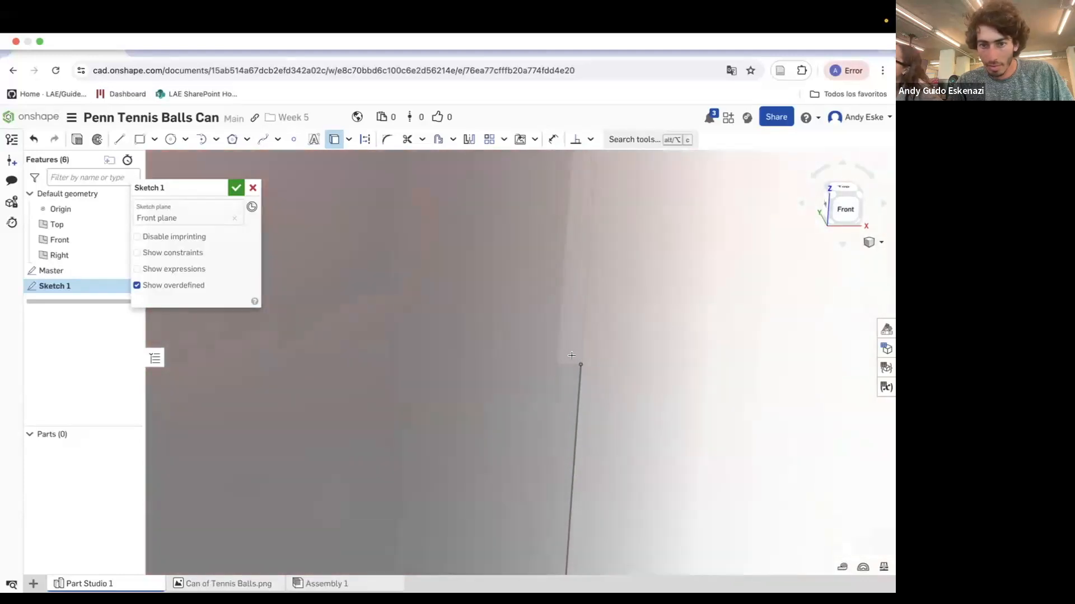
{"action": "left_click", "coordinate": [573, 363]}
{"action": "left_click", "coordinate": [559, 340]}
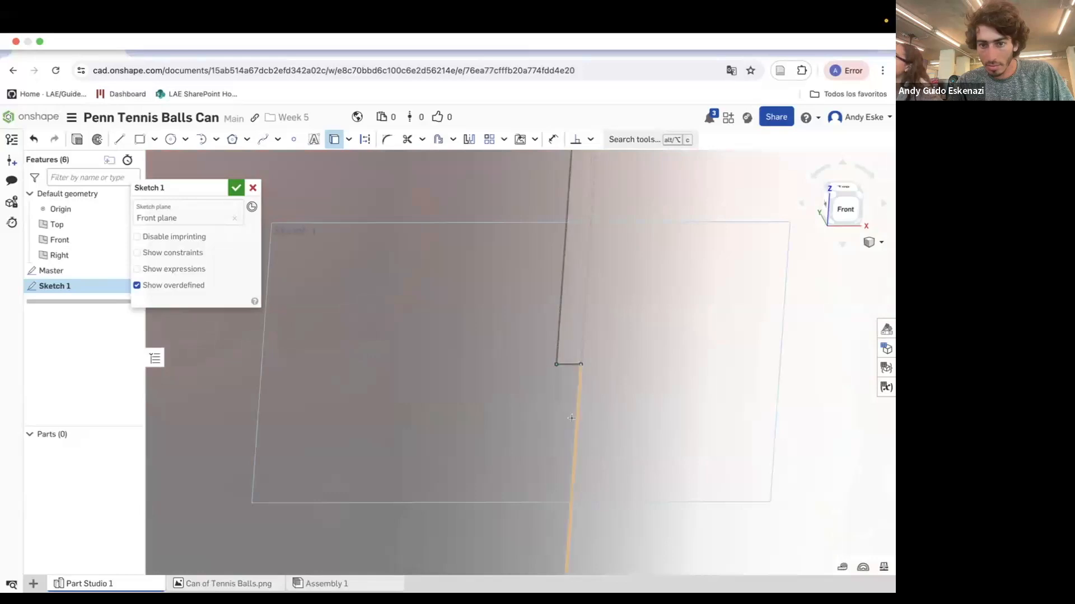
{"action": "scroll", "coordinate": [579, 368], "scroll_direction": "down", "scroll_amount": 8}
{"action": "scroll", "coordinate": [578, 358], "scroll_direction": "up", "scroll_amount": 5}
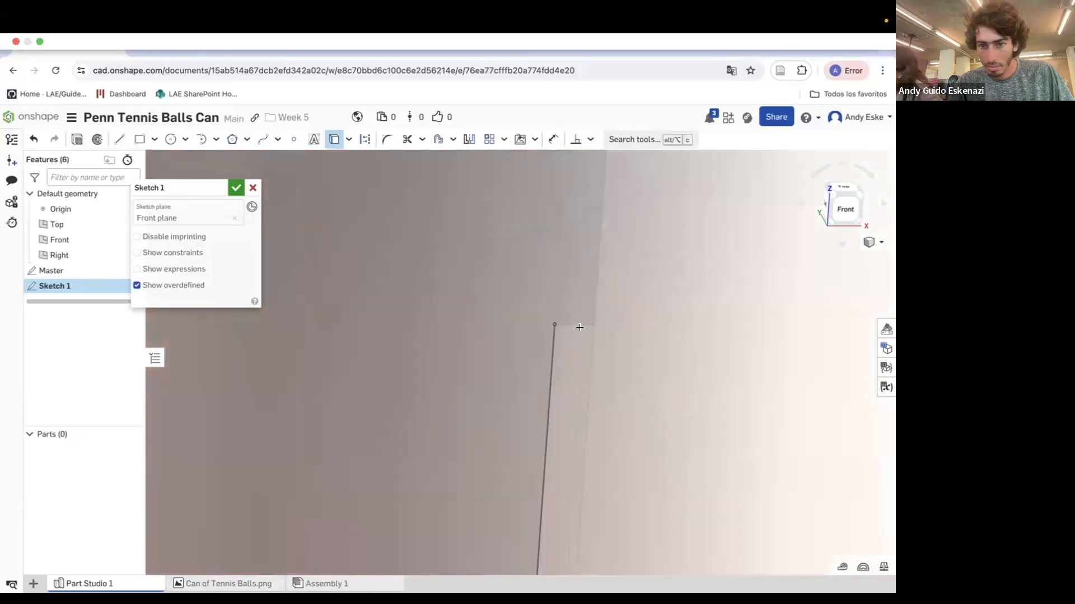
{"action": "scroll", "coordinate": [587, 325], "scroll_direction": "down", "scroll_amount": 5}
{"action": "scroll", "coordinate": [586, 378], "scroll_direction": "up", "scroll_amount": 8}
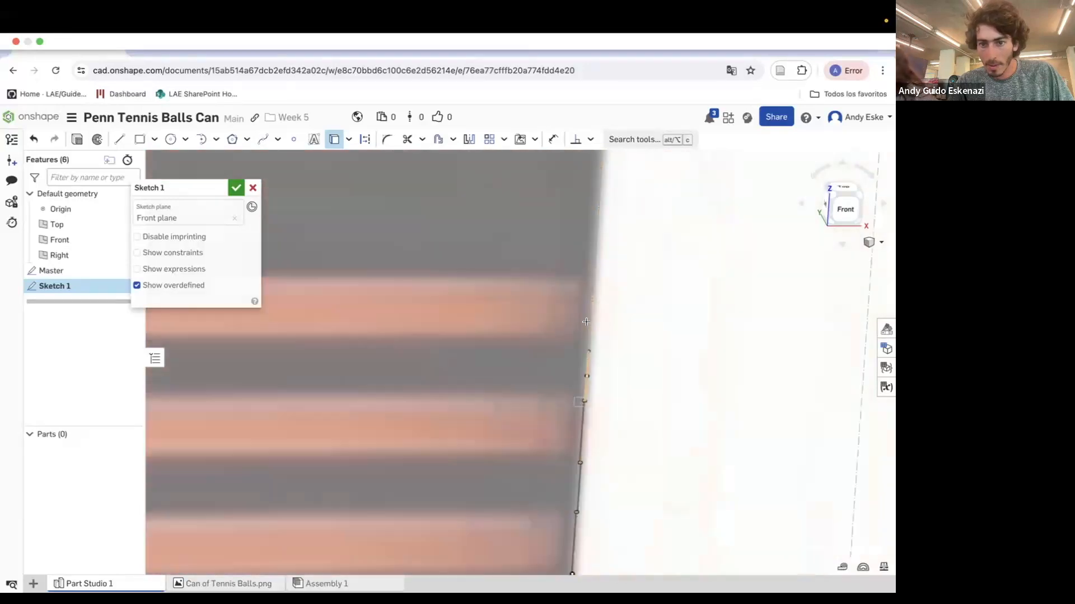
Project the stepped edge segments at the lower and upper ends of the uppermost orange stripe.
{"action": "scroll", "coordinate": [598, 361], "scroll_direction": "up", "scroll_amount": 2}
{"action": "scroll", "coordinate": [557, 317], "scroll_direction": "up", "scroll_amount": 6}
{"action": "left_click", "coordinate": [558, 320]}
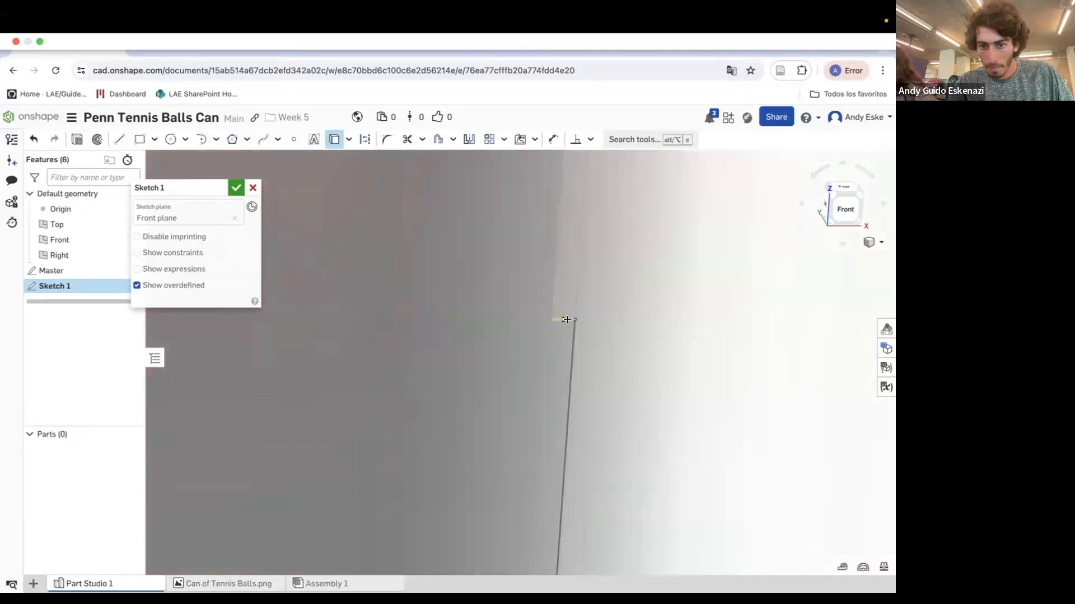
{"action": "scroll", "coordinate": [554, 311], "scroll_direction": "down", "scroll_amount": 3}
{"action": "scroll", "coordinate": [571, 191], "scroll_direction": "up", "scroll_amount": 8}
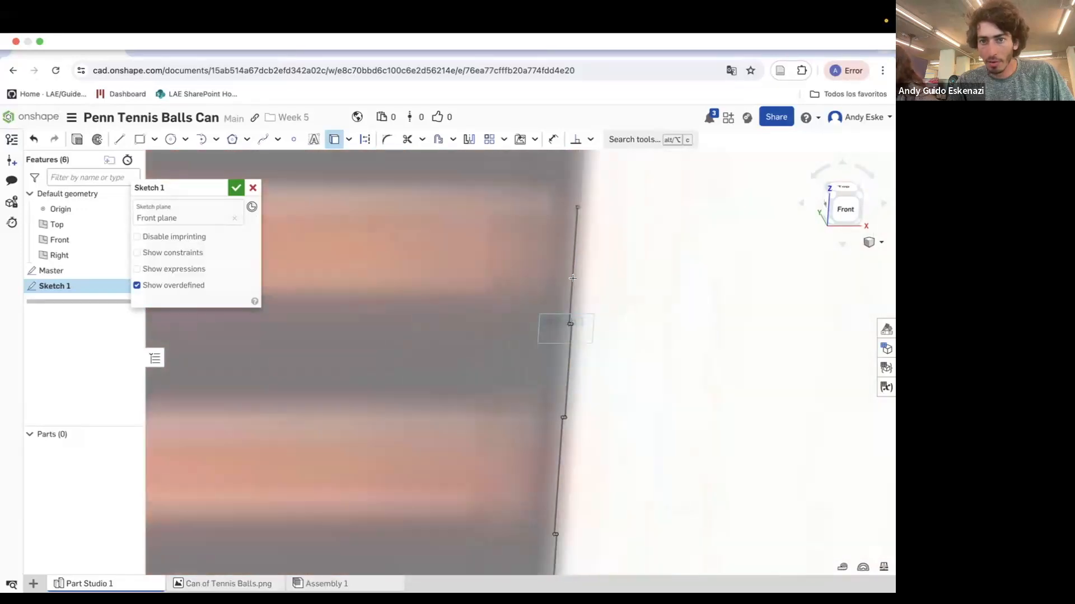
{"action": "scroll", "coordinate": [562, 230], "scroll_direction": "up", "scroll_amount": 5}
{"action": "left_click", "coordinate": [541, 228]}
{"action": "left_click", "coordinate": [555, 212]}
{"action": "scroll", "coordinate": [568, 307], "scroll_direction": "down", "scroll_amount": 10}
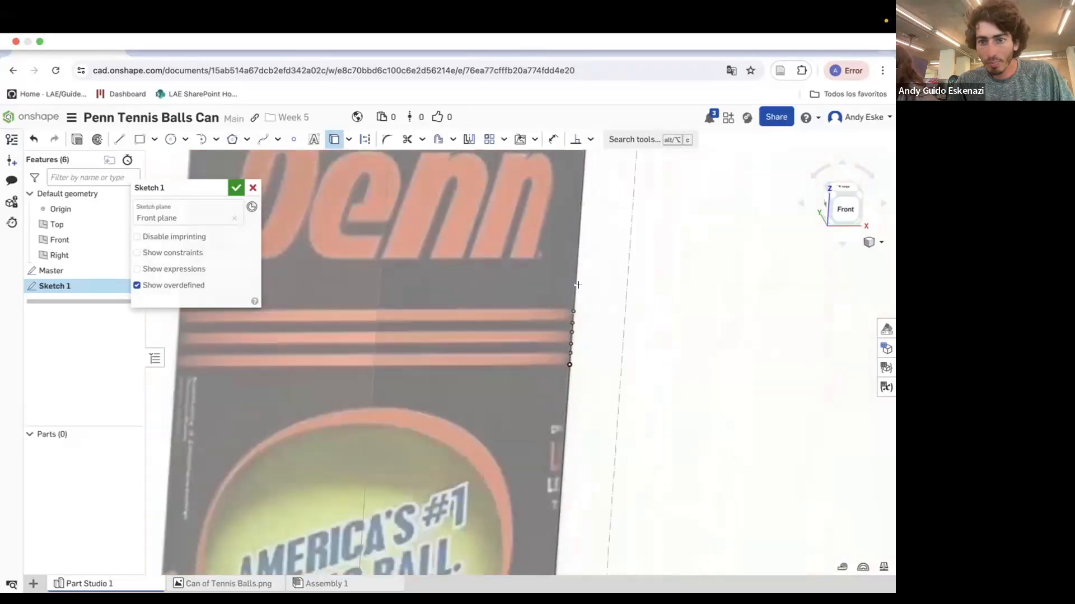
Project the side above the stripes, the neck curve, the lid's edges and the vertical centre line to close the half profile.
{"action": "scroll", "coordinate": [586, 206], "scroll_direction": "up", "scroll_amount": 8}
{"action": "scroll", "coordinate": [591, 230], "scroll_direction": "down", "scroll_amount": 3}
{"action": "scroll", "coordinate": [594, 235], "scroll_direction": "up", "scroll_amount": 5}
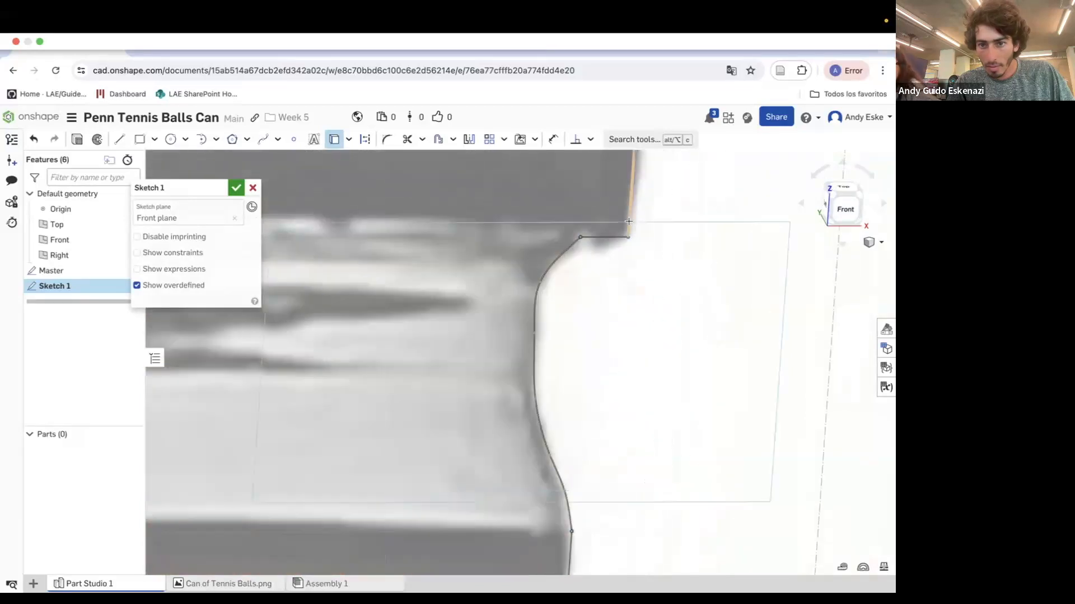
{"action": "scroll", "coordinate": [648, 245], "scroll_direction": "down", "scroll_amount": 3}
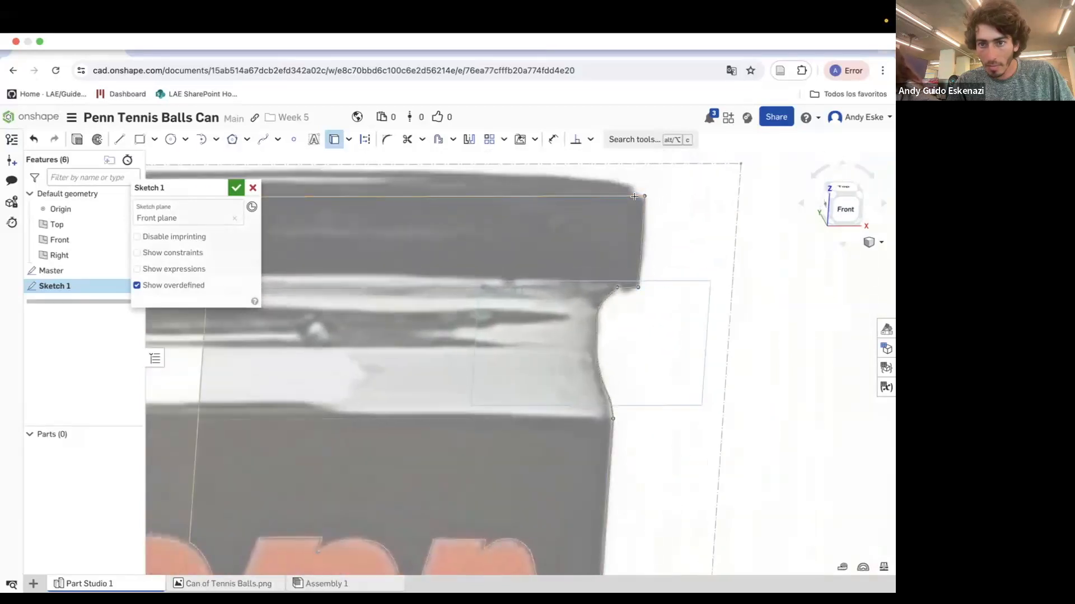
{"action": "scroll", "coordinate": [638, 196], "scroll_direction": "down", "scroll_amount": 2}
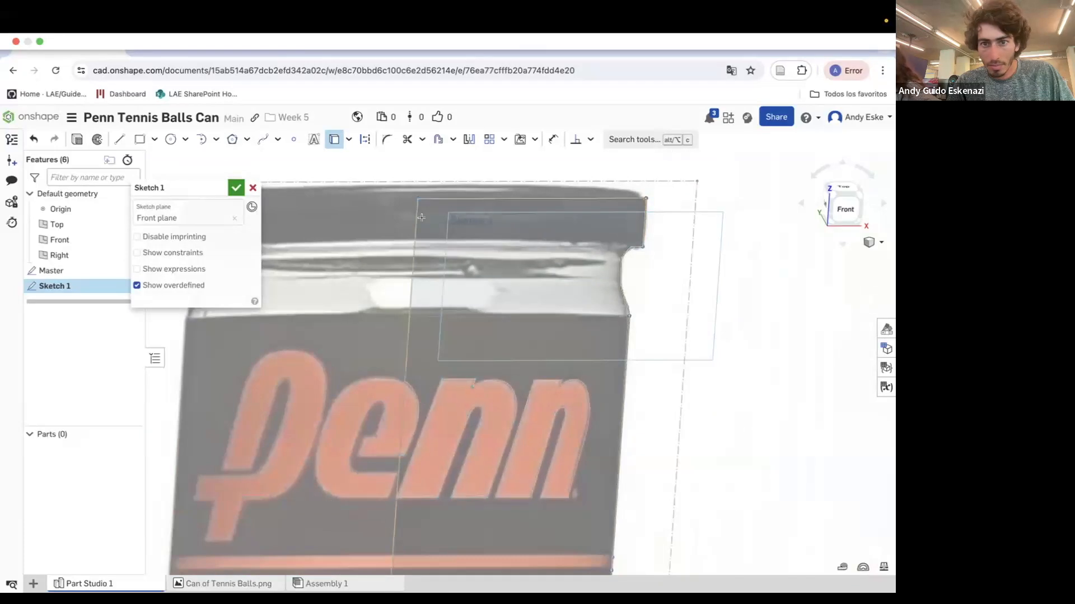
{"action": "scroll", "coordinate": [491, 225], "scroll_direction": "up", "scroll_amount": 2}
{"action": "scroll", "coordinate": [490, 228], "scroll_direction": "down", "scroll_amount": 6}
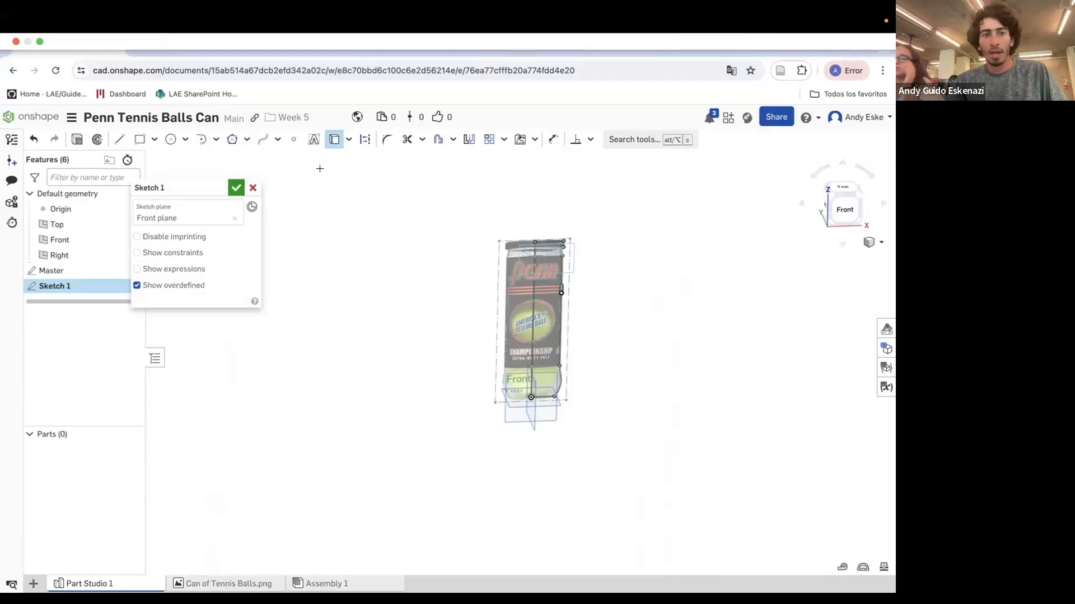
Revolve the half profile as a new solid with a full turn about the vertical centre line.
{"action": "left_click", "coordinate": [97, 140]}
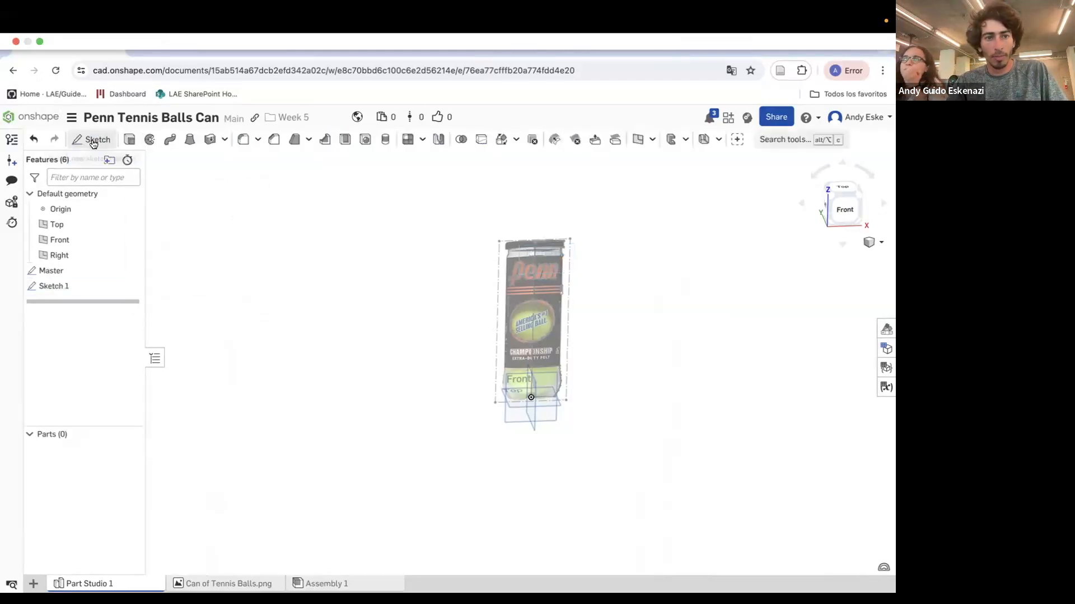
{"action": "left_click", "coordinate": [222, 267]}
{"action": "scroll", "coordinate": [549, 272], "scroll_direction": "up", "scroll_amount": 4}
{"action": "left_click", "coordinate": [521, 238]}
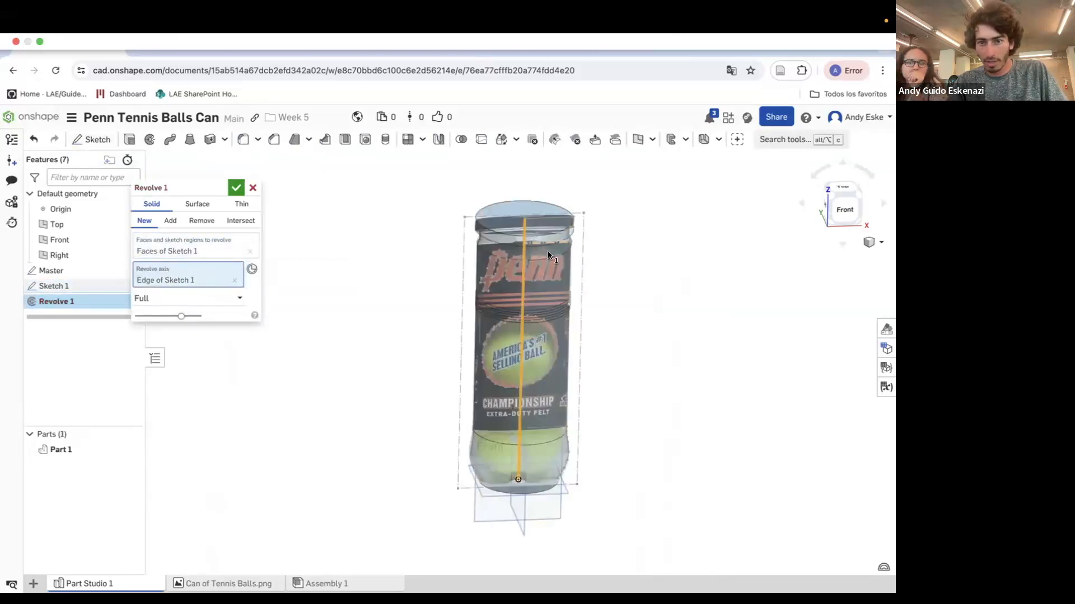
{"action": "left_click", "coordinate": [238, 189]}
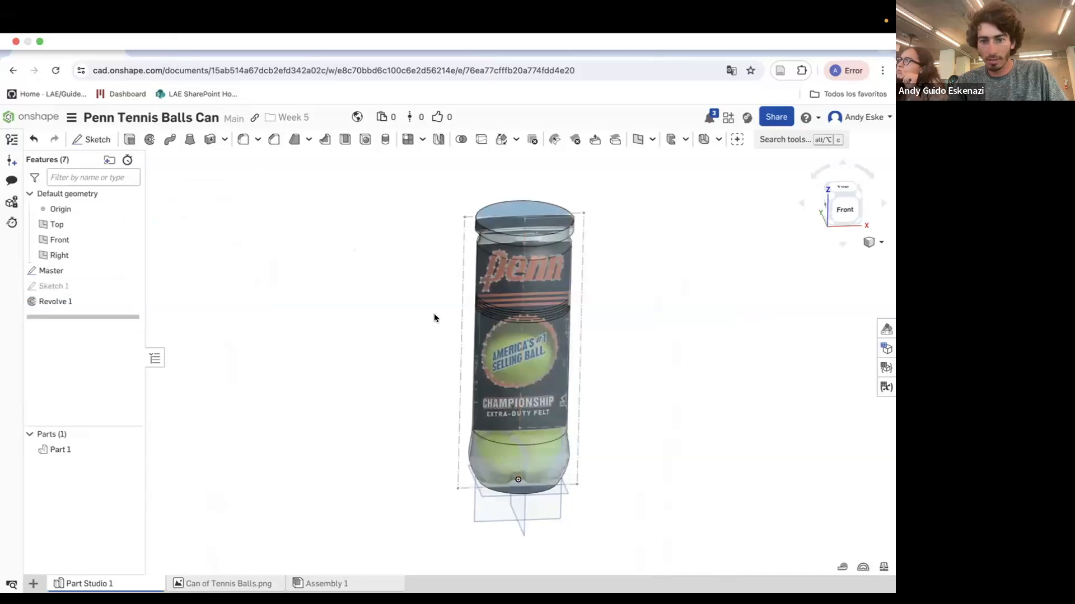
Hide the Master sketch so only the revolved can is displayed.
{"action": "right_click_drag", "start_coordinate": [435, 313], "coordinate": [432, 305]}
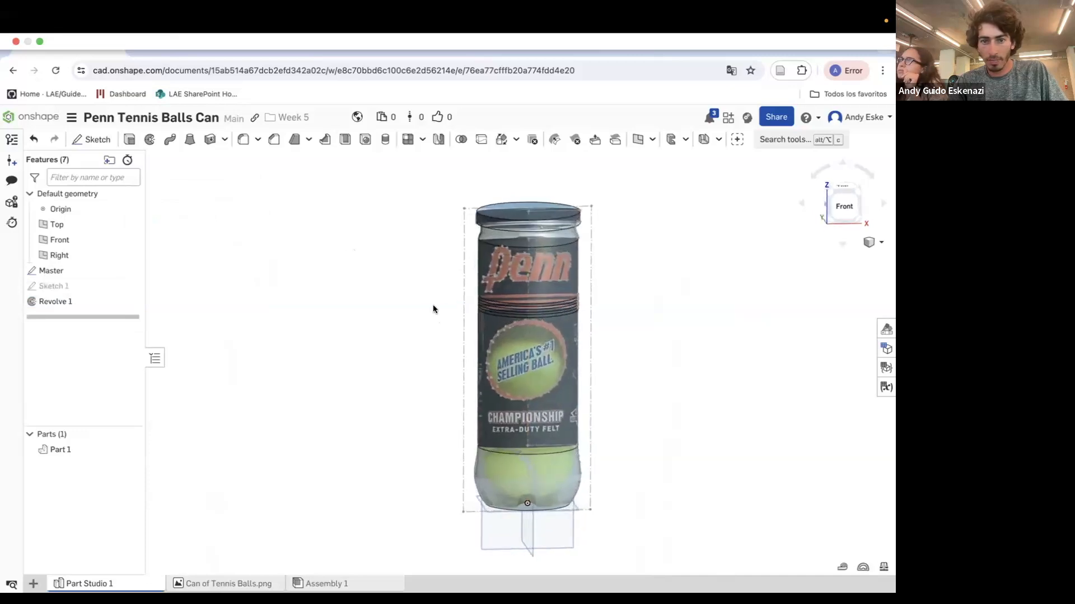
{"action": "left_click", "coordinate": [129, 270]}
{"action": "right_click_drag", "start_coordinate": [361, 321], "coordinate": [378, 322]}
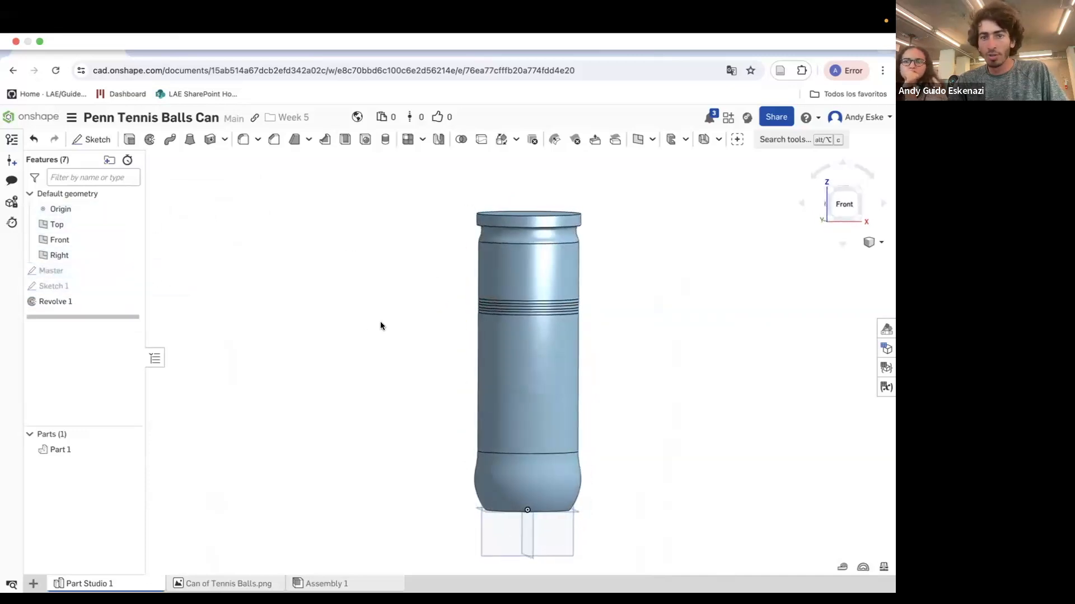
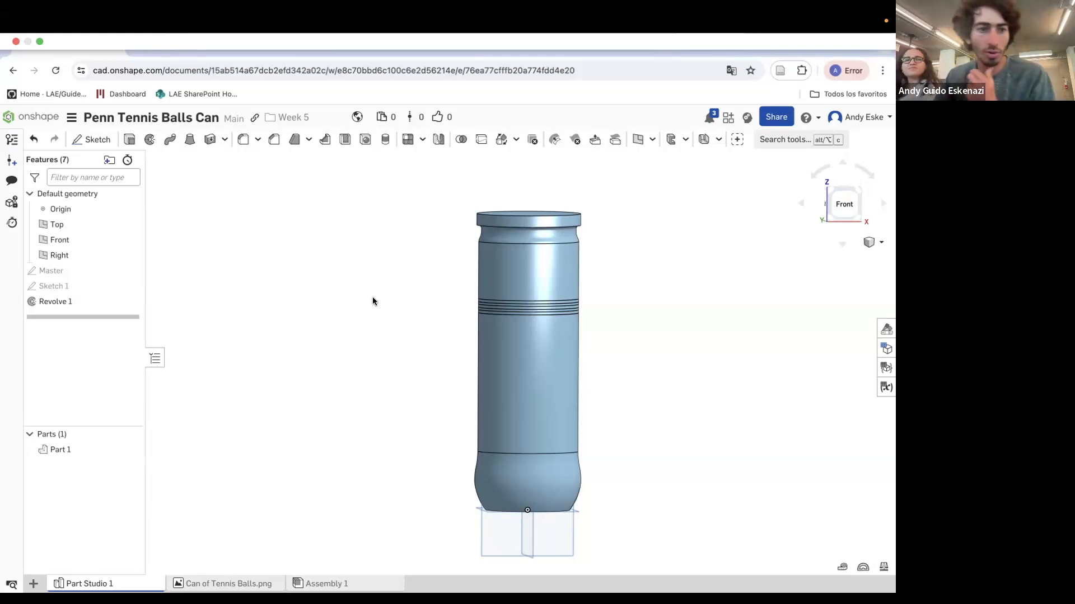
Review the revolve feature's settings, accept them as they are, and show the Master sketch again.
{"action": "right_click", "coordinate": [81, 301]}
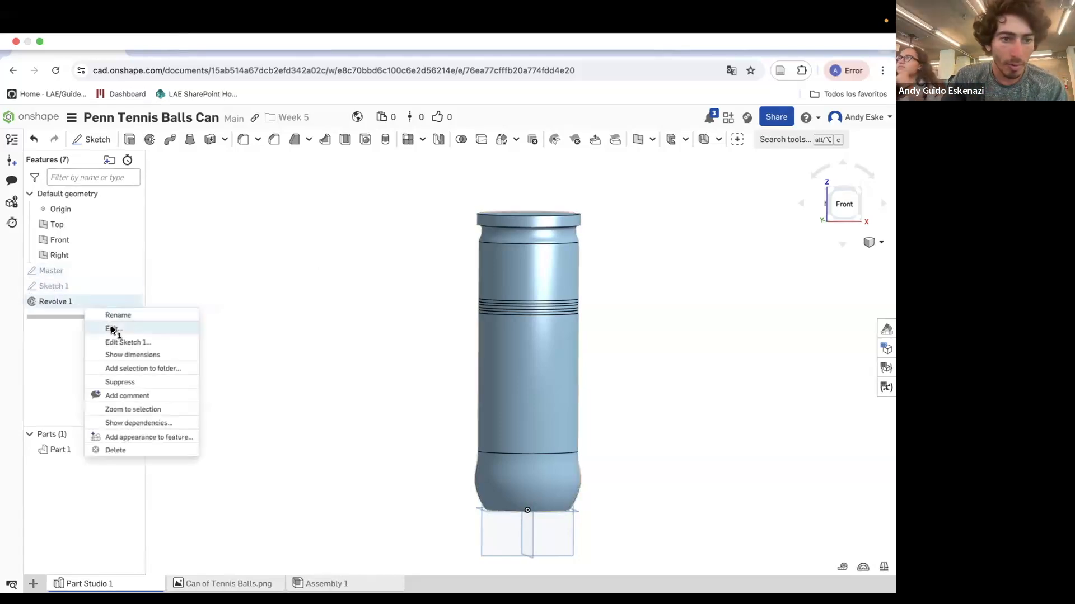
{"action": "left_click", "coordinate": [82, 328]}
{"action": "left_click", "coordinate": [236, 188]}
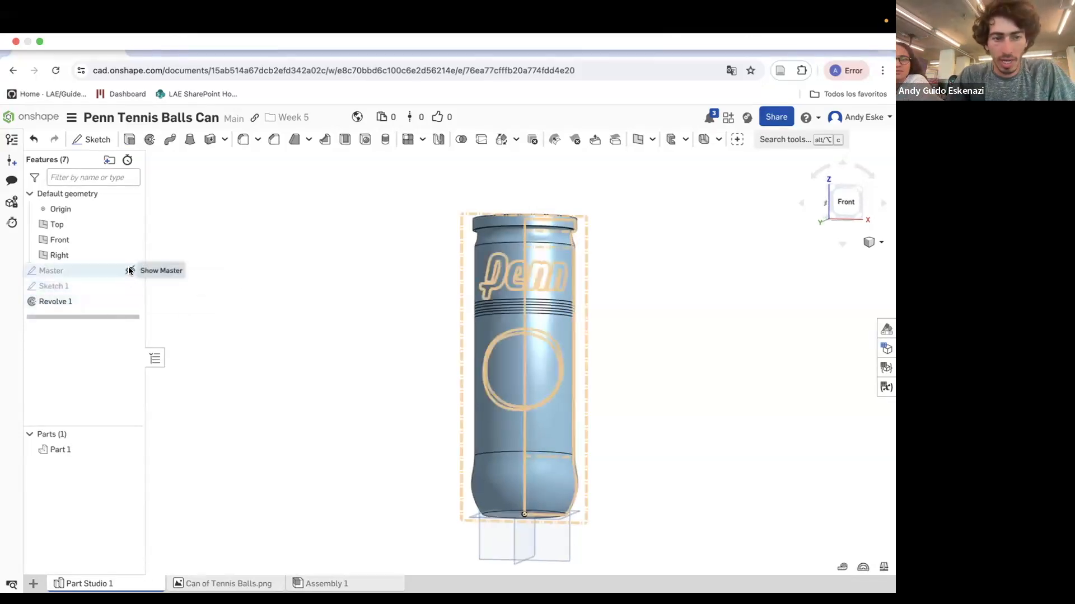
{"action": "left_click", "coordinate": [129, 270]}
{"action": "mouse_move", "coordinate": [327, 307]}
{"action": "right_mouse_down"}
{"action": "mouse_move", "coordinate": [335, 320]}
{"action": "mouse_move", "coordinate": [318, 323]}
{"action": "right_mouse_up"}
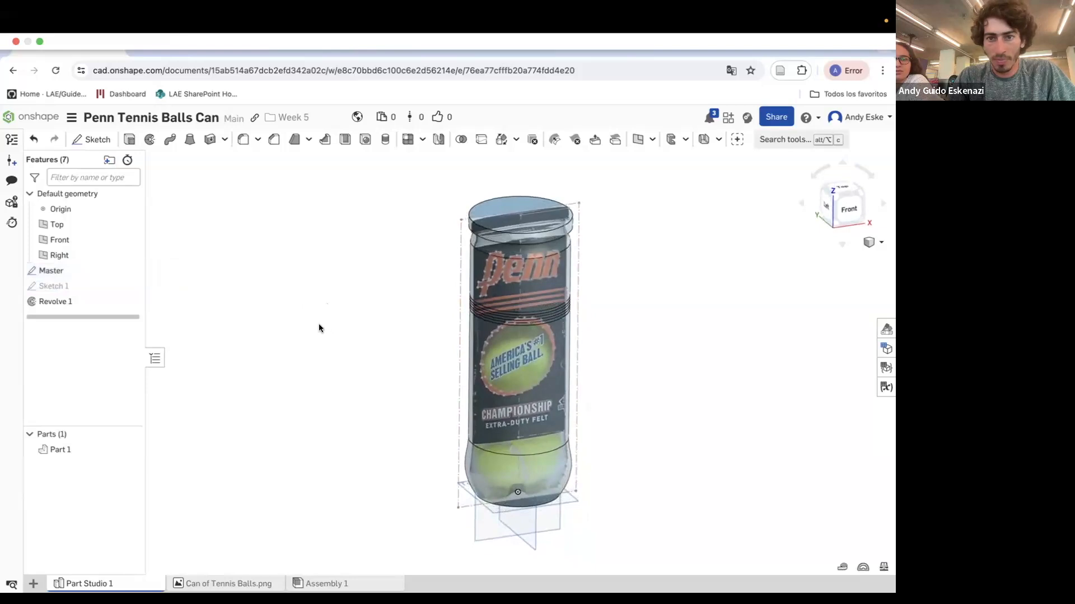
Add an offset plane from the Front plane, pulled out to about 294 mm in front of the can.
{"action": "left_click", "coordinate": [638, 140]}
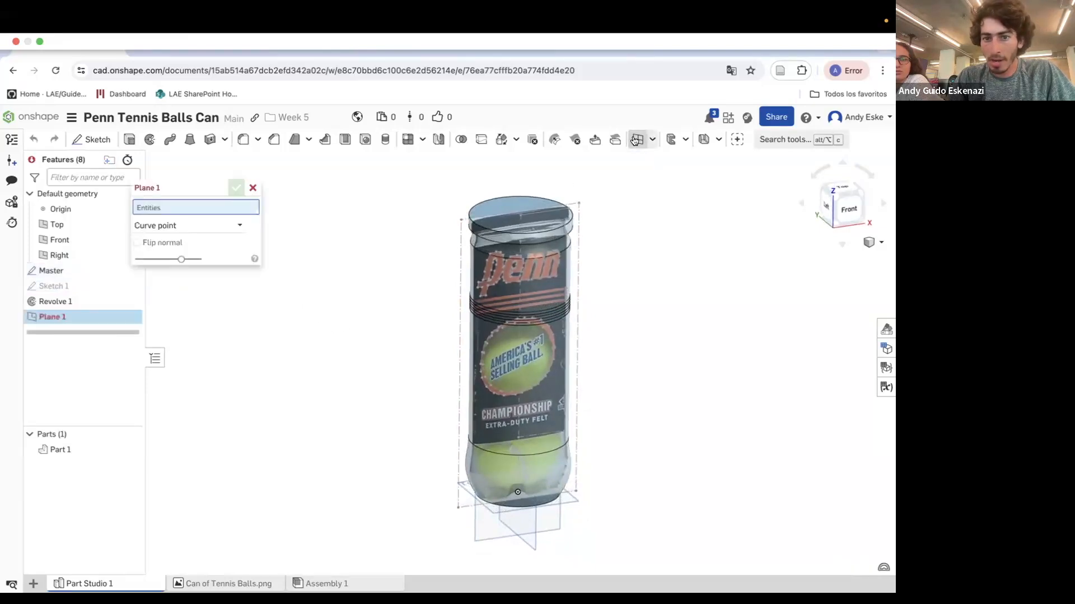
{"action": "left_click", "coordinate": [207, 233]}
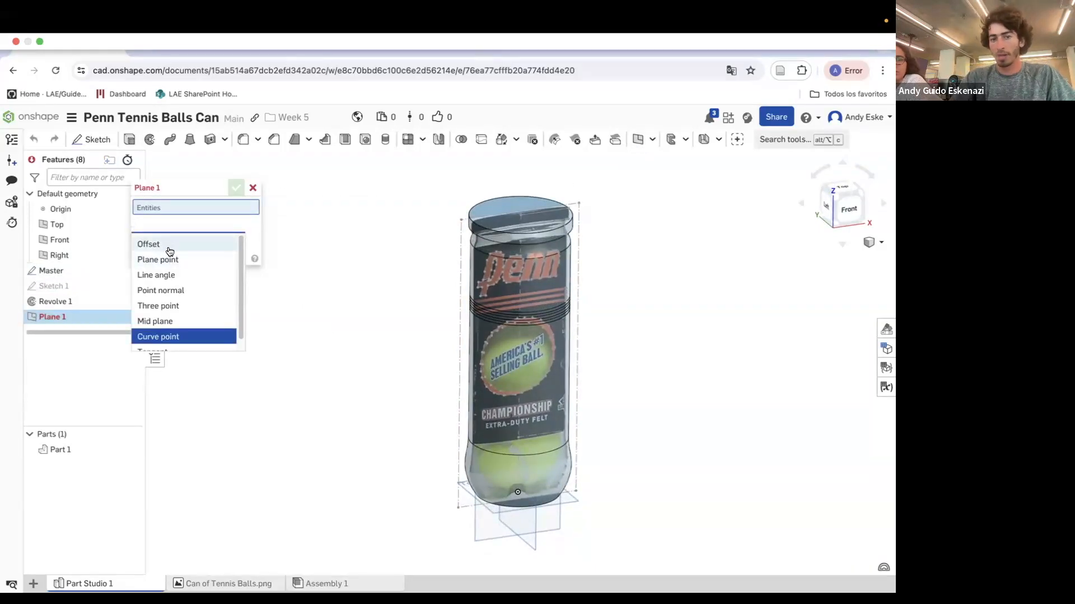
{"action": "left_click", "coordinate": [170, 251]}
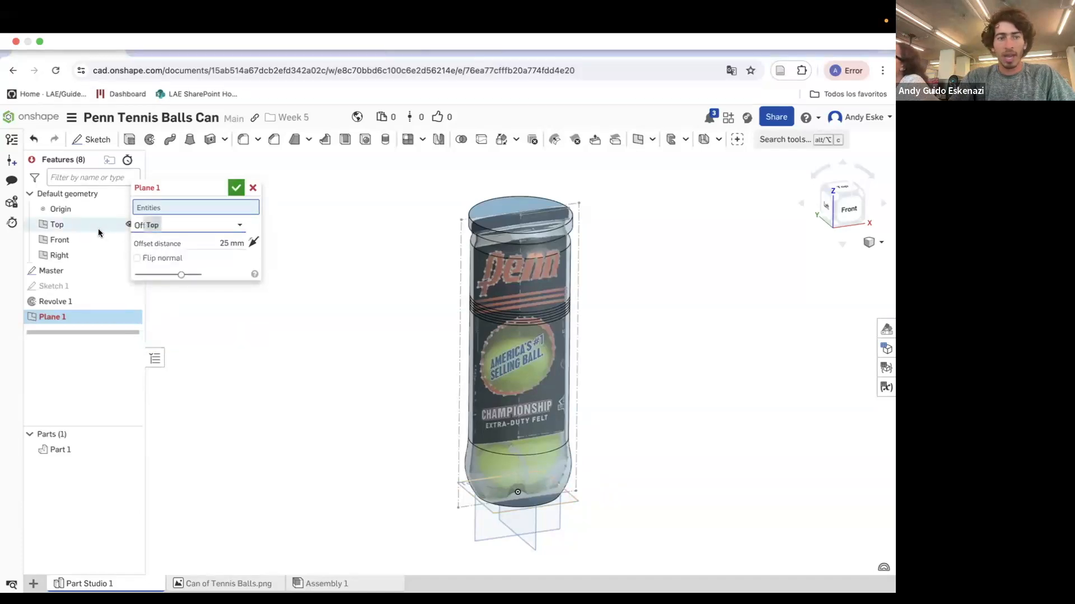
{"action": "left_click", "coordinate": [89, 240]}
{"action": "scroll", "coordinate": [557, 487], "scroll_direction": "down", "scroll_amount": 5}
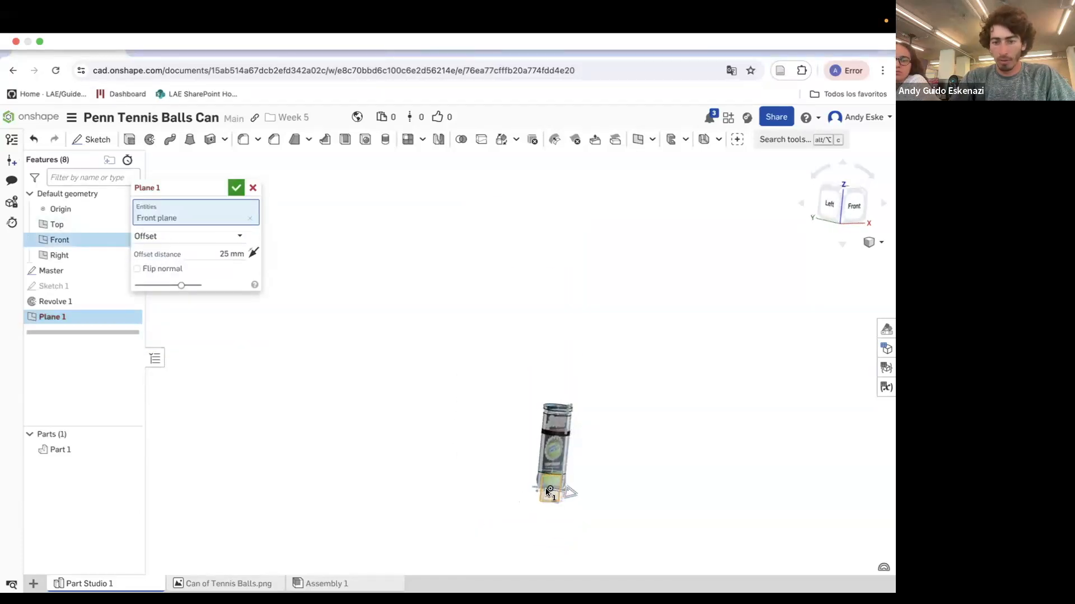
{"action": "scroll", "coordinate": [572, 485], "scroll_direction": "up", "scroll_amount": 8}
{"action": "right_click_drag", "start_coordinate": [580, 440], "coordinate": [602, 442]}
{"action": "scroll", "coordinate": [602, 441], "scroll_direction": "down", "scroll_amount": 5}
{"action": "scroll", "coordinate": [603, 442], "scroll_direction": "up", "scroll_amount": 1}
{"action": "left_click_drag", "start_coordinate": [613, 447], "coordinate": [703, 461]}
{"action": "right_click_drag", "start_coordinate": [639, 441], "coordinate": [695, 451]}
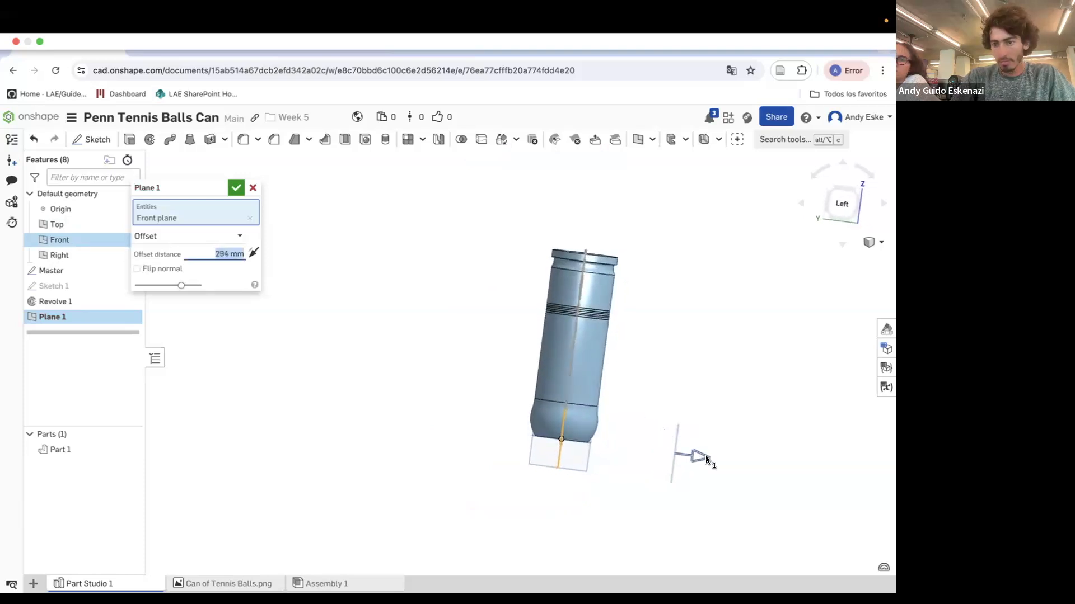
Set the new plane's offset distance to 300 mm and accept the plane.
{"action": "type", "text": "3"}
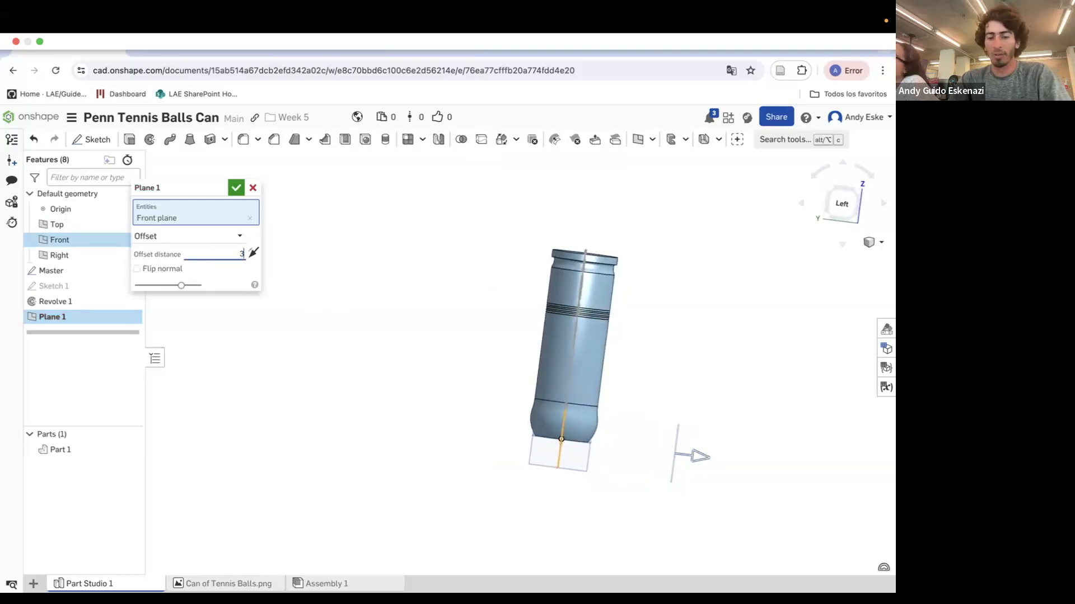
{"action": "type", "text": "00"}
{"action": "key", "text": "Return"}
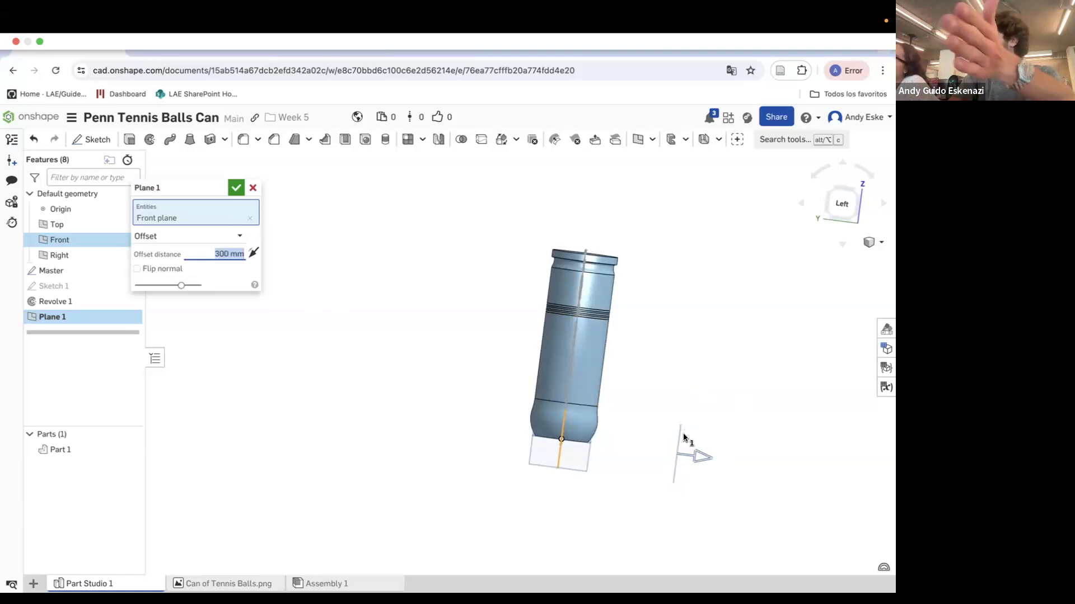
{"action": "left_click", "coordinate": [236, 188]}
Create a sketch on the offset plane and project the outer outline of the orange ring around the ball logo into it.
{"action": "right_click_drag", "start_coordinate": [748, 456], "coordinate": [681, 486]}
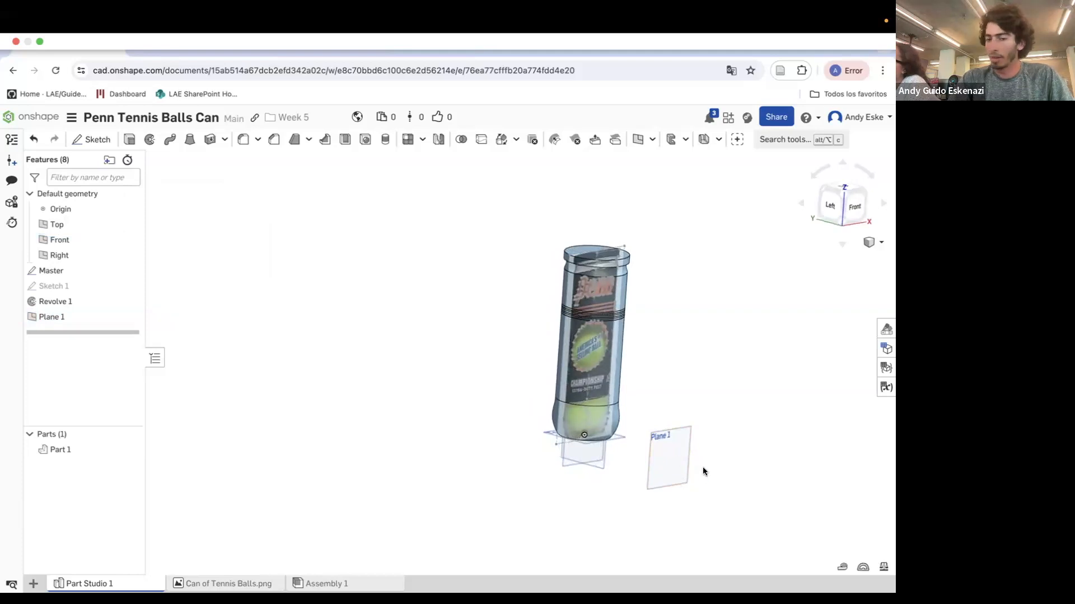
{"action": "right_click_drag", "start_coordinate": [677, 468], "coordinate": [583, 427]}
{"action": "scroll", "coordinate": [583, 427], "scroll_direction": "up", "scroll_amount": 3}
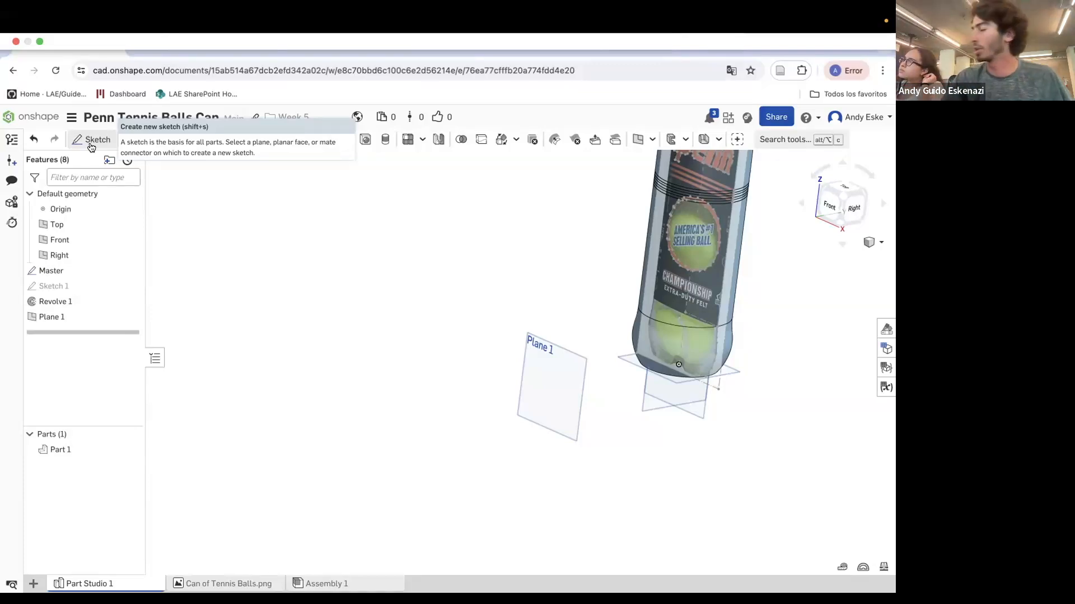
{"action": "left_click", "coordinate": [92, 140]}
{"action": "left_click", "coordinate": [553, 360]}
{"action": "right_click_drag", "start_coordinate": [485, 226], "coordinate": [548, 241]}
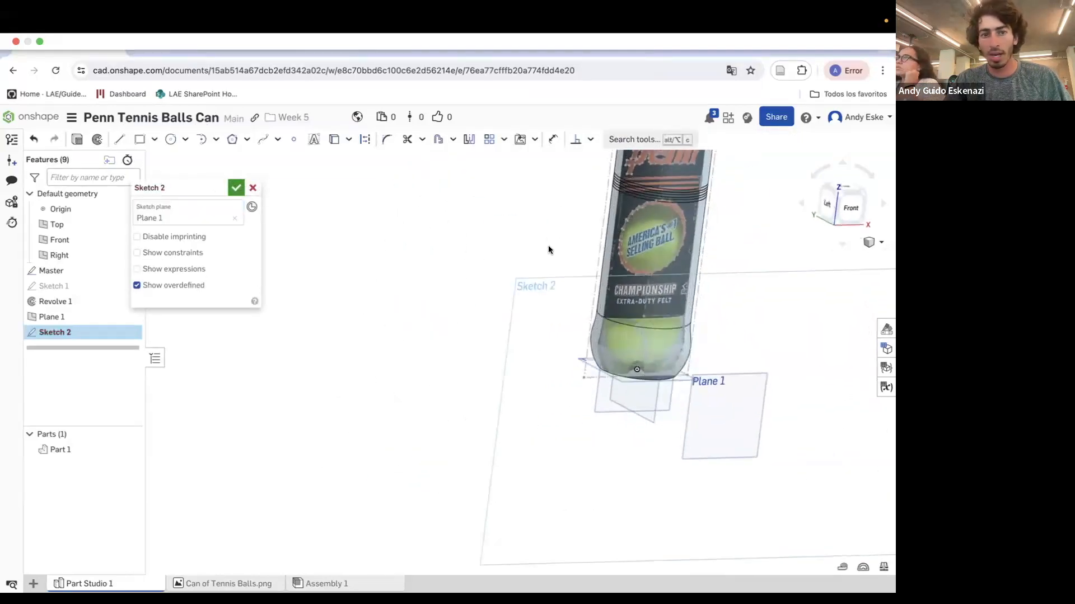
{"action": "left_click", "coordinate": [335, 139]}
{"action": "scroll", "coordinate": [694, 213], "scroll_direction": "up", "scroll_amount": 5}
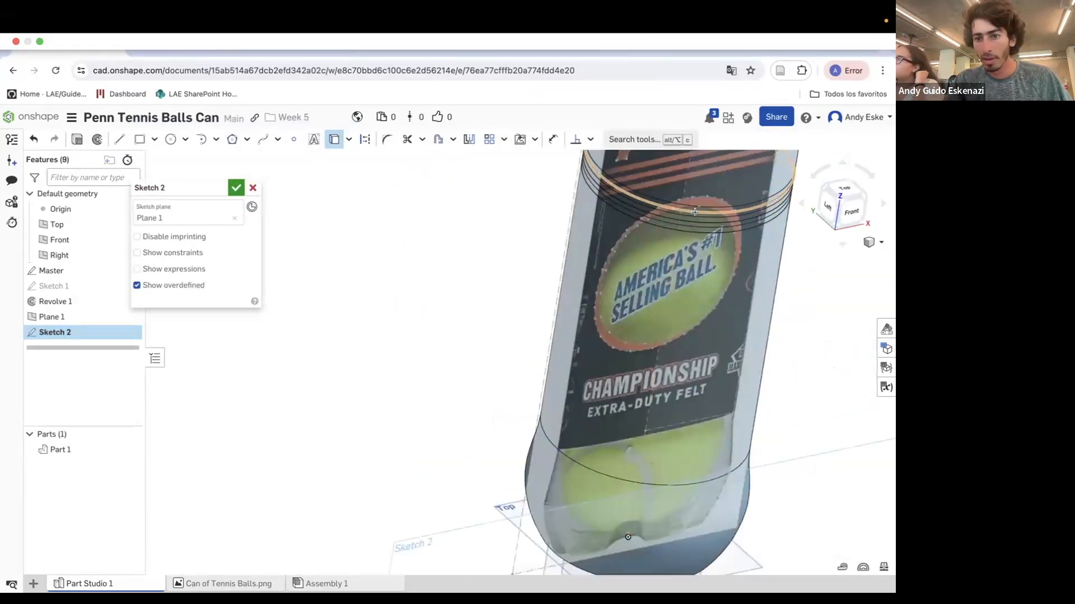
{"action": "scroll", "coordinate": [718, 193], "scroll_direction": "up", "scroll_amount": 5}
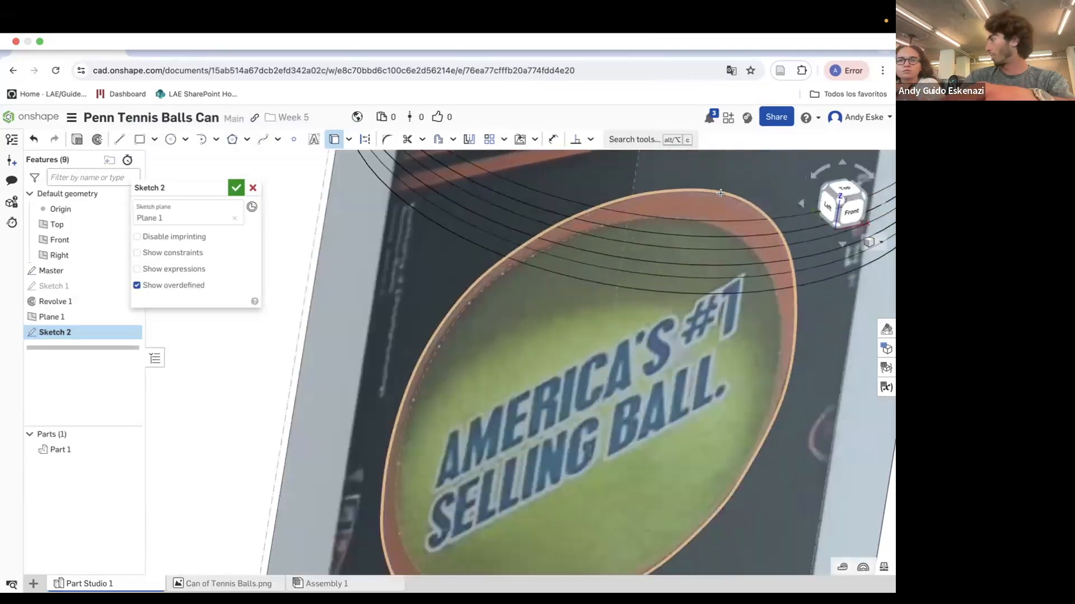
{"action": "left_click", "coordinate": [720, 193]}
{"action": "scroll", "coordinate": [720, 193], "scroll_direction": "down", "scroll_amount": 10}
{"action": "mouse_move", "coordinate": [806, 333]}
{"action": "right_mouse_down"}
{"action": "mouse_move", "coordinate": [770, 292]}
{"action": "mouse_move", "coordinate": [779, 307]}
{"action": "mouse_move", "coordinate": [792, 293]}
{"action": "mouse_move", "coordinate": [775, 233]}
{"action": "right_mouse_up"}
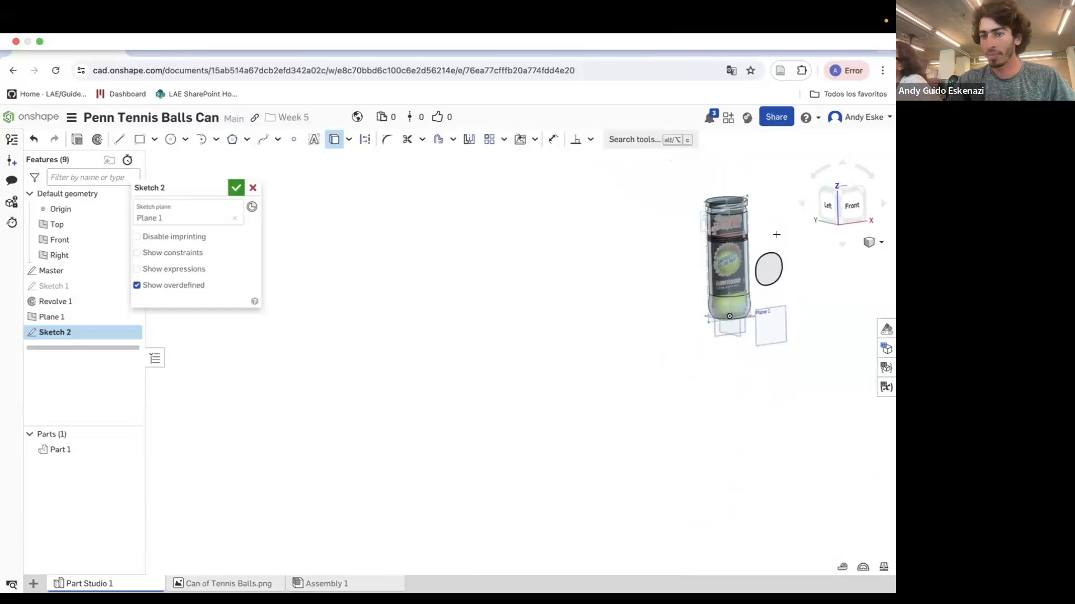
{"action": "scroll", "coordinate": [779, 275], "scroll_direction": "up", "scroll_amount": 5}
{"action": "mouse_move", "coordinate": [780, 275]}
{"action": "right_mouse_down"}
{"action": "mouse_move", "coordinate": [770, 261]}
{"action": "mouse_move", "coordinate": [747, 269]}
{"action": "right_mouse_up"}
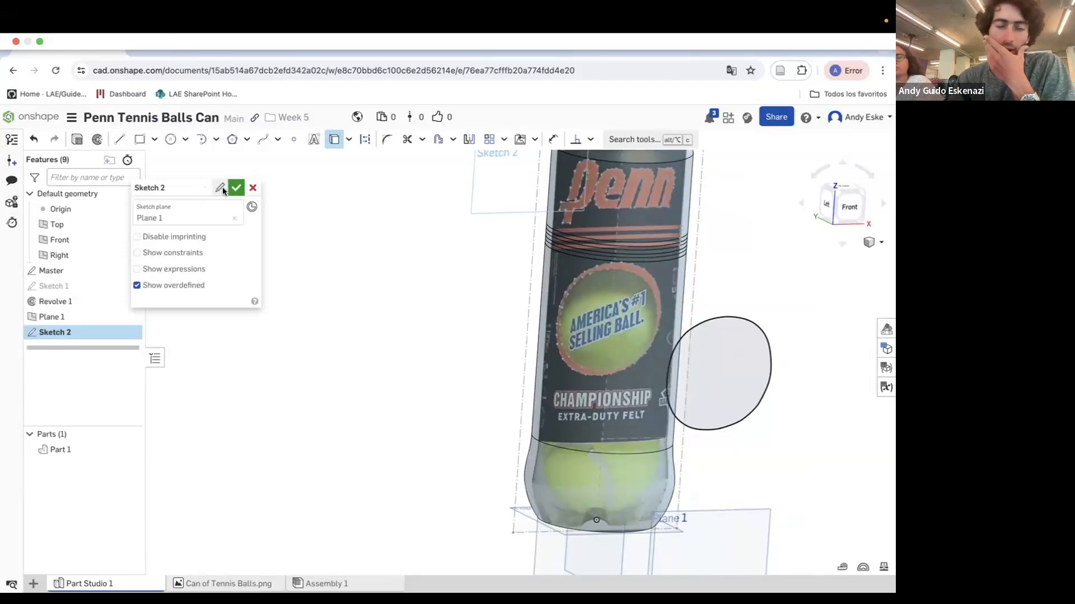
{"action": "left_click", "coordinate": [236, 188]}
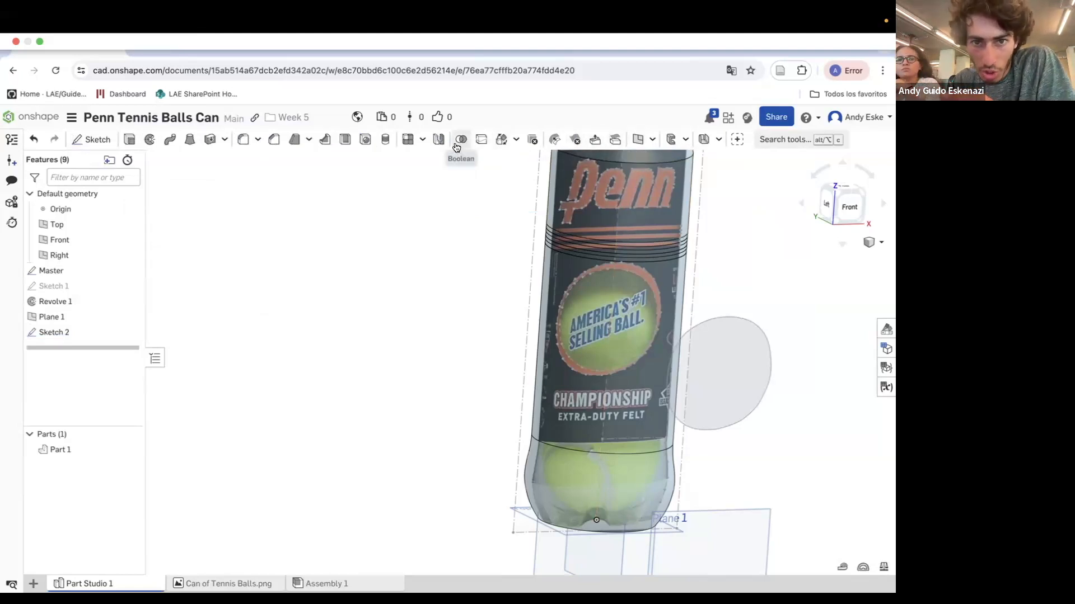
Wrap the projected ring face as a solid onto the can's main side face below the grooves.
{"action": "left_click", "coordinate": [514, 140]}
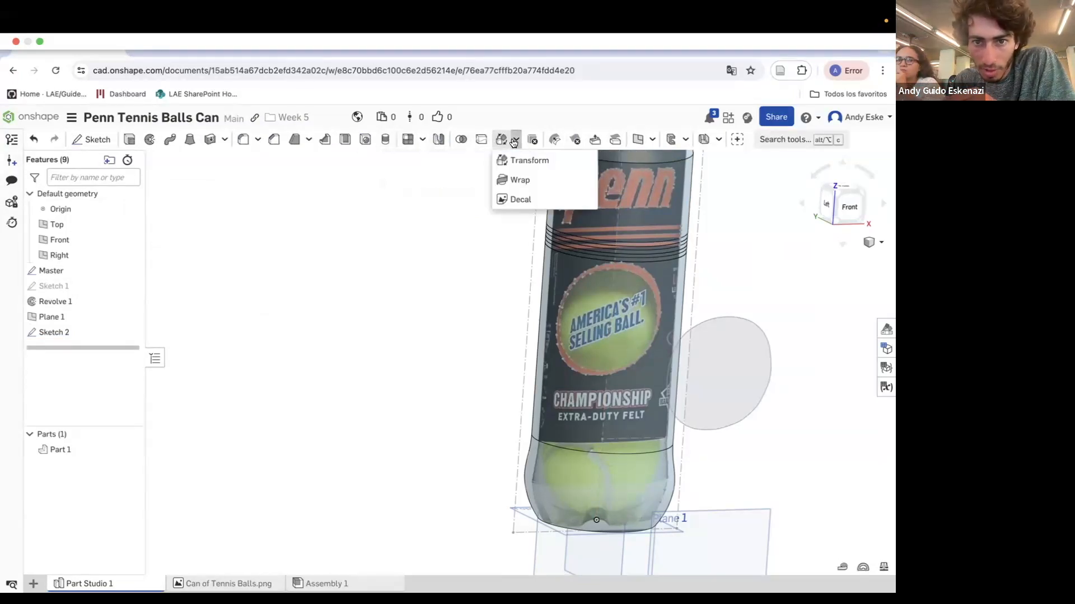
{"action": "left_click", "coordinate": [525, 179]}
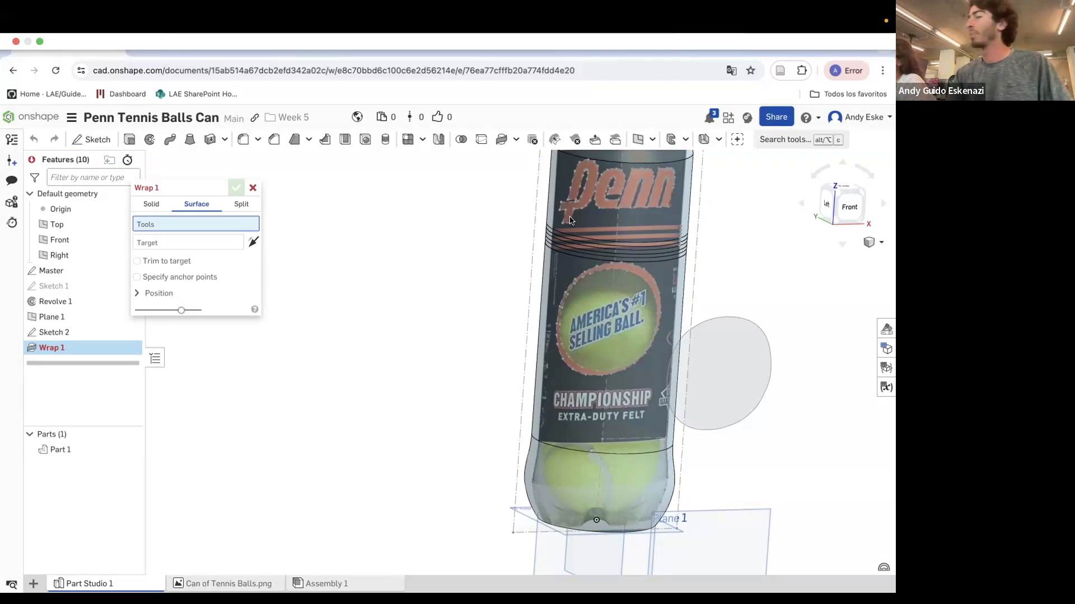
{"action": "left_click", "coordinate": [151, 205]}
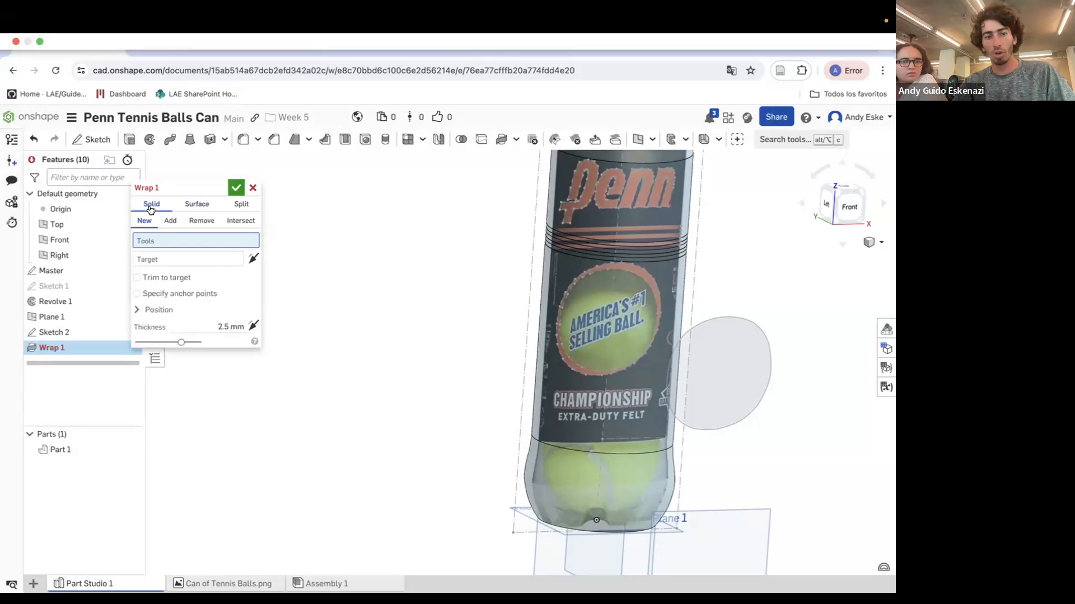
{"action": "left_click", "coordinate": [761, 348]}
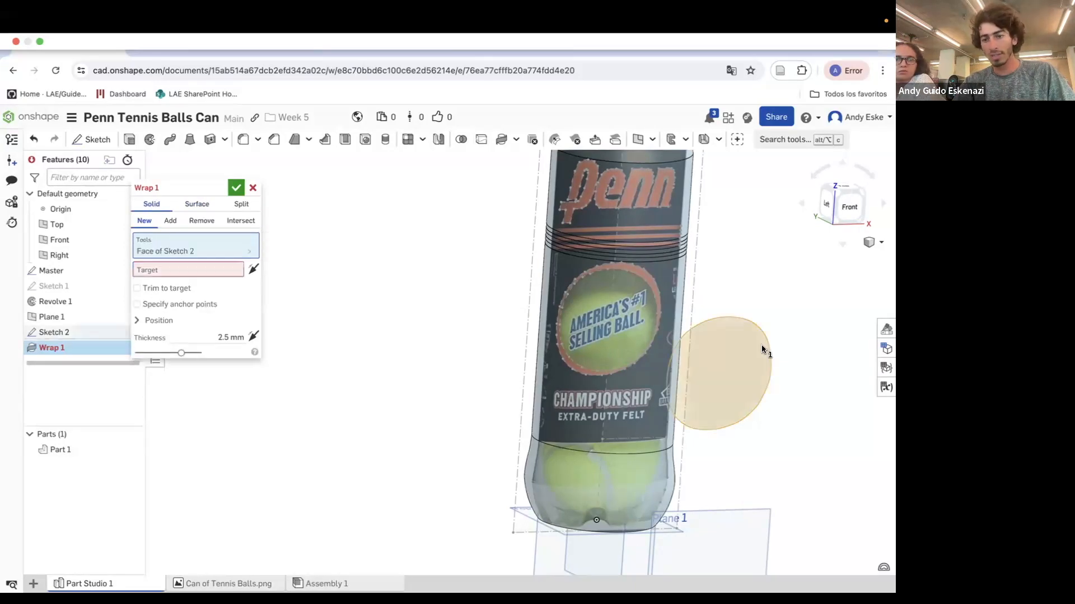
{"action": "left_click", "coordinate": [575, 290]}
{"action": "right_click_drag", "start_coordinate": [600, 313], "coordinate": [617, 310]}
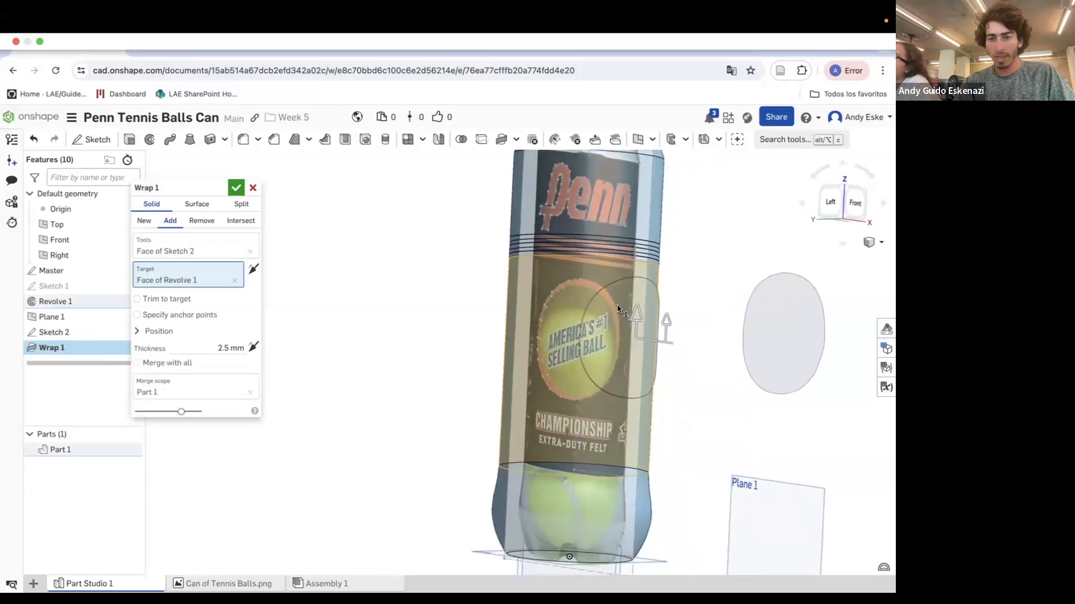
{"action": "scroll", "coordinate": [619, 308], "scroll_direction": "up", "scroll_amount": 8}
{"action": "right_click_drag", "start_coordinate": [660, 256], "coordinate": [676, 234]}
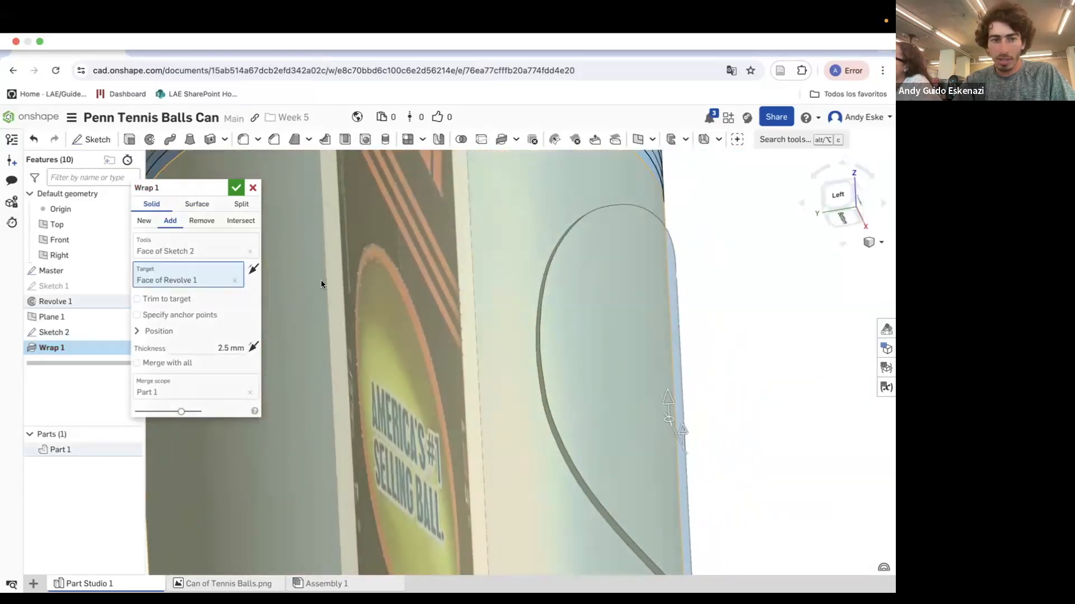
Switch the wrap to remove material with a thickness of 0.1 mm and accept it.
{"action": "left_click", "coordinate": [201, 221]}
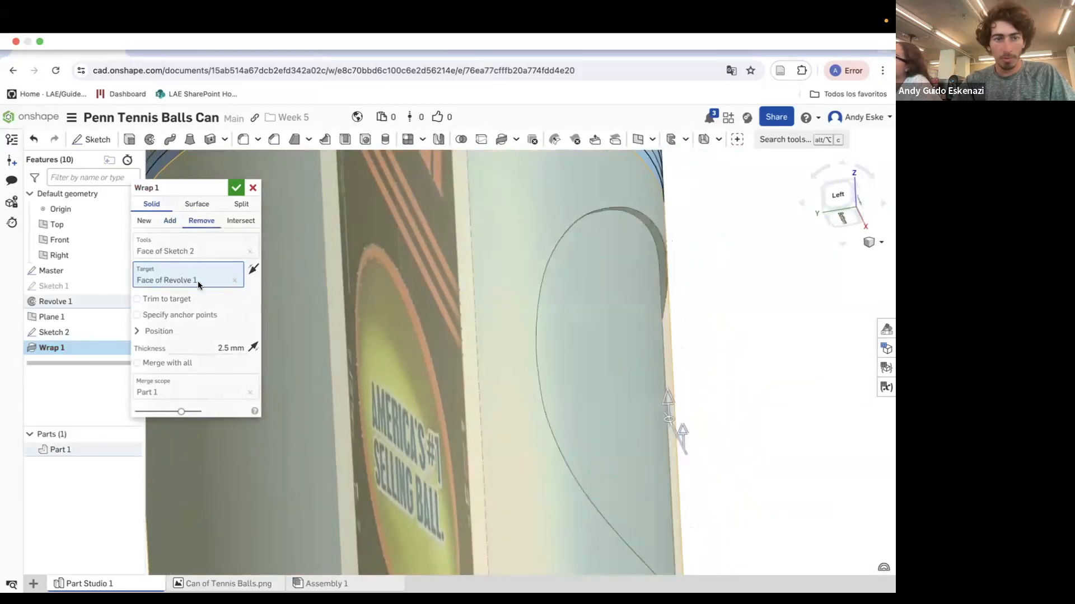
{"action": "left_click", "coordinate": [231, 348]}
{"action": "key", "text": "BackSpace"}
{"action": "type", "text": "0.1"}
{"action": "key", "text": "Return"}
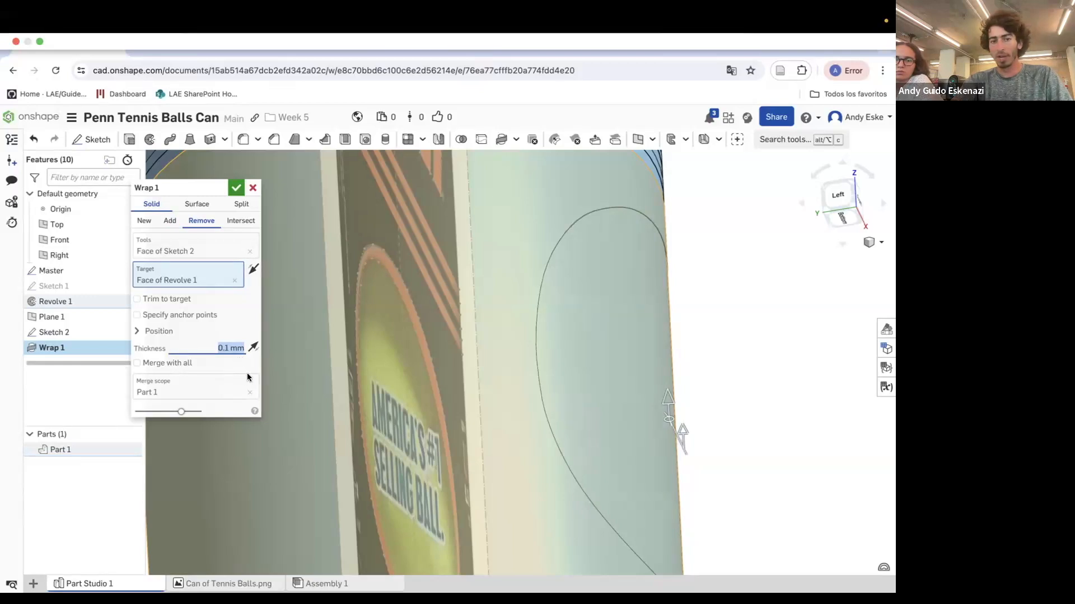
{"action": "left_click", "coordinate": [236, 191]}
{"action": "scroll", "coordinate": [593, 263], "scroll_direction": "down", "scroll_amount": 10}
{"action": "right_click_drag", "start_coordinate": [697, 307], "coordinate": [650, 334]}
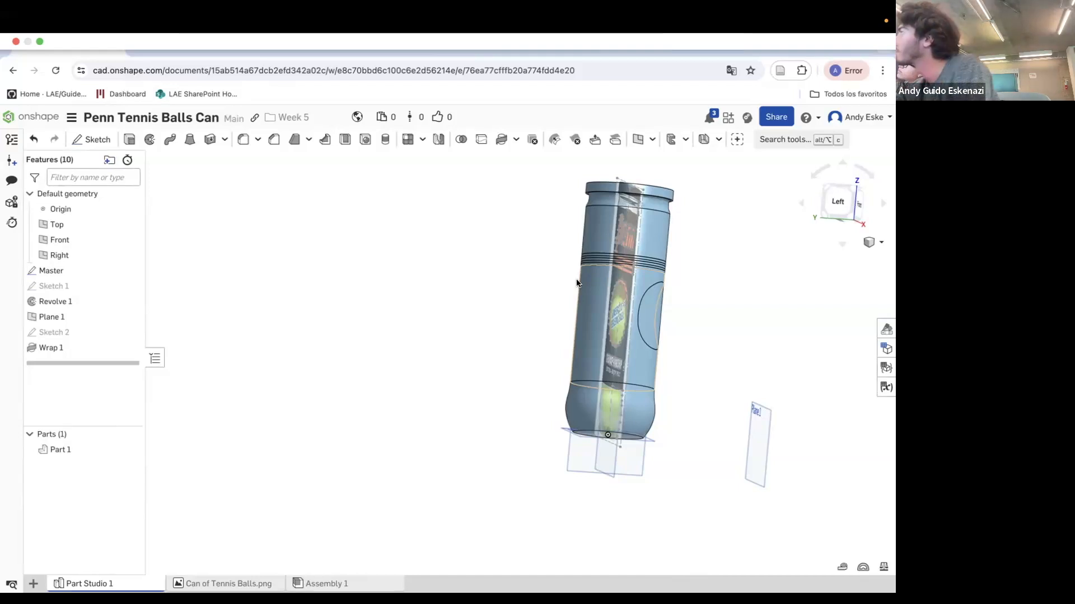
Create another sketch on the offset plane and project the orange ring's inner outline from the Master sketch into it.
{"action": "right_click_drag", "start_coordinate": [539, 347], "coordinate": [600, 371]}
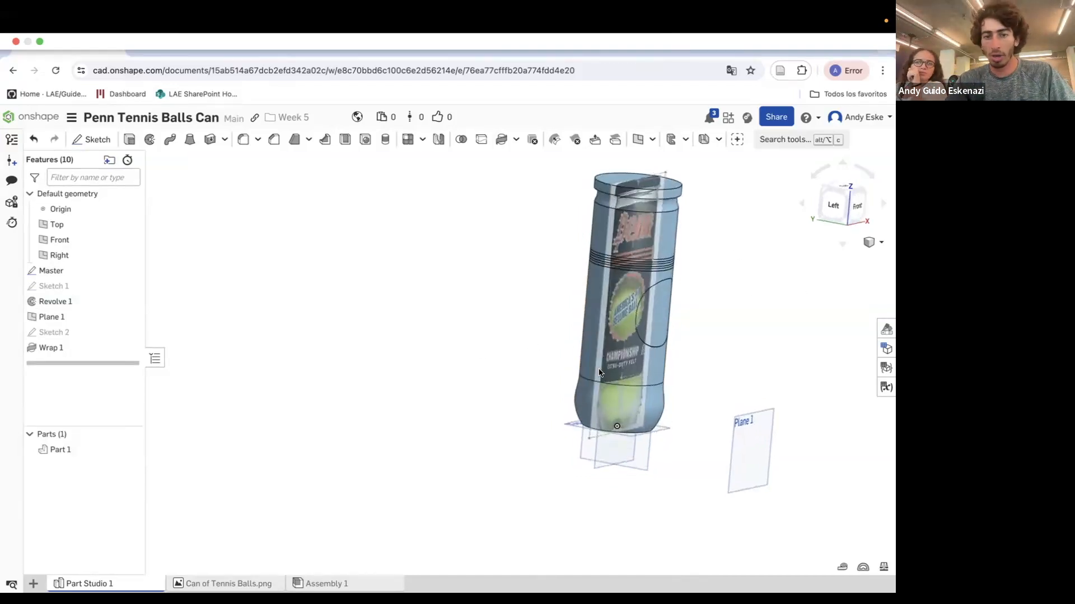
{"action": "left_click", "coordinate": [95, 141]}
{"action": "left_click", "coordinate": [743, 437]}
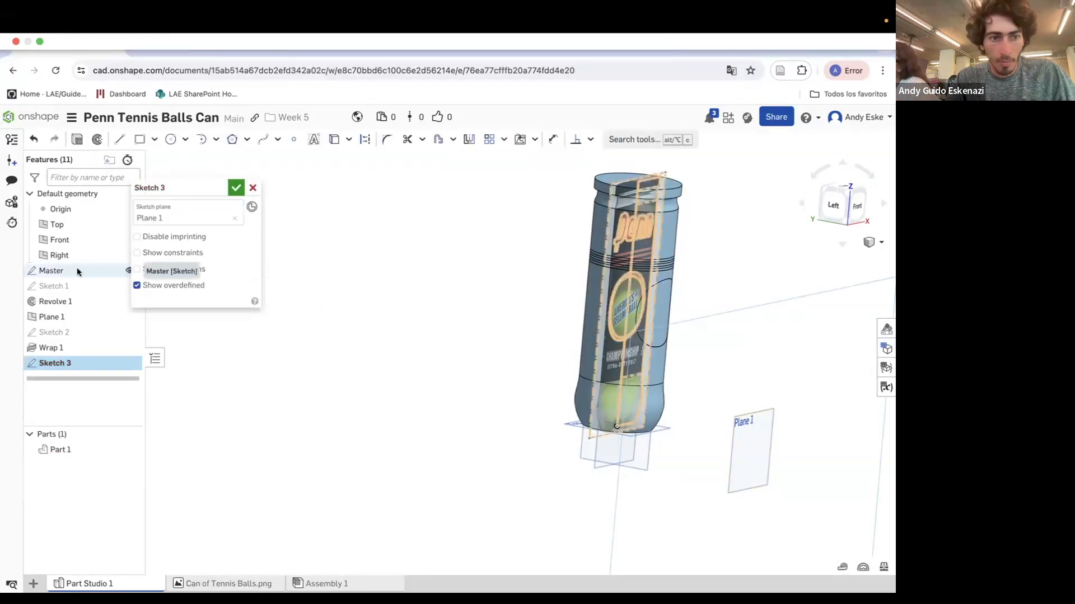
{"action": "left_click", "coordinate": [127, 271]}
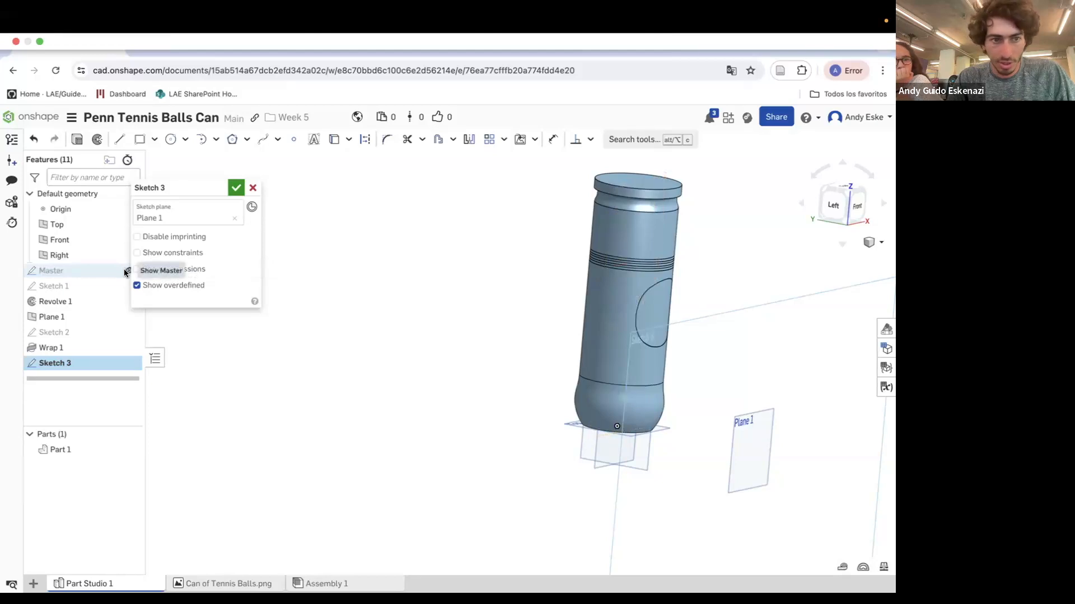
{"action": "left_click", "coordinate": [126, 271]}
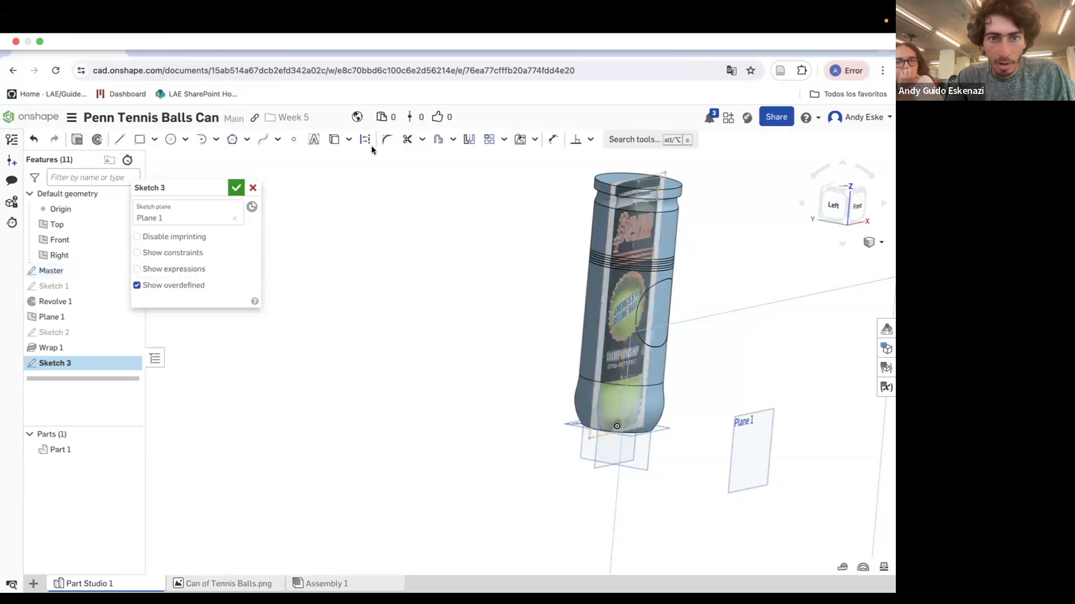
{"action": "left_click", "coordinate": [334, 140]}
{"action": "scroll", "coordinate": [614, 262], "scroll_direction": "up", "scroll_amount": 3}
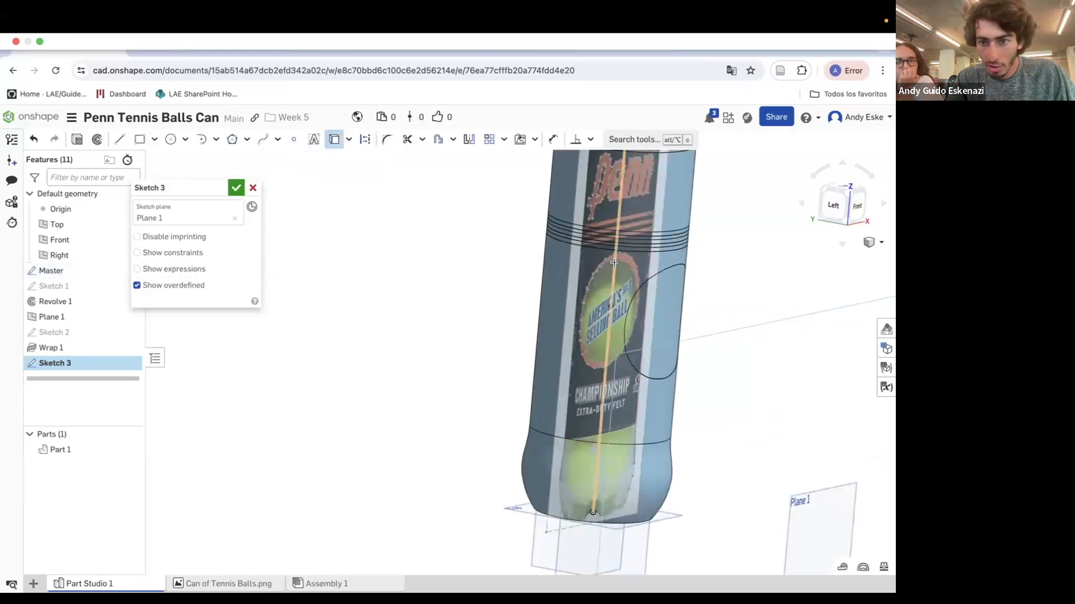
{"action": "scroll", "coordinate": [614, 262], "scroll_direction": "up", "scroll_amount": 2}
{"action": "scroll", "coordinate": [781, 349], "scroll_direction": "down", "scroll_amount": 5}
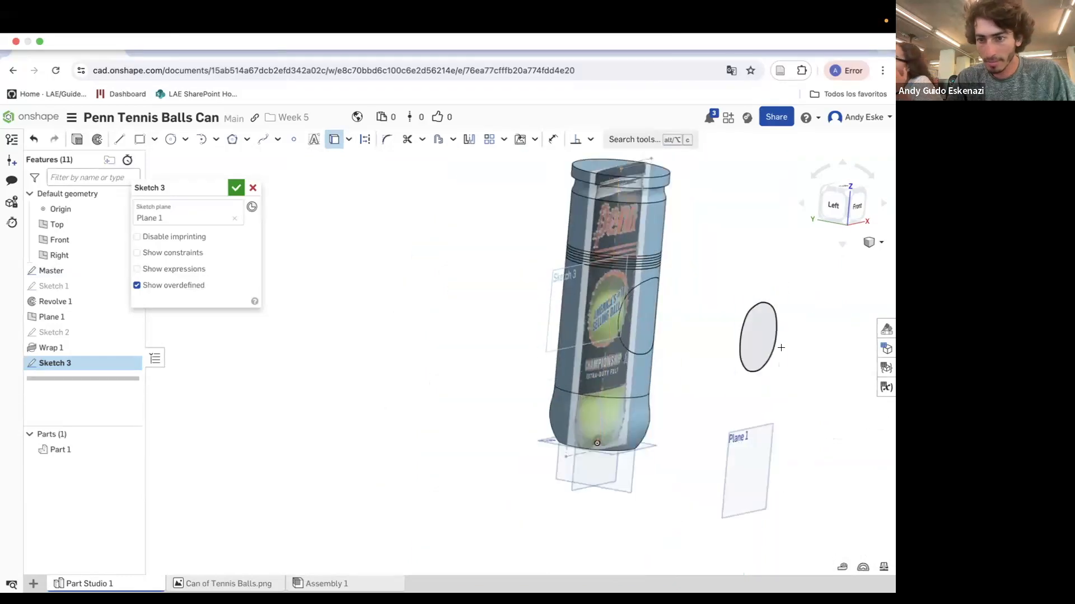
{"action": "left_click", "coordinate": [236, 187]}
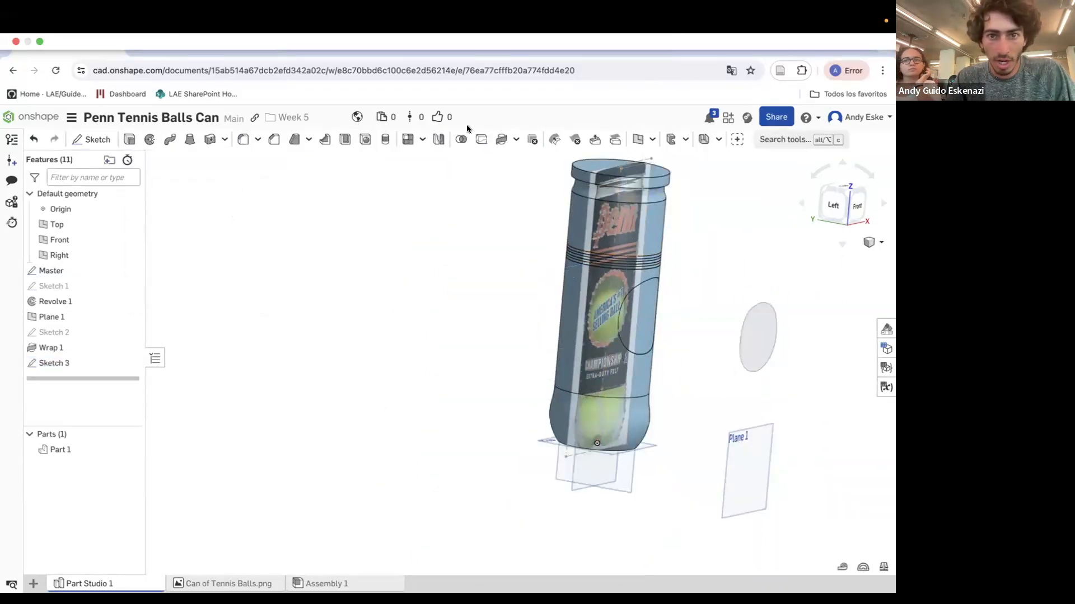
{"action": "left_click", "coordinate": [424, 140]}
{"action": "left_click", "coordinate": [424, 140]}
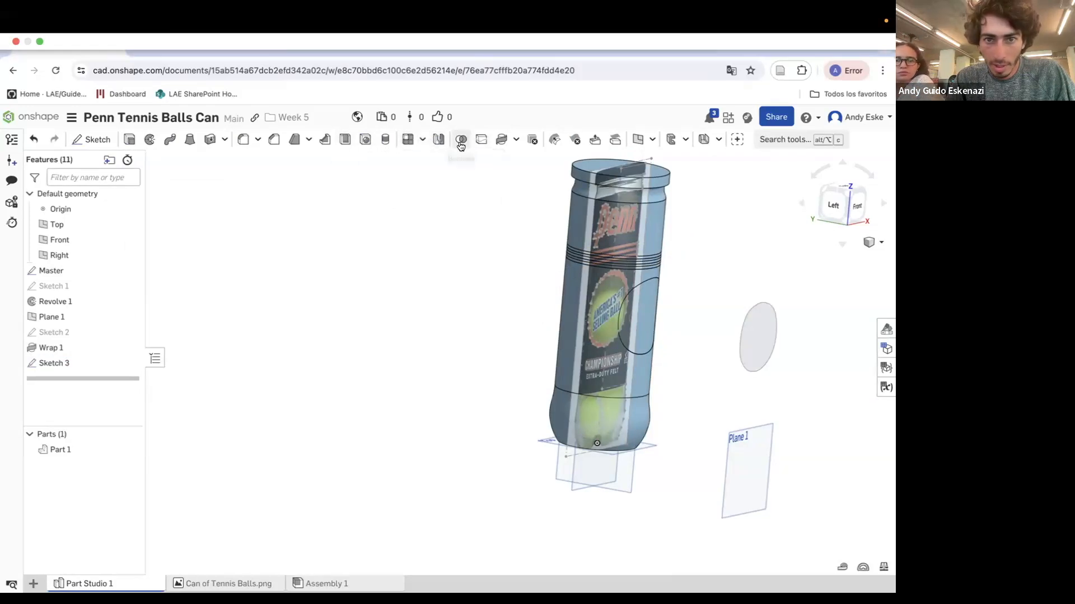
Start a wrap of the projected inner ring face onto the recessed ring face on the can's side.
{"action": "left_click", "coordinate": [501, 140]}
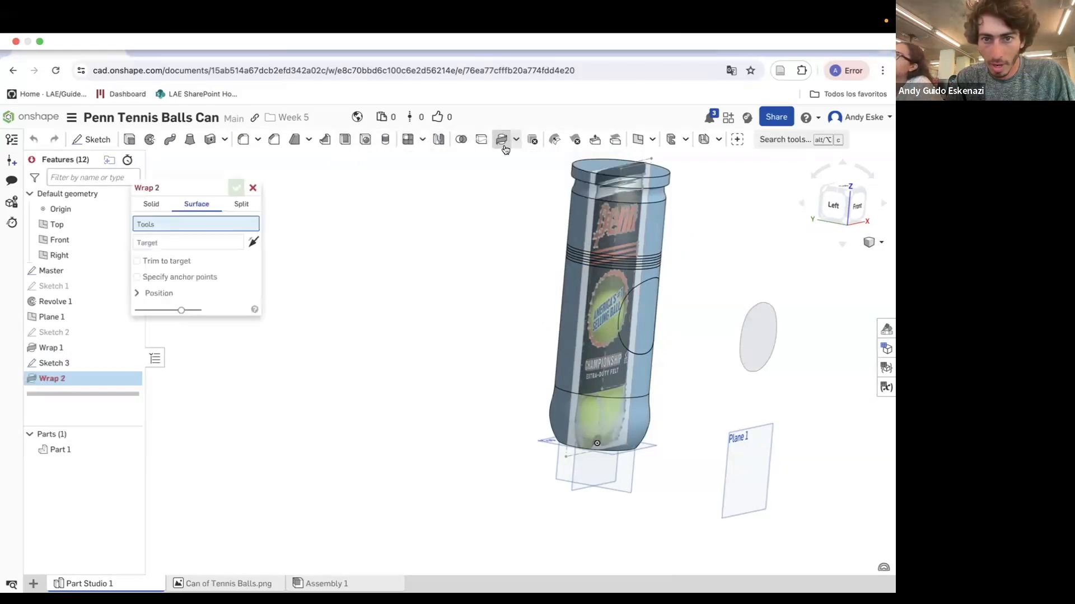
{"action": "left_click", "coordinate": [744, 323]}
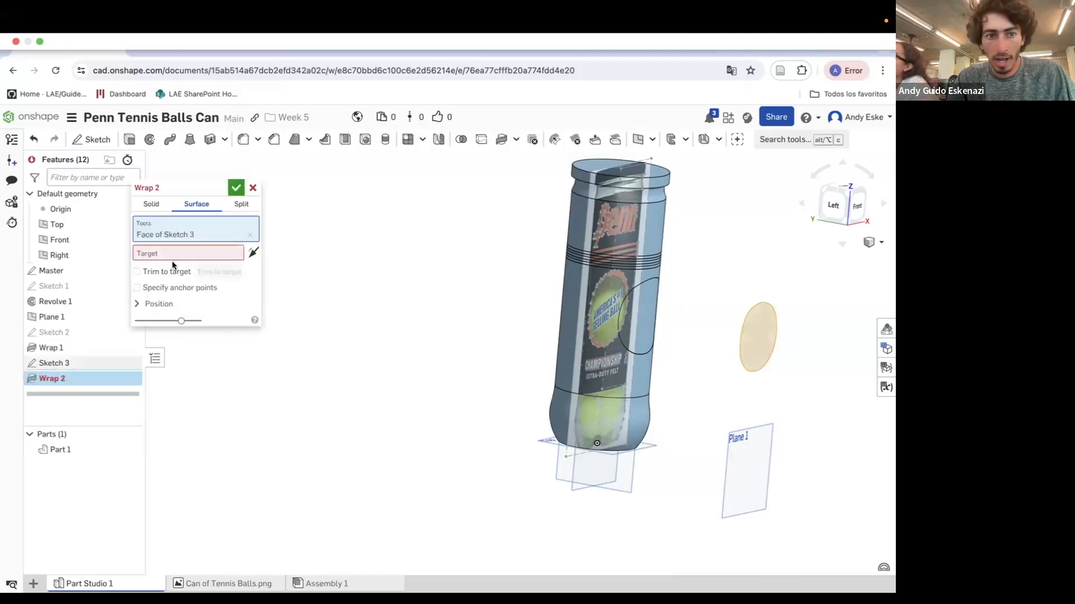
{"action": "left_click", "coordinate": [646, 304]}
{"action": "scroll", "coordinate": [647, 303], "scroll_direction": "up", "scroll_amount": 5}
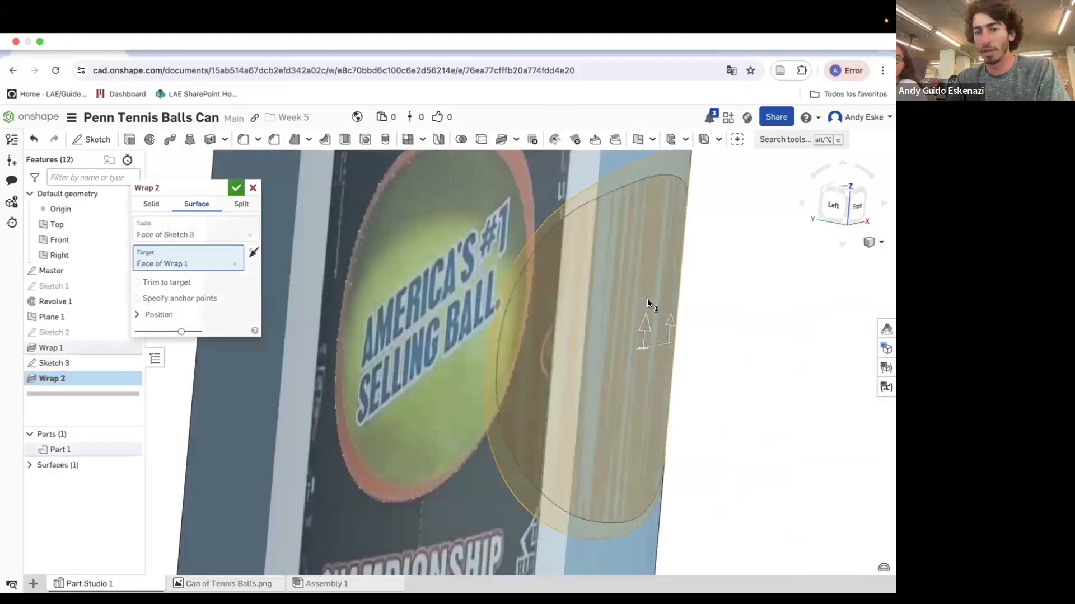
Switch the wrap to a solid that removes material with a thickness of 0.1 mm and accept it.
{"action": "left_click", "coordinate": [150, 205]}
{"action": "left_click", "coordinate": [202, 221]}
{"action": "left_click", "coordinate": [234, 346]}
{"action": "type", "text": "1"}
{"action": "key", "text": "Return"}
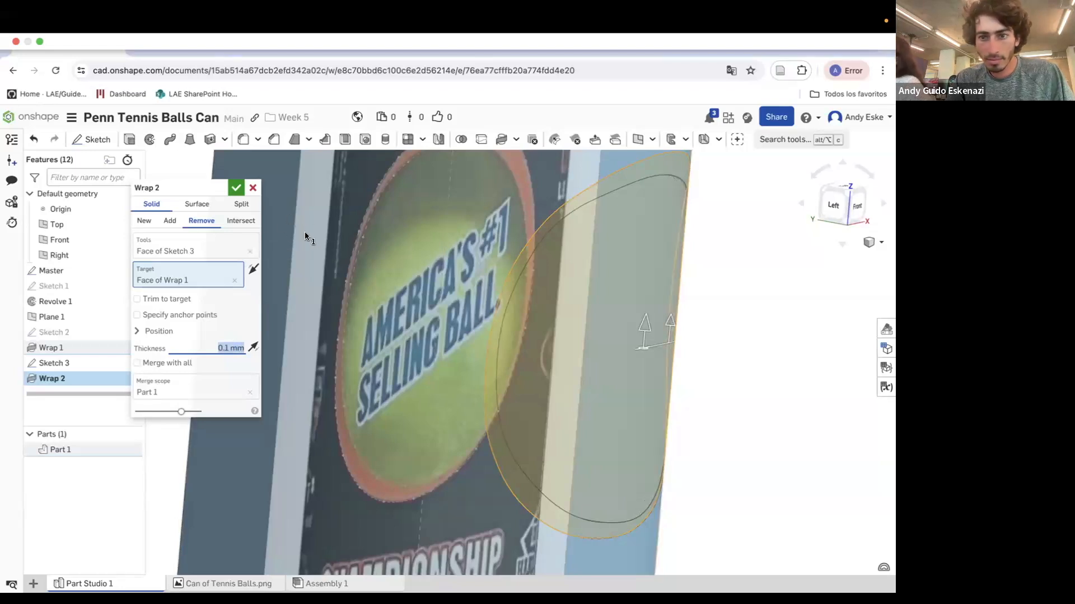
{"action": "left_click", "coordinate": [235, 188]}
Check the wrapped ring on the can and start a new sketch on the offset plane.
{"action": "scroll", "coordinate": [638, 288], "scroll_direction": "down", "scroll_amount": 10}
{"action": "mouse_move", "coordinate": [673, 308]}
{"action": "right_mouse_down"}
{"action": "mouse_move", "coordinate": [603, 295]}
{"action": "mouse_move", "coordinate": [653, 293]}
{"action": "mouse_move", "coordinate": [657, 303]}
{"action": "right_mouse_up"}
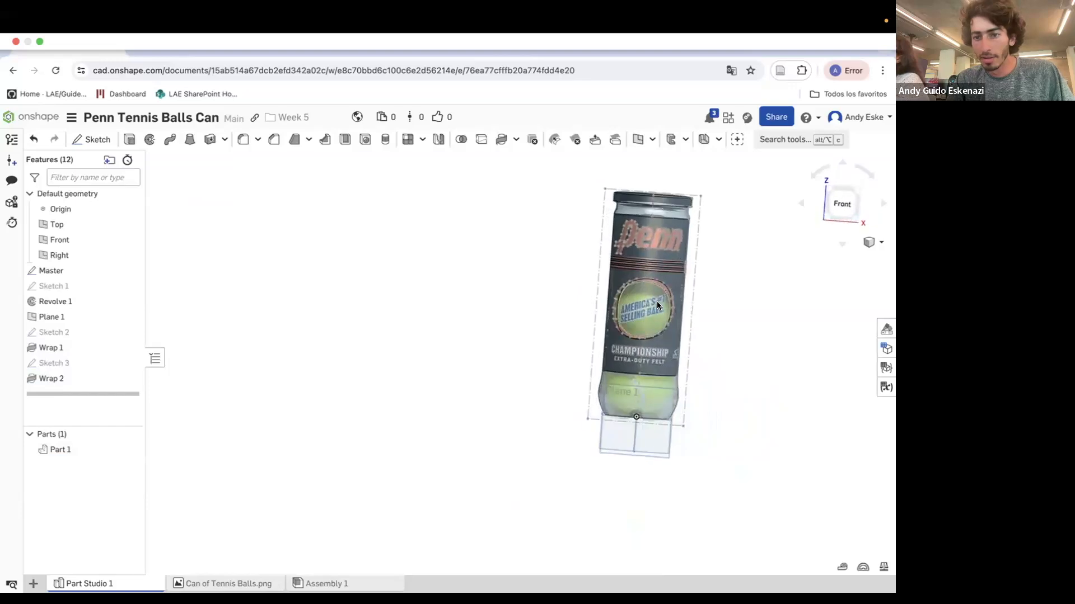
{"action": "scroll", "coordinate": [657, 301], "scroll_direction": "up", "scroll_amount": 5}
{"action": "mouse_move", "coordinate": [652, 305]}
{"action": "right_mouse_down"}
{"action": "mouse_move", "coordinate": [646, 293]}
{"action": "mouse_move", "coordinate": [663, 304]}
{"action": "right_mouse_up"}
{"action": "scroll", "coordinate": [566, 346], "scroll_direction": "down", "scroll_amount": 10}
{"action": "right_click_drag", "start_coordinate": [566, 346], "coordinate": [627, 320]}
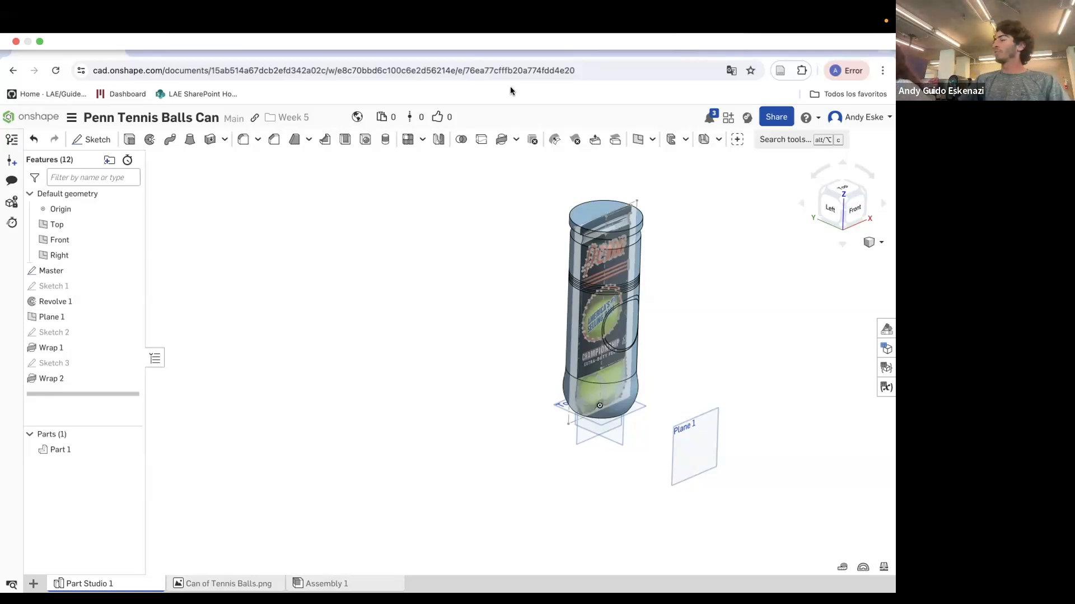
{"action": "left_click", "coordinate": [92, 140]}
{"action": "left_click", "coordinate": [685, 432]}
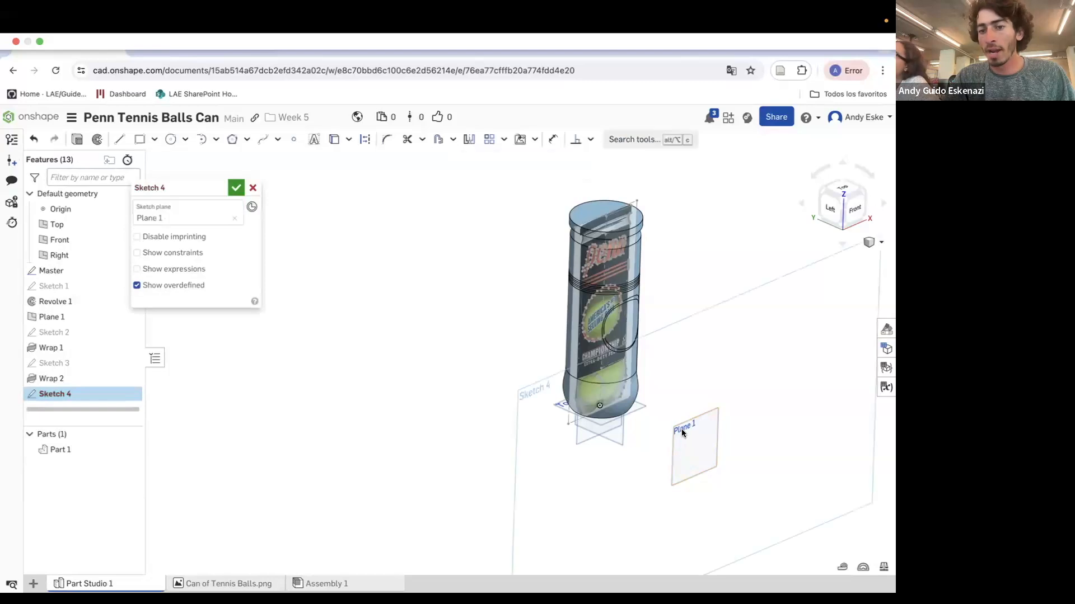
Project the outlines of the letters p and e of the Penn logo from the Master sketch into the sketch.
{"action": "scroll", "coordinate": [641, 227], "scroll_direction": "up", "scroll_amount": 3}
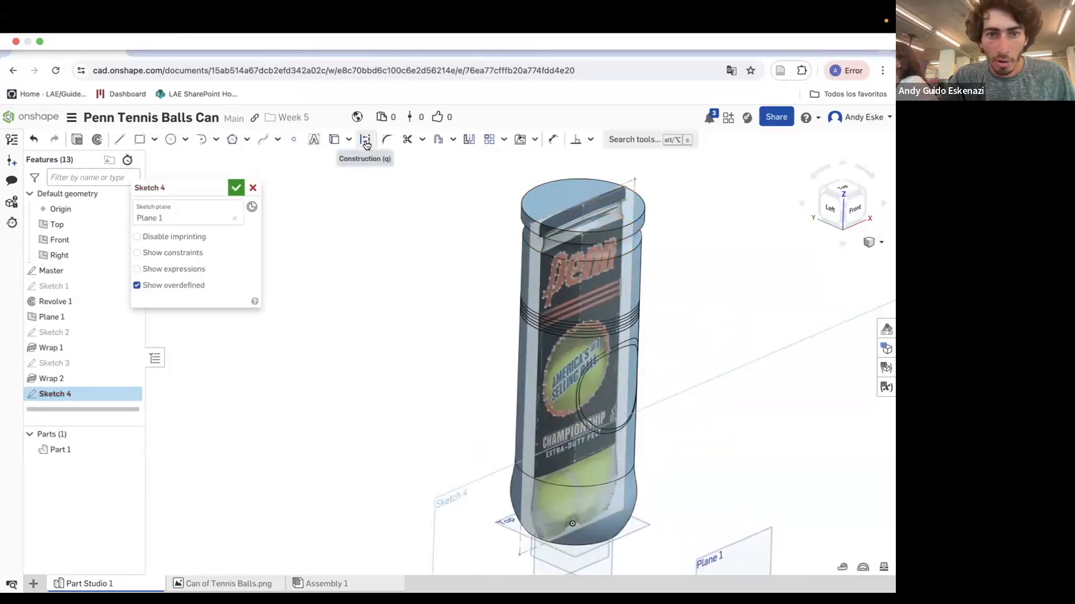
{"action": "left_click", "coordinate": [335, 140]}
{"action": "scroll", "coordinate": [569, 285], "scroll_direction": "up", "scroll_amount": 5}
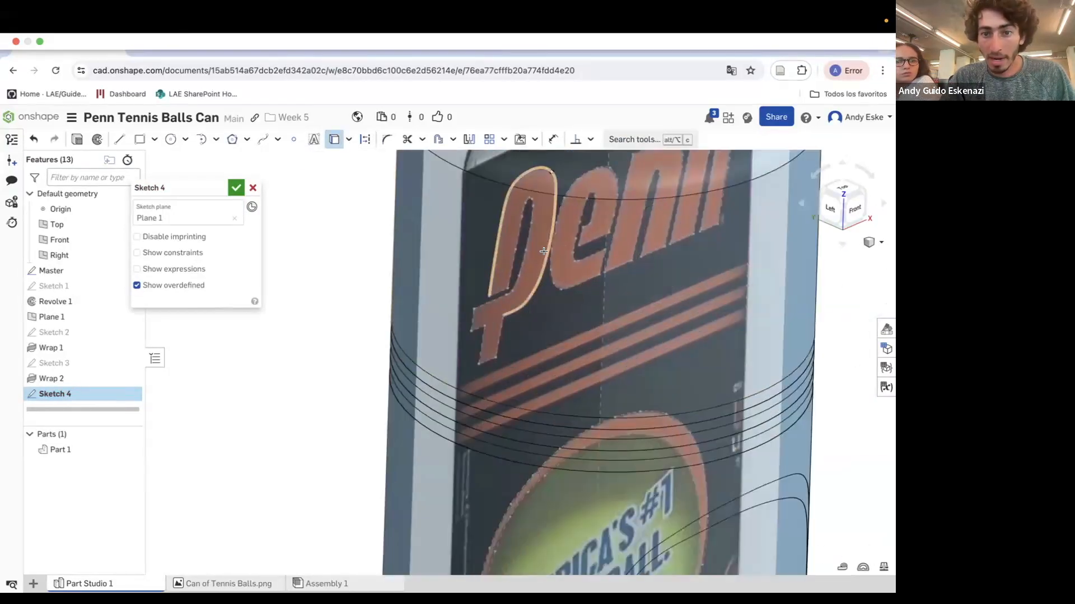
{"action": "scroll", "coordinate": [539, 220], "scroll_direction": "up", "scroll_amount": 1}
{"action": "scroll", "coordinate": [539, 220], "scroll_direction": "up", "scroll_amount": 3}
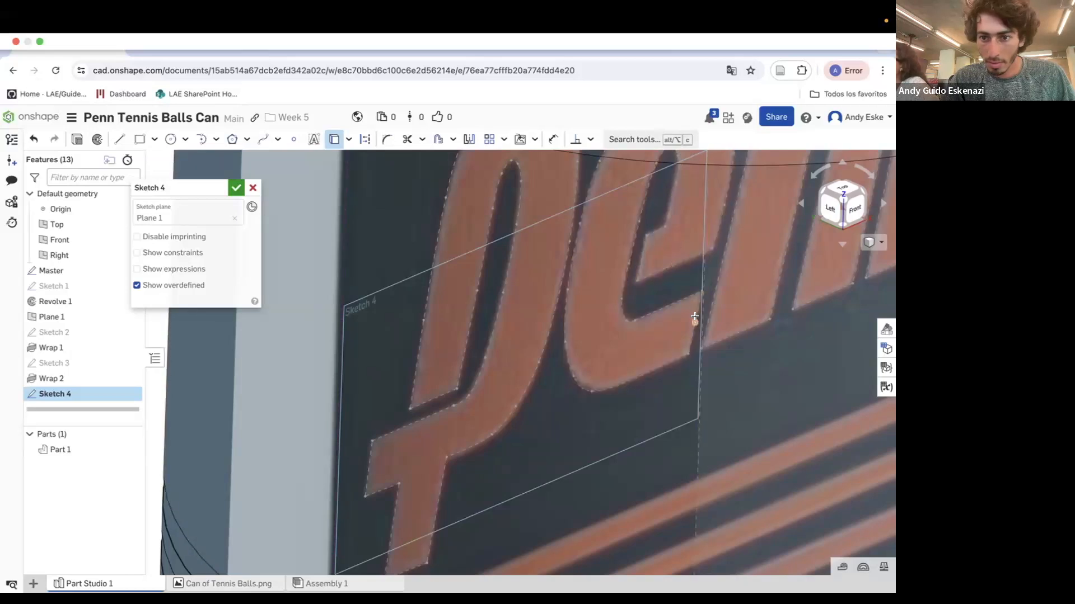
{"action": "scroll", "coordinate": [694, 316], "scroll_direction": "down", "scroll_amount": 10}
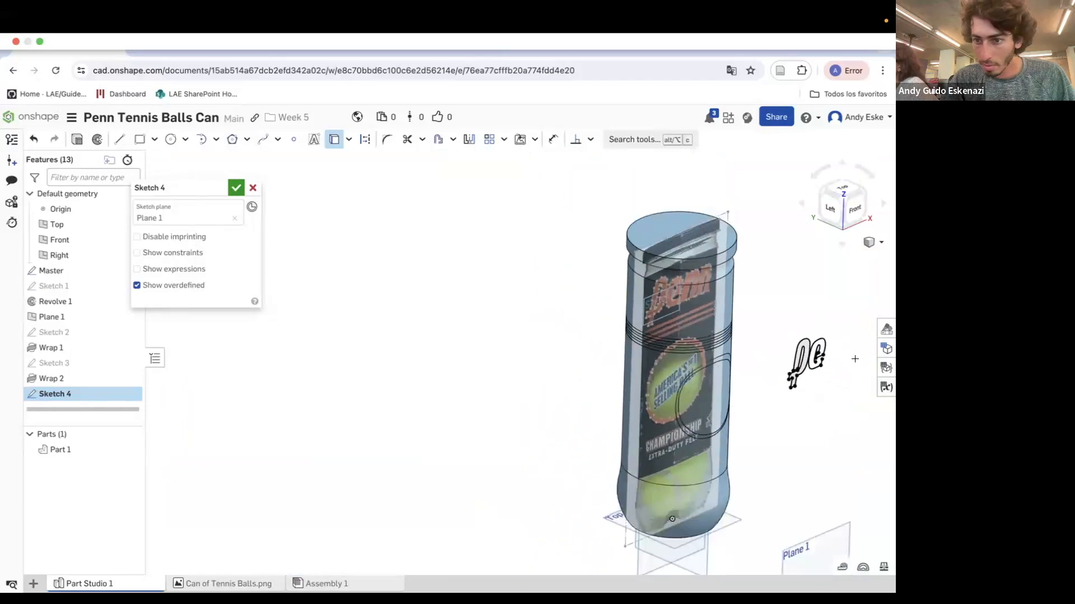
Project the bottom edges and straight sides of the two n letters of the Penn logo.
{"action": "scroll", "coordinate": [855, 359], "scroll_direction": "up", "scroll_amount": 5}
{"action": "scroll", "coordinate": [616, 308], "scroll_direction": "down", "scroll_amount": 3}
{"action": "scroll", "coordinate": [492, 258], "scroll_direction": "up", "scroll_amount": 4}
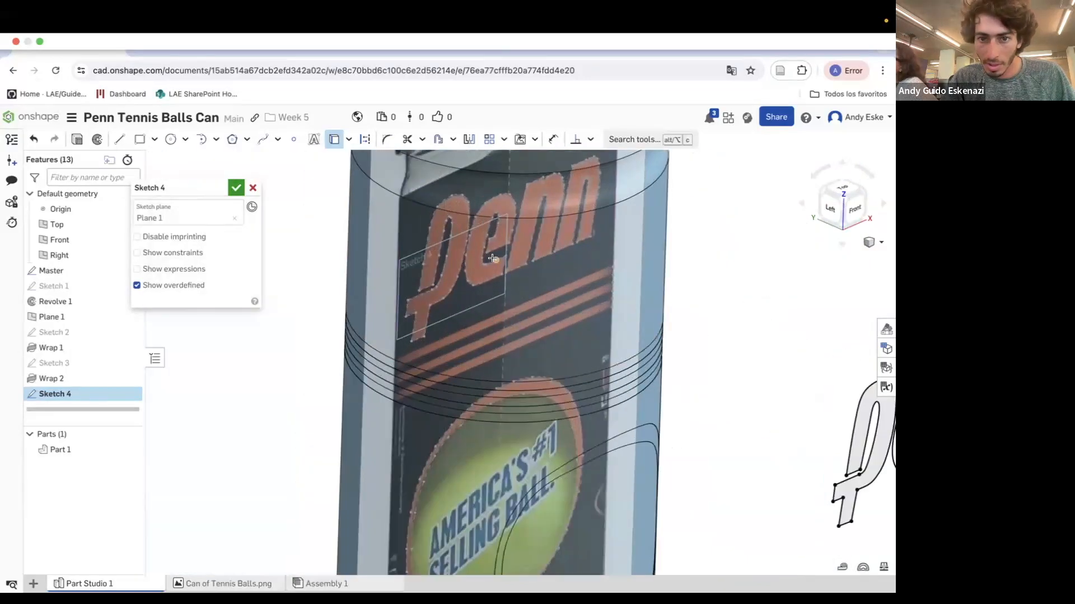
{"action": "scroll", "coordinate": [492, 258], "scroll_direction": "up", "scroll_amount": 5}
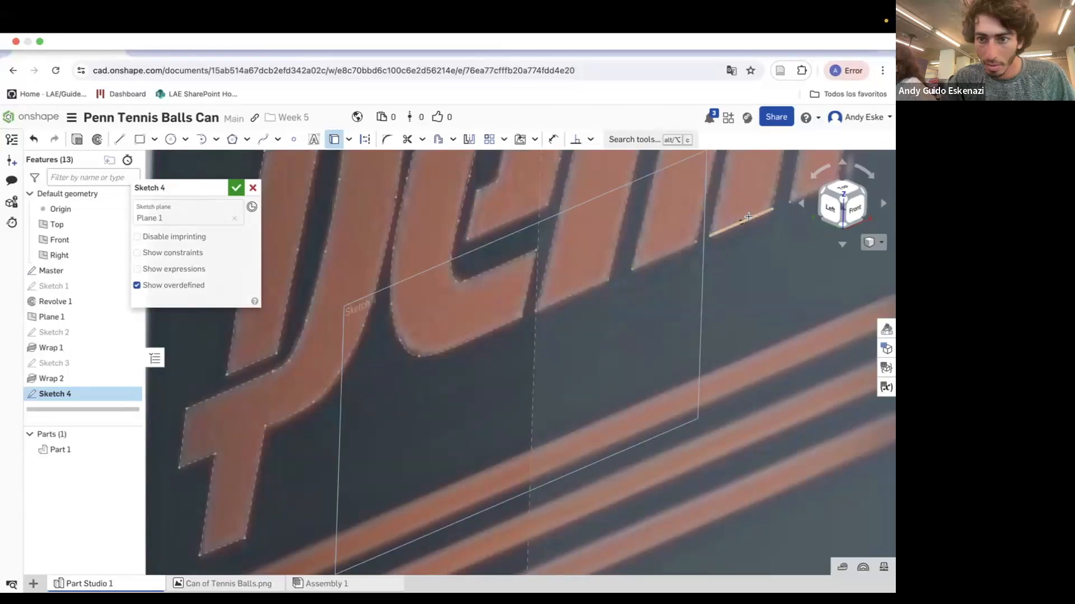
{"action": "scroll", "coordinate": [643, 246], "scroll_direction": "down", "scroll_amount": 5}
{"action": "scroll", "coordinate": [739, 182], "scroll_direction": "up", "scroll_amount": 5}
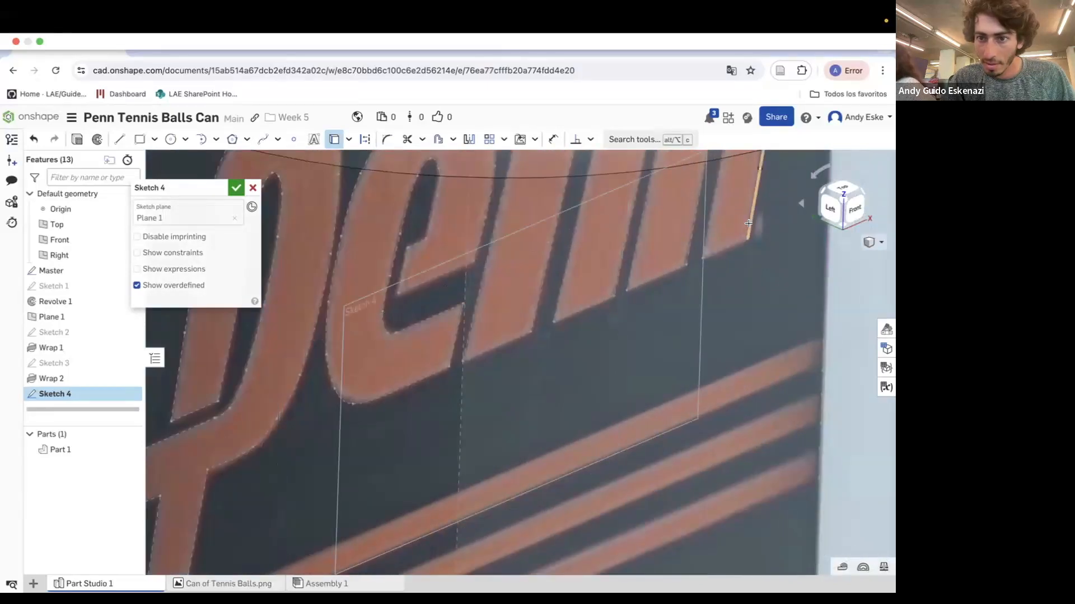
{"action": "scroll", "coordinate": [569, 276], "scroll_direction": "down", "scroll_amount": 5}
{"action": "scroll", "coordinate": [544, 228], "scroll_direction": "up", "scroll_amount": 5}
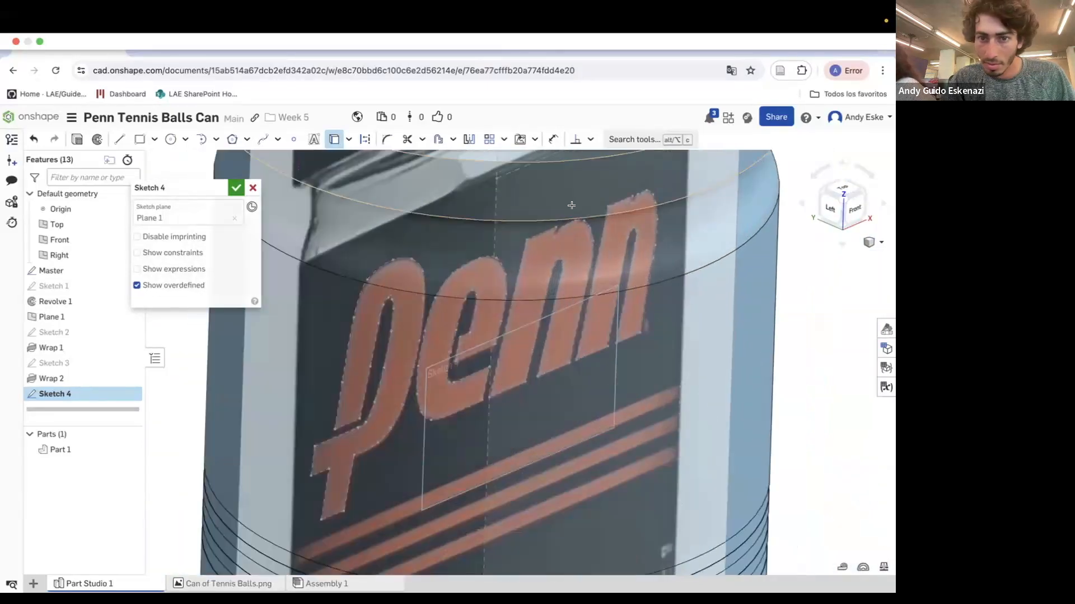
Project the top edges, outer curves and inner arches of the two n letters.
{"action": "scroll", "coordinate": [527, 237], "scroll_direction": "up", "scroll_amount": 4}
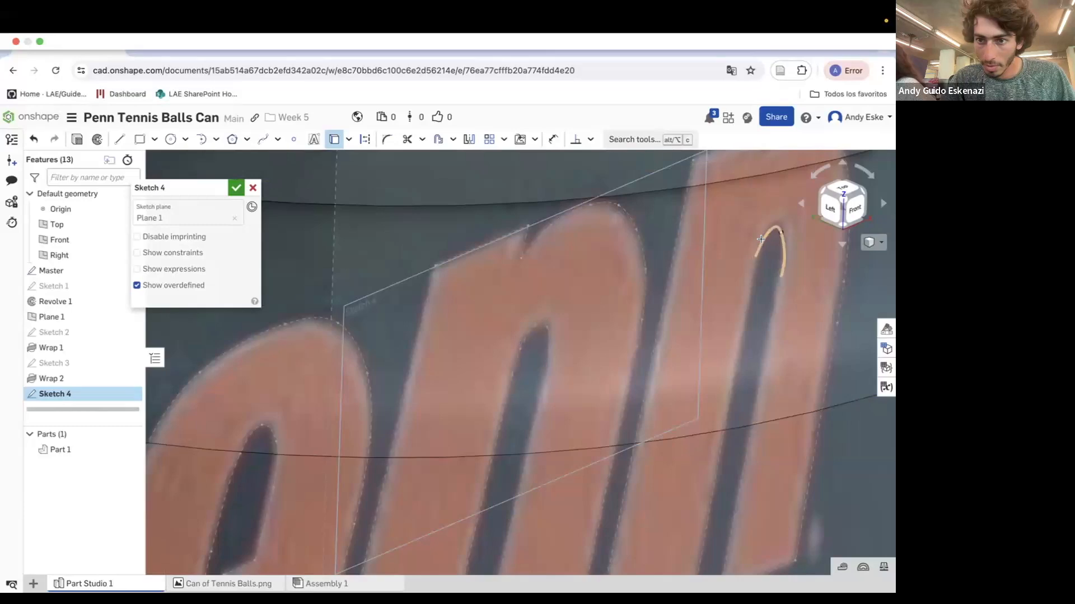
{"action": "scroll", "coordinate": [761, 239], "scroll_direction": "down", "scroll_amount": 4}
{"action": "scroll", "coordinate": [719, 194], "scroll_direction": "up", "scroll_amount": 4}
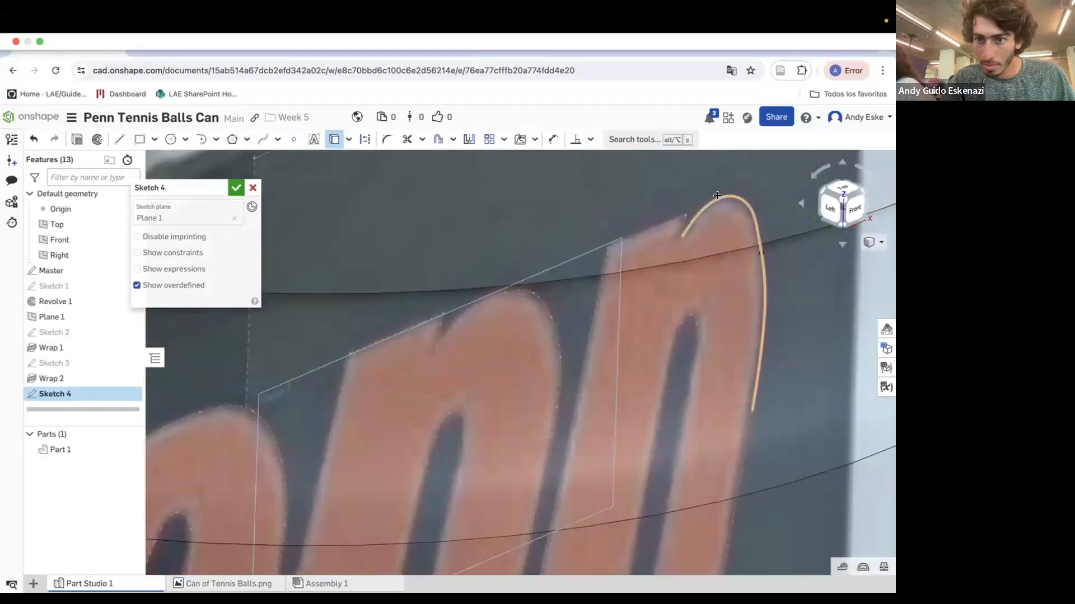
{"action": "scroll", "coordinate": [659, 224], "scroll_direction": "down", "scroll_amount": 10}
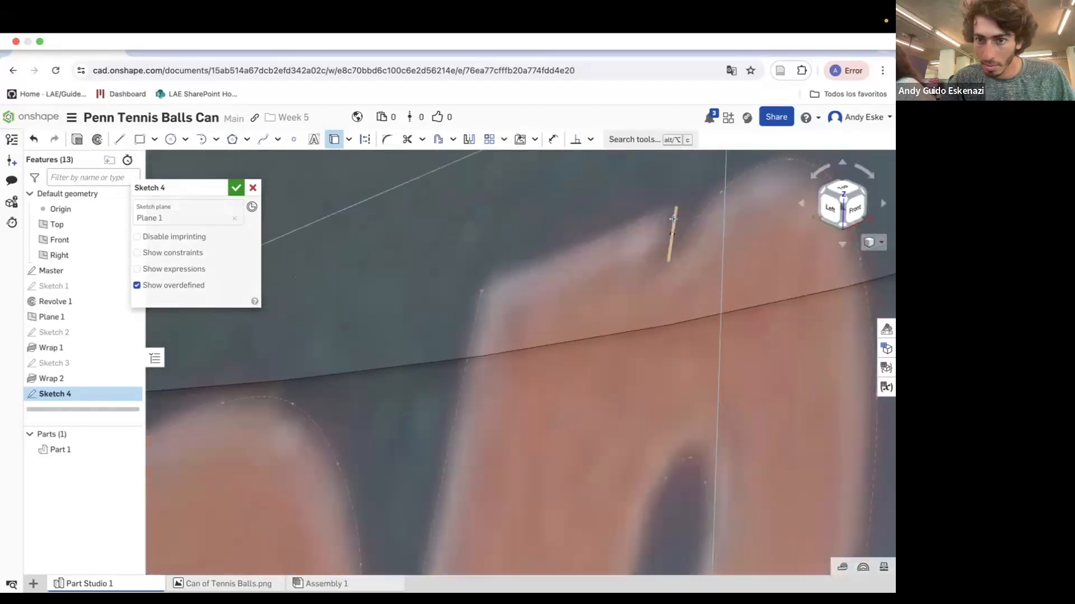
{"action": "scroll", "coordinate": [676, 330], "scroll_direction": "up", "scroll_amount": 8}
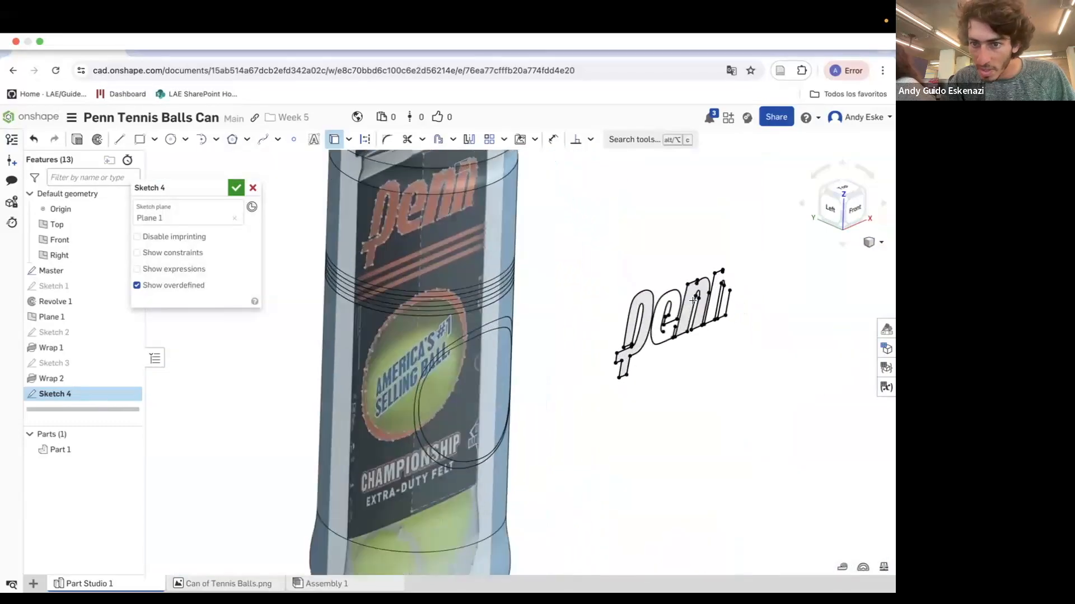
Project the missing outer curve of the last n to close the Penn lettering, and finish the sketch.
{"action": "scroll", "coordinate": [676, 330], "scroll_direction": "down", "scroll_amount": 5}
{"action": "scroll", "coordinate": [439, 228], "scroll_direction": "up", "scroll_amount": 8}
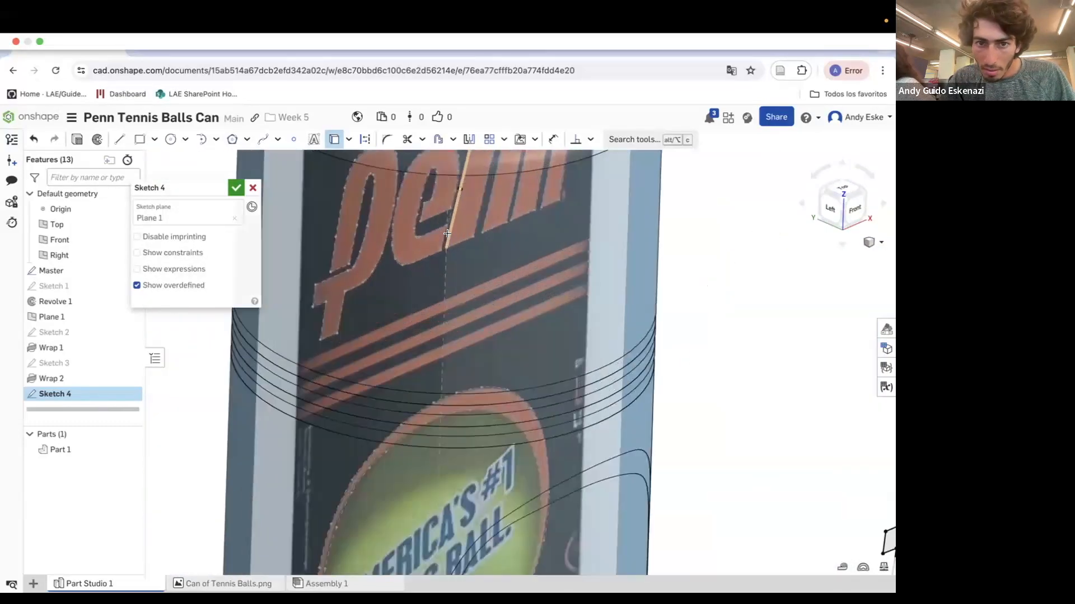
{"action": "scroll", "coordinate": [441, 234], "scroll_direction": "down", "scroll_amount": 8}
{"action": "scroll", "coordinate": [439, 173], "scroll_direction": "up", "scroll_amount": 4}
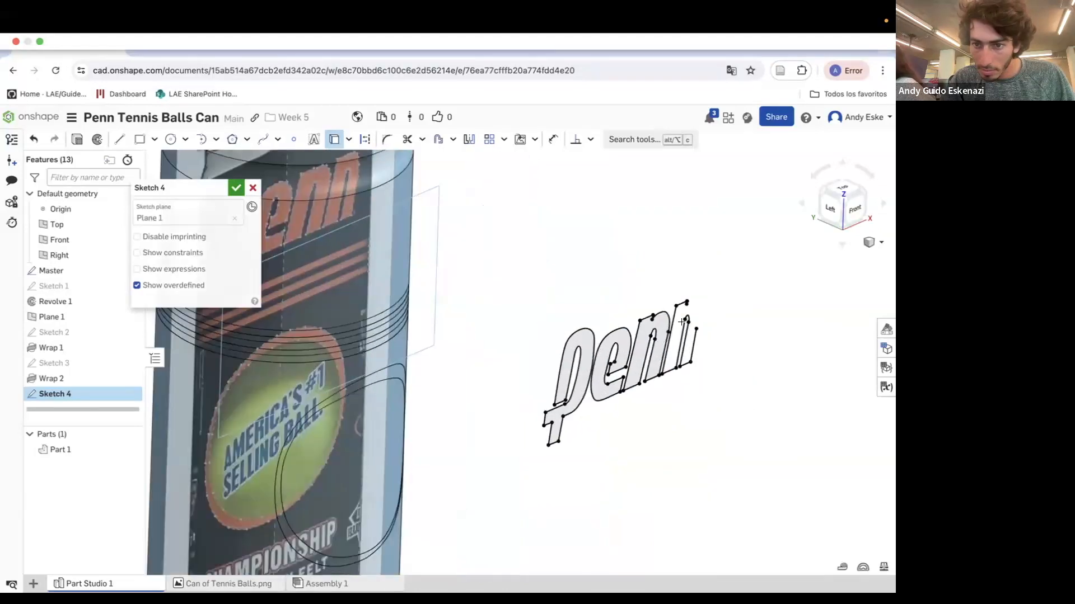
{"action": "scroll", "coordinate": [413, 215], "scroll_direction": "up", "scroll_amount": 3}
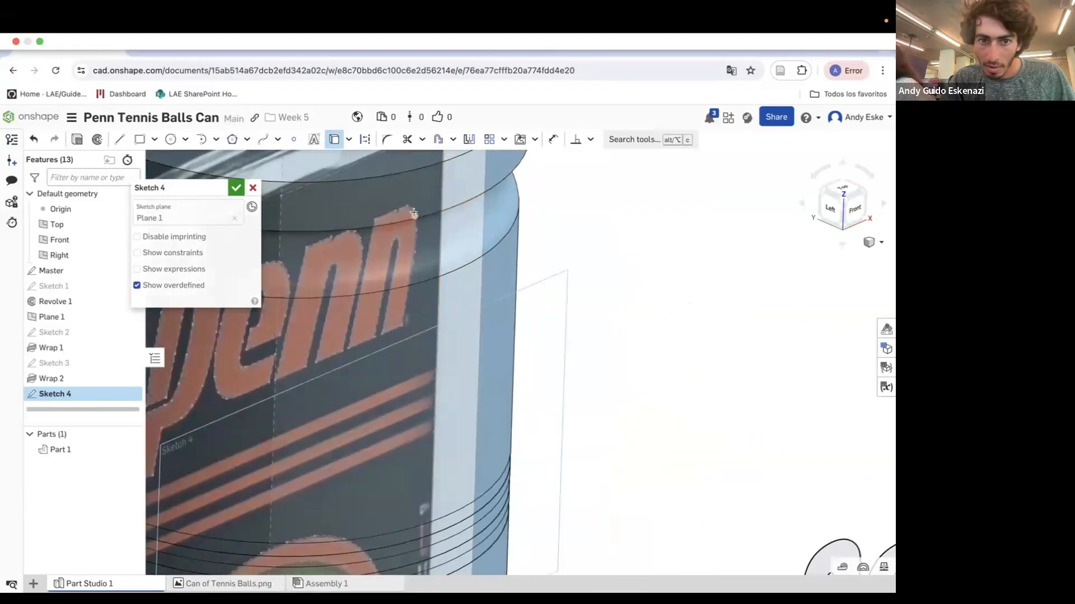
{"action": "scroll", "coordinate": [409, 210], "scroll_direction": "up", "scroll_amount": 3}
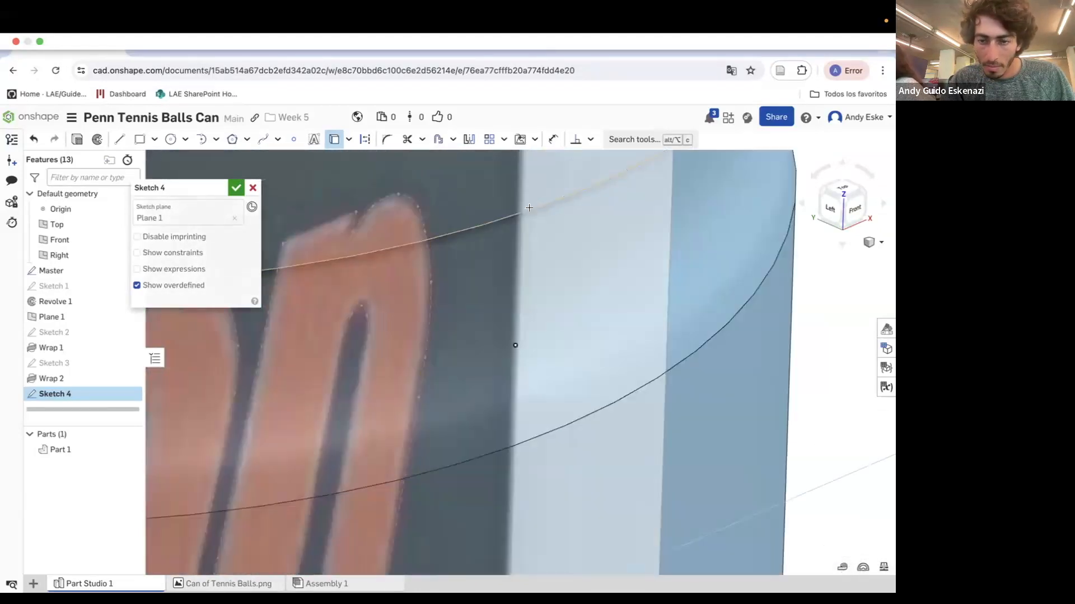
{"action": "scroll", "coordinate": [515, 346], "scroll_direction": "down", "scroll_amount": 4}
{"action": "scroll", "coordinate": [549, 234], "scroll_direction": "down", "scroll_amount": 5}
{"action": "right_click_drag", "start_coordinate": [724, 341], "coordinate": [709, 322]}
{"action": "scroll", "coordinate": [633, 250], "scroll_direction": "up", "scroll_amount": 5}
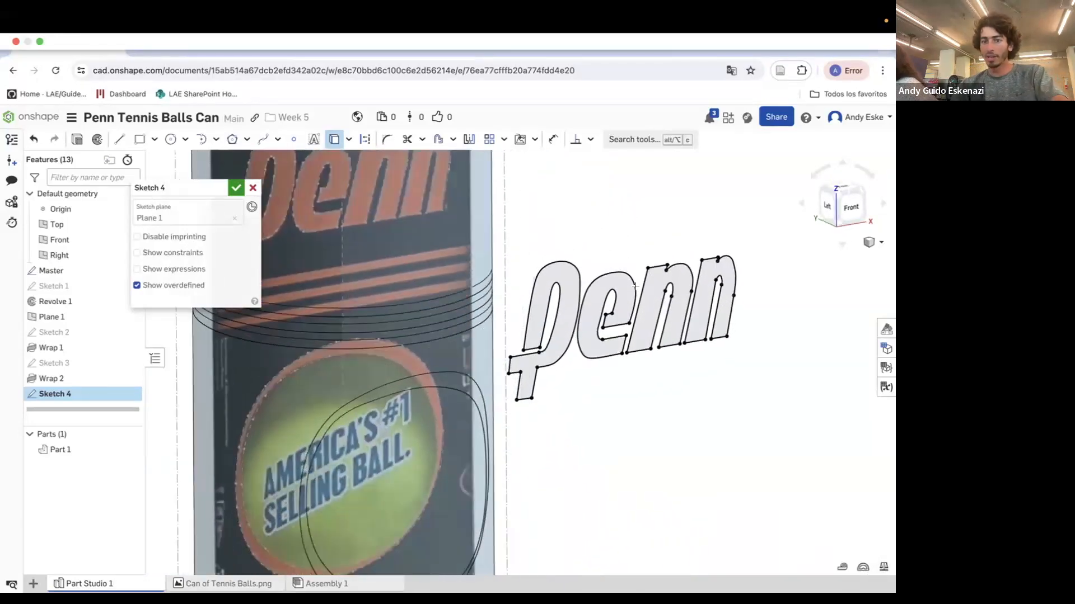
{"action": "scroll", "coordinate": [382, 223], "scroll_direction": "down", "scroll_amount": 3}
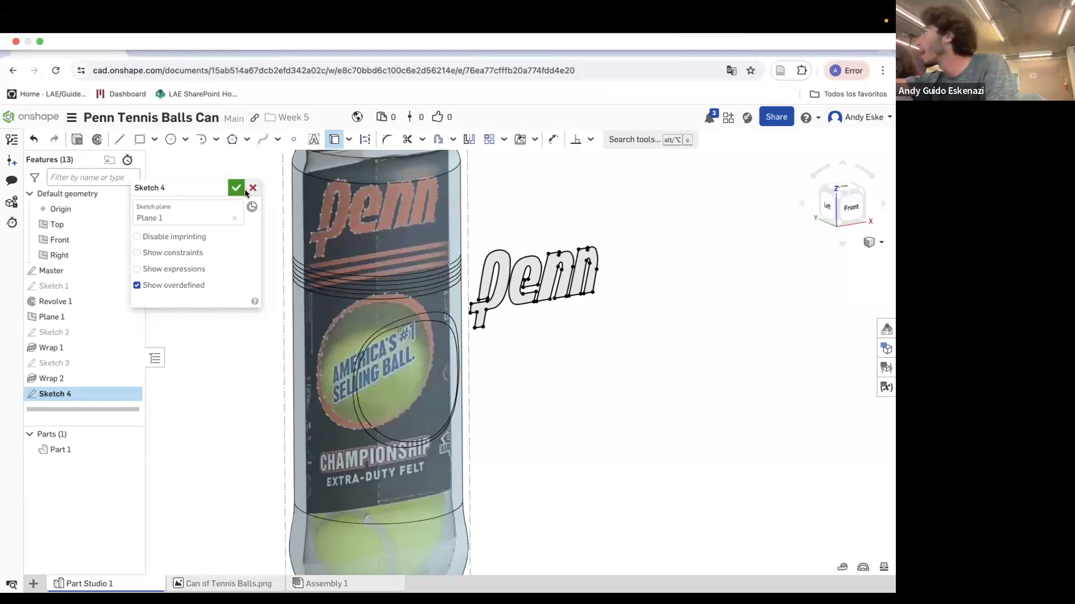
{"action": "mouse_move", "coordinate": [140, 26]}
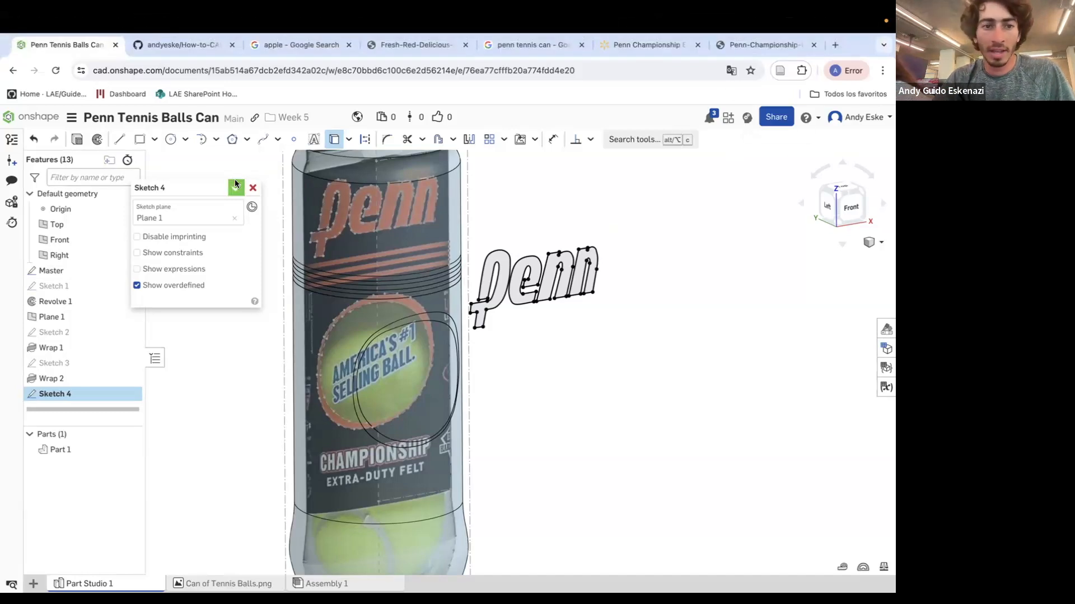
{"action": "key", "text": "Return"}
Start a wrap using the four Penn letter faces of the new sketch as tools.
{"action": "scroll", "coordinate": [575, 244], "scroll_direction": "up", "scroll_amount": 5}
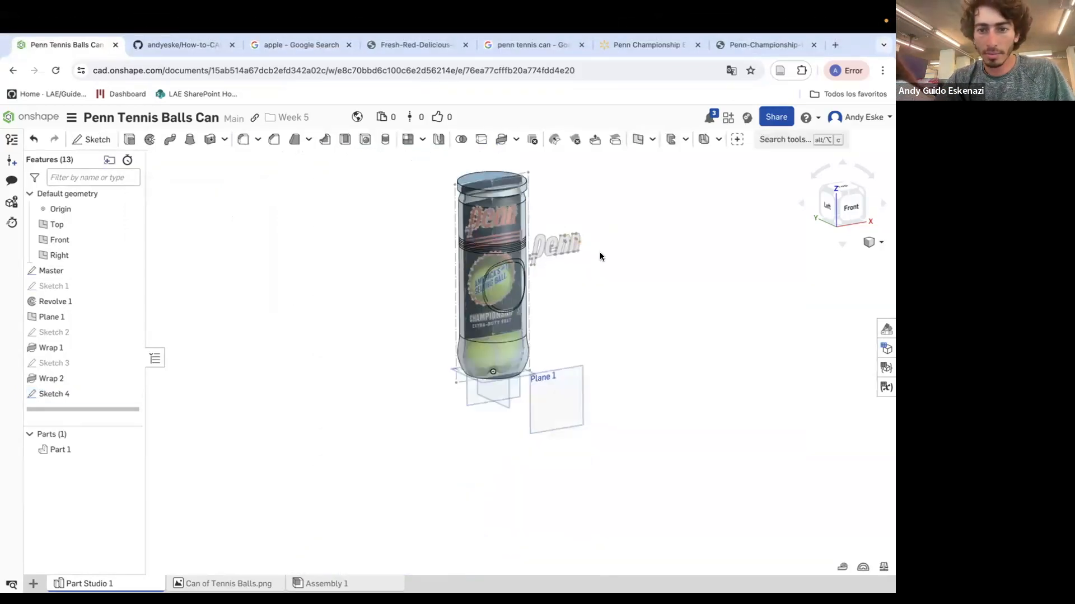
{"action": "right_click_drag", "start_coordinate": [606, 282], "coordinate": [617, 281]}
{"action": "scroll", "coordinate": [580, 234], "scroll_direction": "down", "scroll_amount": 3}
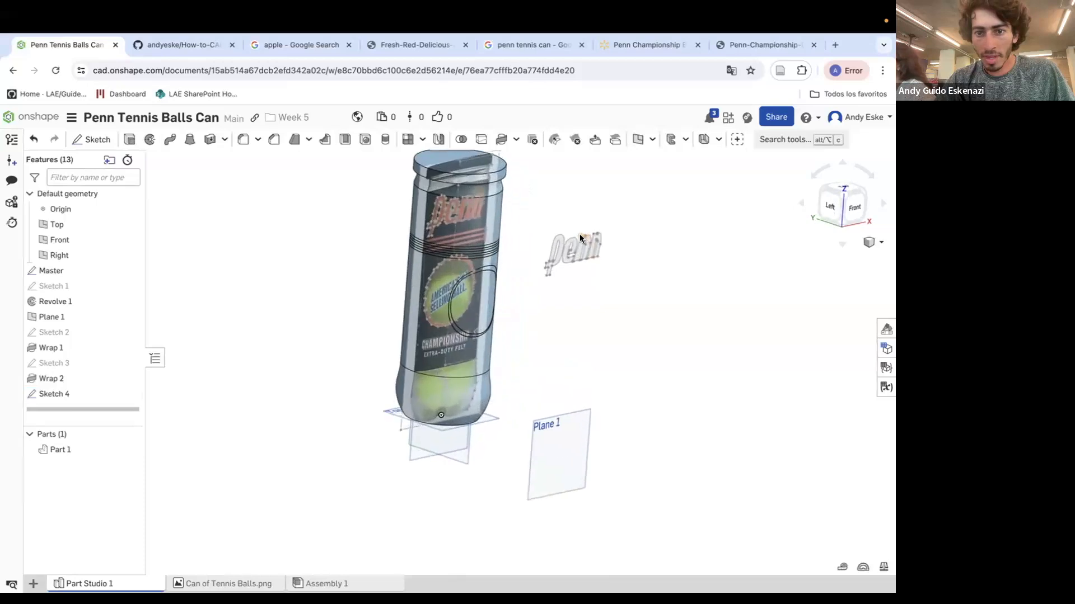
{"action": "scroll", "coordinate": [579, 234], "scroll_direction": "down", "scroll_amount": 2}
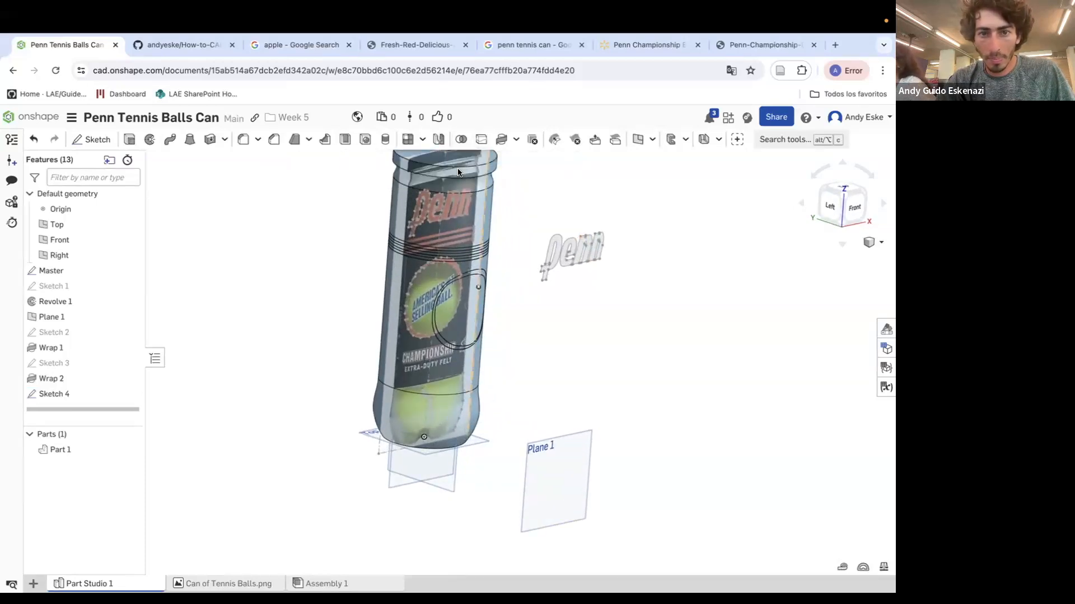
{"action": "left_click", "coordinate": [500, 141]}
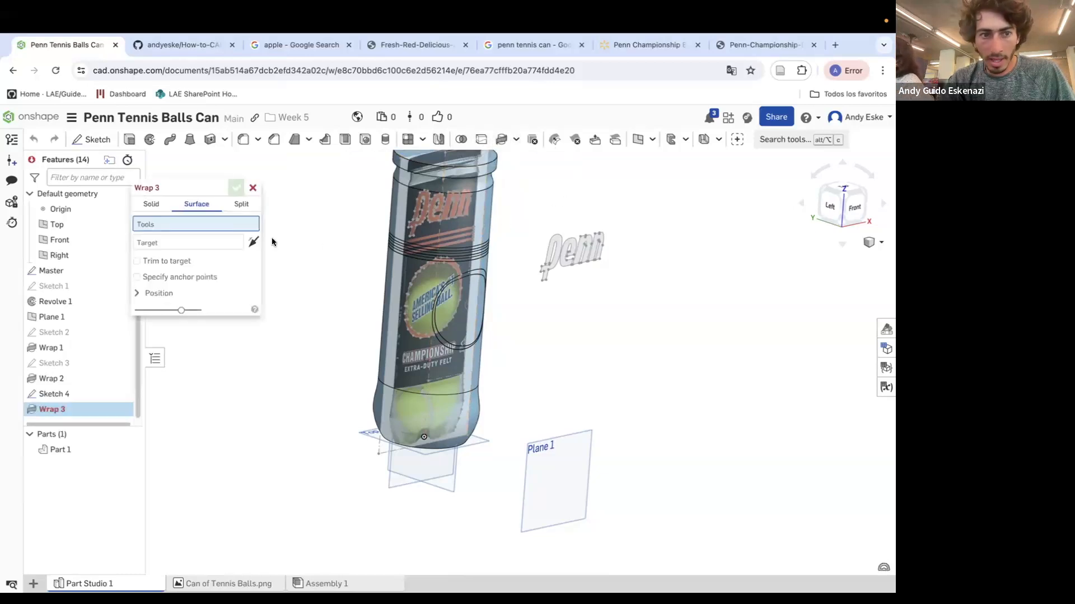
{"action": "left_click", "coordinate": [553, 258]}
{"action": "left_click", "coordinate": [568, 253]}
{"action": "left_click", "coordinate": [583, 249]}
{"action": "left_click", "coordinate": [596, 248]}
{"action": "scroll", "coordinate": [549, 246], "scroll_direction": "up", "scroll_amount": 2}
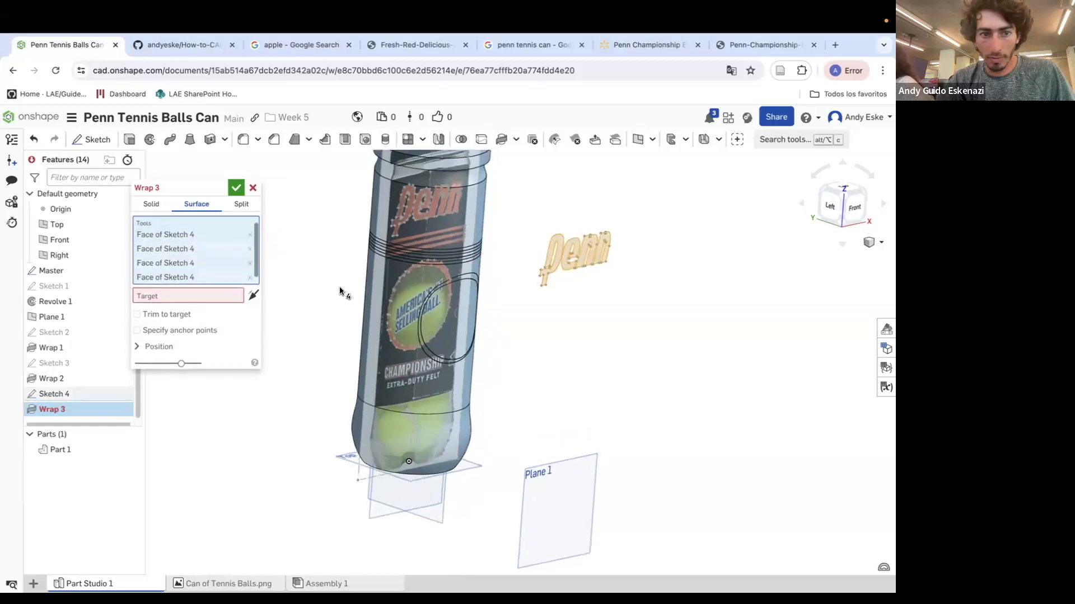
Set the can's cylindrical side face above the grooves as the target of the lettering wrap.
{"action": "left_click", "coordinate": [202, 299]}
{"action": "left_click", "coordinate": [469, 215]}
{"action": "key", "text": "shift+1"}
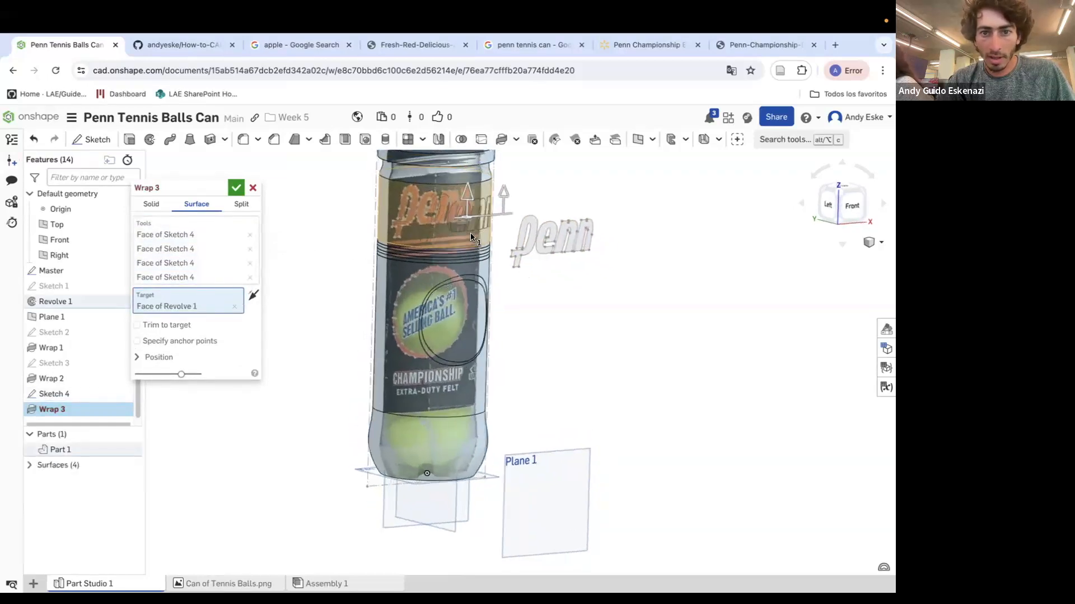
{"action": "right_click_drag", "start_coordinate": [428, 228], "coordinate": [472, 237]}
{"action": "scroll", "coordinate": [432, 196], "scroll_direction": "up", "scroll_amount": 4}
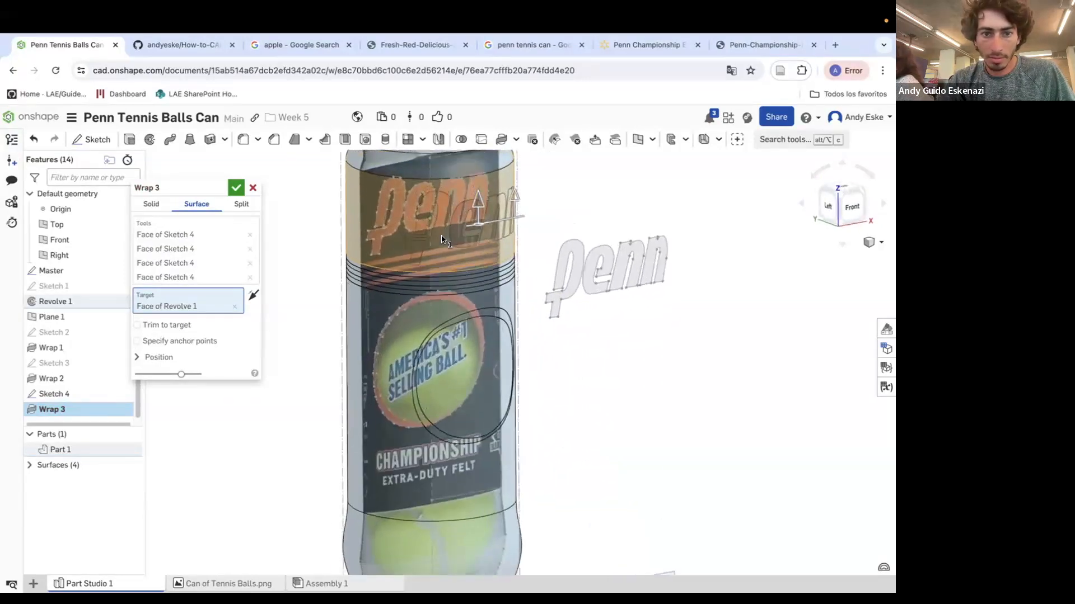
Change the lettering wrap to a solid Remove operation, accept it, and hide the master sketch.
{"action": "left_click", "coordinate": [151, 204]}
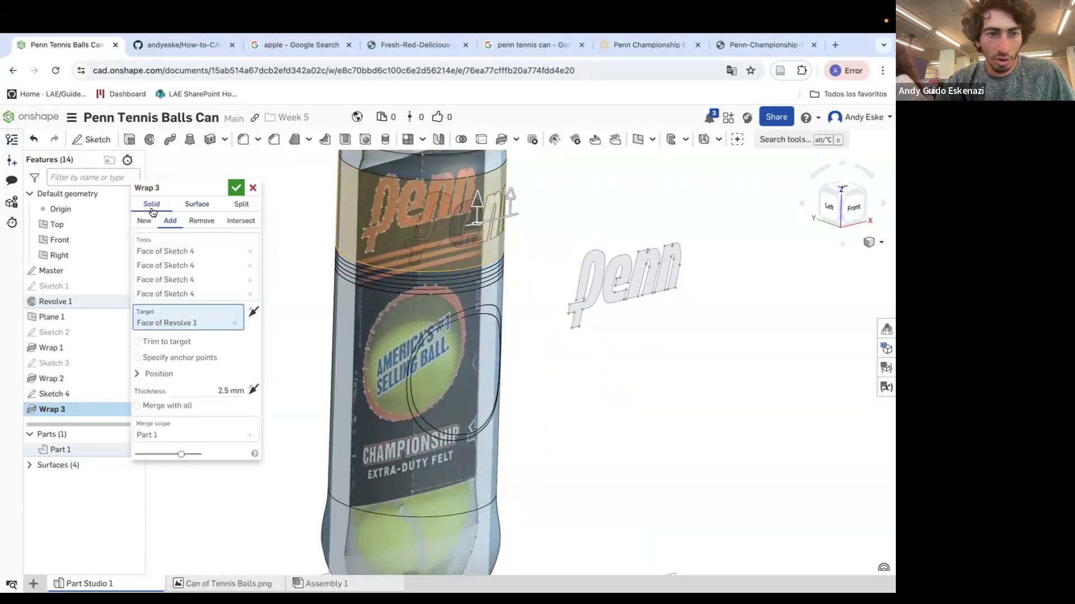
{"action": "left_click", "coordinate": [204, 222]}
{"action": "left_click", "coordinate": [235, 391]}
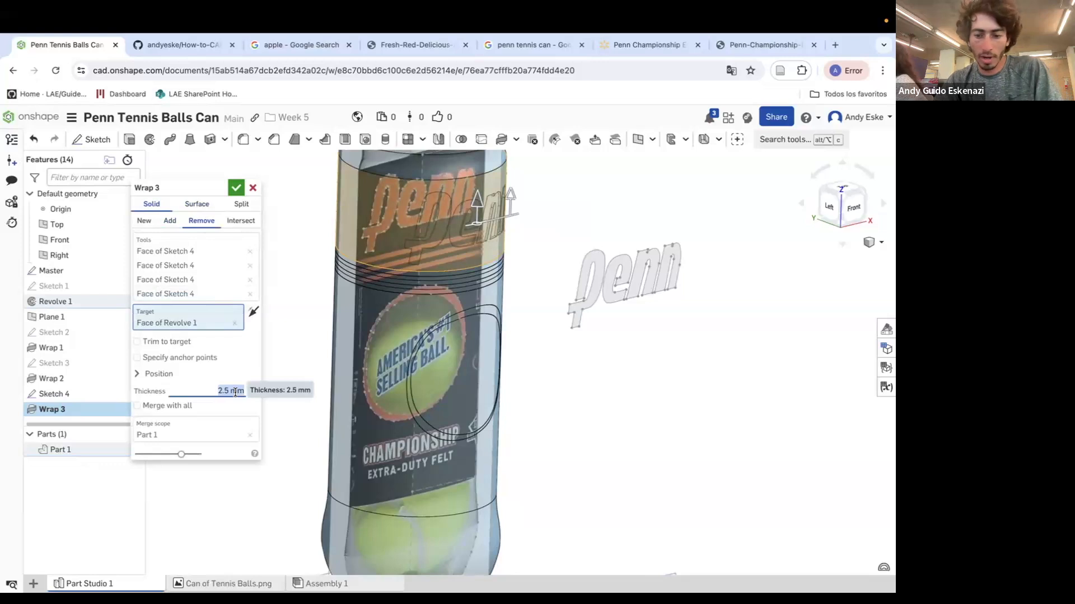
{"action": "left_click", "coordinate": [236, 188]}
{"action": "left_click", "coordinate": [120, 271]}
Examine the recessed Penn lettering, the grooves and the ball ring on the can's surface from several angles.
{"action": "right_click_drag", "start_coordinate": [343, 297], "coordinate": [375, 301]}
{"action": "scroll", "coordinate": [341, 294], "scroll_direction": "down", "scroll_amount": 10}
{"action": "scroll", "coordinate": [374, 303], "scroll_direction": "up", "scroll_amount": 4}
{"action": "right_click_drag", "start_coordinate": [464, 314], "coordinate": [371, 271]}
{"action": "scroll", "coordinate": [352, 261], "scroll_direction": "up", "scroll_amount": 6}
{"action": "right_click_drag", "start_coordinate": [306, 256], "coordinate": [341, 259]}
{"action": "scroll", "coordinate": [385, 217], "scroll_direction": "up", "scroll_amount": 3}
{"action": "right_click_drag", "start_coordinate": [471, 238], "coordinate": [377, 218]}
{"action": "scroll", "coordinate": [409, 213], "scroll_direction": "up", "scroll_amount": 3}
{"action": "scroll", "coordinate": [414, 218], "scroll_direction": "down", "scroll_amount": 5}
{"action": "scroll", "coordinate": [372, 210], "scroll_direction": "up", "scroll_amount": 3}
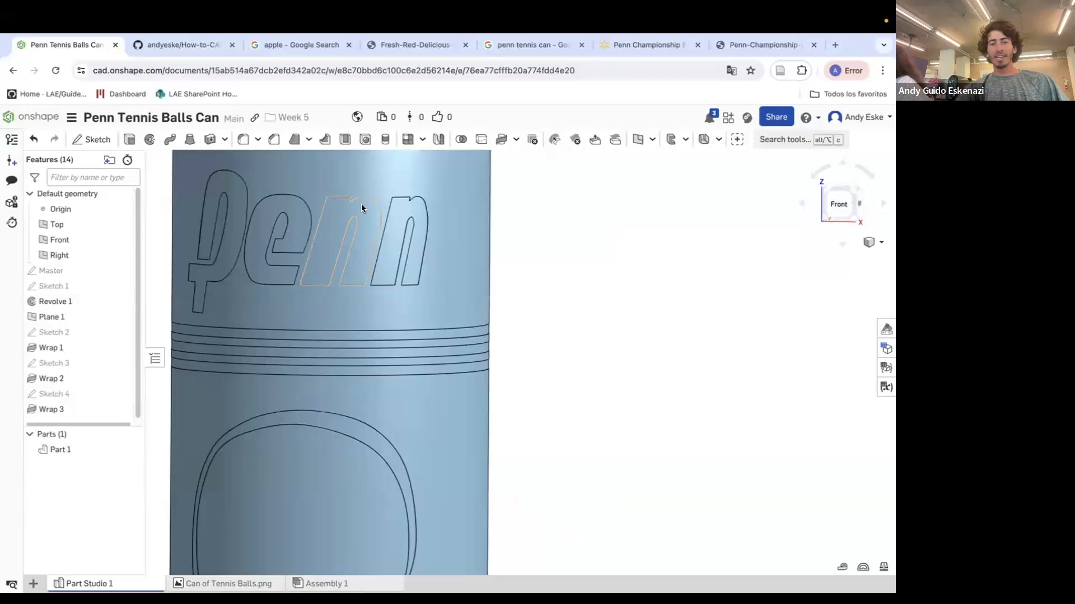
{"action": "scroll", "coordinate": [419, 211], "scroll_direction": "up", "scroll_amount": 2}
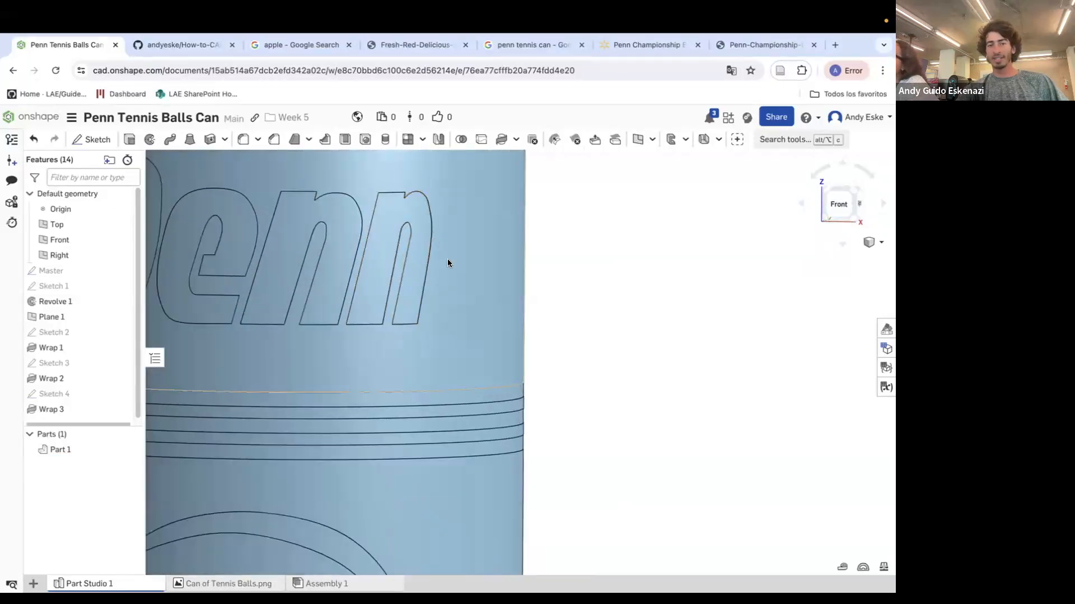
{"action": "right_click_drag", "start_coordinate": [410, 276], "coordinate": [401, 290]}
{"action": "key", "text": "f"}
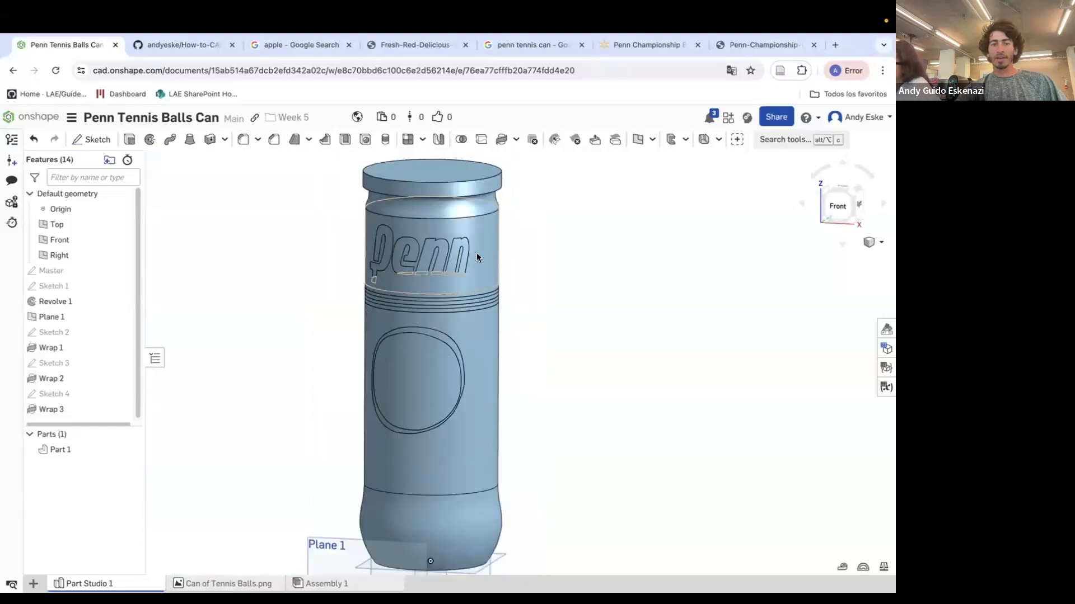
{"action": "right_click_drag", "start_coordinate": [411, 244], "coordinate": [437, 297]}
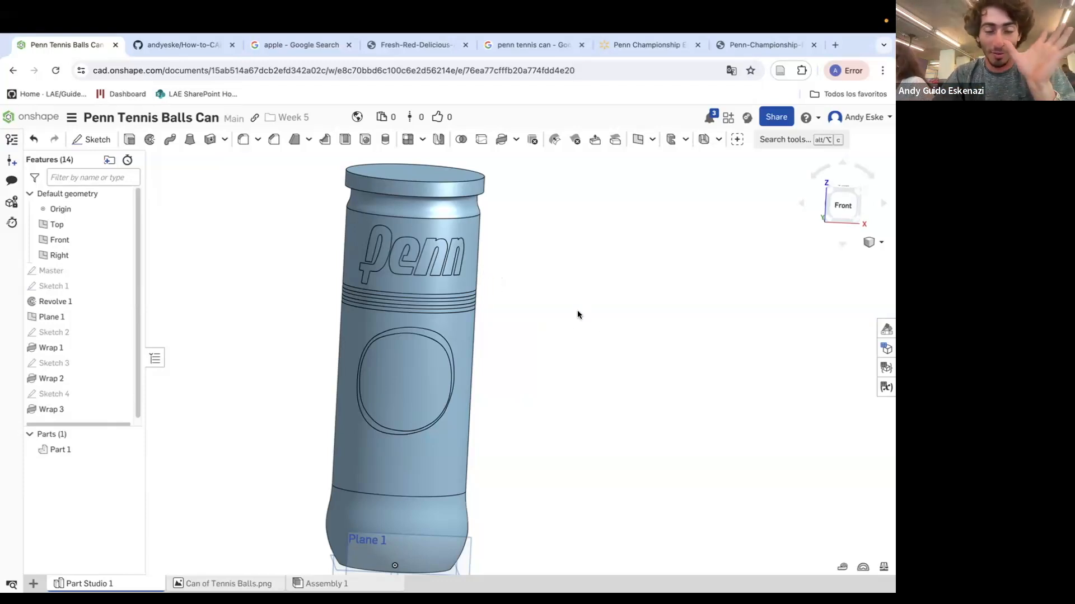
{"action": "scroll", "coordinate": [517, 313], "scroll_direction": "down", "scroll_amount": 5}
{"action": "right_click_drag", "start_coordinate": [510, 312], "coordinate": [536, 351]}
Show the master sketch and examine the Championship and Extra-Duty Felt text on the can's label.
{"action": "left_click", "coordinate": [124, 271]}
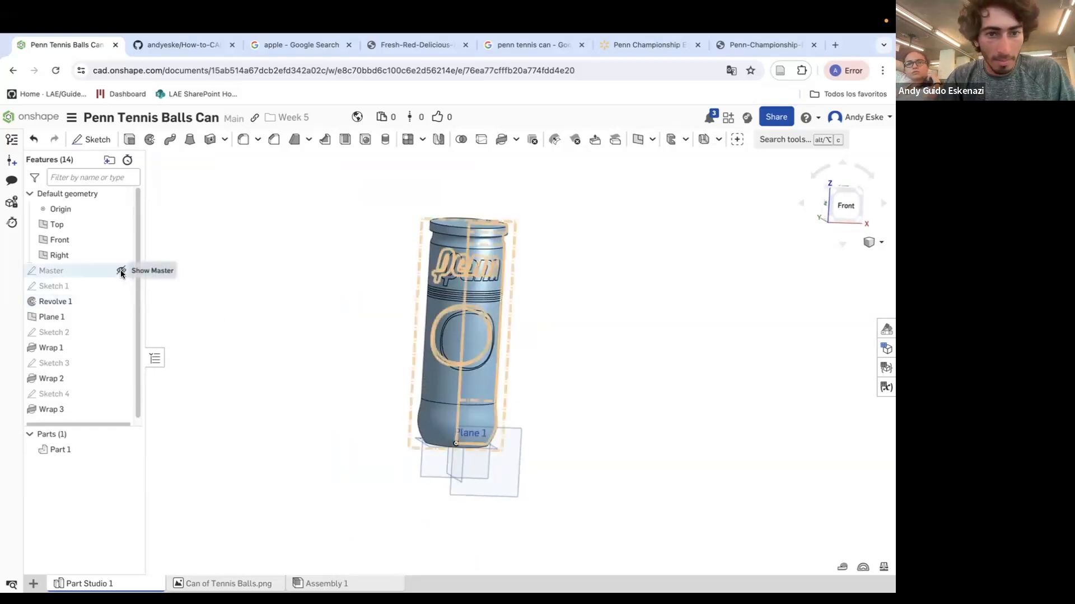
{"action": "scroll", "coordinate": [445, 372], "scroll_direction": "up", "scroll_amount": 3}
{"action": "mouse_move", "coordinate": [444, 371]}
{"action": "right_mouse_down"}
{"action": "mouse_move", "coordinate": [472, 379]}
{"action": "mouse_move", "coordinate": [466, 392]}
{"action": "mouse_move", "coordinate": [432, 384]}
{"action": "right_mouse_up"}
{"action": "scroll", "coordinate": [466, 392], "scroll_direction": "up", "scroll_amount": 5}
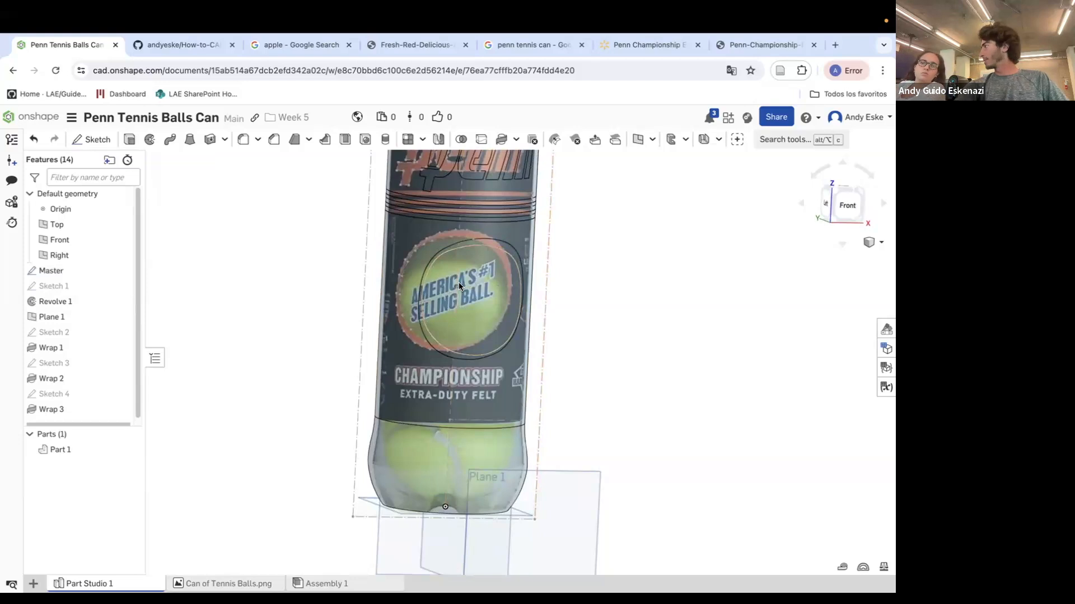
{"action": "scroll", "coordinate": [459, 285], "scroll_direction": "down", "scroll_amount": 5}
{"action": "right_click_drag", "start_coordinate": [458, 284], "coordinate": [439, 345]}
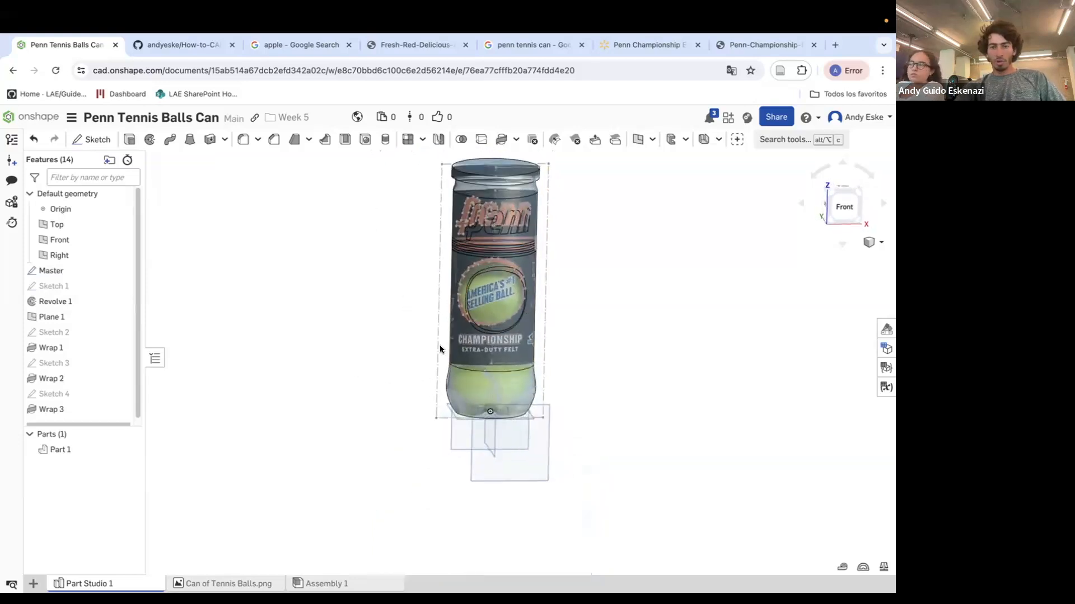
{"action": "scroll", "coordinate": [511, 358], "scroll_direction": "up", "scroll_amount": 10}
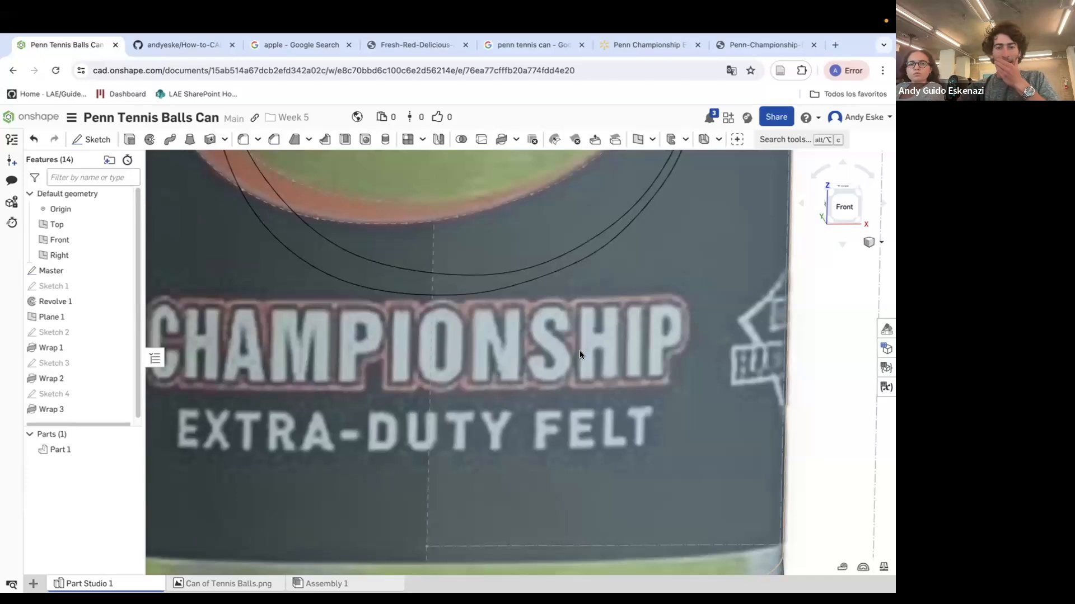
{"action": "scroll", "coordinate": [579, 351], "scroll_direction": "down", "scroll_amount": 10}
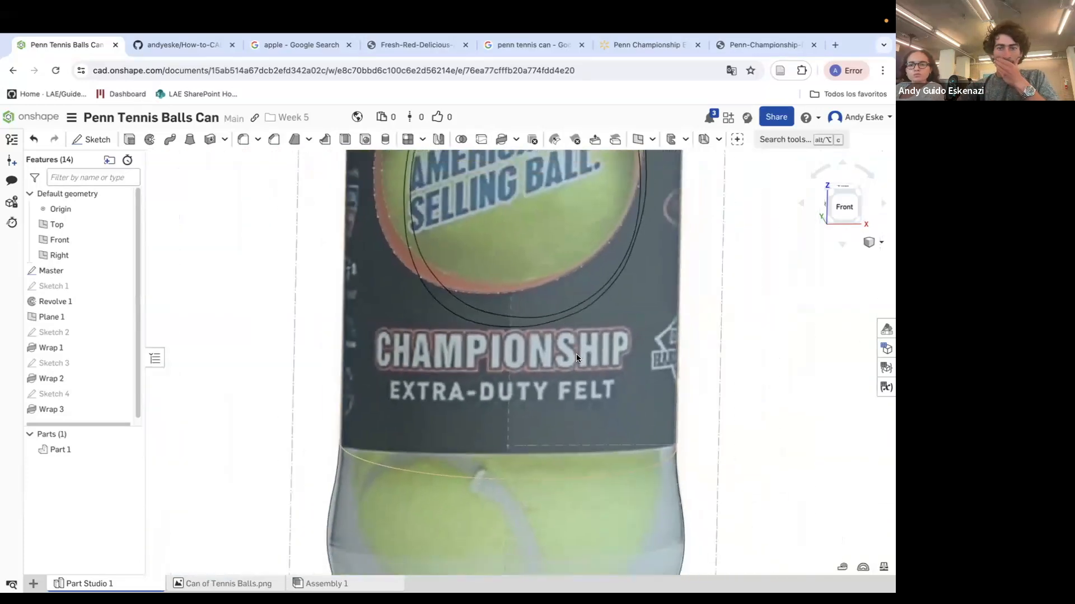
{"action": "scroll", "coordinate": [545, 321], "scroll_direction": "down", "scroll_amount": 5}
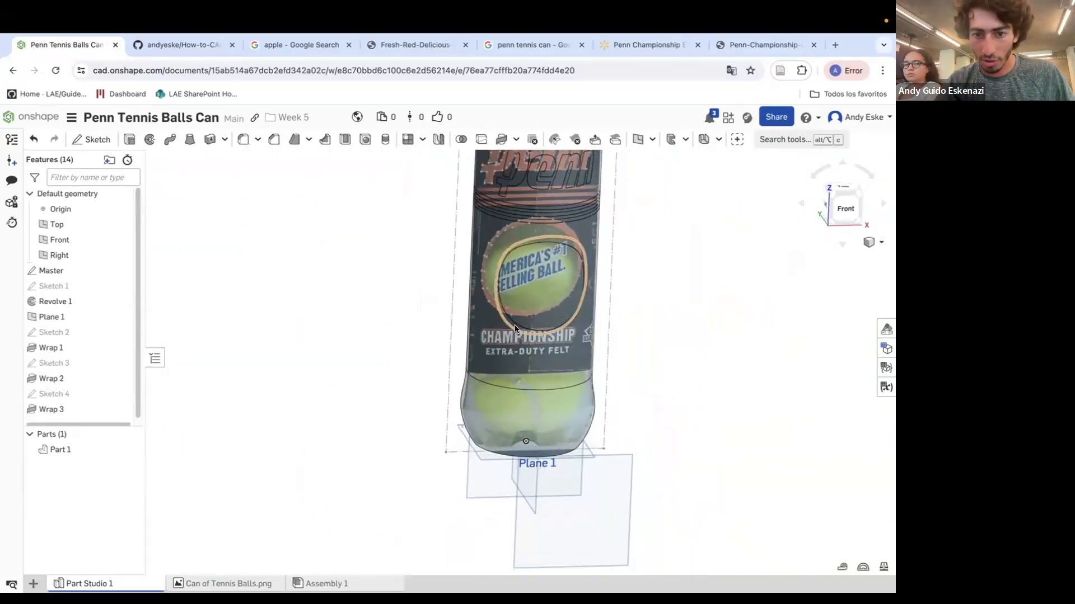
{"action": "scroll", "coordinate": [537, 391], "scroll_direction": "down", "scroll_amount": 3}
{"action": "right_click_drag", "start_coordinate": [536, 425], "coordinate": [563, 430]}
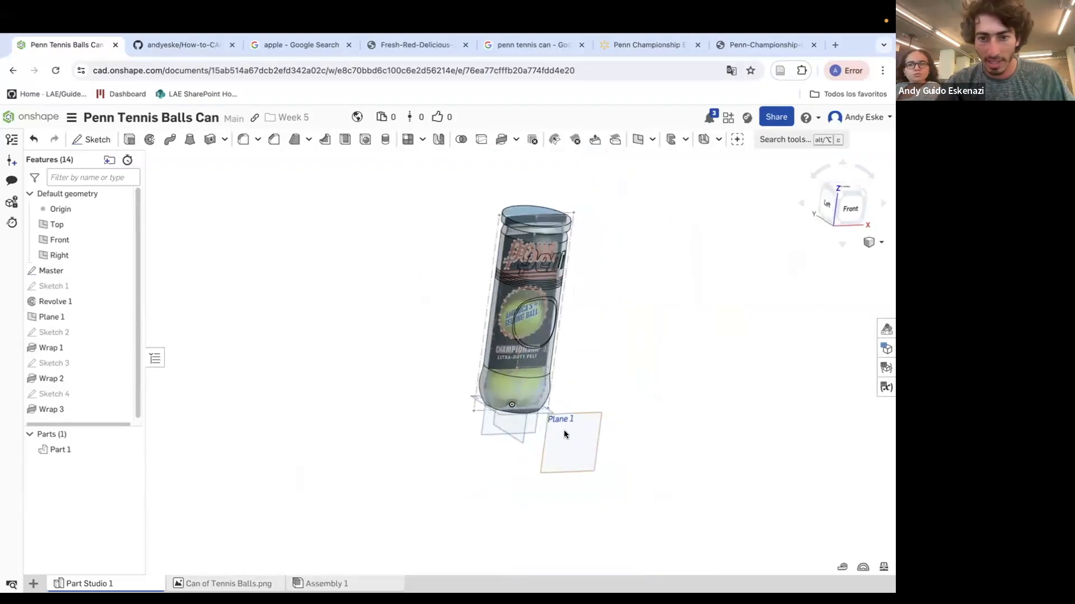
{"action": "scroll", "coordinate": [511, 329], "scroll_direction": "up", "scroll_amount": 3}
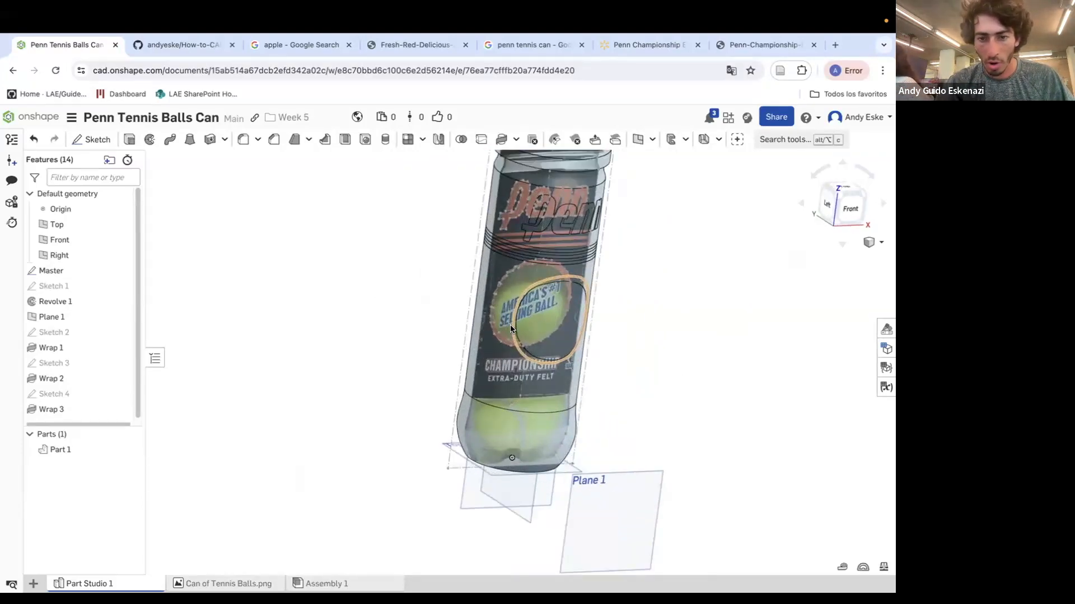
{"action": "scroll", "coordinate": [599, 308], "scroll_direction": "down", "scroll_amount": 2}
{"action": "right_click_drag", "start_coordinate": [595, 384], "coordinate": [584, 381]}
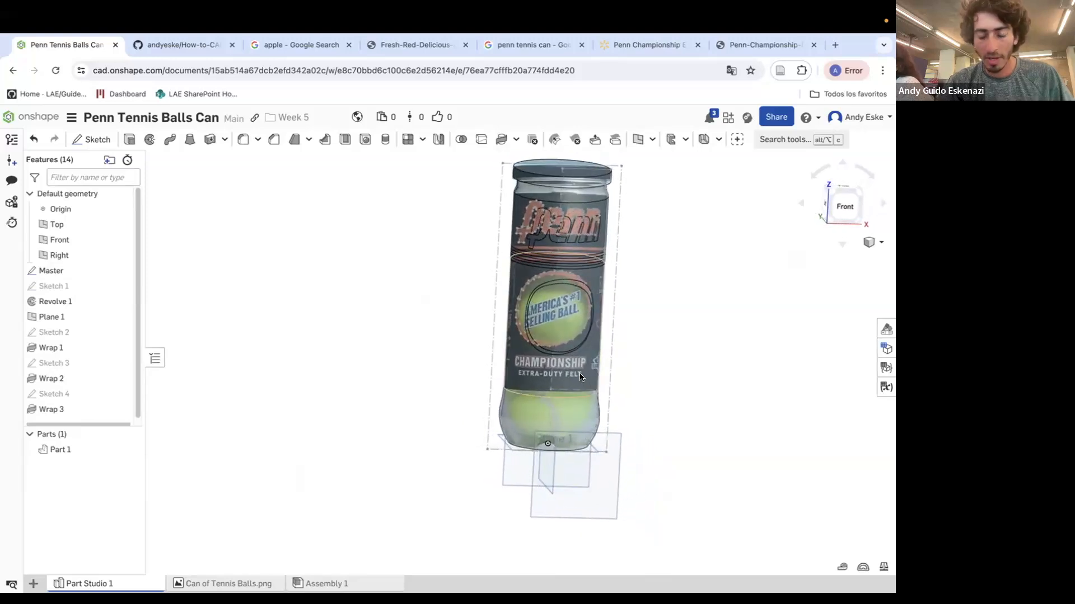
Start a new sketch on Plane 1 in front of the can.
{"action": "left_click", "coordinate": [91, 139]}
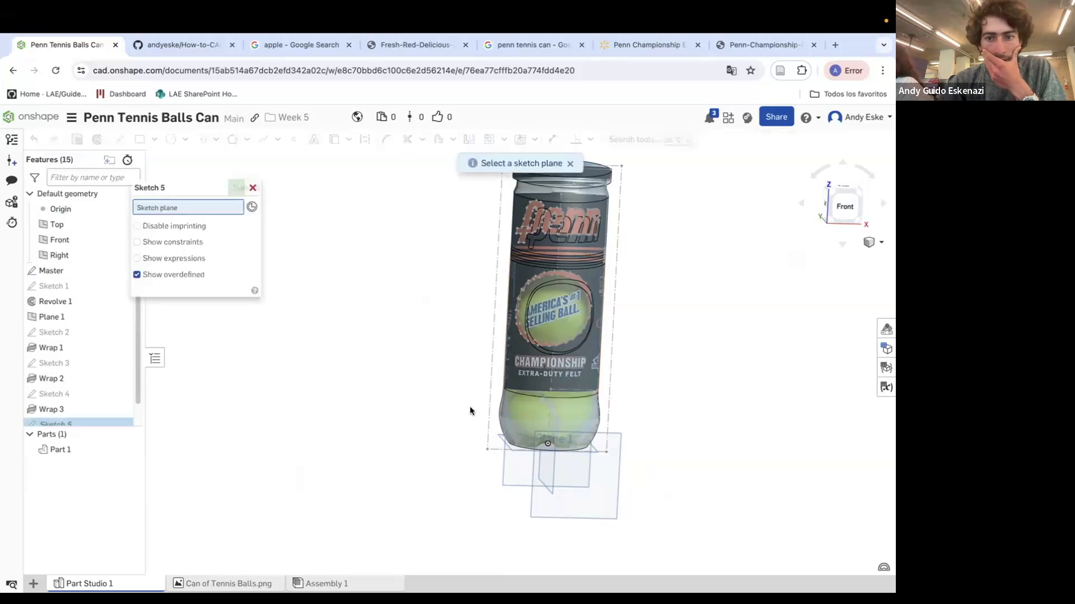
{"action": "left_click", "coordinate": [613, 474]}
{"action": "scroll", "coordinate": [579, 439], "scroll_direction": "down", "scroll_amount": 3}
{"action": "mouse_move", "coordinate": [580, 439]}
{"action": "right_mouse_down"}
{"action": "mouse_move", "coordinate": [593, 431]}
{"action": "mouse_move", "coordinate": [587, 453]}
{"action": "mouse_move", "coordinate": [617, 446]}
{"action": "mouse_move", "coordinate": [580, 484]}
{"action": "right_mouse_up"}
{"action": "scroll", "coordinate": [590, 452], "scroll_direction": "down", "scroll_amount": 2}
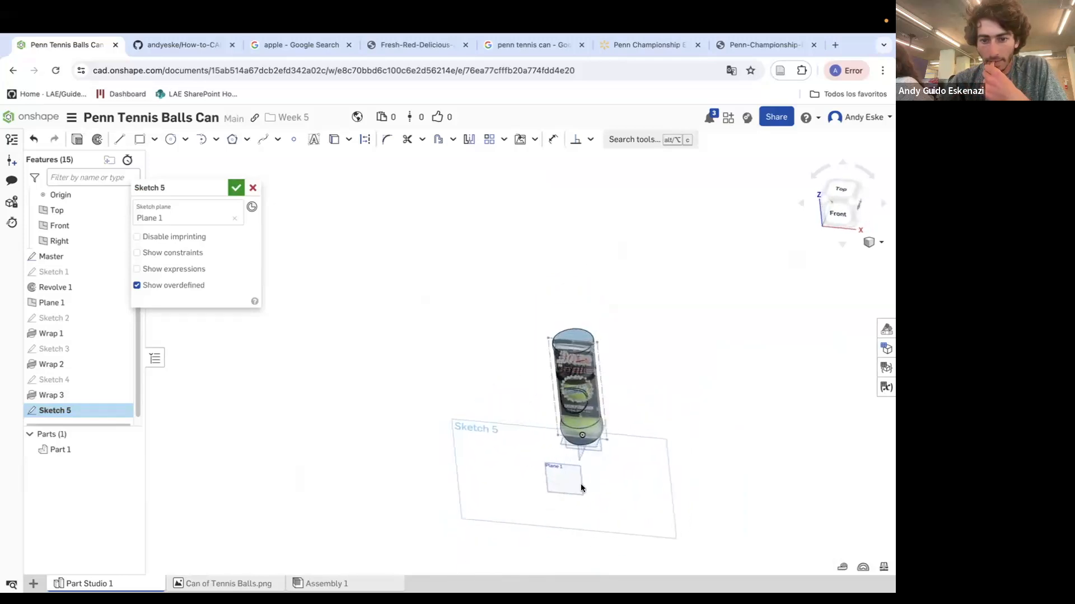
{"action": "scroll", "coordinate": [576, 487], "scroll_direction": "up", "scroll_amount": 3}
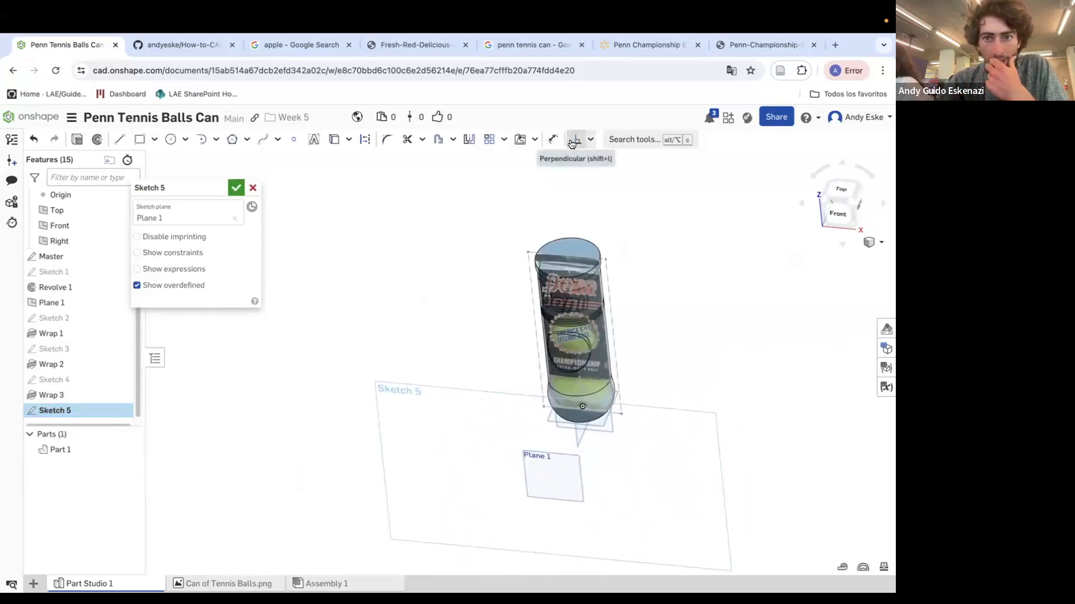
Insert the Can of Tennis Balls.png image into the sketch, placing its rectangle roughly over the can.
{"action": "left_click", "coordinate": [535, 139]}
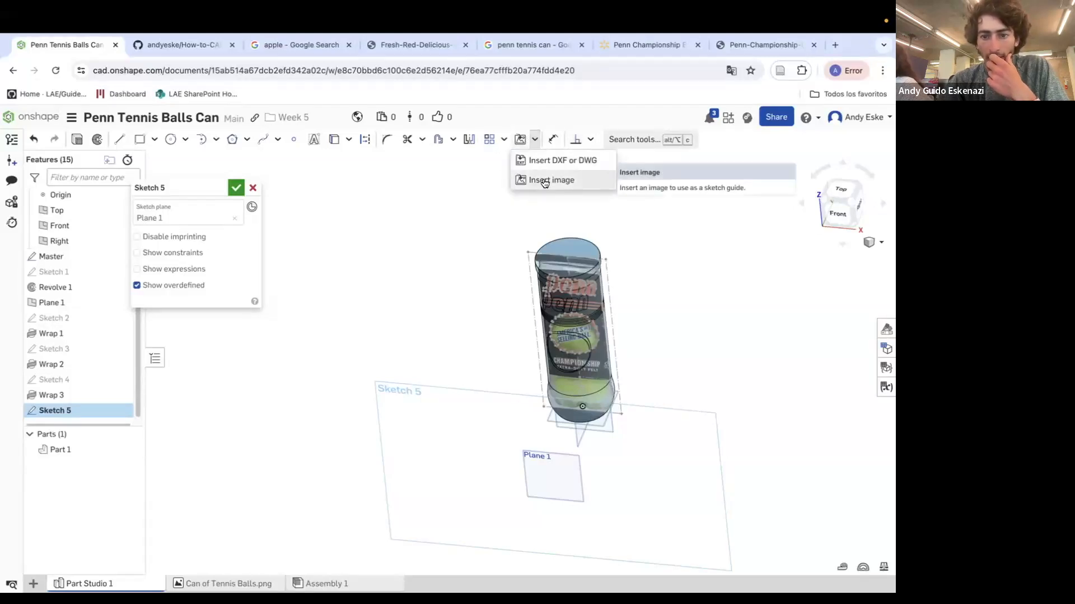
{"action": "left_click", "coordinate": [544, 180]}
{"action": "left_click", "coordinate": [253, 246]}
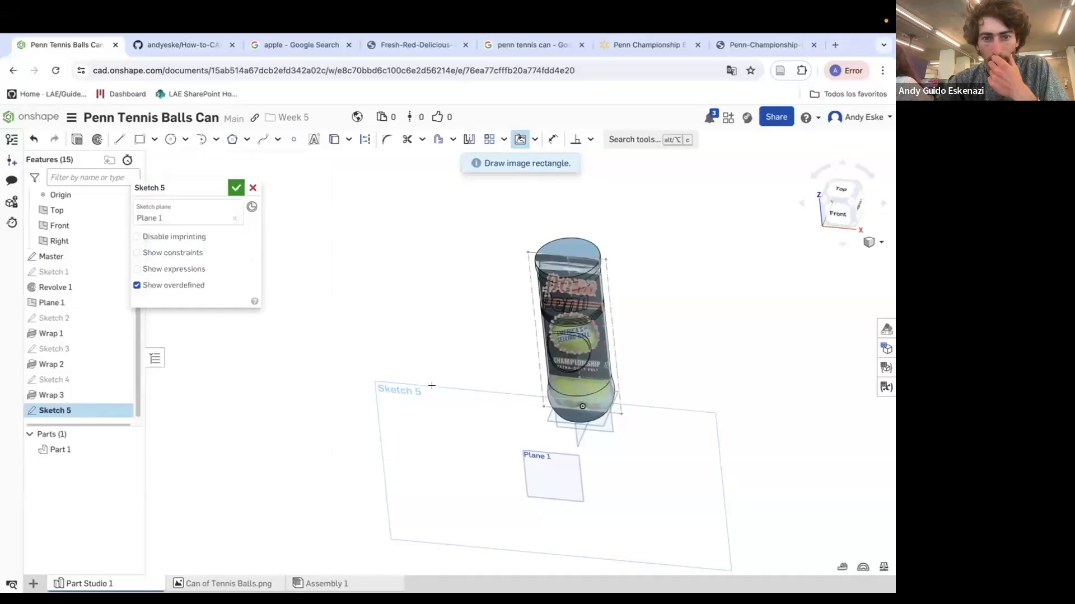
{"action": "left_click", "coordinate": [434, 249]}
{"action": "left_click", "coordinate": [577, 499]}
Dimension the height of the inserted image rectangle to 500 mm.
{"action": "scroll", "coordinate": [527, 478], "scroll_direction": "up", "scroll_amount": 2}
{"action": "mouse_move", "coordinate": [520, 483]}
{"action": "right_mouse_down"}
{"action": "mouse_move", "coordinate": [555, 457]}
{"action": "mouse_move", "coordinate": [510, 455]}
{"action": "right_mouse_up"}
{"action": "key", "text": "u"}
{"action": "left_click", "coordinate": [434, 320]}
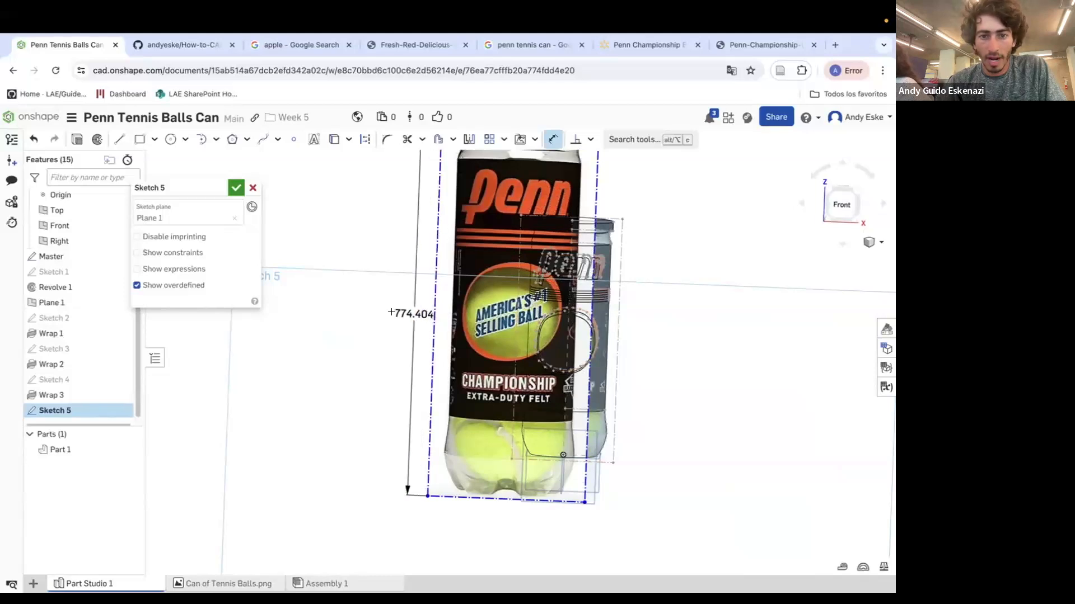
{"action": "left_click", "coordinate": [393, 313]}
{"action": "type", "text": "500"}
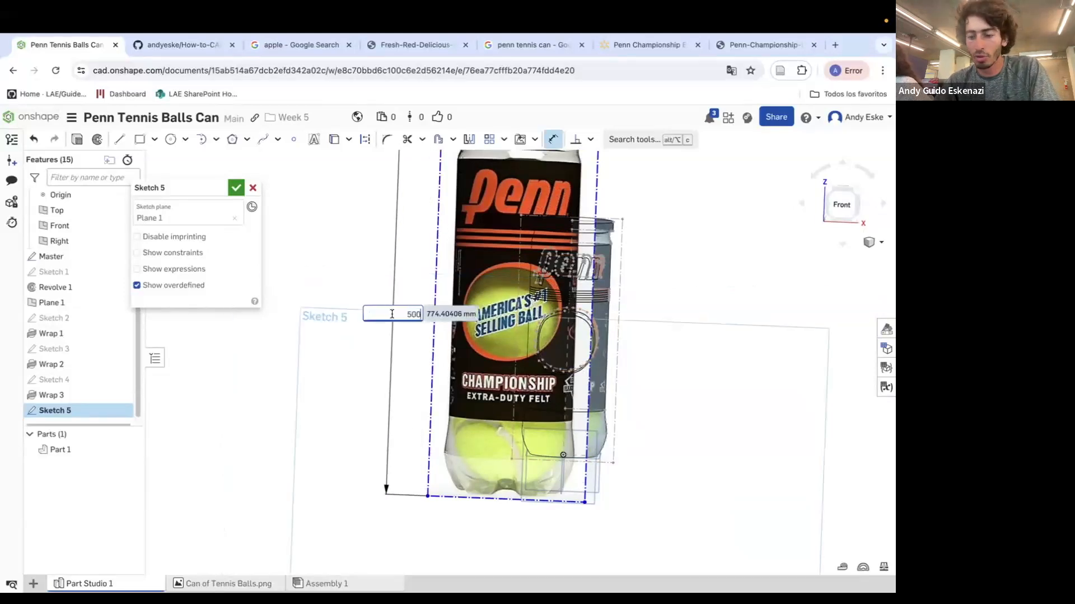
{"action": "key", "text": "Return"}
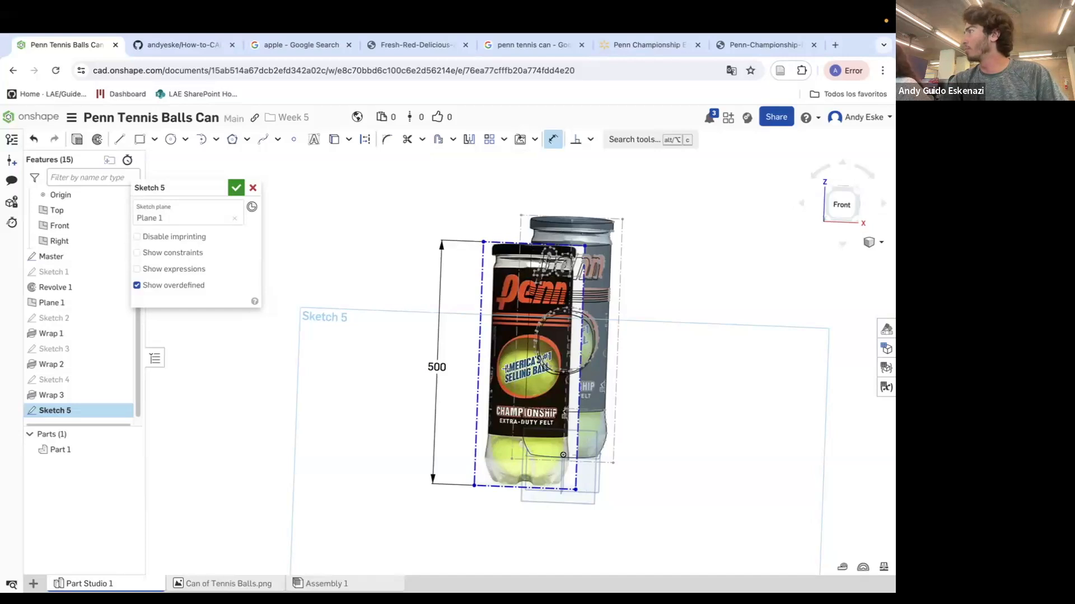
{"action": "key", "text": "Escape"}
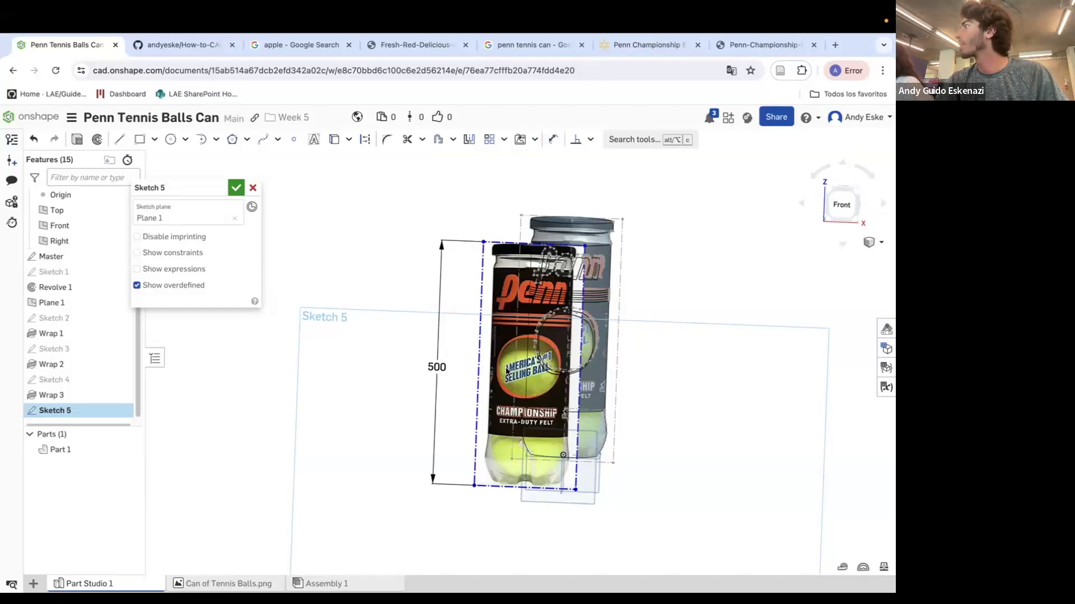
Move the image so it lines up with the can's outline in front view, and finish the sketch.
{"action": "scroll", "coordinate": [519, 509], "scroll_direction": "up", "scroll_amount": 5}
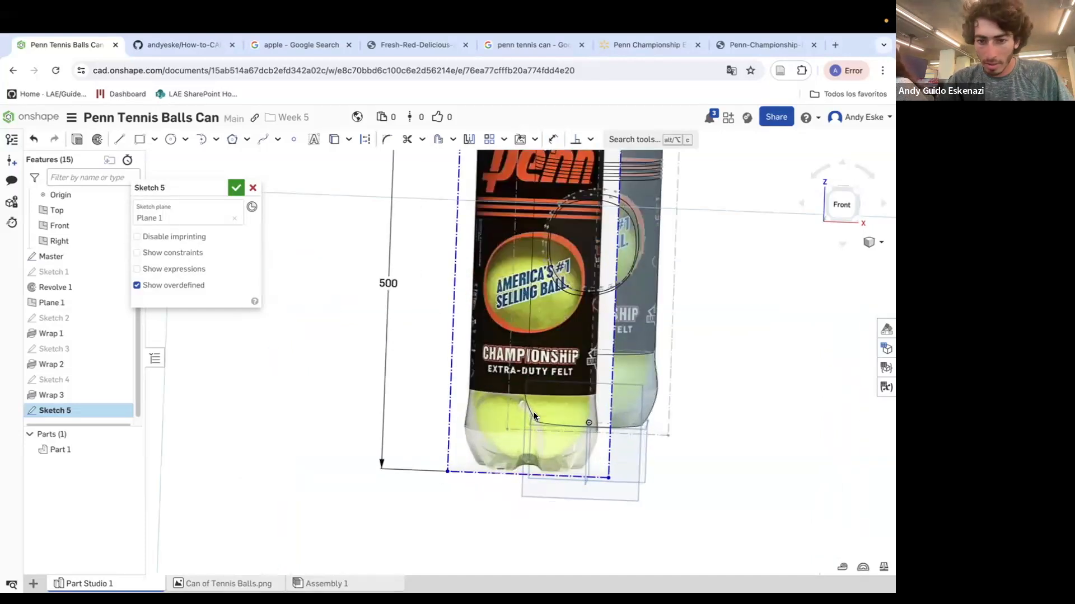
{"action": "scroll", "coordinate": [569, 408], "scroll_direction": "up", "scroll_amount": 4}
{"action": "middle_click_drag", "start_coordinate": [596, 393], "coordinate": [625, 394]}
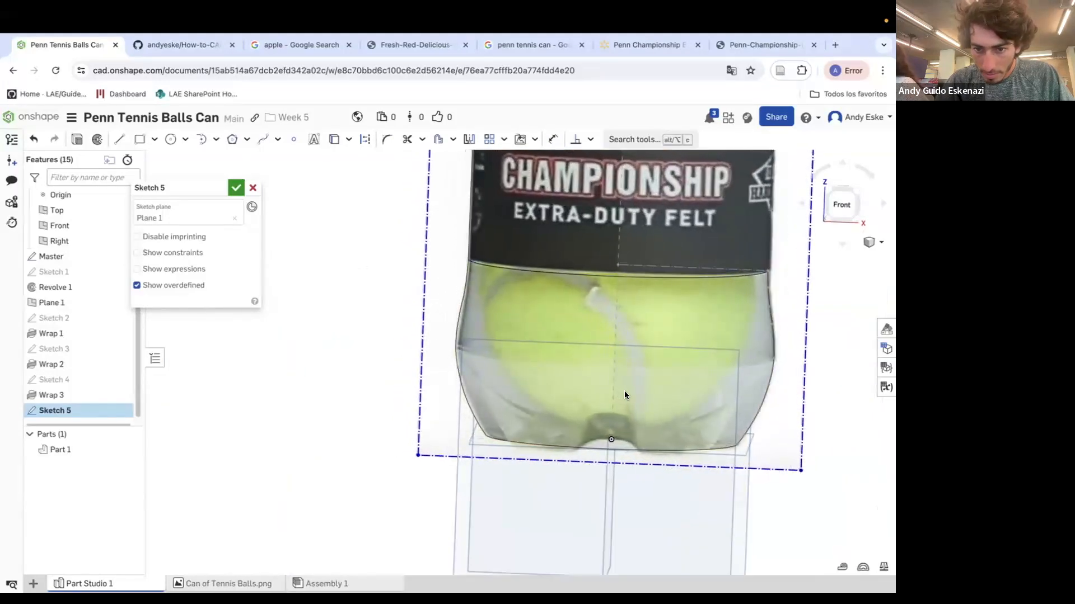
{"action": "scroll", "coordinate": [623, 390], "scroll_direction": "down", "scroll_amount": 4}
{"action": "mouse_move", "coordinate": [530, 325]}
{"action": "right_mouse_down"}
{"action": "mouse_move", "coordinate": [556, 341]}
{"action": "mouse_move", "coordinate": [552, 382]}
{"action": "right_mouse_up"}
{"action": "scroll", "coordinate": [553, 382], "scroll_direction": "down", "scroll_amount": 2}
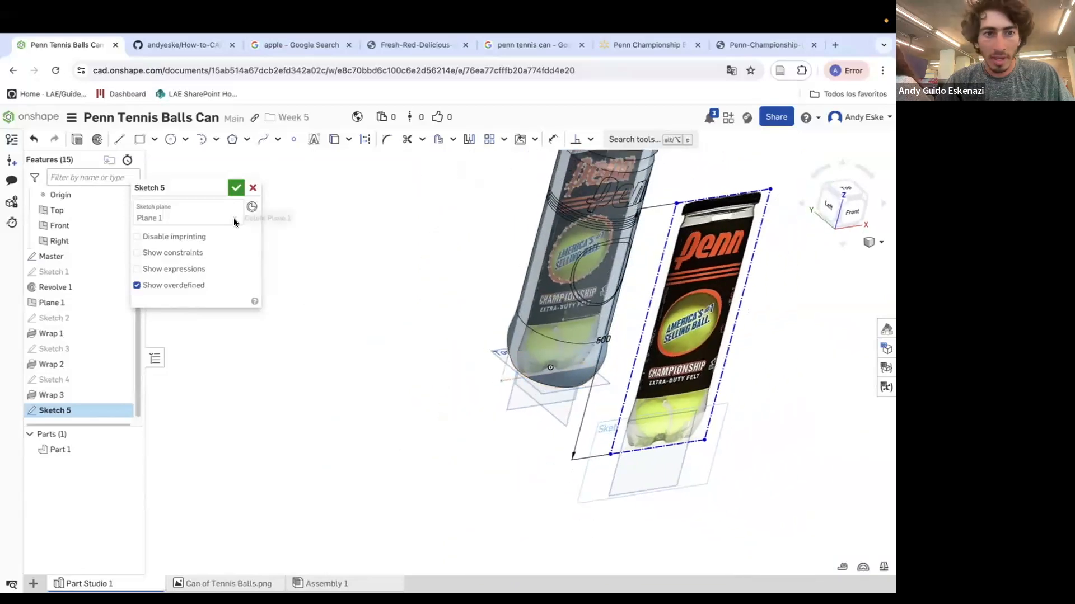
{"action": "left_click", "coordinate": [236, 187]}
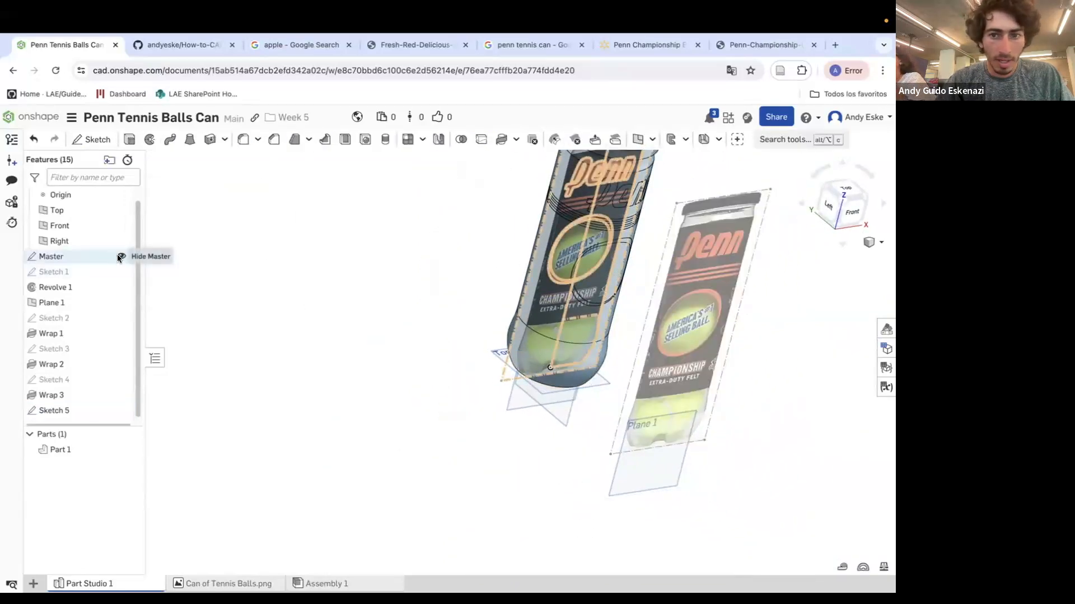
Hide the master sketch and the can part so the new image sketch stands alone.
{"action": "left_click", "coordinate": [118, 257]}
{"action": "mouse_move", "coordinate": [472, 323]}
{"action": "right_mouse_down"}
{"action": "mouse_move", "coordinate": [462, 311]}
{"action": "mouse_move", "coordinate": [428, 315]}
{"action": "mouse_move", "coordinate": [410, 335]}
{"action": "right_mouse_up"}
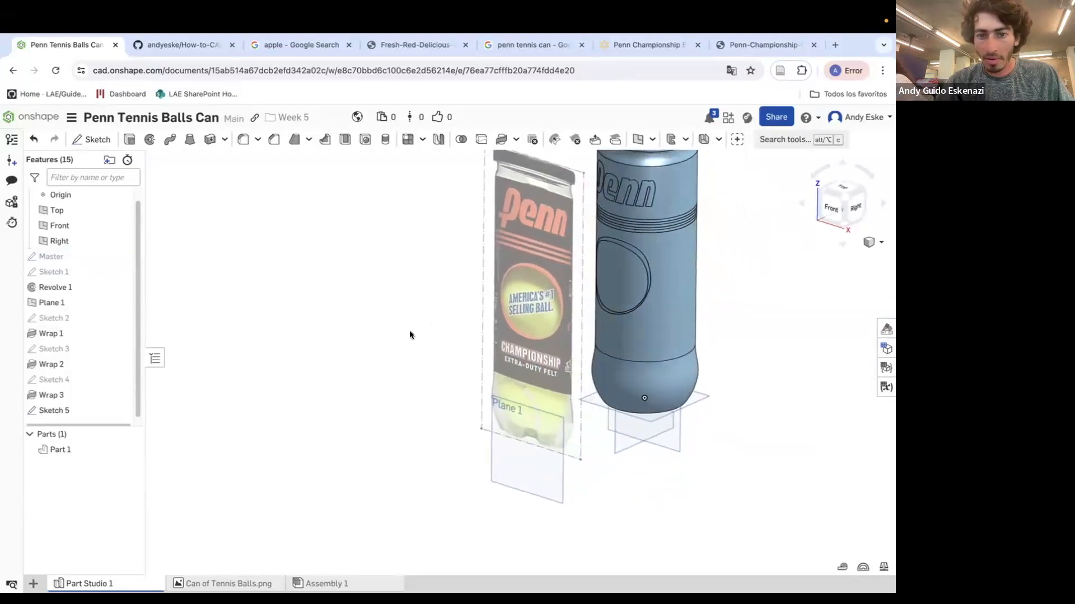
{"action": "scroll", "coordinate": [409, 349], "scroll_direction": "down", "scroll_amount": 5}
{"action": "scroll", "coordinate": [518, 180], "scroll_direction": "up", "scroll_amount": 3}
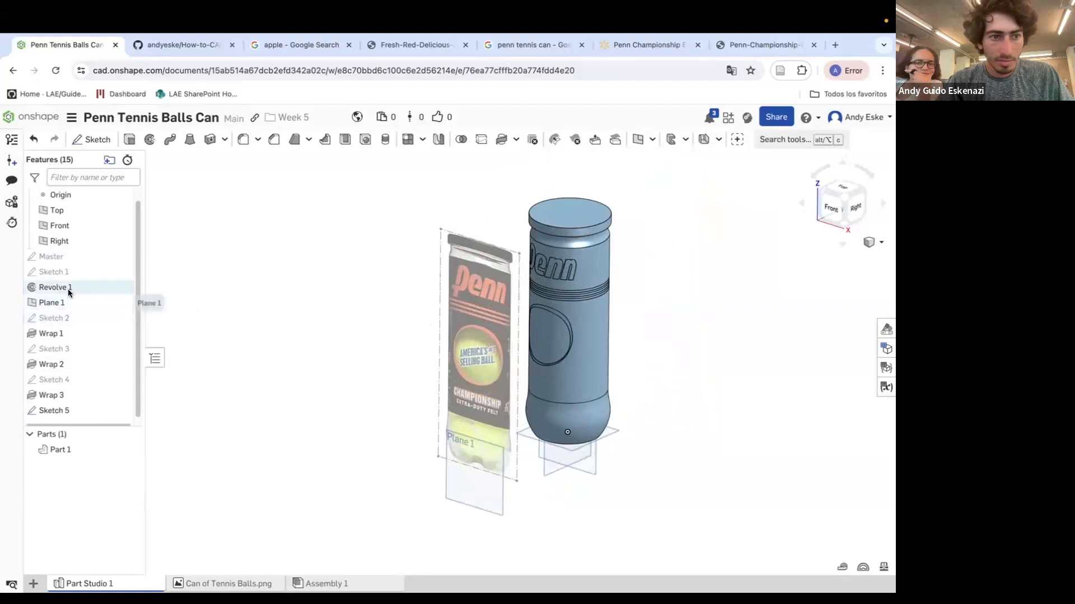
{"action": "left_click", "coordinate": [131, 449]}
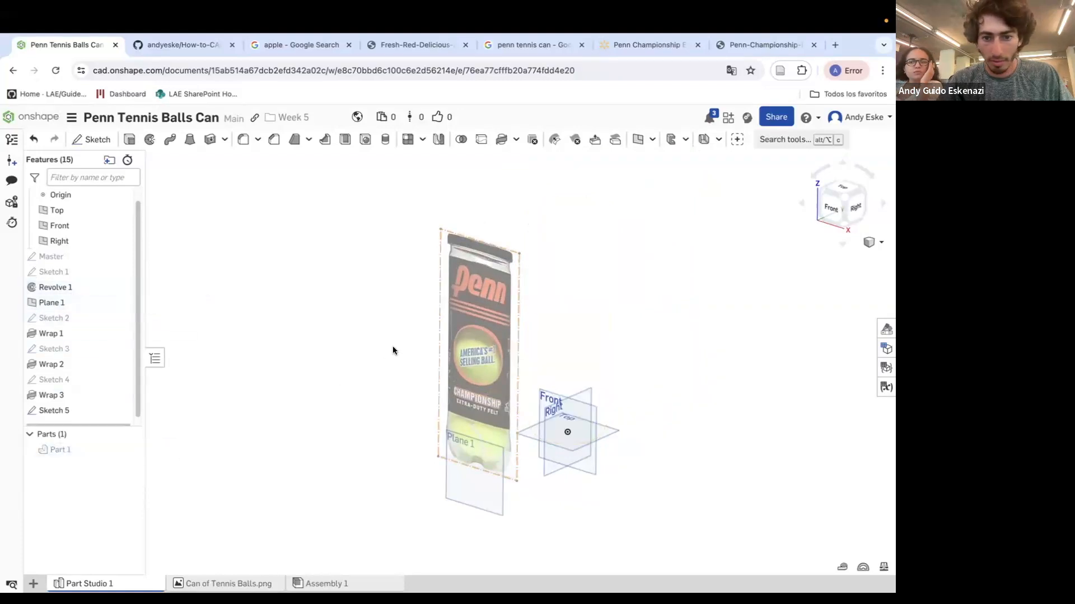
{"action": "scroll", "coordinate": [501, 353], "scroll_direction": "up", "scroll_amount": 1}
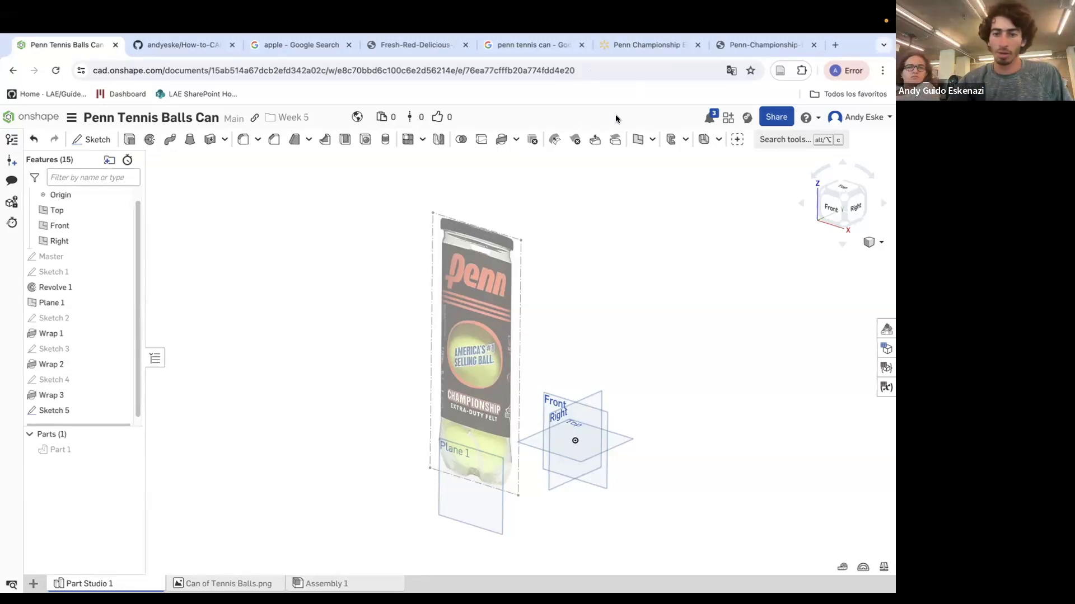
Hide the Top, Front and Right planes and reopen the can image sketch on Plane 1 for editing.
{"action": "left_click", "coordinate": [121, 210]}
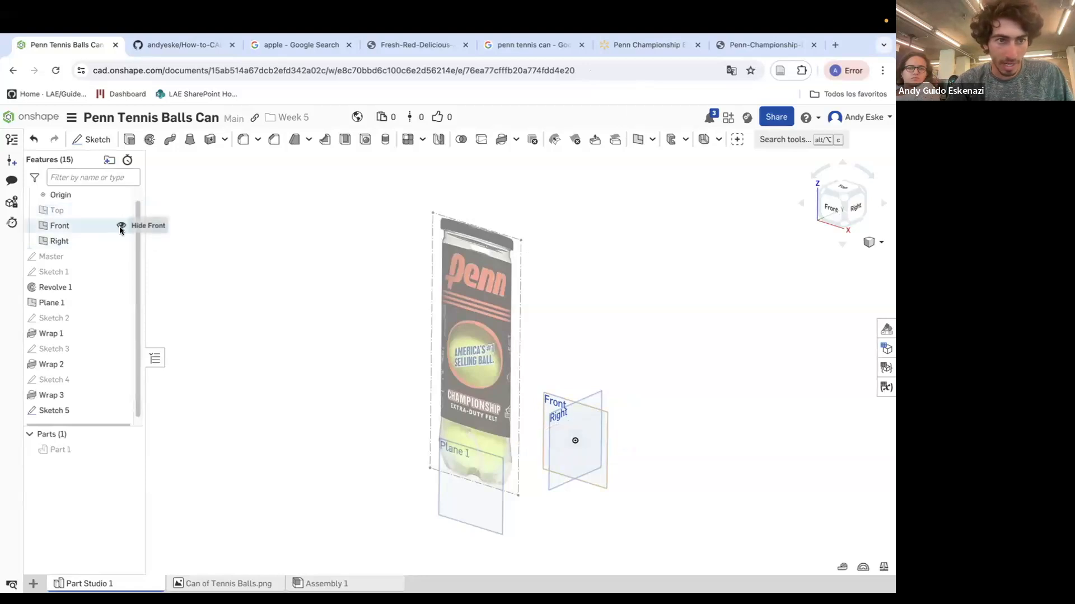
{"action": "left_click", "coordinate": [121, 226]}
{"action": "left_click", "coordinate": [121, 241]}
{"action": "right_click", "coordinate": [68, 412]}
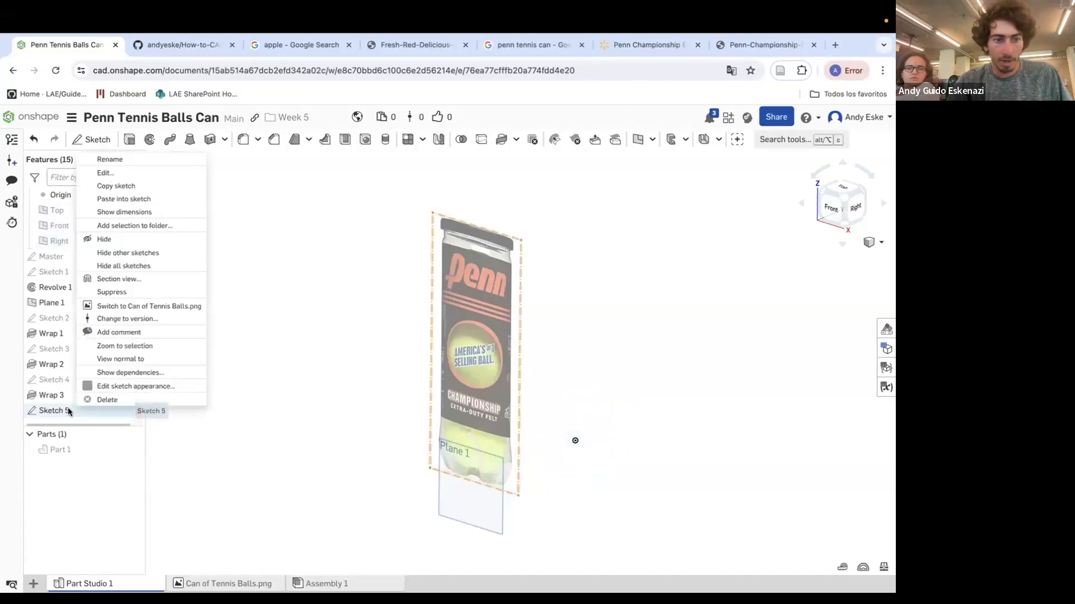
{"action": "left_click", "coordinate": [105, 173]}
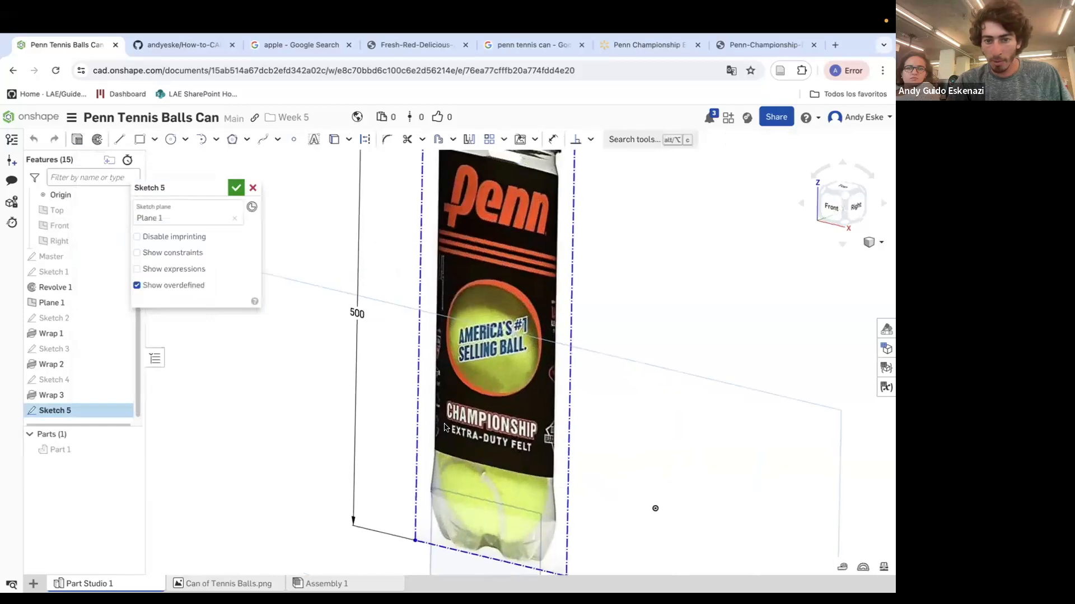
Add bold, non-italic sketch text reading EXTRA-DUTY FELT over the matching printed line on the can image.
{"action": "scroll", "coordinate": [470, 427], "scroll_direction": "up", "scroll_amount": 4}
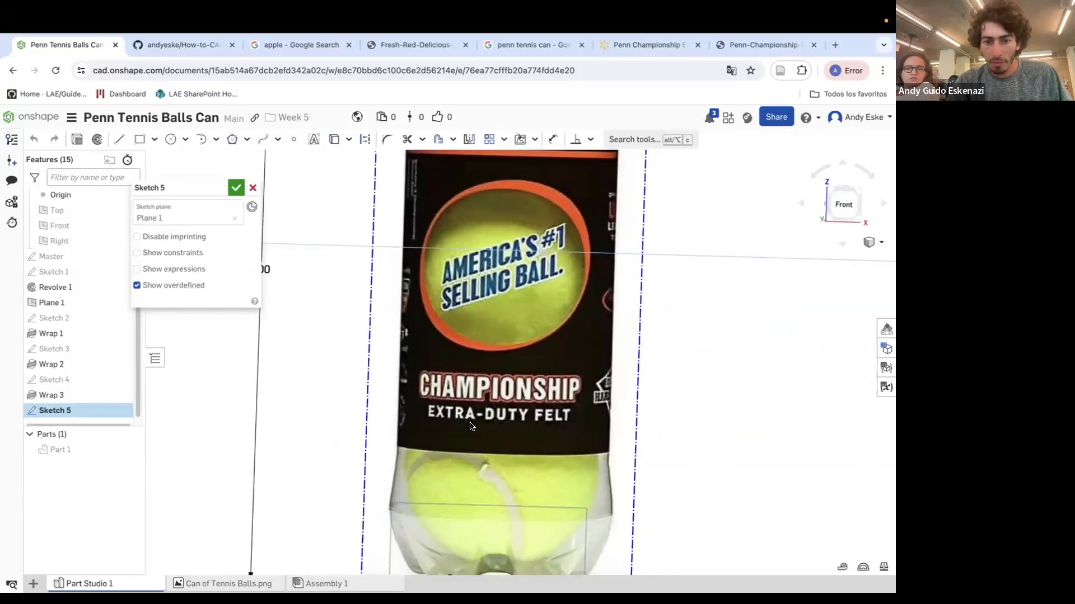
{"action": "scroll", "coordinate": [471, 427], "scroll_direction": "up", "scroll_amount": 2}
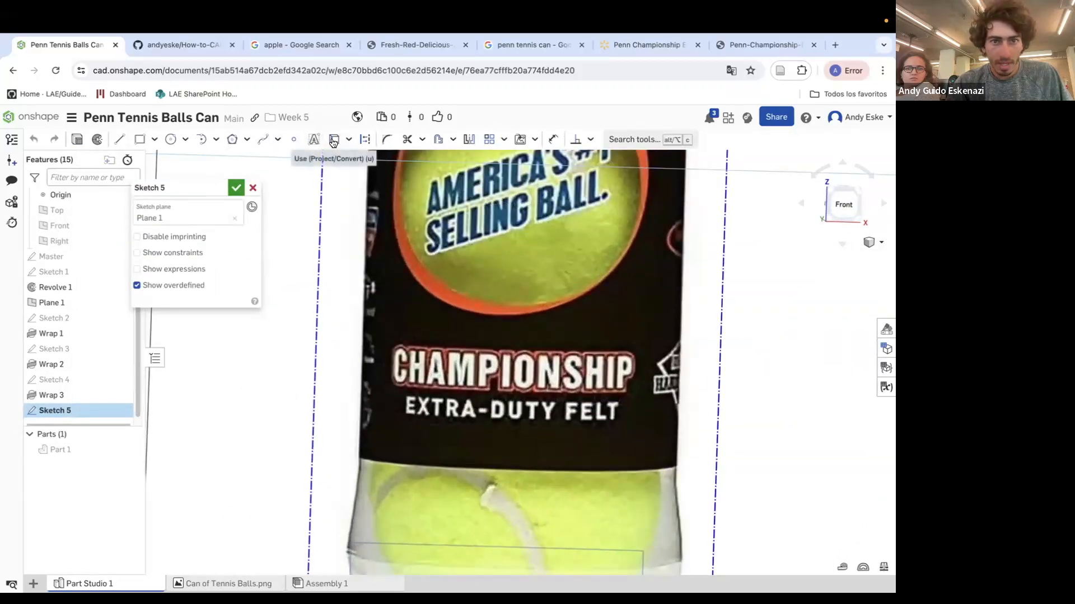
{"action": "left_click", "coordinate": [314, 139]}
{"action": "left_click_drag", "start_coordinate": [399, 392], "coordinate": [621, 427]}
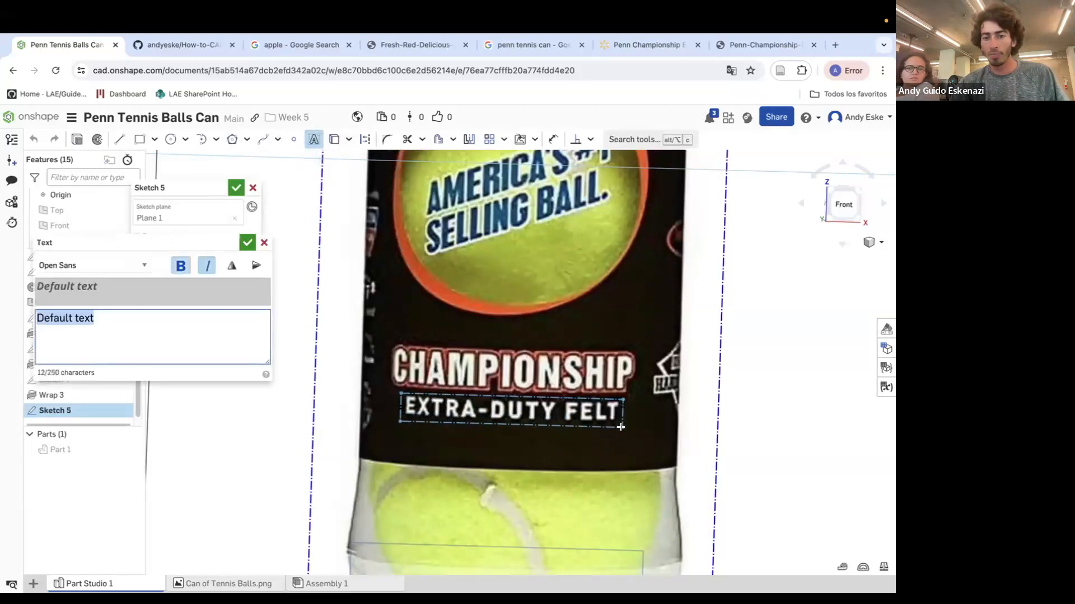
{"action": "type", "text": "EXTRA-DUTY FELT"}
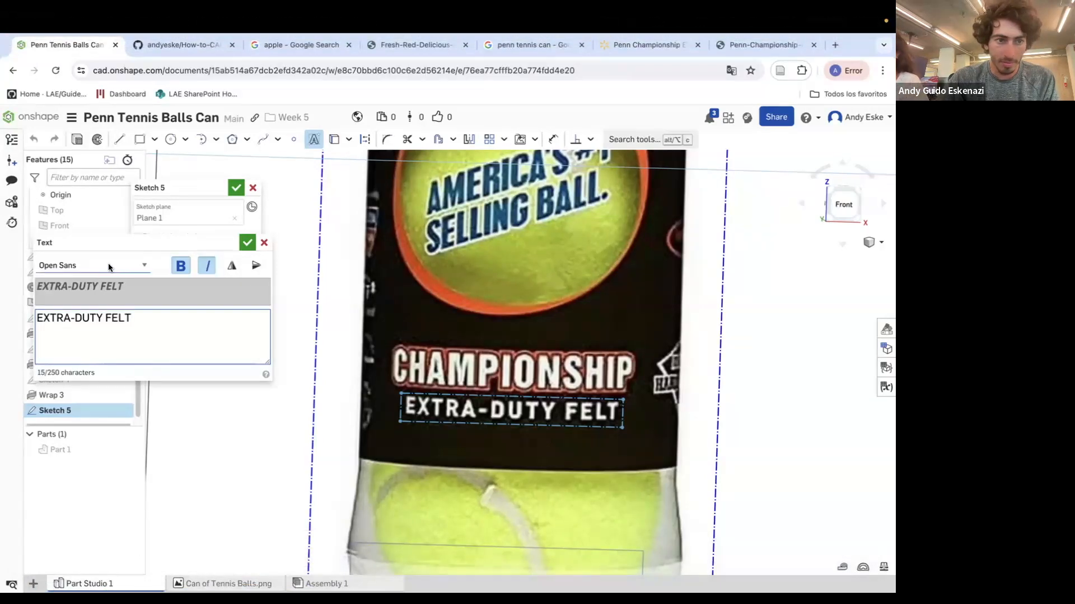
{"action": "left_click", "coordinate": [207, 266]}
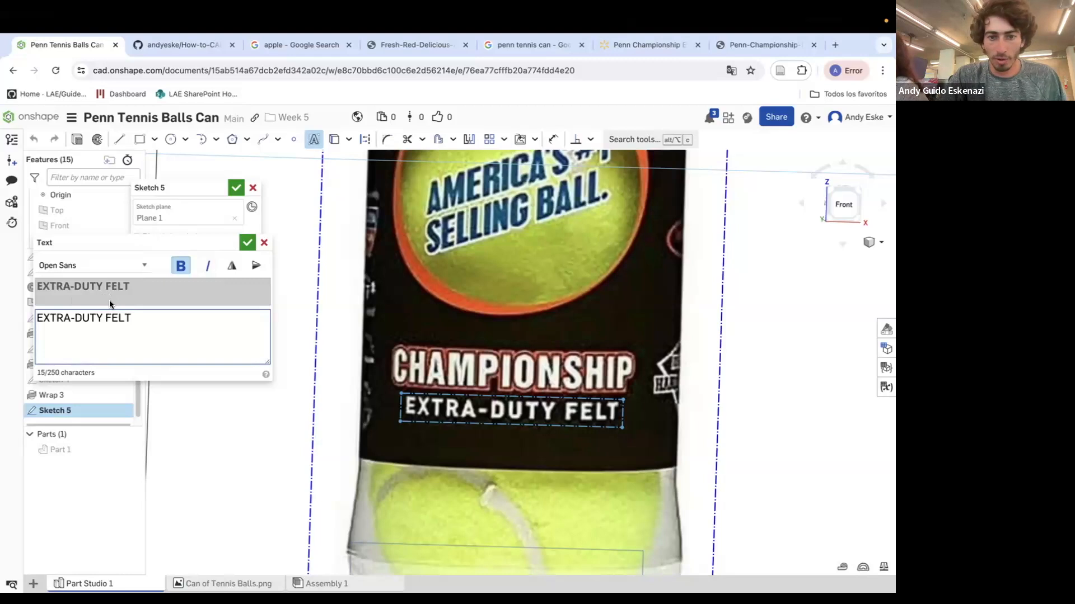
{"action": "left_click", "coordinate": [247, 242]}
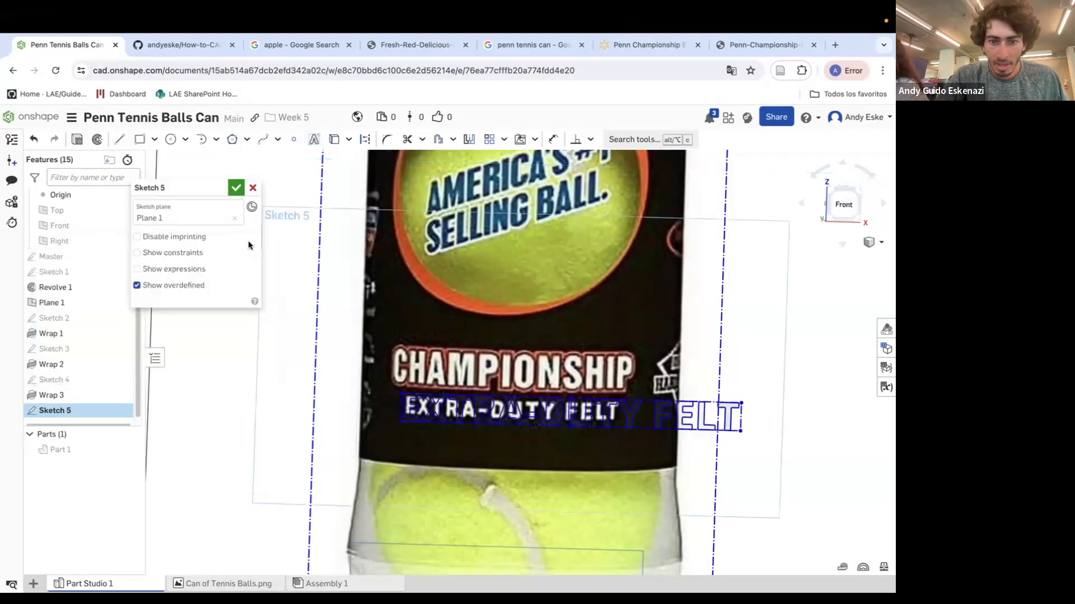
Dimension the EXTRA-DUTY FELT text height to 10 mm and shift the text over the printed line.
{"action": "scroll", "coordinate": [414, 400], "scroll_direction": "up", "scroll_amount": 2}
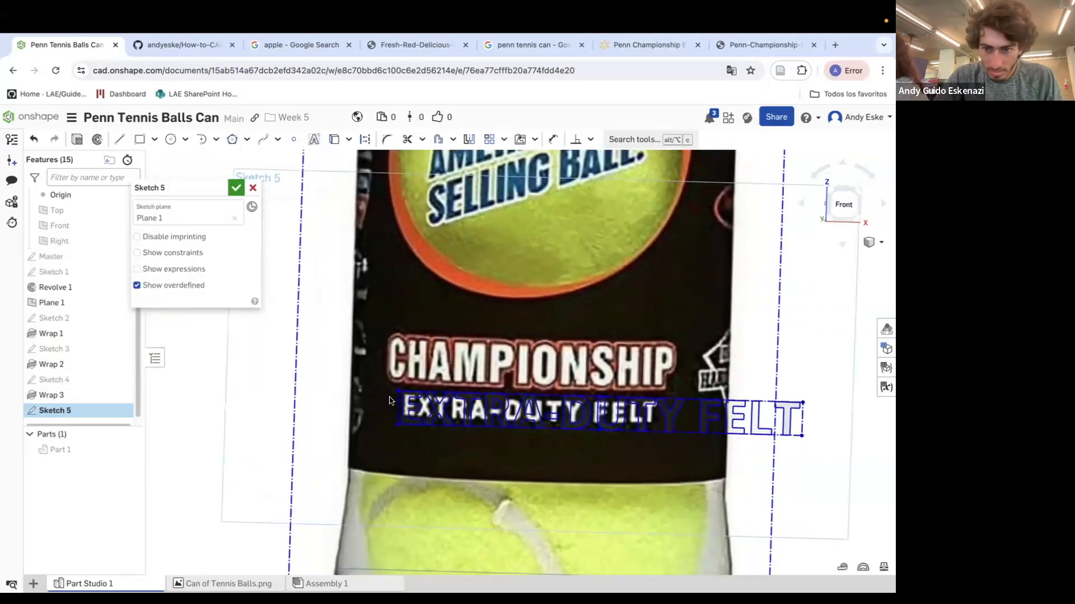
{"action": "key", "text": "d"}
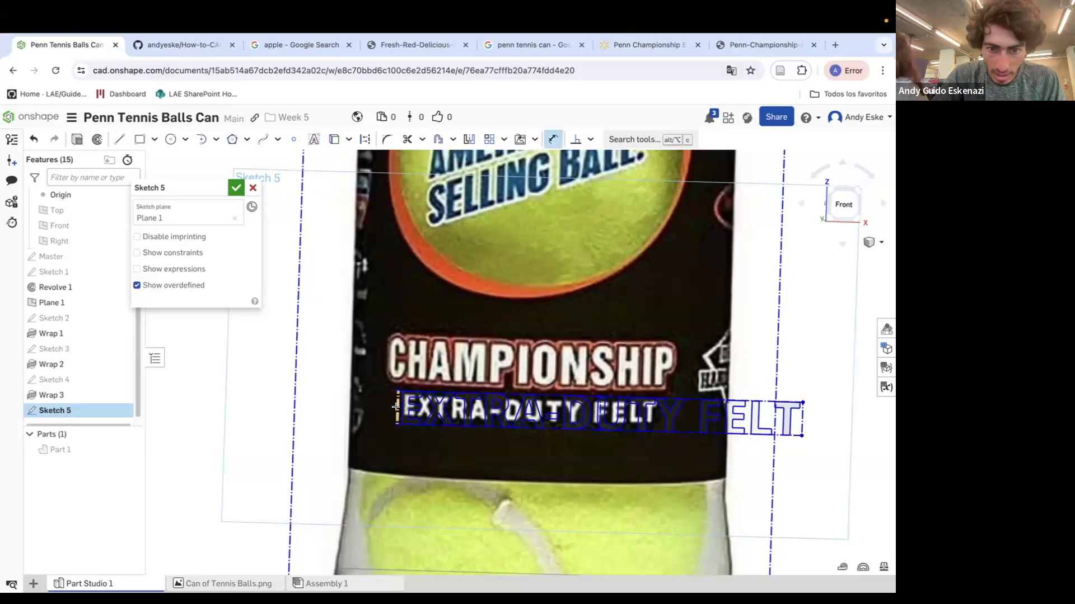
{"action": "left_click", "coordinate": [396, 407]}
{"action": "left_click", "coordinate": [251, 398]}
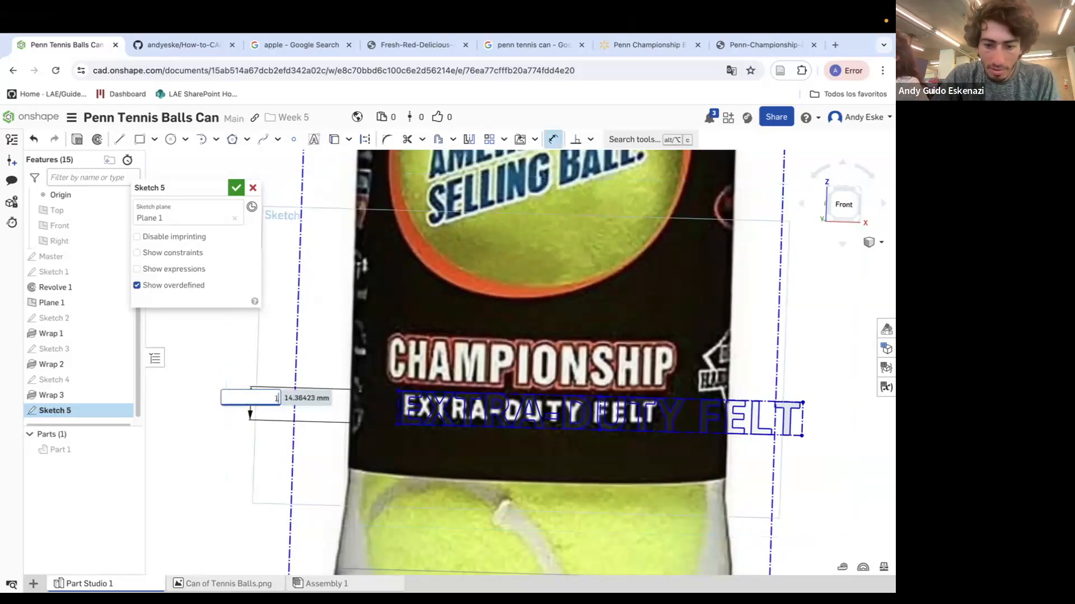
{"action": "type", "text": "10"}
{"action": "key", "text": "Return"}
{"action": "scroll", "coordinate": [321, 408], "scroll_direction": "up", "scroll_amount": 2}
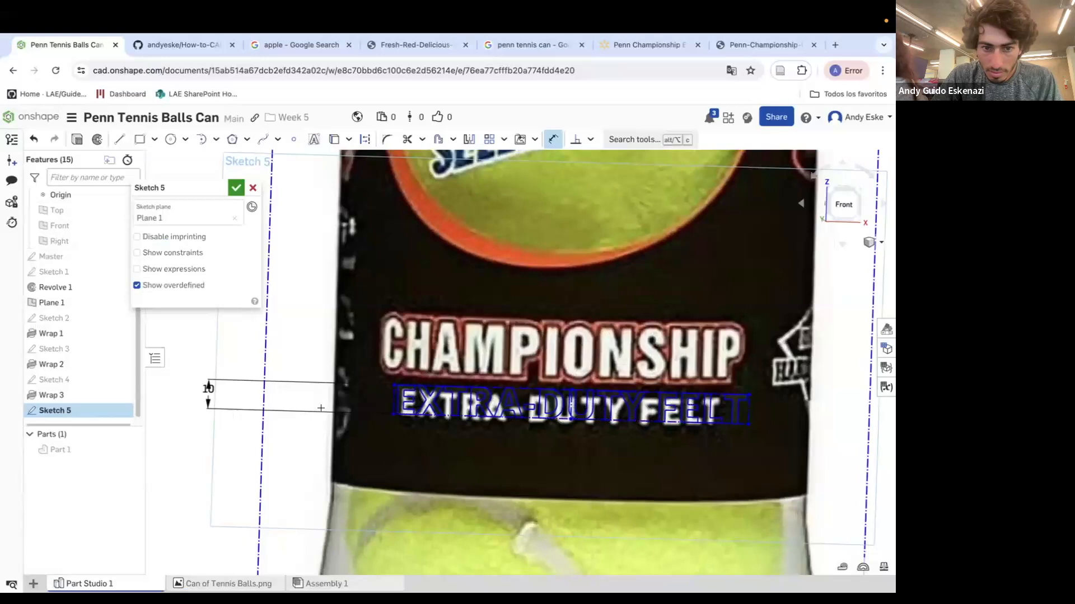
{"action": "key", "text": "Escape"}
{"action": "left_click_drag", "start_coordinate": [394, 387], "coordinate": [382, 392]}
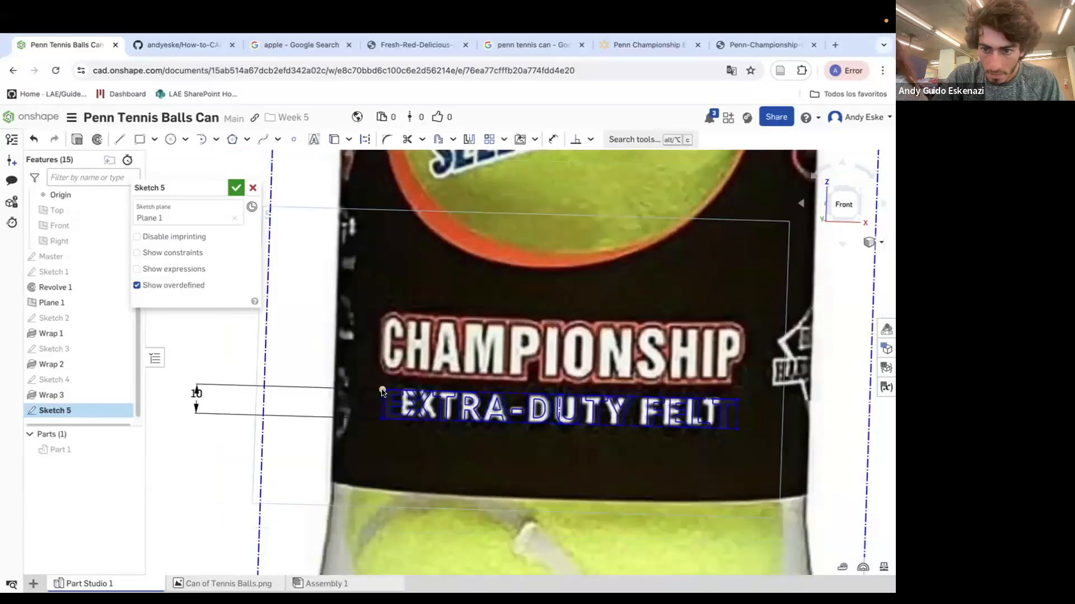
Set the height of the EXTRA-DUTY FELT text to 9 mm.
{"action": "scroll", "coordinate": [403, 421], "scroll_direction": "down", "scroll_amount": 2}
{"action": "scroll", "coordinate": [557, 406], "scroll_direction": "up", "scroll_amount": 2}
{"action": "scroll", "coordinate": [556, 406], "scroll_direction": "down", "scroll_amount": 1}
{"action": "scroll", "coordinate": [364, 437], "scroll_direction": "down", "scroll_amount": 2}
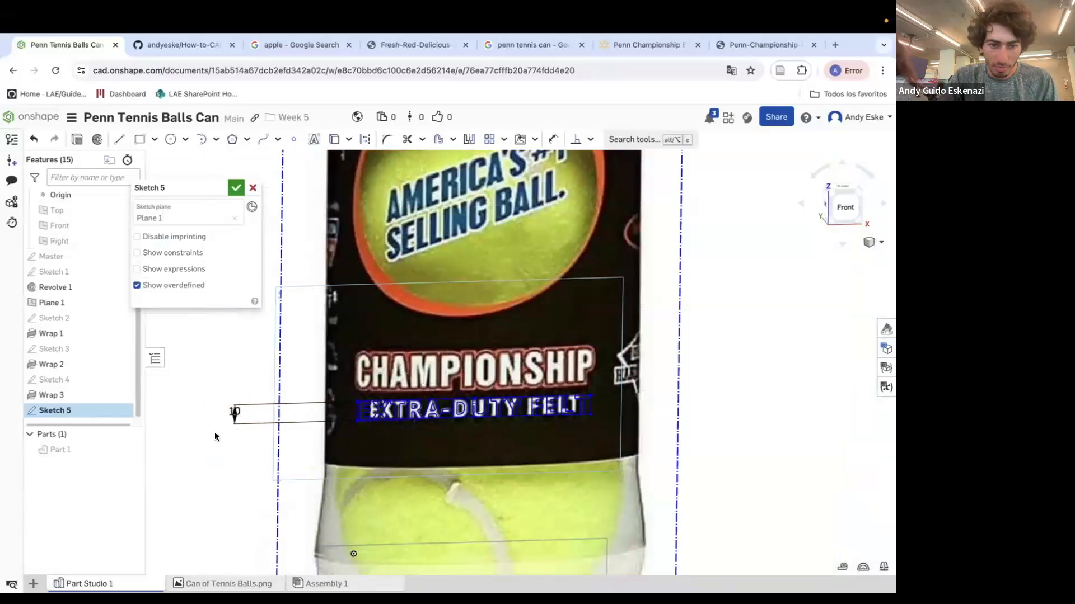
{"action": "double_click", "coordinate": [228, 413]}
{"action": "type", "text": "12"}
{"action": "key", "text": "Return"}
Move the EXTRA-DUTY FELT text so its letters line up with the printed words on the image.
{"action": "scroll", "coordinate": [339, 410], "scroll_direction": "up", "scroll_amount": 2}
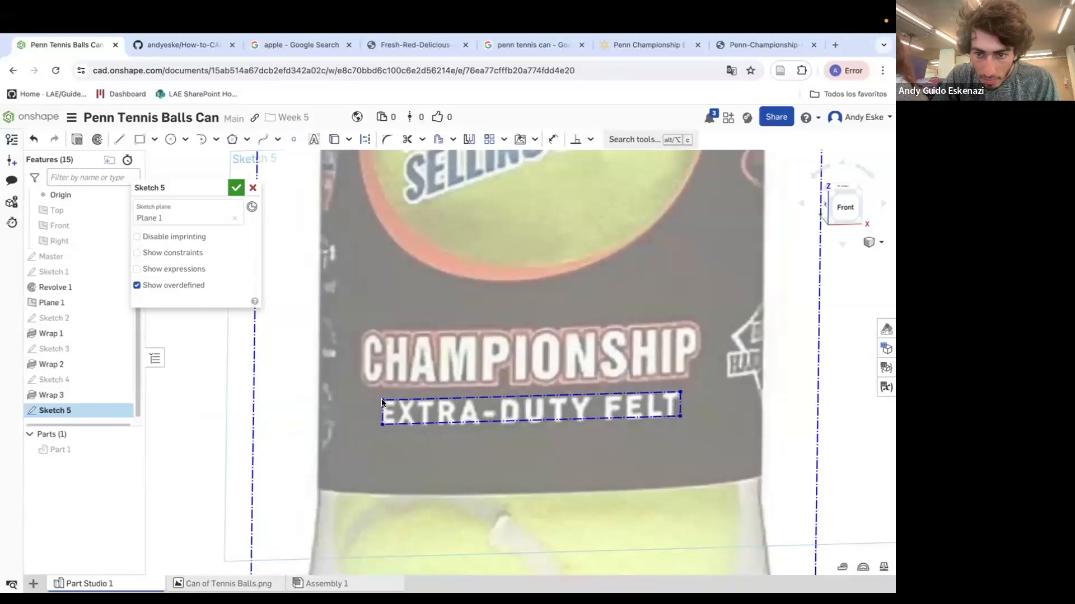
{"action": "scroll", "coordinate": [381, 402], "scroll_direction": "up", "scroll_amount": 4}
{"action": "scroll", "coordinate": [391, 410], "scroll_direction": "up", "scroll_amount": 1}
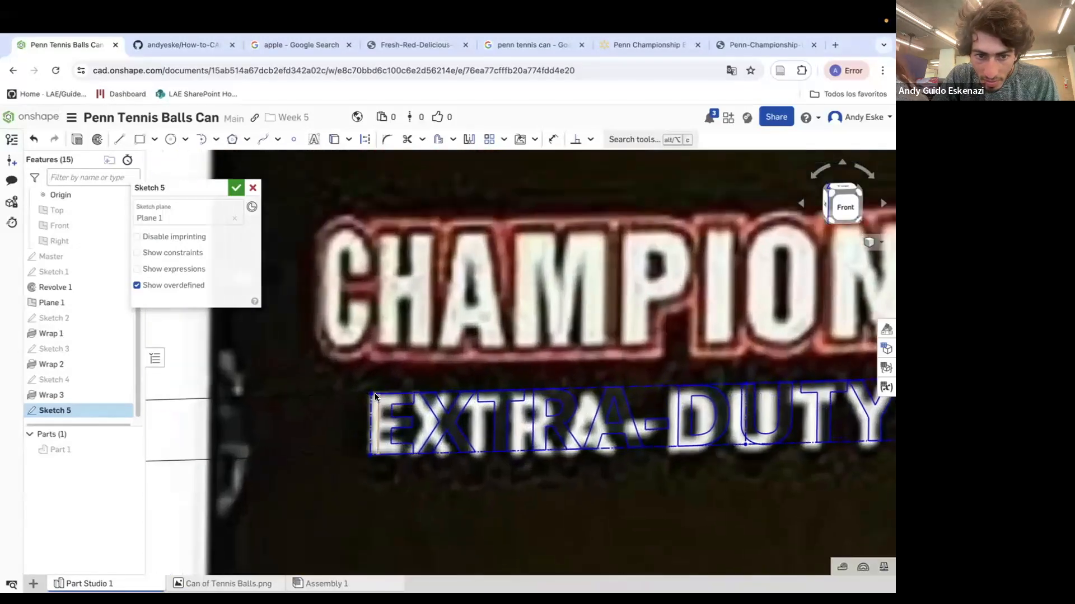
{"action": "scroll", "coordinate": [364, 398], "scroll_direction": "down", "scroll_amount": 3}
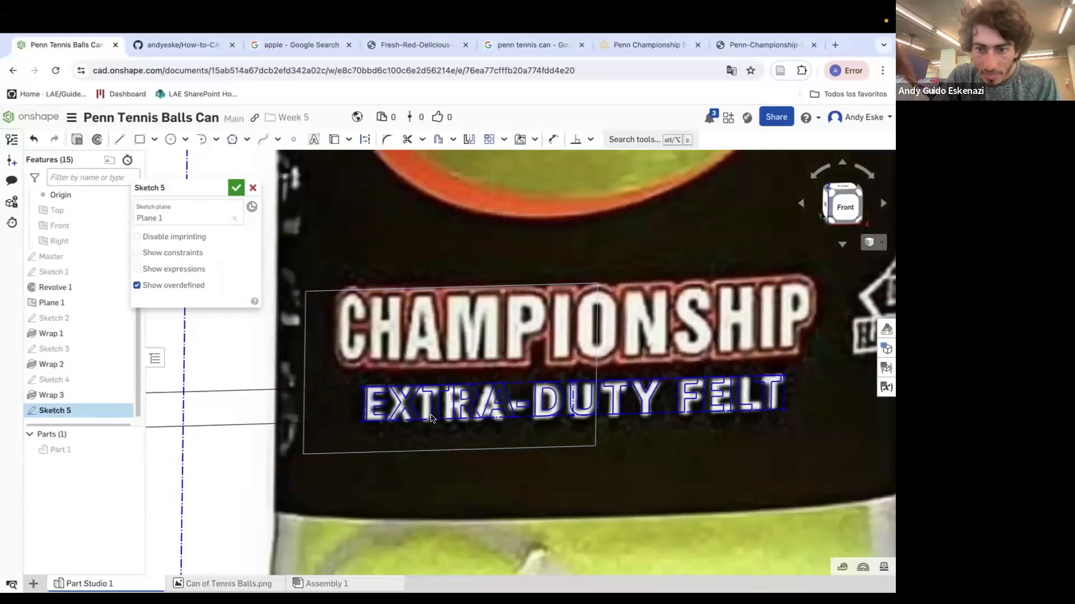
{"action": "scroll", "coordinate": [482, 434], "scroll_direction": "up", "scroll_amount": 2}
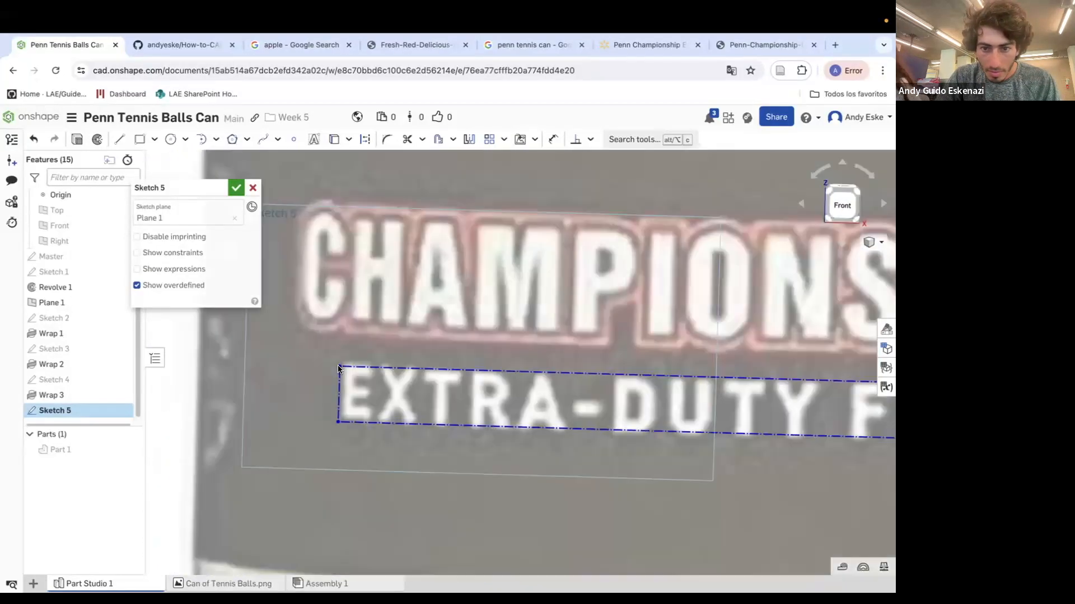
{"action": "scroll", "coordinate": [339, 368], "scroll_direction": "down", "scroll_amount": 2}
{"action": "scroll", "coordinate": [343, 369], "scroll_direction": "down", "scroll_amount": 1}
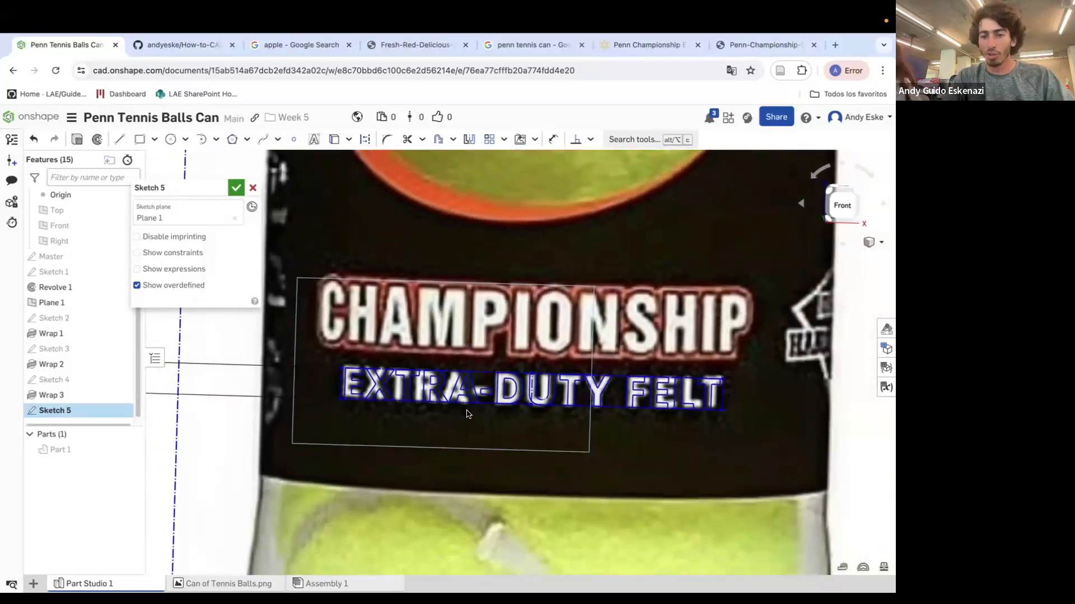
Add bold sketch text reading CHAMPIONSHIP over the matching printed word above EXTRA-DUTY FELT.
{"action": "scroll", "coordinate": [453, 403], "scroll_direction": "up", "scroll_amount": 1}
{"action": "right_click_drag", "start_coordinate": [450, 400], "coordinate": [457, 399]}
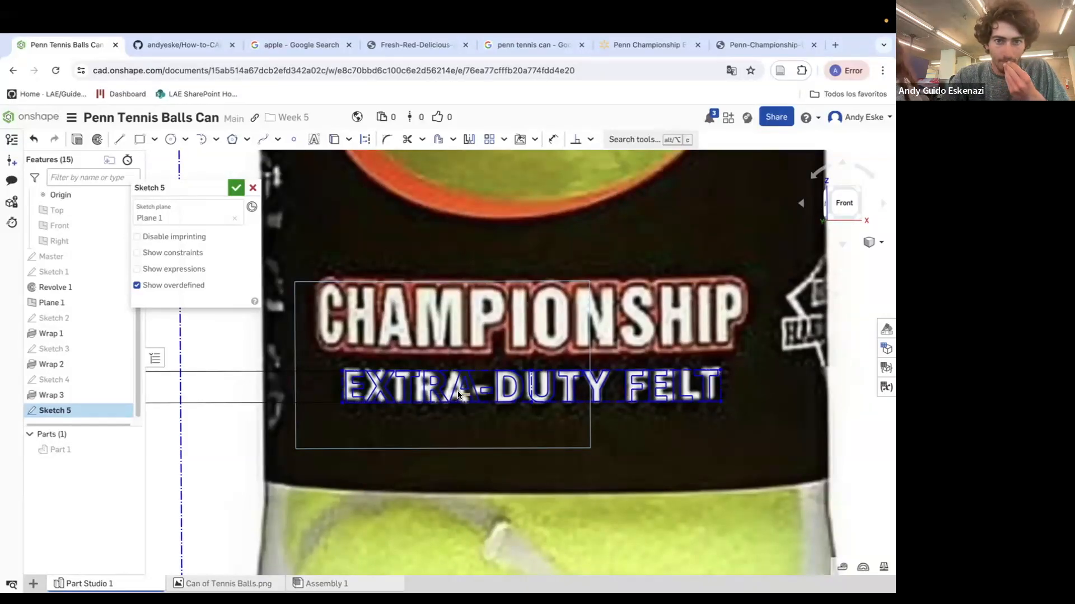
{"action": "scroll", "coordinate": [457, 395], "scroll_direction": "down", "scroll_amount": 1}
{"action": "right_click_drag", "start_coordinate": [445, 333], "coordinate": [435, 379]}
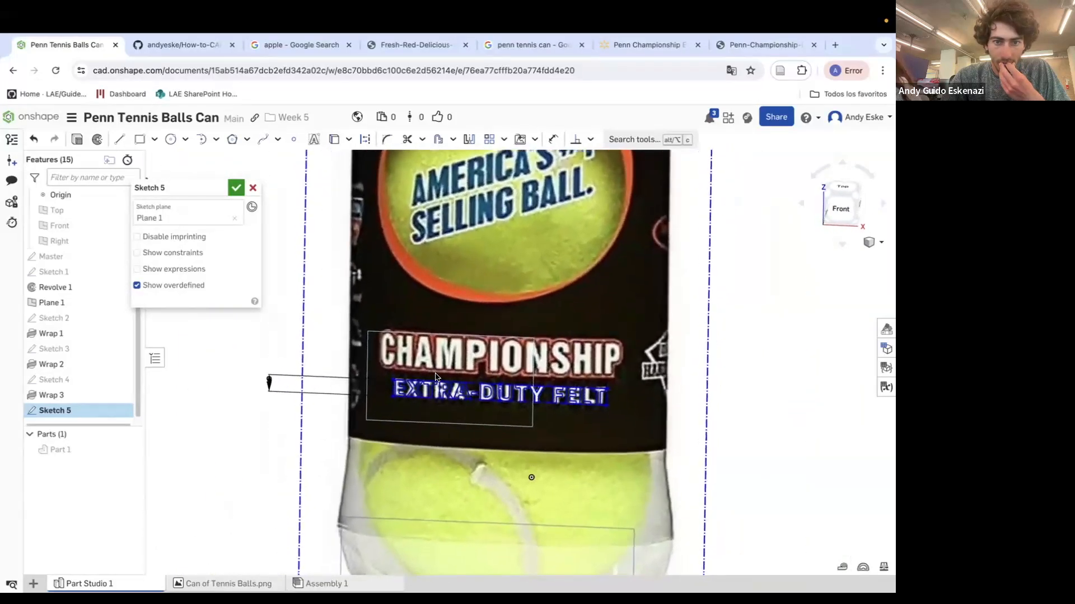
{"action": "scroll", "coordinate": [486, 379], "scroll_direction": "up", "scroll_amount": 2}
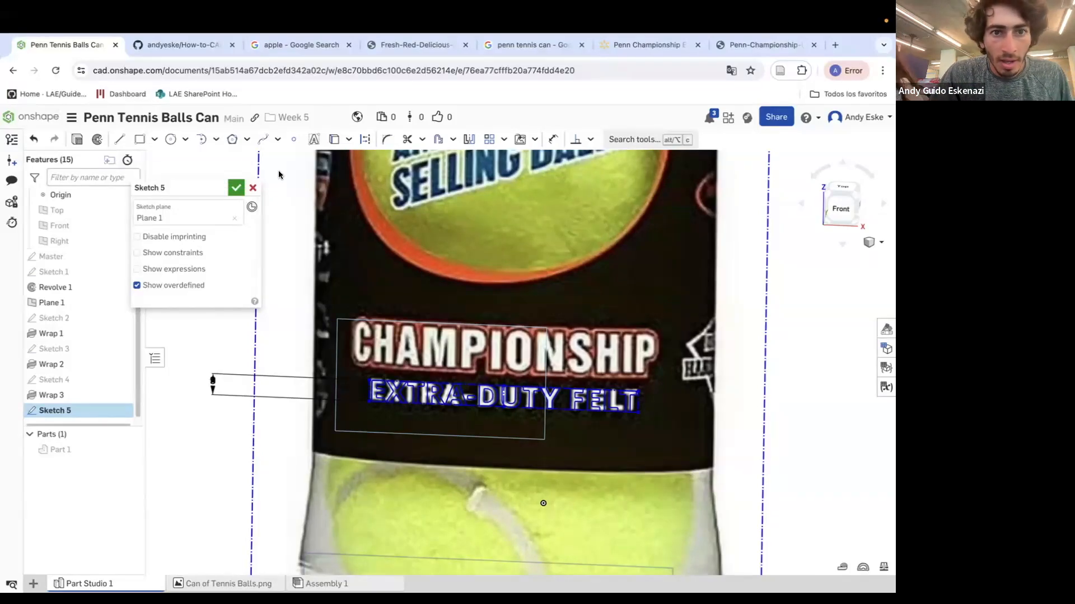
{"action": "left_click", "coordinate": [313, 140]}
{"action": "left_click_drag", "start_coordinate": [343, 310], "coordinate": [664, 381]}
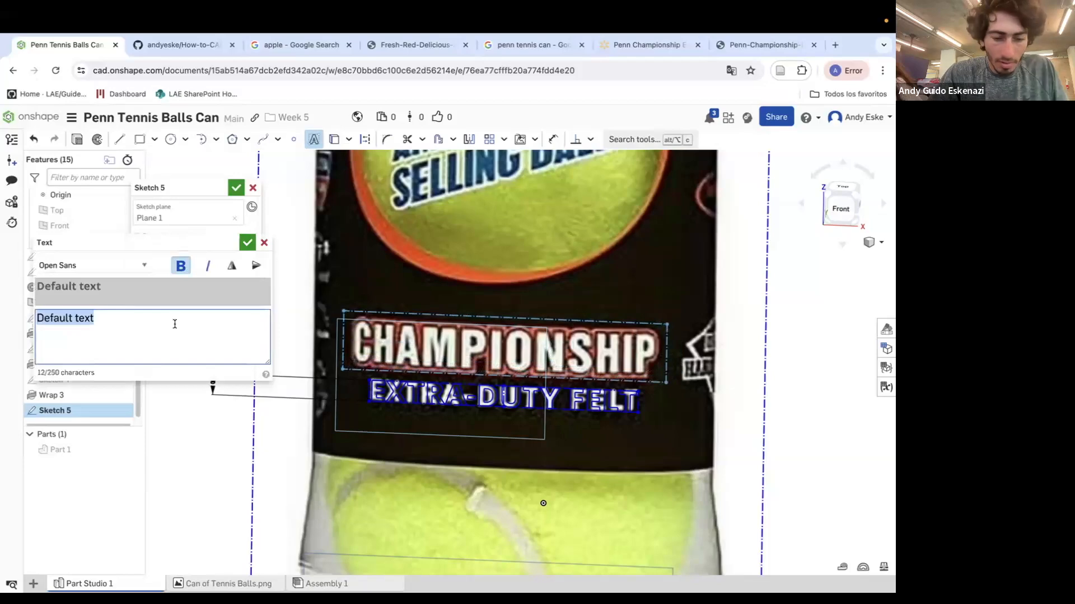
{"action": "type", "text": "CHAMP"}
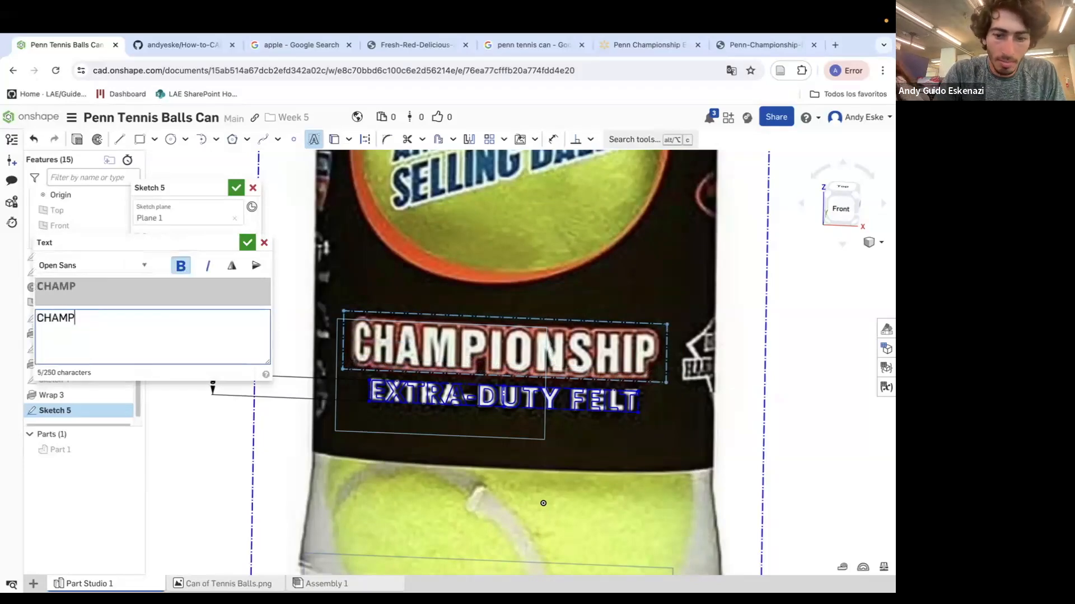
{"action": "type", "text": "IONSHIP"}
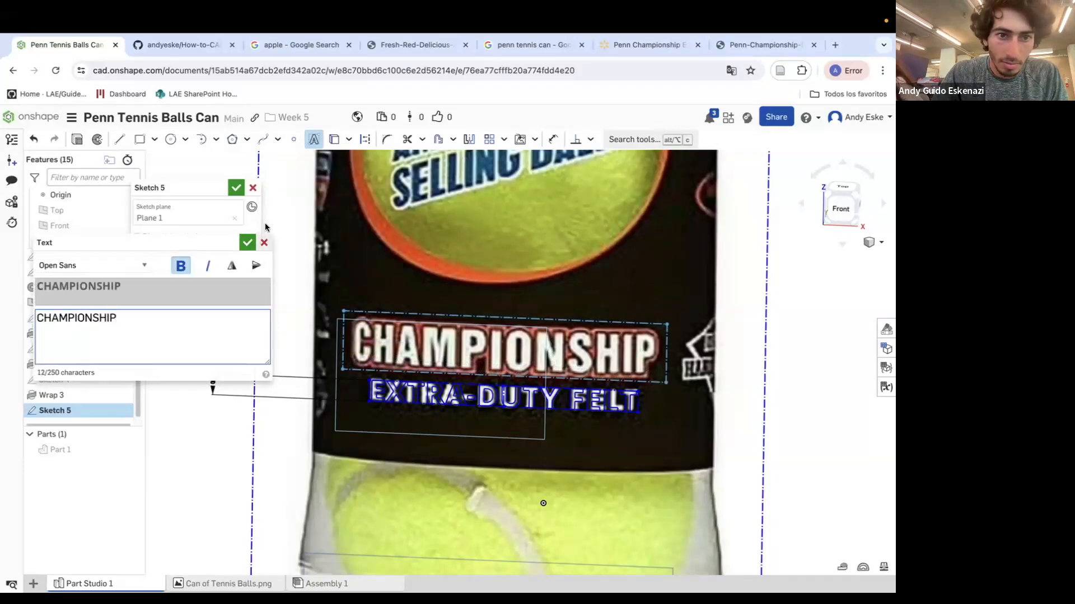
{"action": "left_click", "coordinate": [247, 242]}
Dimension the height of the CHAMPIONSHIP text to 12 mm.
{"action": "key", "text": "d"}
{"action": "left_click", "coordinate": [345, 330]}
{"action": "left_click", "coordinate": [288, 332]}
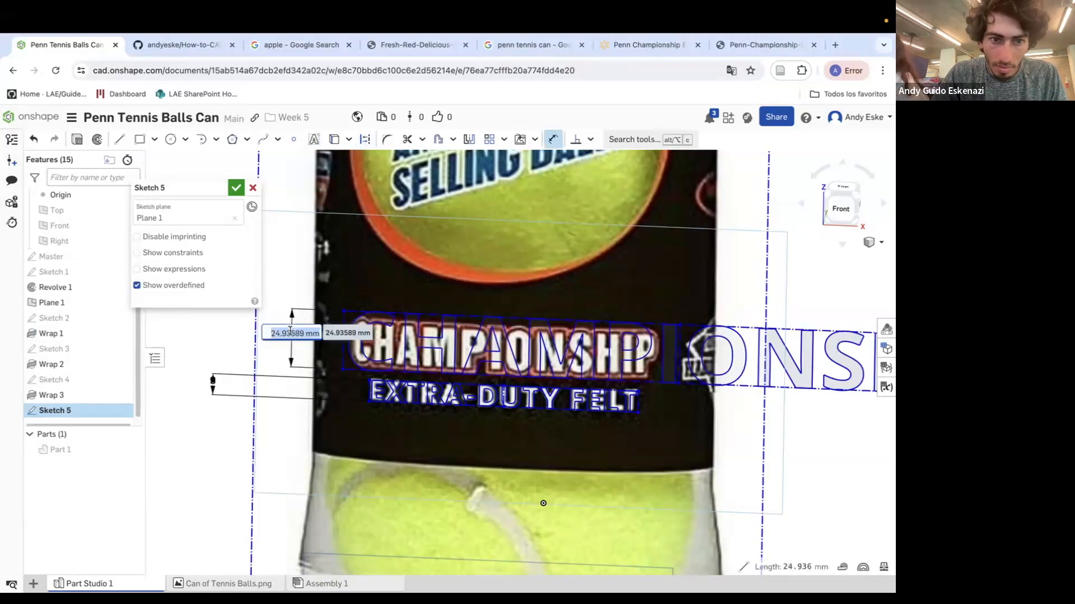
{"action": "type", "text": "12"}
{"action": "key", "text": "Return"}
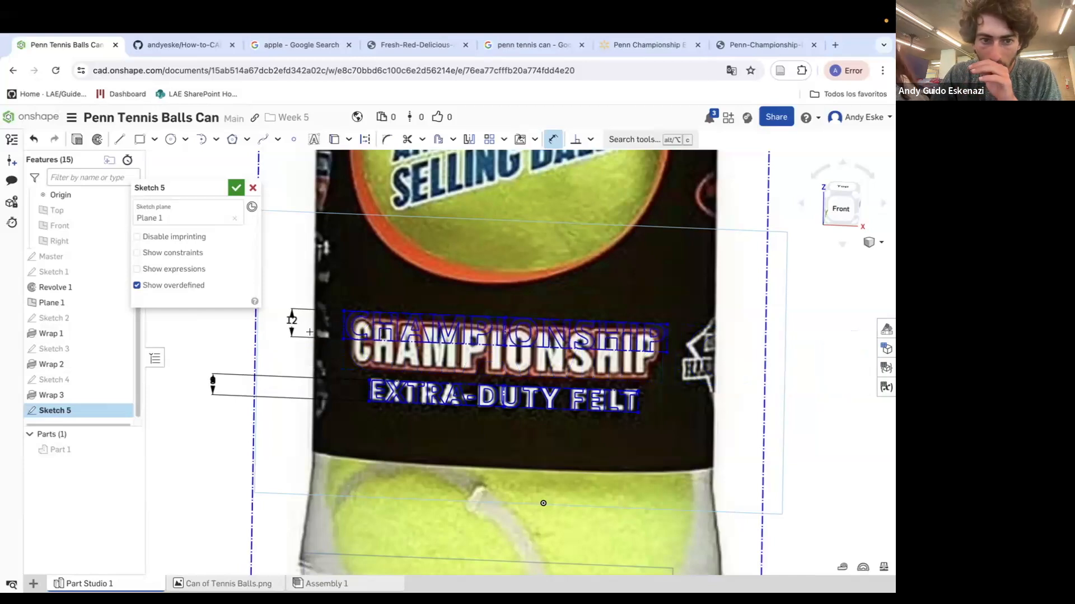
{"action": "key", "text": "Escape"}
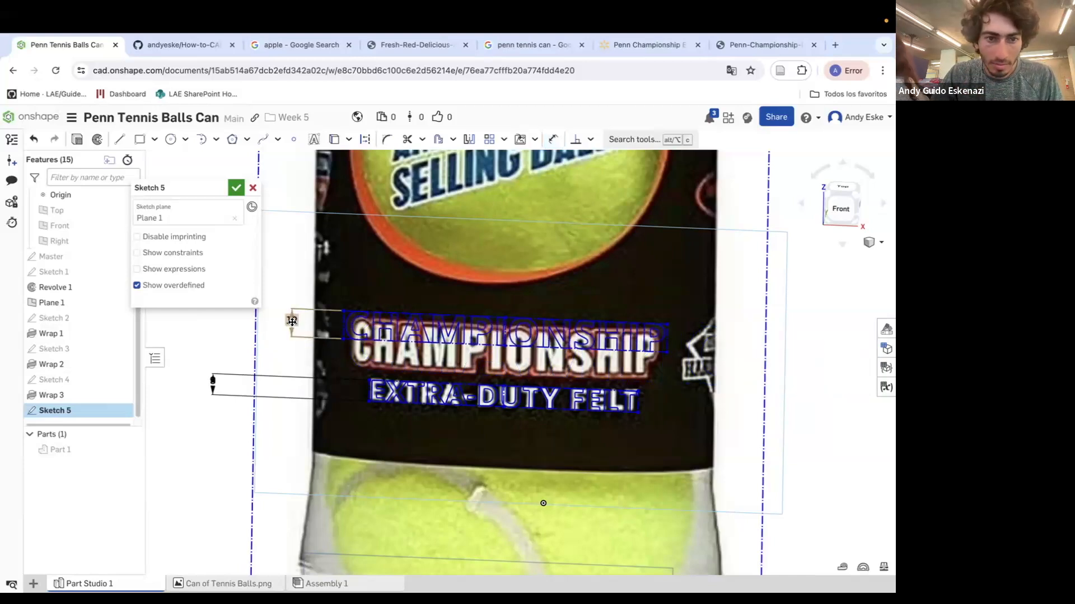
Set the CHAMPIONSHIP text height to 14 mm and move the text so it is centred over the printed word.
{"action": "left_click_drag", "start_coordinate": [291, 323], "coordinate": [297, 323]}
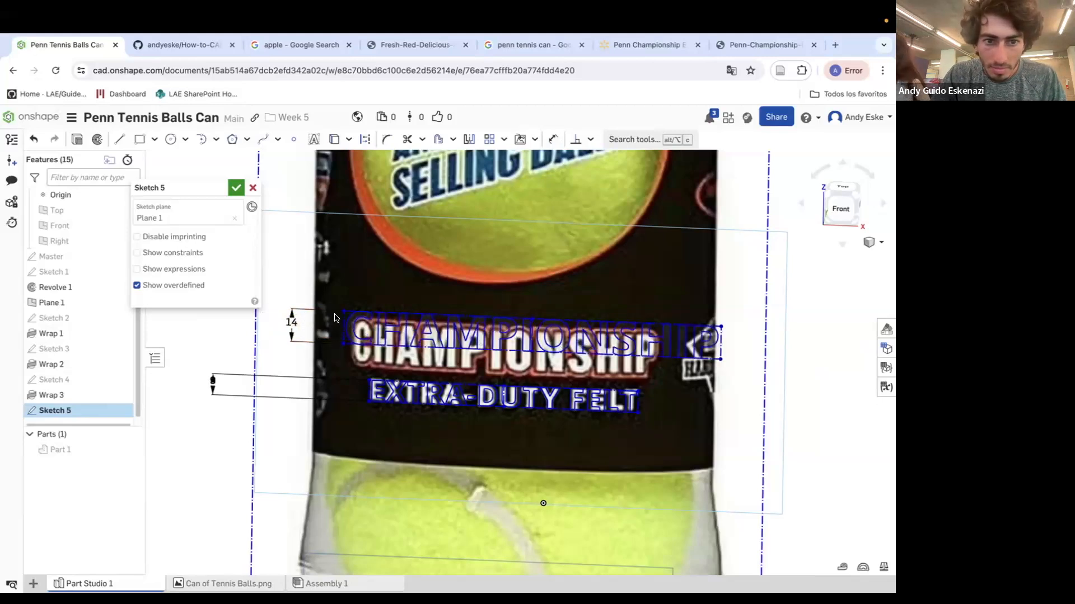
{"action": "mouse_move", "coordinate": [335, 318]}
{"action": "left_mouse_down"}
{"action": "mouse_move", "coordinate": [307, 327]}
{"action": "mouse_move", "coordinate": [317, 329]}
{"action": "left_mouse_up"}
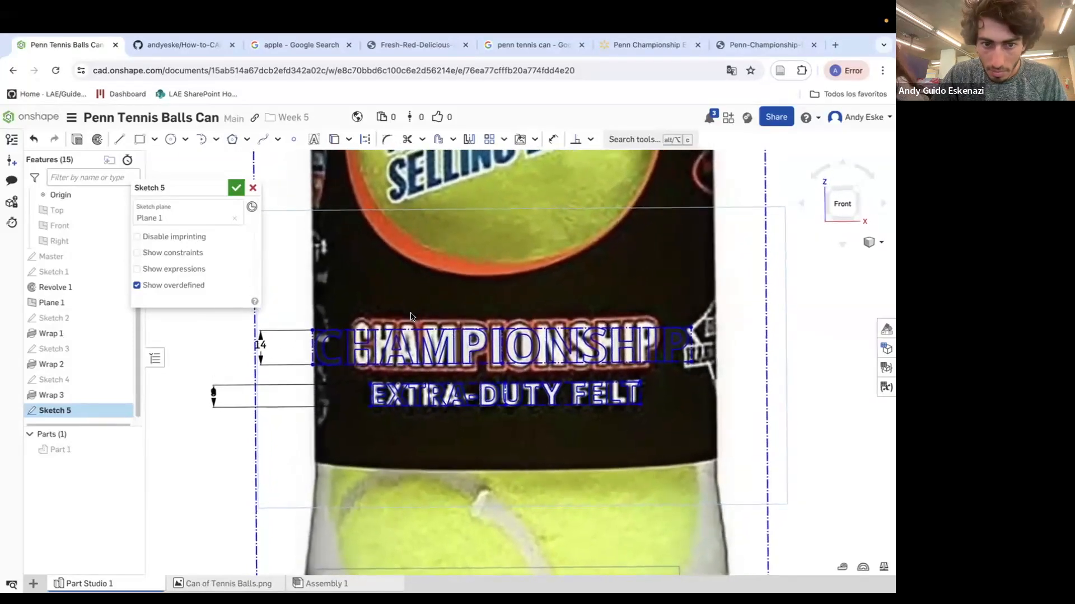
{"action": "scroll", "coordinate": [419, 352], "scroll_direction": "up", "scroll_amount": 3}
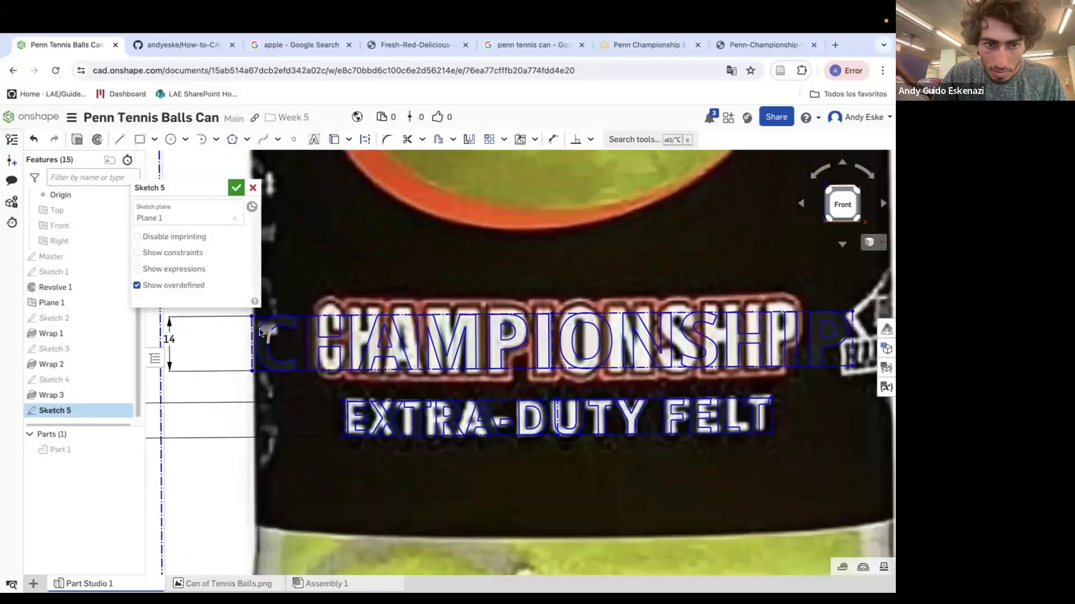
{"action": "left_click_drag", "start_coordinate": [251, 317], "coordinate": [250, 316]}
{"action": "scroll", "coordinate": [263, 341], "scroll_direction": "down", "scroll_amount": 5}
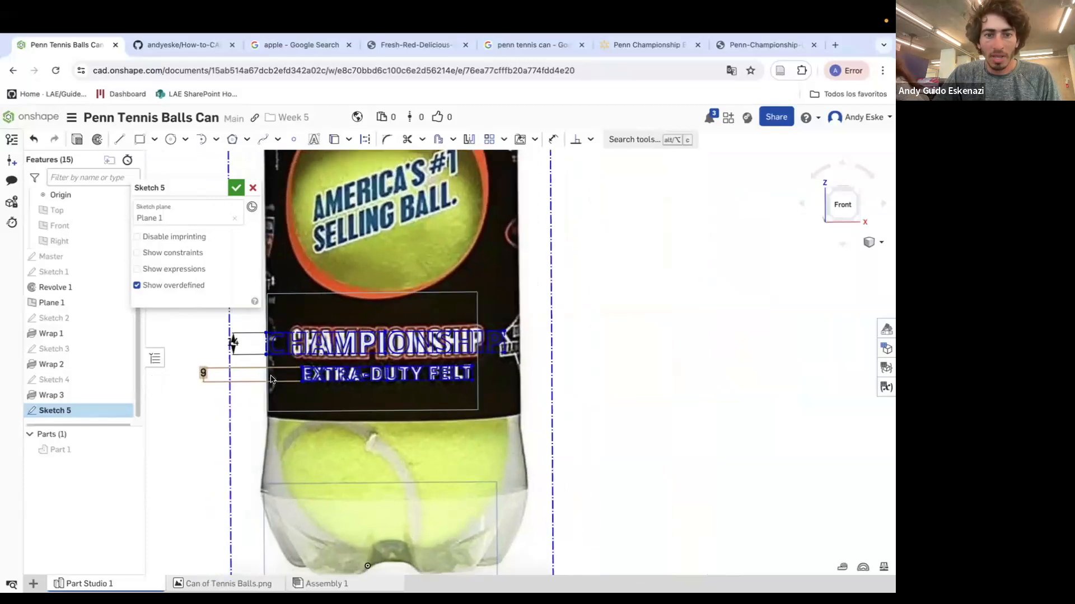
{"action": "scroll", "coordinate": [280, 364], "scroll_direction": "up", "scroll_amount": 3}
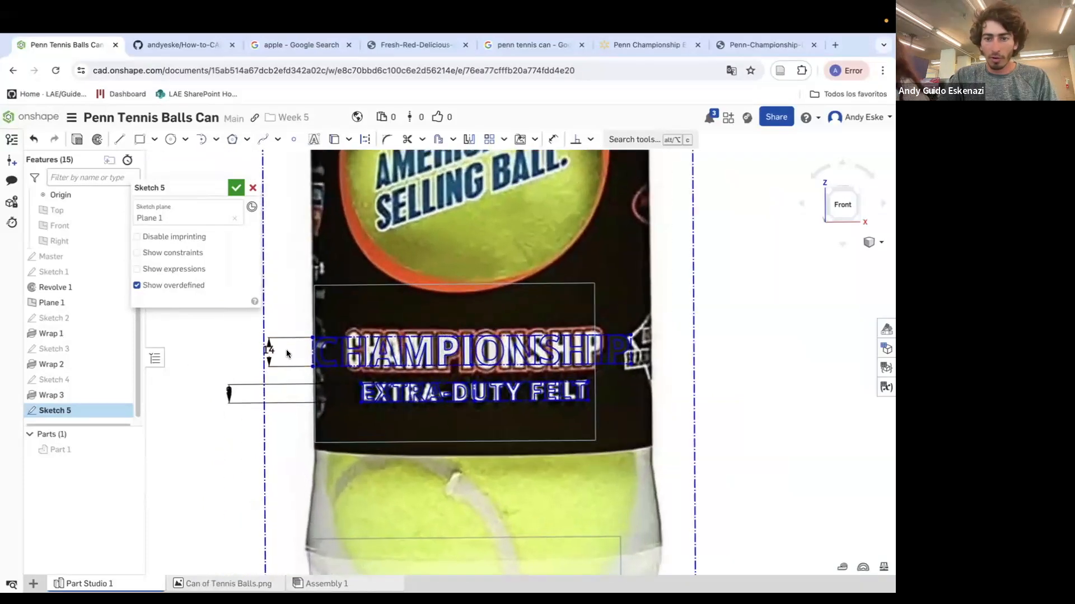
{"action": "scroll", "coordinate": [306, 344], "scroll_direction": "up", "scroll_amount": 1}
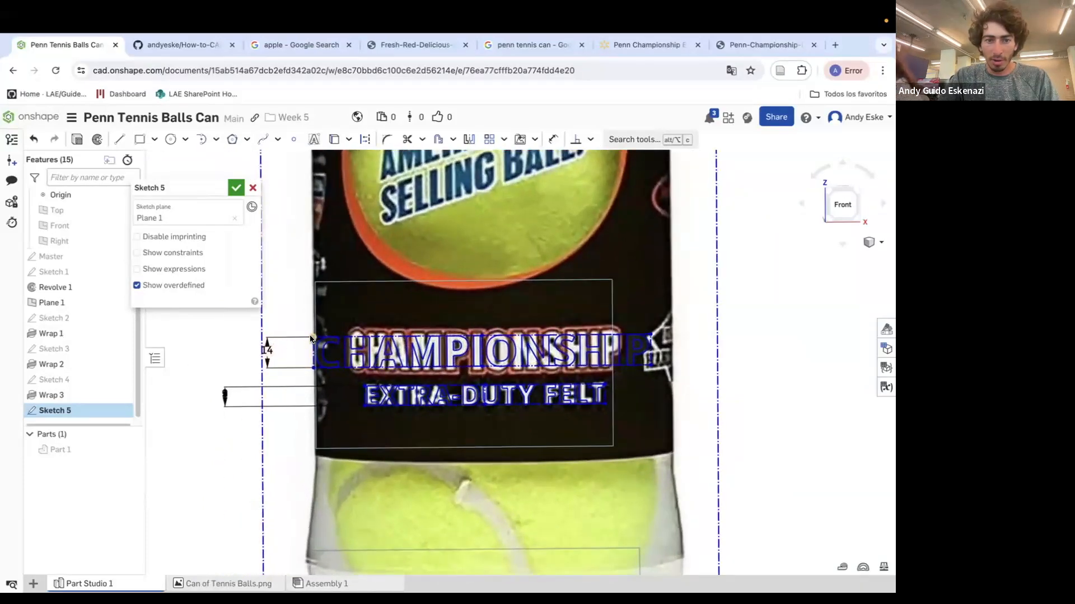
{"action": "left_click_drag", "start_coordinate": [309, 339], "coordinate": [309, 339]}
{"action": "scroll", "coordinate": [465, 358], "scroll_direction": "down", "scroll_amount": 5}
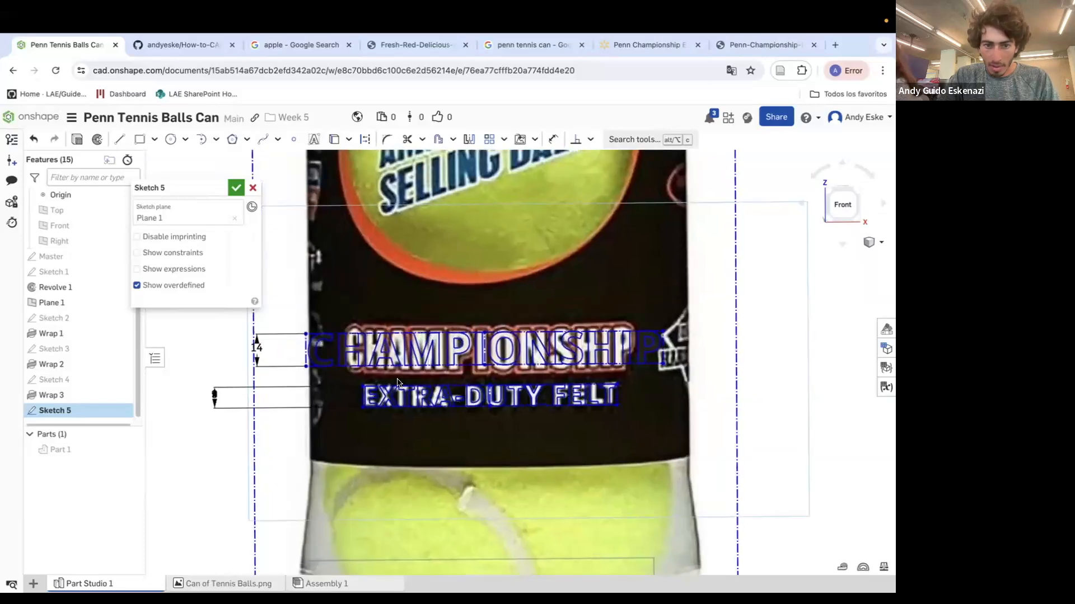
{"action": "scroll", "coordinate": [465, 325], "scroll_direction": "down", "scroll_amount": 4}
{"action": "scroll", "coordinate": [464, 324], "scroll_direction": "up", "scroll_amount": 4}
{"action": "mouse_move", "coordinate": [465, 324]}
{"action": "right_mouse_down"}
{"action": "mouse_move", "coordinate": [476, 363]}
{"action": "mouse_move", "coordinate": [492, 307]}
{"action": "right_mouse_up"}
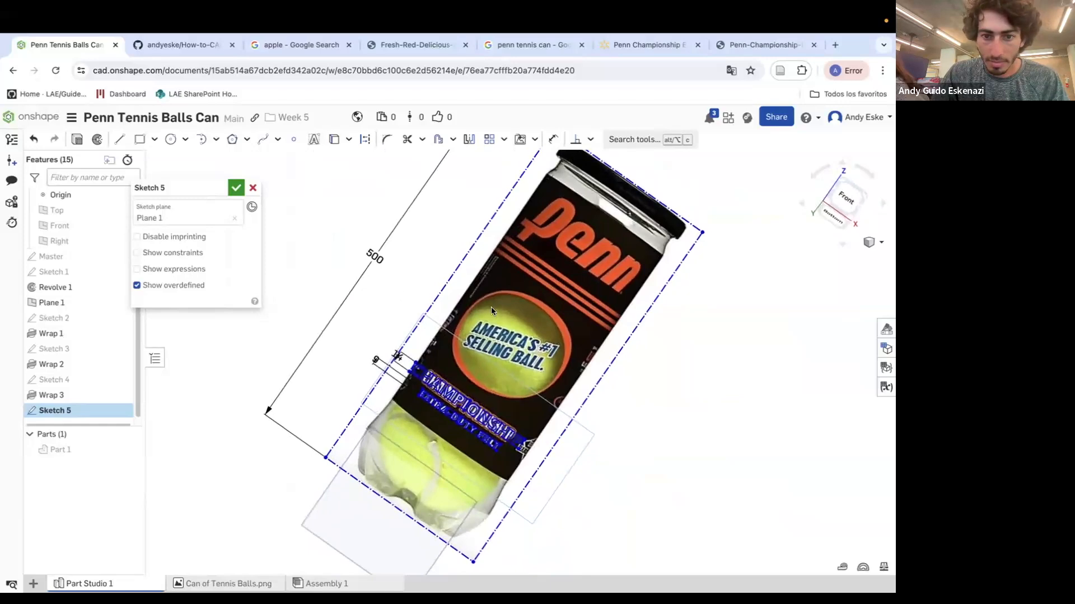
{"action": "scroll", "coordinate": [503, 313], "scroll_direction": "up", "scroll_amount": 5}
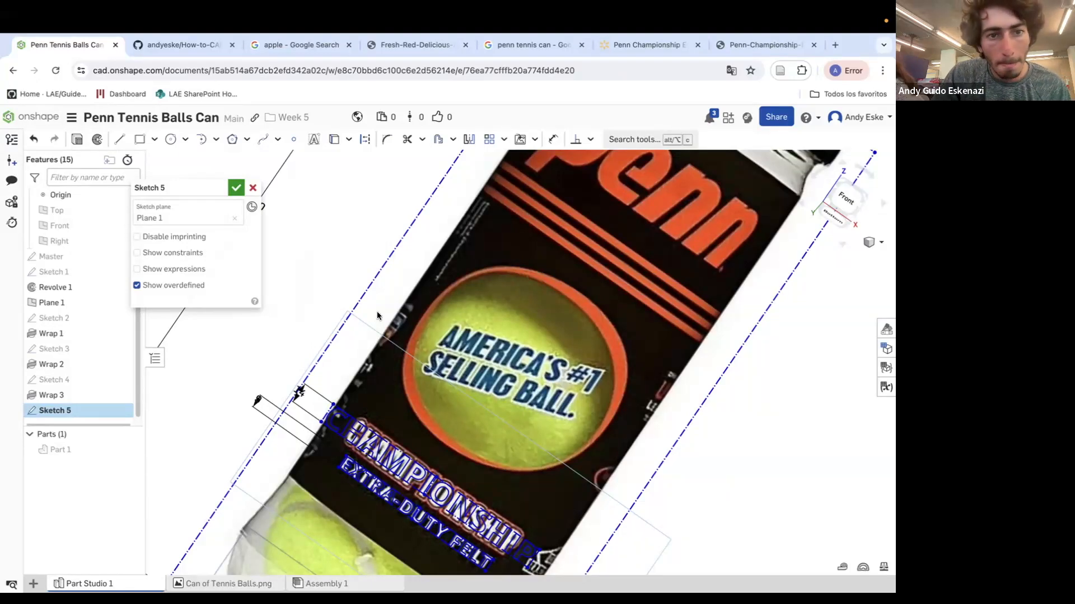
Add bold italic sketch text reading AMERICA'S #1 over the matching printed words on the tennis ball graphic.
{"action": "scroll", "coordinate": [377, 312], "scroll_direction": "down", "scroll_amount": 3}
{"action": "scroll", "coordinate": [502, 347], "scroll_direction": "up", "scroll_amount": 4}
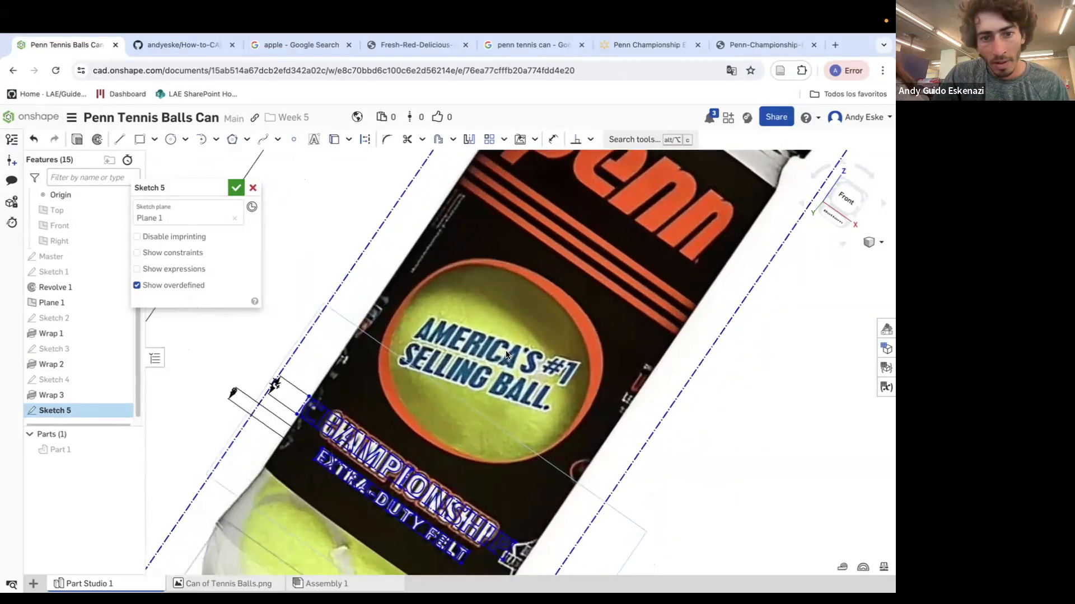
{"action": "left_click", "coordinate": [314, 139]}
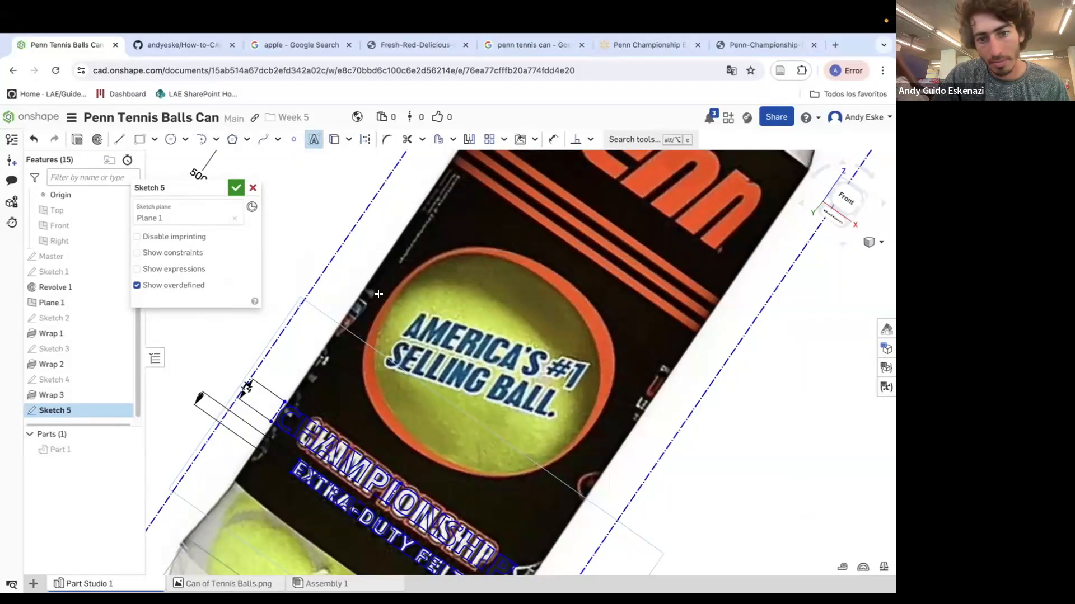
{"action": "left_click", "coordinate": [426, 315]}
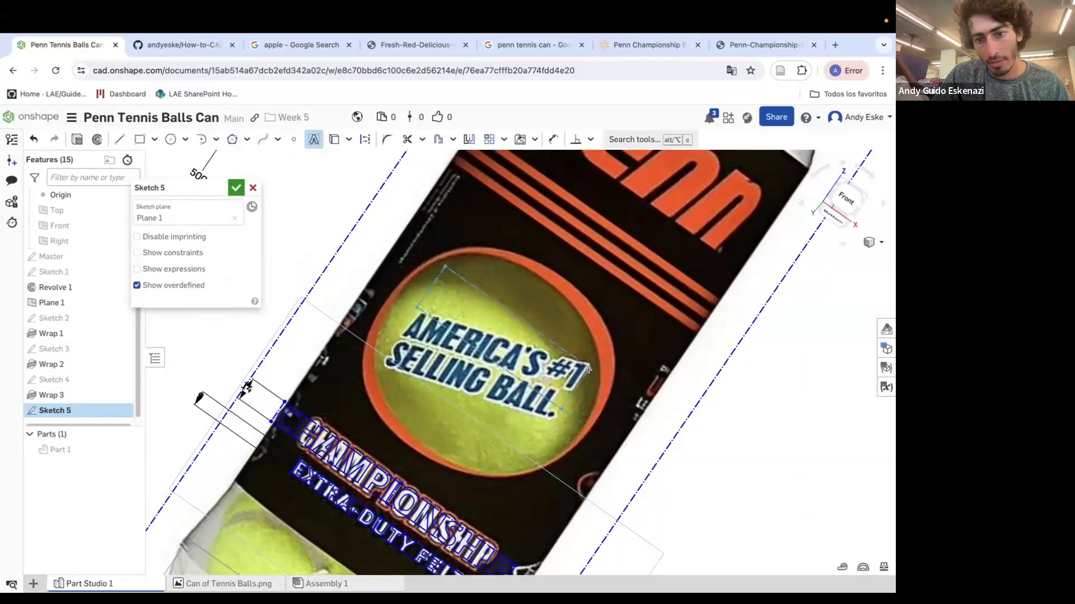
{"action": "left_click", "coordinate": [590, 372]}
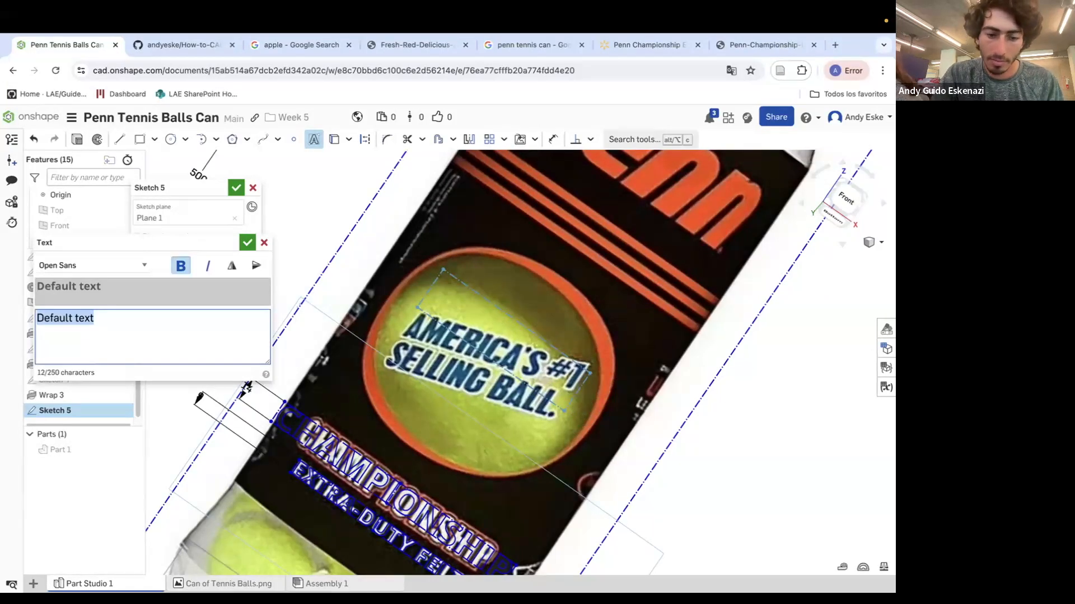
{"action": "type", "text": "AMERICA'S "}
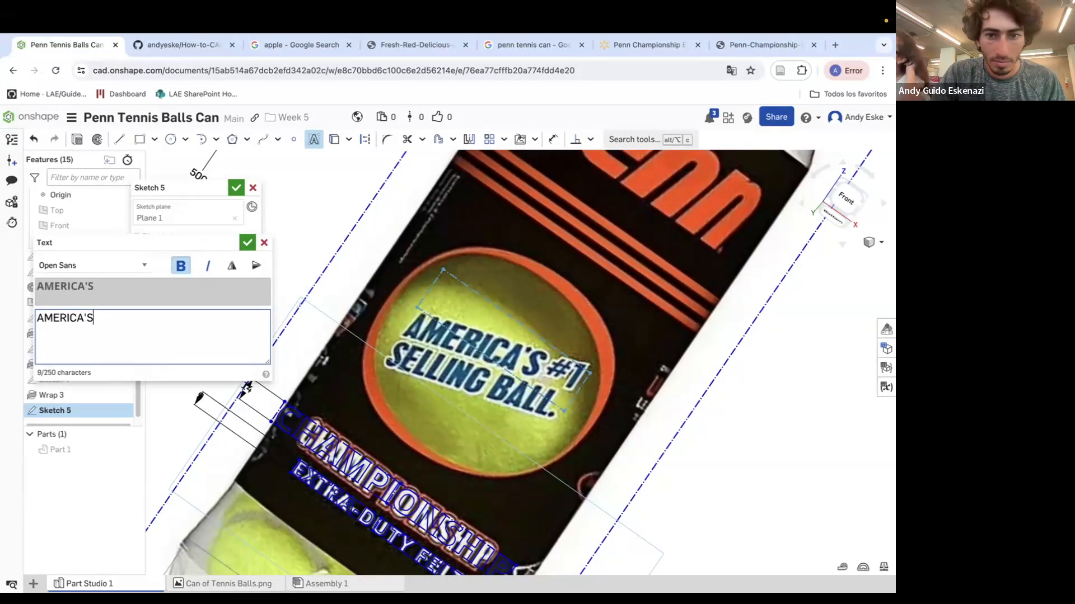
{"action": "type", "text": "#1"}
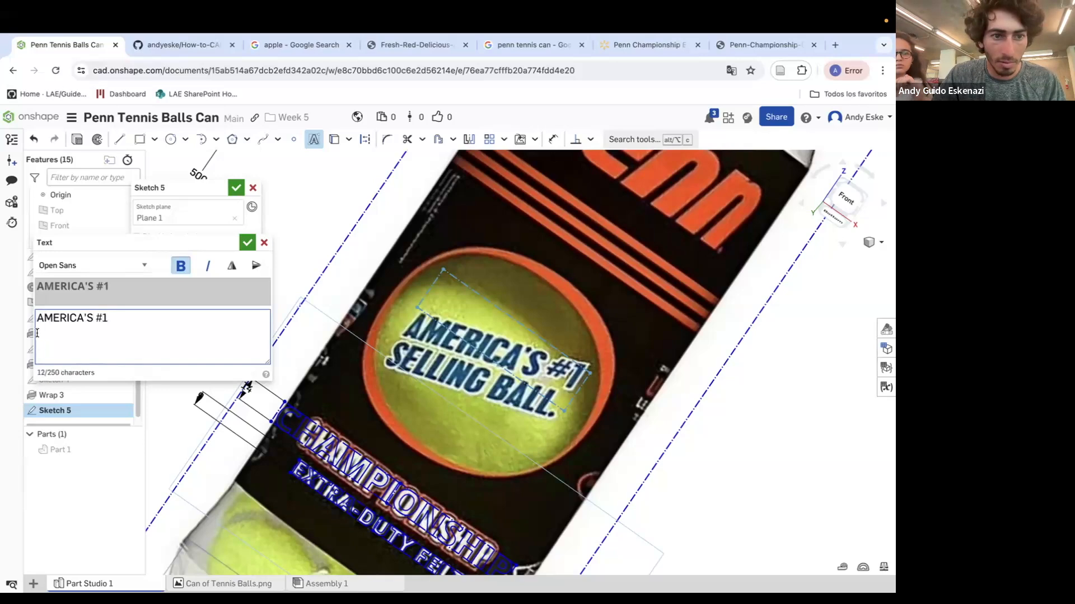
{"action": "left_click", "coordinate": [247, 242]}
Dimension the height of the AMERICA'S #1 text to 12 mm.
{"action": "scroll", "coordinate": [526, 348], "scroll_direction": "down", "scroll_amount": 2}
{"action": "key", "text": "d"}
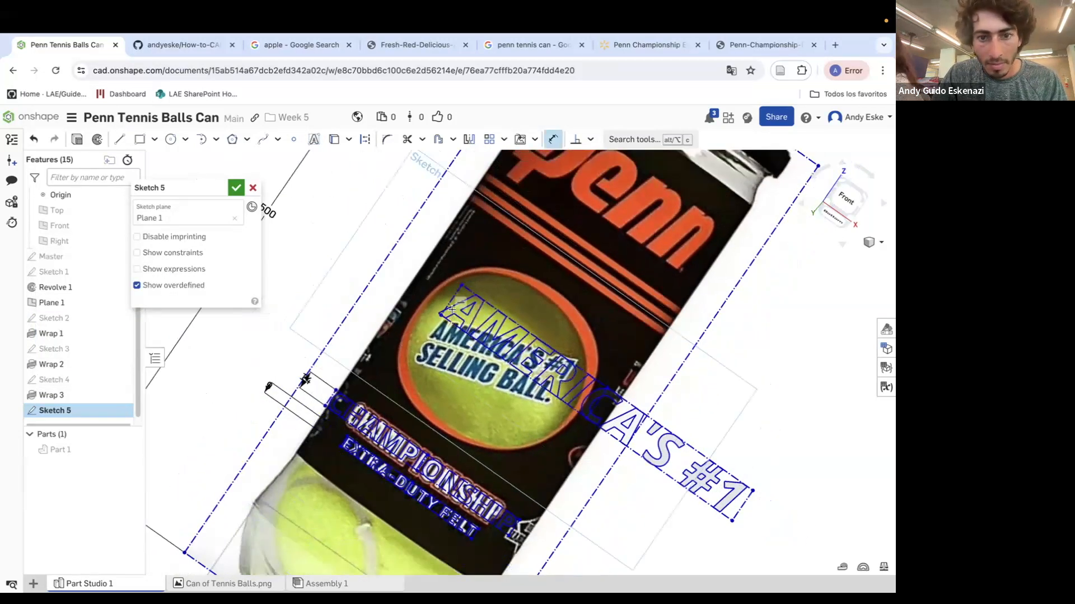
{"action": "left_click", "coordinate": [448, 300]}
{"action": "left_click", "coordinate": [369, 249]}
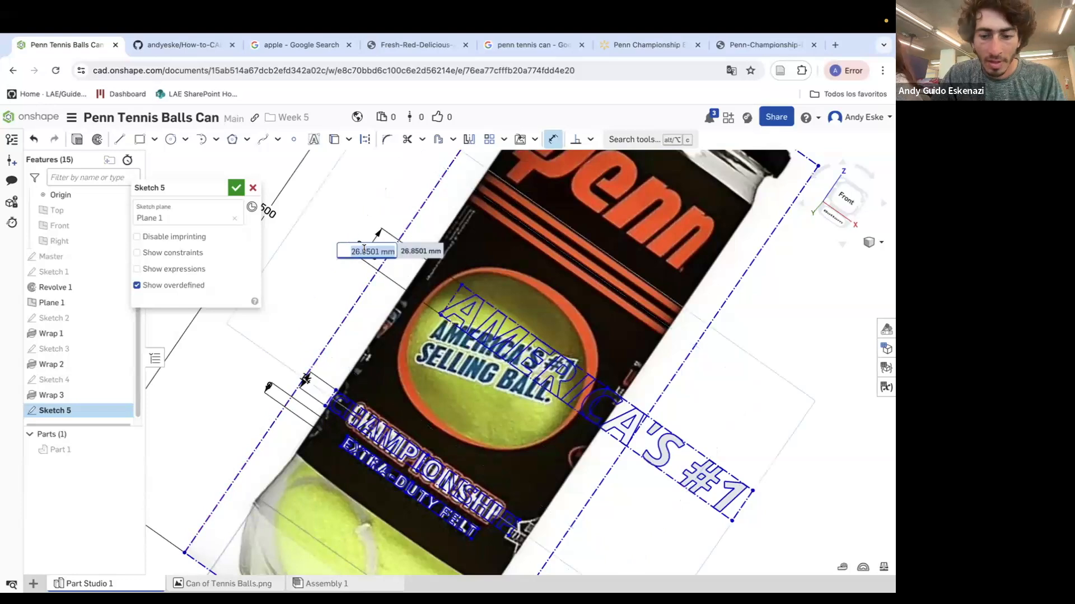
{"action": "type", "text": "9"}
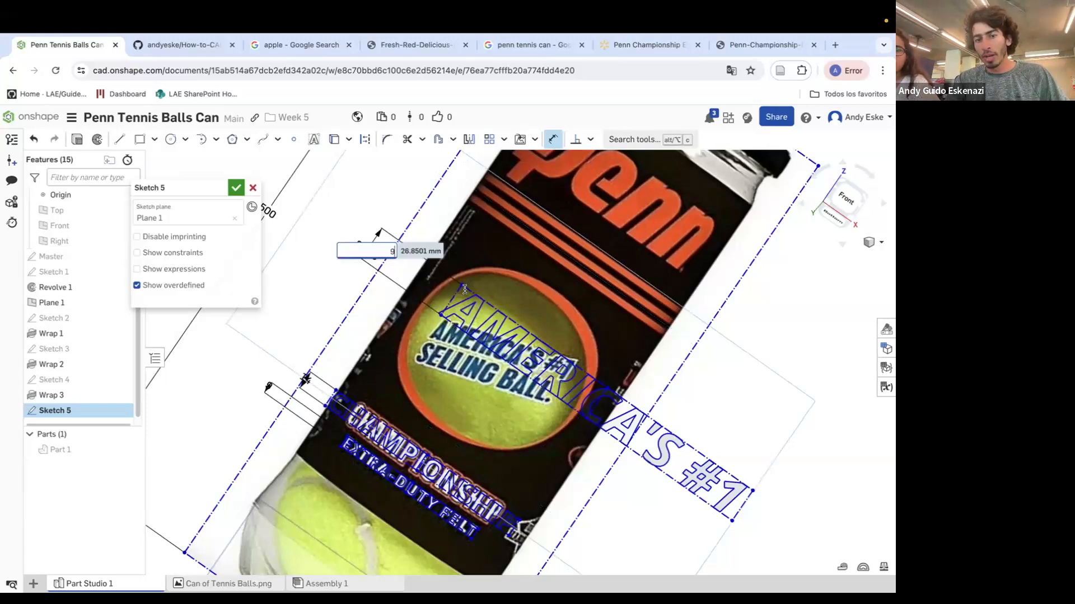
{"action": "key", "text": "Return"}
Try to rotate the AMERICA'S #1 text by 20 degrees to match the printed slant, and undo the resulting change.
{"action": "left_click", "coordinate": [503, 139]}
{"action": "left_click", "coordinate": [518, 199]}
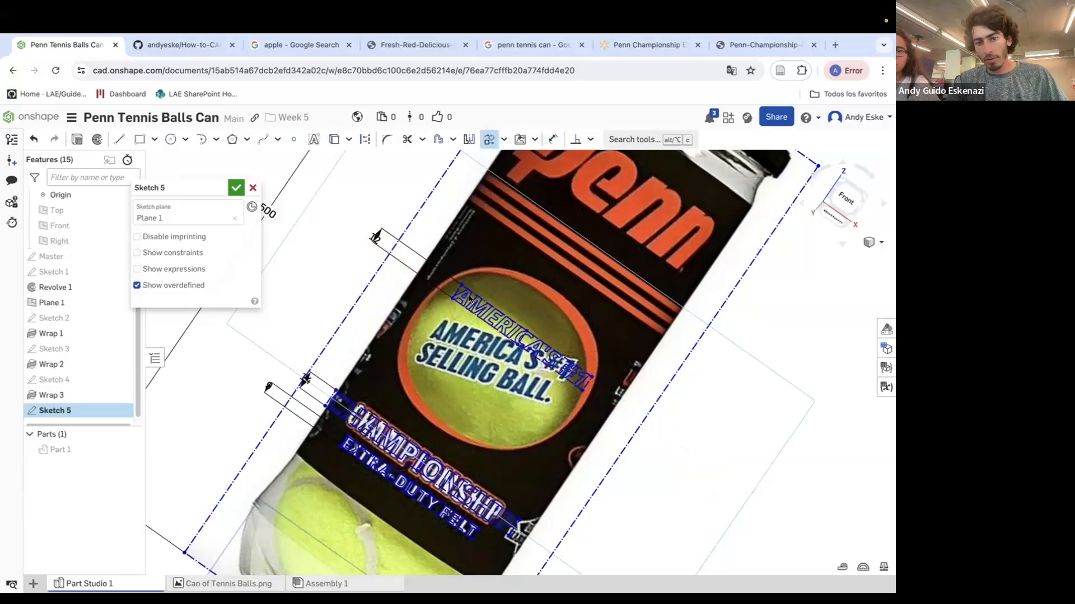
{"action": "left_click", "coordinate": [469, 299]}
{"action": "left_click_drag", "start_coordinate": [491, 325], "coordinate": [509, 308]}
{"action": "scroll", "coordinate": [497, 328], "scroll_direction": "up", "scroll_amount": 1}
{"action": "scroll", "coordinate": [498, 328], "scroll_direction": "up", "scroll_amount": 1}
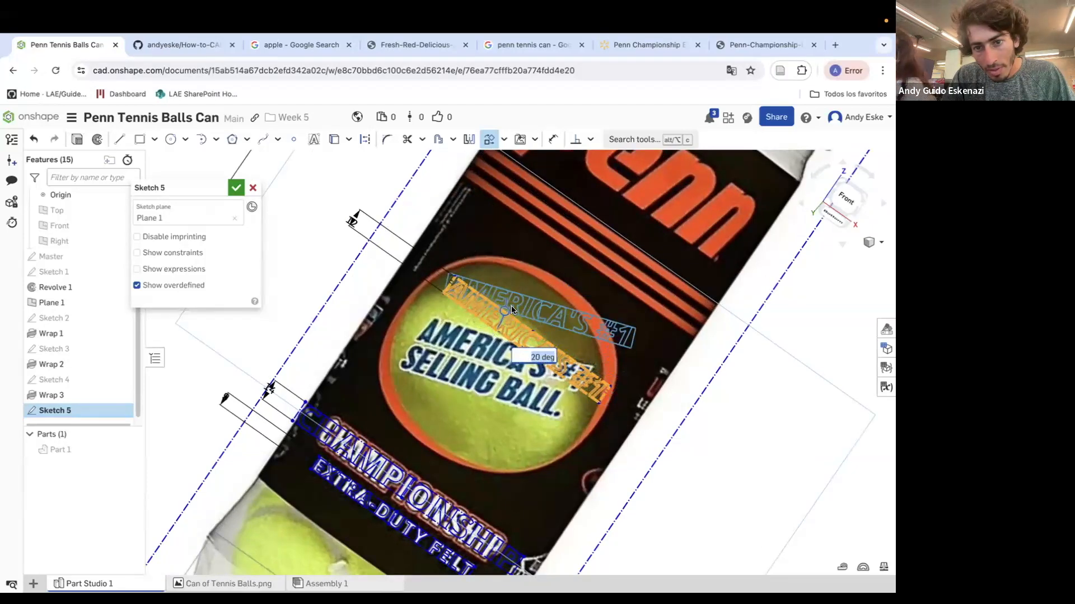
{"action": "scroll", "coordinate": [554, 336], "scroll_direction": "up", "scroll_amount": 5}
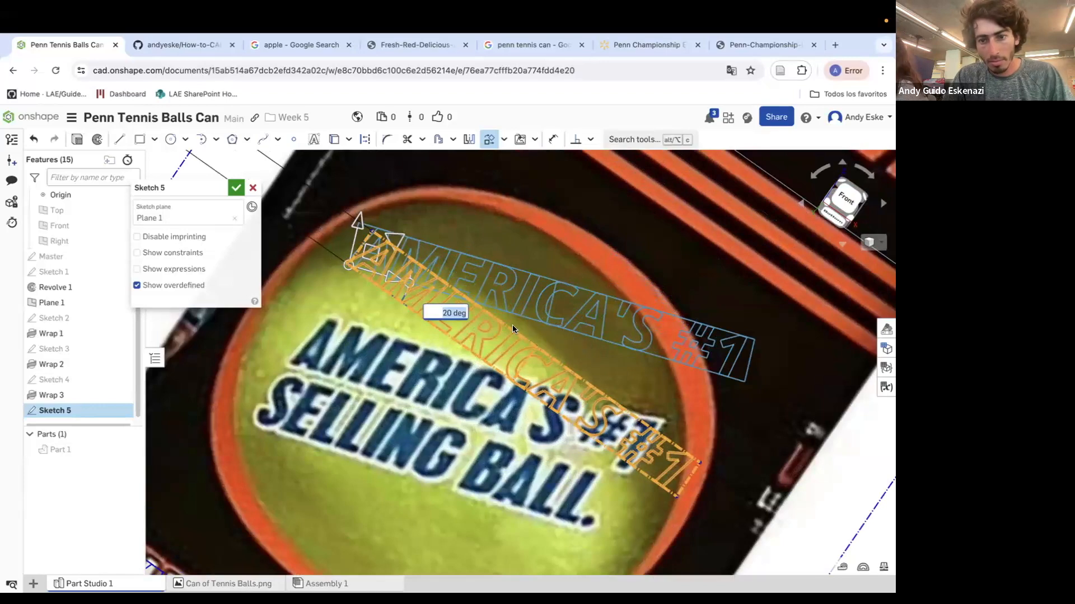
{"action": "left_click", "coordinate": [346, 270]}
{"action": "scroll", "coordinate": [550, 379], "scroll_direction": "down", "scroll_amount": 5}
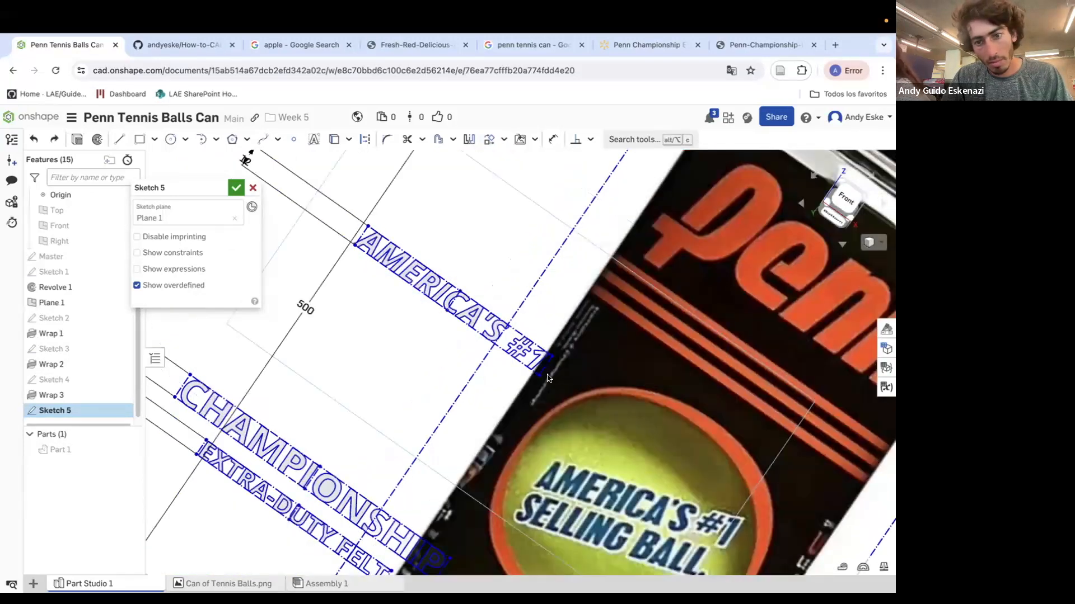
{"action": "key", "text": "super+z"}
Try again to rotate the AMERICA'S #1 text by 20 degrees using a window selection around it, and revert the rotation.
{"action": "left_click_drag", "start_coordinate": [689, 475], "coordinate": [339, 203]}
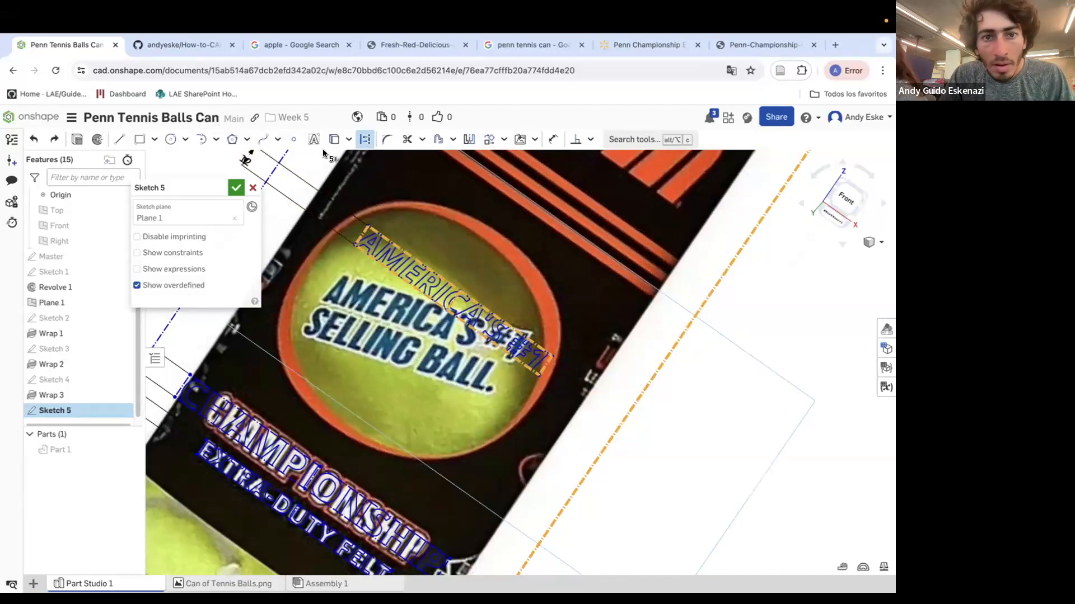
{"action": "left_click", "coordinate": [490, 145]}
{"action": "left_click_drag", "start_coordinate": [401, 282], "coordinate": [414, 268]}
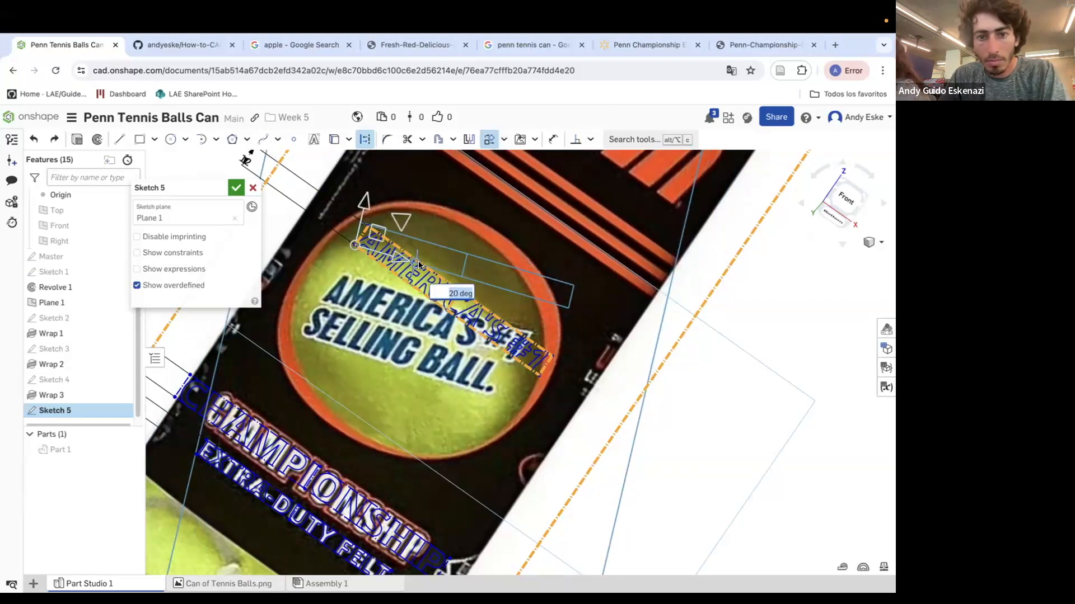
{"action": "left_click", "coordinate": [458, 268]}
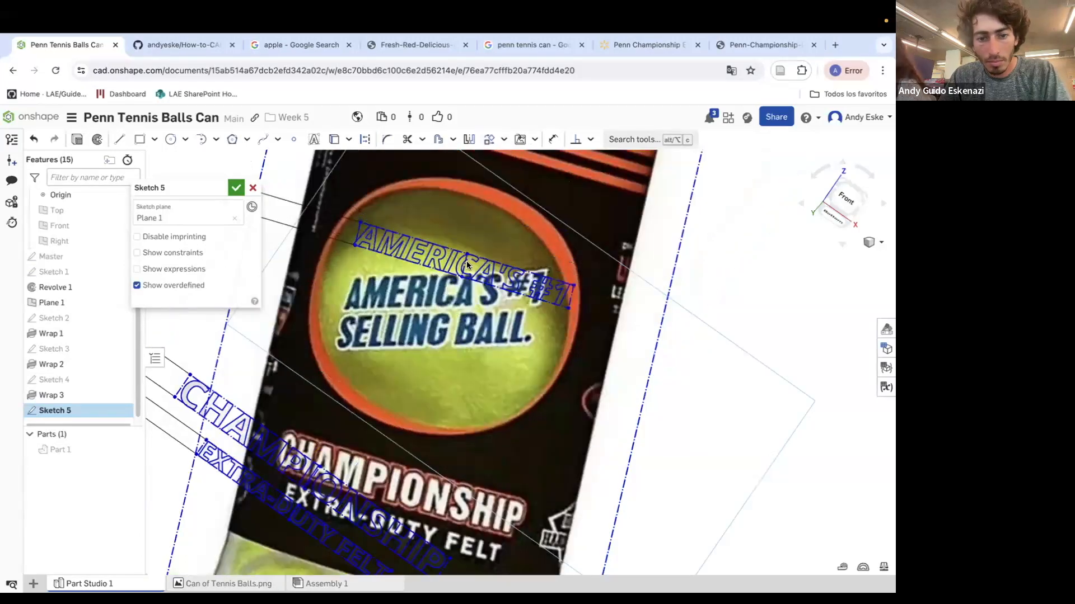
{"action": "scroll", "coordinate": [456, 285], "scroll_direction": "down", "scroll_amount": 5}
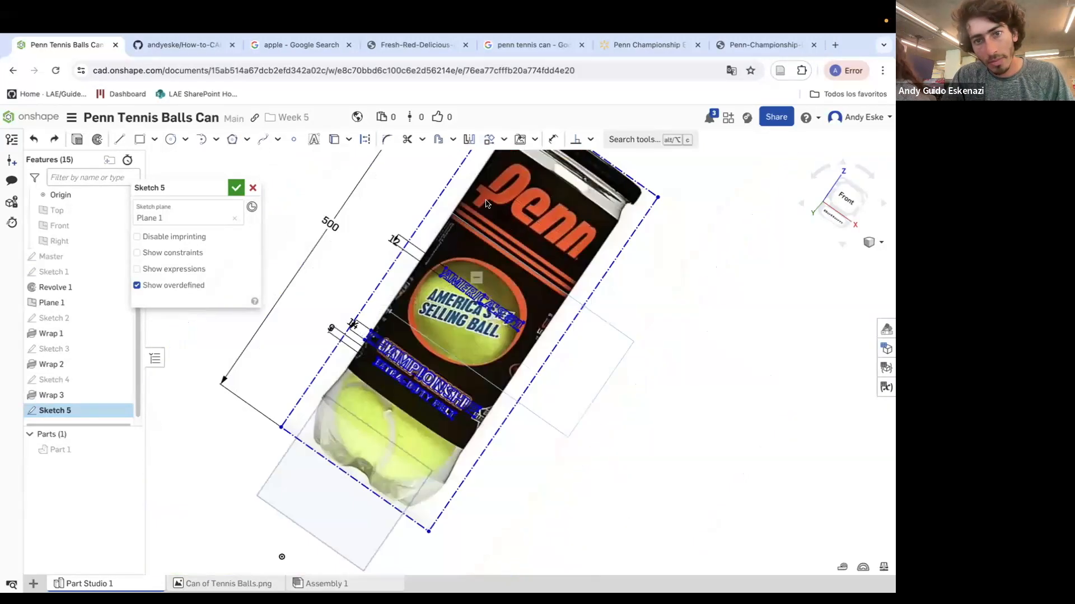
Rotate only the AMERICA'S #1 text by 22 degrees to match the slant of the printed slogan.
{"action": "scroll", "coordinate": [453, 292], "scroll_direction": "up", "scroll_amount": 6}
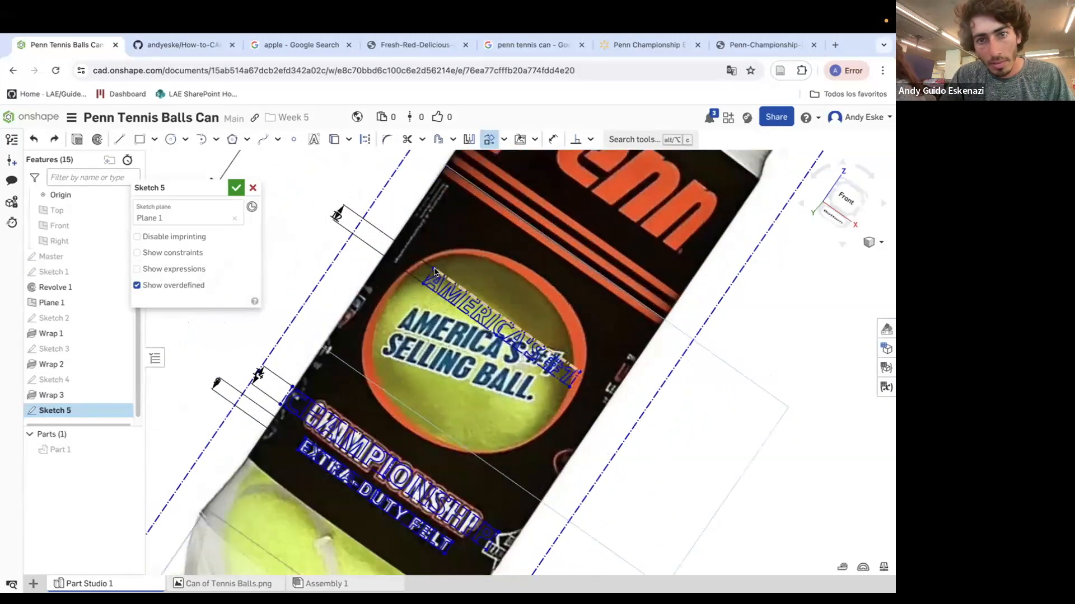
{"action": "left_click_drag", "start_coordinate": [490, 345], "coordinate": [654, 439]}
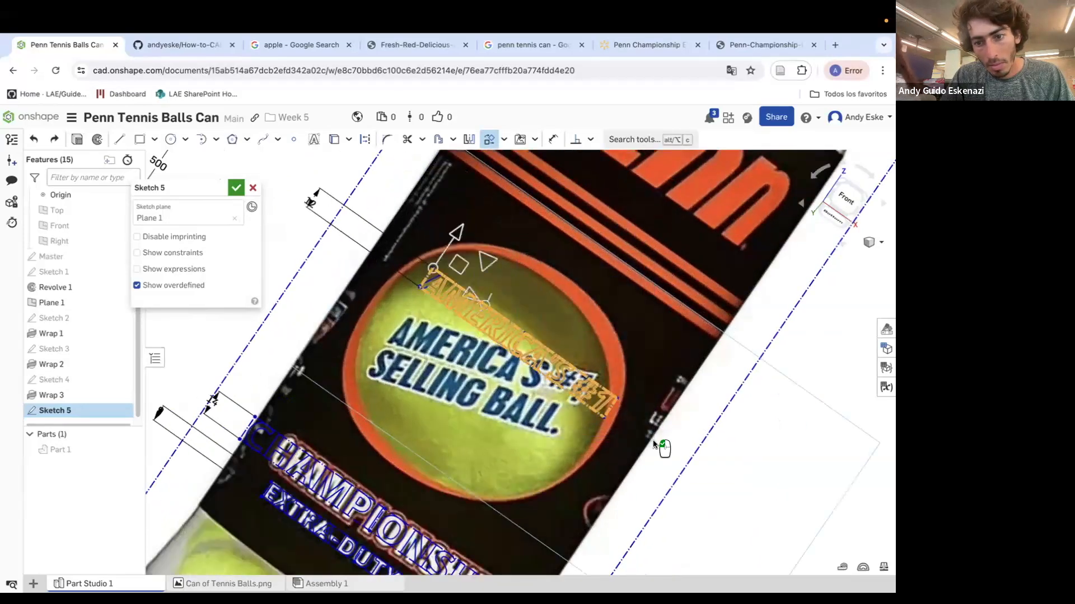
{"action": "left_click_drag", "start_coordinate": [482, 303], "coordinate": [493, 284]}
{"action": "scroll", "coordinate": [512, 321], "scroll_direction": "down", "scroll_amount": 2}
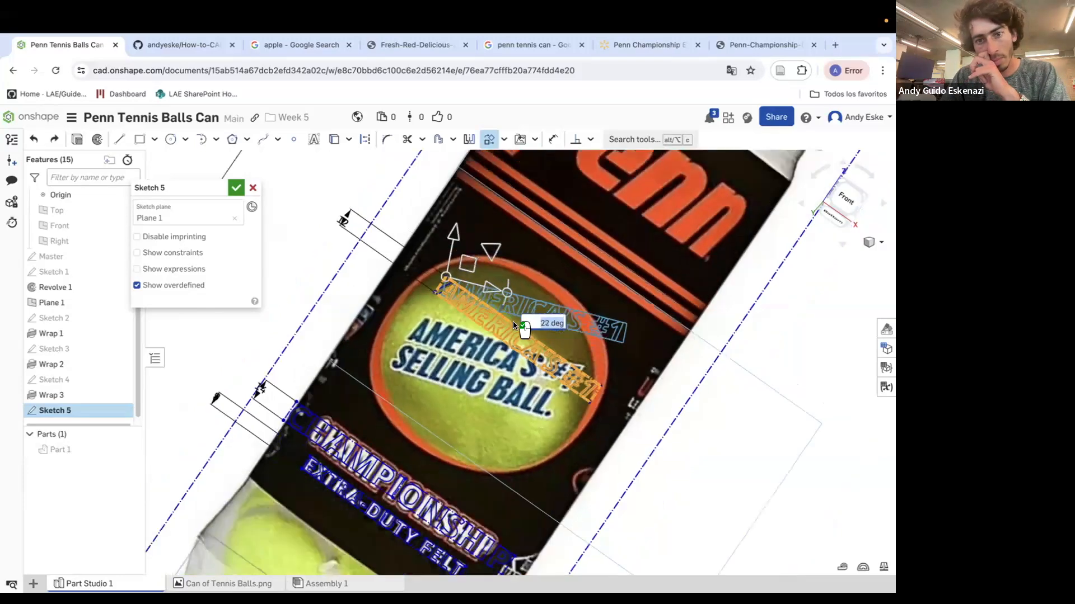
{"action": "scroll", "coordinate": [512, 320], "scroll_direction": "down", "scroll_amount": 4}
{"action": "left_click", "coordinate": [345, 242]}
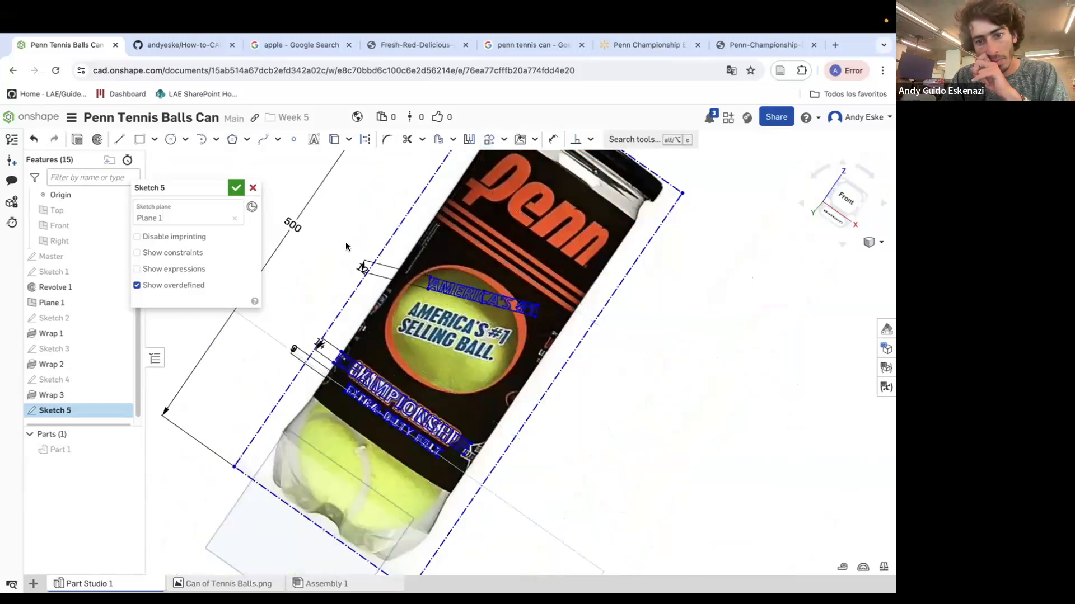
Move the rotated AMERICA'S #1 text so its letters sit over the printed words inside the ball circle.
{"action": "scroll", "coordinate": [441, 293], "scroll_direction": "up", "scroll_amount": 5}
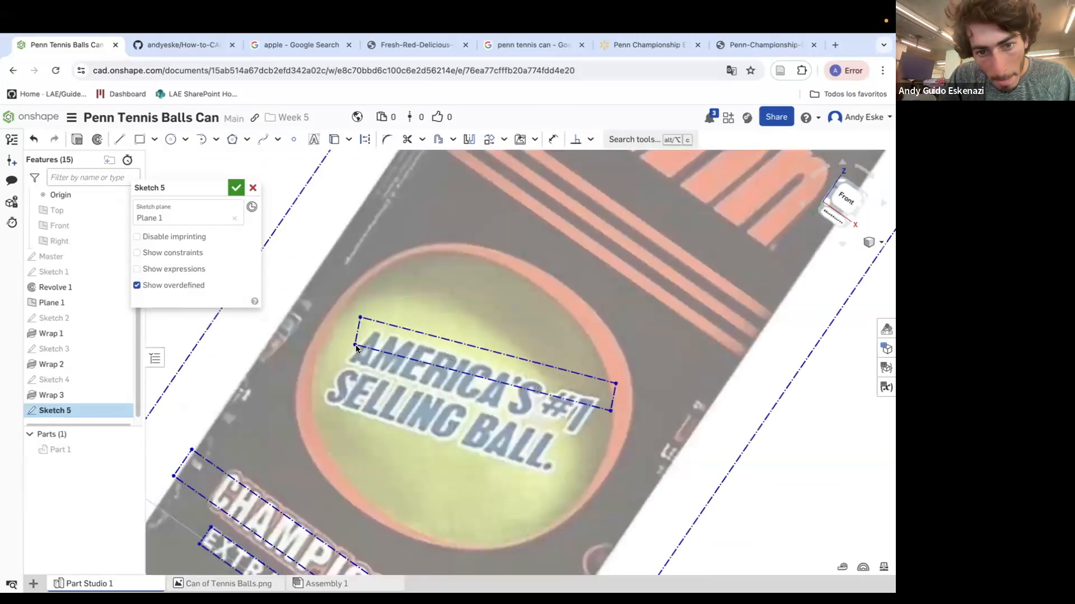
{"action": "left_click_drag", "start_coordinate": [355, 345], "coordinate": [341, 359]}
{"action": "scroll", "coordinate": [372, 350], "scroll_direction": "down", "scroll_amount": 1}
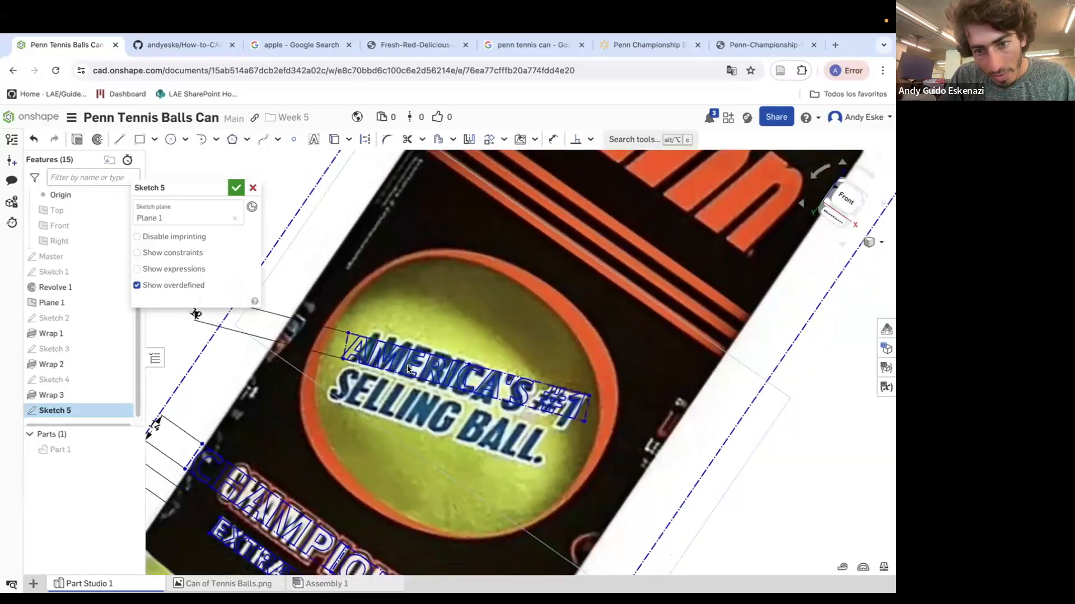
{"action": "scroll", "coordinate": [407, 368], "scroll_direction": "up", "scroll_amount": 2}
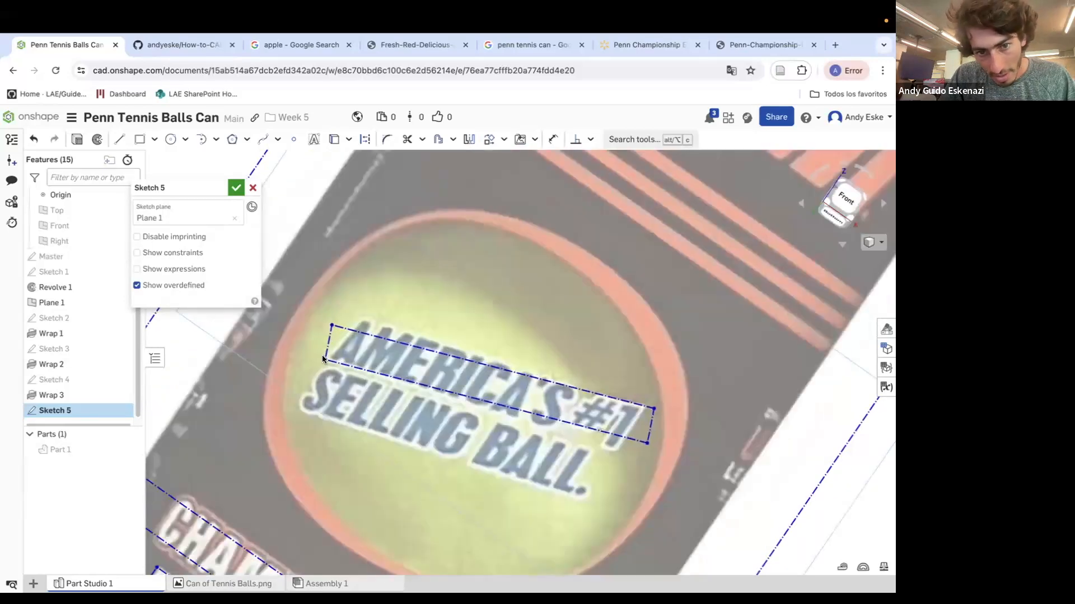
{"action": "scroll", "coordinate": [400, 305], "scroll_direction": "down", "scroll_amount": 1}
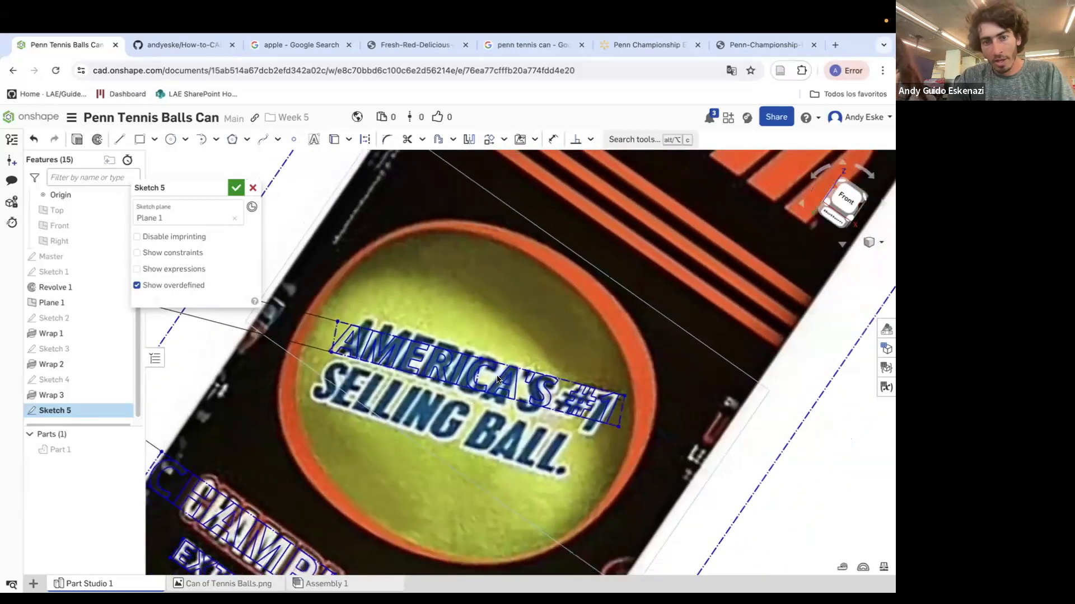
{"action": "scroll", "coordinate": [504, 366], "scroll_direction": "down", "scroll_amount": 1}
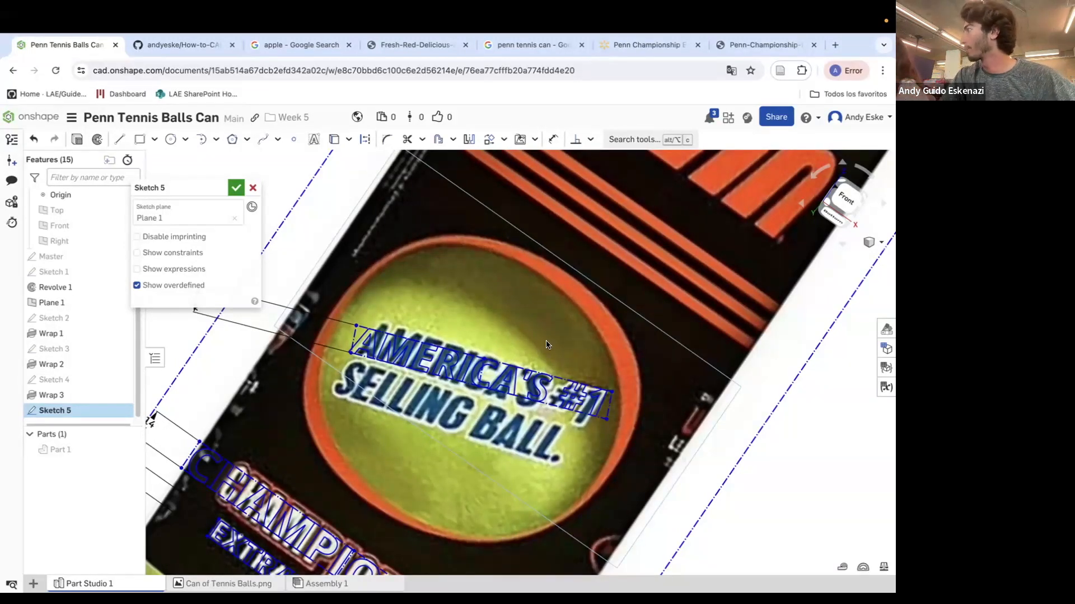
Add bold italic sketch text reading SELLING BALL. just below the matching printed words in the ball circle.
{"action": "left_click", "coordinate": [314, 139]}
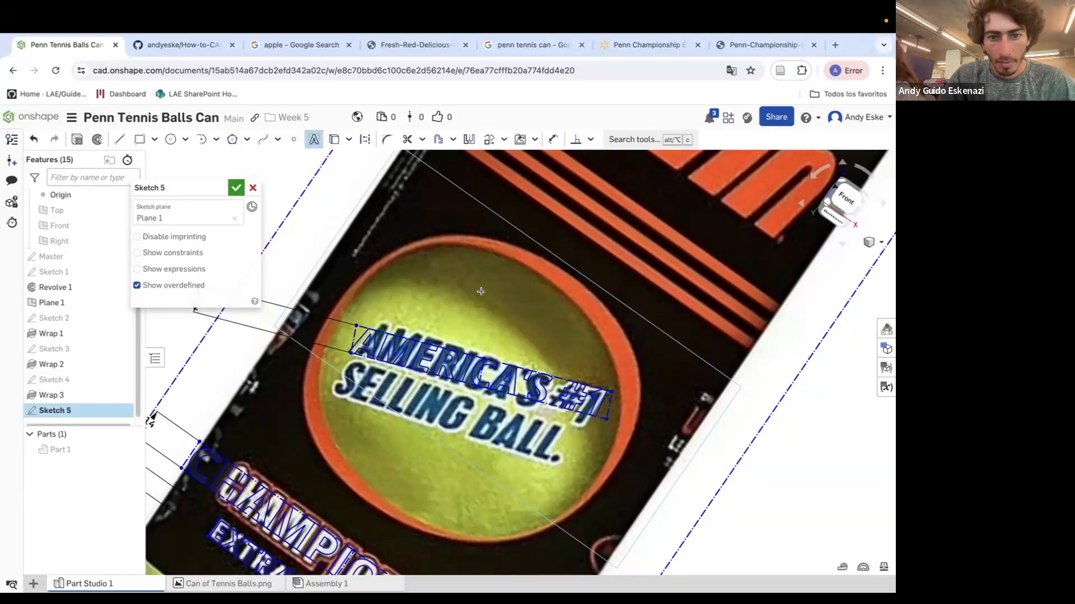
{"action": "scroll", "coordinate": [435, 332], "scroll_direction": "down", "scroll_amount": 5}
{"action": "scroll", "coordinate": [435, 332], "scroll_direction": "up", "scroll_amount": 5}
{"action": "left_click", "coordinate": [411, 322]}
{"action": "left_click", "coordinate": [546, 467]}
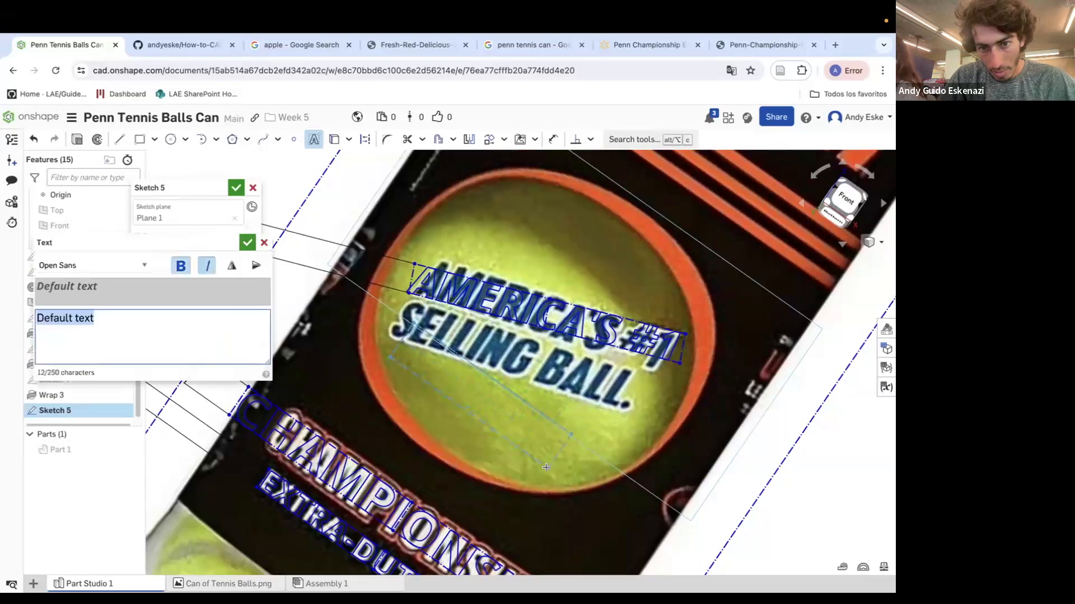
{"action": "type", "text": "sel"}
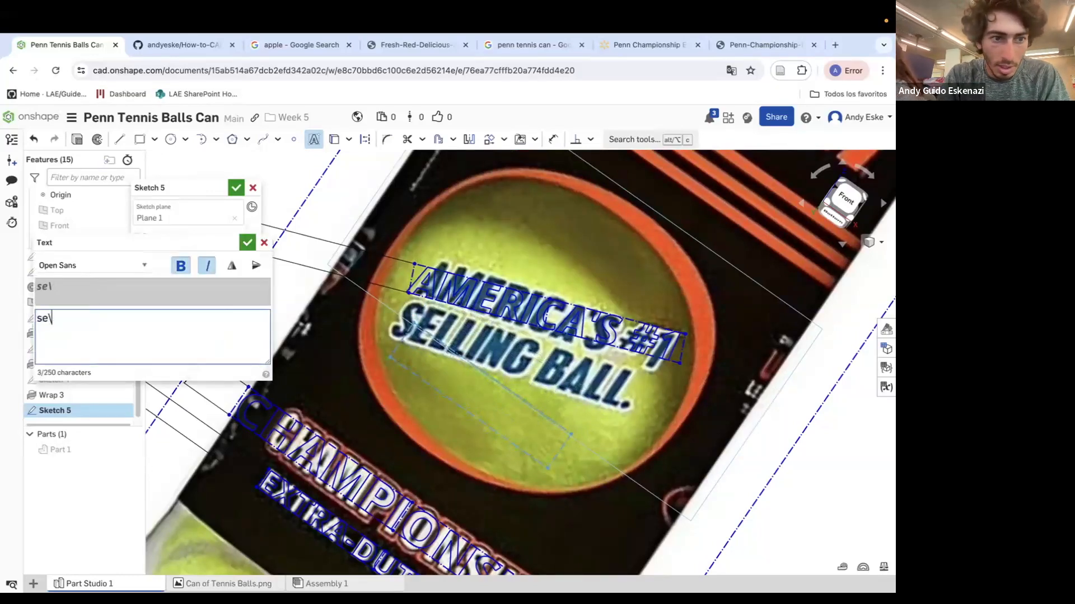
{"action": "type", "text": "ELLING BALL."}
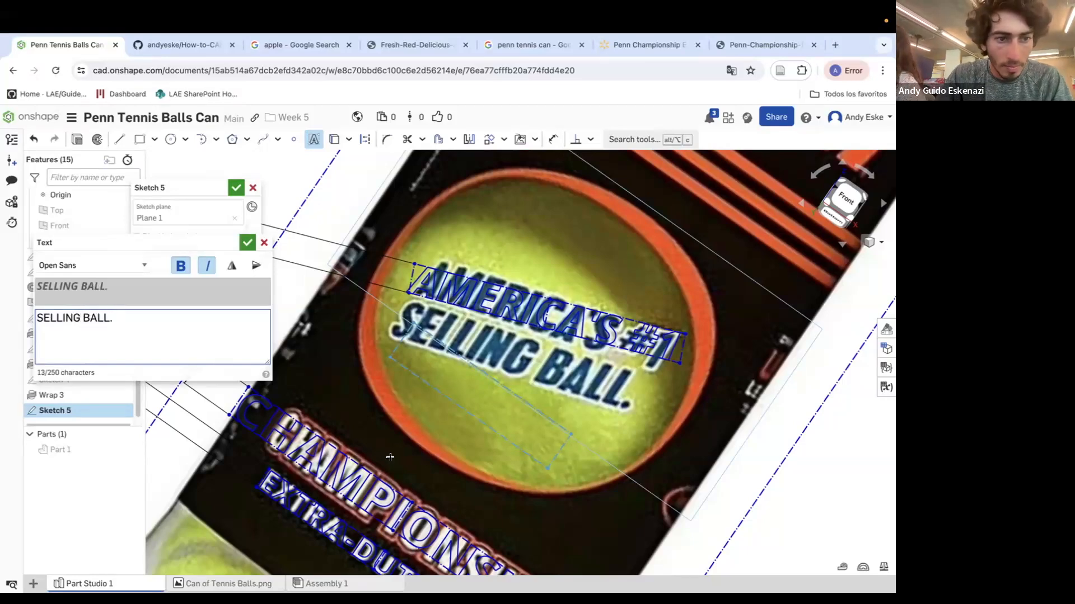
{"action": "left_click", "coordinate": [247, 242]}
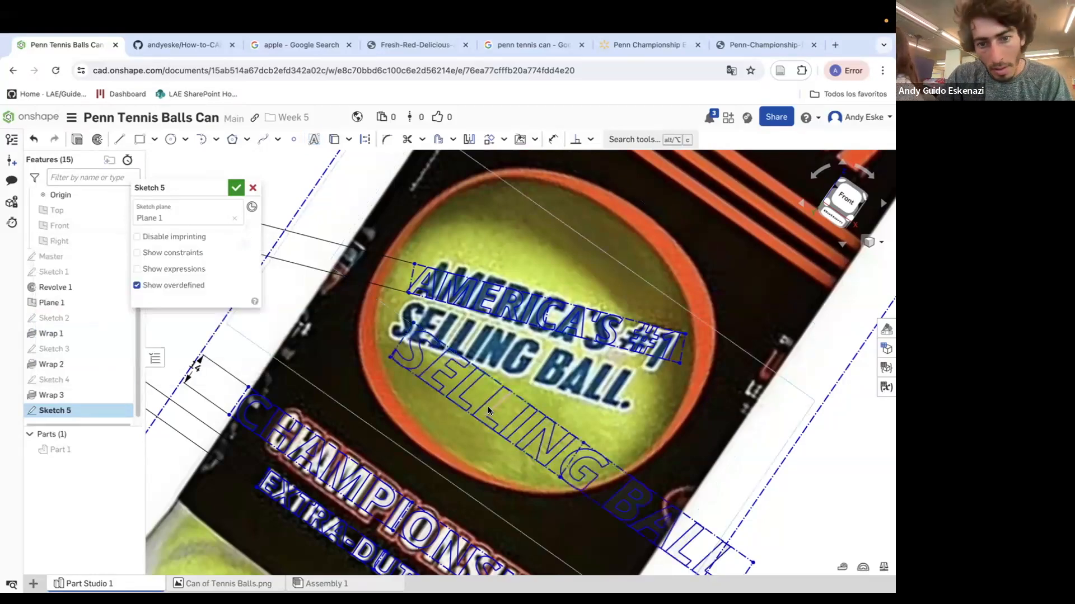
Dimension the height of the SELLING BALL. text to 12 mm.
{"action": "scroll", "coordinate": [502, 403], "scroll_direction": "down", "scroll_amount": 3}
{"action": "key", "text": "d"}
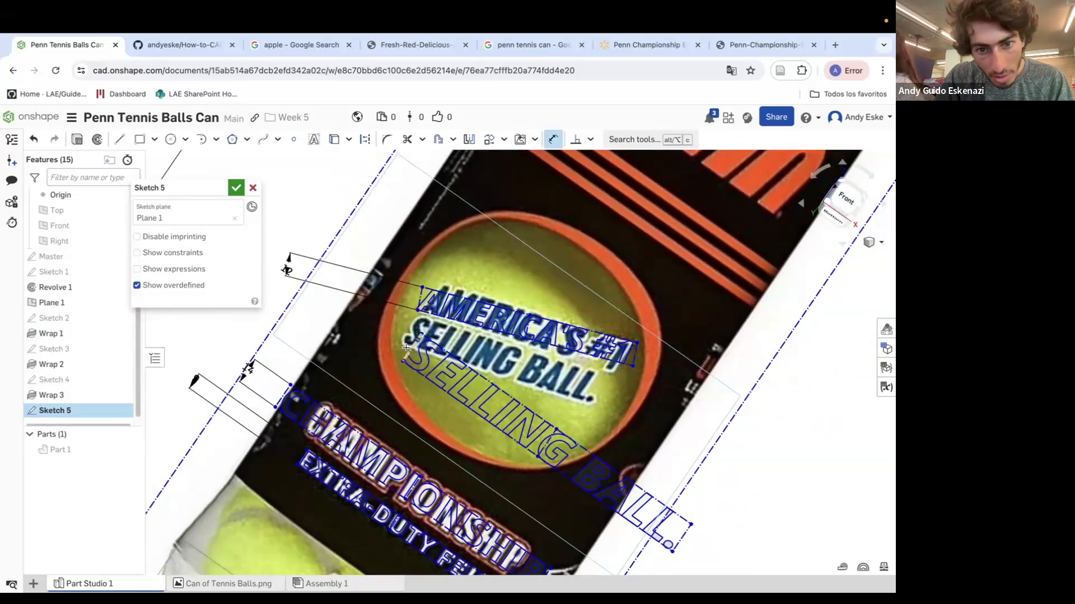
{"action": "left_click", "coordinate": [380, 338]}
{"action": "key", "text": "Escape"}
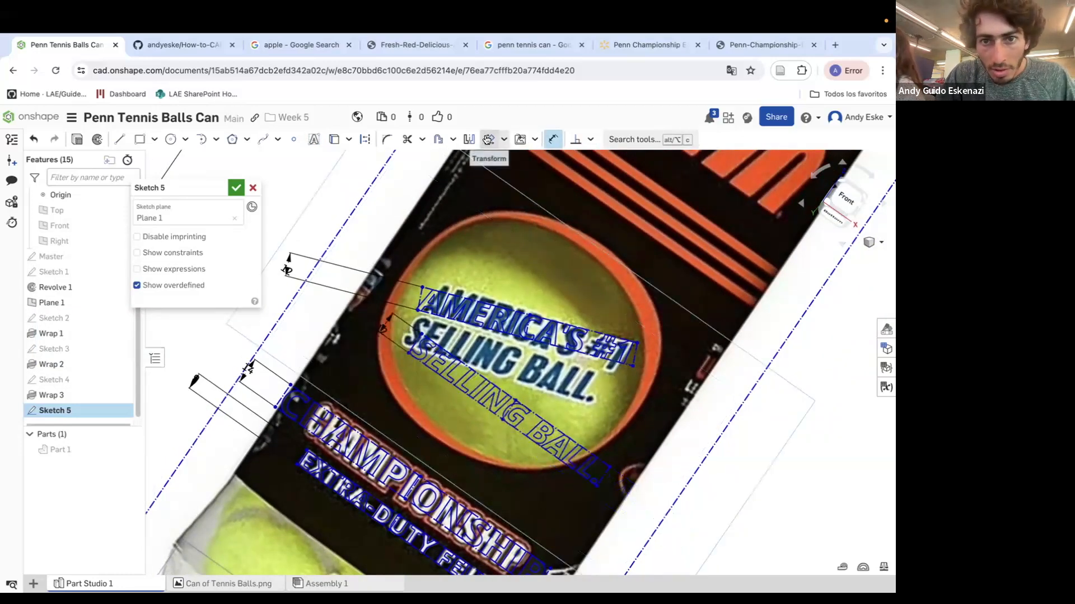
{"action": "left_click", "coordinate": [488, 139]}
{"action": "left_click_drag", "start_coordinate": [411, 339], "coordinate": [629, 508]}
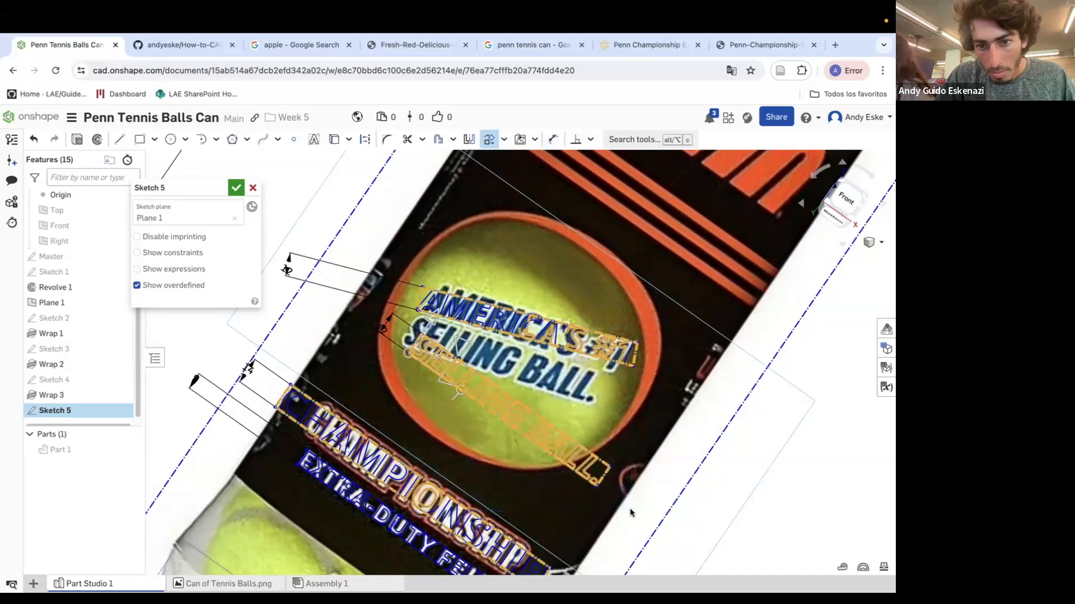
{"action": "left_click", "coordinate": [663, 491]}
Move the SELLING BALL. text out of the ball circle into the empty area beside the can.
{"action": "scroll", "coordinate": [597, 491], "scroll_direction": "down", "scroll_amount": 2}
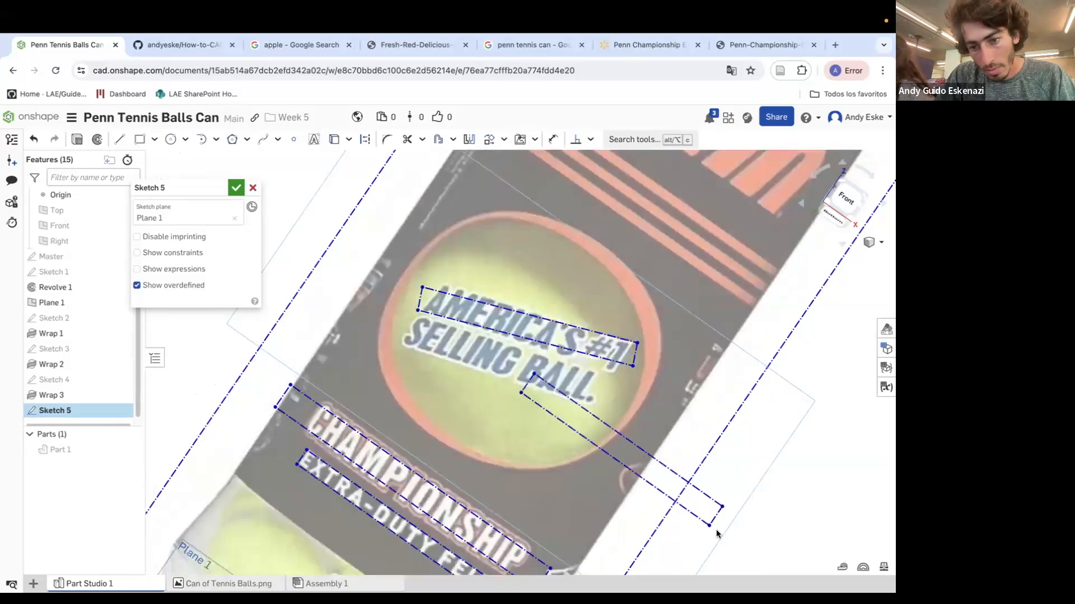
{"action": "scroll", "coordinate": [647, 415], "scroll_direction": "down", "scroll_amount": 3}
{"action": "scroll", "coordinate": [666, 465], "scroll_direction": "up", "scroll_amount": 2}
{"action": "left_click_drag", "start_coordinate": [673, 456], "coordinate": [821, 514]}
Rotate only the SELLING BALL. text by 20 degrees to match the slant of the printed slogan.
{"action": "left_click_drag", "start_coordinate": [719, 406], "coordinate": [858, 554]}
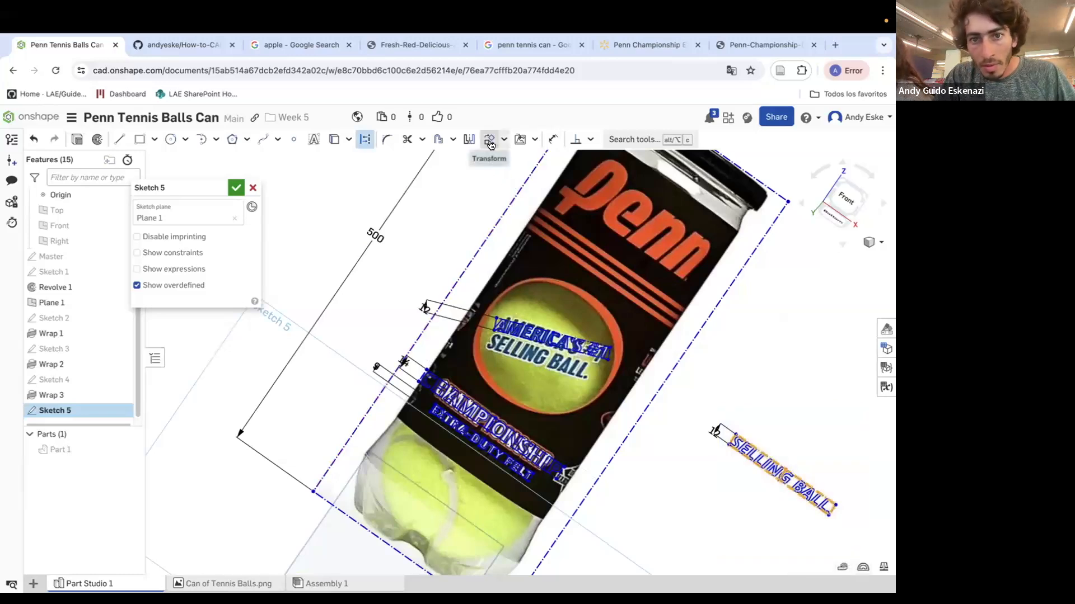
{"action": "left_click", "coordinate": [490, 144]}
{"action": "left_click", "coordinate": [783, 467]}
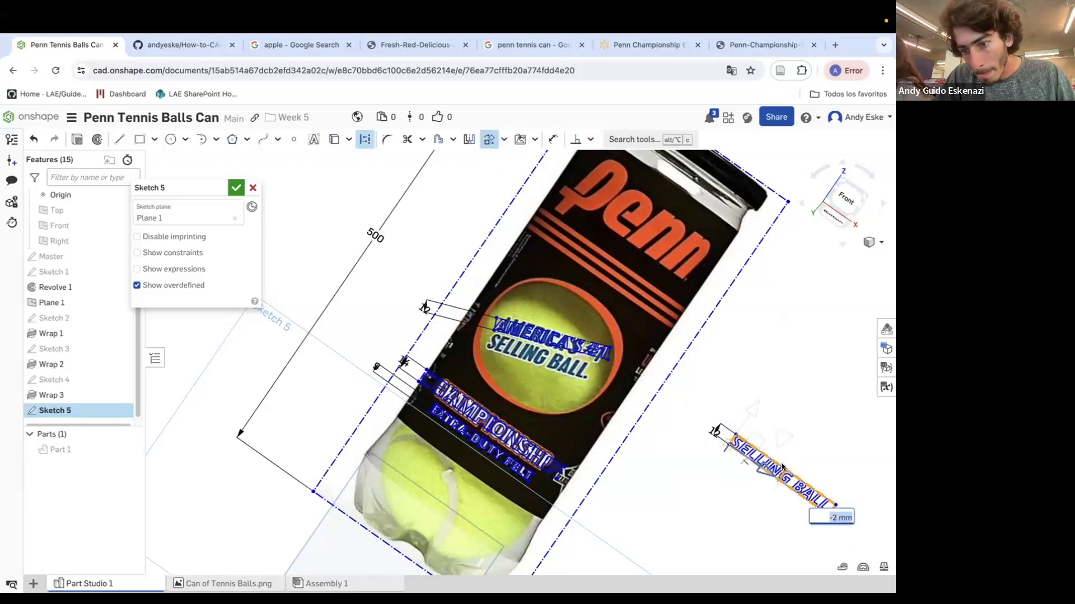
{"action": "left_click_drag", "start_coordinate": [779, 491], "coordinate": [792, 481]}
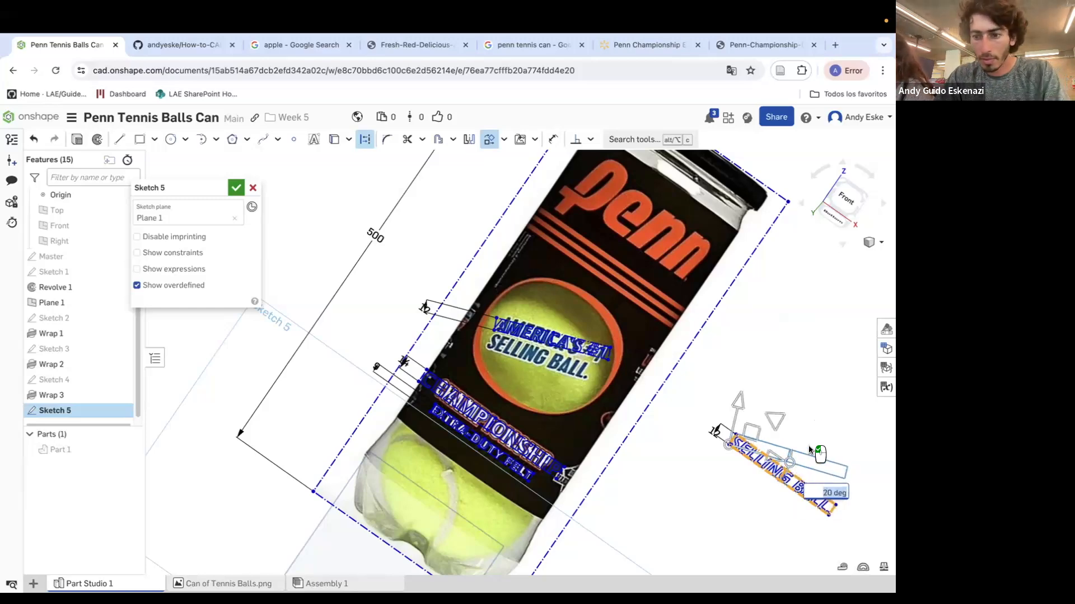
{"action": "scroll", "coordinate": [810, 450], "scroll_direction": "down", "scroll_amount": 5}
{"action": "scroll", "coordinate": [759, 417], "scroll_direction": "up", "scroll_amount": 8}
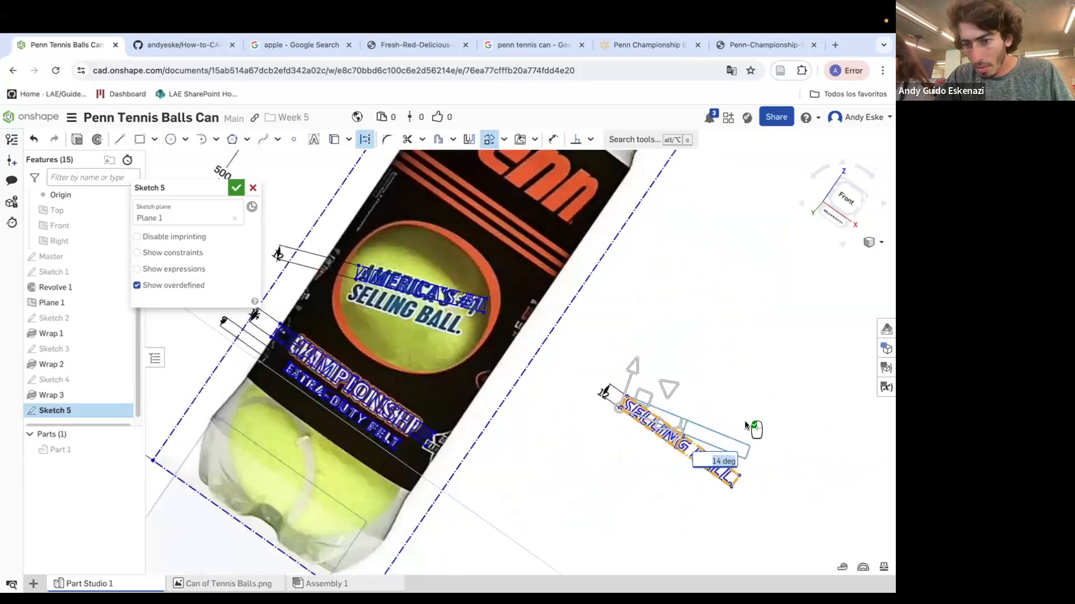
{"action": "type", "text": "20"}
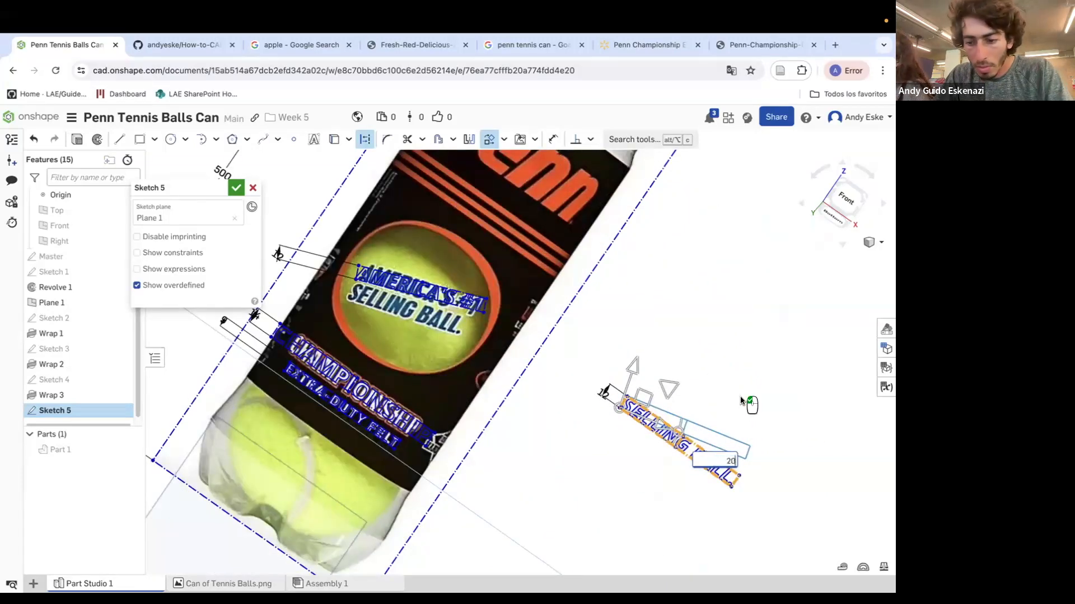
{"action": "left_click", "coordinate": [749, 402]}
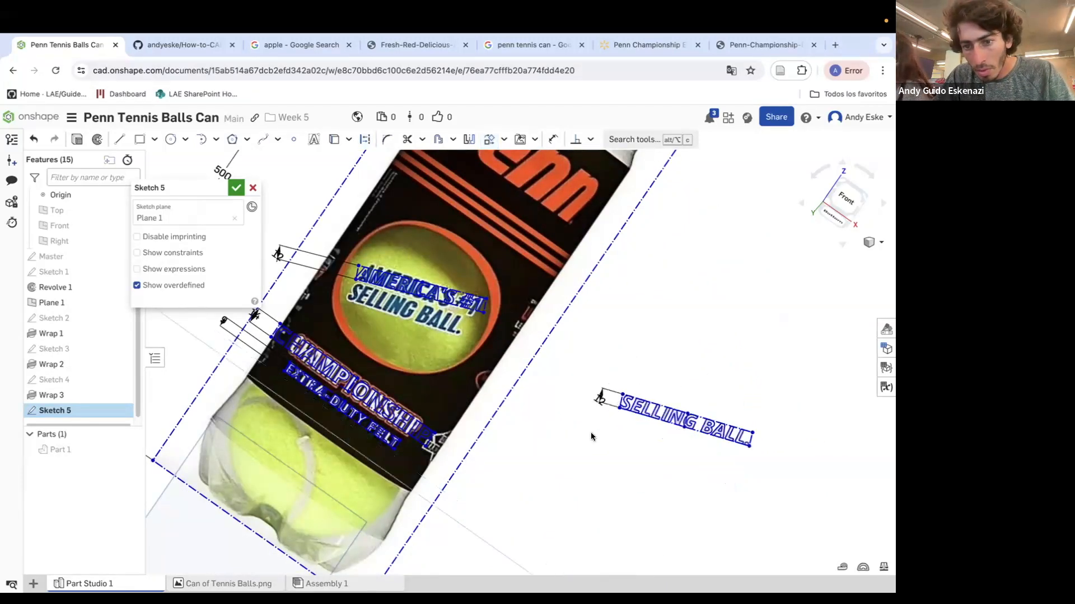
Try placing the rotated SELLING BALL. text over its printed words, then undo both the placement and the rotation.
{"action": "left_click_drag", "start_coordinate": [619, 404], "coordinate": [321, 281]}
{"action": "scroll", "coordinate": [321, 282], "scroll_direction": "up", "scroll_amount": 5}
{"action": "scroll", "coordinate": [316, 253], "scroll_direction": "up", "scroll_amount": 4}
{"action": "scroll", "coordinate": [312, 255], "scroll_direction": "down", "scroll_amount": 2}
{"action": "key", "text": "ctrl+z"}
{"action": "scroll", "coordinate": [656, 412], "scroll_direction": "down", "scroll_amount": 5}
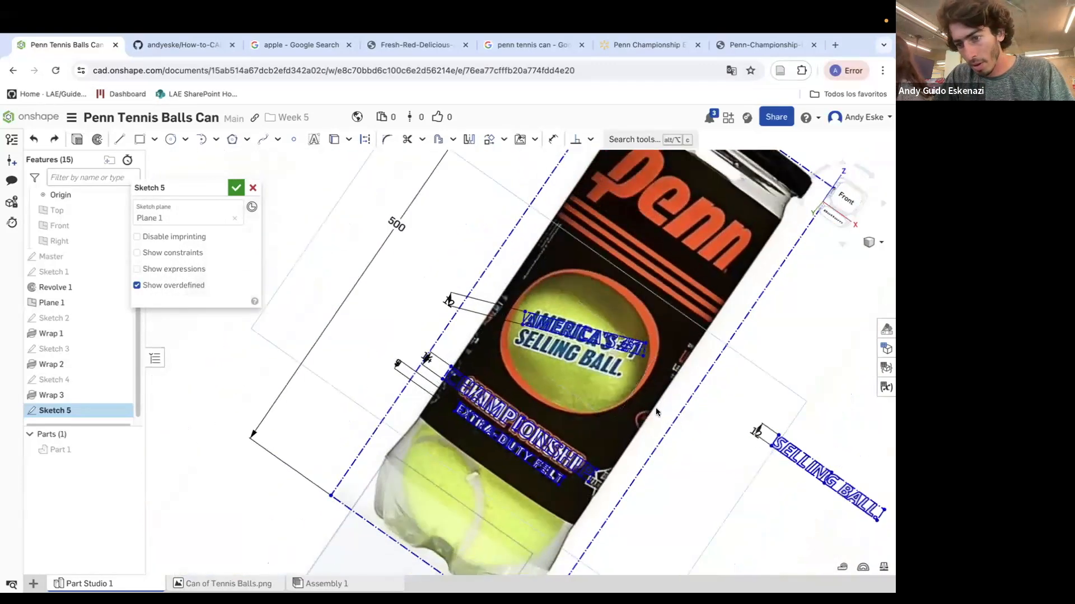
Rotate the SELLING BALL. text beside the can again so it follows the slant of the printed slogan.
{"action": "scroll", "coordinate": [656, 412], "scroll_direction": "down", "scroll_amount": 3}
{"action": "scroll", "coordinate": [806, 489], "scroll_direction": "up", "scroll_amount": 3}
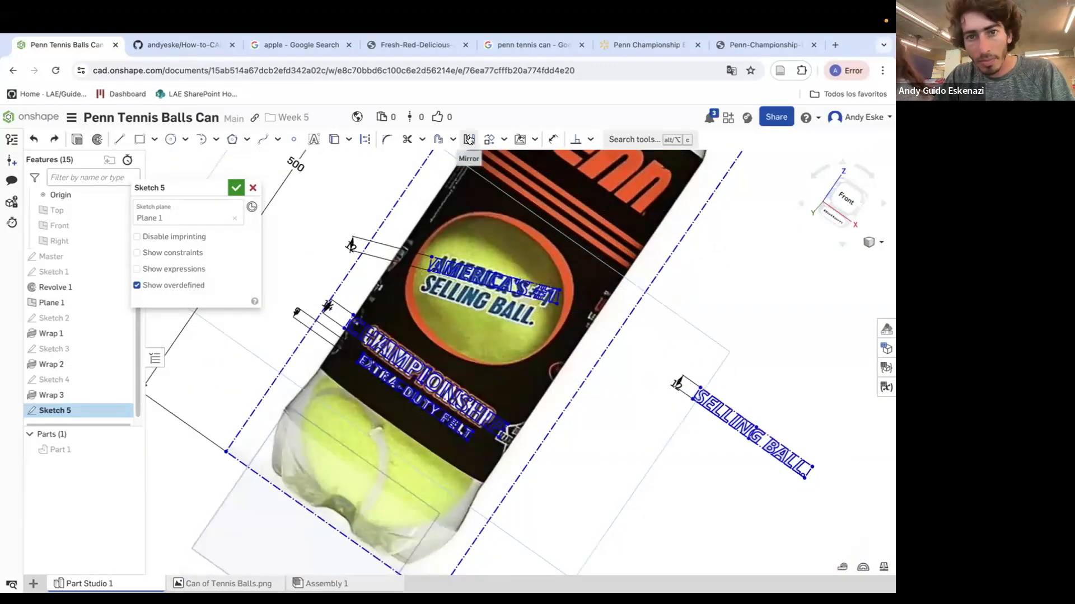
{"action": "left_click", "coordinate": [490, 139]}
{"action": "left_click_drag", "start_coordinate": [681, 352], "coordinate": [839, 508]}
{"action": "left_click_drag", "start_coordinate": [738, 441], "coordinate": [750, 426]}
{"action": "left_click", "coordinate": [798, 385]}
Move the rotated SELLING BALL. text over the printed words in the ball circle and fine-tune its corner position.
{"action": "left_click_drag", "start_coordinate": [683, 401], "coordinate": [422, 292]}
{"action": "scroll", "coordinate": [439, 271], "scroll_direction": "up", "scroll_amount": 5}
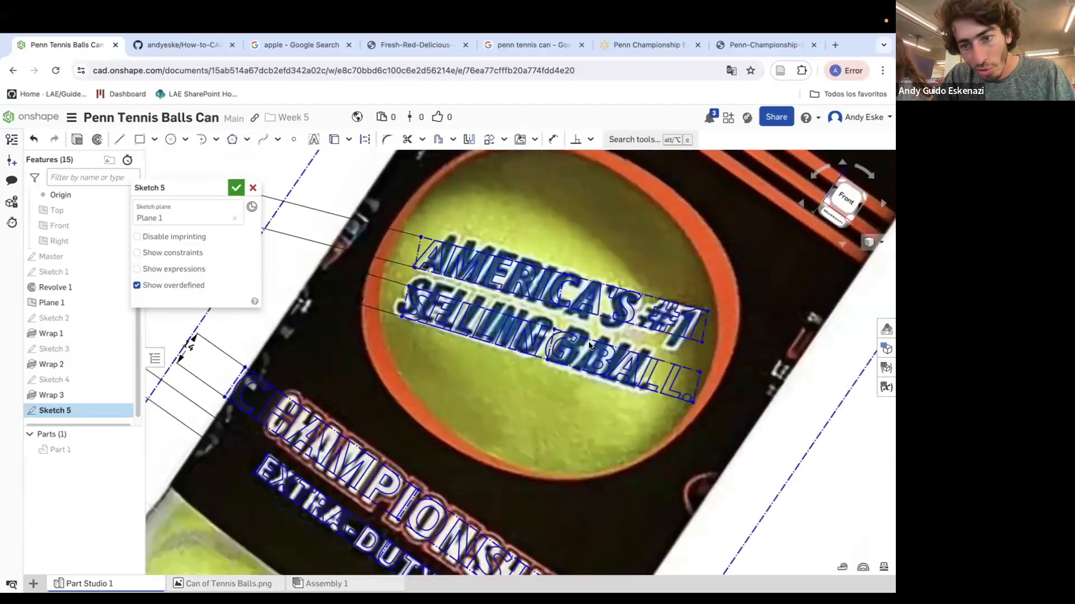
{"action": "scroll", "coordinate": [565, 336], "scroll_direction": "up", "scroll_amount": 1}
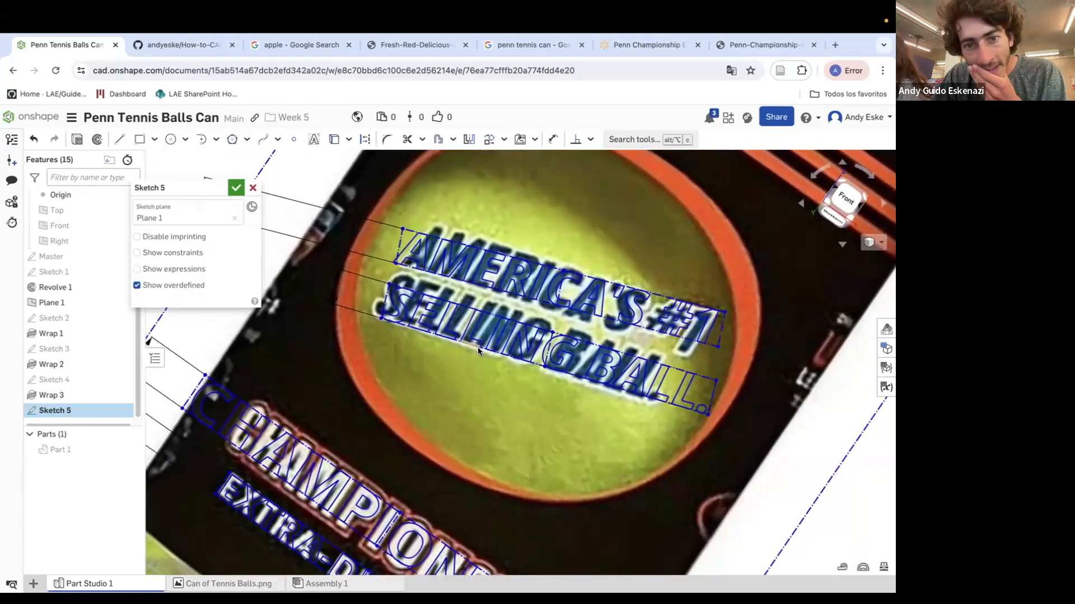
{"action": "scroll", "coordinate": [479, 351], "scroll_direction": "down", "scroll_amount": 3}
{"action": "right_click_drag", "start_coordinate": [492, 348], "coordinate": [549, 361]}
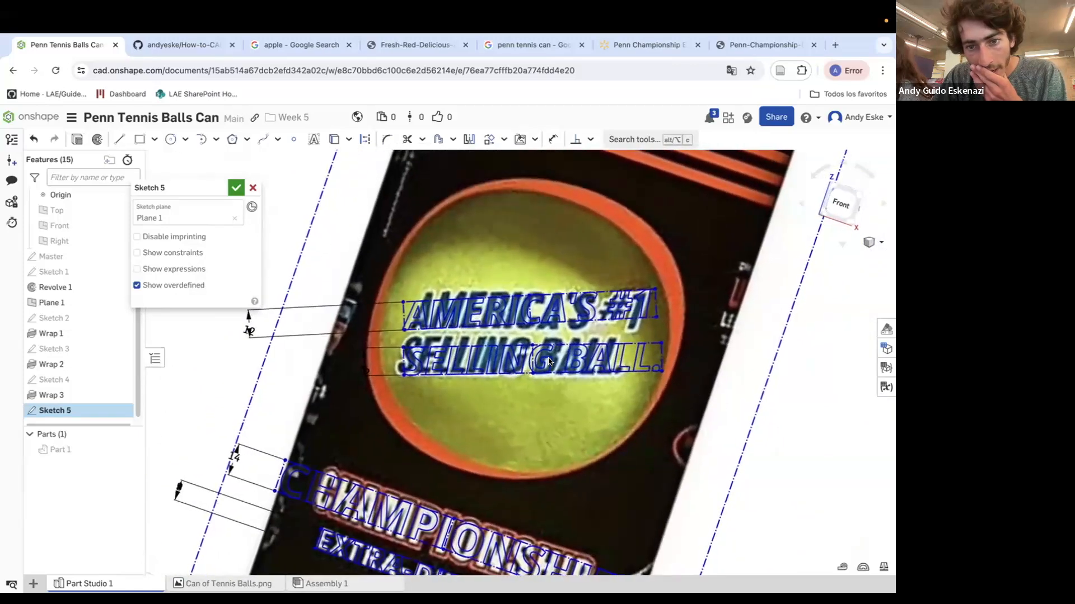
{"action": "right_click_drag", "start_coordinate": [465, 311], "coordinate": [388, 390]}
{"action": "mouse_move", "coordinate": [388, 387]}
{"action": "left_mouse_down"}
{"action": "mouse_move", "coordinate": [398, 391]}
{"action": "mouse_move", "coordinate": [391, 368]}
{"action": "mouse_move", "coordinate": [390, 391]}
{"action": "left_mouse_up"}
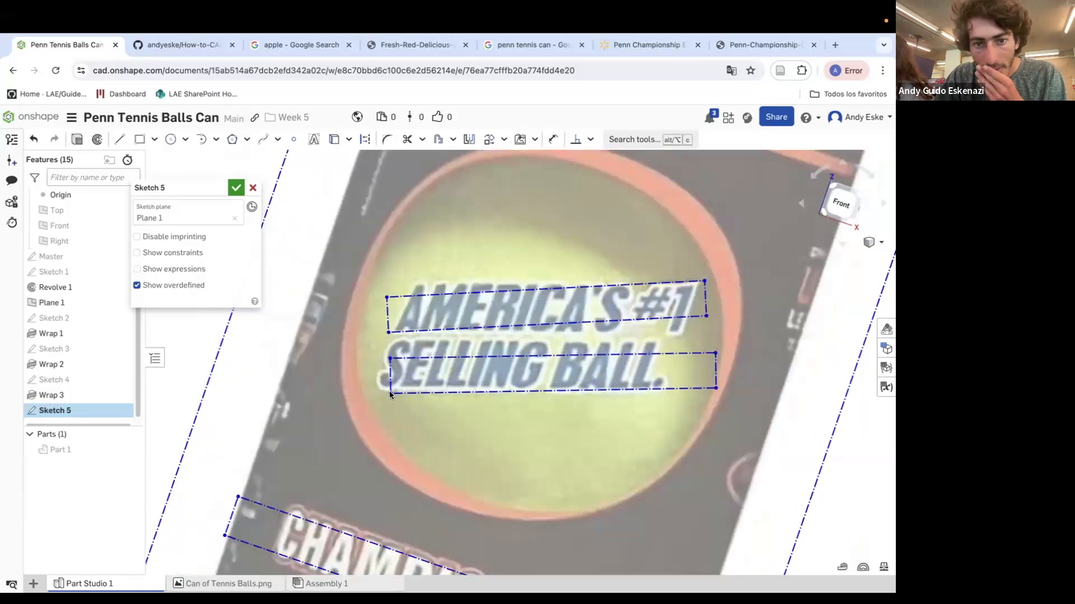
Undo the SELLING BALL. text's placement, rotation and creation, going back through the recent slogan text changes.
{"action": "scroll", "coordinate": [420, 343], "scroll_direction": "down", "scroll_amount": 4}
{"action": "key", "text": "d"}
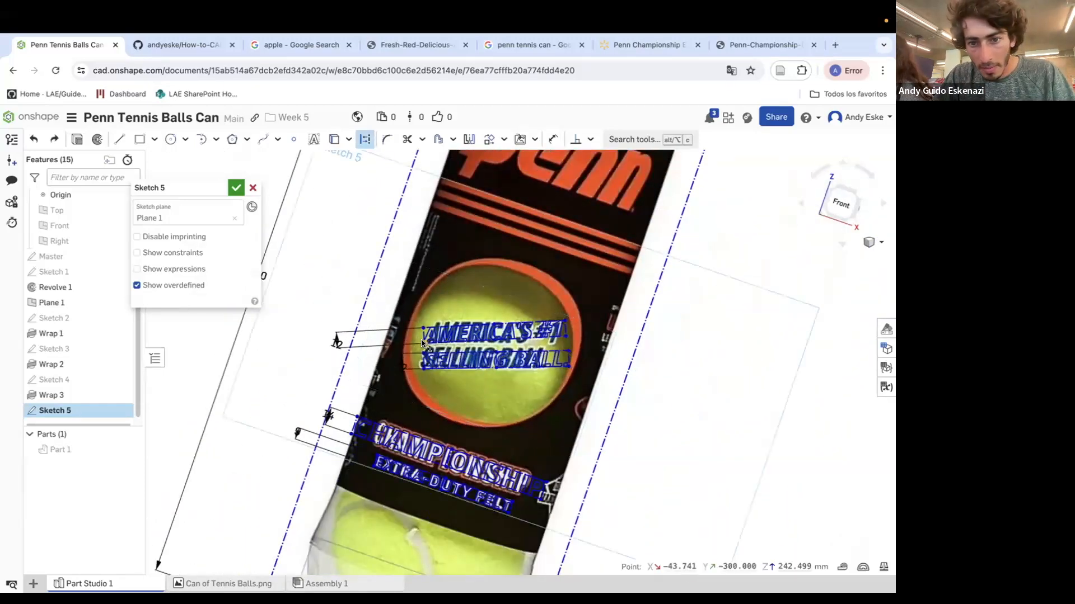
{"action": "key", "text": "super+z"}
{"action": "key", "text": "super+z"}
{"action": "key", "text": "super+z"}
{"action": "key", "text": "super+z"}
{"action": "key", "text": "super+z"}
{"action": "key", "text": "super+z"}
{"action": "key", "text": "super+z"}
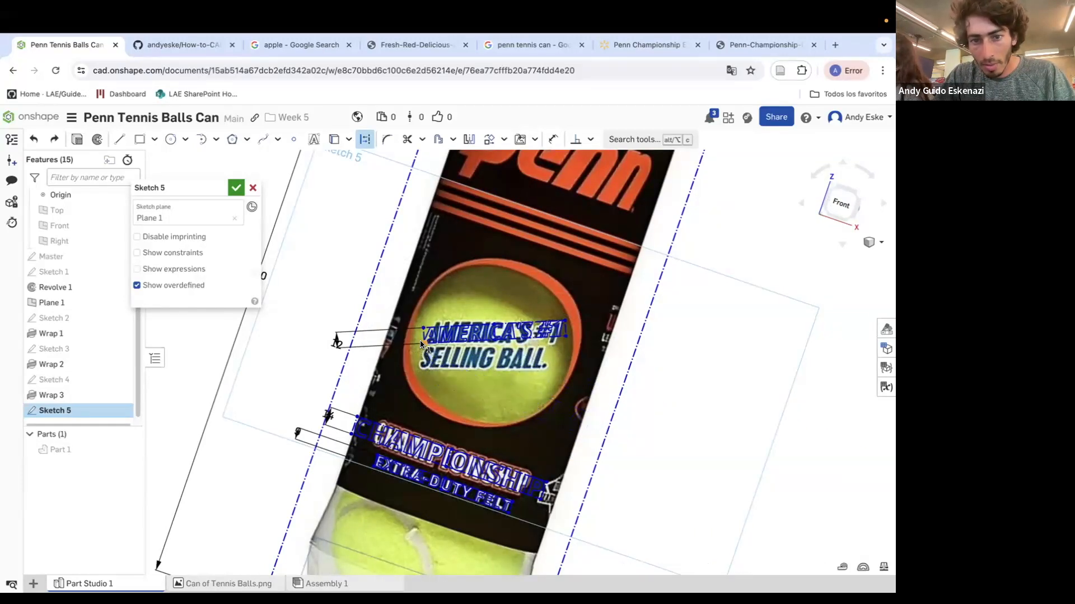
{"action": "key", "text": "super+z"}
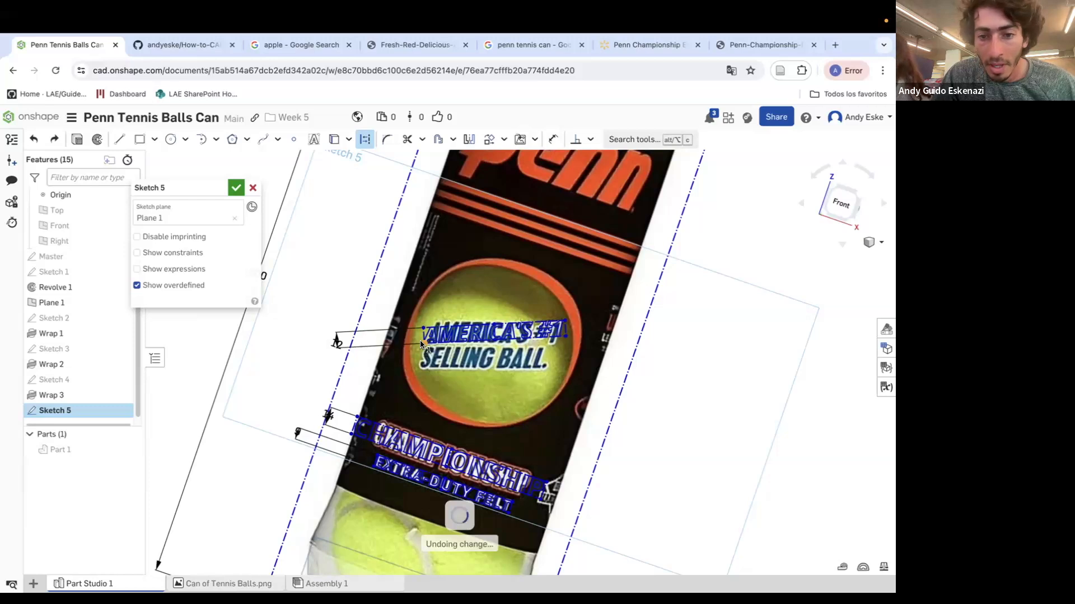
{"action": "left_click", "coordinate": [631, 548]}
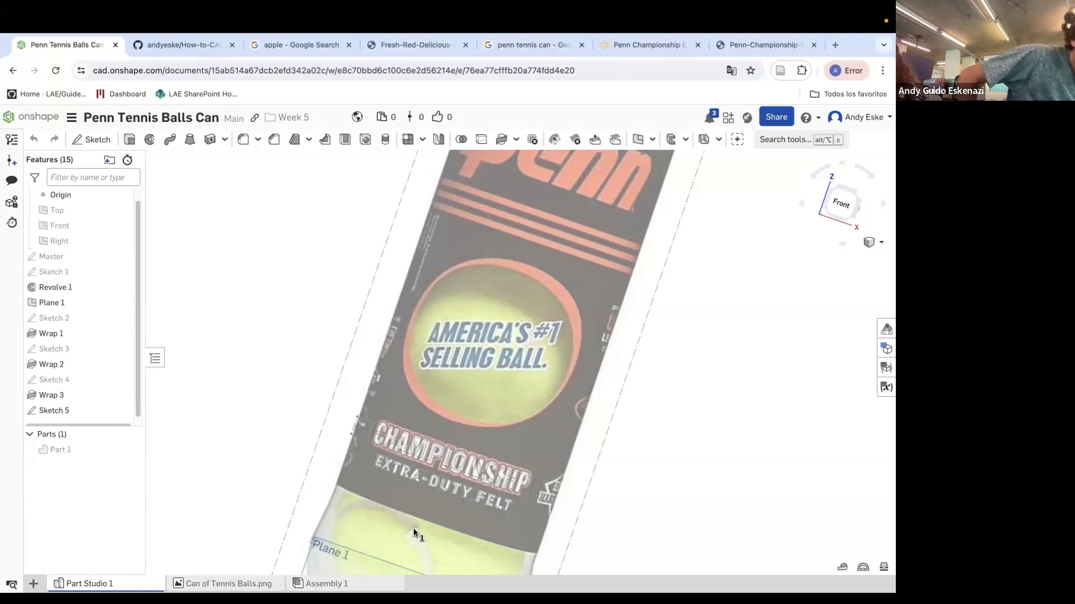
Reopen Sketch 5 for editing.
{"action": "right_click", "coordinate": [63, 412]}
{"action": "left_click", "coordinate": [107, 149]}
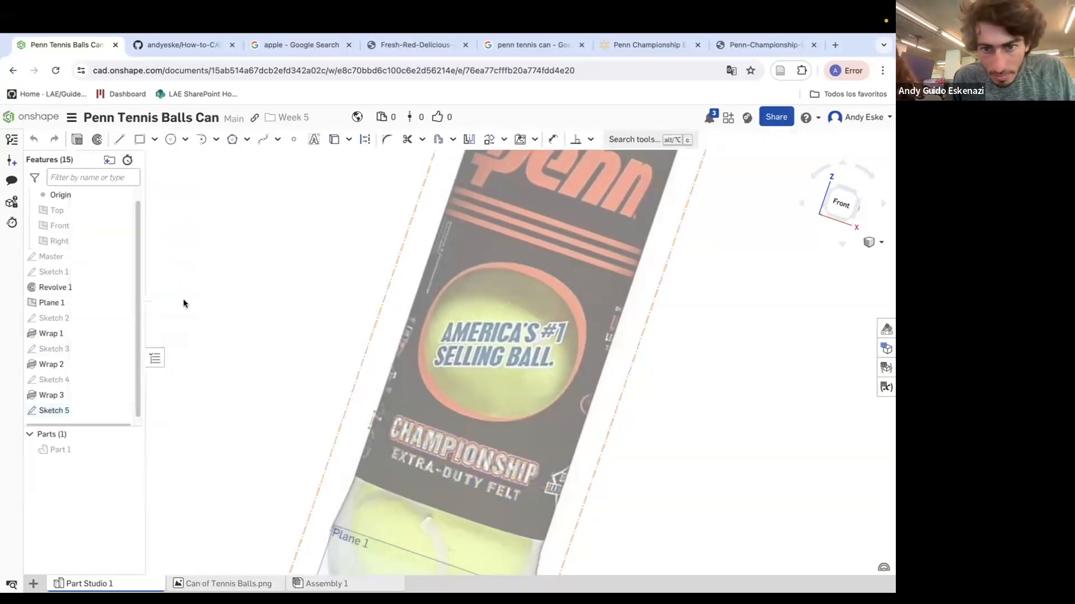
{"action": "scroll", "coordinate": [430, 389], "scroll_direction": "down", "scroll_amount": 5}
{"action": "scroll", "coordinate": [498, 355], "scroll_direction": "up", "scroll_amount": 4}
{"action": "left_click", "coordinate": [313, 143]}
{"action": "left_click", "coordinate": [608, 366]}
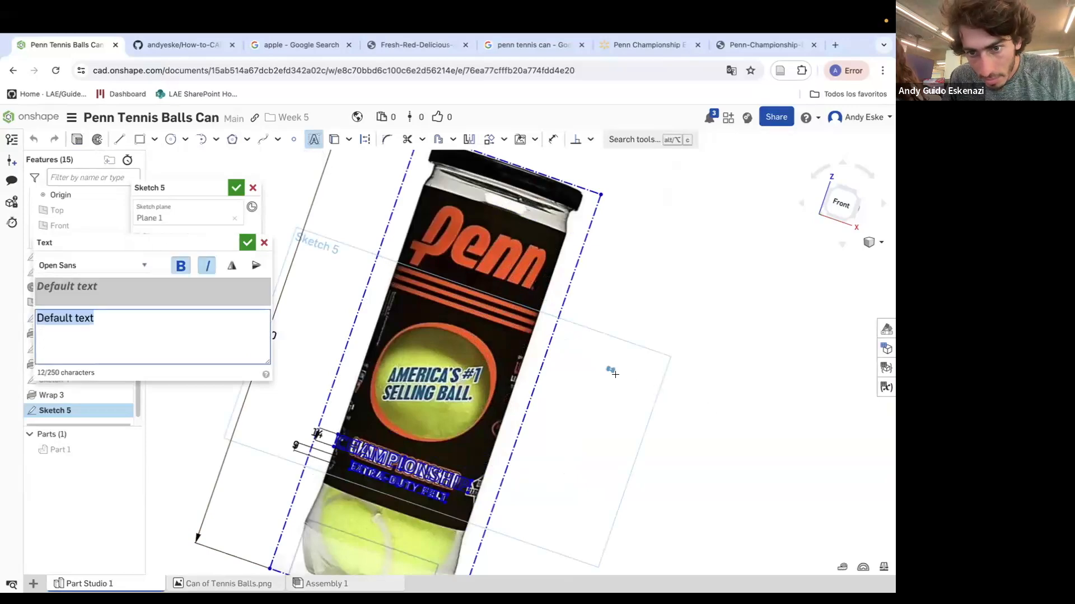
{"action": "scroll", "coordinate": [618, 374], "scroll_direction": "up", "scroll_amount": 10}
{"action": "key", "text": "Escape"}
{"action": "scroll", "coordinate": [586, 346], "scroll_direction": "down", "scroll_amount": 3}
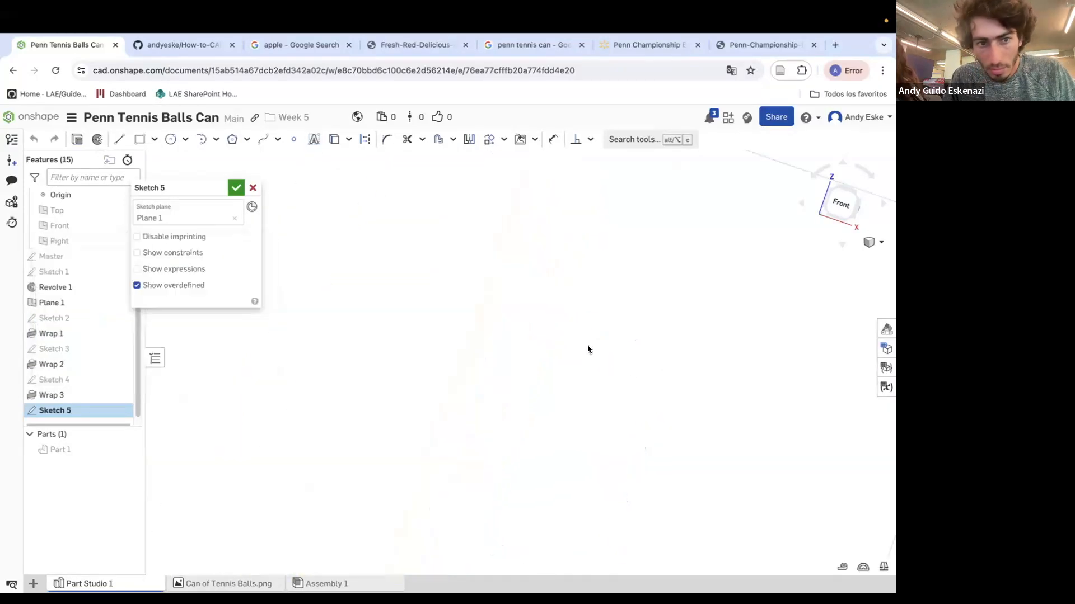
{"action": "scroll", "coordinate": [586, 349], "scroll_direction": "down", "scroll_amount": 6}
Add bold italic sketch text reading AMERICA'S #1 in the empty area beside the can.
{"action": "left_click", "coordinate": [313, 139]}
{"action": "left_click_drag", "start_coordinate": [551, 334], "coordinate": [682, 422]}
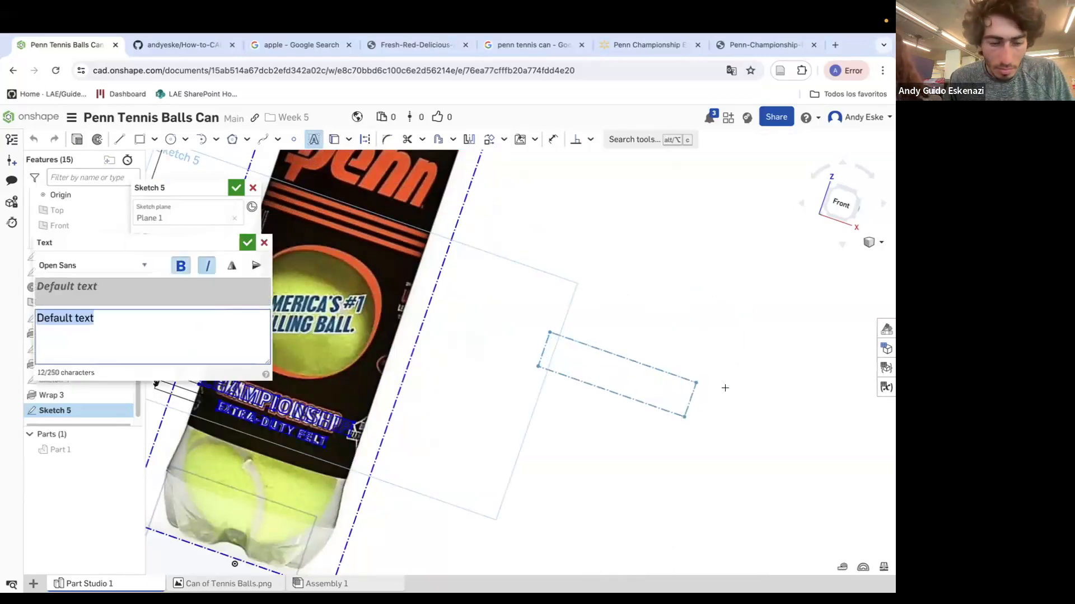
{"action": "type", "text": "AMERICA'S #1"}
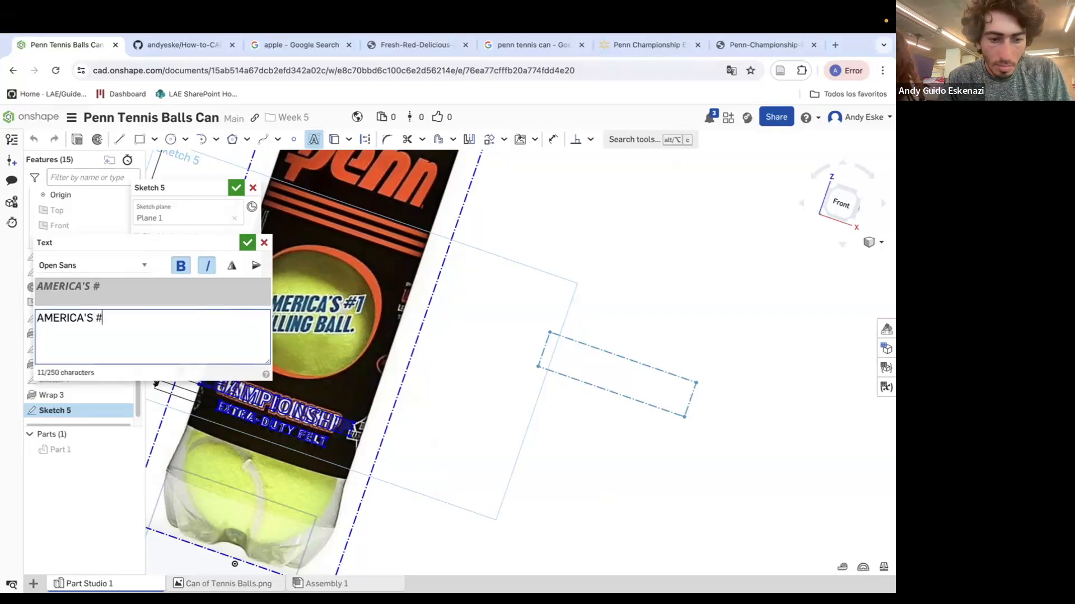
{"action": "left_click", "coordinate": [247, 242]}
{"action": "scroll", "coordinate": [476, 241], "scroll_direction": "down", "scroll_amount": 1}
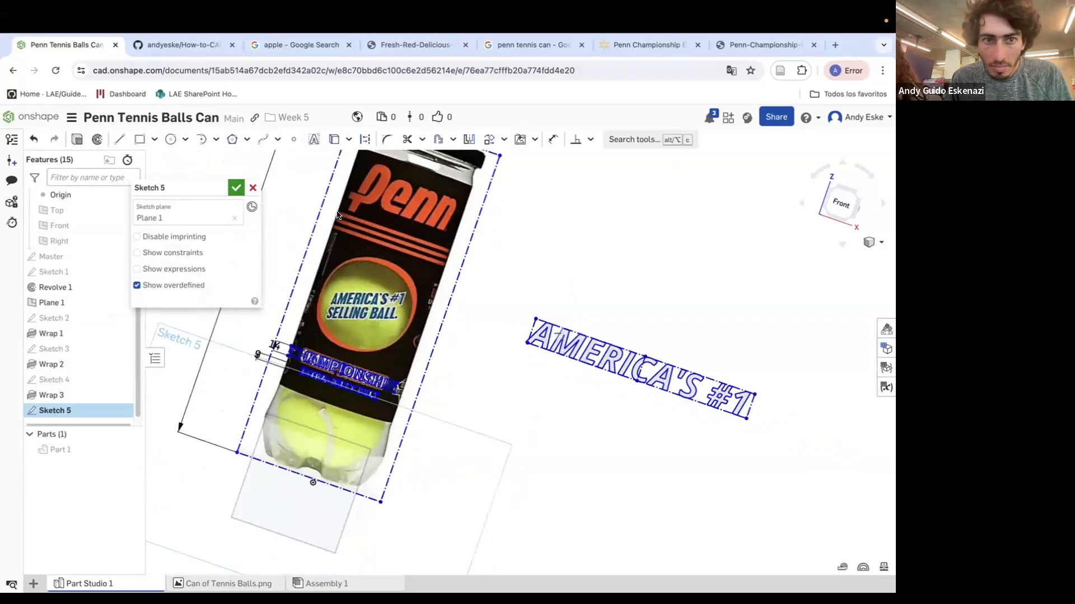
Add bold italic sketch text reading SELLING BALL. just below the AMERICA'S #1 text beside the can.
{"action": "left_click", "coordinate": [314, 139]}
{"action": "left_click_drag", "start_coordinate": [524, 364], "coordinate": [724, 475]}
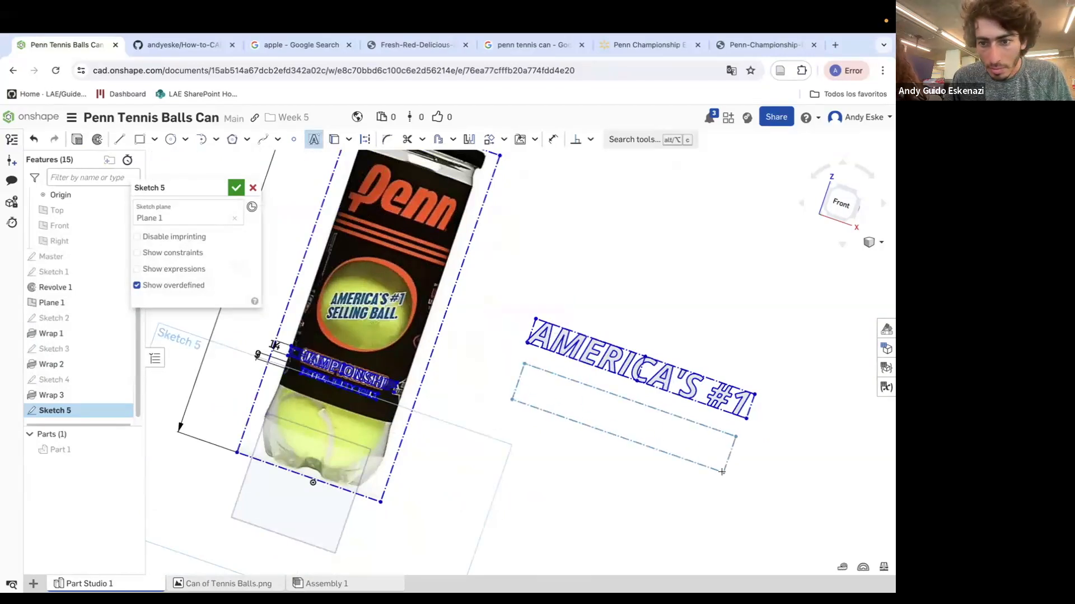
{"action": "type", "text": "SELL"}
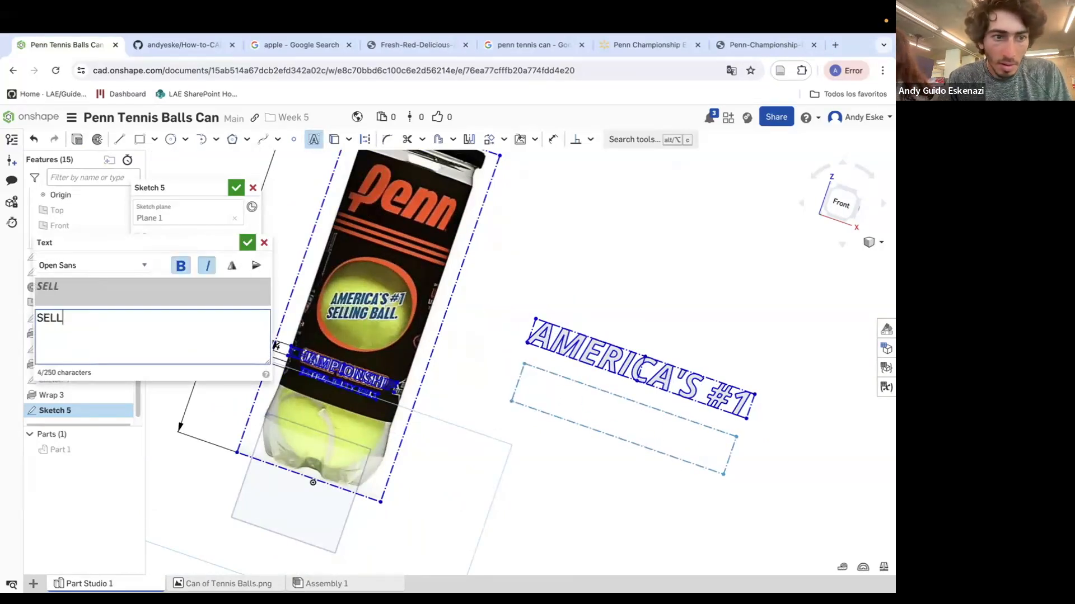
{"action": "type", "text": "ING BALL"}
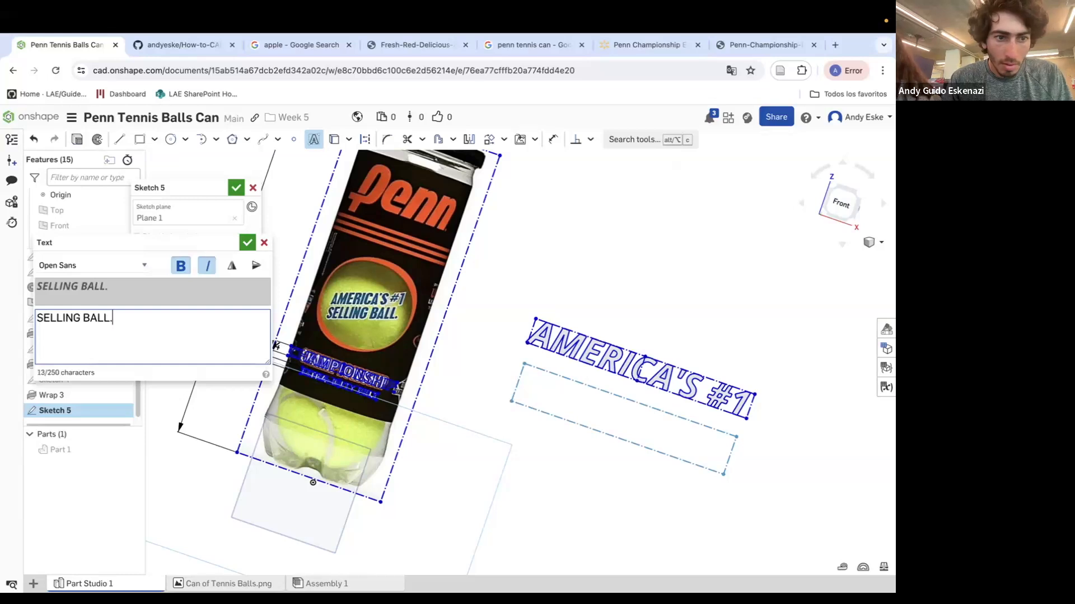
{"action": "left_click", "coordinate": [247, 243]}
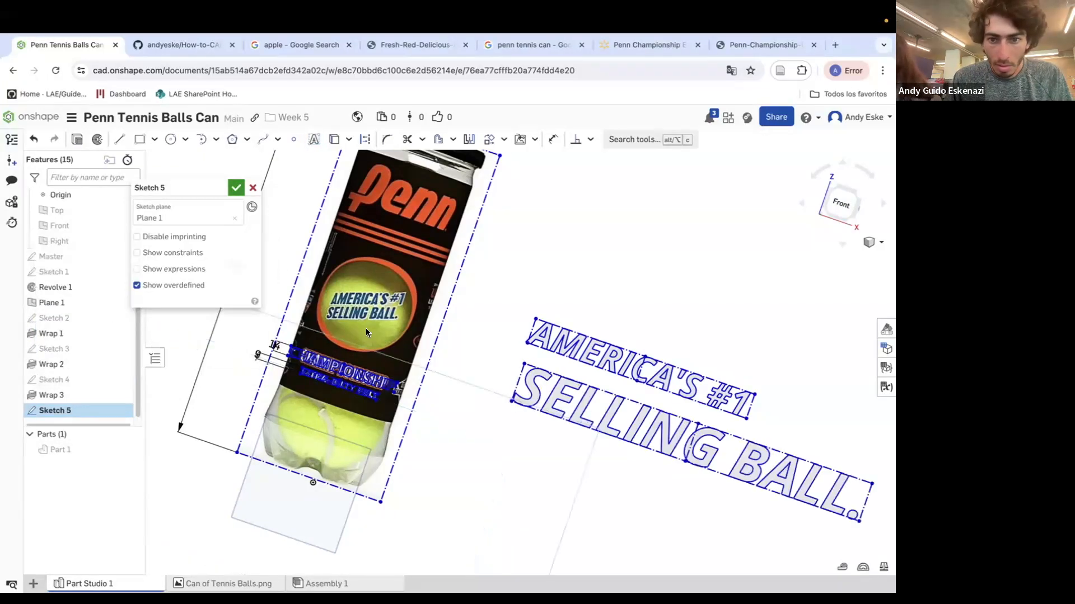
Dimension the height of the SELLING BALL. text beside the can to 12 mm.
{"action": "key", "text": "d"}
{"action": "left_click", "coordinate": [518, 383]}
{"action": "left_click", "coordinate": [490, 371]}
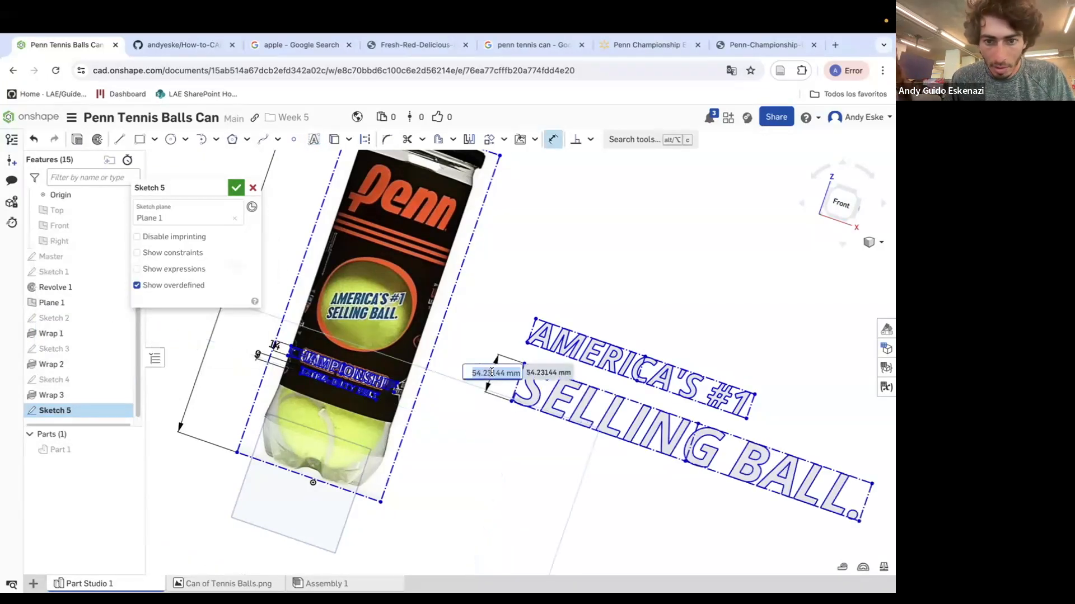
{"action": "type", "text": "10"}
{"action": "key", "text": "Return"}
Dimension the height of the AMERICA'S #1 text to 12 mm and leave the Dimension tool.
{"action": "left_click", "coordinate": [531, 330]}
{"action": "left_click", "coordinate": [512, 323]}
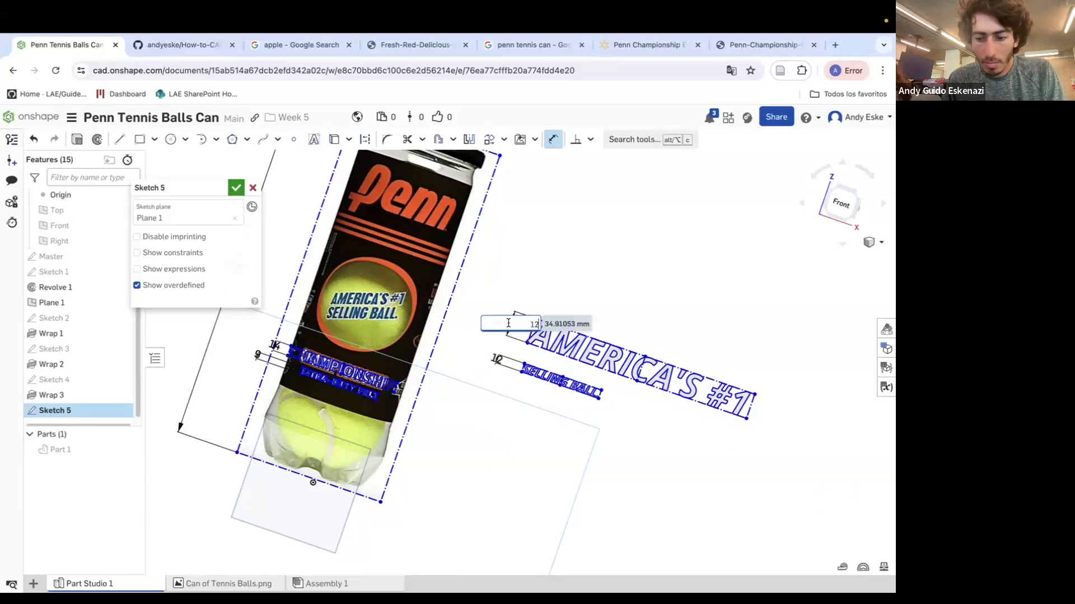
{"action": "key", "text": "Return"}
{"action": "type", "text": "10"}
{"action": "key", "text": "Return"}
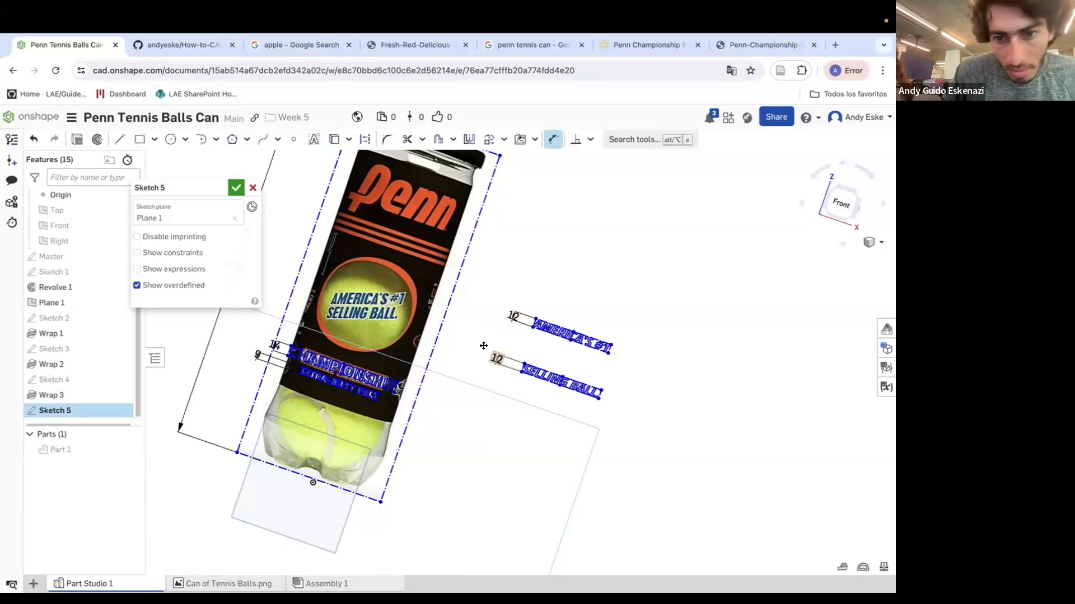
{"action": "scroll", "coordinate": [483, 346], "scroll_direction": "up", "scroll_amount": 2}
{"action": "scroll", "coordinate": [539, 315], "scroll_direction": "down", "scroll_amount": 3}
{"action": "scroll", "coordinate": [564, 323], "scroll_direction": "up", "scroll_amount": 3}
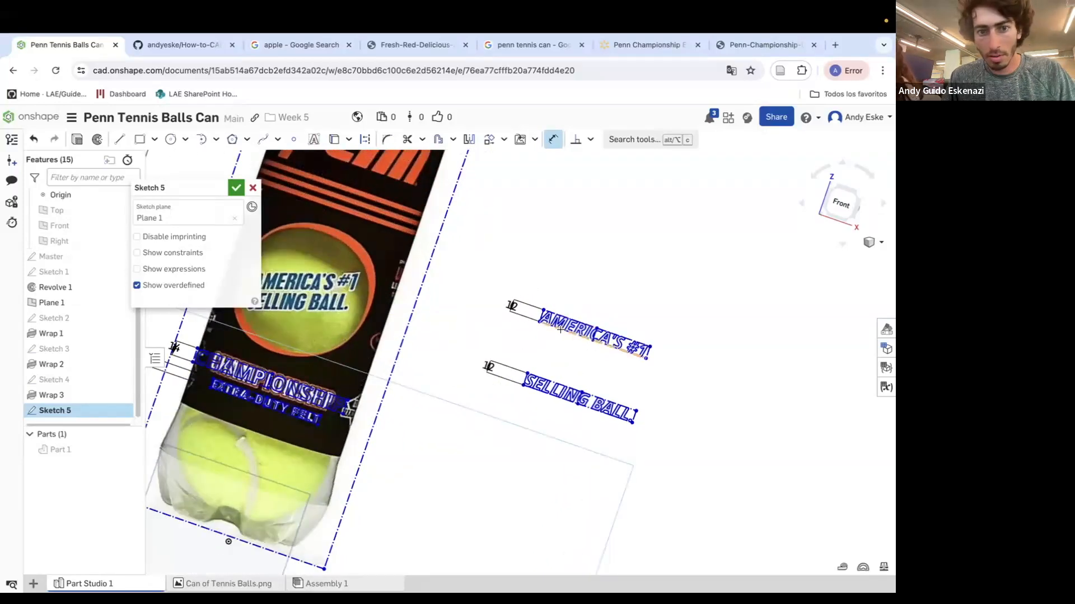
{"action": "key", "text": "Escape"}
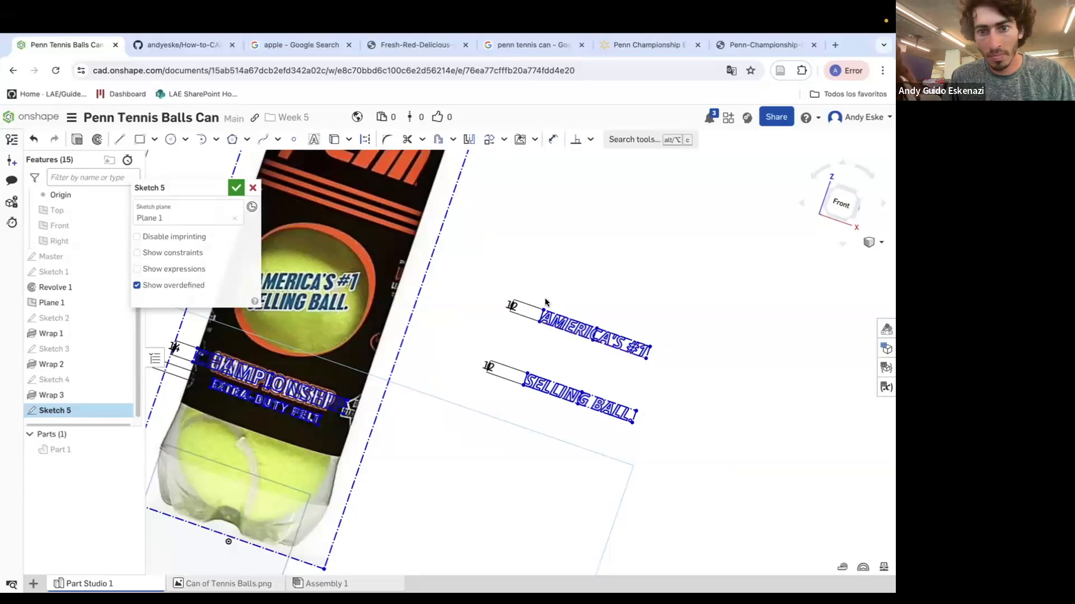
Rotate the AMERICA'S #1 and SELLING BALL. texts together by 20 degrees counterclockwise using Transform.
{"action": "left_click", "coordinate": [489, 140]}
{"action": "left_click_drag", "start_coordinate": [525, 268], "coordinate": [678, 470]}
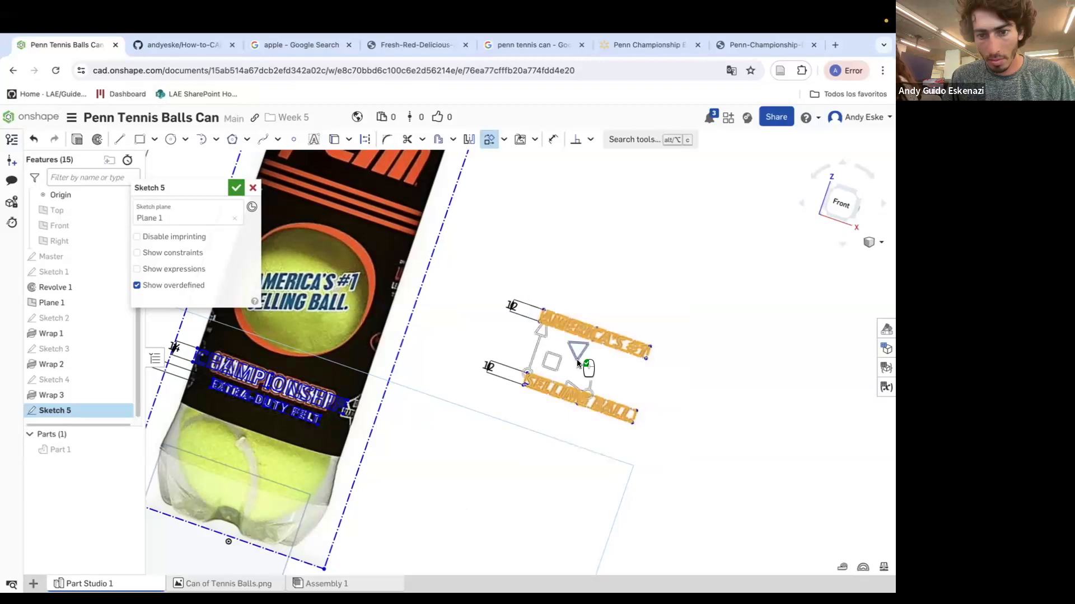
{"action": "left_click_drag", "start_coordinate": [585, 386], "coordinate": [586, 367]}
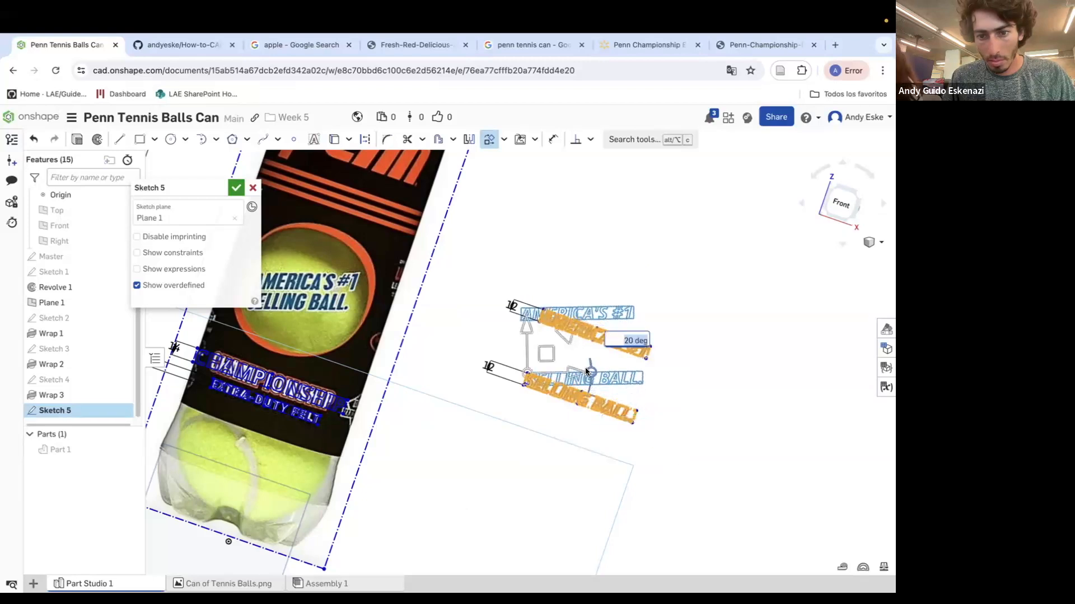
{"action": "left_click", "coordinate": [661, 396]}
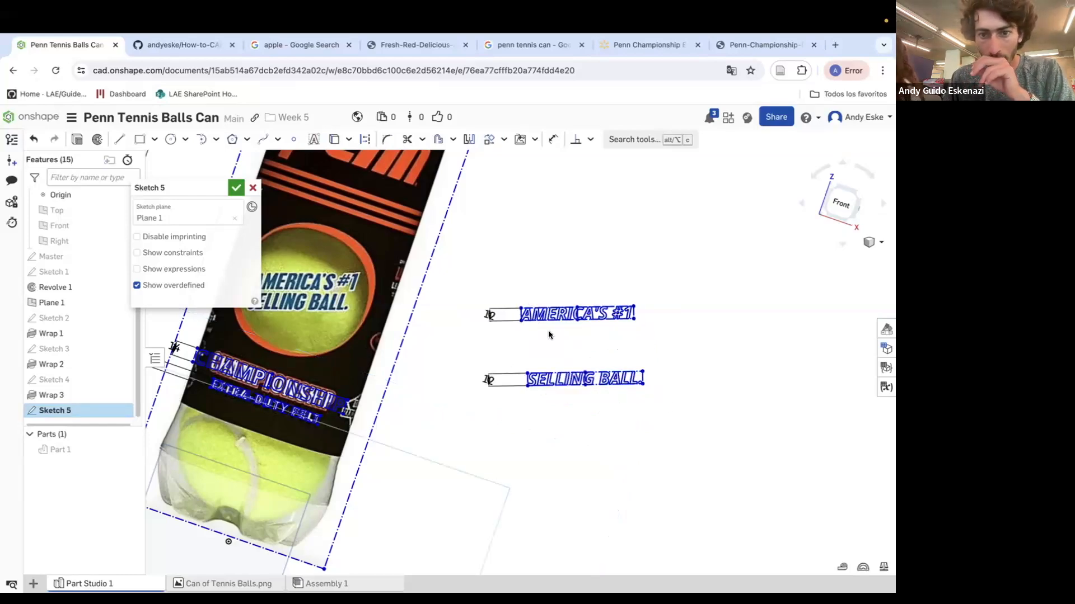
Move the AMERICA'S #1 and SELLING BALL. texts onto their matching lettering inside the ball graphic of the reference image.
{"action": "scroll", "coordinate": [492, 318], "scroll_direction": "up", "scroll_amount": 4}
{"action": "scroll", "coordinate": [565, 312], "scroll_direction": "down", "scroll_amount": 4}
{"action": "left_click_drag", "start_coordinate": [568, 322], "coordinate": [300, 290]}
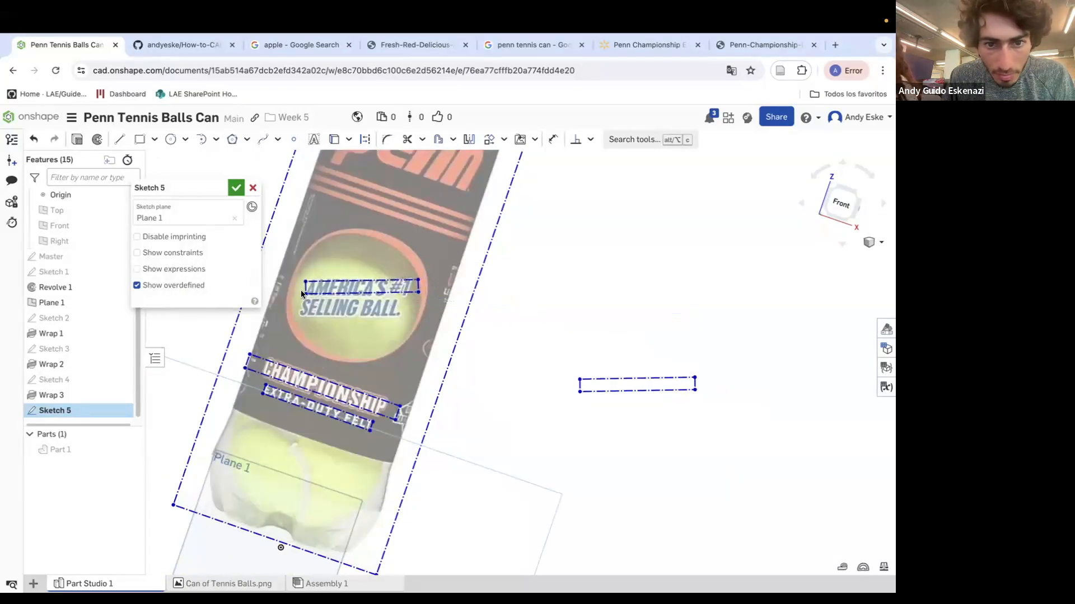
{"action": "left_click_drag", "start_coordinate": [577, 391], "coordinate": [301, 316]}
{"action": "scroll", "coordinate": [303, 317], "scroll_direction": "up", "scroll_amount": 8}
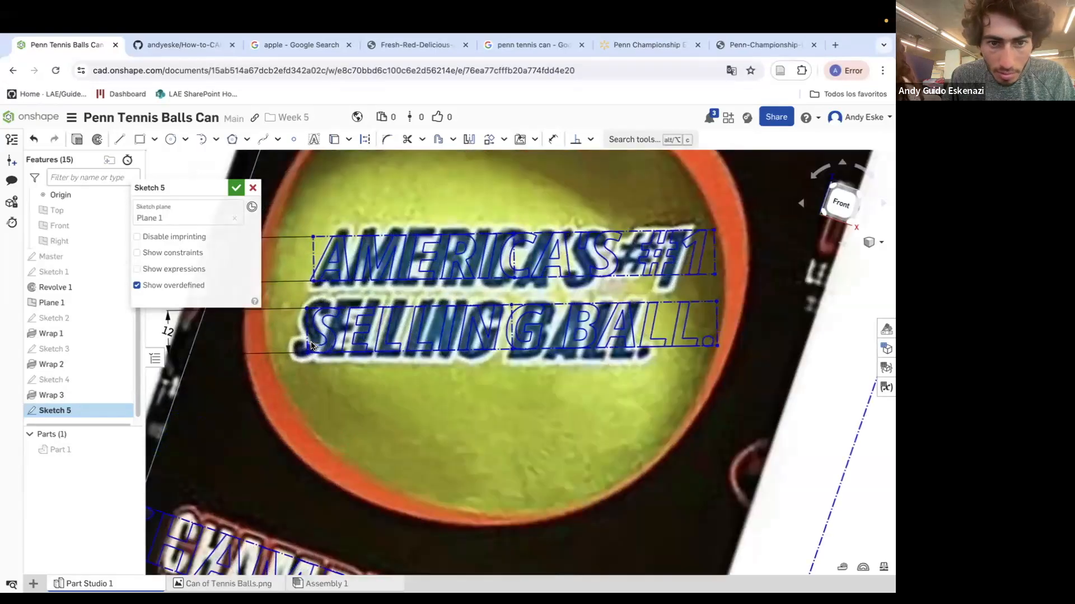
{"action": "left_click_drag", "start_coordinate": [302, 356], "coordinate": [298, 351]}
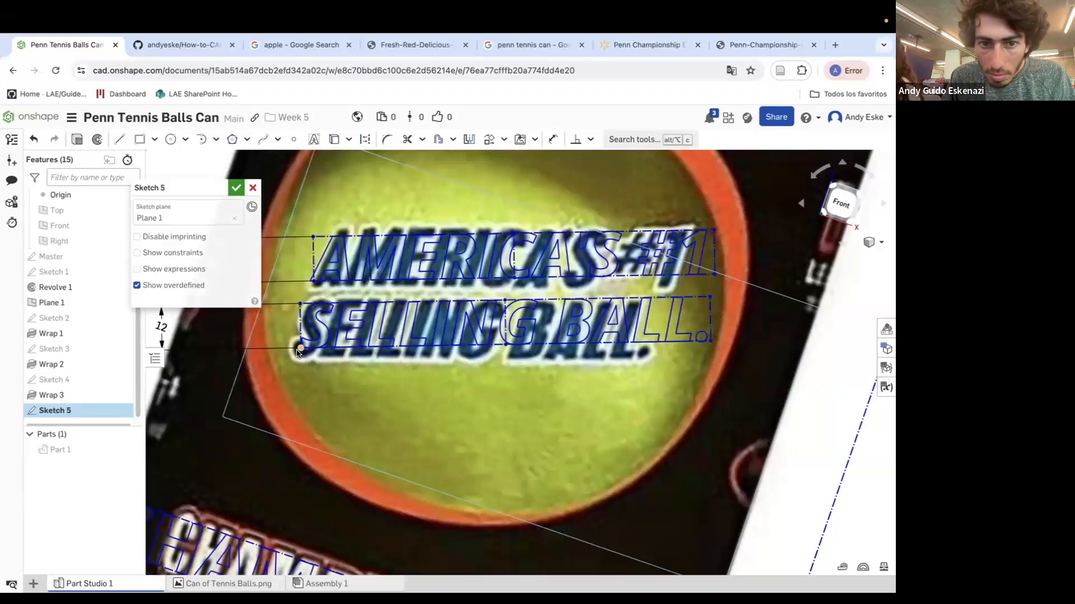
Sketch a line about 69 mm long beneath the CHAMP letters, ending in a short upward segment about 5 mm long below the P.
{"action": "scroll", "coordinate": [592, 343], "scroll_direction": "down", "scroll_amount": 6}
{"action": "right_click_drag", "start_coordinate": [557, 398], "coordinate": [583, 343]}
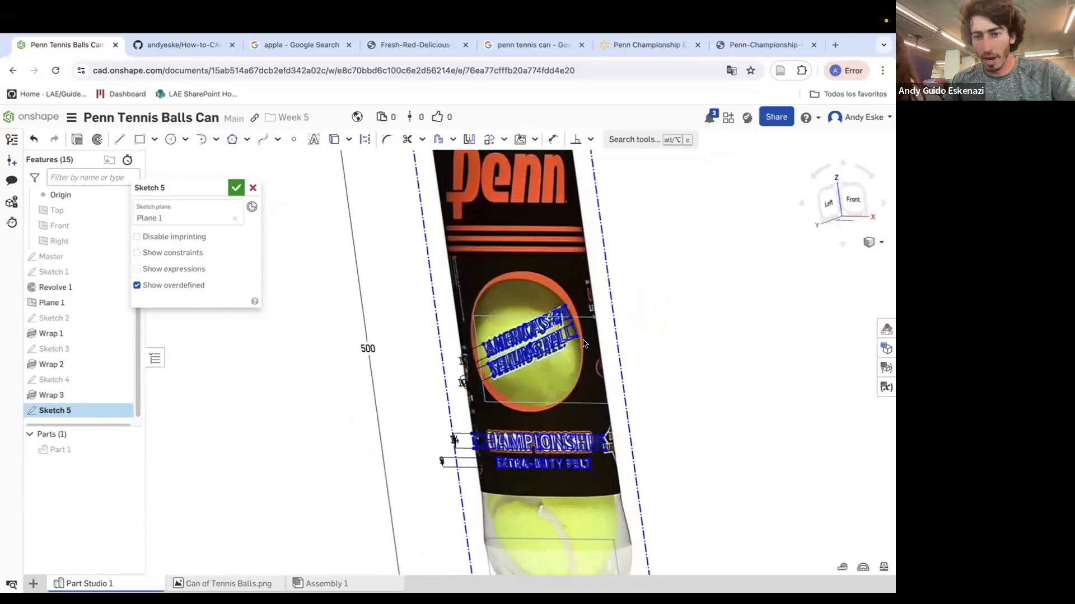
{"action": "scroll", "coordinate": [559, 398], "scroll_direction": "up", "scroll_amount": 4}
{"action": "right_click_drag", "start_coordinate": [524, 417], "coordinate": [496, 333]}
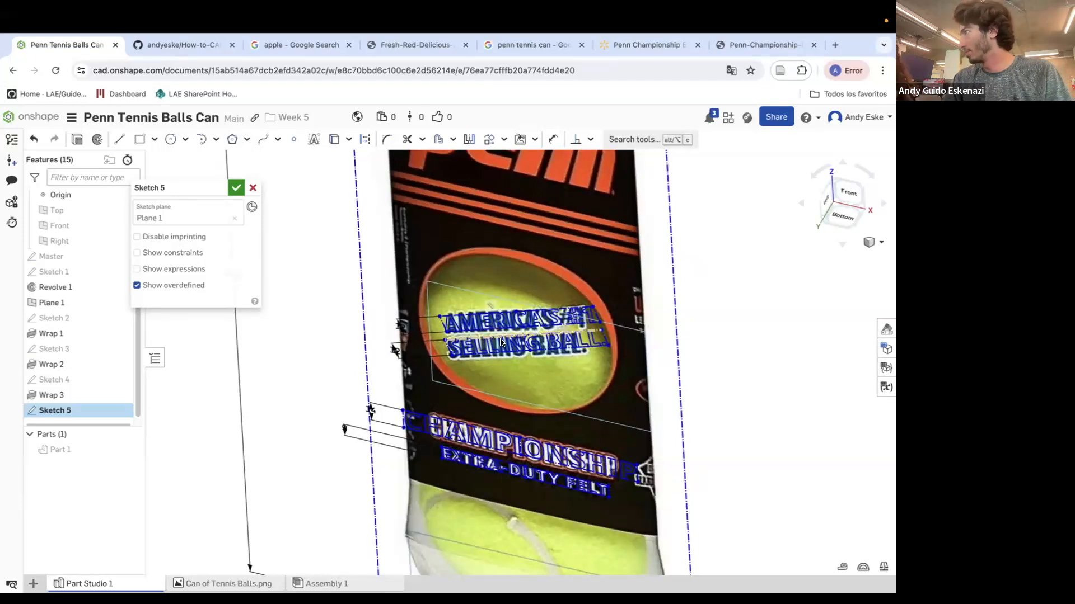
{"action": "scroll", "coordinate": [466, 493], "scroll_direction": "up", "scroll_amount": 5}
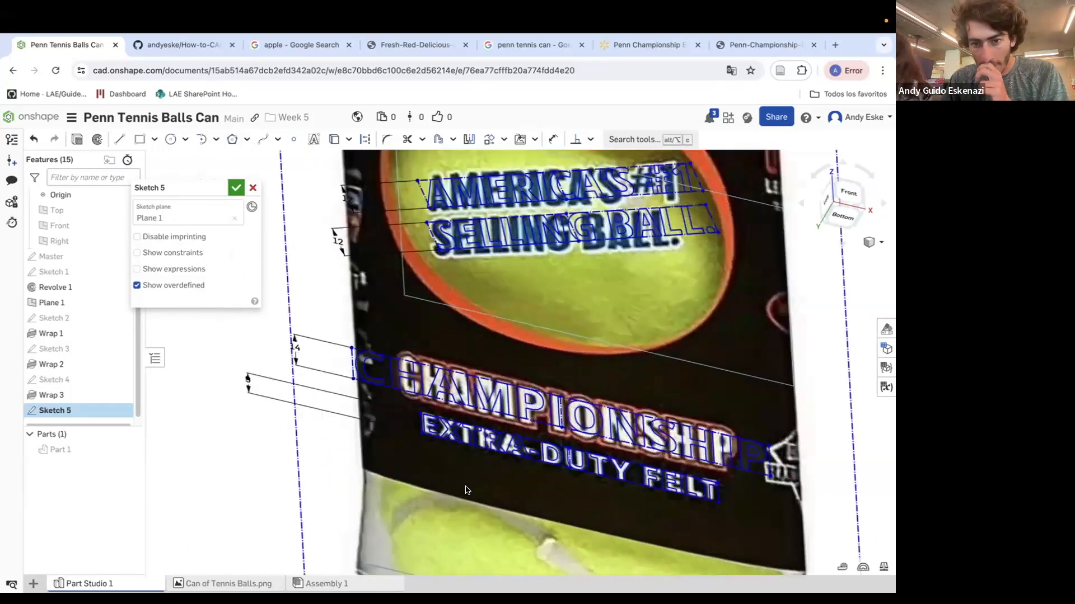
{"action": "key", "text": "n"}
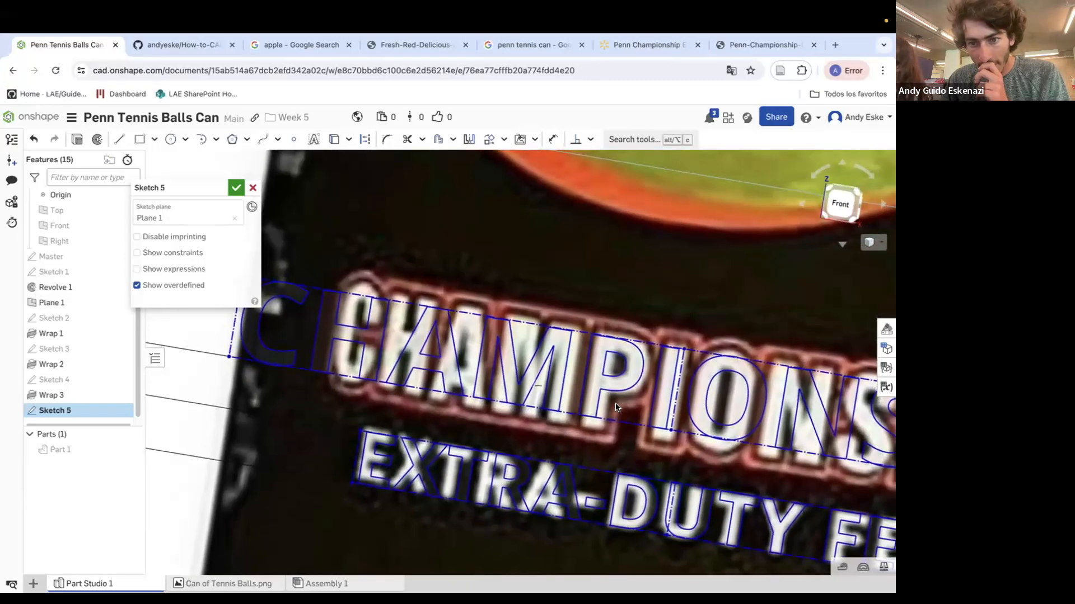
{"action": "scroll", "coordinate": [614, 407], "scroll_direction": "down", "scroll_amount": 2}
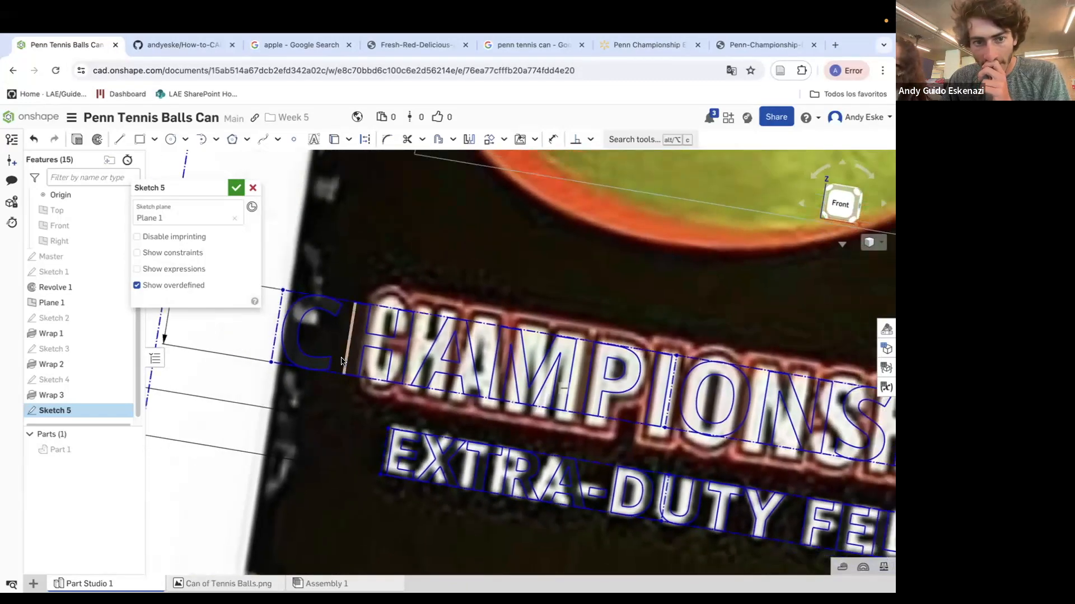
{"action": "left_click", "coordinate": [119, 143]}
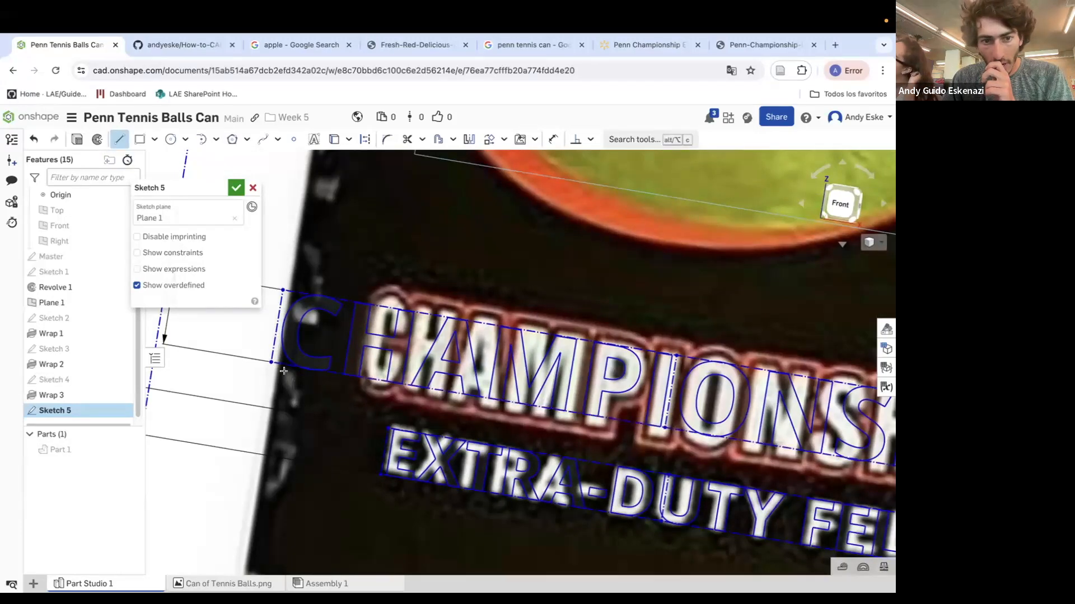
{"action": "scroll", "coordinate": [284, 371], "scroll_direction": "up", "scroll_amount": 3}
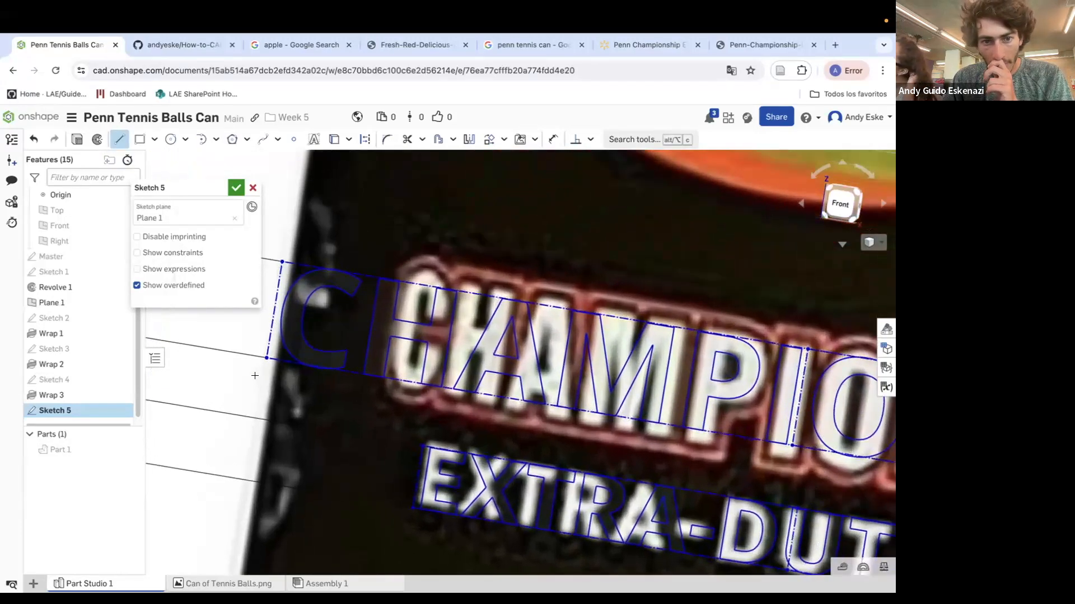
{"action": "left_click", "coordinate": [250, 375]}
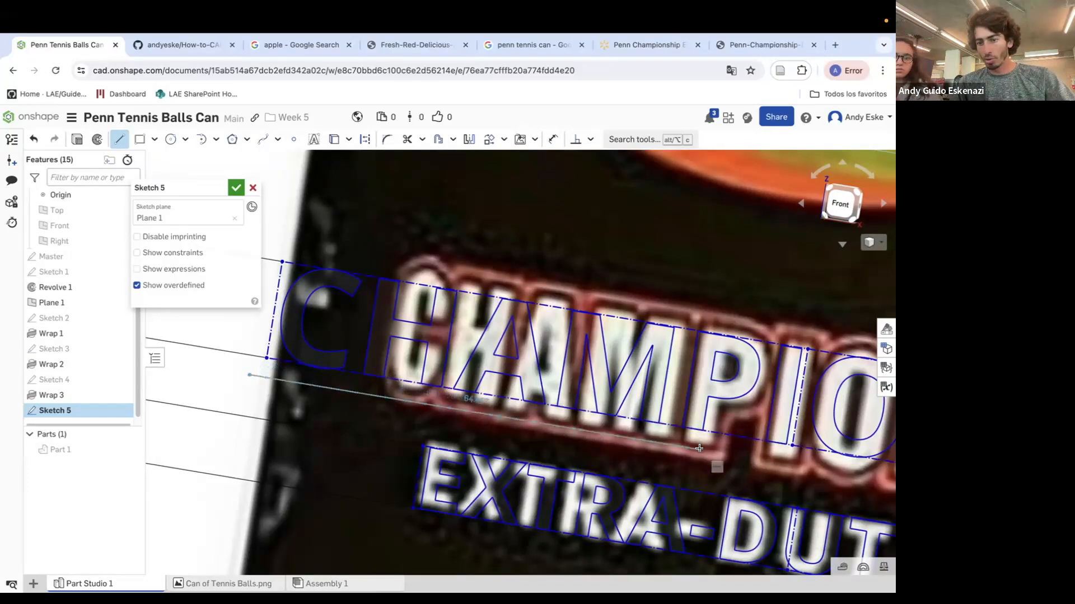
{"action": "left_click", "coordinate": [720, 452]}
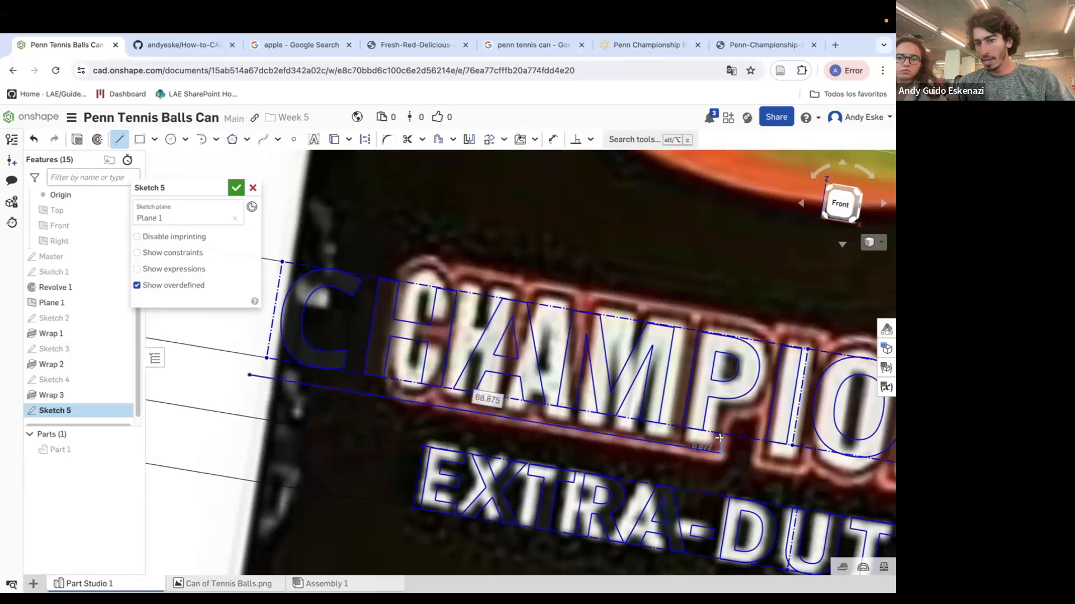
{"action": "left_click", "coordinate": [724, 417]}
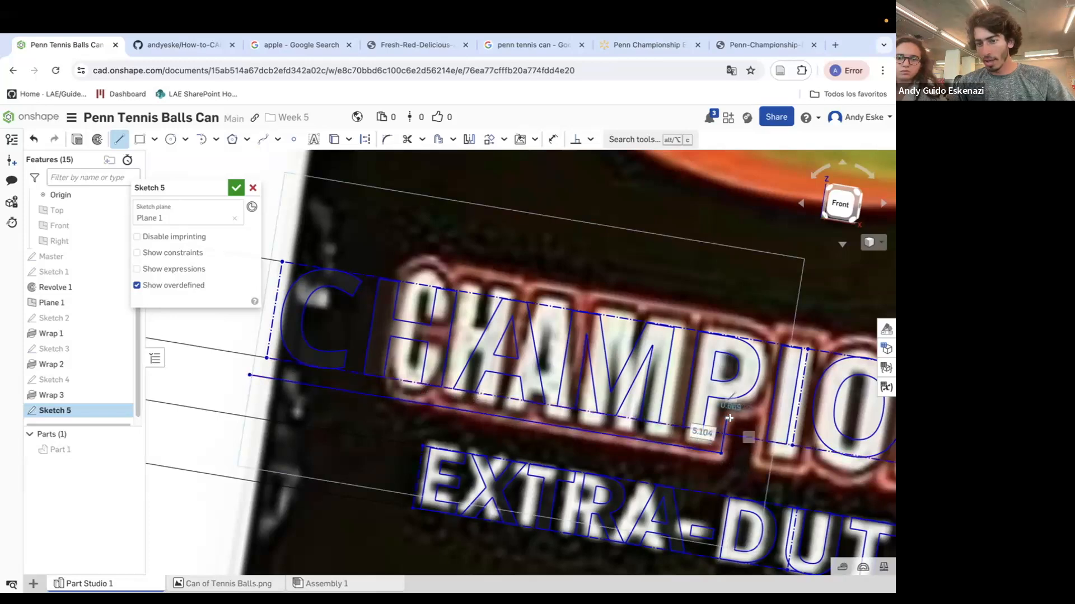
{"action": "key", "text": "Escape"}
Draw a short curved spline from the end of the upward segment to the gap between the P and I of CHAMPIONSHIP.
{"action": "left_click", "coordinate": [263, 139]}
{"action": "scroll", "coordinate": [794, 438], "scroll_direction": "up", "scroll_amount": 2}
{"action": "left_click", "coordinate": [709, 414]}
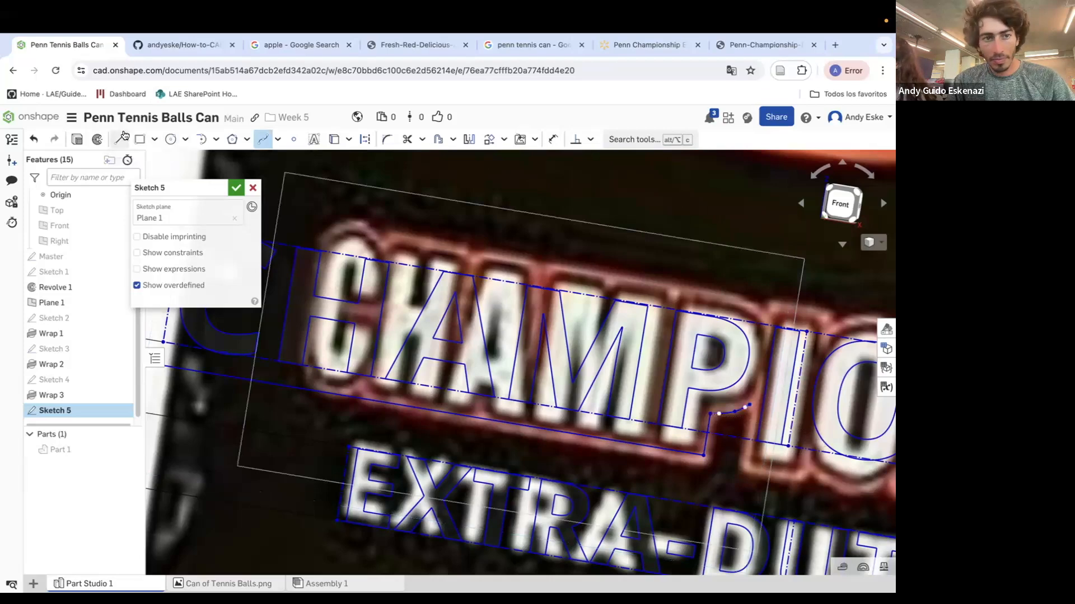
Continue the outline with lines about 7 mm down, about 76 mm beneath IONSHIP, and a short rise beside the final P's stem.
{"action": "key", "text": "l"}
{"action": "left_click", "coordinate": [747, 407]}
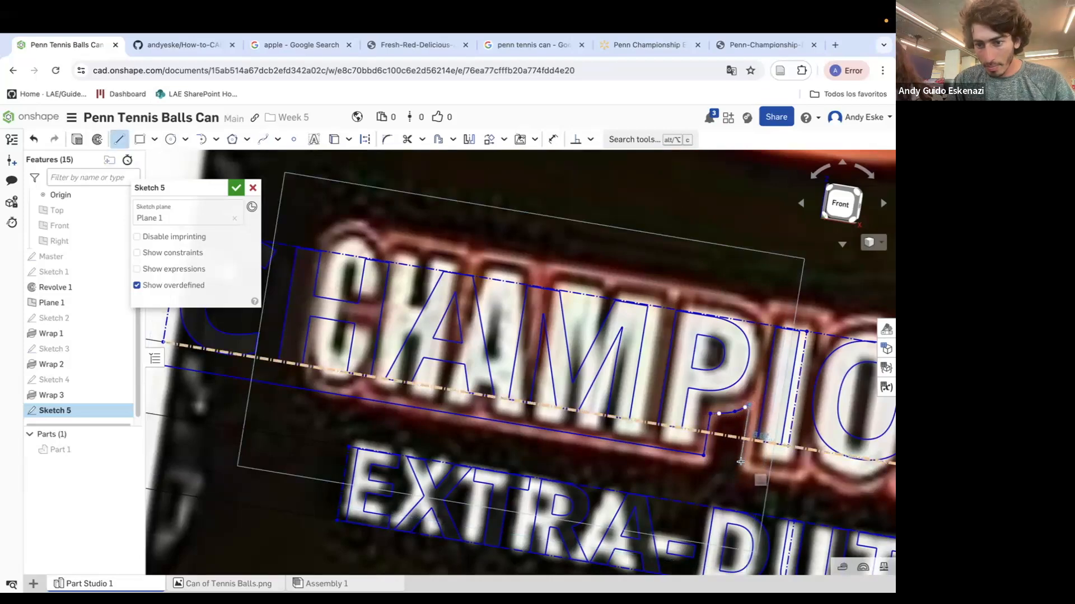
{"action": "scroll", "coordinate": [741, 462], "scroll_direction": "down", "scroll_amount": 8}
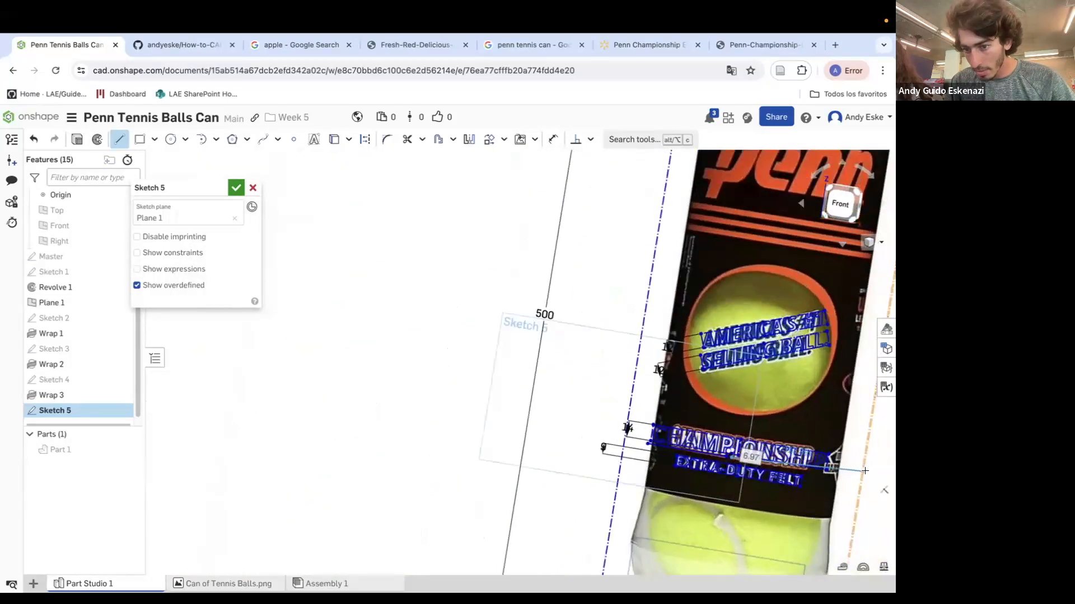
{"action": "scroll", "coordinate": [708, 476], "scroll_direction": "up", "scroll_amount": 5}
{"action": "scroll", "coordinate": [708, 475], "scroll_direction": "up", "scroll_amount": 3}
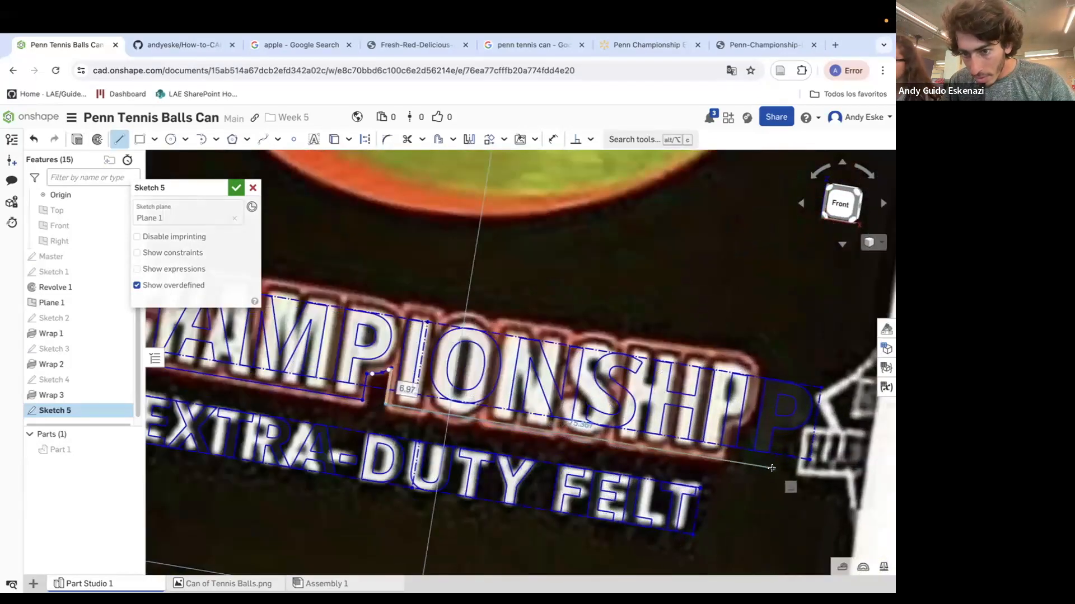
{"action": "left_click", "coordinate": [774, 467]}
{"action": "scroll", "coordinate": [774, 468], "scroll_direction": "up", "scroll_amount": 1}
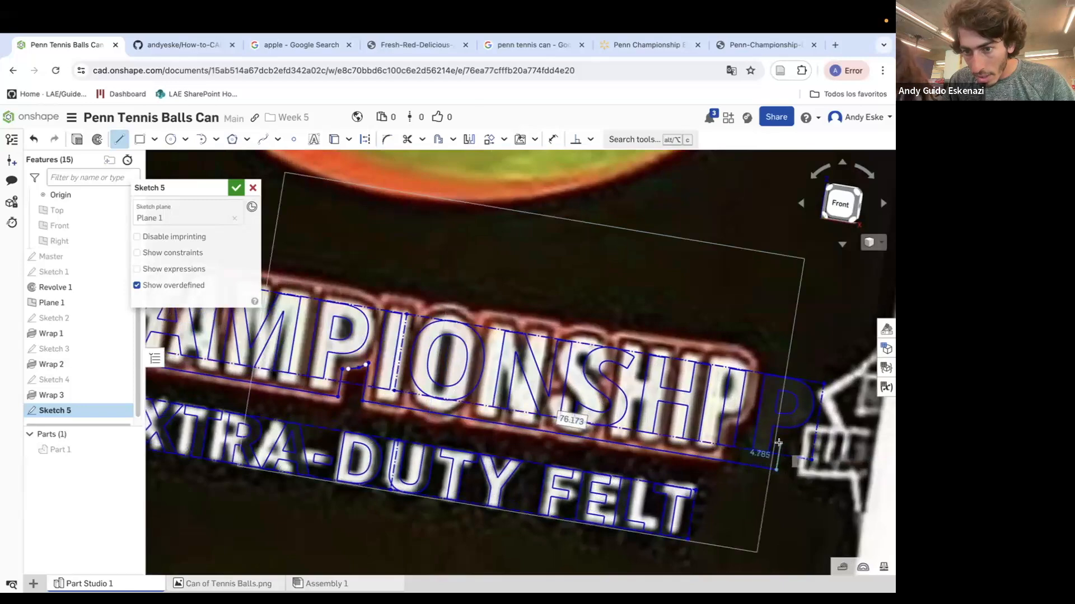
{"action": "key", "text": "Escape"}
{"action": "scroll", "coordinate": [783, 439], "scroll_direction": "up", "scroll_amount": 2}
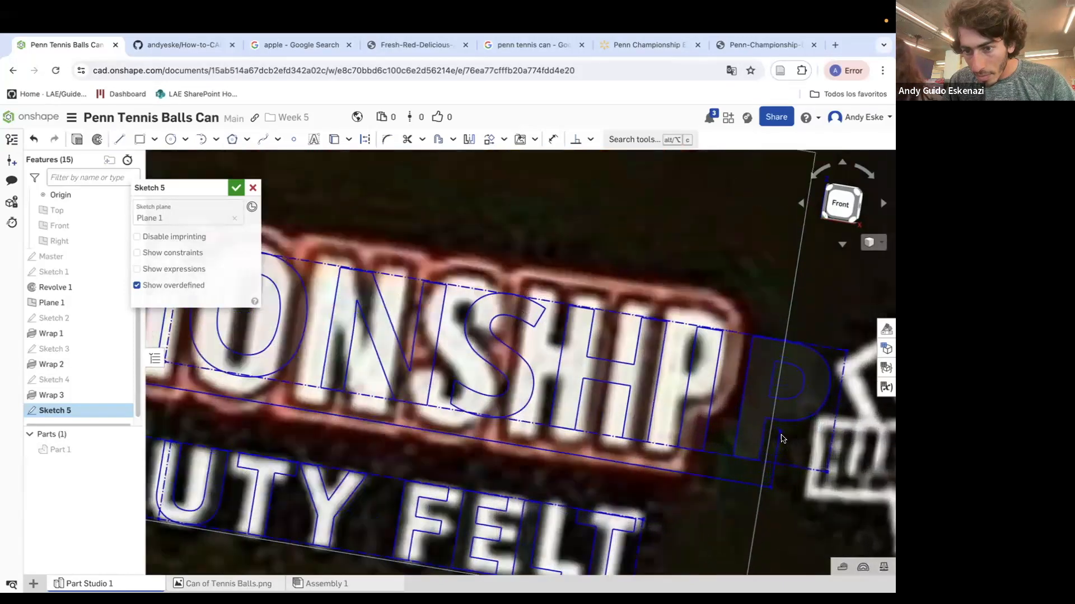
{"action": "left_click_drag", "start_coordinate": [780, 434], "coordinate": [782, 438]}
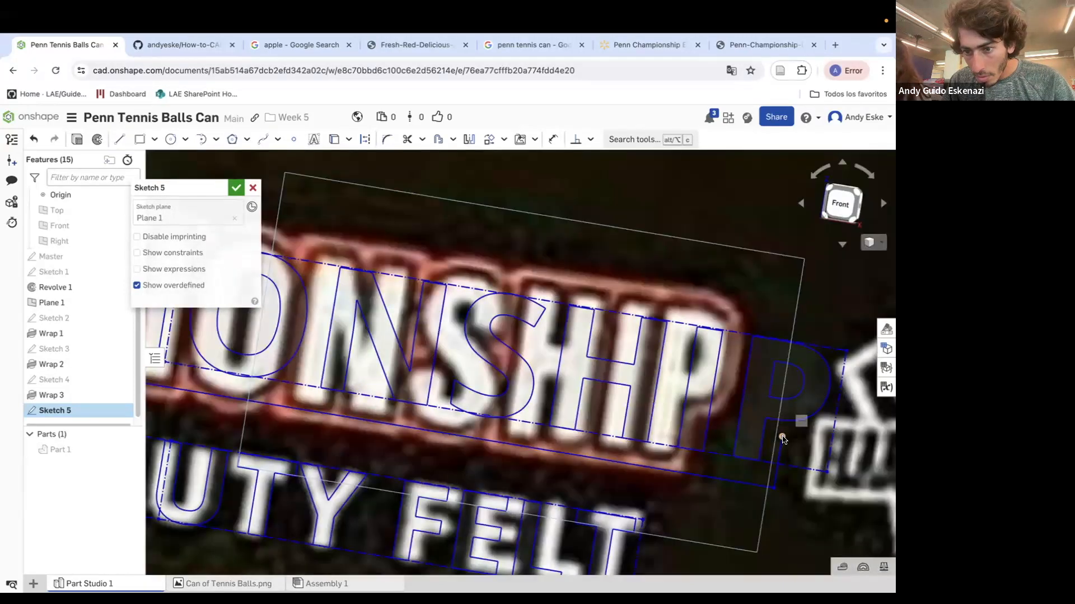
Draw a spline around the bowl of the final P, from the short rise to above the letter.
{"action": "left_click", "coordinate": [263, 140]}
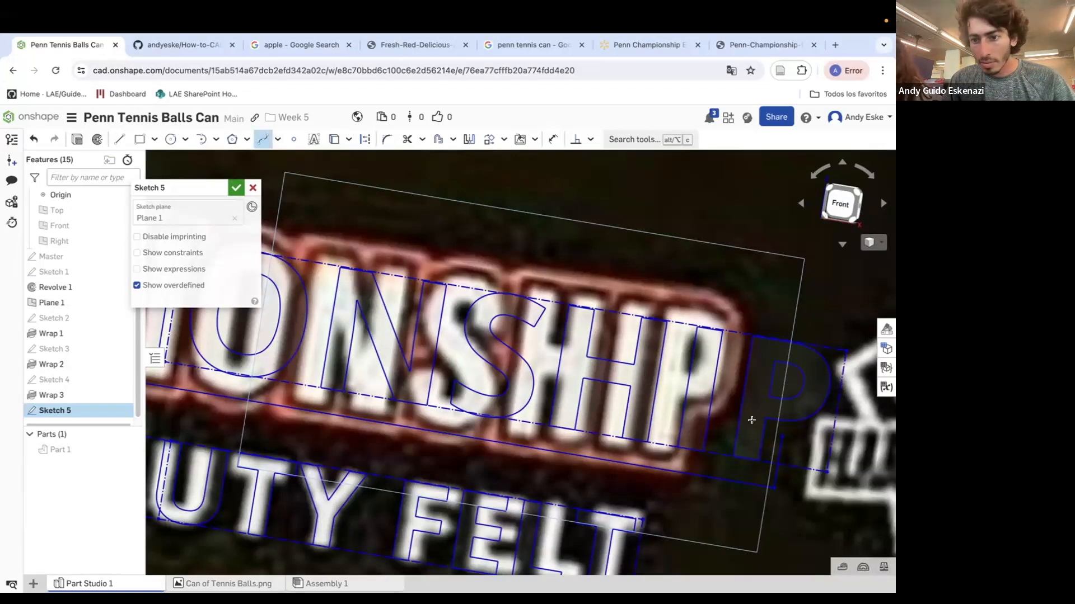
{"action": "left_click", "coordinate": [818, 434]}
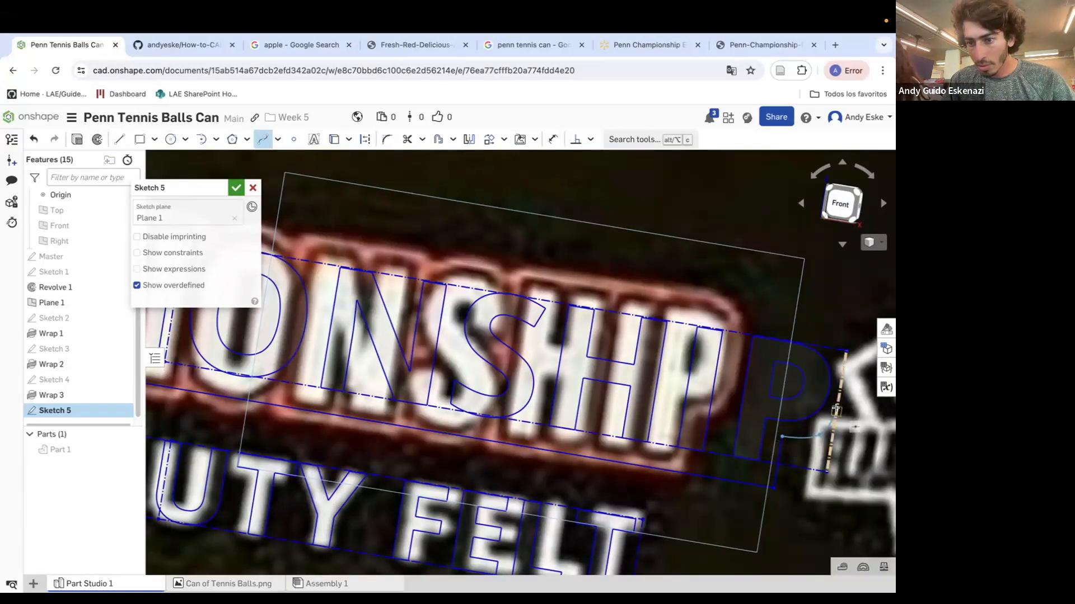
{"action": "left_click", "coordinate": [844, 403]}
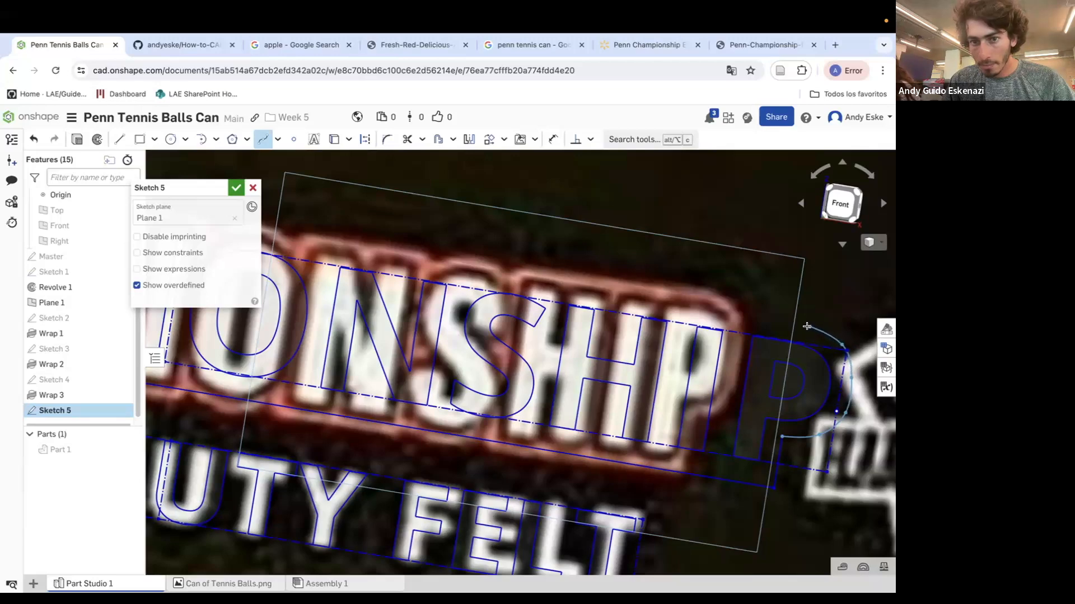
{"action": "double_click", "coordinate": [808, 326]}
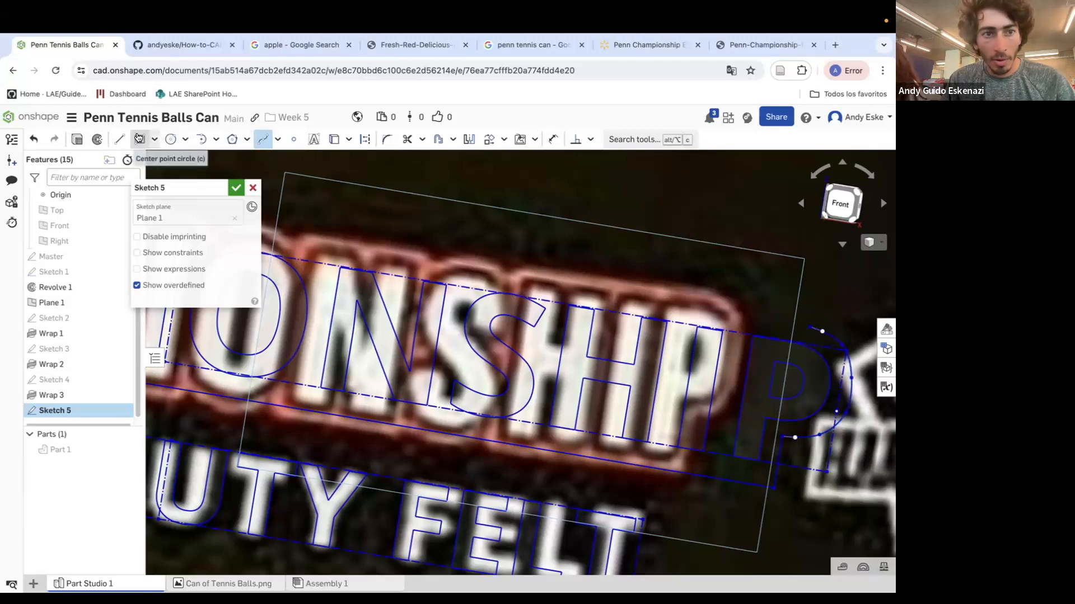
Sketch a long straight line above the CHAMPIONSHIP text from the spline's upper end to just above the C's outer corner.
{"action": "left_click", "coordinate": [119, 140]}
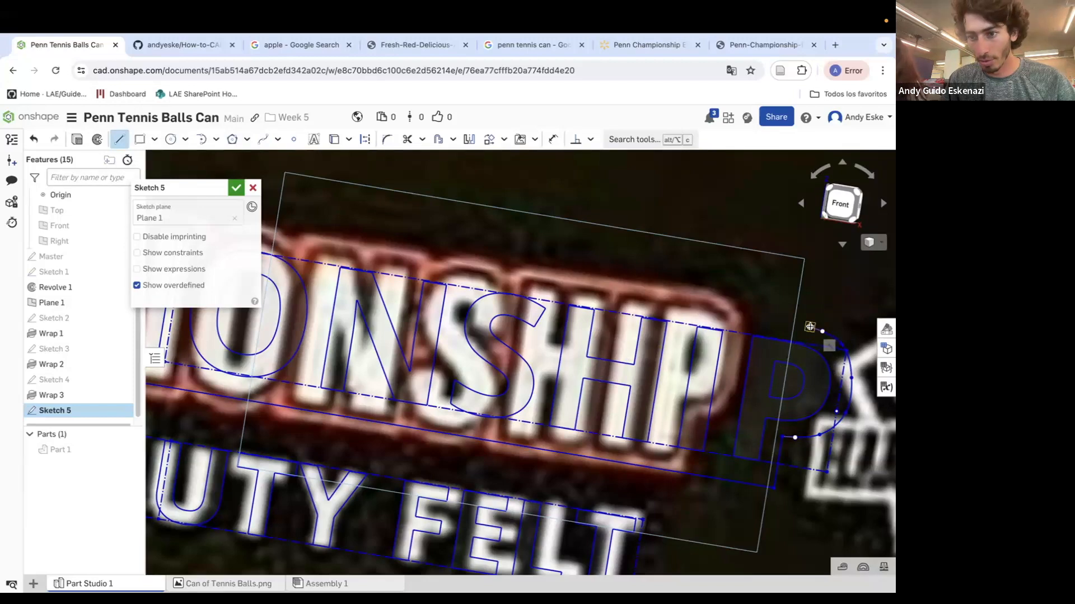
{"action": "scroll", "coordinate": [681, 297], "scroll_direction": "down", "scroll_amount": 5}
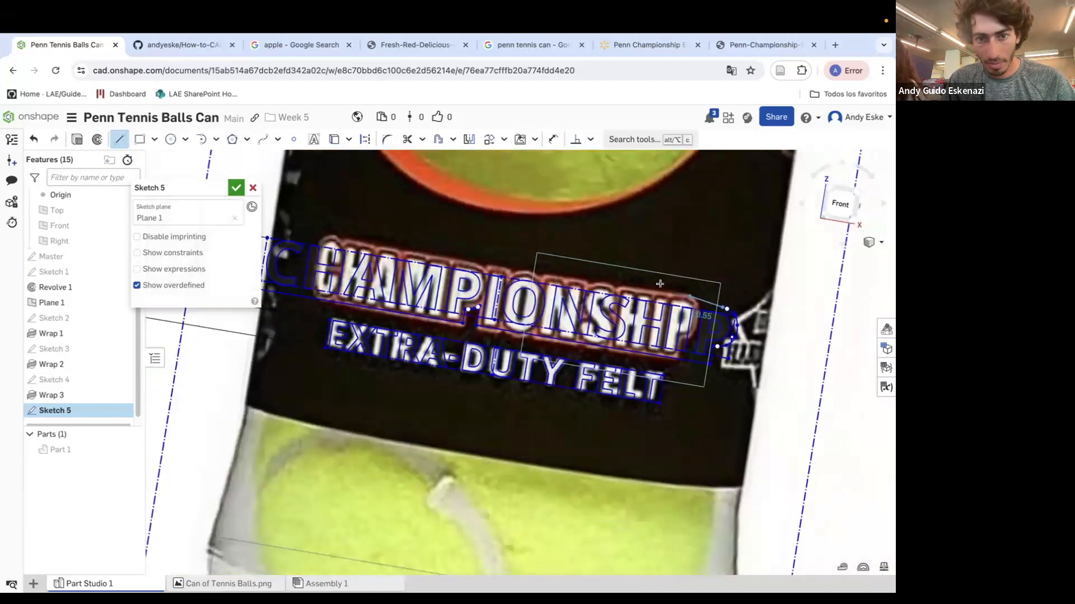
{"action": "scroll", "coordinate": [447, 242], "scroll_direction": "down", "scroll_amount": 2}
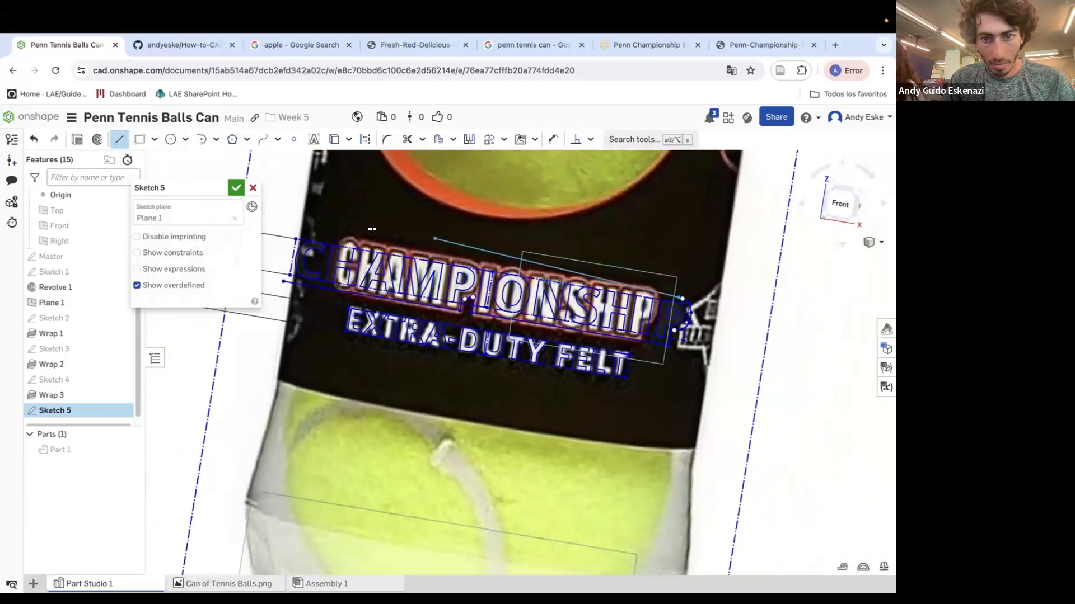
{"action": "scroll", "coordinate": [316, 223], "scroll_direction": "up", "scroll_amount": 3}
{"action": "scroll", "coordinate": [329, 216], "scroll_direction": "up", "scroll_amount": 2}
{"action": "scroll", "coordinate": [329, 215], "scroll_direction": "down", "scroll_amount": 2}
{"action": "scroll", "coordinate": [304, 244], "scroll_direction": "up", "scroll_amount": 4}
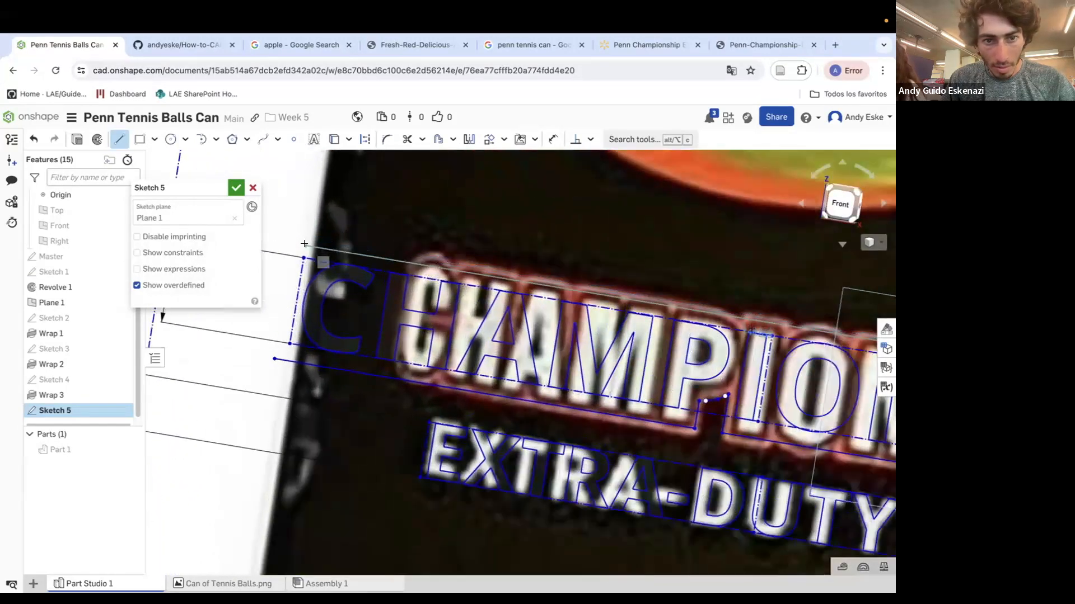
{"action": "left_click", "coordinate": [303, 244]}
{"action": "key", "text": "Escape"}
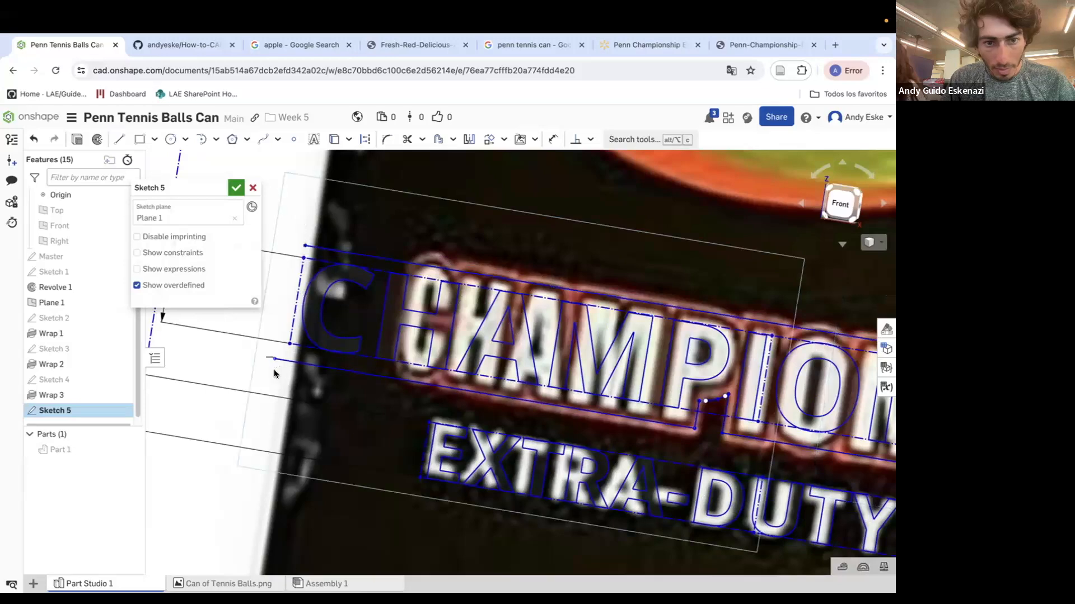
Shift the free end of the lower outline line slightly inward near the C of CHAMPIONSHIP.
{"action": "scroll", "coordinate": [272, 357], "scroll_direction": "up", "scroll_amount": 5}
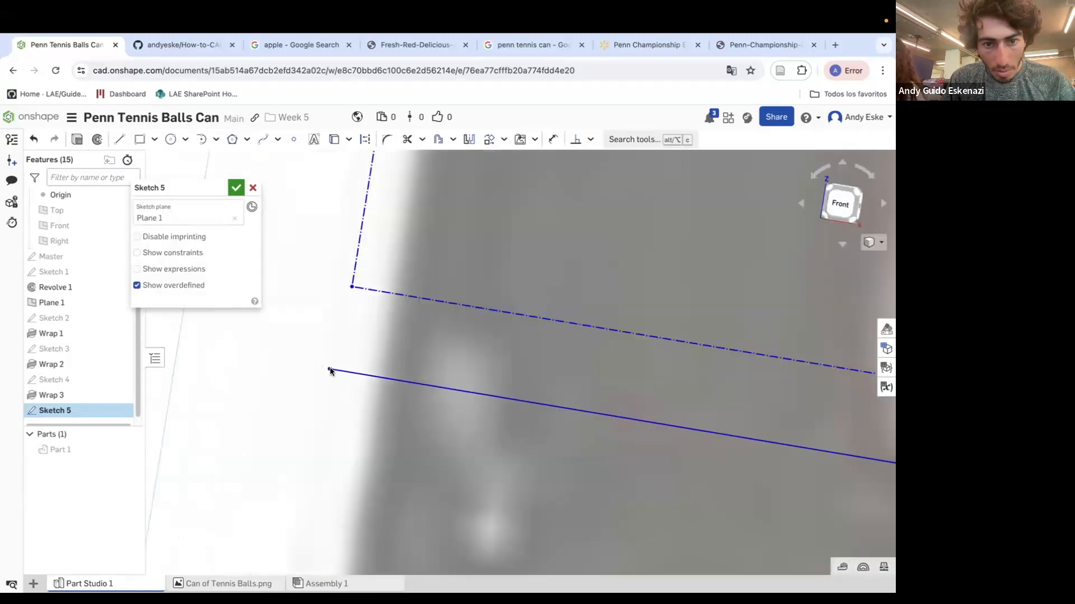
{"action": "left_click_drag", "start_coordinate": [330, 370], "coordinate": [335, 372]}
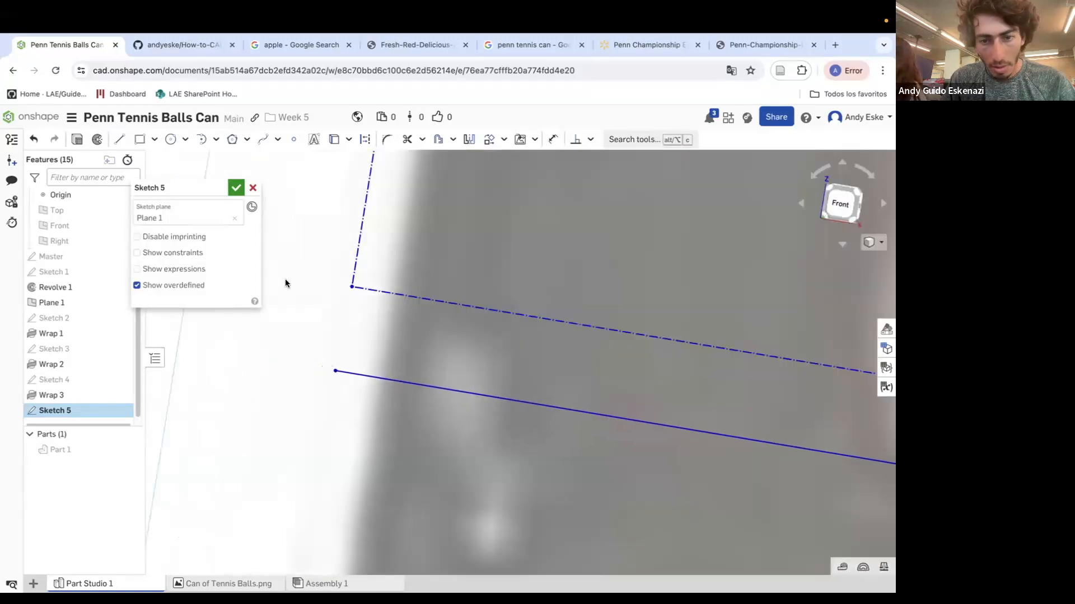
{"action": "scroll", "coordinate": [504, 372], "scroll_direction": "down", "scroll_amount": 6}
{"action": "scroll", "coordinate": [551, 377], "scroll_direction": "up", "scroll_amount": 3}
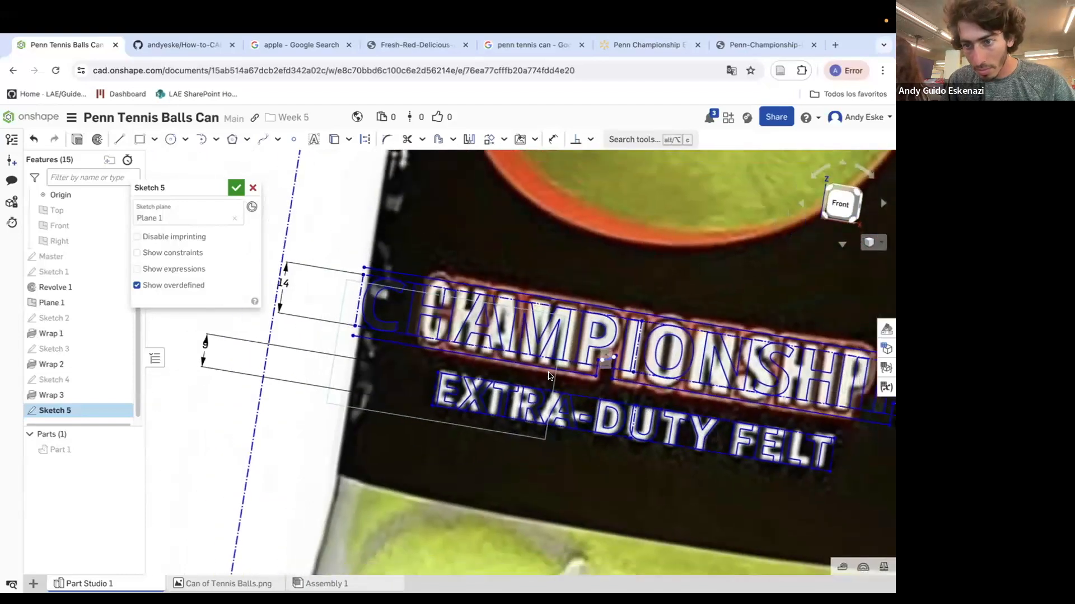
Draw a spline around the outer side of the C, joining the upper and lower outline lines of CHAMPIONSHIP.
{"action": "scroll", "coordinate": [550, 376], "scroll_direction": "down", "scroll_amount": 4}
{"action": "scroll", "coordinate": [382, 303], "scroll_direction": "up", "scroll_amount": 6}
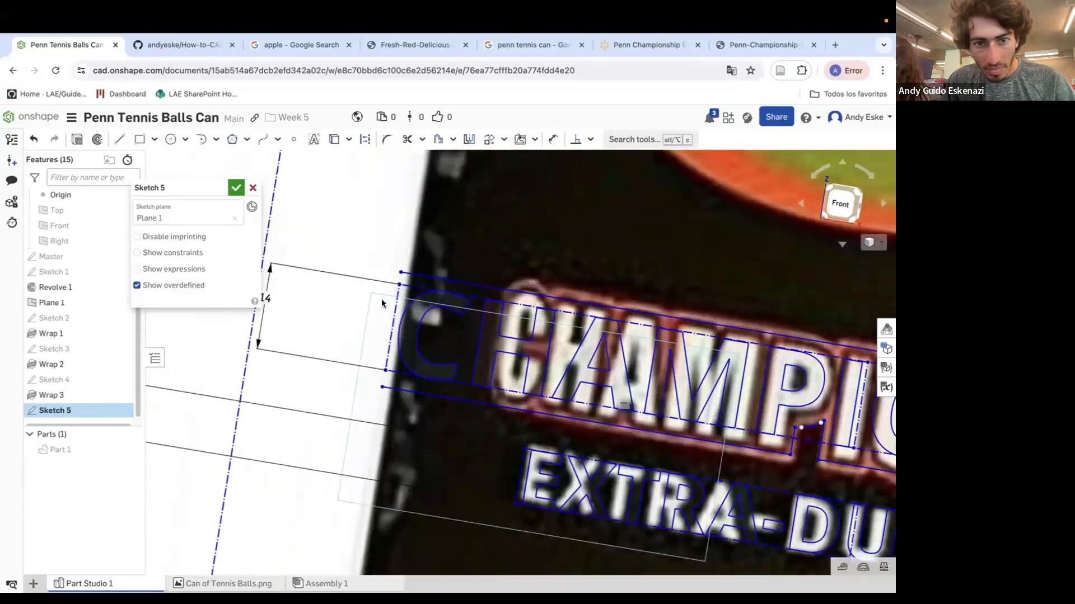
{"action": "scroll", "coordinate": [383, 302], "scroll_direction": "up", "scroll_amount": 3}
{"action": "left_click", "coordinate": [262, 139]}
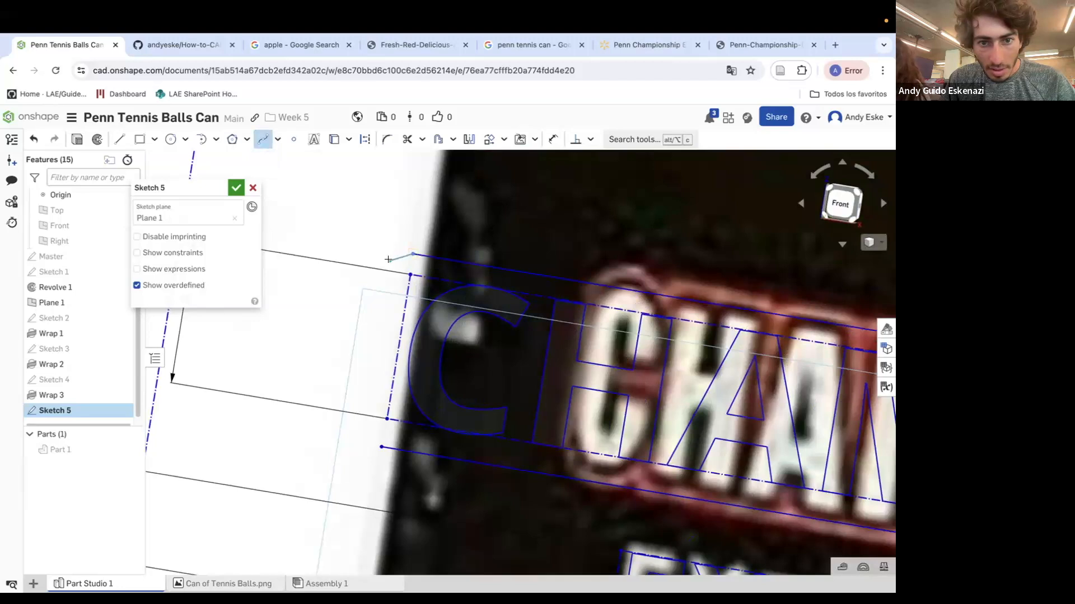
{"action": "left_click", "coordinate": [353, 304]}
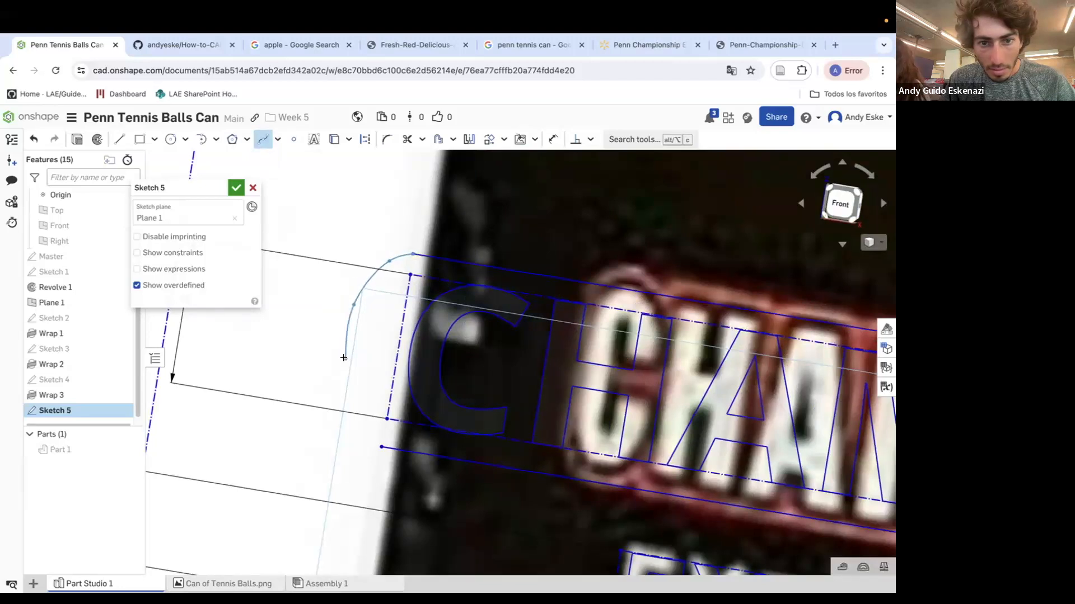
{"action": "left_click", "coordinate": [378, 446]}
{"action": "key", "text": "Escape"}
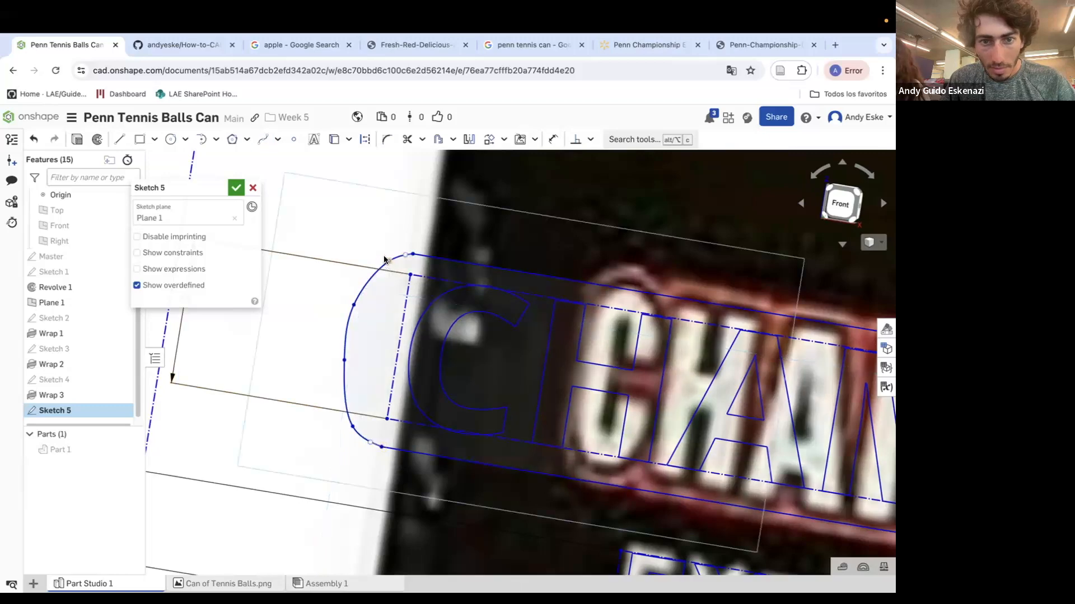
Reshape the spline around the C by shifting its intermediate points outward and adjusting its curvature at the upper end.
{"action": "left_click_drag", "start_coordinate": [385, 258], "coordinate": [384, 255]}
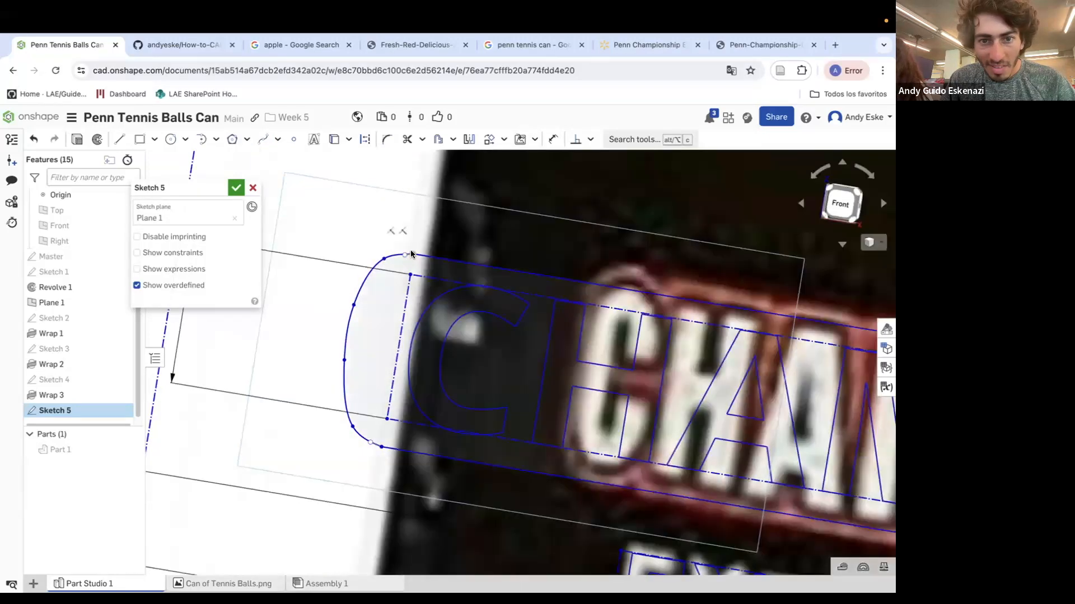
{"action": "left_click_drag", "start_coordinate": [353, 305], "coordinate": [345, 305]}
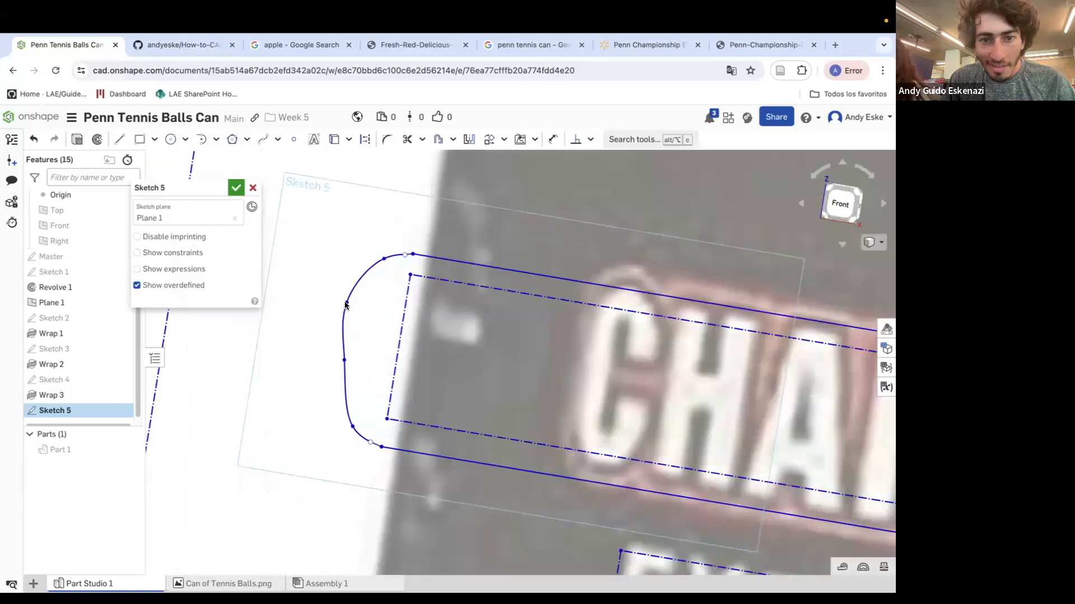
{"action": "left_click_drag", "start_coordinate": [345, 359], "coordinate": [337, 367]}
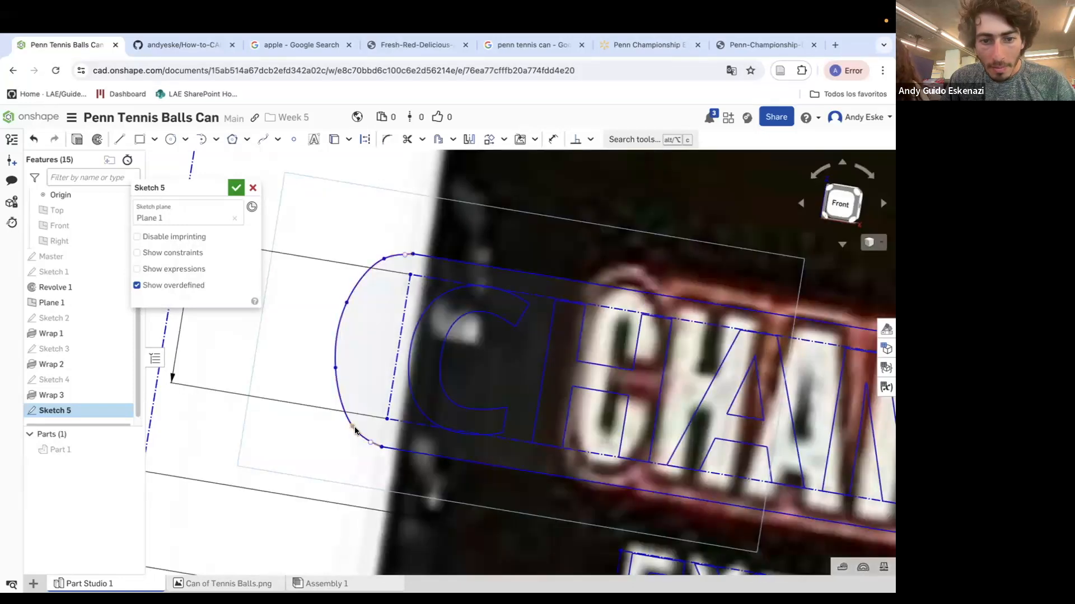
{"action": "left_click_drag", "start_coordinate": [353, 427], "coordinate": [348, 428]}
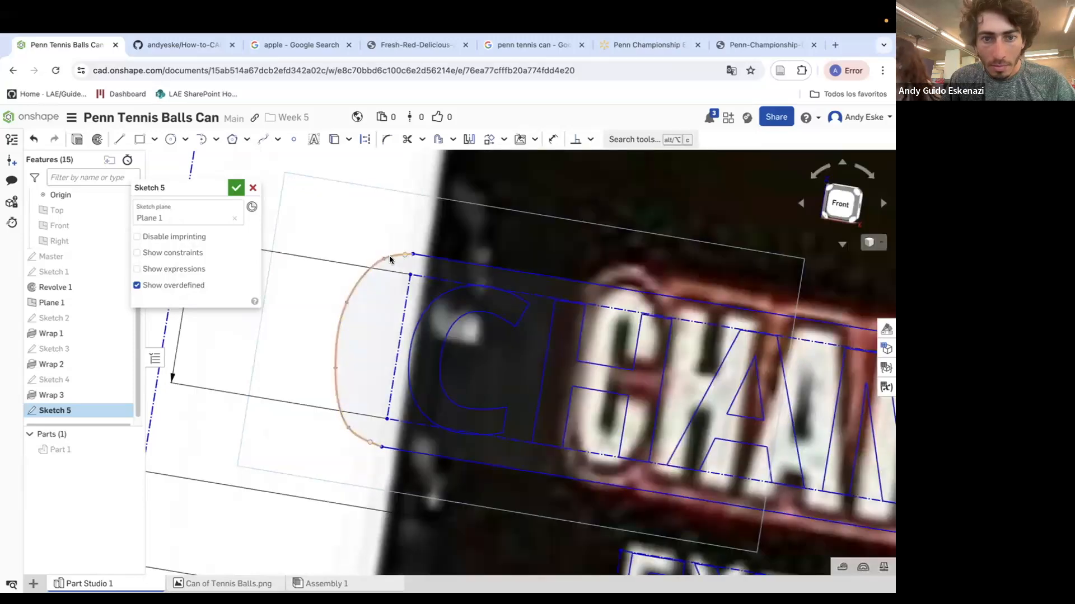
{"action": "left_click_drag", "start_coordinate": [384, 258], "coordinate": [421, 255]}
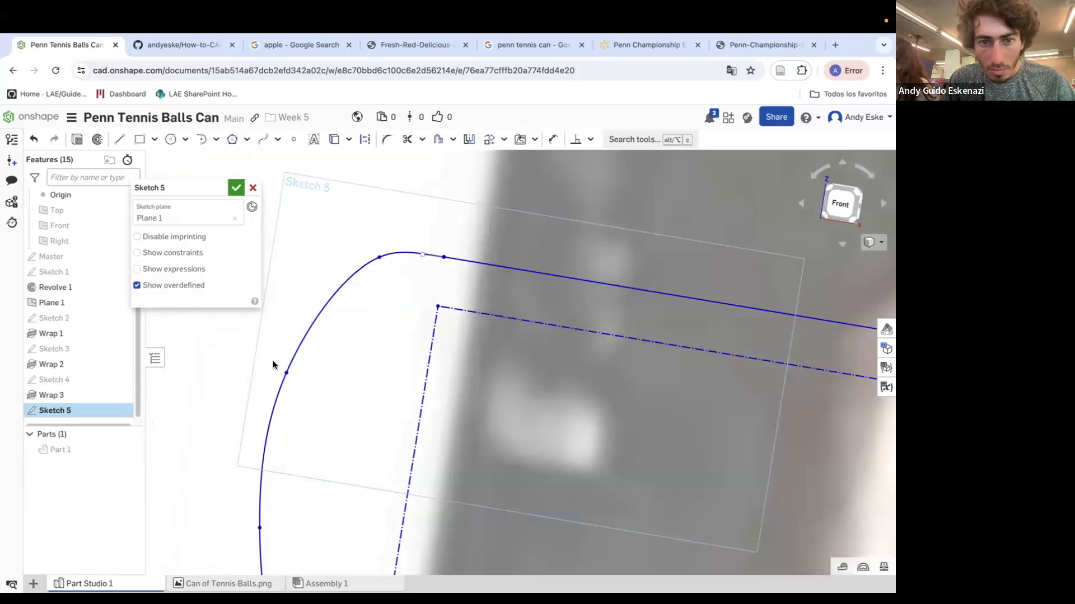
Delete the spline around the C and shift the free ends of the upper and lower outline lines inward.
{"action": "scroll", "coordinate": [338, 267], "scroll_direction": "down", "scroll_amount": 5}
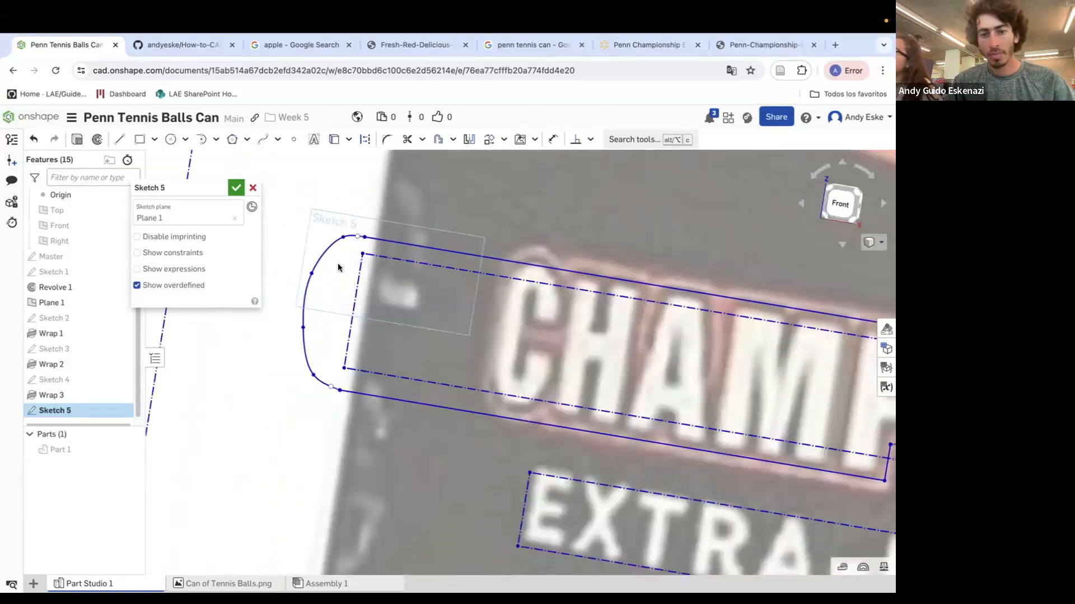
{"action": "scroll", "coordinate": [338, 268], "scroll_direction": "down", "scroll_amount": 5}
{"action": "scroll", "coordinate": [393, 312], "scroll_direction": "up", "scroll_amount": 2}
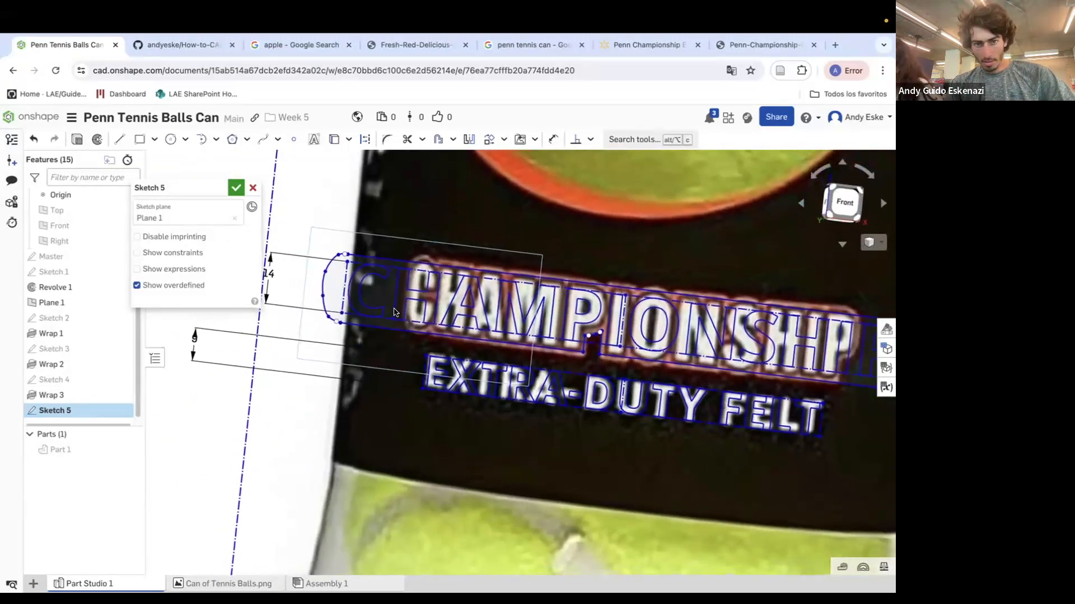
{"action": "scroll", "coordinate": [393, 311], "scroll_direction": "up", "scroll_amount": 3}
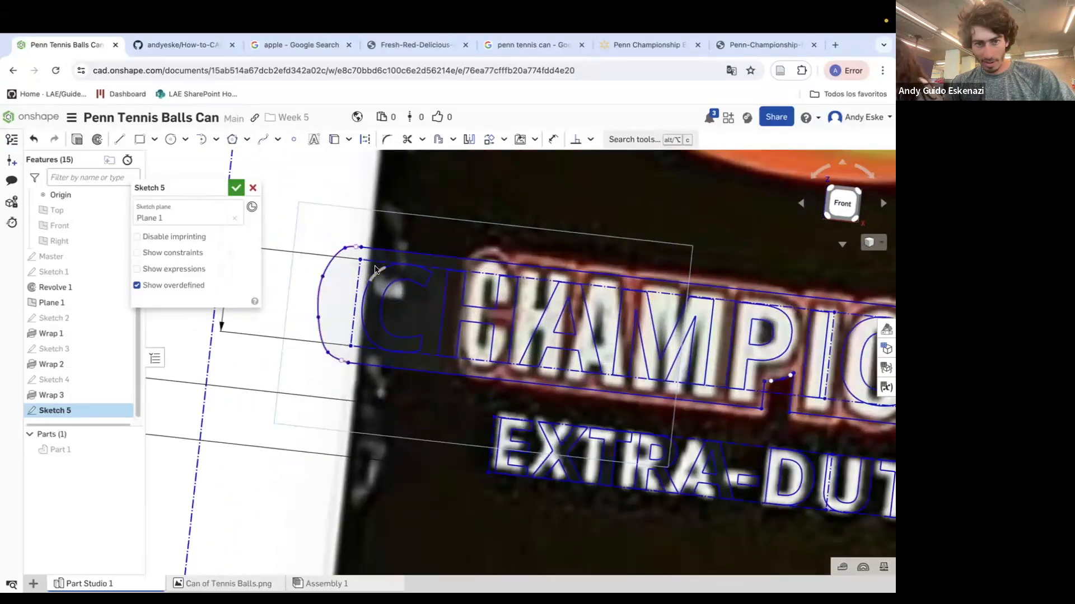
{"action": "scroll", "coordinate": [375, 269], "scroll_direction": "up", "scroll_amount": 2}
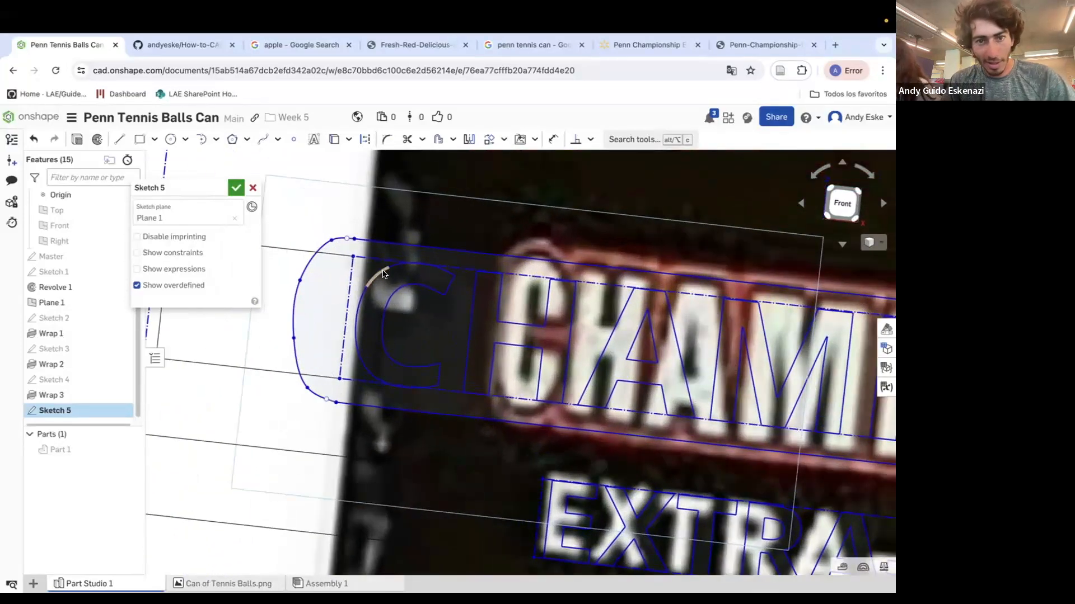
{"action": "right_click", "coordinate": [313, 258]}
{"action": "left_click", "coordinate": [384, 496]}
{"action": "left_click_drag", "start_coordinate": [354, 242], "coordinate": [380, 241]}
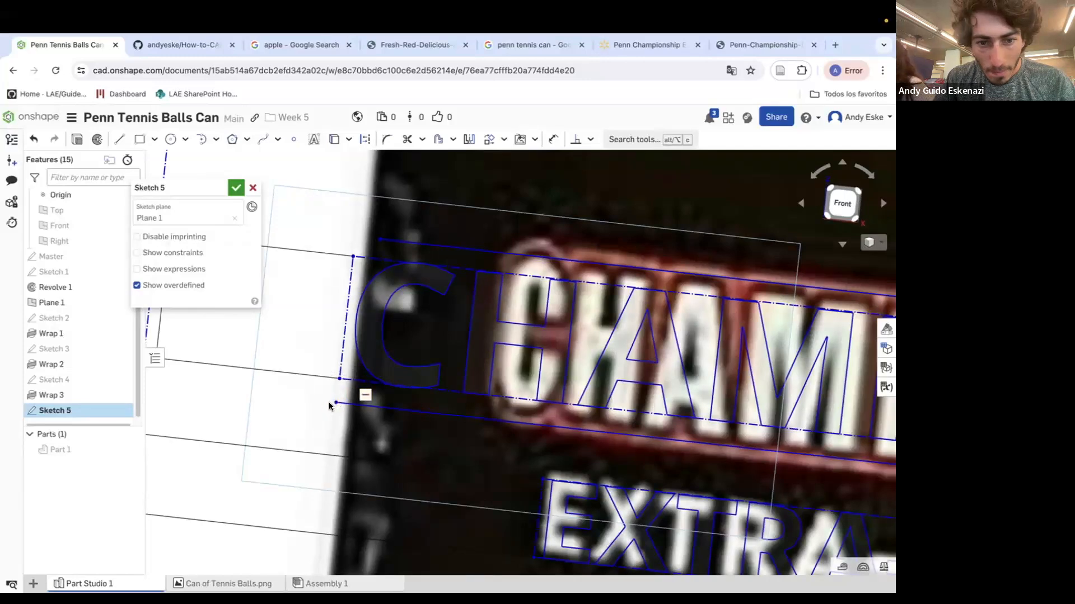
{"action": "left_click_drag", "start_coordinate": [334, 403], "coordinate": [361, 408]}
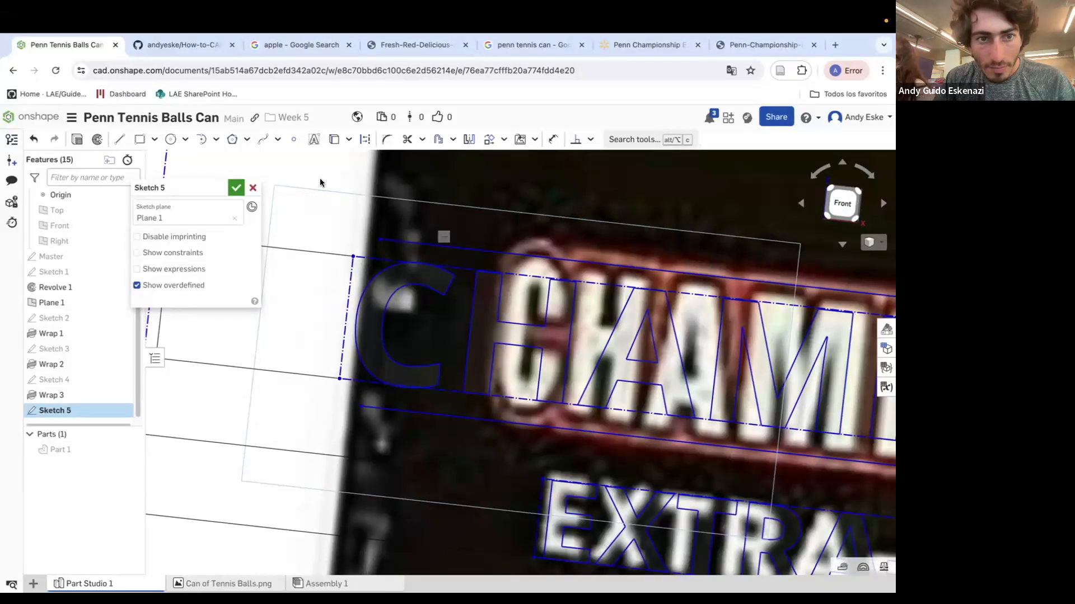
Draw an arc around the C between the two outline line ends, then shift its endpoints inward to fit closer to the letter.
{"action": "left_click", "coordinate": [217, 139]}
{"action": "left_click", "coordinate": [224, 180]}
{"action": "left_click", "coordinate": [380, 239]}
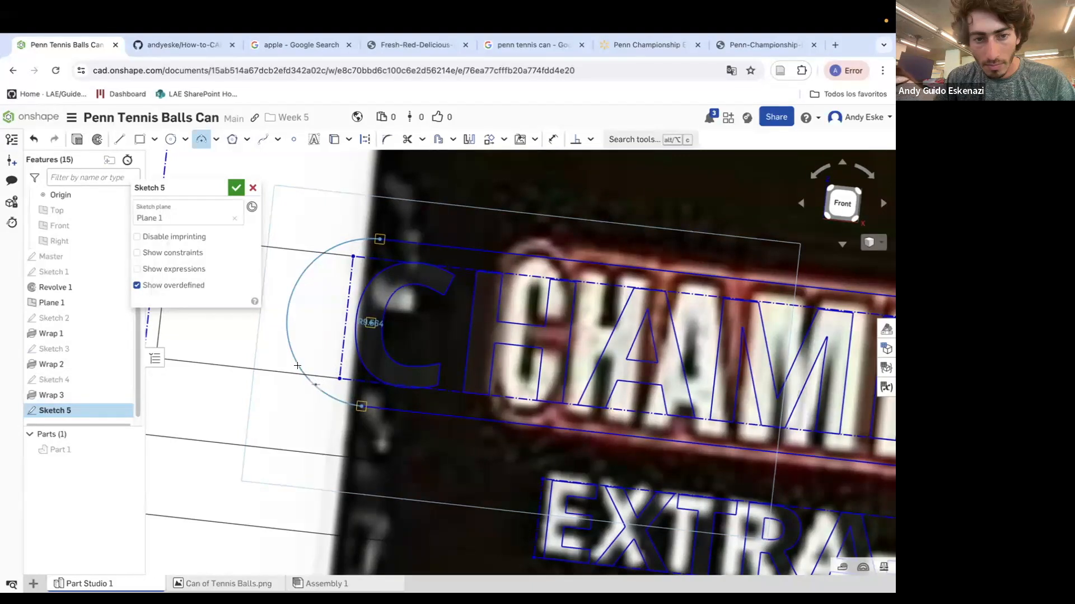
{"action": "left_click", "coordinate": [297, 366]}
{"action": "key", "text": "Escape"}
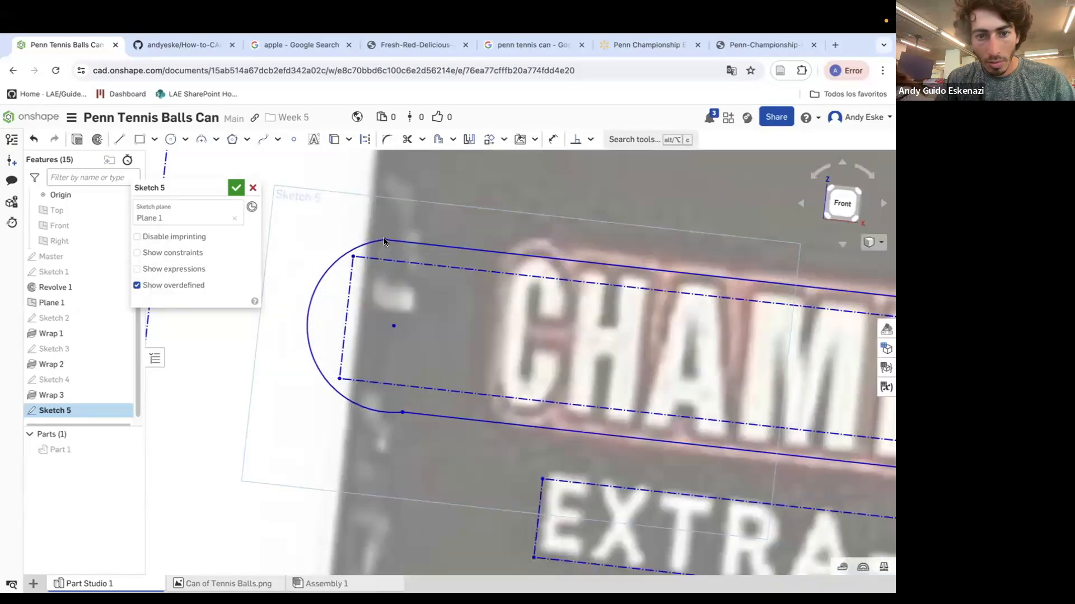
{"action": "left_click_drag", "start_coordinate": [380, 240], "coordinate": [417, 245]}
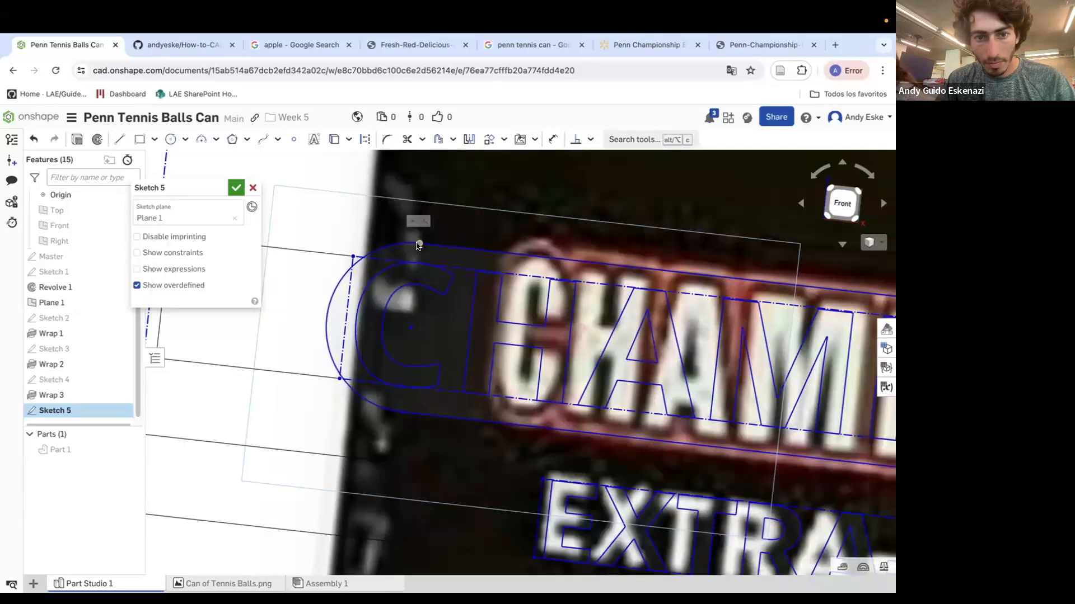
Inspect the outline around the final P and along the whole CHAMPIONSHIP text.
{"action": "right_click_drag", "start_coordinate": [367, 329], "coordinate": [480, 306]}
{"action": "key", "text": "n"}
{"action": "scroll", "coordinate": [651, 351], "scroll_direction": "down", "scroll_amount": 5}
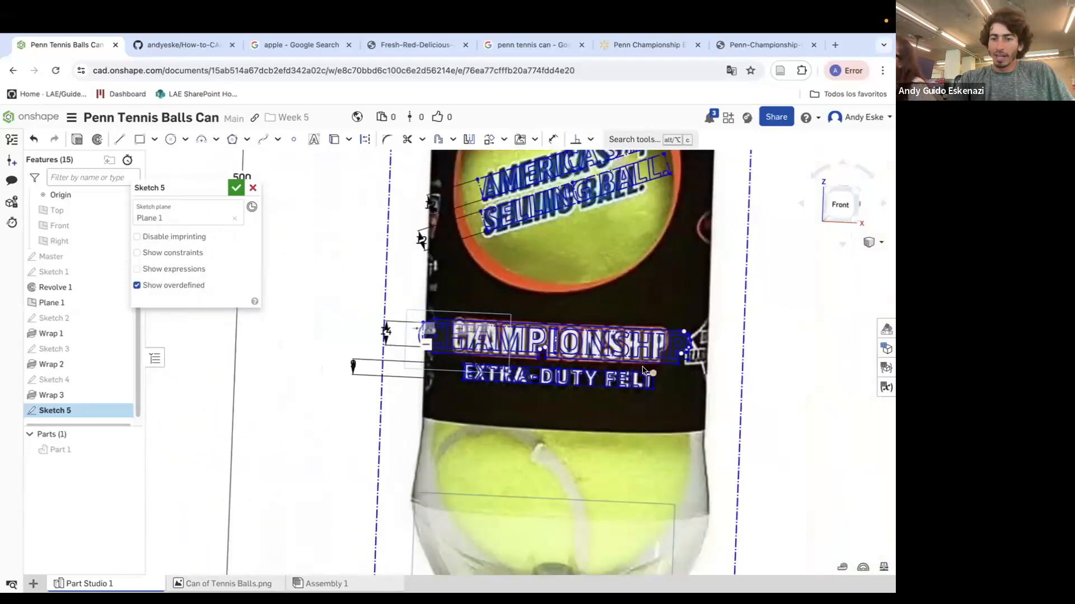
{"action": "scroll", "coordinate": [651, 351], "scroll_direction": "up", "scroll_amount": 3}
{"action": "scroll", "coordinate": [651, 351], "scroll_direction": "up", "scroll_amount": 5}
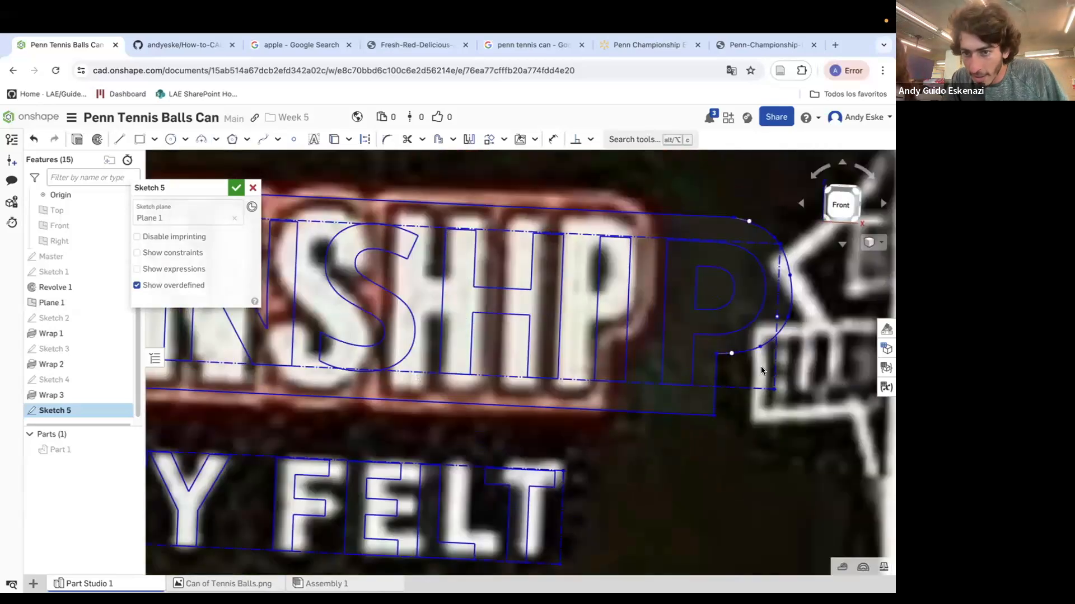
{"action": "right_click_drag", "start_coordinate": [760, 370], "coordinate": [734, 326]}
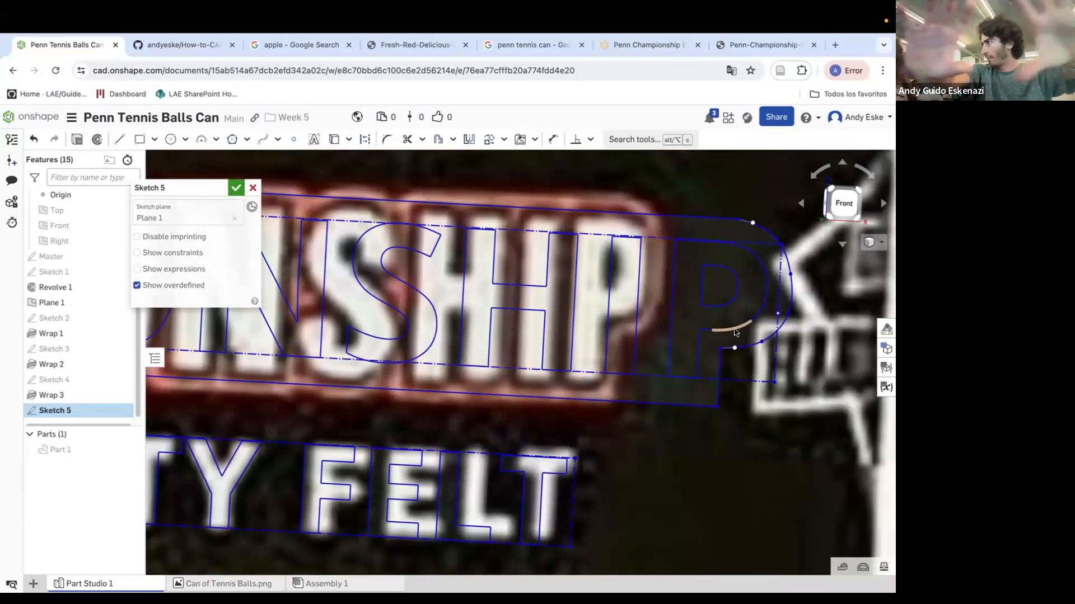
{"action": "key", "text": "n"}
{"action": "scroll", "coordinate": [265, 330], "scroll_direction": "down", "scroll_amount": 5}
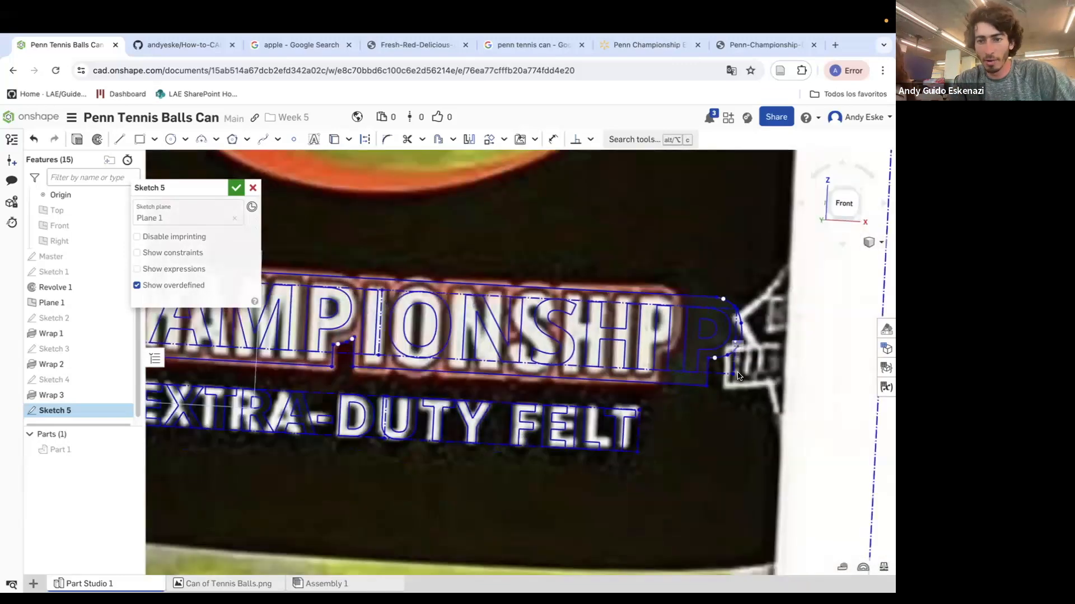
{"action": "scroll", "coordinate": [347, 330], "scroll_direction": "up", "scroll_amount": 4}
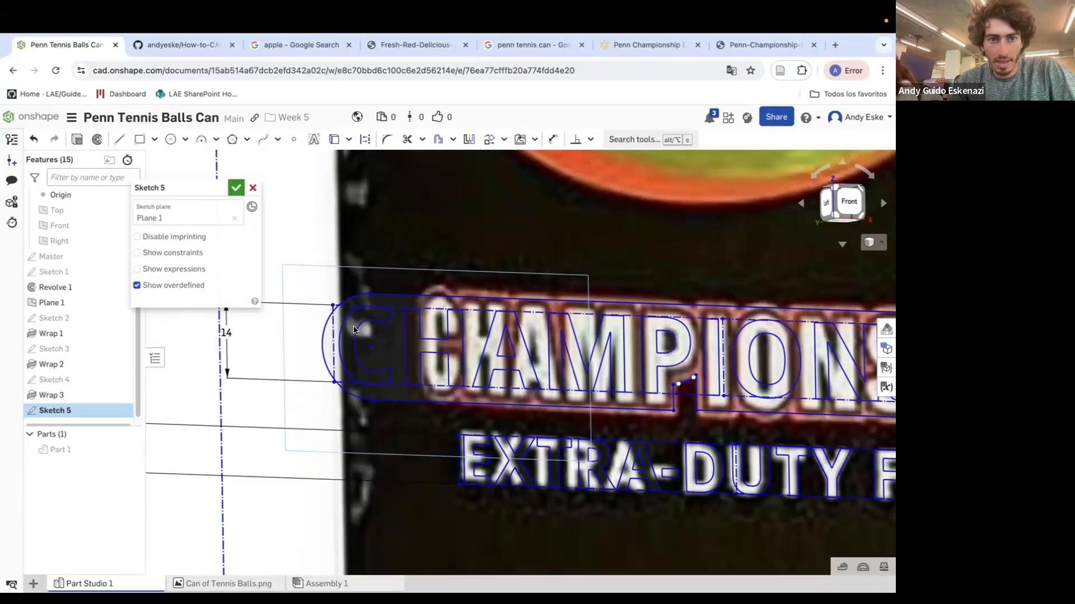
Finish Sketch 5 and reopen it for editing.
{"action": "left_click", "coordinate": [235, 189]}
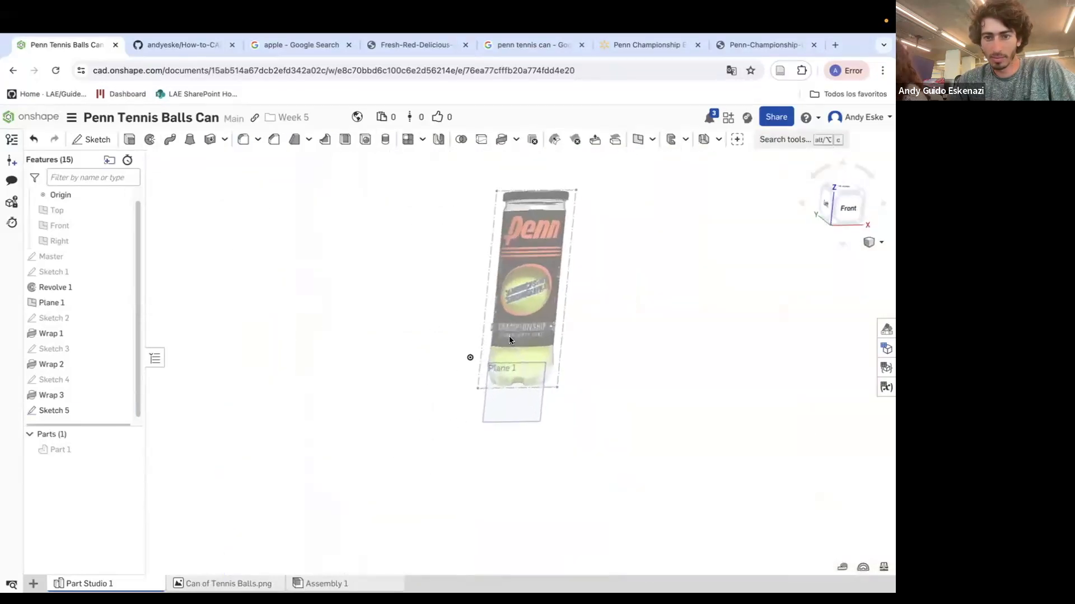
{"action": "scroll", "coordinate": [412, 350], "scroll_direction": "up", "scroll_amount": 5}
{"action": "scroll", "coordinate": [412, 350], "scroll_direction": "up", "scroll_amount": 3}
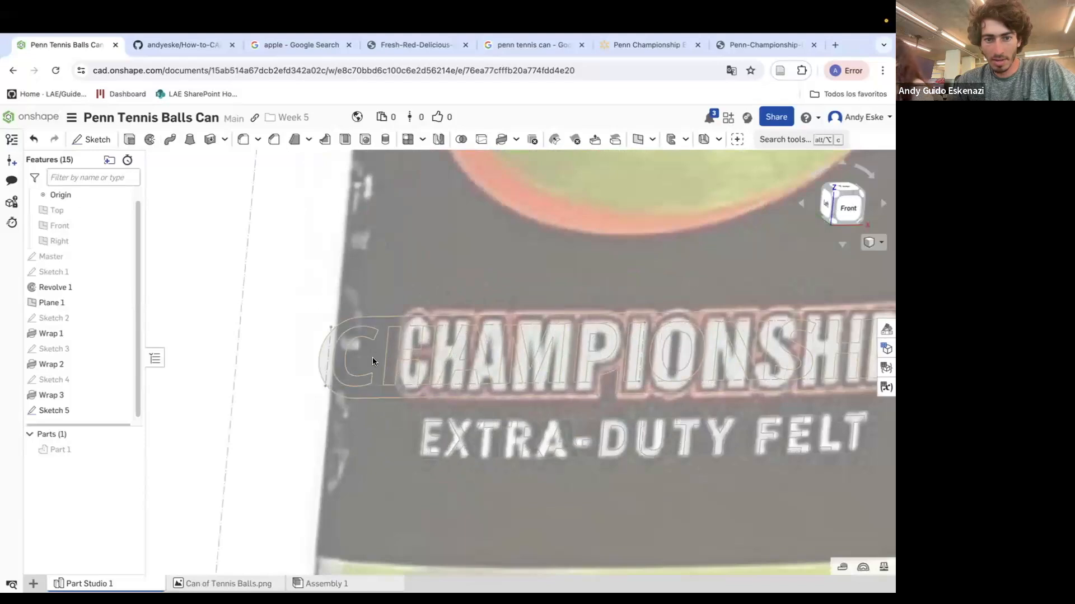
{"action": "scroll", "coordinate": [331, 379], "scroll_direction": "down", "scroll_amount": 6}
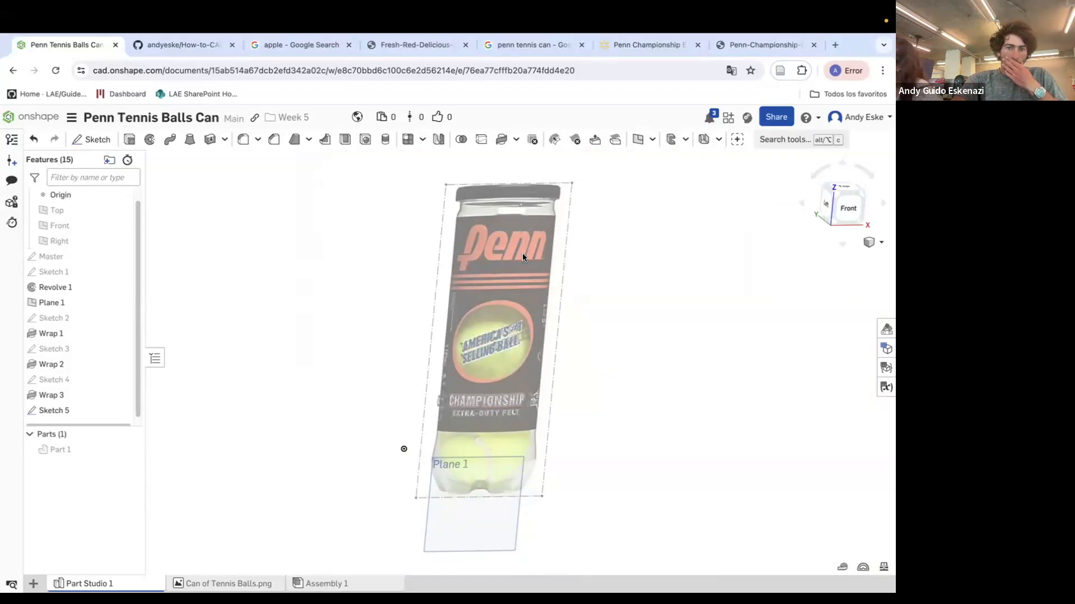
{"action": "right_click", "coordinate": [64, 413]}
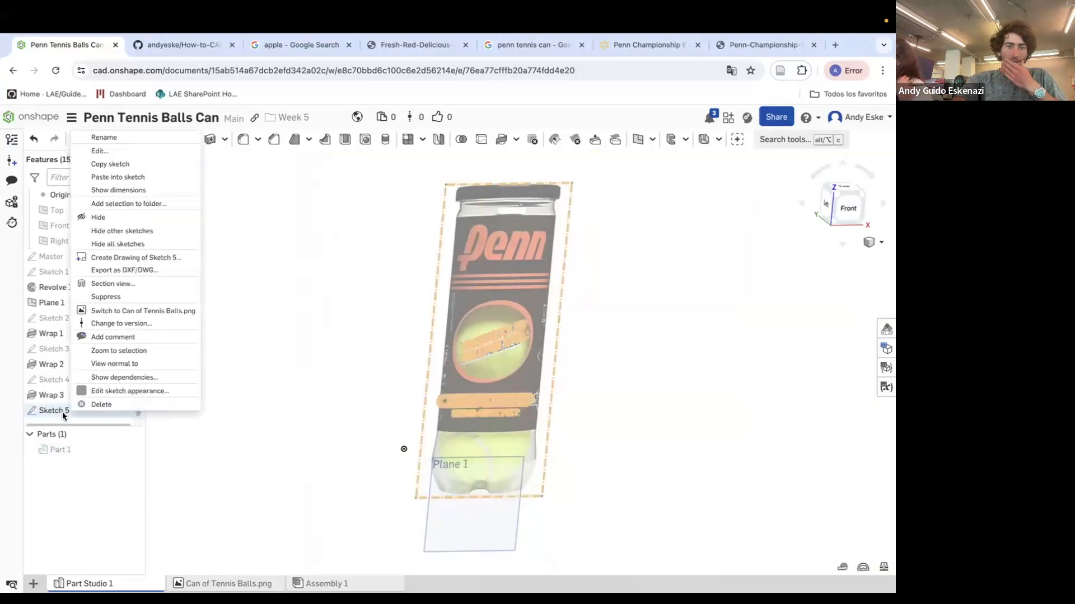
Convert the long upper outline line, the arc around the C and the lower line beneath CHAMP to construction geometry.
{"action": "scroll", "coordinate": [478, 403], "scroll_direction": "up", "scroll_amount": 10}
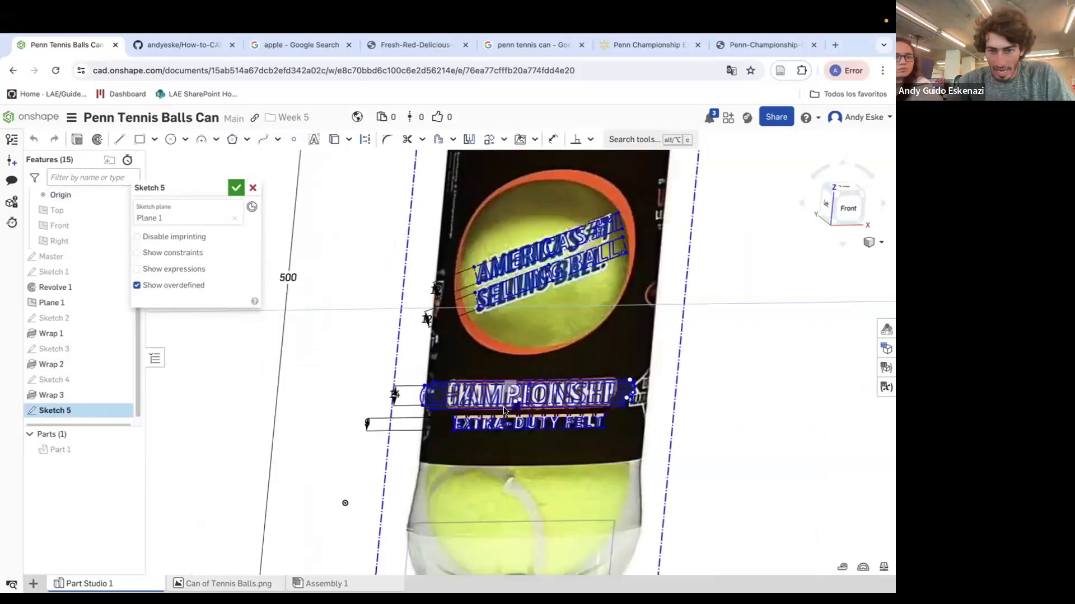
{"action": "right_click", "coordinate": [359, 334]}
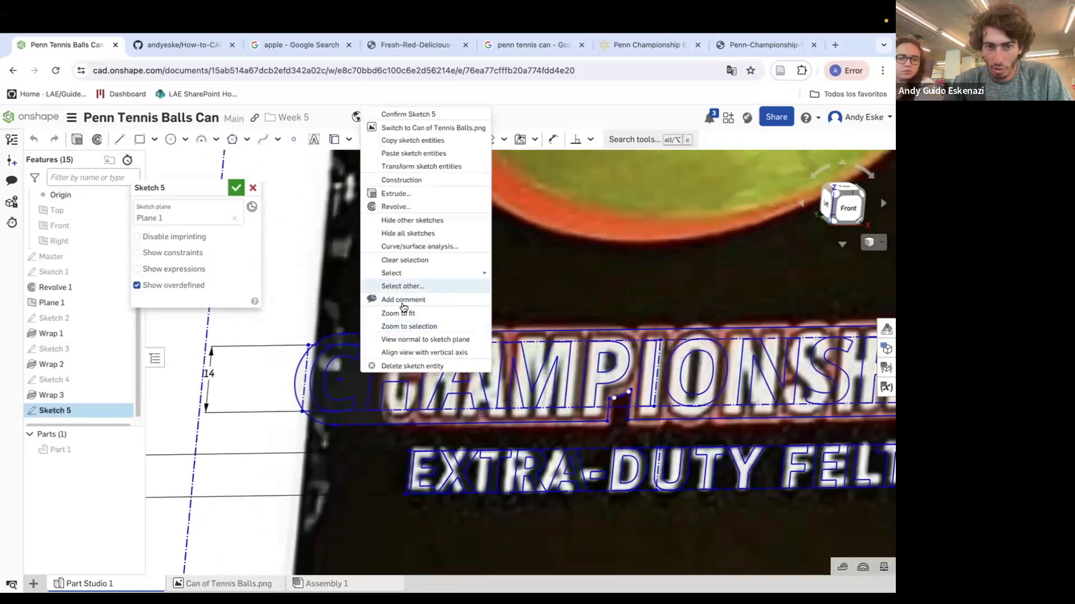
{"action": "key", "text": "d"}
{"action": "left_click", "coordinate": [330, 343]}
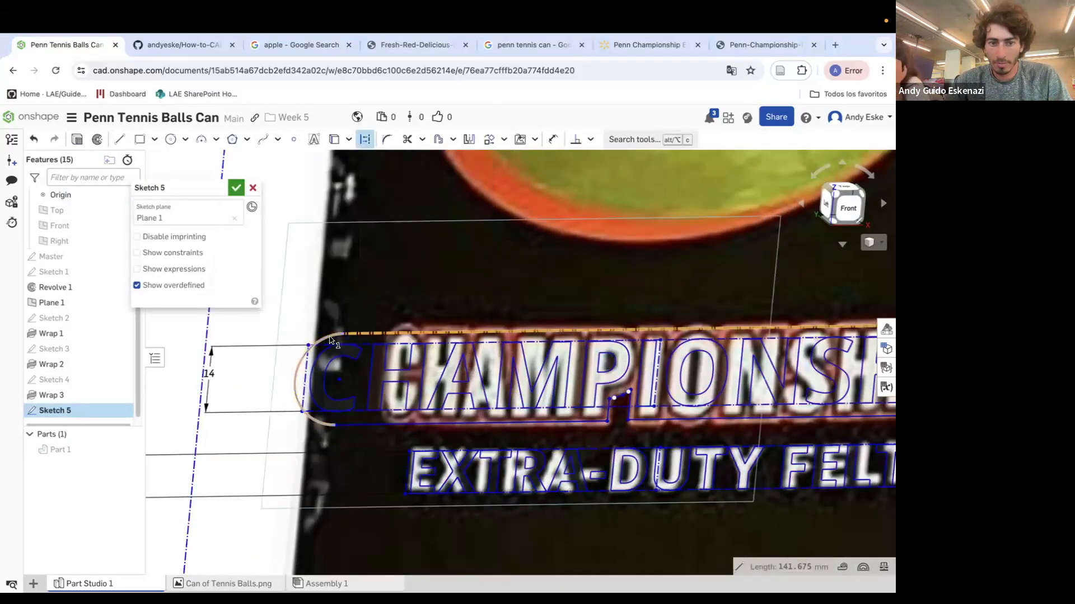
{"action": "right_click", "coordinate": [331, 340]}
{"action": "left_click", "coordinate": [392, 414]}
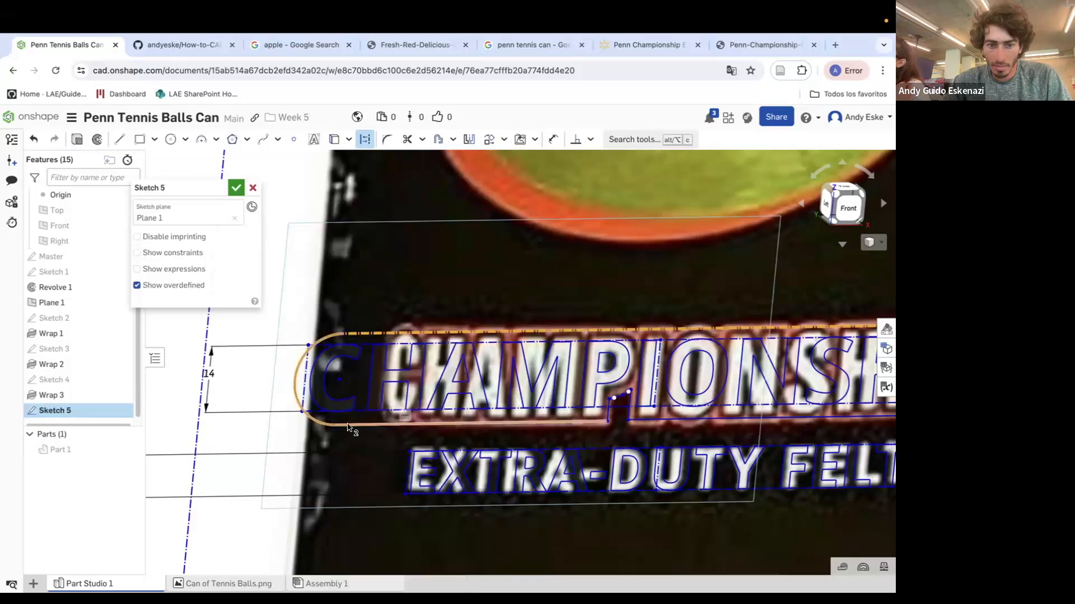
{"action": "right_click", "coordinate": [365, 176]}
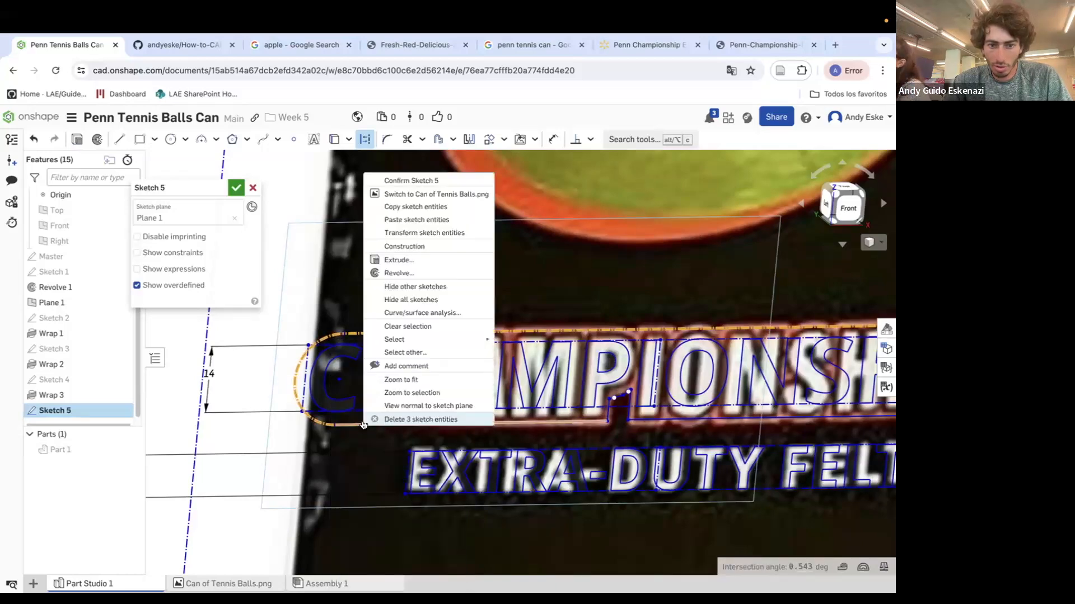
{"action": "left_click", "coordinate": [413, 246]}
Convert the spline around the final P, the short line beside its stem and the long line beneath IONSHIP to construction geometry.
{"action": "scroll", "coordinate": [556, 384], "scroll_direction": "down", "scroll_amount": 5}
{"action": "scroll", "coordinate": [616, 344], "scroll_direction": "up", "scroll_amount": 6}
{"action": "scroll", "coordinate": [616, 344], "scroll_direction": "up", "scroll_amount": 3}
{"action": "left_click", "coordinate": [621, 338]}
{"action": "right_click", "coordinate": [624, 336]}
{"action": "left_click", "coordinate": [666, 408]}
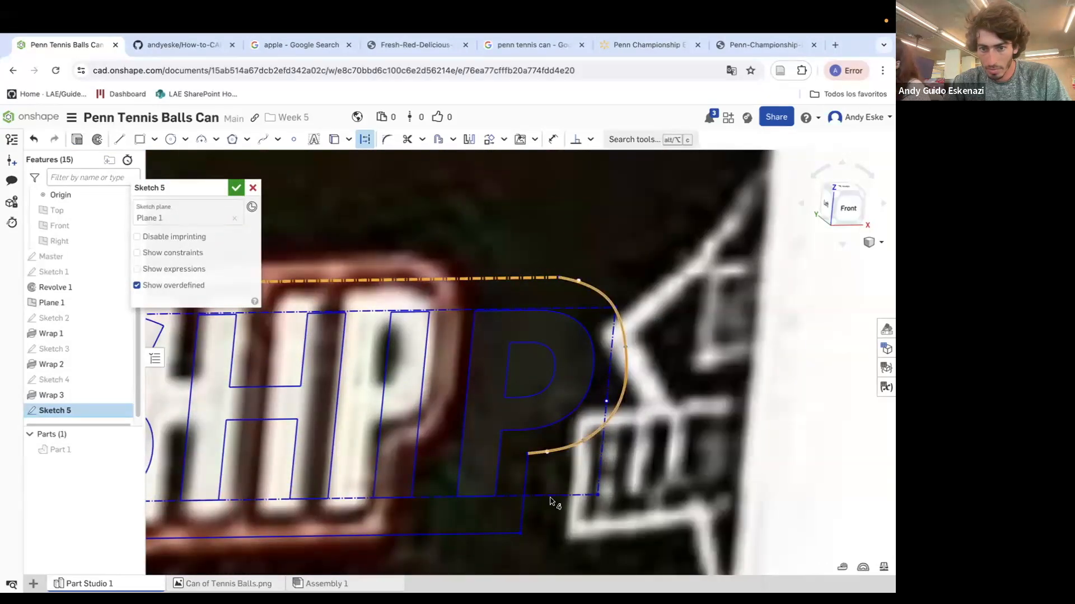
{"action": "right_click", "coordinate": [523, 520]}
{"action": "key", "text": "Escape"}
{"action": "left_click", "coordinate": [504, 535]}
{"action": "right_click", "coordinate": [504, 536]}
{"action": "left_click", "coordinate": [548, 359]}
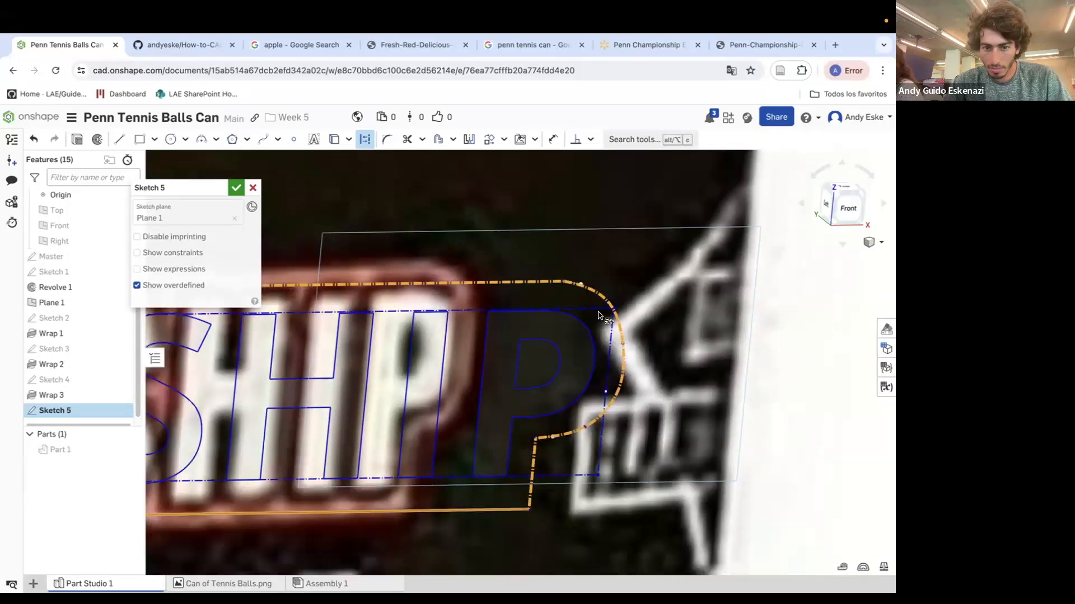
Convert the notch between the P and the I (short line, curved top, opposite short line) to construction geometry and finish Sketch 5.
{"action": "scroll", "coordinate": [599, 325], "scroll_direction": "down", "scroll_amount": 3}
{"action": "scroll", "coordinate": [257, 429], "scroll_direction": "up", "scroll_amount": 5}
{"action": "scroll", "coordinate": [257, 428], "scroll_direction": "up", "scroll_amount": 1}
{"action": "left_click", "coordinate": [257, 428]}
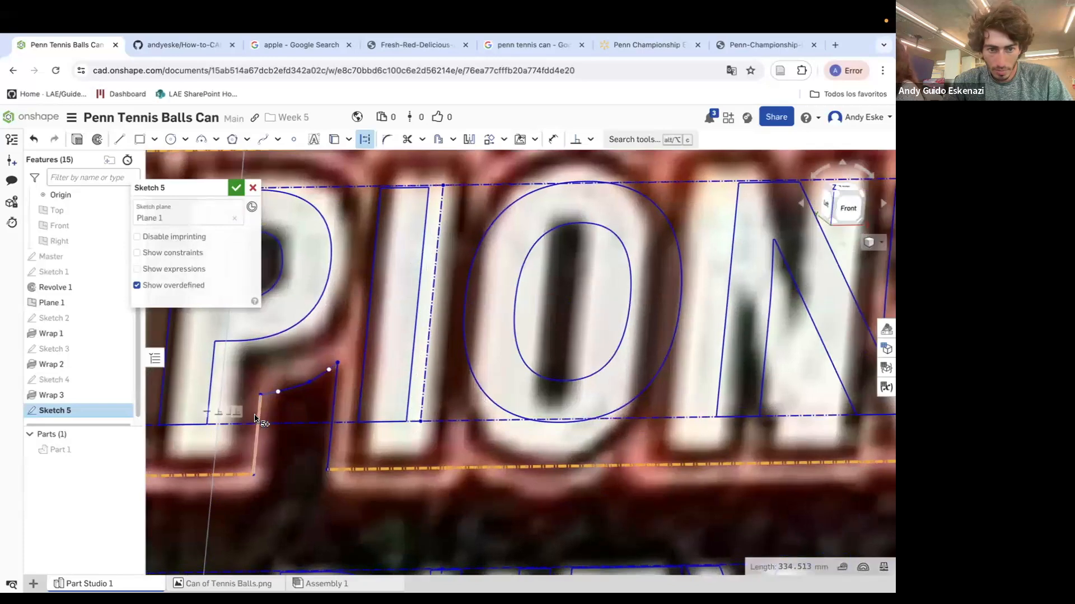
{"action": "right_click", "coordinate": [257, 429]}
{"action": "left_click", "coordinate": [297, 238]}
{"action": "left_click", "coordinate": [292, 388]}
{"action": "right_click", "coordinate": [301, 387]}
{"action": "left_click", "coordinate": [340, 206]}
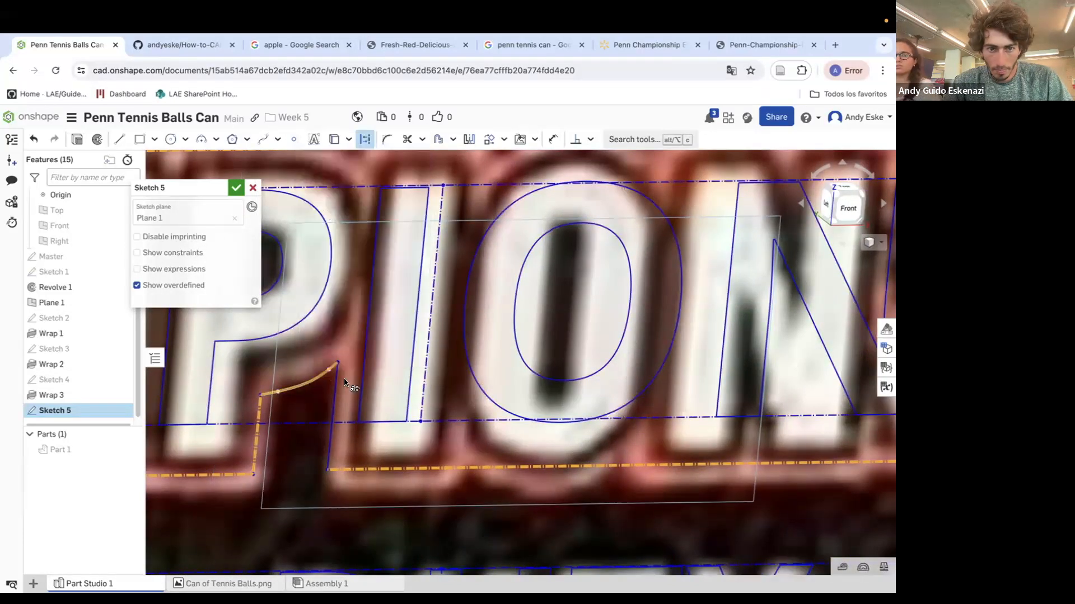
{"action": "left_click", "coordinate": [333, 384]}
{"action": "right_click", "coordinate": [334, 383]}
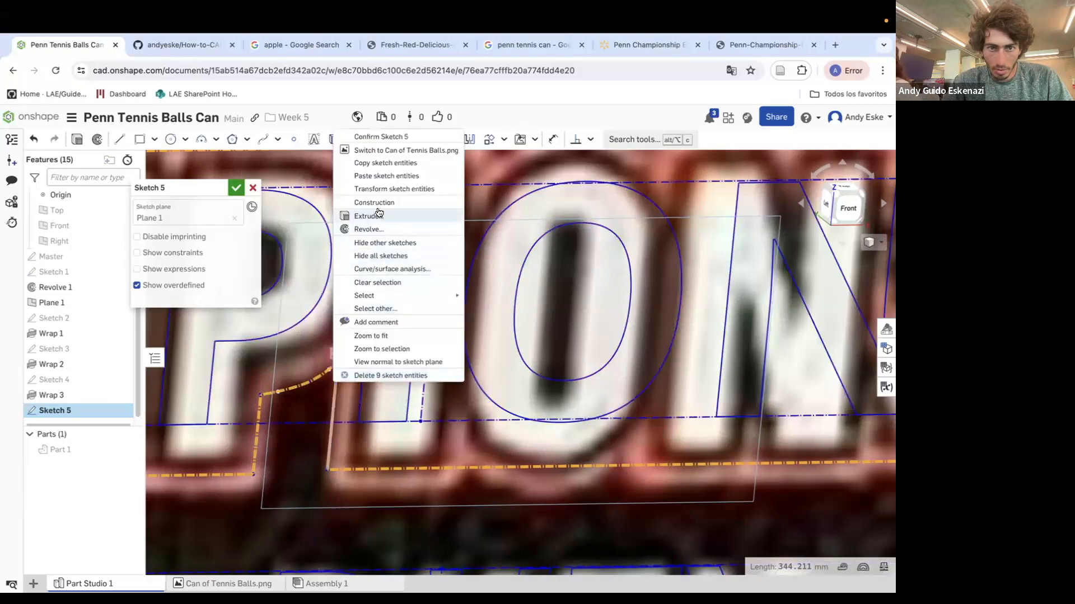
{"action": "left_click", "coordinate": [374, 203]}
{"action": "left_click", "coordinate": [241, 189]}
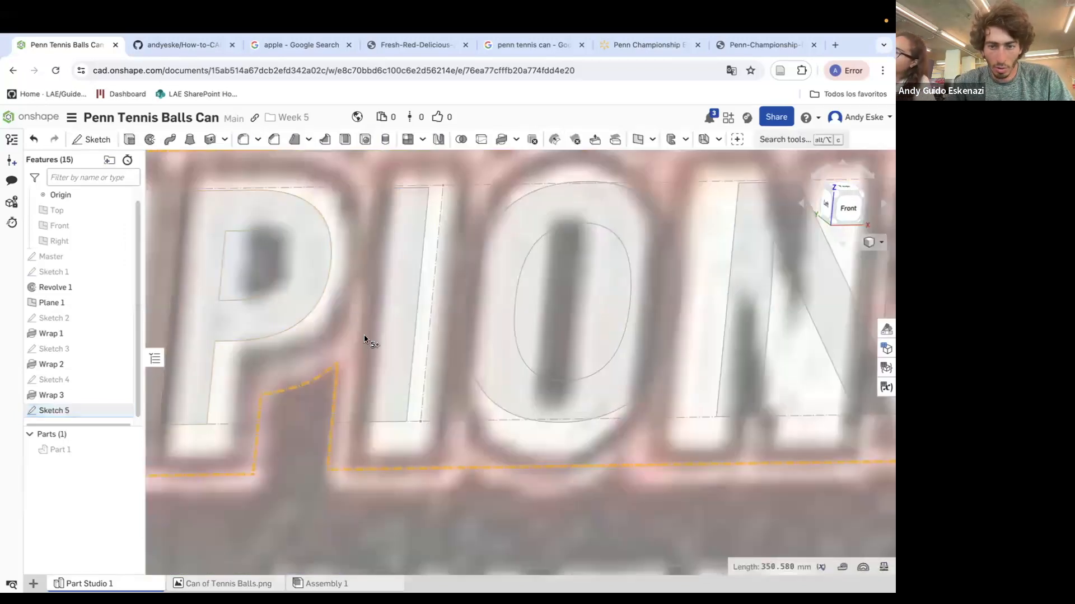
Start a new sketch on Plane 1 and activate the Use tool for projecting existing sketch geometry.
{"action": "scroll", "coordinate": [365, 338], "scroll_direction": "down", "scroll_amount": 10}
{"action": "right_click_drag", "start_coordinate": [434, 324], "coordinate": [452, 404]}
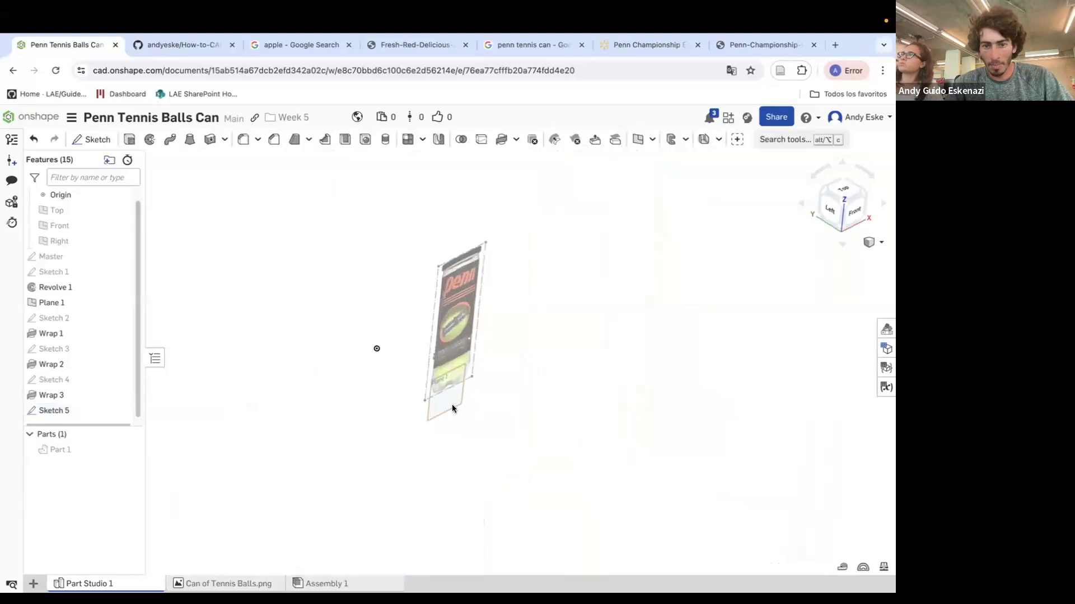
{"action": "scroll", "coordinate": [537, 445], "scroll_direction": "up", "scroll_amount": 3}
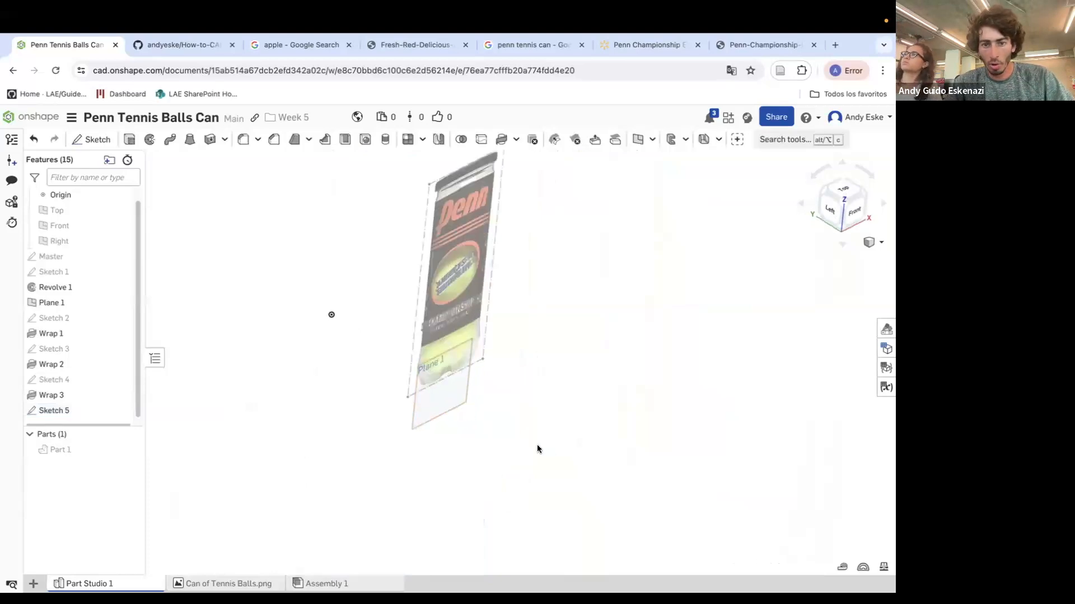
{"action": "left_click", "coordinate": [89, 140]}
{"action": "left_click", "coordinate": [451, 404]}
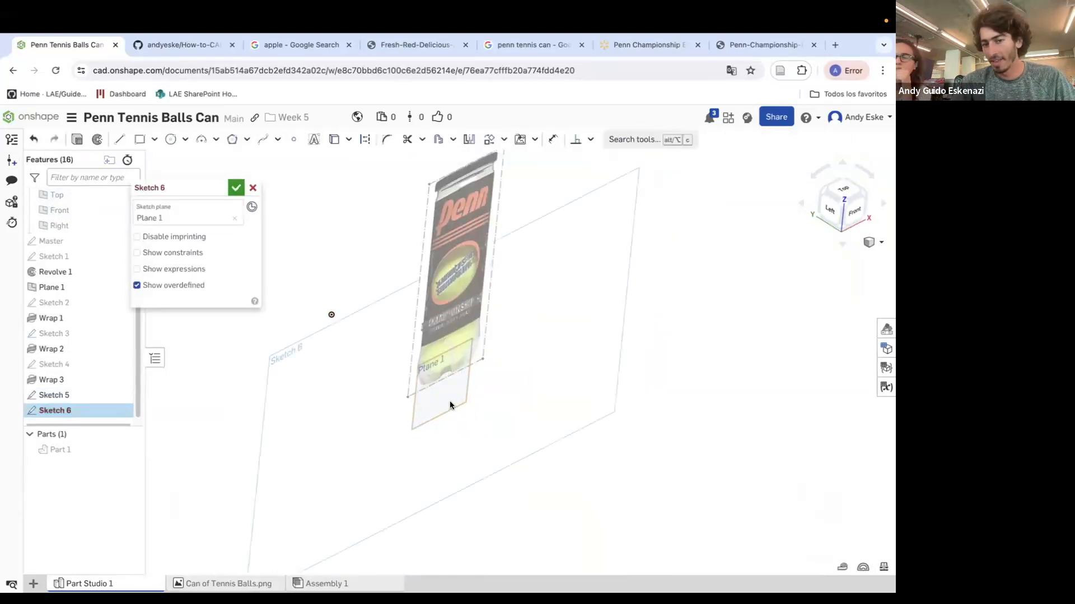
{"action": "left_click", "coordinate": [337, 143]}
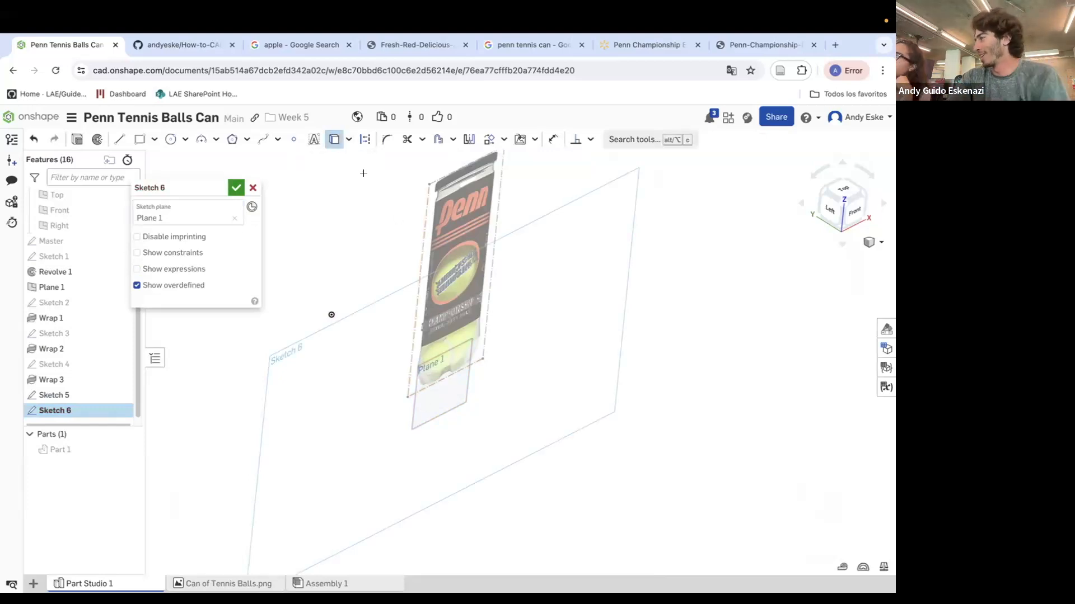
Project the CHAMPIONSHIP outline's upper line, arc around the C, lower line beneath CHAMP and the notch edges between P and I.
{"action": "scroll", "coordinate": [401, 271], "scroll_direction": "up", "scroll_amount": 10}
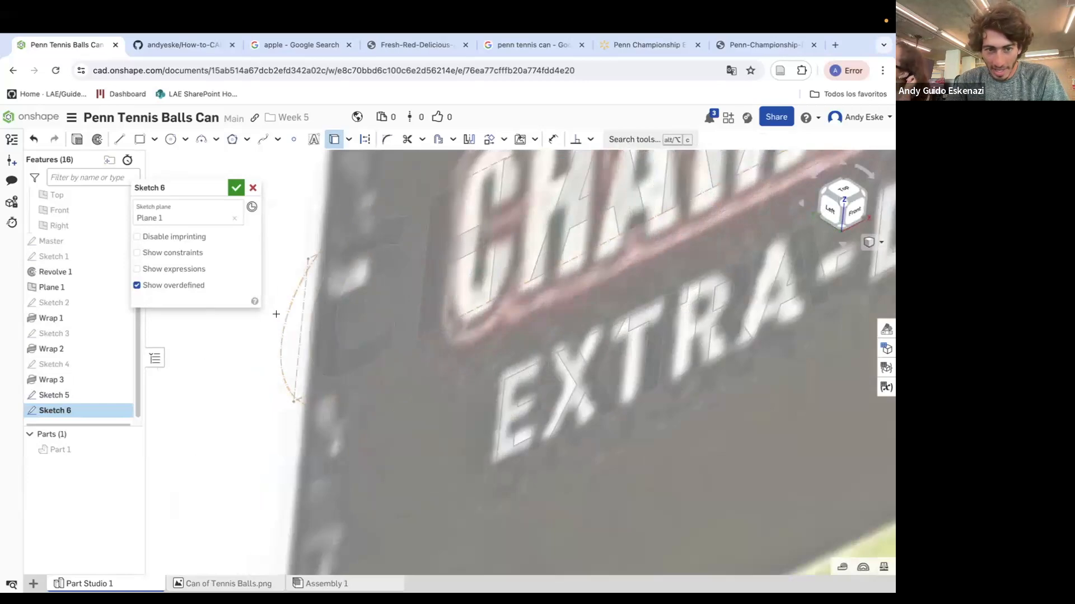
{"action": "left_click", "coordinate": [285, 316]}
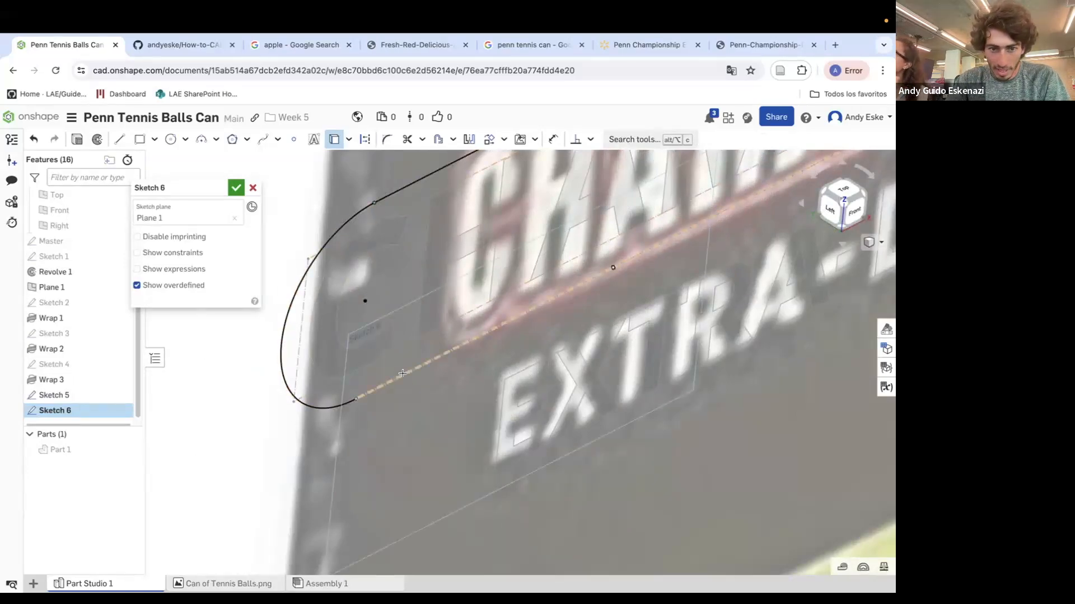
{"action": "scroll", "coordinate": [300, 333], "scroll_direction": "down", "scroll_amount": 5}
{"action": "scroll", "coordinate": [452, 302], "scroll_direction": "up", "scroll_amount": 8}
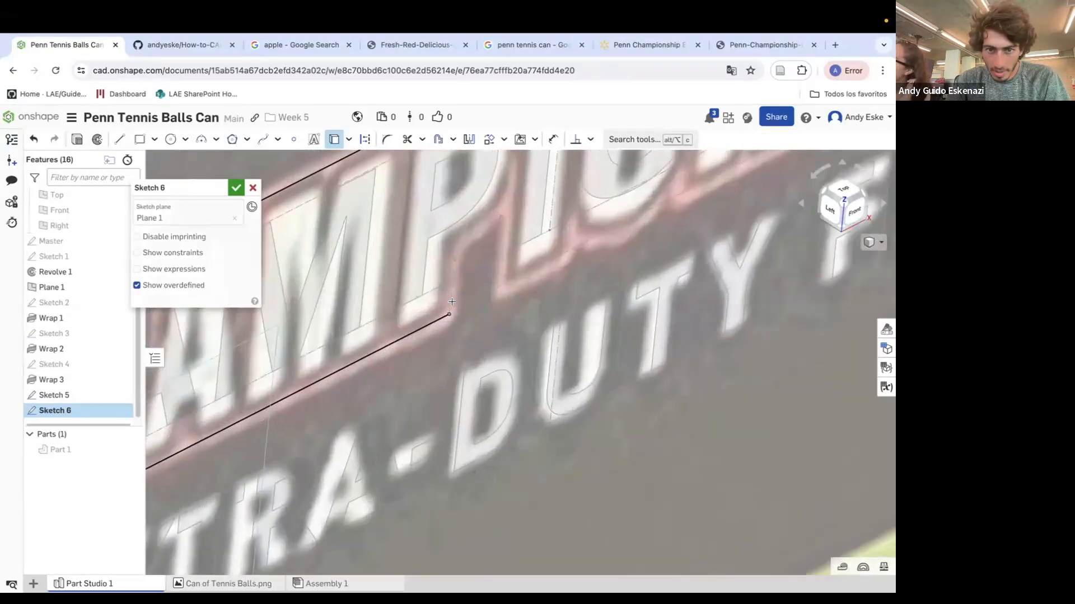
{"action": "left_click", "coordinate": [452, 288]}
{"action": "left_click", "coordinate": [477, 240]}
{"action": "left_click", "coordinate": [497, 241]}
Project the line beneath IONSHIP, the short line beside the final P's stem and the spline around it, and finish the sketch.
{"action": "scroll", "coordinate": [511, 285], "scroll_direction": "down", "scroll_amount": 5}
{"action": "scroll", "coordinate": [590, 304], "scroll_direction": "up", "scroll_amount": 8}
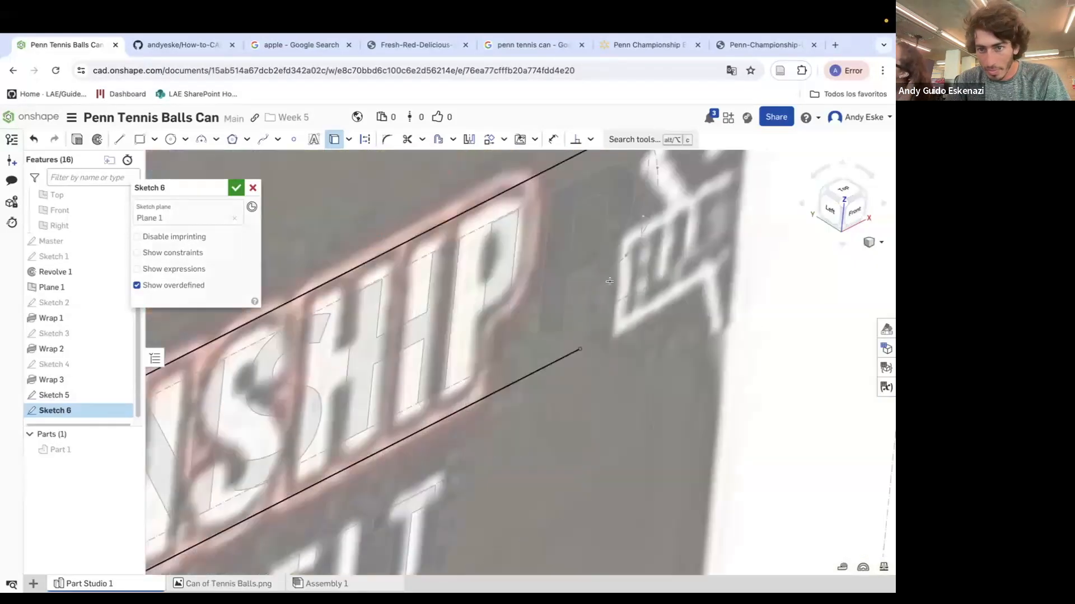
{"action": "left_click", "coordinate": [584, 306]}
{"action": "left_click", "coordinate": [619, 264]}
{"action": "scroll", "coordinate": [614, 294], "scroll_direction": "down", "scroll_amount": 6}
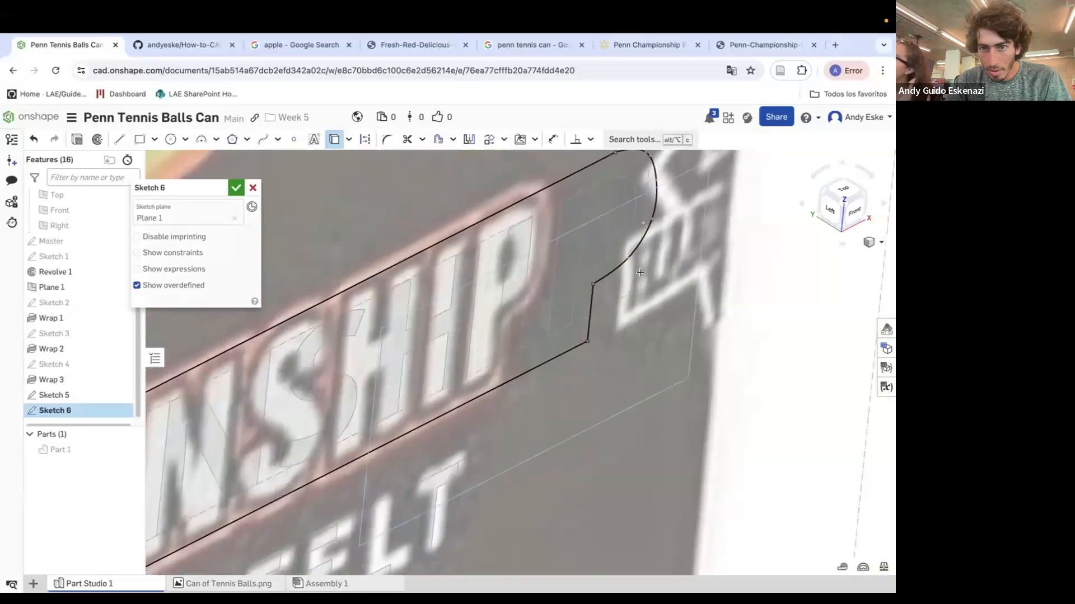
{"action": "key", "text": "n"}
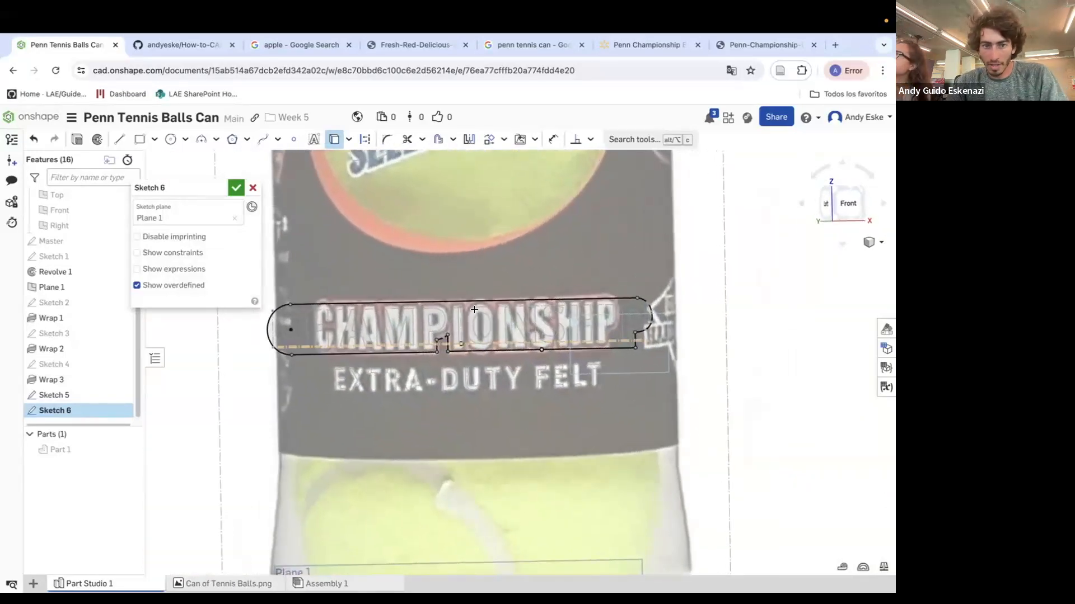
{"action": "left_click", "coordinate": [235, 189]}
Show the hidden can body, Part 1, again.
{"action": "scroll", "coordinate": [384, 308], "scroll_direction": "down", "scroll_amount": 10}
{"action": "right_click_drag", "start_coordinate": [388, 309], "coordinate": [394, 337]}
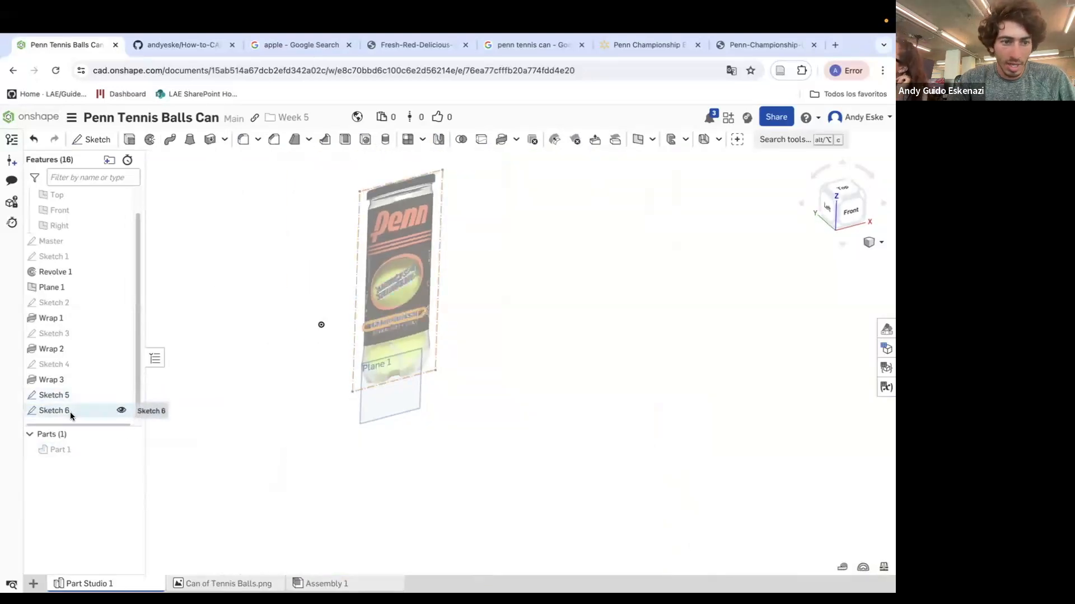
{"action": "left_click", "coordinate": [129, 451]}
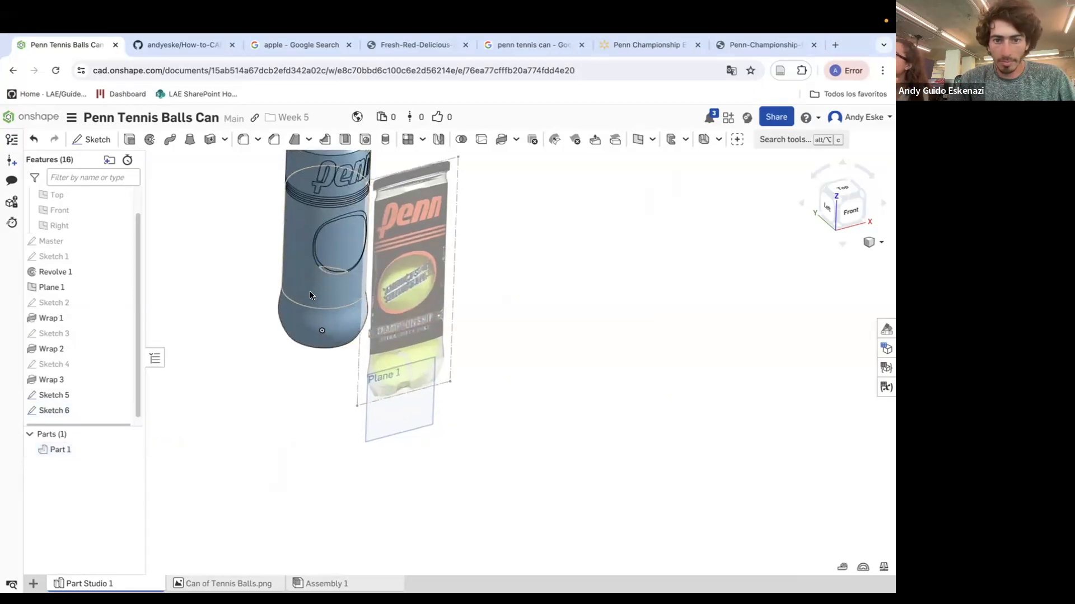
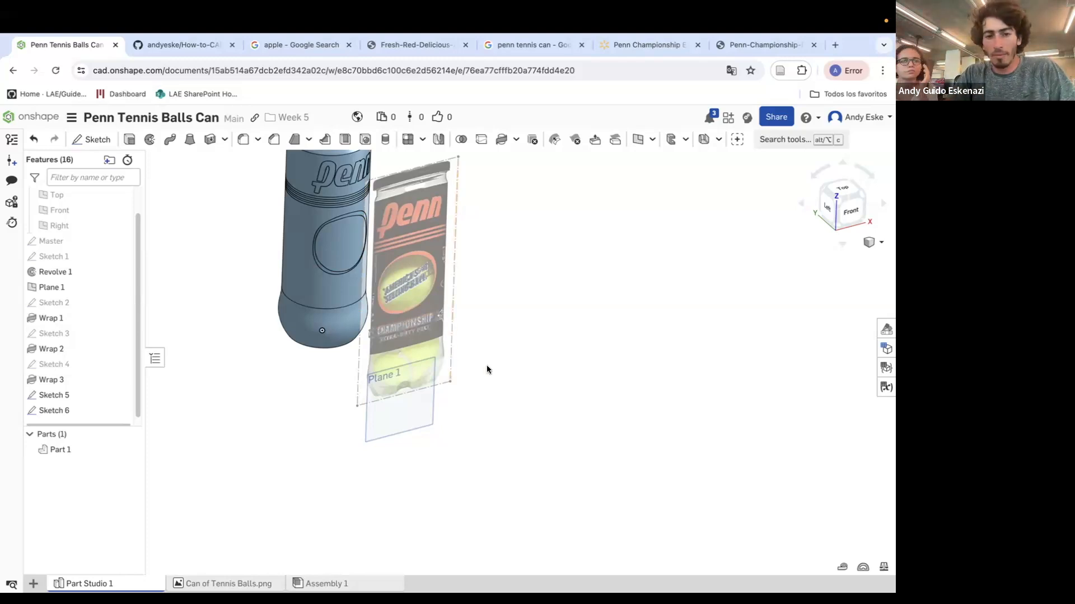
{"action": "scroll", "coordinate": [487, 370], "scroll_direction": "down", "scroll_amount": 2}
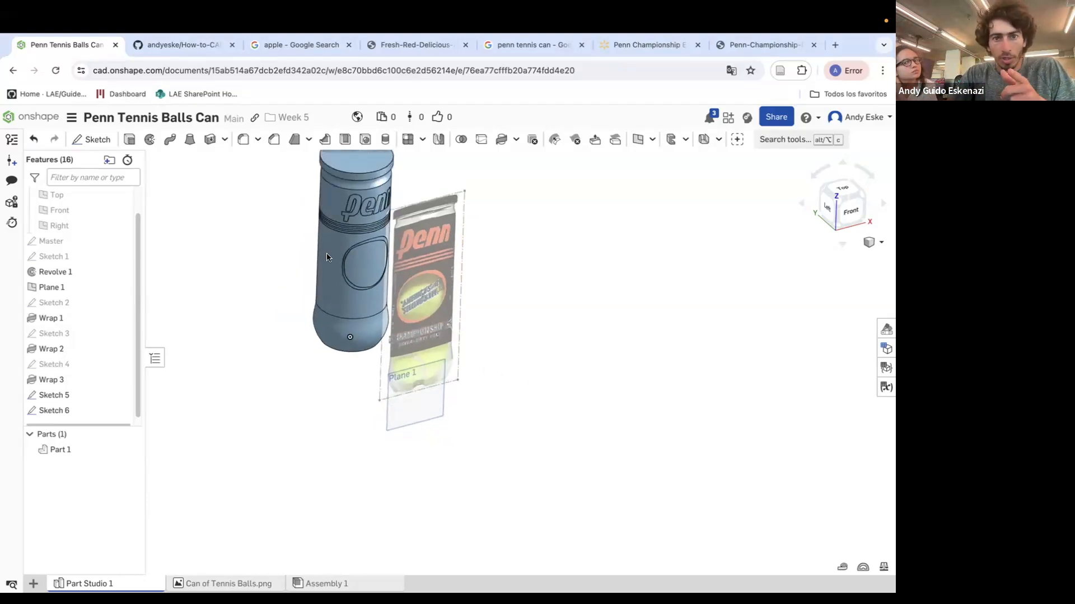
Start a solid Wrap feature in Add mode and use the faces of Sketch 6 as its tools.
{"action": "left_click", "coordinate": [501, 139]}
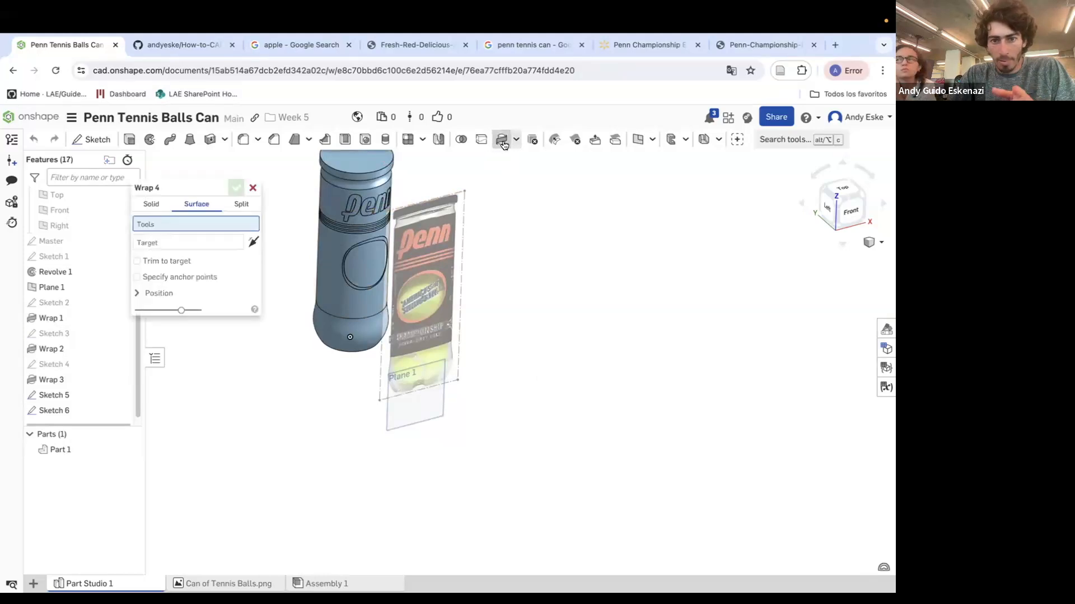
{"action": "left_click", "coordinate": [150, 205]}
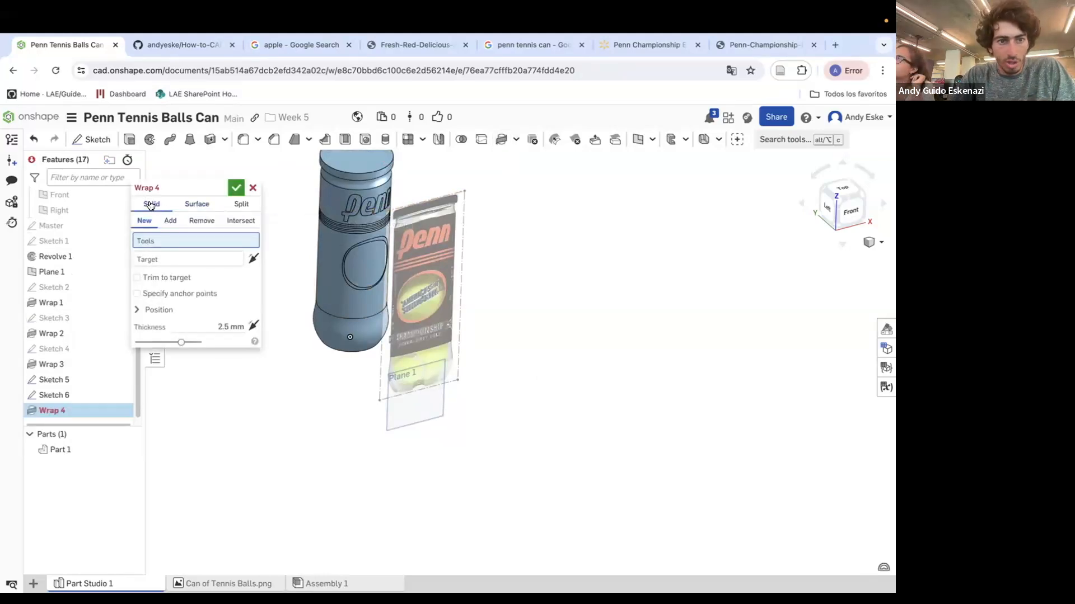
{"action": "left_click", "coordinate": [169, 222]}
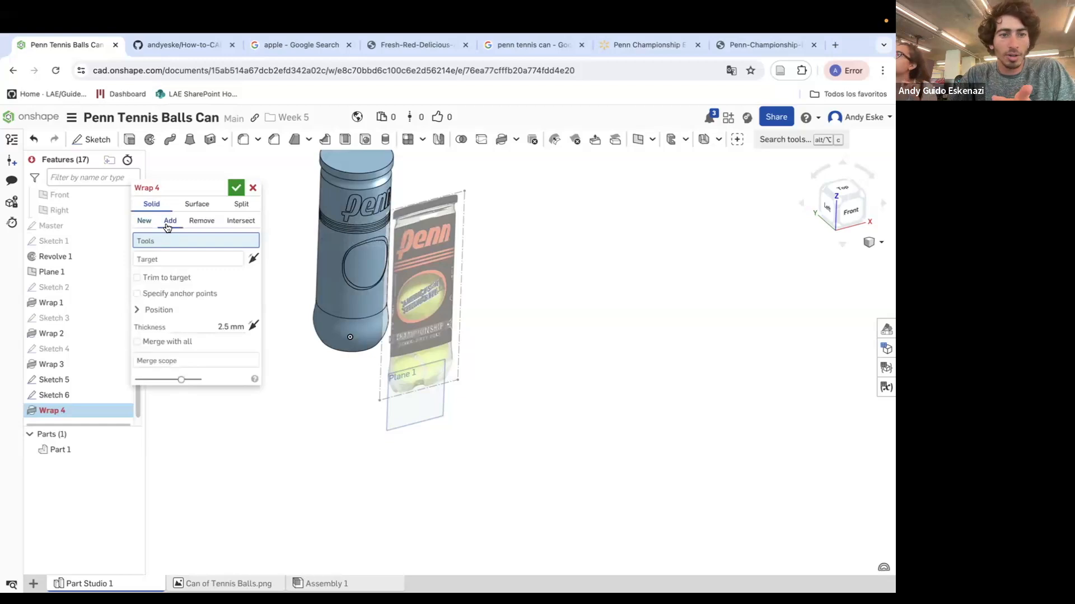
{"action": "scroll", "coordinate": [408, 339], "scroll_direction": "up", "scroll_amount": 4}
{"action": "scroll", "coordinate": [377, 333], "scroll_direction": "up", "scroll_amount": 4}
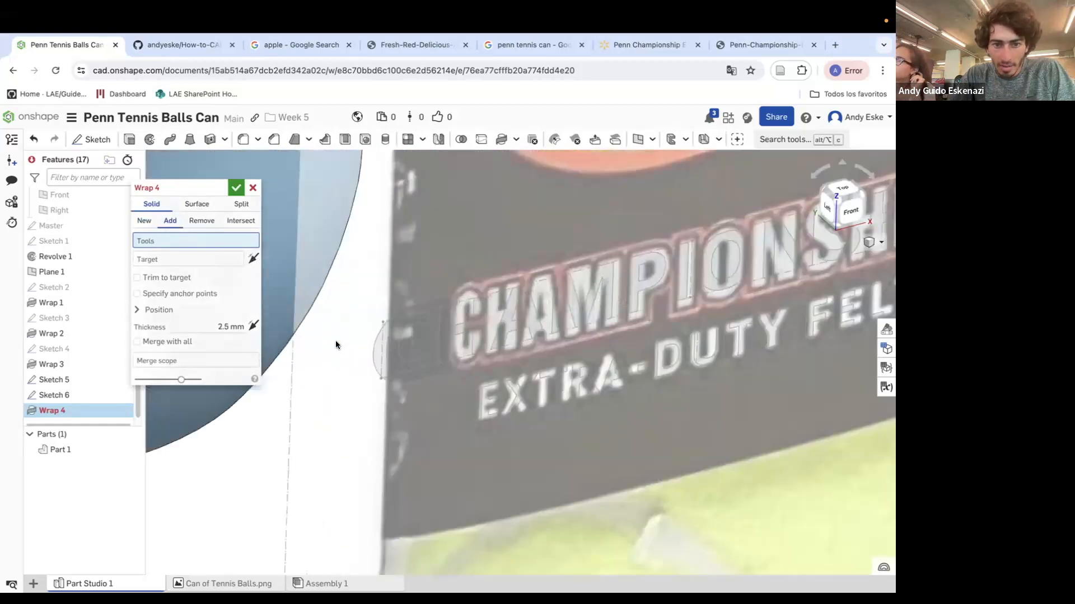
{"action": "left_click", "coordinate": [84, 396]}
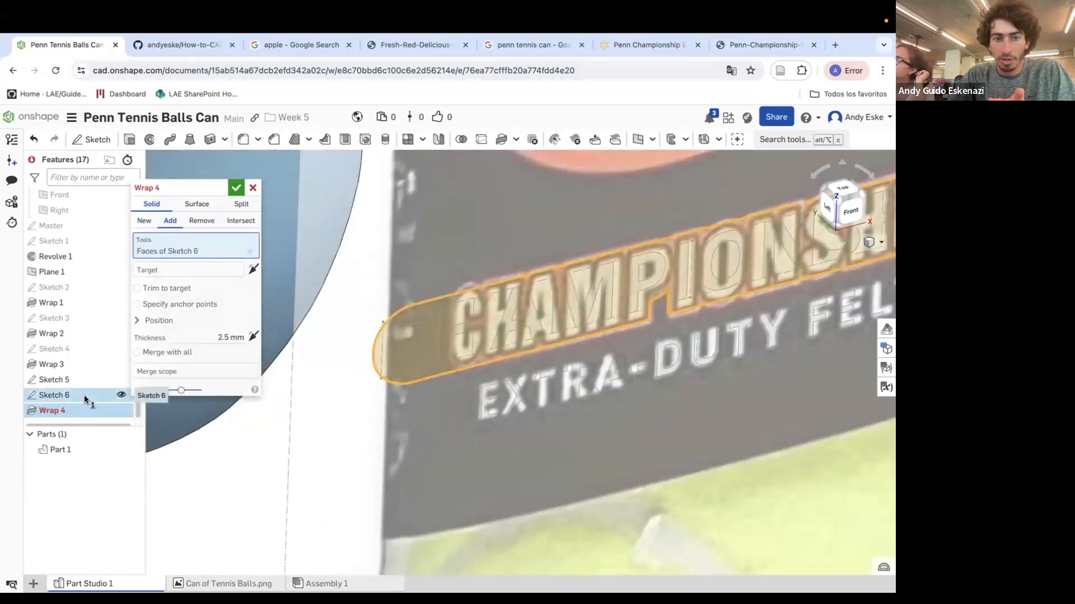
Set the wrap's target to the can's outer cylindrical face from Revolve 1 instead of the Wrap 2 face.
{"action": "scroll", "coordinate": [395, 404], "scroll_direction": "down", "scroll_amount": 8}
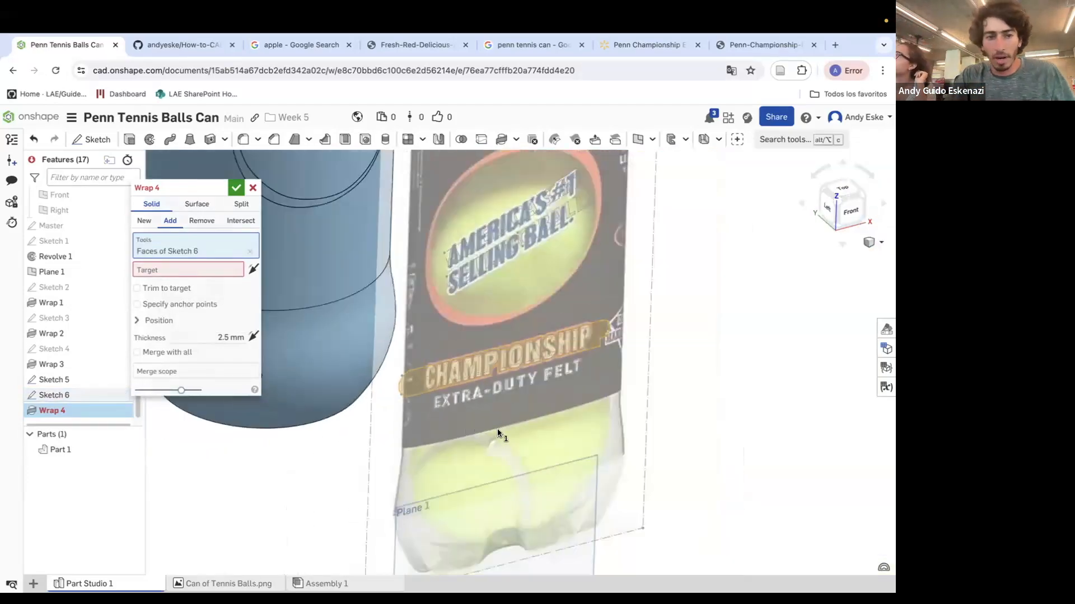
{"action": "left_click", "coordinate": [217, 276]}
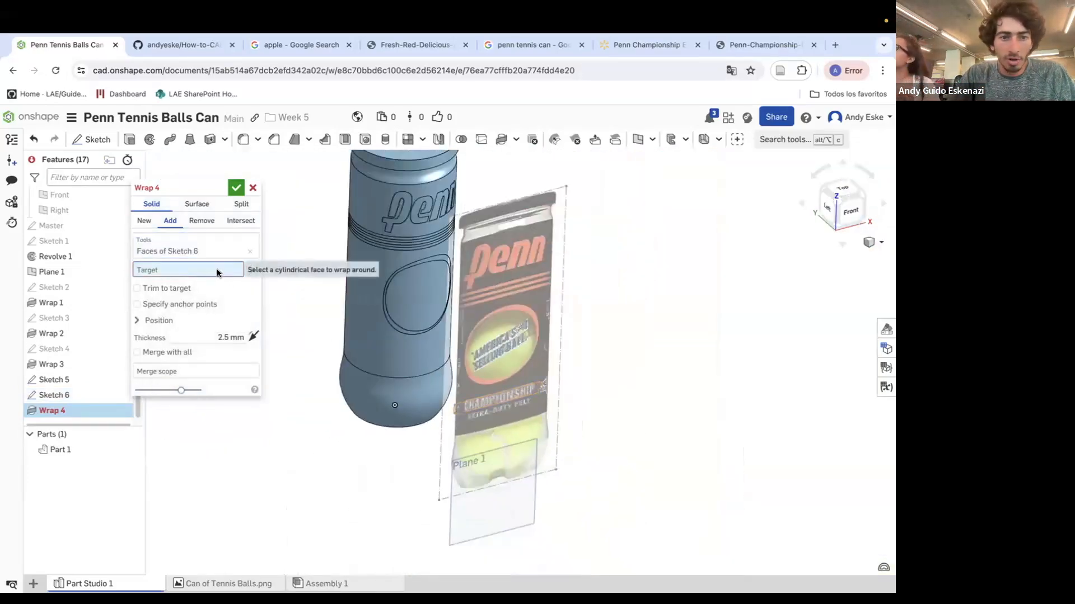
{"action": "left_click", "coordinate": [408, 296]}
{"action": "scroll", "coordinate": [407, 296], "scroll_direction": "up", "scroll_amount": 5}
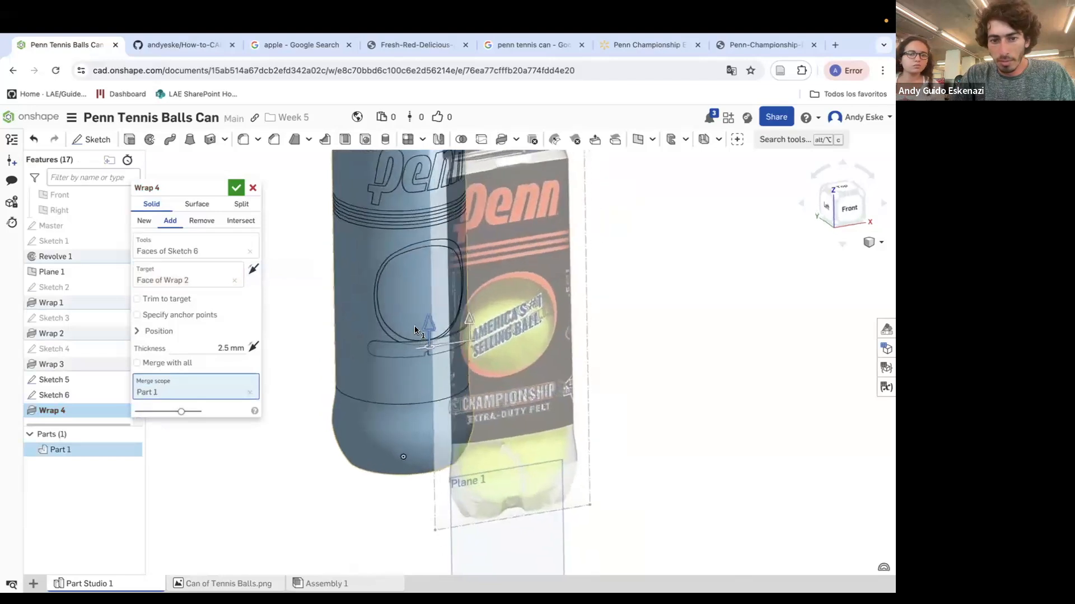
{"action": "right_click_drag", "start_coordinate": [418, 332], "coordinate": [434, 352]}
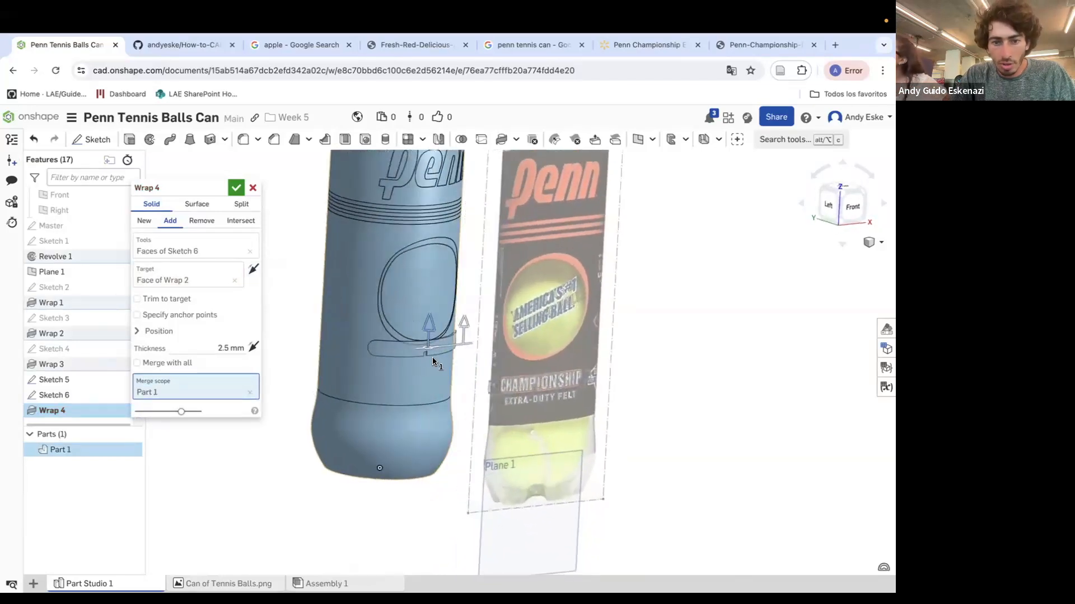
{"action": "left_click", "coordinate": [235, 281]}
{"action": "left_click", "coordinate": [399, 373]}
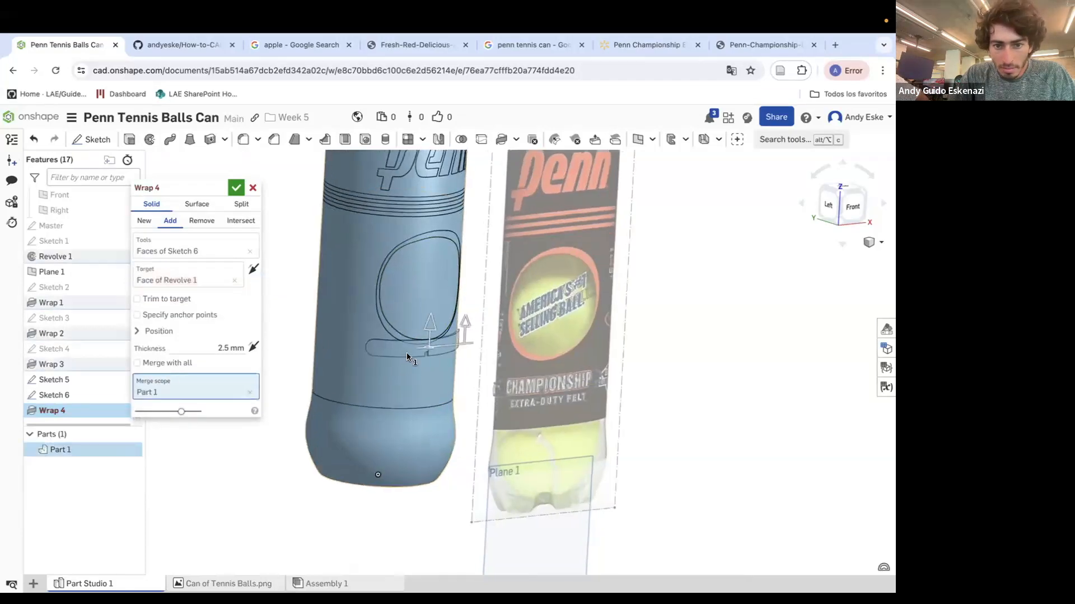
{"action": "scroll", "coordinate": [401, 375], "scroll_direction": "up", "scroll_amount": 5}
{"action": "right_click_drag", "start_coordinate": [413, 339], "coordinate": [405, 355]}
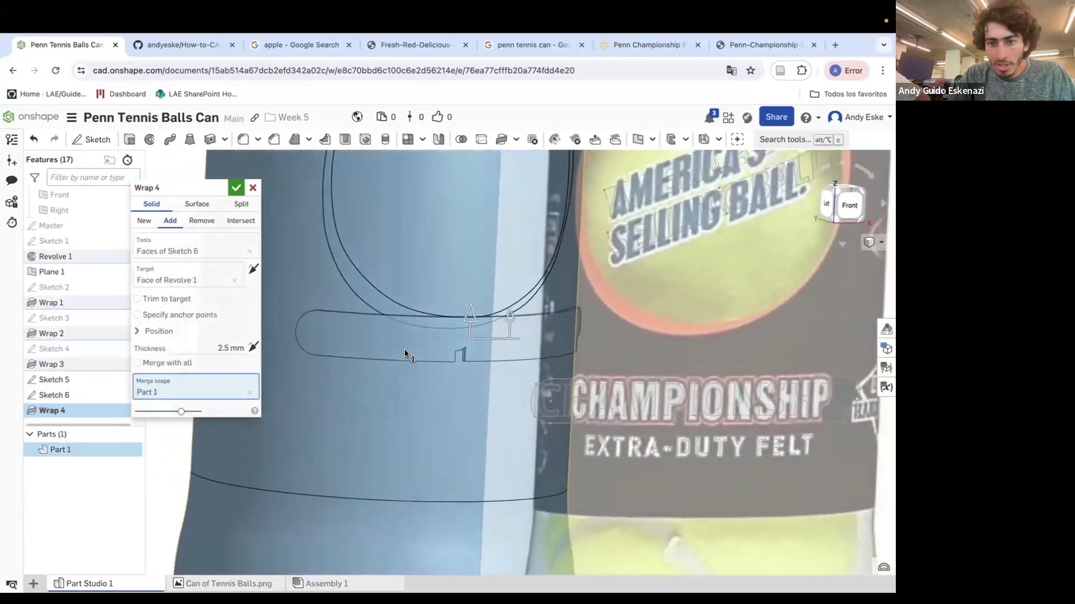
Flip the wrap's direction arrow on the can so that it points downward.
{"action": "scroll", "coordinate": [370, 331], "scroll_direction": "down", "scroll_amount": 5}
{"action": "mouse_move", "coordinate": [413, 305]}
{"action": "right_mouse_down"}
{"action": "mouse_move", "coordinate": [324, 313]}
{"action": "mouse_move", "coordinate": [331, 302]}
{"action": "mouse_move", "coordinate": [434, 304]}
{"action": "right_mouse_up"}
{"action": "left_click_drag", "start_coordinate": [421, 316], "coordinate": [420, 394]}
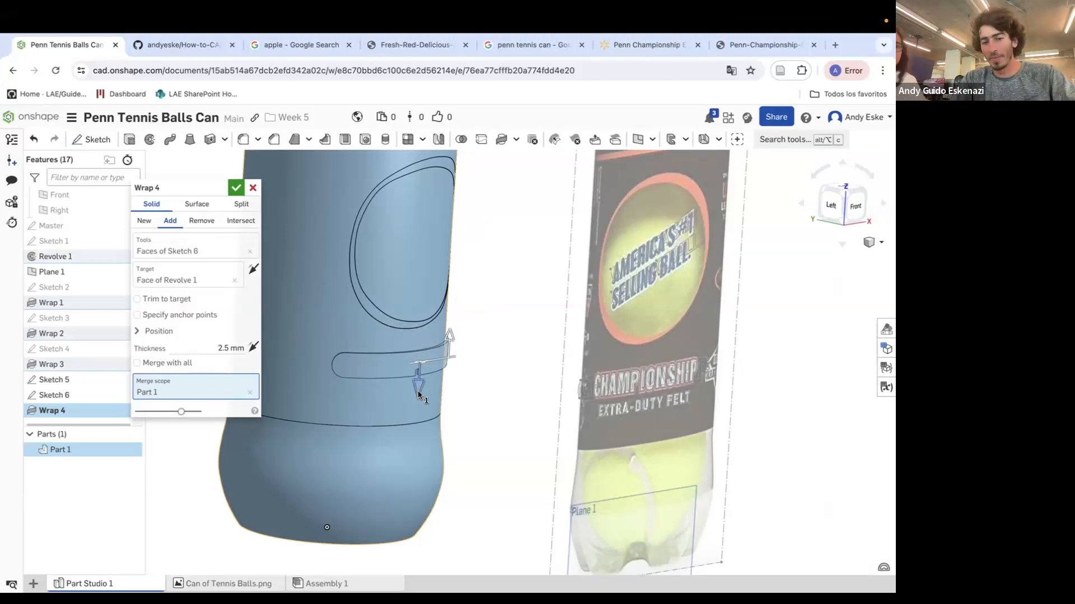
{"action": "scroll", "coordinate": [421, 374], "scroll_direction": "up", "scroll_amount": 2}
{"action": "right_click_drag", "start_coordinate": [421, 374], "coordinate": [412, 372]}
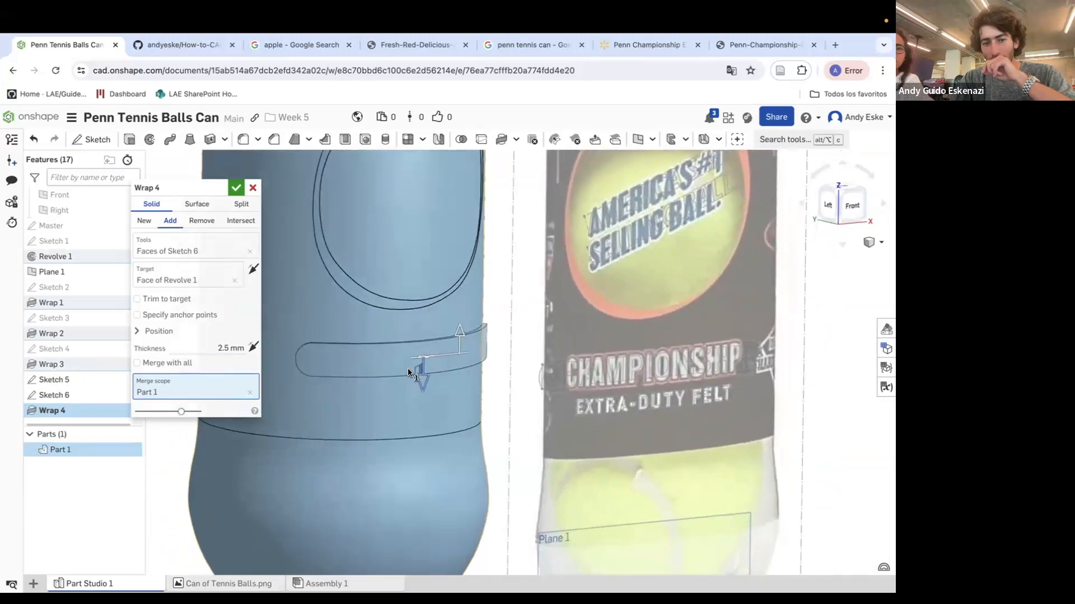
Switch the wrap operation to Remove and set its thickness to 0.1 mm.
{"action": "left_click", "coordinate": [225, 345]}
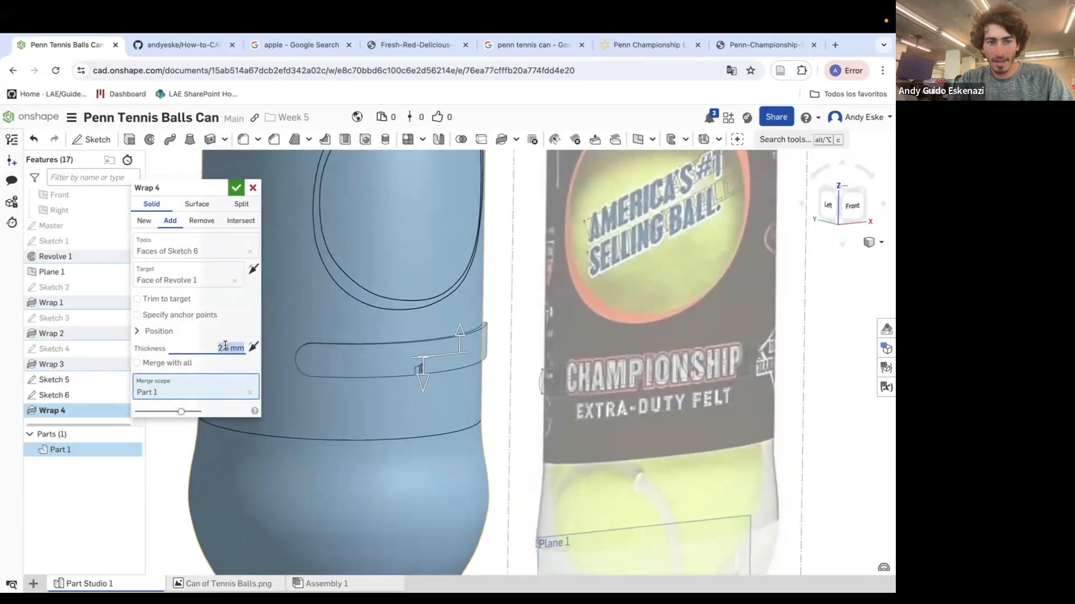
{"action": "left_click", "coordinate": [211, 221]}
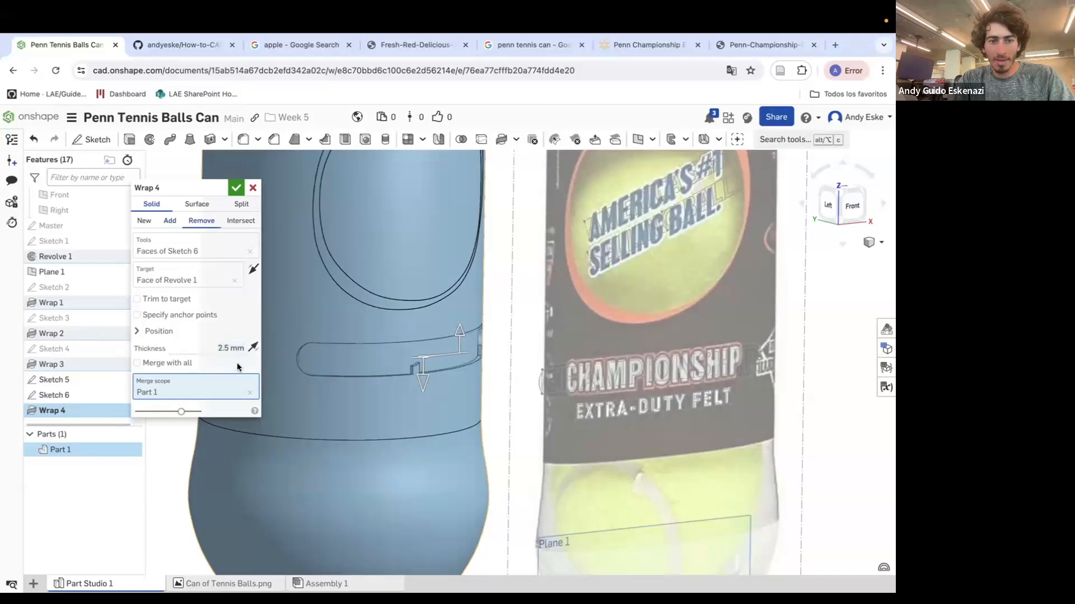
{"action": "key", "text": "BackSpace"}
{"action": "type", "text": ".1"}
{"action": "key", "text": "Return"}
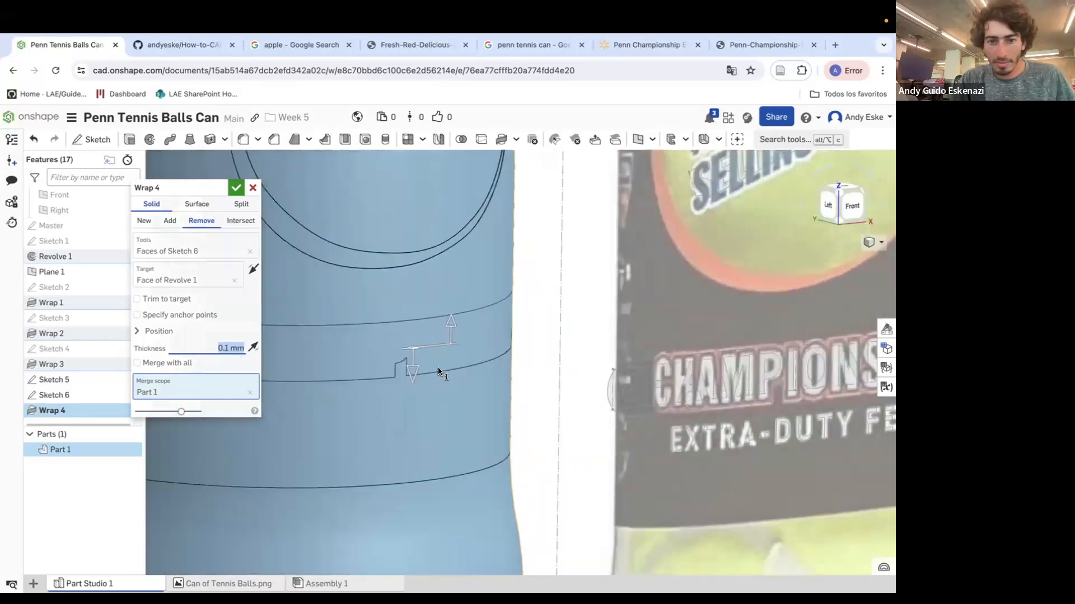
{"action": "scroll", "coordinate": [429, 368], "scroll_direction": "up", "scroll_amount": 5}
{"action": "scroll", "coordinate": [477, 342], "scroll_direction": "down", "scroll_amount": 5}
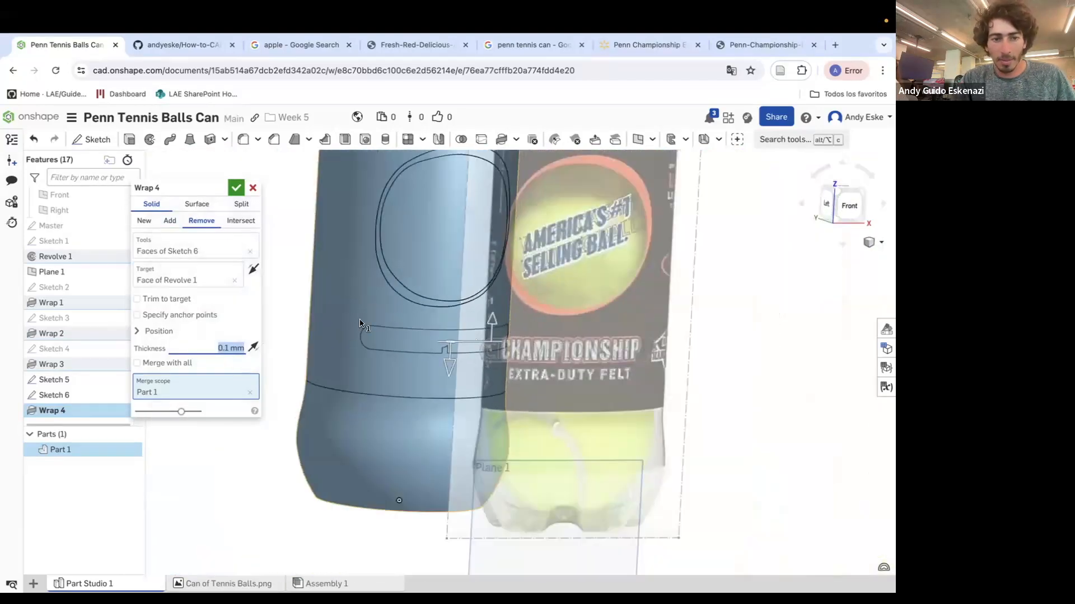
Accept the 0.1 mm Remove wrap of Sketch 6 and inspect the engraved outline on the whole can.
{"action": "left_click", "coordinate": [235, 189]}
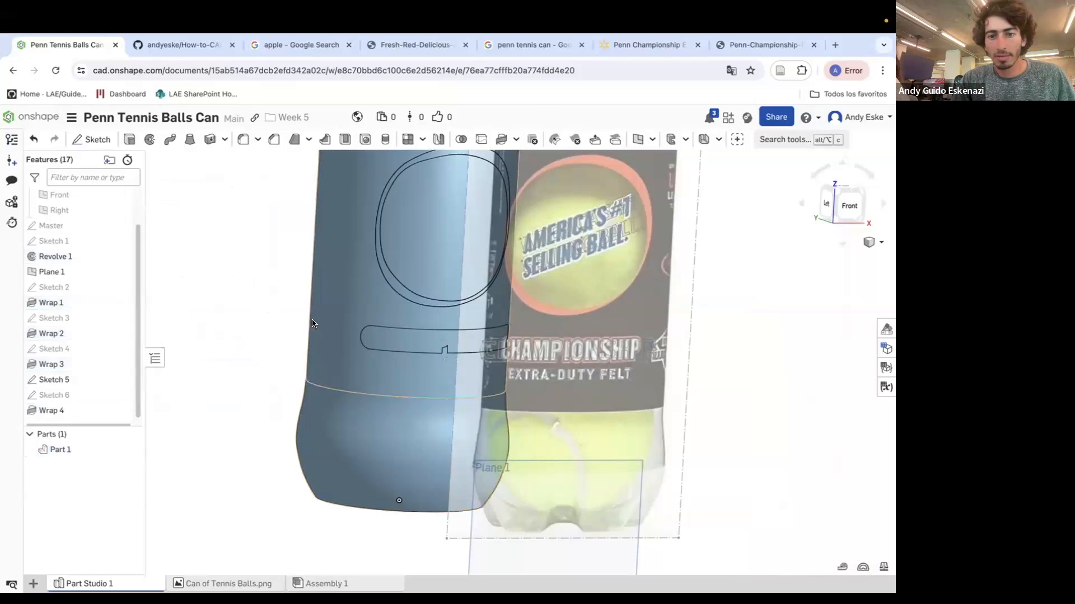
{"action": "scroll", "coordinate": [303, 318], "scroll_direction": "down", "scroll_amount": 5}
{"action": "right_click_drag", "start_coordinate": [315, 328], "coordinate": [348, 310]}
{"action": "scroll", "coordinate": [365, 329], "scroll_direction": "up", "scroll_amount": 3}
{"action": "scroll", "coordinate": [365, 316], "scroll_direction": "down", "scroll_amount": 6}
{"action": "scroll", "coordinate": [368, 215], "scroll_direction": "up", "scroll_amount": 2}
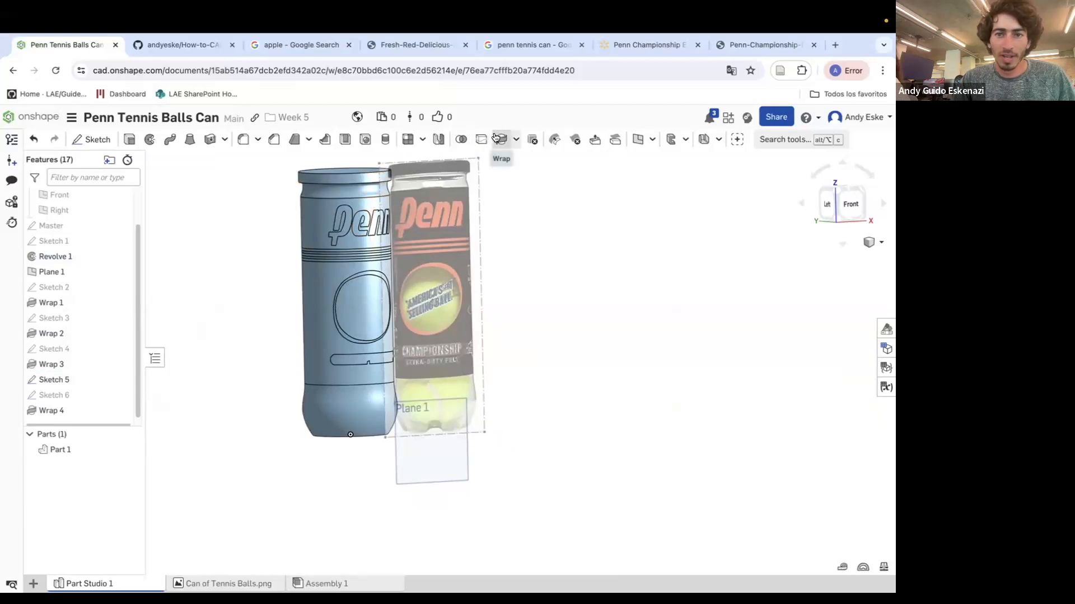
Start a solid Wrap of the Sketch 5 faces and target the round Wrap 2 face on the can.
{"action": "left_click", "coordinate": [495, 137]}
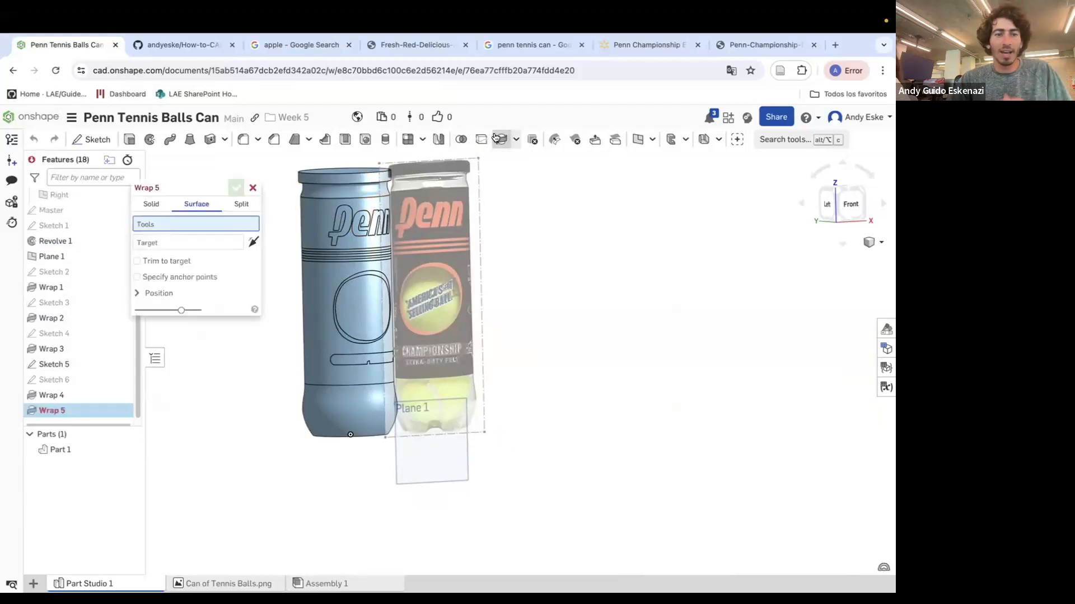
{"action": "left_click", "coordinate": [151, 206]}
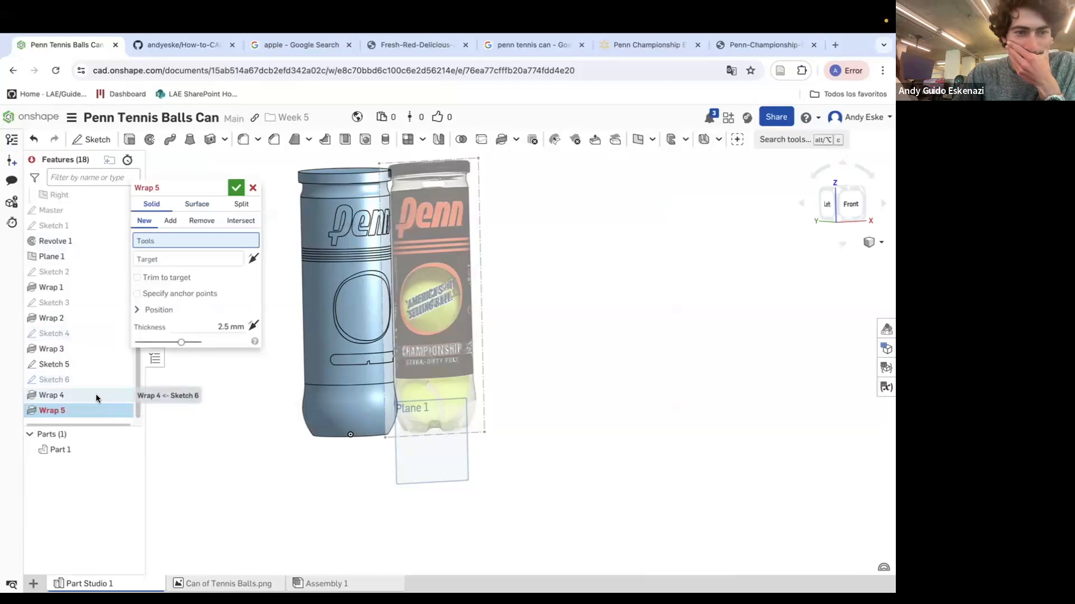
{"action": "left_click", "coordinate": [80, 364]}
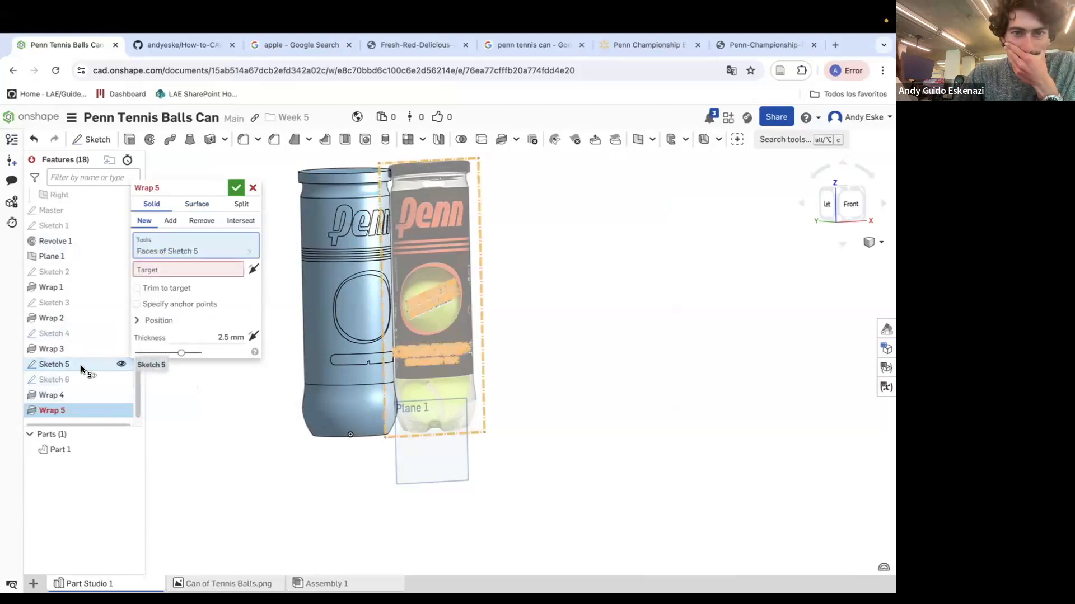
{"action": "left_click", "coordinate": [176, 268]}
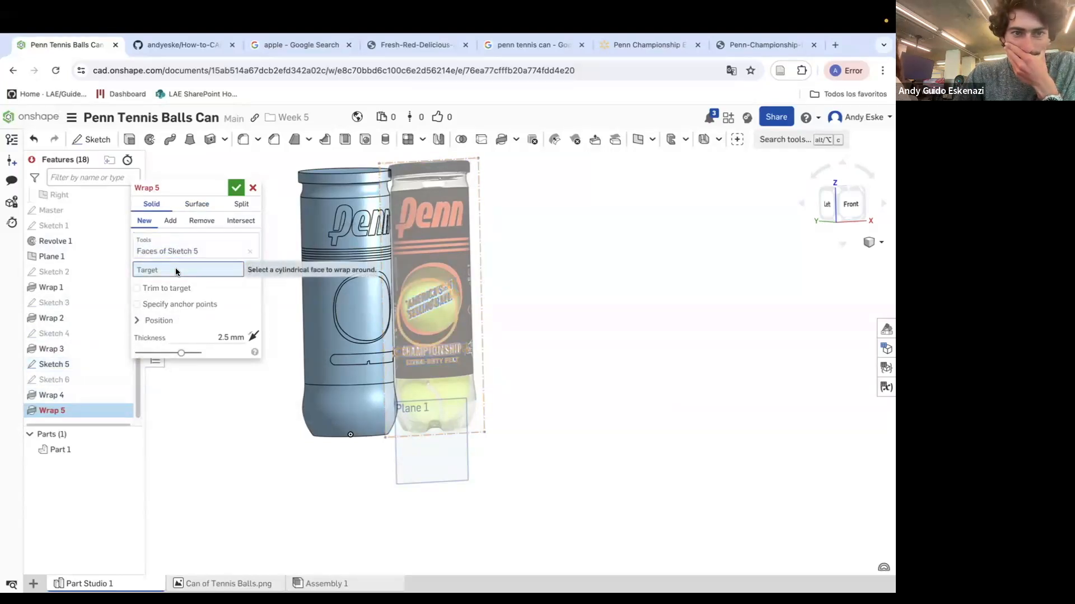
{"action": "left_click", "coordinate": [360, 309]}
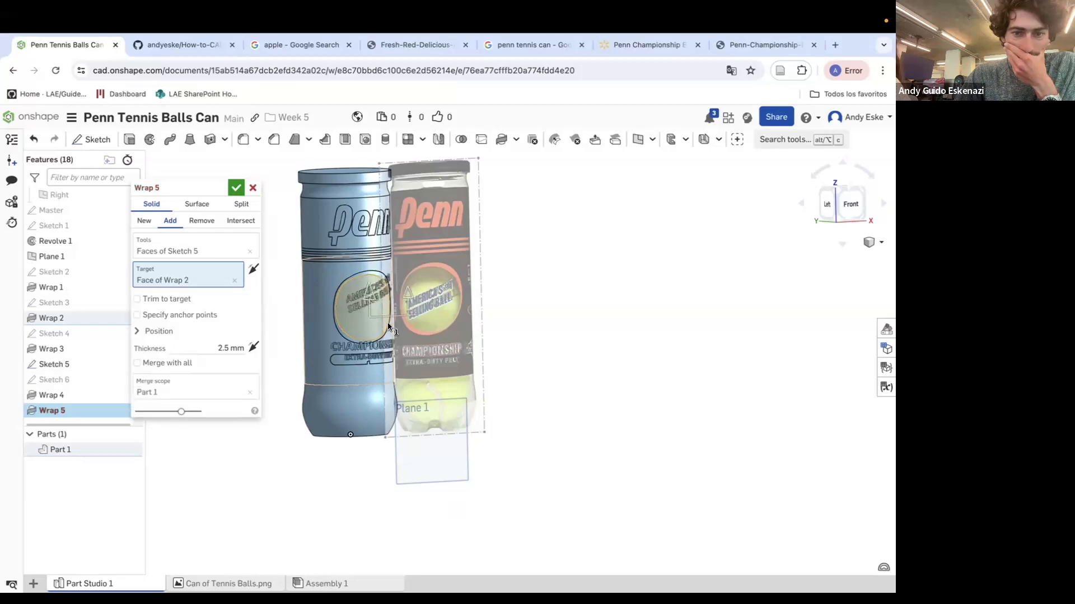
Shift the wrapped Sketch 5 lettering vertically by about 23 mm so CHAMPIONSHIP lines up with its outline on the can.
{"action": "scroll", "coordinate": [359, 319], "scroll_direction": "up", "scroll_amount": 5}
{"action": "right_click_drag", "start_coordinate": [361, 301], "coordinate": [337, 288]}
{"action": "left_click", "coordinate": [407, 299]}
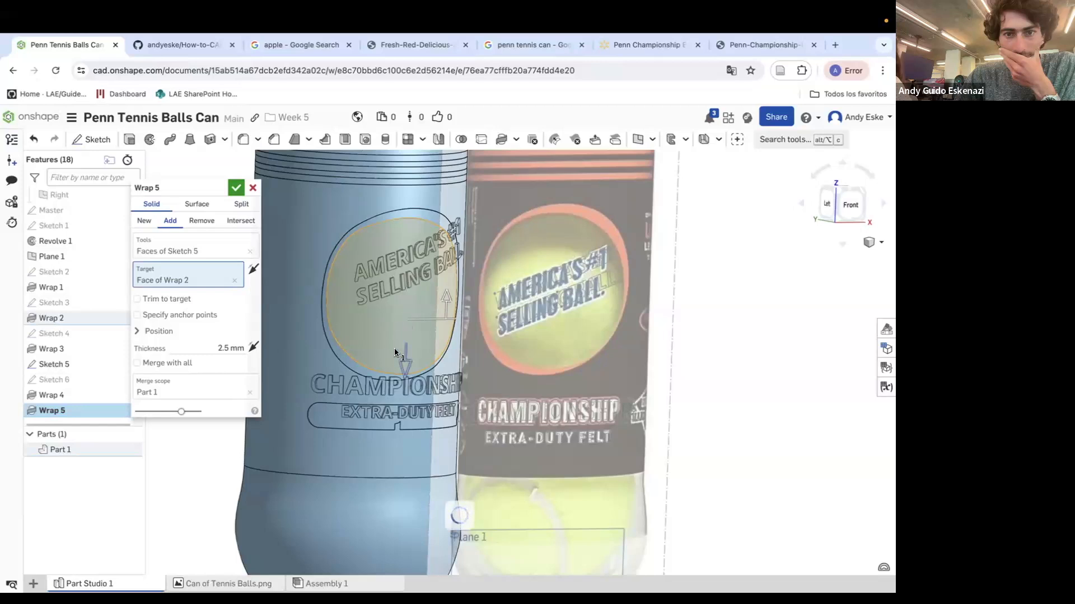
{"action": "right_click_drag", "start_coordinate": [374, 364], "coordinate": [394, 358]}
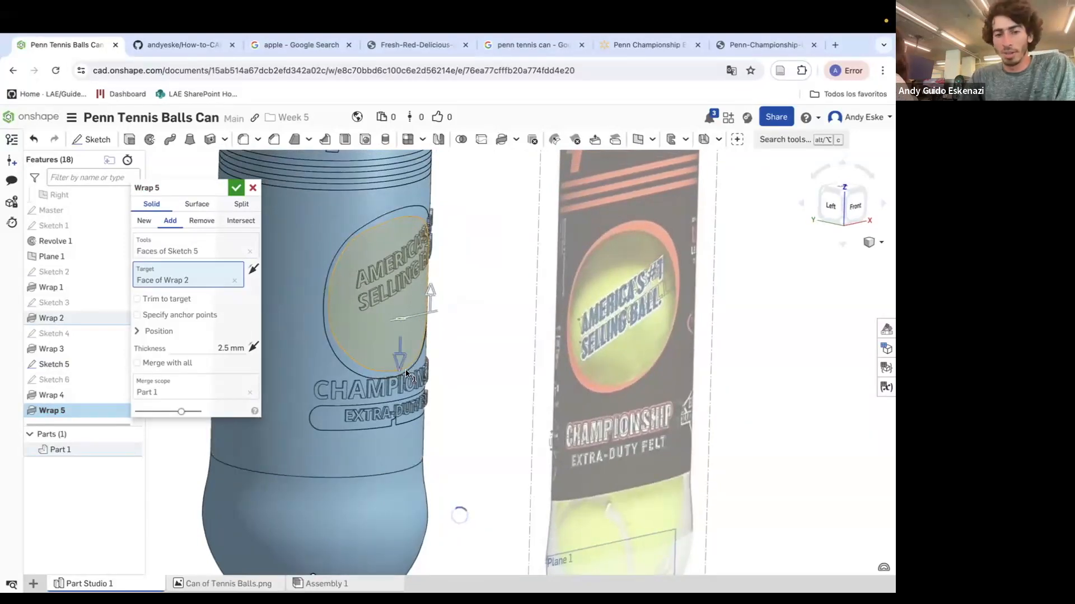
{"action": "scroll", "coordinate": [402, 393], "scroll_direction": "up", "scroll_amount": 2}
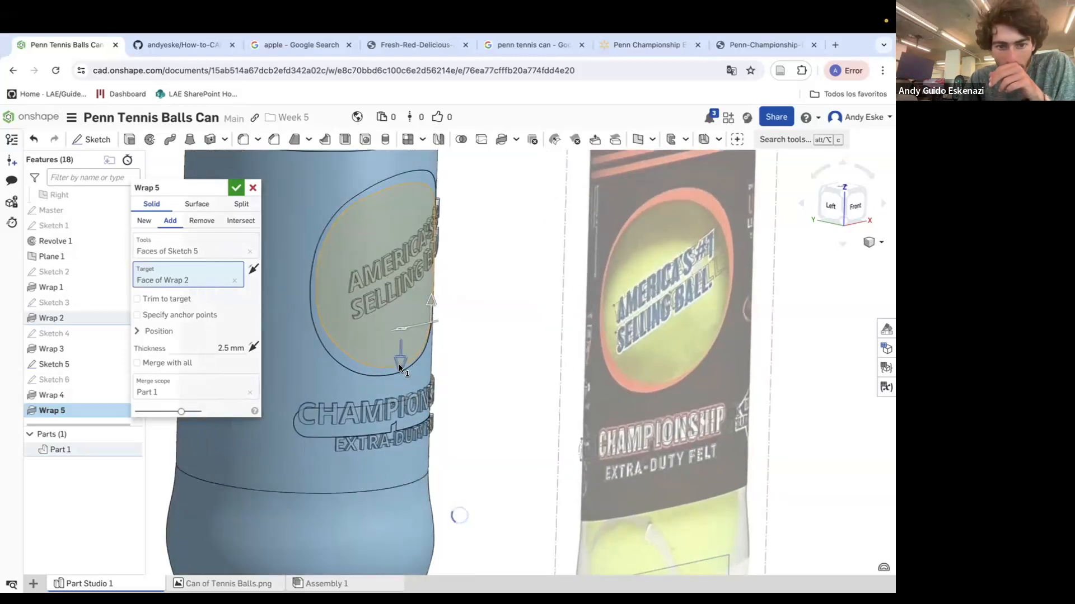
{"action": "left_click_drag", "start_coordinate": [396, 368], "coordinate": [401, 356]}
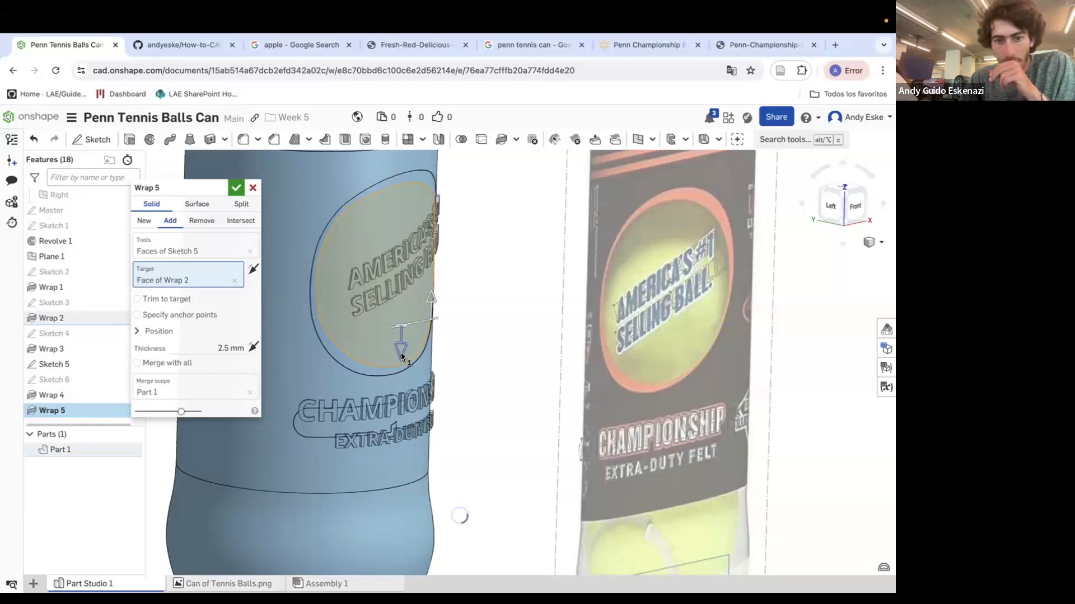
{"action": "scroll", "coordinate": [401, 356], "scroll_direction": "up", "scroll_amount": 3}
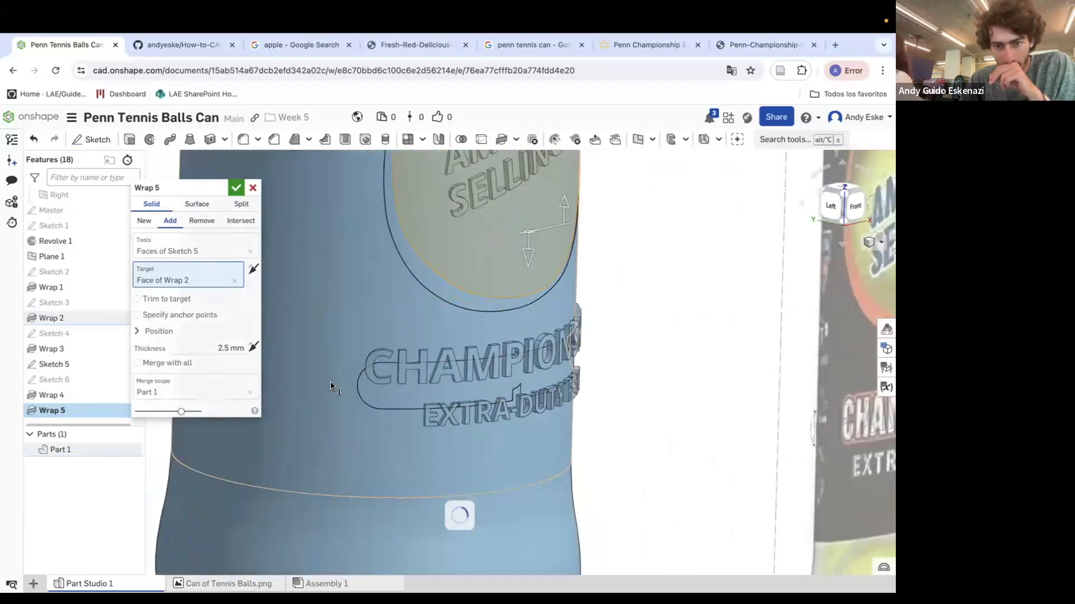
{"action": "right_click_drag", "start_coordinate": [445, 399], "coordinate": [514, 327]}
{"action": "scroll", "coordinate": [518, 415], "scroll_direction": "up", "scroll_amount": 5}
{"action": "scroll", "coordinate": [515, 327], "scroll_direction": "down", "scroll_amount": 5}
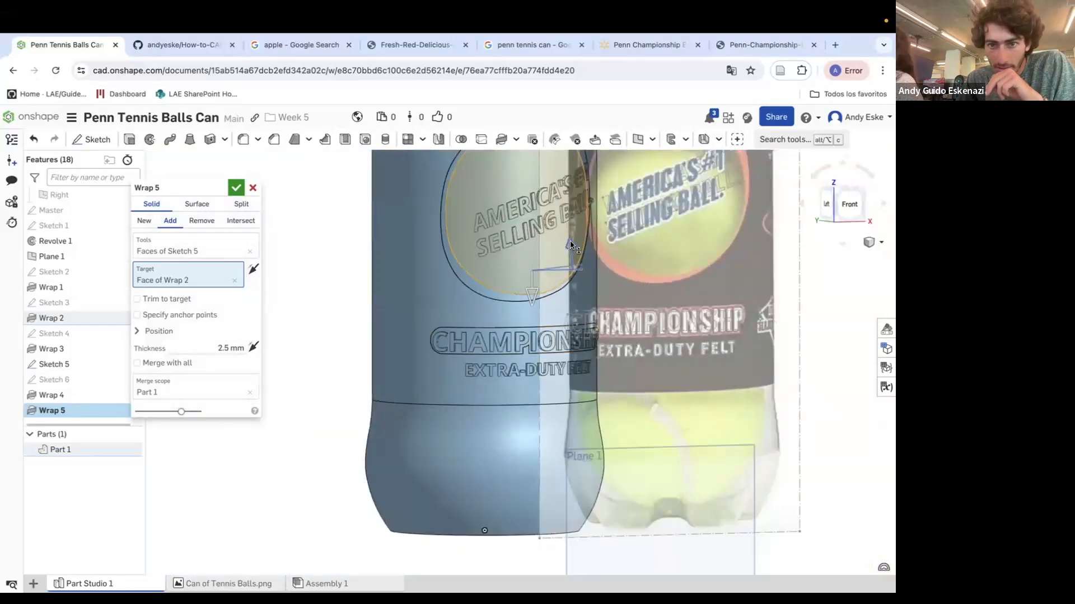
{"action": "left_click", "coordinate": [527, 295]}
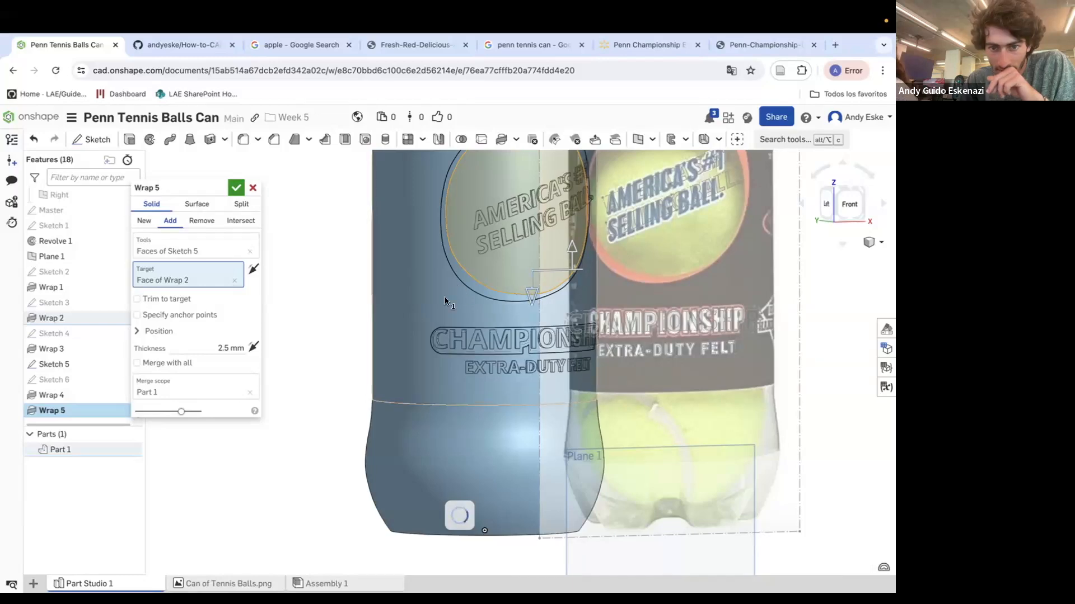
{"action": "scroll", "coordinate": [532, 305], "scroll_direction": "up", "scroll_amount": 5}
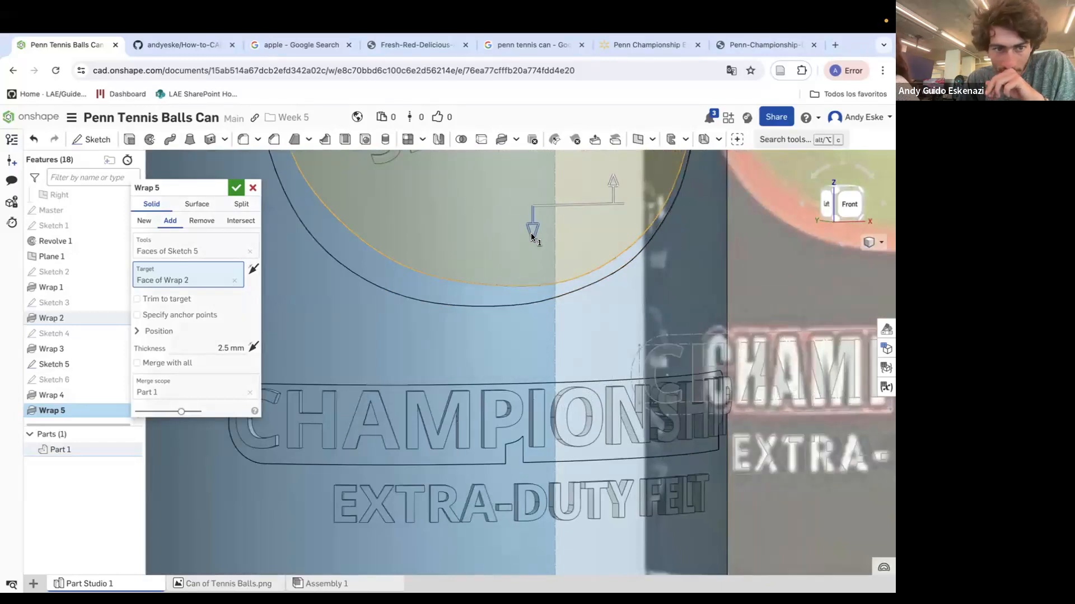
{"action": "scroll", "coordinate": [532, 229], "scroll_direction": "up", "scroll_amount": 3}
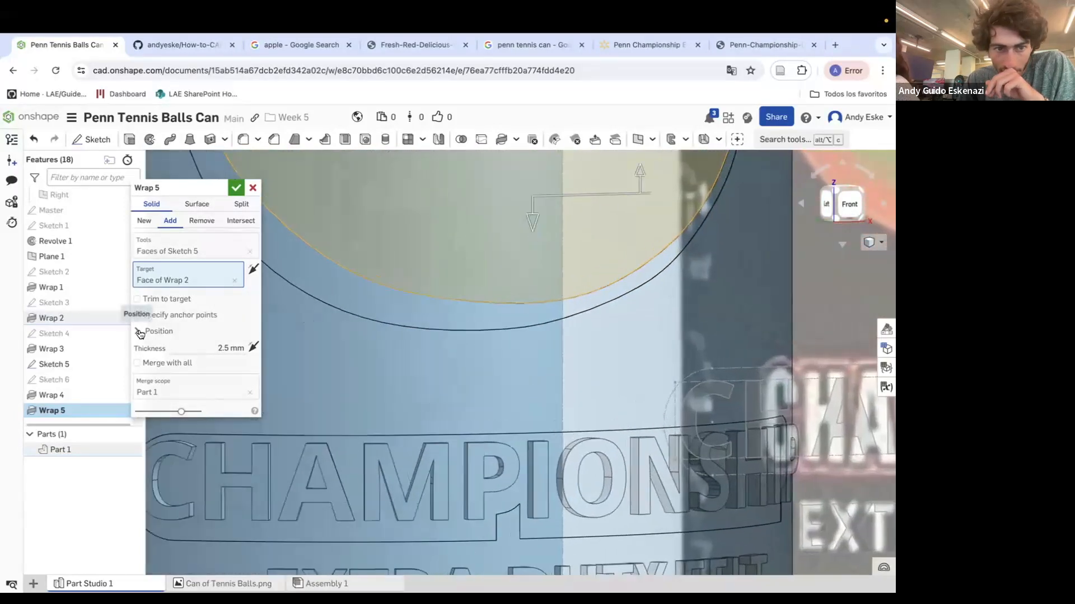
Set the V shift of Wrap 5 to 24 mm.
{"action": "left_click", "coordinate": [139, 332]}
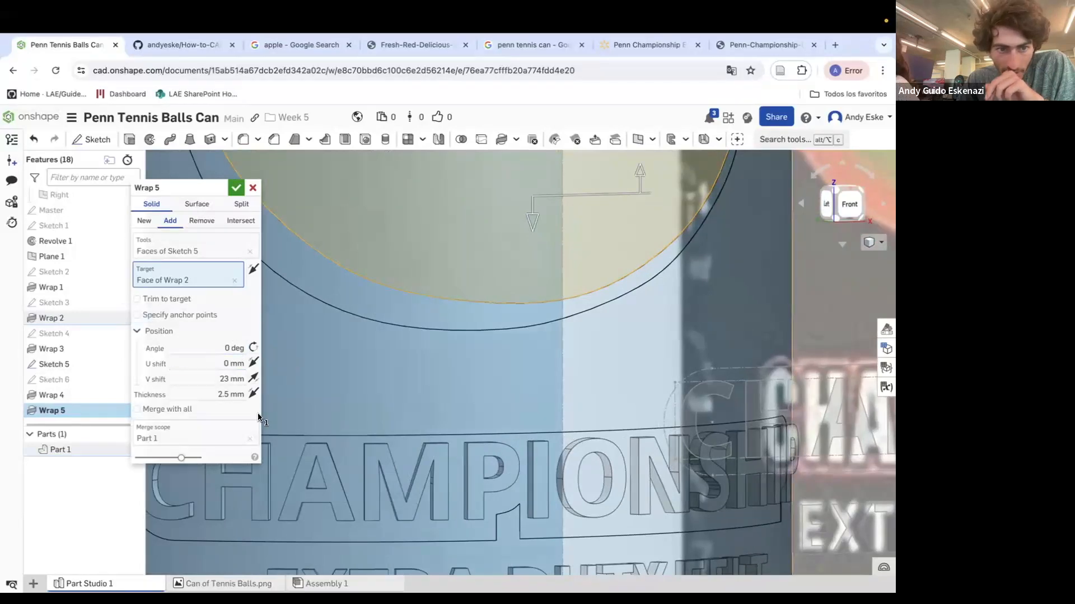
{"action": "left_click", "coordinate": [230, 380]}
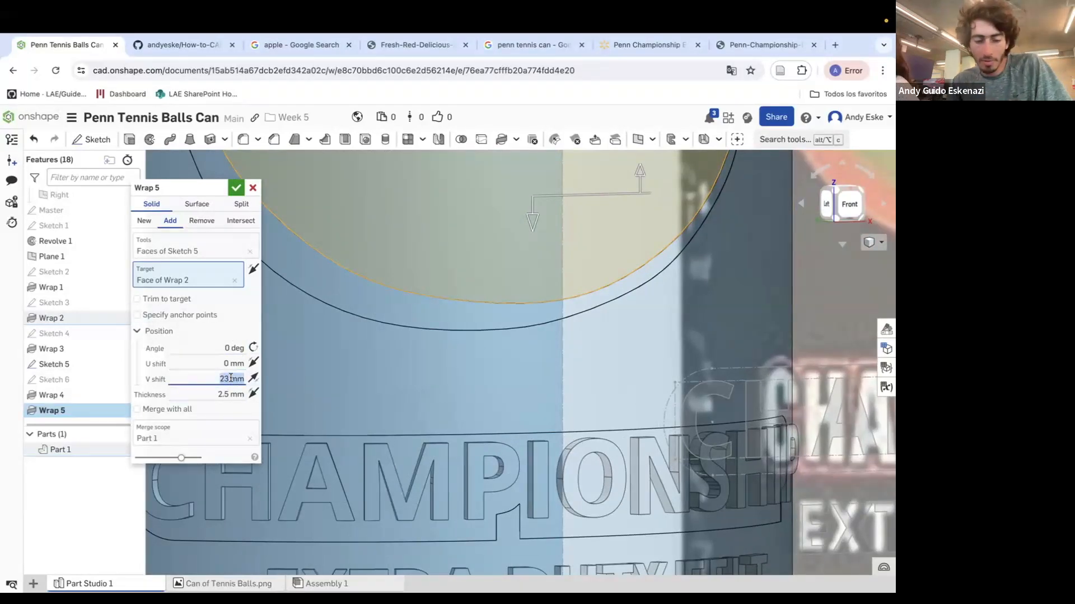
{"action": "type", "text": "24"}
{"action": "key", "text": "Return"}
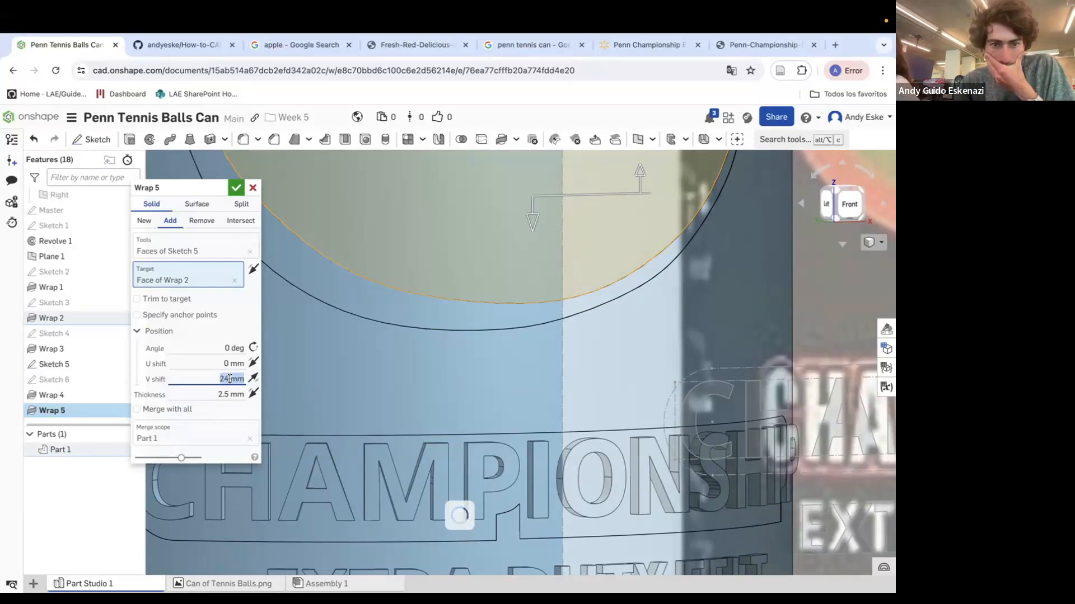
Try a 0.1 mm thickness for the wrapped lettering, testing it as a Remove operation before returning to Add.
{"action": "scroll", "coordinate": [624, 460], "scroll_direction": "down", "scroll_amount": 5}
{"action": "right_click_drag", "start_coordinate": [464, 429], "coordinate": [521, 455]}
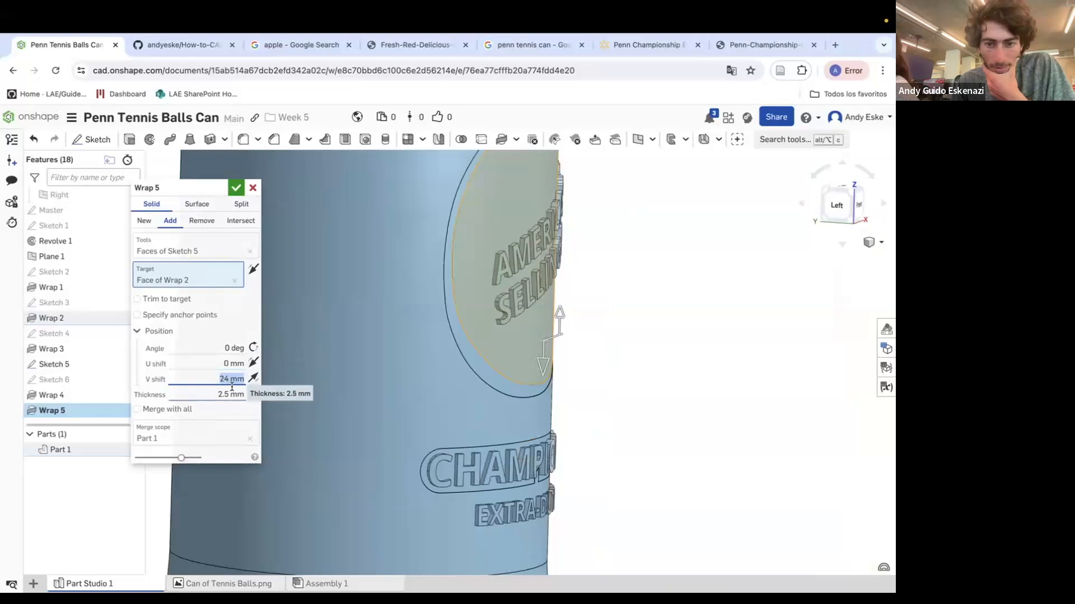
{"action": "right_click_drag", "start_coordinate": [414, 492], "coordinate": [479, 485]}
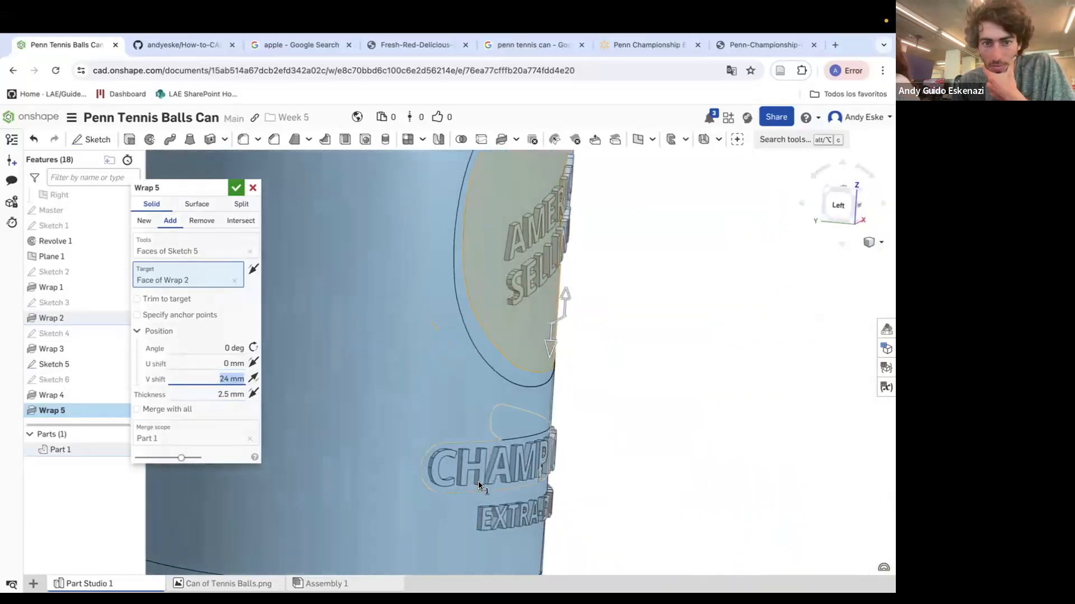
{"action": "left_click", "coordinate": [235, 393]}
{"action": "type", "text": "0.1"}
{"action": "key", "text": "Return"}
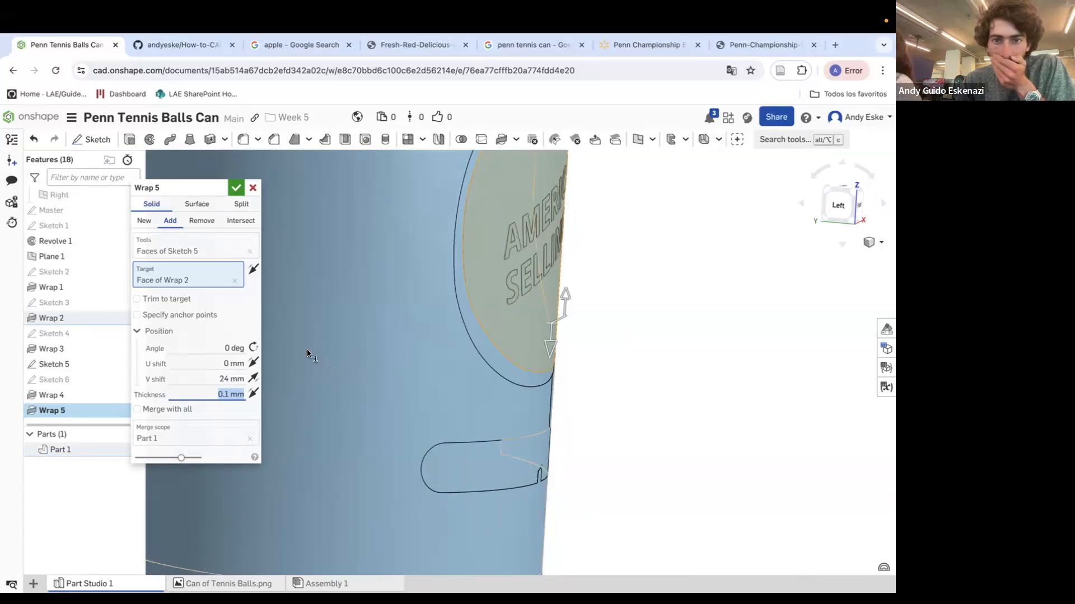
{"action": "left_click", "coordinate": [202, 221]}
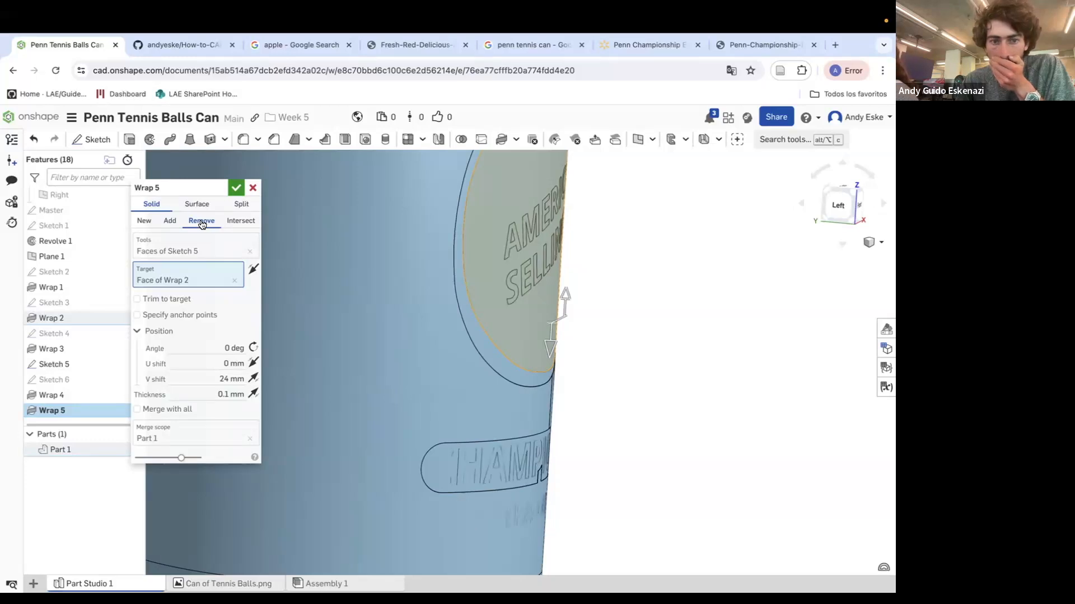
{"action": "left_click", "coordinate": [170, 221]}
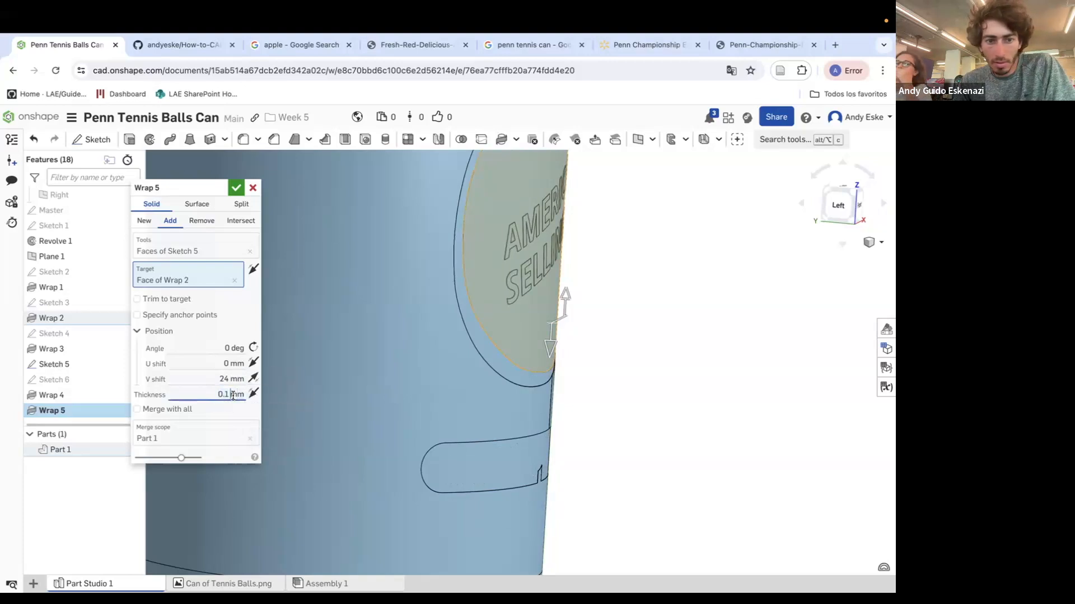
Set the wrapped lettering's thickness to 0.3 mm and accept Wrap 5.
{"action": "left_click", "coordinate": [233, 395]}
{"action": "type", "text": "0.3"}
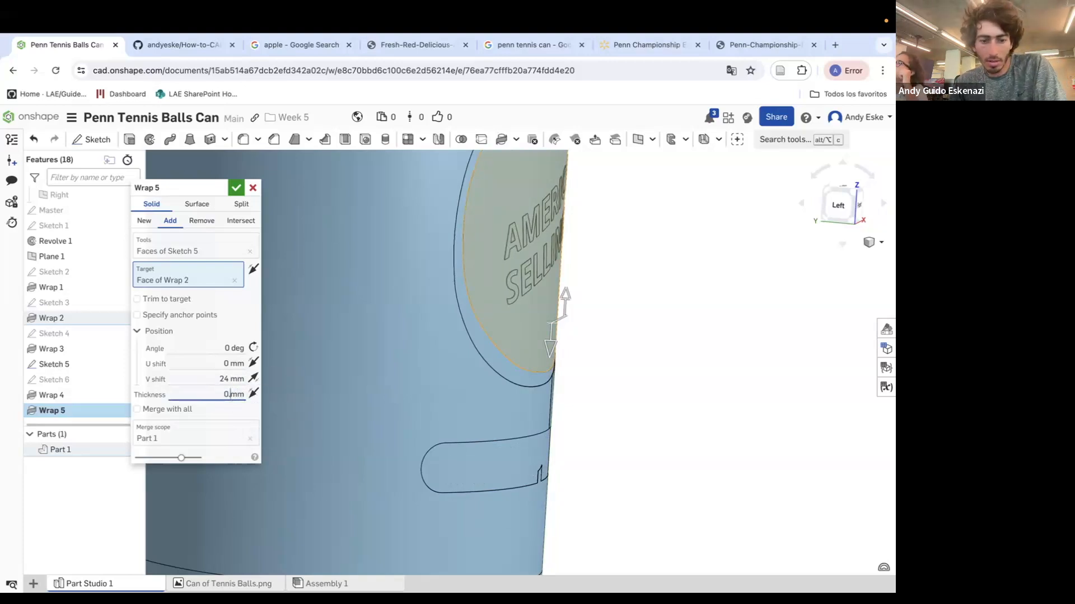
{"action": "key", "text": "Return"}
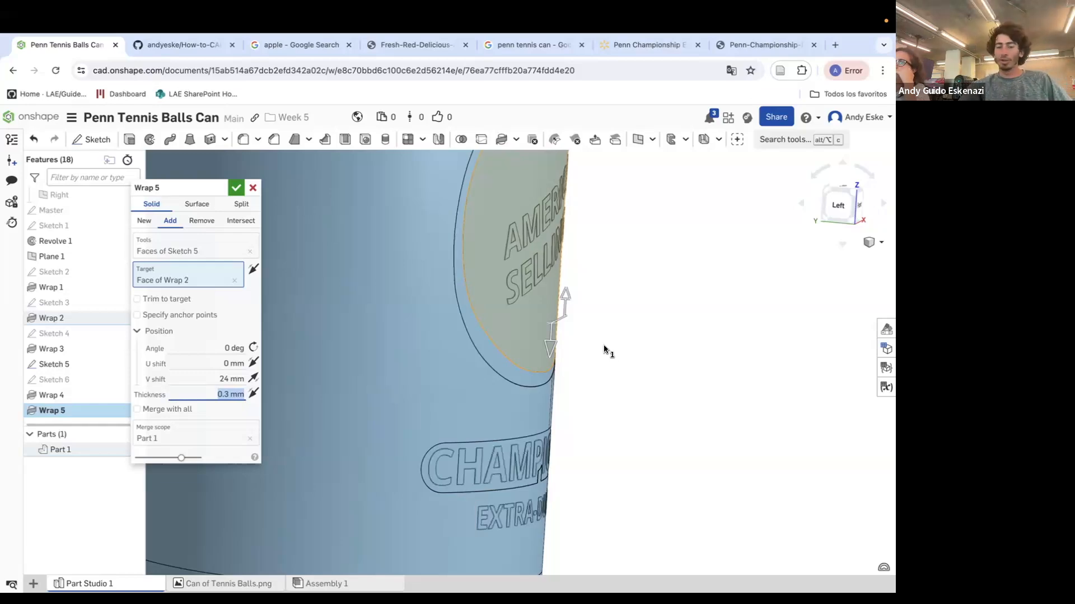
{"action": "scroll", "coordinate": [624, 345], "scroll_direction": "down", "scroll_amount": 3}
{"action": "right_click_drag", "start_coordinate": [624, 345], "coordinate": [590, 330]}
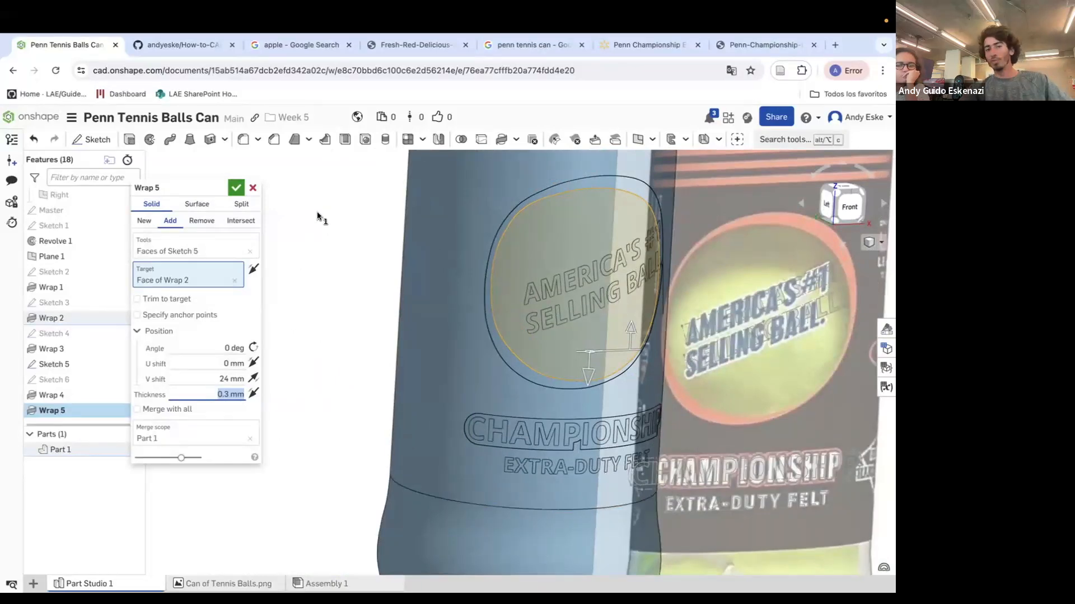
{"action": "left_click", "coordinate": [235, 187]}
Check the finished lettering on the can and hide Plane 1.
{"action": "scroll", "coordinate": [609, 359], "scroll_direction": "down", "scroll_amount": 3}
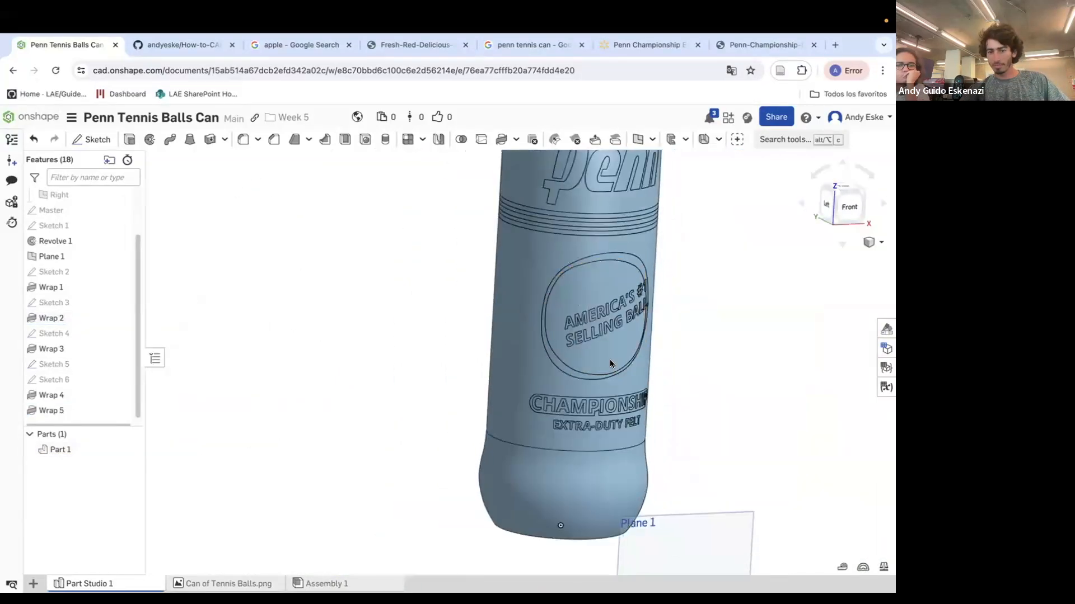
{"action": "right_click_drag", "start_coordinate": [609, 359], "coordinate": [602, 386]}
{"action": "scroll", "coordinate": [600, 401], "scroll_direction": "up", "scroll_amount": 5}
{"action": "scroll", "coordinate": [619, 394], "scroll_direction": "down", "scroll_amount": 1}
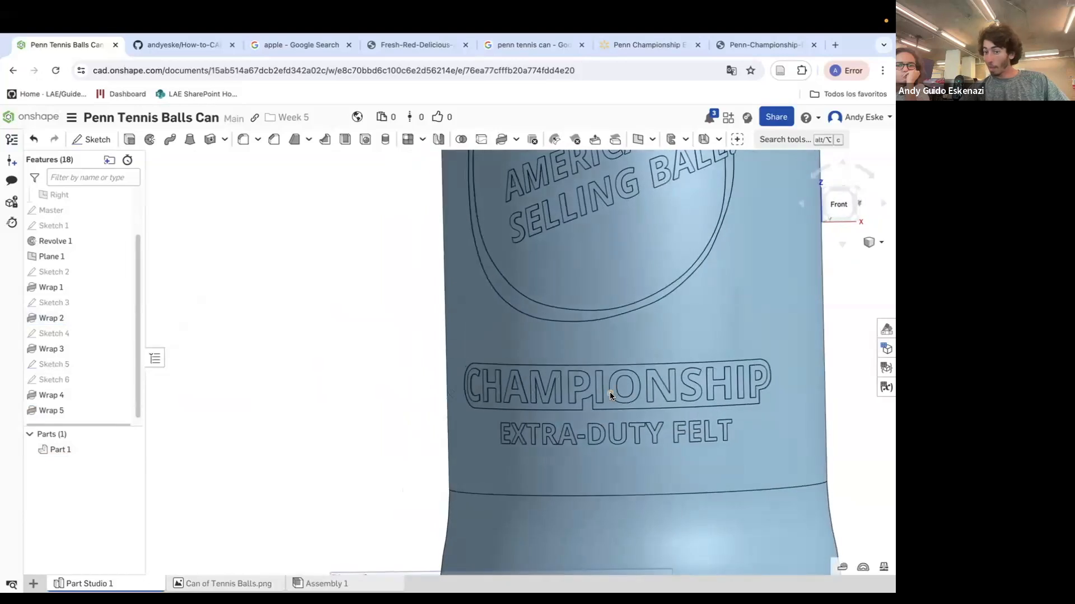
{"action": "scroll", "coordinate": [613, 407], "scroll_direction": "down", "scroll_amount": 2}
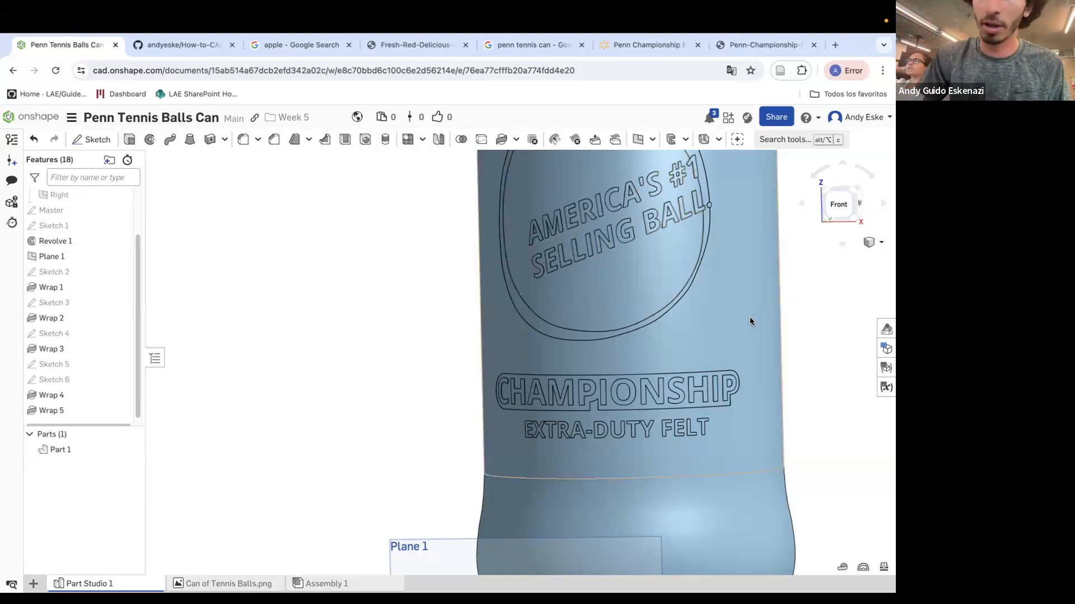
{"action": "scroll", "coordinate": [603, 246], "scroll_direction": "down", "scroll_amount": 5}
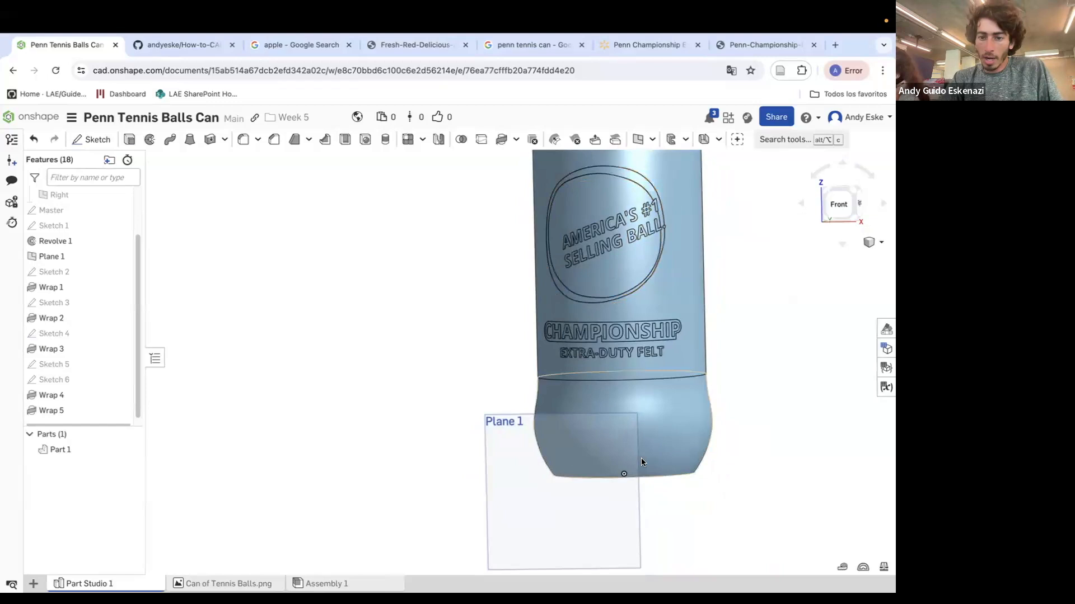
{"action": "right_click", "coordinate": [632, 490]}
{"action": "left_click", "coordinate": [658, 354]}
Edit Sketch 5 to move both text lines, AMERICA'S #1 and SELLING BALL., left inside the ball outline.
{"action": "right_click_drag", "start_coordinate": [556, 267], "coordinate": [575, 278]}
{"action": "scroll", "coordinate": [538, 404], "scroll_direction": "down", "scroll_amount": 5}
{"action": "scroll", "coordinate": [572, 338], "scroll_direction": "up", "scroll_amount": 3}
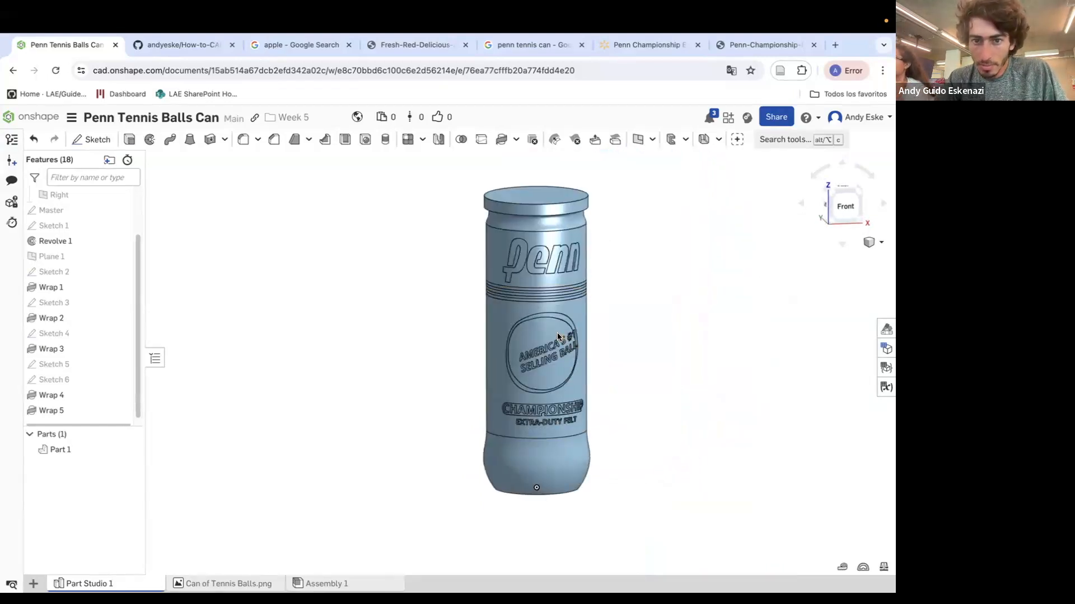
{"action": "scroll", "coordinate": [552, 350], "scroll_direction": "up", "scroll_amount": 5}
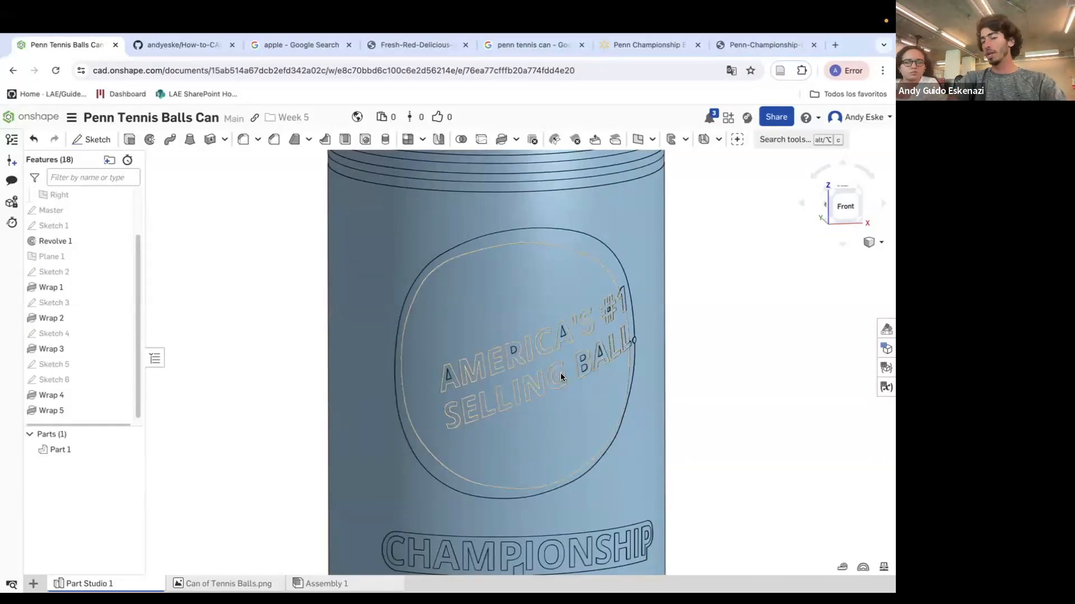
{"action": "right_click", "coordinate": [66, 381]}
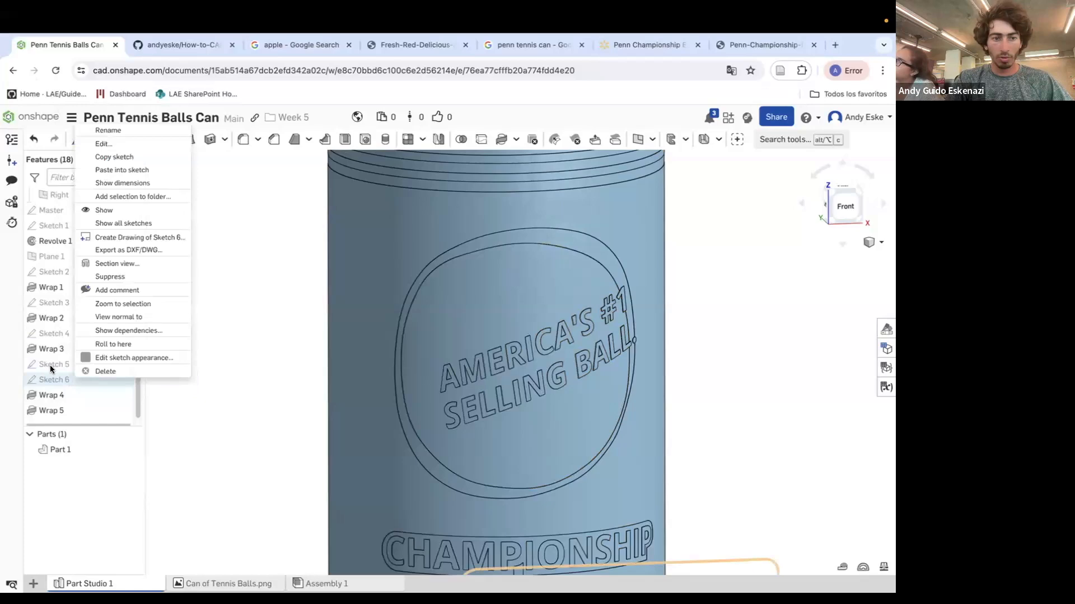
{"action": "right_click", "coordinate": [49, 365]}
{"action": "left_click", "coordinate": [88, 134]}
{"action": "scroll", "coordinate": [443, 414], "scroll_direction": "up", "scroll_amount": 3}
{"action": "scroll", "coordinate": [448, 476], "scroll_direction": "down", "scroll_amount": 2}
{"action": "scroll", "coordinate": [506, 384], "scroll_direction": "up", "scroll_amount": 5}
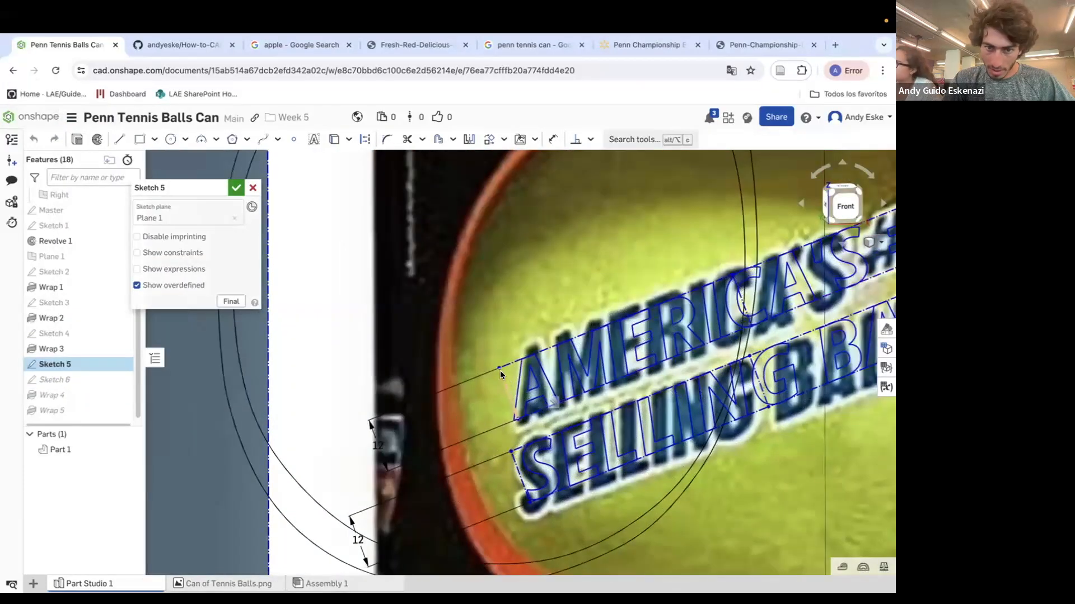
{"action": "left_click_drag", "start_coordinate": [498, 369], "coordinate": [463, 388]}
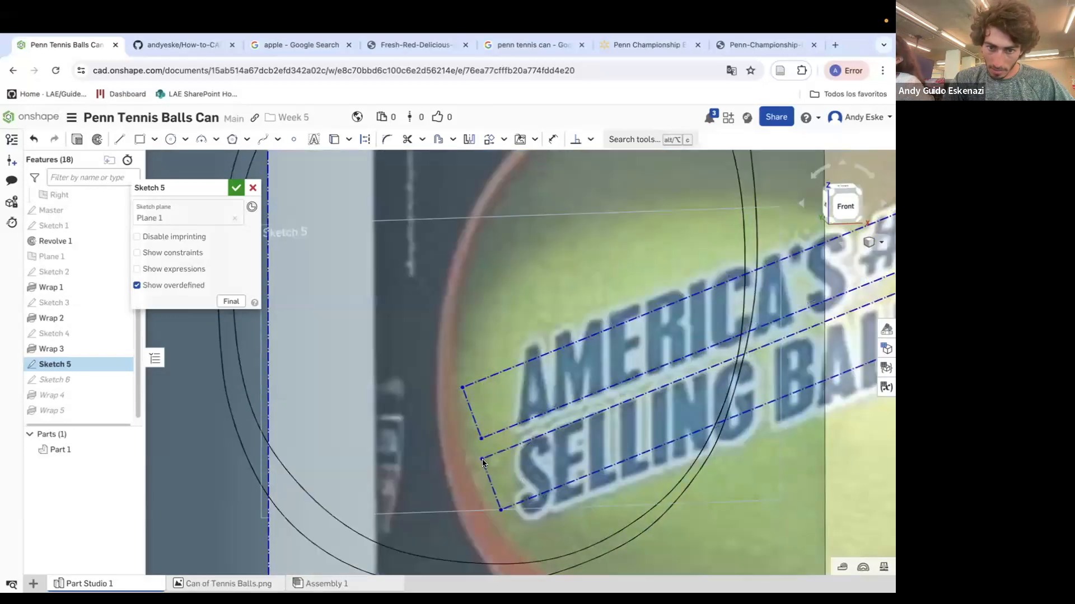
{"action": "left_click_drag", "start_coordinate": [510, 451], "coordinate": [473, 465]}
{"action": "left_click", "coordinate": [237, 189]}
Edit Sketch 5 again to nudge the AMERICA'S #1 and SELLING BALL. text lines slightly further left and up, and accept the sketch.
{"action": "scroll", "coordinate": [270, 228], "scroll_direction": "down", "scroll_amount": 10}
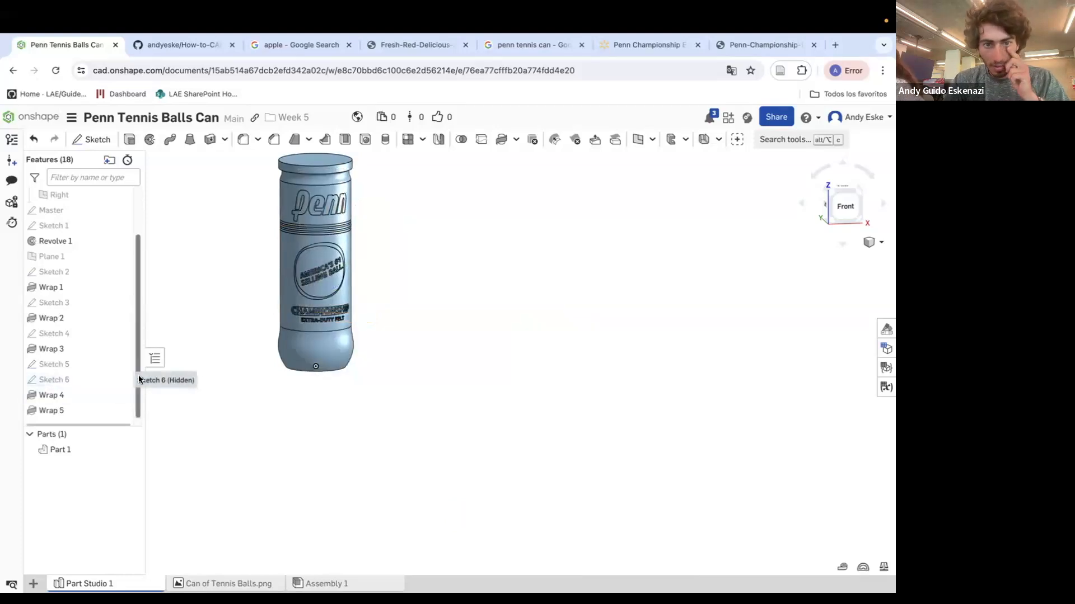
{"action": "scroll", "coordinate": [321, 319], "scroll_direction": "up", "scroll_amount": 5}
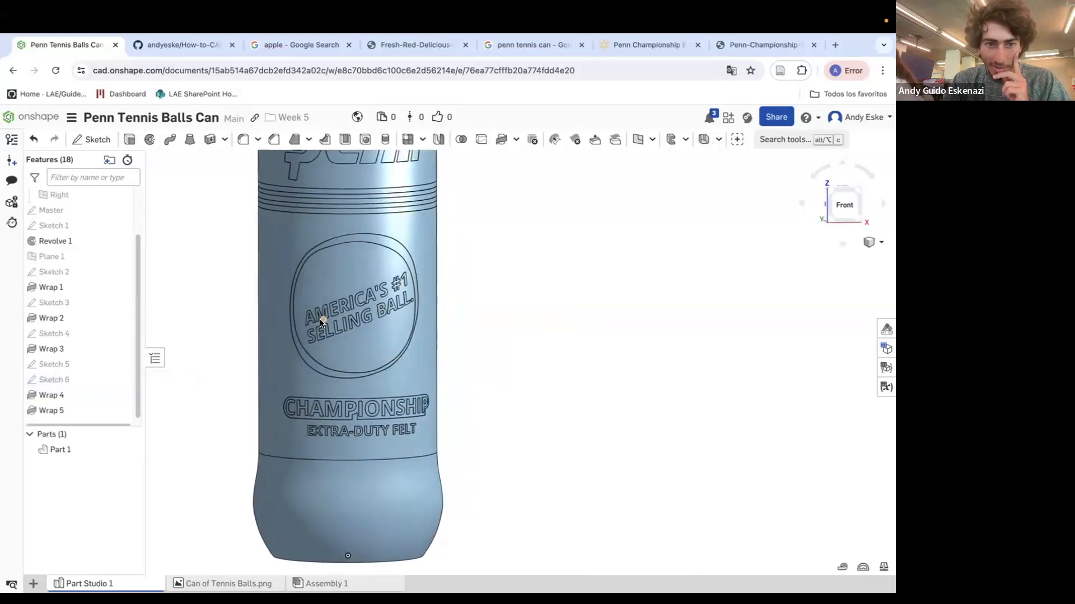
{"action": "scroll", "coordinate": [321, 319], "scroll_direction": "up", "scroll_amount": 3}
{"action": "scroll", "coordinate": [307, 330], "scroll_direction": "up", "scroll_amount": 3}
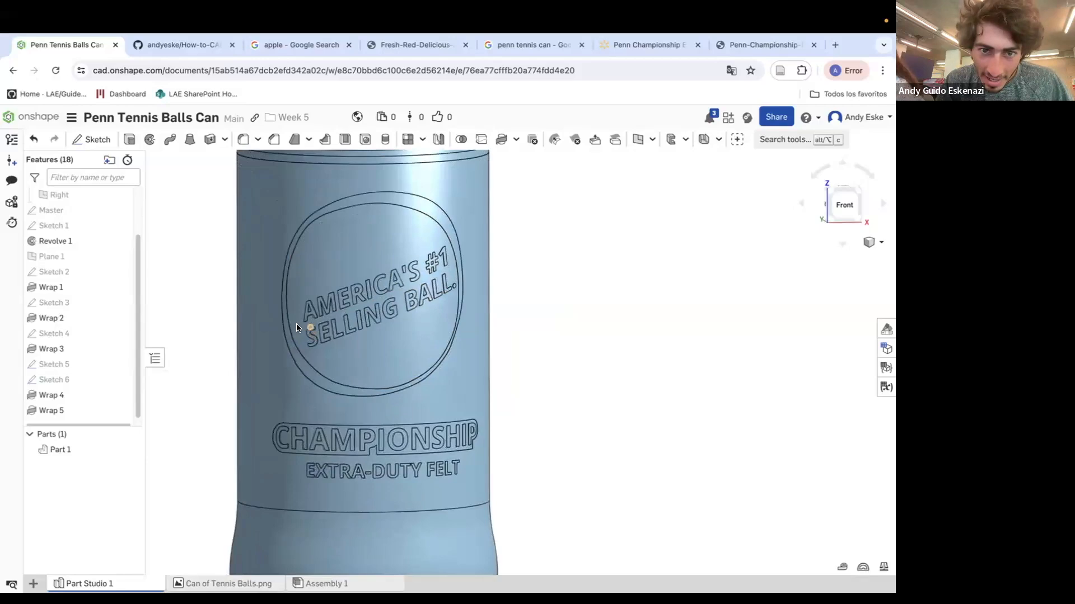
{"action": "right_click", "coordinate": [62, 367]}
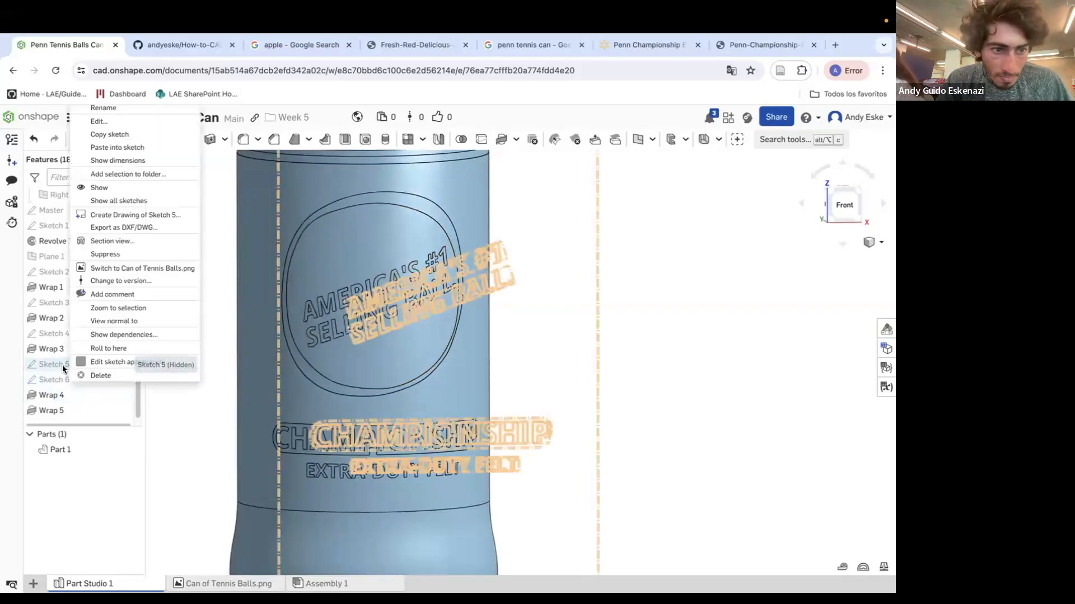
{"action": "left_click", "coordinate": [109, 128]}
{"action": "scroll", "coordinate": [392, 325], "scroll_direction": "up", "scroll_amount": 5}
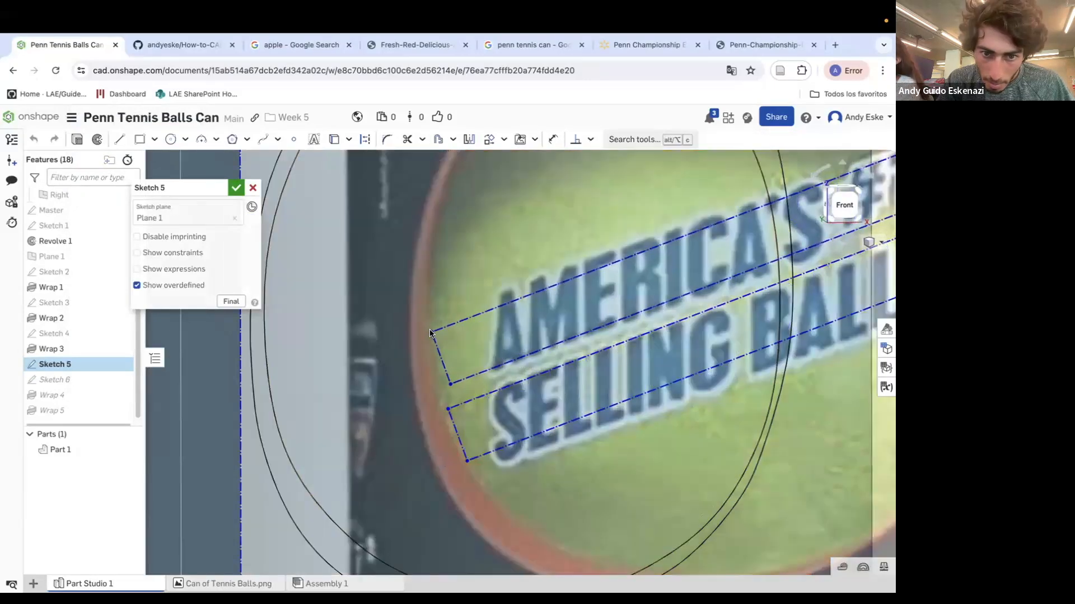
{"action": "left_click_drag", "start_coordinate": [430, 330], "coordinate": [426, 334]}
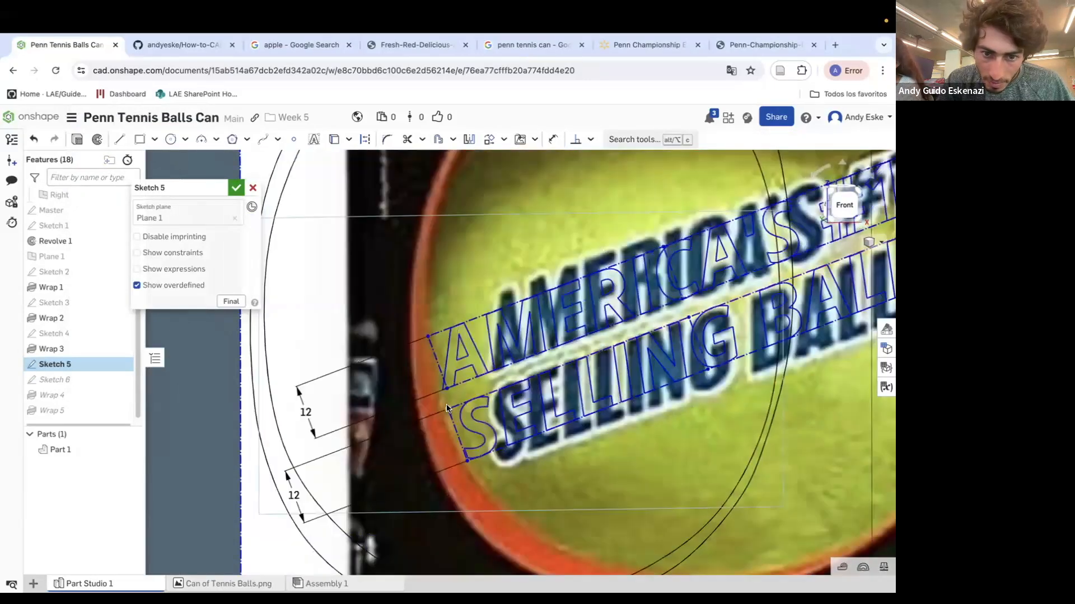
{"action": "left_click_drag", "start_coordinate": [445, 406], "coordinate": [441, 409]}
{"action": "left_click_drag", "start_coordinate": [428, 336], "coordinate": [424, 325]}
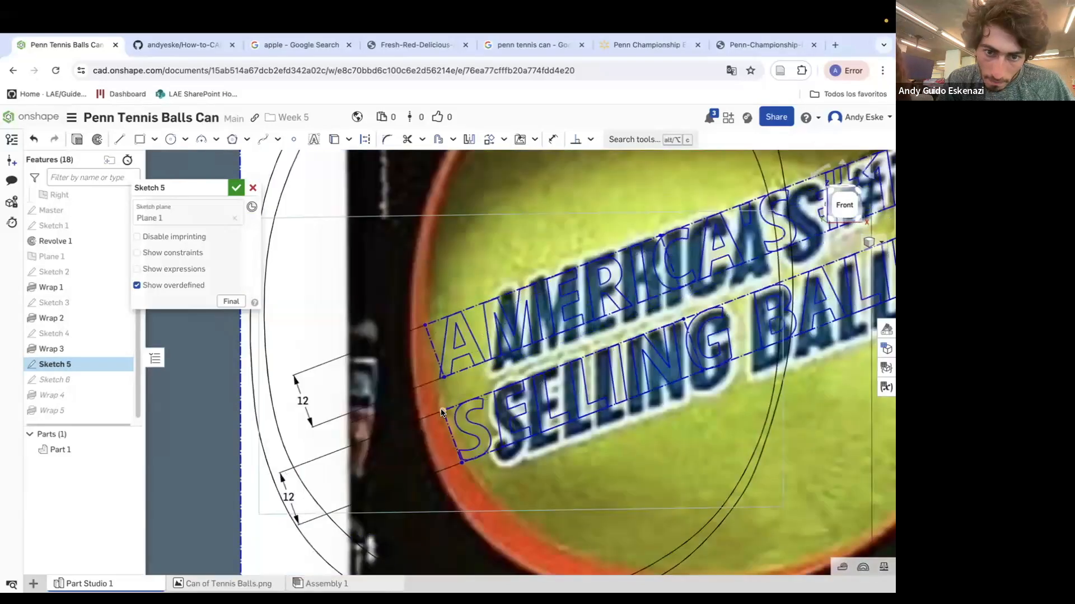
{"action": "left_click_drag", "start_coordinate": [442, 410], "coordinate": [437, 403]}
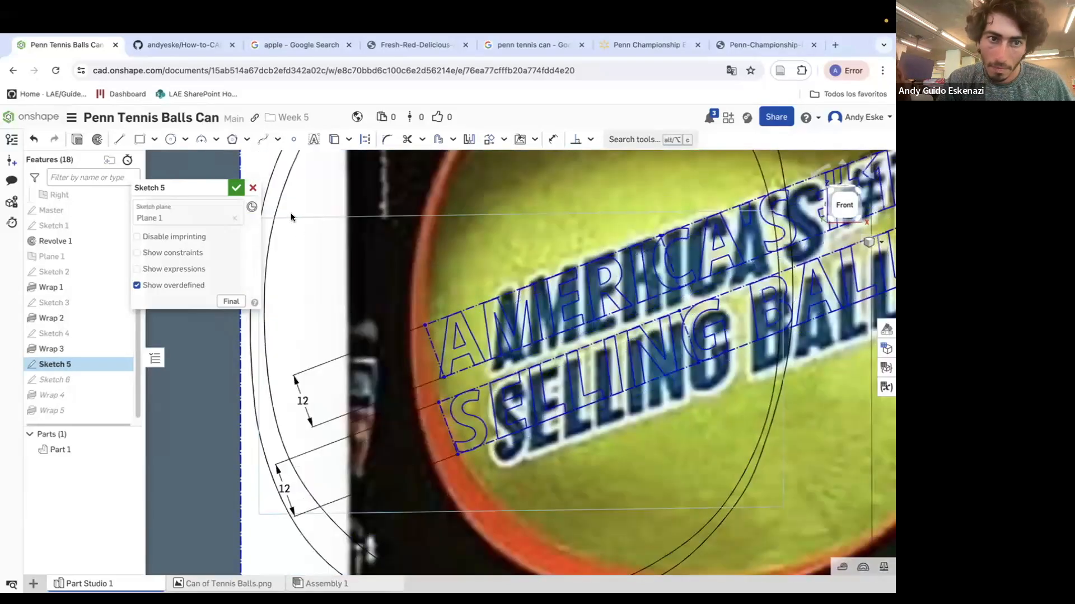
{"action": "left_click", "coordinate": [235, 188]}
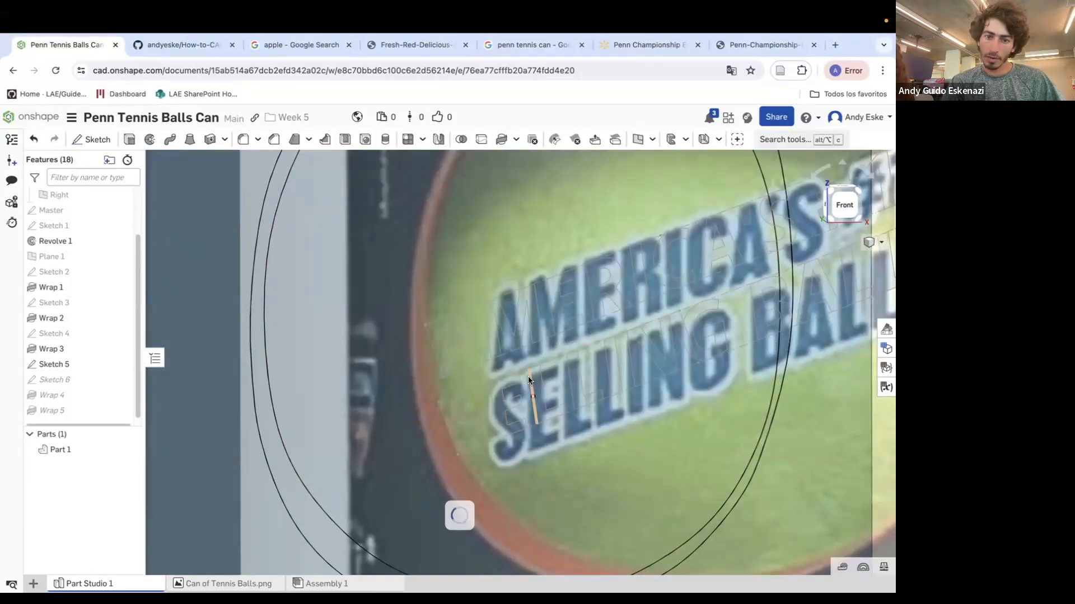
Inspect the lettering placement inside the ball outline and the whole can, including its base and lid.
{"action": "key", "text": "f"}
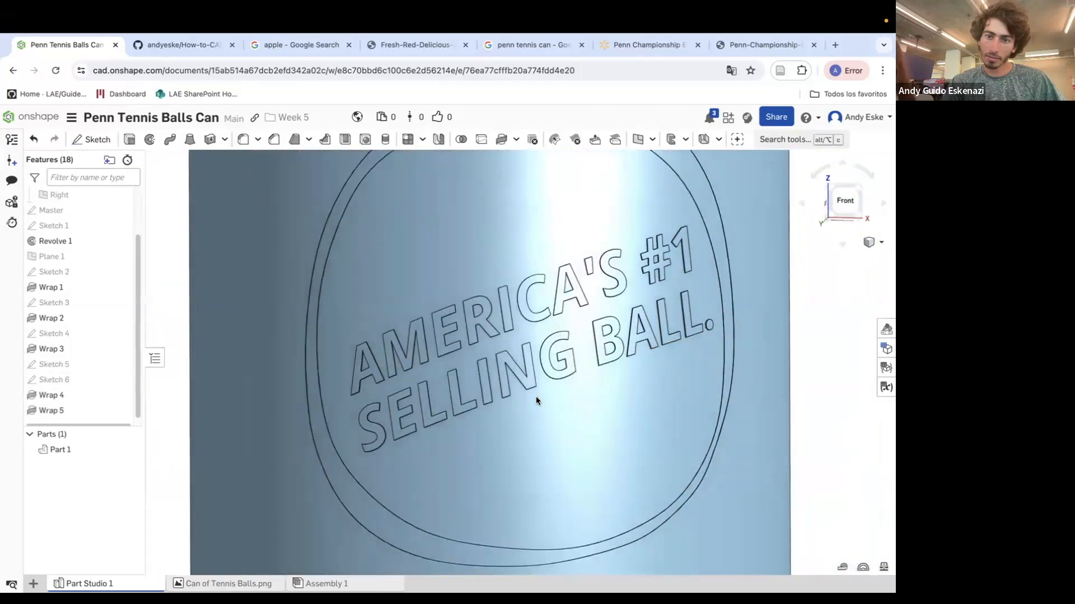
{"action": "scroll", "coordinate": [546, 428], "scroll_direction": "up", "scroll_amount": 3}
{"action": "scroll", "coordinate": [542, 475], "scroll_direction": "down", "scroll_amount": 5}
{"action": "scroll", "coordinate": [581, 451], "scroll_direction": "up", "scroll_amount": 2}
{"action": "scroll", "coordinate": [580, 439], "scroll_direction": "up", "scroll_amount": 1}
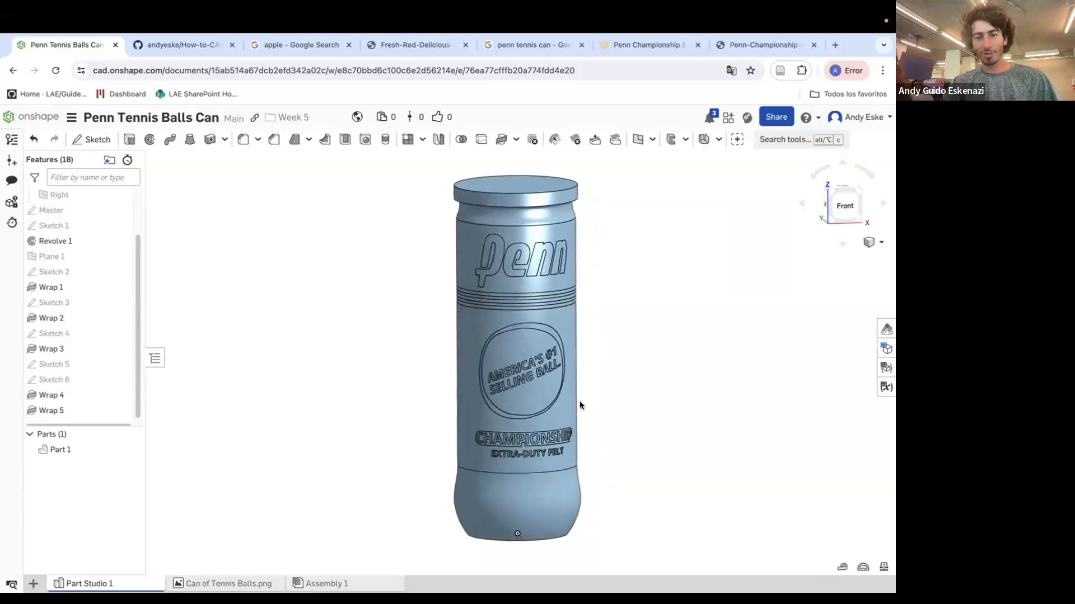
{"action": "right_click_drag", "start_coordinate": [584, 409], "coordinate": [593, 400]}
{"action": "right_click_drag", "start_coordinate": [606, 468], "coordinate": [605, 462]}
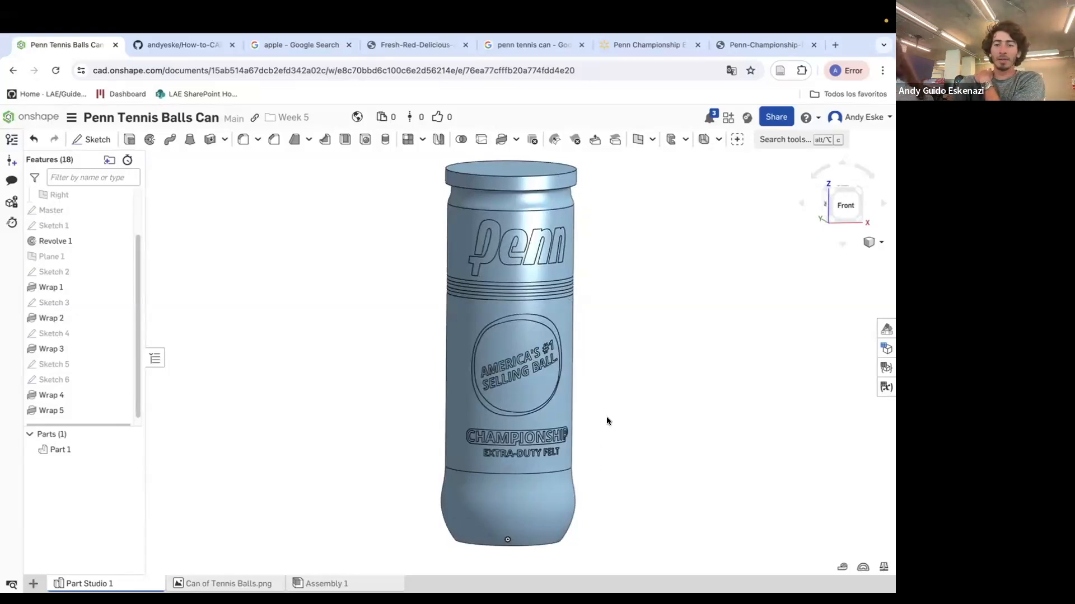
{"action": "scroll", "coordinate": [529, 568], "scroll_direction": "up", "scroll_amount": 5}
{"action": "right_click_drag", "start_coordinate": [524, 548], "coordinate": [629, 417]}
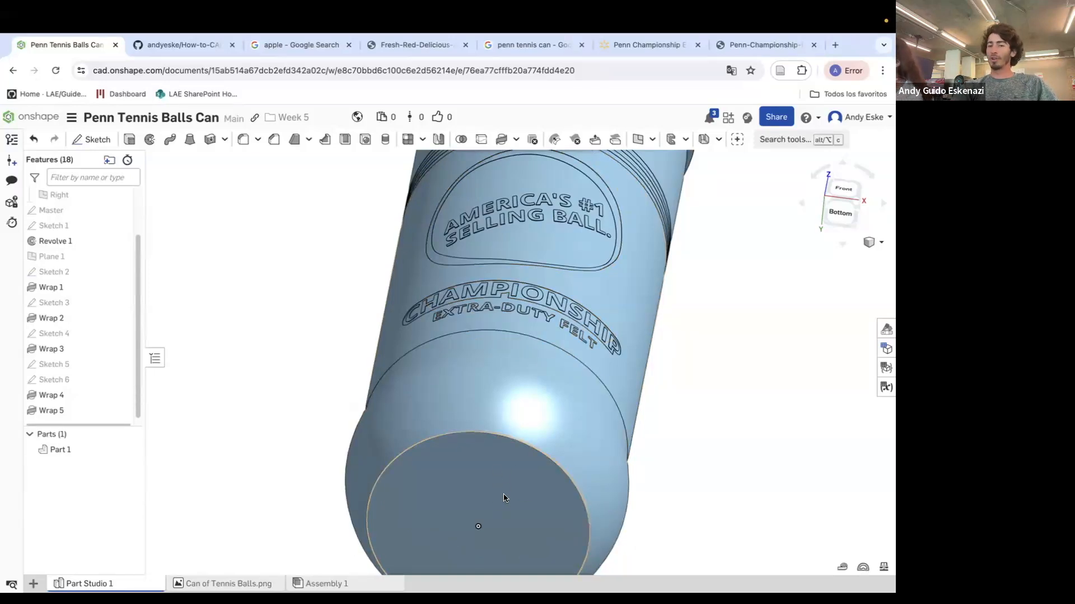
{"action": "mouse_move", "coordinate": [799, 13]}
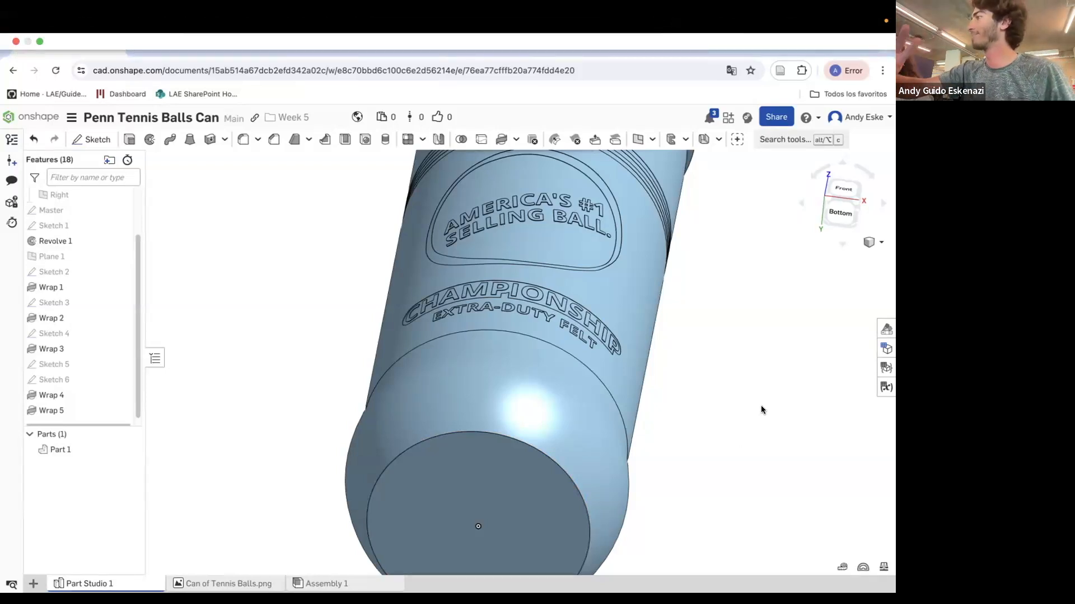
{"action": "scroll", "coordinate": [636, 356], "scroll_direction": "down", "scroll_amount": 5}
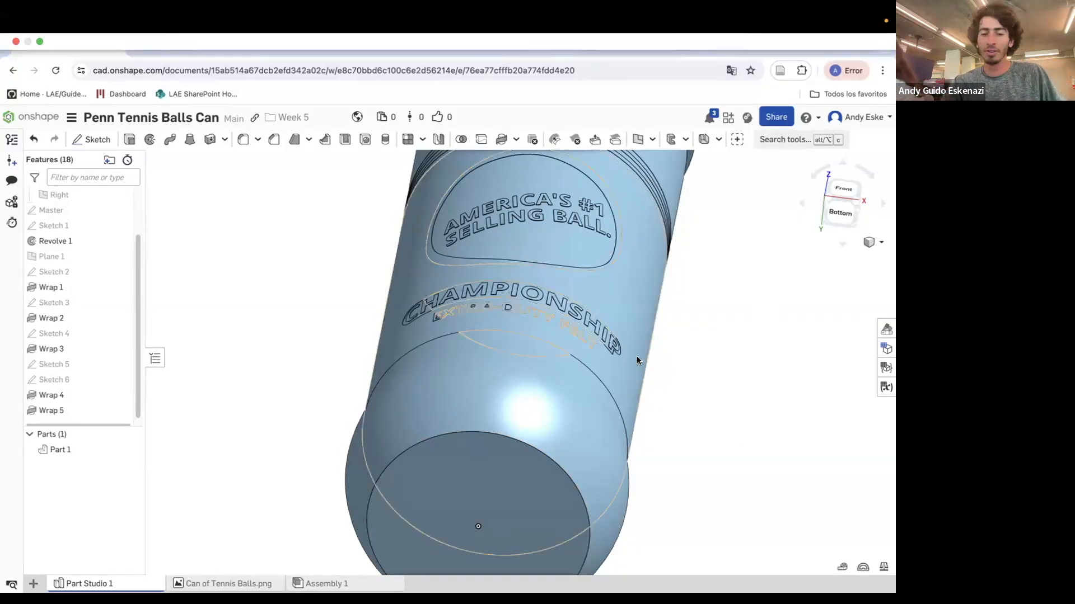
{"action": "right_click_drag", "start_coordinate": [542, 355], "coordinate": [604, 547]}
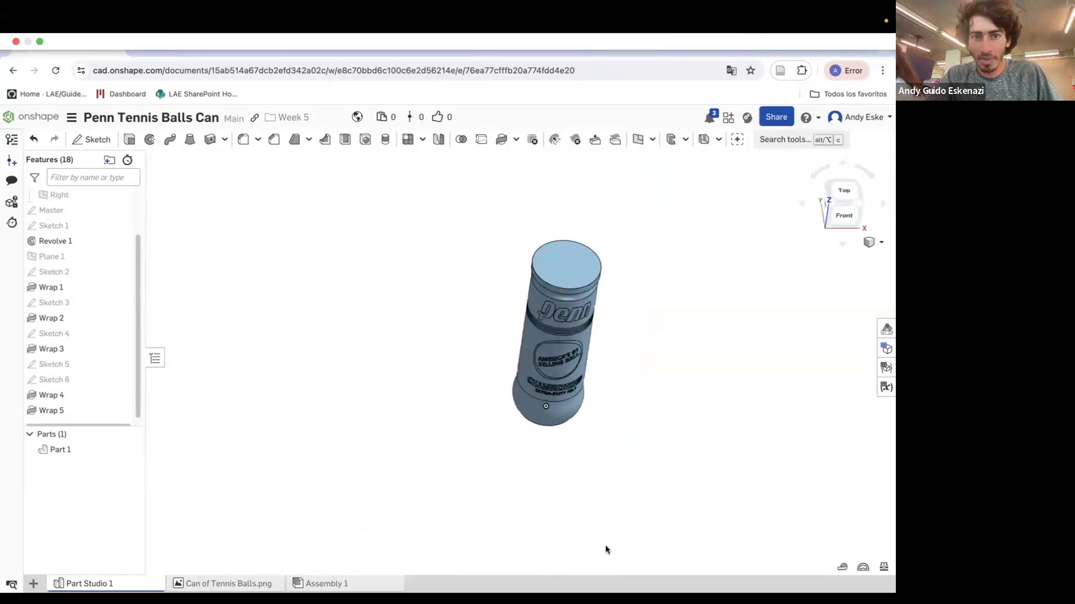
{"action": "scroll", "coordinate": [563, 263], "scroll_direction": "up", "scroll_amount": 5}
{"action": "right_click_drag", "start_coordinate": [564, 264], "coordinate": [563, 259]}
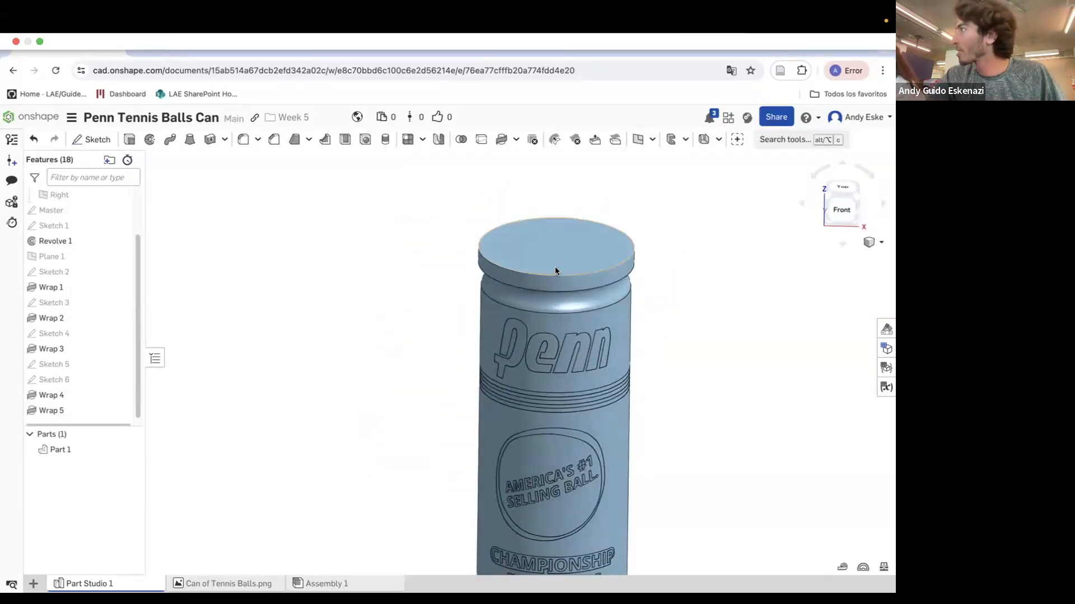
{"action": "scroll", "coordinate": [552, 271], "scroll_direction": "down", "scroll_amount": 2}
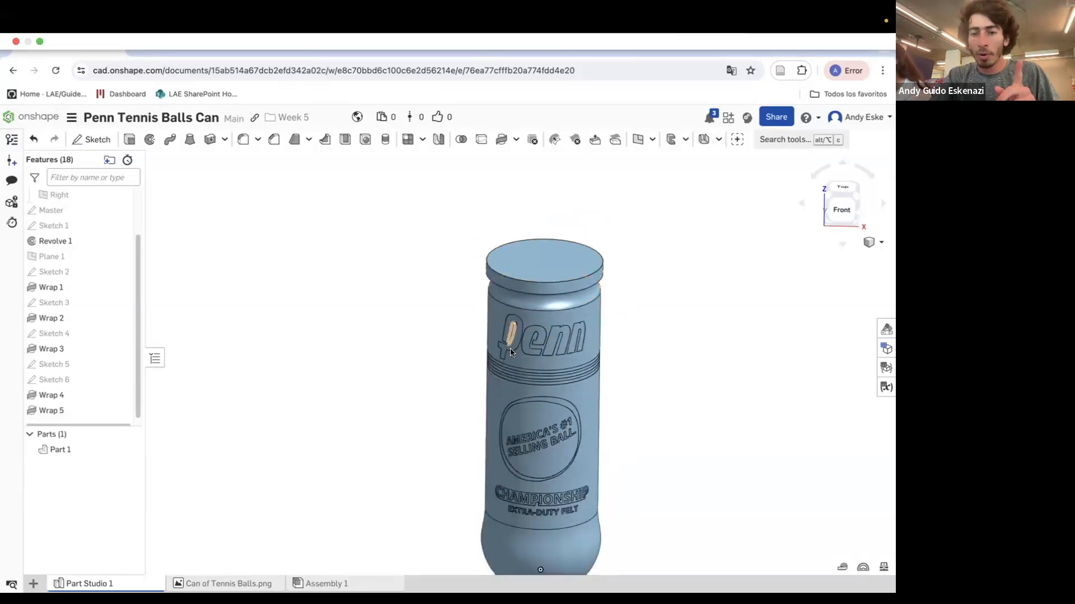
Show the hidden Master sketch with its reference image over the can.
{"action": "scroll", "coordinate": [84, 269], "scroll_direction": "up", "scroll_amount": 3}
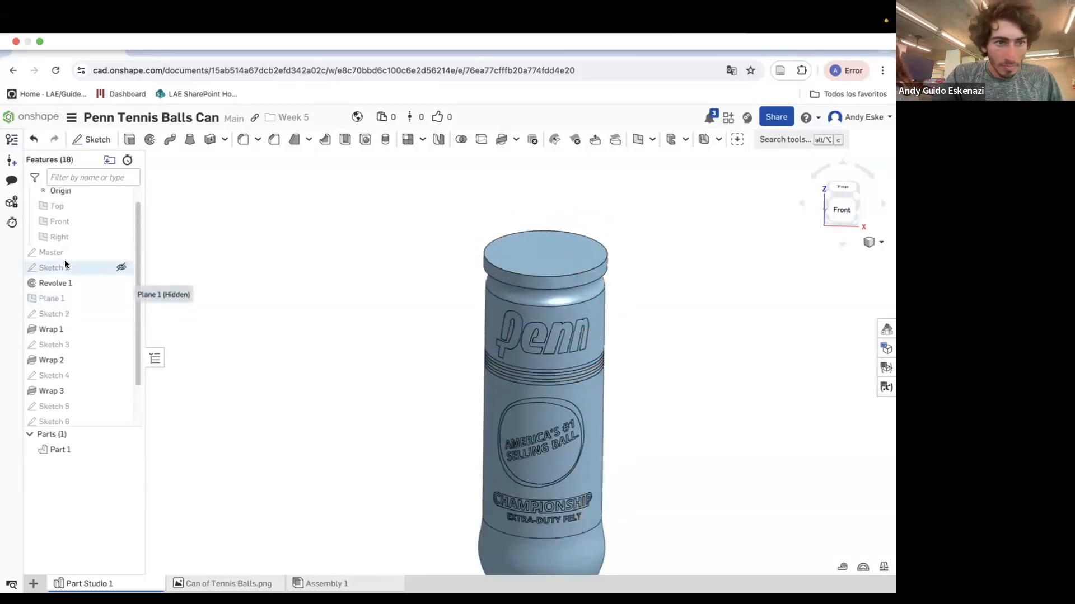
{"action": "left_click", "coordinate": [120, 271]}
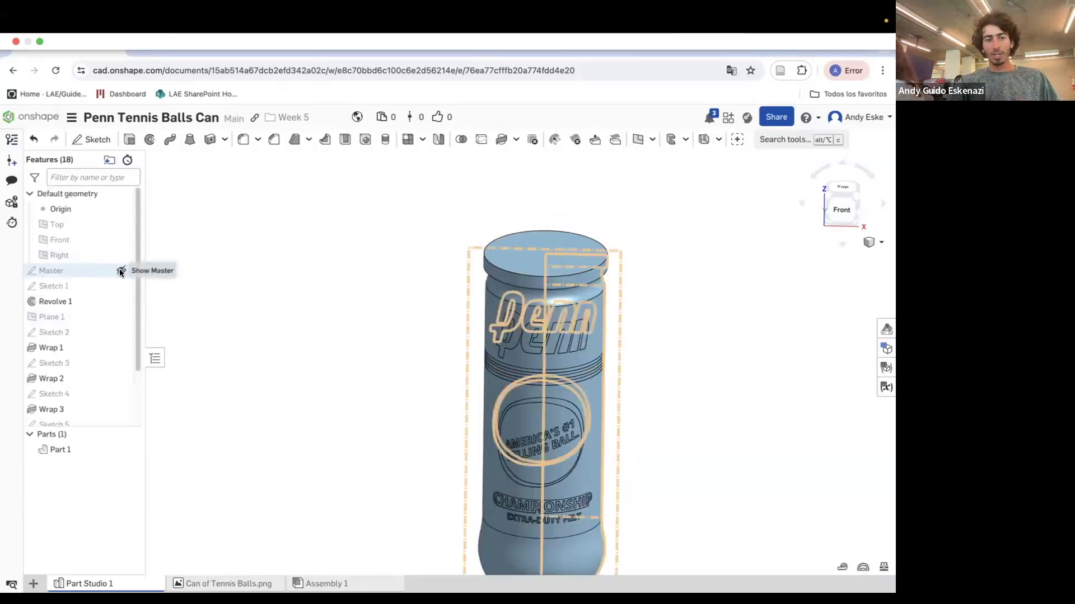
{"action": "left_click", "coordinate": [120, 271]}
{"action": "scroll", "coordinate": [582, 330], "scroll_direction": "up", "scroll_amount": 5}
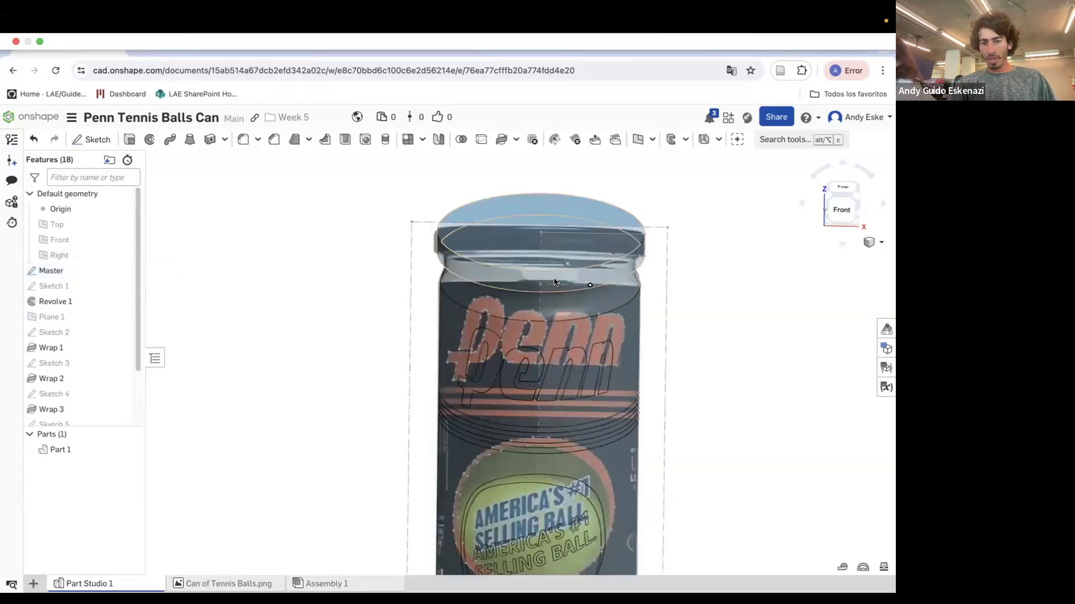
Create a Point normal plane perpendicular to the Master sketch's central axis, through the axis vertex at the label's upper edge below the neck.
{"action": "left_click", "coordinate": [638, 140]}
{"action": "left_click", "coordinate": [223, 226]}
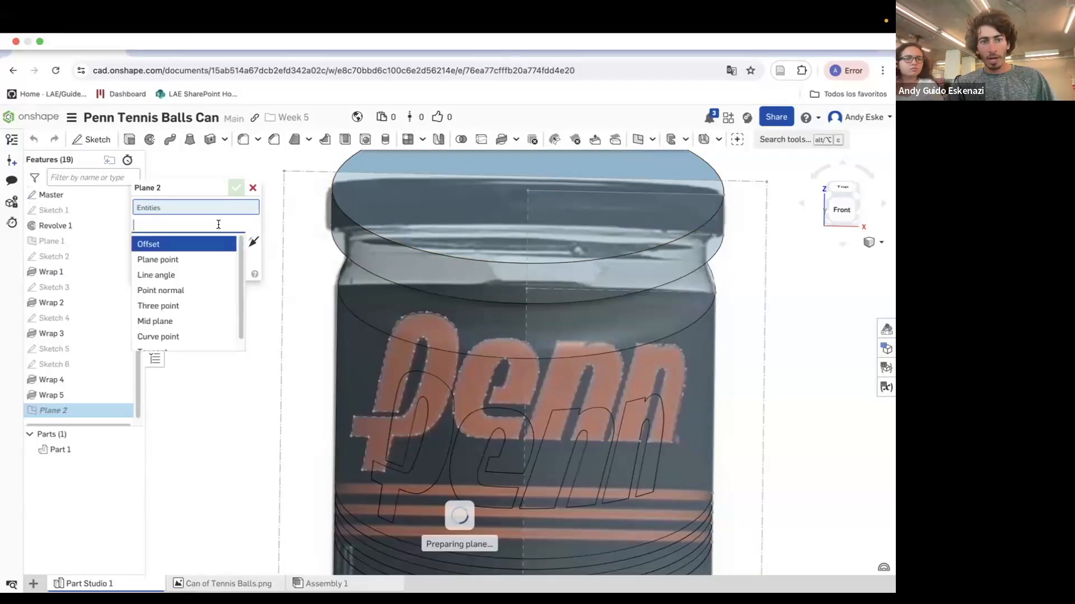
{"action": "left_click", "coordinate": [174, 291]}
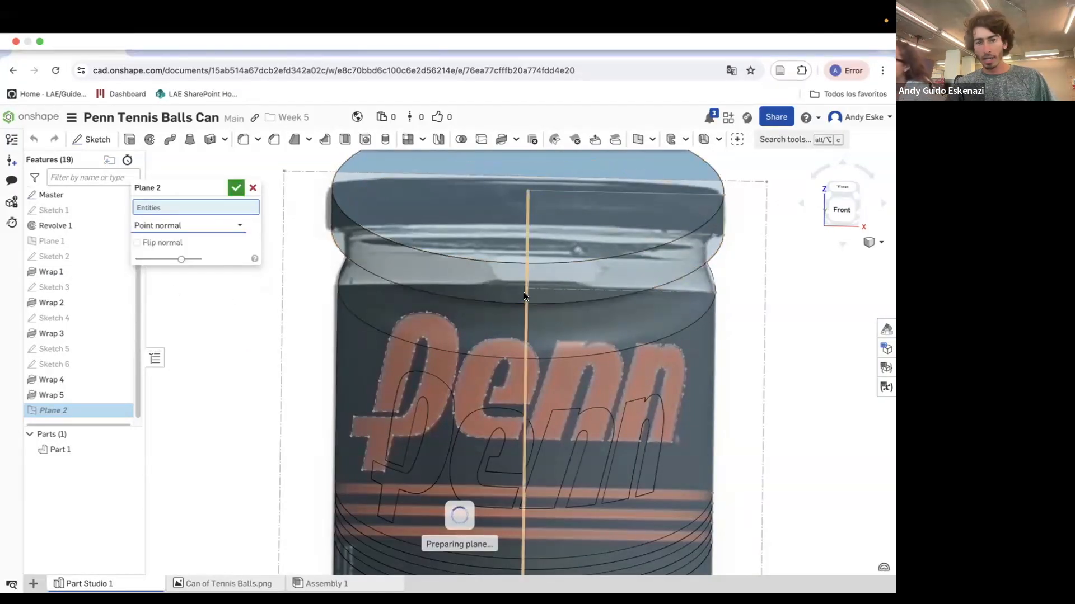
{"action": "left_click", "coordinate": [526, 290]}
{"action": "scroll", "coordinate": [517, 324], "scroll_direction": "down", "scroll_amount": 5}
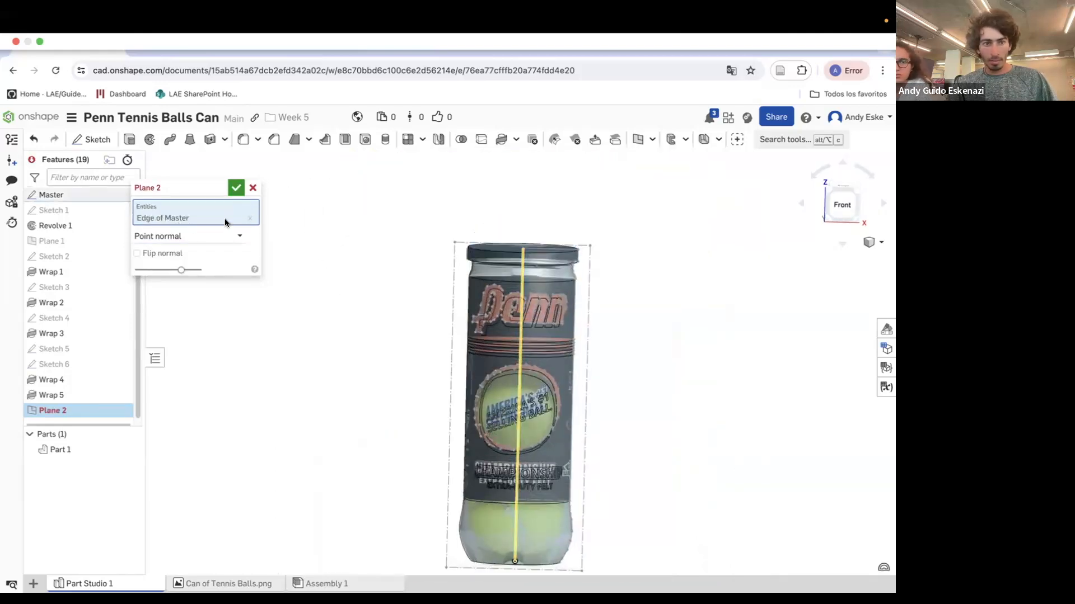
{"action": "scroll", "coordinate": [561, 292], "scroll_direction": "up", "scroll_amount": 5}
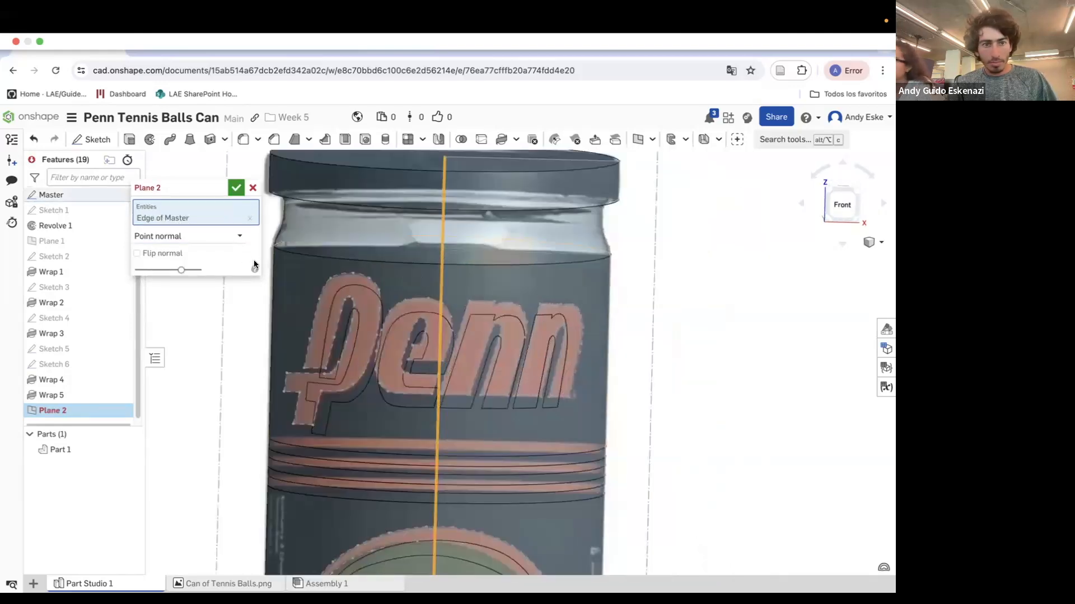
{"action": "left_click", "coordinate": [444, 251]}
{"action": "scroll", "coordinate": [447, 255], "scroll_direction": "down", "scroll_amount": 5}
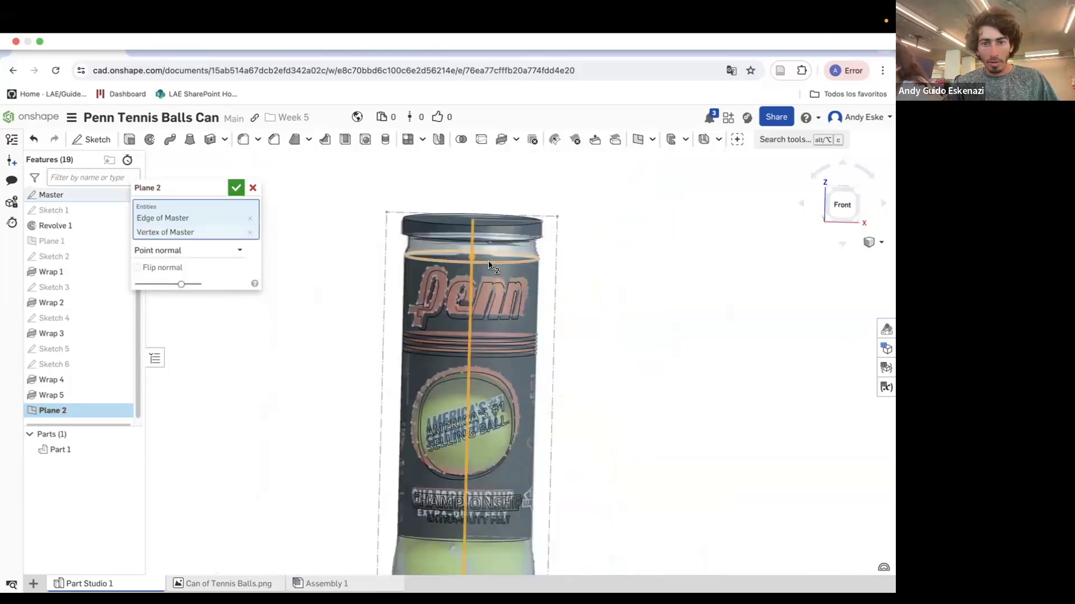
{"action": "right_click_drag", "start_coordinate": [512, 307], "coordinate": [515, 246]}
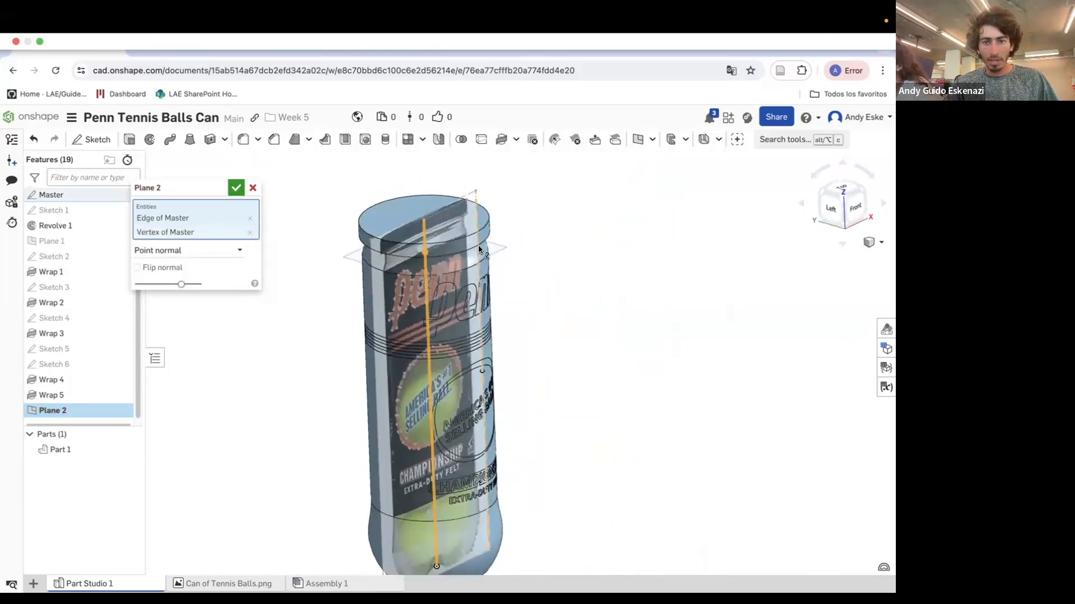
{"action": "scroll", "coordinate": [515, 246], "scroll_direction": "up", "scroll_amount": 4}
{"action": "scroll", "coordinate": [496, 261], "scroll_direction": "up", "scroll_amount": 2}
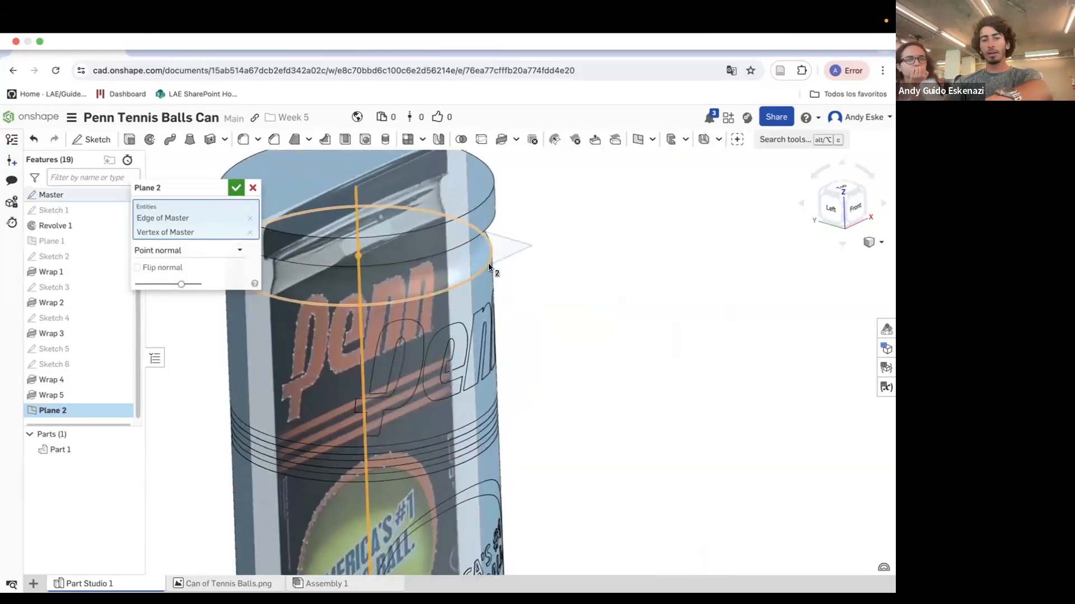
{"action": "left_click", "coordinate": [236, 188]}
Create a second Point normal plane perpendicular to the central axis, through the Master vertex at the label's lower edge below EXTRA-DUTY FELT.
{"action": "right_click_drag", "start_coordinate": [285, 219], "coordinate": [543, 179]}
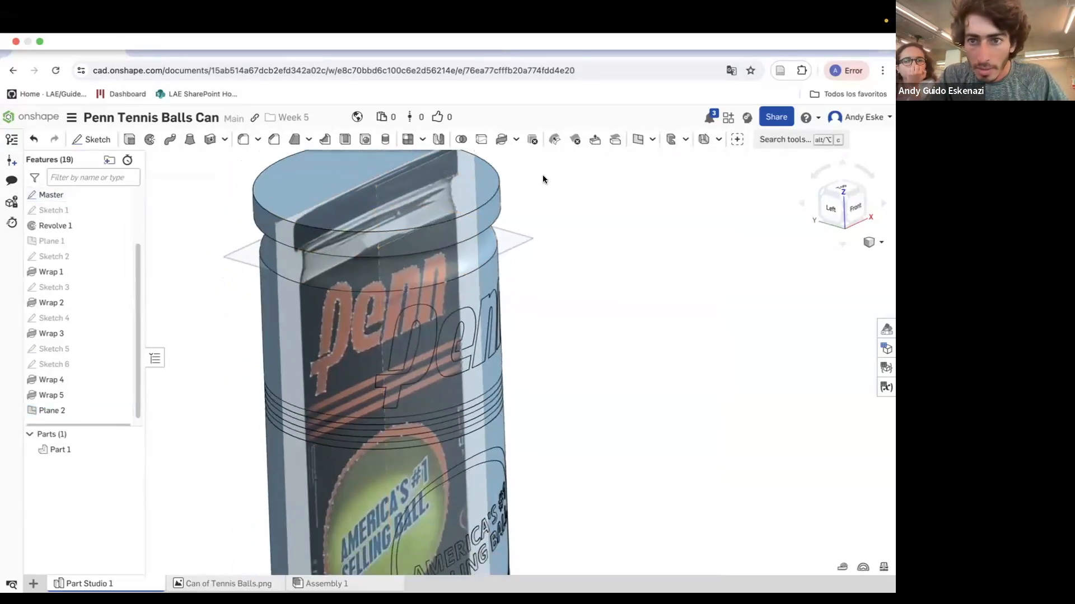
{"action": "left_click", "coordinate": [638, 140]}
{"action": "scroll", "coordinate": [429, 434], "scroll_direction": "down", "scroll_amount": 5}
{"action": "scroll", "coordinate": [488, 336], "scroll_direction": "up", "scroll_amount": 8}
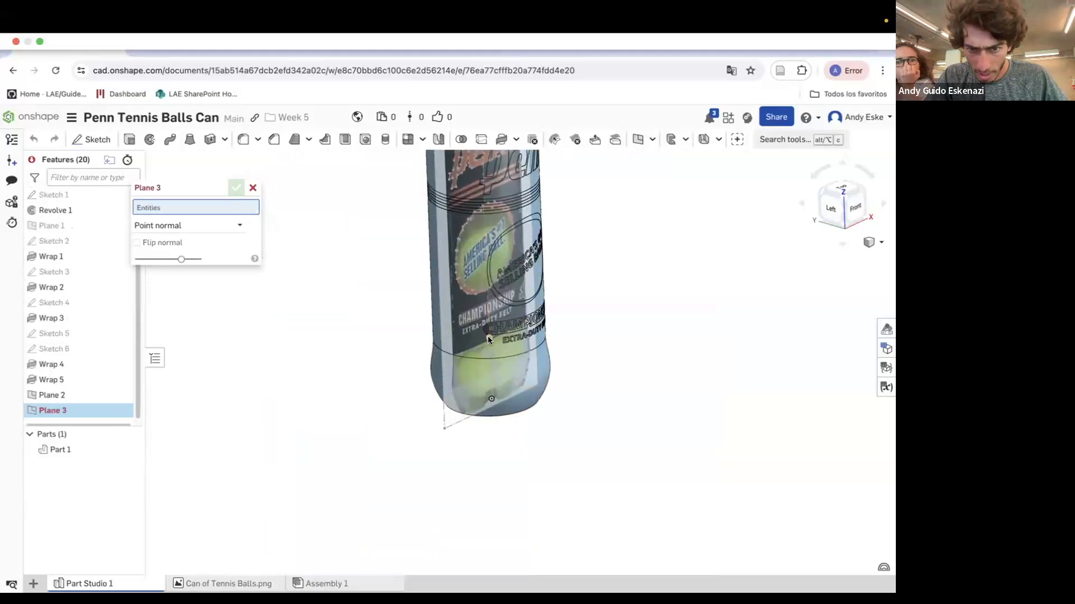
{"action": "right_click_drag", "start_coordinate": [492, 345], "coordinate": [488, 314]}
{"action": "scroll", "coordinate": [487, 313], "scroll_direction": "up", "scroll_amount": 1}
{"action": "left_click", "coordinate": [488, 369]}
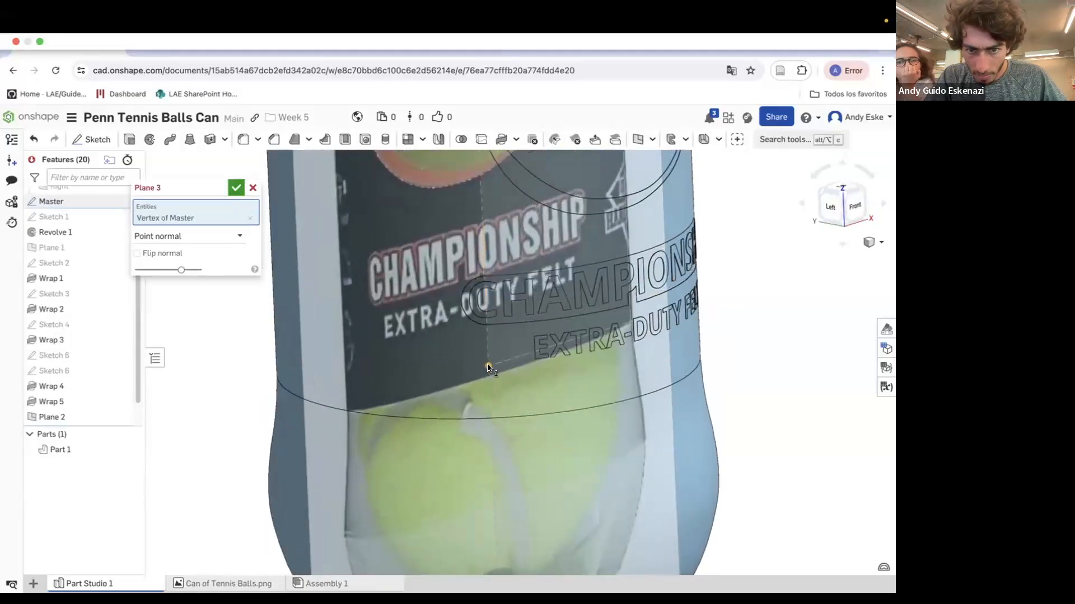
{"action": "left_click", "coordinate": [487, 371]}
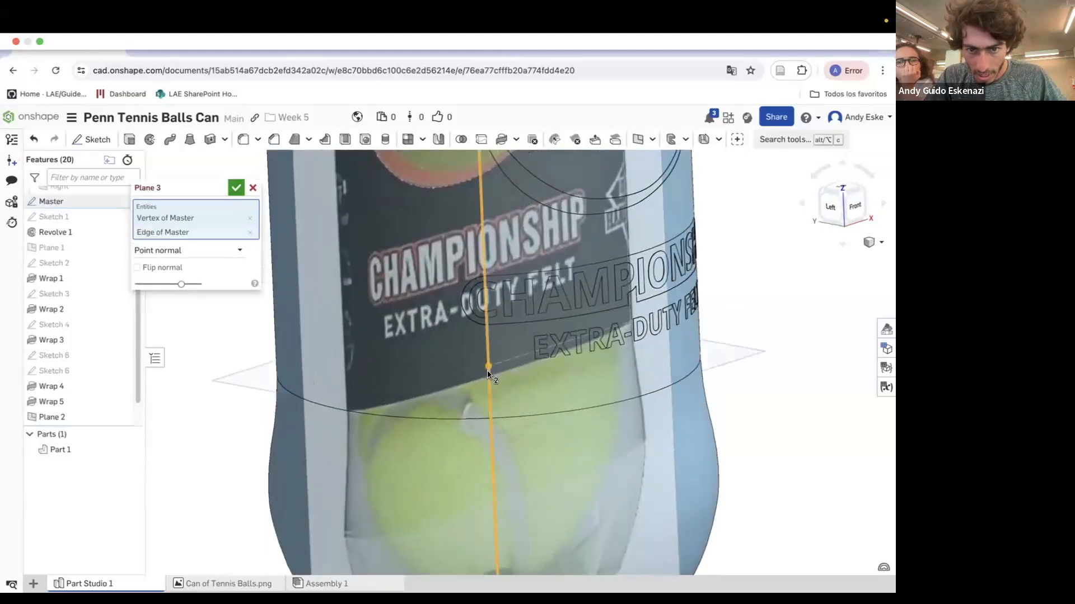
{"action": "left_click", "coordinate": [238, 190]}
Create a third Point normal plane perpendicular to the Master sketch's central axis, through the Master vertex at the lid's lower edge.
{"action": "scroll", "coordinate": [401, 325], "scroll_direction": "down", "scroll_amount": 8}
{"action": "scroll", "coordinate": [412, 184], "scroll_direction": "up", "scroll_amount": 4}
{"action": "scroll", "coordinate": [389, 171], "scroll_direction": "down", "scroll_amount": 2}
{"action": "scroll", "coordinate": [434, 204], "scroll_direction": "up", "scroll_amount": 5}
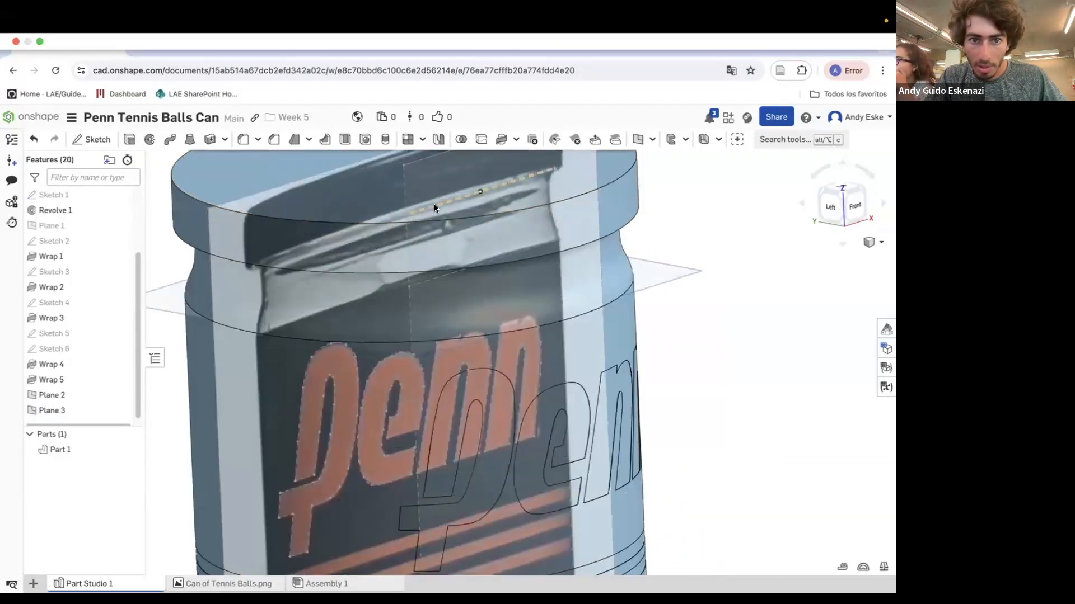
{"action": "left_click", "coordinate": [671, 140]}
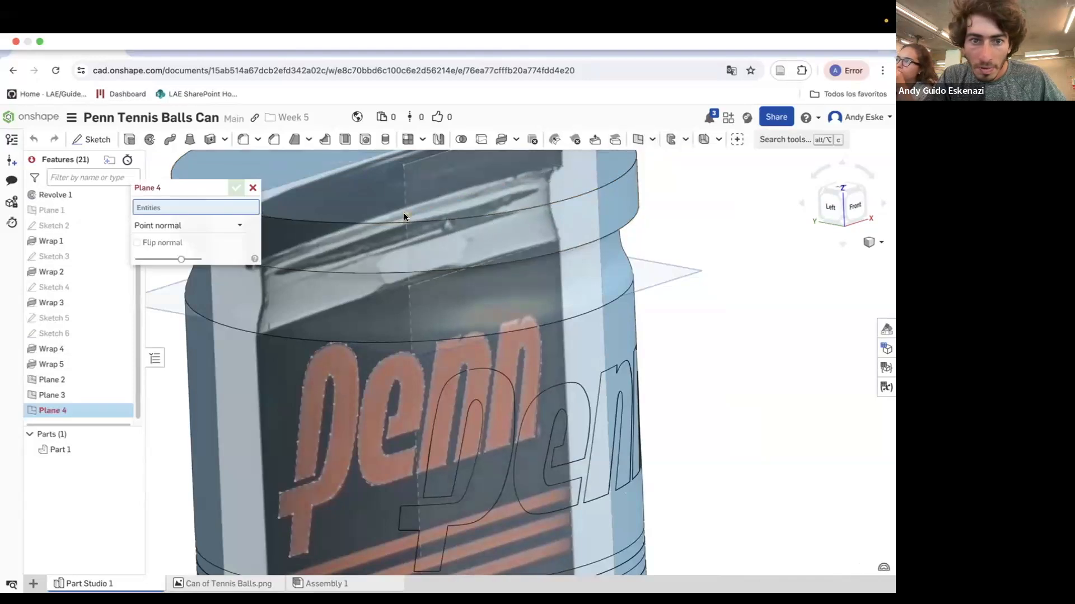
{"action": "left_click", "coordinate": [405, 214]}
{"action": "left_click", "coordinate": [406, 227]}
{"action": "scroll", "coordinate": [495, 280], "scroll_direction": "down", "scroll_amount": 8}
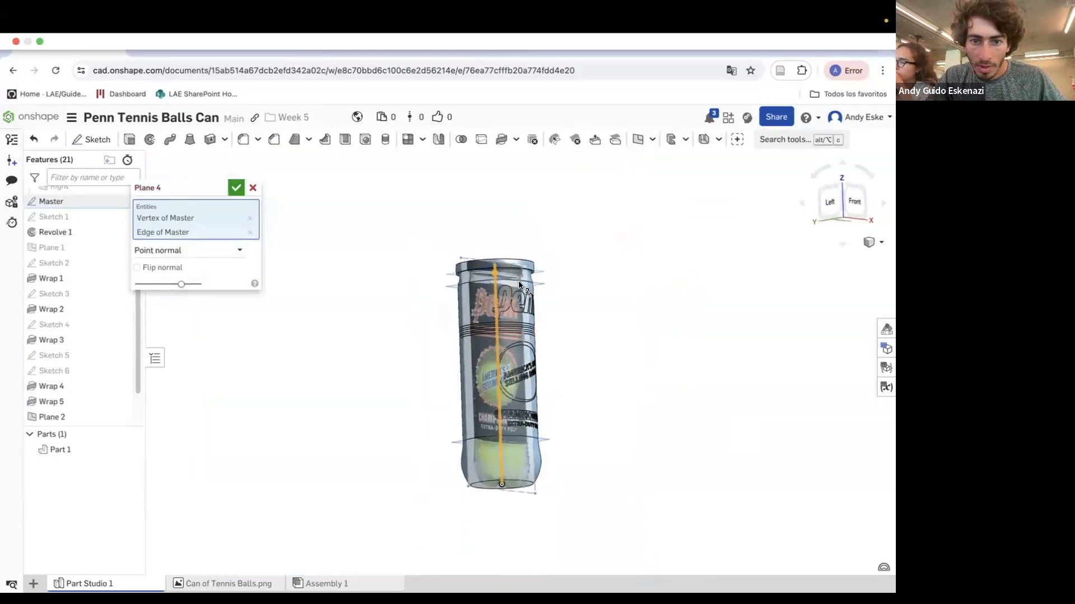
{"action": "left_click", "coordinate": [231, 188]}
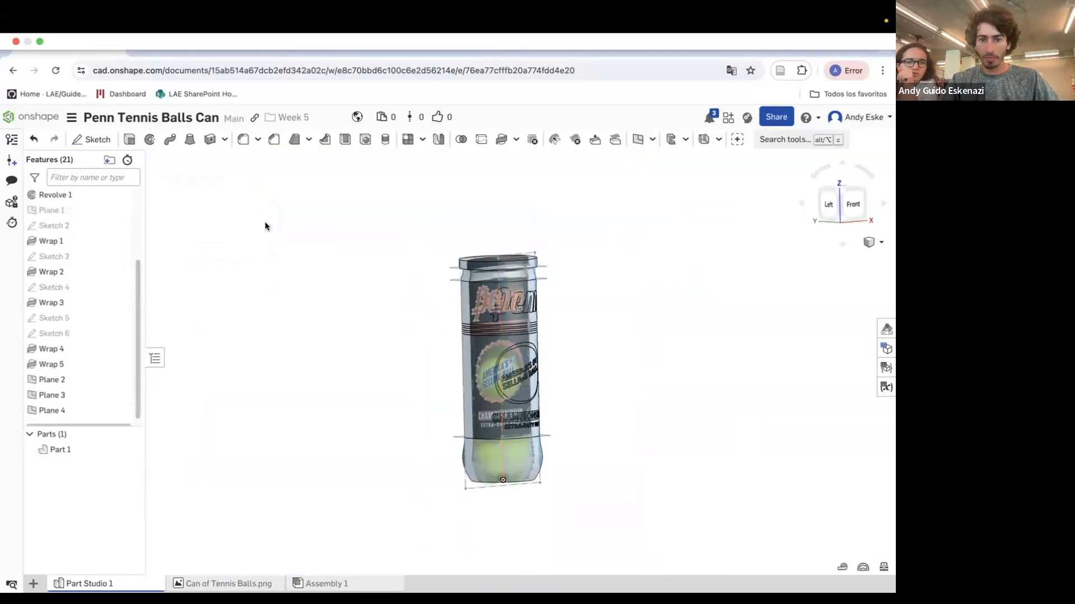
Hide the Master sketch with its reference image so only the can and its reference planes show.
{"action": "scroll", "coordinate": [65, 268], "scroll_direction": "up", "scroll_amount": 5}
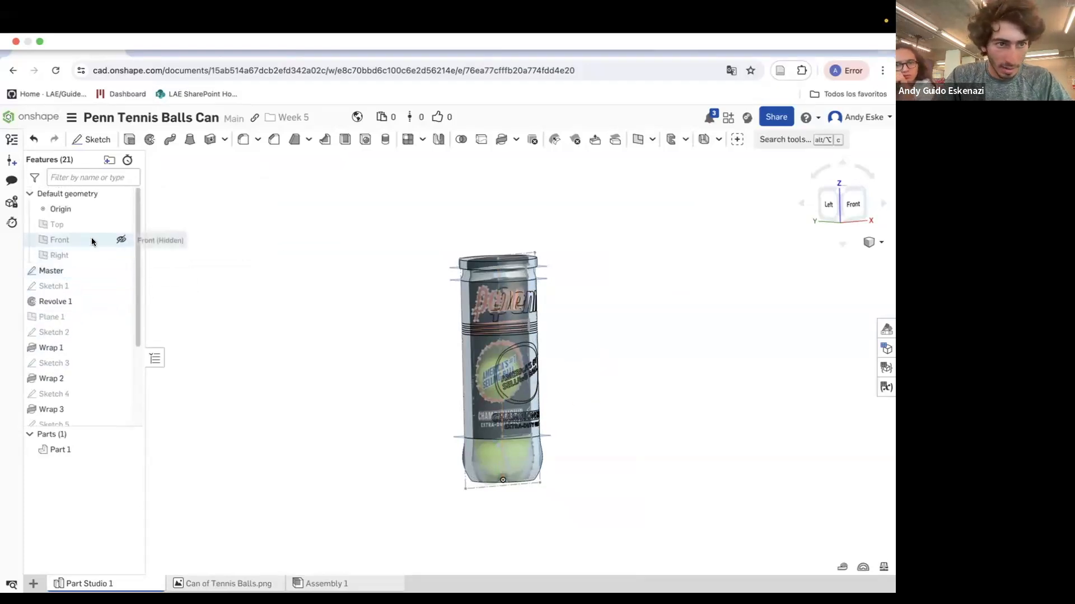
{"action": "left_click", "coordinate": [121, 270]}
{"action": "right_click_drag", "start_coordinate": [500, 329], "coordinate": [470, 314]}
{"action": "right_click_drag", "start_coordinate": [582, 361], "coordinate": [594, 398]}
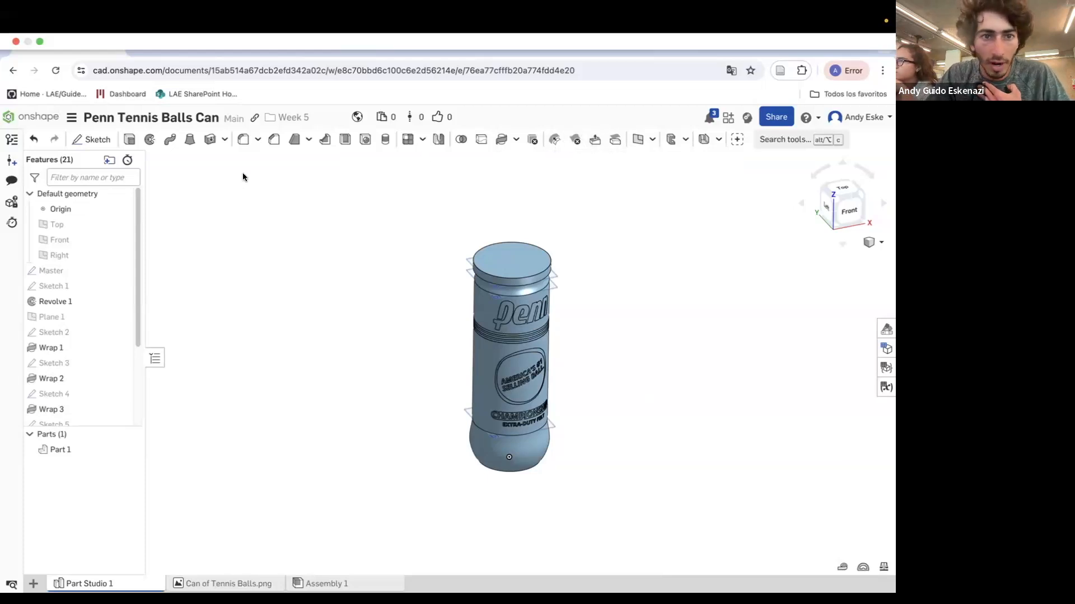
{"action": "left_click", "coordinate": [255, 140]}
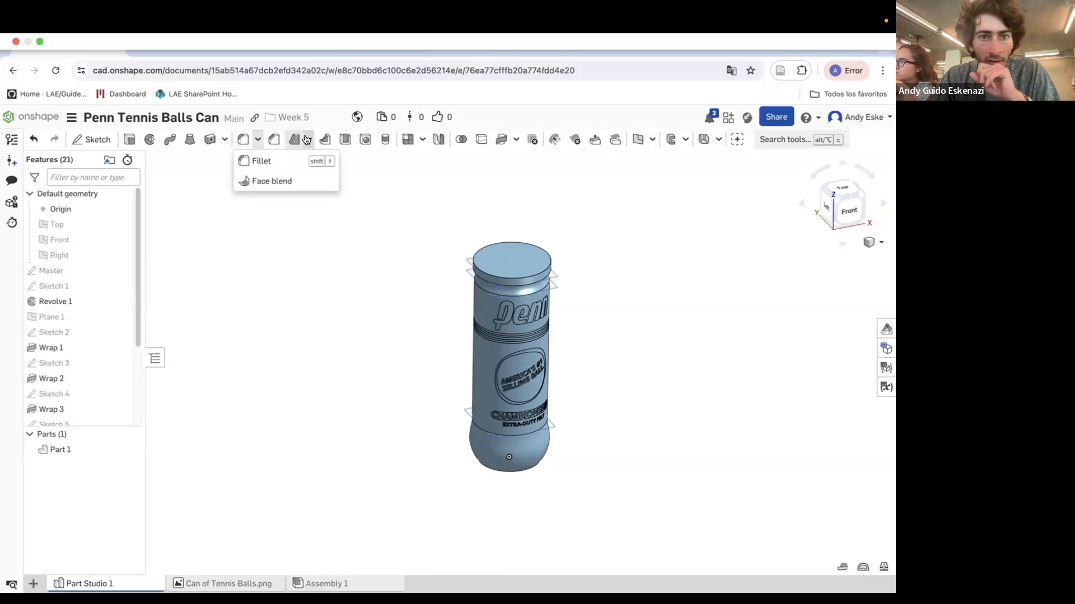
{"action": "left_click", "coordinate": [309, 140]}
{"action": "left_click", "coordinate": [461, 140]}
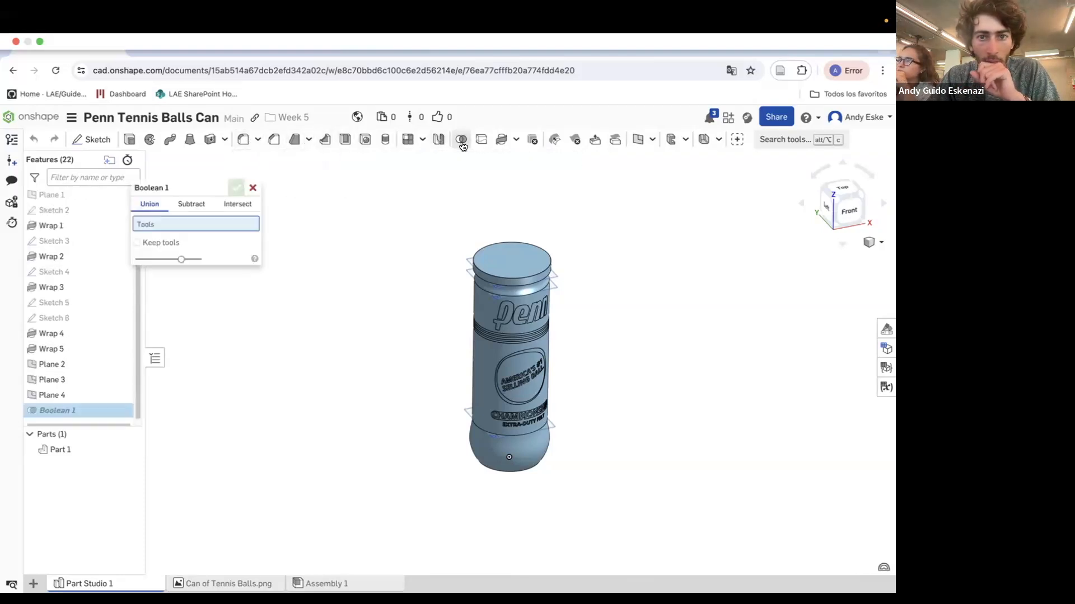
{"action": "left_click", "coordinate": [238, 206]}
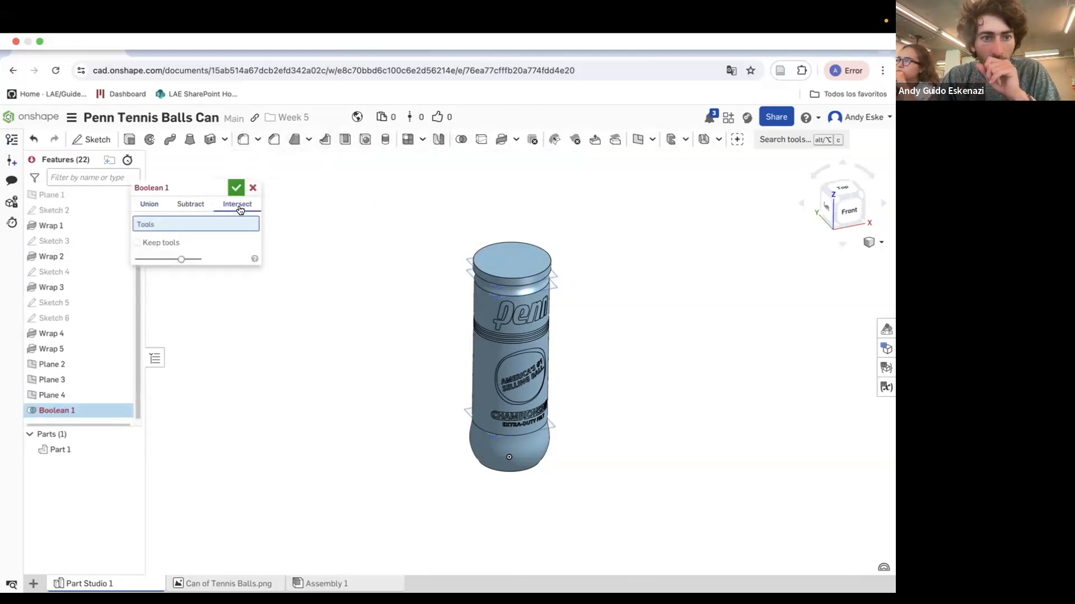
{"action": "left_click", "coordinate": [188, 207]}
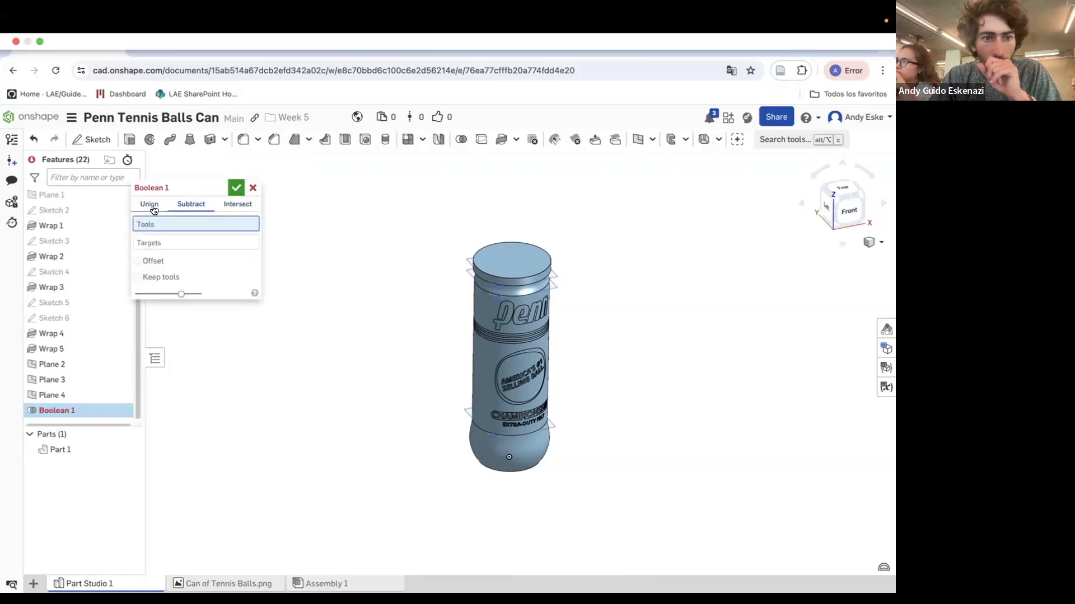
{"action": "left_click", "coordinate": [234, 209]}
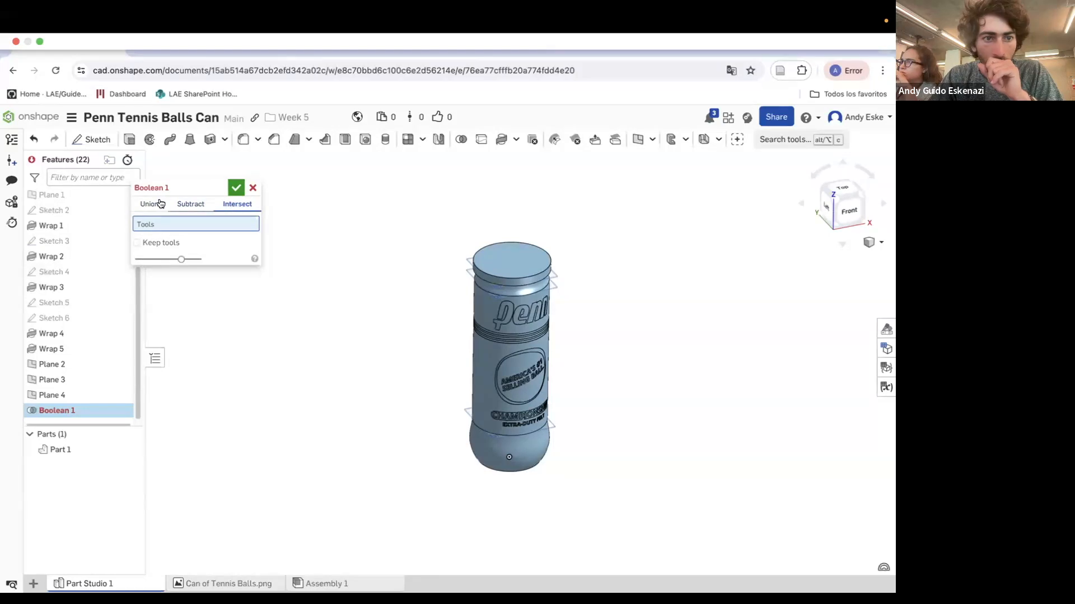
{"action": "left_click", "coordinate": [253, 188]}
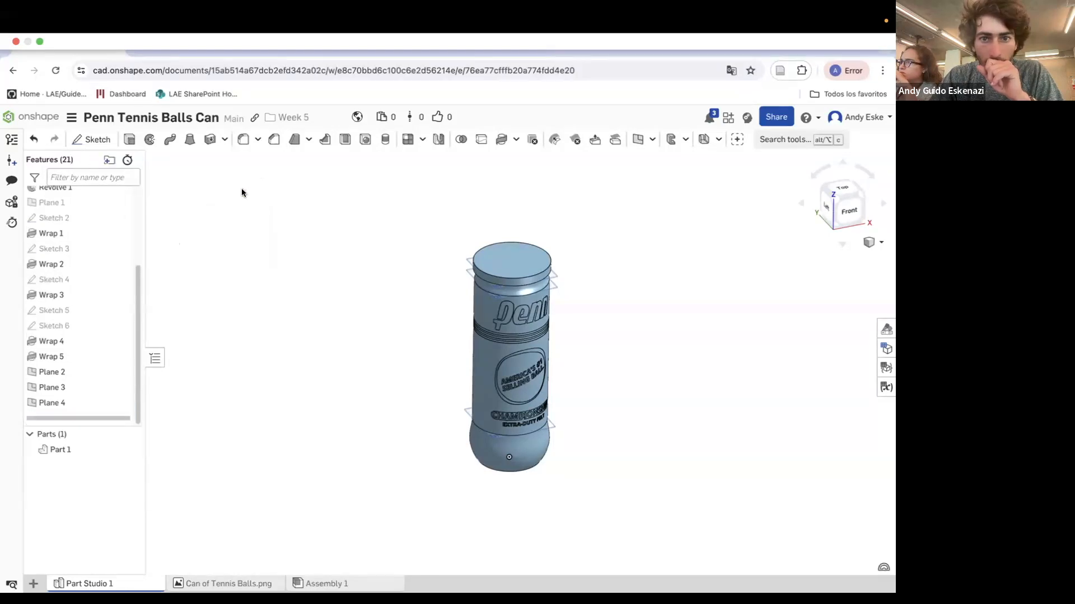
{"action": "left_click", "coordinate": [516, 140]}
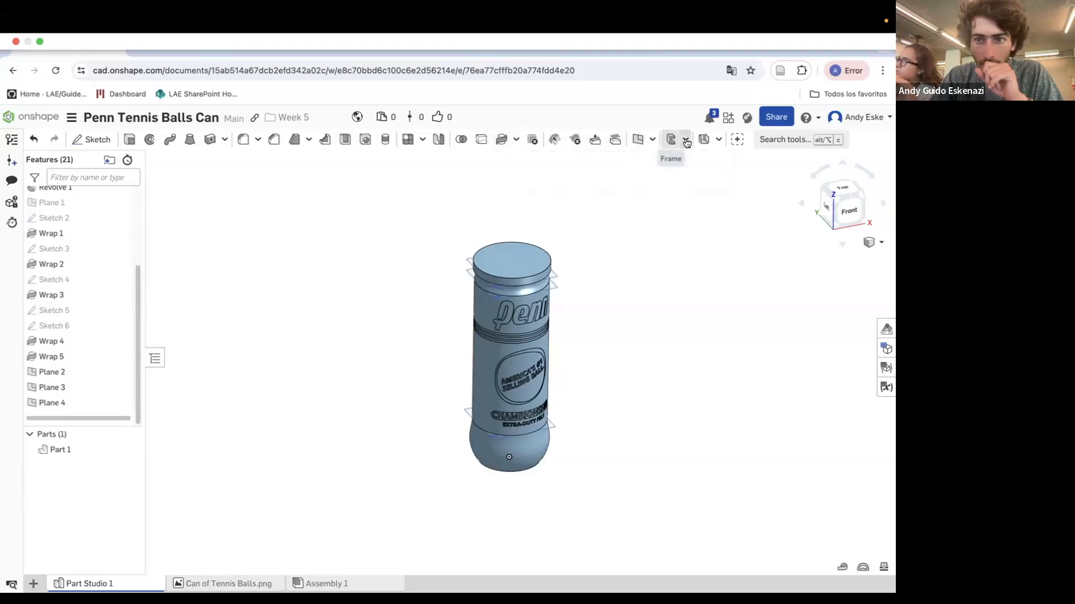
{"action": "left_click", "coordinate": [650, 140]}
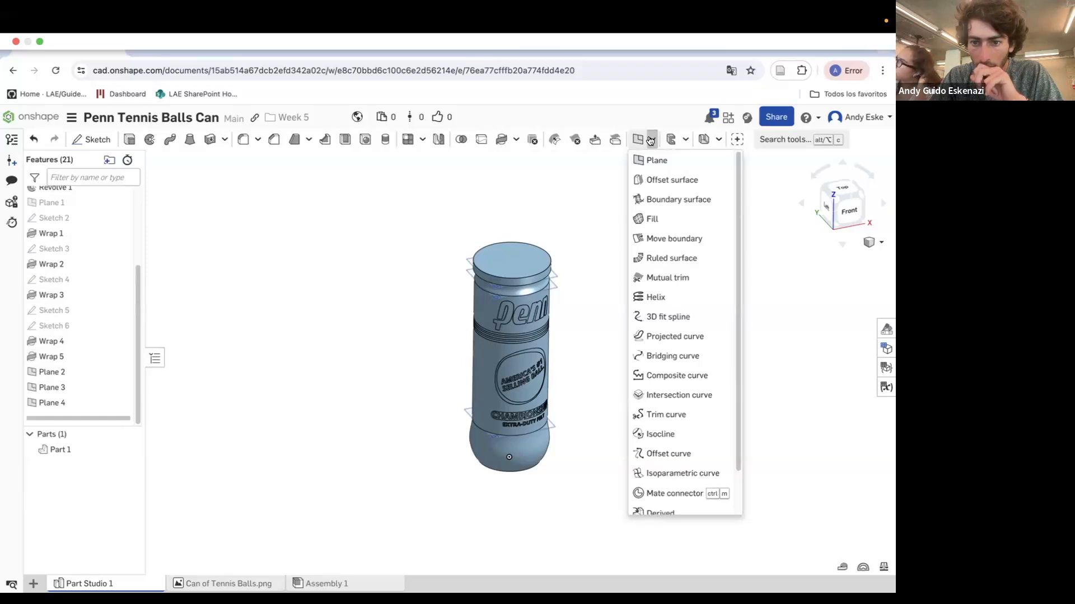
{"action": "left_click", "coordinate": [694, 395]}
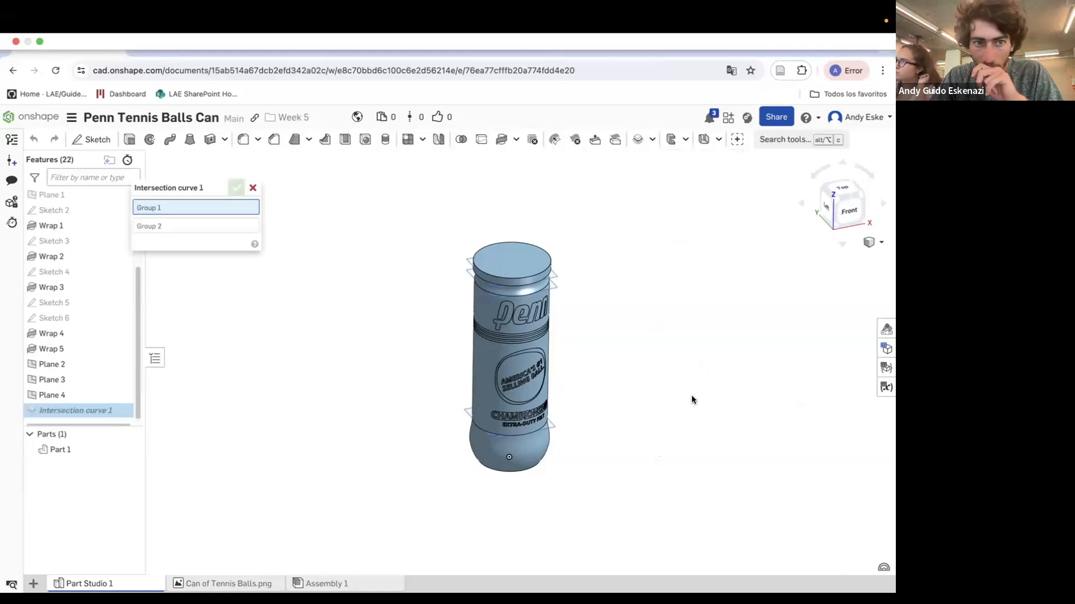
{"action": "left_click", "coordinate": [252, 189]}
Load the Onshape documents page in the can photo's browser tab and open Diet Coke from the How to CAD Almost Anything Week 5 folder.
{"action": "mouse_move", "coordinate": [140, 45]}
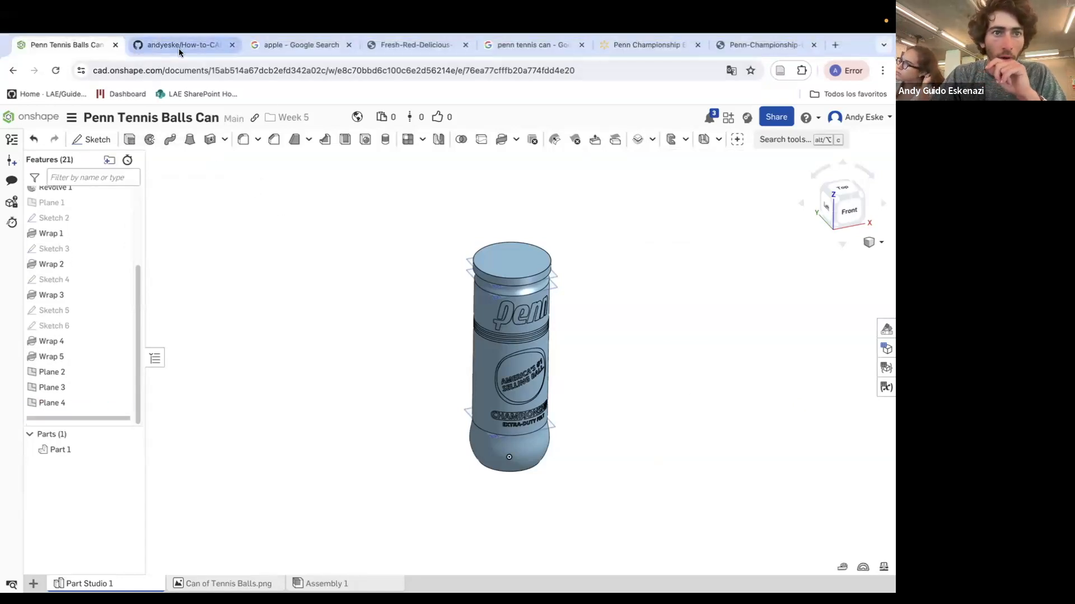
{"action": "left_click", "coordinate": [727, 51]}
{"action": "left_click", "coordinate": [208, 64]}
{"action": "type", "text": "ONSHAPE"}
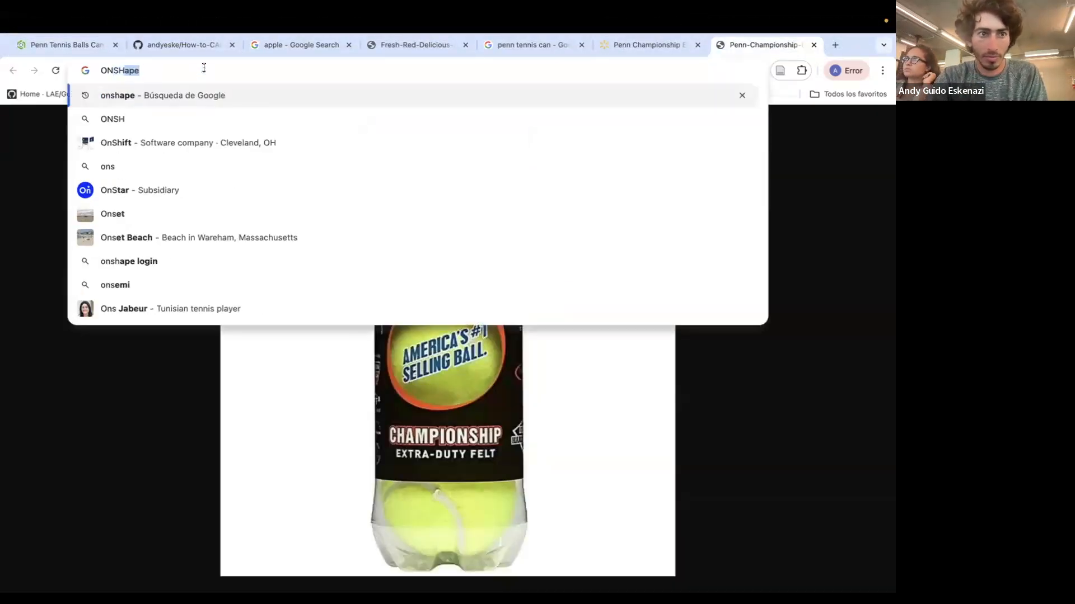
{"action": "key", "text": "Return"}
{"action": "left_click", "coordinate": [130, 235]}
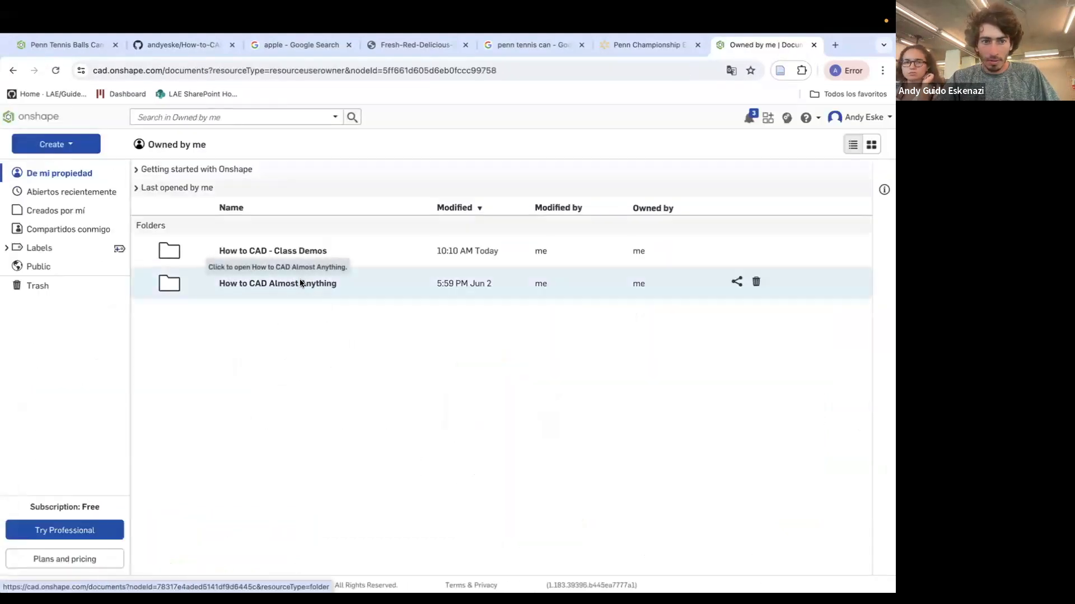
{"action": "left_click", "coordinate": [366, 282]}
{"action": "left_click", "coordinate": [233, 215]}
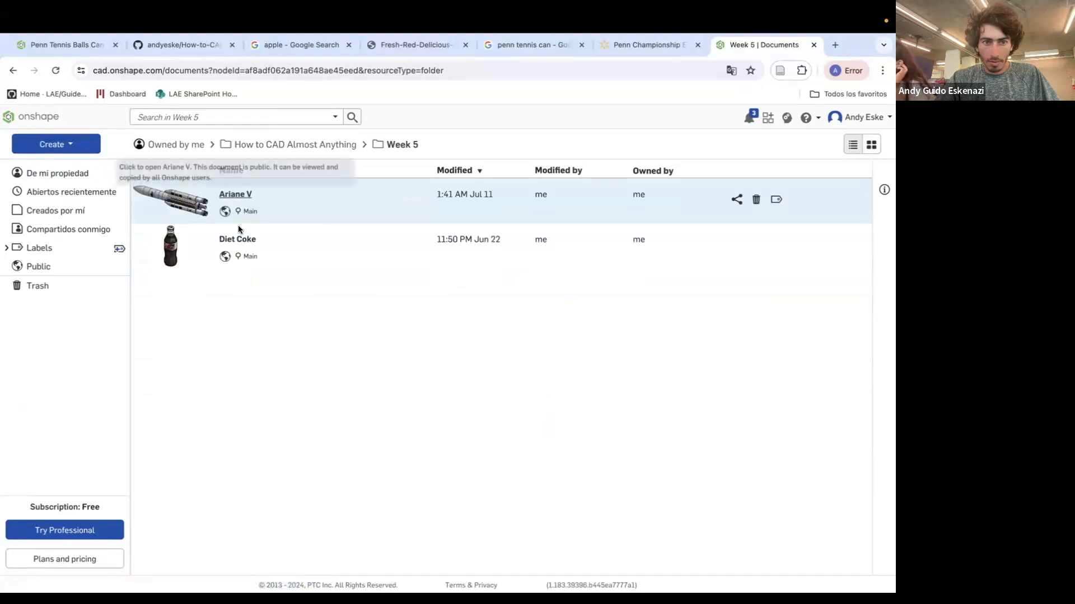
{"action": "left_click", "coordinate": [236, 237]}
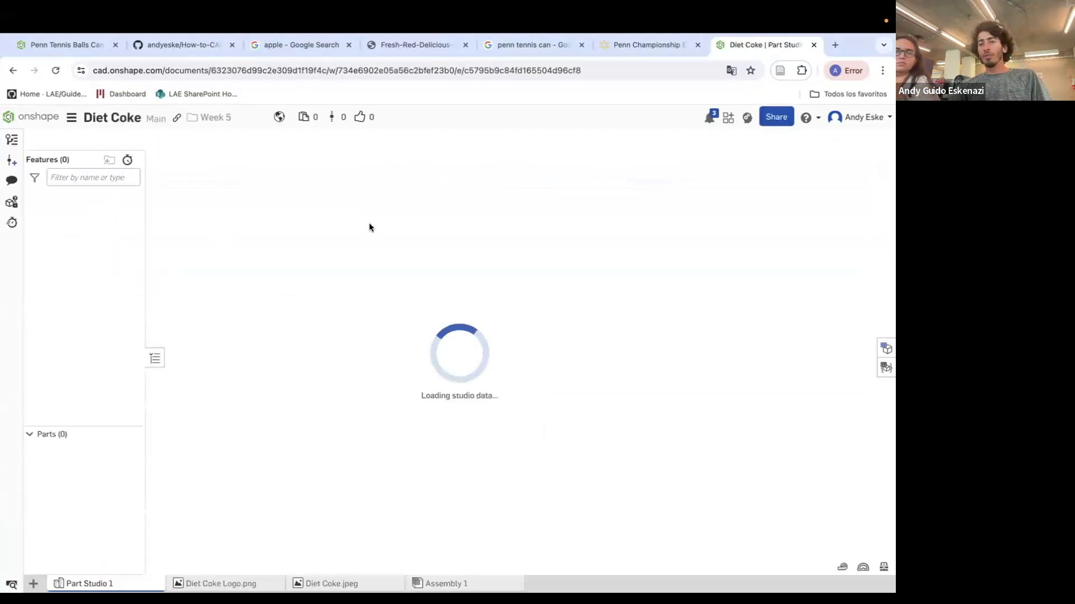
Examine the Diet Coke bottle and its feature list to find which feature divides it at the label boundaries.
{"action": "right_click_drag", "start_coordinate": [529, 306], "coordinate": [514, 343]}
{"action": "scroll", "coordinate": [520, 454], "scroll_direction": "up", "scroll_amount": 3}
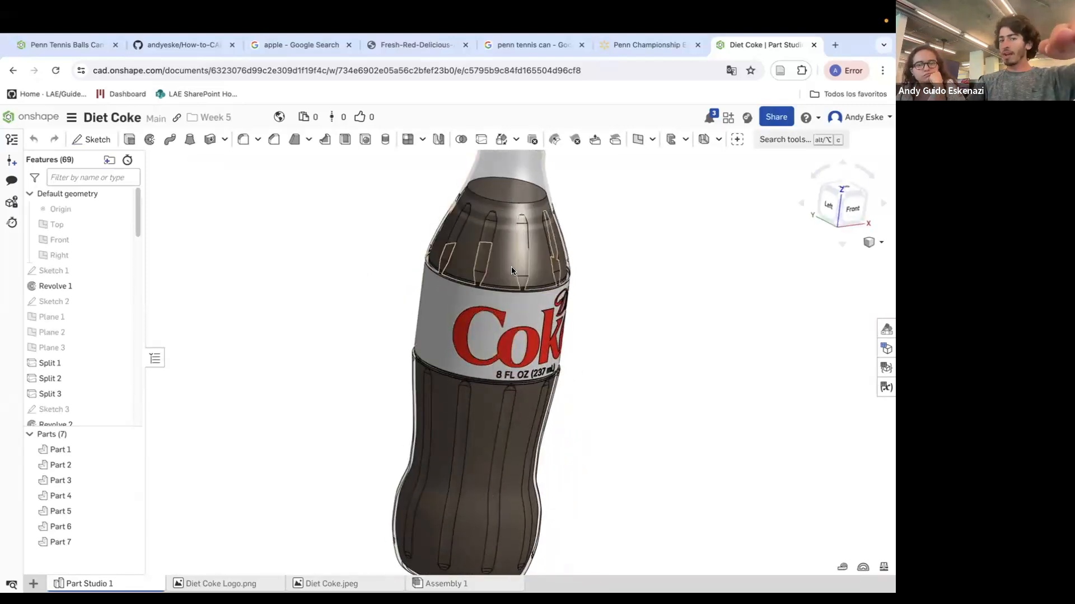
{"action": "scroll", "coordinate": [512, 336], "scroll_direction": "down", "scroll_amount": 5}
{"action": "scroll", "coordinate": [56, 403], "scroll_direction": "down", "scroll_amount": 6}
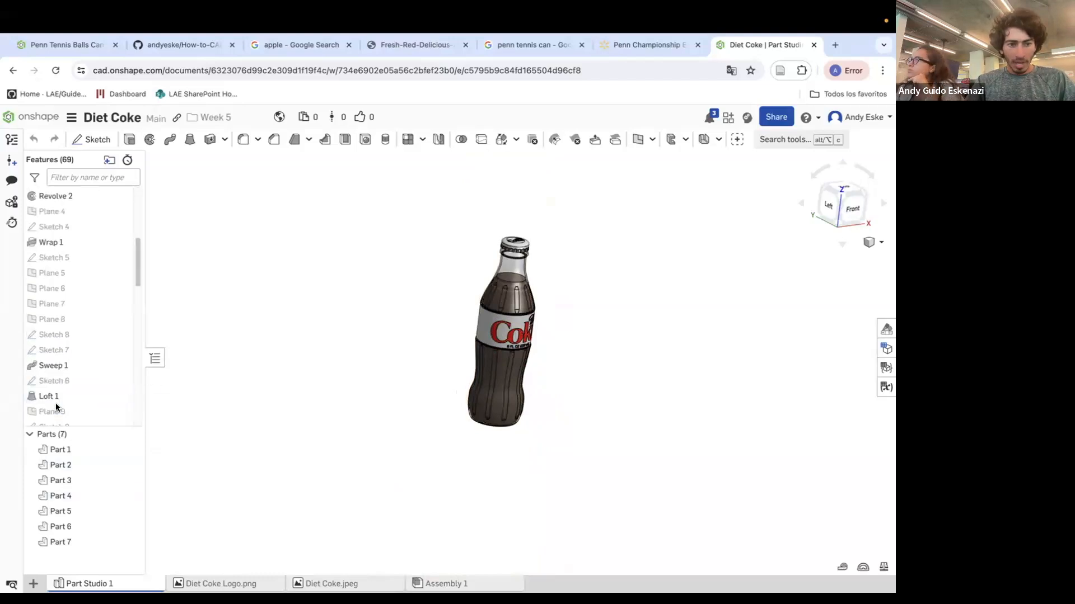
{"action": "scroll", "coordinate": [84, 397], "scroll_direction": "down", "scroll_amount": 10}
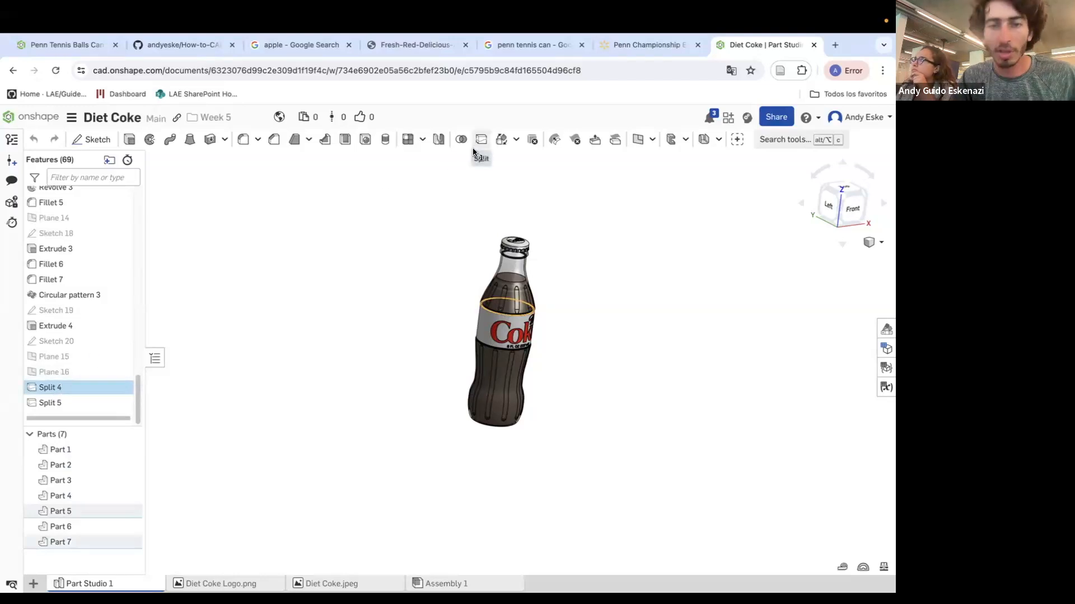
Return to the Penn Tennis Balls Can document and split Part 1 with Plane 4 at the lid's lower edge, keeping both sides.
{"action": "left_click", "coordinate": [93, 48]}
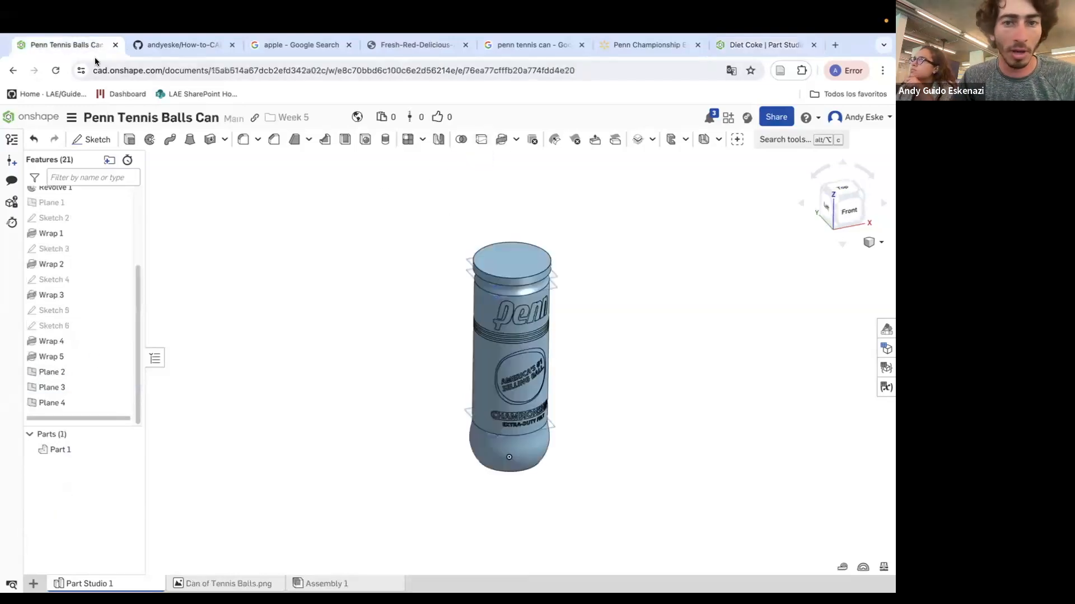
{"action": "left_click", "coordinate": [479, 140]}
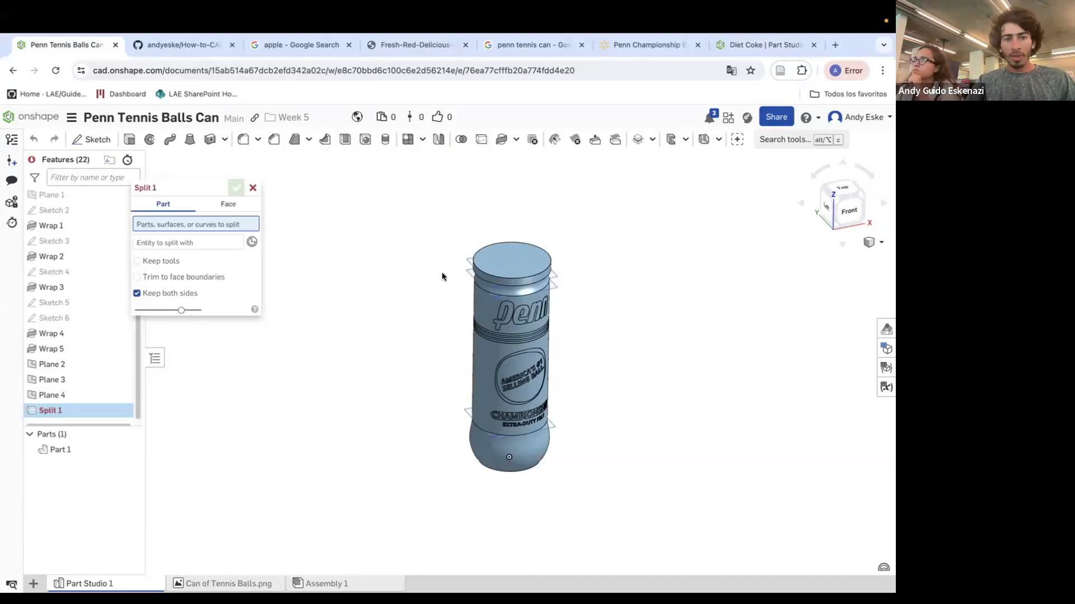
{"action": "scroll", "coordinate": [502, 271], "scroll_direction": "up", "scroll_amount": 5}
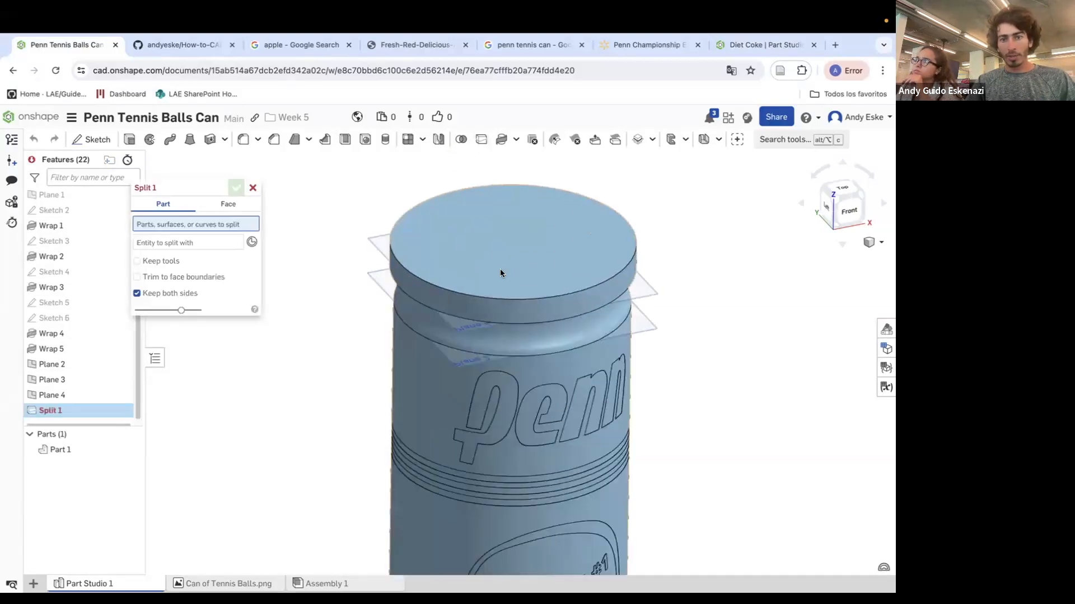
{"action": "left_click", "coordinate": [500, 270]}
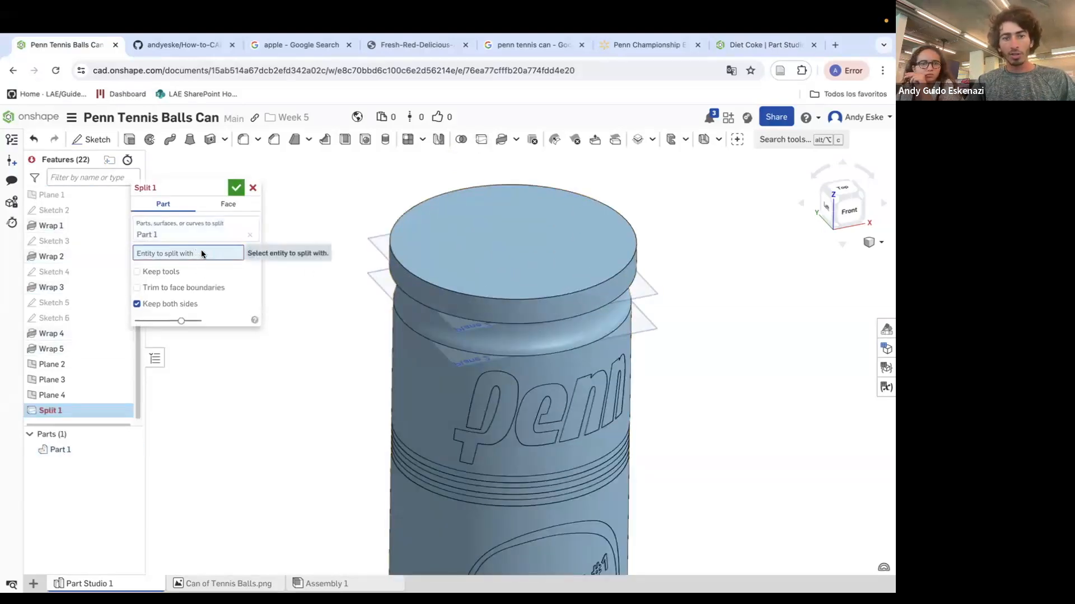
{"action": "left_click", "coordinate": [381, 241]}
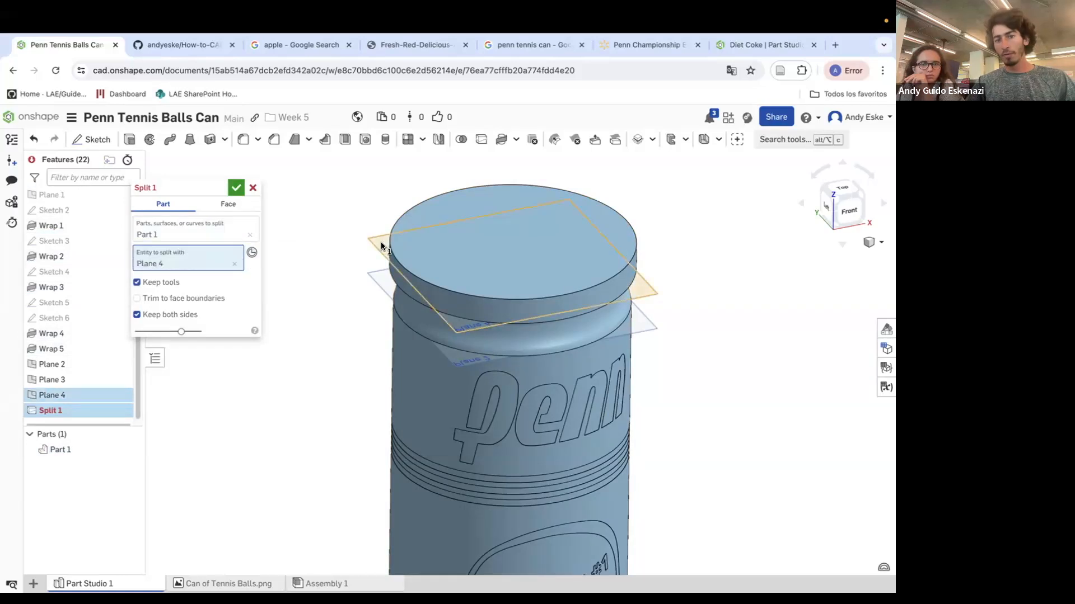
{"action": "left_click", "coordinate": [235, 188]}
{"action": "right_click_drag", "start_coordinate": [301, 297], "coordinate": [308, 281]}
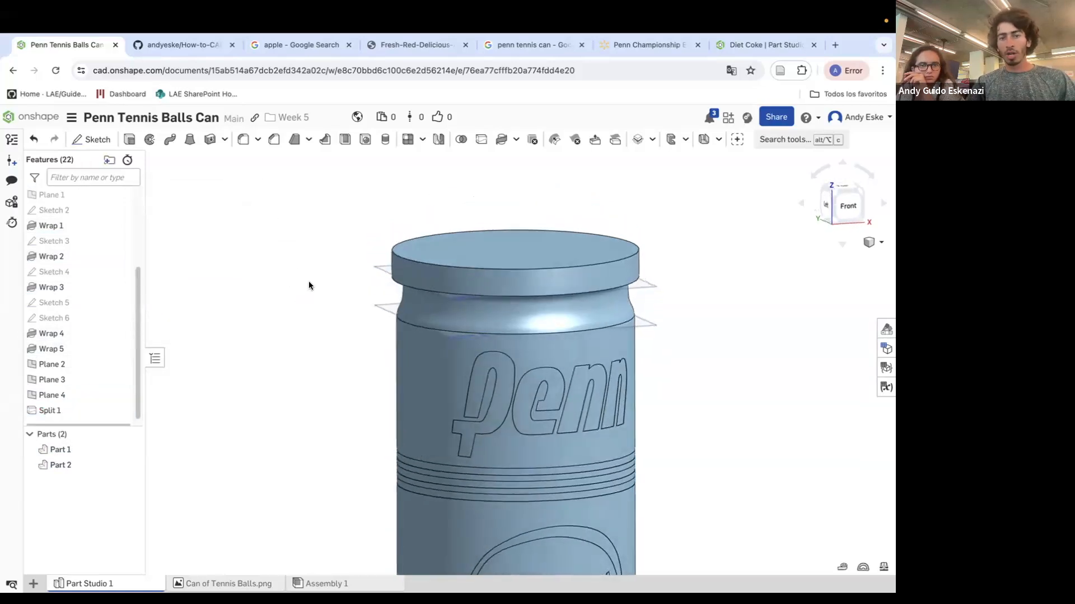
{"action": "left_click", "coordinate": [504, 285]}
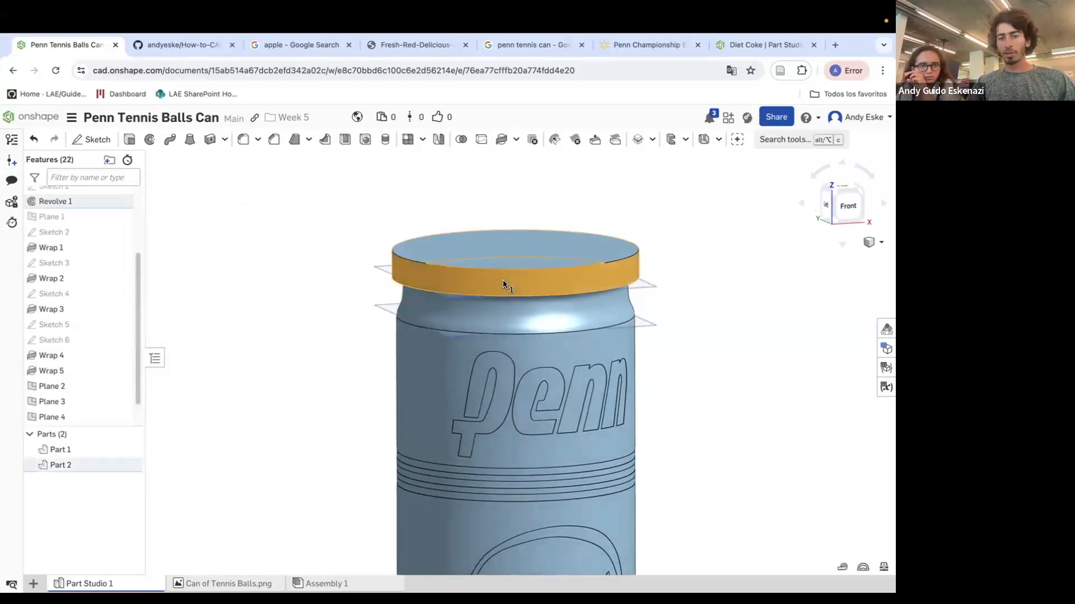
{"action": "left_click", "coordinate": [96, 449]}
{"action": "left_click", "coordinate": [96, 466], "text": "shift"}
{"action": "left_click", "coordinate": [282, 349]}
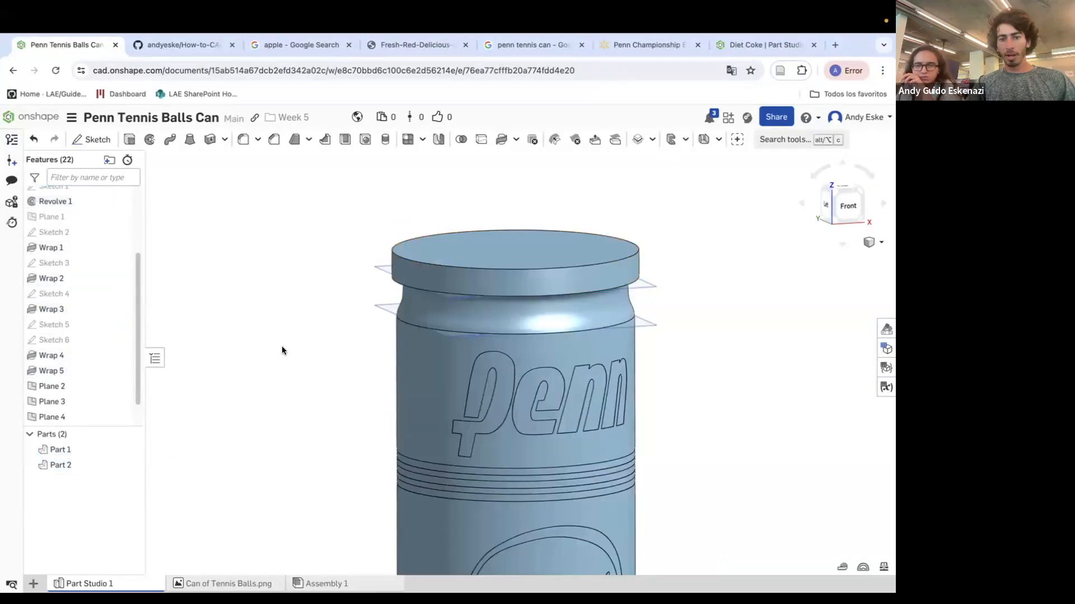
Split the can body, Part 1, with Plane 2 at the label's upper edge, keeping both sides.
{"action": "left_click", "coordinate": [480, 140]}
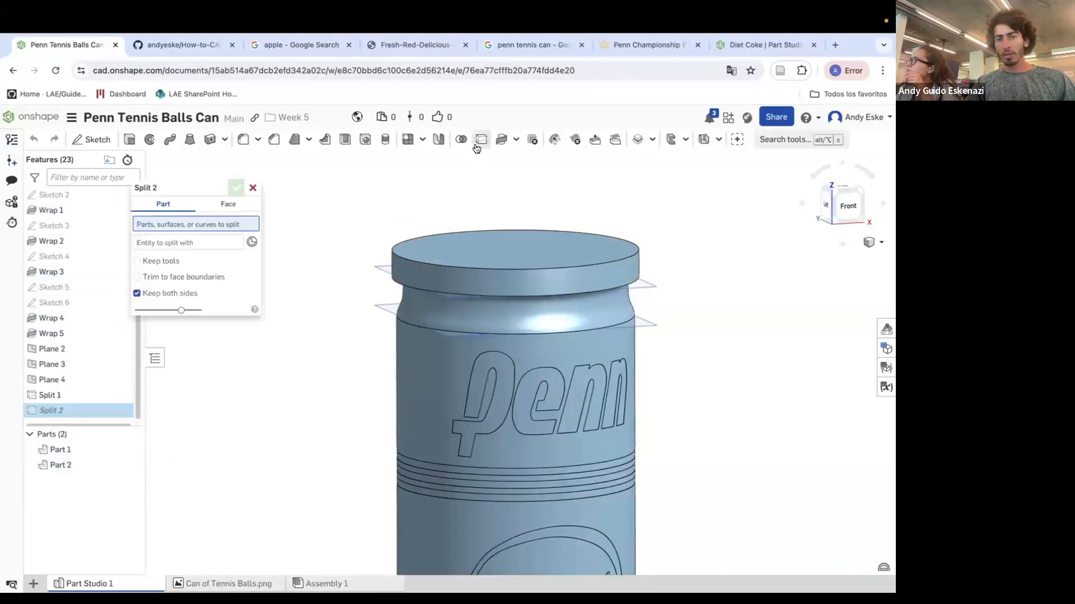
{"action": "left_click", "coordinate": [427, 375]}
{"action": "left_click", "coordinate": [234, 254]}
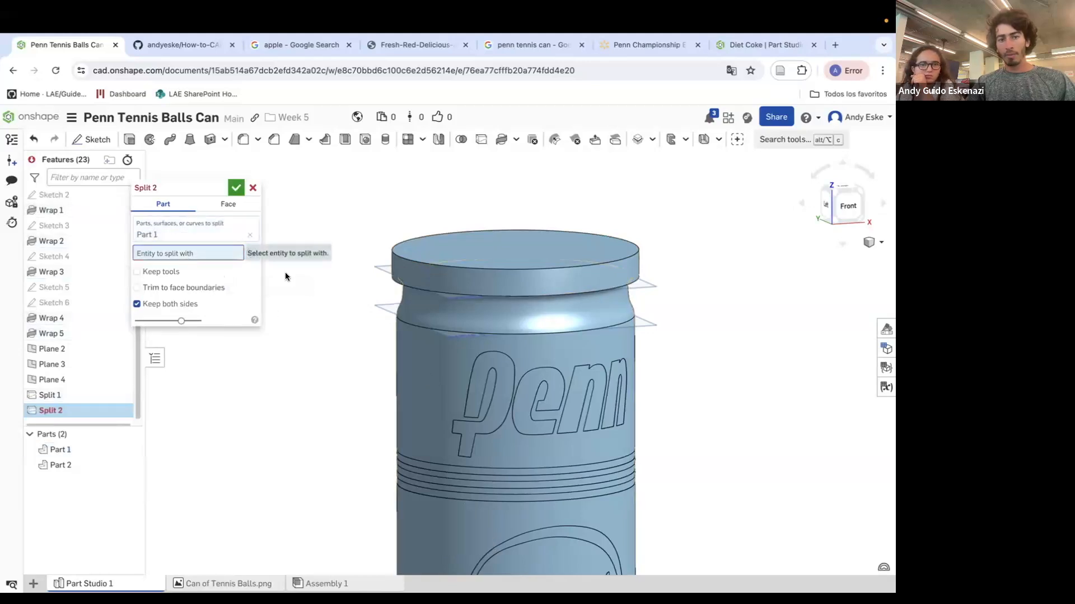
{"action": "left_click", "coordinate": [381, 308]}
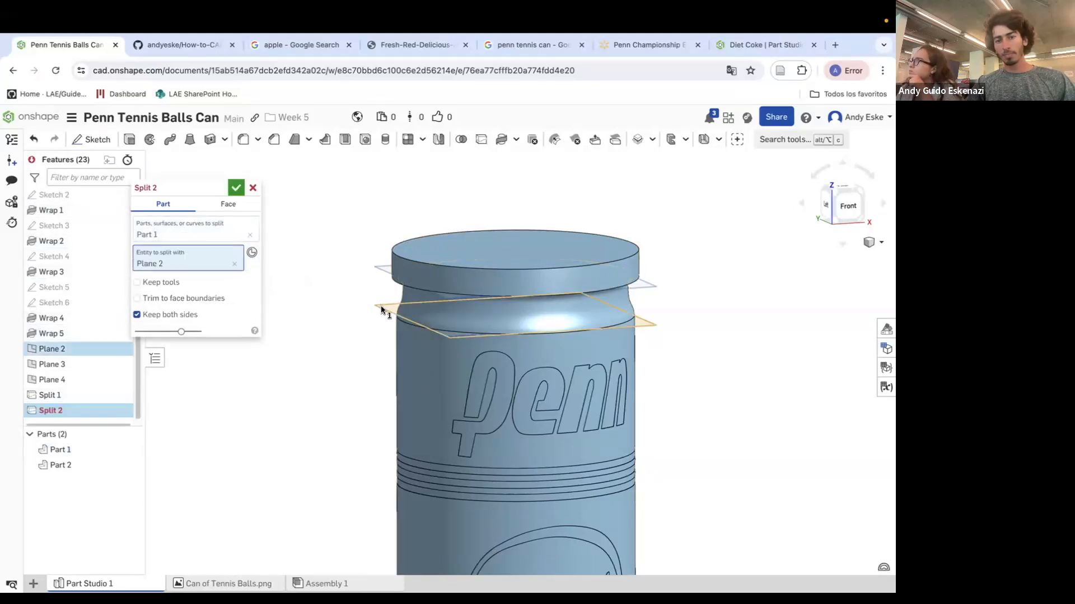
{"action": "left_click", "coordinate": [235, 188]}
{"action": "scroll", "coordinate": [276, 375], "scroll_direction": "down", "scroll_amount": 5}
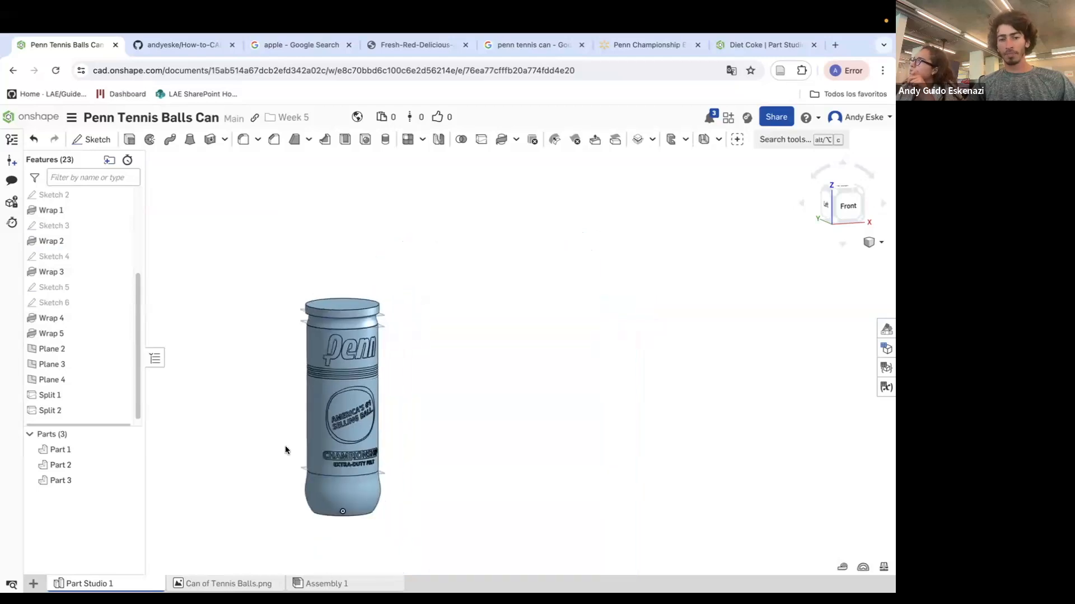
Split the lower can body, Part 2, with the plane at the label's lower edge, keeping both sides.
{"action": "scroll", "coordinate": [341, 495], "scroll_direction": "up", "scroll_amount": 8}
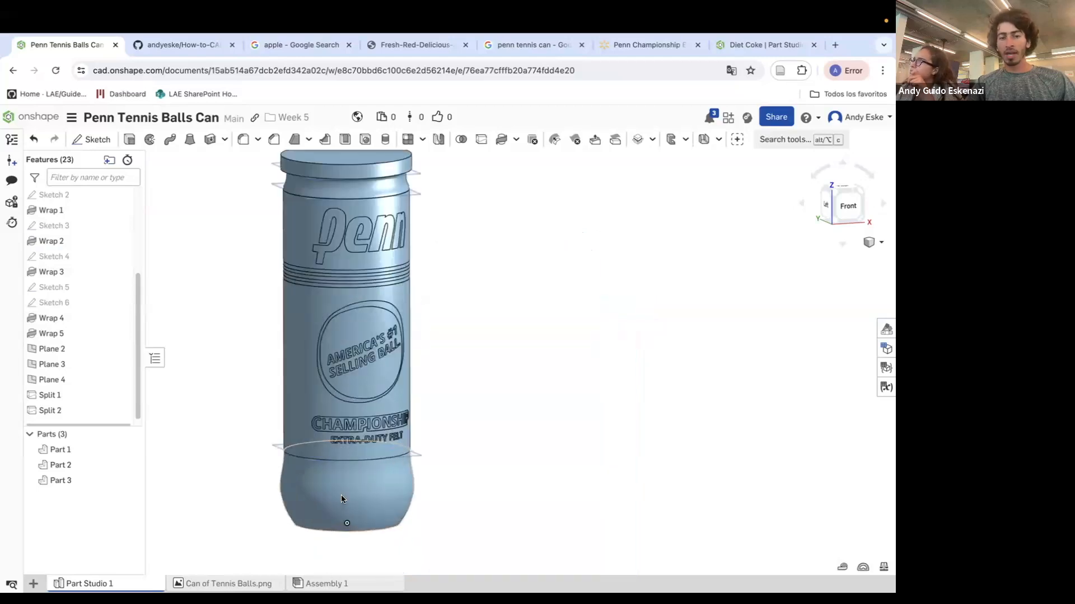
{"action": "left_click", "coordinate": [482, 140]}
{"action": "left_click", "coordinate": [394, 380]}
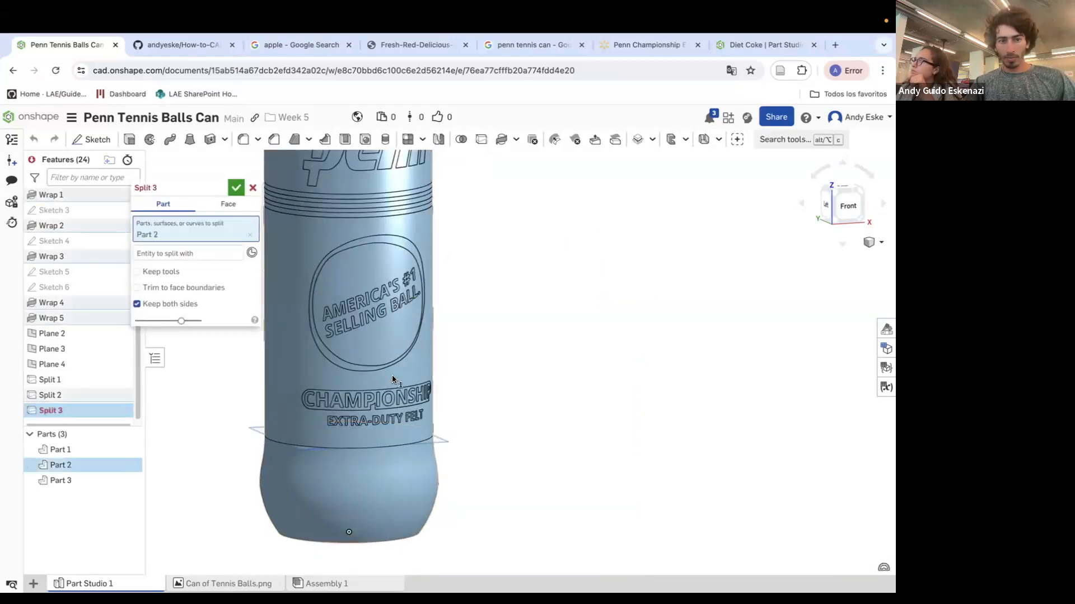
{"action": "left_click", "coordinate": [185, 253]}
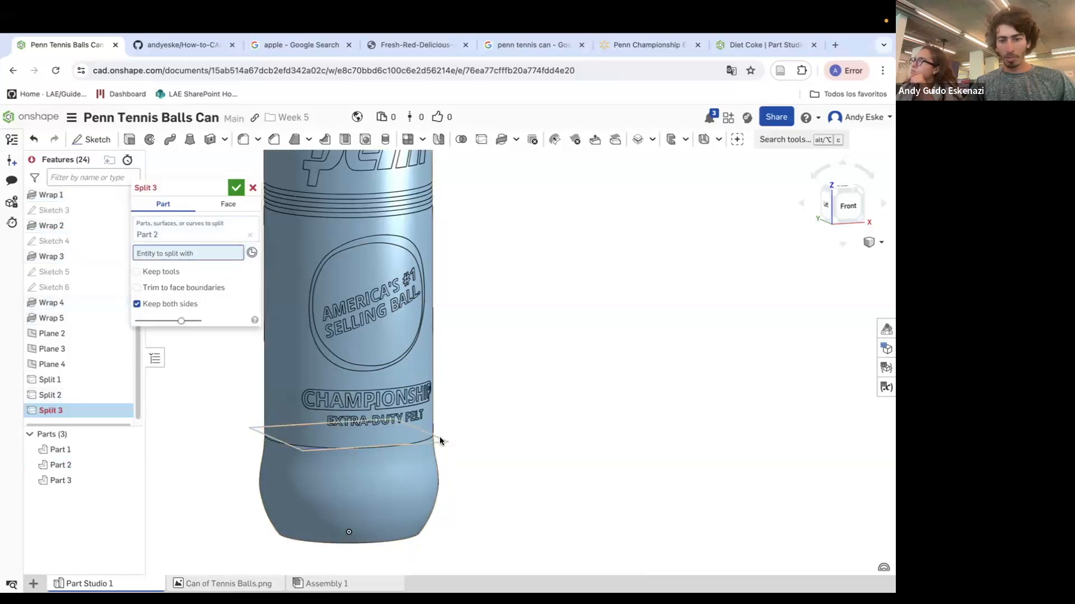
{"action": "left_click", "coordinate": [440, 442]}
{"action": "left_click", "coordinate": [235, 188]}
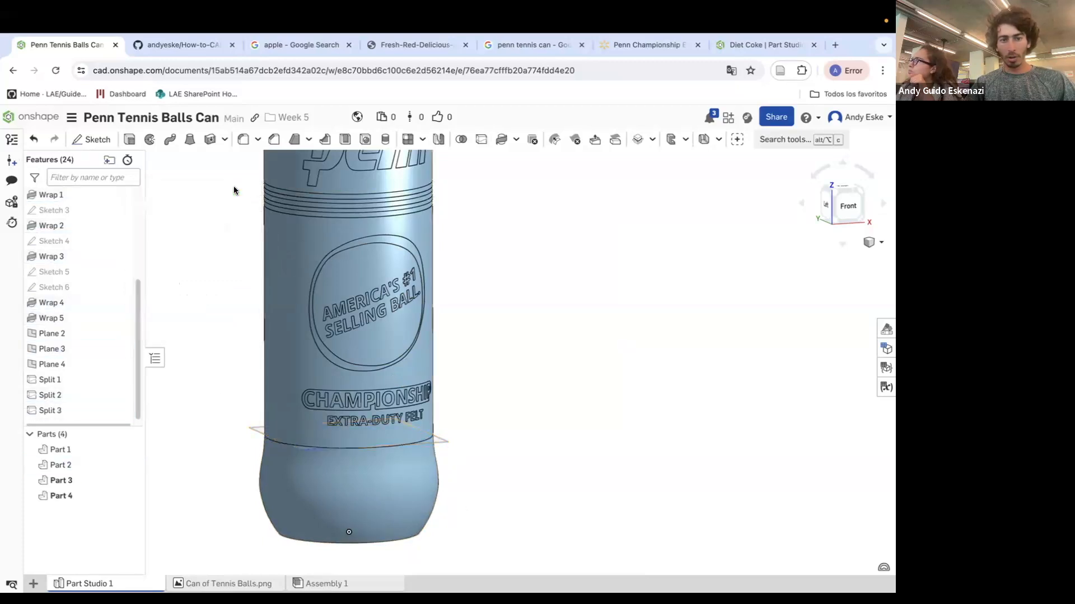
Hide the three offset planes, Plane 2, Plane 3 and Plane 4.
{"action": "scroll", "coordinate": [497, 357], "scroll_direction": "down", "scroll_amount": 5}
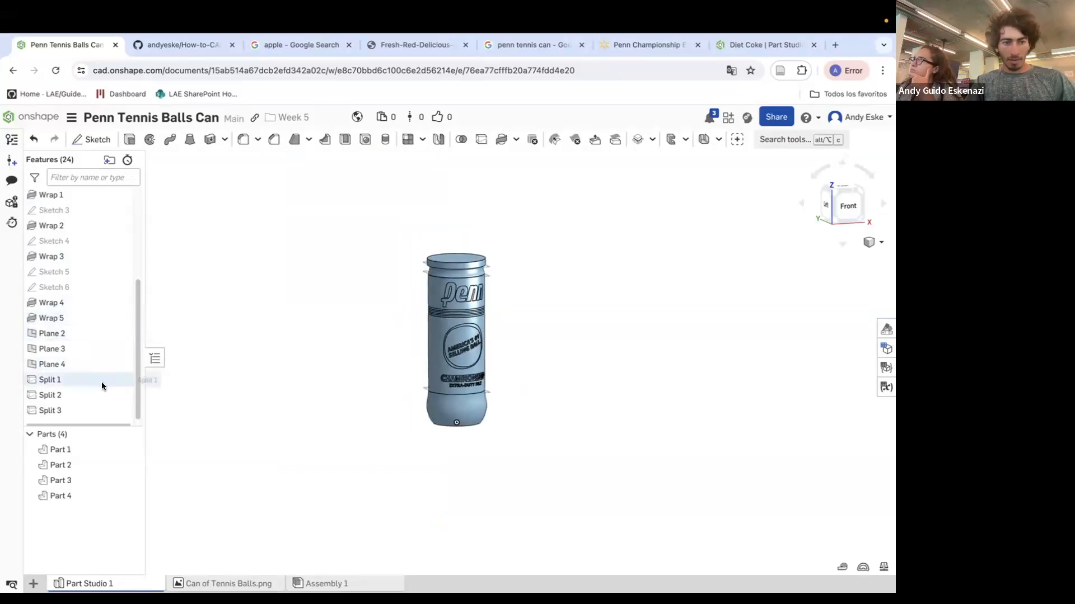
{"action": "left_click", "coordinate": [119, 333]}
{"action": "left_click", "coordinate": [119, 348]}
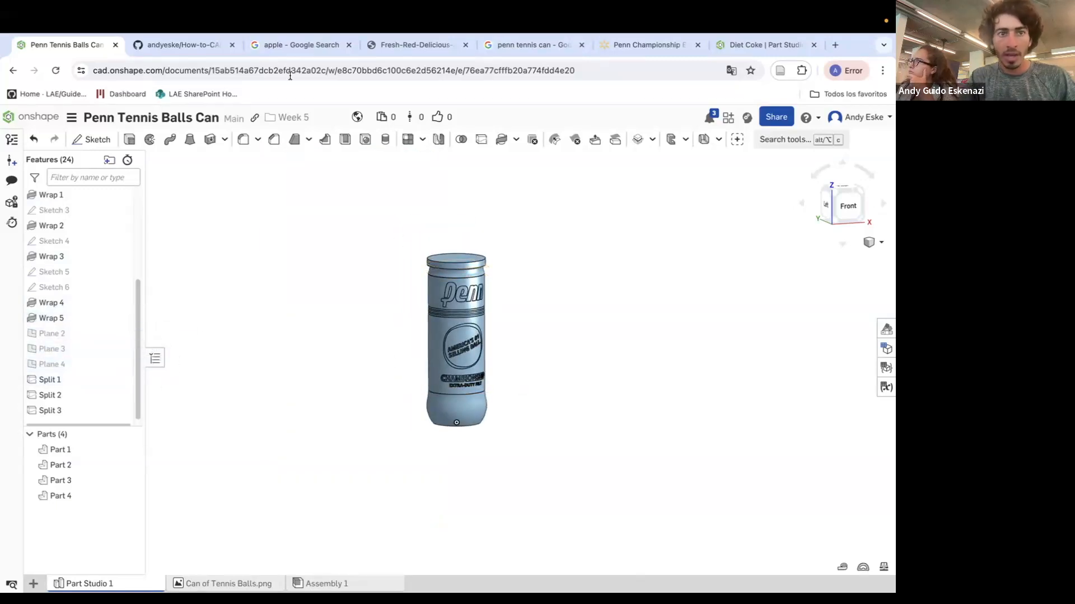
Show the Master sketch's reference photo to compare the can's colours and sections with the model, and hide it again.
{"action": "scroll", "coordinate": [115, 252], "scroll_direction": "up", "scroll_amount": 3}
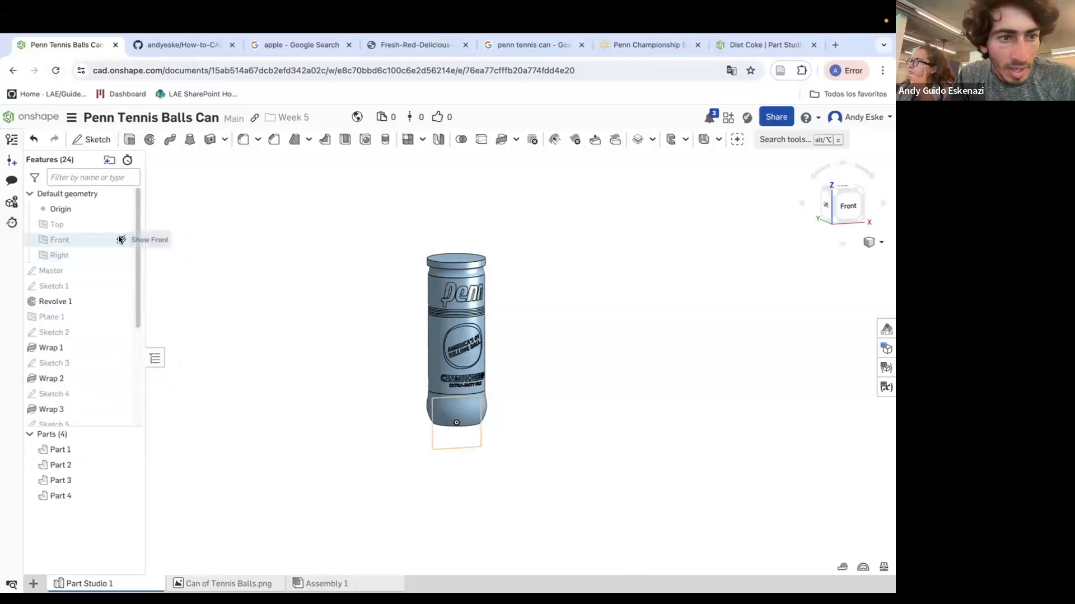
{"action": "scroll", "coordinate": [504, 448], "scroll_direction": "up", "scroll_amount": 5}
{"action": "right_click_drag", "start_coordinate": [461, 351], "coordinate": [472, 381]}
{"action": "scroll", "coordinate": [465, 398], "scroll_direction": "down", "scroll_amount": 3}
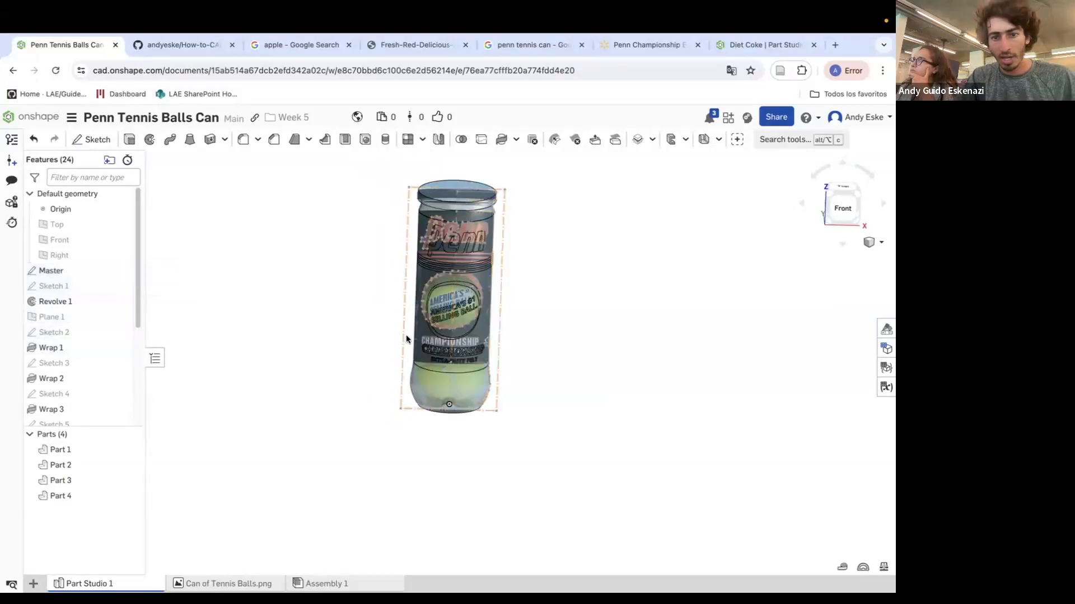
{"action": "mouse_move", "coordinate": [406, 335]}
{"action": "right_mouse_down"}
{"action": "mouse_move", "coordinate": [516, 333]}
{"action": "mouse_move", "coordinate": [504, 343]}
{"action": "mouse_move", "coordinate": [508, 387]}
{"action": "mouse_move", "coordinate": [442, 185]}
{"action": "right_mouse_up"}
{"action": "scroll", "coordinate": [440, 181], "scroll_direction": "up", "scroll_amount": 5}
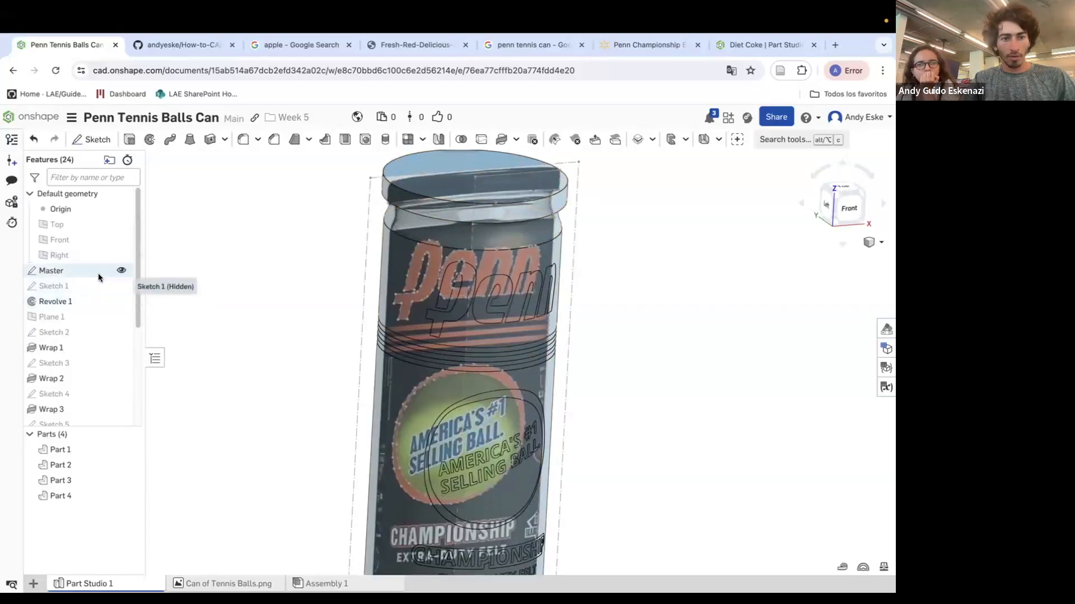
{"action": "left_click", "coordinate": [120, 272]}
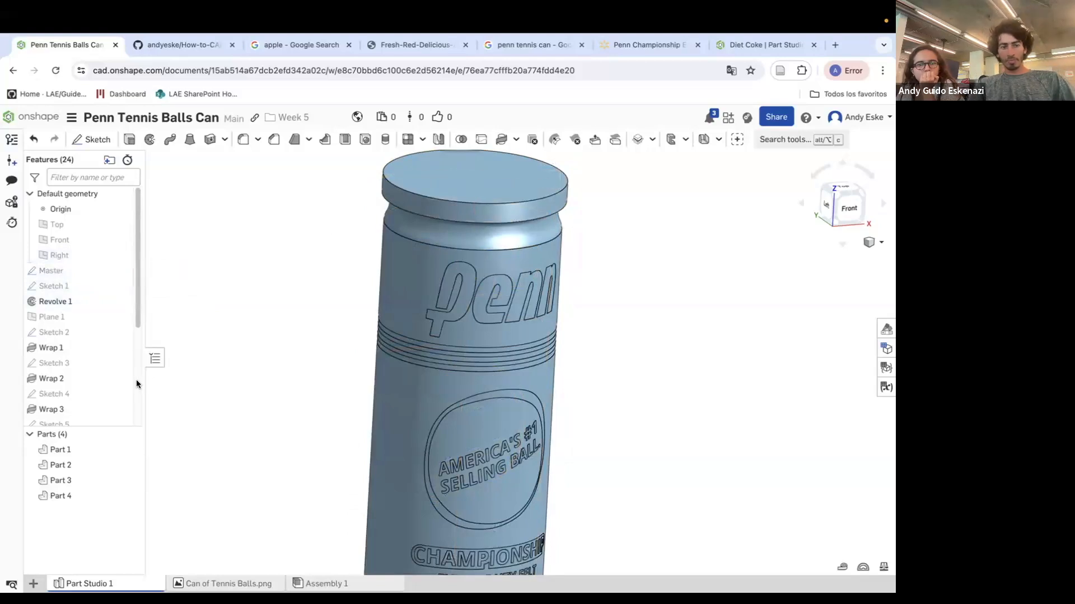
Change the appearance of Part 3, the can's base, to light grey EAEAEA with an opacity of 1.
{"action": "scroll", "coordinate": [169, 445], "scroll_direction": "down", "scroll_amount": 3}
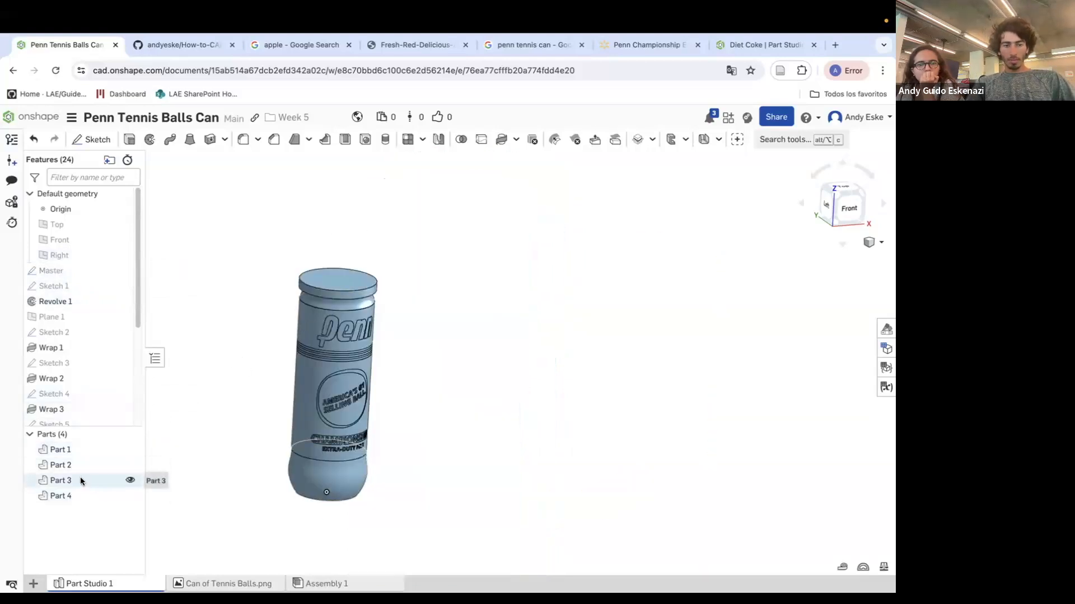
{"action": "right_click", "coordinate": [67, 483]}
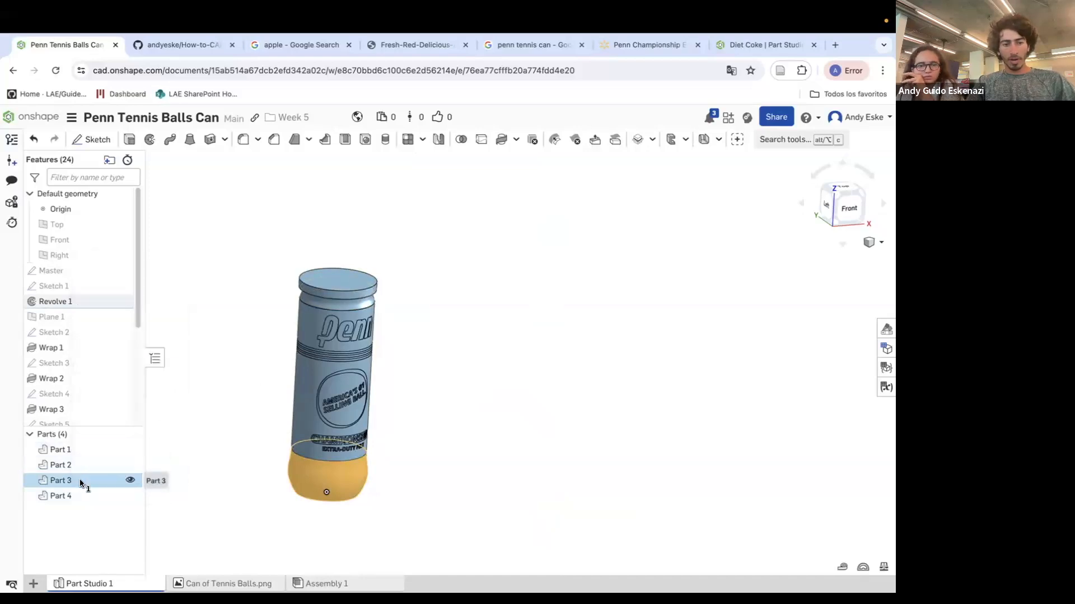
{"action": "right_click", "coordinate": [83, 481]}
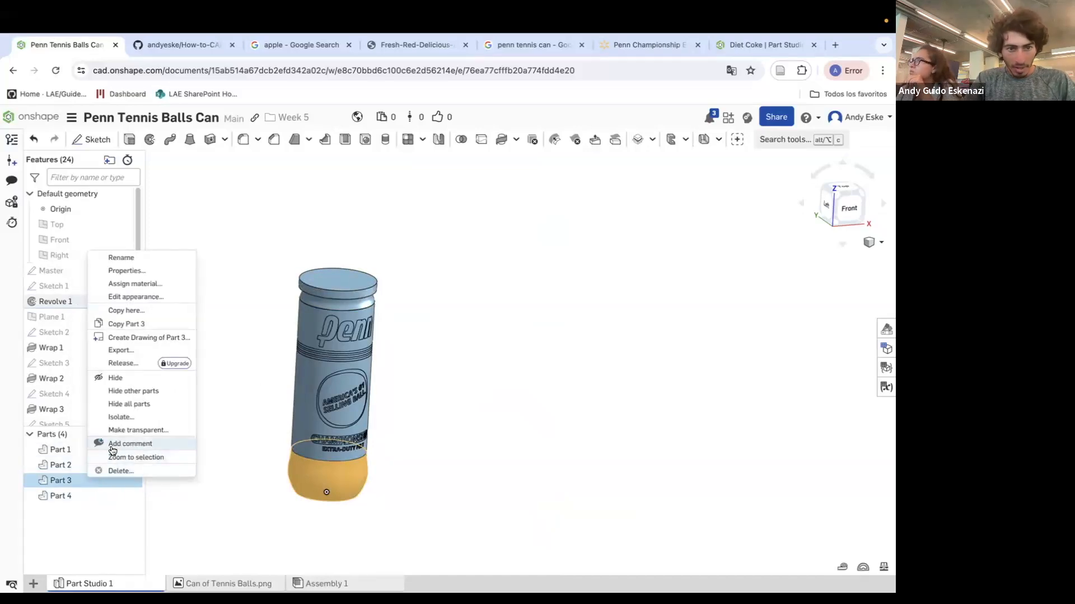
{"action": "left_click", "coordinate": [163, 297]}
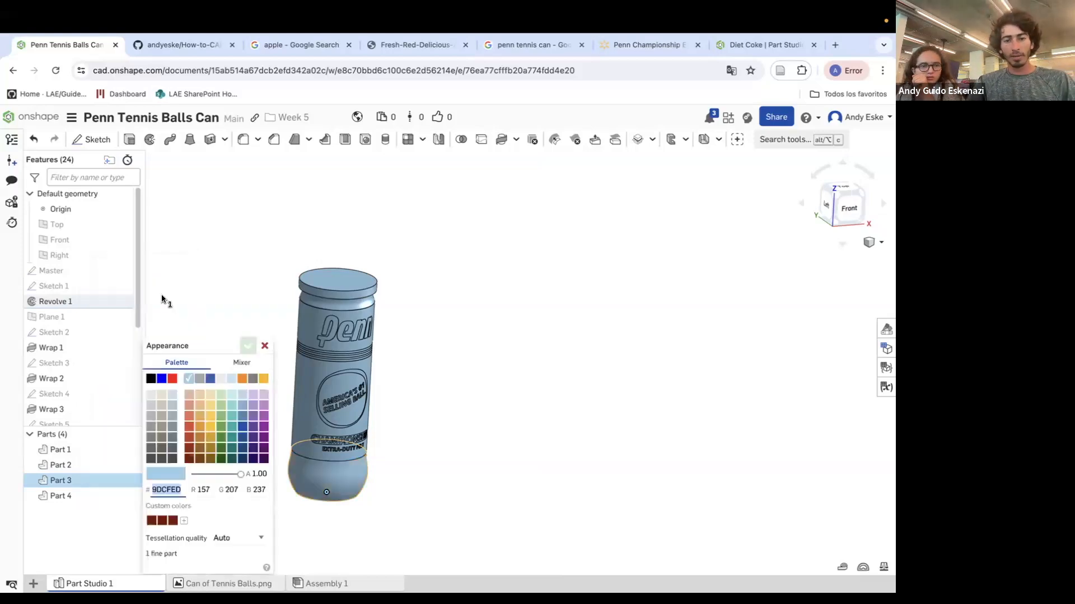
{"action": "left_click", "coordinate": [219, 379]}
{"action": "left_click_drag", "start_coordinate": [240, 476], "coordinate": [200, 479]}
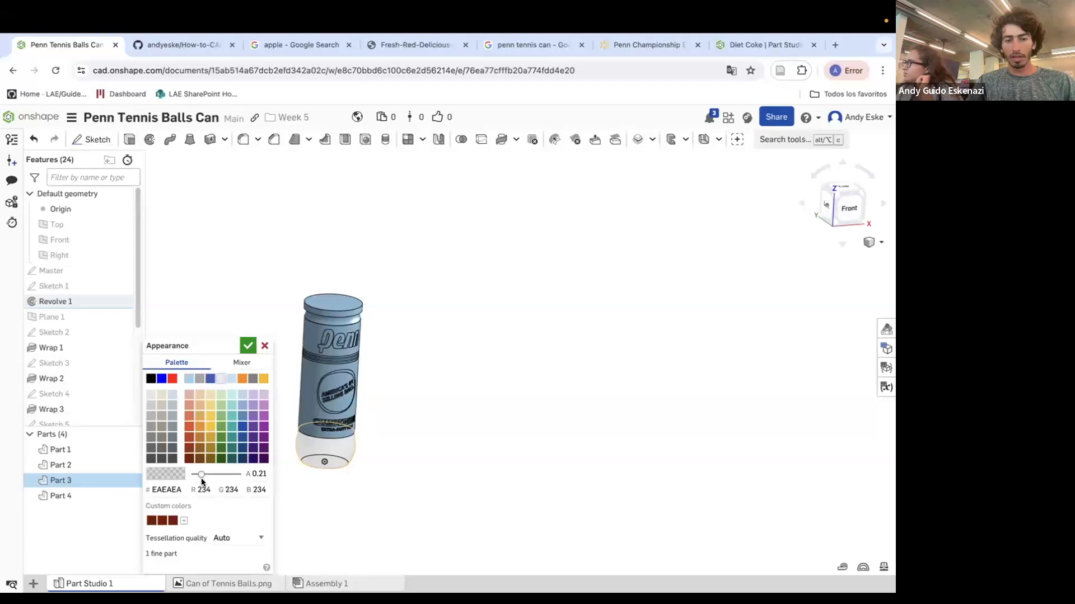
{"action": "left_click", "coordinate": [264, 474]}
{"action": "type", "text": "1"}
{"action": "key", "text": "Return"}
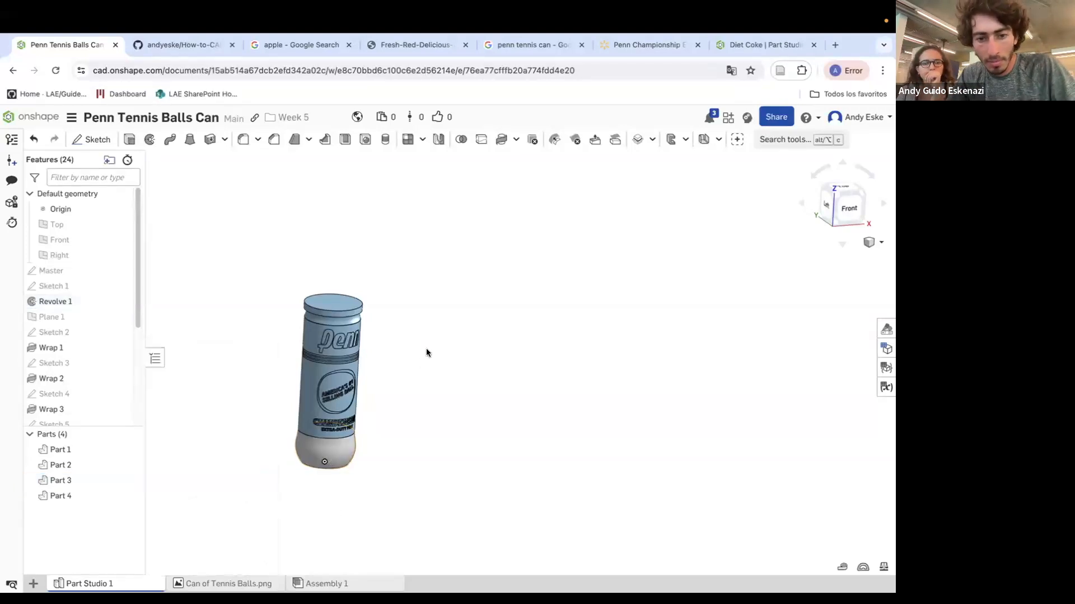
Edit the appearance of the can's base, Part 3, and set its opacity to 0.2.
{"action": "scroll", "coordinate": [425, 348], "scroll_direction": "down", "scroll_amount": 5}
{"action": "scroll", "coordinate": [367, 387], "scroll_direction": "up", "scroll_amount": 8}
{"action": "mouse_move", "coordinate": [426, 431]}
{"action": "right_mouse_down"}
{"action": "mouse_move", "coordinate": [426, 392]}
{"action": "mouse_move", "coordinate": [425, 424]}
{"action": "right_mouse_up"}
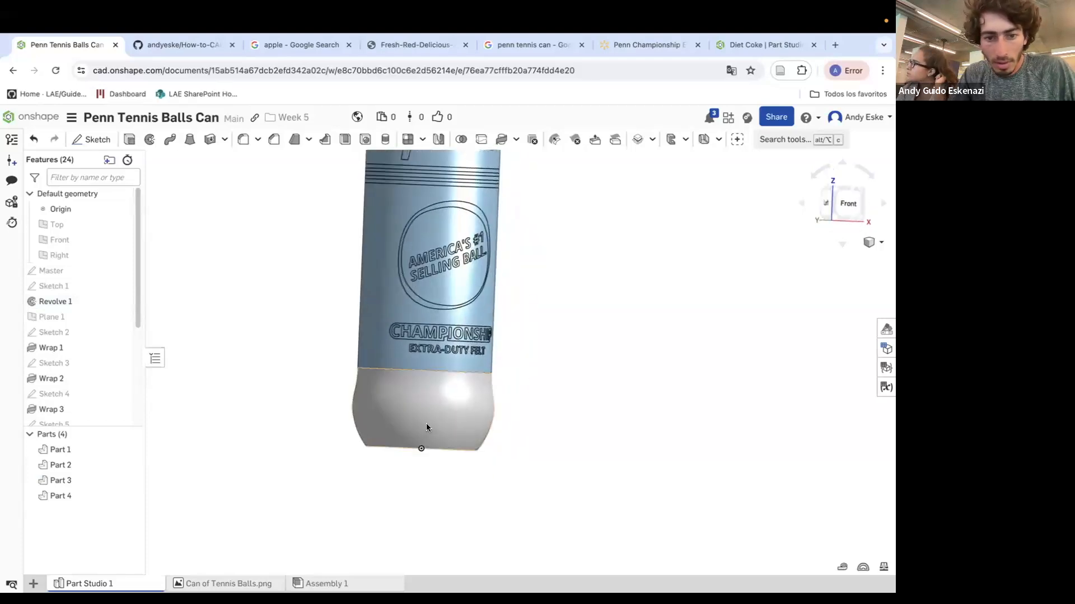
{"action": "right_click", "coordinate": [63, 482]}
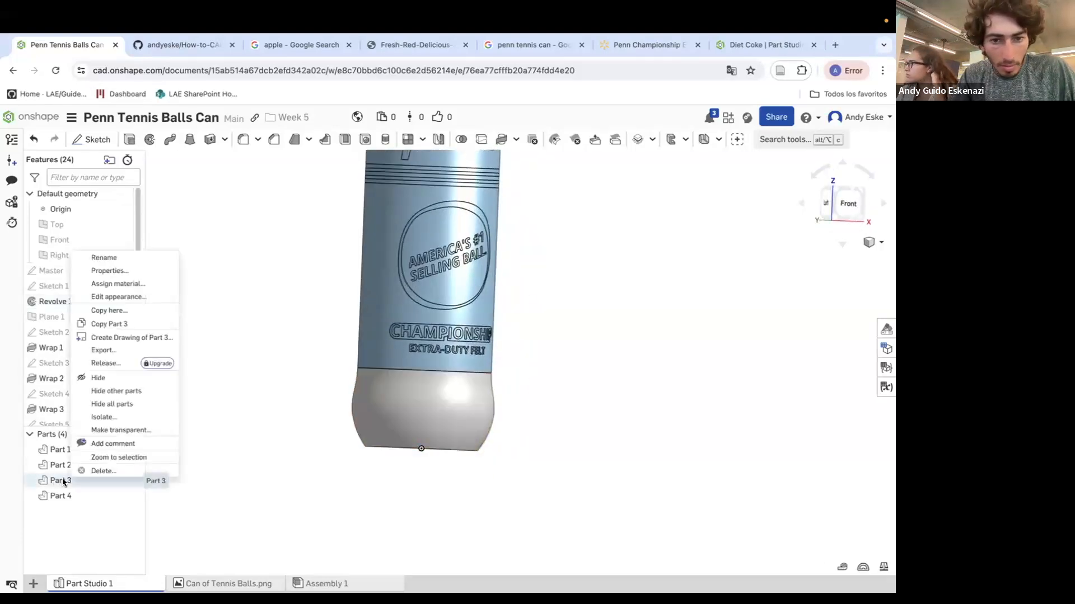
{"action": "left_click", "coordinate": [282, 452]}
{"action": "scroll", "coordinate": [173, 489], "scroll_direction": "up", "scroll_amount": 3}
{"action": "right_click", "coordinate": [462, 355]}
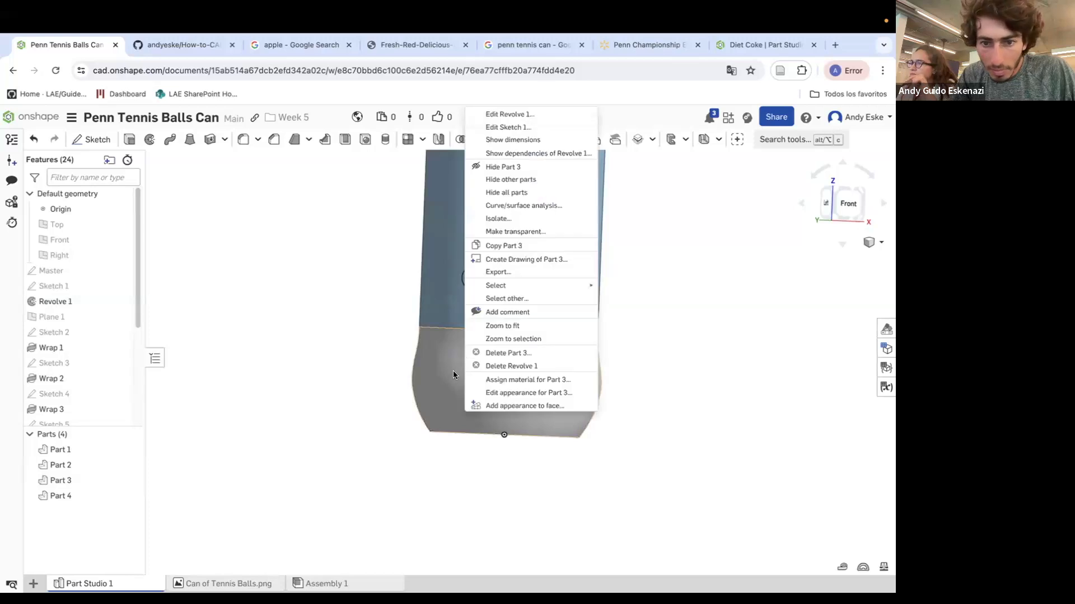
{"action": "left_click", "coordinate": [542, 394]}
{"action": "left_click_drag", "start_coordinate": [238, 478], "coordinate": [206, 480]}
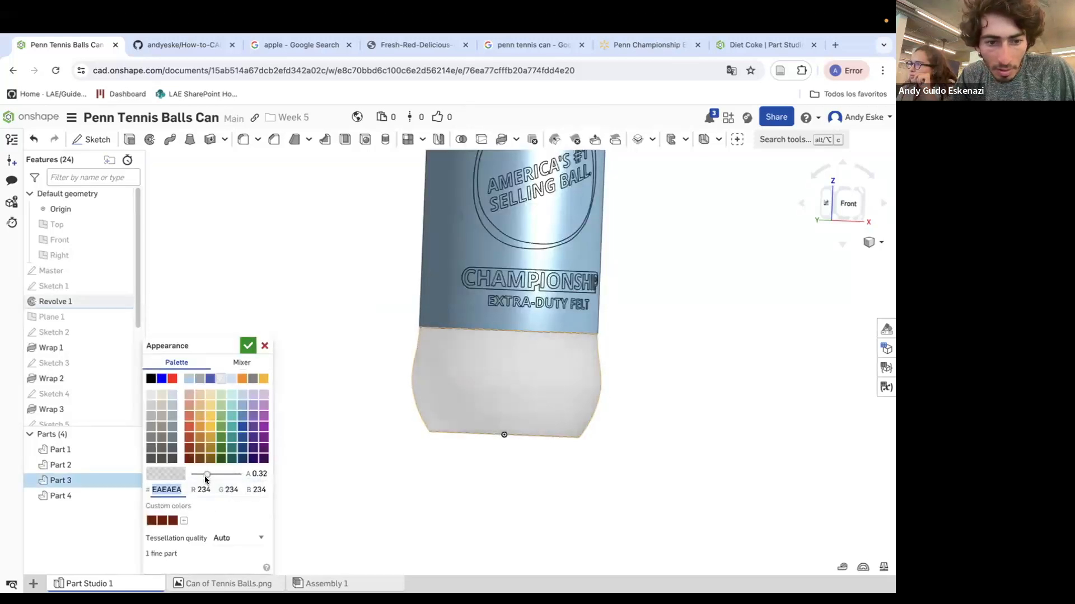
{"action": "double_click", "coordinate": [263, 473]}
{"action": "type", "text": "1"}
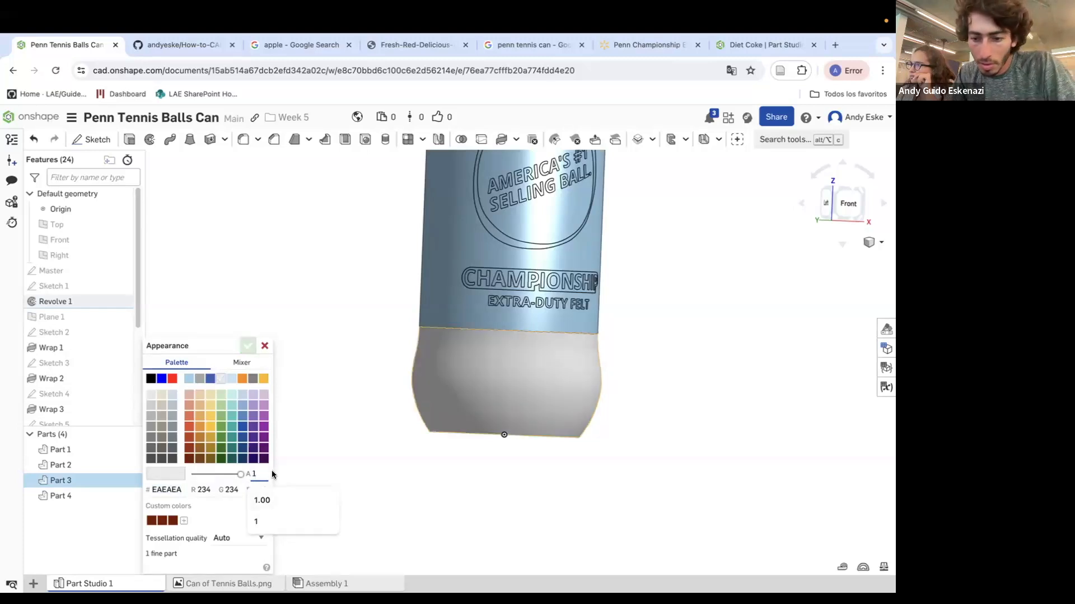
{"action": "key", "text": "BackSpace"}
{"action": "type", "text": "0.2"}
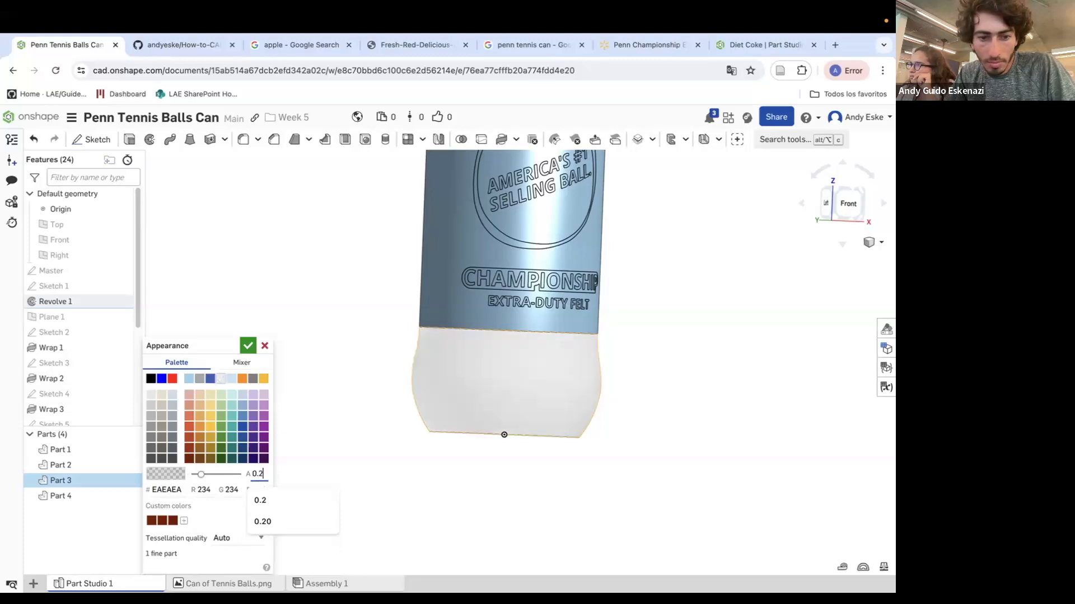
{"action": "key", "text": "Return"}
{"action": "right_click_drag", "start_coordinate": [269, 391], "coordinate": [436, 419]}
{"action": "scroll", "coordinate": [435, 418], "scroll_direction": "down", "scroll_amount": 3}
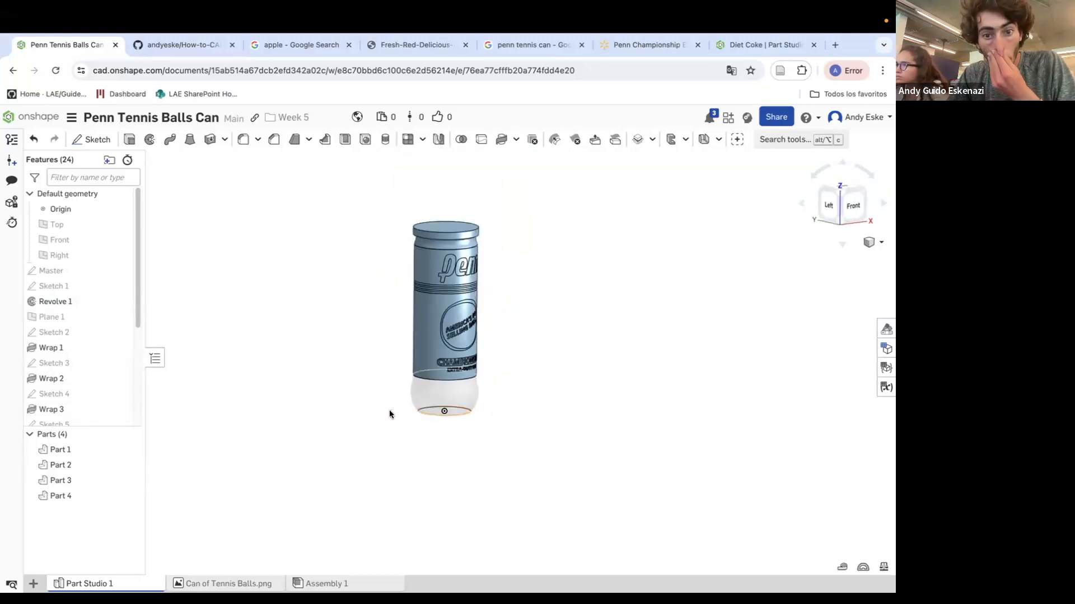
Give the neck section between lid and label, Part 2, the same light grey colour with an opacity of 0.2.
{"action": "scroll", "coordinate": [458, 266], "scroll_direction": "up", "scroll_amount": 5}
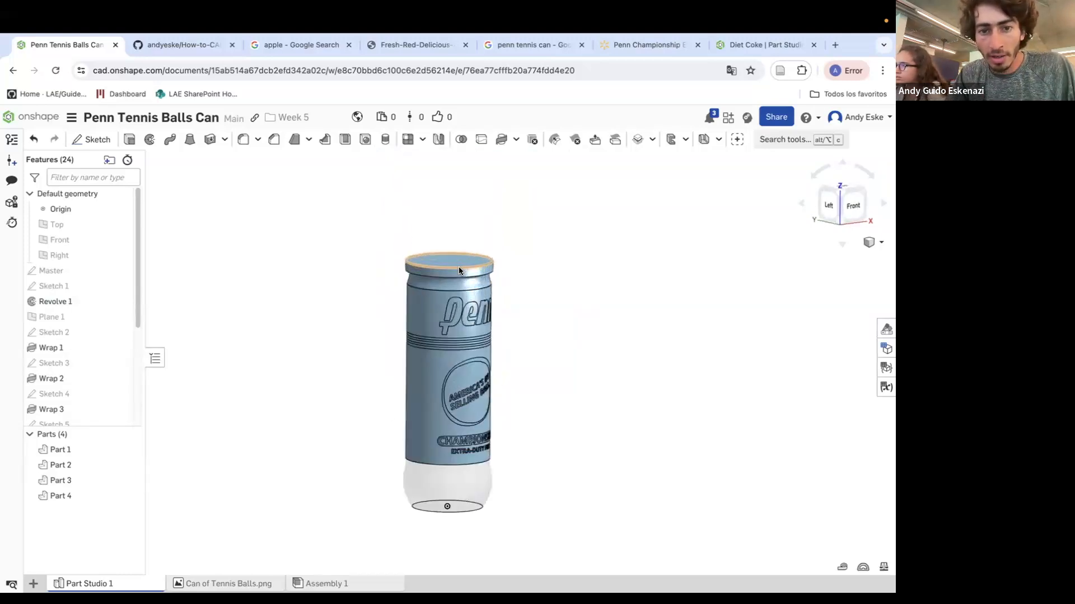
{"action": "right_click", "coordinate": [444, 289]}
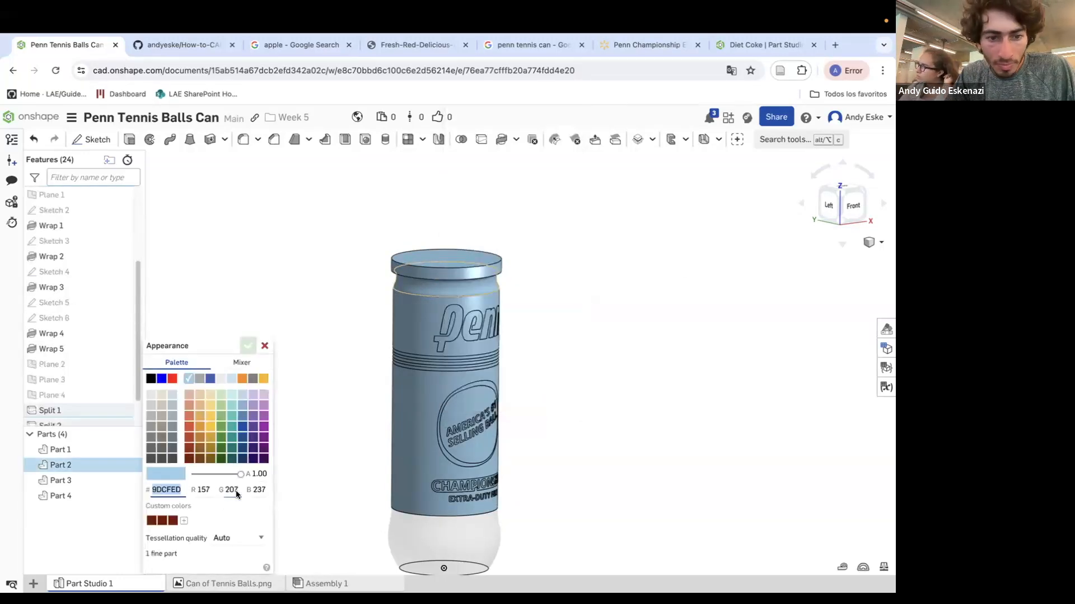
{"action": "left_click", "coordinate": [221, 380]}
{"action": "type", "text": "0.2"}
{"action": "key", "text": "Return"}
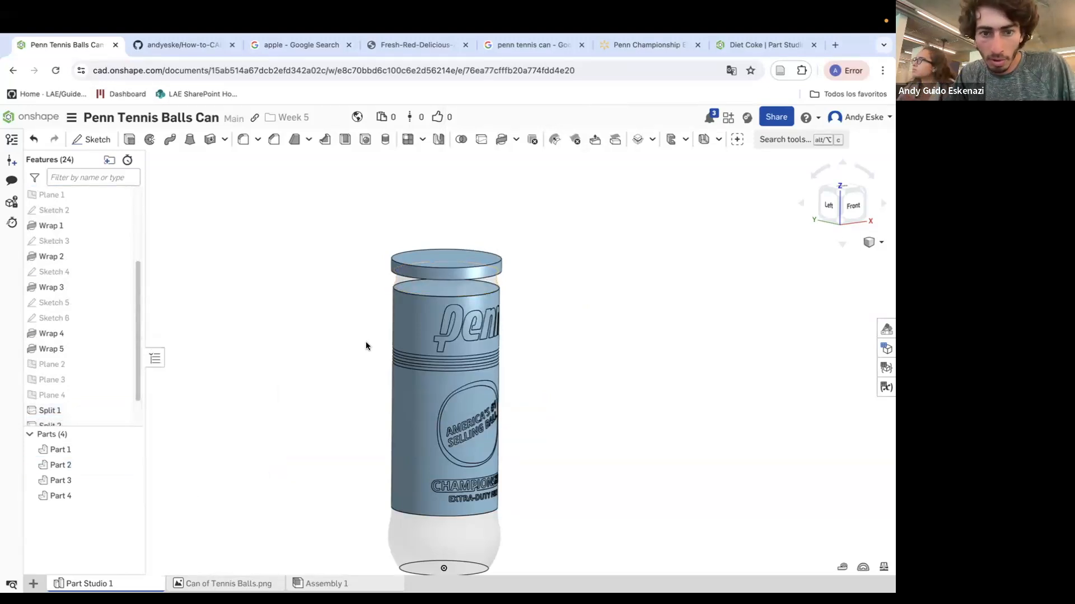
Examine how the transparent neck and base look against the solid label and lid sections.
{"action": "scroll", "coordinate": [365, 346], "scroll_direction": "down", "scroll_amount": 2}
{"action": "scroll", "coordinate": [360, 363], "scroll_direction": "up", "scroll_amount": 3}
{"action": "scroll", "coordinate": [426, 392], "scroll_direction": "down", "scroll_amount": 1}
{"action": "scroll", "coordinate": [485, 425], "scroll_direction": "up", "scroll_amount": 2}
{"action": "scroll", "coordinate": [499, 482], "scroll_direction": "down", "scroll_amount": 3}
{"action": "scroll", "coordinate": [512, 470], "scroll_direction": "up", "scroll_amount": 2}
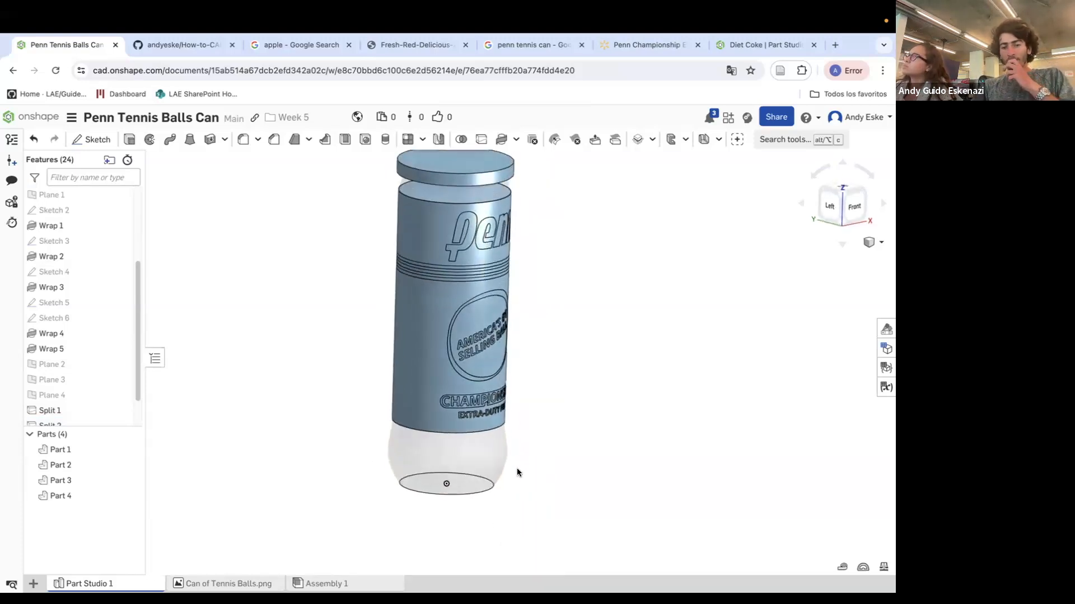
{"action": "scroll", "coordinate": [449, 480], "scroll_direction": "up", "scroll_amount": 2}
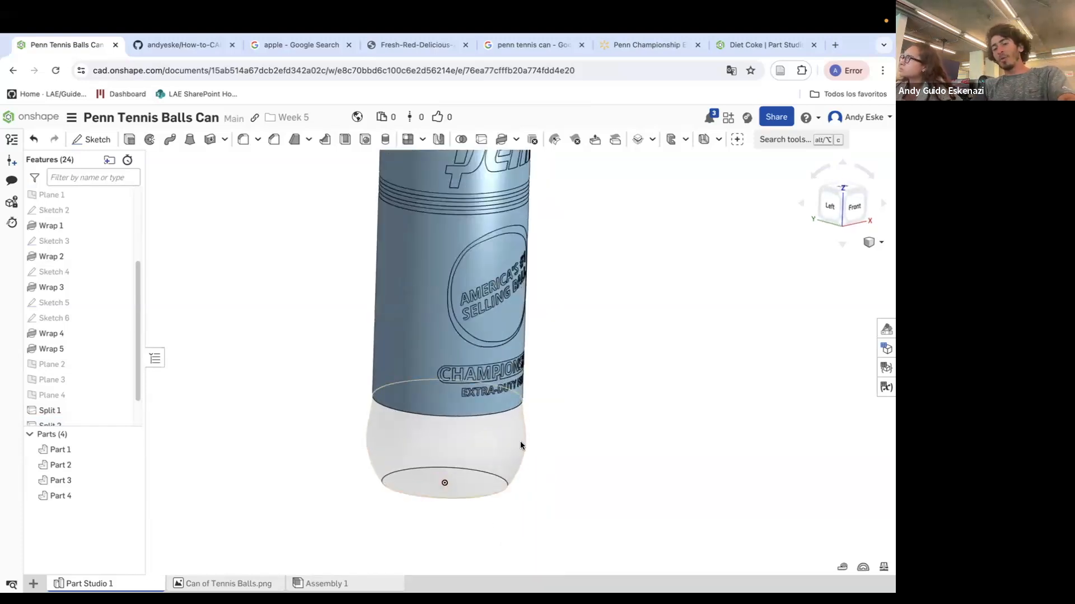
{"action": "scroll", "coordinate": [484, 486], "scroll_direction": "up", "scroll_amount": 2}
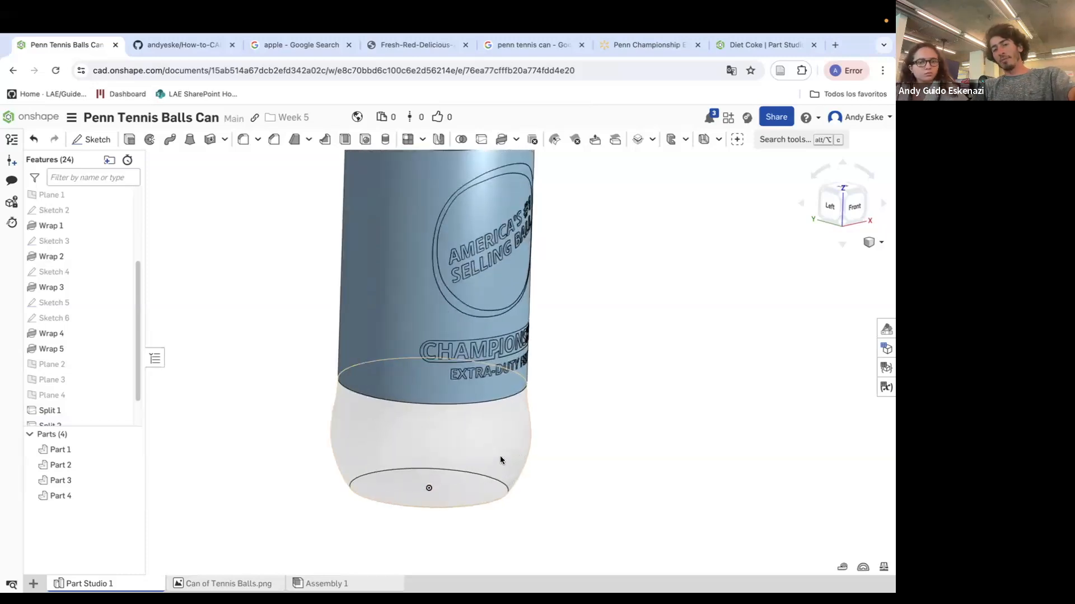
{"action": "scroll", "coordinate": [495, 464], "scroll_direction": "down", "scroll_amount": 3}
{"action": "scroll", "coordinate": [495, 461], "scroll_direction": "up", "scroll_amount": 4}
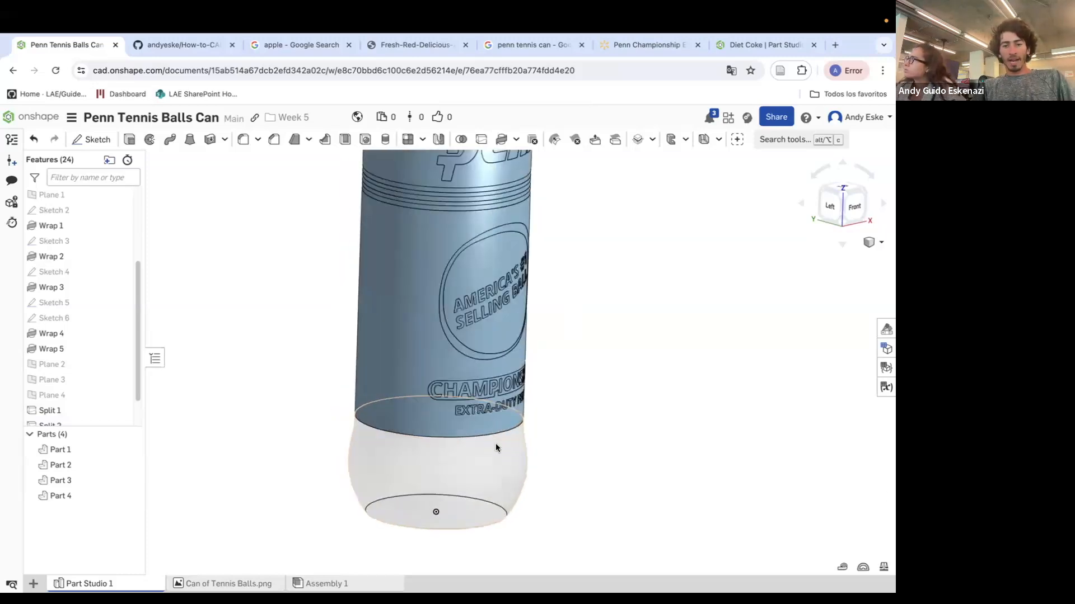
{"action": "scroll", "coordinate": [486, 456], "scroll_direction": "down", "scroll_amount": 3}
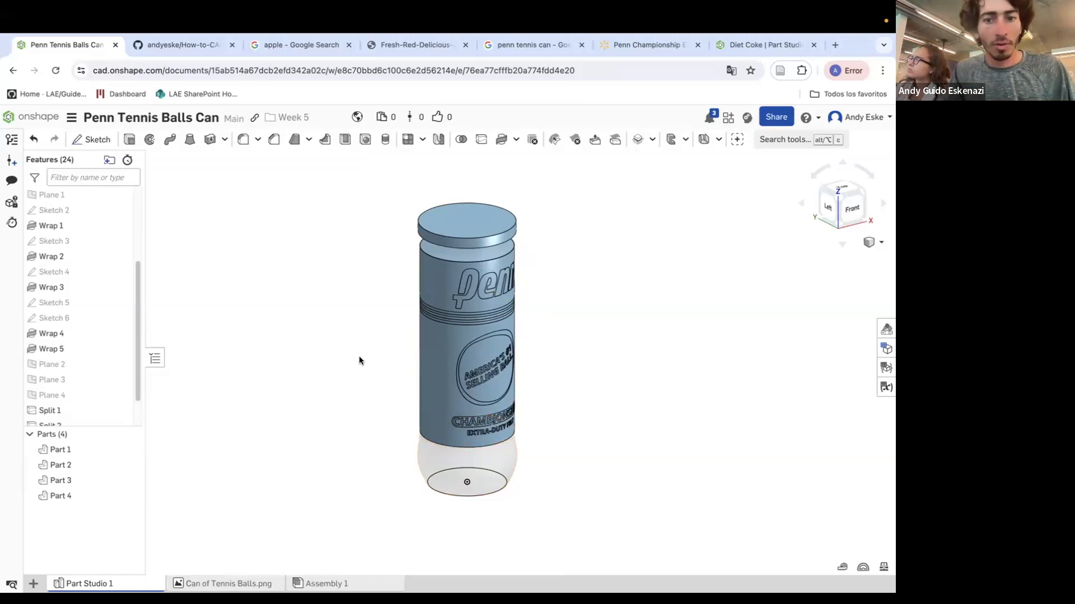
Roll the feature history back to just after Plane 4, ahead of the three splits.
{"action": "scroll", "coordinate": [112, 358], "scroll_direction": "down", "scroll_amount": 2}
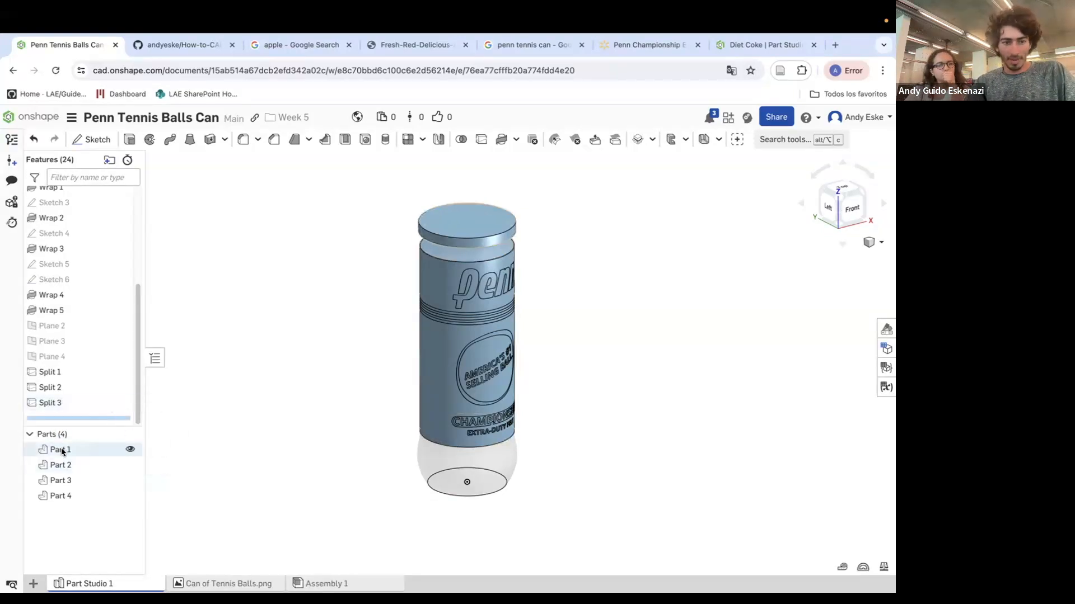
{"action": "left_click_drag", "start_coordinate": [82, 416], "coordinate": [79, 359]}
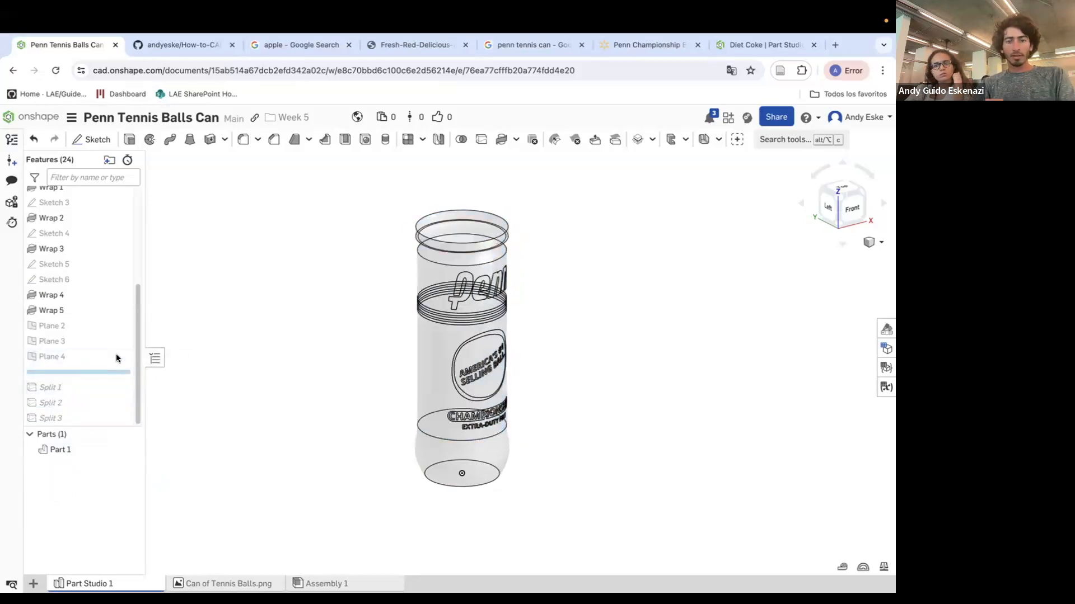
{"action": "scroll", "coordinate": [512, 352], "scroll_direction": "down", "scroll_amount": 3}
{"action": "scroll", "coordinate": [507, 440], "scroll_direction": "up", "scroll_amount": 3}
{"action": "scroll", "coordinate": [493, 347], "scroll_direction": "down", "scroll_amount": 2}
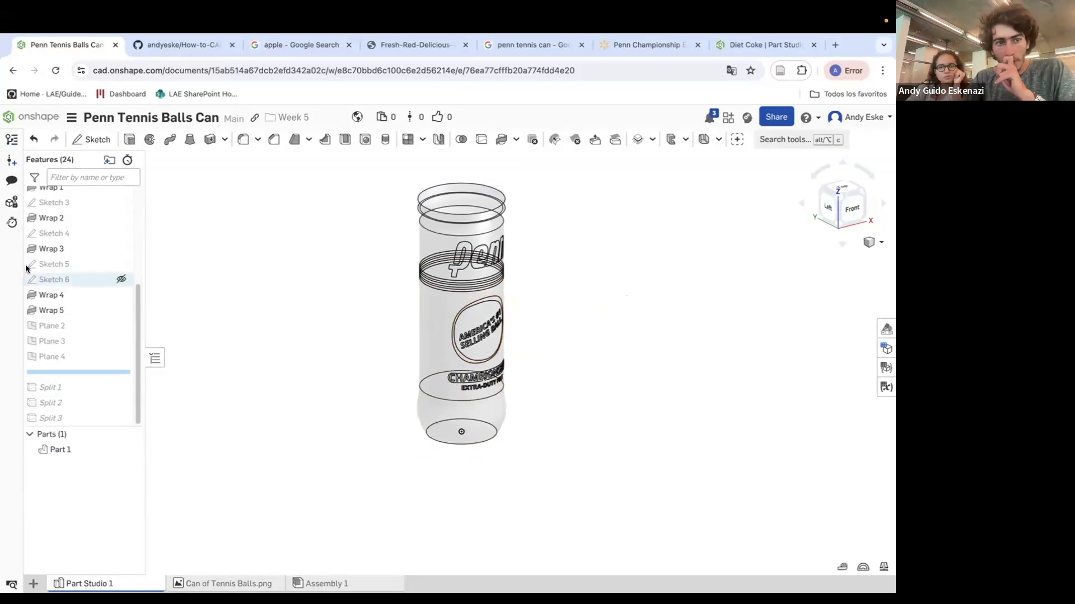
{"action": "scroll", "coordinate": [56, 268], "scroll_direction": "up", "scroll_amount": 5}
{"action": "left_click", "coordinate": [91, 139]}
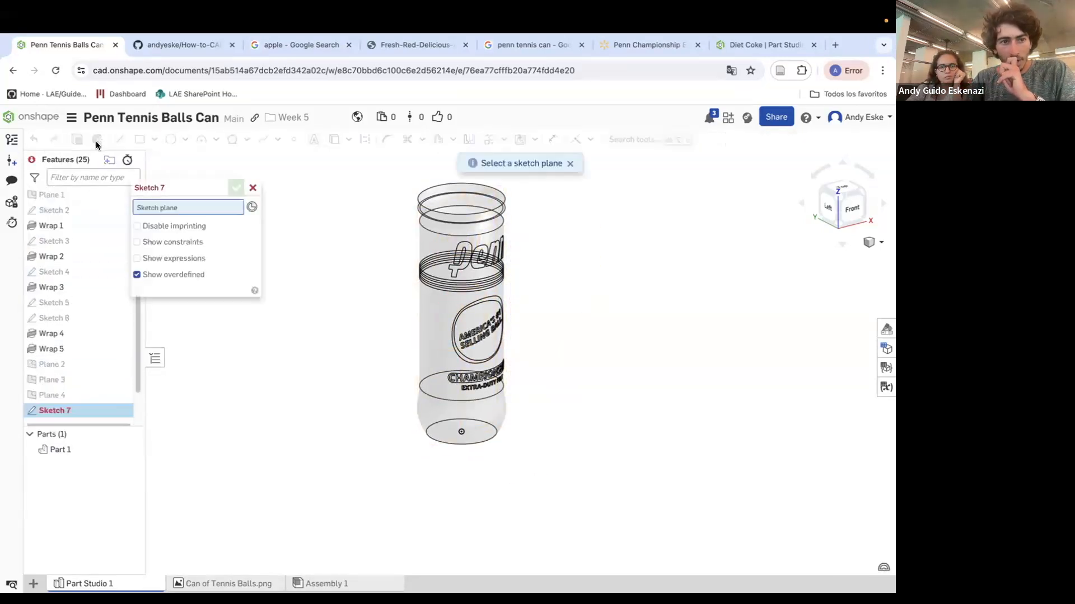
{"action": "scroll", "coordinate": [72, 241], "scroll_direction": "up", "scroll_amount": 5}
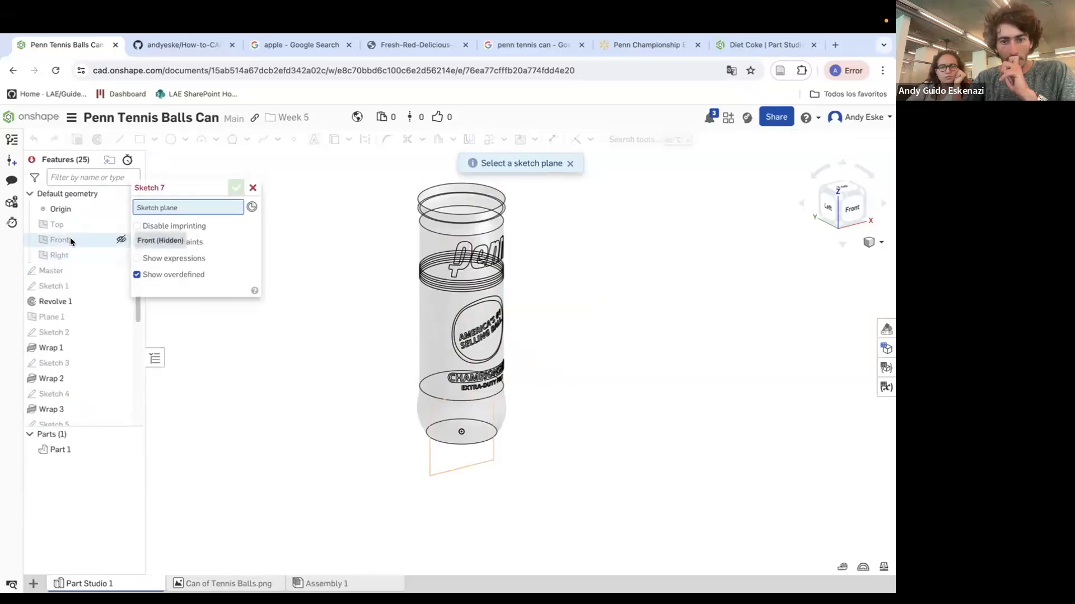
{"action": "left_click", "coordinate": [69, 240]}
{"action": "mouse_move", "coordinate": [428, 305]}
{"action": "right_mouse_down"}
{"action": "mouse_move", "coordinate": [462, 306]}
{"action": "mouse_move", "coordinate": [449, 262]}
{"action": "mouse_move", "coordinate": [476, 285]}
{"action": "mouse_move", "coordinate": [432, 289]}
{"action": "right_mouse_up"}
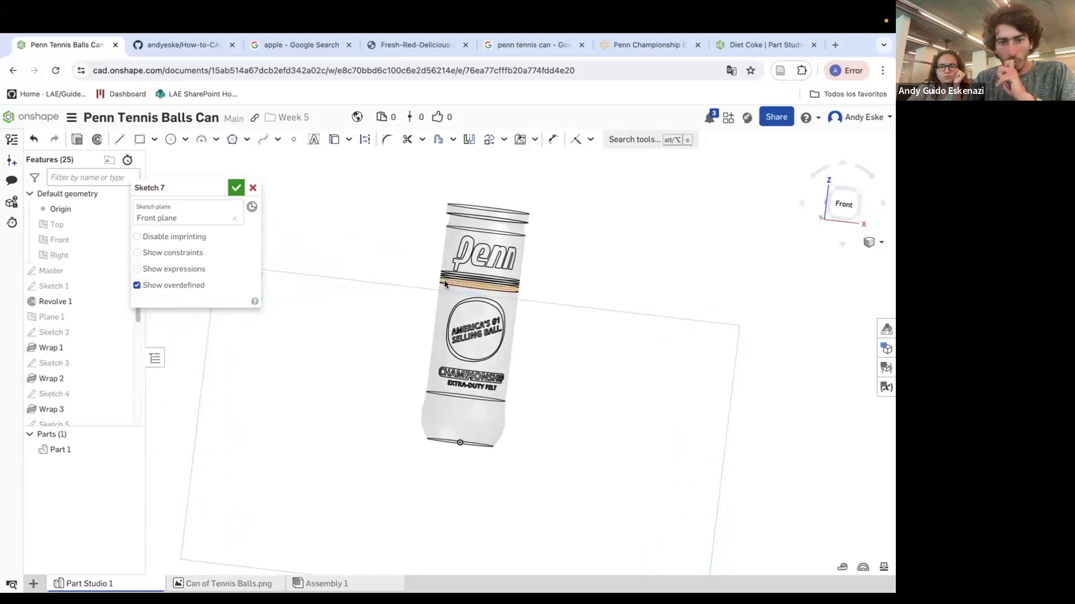
{"action": "left_click", "coordinate": [118, 270]}
{"action": "scroll", "coordinate": [478, 417], "scroll_direction": "up", "scroll_amount": 5}
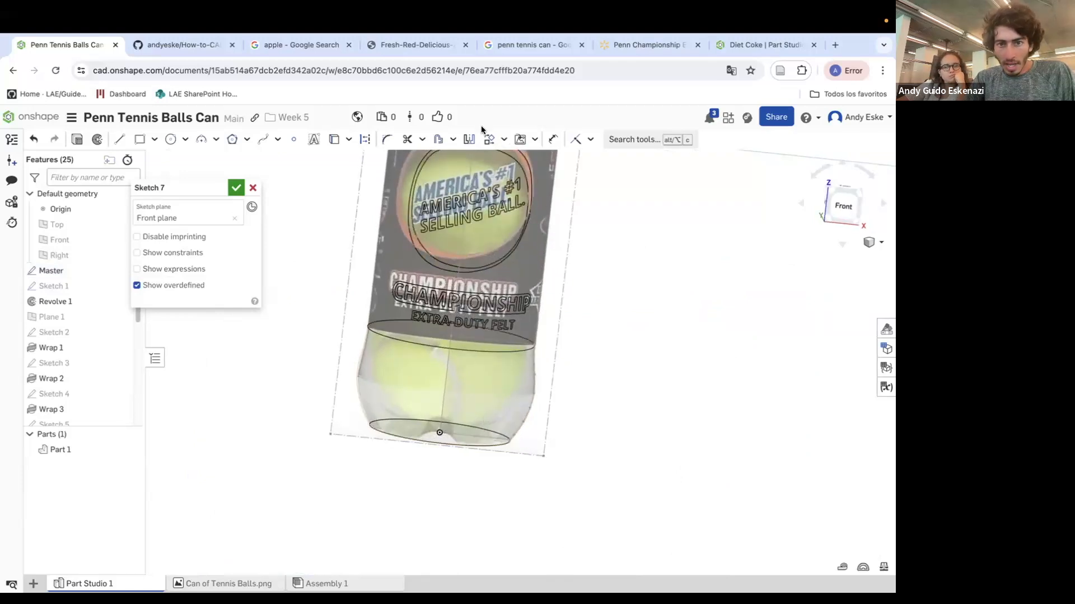
{"action": "left_click", "coordinate": [438, 139]}
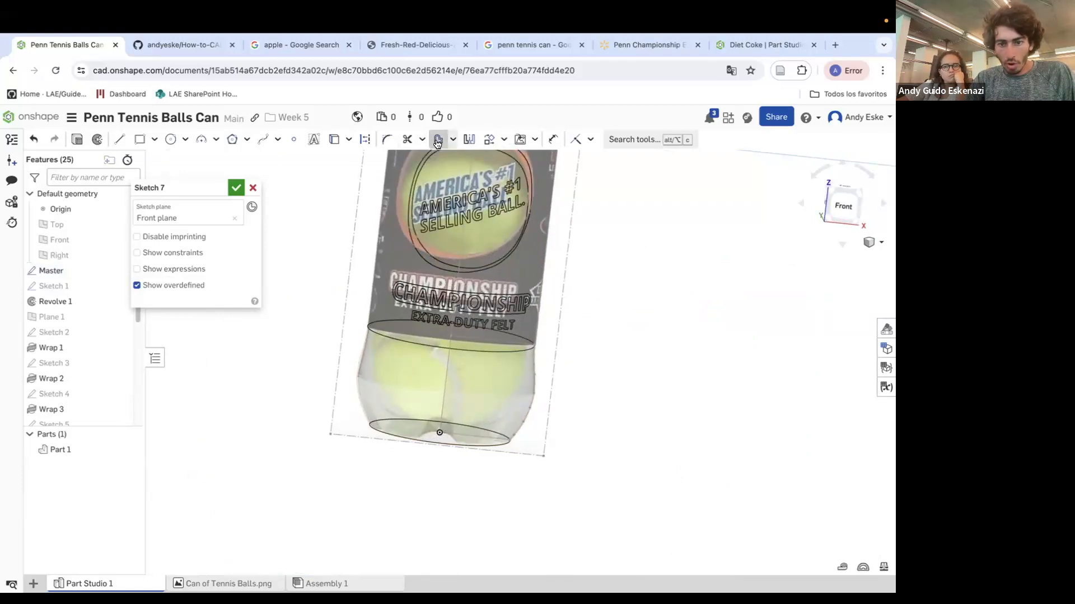
{"action": "left_click", "coordinate": [486, 437]}
{"action": "scroll", "coordinate": [498, 441], "scroll_direction": "up", "scroll_amount": 4}
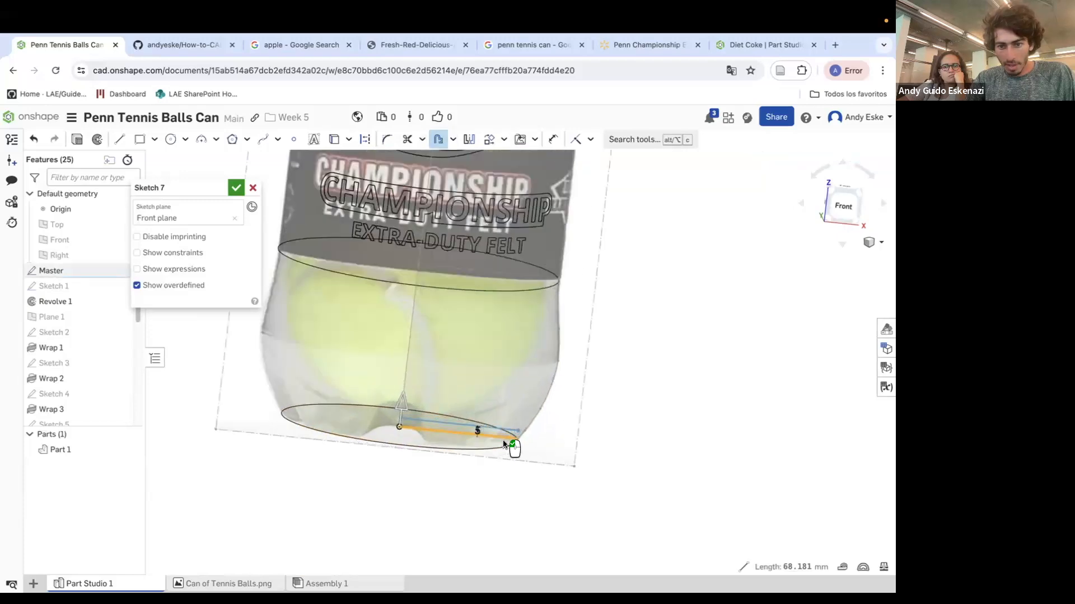
{"action": "left_click", "coordinate": [538, 417]}
{"action": "scroll", "coordinate": [546, 426], "scroll_direction": "down", "scroll_amount": 4}
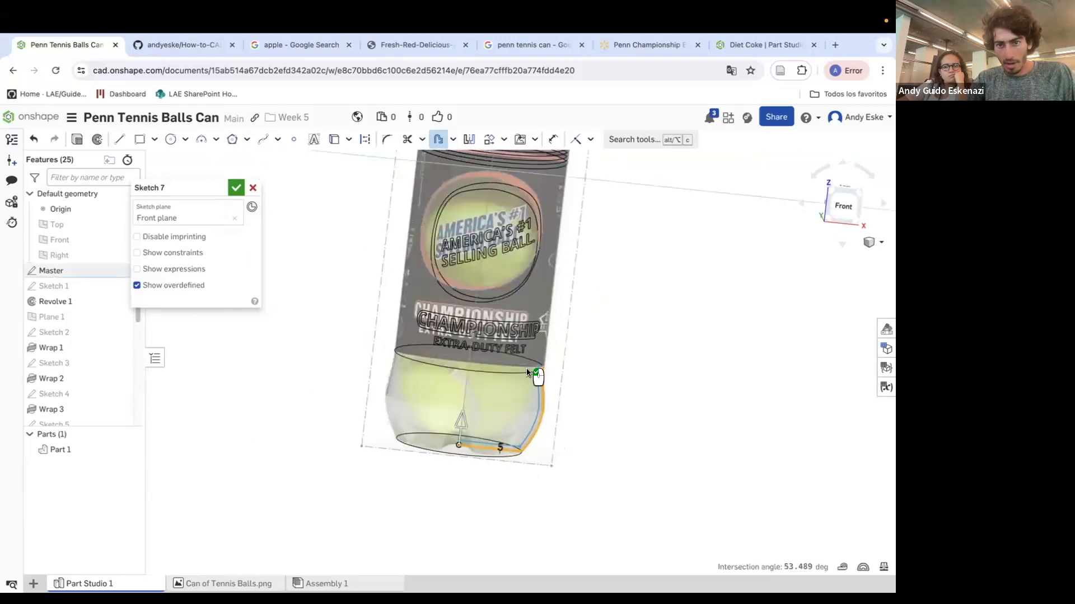
{"action": "scroll", "coordinate": [552, 163], "scroll_direction": "down", "scroll_amount": 3}
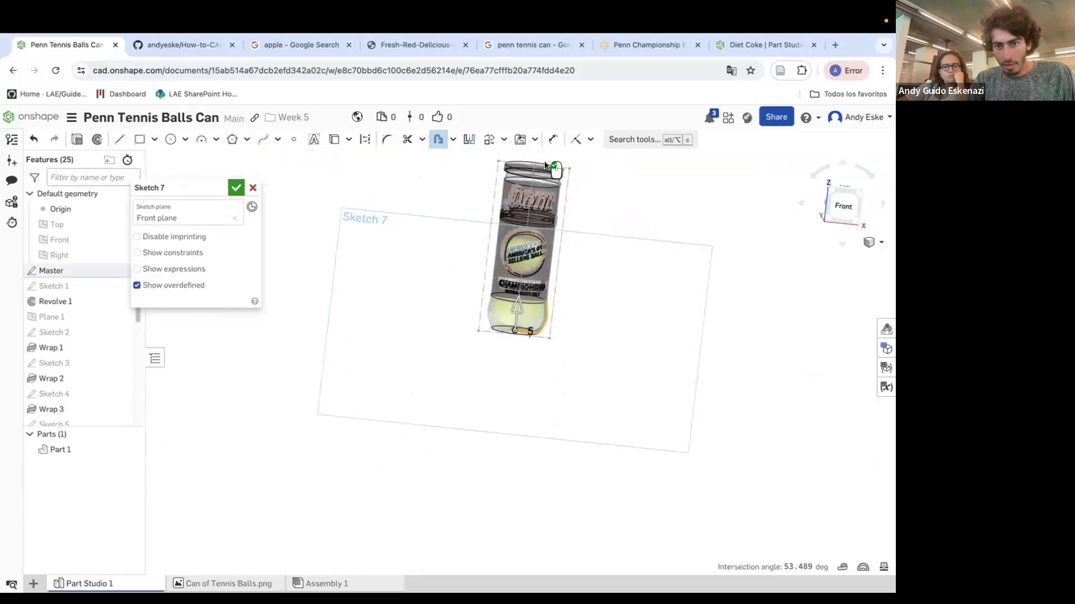
{"action": "scroll", "coordinate": [554, 168], "scroll_direction": "up", "scroll_amount": 6}
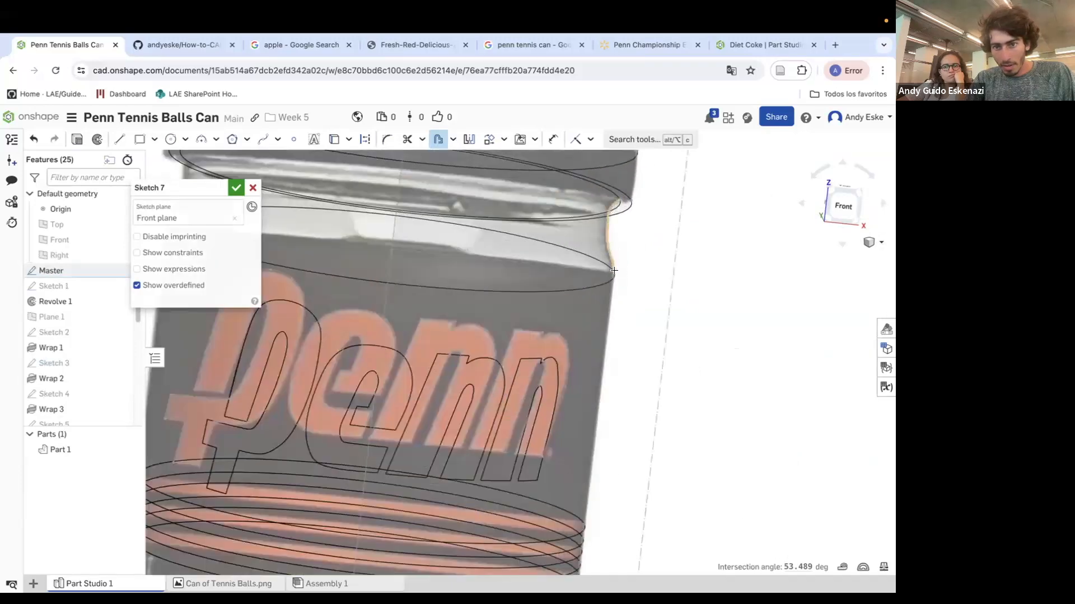
{"action": "scroll", "coordinate": [614, 271], "scroll_direction": "up", "scroll_amount": 3}
{"action": "left_click", "coordinate": [605, 250]}
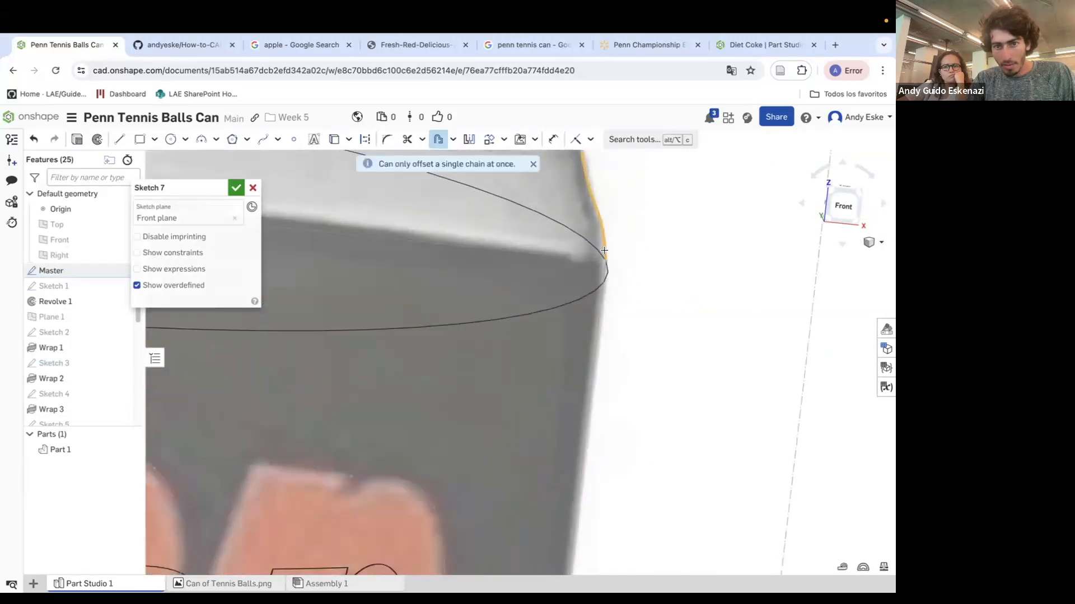
{"action": "scroll", "coordinate": [561, 212], "scroll_direction": "down", "scroll_amount": 8}
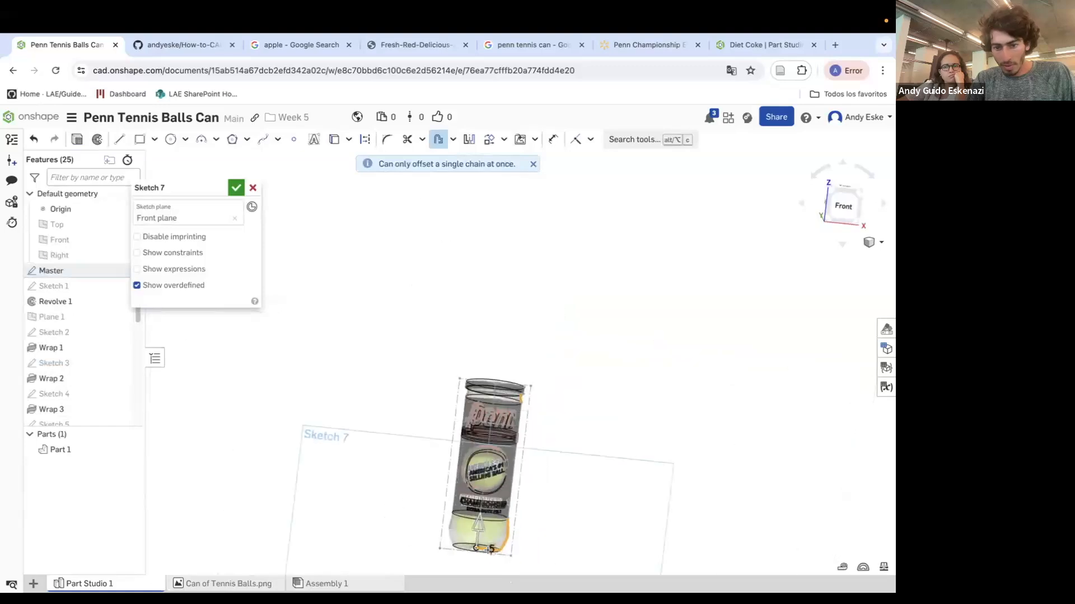
{"action": "scroll", "coordinate": [511, 567], "scroll_direction": "up", "scroll_amount": 4}
{"action": "scroll", "coordinate": [455, 496], "scroll_direction": "up", "scroll_amount": 4}
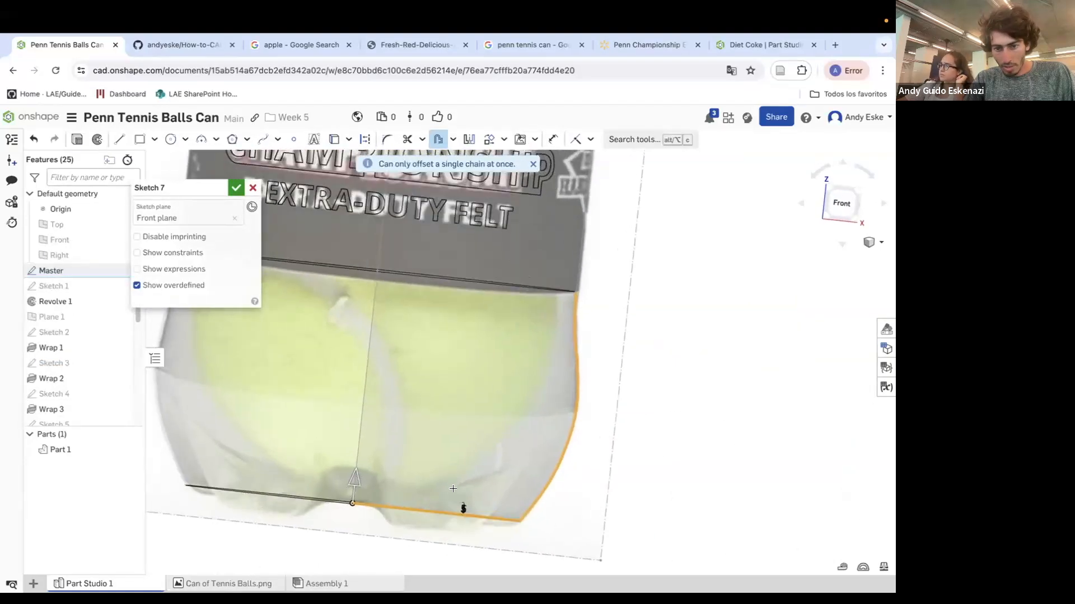
{"action": "left_click", "coordinate": [252, 188]}
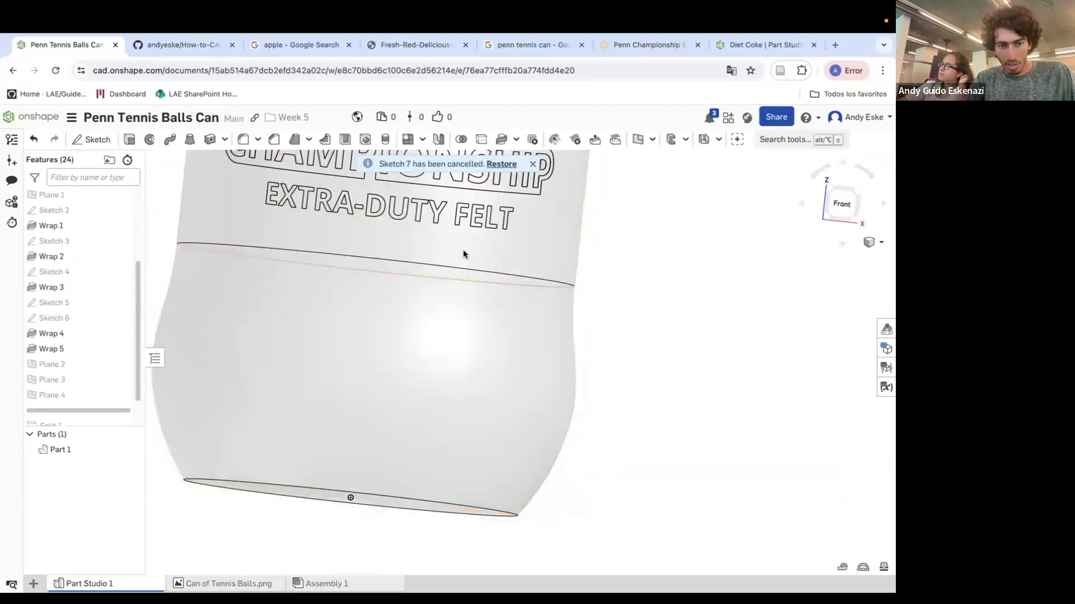
Start a new sketch on the Front plane and show the Master sketch with the can's reference image.
{"action": "left_click", "coordinate": [91, 139]}
{"action": "scroll", "coordinate": [43, 252], "scroll_direction": "up", "scroll_amount": 3}
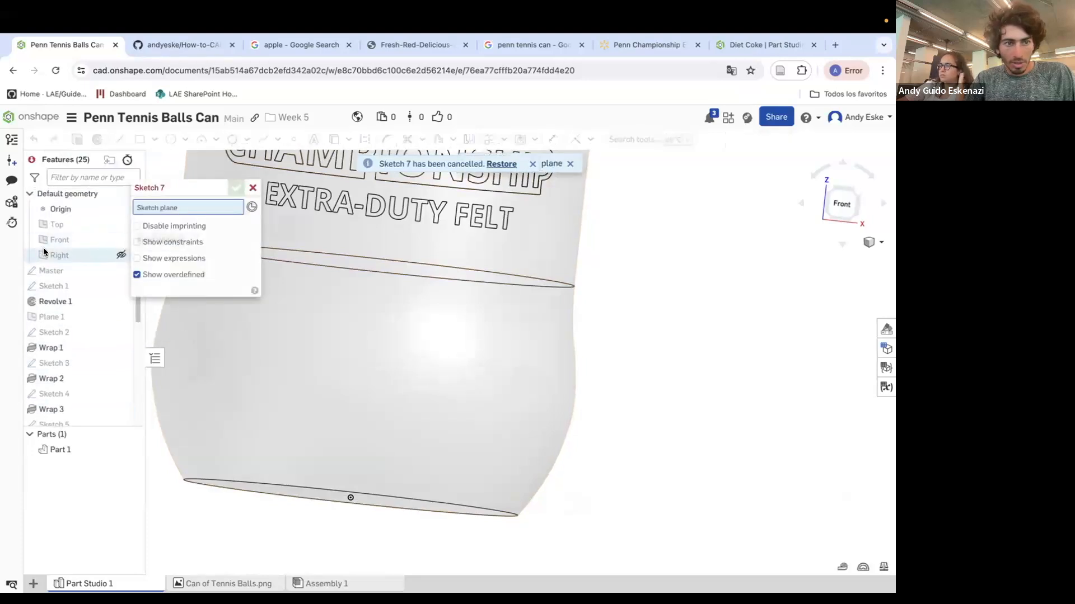
{"action": "scroll", "coordinate": [73, 297], "scroll_direction": "down", "scroll_amount": 3}
{"action": "scroll", "coordinate": [70, 289], "scroll_direction": "up", "scroll_amount": 3}
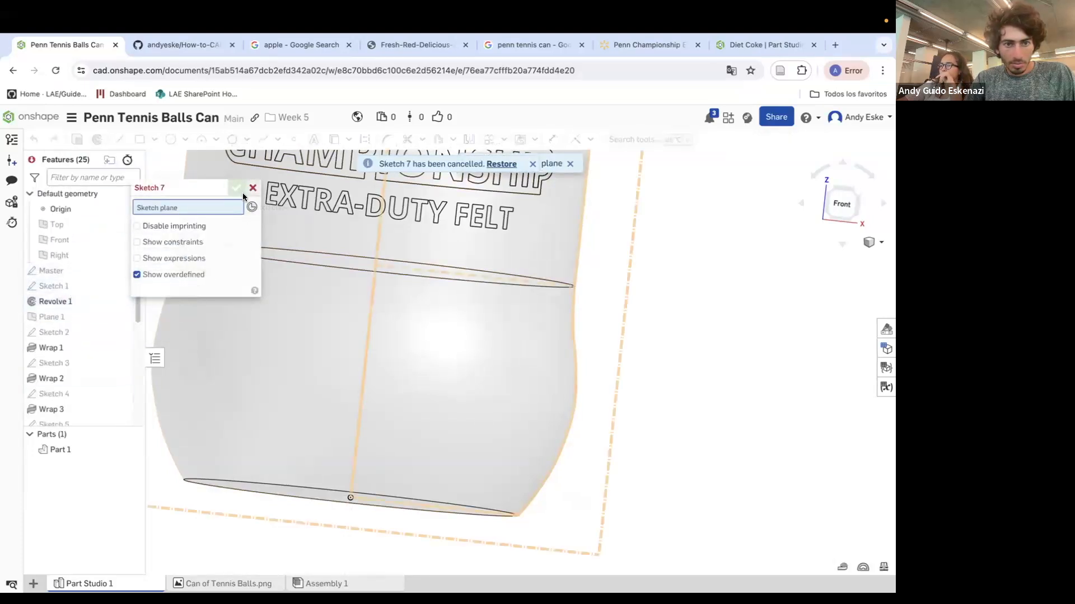
{"action": "left_click", "coordinate": [79, 234]}
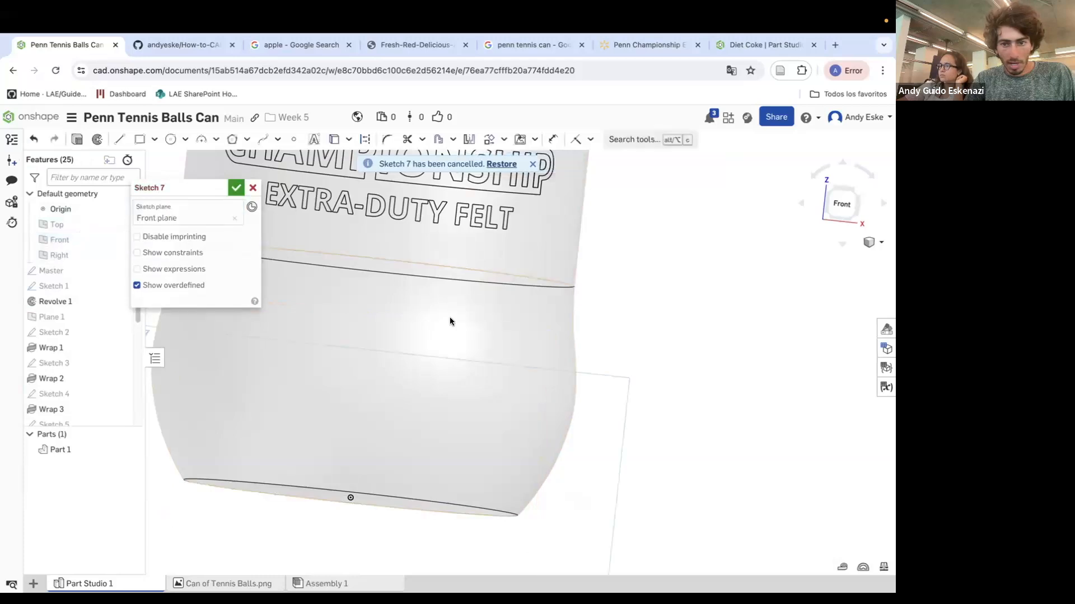
{"action": "scroll", "coordinate": [548, 333], "scroll_direction": "down", "scroll_amount": 5}
{"action": "left_click", "coordinate": [123, 271]}
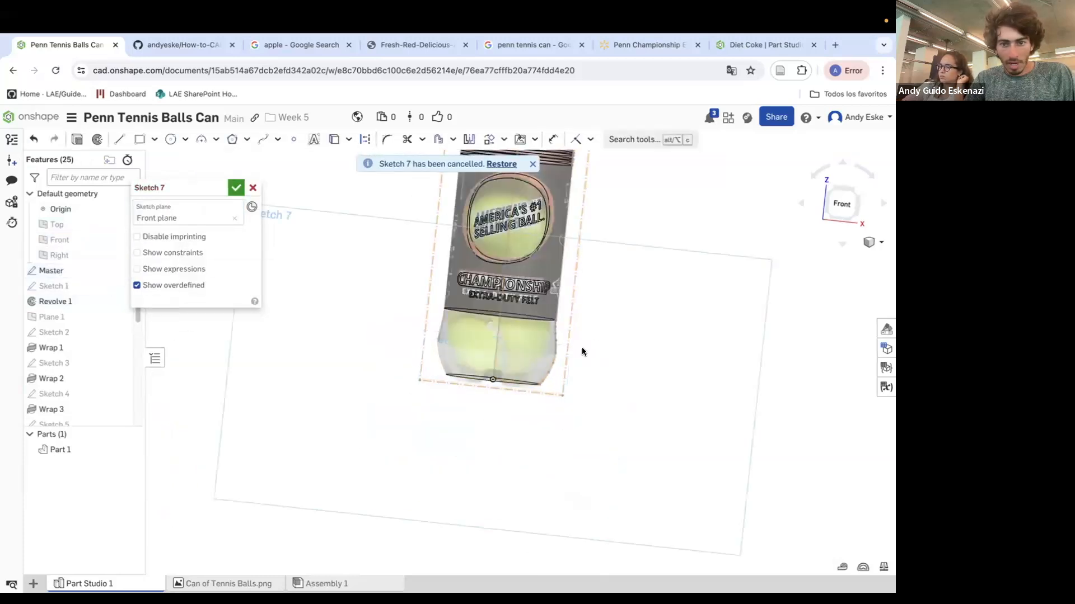
{"action": "scroll", "coordinate": [556, 371], "scroll_direction": "up", "scroll_amount": 5}
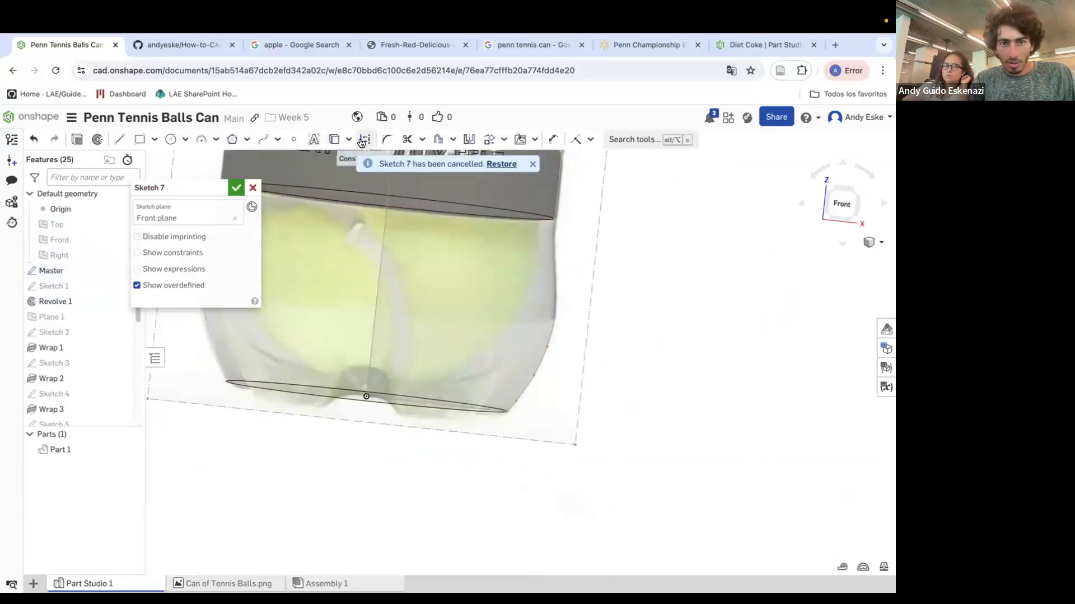
{"action": "left_click", "coordinate": [470, 139]}
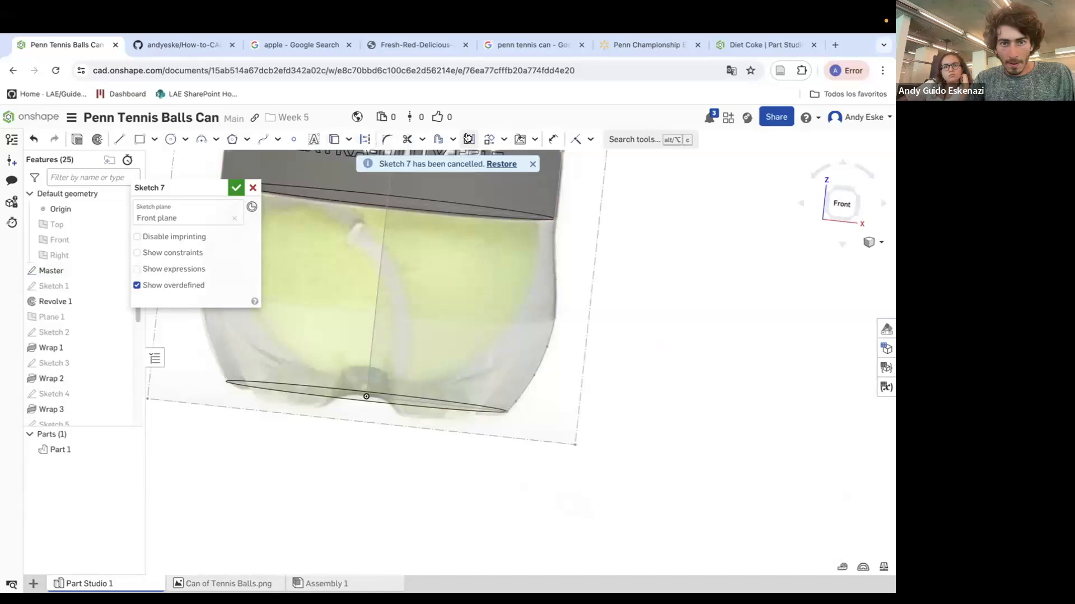
{"action": "left_click", "coordinate": [492, 410]}
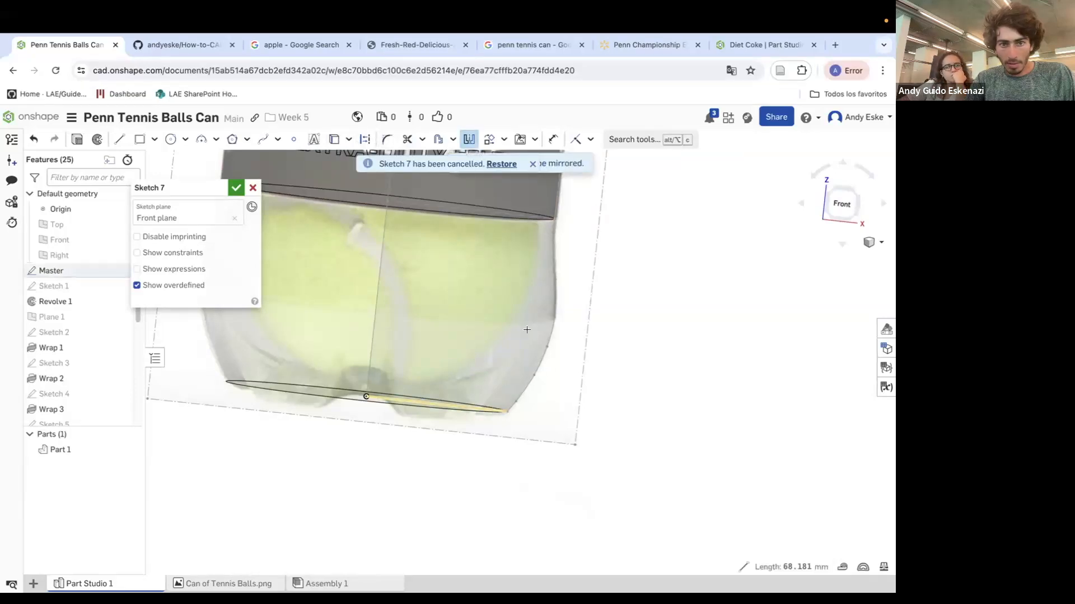
{"action": "scroll", "coordinate": [528, 332], "scroll_direction": "down", "scroll_amount": 2}
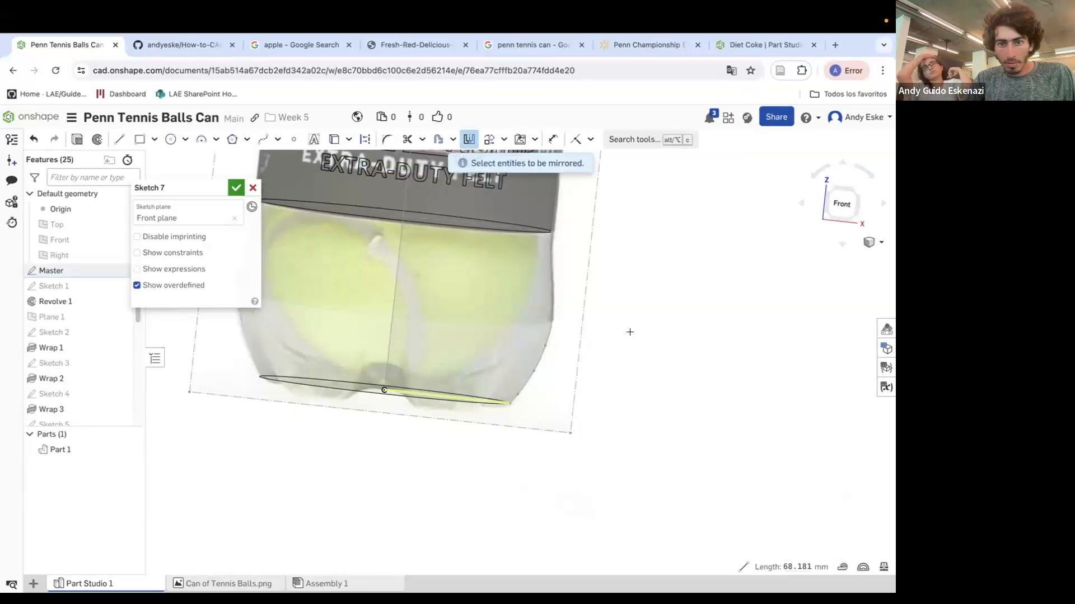
{"action": "left_click", "coordinate": [470, 139]}
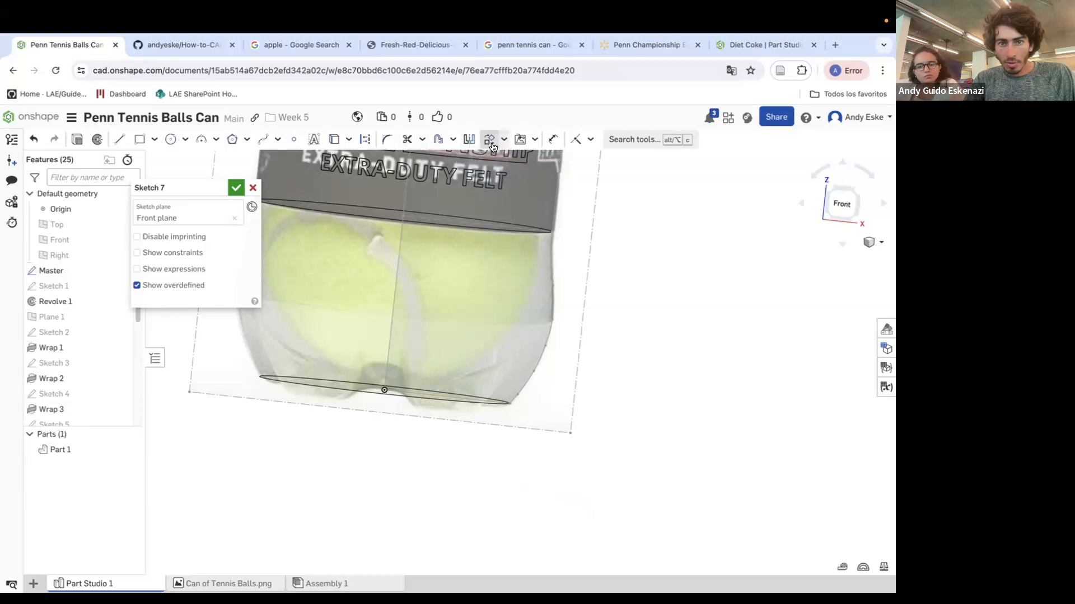
{"action": "left_click", "coordinate": [365, 141]}
Offset the can base's bottom line and curved side profile inward by 2 mm.
{"action": "left_click", "coordinate": [438, 140]}
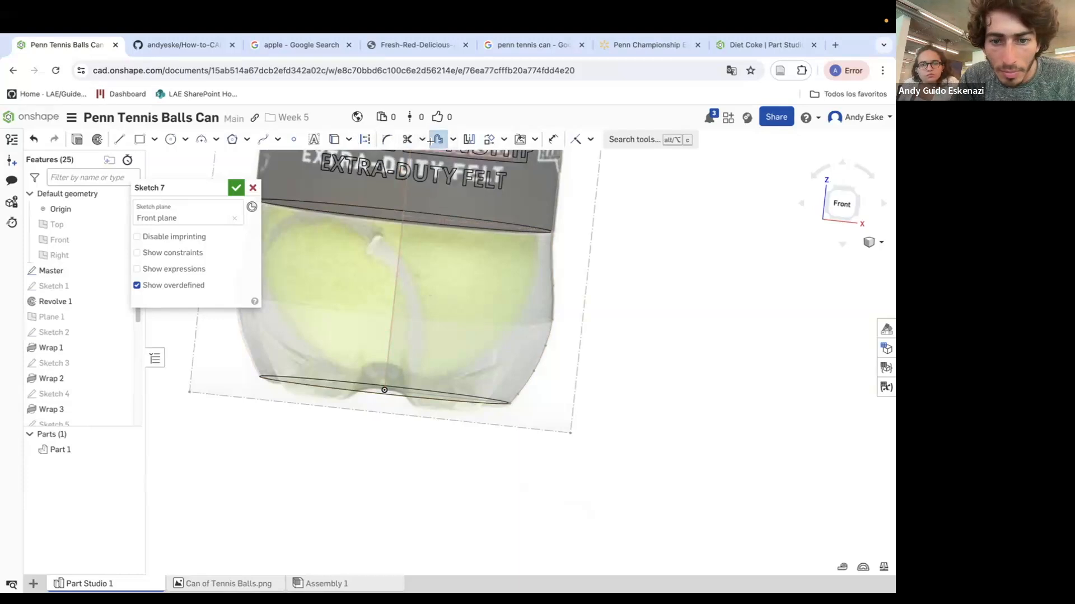
{"action": "left_click", "coordinate": [520, 382]}
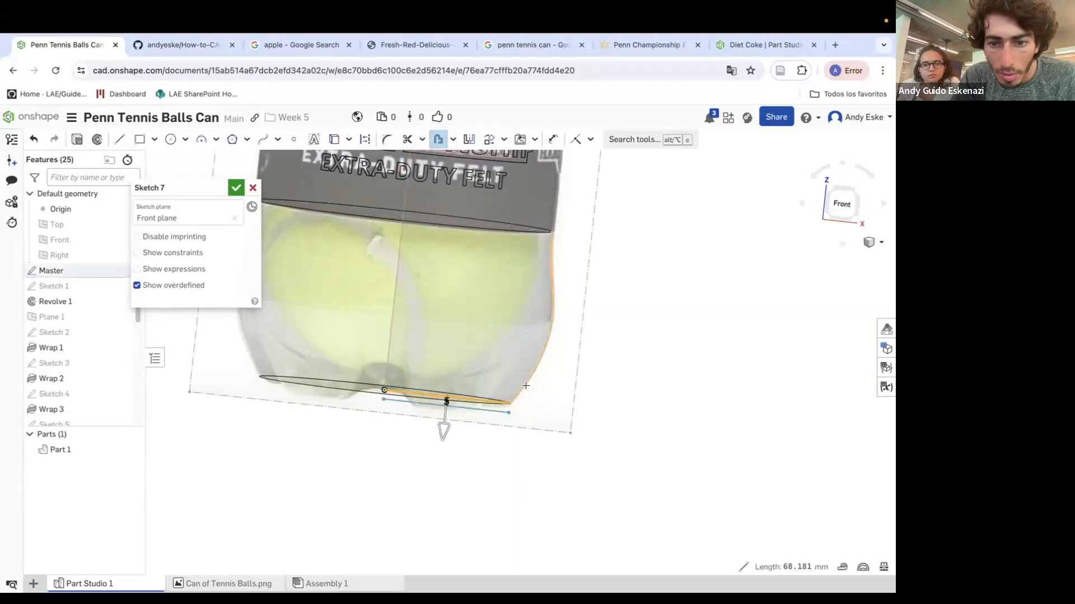
{"action": "left_click", "coordinate": [444, 431]}
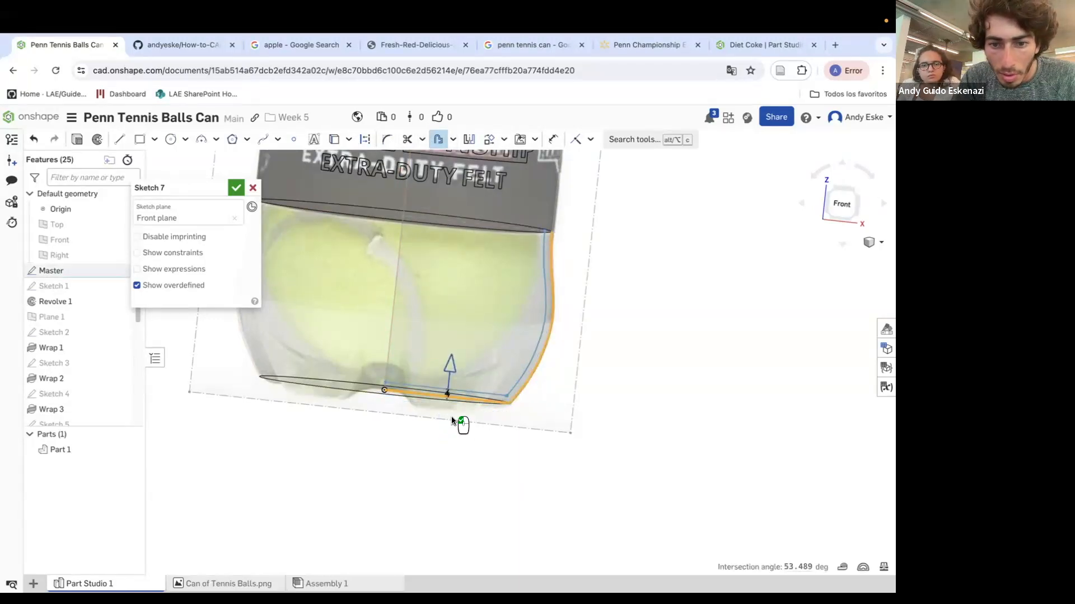
{"action": "scroll", "coordinate": [451, 415], "scroll_direction": "up", "scroll_amount": 5}
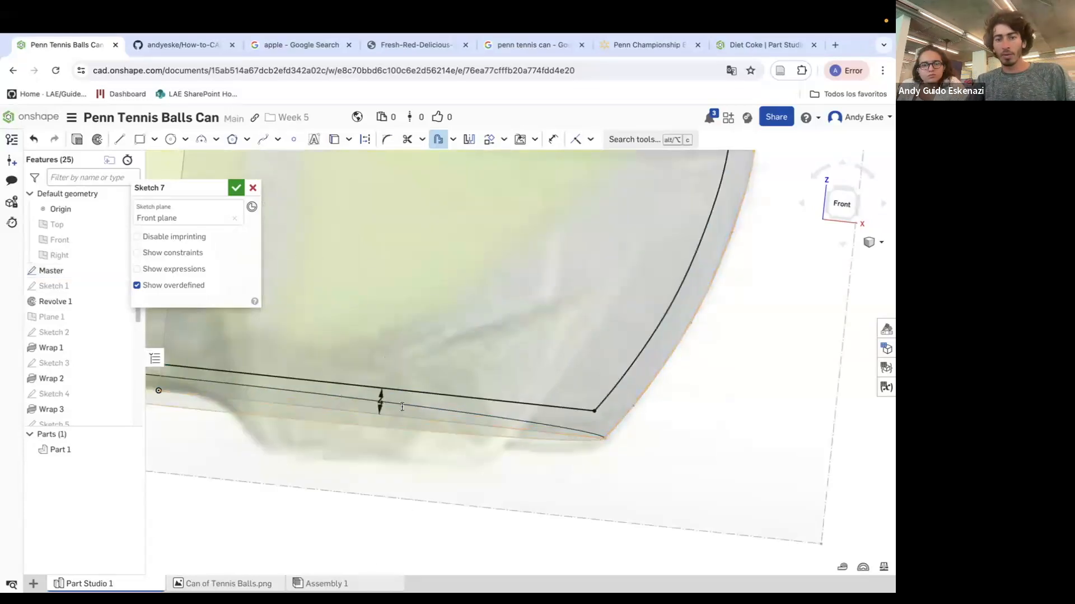
{"action": "left_click", "coordinate": [402, 407]}
{"action": "type", "text": "2"}
{"action": "key", "text": "Return"}
Offset the curved neck profile between the label and the lid inward by 2 mm in the same sketch.
{"action": "scroll", "coordinate": [527, 443], "scroll_direction": "down", "scroll_amount": 5}
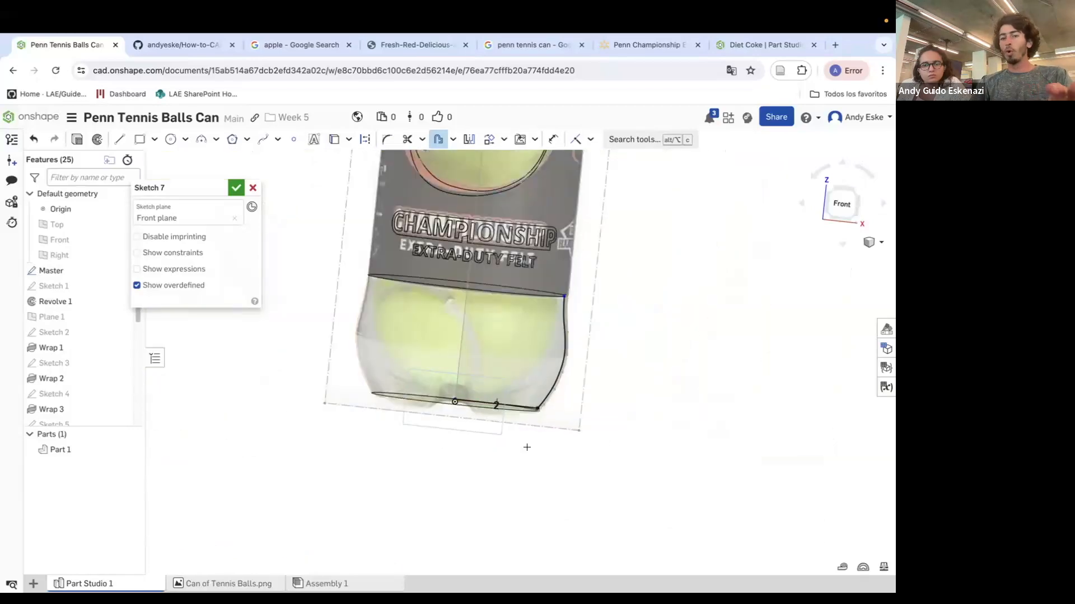
{"action": "scroll", "coordinate": [568, 334], "scroll_direction": "up", "scroll_amount": 5}
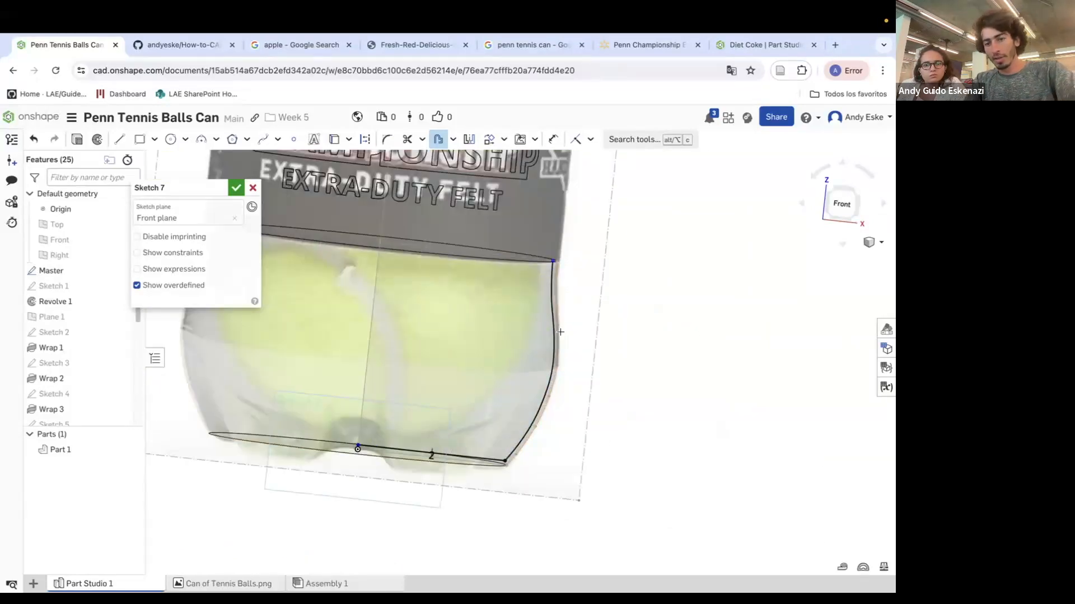
{"action": "scroll", "coordinate": [560, 332], "scroll_direction": "down", "scroll_amount": 5}
{"action": "scroll", "coordinate": [559, 201], "scroll_direction": "up", "scroll_amount": 3}
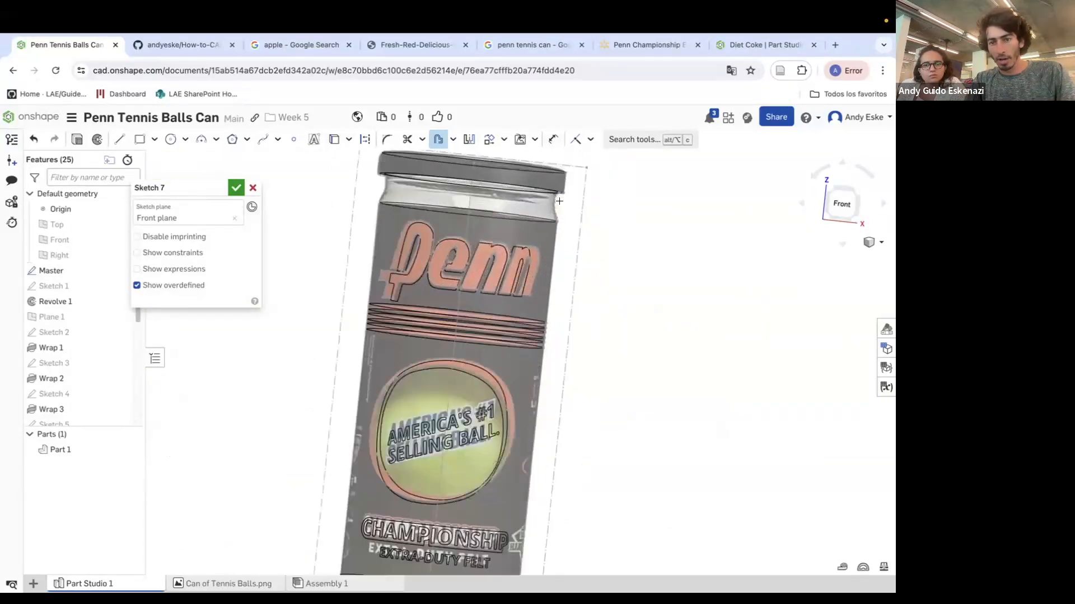
{"action": "scroll", "coordinate": [559, 200], "scroll_direction": "up", "scroll_amount": 5}
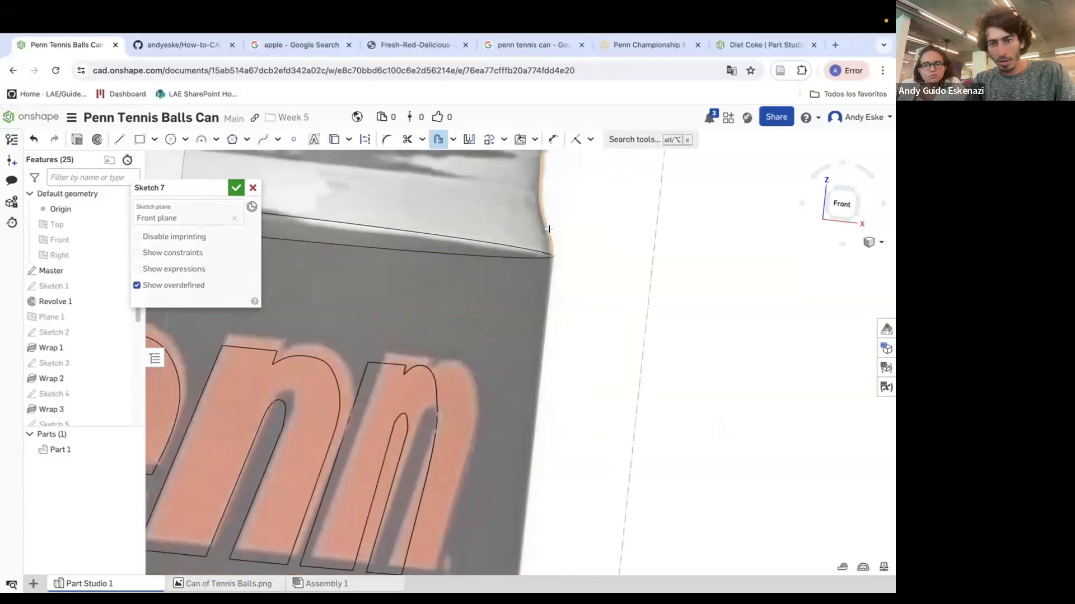
{"action": "left_click", "coordinate": [549, 229]}
{"action": "left_click_drag", "start_coordinate": [589, 194], "coordinate": [554, 199]}
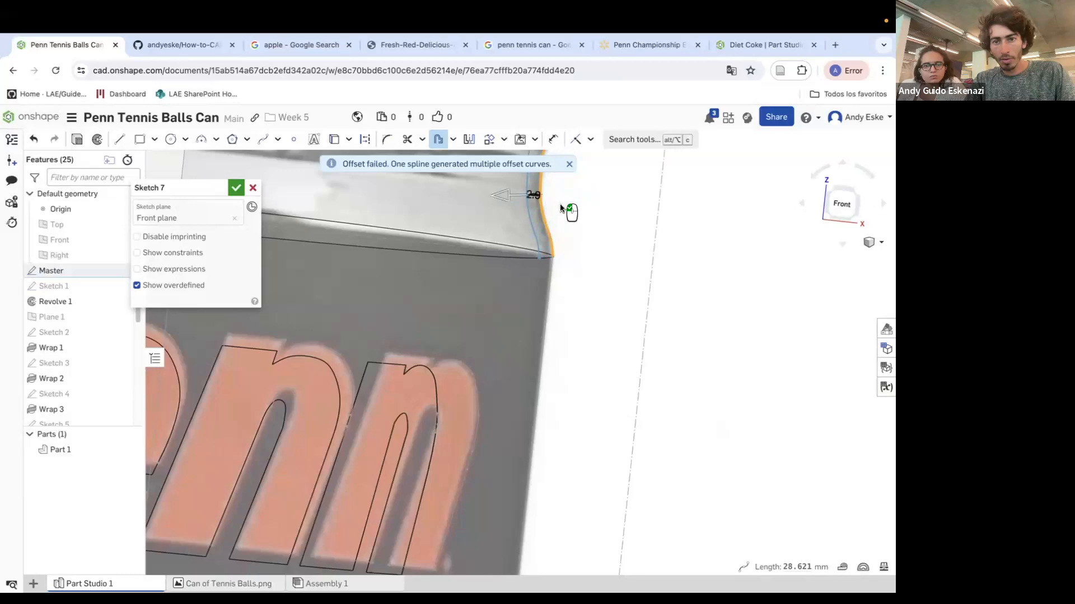
{"action": "left_click", "coordinate": [594, 209]}
{"action": "key", "text": "Return"}
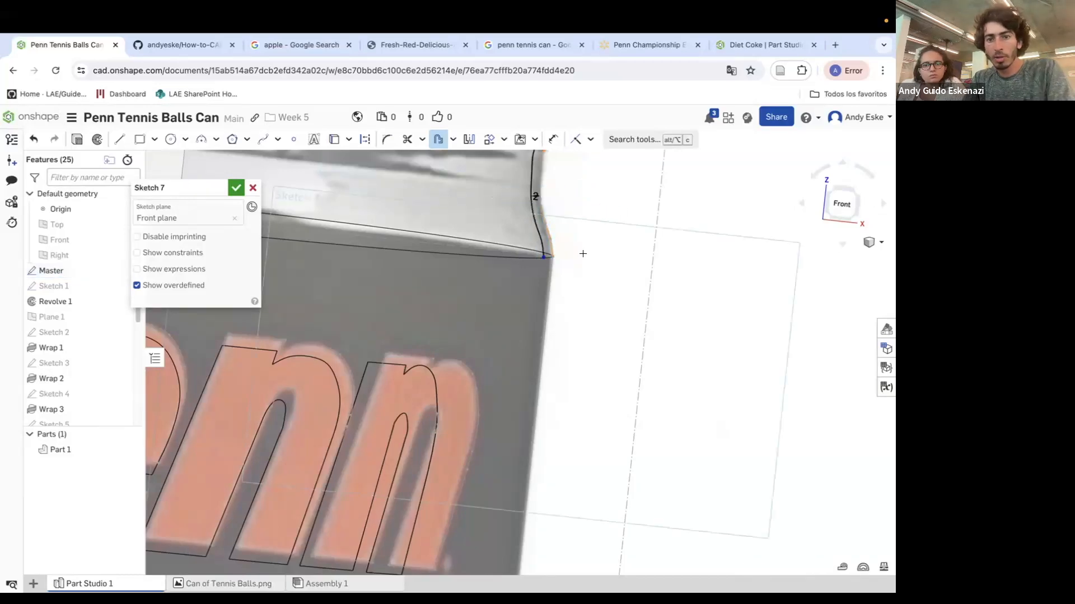
Draw connected lines from the neck offset's upper end vertically into the lid, horizontally to the centre axis, and down to the base offset line.
{"action": "scroll", "coordinate": [579, 249], "scroll_direction": "down", "scroll_amount": 3}
{"action": "scroll", "coordinate": [579, 248], "scroll_direction": "up", "scroll_amount": 6}
{"action": "right_click_drag", "start_coordinate": [578, 247], "coordinate": [634, 263]}
{"action": "scroll", "coordinate": [636, 264], "scroll_direction": "down", "scroll_amount": 3}
{"action": "left_click", "coordinate": [119, 140]}
{"action": "left_click", "coordinate": [605, 248]}
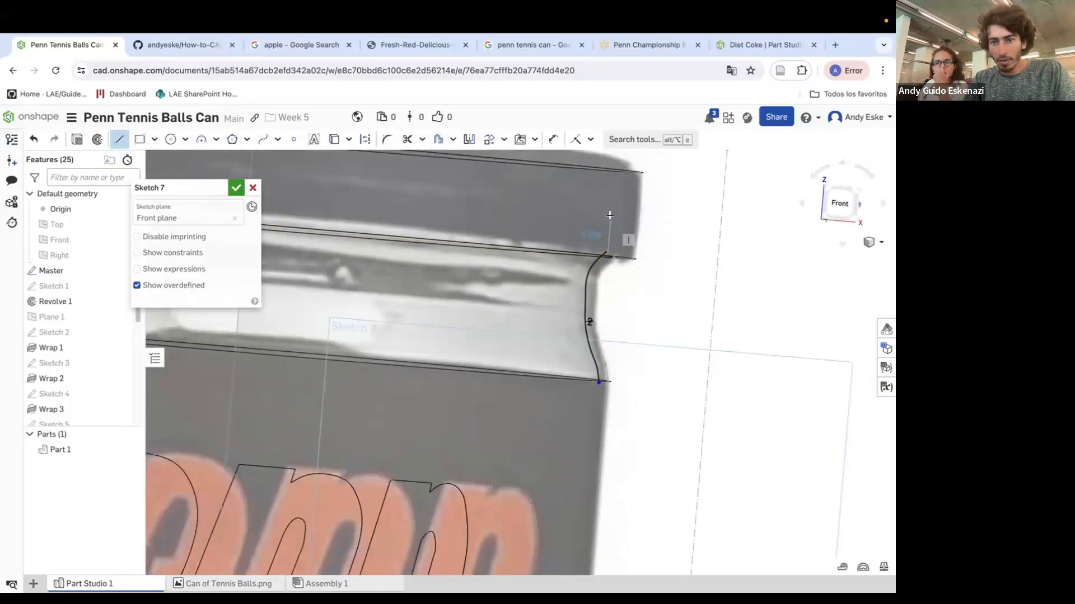
{"action": "left_click", "coordinate": [612, 182]}
{"action": "scroll", "coordinate": [613, 182], "scroll_direction": "down", "scroll_amount": 4}
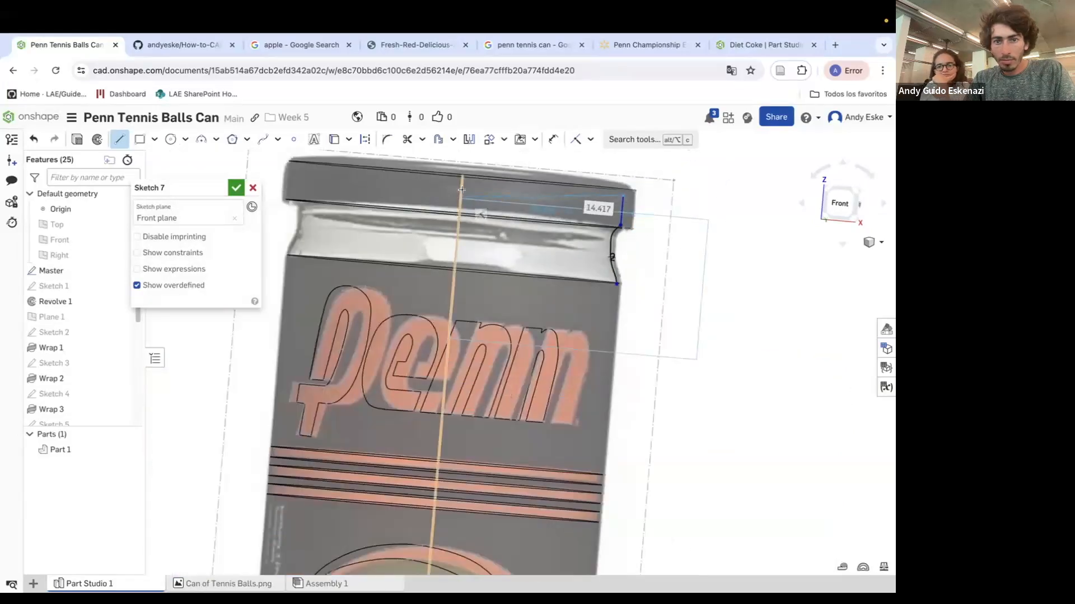
{"action": "scroll", "coordinate": [529, 182], "scroll_direction": "down", "scroll_amount": 6}
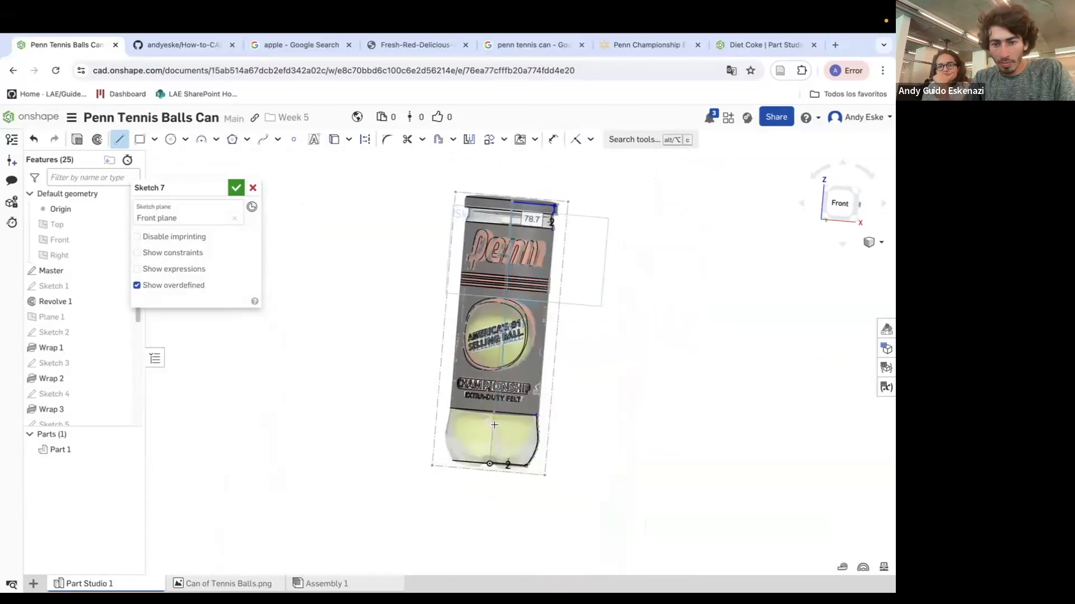
{"action": "scroll", "coordinate": [492, 469], "scroll_direction": "up", "scroll_amount": 7}
{"action": "scroll", "coordinate": [474, 445], "scroll_direction": "up", "scroll_amount": 3}
{"action": "left_click", "coordinate": [478, 451]}
Connect the upper end of the base's offset curve to the lower end of the neck's offset curve with a line, closing the inner profile.
{"action": "scroll", "coordinate": [518, 444], "scroll_direction": "down", "scroll_amount": 3}
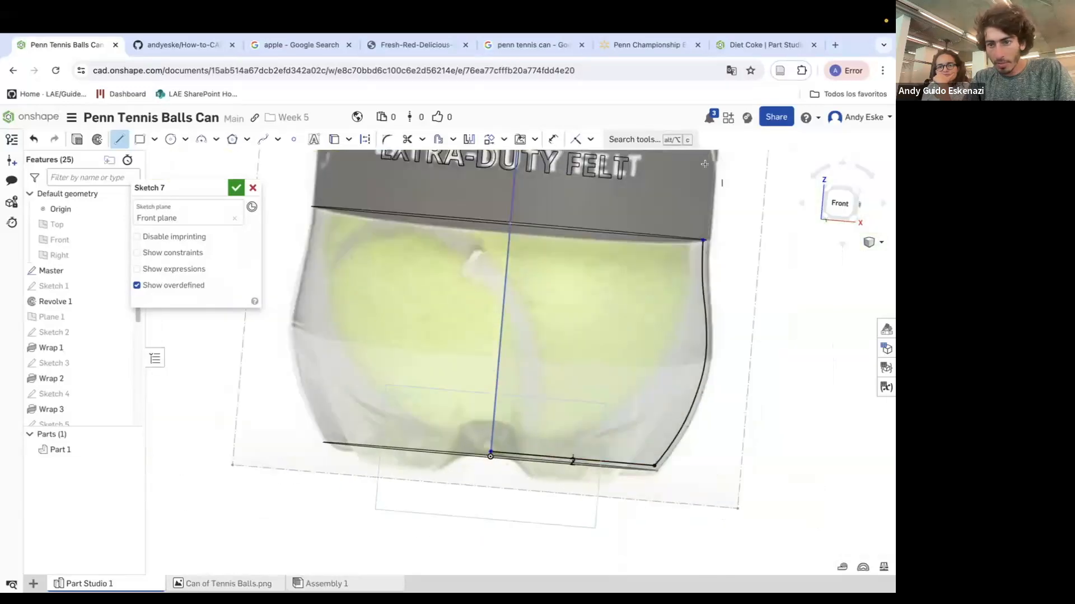
{"action": "scroll", "coordinate": [700, 243], "scroll_direction": "up", "scroll_amount": 5}
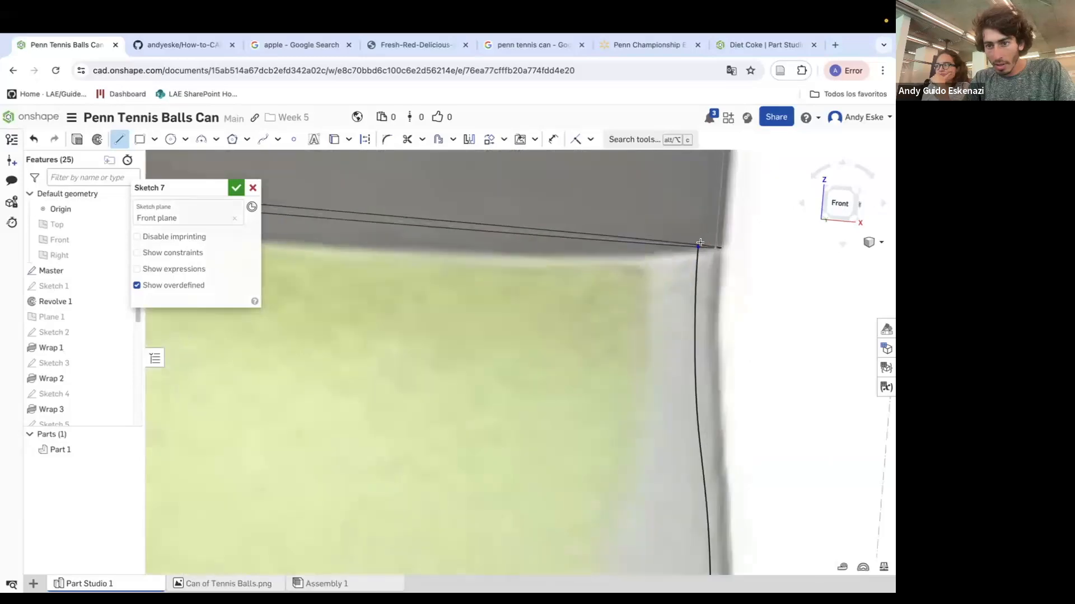
{"action": "scroll", "coordinate": [697, 245], "scroll_direction": "down", "scroll_amount": 6}
{"action": "scroll", "coordinate": [700, 155], "scroll_direction": "up", "scroll_amount": 4}
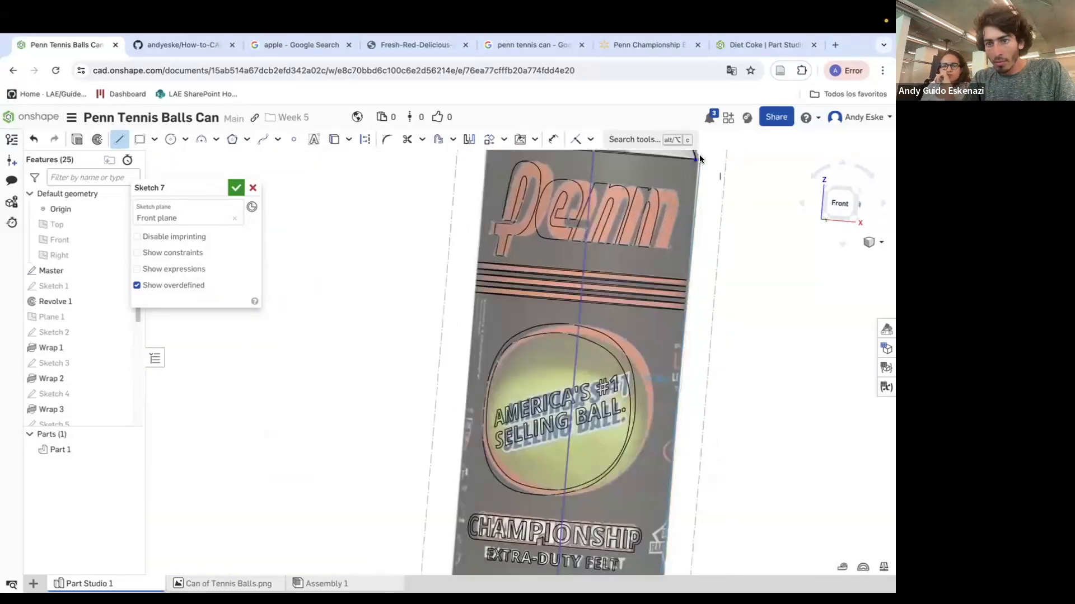
{"action": "scroll", "coordinate": [697, 161], "scroll_direction": "up", "scroll_amount": 5}
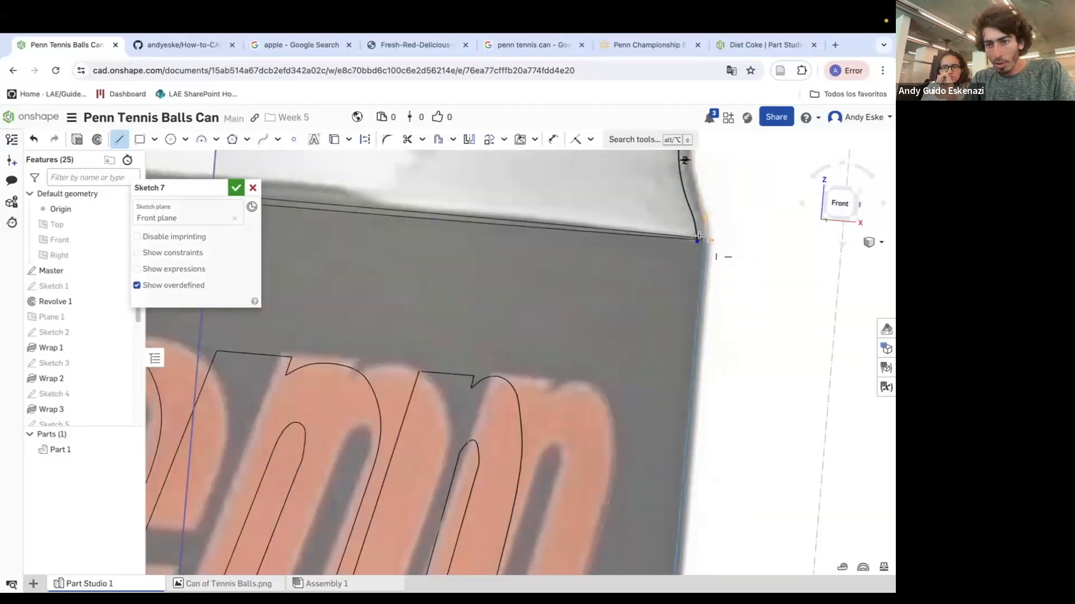
{"action": "key", "text": "Escape"}
Revolve the closed Sketch 7 region fully around the Master sketch's centre line, removing it from Part 1 to hollow the can.
{"action": "scroll", "coordinate": [739, 220], "scroll_direction": "down", "scroll_amount": 6}
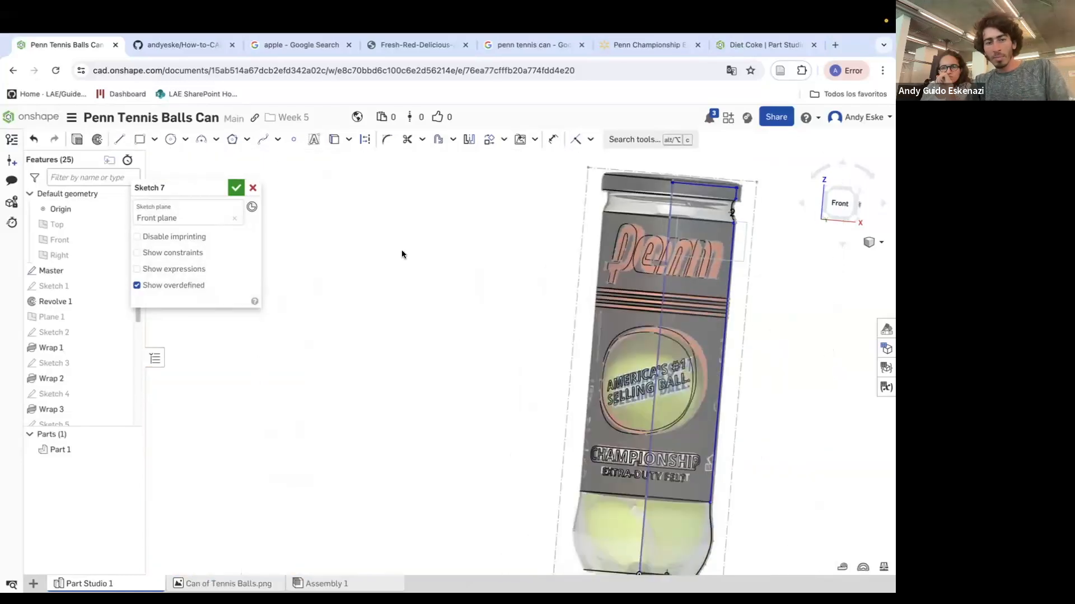
{"action": "left_click", "coordinate": [94, 142]}
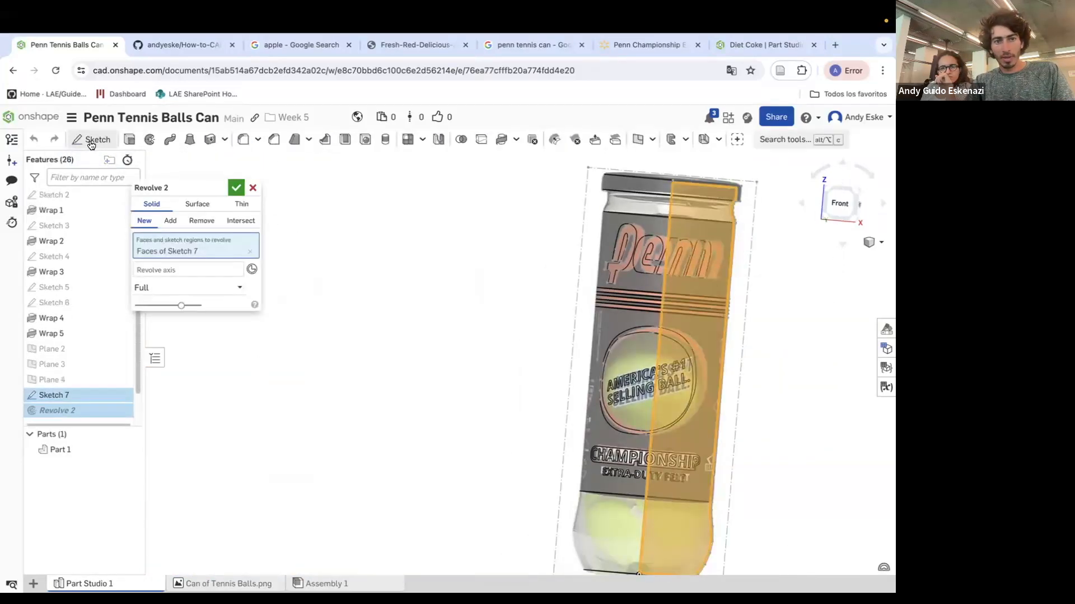
{"action": "left_click", "coordinate": [202, 222]}
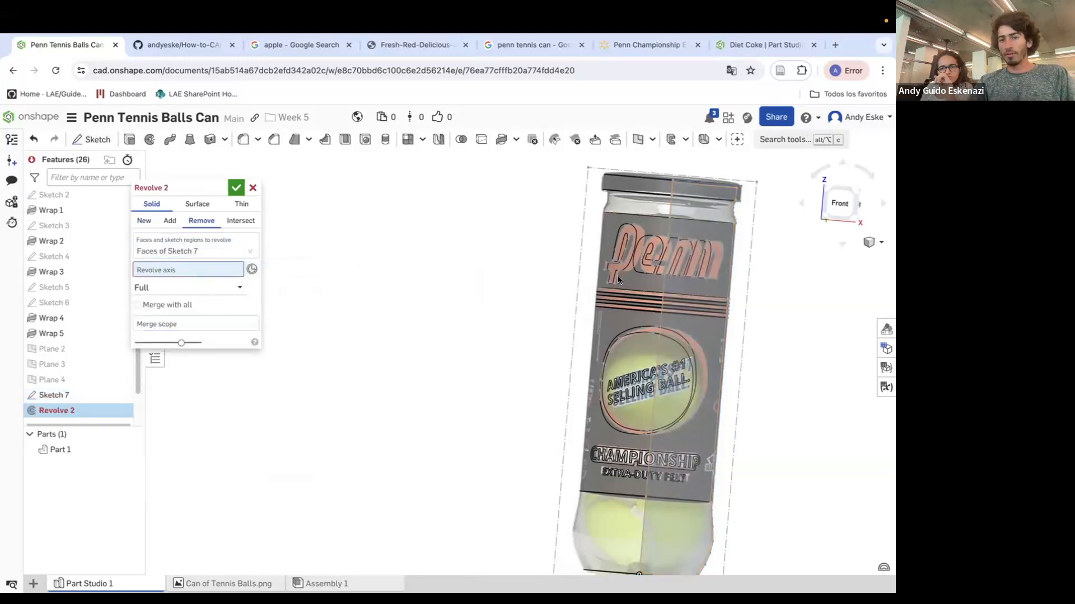
{"action": "left_click", "coordinate": [659, 285]}
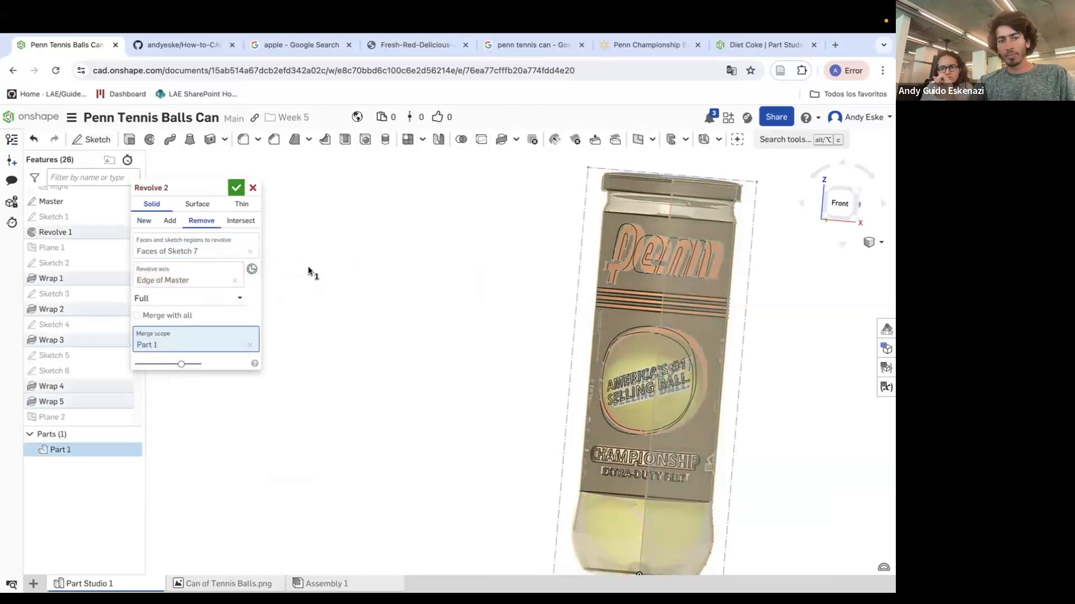
{"action": "left_click", "coordinate": [235, 188]}
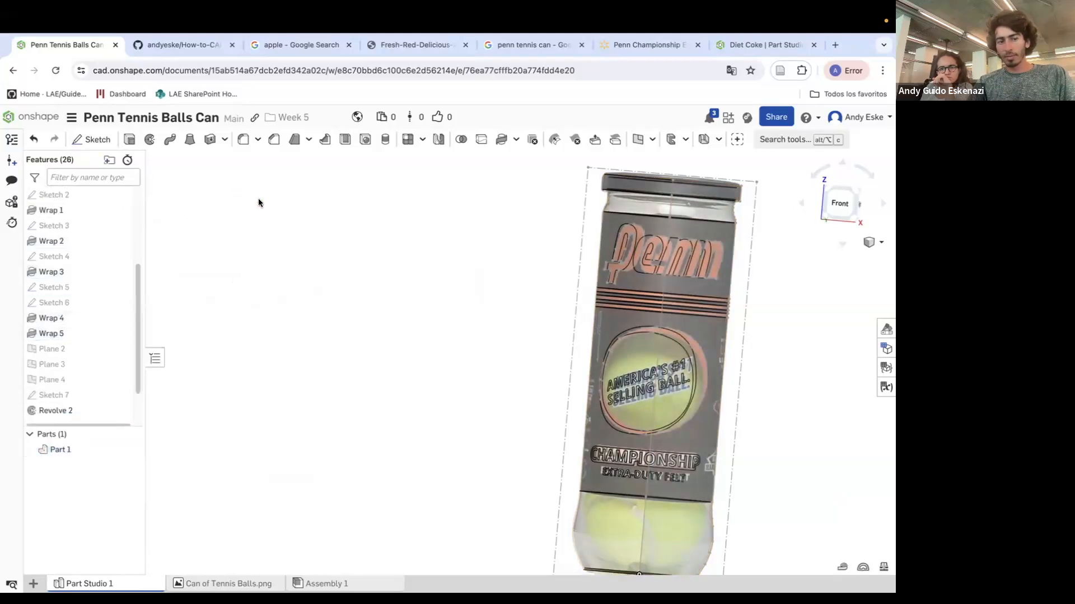
Roll the feature history forward past Split 3 and hide the Master sketch.
{"action": "scroll", "coordinate": [73, 409], "scroll_direction": "down", "scroll_amount": 1}
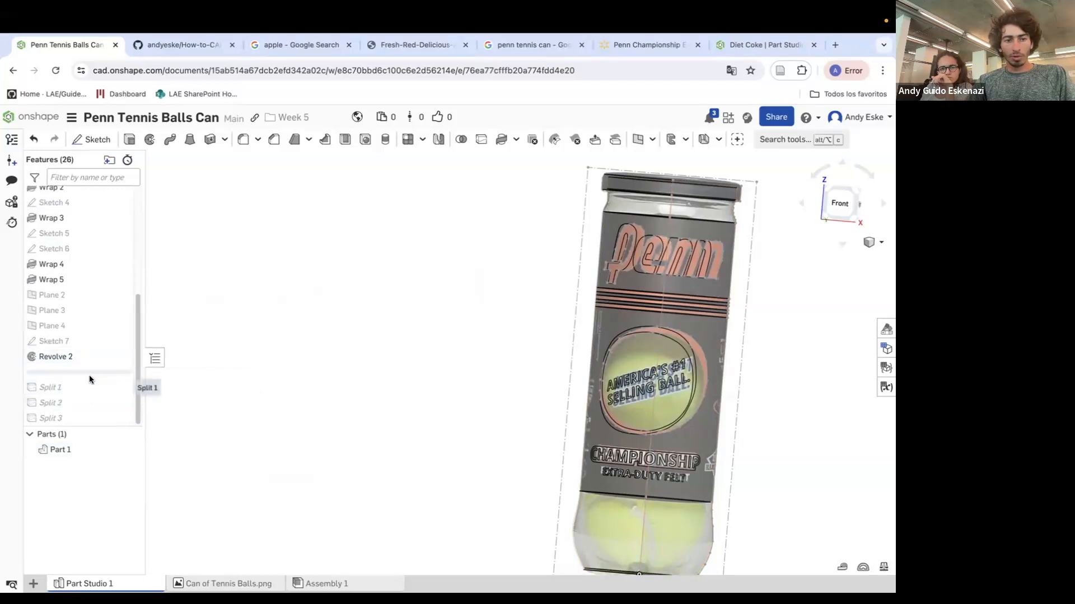
{"action": "left_click_drag", "start_coordinate": [91, 369], "coordinate": [95, 419]}
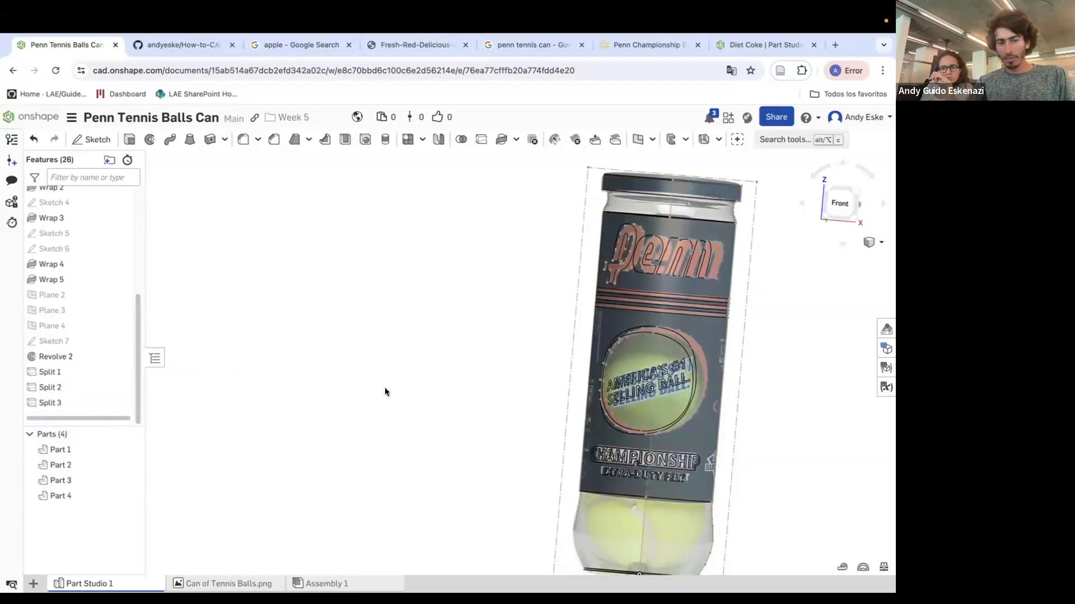
{"action": "scroll", "coordinate": [100, 253], "scroll_direction": "up", "scroll_amount": 5}
{"action": "left_click", "coordinate": [126, 271]}
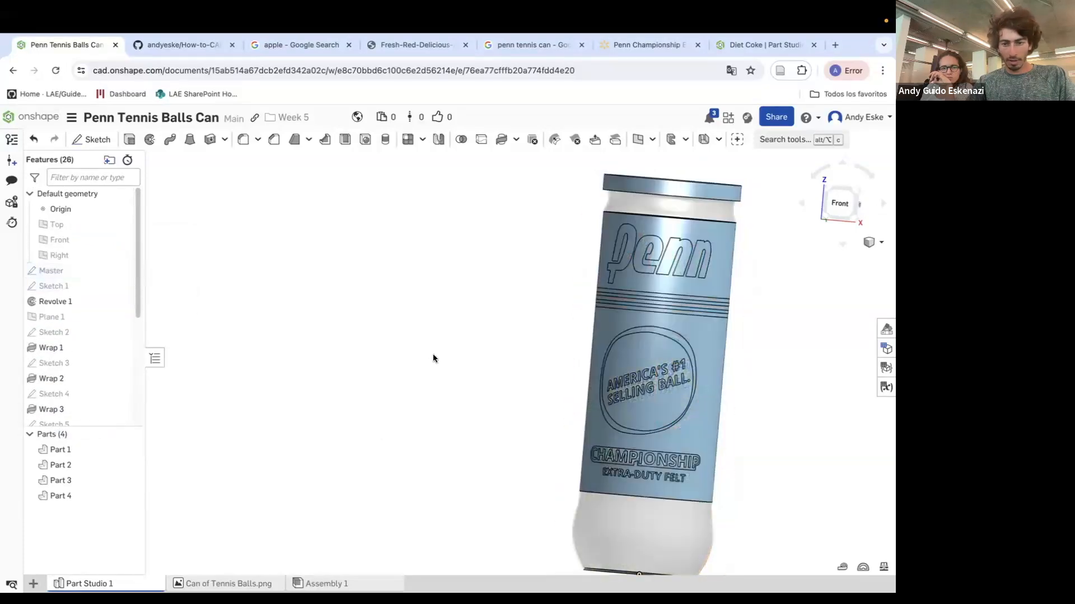
Examine the hollowed can's wall at the base, neck, label rim and stripe band.
{"action": "scroll", "coordinate": [543, 433], "scroll_direction": "down", "scroll_amount": 5}
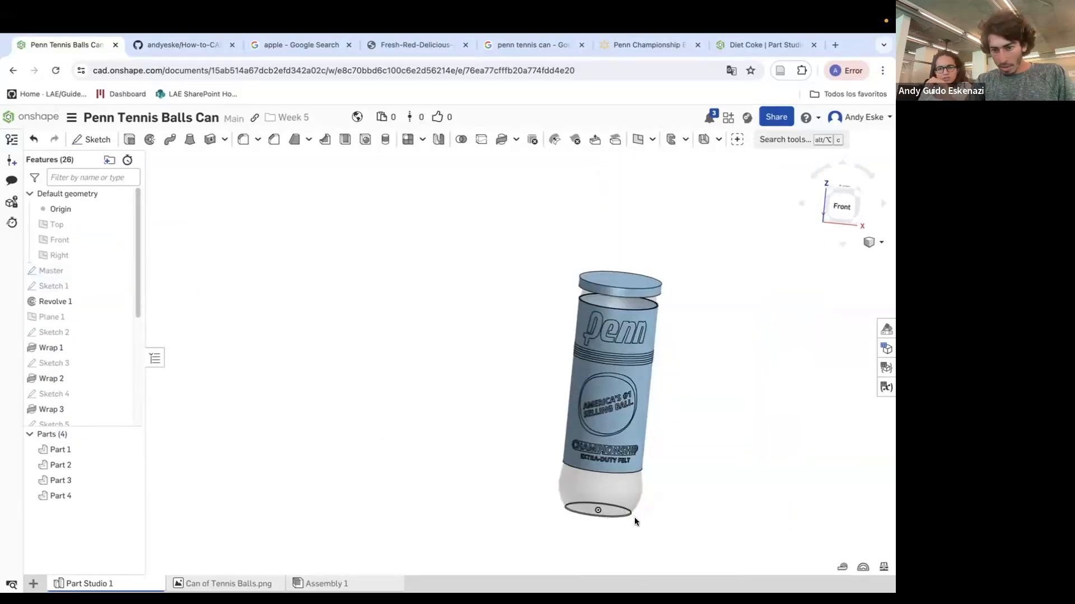
{"action": "scroll", "coordinate": [634, 520], "scroll_direction": "up", "scroll_amount": 8}
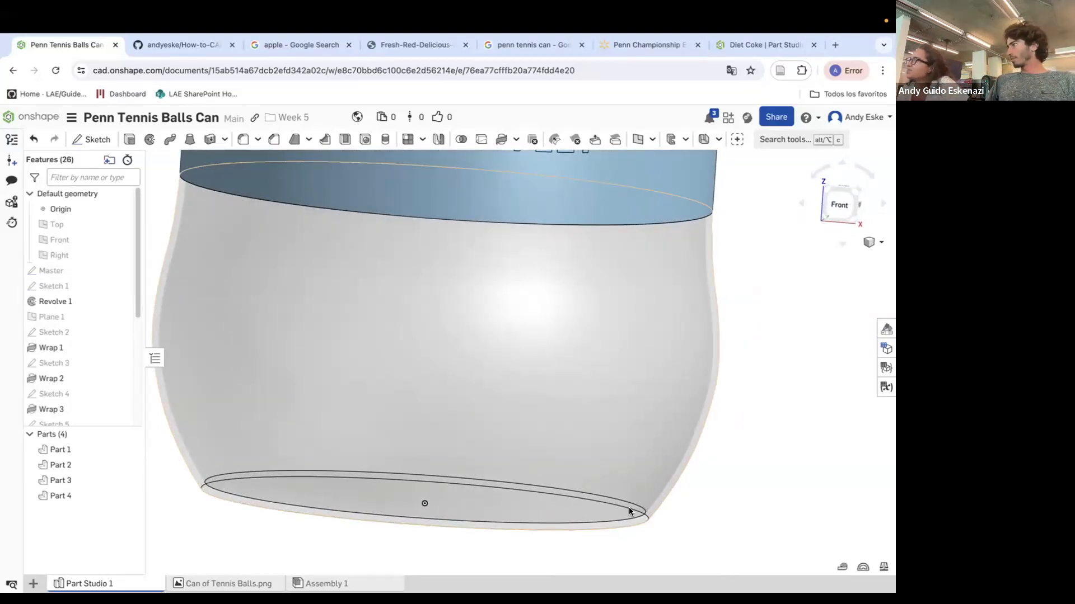
{"action": "scroll", "coordinate": [676, 411], "scroll_direction": "down", "scroll_amount": 5}
{"action": "scroll", "coordinate": [646, 436], "scroll_direction": "up", "scroll_amount": 6}
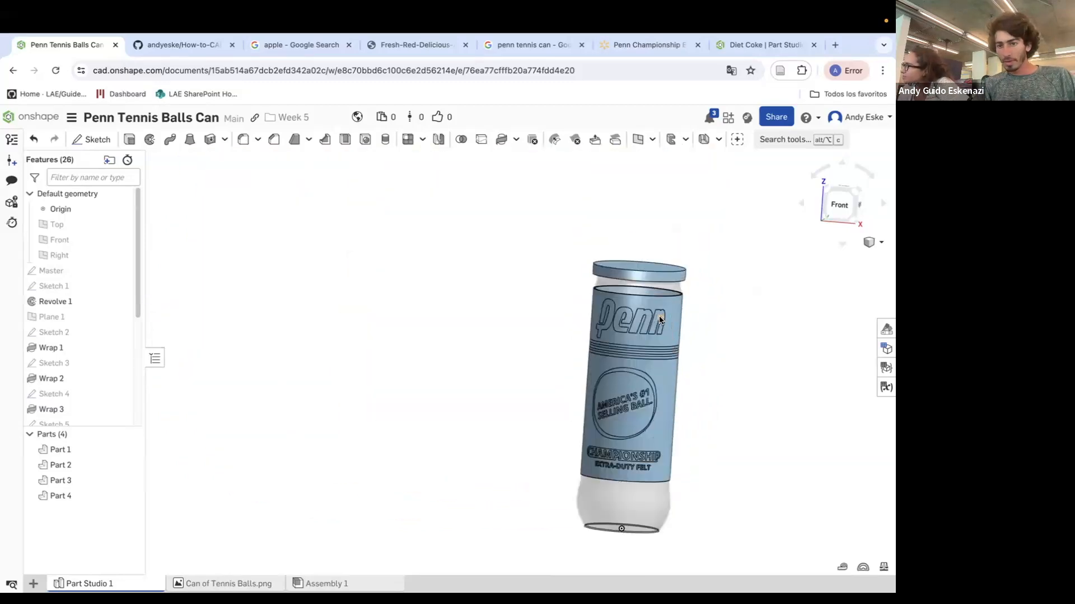
{"action": "scroll", "coordinate": [671, 297], "scroll_direction": "up", "scroll_amount": 4}
{"action": "scroll", "coordinate": [644, 305], "scroll_direction": "down", "scroll_amount": 2}
{"action": "scroll", "coordinate": [649, 330], "scroll_direction": "up", "scroll_amount": 4}
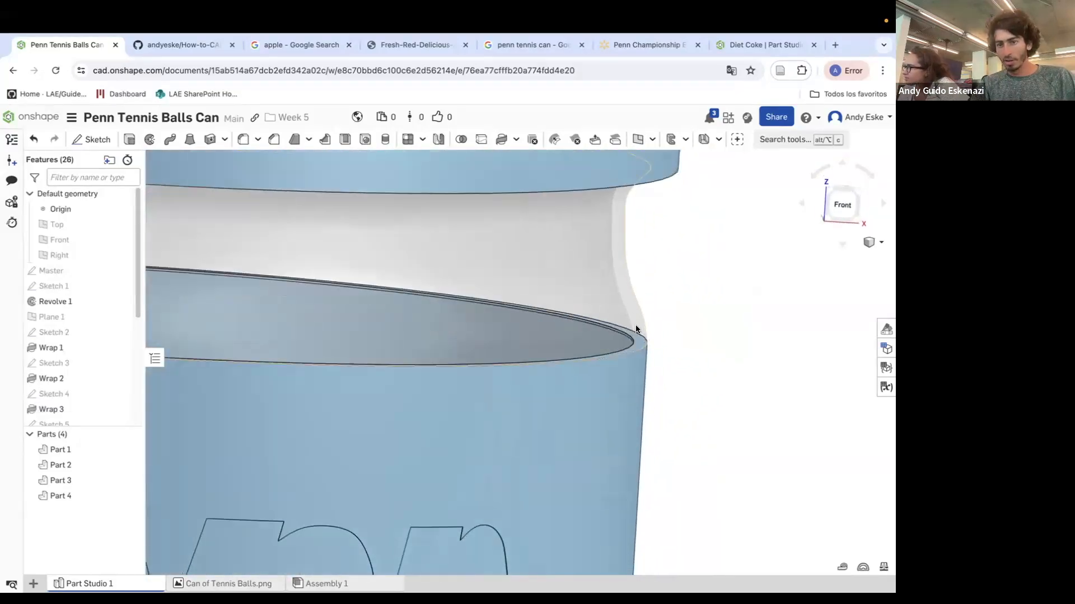
{"action": "scroll", "coordinate": [571, 347], "scroll_direction": "down", "scroll_amount": 5}
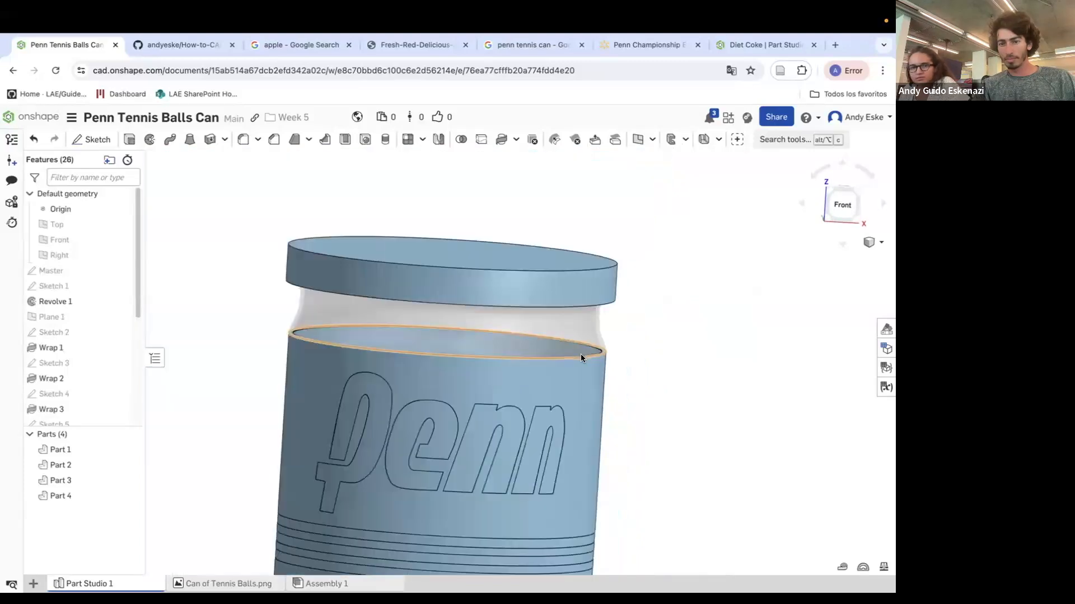
{"action": "scroll", "coordinate": [499, 352], "scroll_direction": "down", "scroll_amount": 1}
{"action": "scroll", "coordinate": [674, 370], "scroll_direction": "down", "scroll_amount": 3}
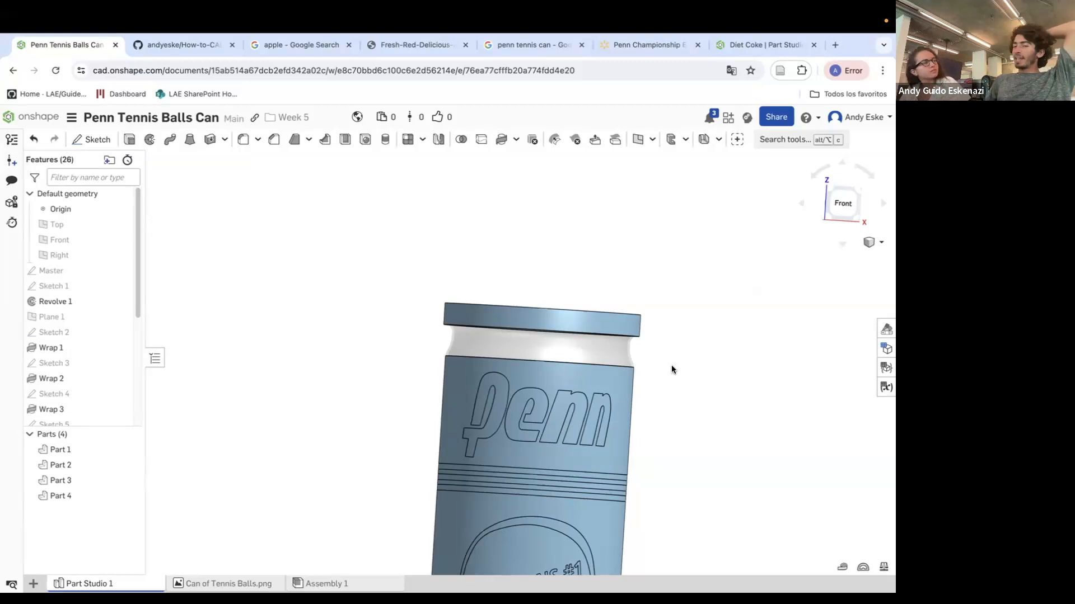
{"action": "scroll", "coordinate": [633, 499], "scroll_direction": "up", "scroll_amount": 5}
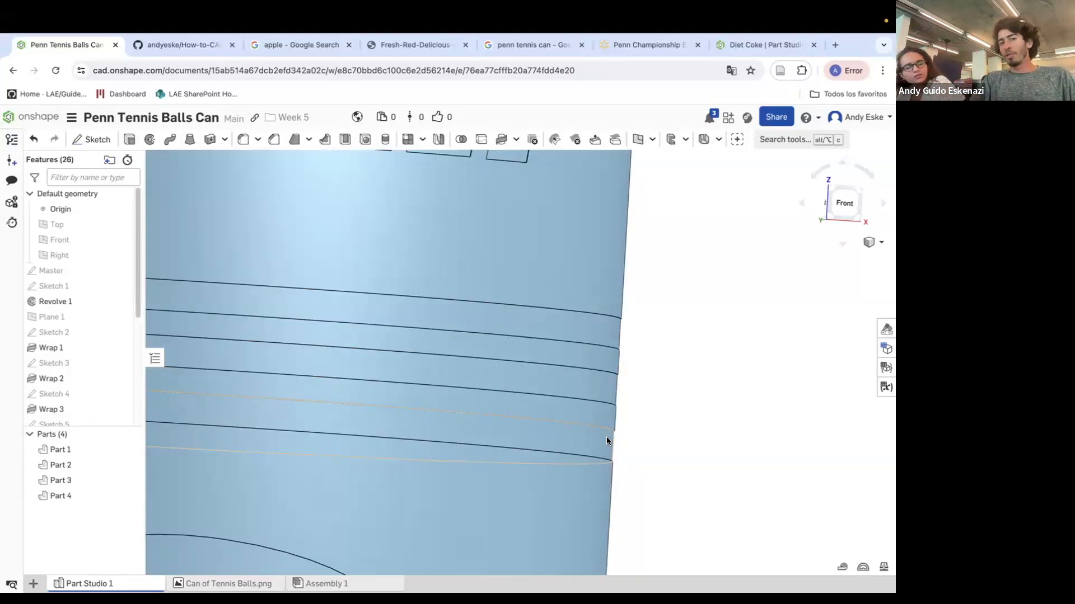
{"action": "scroll", "coordinate": [609, 262], "scroll_direction": "down", "scroll_amount": 10}
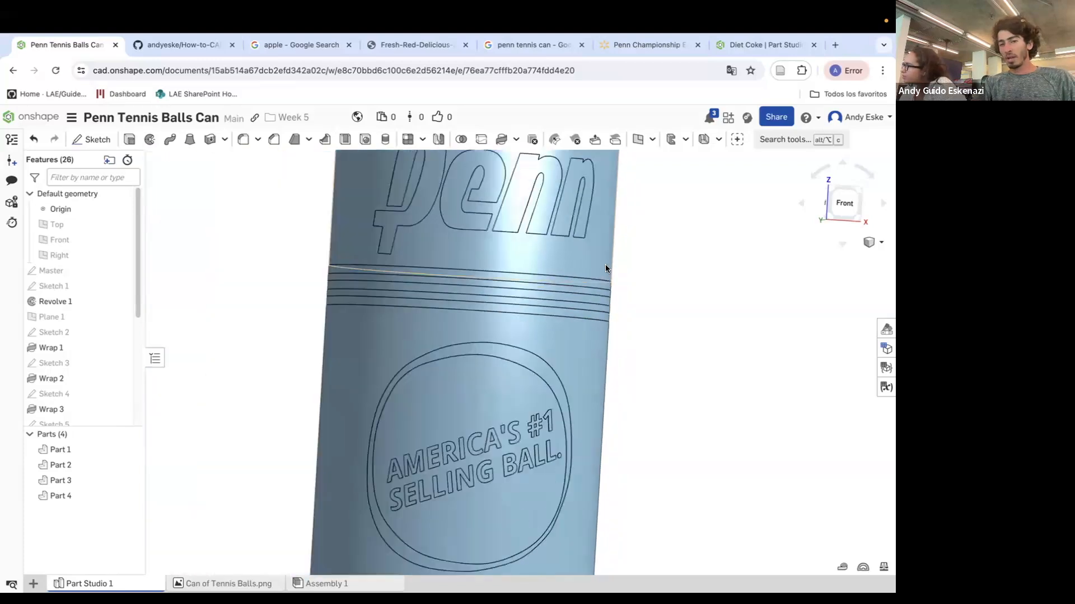
{"action": "mouse_move", "coordinate": [650, 276]}
{"action": "right_mouse_down"}
{"action": "mouse_move", "coordinate": [637, 283]}
{"action": "mouse_move", "coordinate": [633, 273]}
{"action": "mouse_move", "coordinate": [644, 291]}
{"action": "right_mouse_up"}
{"action": "mouse_move", "coordinate": [157, 18]}
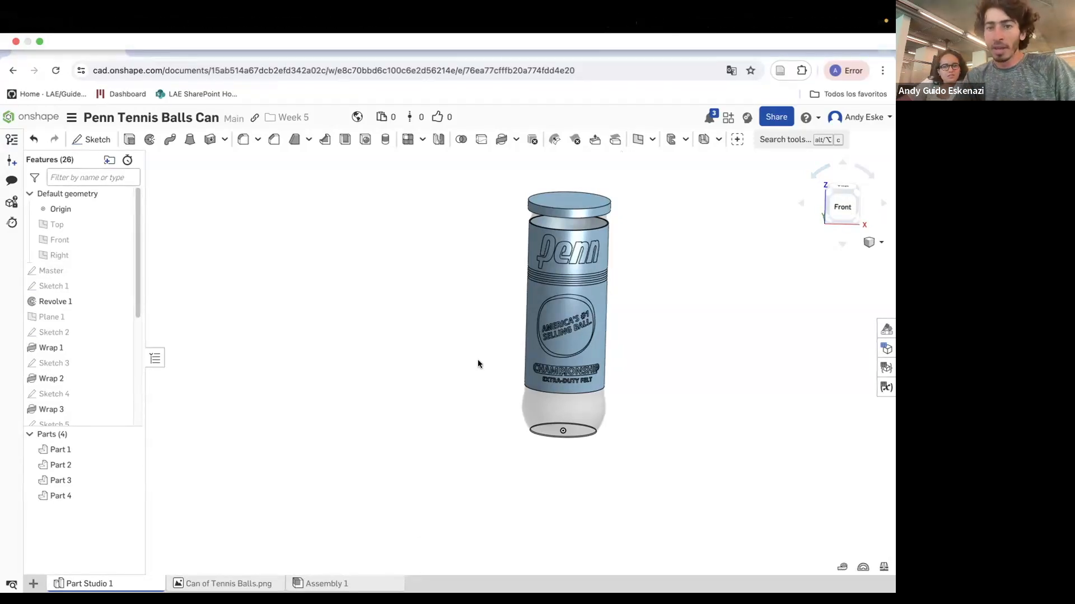
{"action": "scroll", "coordinate": [556, 194], "scroll_direction": "up", "scroll_amount": 5}
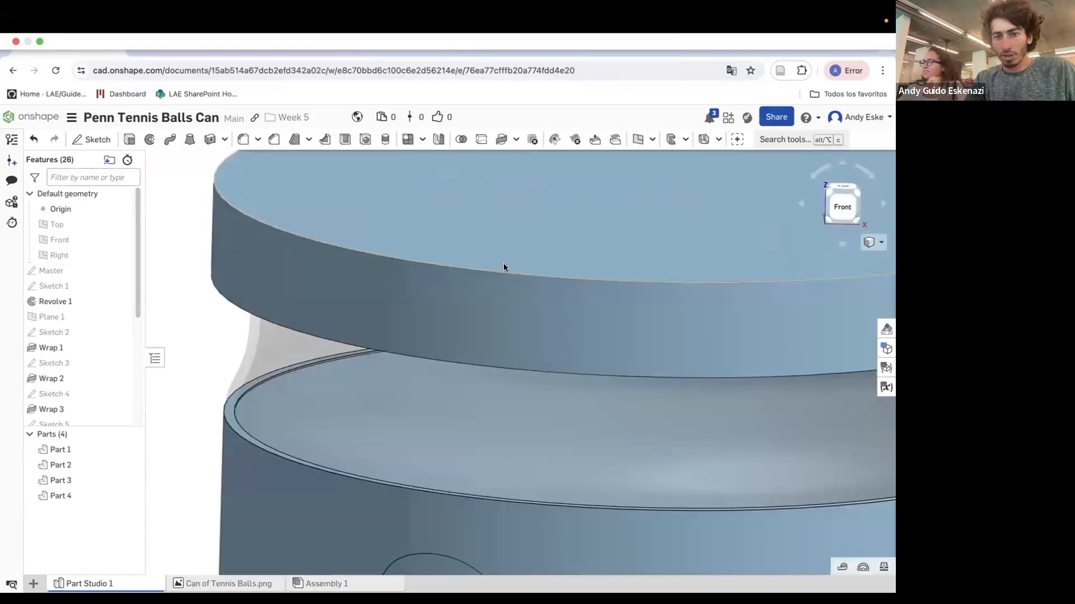
{"action": "right_click_drag", "start_coordinate": [499, 247], "coordinate": [452, 294]}
{"action": "right_click", "coordinate": [454, 301]}
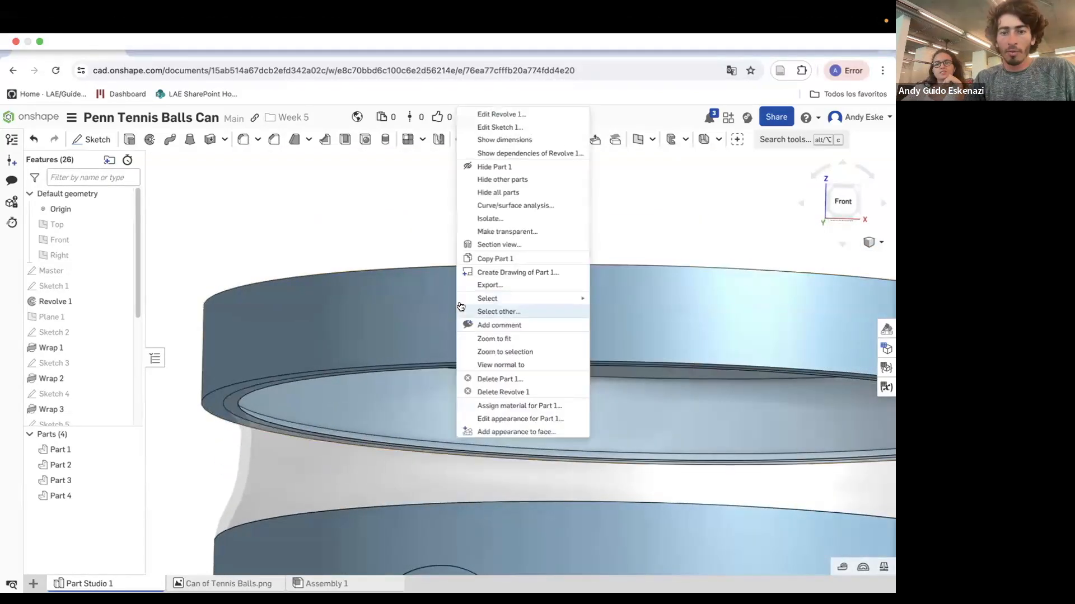
{"action": "left_click", "coordinate": [287, 245]}
{"action": "scroll", "coordinate": [305, 247], "scroll_direction": "down", "scroll_amount": 5}
{"action": "right_click_drag", "start_coordinate": [318, 255], "coordinate": [341, 263]}
{"action": "right_click", "coordinate": [340, 224]}
{"action": "left_click", "coordinate": [206, 357]}
Set the appearance of the lid (Part 1) and the label sleeve (Part 4) to dark grey 4D4D4D.
{"action": "left_click", "coordinate": [62, 451]}
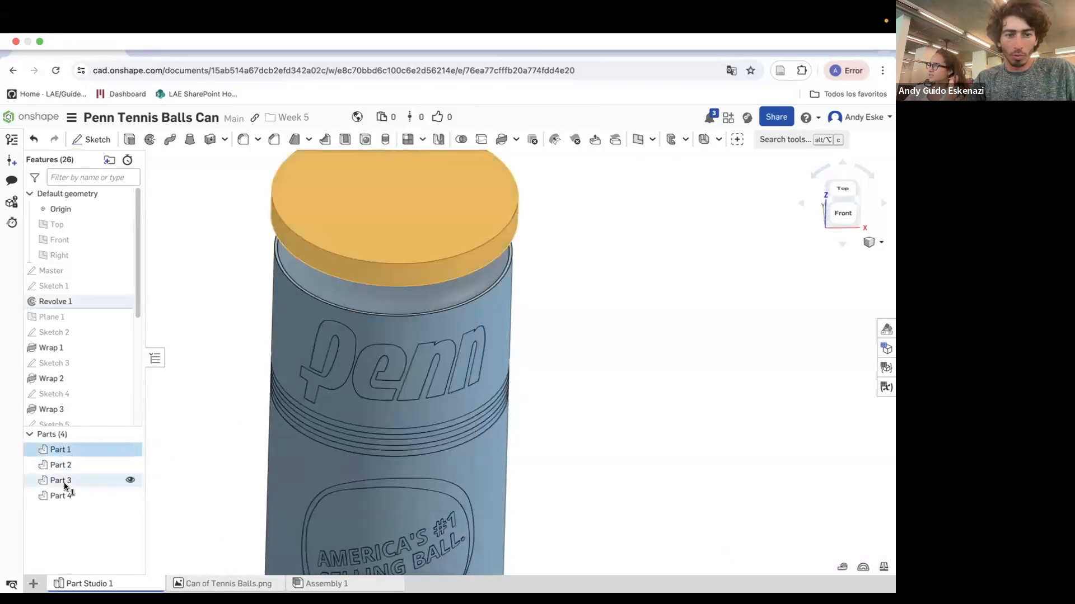
{"action": "right_click", "coordinate": [58, 451]}
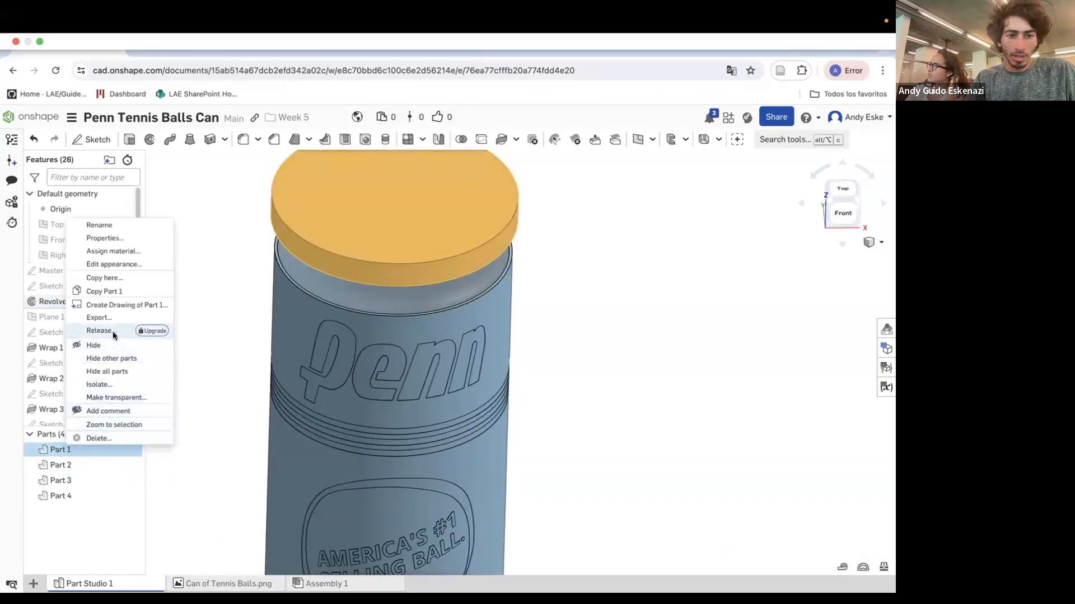
{"action": "left_click", "coordinate": [128, 263]}
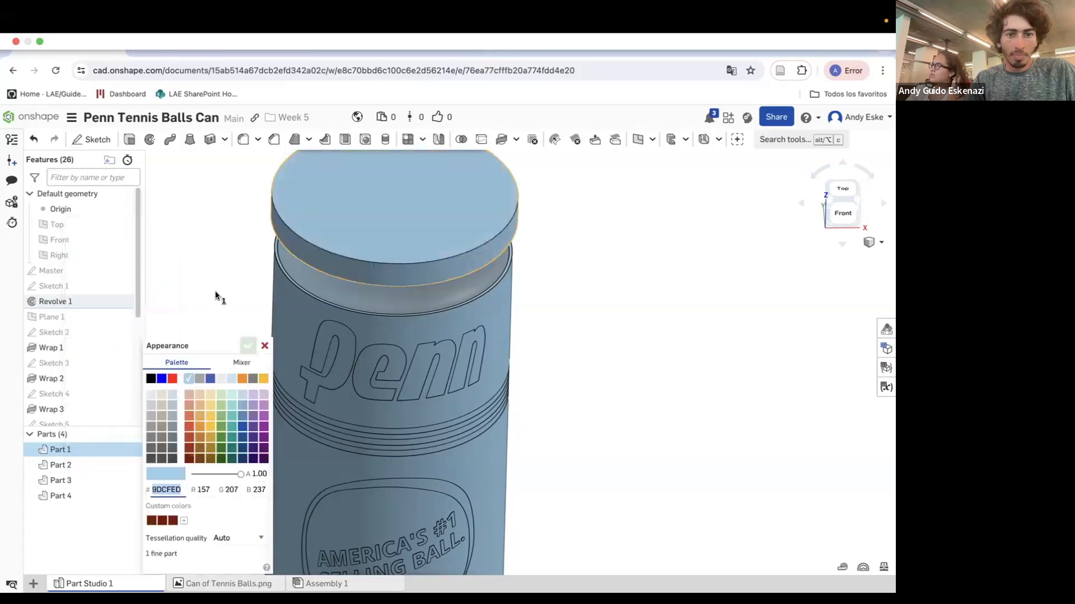
{"action": "left_click", "coordinate": [150, 458]}
{"action": "scroll", "coordinate": [454, 303], "scroll_direction": "down", "scroll_amount": 5}
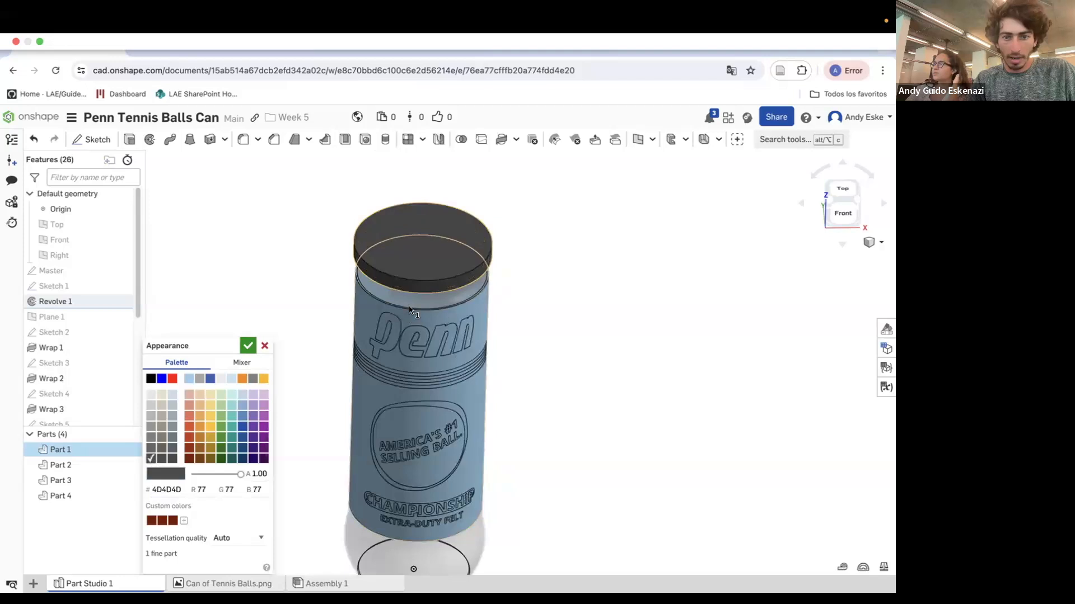
{"action": "right_click_drag", "start_coordinate": [384, 415], "coordinate": [393, 356]}
{"action": "left_click", "coordinate": [359, 334]}
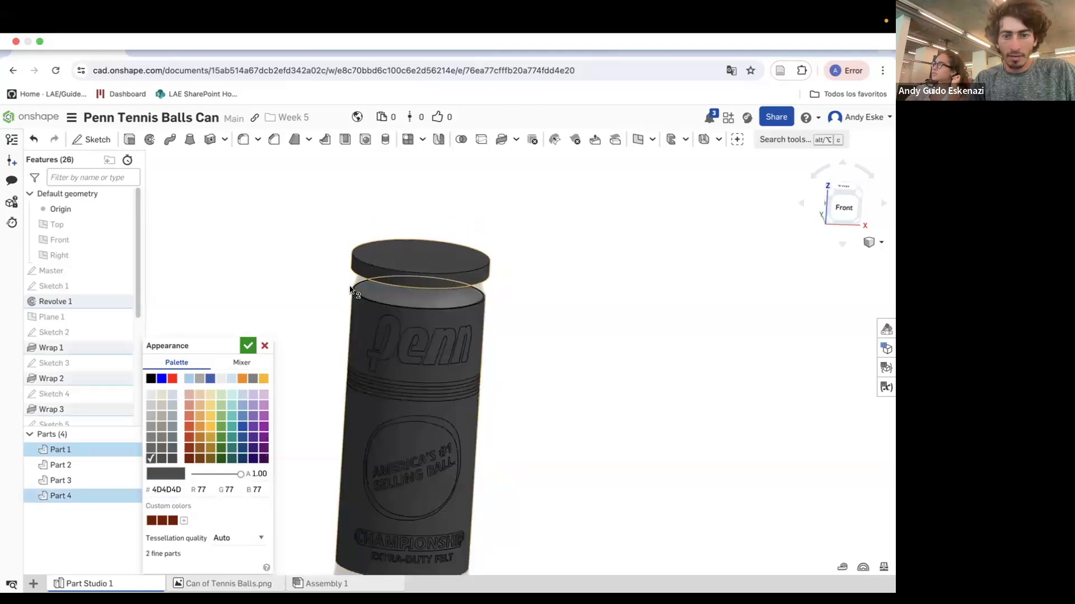
{"action": "scroll", "coordinate": [352, 289], "scroll_direction": "down", "scroll_amount": 2}
{"action": "left_click", "coordinate": [248, 345]}
Chamfer the lid's upper outer edge with an equal distance of 2 mm.
{"action": "scroll", "coordinate": [358, 267], "scroll_direction": "up", "scroll_amount": 3}
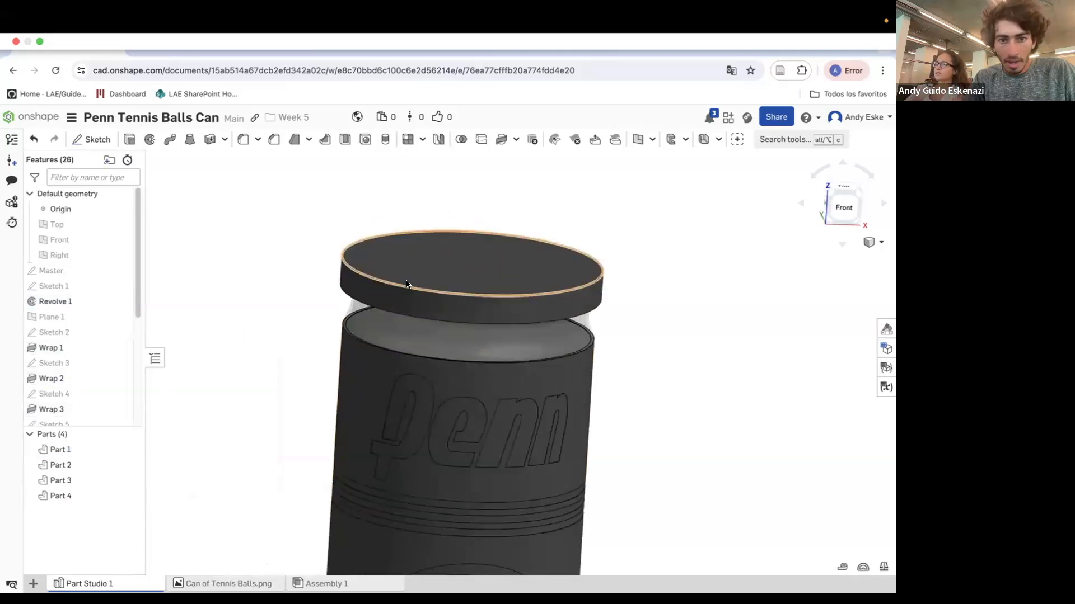
{"action": "left_click", "coordinate": [274, 139]}
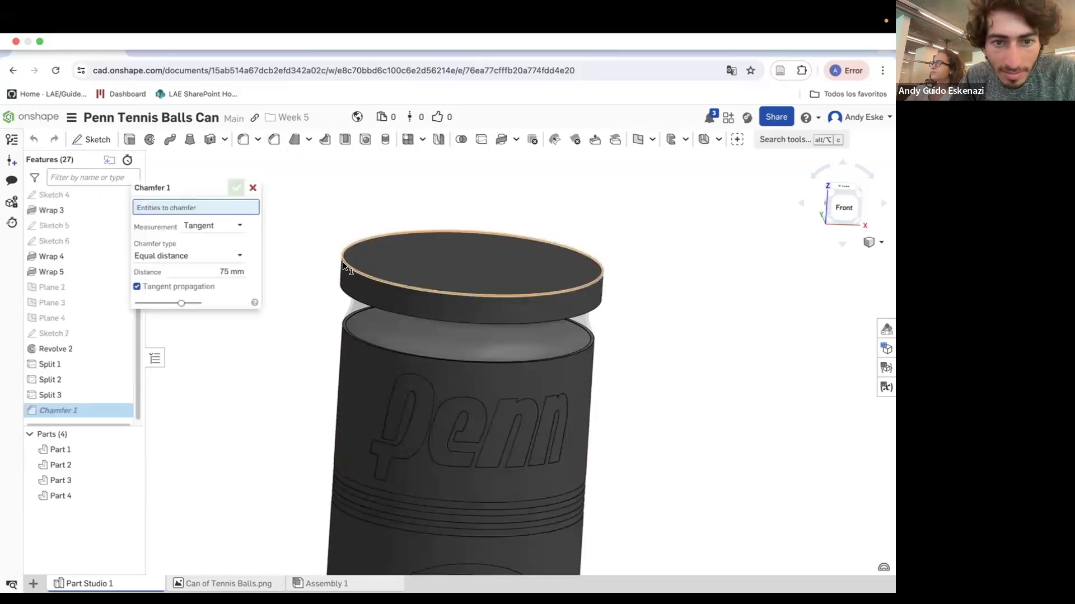
{"action": "left_click", "coordinate": [347, 261]}
{"action": "double_click", "coordinate": [231, 279]}
{"action": "double_click", "coordinate": [229, 277]}
{"action": "triple_click", "coordinate": [230, 278]}
{"action": "type", "text": "2"}
{"action": "key", "text": "Return"}
{"action": "scroll", "coordinate": [339, 265], "scroll_direction": "up", "scroll_amount": 2}
{"action": "scroll", "coordinate": [338, 264], "scroll_direction": "up", "scroll_amount": 2}
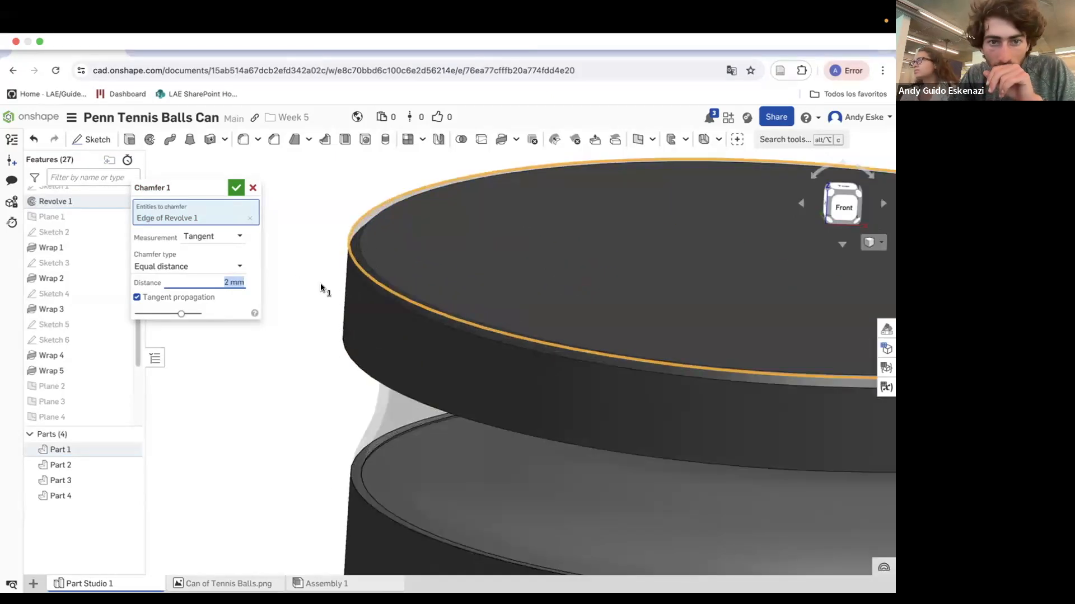
{"action": "left_click", "coordinate": [235, 188]}
{"action": "scroll", "coordinate": [285, 221], "scroll_direction": "down", "scroll_amount": 3}
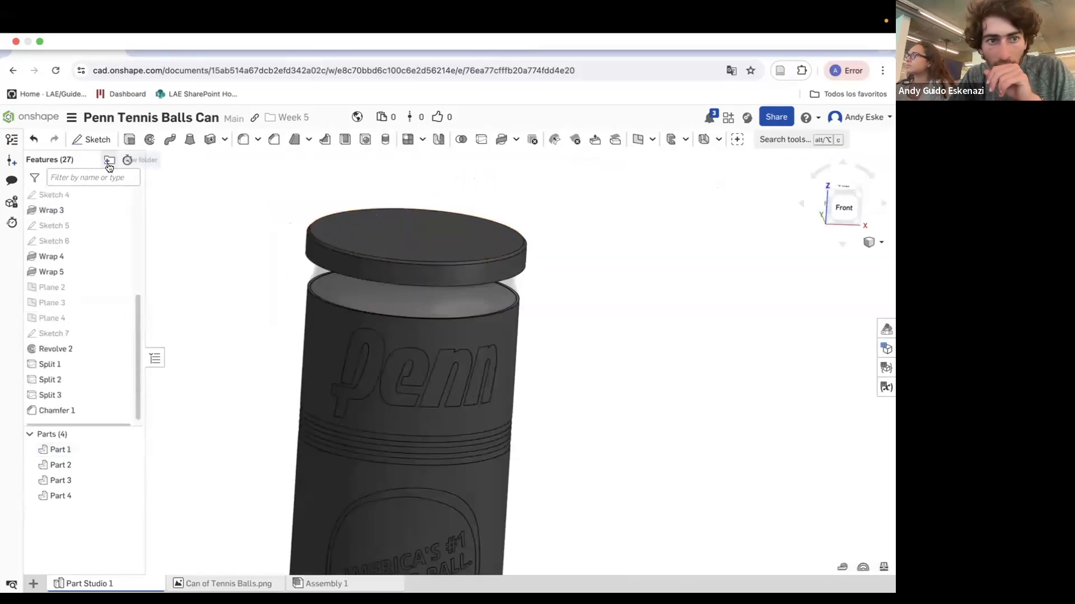
Start a sketch on the lid's top face and offset its outer edge inward by 20 mm.
{"action": "left_click", "coordinate": [91, 139]}
{"action": "left_click", "coordinate": [391, 233]}
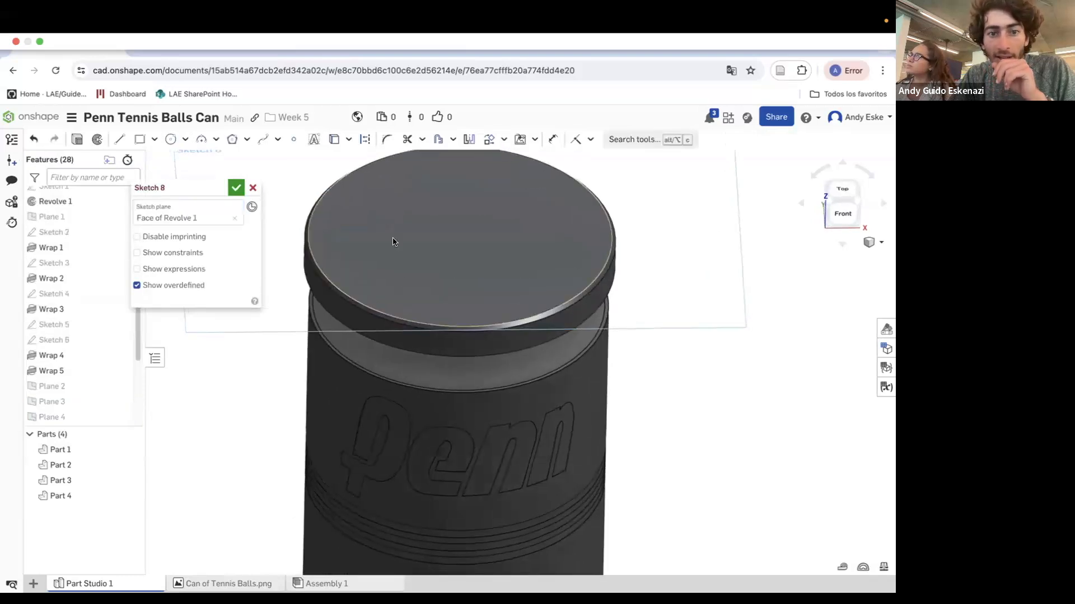
{"action": "left_click", "coordinate": [171, 140]}
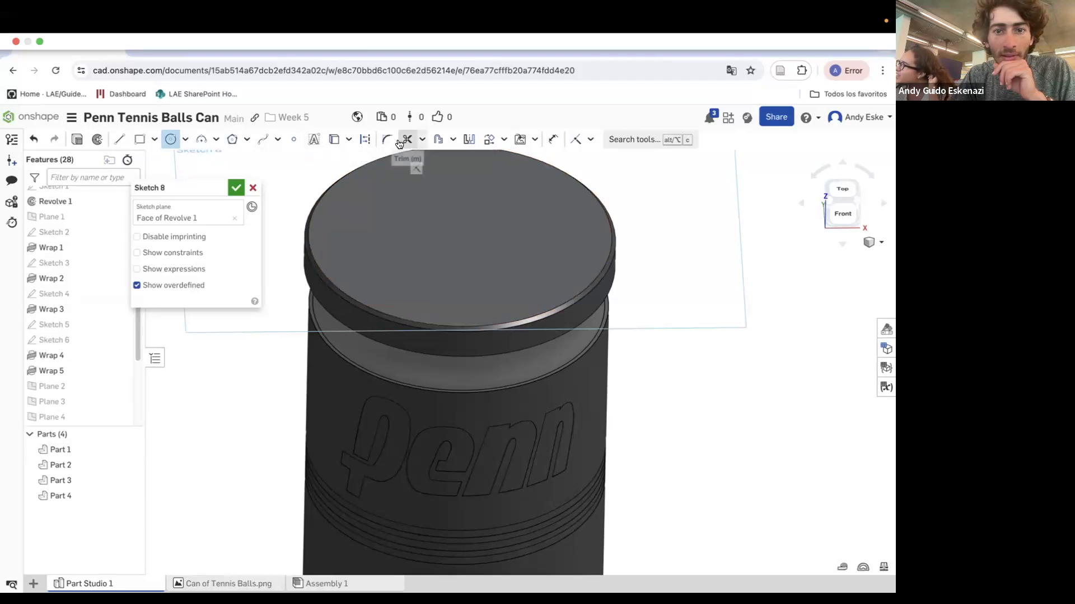
{"action": "left_click", "coordinate": [439, 139]}
{"action": "left_click", "coordinate": [308, 224]}
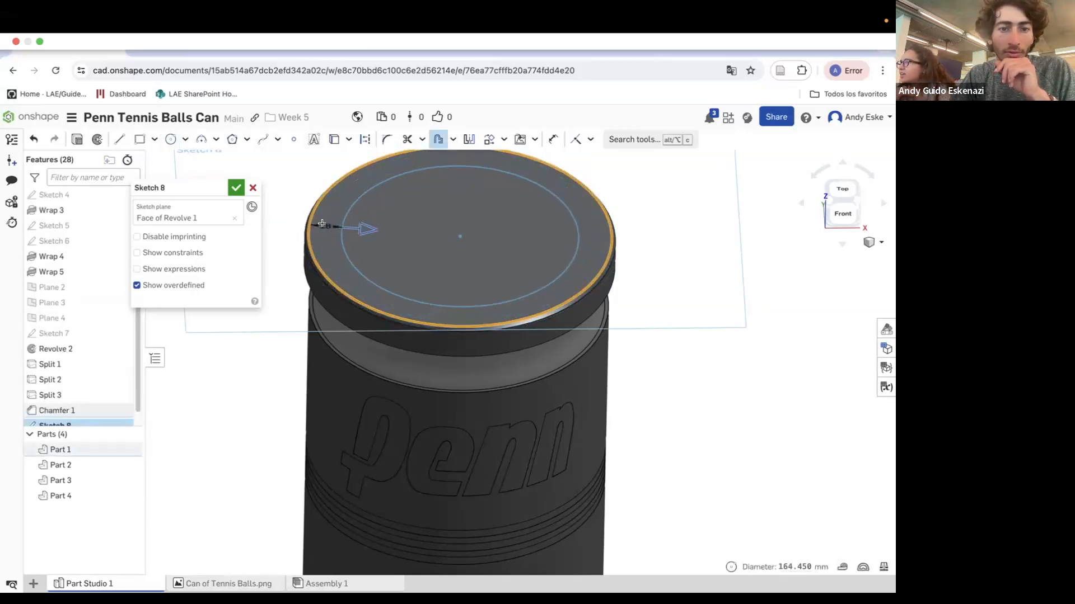
{"action": "left_click", "coordinate": [437, 235]}
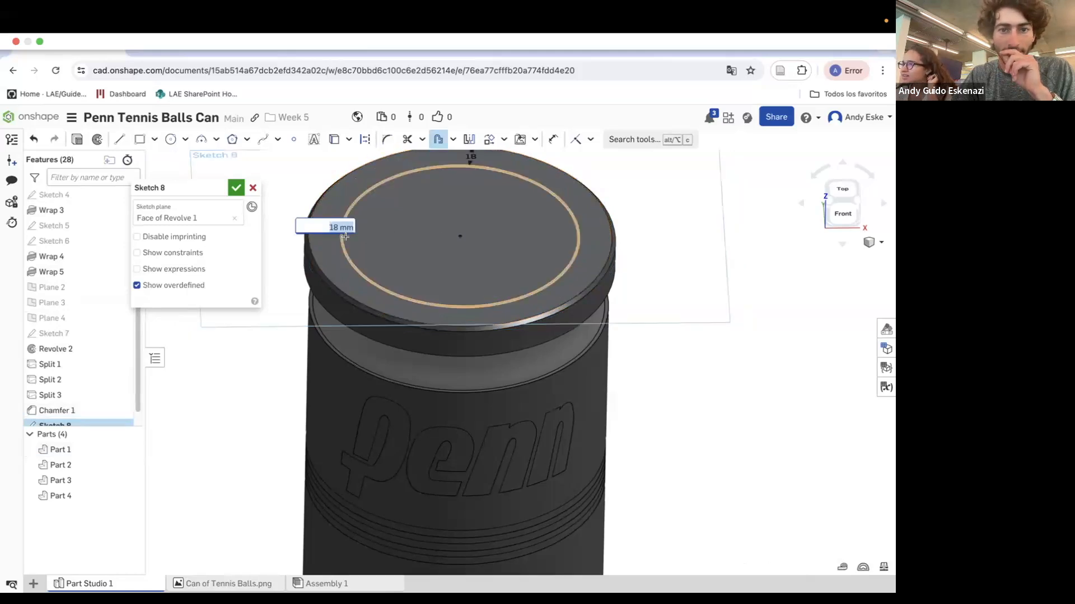
{"action": "type", "text": "18"}
{"action": "key", "text": "Return"}
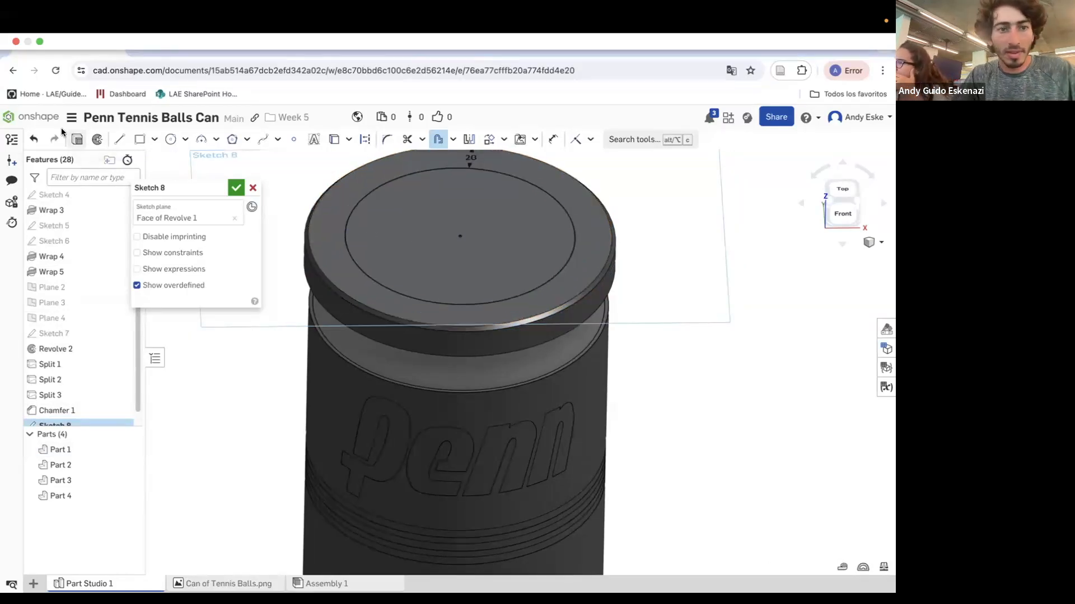
Extrude the inner circle as a 1 mm deep cut into the lid's top face.
{"action": "left_click", "coordinate": [77, 140]}
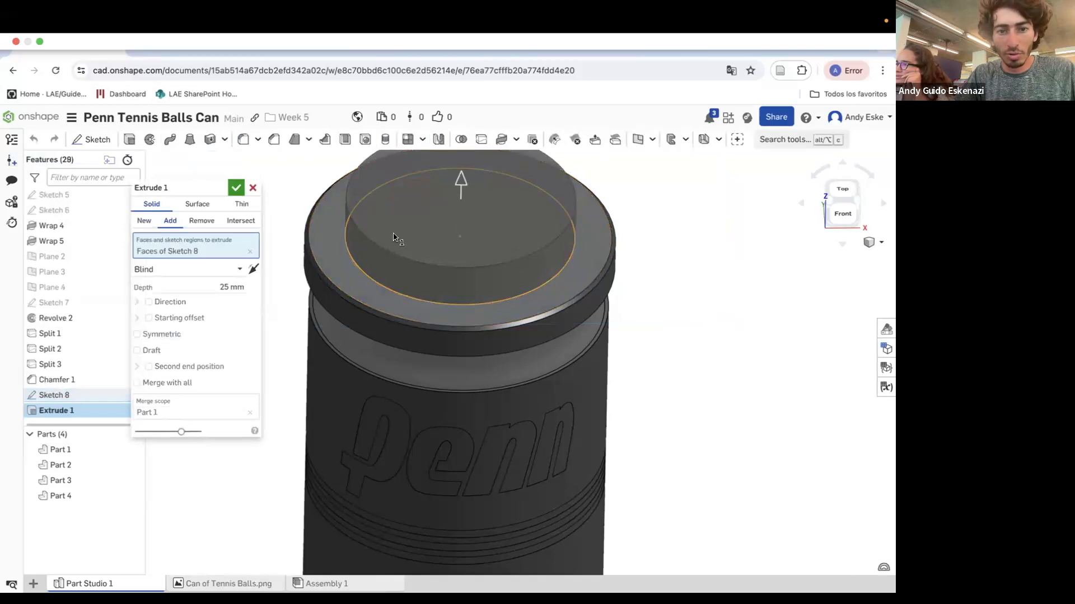
{"action": "left_click", "coordinate": [202, 221]}
{"action": "left_click", "coordinate": [231, 287]}
{"action": "type", "text": "1"}
{"action": "key", "text": "Return"}
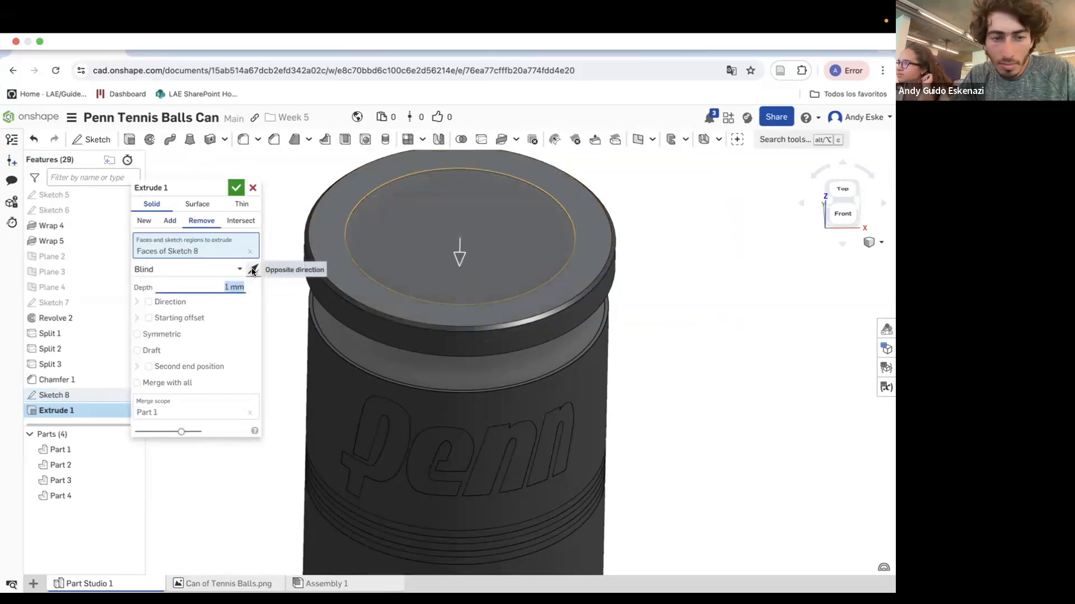
{"action": "left_click", "coordinate": [236, 187]}
Check the reference can photo and apply a red-orange BA401B face appearance to the letter P of the Penn logo.
{"action": "scroll", "coordinate": [363, 232], "scroll_direction": "down", "scroll_amount": 5}
{"action": "mouse_move", "coordinate": [402, 338]}
{"action": "right_mouse_down"}
{"action": "mouse_move", "coordinate": [392, 290]}
{"action": "mouse_move", "coordinate": [390, 331]}
{"action": "right_mouse_up"}
{"action": "scroll", "coordinate": [390, 333], "scroll_direction": "up", "scroll_amount": 2}
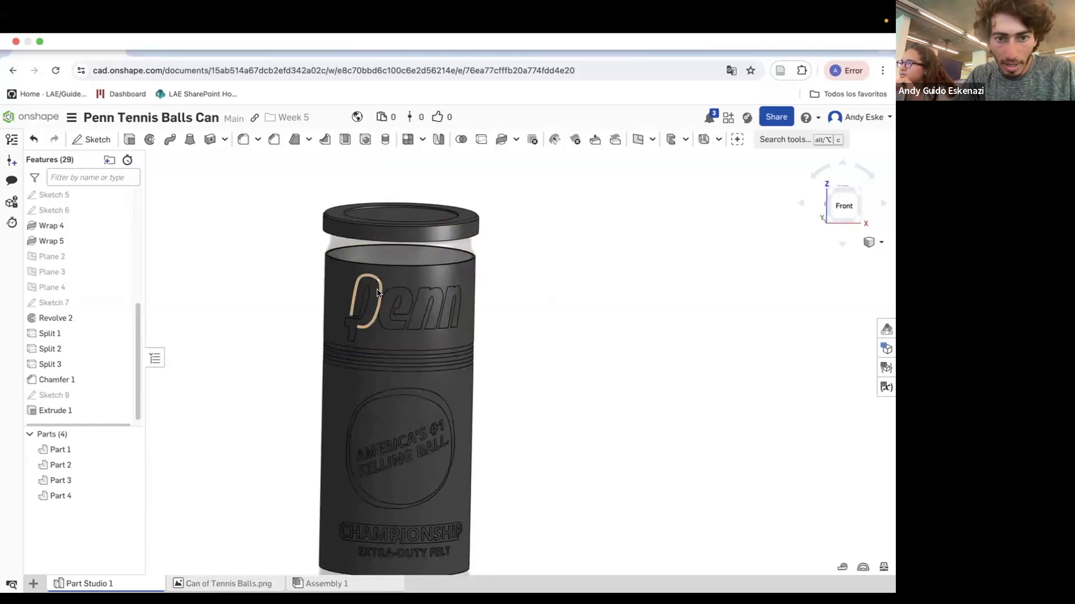
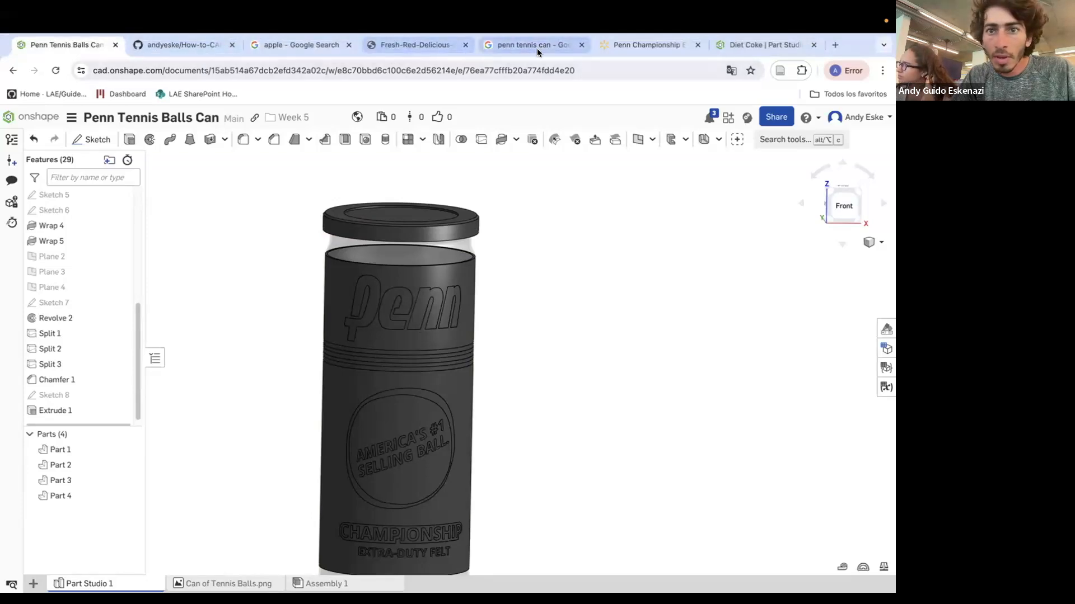
{"action": "left_click", "coordinate": [538, 48]}
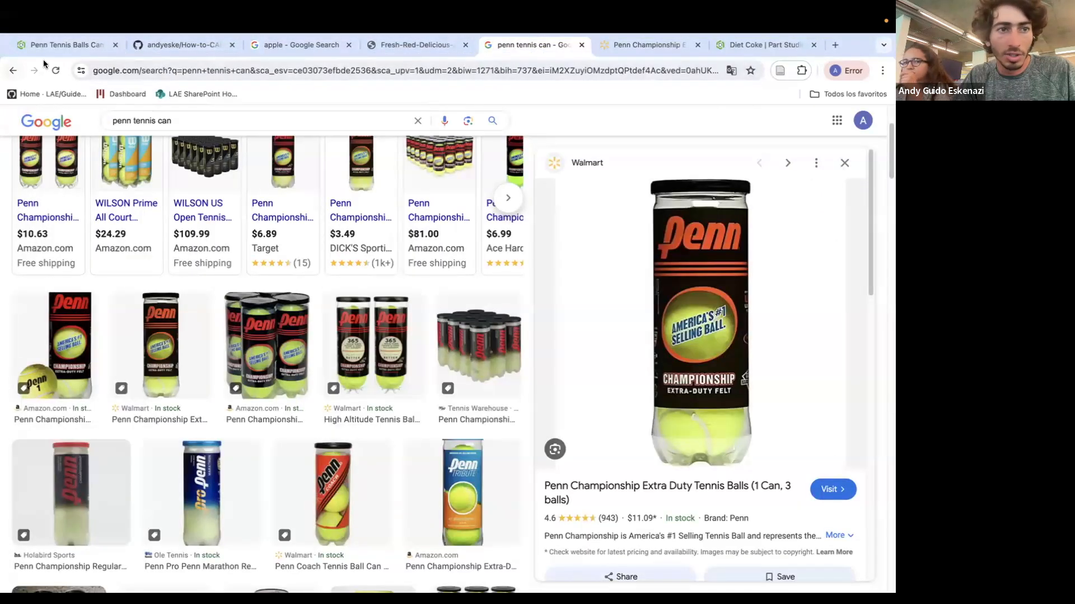
{"action": "left_click", "coordinate": [64, 45]}
{"action": "scroll", "coordinate": [369, 316], "scroll_direction": "up", "scroll_amount": 5}
{"action": "right_click", "coordinate": [370, 315]}
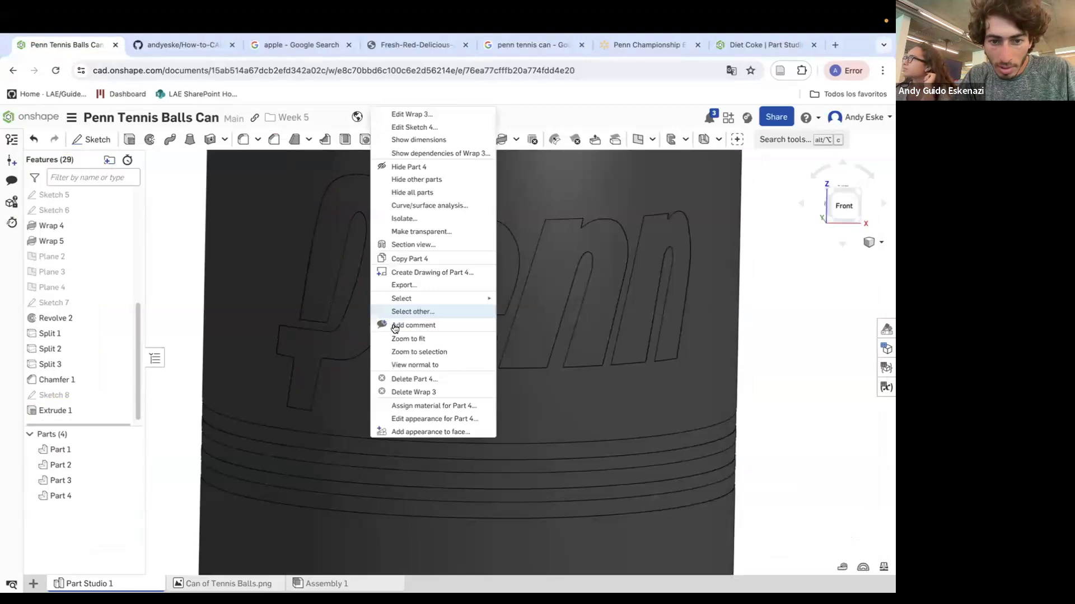
{"action": "left_click", "coordinate": [433, 432]}
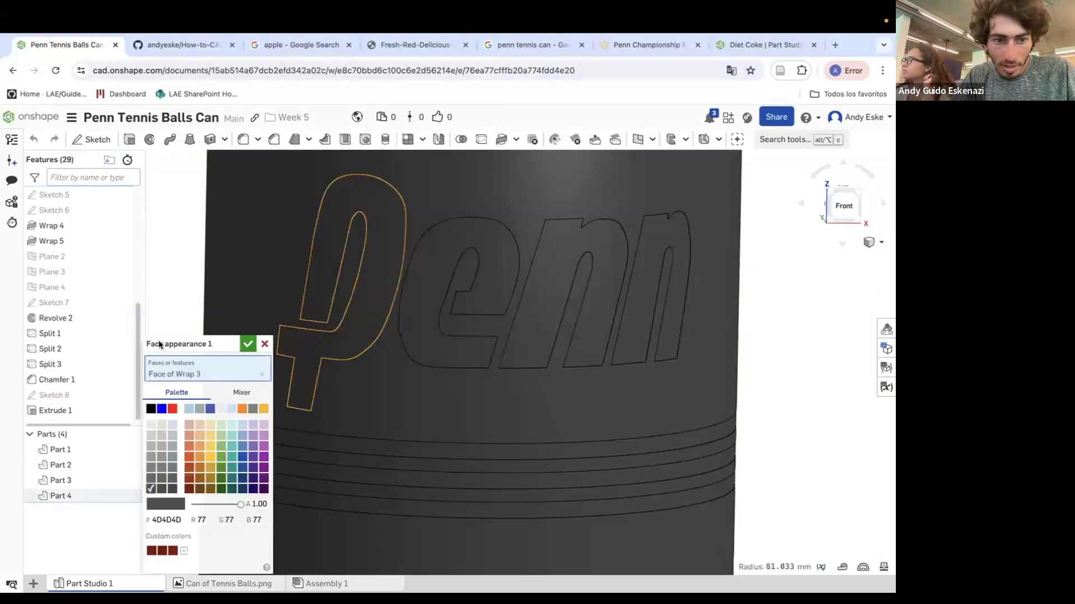
{"action": "left_click", "coordinate": [189, 483]}
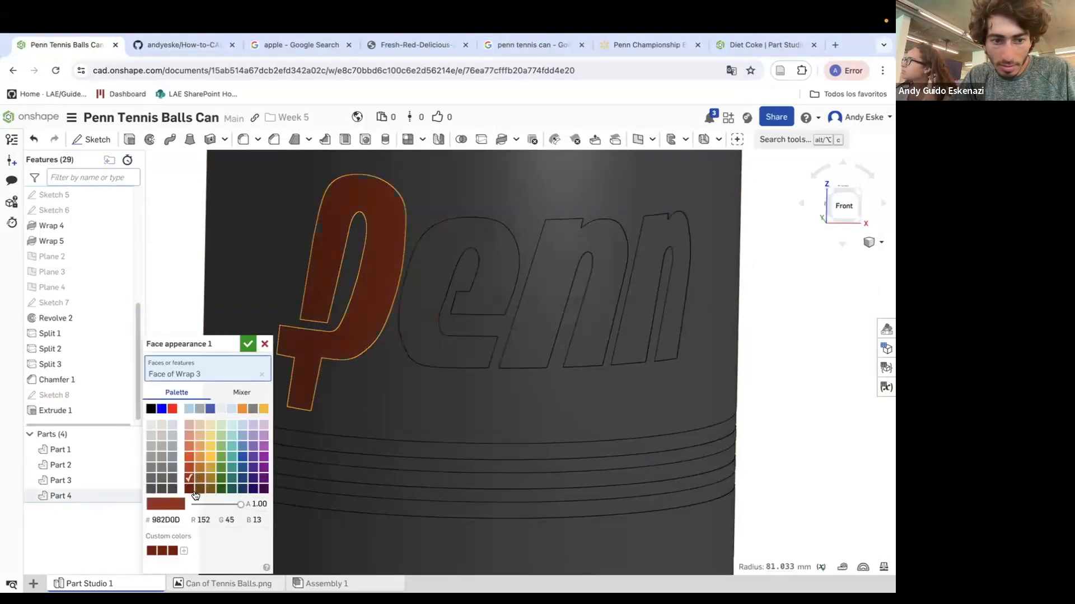
{"action": "left_click", "coordinate": [190, 468]}
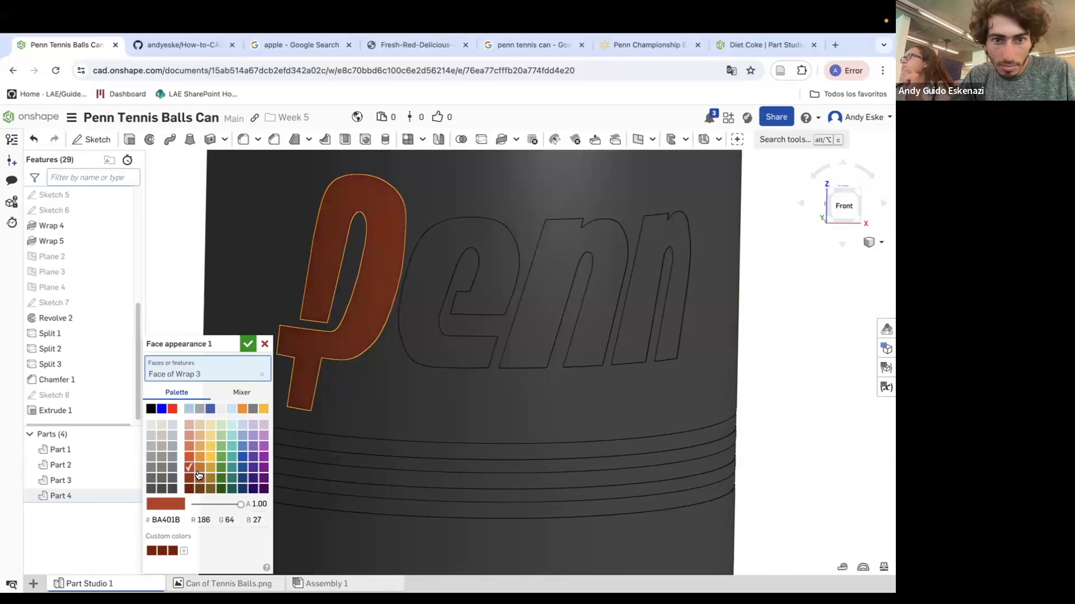
Add the letters e, n and n of the Penn logo to the red-orange face appearance.
{"action": "left_click", "coordinate": [495, 254]}
{"action": "left_click", "coordinate": [564, 266]}
{"action": "left_click", "coordinate": [652, 239]}
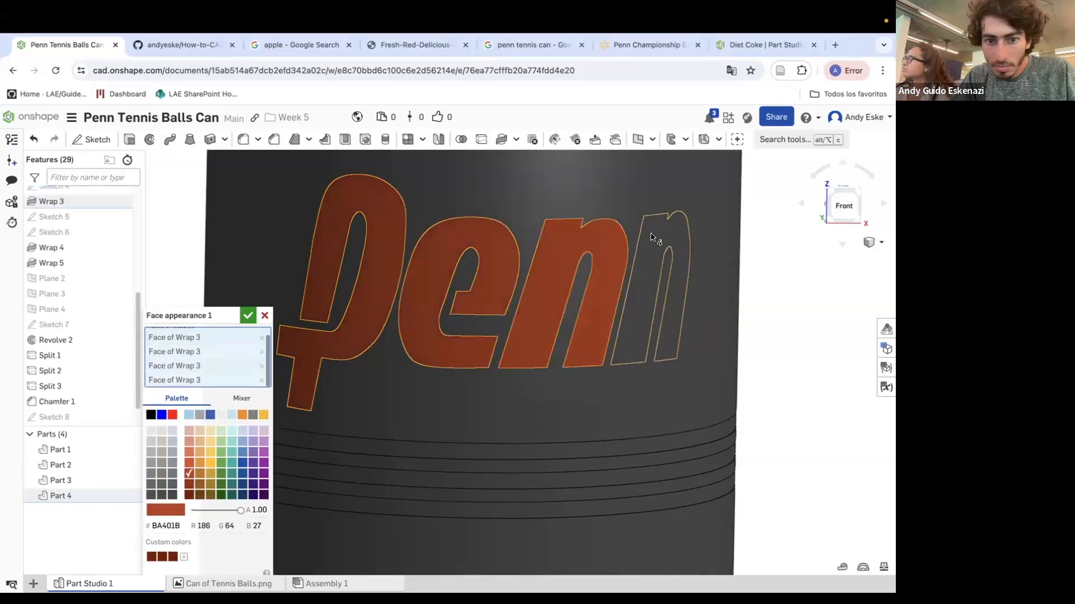
Include the three stripe bands below the Penn logo in the BA401B face appearance.
{"action": "scroll", "coordinate": [562, 222], "scroll_direction": "down", "scroll_amount": 2}
{"action": "scroll", "coordinate": [453, 431], "scroll_direction": "up", "scroll_amount": 3}
{"action": "scroll", "coordinate": [452, 431], "scroll_direction": "up", "scroll_amount": 2}
{"action": "left_click", "coordinate": [470, 439]}
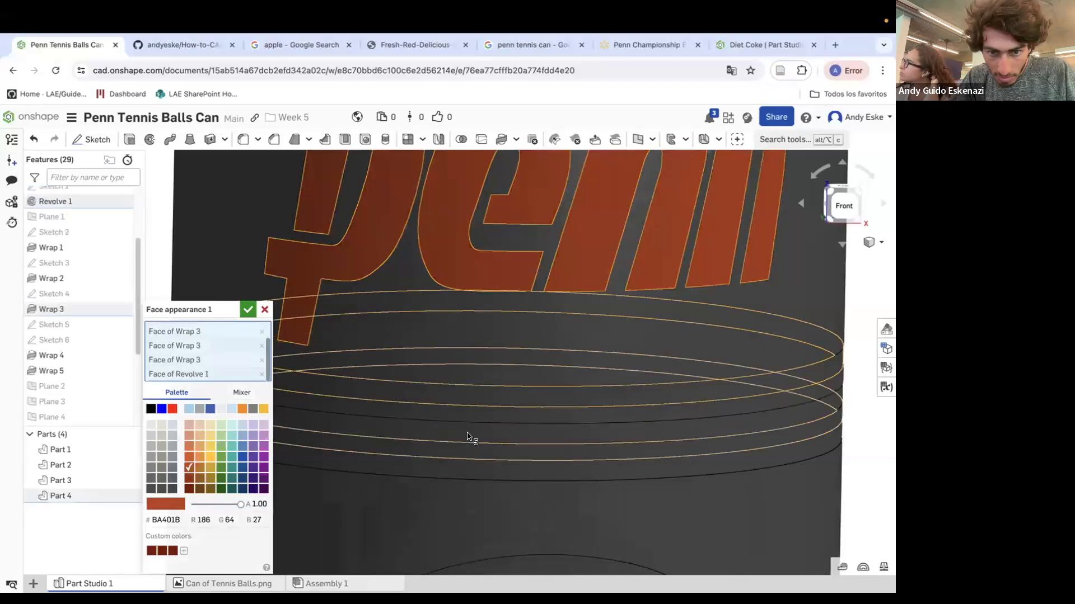
{"action": "left_click", "coordinate": [478, 479]}
{"action": "left_click", "coordinate": [478, 478]}
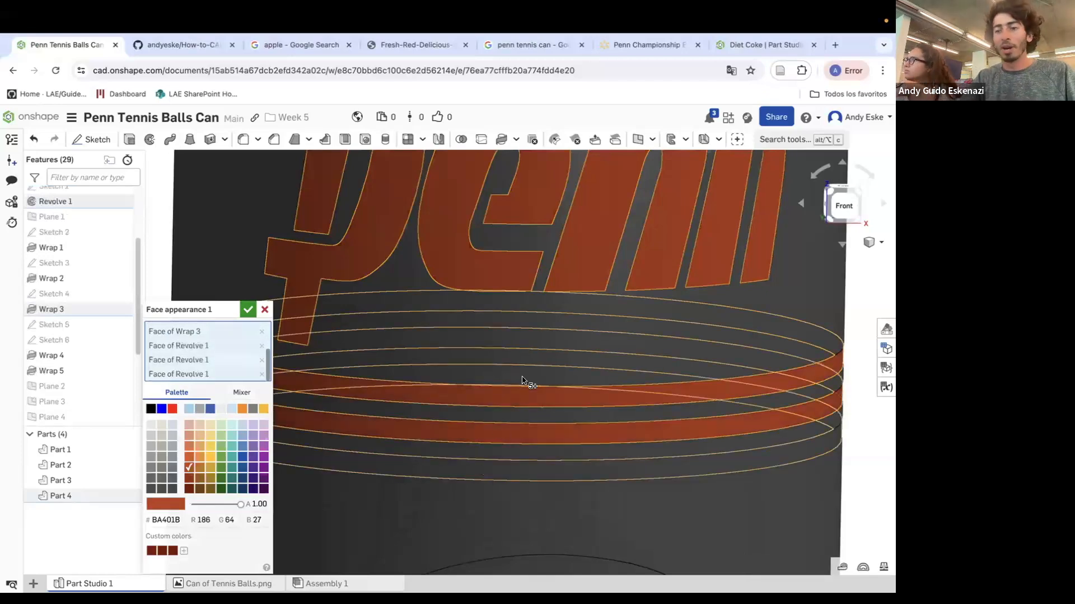
Add the ring around the "AMERICA'S #1 SELLING BALL." badge to the red-orange face appearance.
{"action": "scroll", "coordinate": [531, 382], "scroll_direction": "down", "scroll_amount": 5}
{"action": "scroll", "coordinate": [543, 452], "scroll_direction": "up", "scroll_amount": 5}
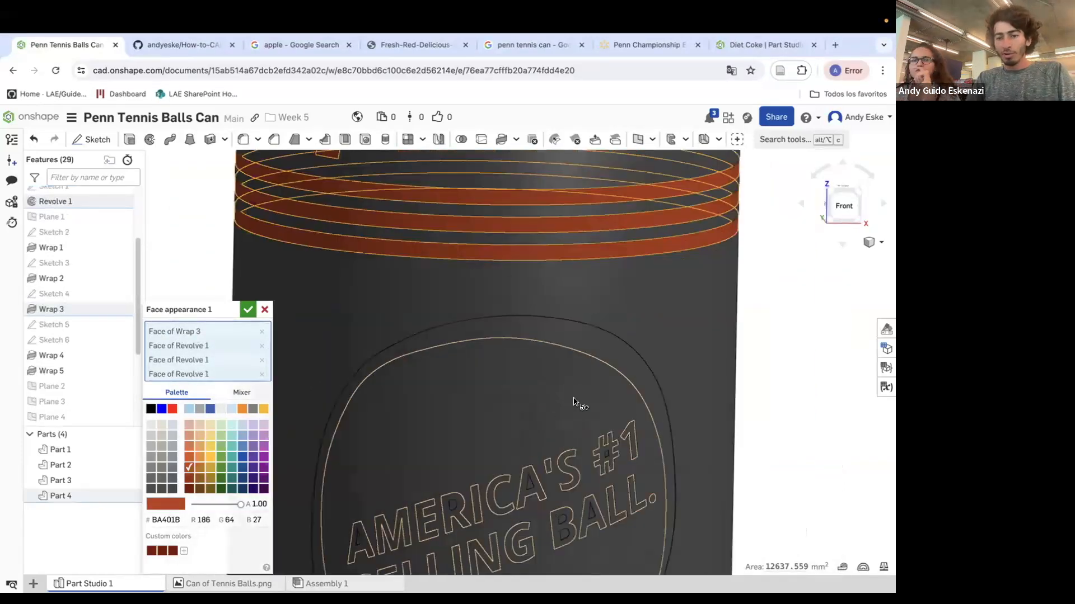
{"action": "left_click", "coordinate": [612, 360]}
Check the reference photos, add the CHAMPIONSHIP banner background to the red-orange face appearance, and accept it.
{"action": "scroll", "coordinate": [579, 358], "scroll_direction": "down", "scroll_amount": 5}
{"action": "scroll", "coordinate": [616, 442], "scroll_direction": "up", "scroll_amount": 5}
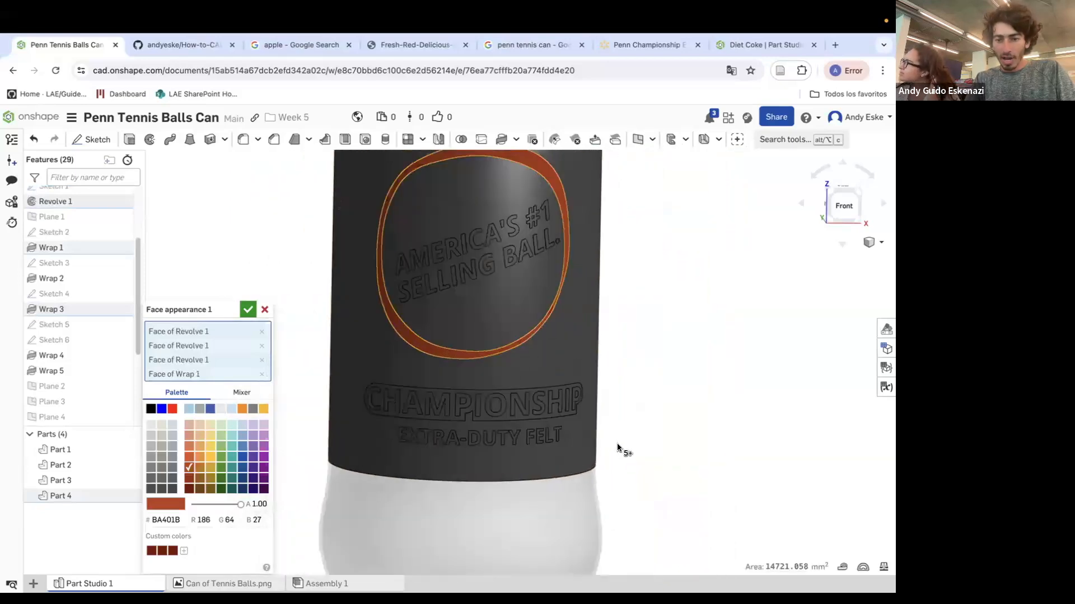
{"action": "left_click", "coordinate": [533, 50]}
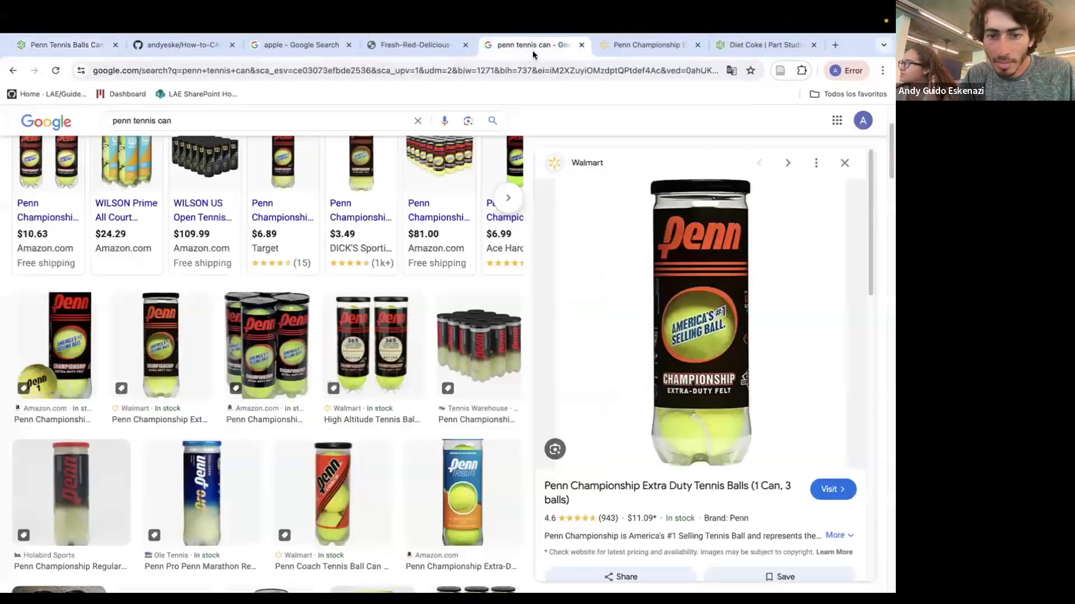
{"action": "left_click", "coordinate": [93, 46]}
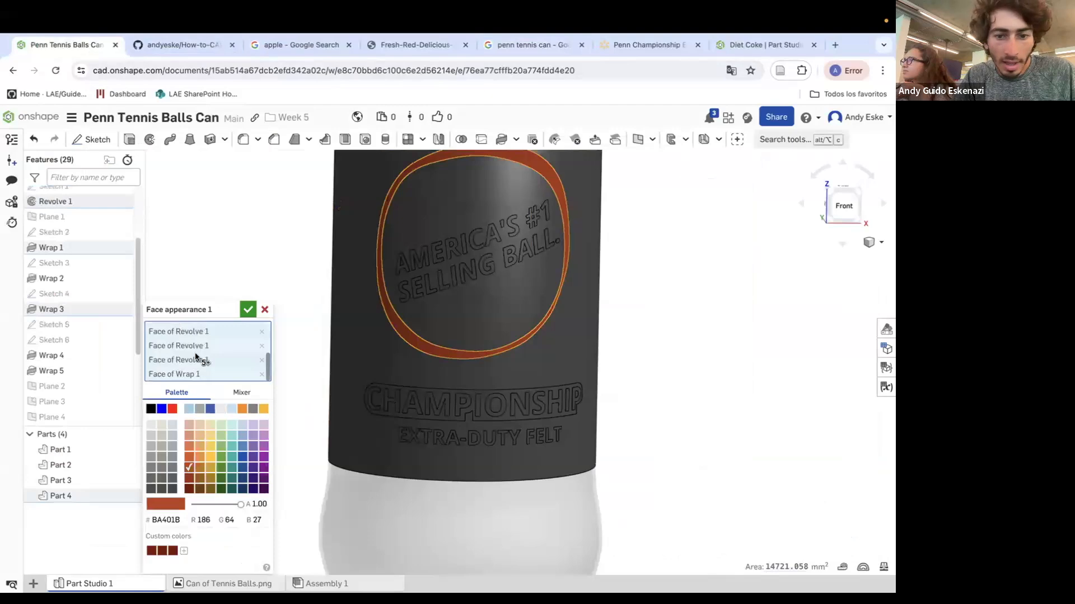
{"action": "right_click_drag", "start_coordinate": [381, 406], "coordinate": [360, 377]}
{"action": "scroll", "coordinate": [427, 348], "scroll_direction": "up", "scroll_amount": 5}
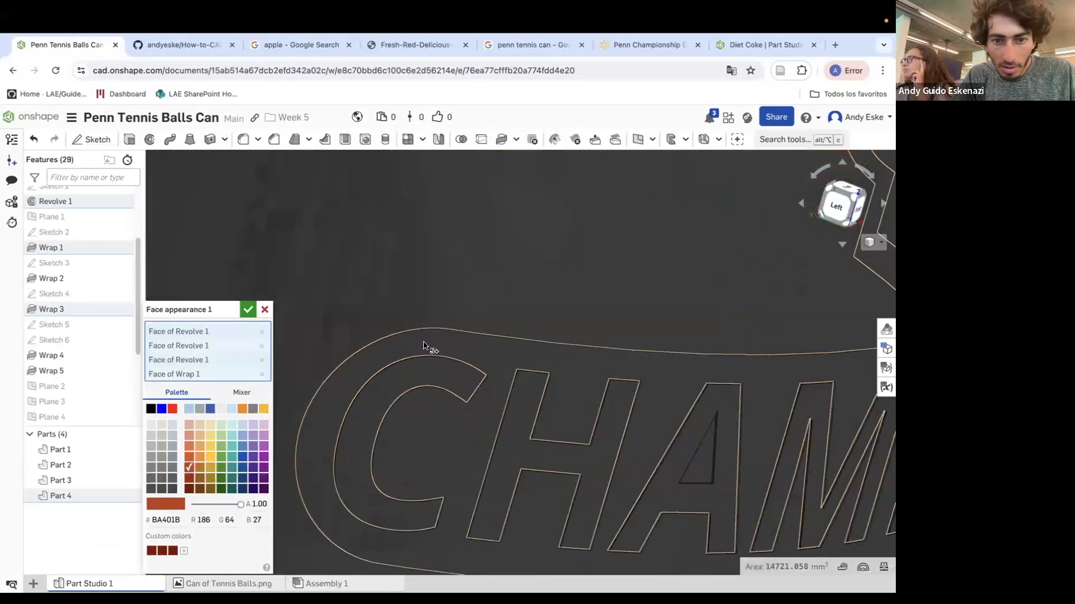
{"action": "left_click", "coordinate": [426, 346]}
{"action": "key", "text": "shift+1"}
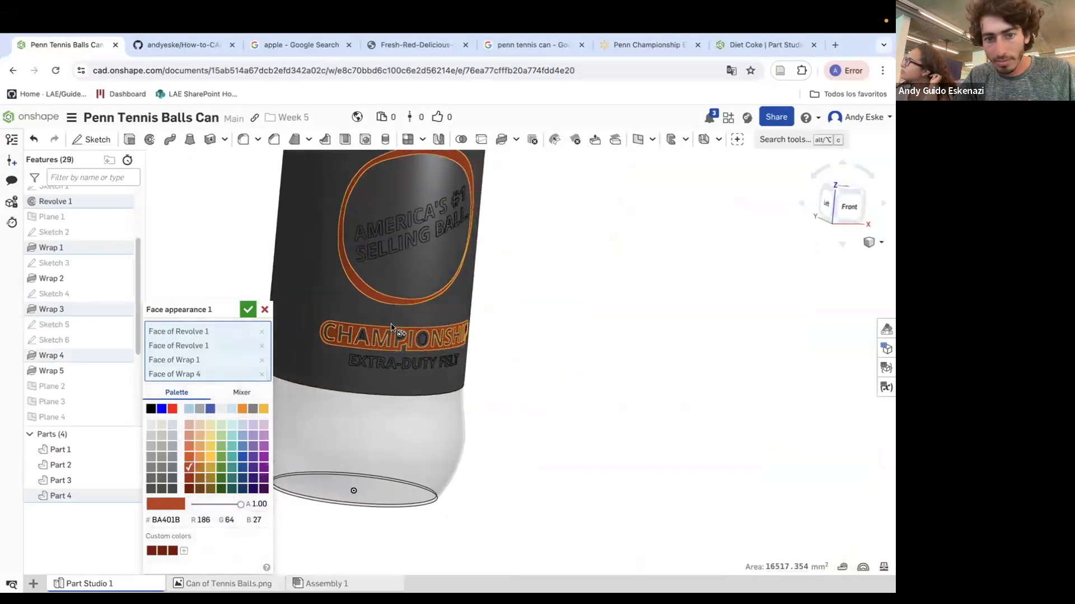
{"action": "scroll", "coordinate": [356, 335], "scroll_direction": "up", "scroll_amount": 3}
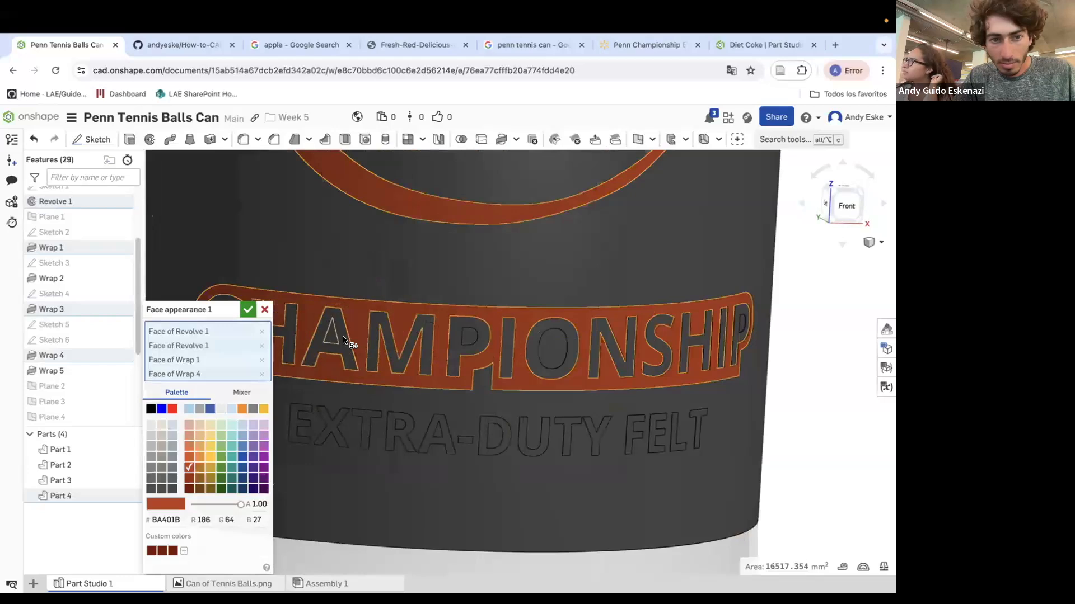
{"action": "left_click", "coordinate": [629, 46]}
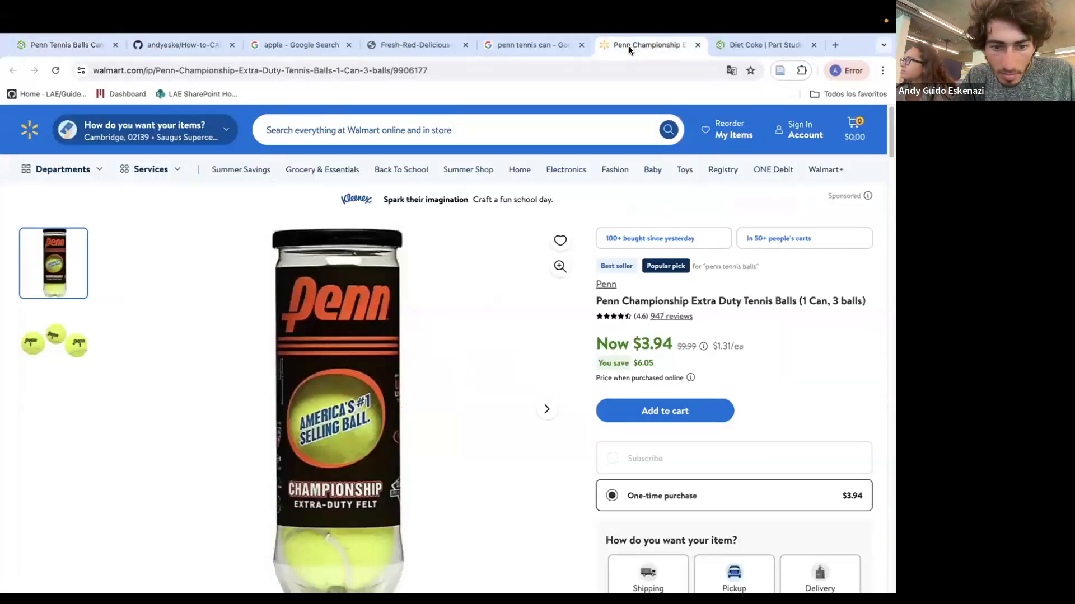
{"action": "left_click", "coordinate": [89, 46]}
{"action": "left_click", "coordinate": [247, 310]}
Apply a new off-white EAEAEA face appearance to the letter C of CHAMPIONSHIP.
{"action": "scroll", "coordinate": [211, 285], "scroll_direction": "up", "scroll_amount": 5}
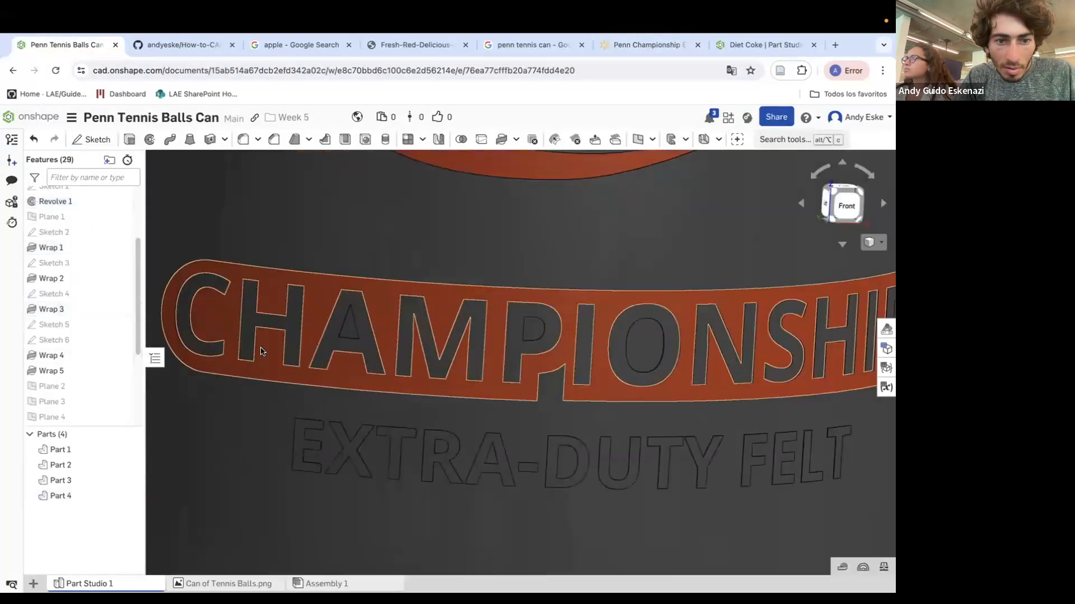
{"action": "right_click", "coordinate": [212, 286]}
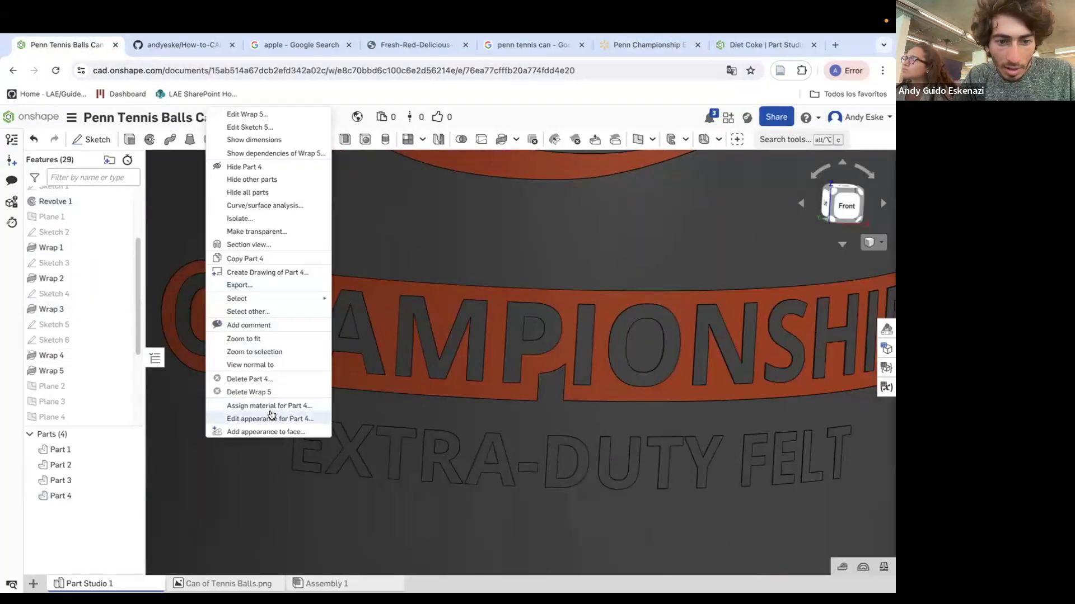
{"action": "left_click", "coordinate": [269, 432]}
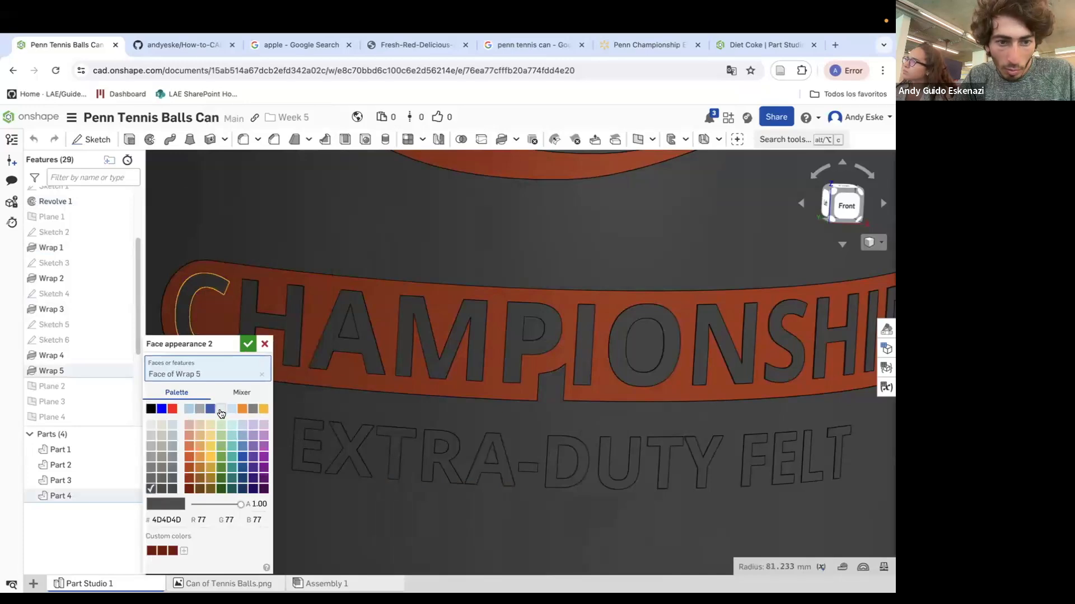
{"action": "left_click", "coordinate": [218, 411]}
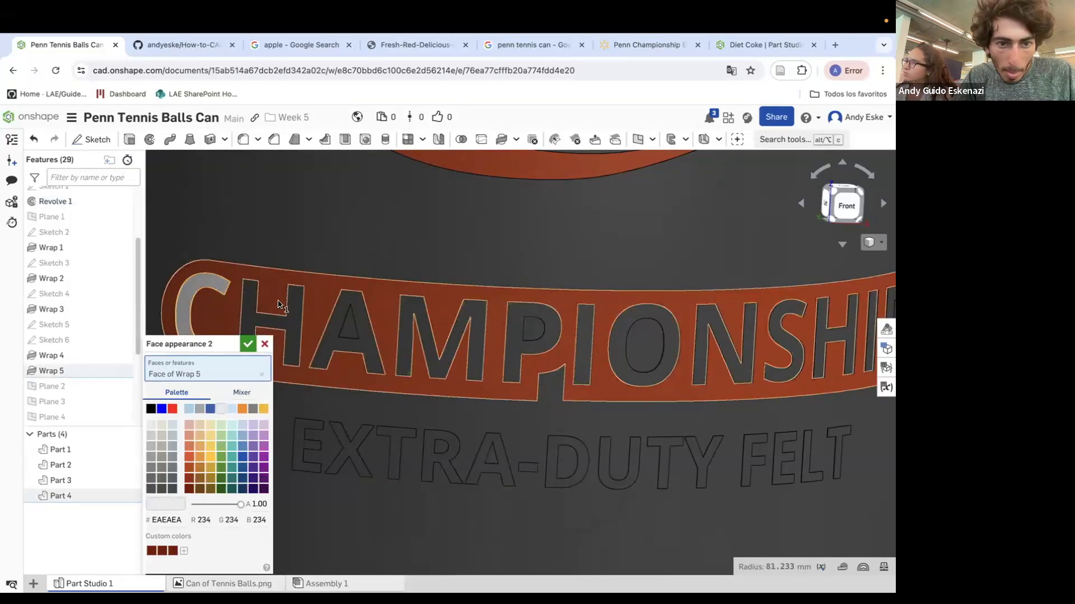
Add the letters H, A, M, P, I, O and N of CHAMPIONSHIP to the off-white face appearance.
{"action": "left_click", "coordinate": [345, 332]}
{"action": "left_click", "coordinate": [336, 343]}
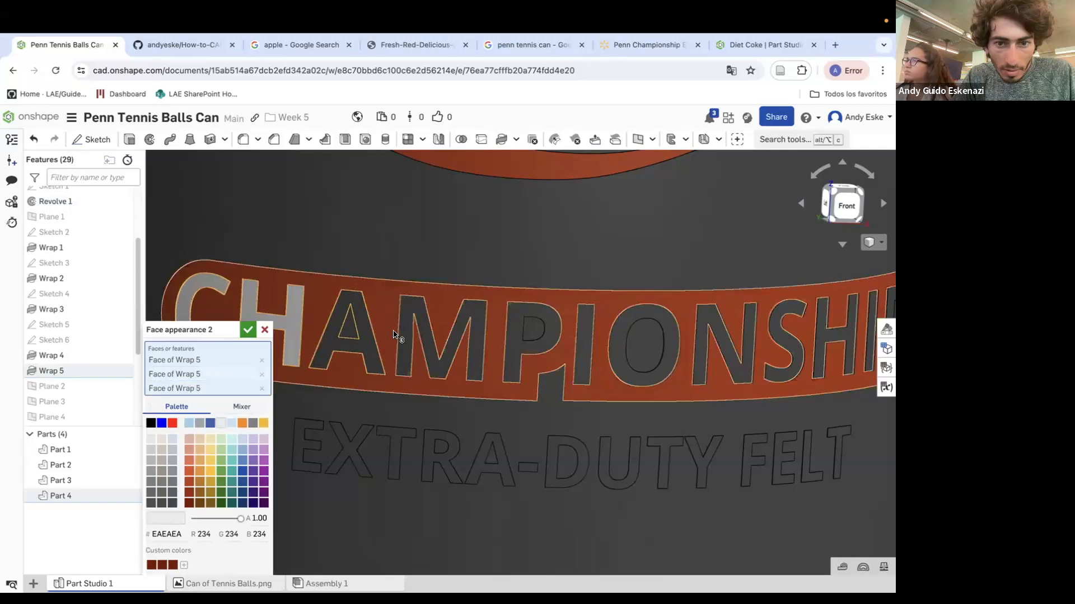
{"action": "left_click", "coordinate": [412, 330]}
{"action": "left_click", "coordinate": [523, 346]}
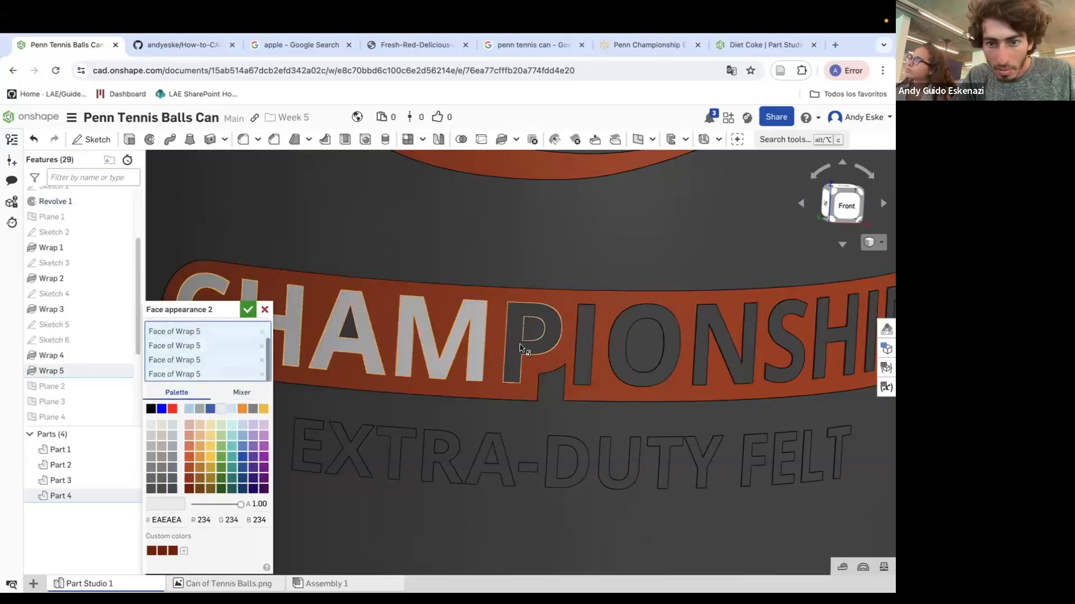
{"action": "left_click", "coordinate": [584, 340]}
{"action": "left_click", "coordinate": [616, 333]}
{"action": "left_click", "coordinate": [706, 326]}
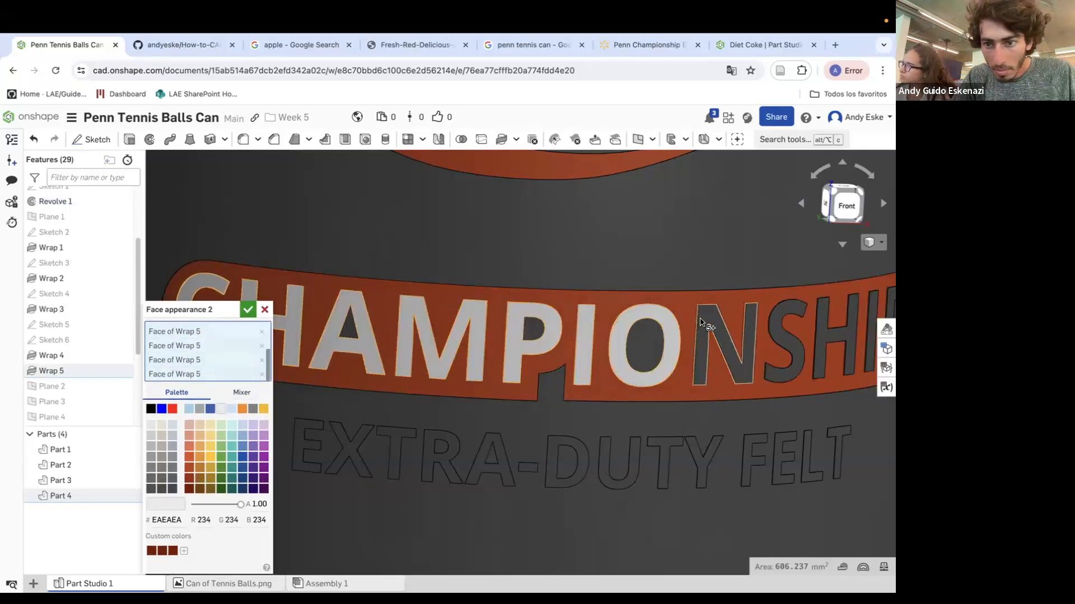
Add the final letters S, H, I and P of CHAMPIONSHIP to the off-white appearance and check the reference photo.
{"action": "scroll", "coordinate": [453, 313], "scroll_direction": "down", "scroll_amount": 5}
{"action": "scroll", "coordinate": [452, 313], "scroll_direction": "up", "scroll_amount": 5}
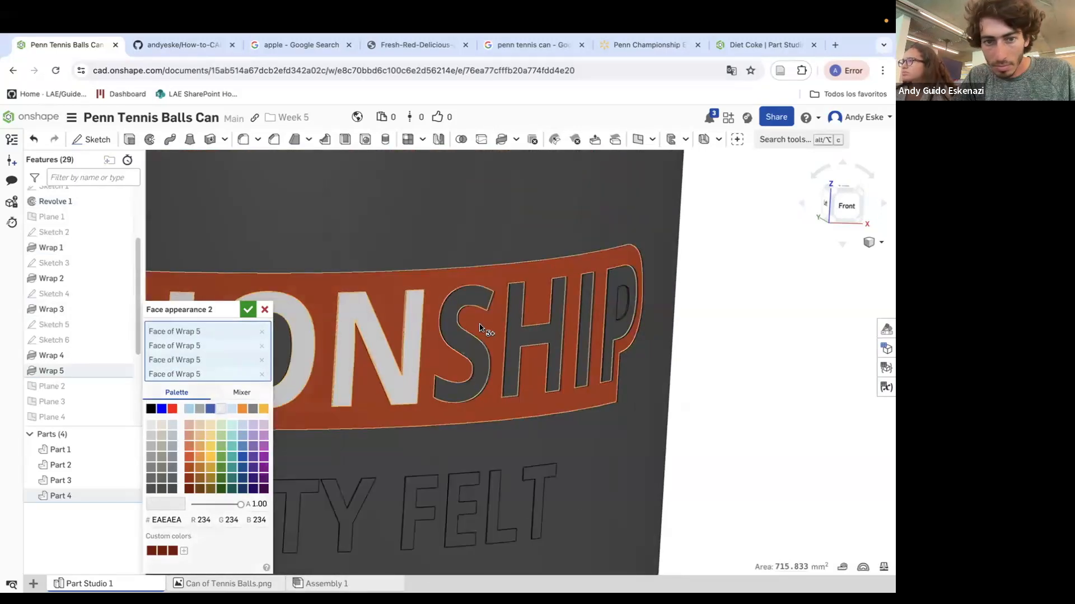
{"action": "left_click", "coordinate": [519, 335]}
{"action": "left_click", "coordinate": [583, 333]}
{"action": "left_click", "coordinate": [620, 332]}
{"action": "scroll", "coordinate": [620, 332], "scroll_direction": "down", "scroll_amount": 5}
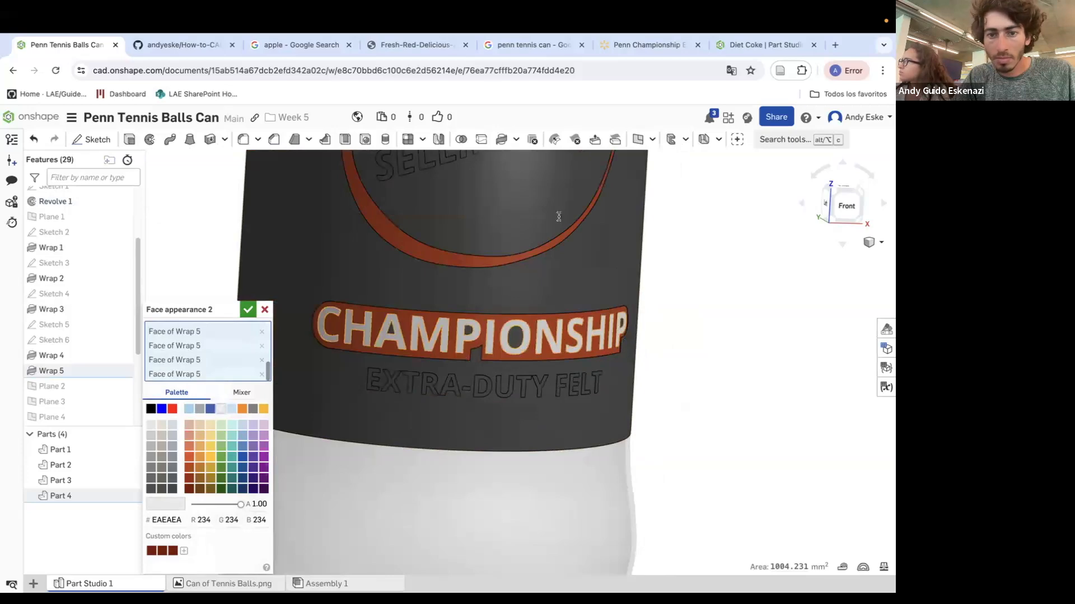
{"action": "left_click", "coordinate": [515, 44]}
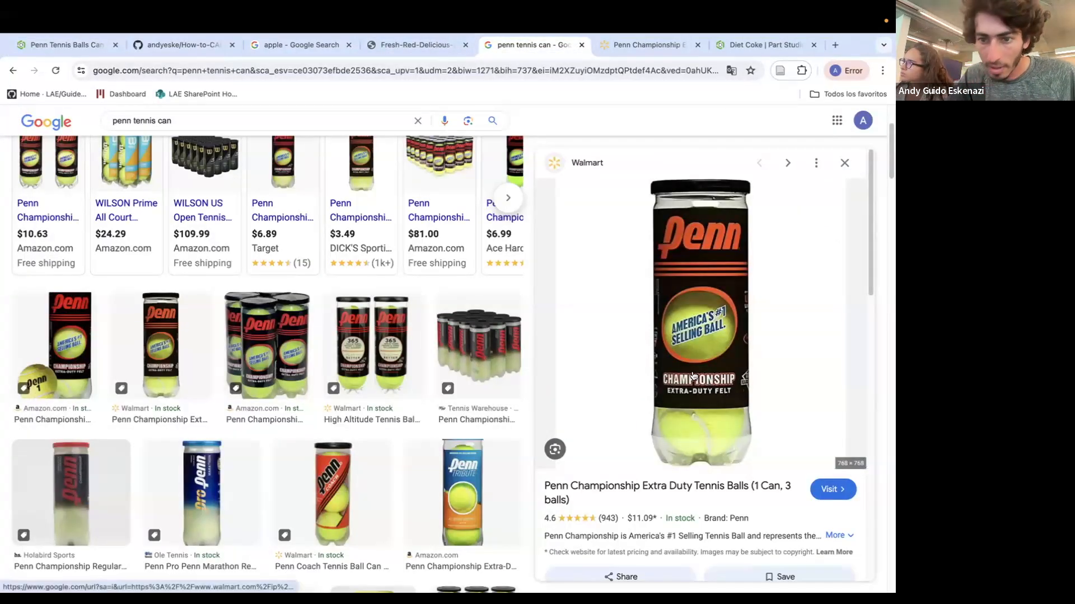
Close the off-white face appearance of CHAMPIONSHIP and check the EXTRA-DUTY FELT lettering in the reference photo.
{"action": "left_click", "coordinate": [64, 45]}
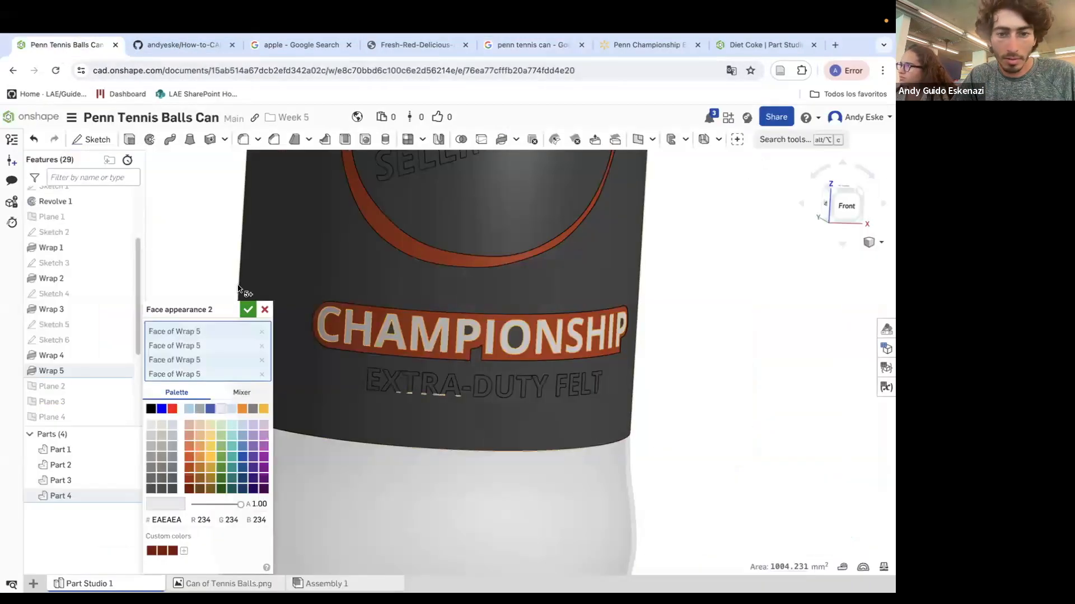
{"action": "key", "text": "Escape"}
{"action": "scroll", "coordinate": [82, 352], "scroll_direction": "down", "scroll_amount": 1}
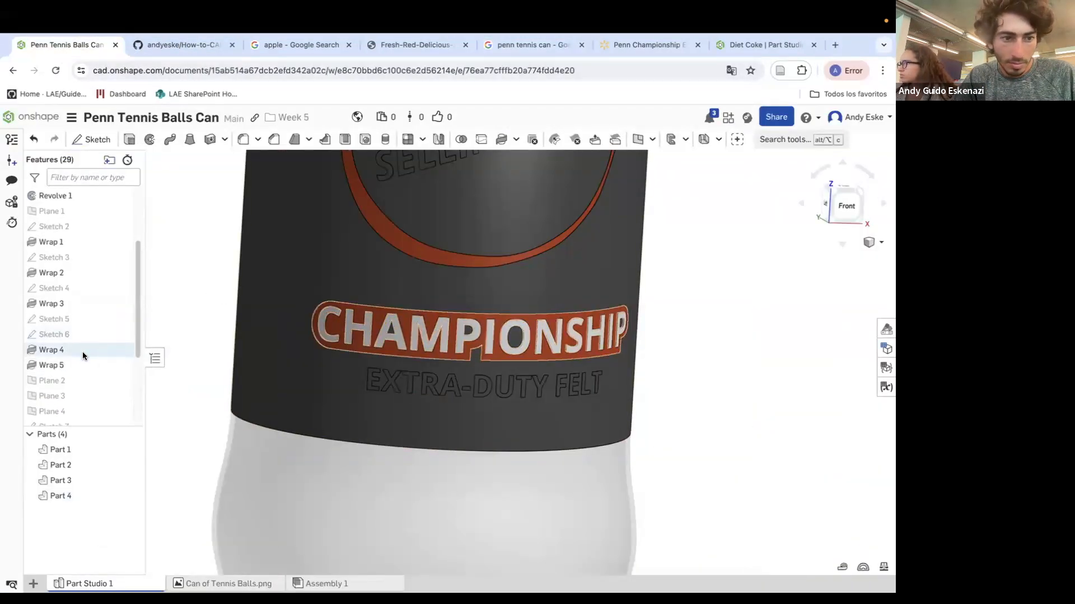
{"action": "right_click", "coordinate": [48, 334]}
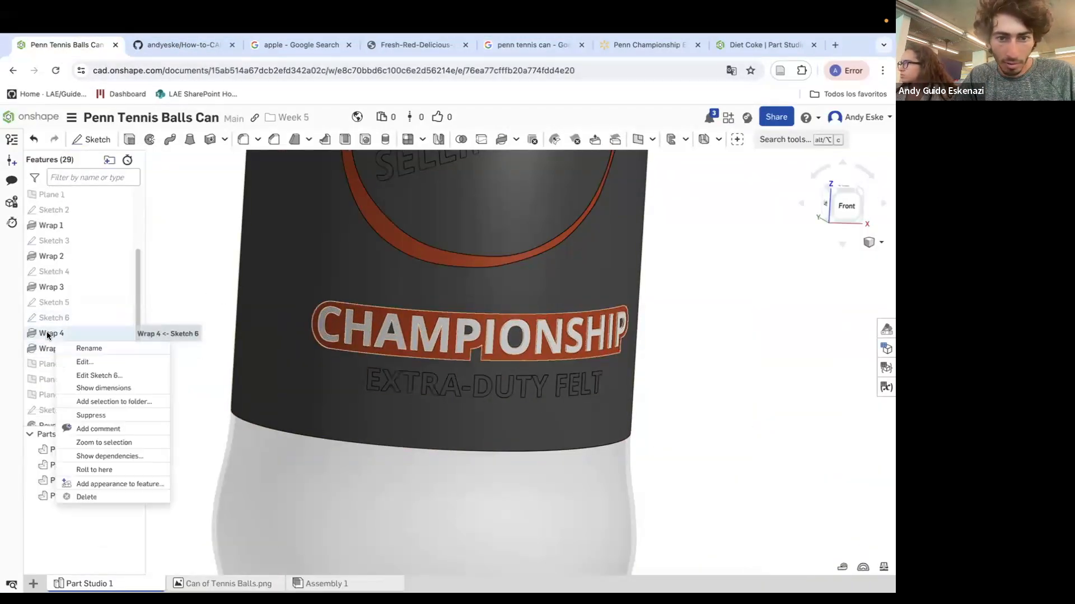
{"action": "left_click", "coordinate": [173, 291]}
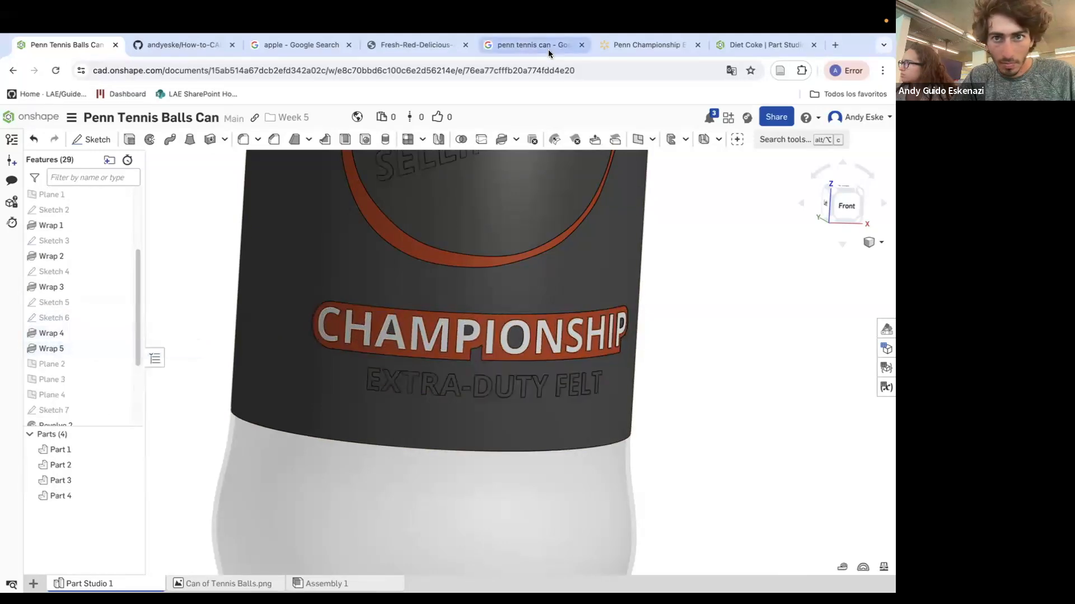
{"action": "left_click", "coordinate": [532, 46]}
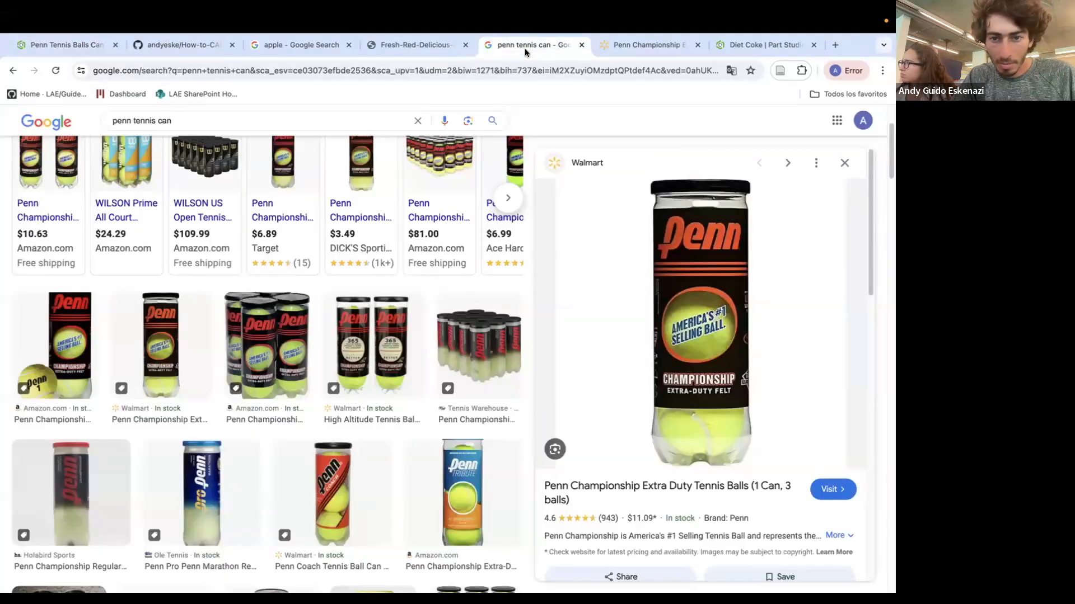
{"action": "left_click", "coordinate": [99, 49]}
Apply a new off-white EAEAEA face appearance to the letters E, X, T and R of EXTRA.
{"action": "scroll", "coordinate": [394, 376], "scroll_direction": "up", "scroll_amount": 5}
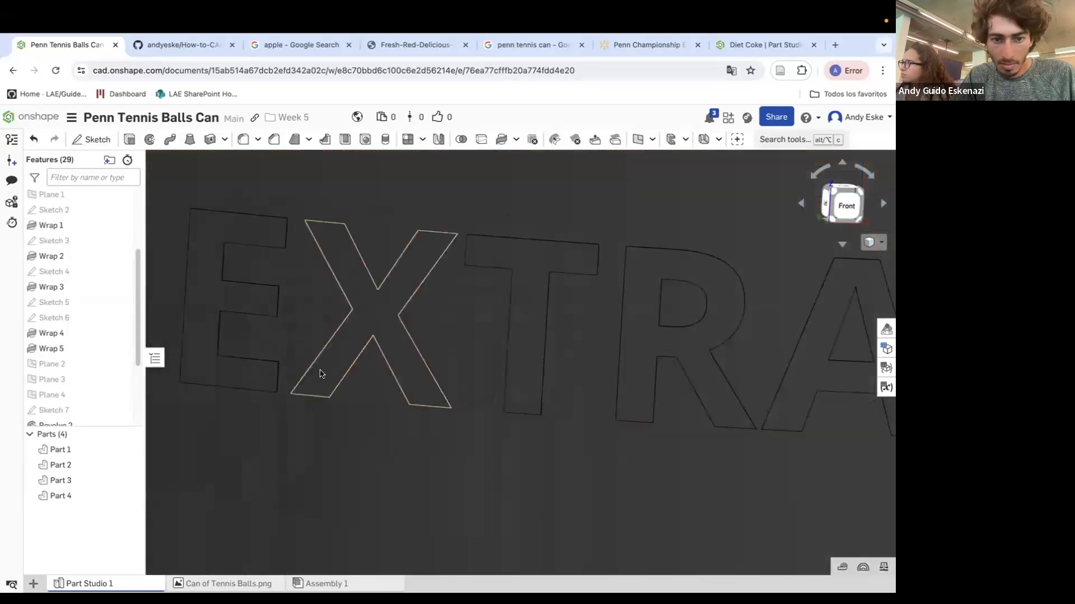
{"action": "right_click", "coordinate": [250, 302]}
{"action": "left_click", "coordinate": [330, 420]}
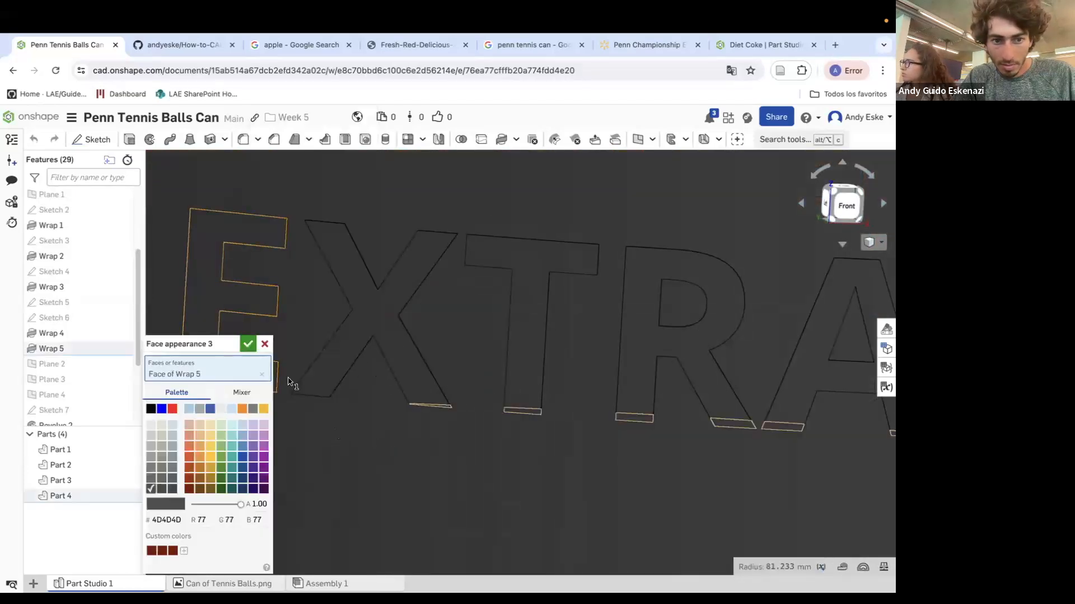
{"action": "left_click", "coordinate": [364, 325]}
{"action": "left_click", "coordinate": [531, 263]}
{"action": "left_click", "coordinate": [634, 279]}
Add the A of EXTRA, the hyphen, and the D and U of DUTY to the off-white face appearance.
{"action": "scroll", "coordinate": [522, 312], "scroll_direction": "down", "scroll_amount": 3}
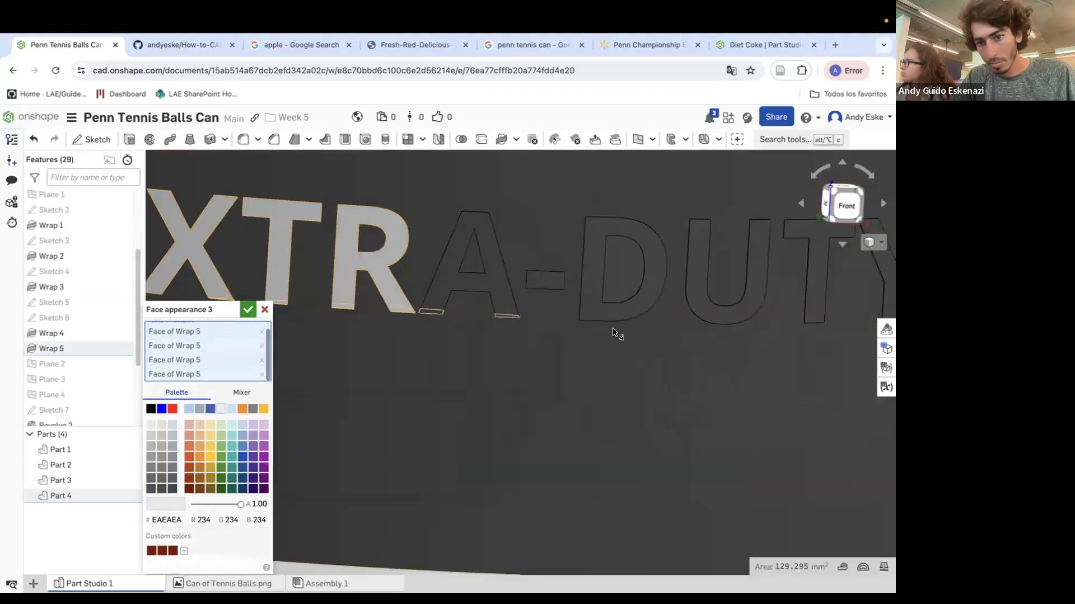
{"action": "left_click", "coordinate": [500, 287]}
{"action": "left_click", "coordinate": [556, 283]}
{"action": "left_click", "coordinate": [595, 288]}
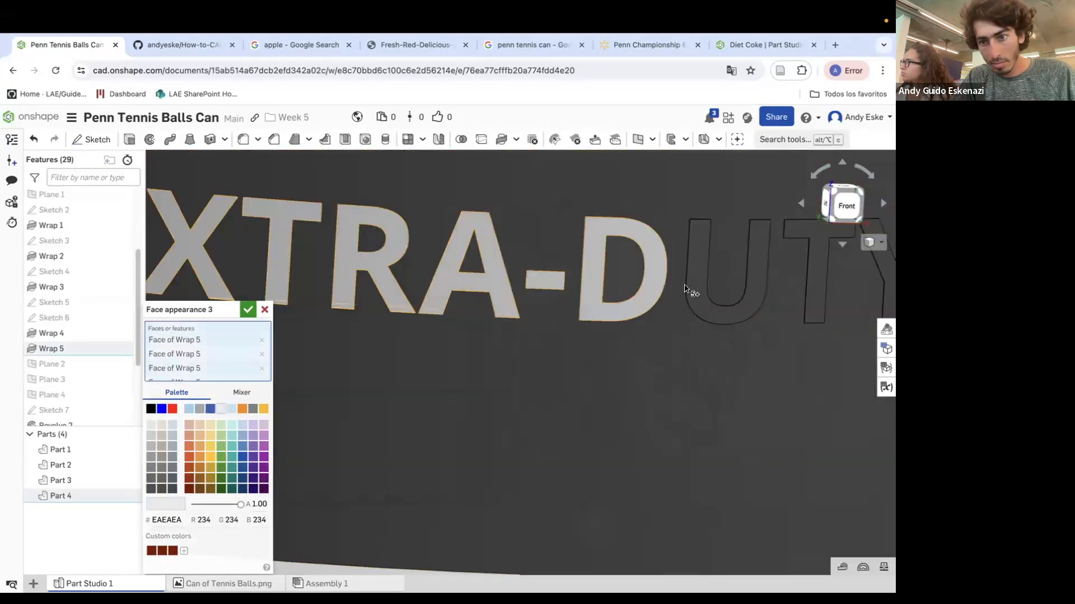
{"action": "left_click", "coordinate": [694, 270]}
Add the T and Y of DUTY and all letters of FELT to the off-white face appearance, and accept it.
{"action": "scroll", "coordinate": [694, 270], "scroll_direction": "down", "scroll_amount": 3}
{"action": "scroll", "coordinate": [453, 268], "scroll_direction": "up", "scroll_amount": 3}
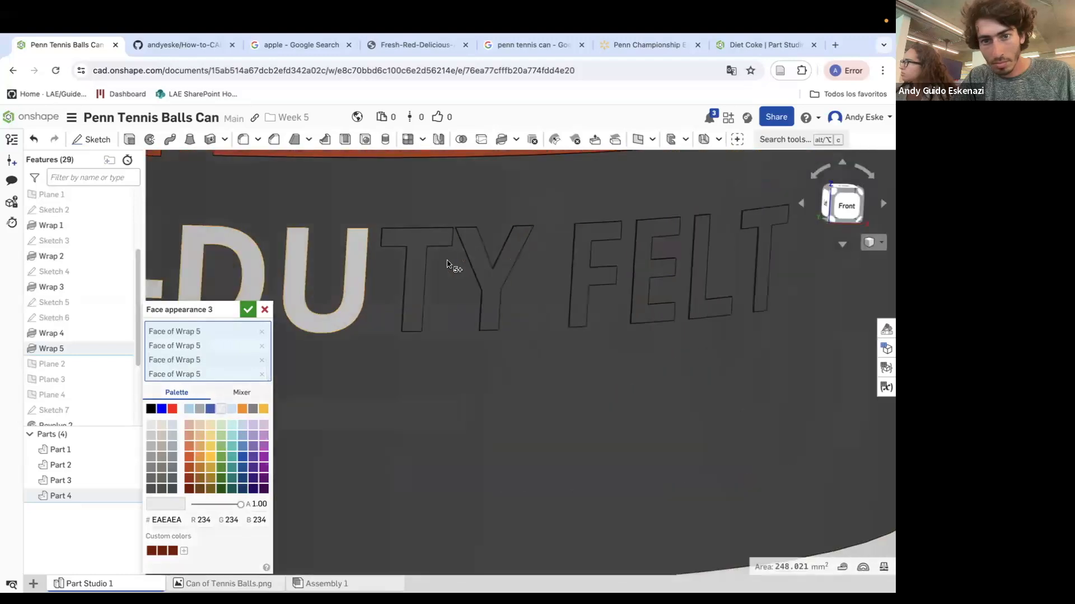
{"action": "left_click", "coordinate": [482, 268]}
{"action": "left_click", "coordinate": [587, 286]}
{"action": "left_click", "coordinate": [649, 283]}
{"action": "left_click", "coordinate": [707, 267]}
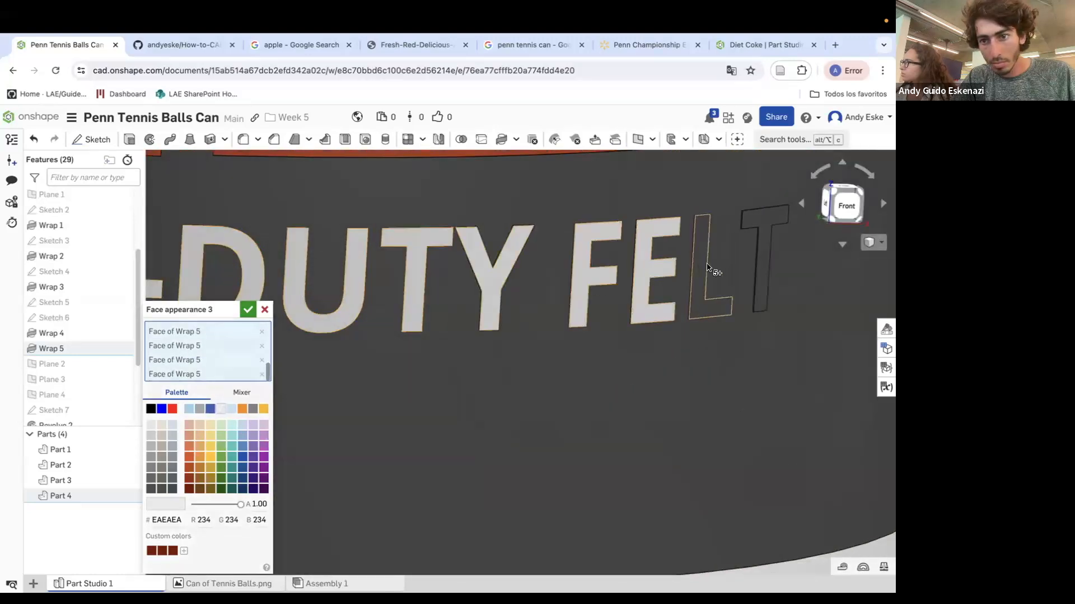
{"action": "left_click", "coordinate": [763, 230]}
{"action": "scroll", "coordinate": [567, 257], "scroll_direction": "down", "scroll_amount": 4}
{"action": "scroll", "coordinate": [567, 257], "scroll_direction": "down", "scroll_amount": 5}
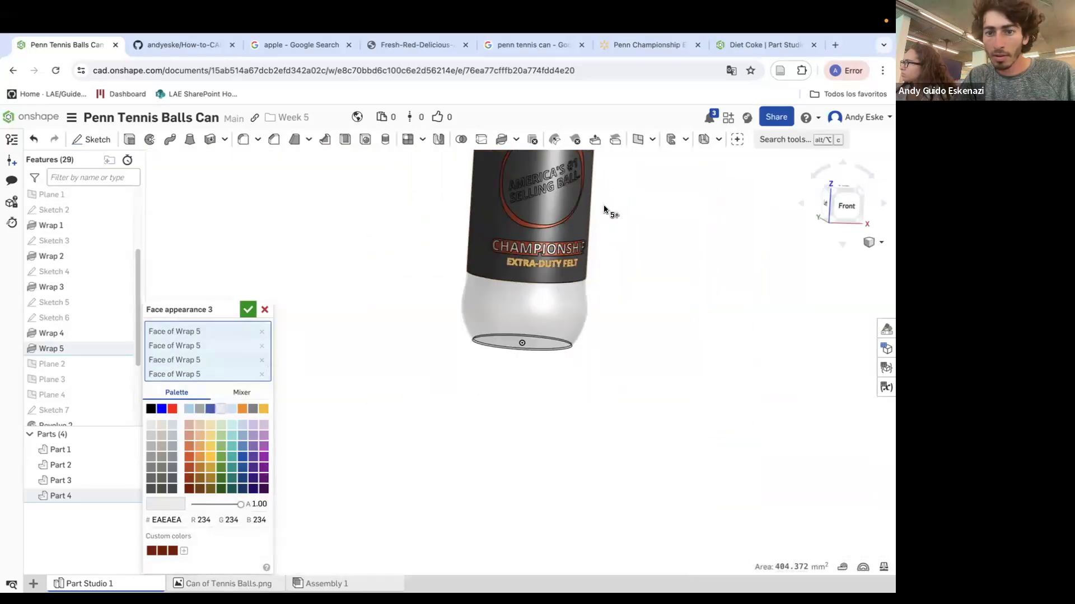
{"action": "scroll", "coordinate": [607, 213], "scroll_direction": "up", "scroll_amount": 3}
{"action": "scroll", "coordinate": [577, 242], "scroll_direction": "down", "scroll_amount": 3}
{"action": "scroll", "coordinate": [493, 371], "scroll_direction": "up", "scroll_amount": 5}
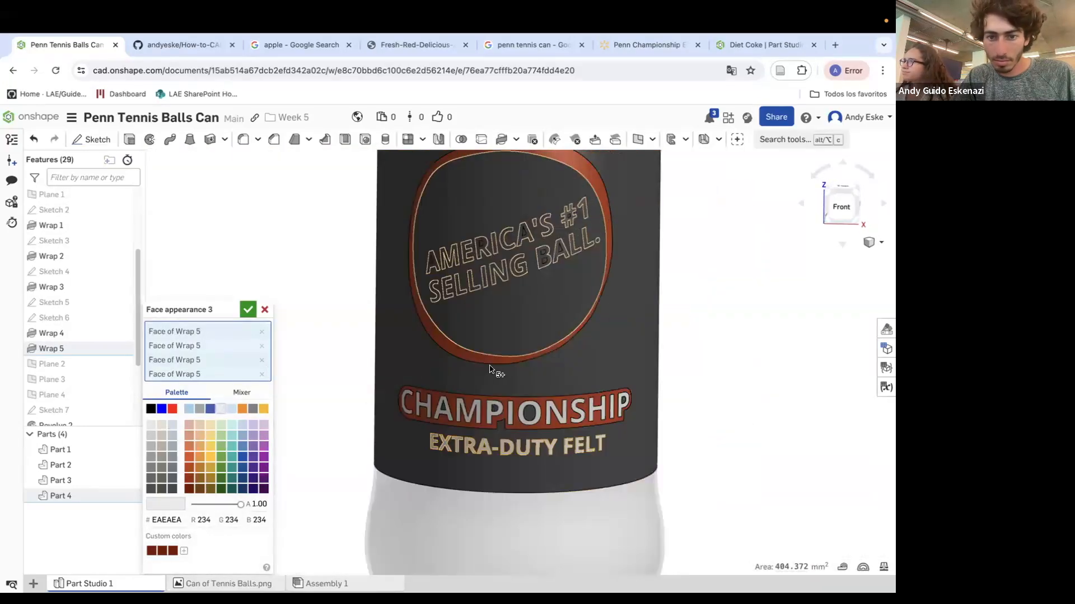
{"action": "left_click", "coordinate": [248, 309]}
Apply a new red-orange BA401B face appearance to the enclosed openings of the letters A, P and O in CHAMPIONSHIP, and accept it.
{"action": "scroll", "coordinate": [391, 403], "scroll_direction": "up", "scroll_amount": 5}
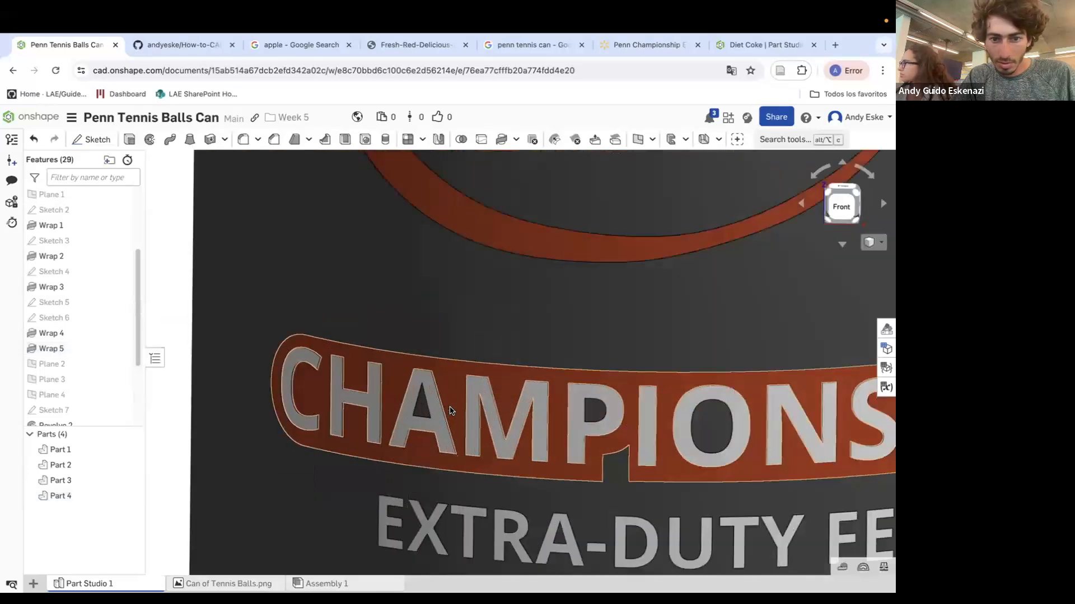
{"action": "right_click", "coordinate": [409, 413]}
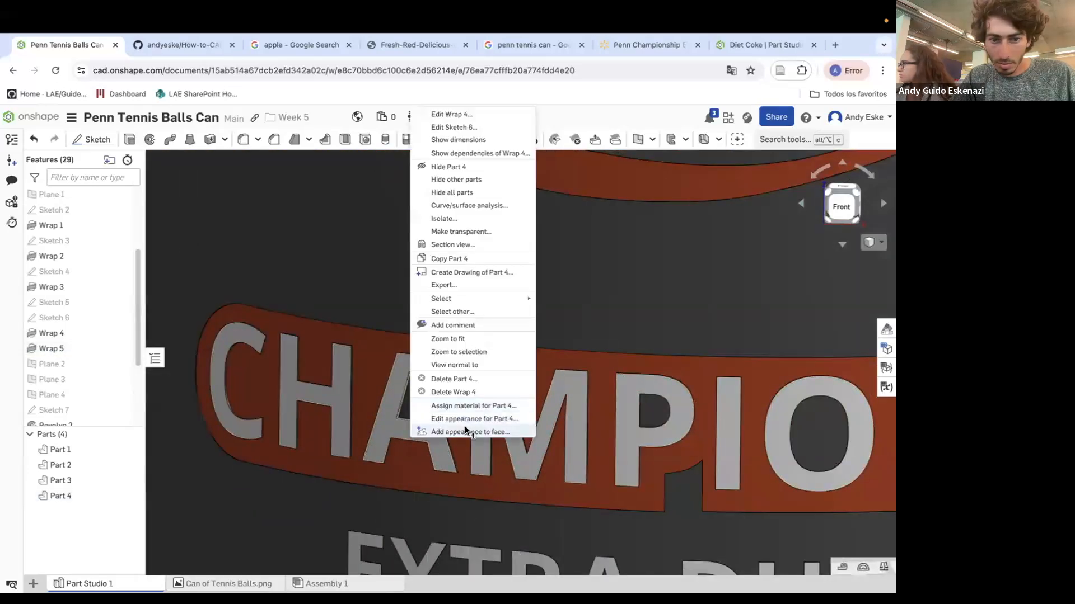
{"action": "left_click", "coordinate": [469, 432]}
{"action": "left_click", "coordinate": [188, 468]}
{"action": "left_click", "coordinate": [666, 427]}
{"action": "left_click", "coordinate": [813, 431]}
{"action": "scroll", "coordinate": [582, 392], "scroll_direction": "down", "scroll_amount": 5}
{"action": "scroll", "coordinate": [582, 391], "scroll_direction": "up", "scroll_amount": 5}
{"action": "left_click", "coordinate": [555, 353]}
{"action": "scroll", "coordinate": [570, 355], "scroll_direction": "down", "scroll_amount": 5}
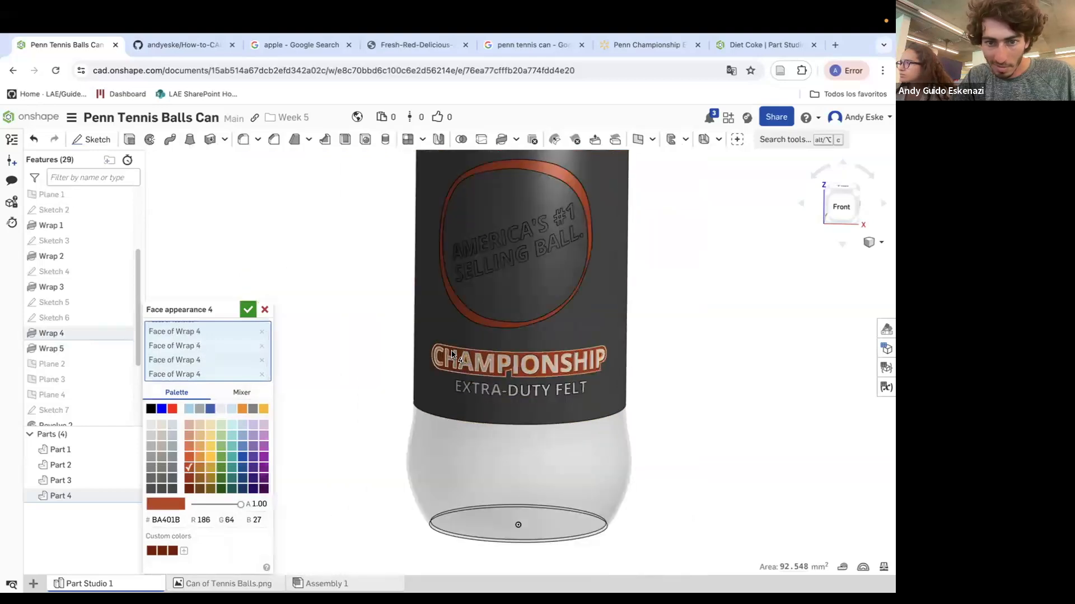
{"action": "left_click", "coordinate": [248, 310]}
Apply a new blue 0000FF face appearance to the A and M of AMERICA'S and the S, E, L and L of SELLING.
{"action": "scroll", "coordinate": [351, 297], "scroll_direction": "up", "scroll_amount": 10}
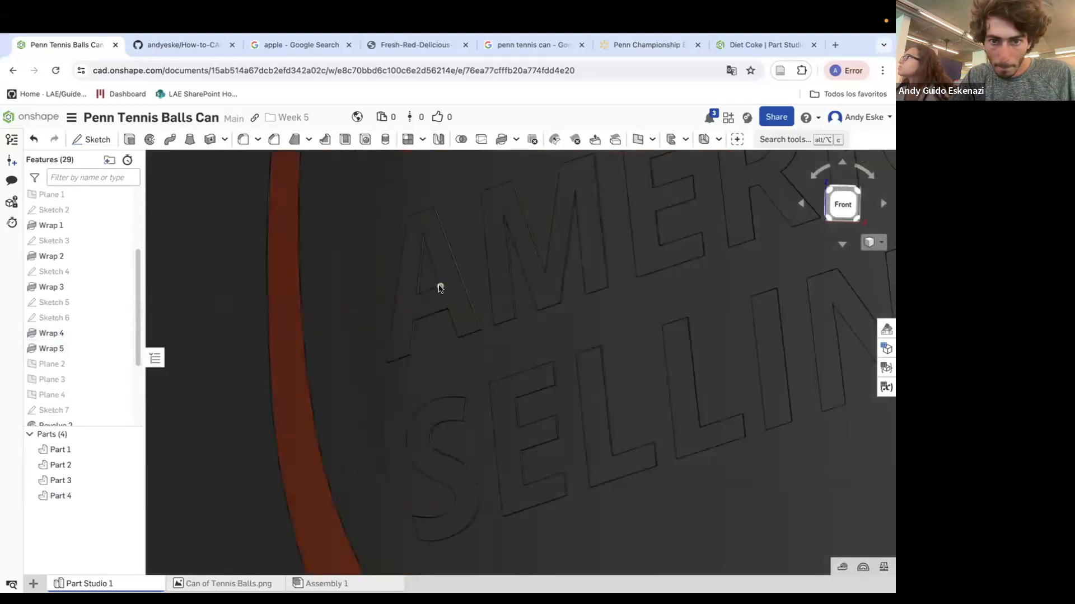
{"action": "right_click", "coordinate": [451, 288]}
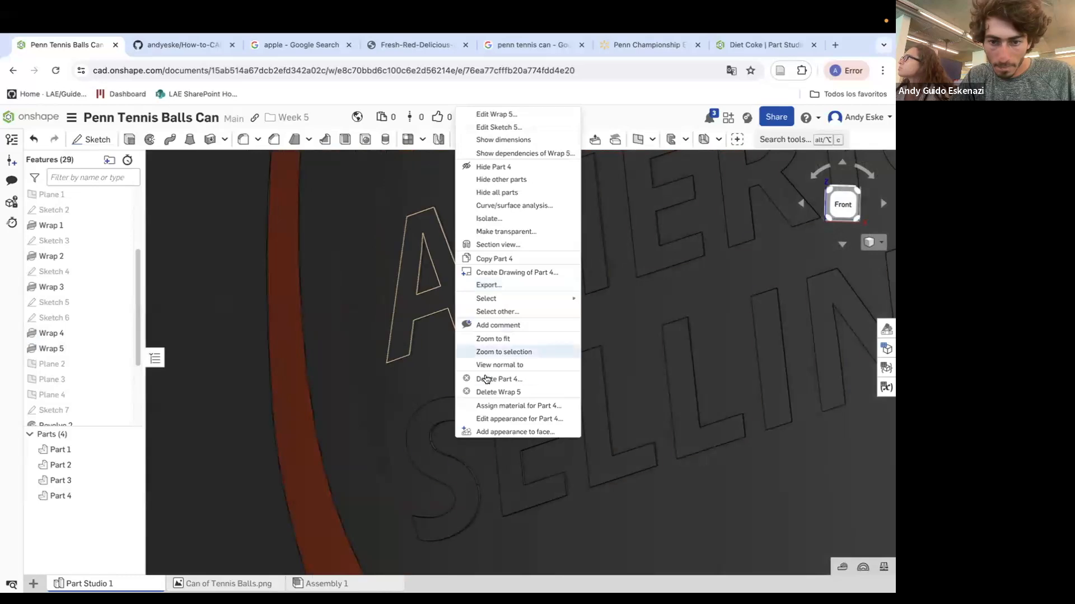
{"action": "left_click", "coordinate": [491, 430]}
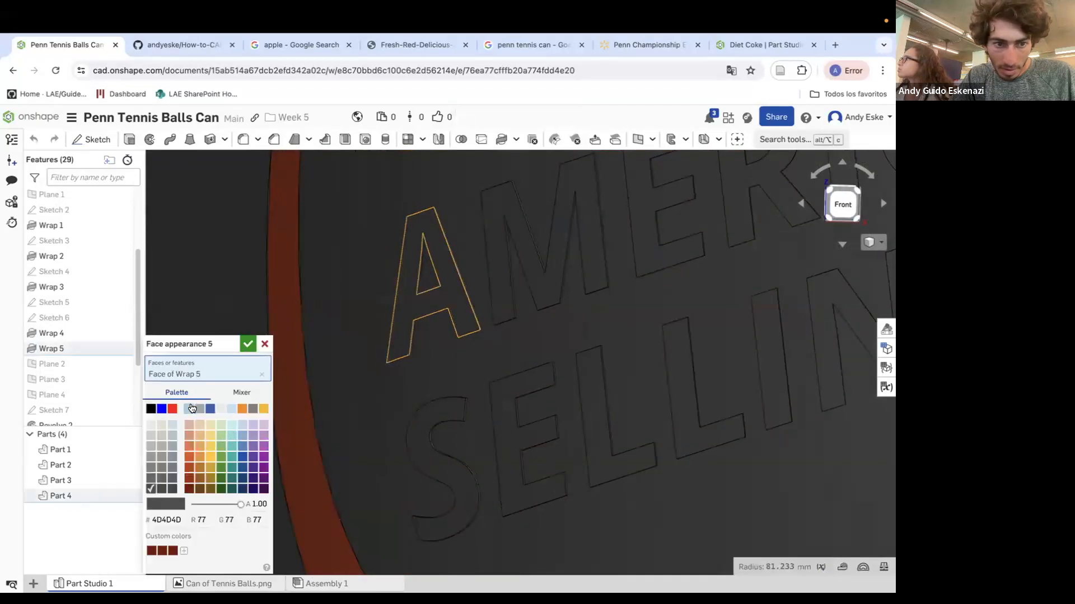
{"action": "left_click", "coordinate": [161, 409]}
{"action": "left_click", "coordinate": [505, 282]}
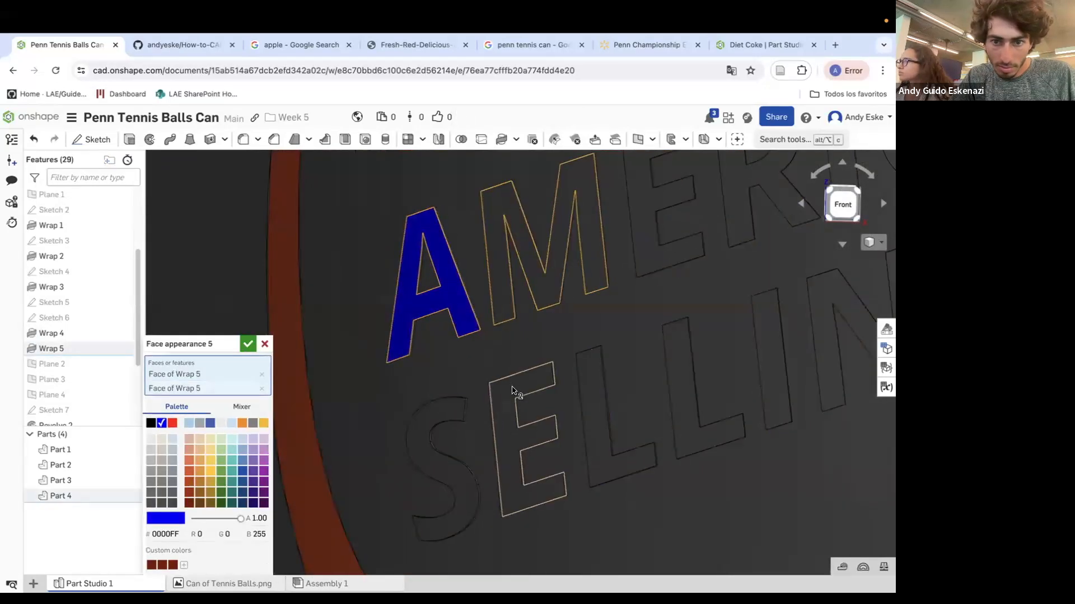
{"action": "left_click", "coordinate": [438, 412]}
{"action": "left_click", "coordinate": [532, 386]}
{"action": "left_click", "coordinate": [667, 361]}
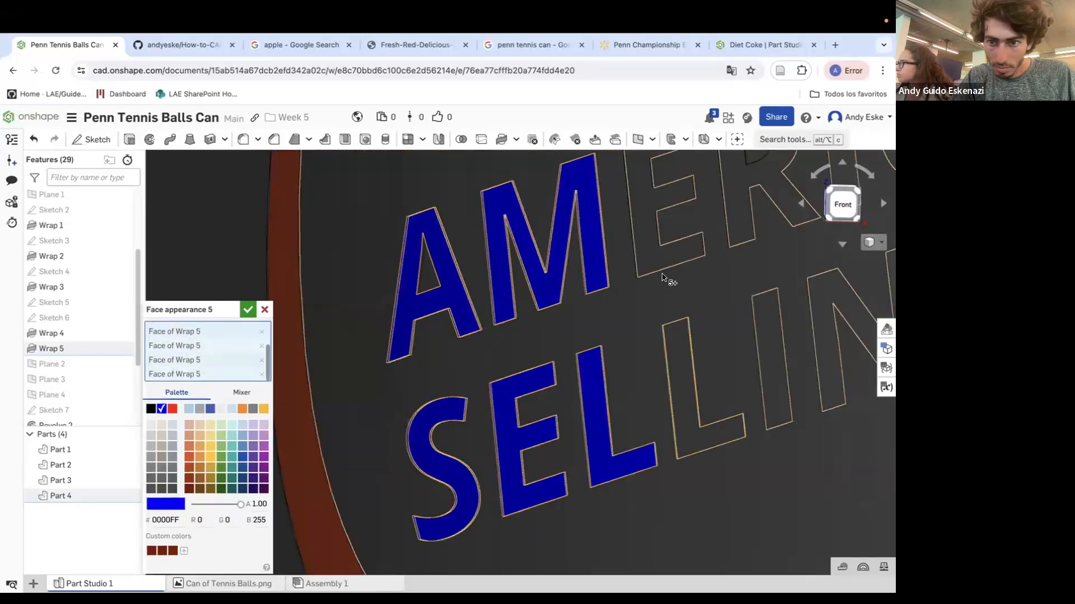
Add the E, R, I and C of AMERICA'S and the I and N of SELLING to the blue face appearance.
{"action": "left_click", "coordinate": [644, 267]}
{"action": "scroll", "coordinate": [514, 331], "scroll_direction": "down", "scroll_amount": 5}
{"action": "scroll", "coordinate": [599, 320], "scroll_direction": "up", "scroll_amount": 5}
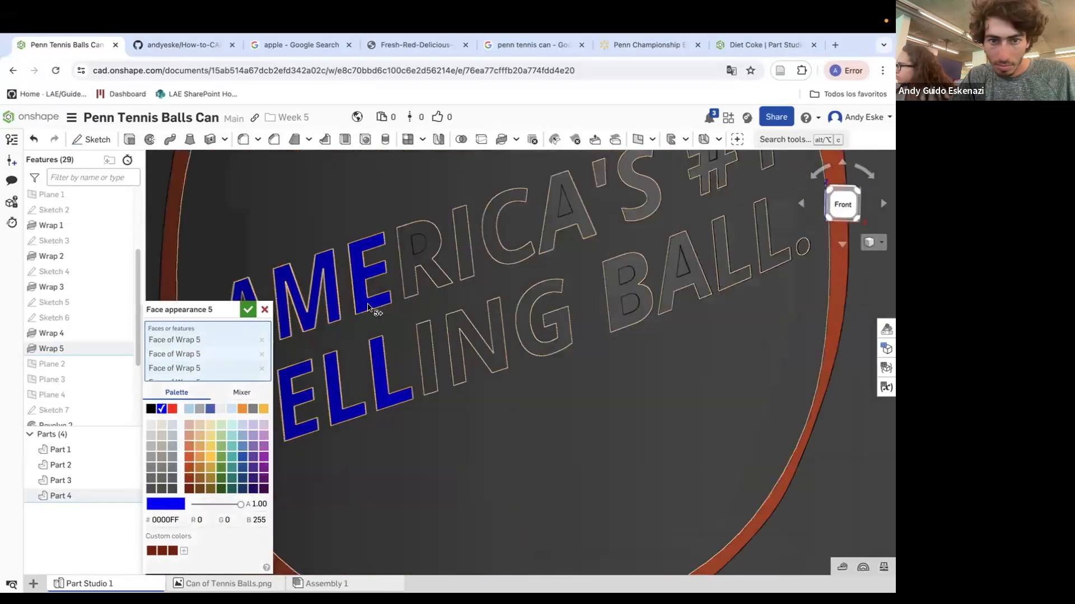
{"action": "left_click", "coordinate": [434, 263]}
{"action": "left_click", "coordinate": [462, 272]}
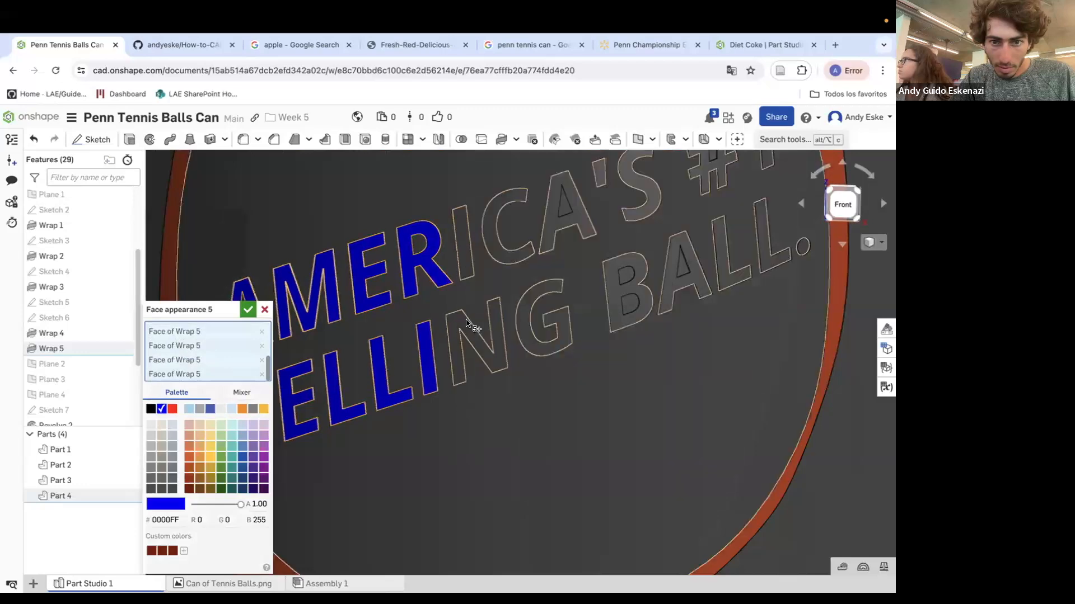
{"action": "left_click", "coordinate": [493, 316]}
{"action": "left_click", "coordinate": [530, 299]}
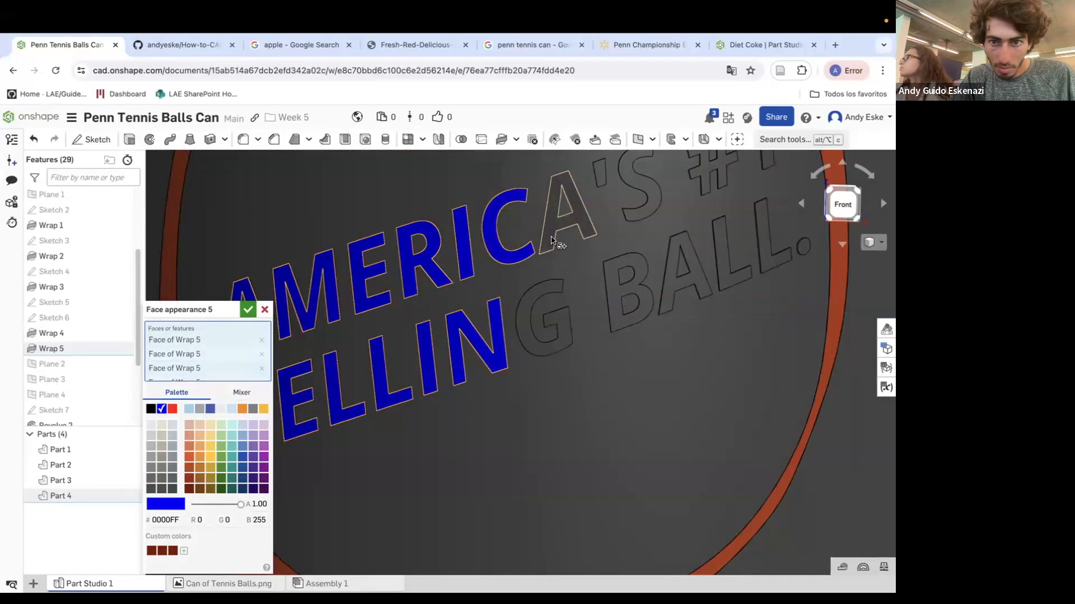
Add the final A, apostrophe and S of AMERICA'S, the G of SELLING and the B of BALL to the blue appearance.
{"action": "left_click", "coordinate": [551, 235]}
{"action": "left_click", "coordinate": [600, 176]}
{"action": "left_click", "coordinate": [620, 178]}
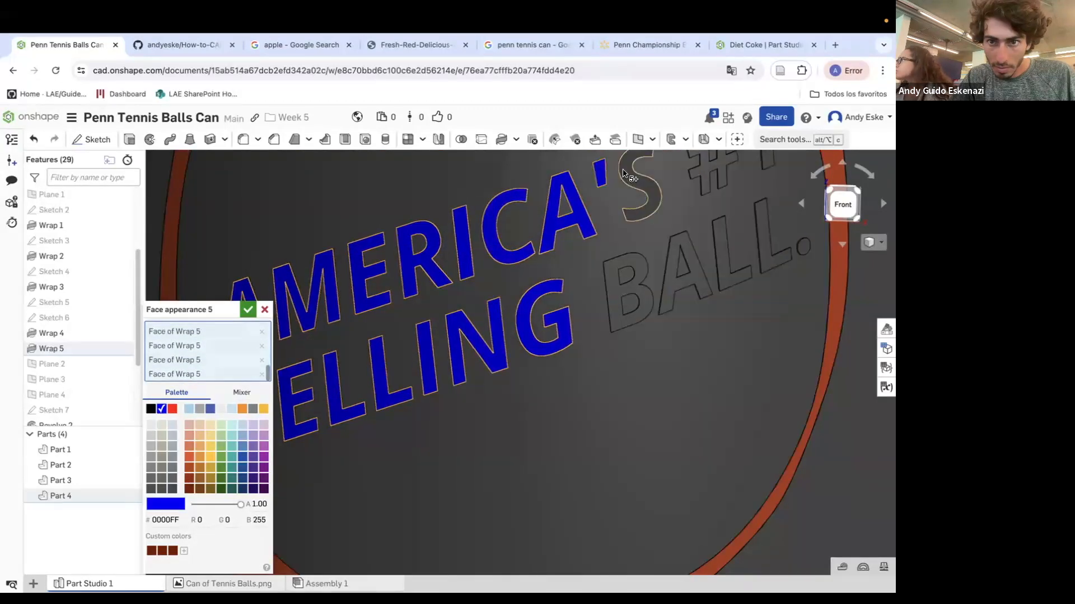
{"action": "left_click", "coordinate": [632, 268]}
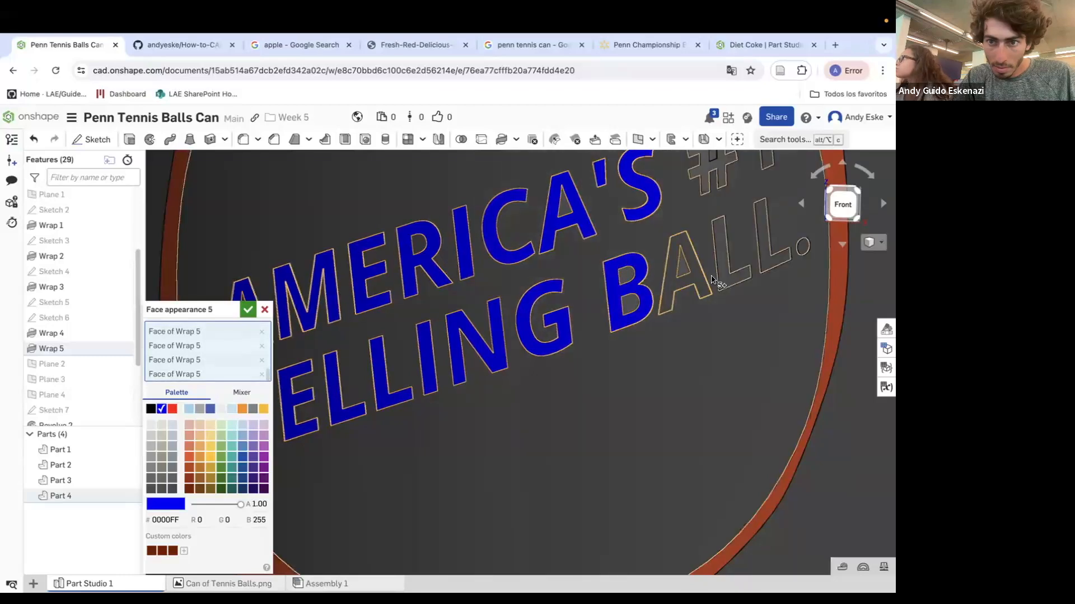
Add the A, L, L and period of BALL and the #1 characters to the blue face appearance.
{"action": "left_click", "coordinate": [673, 290]}
{"action": "left_click", "coordinate": [759, 263]}
{"action": "left_click", "coordinate": [789, 258]}
{"action": "scroll", "coordinate": [590, 256], "scroll_direction": "down", "scroll_amount": 5}
{"action": "scroll", "coordinate": [590, 256], "scroll_direction": "up", "scroll_amount": 10}
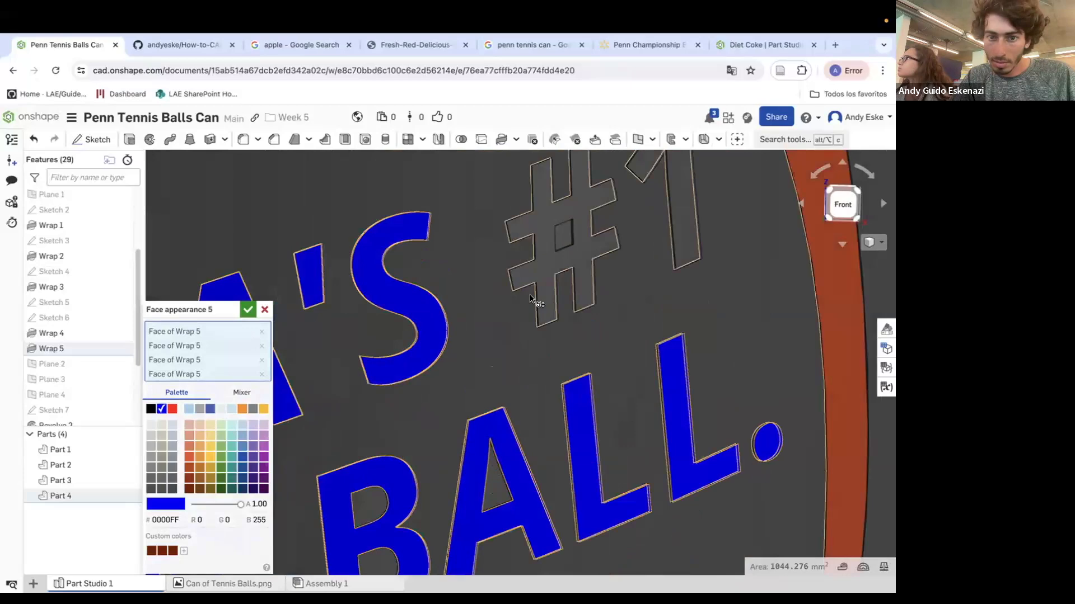
{"action": "scroll", "coordinate": [739, 231], "scroll_direction": "down", "scroll_amount": 3}
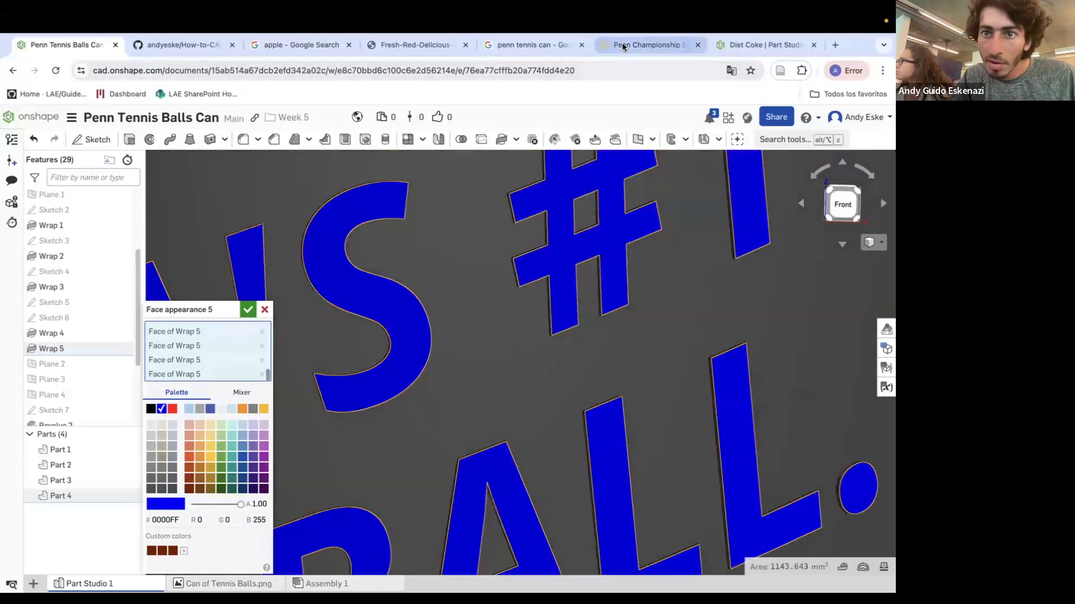
Check the slogan's colours on the Walmart product page and accept the blue face appearance.
{"action": "left_click", "coordinate": [622, 44]}
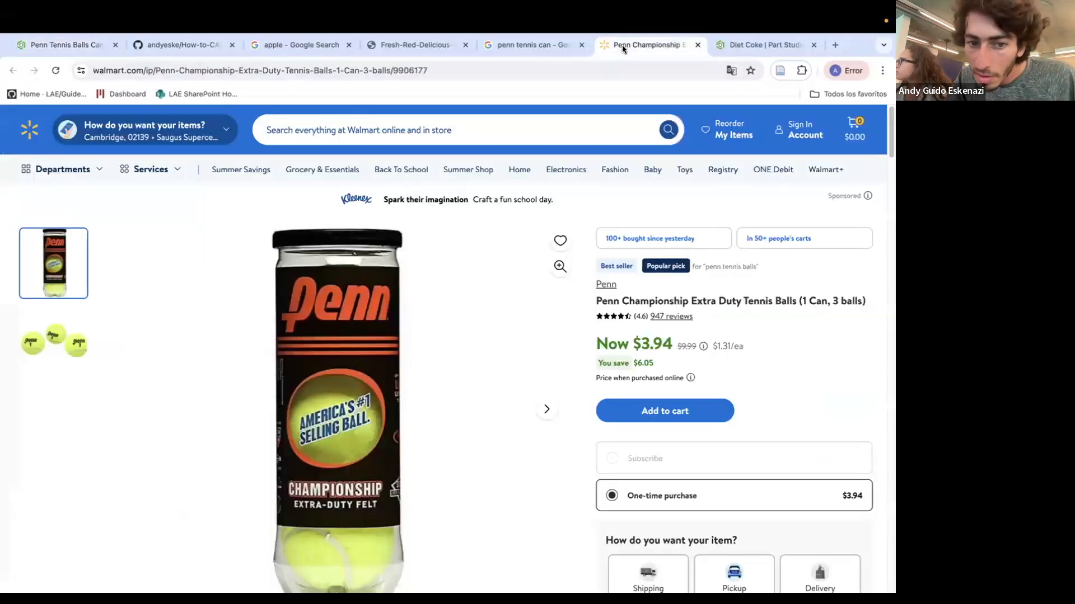
{"action": "left_click", "coordinate": [78, 45]}
{"action": "scroll", "coordinate": [433, 358], "scroll_direction": "down", "scroll_amount": 6}
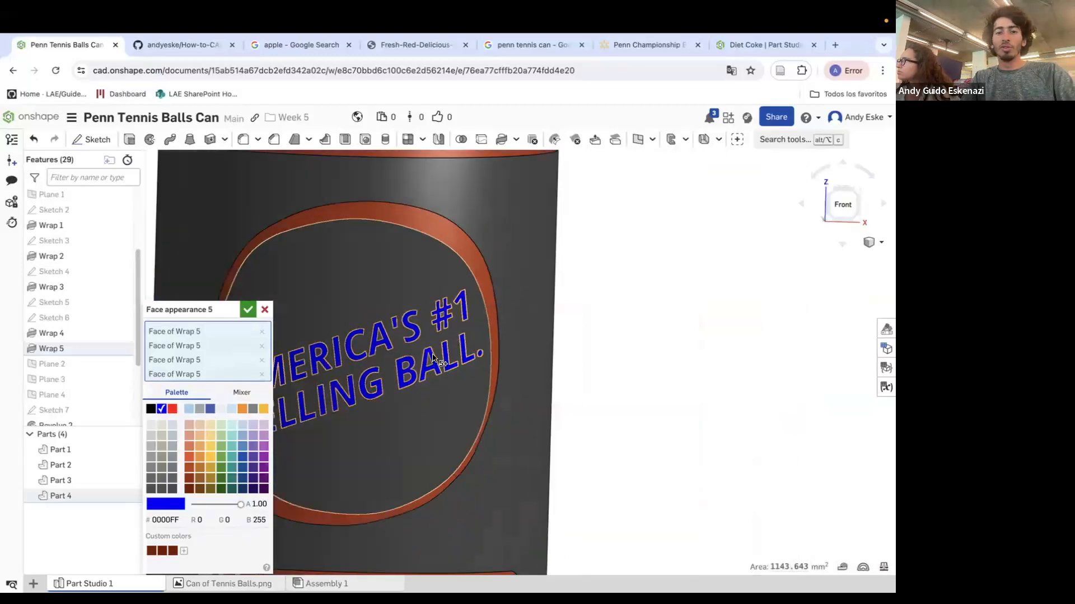
{"action": "scroll", "coordinate": [434, 358], "scroll_direction": "up", "scroll_amount": 4}
{"action": "scroll", "coordinate": [433, 358], "scroll_direction": "down", "scroll_amount": 3}
{"action": "scroll", "coordinate": [202, 343], "scroll_direction": "down", "scroll_amount": 2}
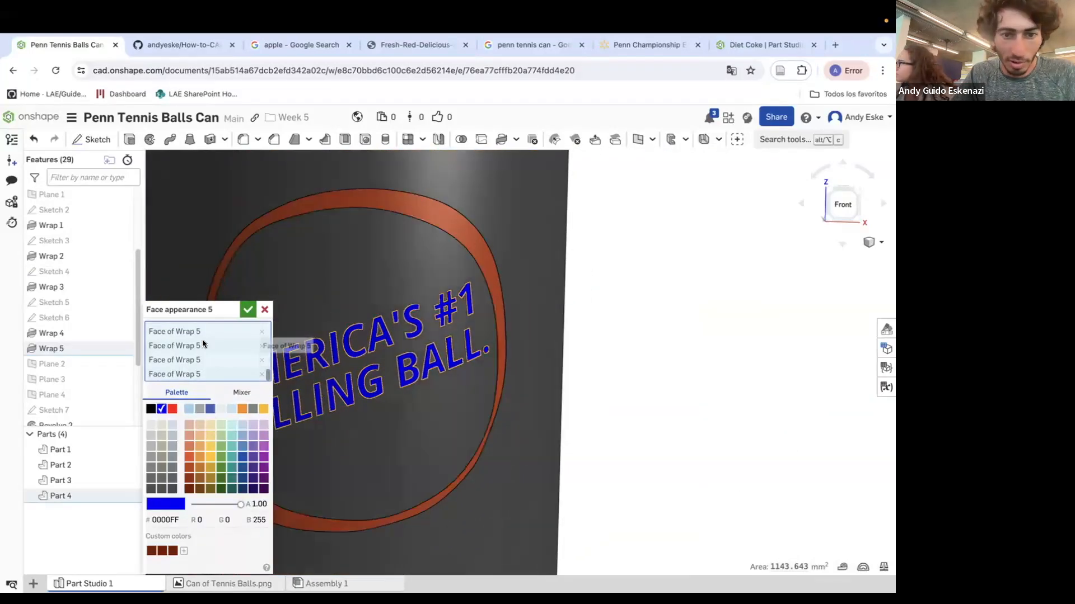
{"action": "left_click", "coordinate": [249, 311]}
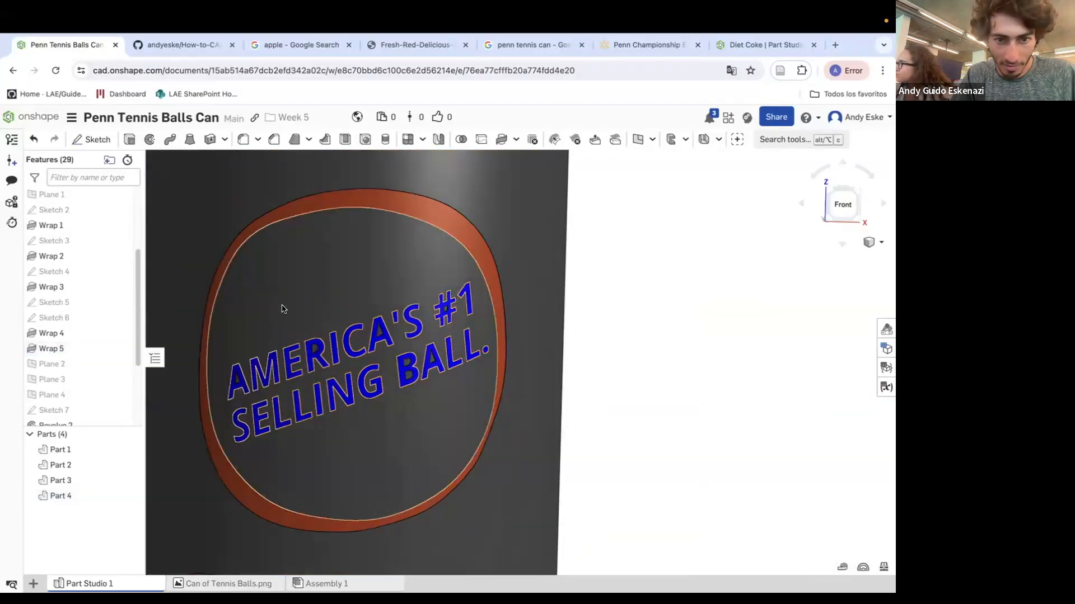
Apply a light grey #EAEAEA face appearance to the badge's inner face and the enclosed areas of the R and last A of AMERICA'S.
{"action": "right_click", "coordinate": [324, 274]}
{"action": "left_click", "coordinate": [391, 431]}
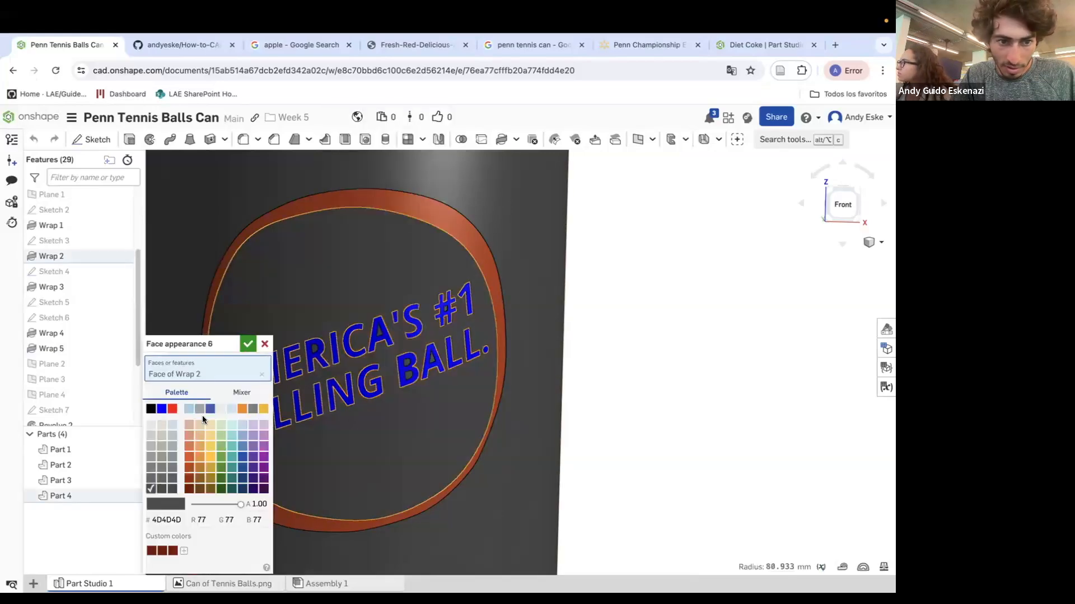
{"action": "left_click", "coordinate": [220, 410]}
{"action": "scroll", "coordinate": [343, 339], "scroll_direction": "up", "scroll_amount": 5}
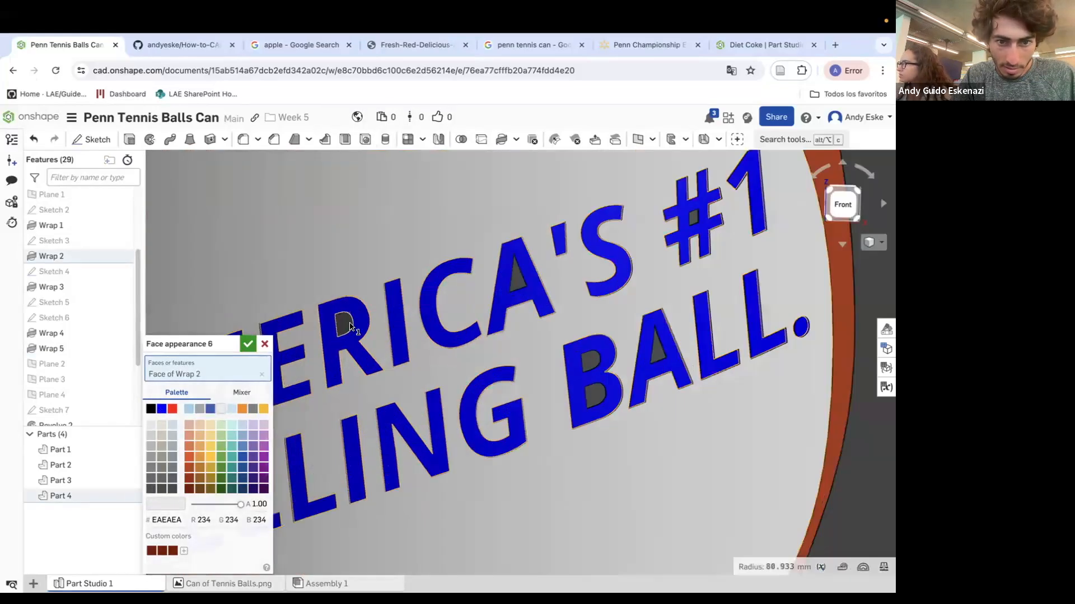
{"action": "left_click", "coordinate": [352, 322]}
{"action": "left_click", "coordinate": [516, 281]}
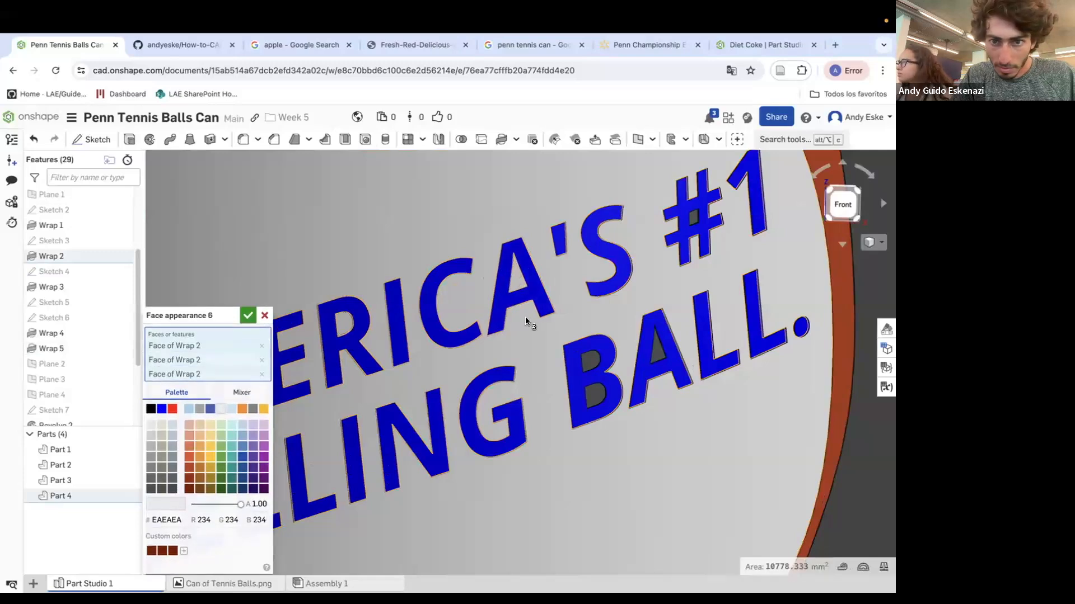
Add the enclosed areas of the B and A of BALL to the light grey face appearance.
{"action": "scroll", "coordinate": [595, 360], "scroll_direction": "up", "scroll_amount": 5}
{"action": "left_click", "coordinate": [584, 357]}
{"action": "left_click", "coordinate": [600, 436]}
{"action": "left_click", "coordinate": [720, 355]}
Add the enclosed areas of the # and the first A of AMERICA'S to the light grey appearance and accept it.
{"action": "scroll", "coordinate": [513, 364], "scroll_direction": "down", "scroll_amount": 1}
{"action": "scroll", "coordinate": [513, 364], "scroll_direction": "down", "scroll_amount": 5}
{"action": "scroll", "coordinate": [546, 331], "scroll_direction": "up", "scroll_amount": 5}
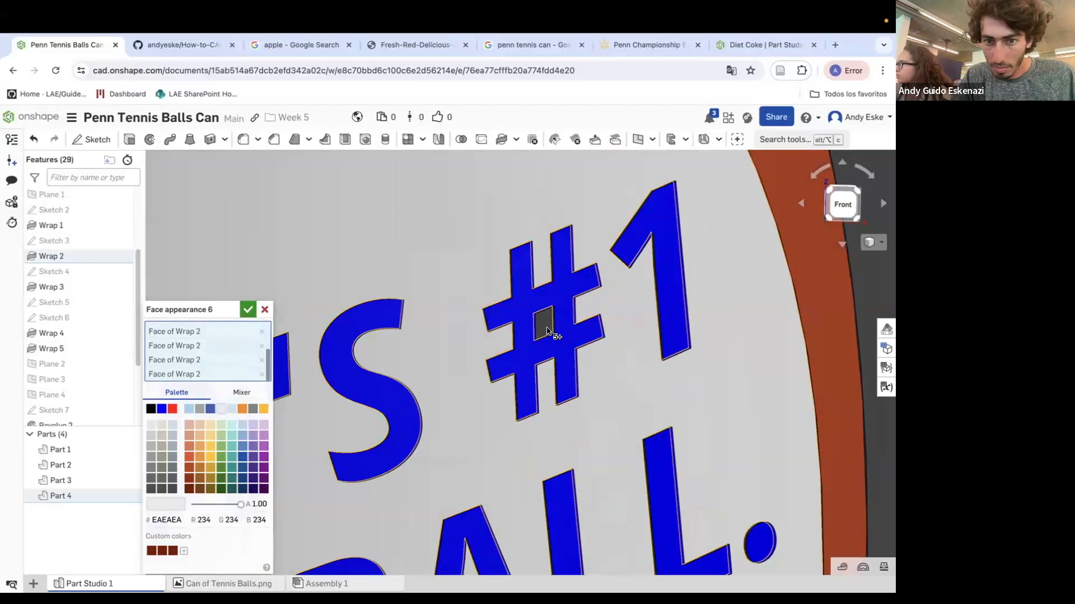
{"action": "left_click", "coordinate": [547, 329]}
{"action": "scroll", "coordinate": [564, 255], "scroll_direction": "down", "scroll_amount": 1}
{"action": "scroll", "coordinate": [564, 255], "scroll_direction": "down", "scroll_amount": 5}
{"action": "scroll", "coordinate": [529, 304], "scroll_direction": "up", "scroll_amount": 5}
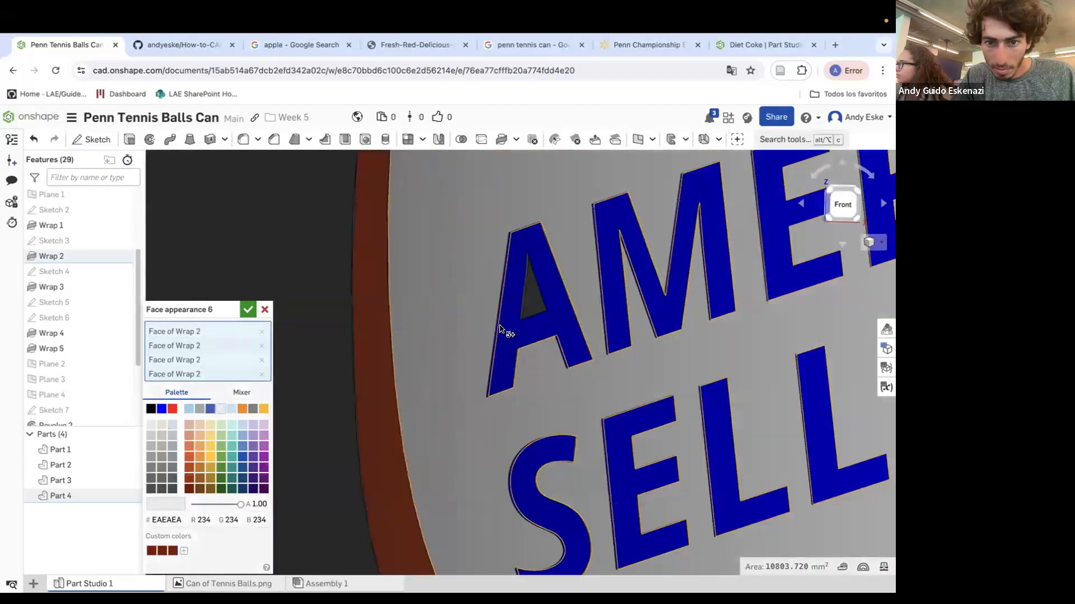
{"action": "left_click", "coordinate": [529, 304]}
{"action": "scroll", "coordinate": [528, 304], "scroll_direction": "down", "scroll_amount": 5}
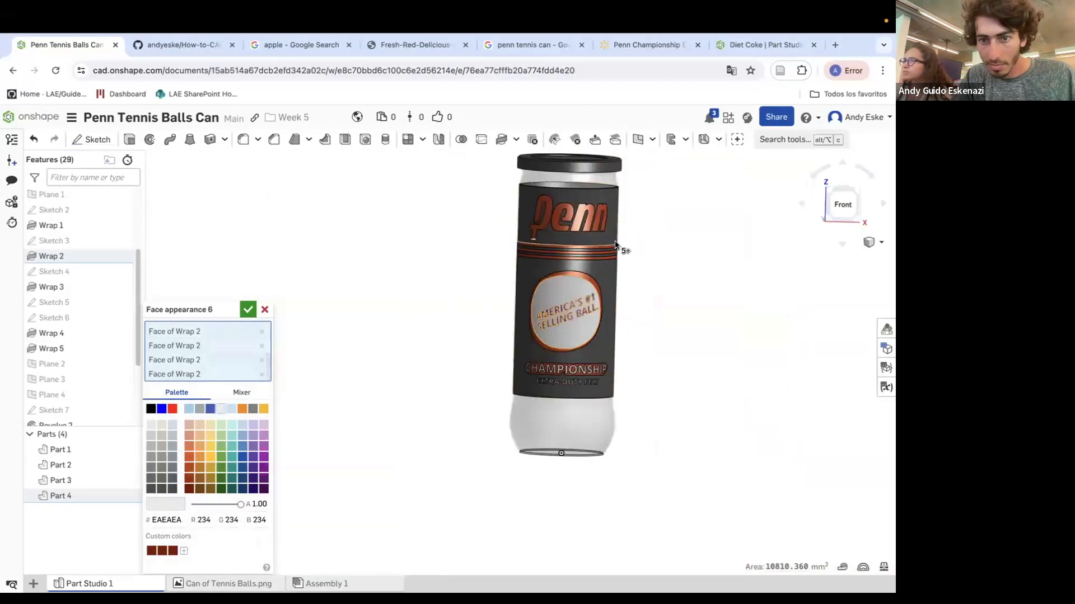
{"action": "left_click", "coordinate": [246, 311]}
Examine the coloured can from several angles, including the lid, badge, lettering and transparent base.
{"action": "right_click_drag", "start_coordinate": [443, 316], "coordinate": [527, 330]}
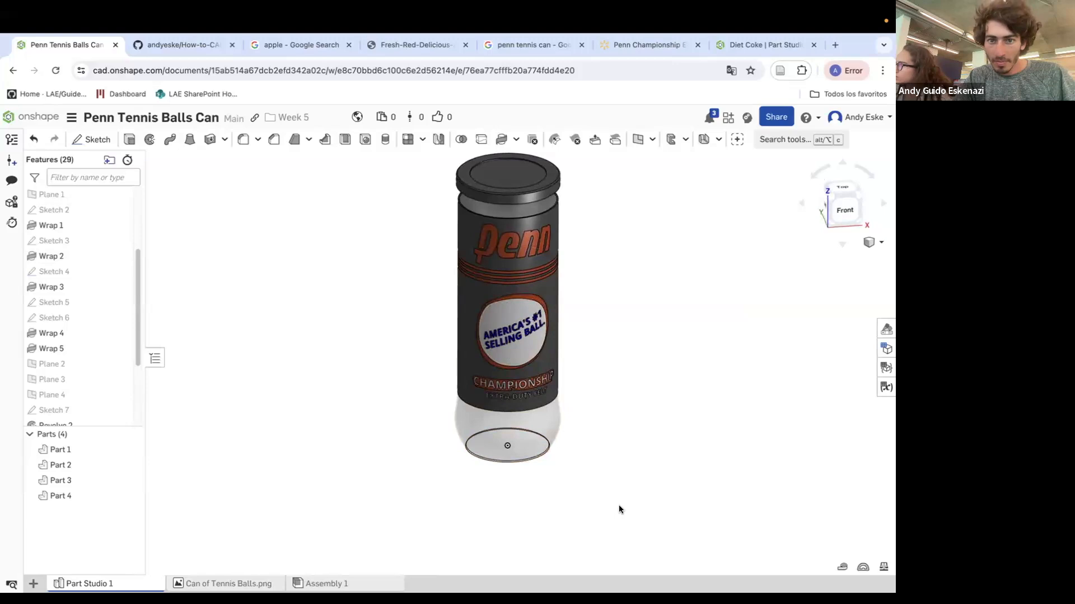
{"action": "scroll", "coordinate": [558, 492], "scroll_direction": "down", "scroll_amount": 3}
{"action": "scroll", "coordinate": [563, 444], "scroll_direction": "up", "scroll_amount": 3}
{"action": "right_click_drag", "start_coordinate": [548, 416], "coordinate": [565, 433]}
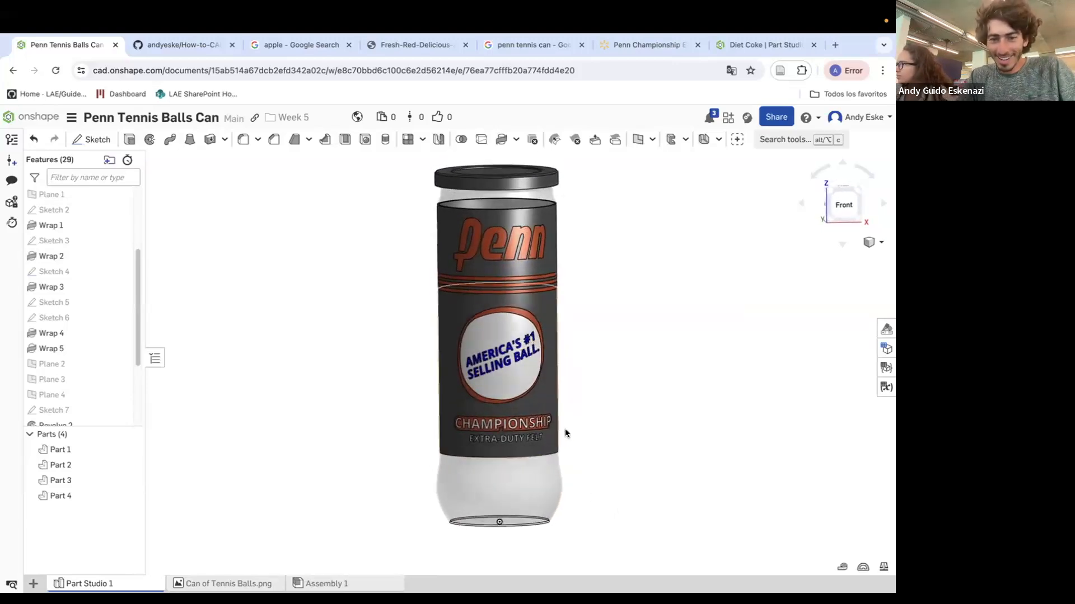
{"action": "scroll", "coordinate": [496, 555], "scroll_direction": "up", "scroll_amount": 5}
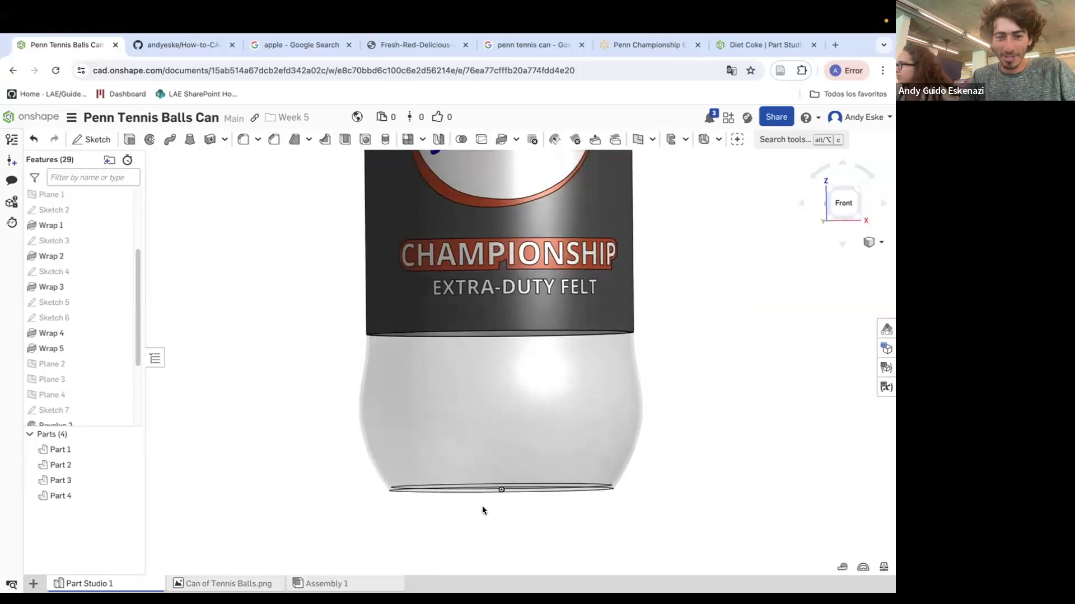
{"action": "scroll", "coordinate": [485, 508], "scroll_direction": "down", "scroll_amount": 5}
{"action": "right_click_drag", "start_coordinate": [500, 397], "coordinate": [506, 414]}
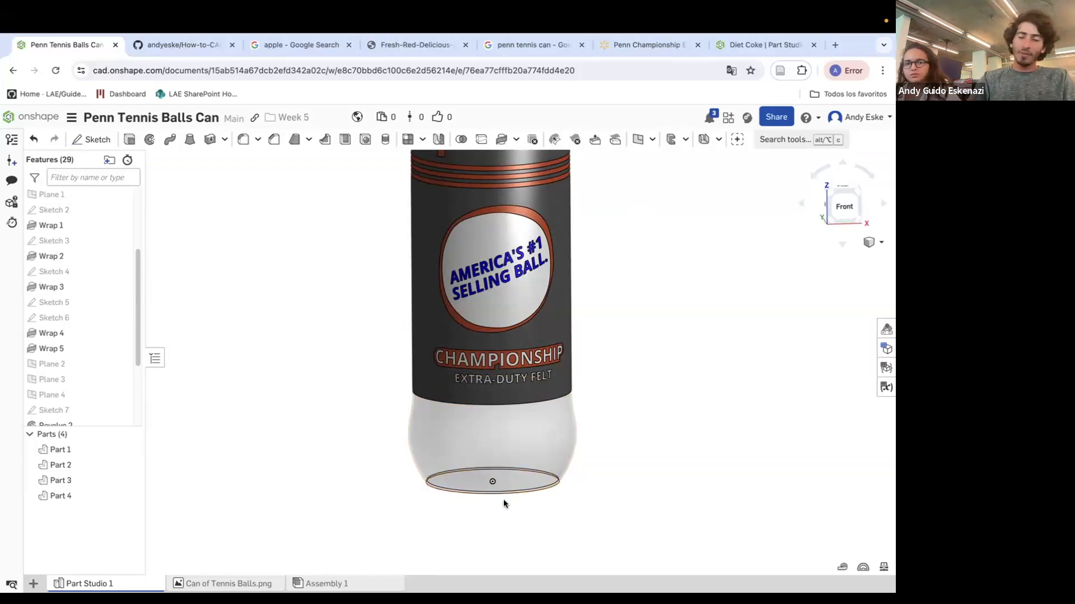
{"action": "scroll", "coordinate": [503, 503], "scroll_direction": "down", "scroll_amount": 5}
{"action": "scroll", "coordinate": [508, 531], "scroll_direction": "up", "scroll_amount": 3}
{"action": "scroll", "coordinate": [498, 358], "scroll_direction": "down", "scroll_amount": 1}
{"action": "mouse_move", "coordinate": [500, 358]}
{"action": "right_mouse_down"}
{"action": "mouse_move", "coordinate": [503, 333]}
{"action": "mouse_move", "coordinate": [506, 361]}
{"action": "right_mouse_up"}
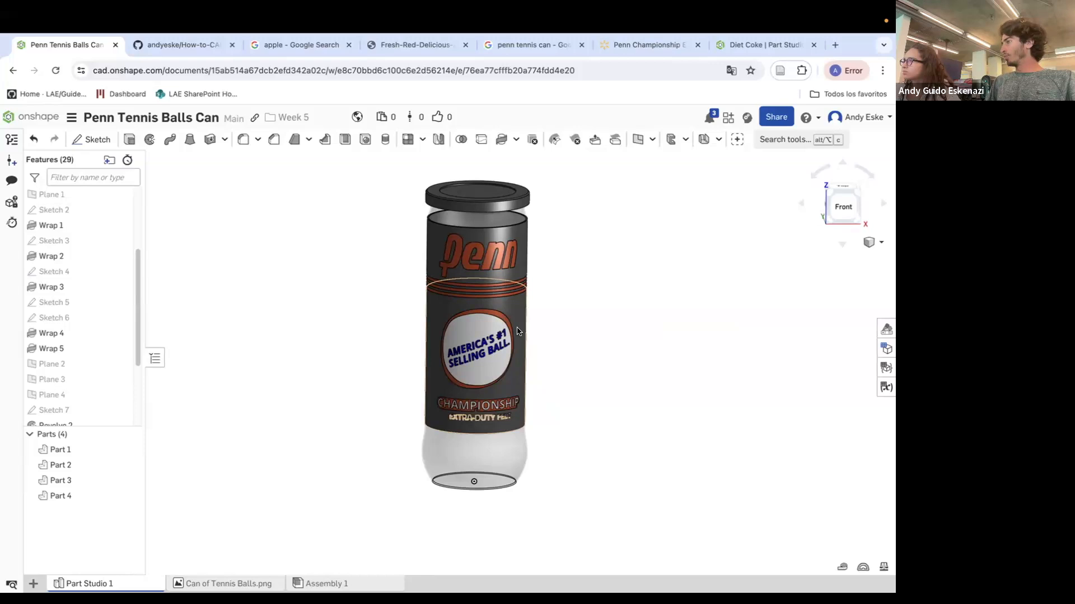
{"action": "scroll", "coordinate": [531, 395], "scroll_direction": "up", "scroll_amount": 1}
{"action": "scroll", "coordinate": [499, 317], "scroll_direction": "down", "scroll_amount": 2}
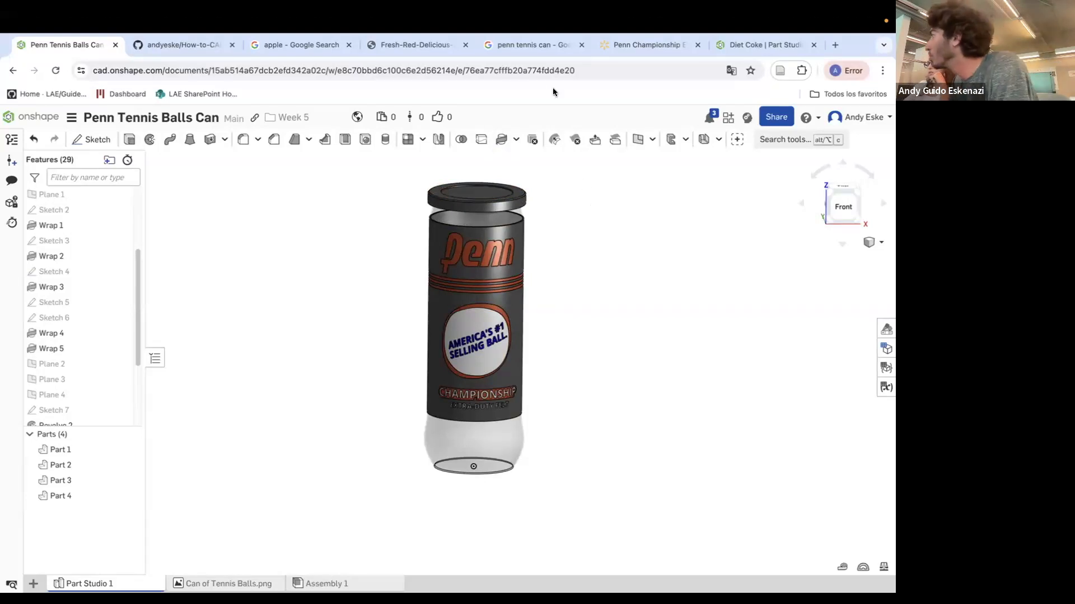
Switch to the Session 5 presentation in PowerPoint and go to the Diet Coke slide.
{"action": "mouse_move", "coordinate": [547, 16]}
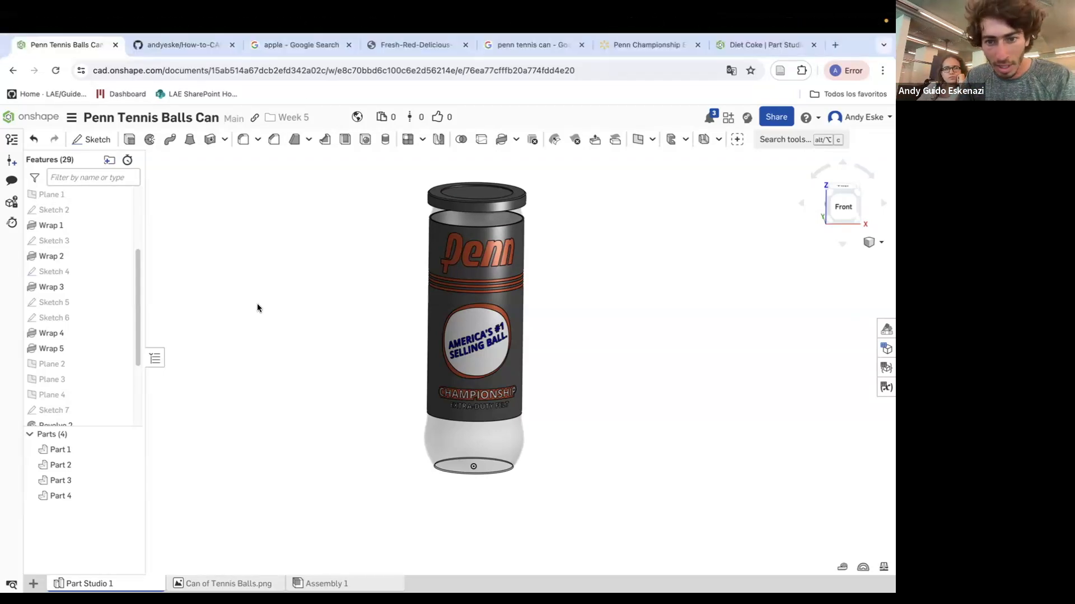
{"action": "left_click", "coordinate": [40, 41]}
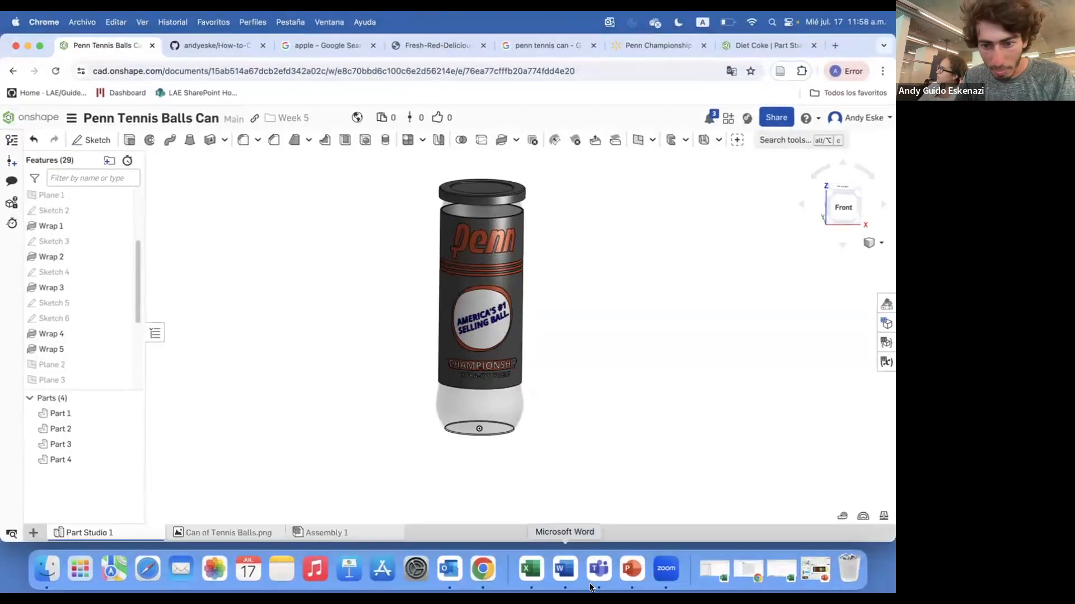
{"action": "left_click", "coordinate": [633, 569]}
{"action": "scroll", "coordinate": [268, 381], "scroll_direction": "down", "scroll_amount": 10}
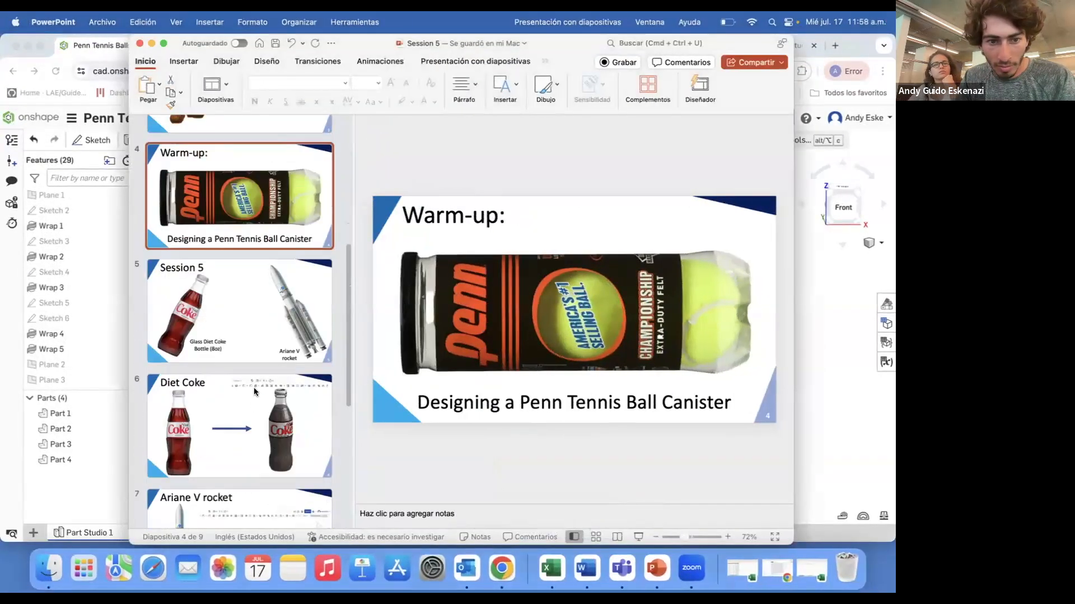
{"action": "left_click", "coordinate": [264, 456]}
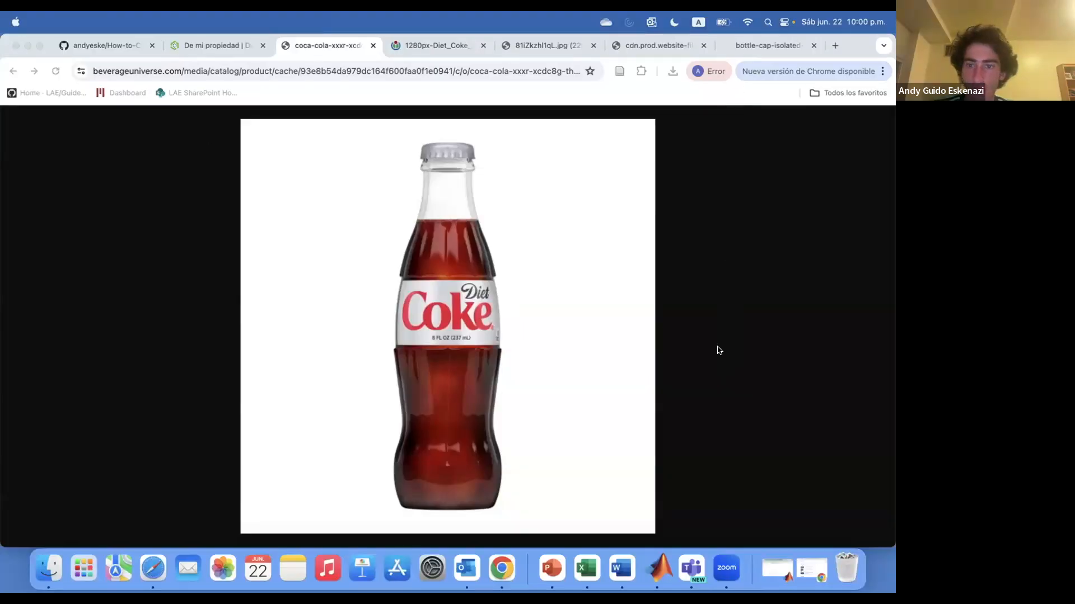
Create a public Onshape document named Diet Coke in the Week 5 folder.
{"action": "left_click", "coordinate": [224, 45]}
{"action": "left_click", "coordinate": [280, 283]}
{"action": "left_click", "coordinate": [234, 445]}
{"action": "left_click", "coordinate": [56, 145]}
{"action": "left_click", "coordinate": [58, 166]}
{"action": "type", "text": "Diet Coke"}
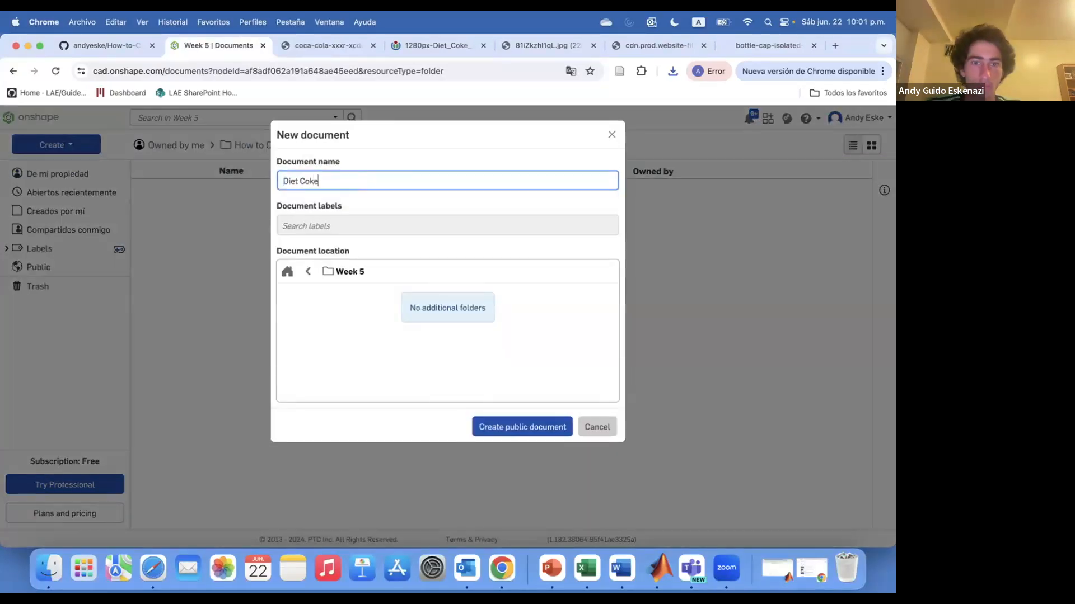
{"action": "left_click", "coordinate": [535, 427]}
Start a sketch on the Front plane and begin inserting an image into it.
{"action": "left_click", "coordinate": [91, 141]}
{"action": "left_click", "coordinate": [468, 263]}
{"action": "right_click_drag", "start_coordinate": [469, 264], "coordinate": [633, 171]}
{"action": "left_click", "coordinate": [535, 141]}
{"action": "left_click", "coordinate": [546, 180]}
Try to import Diet Coke.jpeg from the desktop, retry the upload and dismiss both upload notifications.
{"action": "left_click", "coordinate": [169, 481]}
{"action": "left_click", "coordinate": [140, 219]}
{"action": "left_click", "coordinate": [247, 236]}
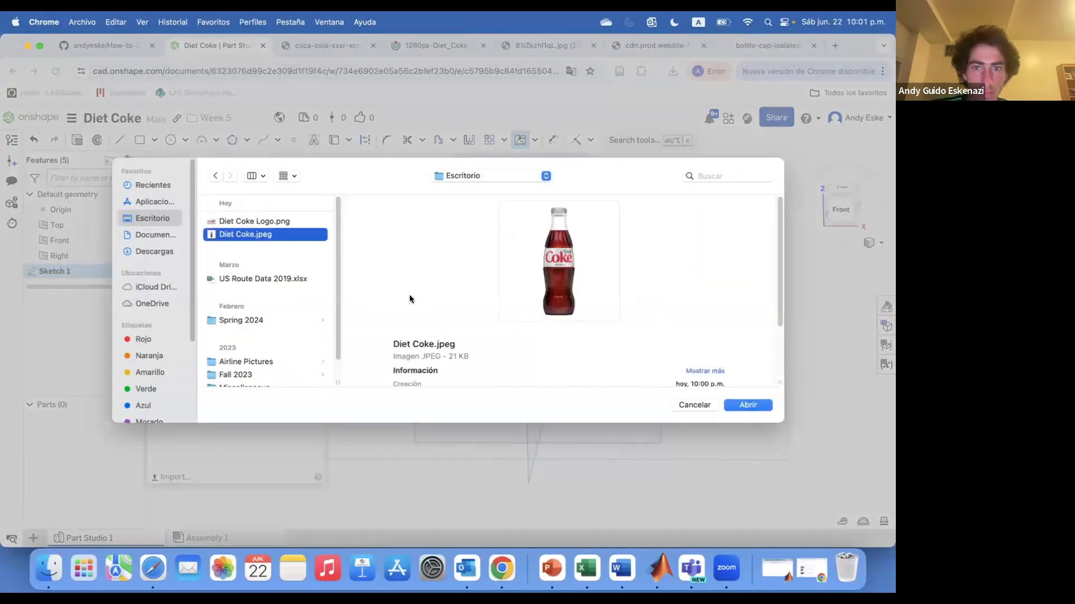
{"action": "left_click", "coordinate": [740, 405]}
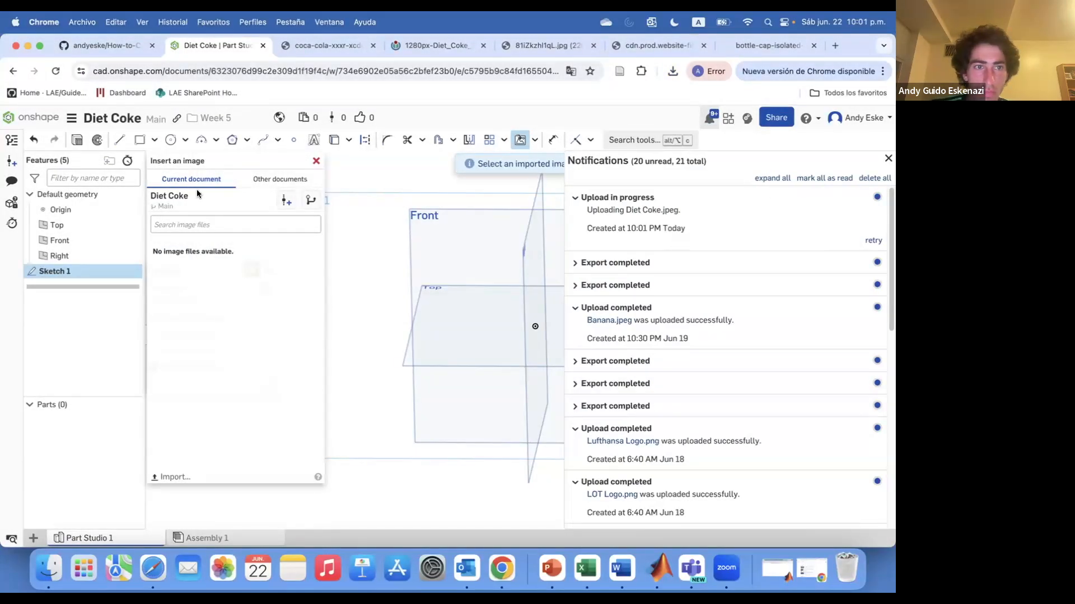
{"action": "left_click", "coordinate": [873, 241]}
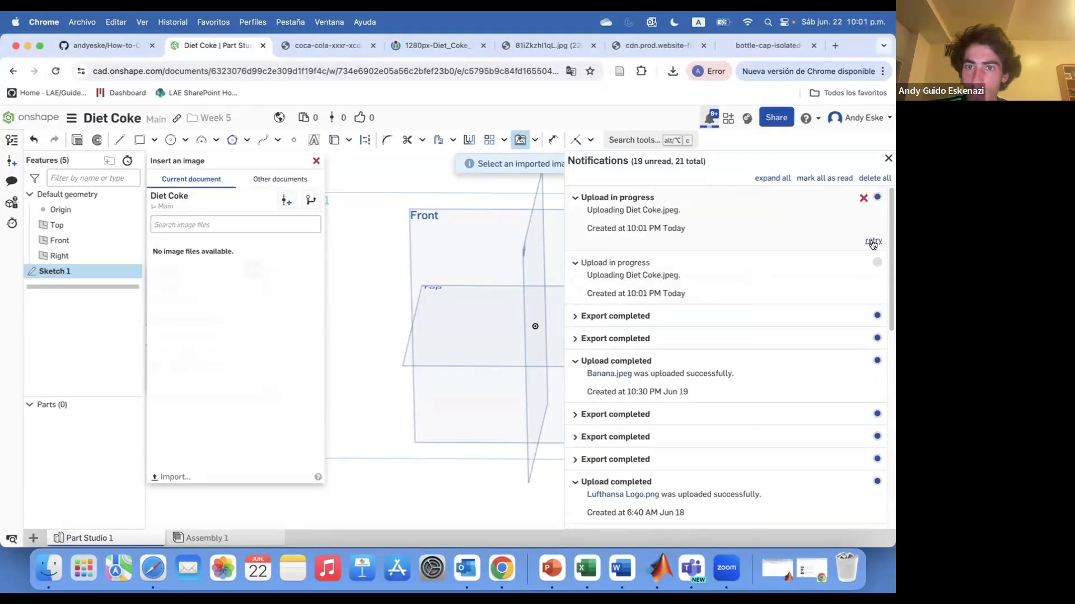
{"action": "left_click", "coordinate": [863, 198]}
{"action": "left_click", "coordinate": [862, 198]}
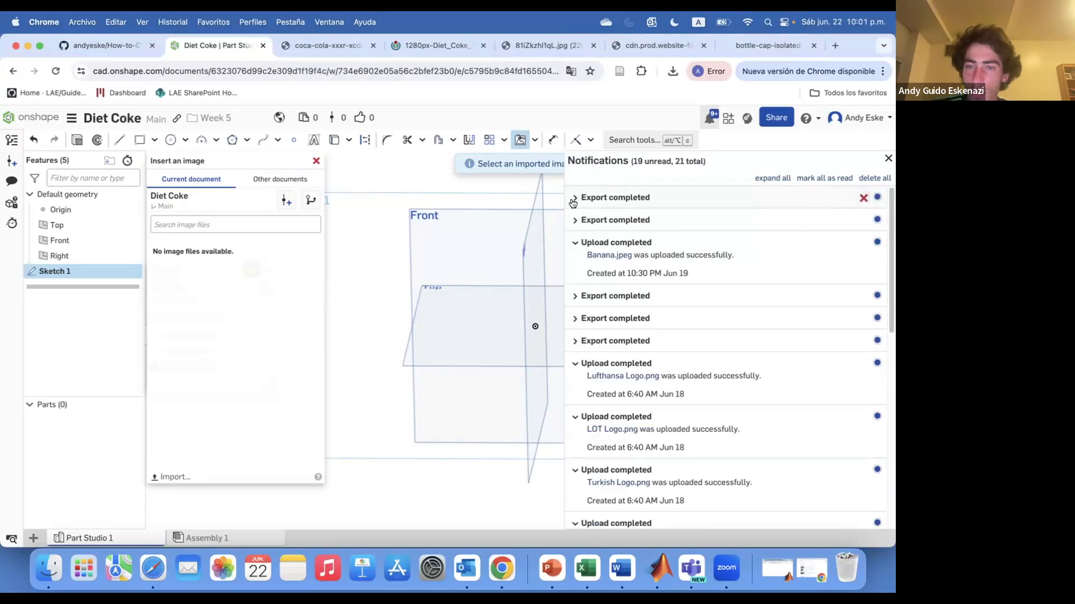
Import Diet Coke.jpeg from the desktop again and place it in the Front plane sketch.
{"action": "left_click", "coordinate": [170, 476]}
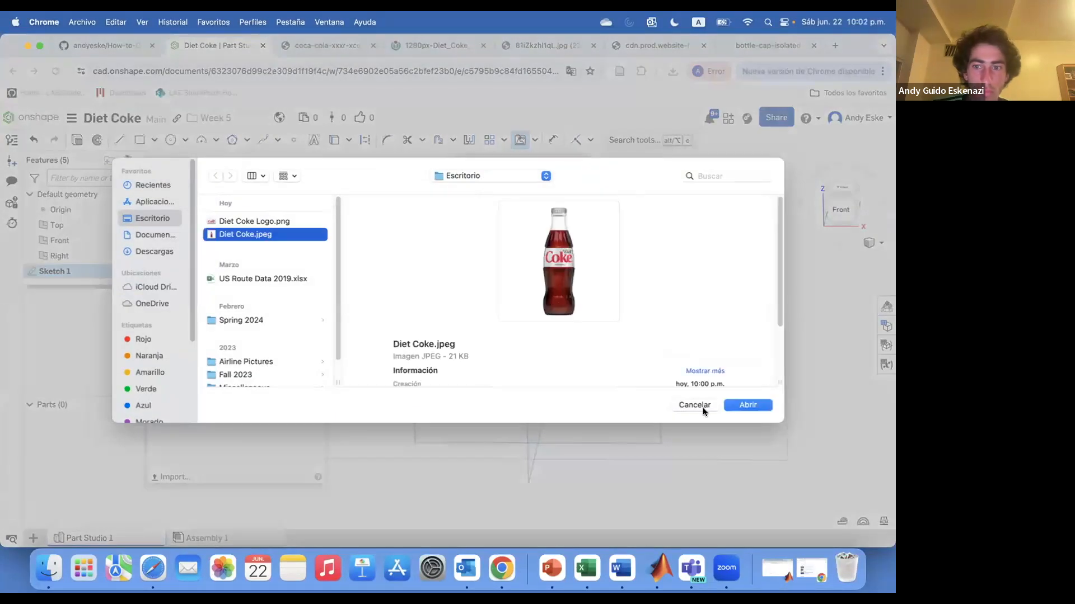
{"action": "left_click", "coordinate": [747, 404]}
{"action": "left_click", "coordinate": [207, 250]}
{"action": "left_click", "coordinate": [549, 422]}
View the sketch straight on and position the image with the centre of the bottle's base on the origin.
{"action": "key", "text": "n"}
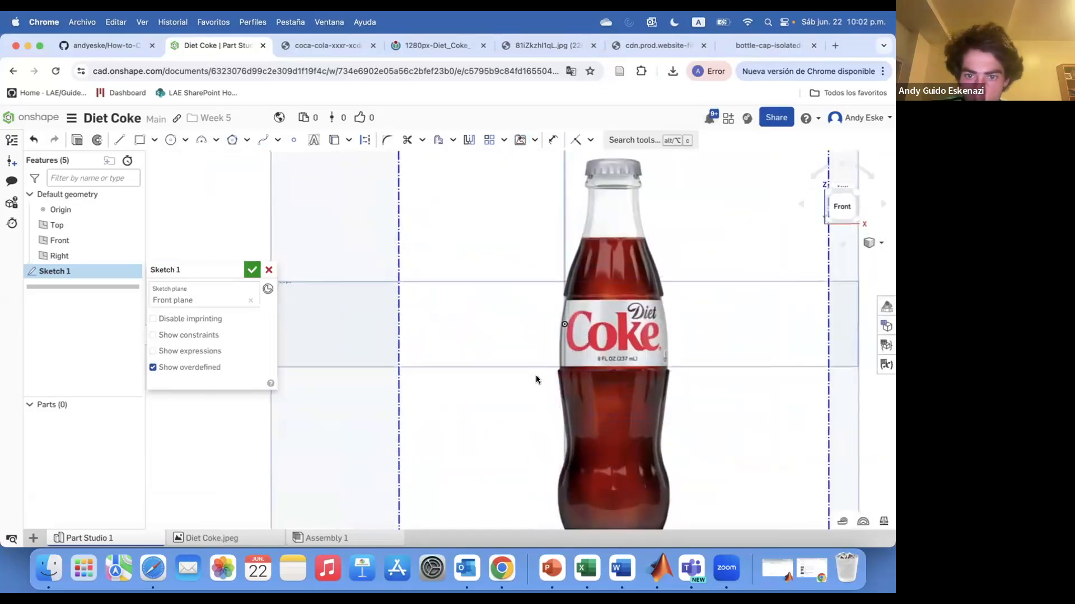
{"action": "scroll", "coordinate": [556, 221], "scroll_direction": "up", "scroll_amount": 5}
{"action": "right_click_drag", "start_coordinate": [555, 222], "coordinate": [553, 412]}
{"action": "key", "text": "u"}
{"action": "scroll", "coordinate": [518, 384], "scroll_direction": "up", "scroll_amount": 5}
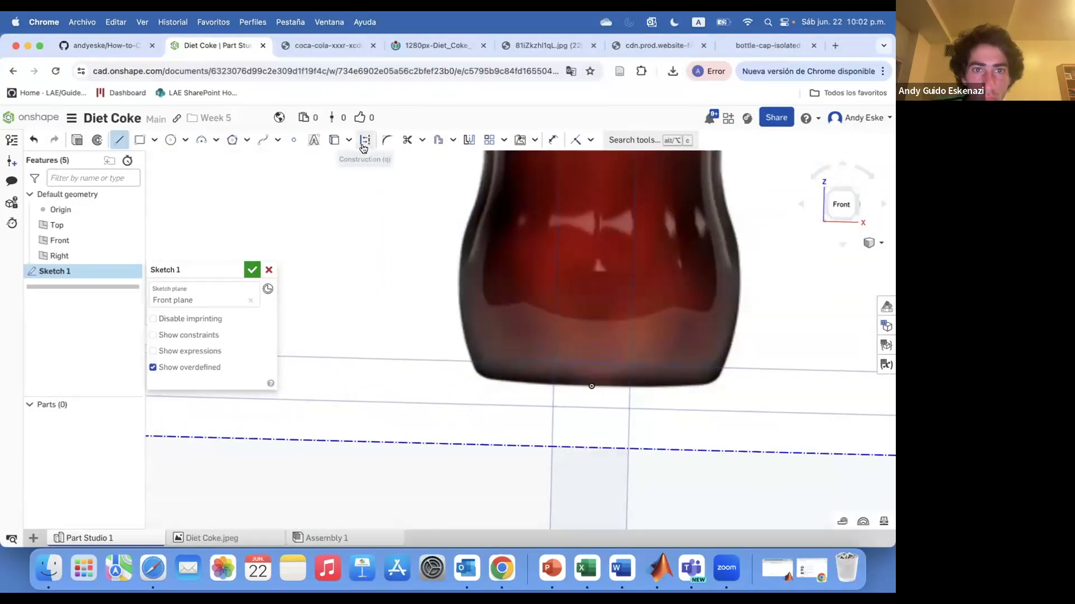
Sketch a horizontal construction line from the origin to the base's left corner and consult the bottle reference in another browser tab.
{"action": "scroll", "coordinate": [483, 379], "scroll_direction": "down", "scroll_amount": 5}
{"action": "scroll", "coordinate": [483, 379], "scroll_direction": "up", "scroll_amount": 3}
{"action": "scroll", "coordinate": [483, 379], "scroll_direction": "down", "scroll_amount": 5}
{"action": "left_click", "coordinate": [655, 46]}
{"action": "key", "text": "ctrl+shift+Tab"}
{"action": "key", "text": "ctrl+shift+Tab"}
{"action": "key", "text": "ctrl+shift+Tab"}
{"action": "key", "text": "ctrl+shift+Tab"}
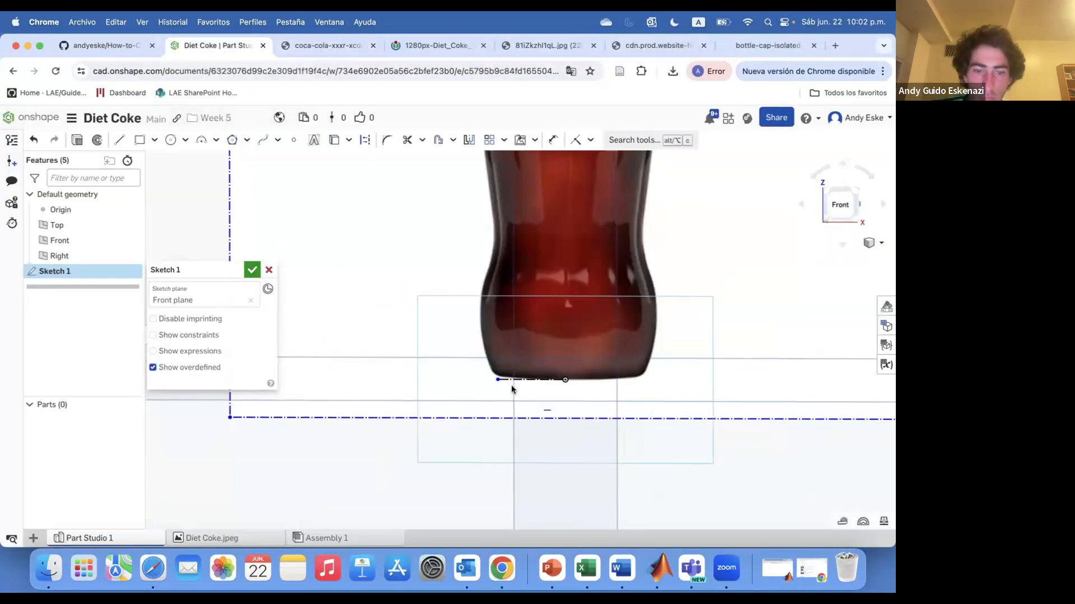
Dimension the horizontal base line to 25 mm.
{"action": "double_click", "coordinate": [516, 452]}
{"action": "type", "text": "25"}
{"action": "key", "text": "Return"}
{"action": "scroll", "coordinate": [593, 432], "scroll_direction": "up", "scroll_amount": 3}
{"action": "scroll", "coordinate": [592, 415], "scroll_direction": "down", "scroll_amount": 6}
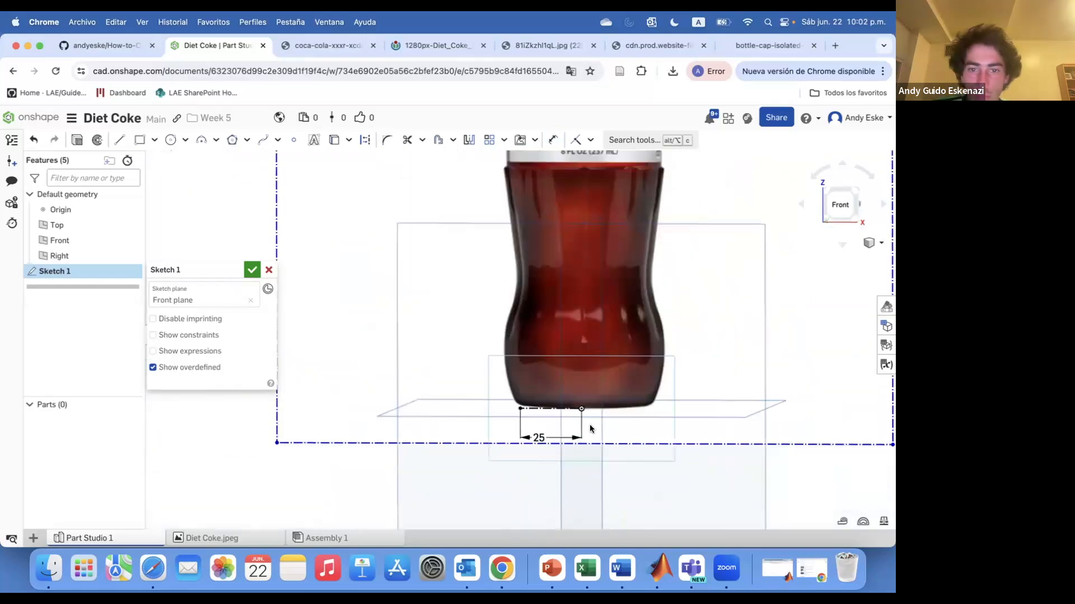
Sketch a vertical construction line from the origin up the bottle's centre to the cap.
{"action": "scroll", "coordinate": [592, 407], "scroll_direction": "up", "scroll_amount": 2}
{"action": "left_click", "coordinate": [585, 429]}
{"action": "scroll", "coordinate": [586, 427], "scroll_direction": "down", "scroll_amount": 5}
{"action": "scroll", "coordinate": [592, 313], "scroll_direction": "up", "scroll_amount": 5}
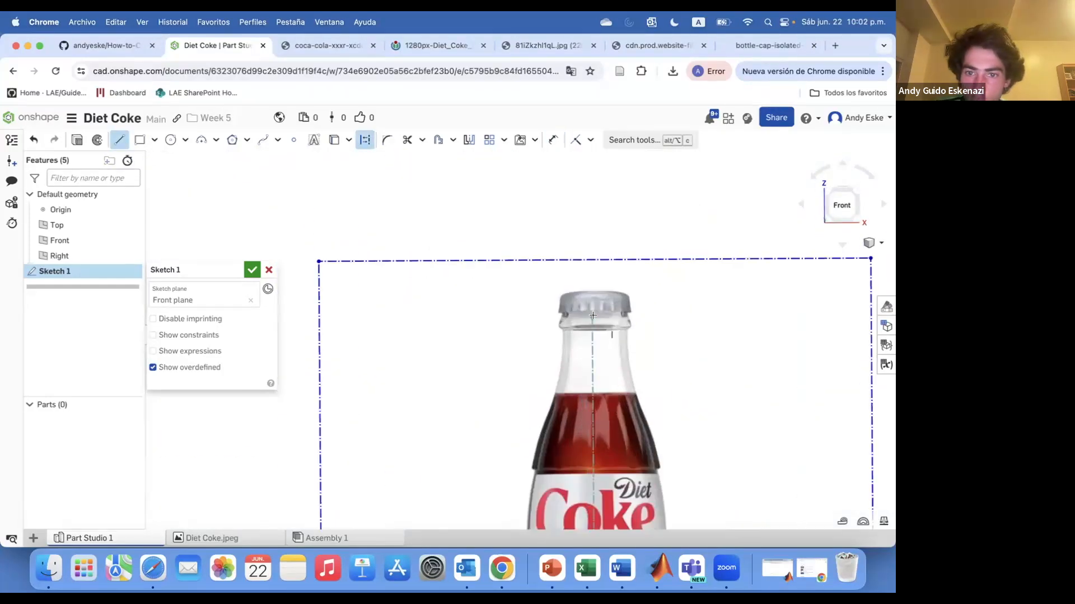
{"action": "left_click", "coordinate": [592, 314]}
{"action": "key", "text": "Escape"}
{"action": "scroll", "coordinate": [594, 313], "scroll_direction": "up", "scroll_amount": 2}
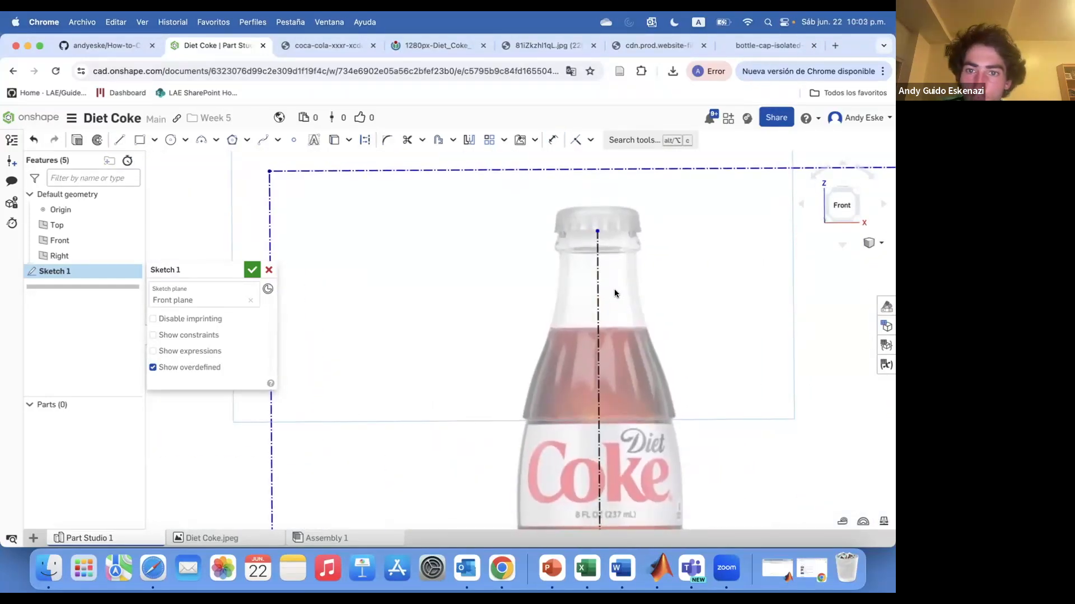
Convert the 25 mm base line from construction to regular geometry.
{"action": "scroll", "coordinate": [614, 289], "scroll_direction": "down", "scroll_amount": 5}
{"action": "scroll", "coordinate": [610, 387], "scroll_direction": "up", "scroll_amount": 8}
{"action": "right_click", "coordinate": [491, 382]}
{"action": "left_click", "coordinate": [552, 247]}
Trace the bottle's left outline with a spline from the base line's end, around the bulge and waist, to the rim below the label.
{"action": "left_click", "coordinate": [263, 140]}
{"action": "left_click", "coordinate": [417, 383]}
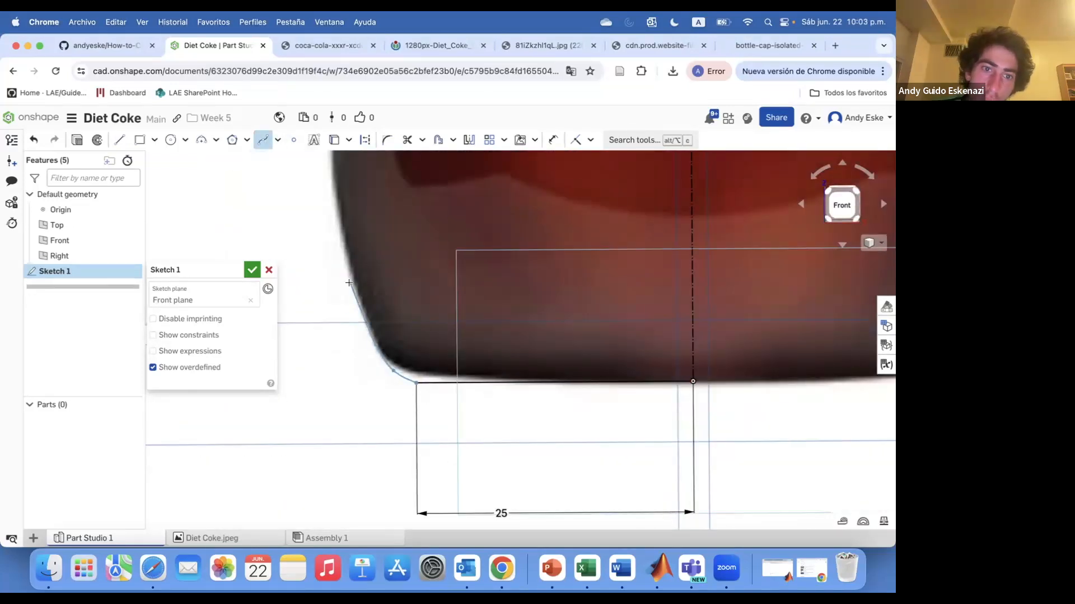
{"action": "scroll", "coordinate": [341, 207], "scroll_direction": "up", "scroll_amount": 5}
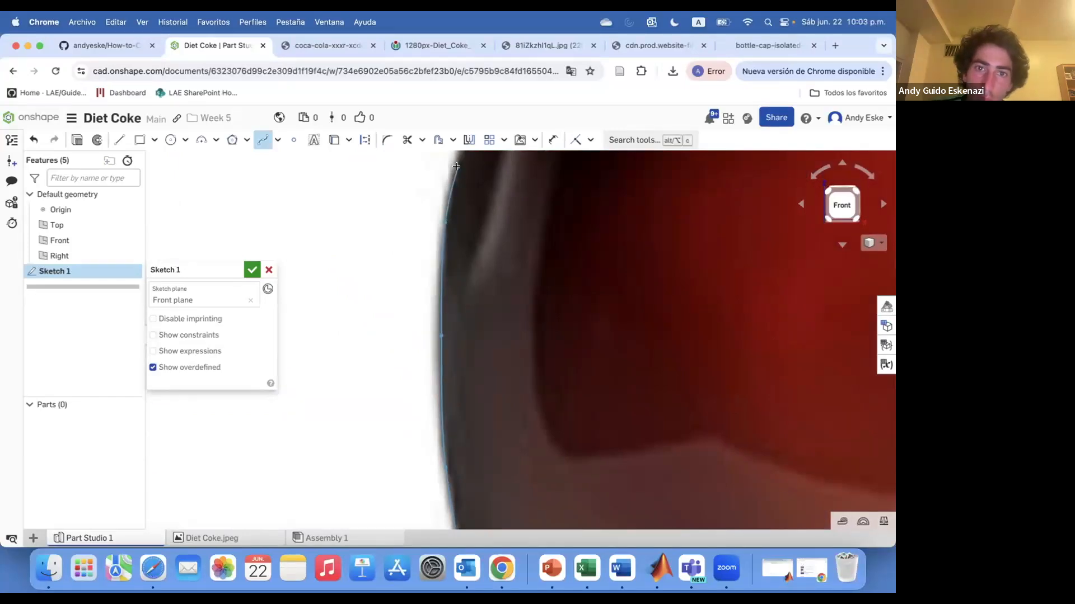
{"action": "scroll", "coordinate": [456, 166], "scroll_direction": "down", "scroll_amount": 5}
{"action": "scroll", "coordinate": [509, 250], "scroll_direction": "up", "scroll_amount": 5}
{"action": "scroll", "coordinate": [513, 162], "scroll_direction": "down", "scroll_amount": 5}
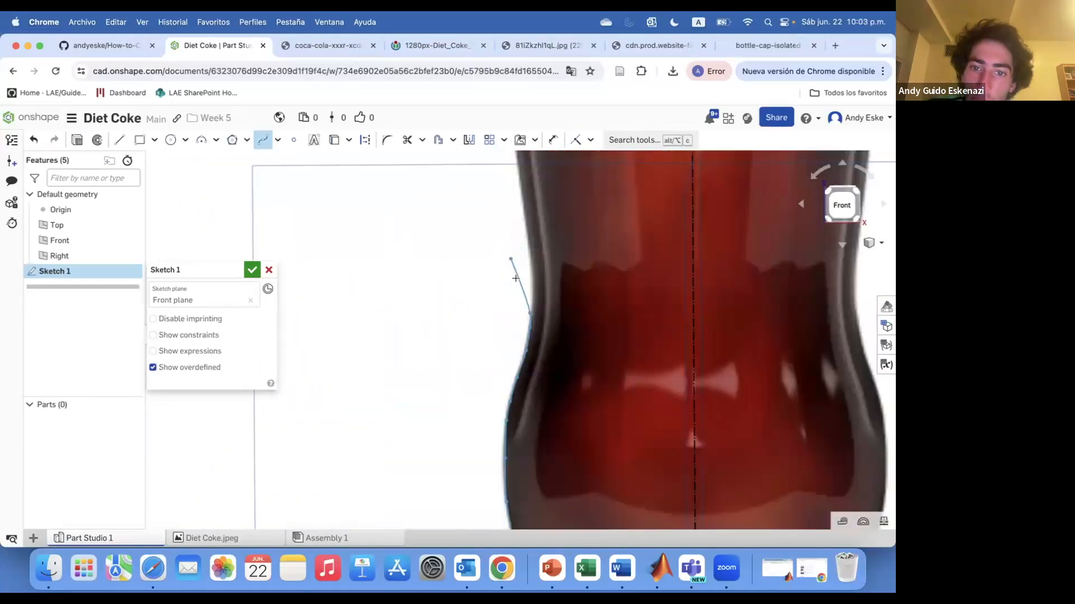
{"action": "scroll", "coordinate": [528, 268], "scroll_direction": "up", "scroll_amount": 5}
{"action": "scroll", "coordinate": [518, 162], "scroll_direction": "down", "scroll_amount": 5}
{"action": "scroll", "coordinate": [538, 234], "scroll_direction": "up", "scroll_amount": 5}
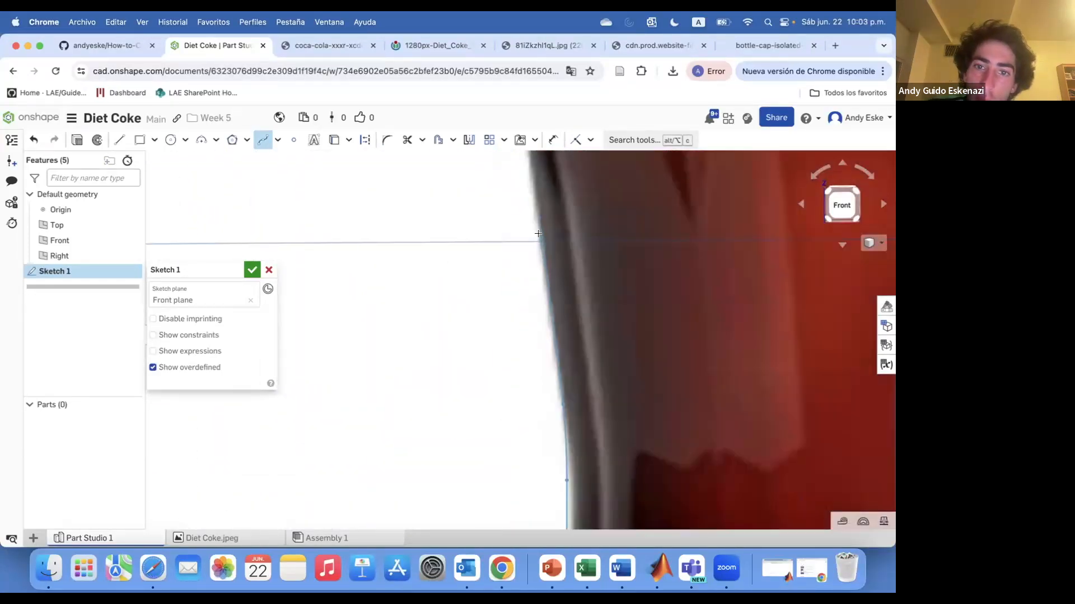
{"action": "scroll", "coordinate": [533, 170], "scroll_direction": "down", "scroll_amount": 5}
{"action": "scroll", "coordinate": [541, 246], "scroll_direction": "up", "scroll_amount": 5}
{"action": "left_click", "coordinate": [543, 254]}
{"action": "scroll", "coordinate": [534, 188], "scroll_direction": "up", "scroll_amount": 4}
{"action": "double_click", "coordinate": [535, 192]}
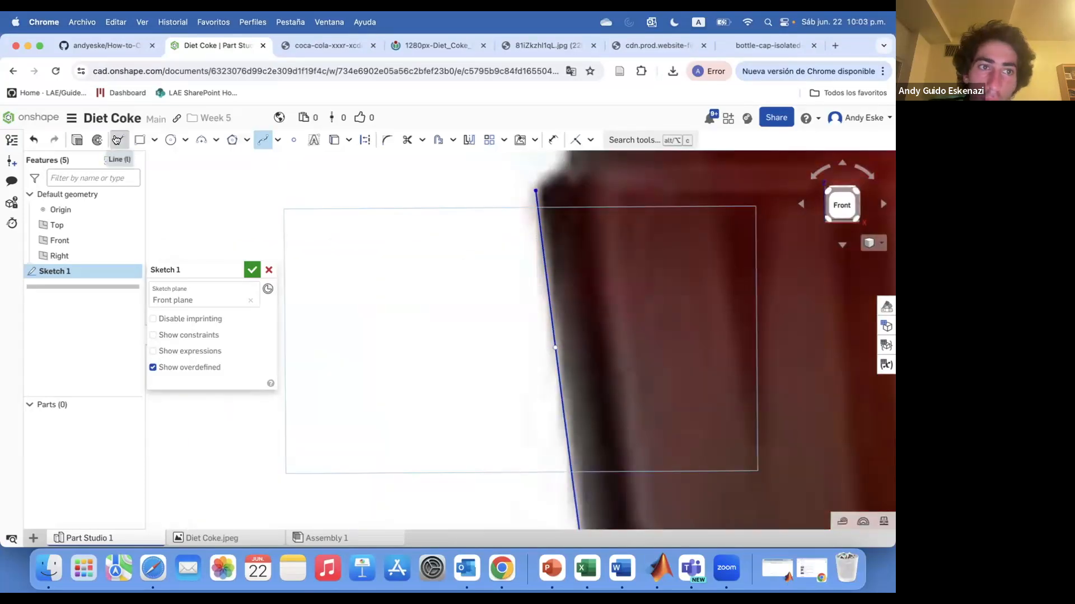
Sketch a short slanted line from the spline's upper end inward over the rim below the label.
{"action": "left_click", "coordinate": [119, 140]}
{"action": "scroll", "coordinate": [543, 187], "scroll_direction": "up", "scroll_amount": 3}
{"action": "left_click", "coordinate": [523, 197]}
{"action": "left_click", "coordinate": [561, 169]}
{"action": "key", "text": "Escape"}
Sketch a vertical line about 42 mm long up the label's left side and a short slanted line outward at its upper end.
{"action": "scroll", "coordinate": [592, 257], "scroll_direction": "down", "scroll_amount": 4}
{"action": "key", "text": "l"}
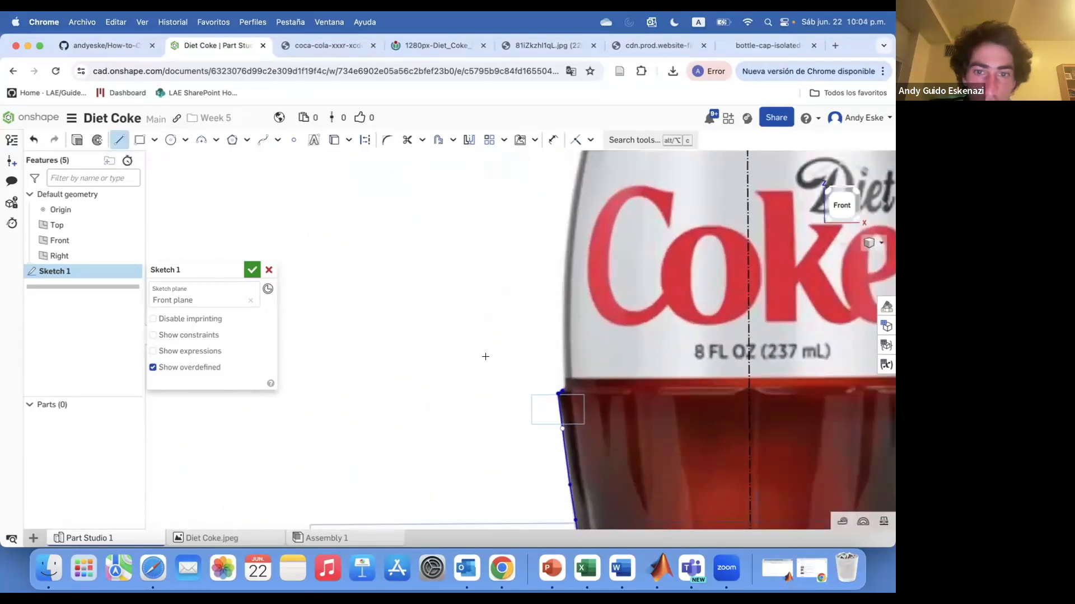
{"action": "scroll", "coordinate": [565, 331], "scroll_direction": "up", "scroll_amount": 5}
{"action": "scroll", "coordinate": [588, 252], "scroll_direction": "down", "scroll_amount": 10}
{"action": "key", "text": "Escape"}
{"action": "scroll", "coordinate": [610, 257], "scroll_direction": "up", "scroll_amount": 8}
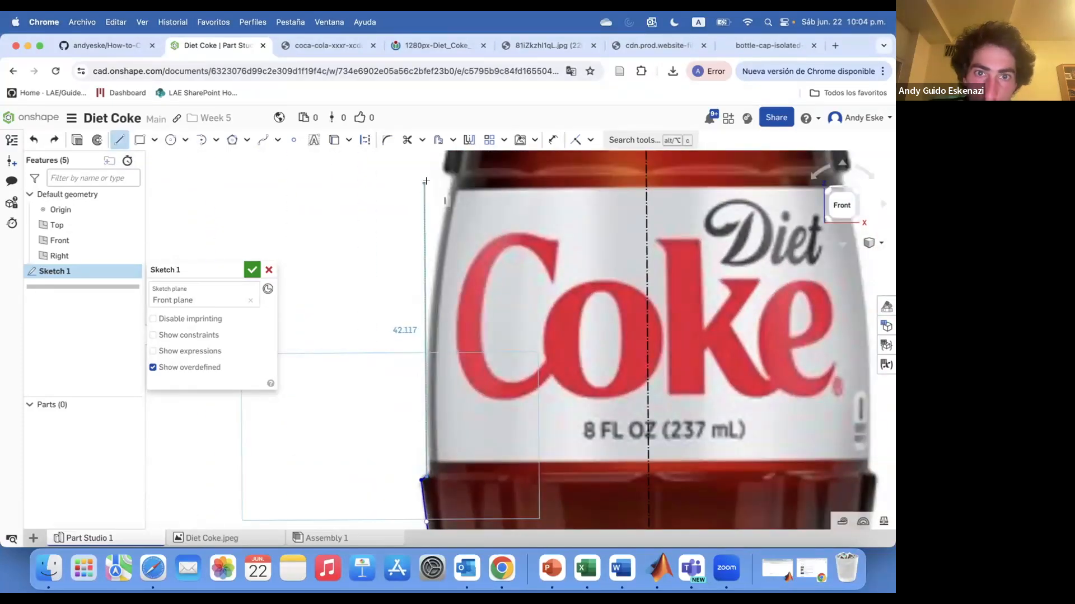
{"action": "left_click", "coordinate": [427, 175]}
{"action": "key", "text": "Escape"}
{"action": "scroll", "coordinate": [423, 198], "scroll_direction": "up", "scroll_amount": 5}
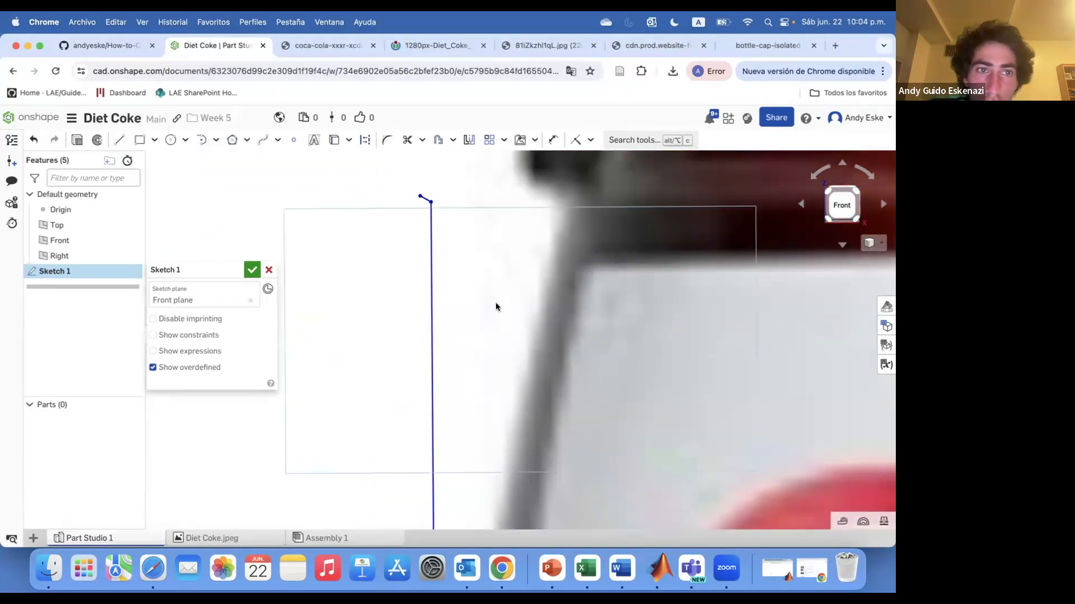
Trace the left shoulder and neck with a spline from the line above the label up to just below the neck ring.
{"action": "left_click", "coordinate": [264, 139]}
{"action": "scroll", "coordinate": [521, 272], "scroll_direction": "down", "scroll_amount": 8}
{"action": "scroll", "coordinate": [507, 314], "scroll_direction": "up", "scroll_amount": 3}
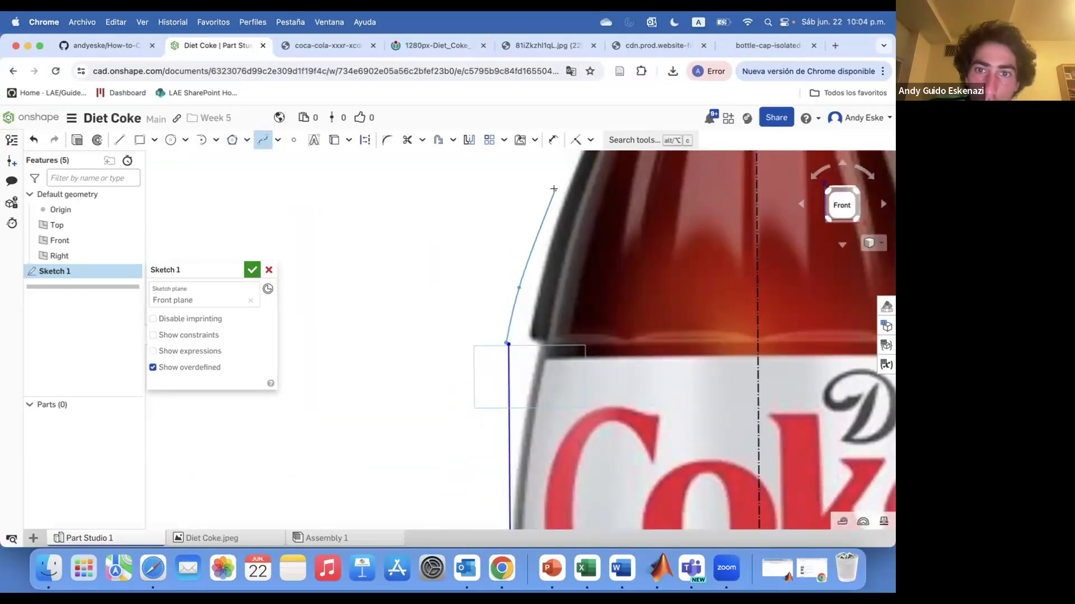
{"action": "left_click", "coordinate": [553, 189]}
{"action": "scroll", "coordinate": [553, 190], "scroll_direction": "down", "scroll_amount": 6}
{"action": "scroll", "coordinate": [560, 185], "scroll_direction": "up", "scroll_amount": 5}
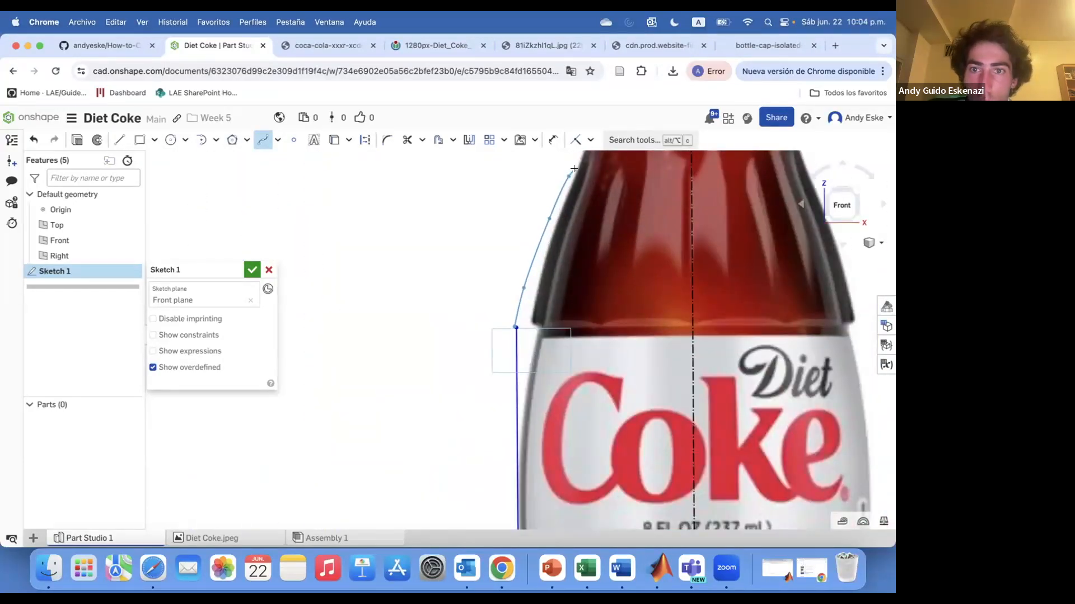
{"action": "scroll", "coordinate": [571, 169], "scroll_direction": "down", "scroll_amount": 3}
{"action": "scroll", "coordinate": [535, 332], "scroll_direction": "up", "scroll_amount": 3}
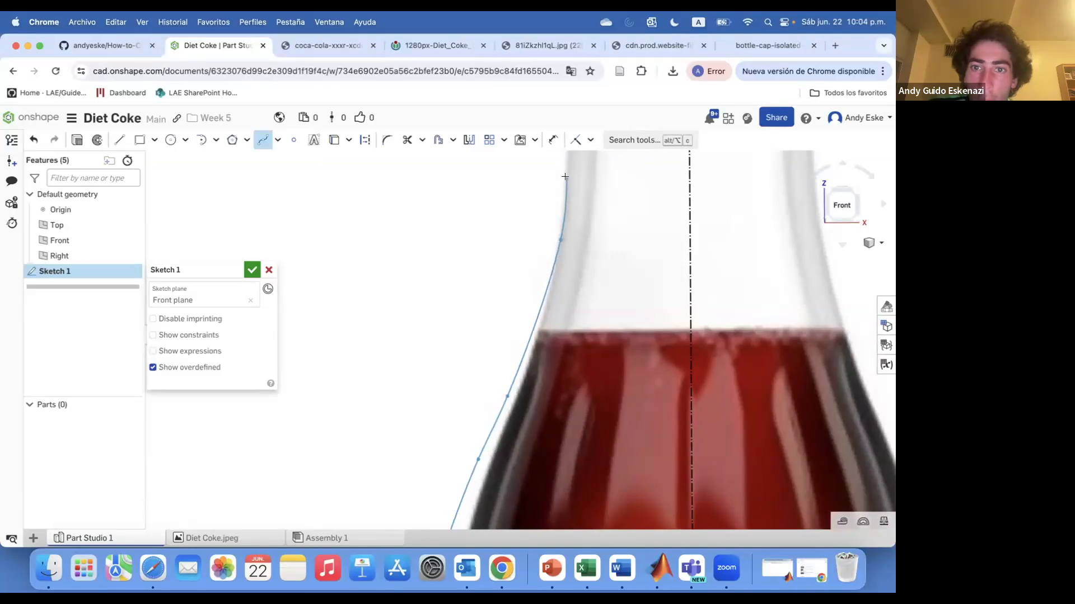
{"action": "left_click", "coordinate": [565, 181]}
{"action": "scroll", "coordinate": [565, 181], "scroll_direction": "down", "scroll_amount": 6}
{"action": "scroll", "coordinate": [582, 227], "scroll_direction": "up", "scroll_amount": 6}
{"action": "double_click", "coordinate": [583, 229]}
{"action": "scroll", "coordinate": [583, 219], "scroll_direction": "down", "scroll_amount": 3}
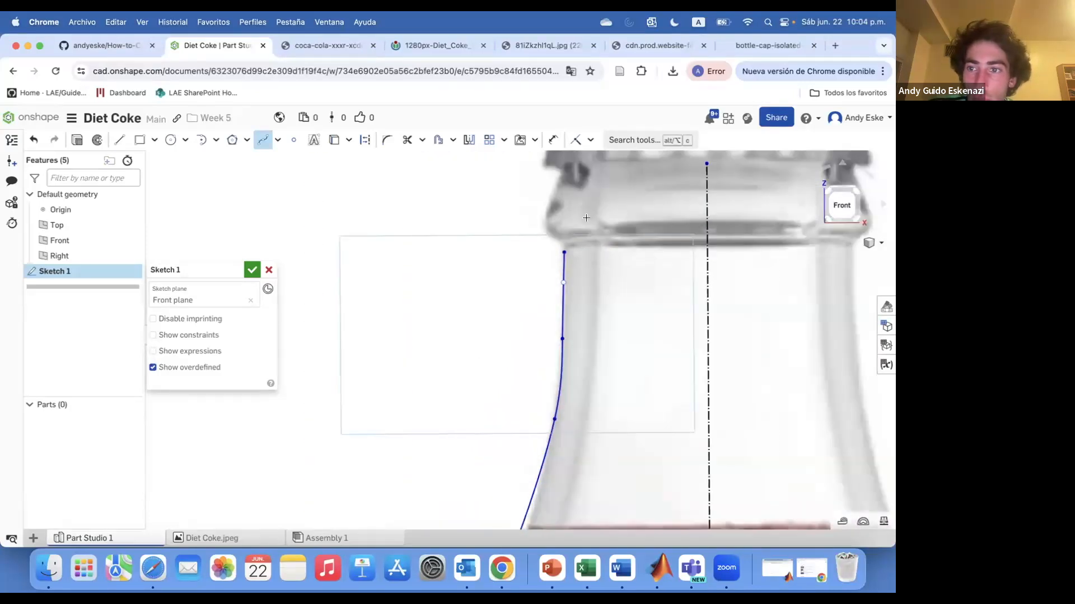
Sketch a short slanted line from the neck spline's upper end outward to the underside of the neck ring.
{"action": "scroll", "coordinate": [539, 273], "scroll_direction": "up", "scroll_amount": 8}
{"action": "left_click", "coordinate": [507, 328]}
{"action": "left_click", "coordinate": [489, 275]}
{"action": "key", "text": "Escape"}
{"action": "scroll", "coordinate": [446, 339], "scroll_direction": "down", "scroll_amount": 5}
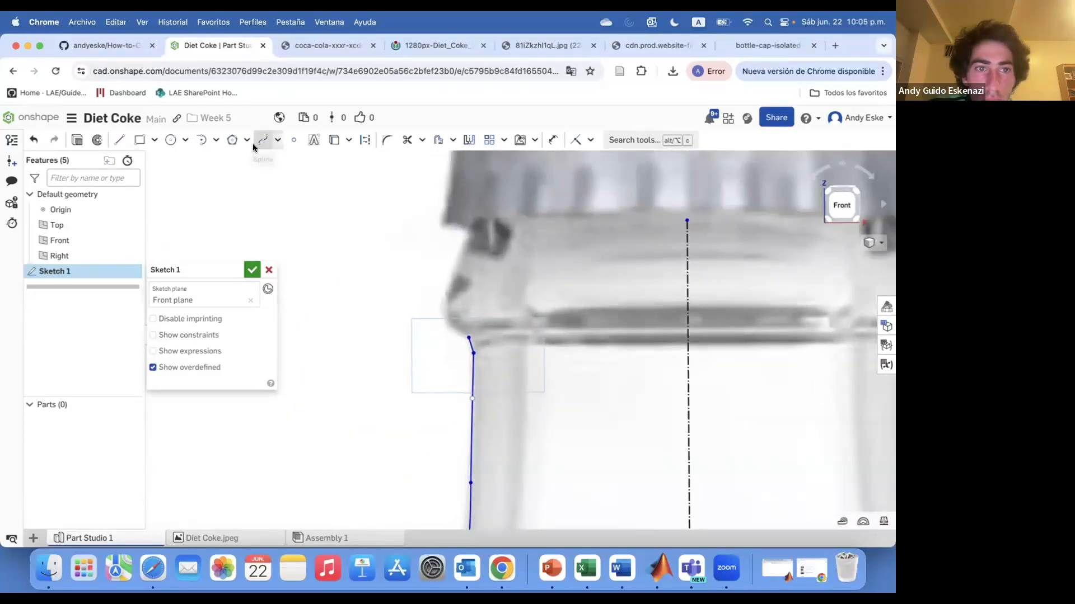
Trace the neck ring's left edge with a spline from the short slanted line around the bulge to the cap's underside.
{"action": "left_click", "coordinate": [263, 139]}
{"action": "scroll", "coordinate": [469, 338], "scroll_direction": "up", "scroll_amount": 4}
{"action": "left_click", "coordinate": [468, 340]}
{"action": "left_click", "coordinate": [450, 335]}
{"action": "left_click", "coordinate": [420, 318]}
{"action": "left_click", "coordinate": [408, 291]}
{"action": "left_click", "coordinate": [415, 242]}
{"action": "scroll", "coordinate": [417, 271], "scroll_direction": "down", "scroll_amount": 5}
{"action": "scroll", "coordinate": [421, 261], "scroll_direction": "up", "scroll_amount": 4}
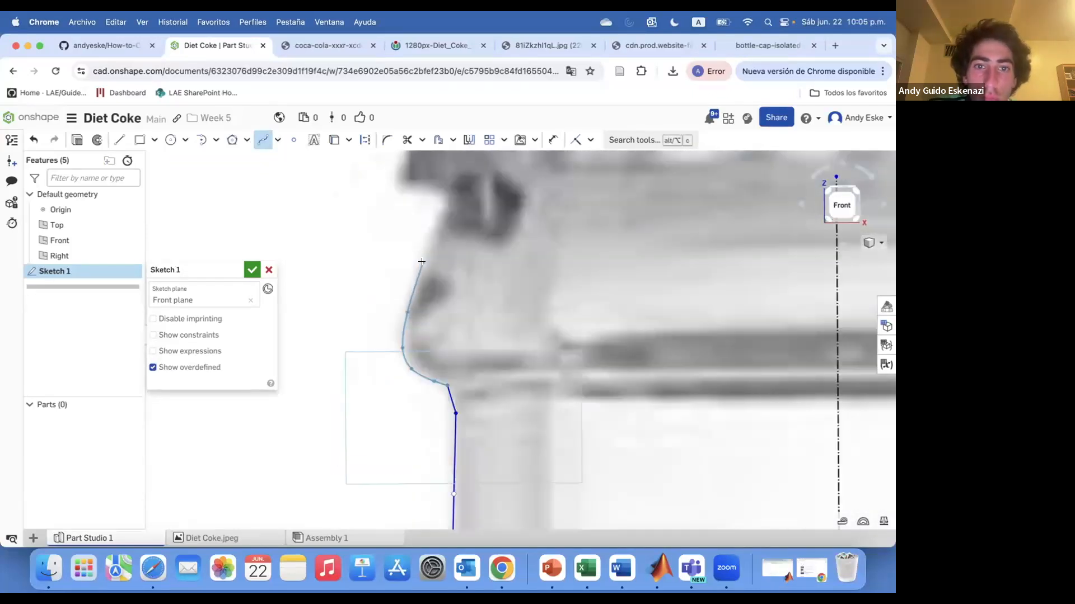
{"action": "double_click", "coordinate": [449, 190]}
Sketch connected lines outward along the cap's lower edge and up its left side to the rounded corner.
{"action": "scroll", "coordinate": [449, 190], "scroll_direction": "down", "scroll_amount": 5}
{"action": "scroll", "coordinate": [437, 167], "scroll_direction": "up", "scroll_amount": 5}
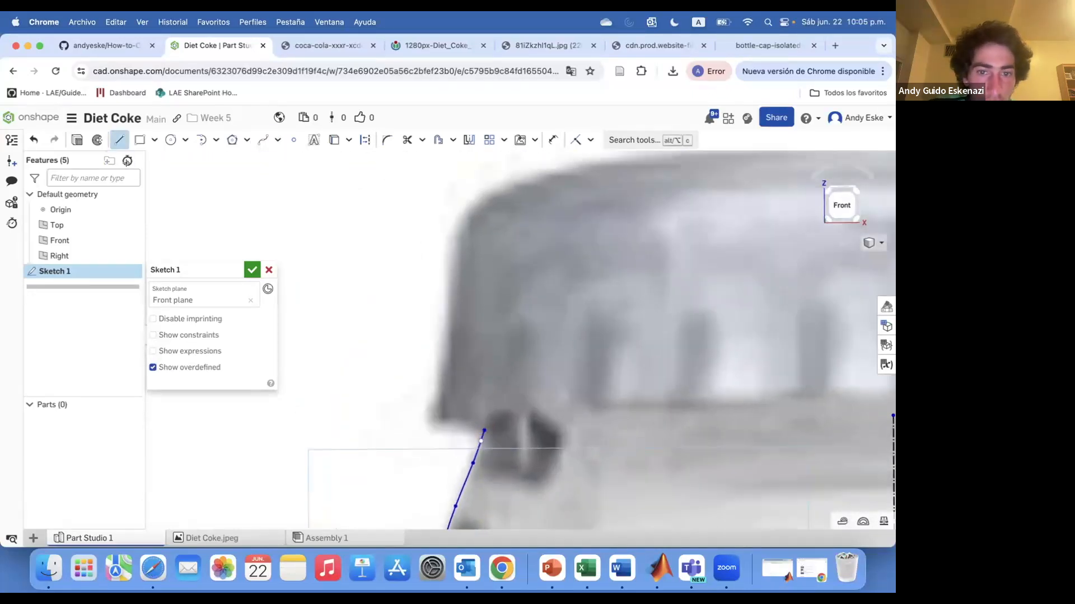
{"action": "left_click", "coordinate": [452, 251]}
{"action": "key", "text": "Escape"}
{"action": "scroll", "coordinate": [491, 278], "scroll_direction": "down", "scroll_amount": 5}
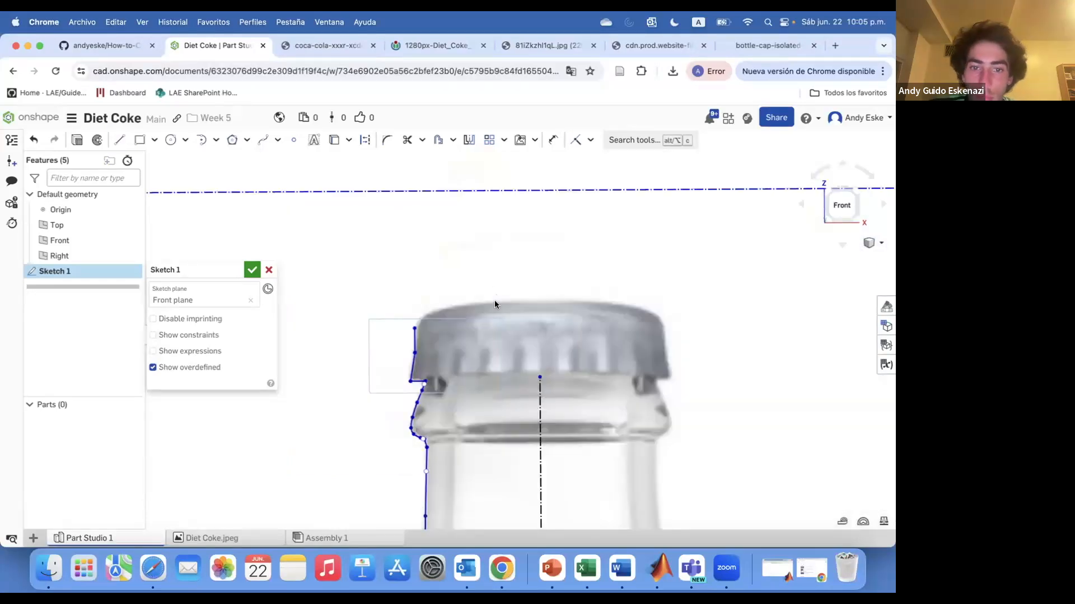
Extend the centre line to the cap's top and dimension its height at 222 mm, consulting the bottle dimension drawing.
{"action": "scroll", "coordinate": [542, 391], "scroll_direction": "up", "scroll_amount": 2}
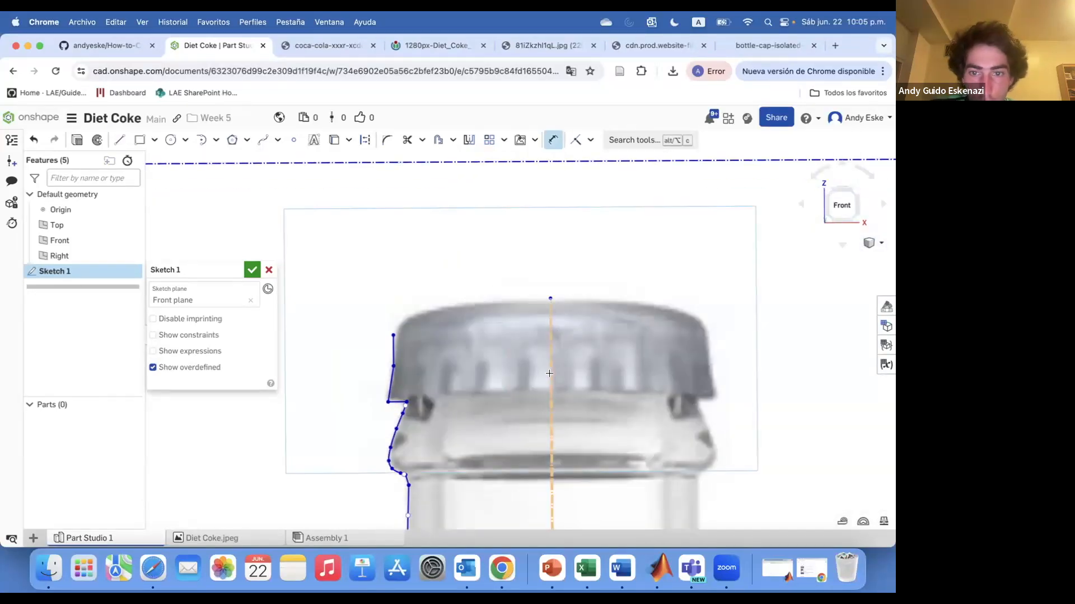
{"action": "left_click", "coordinate": [660, 45]}
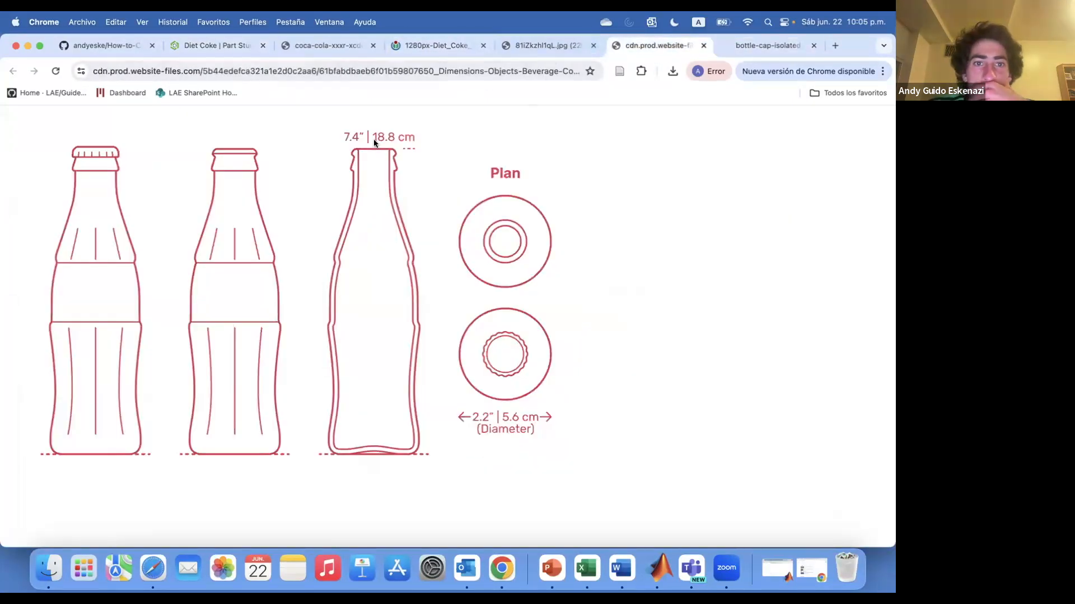
{"action": "left_click", "coordinate": [106, 45]}
{"action": "left_click", "coordinate": [215, 45]}
{"action": "scroll", "coordinate": [425, 182], "scroll_direction": "down", "scroll_amount": 5}
{"action": "scroll", "coordinate": [426, 182], "scroll_direction": "up", "scroll_amount": 6}
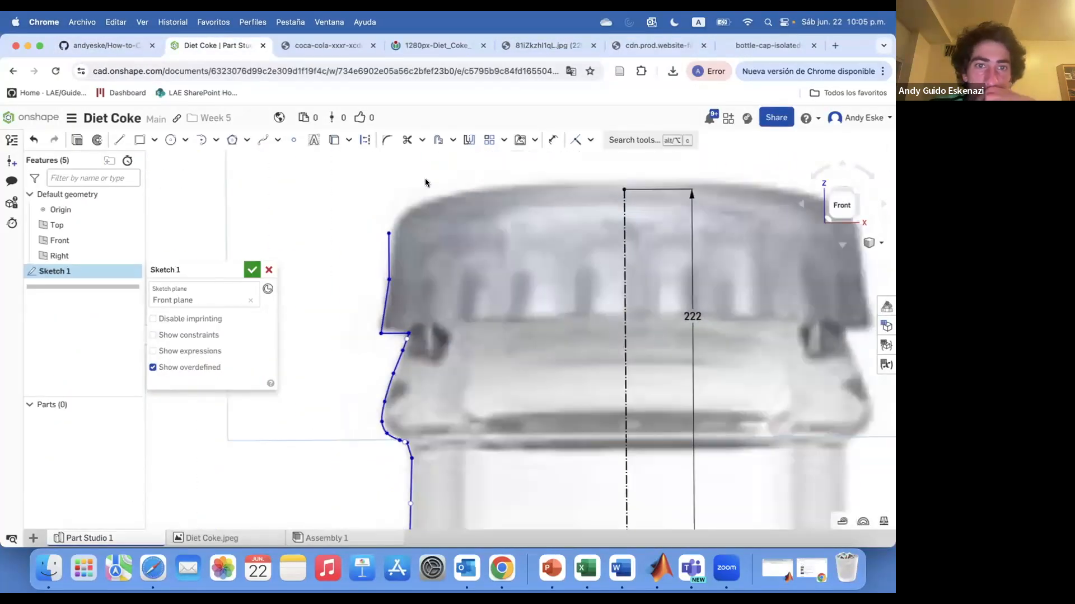
Trace the cap's rounded upper-left corner with a spline from the side line's end onto the cap's top.
{"action": "left_click", "coordinate": [263, 140]}
{"action": "scroll", "coordinate": [399, 211], "scroll_direction": "up", "scroll_amount": 3}
{"action": "left_click", "coordinate": [380, 253]}
{"action": "left_click", "coordinate": [387, 225]}
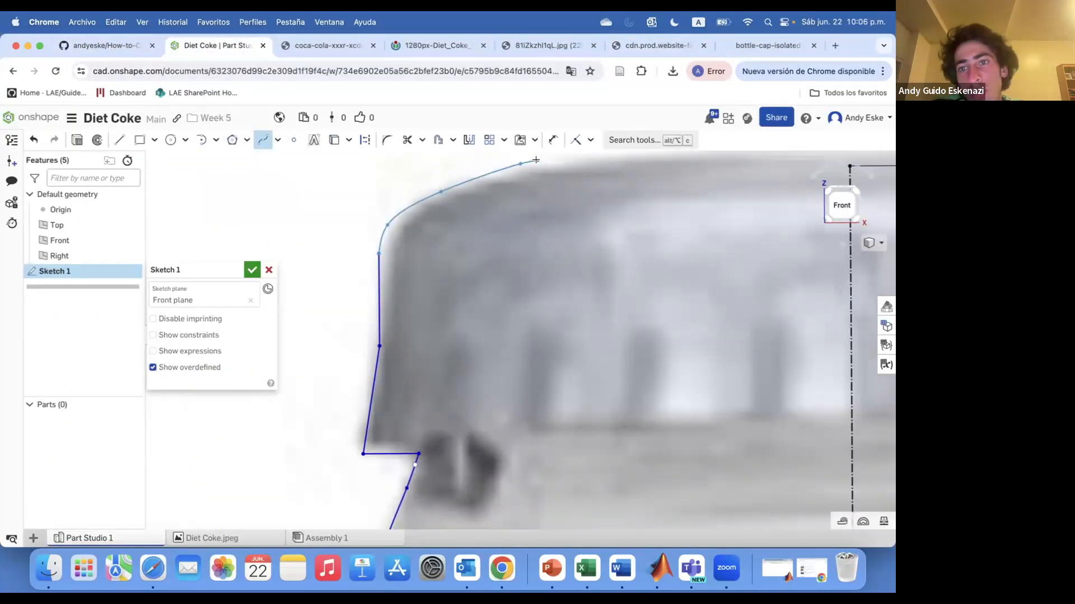
{"action": "scroll", "coordinate": [291, 187], "scroll_direction": "down", "scroll_amount": 5}
Sketch a line from the cap spline's end to the centre line's top and make it perpendicular to the centre line.
{"action": "key", "text": "l"}
{"action": "scroll", "coordinate": [487, 198], "scroll_direction": "up", "scroll_amount": 2}
{"action": "key", "text": "Escape"}
{"action": "left_click", "coordinate": [590, 140]}
{"action": "left_click", "coordinate": [605, 283]}
Apply a tangent constraint between the cap's corner spline and the line across the cap's top.
{"action": "scroll", "coordinate": [216, 198], "scroll_direction": "up", "scroll_amount": 3}
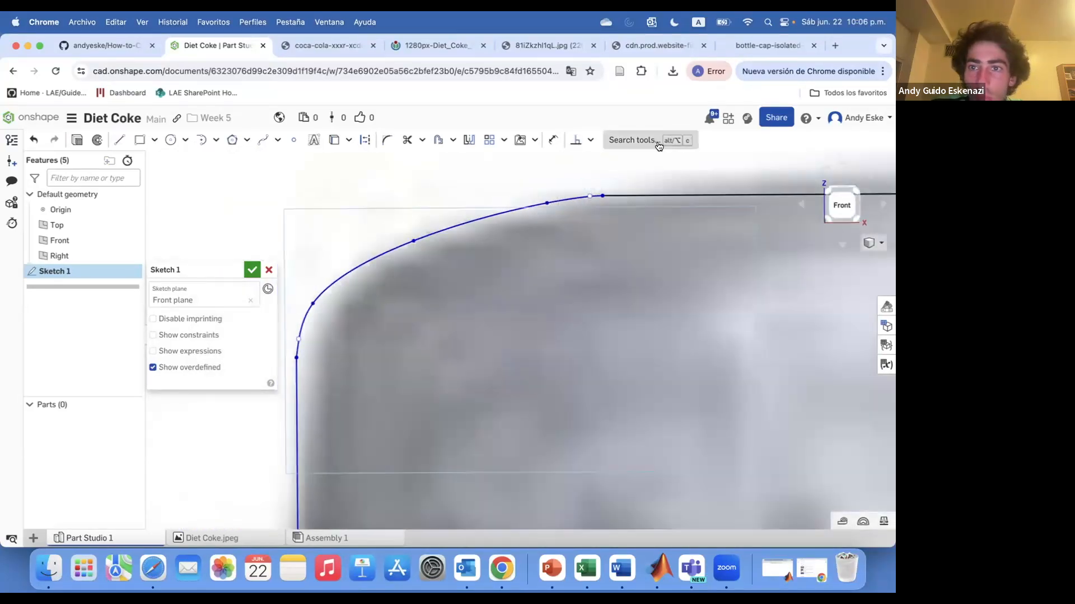
{"action": "left_click", "coordinate": [590, 140]}
{"action": "left_click", "coordinate": [600, 223]}
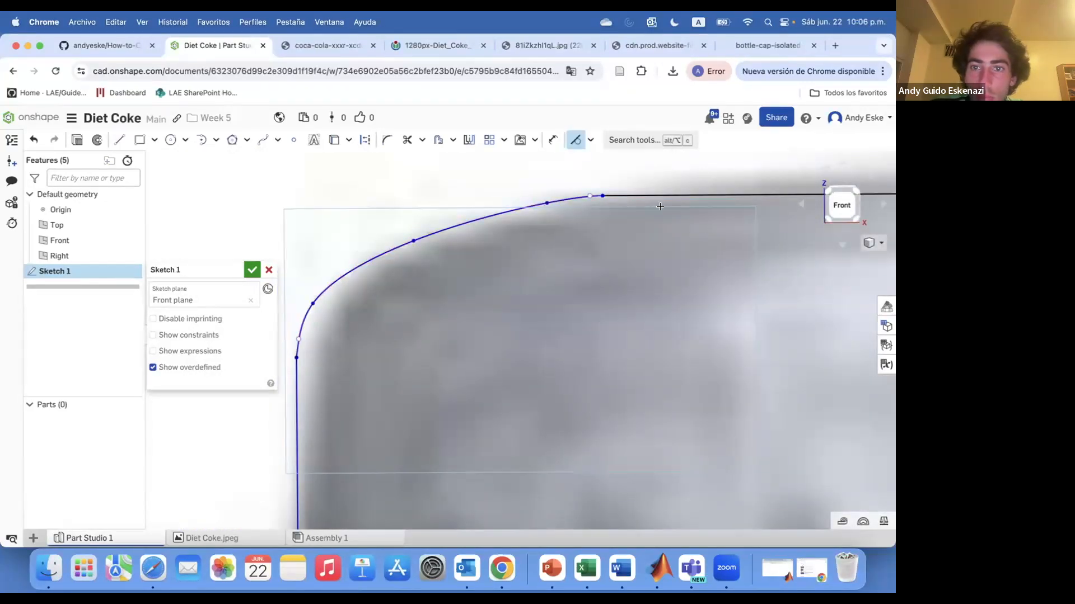
{"action": "scroll", "coordinate": [463, 197], "scroll_direction": "down", "scroll_amount": 5}
{"action": "scroll", "coordinate": [511, 253], "scroll_direction": "down", "scroll_amount": 6}
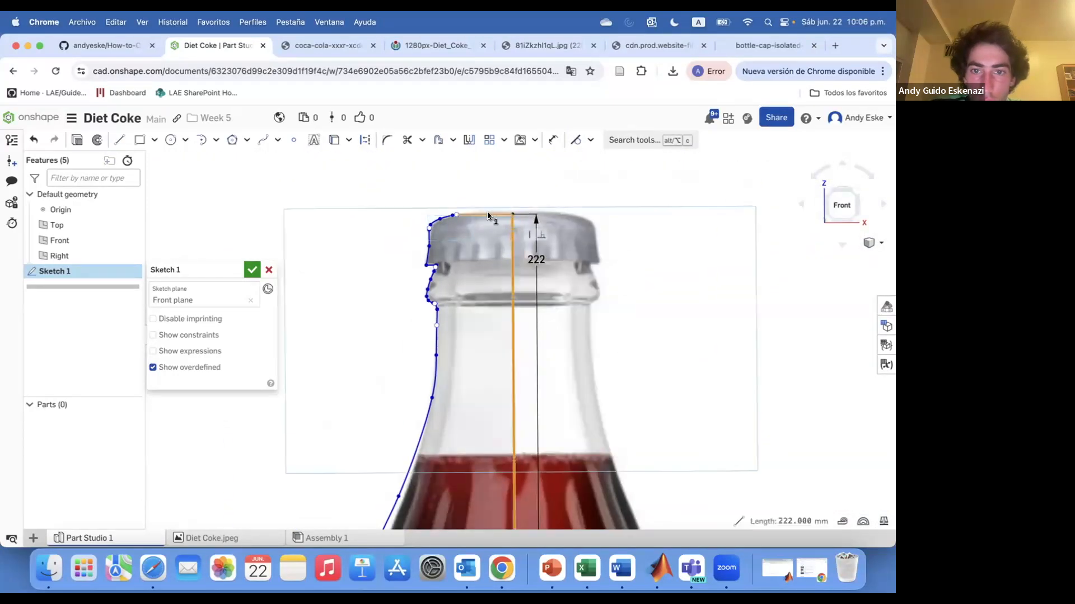
Accept the sketch and revolve the bottle profile fully around the vertical centre line as a new solid.
{"action": "key", "text": "Return"}
{"action": "key", "text": "shift+w"}
{"action": "left_click", "coordinate": [512, 280]}
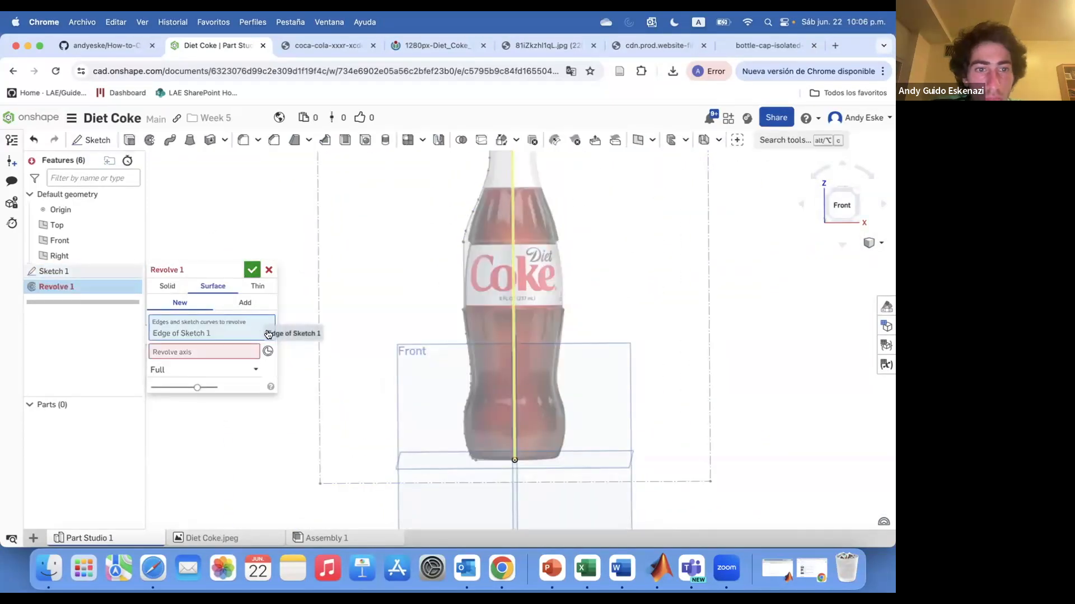
{"action": "left_click", "coordinate": [490, 358]}
{"action": "left_click", "coordinate": [184, 356]}
{"action": "left_click", "coordinate": [514, 350]}
{"action": "scroll", "coordinate": [525, 352], "scroll_direction": "down", "scroll_amount": 3}
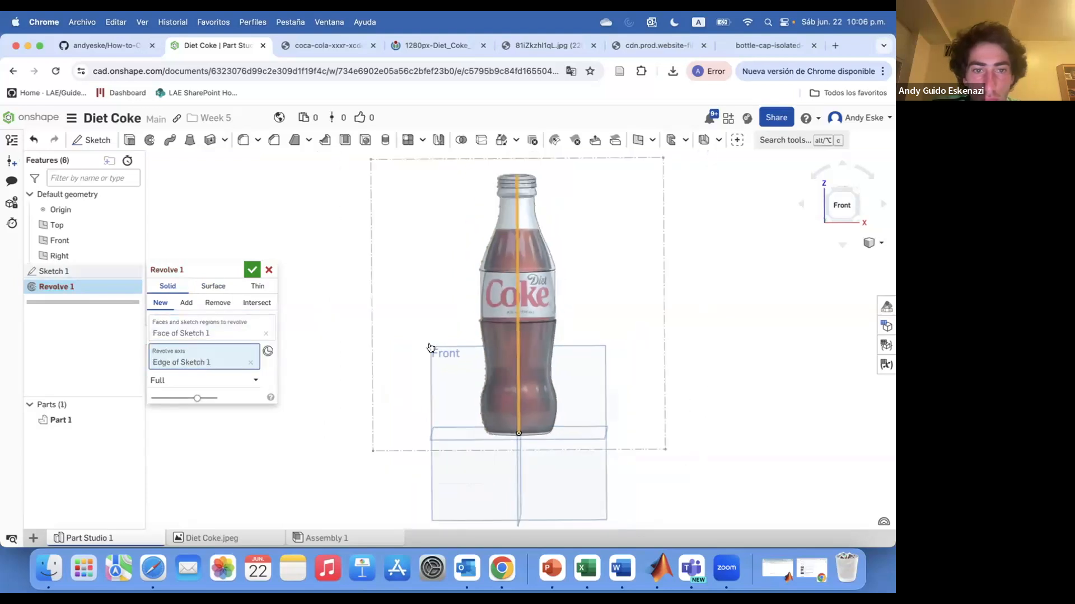
{"action": "left_click", "coordinate": [252, 270]}
Hide the origin and the Top, Front and Right planes around the revolved bottle.
{"action": "right_click_drag", "start_coordinate": [465, 309], "coordinate": [589, 324]}
{"action": "key", "text": "shift+1"}
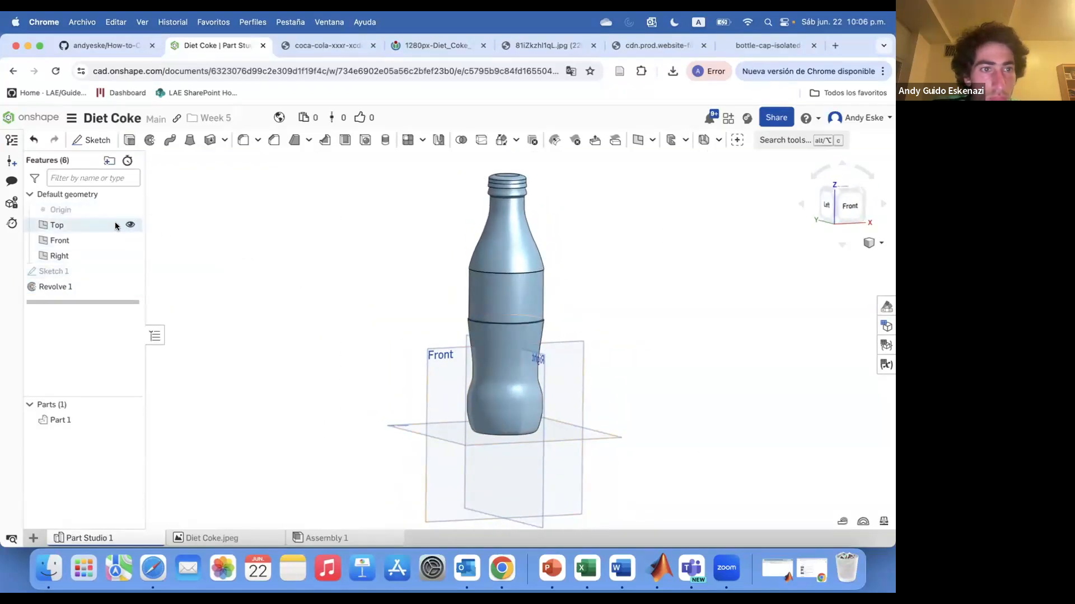
{"action": "left_click", "coordinate": [135, 209]}
{"action": "left_click", "coordinate": [135, 225]}
{"action": "left_click", "coordinate": [134, 240]}
{"action": "left_click", "coordinate": [134, 256]}
{"action": "scroll", "coordinate": [495, 415], "scroll_direction": "up", "scroll_amount": 2}
{"action": "right_click_drag", "start_coordinate": [495, 416], "coordinate": [546, 440]}
{"action": "key", "text": "f"}
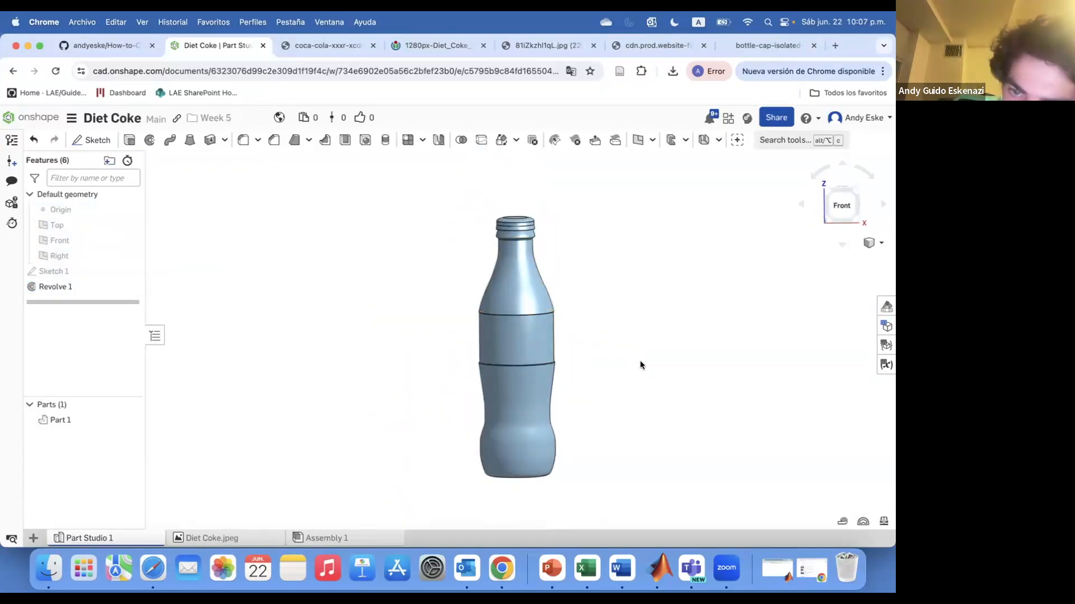
Reopen the bottle's profile sketch and offset the lower left outline spline inward for the glass wall.
{"action": "double_click", "coordinate": [56, 272]}
{"action": "scroll", "coordinate": [540, 425], "scroll_direction": "up", "scroll_amount": 5}
{"action": "right_click", "coordinate": [552, 192]}
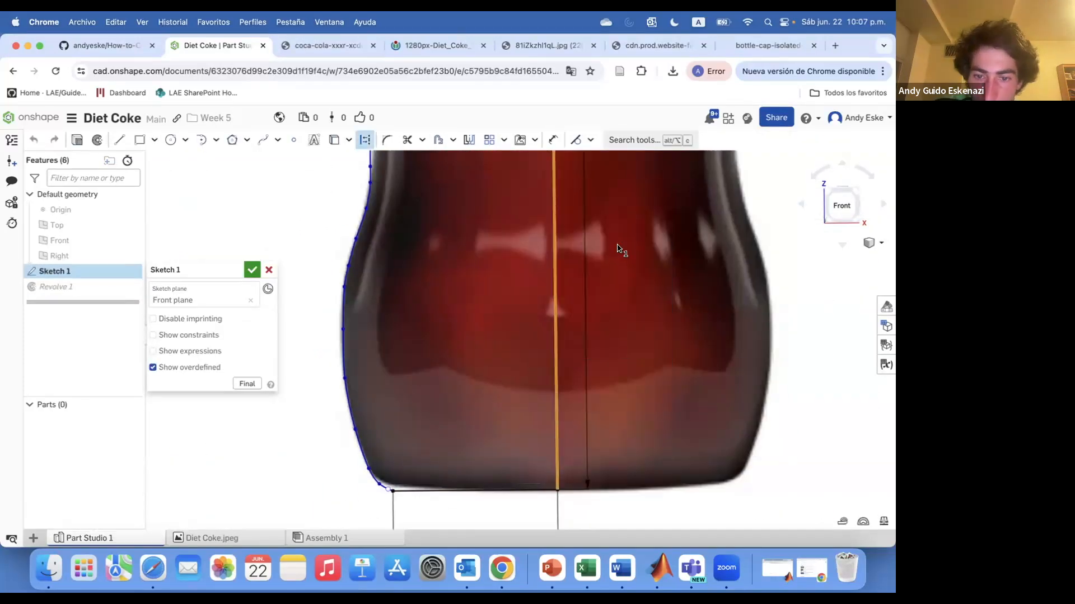
{"action": "scroll", "coordinate": [380, 314], "scroll_direction": "down", "scroll_amount": 2}
{"action": "scroll", "coordinate": [381, 313], "scroll_direction": "down", "scroll_amount": 1}
{"action": "left_click", "coordinate": [443, 274]}
{"action": "scroll", "coordinate": [438, 295], "scroll_direction": "up", "scroll_amount": 5}
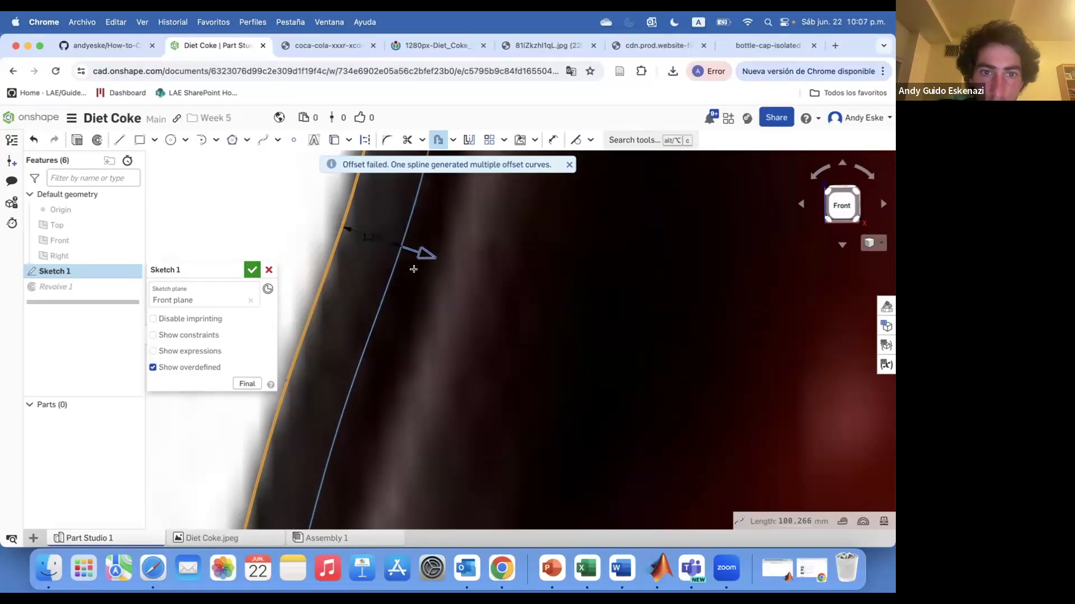
Include the label edge, shoulder and neck curves in the inward offset up to the neck ring, and accept the sketch.
{"action": "scroll", "coordinate": [521, 358], "scroll_direction": "down", "scroll_amount": 5}
{"action": "scroll", "coordinate": [532, 472], "scroll_direction": "up", "scroll_amount": 5}
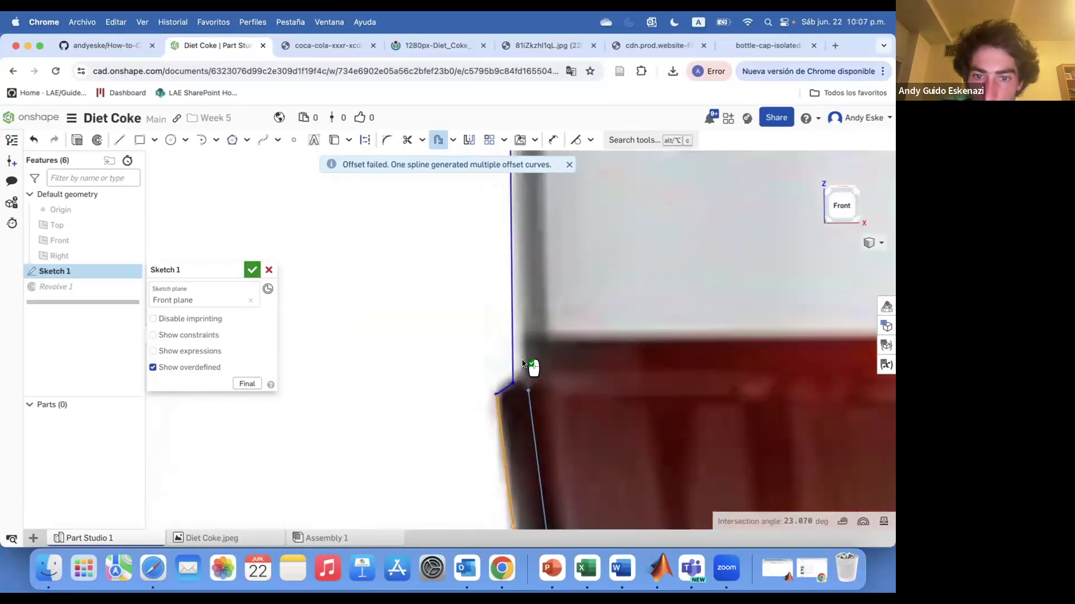
{"action": "scroll", "coordinate": [573, 400], "scroll_direction": "down", "scroll_amount": 4}
{"action": "scroll", "coordinate": [573, 400], "scroll_direction": "up", "scroll_amount": 5}
{"action": "scroll", "coordinate": [506, 412], "scroll_direction": "down", "scroll_amount": 5}
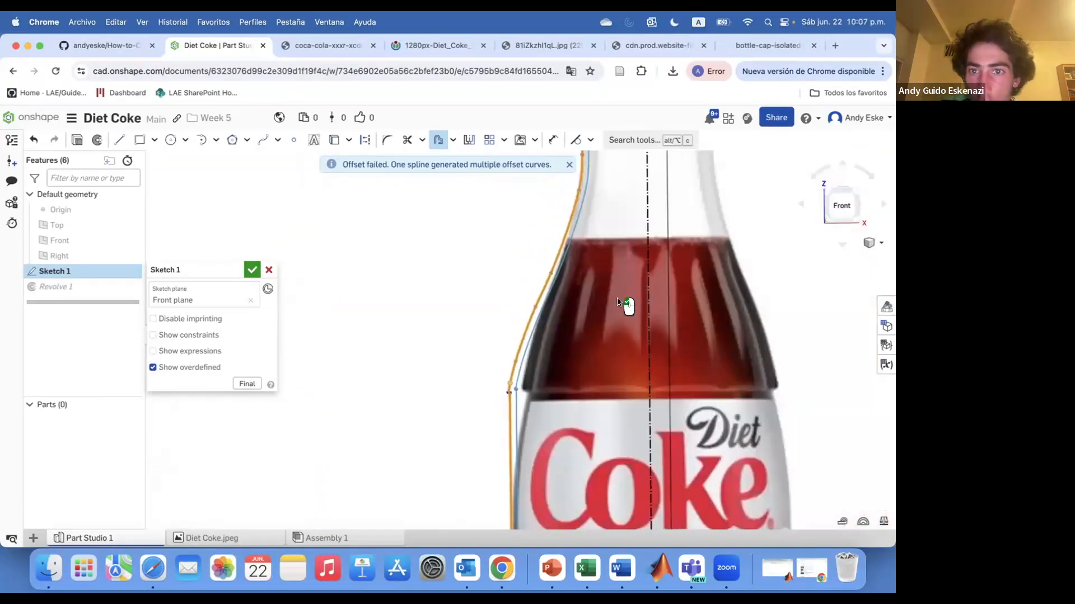
{"action": "scroll", "coordinate": [595, 278], "scroll_direction": "up", "scroll_amount": 6}
{"action": "scroll", "coordinate": [500, 367], "scroll_direction": "down", "scroll_amount": 5}
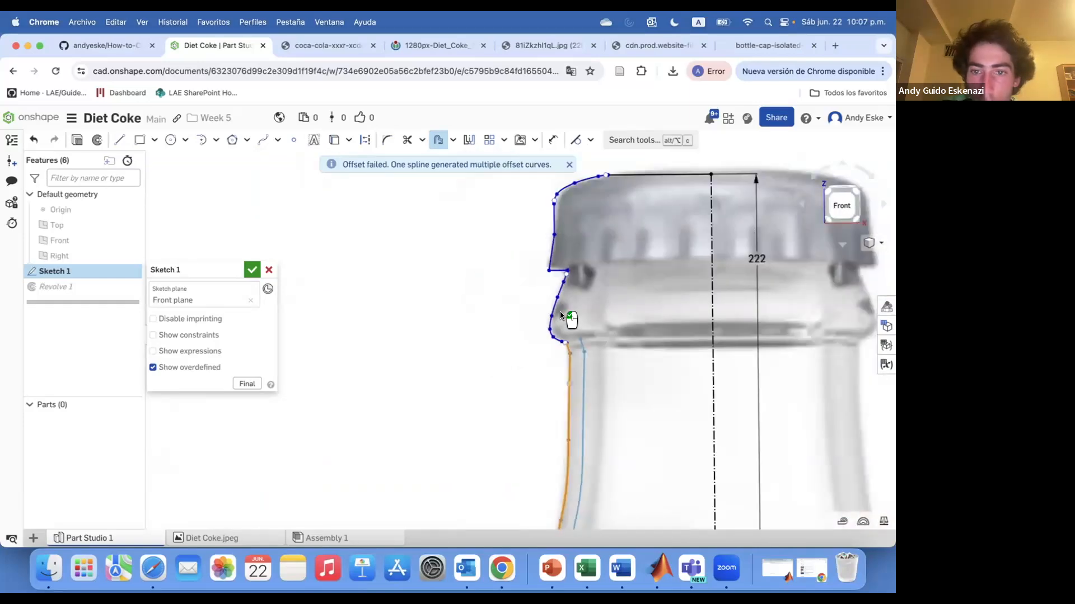
{"action": "scroll", "coordinate": [566, 319], "scroll_direction": "up", "scroll_amount": 4}
{"action": "left_click", "coordinate": [249, 271]}
Reopen the profile sketch and set the wall offset distance to 1.5 mm.
{"action": "double_click", "coordinate": [71, 271]}
{"action": "scroll", "coordinate": [533, 311], "scroll_direction": "down", "scroll_amount": 7}
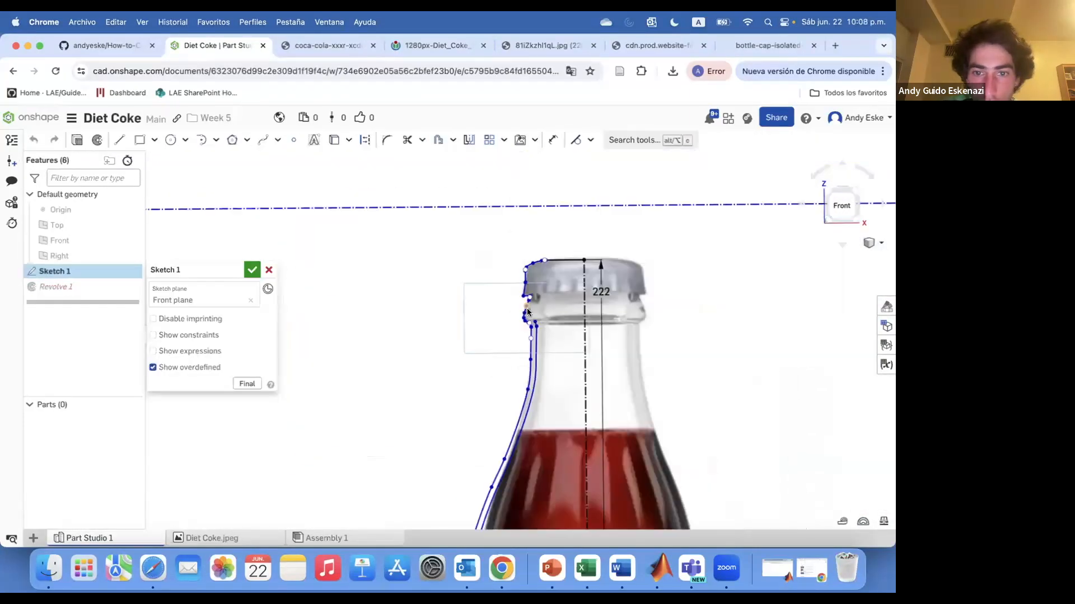
{"action": "scroll", "coordinate": [488, 433], "scroll_direction": "up", "scroll_amount": 8}
{"action": "double_click", "coordinate": [504, 336]}
{"action": "type", "text": "1.5"}
{"action": "key", "text": "Return"}
Sketch a horizontal line just above the base from the inner wall's lower end to the centre line.
{"action": "scroll", "coordinate": [526, 288], "scroll_direction": "down", "scroll_amount": 5}
{"action": "scroll", "coordinate": [502, 430], "scroll_direction": "up", "scroll_amount": 6}
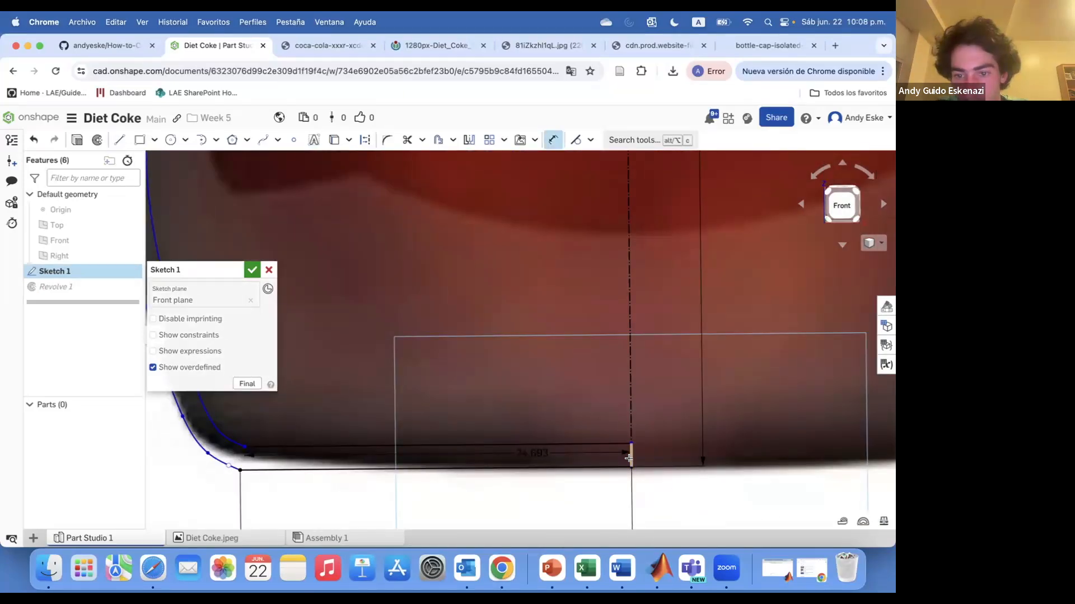
{"action": "scroll", "coordinate": [676, 457], "scroll_direction": "down", "scroll_amount": 8}
{"action": "scroll", "coordinate": [405, 251], "scroll_direction": "up", "scroll_amount": 10}
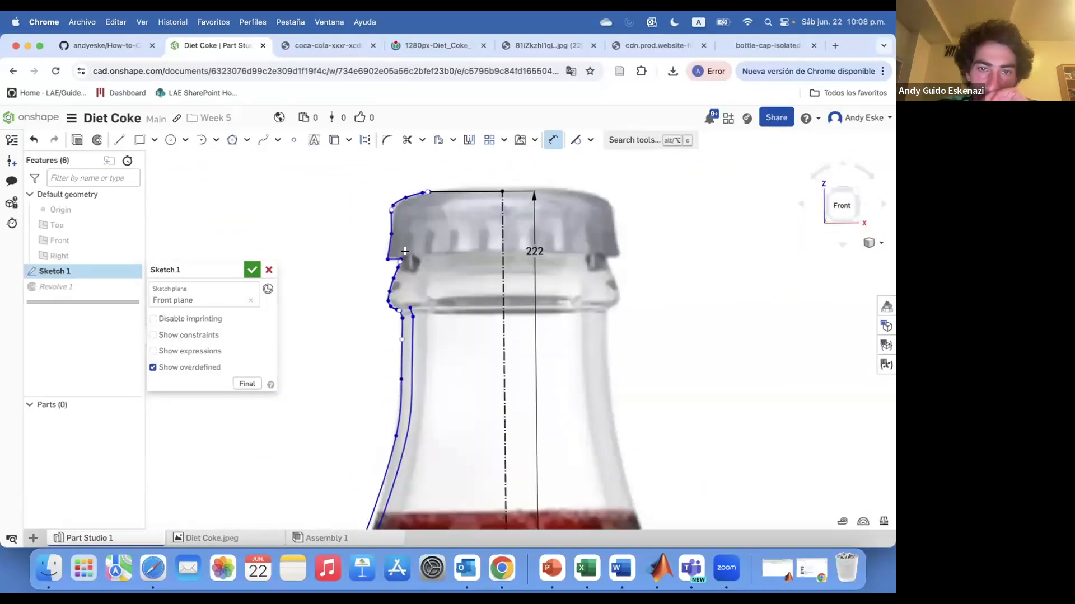
Offset the neck ring's outline inward, close the inner profile with a horizontal line to the centre line, and accept the sketch.
{"action": "scroll", "coordinate": [399, 269], "scroll_direction": "up", "scroll_amount": 5}
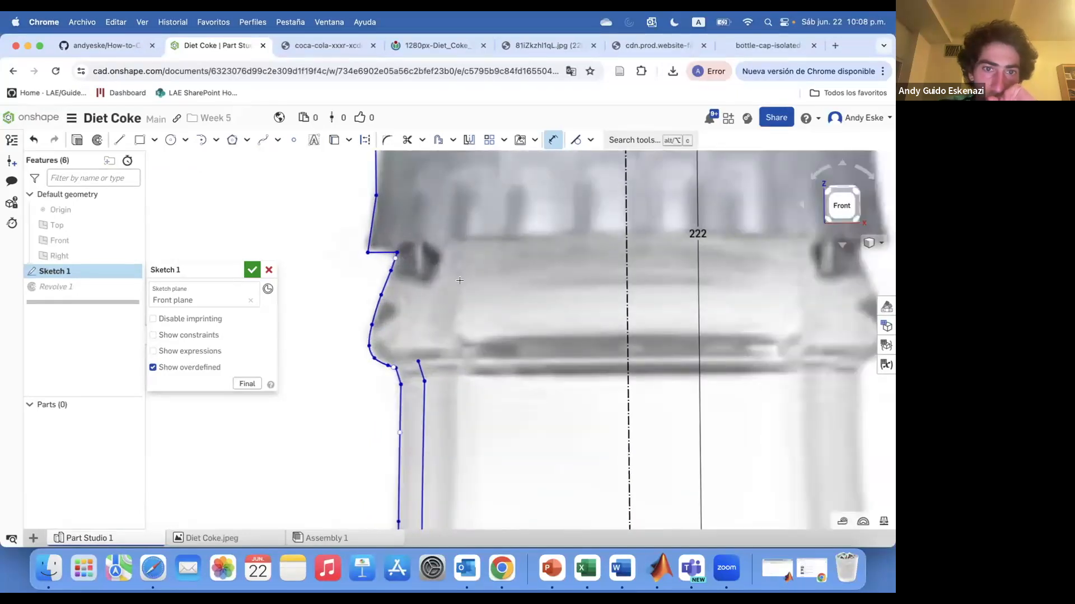
{"action": "left_click", "coordinate": [270, 165]}
{"action": "scroll", "coordinate": [394, 355], "scroll_direction": "up", "scroll_amount": 3}
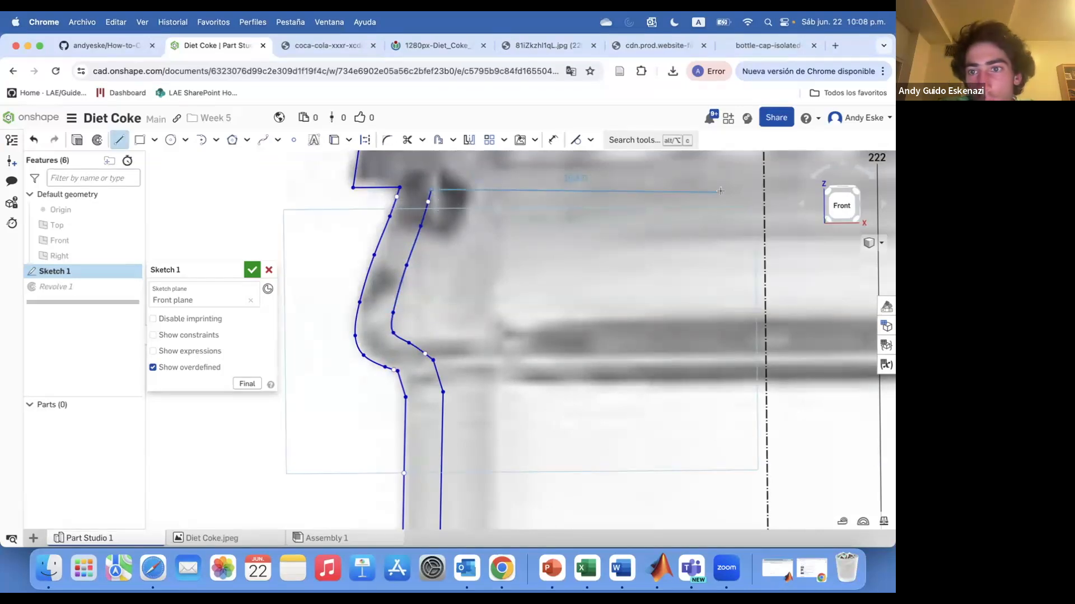
{"action": "left_click", "coordinate": [763, 188]}
{"action": "scroll", "coordinate": [698, 290], "scroll_direction": "down", "scroll_amount": 8}
{"action": "left_click", "coordinate": [252, 270]}
{"action": "scroll", "coordinate": [338, 293], "scroll_direction": "down", "scroll_amount": 5}
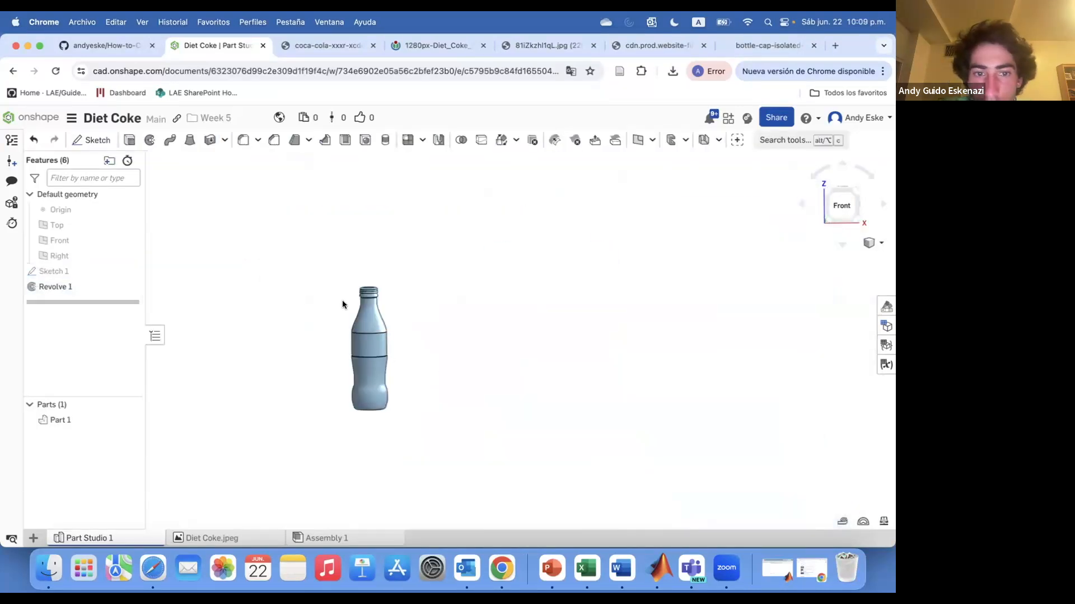
{"action": "scroll", "coordinate": [361, 322], "scroll_direction": "up", "scroll_amount": 3}
{"action": "scroll", "coordinate": [367, 286], "scroll_direction": "up", "scroll_amount": 4}
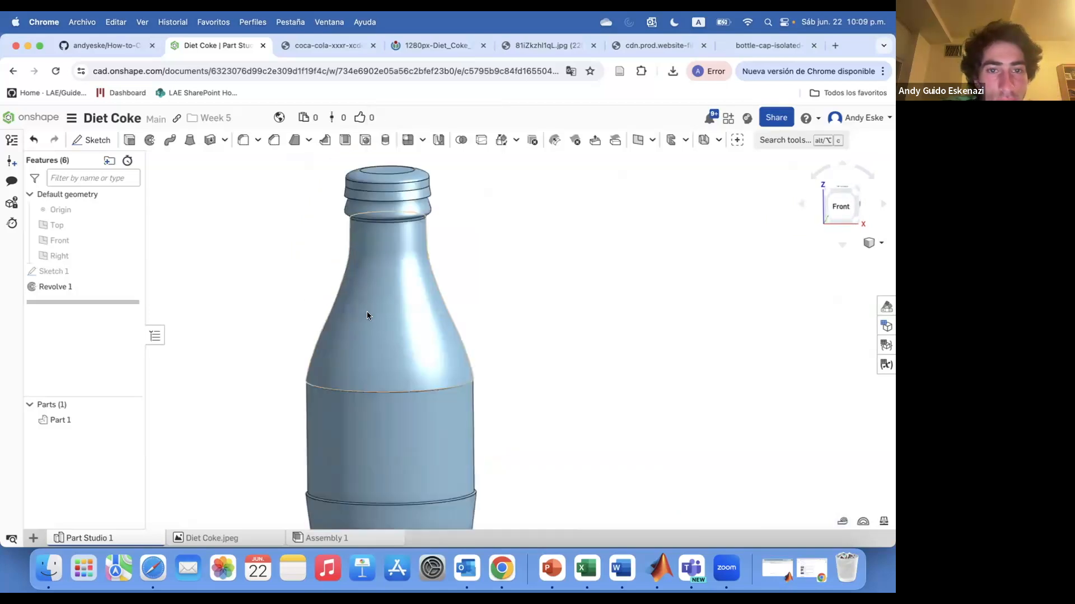
{"action": "right_click", "coordinate": [395, 335]}
{"action": "left_click", "coordinate": [455, 381]}
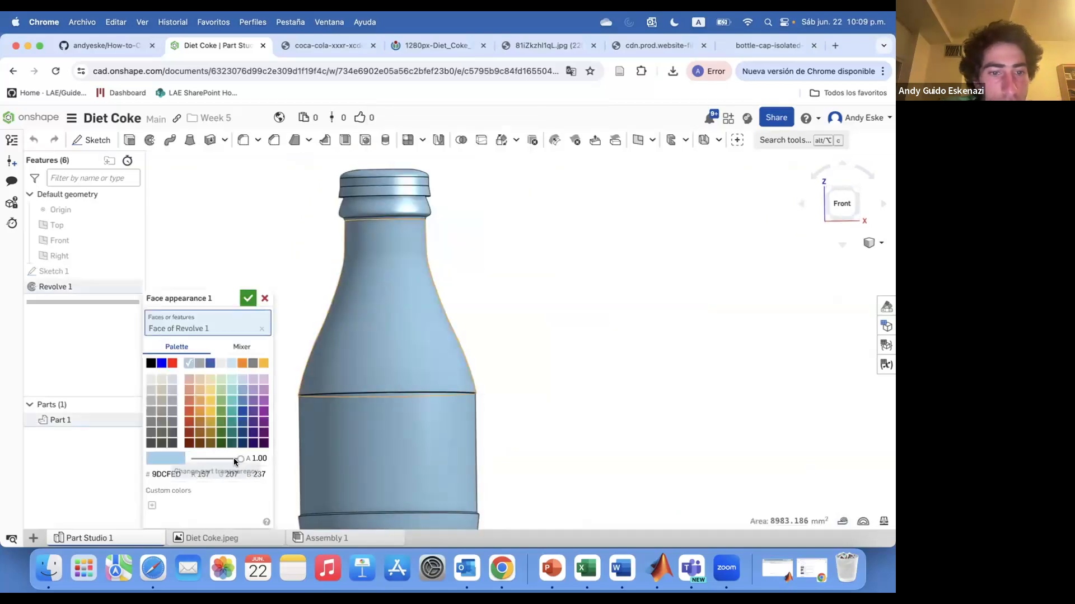
{"action": "scroll", "coordinate": [311, 390], "scroll_direction": "up", "scroll_amount": 5}
{"action": "scroll", "coordinate": [319, 381], "scroll_direction": "down", "scroll_amount": 6}
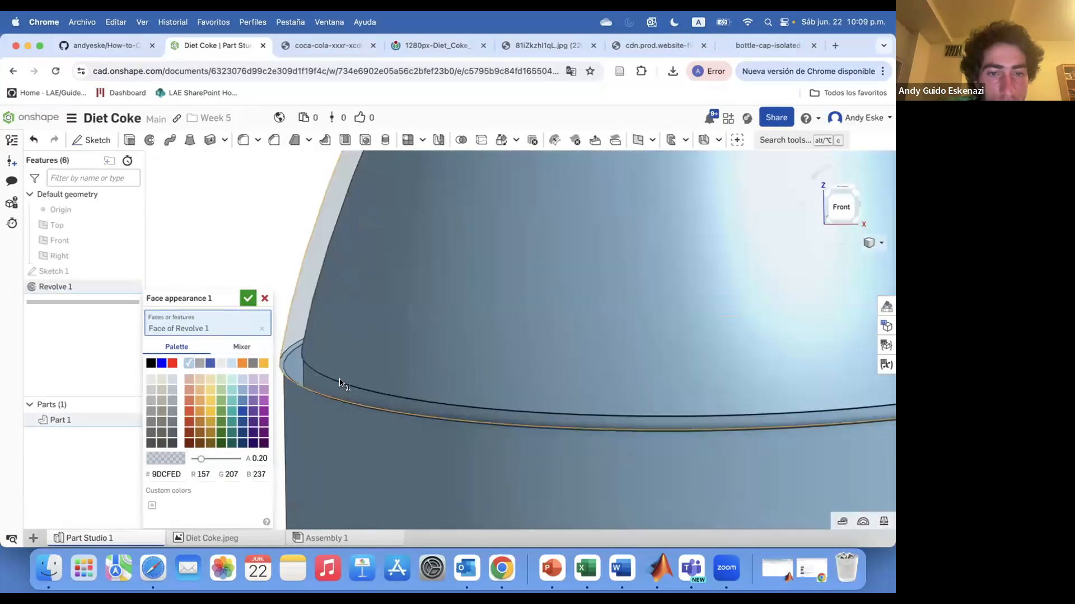
{"action": "key", "text": "Escape"}
Start a sketch on the Front plane and project the cap's lower edge into it.
{"action": "scroll", "coordinate": [384, 432], "scroll_direction": "down", "scroll_amount": 5}
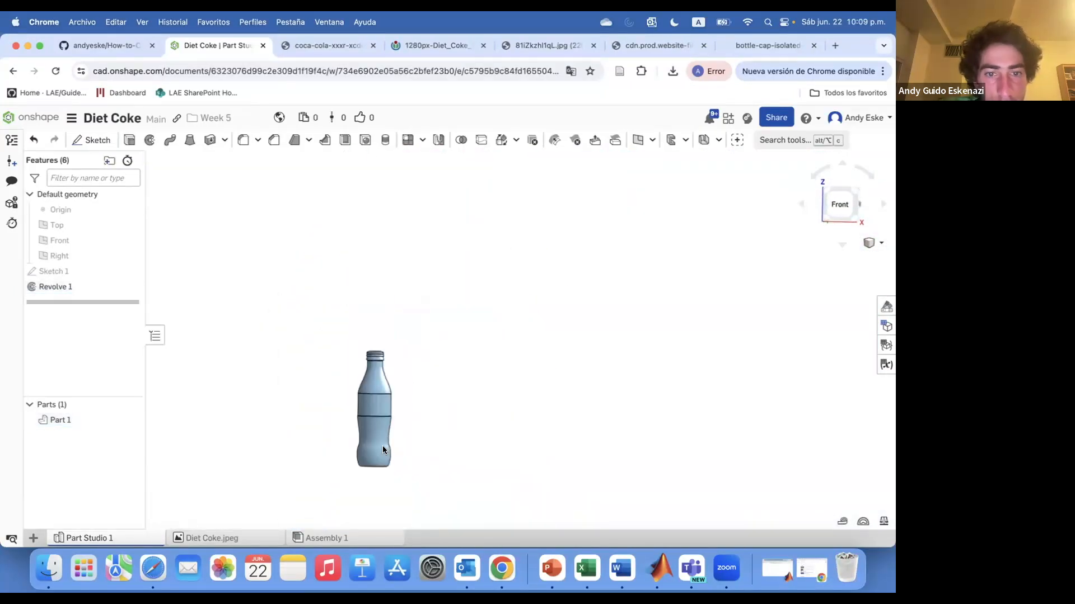
{"action": "scroll", "coordinate": [364, 469], "scroll_direction": "up", "scroll_amount": 5}
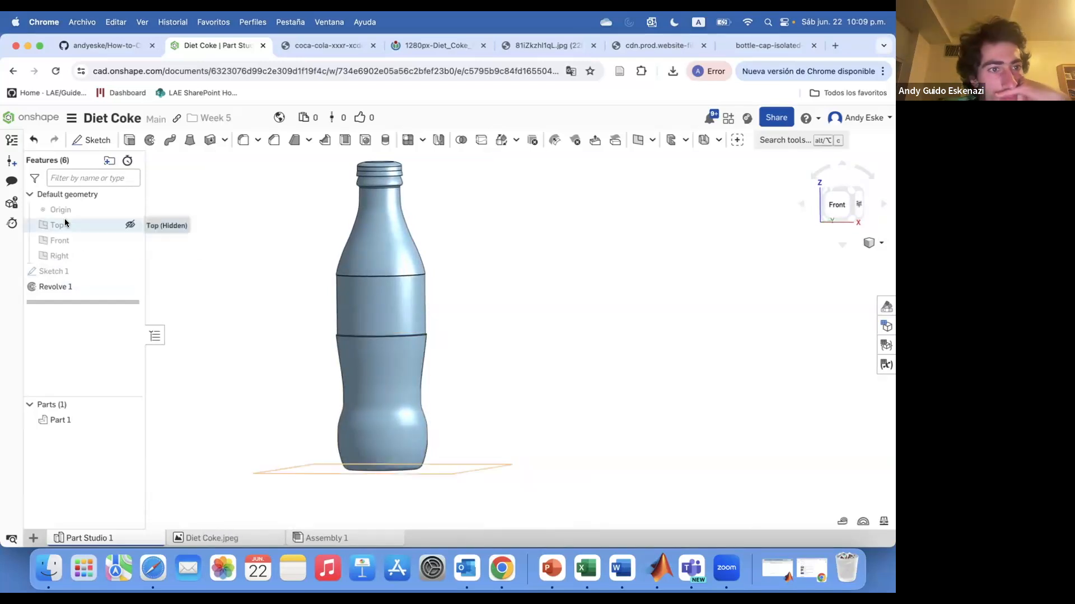
{"action": "left_click", "coordinate": [59, 240]}
{"action": "scroll", "coordinate": [328, 324], "scroll_direction": "down", "scroll_amount": 3}
{"action": "left_click", "coordinate": [91, 140]}
{"action": "scroll", "coordinate": [439, 415], "scroll_direction": "down", "scroll_amount": 2}
{"action": "scroll", "coordinate": [438, 414], "scroll_direction": "up", "scroll_amount": 3}
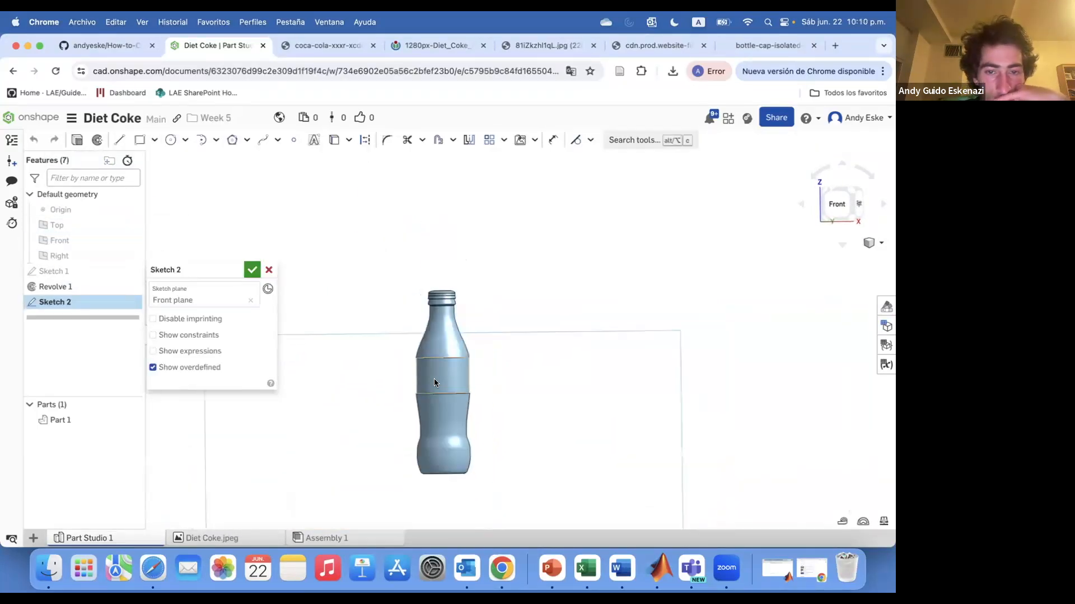
{"action": "scroll", "coordinate": [486, 323], "scroll_direction": "up", "scroll_amount": 5}
{"action": "scroll", "coordinate": [472, 310], "scroll_direction": "down", "scroll_amount": 4}
{"action": "left_click", "coordinate": [334, 140]}
{"action": "scroll", "coordinate": [401, 300], "scroll_direction": "up", "scroll_amount": 5}
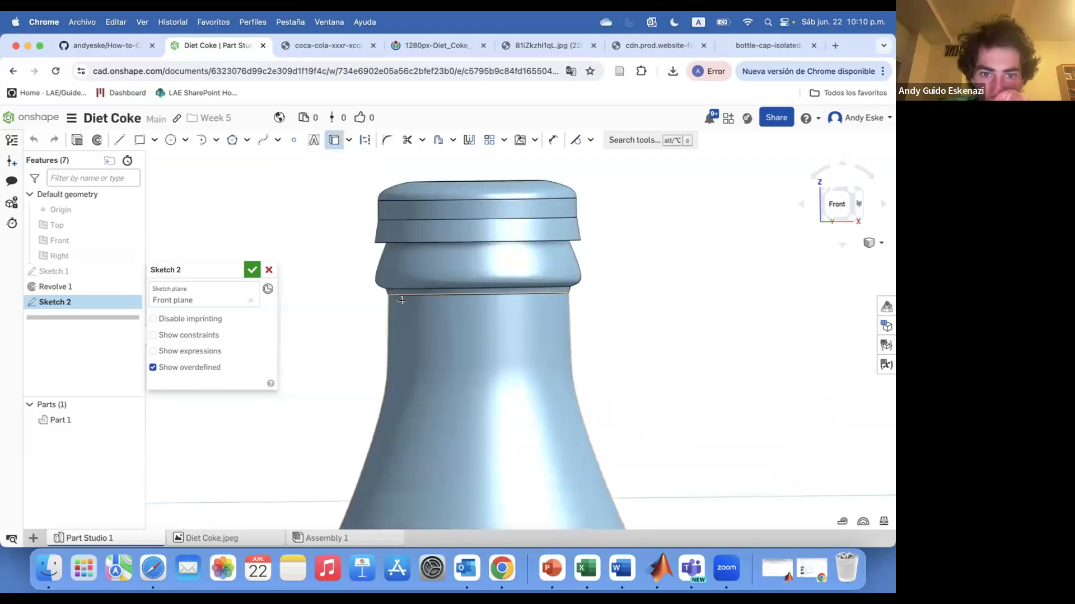
{"action": "scroll", "coordinate": [402, 301], "scroll_direction": "down", "scroll_amount": 5}
{"action": "scroll", "coordinate": [380, 438], "scroll_direction": "down", "scroll_amount": 1}
Project the label band's upper and lower edges into the sketch and accept it.
{"action": "scroll", "coordinate": [327, 288], "scroll_direction": "up", "scroll_amount": 6}
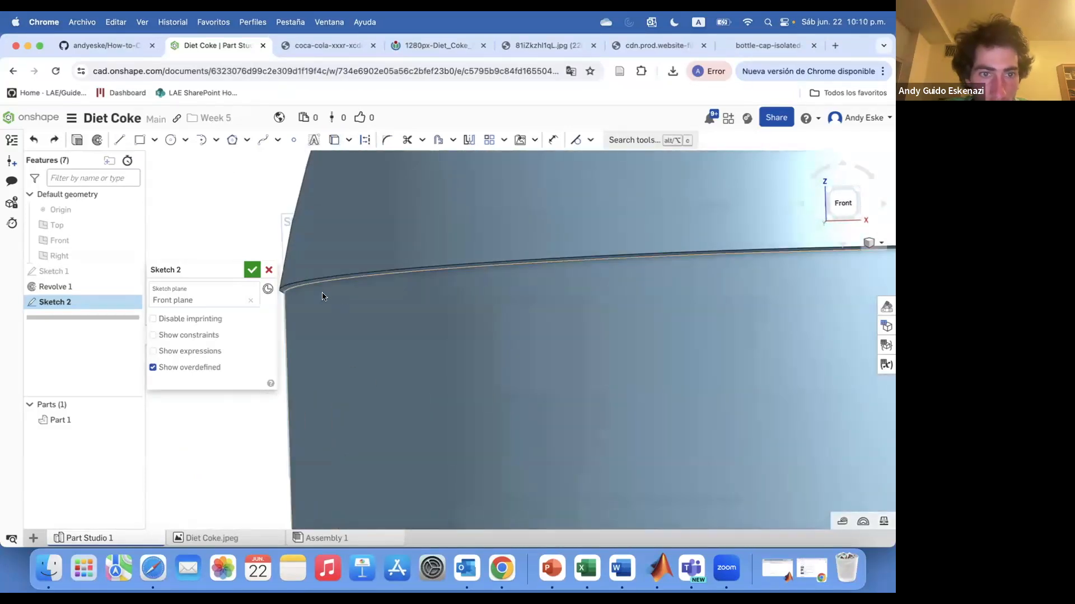
{"action": "scroll", "coordinate": [384, 455], "scroll_direction": "down", "scroll_amount": 6}
{"action": "scroll", "coordinate": [392, 464], "scroll_direction": "up", "scroll_amount": 3}
{"action": "scroll", "coordinate": [441, 494], "scroll_direction": "down", "scroll_amount": 4}
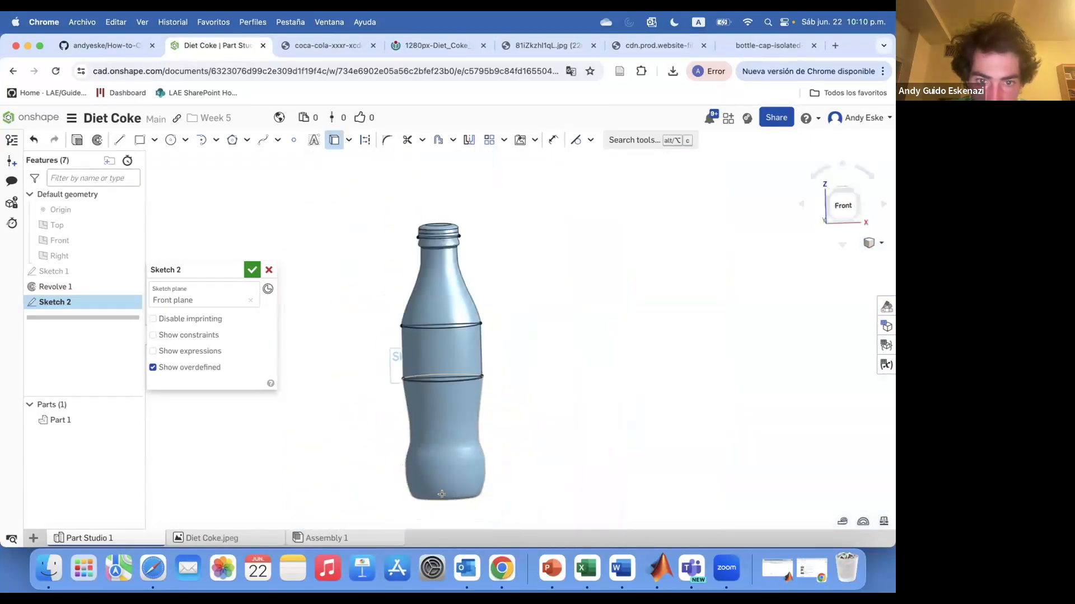
{"action": "left_click", "coordinate": [251, 271]}
{"action": "left_click", "coordinate": [482, 141]}
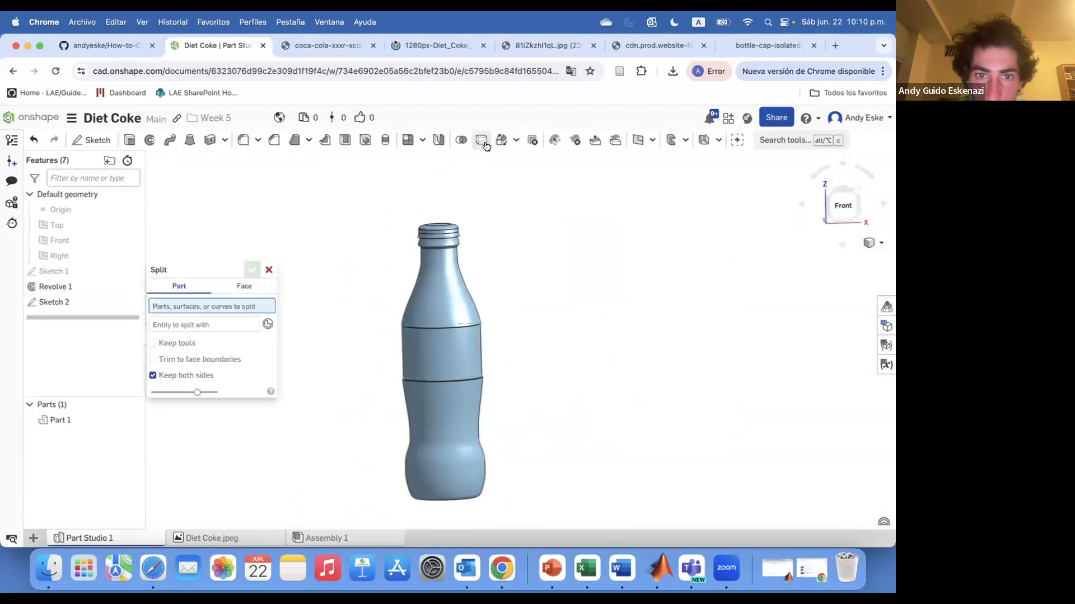
{"action": "left_click", "coordinate": [450, 286]}
{"action": "scroll", "coordinate": [335, 312], "scroll_direction": "up", "scroll_amount": 6}
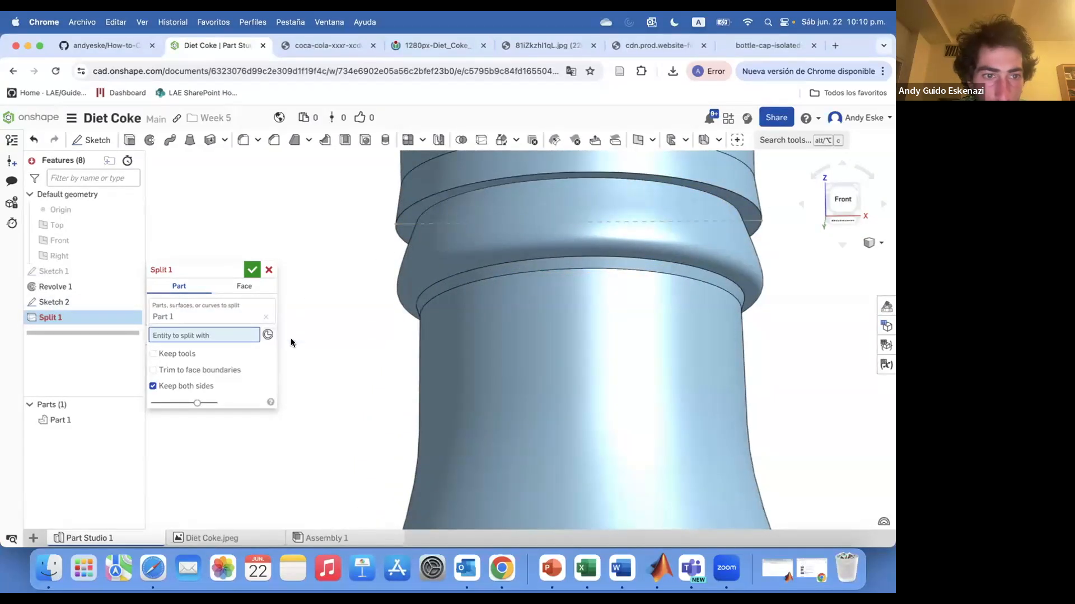
{"action": "left_click", "coordinate": [77, 228]}
{"action": "scroll", "coordinate": [390, 323], "scroll_direction": "down", "scroll_amount": 4}
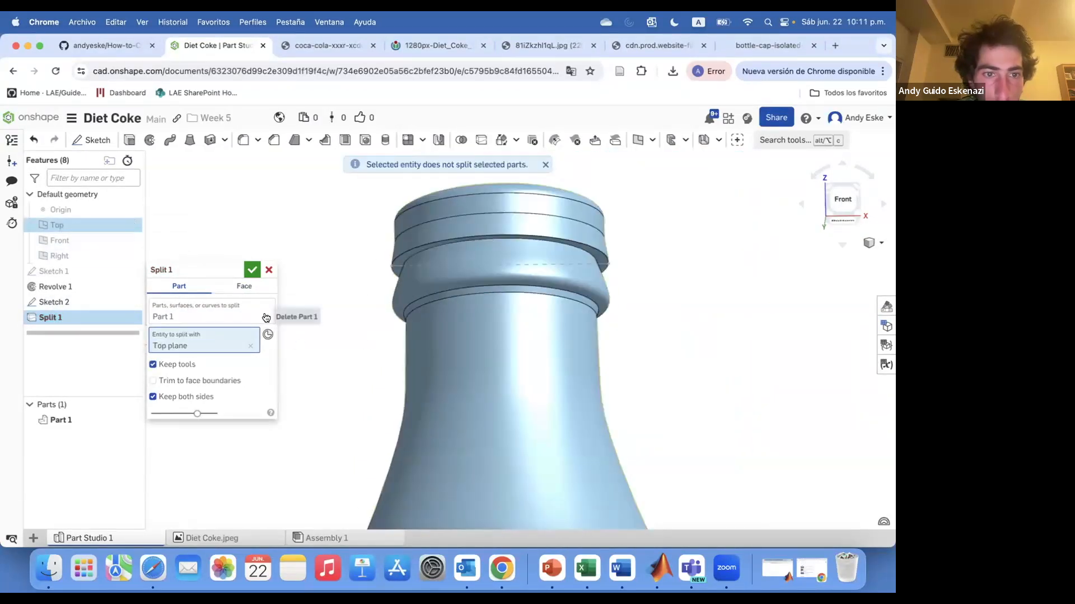
{"action": "left_click", "coordinate": [266, 317]}
{"action": "left_click", "coordinate": [268, 270]}
Reopen the projected-edge sketch, add a vertical construction line along the bottle's axis, and accept it.
{"action": "double_click", "coordinate": [408, 268]}
{"action": "scroll", "coordinate": [448, 353], "scroll_direction": "down", "scroll_amount": 4}
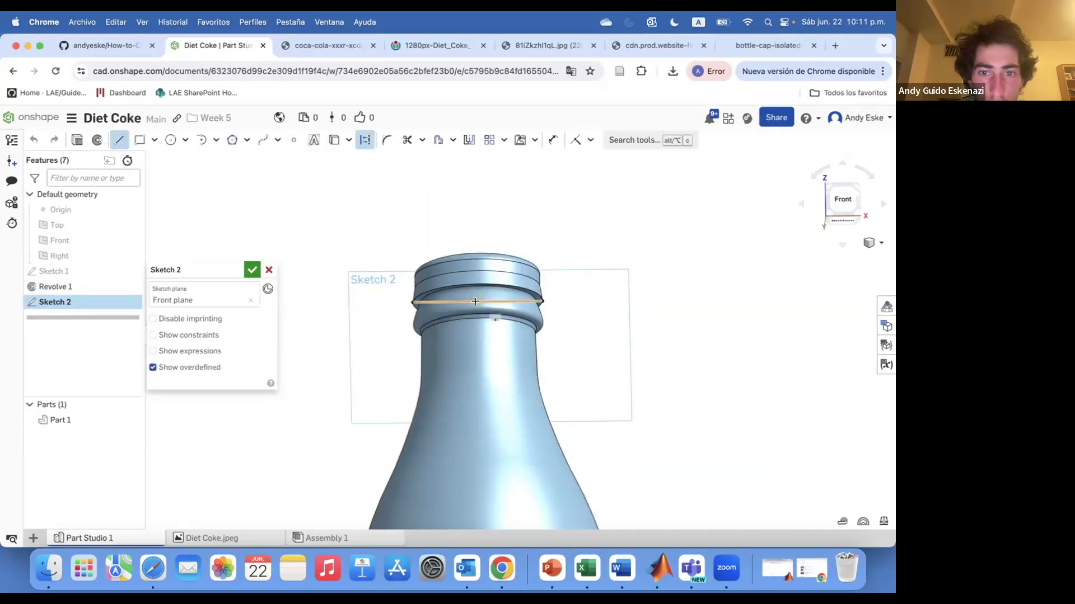
{"action": "scroll", "coordinate": [475, 302], "scroll_direction": "down", "scroll_amount": 3}
{"action": "left_click", "coordinate": [252, 270]}
Create point-normal planes perpendicular to the bottle's axis at the cap's lower edge and at the label's upper edge.
{"action": "left_click", "coordinate": [637, 140]}
{"action": "left_click", "coordinate": [464, 297]}
{"action": "left_click", "coordinate": [466, 326]}
{"action": "left_click", "coordinate": [252, 269]}
{"action": "left_click", "coordinate": [637, 140]}
{"action": "left_click", "coordinate": [469, 487]}
{"action": "left_click", "coordinate": [468, 454]}
{"action": "left_click", "coordinate": [252, 270]}
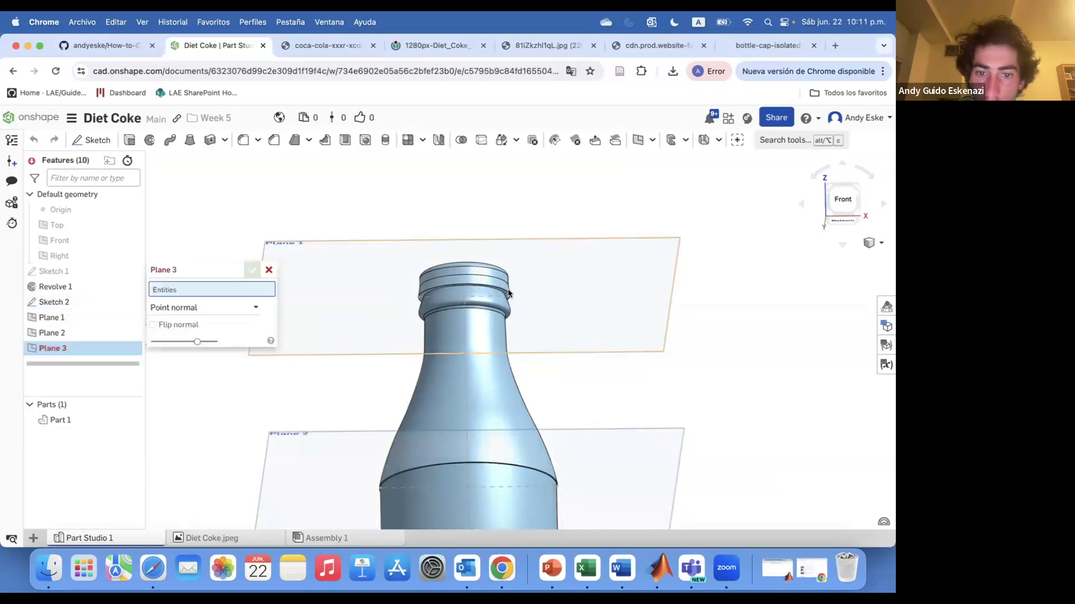
Create a point-normal plane perpendicular to the bottle's axis at the label's lower edge.
{"action": "left_click", "coordinate": [638, 140]}
{"action": "scroll", "coordinate": [538, 190], "scroll_direction": "down", "scroll_amount": 4}
{"action": "left_click", "coordinate": [490, 325]}
{"action": "left_click", "coordinate": [485, 307]}
{"action": "left_click", "coordinate": [252, 270]}
{"action": "scroll", "coordinate": [392, 347], "scroll_direction": "down", "scroll_amount": 3}
{"action": "scroll", "coordinate": [459, 191], "scroll_direction": "up", "scroll_amount": 6}
Split the bottle with Plane 1 to separate the cap, keeping both sides.
{"action": "left_click", "coordinate": [482, 140]}
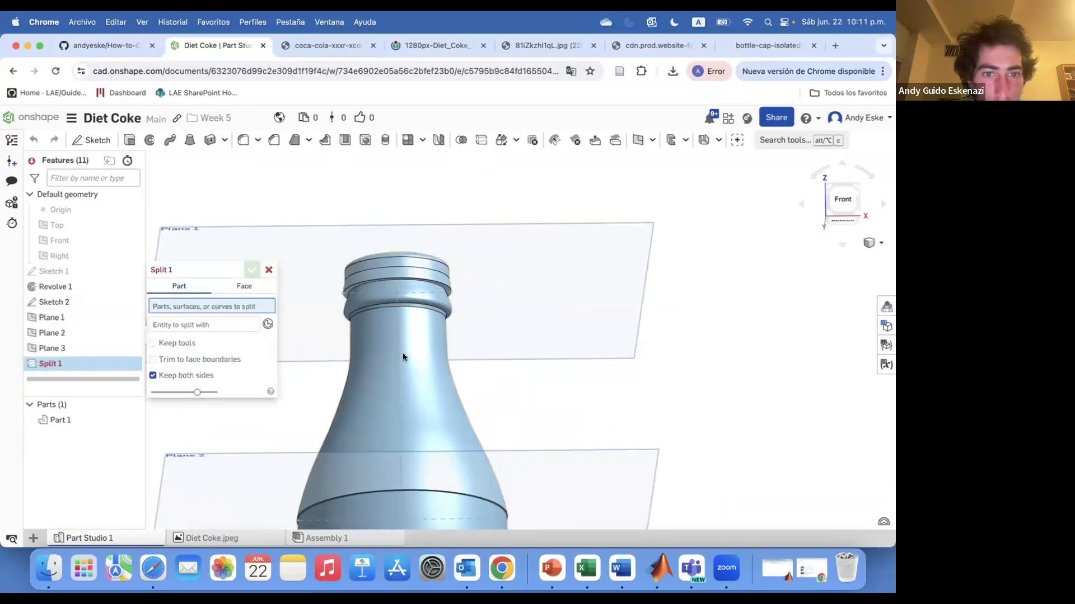
{"action": "left_click", "coordinate": [412, 315]}
{"action": "left_click", "coordinate": [234, 227]}
{"action": "left_click", "coordinate": [252, 270]}
{"action": "scroll", "coordinate": [425, 331], "scroll_direction": "down", "scroll_amount": 2}
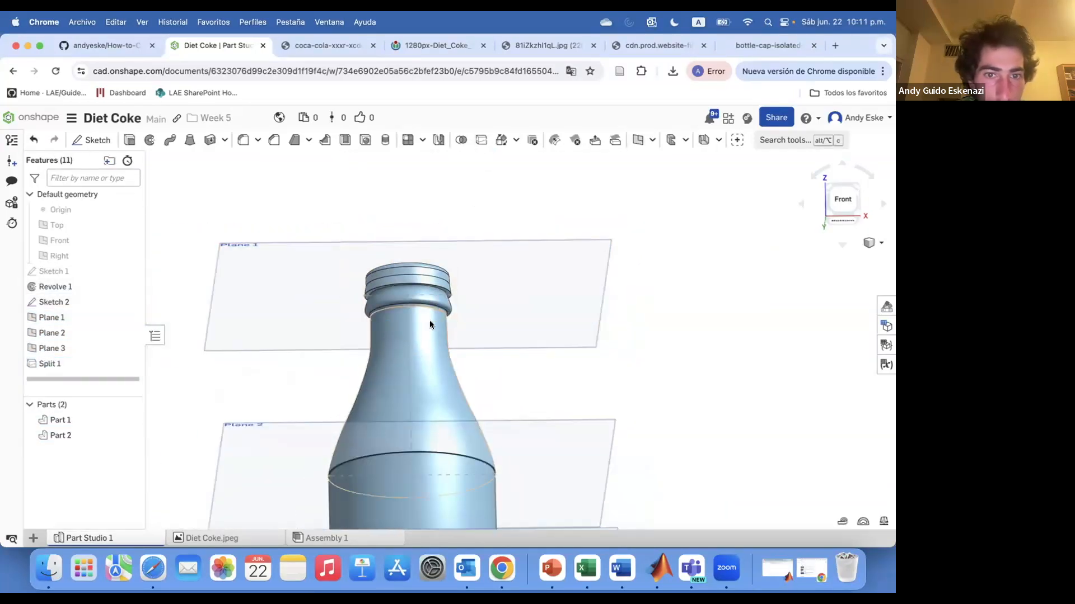
Split the remaining bottle body at the label's upper edge with Plane 2, keeping both sides.
{"action": "scroll", "coordinate": [406, 276], "scroll_direction": "down", "scroll_amount": 3}
{"action": "left_click", "coordinate": [480, 141]}
{"action": "left_click", "coordinate": [402, 336]}
{"action": "left_click", "coordinate": [314, 381]}
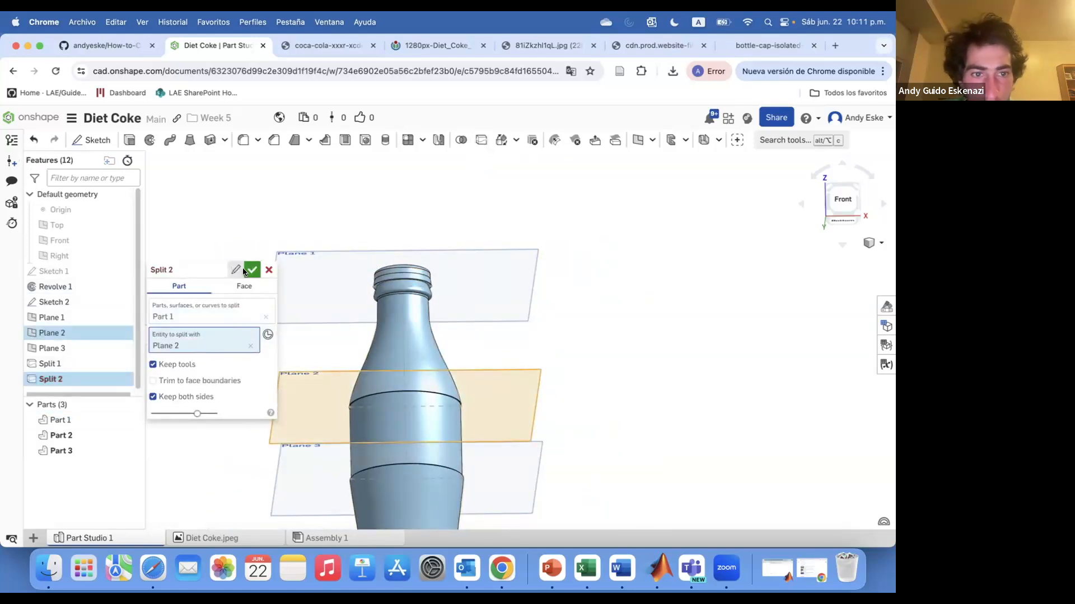
{"action": "left_click", "coordinate": [252, 270]}
Split the lower body at the label's lower edge with Plane 3, keeping both sides.
{"action": "scroll", "coordinate": [538, 186], "scroll_direction": "down", "scroll_amount": 2}
{"action": "left_click", "coordinate": [481, 141]}
{"action": "left_click", "coordinate": [427, 477]}
{"action": "left_click", "coordinate": [350, 431]}
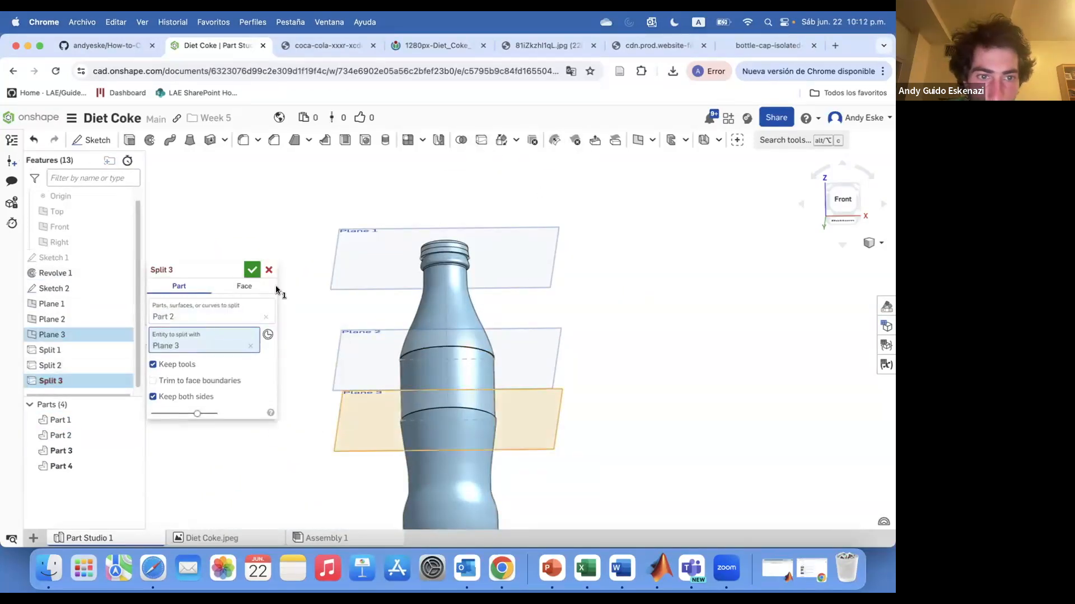
{"action": "left_click", "coordinate": [252, 270]}
Hide the three splitting planes and the sketch with the projected edges.
{"action": "left_click", "coordinate": [120, 304]}
{"action": "left_click", "coordinate": [121, 319]}
{"action": "left_click", "coordinate": [120, 335]}
{"action": "scroll", "coordinate": [379, 304], "scroll_direction": "down", "scroll_amount": 3}
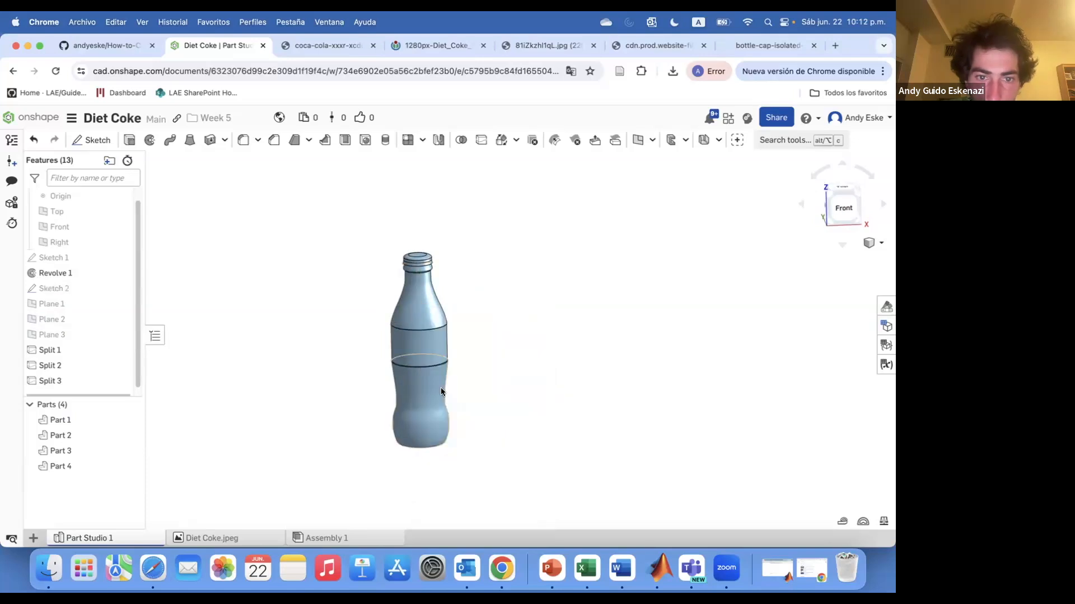
Edit the appearance of the bottle's lower body part and set its opacity to 0.43.
{"action": "scroll", "coordinate": [428, 395], "scroll_direction": "up", "scroll_amount": 5}
{"action": "right_click", "coordinate": [392, 390]}
{"action": "right_click", "coordinate": [339, 356]}
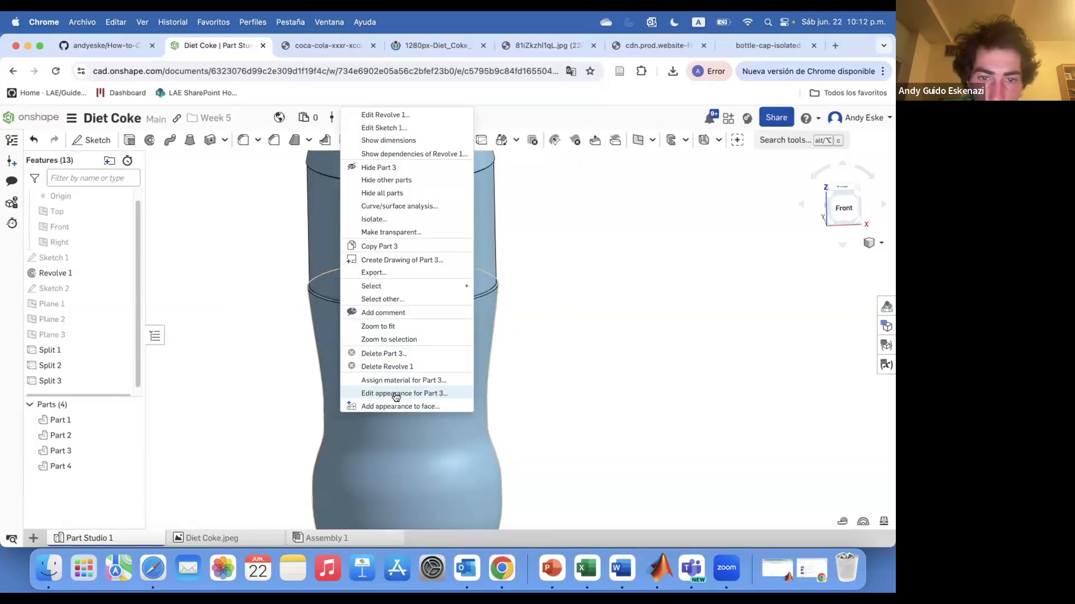
{"action": "left_click", "coordinate": [395, 393]}
{"action": "scroll", "coordinate": [376, 445], "scroll_direction": "down", "scroll_amount": 3}
{"action": "right_click_drag", "start_coordinate": [375, 441], "coordinate": [375, 442]}
{"action": "scroll", "coordinate": [375, 442], "scroll_direction": "down", "scroll_amount": 4}
{"action": "scroll", "coordinate": [391, 337], "scroll_direction": "up", "scroll_amount": 5}
{"action": "scroll", "coordinate": [361, 321], "scroll_direction": "down", "scroll_amount": 4}
{"action": "scroll", "coordinate": [361, 320], "scroll_direction": "up", "scroll_amount": 4}
{"action": "right_click_drag", "start_coordinate": [361, 321], "coordinate": [236, 353]}
{"action": "scroll", "coordinate": [340, 309], "scroll_direction": "up", "scroll_amount": 4}
{"action": "right_click_drag", "start_coordinate": [340, 309], "coordinate": [359, 358]}
{"action": "scroll", "coordinate": [359, 358], "scroll_direction": "down", "scroll_amount": 2}
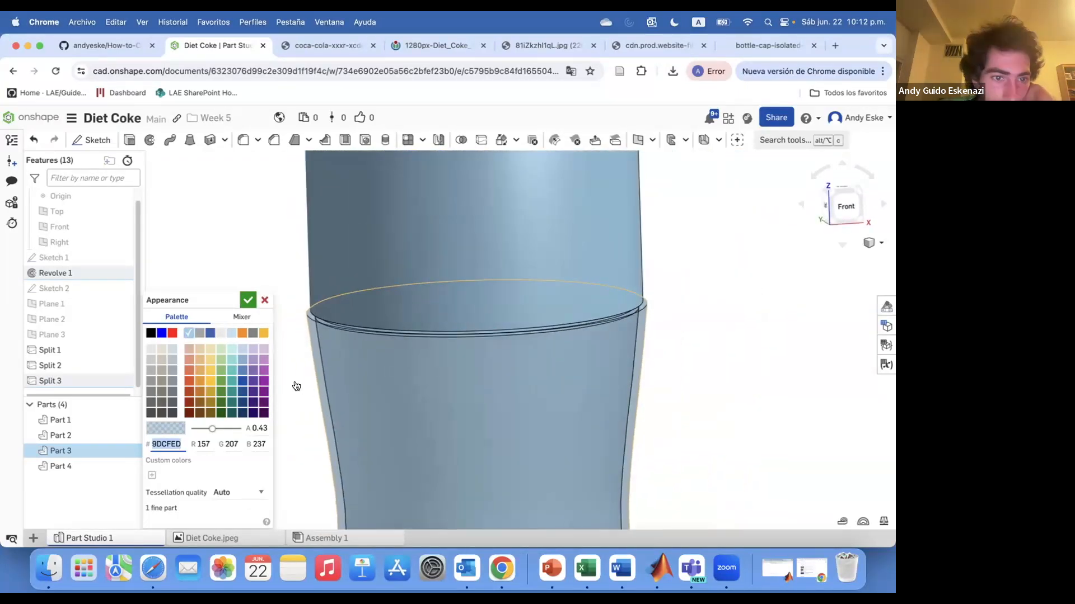
Set the appearance colour to light grey EAEAEA and apply it to the shoulder and neck part as well.
{"action": "left_click", "coordinate": [221, 333]}
{"action": "scroll", "coordinate": [428, 328], "scroll_direction": "down", "scroll_amount": 6}
{"action": "right_click_drag", "start_coordinate": [431, 329], "coordinate": [439, 347]}
{"action": "left_click", "coordinate": [444, 241]}
{"action": "scroll", "coordinate": [465, 344], "scroll_direction": "up", "scroll_amount": 3}
{"action": "right_click_drag", "start_coordinate": [439, 304], "coordinate": [472, 317]}
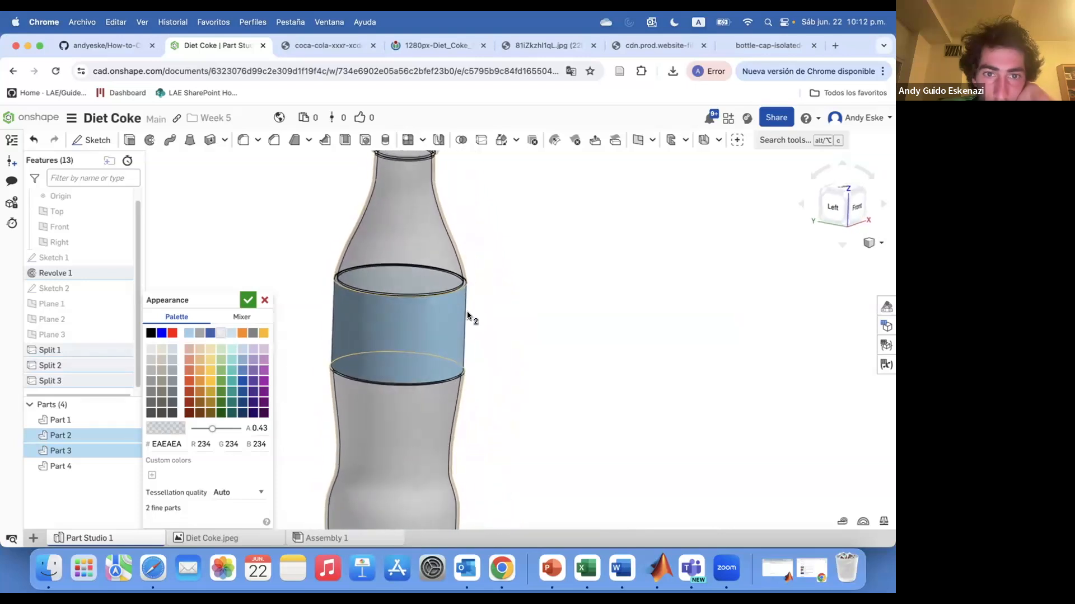
{"action": "left_click", "coordinate": [318, 45]}
{"action": "left_click", "coordinate": [218, 45]}
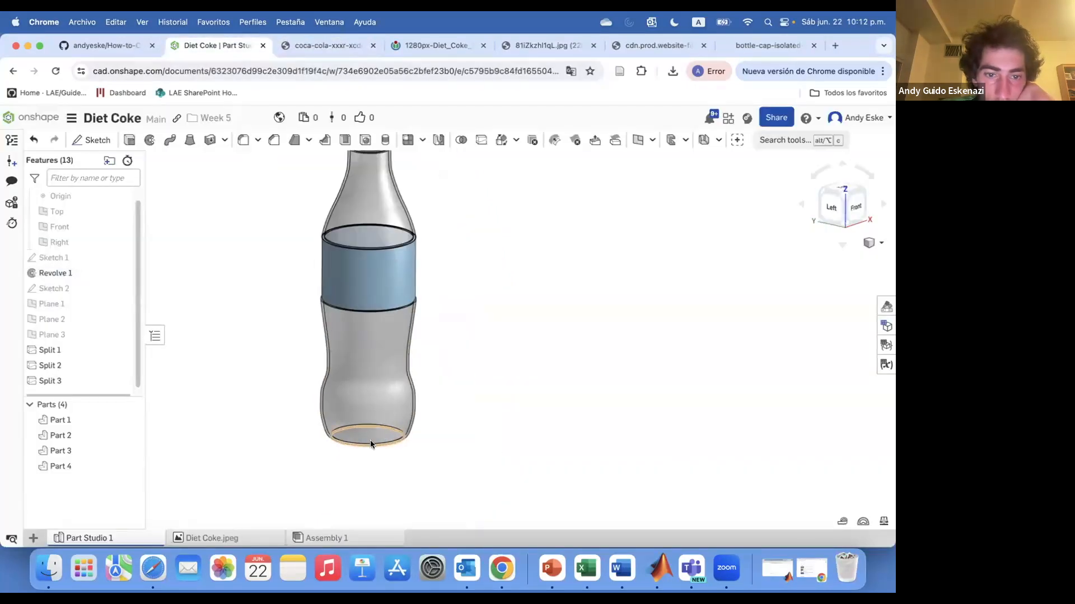
Show the profile sketch with its reference image of the Diet Coke bottle.
{"action": "scroll", "coordinate": [330, 445], "scroll_direction": "up", "scroll_amount": 5}
{"action": "right_click_drag", "start_coordinate": [326, 447], "coordinate": [359, 491]}
{"action": "scroll", "coordinate": [314, 462], "scroll_direction": "down", "scroll_amount": 5}
{"action": "scroll", "coordinate": [308, 471], "scroll_direction": "up", "scroll_amount": 2}
{"action": "left_click", "coordinate": [121, 258]}
{"action": "scroll", "coordinate": [313, 331], "scroll_direction": "down", "scroll_amount": 5}
{"action": "mouse_move", "coordinate": [336, 347]}
{"action": "right_mouse_down"}
{"action": "mouse_move", "coordinate": [285, 336]}
{"action": "mouse_move", "coordinate": [288, 358]}
{"action": "right_mouse_up"}
{"action": "scroll", "coordinate": [289, 363], "scroll_direction": "up", "scroll_amount": 5}
Start a sketch on the Front plane and project the bottle's inner wall outline into it.
{"action": "left_click", "coordinate": [99, 142]}
{"action": "scroll", "coordinate": [440, 364], "scroll_direction": "down", "scroll_amount": 5}
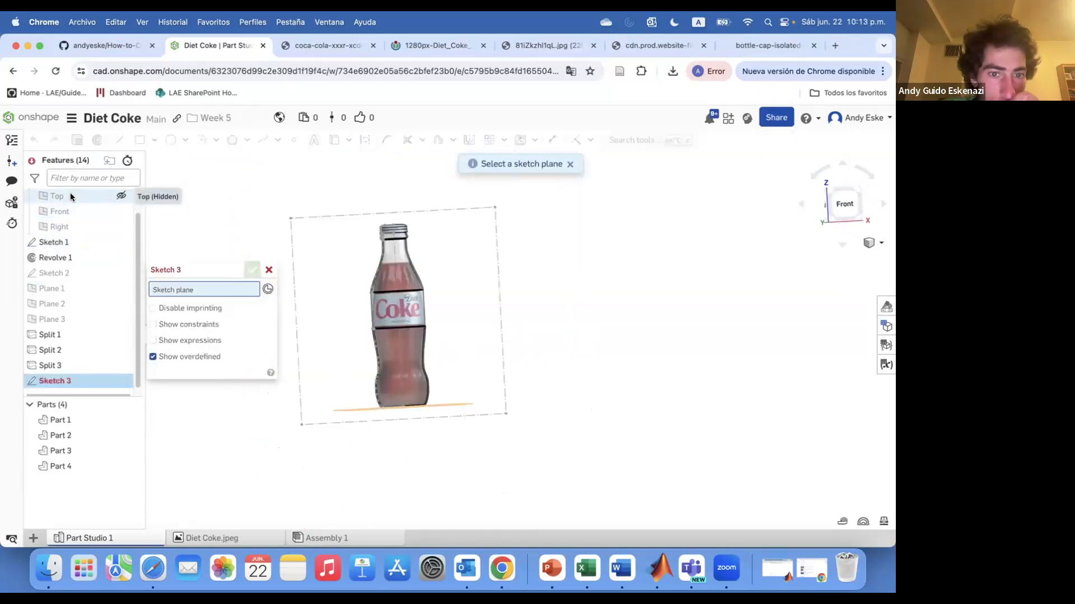
{"action": "left_click", "coordinate": [397, 413]}
{"action": "scroll", "coordinate": [398, 413], "scroll_direction": "up", "scroll_amount": 5}
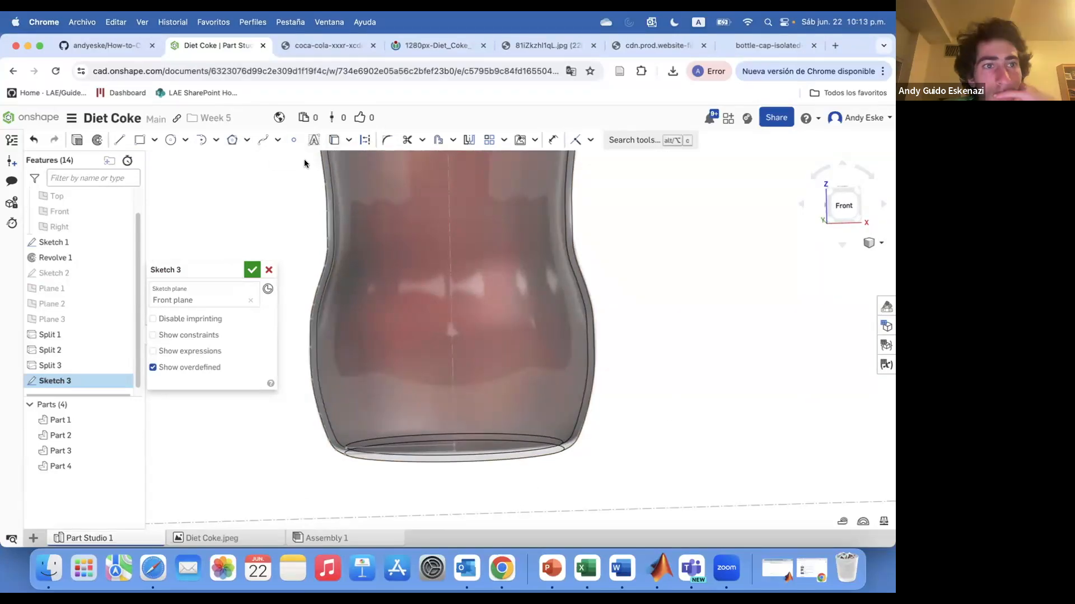
{"action": "scroll", "coordinate": [406, 277], "scroll_direction": "up", "scroll_amount": 10}
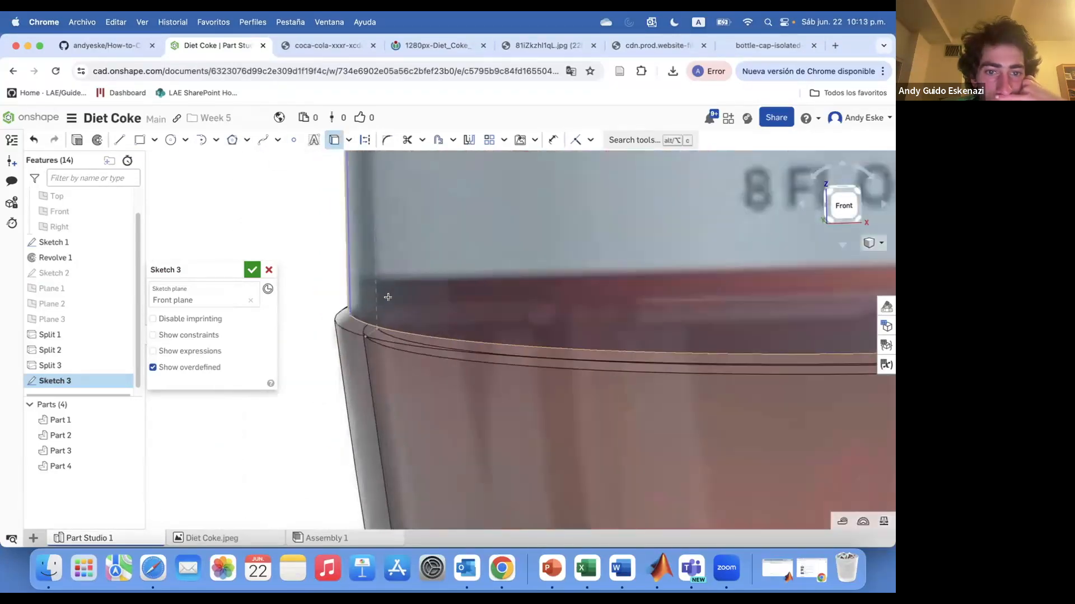
{"action": "scroll", "coordinate": [407, 280], "scroll_direction": "up", "scroll_amount": 3}
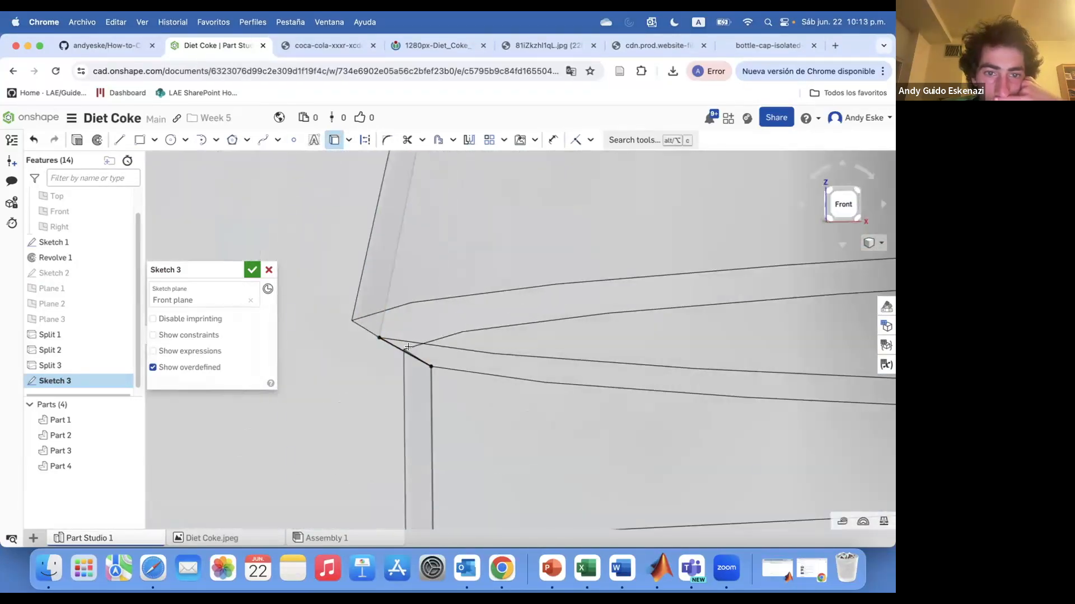
{"action": "scroll", "coordinate": [407, 336], "scroll_direction": "down", "scroll_amount": 10}
{"action": "scroll", "coordinate": [425, 227], "scroll_direction": "up", "scroll_amount": 10}
{"action": "scroll", "coordinate": [425, 226], "scroll_direction": "down", "scroll_amount": 10}
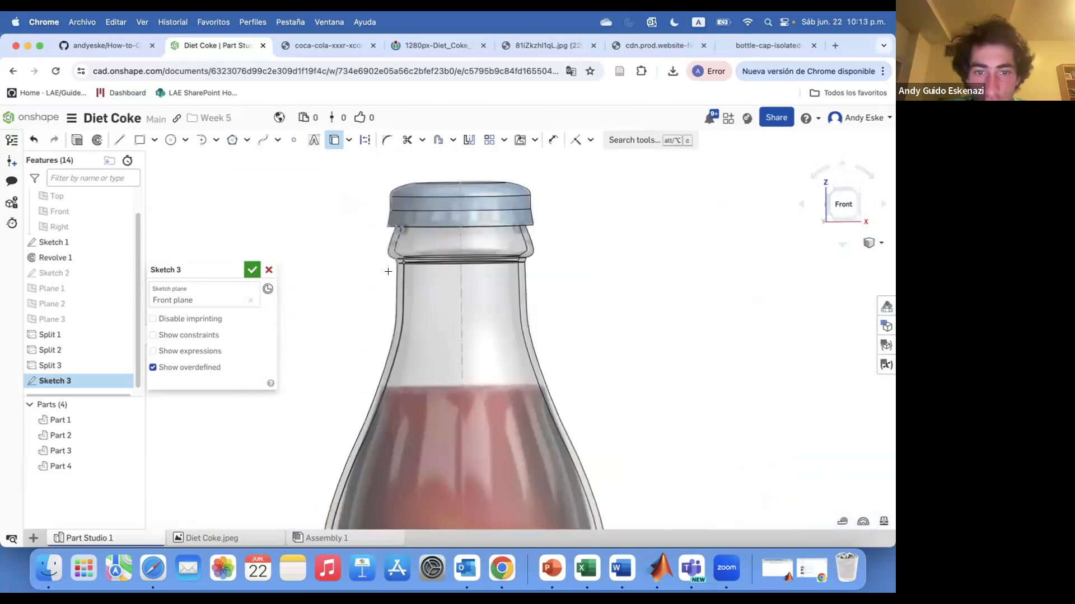
{"action": "scroll", "coordinate": [372, 340], "scroll_direction": "up", "scroll_amount": 8}
Close the liquid profile along the drink's upper level in the reference image and the centre line, trimming the excess.
{"action": "key", "text": "l"}
{"action": "left_click", "coordinate": [510, 336]}
{"action": "key", "text": "t"}
{"action": "scroll", "coordinate": [508, 369], "scroll_direction": "down", "scroll_amount": 8}
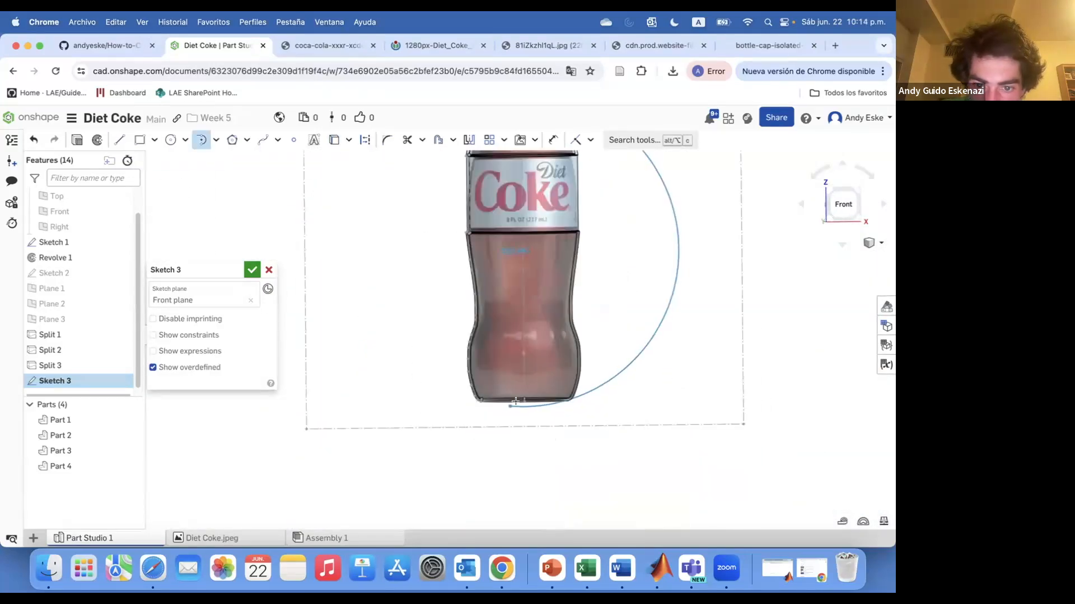
{"action": "scroll", "coordinate": [508, 380], "scroll_direction": "up", "scroll_amount": 4}
{"action": "left_click", "coordinate": [533, 411]}
{"action": "scroll", "coordinate": [543, 381], "scroll_direction": "down", "scroll_amount": 6}
{"action": "scroll", "coordinate": [537, 219], "scroll_direction": "up", "scroll_amount": 6}
{"action": "key", "text": "Escape"}
{"action": "scroll", "coordinate": [532, 210], "scroll_direction": "down", "scroll_amount": 5}
{"action": "scroll", "coordinate": [504, 235], "scroll_direction": "up", "scroll_amount": 5}
{"action": "key", "text": "m"}
{"action": "scroll", "coordinate": [523, 303], "scroll_direction": "up", "scroll_amount": 2}
Revolve the liquid profile fully around the centre line as a new part, and hide the reference image sketch.
{"action": "key", "text": "shift+w"}
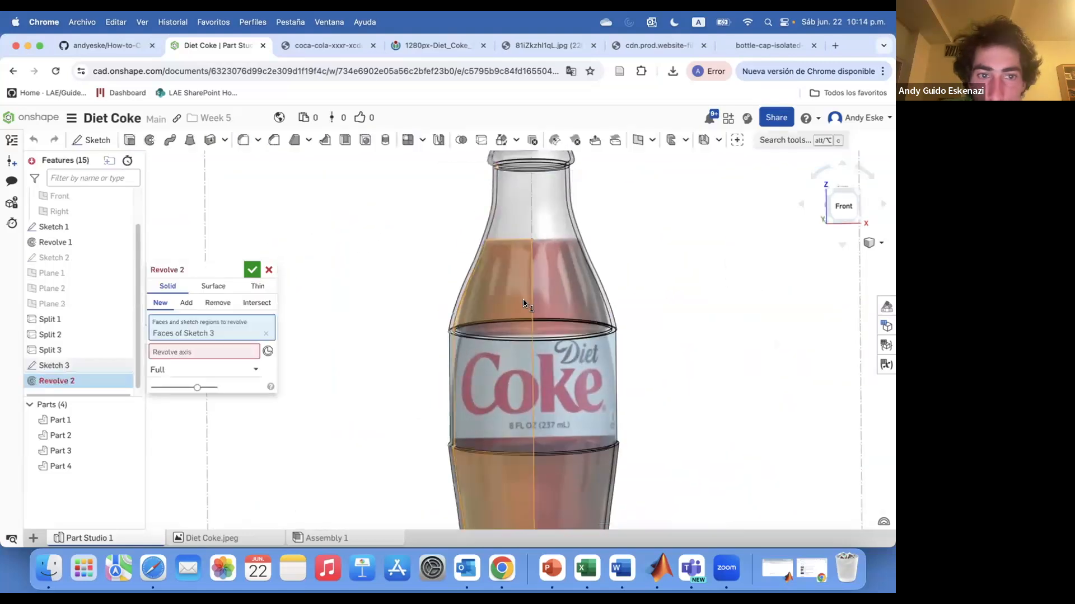
{"action": "left_click", "coordinate": [211, 354]}
{"action": "left_click", "coordinate": [533, 283]}
{"action": "left_click", "coordinate": [252, 270]}
{"action": "scroll", "coordinate": [313, 293], "scroll_direction": "down", "scroll_amount": 5}
{"action": "left_click", "coordinate": [123, 227]}
{"action": "mouse_move", "coordinate": [376, 363]}
{"action": "right_mouse_down"}
{"action": "mouse_move", "coordinate": [383, 399]}
{"action": "mouse_move", "coordinate": [394, 365]}
{"action": "right_mouse_up"}
{"action": "scroll", "coordinate": [382, 399], "scroll_direction": "up", "scroll_amount": 4}
{"action": "scroll", "coordinate": [386, 359], "scroll_direction": "down", "scroll_amount": 3}
{"action": "scroll", "coordinate": [338, 280], "scroll_direction": "up", "scroll_amount": 4}
{"action": "right_click", "coordinate": [56, 382]}
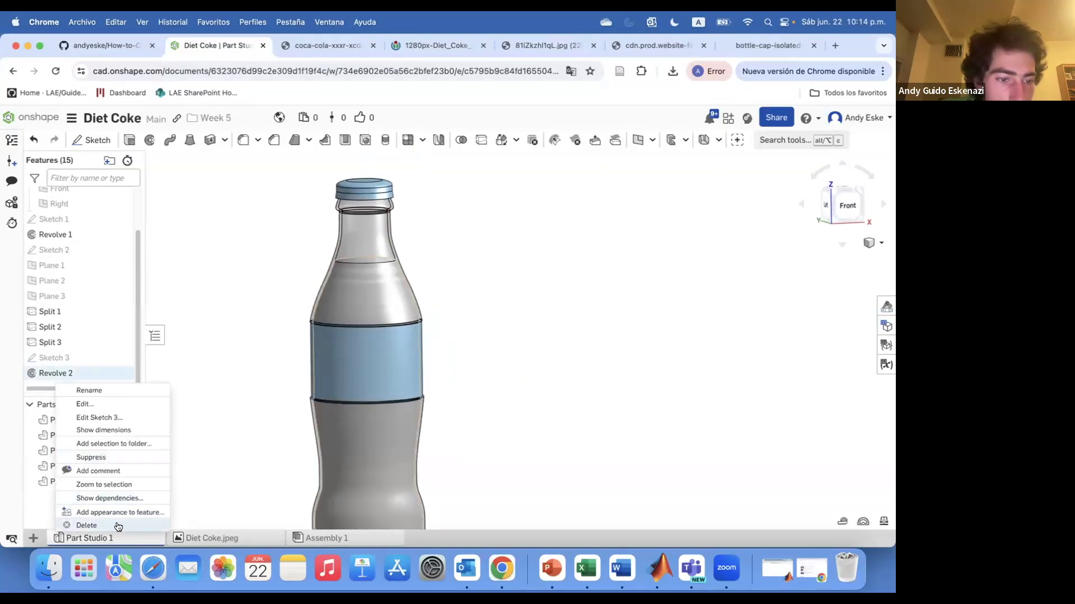
{"action": "left_click", "coordinate": [119, 513]}
{"action": "left_click", "coordinate": [187, 444]}
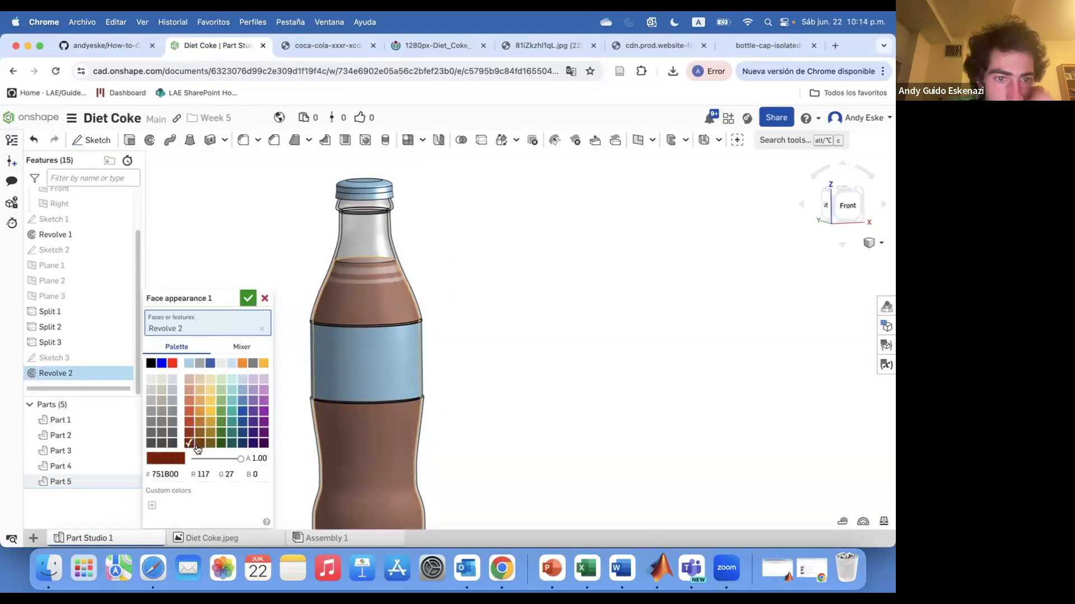
{"action": "scroll", "coordinate": [423, 336], "scroll_direction": "down", "scroll_amount": 4}
{"action": "right_click_drag", "start_coordinate": [423, 336], "coordinate": [424, 364]}
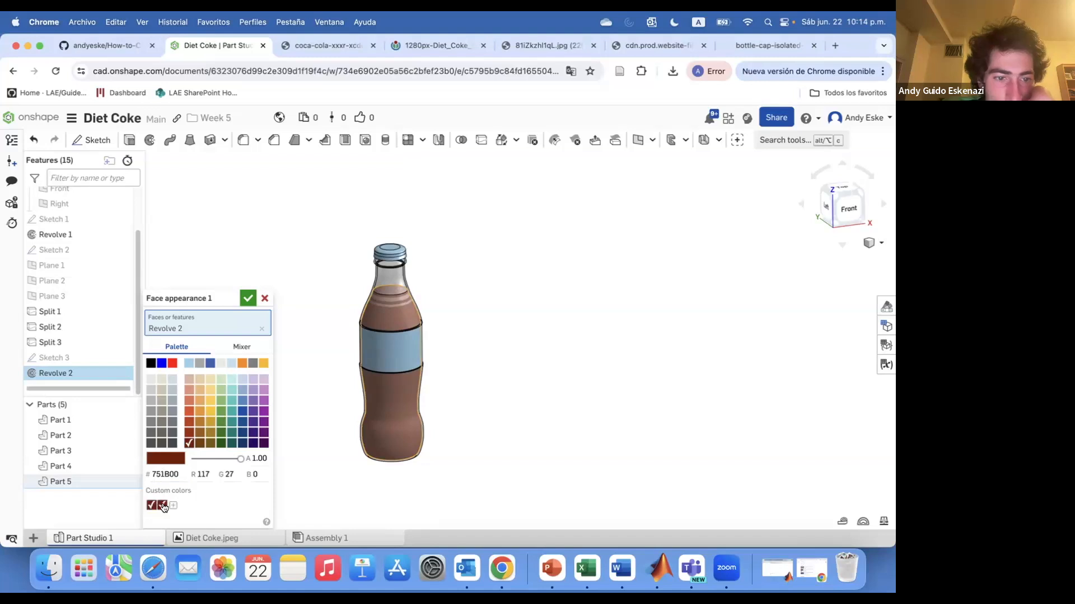
{"action": "type", "text": "0"}
{"action": "left_click", "coordinate": [264, 298]}
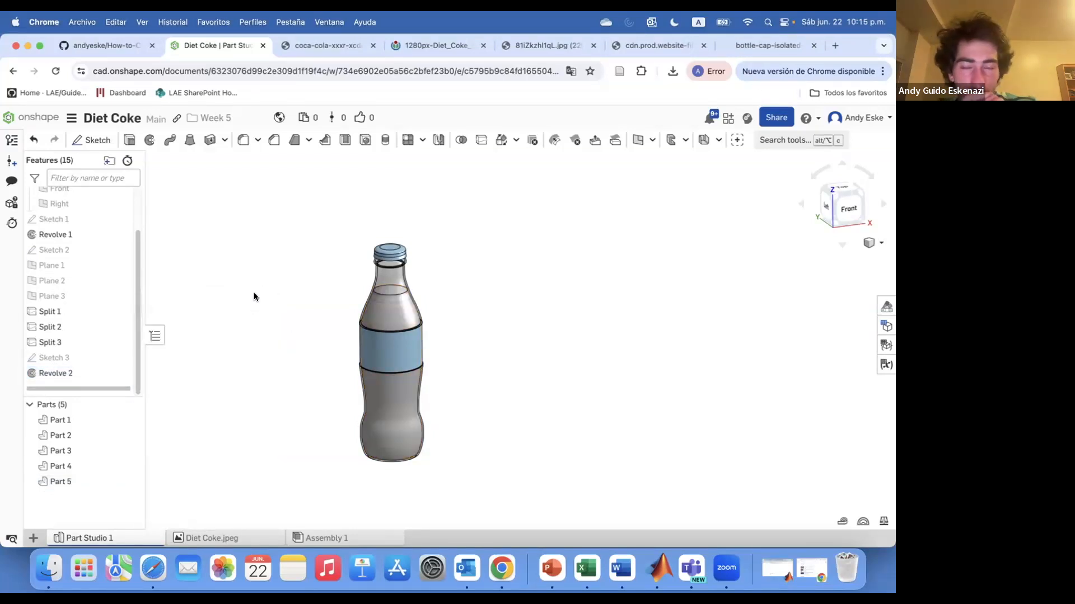
Search the web for "coke rgb" in a new browser tab, check a result and return to the search.
{"action": "left_click", "coordinate": [804, 50]}
{"action": "left_click", "coordinate": [833, 47]}
{"action": "type", "text": "coke rgb"}
{"action": "key", "text": "Return"}
{"action": "left_click", "coordinate": [312, 226]}
{"action": "scroll", "coordinate": [364, 336], "scroll_direction": "up", "scroll_amount": 3}
{"action": "key", "text": "super+bracketleft"}
{"action": "left_click", "coordinate": [179, 134]}
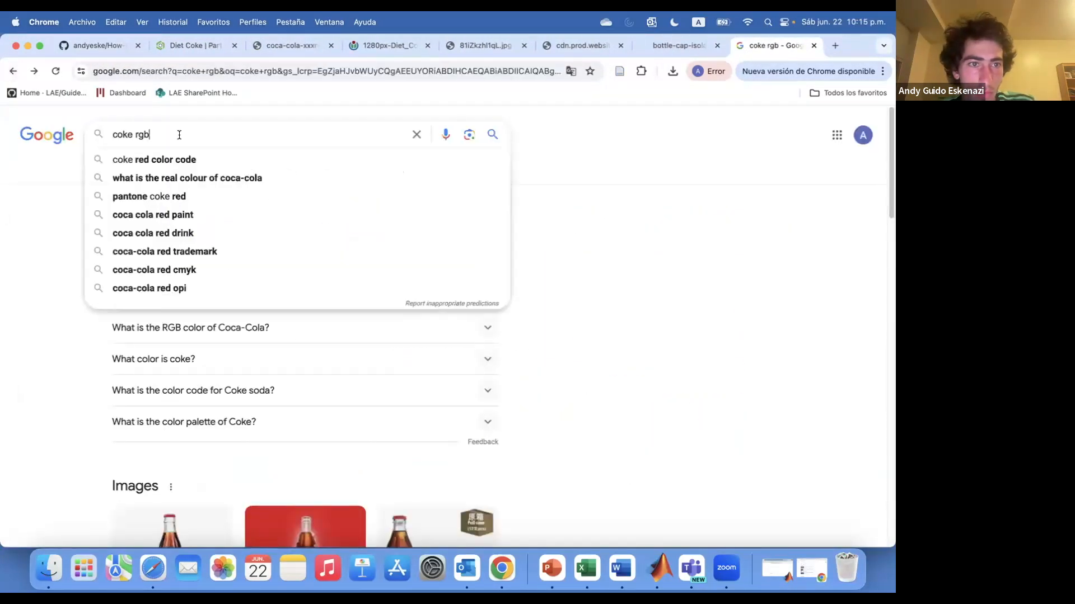
Refine the search to the colour of the coke liquid and look up the Cola colour's code and RGB values on encycolorpedia.
{"action": "left_click", "coordinate": [132, 134]}
{"action": "type", "text": "liquid"}
{"action": "key", "text": "Return"}
{"action": "left_click", "coordinate": [252, 221]}
{"action": "scroll", "coordinate": [360, 324], "scroll_direction": "down", "scroll_amount": 5}
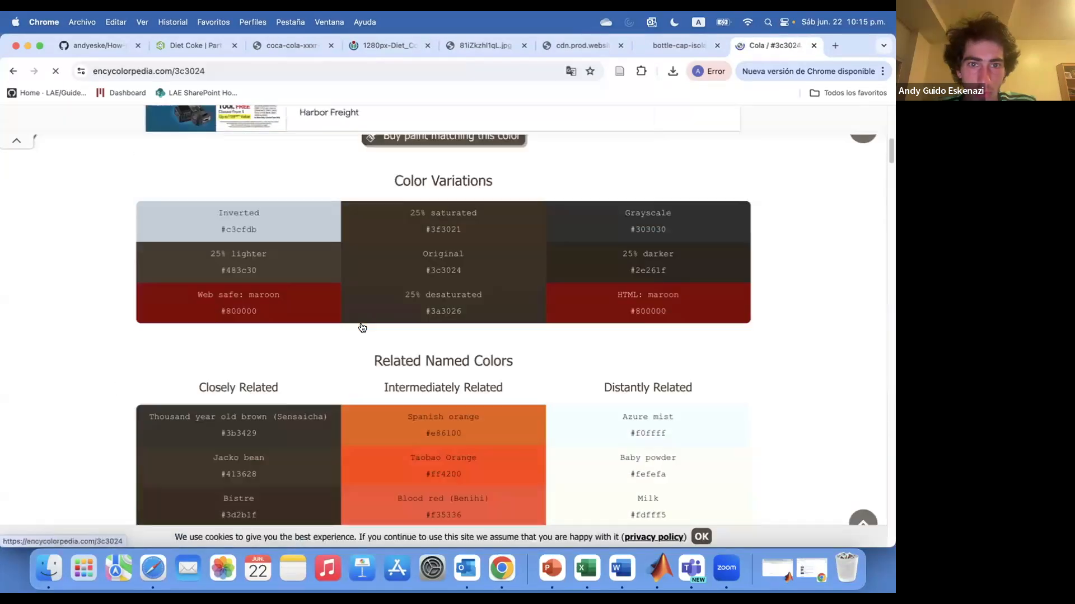
{"action": "scroll", "coordinate": [370, 335], "scroll_direction": "up", "scroll_amount": 5}
{"action": "scroll", "coordinate": [370, 335], "scroll_direction": "down", "scroll_amount": 10}
{"action": "scroll", "coordinate": [369, 336], "scroll_direction": "up", "scroll_amount": 5}
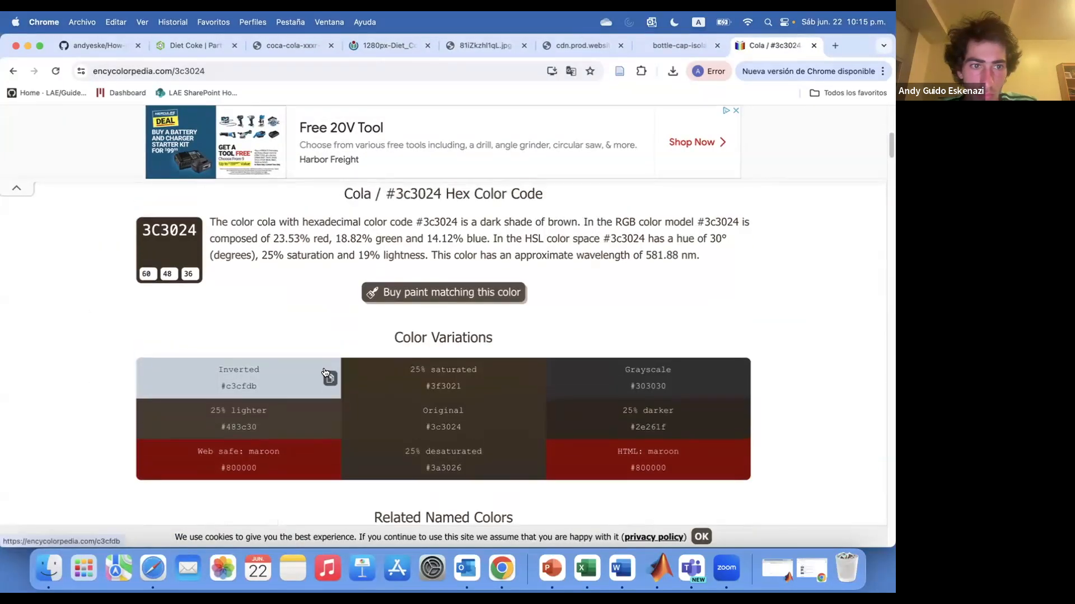
Return to the Onshape model and give the liquid's revolve a face appearance of RGB 60, 48, 36, rechecking the colour page.
{"action": "key", "text": "super+2"}
{"action": "right_click", "coordinate": [66, 480]}
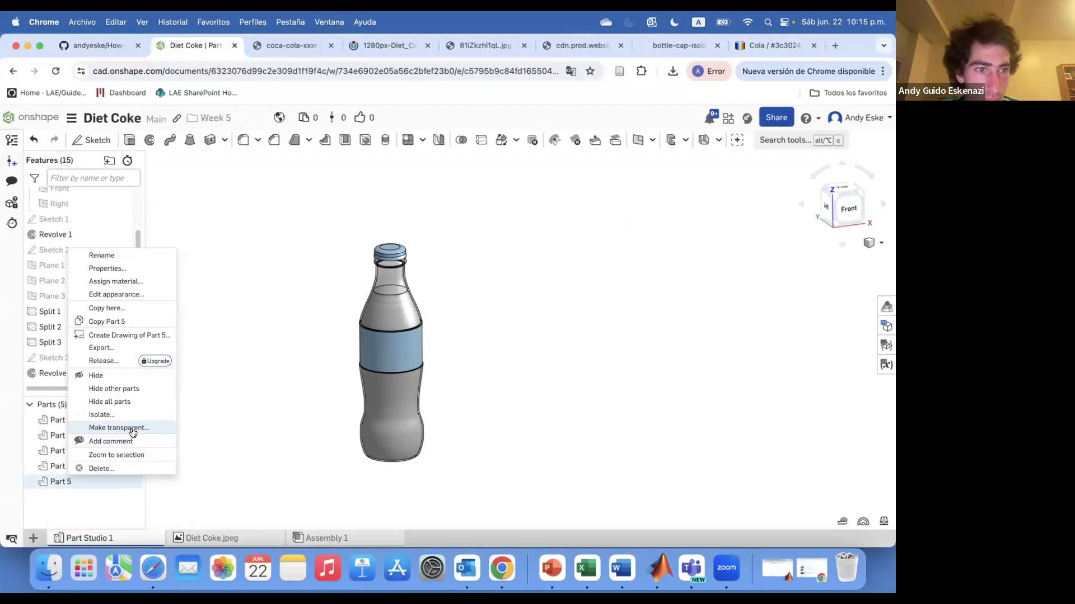
{"action": "right_click", "coordinate": [52, 372]}
{"action": "left_click", "coordinate": [95, 492]}
{"action": "left_click", "coordinate": [201, 475]}
{"action": "type", "text": "60"}
{"action": "key", "text": "Tab"}
{"action": "type", "text": "48"}
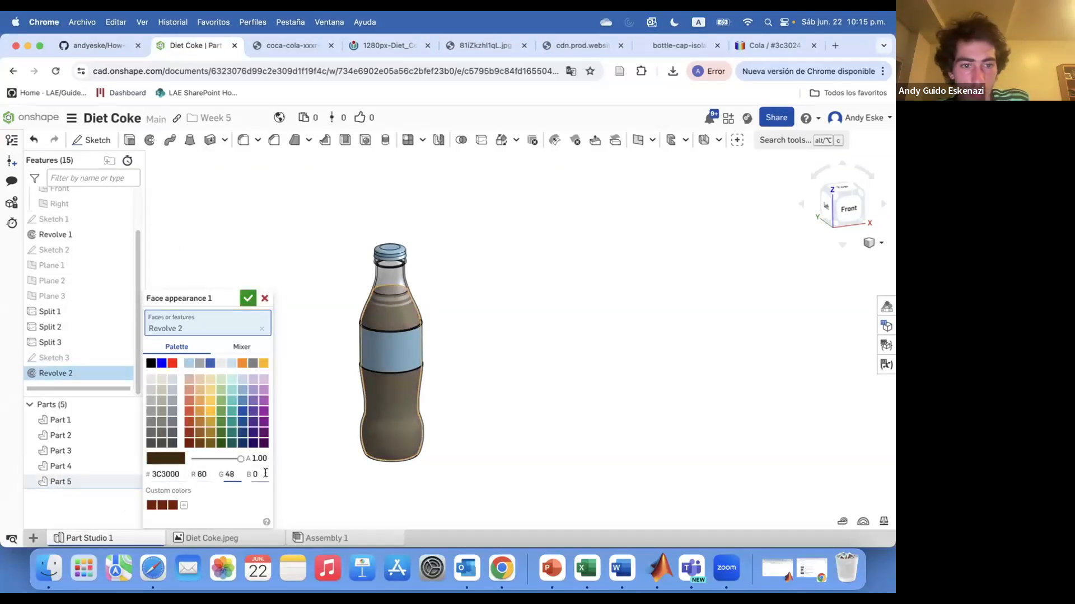
{"action": "key", "text": "super+9"}
{"action": "left_click", "coordinate": [492, 367]}
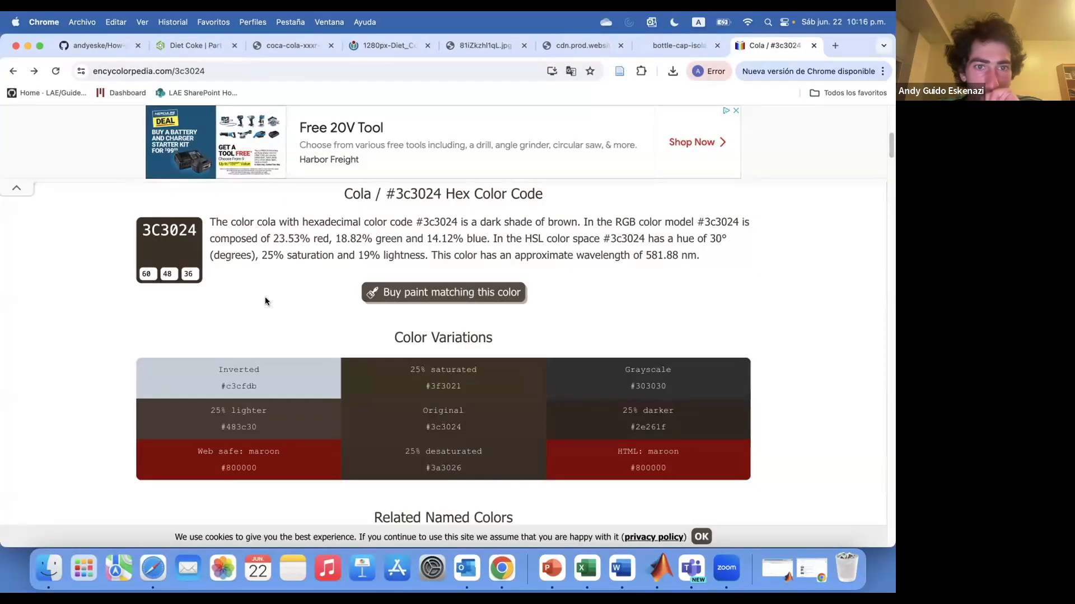
{"action": "key", "text": "super+2"}
{"action": "key", "text": "Tab"}
{"action": "type", "text": "36"}
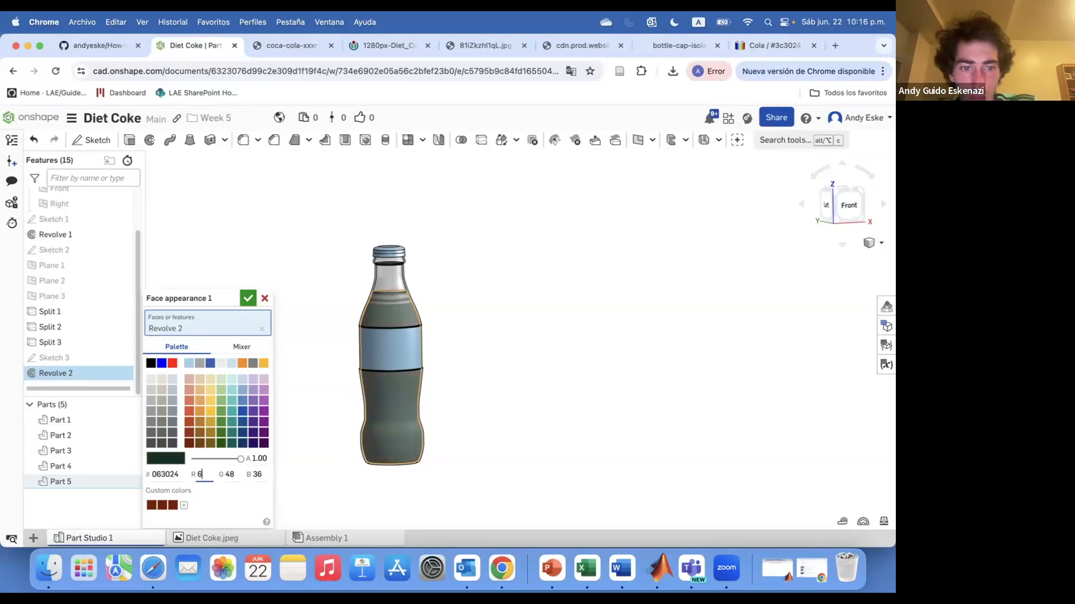
Try other liquid colours by lowering the green value to 10 and picking reddish-brown palette shades such as #982D0D.
{"action": "key", "text": "BackSpace"}
{"action": "key", "text": "BackSpace"}
{"action": "type", "text": "20"}
{"action": "scroll", "coordinate": [327, 399], "scroll_direction": "up", "scroll_amount": 2}
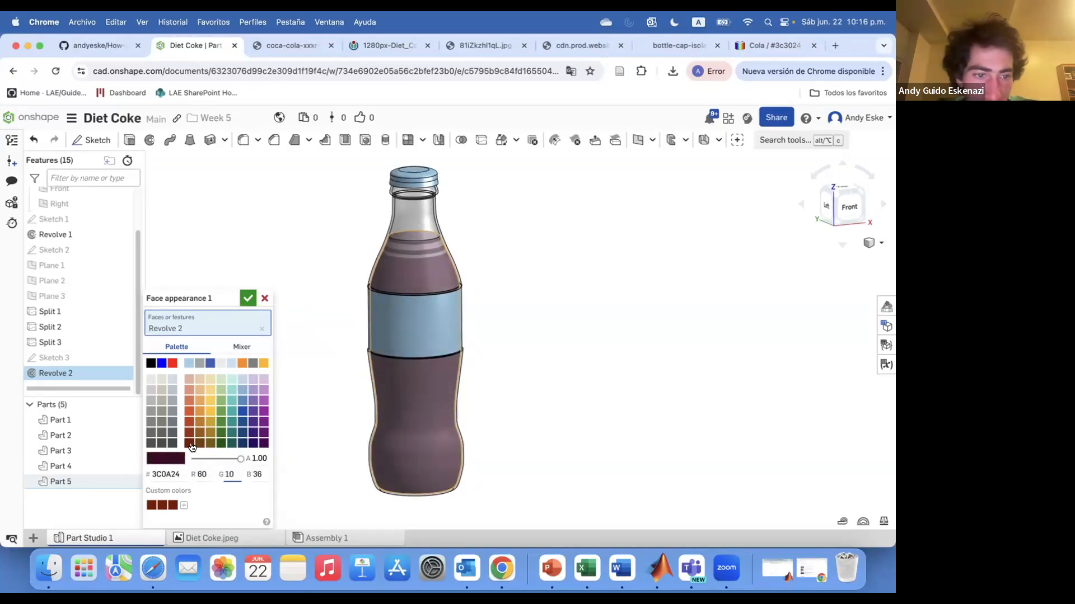
{"action": "left_click", "coordinate": [189, 444]}
{"action": "left_click", "coordinate": [187, 432]}
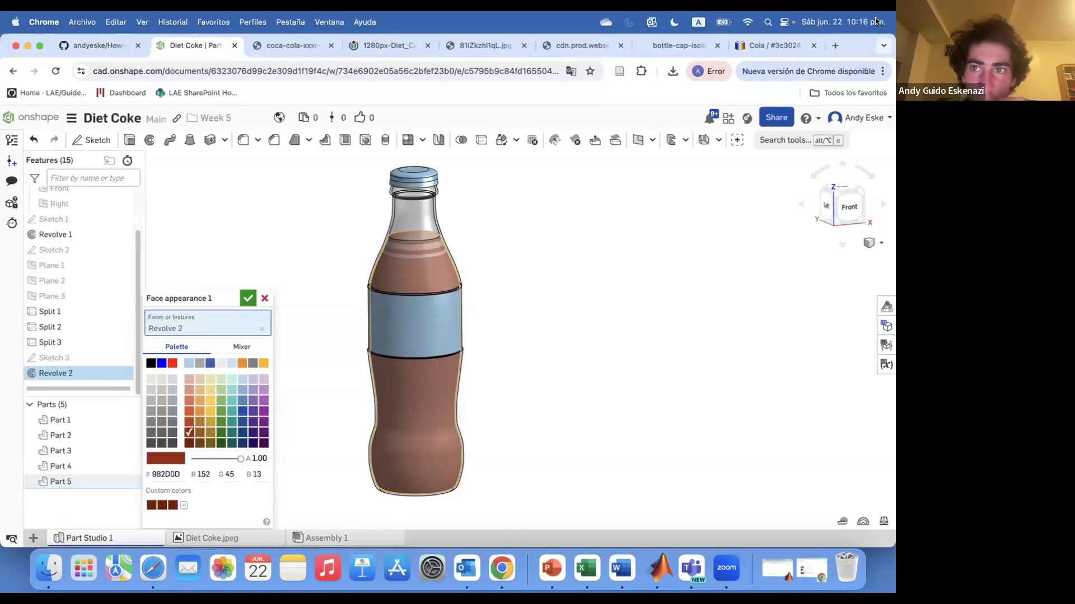
Set the liquid's face appearance to the 25% saturated cola variation, hex 3F3021, from the colour page.
{"action": "left_click", "coordinate": [773, 45]}
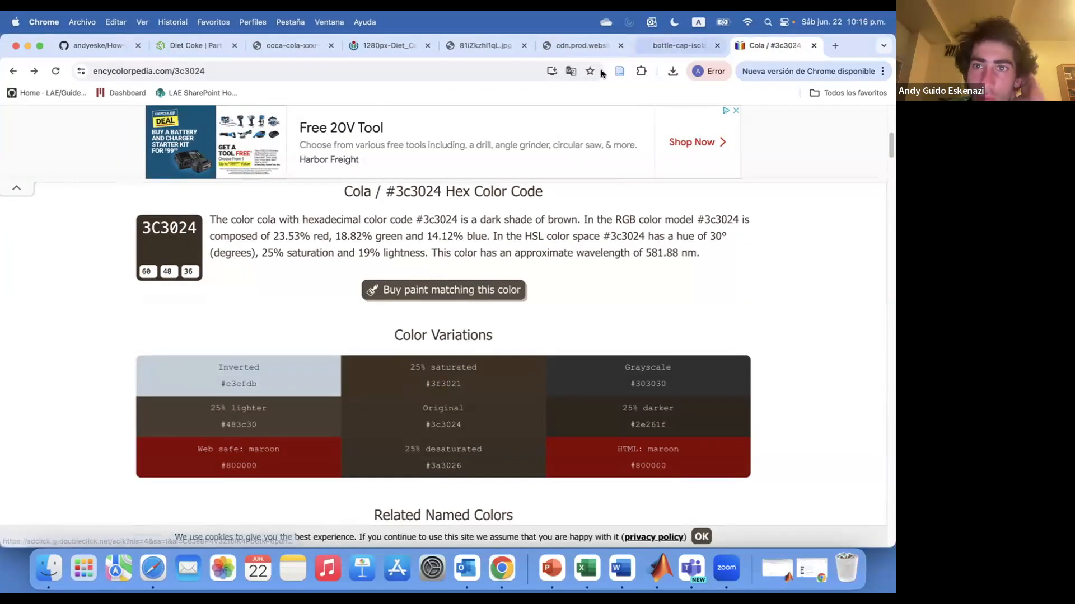
{"action": "key", "text": "super+2"}
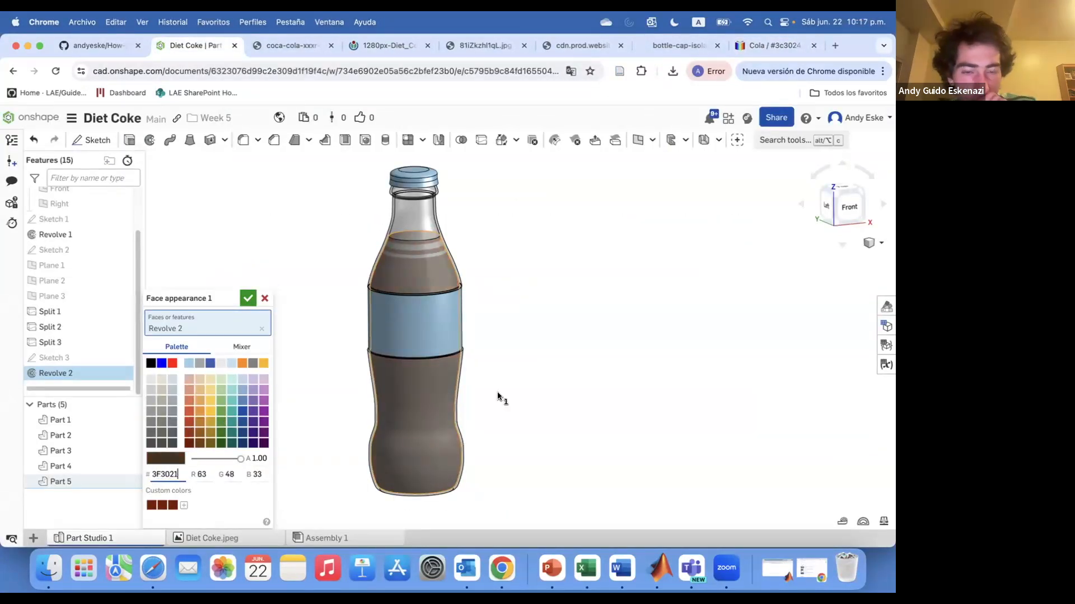
{"action": "right_click_drag", "start_coordinate": [497, 396], "coordinate": [337, 451]}
{"action": "left_click", "coordinate": [250, 299]}
Give the upper glass part between cap and label the light grey colour CCCCCC with an opacity of 0.05.
{"action": "right_click", "coordinate": [453, 398]}
{"action": "left_click", "coordinate": [514, 391]}
{"action": "left_click", "coordinate": [151, 359]}
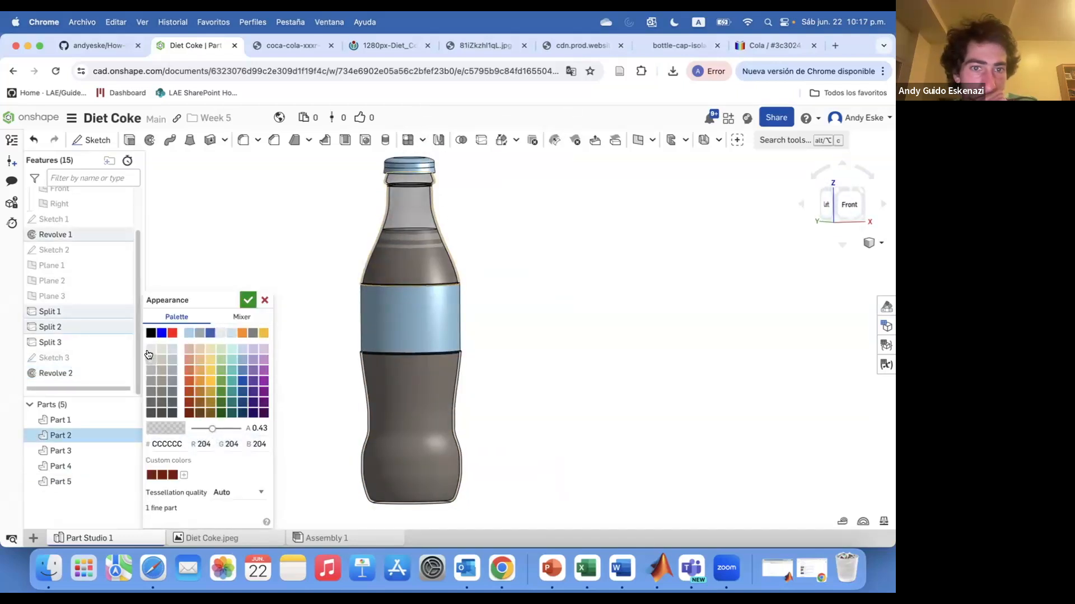
{"action": "left_click_drag", "start_coordinate": [212, 428], "coordinate": [198, 430]}
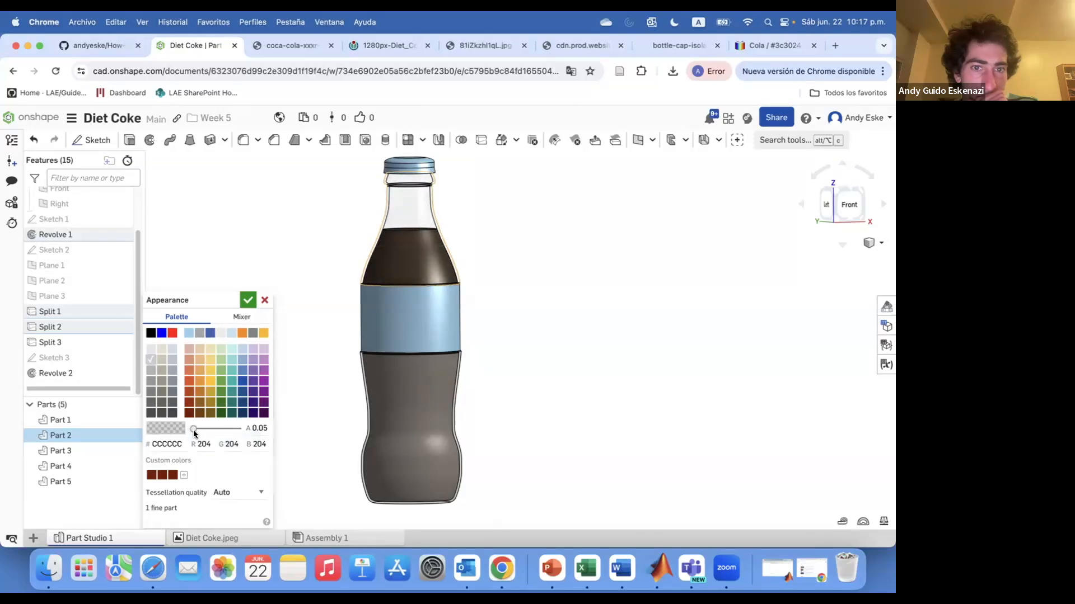
{"action": "left_click", "coordinate": [248, 300]}
{"action": "right_click_drag", "start_coordinate": [414, 303], "coordinate": [381, 332]}
{"action": "scroll", "coordinate": [429, 291], "scroll_direction": "up", "scroll_amount": 5}
{"action": "scroll", "coordinate": [379, 332], "scroll_direction": "down", "scroll_amount": 5}
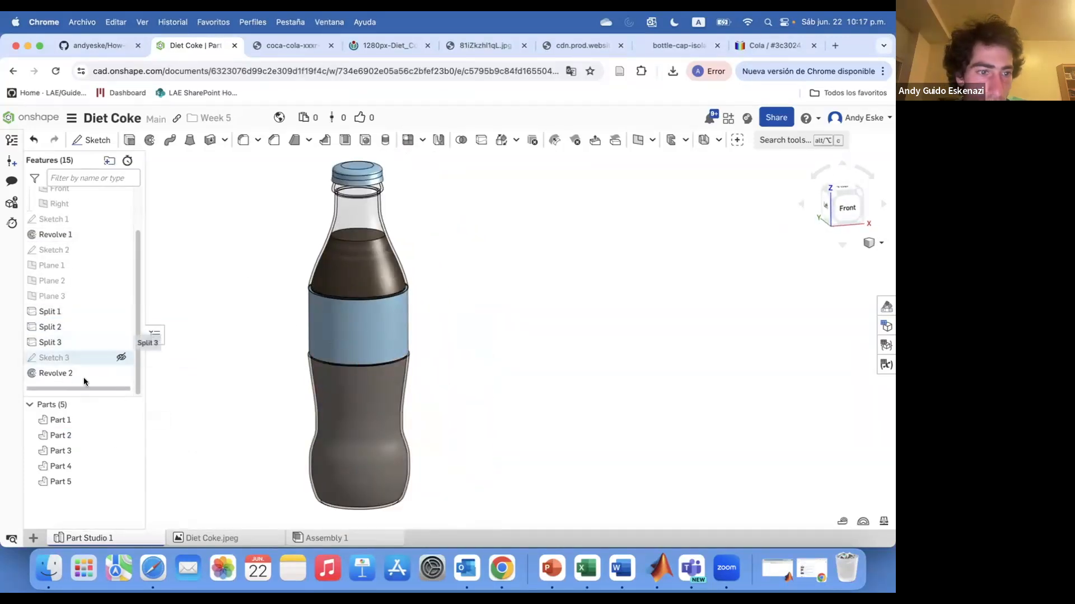
{"action": "right_click", "coordinate": [357, 259]}
{"action": "left_click", "coordinate": [382, 502]}
{"action": "key", "text": "Return"}
{"action": "right_click", "coordinate": [375, 422]}
{"action": "left_click", "coordinate": [415, 410]}
{"action": "left_click", "coordinate": [269, 297]}
Set the appearance of Part 3 and Part 4 to the light grey palette colour E6E6E6.
{"action": "right_click", "coordinate": [355, 446]}
{"action": "left_click", "coordinate": [385, 423]}
{"action": "left_click", "coordinate": [338, 321]}
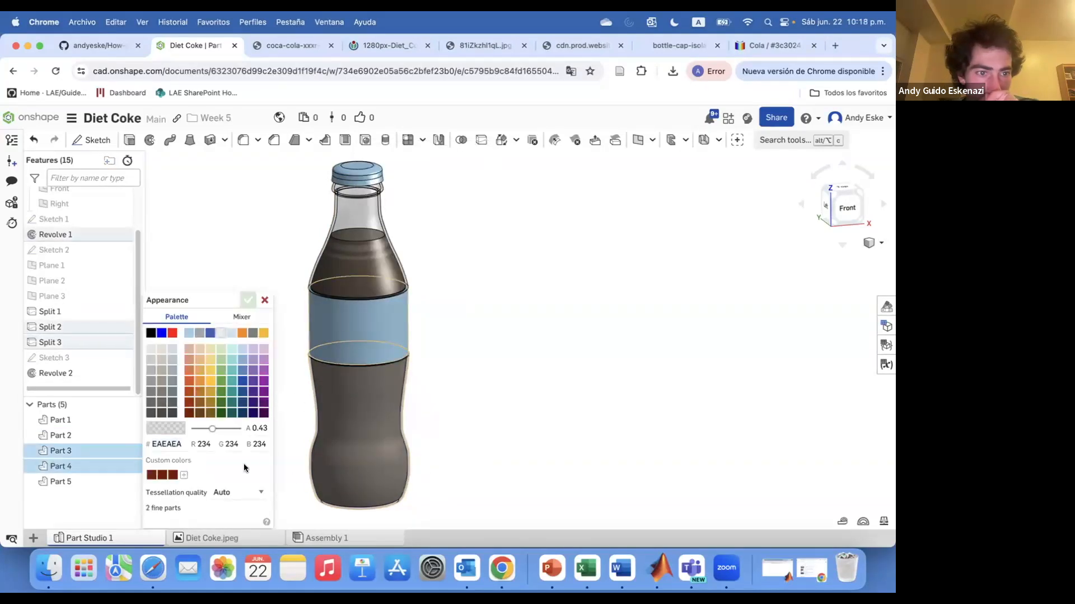
{"action": "left_click", "coordinate": [151, 348]}
{"action": "key", "text": "Return"}
{"action": "scroll", "coordinate": [311, 327], "scroll_direction": "up", "scroll_amount": 3}
{"action": "right_click", "coordinate": [314, 328]}
{"action": "left_click", "coordinate": [386, 432]}
{"action": "left_click", "coordinate": [151, 401]}
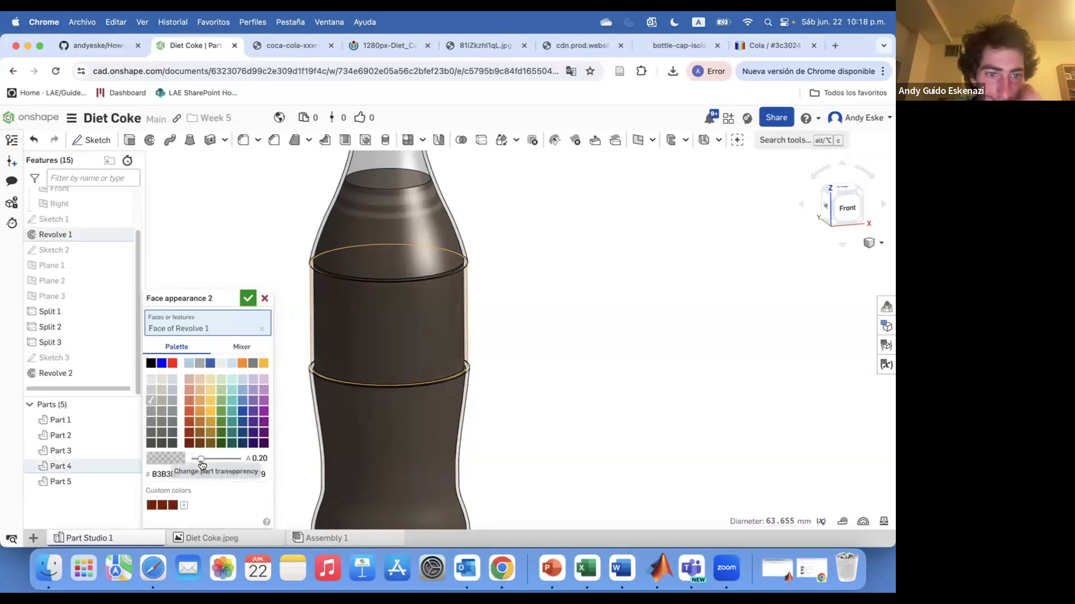
{"action": "left_click_drag", "start_coordinate": [202, 460], "coordinate": [241, 459]}
{"action": "scroll", "coordinate": [327, 373], "scroll_direction": "up", "scroll_amount": 5}
{"action": "right_click_drag", "start_coordinate": [326, 372], "coordinate": [319, 316]}
{"action": "scroll", "coordinate": [328, 346], "scroll_direction": "up", "scroll_amount": 3}
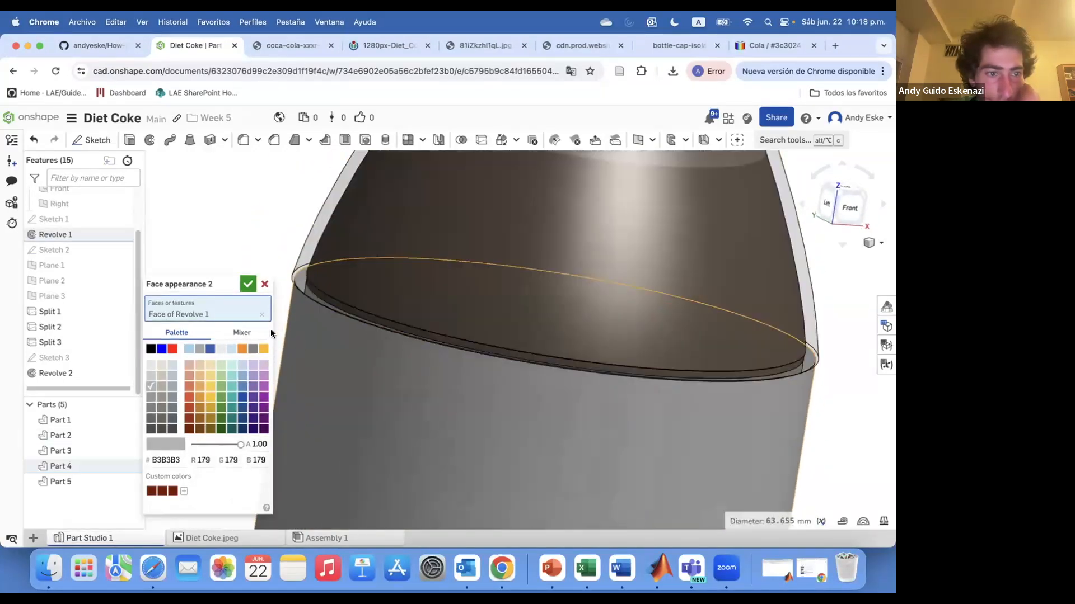
{"action": "left_click", "coordinate": [265, 284]}
Make Part 4, the label band around the bottle, transparent.
{"action": "scroll", "coordinate": [252, 341], "scroll_direction": "down", "scroll_amount": 5}
{"action": "scroll", "coordinate": [337, 366], "scroll_direction": "up", "scroll_amount": 2}
{"action": "right_click", "coordinate": [281, 370]}
{"action": "left_click", "coordinate": [195, 364]}
{"action": "scroll", "coordinate": [206, 269], "scroll_direction": "down", "scroll_amount": 5}
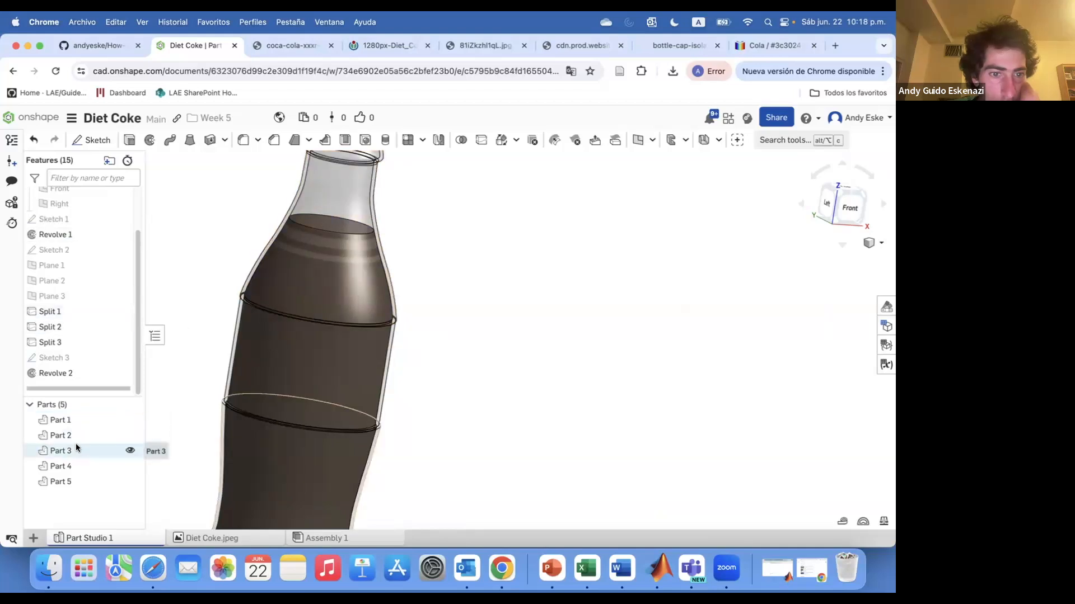
{"action": "right_click", "coordinate": [68, 465]}
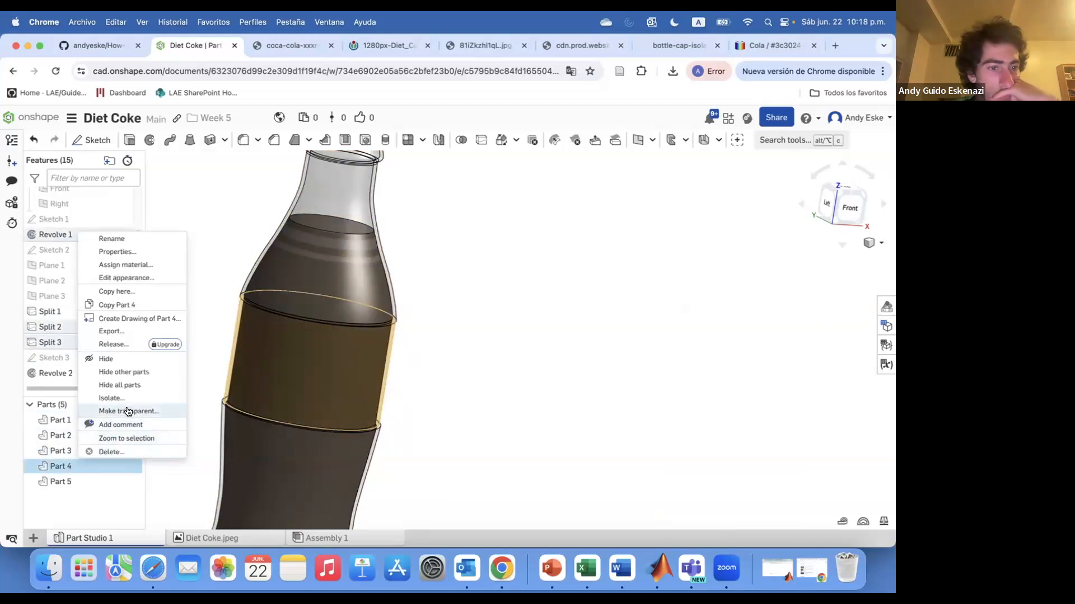
{"action": "left_click", "coordinate": [128, 412]}
{"action": "right_click", "coordinate": [60, 471]}
{"action": "left_click", "coordinate": [115, 285]}
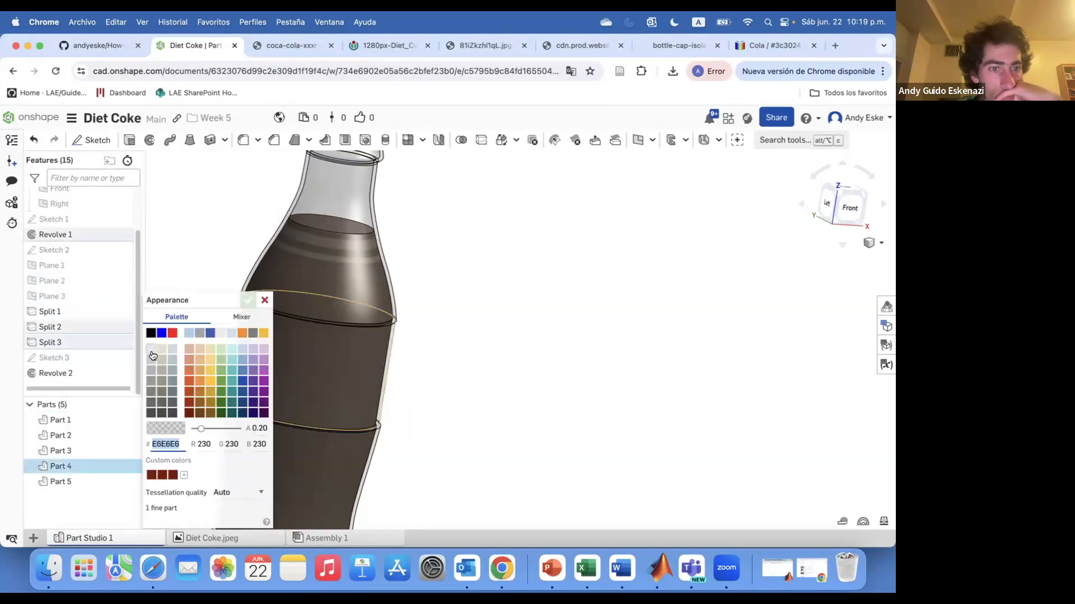
{"action": "right_click", "coordinate": [78, 415]}
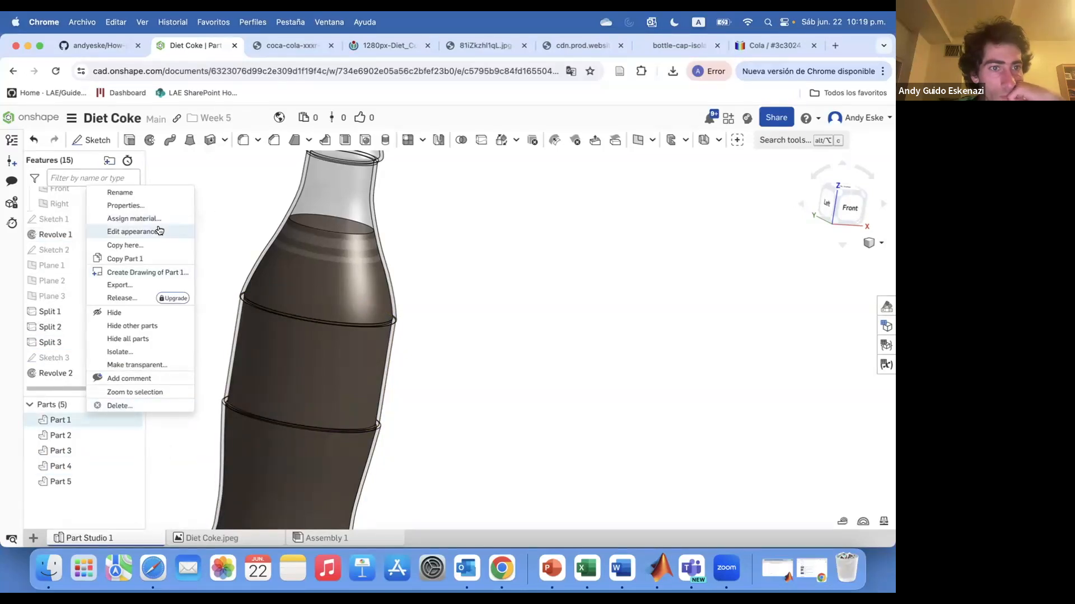
{"action": "left_click", "coordinate": [160, 231]}
{"action": "key", "text": "Escape"}
Make Part 2, the upper section of the bottle, fully opaque.
{"action": "key", "text": "shift+1"}
{"action": "right_click", "coordinate": [82, 425]}
{"action": "right_click", "coordinate": [77, 438]}
{"action": "left_click", "coordinate": [133, 255]}
{"action": "left_click_drag", "start_coordinate": [201, 430], "coordinate": [253, 430]}
{"action": "left_click", "coordinate": [248, 300]}
{"action": "right_click", "coordinate": [74, 465]}
{"action": "right_click", "coordinate": [91, 480]}
{"action": "left_click", "coordinate": [147, 298]}
{"action": "left_click", "coordinate": [263, 300]}
Make Part 4, the label band, and Part 3, the lower bottle section, fully opaque.
{"action": "right_click", "coordinate": [75, 465]}
{"action": "left_click", "coordinate": [140, 280]}
{"action": "left_click", "coordinate": [248, 300]}
{"action": "right_click", "coordinate": [92, 451]}
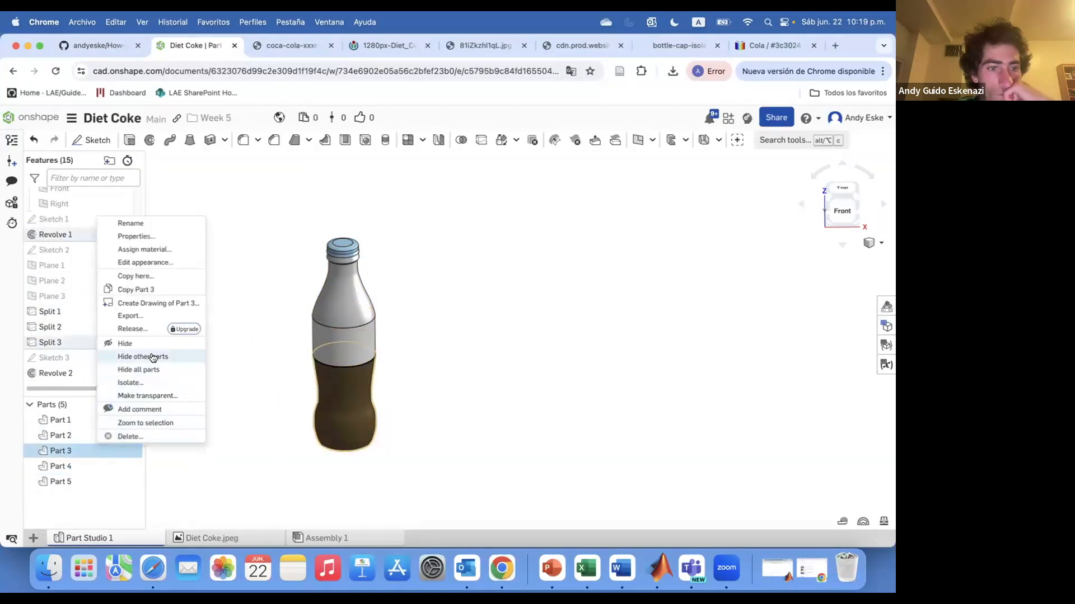
{"action": "left_click", "coordinate": [145, 263]}
{"action": "left_click_drag", "start_coordinate": [202, 430], "coordinate": [253, 430]}
{"action": "left_click", "coordinate": [247, 300]}
{"action": "scroll", "coordinate": [319, 393], "scroll_direction": "up", "scroll_amount": 5}
{"action": "scroll", "coordinate": [253, 401], "scroll_direction": "down", "scroll_amount": 5}
{"action": "right_click_drag", "start_coordinate": [302, 269], "coordinate": [324, 232]}
{"action": "scroll", "coordinate": [302, 340], "scroll_direction": "up", "scroll_amount": 5}
{"action": "scroll", "coordinate": [304, 314], "scroll_direction": "down", "scroll_amount": 5}
{"action": "scroll", "coordinate": [74, 268], "scroll_direction": "up", "scroll_amount": 2}
{"action": "left_click", "coordinate": [62, 245]}
{"action": "key", "text": "shift+s"}
{"action": "scroll", "coordinate": [364, 410], "scroll_direction": "down", "scroll_amount": 2}
{"action": "key", "text": "Escape"}
{"action": "scroll", "coordinate": [91, 284], "scroll_direction": "up", "scroll_amount": 3}
Create a construction plane offset from the Front plane.
{"action": "left_click", "coordinate": [76, 240]}
{"action": "left_click", "coordinate": [637, 141]}
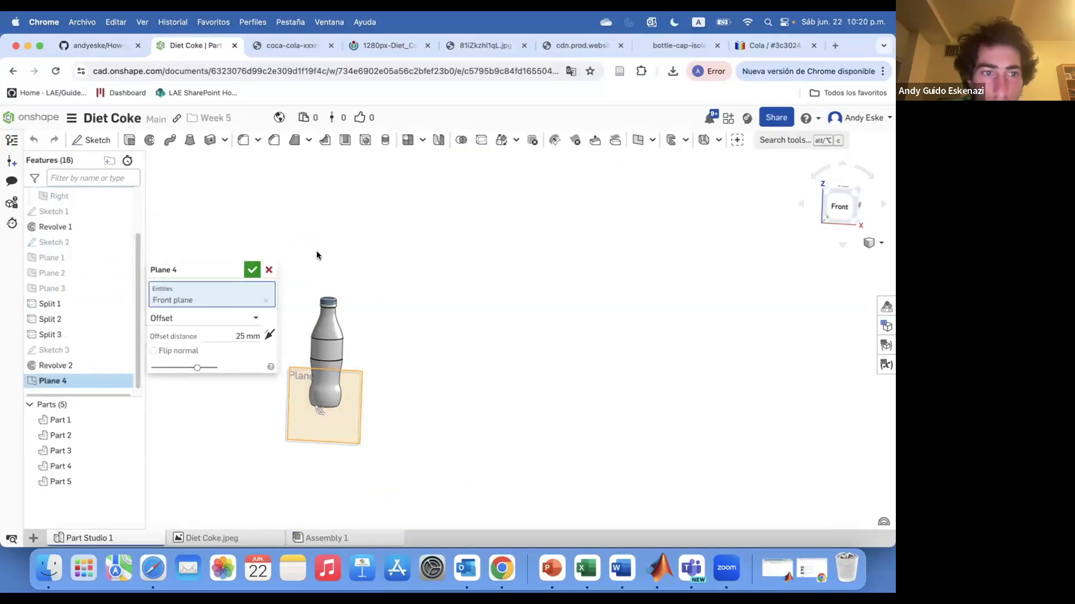
{"action": "right_click_drag", "start_coordinate": [425, 336], "coordinate": [370, 392]}
{"action": "left_click_drag", "start_coordinate": [358, 431], "coordinate": [331, 422]}
{"action": "key", "text": "Return"}
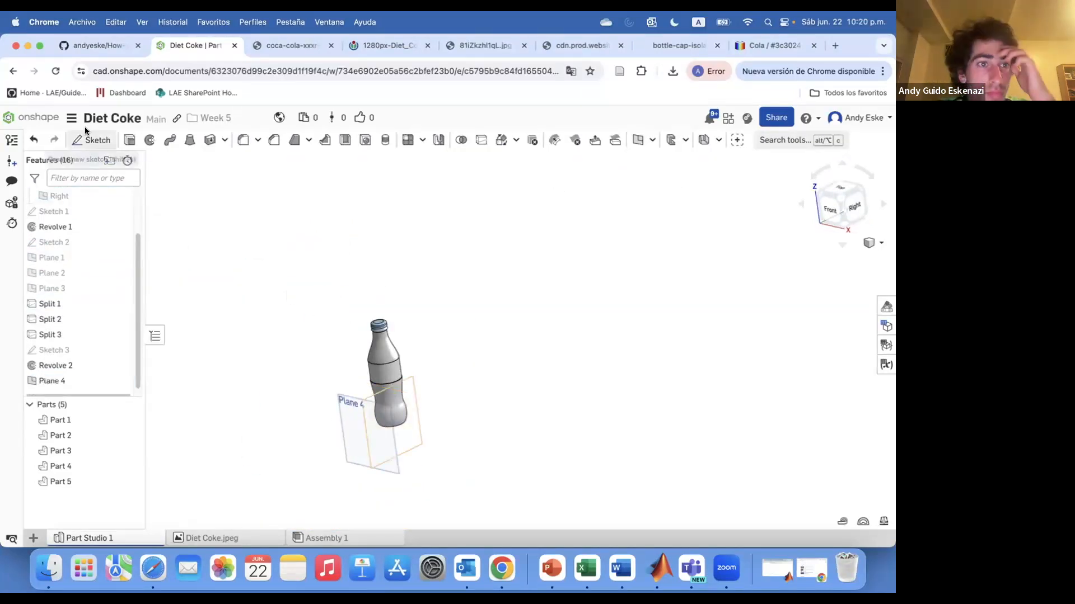
Sketch on the new offset plane, projecting the two side silhouette edges of the label band, and accept the sketch.
{"action": "left_click", "coordinate": [374, 423]}
{"action": "key", "text": "shift+s"}
{"action": "key", "text": "n"}
{"action": "left_click", "coordinate": [338, 143]}
{"action": "left_click", "coordinate": [408, 379]}
{"action": "right_click_drag", "start_coordinate": [369, 403], "coordinate": [401, 384]}
{"action": "key", "text": "Return"}
{"action": "scroll", "coordinate": [400, 384], "scroll_direction": "up", "scroll_amount": 4}
{"action": "right_click", "coordinate": [402, 373]}
{"action": "left_click", "coordinate": [402, 373]}
{"action": "right_click", "coordinate": [401, 374]}
{"action": "left_click", "coordinate": [338, 358]}
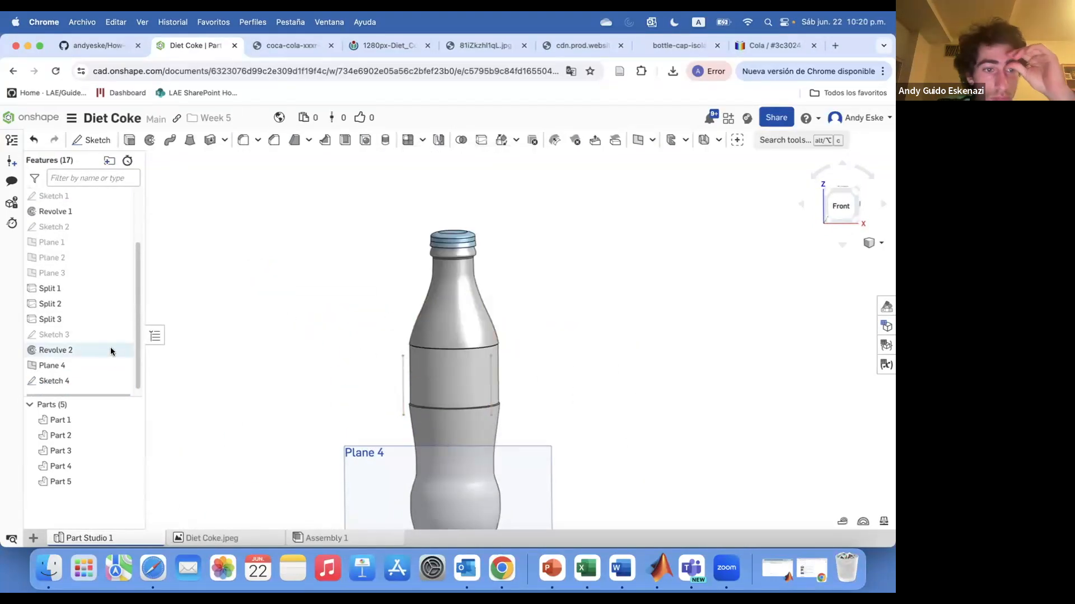
Reopen Sketch 4 and convert both projected silhouette lines to construction geometry.
{"action": "right_click", "coordinate": [71, 381]}
{"action": "left_click", "coordinate": [105, 151]}
{"action": "scroll", "coordinate": [419, 386], "scroll_direction": "up", "scroll_amount": 4}
{"action": "left_click", "coordinate": [365, 140]}
{"action": "left_click", "coordinate": [391, 357]}
{"action": "left_click", "coordinate": [540, 361]}
{"action": "left_click", "coordinate": [365, 140]}
Try to dimension the left construction line beside the label band.
{"action": "scroll", "coordinate": [410, 363], "scroll_direction": "up", "scroll_amount": 2}
{"action": "key", "text": "d"}
{"action": "left_click", "coordinate": [388, 368]}
{"action": "left_click", "coordinate": [351, 366]}
{"action": "key", "text": "Return"}
{"action": "scroll", "coordinate": [417, 379], "scroll_direction": "down", "scroll_amount": 4}
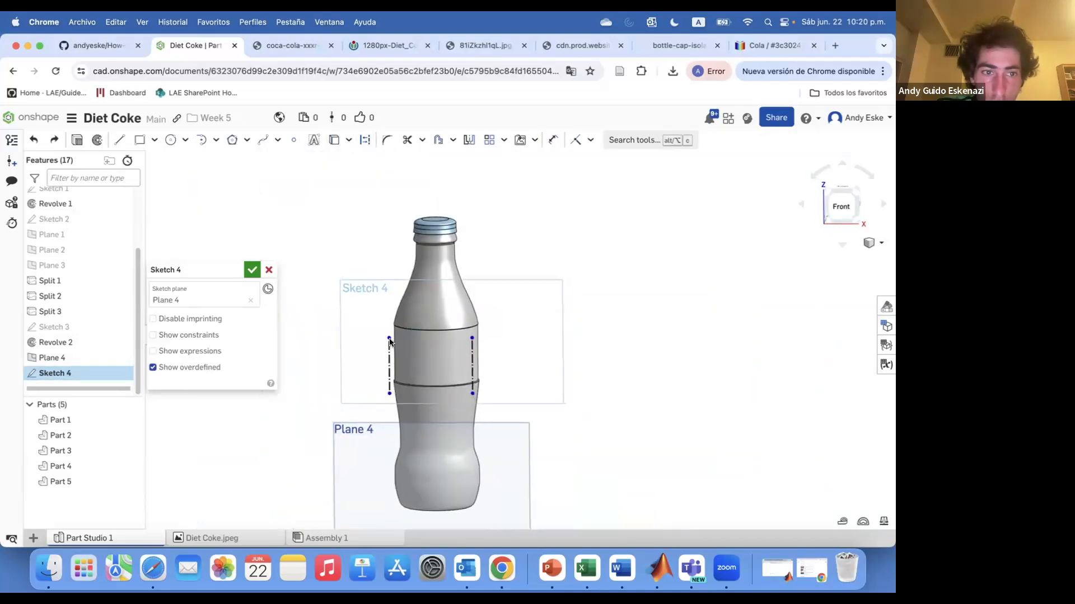
Import the file Diet Coke Logo.png for insertion as a sketch image.
{"action": "left_click", "coordinate": [520, 140]}
{"action": "left_click", "coordinate": [171, 477]}
{"action": "left_click", "coordinate": [748, 405]}
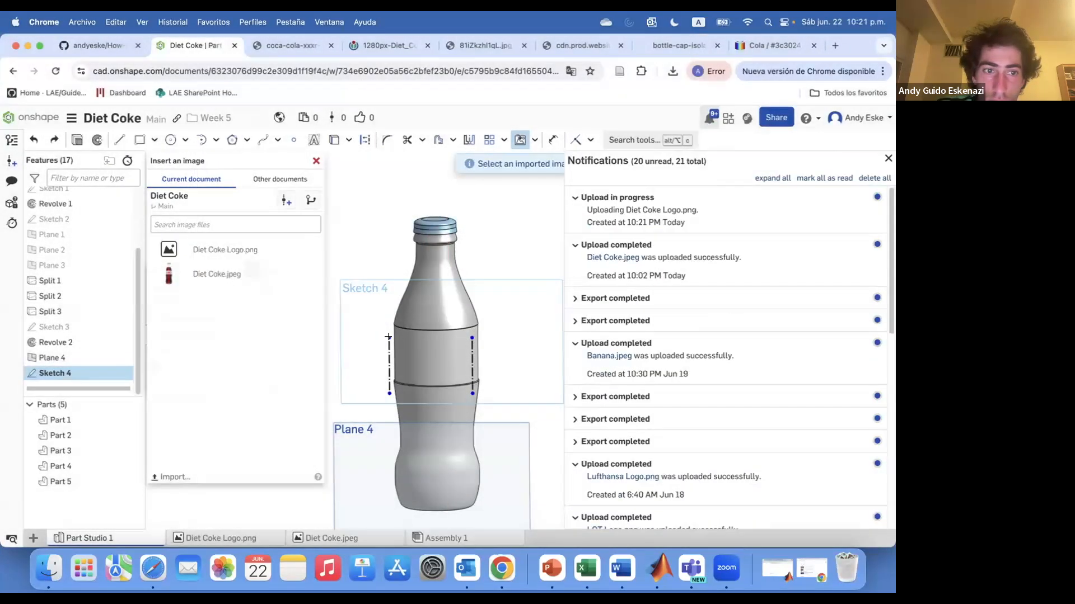
Try placing the Diet Coke logo image over the label band between the two construction lines.
{"action": "left_click", "coordinate": [519, 321]}
{"action": "left_click", "coordinate": [374, 382]}
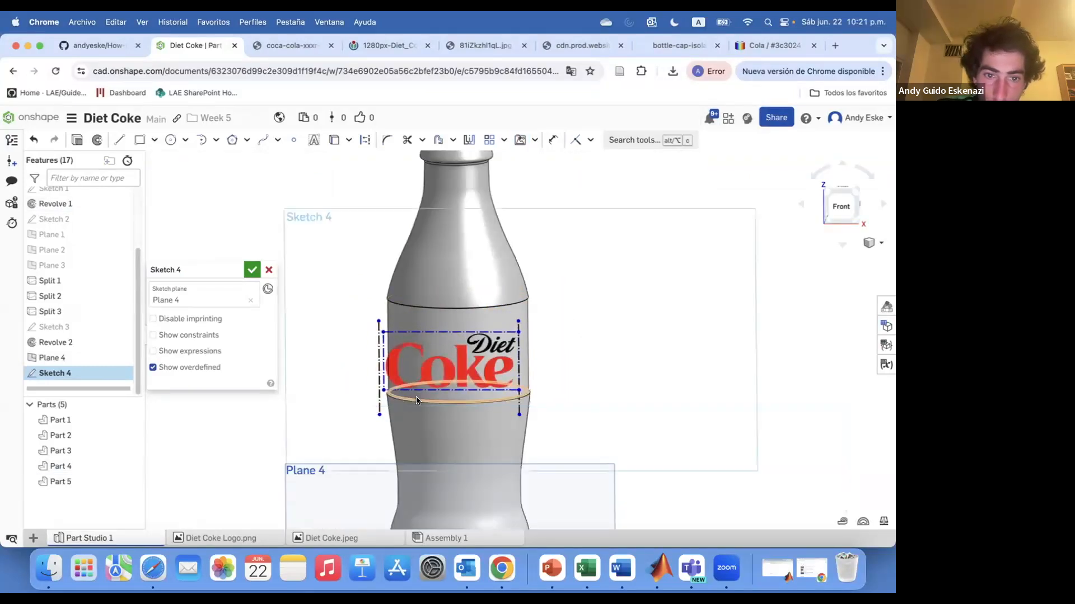
{"action": "scroll", "coordinate": [416, 285], "scroll_direction": "up", "scroll_amount": 2}
{"action": "right_click_drag", "start_coordinate": [416, 285], "coordinate": [446, 389]}
{"action": "key", "text": "ctrl+z"}
Place the Diet Coke logo image across the label band and check the reference picture in another browser tab.
{"action": "left_click", "coordinate": [415, 283]}
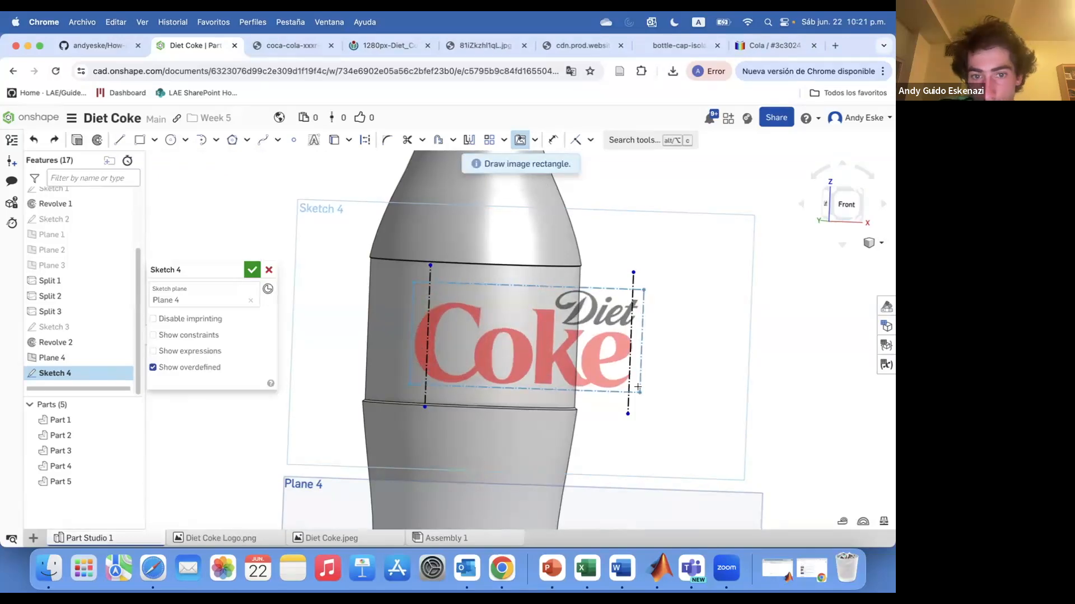
{"action": "left_click", "coordinate": [640, 392]}
{"action": "scroll", "coordinate": [639, 392], "scroll_direction": "down", "scroll_amount": 1}
{"action": "right_click_drag", "start_coordinate": [504, 324], "coordinate": [471, 318]}
{"action": "left_click", "coordinate": [465, 50]}
{"action": "left_click", "coordinate": [196, 47]}
Draw a short horizontal construction line from each side of the logo image to its nearest silhouette line.
{"action": "scroll", "coordinate": [535, 321], "scroll_direction": "up", "scroll_amount": 2}
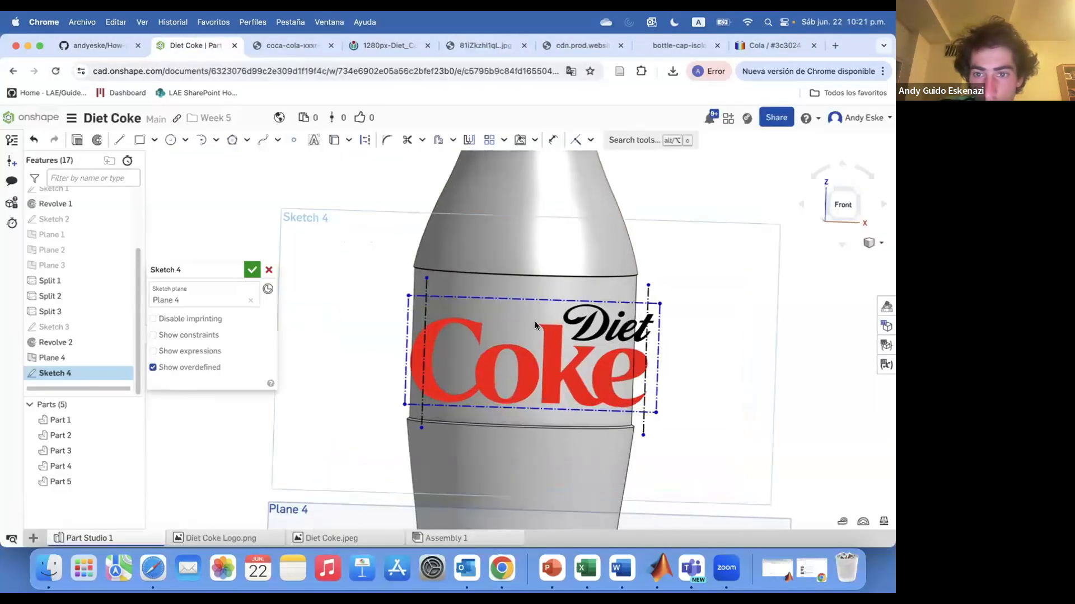
{"action": "right_click_drag", "start_coordinate": [536, 321], "coordinate": [512, 309]}
{"action": "scroll", "coordinate": [481, 409], "scroll_direction": "up", "scroll_amount": 1}
{"action": "scroll", "coordinate": [481, 412], "scroll_direction": "up", "scroll_amount": 1}
{"action": "key", "text": "l"}
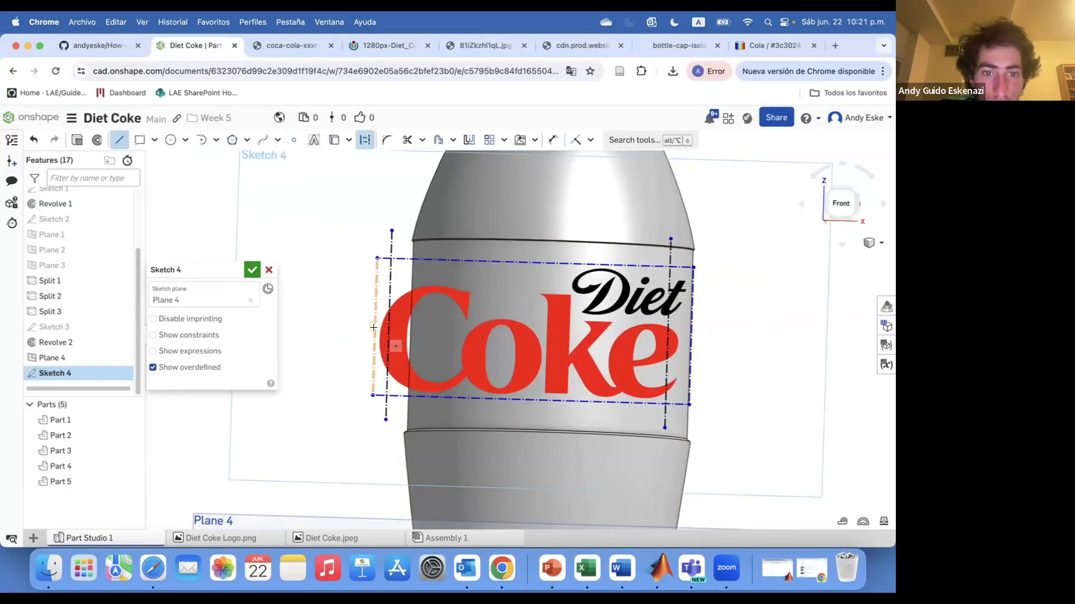
{"action": "left_click", "coordinate": [388, 324]}
{"action": "key", "text": "Escape"}
{"action": "left_click_drag", "start_coordinate": [375, 331], "coordinate": [373, 321]}
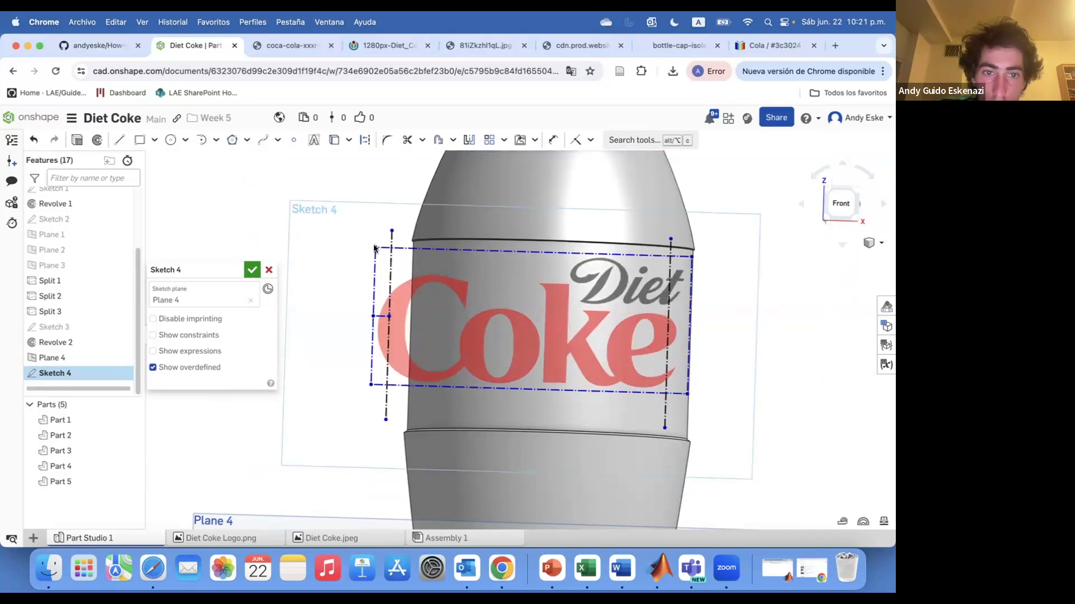
{"action": "left_click", "coordinate": [690, 325]}
{"action": "left_click", "coordinate": [668, 324]}
{"action": "key", "text": "Escape"}
Constrain the two short connecting lines beside the logo image to equal length.
{"action": "key", "text": "e"}
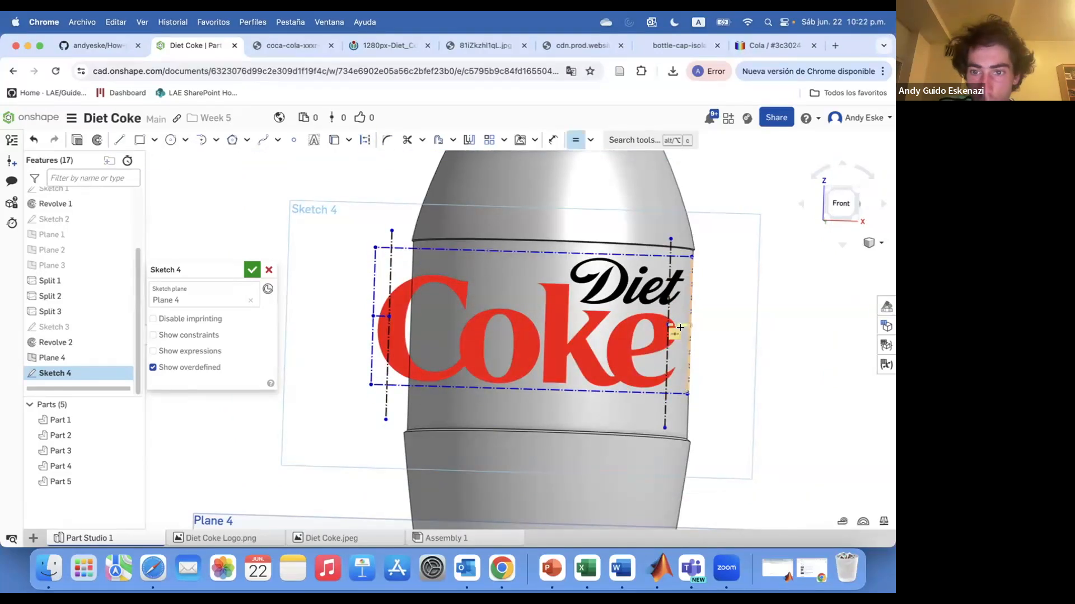
{"action": "left_click", "coordinate": [678, 324]}
{"action": "left_click", "coordinate": [382, 316]}
{"action": "key", "text": "Escape"}
Enlarge the logo image and set its width to 80 mm.
{"action": "left_click_drag", "start_coordinate": [373, 248], "coordinate": [353, 240]}
{"action": "key", "text": "d"}
{"action": "left_click", "coordinate": [473, 244]}
{"action": "left_click", "coordinate": [481, 218]}
{"action": "type", "text": "80"}
{"action": "key", "text": "Return"}
Trace the outer edge of the letter C with a spline, from its upper tip to its lower junction with the o.
{"action": "scroll", "coordinate": [526, 254], "scroll_direction": "down", "scroll_amount": 3}
{"action": "scroll", "coordinate": [458, 269], "scroll_direction": "up", "scroll_amount": 10}
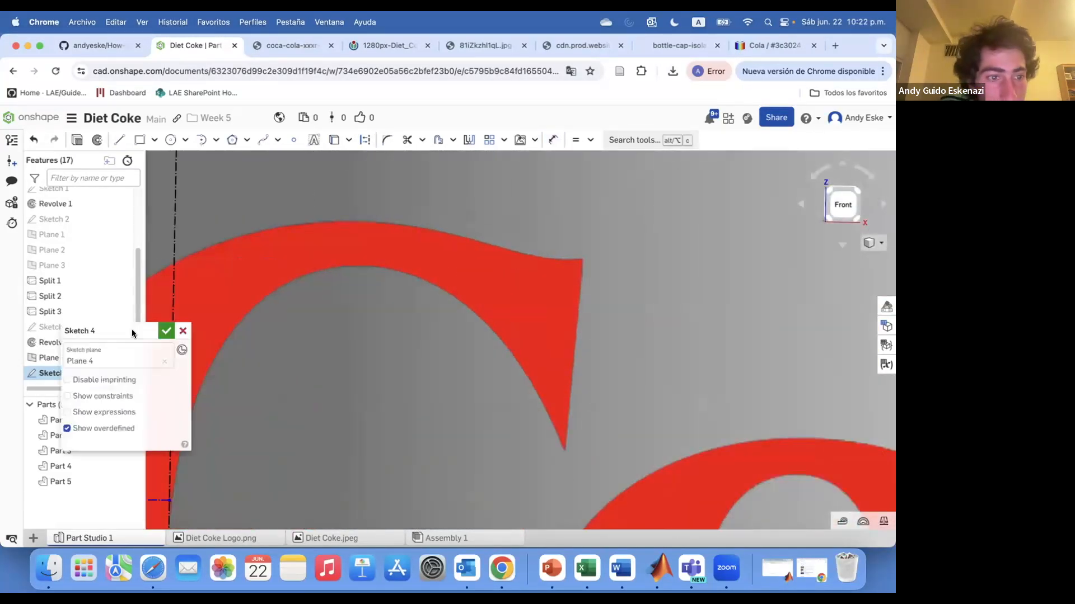
{"action": "left_click", "coordinate": [262, 141]}
{"action": "left_click", "coordinate": [262, 211]}
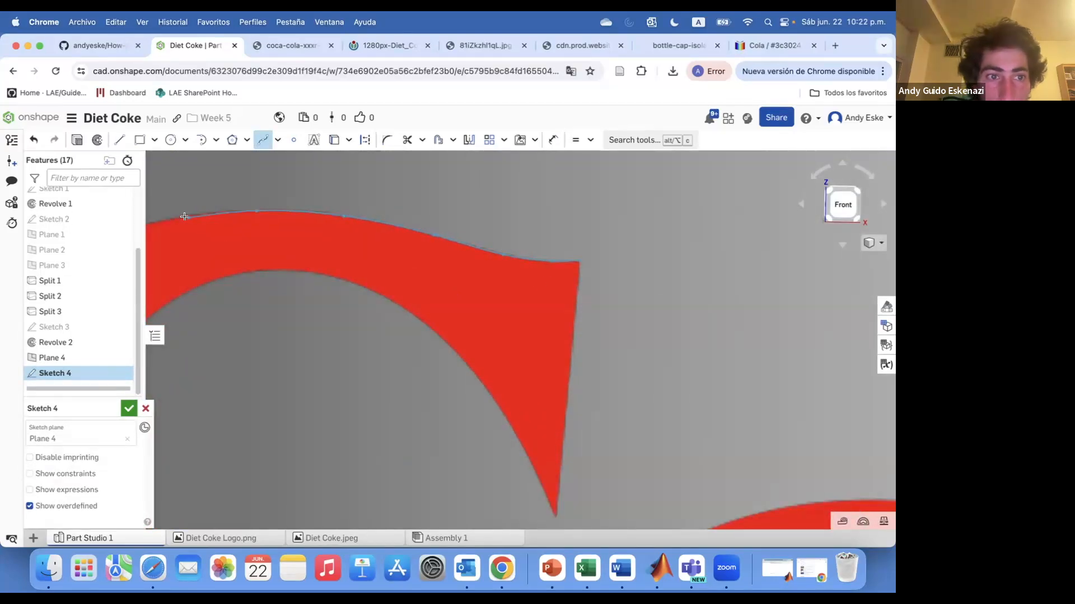
{"action": "left_click", "coordinate": [189, 216]}
{"action": "scroll", "coordinate": [190, 216], "scroll_direction": "down", "scroll_amount": 3}
{"action": "scroll", "coordinate": [168, 221], "scroll_direction": "up", "scroll_amount": 3}
{"action": "scroll", "coordinate": [254, 281], "scroll_direction": "down", "scroll_amount": 5}
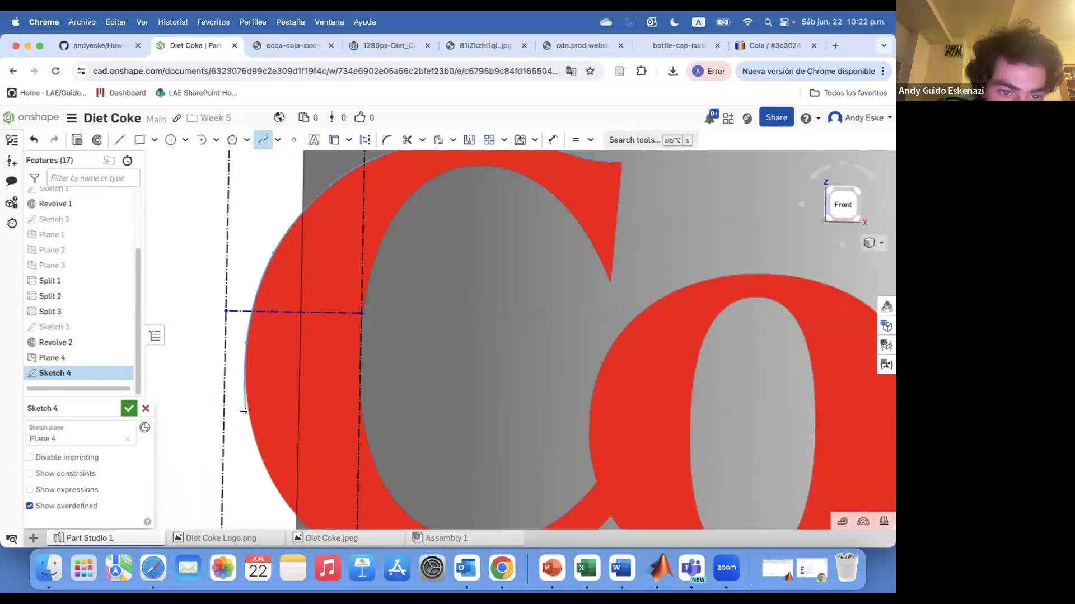
{"action": "scroll", "coordinate": [316, 507], "scroll_direction": "down", "scroll_amount": 3}
{"action": "scroll", "coordinate": [369, 491], "scroll_direction": "up", "scroll_amount": 5}
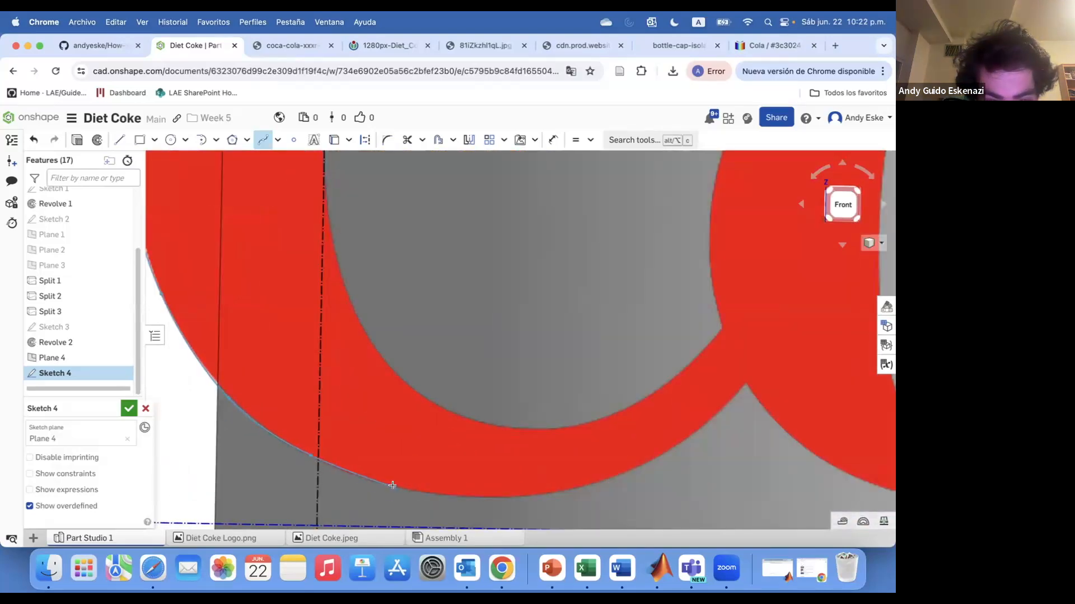
{"action": "double_click", "coordinate": [743, 383]}
Trace the outer edge of the letter o with a spline, from its lower junction with the C around to the C's inner edge.
{"action": "scroll", "coordinate": [743, 382], "scroll_direction": "down", "scroll_amount": 4}
{"action": "scroll", "coordinate": [636, 357], "scroll_direction": "up", "scroll_amount": 6}
{"action": "scroll", "coordinate": [546, 383], "scroll_direction": "down", "scroll_amount": 5}
{"action": "scroll", "coordinate": [593, 410], "scroll_direction": "up", "scroll_amount": 5}
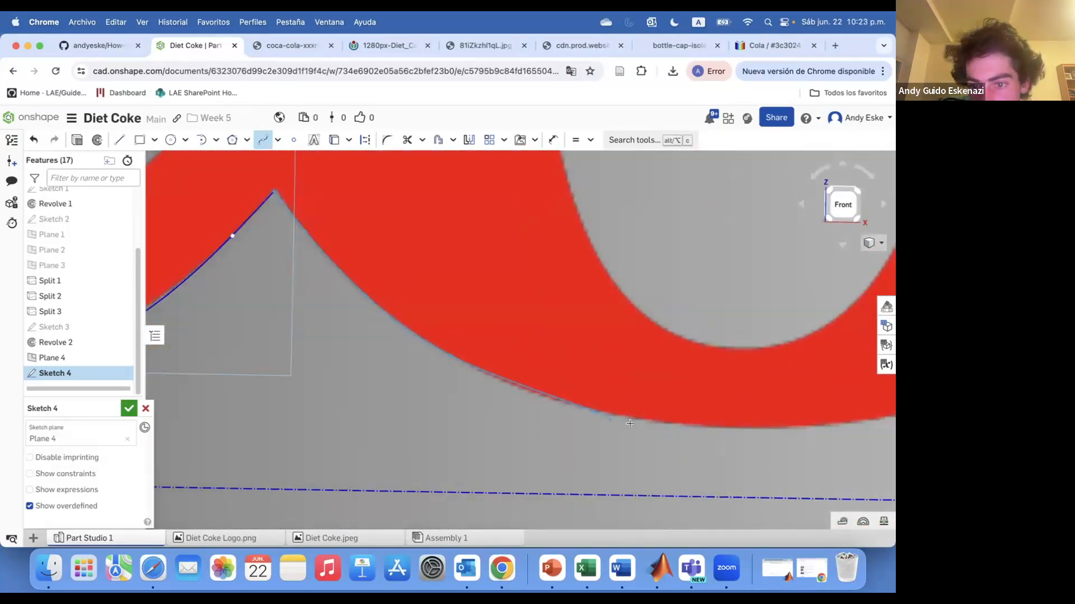
{"action": "scroll", "coordinate": [818, 426], "scroll_direction": "down", "scroll_amount": 5}
{"action": "scroll", "coordinate": [859, 426], "scroll_direction": "up", "scroll_amount": 5}
{"action": "scroll", "coordinate": [860, 305], "scroll_direction": "down", "scroll_amount": 5}
{"action": "scroll", "coordinate": [568, 385], "scroll_direction": "up", "scroll_amount": 5}
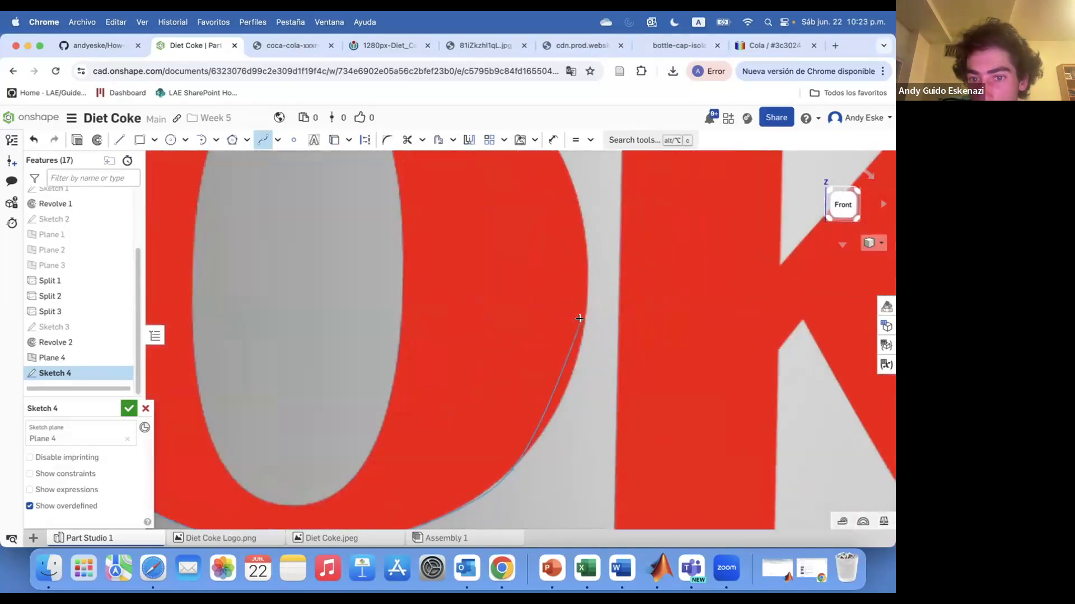
{"action": "scroll", "coordinate": [551, 206], "scroll_direction": "up", "scroll_amount": 3}
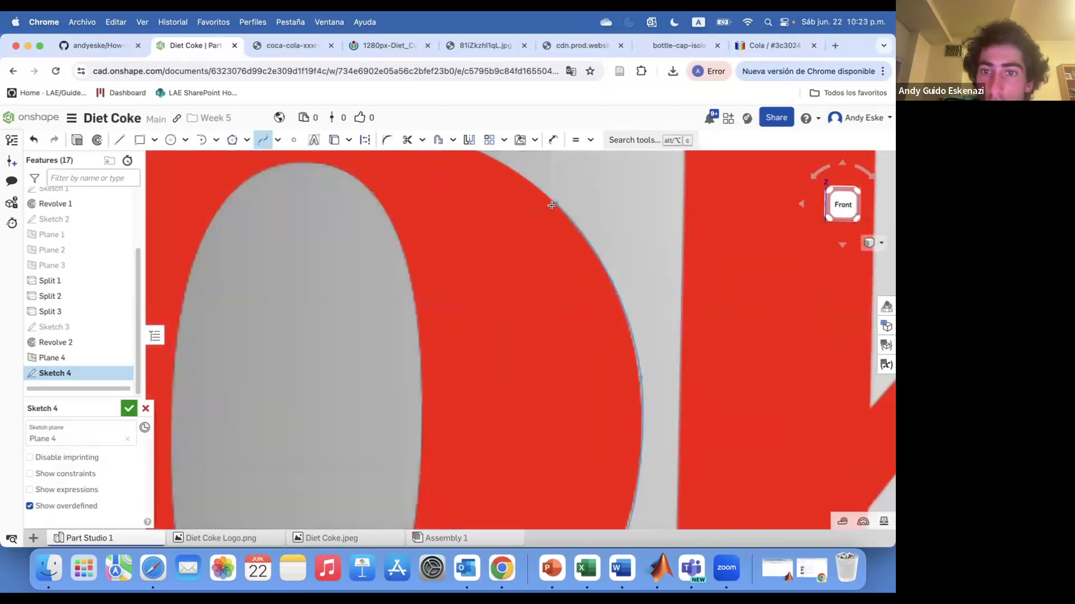
{"action": "scroll", "coordinate": [489, 152], "scroll_direction": "down", "scroll_amount": 5}
{"action": "scroll", "coordinate": [445, 213], "scroll_direction": "up", "scroll_amount": 5}
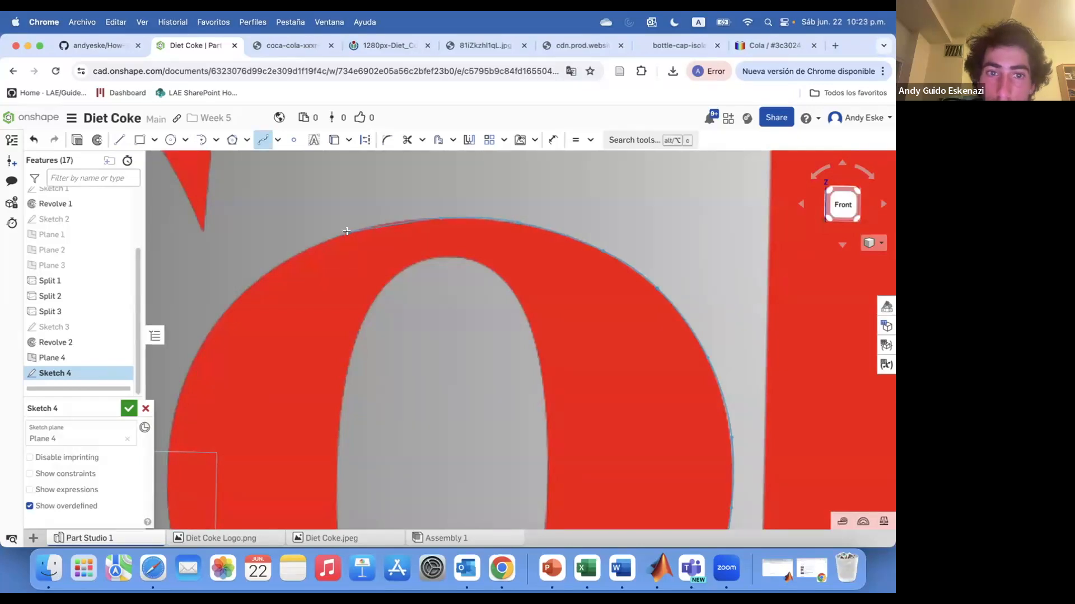
{"action": "left_click", "coordinate": [215, 324]}
{"action": "scroll", "coordinate": [215, 323], "scroll_direction": "down", "scroll_amount": 5}
{"action": "scroll", "coordinate": [193, 355], "scroll_direction": "up", "scroll_amount": 5}
{"action": "left_click", "coordinate": [268, 370]}
{"action": "left_click", "coordinate": [279, 415]}
{"action": "key", "text": "Escape"}
Move the end point of the o's outer spline onto the corner where it meets the C's inner edge.
{"action": "scroll", "coordinate": [276, 427], "scroll_direction": "up", "scroll_amount": 5}
{"action": "key", "text": "Escape"}
{"action": "left_click_drag", "start_coordinate": [291, 373], "coordinate": [291, 375]}
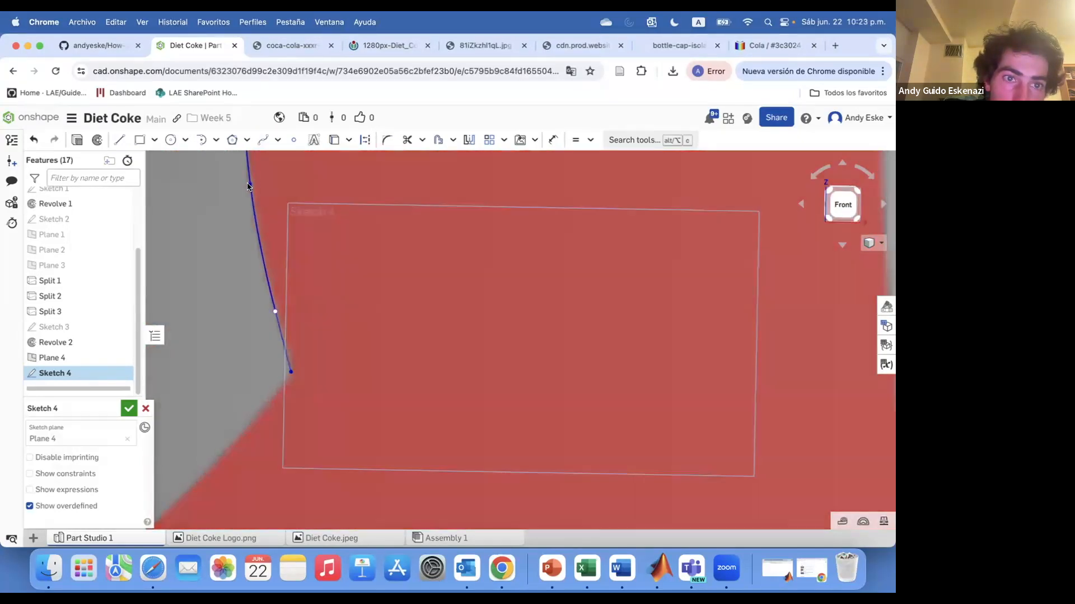
Trace the inner edge of the letter C with a spline, from its junction with the o around to the upper terminal's lower tip.
{"action": "scroll", "coordinate": [302, 324], "scroll_direction": "down", "scroll_amount": 10}
{"action": "left_click", "coordinate": [263, 140]}
{"action": "scroll", "coordinate": [274, 340], "scroll_direction": "up", "scroll_amount": 5}
{"action": "left_click", "coordinate": [396, 290]}
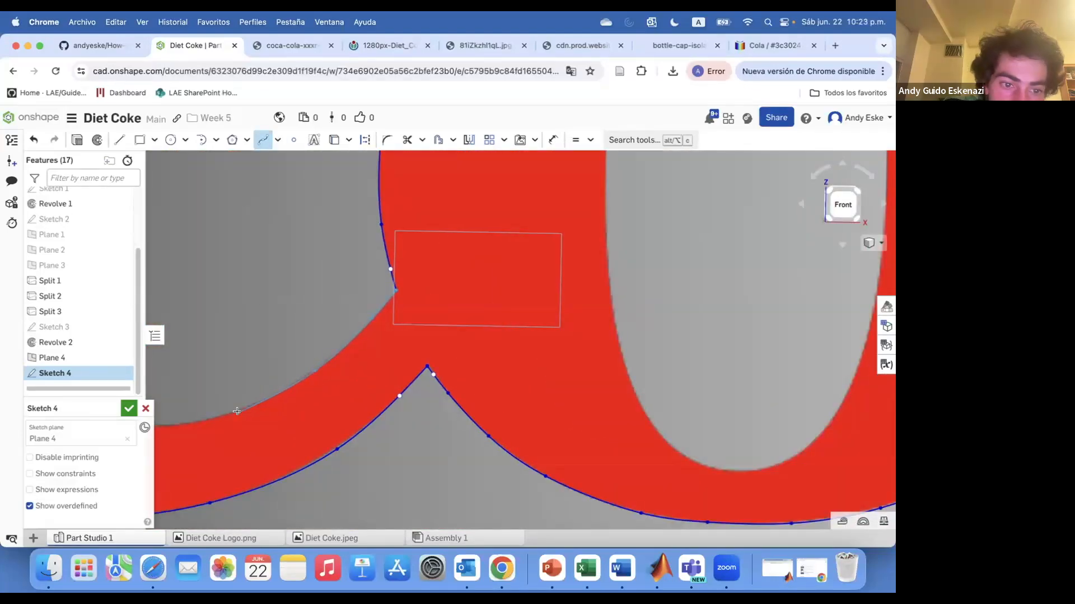
{"action": "left_click", "coordinate": [171, 425]}
{"action": "scroll", "coordinate": [170, 424], "scroll_direction": "down", "scroll_amount": 5}
{"action": "scroll", "coordinate": [191, 391], "scroll_direction": "up", "scroll_amount": 5}
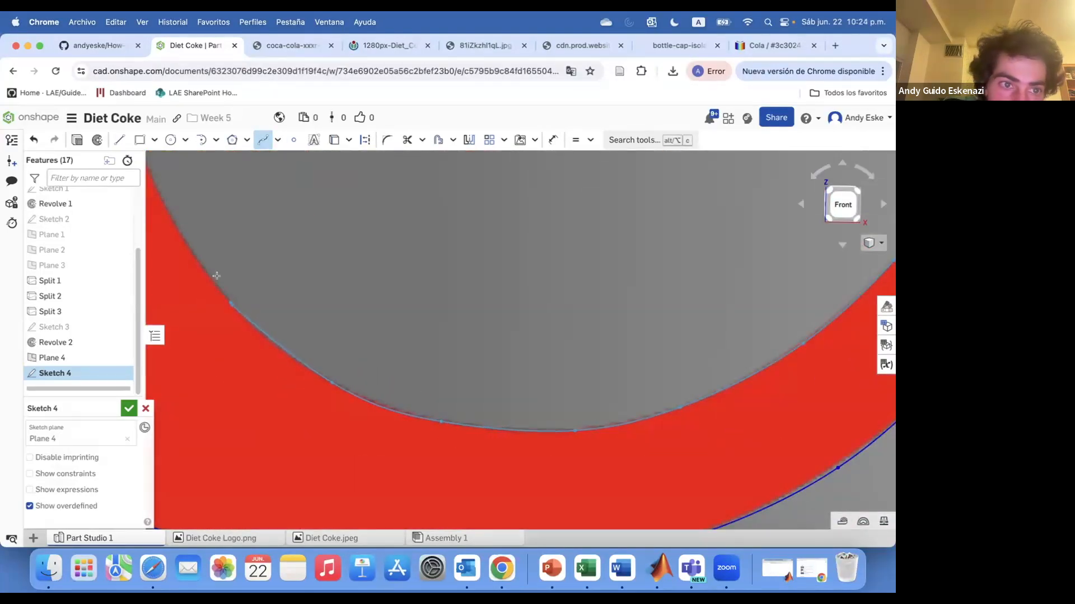
{"action": "scroll", "coordinate": [204, 216], "scroll_direction": "down", "scroll_amount": 5}
{"action": "scroll", "coordinate": [263, 263], "scroll_direction": "up", "scroll_amount": 5}
{"action": "scroll", "coordinate": [276, 223], "scroll_direction": "down", "scroll_amount": 5}
{"action": "scroll", "coordinate": [343, 379], "scroll_direction": "up", "scroll_amount": 5}
{"action": "scroll", "coordinate": [343, 379], "scroll_direction": "down", "scroll_amount": 5}
{"action": "scroll", "coordinate": [369, 376], "scroll_direction": "up", "scroll_amount": 5}
{"action": "scroll", "coordinate": [377, 324], "scroll_direction": "down", "scroll_amount": 2}
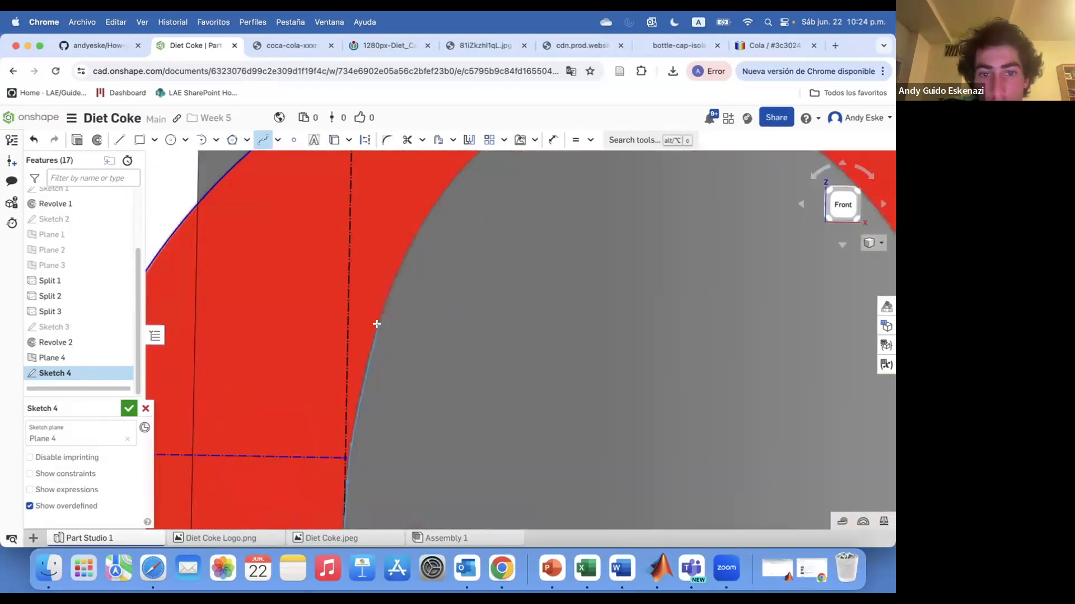
{"action": "scroll", "coordinate": [391, 252], "scroll_direction": "down", "scroll_amount": 3}
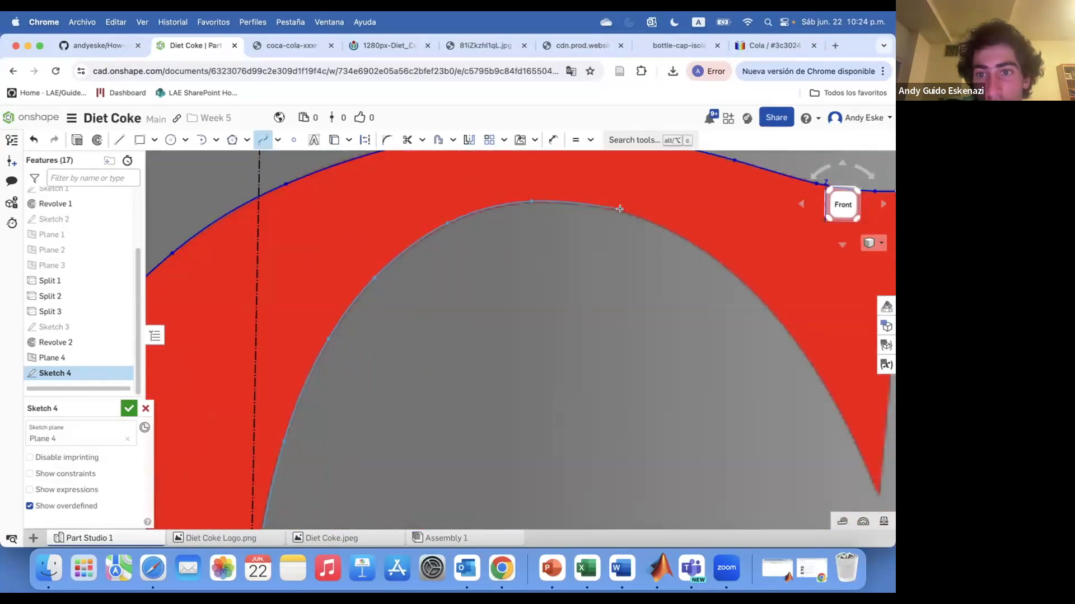
{"action": "scroll", "coordinate": [778, 291], "scroll_direction": "down", "scroll_amount": 3}
{"action": "scroll", "coordinate": [806, 364], "scroll_direction": "up", "scroll_amount": 3}
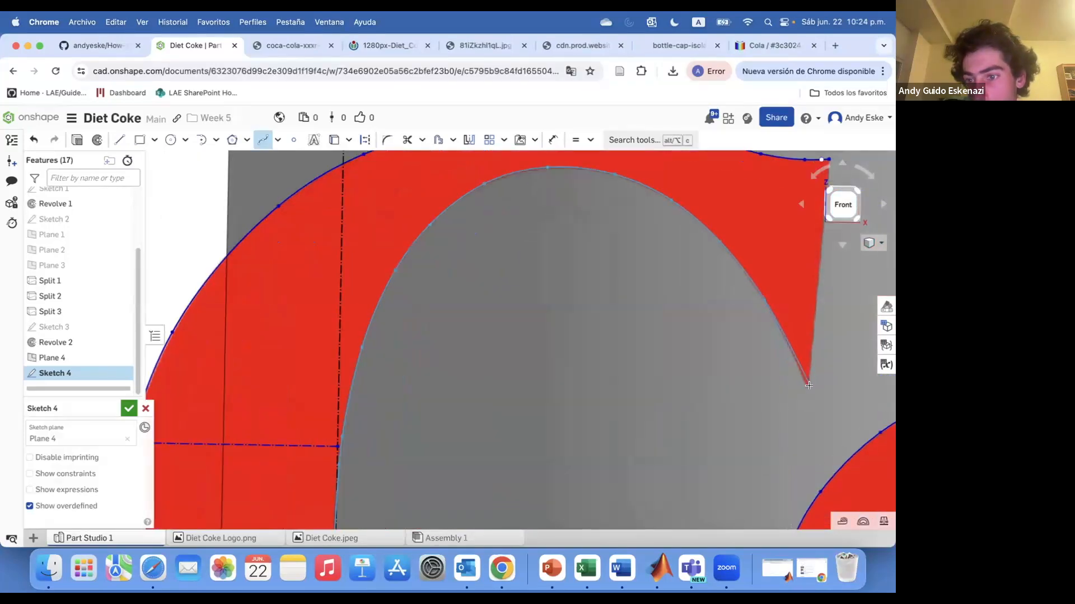
{"action": "double_click", "coordinate": [806, 385]}
{"action": "scroll", "coordinate": [727, 390], "scroll_direction": "up", "scroll_amount": 5}
{"action": "key", "text": "Escape"}
Close the C's upper terminal with a straight line from its lower tip to the end of the outer spline.
{"action": "key", "text": "l"}
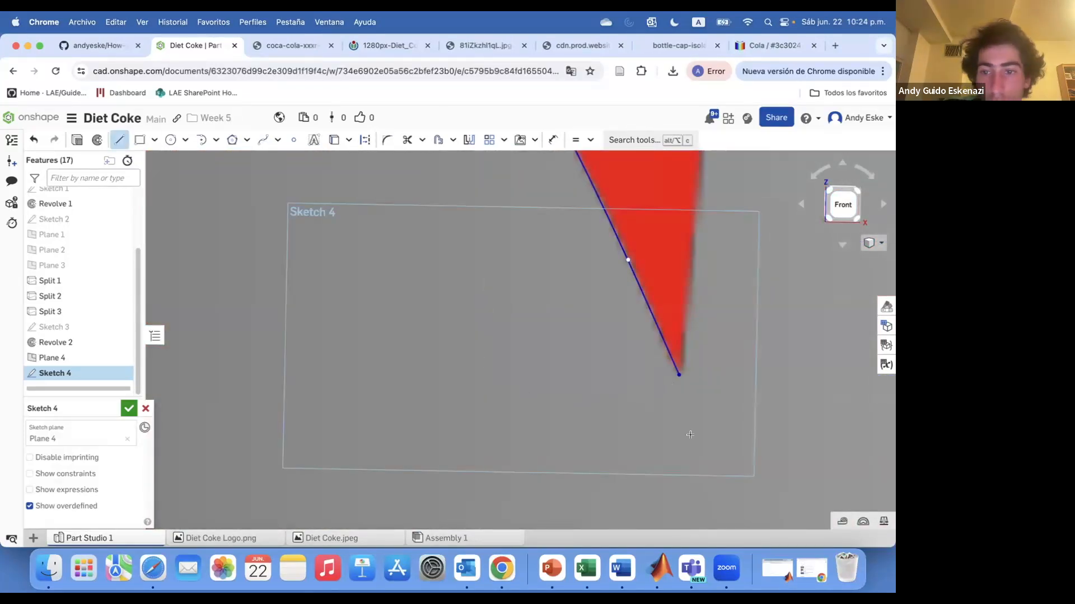
{"action": "left_click", "coordinate": [679, 377]}
{"action": "scroll", "coordinate": [679, 372], "scroll_direction": "down", "scroll_amount": 5}
{"action": "scroll", "coordinate": [687, 264], "scroll_direction": "up", "scroll_amount": 3}
{"action": "left_click", "coordinate": [687, 251]}
{"action": "key", "text": "Escape"}
Trace the oval opening inside the letter o with a closed spline.
{"action": "scroll", "coordinate": [686, 252], "scroll_direction": "down", "scroll_amount": 6}
{"action": "scroll", "coordinate": [671, 375], "scroll_direction": "up", "scroll_amount": 4}
{"action": "scroll", "coordinate": [494, 249], "scroll_direction": "up", "scroll_amount": 3}
{"action": "key", "text": "s"}
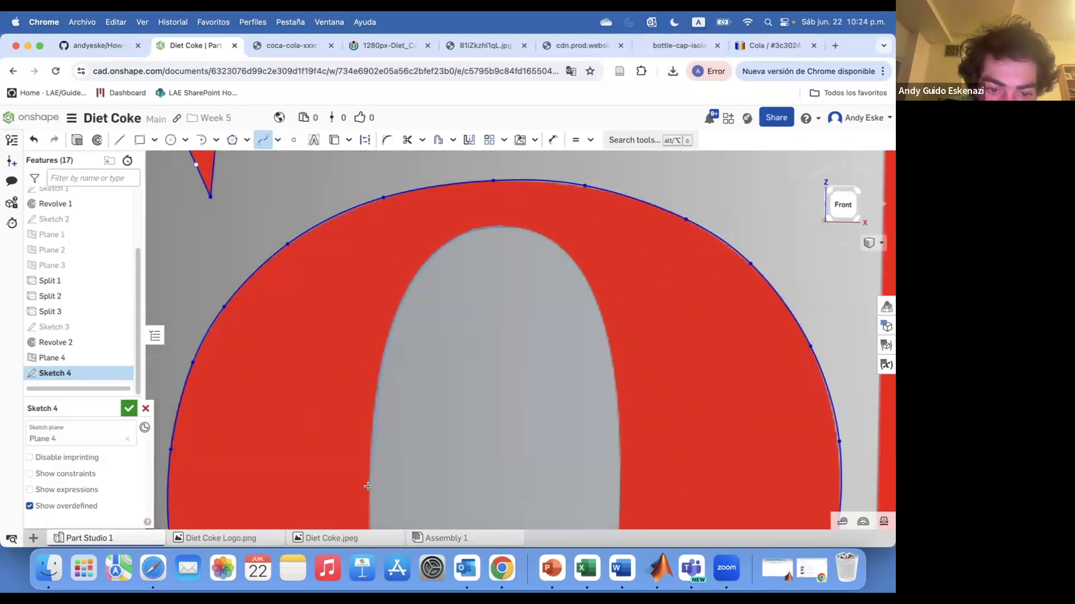
{"action": "scroll", "coordinate": [369, 400], "scroll_direction": "down", "scroll_amount": 3}
{"action": "scroll", "coordinate": [410, 492], "scroll_direction": "up", "scroll_amount": 5}
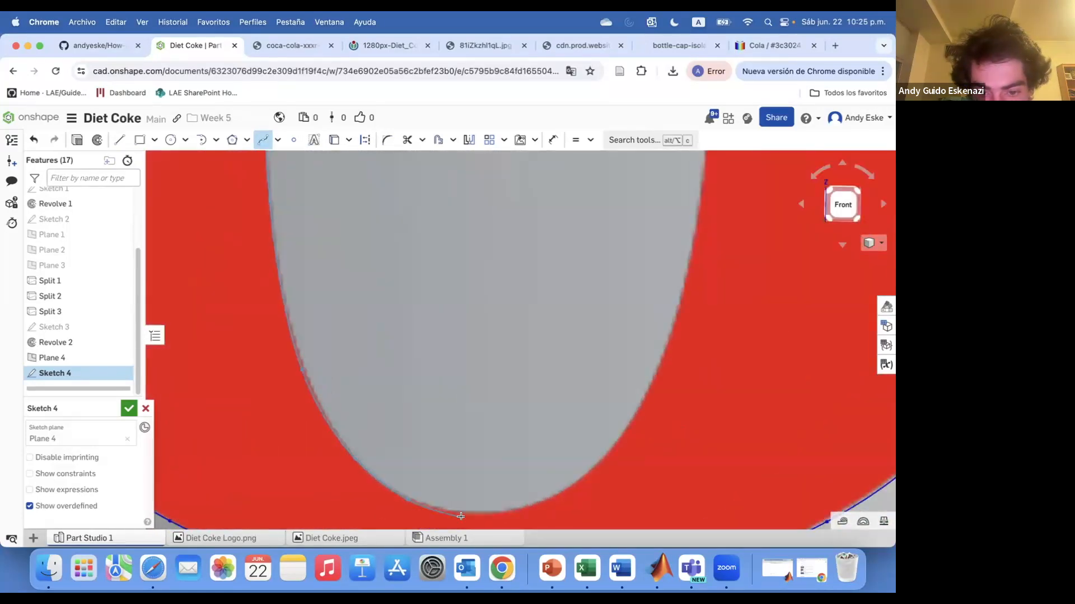
{"action": "scroll", "coordinate": [642, 372], "scroll_direction": "down", "scroll_amount": 5}
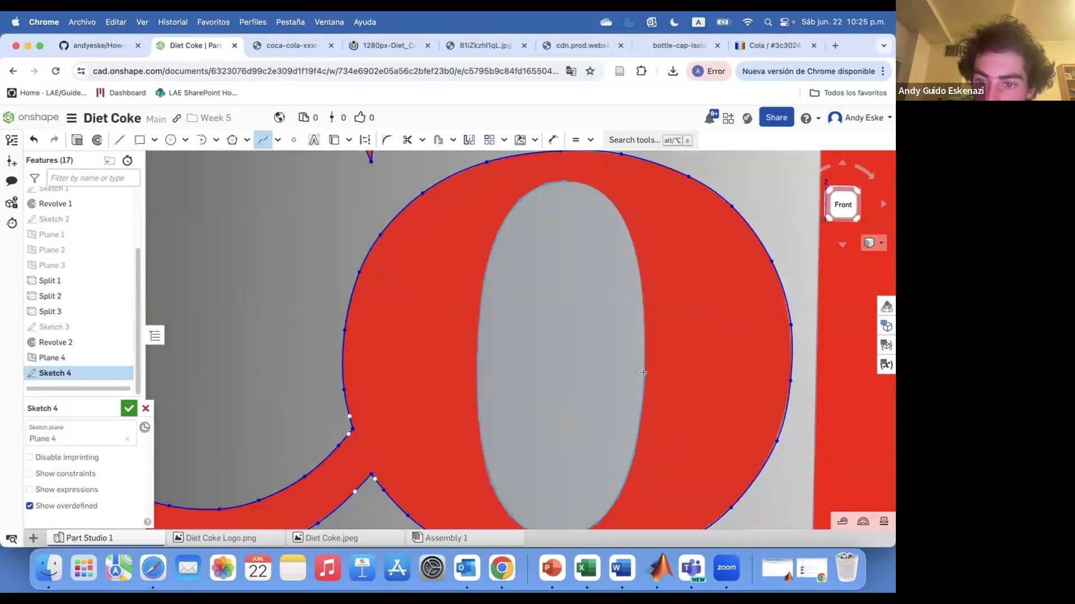
{"action": "scroll", "coordinate": [606, 198], "scroll_direction": "up", "scroll_amount": 4}
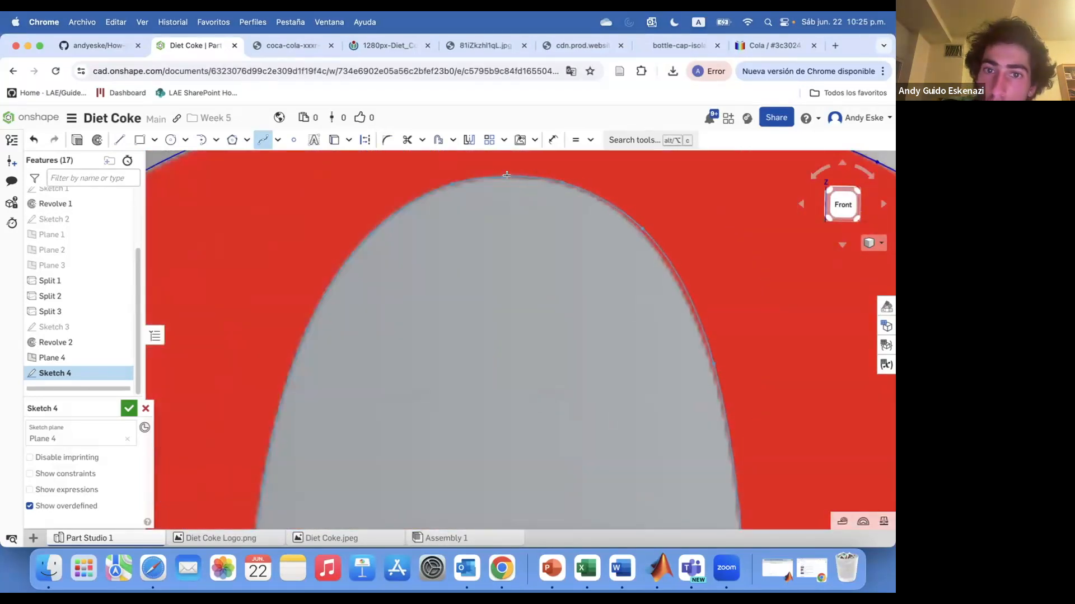
{"action": "left_click", "coordinate": [508, 174]}
Draw connected lines along the k's stem top, about 8 mm, down the stem's inner side and up the arm's upper edge.
{"action": "scroll", "coordinate": [414, 213], "scroll_direction": "down", "scroll_amount": 10}
{"action": "scroll", "coordinate": [504, 185], "scroll_direction": "up", "scroll_amount": 5}
{"action": "left_click", "coordinate": [120, 140]}
{"action": "scroll", "coordinate": [378, 197], "scroll_direction": "up", "scroll_amount": 4}
{"action": "left_click", "coordinate": [378, 196]}
{"action": "scroll", "coordinate": [381, 197], "scroll_direction": "down", "scroll_amount": 3}
{"action": "scroll", "coordinate": [708, 207], "scroll_direction": "up", "scroll_amount": 4}
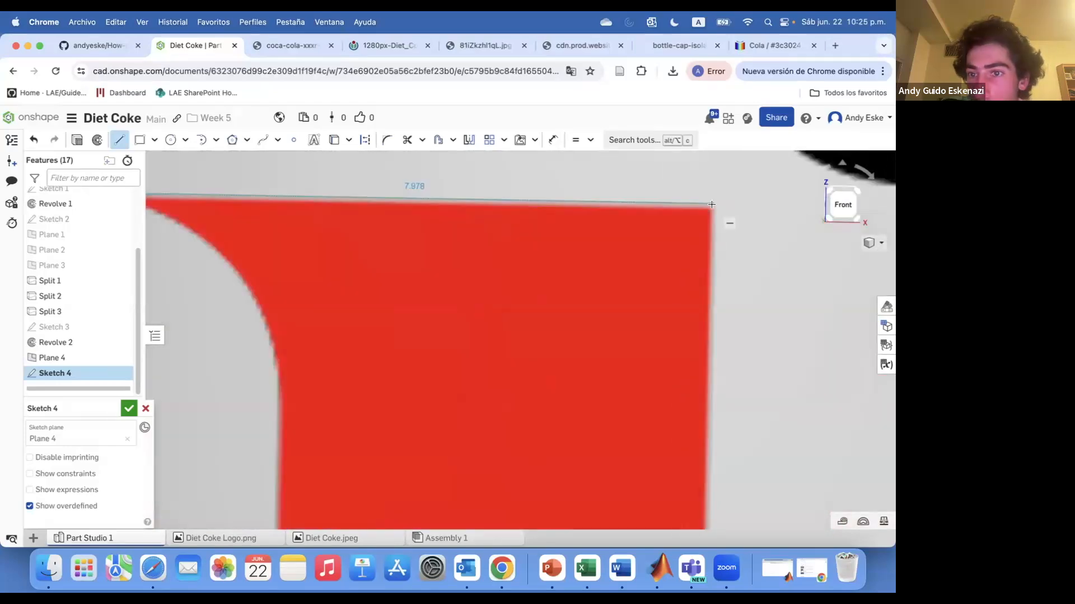
{"action": "left_click", "coordinate": [708, 208]}
{"action": "scroll", "coordinate": [708, 208], "scroll_direction": "down", "scroll_amount": 5}
{"action": "scroll", "coordinate": [712, 397], "scroll_direction": "up", "scroll_amount": 4}
{"action": "left_click", "coordinate": [713, 442]}
{"action": "scroll", "coordinate": [713, 442], "scroll_direction": "down", "scroll_amount": 3}
{"action": "scroll", "coordinate": [629, 358], "scroll_direction": "up", "scroll_amount": 3}
{"action": "left_click", "coordinate": [626, 357]}
{"action": "key", "text": "Escape"}
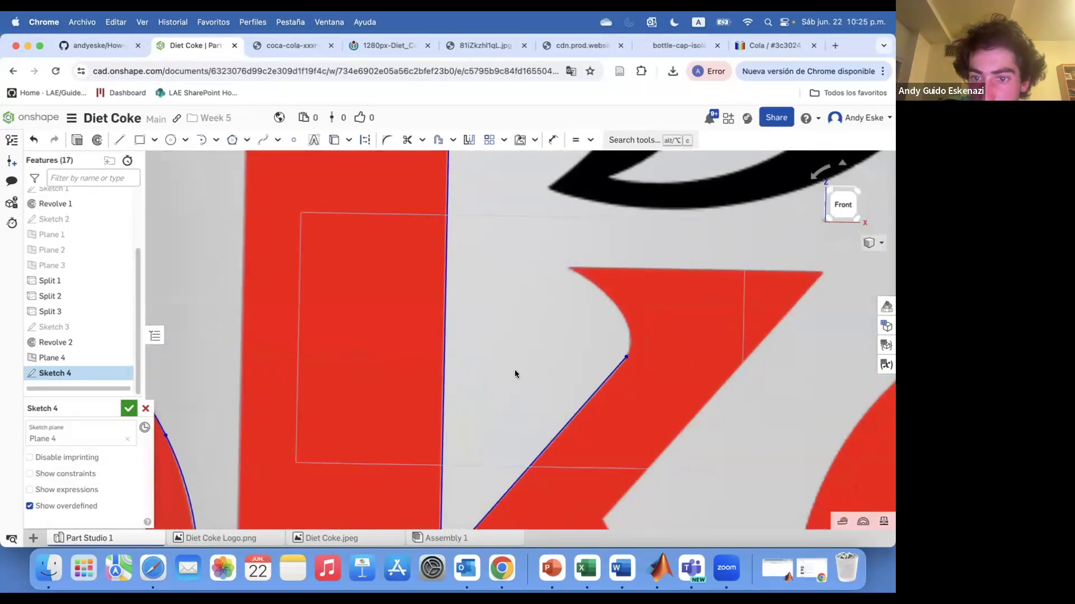
Draw lines along the top of the k's arm and down its outer edge, about 9.5 mm, to the corner with the leg.
{"action": "left_click", "coordinate": [120, 140]}
{"action": "scroll", "coordinate": [572, 274], "scroll_direction": "up", "scroll_amount": 4}
{"action": "left_click", "coordinate": [560, 257]}
{"action": "scroll", "coordinate": [608, 246], "scroll_direction": "down", "scroll_amount": 5}
{"action": "scroll", "coordinate": [766, 255], "scroll_direction": "up", "scroll_amount": 3}
{"action": "left_click", "coordinate": [759, 247]}
{"action": "left_click", "coordinate": [538, 496]}
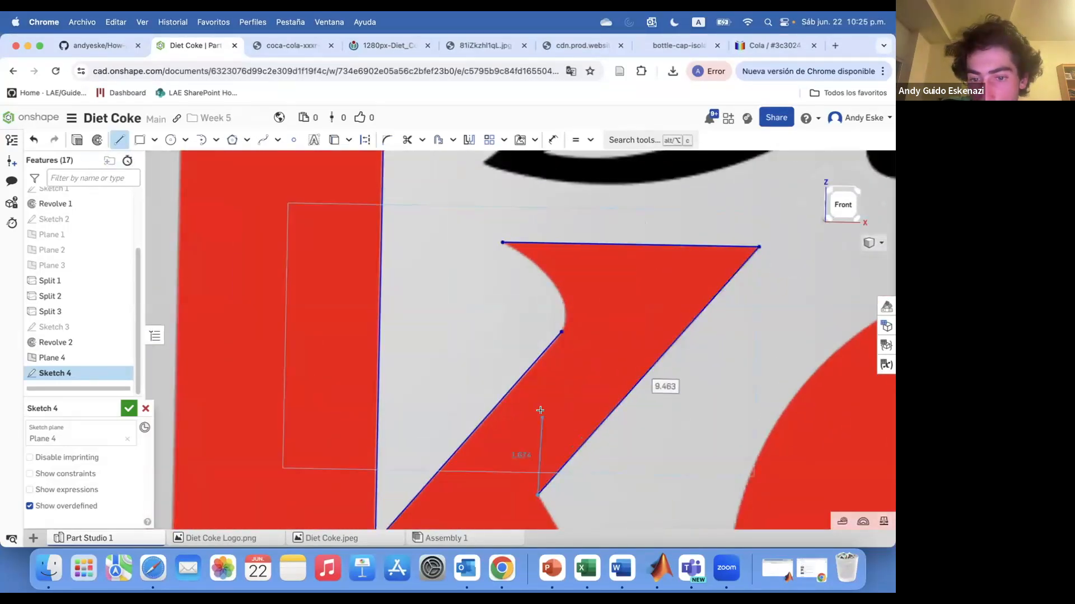
Draw a line about 8.4 mm long down the upper edge of the k's leg to where it starts curving.
{"action": "scroll", "coordinate": [504, 313], "scroll_direction": "down", "scroll_amount": 5}
{"action": "left_click", "coordinate": [201, 140]}
{"action": "left_click", "coordinate": [330, 174]}
{"action": "scroll", "coordinate": [421, 338], "scroll_direction": "up", "scroll_amount": 5}
{"action": "scroll", "coordinate": [440, 356], "scroll_direction": "down", "scroll_amount": 4}
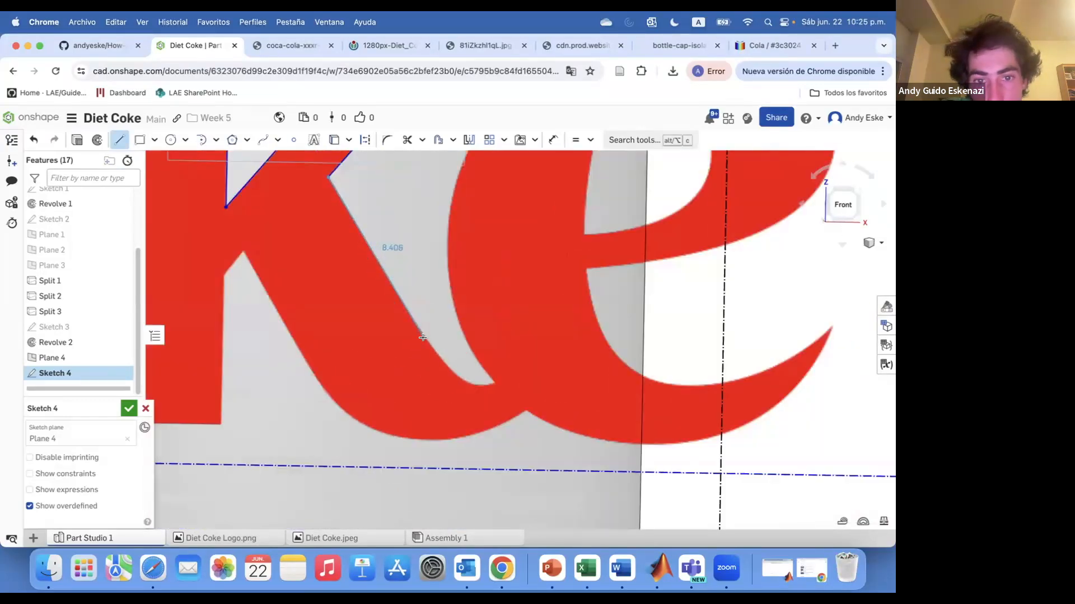
{"action": "left_click", "coordinate": [426, 338]}
{"action": "key", "text": "Escape"}
Draw connected lines down the k's outer stem side, across its foot, up to the notch and down the leg's straight lower edge.
{"action": "scroll", "coordinate": [516, 378], "scroll_direction": "down", "scroll_amount": 6}
{"action": "left_click", "coordinate": [120, 141]}
{"action": "scroll", "coordinate": [274, 192], "scroll_direction": "up", "scroll_amount": 6}
{"action": "left_click", "coordinate": [293, 196]}
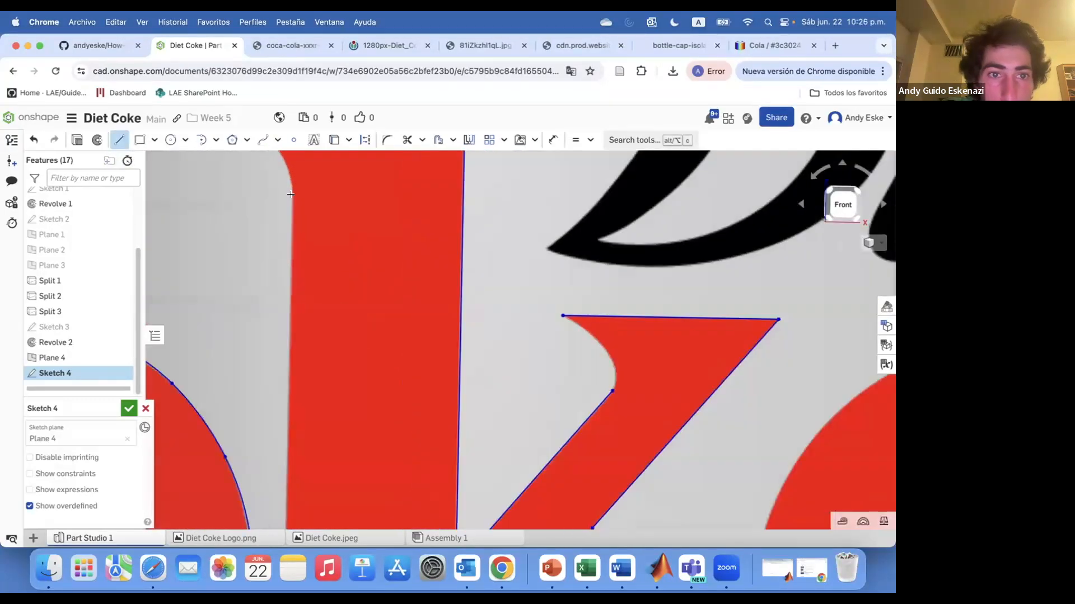
{"action": "scroll", "coordinate": [313, 291], "scroll_direction": "down", "scroll_amount": 5}
{"action": "scroll", "coordinate": [288, 420], "scroll_direction": "up", "scroll_amount": 3}
{"action": "left_click", "coordinate": [289, 424]}
{"action": "left_click", "coordinate": [394, 428]}
{"action": "left_click", "coordinate": [396, 304]}
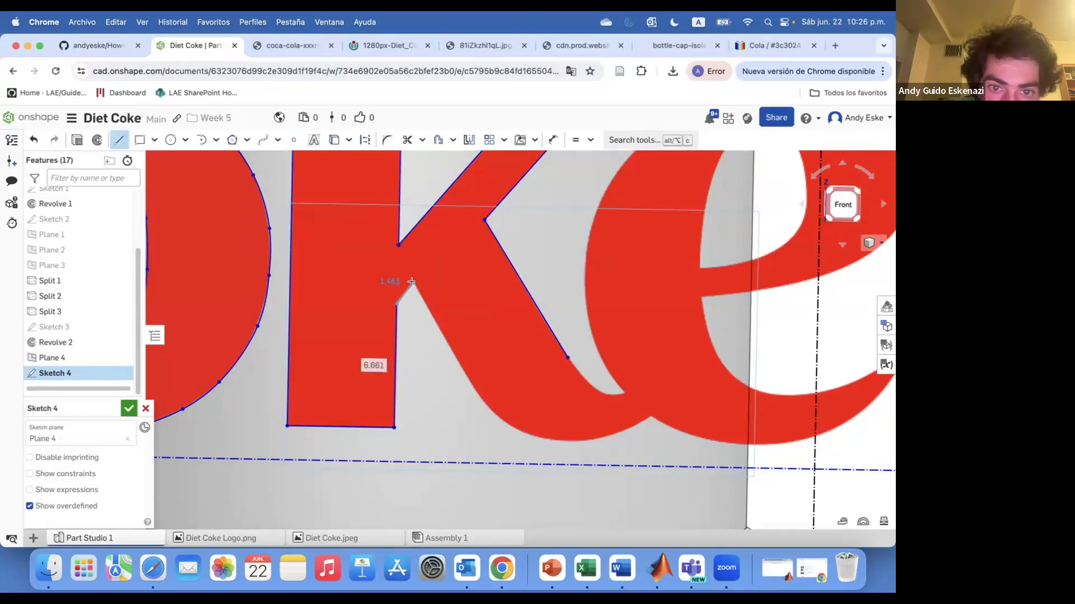
{"action": "scroll", "coordinate": [465, 375], "scroll_direction": "down", "scroll_amount": 10}
Trace the curved serifs of the k's stem and arm with splines between the ends of the straight lines.
{"action": "left_click", "coordinate": [263, 140]}
{"action": "scroll", "coordinate": [312, 186], "scroll_direction": "up", "scroll_amount": 12}
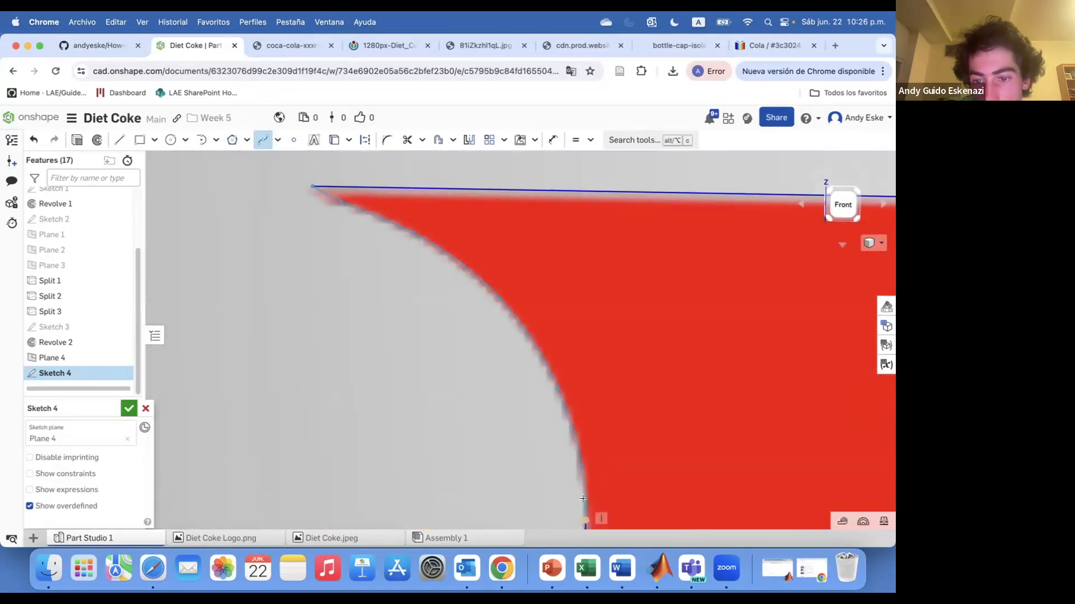
{"action": "scroll", "coordinate": [583, 499], "scroll_direction": "down", "scroll_amount": 10}
{"action": "scroll", "coordinate": [498, 256], "scroll_direction": "up", "scroll_amount": 12}
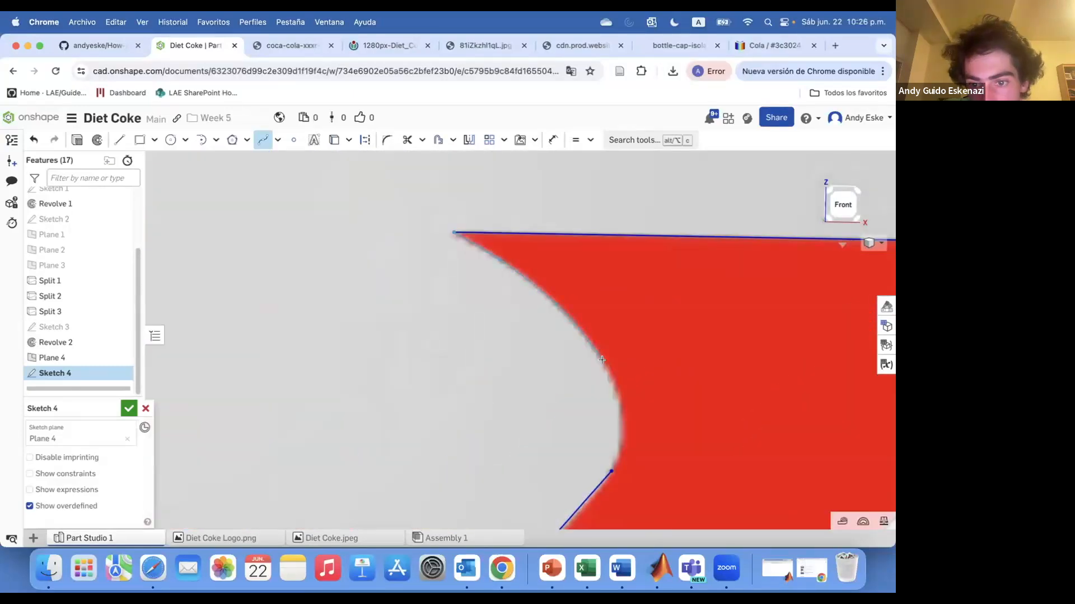
Trace the curved lower edge of the k's leg with a spline up to its junction with the e.
{"action": "scroll", "coordinate": [619, 451], "scroll_direction": "down", "scroll_amount": 10}
{"action": "scroll", "coordinate": [458, 465], "scroll_direction": "up", "scroll_amount": 10}
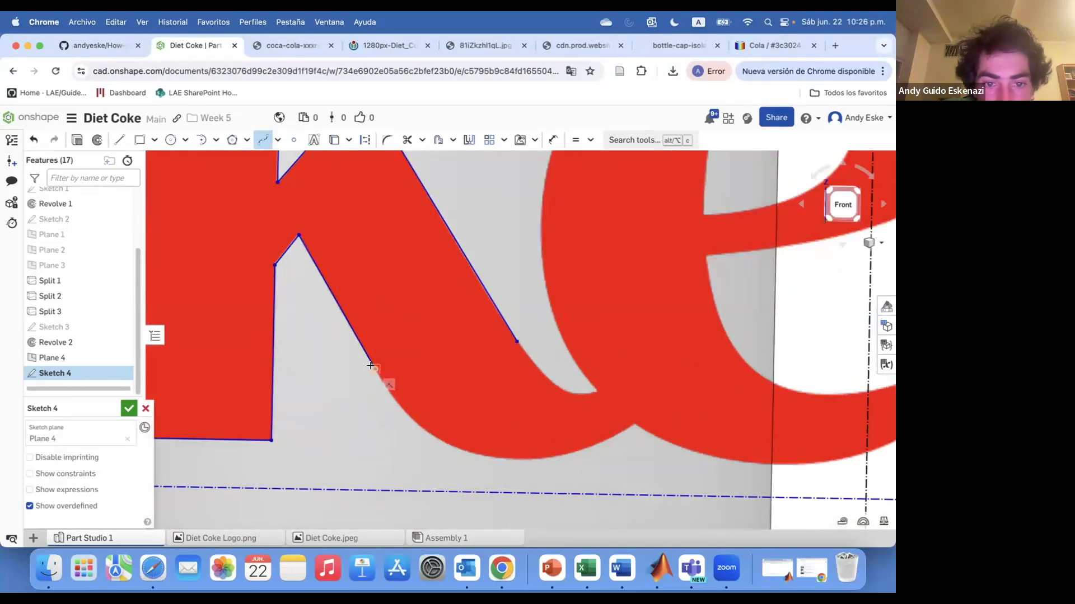
{"action": "scroll", "coordinate": [532, 498], "scroll_direction": "down", "scroll_amount": 10}
{"action": "scroll", "coordinate": [670, 474], "scroll_direction": "up", "scroll_amount": 10}
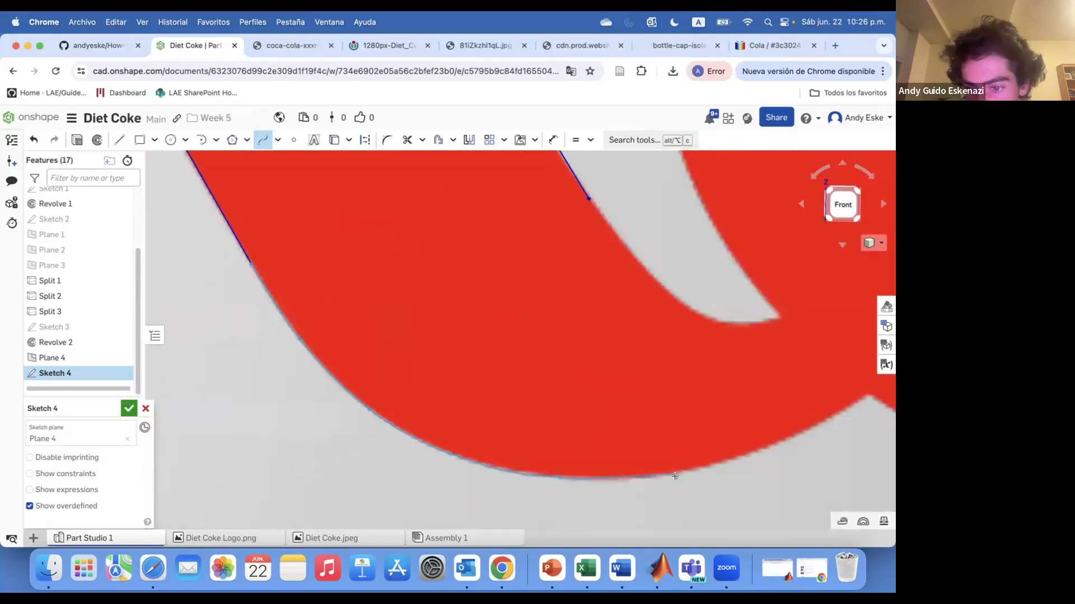
{"action": "key", "text": "Escape"}
Trace the curved upper edge of the k's leg with a spline to the corner where it meets the e.
{"action": "scroll", "coordinate": [679, 468], "scroll_direction": "up", "scroll_amount": 2}
{"action": "scroll", "coordinate": [397, 439], "scroll_direction": "down", "scroll_amount": 6}
{"action": "scroll", "coordinate": [620, 306], "scroll_direction": "up", "scroll_amount": 6}
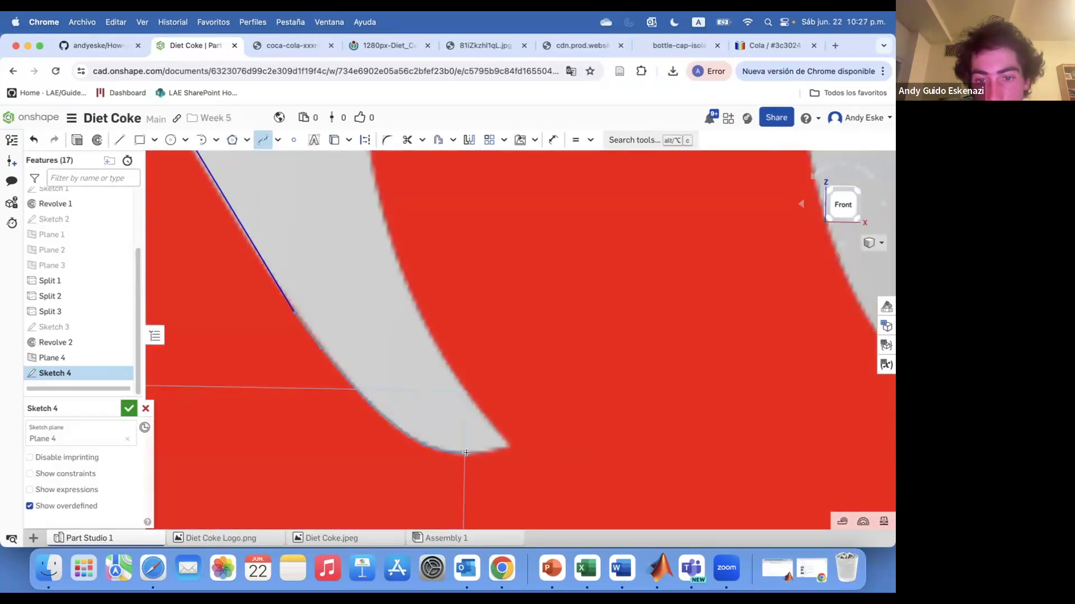
{"action": "left_click", "coordinate": [508, 445]}
Trace the e's outer edge with a spline from the k corner over the top and back to the crossbar's lower corner.
{"action": "scroll", "coordinate": [359, 302], "scroll_direction": "down", "scroll_amount": 3}
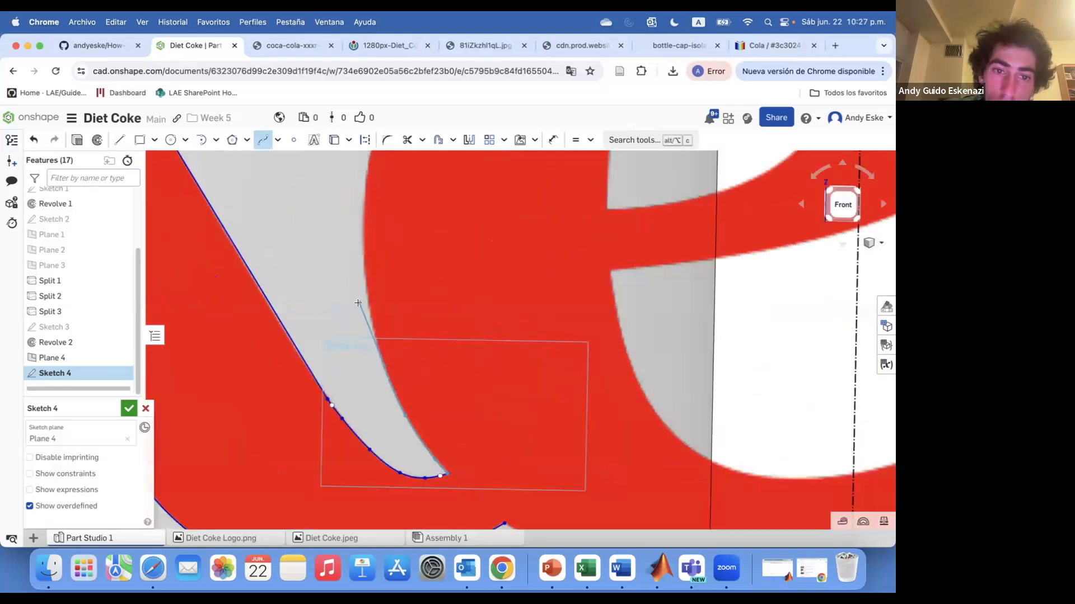
{"action": "scroll", "coordinate": [346, 299], "scroll_direction": "down", "scroll_amount": 3}
{"action": "left_click", "coordinate": [440, 202]}
{"action": "scroll", "coordinate": [417, 221], "scroll_direction": "down", "scroll_amount": 3}
{"action": "scroll", "coordinate": [429, 217], "scroll_direction": "up", "scroll_amount": 4}
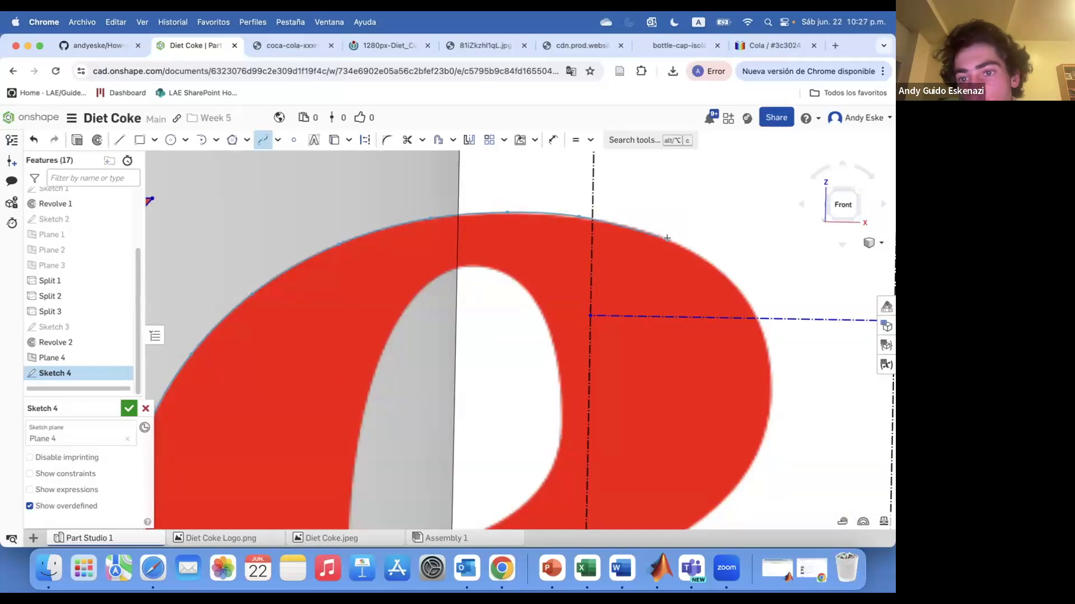
{"action": "left_click", "coordinate": [765, 341]}
{"action": "left_click", "coordinate": [771, 405]}
{"action": "scroll", "coordinate": [771, 402], "scroll_direction": "down", "scroll_amount": 3}
{"action": "scroll", "coordinate": [762, 409], "scroll_direction": "up", "scroll_amount": 3}
{"action": "left_click", "coordinate": [772, 382]}
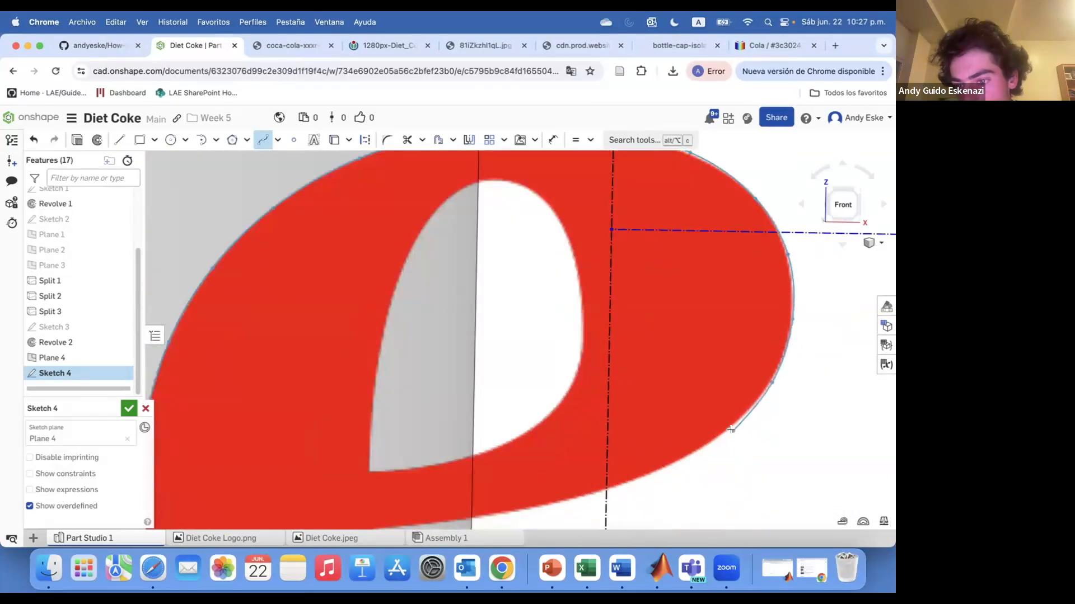
{"action": "left_click", "coordinate": [574, 504]}
{"action": "scroll", "coordinate": [565, 501], "scroll_direction": "down", "scroll_amount": 3}
{"action": "scroll", "coordinate": [550, 423], "scroll_direction": "up", "scroll_amount": 3}
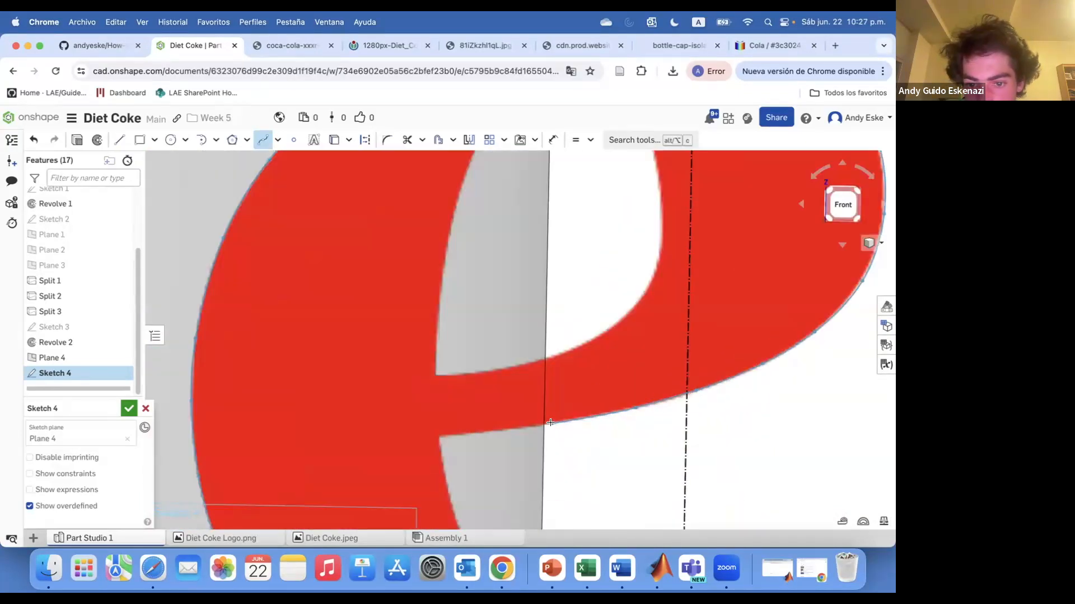
{"action": "left_click", "coordinate": [442, 436]}
Trace the inner edge of the e's lower bowl with a spline from the crossbar's lower corner to the tail tip.
{"action": "scroll", "coordinate": [442, 436], "scroll_direction": "down", "scroll_amount": 3}
{"action": "scroll", "coordinate": [436, 429], "scroll_direction": "up", "scroll_amount": 3}
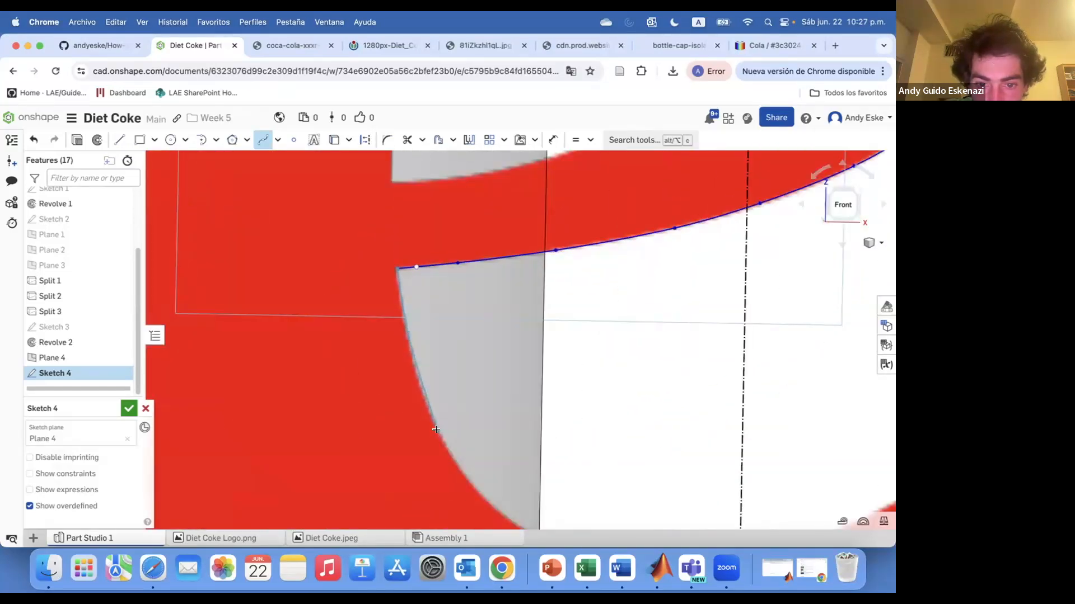
{"action": "left_click", "coordinate": [475, 489]}
{"action": "scroll", "coordinate": [476, 491], "scroll_direction": "down", "scroll_amount": 3}
{"action": "scroll", "coordinate": [488, 504], "scroll_direction": "up", "scroll_amount": 3}
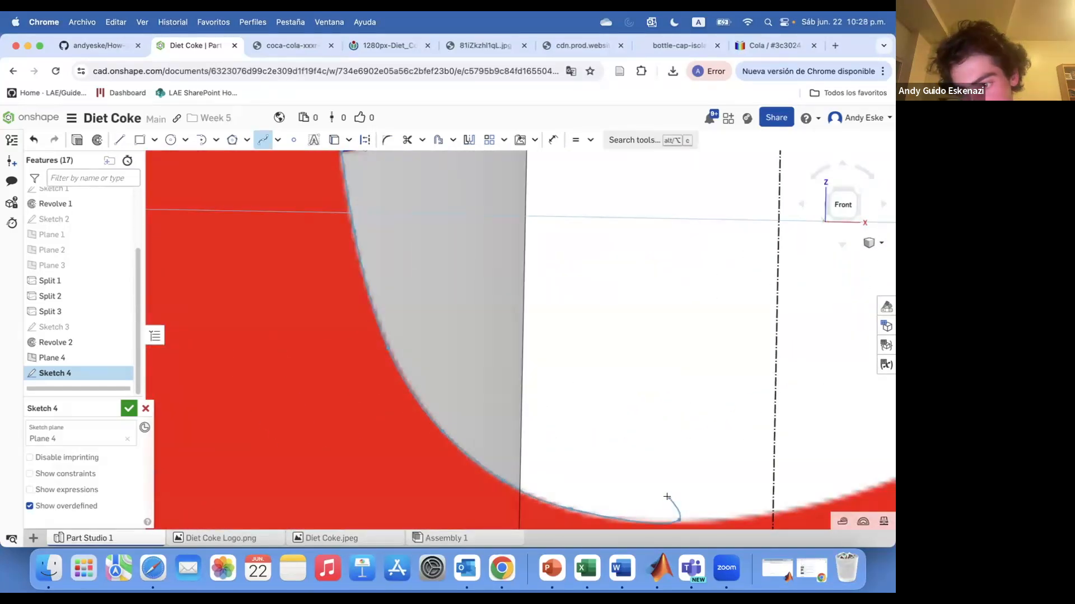
{"action": "scroll", "coordinate": [666, 497], "scroll_direction": "down", "scroll_amount": 3}
{"action": "scroll", "coordinate": [784, 476], "scroll_direction": "up", "scroll_amount": 3}
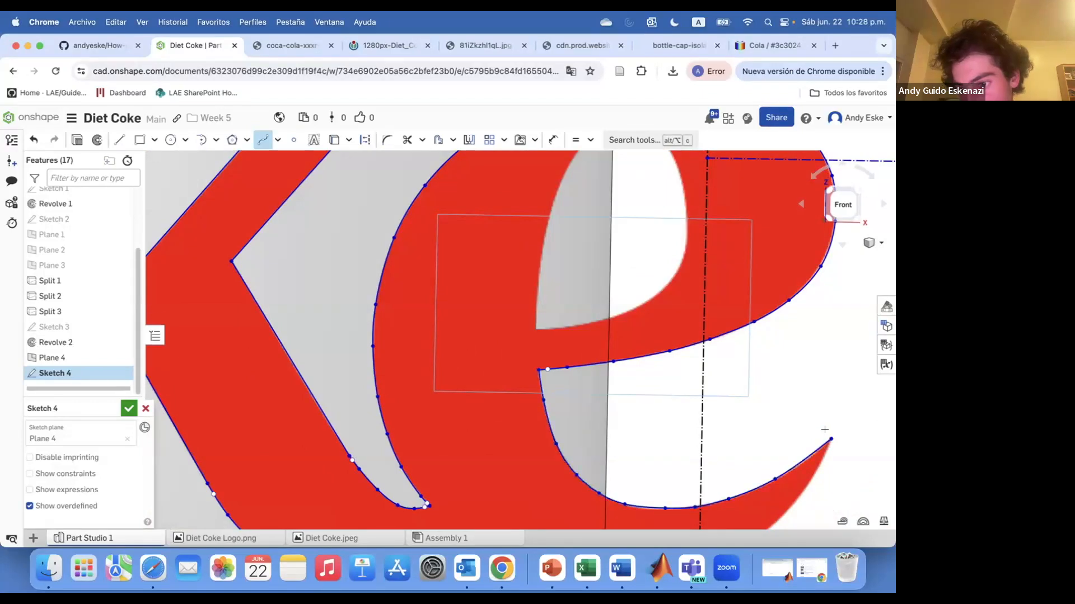
Trace the e's lower outer edge with a spline from its bottom junction with the k to the tail tip.
{"action": "scroll", "coordinate": [611, 420], "scroll_direction": "down", "scroll_amount": 3}
{"action": "scroll", "coordinate": [461, 379], "scroll_direction": "up", "scroll_amount": 3}
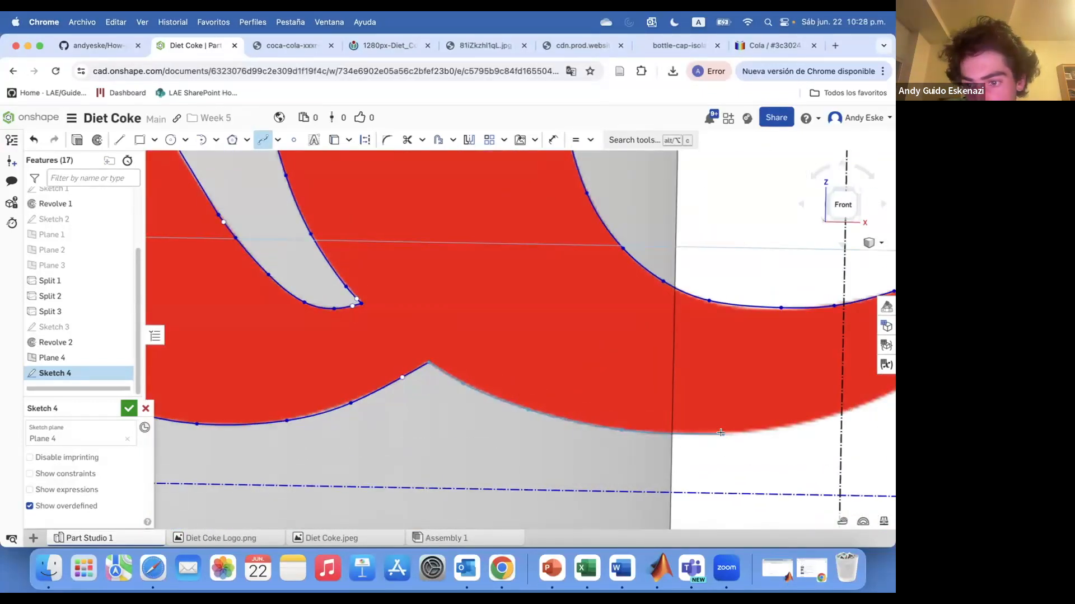
{"action": "left_click", "coordinate": [823, 417]}
{"action": "scroll", "coordinate": [823, 417], "scroll_direction": "down", "scroll_amount": 3}
{"action": "scroll", "coordinate": [864, 413], "scroll_direction": "up", "scroll_amount": 3}
{"action": "scroll", "coordinate": [799, 297], "scroll_direction": "down", "scroll_amount": 3}
{"action": "scroll", "coordinate": [798, 302], "scroll_direction": "up", "scroll_amount": 3}
Trace the closed opening inside the e with a spline from its lower corner up around the top and down the opposite side.
{"action": "scroll", "coordinate": [783, 336], "scroll_direction": "down", "scroll_amount": 3}
{"action": "scroll", "coordinate": [574, 368], "scroll_direction": "up", "scroll_amount": 3}
{"action": "scroll", "coordinate": [574, 369], "scroll_direction": "up", "scroll_amount": 5}
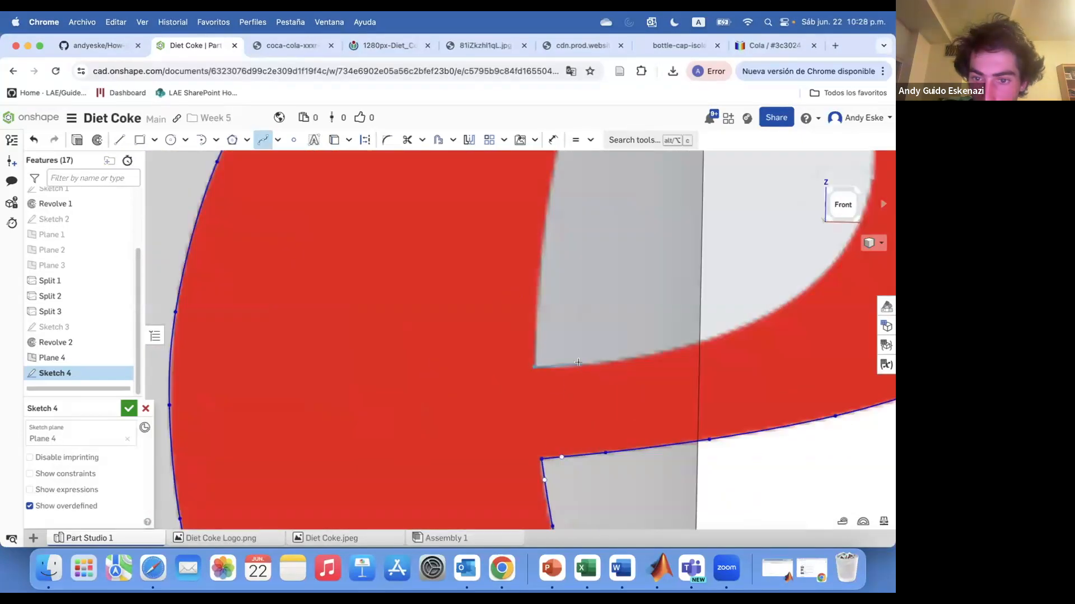
{"action": "scroll", "coordinate": [750, 390], "scroll_direction": "down", "scroll_amount": 2}
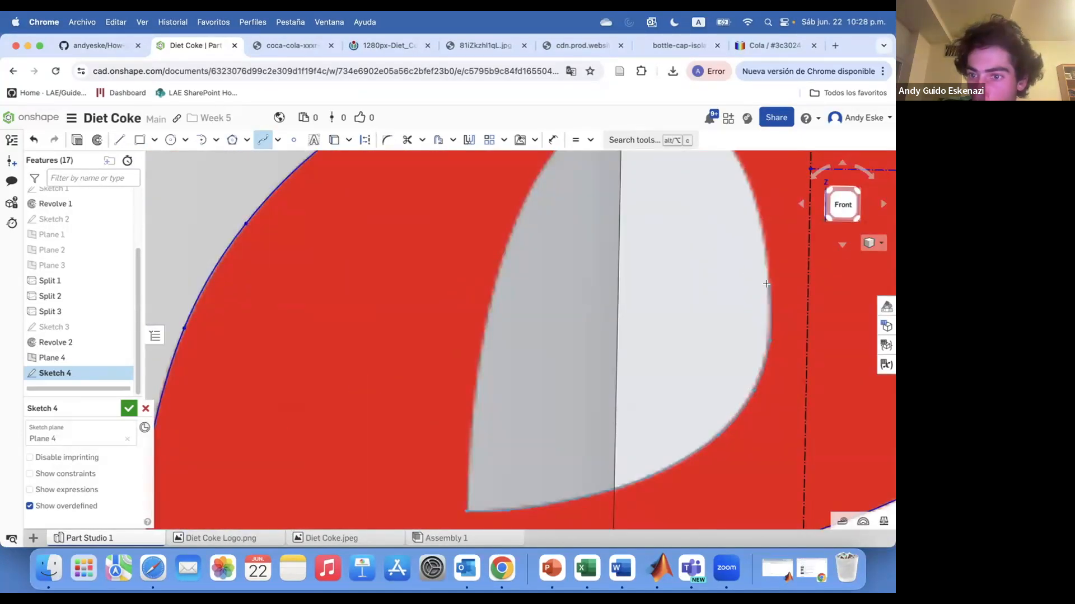
{"action": "scroll", "coordinate": [766, 284], "scroll_direction": "down", "scroll_amount": 3}
{"action": "scroll", "coordinate": [733, 188], "scroll_direction": "up", "scroll_amount": 3}
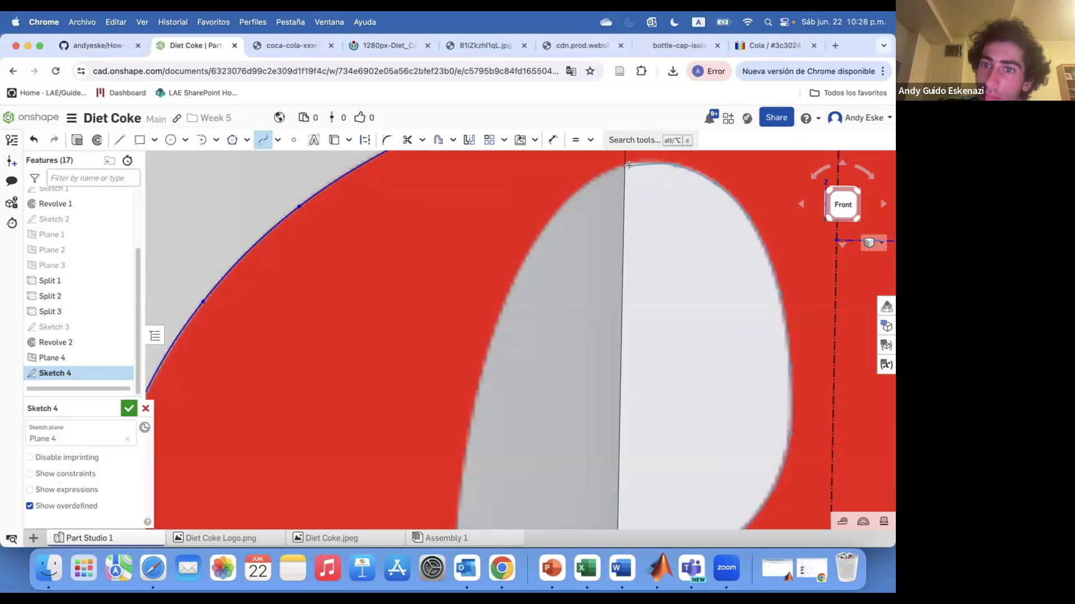
{"action": "scroll", "coordinate": [480, 381], "scroll_direction": "down", "scroll_amount": 3}
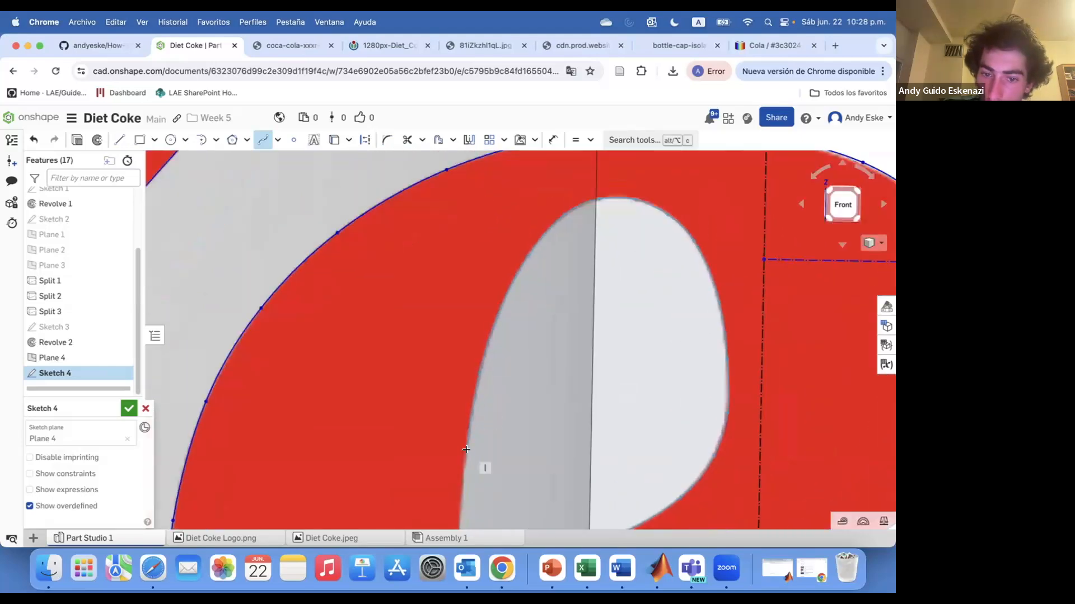
Close the outline of the e's opening with a short straight line from the spline's end to its lower corner.
{"action": "scroll", "coordinate": [460, 397], "scroll_direction": "up", "scroll_amount": 2}
{"action": "scroll", "coordinate": [460, 422], "scroll_direction": "up", "scroll_amount": 3}
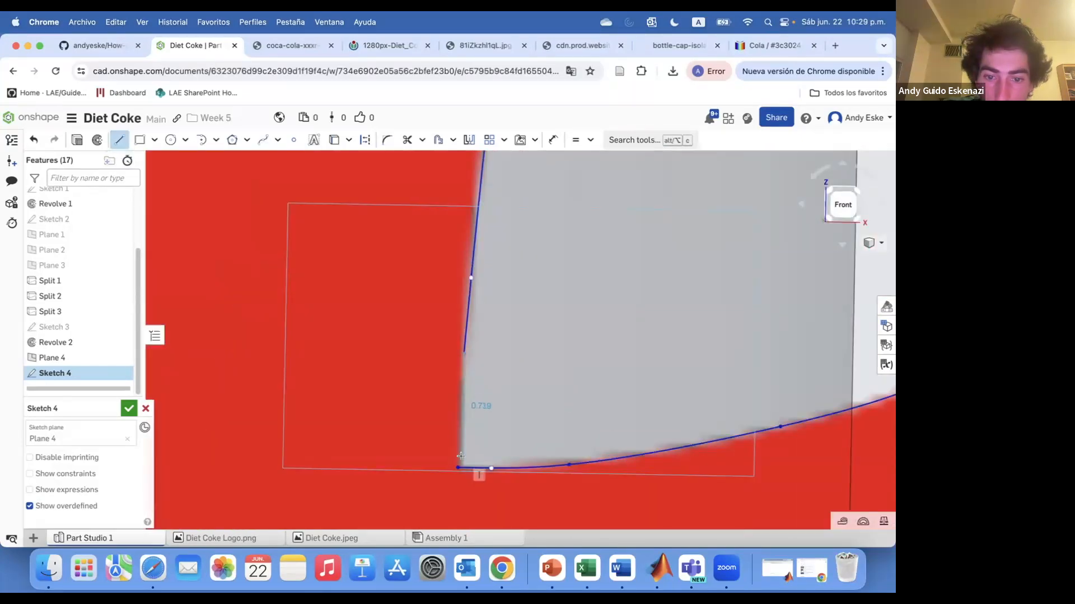
{"action": "scroll", "coordinate": [460, 453], "scroll_direction": "down", "scroll_amount": 8}
{"action": "key", "text": "Escape"}
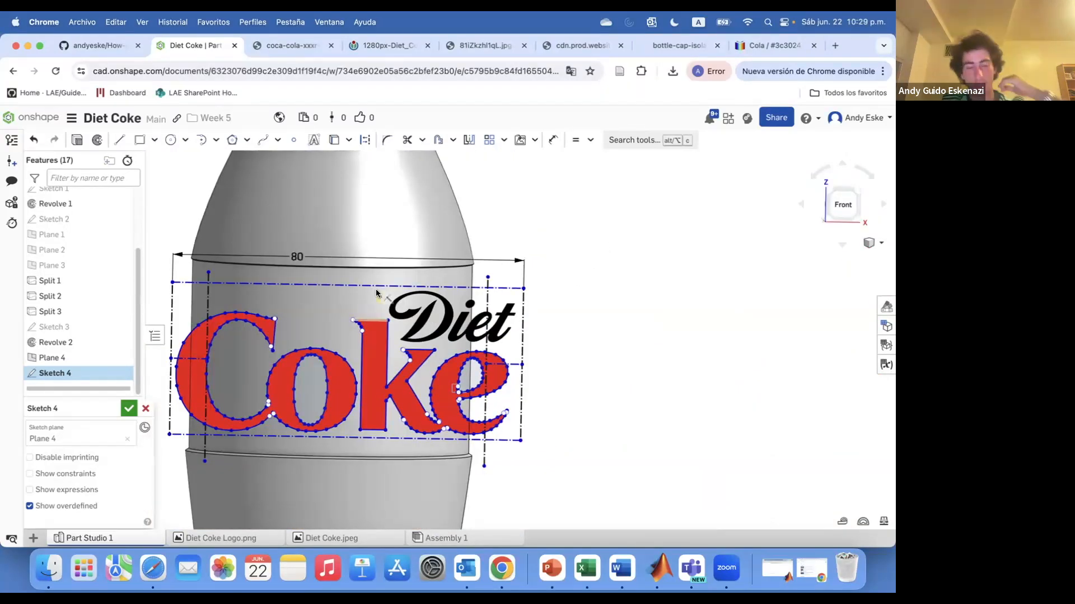
Trace the D's inner edge with a spline from the swash's inner corner around the top and down to the inner lower corner.
{"action": "scroll", "coordinate": [365, 304], "scroll_direction": "up", "scroll_amount": 8}
{"action": "key", "text": "s"}
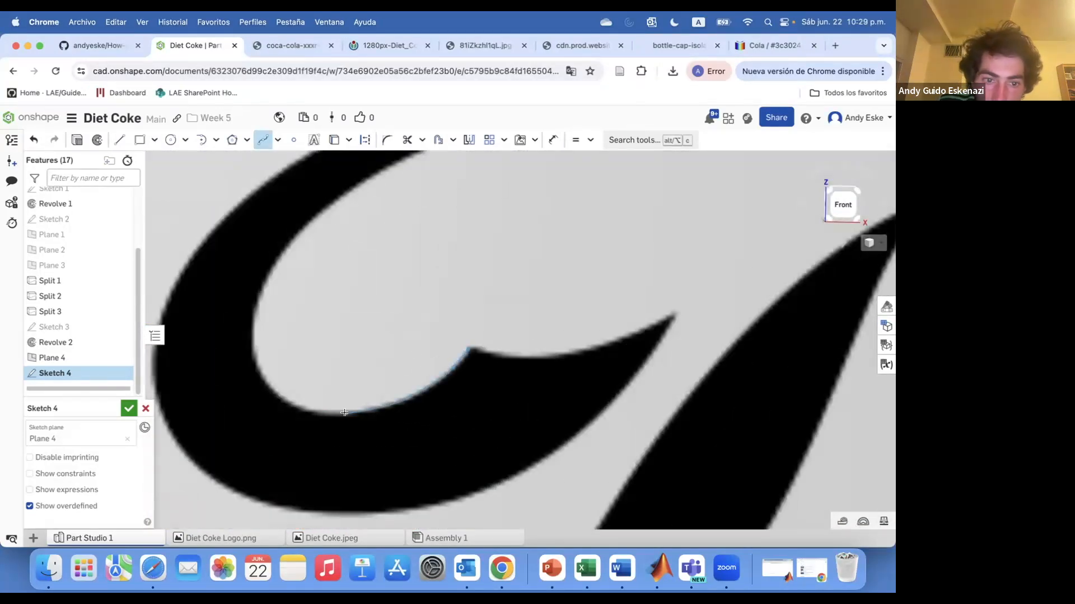
{"action": "scroll", "coordinate": [347, 221], "scroll_direction": "down", "scroll_amount": 3}
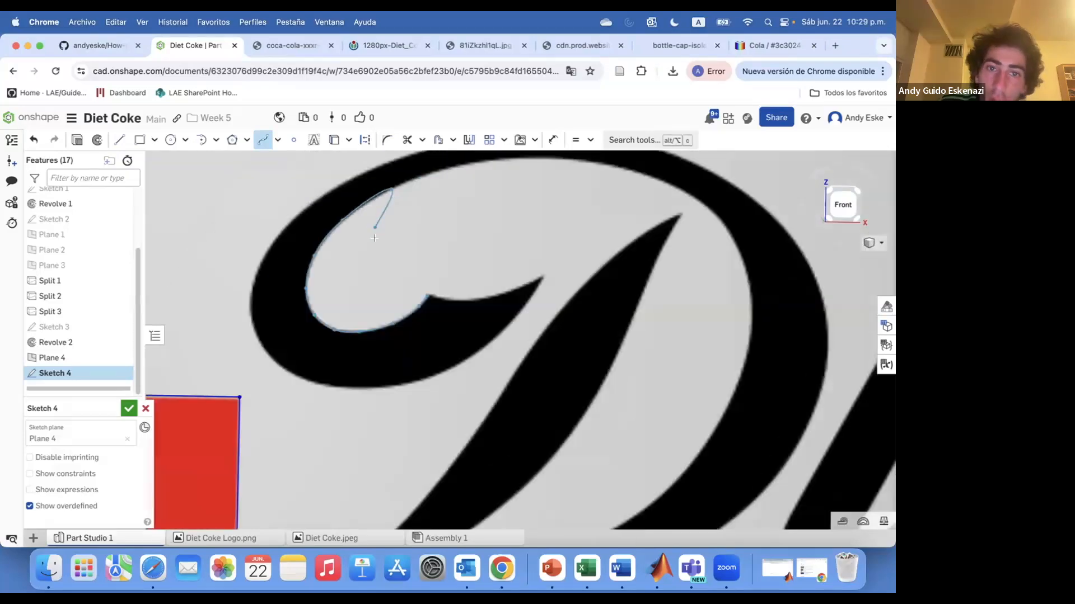
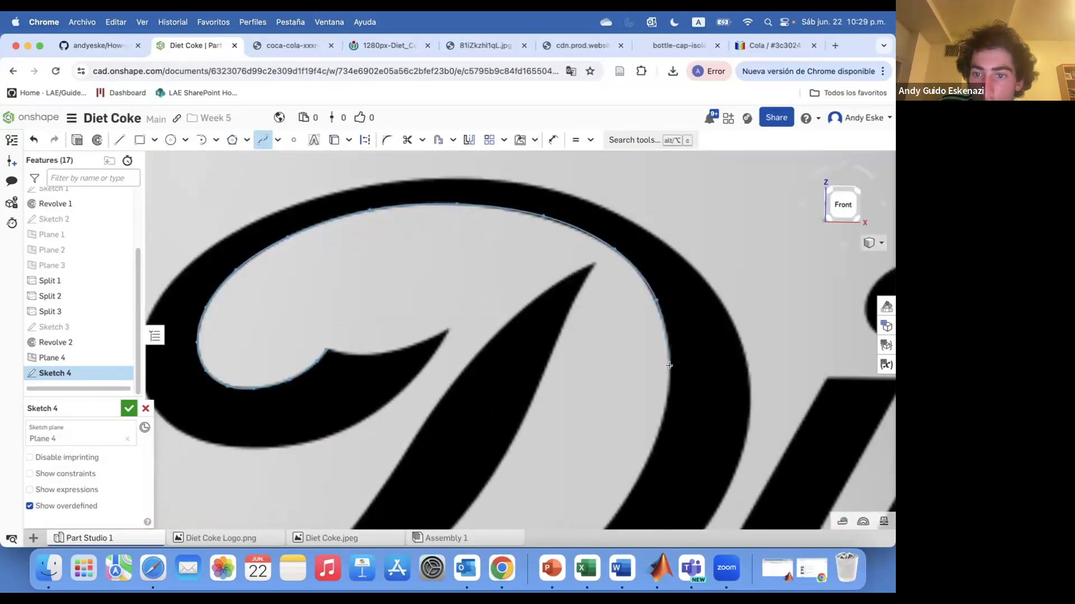
{"action": "scroll", "coordinate": [669, 344], "scroll_direction": "down", "scroll_amount": 2}
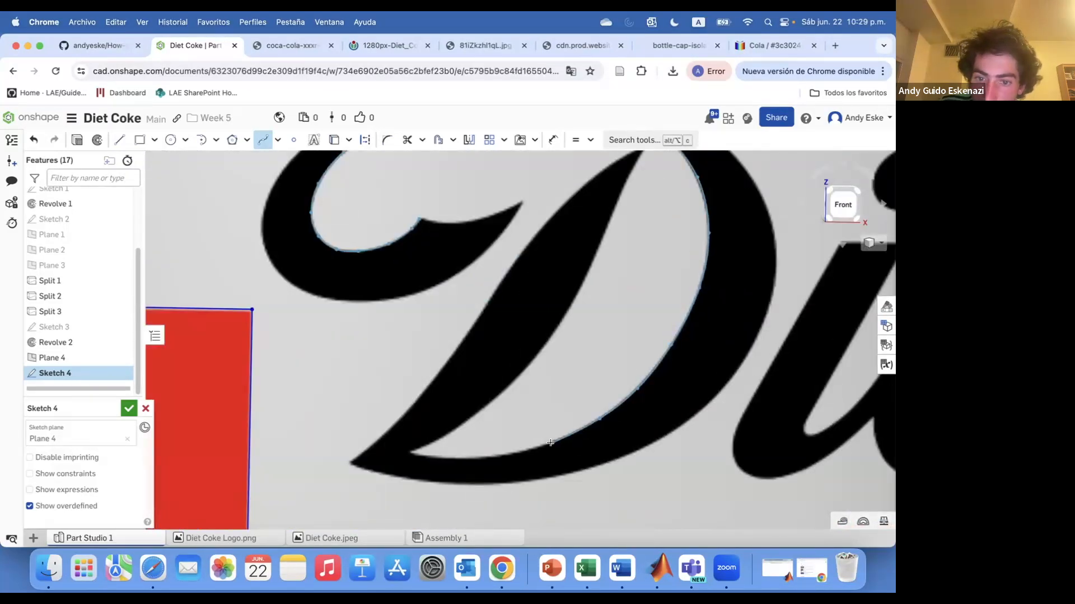
{"action": "scroll", "coordinate": [462, 457], "scroll_direction": "up", "scroll_amount": 5}
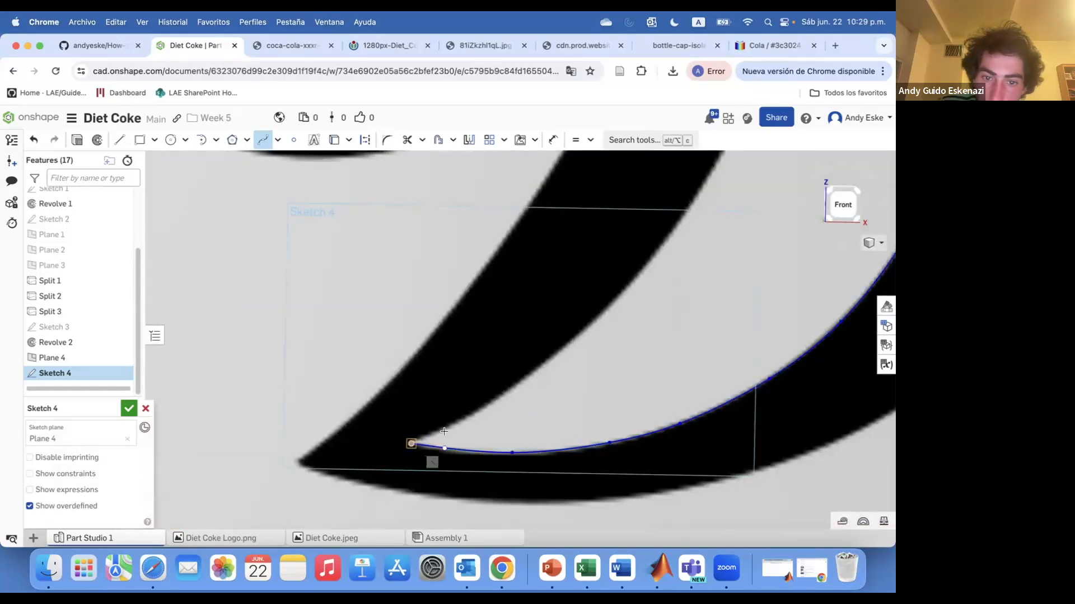
Trace the inner edge of the D's stem with a spline from the inner lower corner up to the stem's tip.
{"action": "scroll", "coordinate": [667, 276], "scroll_direction": "up", "scroll_amount": 3}
{"action": "scroll", "coordinate": [701, 178], "scroll_direction": "down", "scroll_amount": 3}
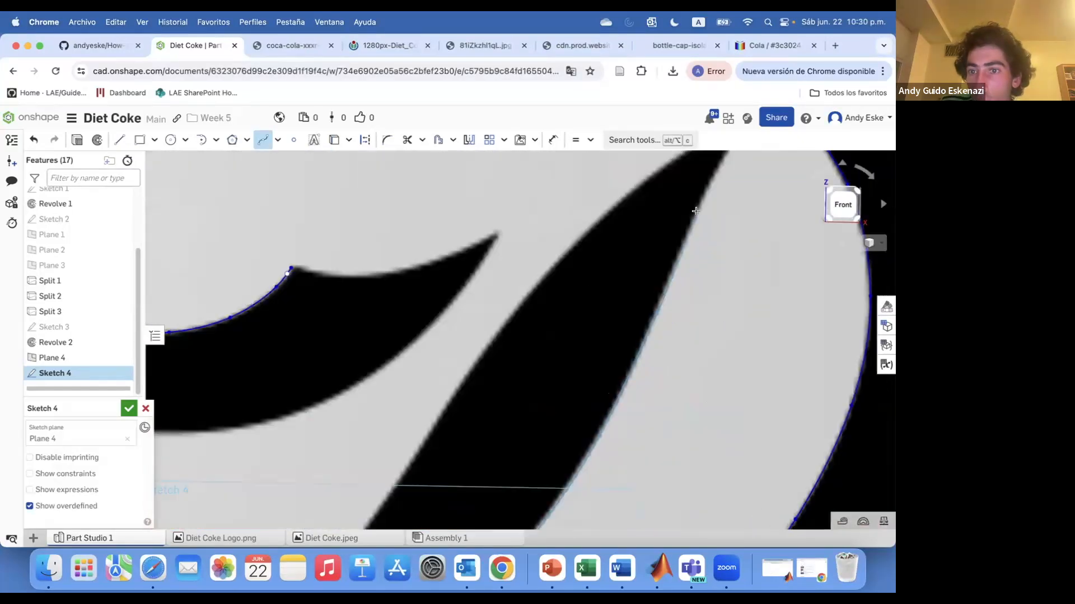
{"action": "scroll", "coordinate": [721, 209], "scroll_direction": "up", "scroll_amount": 3}
{"action": "left_click", "coordinate": [752, 192]}
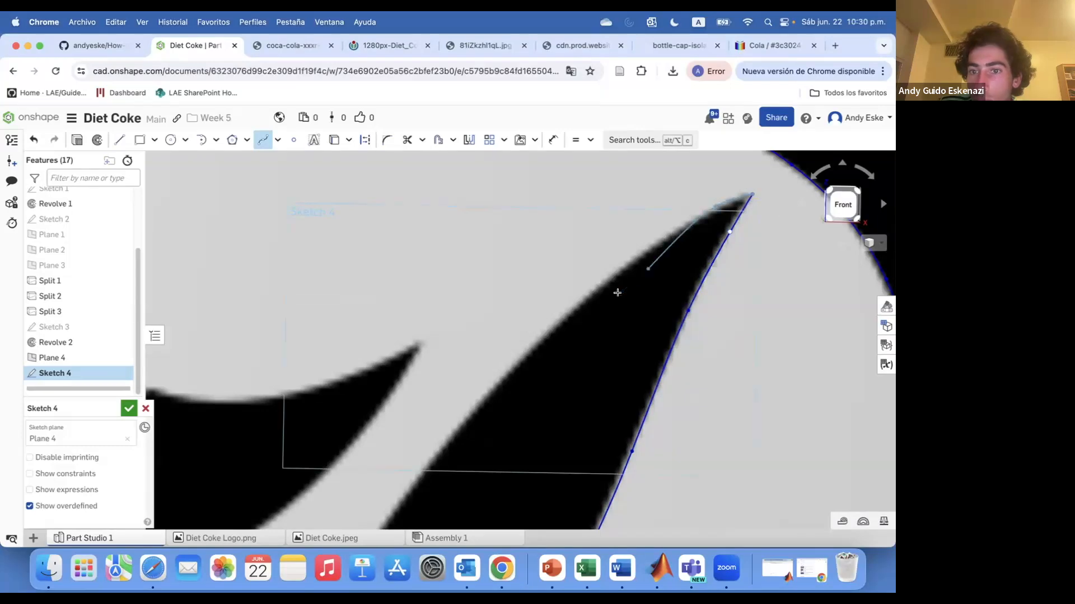
Trace the opposite edge of the D's stem with a spline from its tip down to the letter's outer lower corner.
{"action": "scroll", "coordinate": [403, 498], "scroll_direction": "down", "scroll_amount": 3}
{"action": "scroll", "coordinate": [535, 354], "scroll_direction": "up", "scroll_amount": 3}
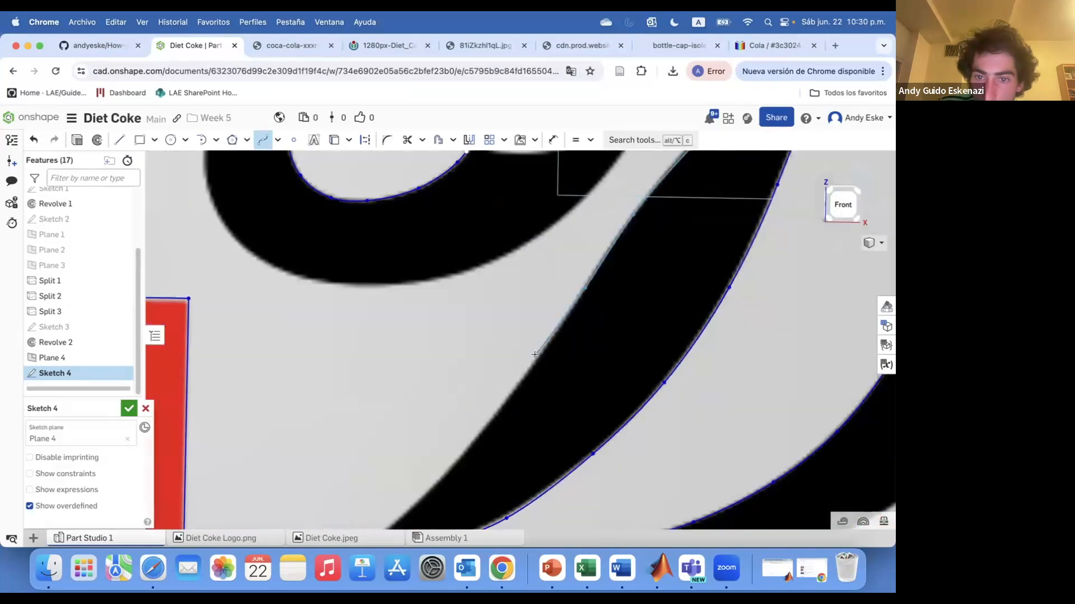
{"action": "scroll", "coordinate": [430, 488], "scroll_direction": "down", "scroll_amount": 3}
{"action": "scroll", "coordinate": [447, 435], "scroll_direction": "up", "scroll_amount": 3}
{"action": "left_click", "coordinate": [444, 434]}
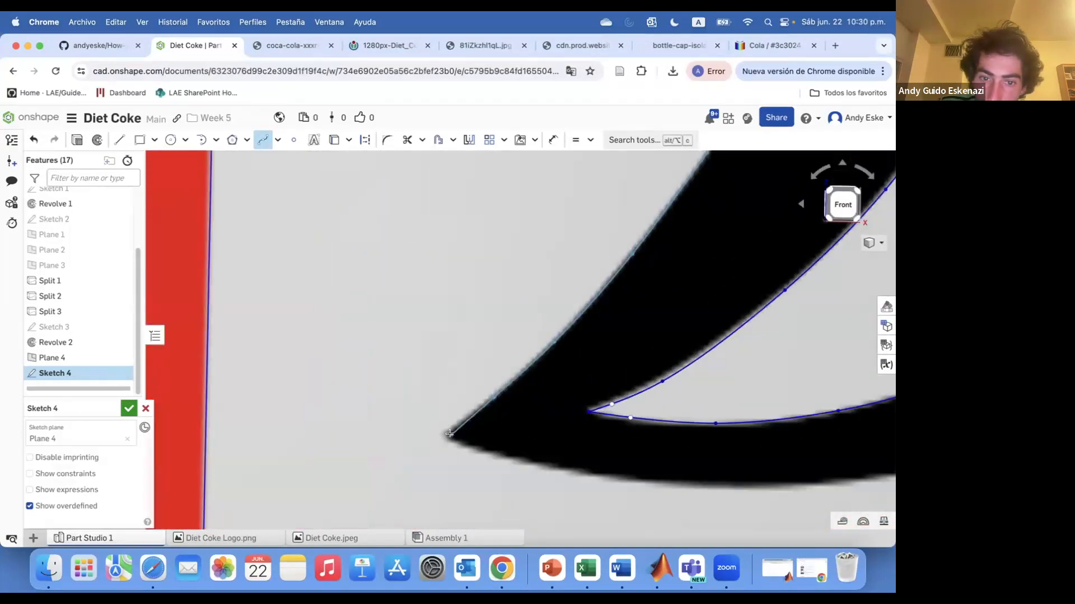
Trace the D's outer edge with a spline from its lower corner up around the bowl and across the top.
{"action": "scroll", "coordinate": [744, 498], "scroll_direction": "down", "scroll_amount": 3}
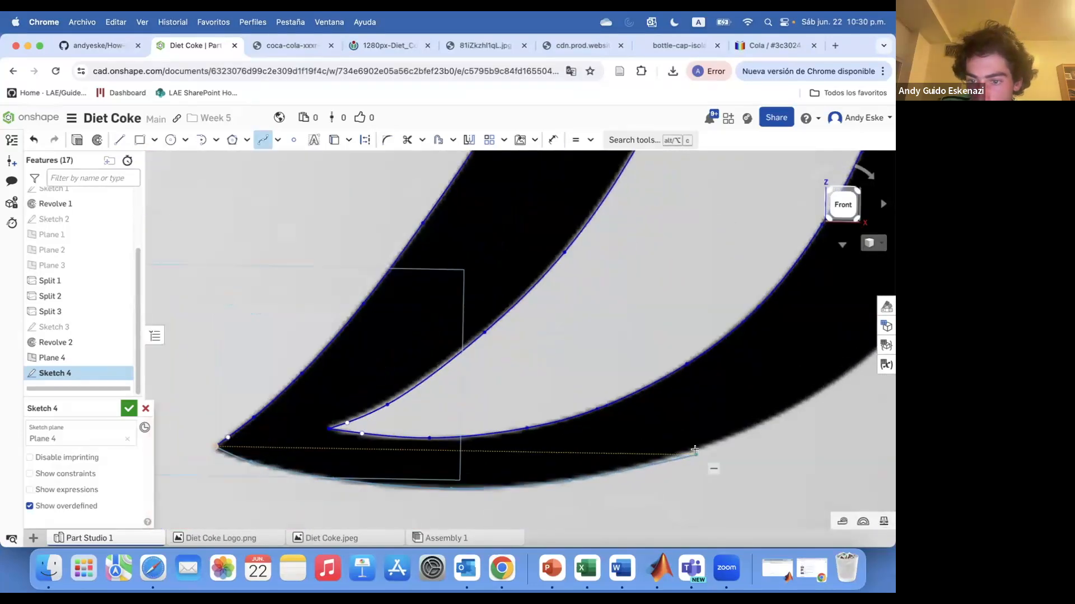
{"action": "scroll", "coordinate": [805, 259], "scroll_direction": "down", "scroll_amount": 5}
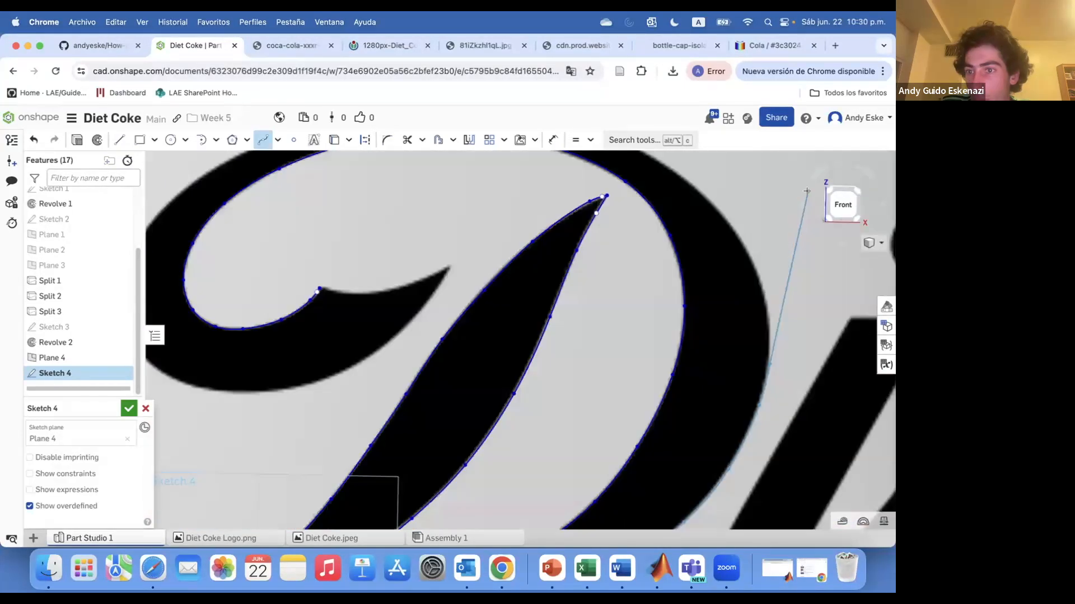
{"action": "scroll", "coordinate": [749, 357], "scroll_direction": "up", "scroll_amount": 5}
{"action": "left_click", "coordinate": [627, 168]}
{"action": "scroll", "coordinate": [627, 169], "scroll_direction": "down", "scroll_amount": 5}
{"action": "scroll", "coordinate": [692, 267], "scroll_direction": "up", "scroll_amount": 4}
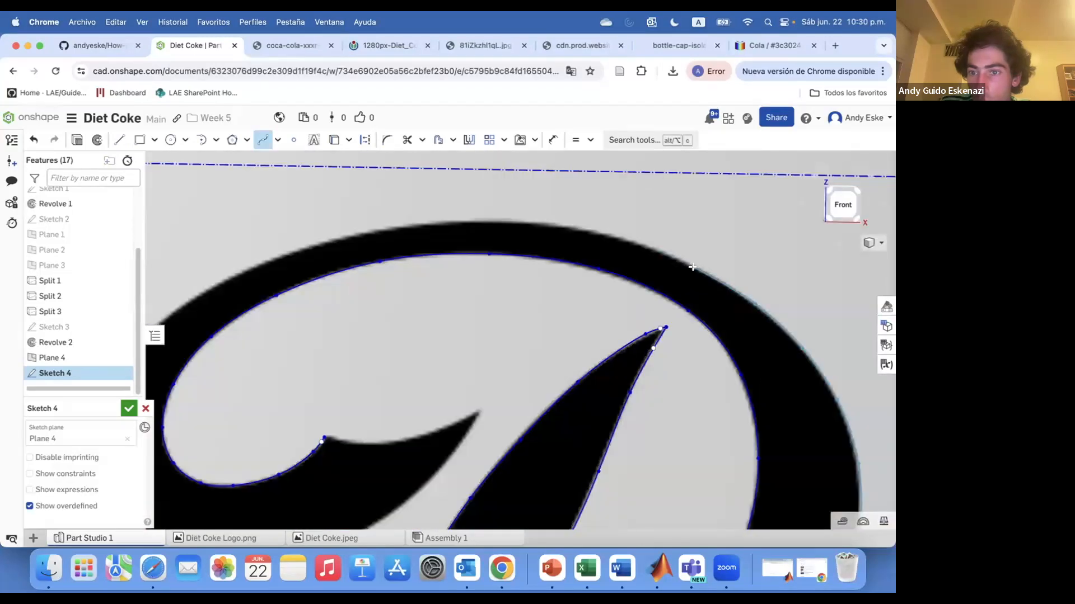
{"action": "scroll", "coordinate": [536, 224], "scroll_direction": "down", "scroll_amount": 5}
{"action": "scroll", "coordinate": [442, 237], "scroll_direction": "up", "scroll_amount": 5}
{"action": "left_click", "coordinate": [459, 248]}
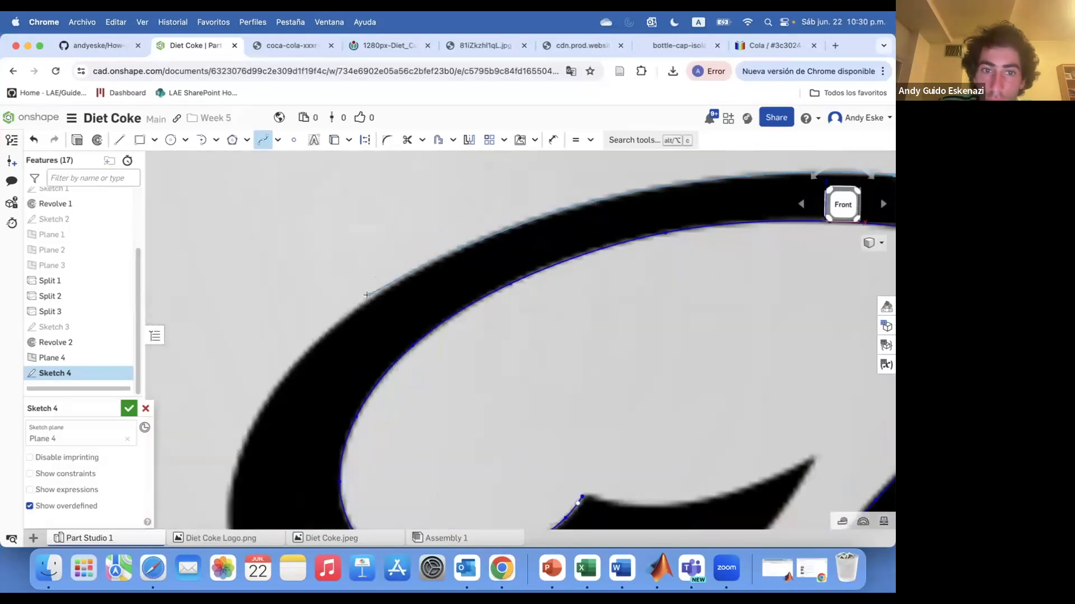
Continue the D's outer spline around the swash to its tip, and trace the swash's upper edge back to the inner corner.
{"action": "left_click", "coordinate": [285, 372]}
{"action": "scroll", "coordinate": [347, 336], "scroll_direction": "down", "scroll_amount": 5}
{"action": "scroll", "coordinate": [274, 431], "scroll_direction": "up", "scroll_amount": 5}
{"action": "left_click", "coordinate": [303, 425]}
{"action": "left_click", "coordinate": [320, 505]}
{"action": "scroll", "coordinate": [348, 381], "scroll_direction": "down", "scroll_amount": 5}
{"action": "scroll", "coordinate": [358, 453], "scroll_direction": "up", "scroll_amount": 5}
{"action": "left_click", "coordinate": [326, 396]}
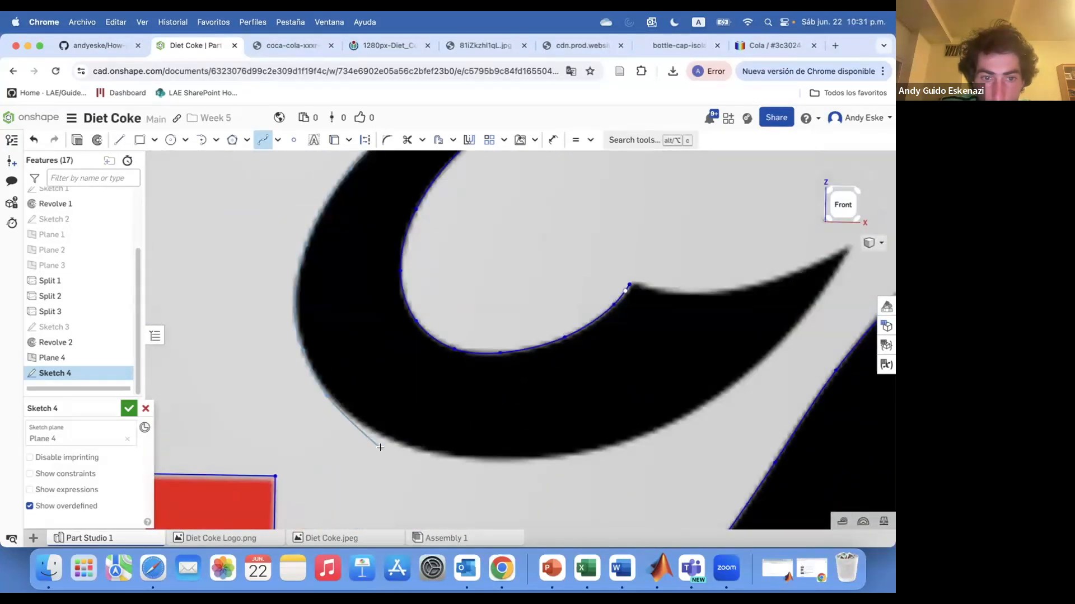
{"action": "scroll", "coordinate": [782, 335], "scroll_direction": "up", "scroll_amount": 3}
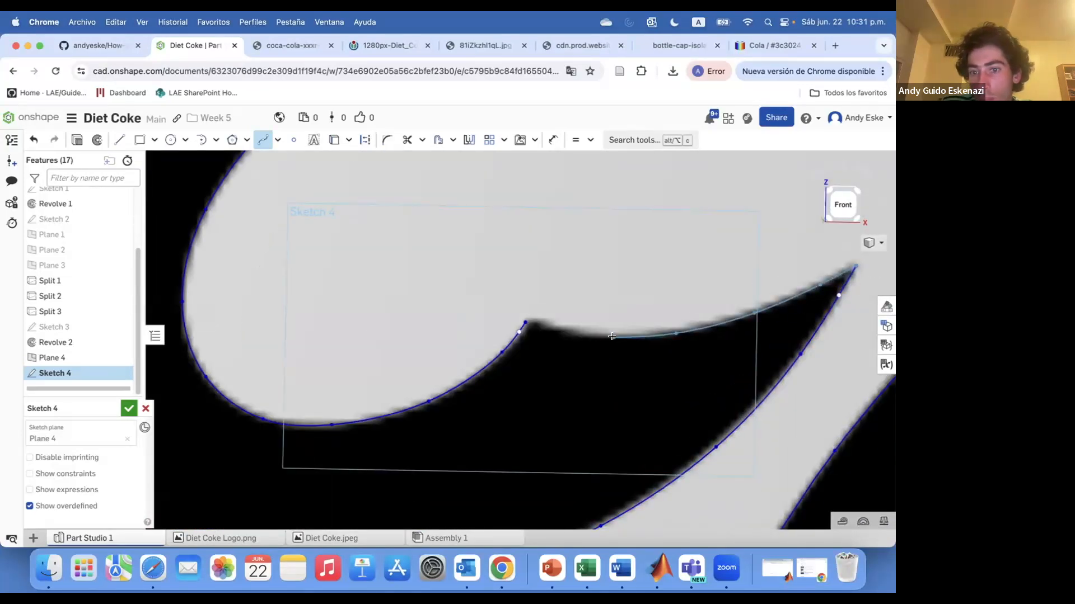
{"action": "scroll", "coordinate": [514, 302], "scroll_direction": "down", "scroll_amount": 10}
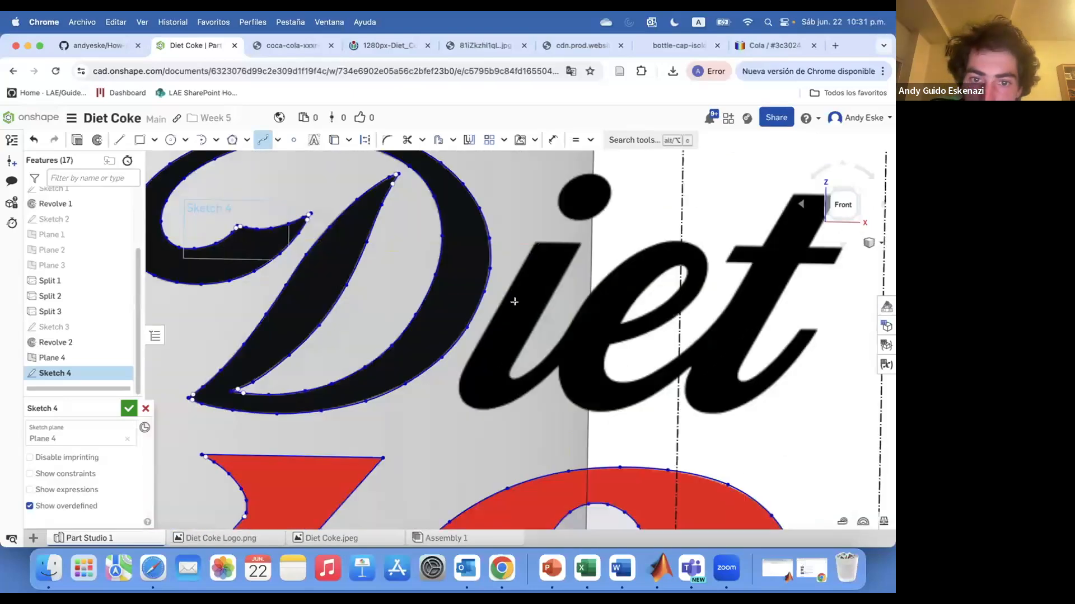
Draw the two slanted sides of the i's stem as straight lines, the one facing the D about 5.4 long.
{"action": "key", "text": "l"}
{"action": "scroll", "coordinate": [532, 242], "scroll_direction": "up", "scroll_amount": 5}
{"action": "left_click", "coordinate": [534, 243]}
{"action": "scroll", "coordinate": [532, 242], "scroll_direction": "down", "scroll_amount": 1}
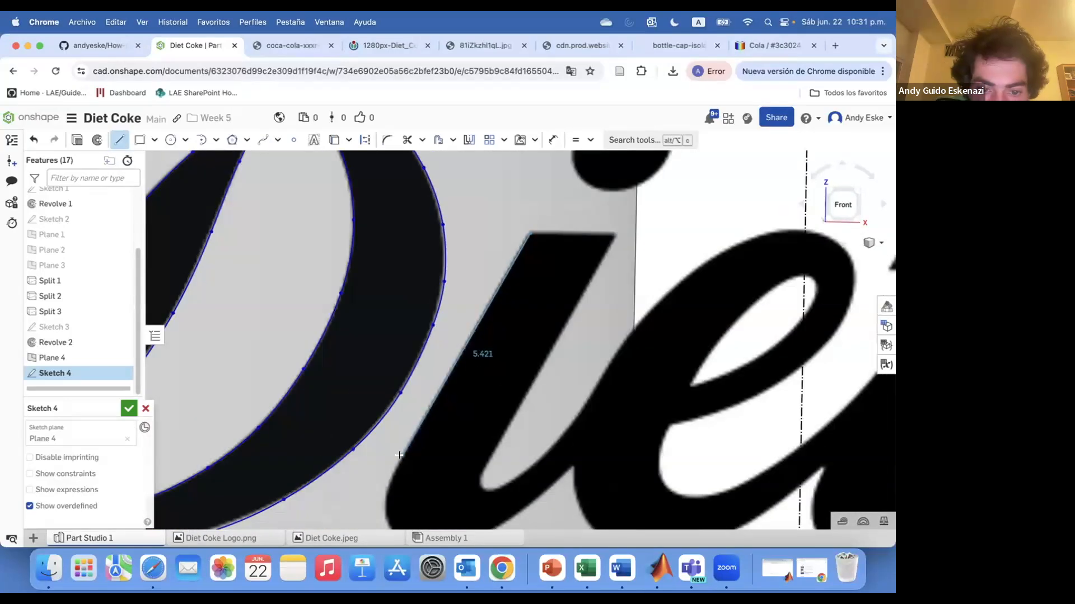
{"action": "left_click", "coordinate": [119, 140]}
{"action": "scroll", "coordinate": [616, 232], "scroll_direction": "up", "scroll_amount": 4}
{"action": "left_click", "coordinate": [618, 230]}
{"action": "scroll", "coordinate": [618, 231], "scroll_direction": "down", "scroll_amount": 5}
{"action": "scroll", "coordinate": [498, 428], "scroll_direction": "up", "scroll_amount": 4}
{"action": "left_click", "coordinate": [498, 428]}
{"action": "key", "text": "Escape"}
Join the upper ends of the i's two slanted sides with a straight line.
{"action": "scroll", "coordinate": [617, 320], "scroll_direction": "up", "scroll_amount": 4}
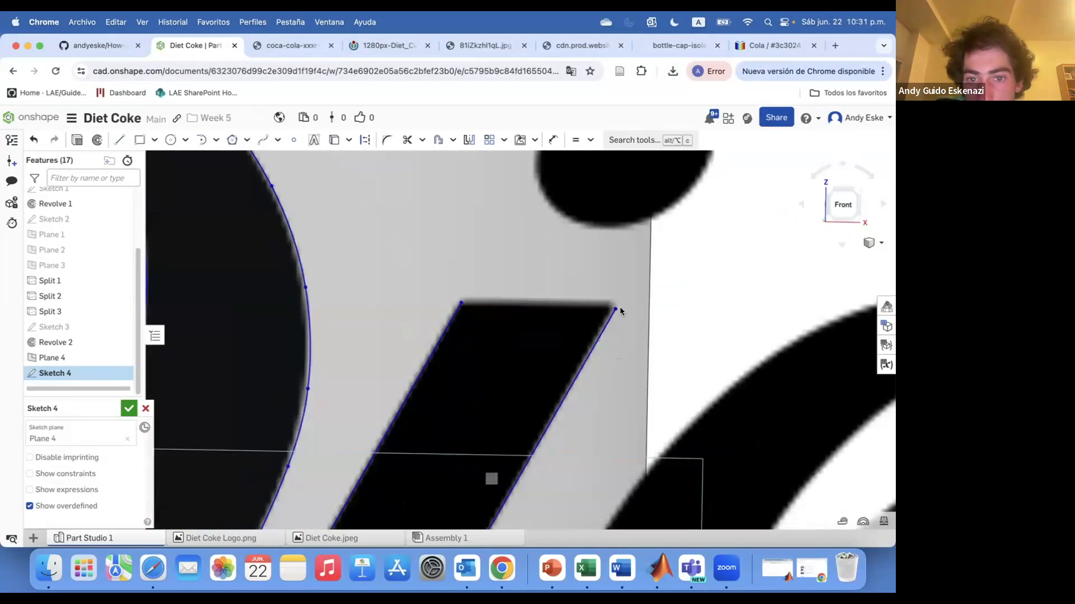
{"action": "left_click", "coordinate": [460, 303]}
{"action": "left_click", "coordinate": [616, 309]}
{"action": "key", "text": "Escape"}
Trace a spline from the lower end of the i's inner side around its hook and up the back of the e.
{"action": "scroll", "coordinate": [615, 309], "scroll_direction": "down", "scroll_amount": 5}
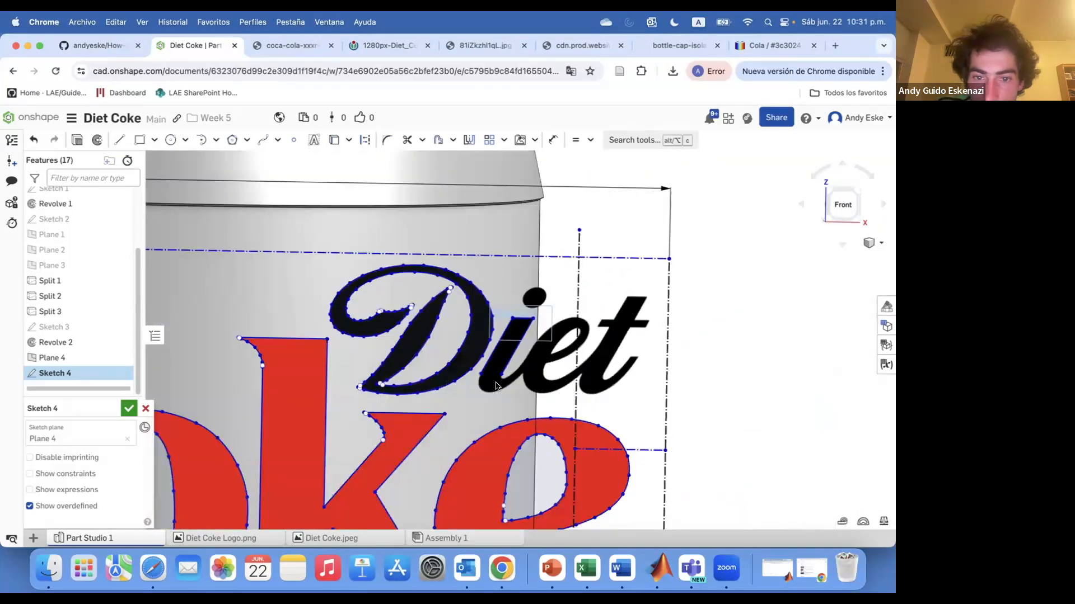
{"action": "scroll", "coordinate": [508, 342], "scroll_direction": "up", "scroll_amount": 5}
{"action": "left_click", "coordinate": [265, 143]}
{"action": "scroll", "coordinate": [484, 360], "scroll_direction": "up", "scroll_amount": 2}
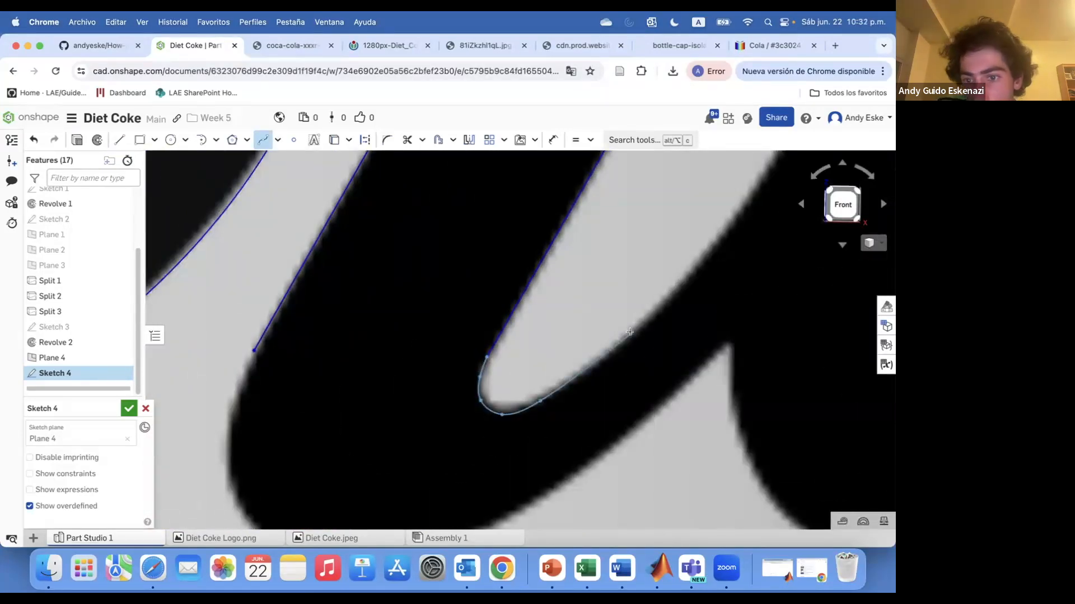
{"action": "scroll", "coordinate": [731, 220], "scroll_direction": "down", "scroll_amount": 3}
{"action": "left_click", "coordinate": [748, 225]}
{"action": "scroll", "coordinate": [749, 225], "scroll_direction": "down", "scroll_amount": 5}
{"action": "scroll", "coordinate": [699, 263], "scroll_direction": "up", "scroll_amount": 5}
{"action": "left_click", "coordinate": [635, 278]}
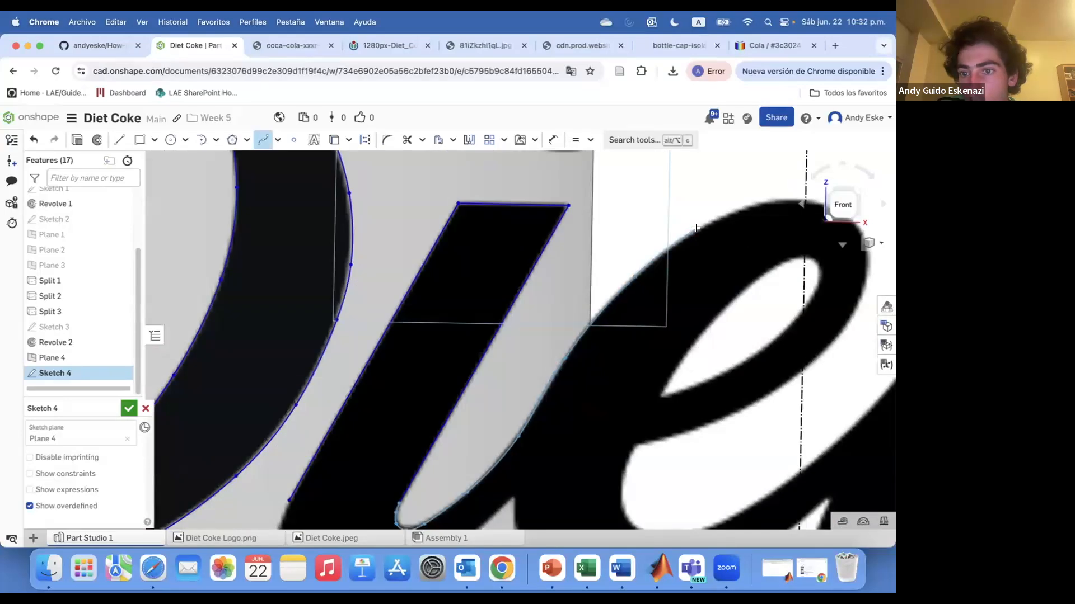
Continue the spline over the top of the e in Diet and back to the lower corner of its crossbar.
{"action": "left_click", "coordinate": [698, 227]}
{"action": "left_click", "coordinate": [769, 198]}
{"action": "scroll", "coordinate": [769, 195], "scroll_direction": "down", "scroll_amount": 5}
{"action": "scroll", "coordinate": [769, 195], "scroll_direction": "up", "scroll_amount": 5}
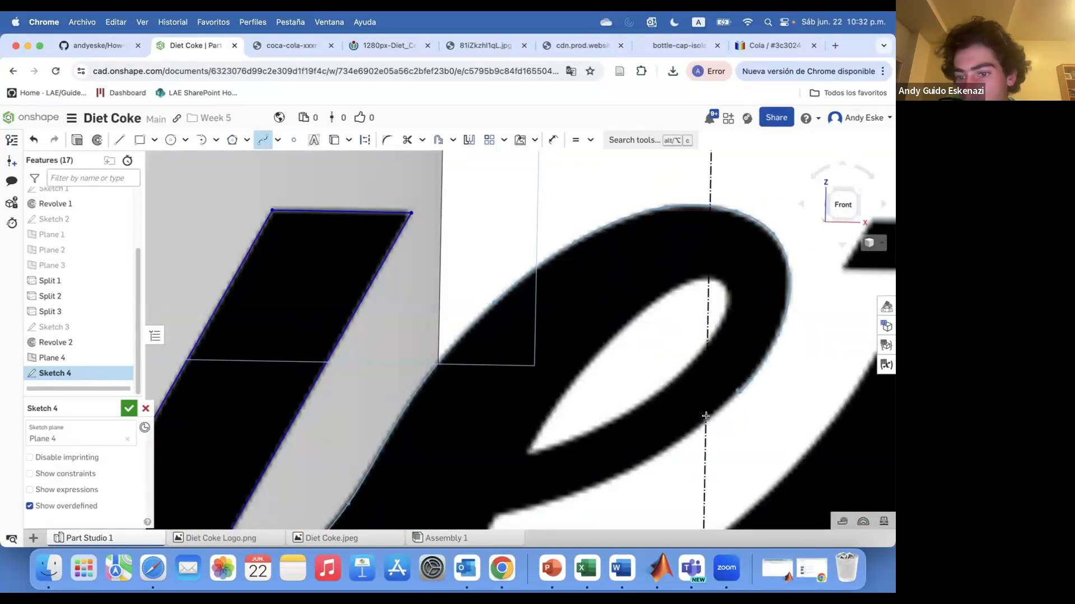
{"action": "double_click", "coordinate": [495, 513]}
Trace a spline from the e's crossbar corner around its lower bowl and up the t's stem to the crossbar's underside.
{"action": "scroll", "coordinate": [552, 246], "scroll_direction": "down", "scroll_amount": 5}
{"action": "scroll", "coordinate": [539, 316], "scroll_direction": "up", "scroll_amount": 5}
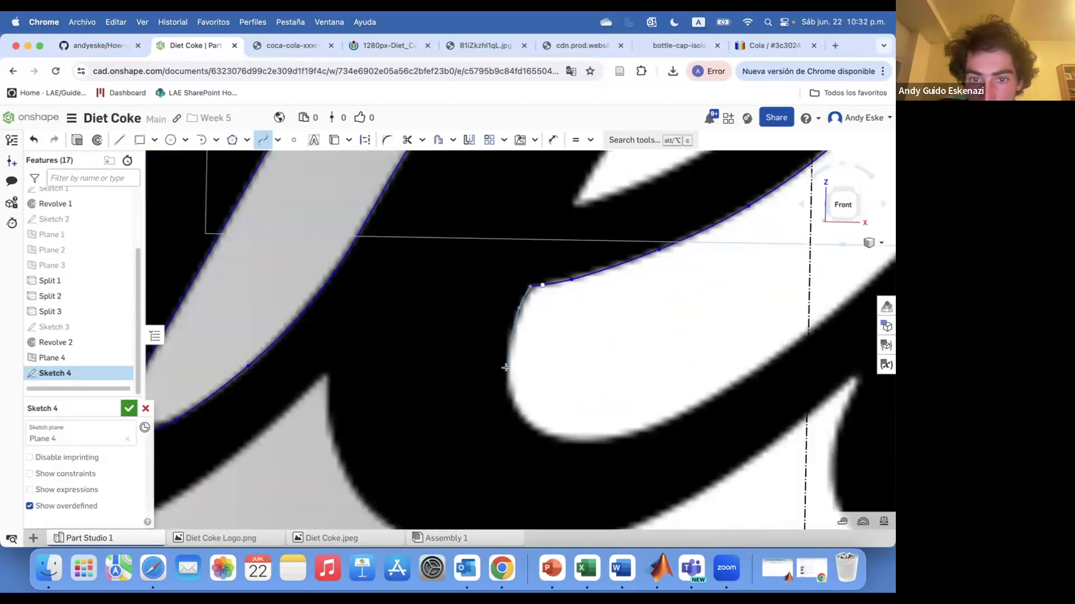
{"action": "scroll", "coordinate": [795, 342], "scroll_direction": "down", "scroll_amount": 5}
{"action": "scroll", "coordinate": [792, 325], "scroll_direction": "up", "scroll_amount": 5}
{"action": "scroll", "coordinate": [783, 303], "scroll_direction": "down", "scroll_amount": 5}
{"action": "scroll", "coordinate": [813, 253], "scroll_direction": "up", "scroll_amount": 5}
{"action": "double_click", "coordinate": [813, 254]}
Outline the t's crossbar arm beside the e and the stem's upper end with connected straight lines, making the top edge about 1.76 long.
{"action": "scroll", "coordinate": [813, 253], "scroll_direction": "down", "scroll_amount": 5}
{"action": "scroll", "coordinate": [834, 240], "scroll_direction": "up", "scroll_amount": 5}
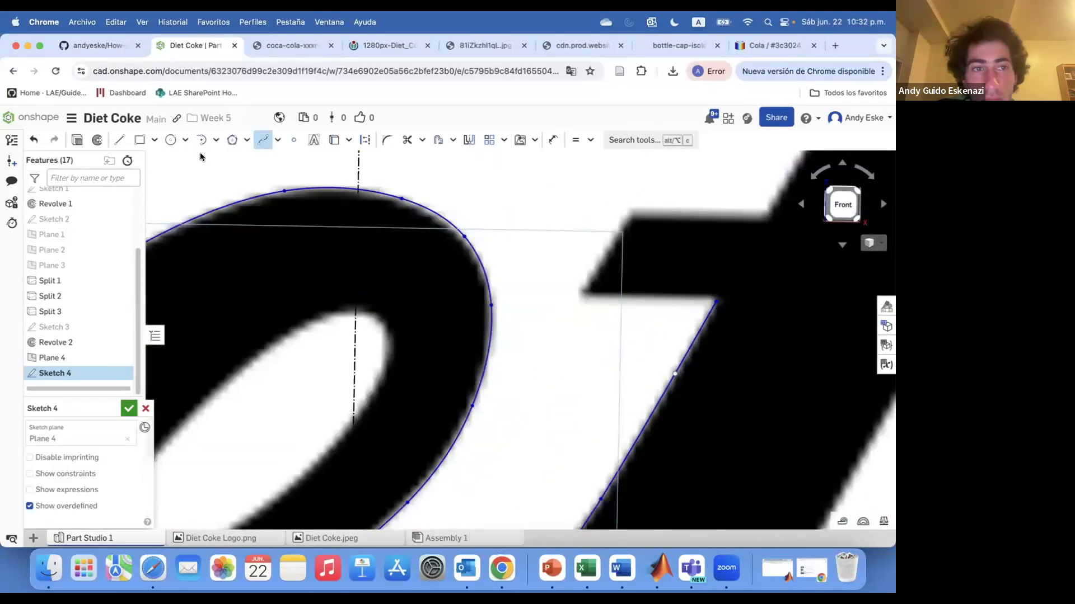
{"action": "left_click", "coordinate": [632, 219]}
{"action": "scroll", "coordinate": [632, 220], "scroll_direction": "down", "scroll_amount": 5}
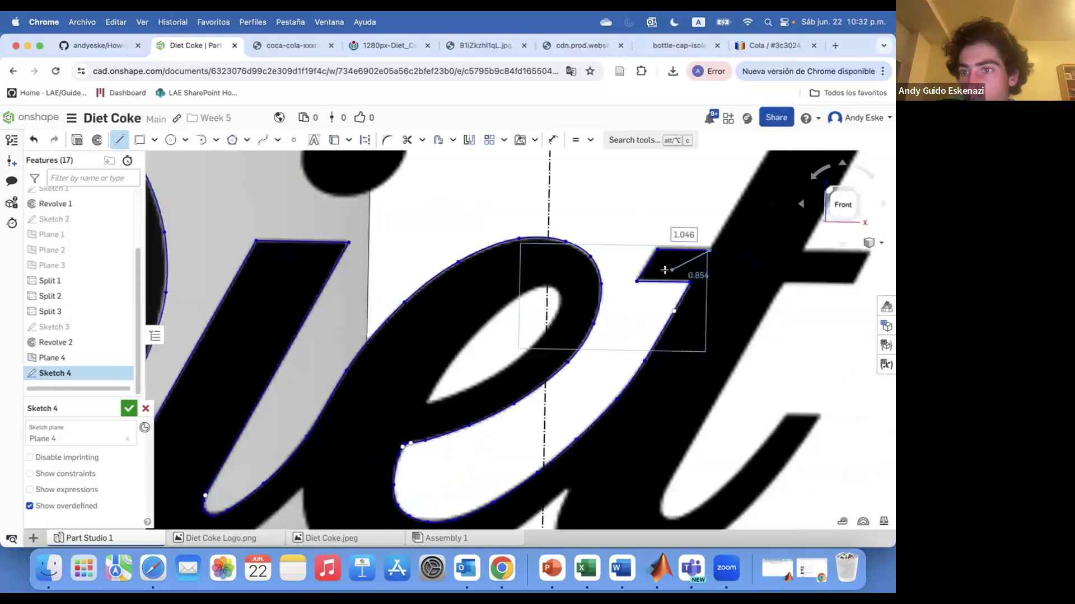
{"action": "scroll", "coordinate": [448, 417], "scroll_direction": "up", "scroll_amount": 5}
{"action": "left_click", "coordinate": [664, 268]}
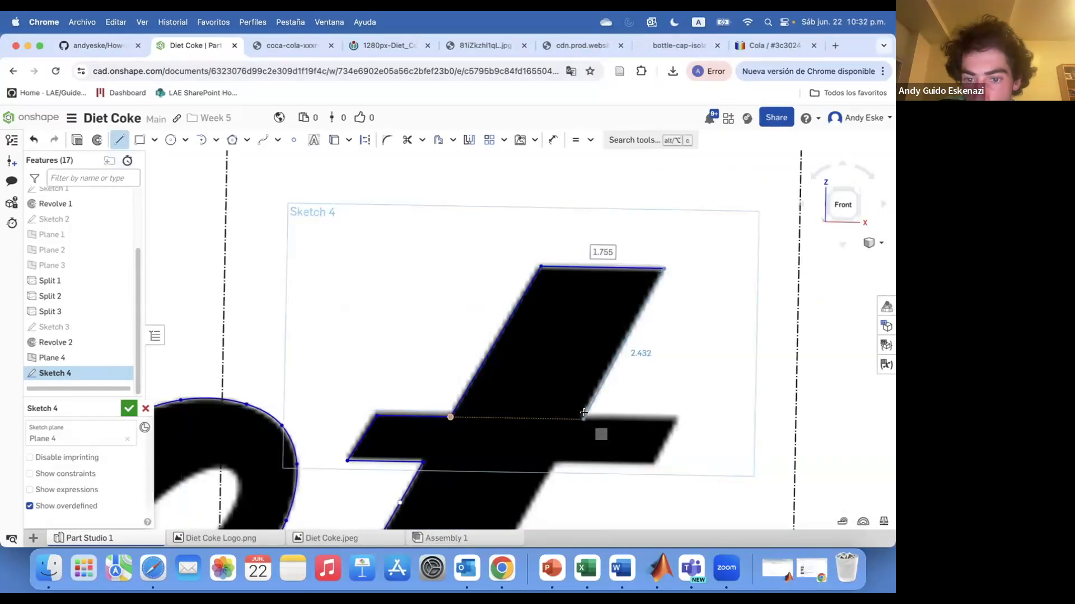
Outline the t's outer crossbar arm with straight lines and extend a line about 4.7 long down the stem to its hook.
{"action": "left_click", "coordinate": [654, 463]}
{"action": "left_click", "coordinate": [555, 462]}
{"action": "scroll", "coordinate": [555, 462], "scroll_direction": "down", "scroll_amount": 3}
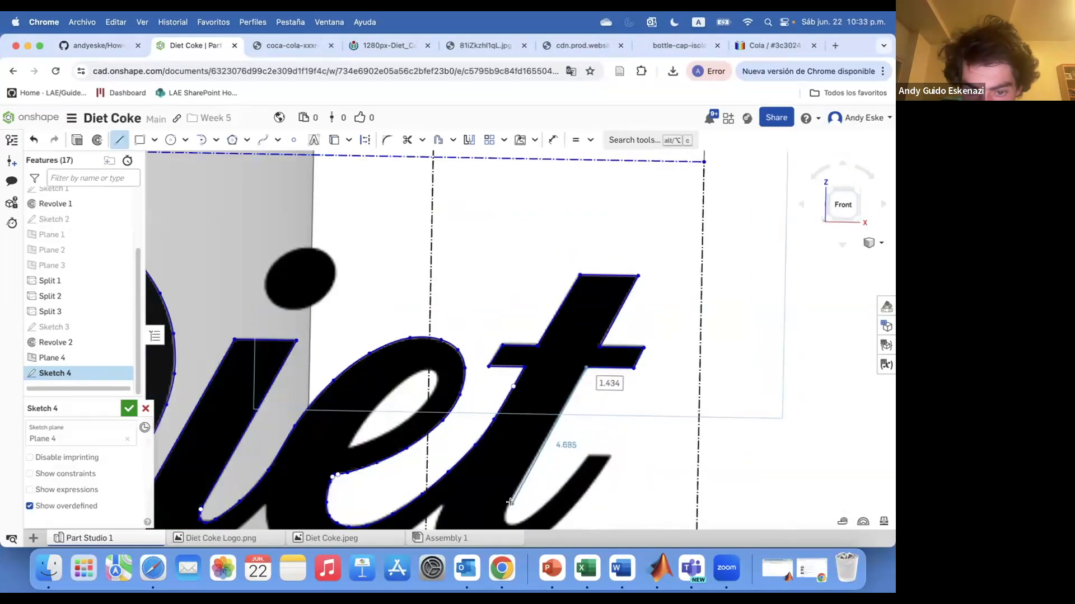
{"action": "left_click", "coordinate": [510, 499]}
{"action": "key", "text": "Escape"}
Trace the inside of the t's hook with a spline from the stem line's lower end to the tail tip.
{"action": "scroll", "coordinate": [538, 459], "scroll_direction": "down", "scroll_amount": 5}
{"action": "left_click", "coordinate": [263, 140]}
{"action": "scroll", "coordinate": [538, 442], "scroll_direction": "up", "scroll_amount": 10}
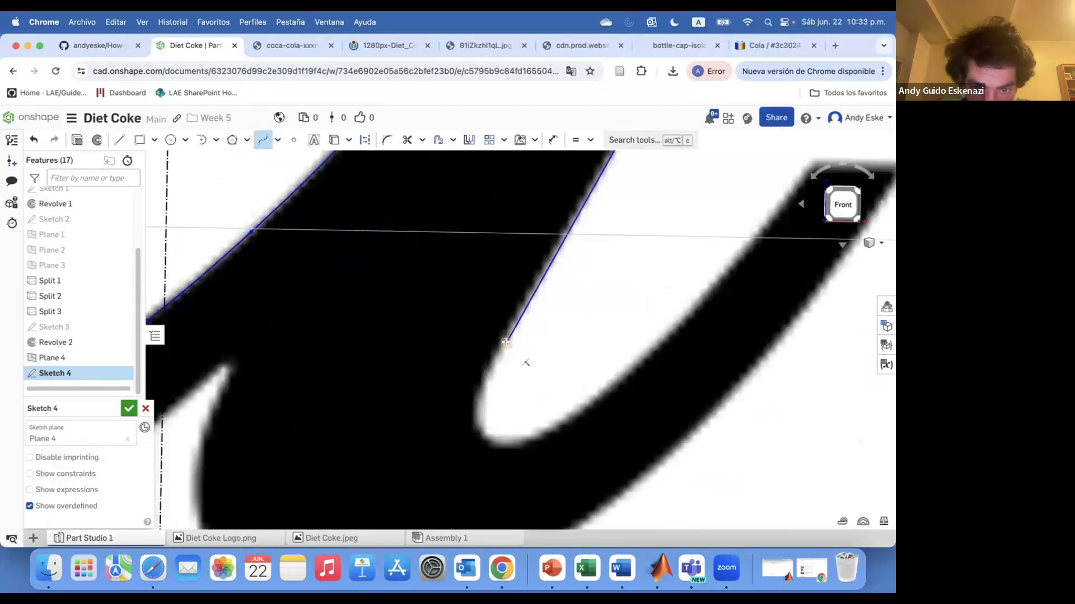
{"action": "scroll", "coordinate": [686, 308], "scroll_direction": "down", "scroll_amount": 3}
{"action": "double_click", "coordinate": [733, 261]}
Draw a short straight line across the end of the t's tail.
{"action": "left_click", "coordinate": [119, 140]}
{"action": "scroll", "coordinate": [727, 258], "scroll_direction": "up", "scroll_amount": 5}
{"action": "left_click", "coordinate": [738, 264]}
{"action": "left_click", "coordinate": [846, 265]}
{"action": "key", "text": "Escape"}
Trace the t's outer lower edge with a spline from the tail's outer corner around the bottom to its junction with the e.
{"action": "left_click", "coordinate": [263, 140]}
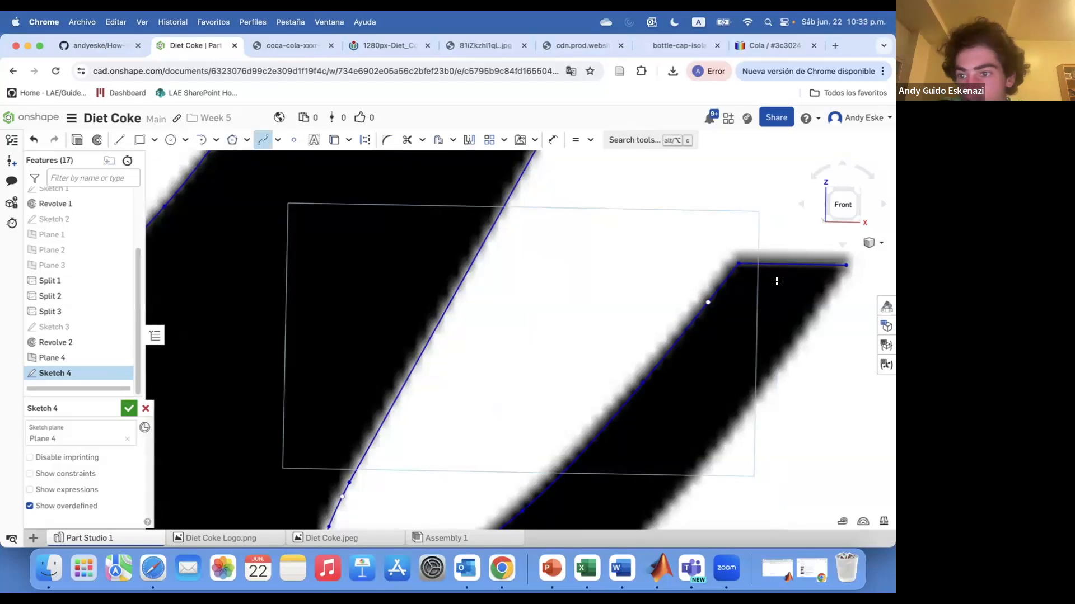
{"action": "scroll", "coordinate": [774, 306], "scroll_direction": "down", "scroll_amount": 2}
{"action": "scroll", "coordinate": [582, 481], "scroll_direction": "down", "scroll_amount": 2}
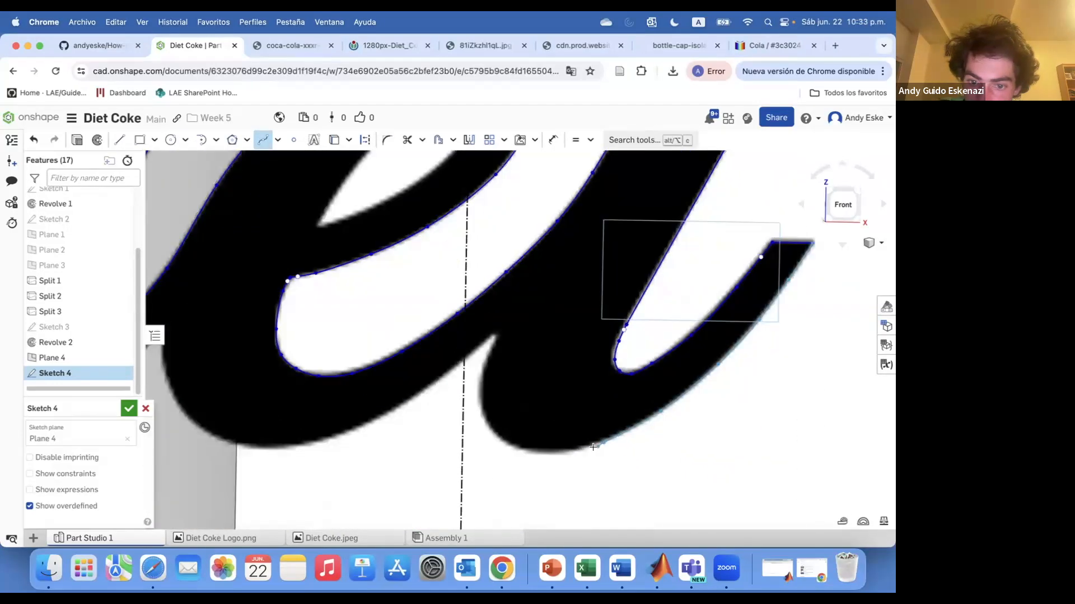
{"action": "scroll", "coordinate": [495, 338], "scroll_direction": "up", "scroll_amount": 5}
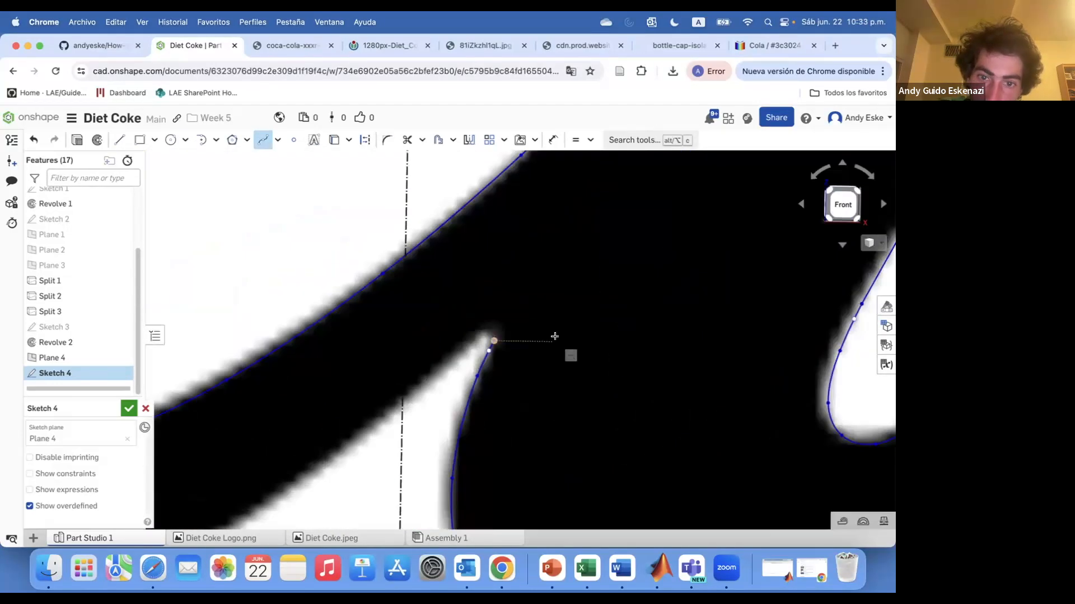
Trace the lower outer edge of the e in Diet with a spline from its junction with the t to its junction with the i.
{"action": "left_click", "coordinate": [491, 339]}
{"action": "key", "text": "Escape"}
{"action": "scroll", "coordinate": [431, 374], "scroll_direction": "down", "scroll_amount": 5}
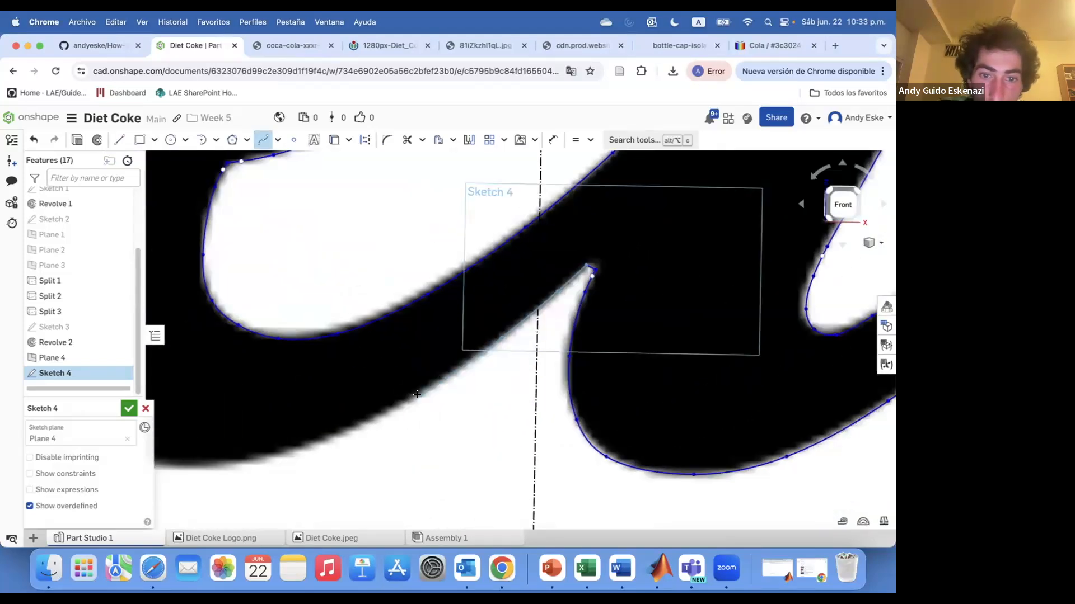
{"action": "scroll", "coordinate": [314, 371], "scroll_direction": "up", "scroll_amount": 8}
{"action": "scroll", "coordinate": [188, 234], "scroll_direction": "down", "scroll_amount": 2}
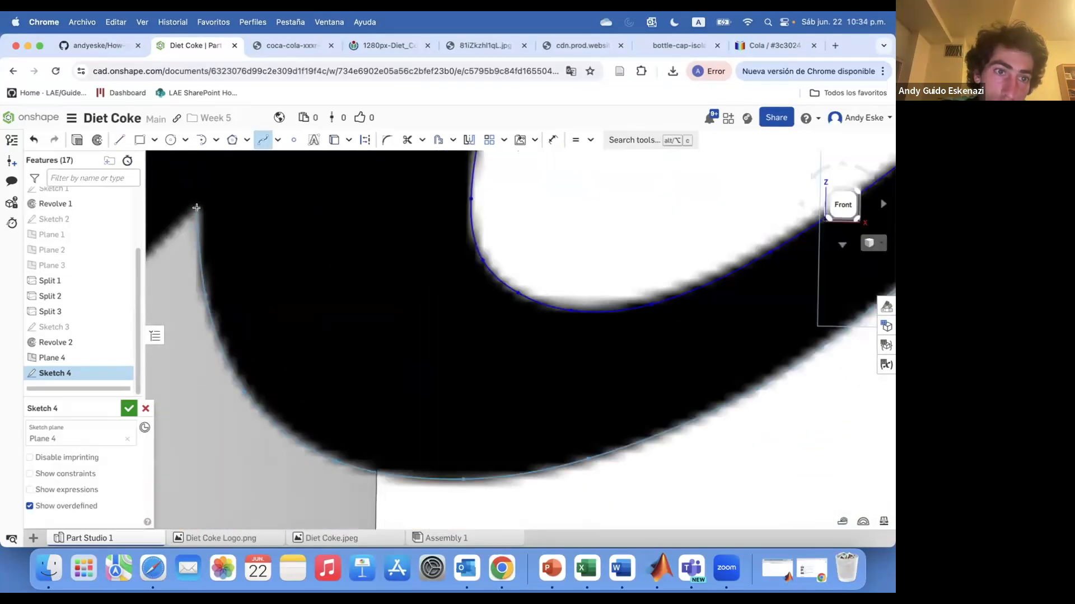
Trace the i's lower outer edge with a spline from its junction with the e around to the stem's outer side.
{"action": "scroll", "coordinate": [331, 210], "scroll_direction": "down", "scroll_amount": 5}
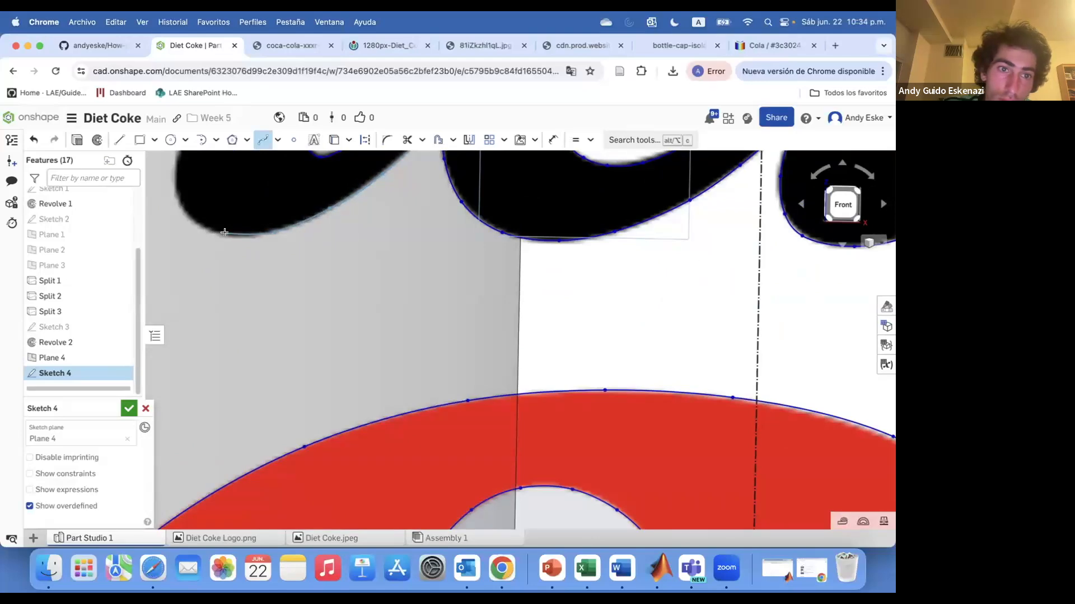
{"action": "scroll", "coordinate": [161, 201], "scroll_direction": "down", "scroll_amount": 3}
{"action": "scroll", "coordinate": [263, 330], "scroll_direction": "up", "scroll_amount": 5}
Trace the inner opening of the e and the dot of the i in Diet with splines.
{"action": "scroll", "coordinate": [451, 355], "scroll_direction": "down", "scroll_amount": 4}
{"action": "scroll", "coordinate": [408, 379], "scroll_direction": "up", "scroll_amount": 5}
{"action": "left_click", "coordinate": [408, 378]}
{"action": "scroll", "coordinate": [408, 379], "scroll_direction": "up", "scroll_amount": 2}
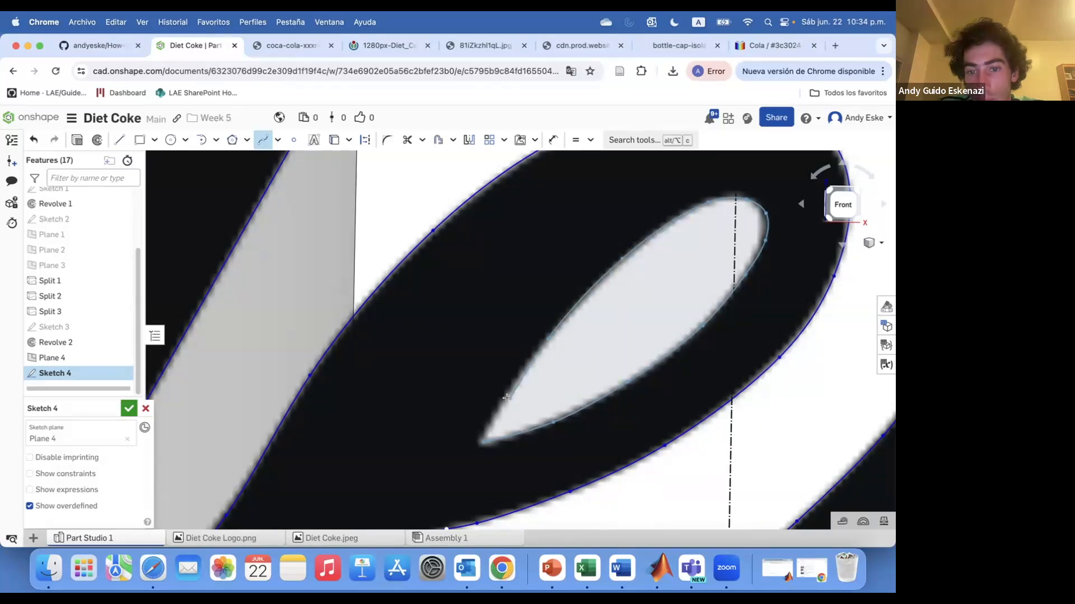
{"action": "scroll", "coordinate": [484, 430], "scroll_direction": "up", "scroll_amount": 5}
{"action": "scroll", "coordinate": [487, 406], "scroll_direction": "down", "scroll_amount": 5}
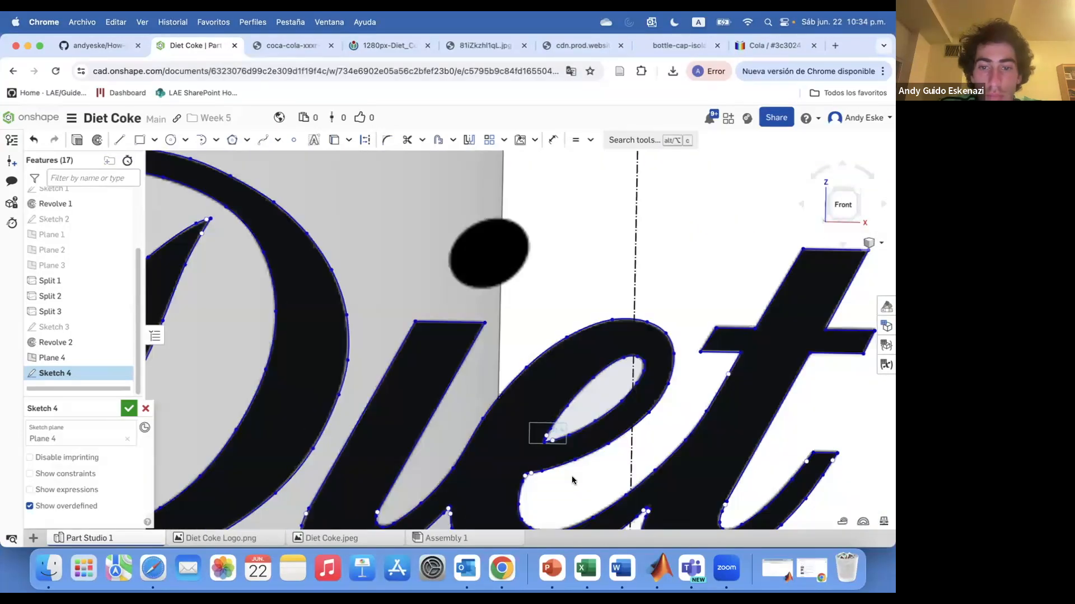
{"action": "scroll", "coordinate": [489, 224], "scroll_direction": "up", "scroll_amount": 5}
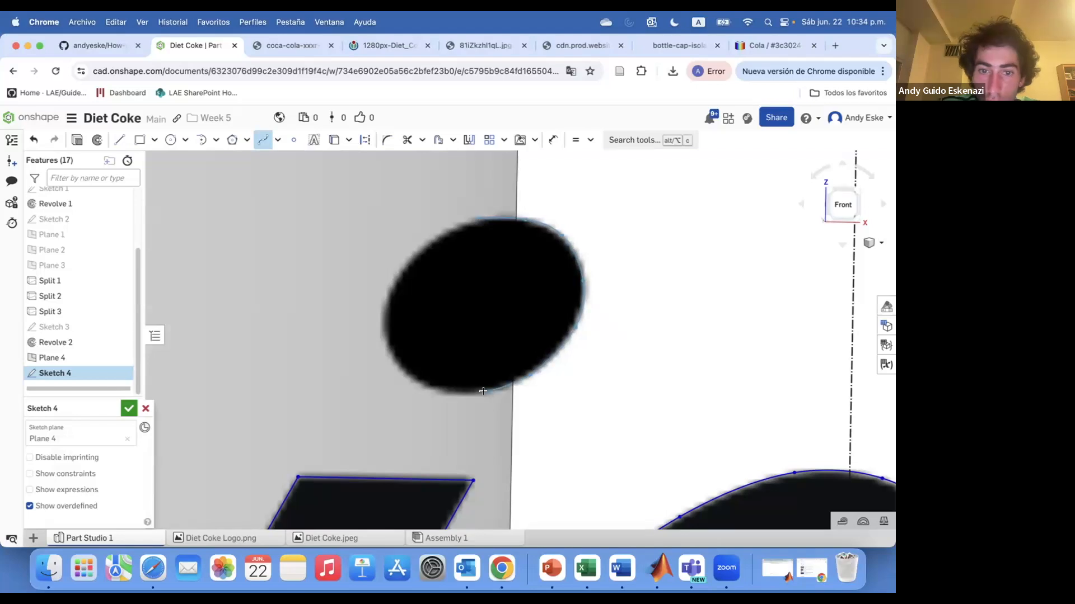
{"action": "scroll", "coordinate": [505, 223], "scroll_direction": "down", "scroll_amount": 10}
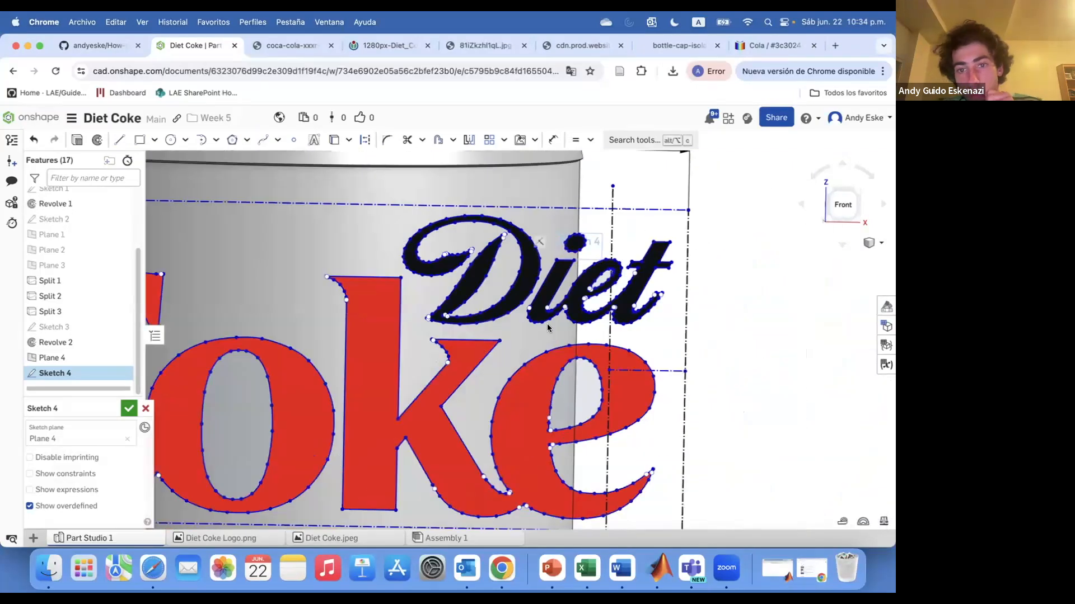
Add the sketch text "8 FL OZ (236 mL)" in Open Sans below the word Coke.
{"action": "key", "text": "ctrl+Tab"}
{"action": "key", "text": "ctrl+shift+Tab"}
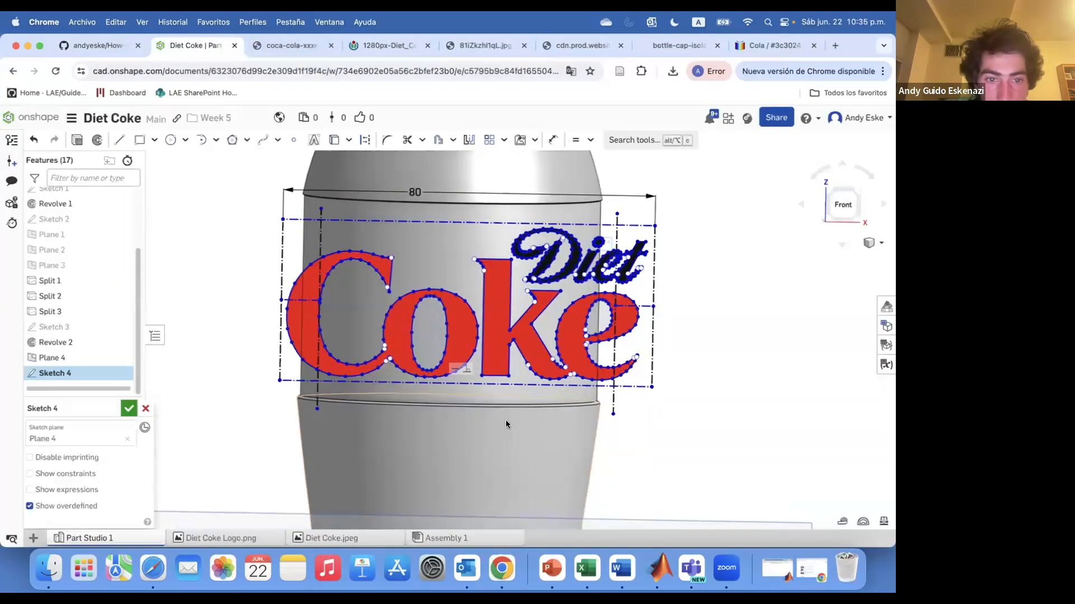
{"action": "left_click_drag", "start_coordinate": [410, 398], "coordinate": [527, 424]}
{"action": "type", "text": "8 FL OZ"}
{"action": "key", "text": "ctrl+Tab"}
{"action": "left_click", "coordinate": [196, 46]}
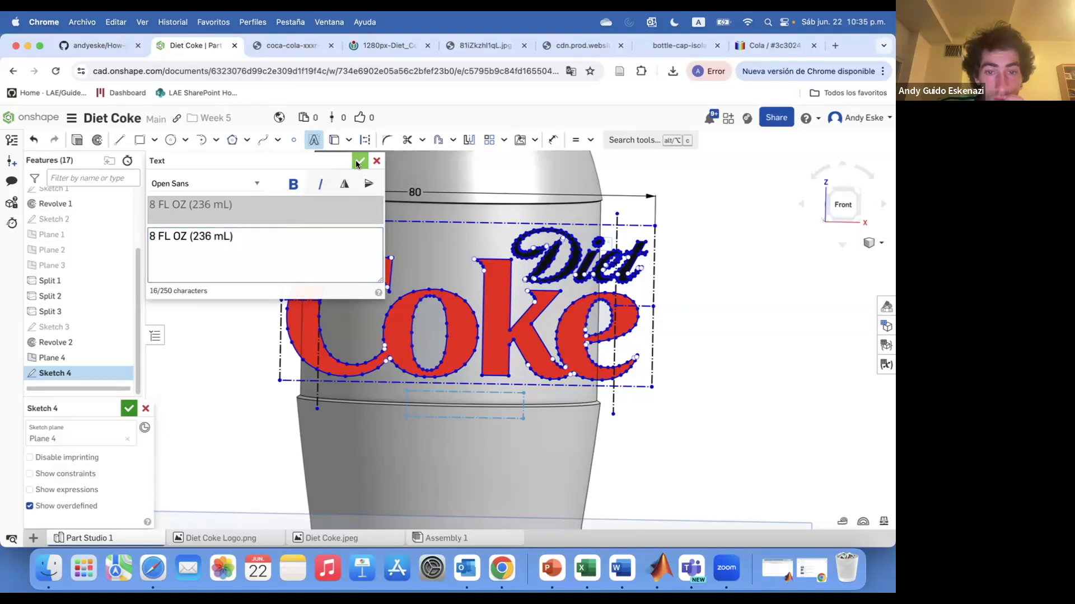
{"action": "left_click", "coordinate": [359, 162]}
Dimension the height of the volume text as 3 mm.
{"action": "scroll", "coordinate": [395, 405], "scroll_direction": "up", "scroll_amount": 2}
{"action": "scroll", "coordinate": [401, 399], "scroll_direction": "up", "scroll_amount": 2}
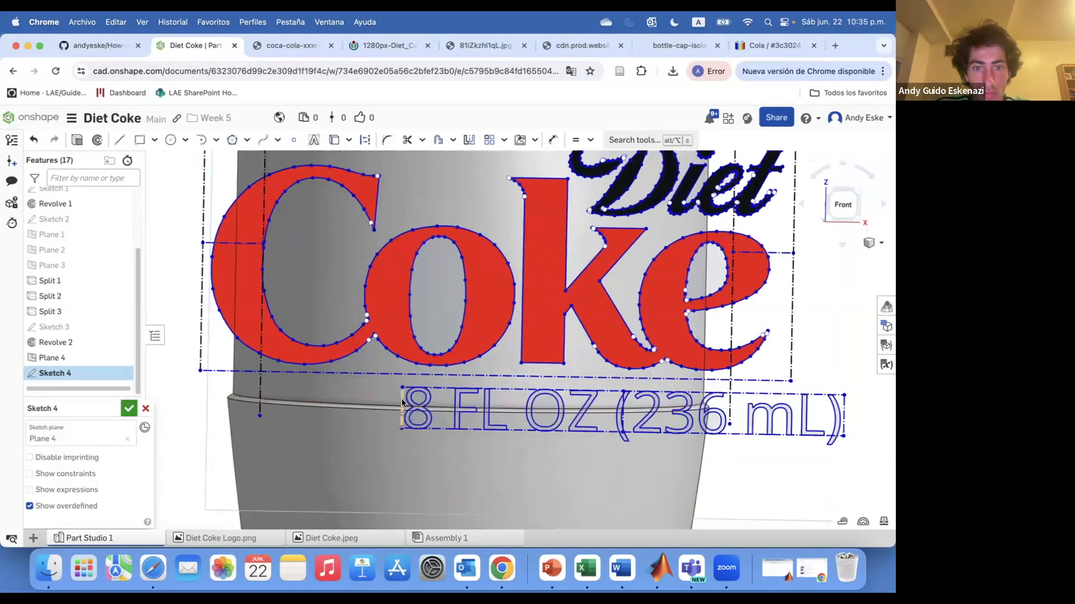
{"action": "scroll", "coordinate": [386, 401], "scroll_direction": "down", "scroll_amount": 3}
{"action": "scroll", "coordinate": [425, 403], "scroll_direction": "up", "scroll_amount": 1}
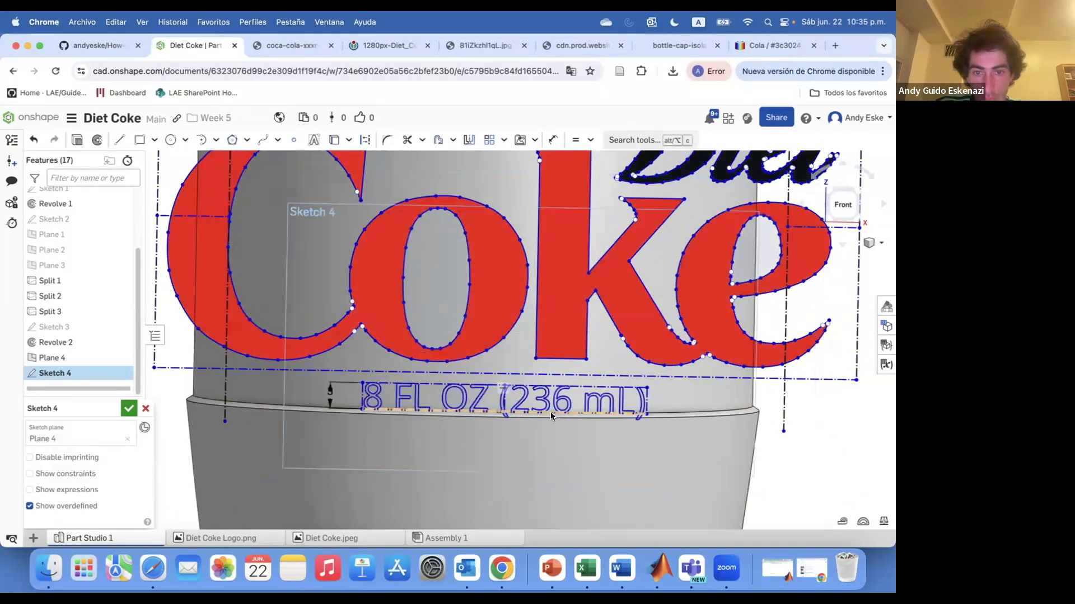
Change the volume text's font to Arimo.
{"action": "right_click", "coordinate": [484, 400]}
{"action": "left_click", "coordinate": [506, 220]}
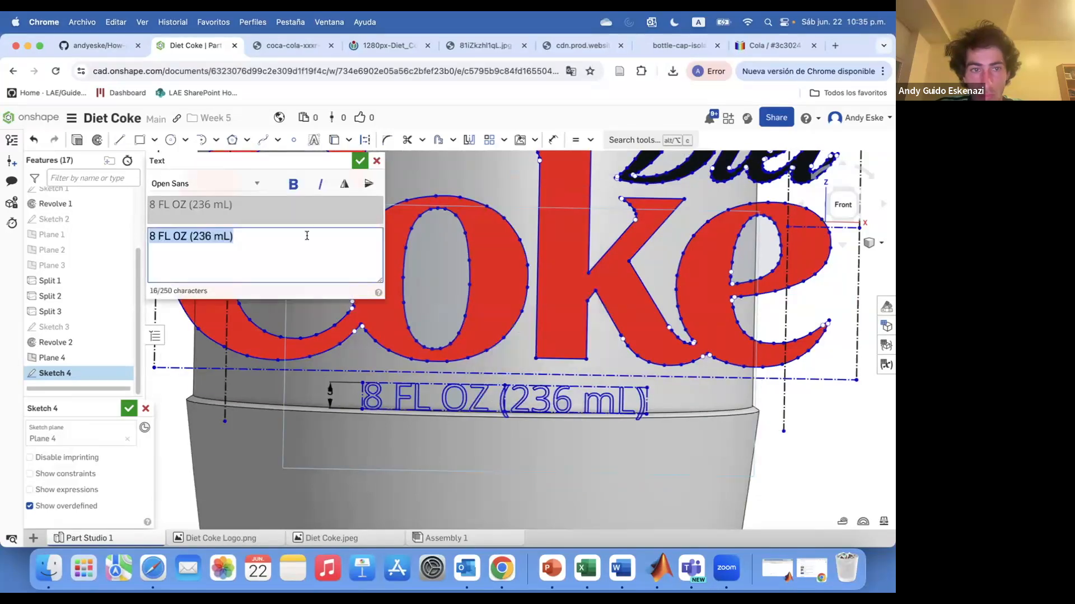
{"action": "left_click", "coordinate": [254, 185]}
{"action": "scroll", "coordinate": [255, 187], "scroll_direction": "up", "scroll_amount": 5}
{"action": "left_click", "coordinate": [198, 70]}
{"action": "left_click", "coordinate": [360, 162]}
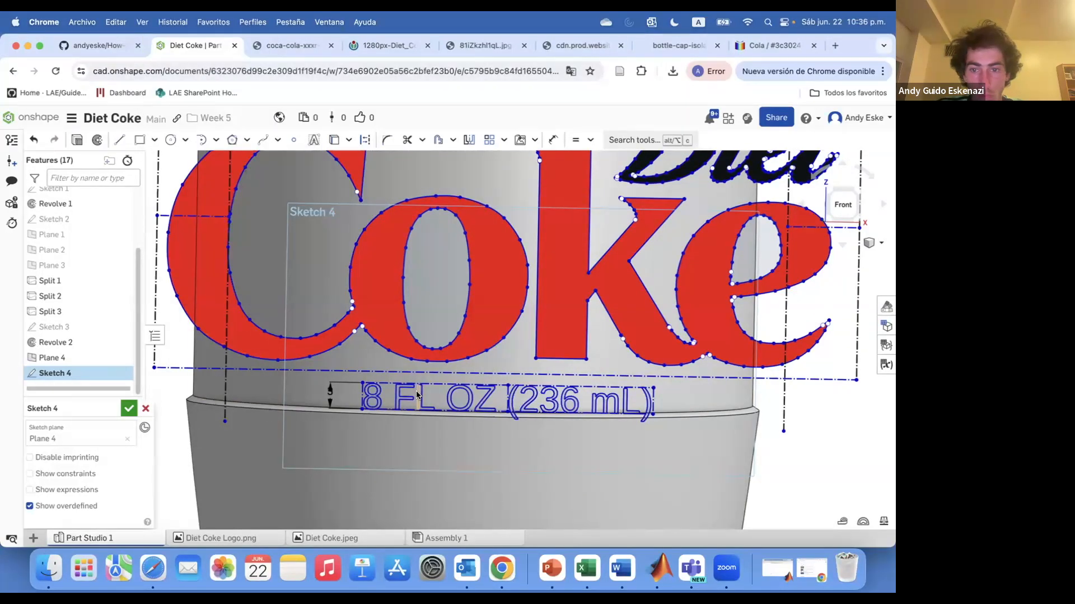
Correct the volume text to "8 FL OZ (237 mL)" and try another font for it.
{"action": "left_click", "coordinate": [291, 46]}
{"action": "left_click", "coordinate": [194, 50]}
{"action": "right_click", "coordinate": [550, 404]}
{"action": "left_click", "coordinate": [573, 223]}
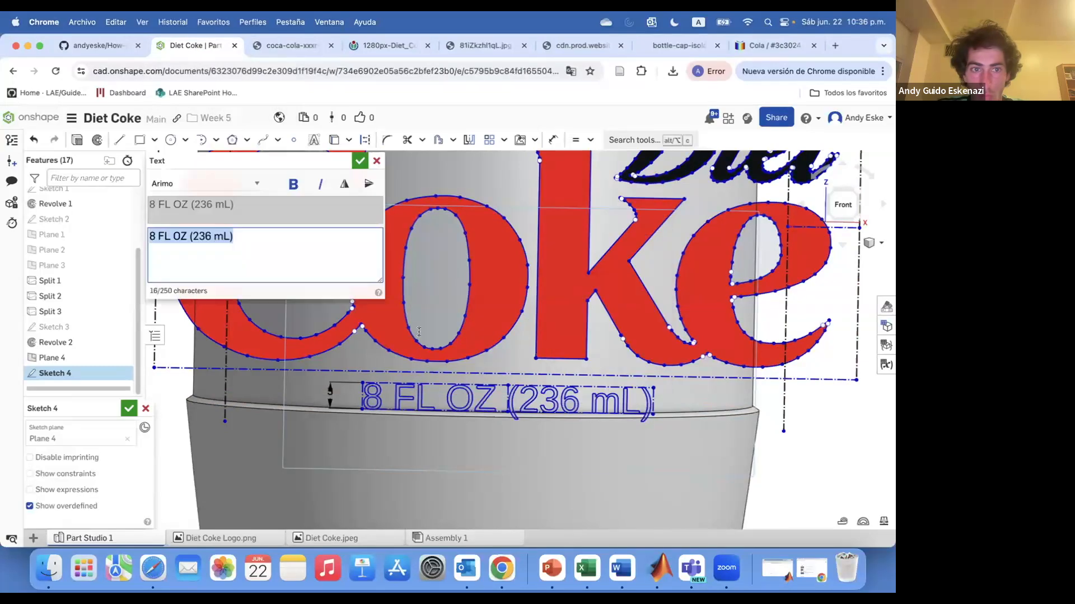
{"action": "type", "text": "7"}
{"action": "left_click", "coordinate": [231, 186]}
{"action": "left_click", "coordinate": [224, 209]}
{"action": "left_click", "coordinate": [360, 161]}
Switch the volume text to a different font and compare it with the lettering in the reference bottle image.
{"action": "right_click", "coordinate": [551, 404]}
{"action": "left_click", "coordinate": [584, 223]}
{"action": "left_click", "coordinate": [231, 186]}
{"action": "left_click", "coordinate": [218, 149]}
{"action": "left_click", "coordinate": [359, 161]}
{"action": "left_click", "coordinate": [284, 48]}
{"action": "left_click", "coordinate": [190, 45]}
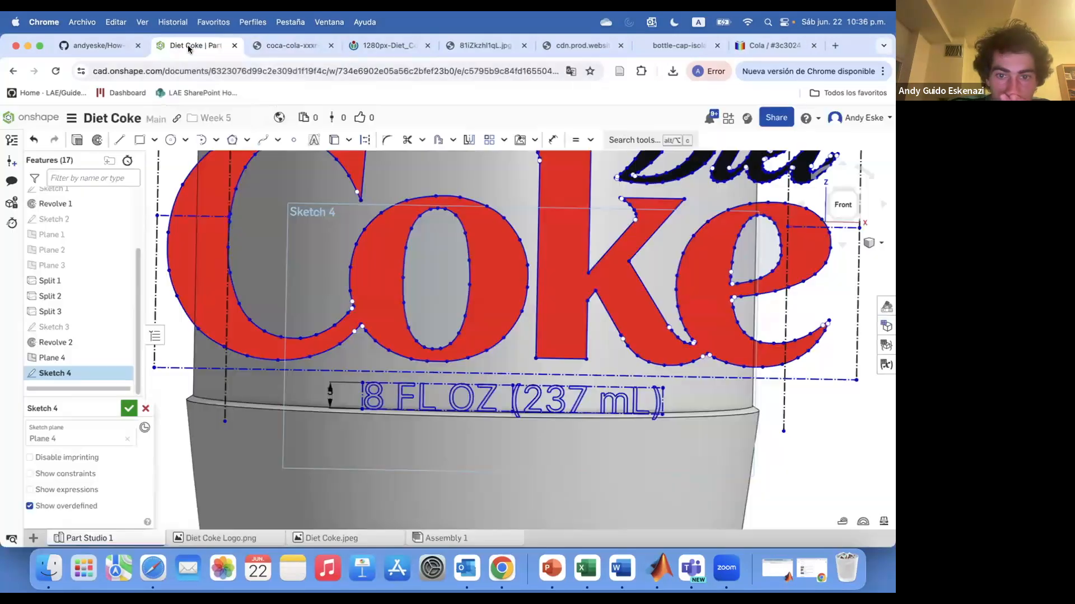
Draw horizontal construction lines from both ends of the volume text to the vertical construction lines on either side.
{"action": "scroll", "coordinate": [451, 430], "scroll_direction": "down", "scroll_amount": 3}
{"action": "scroll", "coordinate": [392, 387], "scroll_direction": "up", "scroll_amount": 3}
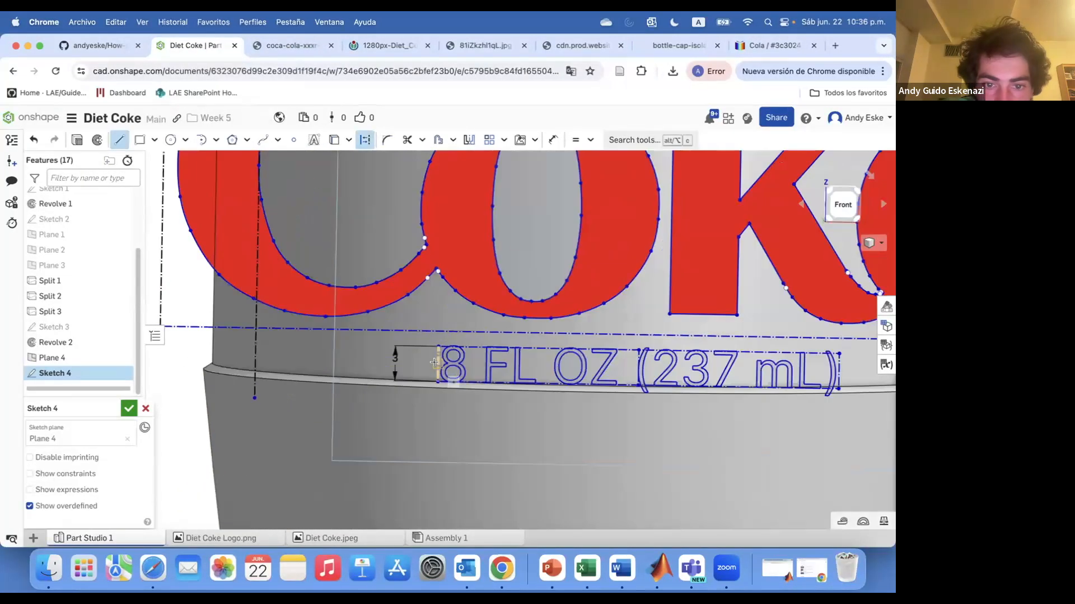
{"action": "scroll", "coordinate": [336, 394], "scroll_direction": "down", "scroll_amount": 3}
{"action": "key", "text": "l"}
{"action": "key", "text": "q"}
{"action": "scroll", "coordinate": [678, 385], "scroll_direction": "up", "scroll_amount": 2}
{"action": "left_click", "coordinate": [660, 384]}
{"action": "left_click", "coordinate": [797, 385]}
Make the two horizontal construction lines equal to centre the volume text, and finish the sketch.
{"action": "key", "text": "e"}
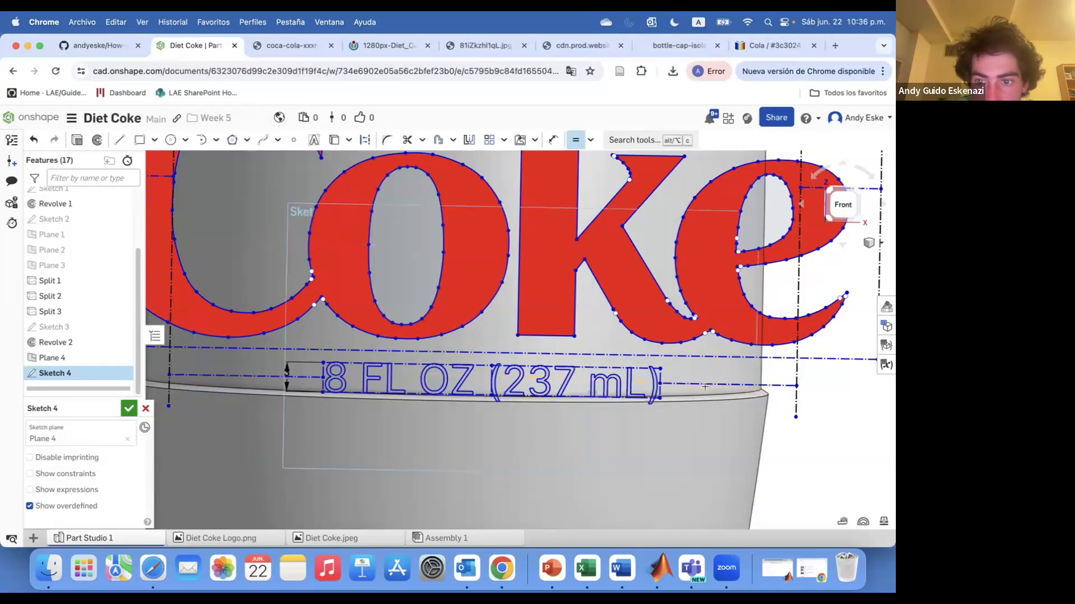
{"action": "left_click", "coordinate": [235, 377]}
{"action": "scroll", "coordinate": [227, 374], "scroll_direction": "down", "scroll_amount": 2}
{"action": "scroll", "coordinate": [220, 381], "scroll_direction": "down", "scroll_amount": 5}
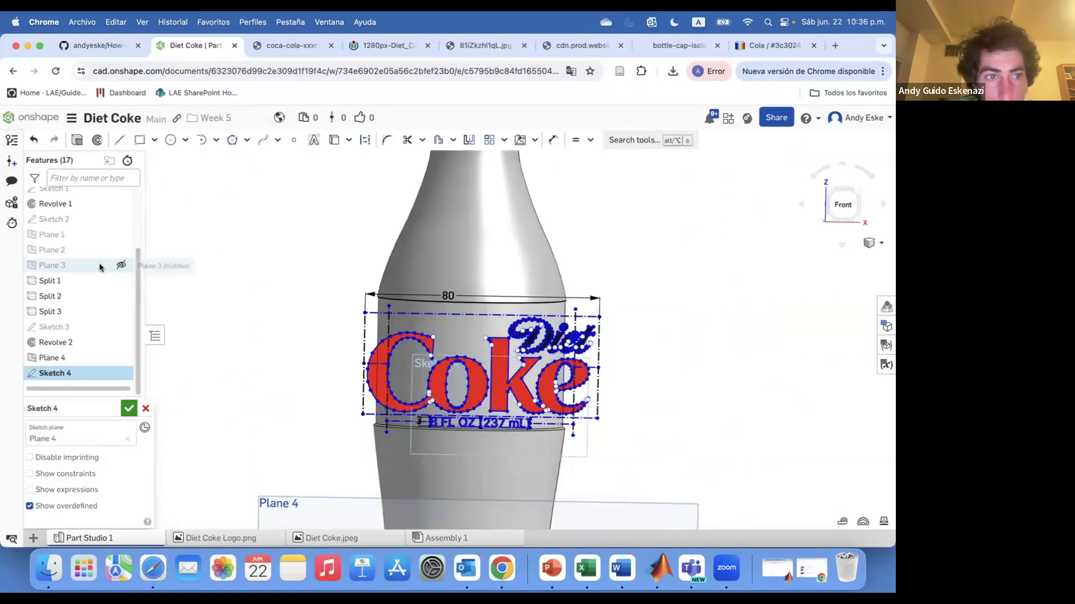
{"action": "left_click", "coordinate": [128, 409]}
Wrap the faces of Sketch 4 onto the bottle's label band as an added solid with 0.1 mm thickness.
{"action": "right_click_drag", "start_coordinate": [272, 333], "coordinate": [416, 331]}
{"action": "scroll", "coordinate": [416, 330], "scroll_direction": "down", "scroll_amount": 3}
{"action": "left_click", "coordinate": [515, 141]}
{"action": "left_click", "coordinate": [520, 182]}
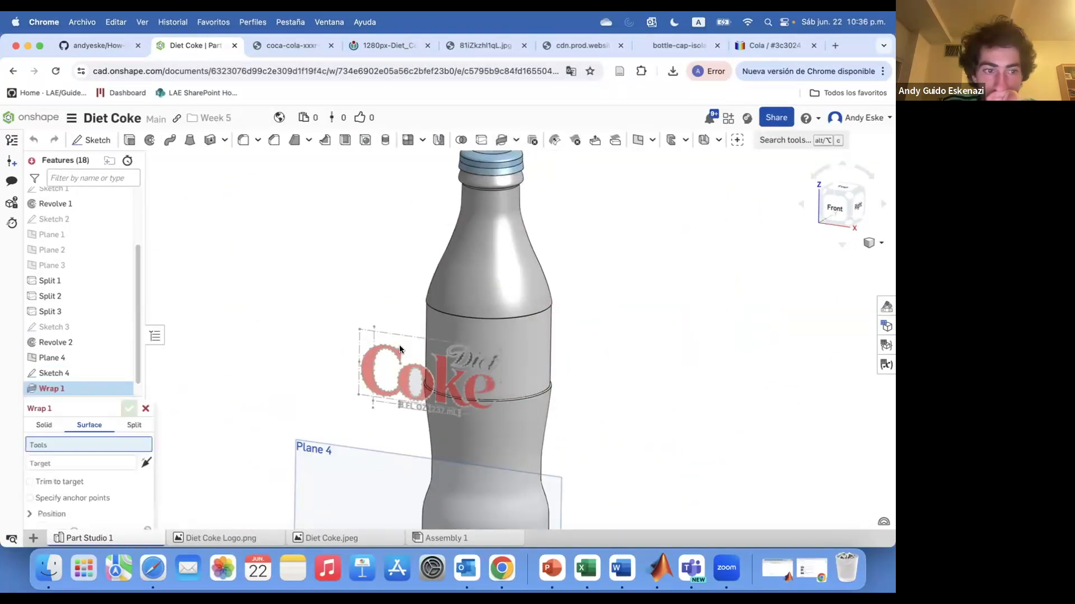
{"action": "left_click", "coordinate": [42, 424]}
{"action": "left_click", "coordinate": [59, 373]}
{"action": "left_click", "coordinate": [93, 495]}
{"action": "left_click", "coordinate": [481, 334]}
{"action": "scroll", "coordinate": [482, 359], "scroll_direction": "up", "scroll_amount": 4}
{"action": "right_click_drag", "start_coordinate": [417, 380], "coordinate": [437, 406]}
{"action": "scroll", "coordinate": [116, 459], "scroll_direction": "down", "scroll_amount": 5}
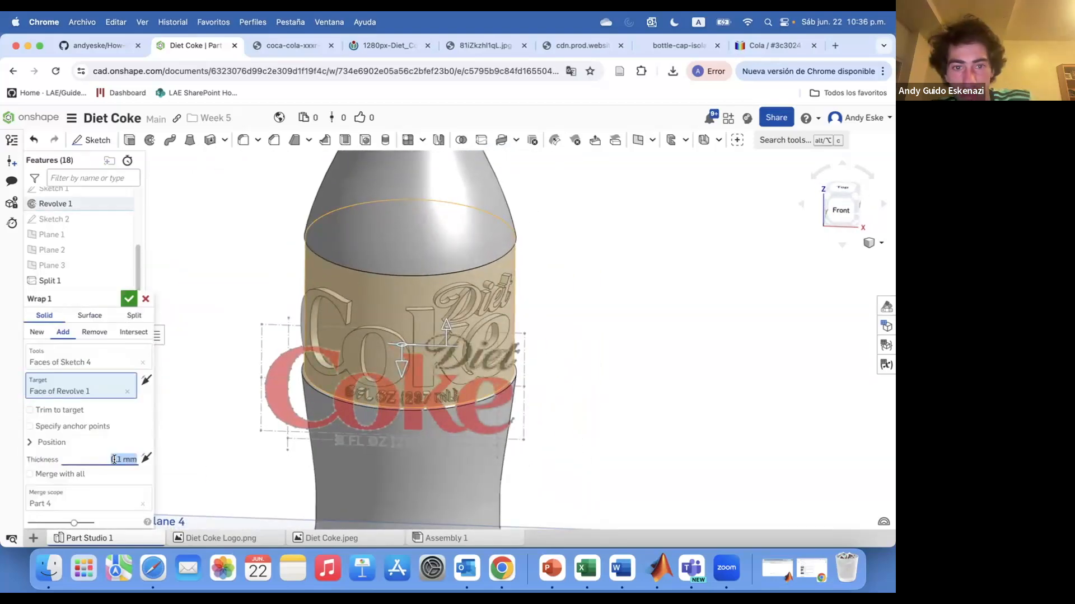
{"action": "left_click", "coordinate": [129, 299]}
Hide Plane 4 and inspect the wrapped logo on the bottle.
{"action": "right_click_drag", "start_coordinate": [211, 392], "coordinate": [218, 365]}
{"action": "scroll", "coordinate": [361, 378], "scroll_direction": "down", "scroll_amount": 4}
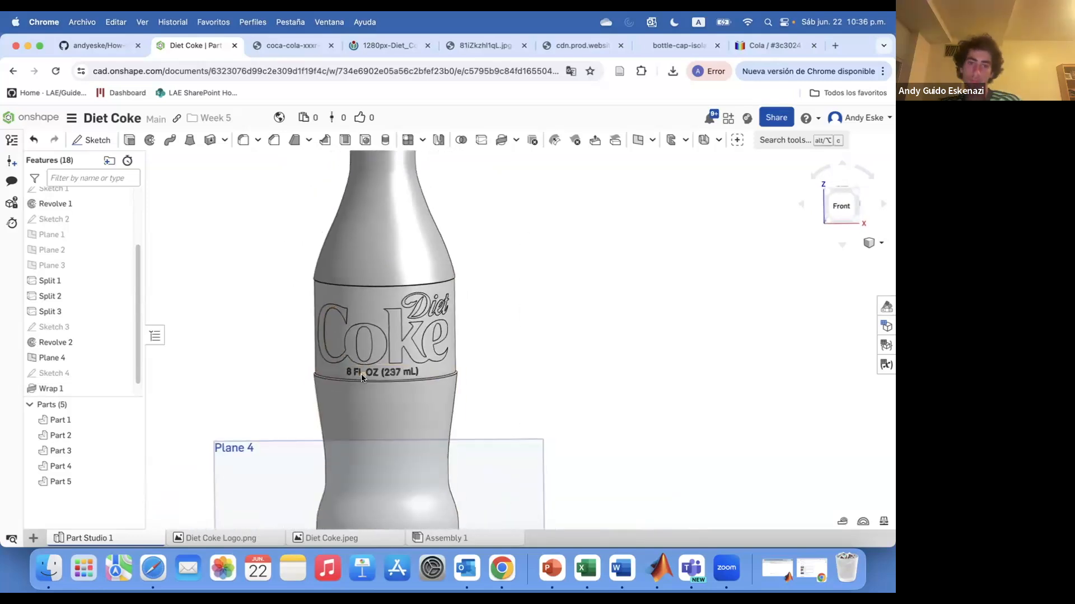
{"action": "scroll", "coordinate": [361, 378], "scroll_direction": "down", "scroll_amount": 3}
{"action": "right_click", "coordinate": [487, 446]}
{"action": "left_click", "coordinate": [520, 301]}
{"action": "scroll", "coordinate": [387, 386], "scroll_direction": "up", "scroll_amount": 3}
{"action": "right_click_drag", "start_coordinate": [501, 426], "coordinate": [513, 417]}
{"action": "scroll", "coordinate": [418, 344], "scroll_direction": "down", "scroll_amount": 2}
{"action": "mouse_move", "coordinate": [418, 344]}
{"action": "right_mouse_down"}
{"action": "mouse_move", "coordinate": [445, 341]}
{"action": "mouse_move", "coordinate": [419, 349]}
{"action": "right_mouse_up"}
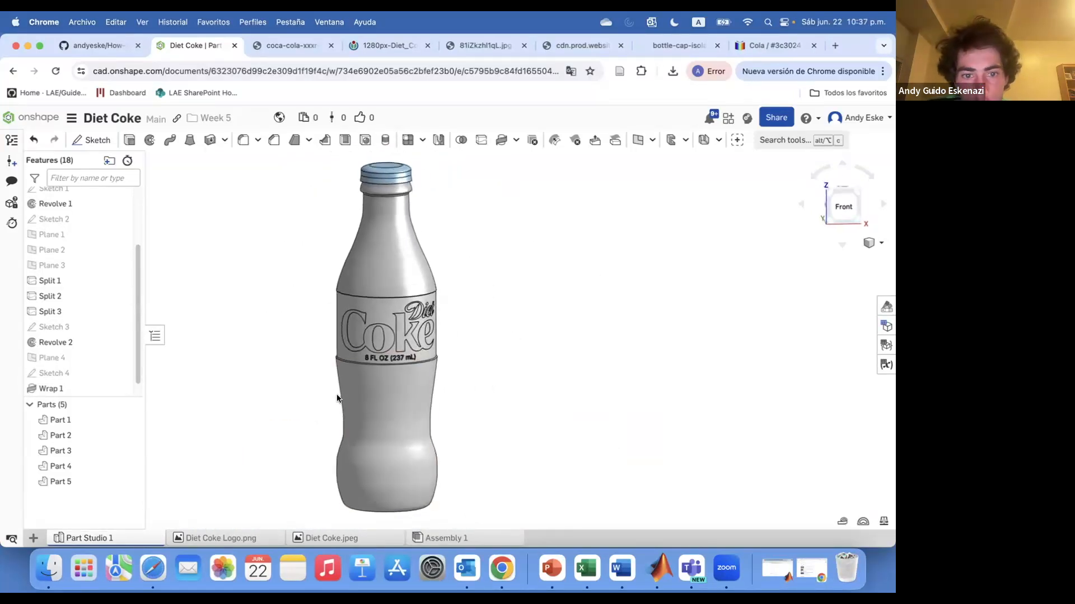
Show Sketch 1 with its bottle image and create a new sketch on the Front plane.
{"action": "left_click", "coordinate": [291, 45]}
{"action": "left_click", "coordinate": [385, 48]}
{"action": "left_click", "coordinate": [483, 45]}
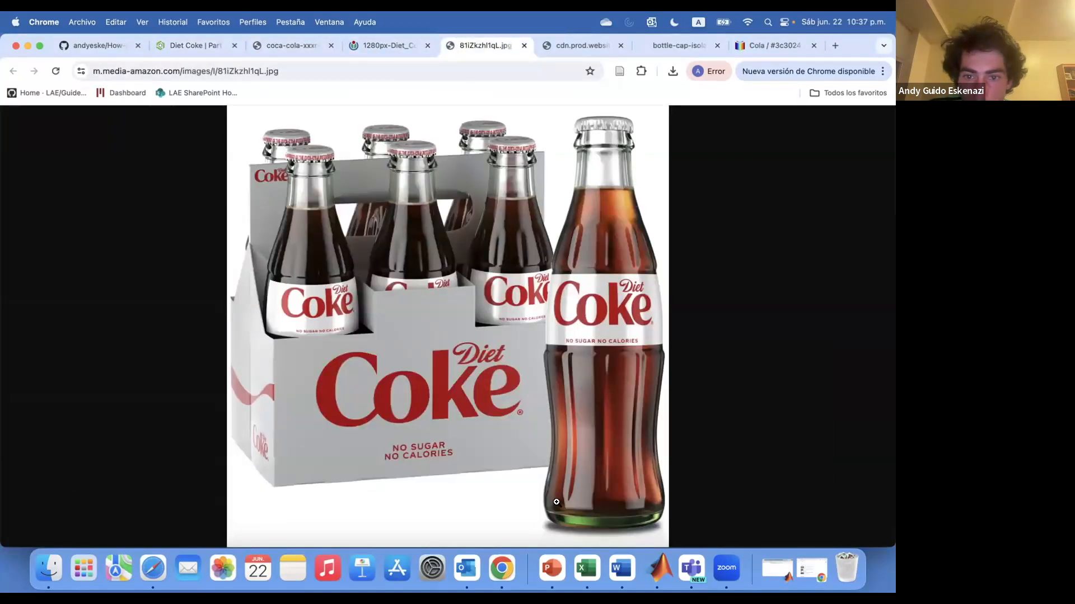
{"action": "left_click", "coordinate": [191, 45]}
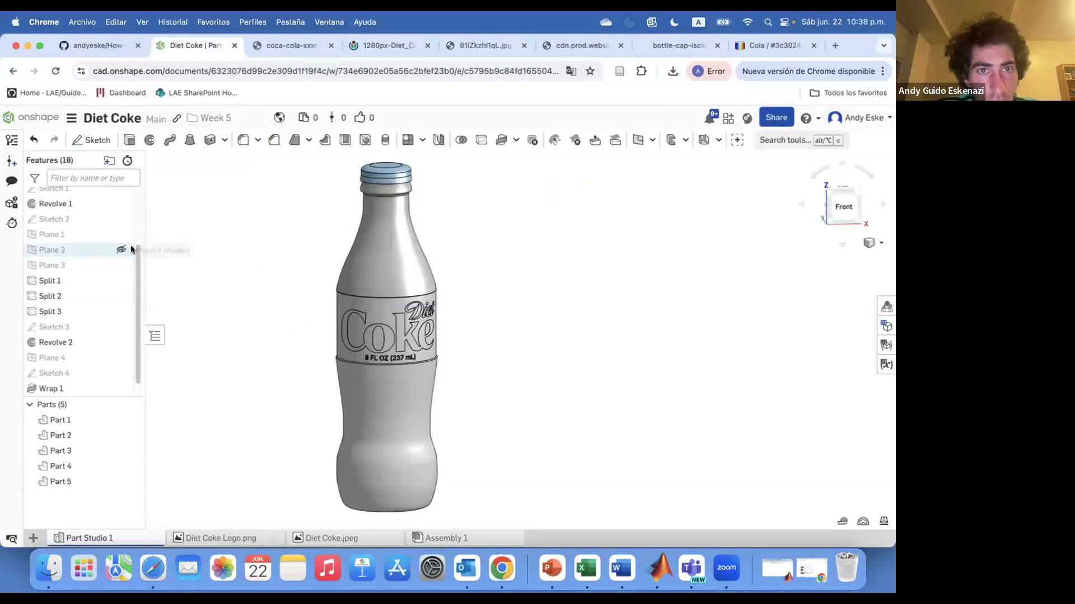
{"action": "scroll", "coordinate": [94, 266], "scroll_direction": "up", "scroll_amount": 3}
{"action": "left_click", "coordinate": [121, 272]}
{"action": "scroll", "coordinate": [187, 215], "scroll_direction": "down", "scroll_amount": 2}
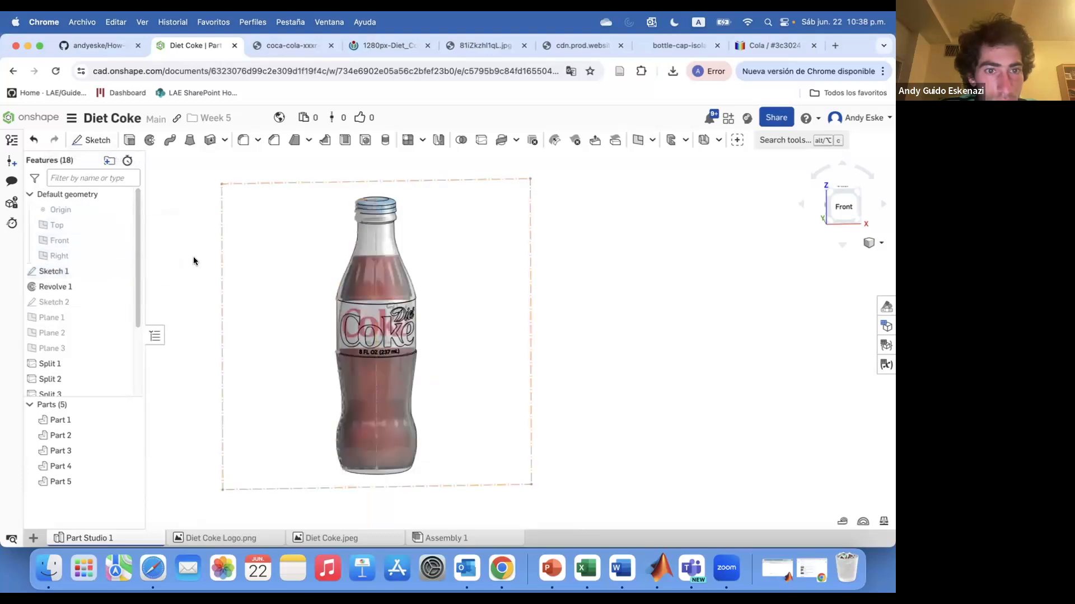
{"action": "left_click", "coordinate": [92, 140]}
{"action": "left_click", "coordinate": [59, 241]}
{"action": "scroll", "coordinate": [317, 348], "scroll_direction": "up", "scroll_amount": 5}
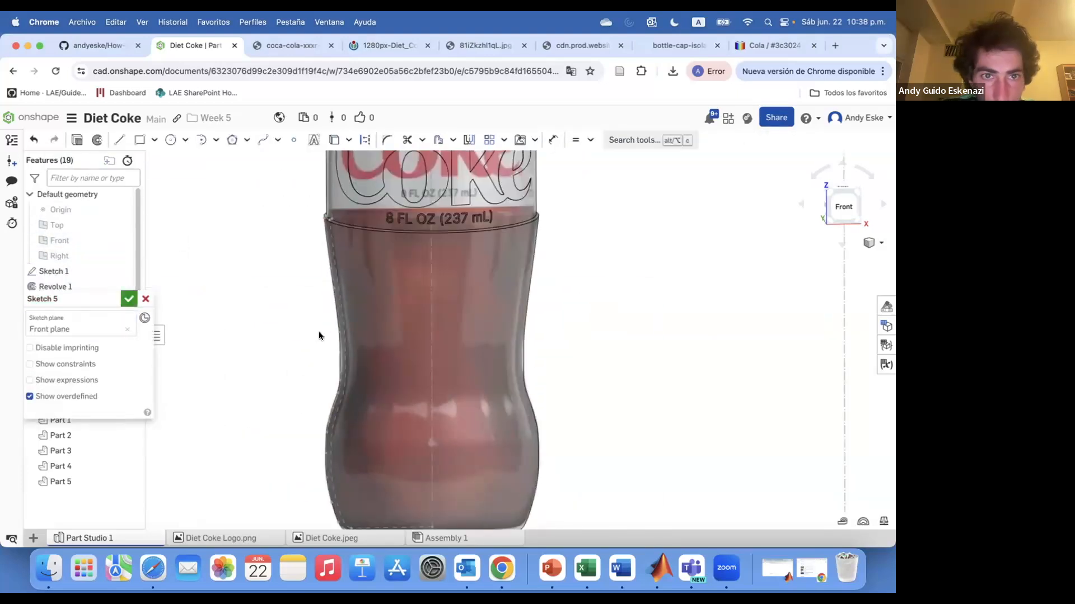
{"action": "left_click", "coordinate": [146, 299]}
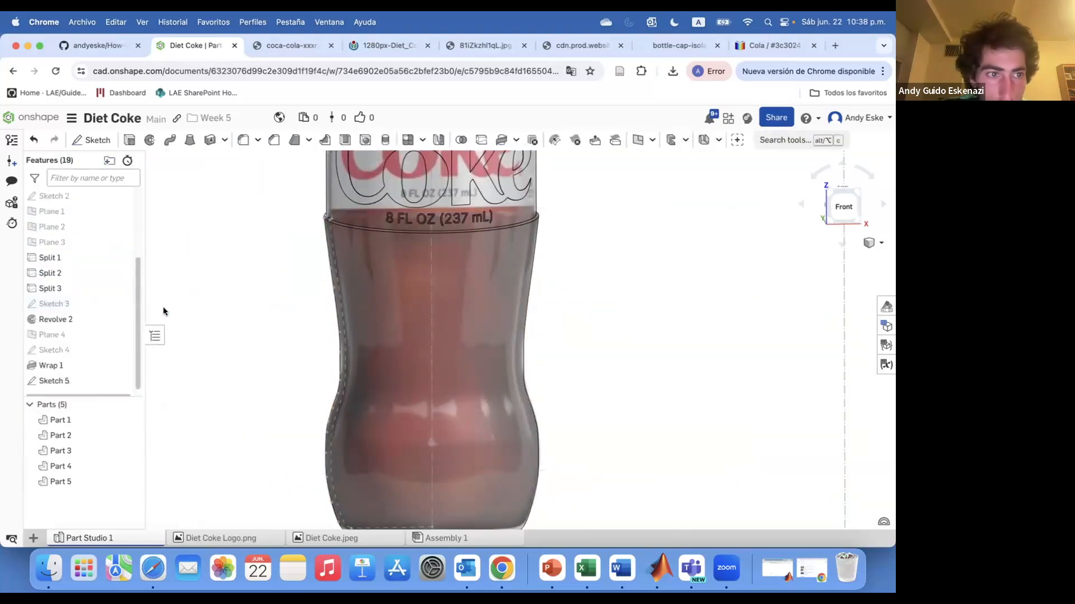
Hide Sketch 1 and compare the bottle's lower body with the reference images.
{"action": "left_click", "coordinate": [123, 270]}
{"action": "mouse_move", "coordinate": [310, 357]}
{"action": "right_mouse_down"}
{"action": "mouse_move", "coordinate": [382, 372]}
{"action": "mouse_move", "coordinate": [304, 369]}
{"action": "right_mouse_up"}
{"action": "scroll", "coordinate": [305, 353], "scroll_direction": "up", "scroll_amount": 3}
{"action": "scroll", "coordinate": [300, 342], "scroll_direction": "down", "scroll_amount": 5}
{"action": "left_click", "coordinate": [271, 47]}
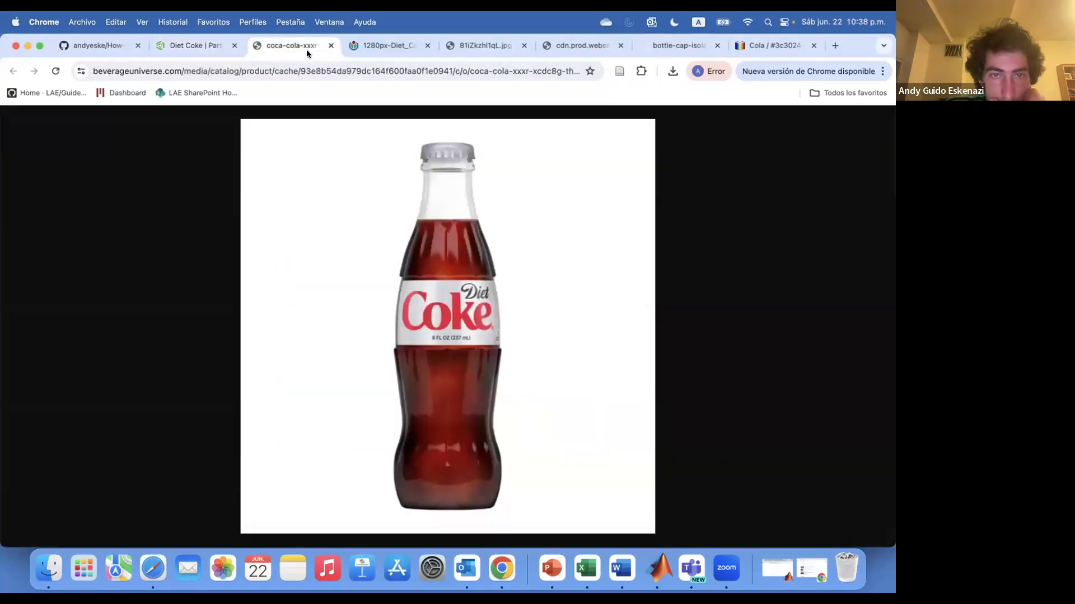
{"action": "left_click", "coordinate": [462, 51]}
{"action": "left_click", "coordinate": [181, 48]}
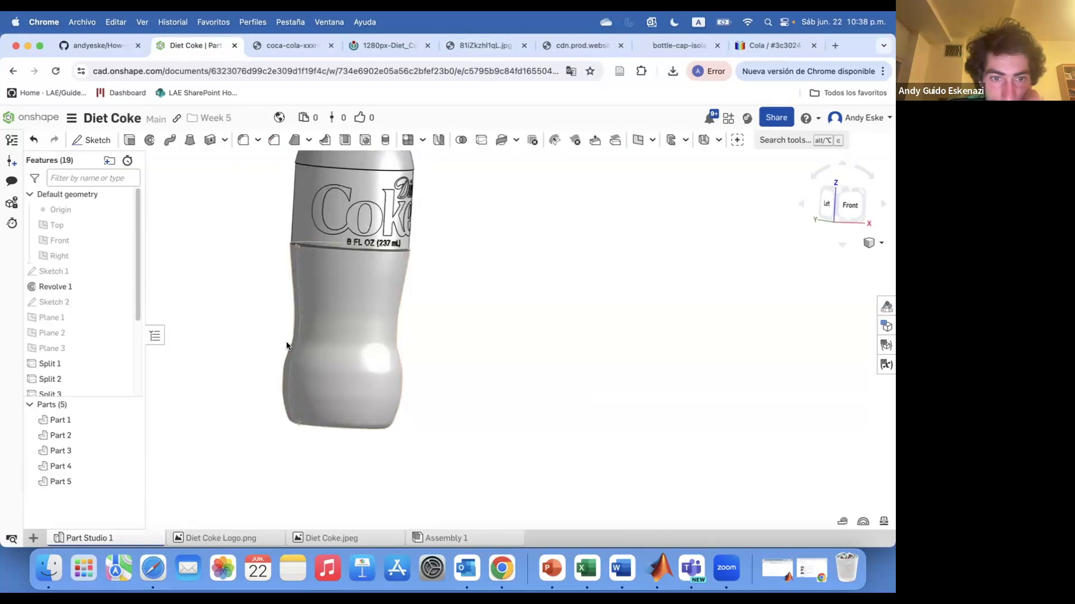
Edit Sketch 5 to make the inner wall curve construction and join it to the outer profile with a short line near the base.
{"action": "right_click", "coordinate": [295, 349]}
{"action": "left_click", "coordinate": [331, 142]}
{"action": "right_click_drag", "start_coordinate": [308, 395], "coordinate": [277, 401]}
{"action": "scroll", "coordinate": [278, 402], "scroll_direction": "up", "scroll_amount": 5}
{"action": "key", "text": "l"}
{"action": "scroll", "coordinate": [284, 402], "scroll_direction": "up", "scroll_amount": 5}
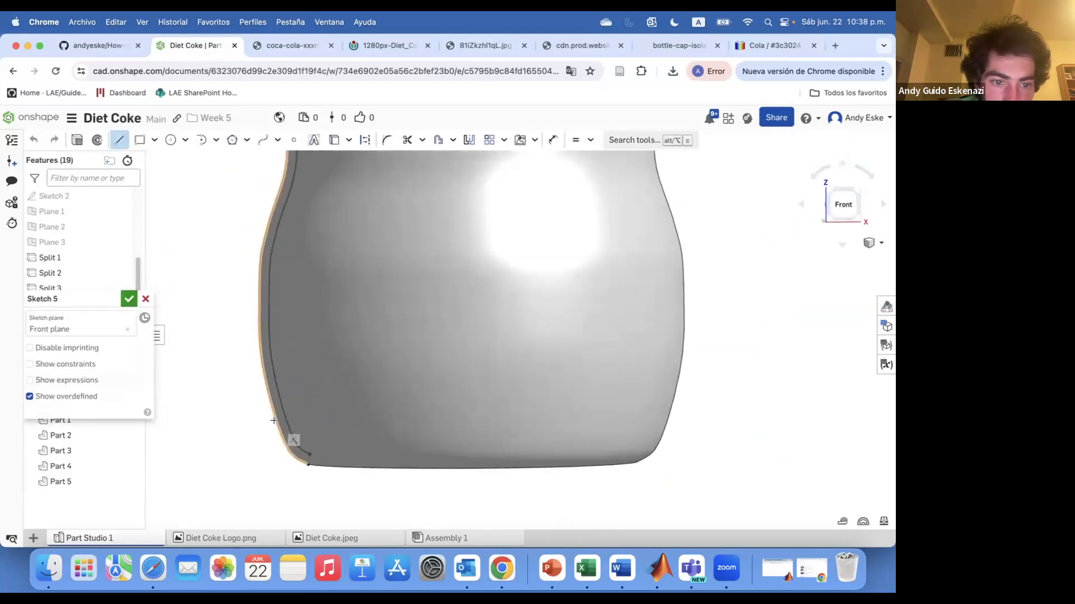
{"action": "key", "text": "Escape"}
{"action": "right_click", "coordinate": [280, 395]}
{"action": "left_click", "coordinate": [312, 206]}
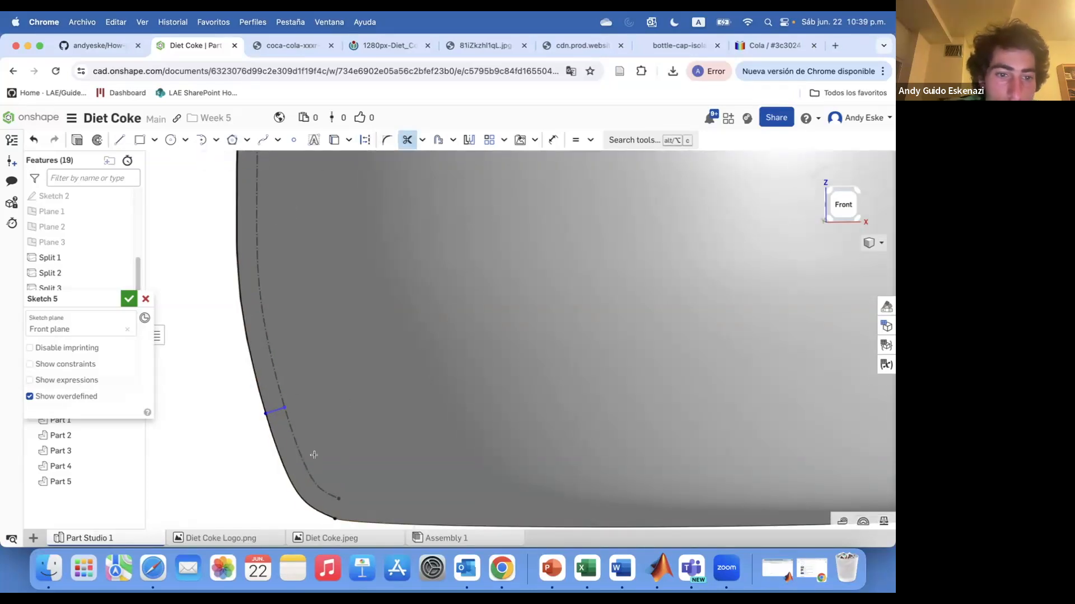
Dimension the height of the short line's inner end above the bottle's base.
{"action": "key", "text": "Escape"}
{"action": "scroll", "coordinate": [381, 469], "scroll_direction": "down", "scroll_amount": 1}
{"action": "key", "text": "Return"}
{"action": "scroll", "coordinate": [295, 429], "scroll_direction": "up", "scroll_amount": 3}
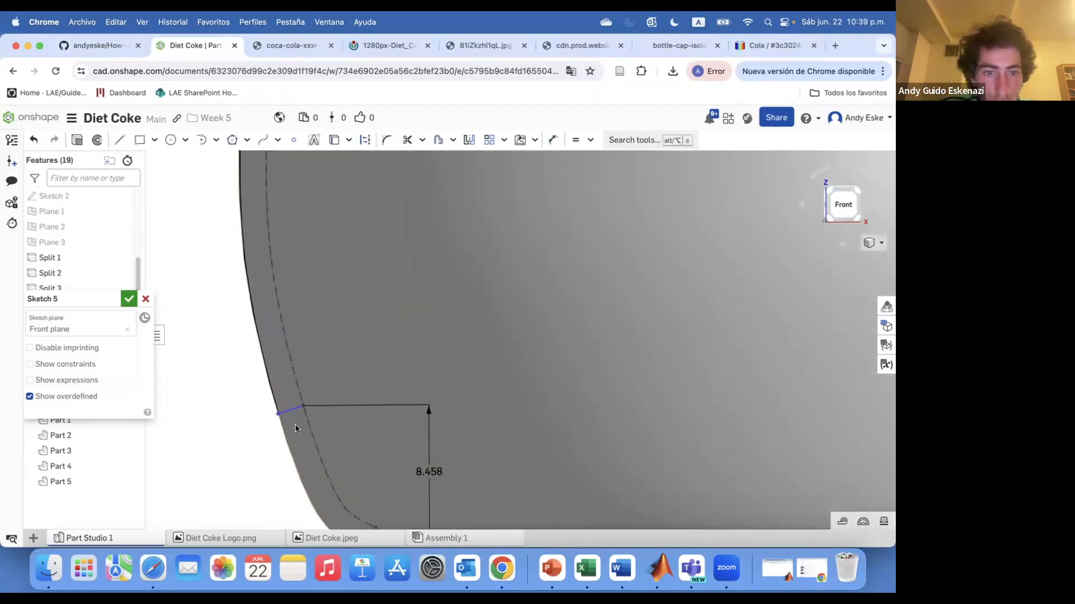
Check the profile's upper end below the label band against the reference image and finish the sketch.
{"action": "scroll", "coordinate": [297, 210], "scroll_direction": "down", "scroll_amount": 10}
{"action": "mouse_move", "coordinate": [264, 186]}
{"action": "right_mouse_down"}
{"action": "mouse_move", "coordinate": [408, 210]}
{"action": "mouse_move", "coordinate": [347, 207]}
{"action": "mouse_move", "coordinate": [305, 224]}
{"action": "right_mouse_up"}
{"action": "left_click", "coordinate": [472, 46]}
{"action": "left_click", "coordinate": [193, 45]}
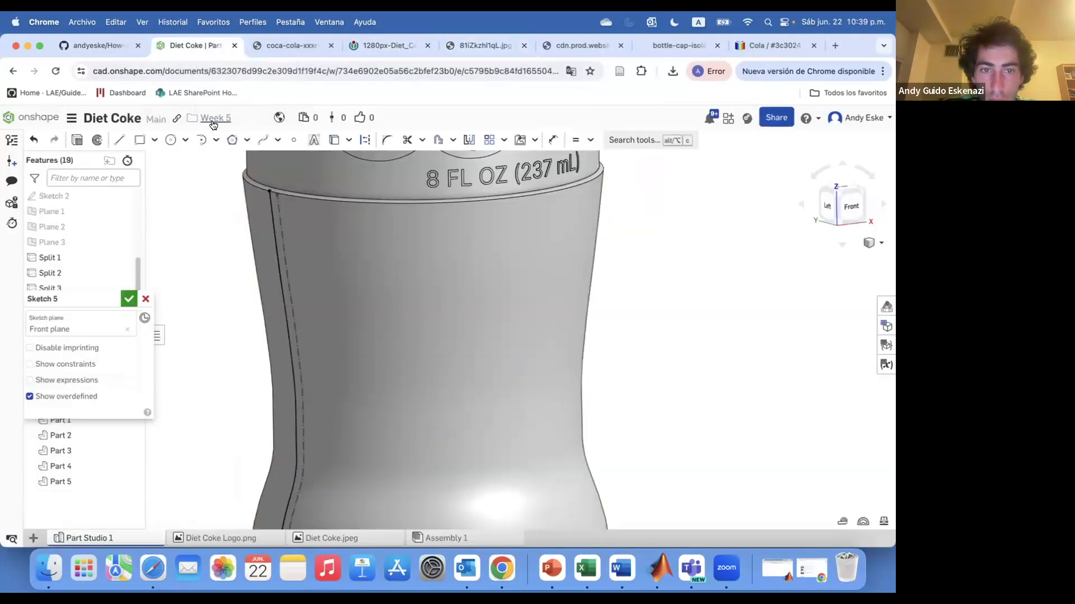
{"action": "scroll", "coordinate": [317, 208], "scroll_direction": "up", "scroll_amount": 5}
{"action": "right_click_drag", "start_coordinate": [317, 208], "coordinate": [297, 212]}
{"action": "left_click", "coordinate": [129, 299]}
Create a Curve point plane at the upper end of the Sketch 5 profile curve, just below the label band.
{"action": "scroll", "coordinate": [302, 307], "scroll_direction": "down", "scroll_amount": 10}
{"action": "mouse_move", "coordinate": [302, 307]}
{"action": "right_mouse_down"}
{"action": "mouse_move", "coordinate": [271, 299]}
{"action": "mouse_move", "coordinate": [313, 305]}
{"action": "right_mouse_up"}
{"action": "scroll", "coordinate": [329, 314], "scroll_direction": "up", "scroll_amount": 10}
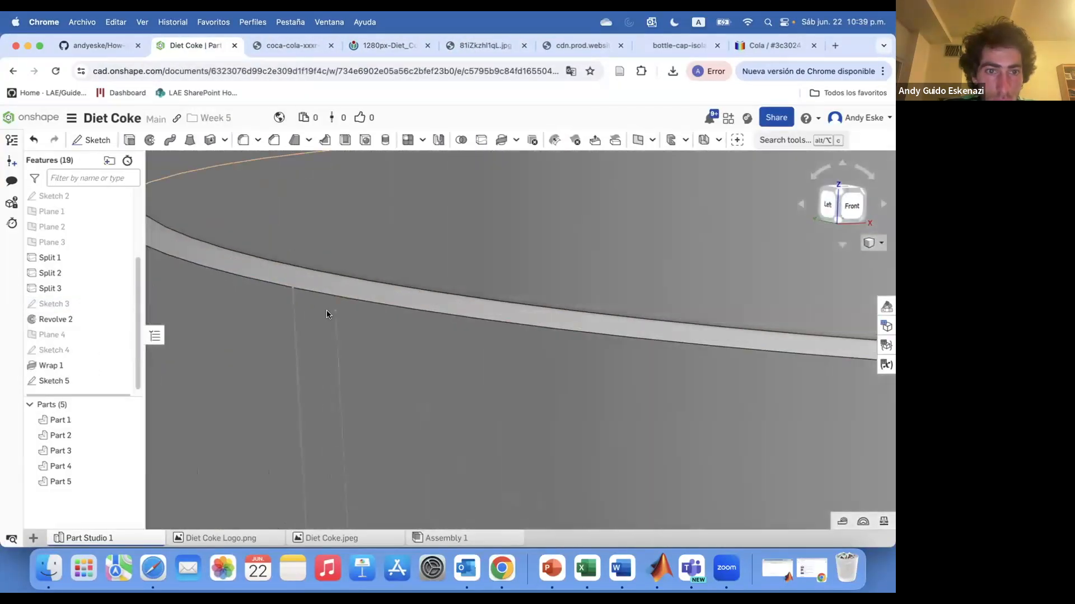
{"action": "left_click", "coordinate": [638, 140]}
{"action": "left_click", "coordinate": [60, 337]}
{"action": "left_click", "coordinate": [66, 449]}
{"action": "left_click", "coordinate": [293, 289]}
{"action": "left_click", "coordinate": [297, 315]}
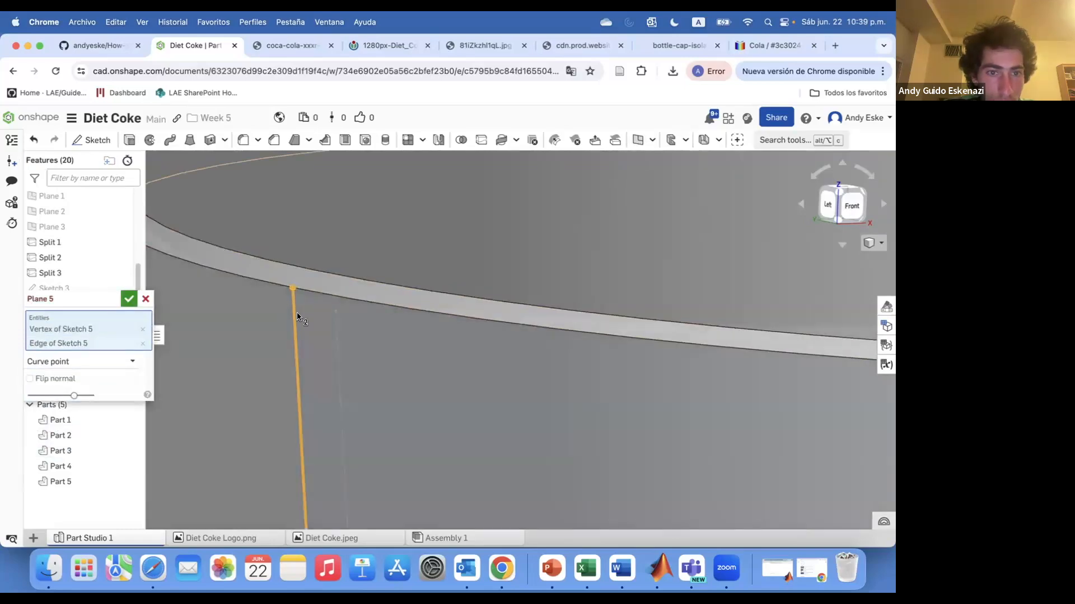
{"action": "left_click", "coordinate": [128, 299]}
Start a new sketch on Plane 5 at the upper end of the lower body's profile curve.
{"action": "scroll", "coordinate": [322, 330], "scroll_direction": "down", "scroll_amount": 8}
{"action": "right_click_drag", "start_coordinate": [322, 330], "coordinate": [311, 333]}
{"action": "scroll", "coordinate": [311, 333], "scroll_direction": "up", "scroll_amount": 6}
{"action": "scroll", "coordinate": [277, 331], "scroll_direction": "down", "scroll_amount": 10}
{"action": "scroll", "coordinate": [276, 331], "scroll_direction": "up", "scroll_amount": 10}
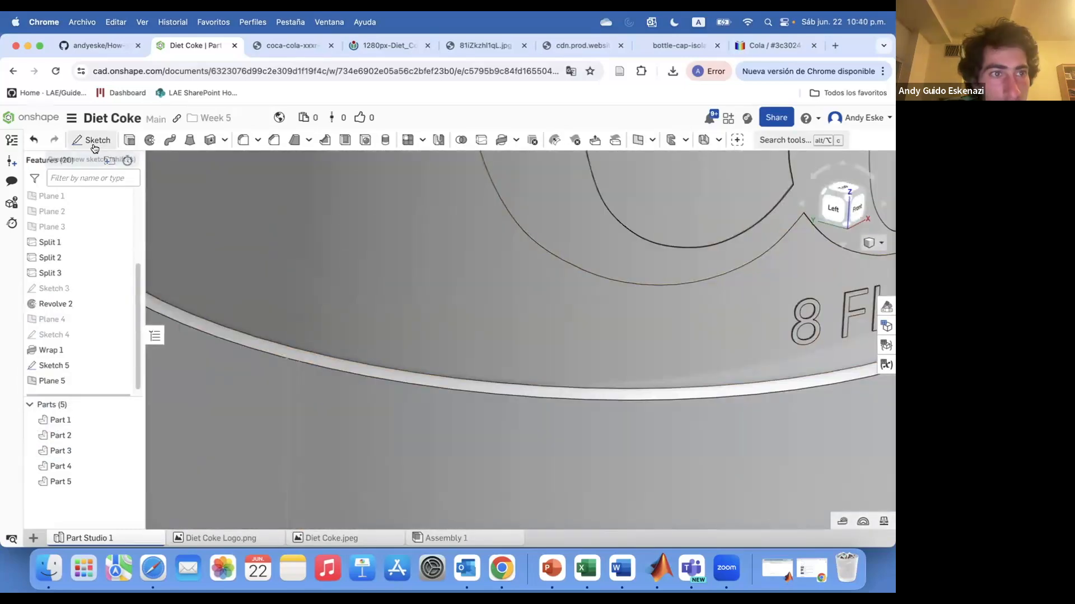
{"action": "left_click", "coordinate": [101, 141]}
{"action": "scroll", "coordinate": [207, 341], "scroll_direction": "down", "scroll_amount": 10}
{"action": "left_click", "coordinate": [206, 344]}
{"action": "scroll", "coordinate": [251, 279], "scroll_direction": "up", "scroll_amount": 8}
{"action": "scroll", "coordinate": [212, 274], "scroll_direction": "up", "scroll_amount": 5}
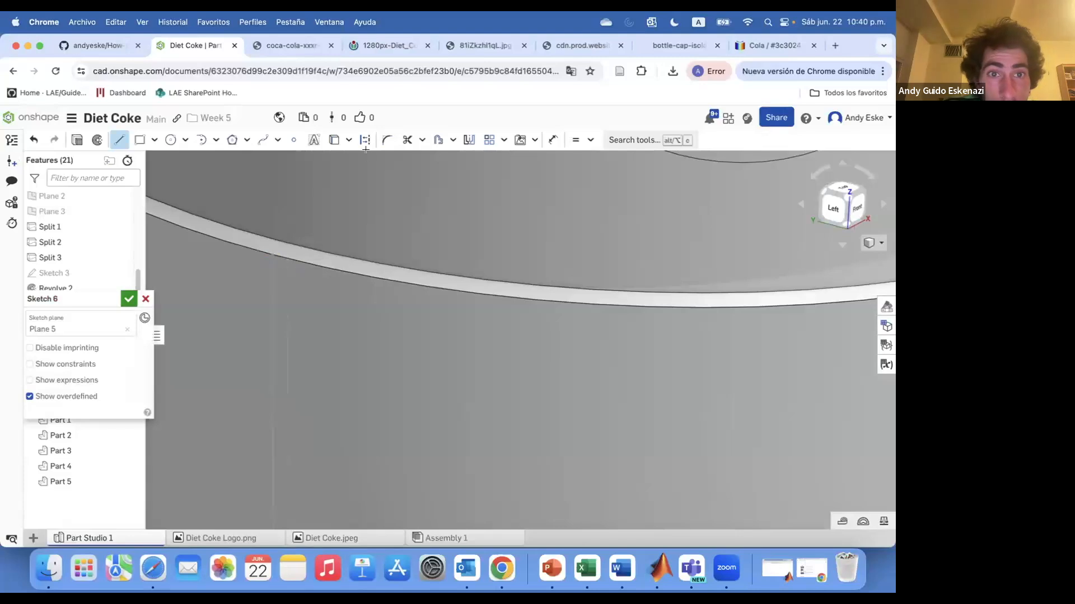
Draw a construction line along the bottle's outer edge, with its midpoint on the upper end of the profile curve.
{"action": "left_click", "coordinate": [331, 143]}
{"action": "left_click", "coordinate": [271, 252]}
{"action": "left_click", "coordinate": [202, 234]}
{"action": "key", "text": "Escape"}
{"action": "right_click_drag", "start_coordinate": [202, 234], "coordinate": [321, 276]}
{"action": "left_click", "coordinate": [119, 140]}
{"action": "left_click", "coordinate": [366, 143]}
{"action": "scroll", "coordinate": [304, 255], "scroll_direction": "up", "scroll_amount": 1}
{"action": "left_click", "coordinate": [308, 279]}
{"action": "left_click", "coordinate": [236, 248]}
{"action": "left_click", "coordinate": [575, 139]}
Dimension half of the construction line to 2 mm.
{"action": "left_click", "coordinate": [553, 140]}
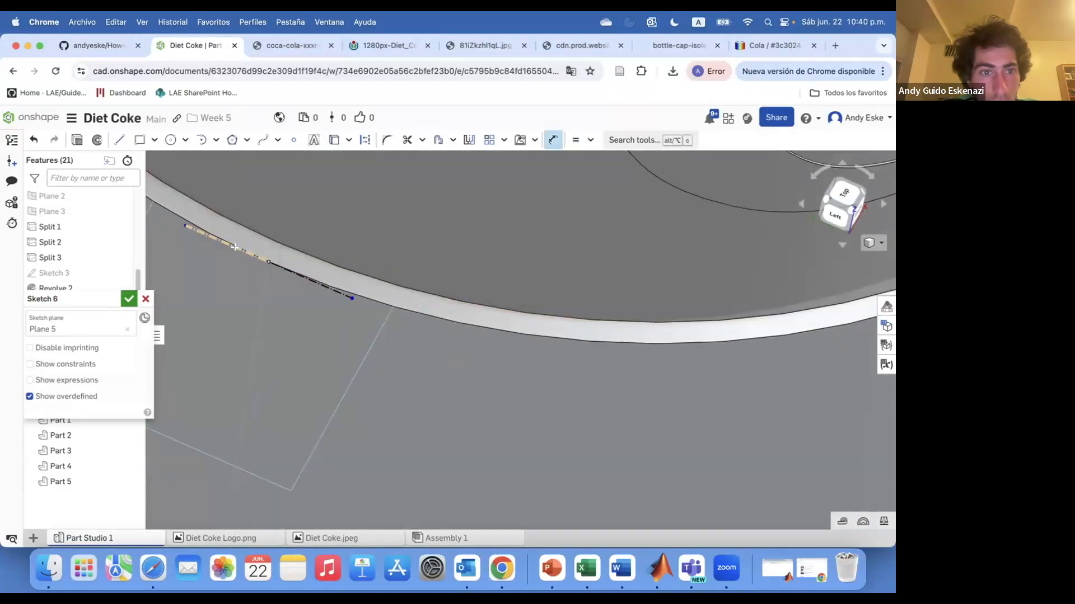
{"action": "type", "text": "1"}
{"action": "key", "text": "Return"}
{"action": "scroll", "coordinate": [392, 320], "scroll_direction": "down", "scroll_amount": 8}
{"action": "scroll", "coordinate": [378, 316], "scroll_direction": "up", "scroll_amount": 8}
{"action": "key", "text": "Escape"}
{"action": "key", "text": "Return"}
{"action": "scroll", "coordinate": [414, 312], "scroll_direction": "down", "scroll_amount": 8}
{"action": "right_click_drag", "start_coordinate": [445, 337], "coordinate": [432, 288]}
Draw an arc between the construction line's ends, bulging into the bottle wall.
{"action": "scroll", "coordinate": [426, 299], "scroll_direction": "up", "scroll_amount": 6}
{"action": "left_click", "coordinate": [216, 140]}
{"action": "left_click", "coordinate": [224, 185]}
{"action": "left_click", "coordinate": [462, 319]}
{"action": "key", "text": "Escape"}
{"action": "scroll", "coordinate": [451, 294], "scroll_direction": "up", "scroll_amount": 5}
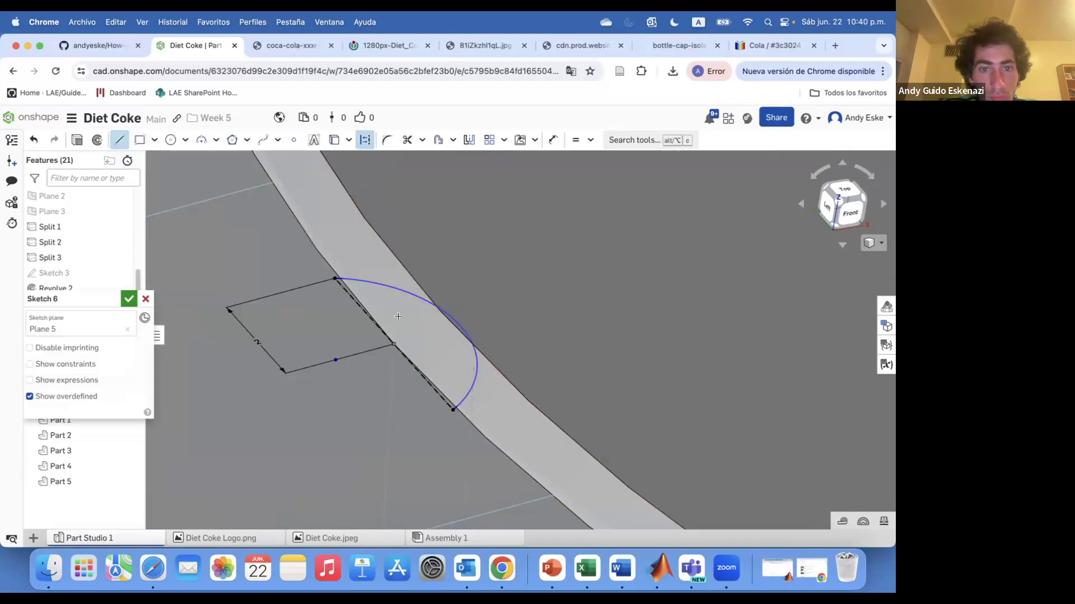
Draw a construction line from the midpoint to the inner arc and constrain its end coincident with the arc.
{"action": "left_click", "coordinate": [459, 324]}
{"action": "key", "text": "Escape"}
{"action": "right_click_drag", "start_coordinate": [442, 350], "coordinate": [411, 373]}
{"action": "scroll", "coordinate": [412, 372], "scroll_direction": "down", "scroll_amount": 2}
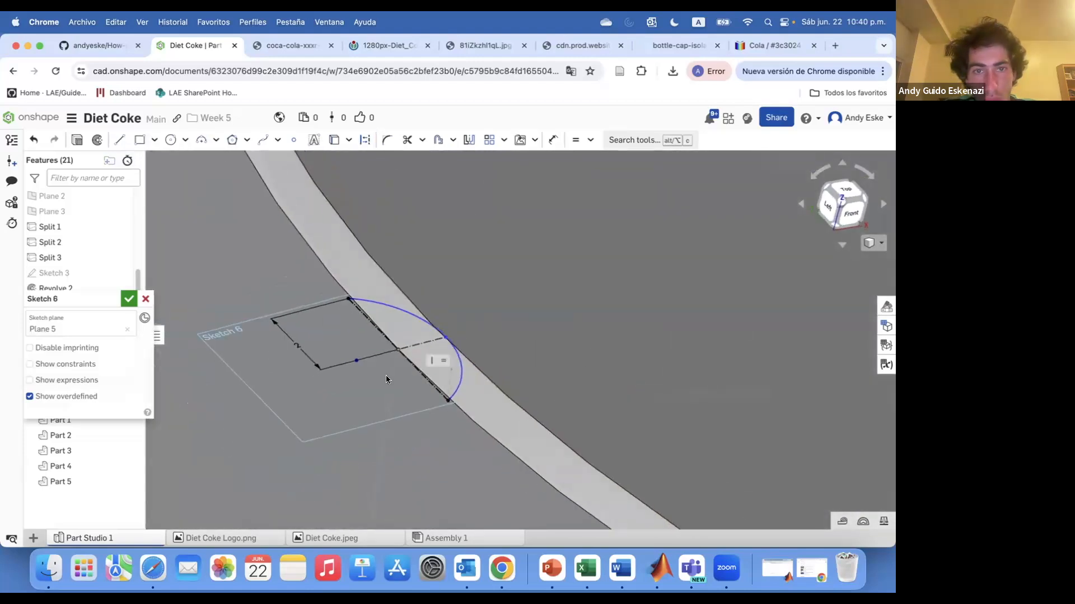
{"action": "right_click_drag", "start_coordinate": [416, 335], "coordinate": [396, 300]}
{"action": "key", "text": "i"}
{"action": "left_click", "coordinate": [445, 329]}
{"action": "left_click", "coordinate": [460, 342]}
{"action": "key", "text": "Escape"}
{"action": "right_click_drag", "start_coordinate": [445, 330], "coordinate": [432, 360]}
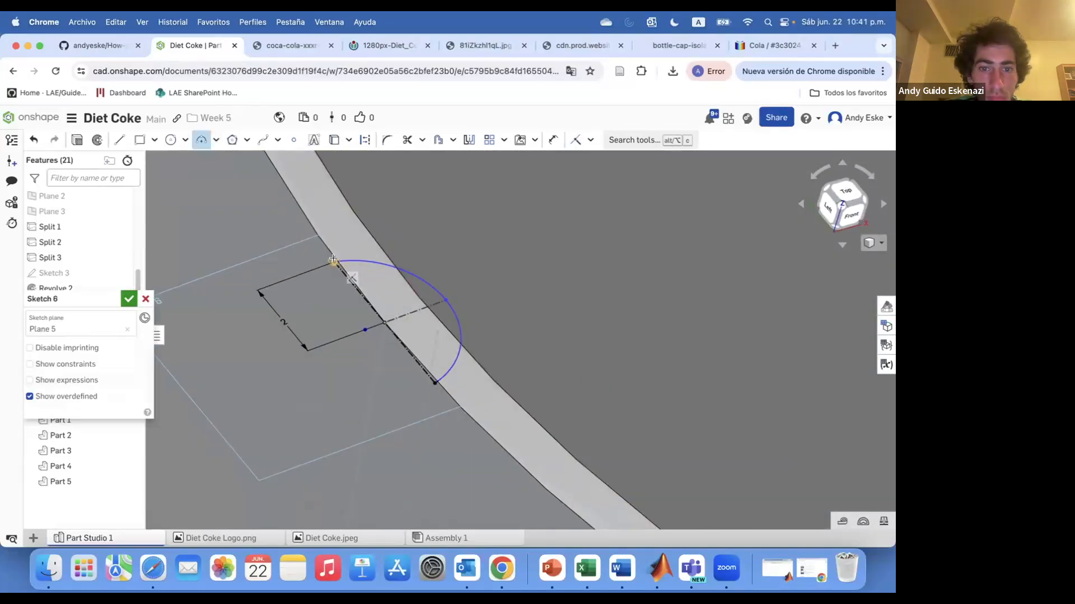
Close the groove profile with a second arc bulging outside the bottle and finish the sketch.
{"action": "left_click", "coordinate": [340, 340]}
{"action": "key", "text": "Escape"}
{"action": "scroll", "coordinate": [370, 333], "scroll_direction": "up", "scroll_amount": 4}
{"action": "scroll", "coordinate": [355, 335], "scroll_direction": "down", "scroll_amount": 10}
{"action": "right_click_drag", "start_coordinate": [355, 334], "coordinate": [361, 361]}
{"action": "scroll", "coordinate": [361, 360], "scroll_direction": "up", "scroll_amount": 5}
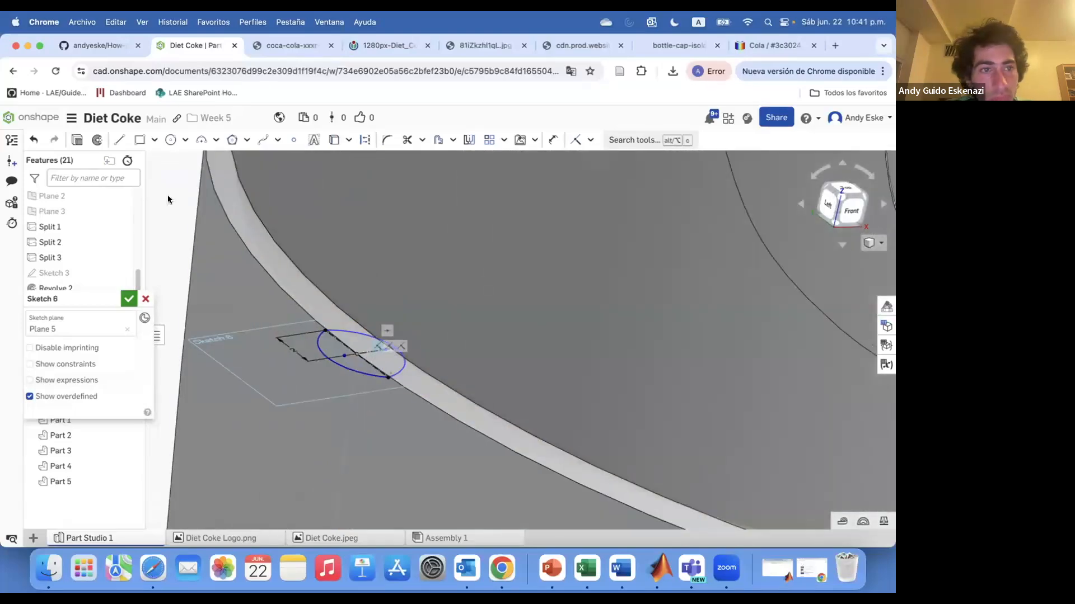
{"action": "scroll", "coordinate": [291, 338], "scroll_direction": "down", "scroll_amount": 4}
{"action": "left_click", "coordinate": [129, 299]}
Sweep the Sketch 6 region along the Sketch 5 profile curve as a Remove cut merged with all parts.
{"action": "left_click", "coordinate": [170, 140]}
{"action": "left_click", "coordinate": [94, 332]}
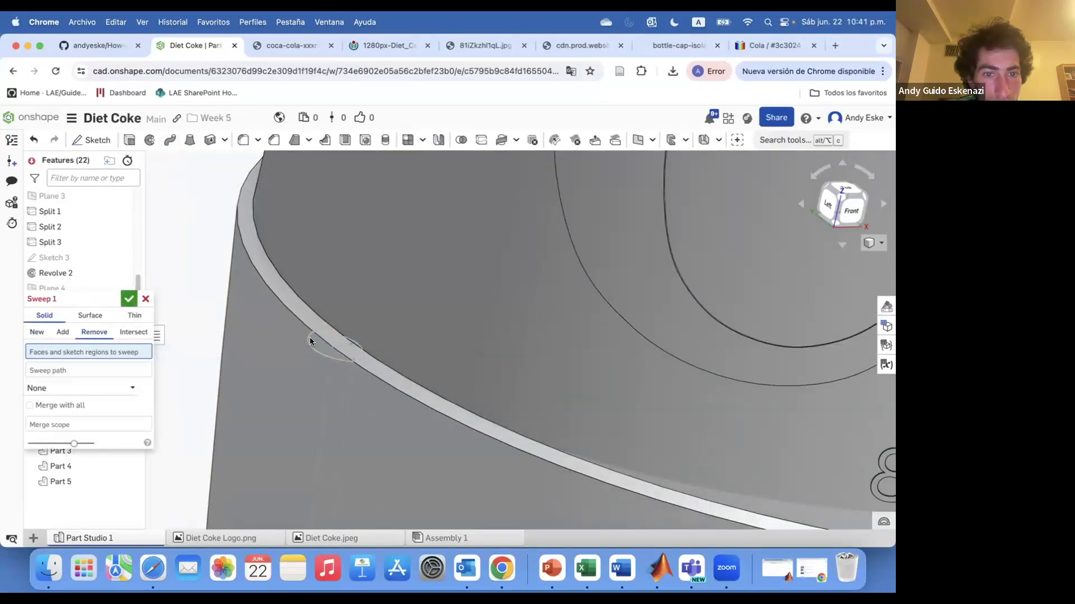
{"action": "left_click", "coordinate": [318, 342]}
{"action": "scroll", "coordinate": [304, 398], "scroll_direction": "down", "scroll_amount": 3}
{"action": "left_click", "coordinate": [316, 392]}
{"action": "scroll", "coordinate": [314, 386], "scroll_direction": "down", "scroll_amount": 3}
{"action": "scroll", "coordinate": [263, 300], "scroll_direction": "up", "scroll_amount": 10}
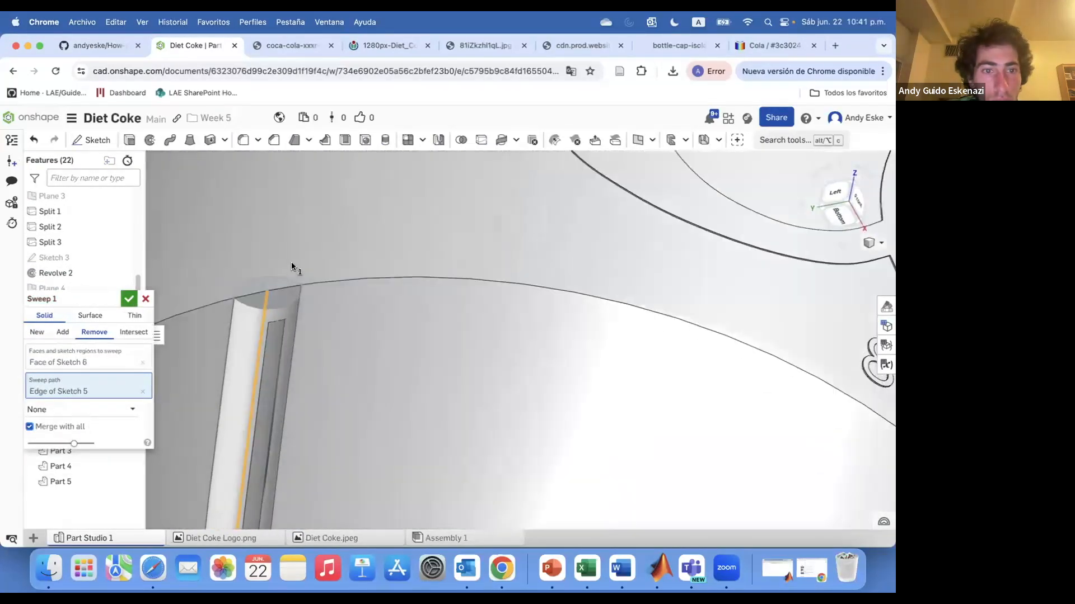
{"action": "right_click_drag", "start_coordinate": [264, 301], "coordinate": [61, 396]}
{"action": "mouse_move", "coordinate": [185, 311]}
{"action": "right_mouse_down"}
{"action": "mouse_move", "coordinate": [292, 311]}
{"action": "mouse_move", "coordinate": [283, 353]}
{"action": "mouse_move", "coordinate": [183, 335]}
{"action": "right_mouse_up"}
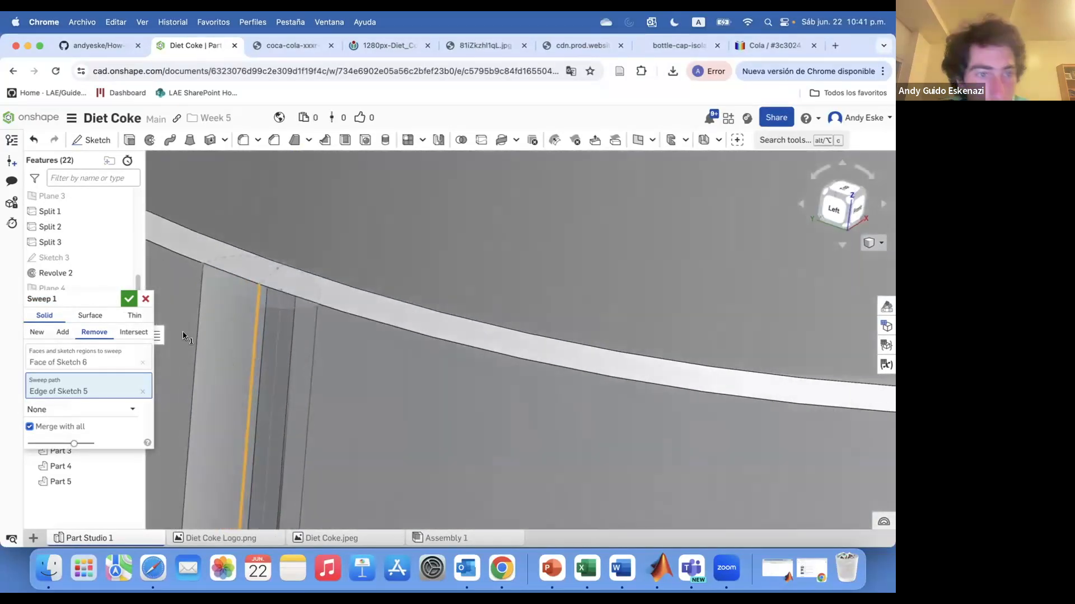
{"action": "left_click", "coordinate": [128, 299]}
Revise the groove's profile sketch and check the swept groove on the lower body against the reference image.
{"action": "scroll", "coordinate": [354, 314], "scroll_direction": "down", "scroll_amount": 5}
{"action": "left_click", "coordinate": [56, 358]}
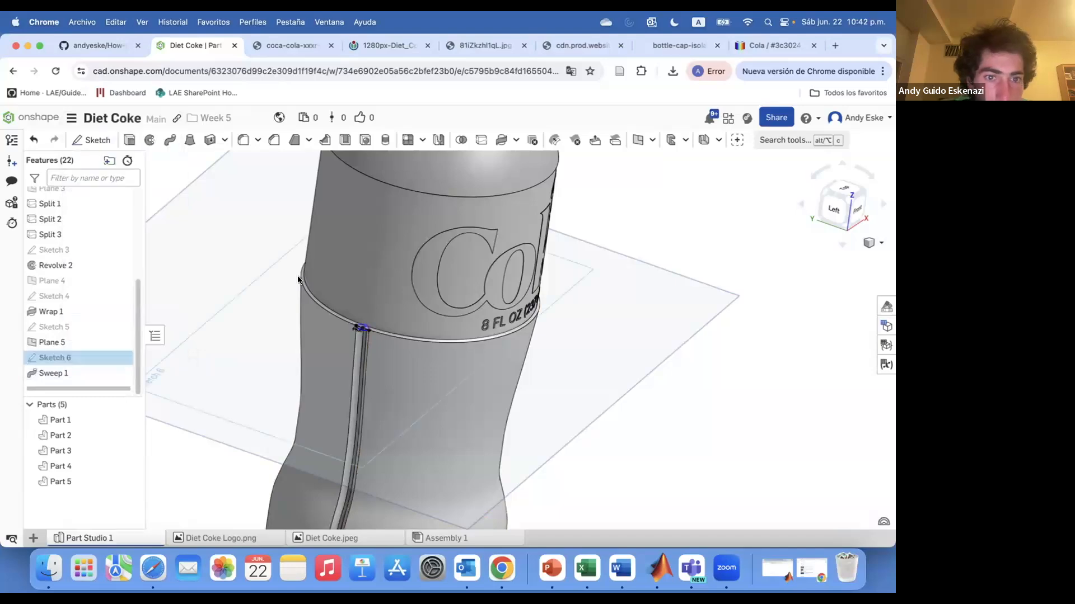
{"action": "double_click", "coordinate": [299, 280]}
{"action": "scroll", "coordinate": [302, 364], "scroll_direction": "up", "scroll_amount": 3}
{"action": "left_click", "coordinate": [124, 297]}
{"action": "scroll", "coordinate": [364, 336], "scroll_direction": "up", "scroll_amount": 5}
{"action": "key", "text": "shift+7"}
{"action": "scroll", "coordinate": [351, 506], "scroll_direction": "up", "scroll_amount": 3}
{"action": "right_click_drag", "start_coordinate": [350, 506], "coordinate": [375, 336]}
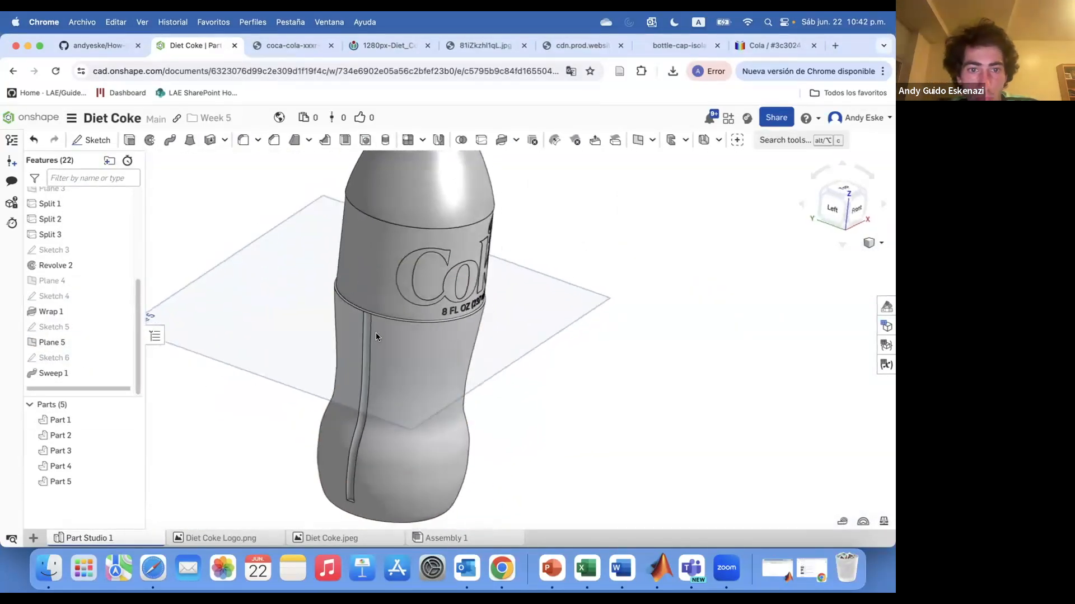
{"action": "left_click", "coordinate": [482, 46]}
{"action": "left_click", "coordinate": [193, 46]}
Edit Sketch 6 to a 3 mm half-width, 3 mm outer arc radius and 5 mm inner arc radius.
{"action": "right_click", "coordinate": [52, 326]}
{"action": "right_click", "coordinate": [53, 357]}
{"action": "left_click", "coordinate": [88, 148]}
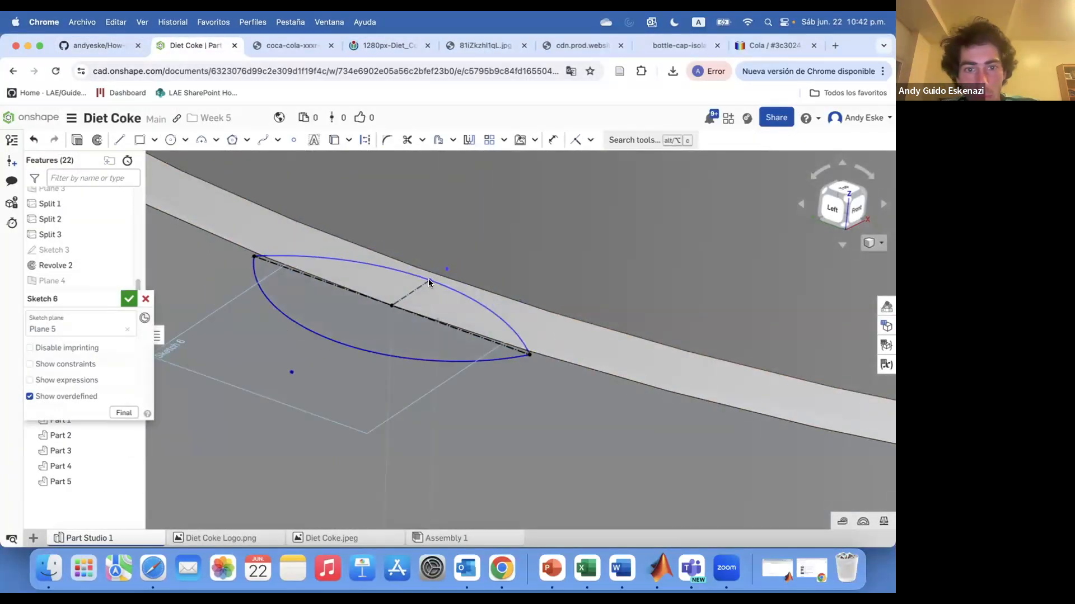
{"action": "key", "text": "u"}
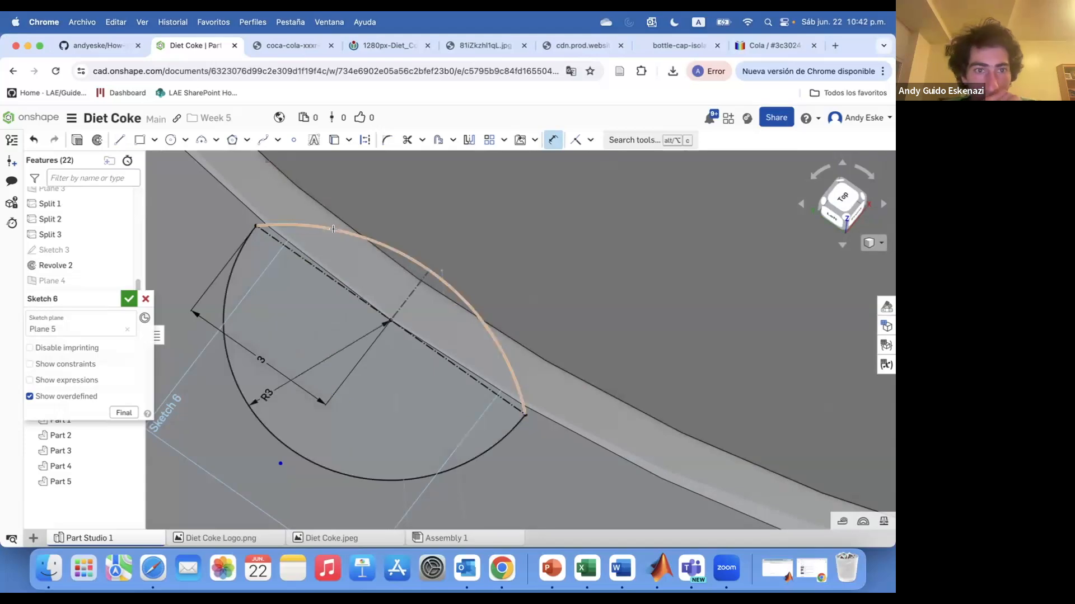
{"action": "key", "text": "Return"}
{"action": "key", "text": "super+z"}
{"action": "key", "text": "super+z"}
{"action": "double_click", "coordinate": [327, 249]}
{"action": "type", "text": "5"}
{"action": "key", "text": "Return"}
{"action": "right_click_drag", "start_coordinate": [347, 269], "coordinate": [354, 235]}
{"action": "left_click", "coordinate": [126, 301]}
Sketch on the upper end face of the swept groove with its edges projected and extrude that profile.
{"action": "scroll", "coordinate": [414, 357], "scroll_direction": "down", "scroll_amount": 10}
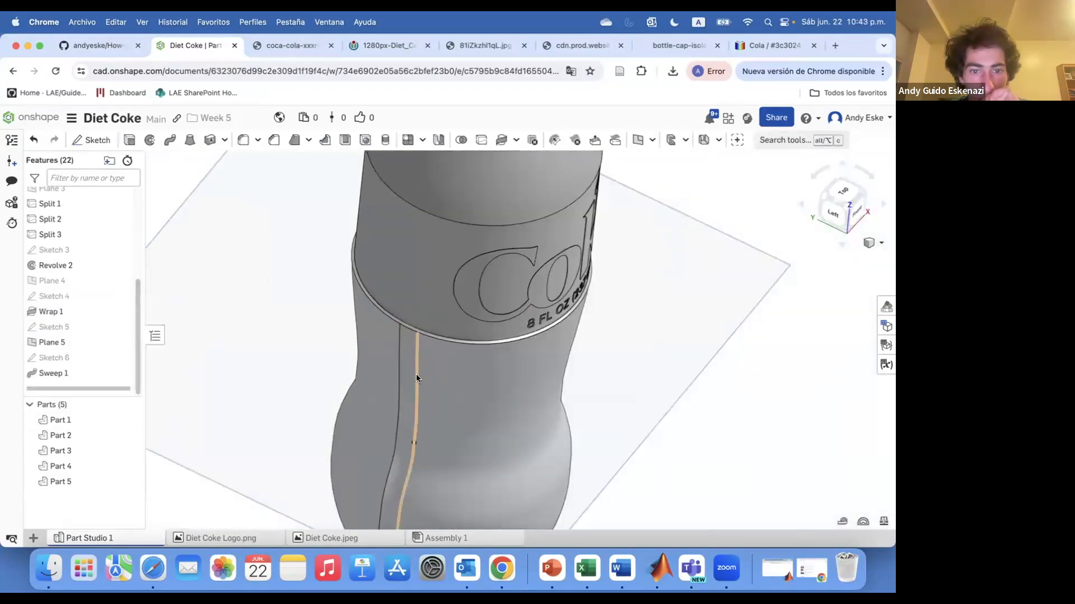
{"action": "right_click_drag", "start_coordinate": [415, 358], "coordinate": [407, 314]}
{"action": "scroll", "coordinate": [404, 320], "scroll_direction": "up", "scroll_amount": 10}
{"action": "left_click", "coordinate": [96, 140]}
{"action": "left_click", "coordinate": [426, 356]}
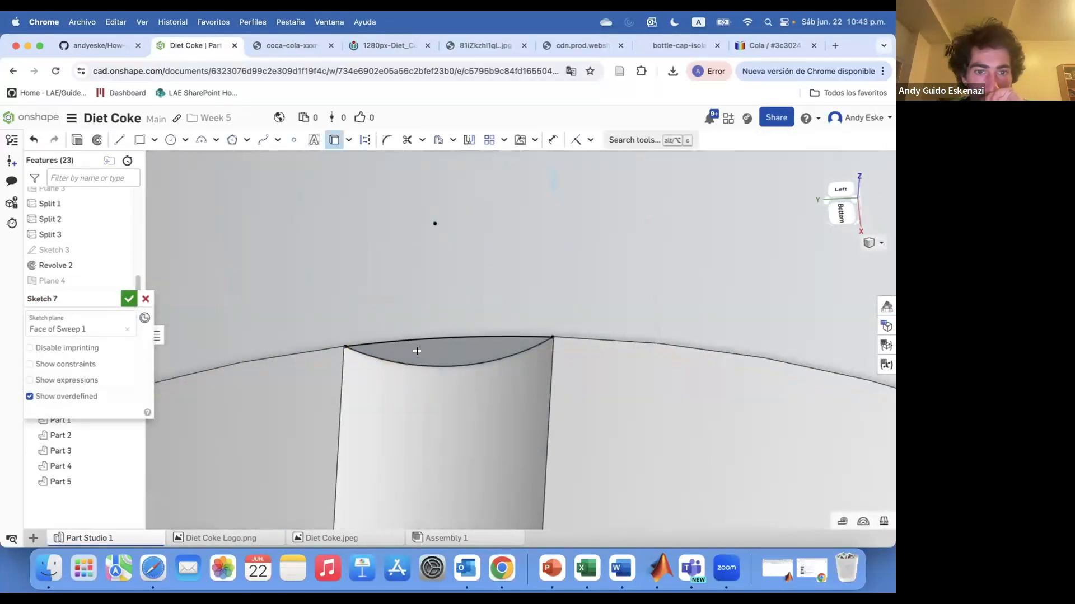
{"action": "key", "text": "shift+e"}
{"action": "mouse_move", "coordinate": [191, 355]}
{"action": "right_mouse_down"}
{"action": "mouse_move", "coordinate": [456, 413]}
{"action": "mouse_move", "coordinate": [422, 446]}
{"action": "mouse_move", "coordinate": [391, 353]}
{"action": "mouse_move", "coordinate": [395, 331]}
{"action": "right_mouse_up"}
{"action": "left_click", "coordinate": [128, 297]}
Set the inner arc radius of the groove profile in Sketch 6 to 8 mm.
{"action": "scroll", "coordinate": [391, 373], "scroll_direction": "down", "scroll_amount": 5}
{"action": "mouse_move", "coordinate": [390, 373]}
{"action": "right_mouse_down"}
{"action": "mouse_move", "coordinate": [444, 355]}
{"action": "mouse_move", "coordinate": [408, 373]}
{"action": "right_mouse_up"}
{"action": "scroll", "coordinate": [407, 373], "scroll_direction": "up", "scroll_amount": 3}
{"action": "right_click", "coordinate": [59, 323]}
{"action": "left_click", "coordinate": [96, 121]}
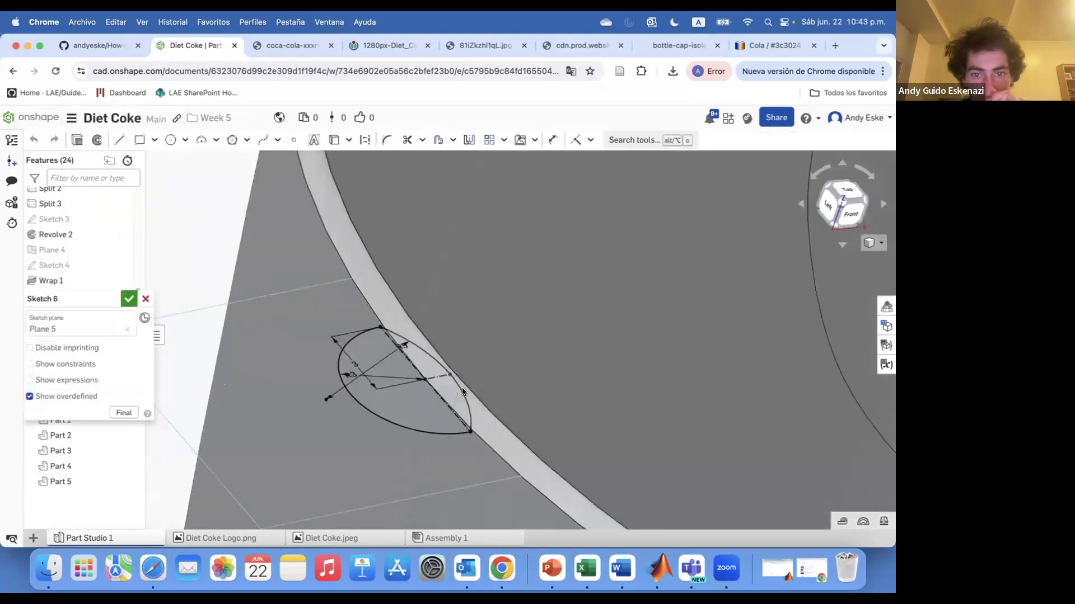
{"action": "double_click", "coordinate": [384, 291]}
{"action": "type", "text": "8"}
{"action": "key", "text": "Return"}
{"action": "left_click", "coordinate": [129, 299]}
Compare the groove on the lower body with the bottle reference images.
{"action": "scroll", "coordinate": [405, 349], "scroll_direction": "down", "scroll_amount": 5}
{"action": "mouse_move", "coordinate": [405, 348]}
{"action": "right_mouse_down"}
{"action": "mouse_move", "coordinate": [432, 430]}
{"action": "mouse_move", "coordinate": [470, 347]}
{"action": "right_mouse_up"}
{"action": "left_click", "coordinate": [380, 49]}
{"action": "left_click", "coordinate": [475, 51]}
{"action": "left_click", "coordinate": [218, 49]}
Try an edge fillet on the extruded cut's curved edge at the groove's upper end.
{"action": "scroll", "coordinate": [417, 398], "scroll_direction": "up", "scroll_amount": 5}
{"action": "right_click_drag", "start_coordinate": [417, 386], "coordinate": [396, 346]}
{"action": "scroll", "coordinate": [395, 346], "scroll_direction": "up", "scroll_amount": 3}
{"action": "right_click_drag", "start_coordinate": [432, 391], "coordinate": [363, 391]}
{"action": "scroll", "coordinate": [361, 394], "scroll_direction": "up", "scroll_amount": 3}
{"action": "left_click", "coordinate": [244, 140]}
{"action": "left_click", "coordinate": [372, 365]}
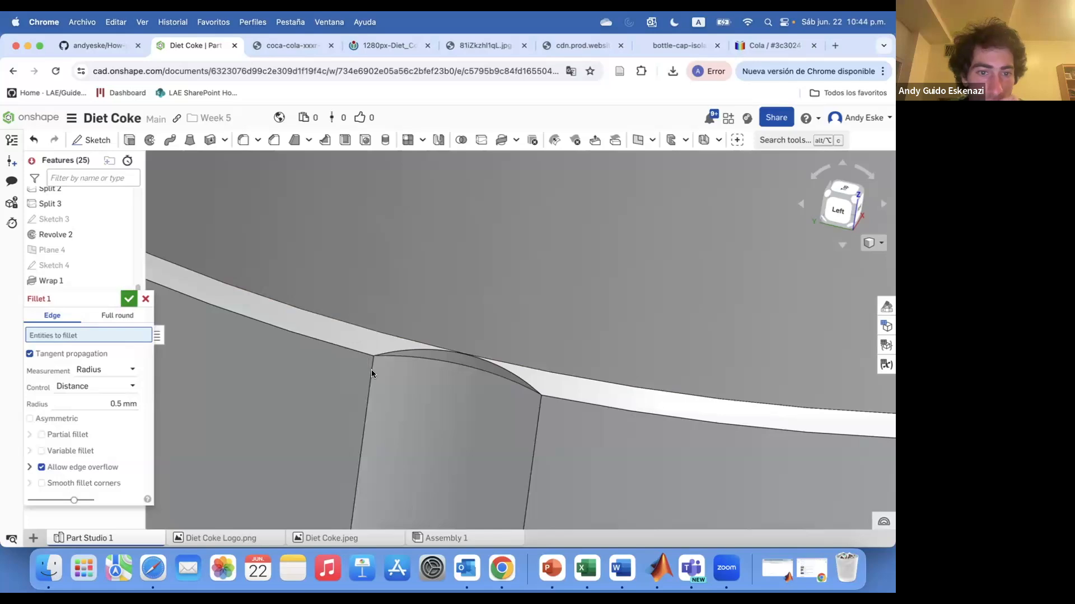
{"action": "left_click", "coordinate": [447, 351]}
{"action": "left_click", "coordinate": [534, 431]}
{"action": "right_click_drag", "start_coordinate": [375, 358], "coordinate": [403, 439]}
{"action": "left_click", "coordinate": [383, 345]}
{"action": "left_click", "coordinate": [372, 367]}
{"action": "left_click", "coordinate": [541, 399]}
{"action": "left_click", "coordinate": [534, 376]}
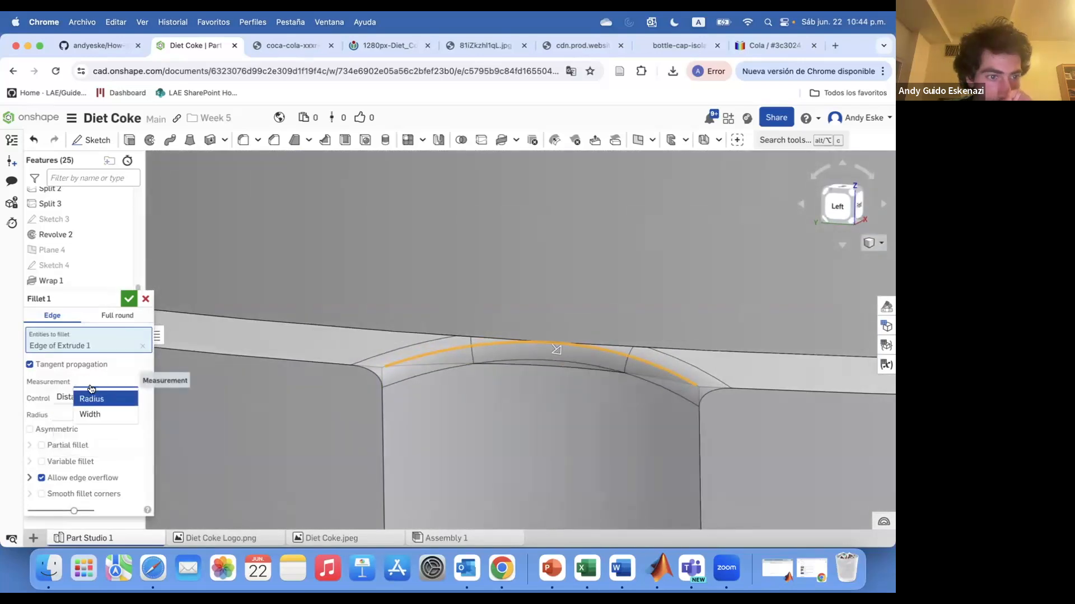
Make the upper-end fillet asymmetric and set its radius to 1 mm.
{"action": "left_click", "coordinate": [40, 429]}
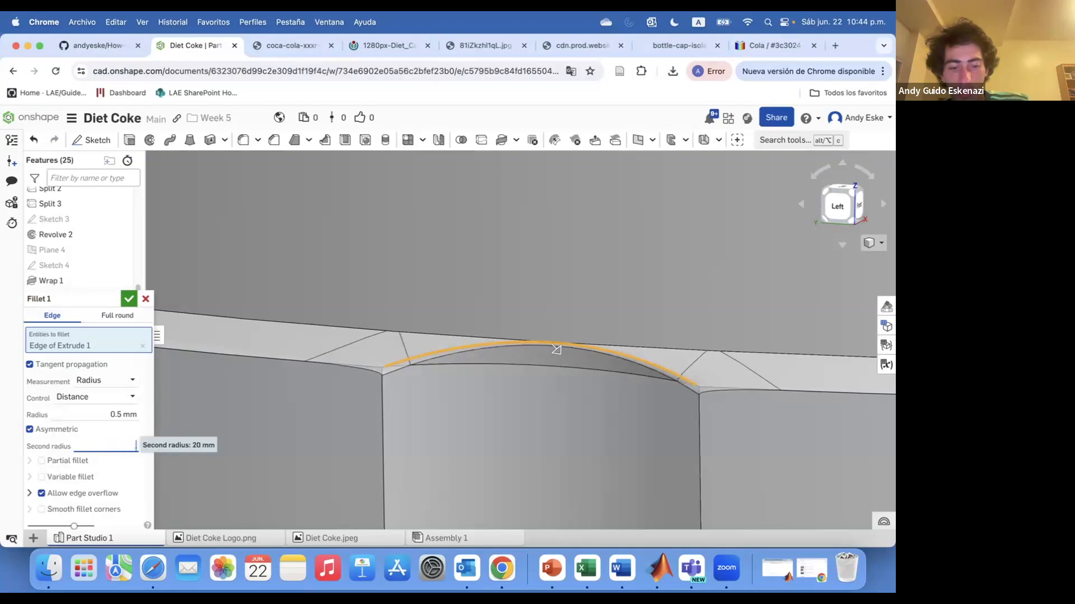
{"action": "type", "text": "5"}
{"action": "key", "text": "Return"}
{"action": "right_click_drag", "start_coordinate": [602, 384], "coordinate": [537, 286]}
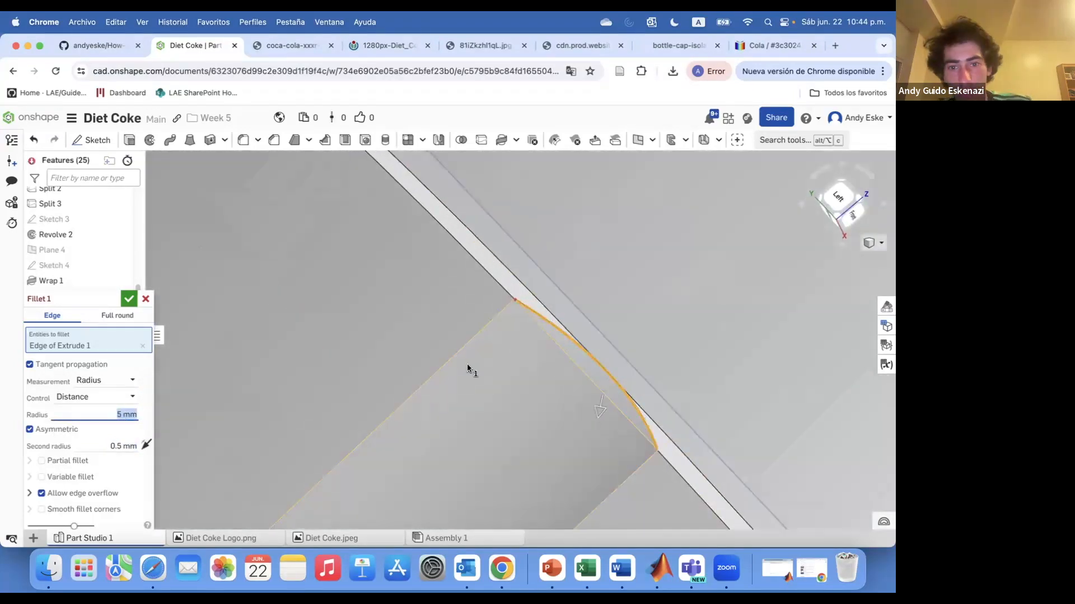
{"action": "type", "text": "1"}
{"action": "key", "text": "Return"}
{"action": "right_click_drag", "start_coordinate": [428, 408], "coordinate": [538, 381]}
{"action": "left_click", "coordinate": [129, 298]}
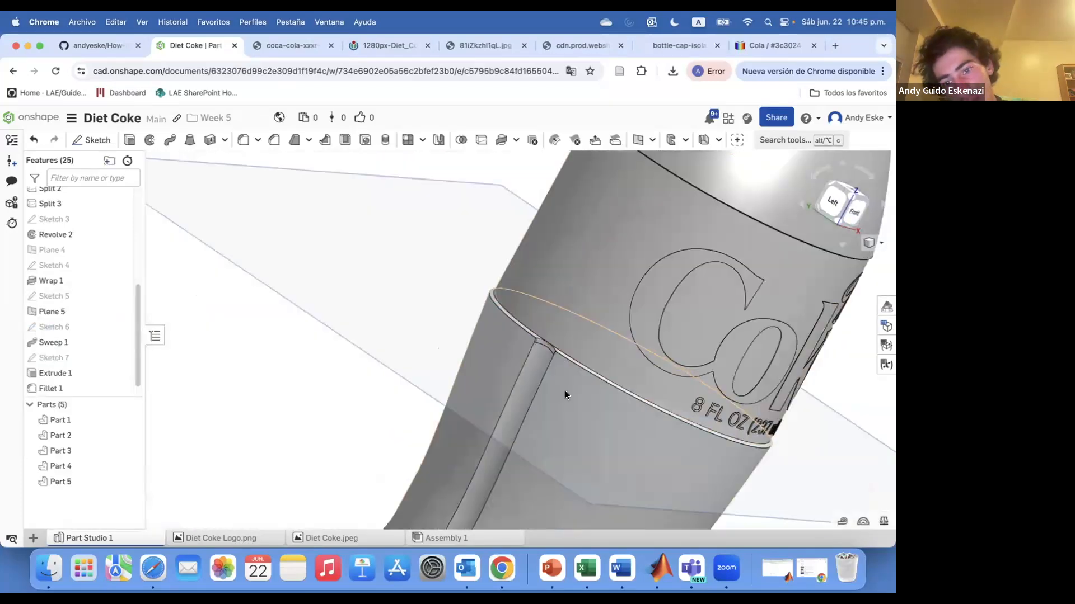
Delete the fillet at the groove's upper end.
{"action": "scroll", "coordinate": [590, 375], "scroll_direction": "up", "scroll_amount": 5}
{"action": "left_click", "coordinate": [76, 511]}
{"action": "scroll", "coordinate": [518, 377], "scroll_direction": "up", "scroll_amount": 5}
{"action": "right_click_drag", "start_coordinate": [505, 378], "coordinate": [586, 303]}
{"action": "scroll", "coordinate": [456, 330], "scroll_direction": "up", "scroll_amount": 3}
{"action": "left_click", "coordinate": [243, 140]}
{"action": "left_click", "coordinate": [489, 312]}
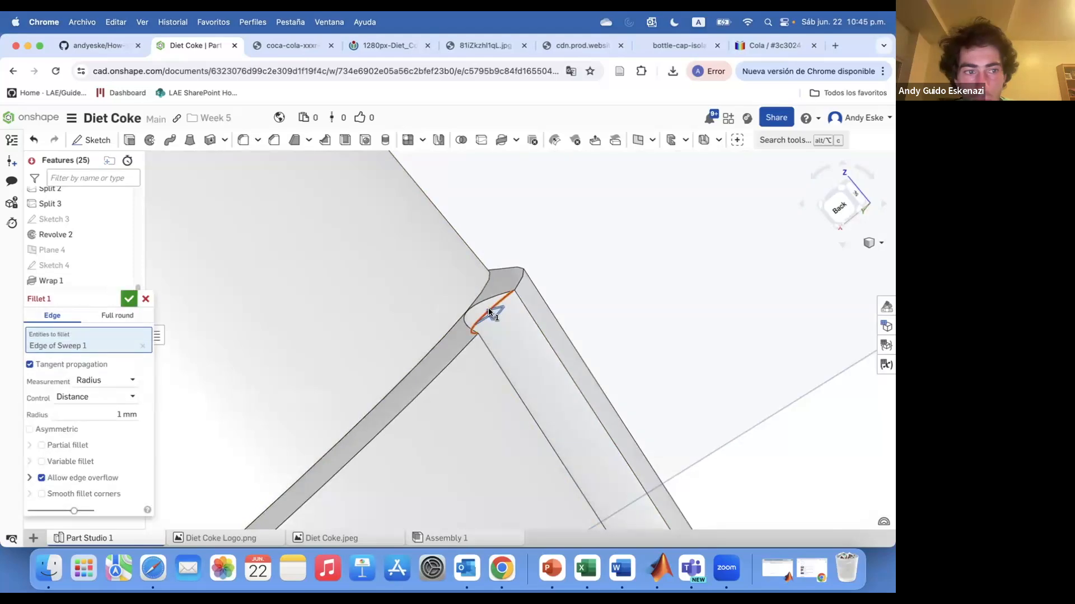
{"action": "key", "text": "Escape"}
Try a fillet at the groove's lower end near the bottle's base.
{"action": "key", "text": "shift+7"}
{"action": "scroll", "coordinate": [461, 460], "scroll_direction": "up", "scroll_amount": 5}
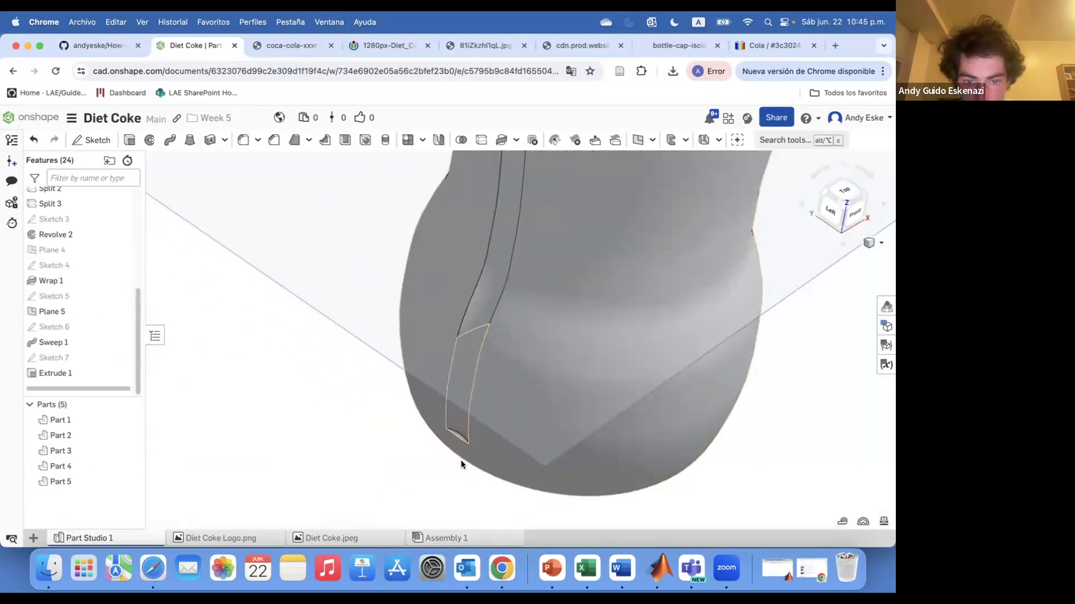
{"action": "scroll", "coordinate": [461, 464], "scroll_direction": "up", "scroll_amount": 3}
{"action": "key", "text": "shift+f"}
{"action": "right_click_drag", "start_coordinate": [459, 358], "coordinate": [408, 300]}
{"action": "left_click", "coordinate": [125, 414]}
{"action": "right_click_drag", "start_coordinate": [372, 356], "coordinate": [496, 411]}
{"action": "key", "text": "Return"}
Hide Plane 5 and check the groove's ends against the bottle reference image.
{"action": "scroll", "coordinate": [418, 330], "scroll_direction": "down", "scroll_amount": 5}
{"action": "scroll", "coordinate": [601, 401], "scroll_direction": "down", "scroll_amount": 3}
{"action": "right_click", "coordinate": [463, 411]}
{"action": "left_click", "coordinate": [461, 47]}
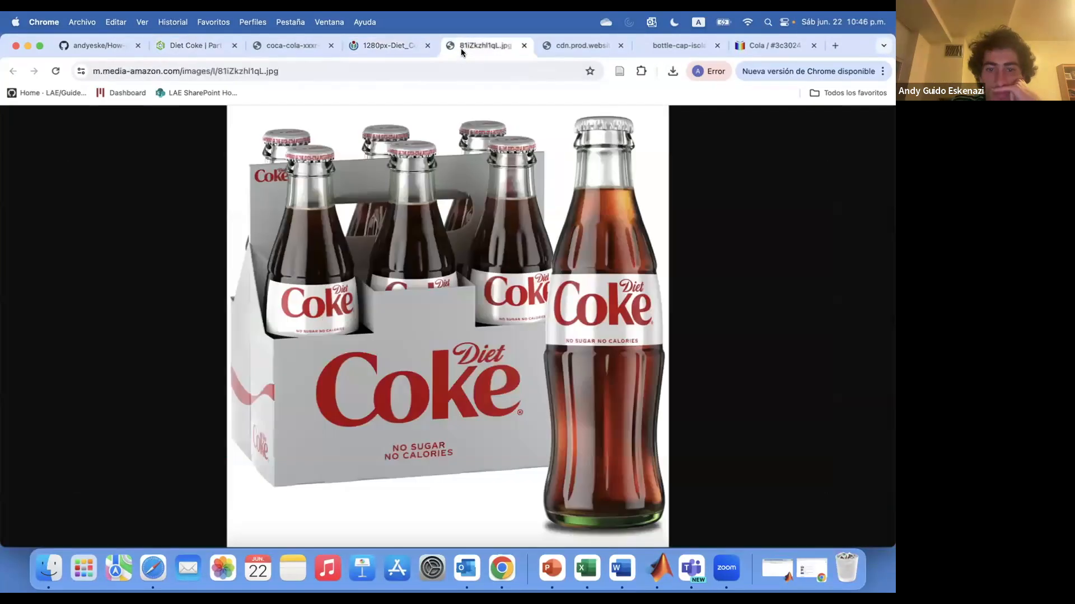
{"action": "left_click", "coordinate": [203, 49]}
{"action": "scroll", "coordinate": [498, 412], "scroll_direction": "up", "scroll_amount": 5}
{"action": "right_click_drag", "start_coordinate": [498, 412], "coordinate": [476, 420]}
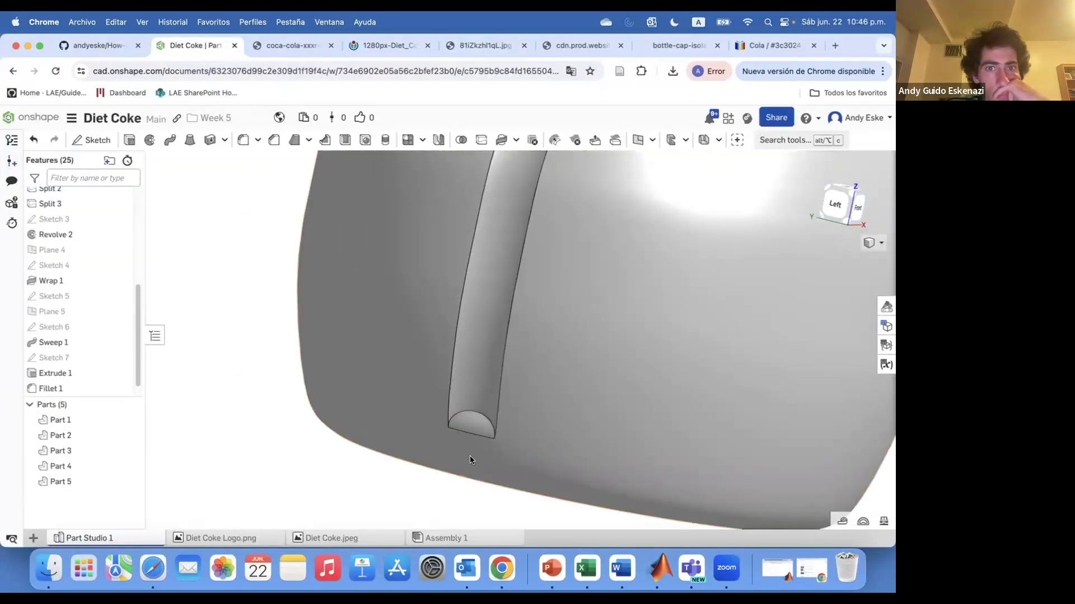
{"action": "scroll", "coordinate": [470, 460], "scroll_direction": "down", "scroll_amount": 5}
{"action": "right_click_drag", "start_coordinate": [394, 167], "coordinate": [369, 392]}
{"action": "scroll", "coordinate": [368, 376], "scroll_direction": "up", "scroll_amount": 2}
Delete the fillet at the groove's lower end.
{"action": "right_click", "coordinate": [73, 390]}
{"action": "left_click", "coordinate": [127, 511]}
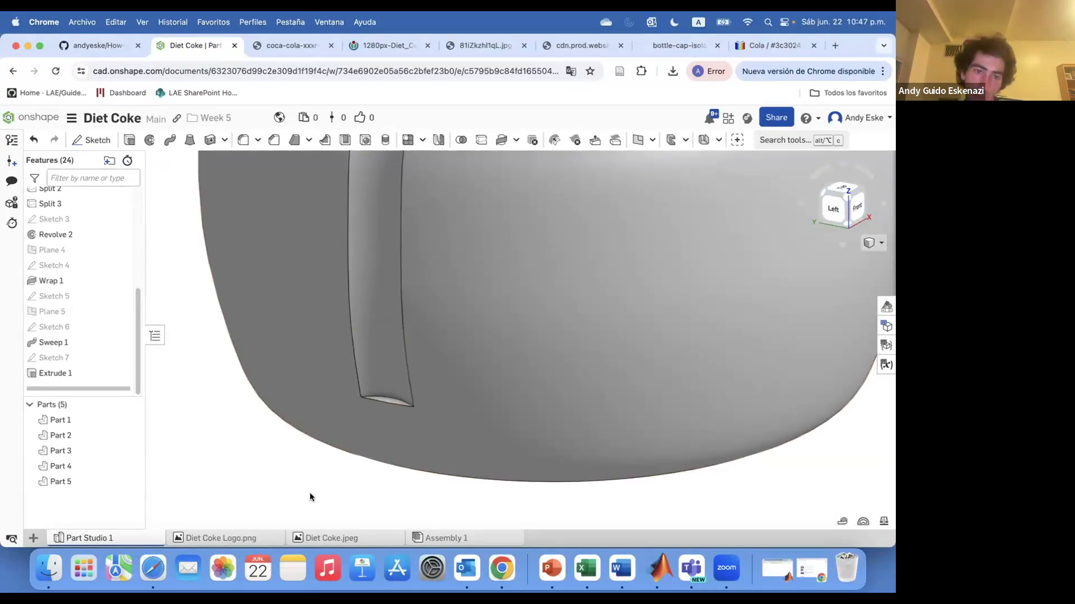
{"action": "scroll", "coordinate": [368, 372], "scroll_direction": "up", "scroll_amount": 3}
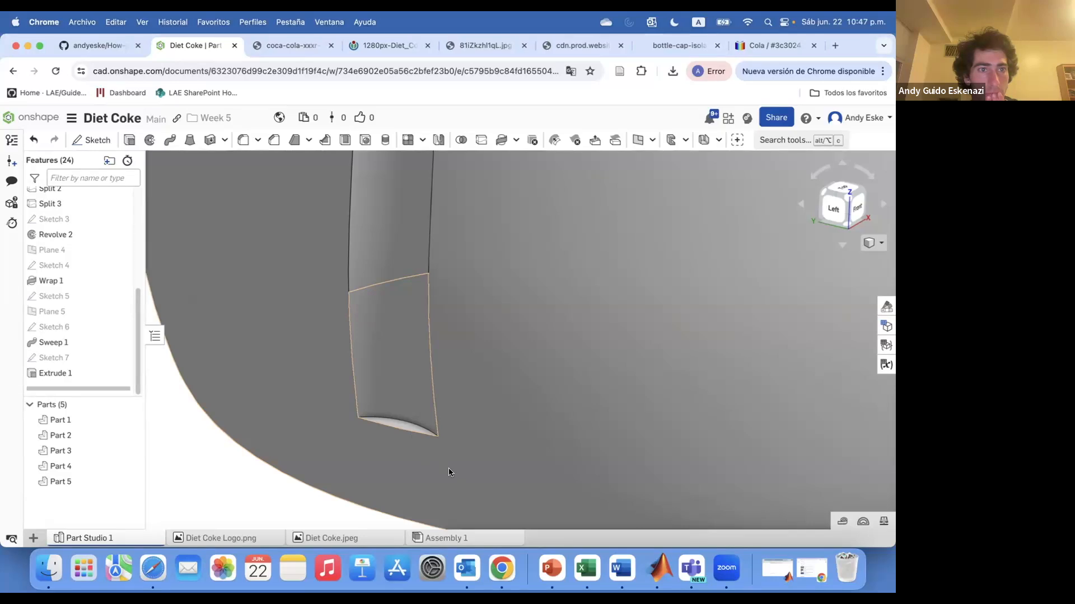
{"action": "scroll", "coordinate": [425, 456], "scroll_direction": "down", "scroll_amount": 5}
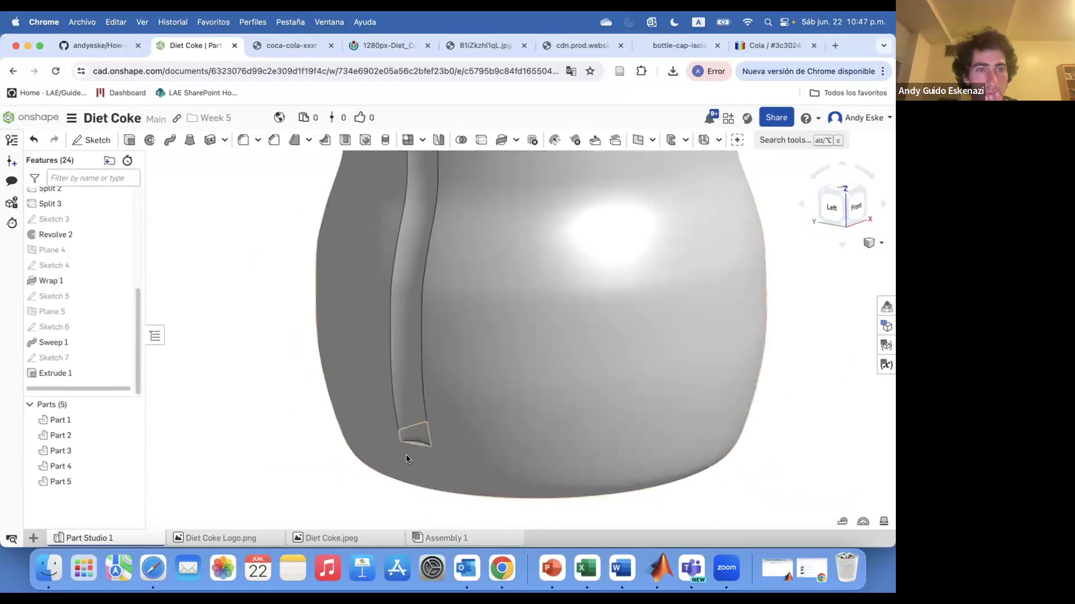
Try a face blend between the groove's swept face and the small face at its lower end.
{"action": "left_click", "coordinate": [243, 140]}
{"action": "scroll", "coordinate": [416, 443], "scroll_direction": "up", "scroll_amount": 5}
{"action": "left_click", "coordinate": [417, 414]}
{"action": "left_click", "coordinate": [439, 447]}
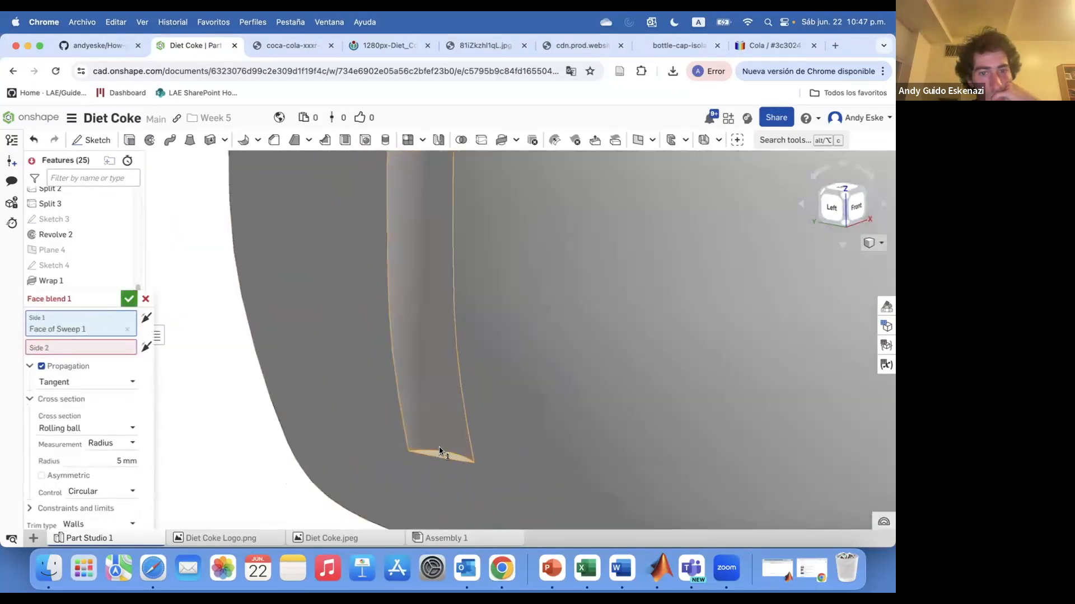
{"action": "left_click", "coordinate": [431, 454]}
{"action": "left_click", "coordinate": [81, 347]}
{"action": "left_click", "coordinate": [439, 454]}
{"action": "mouse_move", "coordinate": [442, 464]}
{"action": "right_mouse_down"}
{"action": "mouse_move", "coordinate": [484, 443]}
{"action": "mouse_move", "coordinate": [454, 456]}
{"action": "right_mouse_up"}
{"action": "left_click", "coordinate": [127, 329]}
{"action": "left_click", "coordinate": [127, 348]}
{"action": "left_click", "coordinate": [443, 425]}
{"action": "left_click", "coordinate": [81, 347]}
{"action": "left_click", "coordinate": [435, 453]}
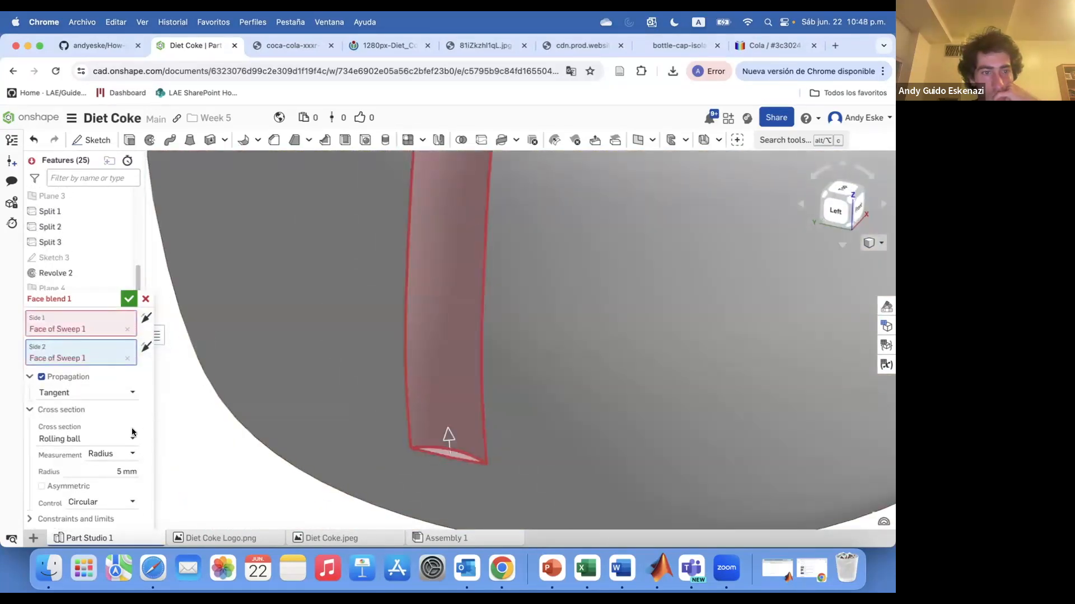
{"action": "left_click", "coordinate": [146, 299]}
Try a 1 mm chamfer on the edges at the groove's lower end.
{"action": "left_click", "coordinate": [273, 140]}
{"action": "left_click", "coordinate": [443, 455]}
{"action": "right_click_drag", "start_coordinate": [443, 455], "coordinate": [456, 493]}
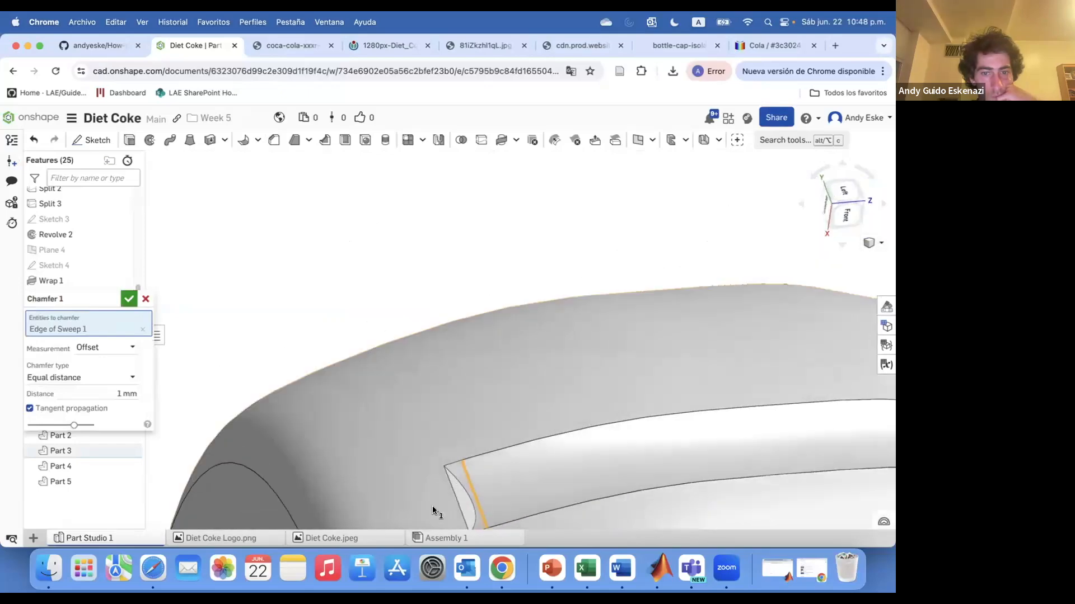
{"action": "left_click", "coordinate": [452, 493]}
{"action": "left_click", "coordinate": [143, 343]}
{"action": "left_click", "coordinate": [143, 330]}
{"action": "right_click_drag", "start_coordinate": [448, 436], "coordinate": [439, 482]}
{"action": "left_click", "coordinate": [146, 299]}
{"action": "scroll", "coordinate": [502, 475], "scroll_direction": "up", "scroll_amount": 5}
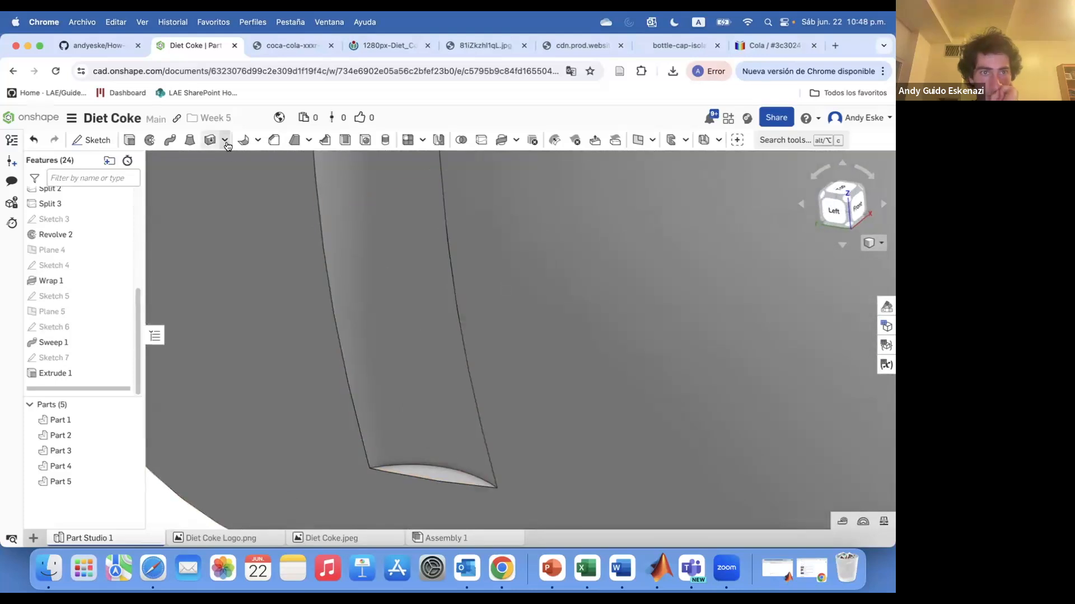
{"action": "left_click", "coordinate": [326, 145]}
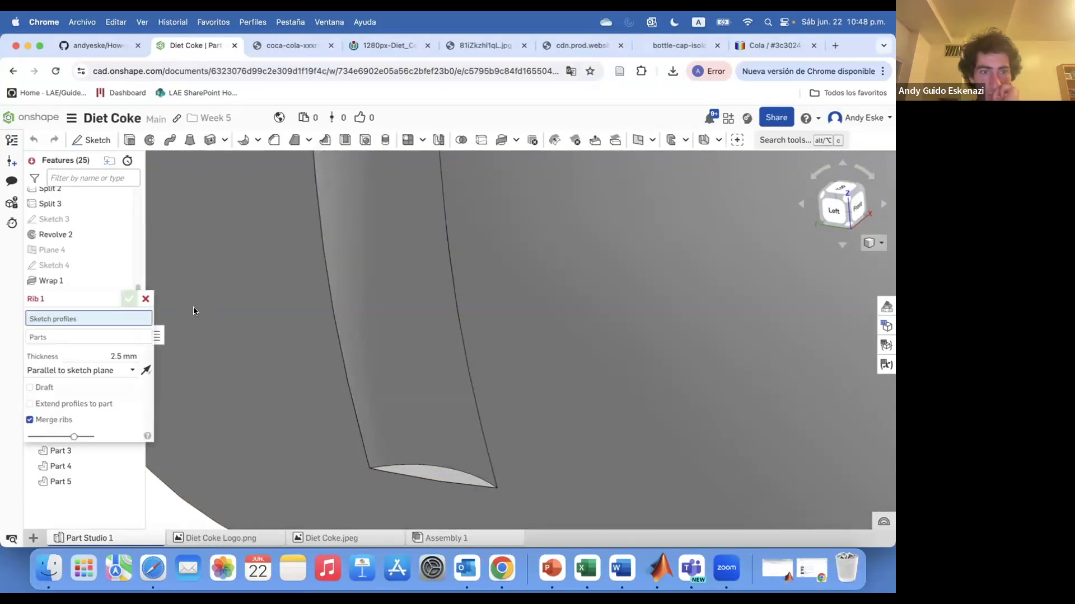
{"action": "left_click", "coordinate": [146, 299]}
{"action": "scroll", "coordinate": [472, 451], "scroll_direction": "down", "scroll_amount": 5}
{"action": "scroll", "coordinate": [412, 356], "scroll_direction": "up", "scroll_amount": 6}
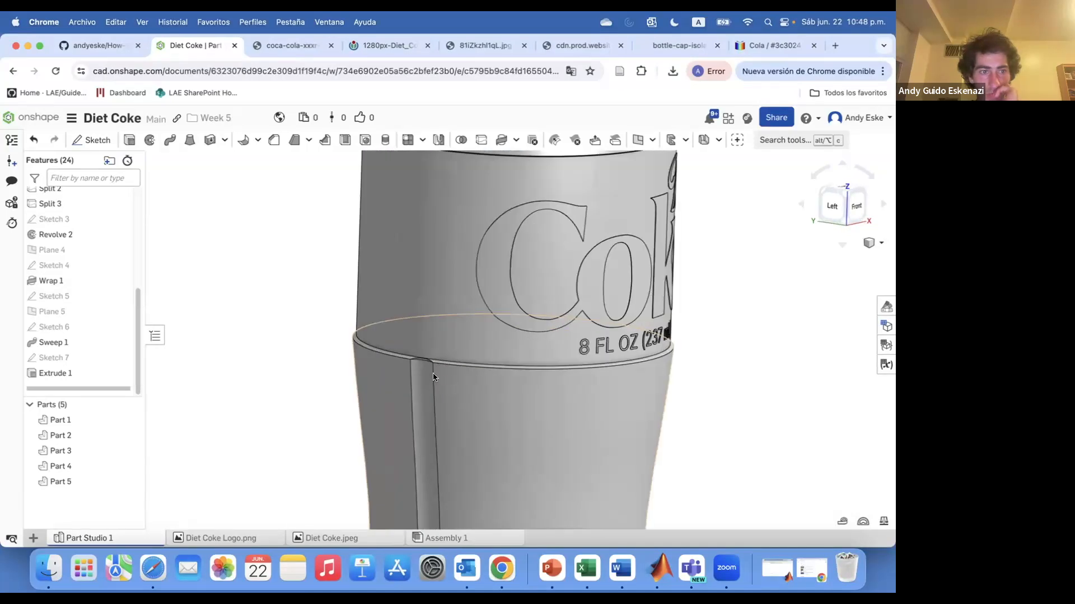
Review the profile, path and profile-control settings of the groove's sweep feature.
{"action": "right_click", "coordinate": [76, 338]}
{"action": "left_click", "coordinate": [109, 368]}
{"action": "scroll", "coordinate": [404, 336], "scroll_direction": "down", "scroll_amount": 5}
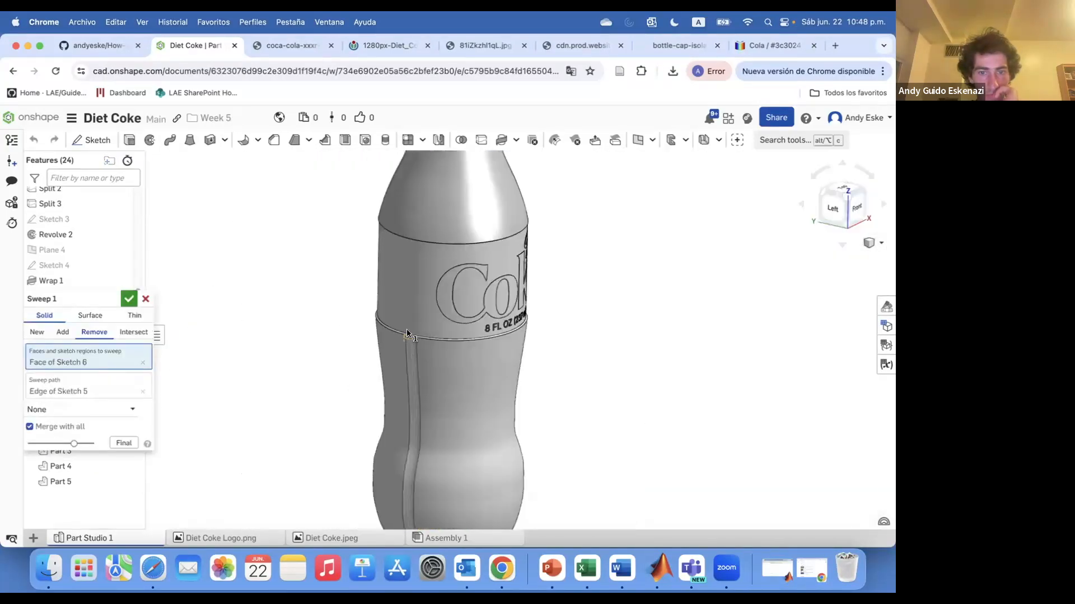
{"action": "scroll", "coordinate": [404, 337], "scroll_direction": "up", "scroll_amount": 3}
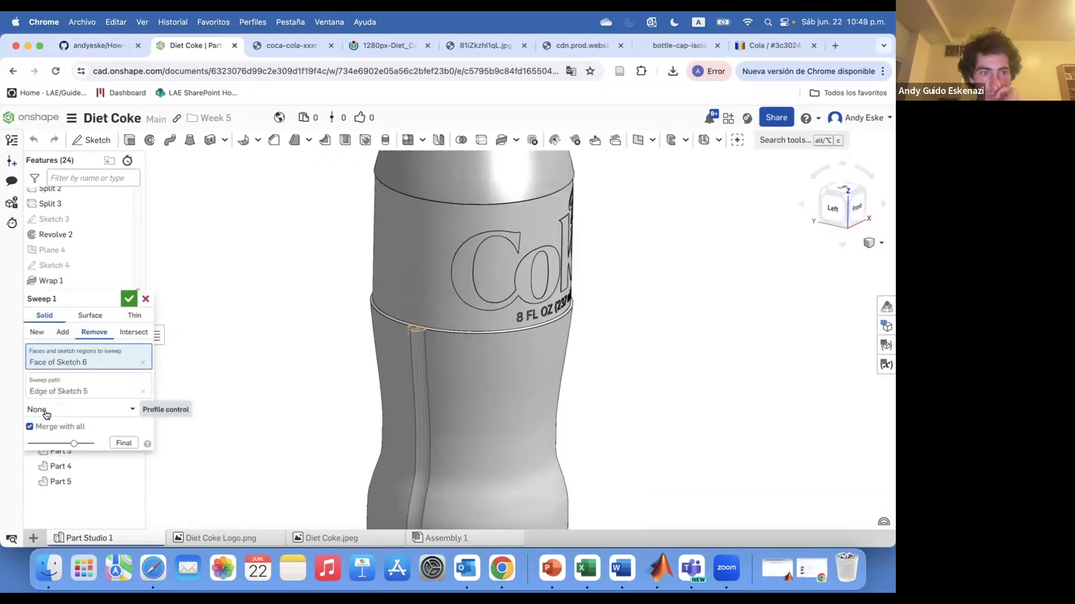
{"action": "left_click", "coordinate": [128, 300]}
{"action": "scroll", "coordinate": [337, 338], "scroll_direction": "down", "scroll_amount": 5}
{"action": "scroll", "coordinate": [371, 482], "scroll_direction": "up", "scroll_amount": 5}
{"action": "left_click", "coordinate": [190, 141]}
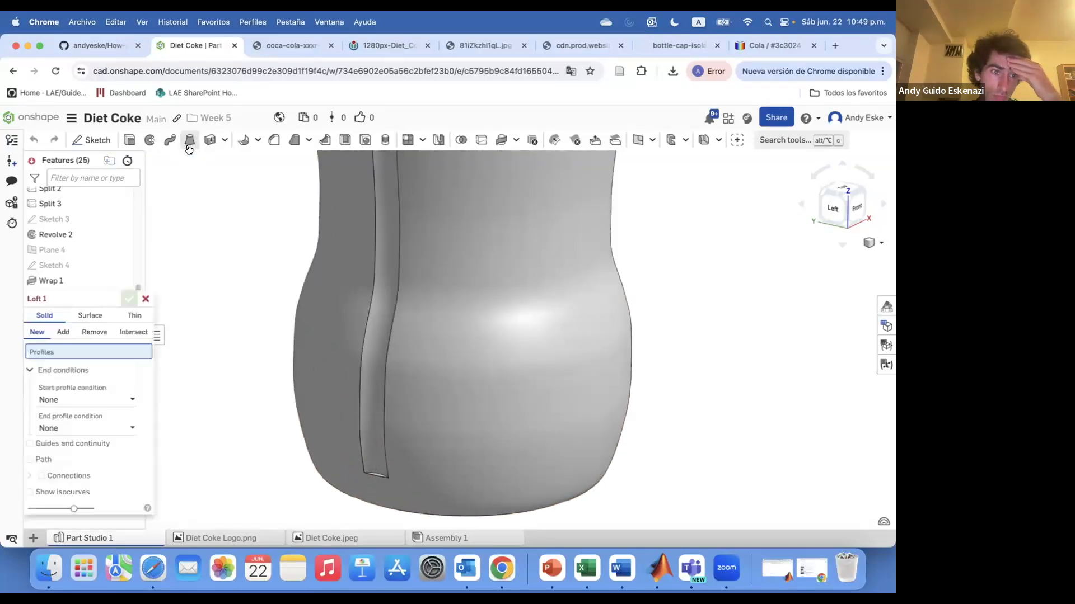
{"action": "left_click", "coordinate": [145, 299]}
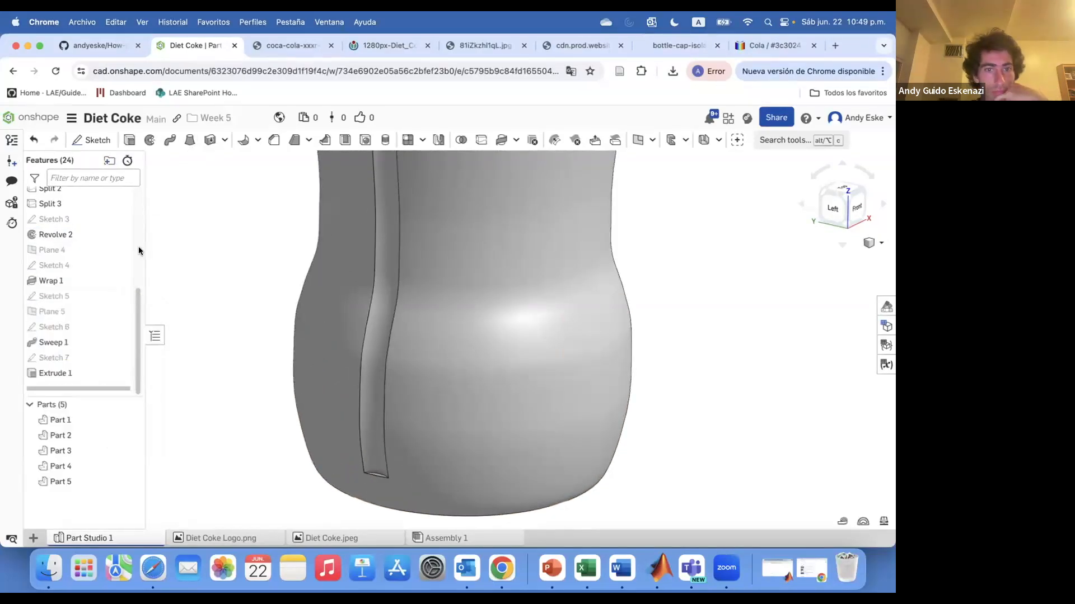
Delete Sweep 1, the feature that cuts the groove.
{"action": "scroll", "coordinate": [332, 198], "scroll_direction": "down", "scroll_amount": 2}
{"action": "right_click", "coordinate": [56, 342]}
{"action": "left_click", "coordinate": [101, 505]}
{"action": "scroll", "coordinate": [364, 280], "scroll_direction": "down", "scroll_amount": 2}
{"action": "scroll", "coordinate": [401, 244], "scroll_direction": "up", "scroll_amount": 6}
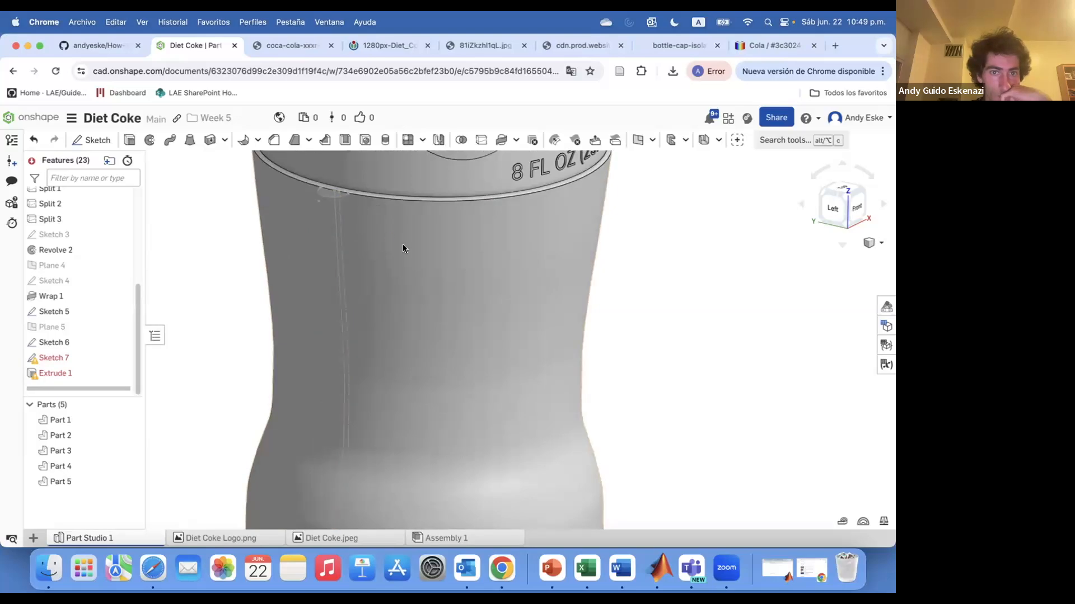
{"action": "scroll", "coordinate": [341, 214], "scroll_direction": "down", "scroll_amount": 4}
Open the groove's path sketch for editing and check the groove's shape in the bottle reference images.
{"action": "right_click", "coordinate": [355, 359]}
{"action": "left_click", "coordinate": [414, 152]}
{"action": "left_click", "coordinate": [391, 45]}
{"action": "left_click", "coordinate": [453, 44]}
{"action": "left_click", "coordinate": [291, 46]}
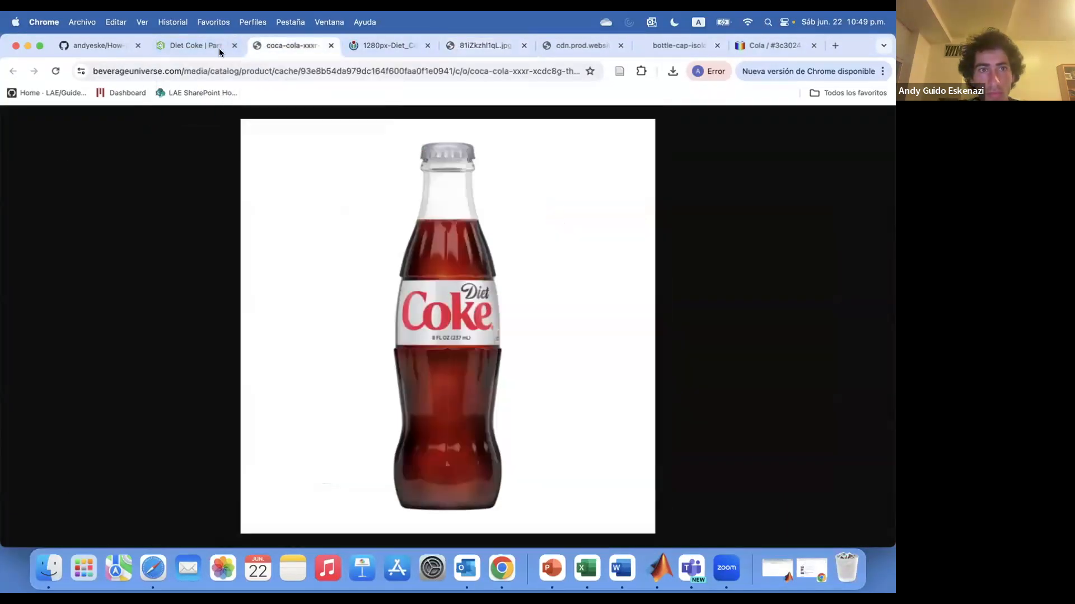
{"action": "left_click", "coordinate": [194, 45]}
Draw short construction lines from the groove path to the dashed curve near its upper and lower ends, and confirm the sketch.
{"action": "right_click_drag", "start_coordinate": [369, 308], "coordinate": [365, 336]}
{"action": "left_click", "coordinate": [119, 140]}
{"action": "left_click", "coordinate": [362, 144]}
{"action": "scroll", "coordinate": [364, 373], "scroll_direction": "up", "scroll_amount": 5}
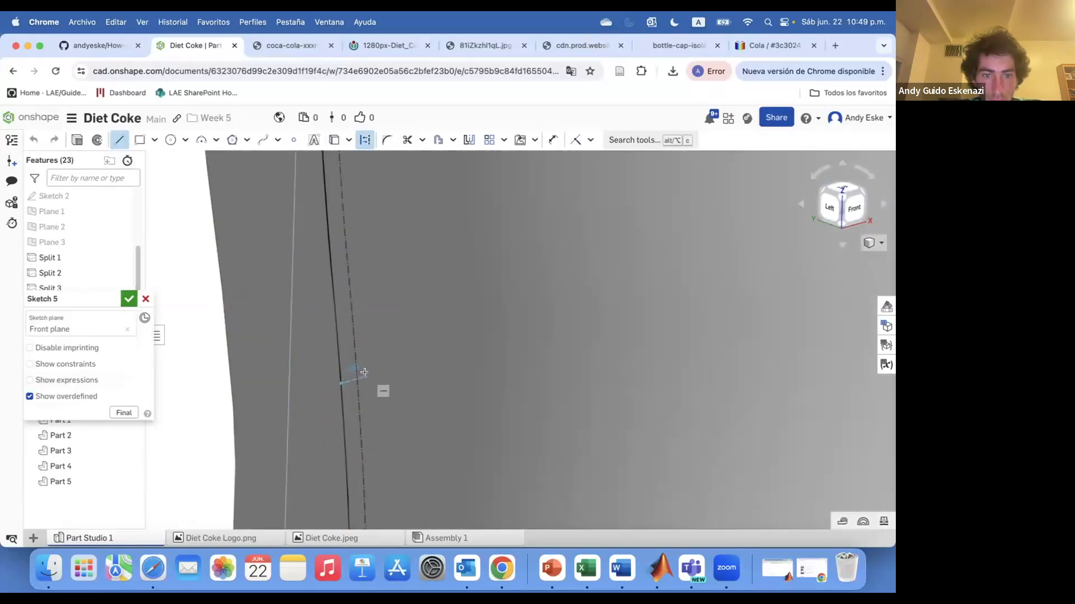
{"action": "scroll", "coordinate": [370, 218], "scroll_direction": "down", "scroll_amount": 5}
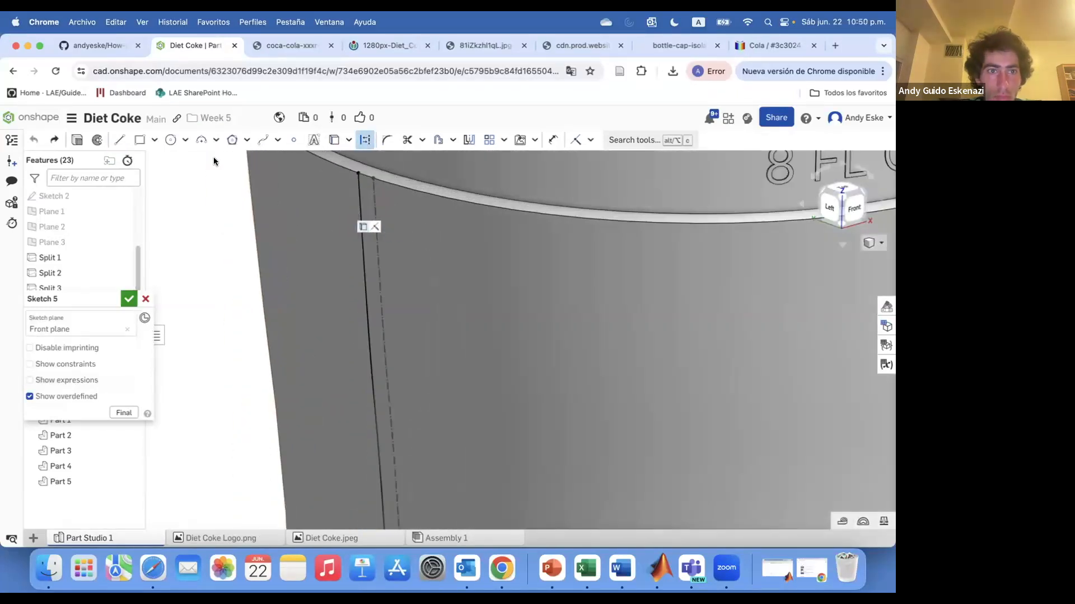
{"action": "scroll", "coordinate": [392, 436], "scroll_direction": "down", "scroll_amount": 5}
{"action": "scroll", "coordinate": [438, 447], "scroll_direction": "up", "scroll_amount": 10}
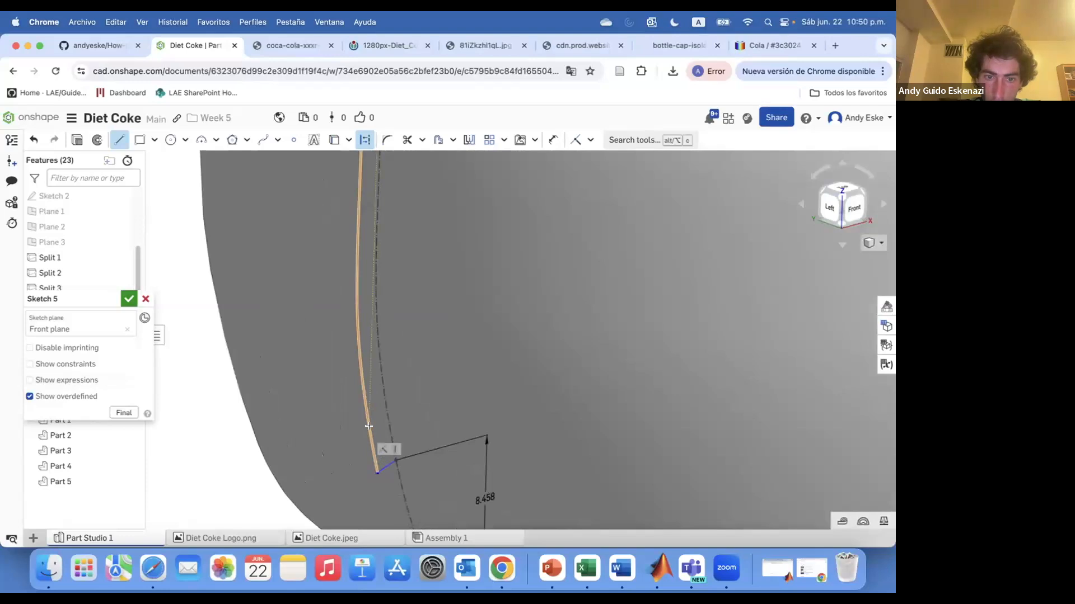
{"action": "right_click", "coordinate": [438, 446]}
{"action": "left_click", "coordinate": [494, 257]}
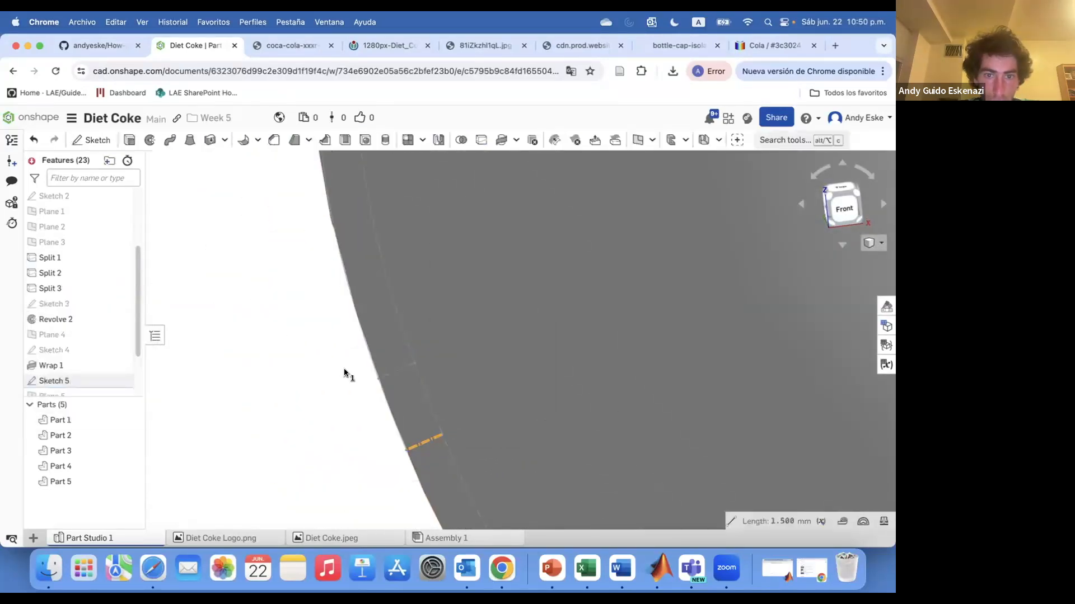
Create a curve-point plane on the groove path at the upper construction line's endpoint.
{"action": "scroll", "coordinate": [311, 331], "scroll_direction": "down", "scroll_amount": 5}
{"action": "scroll", "coordinate": [337, 308], "scroll_direction": "up", "scroll_amount": 4}
{"action": "scroll", "coordinate": [337, 308], "scroll_direction": "down", "scroll_amount": 4}
{"action": "right_click_drag", "start_coordinate": [337, 309], "coordinate": [364, 306]}
{"action": "scroll", "coordinate": [329, 232], "scroll_direction": "up", "scroll_amount": 8}
{"action": "right_click_drag", "start_coordinate": [329, 232], "coordinate": [358, 268]}
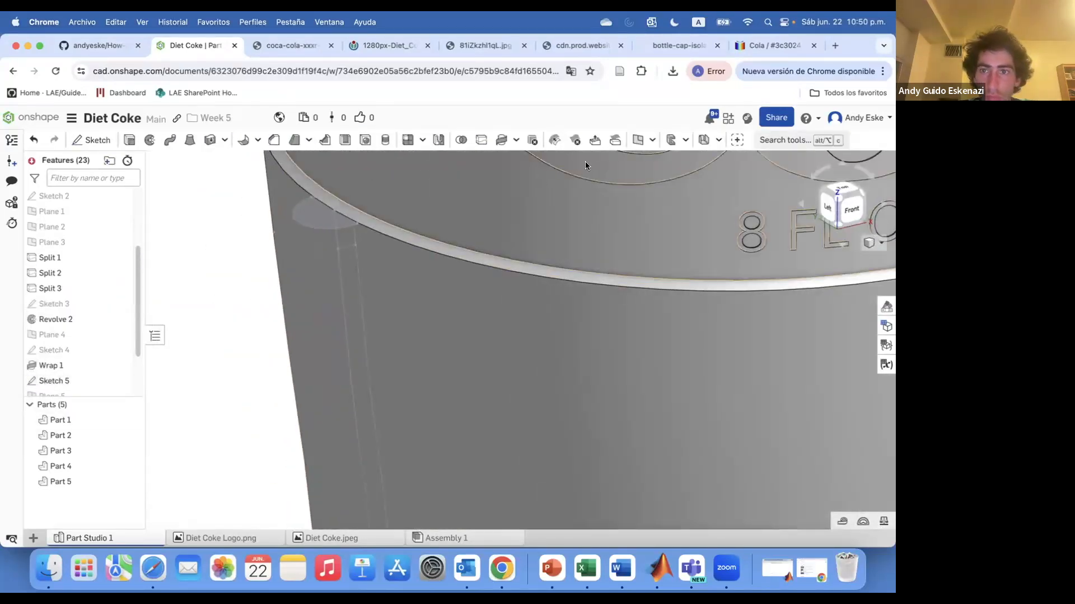
{"action": "left_click", "coordinate": [638, 140]}
{"action": "left_click", "coordinate": [338, 248]}
{"action": "left_click", "coordinate": [342, 291]}
{"action": "left_click", "coordinate": [129, 299]}
Create a curve-point plane on the groove path at the lower construction line's endpoint.
{"action": "scroll", "coordinate": [307, 244], "scroll_direction": "down", "scroll_amount": 5}
{"action": "scroll", "coordinate": [470, 292], "scroll_direction": "up", "scroll_amount": 8}
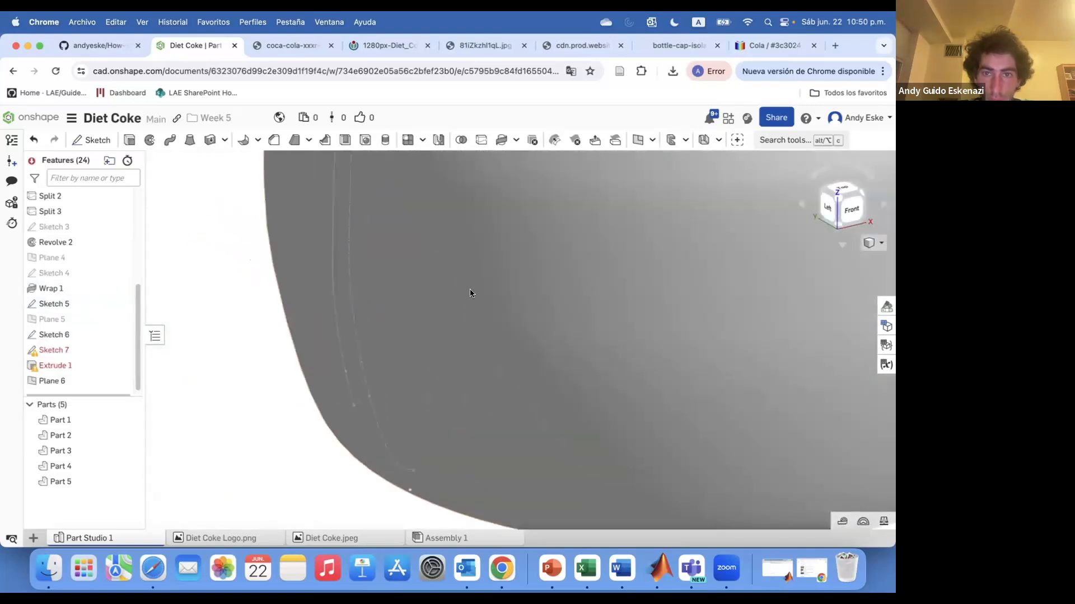
{"action": "left_click", "coordinate": [637, 140]}
{"action": "left_click", "coordinate": [345, 372]}
{"action": "left_click", "coordinate": [343, 359]}
{"action": "left_click", "coordinate": [129, 299]}
Create a curve-point plane at the very bottom endpoint of the groove path.
{"action": "left_click", "coordinate": [638, 140]}
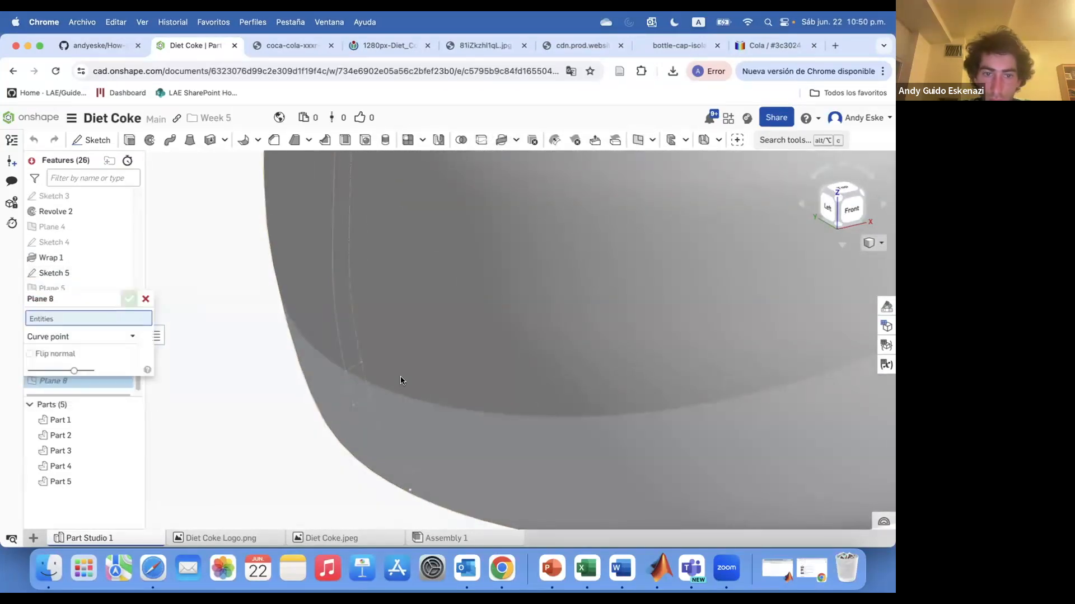
{"action": "left_click", "coordinate": [353, 405]}
{"action": "left_click", "coordinate": [348, 387]}
{"action": "left_click", "coordinate": [129, 299]}
Open Sketch 6, the profile at the groove's upper end, and delete its R3 radius dimension.
{"action": "scroll", "coordinate": [539, 419], "scroll_direction": "down", "scroll_amount": 8}
{"action": "scroll", "coordinate": [499, 237], "scroll_direction": "up", "scroll_amount": 10}
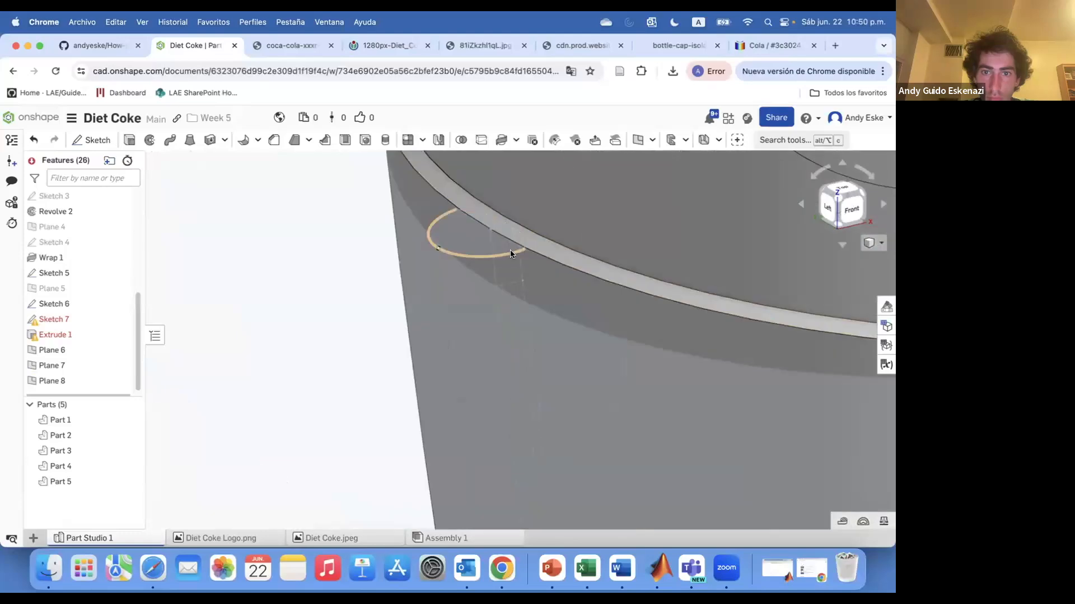
{"action": "right_click", "coordinate": [509, 250]}
{"action": "left_click", "coordinate": [541, 270]}
{"action": "scroll", "coordinate": [482, 199], "scroll_direction": "up", "scroll_amount": 5}
{"action": "right_click_drag", "start_coordinate": [482, 199], "coordinate": [480, 246]}
{"action": "right_click", "coordinate": [433, 225]}
{"action": "left_click", "coordinate": [477, 432]}
{"action": "right_click", "coordinate": [386, 314]}
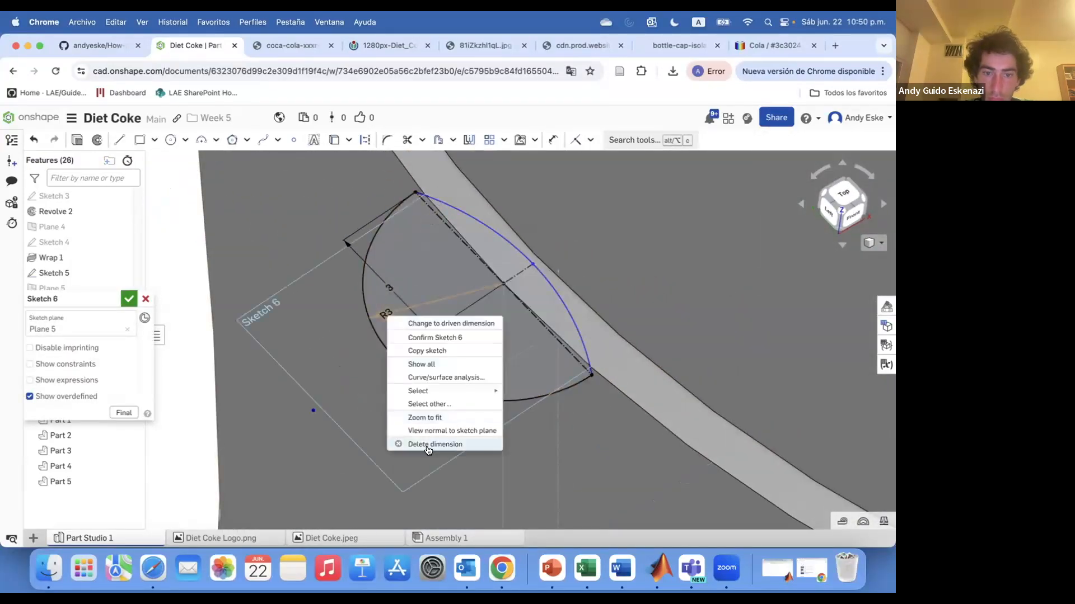
{"action": "left_click", "coordinate": [434, 443]}
Set the profile's half-width to 2 mm and, after checking the bottle reference images, revise it to 1.5 mm.
{"action": "double_click", "coordinate": [388, 289]}
{"action": "type", "text": "2"}
{"action": "key", "text": "Return"}
{"action": "left_click", "coordinate": [302, 48]}
{"action": "left_click", "coordinate": [358, 50]}
{"action": "left_click_drag", "start_coordinate": [471, 49], "coordinate": [348, 54]}
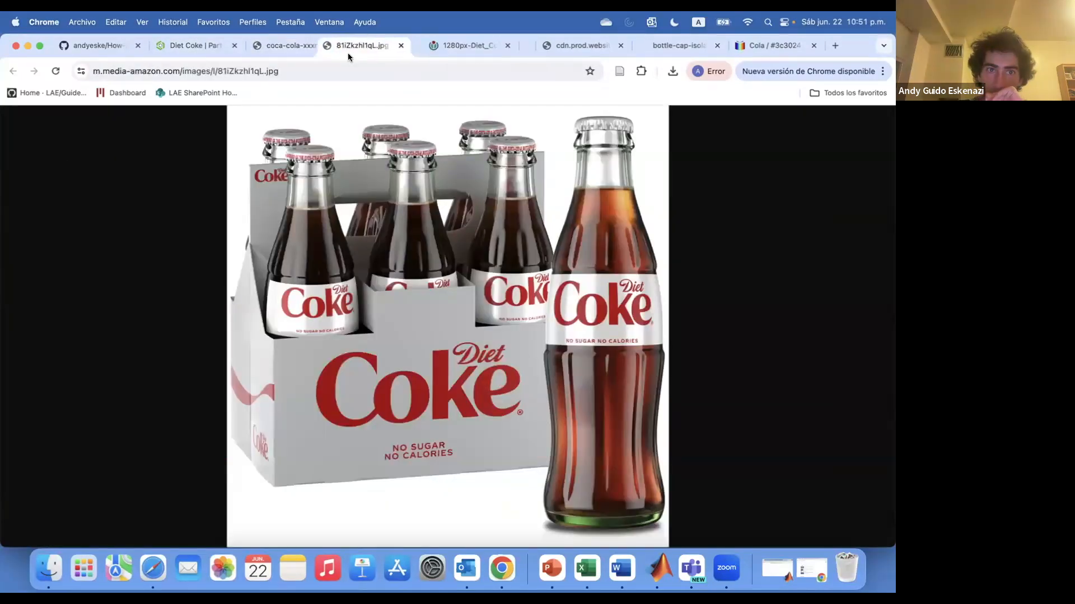
{"action": "left_click", "coordinate": [189, 48]}
{"action": "double_click", "coordinate": [396, 298]}
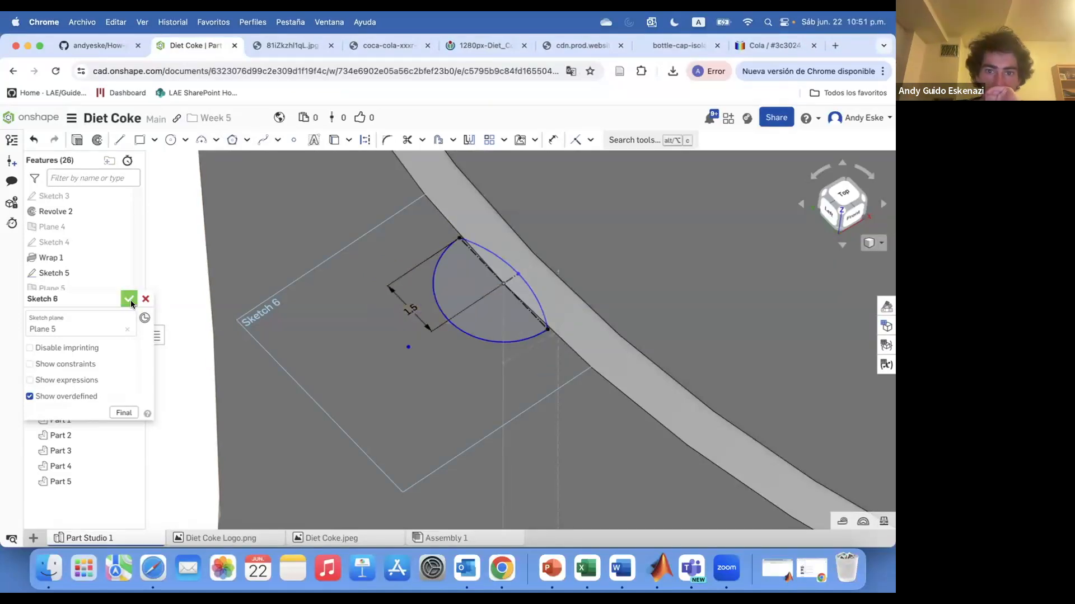
{"action": "left_click", "coordinate": [129, 300]}
Start a sketch on Plane 6 and draw two construction lines extending to either side of the groove path's point.
{"action": "scroll", "coordinate": [513, 255], "scroll_direction": "down", "scroll_amount": 10}
{"action": "mouse_move", "coordinate": [513, 255]}
{"action": "right_mouse_down"}
{"action": "mouse_move", "coordinate": [451, 288]}
{"action": "mouse_move", "coordinate": [448, 257]}
{"action": "right_mouse_up"}
{"action": "left_click", "coordinate": [84, 140]}
{"action": "left_click", "coordinate": [211, 249]}
{"action": "scroll", "coordinate": [546, 282], "scroll_direction": "up", "scroll_amount": 10}
{"action": "mouse_move", "coordinate": [540, 235]}
{"action": "right_mouse_down"}
{"action": "mouse_move", "coordinate": [545, 282]}
{"action": "mouse_move", "coordinate": [526, 266]}
{"action": "right_mouse_up"}
{"action": "scroll", "coordinate": [546, 286], "scroll_direction": "up", "scroll_amount": 5}
{"action": "key", "text": "l"}
{"action": "left_click", "coordinate": [472, 240]}
{"action": "key", "text": "Escape"}
{"action": "scroll", "coordinate": [529, 261], "scroll_direction": "up", "scroll_amount": 3}
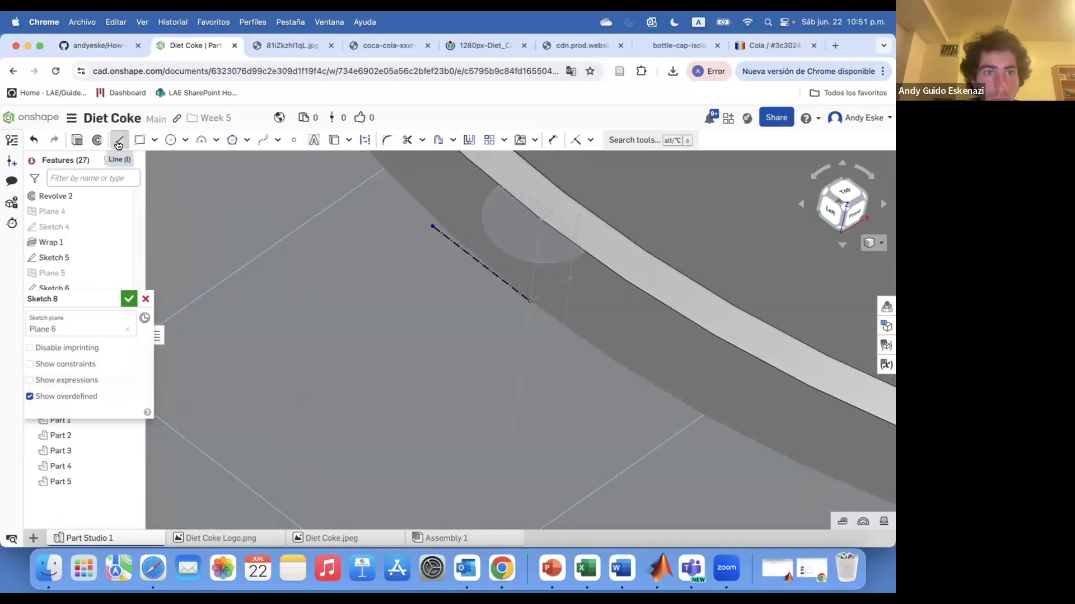
{"action": "left_click", "coordinate": [546, 313]}
{"action": "scroll", "coordinate": [505, 238], "scroll_direction": "up", "scroll_amount": 2}
Dimension the construction line's half-length to 3 mm, close the profile with two arcs between its ends, and confirm the sketch.
{"action": "key", "text": "d"}
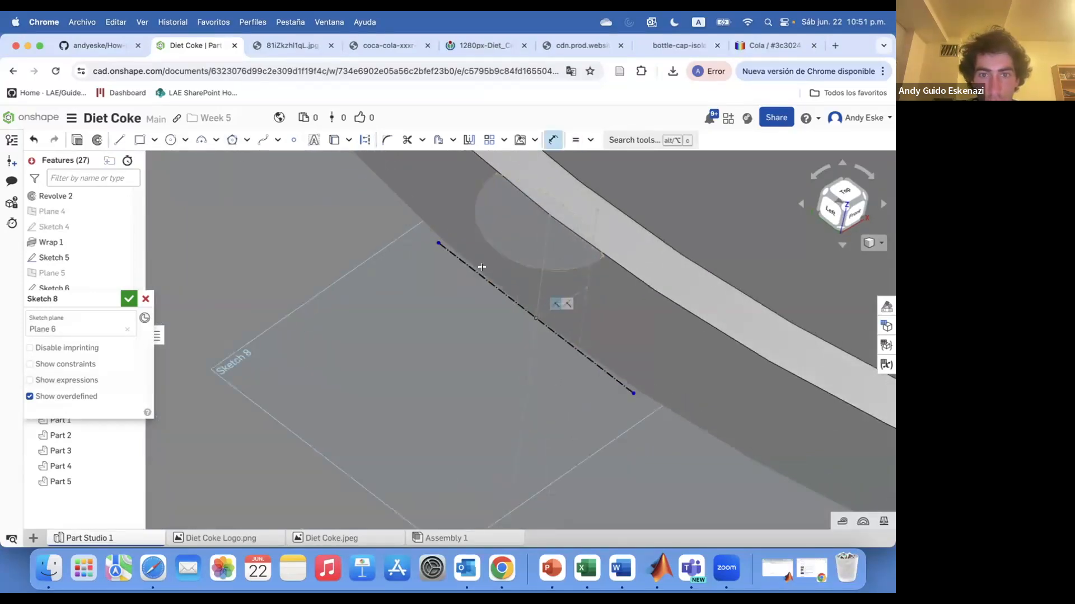
{"action": "left_click", "coordinate": [569, 299]}
{"action": "key", "text": "Escape"}
{"action": "right_click_drag", "start_coordinate": [569, 300], "coordinate": [552, 318]}
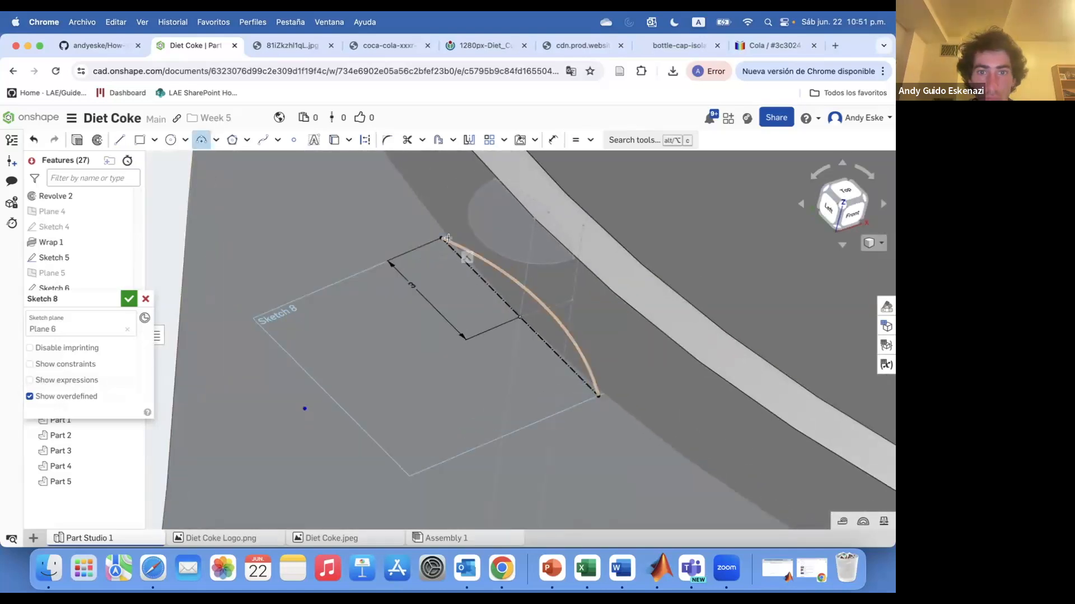
{"action": "left_click", "coordinate": [482, 340]}
{"action": "key", "text": "Escape"}
{"action": "scroll", "coordinate": [417, 291], "scroll_direction": "down", "scroll_amount": 1}
{"action": "left_click", "coordinate": [129, 299]}
Hide Plane 6 and sketch construction lines on Plane 7 to either side of the groove path's lower point.
{"action": "scroll", "coordinate": [382, 241], "scroll_direction": "down", "scroll_amount": 10}
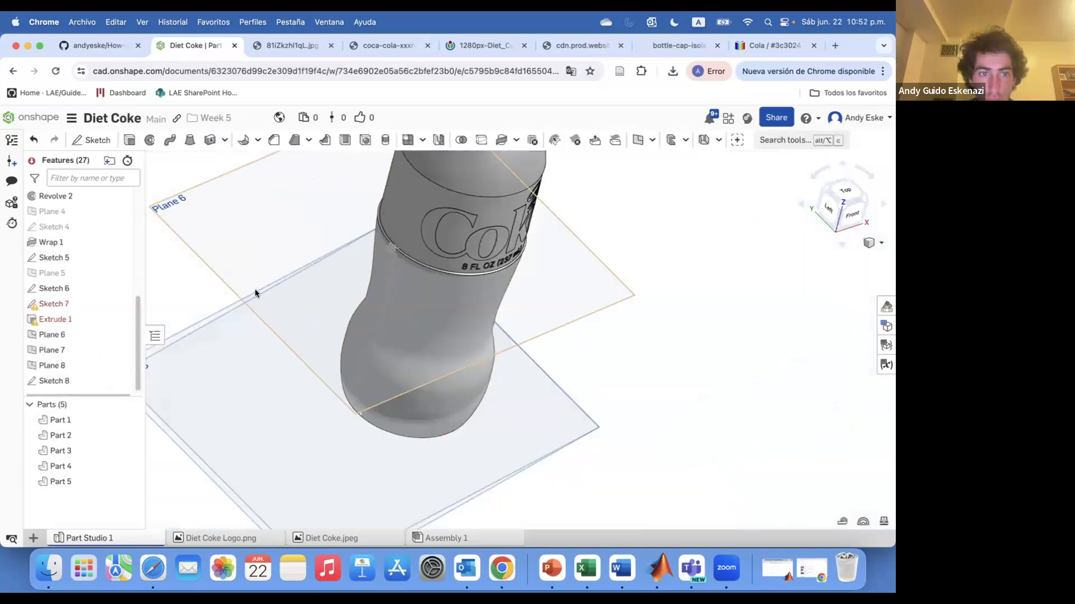
{"action": "right_click", "coordinate": [206, 249]}
{"action": "left_click", "coordinate": [249, 311]}
{"action": "left_click", "coordinate": [88, 140]}
{"action": "left_click", "coordinate": [278, 330]}
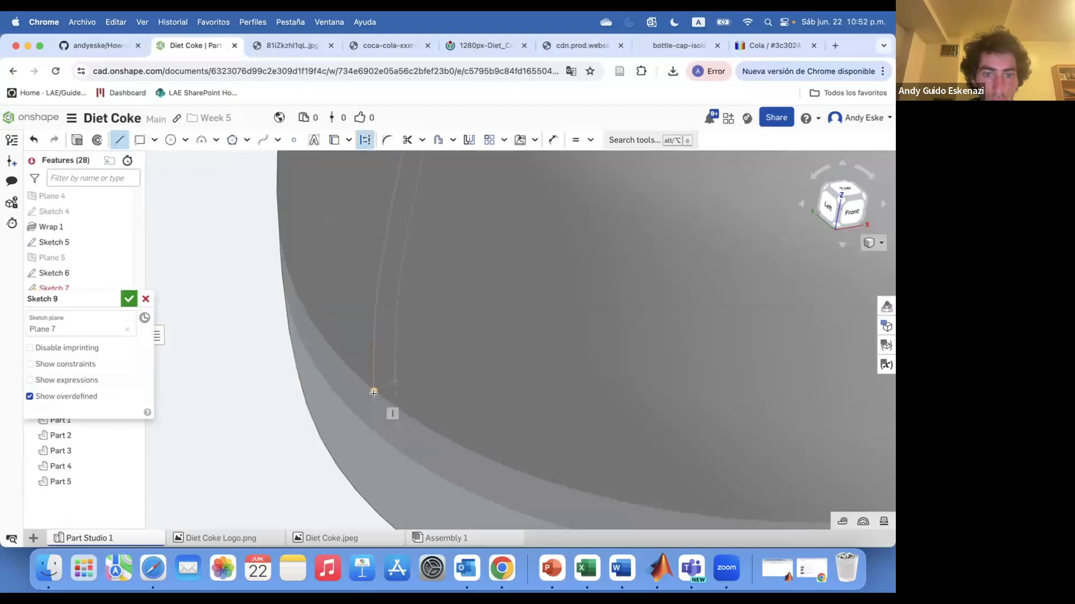
{"action": "left_click", "coordinate": [373, 393]}
{"action": "scroll", "coordinate": [362, 384], "scroll_direction": "up", "scroll_amount": 4}
{"action": "left_click", "coordinate": [325, 348]}
{"action": "key", "text": "Escape"}
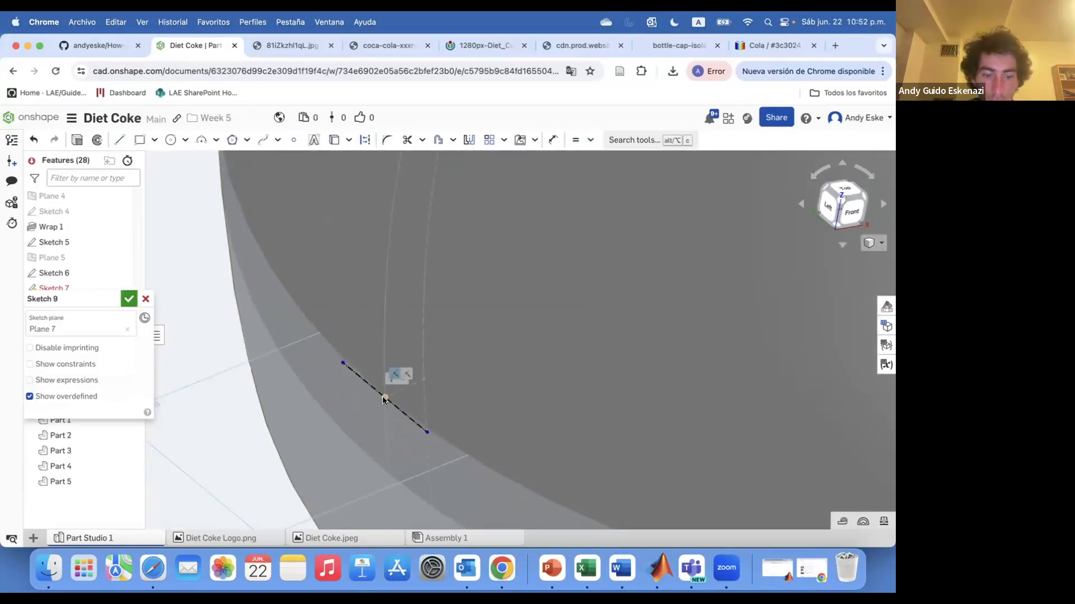
Dimension the lower profile's half-width to 3 mm and join the construction line's ends with two opposing arcs.
{"action": "key", "text": "Return"}
{"action": "scroll", "coordinate": [368, 381], "scroll_direction": "up", "scroll_amount": 2}
{"action": "key", "text": "a"}
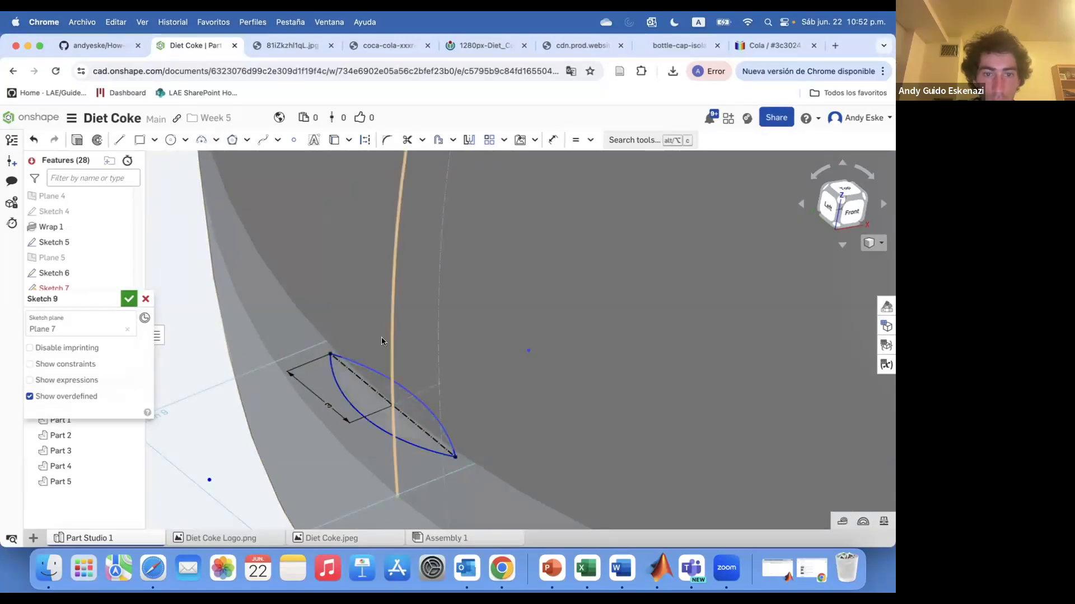
{"action": "key", "text": "Return"}
Delete the broken Extrude 1 and Sketch 7 features.
{"action": "scroll", "coordinate": [381, 340], "scroll_direction": "down", "scroll_amount": 10}
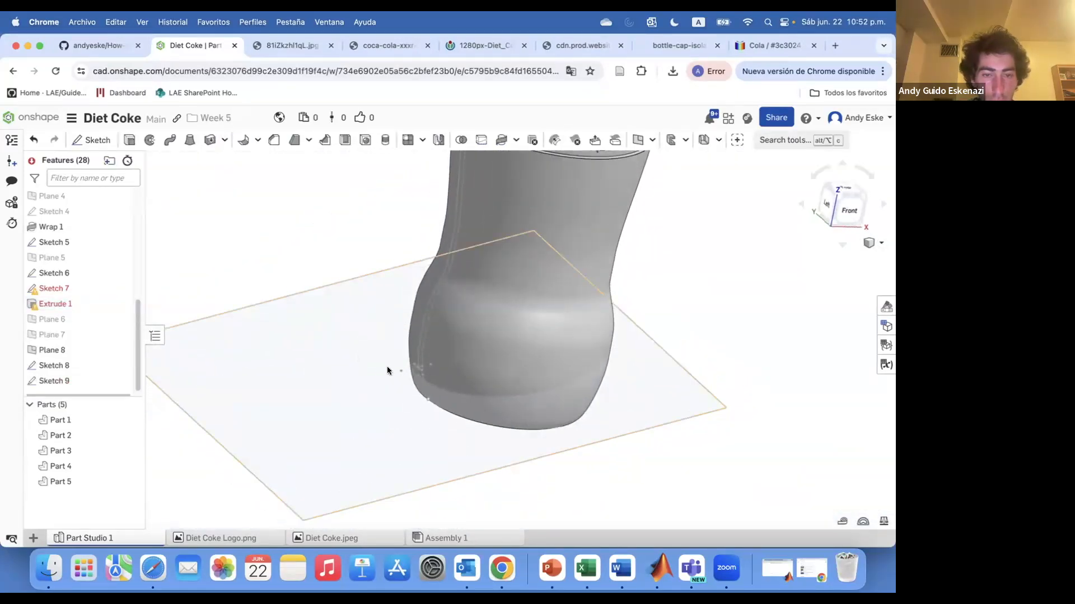
{"action": "scroll", "coordinate": [392, 370], "scroll_direction": "up", "scroll_amount": 5}
{"action": "scroll", "coordinate": [55, 302], "scroll_direction": "down", "scroll_amount": 1}
{"action": "scroll", "coordinate": [319, 364], "scroll_direction": "down", "scroll_amount": 5}
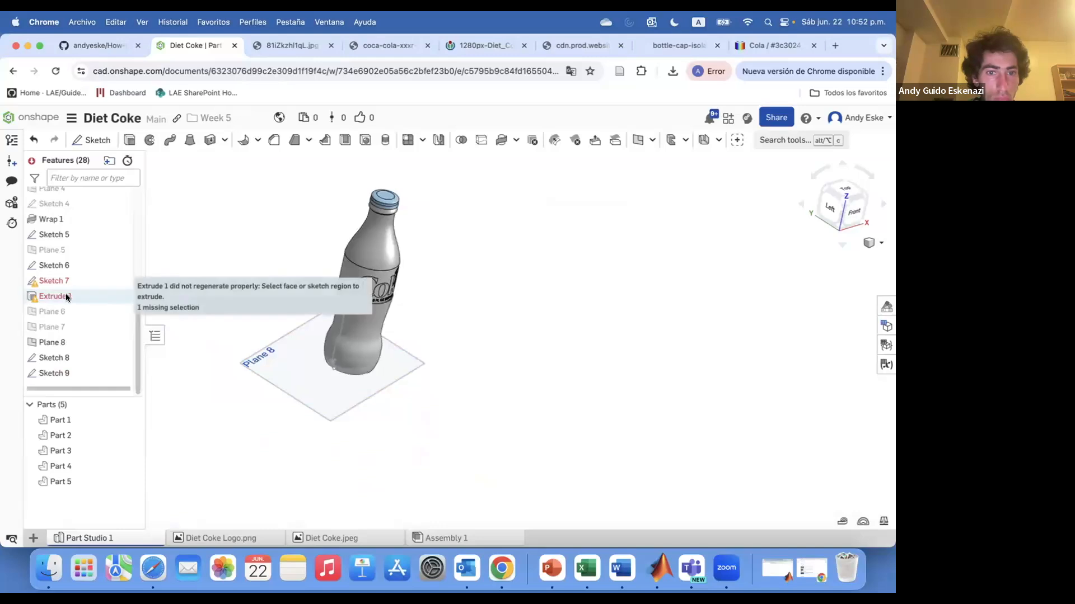
{"action": "right_click", "coordinate": [90, 300]}
{"action": "left_click", "coordinate": [123, 404]}
{"action": "right_click", "coordinate": [69, 296]}
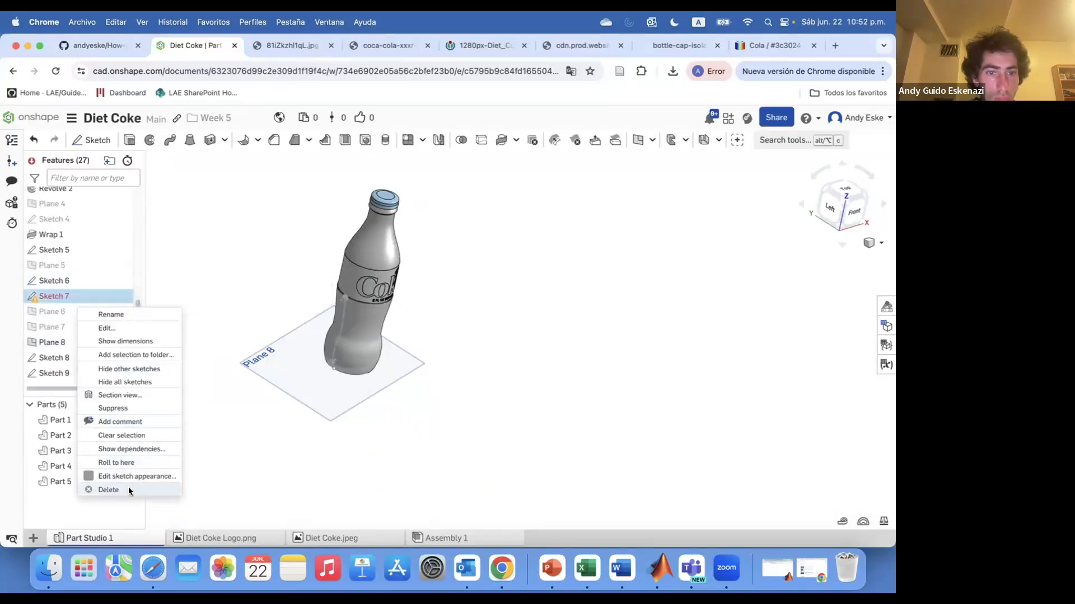
{"action": "left_click", "coordinate": [117, 489]}
Edit Sketch 5 to reposition the short construction line near the lower end of the groove path.
{"action": "scroll", "coordinate": [385, 255], "scroll_direction": "up", "scroll_amount": 5}
{"action": "scroll", "coordinate": [330, 283], "scroll_direction": "down", "scroll_amount": 4}
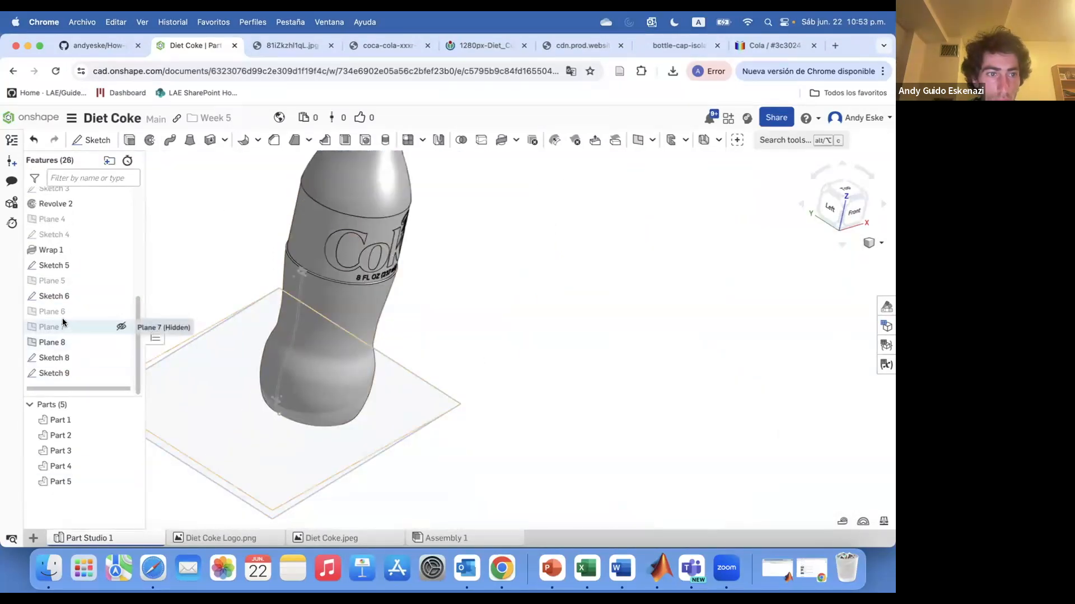
{"action": "right_click", "coordinate": [63, 295]}
{"action": "left_click", "coordinate": [107, 293]}
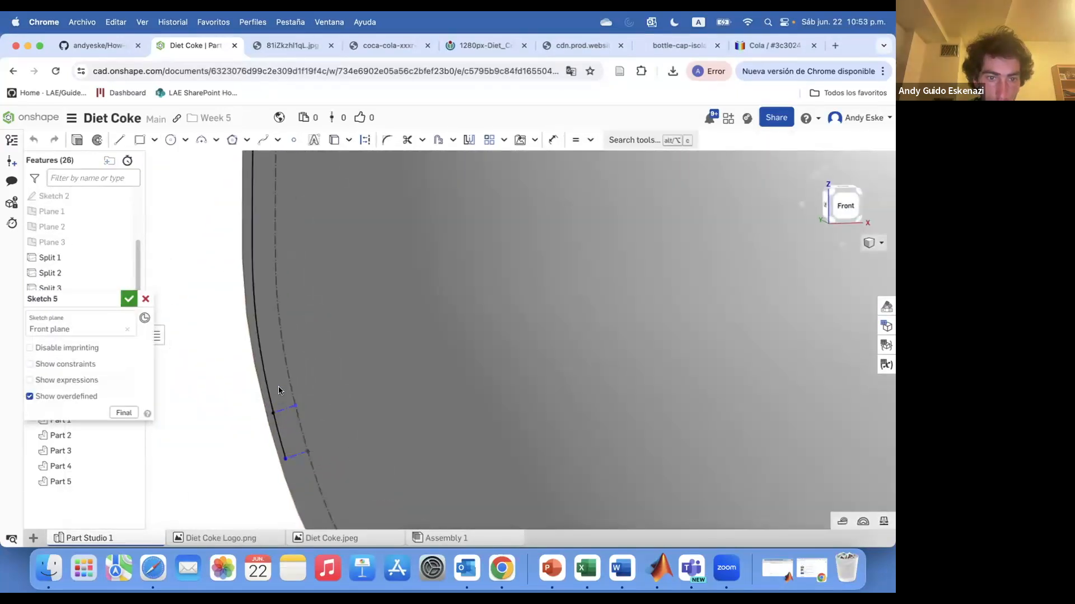
{"action": "right_click", "coordinate": [287, 395]}
{"action": "left_click", "coordinate": [305, 391]}
{"action": "key", "text": "super+z"}
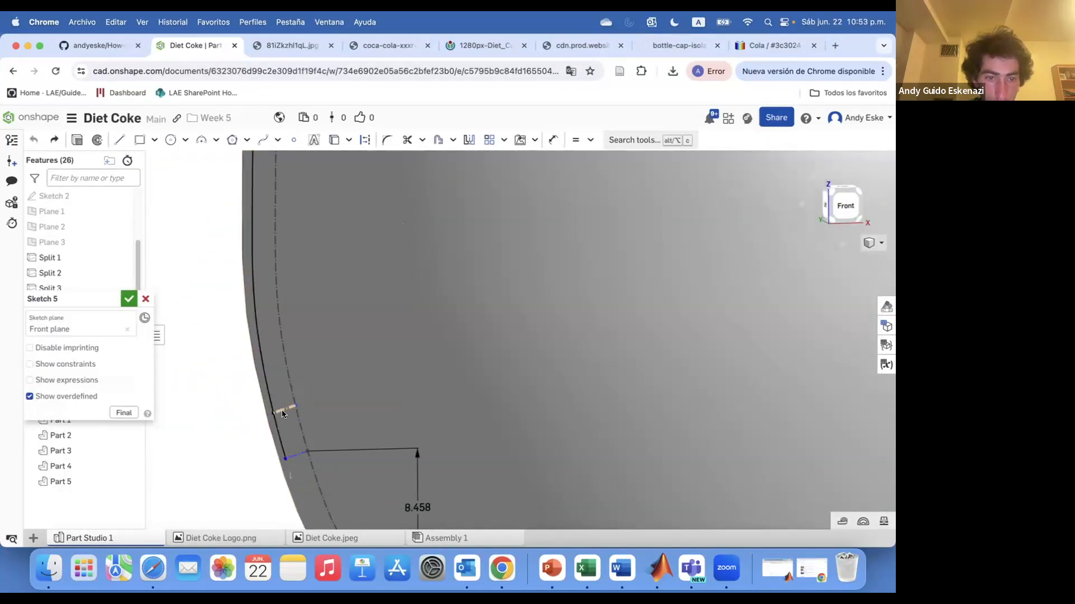
{"action": "right_click", "coordinate": [272, 412]}
{"action": "right_click", "coordinate": [267, 393]}
{"action": "left_click", "coordinate": [308, 507]}
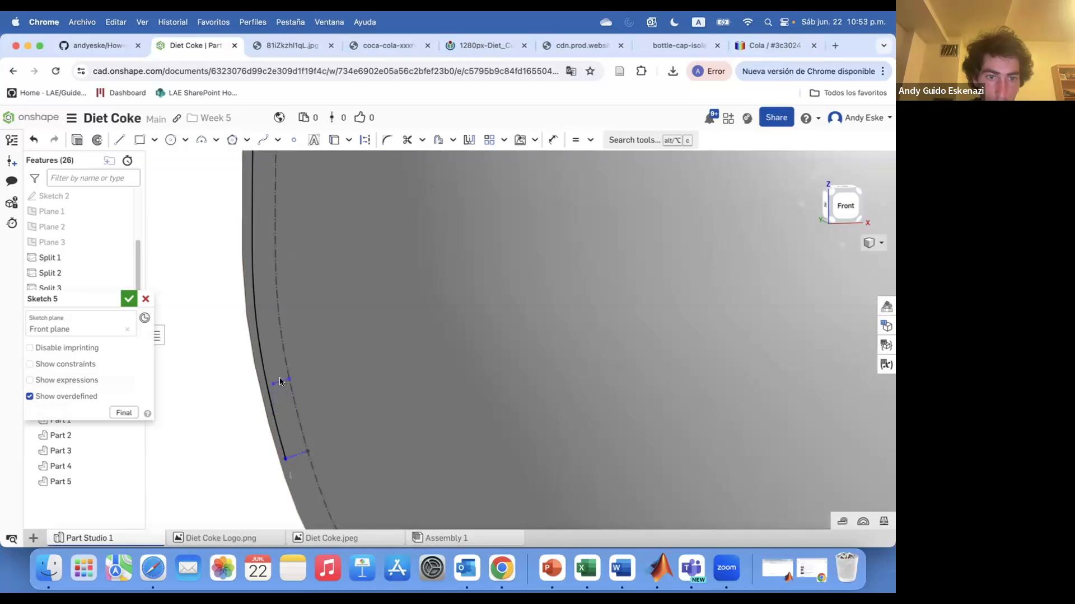
{"action": "scroll", "coordinate": [282, 386], "scroll_direction": "up", "scroll_amount": 3}
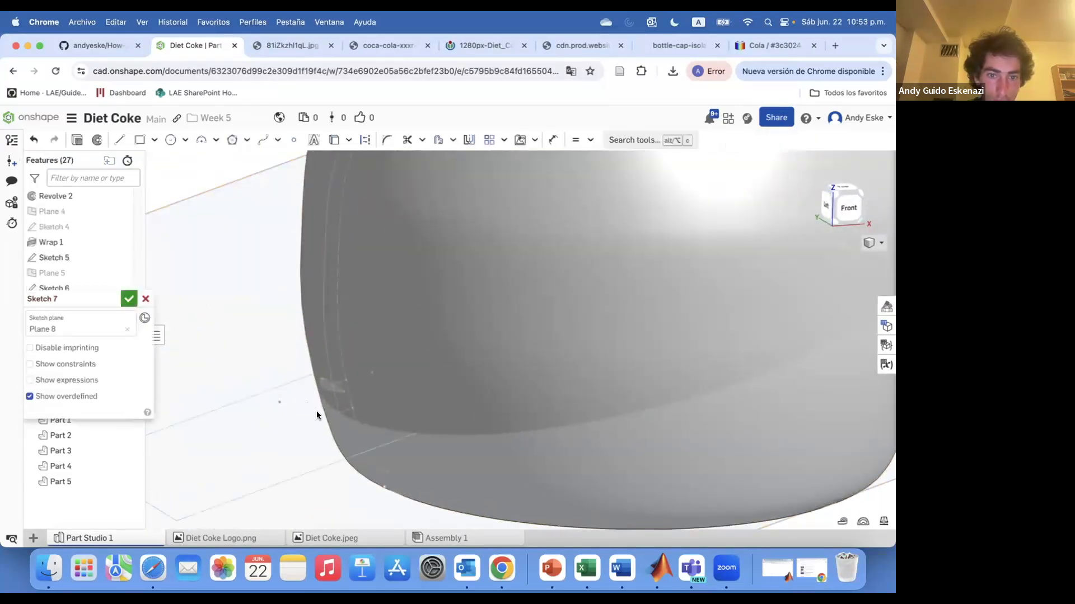
Sketch a small profile on Plane 8 at the path's lower end, 0.5 mm to each side, closed with arcs, and hide the plane.
{"action": "scroll", "coordinate": [317, 412], "scroll_direction": "up", "scroll_amount": 10}
{"action": "right_click_drag", "start_coordinate": [222, 216], "coordinate": [223, 230]}
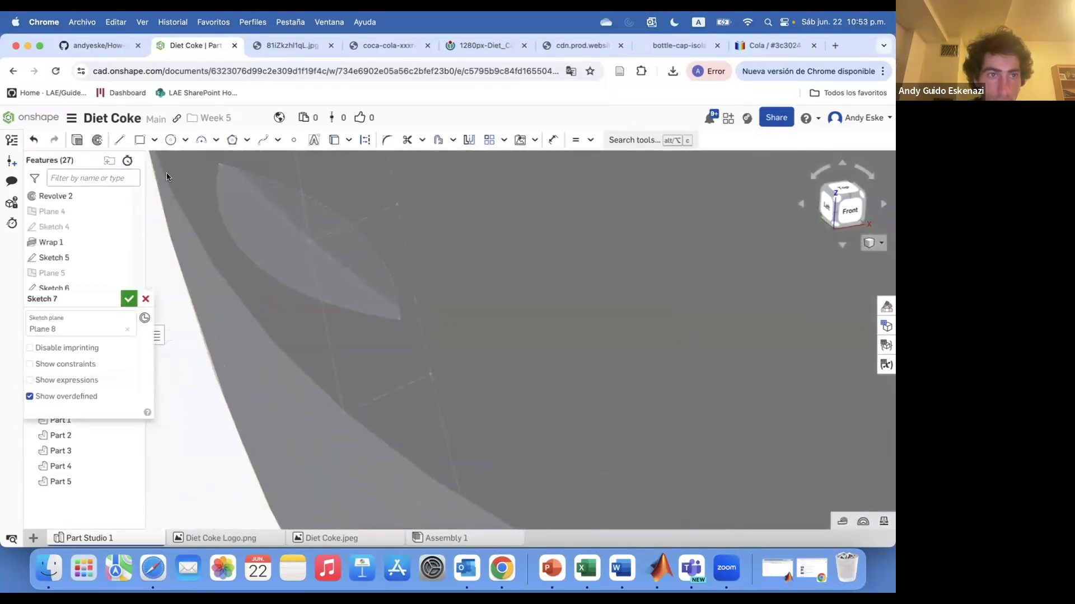
{"action": "left_click", "coordinate": [348, 413]}
{"action": "key", "text": "Escape"}
{"action": "right_click_drag", "start_coordinate": [348, 413], "coordinate": [343, 430]}
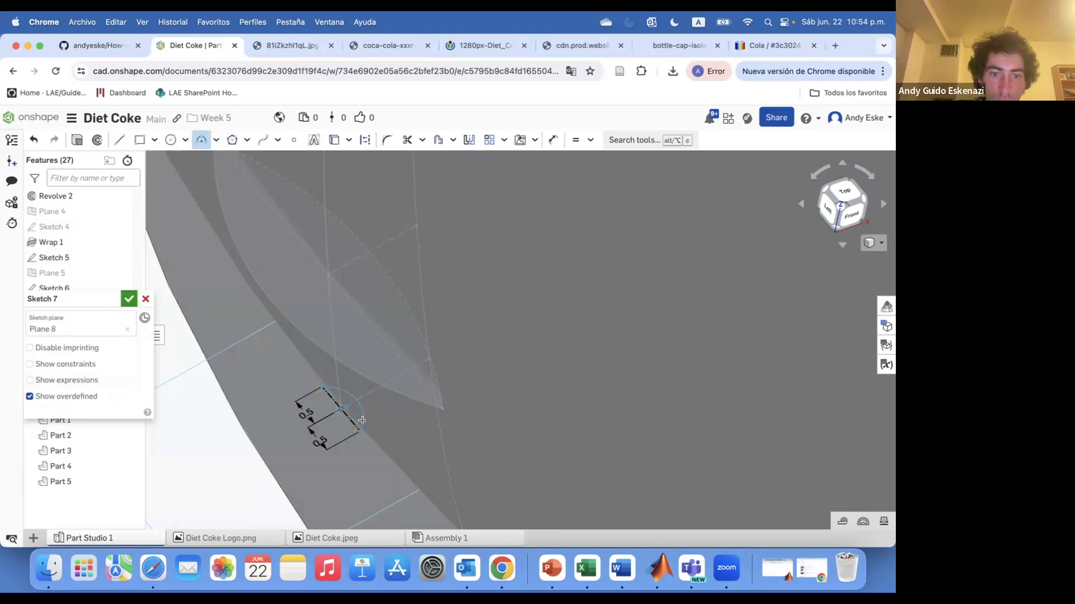
{"action": "left_click", "coordinate": [348, 426]}
{"action": "left_click", "coordinate": [129, 299]}
{"action": "scroll", "coordinate": [348, 314], "scroll_direction": "down", "scroll_amount": 15}
{"action": "right_click", "coordinate": [284, 358]}
{"action": "left_click", "coordinate": [314, 390]}
Try a material-removing loft through the groove profile faces of Sketches 6, 8, 9 and 7.
{"action": "left_click", "coordinate": [190, 140]}
{"action": "scroll", "coordinate": [348, 204], "scroll_direction": "up", "scroll_amount": 10}
{"action": "right_click_drag", "start_coordinate": [348, 210], "coordinate": [349, 197]}
{"action": "left_click", "coordinate": [348, 195]}
{"action": "left_click", "coordinate": [347, 217]}
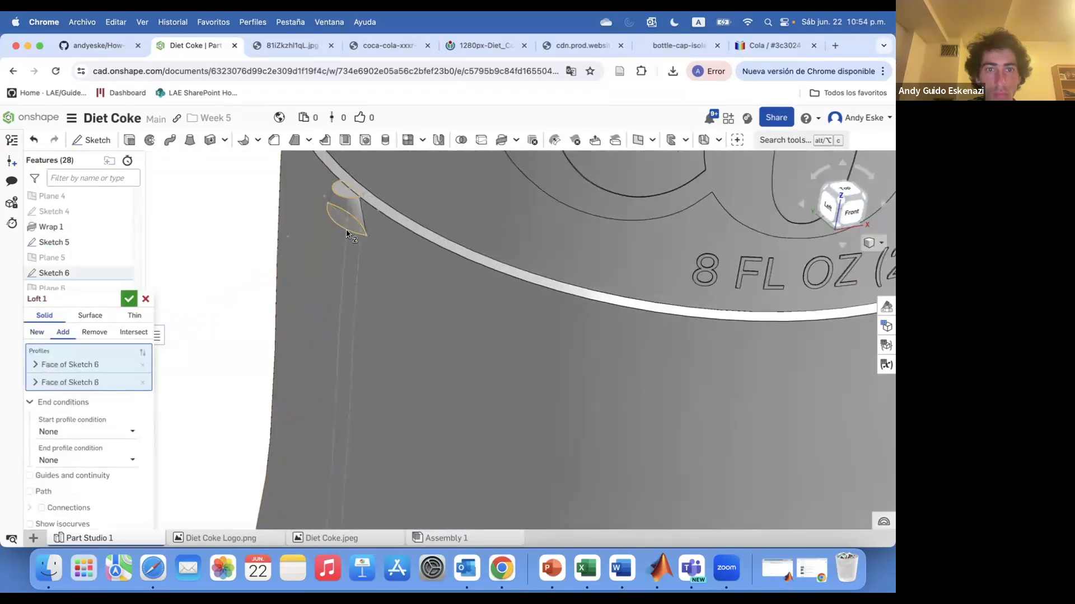
{"action": "scroll", "coordinate": [346, 219], "scroll_direction": "down", "scroll_amount": 10}
{"action": "scroll", "coordinate": [294, 487], "scroll_direction": "up", "scroll_amount": 10}
{"action": "left_click", "coordinate": [280, 474]}
{"action": "scroll", "coordinate": [288, 460], "scroll_direction": "down", "scroll_amount": 8}
{"action": "scroll", "coordinate": [280, 420], "scroll_direction": "up", "scroll_amount": 15}
{"action": "left_click", "coordinate": [259, 380]}
{"action": "scroll", "coordinate": [259, 378], "scroll_direction": "down", "scroll_amount": 15}
{"action": "mouse_move", "coordinate": [268, 336]}
{"action": "right_mouse_down"}
{"action": "mouse_move", "coordinate": [359, 303]}
{"action": "mouse_move", "coordinate": [285, 313]}
{"action": "right_mouse_up"}
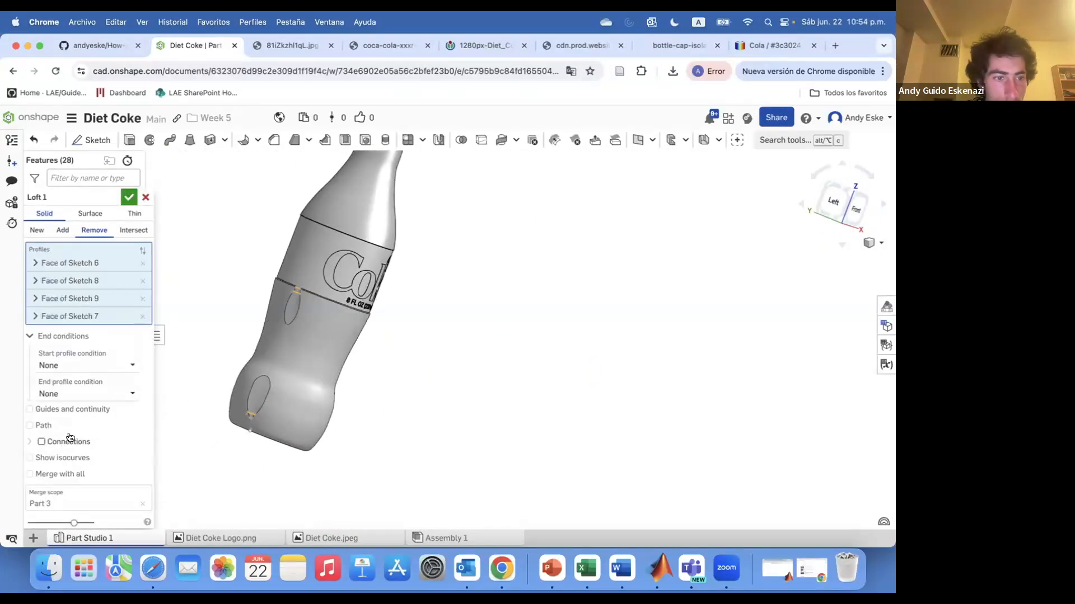
Try the loft with the Sketch 5 edge as its path and both end conditions normal to profile, and abandon it.
{"action": "left_click", "coordinate": [33, 409]}
{"action": "scroll", "coordinate": [301, 314], "scroll_direction": "up", "scroll_amount": 5}
{"action": "left_click", "coordinate": [276, 341]}
{"action": "left_click", "coordinate": [41, 412]}
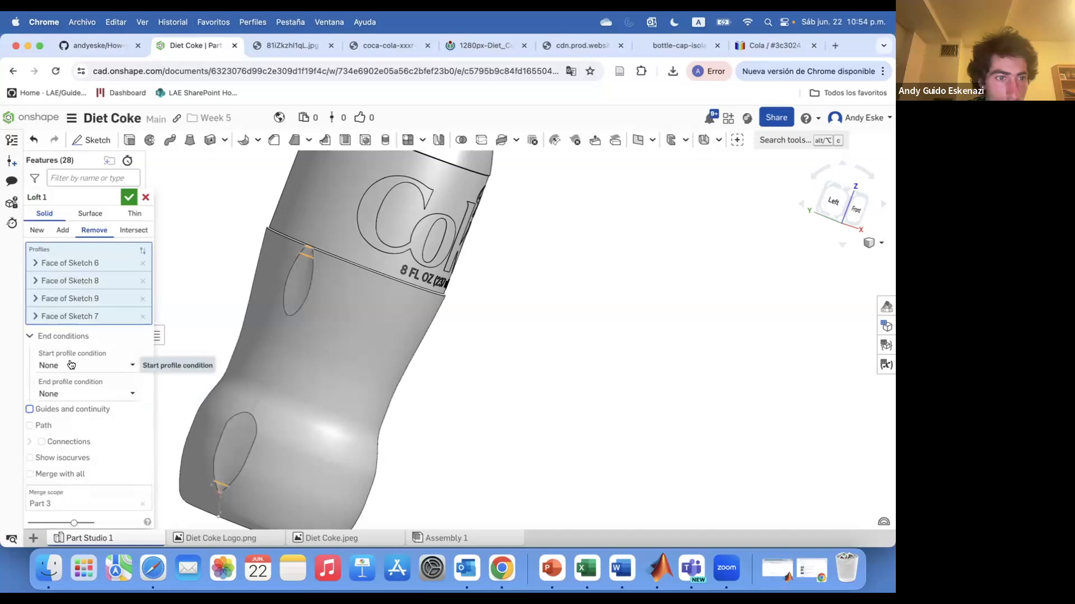
{"action": "left_click", "coordinate": [30, 426]}
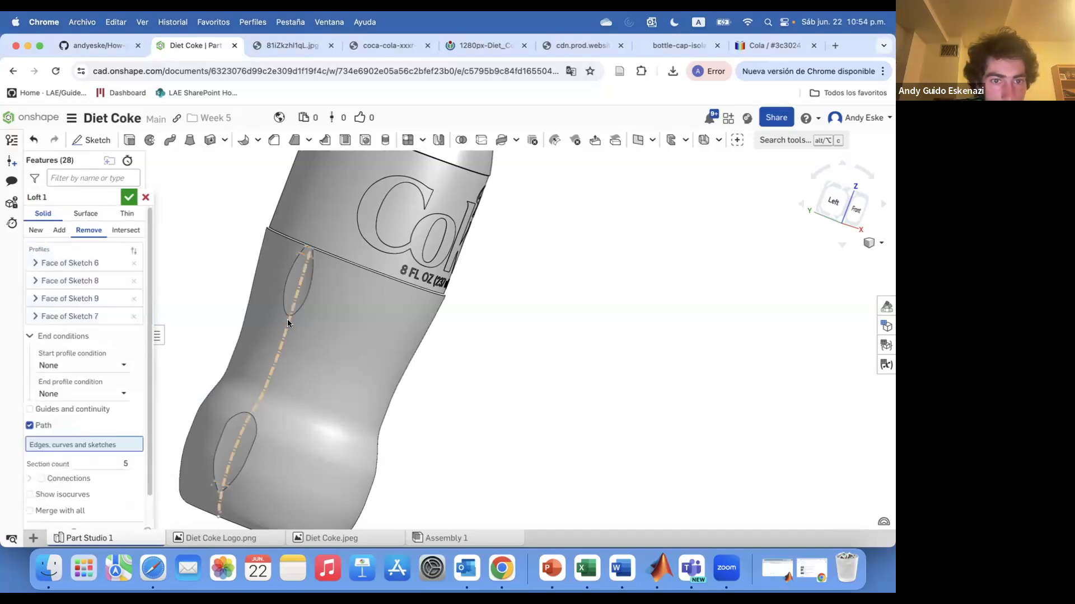
{"action": "left_click", "coordinate": [286, 319]}
{"action": "mouse_move", "coordinate": [285, 319]}
{"action": "right_mouse_down"}
{"action": "mouse_move", "coordinate": [362, 268]}
{"action": "mouse_move", "coordinate": [305, 278]}
{"action": "right_mouse_up"}
{"action": "left_click", "coordinate": [66, 364]}
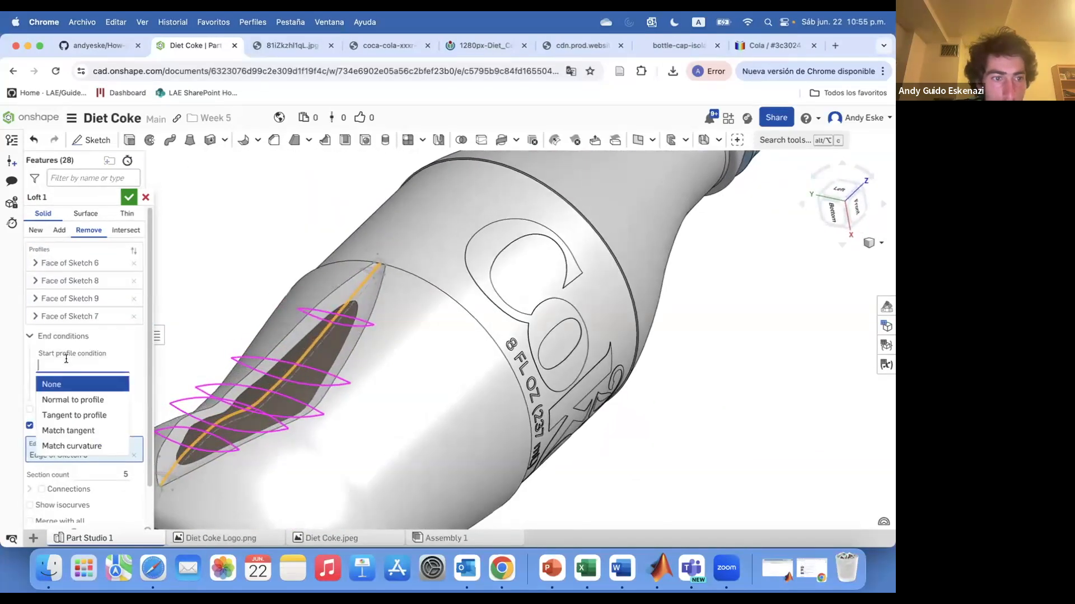
{"action": "left_click", "coordinate": [78, 404]}
{"action": "left_click", "coordinate": [76, 443]}
{"action": "right_click_drag", "start_coordinate": [350, 282], "coordinate": [330, 491]}
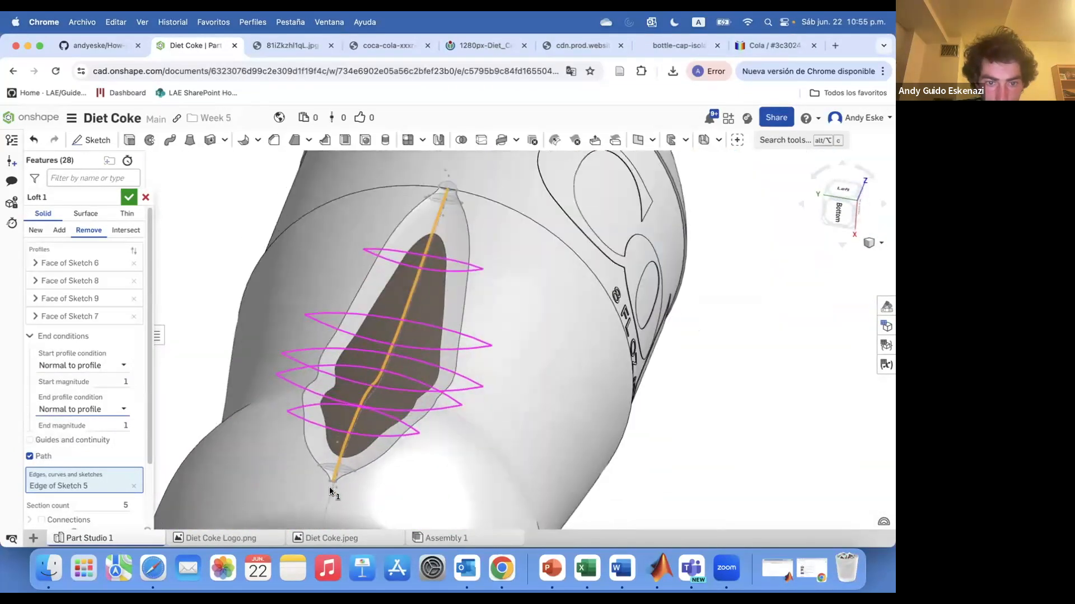
{"action": "scroll", "coordinate": [330, 491], "scroll_direction": "up", "scroll_amount": 3}
{"action": "key", "text": "Escape"}
Create a 3D fit spline through the vertices of Sketches 7, 9, 8 and 6 along one side of the groove.
{"action": "key", "text": "alt+c"}
{"action": "type", "text": "3d"}
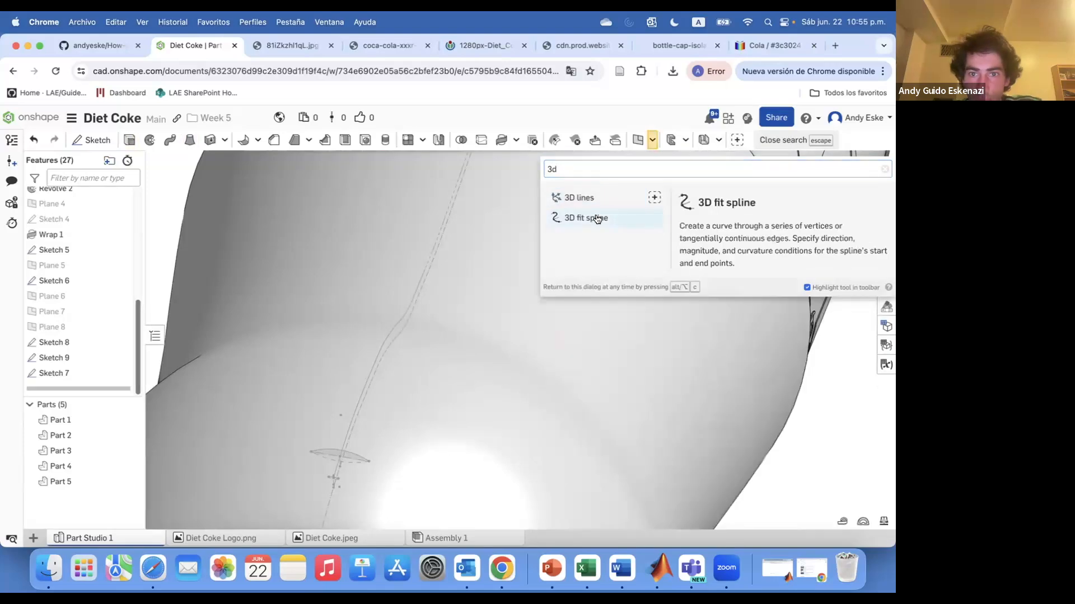
{"action": "left_click", "coordinate": [598, 219]}
{"action": "left_click", "coordinate": [336, 480]}
{"action": "scroll", "coordinate": [336, 480], "scroll_direction": "down", "scroll_amount": 5}
{"action": "left_click", "coordinate": [440, 336]}
{"action": "scroll", "coordinate": [439, 336], "scroll_direction": "up", "scroll_amount": 5}
{"action": "left_click", "coordinate": [410, 309]}
{"action": "scroll", "coordinate": [410, 311], "scroll_direction": "down", "scroll_amount": 5}
{"action": "right_click_drag", "start_coordinate": [410, 311], "coordinate": [424, 393]}
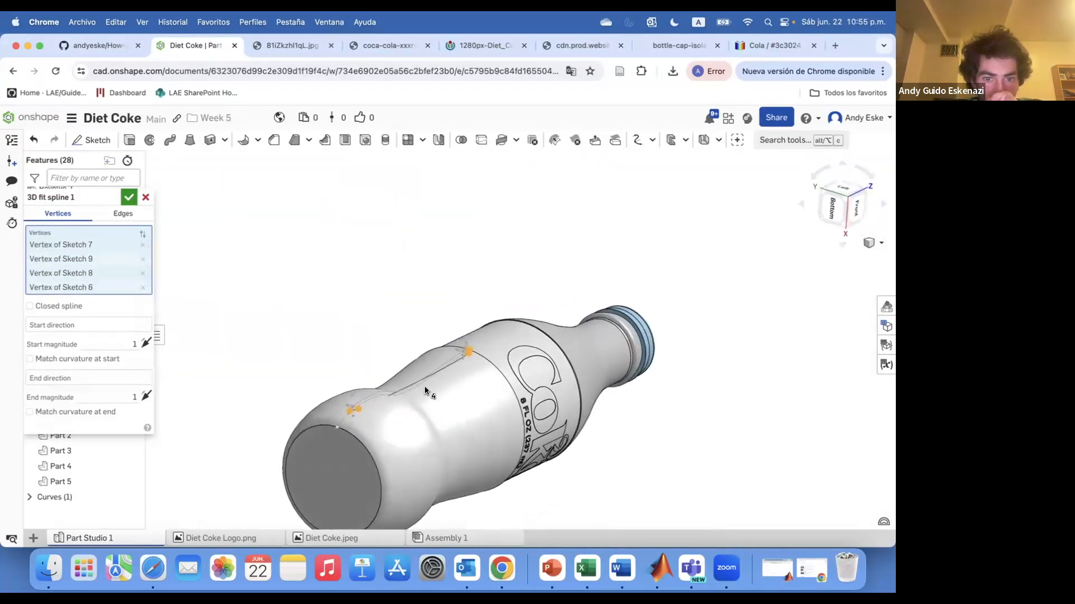
{"action": "scroll", "coordinate": [423, 393], "scroll_direction": "up", "scroll_amount": 3}
{"action": "key", "text": "Return"}
Try a second 3D fit spline through the profile vertices on the other side of the groove.
{"action": "key", "text": "alt+c"}
{"action": "left_click", "coordinate": [576, 208]}
{"action": "scroll", "coordinate": [580, 330], "scroll_direction": "up", "scroll_amount": 5}
{"action": "key", "text": "Escape"}
{"action": "key", "text": "alt+c"}
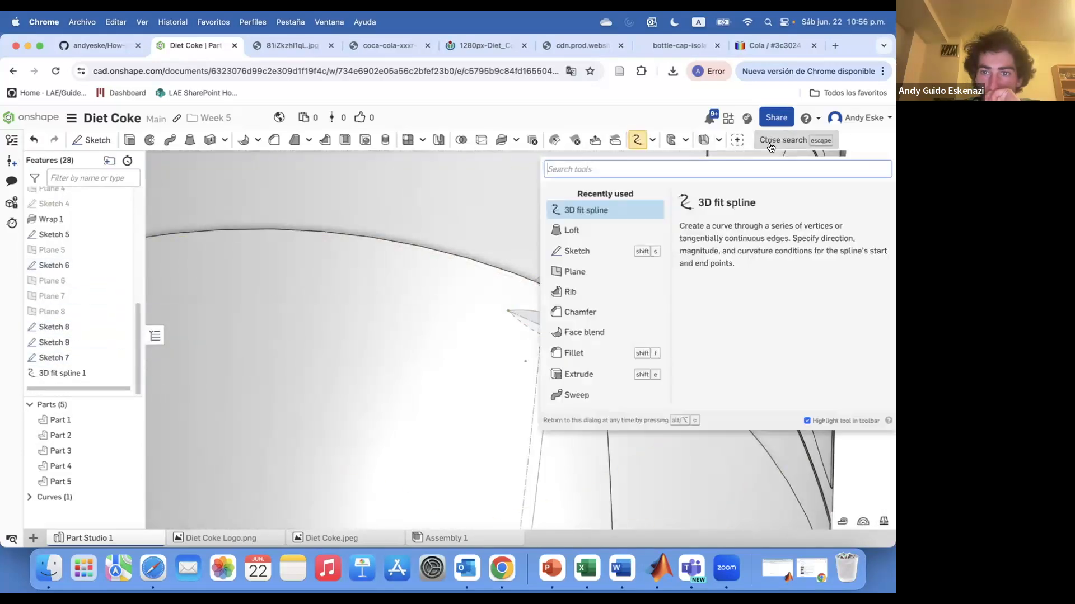
{"action": "left_click", "coordinate": [588, 209]}
{"action": "scroll", "coordinate": [539, 458], "scroll_direction": "down", "scroll_amount": 3}
{"action": "left_click", "coordinate": [571, 468]}
{"action": "left_click", "coordinate": [129, 197]}
{"action": "scroll", "coordinate": [353, 291], "scroll_direction": "down", "scroll_amount": 8}
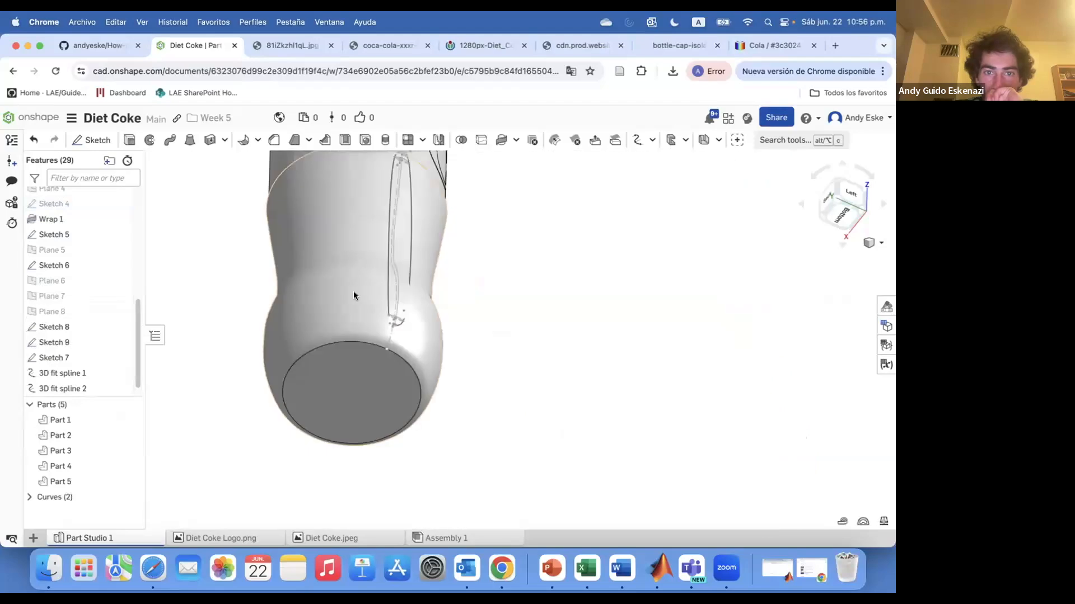
Start a removing loft with the faces of Sketches 6, 8, 9 and 7 as profiles.
{"action": "right_click_drag", "start_coordinate": [354, 291], "coordinate": [320, 256]}
{"action": "left_click", "coordinate": [190, 140]}
{"action": "scroll", "coordinate": [357, 241], "scroll_direction": "up", "scroll_amount": 5}
{"action": "left_click", "coordinate": [94, 230]}
{"action": "scroll", "coordinate": [429, 229], "scroll_direction": "up", "scroll_amount": 4}
{"action": "scroll", "coordinate": [429, 229], "scroll_direction": "up", "scroll_amount": 5}
{"action": "left_click", "coordinate": [431, 212]}
{"action": "left_click", "coordinate": [432, 283]}
{"action": "scroll", "coordinate": [432, 283], "scroll_direction": "down", "scroll_amount": 6}
{"action": "scroll", "coordinate": [298, 460], "scroll_direction": "up", "scroll_amount": 6}
{"action": "left_click", "coordinate": [297, 460]}
{"action": "left_click", "coordinate": [269, 502]}
{"action": "scroll", "coordinate": [269, 501], "scroll_direction": "down", "scroll_amount": 8}
{"action": "scroll", "coordinate": [325, 331], "scroll_direction": "up", "scroll_amount": 5}
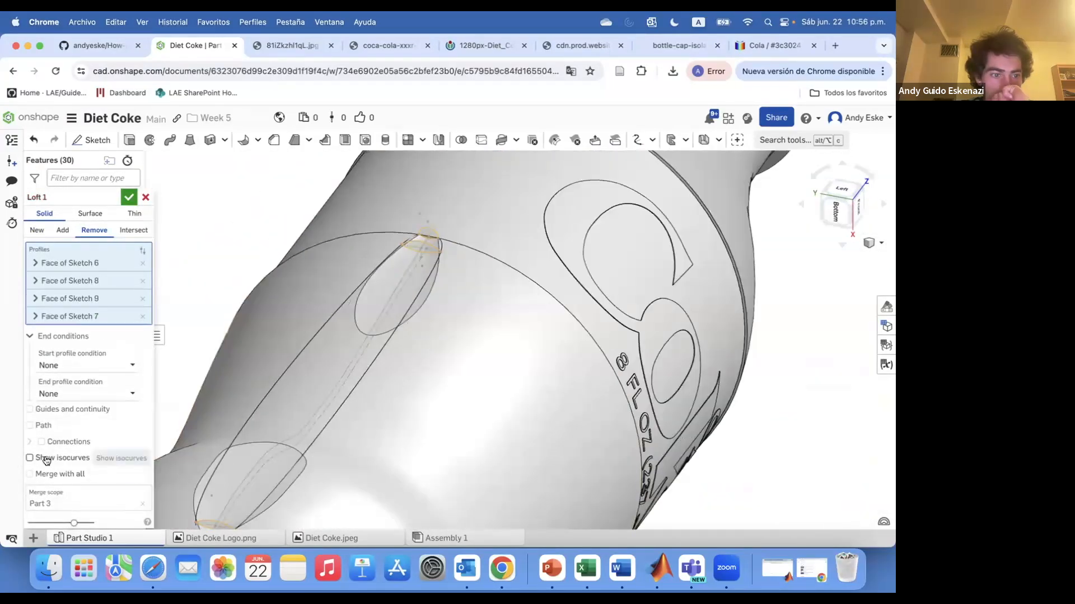
Inspect the loft and its side curves around the groove's lower end, and cancel the loft.
{"action": "left_click", "coordinate": [110, 409]}
{"action": "scroll", "coordinate": [365, 344], "scroll_direction": "down", "scroll_amount": 5}
{"action": "right_click_drag", "start_coordinate": [365, 344], "coordinate": [386, 296]}
{"action": "scroll", "coordinate": [248, 443], "scroll_direction": "up", "scroll_amount": 5}
{"action": "right_click_drag", "start_coordinate": [248, 444], "coordinate": [250, 460]}
{"action": "left_click", "coordinate": [145, 197]}
Open the second 3D fit spline for editing and delete that spline feature.
{"action": "right_click", "coordinate": [188, 418]}
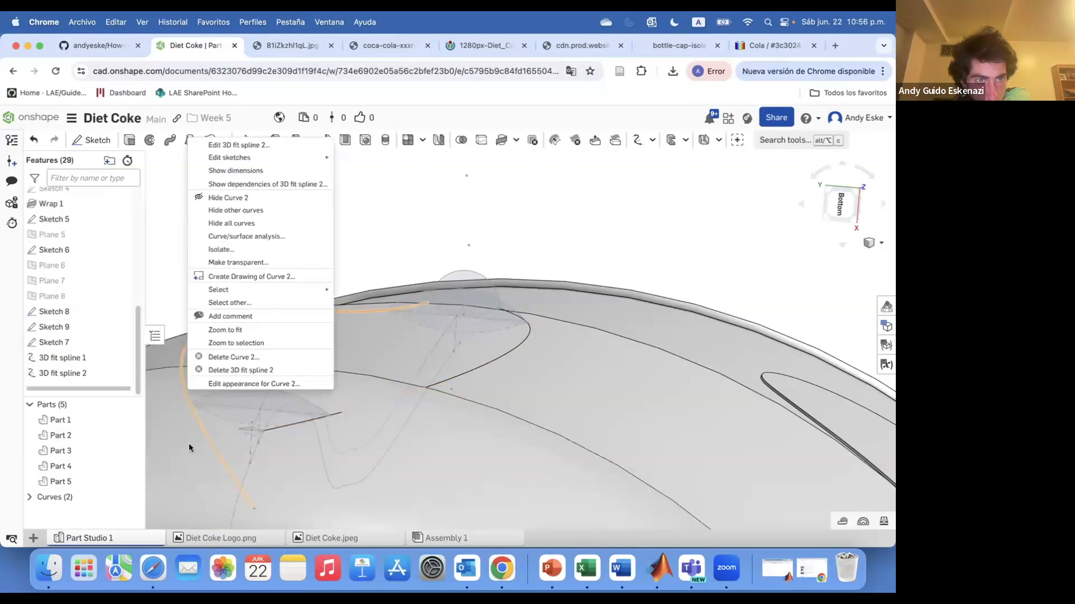
{"action": "left_click", "coordinate": [239, 145]}
{"action": "right_click", "coordinate": [254, 510]}
{"action": "left_click", "coordinate": [286, 372]}
{"action": "right_click", "coordinate": [190, 398]}
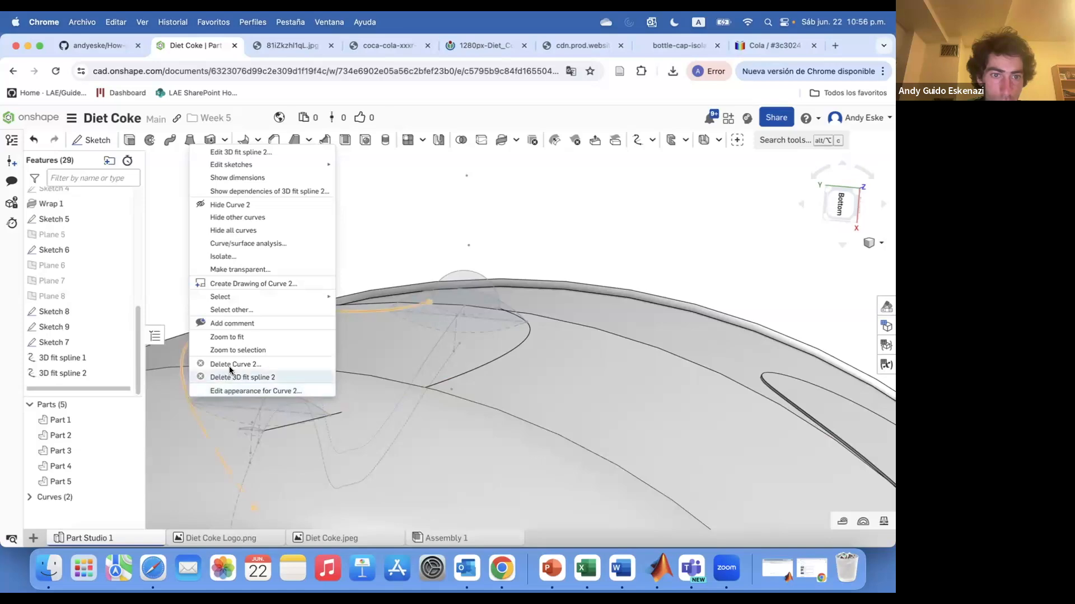
{"action": "key", "text": "Escape"}
{"action": "right_click", "coordinate": [67, 373]}
{"action": "left_click", "coordinate": [112, 511]}
Create a new 3D fit spline through the profile vertices along the groove's opposite side.
{"action": "key", "text": "alt+c"}
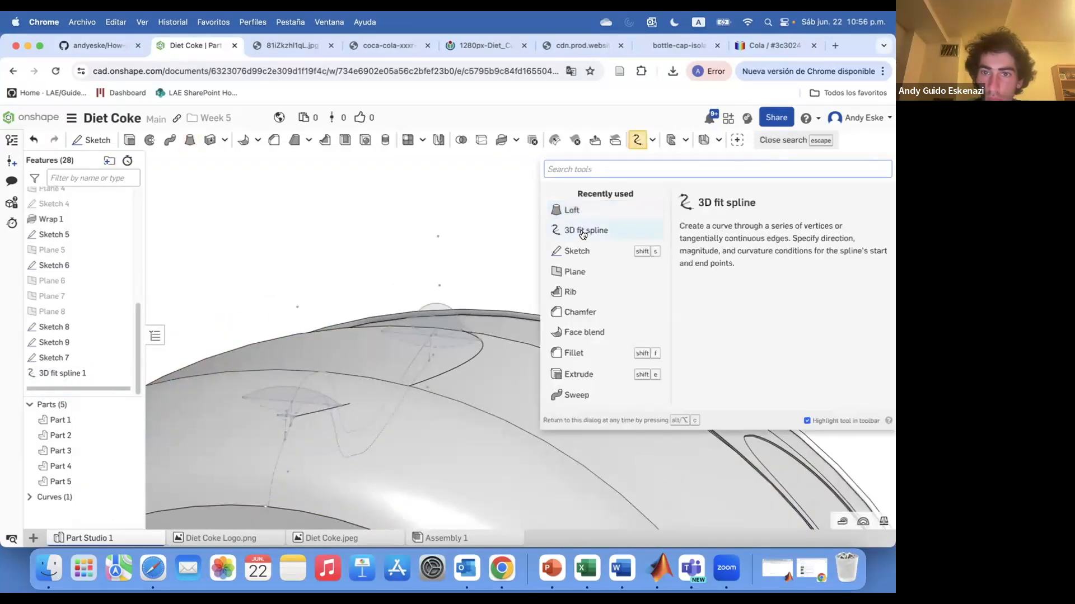
{"action": "left_click", "coordinate": [583, 231]}
{"action": "left_click", "coordinate": [278, 415]}
{"action": "left_click", "coordinate": [242, 397]}
{"action": "left_click", "coordinate": [381, 332]}
{"action": "scroll", "coordinate": [359, 381], "scroll_direction": "down", "scroll_amount": 5}
{"action": "mouse_move", "coordinate": [333, 413]}
{"action": "right_mouse_down"}
{"action": "mouse_move", "coordinate": [360, 382]}
{"action": "mouse_move", "coordinate": [358, 444]}
{"action": "mouse_move", "coordinate": [319, 417]}
{"action": "right_mouse_up"}
{"action": "scroll", "coordinate": [387, 507], "scroll_direction": "up", "scroll_amount": 5}
{"action": "left_click", "coordinate": [392, 467]}
{"action": "left_click", "coordinate": [128, 198]}
{"action": "scroll", "coordinate": [354, 435], "scroll_direction": "up", "scroll_amount": 5}
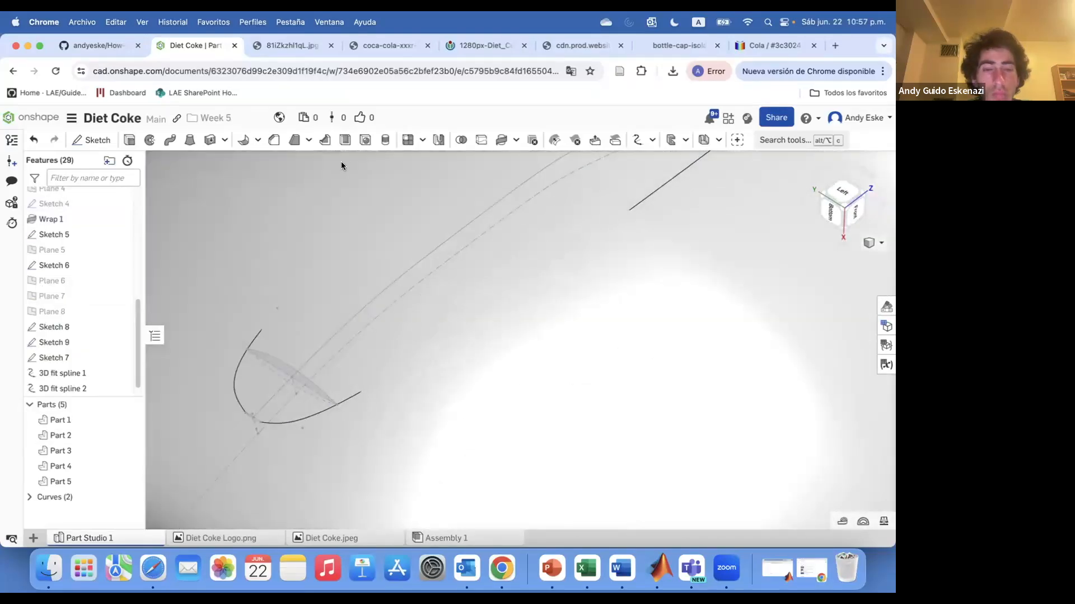
Set up another removing loft through the faces of Sketches 6, 8, 9 and 7 between the two side splines.
{"action": "left_click", "coordinate": [189, 139]}
{"action": "scroll", "coordinate": [492, 226], "scroll_direction": "up", "scroll_amount": 10}
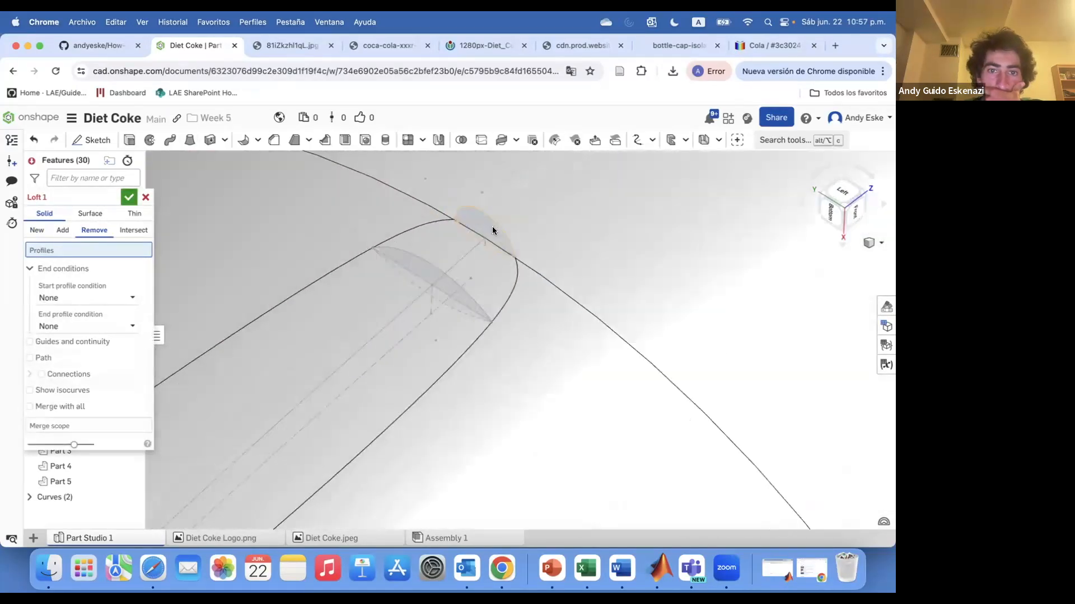
{"action": "left_click", "coordinate": [492, 226]}
{"action": "left_click", "coordinate": [441, 270]}
{"action": "scroll", "coordinate": [436, 269], "scroll_direction": "down", "scroll_amount": 10}
{"action": "scroll", "coordinate": [296, 400], "scroll_direction": "up", "scroll_amount": 10}
{"action": "left_click", "coordinate": [274, 330]}
{"action": "scroll", "coordinate": [194, 409], "scroll_direction": "up", "scroll_amount": 5}
{"action": "left_click", "coordinate": [194, 409]}
{"action": "scroll", "coordinate": [195, 409], "scroll_direction": "down", "scroll_amount": 5}
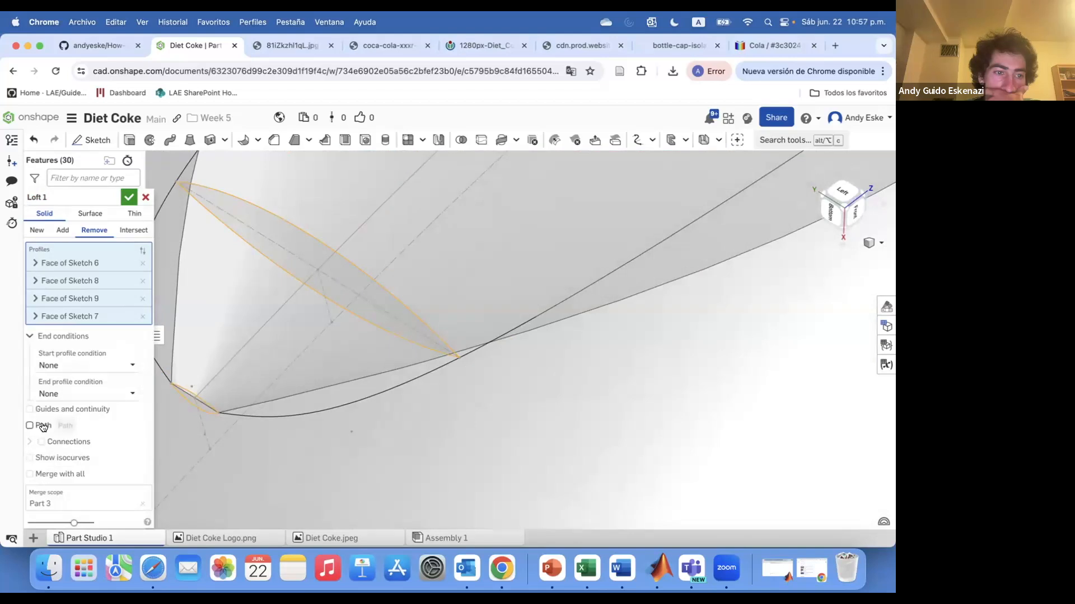
Try using Curve 1 and Curve 2 as guides for the groove loft.
{"action": "left_click", "coordinate": [259, 420]}
{"action": "scroll", "coordinate": [211, 365], "scroll_direction": "down", "scroll_amount": 10}
{"action": "left_click", "coordinate": [307, 340]}
{"action": "scroll", "coordinate": [297, 356], "scroll_direction": "up", "scroll_amount": 5}
{"action": "scroll", "coordinate": [73, 497], "scroll_direction": "down", "scroll_amount": 5}
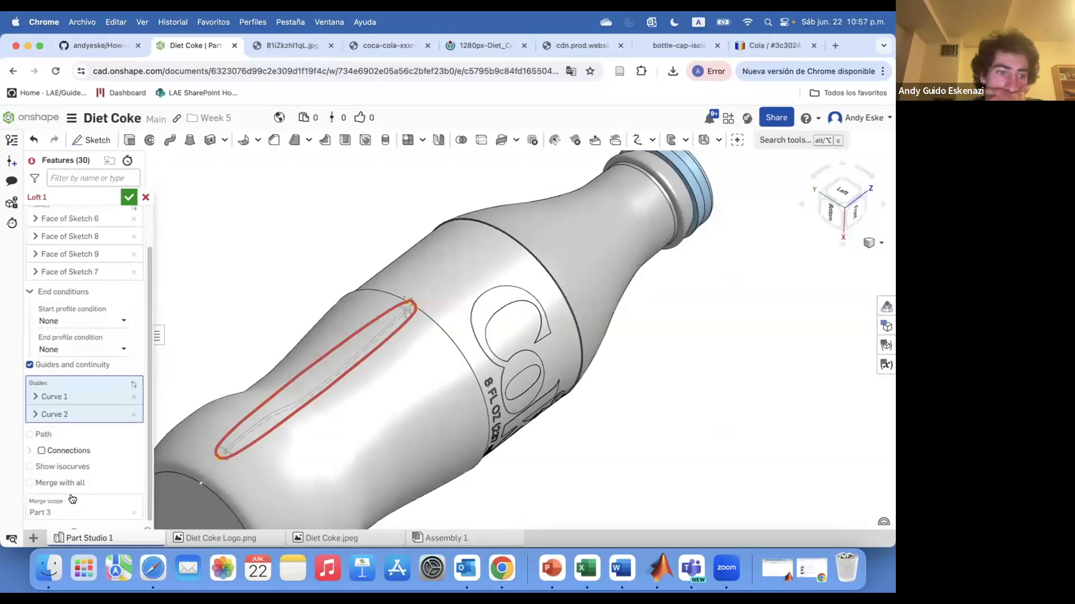
Try the groove loft with only Curve 1 as its guide and the path option enabled.
{"action": "left_click", "coordinate": [135, 416]}
{"action": "left_click", "coordinate": [135, 415]}
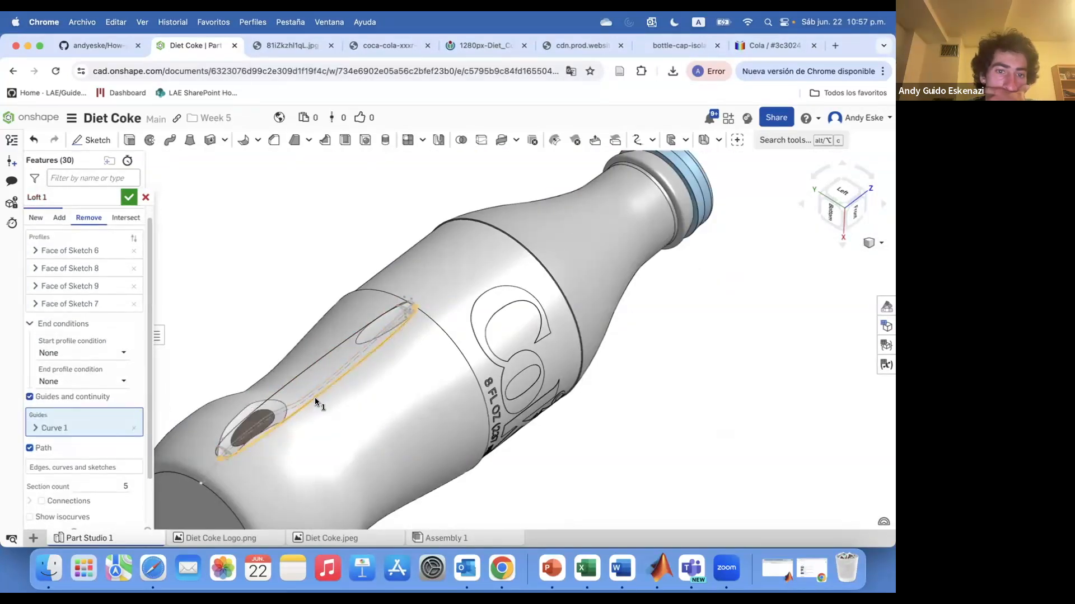
{"action": "left_click", "coordinate": [272, 400]}
{"action": "left_click", "coordinate": [272, 400]}
{"action": "mouse_move", "coordinate": [305, 404]}
{"action": "right_mouse_down"}
{"action": "mouse_move", "coordinate": [358, 364]}
{"action": "mouse_move", "coordinate": [316, 404]}
{"action": "right_mouse_up"}
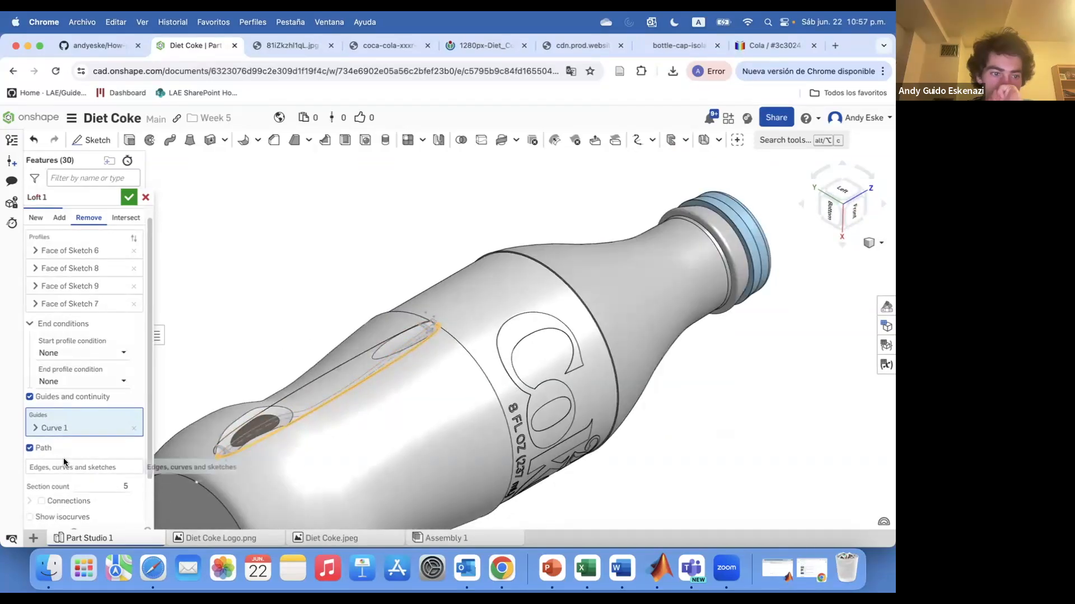
{"action": "mouse_move", "coordinate": [239, 446]}
{"action": "right_mouse_down"}
{"action": "mouse_move", "coordinate": [221, 497]}
{"action": "mouse_move", "coordinate": [268, 447]}
{"action": "mouse_move", "coordinate": [330, 446]}
{"action": "mouse_move", "coordinate": [427, 391]}
{"action": "mouse_move", "coordinate": [389, 406]}
{"action": "right_mouse_up"}
{"action": "scroll", "coordinate": [268, 447], "scroll_direction": "up", "scroll_amount": 5}
{"action": "scroll", "coordinate": [330, 447], "scroll_direction": "down", "scroll_amount": 3}
{"action": "left_click", "coordinate": [135, 477]}
{"action": "left_click", "coordinate": [135, 430]}
Try the loft guided by Curve 1 and Curve 2 with the Sketch 5 edge as its path, and cancel it.
{"action": "left_click", "coordinate": [75, 416]}
{"action": "left_click", "coordinate": [459, 398]}
{"action": "right_click_drag", "start_coordinate": [459, 398], "coordinate": [260, 421]}
{"action": "left_click", "coordinate": [360, 388]}
{"action": "scroll", "coordinate": [386, 431], "scroll_direction": "down", "scroll_amount": 4}
{"action": "scroll", "coordinate": [386, 432], "scroll_direction": "up", "scroll_amount": 4}
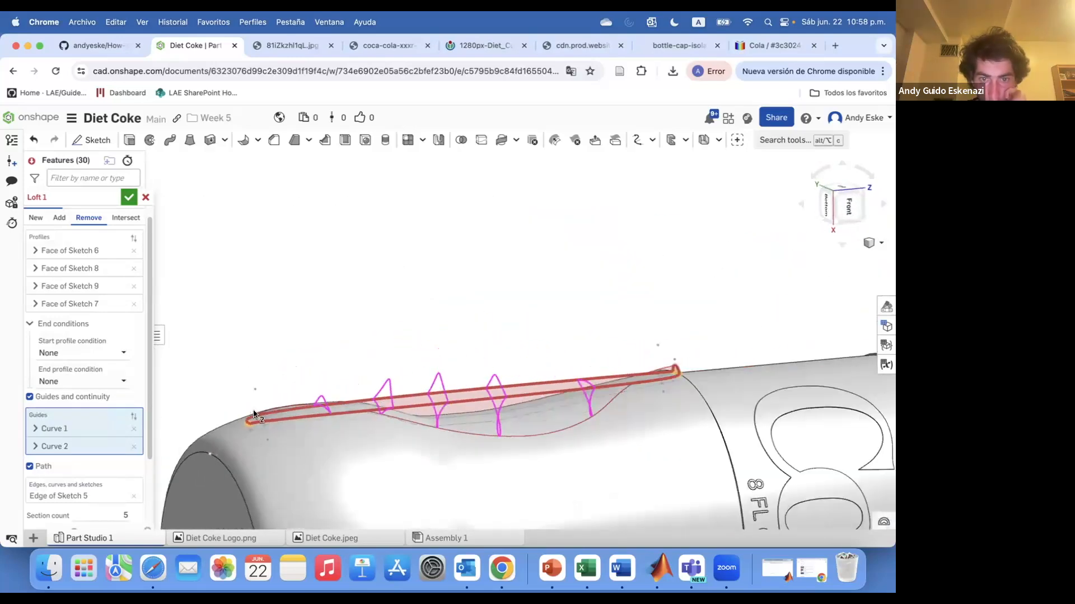
{"action": "left_click", "coordinate": [146, 197]}
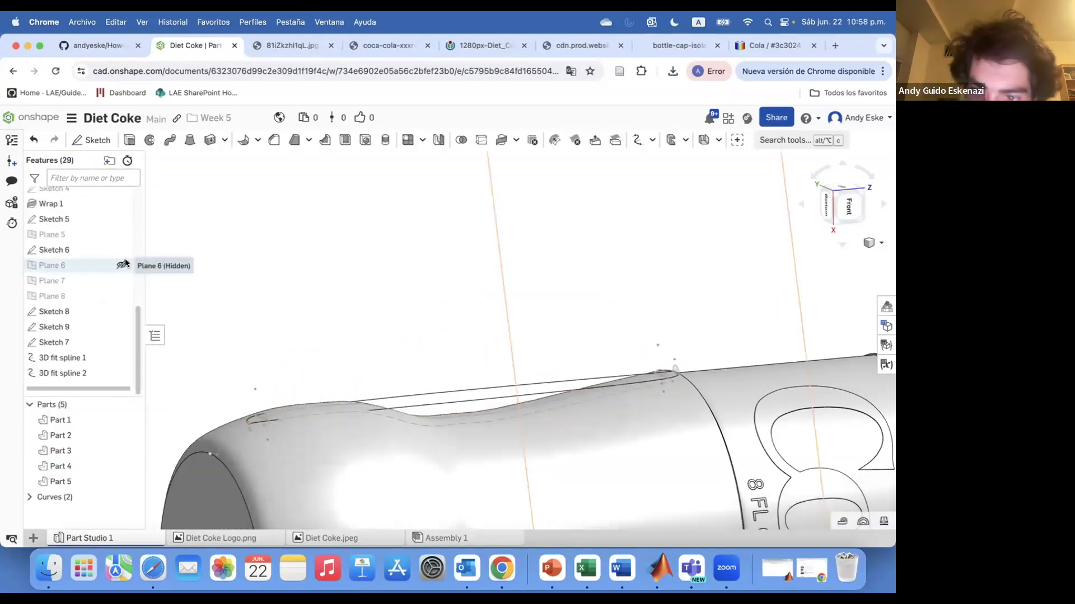
Try a material-removing sweep of the Sketch 8 profile along the Sketch 5 edge, and cancel it.
{"action": "left_click", "coordinate": [166, 145]}
{"action": "scroll", "coordinate": [678, 390], "scroll_direction": "up", "scroll_amount": 5}
{"action": "left_click", "coordinate": [638, 354]}
{"action": "left_click", "coordinate": [623, 368]}
{"action": "mouse_move", "coordinate": [623, 367]}
{"action": "right_mouse_down"}
{"action": "mouse_move", "coordinate": [688, 364]}
{"action": "mouse_move", "coordinate": [425, 507]}
{"action": "mouse_move", "coordinate": [304, 504]}
{"action": "mouse_move", "coordinate": [292, 513]}
{"action": "mouse_move", "coordinate": [250, 500]}
{"action": "mouse_move", "coordinate": [233, 438]}
{"action": "mouse_move", "coordinate": [364, 474]}
{"action": "right_mouse_up"}
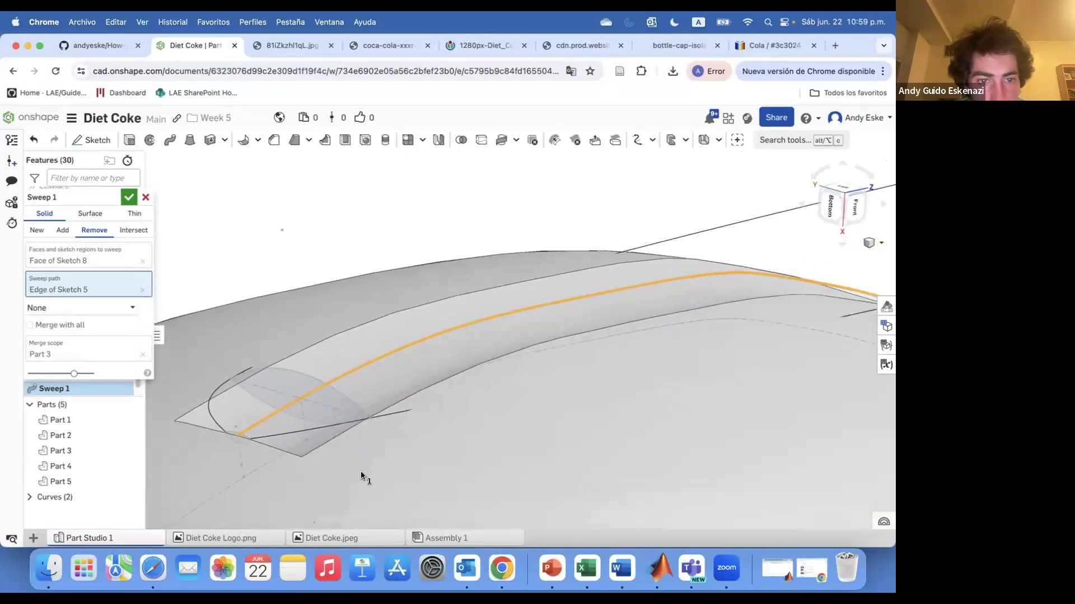
{"action": "key", "text": "Escape"}
Open Sketch 5 for editing and try drawing a spline along the offset path curve from its upper end.
{"action": "right_click", "coordinate": [337, 376]}
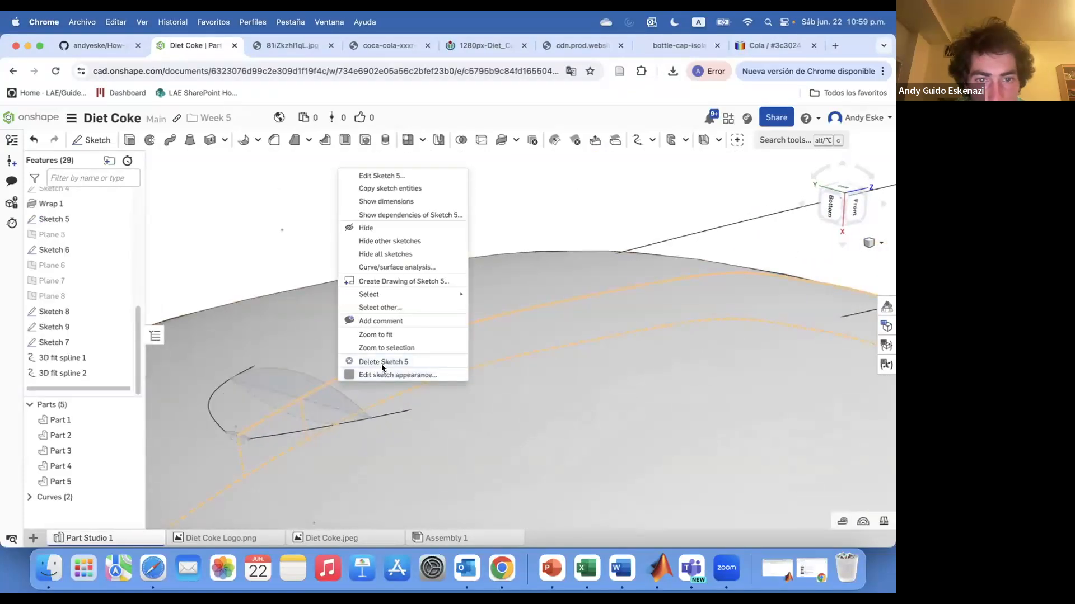
{"action": "left_click", "coordinate": [371, 177]}
{"action": "right_click", "coordinate": [313, 386]}
{"action": "key", "text": "Escape"}
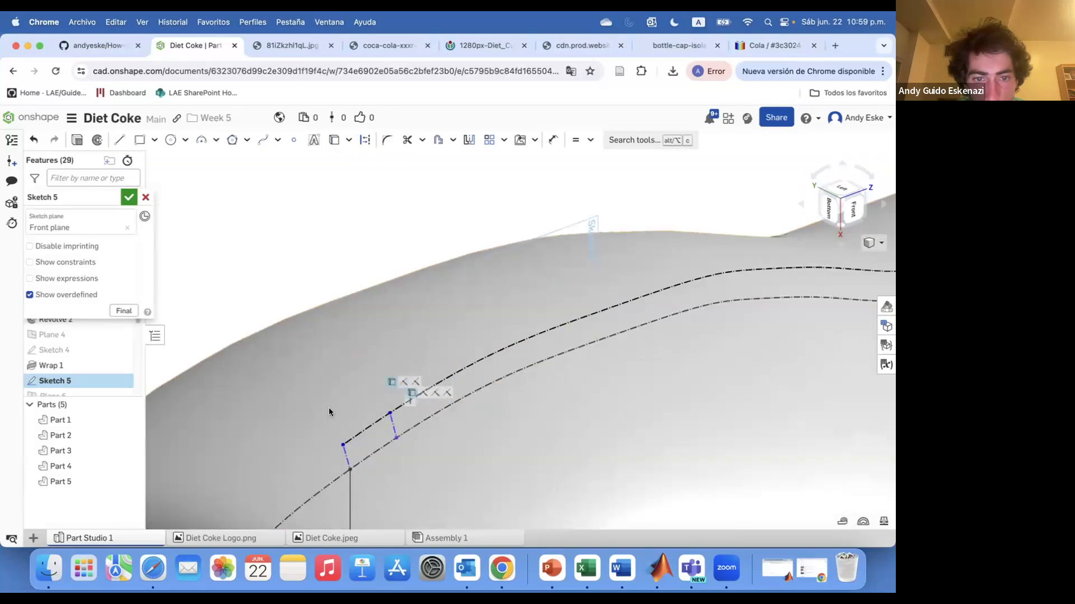
{"action": "scroll", "coordinate": [360, 442], "scroll_direction": "down", "scroll_amount": 5}
{"action": "scroll", "coordinate": [573, 283], "scroll_direction": "up", "scroll_amount": 5}
{"action": "left_click", "coordinate": [652, 245]}
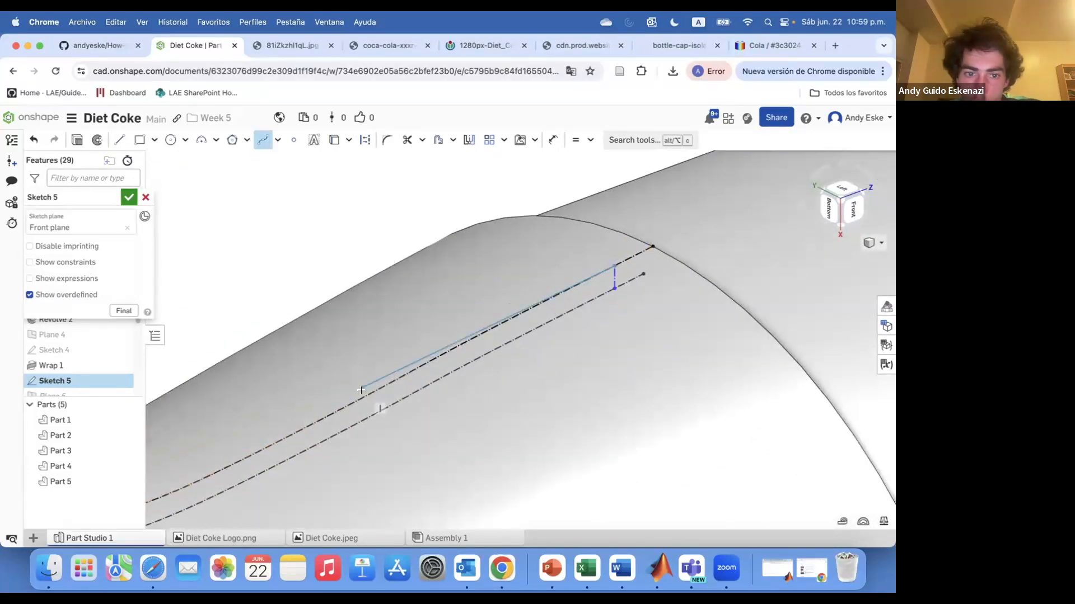
{"action": "left_click", "coordinate": [359, 392]}
{"action": "scroll", "coordinate": [317, 390], "scroll_direction": "down", "scroll_amount": 4}
{"action": "scroll", "coordinate": [336, 394], "scroll_direction": "up", "scroll_amount": 3}
{"action": "scroll", "coordinate": [434, 357], "scroll_direction": "down", "scroll_amount": 5}
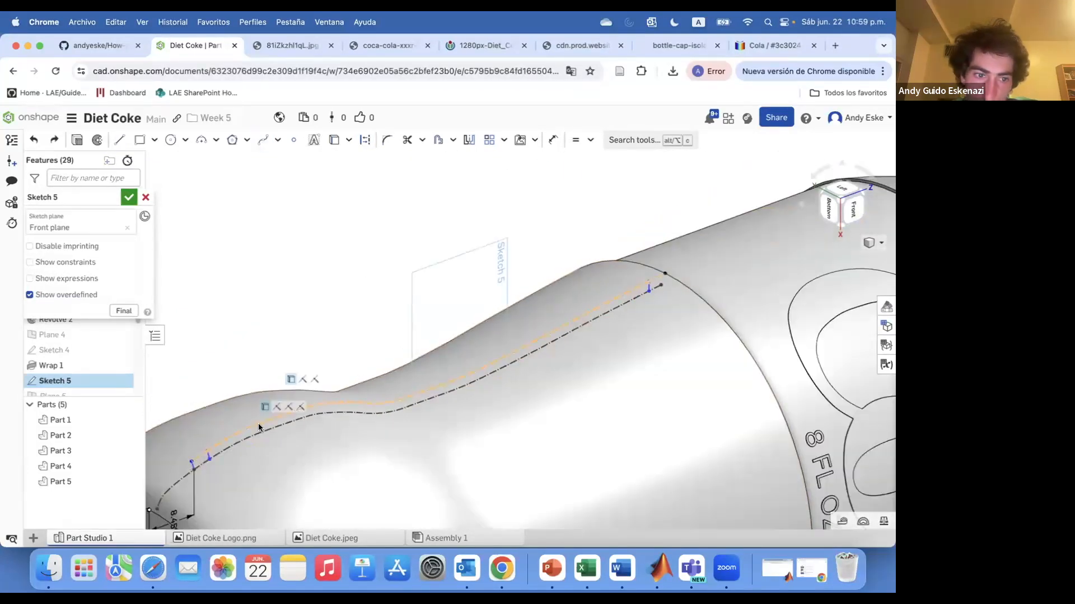
Convert the offset path curve of Sketch 5 from construction to solid geometry.
{"action": "right_click", "coordinate": [253, 426]}
{"action": "key", "text": "Escape"}
{"action": "scroll", "coordinate": [227, 430], "scroll_direction": "up", "scroll_amount": 5}
{"action": "scroll", "coordinate": [228, 430], "scroll_direction": "up", "scroll_amount": 3}
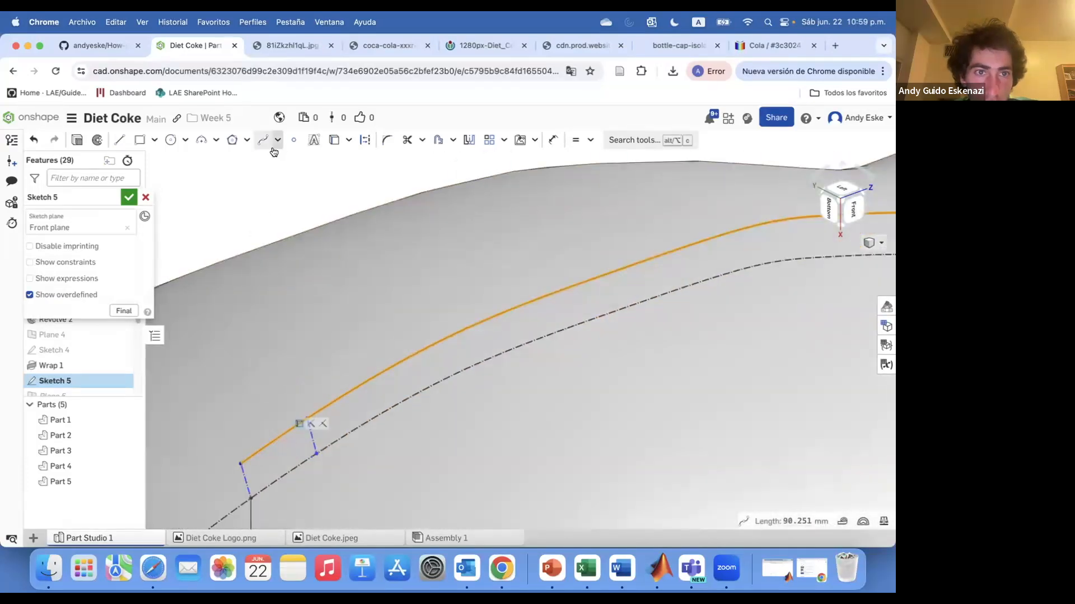
Split the path curve at the short connector lines, make its end segments construction geometry, and accept Sketch 5.
{"action": "scroll", "coordinate": [306, 417], "scroll_direction": "down", "scroll_amount": 5}
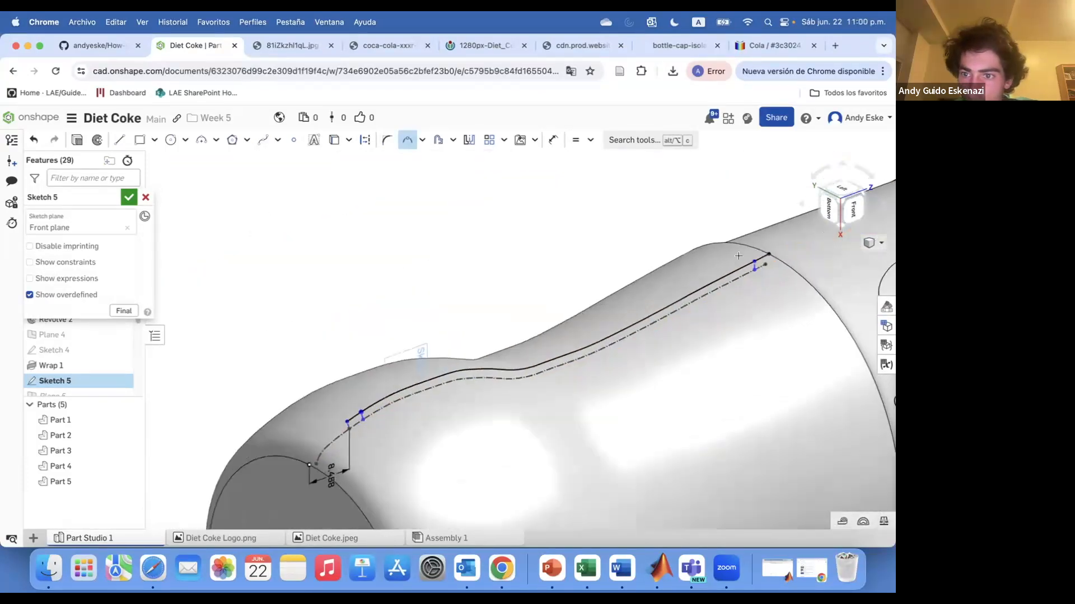
{"action": "scroll", "coordinate": [775, 259], "scroll_direction": "up", "scroll_amount": 5}
{"action": "right_click", "coordinate": [779, 257]}
{"action": "left_click", "coordinate": [814, 306]}
{"action": "scroll", "coordinate": [806, 302], "scroll_direction": "down", "scroll_amount": 5}
{"action": "scroll", "coordinate": [506, 347], "scroll_direction": "up", "scroll_amount": 5}
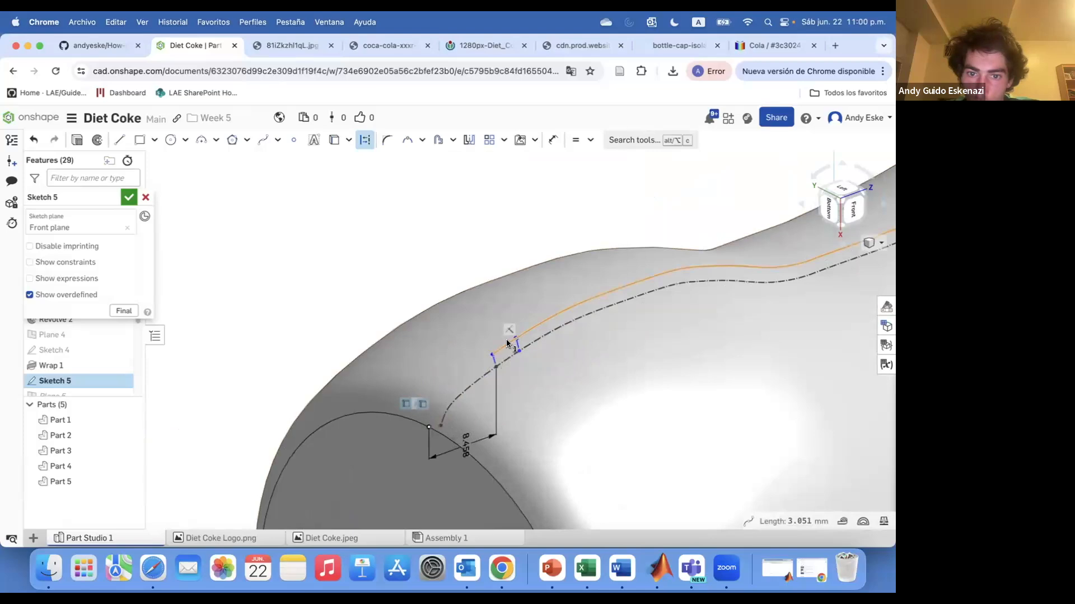
{"action": "scroll", "coordinate": [509, 327], "scroll_direction": "up", "scroll_amount": 8}
{"action": "key", "text": "Escape"}
{"action": "right_click", "coordinate": [514, 260]}
{"action": "left_click", "coordinate": [448, 296]}
{"action": "left_click", "coordinate": [129, 197]}
Delete 3D fit spline 1 and 3D fit spline 2 from the feature list.
{"action": "scroll", "coordinate": [379, 388], "scroll_direction": "down", "scroll_amount": 8}
{"action": "mouse_move", "coordinate": [504, 352]}
{"action": "right_mouse_down"}
{"action": "mouse_move", "coordinate": [519, 303]}
{"action": "mouse_move", "coordinate": [546, 327]}
{"action": "mouse_move", "coordinate": [540, 337]}
{"action": "right_mouse_up"}
{"action": "right_click", "coordinate": [457, 367]}
{"action": "scroll", "coordinate": [83, 324], "scroll_direction": "down", "scroll_amount": 5}
{"action": "right_click", "coordinate": [82, 359]}
{"action": "left_click", "coordinate": [109, 539]}
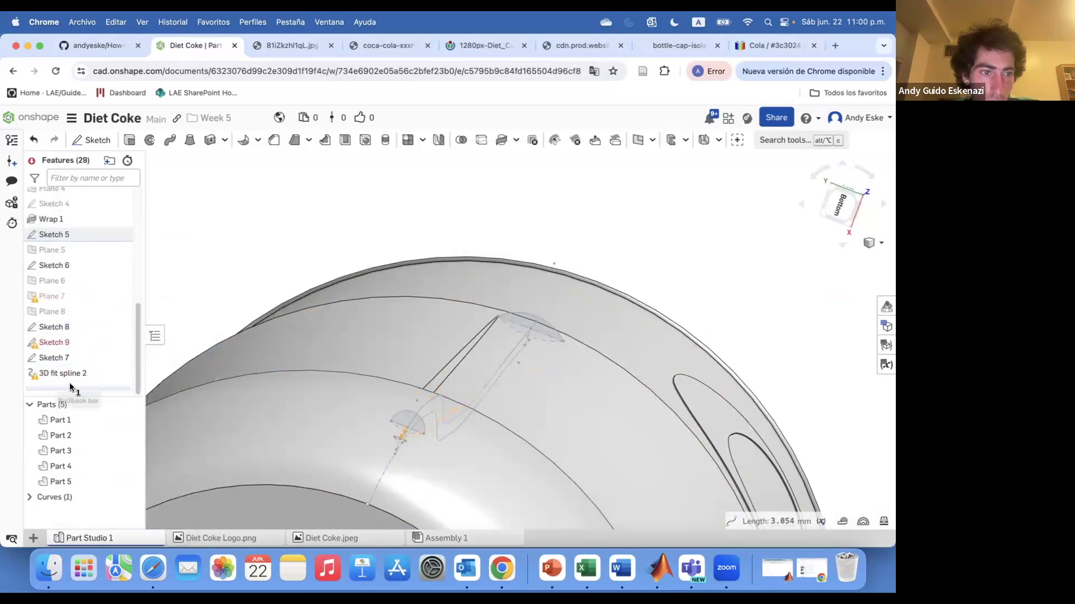
{"action": "right_click", "coordinate": [72, 377]}
{"action": "left_click", "coordinate": [103, 539]}
Examine Plane 7 and the profile sketches at the groove ends for broken references.
{"action": "left_click", "coordinate": [72, 358]}
{"action": "scroll", "coordinate": [411, 428], "scroll_direction": "up", "scroll_amount": 5}
{"action": "right_click_drag", "start_coordinate": [444, 418], "coordinate": [358, 392]}
{"action": "left_click", "coordinate": [243, 300]}
{"action": "scroll", "coordinate": [285, 306], "scroll_direction": "down", "scroll_amount": 5}
{"action": "scroll", "coordinate": [286, 309], "scroll_direction": "down", "scroll_amount": 4}
{"action": "left_click", "coordinate": [72, 314]}
{"action": "scroll", "coordinate": [448, 356], "scroll_direction": "down", "scroll_amount": 5}
{"action": "scroll", "coordinate": [478, 353], "scroll_direction": "up", "scroll_amount": 5}
{"action": "right_click_drag", "start_coordinate": [448, 354], "coordinate": [391, 386]}
{"action": "scroll", "coordinate": [391, 386], "scroll_direction": "up", "scroll_amount": 5}
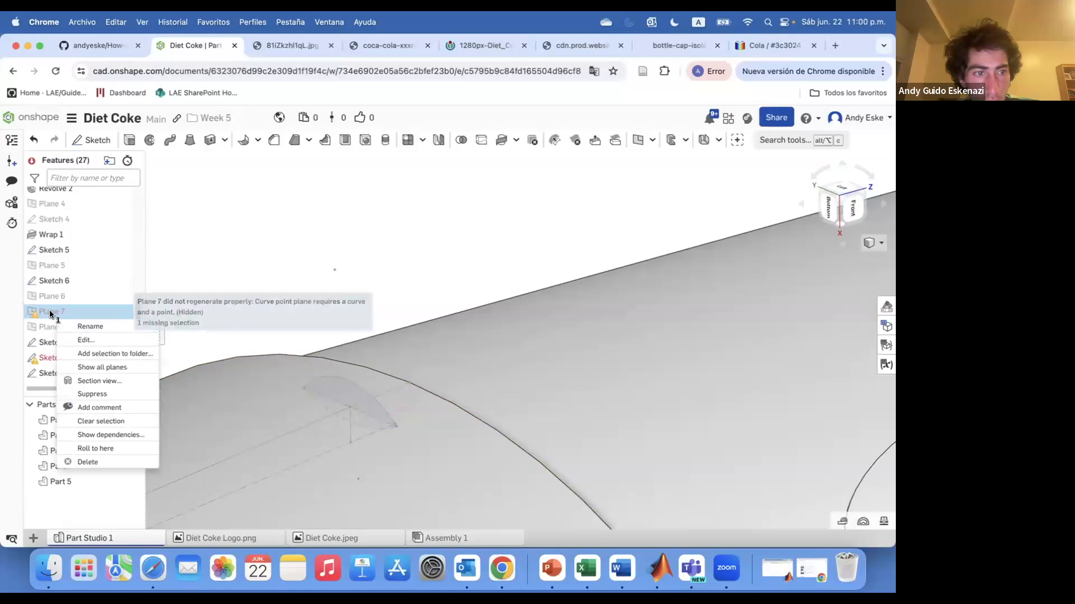
Try to redefine Plane 7 as a curve point plane on the Sketch 5 edge.
{"action": "double_click", "coordinate": [51, 314]}
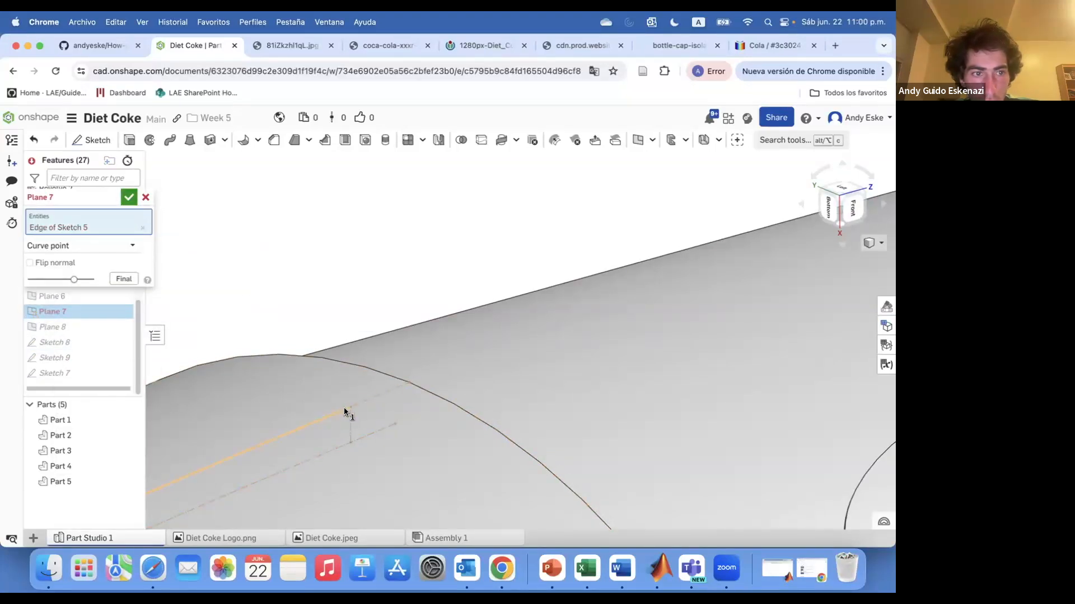
{"action": "left_click", "coordinate": [291, 306]}
{"action": "left_click", "coordinate": [52, 296]}
{"action": "scroll", "coordinate": [403, 335], "scroll_direction": "down", "scroll_amount": 5}
{"action": "scroll", "coordinate": [357, 311], "scroll_direction": "up", "scroll_amount": 5}
{"action": "right_click_drag", "start_coordinate": [425, 359], "coordinate": [391, 237]}
{"action": "left_click", "coordinate": [185, 284]}
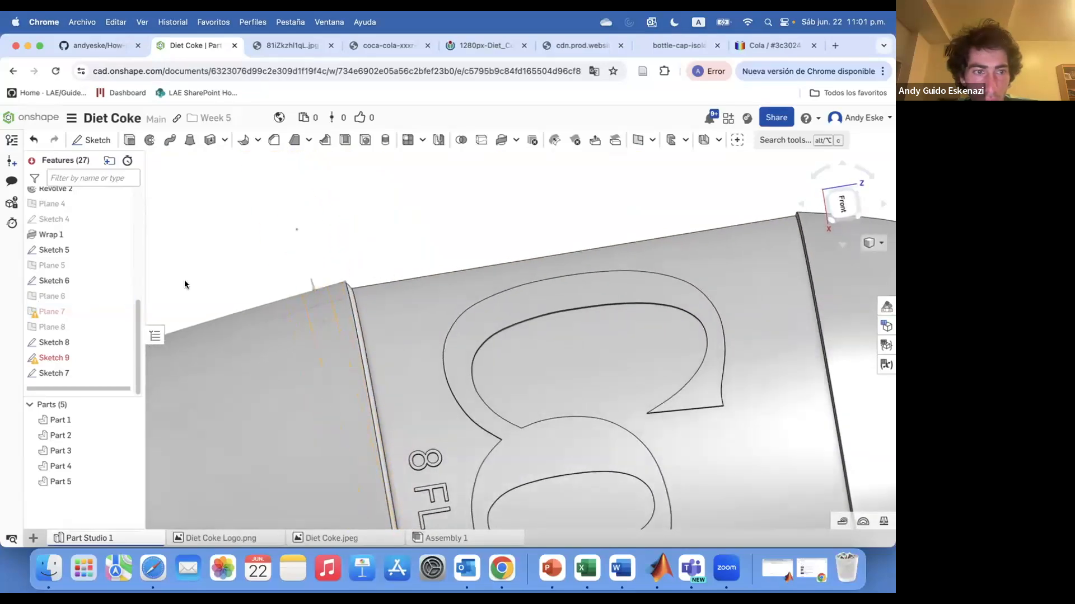
Inspect Plane 7, Plane 8 and the failing Sketch 9 to locate the missing reference.
{"action": "right_click", "coordinate": [78, 315]}
{"action": "left_click", "coordinate": [304, 261]}
{"action": "scroll", "coordinate": [246, 284], "scroll_direction": "down", "scroll_amount": 5}
{"action": "scroll", "coordinate": [235, 336], "scroll_direction": "up", "scroll_amount": 5}
{"action": "mouse_move", "coordinate": [269, 313]}
{"action": "right_mouse_down"}
{"action": "mouse_move", "coordinate": [313, 353]}
{"action": "mouse_move", "coordinate": [297, 368]}
{"action": "mouse_move", "coordinate": [324, 361]}
{"action": "right_mouse_up"}
{"action": "left_click", "coordinate": [75, 327]}
{"action": "scroll", "coordinate": [297, 369], "scroll_direction": "up", "scroll_amount": 4}
{"action": "left_click", "coordinate": [196, 271]}
{"action": "right_click", "coordinate": [78, 358]}
{"action": "left_click", "coordinate": [125, 375]}
{"action": "scroll", "coordinate": [297, 358], "scroll_direction": "down", "scroll_amount": 5}
{"action": "left_click", "coordinate": [144, 197]}
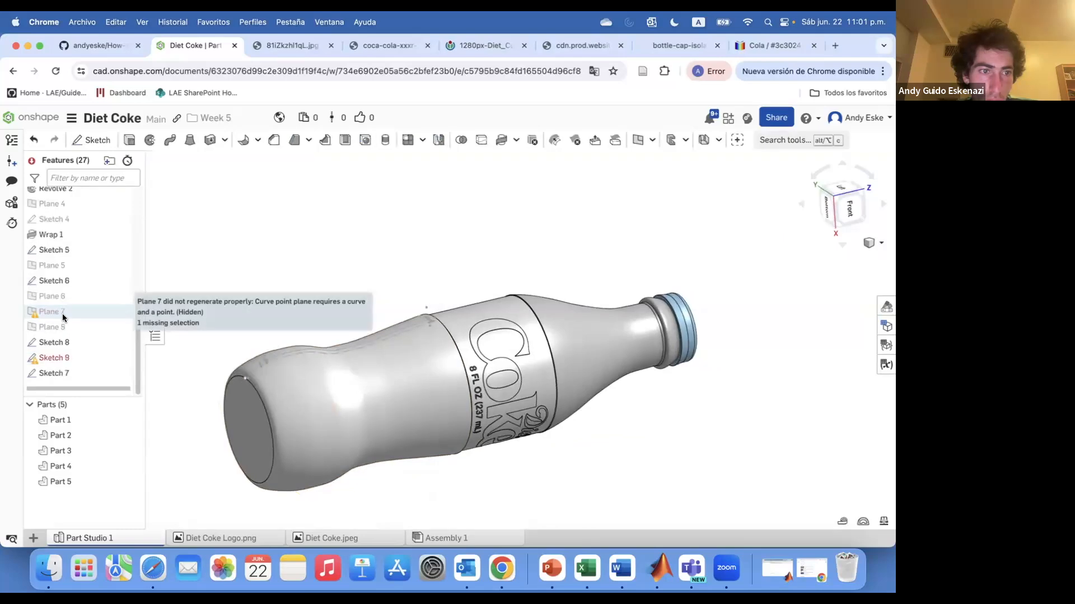
Repair Plane 7 by picking the missing point on the Sketch 5 curve and accept the plane.
{"action": "double_click", "coordinate": [62, 312]}
{"action": "scroll", "coordinate": [430, 315], "scroll_direction": "up", "scroll_amount": 5}
{"action": "left_click", "coordinate": [472, 323]}
{"action": "left_click", "coordinate": [129, 197]}
Delete the unneeded Sketch 6 and Sketch 9 from the feature list.
{"action": "scroll", "coordinate": [394, 271], "scroll_direction": "down", "scroll_amount": 5}
{"action": "mouse_move", "coordinate": [394, 271]}
{"action": "right_mouse_down"}
{"action": "mouse_move", "coordinate": [443, 293]}
{"action": "mouse_move", "coordinate": [225, 377]}
{"action": "right_mouse_up"}
{"action": "scroll", "coordinate": [443, 293], "scroll_direction": "up", "scroll_amount": 4}
{"action": "scroll", "coordinate": [506, 301], "scroll_direction": "up", "scroll_amount": 5}
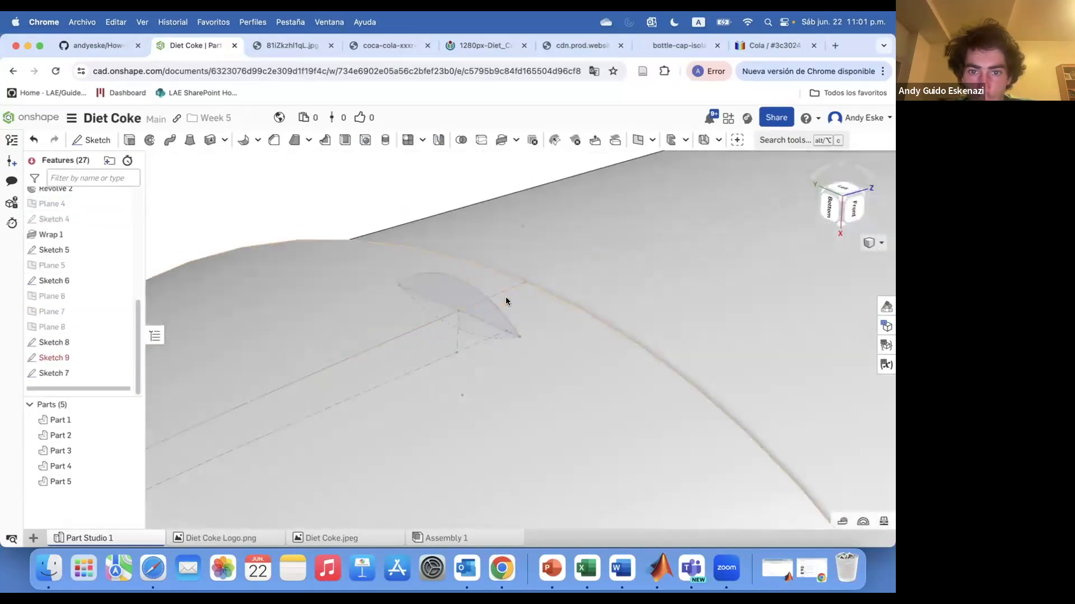
{"action": "left_click", "coordinate": [82, 280]}
{"action": "left_click", "coordinate": [359, 355]}
{"action": "scroll", "coordinate": [505, 305], "scroll_direction": "down", "scroll_amount": 5}
{"action": "mouse_move", "coordinate": [505, 305]}
{"action": "right_mouse_down"}
{"action": "mouse_move", "coordinate": [370, 342]}
{"action": "mouse_move", "coordinate": [361, 428]}
{"action": "mouse_move", "coordinate": [369, 347]}
{"action": "right_mouse_up"}
{"action": "scroll", "coordinate": [361, 428], "scroll_direction": "up", "scroll_amount": 5}
{"action": "left_click", "coordinate": [128, 197]}
{"action": "scroll", "coordinate": [380, 399], "scroll_direction": "up", "scroll_amount": 2}
{"action": "right_click", "coordinate": [57, 341]}
{"action": "left_click", "coordinate": [85, 334]}
Cut the groove with a material-removing sweep along the Sketch 5 path curve.
{"action": "scroll", "coordinate": [291, 353], "scroll_direction": "down", "scroll_amount": 8}
{"action": "scroll", "coordinate": [522, 308], "scroll_direction": "up", "scroll_amount": 3}
{"action": "scroll", "coordinate": [522, 308], "scroll_direction": "down", "scroll_amount": 3}
{"action": "right_click", "coordinate": [79, 377]}
{"action": "left_click", "coordinate": [110, 403]}
{"action": "left_click", "coordinate": [93, 231]}
{"action": "left_click", "coordinate": [129, 197]}
Hide the Sketch 5 path curves around the groove.
{"action": "scroll", "coordinate": [282, 336], "scroll_direction": "up", "scroll_amount": 6}
{"action": "mouse_move", "coordinate": [282, 336]}
{"action": "right_mouse_down"}
{"action": "mouse_move", "coordinate": [314, 351]}
{"action": "mouse_move", "coordinate": [318, 392]}
{"action": "right_mouse_up"}
{"action": "right_click", "coordinate": [314, 350]}
{"action": "left_click", "coordinate": [331, 368]}
{"action": "scroll", "coordinate": [338, 383], "scroll_direction": "up", "scroll_amount": 4}
{"action": "left_click", "coordinate": [190, 140]}
{"action": "left_click", "coordinate": [145, 197]}
Create two 3D fit splines joining the Sketch 7 profile's corners to the matching corners of Sweep 1's end.
{"action": "left_click", "coordinate": [784, 140]}
{"action": "left_click", "coordinate": [586, 249]}
{"action": "left_click", "coordinate": [128, 197]}
{"action": "left_click", "coordinate": [799, 142]}
{"action": "left_click", "coordinate": [586, 249]}
{"action": "left_click", "coordinate": [365, 307]}
{"action": "left_click", "coordinate": [146, 197]}
{"action": "left_click", "coordinate": [795, 142]}
{"action": "left_click", "coordinate": [587, 249]}
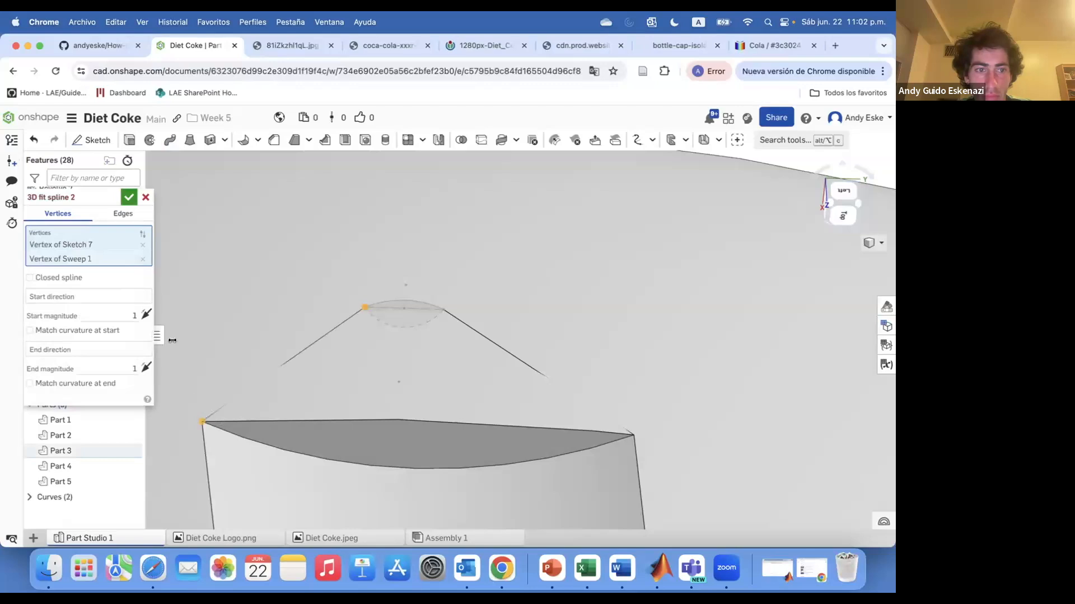
{"action": "left_click", "coordinate": [129, 197]}
Try a loft between the Sketch 7 profile and Sweep 1's end face with guides enabled, and cancel it.
{"action": "left_click", "coordinate": [191, 140]}
{"action": "left_click", "coordinate": [404, 316]}
{"action": "left_click", "coordinate": [365, 436]}
{"action": "mouse_move", "coordinate": [365, 435]}
{"action": "right_mouse_down"}
{"action": "mouse_move", "coordinate": [466, 421]}
{"action": "mouse_move", "coordinate": [367, 423]}
{"action": "right_mouse_up"}
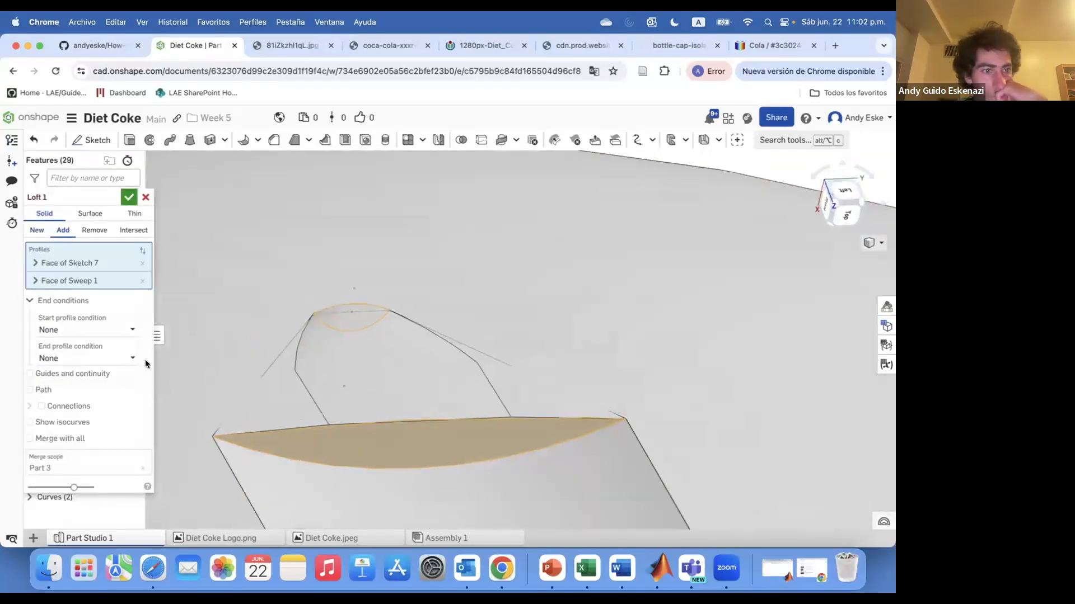
{"action": "left_click", "coordinate": [73, 373]}
{"action": "left_click", "coordinate": [264, 373]}
{"action": "scroll", "coordinate": [414, 392], "scroll_direction": "down", "scroll_amount": 3}
{"action": "left_click", "coordinate": [88, 231]}
{"action": "right_click_drag", "start_coordinate": [392, 442], "coordinate": [305, 428]}
{"action": "scroll", "coordinate": [302, 411], "scroll_direction": "up", "scroll_amount": 3}
{"action": "mouse_move", "coordinate": [442, 354]}
{"action": "right_mouse_down"}
{"action": "mouse_move", "coordinate": [263, 396]}
{"action": "mouse_move", "coordinate": [414, 336]}
{"action": "right_mouse_up"}
{"action": "left_click", "coordinate": [145, 197]}
Sketch an arc between the two groove corners on the end face of Sweep 1 and accept the sketch.
{"action": "left_click", "coordinate": [91, 140]}
{"action": "left_click", "coordinate": [370, 204]}
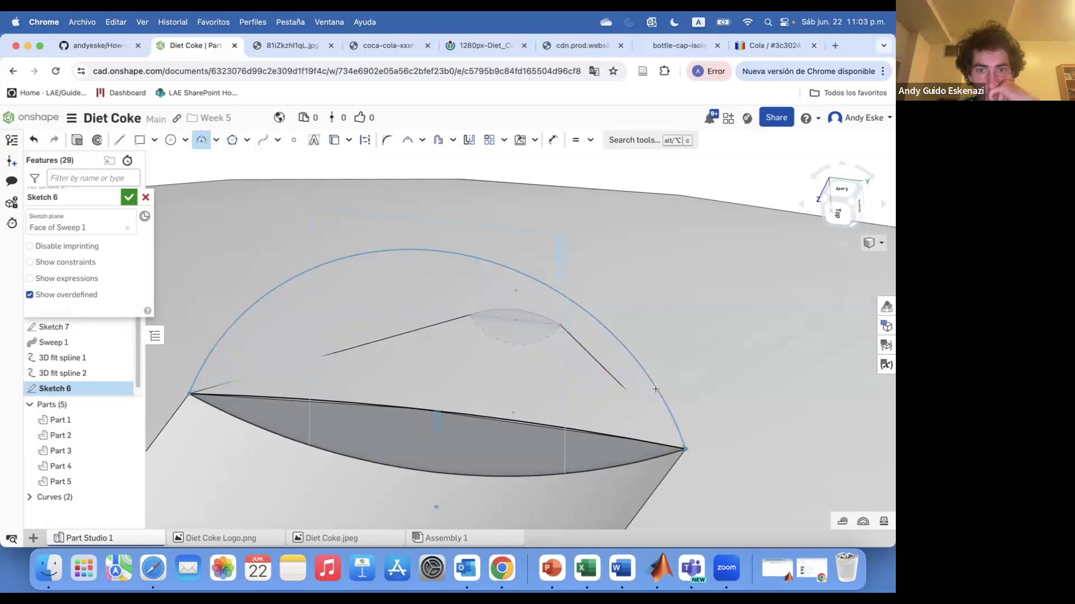
{"action": "left_click", "coordinate": [657, 417]}
{"action": "key", "text": "Escape"}
{"action": "right_click", "coordinate": [425, 410]}
{"action": "left_click", "coordinate": [480, 252]}
{"action": "left_click", "coordinate": [128, 197]}
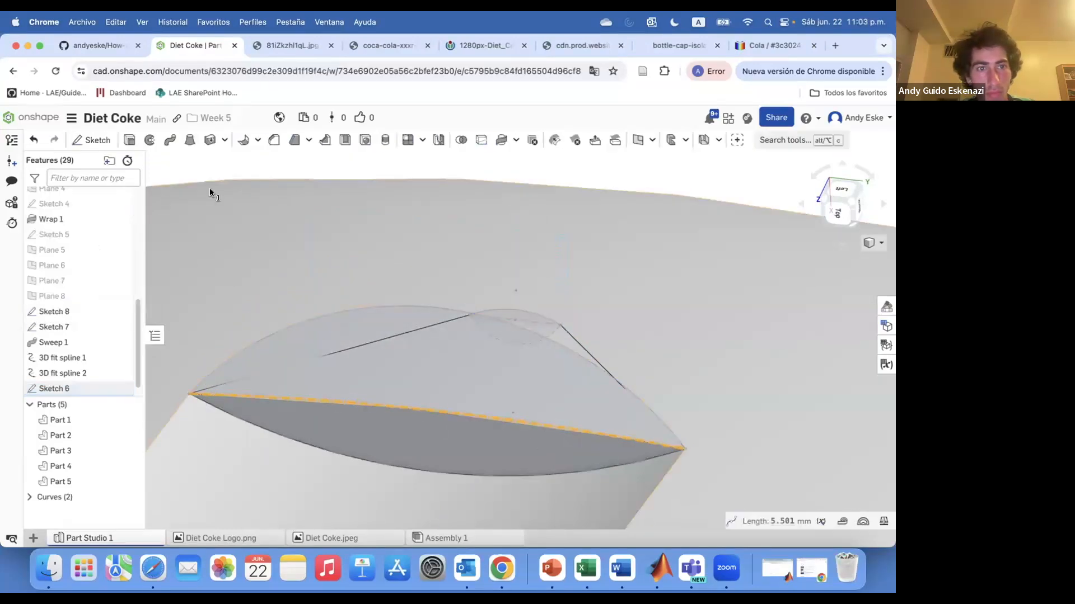
Set up a material-removing loft from both Sketch 6 regions to the Sketch 7 profile with guides and continuity enabled.
{"action": "left_click", "coordinate": [190, 139]}
{"action": "left_click", "coordinate": [44, 213]}
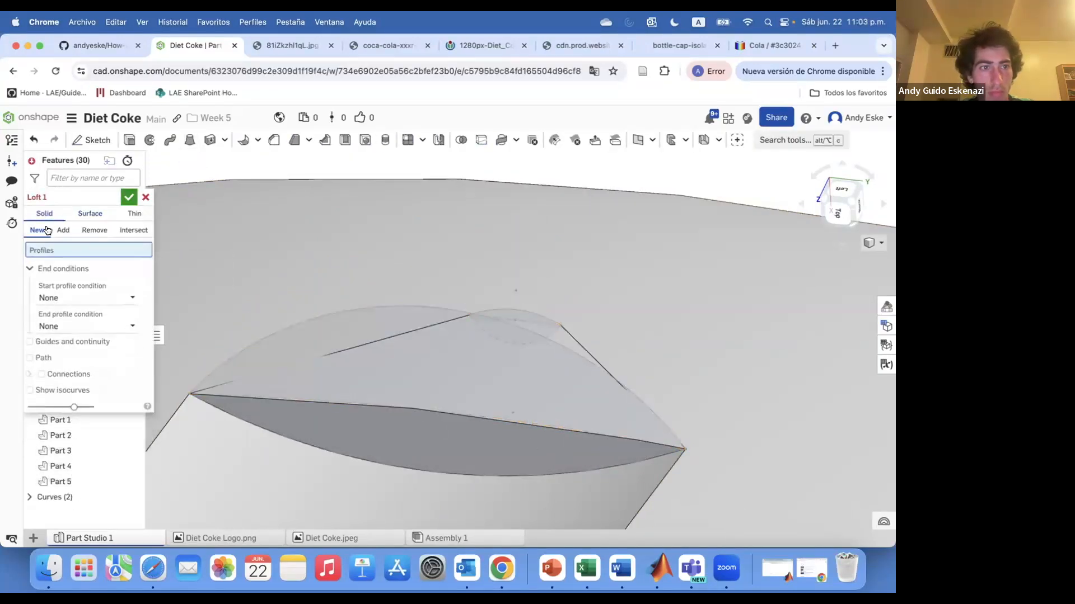
{"action": "left_click", "coordinate": [526, 324]}
{"action": "mouse_move", "coordinate": [526, 324]}
{"action": "right_mouse_down"}
{"action": "mouse_move", "coordinate": [295, 391]}
{"action": "mouse_move", "coordinate": [355, 478]}
{"action": "mouse_move", "coordinate": [251, 400]}
{"action": "right_mouse_up"}
{"action": "left_click", "coordinate": [30, 392]}
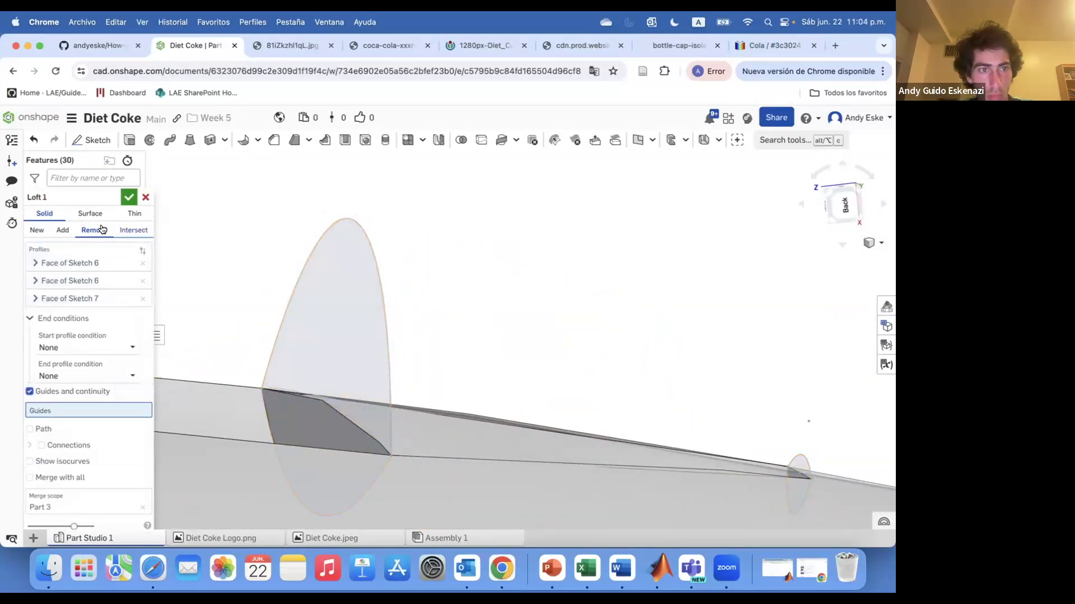
Try Curve 2 as the loft's guide, remove it from the guides, and accept the loft.
{"action": "left_click_drag", "start_coordinate": [97, 198], "coordinate": [287, 194]}
{"action": "right_click_drag", "start_coordinate": [392, 358], "coordinate": [482, 446]}
{"action": "left_click", "coordinate": [479, 356]}
{"action": "left_click", "coordinate": [445, 231]}
{"action": "right_click_drag", "start_coordinate": [445, 231], "coordinate": [403, 400]}
{"action": "scroll", "coordinate": [403, 400], "scroll_direction": "down", "scroll_amount": 3}
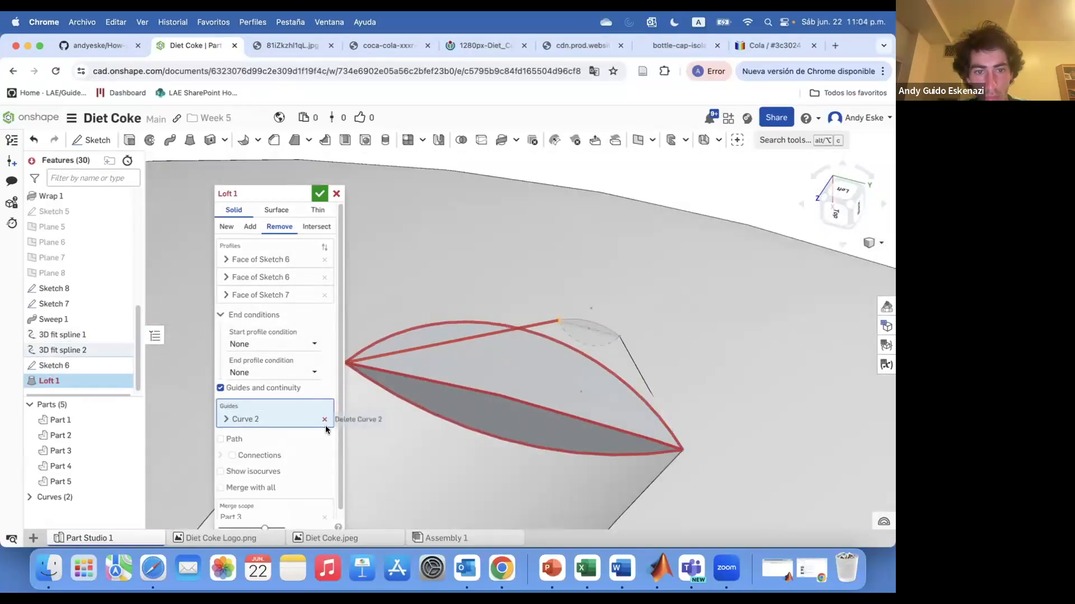
{"action": "left_click", "coordinate": [325, 423]}
{"action": "left_click", "coordinate": [319, 193]}
Inspect the loft cut at the groove's end and review the settings of Loft 1.
{"action": "right_click_drag", "start_coordinate": [369, 314], "coordinate": [453, 340]}
{"action": "scroll", "coordinate": [454, 341], "scroll_direction": "up", "scroll_amount": 10}
{"action": "double_click", "coordinate": [54, 371]}
{"action": "scroll", "coordinate": [510, 430], "scroll_direction": "down", "scroll_amount": 6}
{"action": "left_click", "coordinate": [336, 193]}
{"action": "scroll", "coordinate": [448, 370], "scroll_direction": "up", "scroll_amount": 3}
{"action": "right_click", "coordinate": [60, 359]}
{"action": "left_click", "coordinate": [95, 138]}
{"action": "scroll", "coordinate": [518, 467], "scroll_direction": "up", "scroll_amount": 3}
{"action": "right_click_drag", "start_coordinate": [518, 466], "coordinate": [512, 445]}
{"action": "left_click", "coordinate": [320, 193]}
Clear the three existing profiles of Loft 1, reselect Sketch 7 as a profile, and accept the loft.
{"action": "double_click", "coordinate": [55, 373]}
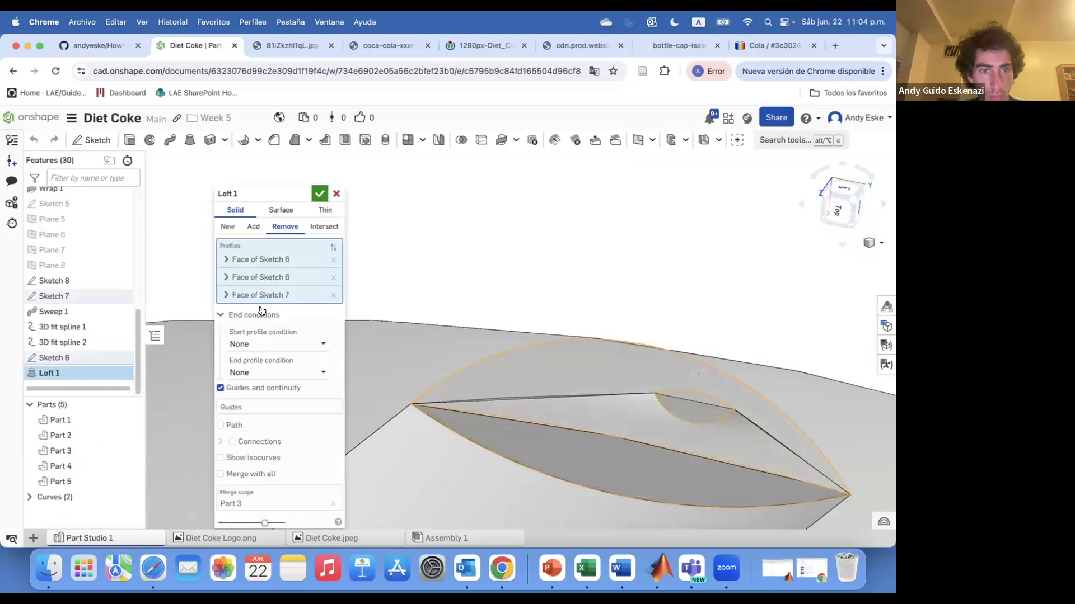
{"action": "left_click", "coordinate": [333, 260]}
{"action": "left_click", "coordinate": [334, 260]}
{"action": "left_click", "coordinate": [333, 260]}
{"action": "left_click", "coordinate": [79, 297]}
{"action": "right_click_drag", "start_coordinate": [621, 420], "coordinate": [538, 427]}
{"action": "left_click", "coordinate": [319, 194]}
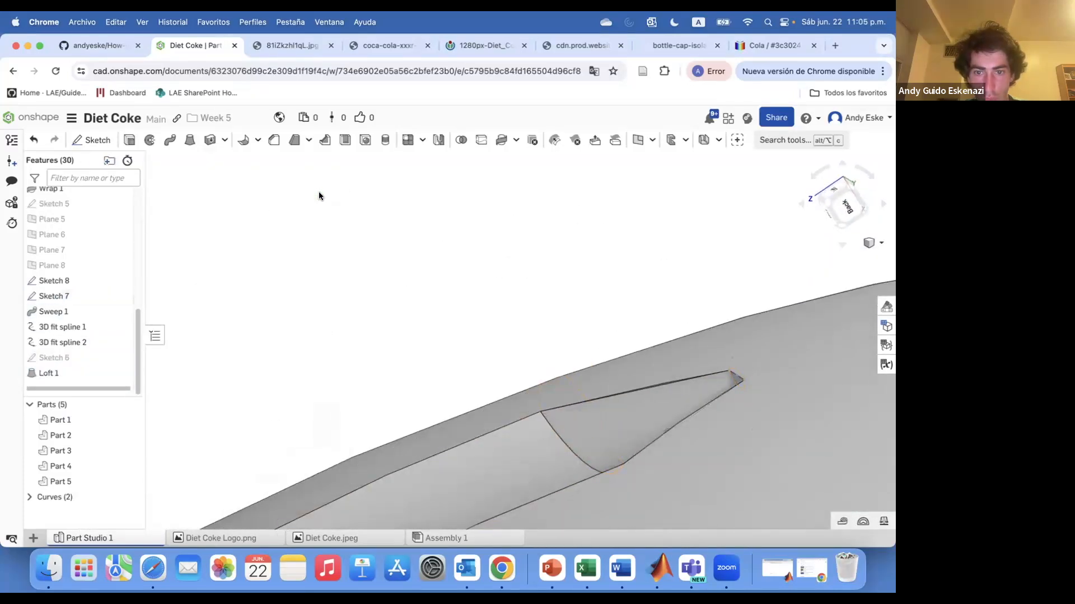
Hide Sketch 7 at the lofted end of the groove.
{"action": "scroll", "coordinate": [567, 330], "scroll_direction": "down", "scroll_amount": 4}
{"action": "right_click_drag", "start_coordinate": [566, 326], "coordinate": [595, 374]}
{"action": "scroll", "coordinate": [597, 376], "scroll_direction": "up", "scroll_amount": 6}
{"action": "right_click", "coordinate": [664, 337]}
{"action": "left_click", "coordinate": [693, 395]}
{"action": "scroll", "coordinate": [671, 358], "scroll_direction": "down", "scroll_amount": 4}
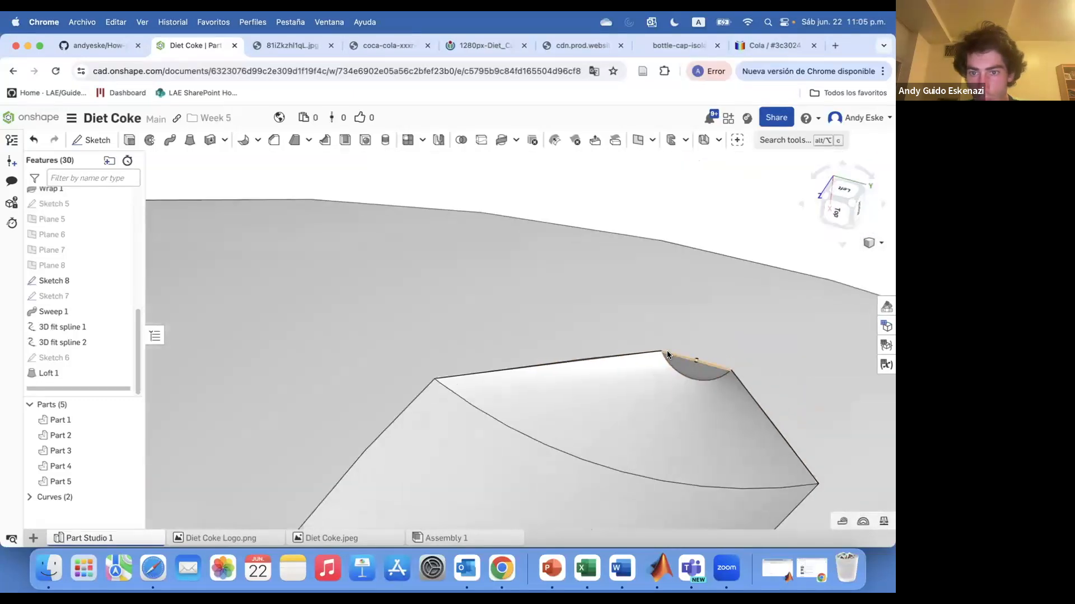
Delete the two 3D fit splines left over at the groove's lower end.
{"action": "scroll", "coordinate": [666, 351], "scroll_direction": "up", "scroll_amount": 5}
{"action": "right_click", "coordinate": [611, 359]}
{"action": "left_click", "coordinate": [663, 353]}
{"action": "right_click", "coordinate": [677, 347]}
{"action": "left_click", "coordinate": [677, 347]}
{"action": "right_click", "coordinate": [666, 343]}
{"action": "left_click", "coordinate": [722, 329]}
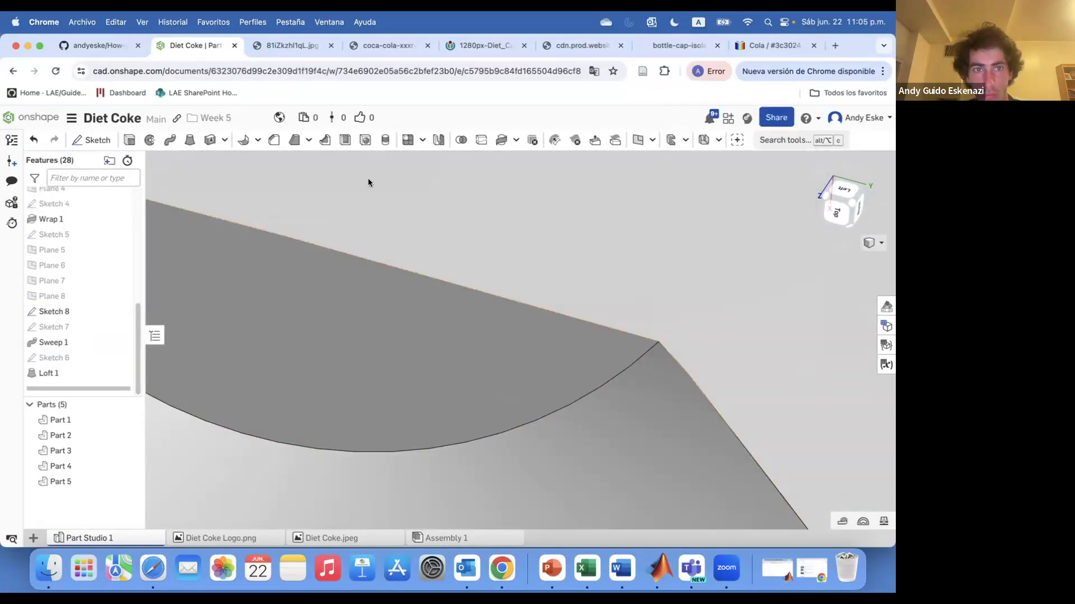
Chamfer the edge at the tip of Loft 1 with an equal distance of 0.5 mm.
{"action": "left_click", "coordinate": [272, 144]}
{"action": "left_click", "coordinate": [466, 288]}
{"action": "scroll", "coordinate": [468, 304], "scroll_direction": "down", "scroll_amount": 5}
{"action": "right_click_drag", "start_coordinate": [468, 305], "coordinate": [391, 297]}
{"action": "left_click", "coordinate": [311, 288]}
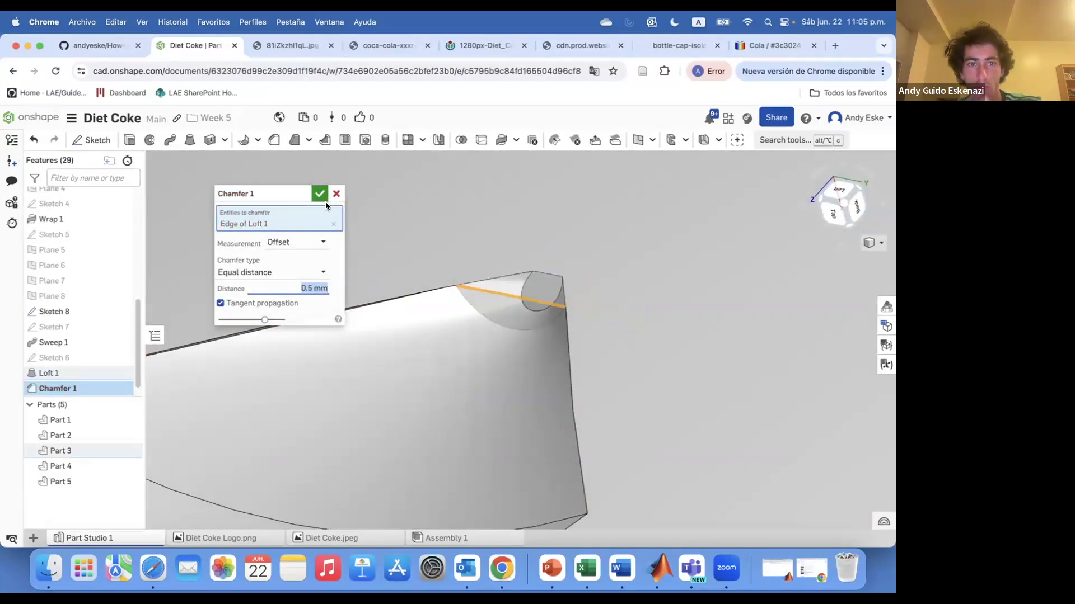
{"action": "left_click", "coordinate": [320, 195]}
Try to fillet the two slanted side edges of the groove's lower lofted end.
{"action": "scroll", "coordinate": [472, 355], "scroll_direction": "down", "scroll_amount": 10}
{"action": "right_click_drag", "start_coordinate": [472, 355], "coordinate": [590, 322]}
{"action": "scroll", "coordinate": [454, 479], "scroll_direction": "up", "scroll_amount": 10}
{"action": "scroll", "coordinate": [454, 480], "scroll_direction": "up", "scroll_amount": 3}
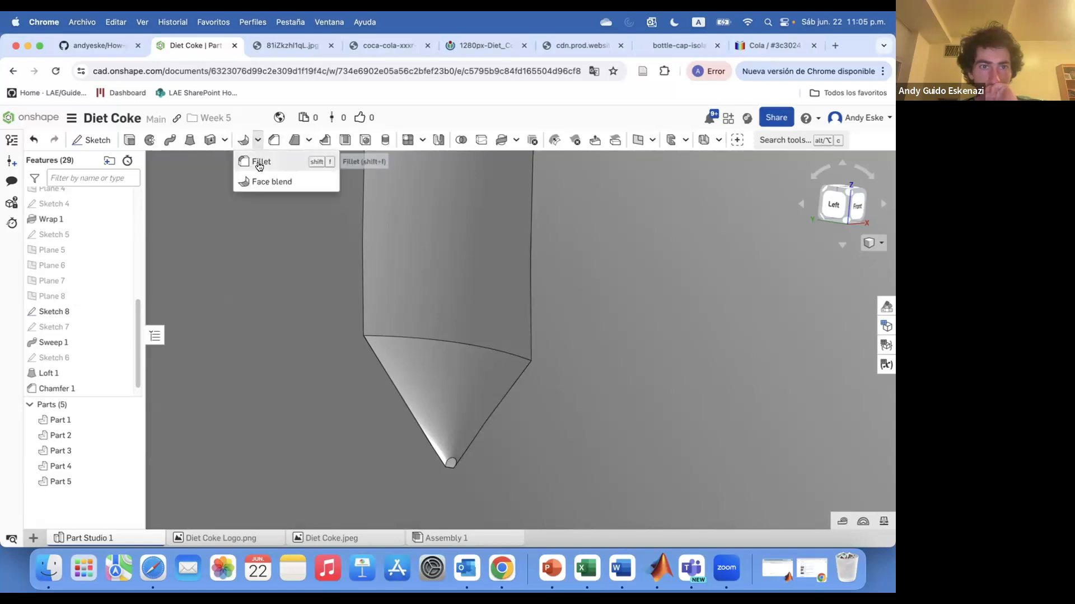
{"action": "left_click", "coordinate": [259, 166]}
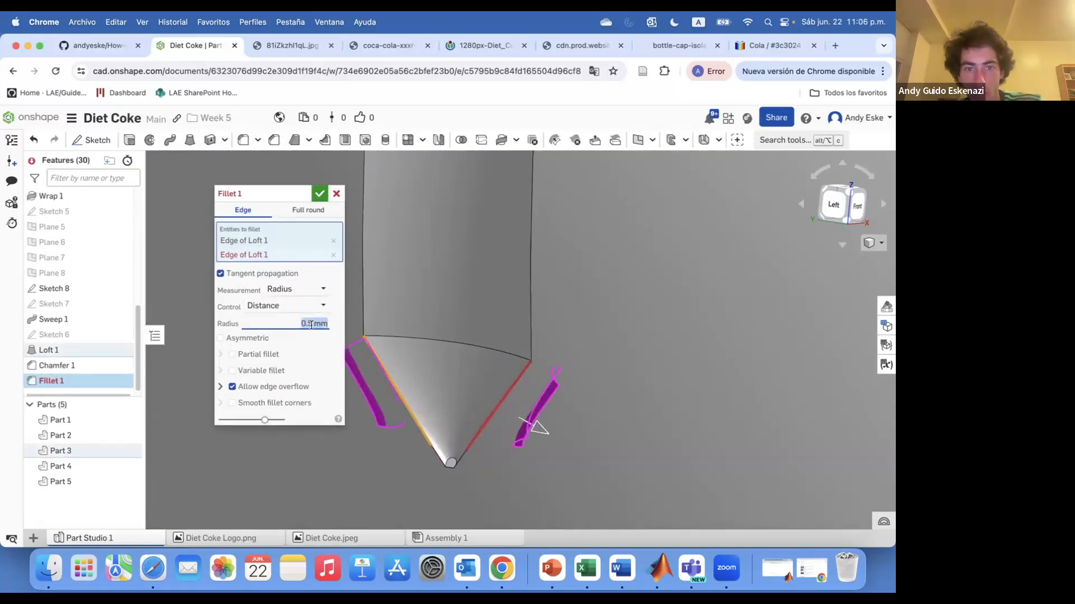
{"action": "left_click", "coordinate": [336, 195]}
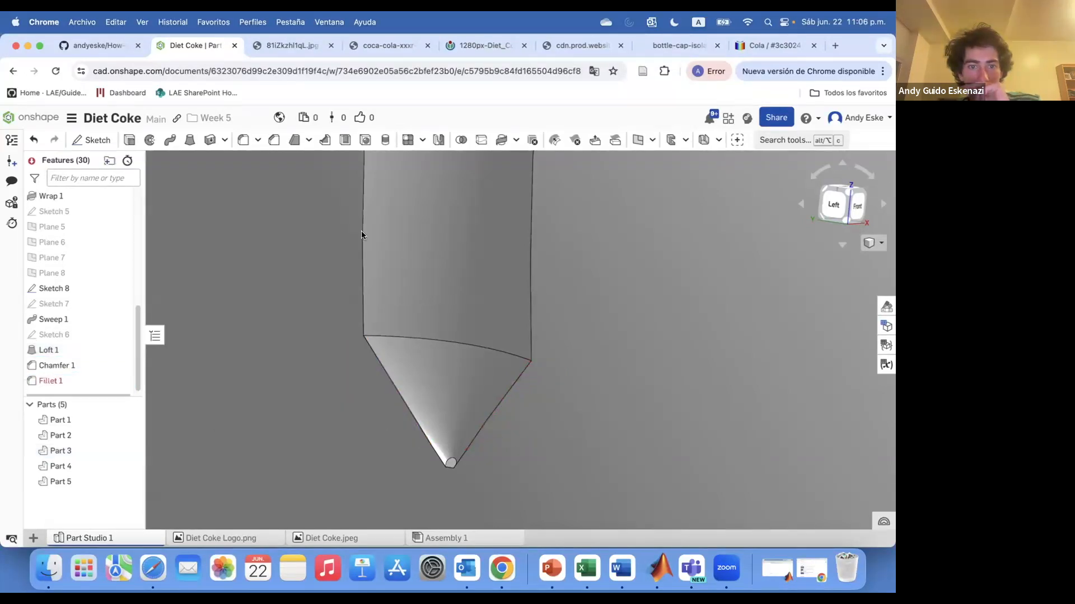
Compare the groove on the bottle's lower body with the Diet Coke reference photos.
{"action": "scroll", "coordinate": [514, 394], "scroll_direction": "down", "scroll_amount": 10}
{"action": "mouse_move", "coordinate": [589, 476]}
{"action": "right_mouse_down"}
{"action": "mouse_move", "coordinate": [578, 440]}
{"action": "mouse_move", "coordinate": [592, 398]}
{"action": "mouse_move", "coordinate": [531, 393]}
{"action": "mouse_move", "coordinate": [569, 414]}
{"action": "mouse_move", "coordinate": [577, 391]}
{"action": "right_mouse_up"}
{"action": "scroll", "coordinate": [552, 423], "scroll_direction": "up", "scroll_amount": 10}
{"action": "left_click", "coordinate": [578, 47]}
{"action": "left_click", "coordinate": [298, 48]}
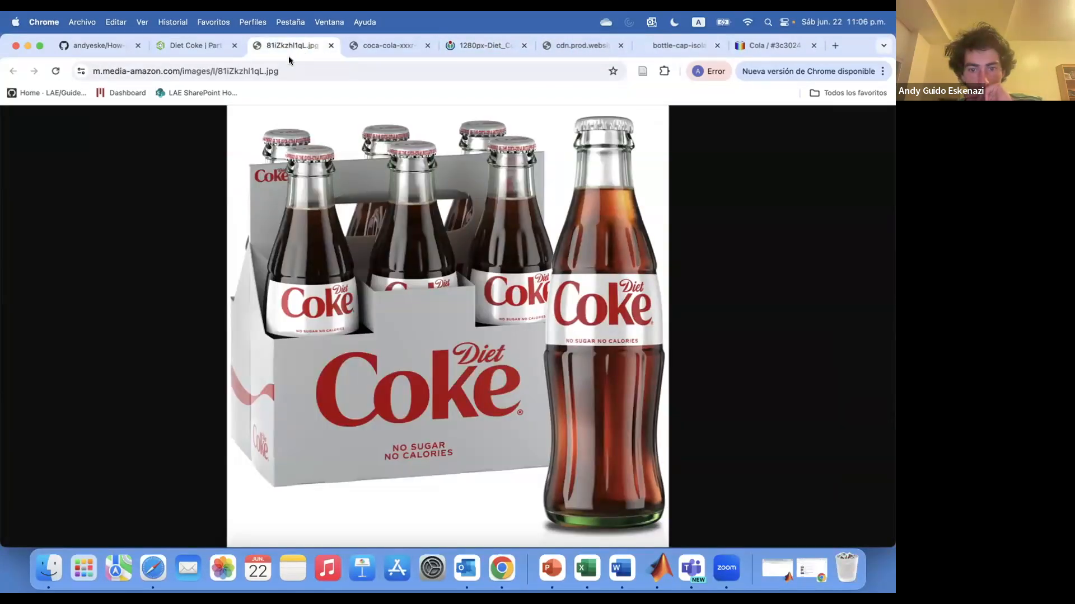
{"action": "left_click", "coordinate": [168, 48]}
{"action": "scroll", "coordinate": [560, 321], "scroll_direction": "down", "scroll_amount": 8}
{"action": "right_click_drag", "start_coordinate": [560, 322], "coordinate": [498, 393]}
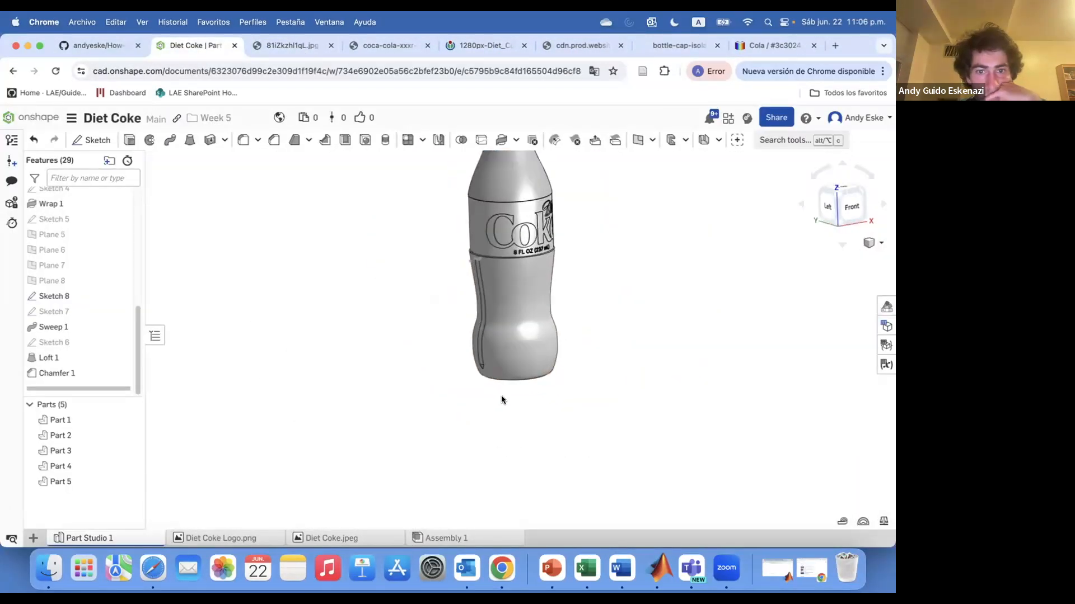
Show Sketch 5 and create a curve point plane at the upper end of its path line, under the label rim.
{"action": "scroll", "coordinate": [485, 370], "scroll_direction": "up", "scroll_amount": 5}
{"action": "scroll", "coordinate": [485, 370], "scroll_direction": "up", "scroll_amount": 5}
{"action": "scroll", "coordinate": [446, 425], "scroll_direction": "down", "scroll_amount": 8}
{"action": "scroll", "coordinate": [440, 291], "scroll_direction": "up", "scroll_amount": 10}
{"action": "right_click_drag", "start_coordinate": [439, 292], "coordinate": [453, 349]}
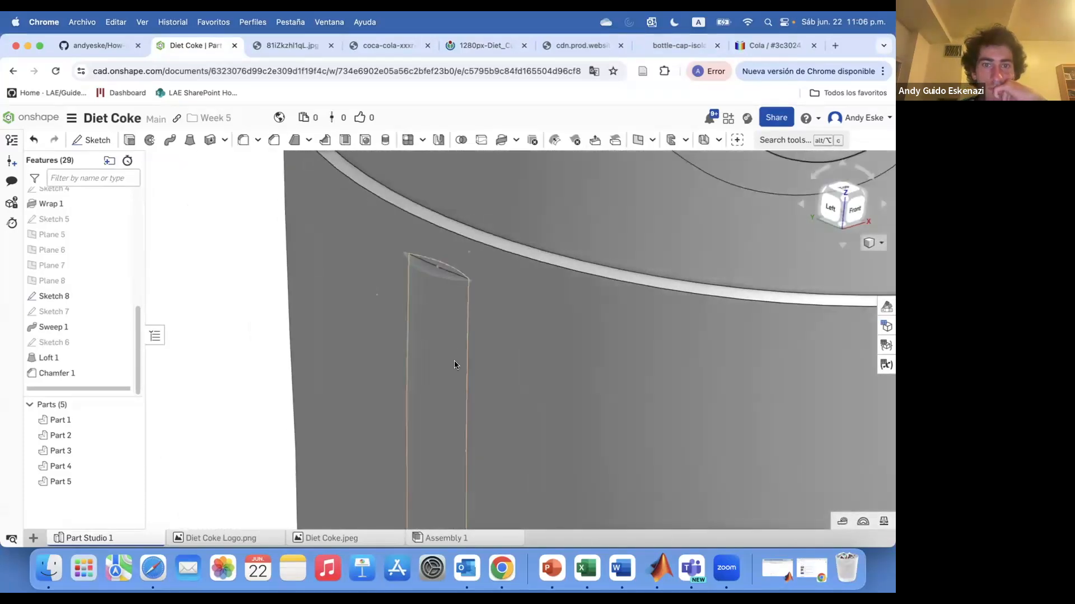
{"action": "left_click", "coordinate": [122, 219]}
{"action": "right_click_drag", "start_coordinate": [460, 246], "coordinate": [424, 216]}
{"action": "scroll", "coordinate": [431, 217], "scroll_direction": "up", "scroll_amount": 5}
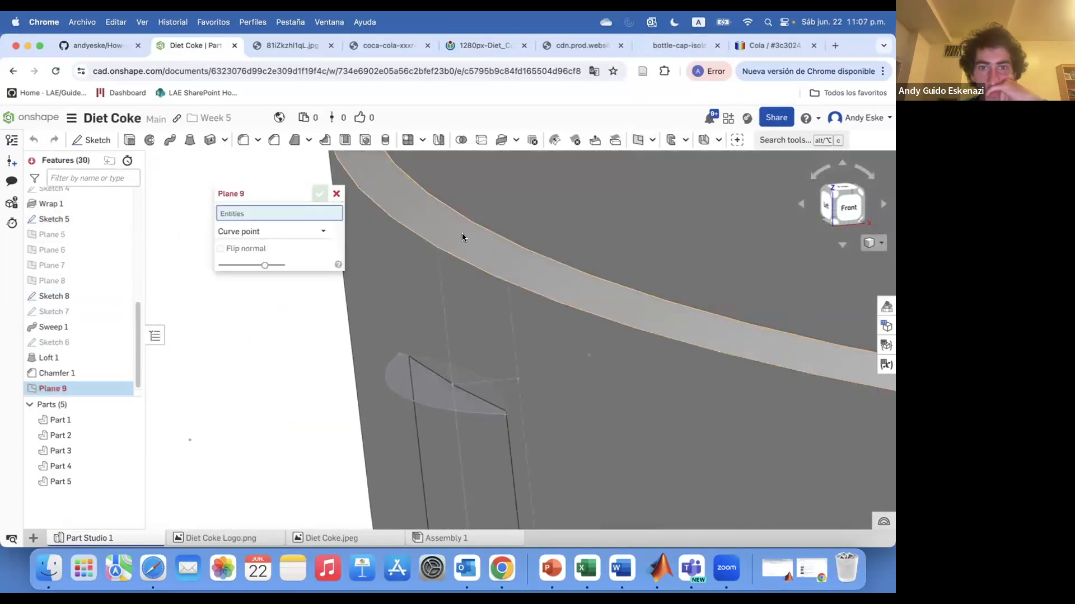
{"action": "left_click", "coordinate": [637, 140]}
{"action": "left_click", "coordinate": [437, 241]}
{"action": "left_click", "coordinate": [444, 307]}
{"action": "left_click", "coordinate": [320, 197]}
Start a sketch on Plane 9 and draw dimensioned construction lines to both sides of the path's end point.
{"action": "scroll", "coordinate": [532, 336], "scroll_direction": "down", "scroll_amount": 10}
{"action": "left_click", "coordinate": [97, 139]}
{"action": "scroll", "coordinate": [512, 307], "scroll_direction": "up", "scroll_amount": 8}
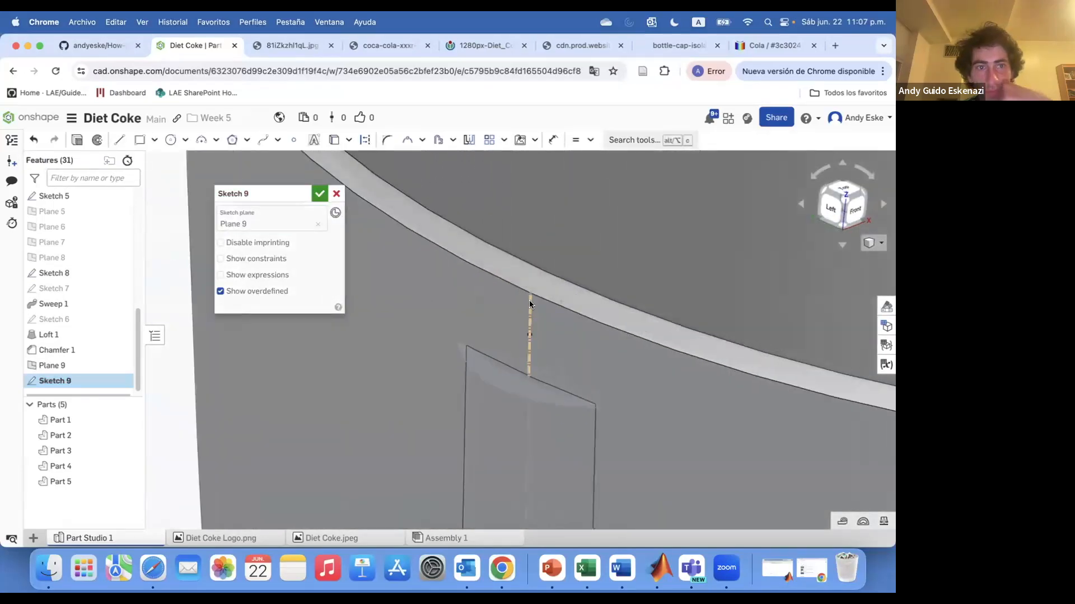
{"action": "left_click_drag", "start_coordinate": [536, 294], "coordinate": [592, 321]}
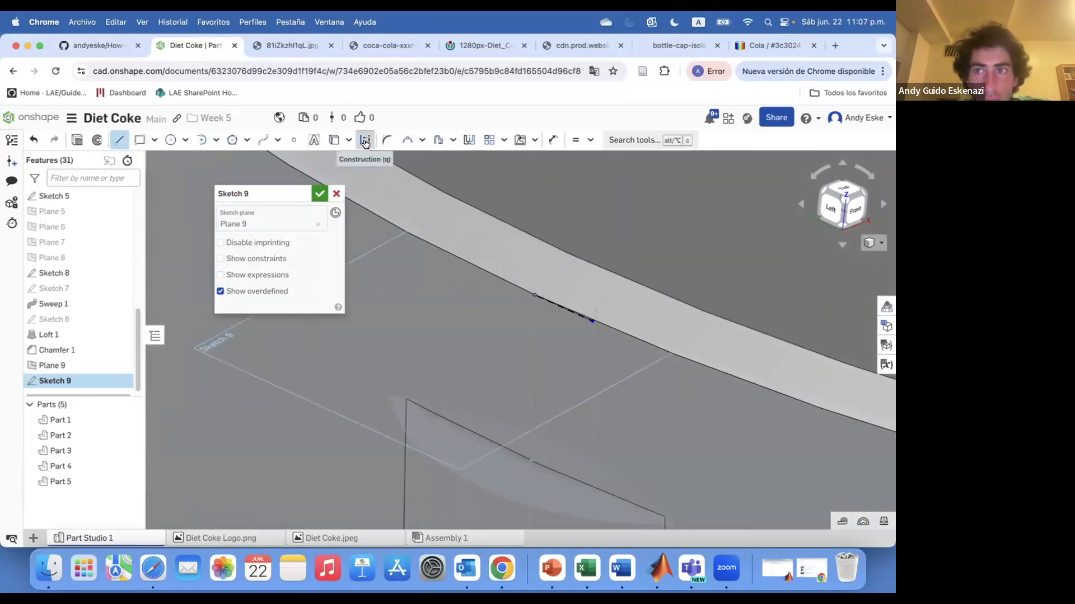
{"action": "left_click", "coordinate": [478, 273]}
{"action": "key", "text": "d"}
{"action": "scroll", "coordinate": [480, 275], "scroll_direction": "up", "scroll_amount": 4}
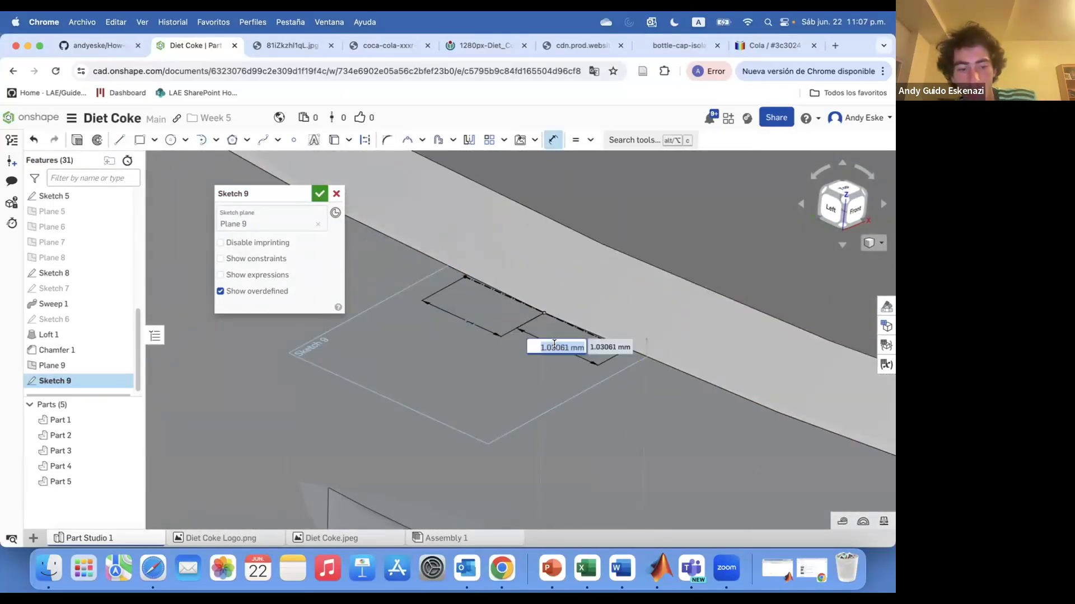
Draw arcs around the construction lines to close the small end profile, and accept Sketch 9.
{"action": "left_click", "coordinate": [219, 143]}
{"action": "left_click", "coordinate": [238, 204]}
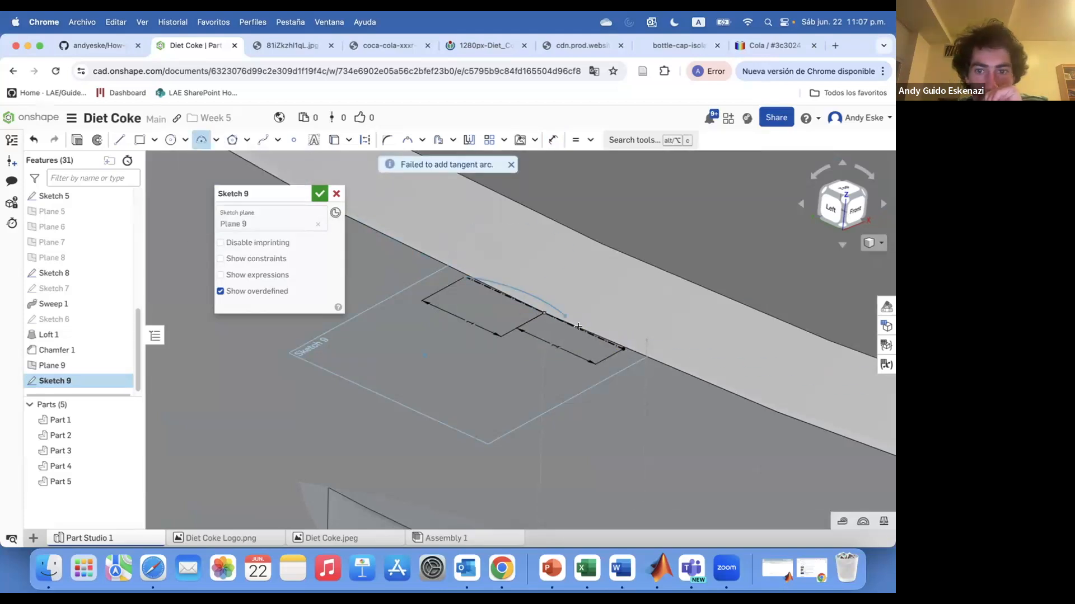
{"action": "left_click", "coordinate": [317, 194]}
Cut a material-removing loft between the Sketch 8 and Sketch 9 faces at the groove's upper end.
{"action": "mouse_move", "coordinate": [358, 425]}
{"action": "right_mouse_down"}
{"action": "mouse_move", "coordinate": [389, 318]}
{"action": "mouse_move", "coordinate": [428, 321]}
{"action": "right_mouse_up"}
{"action": "scroll", "coordinate": [427, 321], "scroll_direction": "up", "scroll_amount": 2}
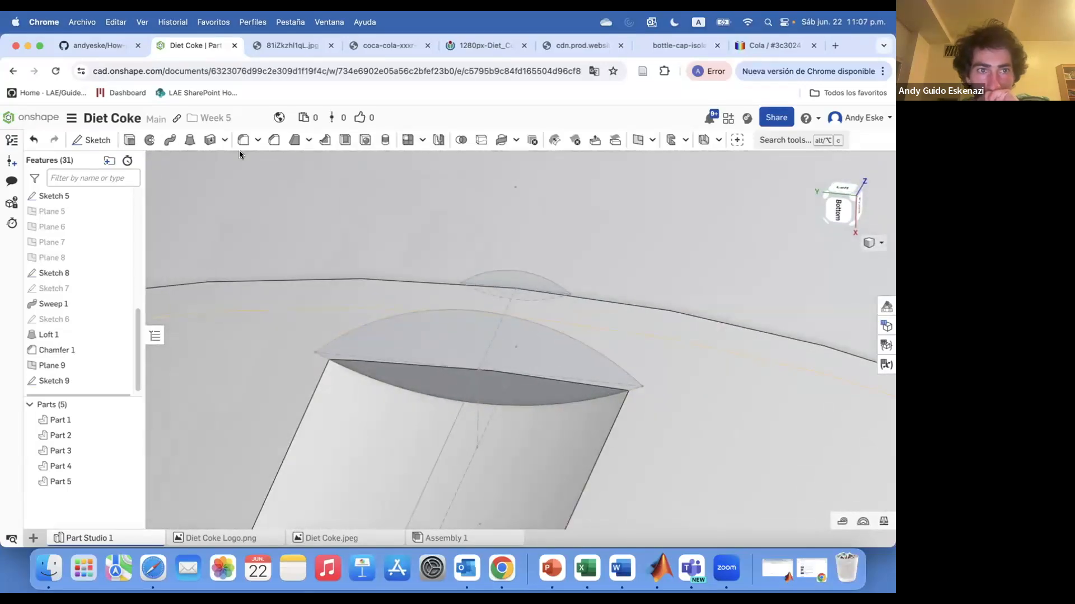
{"action": "left_click", "coordinate": [190, 140]}
{"action": "left_click", "coordinate": [485, 277]}
{"action": "left_click", "coordinate": [319, 194]}
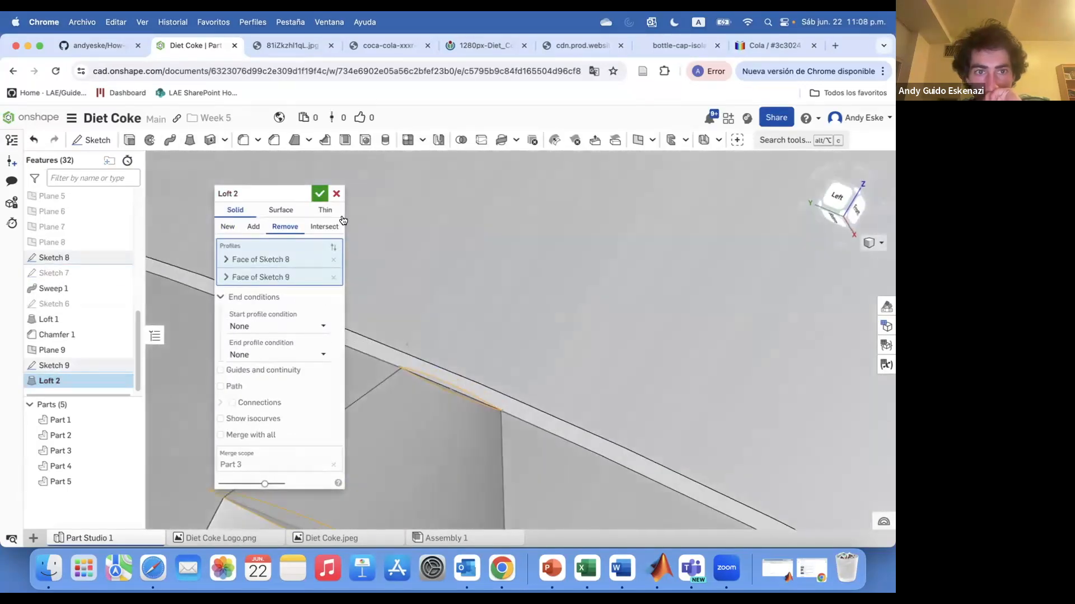
Hide the leftover sketches around the upper loft cut.
{"action": "right_click", "coordinate": [428, 334]}
{"action": "left_click", "coordinate": [420, 223]}
{"action": "scroll", "coordinate": [426, 354], "scroll_direction": "up", "scroll_amount": 3}
{"action": "right_click", "coordinate": [486, 374]}
{"action": "left_click", "coordinate": [512, 211]}
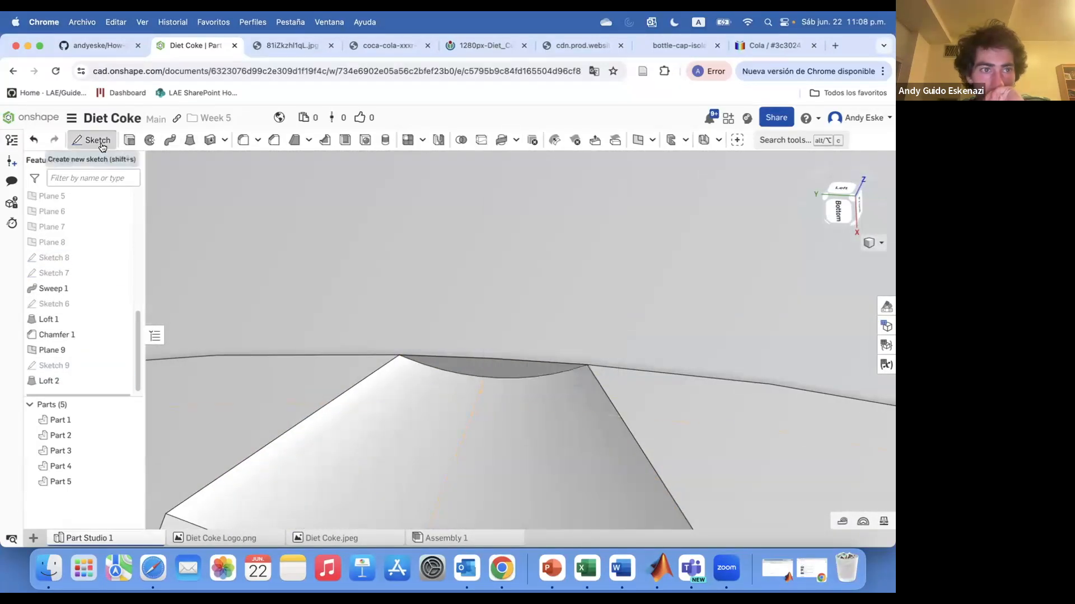
Create a sketch on the flat end face of Loft 2 and extrude its faces as a blind 25 mm removal.
{"action": "left_click", "coordinate": [101, 144]}
{"action": "left_click", "coordinate": [504, 369]}
{"action": "left_click", "coordinate": [324, 194]}
{"action": "key", "text": "shift+e"}
{"action": "left_click", "coordinate": [285, 227]}
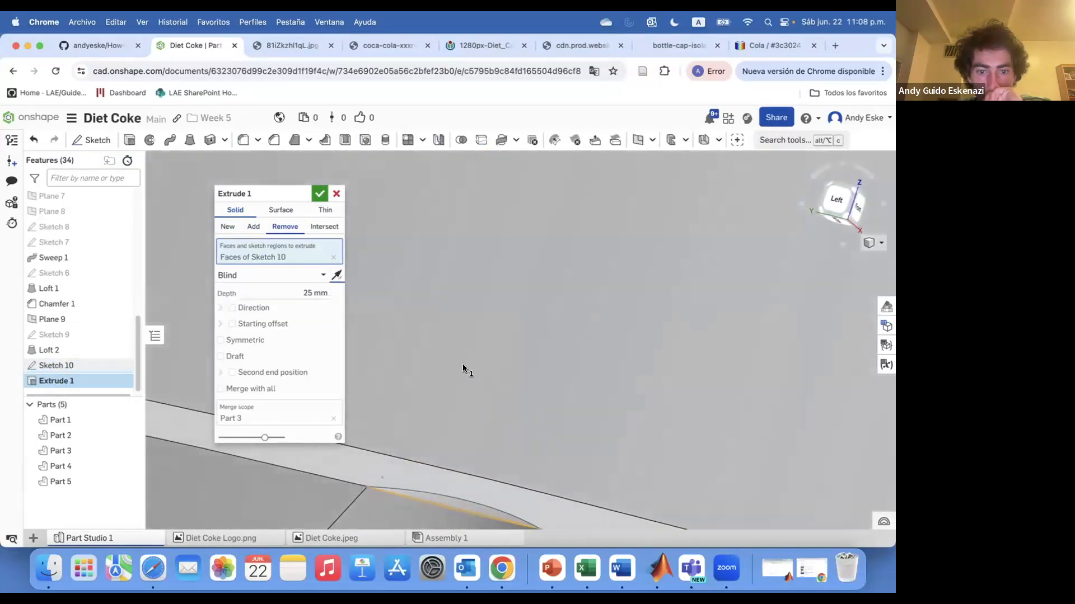
{"action": "key", "text": "Return"}
Try to fillet the curved top edge of the extruded cut, checking the reference photo.
{"action": "right_click_drag", "start_coordinate": [392, 389], "coordinate": [384, 358]}
{"action": "scroll", "coordinate": [385, 363], "scroll_direction": "down", "scroll_amount": 3}
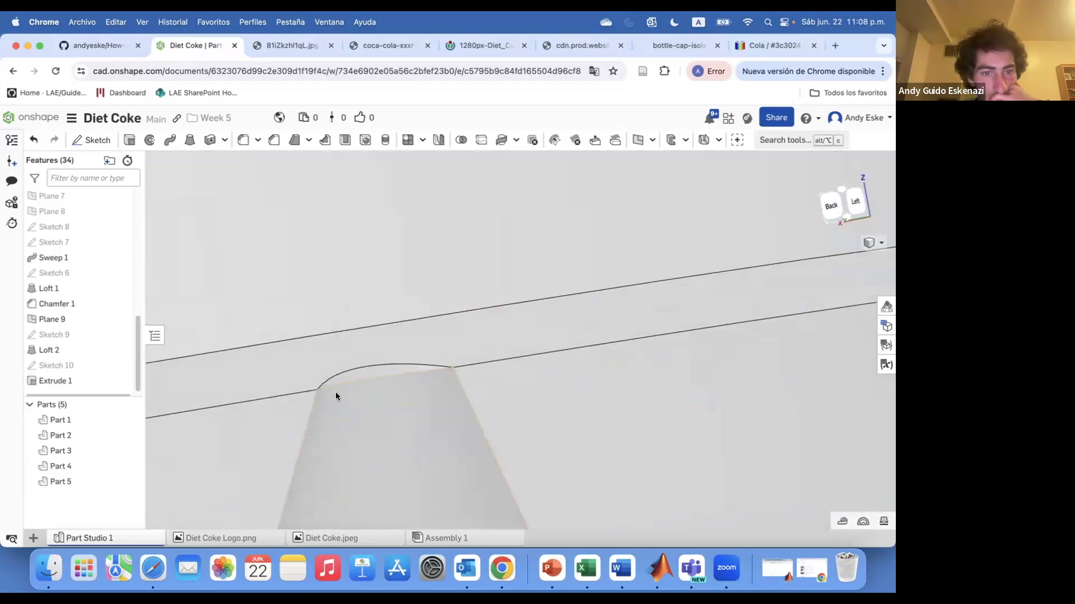
{"action": "key", "text": "shift+f"}
{"action": "right_click_drag", "start_coordinate": [336, 391], "coordinate": [479, 395]}
{"action": "left_click", "coordinate": [410, 361]}
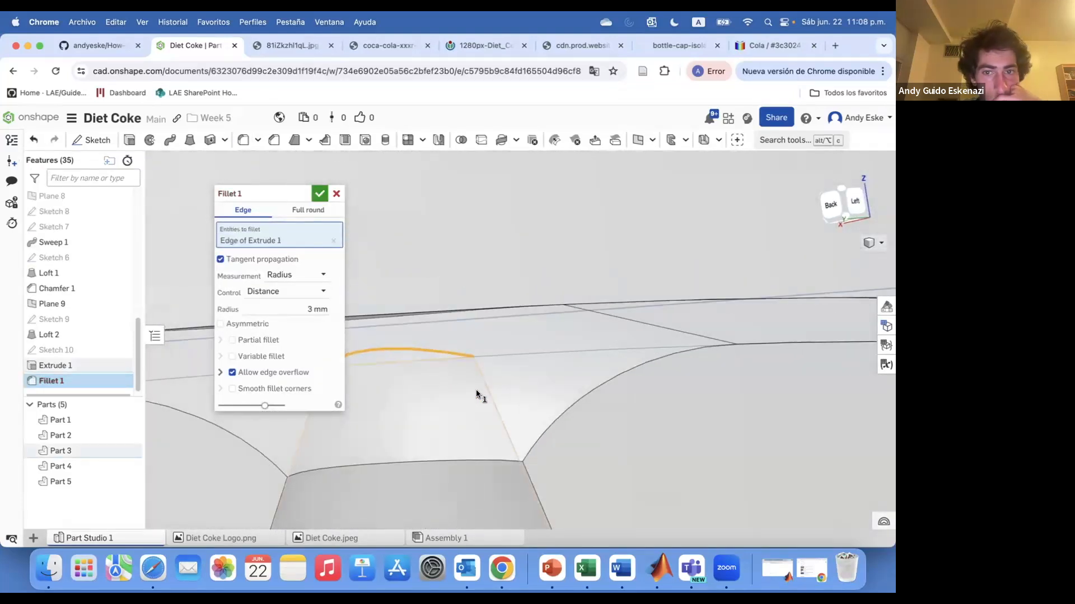
{"action": "left_click", "coordinate": [317, 311]}
{"action": "right_click_drag", "start_coordinate": [426, 386], "coordinate": [508, 427]}
{"action": "left_click", "coordinate": [284, 46]}
{"action": "left_click", "coordinate": [195, 45]}
{"action": "key", "text": "Return"}
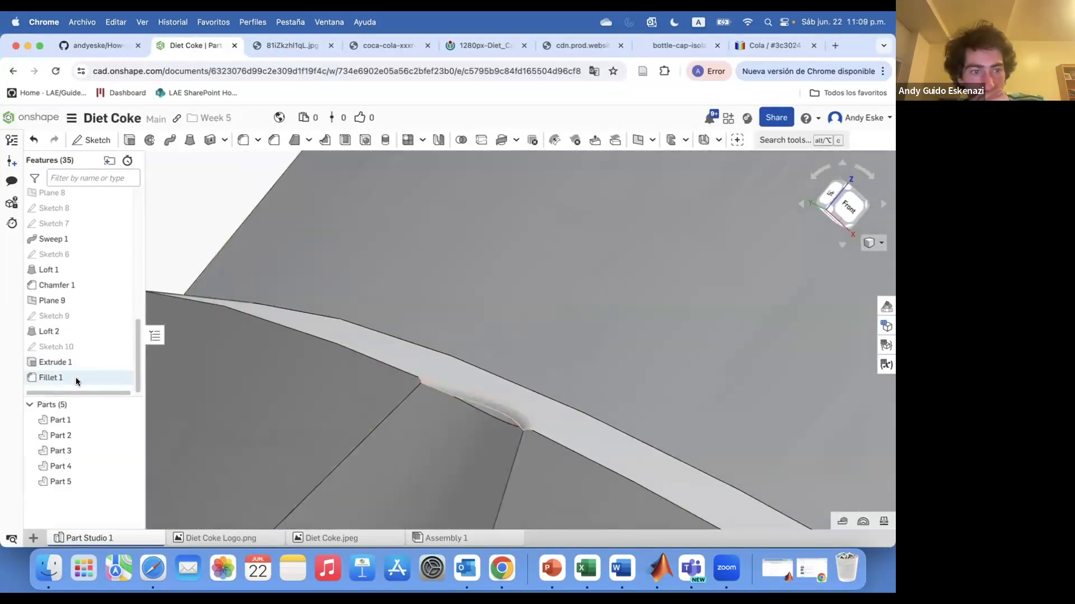
Undo the fillet on the extruded cut.
{"action": "scroll", "coordinate": [587, 428], "scroll_direction": "up", "scroll_amount": 2}
{"action": "scroll", "coordinate": [587, 427], "scroll_direction": "up", "scroll_amount": 2}
{"action": "key", "text": "super+z"}
View the whole bottle and compare its lower body with the reference photos.
{"action": "key", "text": "f"}
{"action": "right_click_drag", "start_coordinate": [587, 328], "coordinate": [609, 368]}
{"action": "right_click_drag", "start_coordinate": [555, 479], "coordinate": [526, 460]}
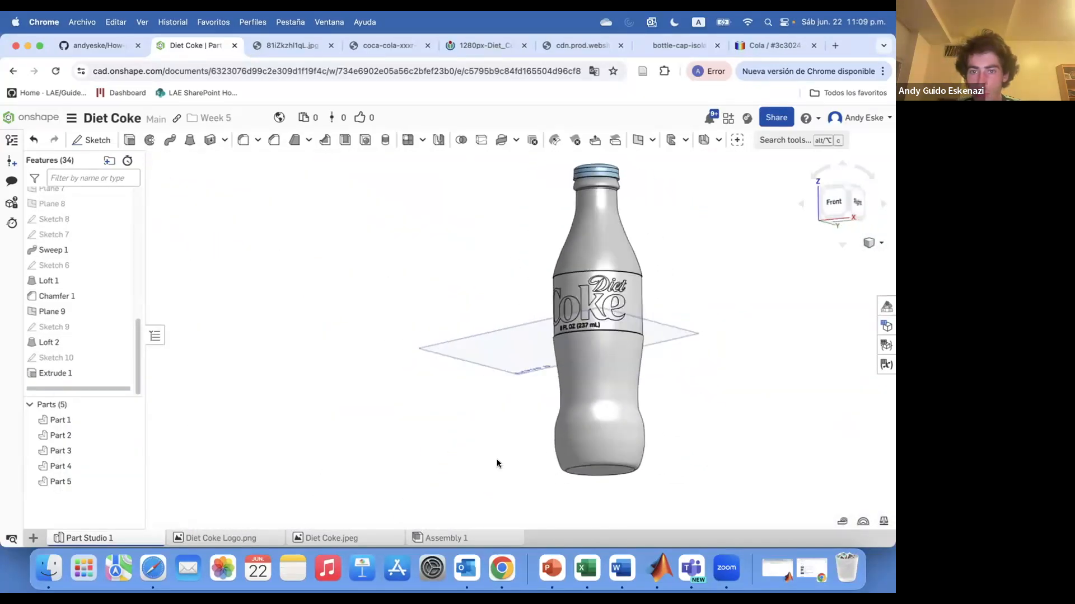
{"action": "left_click", "coordinate": [392, 44]}
{"action": "left_click", "coordinate": [291, 47]}
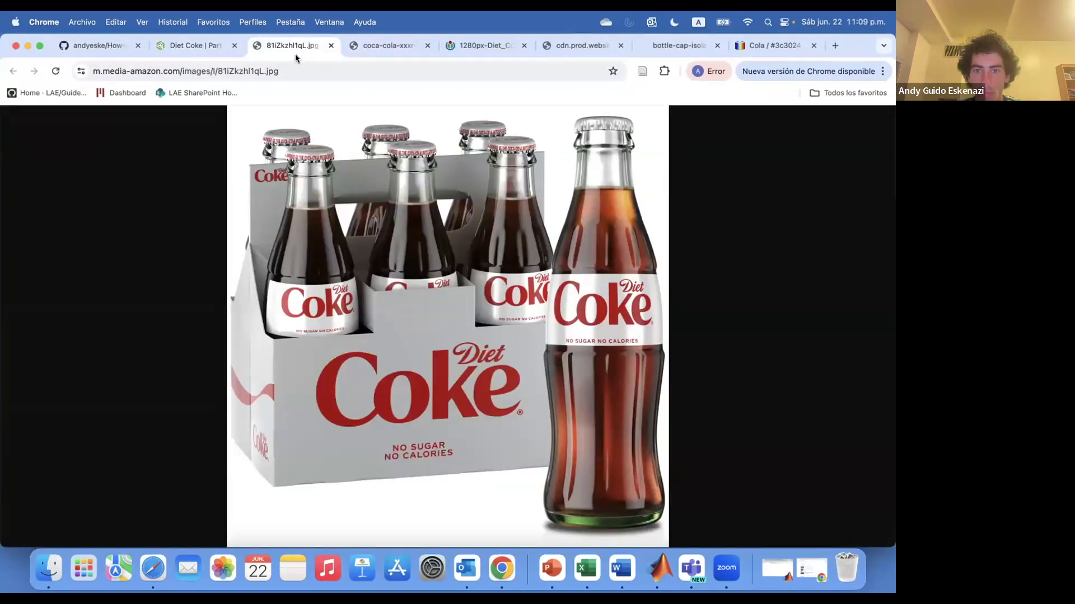
{"action": "key", "text": "ctrl+shift+Tab"}
Open Sketch 7 to inspect the groove's end profile, and close it.
{"action": "scroll", "coordinate": [549, 443], "scroll_direction": "up", "scroll_amount": 5}
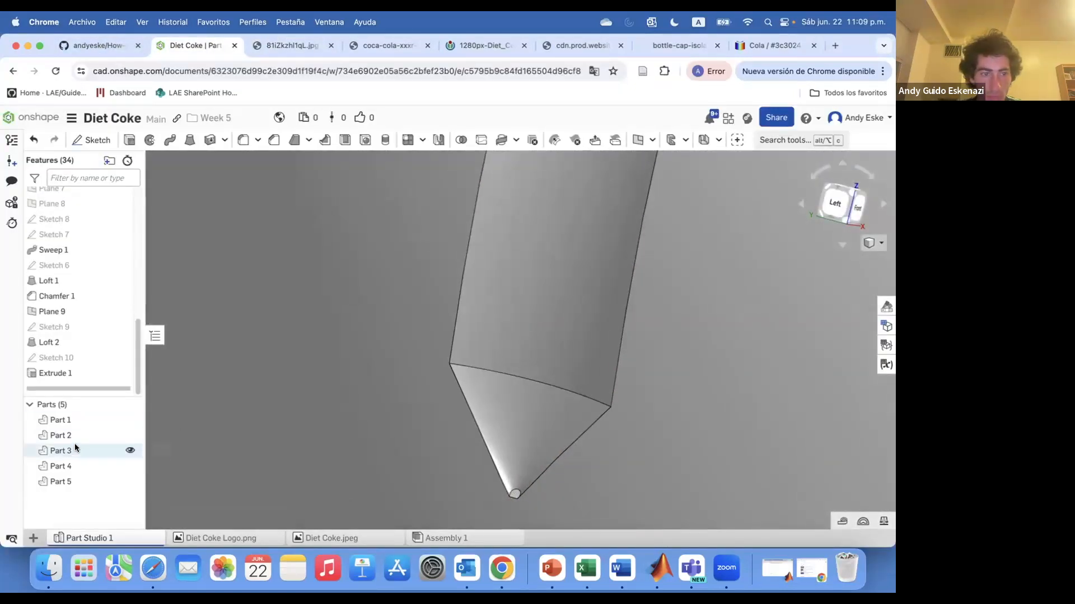
{"action": "scroll", "coordinate": [51, 309], "scroll_direction": "up", "scroll_amount": 3}
{"action": "right_click", "coordinate": [67, 312]}
{"action": "left_click", "coordinate": [118, 175]}
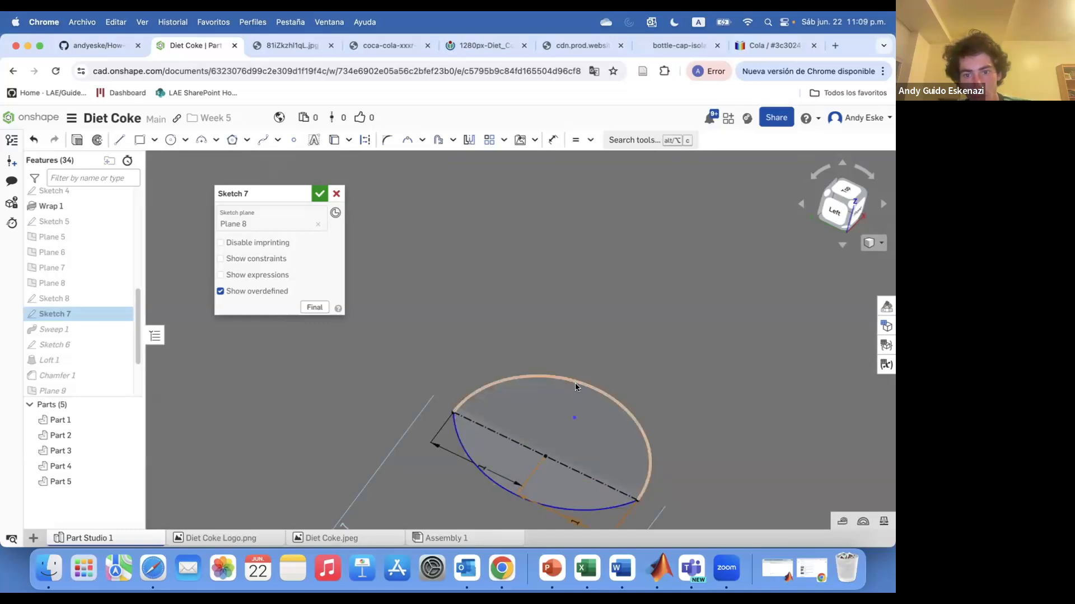
{"action": "key", "text": "Return"}
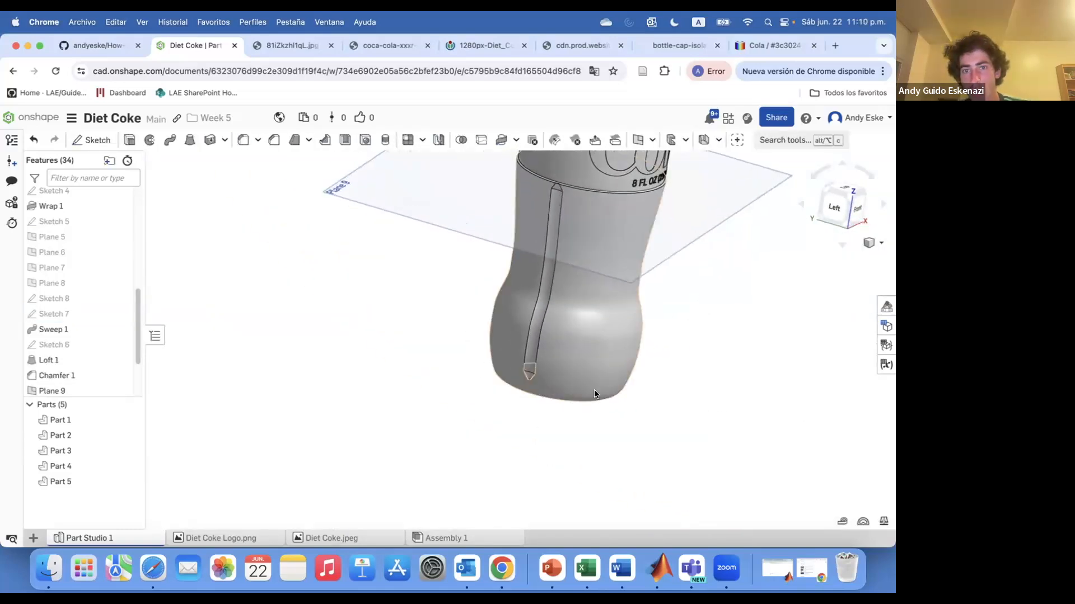
Chamfer the top edge of Loft 2 with an equal distance of 0.5 mm.
{"action": "scroll", "coordinate": [565, 291], "scroll_direction": "up", "scroll_amount": 5}
{"action": "scroll", "coordinate": [556, 185], "scroll_direction": "up", "scroll_amount": 4}
{"action": "left_click", "coordinate": [274, 139]}
{"action": "left_click", "coordinate": [530, 208]}
{"action": "right_click_drag", "start_coordinate": [530, 208], "coordinate": [512, 224]}
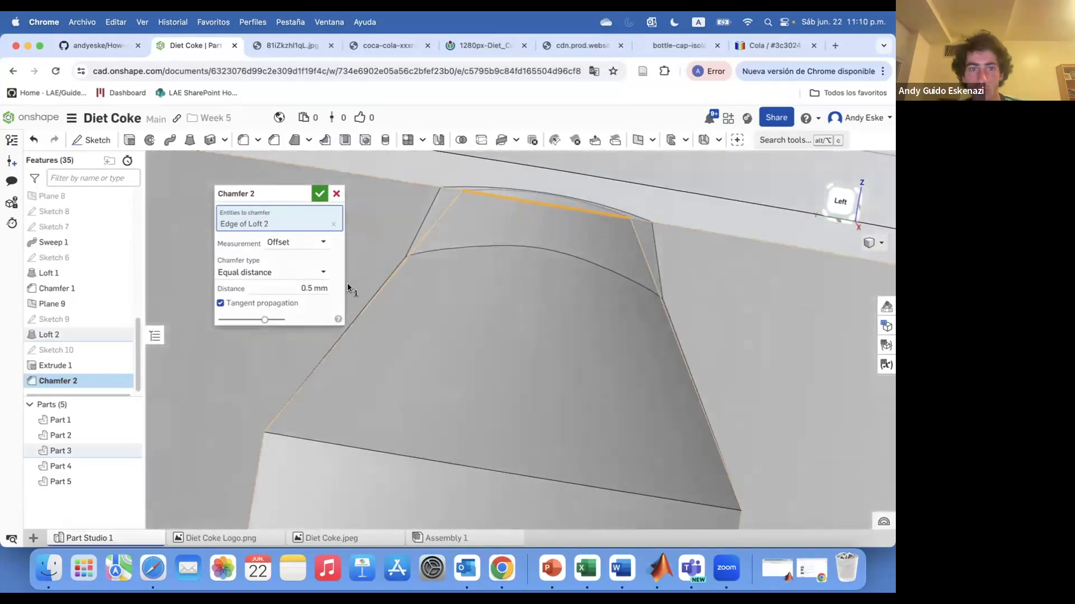
{"action": "key", "text": "Return"}
{"action": "key", "text": "Return"}
Hide Plane 9.
{"action": "scroll", "coordinate": [711, 330], "scroll_direction": "down", "scroll_amount": 10}
{"action": "right_click_drag", "start_coordinate": [647, 386], "coordinate": [633, 400]}
{"action": "right_click", "coordinate": [653, 366]}
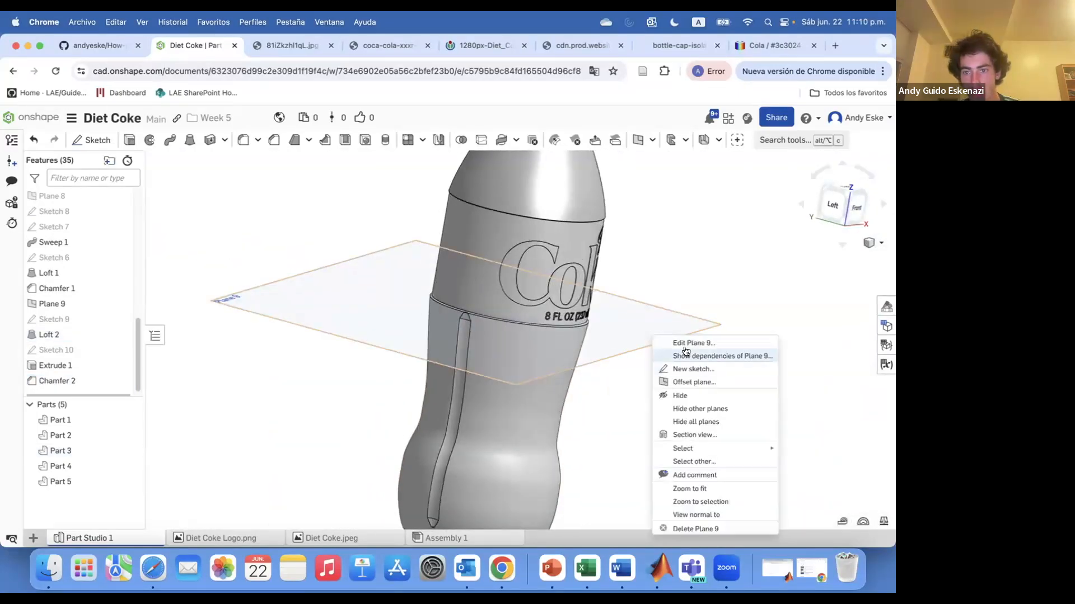
{"action": "left_click", "coordinate": [680, 396]}
Set up a circular feature pattern of Sweep 1, Loft 1, Chamfer 1, Loft 2, Extrude 1 and Chamfer 2 around the circular Split 3 edge.
{"action": "scroll", "coordinate": [627, 358], "scroll_direction": "down", "scroll_amount": 4}
{"action": "right_click_drag", "start_coordinate": [627, 358], "coordinate": [606, 351]}
{"action": "scroll", "coordinate": [582, 344], "scroll_direction": "up", "scroll_amount": 5}
{"action": "left_click", "coordinate": [432, 177]}
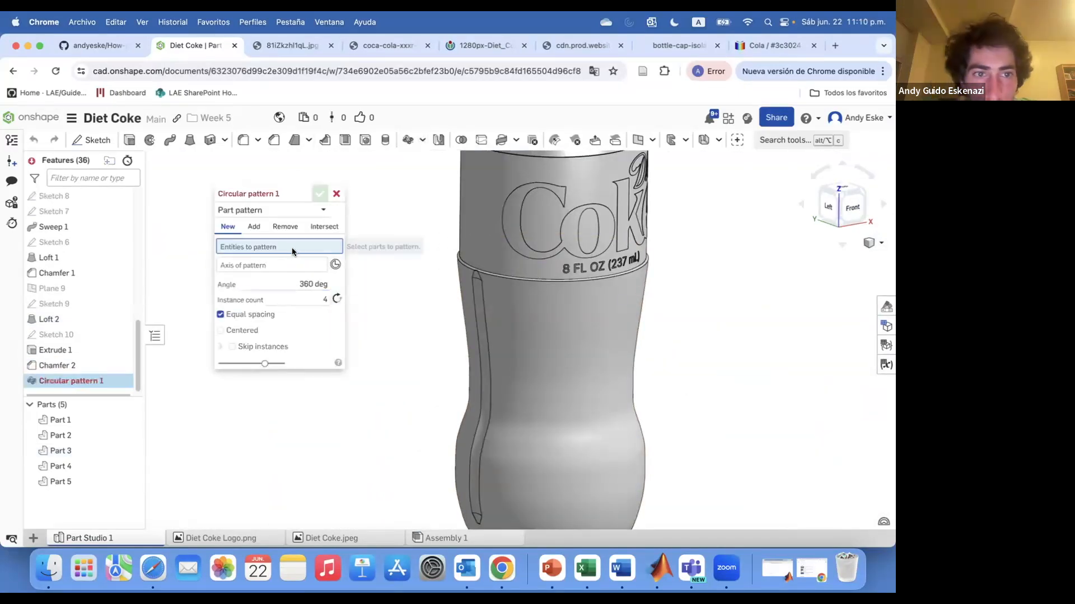
{"action": "left_click", "coordinate": [257, 212]}
{"action": "left_click", "coordinate": [253, 243]}
{"action": "scroll", "coordinate": [77, 296], "scroll_direction": "down", "scroll_amount": 1}
{"action": "left_click", "coordinate": [54, 219]}
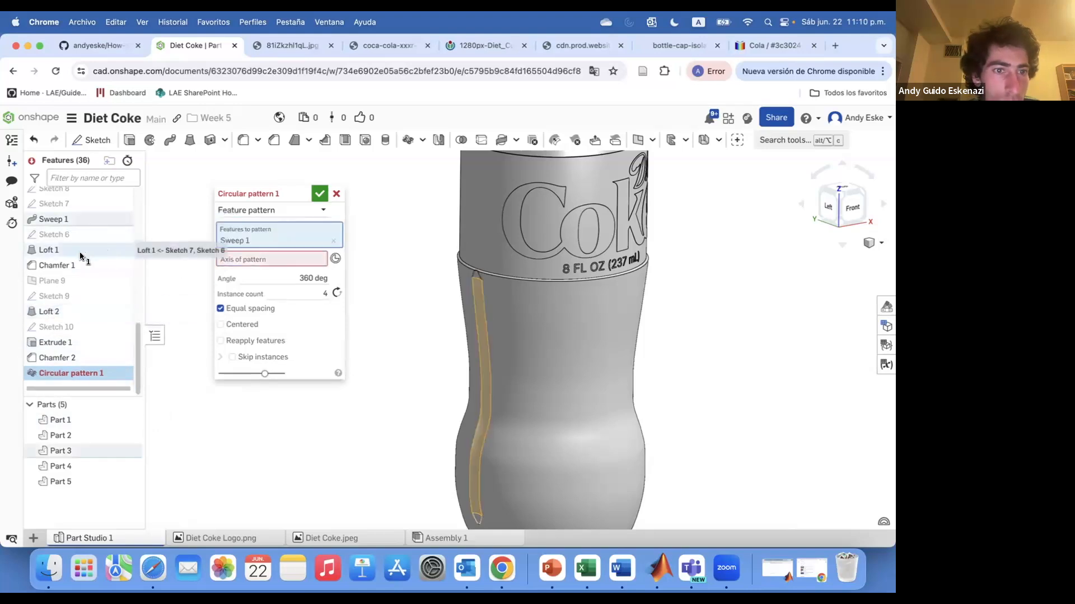
{"action": "left_click", "coordinate": [475, 280]}
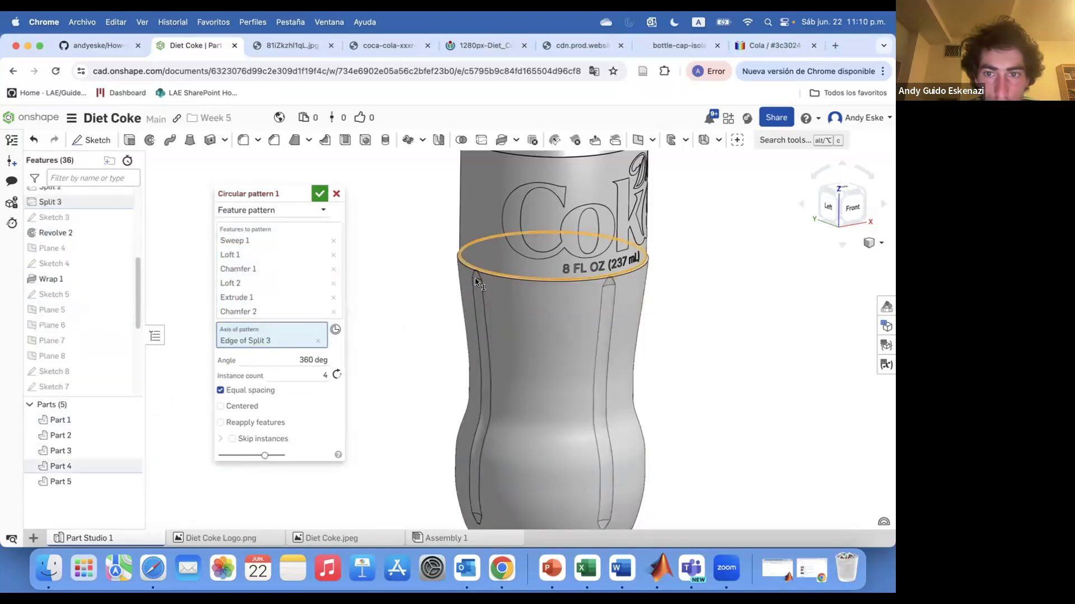
Raise the pattern's instance count, check the groove spacing against the reference photo, and accept the circular pattern.
{"action": "key", "text": "Return"}
{"action": "scroll", "coordinate": [502, 392], "scroll_direction": "down", "scroll_amount": 5}
{"action": "right_click_drag", "start_coordinate": [559, 386], "coordinate": [481, 342]}
{"action": "scroll", "coordinate": [526, 342], "scroll_direction": "up", "scroll_amount": 5}
{"action": "scroll", "coordinate": [493, 353], "scroll_direction": "down", "scroll_amount": 3}
{"action": "left_click", "coordinate": [375, 44]}
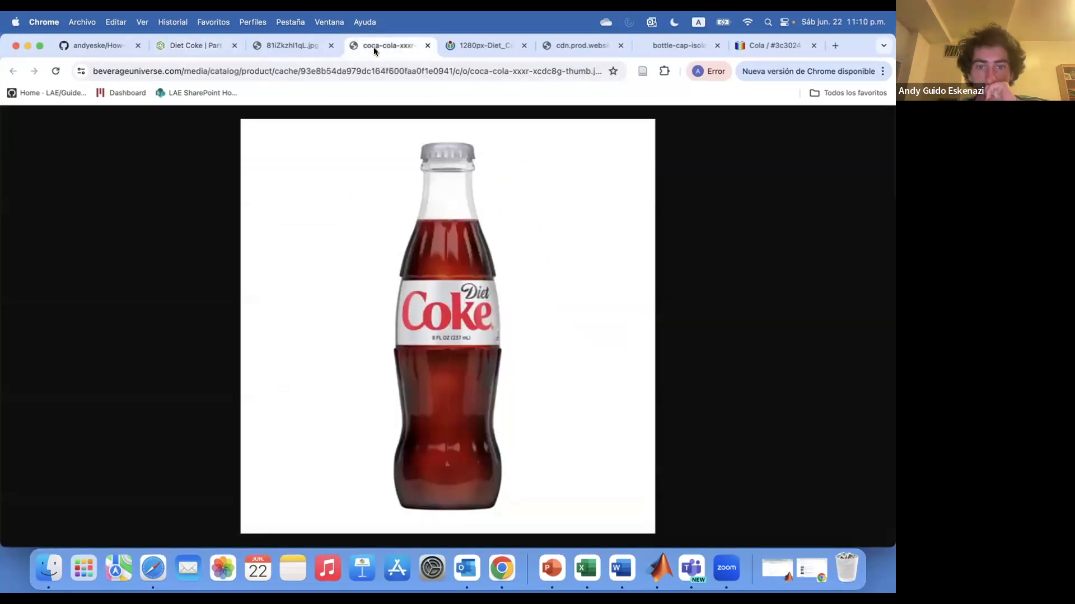
{"action": "left_click", "coordinate": [196, 47]}
{"action": "right_click_drag", "start_coordinate": [397, 358], "coordinate": [359, 351]}
{"action": "right_click_drag", "start_coordinate": [425, 336], "coordinate": [408, 352]}
{"action": "left_click", "coordinate": [320, 193]}
Compare the bottle with its patterned grooves to the Diet Coke six-pack reference photo.
{"action": "scroll", "coordinate": [526, 241], "scroll_direction": "down", "scroll_amount": 4}
{"action": "scroll", "coordinate": [495, 168], "scroll_direction": "up", "scroll_amount": 3}
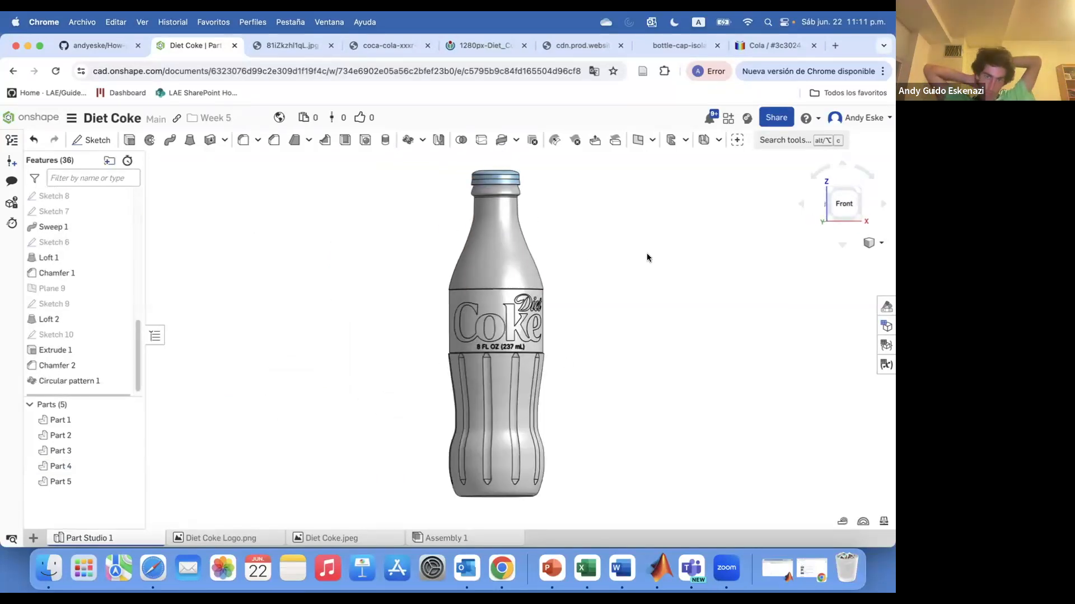
{"action": "right_click_drag", "start_coordinate": [487, 332], "coordinate": [516, 389]}
{"action": "left_click", "coordinate": [289, 46]}
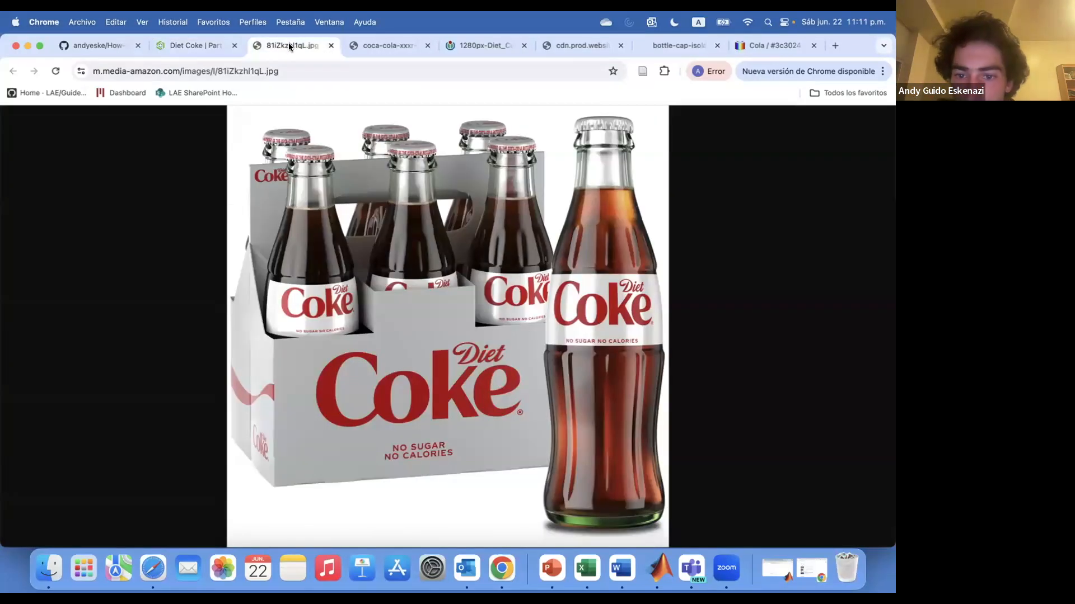
{"action": "left_click", "coordinate": [177, 47]}
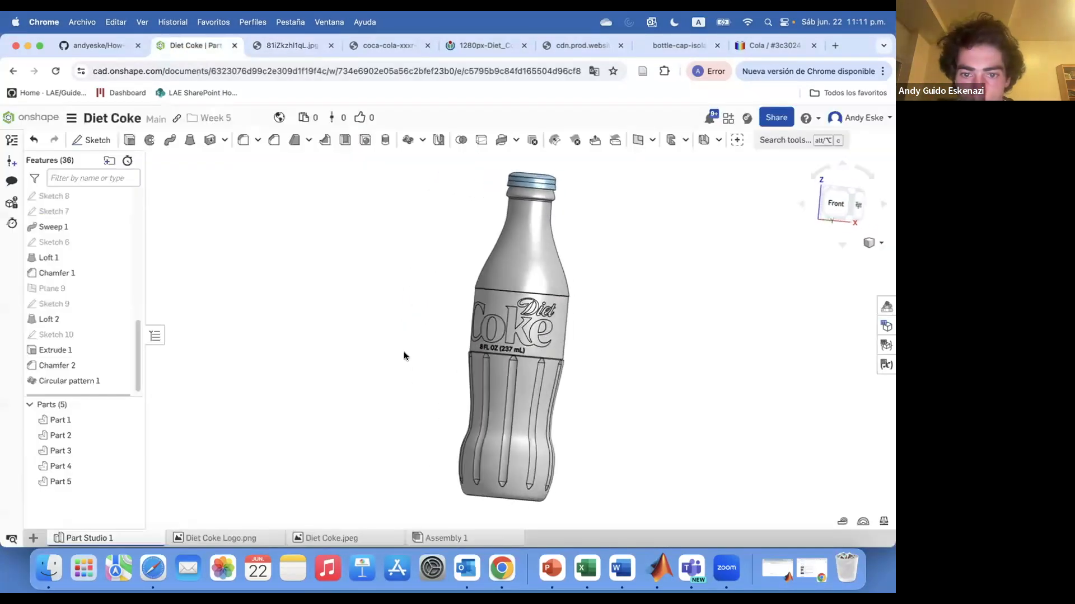
Compare the bottle's shoulder and patterned lower grooves with the Diet Coke six-pack reference photo.
{"action": "scroll", "coordinate": [408, 349], "scroll_direction": "up", "scroll_amount": 10}
{"action": "left_click", "coordinate": [281, 48]}
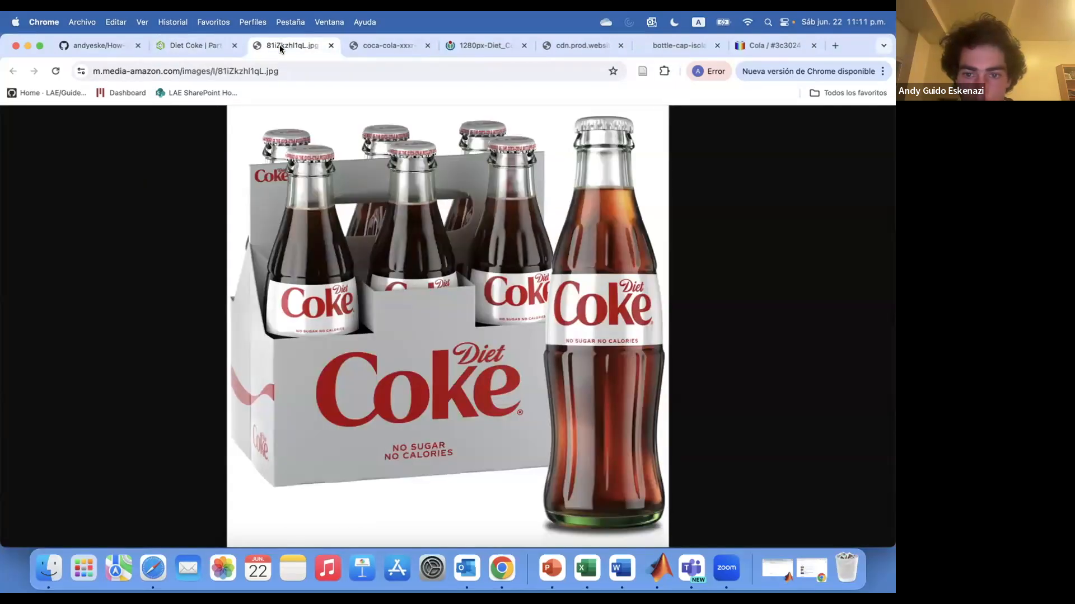
{"action": "left_click", "coordinate": [166, 43]}
{"action": "scroll", "coordinate": [337, 357], "scroll_direction": "down", "scroll_amount": 5}
{"action": "right_click_drag", "start_coordinate": [338, 357], "coordinate": [563, 469]}
{"action": "scroll", "coordinate": [469, 428], "scroll_direction": "down", "scroll_amount": 5}
{"action": "scroll", "coordinate": [465, 410], "scroll_direction": "up", "scroll_amount": 2}
{"action": "right_click_drag", "start_coordinate": [465, 410], "coordinate": [482, 430]}
{"action": "scroll", "coordinate": [108, 340], "scroll_direction": "up", "scroll_amount": 5}
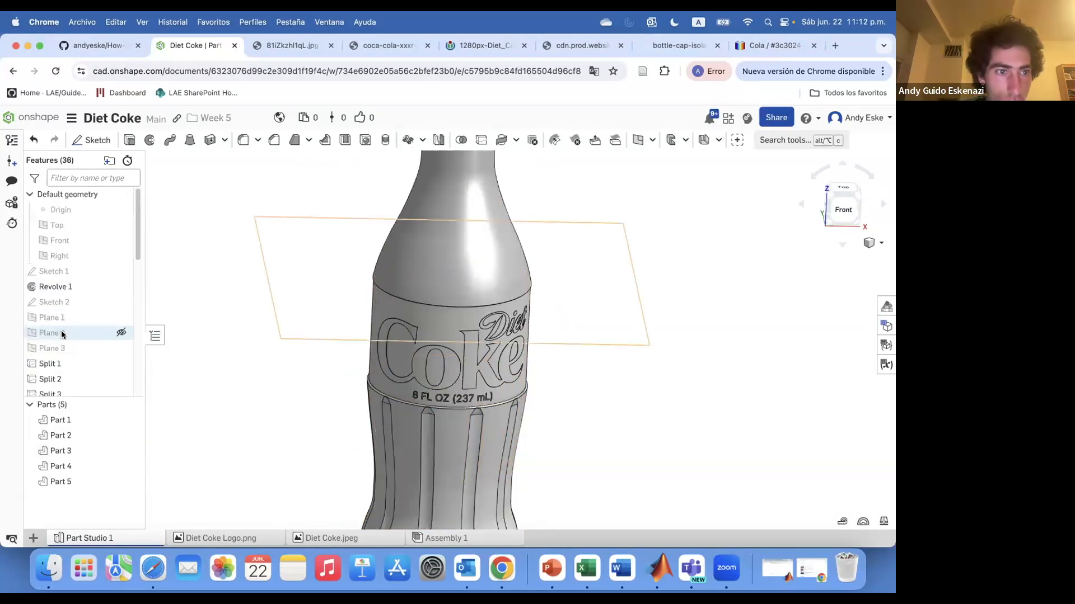
Start a sketch on the Front plane, project the neck and shoulder profile curves from Sketch 1, and hide Sketch 1.
{"action": "key", "text": "shift+1"}
{"action": "key", "text": "shift+s"}
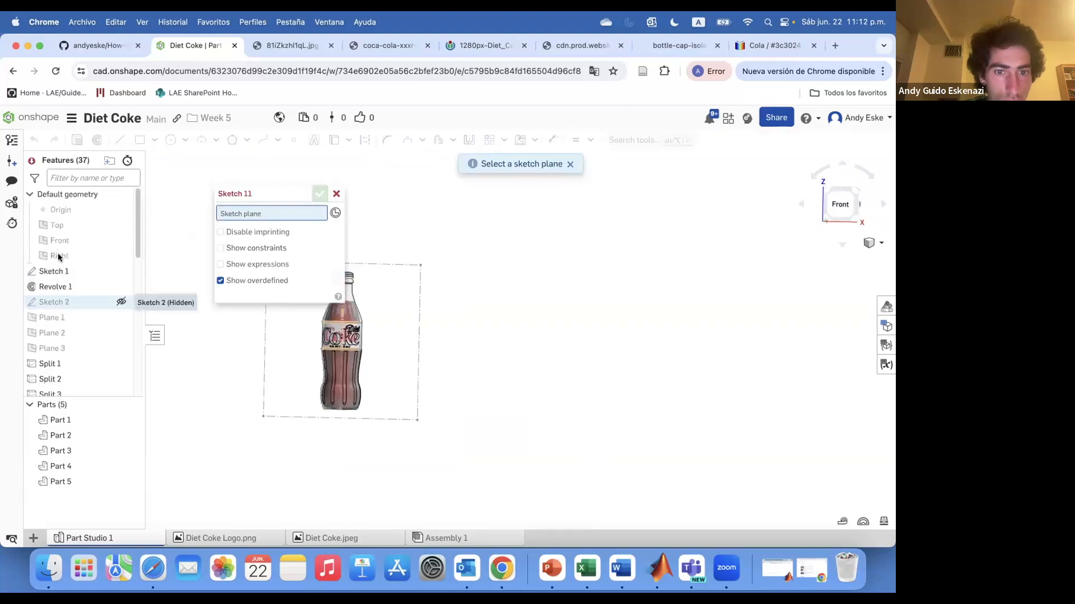
{"action": "left_click", "coordinate": [60, 241]}
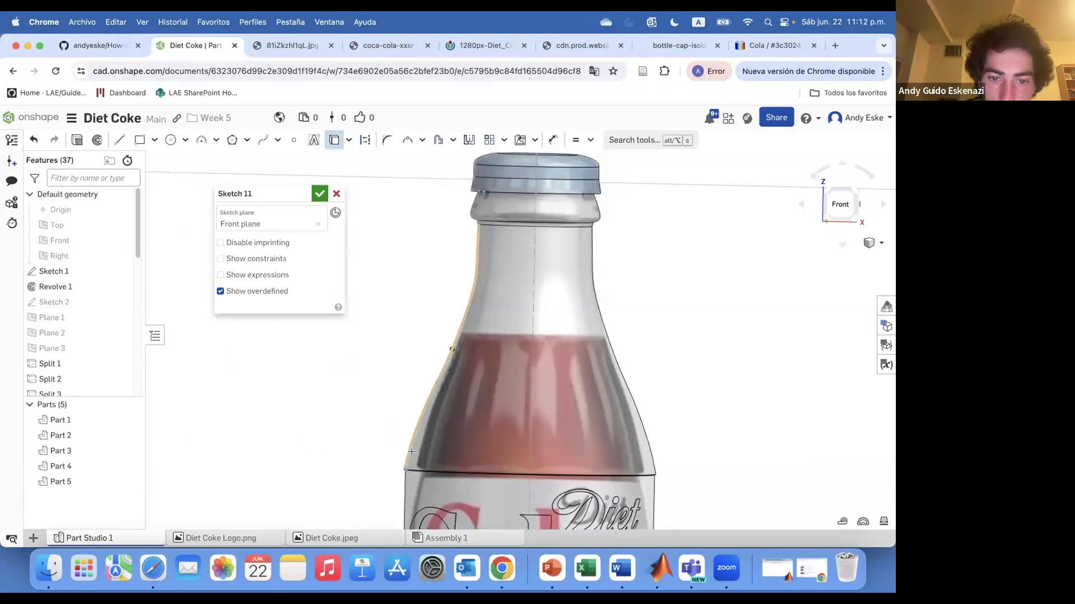
{"action": "left_click", "coordinate": [127, 271]}
{"action": "scroll", "coordinate": [341, 341], "scroll_direction": "down", "scroll_amount": 3}
Reopen Sketch 11 and convert the inner neck and shoulder profile curve to construction geometry.
{"action": "right_click", "coordinate": [380, 396]}
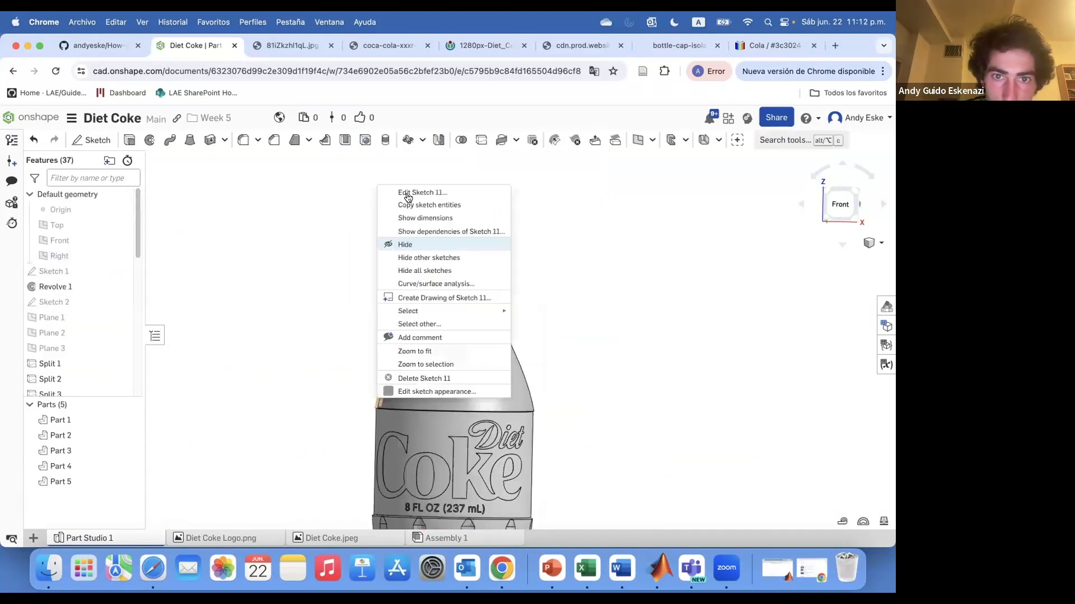
{"action": "left_click", "coordinate": [408, 193]}
{"action": "scroll", "coordinate": [340, 438], "scroll_direction": "down", "scroll_amount": 1}
{"action": "scroll", "coordinate": [373, 398], "scroll_direction": "up", "scroll_amount": 5}
{"action": "right_click", "coordinate": [413, 395]}
{"action": "left_click", "coordinate": [453, 216]}
{"action": "scroll", "coordinate": [404, 393], "scroll_direction": "down", "scroll_amount": 3}
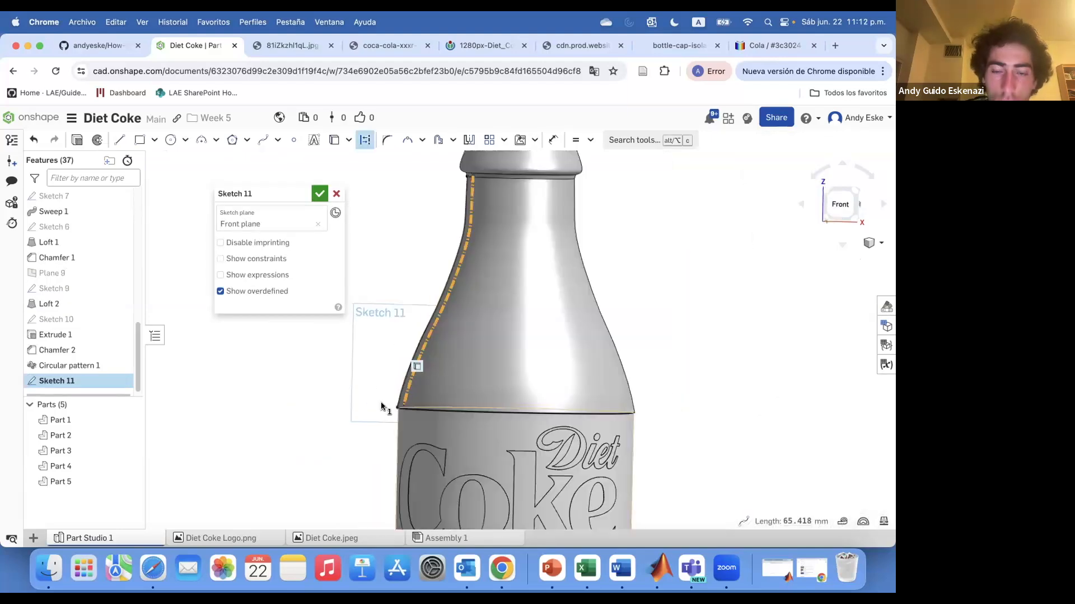
Draw a short construction line between the outer and inner profile curves near the base of the shoulder.
{"action": "scroll", "coordinate": [392, 395], "scroll_direction": "up", "scroll_amount": 4}
{"action": "left_click", "coordinate": [417, 390]}
{"action": "scroll", "coordinate": [428, 393], "scroll_direction": "up", "scroll_amount": 2}
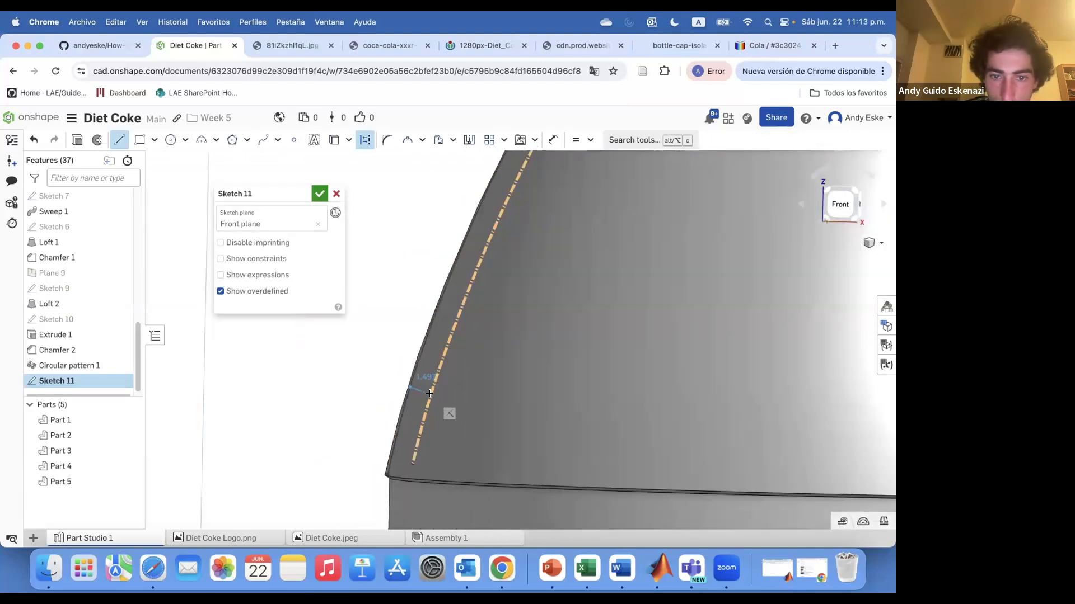
{"action": "scroll", "coordinate": [480, 382], "scroll_direction": "down", "scroll_amount": 3}
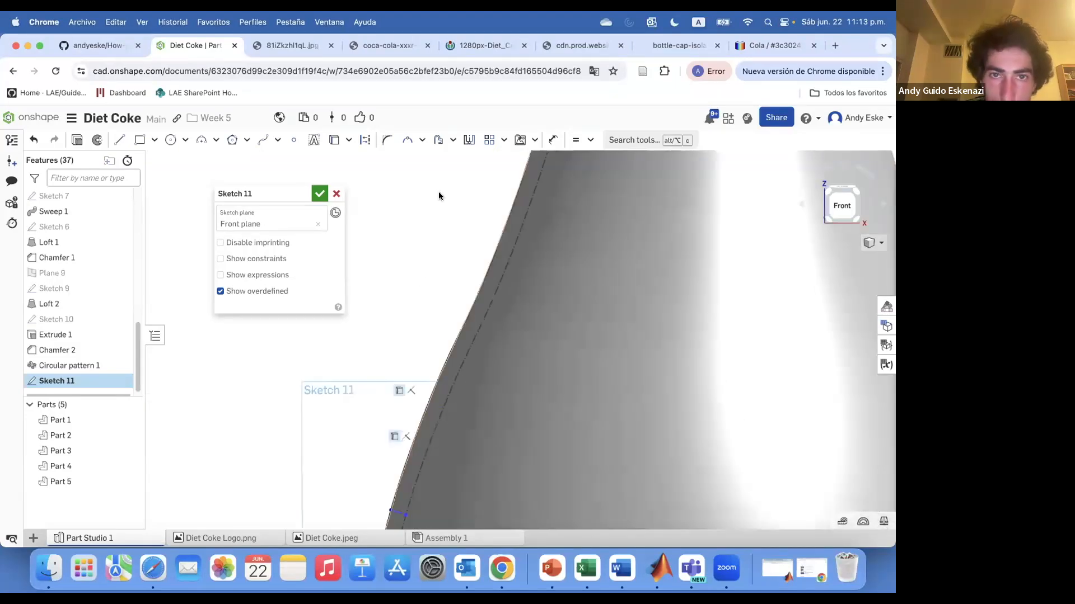
Check the six-pack photo for the groove's extent, add a second short connecting line higher on the shoulder, and accept the sketch.
{"action": "left_click", "coordinate": [355, 51]}
{"action": "left_click", "coordinate": [287, 46]}
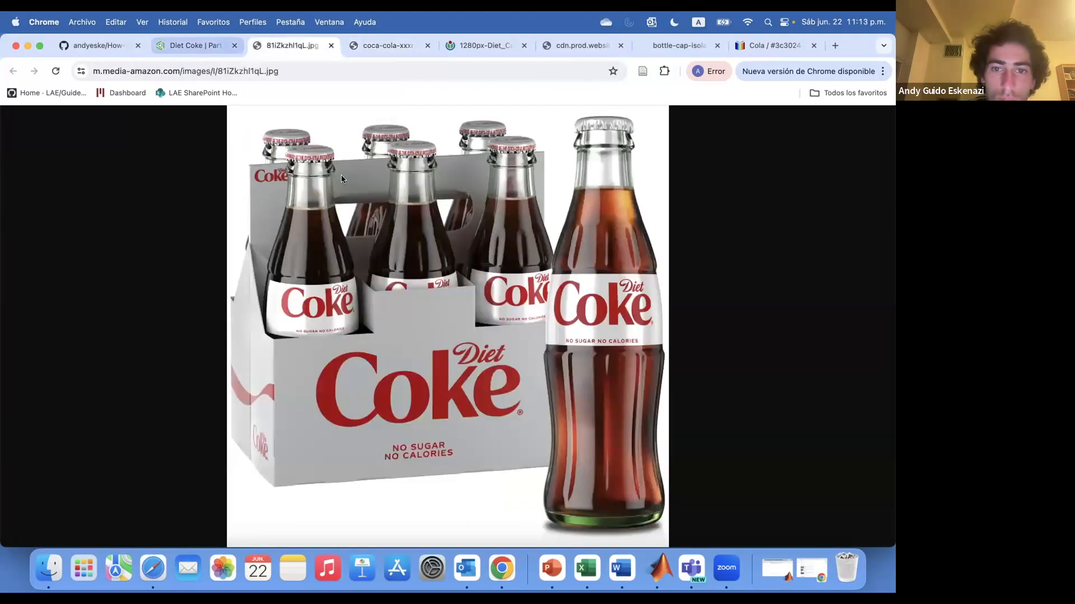
{"action": "key", "text": "ctrl+shift+Tab"}
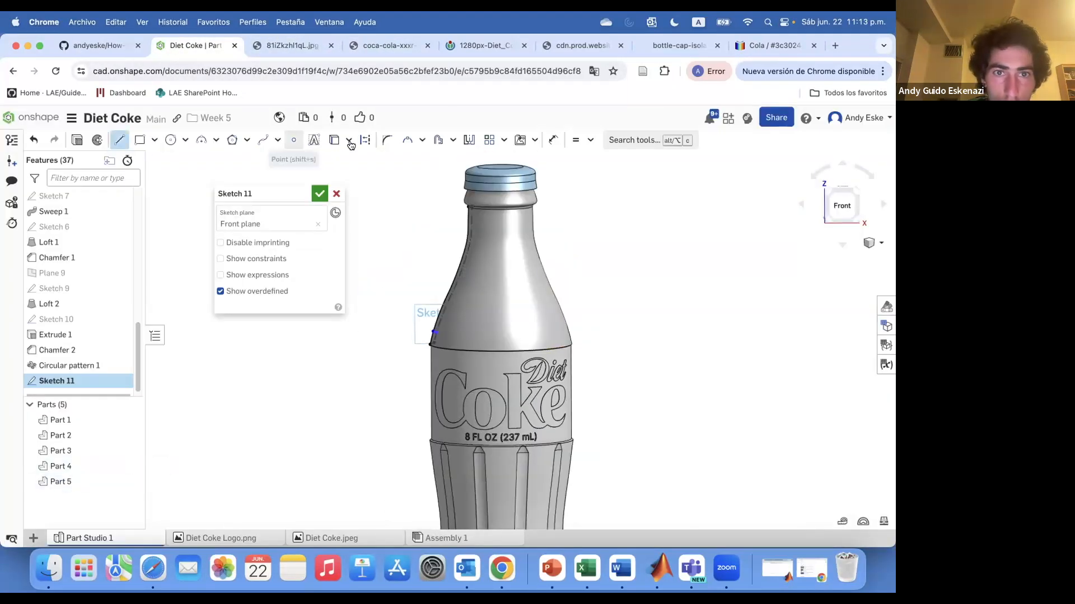
{"action": "scroll", "coordinate": [458, 301], "scroll_direction": "up", "scroll_amount": 5}
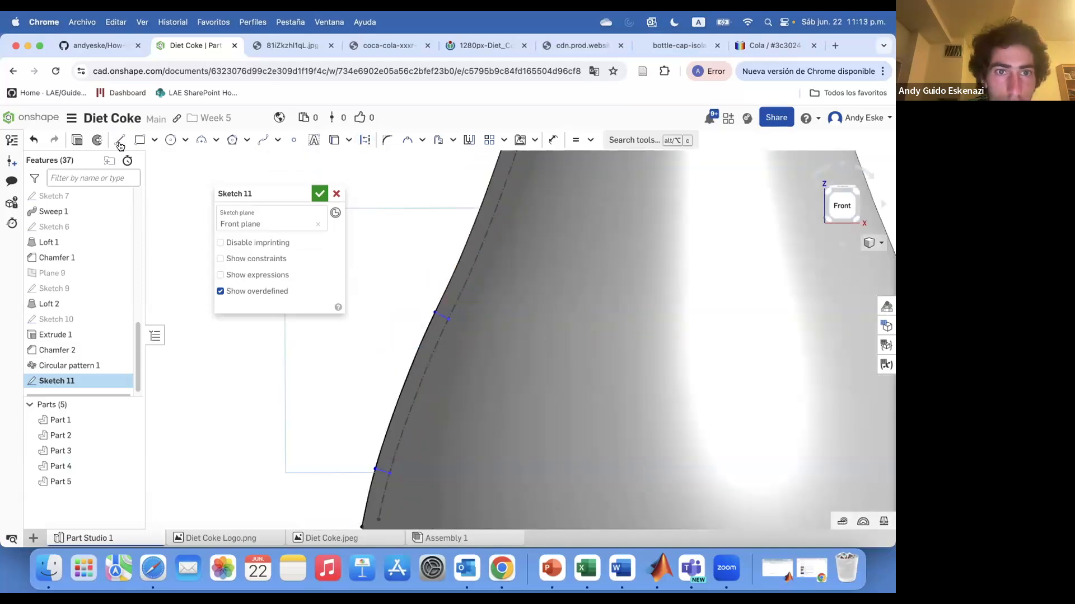
{"action": "left_click", "coordinate": [319, 194]}
Split Sketch 11's outer curve at a short line added just below the upper one, and convert the part above it to construction.
{"action": "scroll", "coordinate": [415, 245], "scroll_direction": "down", "scroll_amount": 5}
{"action": "right_click_drag", "start_coordinate": [387, 311], "coordinate": [415, 328]}
{"action": "right_click", "coordinate": [398, 329]}
{"action": "left_click", "coordinate": [431, 319]}
{"action": "scroll", "coordinate": [424, 241], "scroll_direction": "up", "scroll_amount": 4}
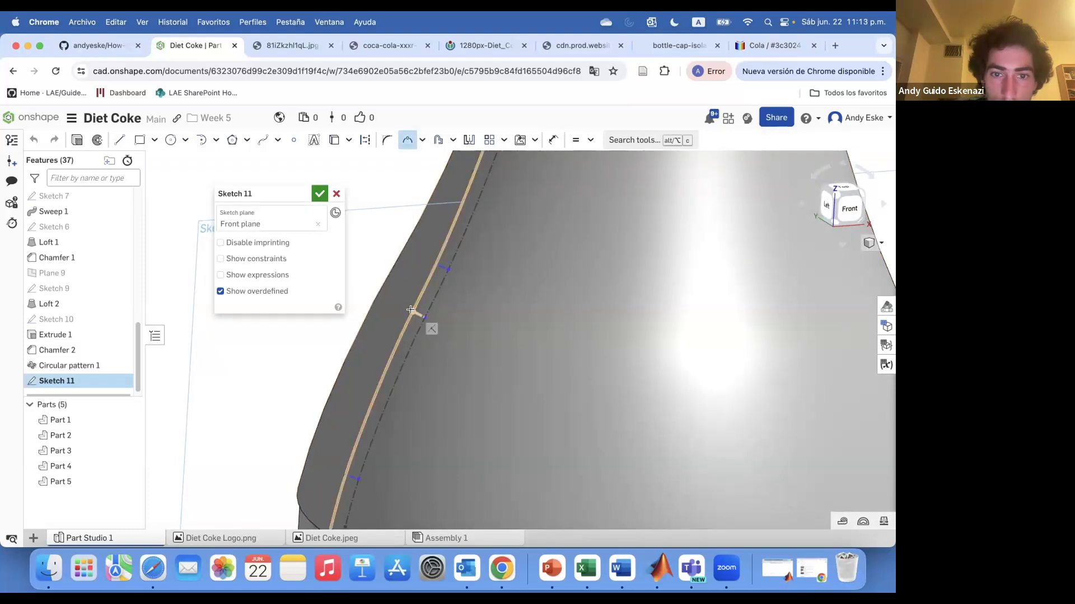
{"action": "key", "text": "a"}
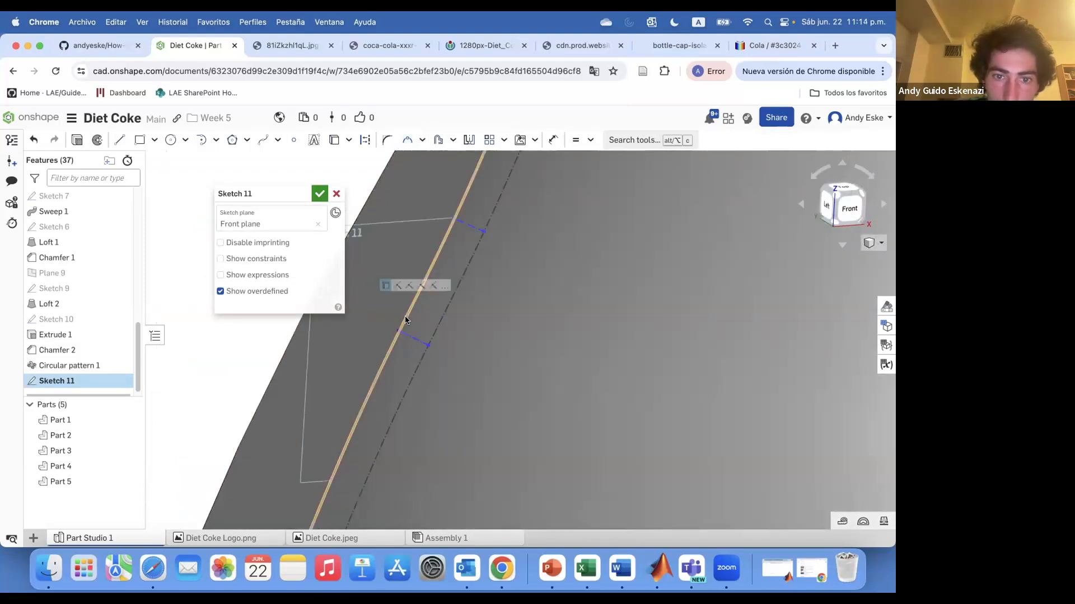
{"action": "scroll", "coordinate": [405, 320], "scroll_direction": "up", "scroll_amount": 3}
{"action": "right_click", "coordinate": [404, 312]}
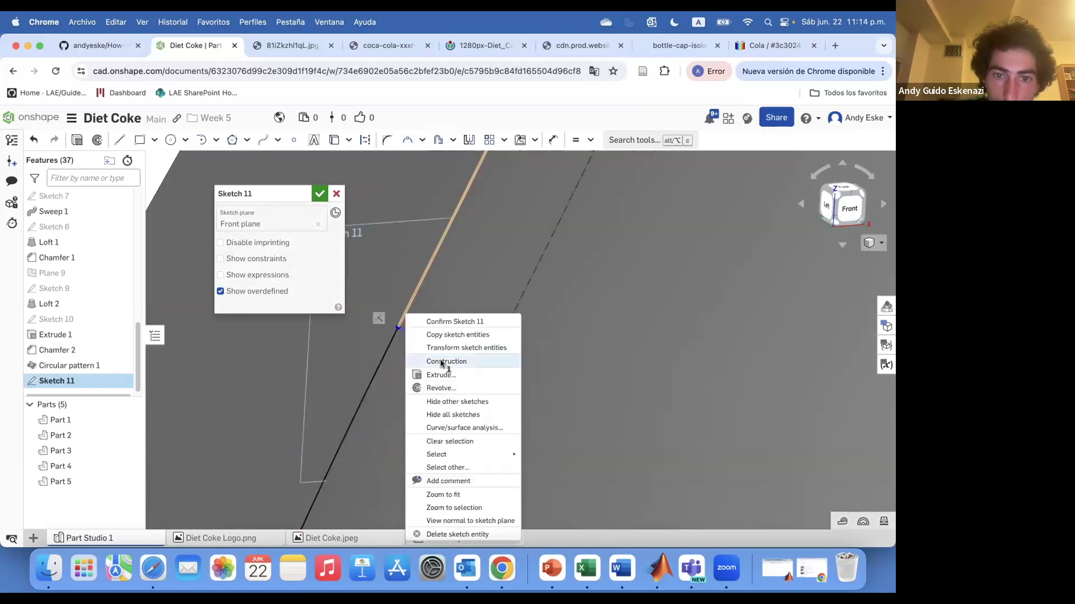
{"action": "left_click", "coordinate": [439, 362]}
Split the outer curve at the lower short line, convert the part below it to construction, and accept Sketch 11.
{"action": "scroll", "coordinate": [490, 274], "scroll_direction": "down", "scroll_amount": 5}
{"action": "scroll", "coordinate": [377, 365], "scroll_direction": "down", "scroll_amount": 4}
{"action": "left_click", "coordinate": [408, 141]}
{"action": "scroll", "coordinate": [410, 305], "scroll_direction": "up", "scroll_amount": 6}
{"action": "scroll", "coordinate": [411, 305], "scroll_direction": "down", "scroll_amount": 4}
{"action": "right_click", "coordinate": [416, 305]}
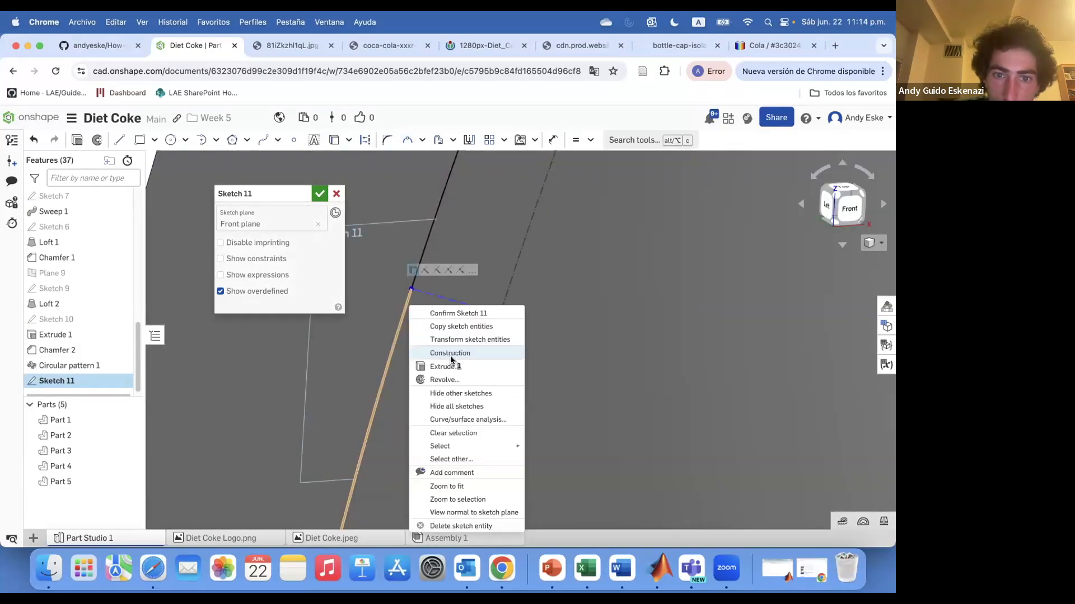
{"action": "left_click", "coordinate": [451, 357]}
{"action": "scroll", "coordinate": [434, 338], "scroll_direction": "down", "scroll_amount": 3}
{"action": "left_click", "coordinate": [320, 194]}
Create two curve-point planes on the Sketch 11 curve, at its base end and at the lower short line.
{"action": "scroll", "coordinate": [456, 388], "scroll_direction": "down", "scroll_amount": 5}
{"action": "right_click_drag", "start_coordinate": [456, 388], "coordinate": [488, 338]}
{"action": "left_click", "coordinate": [638, 139]}
{"action": "scroll", "coordinate": [425, 371], "scroll_direction": "up", "scroll_amount": 5}
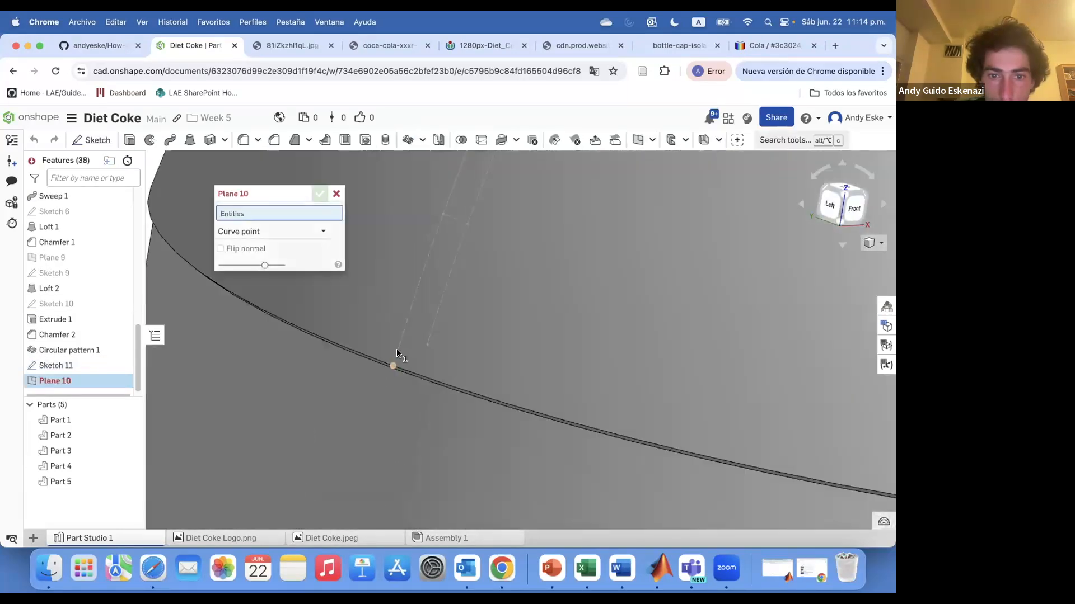
{"action": "left_click", "coordinate": [394, 365]}
{"action": "left_click", "coordinate": [417, 291]}
{"action": "left_click", "coordinate": [320, 193]}
{"action": "left_click", "coordinate": [637, 140]}
{"action": "scroll", "coordinate": [414, 325], "scroll_direction": "down", "scroll_amount": 5}
{"action": "left_click", "coordinate": [320, 194]}
Create a curve-point plane at the upper end of the shoulder groove path and hide it.
{"action": "scroll", "coordinate": [433, 241], "scroll_direction": "up", "scroll_amount": 4}
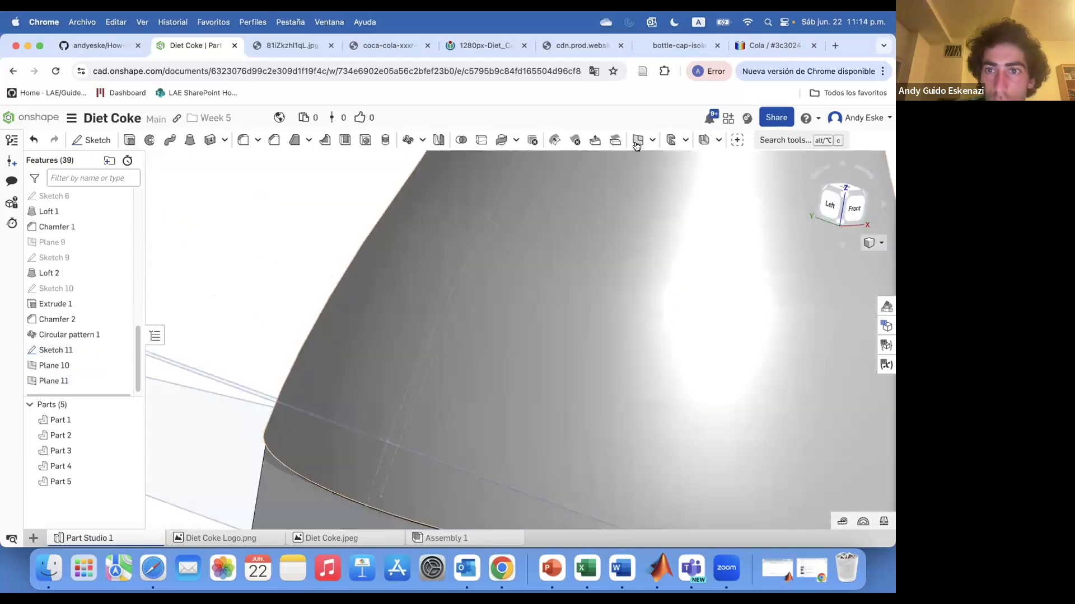
{"action": "left_click", "coordinate": [638, 140]}
{"action": "left_click", "coordinate": [465, 269]}
{"action": "left_click", "coordinate": [455, 284]}
{"action": "left_click", "coordinate": [316, 194]}
{"action": "scroll", "coordinate": [347, 291], "scroll_direction": "down", "scroll_amount": 4}
{"action": "right_click_drag", "start_coordinate": [442, 256], "coordinate": [446, 282]}
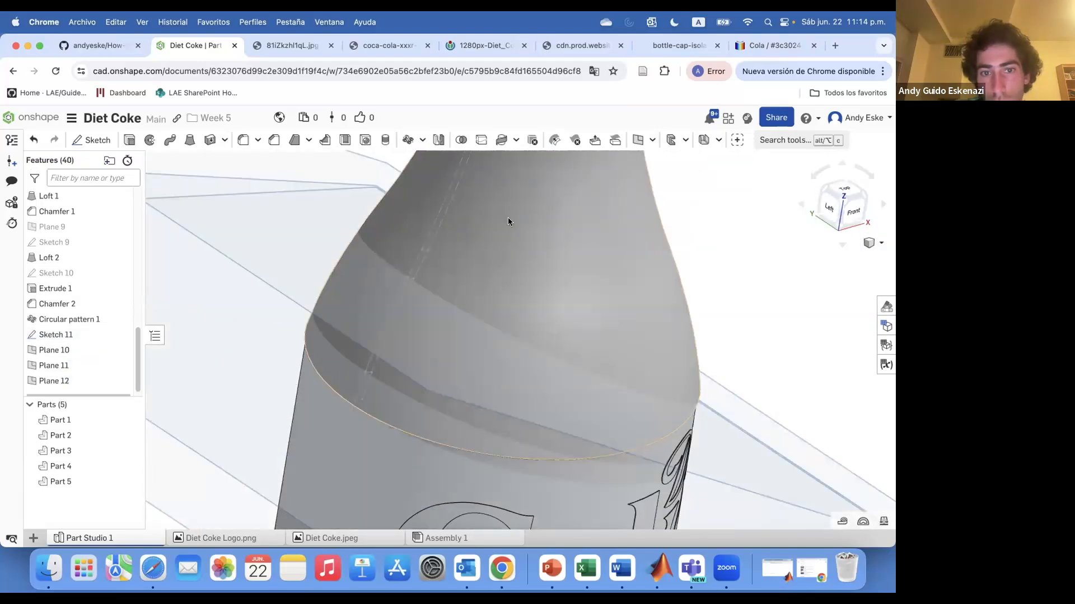
{"action": "scroll", "coordinate": [327, 331], "scroll_direction": "down", "scroll_amount": 5}
{"action": "right_click", "coordinate": [250, 251]}
{"action": "left_click", "coordinate": [288, 312]}
{"action": "scroll", "coordinate": [414, 258], "scroll_direction": "up", "scroll_amount": 4}
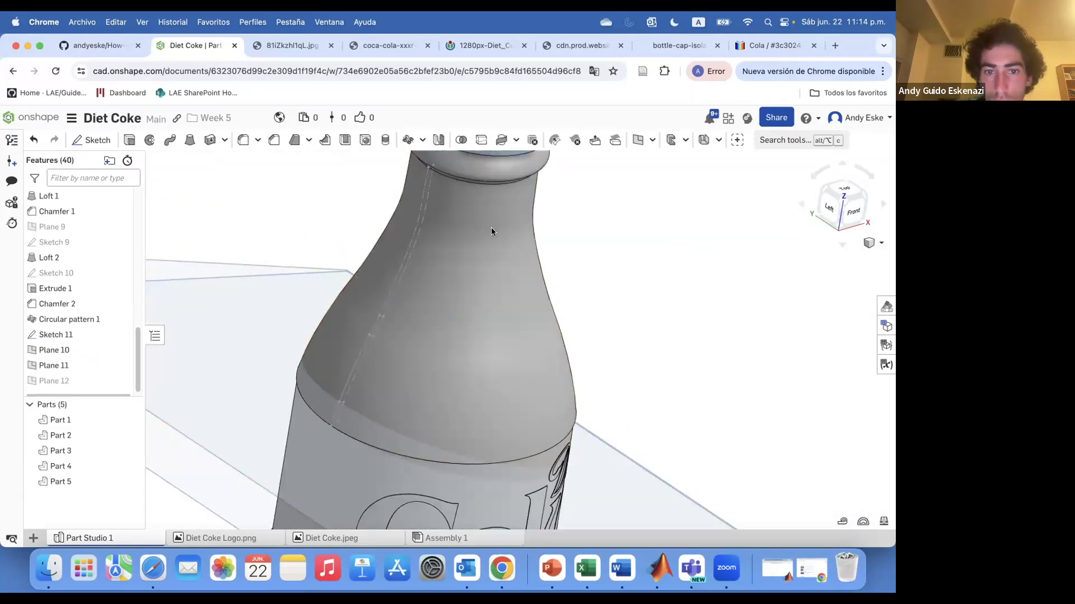
Create another curve-point plane for the groove's upper tapered end, and hide it together with Plane 10.
{"action": "left_click", "coordinate": [637, 140]}
{"action": "left_click", "coordinate": [371, 336]}
{"action": "left_click", "coordinate": [319, 195]}
{"action": "right_click", "coordinate": [327, 216]}
{"action": "left_click", "coordinate": [369, 276]}
{"action": "scroll", "coordinate": [377, 212], "scroll_direction": "down", "scroll_amount": 5}
{"action": "right_click", "coordinate": [249, 254]}
{"action": "left_click", "coordinate": [288, 313]}
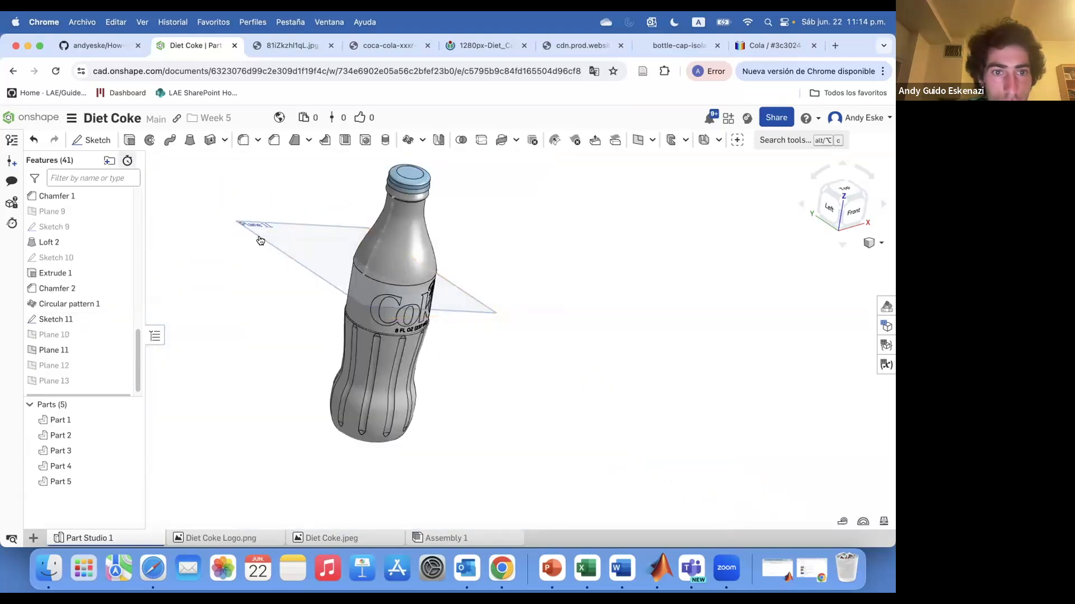
Start a sketch on Plane 11 and draw two equal construction lines outward from the groove path's lower end.
{"action": "left_click", "coordinate": [261, 241]}
{"action": "left_click", "coordinate": [92, 140]}
{"action": "scroll", "coordinate": [447, 282], "scroll_direction": "up", "scroll_amount": 3}
{"action": "left_click", "coordinate": [489, 294]}
{"action": "right_click_drag", "start_coordinate": [402, 267], "coordinate": [442, 286]}
{"action": "left_click", "coordinate": [437, 260]}
{"action": "key", "text": "Escape"}
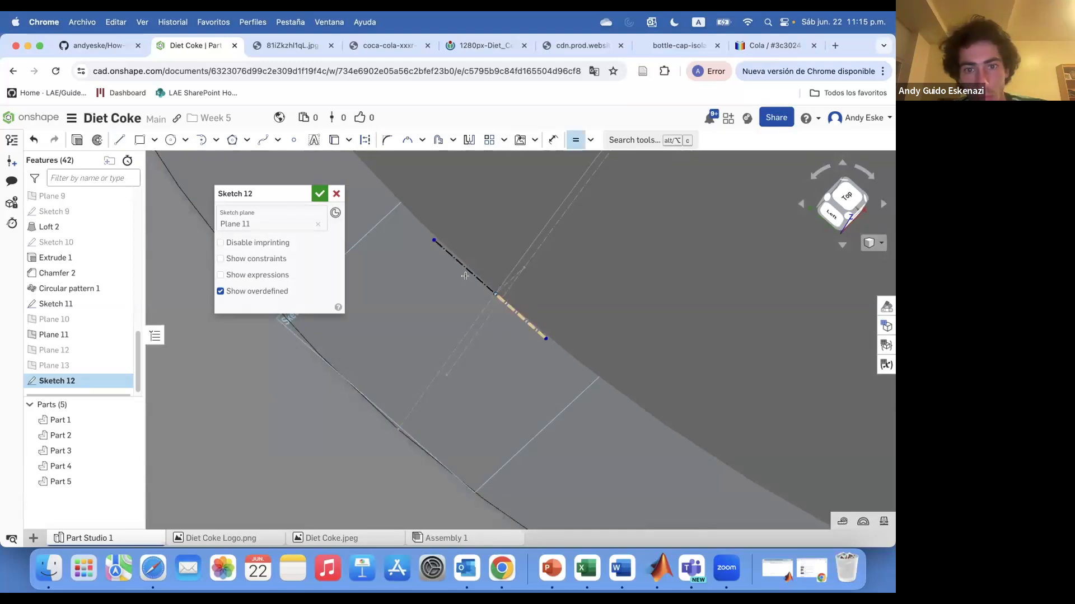
Draw three-point arcs between the outer ends of the construction lines to close a lens-shaped groove profile, and accept the sketch.
{"action": "left_click", "coordinate": [216, 140]}
{"action": "left_click", "coordinate": [231, 217]}
{"action": "right_click_drag", "start_coordinate": [516, 297], "coordinate": [455, 246]}
{"action": "left_click", "coordinate": [454, 238]}
{"action": "left_click", "coordinate": [557, 356]}
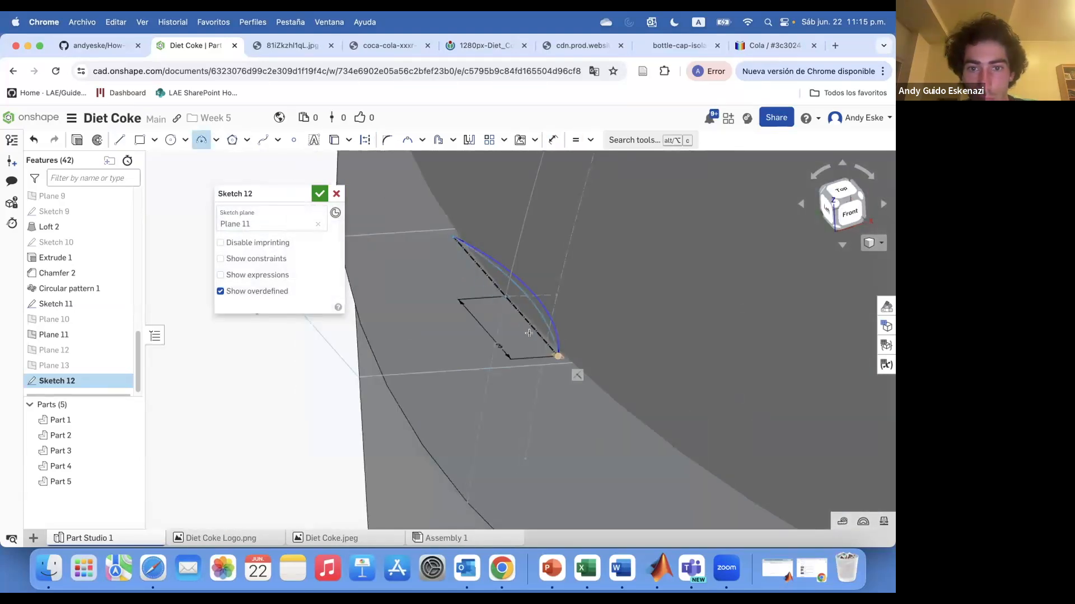
{"action": "left_click", "coordinate": [320, 194]}
Cut the shoulder groove with a Remove sweep of the Sketch 12 profile along the Sketch 11 path.
{"action": "left_click", "coordinate": [170, 140]}
{"action": "left_click", "coordinate": [518, 297]}
{"action": "left_click", "coordinate": [278, 276]}
{"action": "left_click", "coordinate": [518, 252]}
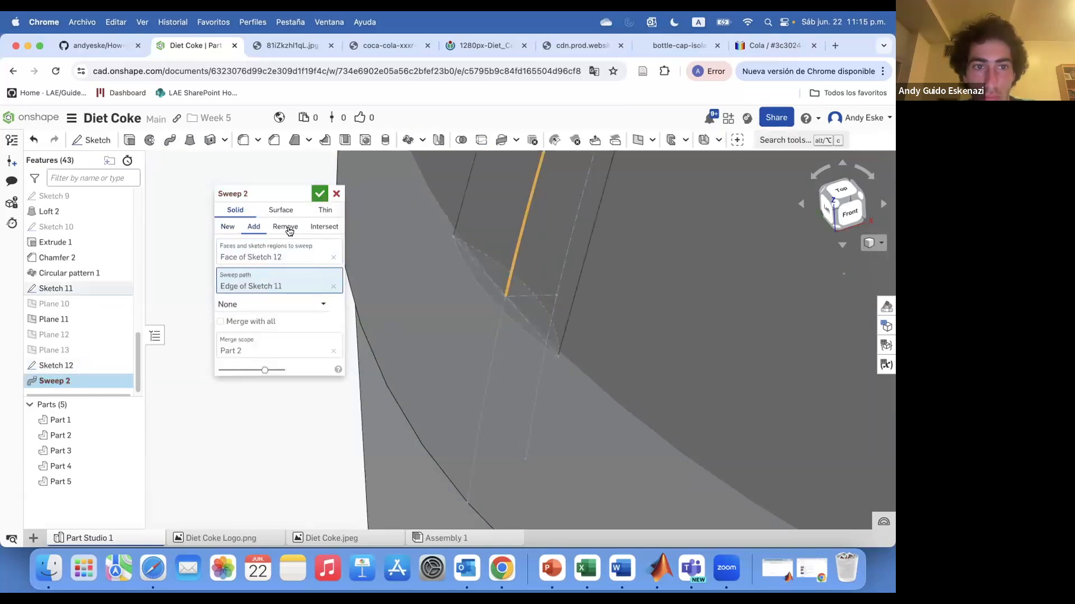
{"action": "left_click", "coordinate": [289, 229]}
{"action": "left_click", "coordinate": [319, 193]}
Compare the new shoulder groove's length and placement with the single-bottle reference photo.
{"action": "scroll", "coordinate": [558, 300], "scroll_direction": "down", "scroll_amount": 5}
{"action": "scroll", "coordinate": [558, 322], "scroll_direction": "down", "scroll_amount": 10}
{"action": "left_click", "coordinate": [386, 45]}
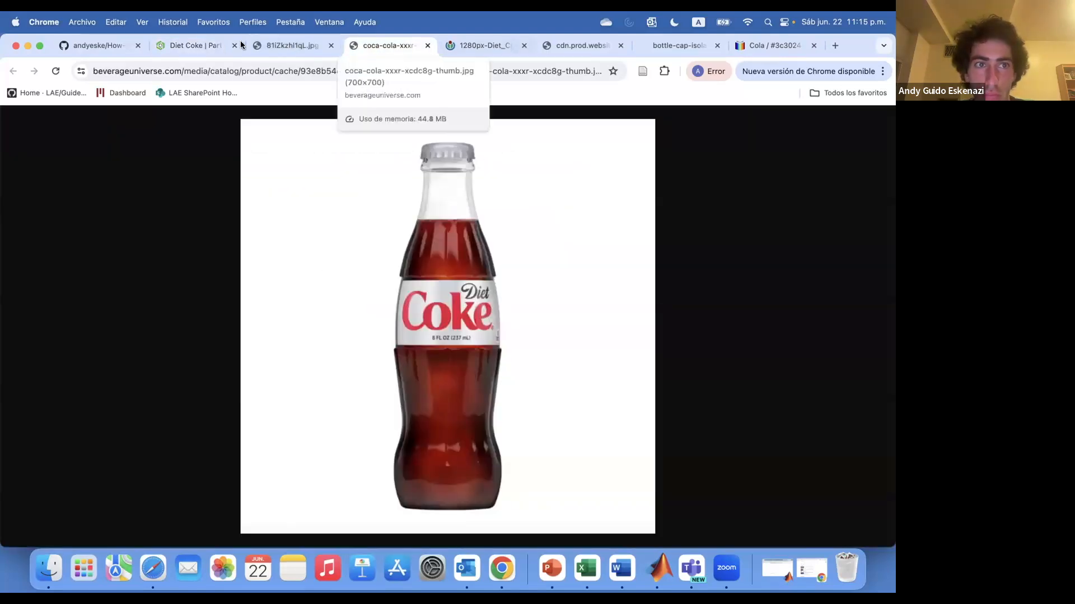
{"action": "left_click", "coordinate": [195, 45]}
{"action": "right_click_drag", "start_coordinate": [571, 280], "coordinate": [560, 241]}
{"action": "scroll", "coordinate": [561, 240], "scroll_direction": "up", "scroll_amount": 5}
Edit Sketch 11 to lower the groove path's upper end and the short line above it, checking against the six-pack photo.
{"action": "right_click", "coordinate": [65, 357]}
{"action": "left_click", "coordinate": [101, 135]}
{"action": "right_click", "coordinate": [65, 280]}
{"action": "left_click", "coordinate": [89, 295]}
{"action": "scroll", "coordinate": [466, 327], "scroll_direction": "down", "scroll_amount": 5}
{"action": "scroll", "coordinate": [450, 302], "scroll_direction": "up", "scroll_amount": 10}
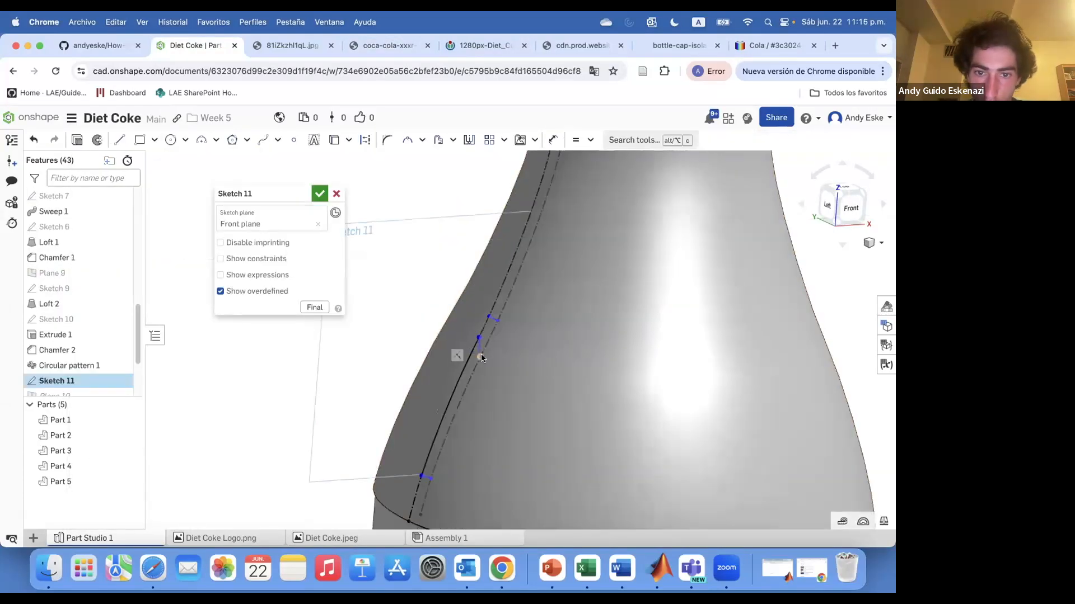
{"action": "scroll", "coordinate": [462, 379], "scroll_direction": "up", "scroll_amount": 3}
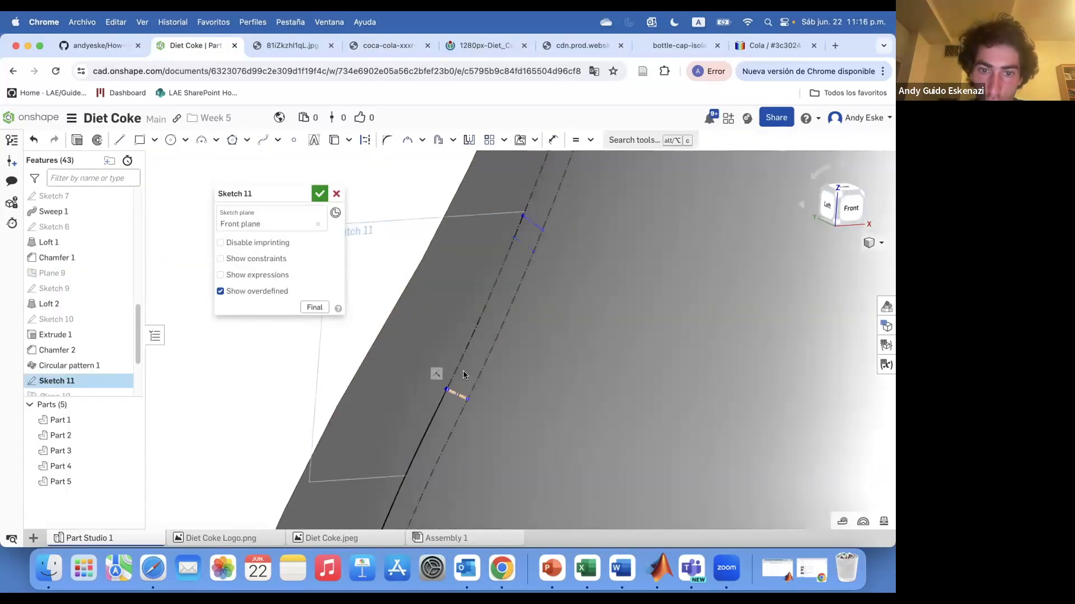
{"action": "scroll", "coordinate": [546, 332], "scroll_direction": "down", "scroll_amount": 5}
{"action": "scroll", "coordinate": [524, 260], "scroll_direction": "up", "scroll_amount": 5}
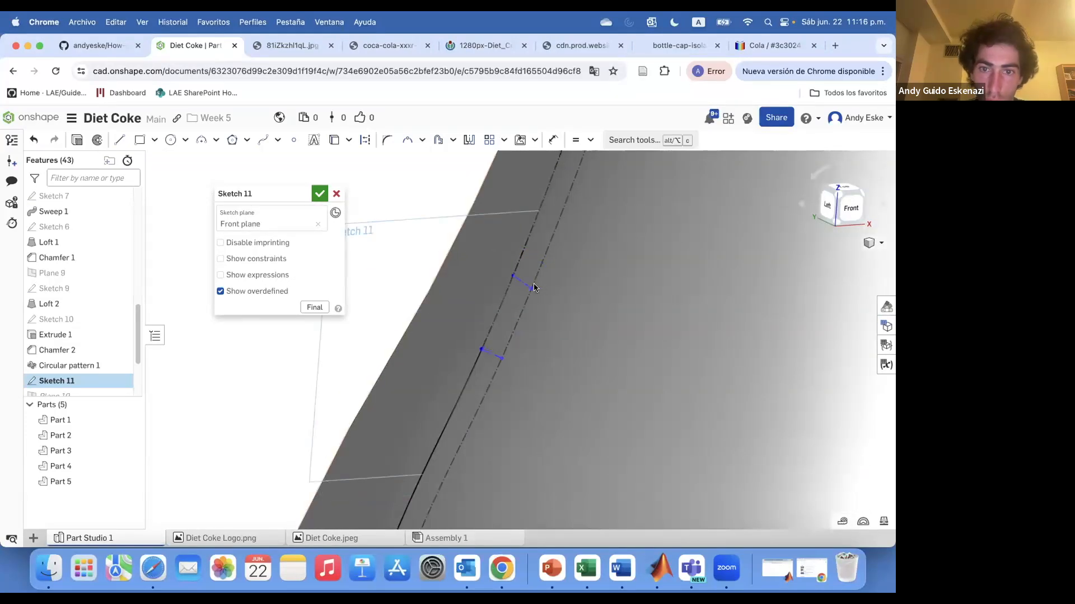
{"action": "scroll", "coordinate": [435, 297], "scroll_direction": "down", "scroll_amount": 8}
{"action": "left_click", "coordinate": [293, 46]}
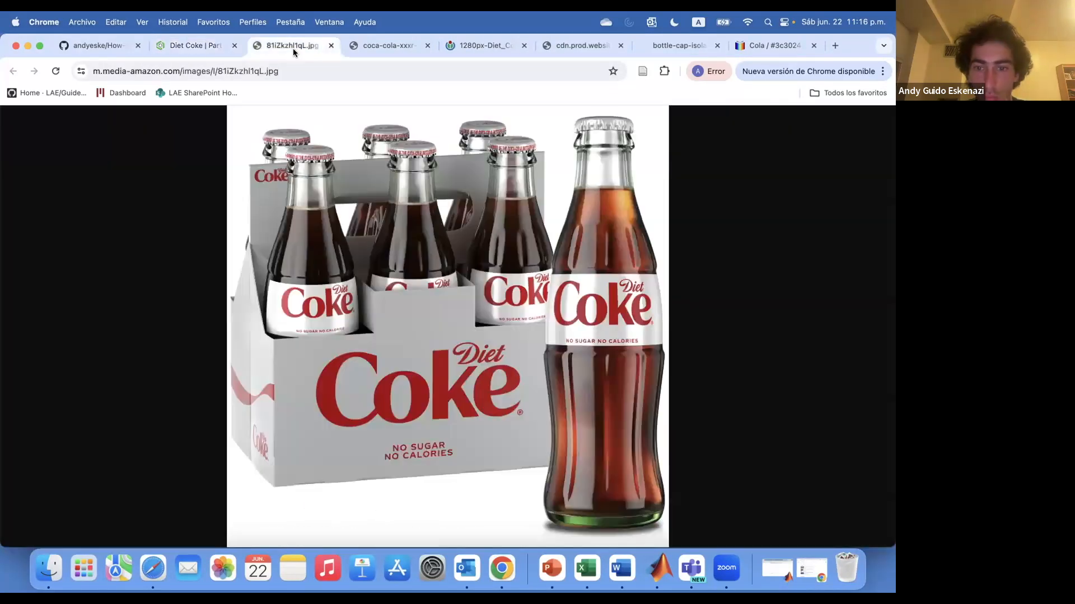
{"action": "left_click", "coordinate": [195, 46]}
Start a sketch on Plane 13 and draw short construction lines to both sides of the path point above the shoulder groove.
{"action": "right_click_drag", "start_coordinate": [415, 407], "coordinate": [434, 371]}
{"action": "scroll", "coordinate": [436, 287], "scroll_direction": "up", "scroll_amount": 5}
{"action": "scroll", "coordinate": [88, 374], "scroll_direction": "down", "scroll_amount": 3}
{"action": "left_click", "coordinate": [92, 140]}
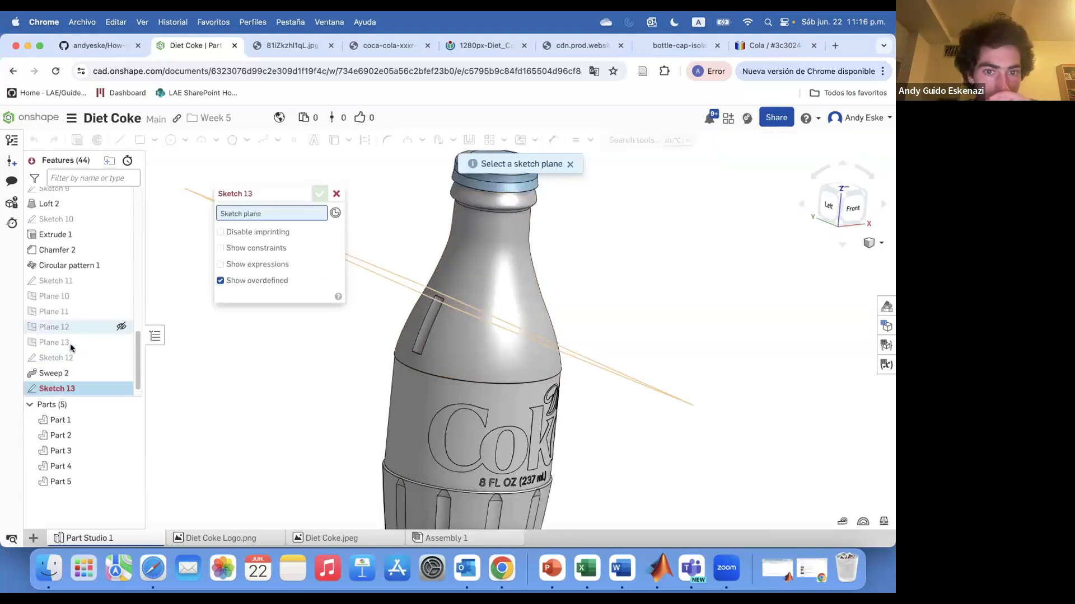
{"action": "left_click", "coordinate": [70, 343]}
{"action": "right_click_drag", "start_coordinate": [401, 304], "coordinate": [398, 329]}
{"action": "scroll", "coordinate": [446, 291], "scroll_direction": "up", "scroll_amount": 10}
{"action": "left_click", "coordinate": [119, 139]}
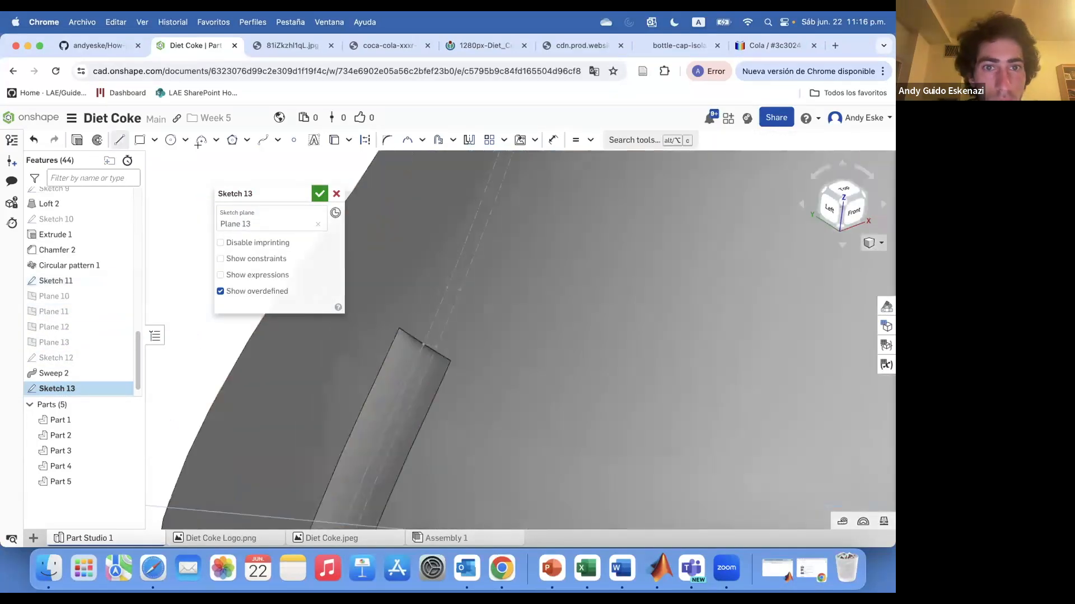
{"action": "left_click", "coordinate": [365, 140]}
{"action": "scroll", "coordinate": [447, 287], "scroll_direction": "up", "scroll_amount": 3}
{"action": "left_click", "coordinate": [454, 292]}
{"action": "left_click", "coordinate": [426, 272]}
{"action": "right_click_drag", "start_coordinate": [444, 295], "coordinate": [442, 314]}
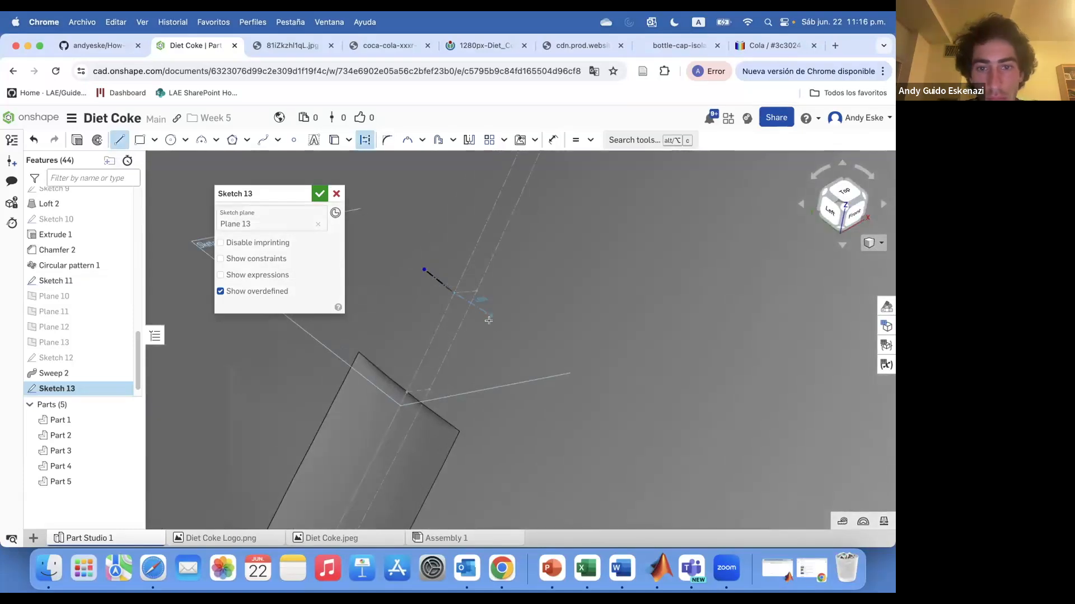
Close a small lens-shaped profile on Plane 13 with arcs between the construction lines' outer ends, and accept the sketch.
{"action": "key", "text": "a"}
{"action": "scroll", "coordinate": [444, 281], "scroll_direction": "up", "scroll_amount": 5}
{"action": "left_click", "coordinate": [425, 275]}
{"action": "left_click", "coordinate": [516, 354]}
{"action": "left_click", "coordinate": [320, 194]}
Sketch the full groove profile on the sweep's upper end face from its projected edges, with the bottle-surface edge as construction.
{"action": "scroll", "coordinate": [508, 372], "scroll_direction": "down", "scroll_amount": 10}
{"action": "mouse_move", "coordinate": [518, 403]}
{"action": "right_mouse_down"}
{"action": "mouse_move", "coordinate": [529, 365]}
{"action": "mouse_move", "coordinate": [506, 330]}
{"action": "right_mouse_up"}
{"action": "left_click", "coordinate": [90, 140]}
{"action": "left_click", "coordinate": [433, 436]}
{"action": "scroll", "coordinate": [451, 463], "scroll_direction": "up", "scroll_amount": 4}
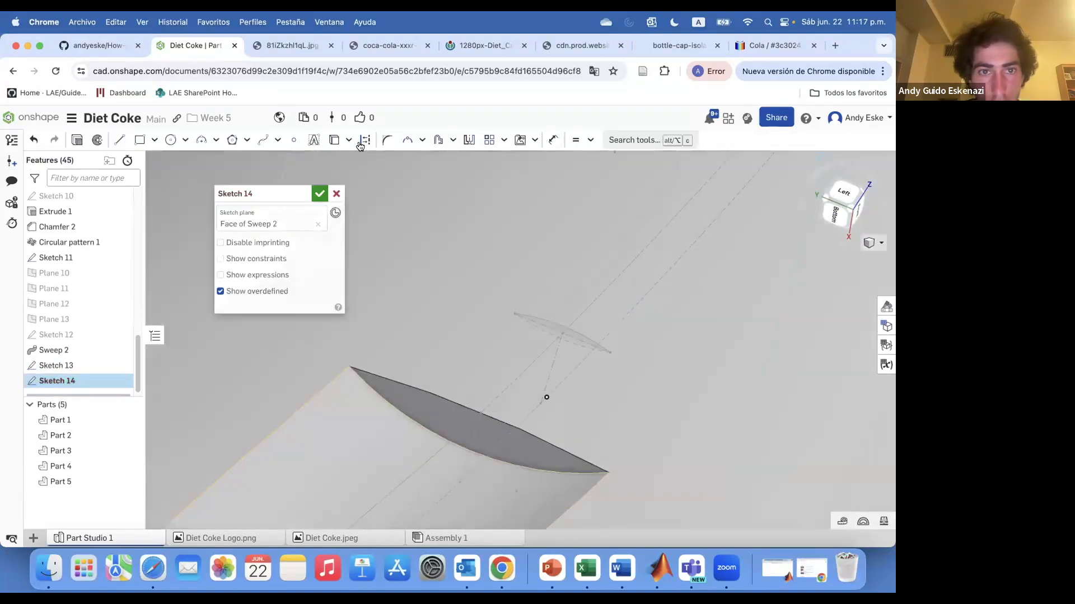
{"action": "left_click", "coordinate": [334, 140]}
{"action": "left_click", "coordinate": [383, 390]}
{"action": "key", "text": "Escape"}
{"action": "right_click", "coordinate": [388, 379]}
{"action": "left_click", "coordinate": [420, 198]}
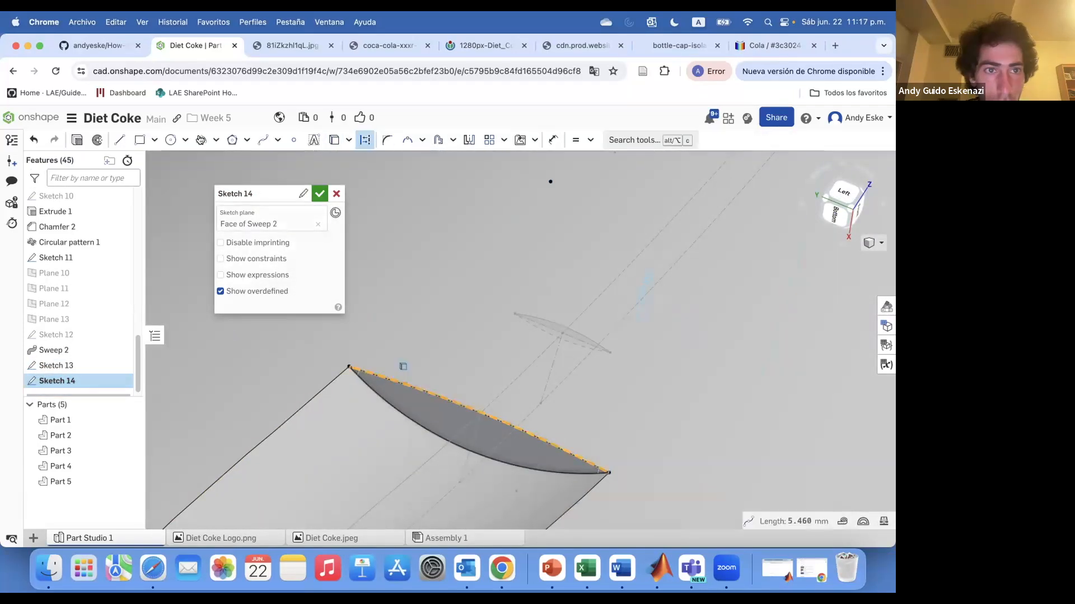
{"action": "left_click", "coordinate": [319, 193]}
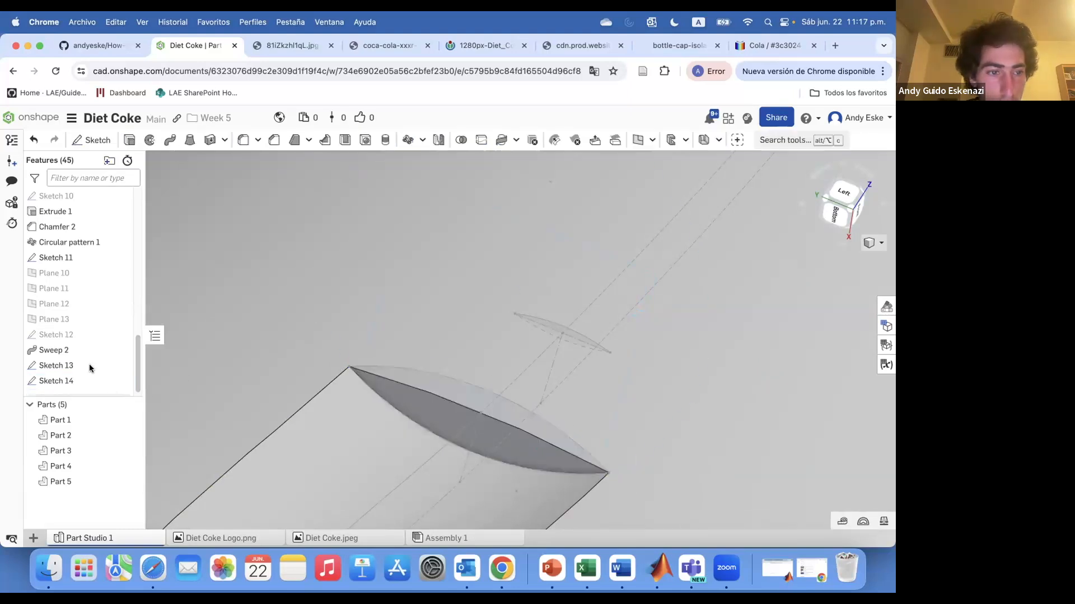
Loft a material-removing cut between the Sketch 13 and Sketch 14 profiles to taper the shoulder groove's upper end.
{"action": "left_click", "coordinate": [190, 141]}
{"action": "left_click", "coordinate": [76, 359]}
{"action": "left_click", "coordinate": [78, 375]}
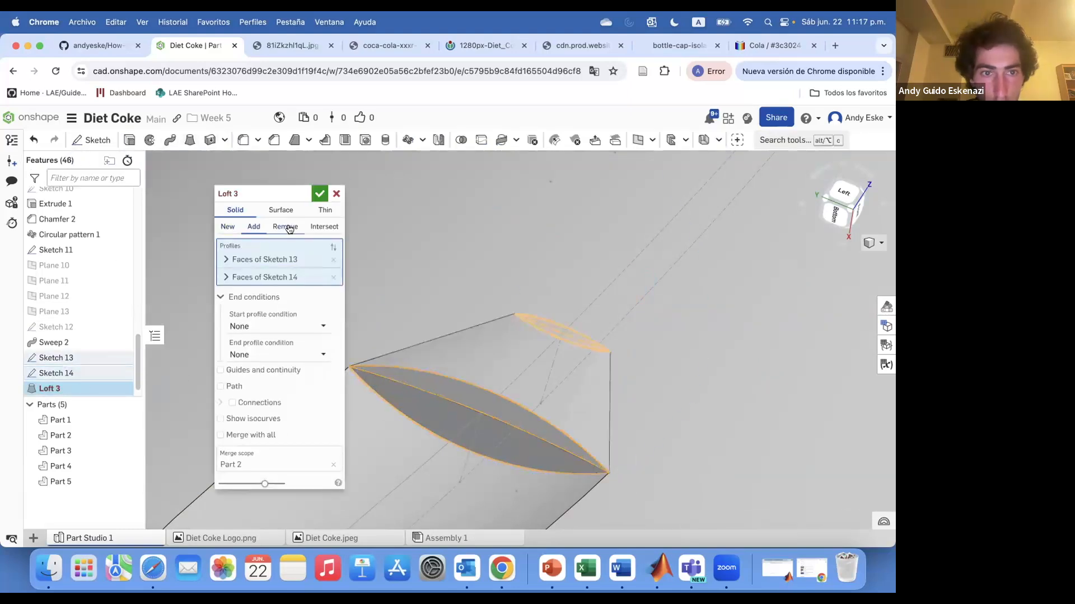
{"action": "left_click", "coordinate": [320, 193]}
{"action": "scroll", "coordinate": [465, 291], "scroll_direction": "down", "scroll_amount": 8}
{"action": "right_click_drag", "start_coordinate": [485, 282], "coordinate": [486, 314]}
{"action": "scroll", "coordinate": [486, 314], "scroll_direction": "up", "scroll_amount": 10}
{"action": "left_click", "coordinate": [274, 140]}
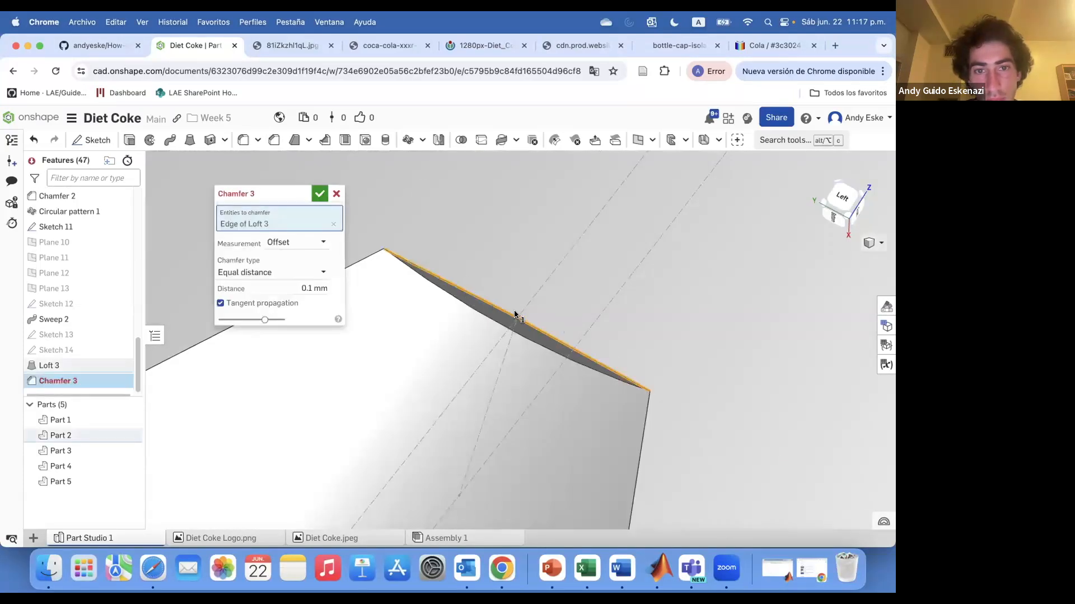
{"action": "left_click", "coordinate": [559, 324]}
{"action": "left_click", "coordinate": [327, 288]}
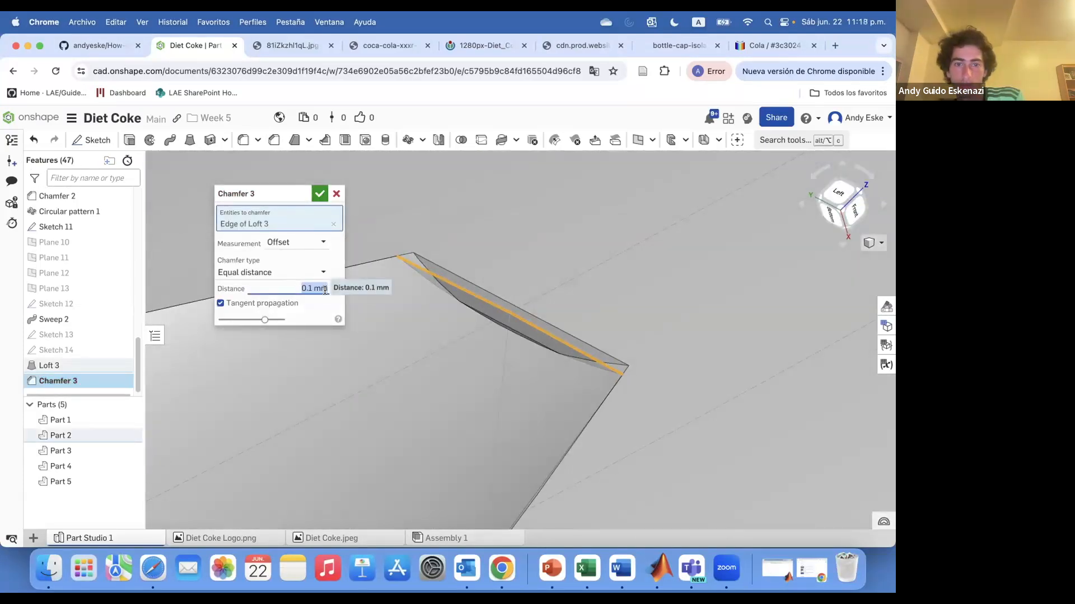
{"action": "left_click", "coordinate": [337, 195]}
Try a full round fillet on the Loft 3 cut, picking its faces as first and second side faces.
{"action": "left_click", "coordinate": [243, 140]}
{"action": "left_click", "coordinate": [308, 210]}
{"action": "left_click", "coordinate": [470, 290]}
{"action": "left_click", "coordinate": [470, 300]}
{"action": "left_click", "coordinate": [333, 268]}
{"action": "left_click", "coordinate": [335, 243]}
{"action": "left_click", "coordinate": [334, 241]}
{"action": "left_click", "coordinate": [450, 283]}
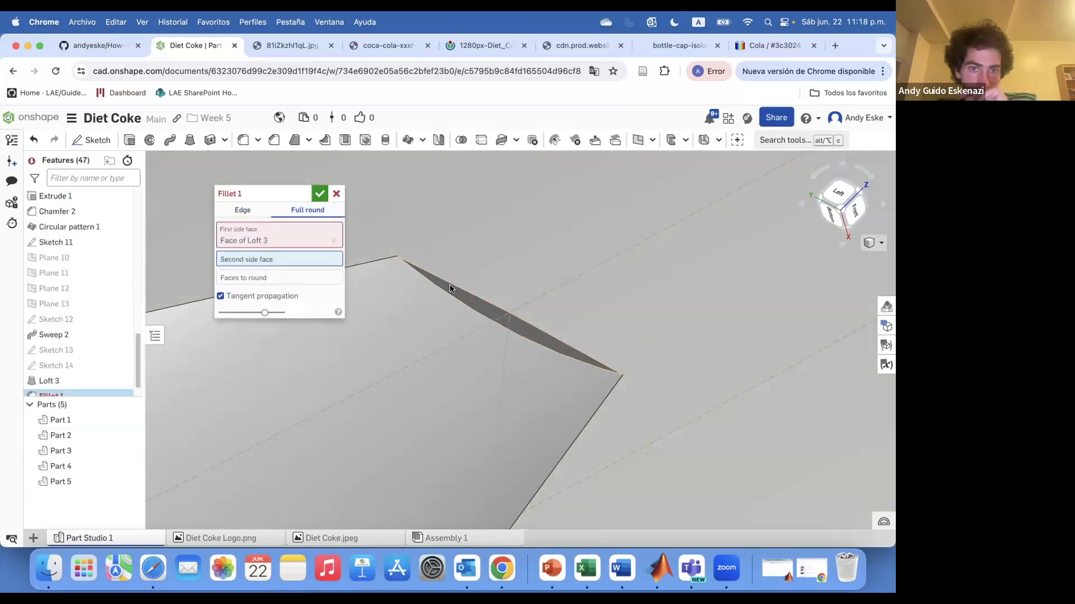
{"action": "left_click", "coordinate": [266, 260]}
{"action": "left_click", "coordinate": [460, 293]}
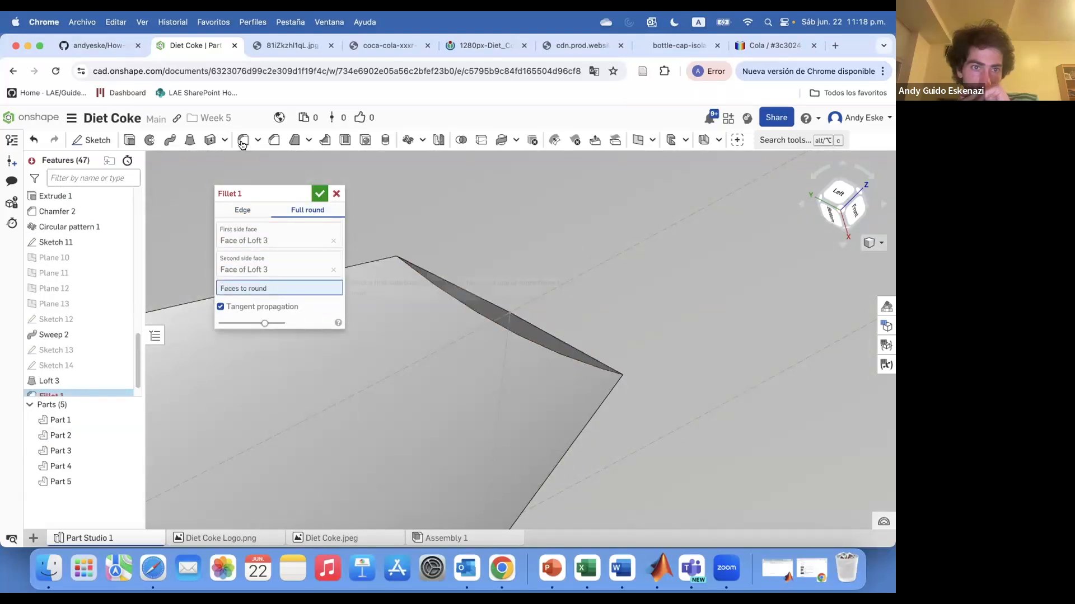
Fillet the narrow end edge of the Loft 3 cut with a 1 mm radius.
{"action": "left_click", "coordinate": [243, 210]}
{"action": "left_click", "coordinate": [461, 291]}
{"action": "right_click_drag", "start_coordinate": [473, 277], "coordinate": [326, 239]}
{"action": "scroll", "coordinate": [473, 310], "scroll_direction": "up", "scroll_amount": 5}
{"action": "right_click_drag", "start_coordinate": [473, 310], "coordinate": [291, 326]}
{"action": "type", "text": "0.3"}
{"action": "key", "text": "Return"}
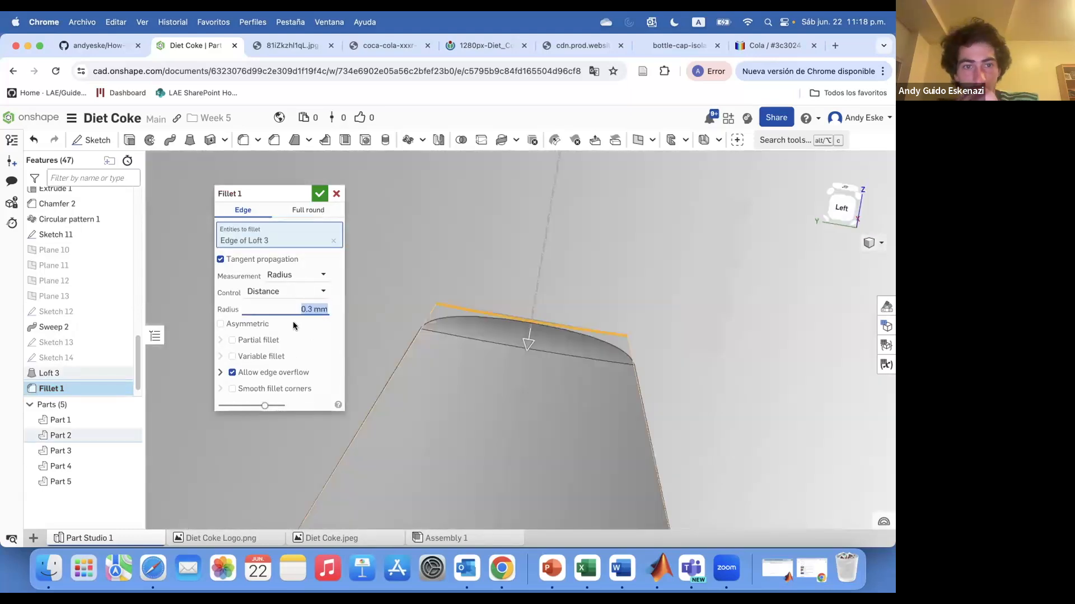
{"action": "key", "text": "Return"}
{"action": "right_click_drag", "start_coordinate": [487, 333], "coordinate": [526, 351]}
{"action": "type", "text": "1"}
{"action": "key", "text": "Return"}
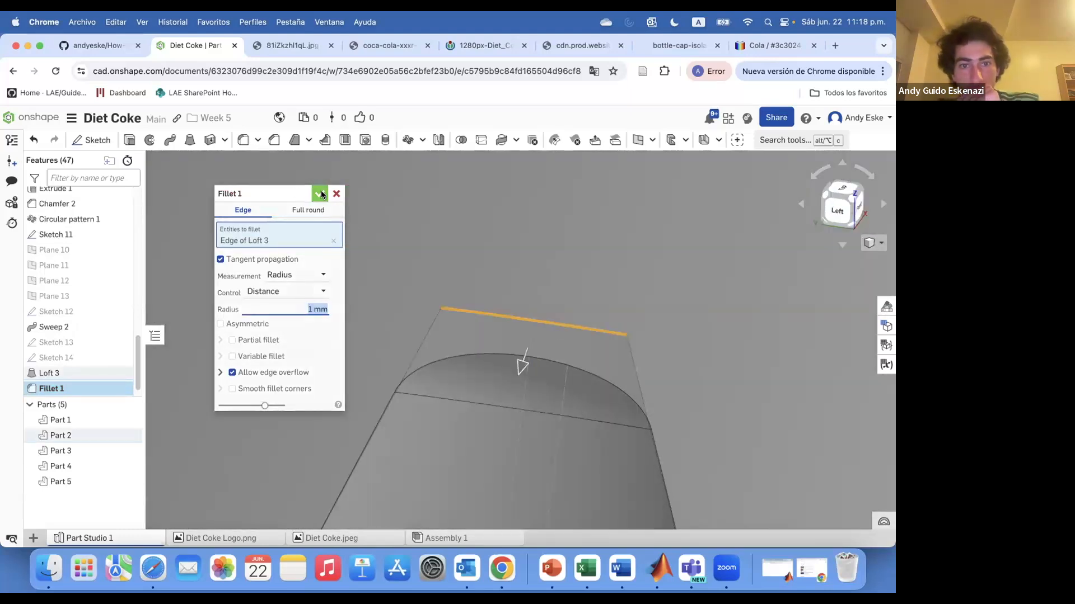
{"action": "left_click", "coordinate": [319, 194]}
Inspect the shoulder groove's two ends and highlight the path planes to identify the one below its lower end.
{"action": "scroll", "coordinate": [627, 313], "scroll_direction": "down", "scroll_amount": 5}
{"action": "right_click_drag", "start_coordinate": [626, 336], "coordinate": [654, 397]}
{"action": "scroll", "coordinate": [619, 332], "scroll_direction": "down", "scroll_amount": 5}
{"action": "right_click_drag", "start_coordinate": [619, 331], "coordinate": [549, 450]}
{"action": "scroll", "coordinate": [549, 451], "scroll_direction": "up", "scroll_amount": 5}
{"action": "scroll", "coordinate": [532, 450], "scroll_direction": "up", "scroll_amount": 3}
{"action": "scroll", "coordinate": [61, 369], "scroll_direction": "down", "scroll_amount": 1}
{"action": "left_click_drag", "start_coordinate": [63, 343], "coordinate": [62, 283]}
{"action": "left_click", "coordinate": [85, 236]}
{"action": "scroll", "coordinate": [398, 341], "scroll_direction": "down", "scroll_amount": 10}
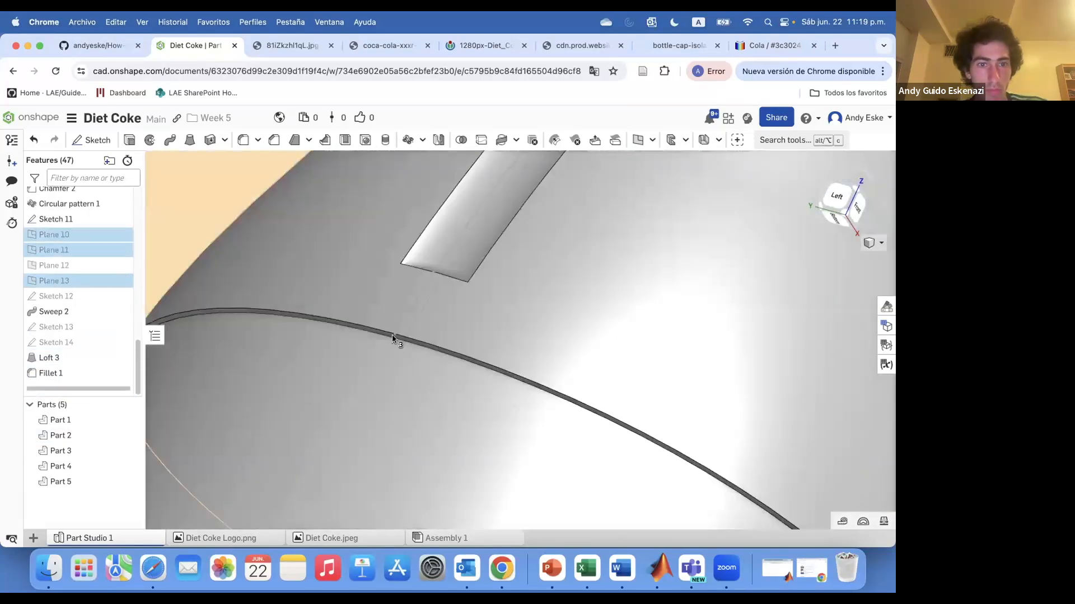
{"action": "right_click_drag", "start_coordinate": [398, 341], "coordinate": [330, 358]}
{"action": "left_click", "coordinate": [163, 285]}
Start a sketch on Plane 10 and draw equal construction lines to both sides of the path point below the shoulder groove.
{"action": "left_click", "coordinate": [92, 141]}
{"action": "left_click", "coordinate": [100, 235]}
{"action": "scroll", "coordinate": [459, 414], "scroll_direction": "up", "scroll_amount": 5}
{"action": "mouse_move", "coordinate": [459, 414]}
{"action": "right_mouse_down"}
{"action": "mouse_move", "coordinate": [468, 429]}
{"action": "mouse_move", "coordinate": [408, 381]}
{"action": "right_mouse_up"}
{"action": "scroll", "coordinate": [408, 381], "scroll_direction": "up", "scroll_amount": 10}
{"action": "left_click", "coordinate": [120, 140]}
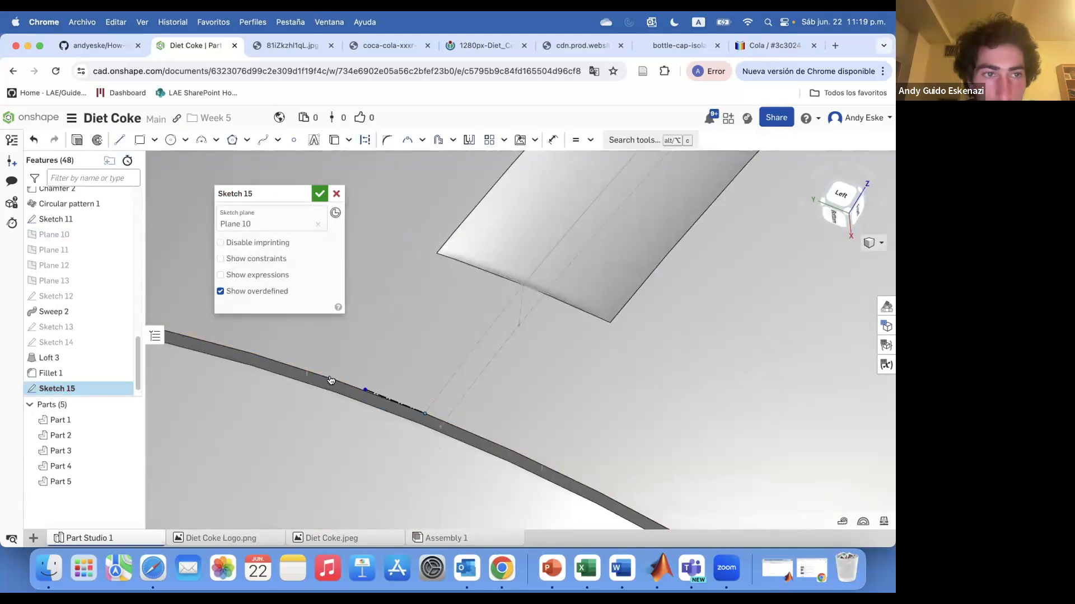
{"action": "scroll", "coordinate": [403, 393], "scroll_direction": "up", "scroll_amount": 4}
{"action": "key", "text": "e"}
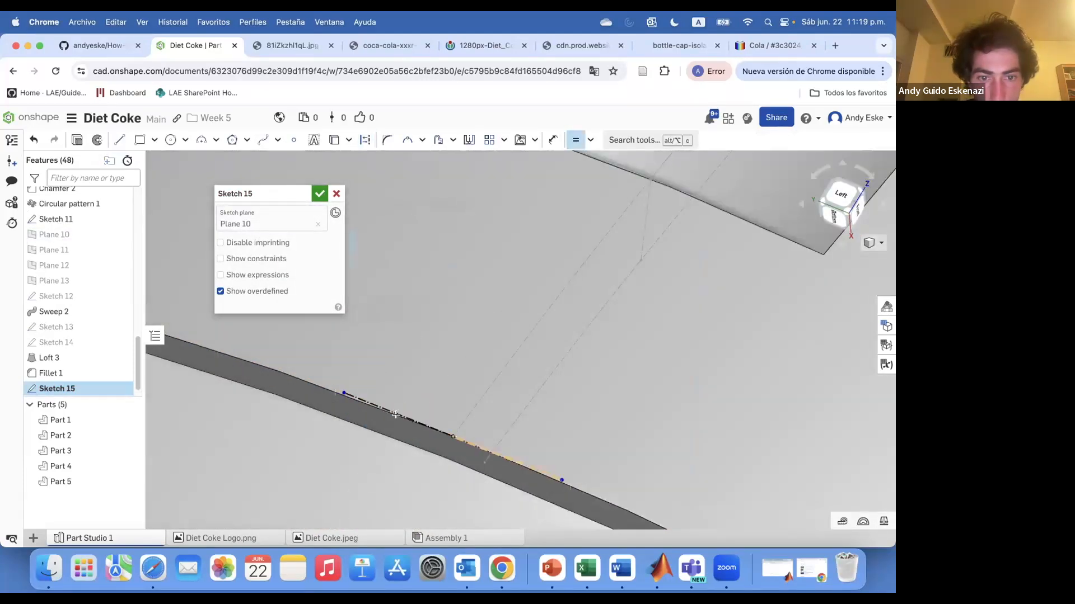
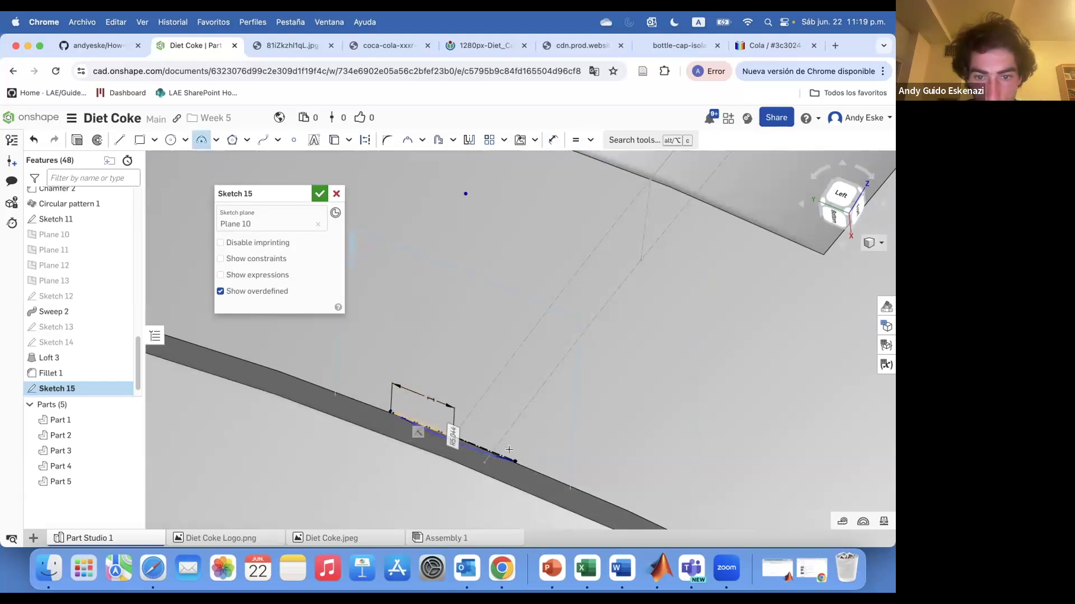
Close a small lens-shaped profile on Plane 10 with arcs between the construction lines' outer ends, and accept the sketch.
{"action": "scroll", "coordinate": [447, 430], "scroll_direction": "up", "scroll_amount": 4}
{"action": "left_click", "coordinate": [467, 418]}
{"action": "left_click", "coordinate": [319, 194]}
Loft a material-removing cut between the Sketch 12 and Sketch 15 profiles to taper the shoulder groove's lower end.
{"action": "scroll", "coordinate": [442, 352], "scroll_direction": "down", "scroll_amount": 10}
{"action": "right_click_drag", "start_coordinate": [442, 351], "coordinate": [432, 316]}
{"action": "scroll", "coordinate": [89, 336], "scroll_direction": "down", "scroll_amount": 1}
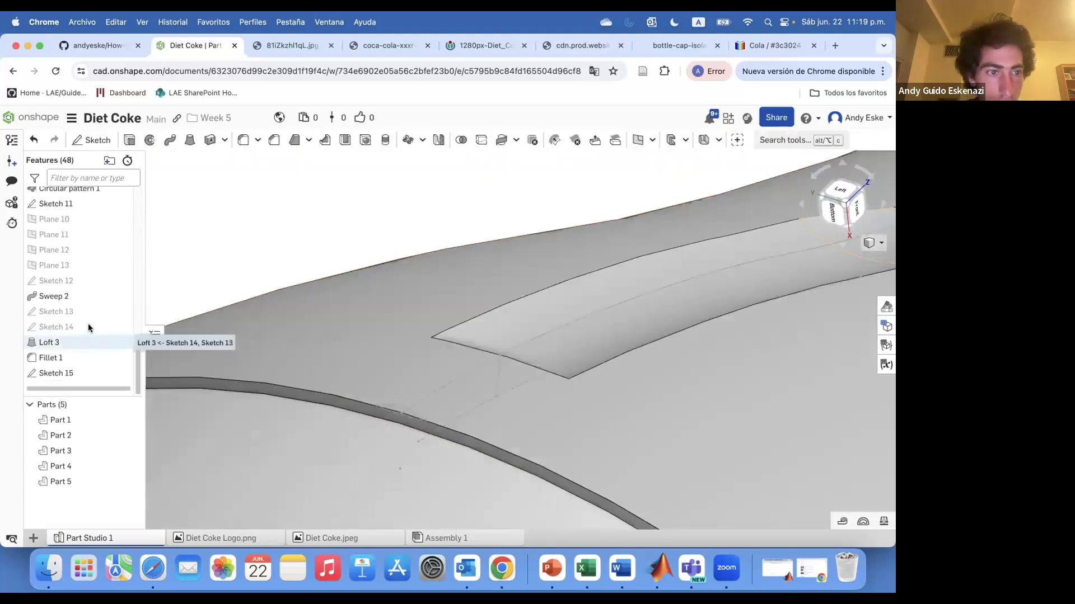
{"action": "left_click", "coordinate": [190, 145]}
{"action": "left_click", "coordinate": [504, 365]}
{"action": "left_click", "coordinate": [397, 410]}
{"action": "left_click", "coordinate": [286, 230]}
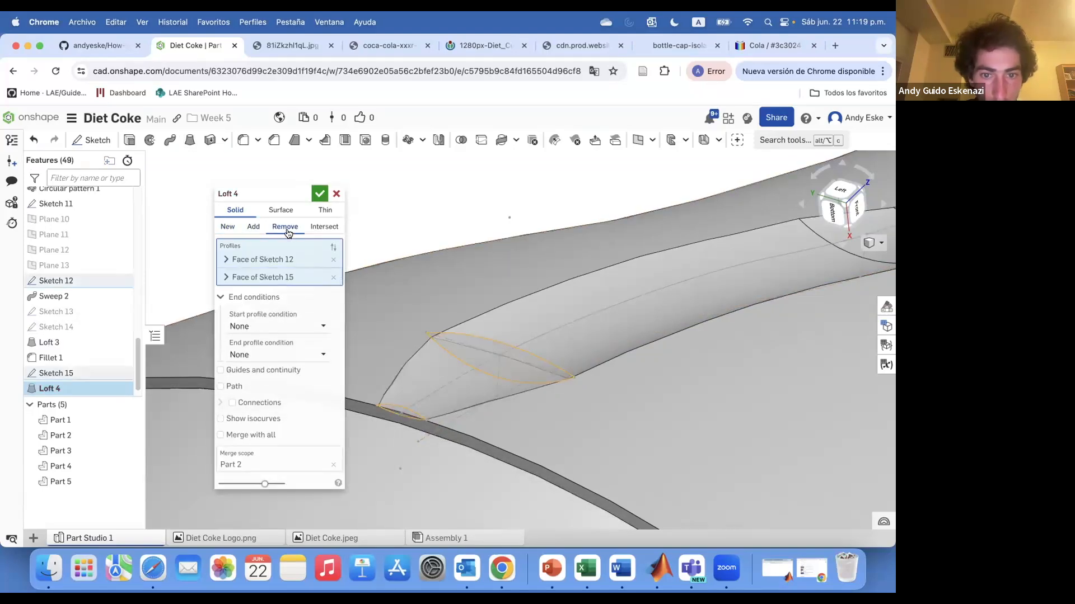
{"action": "left_click", "coordinate": [320, 194]}
{"action": "scroll", "coordinate": [435, 396], "scroll_direction": "down", "scroll_amount": 5}
{"action": "scroll", "coordinate": [434, 395], "scroll_direction": "up", "scroll_amount": 8}
{"action": "mouse_move", "coordinate": [435, 396]}
{"action": "right_mouse_down"}
{"action": "mouse_move", "coordinate": [414, 387]}
{"action": "mouse_move", "coordinate": [377, 417]}
{"action": "mouse_move", "coordinate": [364, 386]}
{"action": "right_mouse_up"}
{"action": "left_click", "coordinate": [242, 140]}
{"action": "left_click", "coordinate": [388, 407]}
{"action": "left_click", "coordinate": [320, 307]}
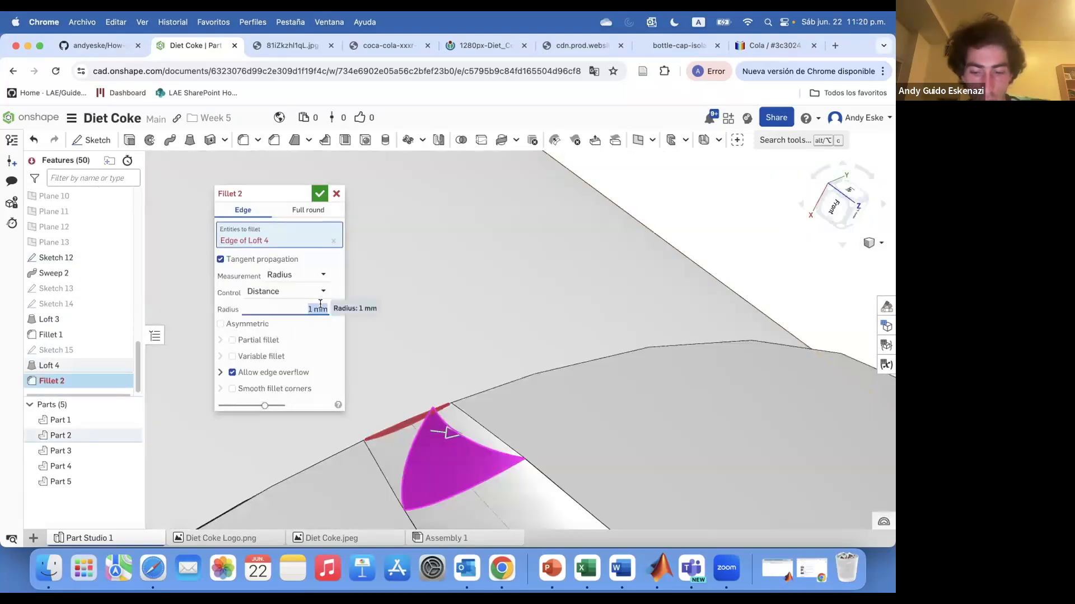
{"action": "right_click_drag", "start_coordinate": [439, 445], "coordinate": [417, 392]}
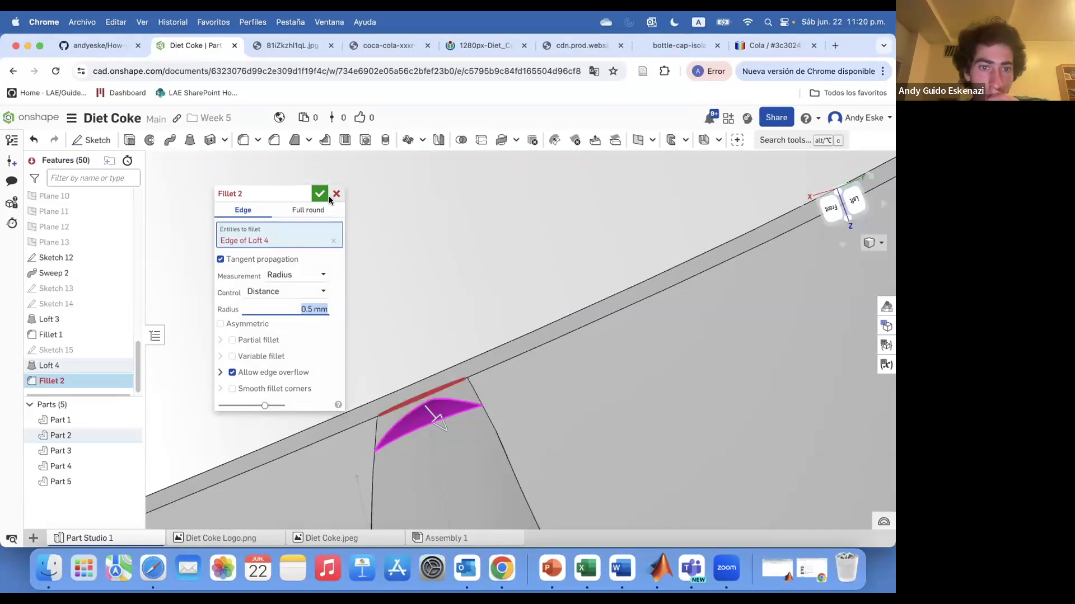
{"action": "left_click", "coordinate": [331, 195]}
Delete the Chamfer 2 feature from the lower body's groove.
{"action": "right_click_drag", "start_coordinate": [407, 405], "coordinate": [333, 340]}
{"action": "left_click", "coordinate": [358, 358]}
{"action": "right_click", "coordinate": [73, 267]}
{"action": "left_click", "coordinate": [121, 413]}
{"action": "scroll", "coordinate": [348, 341], "scroll_direction": "down", "scroll_amount": 5}
{"action": "scroll", "coordinate": [353, 342], "scroll_direction": "up", "scroll_amount": 5}
{"action": "left_click", "coordinate": [359, 347]}
{"action": "left_click", "coordinate": [244, 141]}
{"action": "mouse_move", "coordinate": [460, 373]}
{"action": "right_mouse_down"}
{"action": "mouse_move", "coordinate": [591, 369]}
{"action": "mouse_move", "coordinate": [552, 319]}
{"action": "right_mouse_up"}
{"action": "left_click", "coordinate": [336, 194]}
Edit Circular pattern 1 to remove the deleted chamfer from its patterned features, and accept it.
{"action": "scroll", "coordinate": [90, 313], "scroll_direction": "up", "scroll_amount": 4}
{"action": "right_click", "coordinate": [99, 368]}
{"action": "left_click", "coordinate": [131, 390]}
{"action": "left_click", "coordinate": [331, 241]}
{"action": "left_click", "coordinate": [319, 194]}
Fillet the Loft 2 edge at the lower body groove's upper end with a 5 mm radius, after the circular pattern.
{"action": "scroll", "coordinate": [506, 357], "scroll_direction": "down", "scroll_amount": 10}
{"action": "right_click_drag", "start_coordinate": [503, 325], "coordinate": [476, 352]}
{"action": "scroll", "coordinate": [501, 361], "scroll_direction": "up", "scroll_amount": 10}
{"action": "scroll", "coordinate": [85, 358], "scroll_direction": "down", "scroll_amount": 5}
{"action": "scroll", "coordinate": [517, 380], "scroll_direction": "up", "scroll_amount": 5}
{"action": "left_click", "coordinate": [244, 141]}
{"action": "left_click", "coordinate": [353, 343]}
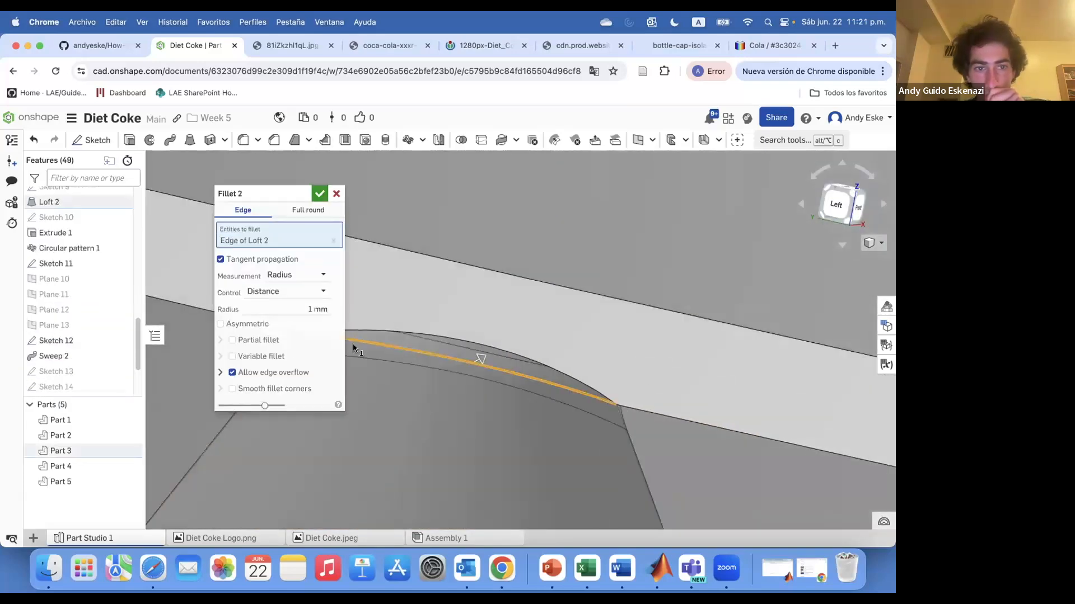
{"action": "scroll", "coordinate": [557, 336], "scroll_direction": "down", "scroll_amount": 8}
{"action": "right_click_drag", "start_coordinate": [557, 337], "coordinate": [551, 361]}
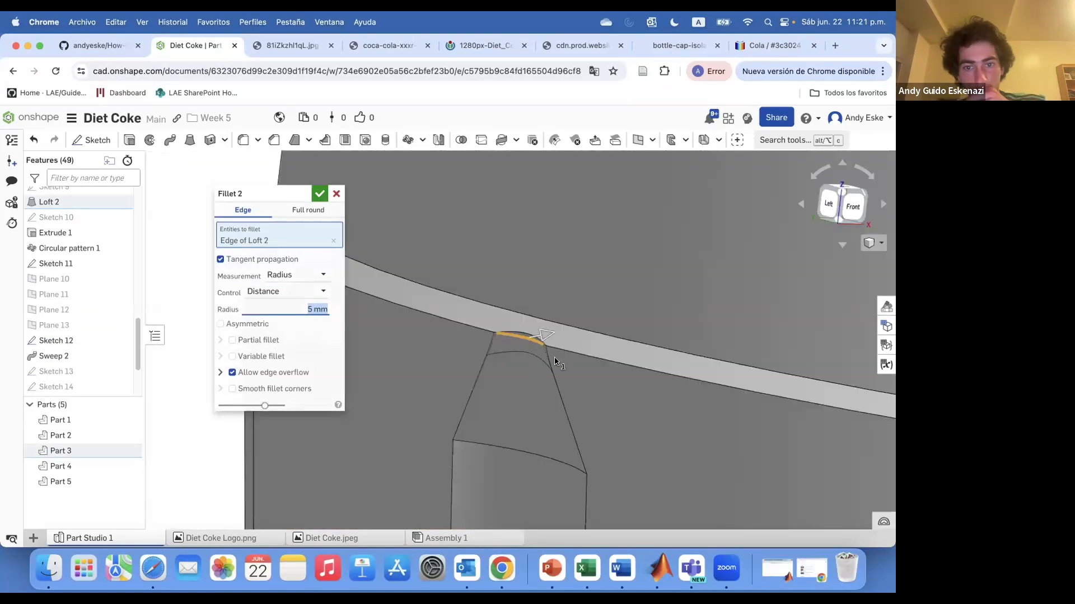
{"action": "left_click", "coordinate": [319, 194]}
Roll the history back before Circular pattern 1 and fillet Loft 2's upper end edge with a 5 mm radius.
{"action": "scroll", "coordinate": [624, 396], "scroll_direction": "down", "scroll_amount": 4}
{"action": "right_click_drag", "start_coordinate": [623, 396], "coordinate": [686, 401]}
{"action": "left_click_drag", "start_coordinate": [84, 216], "coordinate": [79, 252]}
{"action": "scroll", "coordinate": [582, 388], "scroll_direction": "up", "scroll_amount": 8}
{"action": "left_click", "coordinate": [244, 141]}
{"action": "left_click", "coordinate": [485, 372]}
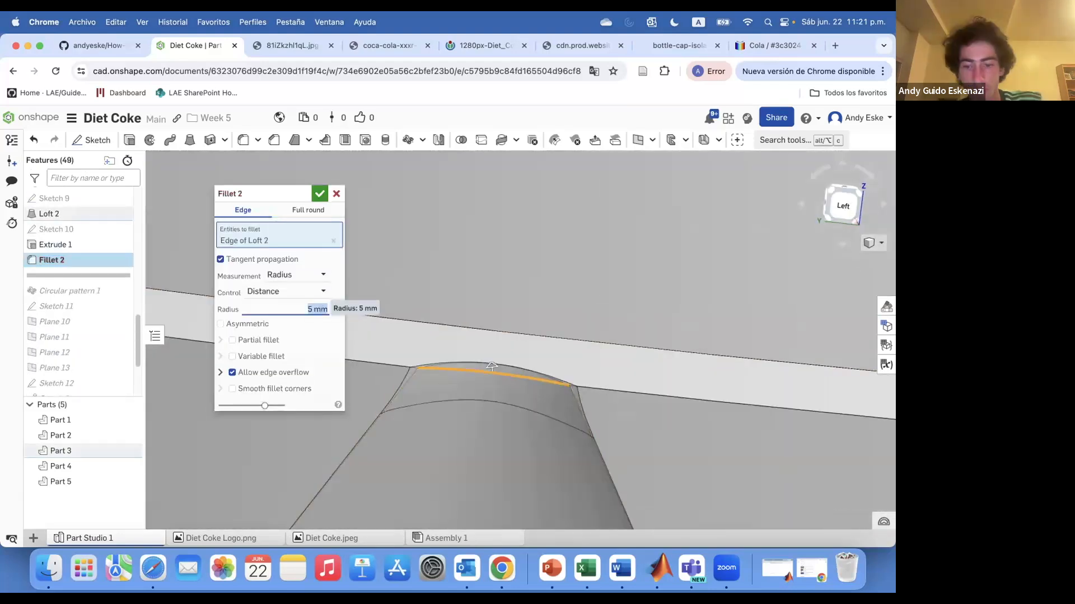
Edit Fillet 2, trying radii of 30 mm and 35 mm, and set its radius to 15 mm.
{"action": "scroll", "coordinate": [573, 218], "scroll_direction": "down", "scroll_amount": 10}
{"action": "right_click_drag", "start_coordinate": [556, 327], "coordinate": [512, 325]}
{"action": "scroll", "coordinate": [525, 258], "scroll_direction": "up", "scroll_amount": 10}
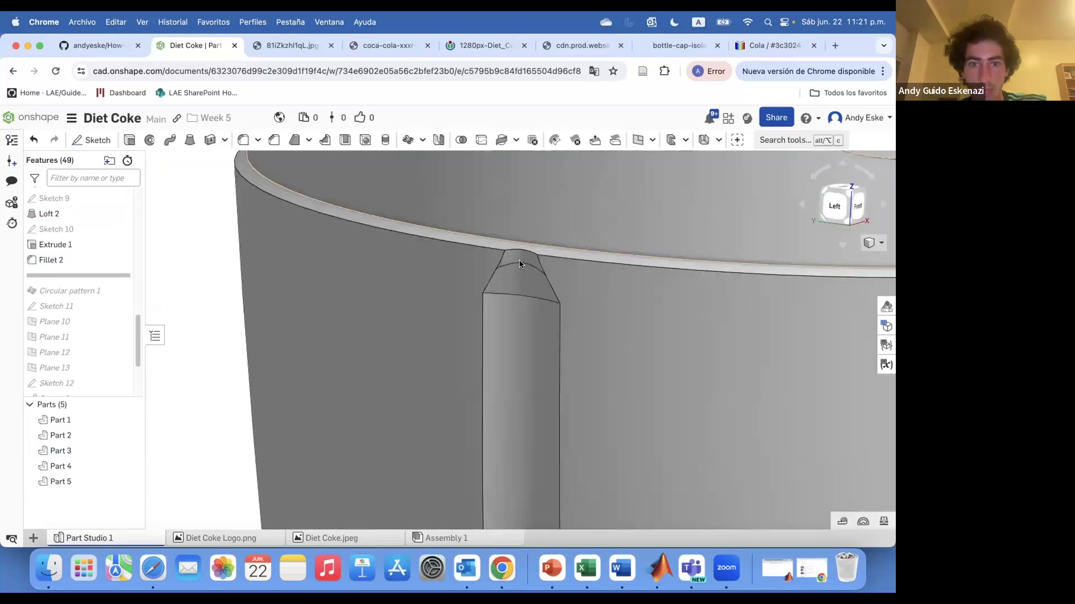
{"action": "double_click", "coordinate": [52, 259]}
{"action": "left_click", "coordinate": [306, 309]}
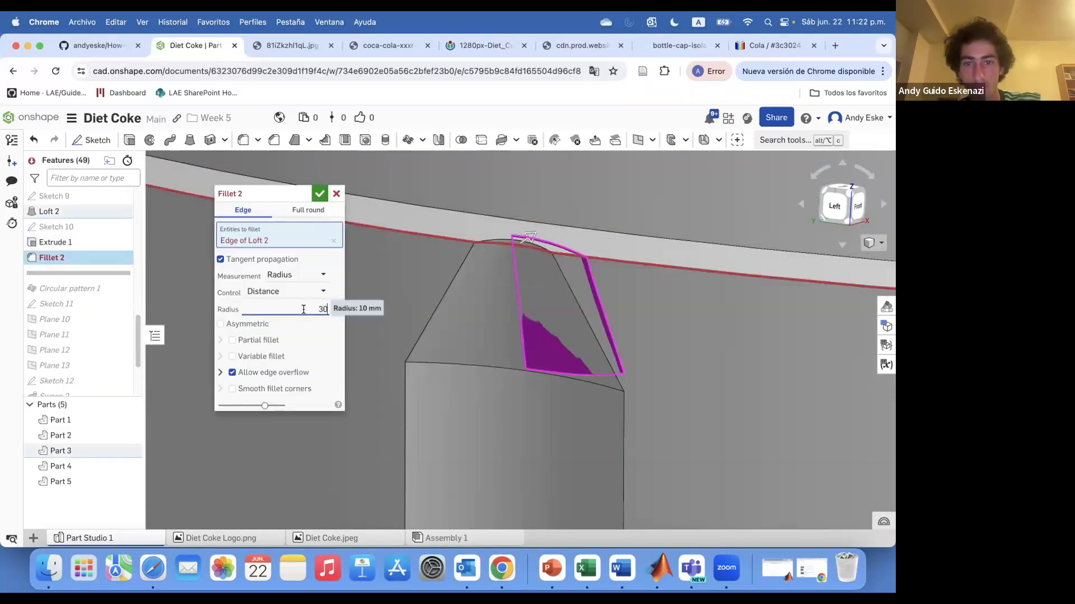
{"action": "key", "text": "Return"}
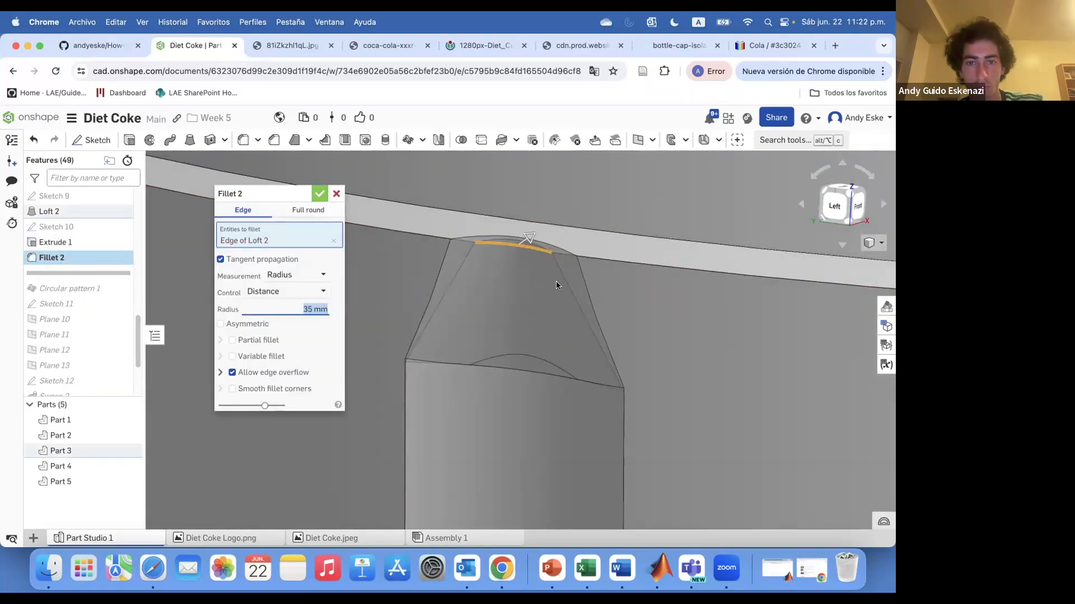
{"action": "scroll", "coordinate": [556, 285], "scroll_direction": "down", "scroll_amount": 5}
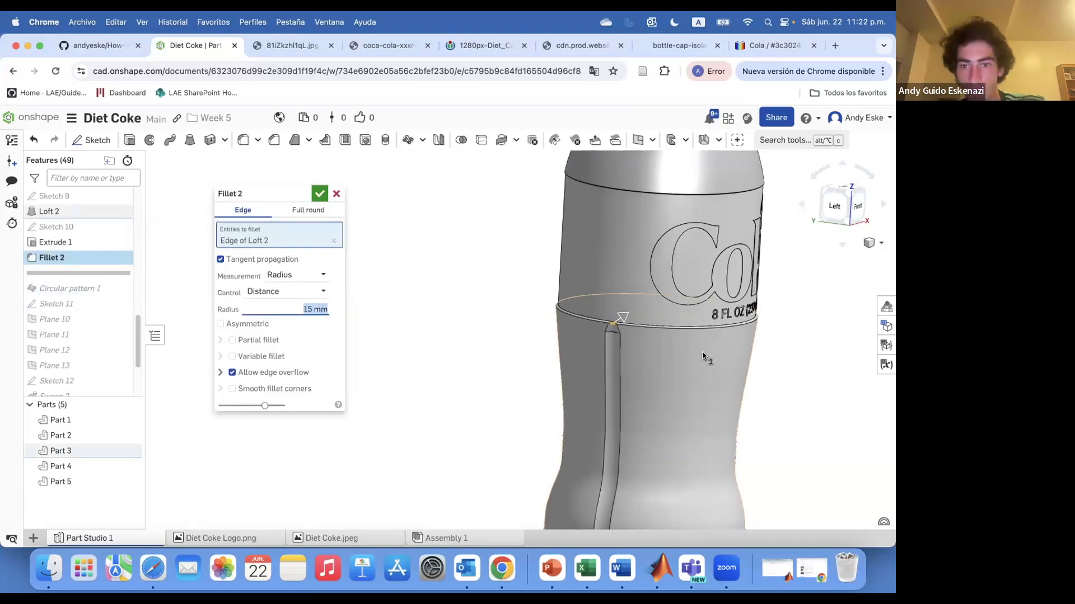
{"action": "scroll", "coordinate": [666, 369], "scroll_direction": "up", "scroll_amount": 5}
{"action": "key", "text": "Return"}
Delete the Chamfer 1 feature from the lower end of the lower body's groove.
{"action": "scroll", "coordinate": [518, 287], "scroll_direction": "down", "scroll_amount": 10}
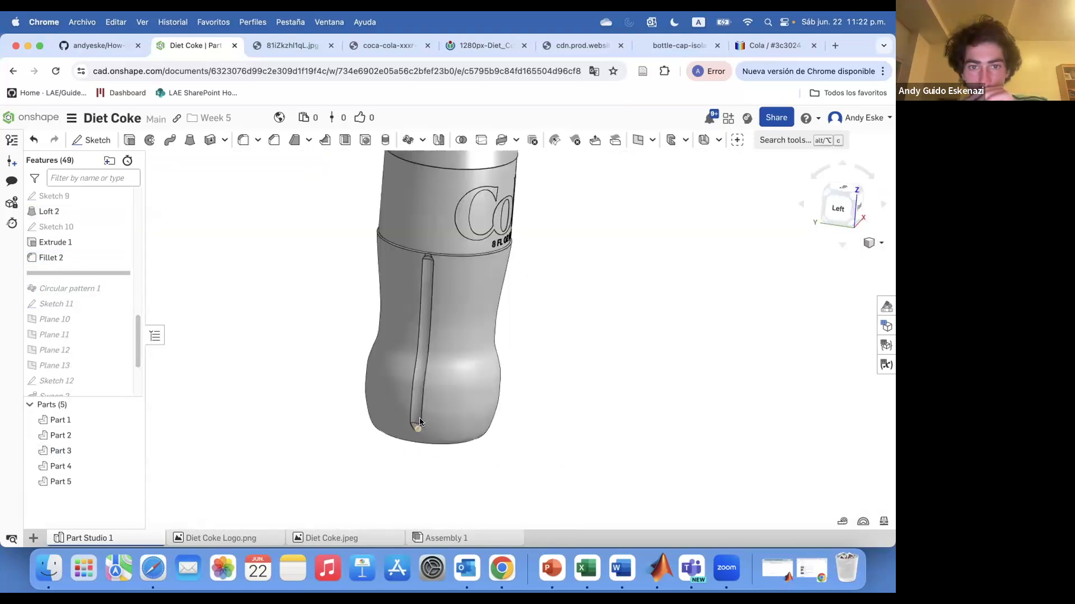
{"action": "scroll", "coordinate": [420, 424], "scroll_direction": "up", "scroll_amount": 5}
{"action": "left_click", "coordinate": [420, 424]}
{"action": "right_click", "coordinate": [78, 219]}
{"action": "key", "text": "Escape"}
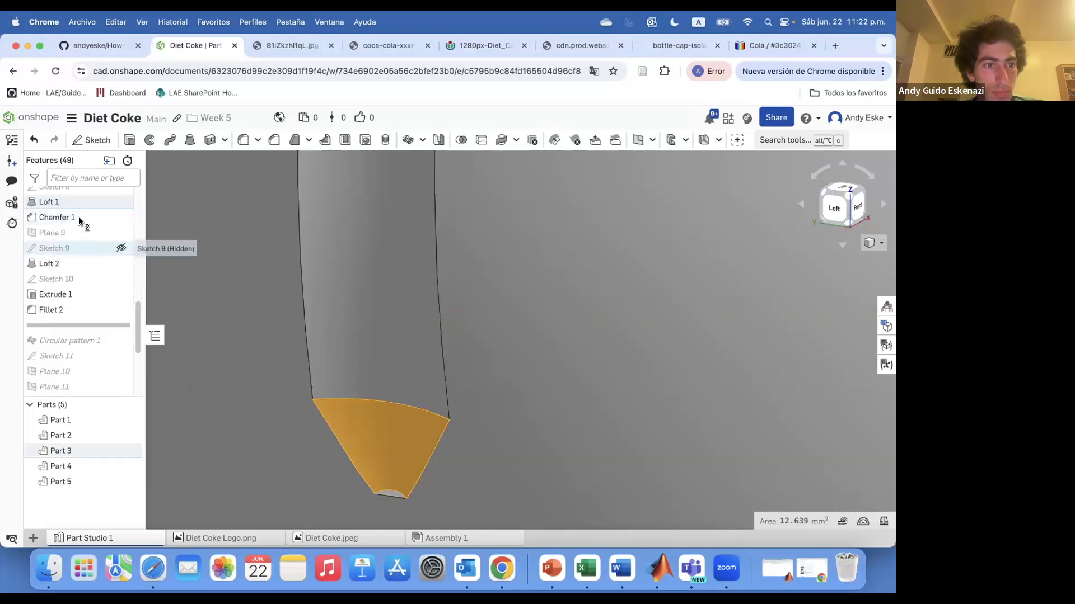
{"action": "scroll", "coordinate": [100, 233], "scroll_direction": "up", "scroll_amount": 5}
{"action": "scroll", "coordinate": [208, 349], "scroll_direction": "down", "scroll_amount": 5}
{"action": "left_click", "coordinate": [209, 348]}
{"action": "right_click", "coordinate": [84, 343]}
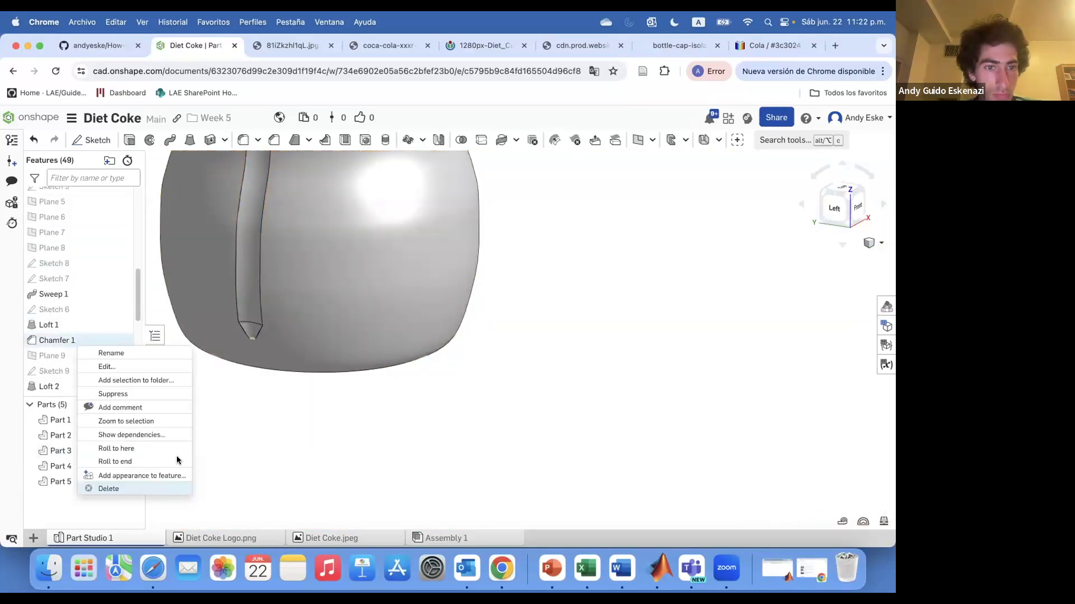
{"action": "left_click", "coordinate": [153, 485]}
Fillet the Loft 1 edge at the groove's lower end with a 2 mm radius.
{"action": "scroll", "coordinate": [273, 320], "scroll_direction": "up", "scroll_amount": 5}
{"action": "left_click", "coordinate": [396, 376]}
{"action": "key", "text": "shift+f"}
{"action": "left_click", "coordinate": [308, 309]}
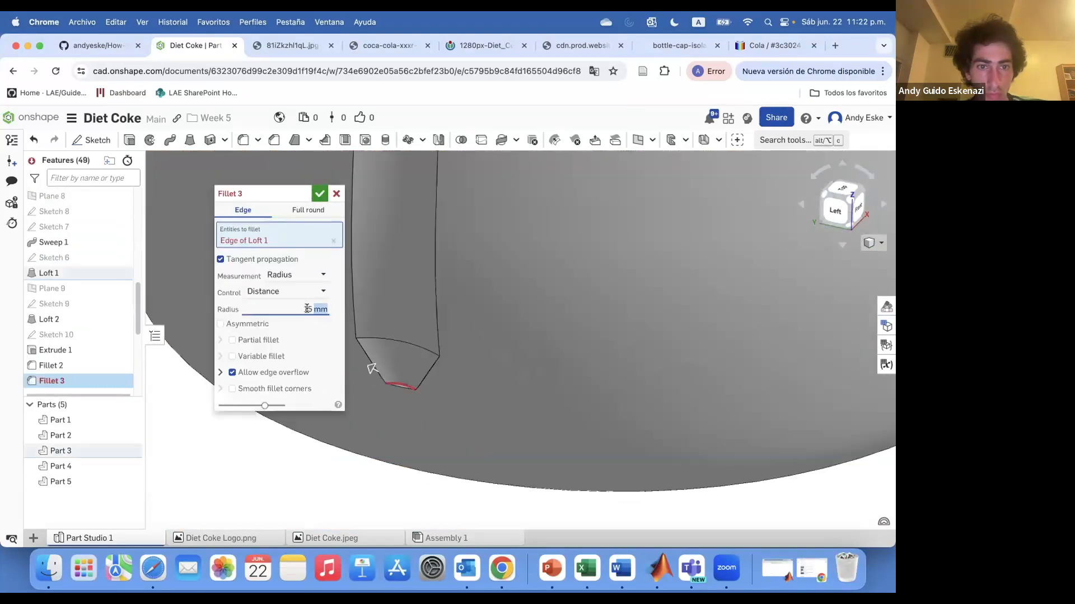
{"action": "type", "text": "2"}
{"action": "key", "text": "Return"}
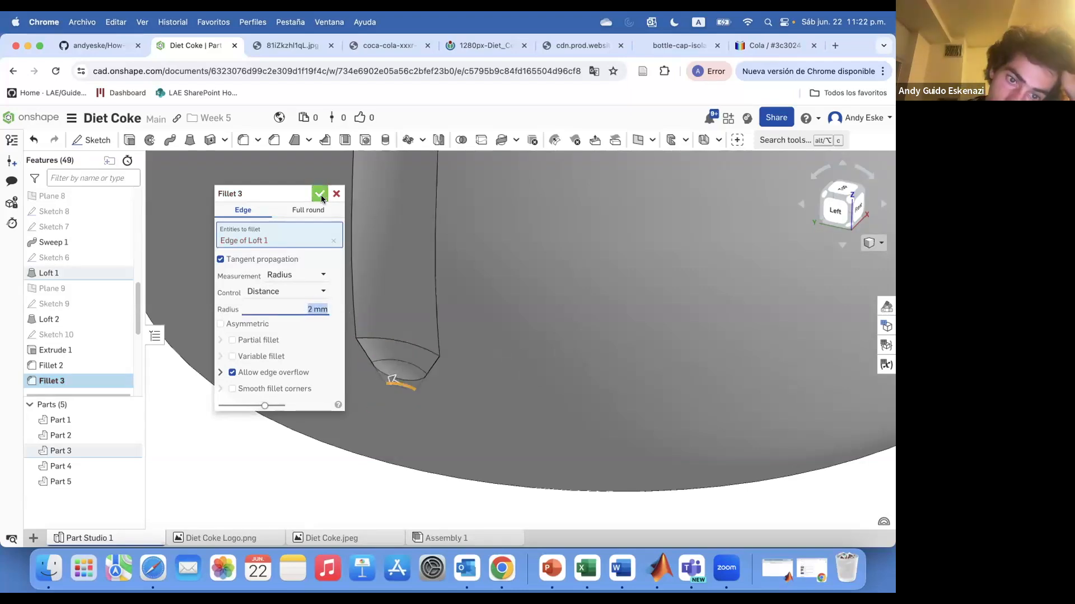
{"action": "left_click", "coordinate": [320, 194]}
Edit Fillet 2 at the groove's upper end and set its radius to 2 mm.
{"action": "scroll", "coordinate": [378, 408], "scroll_direction": "down", "scroll_amount": 5}
{"action": "scroll", "coordinate": [369, 251], "scroll_direction": "up", "scroll_amount": 5}
{"action": "scroll", "coordinate": [47, 316], "scroll_direction": "down", "scroll_amount": 3}
{"action": "right_click", "coordinate": [76, 241]}
{"action": "left_click", "coordinate": [90, 246]}
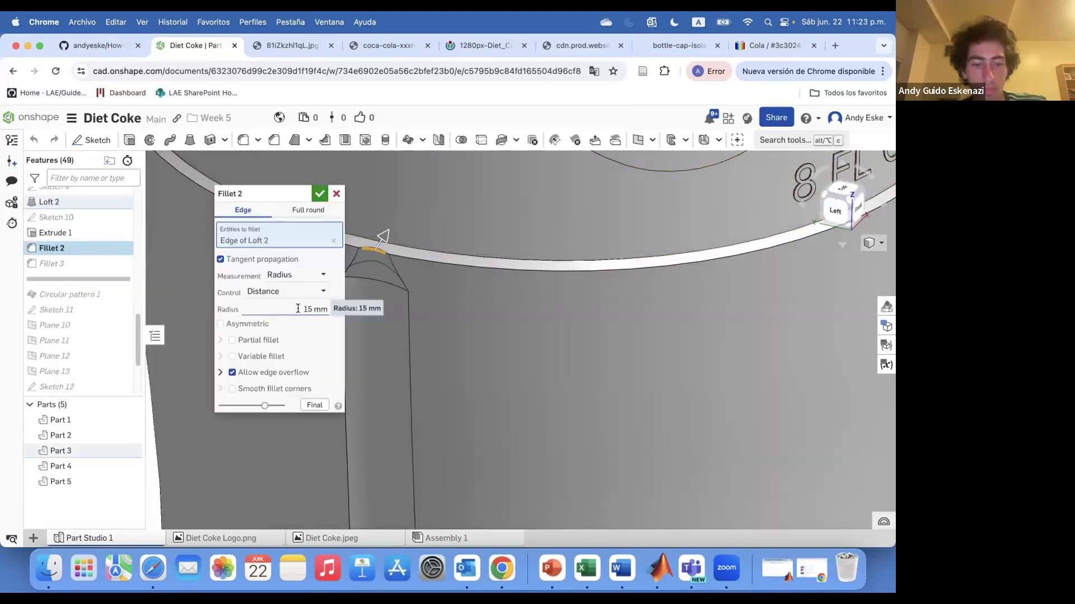
{"action": "left_click", "coordinate": [319, 194]}
Edit Fillet 2 again, trying a 10 mm radius, and set its radius to 5 mm.
{"action": "scroll", "coordinate": [492, 307], "scroll_direction": "down", "scroll_amount": 5}
{"action": "scroll", "coordinate": [301, 307], "scroll_direction": "up", "scroll_amount": 5}
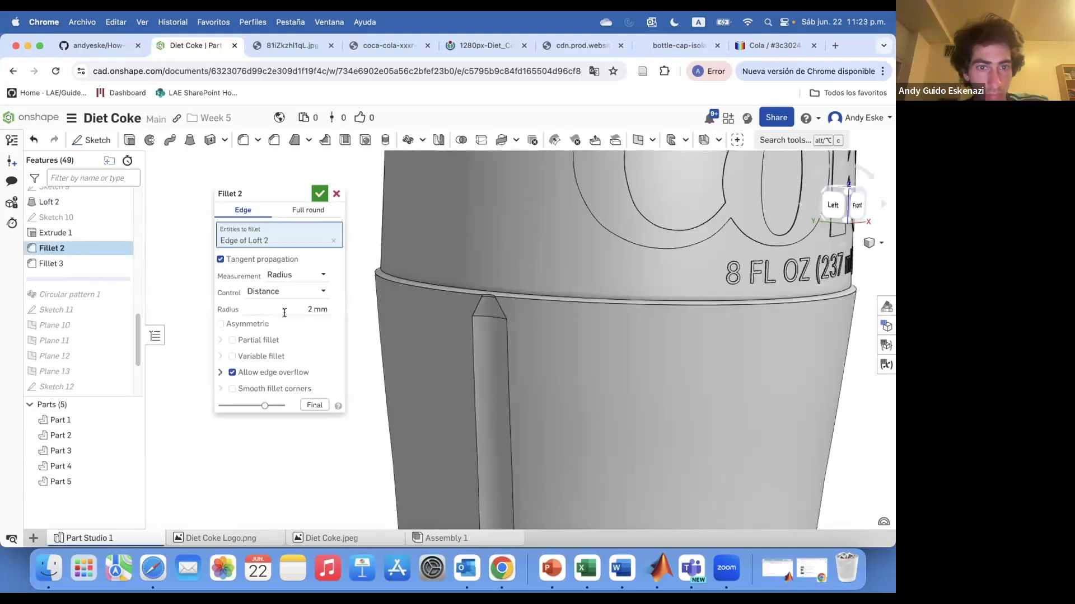
{"action": "scroll", "coordinate": [417, 284], "scroll_direction": "down", "scroll_amount": 5}
{"action": "scroll", "coordinate": [358, 319], "scroll_direction": "up", "scroll_amount": 5}
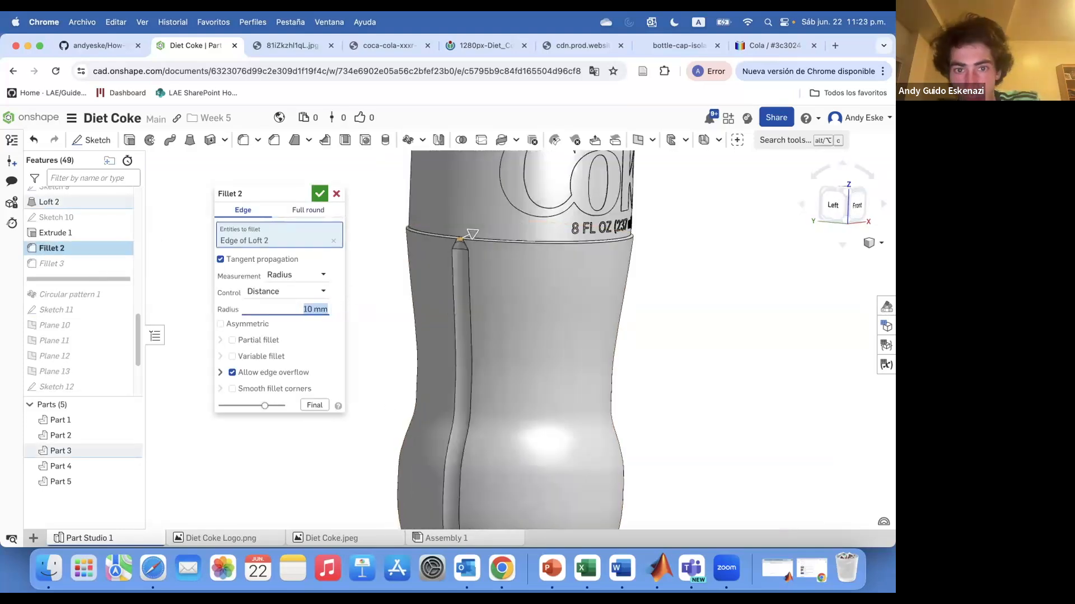
{"action": "key", "text": "Return"}
{"action": "scroll", "coordinate": [357, 322], "scroll_direction": "down", "scroll_amount": 3}
{"action": "double_click", "coordinate": [52, 248]}
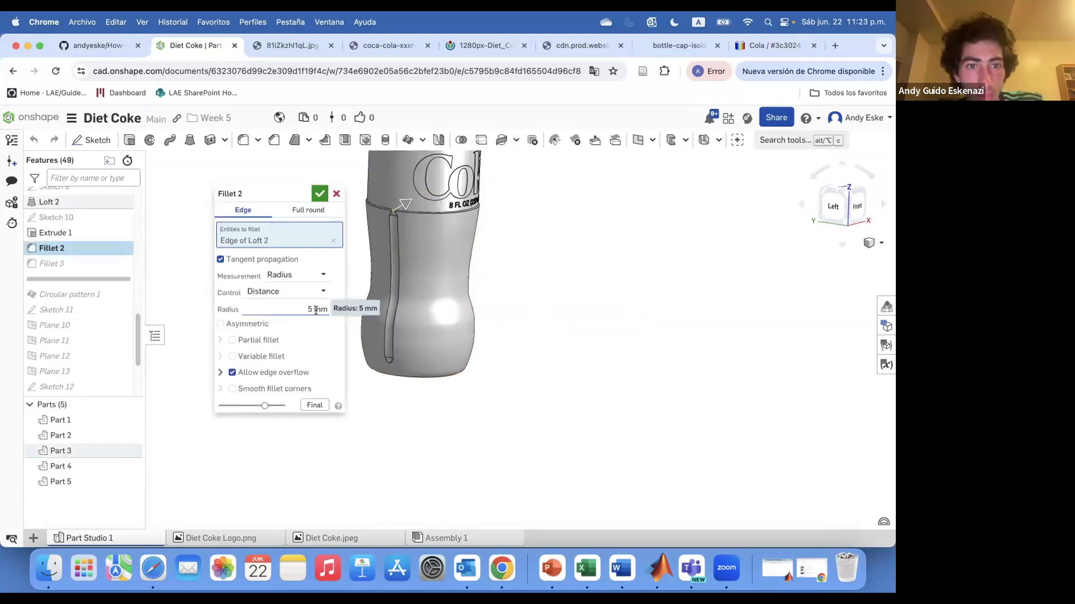
{"action": "key", "text": "Return"}
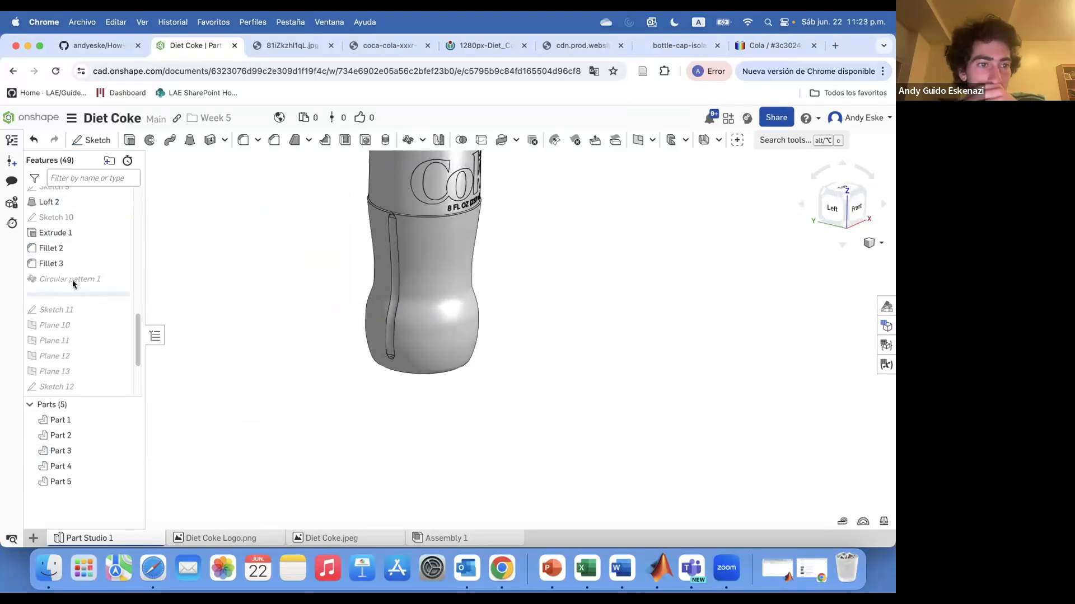
Restore Circular pattern 1 in the history and update it to repeat the groove with its new end fillets.
{"action": "double_click", "coordinate": [72, 280]}
{"action": "left_click", "coordinate": [319, 194]}
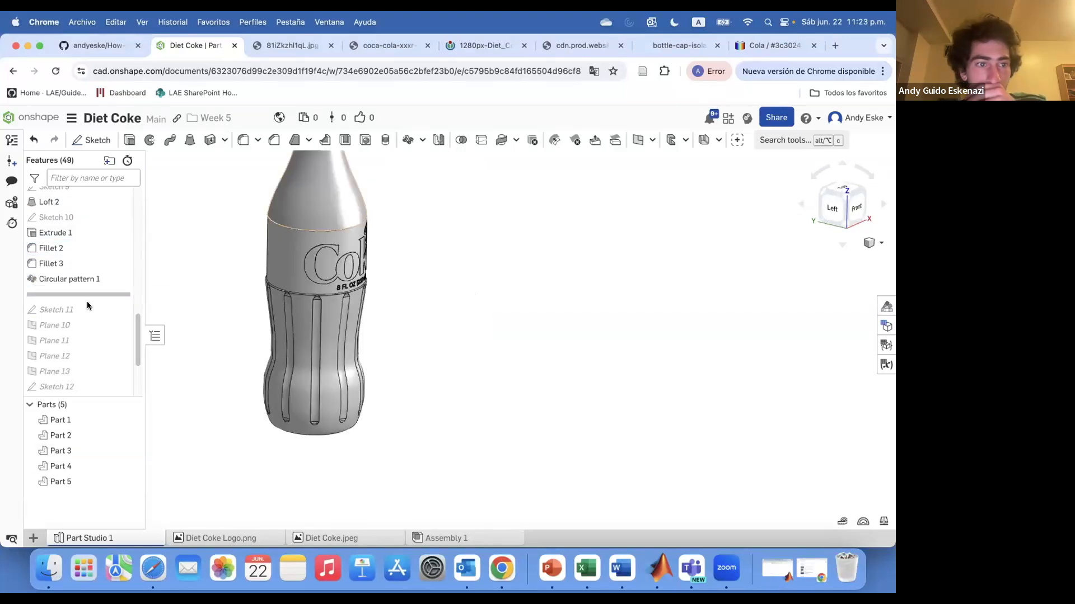
{"action": "scroll", "coordinate": [69, 360], "scroll_direction": "down", "scroll_amount": 1}
Start a sketch on the end face of Loft 4 and draw a three-point arc across the shoulder groove's opening.
{"action": "scroll", "coordinate": [271, 216], "scroll_direction": "up", "scroll_amount": 10}
{"action": "scroll", "coordinate": [271, 216], "scroll_direction": "down", "scroll_amount": 6}
{"action": "right_click_drag", "start_coordinate": [271, 216], "coordinate": [230, 298]}
{"action": "scroll", "coordinate": [163, 290], "scroll_direction": "up", "scroll_amount": 8}
{"action": "scroll", "coordinate": [230, 297], "scroll_direction": "down", "scroll_amount": 4}
{"action": "left_click", "coordinate": [311, 351]}
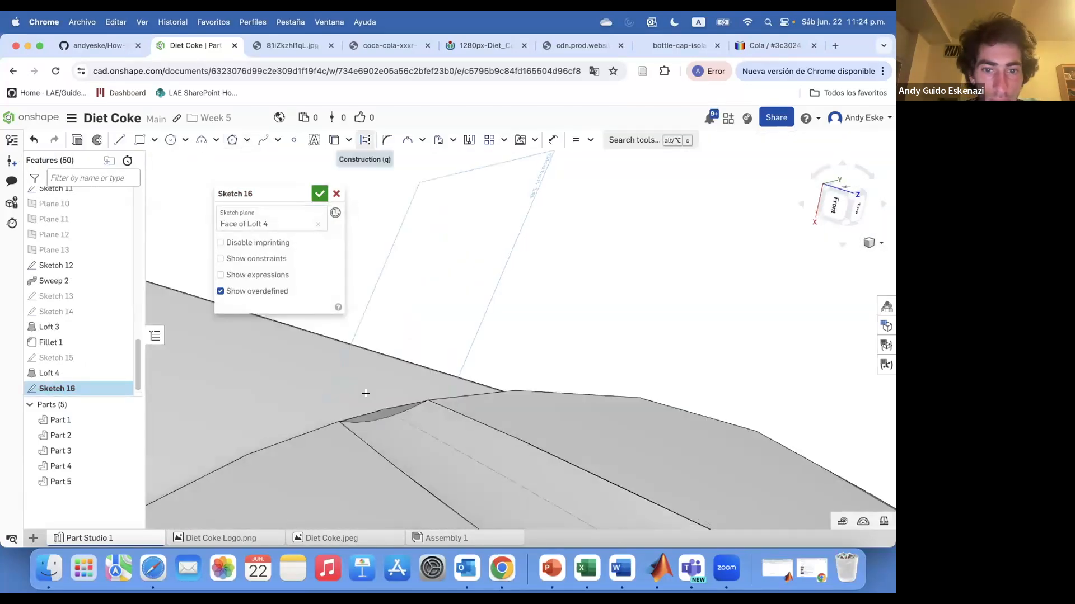
{"action": "scroll", "coordinate": [365, 393], "scroll_direction": "up", "scroll_amount": 5}
{"action": "left_click", "coordinate": [487, 409]}
{"action": "right_click_drag", "start_coordinate": [484, 401], "coordinate": [472, 426]}
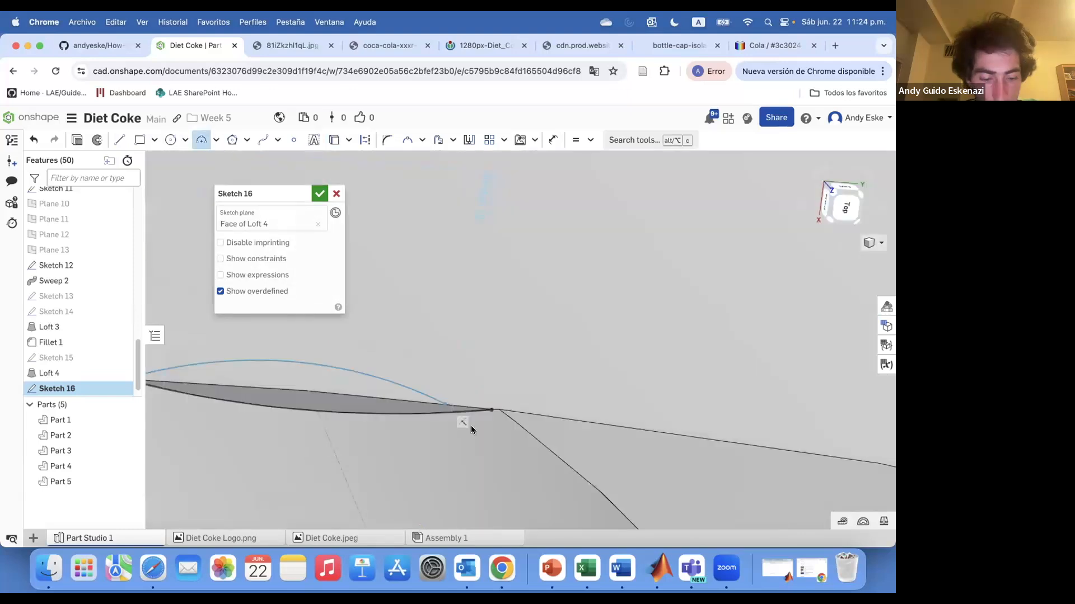
{"action": "key", "text": "super+z"}
{"action": "scroll", "coordinate": [470, 426], "scroll_direction": "down", "scroll_amount": 3}
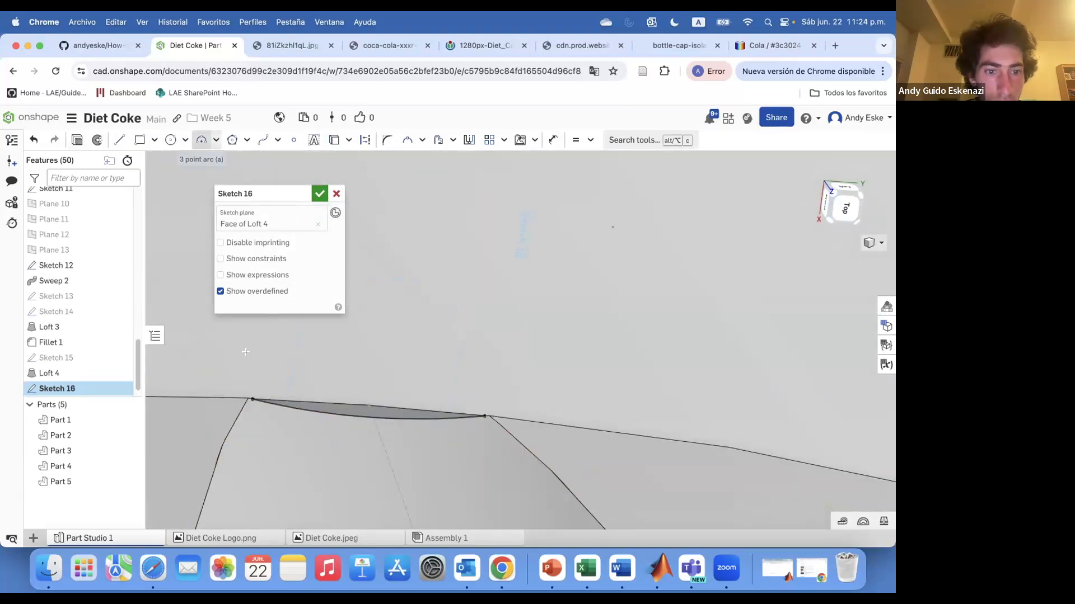
Extrude the Sketch 16 region as a 25 mm blind Remove cut in Part 2.
{"action": "left_click", "coordinate": [77, 141]}
{"action": "left_click", "coordinate": [285, 226]}
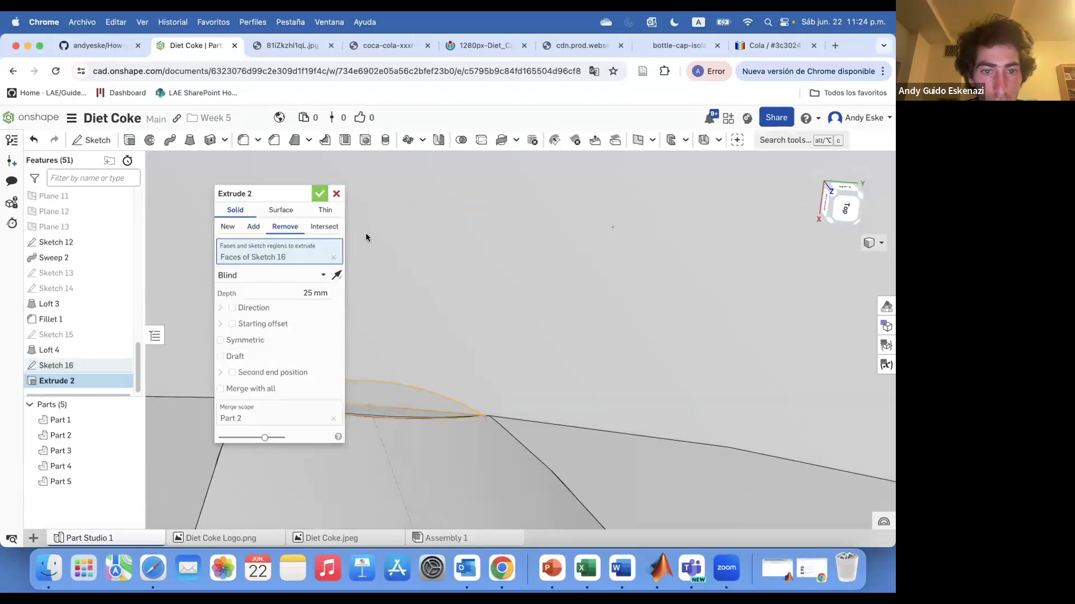
{"action": "left_click", "coordinate": [320, 195]}
{"action": "right_click", "coordinate": [383, 385]}
{"action": "left_click", "coordinate": [426, 298]}
Try to fillet the Loft 4 edge at the groove end with a 5 mm radius.
{"action": "mouse_move", "coordinate": [313, 431]}
{"action": "right_mouse_down"}
{"action": "mouse_move", "coordinate": [401, 456]}
{"action": "mouse_move", "coordinate": [326, 396]}
{"action": "right_mouse_up"}
{"action": "left_click", "coordinate": [327, 398]}
{"action": "scroll", "coordinate": [323, 397], "scroll_direction": "up", "scroll_amount": 3}
{"action": "left_click", "coordinate": [390, 409]}
{"action": "left_click", "coordinate": [243, 140]}
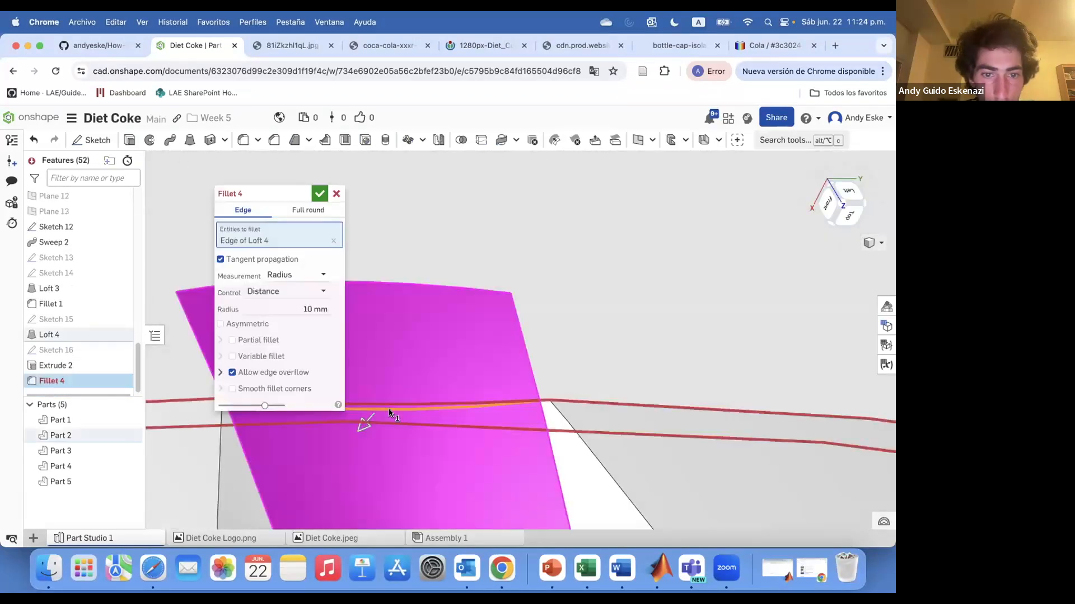
{"action": "left_click", "coordinate": [281, 310]}
{"action": "type", "text": "5"}
{"action": "key", "text": "Return"}
{"action": "key", "text": "Escape"}
Start a circular feature pattern of Sweep 2, Loft 3, Fillet 1, Loft 4 and Extrude 2.
{"action": "right_click_drag", "start_coordinate": [503, 367], "coordinate": [441, 412]}
{"action": "right_click", "coordinate": [441, 412]}
{"action": "left_click", "coordinate": [493, 269]}
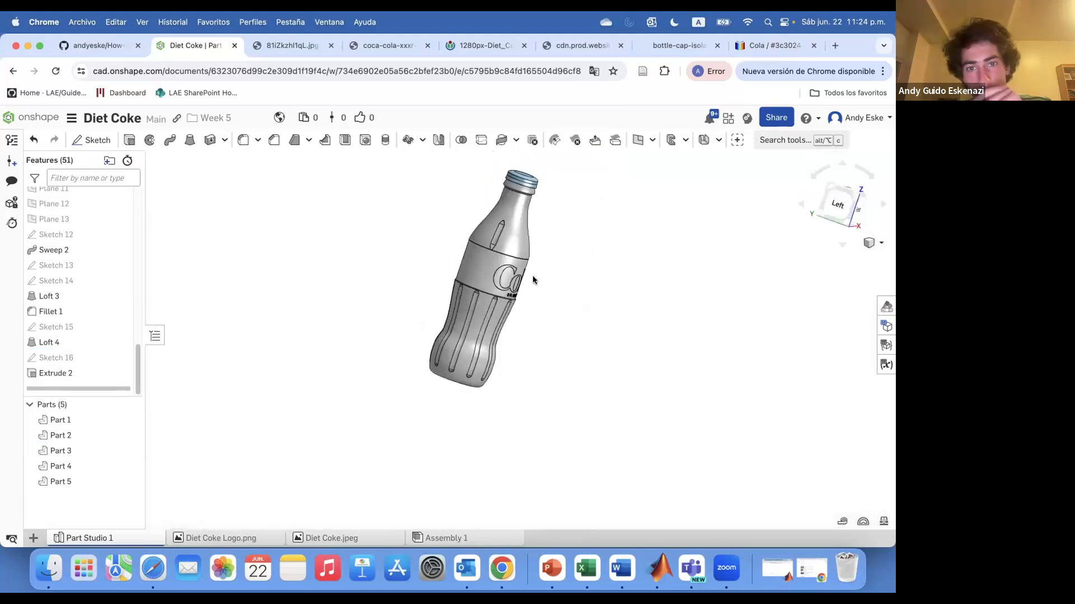
{"action": "left_click", "coordinate": [407, 139]}
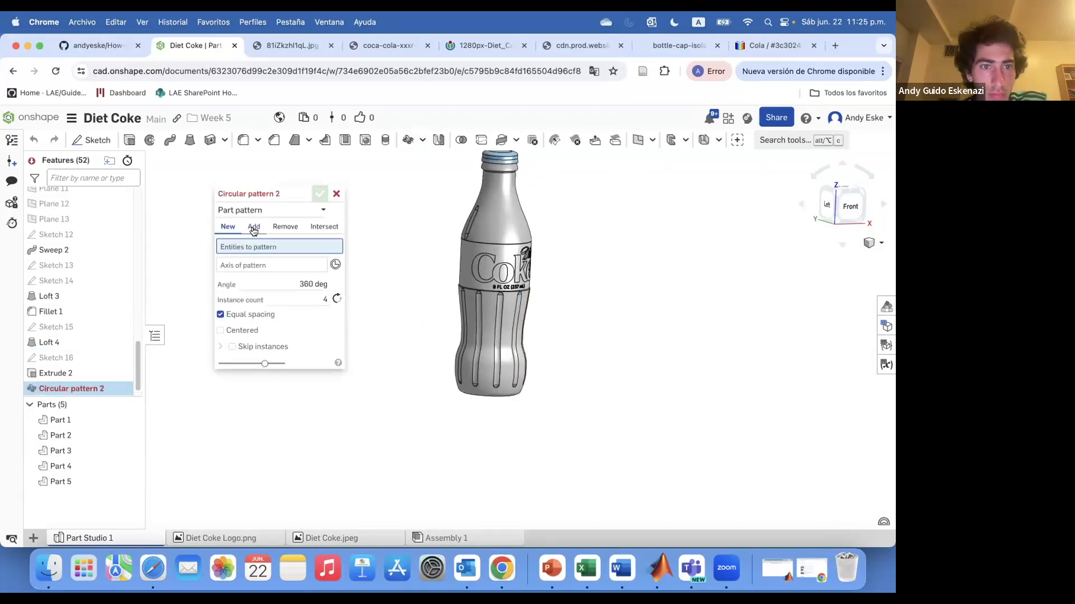
{"action": "left_click", "coordinate": [249, 244]}
{"action": "left_click", "coordinate": [54, 250]}
{"action": "left_click", "coordinate": [50, 296]}
{"action": "left_click", "coordinate": [51, 311]}
{"action": "left_click", "coordinate": [50, 342]}
{"action": "left_click", "coordinate": [55, 373]}
Pattern the shoulder groove around the Split 2 edge with 10 equally spaced instances over 360 deg, reapplying features.
{"action": "left_click", "coordinate": [252, 308]}
{"action": "scroll", "coordinate": [475, 249], "scroll_direction": "up", "scroll_amount": 2}
{"action": "left_click", "coordinate": [473, 244]}
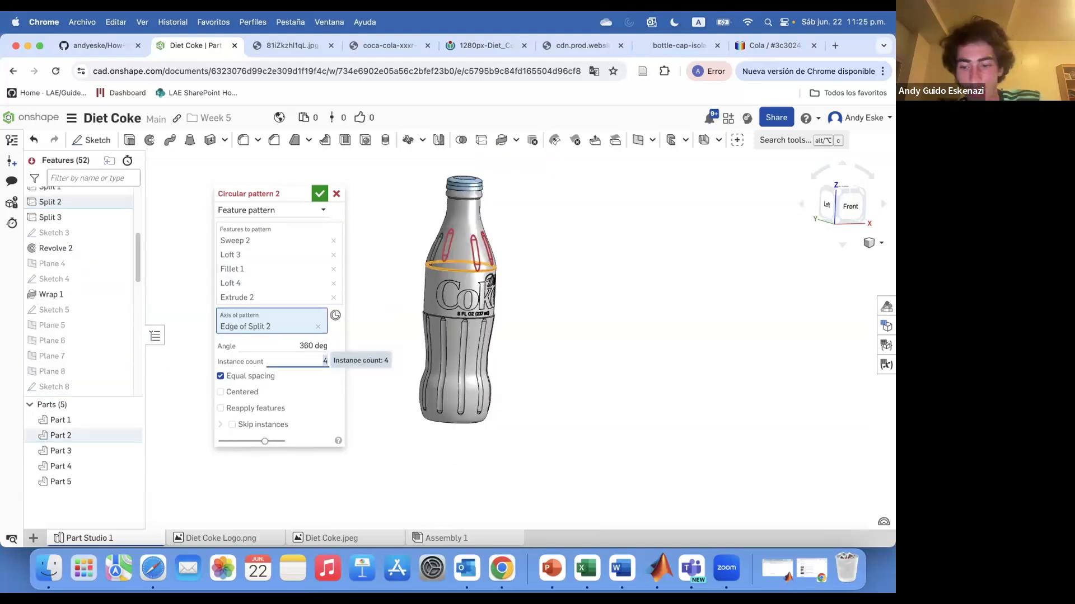
{"action": "left_click", "coordinate": [319, 195]}
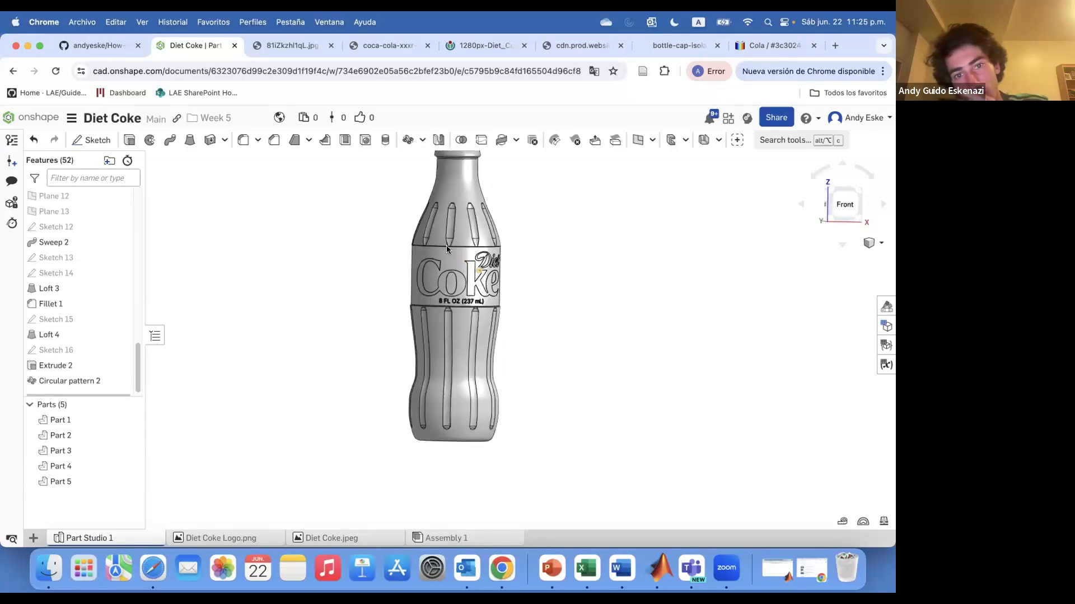
Reopen Sketch 14, Sketch 13 and Sketch 15 to adjust the shoulder groove's end profiles.
{"action": "scroll", "coordinate": [447, 248], "scroll_direction": "up", "scroll_amount": 5}
{"action": "mouse_move", "coordinate": [465, 246]}
{"action": "right_mouse_down"}
{"action": "mouse_move", "coordinate": [523, 262]}
{"action": "mouse_move", "coordinate": [482, 244]}
{"action": "right_mouse_up"}
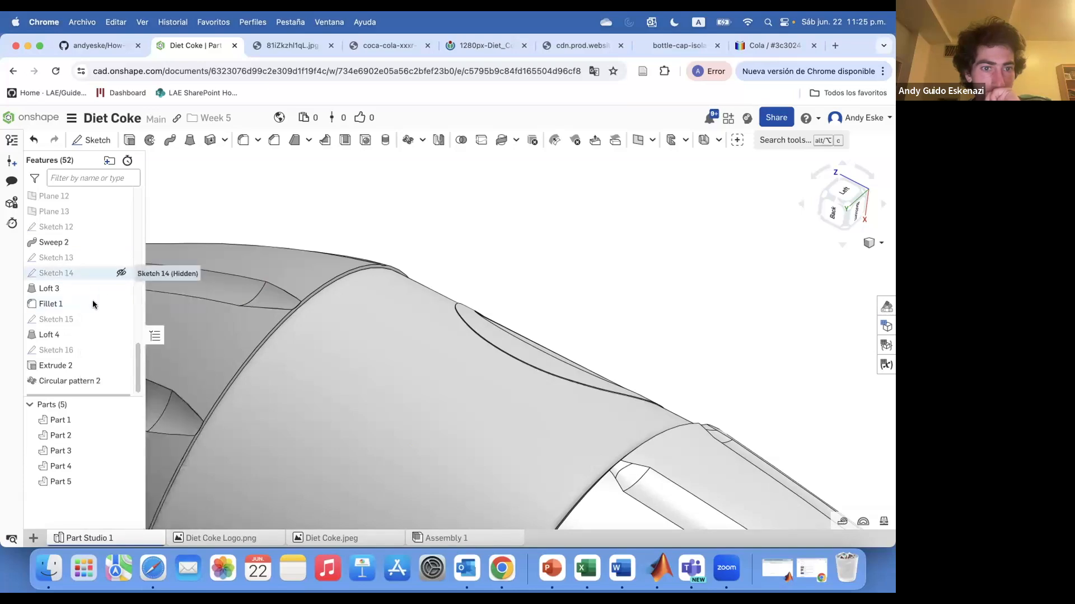
{"action": "double_click", "coordinate": [63, 274]}
{"action": "scroll", "coordinate": [526, 330], "scroll_direction": "down", "scroll_amount": 5}
{"action": "right_click_drag", "start_coordinate": [526, 291], "coordinate": [496, 336]}
{"action": "left_click", "coordinate": [319, 195]}
{"action": "double_click", "coordinate": [59, 258]}
{"action": "left_click", "coordinate": [320, 195]}
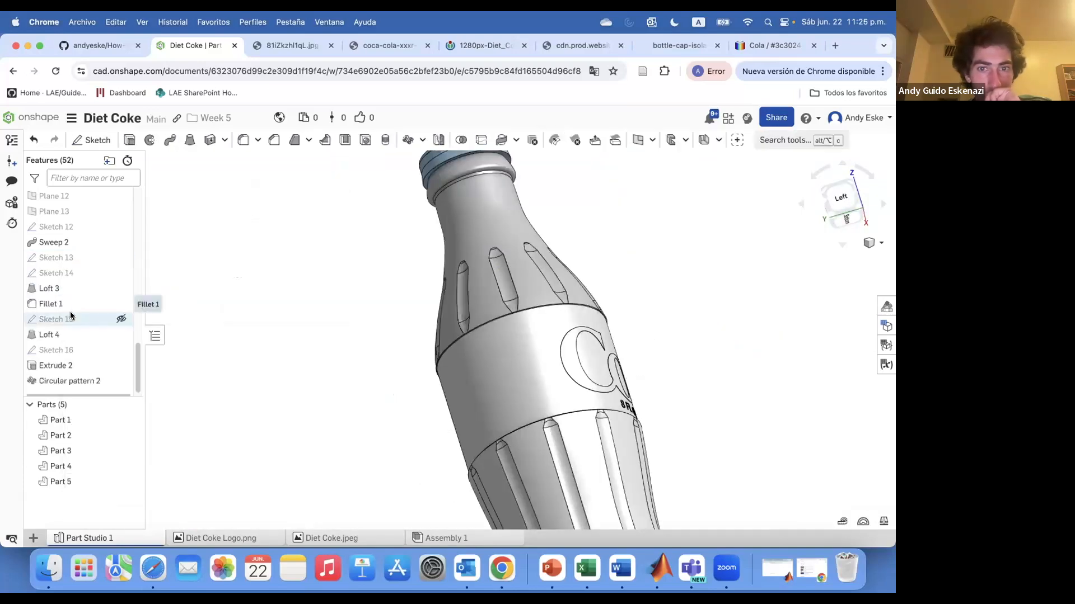
{"action": "double_click", "coordinate": [70, 316]}
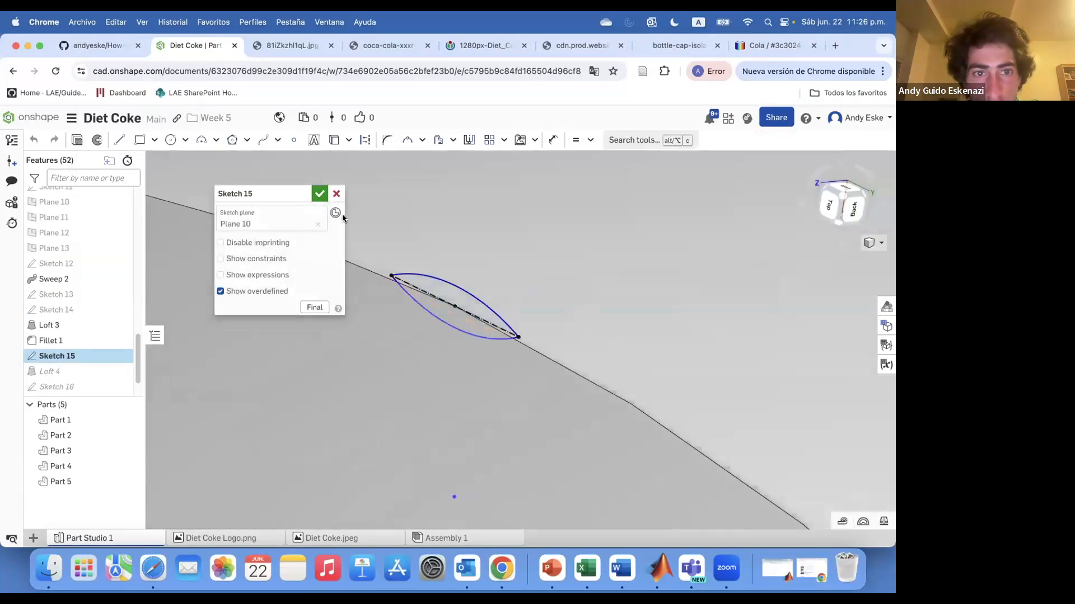
{"action": "left_click", "coordinate": [319, 194]}
Roll the feature history back to just after Loft 4 to isolate the single shoulder groove.
{"action": "scroll", "coordinate": [515, 358], "scroll_direction": "down", "scroll_amount": 5}
{"action": "mouse_move", "coordinate": [486, 394]}
{"action": "right_mouse_down"}
{"action": "mouse_move", "coordinate": [449, 334]}
{"action": "mouse_move", "coordinate": [455, 442]}
{"action": "mouse_move", "coordinate": [476, 454]}
{"action": "right_mouse_up"}
{"action": "scroll", "coordinate": [455, 445], "scroll_direction": "down", "scroll_amount": 5}
{"action": "left_click_drag", "start_coordinate": [78, 395], "coordinate": [92, 386]}
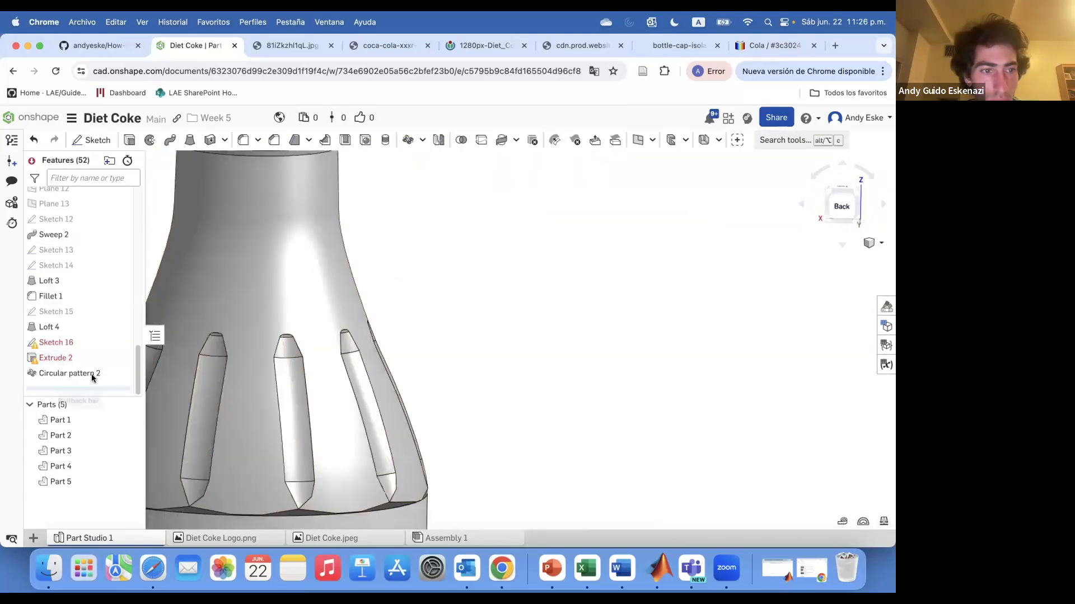
{"action": "scroll", "coordinate": [452, 436], "scroll_direction": "down", "scroll_amount": 5}
{"action": "right_click_drag", "start_coordinate": [452, 436], "coordinate": [532, 483]}
{"action": "left_click_drag", "start_coordinate": [84, 388], "coordinate": [83, 361]}
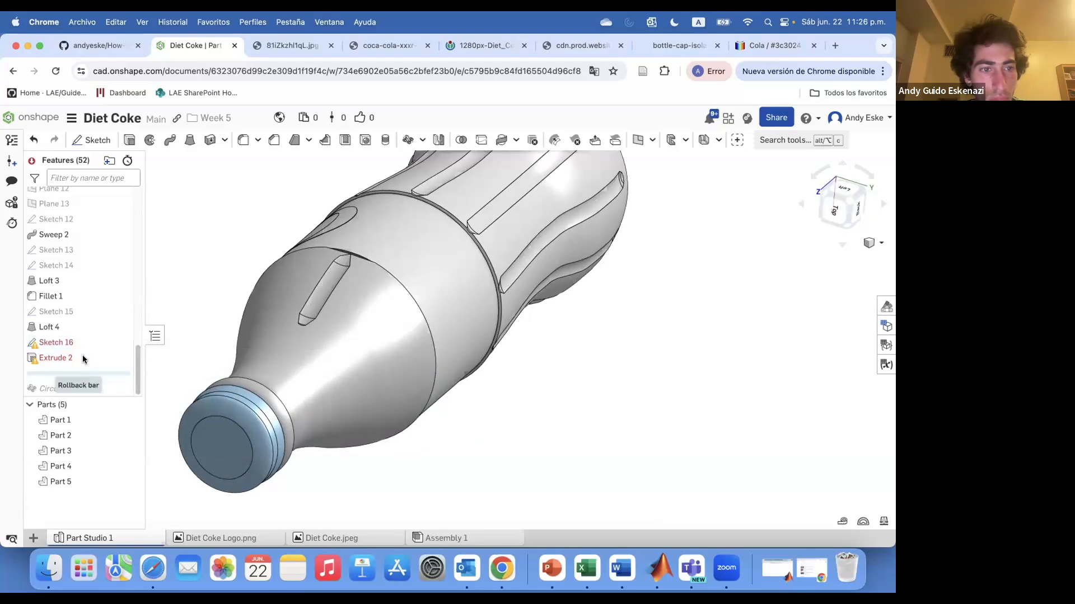
{"action": "scroll", "coordinate": [356, 250], "scroll_direction": "up", "scroll_amount": 5}
{"action": "right_click_drag", "start_coordinate": [335, 271], "coordinate": [358, 235]}
{"action": "left_click_drag", "start_coordinate": [109, 358], "coordinate": [100, 337]}
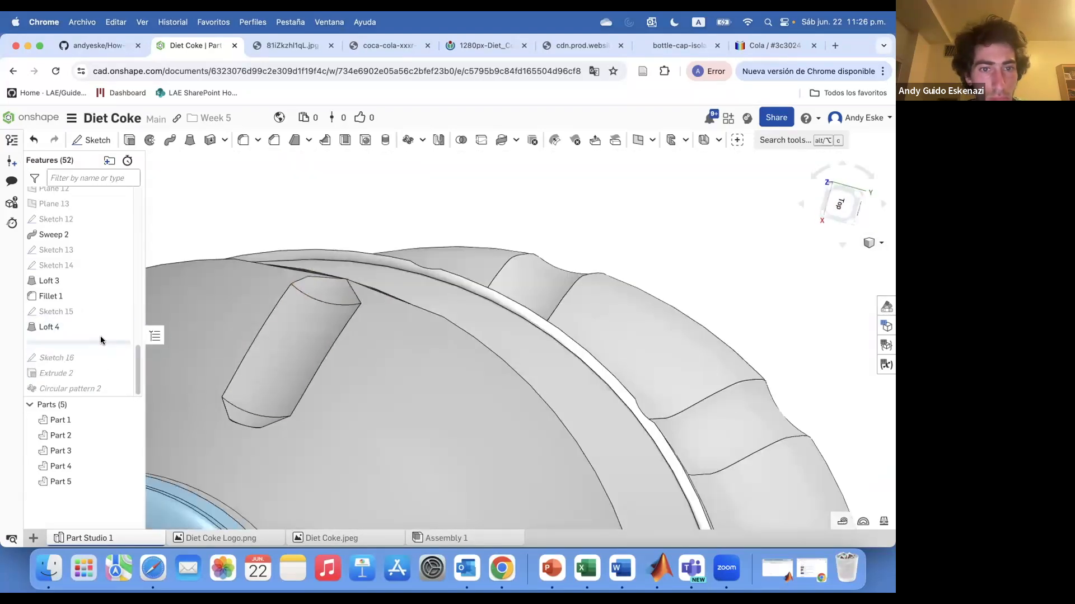
Edit Sketch 15 to narrow the end profile of the shoulder groove.
{"action": "mouse_move", "coordinate": [291, 330]}
{"action": "right_mouse_down"}
{"action": "mouse_move", "coordinate": [311, 361]}
{"action": "mouse_move", "coordinate": [305, 280]}
{"action": "mouse_move", "coordinate": [368, 278]}
{"action": "mouse_move", "coordinate": [384, 289]}
{"action": "right_mouse_up"}
{"action": "right_click", "coordinate": [78, 311]}
{"action": "left_click", "coordinate": [106, 160]}
{"action": "scroll", "coordinate": [368, 278], "scroll_direction": "up", "scroll_amount": 5}
{"action": "left_click", "coordinate": [319, 194]}
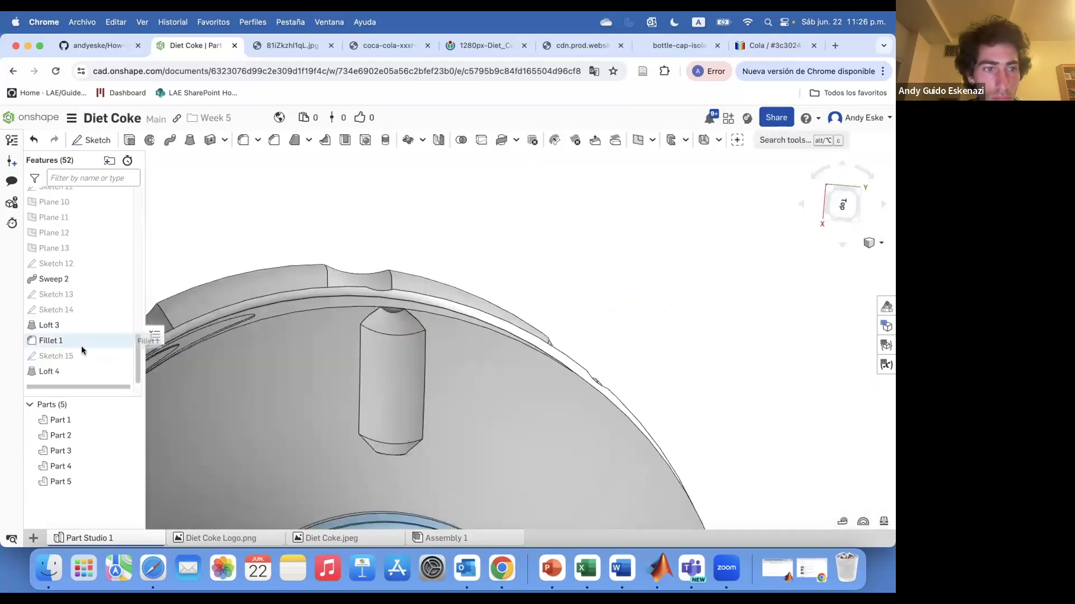
Restore Sketch 16 in the history and replace its broken curves with the Loft 4 end edge and a new three-point arc.
{"action": "scroll", "coordinate": [84, 350], "scroll_direction": "down", "scroll_amount": 2}
{"action": "left_click_drag", "start_coordinate": [87, 339], "coordinate": [83, 359]}
{"action": "right_click", "coordinate": [61, 342]}
{"action": "left_click", "coordinate": [118, 133]}
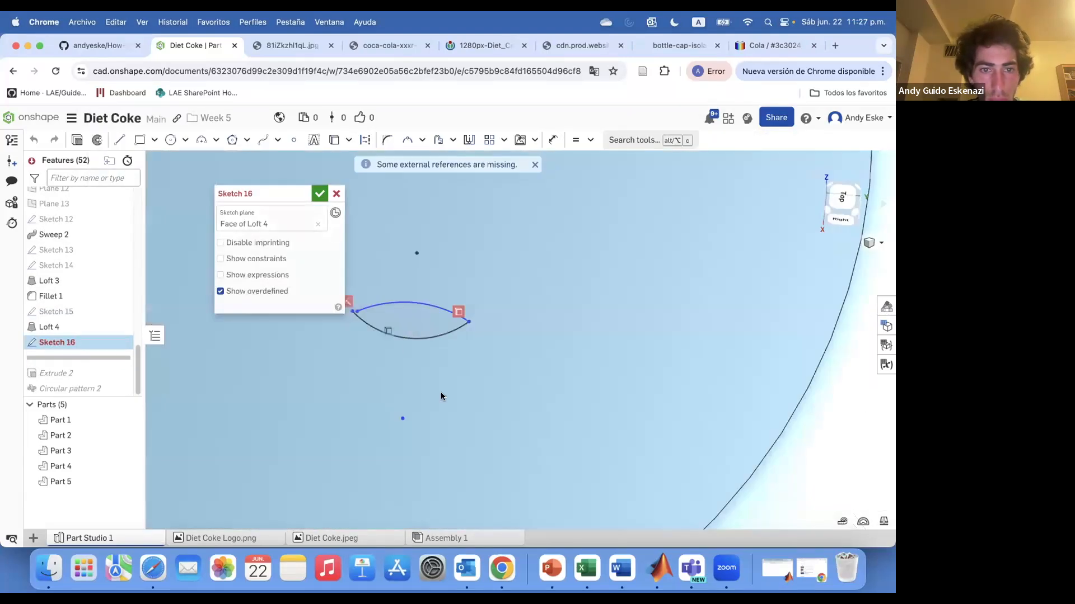
{"action": "scroll", "coordinate": [460, 397], "scroll_direction": "down", "scroll_amount": 2}
{"action": "right_click", "coordinate": [381, 368]}
{"action": "left_click", "coordinate": [439, 364]}
{"action": "right_click", "coordinate": [389, 372]}
{"action": "left_click", "coordinate": [419, 367]}
{"action": "left_click", "coordinate": [334, 140]}
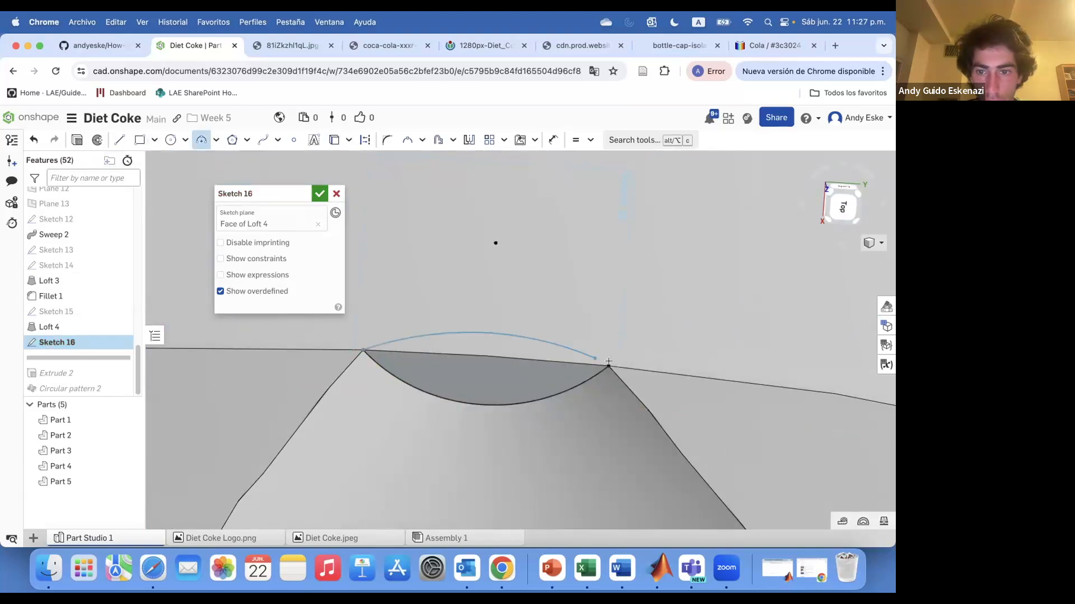
Restore Extrude 2 in the history and fillet the edge at the shoulder groove's end.
{"action": "left_click_drag", "start_coordinate": [84, 359], "coordinate": [84, 380]}
{"action": "right_click_drag", "start_coordinate": [506, 403], "coordinate": [476, 386]}
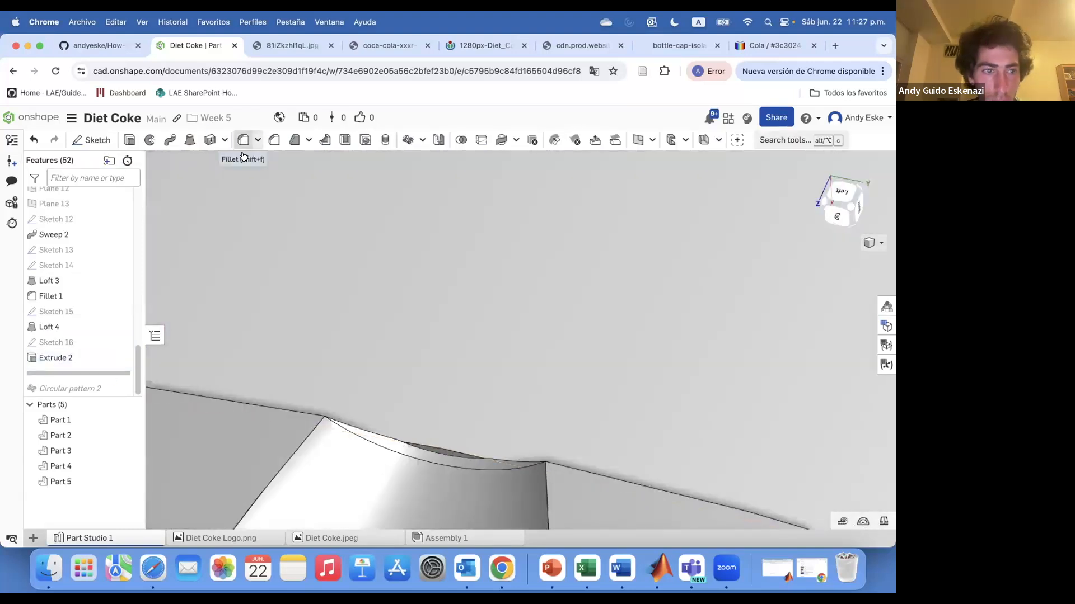
{"action": "left_click", "coordinate": [243, 140]}
{"action": "left_click", "coordinate": [378, 444]}
{"action": "scroll", "coordinate": [378, 432], "scroll_direction": "down", "scroll_amount": 10}
{"action": "scroll", "coordinate": [428, 470], "scroll_direction": "up", "scroll_amount": 5}
{"action": "right_click_drag", "start_coordinate": [428, 470], "coordinate": [451, 476]}
{"action": "left_click", "coordinate": [317, 190]}
Restore Circular pattern 2 in the history and add Fillet 4 to its patterned features.
{"action": "right_click_drag", "start_coordinate": [495, 334], "coordinate": [525, 397]}
{"action": "scroll", "coordinate": [524, 395], "scroll_direction": "down", "scroll_amount": 8}
{"action": "scroll", "coordinate": [267, 407], "scroll_direction": "up", "scroll_amount": 3}
{"action": "scroll", "coordinate": [92, 373], "scroll_direction": "down", "scroll_amount": 1}
{"action": "left_click_drag", "start_coordinate": [92, 373], "coordinate": [98, 392]}
{"action": "double_click", "coordinate": [73, 373]}
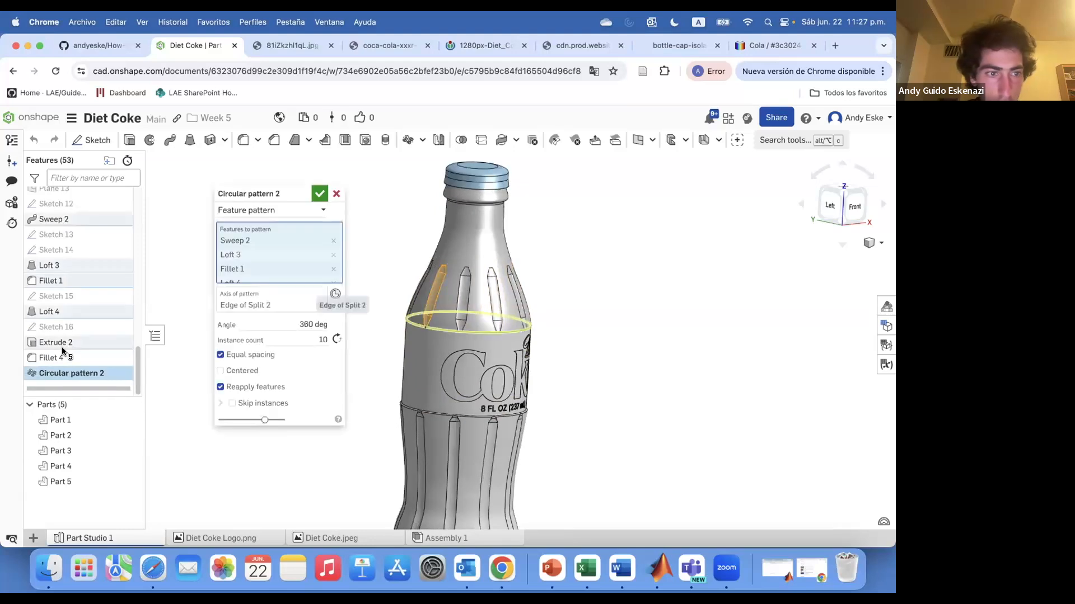
{"action": "left_click", "coordinate": [320, 194]}
Examine the patterned shoulder grooves from the front and close up at their ends.
{"action": "scroll", "coordinate": [482, 380], "scroll_direction": "down", "scroll_amount": 3}
{"action": "right_click_drag", "start_coordinate": [481, 381], "coordinate": [412, 408]}
{"action": "scroll", "coordinate": [412, 408], "scroll_direction": "down", "scroll_amount": 5}
{"action": "scroll", "coordinate": [411, 409], "scroll_direction": "up", "scroll_amount": 5}
{"action": "scroll", "coordinate": [606, 367], "scroll_direction": "down", "scroll_amount": 2}
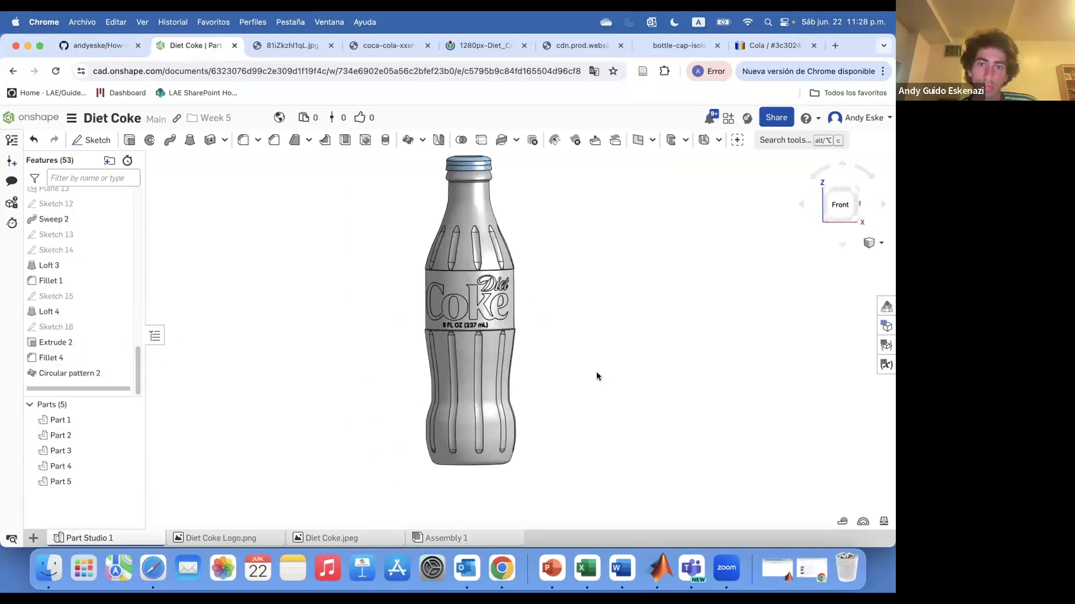
{"action": "right_click_drag", "start_coordinate": [596, 371], "coordinate": [618, 370]}
{"action": "scroll", "coordinate": [450, 218], "scroll_direction": "up", "scroll_amount": 5}
{"action": "scroll", "coordinate": [450, 218], "scroll_direction": "up", "scroll_amount": 8}
{"action": "right_click_drag", "start_coordinate": [184, 313], "coordinate": [222, 282]}
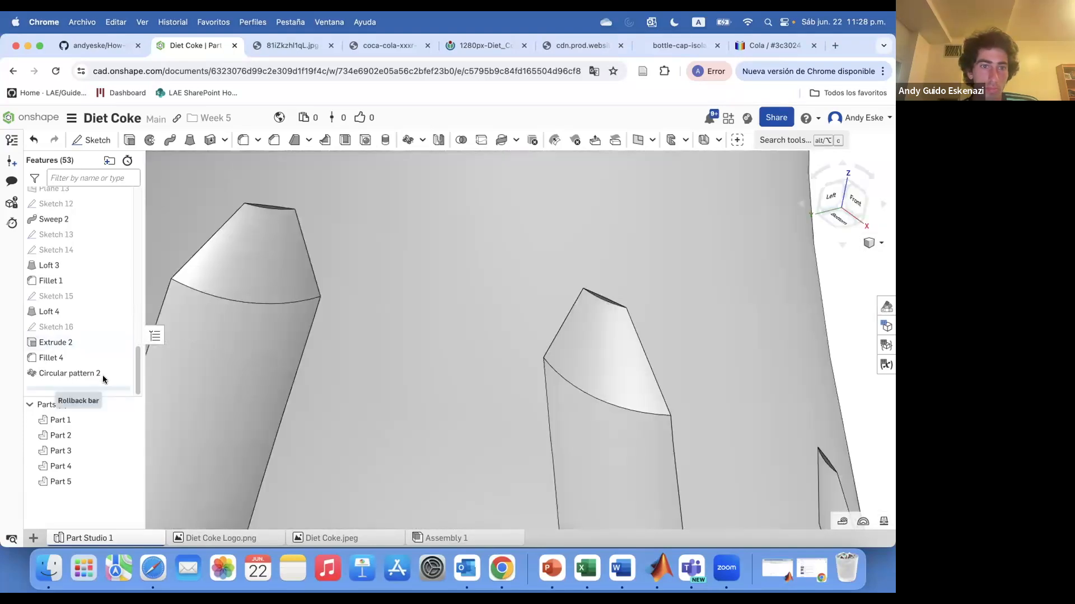
Roll the history back before Circular pattern 2 to examine the original groove's filleted end, and restore the pattern.
{"action": "left_click_drag", "start_coordinate": [100, 385], "coordinate": [106, 367]}
{"action": "scroll", "coordinate": [196, 272], "scroll_direction": "down", "scroll_amount": 10}
{"action": "right_click_drag", "start_coordinate": [197, 272], "coordinate": [219, 302]}
{"action": "scroll", "coordinate": [210, 289], "scroll_direction": "up", "scroll_amount": 10}
{"action": "left_click_drag", "start_coordinate": [75, 372], "coordinate": [76, 394]}
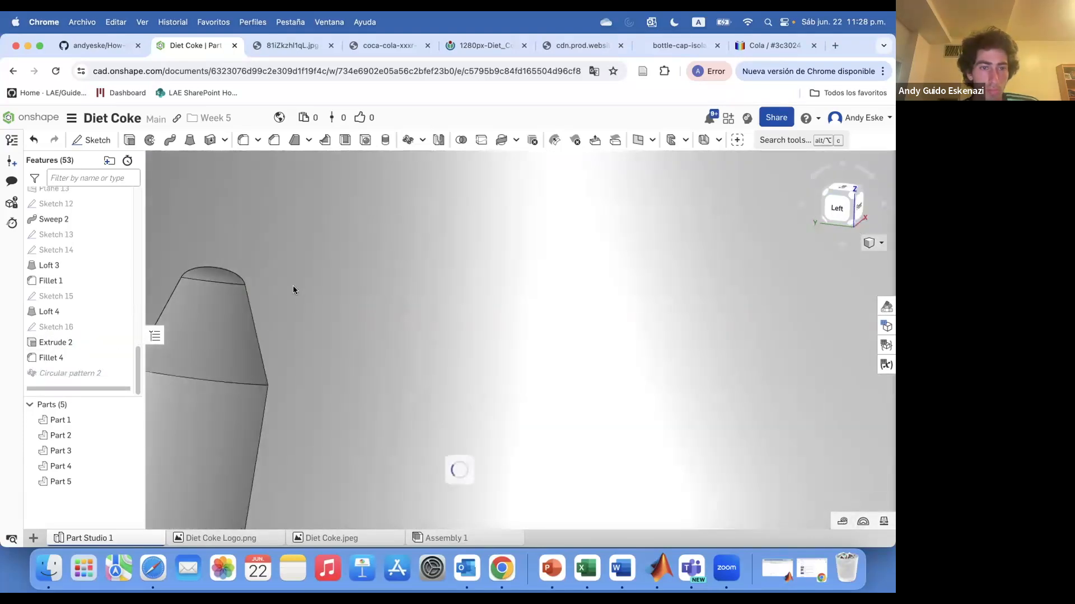
Edit Circular pattern 2 and turn off reapplying features.
{"action": "double_click", "coordinate": [99, 372]}
{"action": "scroll", "coordinate": [444, 200], "scroll_direction": "down", "scroll_amount": 4}
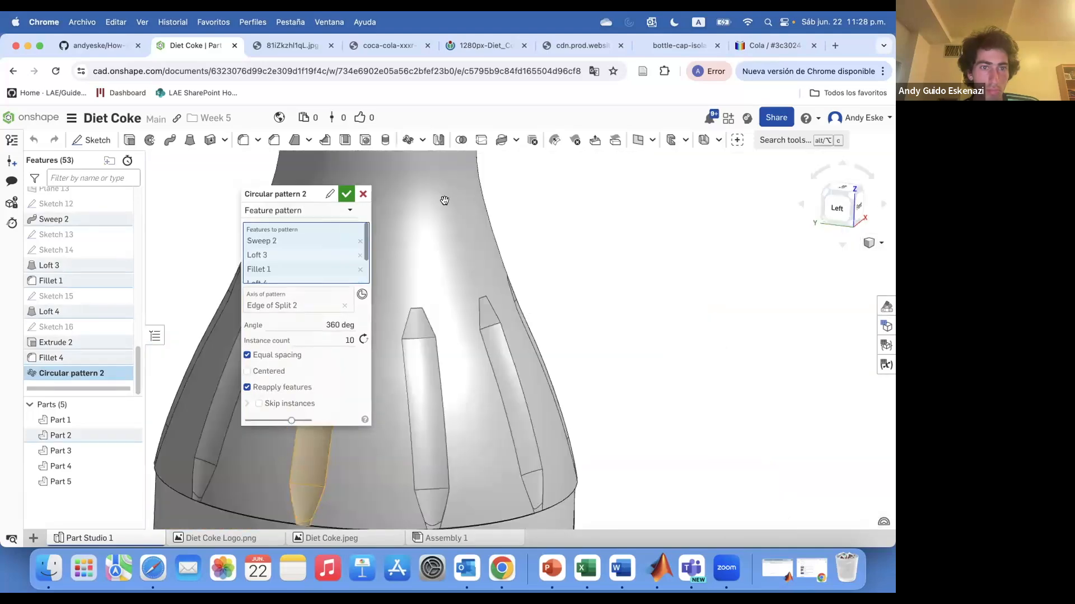
{"action": "left_click_drag", "start_coordinate": [444, 200], "coordinate": [460, 207]}
{"action": "left_click", "coordinate": [430, 399]}
{"action": "left_click", "coordinate": [530, 206]}
{"action": "scroll", "coordinate": [424, 246], "scroll_direction": "down", "scroll_amount": 8}
{"action": "right_click_drag", "start_coordinate": [548, 308], "coordinate": [472, 296]}
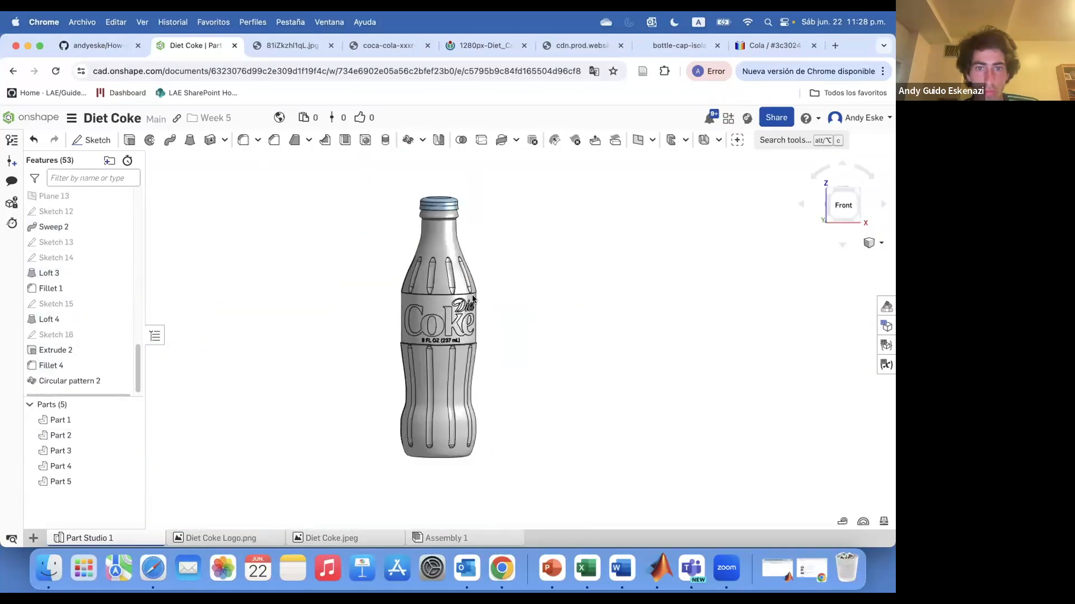
Look through the bottle reference images and the cola hex colour page, and return to the bottle model.
{"action": "right_click_drag", "start_coordinate": [516, 365], "coordinate": [420, 420]}
{"action": "scroll", "coordinate": [419, 420], "scroll_direction": "up", "scroll_amount": 1}
{"action": "left_click", "coordinate": [287, 47]}
{"action": "left_click", "coordinate": [668, 45]}
{"action": "left_click", "coordinate": [770, 45]}
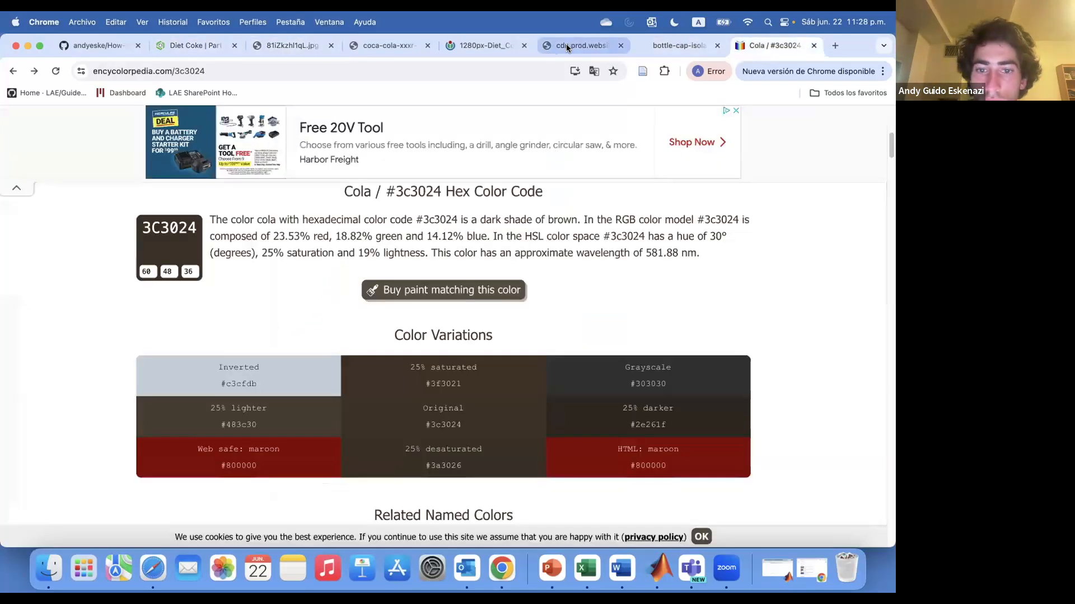
{"action": "left_click", "coordinate": [565, 45]}
{"action": "left_click", "coordinate": [193, 45]}
Show Sketch 1 with the reference image and start a new sketch on the Front plane.
{"action": "scroll", "coordinate": [420, 490], "scroll_direction": "up", "scroll_amount": 3}
{"action": "right_click_drag", "start_coordinate": [420, 490], "coordinate": [435, 472]}
{"action": "scroll", "coordinate": [434, 471], "scroll_direction": "down", "scroll_amount": 3}
{"action": "scroll", "coordinate": [90, 291], "scroll_direction": "up", "scroll_amount": 10}
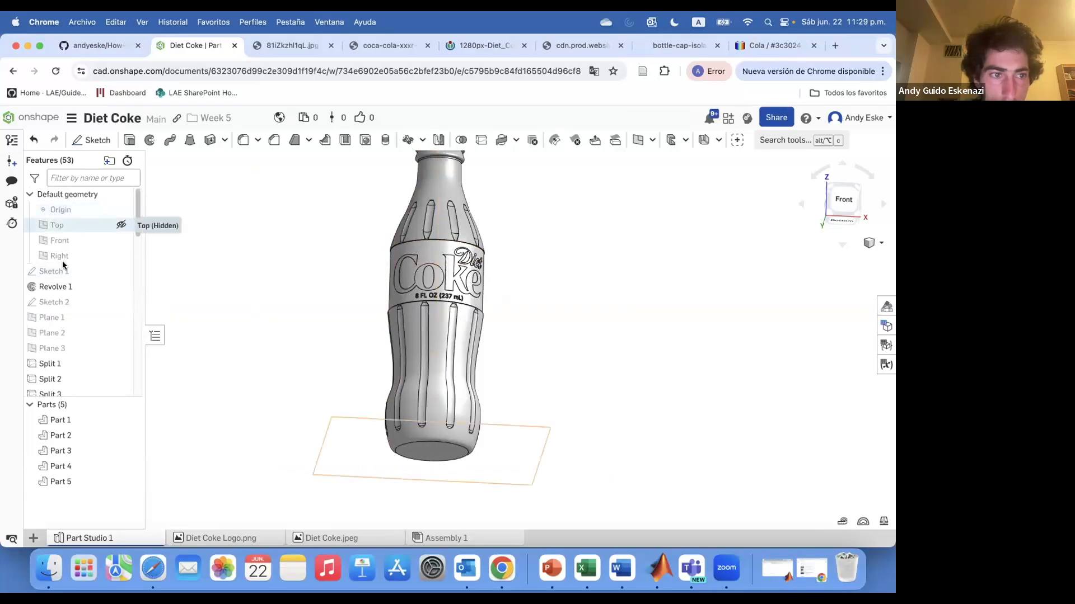
{"action": "left_click", "coordinate": [121, 271]}
{"action": "right_click_drag", "start_coordinate": [432, 432], "coordinate": [433, 451]}
{"action": "scroll", "coordinate": [432, 442], "scroll_direction": "up", "scroll_amount": 5}
{"action": "left_click", "coordinate": [92, 140]}
{"action": "scroll", "coordinate": [384, 422], "scroll_direction": "down", "scroll_amount": 5}
{"action": "scroll", "coordinate": [72, 240], "scroll_direction": "up", "scroll_amount": 10}
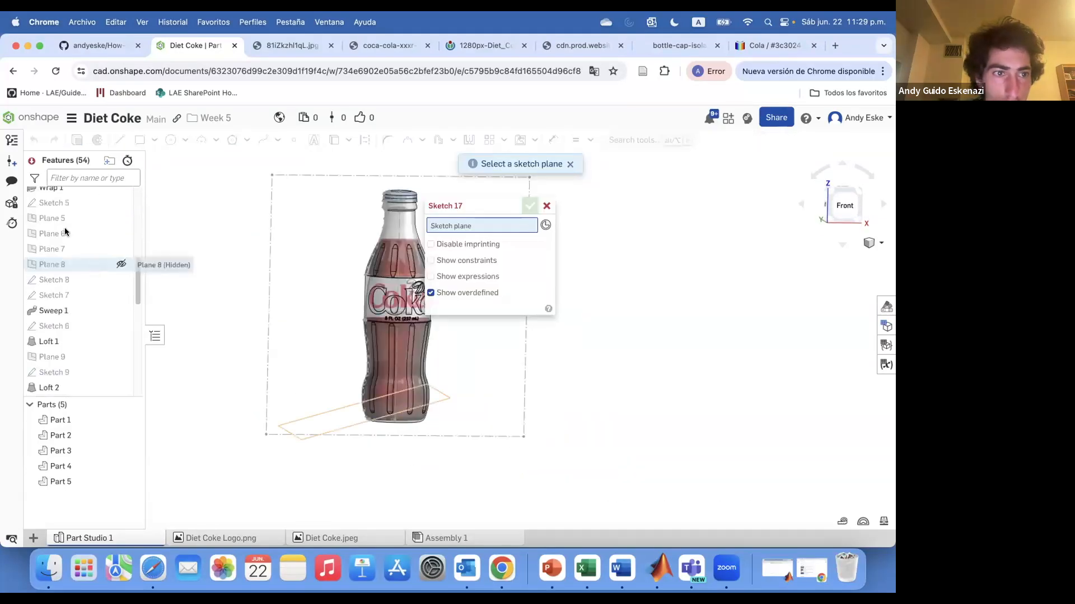
{"action": "left_click", "coordinate": [72, 240]}
Draw a shallow arc with closing lines along the bottle's base up to its centre line.
{"action": "scroll", "coordinate": [392, 418], "scroll_direction": "up", "scroll_amount": 10}
{"action": "left_click", "coordinate": [201, 140]}
{"action": "scroll", "coordinate": [613, 371], "scroll_direction": "up", "scroll_amount": 10}
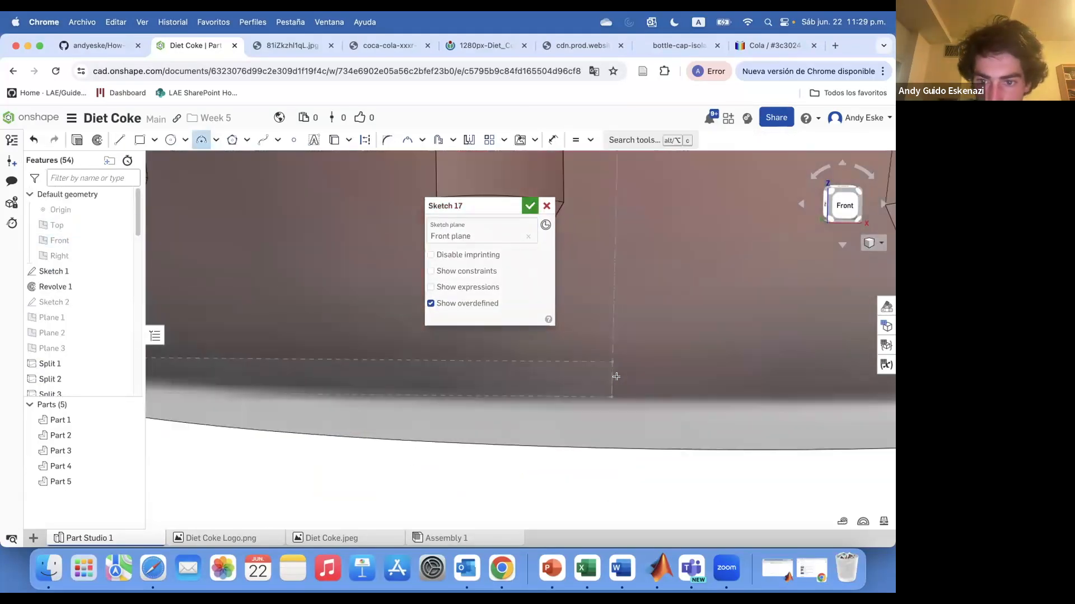
{"action": "left_click", "coordinate": [604, 382]}
{"action": "scroll", "coordinate": [605, 382], "scroll_direction": "down", "scroll_amount": 5}
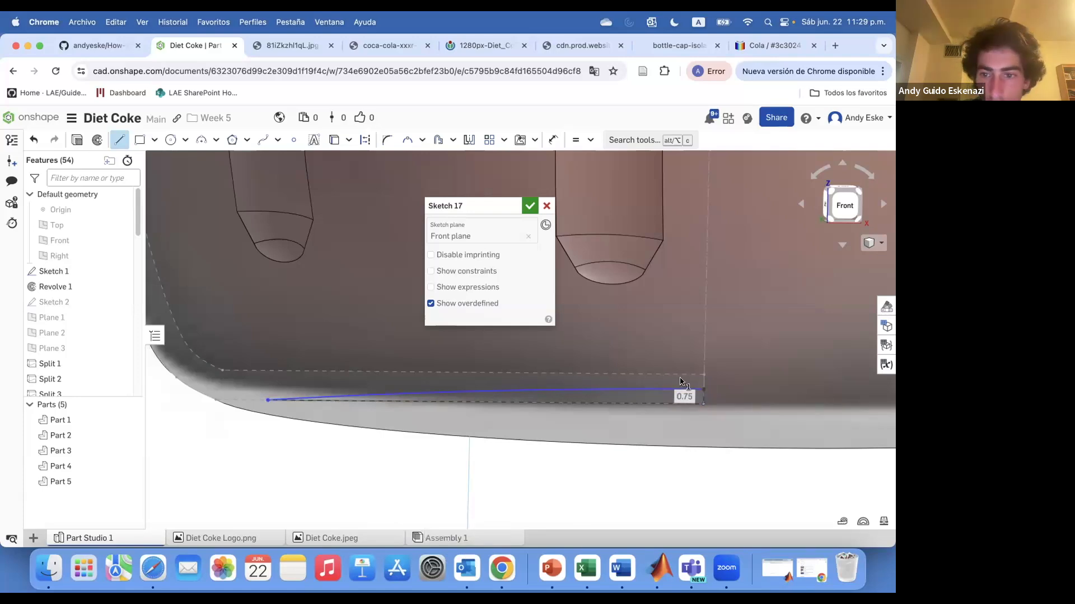
Revolve the base profile as a Remove cut about the bottle's centre line with Part 3 as merge scope, and hide Sketch 1.
{"action": "left_click", "coordinate": [97, 139]}
{"action": "scroll", "coordinate": [703, 388], "scroll_direction": "up", "scroll_amount": 3}
{"action": "left_click", "coordinate": [494, 238]}
{"action": "left_click", "coordinate": [475, 289]}
{"action": "left_click", "coordinate": [711, 402]}
{"action": "left_click", "coordinate": [486, 345]}
{"action": "left_click", "coordinate": [61, 451]}
{"action": "left_click", "coordinate": [530, 206]}
{"action": "scroll", "coordinate": [114, 260], "scroll_direction": "up", "scroll_amount": 15}
{"action": "left_click", "coordinate": [121, 271]}
{"action": "scroll", "coordinate": [439, 376], "scroll_direction": "down", "scroll_amount": 5}
{"action": "mouse_move", "coordinate": [439, 377]}
{"action": "right_mouse_down"}
{"action": "mouse_move", "coordinate": [456, 334]}
{"action": "mouse_move", "coordinate": [446, 340]}
{"action": "right_mouse_up"}
Compare the cola colour page and the bottle and cap reference images, and switch back to the model.
{"action": "left_click", "coordinate": [767, 45]}
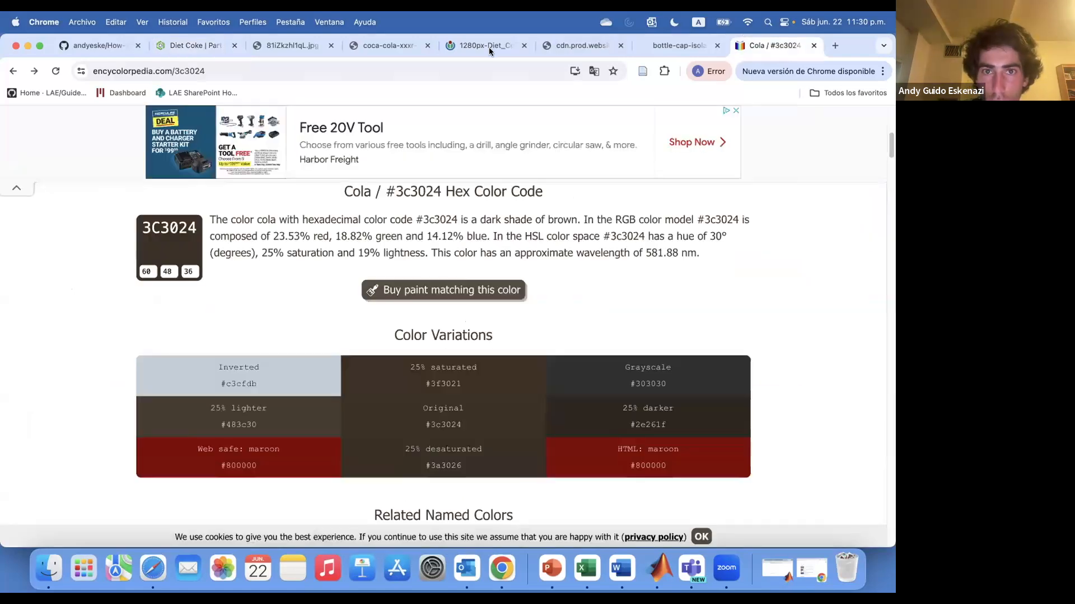
{"action": "left_click", "coordinate": [489, 49]}
{"action": "left_click", "coordinate": [597, 49]}
{"action": "left_click", "coordinate": [698, 48]}
{"action": "left_click", "coordinate": [192, 49]}
Fillet the Revolve 1 and Revolve 3 edges around the bottle's base recess with a 1 mm radius.
{"action": "scroll", "coordinate": [616, 347], "scroll_direction": "up", "scroll_amount": 5}
{"action": "scroll", "coordinate": [560, 336], "scroll_direction": "up", "scroll_amount": 2}
{"action": "left_click", "coordinate": [243, 140]}
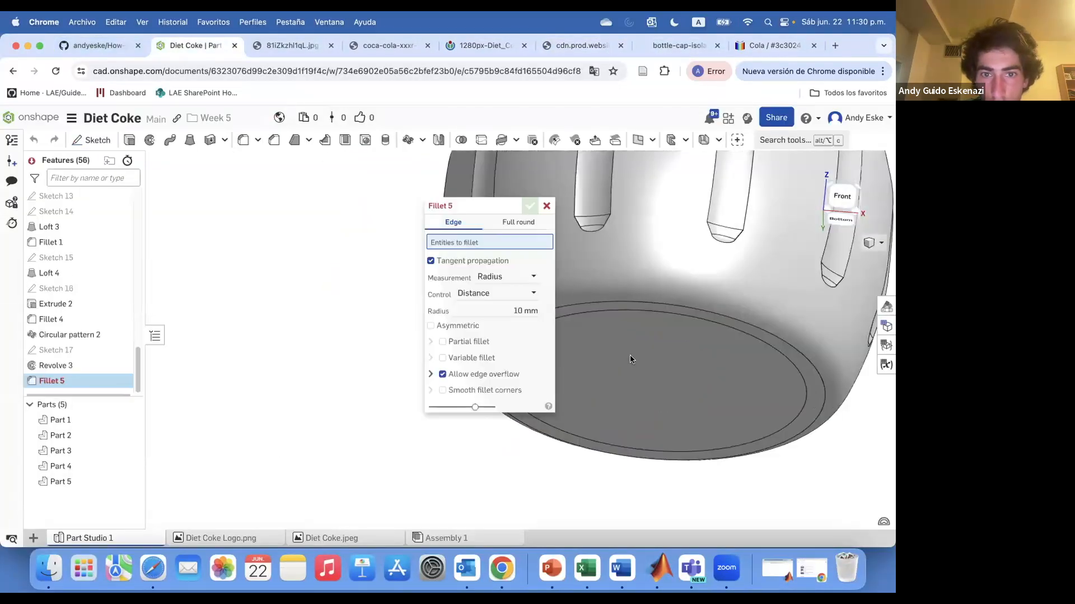
{"action": "left_click", "coordinate": [594, 303]}
{"action": "left_click", "coordinate": [591, 312]}
{"action": "left_click_drag", "start_coordinate": [539, 336], "coordinate": [513, 336]}
{"action": "type", "text": "1"}
{"action": "key", "text": "Return"}
{"action": "scroll", "coordinate": [568, 308], "scroll_direction": "up", "scroll_amount": 7}
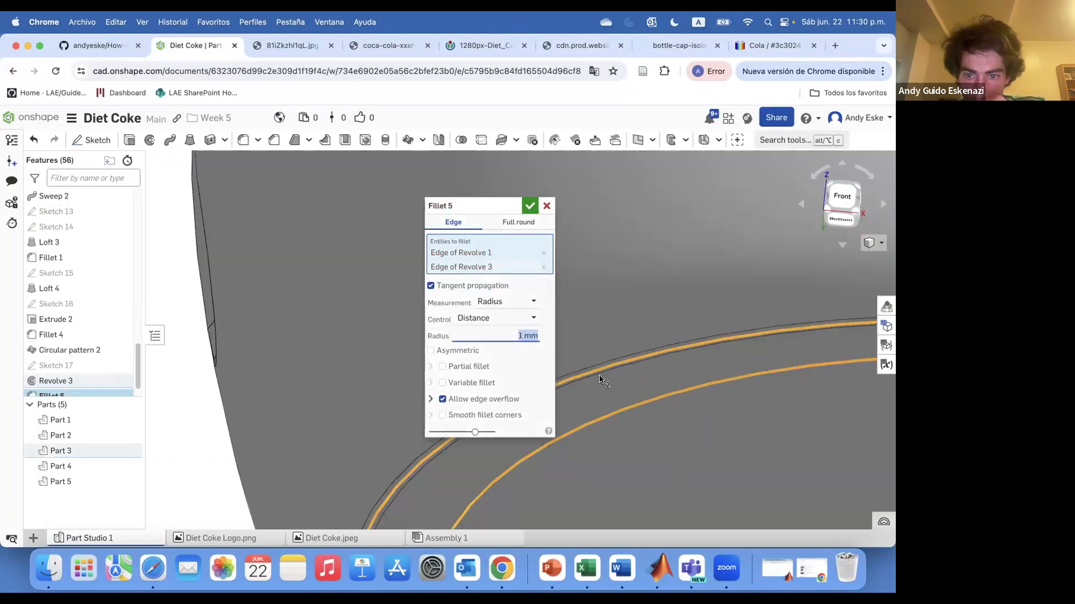
Finish the fillet with a 5 mm radius on the bottle base's Revolve 1 edge only, removing the Revolve 3 edge from its selection.
{"action": "type", "text": "5"}
{"action": "key", "text": "Return"}
{"action": "scroll", "coordinate": [761, 377], "scroll_direction": "down", "scroll_amount": 6}
{"action": "right_click_drag", "start_coordinate": [672, 377], "coordinate": [675, 358]}
{"action": "left_click", "coordinate": [671, 376]}
{"action": "right_click_drag", "start_coordinate": [652, 427], "coordinate": [503, 358]}
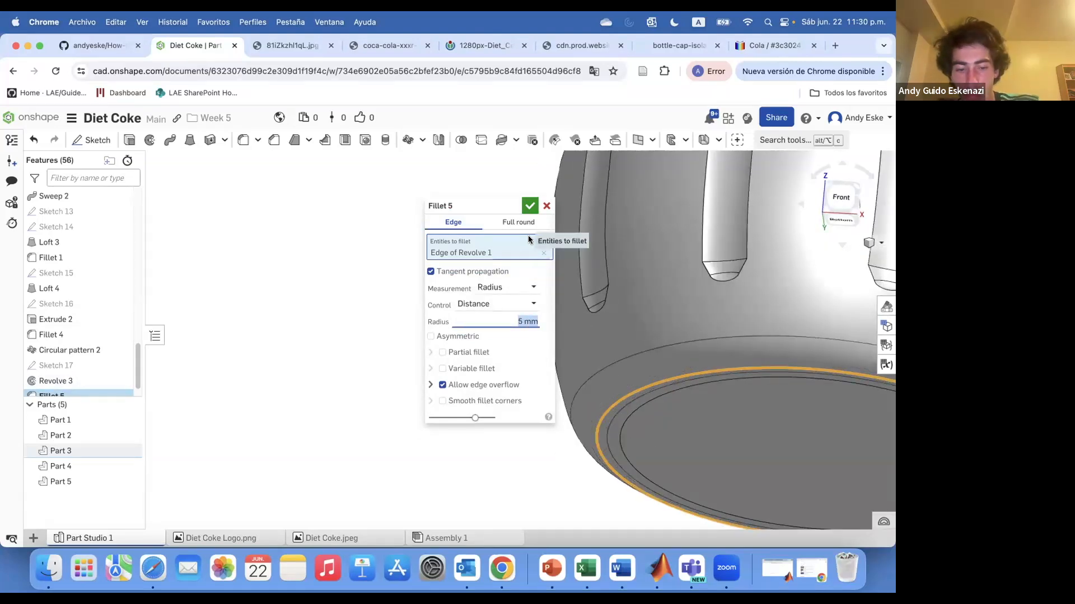
{"action": "left_click", "coordinate": [529, 205]}
Inspect the modelled bottle and cap and compare them with the reference bottle photos and the bottle-cap image.
{"action": "scroll", "coordinate": [553, 363], "scroll_direction": "down", "scroll_amount": 5}
{"action": "right_click_drag", "start_coordinate": [479, 325], "coordinate": [540, 411]}
{"action": "scroll", "coordinate": [469, 374], "scroll_direction": "down", "scroll_amount": 5}
{"action": "scroll", "coordinate": [538, 412], "scroll_direction": "down", "scroll_amount": 4}
{"action": "scroll", "coordinate": [515, 300], "scroll_direction": "up", "scroll_amount": 3}
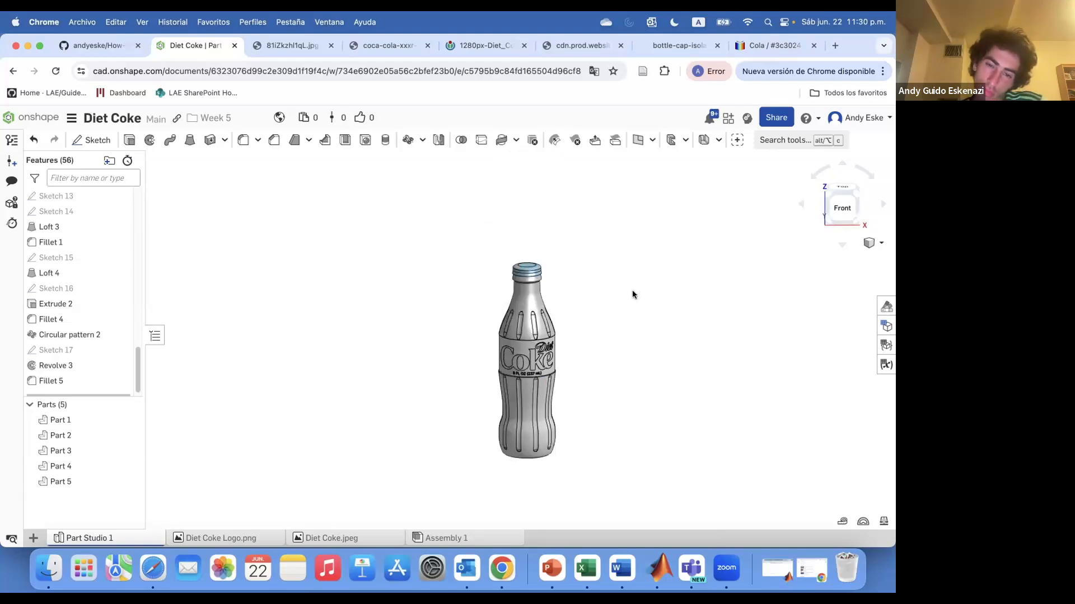
{"action": "scroll", "coordinate": [480, 272], "scroll_direction": "up", "scroll_amount": 5}
{"action": "right_click_drag", "start_coordinate": [480, 272], "coordinate": [479, 303]}
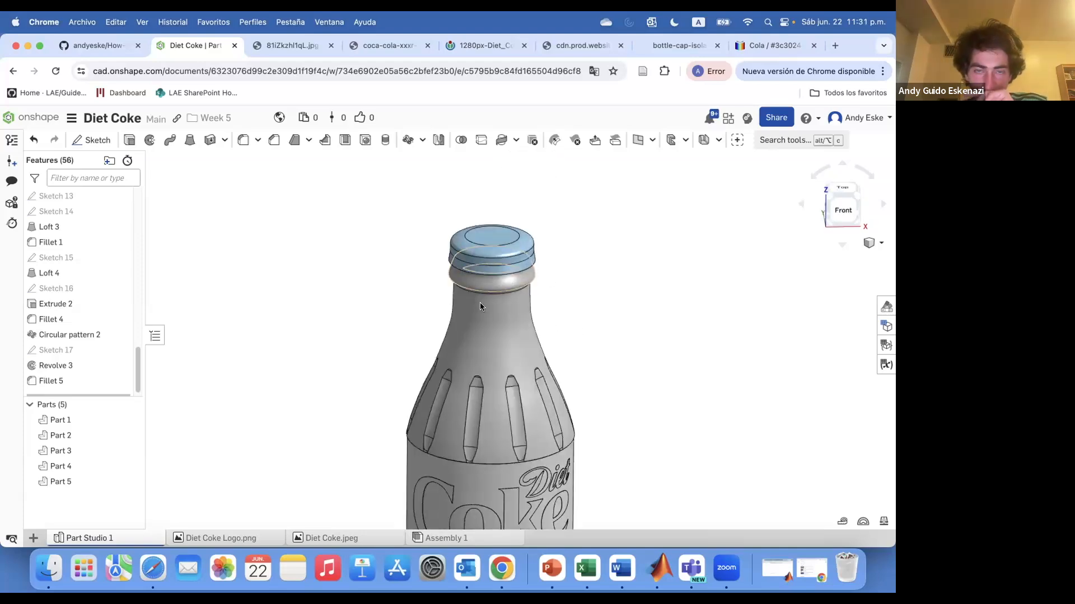
{"action": "left_click", "coordinate": [478, 47]}
{"action": "left_click", "coordinate": [522, 47]}
{"action": "left_click", "coordinate": [401, 46]}
{"action": "left_click", "coordinate": [493, 48]}
{"action": "left_click", "coordinate": [524, 46]}
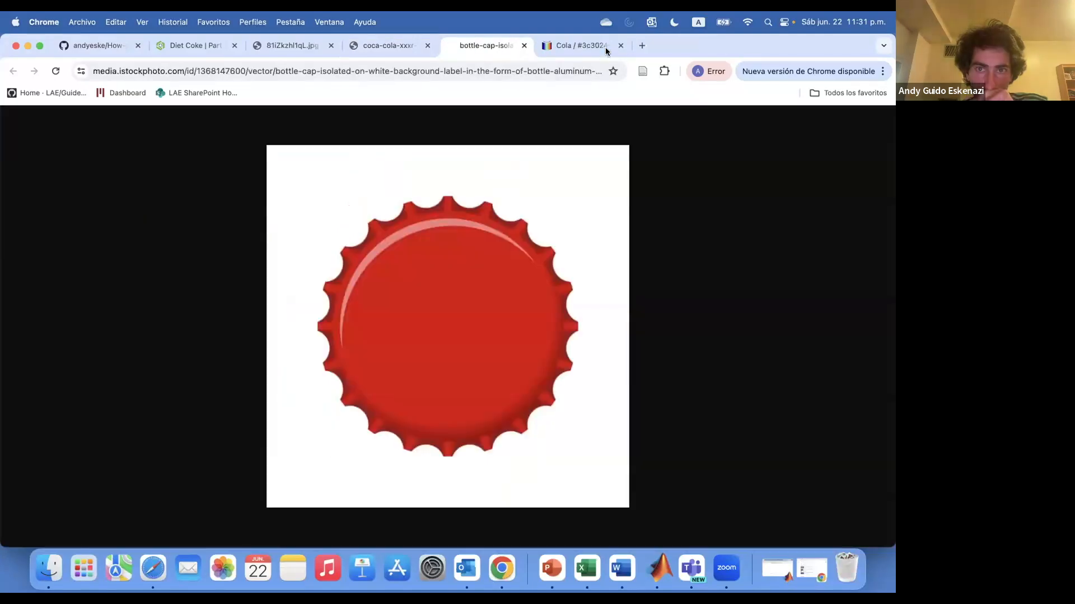
{"action": "left_click", "coordinate": [288, 45]}
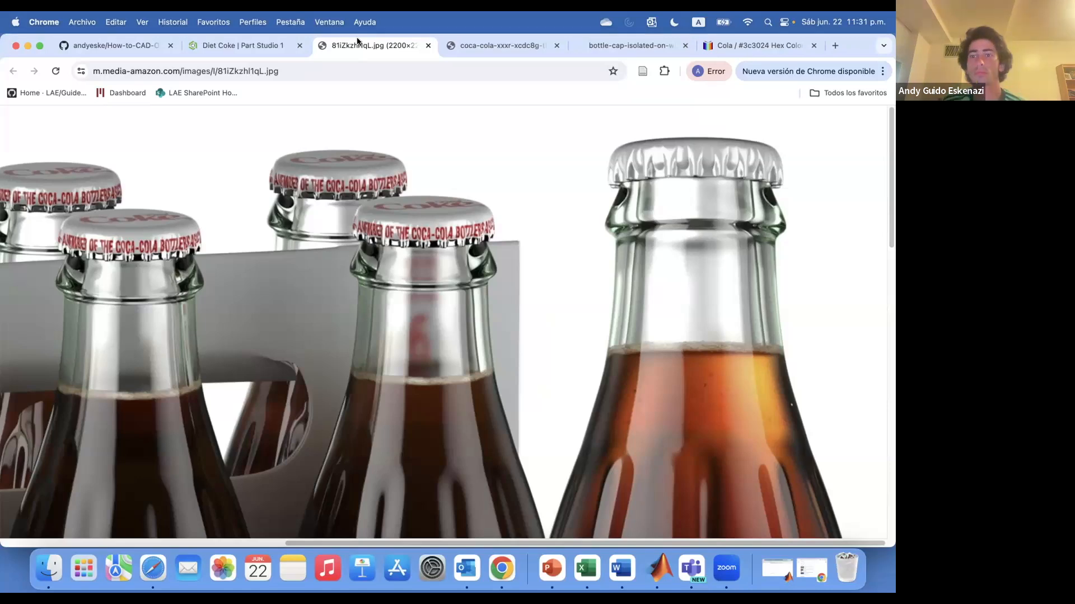
{"action": "left_click", "coordinate": [250, 43]}
{"action": "left_click", "coordinate": [381, 44]}
{"action": "left_click", "coordinate": [233, 44]}
{"action": "scroll", "coordinate": [482, 294], "scroll_direction": "up", "scroll_amount": 2}
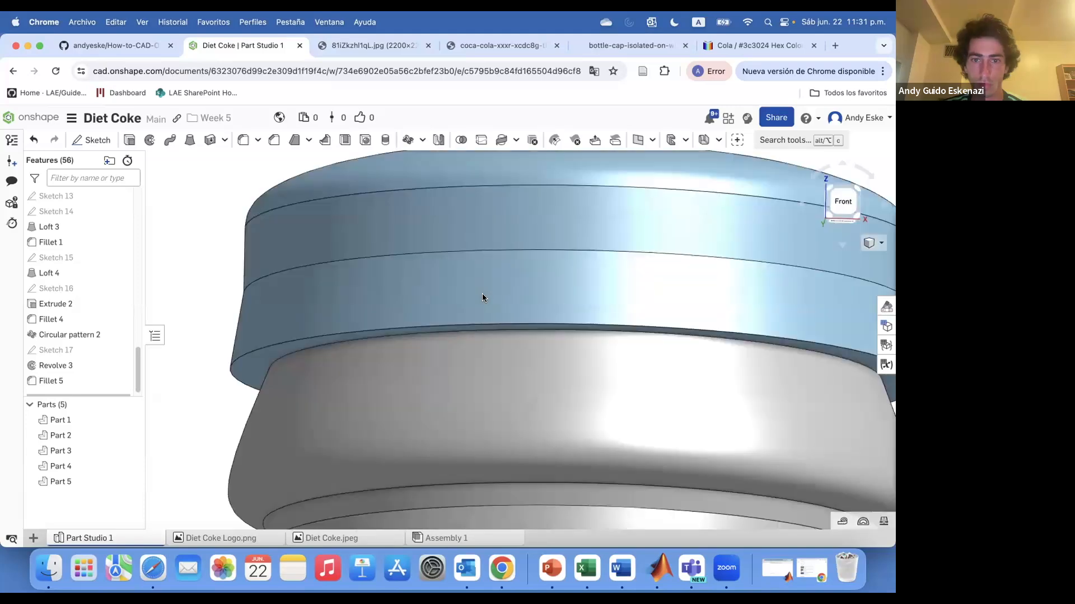
{"action": "scroll", "coordinate": [448, 263], "scroll_direction": "down", "scroll_amount": 6}
{"action": "left_click", "coordinate": [509, 43]}
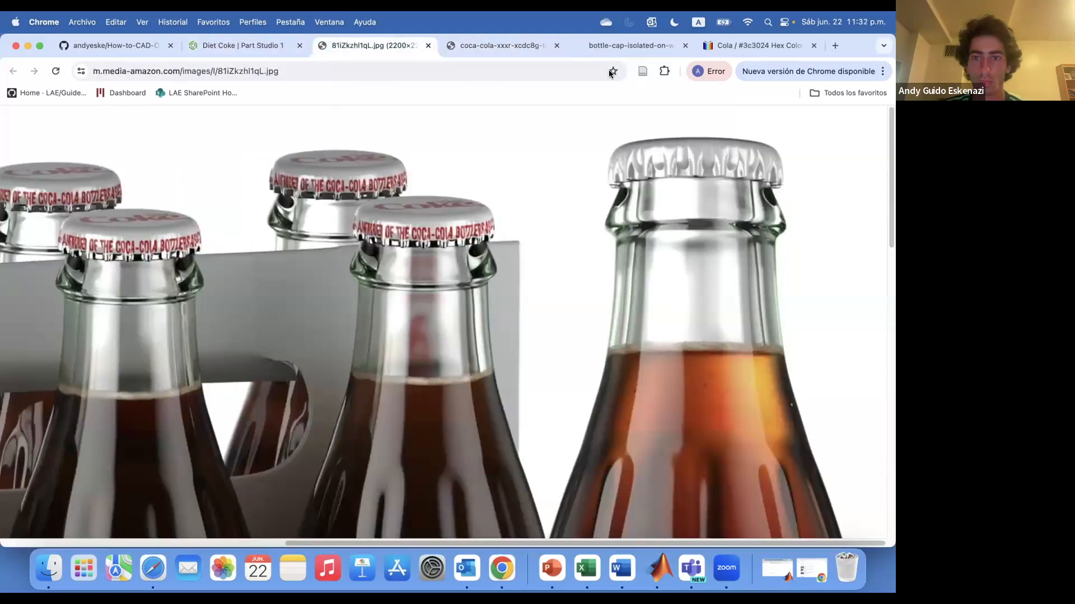
{"action": "left_click", "coordinate": [617, 46]}
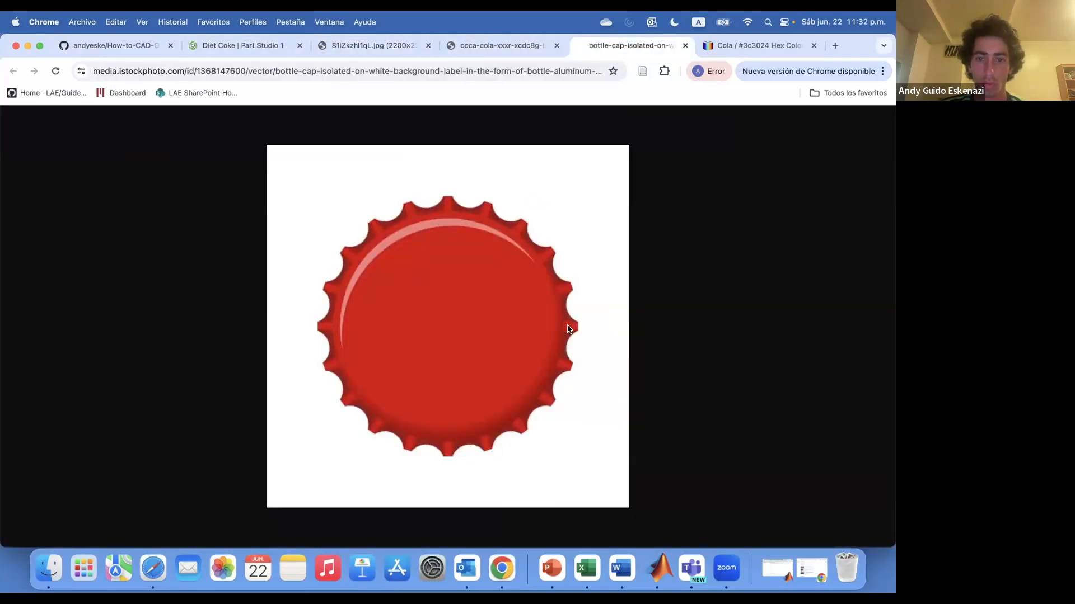
{"action": "left_click", "coordinate": [451, 45]}
{"action": "left_click", "coordinate": [137, 43]}
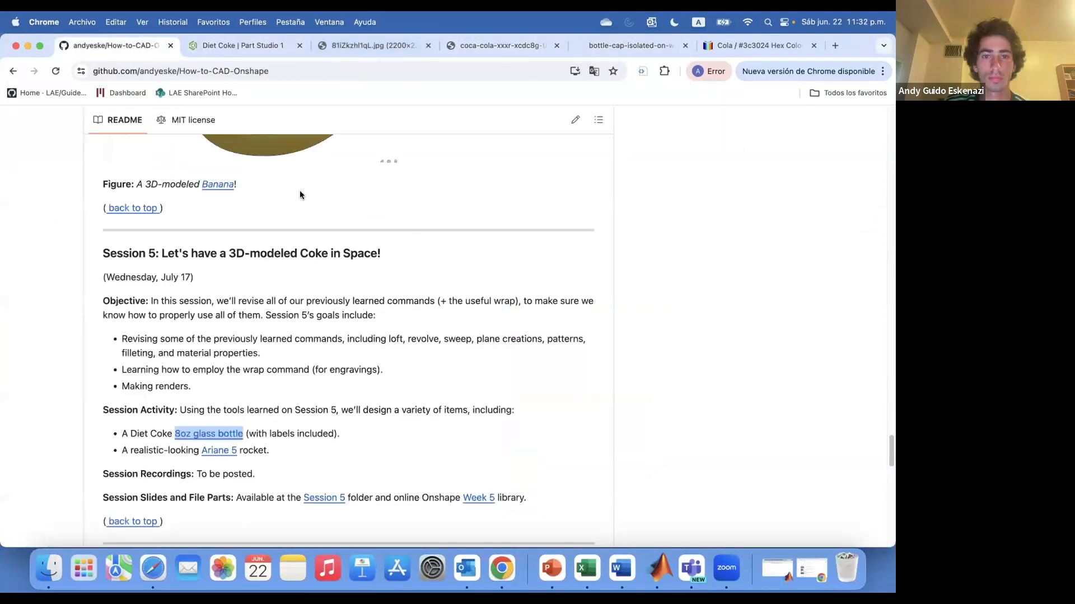
{"action": "left_click", "coordinate": [230, 45]}
{"action": "scroll", "coordinate": [45, 235], "scroll_direction": "up", "scroll_amount": 6}
{"action": "scroll", "coordinate": [339, 222], "scroll_direction": "down", "scroll_amount": 6}
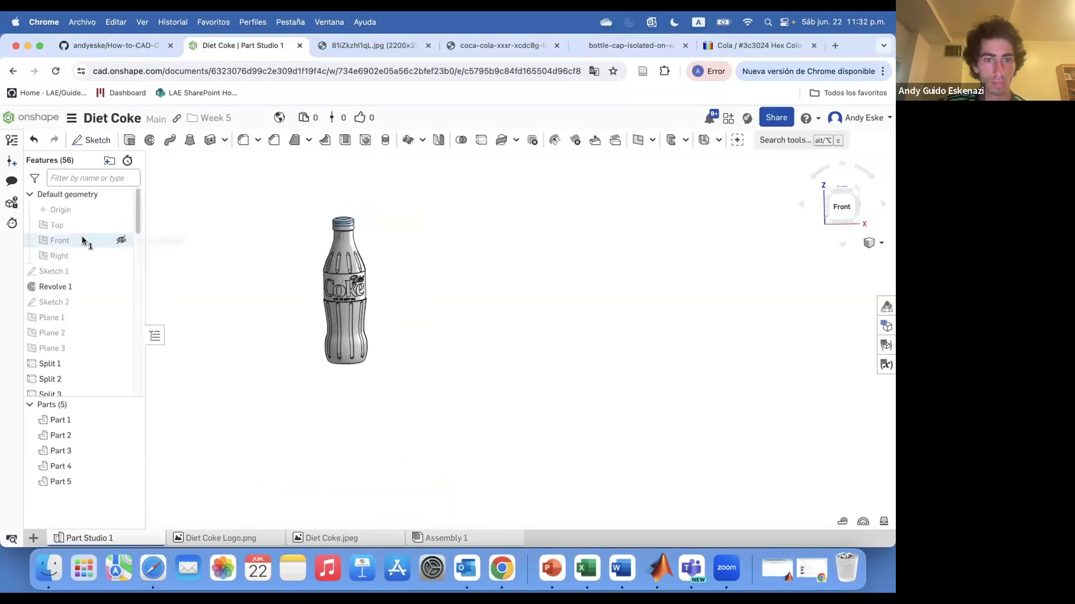
{"action": "left_click", "coordinate": [86, 240]}
{"action": "left_click", "coordinate": [91, 140]}
{"action": "right_click_drag", "start_coordinate": [385, 163], "coordinate": [358, 167]}
{"action": "left_click", "coordinate": [530, 206]}
Create a plane offset 60 mm from the Front plane, in front of the bottle.
{"action": "left_click", "coordinate": [637, 140]}
{"action": "left_click", "coordinate": [69, 241]}
{"action": "right_click_drag", "start_coordinate": [403, 365], "coordinate": [351, 372]}
{"action": "left_click", "coordinate": [517, 274]}
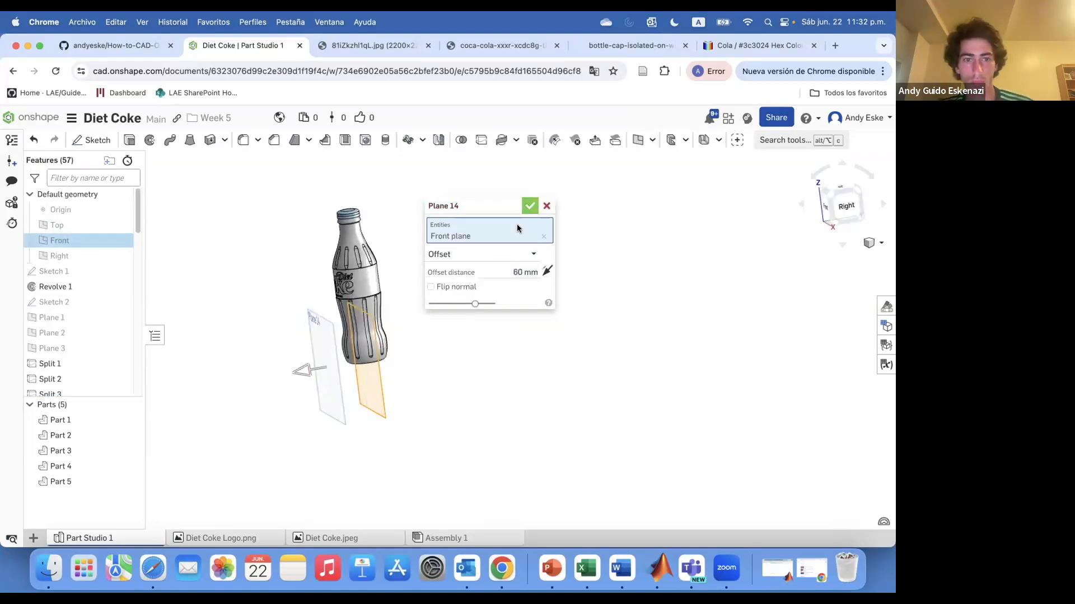
{"action": "left_click", "coordinate": [530, 206]}
Start a sketch on the offset plane and project the side edges of the cap's lower band into it.
{"action": "left_click", "coordinate": [92, 140]}
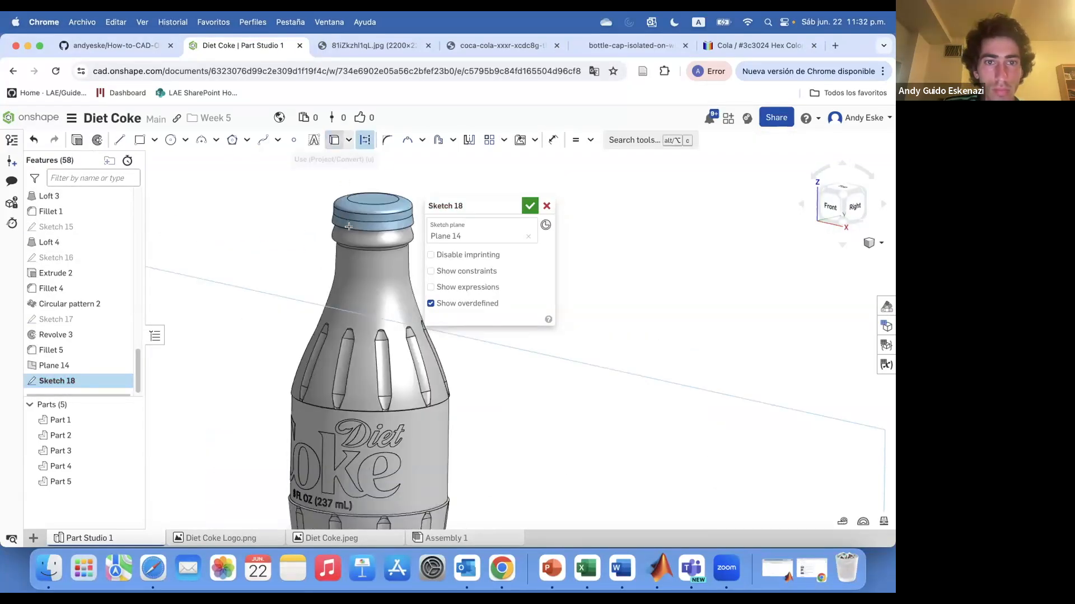
{"action": "left_click", "coordinate": [350, 226]}
{"action": "scroll", "coordinate": [358, 229], "scroll_direction": "up", "scroll_amount": 3}
{"action": "left_click", "coordinate": [530, 206]}
{"action": "scroll", "coordinate": [384, 228], "scroll_direction": "down", "scroll_amount": 2}
{"action": "right_click_drag", "start_coordinate": [384, 228], "coordinate": [430, 232]}
{"action": "scroll", "coordinate": [240, 244], "scroll_direction": "up", "scroll_amount": 3}
{"action": "scroll", "coordinate": [280, 286], "scroll_direction": "up", "scroll_amount": 5}
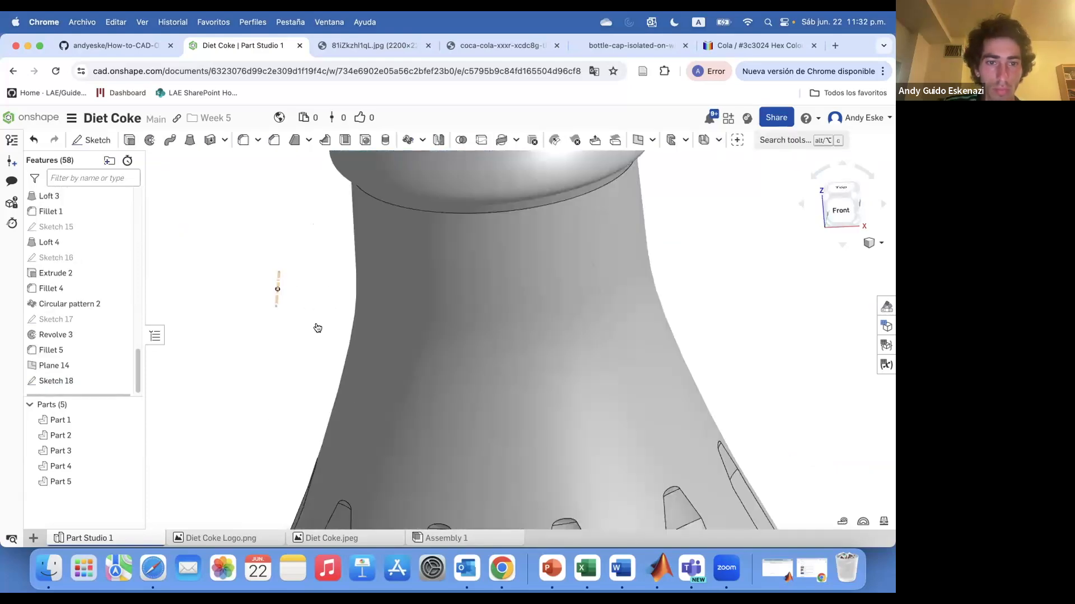
Reopen the offset-plane sketch and join the ends of the two projected edges with upper and lower construction lines, consulting the cap photo.
{"action": "scroll", "coordinate": [317, 328], "scroll_direction": "down", "scroll_amount": 2}
{"action": "double_click", "coordinate": [56, 382]}
{"action": "right_click_drag", "start_coordinate": [338, 261], "coordinate": [296, 246]}
{"action": "scroll", "coordinate": [296, 247], "scroll_direction": "down", "scroll_amount": 4}
{"action": "left_click_drag", "start_coordinate": [455, 212], "coordinate": [54, 417]}
{"action": "left_click", "coordinate": [119, 140]}
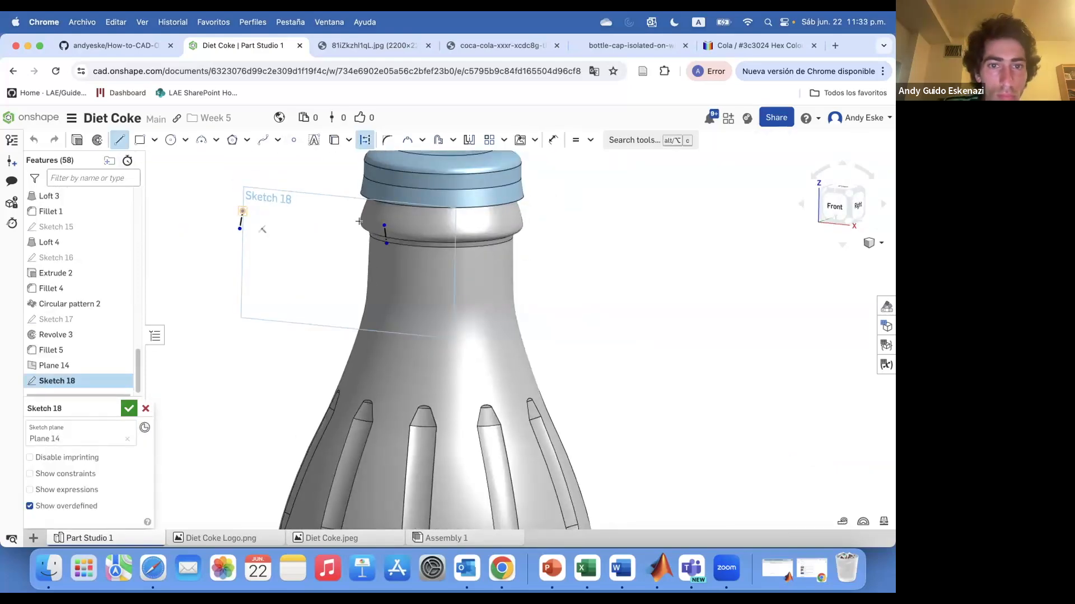
{"action": "scroll", "coordinate": [250, 243], "scroll_direction": "down", "scroll_amount": 5}
{"action": "scroll", "coordinate": [250, 246], "scroll_direction": "up", "scroll_amount": 5}
{"action": "left_click", "coordinate": [361, 46]}
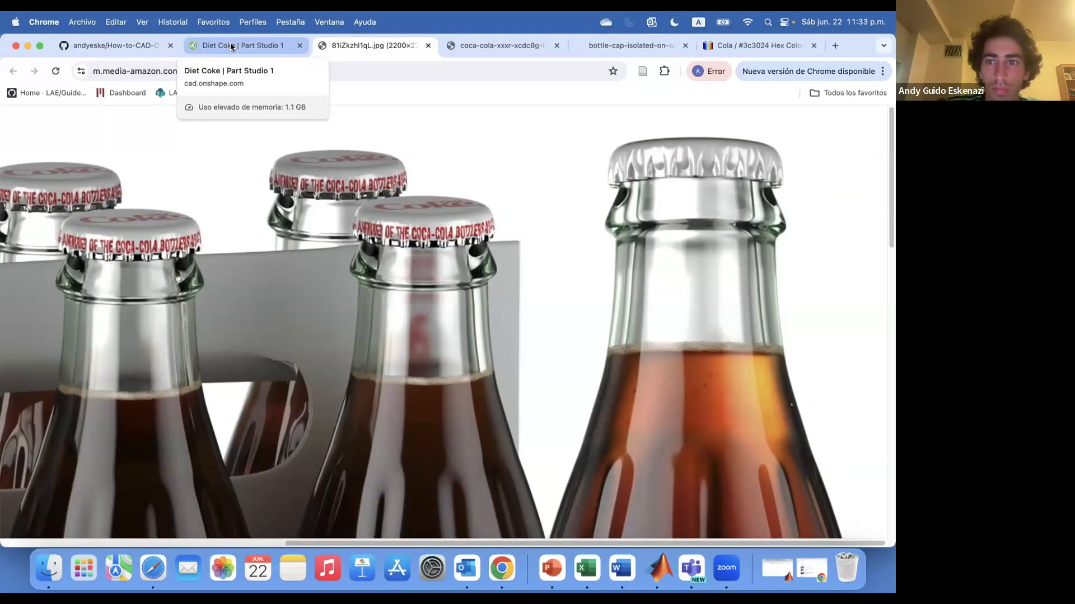
{"action": "left_click", "coordinate": [231, 44]}
{"action": "left_click", "coordinate": [376, 46]}
{"action": "left_click", "coordinate": [263, 46]}
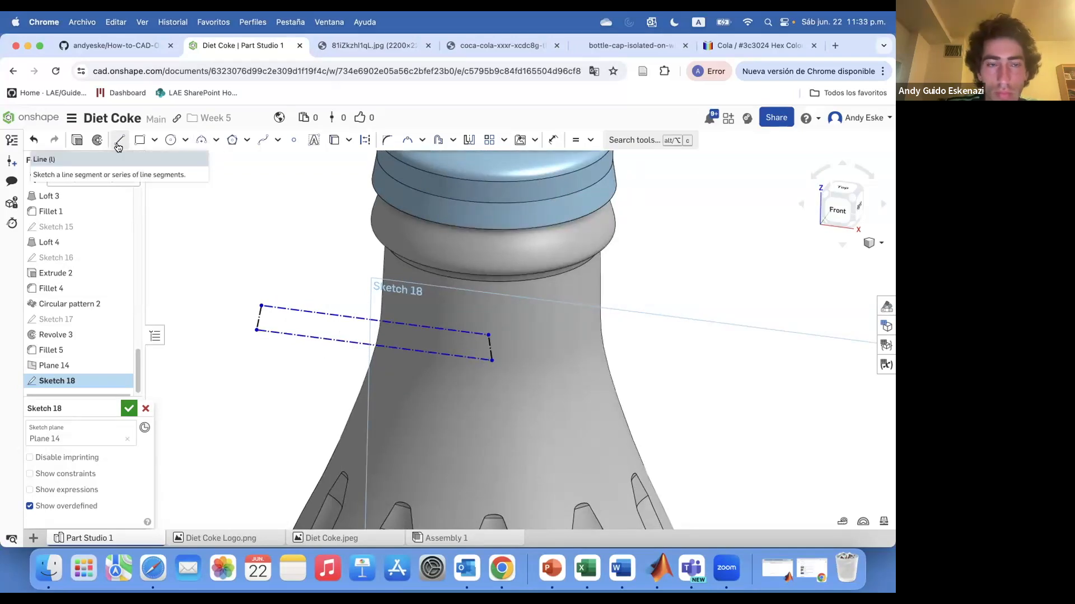
Draw a vertical construction line between the midpoints of the upper and lower construction lines.
{"action": "left_click", "coordinate": [375, 320]}
{"action": "left_click", "coordinate": [373, 346]}
{"action": "key", "text": "Escape"}
{"action": "scroll", "coordinate": [370, 334], "scroll_direction": "up", "scroll_amount": 5}
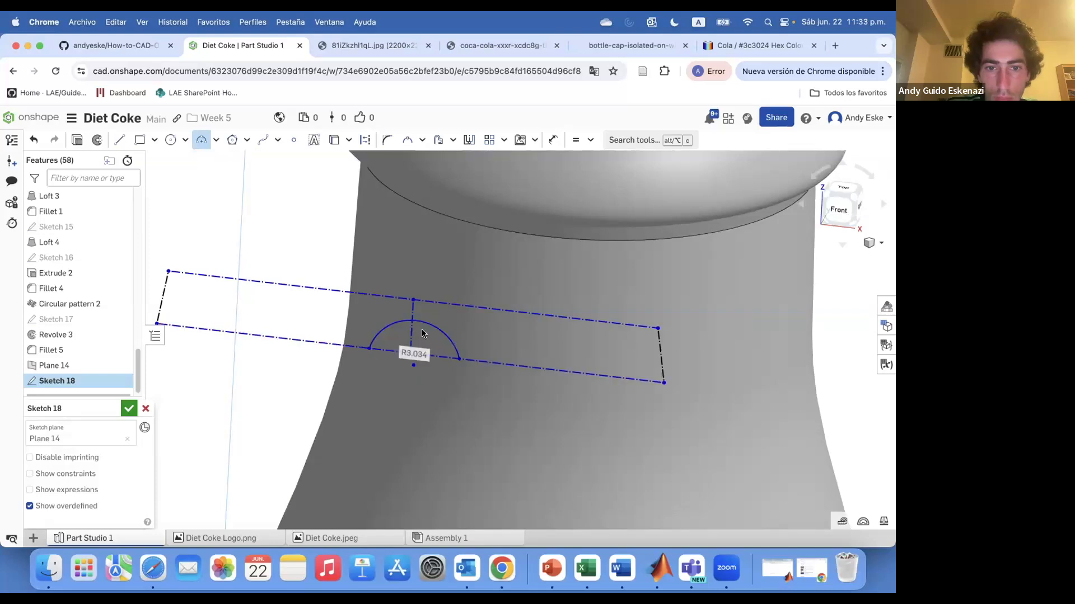
Try a notch profile with an arc of about 3 mm radius on the lower construction line and lines up to the midline's top.
{"action": "left_click", "coordinate": [410, 323]}
{"action": "key", "text": "l"}
{"action": "left_click", "coordinate": [422, 307]}
{"action": "key", "text": "Escape"}
{"action": "scroll", "coordinate": [423, 307], "scroll_direction": "up", "scroll_amount": 4}
{"action": "key", "text": "e"}
{"action": "left_click", "coordinate": [442, 343]}
{"action": "mouse_move", "coordinate": [479, 392]}
{"action": "left_mouse_down"}
{"action": "mouse_move", "coordinate": [494, 384]}
{"action": "mouse_move", "coordinate": [480, 388]}
{"action": "left_mouse_up"}
{"action": "scroll", "coordinate": [465, 350], "scroll_direction": "down", "scroll_amount": 8}
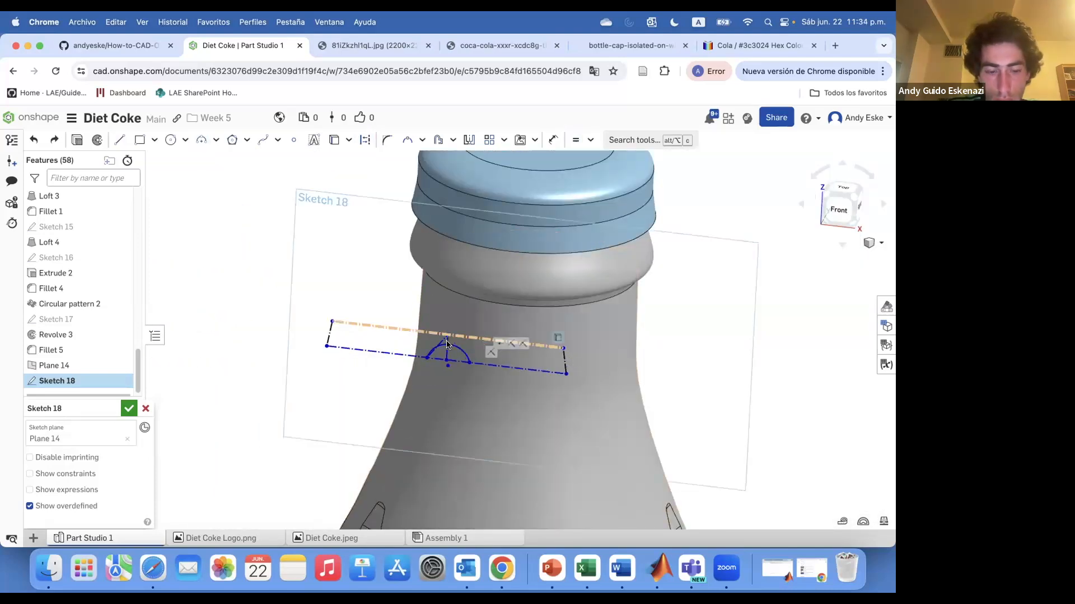
{"action": "scroll", "coordinate": [446, 342], "scroll_direction": "up", "scroll_amount": 3}
{"action": "key", "text": "e"}
{"action": "key", "text": "d"}
{"action": "left_click", "coordinate": [300, 332]}
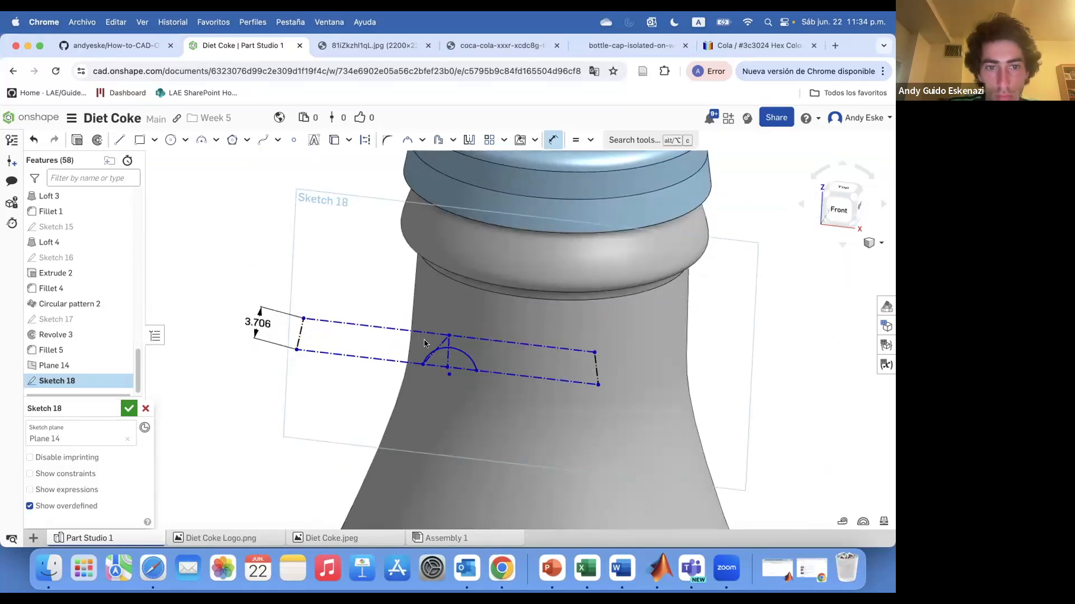
Clear the trial arc and its slanted line from the sketch, checking the cap shape in the reference bottle photos.
{"action": "key", "text": "Escape"}
{"action": "right_click", "coordinate": [468, 356]}
{"action": "left_click", "coordinate": [478, 349]}
{"action": "scroll", "coordinate": [447, 347], "scroll_direction": "up", "scroll_amount": 3}
{"action": "right_click", "coordinate": [438, 346]}
{"action": "left_click", "coordinate": [451, 341]}
{"action": "left_click", "coordinate": [374, 45]}
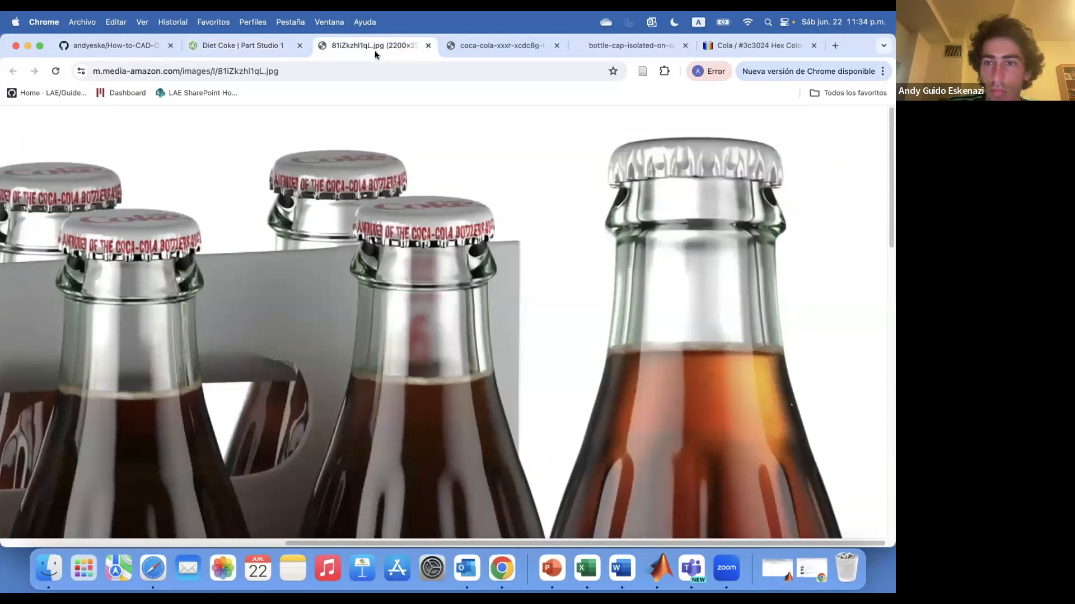
{"action": "left_click", "coordinate": [241, 45]}
{"action": "scroll", "coordinate": [496, 334], "scroll_direction": "down", "scroll_amount": 5}
{"action": "left_click", "coordinate": [509, 44]}
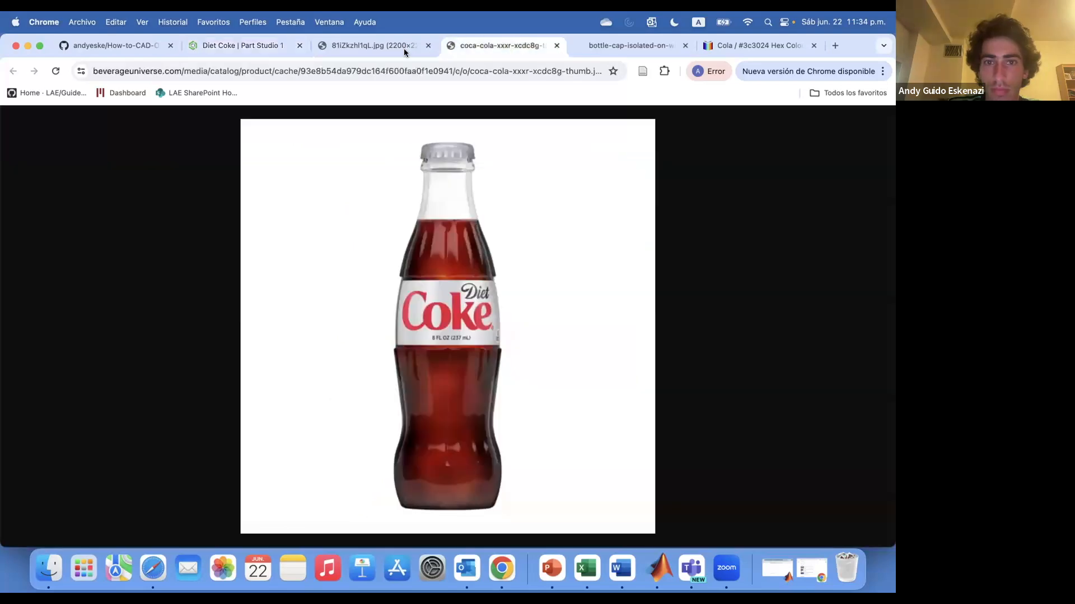
{"action": "left_click", "coordinate": [395, 47]}
{"action": "left_click", "coordinate": [221, 47]}
{"action": "key", "text": "g"}
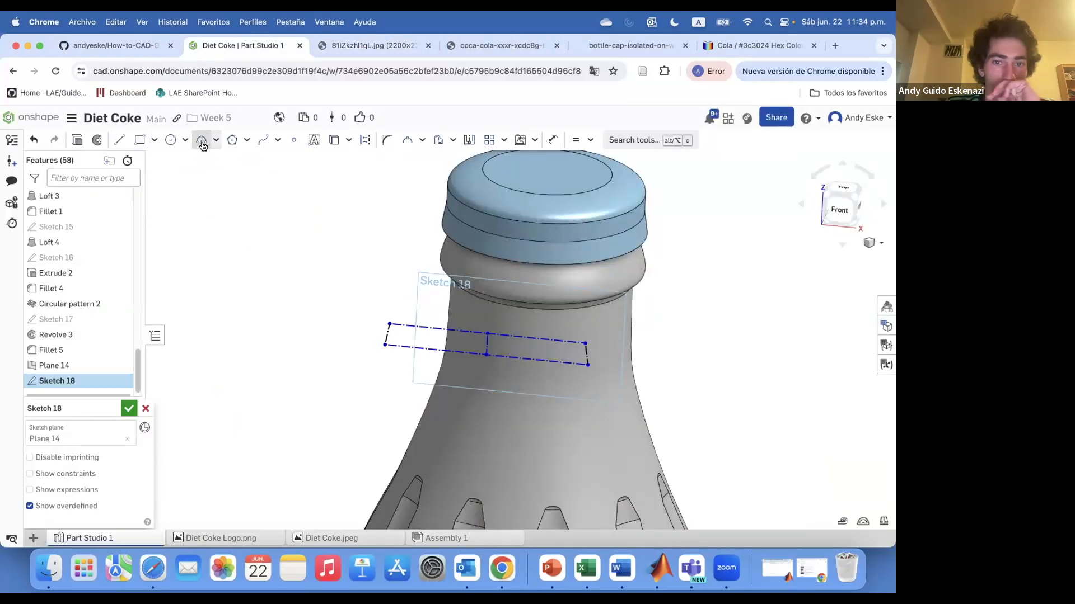
Draw short vertical lines up from the lower construction line on both sides of the midline and join their tops with a construction line.
{"action": "scroll", "coordinate": [474, 364], "scroll_direction": "up", "scroll_amount": 5}
{"action": "left_click", "coordinate": [468, 339]}
{"action": "left_click", "coordinate": [468, 323]}
{"action": "scroll", "coordinate": [483, 321], "scroll_direction": "up", "scroll_amount": 5}
{"action": "key", "text": "Escape"}
{"action": "key", "text": "a"}
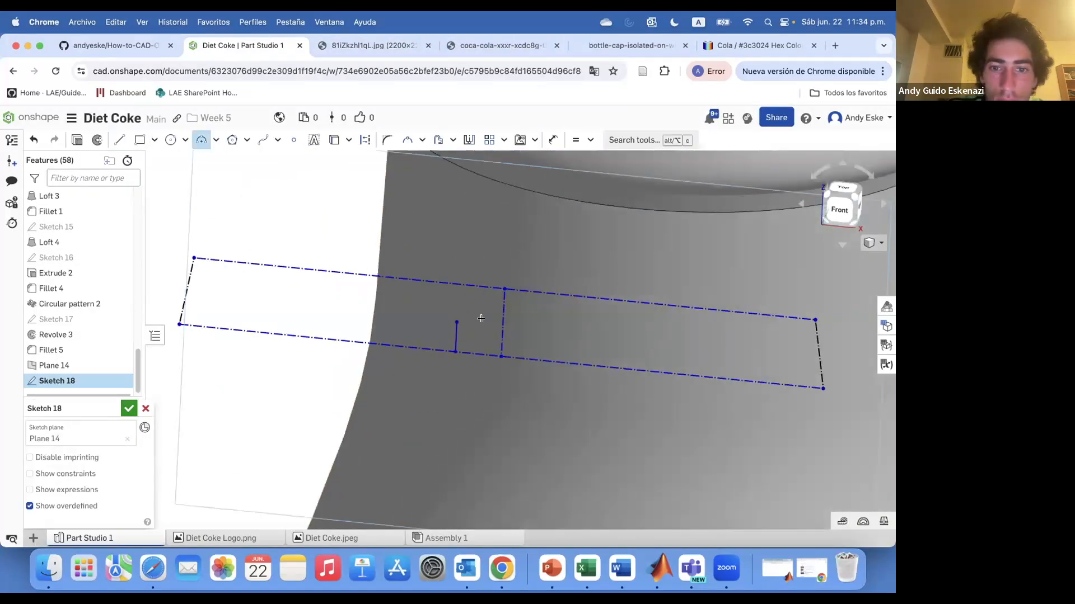
{"action": "key", "text": "l"}
{"action": "left_click_drag", "start_coordinate": [555, 362], "coordinate": [556, 330]}
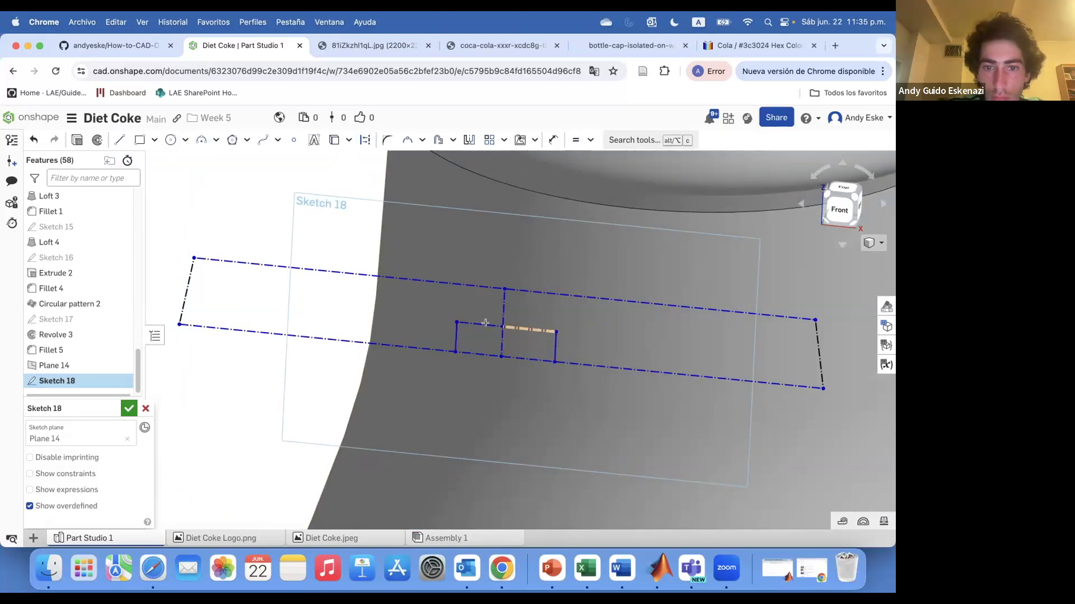
Close the notch profile with an arc over the tops of the two short lines and a line along its base.
{"action": "left_click", "coordinate": [521, 286]}
{"action": "key", "text": "Escape"}
{"action": "scroll", "coordinate": [524, 288], "scroll_direction": "down", "scroll_amount": 1}
{"action": "right_click_drag", "start_coordinate": [523, 290], "coordinate": [493, 295]}
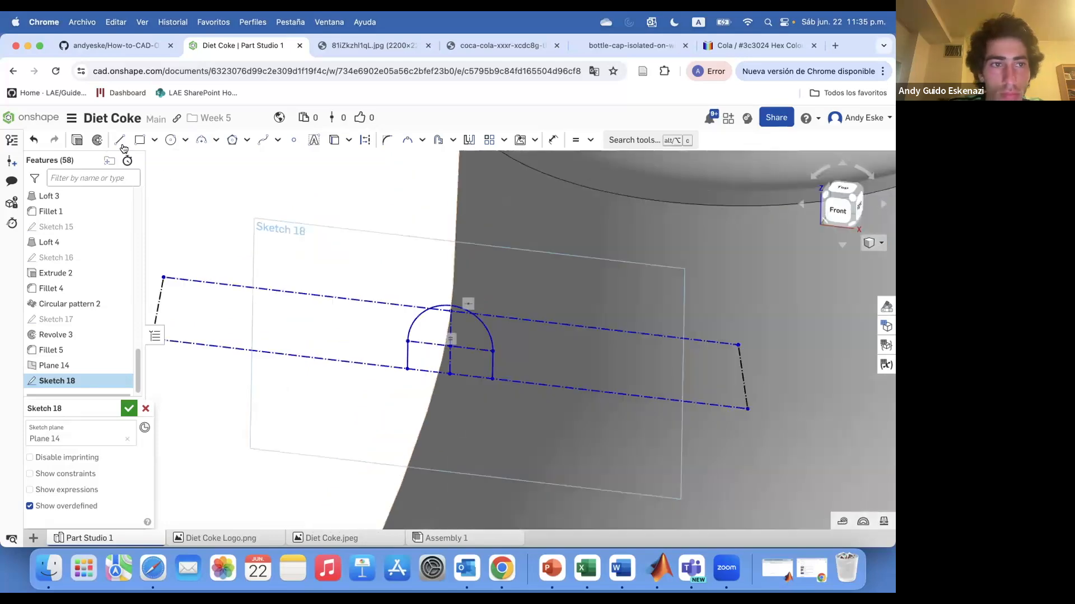
{"action": "left_click", "coordinate": [490, 376]}
{"action": "key", "text": "Escape"}
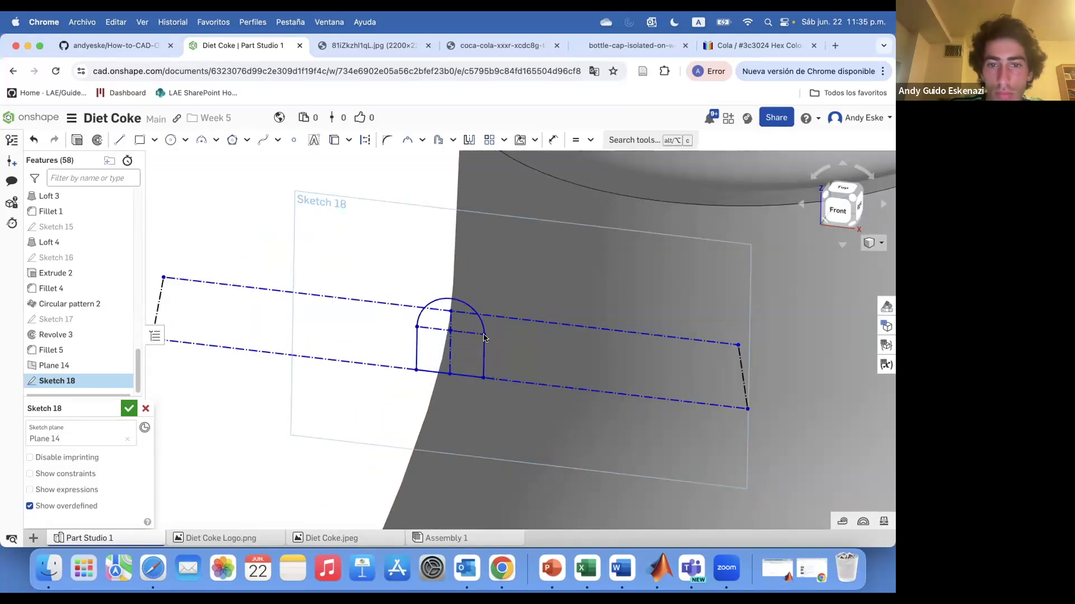
Extrude the arched profile as a cut to form a notch in the cap's lower band.
{"action": "scroll", "coordinate": [391, 330], "scroll_direction": "down", "scroll_amount": 3}
{"action": "key", "text": "shift+e"}
{"action": "mouse_move", "coordinate": [320, 345]}
{"action": "right_mouse_down"}
{"action": "mouse_move", "coordinate": [415, 239]}
{"action": "mouse_move", "coordinate": [445, 244]}
{"action": "mouse_move", "coordinate": [424, 288]}
{"action": "right_mouse_up"}
{"action": "scroll", "coordinate": [444, 245], "scroll_direction": "up", "scroll_amount": 3}
{"action": "key", "text": "Return"}
{"action": "right_click_drag", "start_coordinate": [358, 286], "coordinate": [251, 289]}
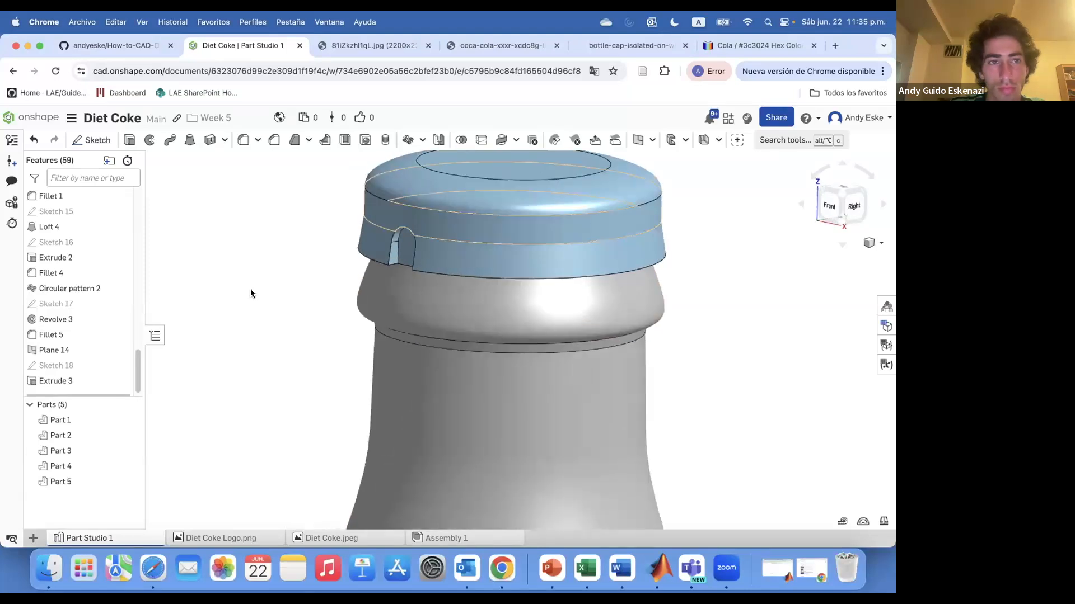
Circular-pattern the notch cut around the cap's round edge with 20 equally spaced instances over 360 degrees, consulting the bottle photos.
{"action": "left_click", "coordinate": [407, 140]}
{"action": "left_click", "coordinate": [100, 312]}
{"action": "left_click", "coordinate": [95, 323]}
{"action": "left_click", "coordinate": [32, 365]}
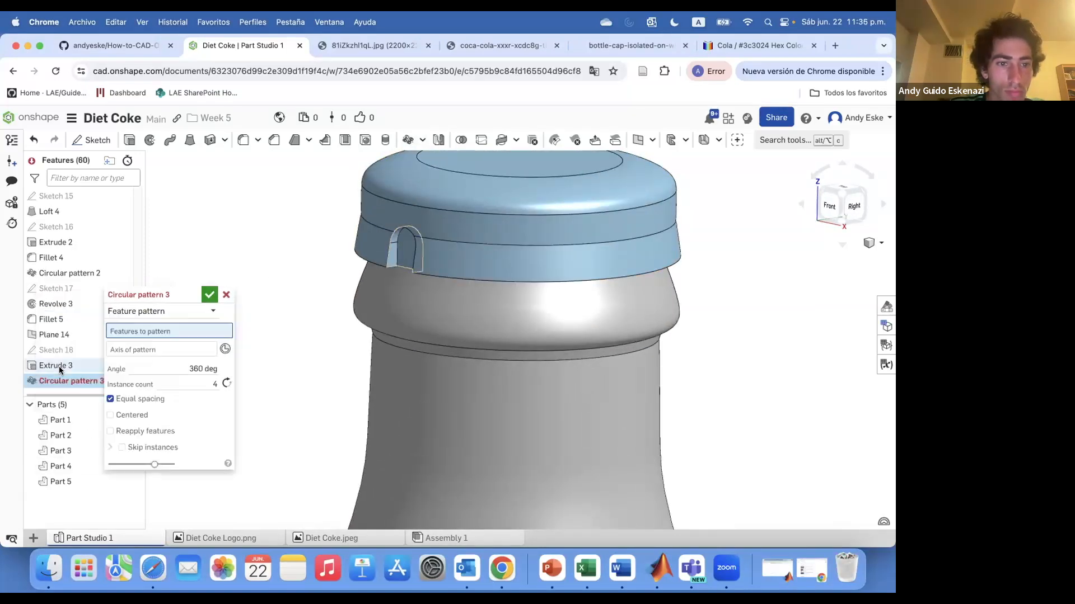
{"action": "double_click", "coordinate": [213, 395]}
{"action": "type", "text": "2"}
{"action": "key", "text": "Return"}
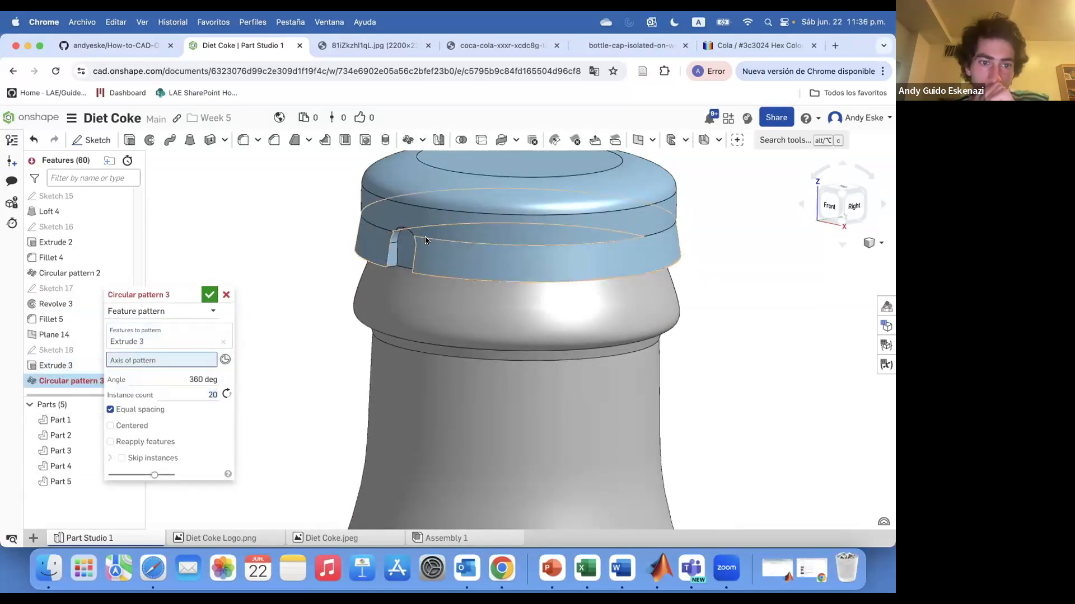
{"action": "left_click", "coordinate": [392, 255]}
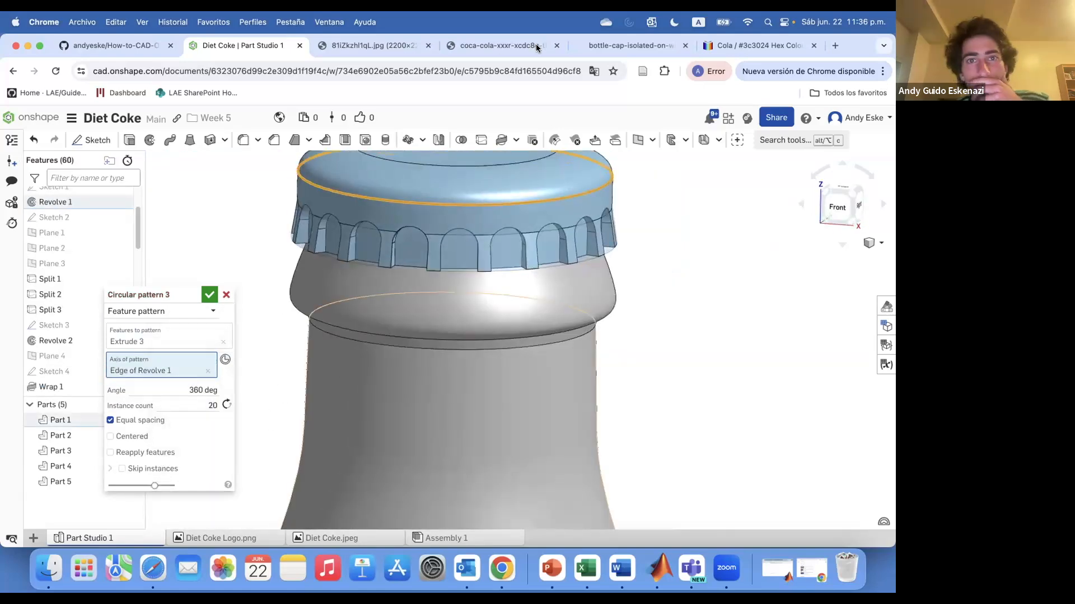
{"action": "left_click", "coordinate": [498, 45]}
{"action": "left_click", "coordinate": [369, 48]}
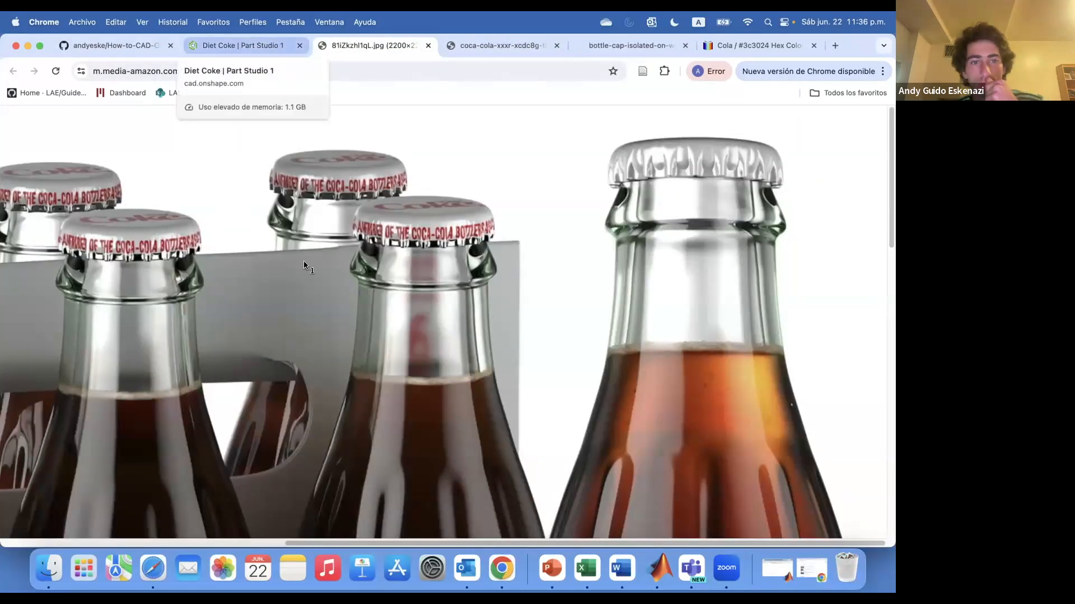
{"action": "left_click", "coordinate": [237, 47]}
{"action": "left_click", "coordinate": [211, 295]}
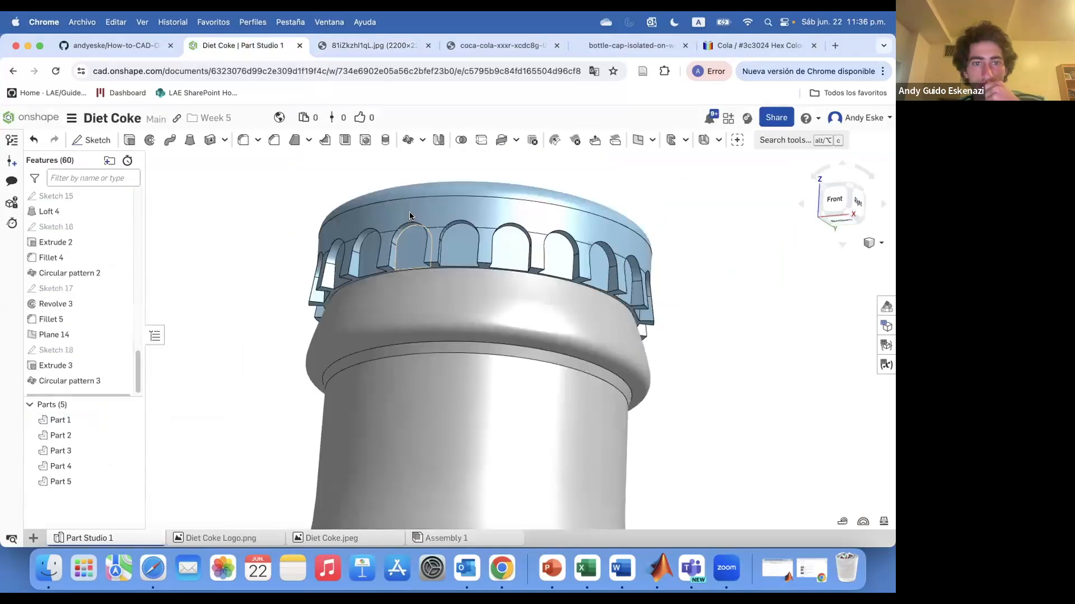
{"action": "scroll", "coordinate": [392, 235], "scroll_direction": "up", "scroll_amount": 5}
{"action": "left_click", "coordinate": [242, 140]}
{"action": "left_click", "coordinate": [403, 259]}
{"action": "left_click", "coordinate": [208, 412]}
{"action": "type", "text": "1"}
{"action": "key", "text": "Return"}
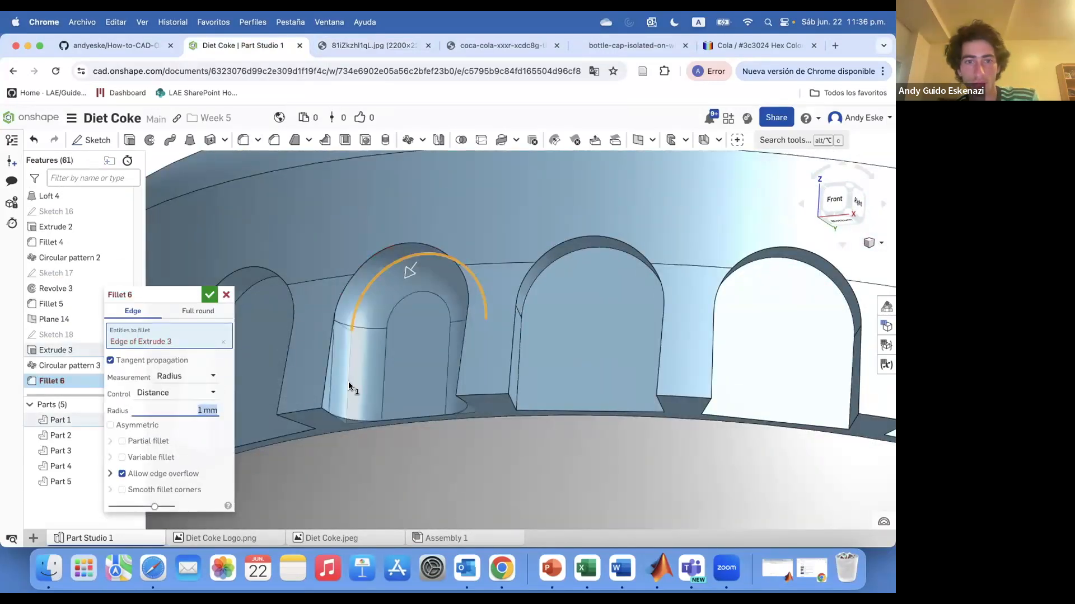
{"action": "scroll", "coordinate": [421, 347], "scroll_direction": "down", "scroll_amount": 3}
{"action": "right_click_drag", "start_coordinate": [420, 345], "coordinate": [307, 356]}
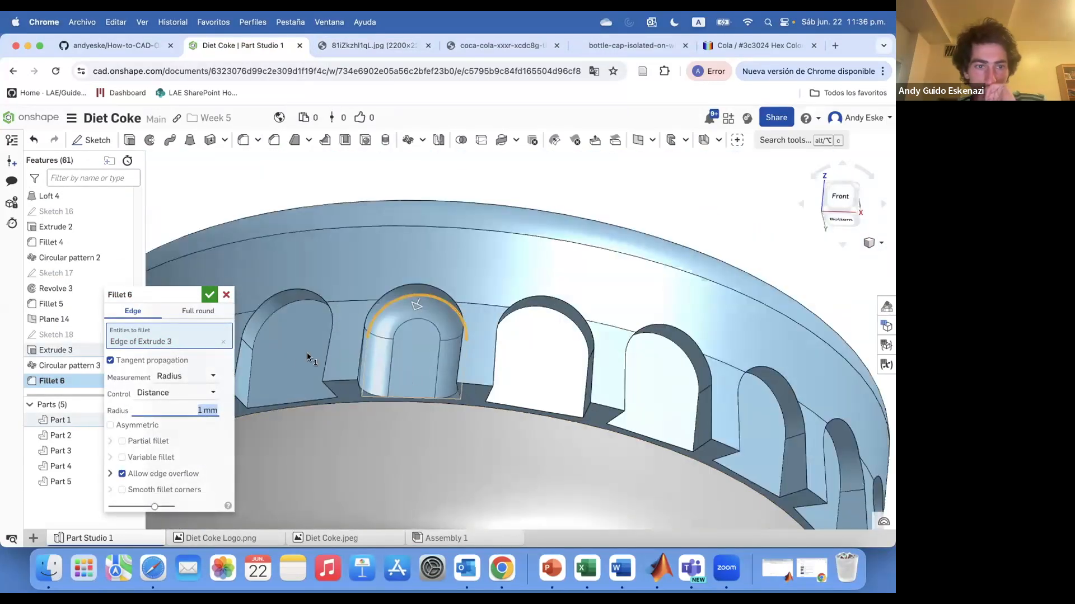
{"action": "scroll", "coordinate": [440, 340], "scroll_direction": "down", "scroll_amount": 5}
{"action": "scroll", "coordinate": [524, 386], "scroll_direction": "up", "scroll_amount": 5}
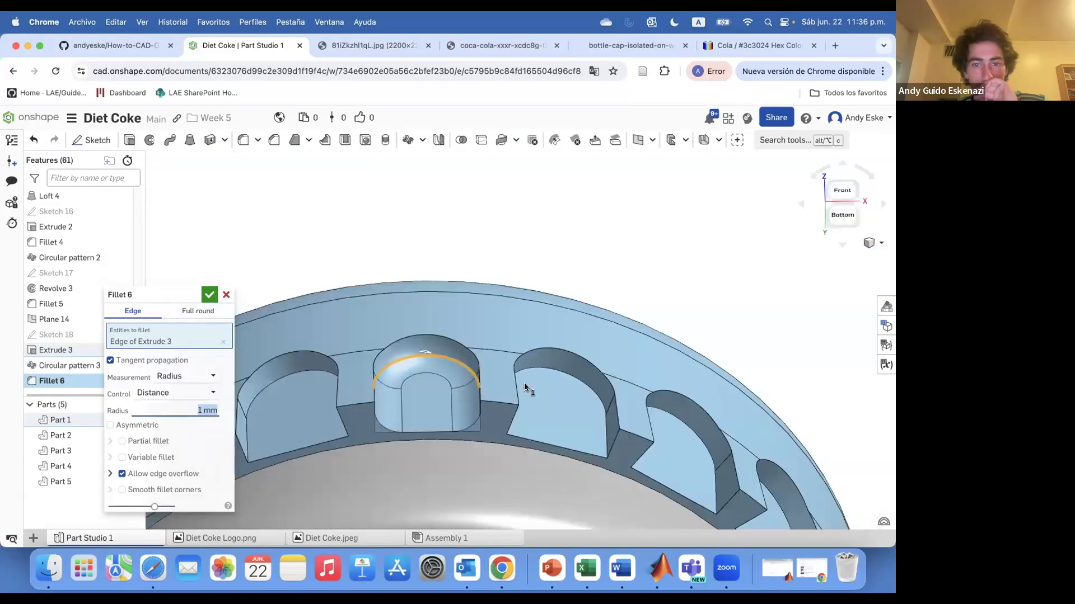
{"action": "left_click", "coordinate": [226, 295]}
Roll the history back before the circular pattern and fillet the single notch's inner arched edge with a 1 mm radius.
{"action": "left_click_drag", "start_coordinate": [96, 389], "coordinate": [96, 373]}
{"action": "left_click", "coordinate": [243, 140]}
{"action": "left_click", "coordinate": [415, 358]}
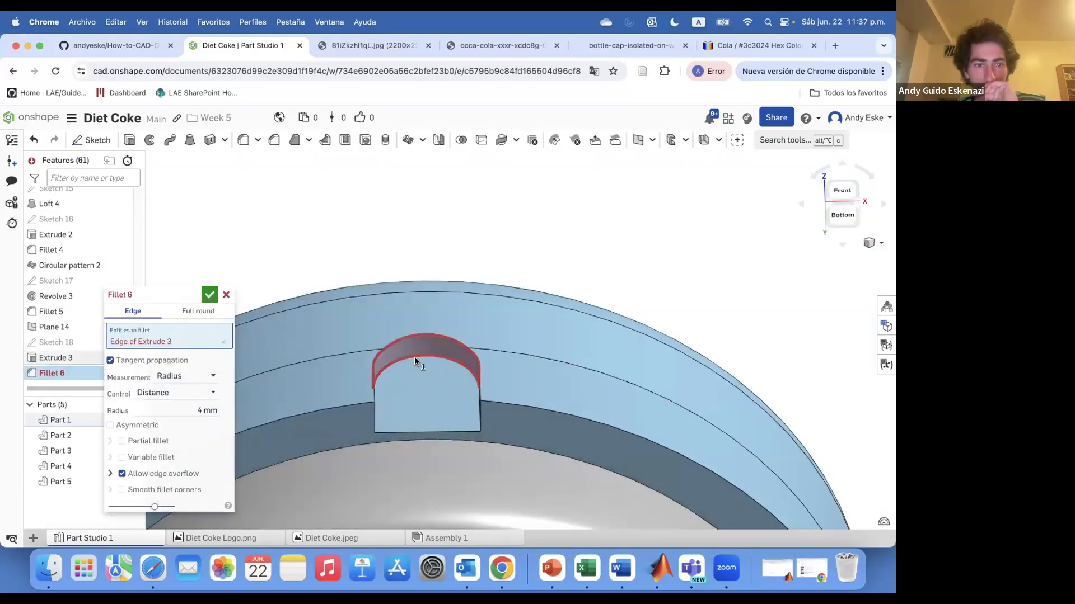
{"action": "key", "text": "Return"}
Roll the history forward and include the notch fillet in the circular pattern around the cap.
{"action": "right_click_drag", "start_coordinate": [364, 222], "coordinate": [404, 272]}
{"action": "left_click_drag", "start_coordinate": [113, 388], "coordinate": [109, 393]}
{"action": "right_click", "coordinate": [91, 379]}
{"action": "left_click", "coordinate": [118, 400]}
{"action": "key", "text": "Return"}
Try to fillet the two facing notch edges by 0.1 mm with edge overflow disabled and smooth fillet corners enabled.
{"action": "right_click_drag", "start_coordinate": [364, 382], "coordinate": [288, 225]}
{"action": "scroll", "coordinate": [307, 402], "scroll_direction": "up", "scroll_amount": 5}
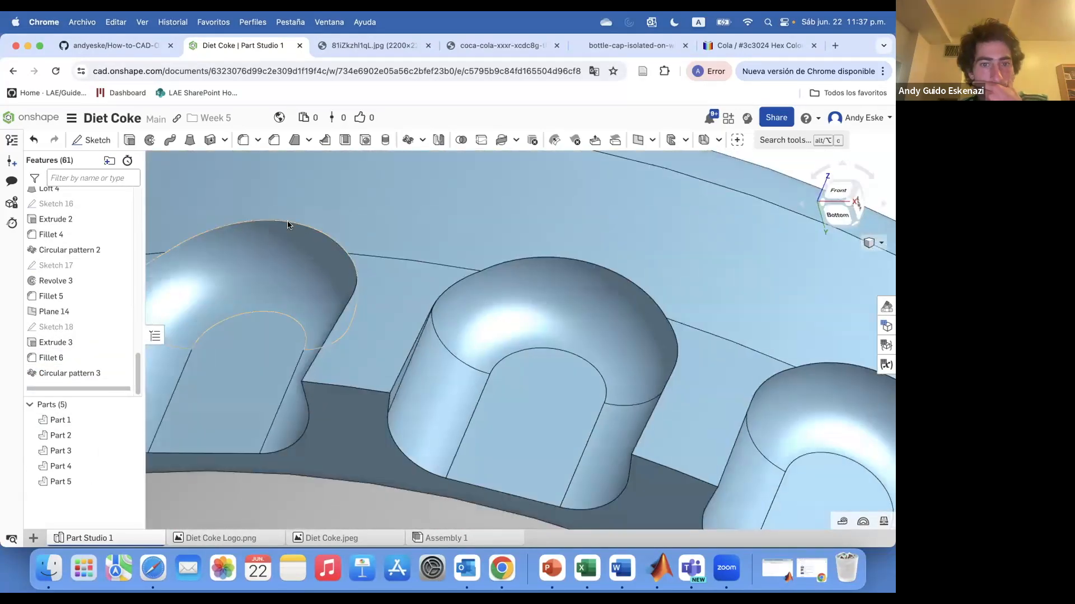
{"action": "left_click", "coordinate": [243, 140]}
{"action": "left_click", "coordinate": [401, 369]}
{"action": "left_click", "coordinate": [326, 339]}
{"action": "left_click", "coordinate": [206, 421]}
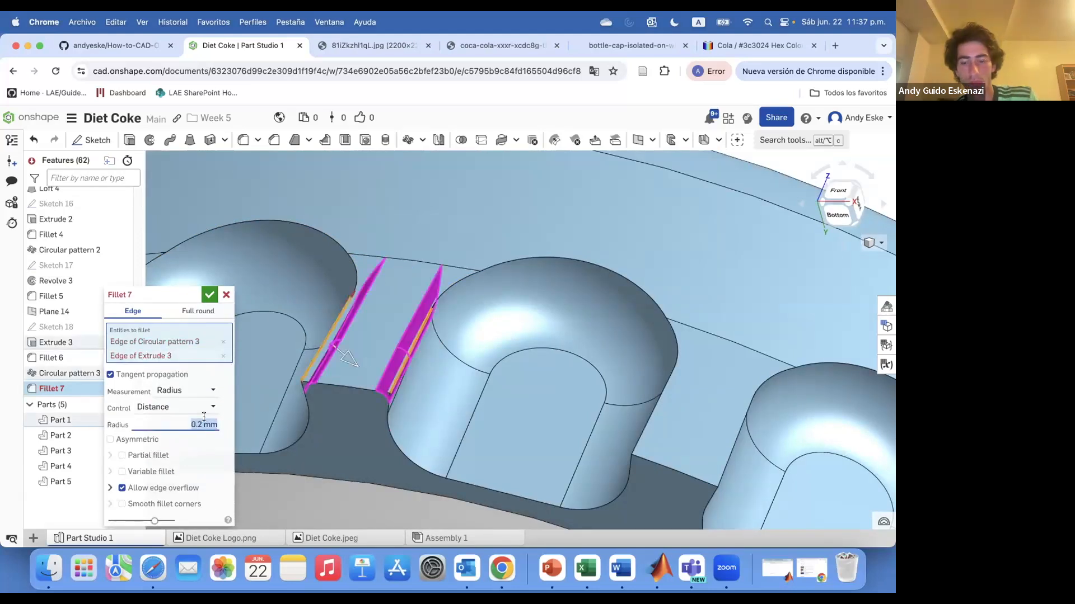
{"action": "left_click", "coordinate": [163, 505]}
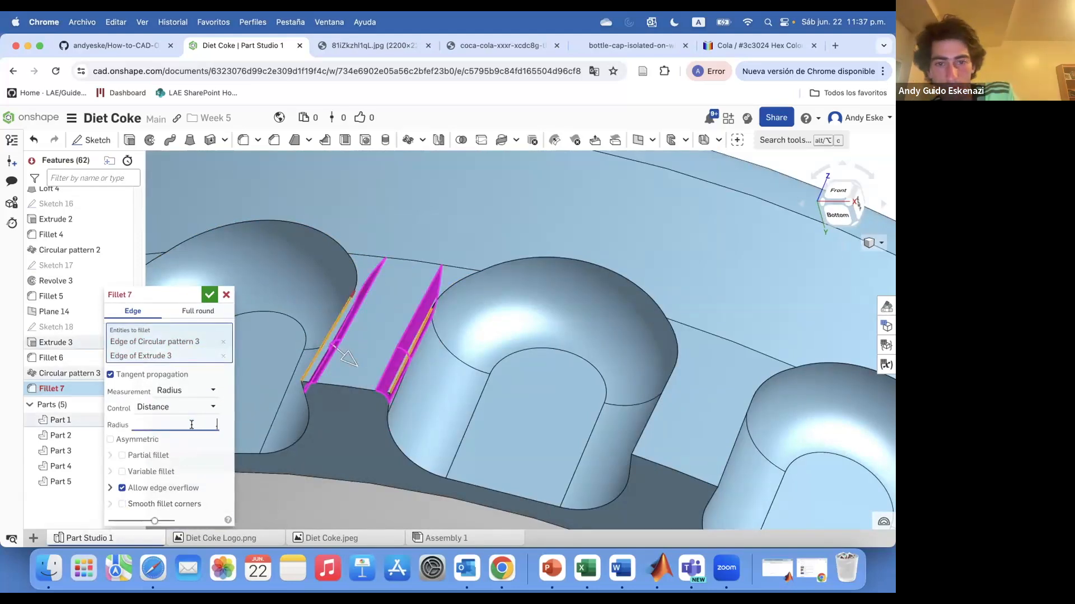
{"action": "type", "text": "0.1"}
{"action": "left_click", "coordinate": [122, 488]}
{"action": "left_click", "coordinate": [123, 505]}
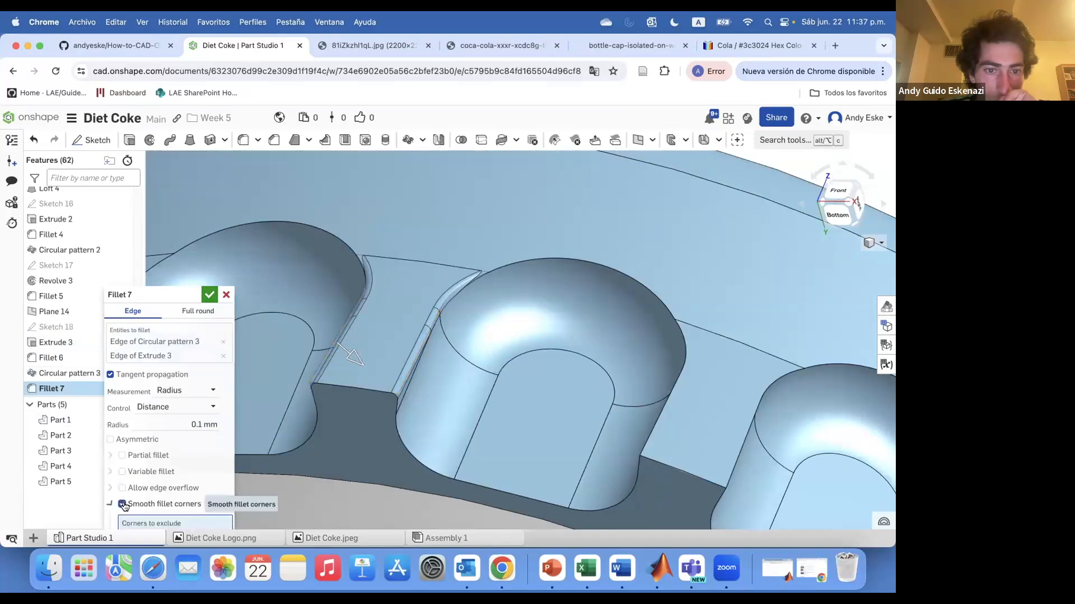
{"action": "left_click", "coordinate": [491, 274]}
{"action": "scroll", "coordinate": [499, 283], "scroll_direction": "up", "scroll_amount": 10}
{"action": "left_click", "coordinate": [499, 285]}
{"action": "scroll", "coordinate": [442, 341], "scroll_direction": "down", "scroll_amount": 10}
{"action": "left_click", "coordinate": [226, 295]}
Try to fillet the edges of the rib between two neighbouring notches by 0.15 mm, adding the adjoining arched notch edge.
{"action": "right_click_drag", "start_coordinate": [442, 341], "coordinate": [487, 341]}
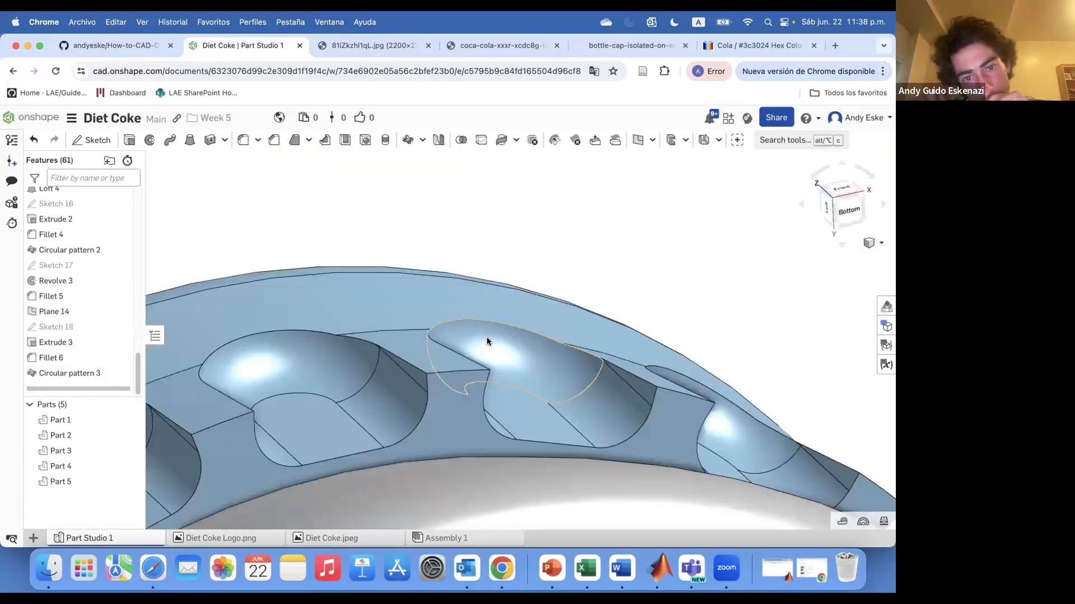
{"action": "mouse_move", "coordinate": [431, 383]}
{"action": "right_mouse_down"}
{"action": "mouse_move", "coordinate": [476, 383]}
{"action": "mouse_move", "coordinate": [433, 386]}
{"action": "right_mouse_up"}
{"action": "scroll", "coordinate": [414, 364], "scroll_direction": "up", "scroll_amount": 5}
{"action": "left_click", "coordinate": [243, 140]}
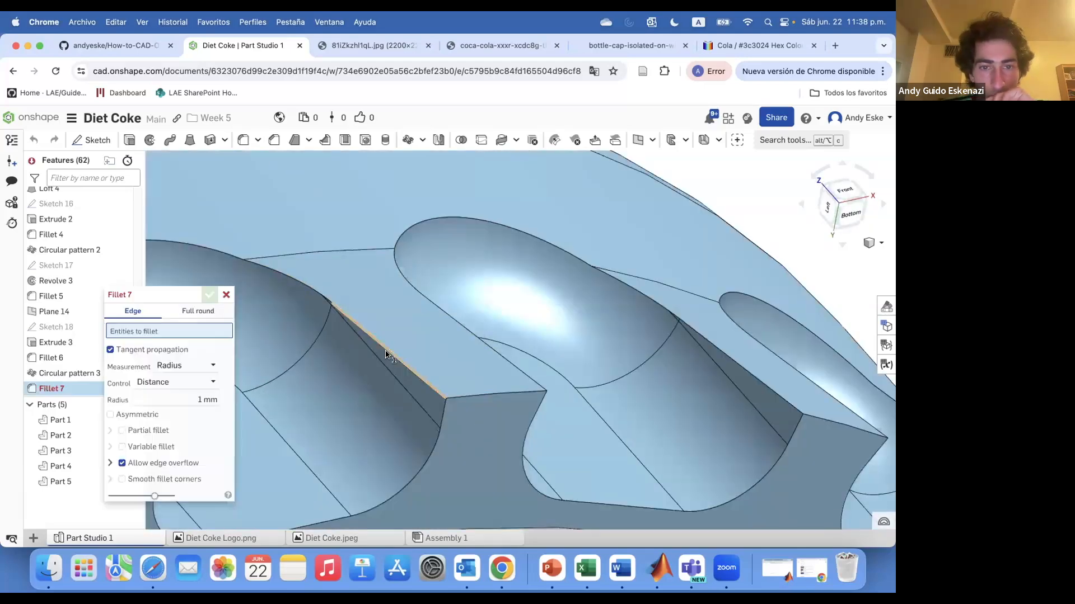
{"action": "left_click", "coordinate": [386, 351]}
{"action": "type", "text": "0.1"}
{"action": "left_click", "coordinate": [463, 325]}
{"action": "right_click_drag", "start_coordinate": [463, 326], "coordinate": [392, 386]}
{"action": "left_click", "coordinate": [213, 425]}
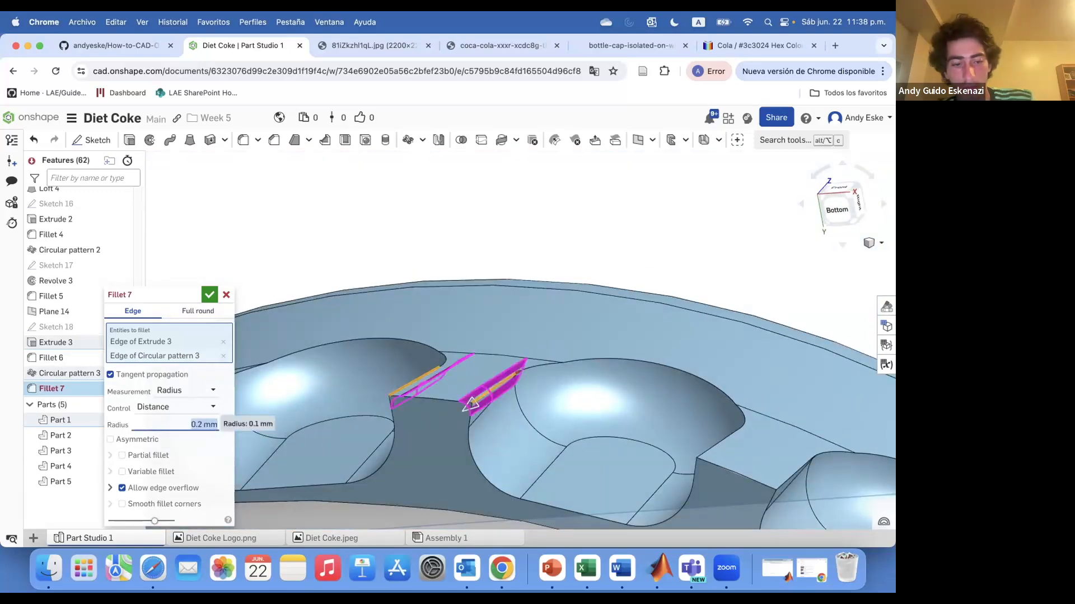
{"action": "key", "text": "Return"}
{"action": "right_click_drag", "start_coordinate": [469, 366], "coordinate": [492, 406]}
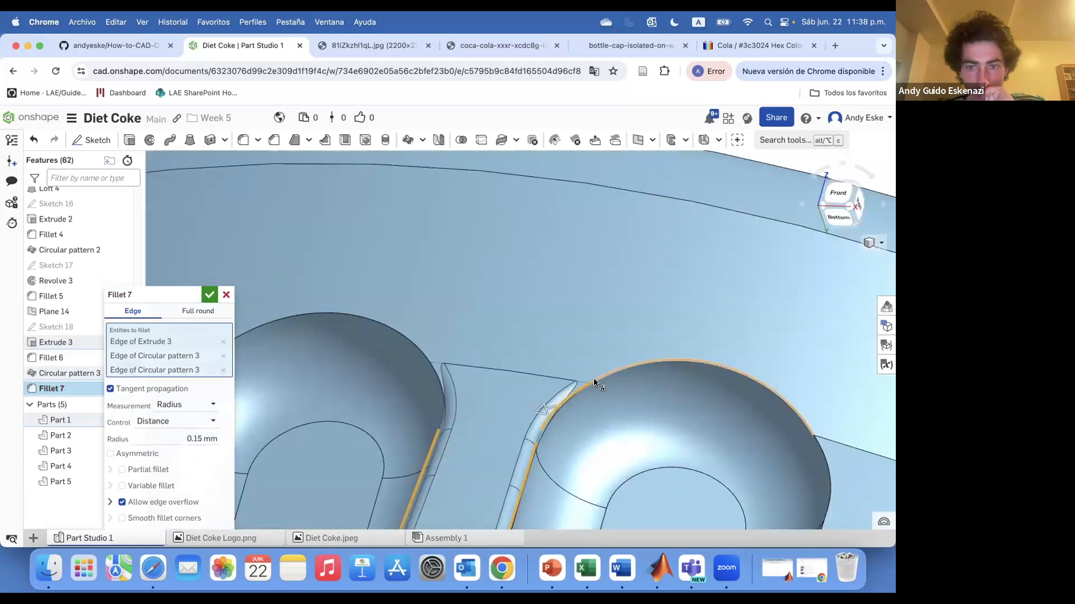
{"action": "left_click", "coordinate": [595, 382]}
{"action": "right_click_drag", "start_coordinate": [595, 382], "coordinate": [512, 394]}
{"action": "left_click", "coordinate": [226, 295]}
Roll the history back before the circular pattern and chamfer one outer side edge of the notch by 0.1 mm.
{"action": "left_click_drag", "start_coordinate": [110, 389], "coordinate": [112, 368]}
{"action": "right_click_drag", "start_coordinate": [249, 473], "coordinate": [237, 449]}
{"action": "key", "text": "shift+c"}
{"action": "left_click", "coordinate": [236, 447]}
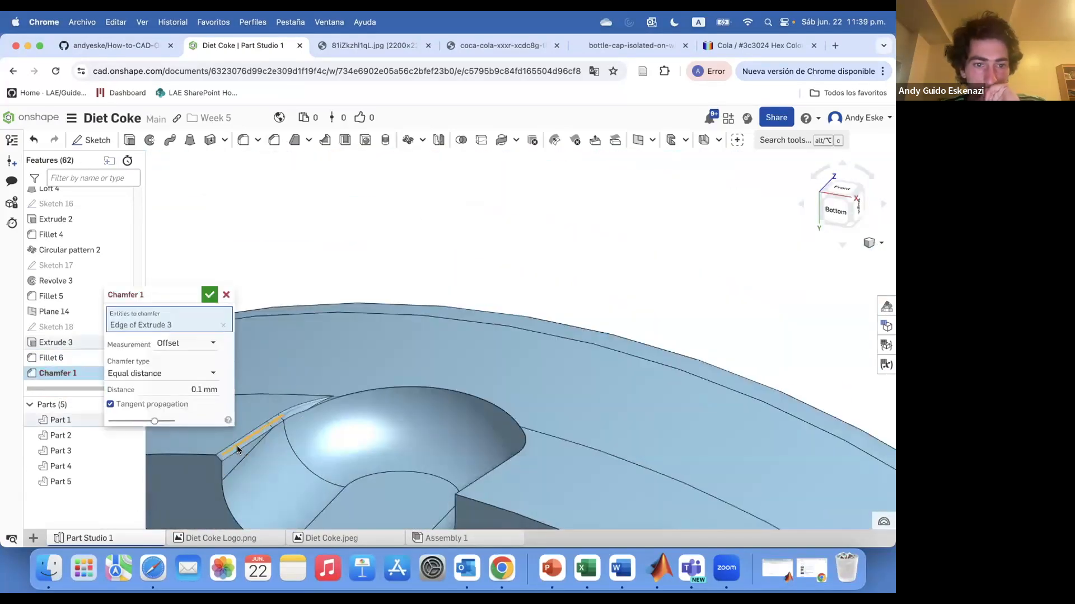
Fillet the two outer side edges of the single notch with a 0.15 mm radius.
{"action": "key", "text": "shift+f"}
{"action": "left_click", "coordinate": [268, 427]}
{"action": "type", "text": ".15"}
{"action": "key", "text": "Return"}
{"action": "scroll", "coordinate": [602, 414], "scroll_direction": "down", "scroll_amount": 5}
{"action": "scroll", "coordinate": [420, 427], "scroll_direction": "up", "scroll_amount": 3}
{"action": "left_click", "coordinate": [663, 448]}
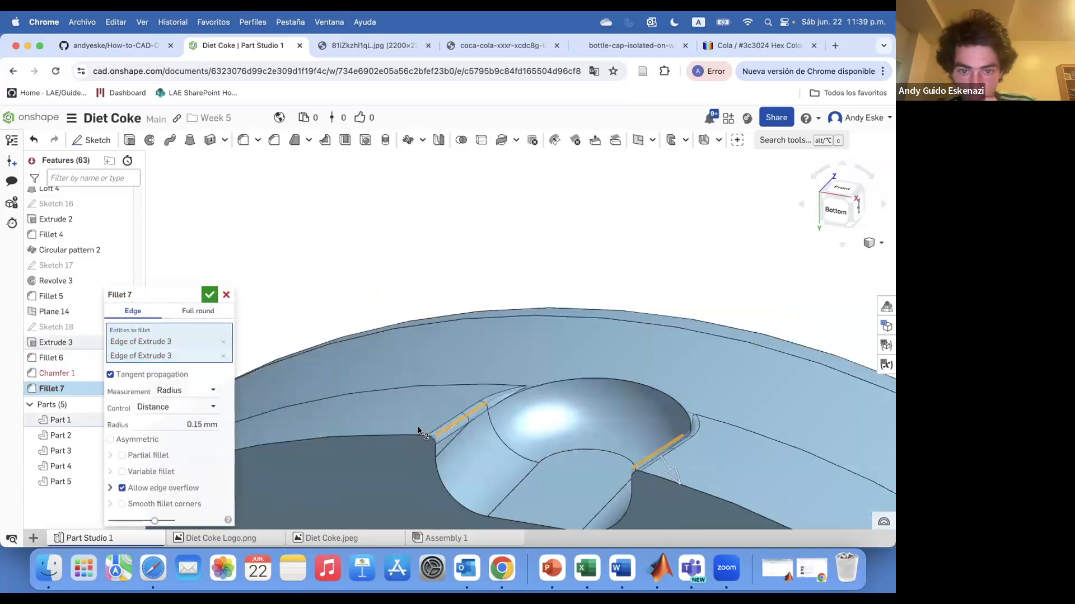
Make the notch side-edge fillet asymmetric with a second radius of 0.1 mm and finish the fillet.
{"action": "right_click_drag", "start_coordinate": [420, 431], "coordinate": [415, 448]}
{"action": "scroll", "coordinate": [419, 448], "scroll_direction": "up", "scroll_amount": 2}
{"action": "left_click", "coordinate": [110, 439]}
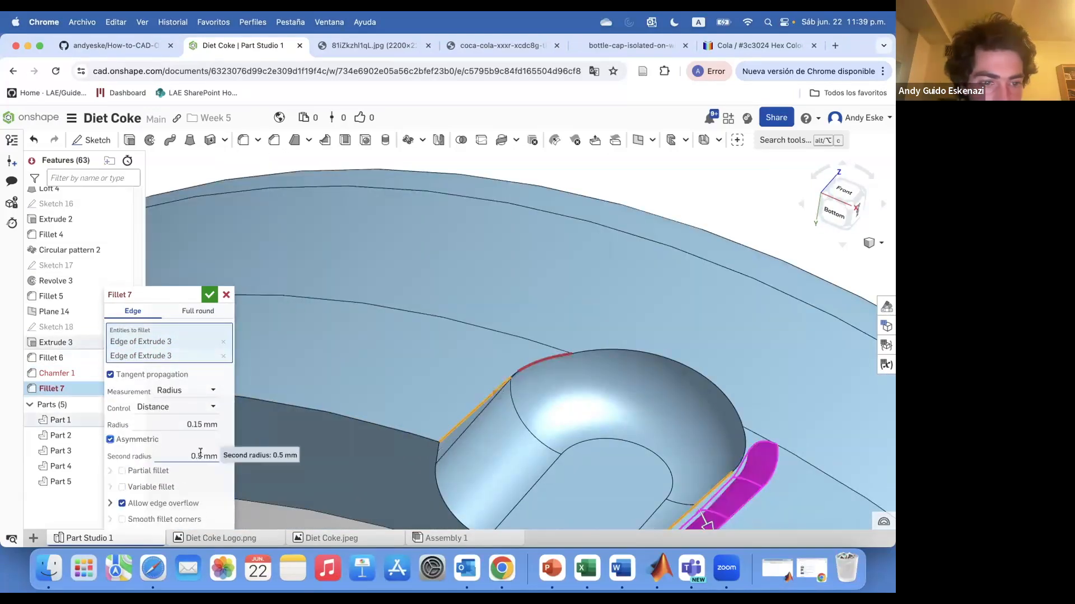
{"action": "type", "text": ".2"}
{"action": "key", "text": "Return"}
{"action": "mouse_move", "coordinate": [448, 442]}
{"action": "right_mouse_down"}
{"action": "mouse_move", "coordinate": [454, 423]}
{"action": "mouse_move", "coordinate": [456, 439]}
{"action": "right_mouse_up"}
{"action": "scroll", "coordinate": [462, 433], "scroll_direction": "up", "scroll_amount": 3}
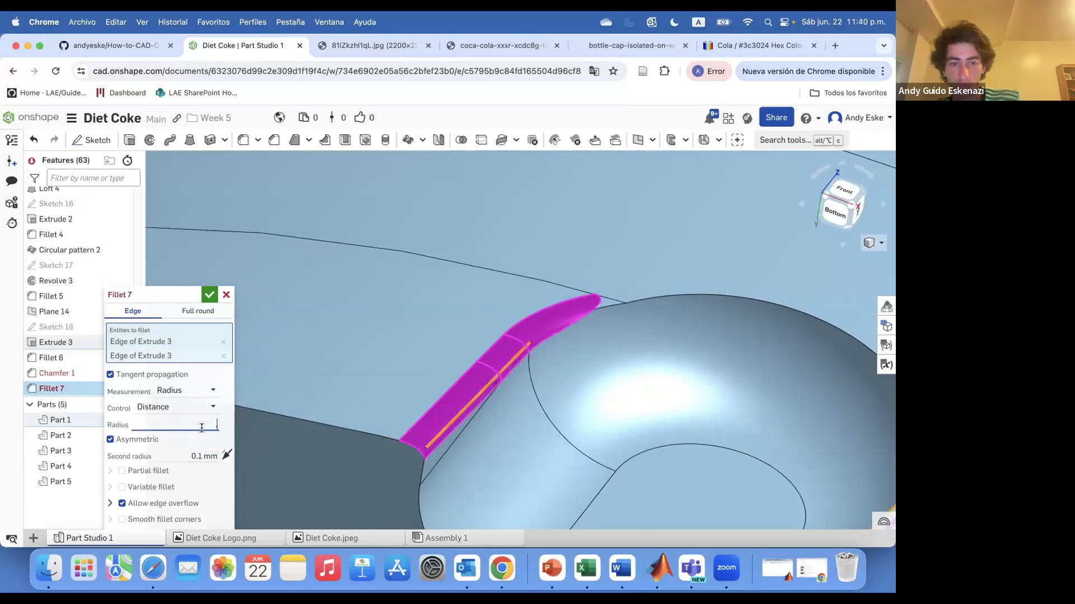
{"action": "left_click", "coordinate": [210, 295]}
Delete the notch chamfer from the feature history.
{"action": "scroll", "coordinate": [588, 307], "scroll_direction": "down", "scroll_amount": 5}
{"action": "right_click_drag", "start_coordinate": [636, 282], "coordinate": [572, 399]}
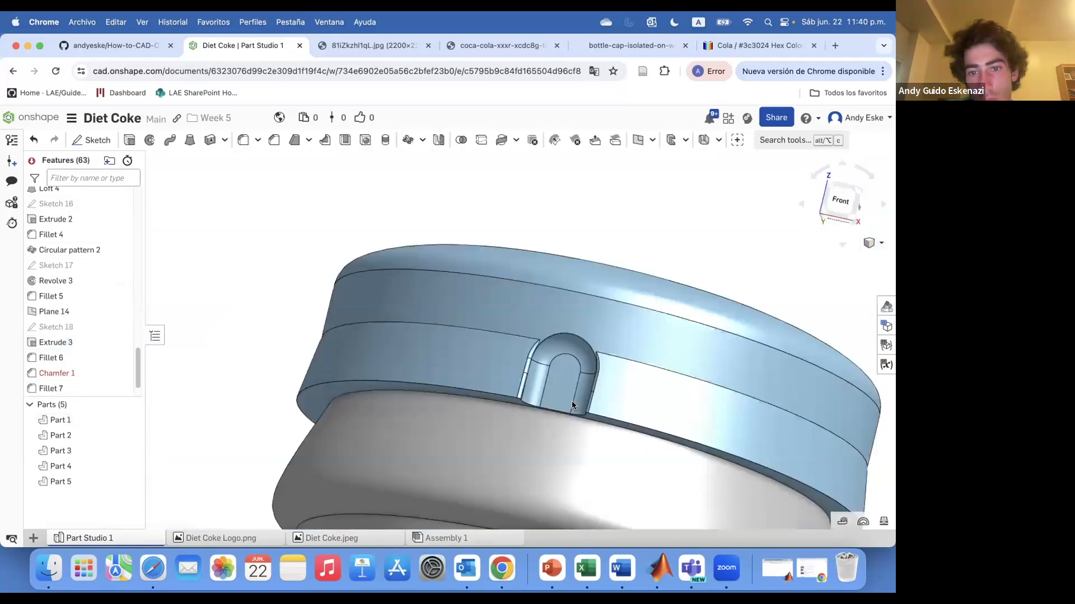
{"action": "scroll", "coordinate": [572, 399], "scroll_direction": "down", "scroll_amount": 1}
{"action": "scroll", "coordinate": [75, 345], "scroll_direction": "down", "scroll_amount": 1}
{"action": "right_click", "coordinate": [78, 348]}
{"action": "left_click", "coordinate": [115, 466]}
Roll the history forward and add the side-edge fillet to the notch's circular pattern.
{"action": "left_click_drag", "start_coordinate": [78, 378], "coordinate": [77, 390]}
{"action": "double_click", "coordinate": [73, 374]}
{"action": "left_click", "coordinate": [70, 358]}
{"action": "left_click", "coordinate": [210, 293]}
{"action": "scroll", "coordinate": [482, 330], "scroll_direction": "down", "scroll_amount": 10}
{"action": "right_click_drag", "start_coordinate": [538, 336], "coordinate": [496, 335]}
{"action": "scroll", "coordinate": [496, 366], "scroll_direction": "up", "scroll_amount": 5}
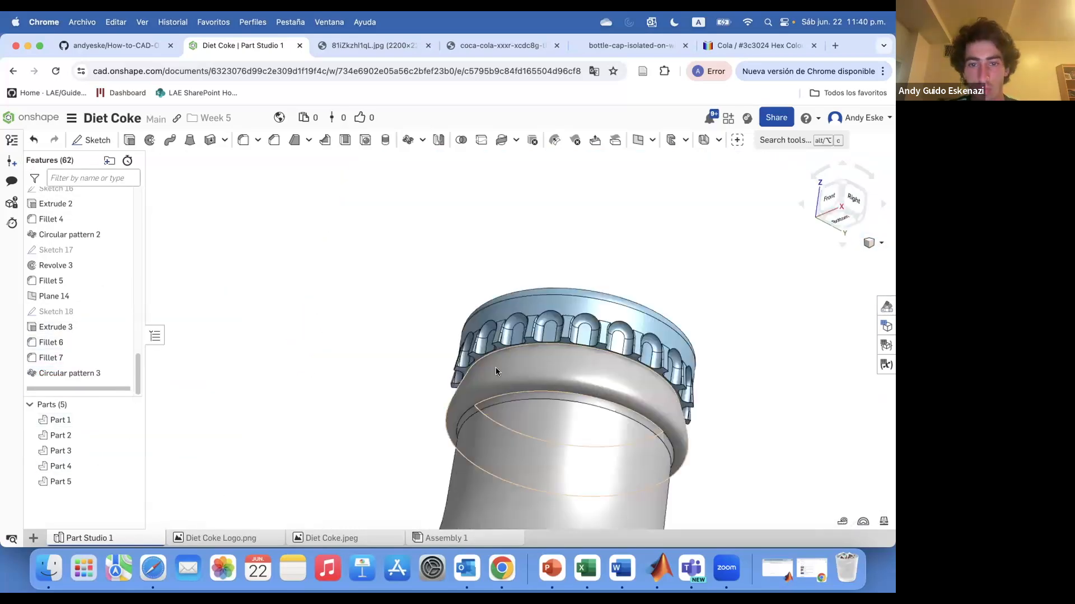
Open the label's Diet Coke logo sketch, select all of its geometry for copying, and close the sketch.
{"action": "key", "text": "shift+1"}
{"action": "right_click_drag", "start_coordinate": [553, 226], "coordinate": [579, 232]}
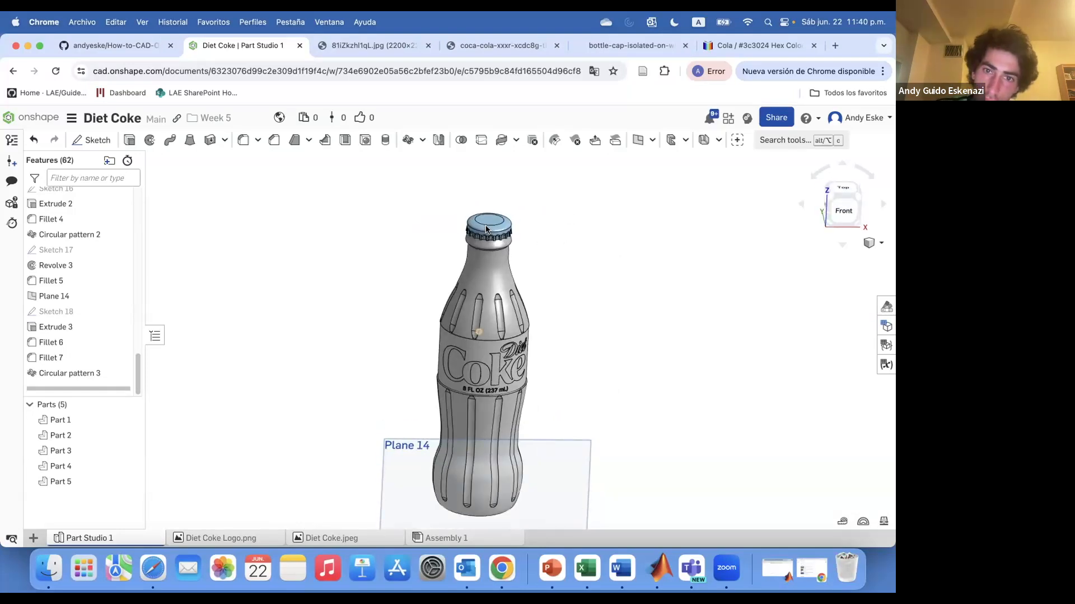
{"action": "scroll", "coordinate": [487, 230], "scroll_direction": "down", "scroll_amount": 5}
{"action": "scroll", "coordinate": [495, 272], "scroll_direction": "up", "scroll_amount": 5}
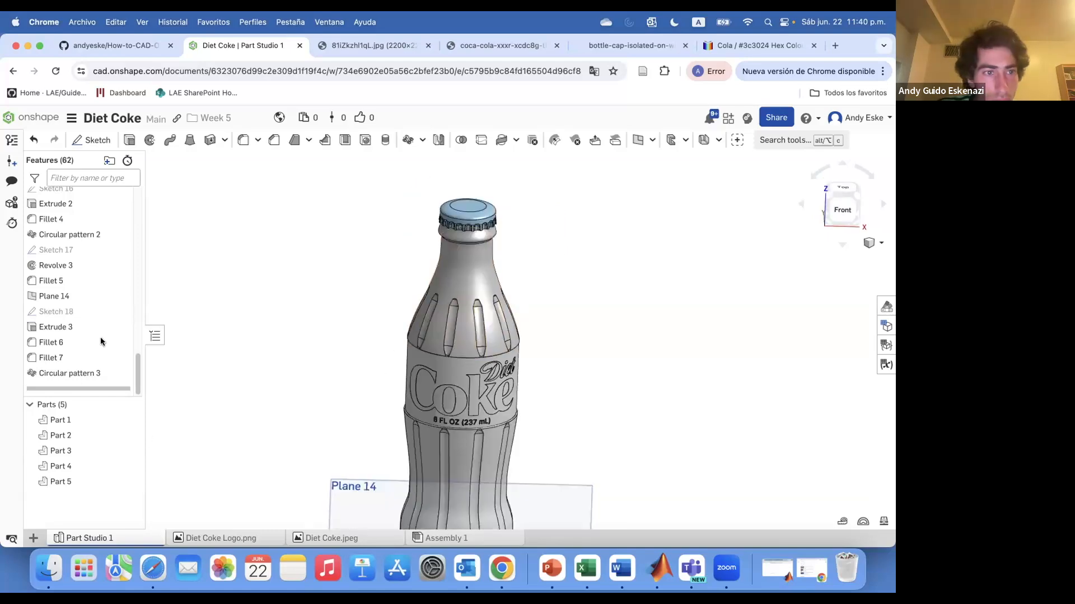
{"action": "scroll", "coordinate": [70, 308], "scroll_direction": "down", "scroll_amount": 3}
{"action": "right_click", "coordinate": [75, 272]}
{"action": "left_click", "coordinate": [102, 122]}
{"action": "right_click_drag", "start_coordinate": [457, 454], "coordinate": [455, 439]}
{"action": "scroll", "coordinate": [454, 439], "scroll_direction": "down", "scroll_amount": 4}
{"action": "left_click_drag", "start_coordinate": [286, 237], "coordinate": [671, 426]}
{"action": "left_click", "coordinate": [206, 298]}
Start a sketch on the cap's flat top face and paste the copied Diet Coke logo into it.
{"action": "scroll", "coordinate": [269, 303], "scroll_direction": "up", "scroll_amount": 5}
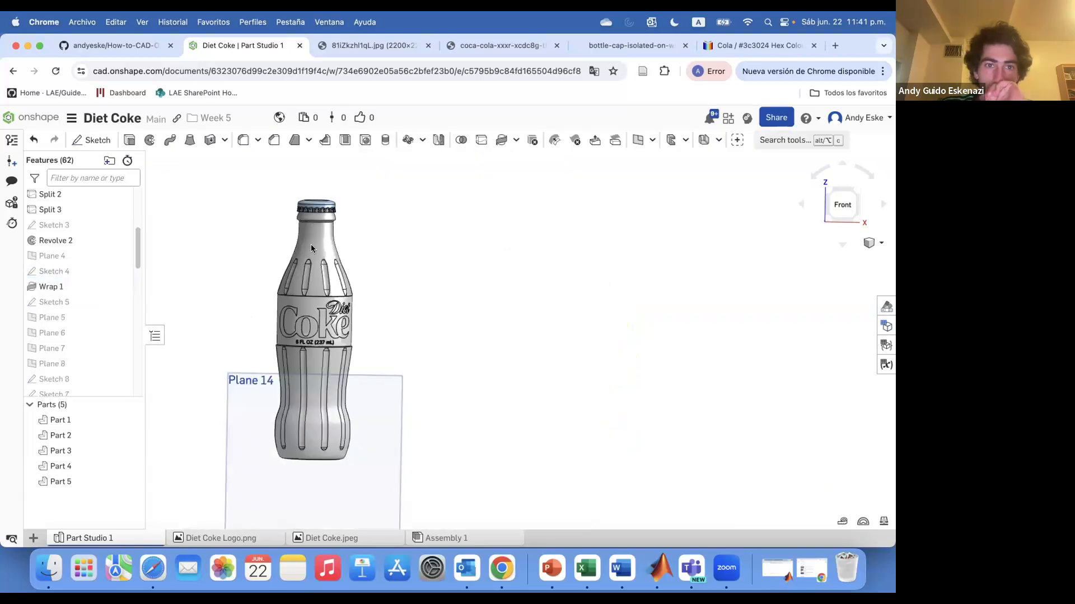
{"action": "right_click_drag", "start_coordinate": [311, 244], "coordinate": [314, 274]}
{"action": "scroll", "coordinate": [314, 247], "scroll_direction": "down", "scroll_amount": 4}
{"action": "left_click", "coordinate": [92, 142]}
{"action": "left_click", "coordinate": [315, 234]}
{"action": "scroll", "coordinate": [444, 288], "scroll_direction": "up", "scroll_amount": 3}
{"action": "mouse_move", "coordinate": [445, 288]}
{"action": "right_mouse_down"}
{"action": "mouse_move", "coordinate": [402, 345]}
{"action": "mouse_move", "coordinate": [374, 348]}
{"action": "mouse_move", "coordinate": [376, 324]}
{"action": "right_mouse_up"}
{"action": "key", "text": "super+v"}
{"action": "scroll", "coordinate": [410, 285], "scroll_direction": "down", "scroll_amount": 4}
{"action": "scroll", "coordinate": [408, 285], "scroll_direction": "up", "scroll_amount": 2}
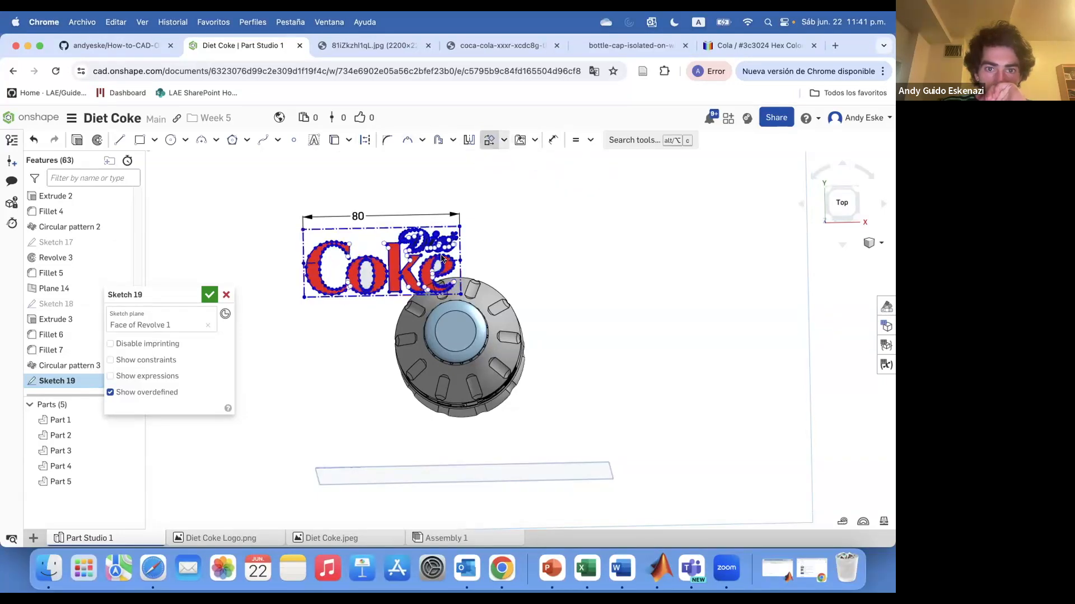
Place the pasted logo, scale it down and move it to the centre of the cap's top, then finish the sketch.
{"action": "left_click", "coordinate": [473, 295]}
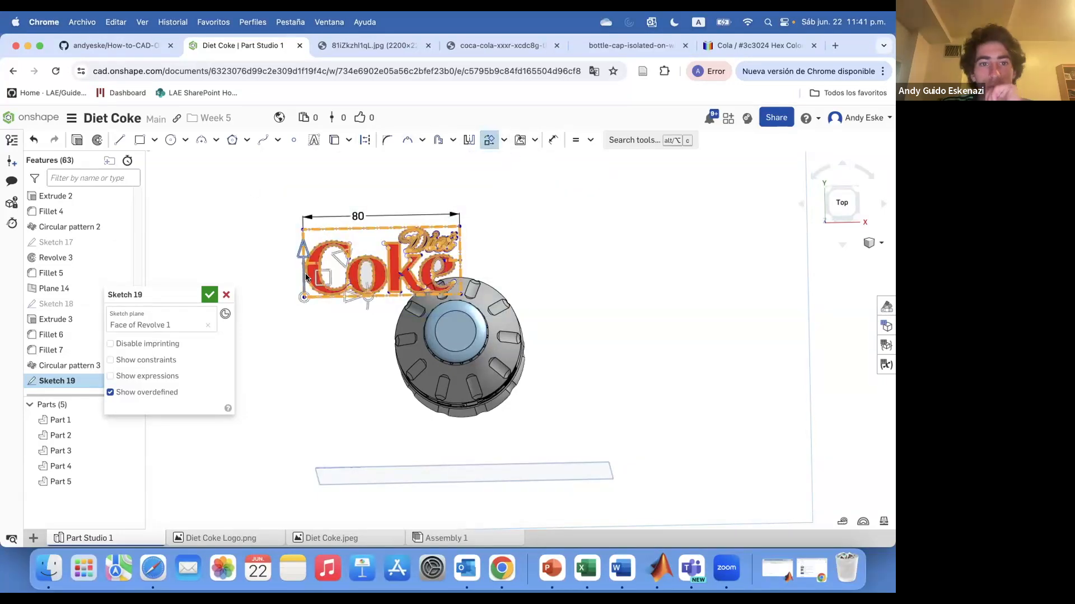
{"action": "scroll", "coordinate": [305, 278], "scroll_direction": "up", "scroll_amount": 4}
{"action": "left_click_drag", "start_coordinate": [341, 268], "coordinate": [325, 296]}
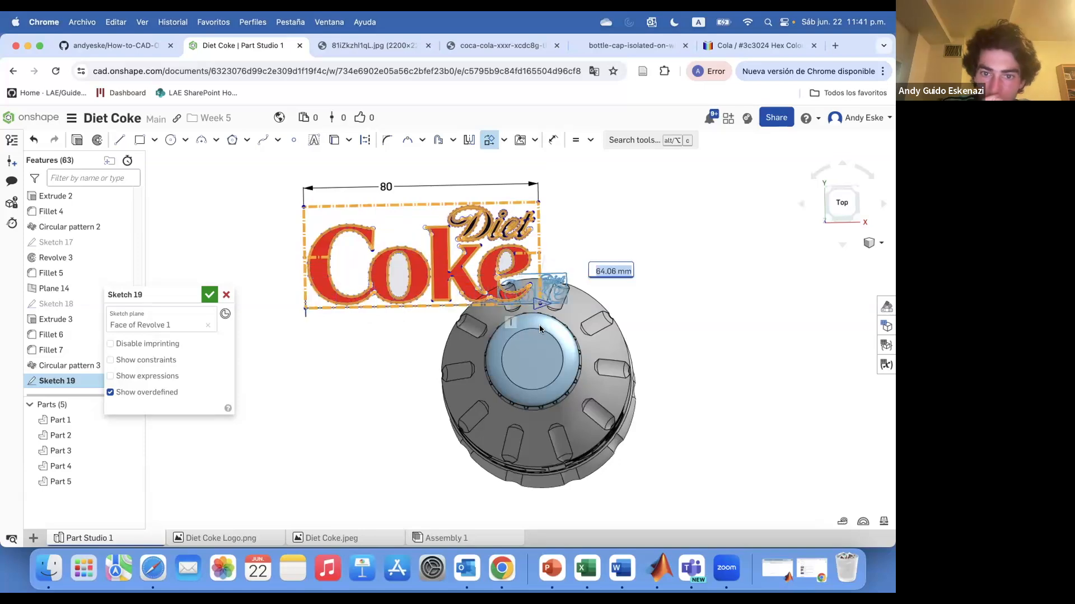
{"action": "scroll", "coordinate": [497, 365], "scroll_direction": "up", "scroll_amount": 4}
{"action": "left_click_drag", "start_coordinate": [495, 363], "coordinate": [503, 361]}
{"action": "left_click", "coordinate": [395, 47]}
{"action": "left_click", "coordinate": [236, 49]}
{"action": "scroll", "coordinate": [533, 399], "scroll_direction": "up", "scroll_amount": 6}
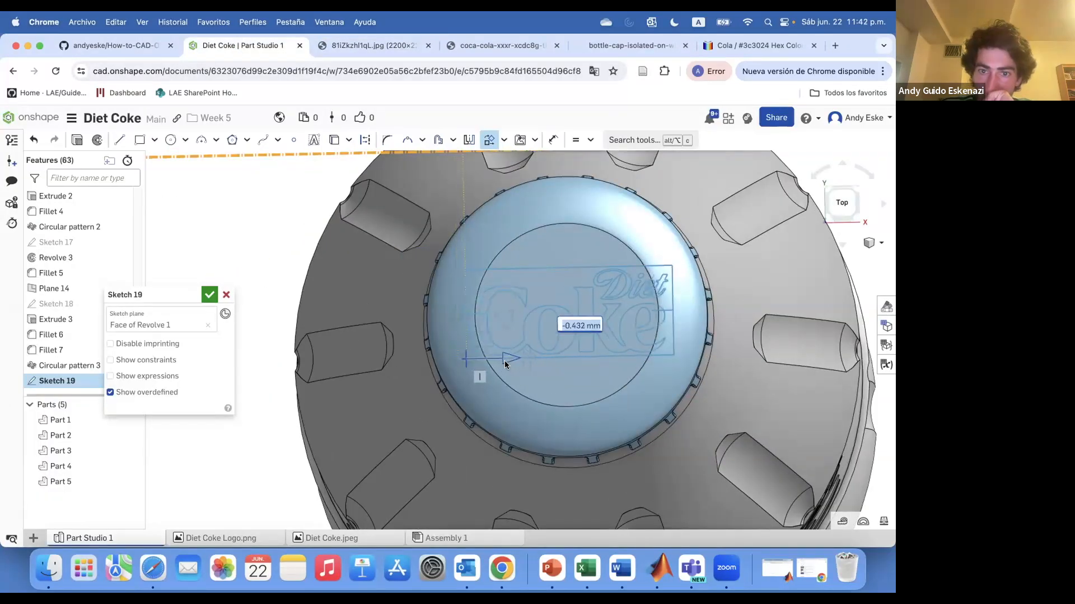
{"action": "left_click", "coordinate": [209, 295]}
Extrude the logo regions as a 0.1 mm deep cut into the cap's top.
{"action": "right_click", "coordinate": [72, 381]}
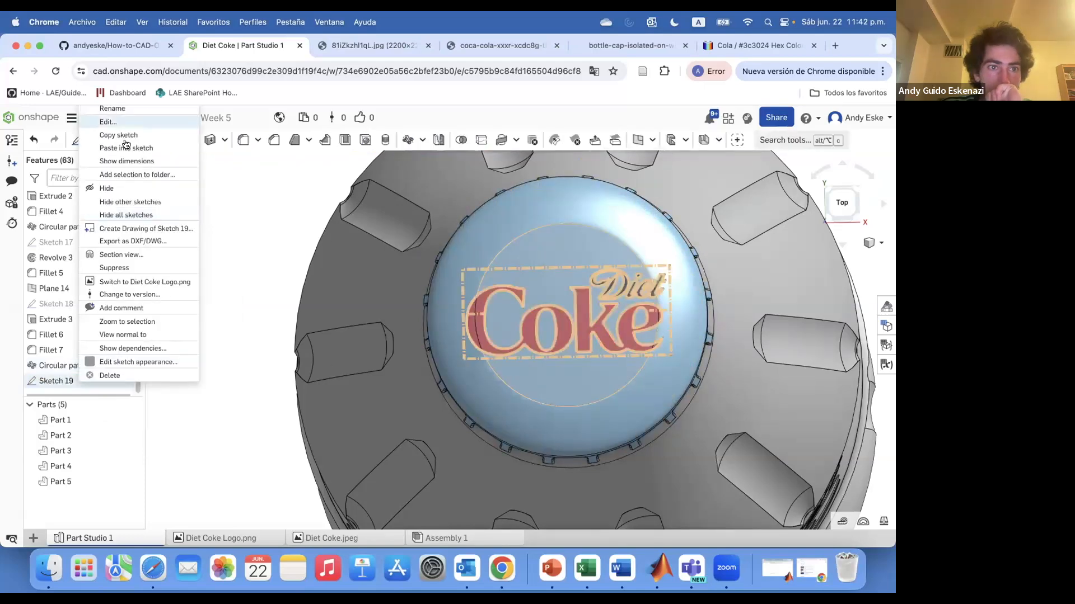
{"action": "left_click", "coordinate": [130, 140]}
{"action": "right_click_drag", "start_coordinate": [501, 332], "coordinate": [506, 246]}
{"action": "left_click", "coordinate": [175, 328]}
{"action": "left_click", "coordinate": [205, 395]}
{"action": "type", "text": "0.1"}
{"action": "key", "text": "Return"}
{"action": "scroll", "coordinate": [544, 319], "scroll_direction": "up", "scroll_amount": 5}
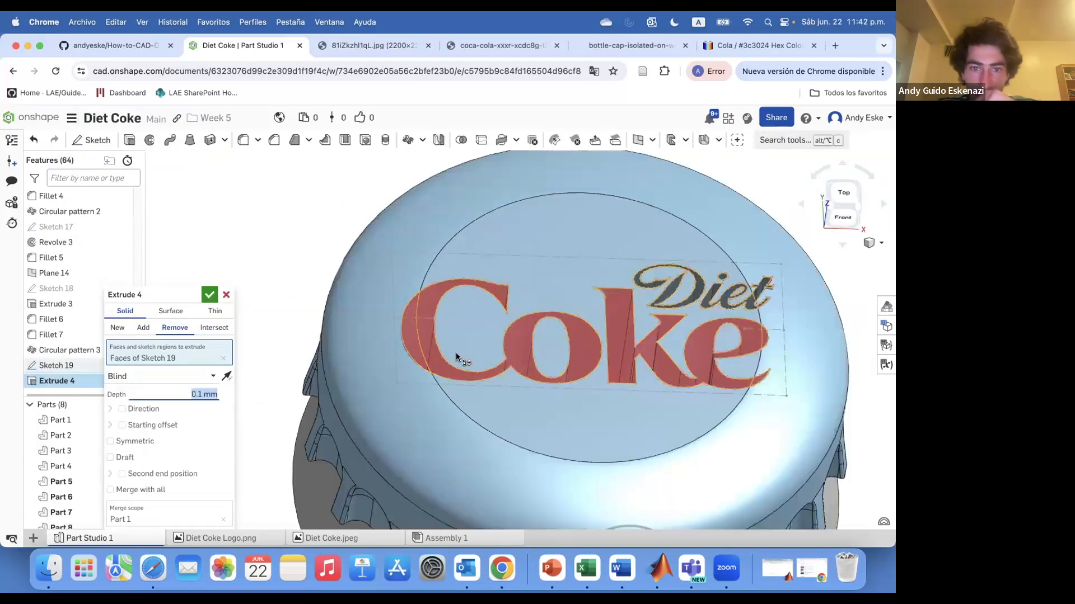
{"action": "right_click_drag", "start_coordinate": [459, 353], "coordinate": [453, 343]}
{"action": "left_click", "coordinate": [209, 295]}
Hide the reference plane Plane 14.
{"action": "scroll", "coordinate": [442, 291], "scroll_direction": "down", "scroll_amount": 10}
{"action": "right_click_drag", "start_coordinate": [482, 305], "coordinate": [470, 372]}
{"action": "scroll", "coordinate": [447, 331], "scroll_direction": "down", "scroll_amount": 5}
{"action": "right_click", "coordinate": [378, 214]}
{"action": "left_click", "coordinate": [421, 312]}
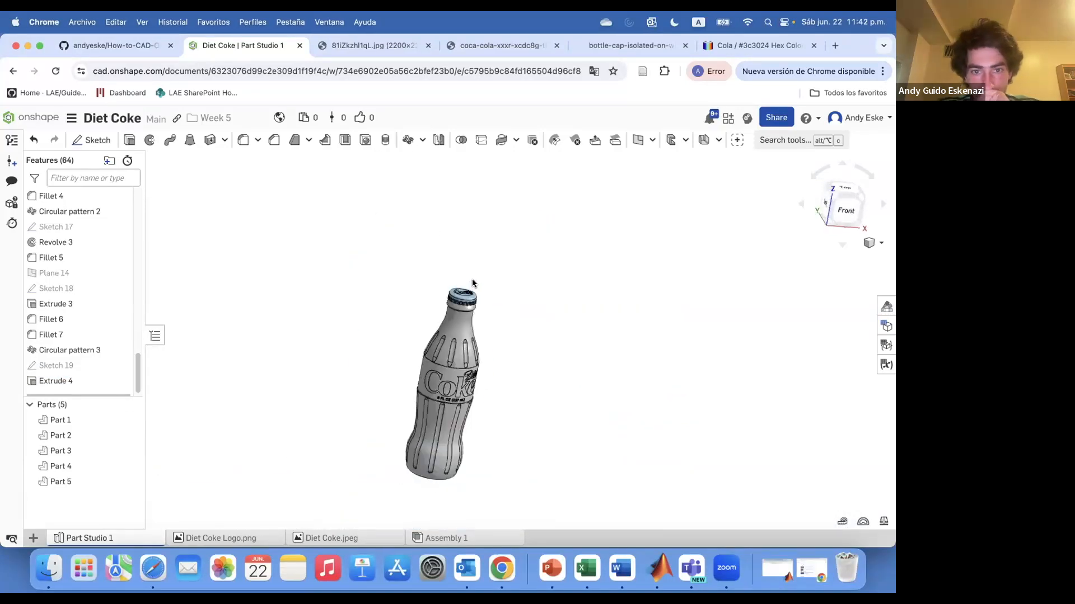
Check the appearance settings of Part 1.
{"action": "scroll", "coordinate": [470, 292], "scroll_direction": "up", "scroll_amount": 10}
{"action": "left_click", "coordinate": [101, 442]}
{"action": "left_click", "coordinate": [358, 43]}
{"action": "left_click", "coordinate": [241, 45]}
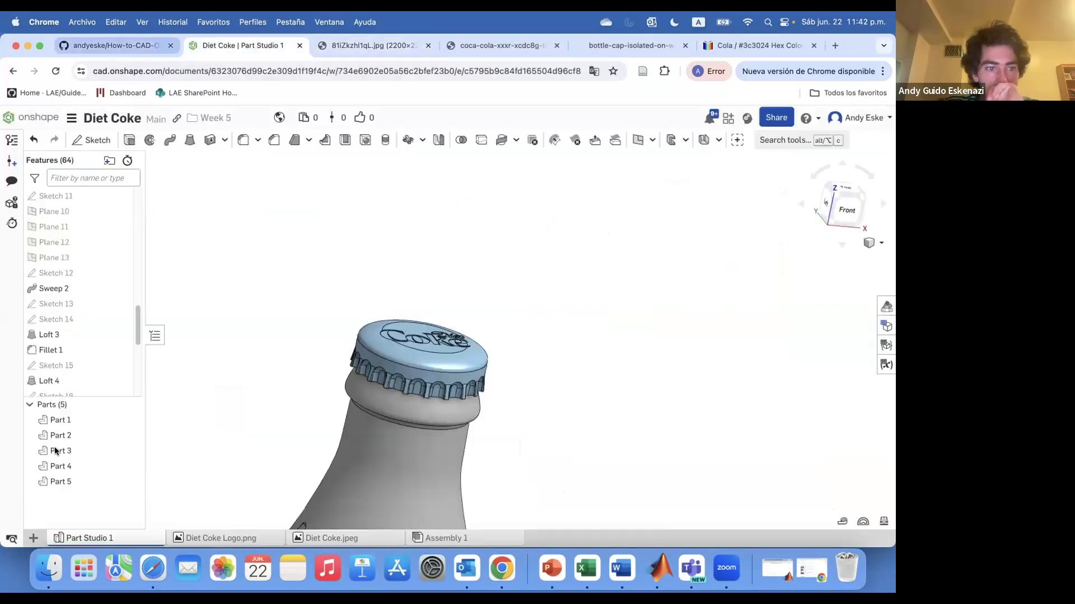
{"action": "left_click", "coordinate": [366, 350]}
{"action": "right_click", "coordinate": [118, 420]}
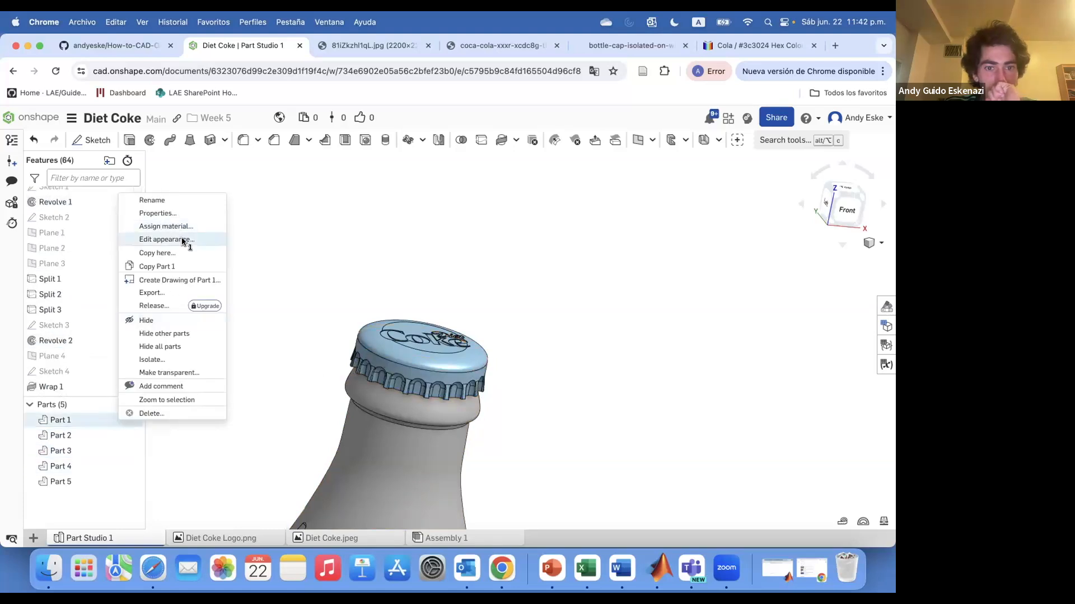
{"action": "left_click", "coordinate": [182, 240]}
{"action": "left_click", "coordinate": [256, 301]}
Create an empty sketch on the Front plane.
{"action": "scroll", "coordinate": [425, 268], "scroll_direction": "down", "scroll_amount": 10}
{"action": "right_click_drag", "start_coordinate": [434, 404], "coordinate": [408, 379]}
{"action": "scroll", "coordinate": [400, 414], "scroll_direction": "up", "scroll_amount": 3}
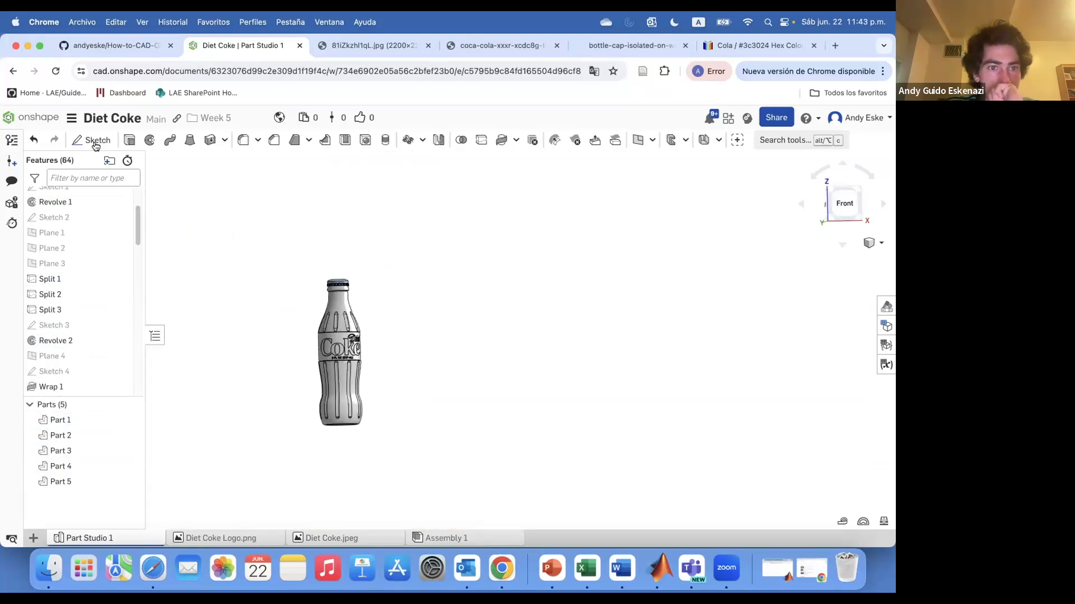
{"action": "left_click", "coordinate": [96, 141]}
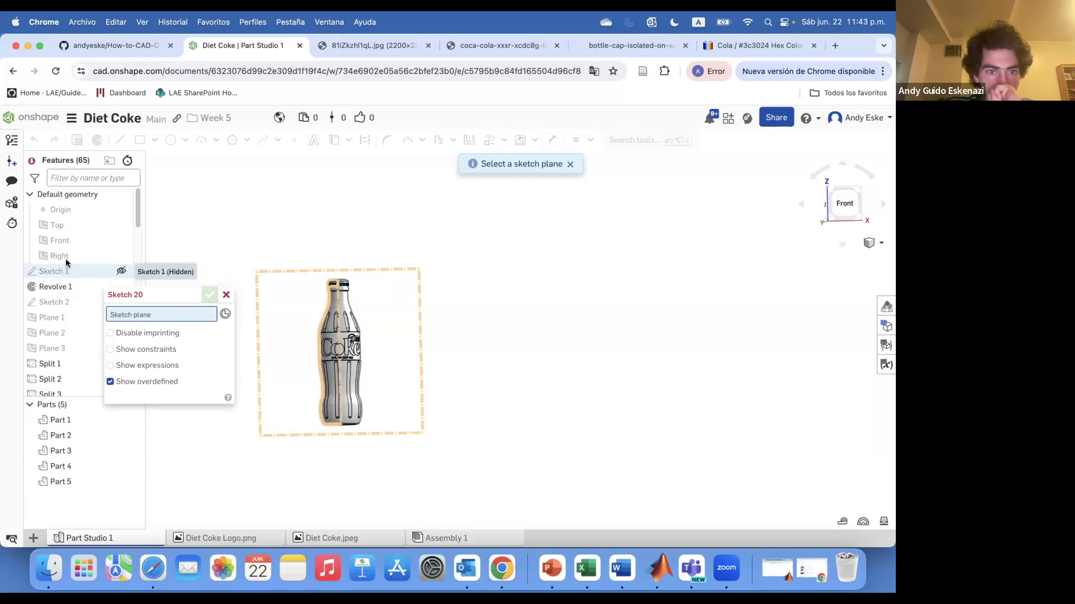
{"action": "left_click", "coordinate": [66, 247]}
{"action": "left_click", "coordinate": [209, 294]}
Compare the label area of the bottle model with the Diet Coke reference photos.
{"action": "scroll", "coordinate": [331, 361], "scroll_direction": "up", "scroll_amount": 10}
{"action": "right_click_drag", "start_coordinate": [332, 361], "coordinate": [394, 387]}
{"action": "scroll", "coordinate": [395, 381], "scroll_direction": "up", "scroll_amount": 5}
{"action": "left_click", "coordinate": [386, 46]}
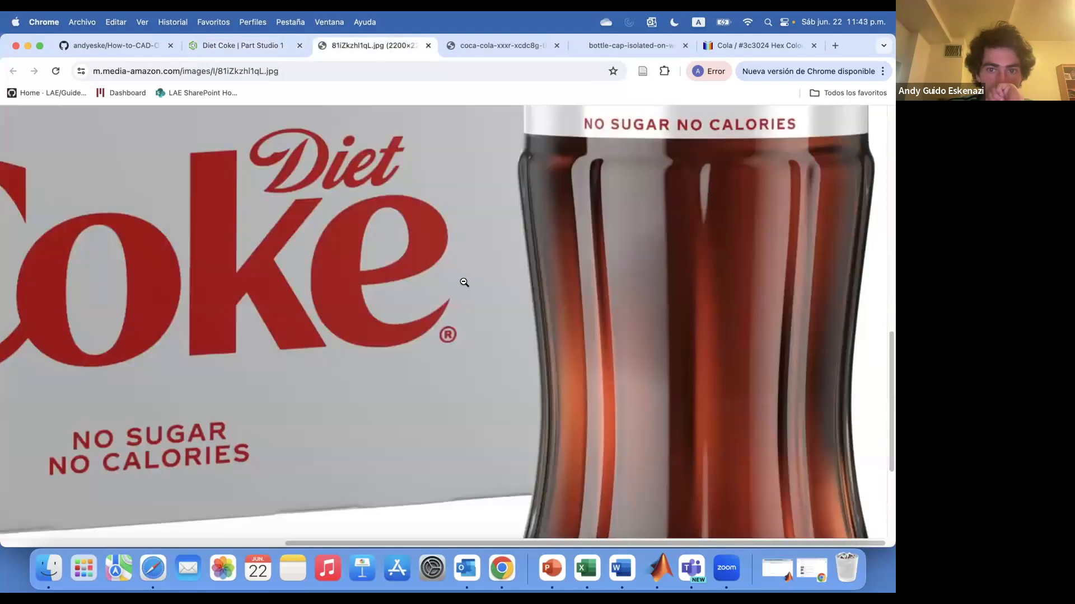
{"action": "left_click", "coordinate": [428, 217]}
{"action": "left_click", "coordinate": [472, 50]}
{"action": "left_click", "coordinate": [241, 46]}
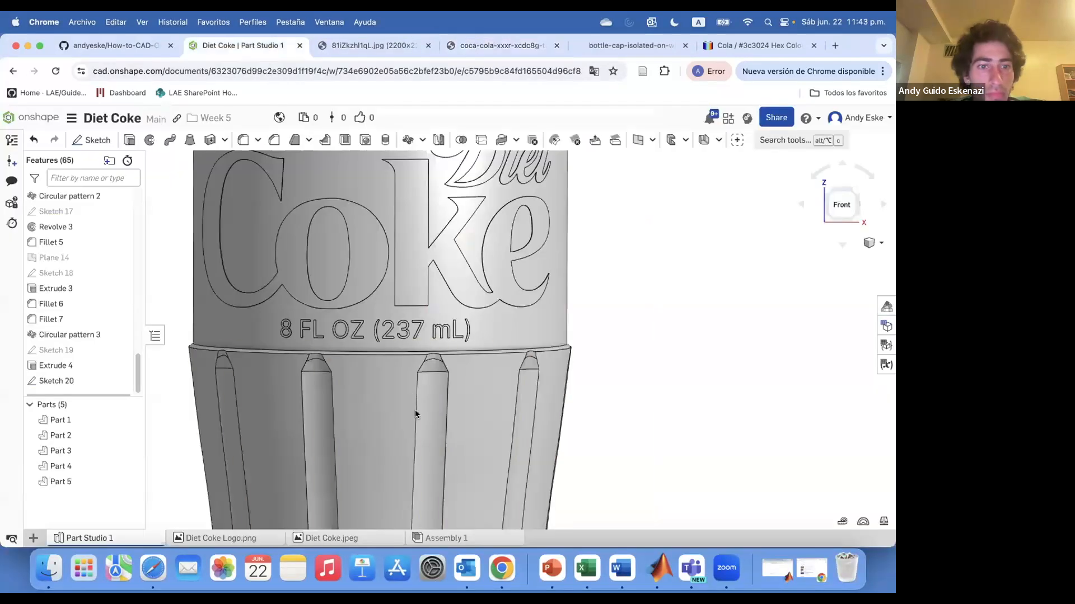
Edit Sketch 20 on the Front plane and project the label band's upper and lower edges into it.
{"action": "left_click", "coordinate": [77, 144]}
{"action": "key", "text": "Escape"}
{"action": "scroll", "coordinate": [84, 336], "scroll_direction": "down", "scroll_amount": 15}
{"action": "right_click", "coordinate": [62, 381]}
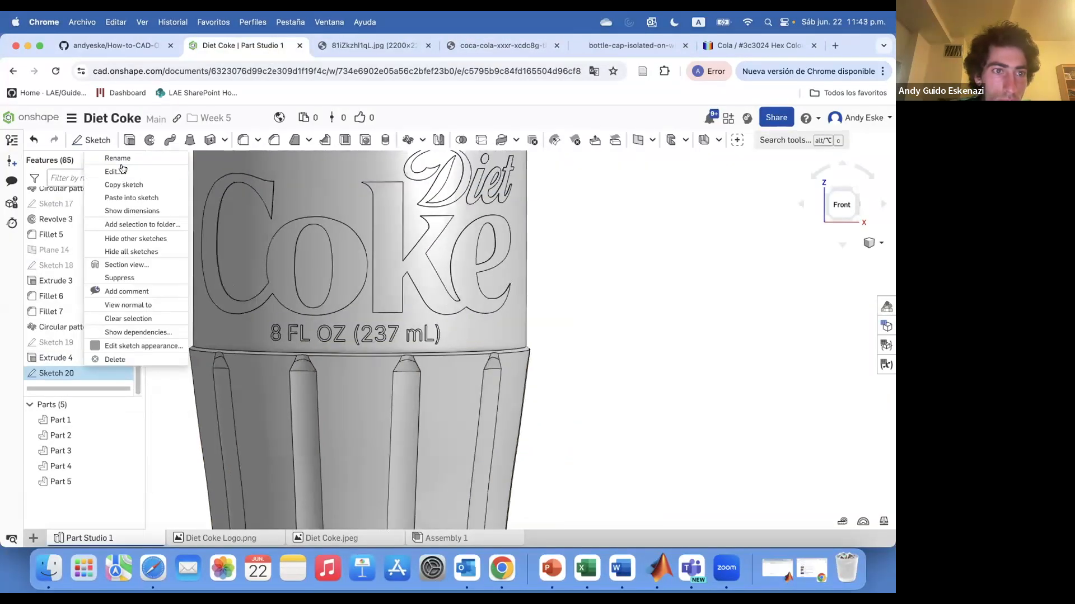
{"action": "left_click", "coordinate": [115, 171]}
{"action": "scroll", "coordinate": [439, 390], "scroll_direction": "up", "scroll_amount": 3}
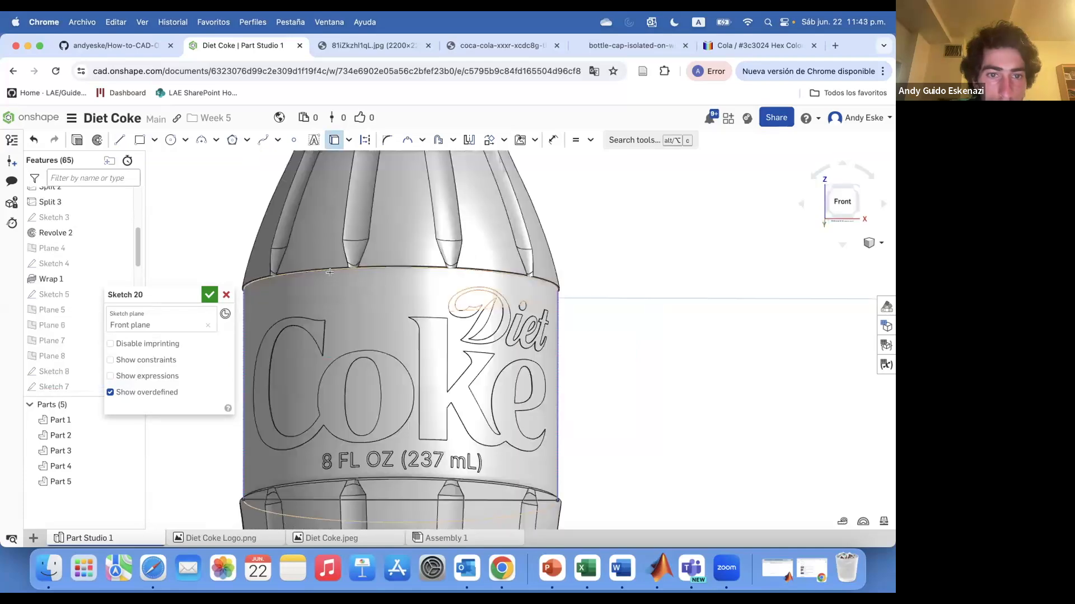
{"action": "left_click", "coordinate": [209, 295]}
{"action": "right_click", "coordinate": [71, 381]}
{"action": "left_click", "coordinate": [100, 148]}
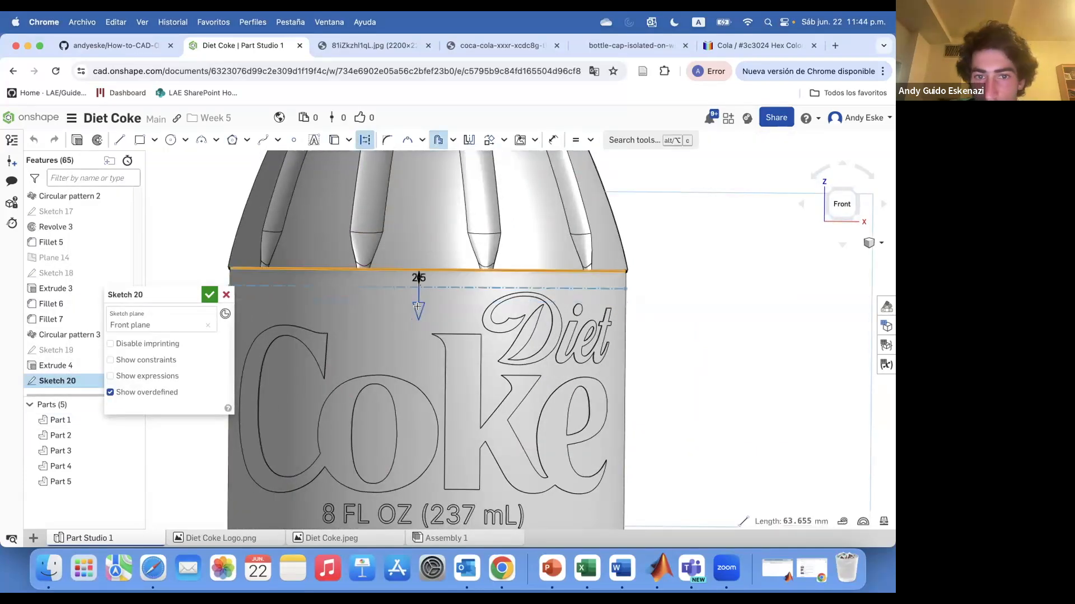
Offset the label's upper edge 2 mm downward and its lower edge upward as construction lines.
{"action": "left_click", "coordinate": [347, 307]}
{"action": "scroll", "coordinate": [476, 280], "scroll_direction": "up", "scroll_amount": 3}
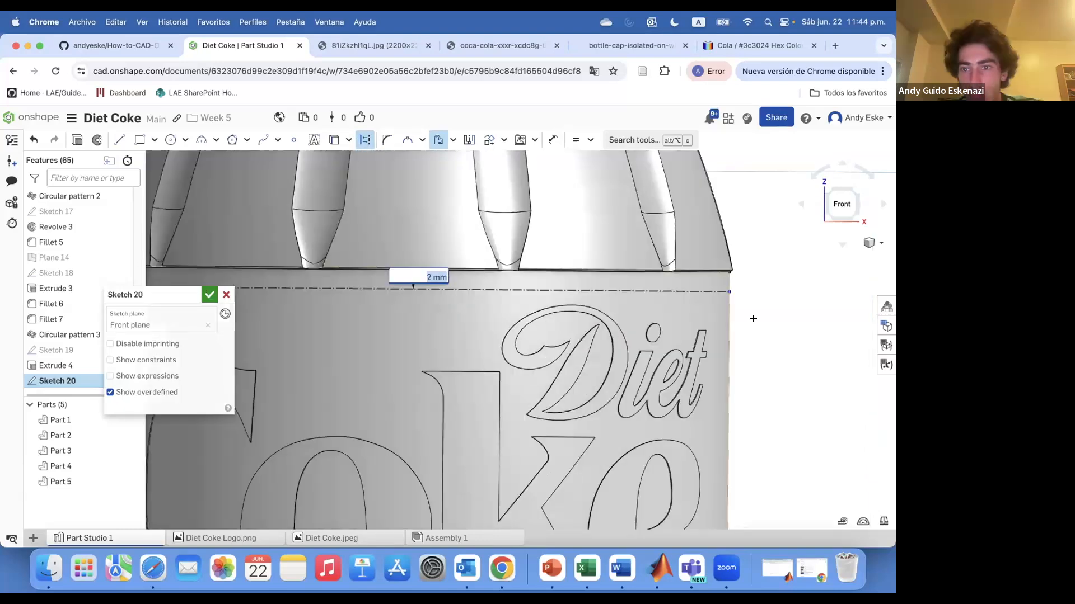
{"action": "key", "text": "Return"}
{"action": "scroll", "coordinate": [498, 266], "scroll_direction": "down", "scroll_amount": 5}
{"action": "scroll", "coordinate": [497, 395], "scroll_direction": "up", "scroll_amount": 5}
{"action": "left_click", "coordinate": [484, 401]}
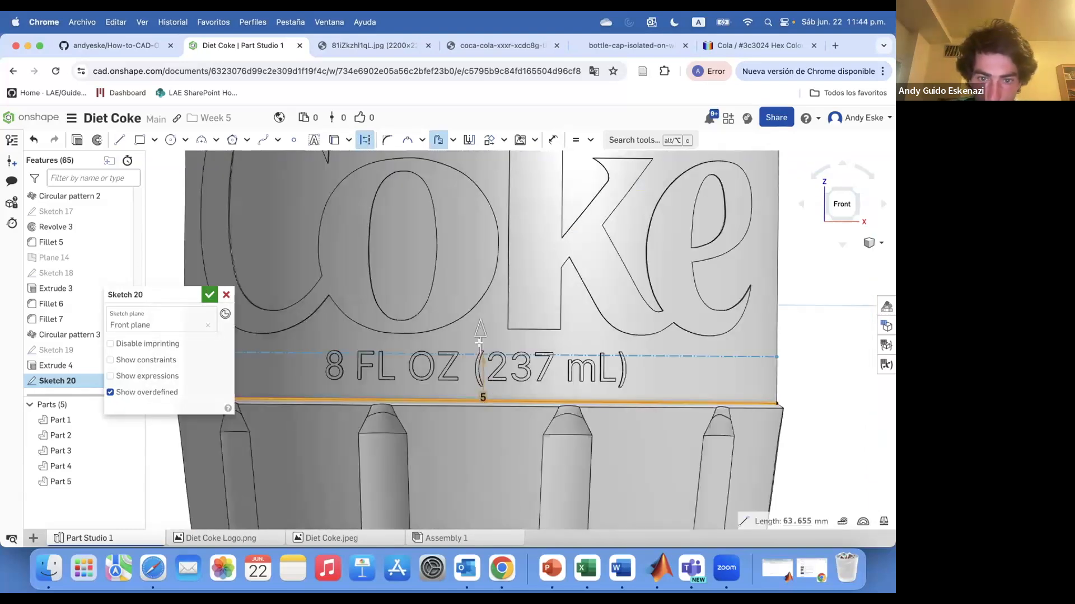
{"action": "left_click", "coordinate": [810, 395]}
{"action": "scroll", "coordinate": [679, 425], "scroll_direction": "down", "scroll_amount": 5}
{"action": "key", "text": "Return"}
{"action": "scroll", "coordinate": [569, 305], "scroll_direction": "up", "scroll_amount": 4}
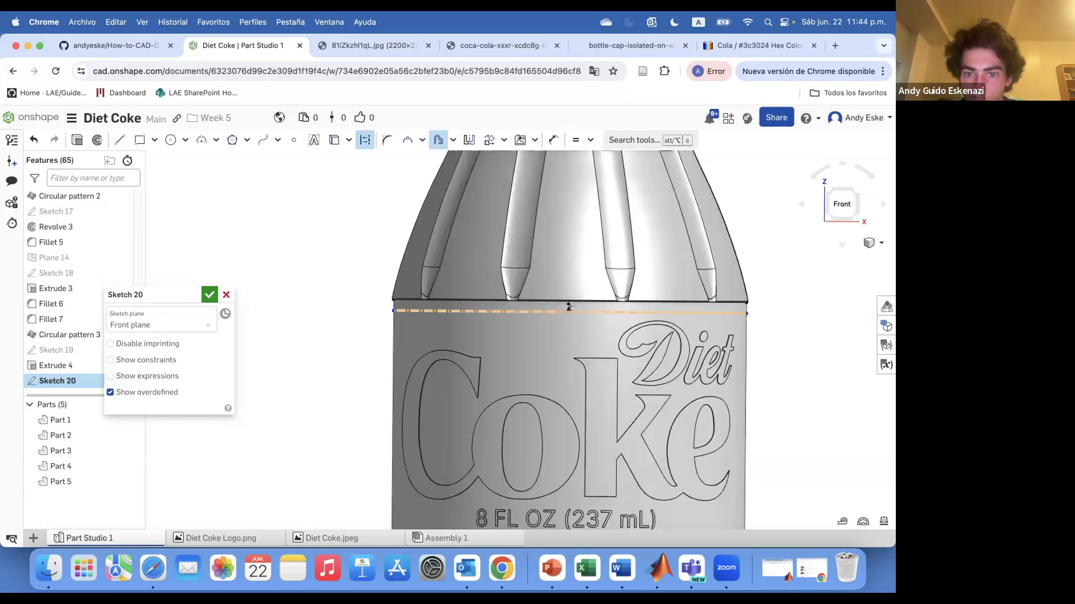
Set the offset distance of the label's upper construction line to 1 mm.
{"action": "double_click", "coordinate": [569, 306]}
{"action": "type", "text": "1"}
{"action": "key", "text": "Return"}
{"action": "scroll", "coordinate": [573, 311], "scroll_direction": "down", "scroll_amount": 4}
{"action": "scroll", "coordinate": [638, 442], "scroll_direction": "up", "scroll_amount": 3}
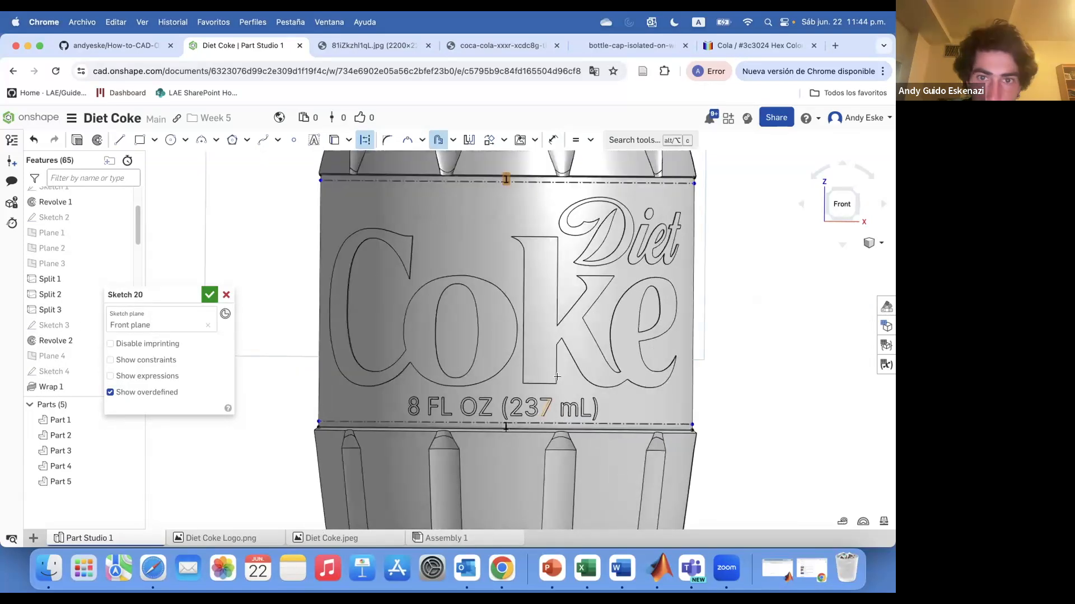
Draw short vertical lines between the label's edges and their offset lines, and finish the sketch.
{"action": "key", "text": "l"}
{"action": "scroll", "coordinate": [499, 172], "scroll_direction": "up", "scroll_amount": 5}
{"action": "scroll", "coordinate": [551, 209], "scroll_direction": "down", "scroll_amount": 5}
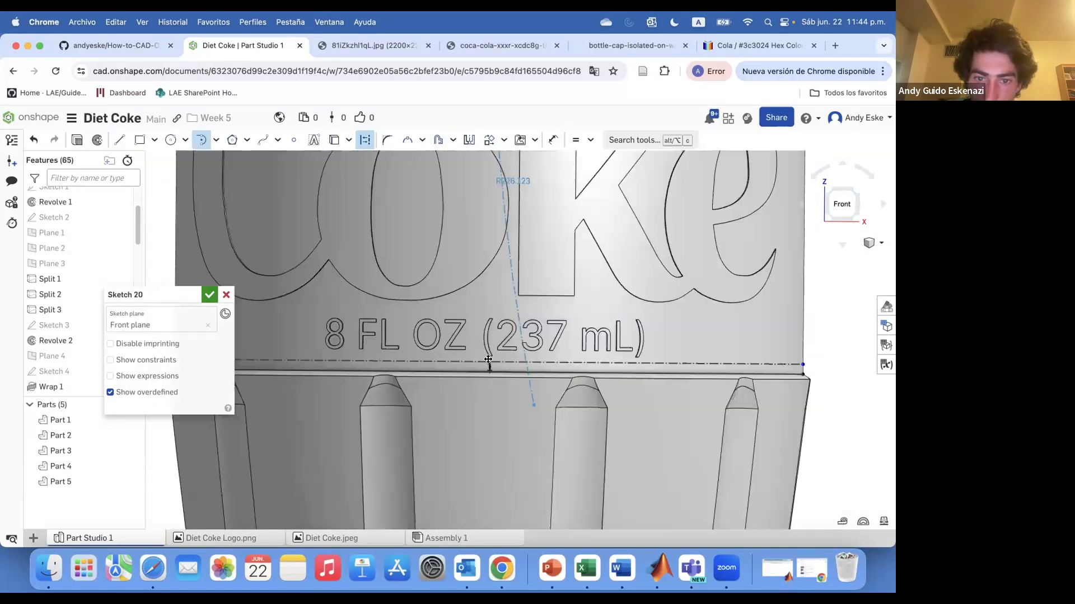
{"action": "key", "text": "Escape"}
{"action": "scroll", "coordinate": [490, 362], "scroll_direction": "up", "scroll_amount": 4}
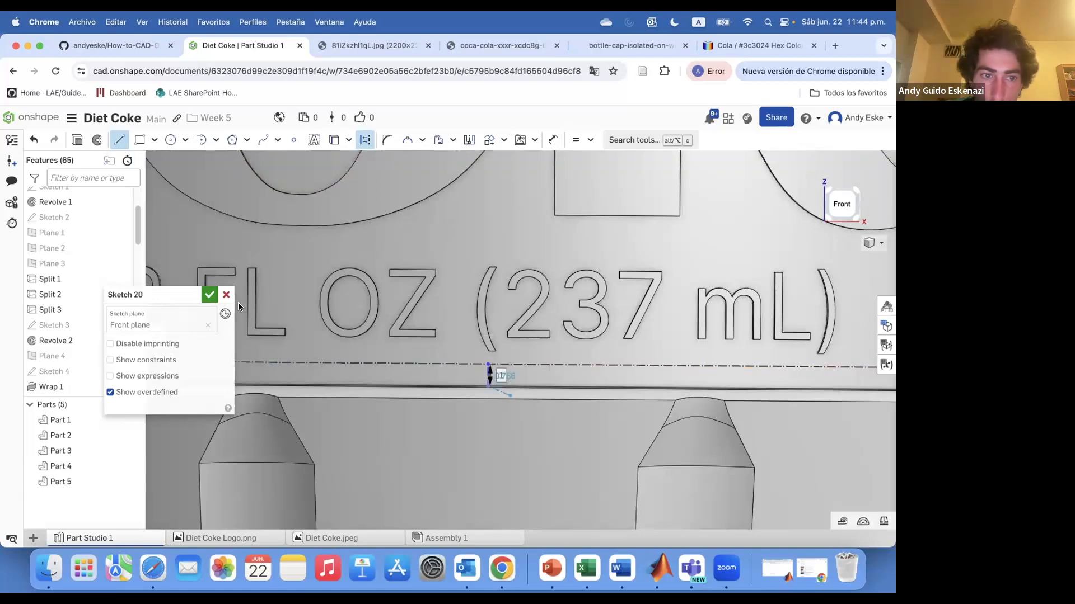
{"action": "left_click", "coordinate": [209, 295]}
Create a point-normal plane at the lower offset line of the label, using the short vertical sketch line and its vertex.
{"action": "scroll", "coordinate": [630, 444], "scroll_direction": "down", "scroll_amount": 5}
{"action": "left_click", "coordinate": [638, 140]}
{"action": "left_click", "coordinate": [145, 397]}
{"action": "scroll", "coordinate": [589, 425], "scroll_direction": "up", "scroll_amount": 5}
{"action": "left_click", "coordinate": [588, 431]}
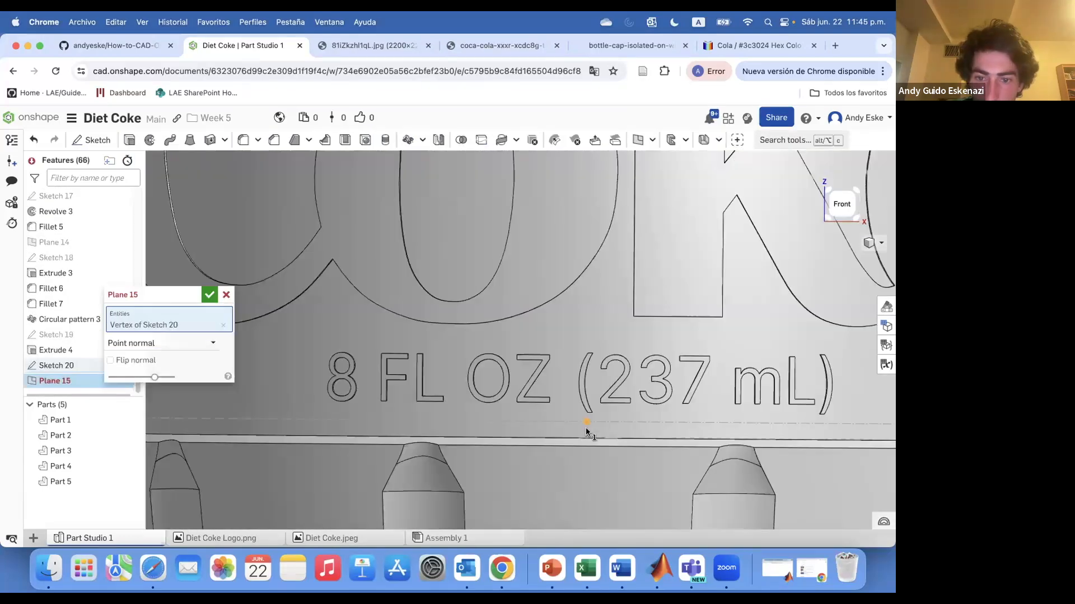
{"action": "left_click", "coordinate": [586, 424]}
{"action": "left_click", "coordinate": [209, 293]}
Create a second point-normal plane at the upper offset line of the label, using the short vertical sketch line there.
{"action": "scroll", "coordinate": [480, 386], "scroll_direction": "down", "scroll_amount": 6}
{"action": "right_click_drag", "start_coordinate": [480, 314], "coordinate": [478, 265]}
{"action": "scroll", "coordinate": [478, 265], "scroll_direction": "up", "scroll_amount": 3}
{"action": "left_click", "coordinate": [638, 140]}
{"action": "scroll", "coordinate": [477, 309], "scroll_direction": "up", "scroll_amount": 2}
{"action": "left_click", "coordinate": [475, 315]}
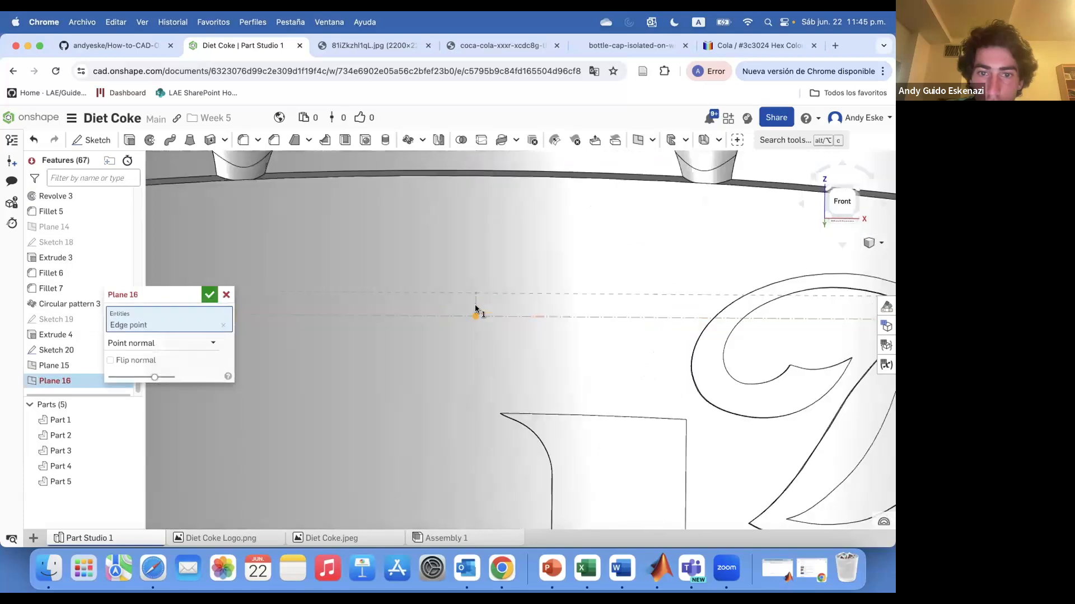
{"action": "left_click", "coordinate": [210, 295]}
Split the bottle's label section with the upper plane, Plane 16.
{"action": "scroll", "coordinate": [464, 353], "scroll_direction": "down", "scroll_amount": 5}
{"action": "scroll", "coordinate": [435, 348], "scroll_direction": "up", "scroll_amount": 5}
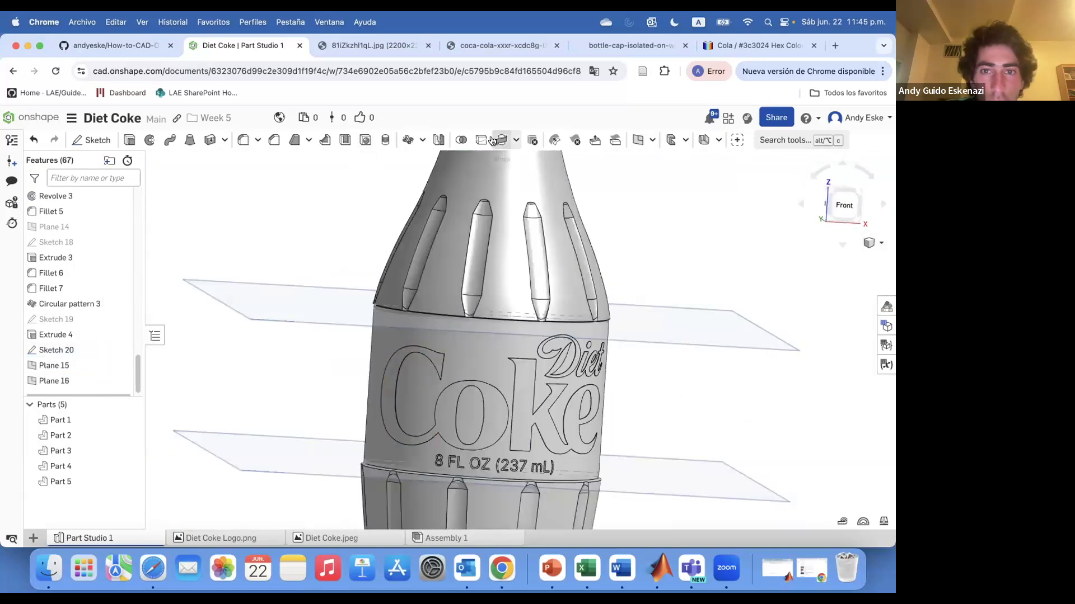
{"action": "left_click", "coordinate": [481, 140]}
{"action": "left_click", "coordinate": [453, 356]}
{"action": "left_click", "coordinate": [161, 359]}
{"action": "left_click", "coordinate": [250, 317]}
{"action": "left_click", "coordinate": [209, 295]}
{"action": "scroll", "coordinate": [448, 313], "scroll_direction": "up", "scroll_amount": 3}
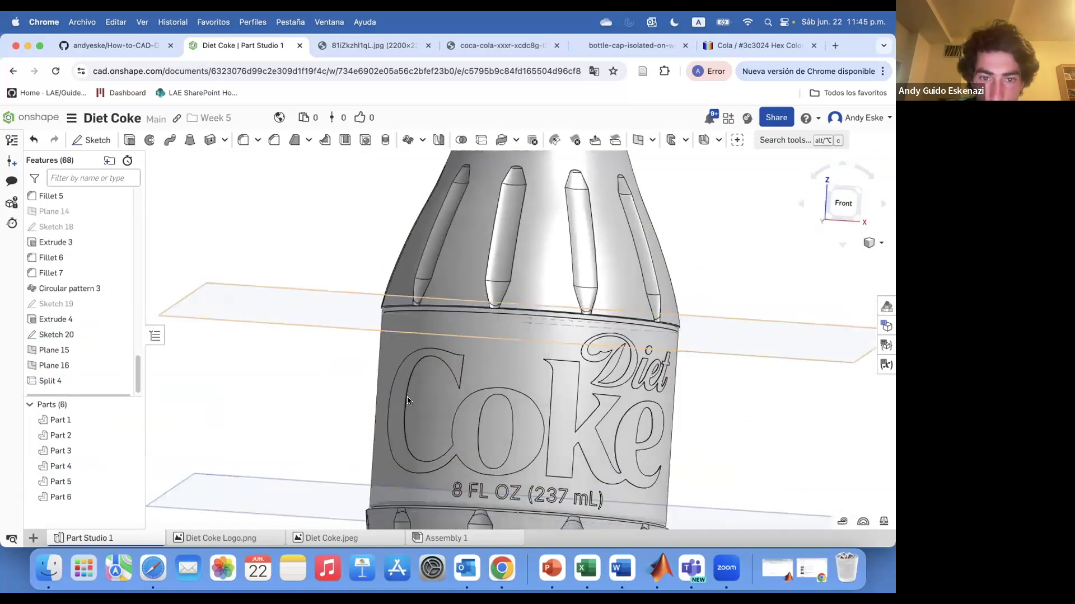
Split Part 6 with the lower plane, Plane 15, keeping both sides.
{"action": "right_click_drag", "start_coordinate": [325, 364], "coordinate": [322, 397]}
{"action": "scroll", "coordinate": [323, 395], "scroll_direction": "down", "scroll_amount": 1}
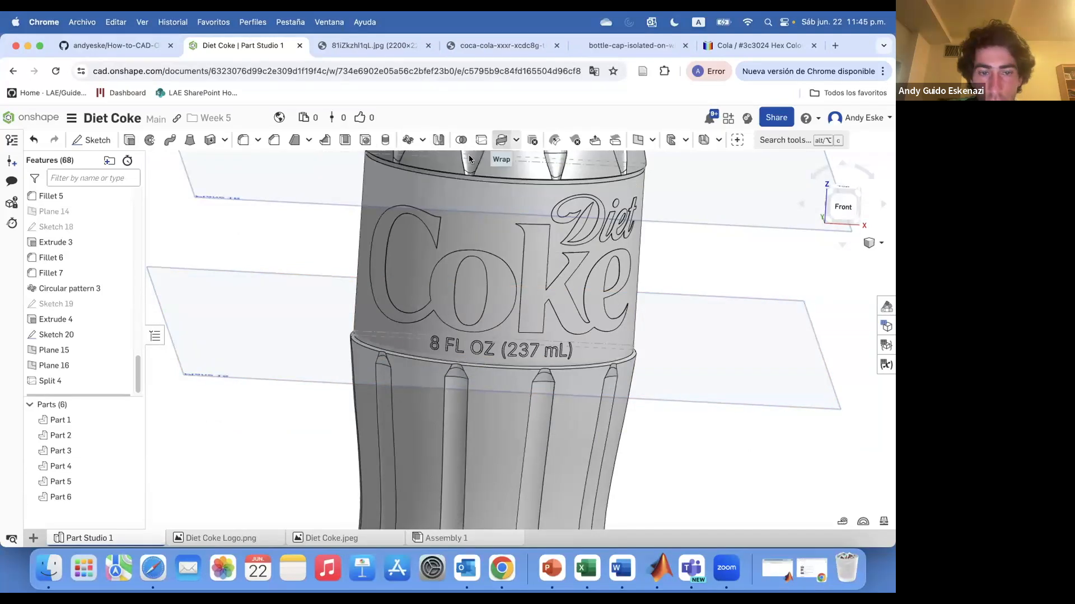
{"action": "left_click", "coordinate": [481, 140]}
{"action": "left_click", "coordinate": [385, 338]}
{"action": "left_click", "coordinate": [173, 361]}
{"action": "left_click", "coordinate": [249, 330]}
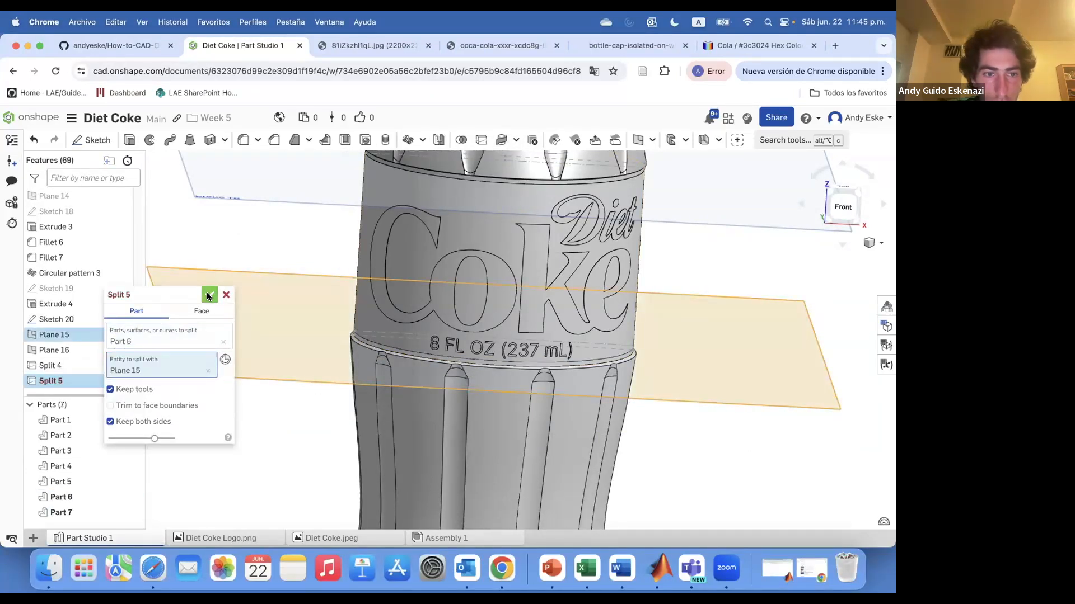
{"action": "left_click", "coordinate": [207, 295]}
Hide Plane 15, Plane 16 and Sketch 20.
{"action": "right_click", "coordinate": [266, 377]}
{"action": "left_click", "coordinate": [301, 234]}
{"action": "right_click", "coordinate": [257, 200]}
{"action": "left_click", "coordinate": [303, 298]}
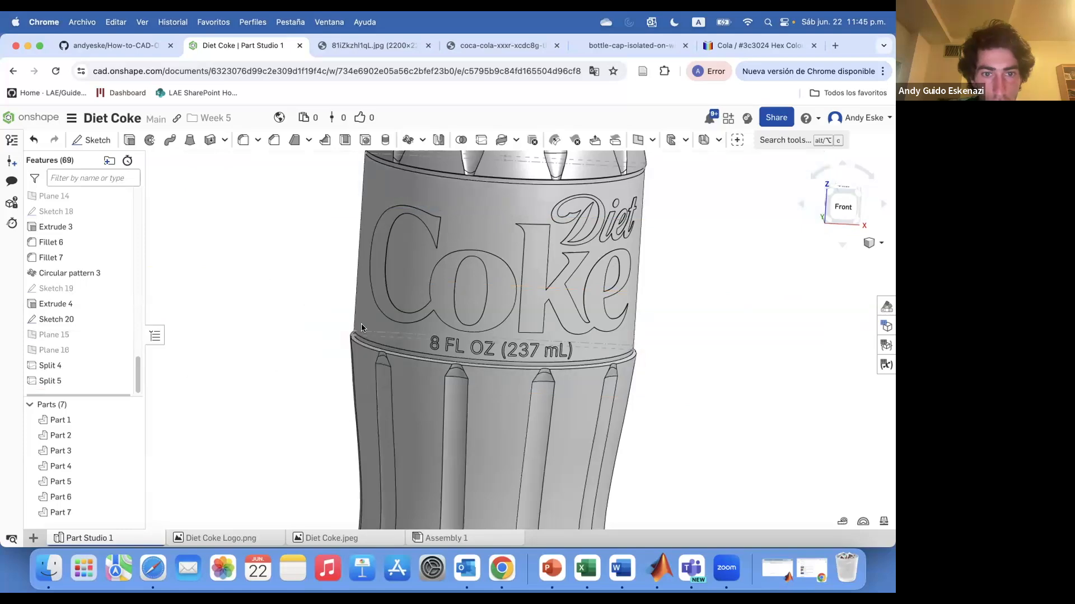
{"action": "scroll", "coordinate": [361, 330], "scroll_direction": "down", "scroll_amount": 2}
{"action": "right_click", "coordinate": [362, 334]}
{"action": "left_click", "coordinate": [391, 167]}
{"action": "scroll", "coordinate": [536, 357], "scroll_direction": "down", "scroll_amount": 6}
{"action": "right_click_drag", "start_coordinate": [536, 357], "coordinate": [526, 362]}
{"action": "right_click", "coordinate": [65, 423]}
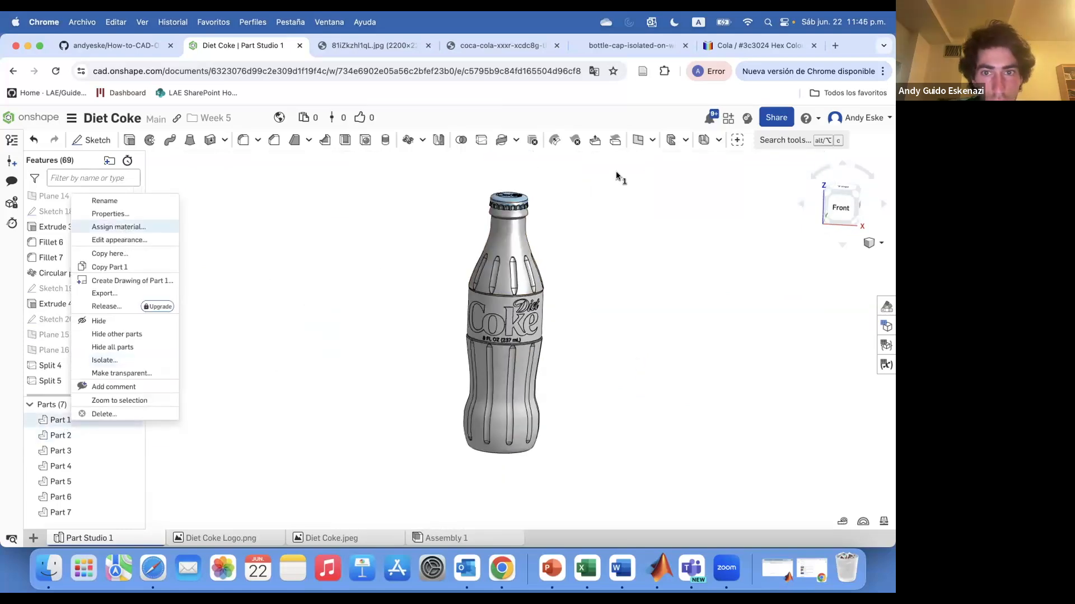
{"action": "left_click", "coordinate": [119, 240]}
{"action": "scroll", "coordinate": [516, 196], "scroll_direction": "up", "scroll_amount": 3}
{"action": "left_click", "coordinate": [151, 360]}
{"action": "scroll", "coordinate": [516, 195], "scroll_direction": "up", "scroll_amount": 5}
{"action": "left_click", "coordinate": [266, 302]}
Search the web for "diet coke colors rgb" and examine the Diet Coke can palette's RGB values on schemecolor.com.
{"action": "left_click", "coordinate": [750, 49]}
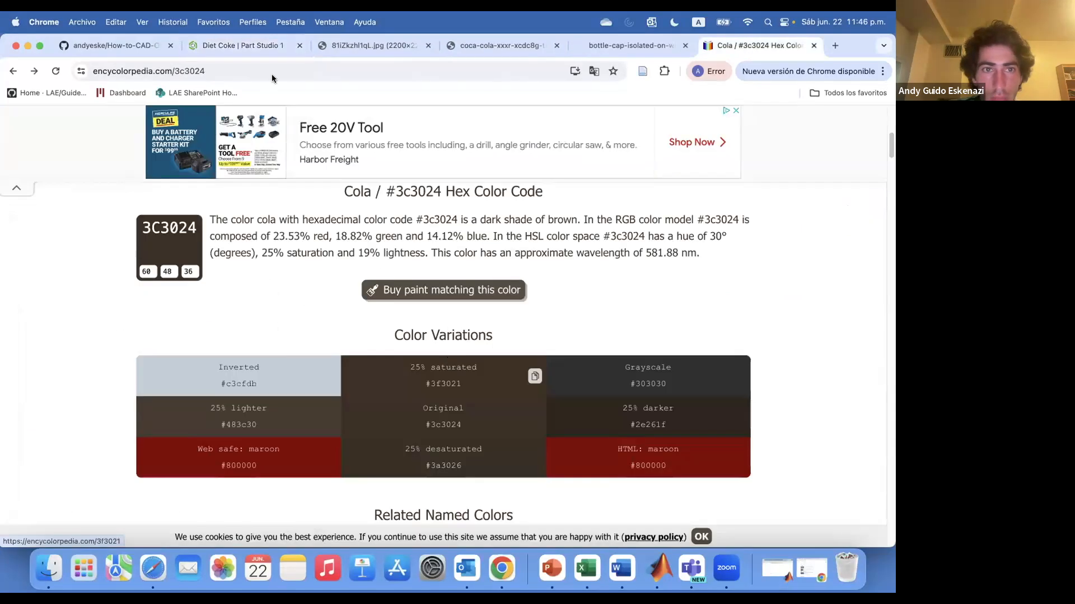
{"action": "left_click", "coordinate": [272, 73]}
{"action": "type", "text": "diet coke colors"}
{"action": "key", "text": "Return"}
{"action": "left_click", "coordinate": [173, 146]}
{"action": "type", "text": "rgb"}
{"action": "key", "text": "Return"}
{"action": "left_click", "coordinate": [361, 256]}
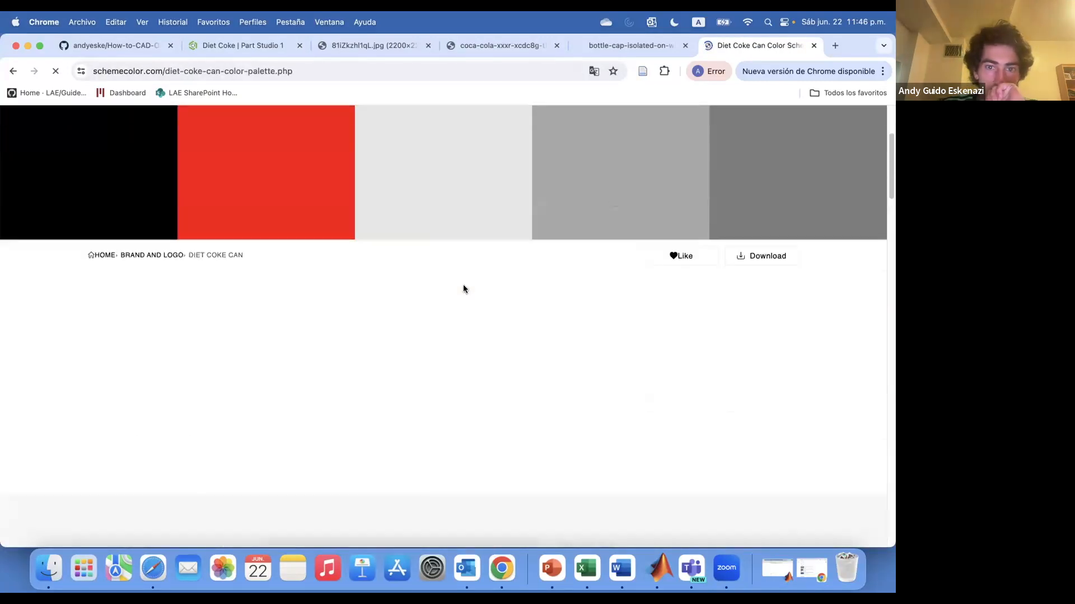
{"action": "scroll", "coordinate": [392, 264], "scroll_direction": "down", "scroll_amount": 10}
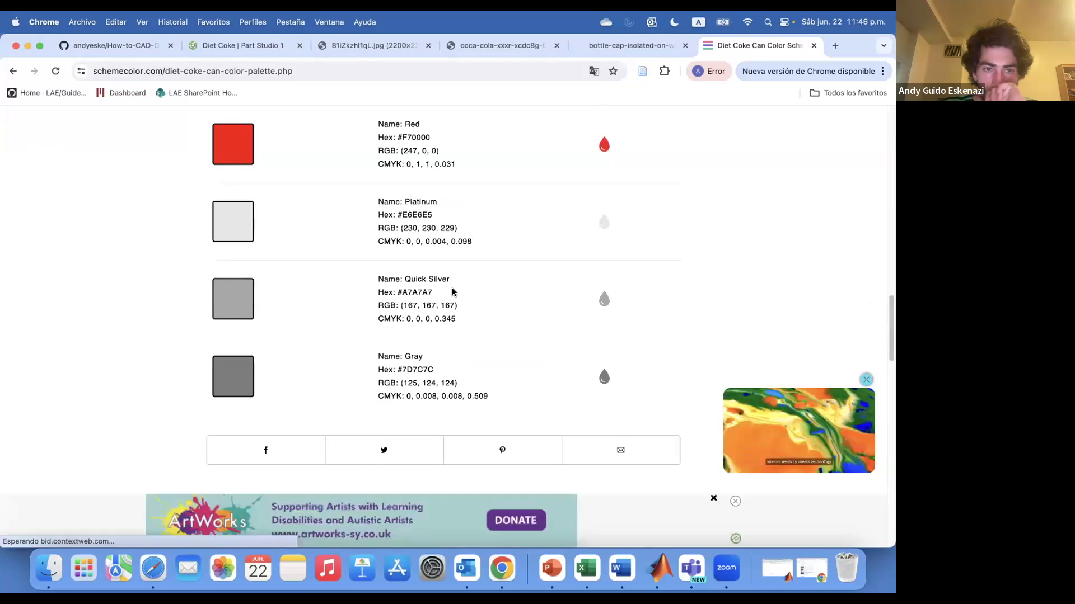
Return to the Onshape part studio and set the appearance of the cap (Part 1) to RGB 167, 167, 167.
{"action": "left_click", "coordinate": [241, 46]}
{"action": "right_click", "coordinate": [72, 420]}
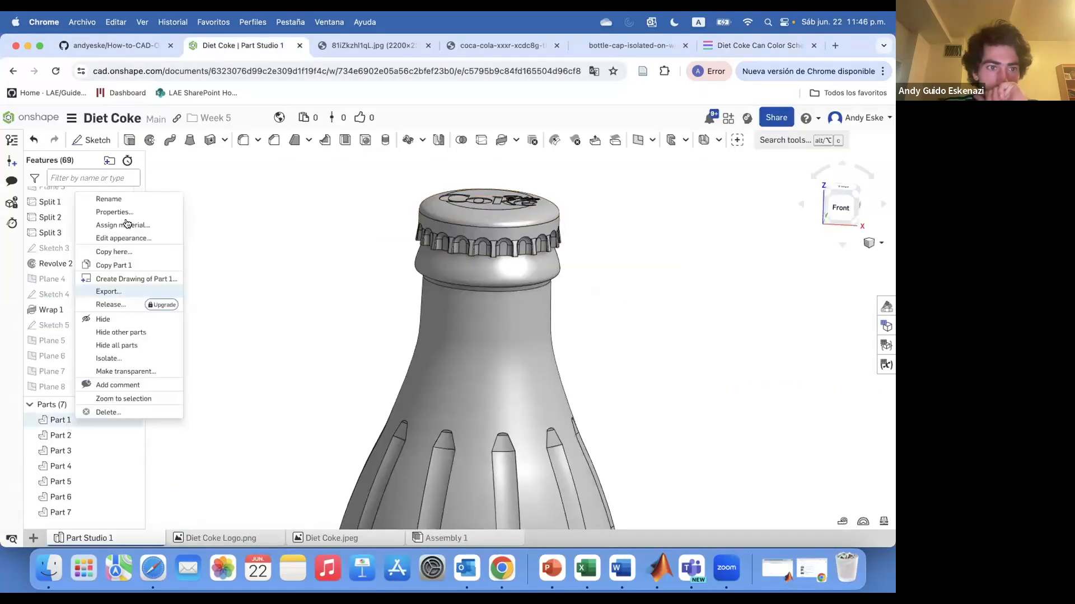
{"action": "left_click", "coordinate": [128, 238]}
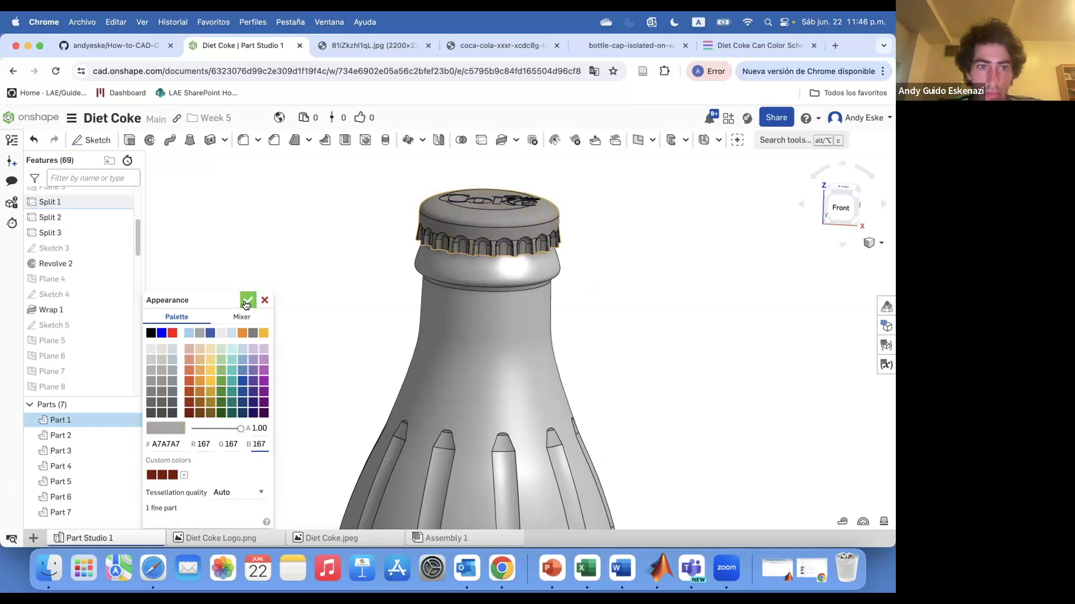
Add a face appearance to the bottle's label surface with the colour RGB 167, 167, 167.
{"action": "scroll", "coordinate": [374, 213], "scroll_direction": "down", "scroll_amount": 5}
{"action": "scroll", "coordinate": [376, 328], "scroll_direction": "up", "scroll_amount": 3}
{"action": "right_click", "coordinate": [413, 324]}
{"action": "left_click", "coordinate": [455, 433]}
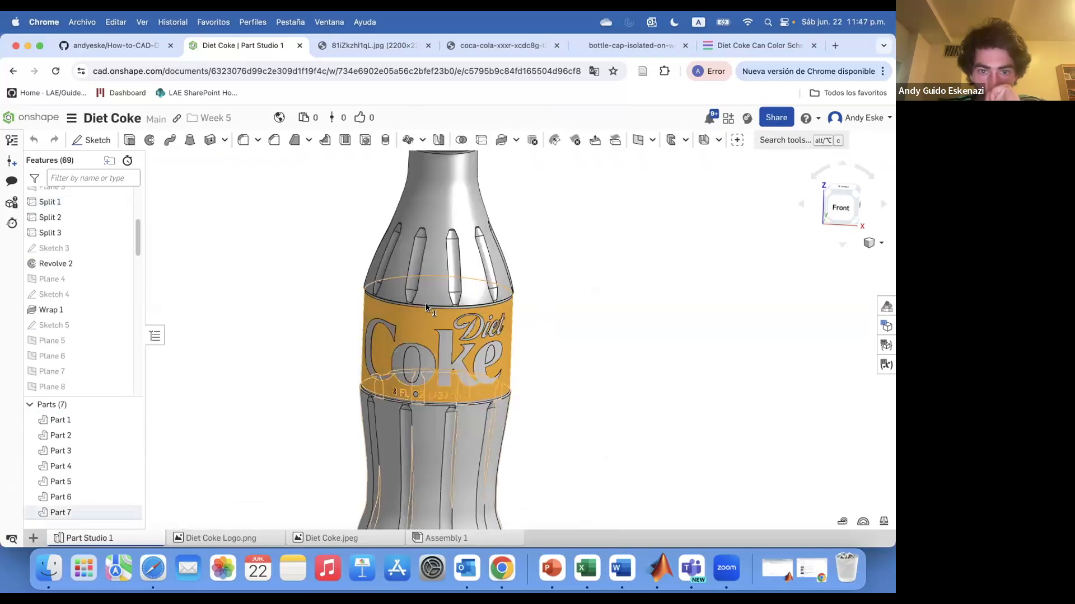
{"action": "right_click_drag", "start_coordinate": [255, 396], "coordinate": [281, 400]}
{"action": "scroll", "coordinate": [412, 320], "scroll_direction": "up", "scroll_amount": 5}
{"action": "left_click_drag", "start_coordinate": [212, 475], "coordinate": [246, 474]}
{"action": "type", "text": "167167167"}
{"action": "left_click", "coordinate": [413, 390]}
{"action": "right_click_drag", "start_coordinate": [413, 390], "coordinate": [386, 386]}
Include the enclosed faces inside the Diet Coke letters in the label's face appearance and apply it.
{"action": "scroll", "coordinate": [529, 313], "scroll_direction": "up", "scroll_amount": 5}
{"action": "left_click", "coordinate": [523, 248]}
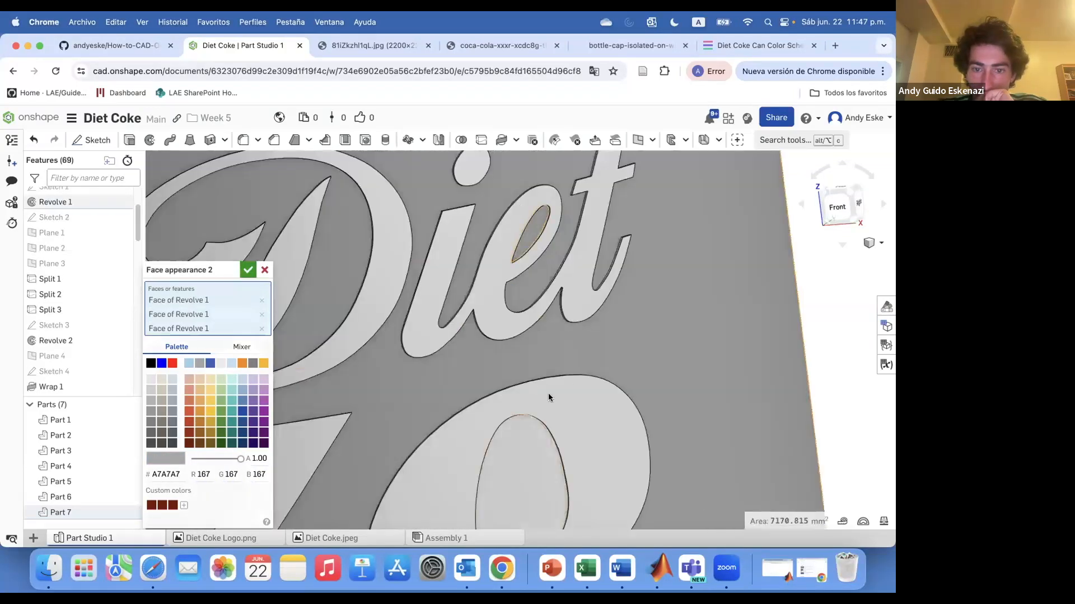
{"action": "left_click", "coordinate": [523, 463]}
{"action": "scroll", "coordinate": [523, 463], "scroll_direction": "down", "scroll_amount": 5}
{"action": "left_click", "coordinate": [454, 425]}
{"action": "scroll", "coordinate": [371, 434], "scroll_direction": "up", "scroll_amount": 4}
{"action": "left_click", "coordinate": [366, 382]}
{"action": "scroll", "coordinate": [372, 340], "scroll_direction": "down", "scroll_amount": 10}
{"action": "left_click", "coordinate": [248, 264]}
Check the reference photo and palette, and change the label's face colour to Platinum, RGB 230, 230, 229.
{"action": "mouse_move", "coordinate": [358, 336]}
{"action": "right_mouse_down"}
{"action": "mouse_move", "coordinate": [392, 330]}
{"action": "mouse_move", "coordinate": [370, 328]}
{"action": "right_mouse_up"}
{"action": "left_click", "coordinate": [344, 52]}
{"action": "left_click", "coordinate": [750, 49]}
{"action": "left_click", "coordinate": [251, 51]}
{"action": "right_click", "coordinate": [559, 345]}
{"action": "left_click", "coordinate": [564, 428]}
{"action": "left_click_drag", "start_coordinate": [211, 475], "coordinate": [184, 473]}
{"action": "type", "text": "167"}
{"action": "left_click", "coordinate": [750, 50]}
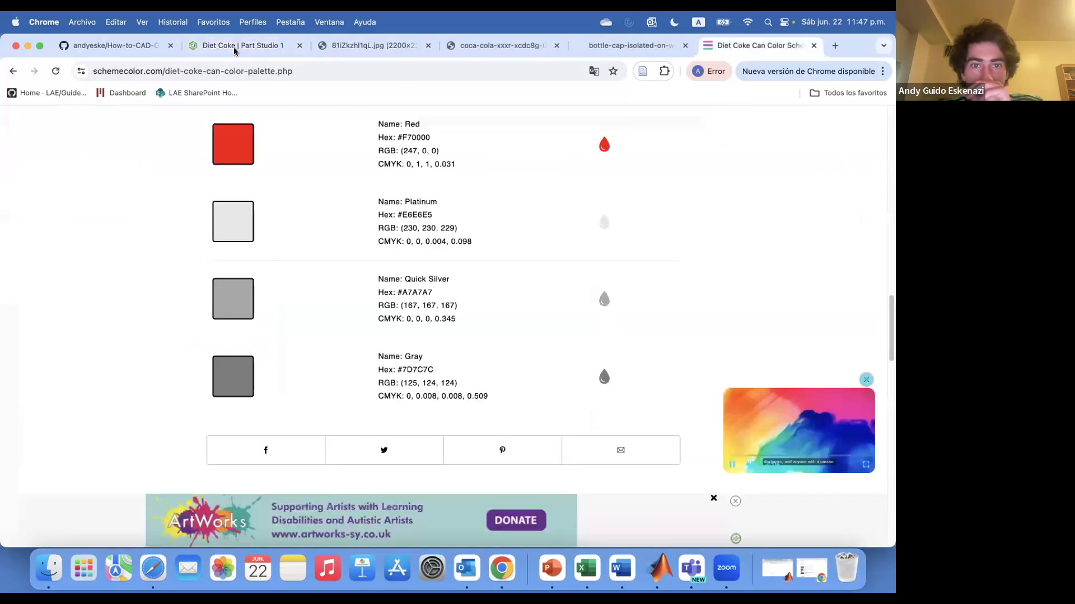
{"action": "left_click", "coordinate": [231, 52]}
{"action": "left_click_drag", "start_coordinate": [265, 475], "coordinate": [234, 474]}
{"action": "type", "text": "229"}
{"action": "left_click", "coordinate": [248, 264]}
Change the appearance of the upper bottle glass (Part 2) to make it translucent.
{"action": "scroll", "coordinate": [560, 257], "scroll_direction": "up", "scroll_amount": 5}
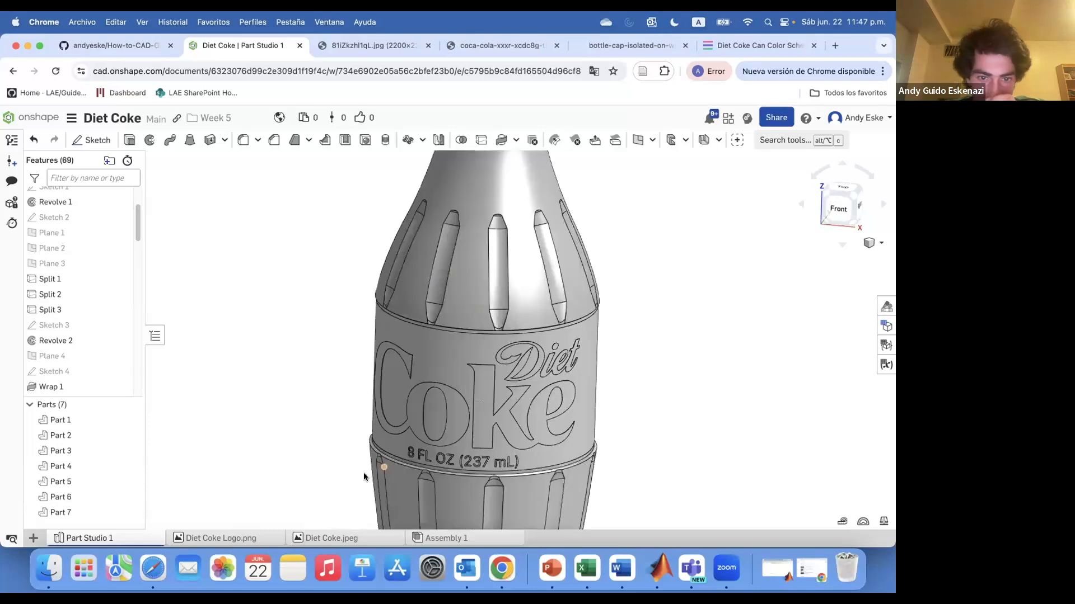
{"action": "right_click_drag", "start_coordinate": [448, 252], "coordinate": [494, 241]}
{"action": "right_click", "coordinate": [493, 241]}
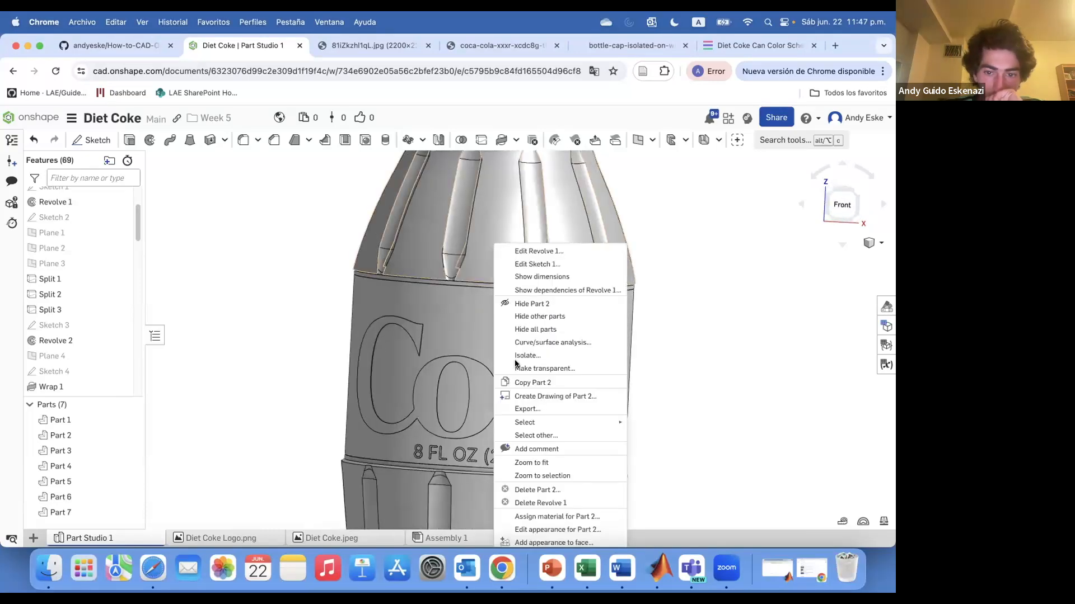
{"action": "left_click", "coordinate": [567, 542]}
{"action": "left_click", "coordinate": [154, 473]}
{"action": "left_click", "coordinate": [247, 297]}
{"action": "scroll", "coordinate": [284, 415], "scroll_direction": "down", "scroll_amount": 3}
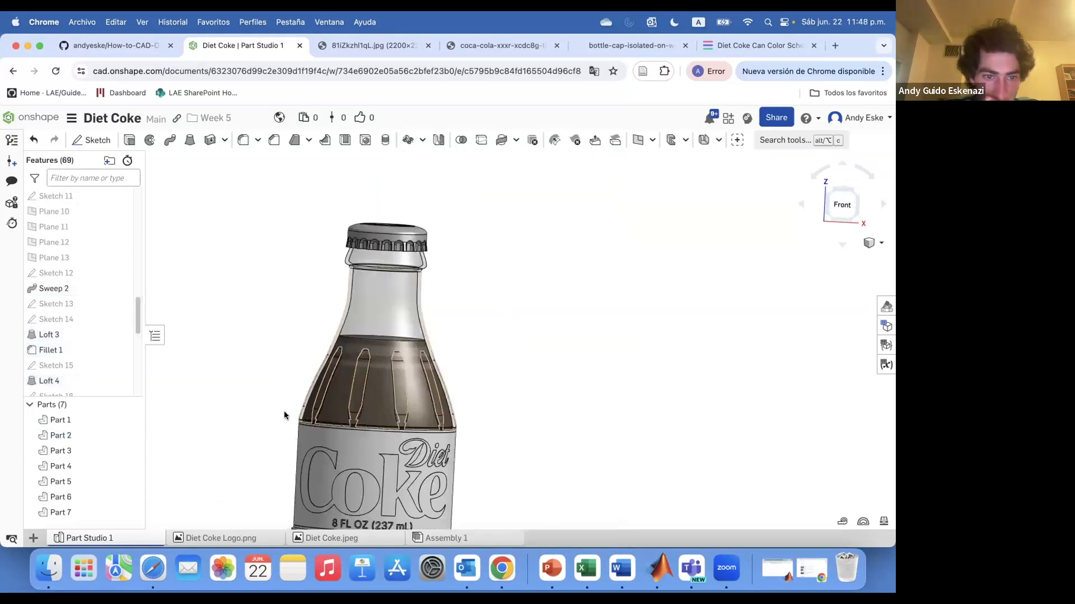
Make the thin glass rings directly above and below the label translucent.
{"action": "scroll", "coordinate": [284, 415], "scroll_direction": "up", "scroll_amount": 5}
{"action": "right_click", "coordinate": [380, 485]}
{"action": "left_click", "coordinate": [386, 485]}
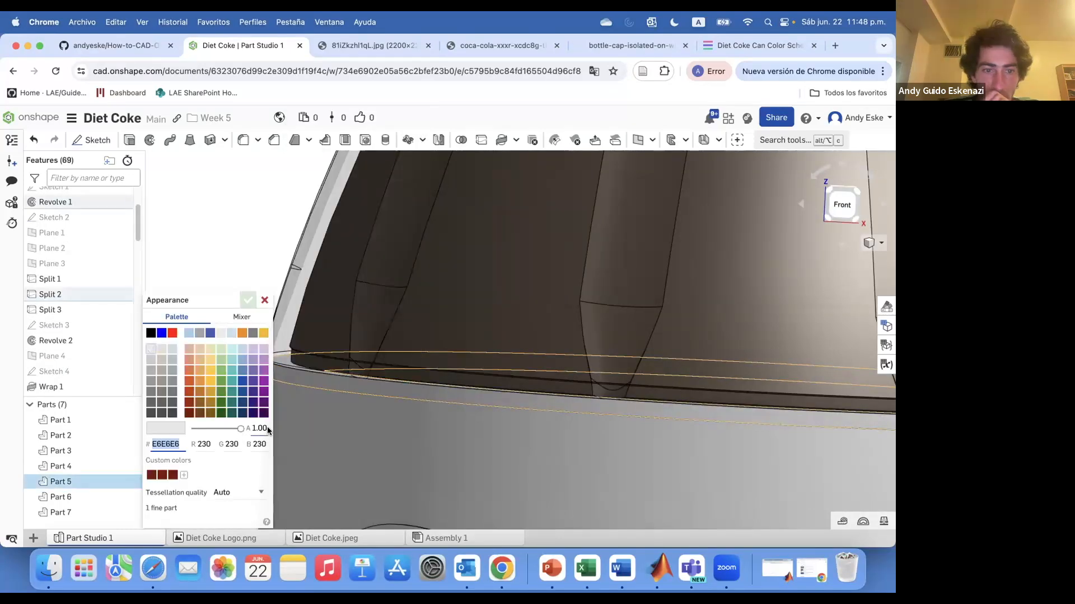
{"action": "key", "text": "Escape"}
{"action": "scroll", "coordinate": [394, 447], "scroll_direction": "down", "scroll_amount": 5}
{"action": "scroll", "coordinate": [357, 344], "scroll_direction": "up", "scroll_amount": 8}
{"action": "right_click", "coordinate": [391, 338]}
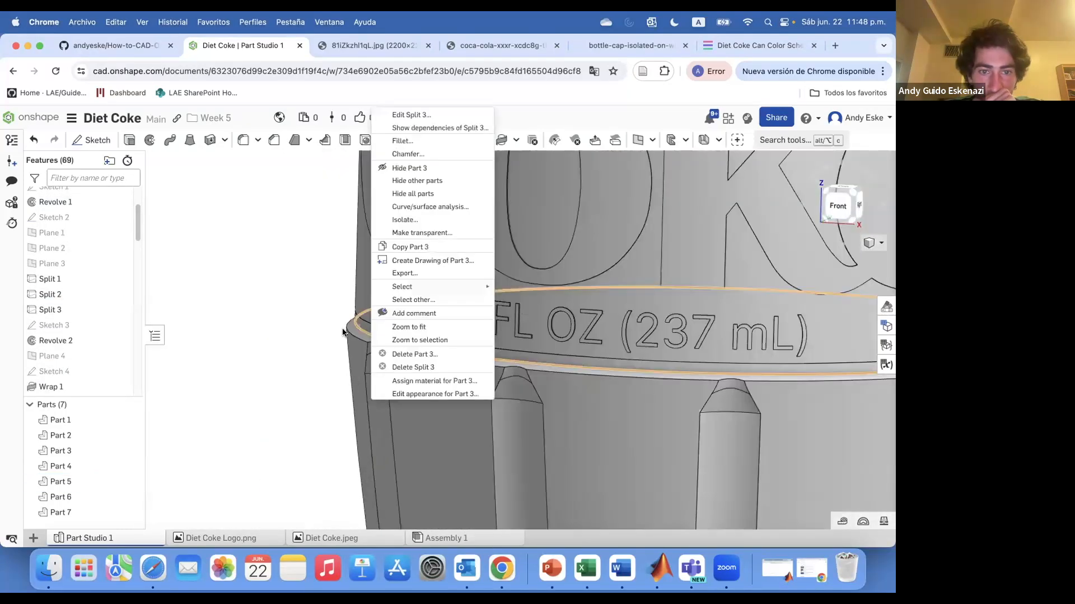
{"action": "left_click", "coordinate": [438, 419]}
{"action": "key", "text": "Escape"}
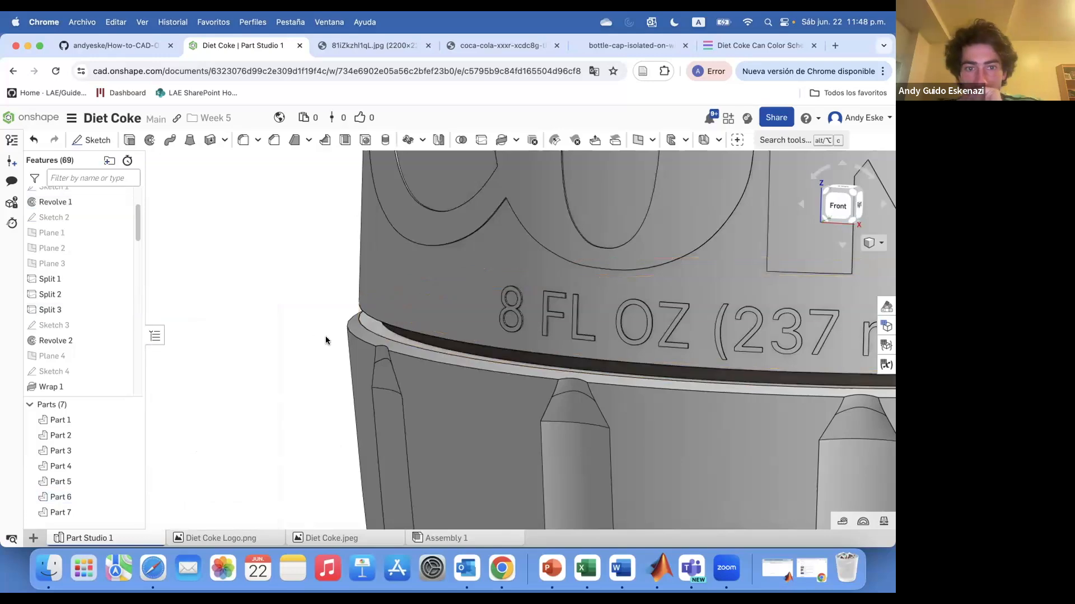
Make the lower bottle glass beneath the label translucent.
{"action": "scroll", "coordinate": [326, 338], "scroll_direction": "up", "scroll_amount": 2}
{"action": "right_click", "coordinate": [415, 336]}
{"action": "left_click", "coordinate": [439, 392]}
{"action": "left_click", "coordinate": [265, 300]}
{"action": "scroll", "coordinate": [475, 345], "scroll_direction": "down", "scroll_amount": 5}
{"action": "scroll", "coordinate": [546, 301], "scroll_direction": "up", "scroll_amount": 10}
{"action": "scroll", "coordinate": [486, 246], "scroll_direction": "down", "scroll_amount": 2}
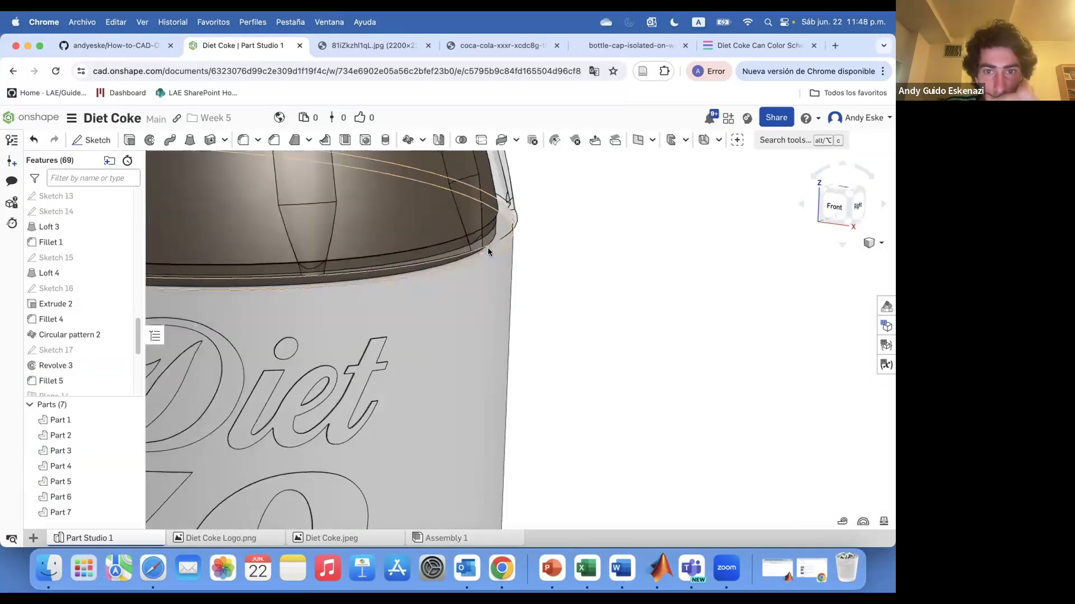
{"action": "right_click", "coordinate": [552, 263]}
{"action": "key", "text": "Escape"}
Recolour the cap (Part 1) with the palette's Platinum tone, entering a red value of 230.
{"action": "scroll", "coordinate": [456, 278], "scroll_direction": "down", "scroll_amount": 5}
{"action": "scroll", "coordinate": [456, 278], "scroll_direction": "down", "scroll_amount": 2}
{"action": "scroll", "coordinate": [496, 233], "scroll_direction": "up", "scroll_amount": 6}
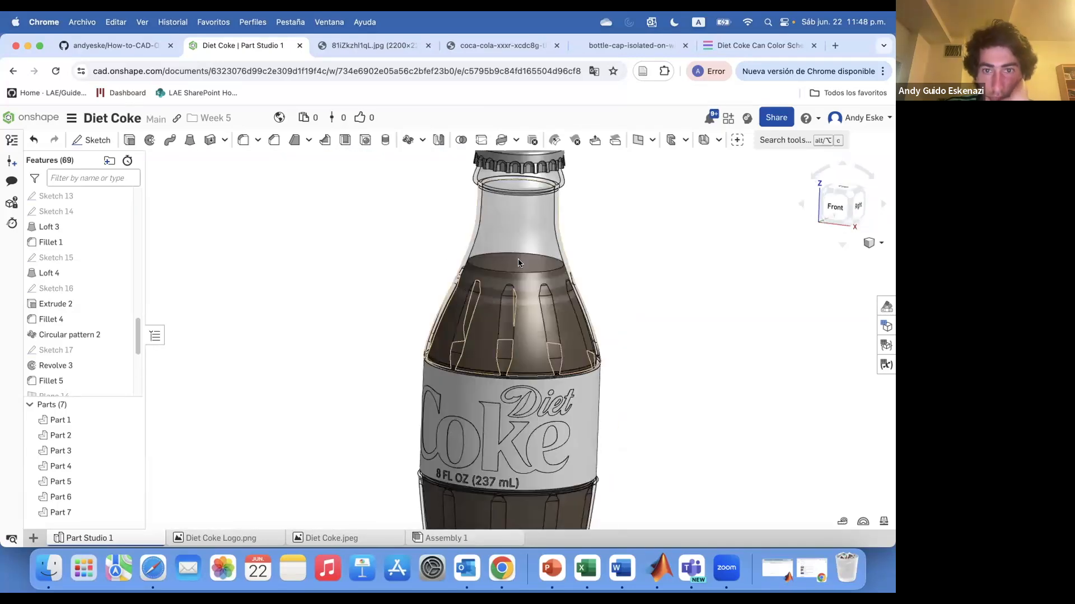
{"action": "right_click", "coordinate": [497, 235]}
{"action": "left_click", "coordinate": [556, 535]}
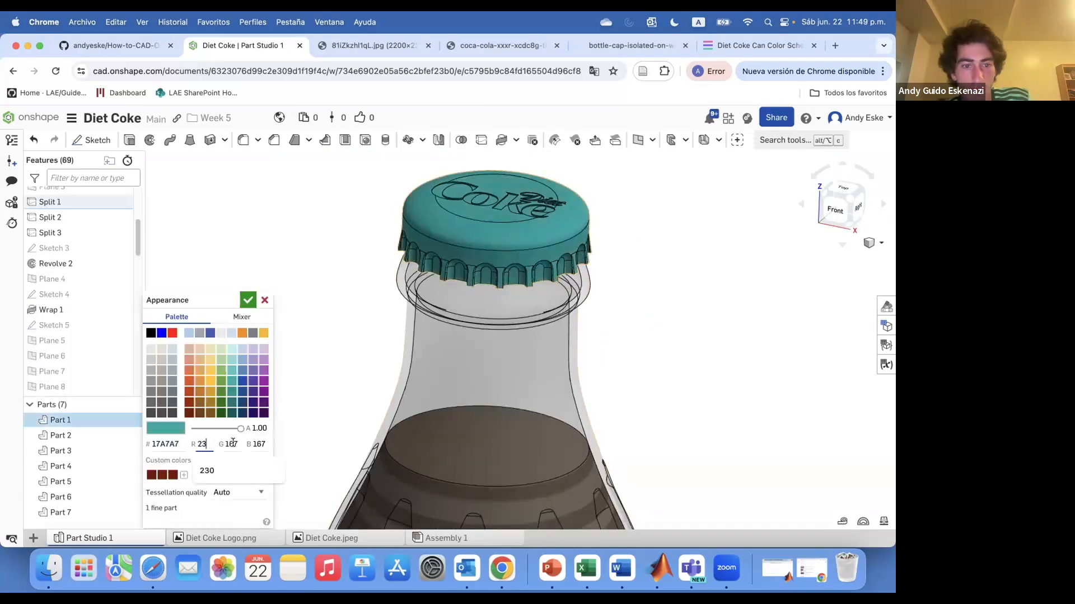
{"action": "key", "text": "Return"}
{"action": "scroll", "coordinate": [505, 181], "scroll_direction": "down", "scroll_amount": 5}
Check the bottle reference photo and the Diet Coke colour scheme for the lettering's red.
{"action": "left_click", "coordinate": [391, 45]}
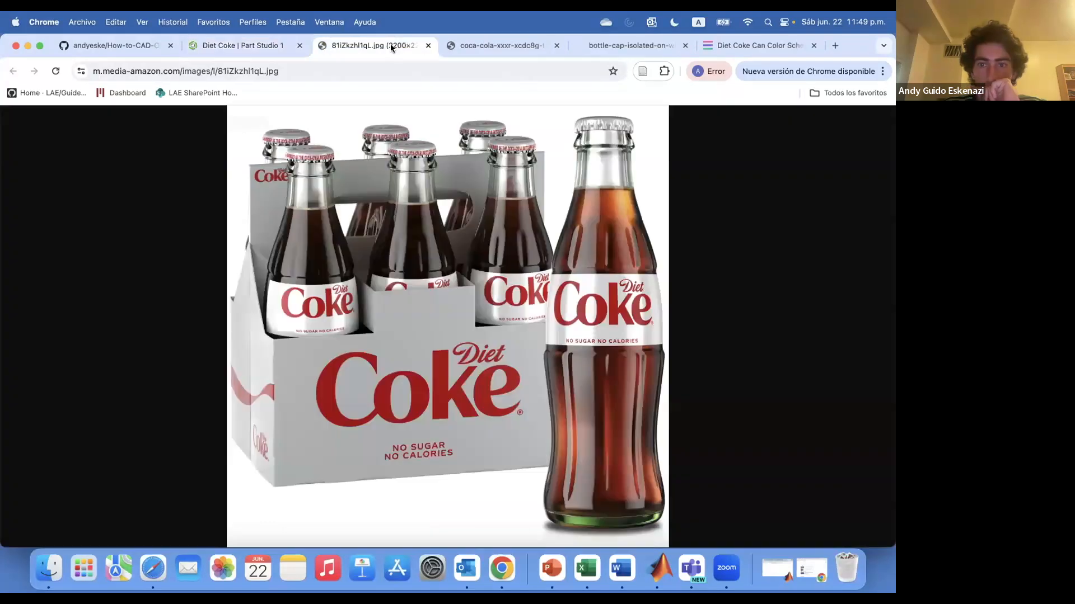
{"action": "left_click", "coordinate": [760, 46]}
{"action": "scroll", "coordinate": [361, 307], "scroll_direction": "up", "scroll_amount": 2}
{"action": "scroll", "coordinate": [361, 308], "scroll_direction": "up", "scroll_amount": 3}
{"action": "left_click", "coordinate": [112, 45]}
{"action": "left_click", "coordinate": [338, 48]}
{"action": "left_click", "coordinate": [241, 45]}
Add a red face appearance (R 247, G 0, B 0) to the Coke and Diet lettering on the cap.
{"action": "scroll", "coordinate": [372, 246], "scroll_direction": "up", "scroll_amount": 10}
{"action": "right_click", "coordinate": [464, 246]}
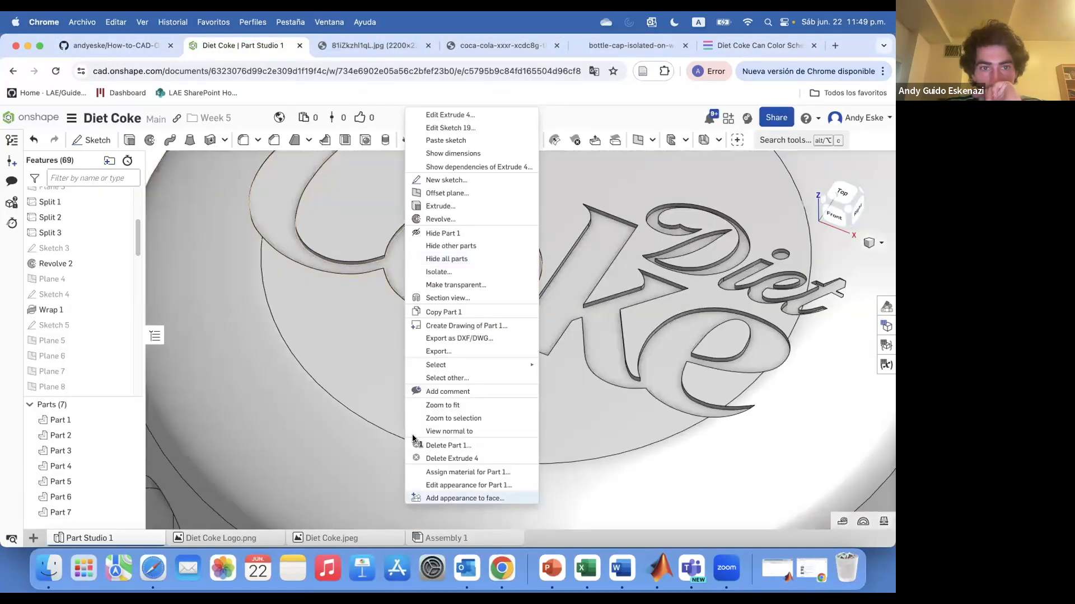
{"action": "left_click", "coordinate": [468, 454]}
{"action": "left_click", "coordinate": [172, 363]}
{"action": "type", "text": "47"}
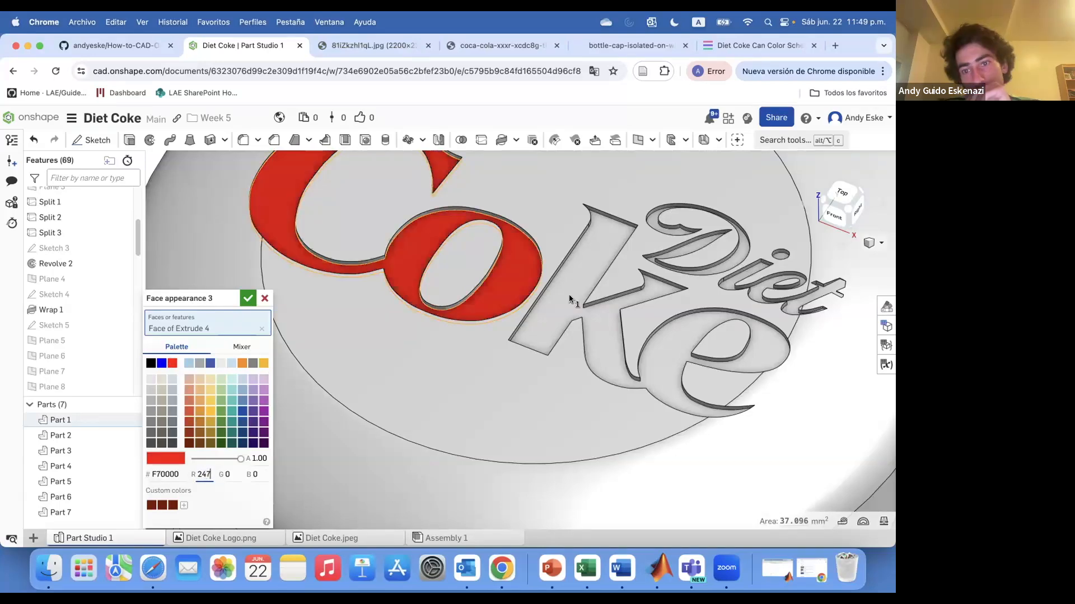
{"action": "left_click", "coordinate": [572, 295]}
{"action": "scroll", "coordinate": [711, 268], "scroll_direction": "up", "scroll_amount": 3}
{"action": "left_click", "coordinate": [709, 265]}
{"action": "scroll", "coordinate": [745, 280], "scroll_direction": "up", "scroll_amount": 3}
{"action": "left_click", "coordinate": [722, 239]}
{"action": "left_click", "coordinate": [674, 297]}
Include the large Coke and Diet lettering on the bottle label in the red face appearance.
{"action": "scroll", "coordinate": [673, 294], "scroll_direction": "down", "scroll_amount": 5}
{"action": "scroll", "coordinate": [673, 295], "scroll_direction": "down", "scroll_amount": 5}
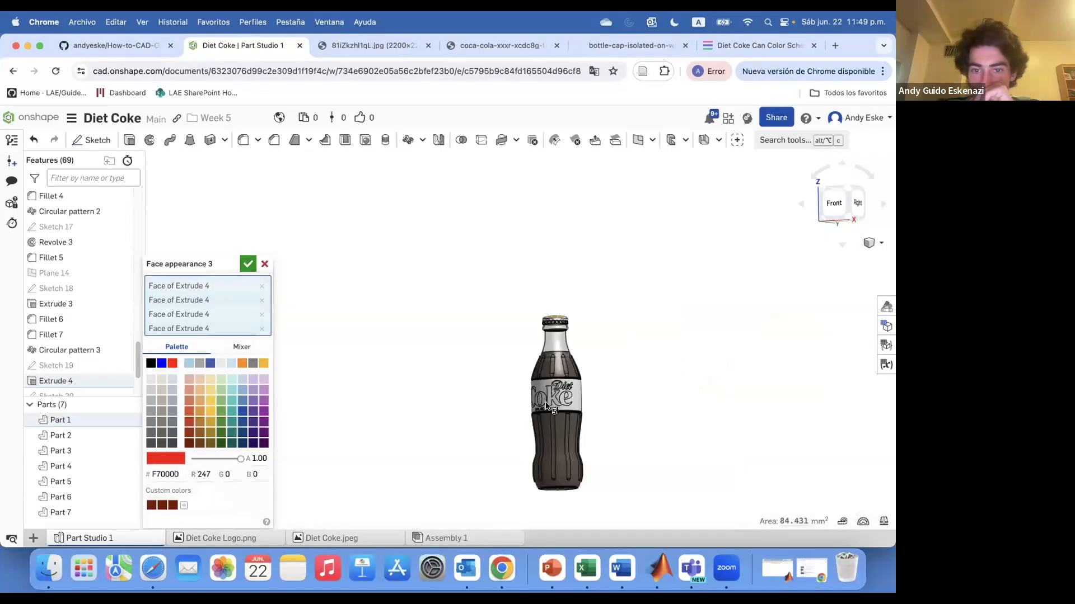
{"action": "scroll", "coordinate": [673, 295], "scroll_direction": "up", "scroll_amount": 5}
{"action": "scroll", "coordinate": [751, 259], "scroll_direction": "up", "scroll_amount": 3}
{"action": "left_click", "coordinate": [750, 259]}
{"action": "middle_click_drag", "start_coordinate": [751, 259], "coordinate": [619, 514]}
{"action": "scroll", "coordinate": [619, 514], "scroll_direction": "up", "scroll_amount": 6}
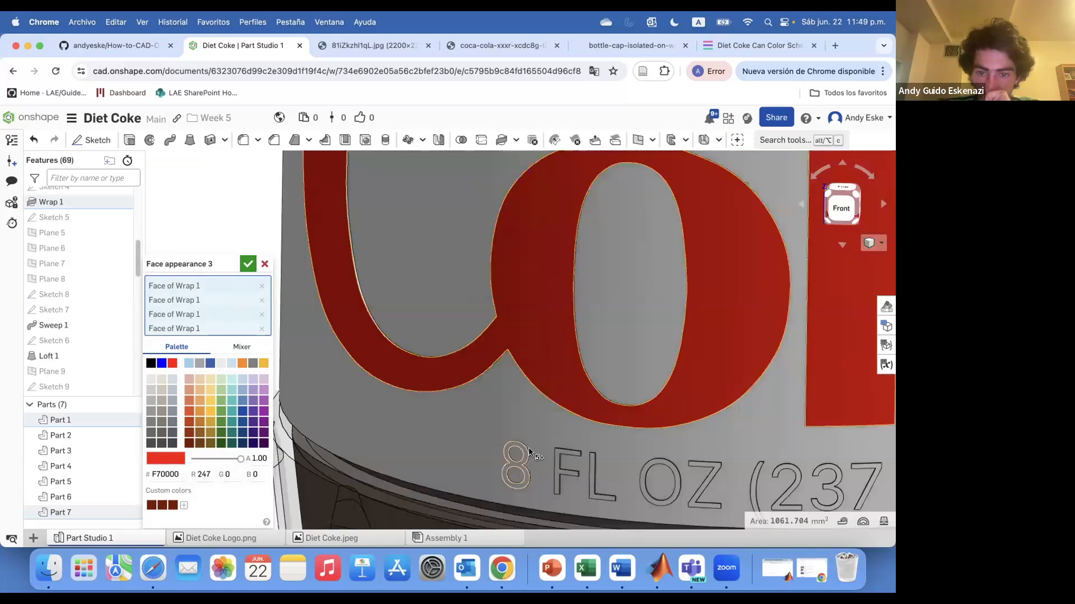
Add each character of the label's "8 FL OZ (237 mL)" text to the red face appearance and accept it.
{"action": "middle_click_drag", "start_coordinate": [791, 444], "coordinate": [563, 427]}
{"action": "left_click", "coordinate": [564, 427]}
{"action": "scroll", "coordinate": [496, 457], "scroll_direction": "up", "scroll_amount": 2}
{"action": "scroll", "coordinate": [496, 458], "scroll_direction": "down", "scroll_amount": 2}
{"action": "middle_click_drag", "start_coordinate": [680, 425], "coordinate": [506, 415]}
{"action": "left_click", "coordinate": [506, 415]}
{"action": "left_click", "coordinate": [574, 415]}
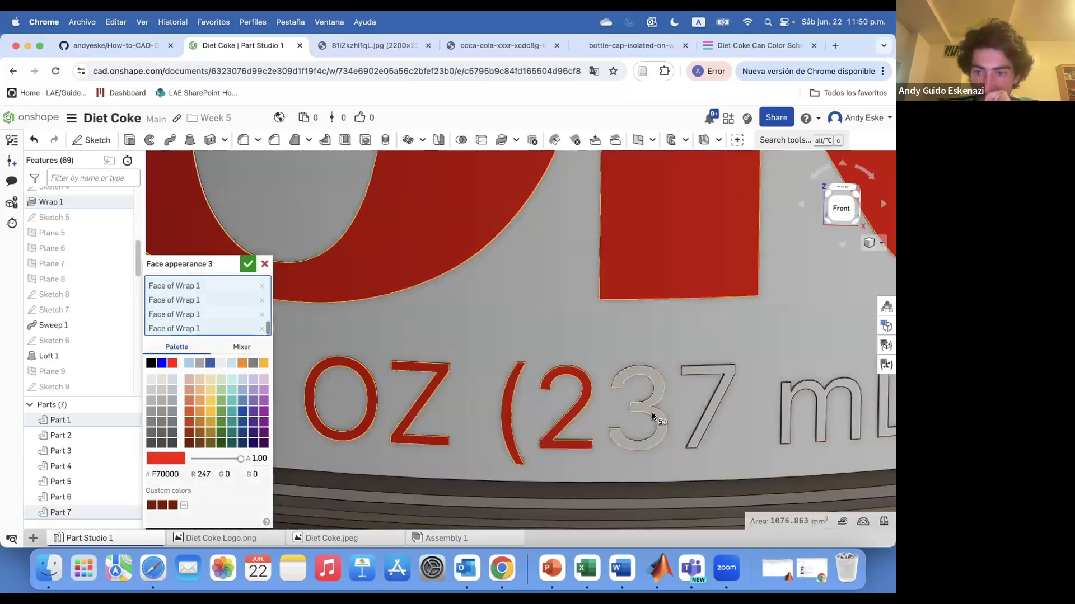
{"action": "middle_click_drag", "start_coordinate": [790, 394], "coordinate": [624, 343]}
{"action": "scroll", "coordinate": [623, 343], "scroll_direction": "up", "scroll_amount": 3}
{"action": "left_click", "coordinate": [622, 344]}
{"action": "left_click", "coordinate": [797, 294]}
{"action": "middle_click_drag", "start_coordinate": [817, 286], "coordinate": [681, 303]}
{"action": "scroll", "coordinate": [685, 308], "scroll_direction": "down", "scroll_amount": 10}
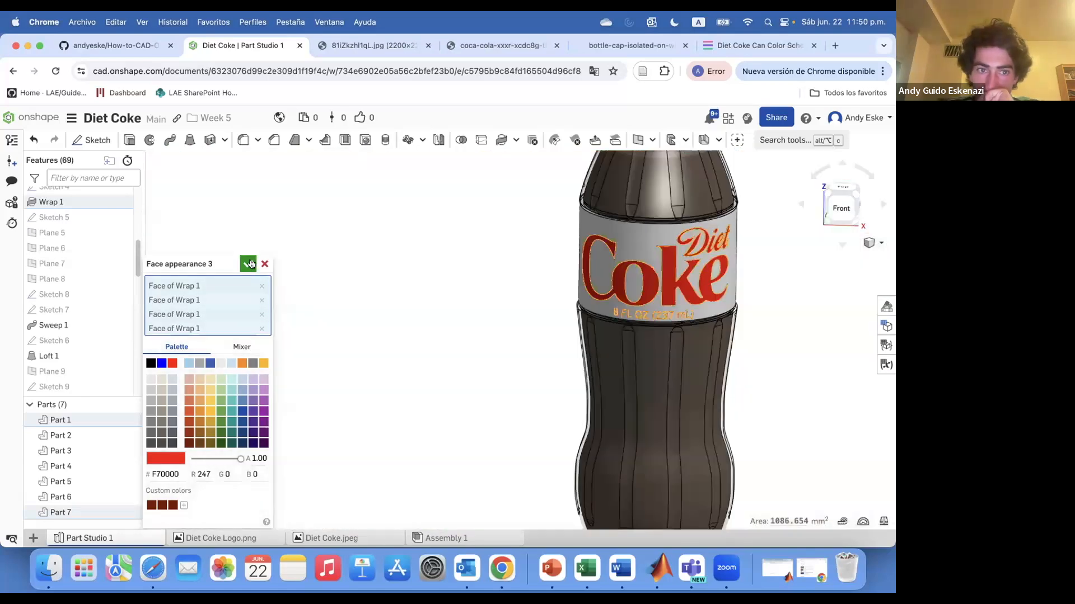
{"action": "left_click", "coordinate": [248, 264]}
Hide Part 5 and give the top rim face of the label band (Part 7) a translucent appearance.
{"action": "scroll", "coordinate": [515, 294], "scroll_direction": "down", "scroll_amount": 4}
{"action": "key", "text": "shift+1"}
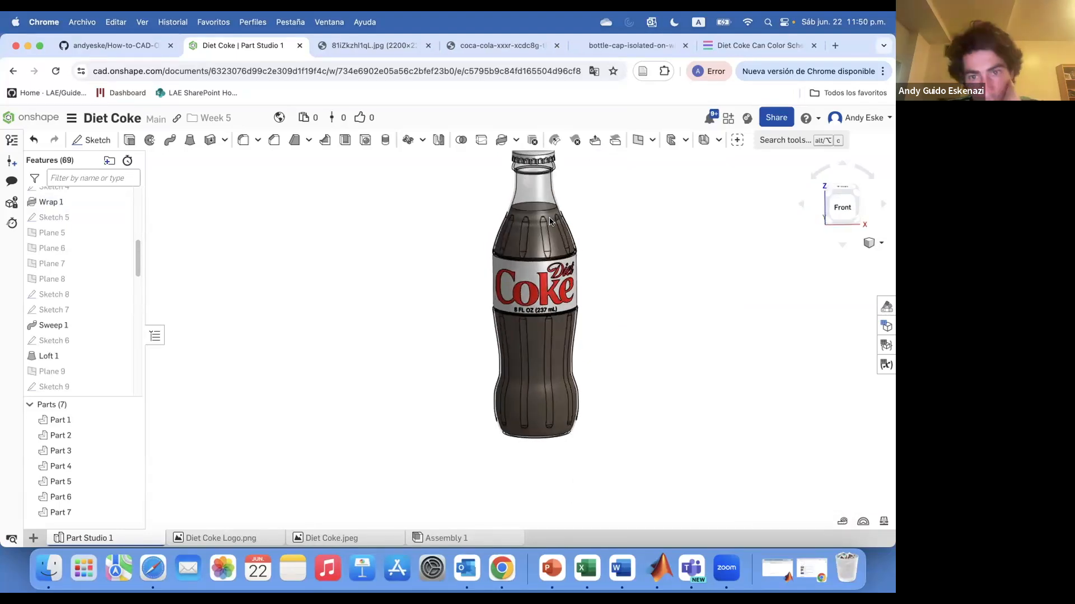
{"action": "right_click_drag", "start_coordinate": [576, 261], "coordinate": [588, 187]}
{"action": "scroll", "coordinate": [587, 187], "scroll_direction": "up", "scroll_amount": 2}
{"action": "scroll", "coordinate": [530, 298], "scroll_direction": "up", "scroll_amount": 10}
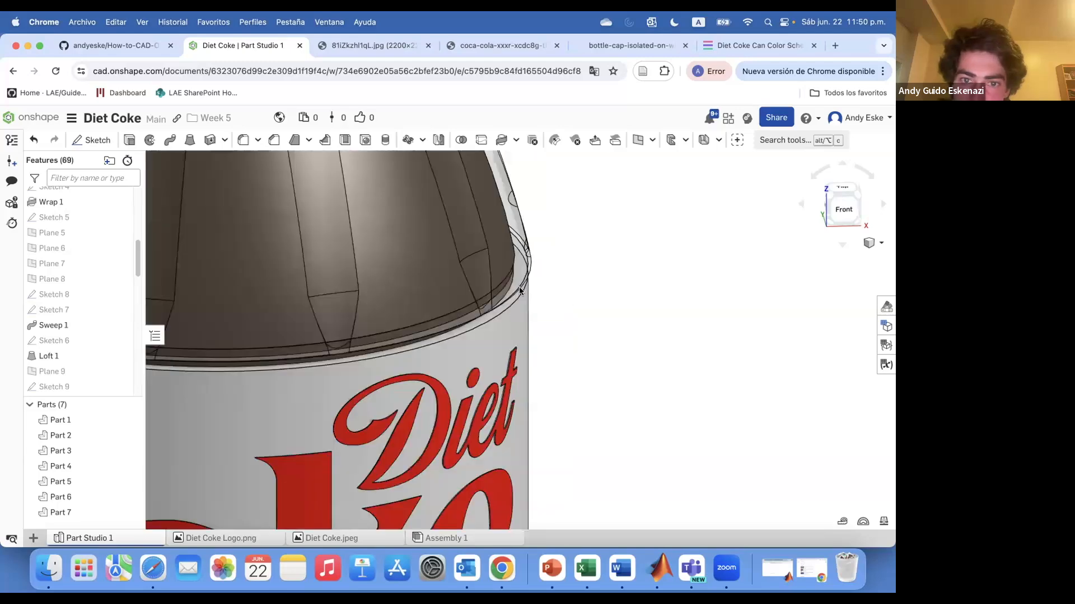
{"action": "left_click", "coordinate": [624, 168]}
{"action": "right_click_drag", "start_coordinate": [575, 275], "coordinate": [576, 305]}
{"action": "right_click", "coordinate": [575, 305]}
{"action": "left_click", "coordinate": [547, 293]}
{"action": "scroll", "coordinate": [545, 292], "scroll_direction": "up", "scroll_amount": 5}
{"action": "left_click", "coordinate": [543, 291]}
{"action": "right_click", "coordinate": [543, 291]}
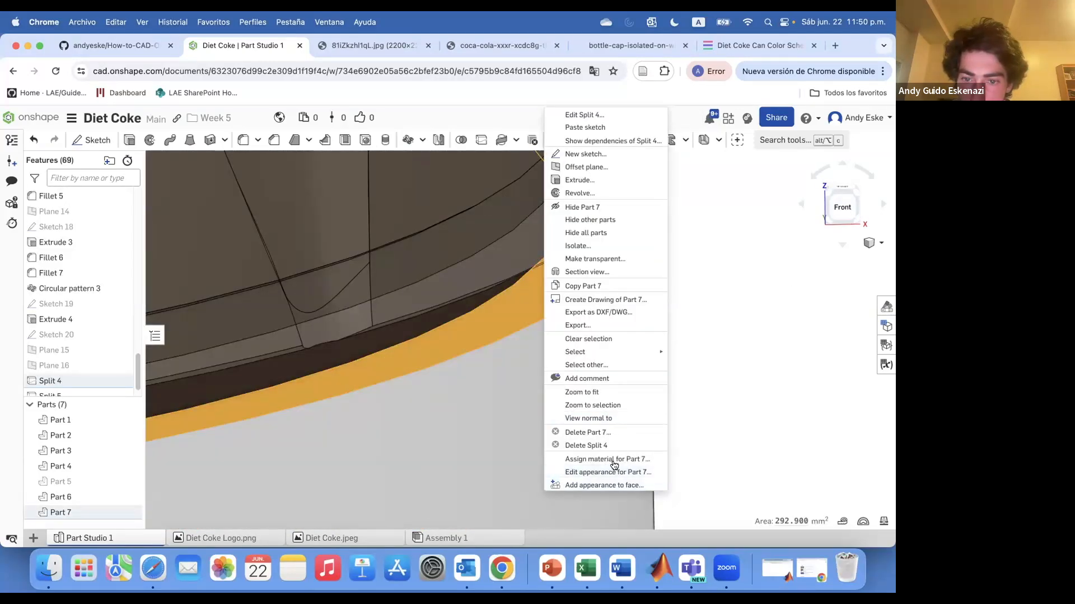
{"action": "left_click", "coordinate": [614, 472]}
{"action": "left_click", "coordinate": [249, 298]}
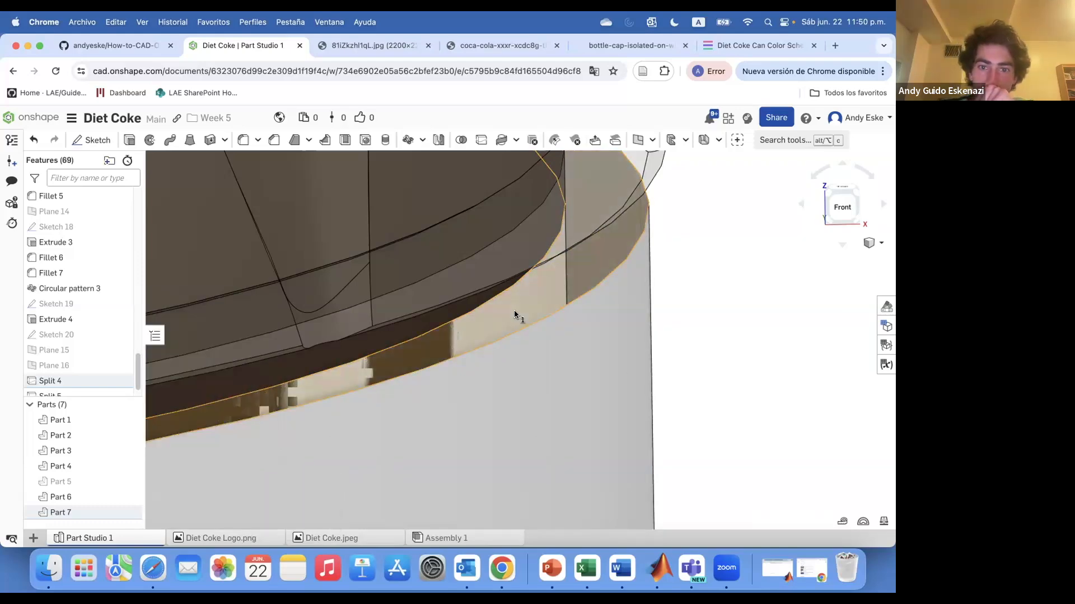
Hide the cola liquid (Part 4) and give the label band's inner face a translucent appearance.
{"action": "scroll", "coordinate": [615, 322], "scroll_direction": "down", "scroll_amount": 5}
{"action": "scroll", "coordinate": [507, 295], "scroll_direction": "up", "scroll_amount": 5}
{"action": "right_click", "coordinate": [507, 295]}
{"action": "left_click", "coordinate": [551, 168]}
{"action": "scroll", "coordinate": [551, 293], "scroll_direction": "down", "scroll_amount": 3}
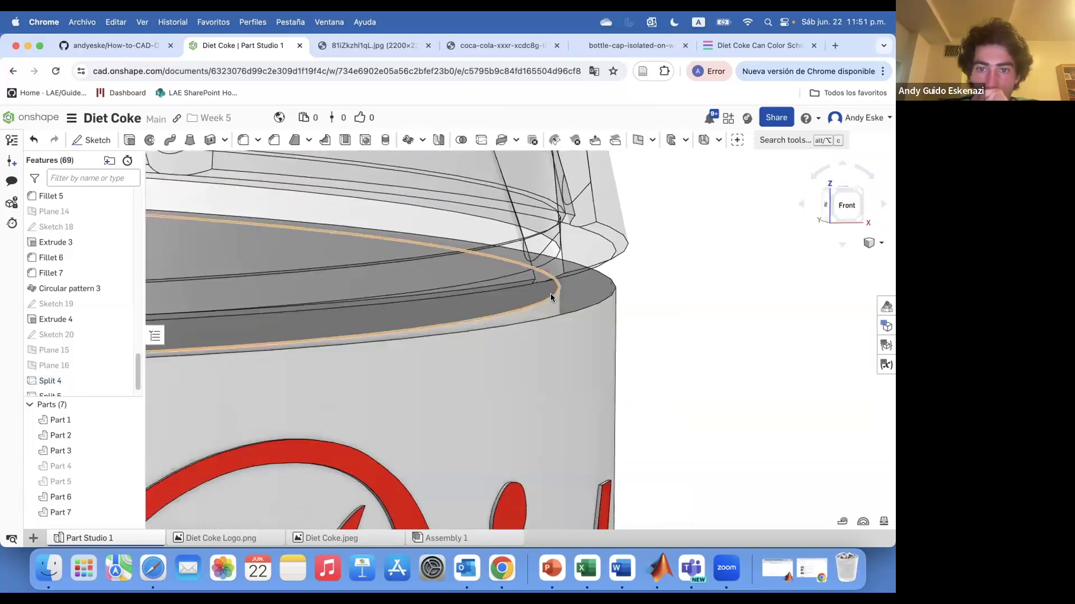
{"action": "right_click_drag", "start_coordinate": [550, 293], "coordinate": [575, 304]}
{"action": "right_click", "coordinate": [593, 327]}
{"action": "left_click", "coordinate": [653, 432]}
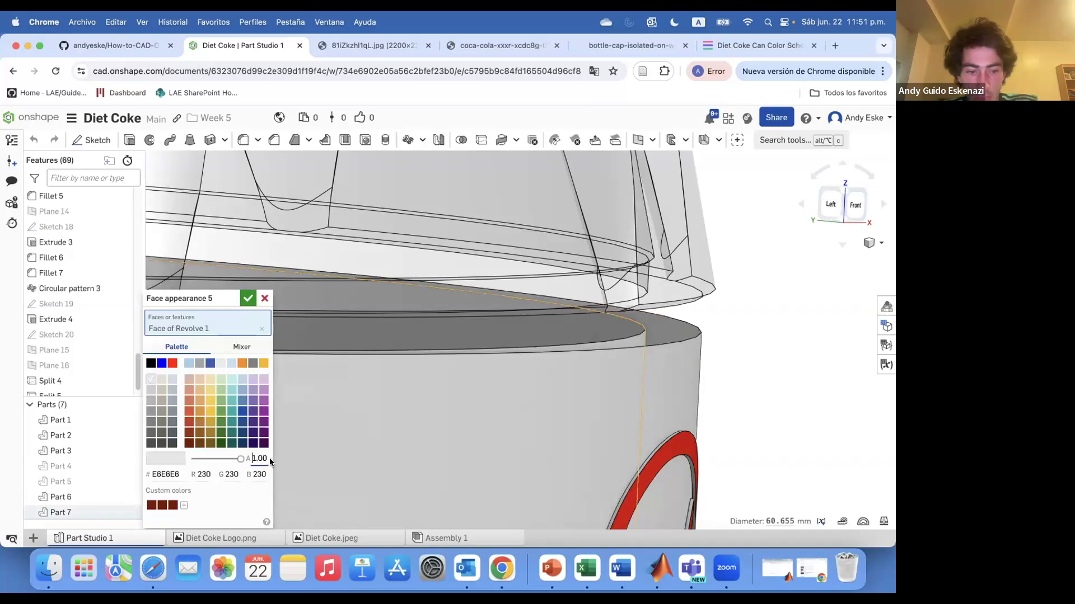
{"action": "left_click", "coordinate": [247, 295]}
Hide Part 6 and give the bottom rim face of the label band a translucent appearance.
{"action": "scroll", "coordinate": [452, 355], "scroll_direction": "down", "scroll_amount": 5}
{"action": "scroll", "coordinate": [492, 384], "scroll_direction": "up", "scroll_amount": 8}
{"action": "right_click_drag", "start_coordinate": [493, 384], "coordinate": [488, 353]}
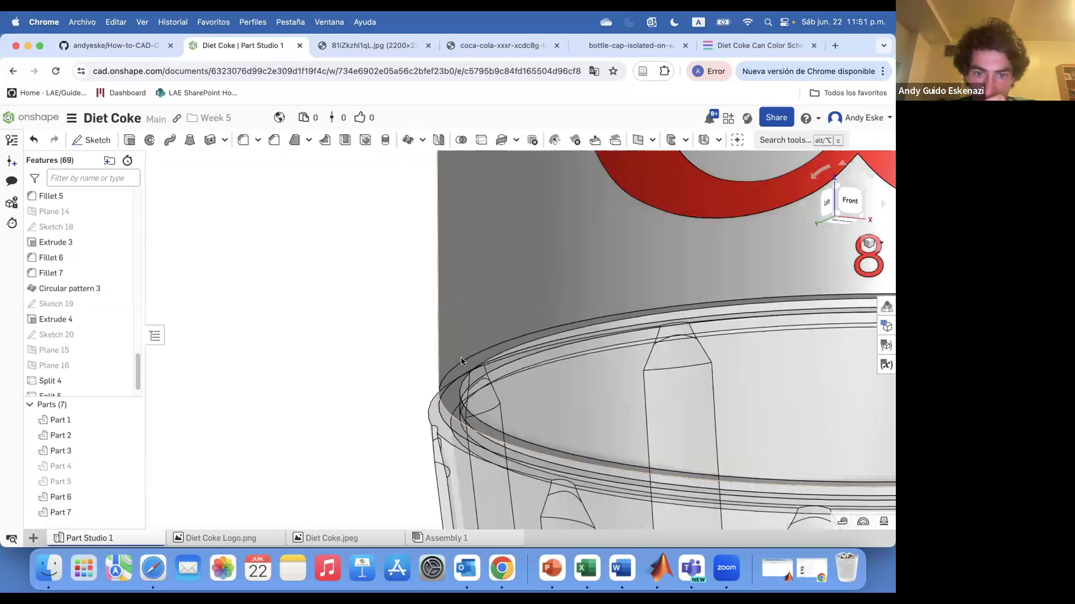
{"action": "scroll", "coordinate": [476, 372], "scroll_direction": "up", "scroll_amount": 4}
{"action": "right_click", "coordinate": [419, 369]}
{"action": "left_click", "coordinate": [456, 168]}
{"action": "scroll", "coordinate": [437, 358], "scroll_direction": "up", "scroll_amount": 5}
{"action": "right_click", "coordinate": [473, 391]}
{"action": "left_click", "coordinate": [522, 432]}
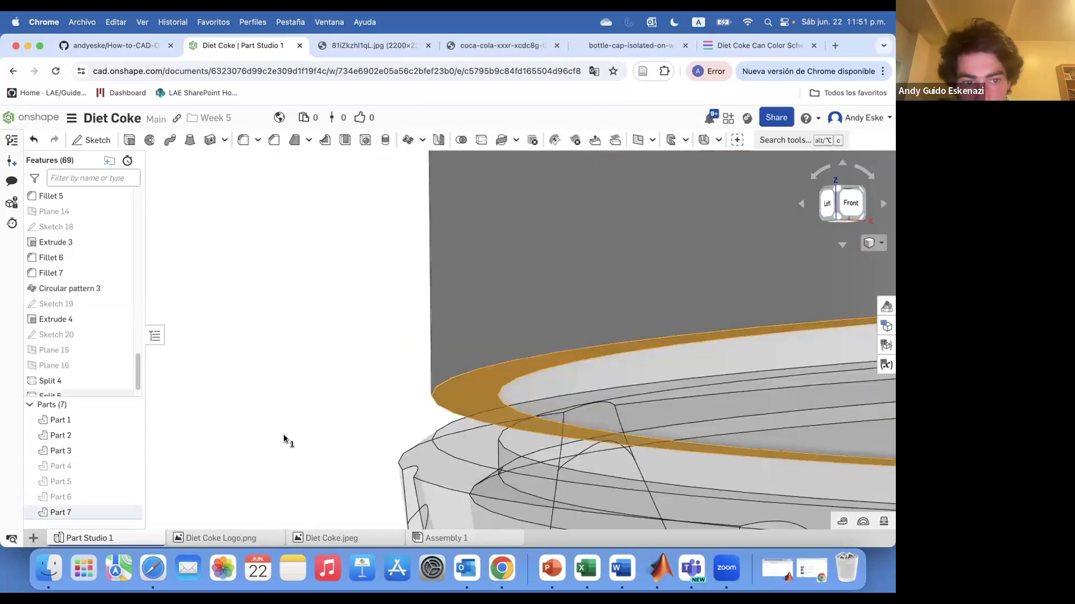
{"action": "left_click", "coordinate": [250, 295]}
Show the hidden Parts 4, 5 and 6 again.
{"action": "left_click", "coordinate": [130, 482]}
{"action": "left_click", "coordinate": [129, 497]}
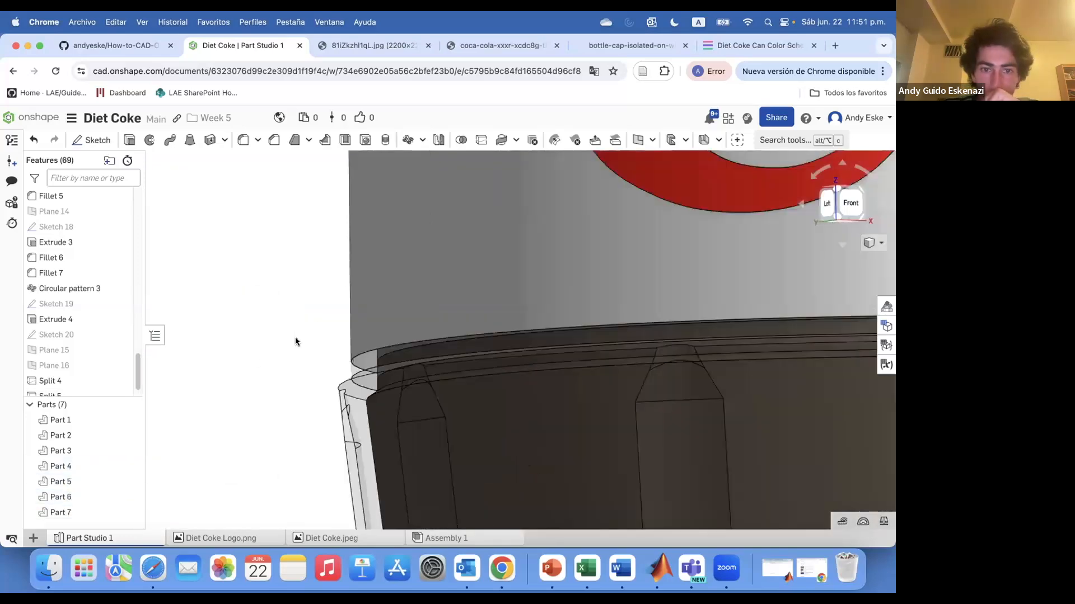
{"action": "scroll", "coordinate": [402, 305], "scroll_direction": "down", "scroll_amount": 8}
{"action": "right_click_drag", "start_coordinate": [402, 304], "coordinate": [523, 384]}
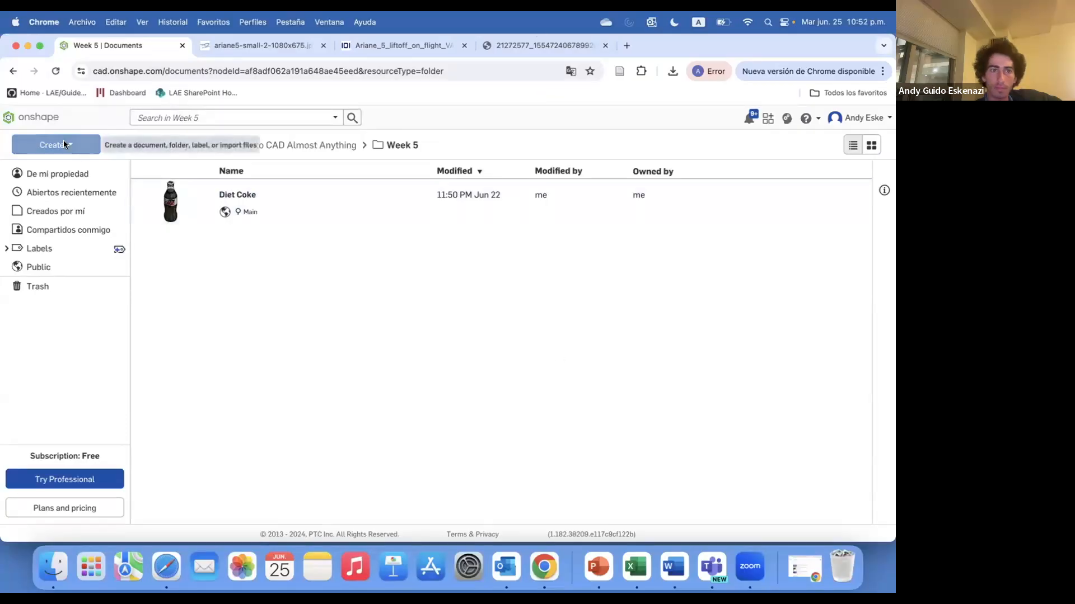
Create a new document named "Ariane V" in the Week 5 folder.
{"action": "left_click", "coordinate": [64, 144]}
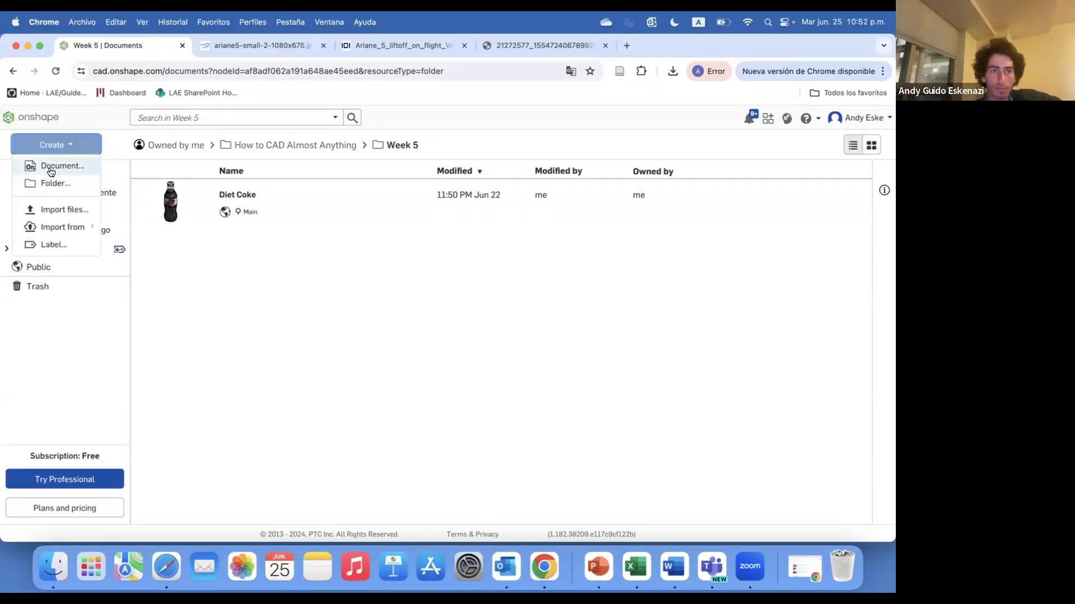
{"action": "left_click", "coordinate": [53, 168]}
{"action": "type", "text": "AR"}
{"action": "left_click", "coordinate": [531, 426]}
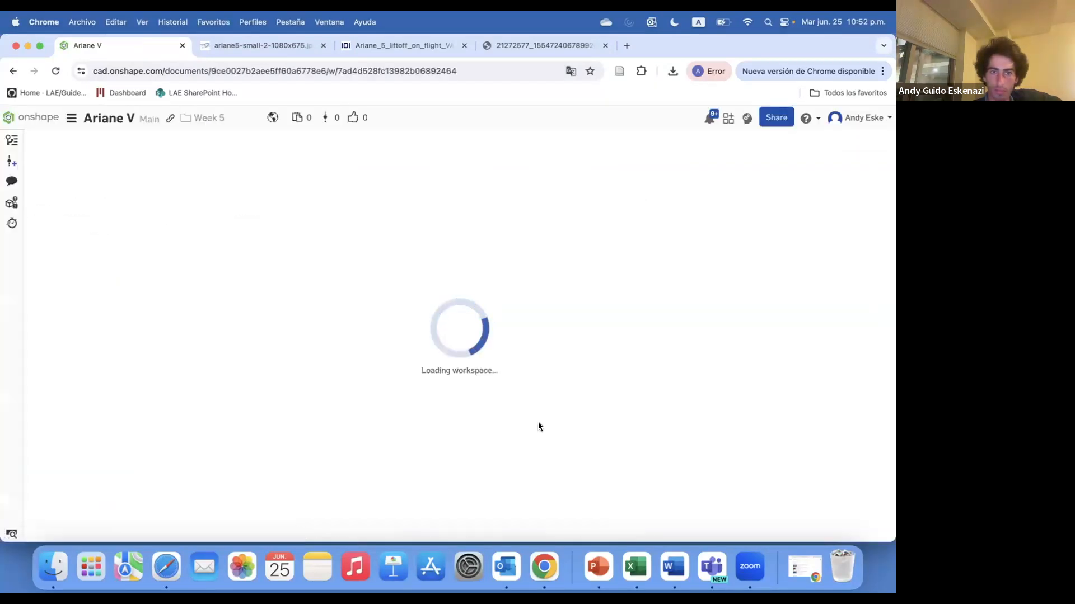
Start a sketch on the Front plane and insert the Ariane V.jpeg image across it.
{"action": "left_click", "coordinate": [92, 140]}
{"action": "left_click", "coordinate": [465, 221]}
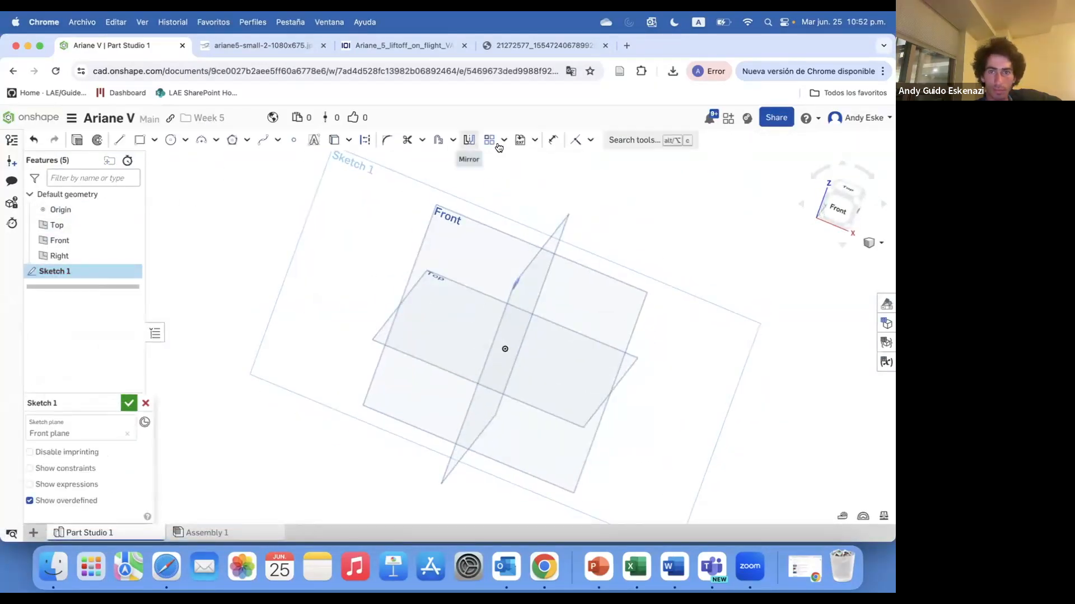
{"action": "left_click", "coordinate": [520, 140]}
{"action": "left_click", "coordinate": [171, 476]}
{"action": "left_click", "coordinate": [748, 402]}
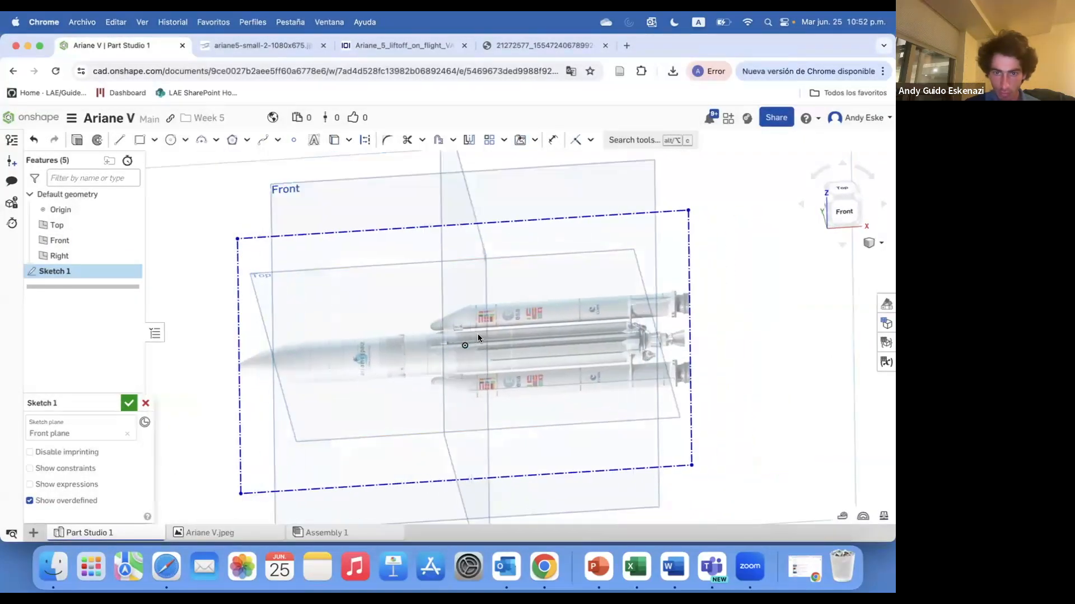
Search the web for "ariane v dimensions" and read the rocket's height and diameter.
{"action": "left_click", "coordinate": [626, 45]}
{"action": "type", "text": "ariane v dimensions"}
{"action": "key", "text": "Return"}
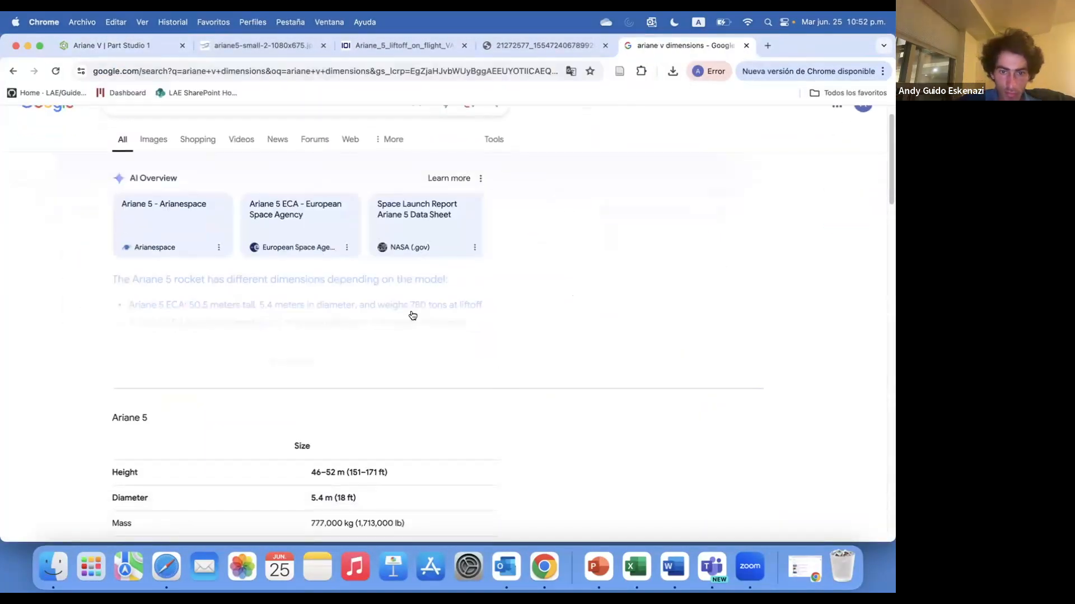
{"action": "scroll", "coordinate": [332, 364], "scroll_direction": "down", "scroll_amount": 2}
{"action": "left_click_drag", "start_coordinate": [312, 405], "coordinate": [332, 405]}
{"action": "left_click", "coordinate": [248, 51]}
{"action": "left_click", "coordinate": [134, 47]}
Draw a horizontal construction line starting at the origin and set its length to 50000 mm.
{"action": "right_click_drag", "start_coordinate": [382, 354], "coordinate": [415, 334]}
{"action": "left_click_drag", "start_coordinate": [415, 334], "coordinate": [502, 197]}
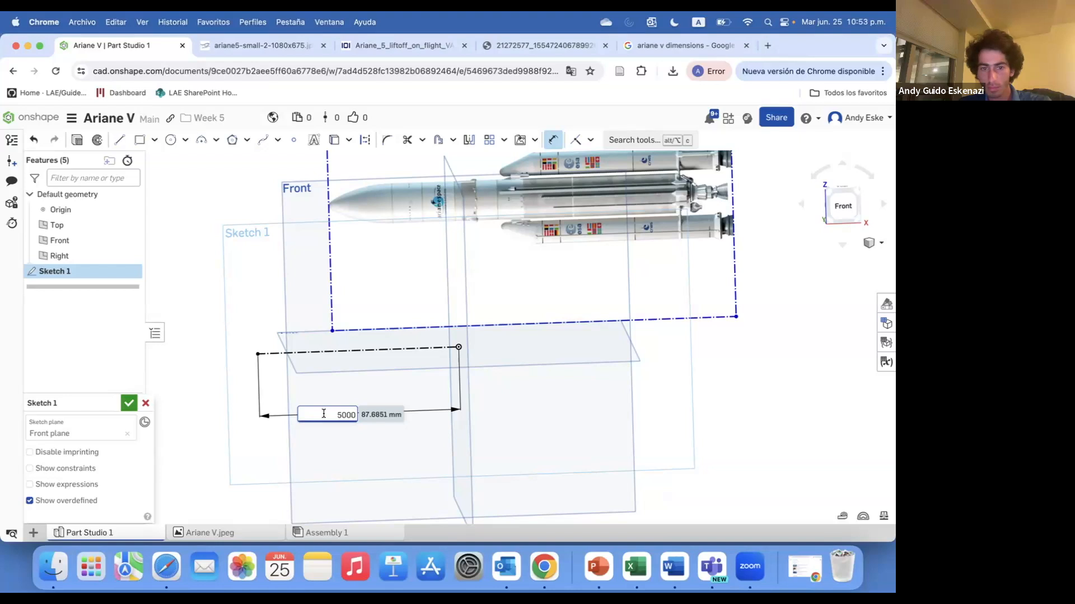
{"action": "key", "text": "Return"}
{"action": "scroll", "coordinate": [488, 410], "scroll_direction": "up", "scroll_amount": 5}
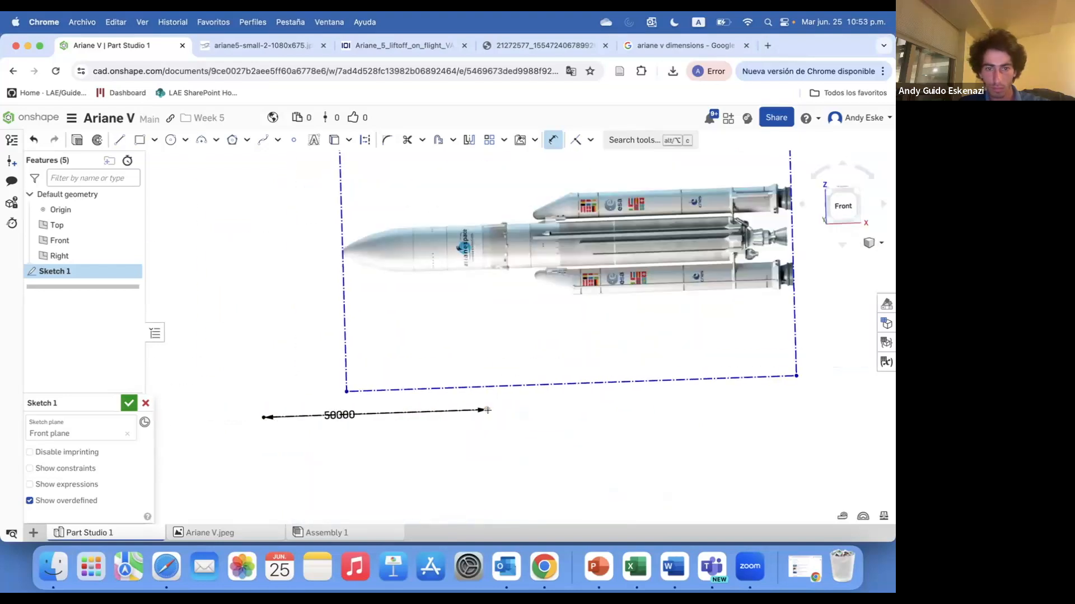
{"action": "key", "text": "Return"}
{"action": "scroll", "coordinate": [478, 432], "scroll_direction": "down", "scroll_amount": 3}
{"action": "scroll", "coordinate": [447, 411], "scroll_direction": "up", "scroll_amount": 4}
Move the rocket image over the construction line and set the image's width to 50000 mm.
{"action": "left_click_drag", "start_coordinate": [512, 318], "coordinate": [233, 505]}
{"action": "scroll", "coordinate": [371, 468], "scroll_direction": "down", "scroll_amount": 5}
{"action": "scroll", "coordinate": [371, 468], "scroll_direction": "up", "scroll_amount": 2}
{"action": "double_click", "coordinate": [404, 509]}
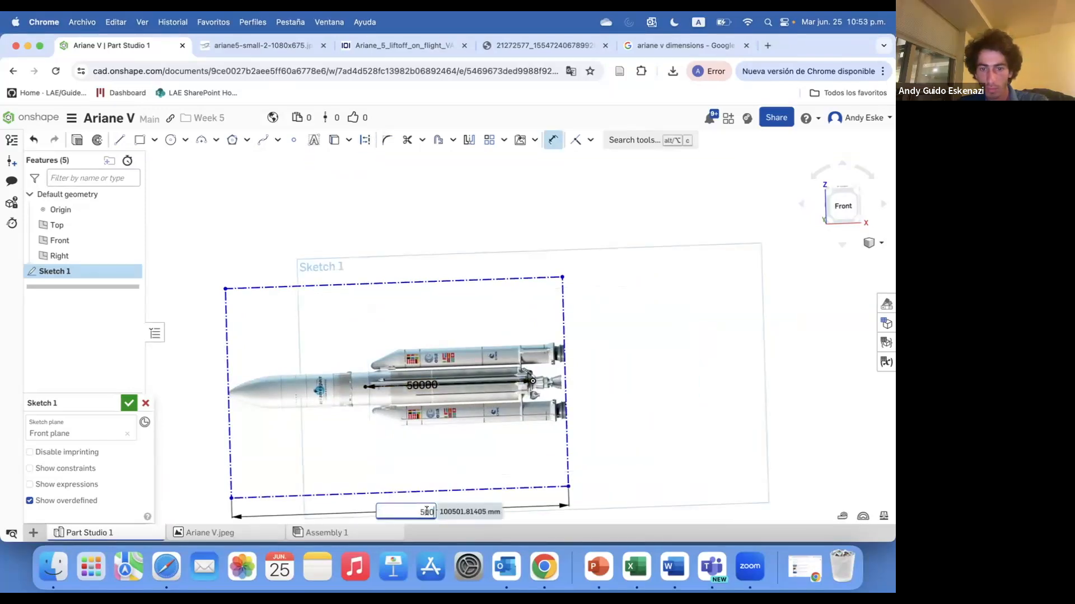
{"action": "type", "text": "60m"}
{"action": "key", "text": "Return"}
{"action": "scroll", "coordinate": [583, 248], "scroll_direction": "up", "scroll_amount": 8}
{"action": "scroll", "coordinate": [583, 248], "scroll_direction": "down", "scroll_amount": 3}
{"action": "mouse_move", "coordinate": [597, 304]}
{"action": "middle_mouse_down"}
{"action": "mouse_move", "coordinate": [737, 291]}
{"action": "mouse_move", "coordinate": [578, 407]}
{"action": "middle_mouse_up"}
{"action": "scroll", "coordinate": [578, 407], "scroll_direction": "up", "scroll_amount": 2}
{"action": "scroll", "coordinate": [559, 403], "scroll_direction": "down", "scroll_amount": 5}
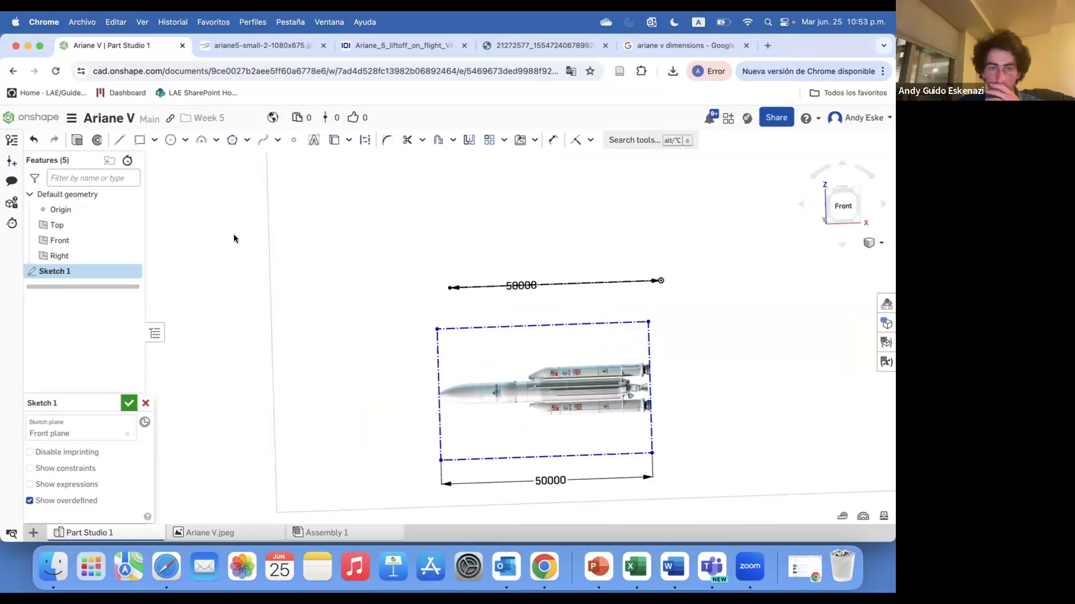
Apply a Midpoint constraint between the construction line's origin end and the image frame's engine-side edge.
{"action": "scroll", "coordinate": [654, 382], "scroll_direction": "up", "scroll_amount": 8}
{"action": "left_click", "coordinate": [659, 384]}
{"action": "key", "text": "Escape"}
{"action": "scroll", "coordinate": [666, 342], "scroll_direction": "down", "scroll_amount": 5}
{"action": "key", "text": "i"}
{"action": "left_click", "coordinate": [670, 363]}
{"action": "scroll", "coordinate": [670, 363], "scroll_direction": "down", "scroll_amount": 2}
{"action": "left_click", "coordinate": [684, 172]}
{"action": "middle_click_drag", "start_coordinate": [624, 276], "coordinate": [627, 380]}
{"action": "scroll", "coordinate": [627, 381], "scroll_direction": "up", "scroll_amount": 2}
{"action": "right_click_drag", "start_coordinate": [476, 268], "coordinate": [458, 254]}
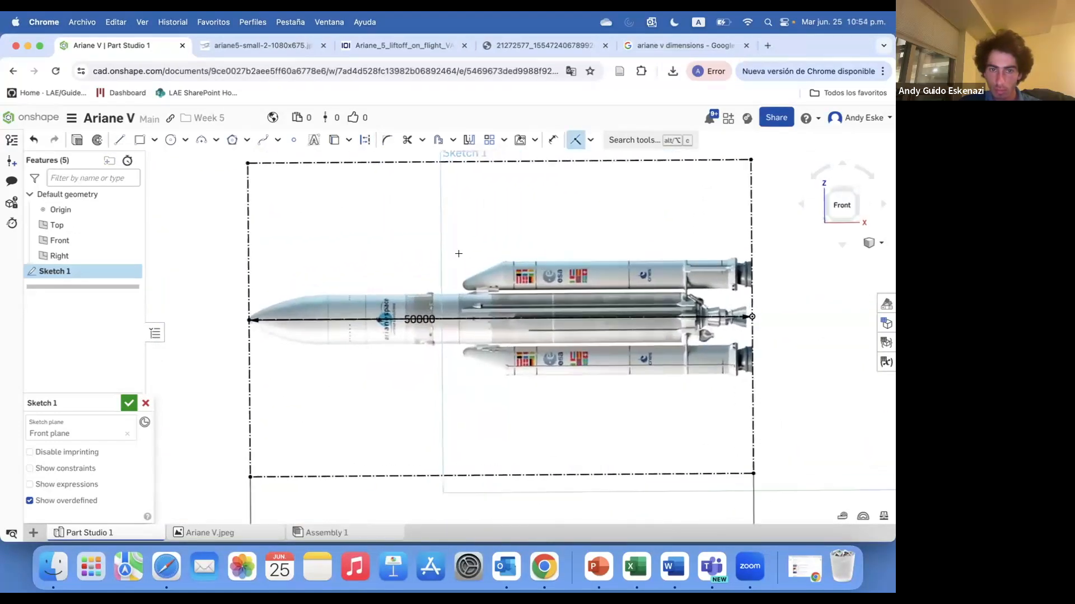
Trace the nose cone's upper outline with a spline from the rocket tip to the first brown seam.
{"action": "scroll", "coordinate": [373, 327], "scroll_direction": "down", "scroll_amount": 2}
{"action": "left_click", "coordinate": [255, 140]}
{"action": "scroll", "coordinate": [314, 280], "scroll_direction": "up", "scroll_amount": 6}
{"action": "left_click", "coordinate": [249, 361]}
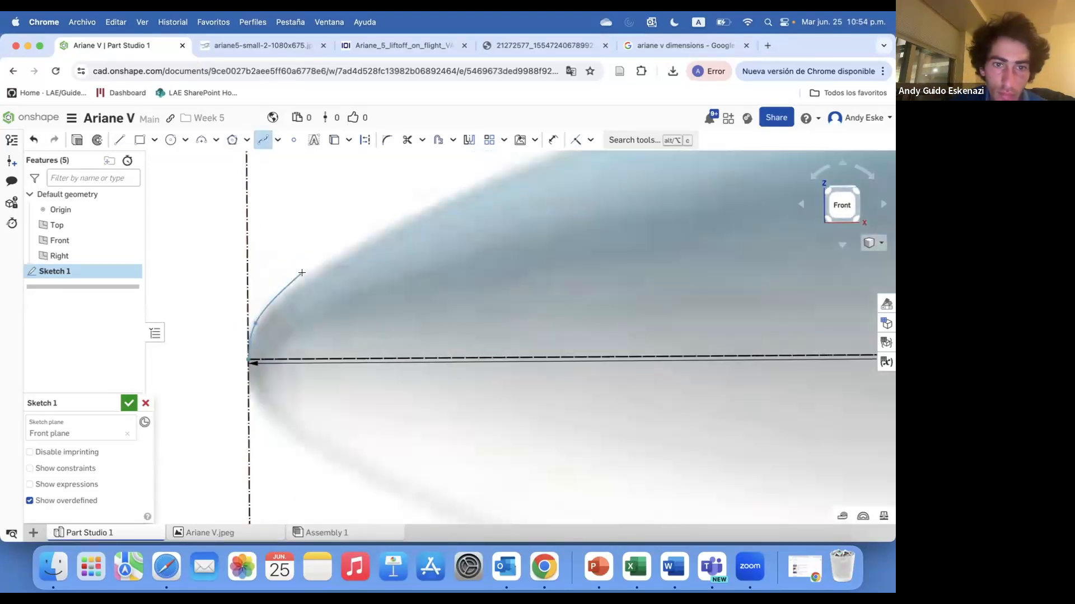
{"action": "left_click", "coordinate": [461, 195]}
{"action": "scroll", "coordinate": [475, 193], "scroll_direction": "down", "scroll_amount": 2}
{"action": "left_click", "coordinate": [586, 174]}
{"action": "scroll", "coordinate": [587, 177], "scroll_direction": "down", "scroll_amount": 3}
{"action": "scroll", "coordinate": [596, 179], "scroll_direction": "up", "scroll_amount": 2}
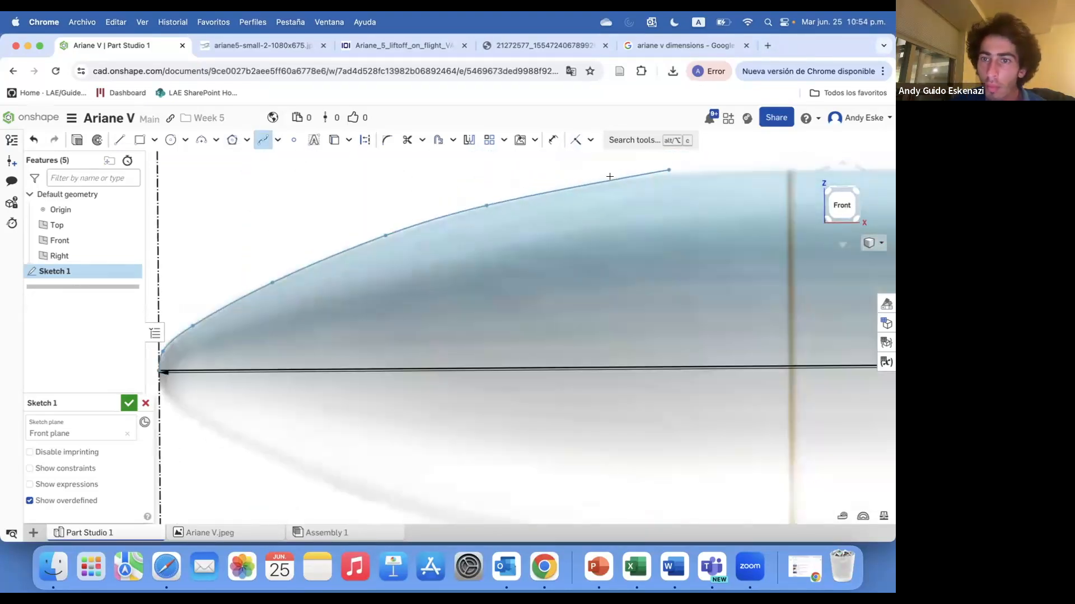
{"action": "double_click", "coordinate": [783, 168]}
{"action": "scroll", "coordinate": [772, 174], "scroll_direction": "down", "scroll_amount": 3}
{"action": "scroll", "coordinate": [725, 180], "scroll_direction": "up", "scroll_amount": 5}
Draw a small three-line notch at the nose spline's end, setting its width to 50 mm and its two sides equal.
{"action": "key", "text": "l"}
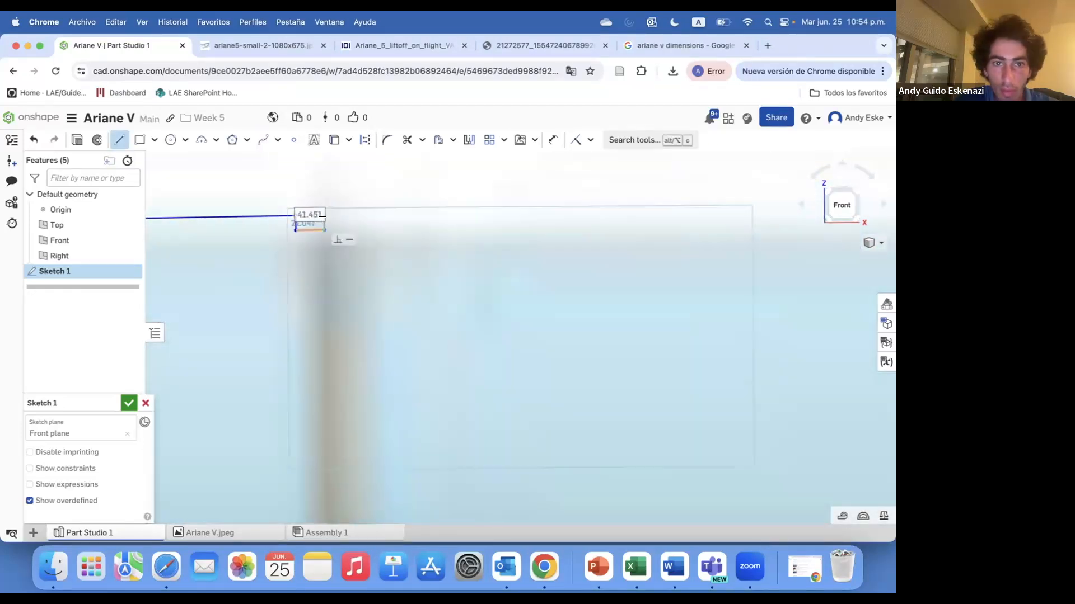
{"action": "scroll", "coordinate": [322, 218], "scroll_direction": "up", "scroll_amount": 3}
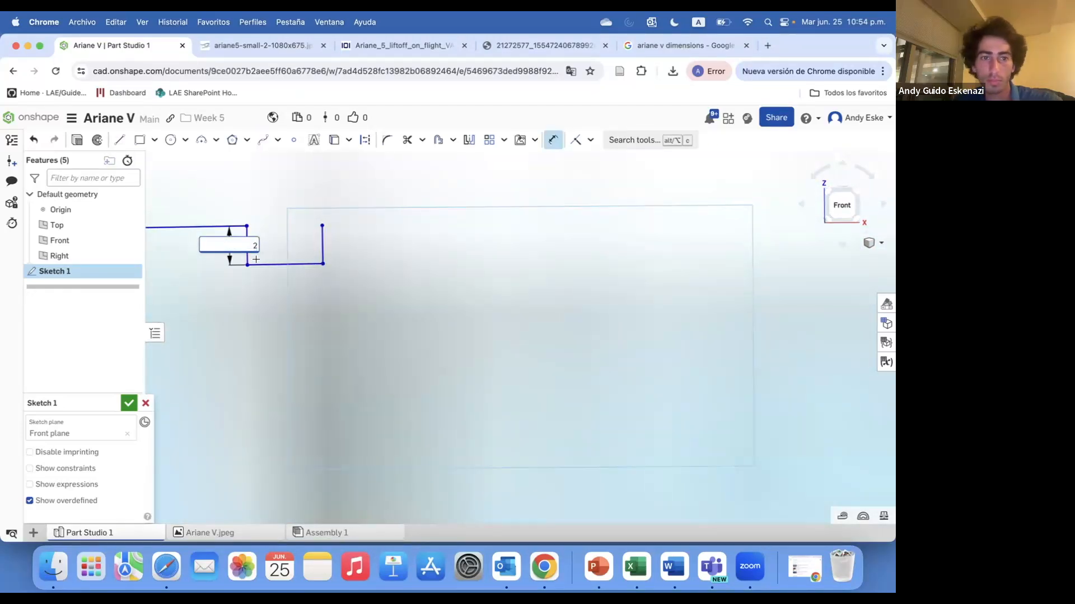
{"action": "scroll", "coordinate": [239, 232], "scroll_direction": "up", "scroll_amount": 3}
{"action": "left_click_drag", "start_coordinate": [218, 235], "coordinate": [252, 249]}
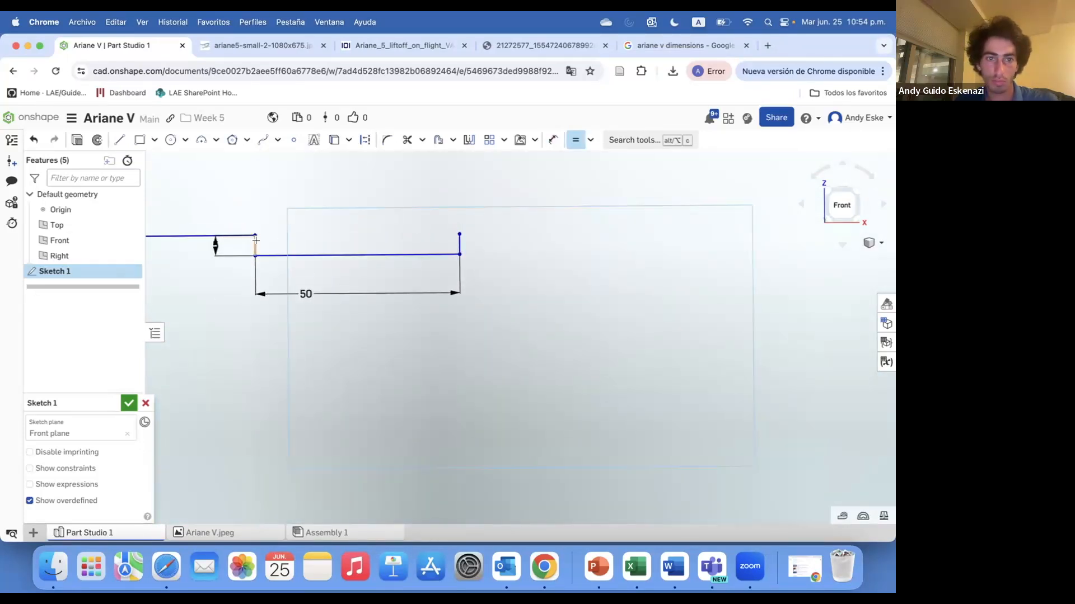
{"action": "scroll", "coordinate": [398, 260], "scroll_direction": "down", "scroll_amount": 10}
{"action": "scroll", "coordinate": [379, 297], "scroll_direction": "up", "scroll_amount": 10}
{"action": "key", "text": "l"}
{"action": "left_click", "coordinate": [449, 296]}
{"action": "scroll", "coordinate": [508, 256], "scroll_direction": "down", "scroll_amount": 10}
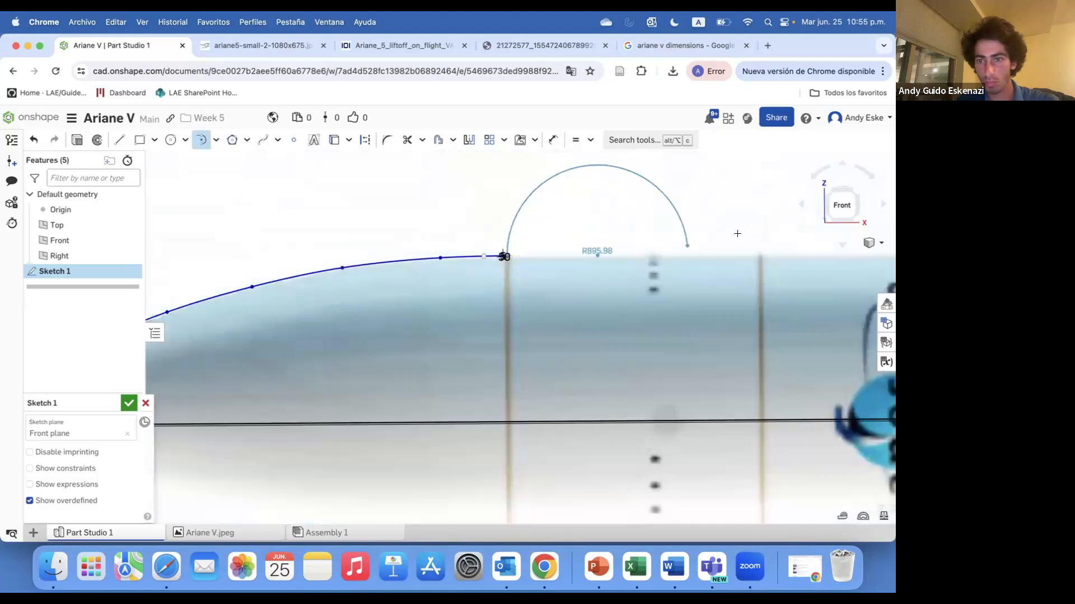
{"action": "scroll", "coordinate": [737, 233], "scroll_direction": "up", "scroll_amount": 8}
{"action": "key", "text": "Escape"}
Draw the straight upper body edge from the first notch to the second brown seam and sketch a three-line notch there.
{"action": "scroll", "coordinate": [441, 206], "scroll_direction": "down", "scroll_amount": 10}
{"action": "scroll", "coordinate": [197, 167], "scroll_direction": "up", "scroll_amount": 10}
{"action": "key", "text": "l"}
{"action": "left_click", "coordinate": [223, 224]}
{"action": "scroll", "coordinate": [383, 209], "scroll_direction": "down", "scroll_amount": 10}
{"action": "scroll", "coordinate": [473, 215], "scroll_direction": "up", "scroll_amount": 10}
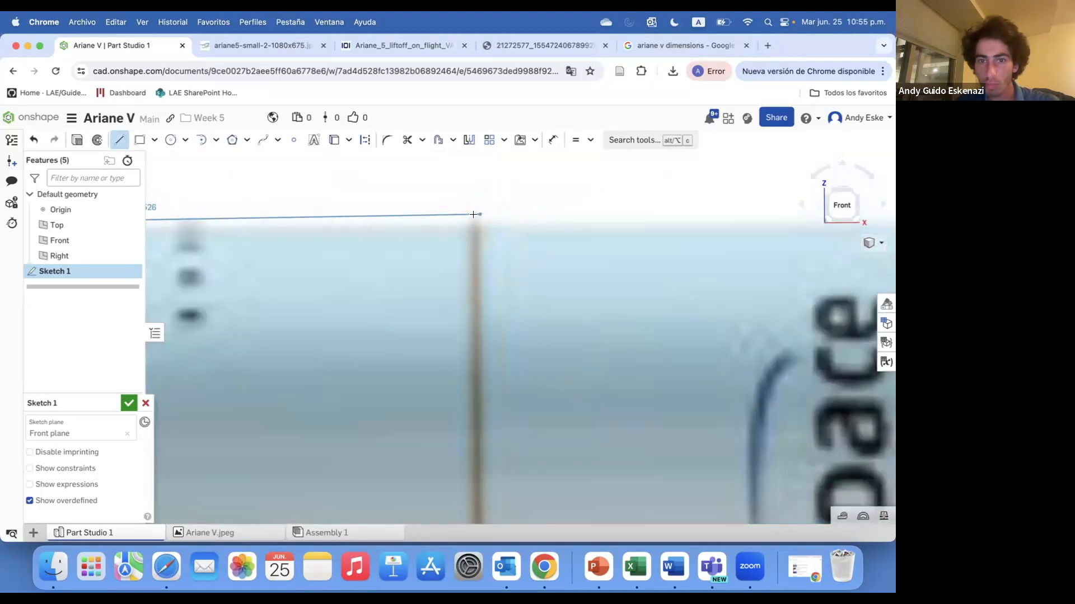
{"action": "scroll", "coordinate": [471, 221], "scroll_direction": "up", "scroll_amount": 10}
{"action": "scroll", "coordinate": [457, 226], "scroll_direction": "up", "scroll_amount": 5}
{"action": "left_click", "coordinate": [454, 228]}
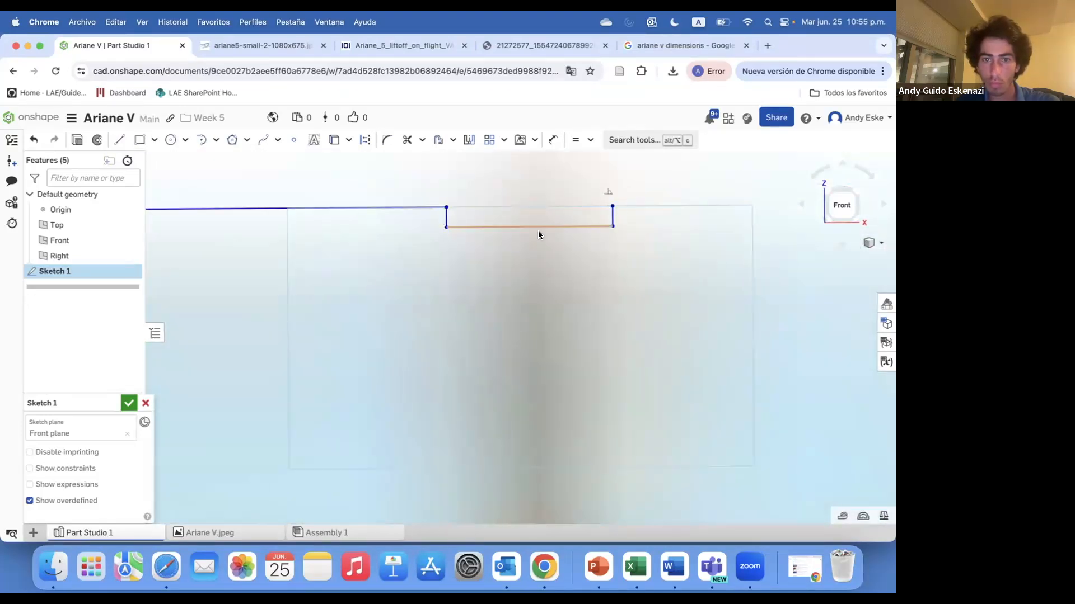
Dimension the notch at the second brown seam 50 mm wide and 5 mm deep.
{"action": "left_click", "coordinate": [525, 253]}
{"action": "type", "text": "50"}
{"action": "key", "text": "Return"}
{"action": "scroll", "coordinate": [585, 238], "scroll_direction": "down", "scroll_amount": 10}
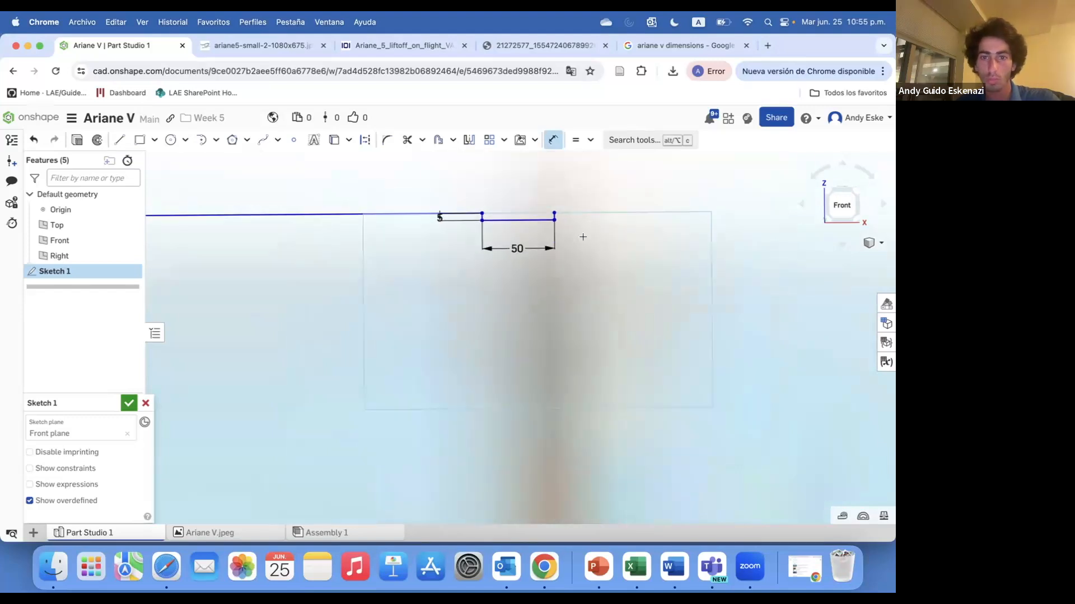
Draw the straight upper body edge from the second notch past the Arianespace logo to the third brown seam.
{"action": "left_click", "coordinate": [120, 140]}
{"action": "scroll", "coordinate": [328, 284], "scroll_direction": "up", "scroll_amount": 10}
{"action": "left_click", "coordinate": [310, 283]}
{"action": "scroll", "coordinate": [274, 269], "scroll_direction": "down", "scroll_amount": 15}
{"action": "key", "text": "Escape"}
{"action": "key", "text": "l"}
{"action": "scroll", "coordinate": [322, 257], "scroll_direction": "up", "scroll_amount": 8}
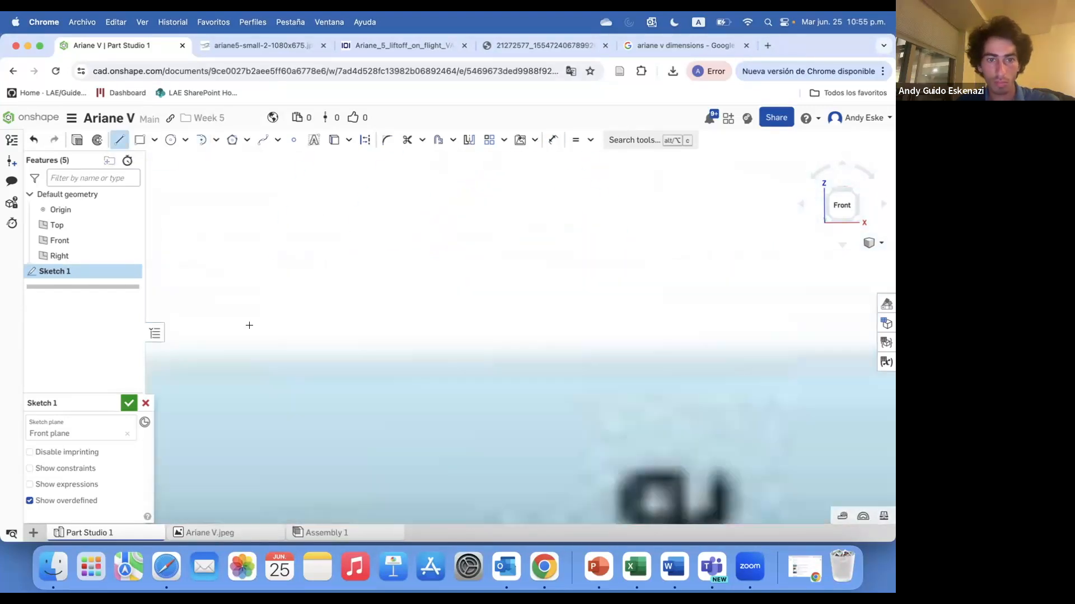
{"action": "scroll", "coordinate": [252, 296], "scroll_direction": "up", "scroll_amount": 10}
{"action": "left_click", "coordinate": [233, 287]}
{"action": "scroll", "coordinate": [252, 297], "scroll_direction": "down", "scroll_amount": 10}
{"action": "scroll", "coordinate": [657, 263], "scroll_direction": "up", "scroll_amount": 10}
{"action": "left_click", "coordinate": [619, 303]}
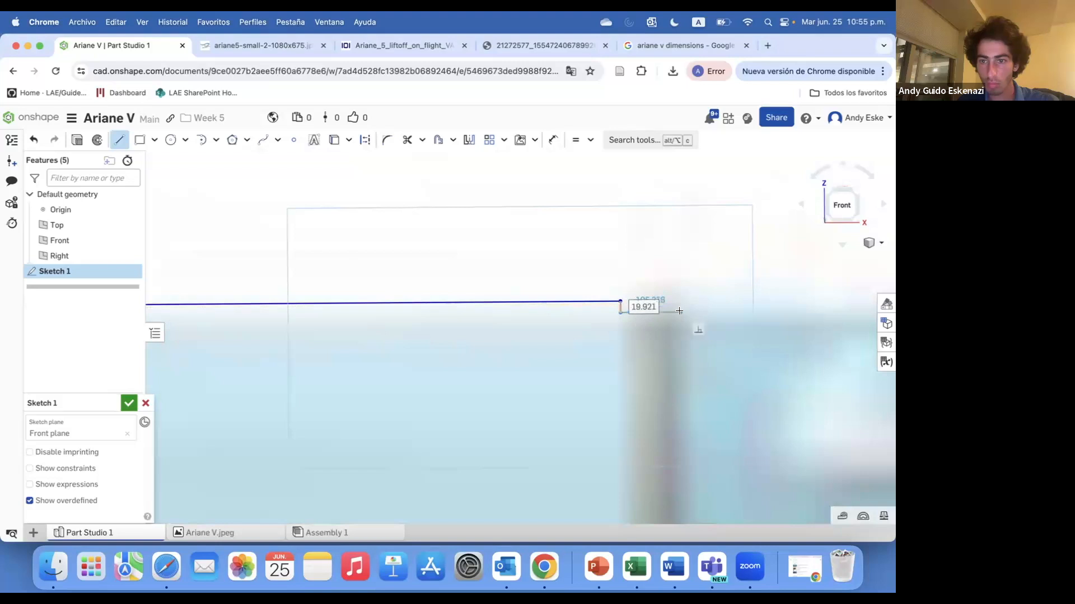
Sketch a three-line notch at the third brown seam and dimension it 5 mm deep and 50 mm wide.
{"action": "left_click", "coordinate": [679, 310]}
{"action": "left_click", "coordinate": [679, 301]}
{"action": "scroll", "coordinate": [681, 292], "scroll_direction": "up", "scroll_amount": 8}
{"action": "key", "text": "Escape"}
{"action": "type", "text": "5"}
{"action": "key", "text": "Return"}
{"action": "left_click", "coordinate": [507, 327]}
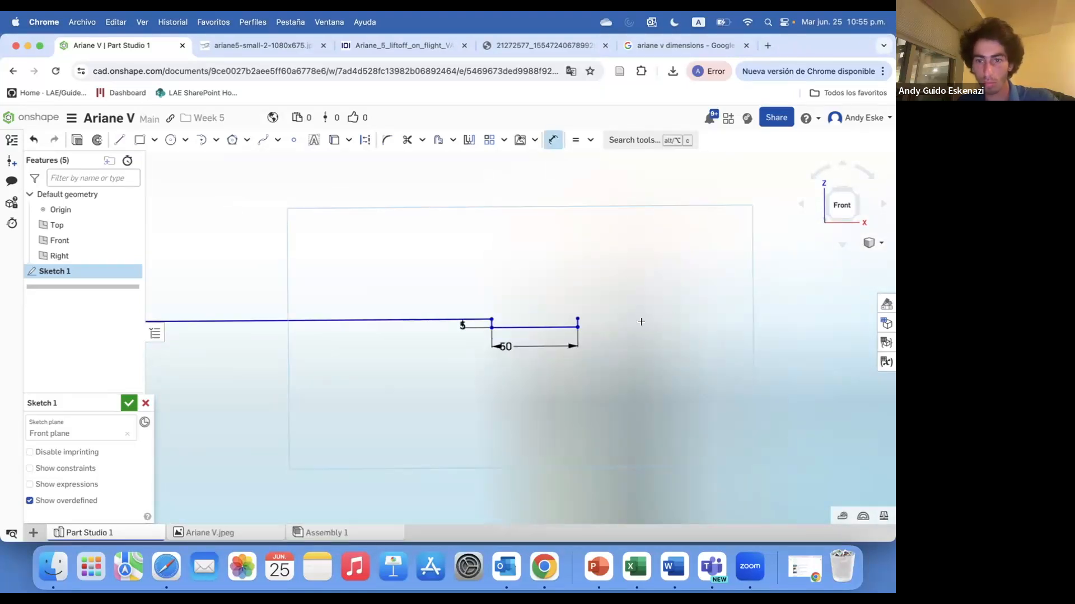
{"action": "scroll", "coordinate": [680, 317], "scroll_direction": "up", "scroll_amount": 1}
Draw the straight upper body edge from the third notch to the fourth brown seam beneath the small protrusion.
{"action": "left_click", "coordinate": [120, 140]}
{"action": "left_click", "coordinate": [574, 319]}
{"action": "scroll", "coordinate": [695, 298], "scroll_direction": "down", "scroll_amount": 10}
{"action": "scroll", "coordinate": [508, 320], "scroll_direction": "up", "scroll_amount": 10}
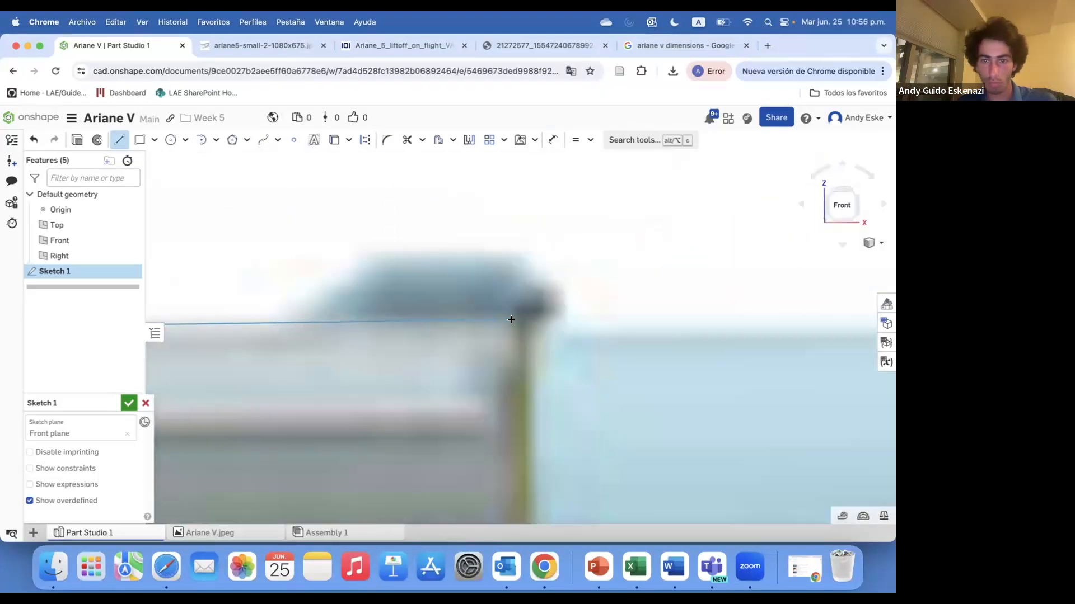
{"action": "left_click", "coordinate": [514, 325]}
{"action": "key", "text": "Escape"}
{"action": "scroll", "coordinate": [533, 311], "scroll_direction": "down", "scroll_amount": 10}
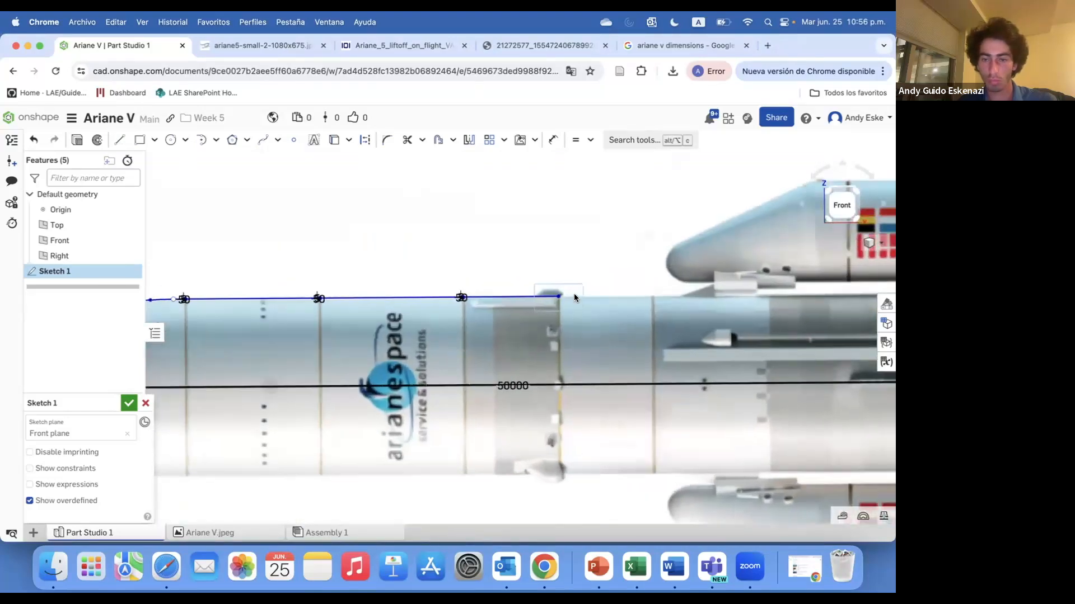
Add a three-line notch at the fourth brown seam, 5 mm deep and 50 mm wide.
{"action": "scroll", "coordinate": [571, 299], "scroll_direction": "up", "scroll_amount": 10}
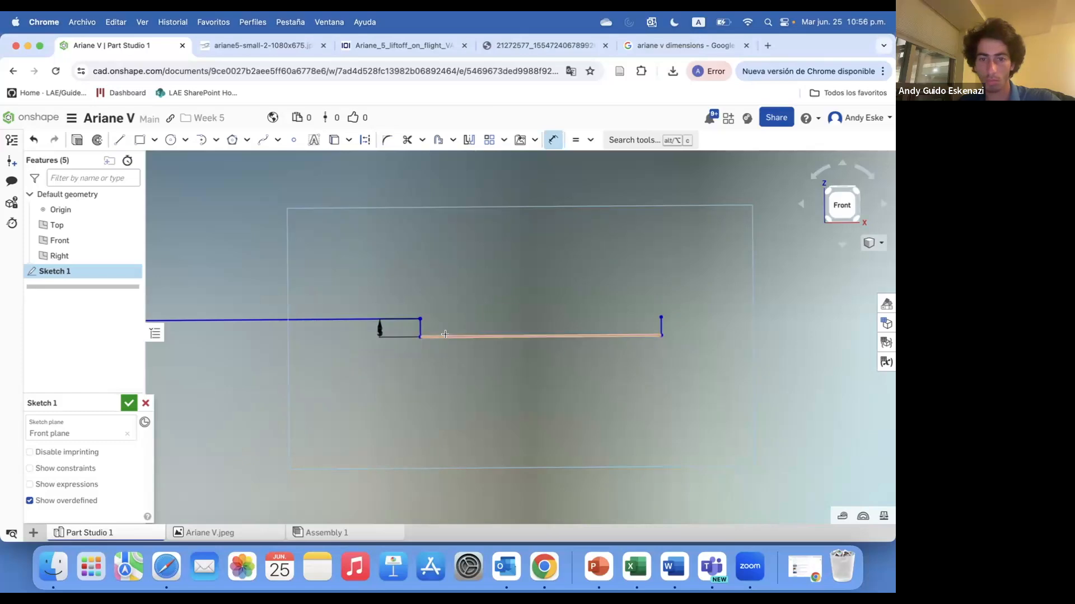
{"action": "scroll", "coordinate": [354, 361], "scroll_direction": "down", "scroll_amount": 10}
{"action": "scroll", "coordinate": [307, 391], "scroll_direction": "up", "scroll_amount": 5}
Draw the straight upper body edge, about 2650 mm long, from the fourth notch to the fifth brown seam.
{"action": "left_click", "coordinate": [119, 140]}
{"action": "scroll", "coordinate": [396, 366], "scroll_direction": "down", "scroll_amount": 10}
{"action": "left_click", "coordinate": [201, 139]}
{"action": "left_click", "coordinate": [396, 365]}
{"action": "scroll", "coordinate": [392, 364], "scroll_direction": "up", "scroll_amount": 10}
{"action": "left_click", "coordinate": [119, 140]}
{"action": "scroll", "coordinate": [330, 339], "scroll_direction": "up", "scroll_amount": 5}
{"action": "left_click", "coordinate": [312, 323]}
{"action": "scroll", "coordinate": [517, 297], "scroll_direction": "down", "scroll_amount": 10}
{"action": "scroll", "coordinate": [561, 297], "scroll_direction": "down", "scroll_amount": 3}
{"action": "scroll", "coordinate": [699, 306], "scroll_direction": "up", "scroll_amount": 3}
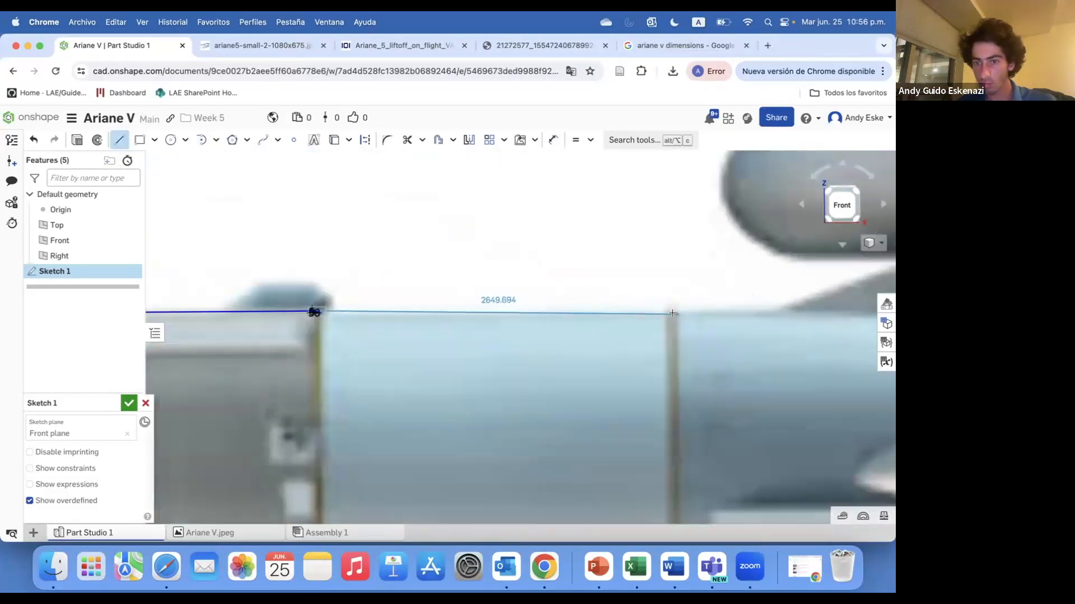
{"action": "left_click", "coordinate": [661, 310]}
Sketch a three-line notch at the fifth brown seam and dimension it 5 mm deep and 50 mm wide.
{"action": "scroll", "coordinate": [479, 336], "scroll_direction": "up", "scroll_amount": 5}
{"action": "left_click", "coordinate": [591, 326]}
{"action": "left_click", "coordinate": [591, 312]}
{"action": "key", "text": "Escape"}
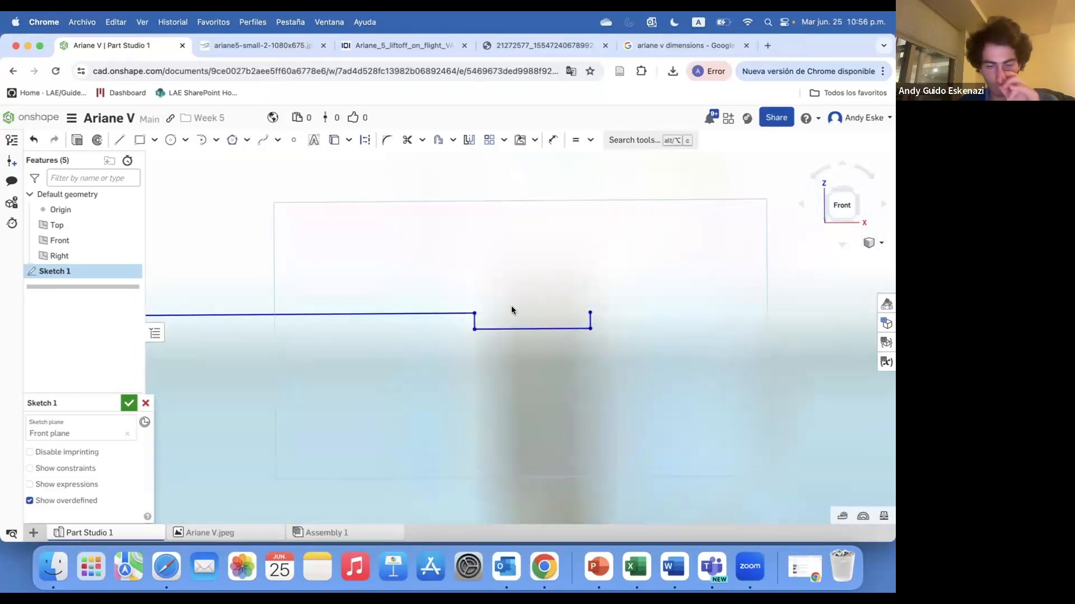
{"action": "left_click", "coordinate": [473, 320]}
{"action": "left_click", "coordinate": [434, 321]}
{"action": "type", "text": "5"}
{"action": "key", "text": "Return"}
{"action": "key", "text": "Return"}
{"action": "left_click", "coordinate": [119, 140]}
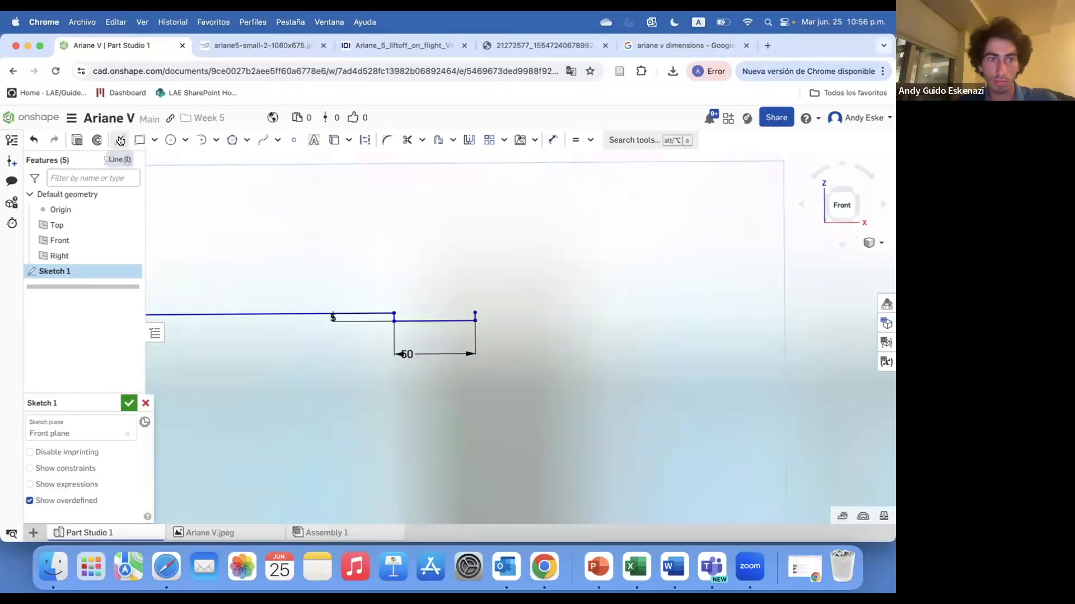
{"action": "left_click", "coordinate": [476, 311]}
{"action": "scroll", "coordinate": [531, 314], "scroll_direction": "down", "scroll_amount": 10}
{"action": "left_click", "coordinate": [202, 140]}
{"action": "left_click", "coordinate": [377, 307]}
{"action": "key", "text": "Escape"}
{"action": "scroll", "coordinate": [415, 297], "scroll_direction": "up", "scroll_amount": 5}
{"action": "scroll", "coordinate": [234, 356], "scroll_direction": "up", "scroll_amount": 5}
{"action": "left_click", "coordinate": [120, 140]}
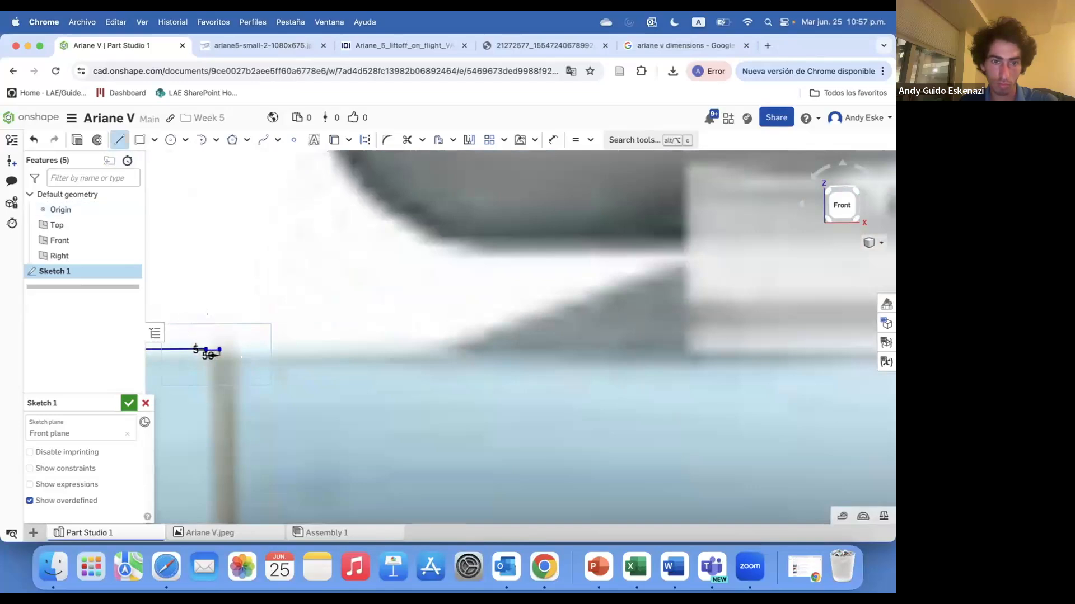
{"action": "scroll", "coordinate": [214, 351], "scroll_direction": "up", "scroll_amount": 10}
{"action": "left_click", "coordinate": [192, 366]}
{"action": "scroll", "coordinate": [384, 339], "scroll_direction": "down", "scroll_amount": 10}
{"action": "key", "text": "Escape"}
{"action": "scroll", "coordinate": [405, 347], "scroll_direction": "up", "scroll_amount": 8}
Draw the straight upper body edge from the fifth notch to where the blue section meets the grey tank.
{"action": "left_click", "coordinate": [120, 140]}
{"action": "scroll", "coordinate": [247, 309], "scroll_direction": "up", "scroll_amount": 5}
{"action": "left_click", "coordinate": [235, 320]}
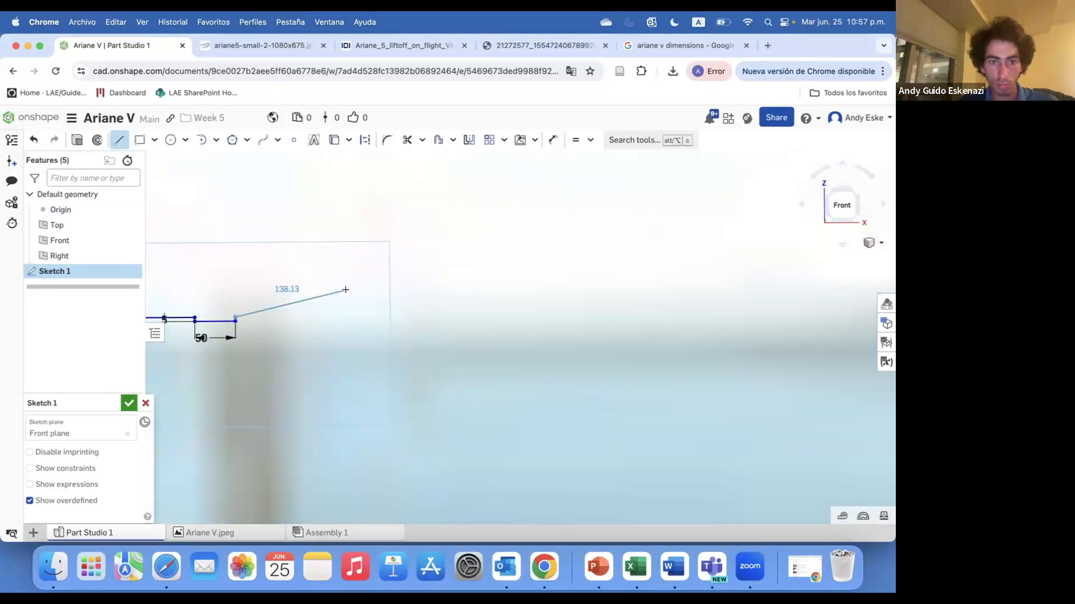
{"action": "scroll", "coordinate": [422, 296], "scroll_direction": "down", "scroll_amount": 10}
{"action": "left_click", "coordinate": [617, 297]}
{"action": "key", "text": "Escape"}
{"action": "scroll", "coordinate": [675, 309], "scroll_direction": "up", "scroll_amount": 5}
Draw a construction line along the grey tank's upper edge from the blue section's end to the tank's rear end.
{"action": "left_click", "coordinate": [365, 140]}
{"action": "scroll", "coordinate": [624, 292], "scroll_direction": "down", "scroll_amount": 8}
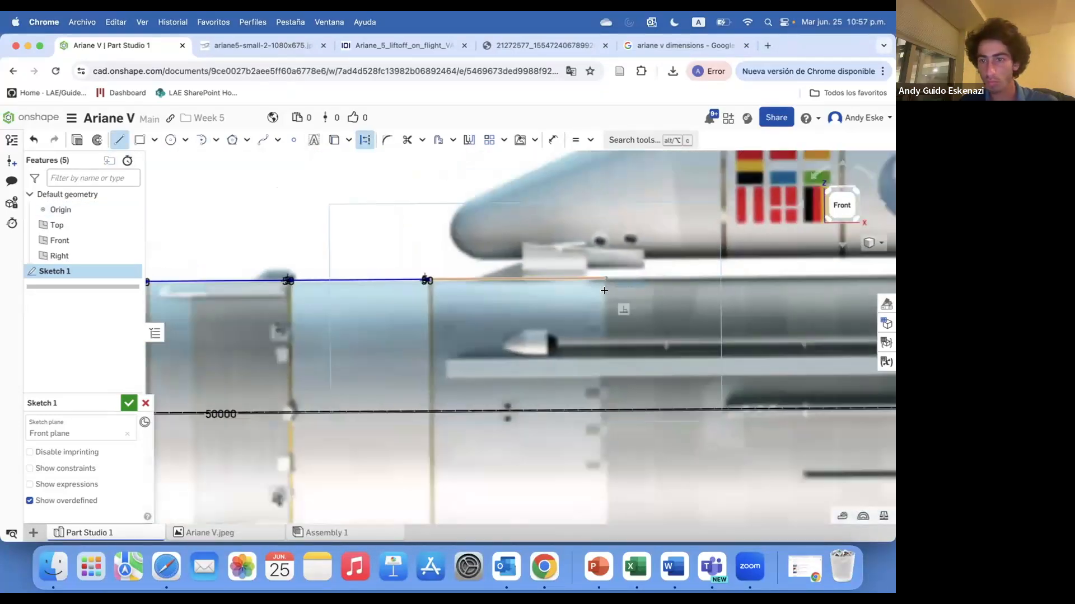
{"action": "left_click", "coordinate": [202, 140]}
{"action": "left_click", "coordinate": [601, 285]}
{"action": "scroll", "coordinate": [715, 303], "scroll_direction": "up", "scroll_amount": 8}
{"action": "scroll", "coordinate": [699, 322], "scroll_direction": "down", "scroll_amount": 8}
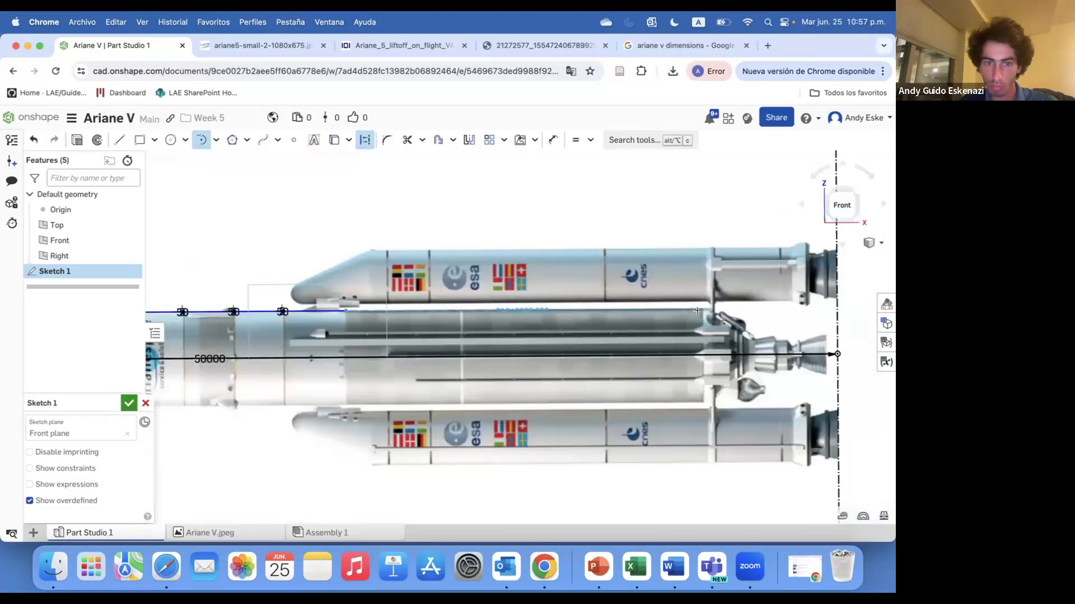
{"action": "scroll", "coordinate": [392, 322], "scroll_direction": "up", "scroll_amount": 8}
{"action": "left_click", "coordinate": [116, 139]}
{"action": "left_click", "coordinate": [237, 282]}
{"action": "scroll", "coordinate": [237, 282], "scroll_direction": "down", "scroll_amount": 8}
{"action": "scroll", "coordinate": [632, 252], "scroll_direction": "up", "scroll_amount": 8}
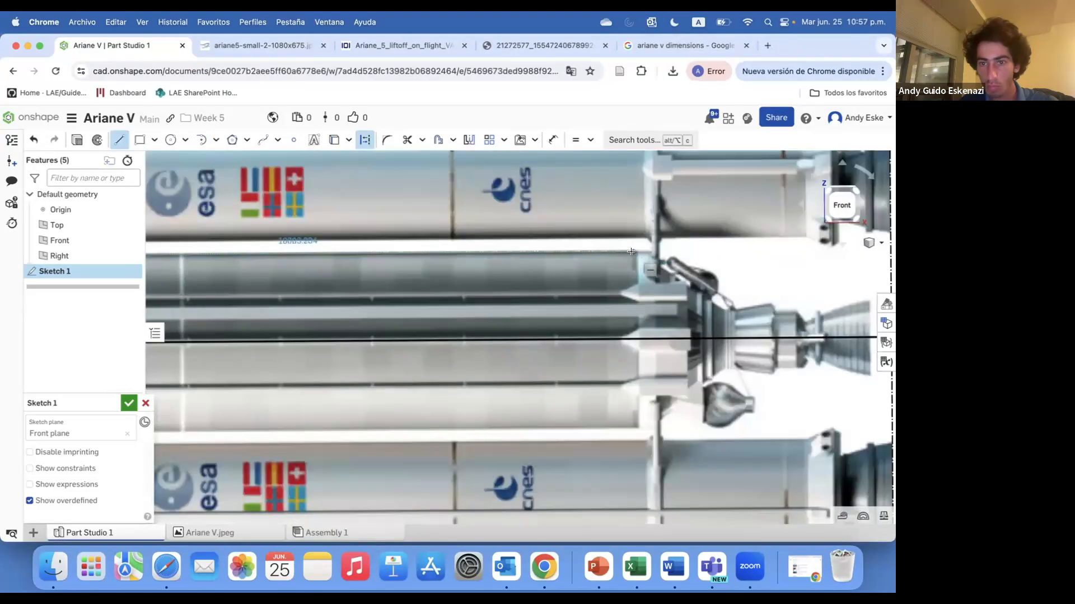
{"action": "scroll", "coordinate": [632, 253], "scroll_direction": "up", "scroll_amount": 6}
{"action": "left_click", "coordinate": [547, 246]}
{"action": "key", "text": "Escape"}
{"action": "scroll", "coordinate": [547, 246], "scroll_direction": "down", "scroll_amount": 3}
{"action": "key", "text": "super+z"}
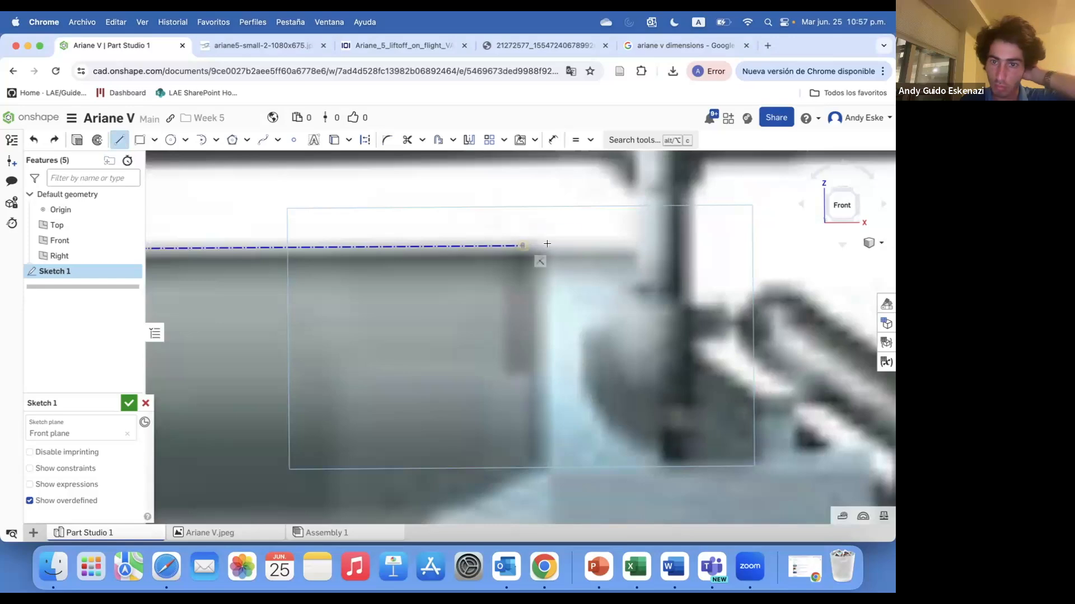
Draw a short solid line from the construction line's rear end to the booster strut and a vertical line down to the centre axis.
{"action": "left_click", "coordinate": [520, 243]}
{"action": "scroll", "coordinate": [660, 238], "scroll_direction": "down", "scroll_amount": 5}
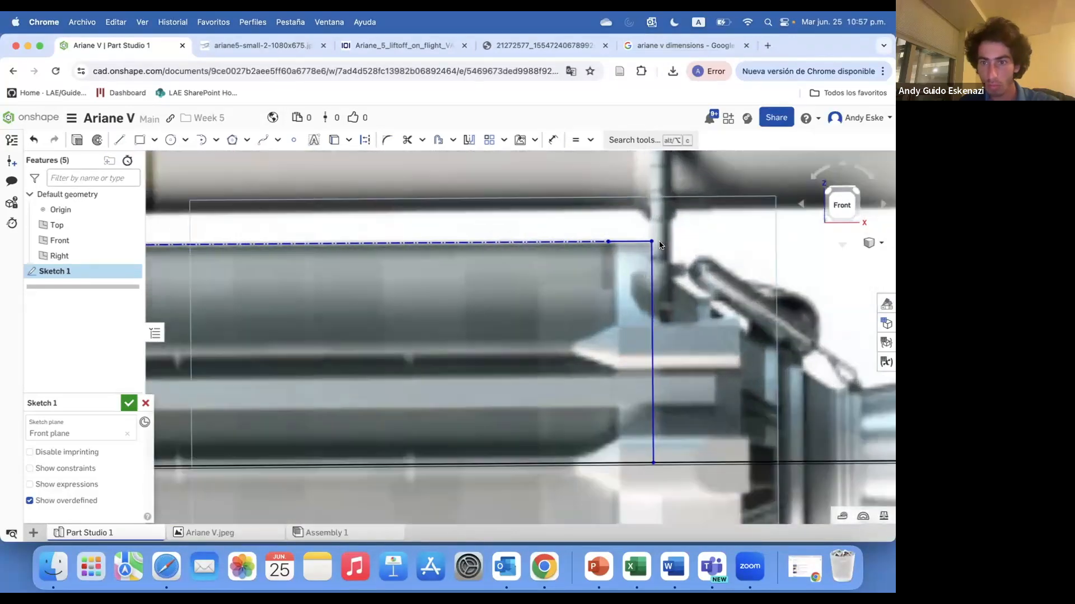
{"action": "scroll", "coordinate": [660, 238], "scroll_direction": "down", "scroll_amount": 6}
{"action": "scroll", "coordinate": [427, 228], "scroll_direction": "up", "scroll_amount": 6}
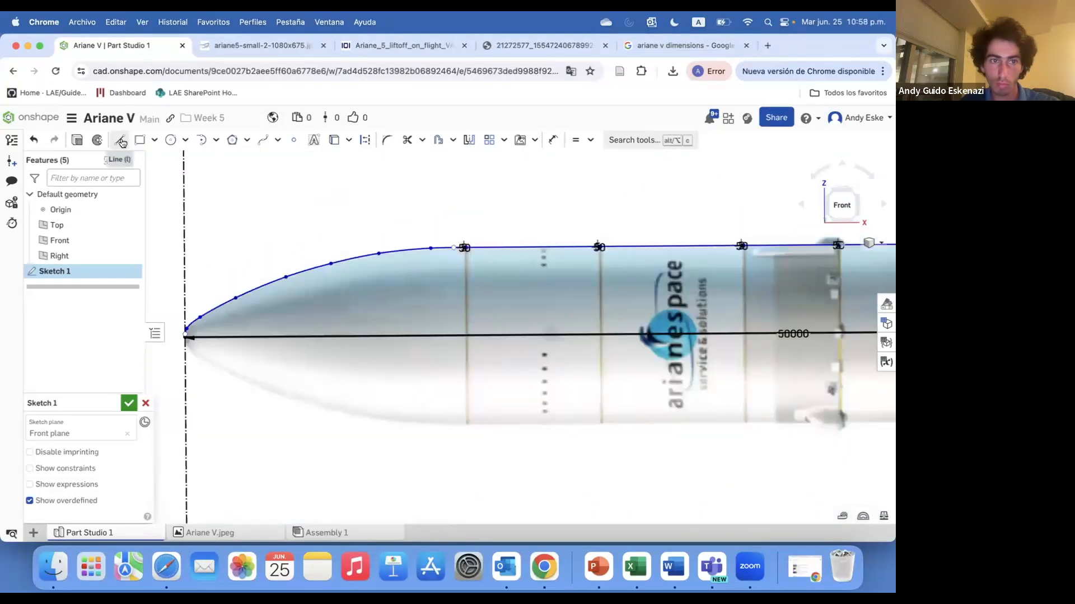
Close the core profile with a line along the centre axis from the nose tip to the rear vertical edge's lower end.
{"action": "left_click", "coordinate": [115, 143]}
{"action": "scroll", "coordinate": [180, 335], "scroll_direction": "up", "scroll_amount": 6}
{"action": "left_click", "coordinate": [202, 140]}
{"action": "scroll", "coordinate": [351, 302], "scroll_direction": "down", "scroll_amount": 10}
{"action": "scroll", "coordinate": [605, 254], "scroll_direction": "up", "scroll_amount": 5}
{"action": "left_click", "coordinate": [203, 141]}
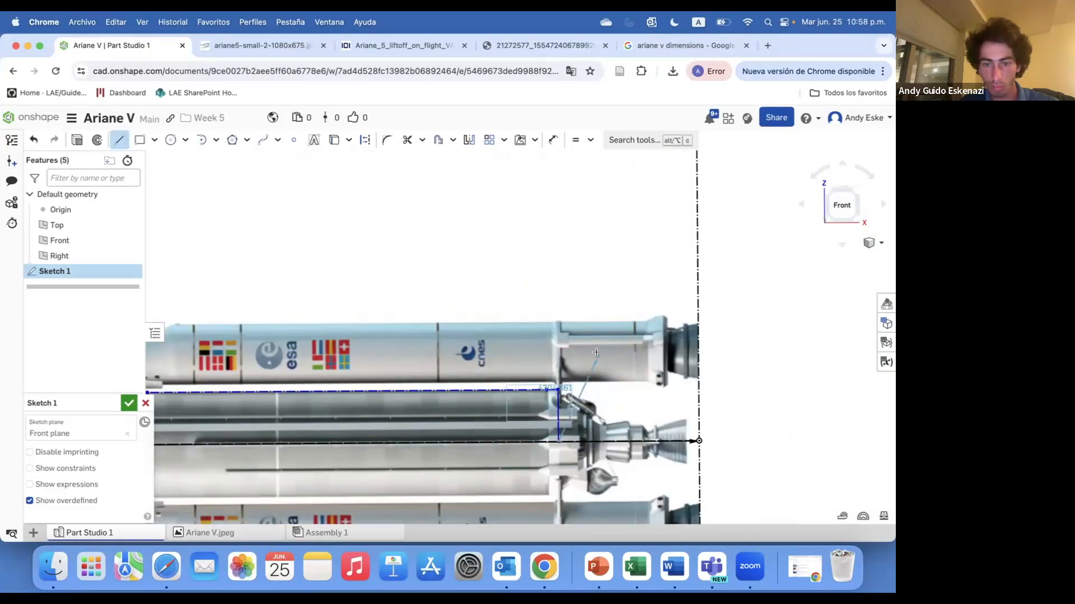
{"action": "scroll", "coordinate": [570, 415], "scroll_direction": "down", "scroll_amount": 8}
{"action": "scroll", "coordinate": [268, 337], "scroll_direction": "up", "scroll_amount": 10}
{"action": "left_click", "coordinate": [264, 338]}
{"action": "scroll", "coordinate": [179, 330], "scroll_direction": "down", "scroll_amount": 8}
{"action": "scroll", "coordinate": [571, 335], "scroll_direction": "up", "scroll_amount": 4}
{"action": "left_click", "coordinate": [580, 322]}
Dimension the length of the closing line along the rocket's centre axis.
{"action": "key", "text": "d"}
{"action": "left_click", "coordinate": [382, 363]}
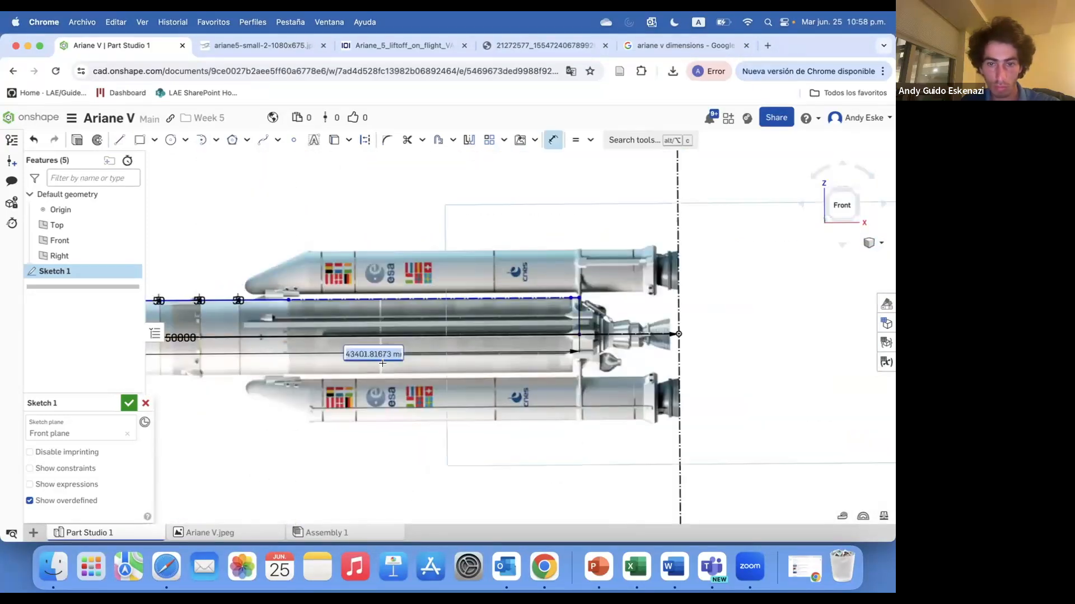
{"action": "scroll", "coordinate": [582, 302], "scroll_direction": "up", "scroll_amount": 10}
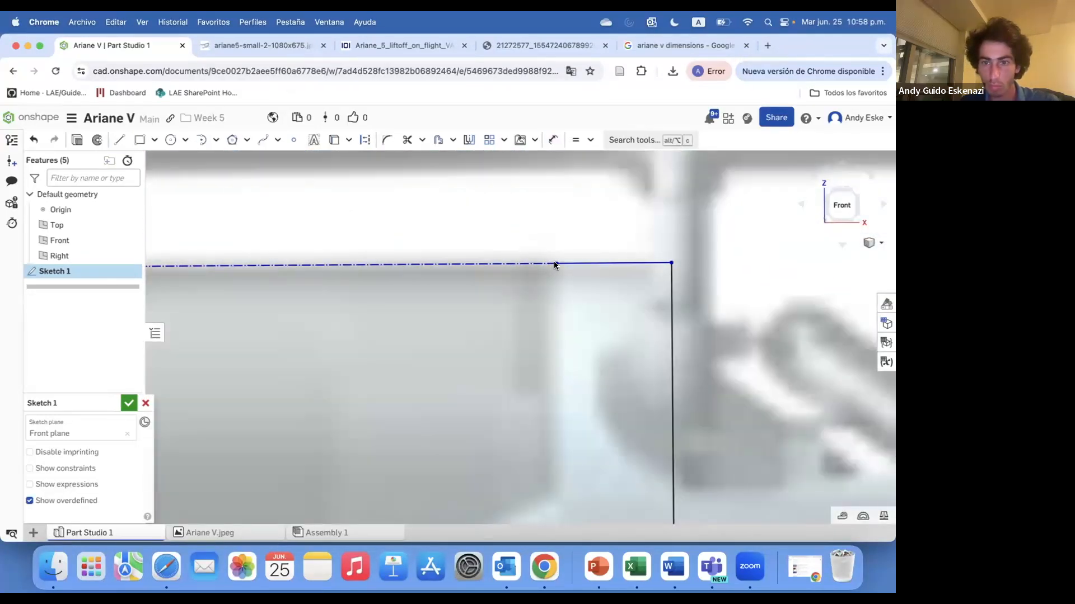
Dimension the rear vertical edge's height and the length of the short solid line at the tank's rear.
{"action": "scroll", "coordinate": [579, 280], "scroll_direction": "down", "scroll_amount": 3}
{"action": "left_click", "coordinate": [685, 46]}
{"action": "left_click", "coordinate": [124, 47]}
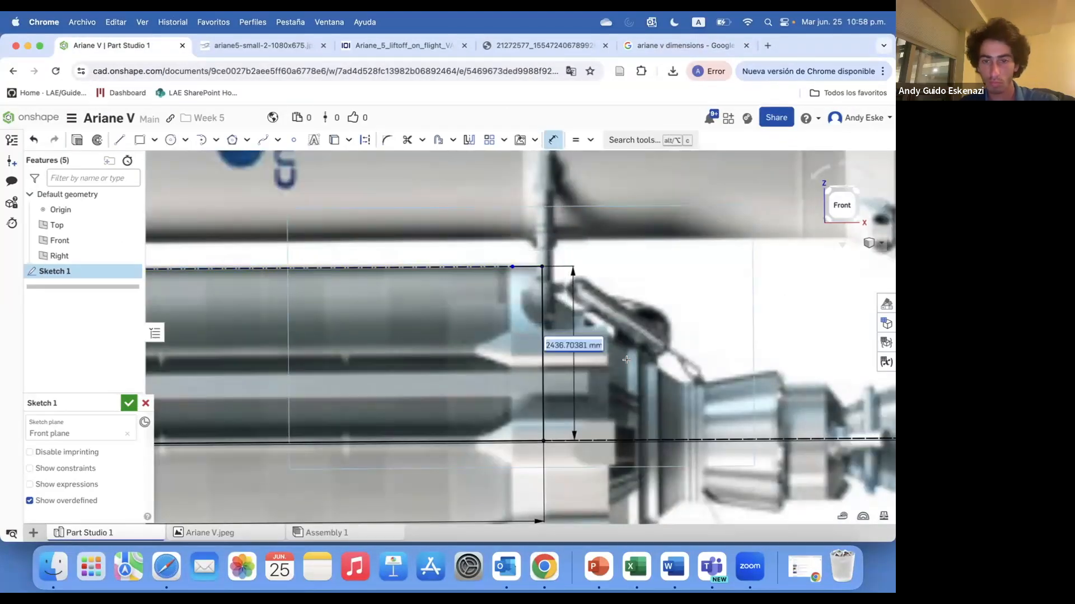
{"action": "scroll", "coordinate": [559, 336], "scroll_direction": "down", "scroll_amount": 5}
{"action": "scroll", "coordinate": [564, 338], "scroll_direction": "up", "scroll_amount": 8}
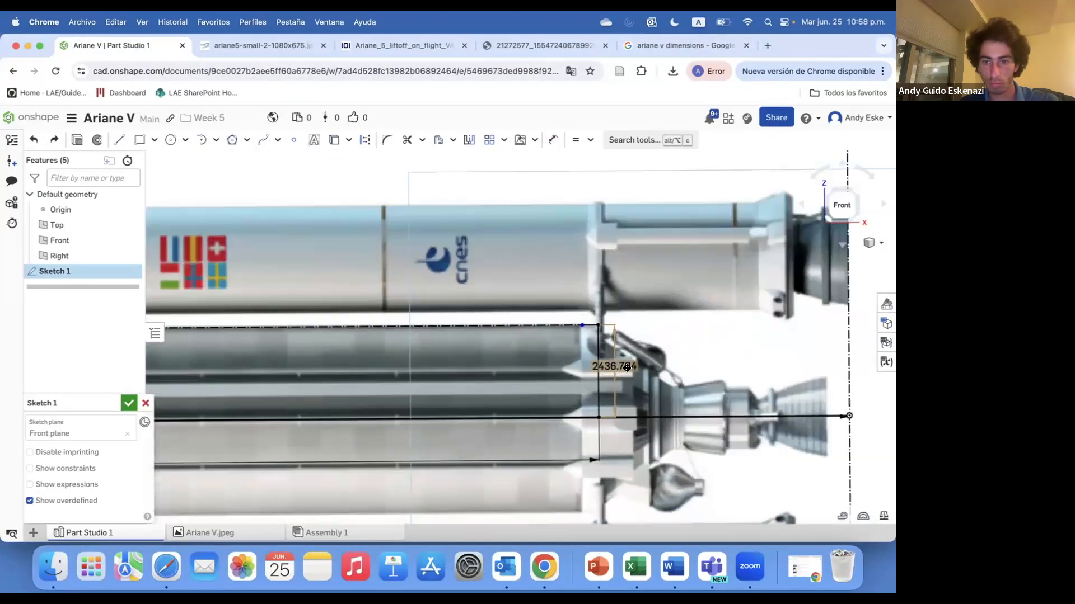
{"action": "scroll", "coordinate": [592, 370], "scroll_direction": "down", "scroll_amount": 5}
{"action": "scroll", "coordinate": [378, 314], "scroll_direction": "up", "scroll_amount": 10}
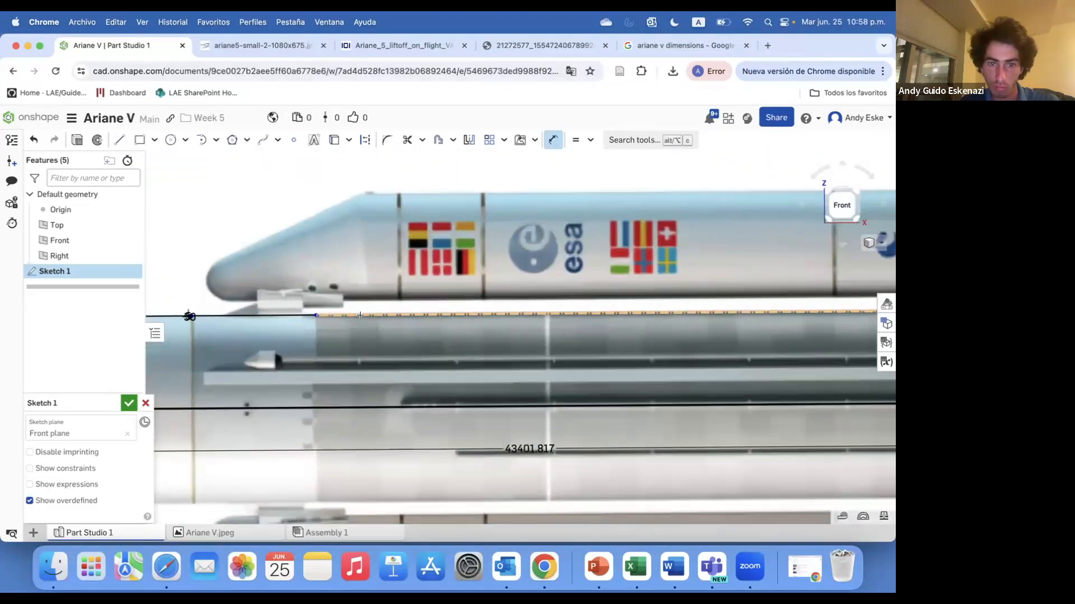
{"action": "scroll", "coordinate": [377, 314], "scroll_direction": "down", "scroll_amount": 5}
{"action": "scroll", "coordinate": [378, 314], "scroll_direction": "up", "scroll_amount": 5}
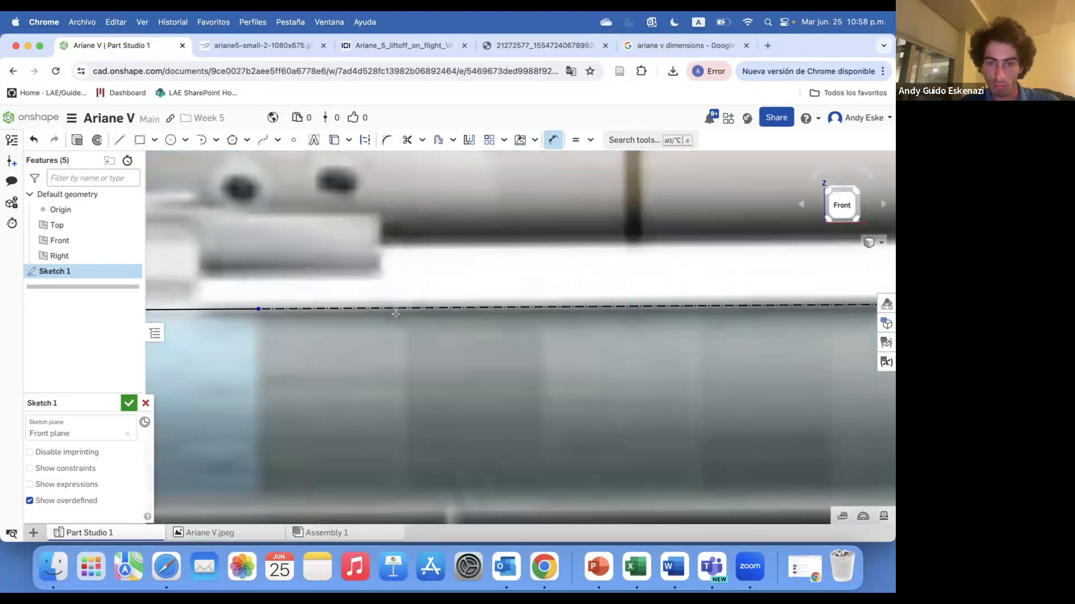
{"action": "scroll", "coordinate": [418, 308], "scroll_direction": "down", "scroll_amount": 4}
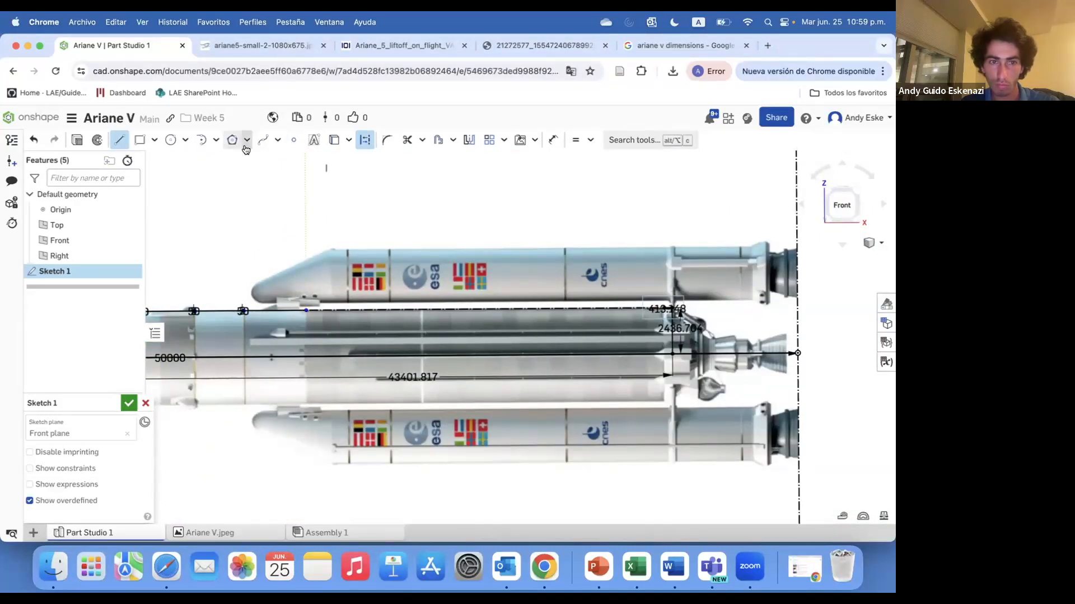
Draw vertical construction lines from the tank's upper edge down to the centre axis near the rear end.
{"action": "left_click", "coordinate": [119, 142]}
{"action": "scroll", "coordinate": [675, 307], "scroll_direction": "up", "scroll_amount": 6}
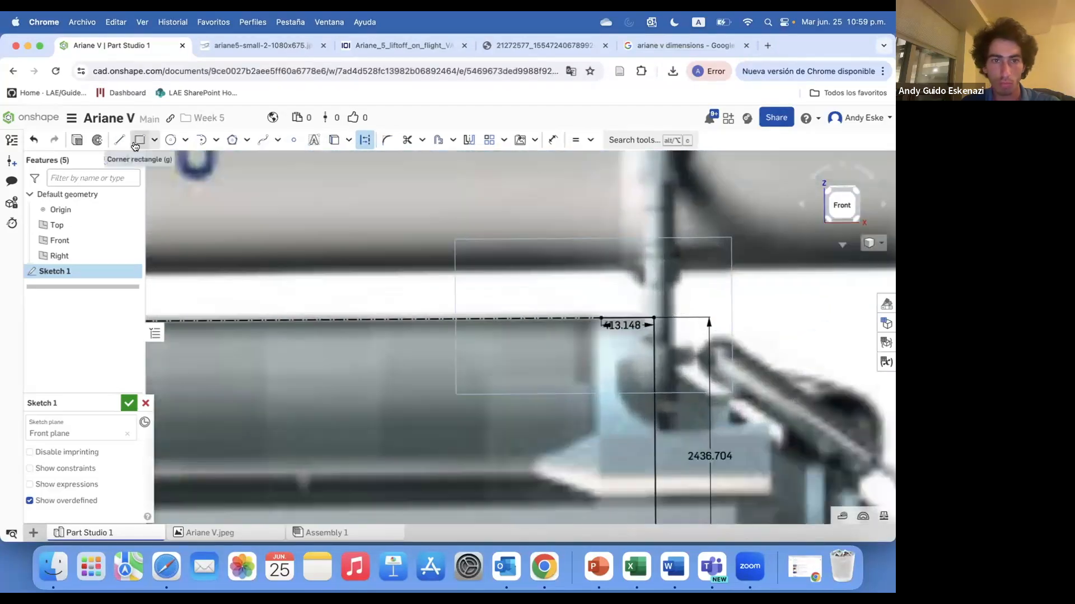
{"action": "scroll", "coordinate": [573, 326], "scroll_direction": "down", "scroll_amount": 5}
{"action": "left_click", "coordinate": [506, 307]}
{"action": "key", "text": "Escape"}
{"action": "scroll", "coordinate": [525, 310], "scroll_direction": "up", "scroll_amount": 4}
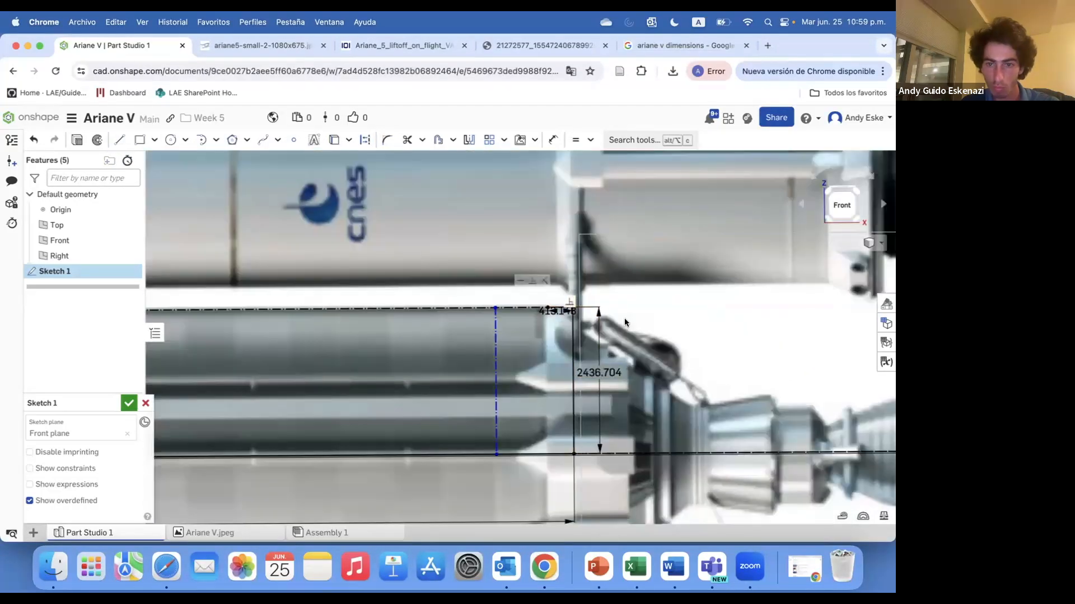
{"action": "left_click", "coordinate": [548, 306]}
{"action": "left_click", "coordinate": [548, 453]}
{"action": "key", "text": "Escape"}
{"action": "scroll", "coordinate": [448, 369], "scroll_direction": "down", "scroll_amount": 4}
{"action": "scroll", "coordinate": [509, 335], "scroll_direction": "up", "scroll_amount": 4}
Draw a solid line along the tank's upper edge from the blue section's end to the short rear line.
{"action": "left_click", "coordinate": [119, 140]}
{"action": "scroll", "coordinate": [534, 335], "scroll_direction": "down", "scroll_amount": 5}
{"action": "scroll", "coordinate": [201, 300], "scroll_direction": "up", "scroll_amount": 5}
{"action": "left_click", "coordinate": [199, 296]}
{"action": "scroll", "coordinate": [342, 308], "scroll_direction": "down", "scroll_amount": 5}
{"action": "scroll", "coordinate": [487, 309], "scroll_direction": "up", "scroll_amount": 5}
{"action": "left_click", "coordinate": [606, 320]}
{"action": "key", "text": "Escape"}
{"action": "scroll", "coordinate": [456, 315], "scroll_direction": "down", "scroll_amount": 5}
{"action": "scroll", "coordinate": [194, 326], "scroll_direction": "up", "scroll_amount": 5}
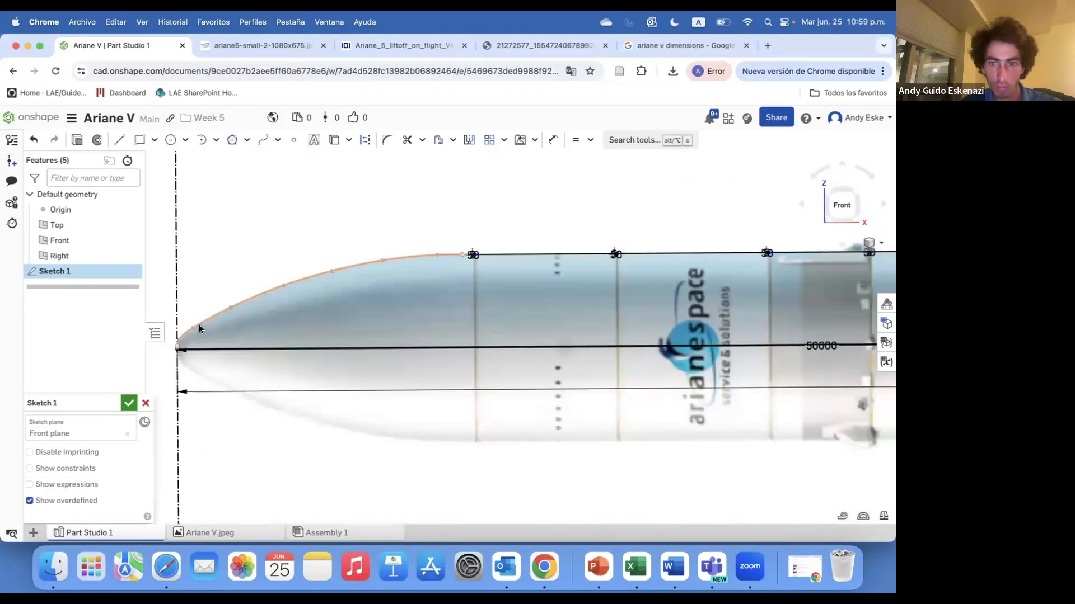
Revolve the closed core profile fully around the rocket's centre axis.
{"action": "left_click", "coordinate": [93, 140]}
{"action": "left_click", "coordinate": [196, 348]}
{"action": "key", "text": "Return"}
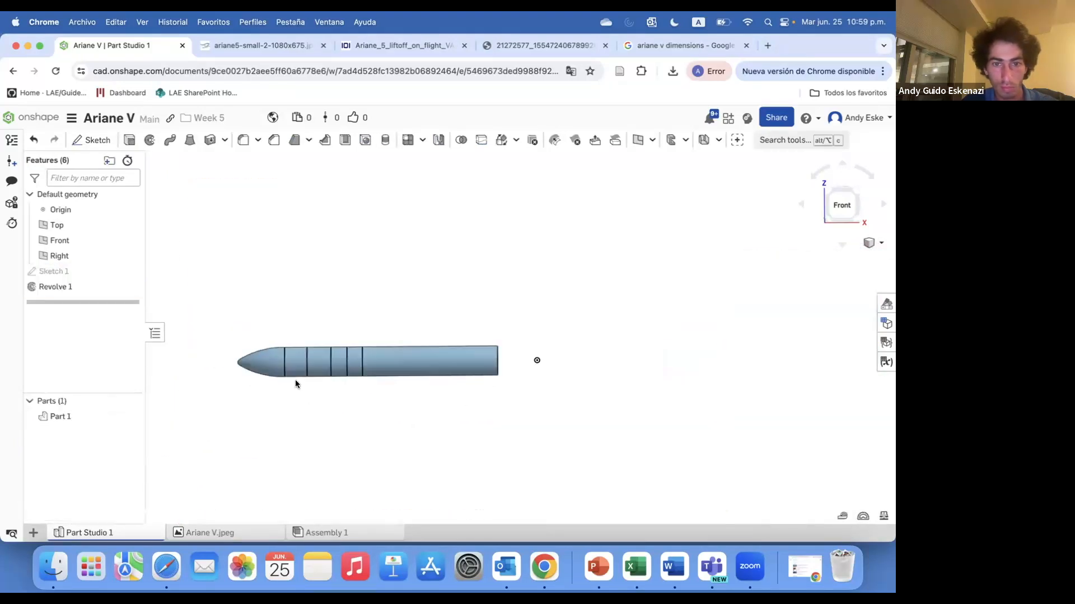
{"action": "right_click_drag", "start_coordinate": [360, 395], "coordinate": [435, 420]}
{"action": "scroll", "coordinate": [435, 419], "scroll_direction": "up", "scroll_amount": 5}
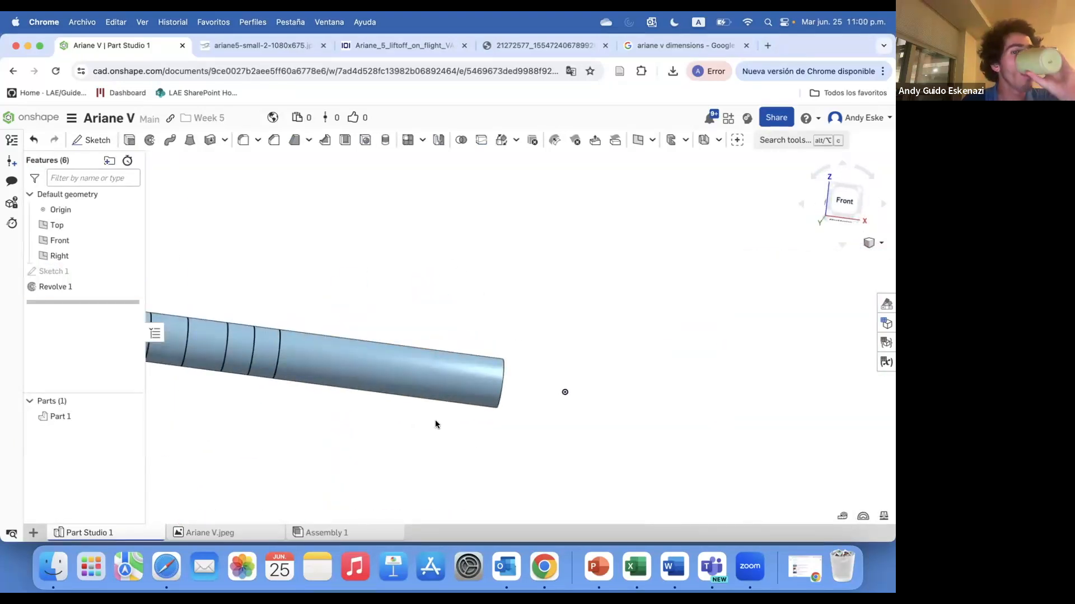
Show Sketch 1 with its reference image over the revolved body and view the tank's rear end.
{"action": "left_click", "coordinate": [134, 272]}
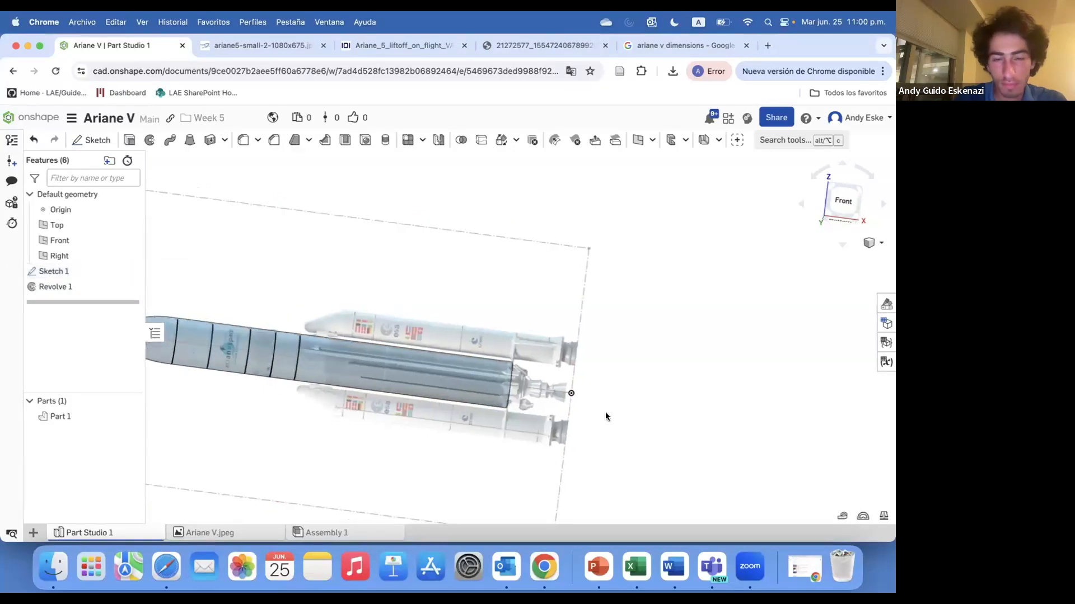
{"action": "right_click_drag", "start_coordinate": [609, 411], "coordinate": [588, 429]}
{"action": "scroll", "coordinate": [495, 364], "scroll_direction": "up", "scroll_amount": 6}
{"action": "right_click_drag", "start_coordinate": [482, 335], "coordinate": [520, 353]}
Create a Point normal plane from a Sketch 1 vertex and edge on the tank's upper line near the rear, and select it.
{"action": "left_click", "coordinate": [638, 140]}
{"action": "left_click", "coordinate": [457, 279]}
{"action": "left_click", "coordinate": [472, 279]}
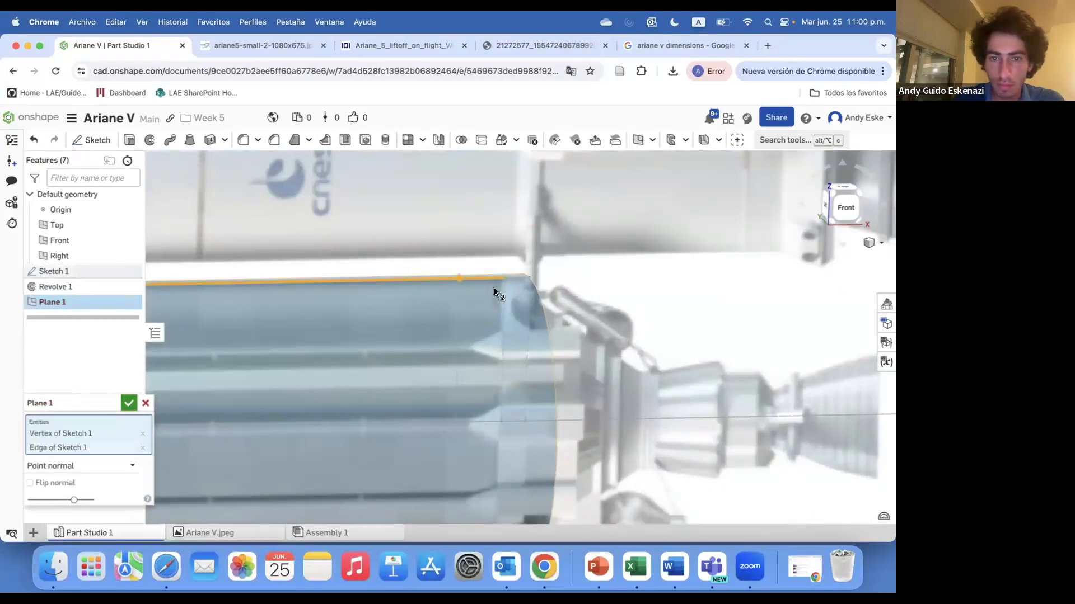
{"action": "left_click", "coordinate": [129, 402]}
{"action": "scroll", "coordinate": [504, 314], "scroll_direction": "down", "scroll_amount": 8}
{"action": "right_click_drag", "start_coordinate": [520, 294], "coordinate": [585, 311]}
{"action": "left_click", "coordinate": [63, 303]}
{"action": "scroll", "coordinate": [370, 353], "scroll_direction": "up", "scroll_amount": 8}
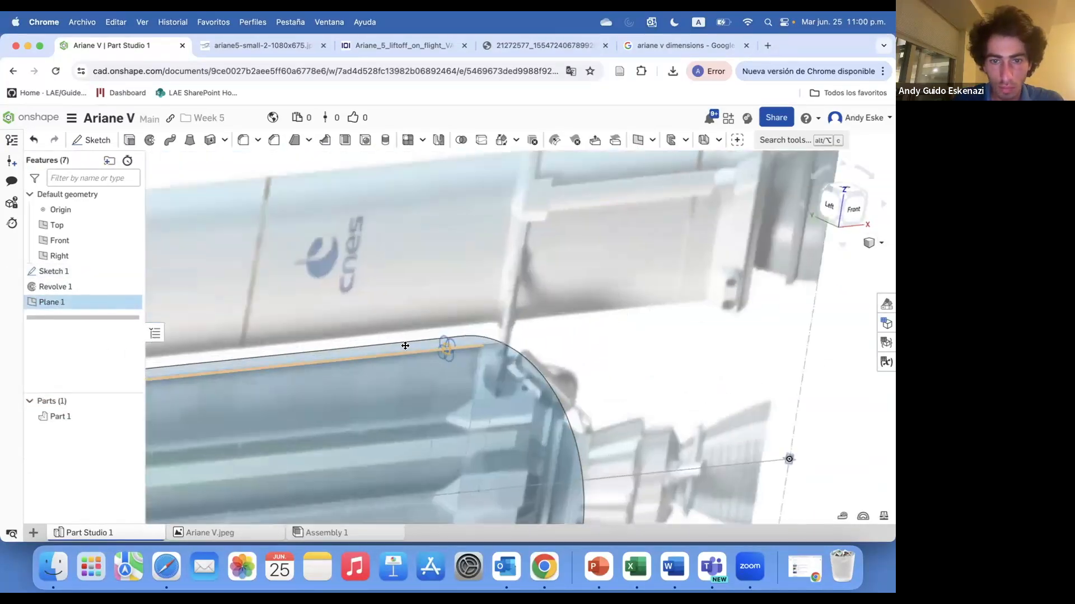
Sketch two concentric circles on Plane 1, one following the tank's outer surface and a slightly smaller one inside it.
{"action": "left_click", "coordinate": [93, 140]}
{"action": "scroll", "coordinate": [481, 342], "scroll_direction": "up", "scroll_amount": 5}
{"action": "scroll", "coordinate": [467, 320], "scroll_direction": "down", "scroll_amount": 5}
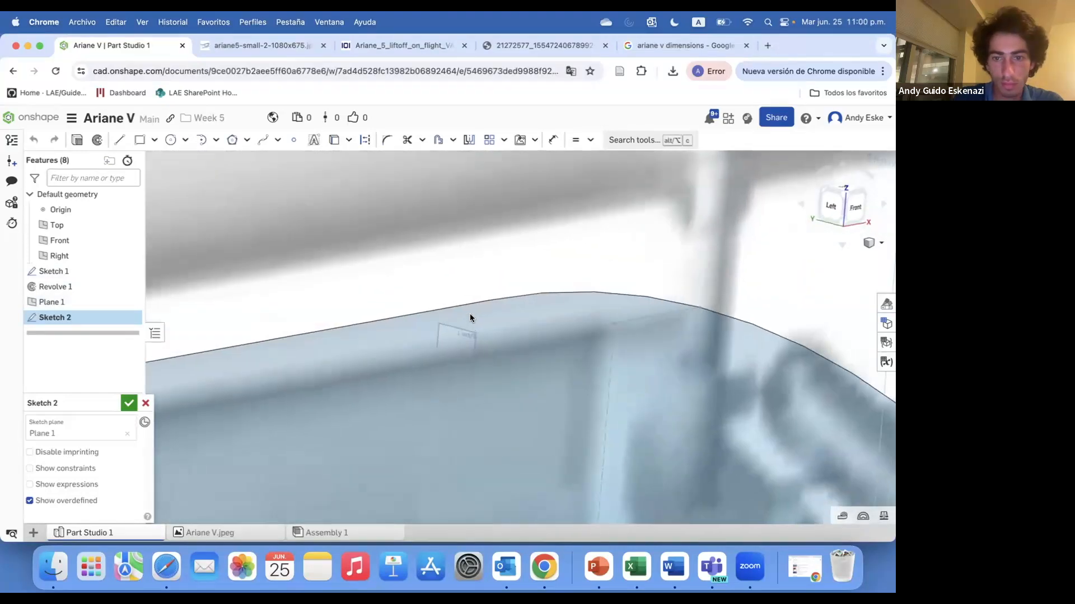
{"action": "scroll", "coordinate": [430, 464], "scroll_direction": "up", "scroll_amount": 8}
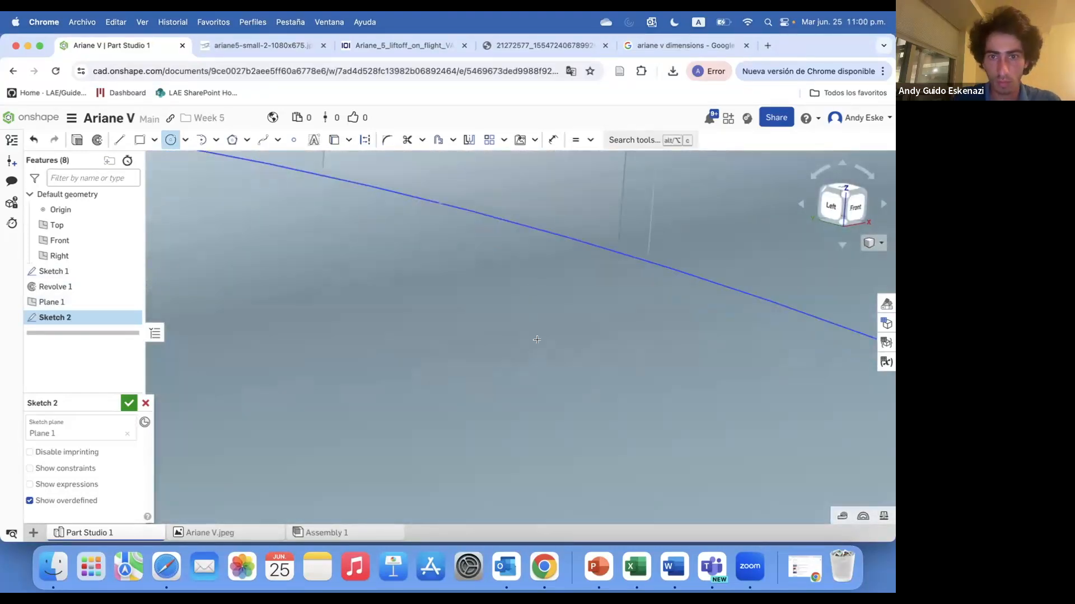
{"action": "scroll", "coordinate": [444, 227], "scroll_direction": "down", "scroll_amount": 6}
{"action": "key", "text": "c"}
{"action": "scroll", "coordinate": [608, 195], "scroll_direction": "up", "scroll_amount": 6}
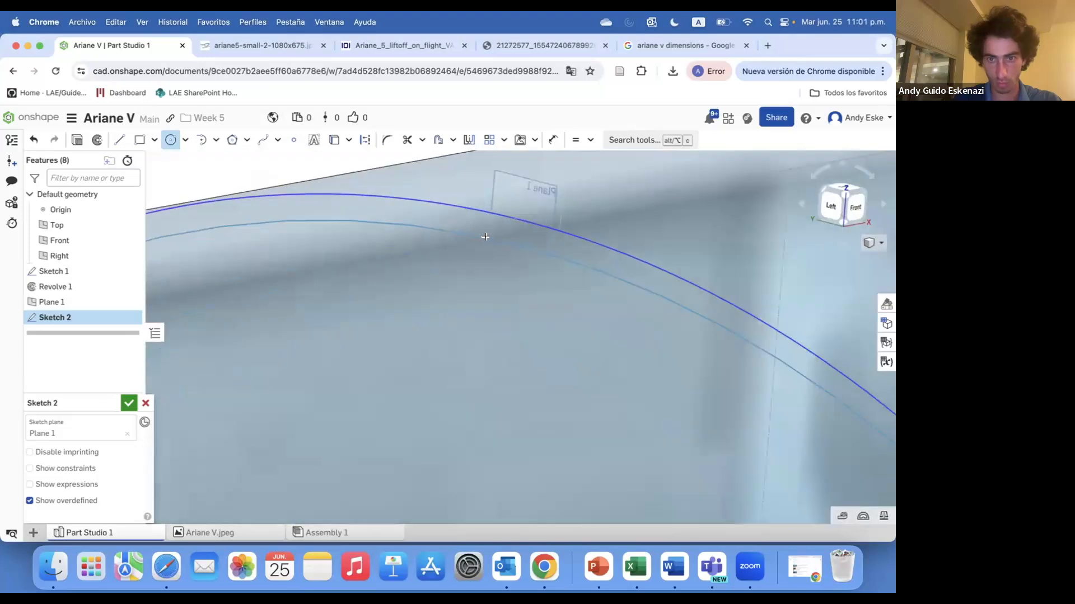
{"action": "left_click", "coordinate": [607, 196]}
{"action": "key", "text": "i"}
{"action": "scroll", "coordinate": [604, 195], "scroll_direction": "up", "scroll_amount": 4}
Dimension the radial gap between the two concentric circles as 5 mm.
{"action": "key", "text": "d"}
{"action": "left_click", "coordinate": [539, 230]}
{"action": "left_click", "coordinate": [533, 212]}
{"action": "left_click", "coordinate": [569, 200]}
{"action": "type", "text": "5"}
{"action": "key", "text": "Return"}
{"action": "scroll", "coordinate": [594, 218], "scroll_direction": "down", "scroll_amount": 5}
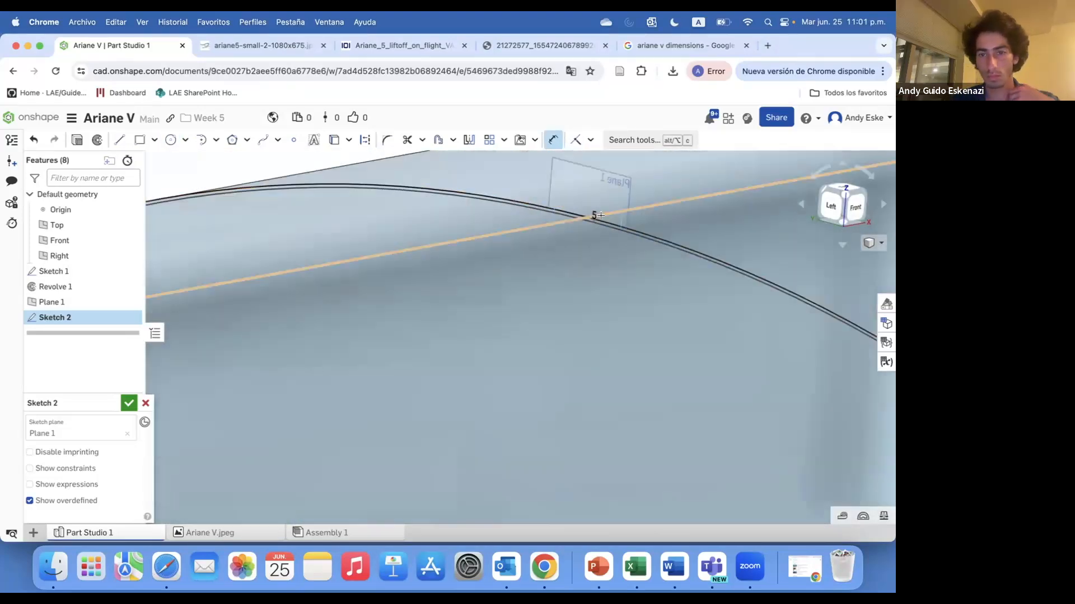
Cut a thin ring groove into the tank by extruding the region between the circles with the Remove option.
{"action": "left_click", "coordinate": [78, 139]}
{"action": "left_click", "coordinate": [94, 437]}
{"action": "left_click", "coordinate": [122, 501]}
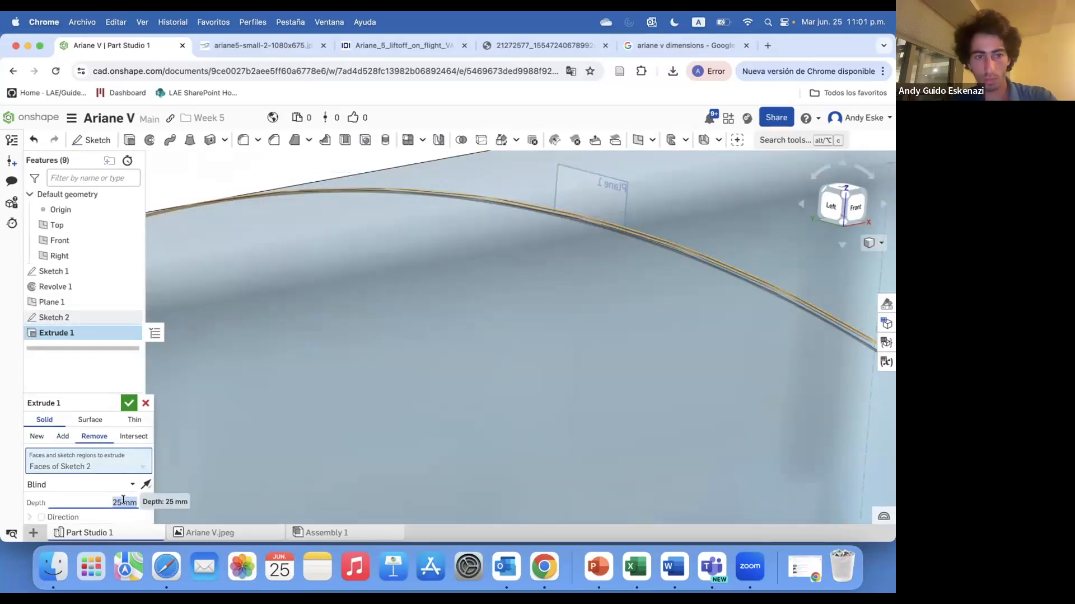
{"action": "key", "text": "Return"}
{"action": "scroll", "coordinate": [562, 274], "scroll_direction": "down", "scroll_amount": 5}
{"action": "right_click_drag", "start_coordinate": [563, 275], "coordinate": [597, 280]}
{"action": "scroll", "coordinate": [597, 280], "scroll_direction": "up", "scroll_amount": 5}
{"action": "scroll", "coordinate": [542, 335], "scroll_direction": "down", "scroll_amount": 5}
{"action": "key", "text": "shift+1"}
{"action": "scroll", "coordinate": [511, 330], "scroll_direction": "up", "scroll_amount": 8}
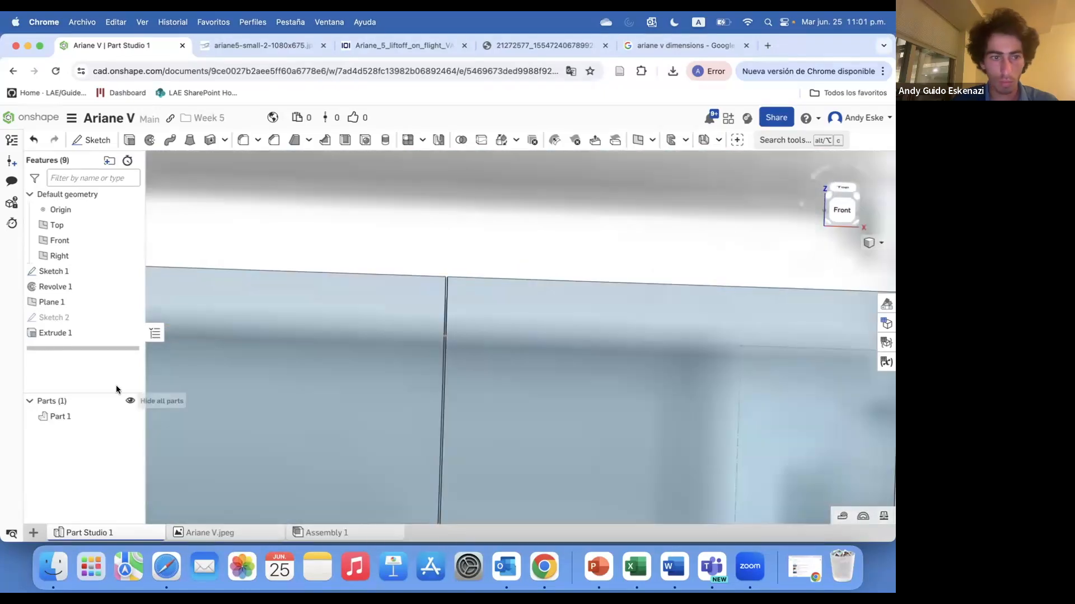
Dimension the distance between the two dash-dot construction lines at the tank's rear in Sketch 1.
{"action": "right_click", "coordinate": [53, 271]}
{"action": "left_click", "coordinate": [107, 120]}
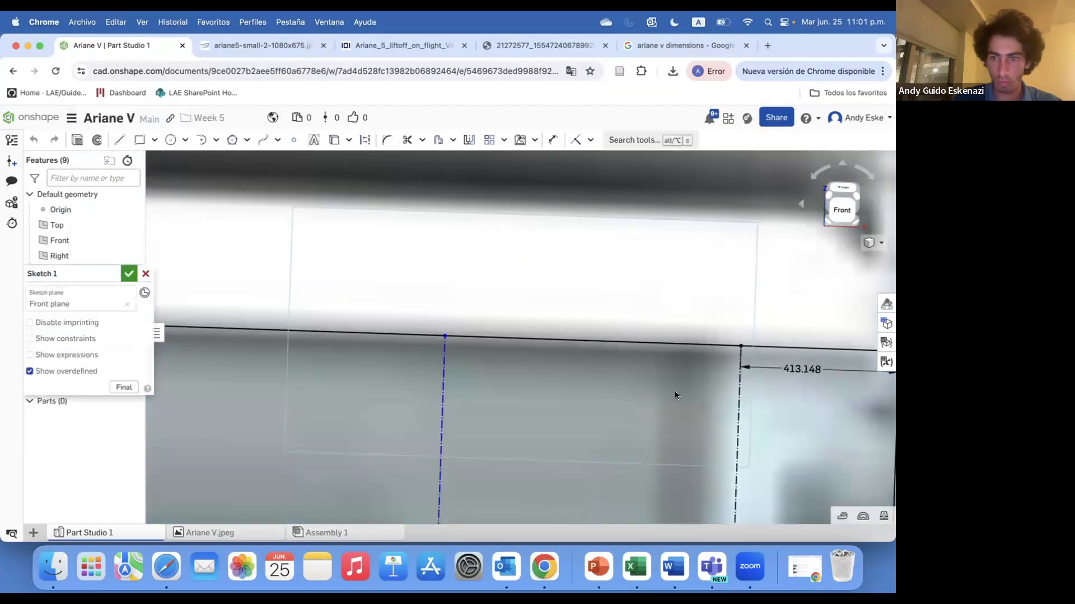
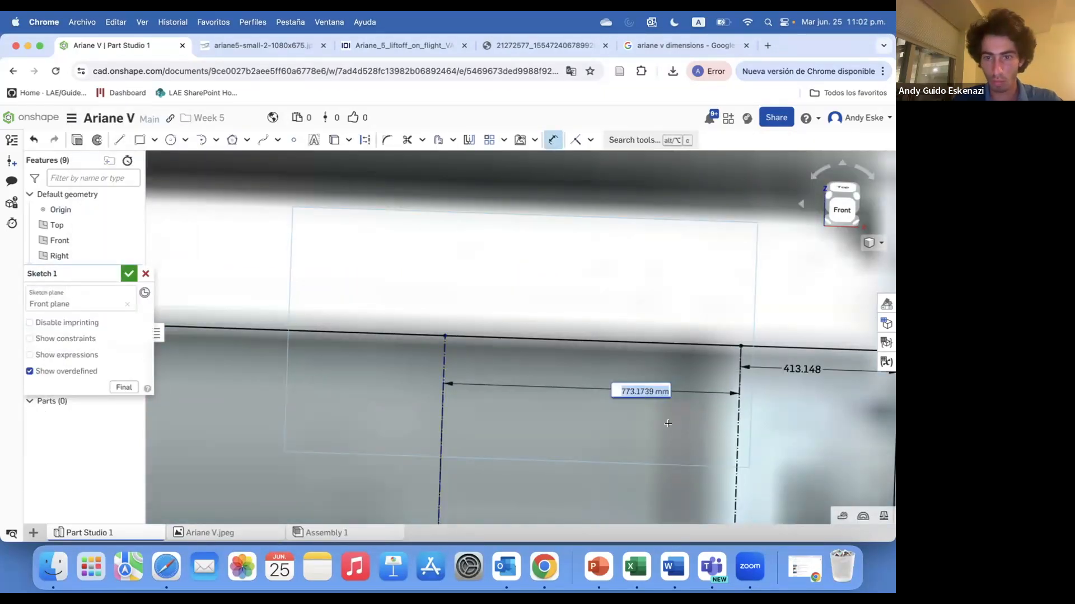
{"action": "key", "text": "Return"}
Create a linear feature pattern of the ring groove along the Sketch 1 tank edge with 775 mm spacing and 24 instances.
{"action": "left_click", "coordinate": [408, 140]}
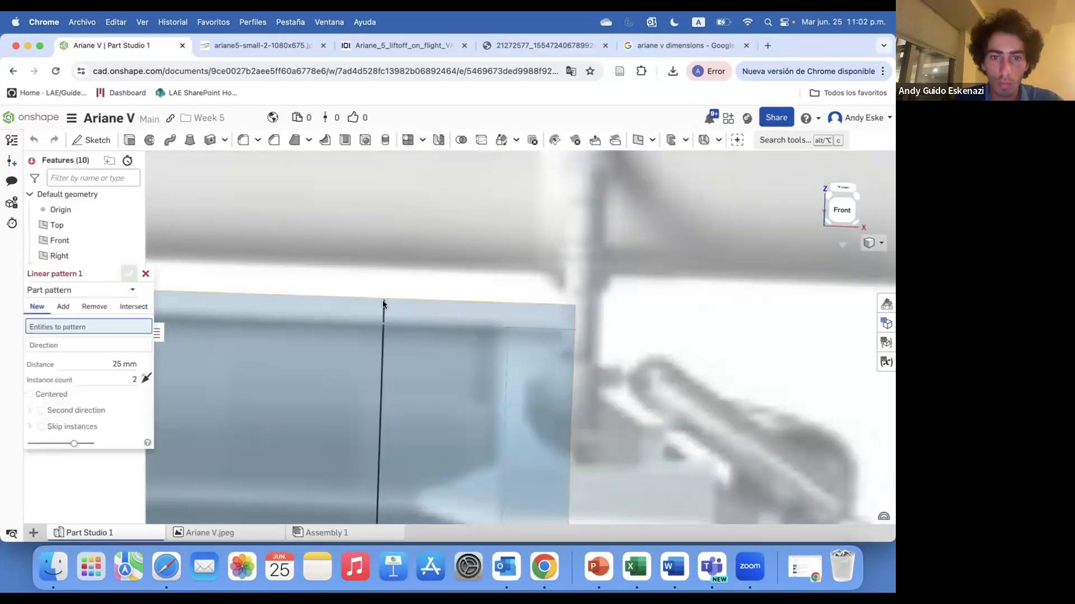
{"action": "left_click", "coordinate": [58, 324]}
{"action": "left_click", "coordinate": [55, 332]}
{"action": "left_click", "coordinate": [553, 341]}
{"action": "left_click", "coordinate": [249, 362]}
{"action": "type", "text": "775"}
{"action": "left_click", "coordinate": [235, 373]}
{"action": "type", "text": "20"}
{"action": "scroll", "coordinate": [431, 341], "scroll_direction": "up", "scroll_amount": 5}
{"action": "key", "text": "BackSpace"}
{"action": "type", "text": "5"}
{"action": "key", "text": "BackSpace"}
{"action": "type", "text": "4"}
{"action": "scroll", "coordinate": [425, 369], "scroll_direction": "down", "scroll_amount": 5}
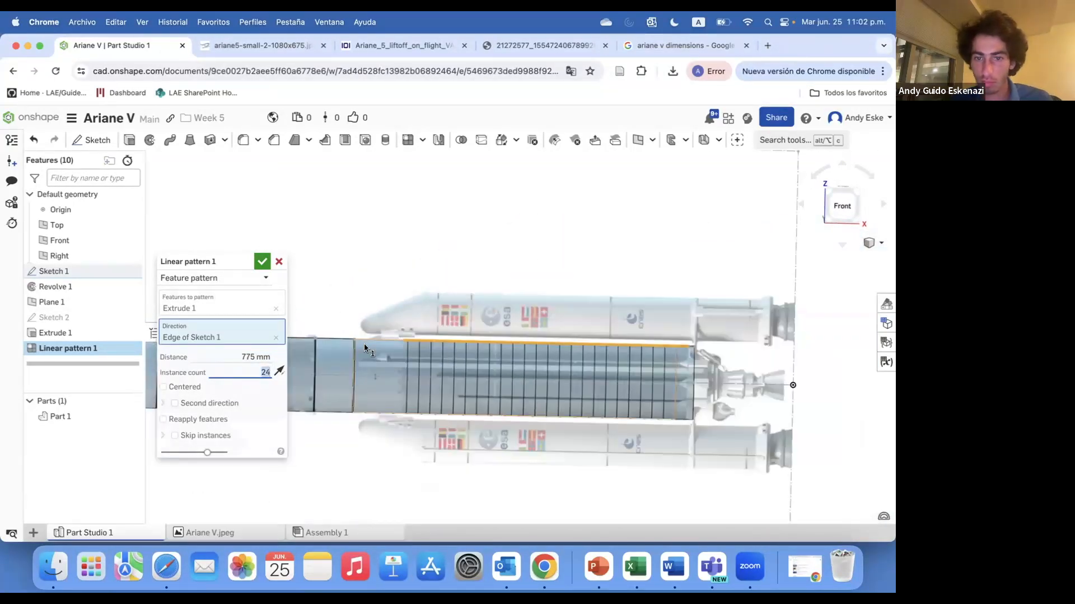
Set the groove pattern's spacing to 785 mm and check the fit at both ends of the tank.
{"action": "scroll", "coordinate": [406, 350], "scroll_direction": "up", "scroll_amount": 5}
{"action": "scroll", "coordinate": [406, 350], "scroll_direction": "up", "scroll_amount": 3}
{"action": "type", "text": "785"}
{"action": "key", "text": "Return"}
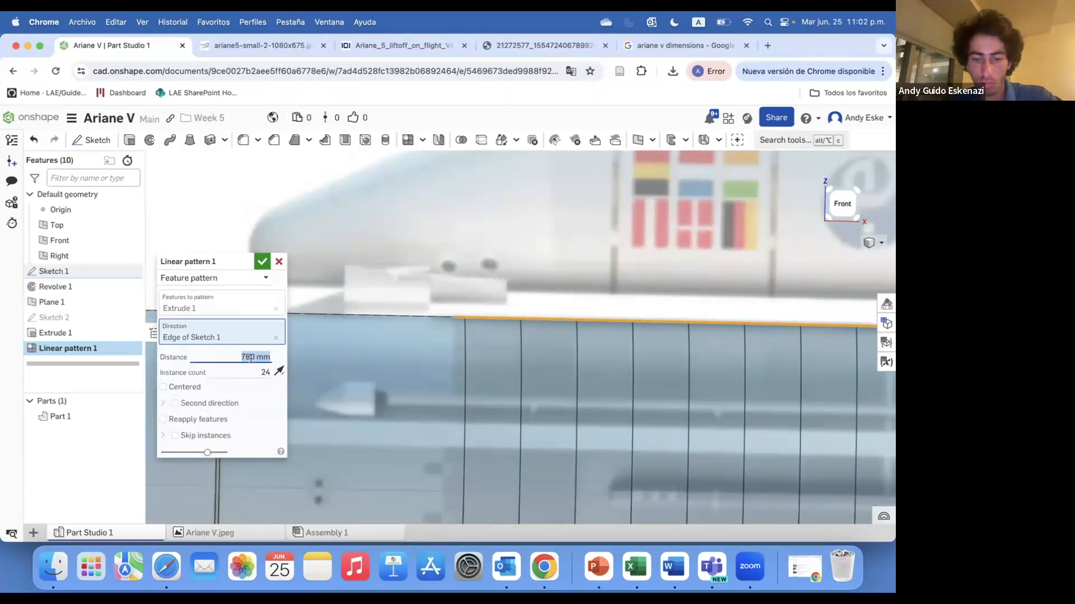
{"action": "scroll", "coordinate": [472, 336], "scroll_direction": "down", "scroll_amount": 5}
{"action": "scroll", "coordinate": [675, 271], "scroll_direction": "up", "scroll_amount": 5}
{"action": "scroll", "coordinate": [677, 273], "scroll_direction": "up", "scroll_amount": 2}
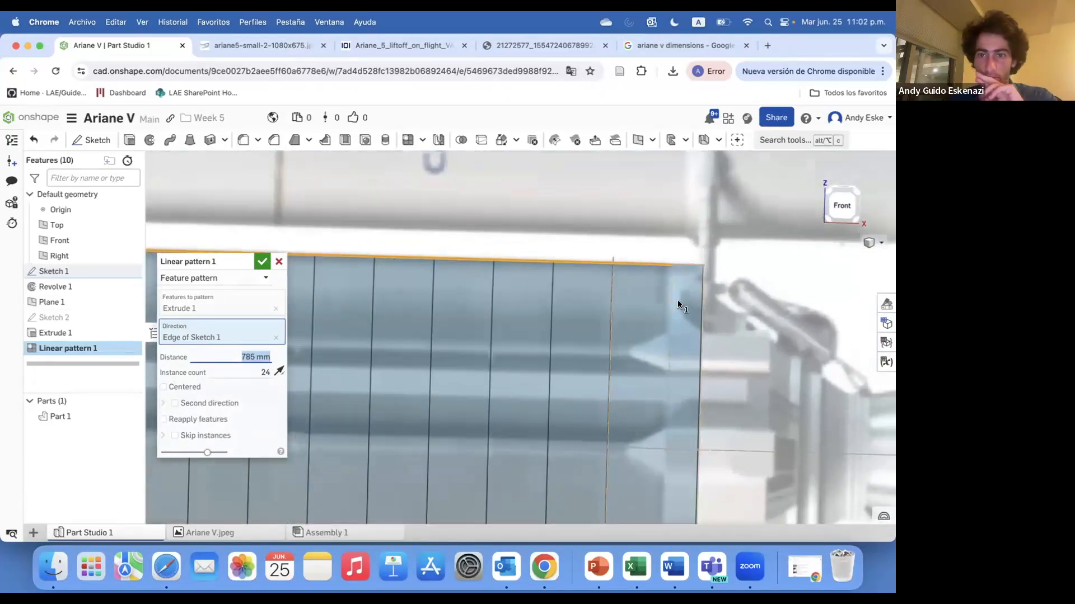
Try a second pattern direction along the same Sketch 1 edge with 785 mm spacing and 2 instances.
{"action": "left_click", "coordinate": [173, 403]}
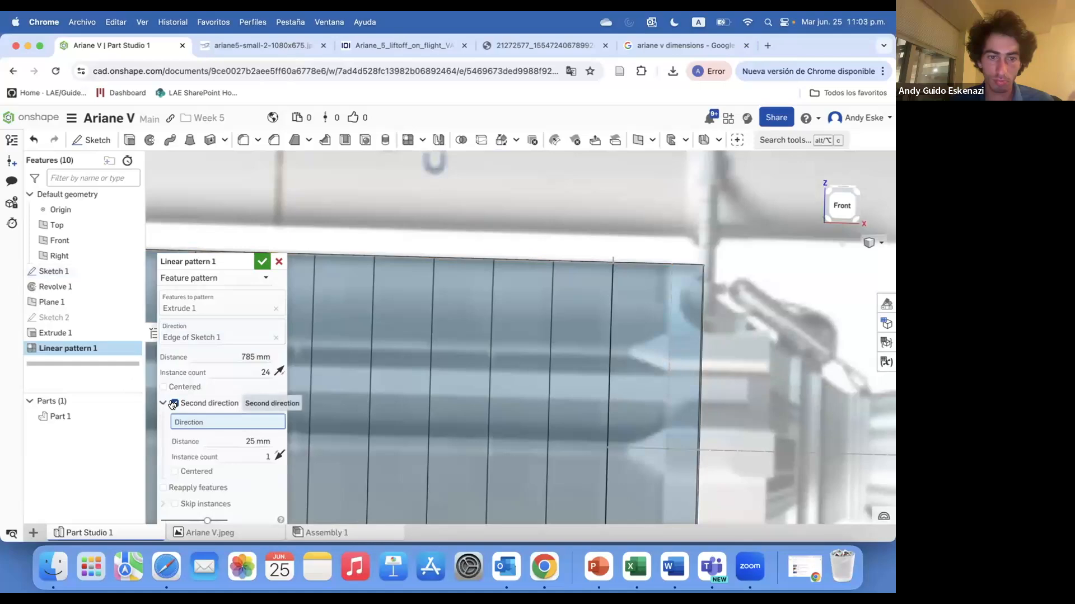
{"action": "left_click", "coordinate": [450, 256]}
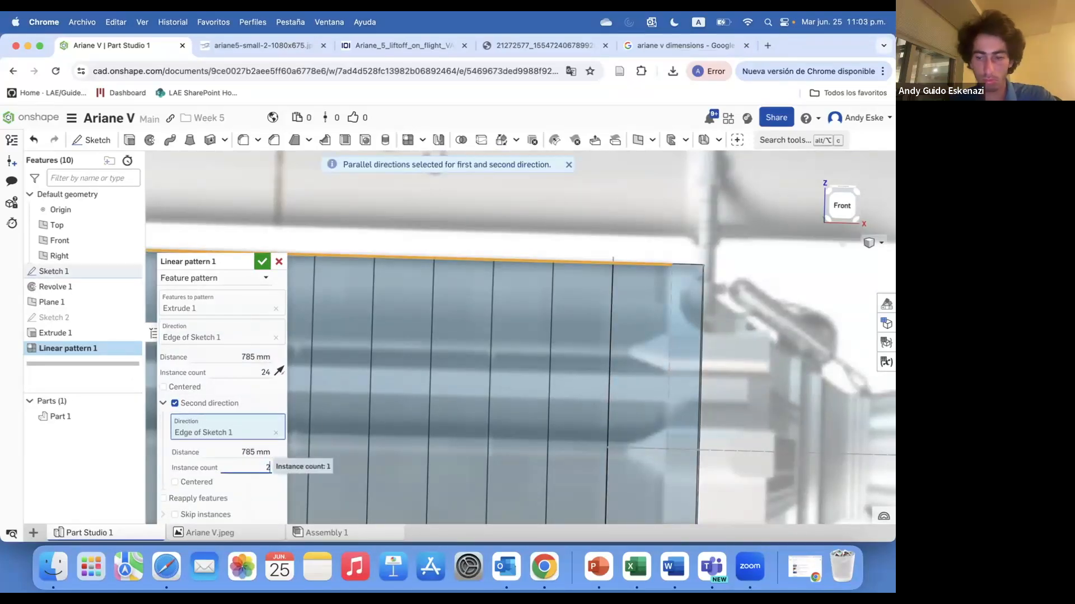
{"action": "type", "text": "2"}
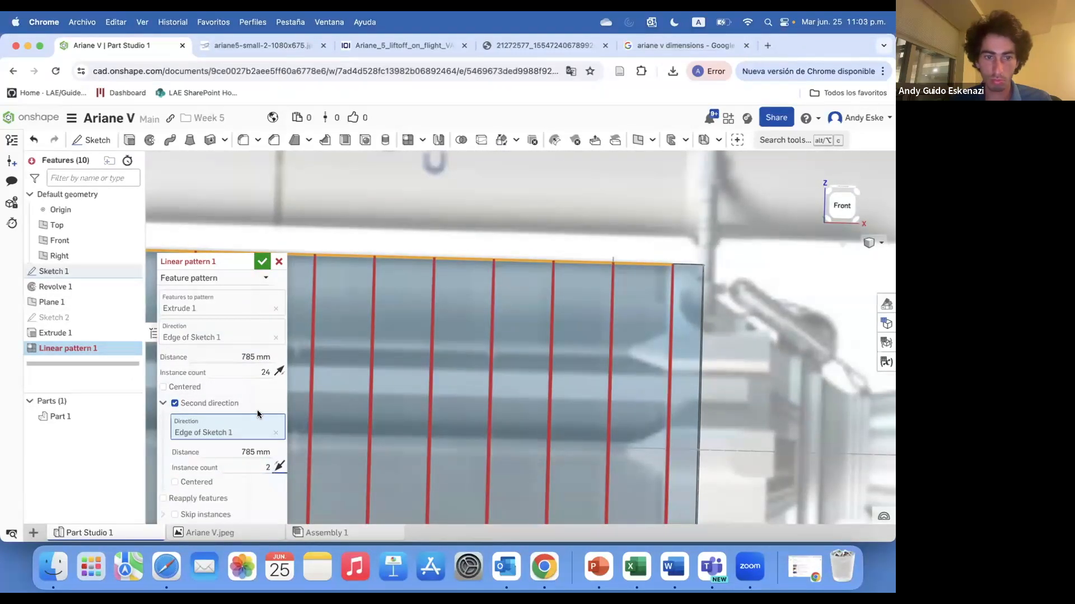
{"action": "scroll", "coordinate": [747, 378], "scroll_direction": "down", "scroll_amount": 5}
{"action": "scroll", "coordinate": [761, 383], "scroll_direction": "up", "scroll_amount": 3}
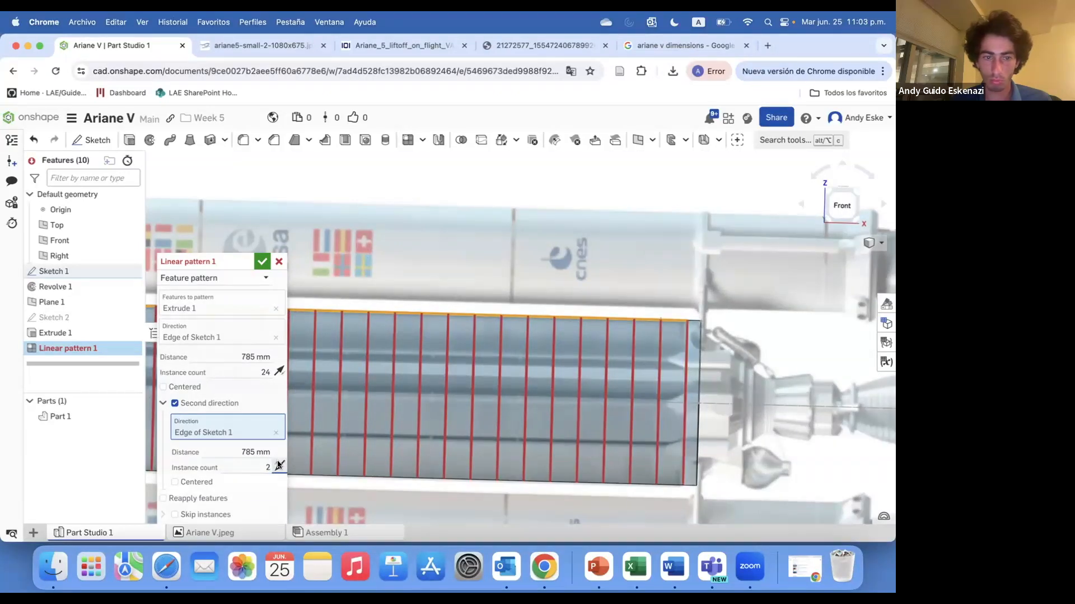
{"action": "left_click", "coordinate": [175, 404]}
Accept the linear groove pattern and hide Sketch 1.
{"action": "left_click", "coordinate": [262, 261]}
{"action": "scroll", "coordinate": [493, 320], "scroll_direction": "down", "scroll_amount": 4}
{"action": "left_click", "coordinate": [130, 271]}
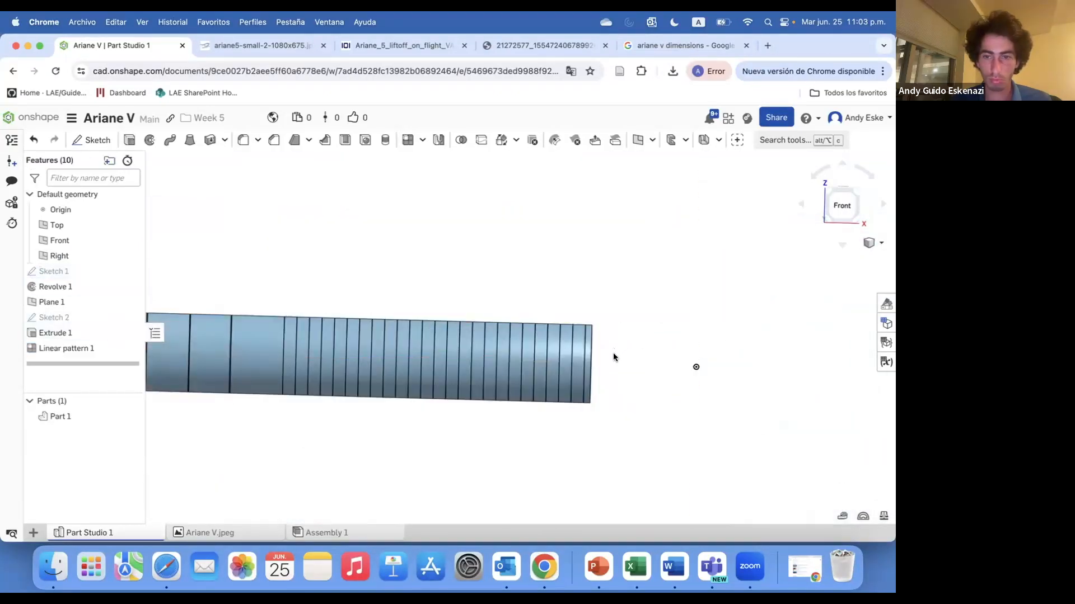
{"action": "right_click_drag", "start_coordinate": [614, 357], "coordinate": [613, 409]}
{"action": "scroll", "coordinate": [613, 392], "scroll_direction": "down", "scroll_amount": 5}
Examine the panel lines on the tank in the Ariane 5 reference picture and return to the Part Studio.
{"action": "left_click", "coordinate": [286, 47]}
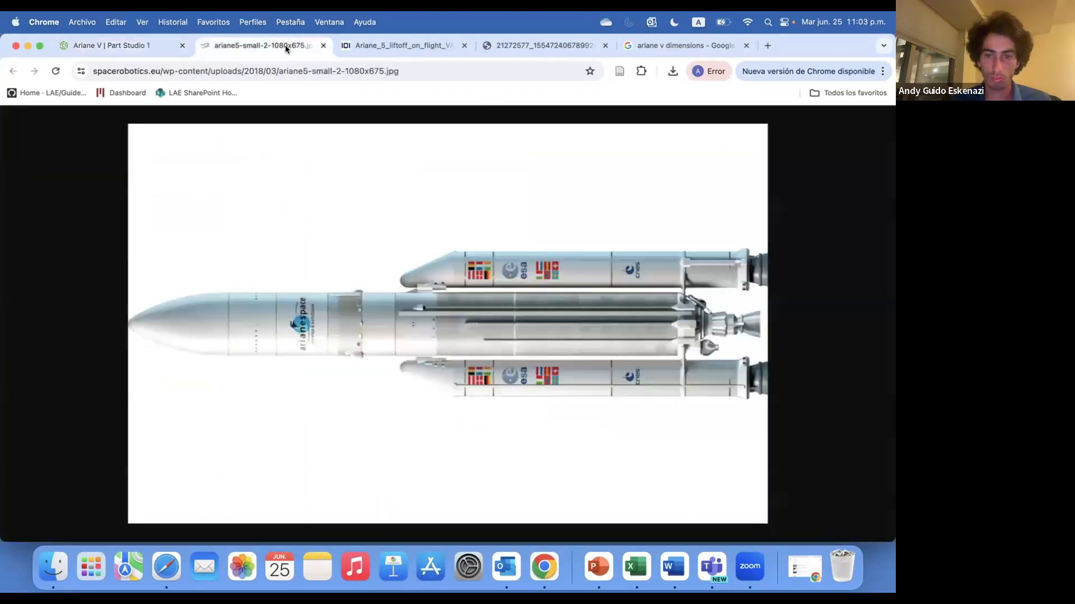
{"action": "left_click", "coordinate": [147, 51]}
{"action": "scroll", "coordinate": [476, 425], "scroll_direction": "up", "scroll_amount": 5}
{"action": "left_click", "coordinate": [98, 140]}
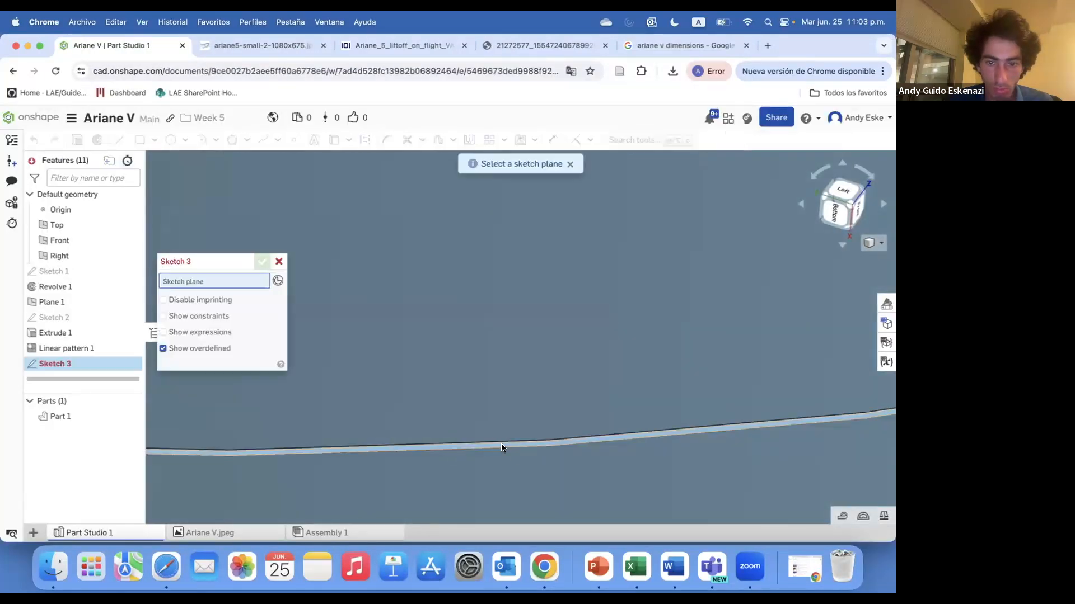
{"action": "left_click", "coordinate": [482, 420]}
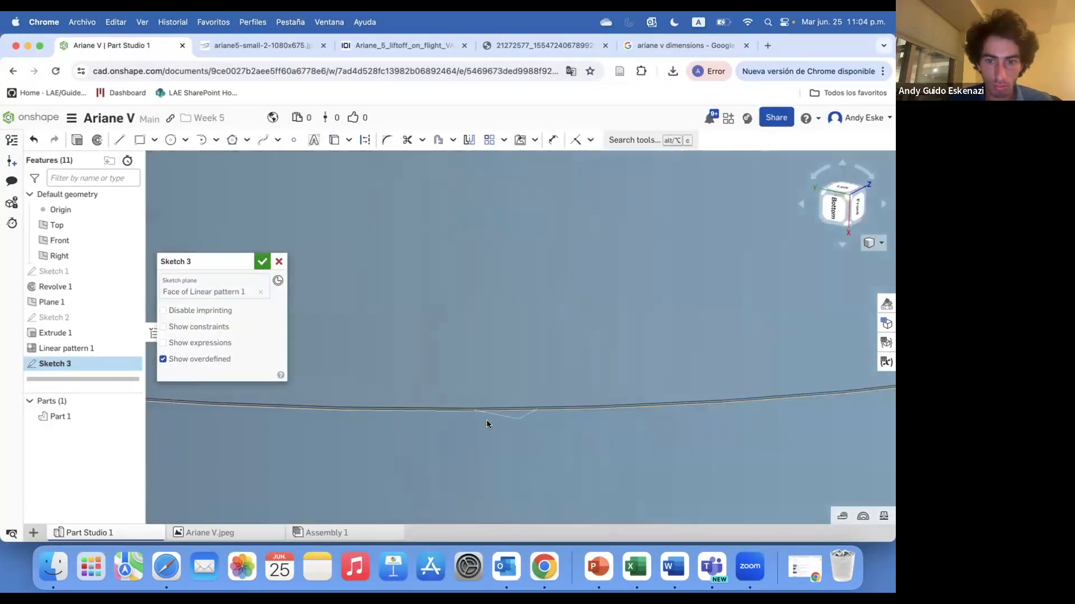
{"action": "left_click", "coordinate": [279, 262]}
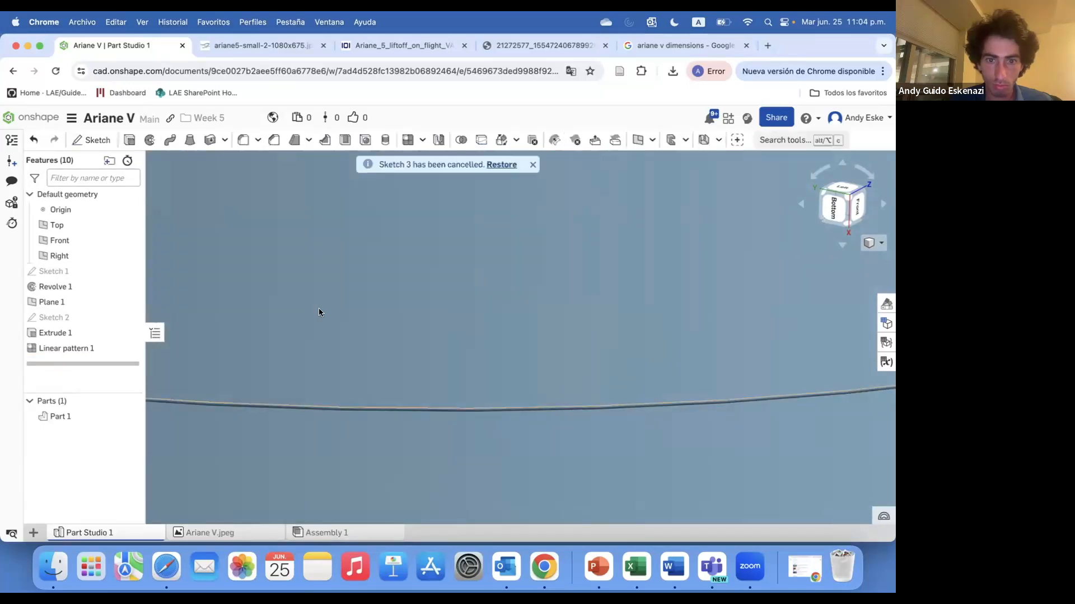
{"action": "scroll", "coordinate": [358, 361], "scroll_direction": "down", "scroll_amount": 10}
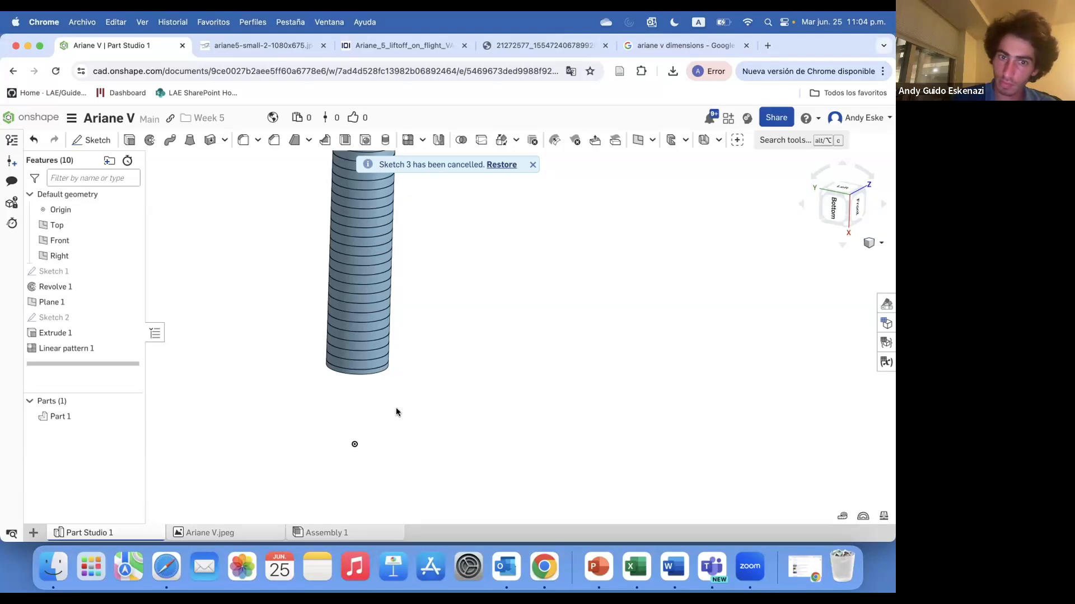
Start a sketch on the narrow side face of a ring groove near the tank's rear and draw a short construction line across it.
{"action": "right_click_drag", "start_coordinate": [396, 413], "coordinate": [355, 360]}
{"action": "scroll", "coordinate": [355, 360], "scroll_direction": "up", "scroll_amount": 5}
{"action": "right_click_drag", "start_coordinate": [338, 400], "coordinate": [316, 391]}
{"action": "scroll", "coordinate": [335, 407], "scroll_direction": "up", "scroll_amount": 10}
{"action": "left_click", "coordinate": [316, 390]}
{"action": "left_click", "coordinate": [92, 140]}
{"action": "left_click", "coordinate": [119, 141]}
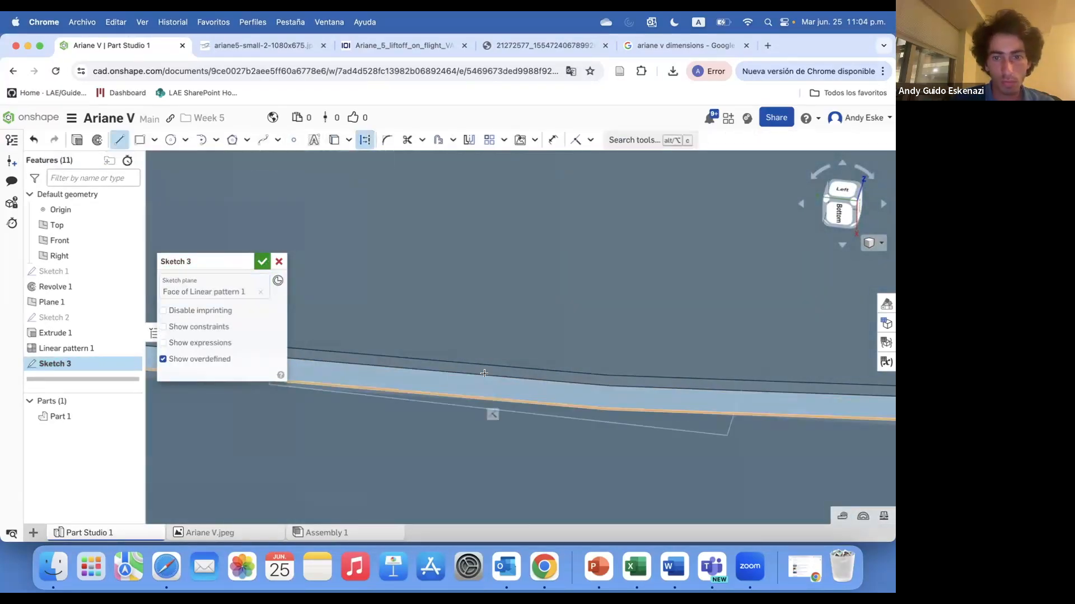
{"action": "scroll", "coordinate": [526, 408], "scroll_direction": "down", "scroll_amount": 10}
{"action": "scroll", "coordinate": [505, 404], "scroll_direction": "up", "scroll_amount": 10}
{"action": "scroll", "coordinate": [551, 402], "scroll_direction": "up", "scroll_amount": 10}
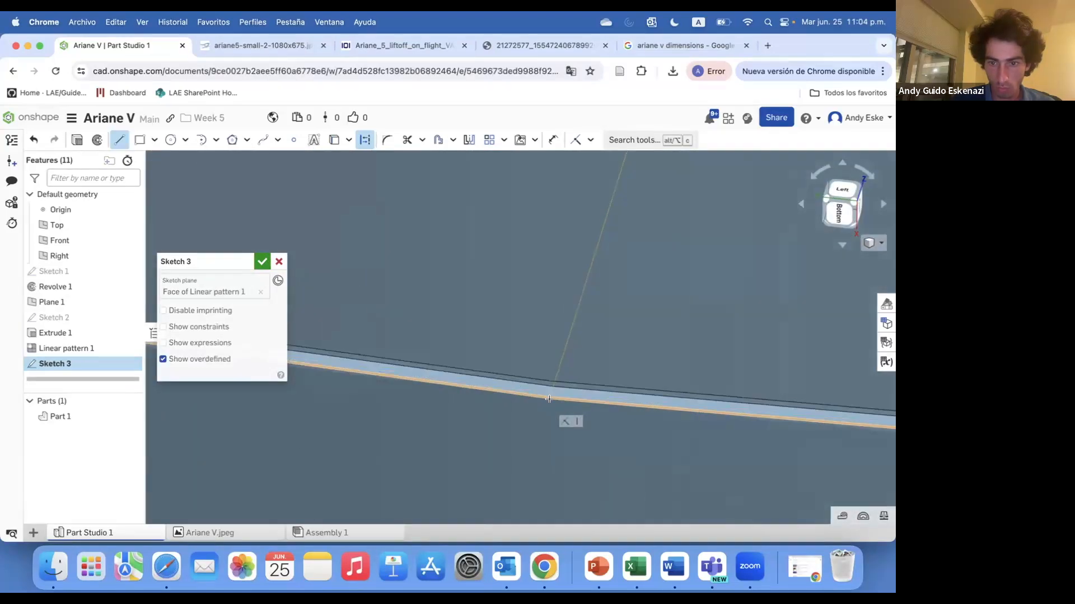
{"action": "left_click", "coordinate": [561, 351]}
{"action": "left_click", "coordinate": [548, 397]}
{"action": "key", "text": "Escape"}
{"action": "scroll", "coordinate": [585, 380], "scroll_direction": "down", "scroll_amount": 3}
{"action": "scroll", "coordinate": [584, 378], "scroll_direction": "up", "scroll_amount": 3}
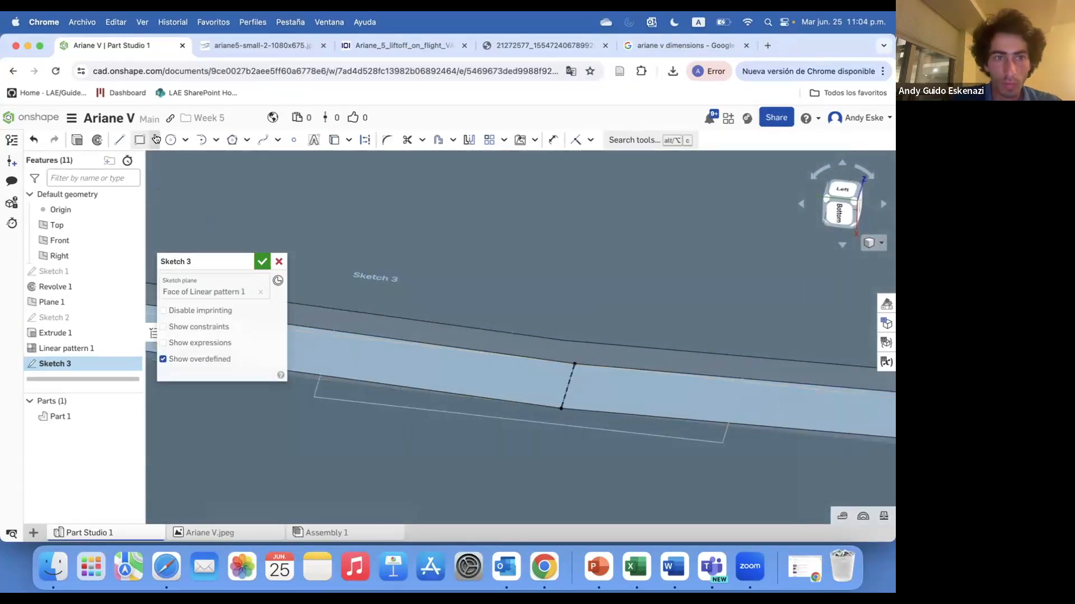
Draw a line across the groove face on each side of the construction line, each dimensioned 5 mm from it.
{"action": "left_click", "coordinate": [509, 356]}
{"action": "left_click", "coordinate": [496, 401]}
{"action": "key", "text": "Escape"}
{"action": "left_click", "coordinate": [635, 368]}
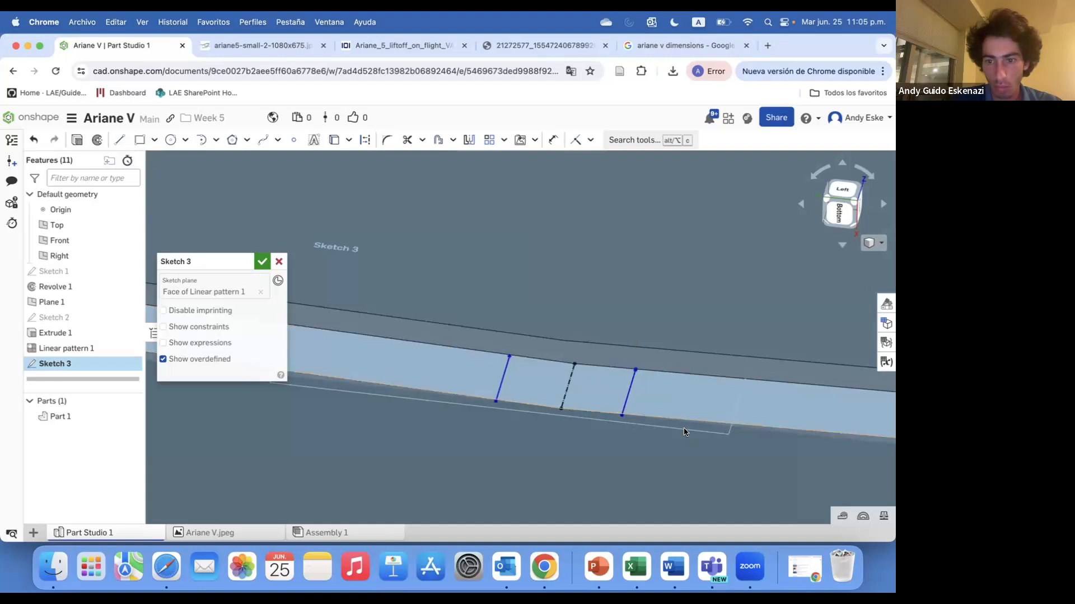
{"action": "left_click", "coordinate": [607, 425]}
Close the small groove profile with arcs joining the ends of the two side lines and constrain them to the ring's edges.
{"action": "left_click", "coordinate": [216, 140]}
{"action": "left_click", "coordinate": [230, 187]}
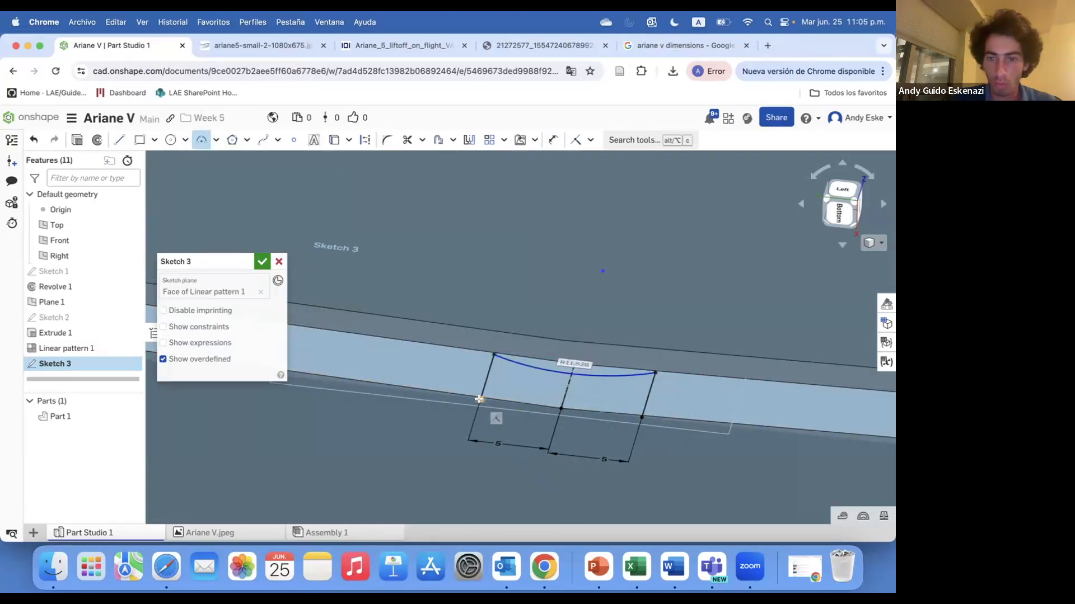
{"action": "left_click", "coordinate": [598, 426]}
{"action": "left_click", "coordinate": [598, 413]}
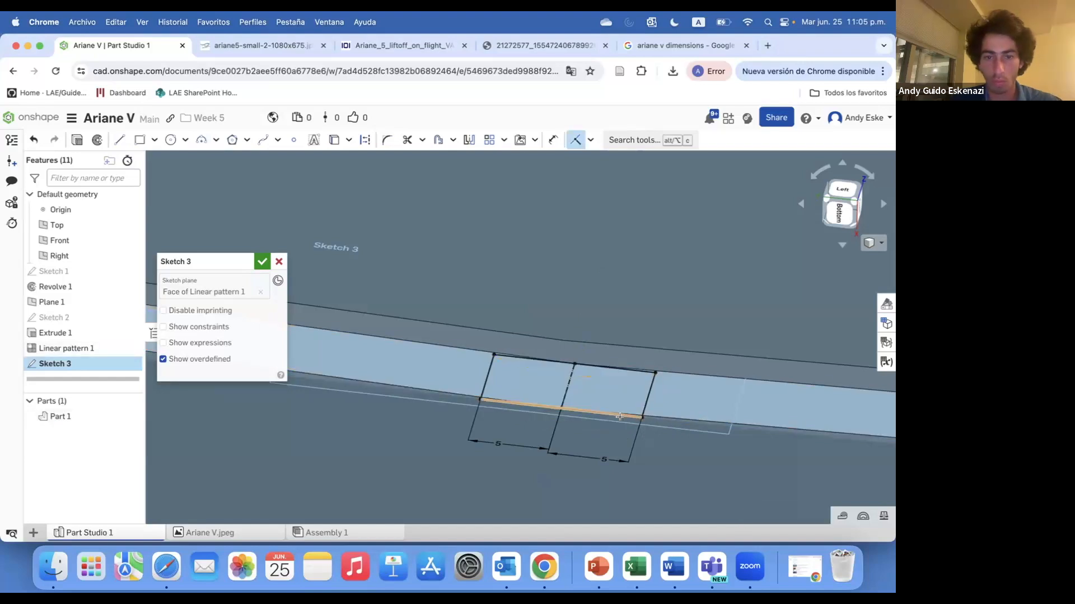
Cut the small profile 785 mm deep along the tank with Extrude Remove to form a lengthwise groove between two rings.
{"action": "key", "text": "shift+e"}
{"action": "left_click_drag", "start_coordinate": [532, 386], "coordinate": [518, 331]}
{"action": "scroll", "coordinate": [524, 300], "scroll_direction": "up", "scroll_amount": 8}
{"action": "right_click_drag", "start_coordinate": [518, 331], "coordinate": [438, 364]}
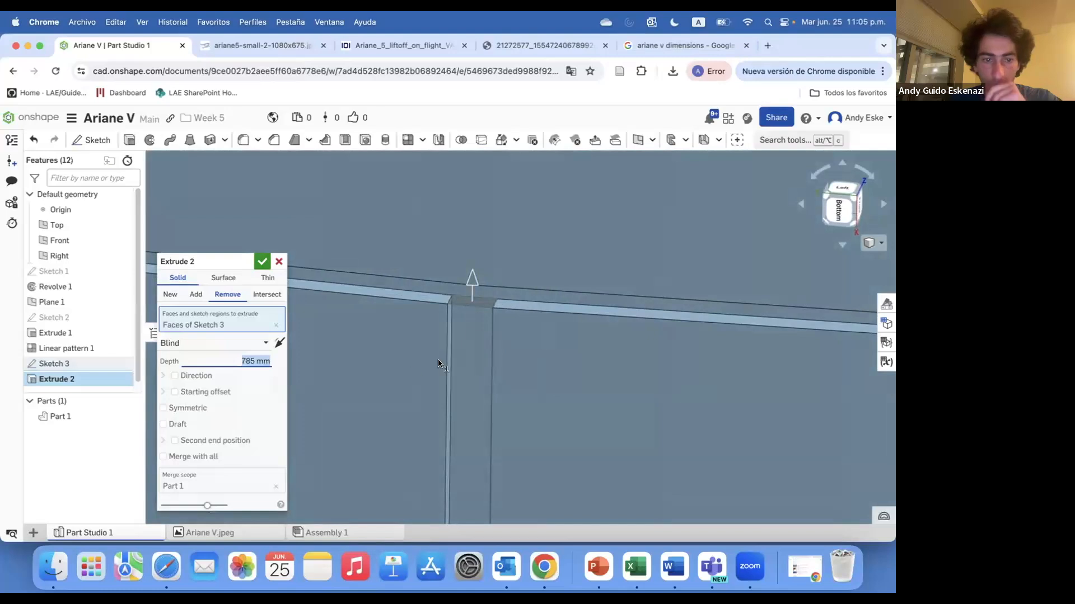
{"action": "key", "text": "Return"}
{"action": "scroll", "coordinate": [496, 335], "scroll_direction": "down", "scroll_amount": 10}
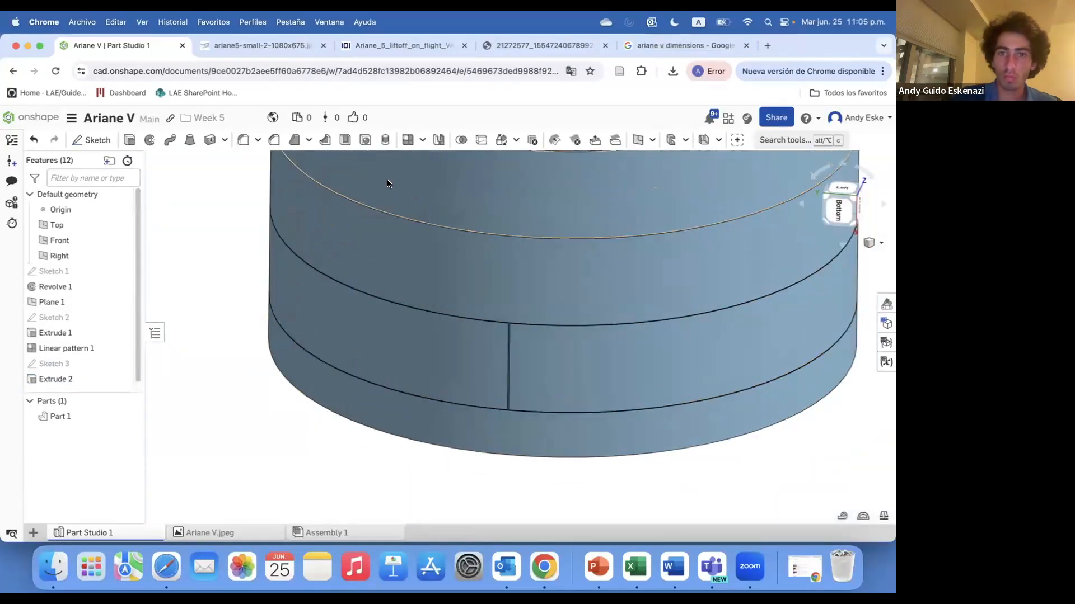
Create a circular feature pattern of Extrude 2 around the tank's axis, equally spaced over 360 degrees with features reapplied.
{"action": "left_click", "coordinate": [421, 143]}
{"action": "left_click", "coordinate": [442, 179]}
{"action": "scroll", "coordinate": [509, 329], "scroll_direction": "up", "scroll_amount": 10}
{"action": "left_click", "coordinate": [213, 278]}
{"action": "left_click", "coordinate": [204, 312]}
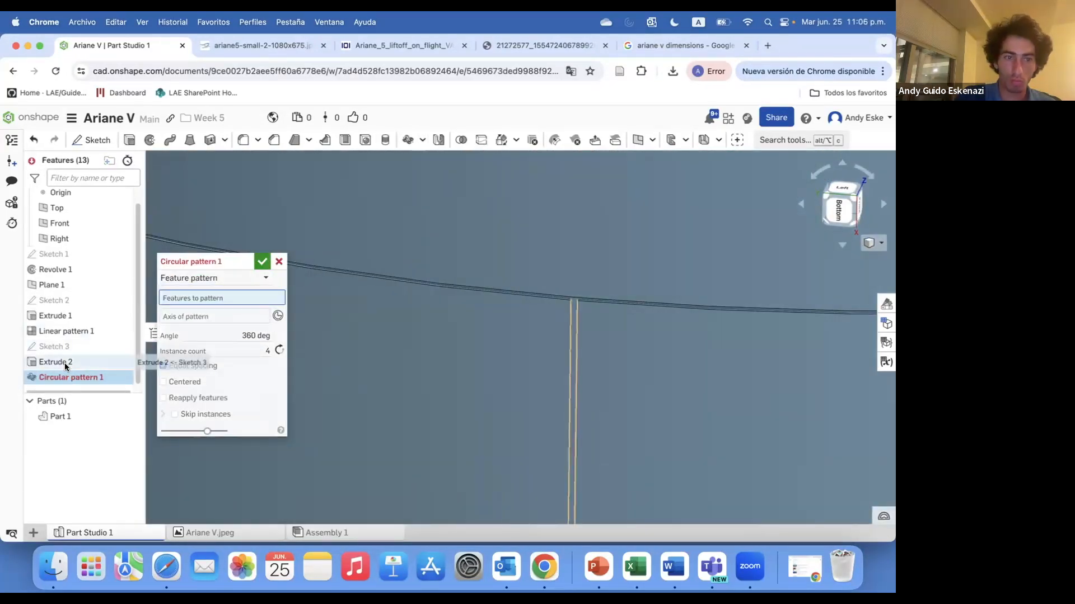
{"action": "left_click", "coordinate": [67, 362]}
{"action": "left_click", "coordinate": [331, 270]}
{"action": "scroll", "coordinate": [391, 319], "scroll_direction": "down", "scroll_amount": 10}
{"action": "left_click", "coordinate": [178, 419]}
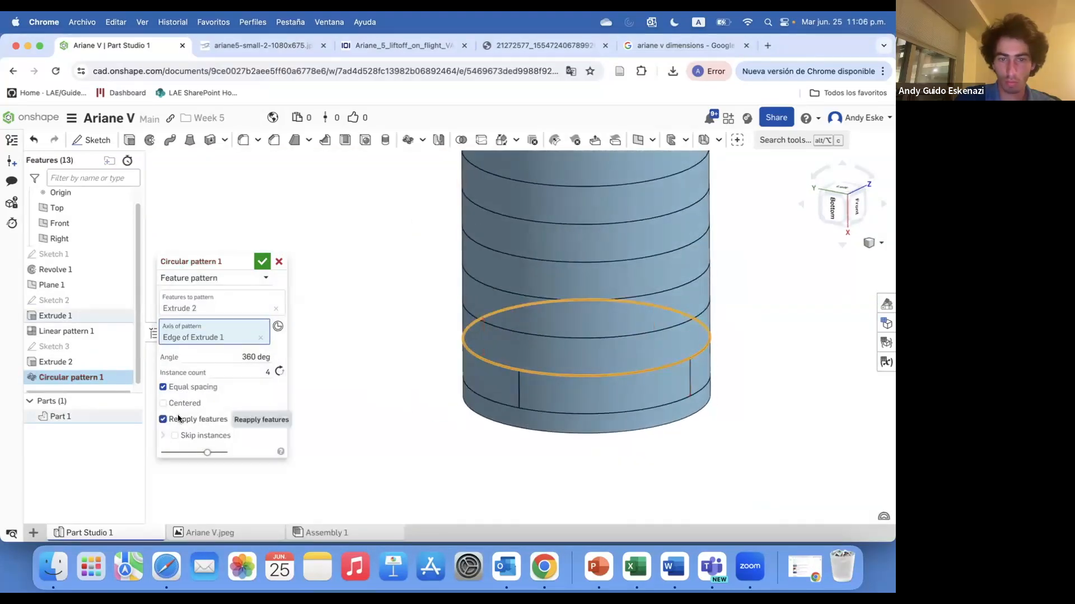
{"action": "right_click_drag", "start_coordinate": [420, 358], "coordinate": [518, 376]}
{"action": "left_click", "coordinate": [246, 47]}
{"action": "left_click", "coordinate": [125, 47]}
{"action": "left_click", "coordinate": [262, 261]}
Create a linear feature pattern of Extrude 2 and Circular pattern 1 along the tank, with 1570 mm spacing and 12 instances.
{"action": "right_click_drag", "start_coordinate": [381, 308], "coordinate": [186, 371]}
{"action": "scroll", "coordinate": [449, 369], "scroll_direction": "up", "scroll_amount": 5}
{"action": "left_click", "coordinate": [422, 140]}
{"action": "left_click", "coordinate": [442, 158]}
{"action": "left_click", "coordinate": [213, 278]}
{"action": "left_click", "coordinate": [190, 312]}
{"action": "left_click", "coordinate": [55, 346]}
{"action": "left_click", "coordinate": [69, 362]}
{"action": "left_click", "coordinate": [203, 340]}
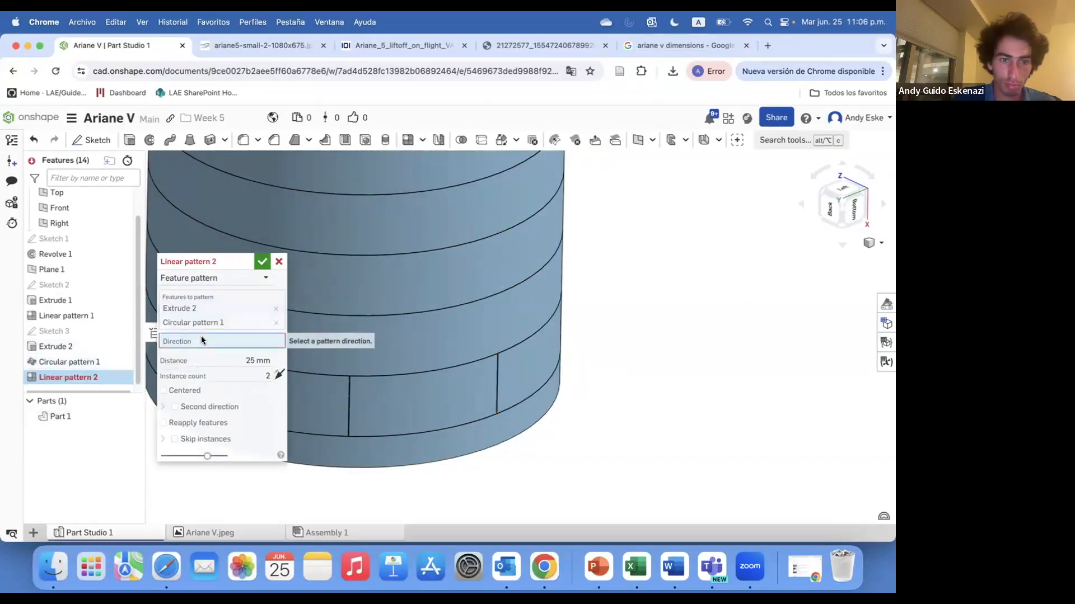
{"action": "left_click", "coordinate": [349, 406]}
{"action": "right_click_drag", "start_coordinate": [451, 413], "coordinate": [264, 387]}
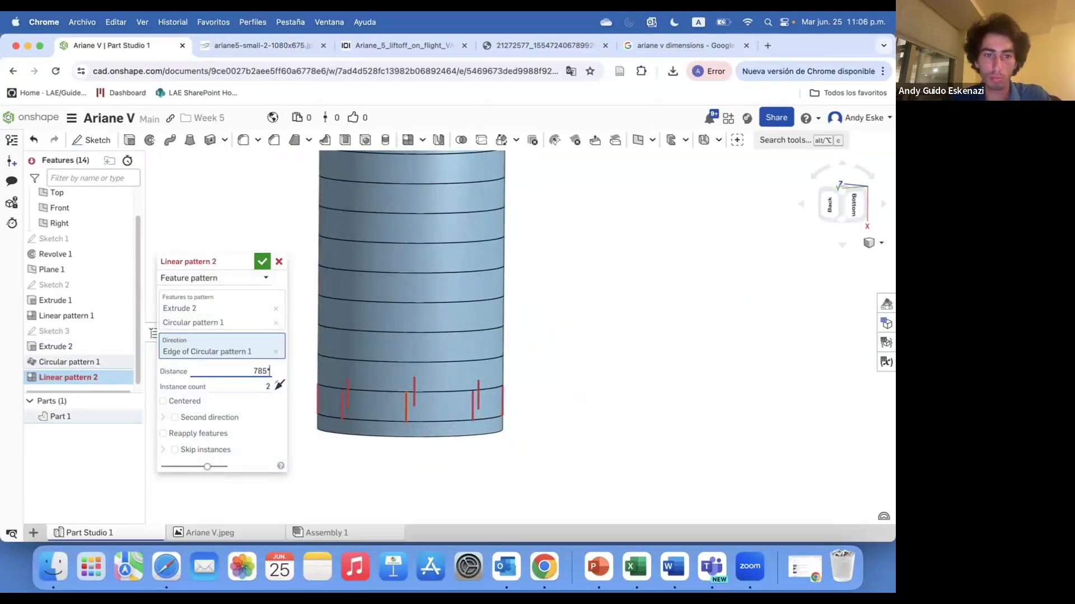
{"action": "scroll", "coordinate": [333, 416], "scroll_direction": "down", "scroll_amount": 5}
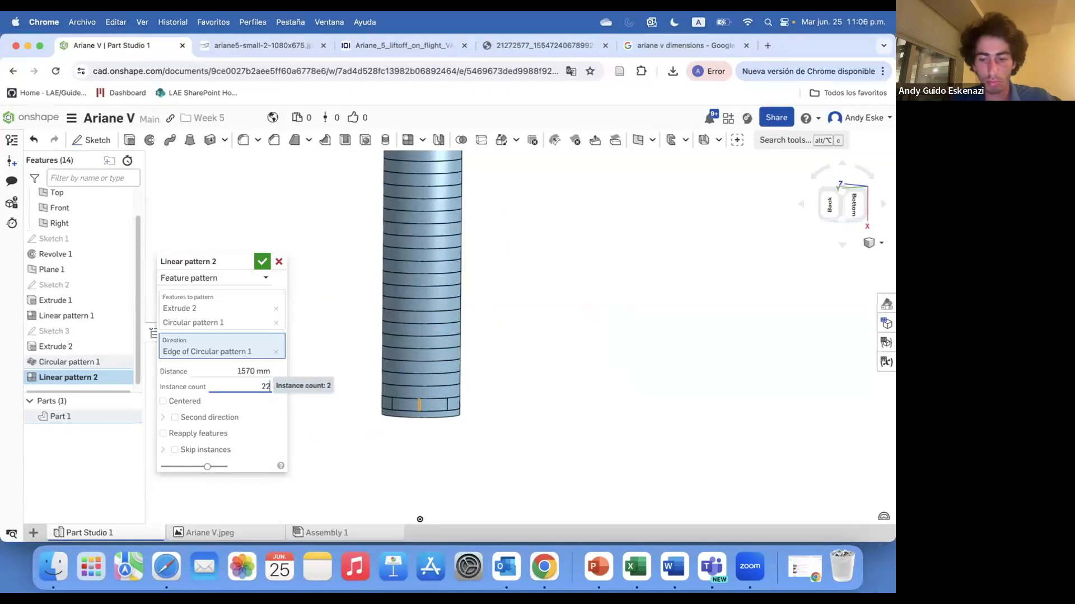
{"action": "type", "text": "12"}
{"action": "scroll", "coordinate": [423, 297], "scroll_direction": "up", "scroll_amount": 3}
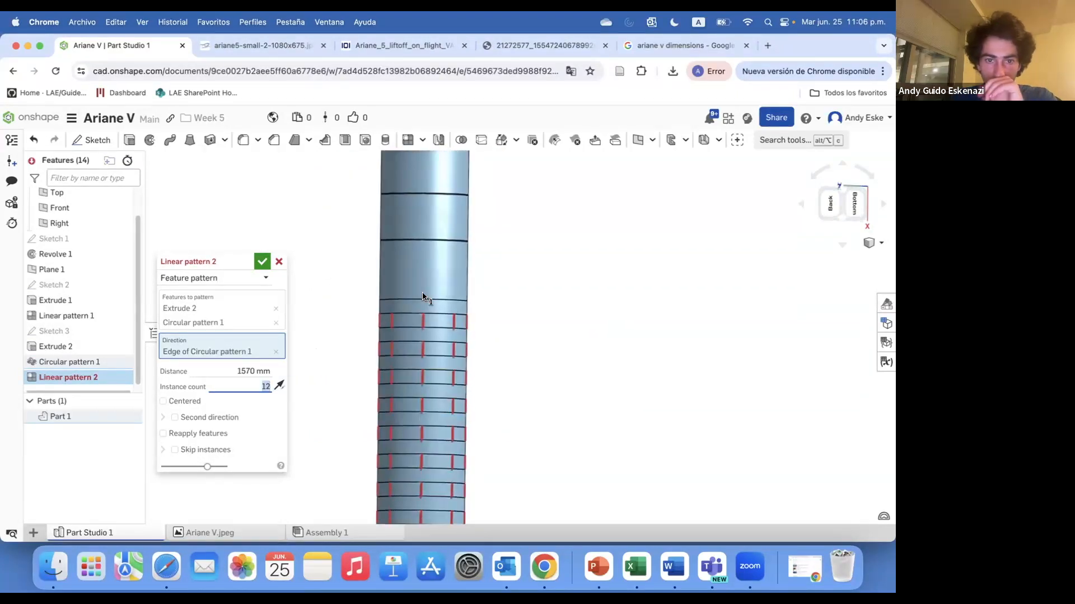
{"action": "scroll", "coordinate": [582, 372], "scroll_direction": "up", "scroll_amount": 2}
{"action": "left_click", "coordinate": [262, 261]}
{"action": "scroll", "coordinate": [270, 288], "scroll_direction": "down", "scroll_amount": 5}
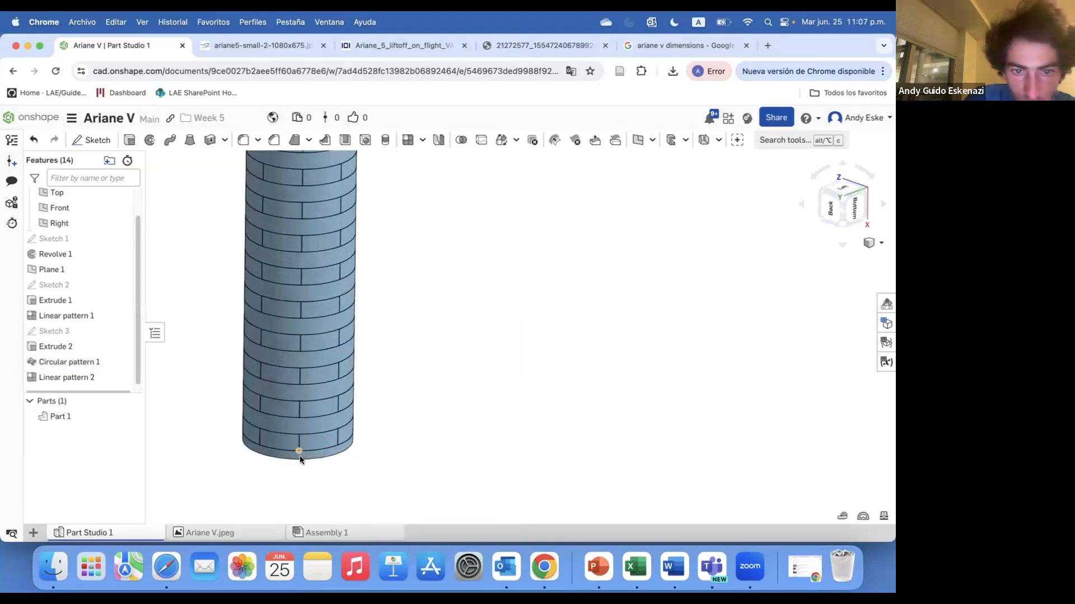
Start a sketch on the ring groove's face above the lowest panel row and draw a construction line from the tank's axis to its edge.
{"action": "scroll", "coordinate": [309, 351], "scroll_direction": "up", "scroll_amount": 10}
{"action": "key", "text": "ctrl+Tab"}
{"action": "key", "text": "ctrl+Tab"}
{"action": "key", "text": "ctrl+Tab"}
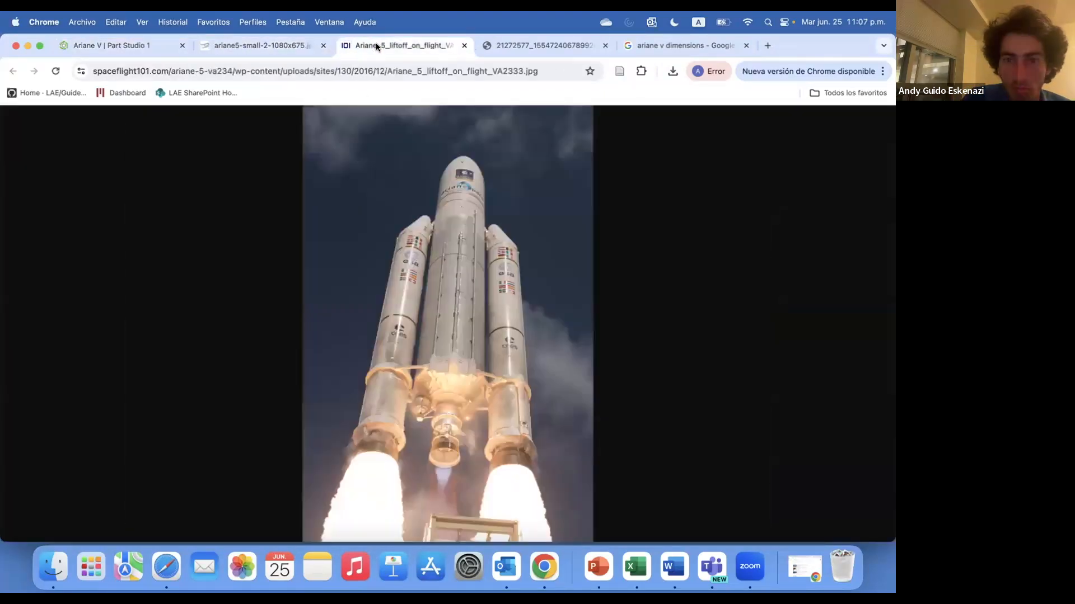
{"action": "left_click", "coordinate": [124, 53]}
{"action": "key", "text": "shift+s"}
{"action": "left_click", "coordinate": [486, 442]}
{"action": "left_click", "coordinate": [365, 141]}
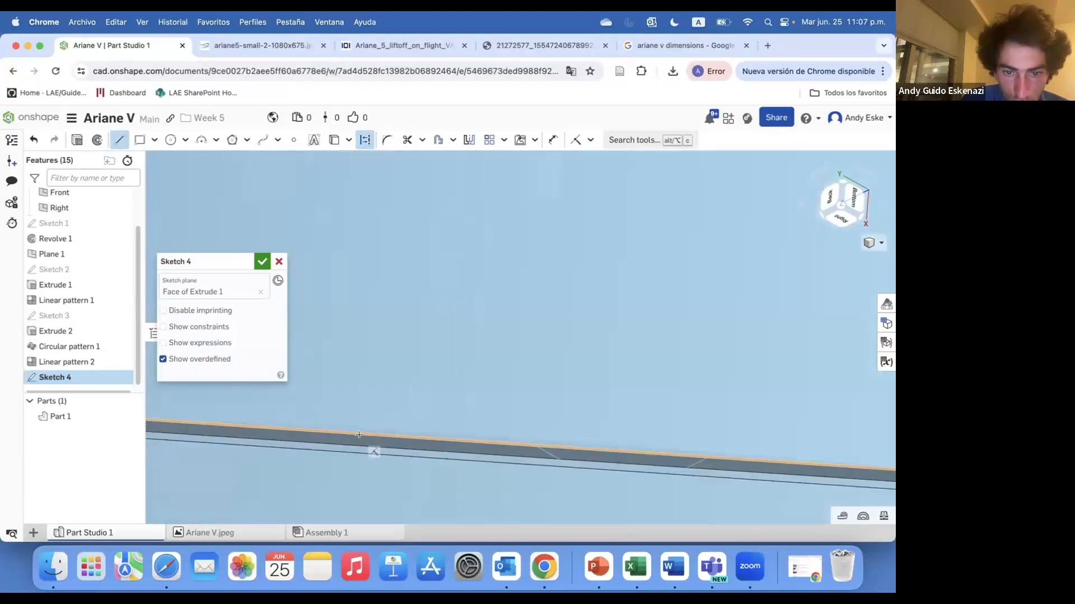
{"action": "scroll", "coordinate": [621, 411], "scroll_direction": "down", "scroll_amount": 10}
{"action": "right_click_drag", "start_coordinate": [622, 417], "coordinate": [599, 416]}
{"action": "left_click", "coordinate": [633, 477]}
{"action": "key", "text": "Escape"}
Draw a second construction line from the tank's axis to the end of the adjacent lengthwise groove.
{"action": "scroll", "coordinate": [619, 504], "scroll_direction": "up", "scroll_amount": 5}
{"action": "scroll", "coordinate": [617, 499], "scroll_direction": "down", "scroll_amount": 5}
{"action": "left_click", "coordinate": [119, 140]}
{"action": "scroll", "coordinate": [598, 414], "scroll_direction": "up", "scroll_amount": 4}
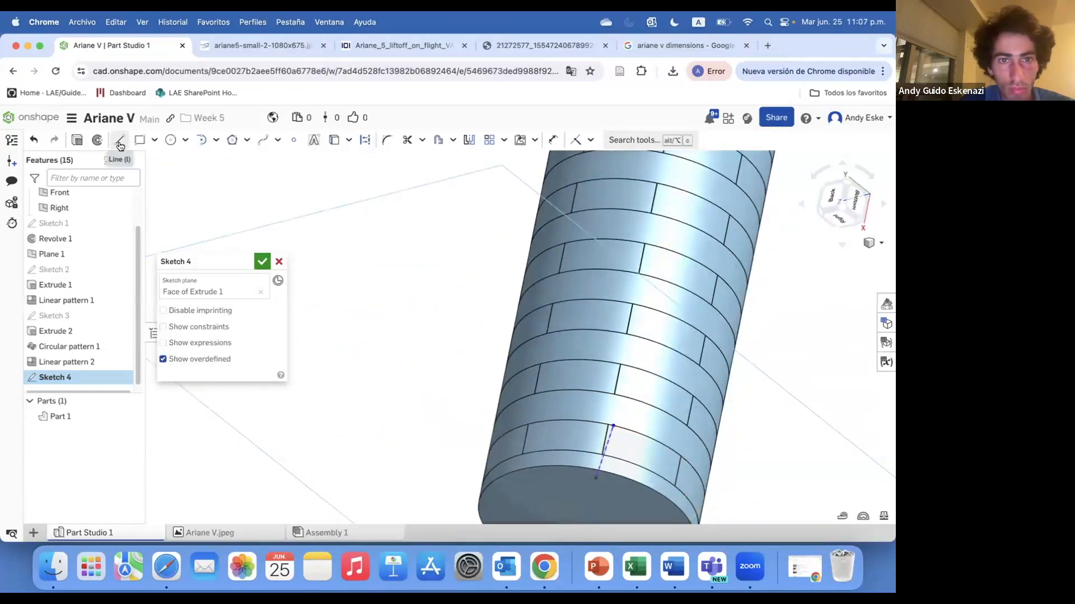
{"action": "scroll", "coordinate": [596, 476], "scroll_direction": "up", "scroll_amount": 10}
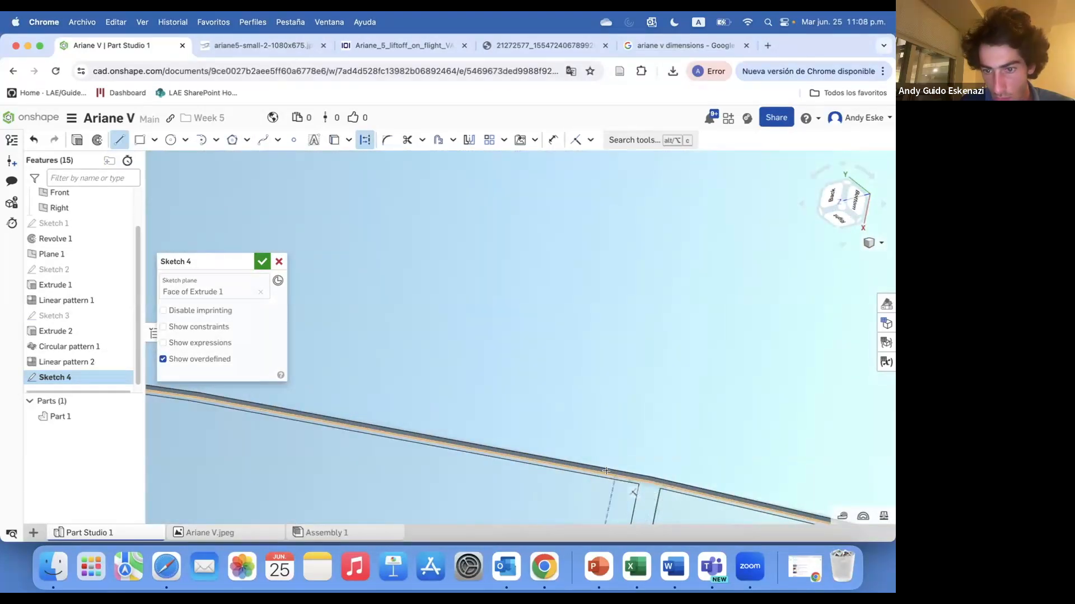
{"action": "scroll", "coordinate": [621, 476], "scroll_direction": "up", "scroll_amount": 2}
{"action": "scroll", "coordinate": [639, 440], "scroll_direction": "down", "scroll_amount": 10}
{"action": "right_click_drag", "start_coordinate": [473, 420], "coordinate": [494, 426]}
{"action": "scroll", "coordinate": [494, 426], "scroll_direction": "up", "scroll_amount": 4}
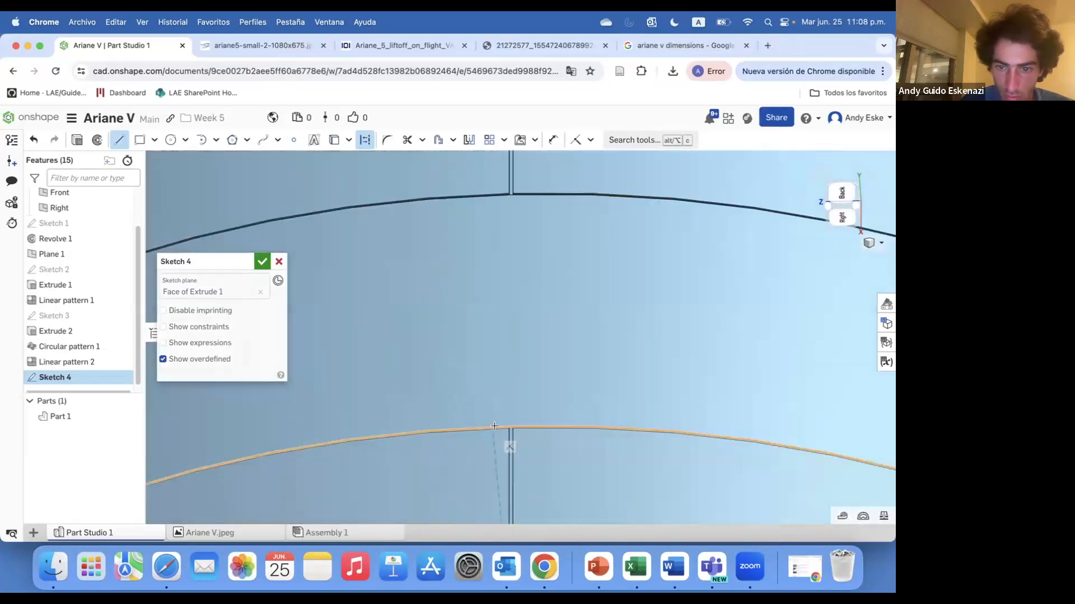
{"action": "scroll", "coordinate": [494, 426], "scroll_direction": "up", "scroll_amount": 5}
{"action": "left_click", "coordinate": [497, 408]}
Dimension the angle between the two construction lines to position the staggered groove.
{"action": "key", "text": "d"}
{"action": "scroll", "coordinate": [503, 387], "scroll_direction": "down", "scroll_amount": 10}
{"action": "right_click_drag", "start_coordinate": [504, 386], "coordinate": [631, 401]}
{"action": "left_click", "coordinate": [593, 431]}
{"action": "left_click", "coordinate": [661, 458]}
{"action": "left_click", "coordinate": [633, 431]}
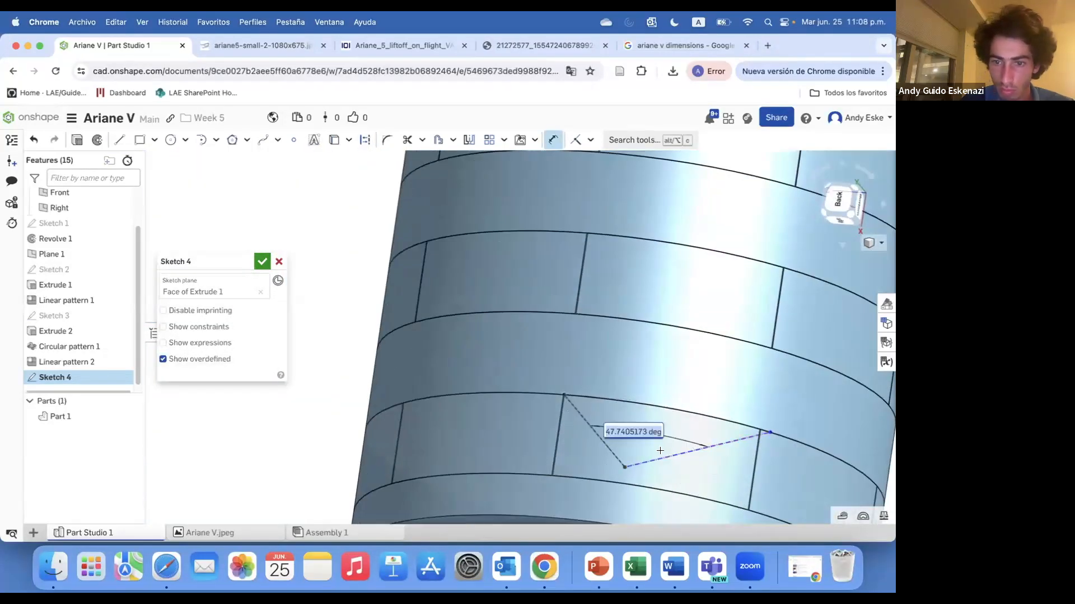
{"action": "right_click_drag", "start_coordinate": [654, 450], "coordinate": [614, 429]}
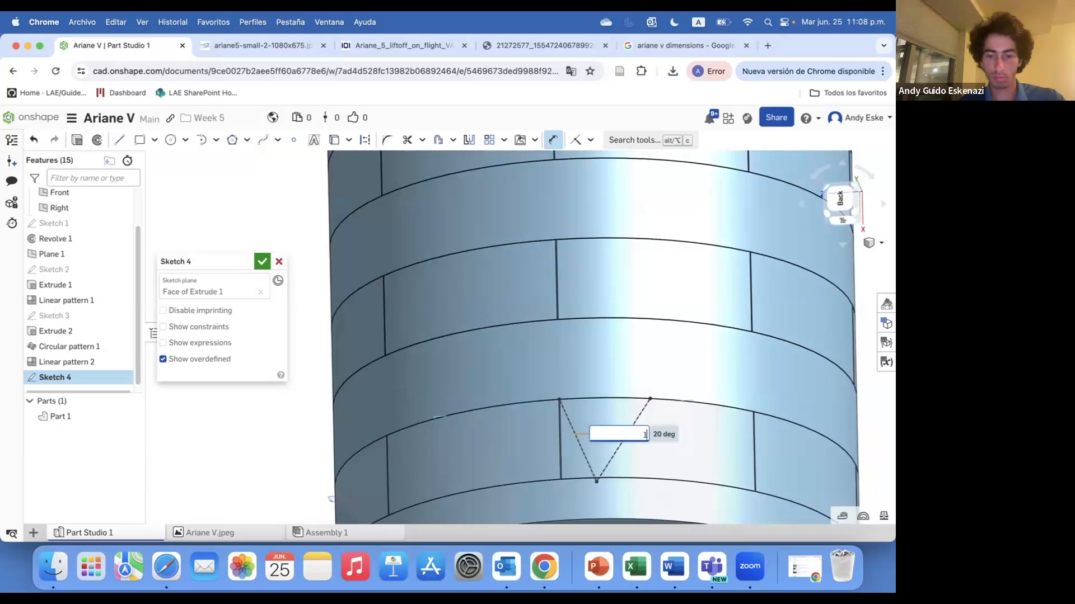
Draw a short construction line continuing the angled construction line outward across the ring groove's face.
{"action": "scroll", "coordinate": [632, 386], "scroll_direction": "up", "scroll_amount": 10}
{"action": "right_click_drag", "start_coordinate": [623, 324], "coordinate": [597, 387]}
{"action": "left_click", "coordinate": [116, 140]}
{"action": "left_click", "coordinate": [115, 140]}
{"action": "left_click", "coordinate": [116, 140]}
{"action": "left_click", "coordinate": [591, 291]}
{"action": "right_click_drag", "start_coordinate": [591, 292], "coordinate": [595, 230]}
{"action": "left_click", "coordinate": [597, 227]}
{"action": "key", "text": "Escape"}
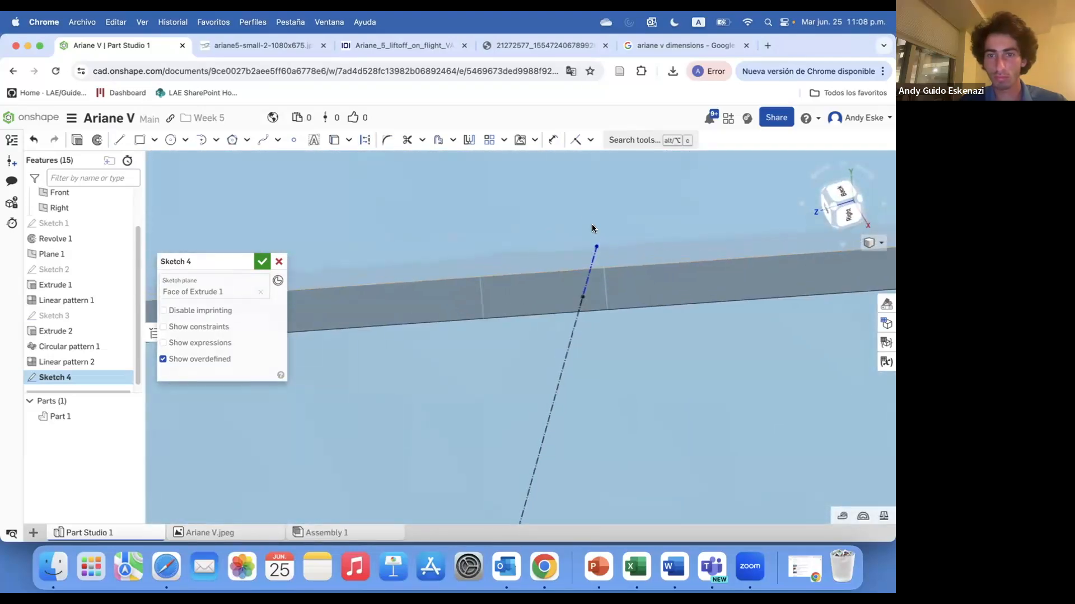
{"action": "right_click", "coordinate": [595, 230]}
{"action": "left_click", "coordinate": [599, 201]}
{"action": "left_click", "coordinate": [574, 311]}
Draw a short line across the ring groove's face on each side of the construction line.
{"action": "mouse_move", "coordinate": [575, 311]}
{"action": "right_mouse_down"}
{"action": "mouse_move", "coordinate": [563, 278]}
{"action": "mouse_move", "coordinate": [524, 270]}
{"action": "right_mouse_up"}
{"action": "left_click", "coordinate": [119, 141]}
{"action": "left_click", "coordinate": [519, 279]}
{"action": "left_click", "coordinate": [520, 247]}
{"action": "left_click", "coordinate": [124, 144]}
{"action": "left_click", "coordinate": [125, 144]}
{"action": "left_click", "coordinate": [667, 321]}
{"action": "left_click", "coordinate": [675, 291]}
Make the two side lines parallel to the construction line and dimension them 5 mm from it.
{"action": "left_click", "coordinate": [553, 139]}
{"action": "left_click", "coordinate": [583, 287]}
{"action": "left_click", "coordinate": [520, 265]}
{"action": "left_click", "coordinate": [553, 292]}
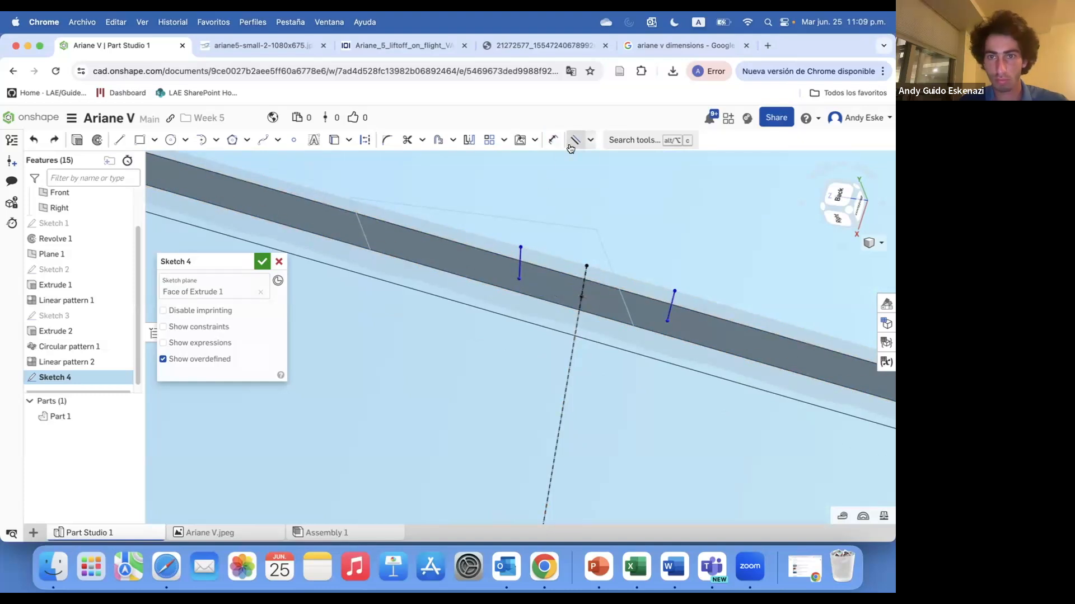
{"action": "left_click", "coordinate": [583, 281]}
{"action": "left_click", "coordinate": [549, 286]}
{"action": "key", "text": "Return"}
{"action": "left_click", "coordinate": [623, 310]}
{"action": "type", "text": "5"}
{"action": "key", "text": "Return"}
Close the staggered groove profile with arcs between the side lines and make them coincident with the ring's edges.
{"action": "scroll", "coordinate": [541, 264], "scroll_direction": "up", "scroll_amount": 2}
{"action": "left_click", "coordinate": [216, 141]}
{"action": "left_click", "coordinate": [224, 162]}
{"action": "left_click", "coordinate": [514, 283]}
{"action": "left_click", "coordinate": [671, 328]}
{"action": "key", "text": "i"}
{"action": "left_click", "coordinate": [658, 270]}
{"action": "left_click", "coordinate": [661, 302]}
{"action": "left_click", "coordinate": [630, 304]}
{"action": "left_click", "coordinate": [632, 335]}
{"action": "key", "text": "Escape"}
Extrude the staggered groove profile with a blind depth of 25 mm using Add.
{"action": "right_click_drag", "start_coordinate": [627, 336], "coordinate": [553, 282]}
{"action": "scroll", "coordinate": [553, 282], "scroll_direction": "down", "scroll_amount": 8}
{"action": "left_click", "coordinate": [77, 140]}
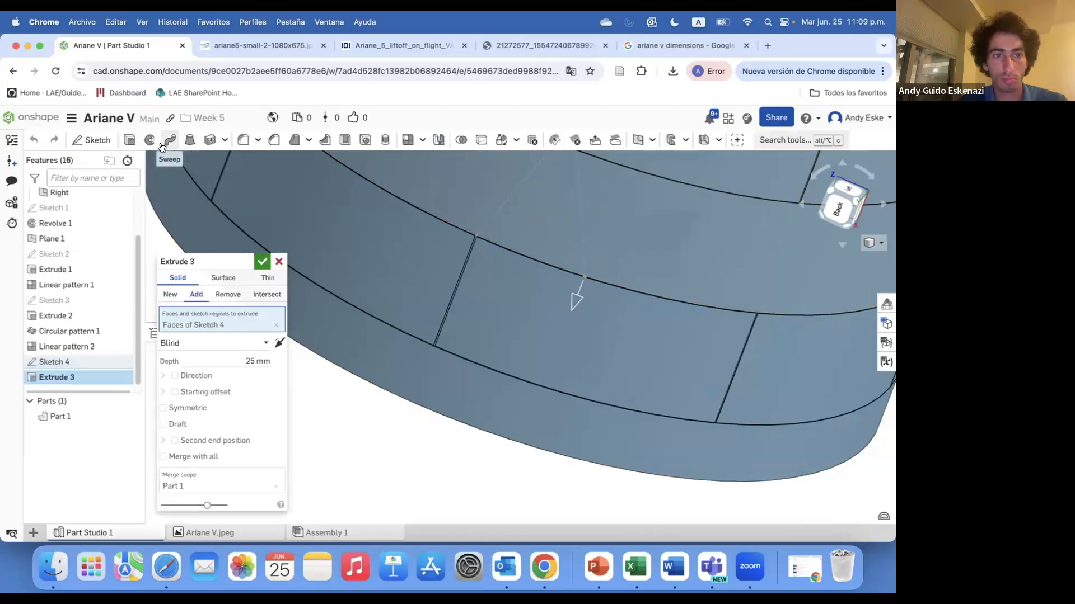
{"action": "left_click", "coordinate": [262, 261]}
{"action": "left_click", "coordinate": [129, 140]}
{"action": "scroll", "coordinate": [618, 296], "scroll_direction": "down", "scroll_amount": 8}
{"action": "left_click", "coordinate": [226, 295]}
{"action": "scroll", "coordinate": [522, 320], "scroll_direction": "up", "scroll_amount": 10}
{"action": "right_click_drag", "start_coordinate": [522, 317], "coordinate": [461, 310]}
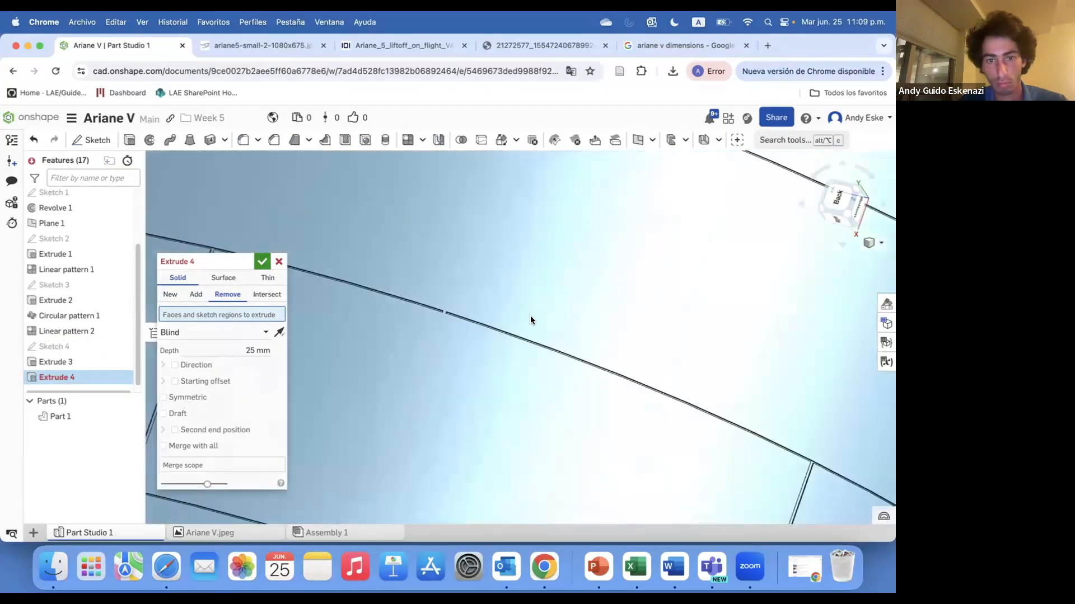
{"action": "scroll", "coordinate": [462, 311], "scroll_direction": "down", "scroll_amount": 5}
{"action": "left_click", "coordinate": [279, 262]}
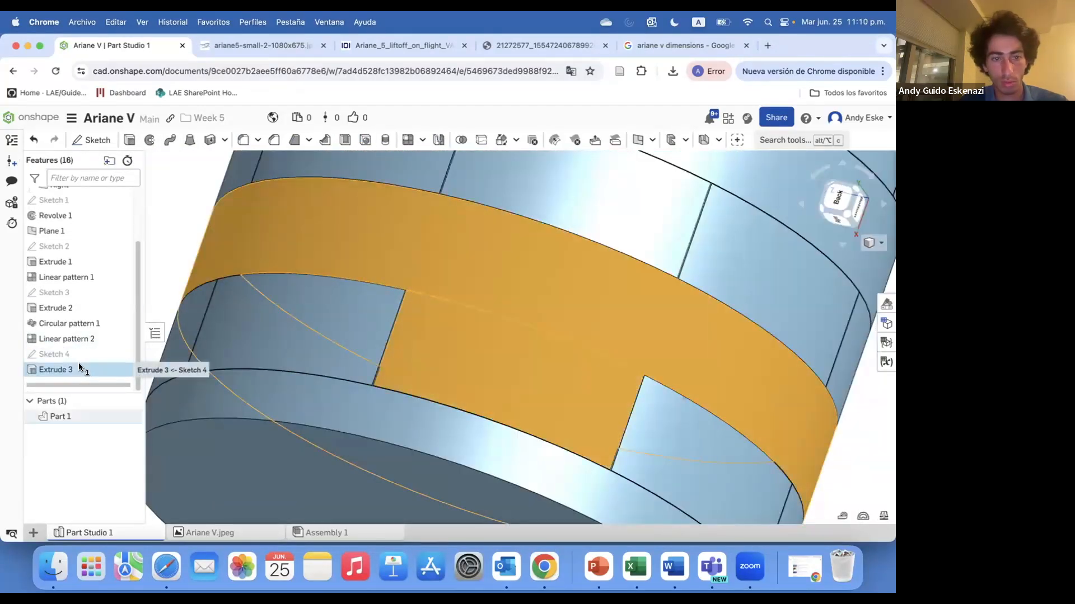
Edit Extrude 3 to Remove in the opposite direction with a depth of 785 mm.
{"action": "right_click", "coordinate": [78, 367]}
{"action": "left_click", "coordinate": [119, 394]}
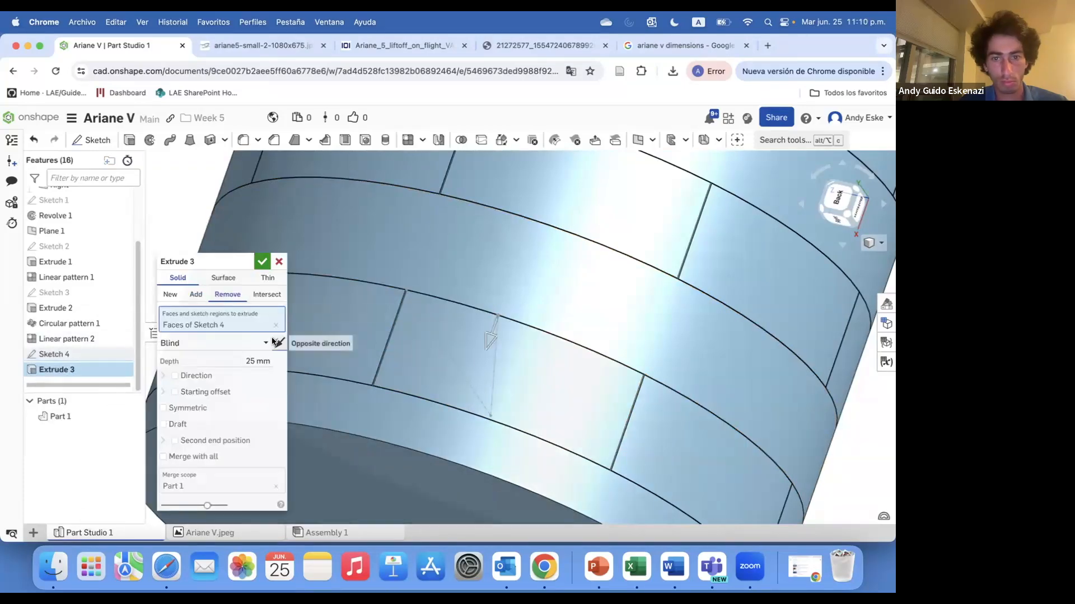
{"action": "left_click", "coordinate": [277, 342]}
{"action": "left_click", "coordinate": [256, 360]}
{"action": "type", "text": "78"}
{"action": "scroll", "coordinate": [464, 351], "scroll_direction": "down", "scroll_amount": 6}
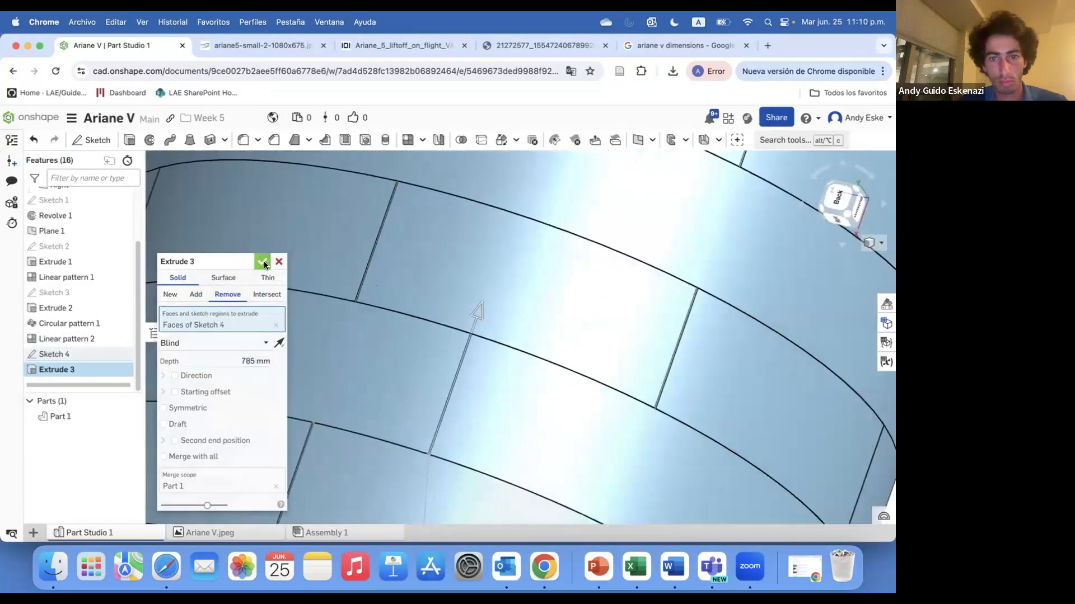
{"action": "left_click", "coordinate": [261, 262]}
Create a circular feature pattern of Extrude 3 around the tank's axis, equally spaced over 360 degrees.
{"action": "left_click", "coordinate": [422, 140]}
{"action": "left_click", "coordinate": [448, 181]}
{"action": "left_click", "coordinate": [215, 278]}
{"action": "left_click", "coordinate": [189, 304]}
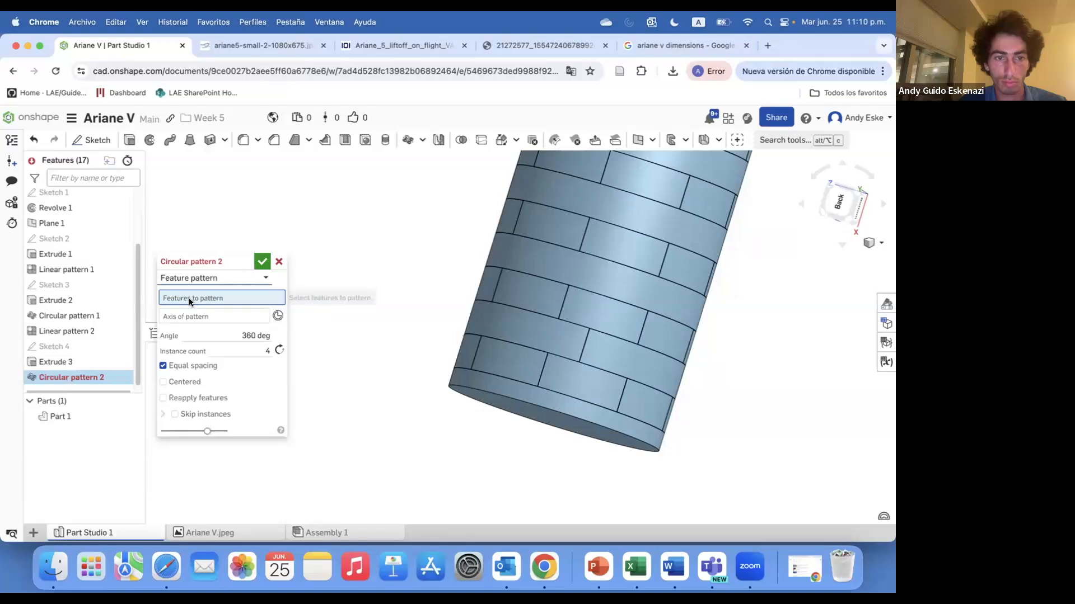
{"action": "left_click", "coordinate": [56, 362]}
{"action": "left_click", "coordinate": [196, 324]}
{"action": "left_click", "coordinate": [526, 311]}
{"action": "left_click", "coordinate": [262, 261]}
Create a linear feature pattern of Extrude 3 and Circular pattern 2 along a lengthwise groove edge, with 1570 mm spacing and 12 instances.
{"action": "right_click_drag", "start_coordinate": [566, 229], "coordinate": [460, 253]}
{"action": "scroll", "coordinate": [461, 253], "scroll_direction": "down", "scroll_amount": 5}
{"action": "scroll", "coordinate": [487, 387], "scroll_direction": "up", "scroll_amount": 5}
{"action": "mouse_move", "coordinate": [487, 387]}
{"action": "right_mouse_down"}
{"action": "mouse_move", "coordinate": [448, 391]}
{"action": "mouse_move", "coordinate": [467, 392]}
{"action": "right_mouse_up"}
{"action": "left_click", "coordinate": [423, 140]}
{"action": "left_click", "coordinate": [448, 162]}
{"action": "left_click", "coordinate": [215, 279]}
{"action": "left_click", "coordinate": [190, 304]}
{"action": "left_click", "coordinate": [112, 347]}
{"action": "left_click", "coordinate": [123, 362]}
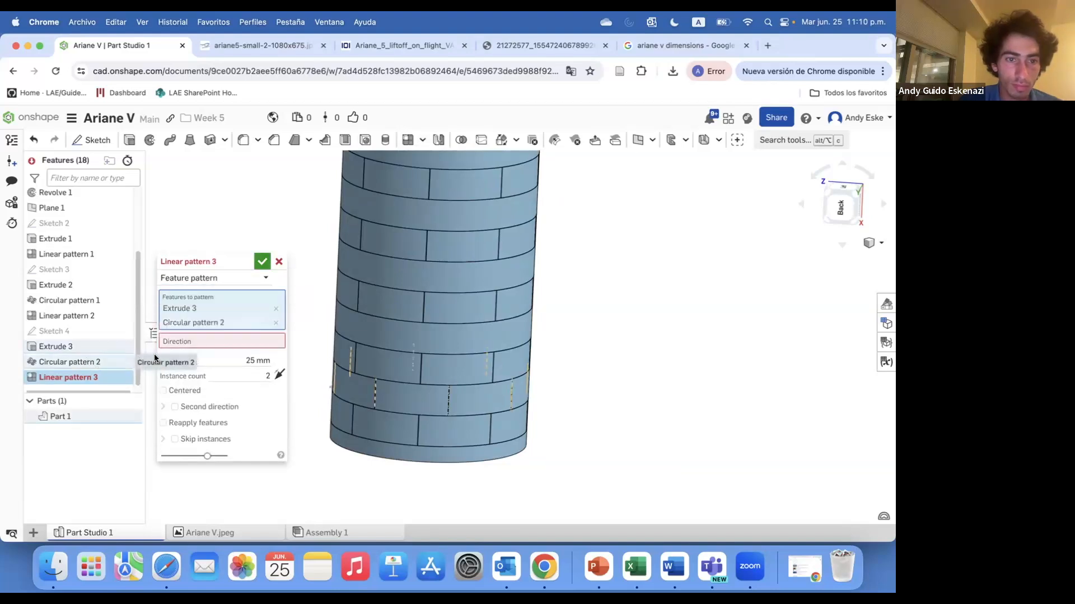
{"action": "left_click", "coordinate": [419, 370]}
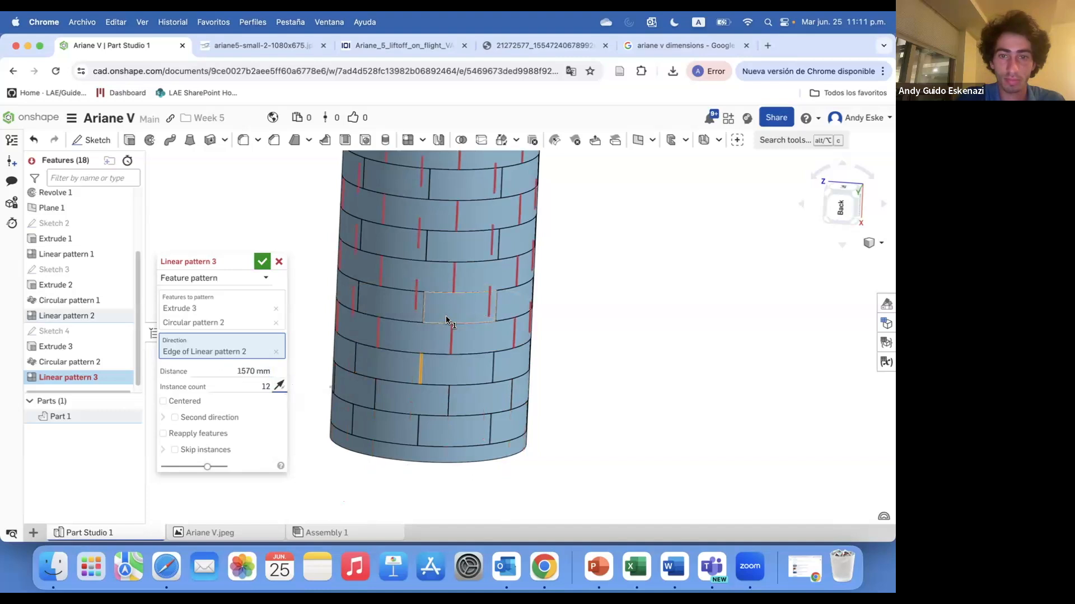
{"action": "scroll", "coordinate": [448, 320], "scroll_direction": "down", "scroll_amount": 5}
{"action": "scroll", "coordinate": [461, 209], "scroll_direction": "up", "scroll_amount": 5}
{"action": "right_click_drag", "start_coordinate": [462, 209], "coordinate": [460, 187]}
{"action": "left_click", "coordinate": [263, 261]}
Edit Linear pattern 3 to reapply its features.
{"action": "right_click", "coordinate": [77, 379]}
{"action": "left_click", "coordinate": [120, 411]}
{"action": "left_click", "coordinate": [164, 434]}
{"action": "left_click", "coordinate": [263, 261]}
{"action": "scroll", "coordinate": [264, 263], "scroll_direction": "down", "scroll_amount": 5}
{"action": "scroll", "coordinate": [324, 378], "scroll_direction": "up", "scroll_amount": 5}
{"action": "right_click_drag", "start_coordinate": [357, 373], "coordinate": [358, 386]}
Edit Linear pattern 3 and remove Circular pattern 2 from its features, leaving only Extrude 3.
{"action": "right_click", "coordinate": [70, 380]}
{"action": "left_click", "coordinate": [107, 410]}
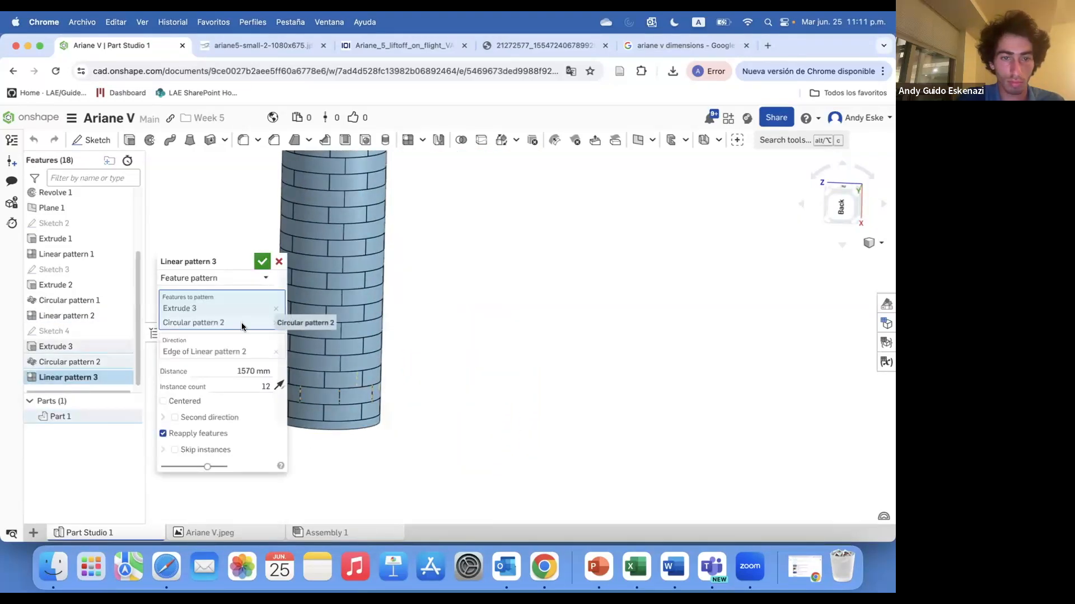
{"action": "scroll", "coordinate": [358, 379], "scroll_direction": "up", "scroll_amount": 3}
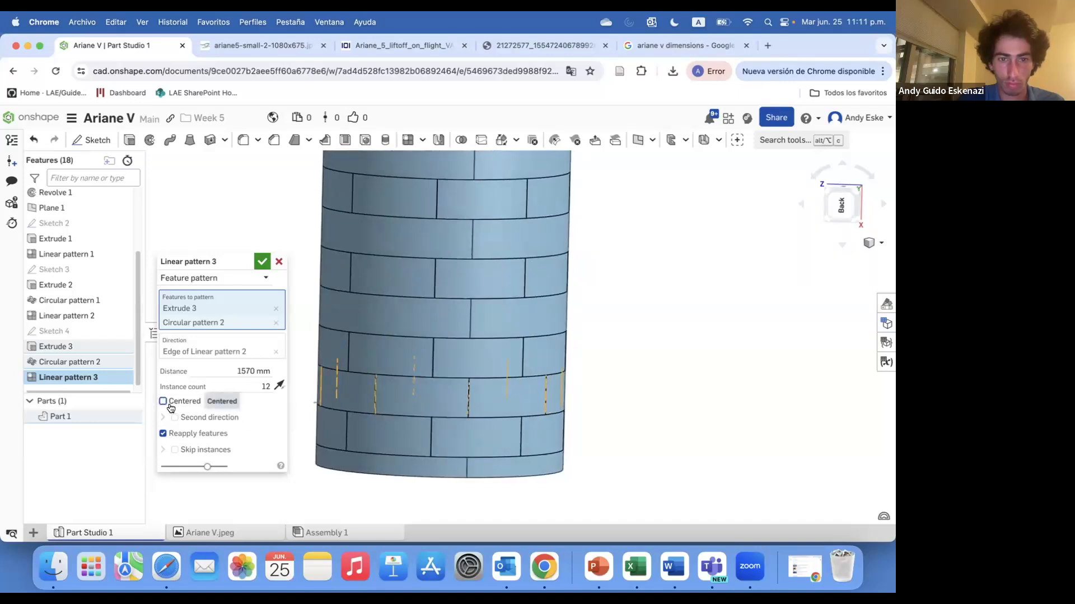
{"action": "left_click", "coordinate": [276, 322]}
{"action": "scroll", "coordinate": [419, 342], "scroll_direction": "down", "scroll_amount": 5}
{"action": "scroll", "coordinate": [520, 358], "scroll_direction": "up", "scroll_amount": 4}
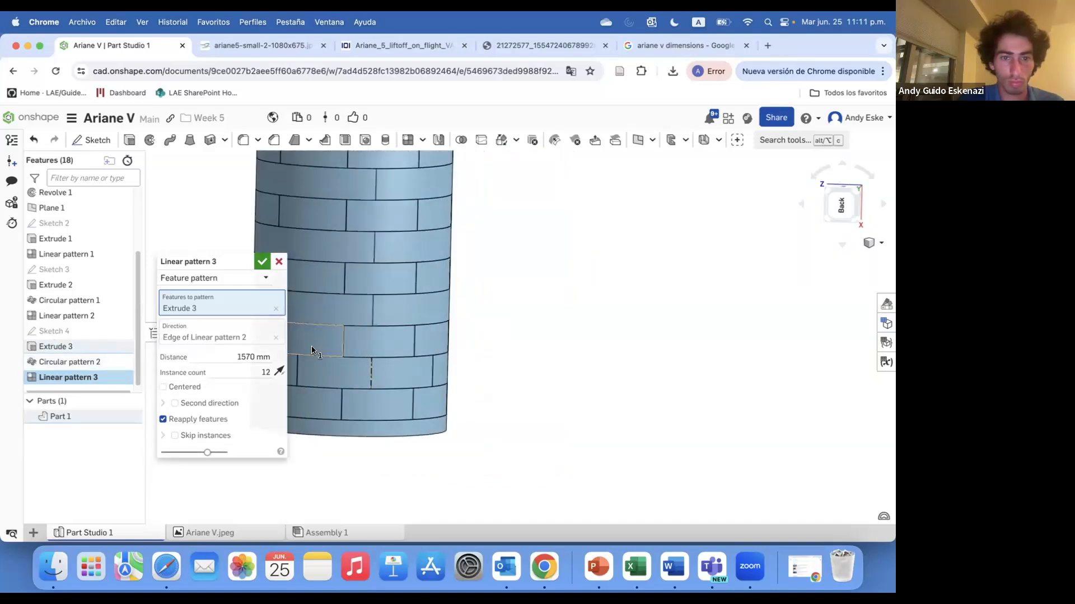
{"action": "key", "text": "Return"}
{"action": "scroll", "coordinate": [481, 302], "scroll_direction": "down", "scroll_amount": 4}
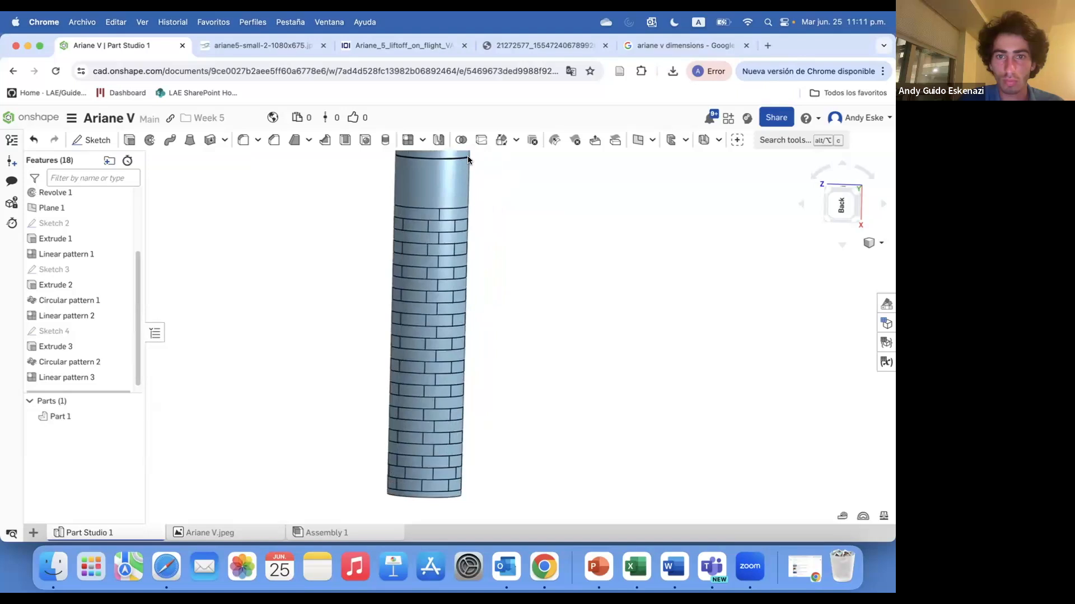
Create a circular feature pattern of Linear pattern 3 around the tank's axis with 8 instances equally spaced over 360 degrees.
{"action": "left_click", "coordinate": [423, 139]}
{"action": "left_click", "coordinate": [431, 177]}
{"action": "left_click", "coordinate": [213, 277]}
{"action": "left_click", "coordinate": [192, 309]}
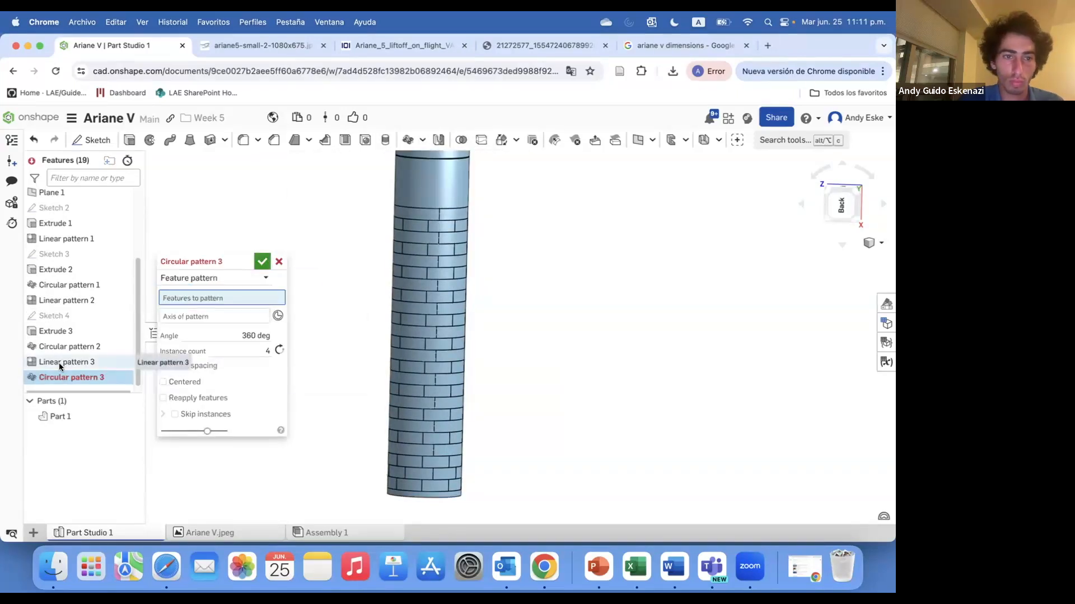
{"action": "left_click", "coordinate": [59, 363]}
{"action": "left_click", "coordinate": [410, 212]}
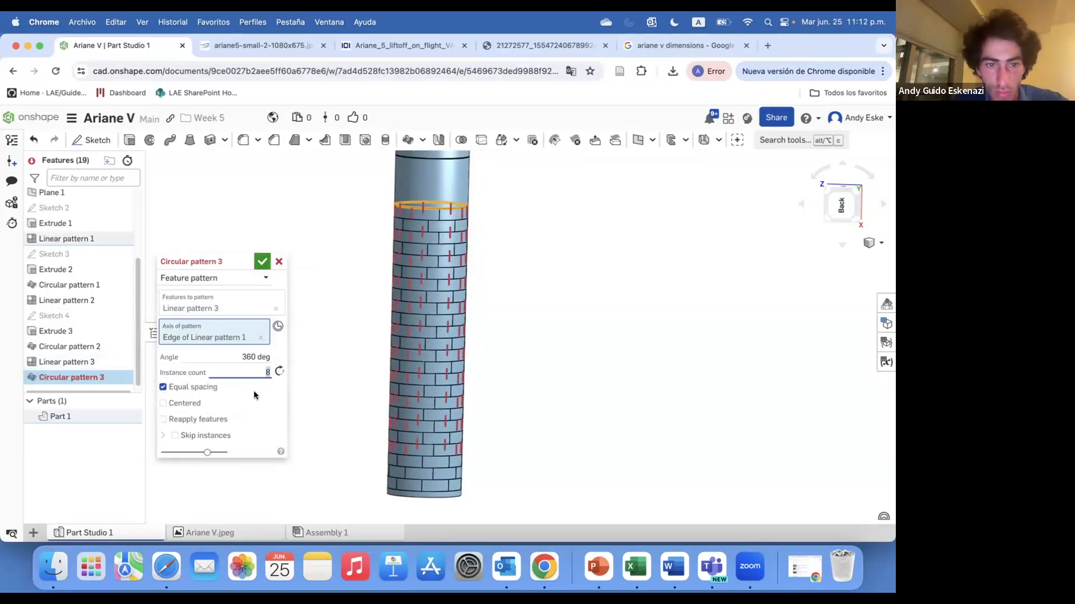
{"action": "left_click", "coordinate": [260, 262]}
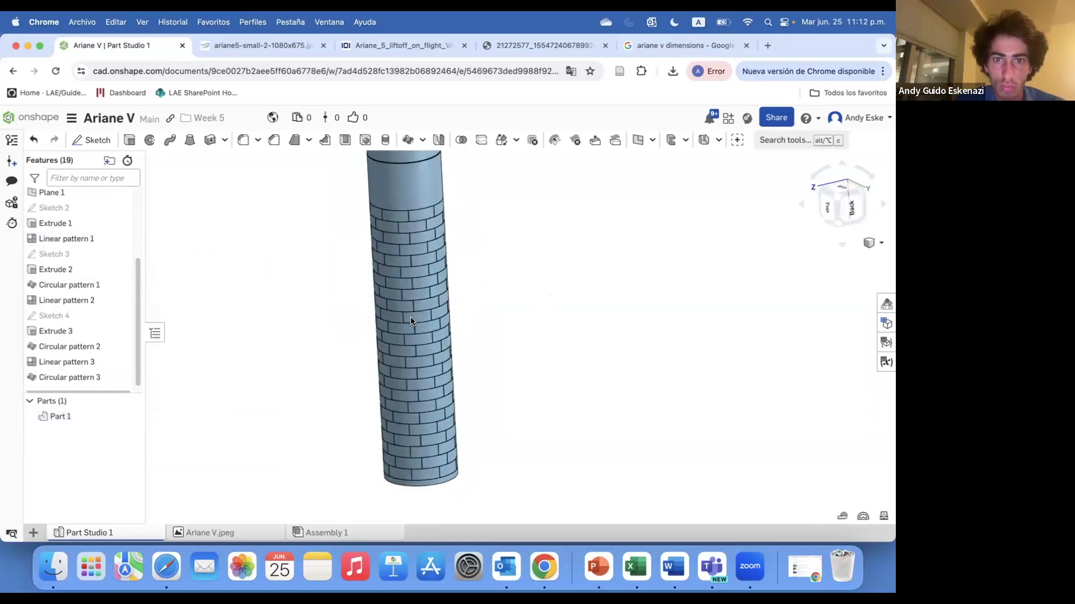
Examine the Ariane 5 reference photos and compare them with the panel grooves on the tank.
{"action": "left_click", "coordinate": [381, 50]}
{"action": "left_click", "coordinate": [264, 47]}
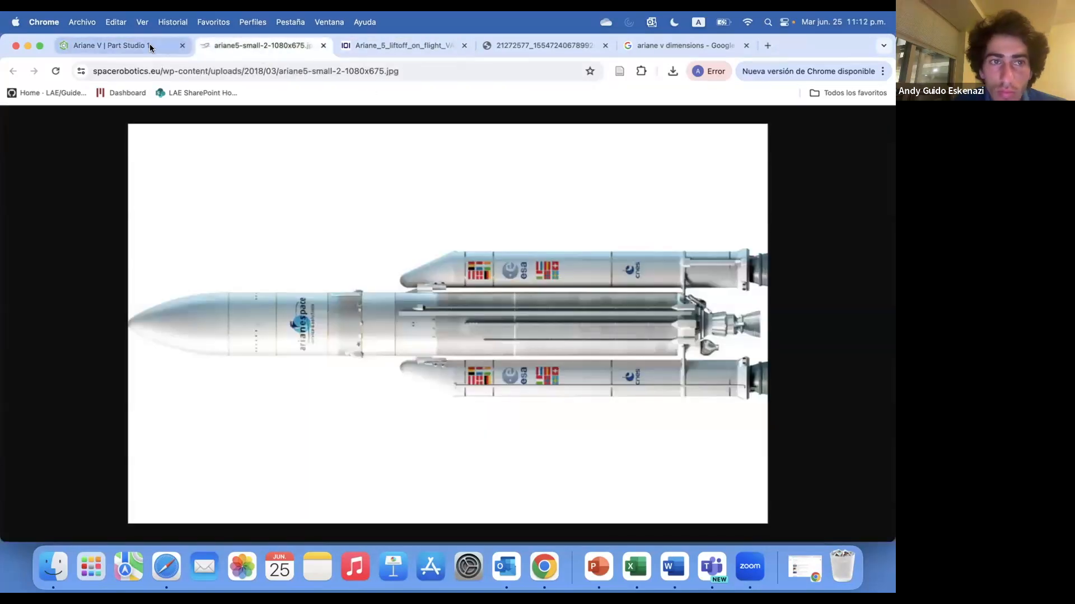
{"action": "left_click", "coordinate": [149, 47]}
{"action": "scroll", "coordinate": [466, 307], "scroll_direction": "up", "scroll_amount": 10}
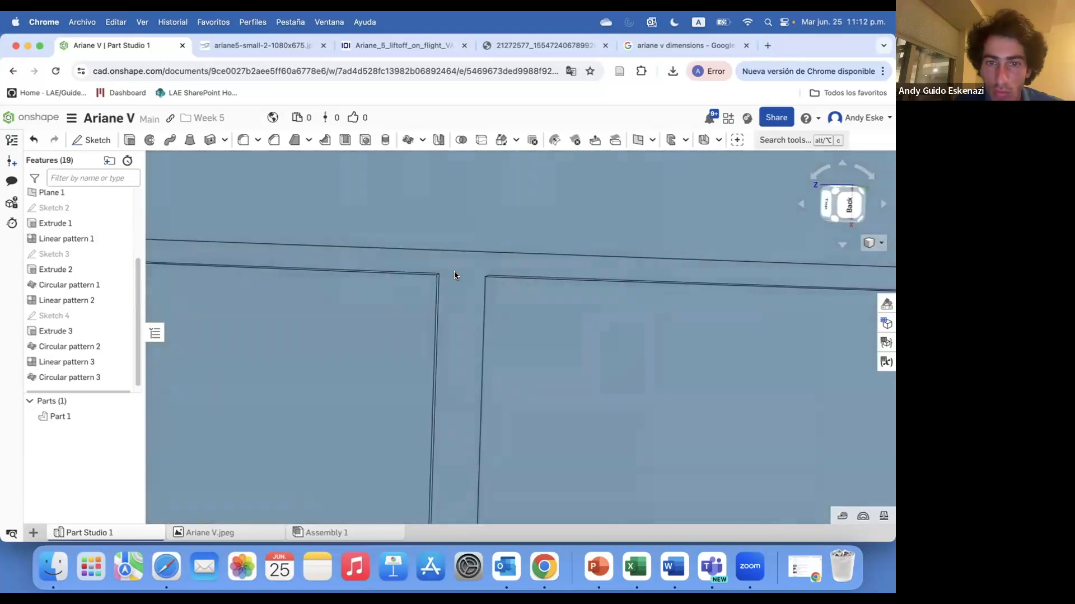
Check the grooved tank against the Ariane 5 reference photo and start a new sketch on the Front plane.
{"action": "scroll", "coordinate": [456, 274], "scroll_direction": "down", "scroll_amount": 10}
{"action": "right_click_drag", "start_coordinate": [780, 278], "coordinate": [774, 284]}
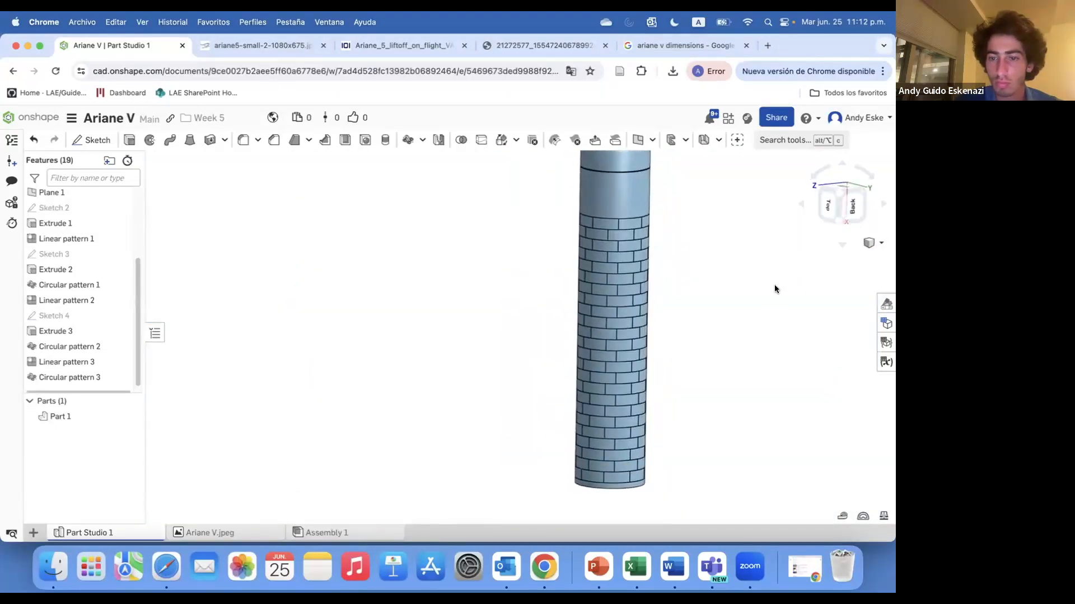
{"action": "scroll", "coordinate": [511, 229], "scroll_direction": "down", "scroll_amount": 5}
{"action": "middle_click_drag", "start_coordinate": [551, 364], "coordinate": [552, 446]}
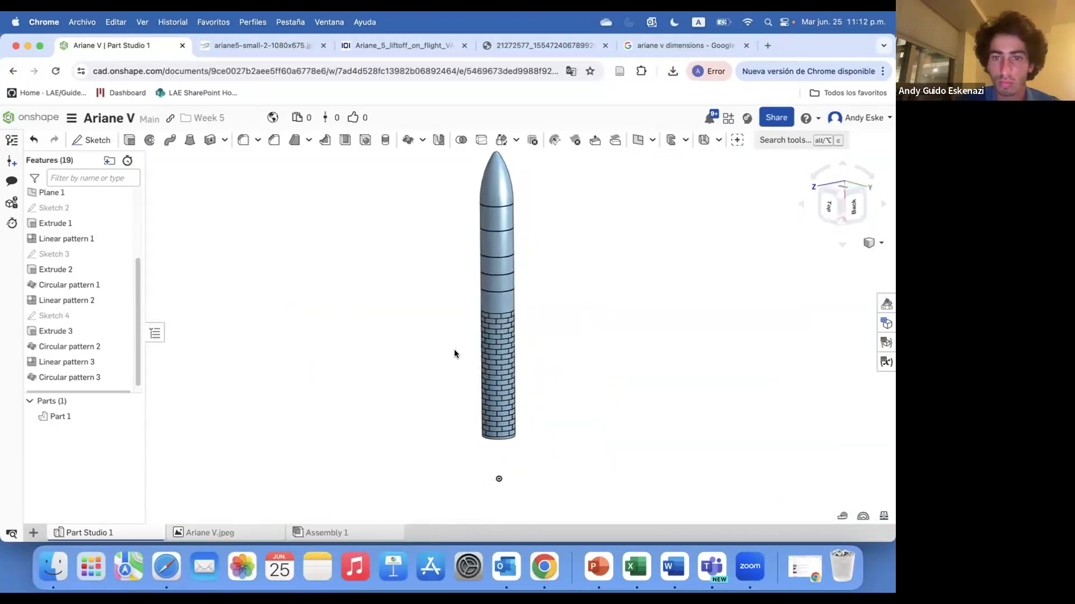
{"action": "left_click", "coordinate": [264, 47]}
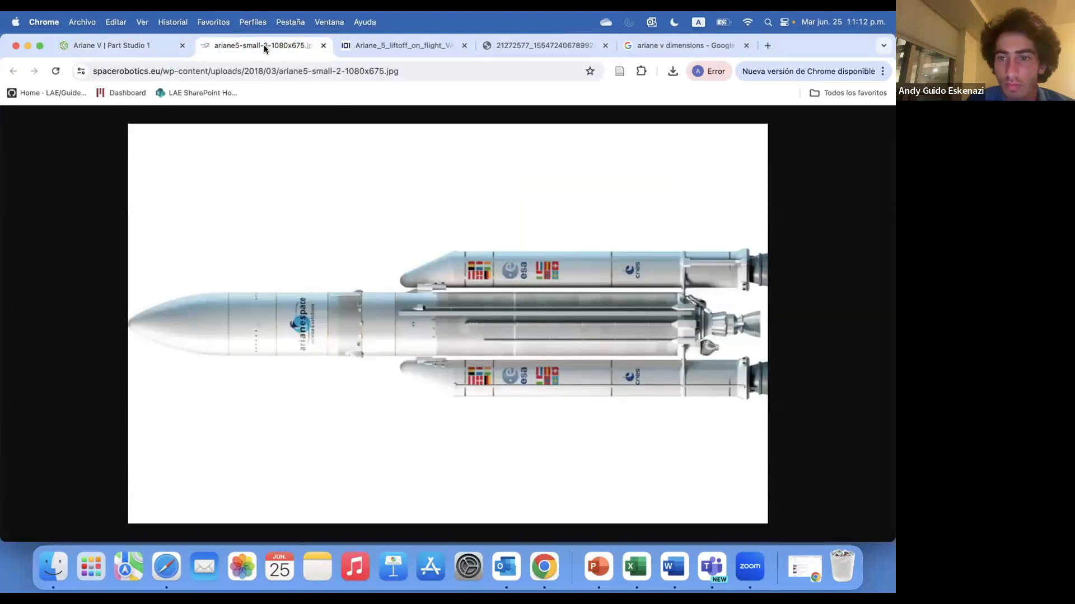
{"action": "left_click", "coordinate": [103, 49]}
{"action": "scroll", "coordinate": [119, 290], "scroll_direction": "up", "scroll_amount": 4}
{"action": "left_click", "coordinate": [96, 141]}
{"action": "scroll", "coordinate": [73, 224], "scroll_direction": "up", "scroll_amount": 5}
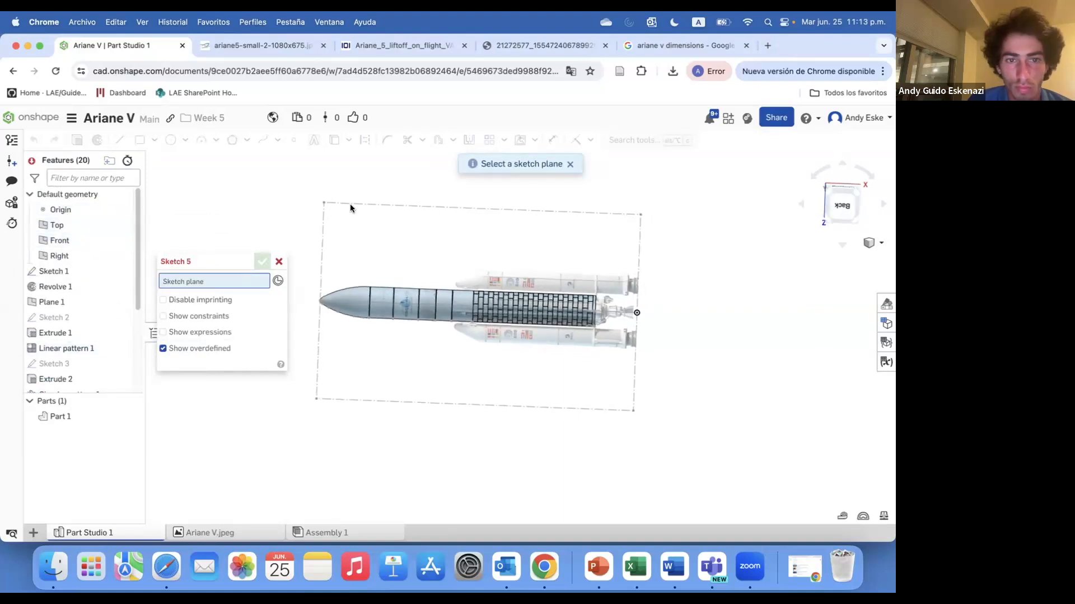
{"action": "left_click", "coordinate": [89, 225]}
{"action": "left_click", "coordinate": [95, 245]}
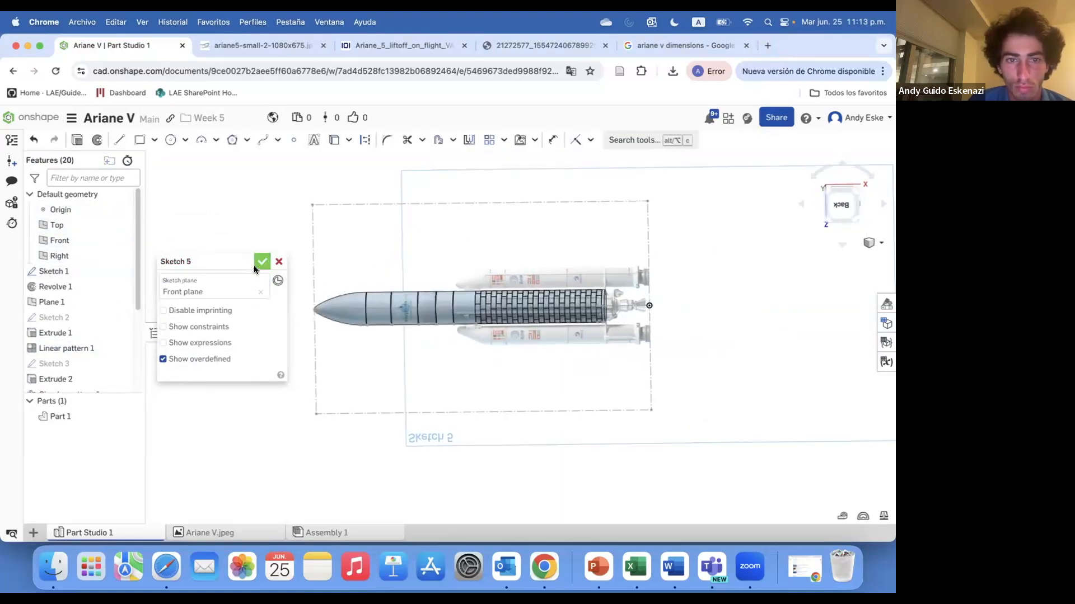
Draw a construction line across the upper booster's aft end, from its upper edge to its lower edge.
{"action": "scroll", "coordinate": [401, 334], "scroll_direction": "up", "scroll_amount": 10}
{"action": "key", "text": "l"}
{"action": "scroll", "coordinate": [302, 269], "scroll_direction": "down", "scroll_amount": 10}
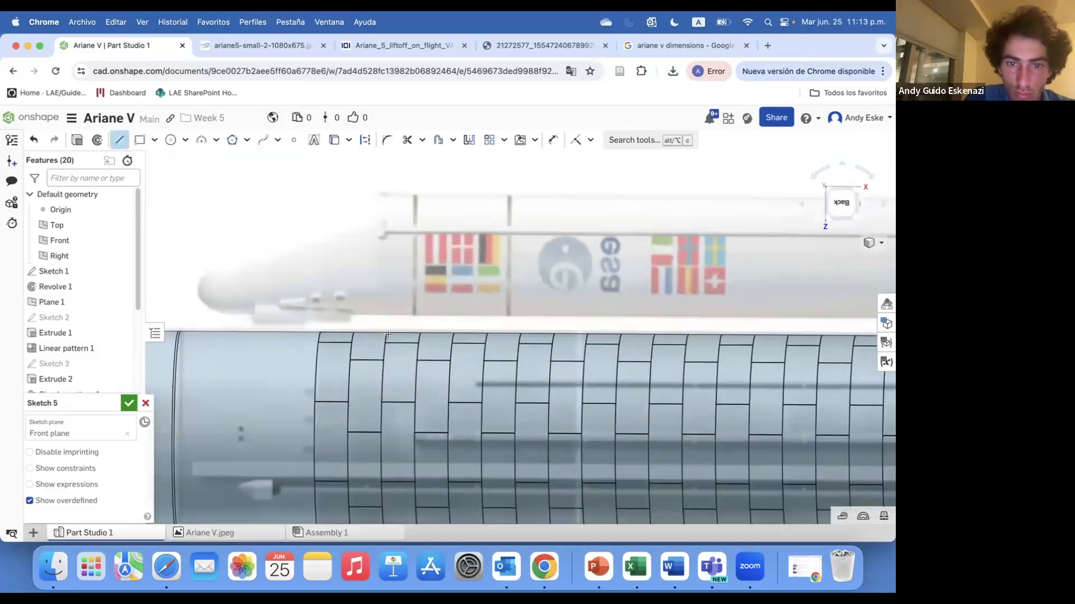
{"action": "scroll", "coordinate": [304, 265], "scroll_direction": "up", "scroll_amount": 1}
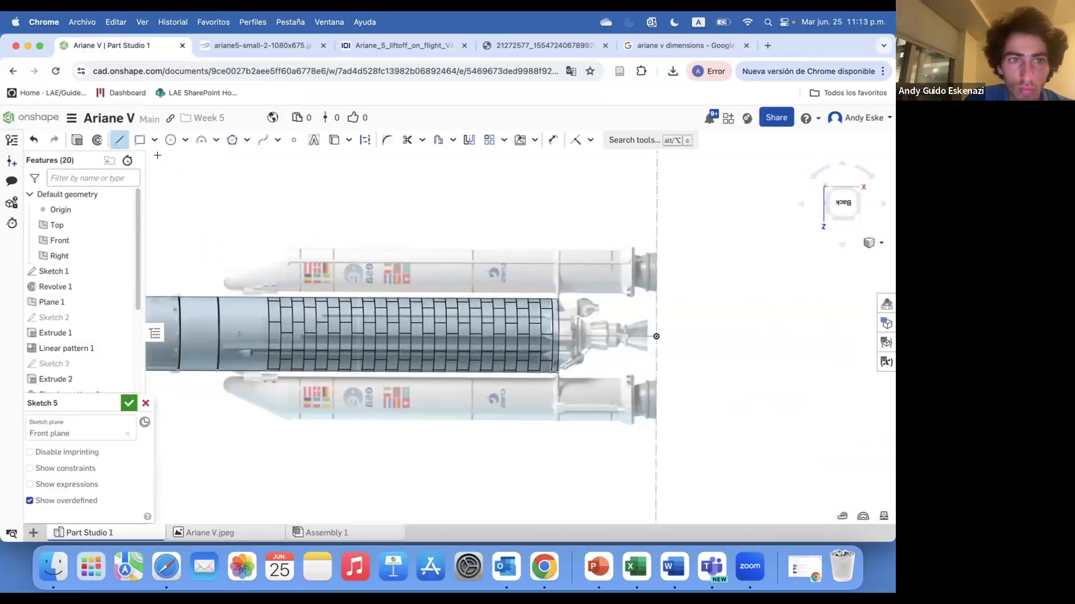
{"action": "scroll", "coordinate": [610, 358], "scroll_direction": "up", "scroll_amount": 5}
{"action": "left_click", "coordinate": [599, 304]}
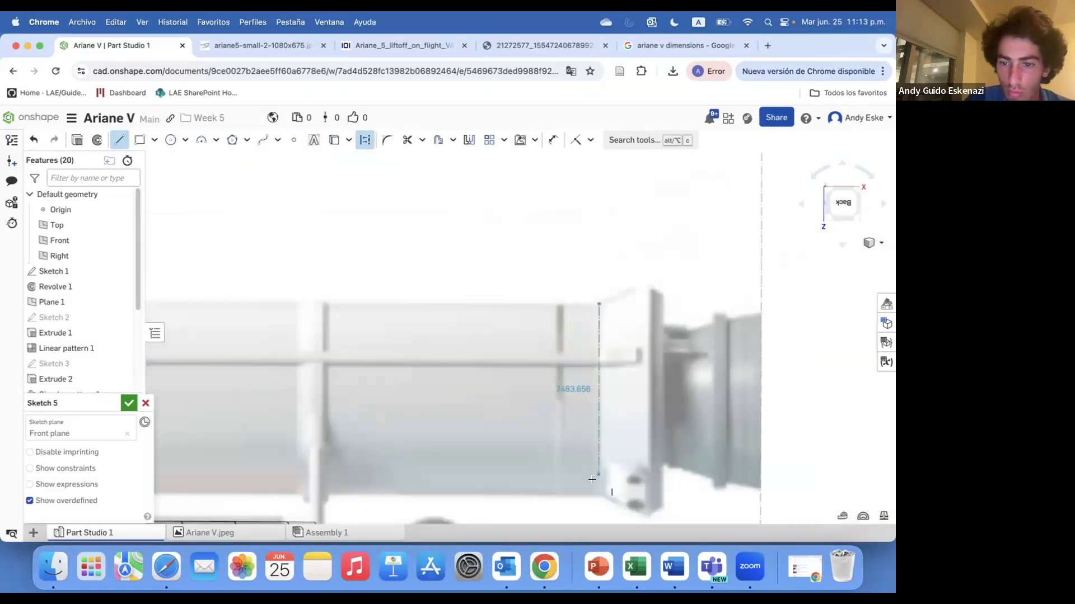
{"action": "left_click", "coordinate": [598, 400]}
{"action": "scroll", "coordinate": [596, 381], "scroll_direction": "down", "scroll_amount": 5}
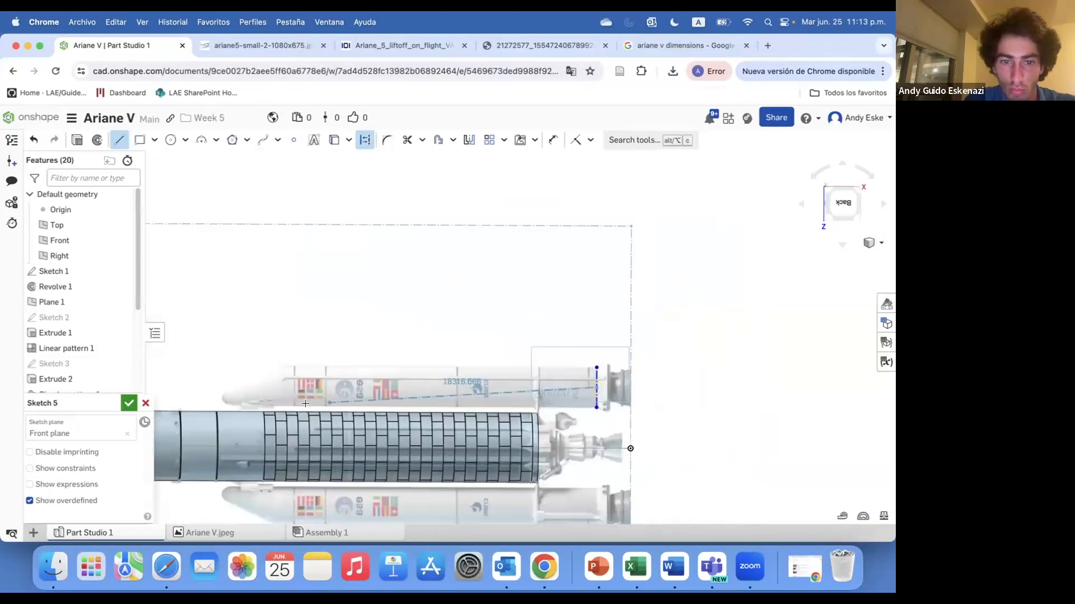
Draw a construction line along the upper booster's outer edge, from the base of its nose cone to the aft line.
{"action": "scroll", "coordinate": [283, 382], "scroll_direction": "up", "scroll_amount": 2}
{"action": "left_click", "coordinate": [364, 142]}
{"action": "scroll", "coordinate": [283, 356], "scroll_direction": "up", "scroll_amount": 5}
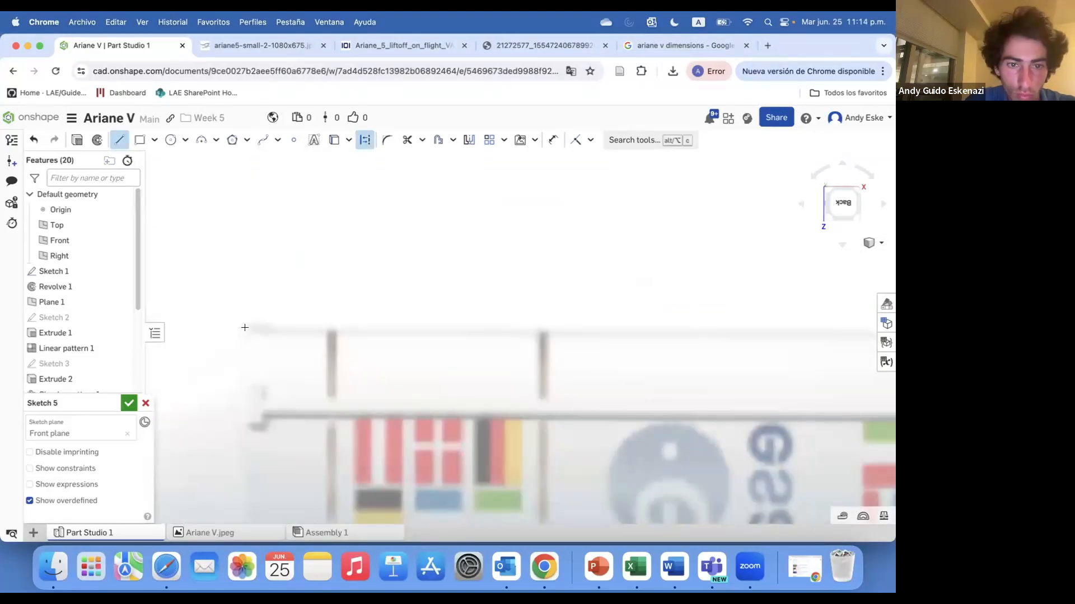
{"action": "left_click", "coordinate": [247, 328]}
{"action": "scroll", "coordinate": [250, 410], "scroll_direction": "down", "scroll_amount": 3}
{"action": "scroll", "coordinate": [251, 375], "scroll_direction": "down", "scroll_amount": 4}
{"action": "scroll", "coordinate": [743, 480], "scroll_direction": "up", "scroll_amount": 2}
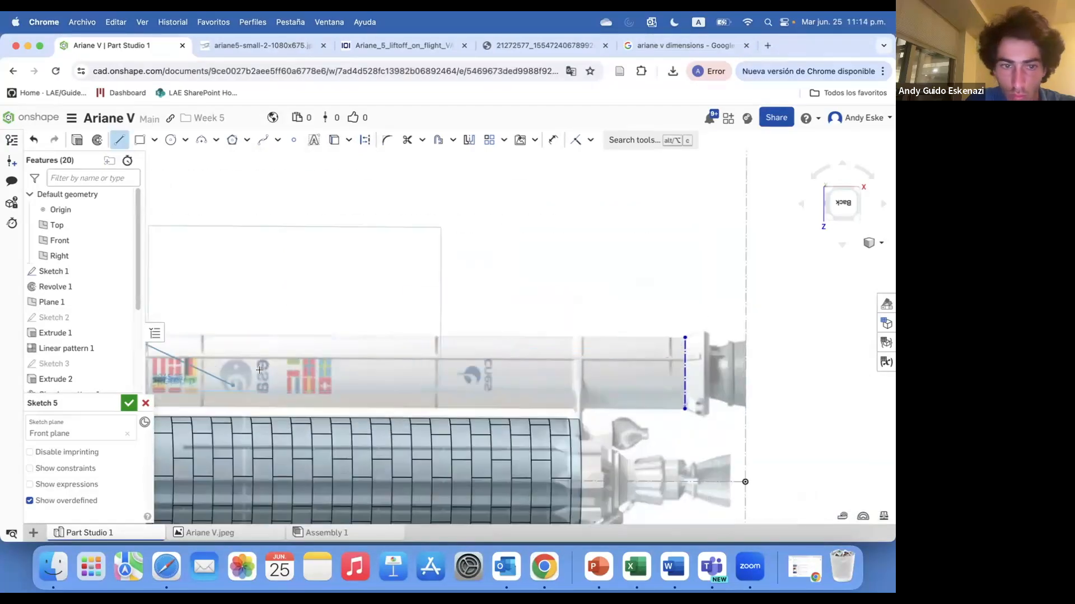
{"action": "scroll", "coordinate": [743, 479], "scroll_direction": "down", "scroll_amount": 3}
{"action": "scroll", "coordinate": [334, 336], "scroll_direction": "up", "scroll_amount": 5}
{"action": "left_click", "coordinate": [365, 146]}
{"action": "left_click", "coordinate": [335, 321]}
{"action": "scroll", "coordinate": [448, 280], "scroll_direction": "down", "scroll_amount": 5}
{"action": "left_click", "coordinate": [670, 286]}
{"action": "key", "text": "Escape"}
Complete the booster's construction rectangle, making its edges perpendicular and its two end lines equal.
{"action": "scroll", "coordinate": [427, 300], "scroll_direction": "up", "scroll_amount": 2}
{"action": "left_click", "coordinate": [591, 141]}
{"action": "left_click", "coordinate": [611, 286]}
{"action": "left_click", "coordinate": [440, 281]}
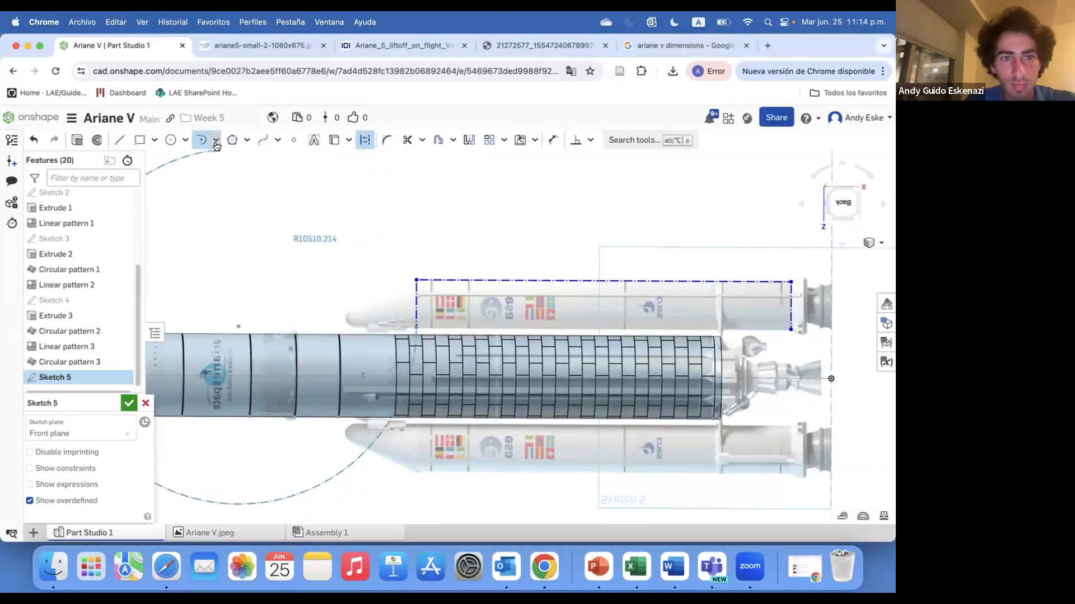
{"action": "key", "text": "Escape"}
{"action": "key", "text": "e"}
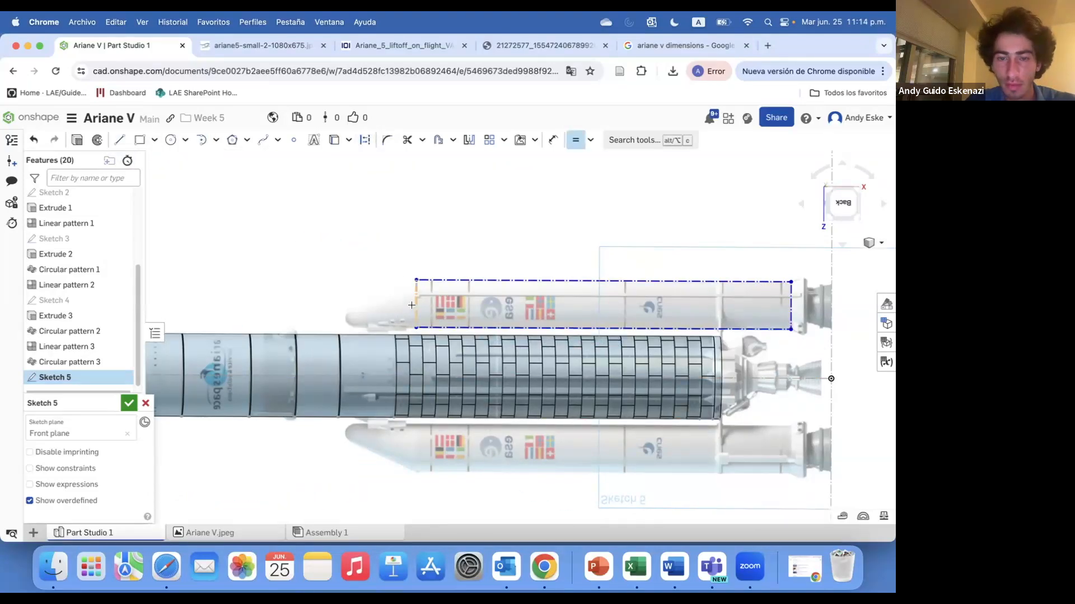
Draw a solid centreline through the booster between the midpoints of the rectangle's two end lines.
{"action": "scroll", "coordinate": [442, 310], "scroll_direction": "up", "scroll_amount": 3}
{"action": "left_click", "coordinate": [119, 139]}
{"action": "scroll", "coordinate": [371, 289], "scroll_direction": "down", "scroll_amount": 3}
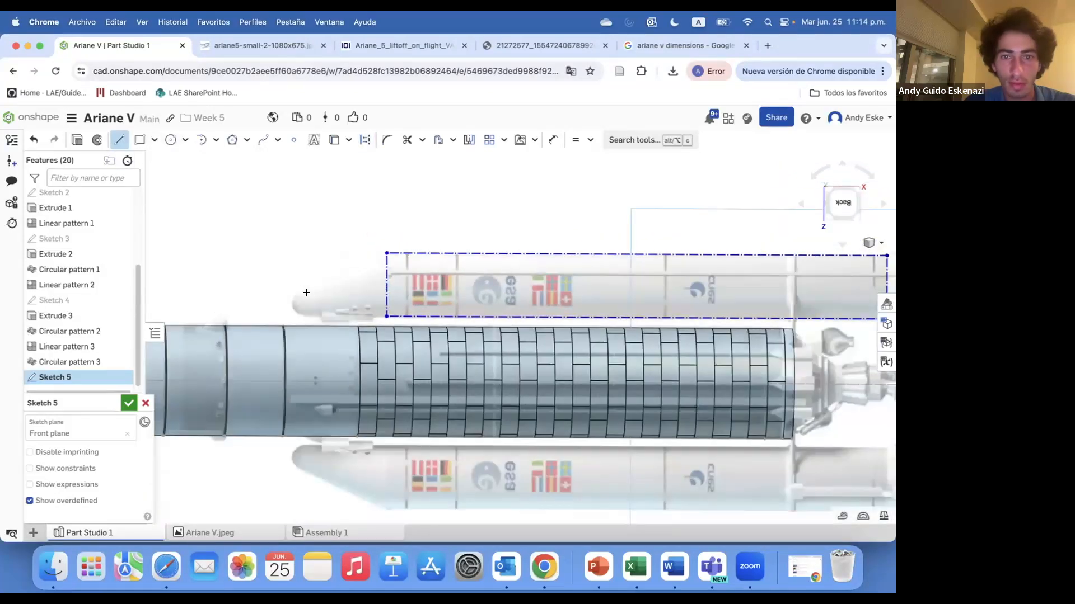
{"action": "left_click", "coordinate": [387, 283]}
{"action": "scroll", "coordinate": [403, 277], "scroll_direction": "down", "scroll_amount": 4}
{"action": "left_click", "coordinate": [607, 280]}
{"action": "key", "text": "Escape"}
Using the reference photos, sketch the aft skirt's flared edge, a short step inward and a sloping rim line about 193 mm long.
{"action": "scroll", "coordinate": [606, 249], "scroll_direction": "up", "scroll_amount": 10}
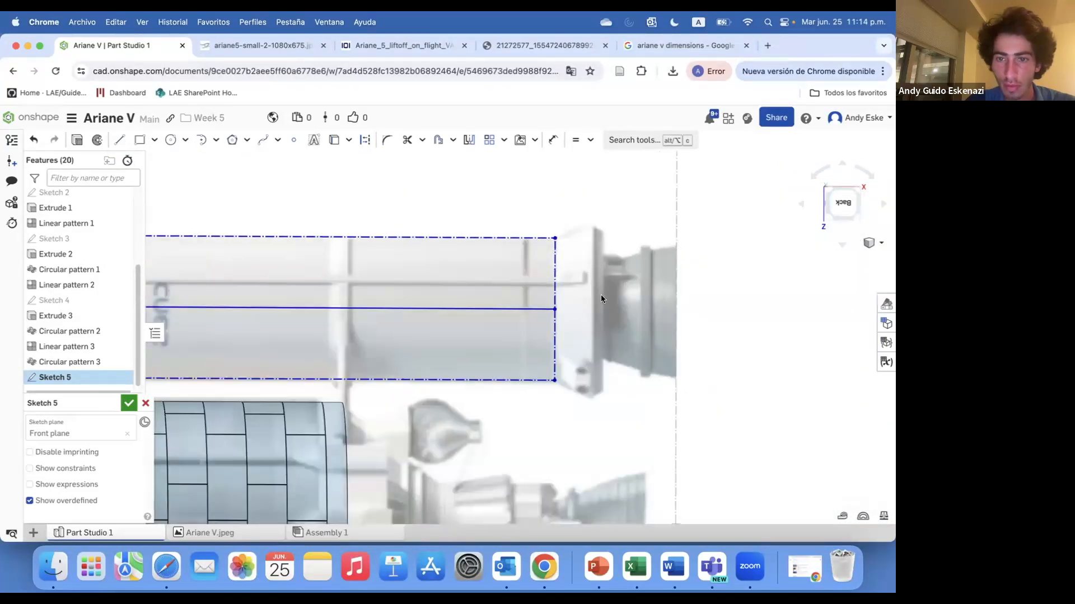
{"action": "left_click", "coordinate": [119, 140]}
{"action": "scroll", "coordinate": [456, 274], "scroll_direction": "down", "scroll_amount": 6}
{"action": "key", "text": "ctrl+Tab"}
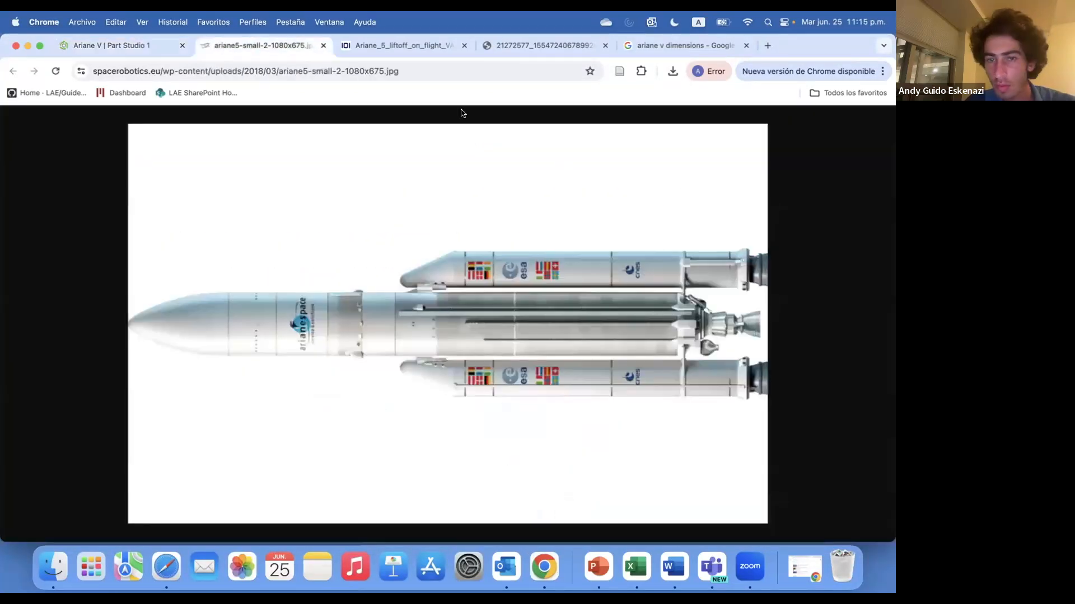
{"action": "key", "text": "ctrl+Tab"}
{"action": "left_click", "coordinate": [515, 448]}
{"action": "key", "text": "ctrl+shift+Tab"}
{"action": "key", "text": "ctrl+shift+Tab"}
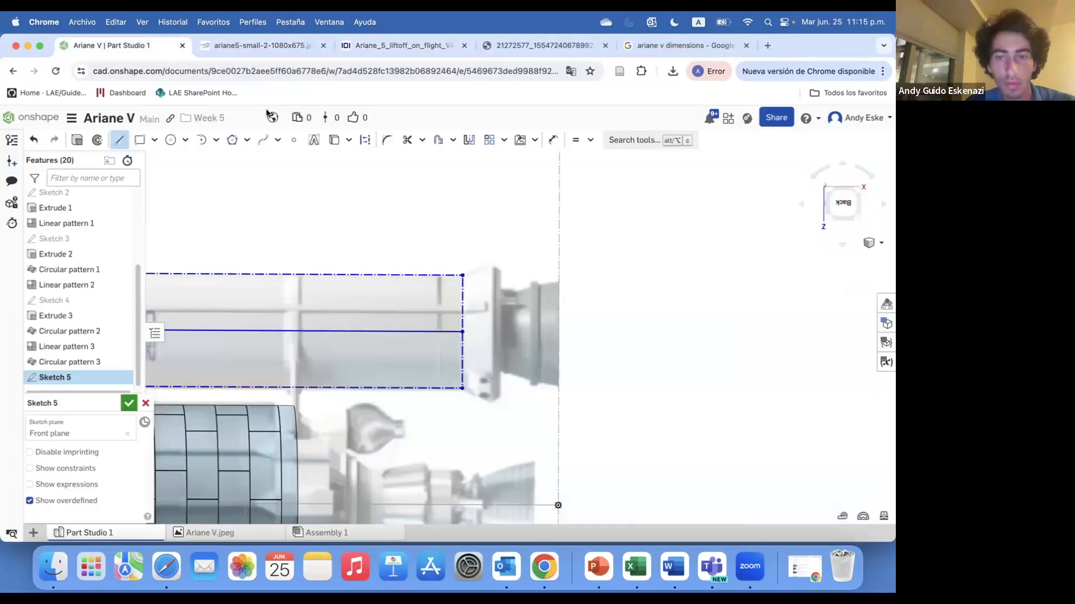
{"action": "scroll", "coordinate": [344, 293], "scroll_direction": "up", "scroll_amount": 5}
{"action": "left_click", "coordinate": [294, 315]}
{"action": "scroll", "coordinate": [466, 291], "scroll_direction": "down", "scroll_amount": 5}
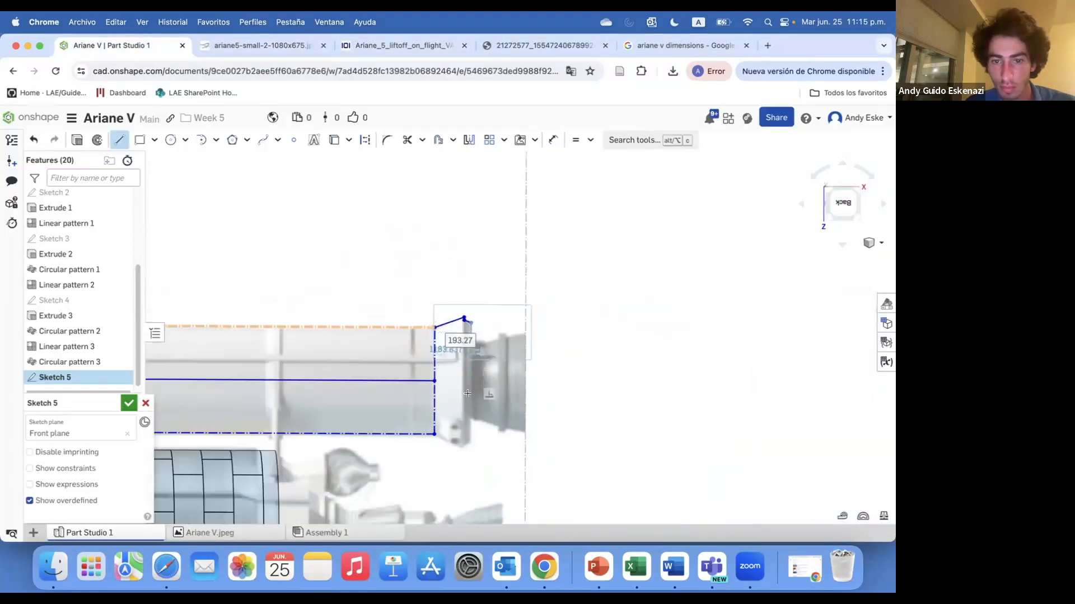
Draw the skirt's straight end line from its rim to the booster's axis and constrain it perpendicular to the axis.
{"action": "key", "text": "ctrl+Tab"}
{"action": "key", "text": "ctrl+Tab"}
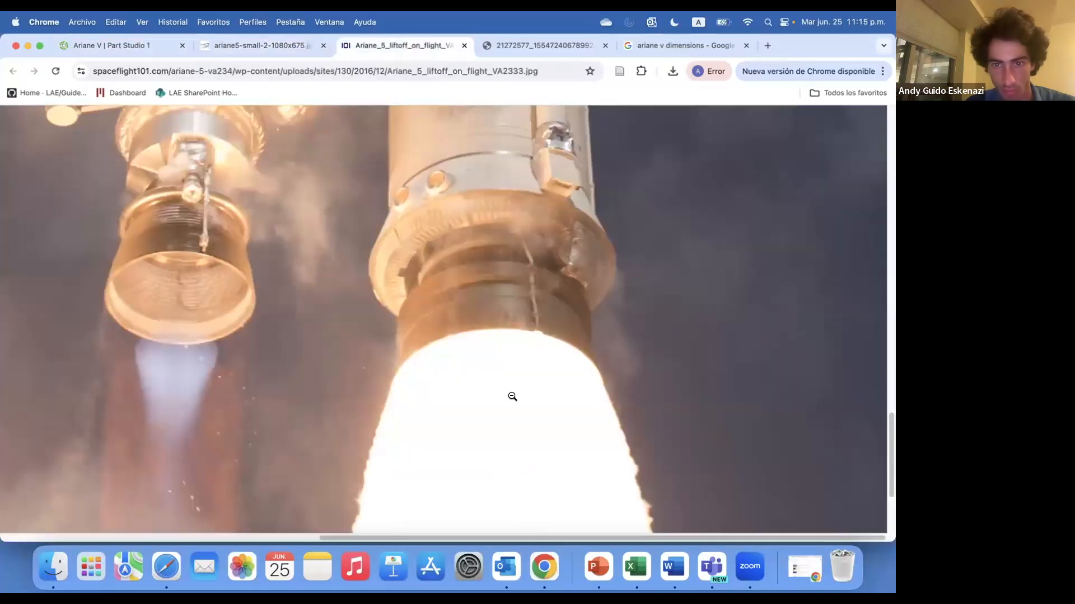
{"action": "key", "text": "ctrl+shift+Tab"}
{"action": "key", "text": "ctrl+shift+Tab"}
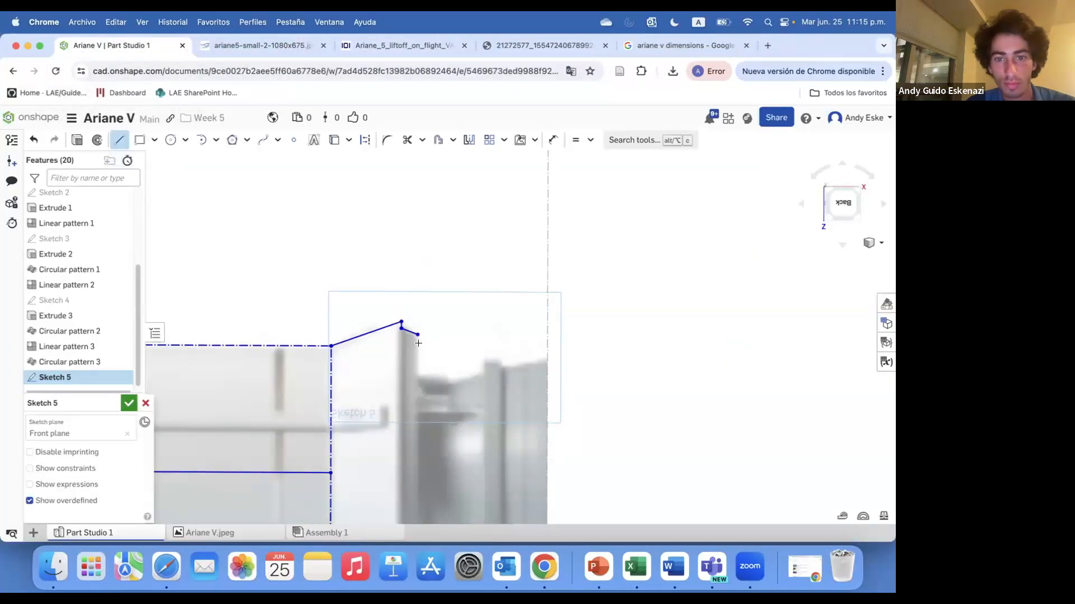
{"action": "left_click", "coordinate": [418, 473]}
{"action": "left_click", "coordinate": [590, 140]}
{"action": "left_click", "coordinate": [609, 286]}
{"action": "left_click", "coordinate": [418, 403]}
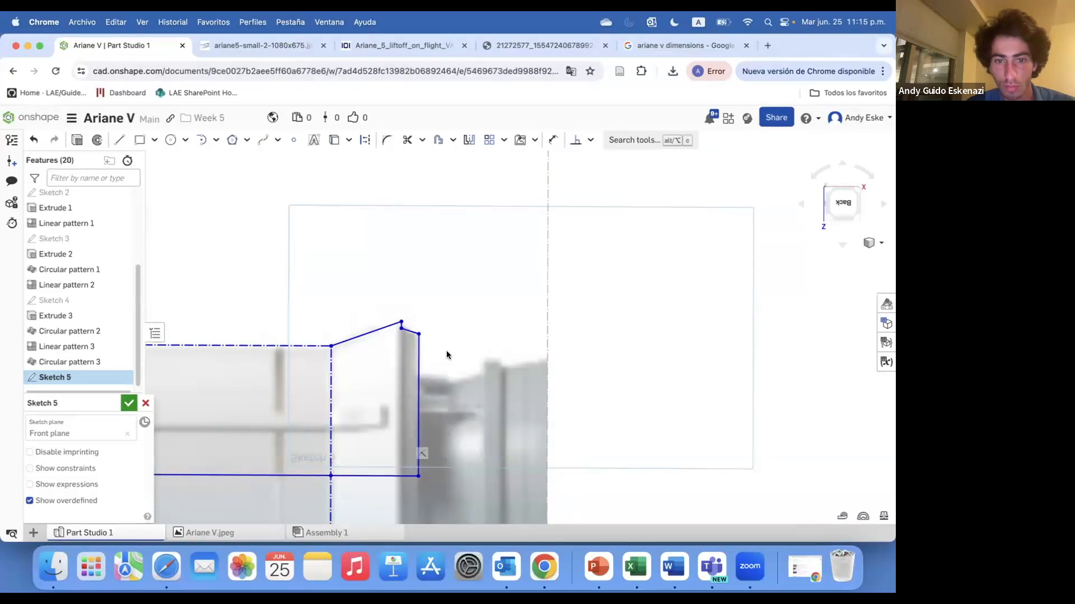
Constrain the skirt's axis segment parallel to the booster's centreline.
{"action": "scroll", "coordinate": [487, 335], "scroll_direction": "down", "scroll_amount": 5}
{"action": "scroll", "coordinate": [434, 365], "scroll_direction": "up", "scroll_amount": 6}
{"action": "left_click", "coordinate": [590, 140]}
{"action": "left_click", "coordinate": [609, 204]}
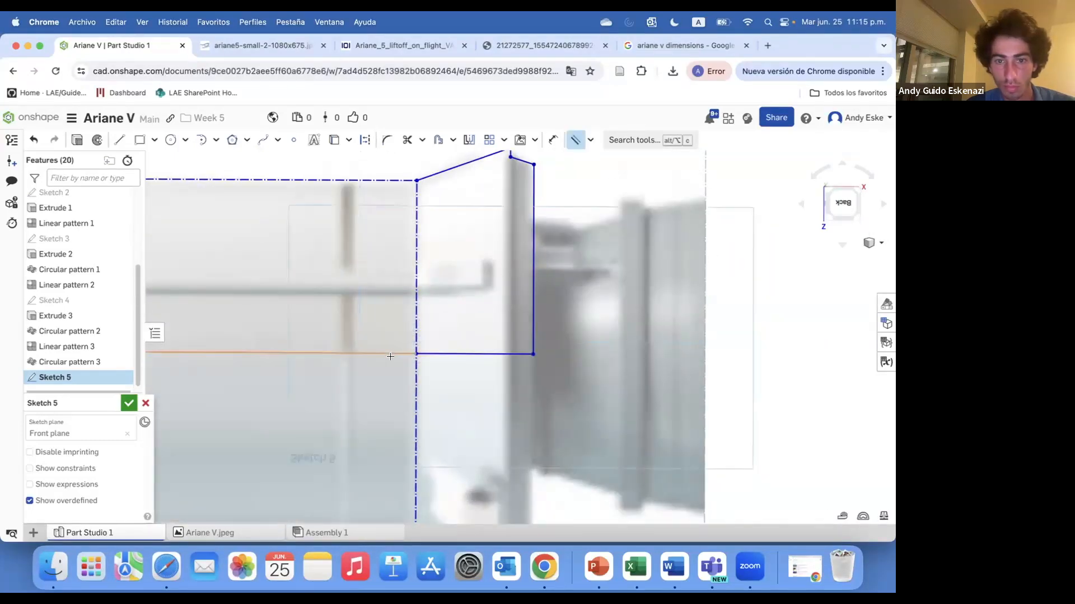
{"action": "scroll", "coordinate": [390, 354], "scroll_direction": "down", "scroll_amount": 5}
{"action": "scroll", "coordinate": [390, 353], "scroll_direction": "up", "scroll_amount": 5}
Check the reference photos and sketch a small three-point arc bead on the booster's upper edge at the band nearest the skirt.
{"action": "left_click", "coordinate": [388, 47]}
{"action": "left_click", "coordinate": [253, 44]}
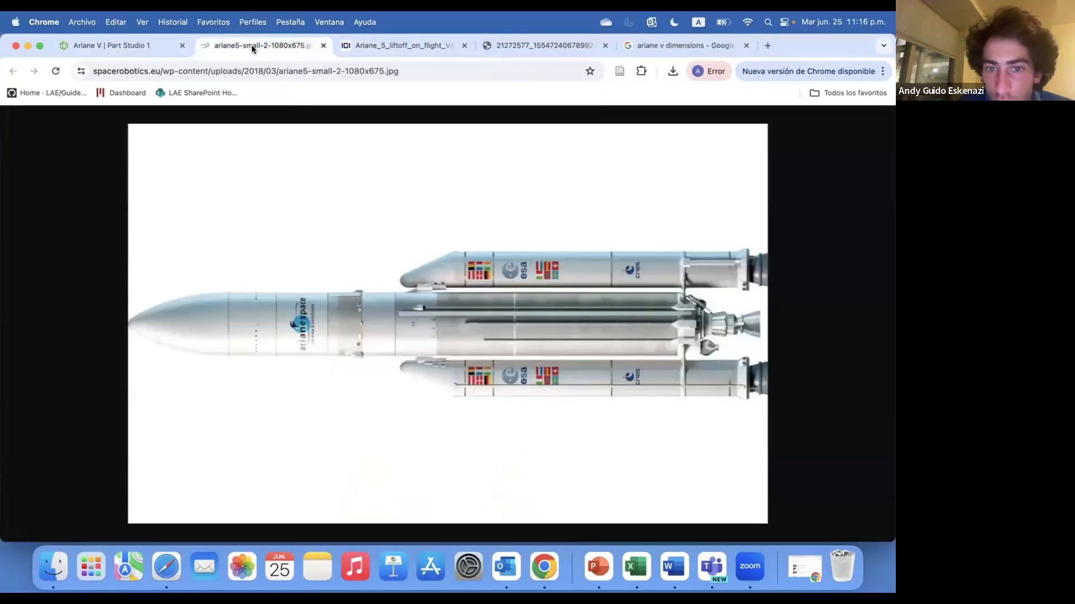
{"action": "left_click", "coordinate": [143, 50]}
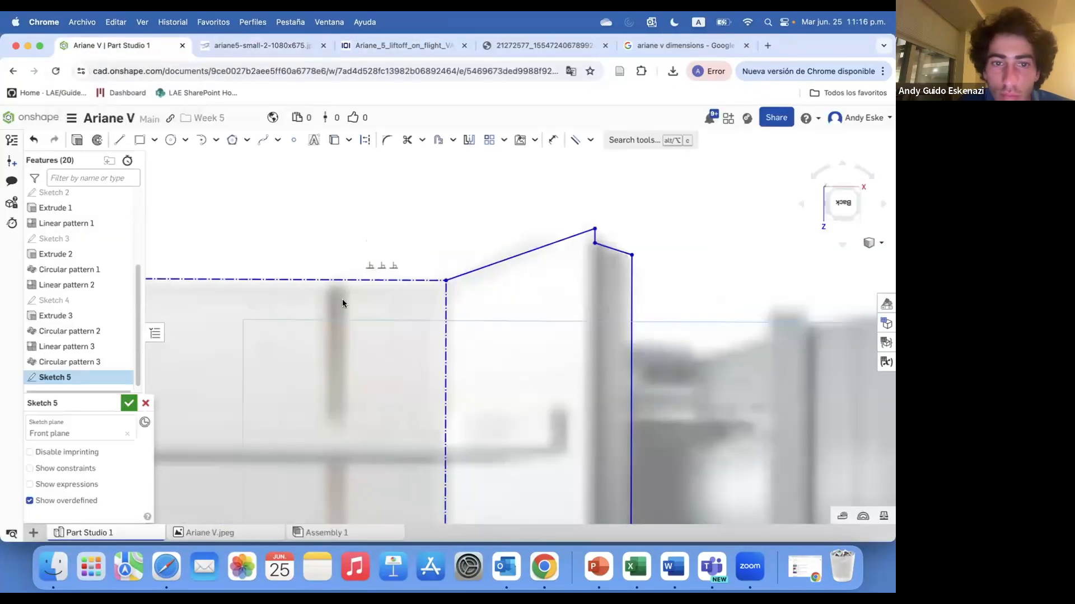
{"action": "left_click", "coordinate": [201, 140]}
{"action": "scroll", "coordinate": [338, 278], "scroll_direction": "up", "scroll_amount": 3}
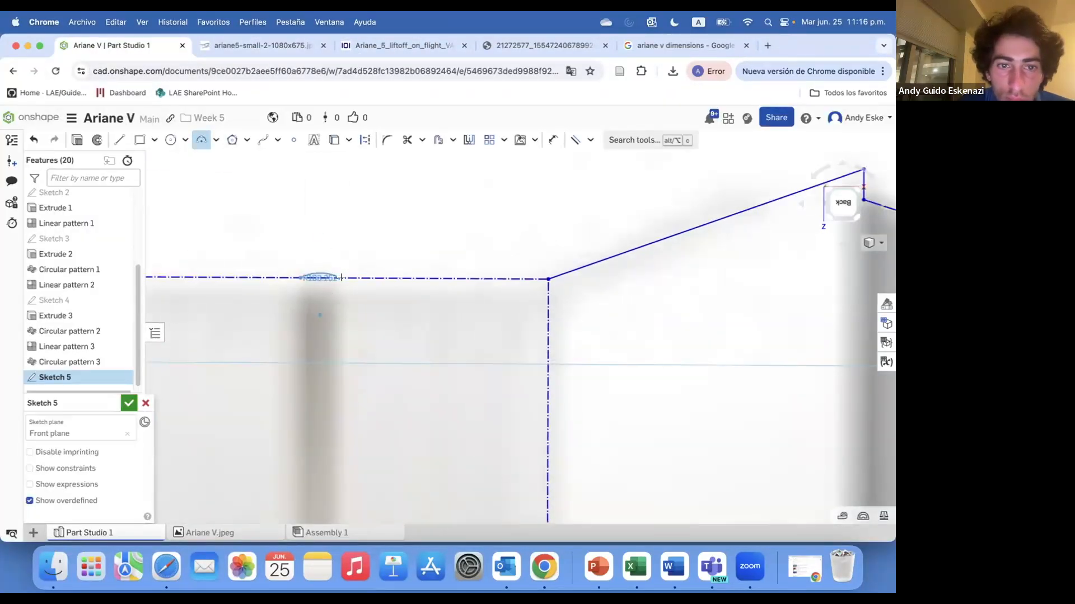
Draw the upper edge line about 9180 mm to the band beside the CNES logo and sketch a rectangular groove about 17.5 mm deep.
{"action": "key", "text": "l"}
{"action": "scroll", "coordinate": [328, 274], "scroll_direction": "down", "scroll_amount": 5}
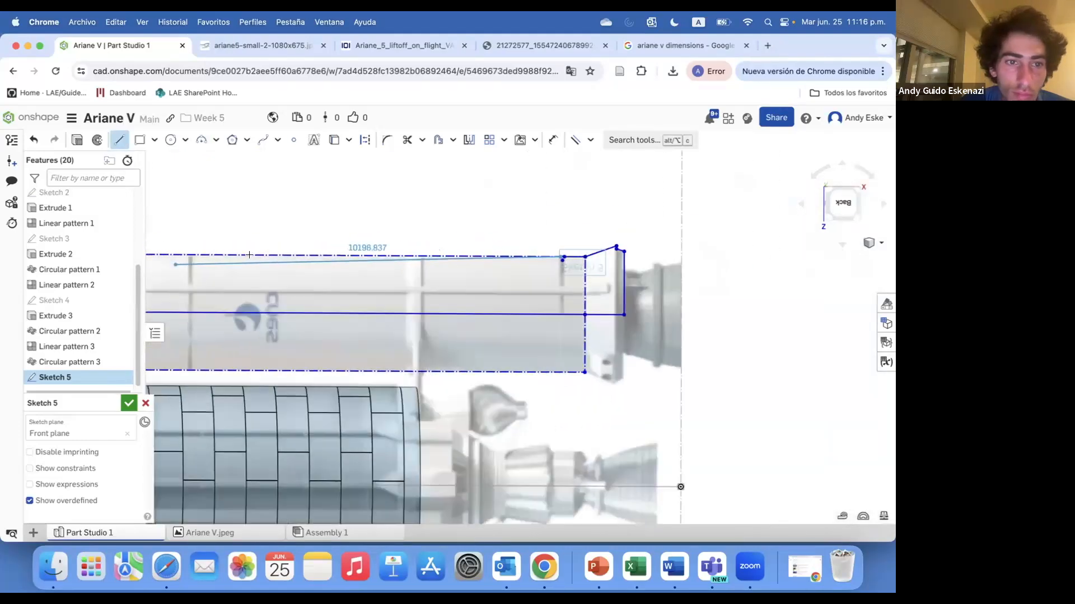
{"action": "scroll", "coordinate": [436, 275], "scroll_direction": "up", "scroll_amount": 5}
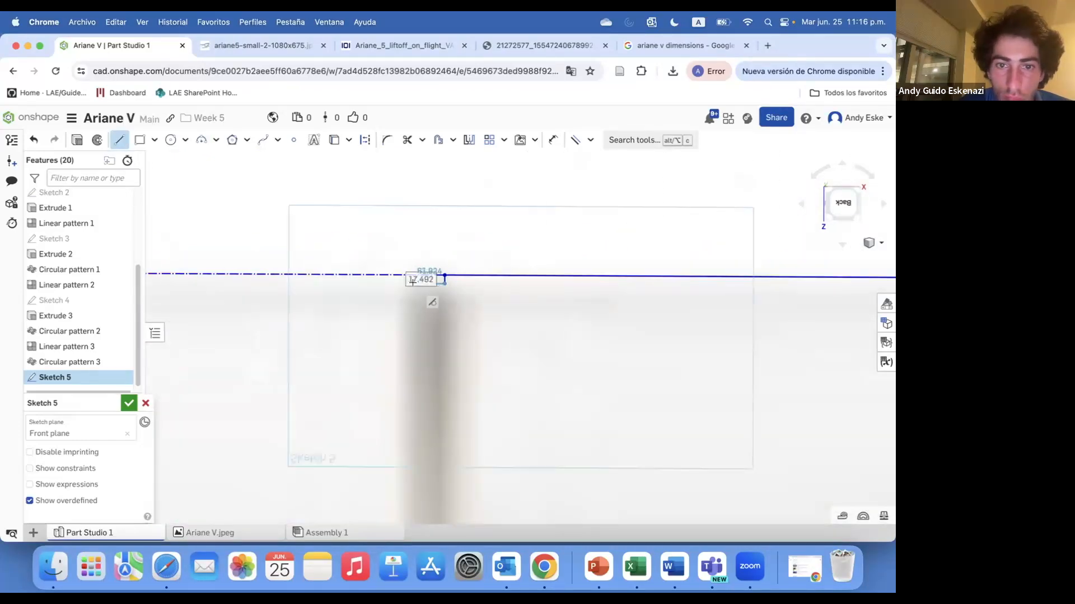
{"action": "left_click", "coordinate": [412, 283]}
{"action": "left_click", "coordinate": [413, 275]}
Dimension the depth of the groove at the band beside the CNES logo.
{"action": "scroll", "coordinate": [449, 262], "scroll_direction": "up", "scroll_amount": 3}
{"action": "key", "text": "d"}
{"action": "left_click", "coordinate": [432, 320]}
{"action": "left_click", "coordinate": [453, 323]}
{"action": "key", "text": "Return"}
{"action": "scroll", "coordinate": [455, 324], "scroll_direction": "down", "scroll_amount": 10}
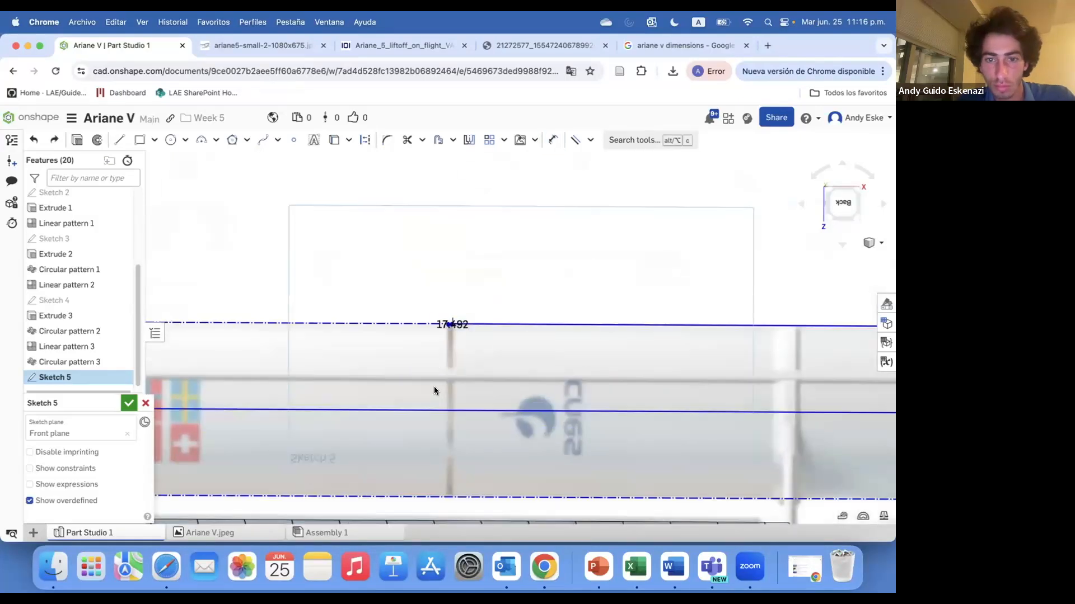
Dimension the booster's upper edge line between the groove and the arc bead near the skirt.
{"action": "scroll", "coordinate": [460, 304], "scroll_direction": "up", "scroll_amount": 5}
{"action": "key", "text": "Escape"}
{"action": "scroll", "coordinate": [442, 286], "scroll_direction": "down", "scroll_amount": 3}
{"action": "key", "text": "d"}
{"action": "left_click", "coordinate": [500, 299]}
{"action": "left_click", "coordinate": [518, 329]}
{"action": "key", "text": "Return"}
{"action": "scroll", "coordinate": [417, 302], "scroll_direction": "down", "scroll_amount": 10}
Locate the booster profile from the origin with a vertical dimension to its axis and a horizontal dimension to its end line.
{"action": "scroll", "coordinate": [517, 235], "scroll_direction": "up", "scroll_amount": 10}
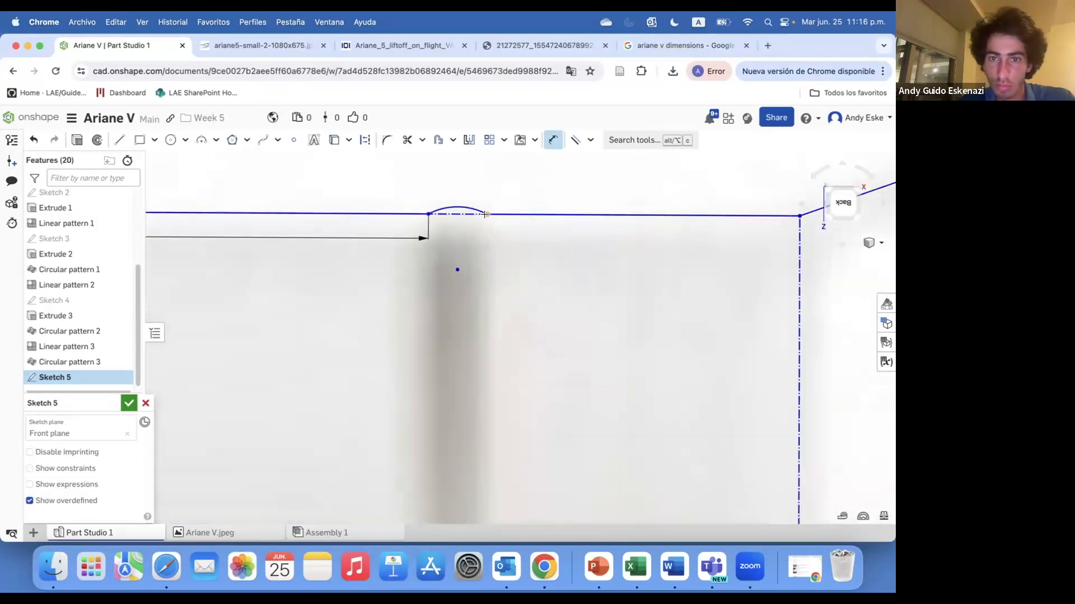
{"action": "scroll", "coordinate": [664, 311], "scroll_direction": "down", "scroll_amount": 5}
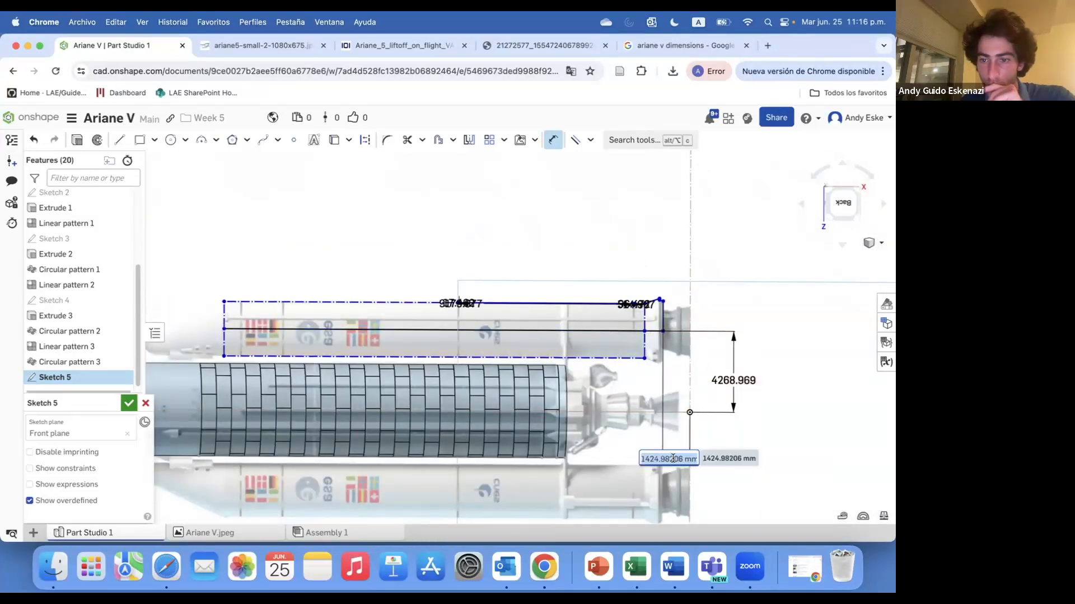
{"action": "key", "text": "Return"}
Set the groove beside the CNES logo to 5 mm deep and 50 mm wide.
{"action": "scroll", "coordinate": [661, 309], "scroll_direction": "up", "scroll_amount": 8}
{"action": "scroll", "coordinate": [676, 308], "scroll_direction": "down", "scroll_amount": 5}
{"action": "scroll", "coordinate": [251, 305], "scroll_direction": "up", "scroll_amount": 10}
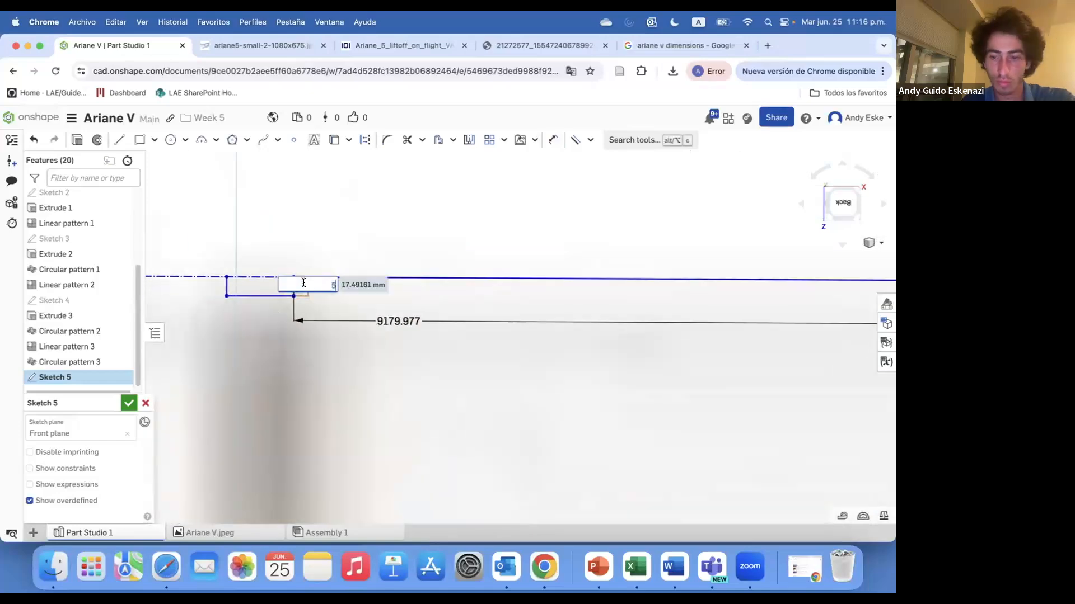
{"action": "key", "text": "Return"}
{"action": "scroll", "coordinate": [240, 292], "scroll_direction": "up", "scroll_amount": 5}
{"action": "key", "text": "d"}
{"action": "left_click", "coordinate": [269, 264]}
{"action": "left_click", "coordinate": [273, 293]}
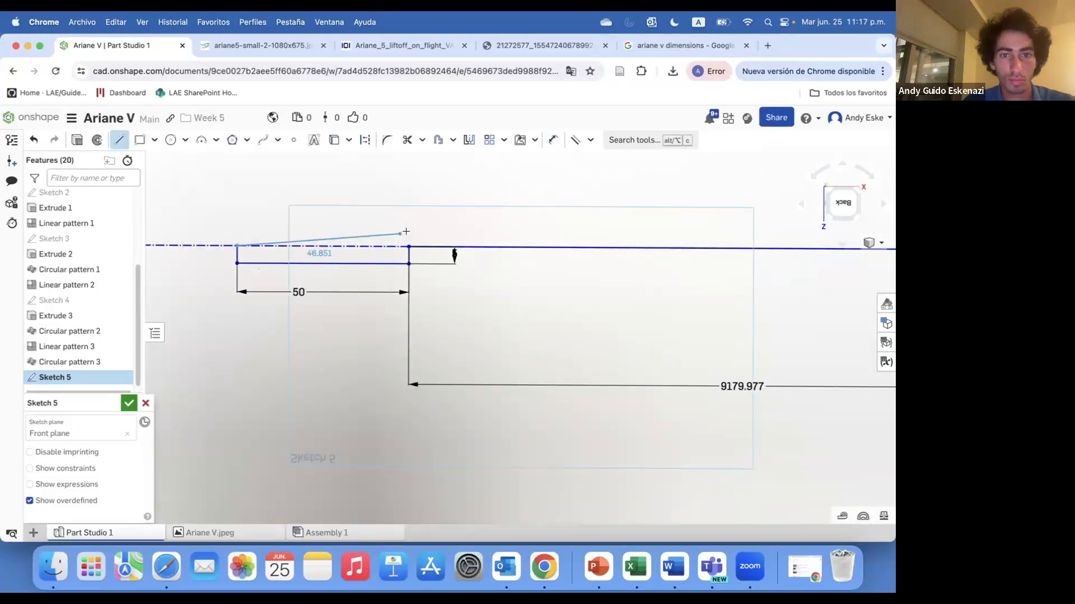
Draw the next upper edge line, about 9152 mm long, from the groove to the band between the ESA logo and the flags.
{"action": "scroll", "coordinate": [431, 230], "scroll_direction": "down", "scroll_amount": 10}
{"action": "left_click", "coordinate": [119, 140]}
{"action": "scroll", "coordinate": [451, 235], "scroll_direction": "up", "scroll_amount": 8}
{"action": "left_click", "coordinate": [468, 253]}
{"action": "scroll", "coordinate": [481, 224], "scroll_direction": "down", "scroll_amount": 3}
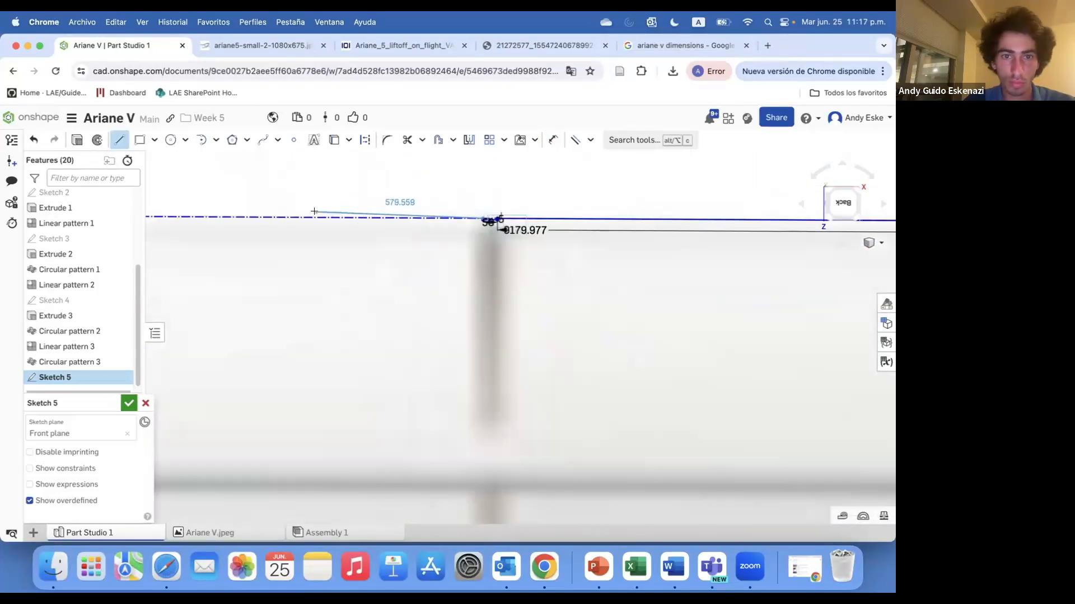
{"action": "scroll", "coordinate": [314, 211], "scroll_direction": "down", "scroll_amount": 5}
{"action": "scroll", "coordinate": [235, 227], "scroll_direction": "up", "scroll_amount": 3}
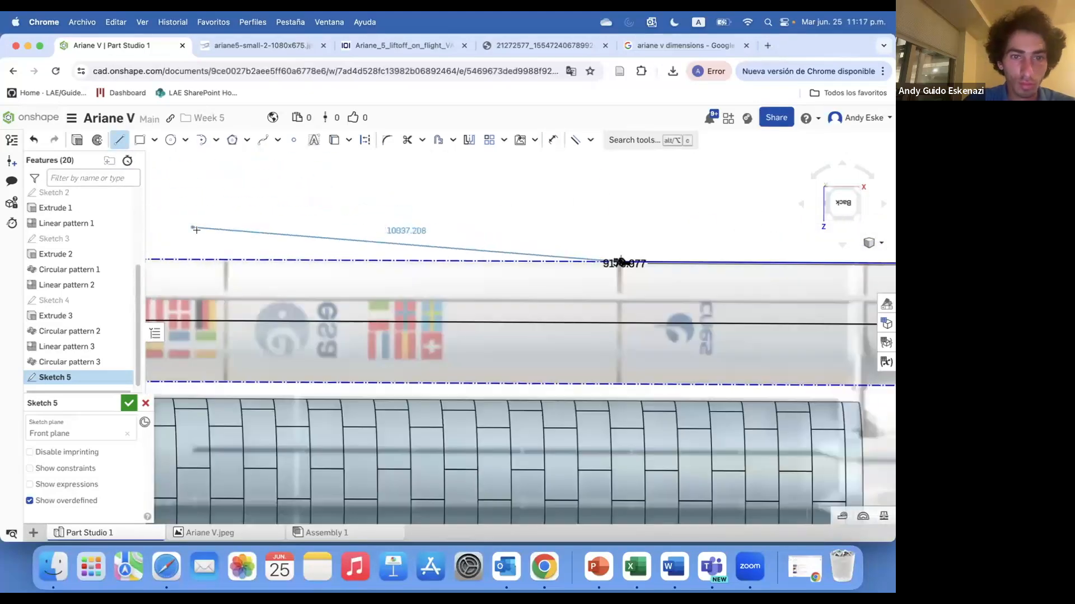
{"action": "scroll", "coordinate": [274, 308], "scroll_direction": "up", "scroll_amount": 6}
{"action": "scroll", "coordinate": [212, 308], "scroll_direction": "up", "scroll_amount": 3}
{"action": "left_click", "coordinate": [389, 306]}
Sketch a second shallow rectangular groove into the booster's edge at the band between the ESA logo and the flags.
{"action": "left_click", "coordinate": [389, 317]}
{"action": "left_click", "coordinate": [315, 317]}
{"action": "left_click", "coordinate": [314, 306]}
Dimension the edge line between the two grooves and set the second groove's depth to 5 mm.
{"action": "key", "text": "d"}
{"action": "left_click", "coordinate": [397, 307]}
{"action": "scroll", "coordinate": [370, 322], "scroll_direction": "up", "scroll_amount": 2}
{"action": "left_click", "coordinate": [402, 307]}
{"action": "left_click", "coordinate": [416, 306]}
{"action": "type", "text": "5"}
{"action": "key", "text": "Return"}
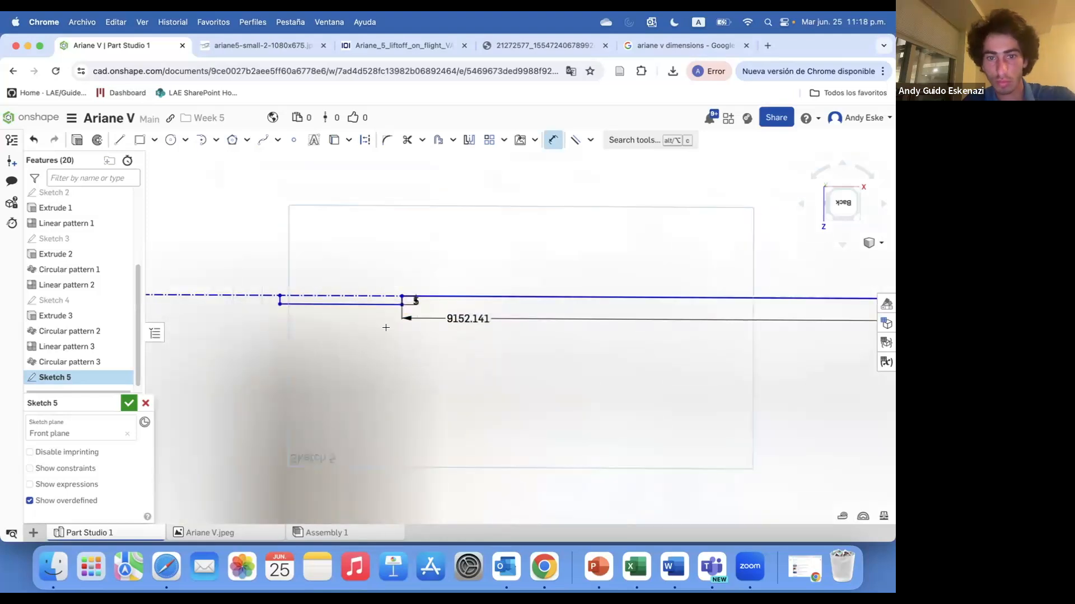
Draw the next upper edge line, about 2170 mm long, from the second groove to the band beyond the flags.
{"action": "left_click", "coordinate": [202, 140]}
{"action": "scroll", "coordinate": [361, 244], "scroll_direction": "down", "scroll_amount": 8}
{"action": "left_click", "coordinate": [367, 250]}
{"action": "scroll", "coordinate": [405, 251], "scroll_direction": "down", "scroll_amount": 3}
{"action": "key", "text": "Escape"}
{"action": "scroll", "coordinate": [319, 272], "scroll_direction": "up", "scroll_amount": 5}
{"action": "left_click", "coordinate": [120, 141]}
{"action": "scroll", "coordinate": [689, 289], "scroll_direction": "up", "scroll_amount": 4}
{"action": "scroll", "coordinate": [358, 273], "scroll_direction": "down", "scroll_amount": 5}
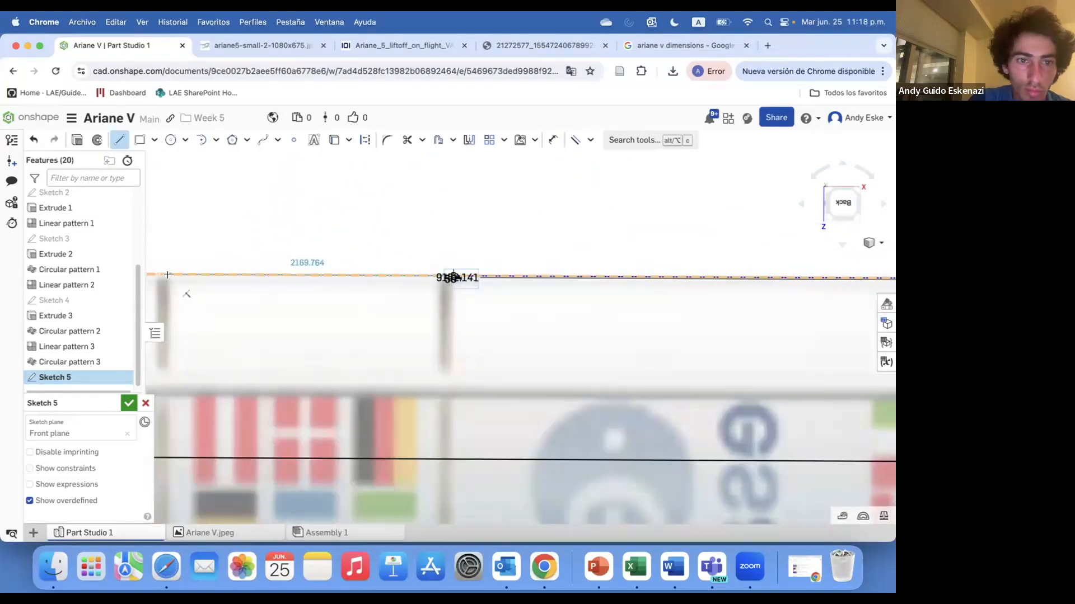
{"action": "left_click", "coordinate": [354, 255]}
Sketch a third shallow groove into the booster's edge at the band beyond the flags and set its depth to 5 mm.
{"action": "left_click", "coordinate": [353, 271]}
{"action": "left_click", "coordinate": [277, 271]}
{"action": "scroll", "coordinate": [300, 289], "scroll_direction": "down", "scroll_amount": 5}
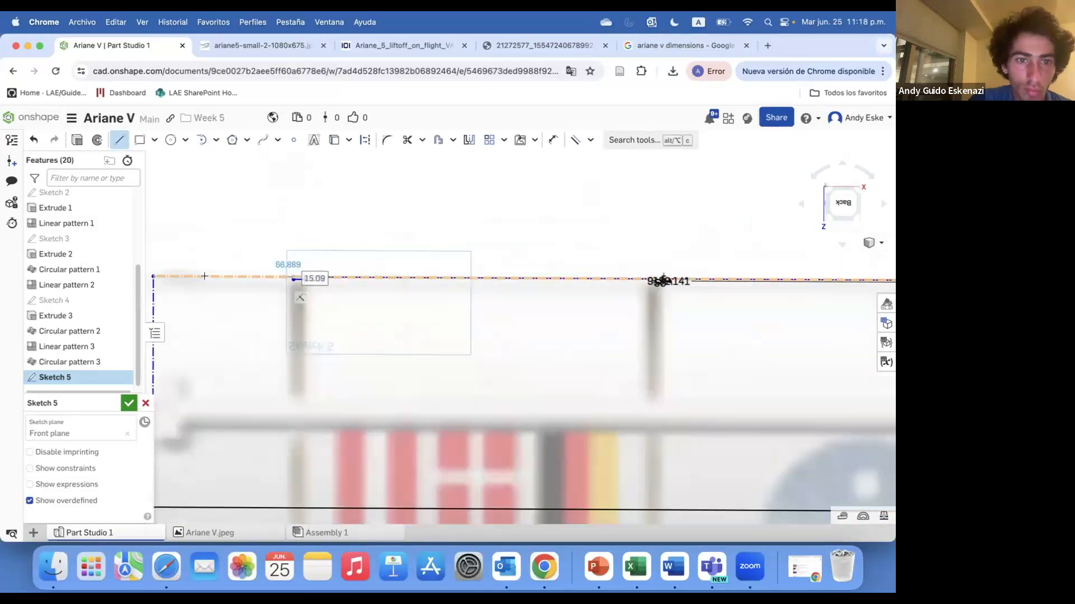
{"action": "scroll", "coordinate": [308, 280], "scroll_direction": "up", "scroll_amount": 4}
{"action": "key", "text": "d"}
{"action": "left_click", "coordinate": [323, 281]}
{"action": "left_click", "coordinate": [328, 293]}
{"action": "key", "text": "Return"}
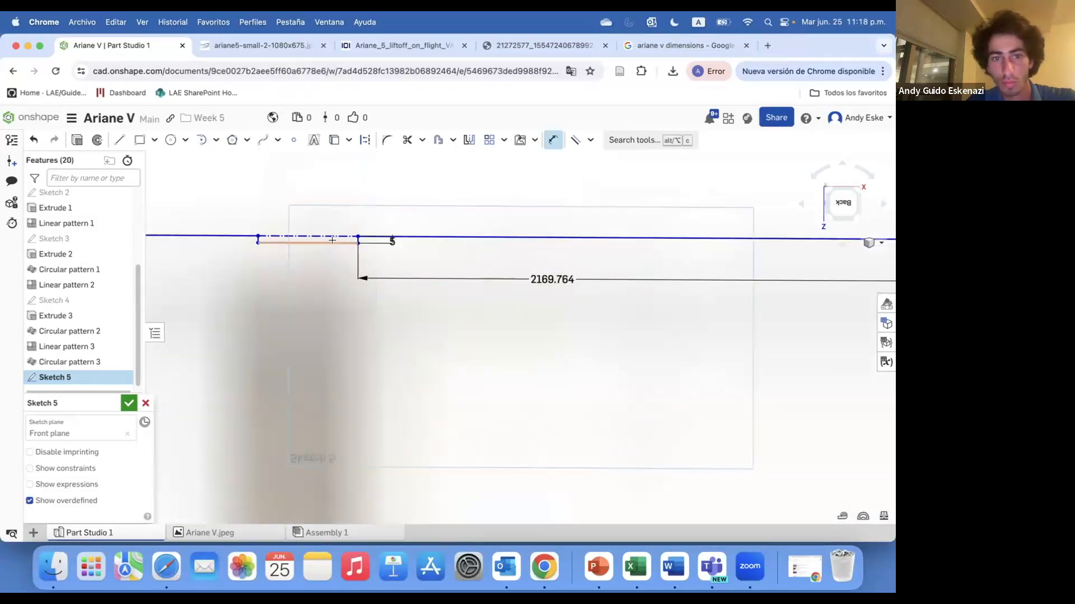
Close the half profile at its front end and revolve it fully around the booster's centreline as a new solid.
{"action": "left_click", "coordinate": [119, 140]}
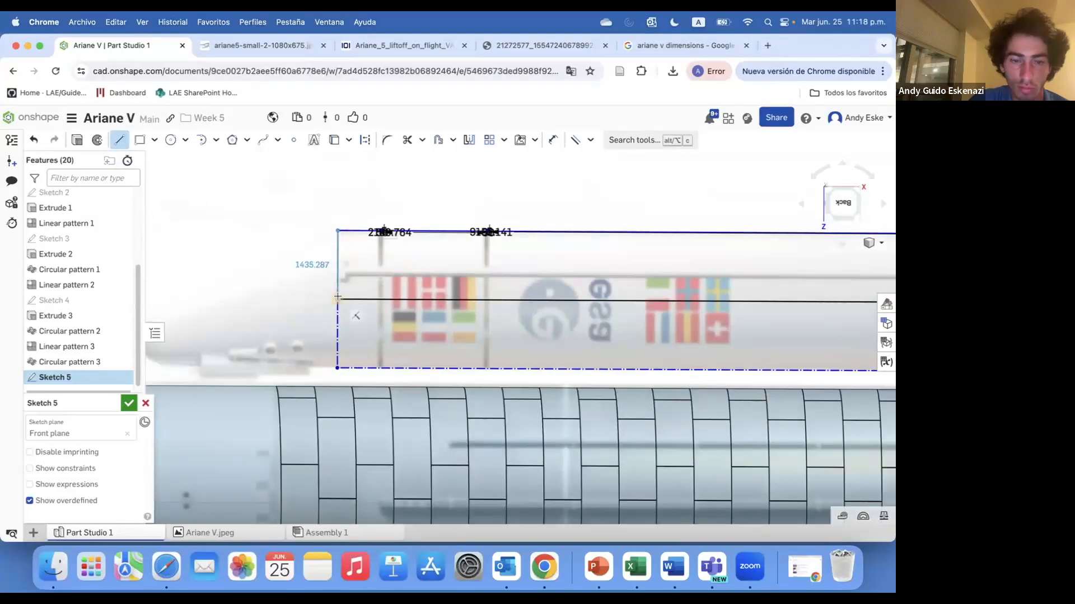
{"action": "scroll", "coordinate": [463, 274], "scroll_direction": "down", "scroll_amount": 3}
{"action": "key", "text": "shift+w"}
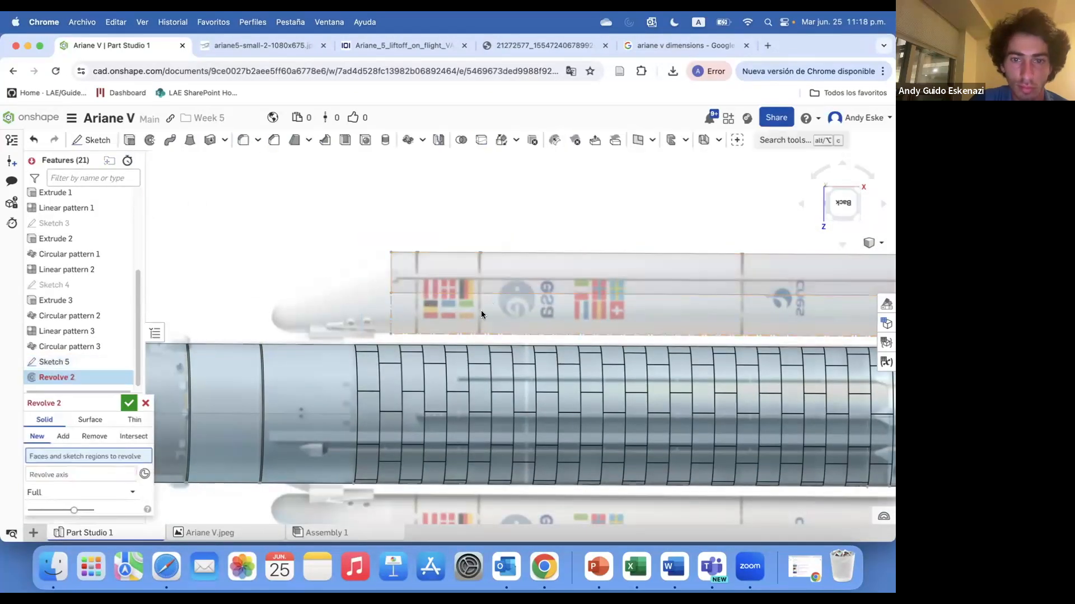
{"action": "left_click", "coordinate": [482, 310]}
{"action": "left_click", "coordinate": [401, 292]}
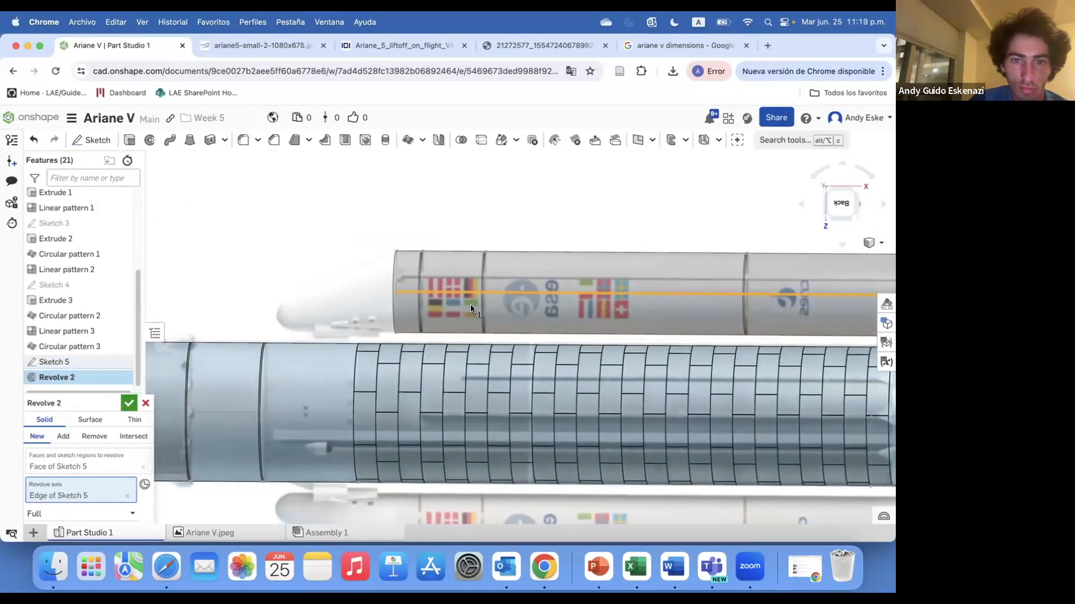
{"action": "scroll", "coordinate": [313, 302], "scroll_direction": "up", "scroll_amount": 3}
{"action": "left_click", "coordinate": [129, 403]}
Examine the revolved booster body and the nose area of the reference image from several angles.
{"action": "scroll", "coordinate": [347, 315], "scroll_direction": "down", "scroll_amount": 5}
{"action": "right_click_drag", "start_coordinate": [350, 313], "coordinate": [280, 386]}
{"action": "scroll", "coordinate": [336, 431], "scroll_direction": "up", "scroll_amount": 5}
{"action": "right_click_drag", "start_coordinate": [336, 436], "coordinate": [244, 335]}
{"action": "scroll", "coordinate": [244, 335], "scroll_direction": "down", "scroll_amount": 3}
{"action": "scroll", "coordinate": [257, 370], "scroll_direction": "up", "scroll_amount": 8}
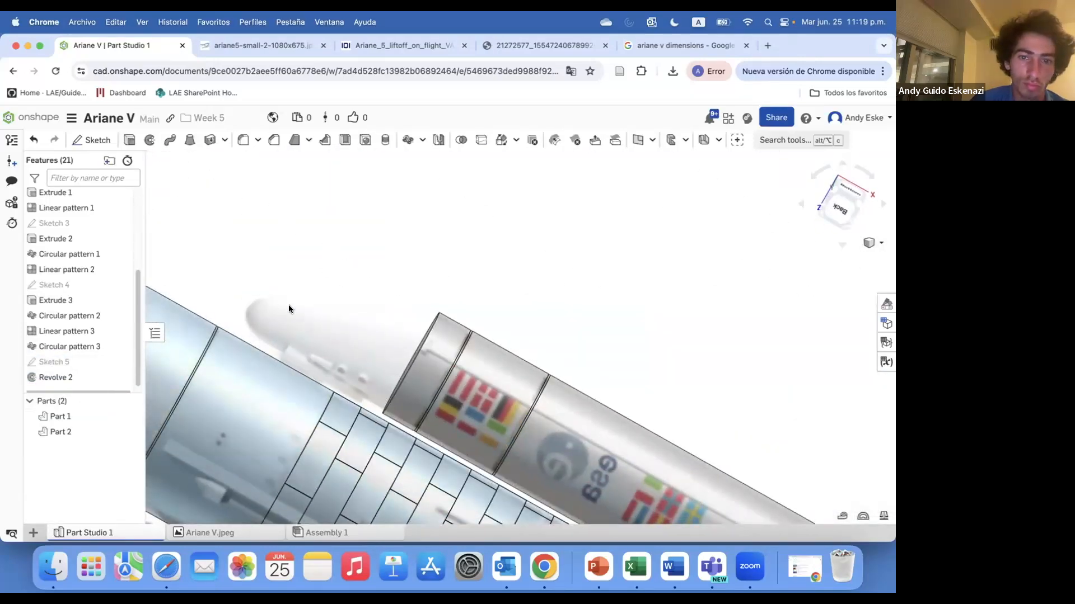
{"action": "right_click_drag", "start_coordinate": [288, 304], "coordinate": [277, 299]}
{"action": "scroll", "coordinate": [119, 350], "scroll_direction": "down", "scroll_amount": 1}
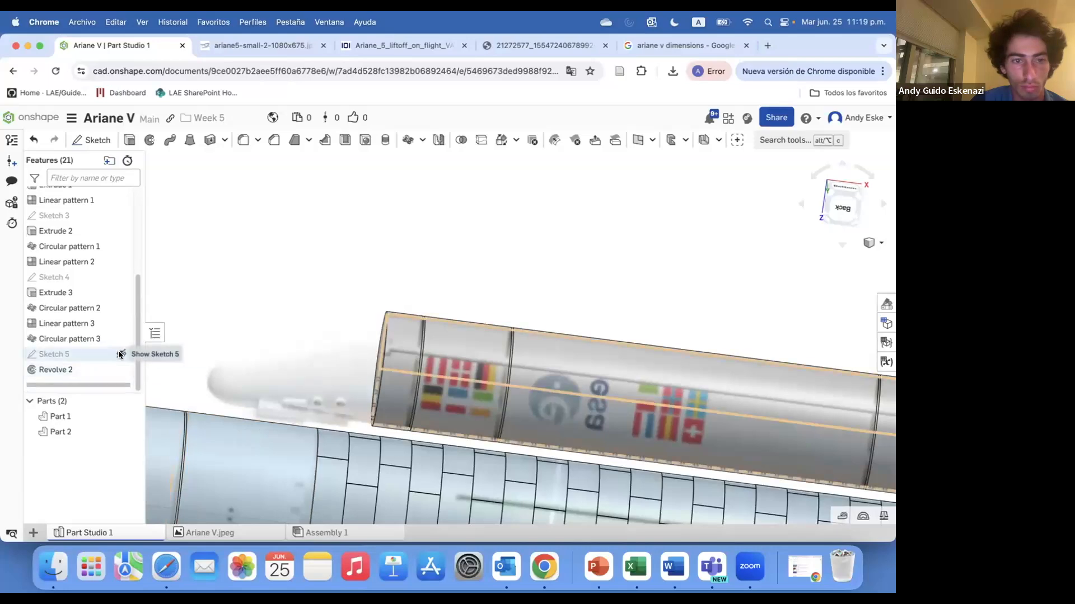
Reopen the booster profile sketch and draw a construction line, about 1302 mm long, across the nose cone's front.
{"action": "double_click", "coordinate": [51, 355]}
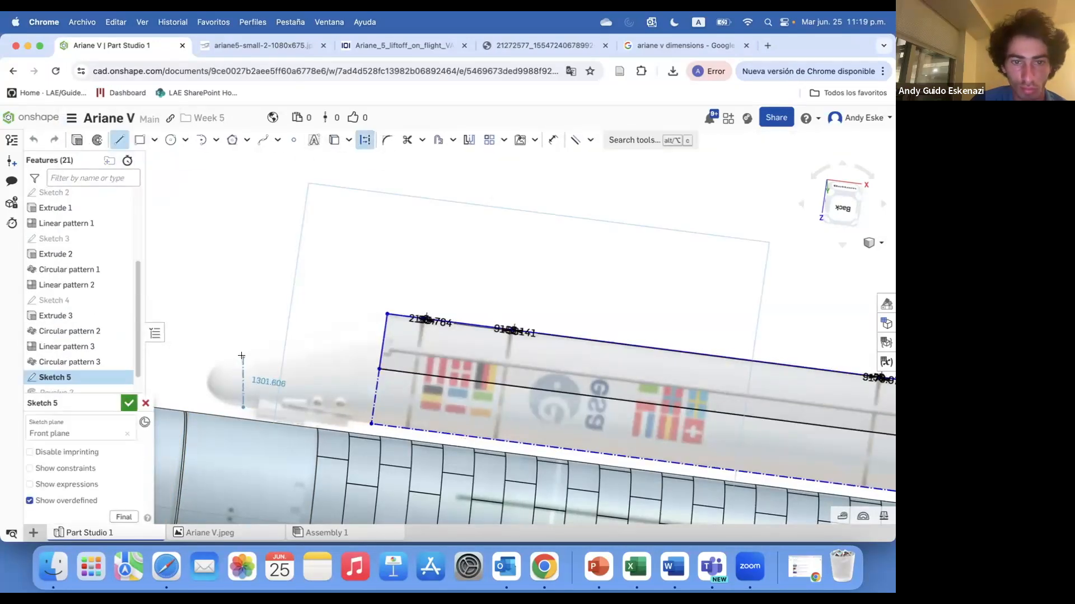
{"action": "left_click", "coordinate": [242, 356]}
{"action": "key", "text": "Escape"}
{"action": "scroll", "coordinate": [226, 382], "scroll_direction": "up", "scroll_amount": 2}
{"action": "left_click_drag", "start_coordinate": [247, 412], "coordinate": [243, 414]}
{"action": "scroll", "coordinate": [377, 386], "scroll_direction": "down", "scroll_amount": 3}
{"action": "key", "text": "super+z"}
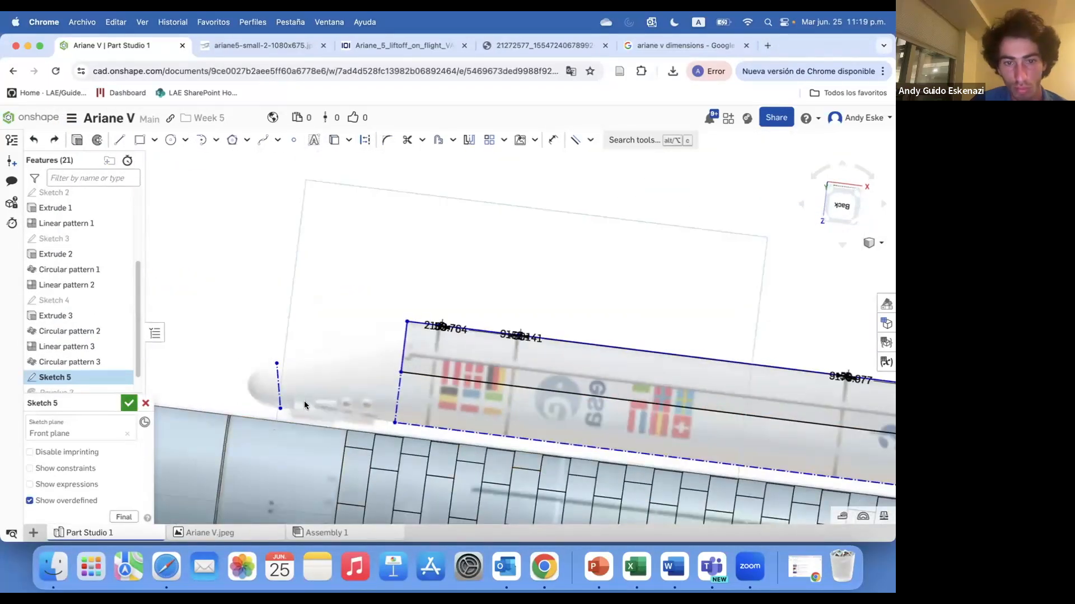
Join the front line to the booster body with a lower construction line about 3214 mm long and a sloped upper construction line.
{"action": "scroll", "coordinate": [306, 404], "scroll_direction": "up", "scroll_amount": 2}
{"action": "left_click", "coordinate": [253, 403]}
{"action": "left_click", "coordinate": [495, 434]}
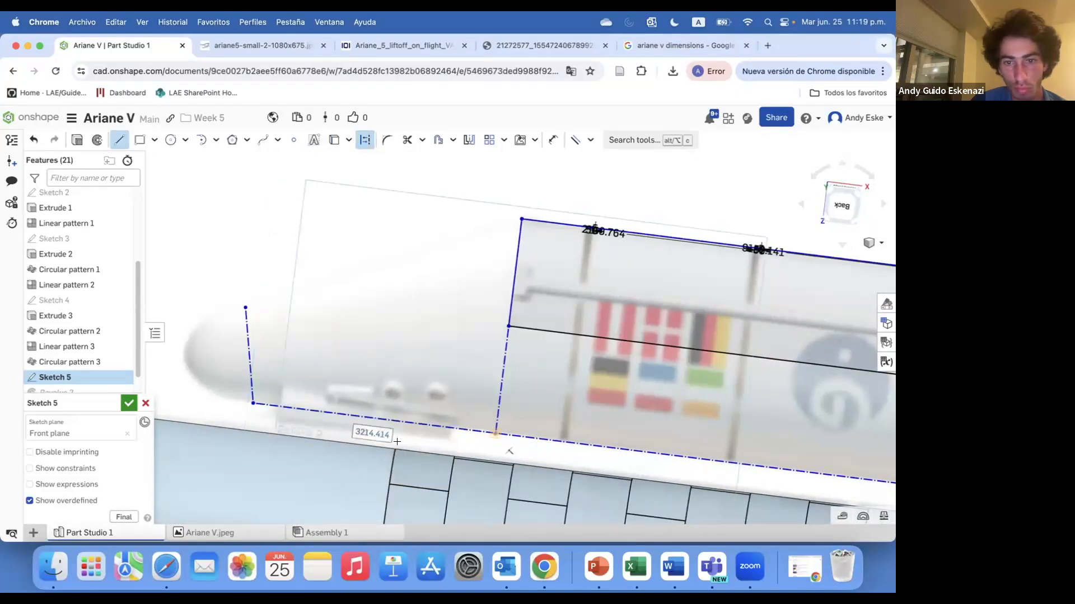
{"action": "left_click_drag", "start_coordinate": [243, 309], "coordinate": [245, 300]}
{"action": "left_click", "coordinate": [119, 140]}
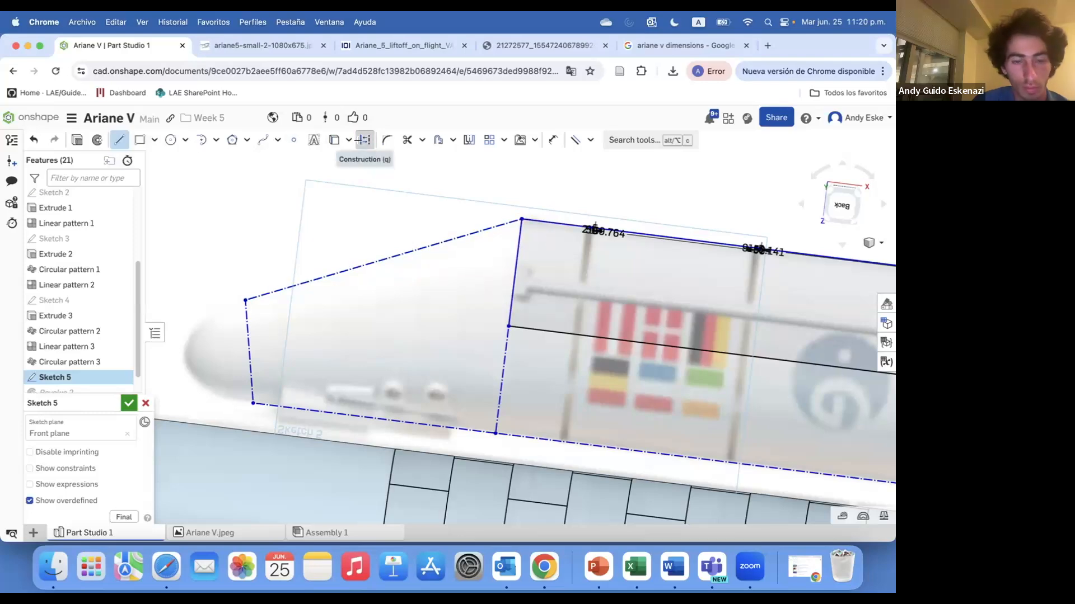
Draw a short construction line inward from the midpoint of the nose cone's front line and finish the sketch.
{"action": "left_click", "coordinate": [290, 344]}
{"action": "key", "text": "Escape"}
{"action": "scroll", "coordinate": [309, 315], "scroll_direction": "down", "scroll_amount": 2}
{"action": "left_click", "coordinate": [129, 403]}
Create a plane through the midpoint of the nose cone's front line, normal to the short construction line.
{"action": "right_click_drag", "start_coordinate": [280, 329], "coordinate": [314, 326]}
{"action": "scroll", "coordinate": [252, 330], "scroll_direction": "up", "scroll_amount": 3}
{"action": "left_click", "coordinate": [638, 140]}
{"action": "left_click", "coordinate": [290, 340]}
{"action": "left_click", "coordinate": [320, 338]}
{"action": "left_click", "coordinate": [128, 403]}
Sketch a circle on the new plane, centred on the front line's midpoint and coincident with the line's upper end.
{"action": "left_click", "coordinate": [91, 139]}
{"action": "scroll", "coordinate": [278, 342], "scroll_direction": "up", "scroll_amount": 3}
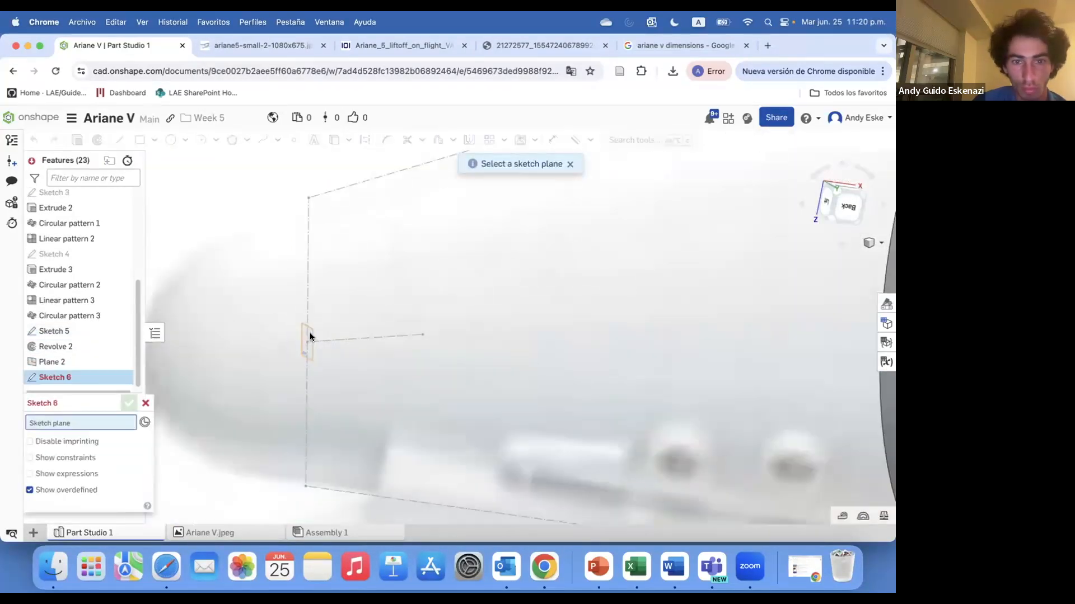
{"action": "left_click", "coordinate": [308, 335]}
{"action": "scroll", "coordinate": [300, 335], "scroll_direction": "down", "scroll_amount": 5}
{"action": "left_click", "coordinate": [170, 140]}
{"action": "scroll", "coordinate": [325, 339], "scroll_direction": "up", "scroll_amount": 5}
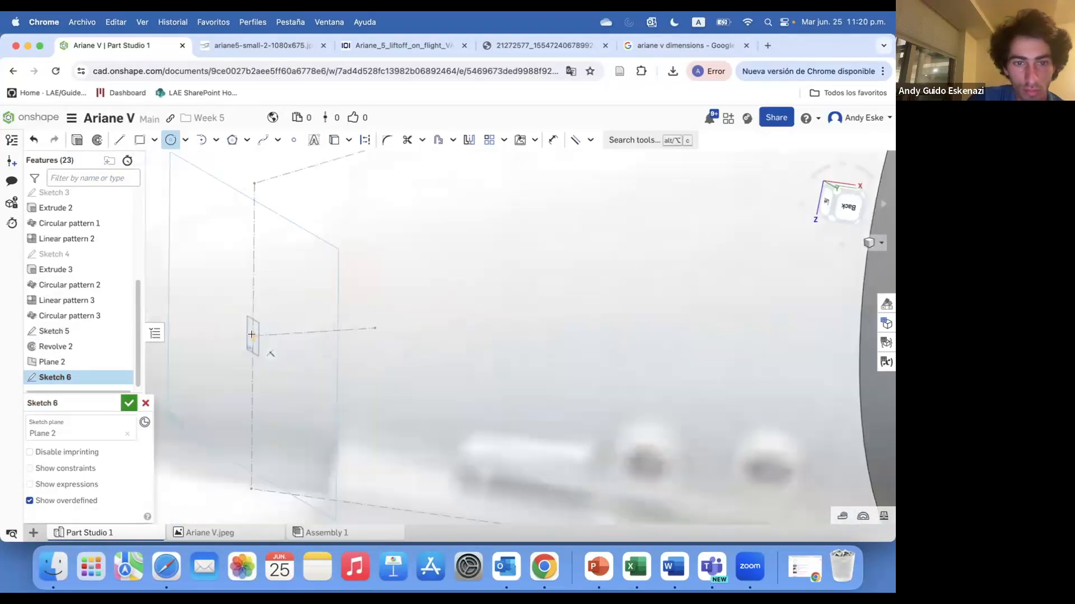
{"action": "left_click", "coordinate": [255, 333]}
{"action": "left_click", "coordinate": [258, 269]}
{"action": "key", "text": "i"}
{"action": "left_click", "coordinate": [255, 267]}
{"action": "scroll", "coordinate": [250, 192], "scroll_direction": "down", "scroll_amount": 5}
{"action": "scroll", "coordinate": [273, 251], "scroll_direction": "up", "scroll_amount": 8}
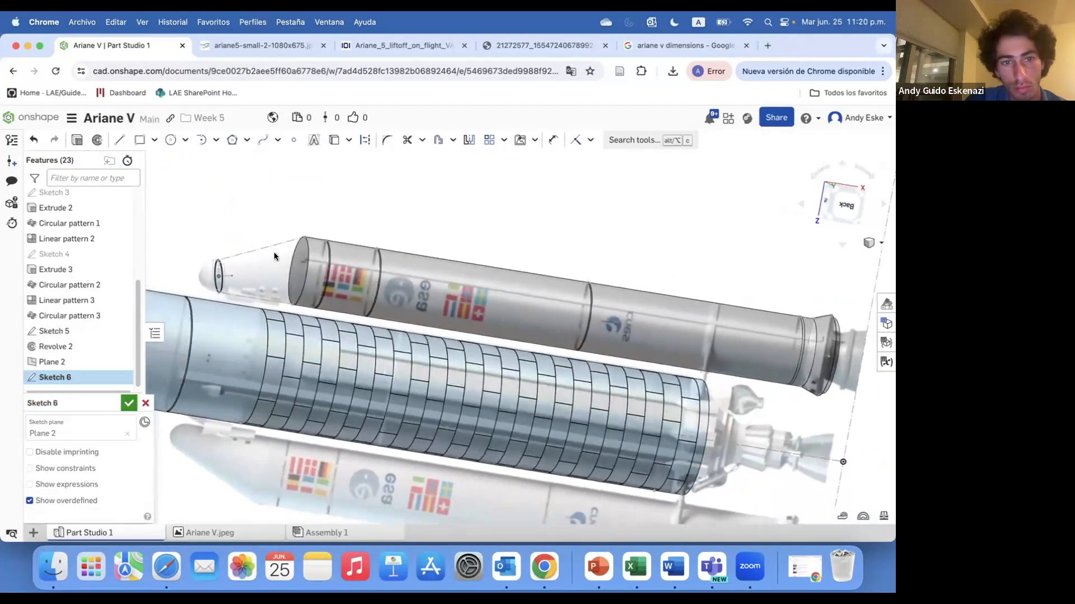
{"action": "left_click", "coordinate": [128, 403]}
Create two 3D lines features along the nose cone's upper and lower construction lines.
{"action": "key", "text": "alt+c"}
{"action": "type", "text": "3d"}
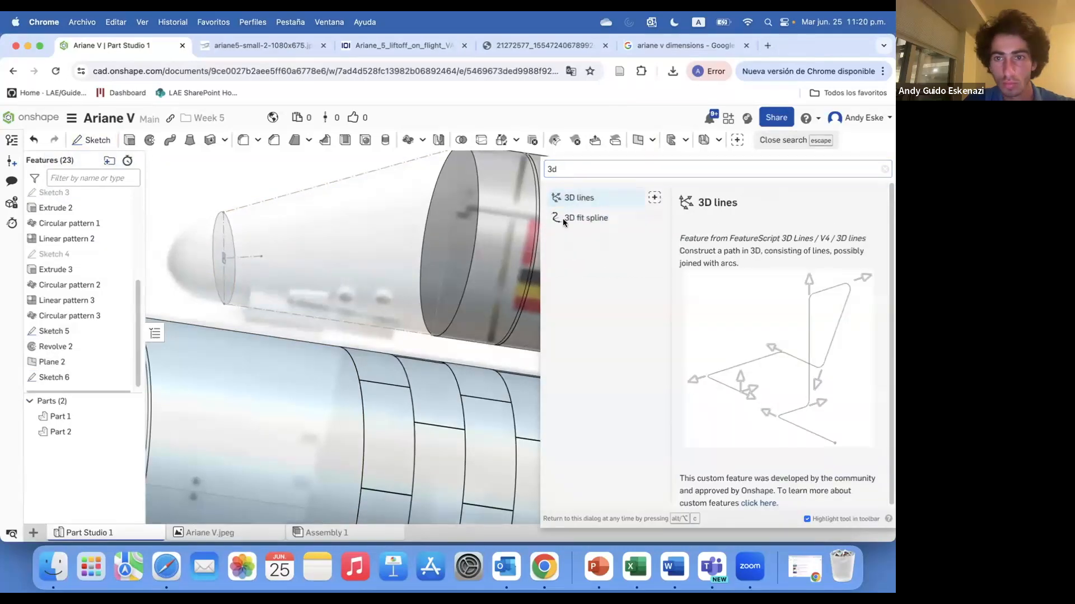
{"action": "key", "text": "Return"}
{"action": "left_click", "coordinate": [128, 403]}
{"action": "key", "text": "alt+c"}
{"action": "key", "text": "Return"}
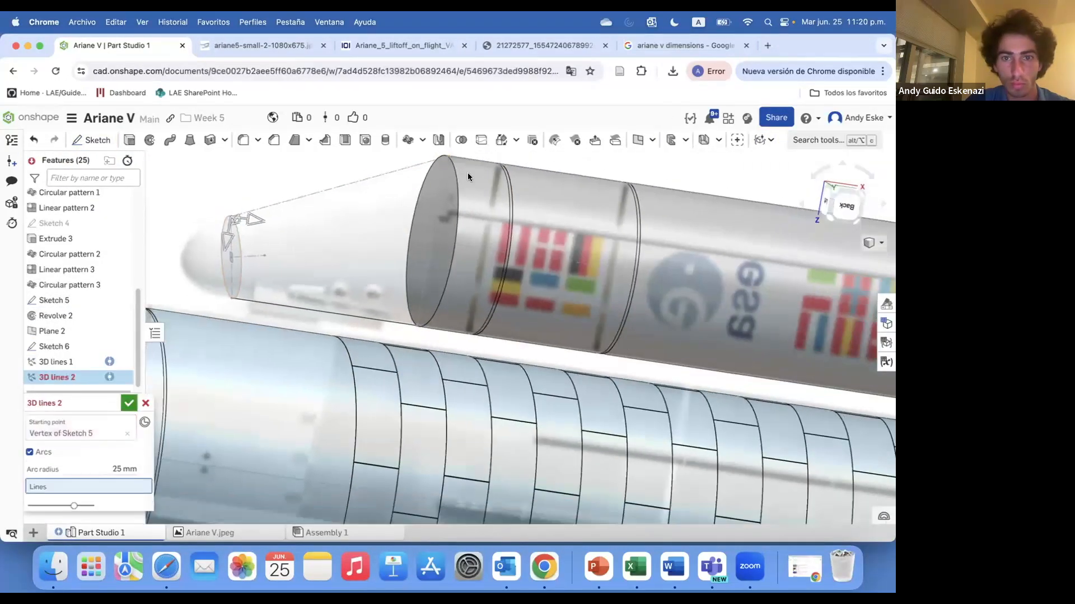
{"action": "left_click", "coordinate": [128, 403]}
Loft from the small circle to the booster's front face as an addition, using the two 3D line paths as guides.
{"action": "left_click", "coordinate": [190, 140]}
{"action": "left_click", "coordinate": [232, 254]}
{"action": "left_click", "coordinate": [434, 240]}
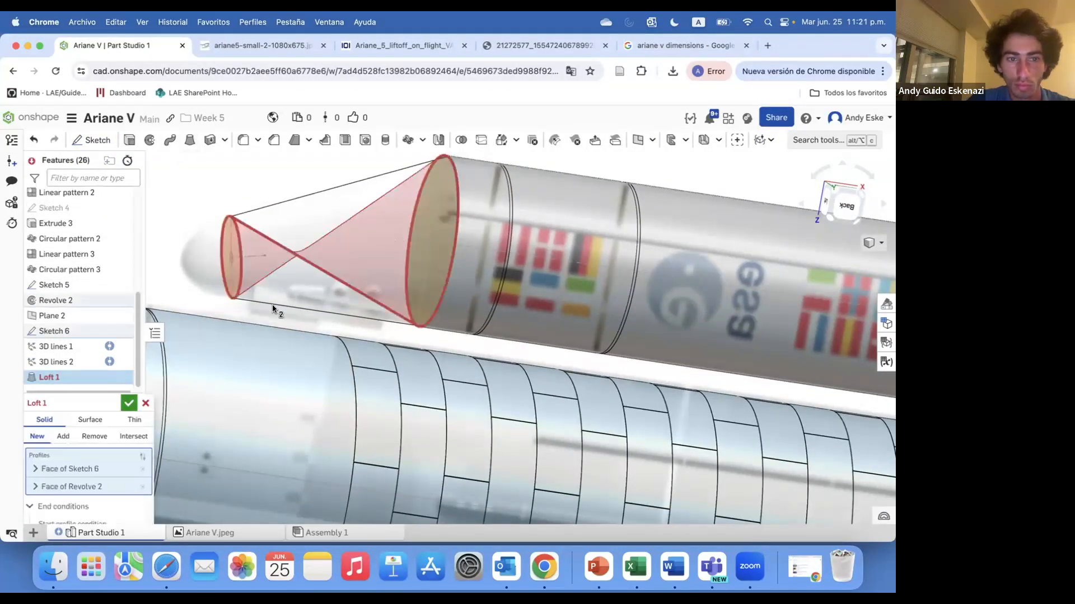
{"action": "left_click_drag", "start_coordinate": [84, 395], "coordinate": [198, 246]}
{"action": "left_click", "coordinate": [45, 415]}
{"action": "left_click", "coordinate": [321, 322]}
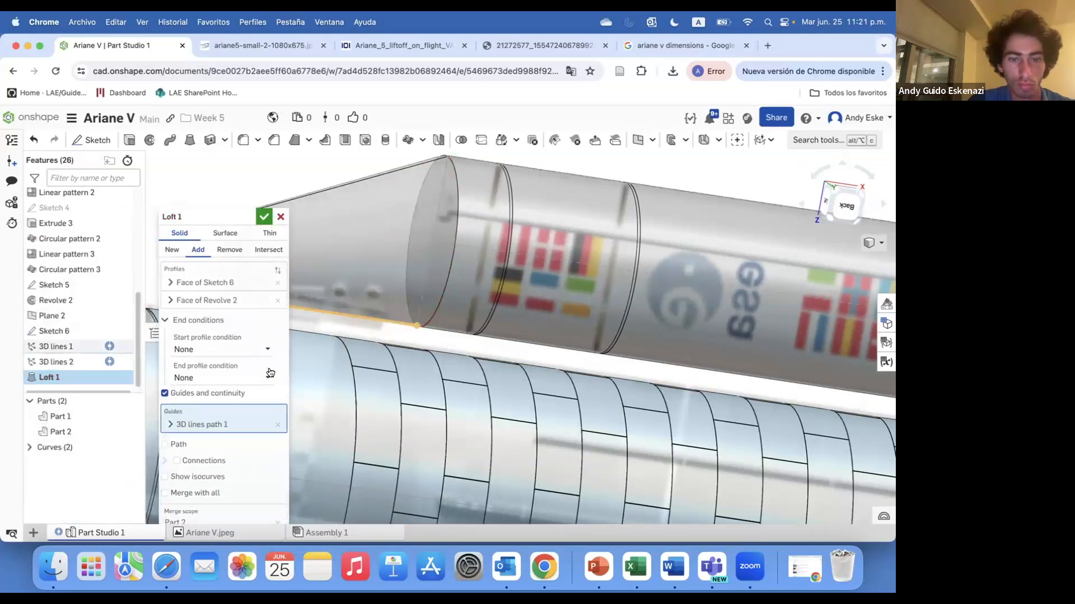
{"action": "left_click", "coordinate": [319, 196]}
{"action": "scroll", "coordinate": [426, 241], "scroll_direction": "down", "scroll_amount": 3}
{"action": "scroll", "coordinate": [425, 241], "scroll_direction": "up", "scroll_amount": 3}
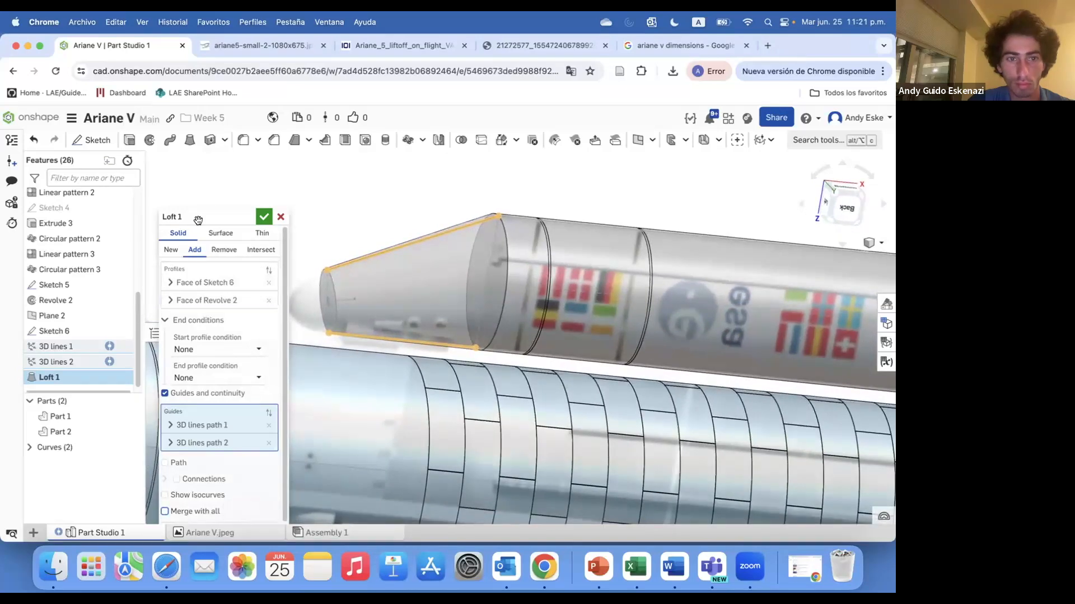
{"action": "left_click_drag", "start_coordinate": [198, 221], "coordinate": [199, 182]}
{"action": "scroll", "coordinate": [187, 487], "scroll_direction": "down", "scroll_amount": 2}
{"action": "left_click", "coordinate": [263, 177]}
Start a sketch on the nose cone's small end face and project the front construction line into it.
{"action": "scroll", "coordinate": [330, 291], "scroll_direction": "up", "scroll_amount": 5}
{"action": "left_click", "coordinate": [91, 140]}
{"action": "left_click", "coordinate": [338, 325]}
{"action": "scroll", "coordinate": [361, 366], "scroll_direction": "up", "scroll_amount": 2}
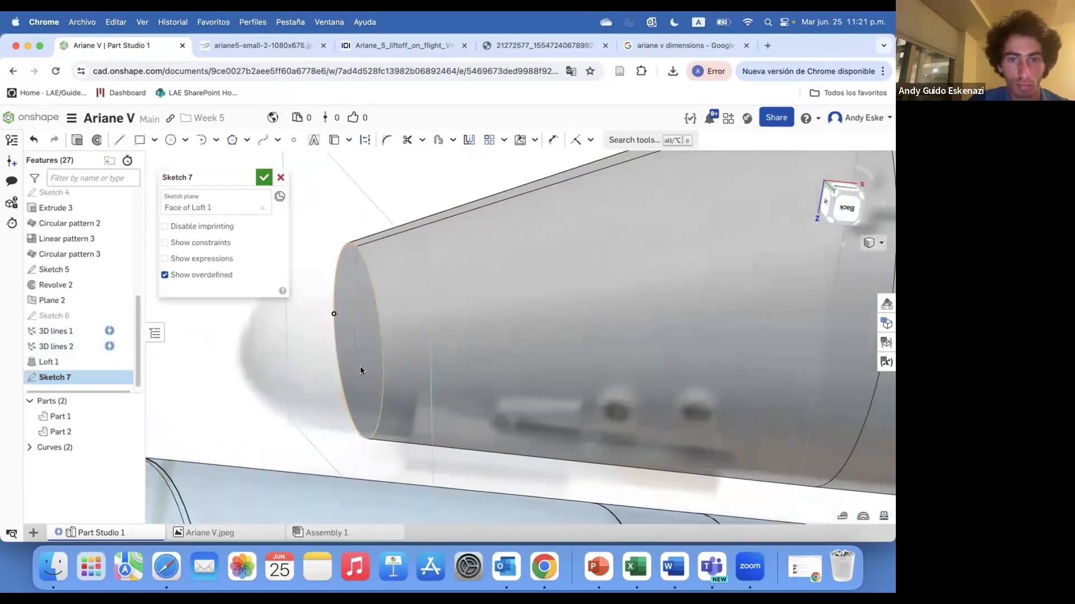
{"action": "right_click_drag", "start_coordinate": [360, 367], "coordinate": [398, 361]}
{"action": "left_click", "coordinate": [202, 140]}
{"action": "scroll", "coordinate": [358, 341], "scroll_direction": "down", "scroll_amount": 1}
{"action": "right_click_drag", "start_coordinate": [326, 330], "coordinate": [346, 326]}
{"action": "left_click", "coordinate": [334, 141]}
{"action": "left_click", "coordinate": [343, 290]}
Draw a half-circle arc along the end face's edge between the two ends of the projected line.
{"action": "left_click", "coordinate": [216, 141]}
{"action": "left_click", "coordinate": [218, 163]}
{"action": "left_click", "coordinate": [352, 263]}
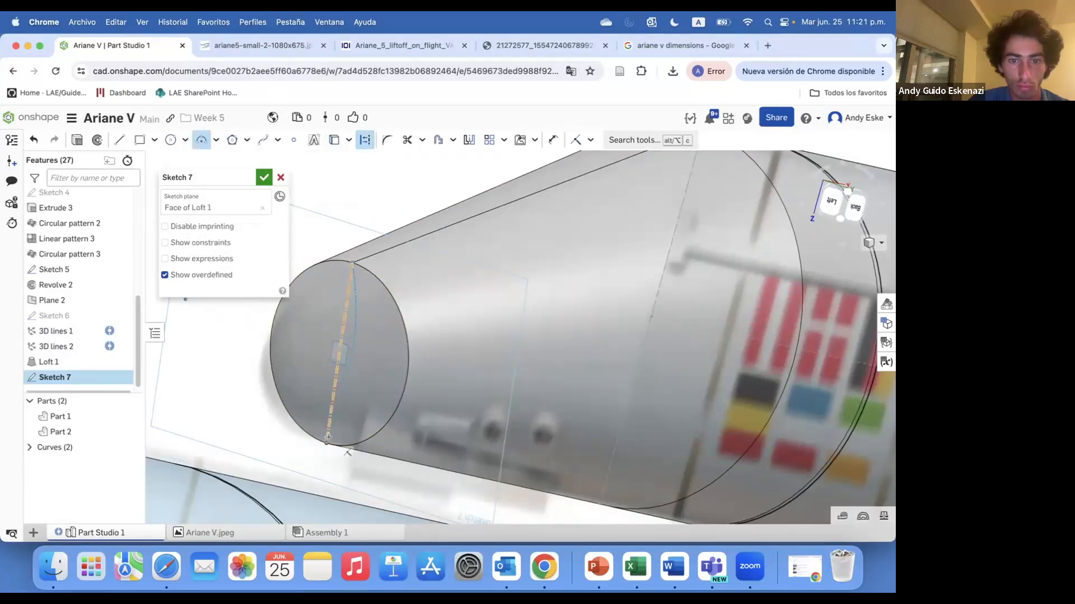
{"action": "left_click", "coordinate": [410, 389]}
{"action": "key", "text": "Escape"}
{"action": "right_click", "coordinate": [398, 307]}
{"action": "left_click", "coordinate": [427, 370]}
Draw a straight line across the end face between the arc's endpoints to close the half circle.
{"action": "left_click", "coordinate": [119, 140]}
{"action": "left_click", "coordinate": [352, 263]}
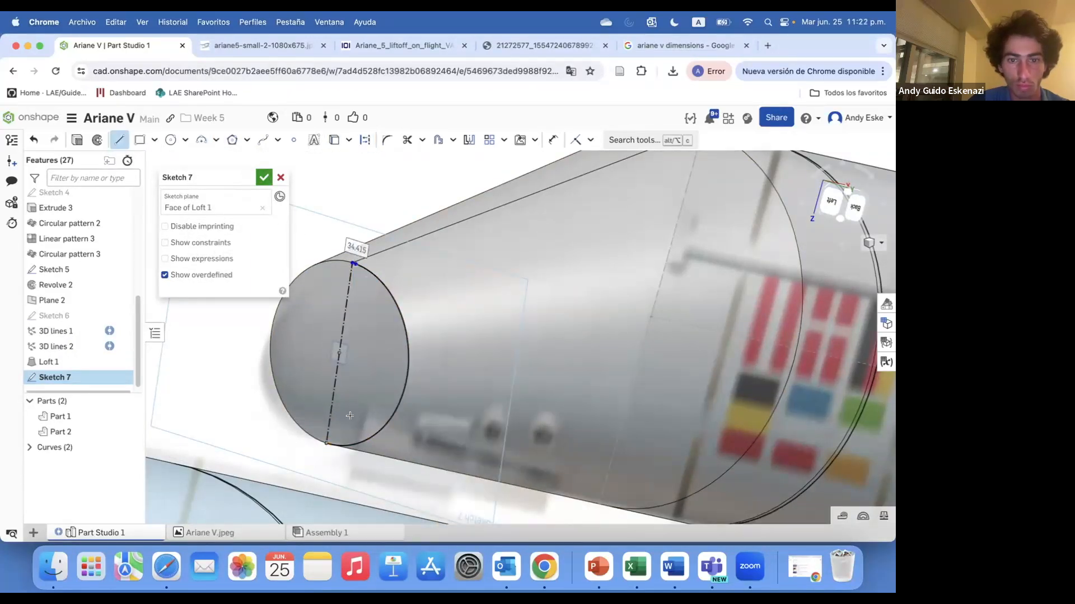
{"action": "left_click", "coordinate": [119, 140]}
{"action": "left_click", "coordinate": [352, 263]}
{"action": "left_click", "coordinate": [326, 444]}
{"action": "key", "text": "Escape"}
Revolve the half circle fully around its straight edge, adding a rounded tip to the booster.
{"action": "left_click", "coordinate": [97, 140]}
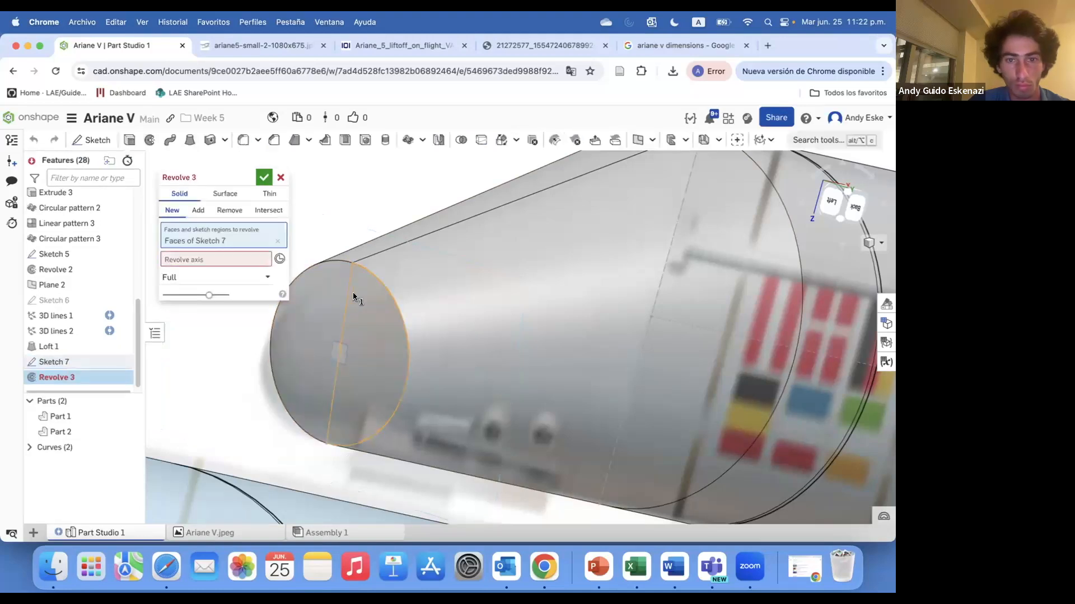
{"action": "left_click", "coordinate": [366, 305]}
{"action": "left_click", "coordinate": [367, 306]}
{"action": "left_click", "coordinate": [347, 291]}
{"action": "right_click_drag", "start_coordinate": [414, 313], "coordinate": [349, 287]}
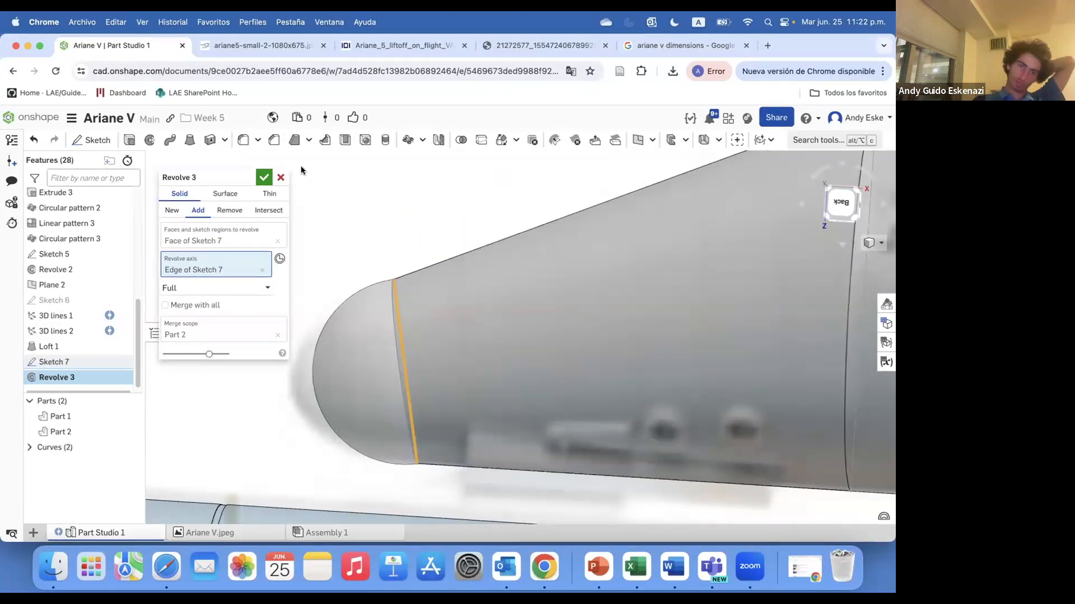
{"action": "left_click", "coordinate": [263, 178]}
Reopen the booster profile sketch and draw a nose arc of about 700 mm radius between the front line's ends.
{"action": "right_click", "coordinate": [54, 300]}
{"action": "left_click", "coordinate": [106, 126]}
{"action": "left_click", "coordinate": [264, 177]}
{"action": "right_click_drag", "start_coordinate": [474, 332], "coordinate": [461, 265]}
{"action": "right_click", "coordinate": [54, 258]}
{"action": "left_click", "coordinate": [84, 282]}
{"action": "left_click", "coordinate": [202, 139]}
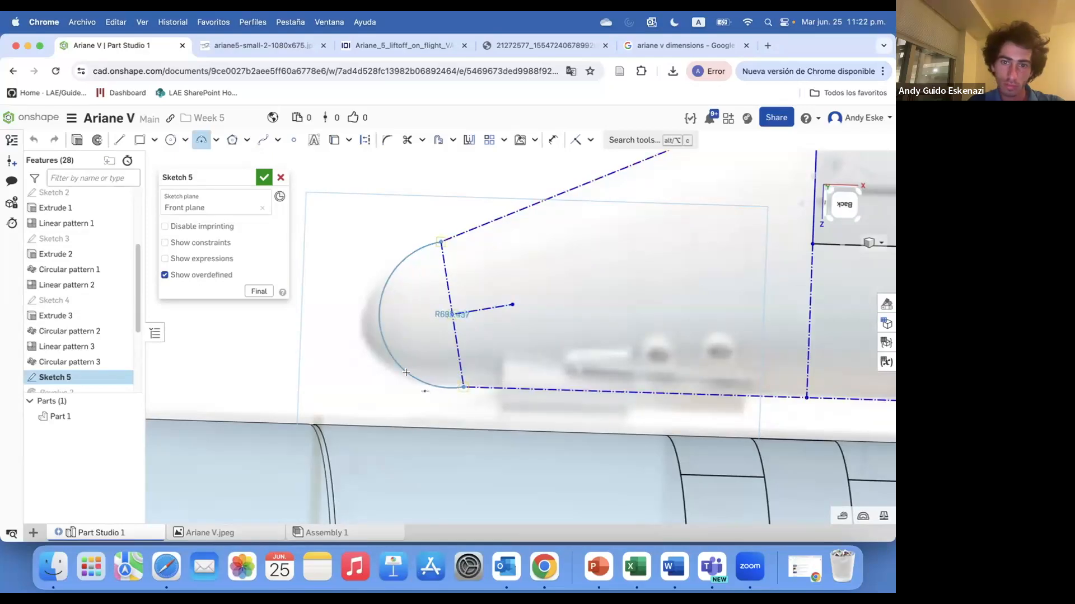
{"action": "key", "text": "Escape"}
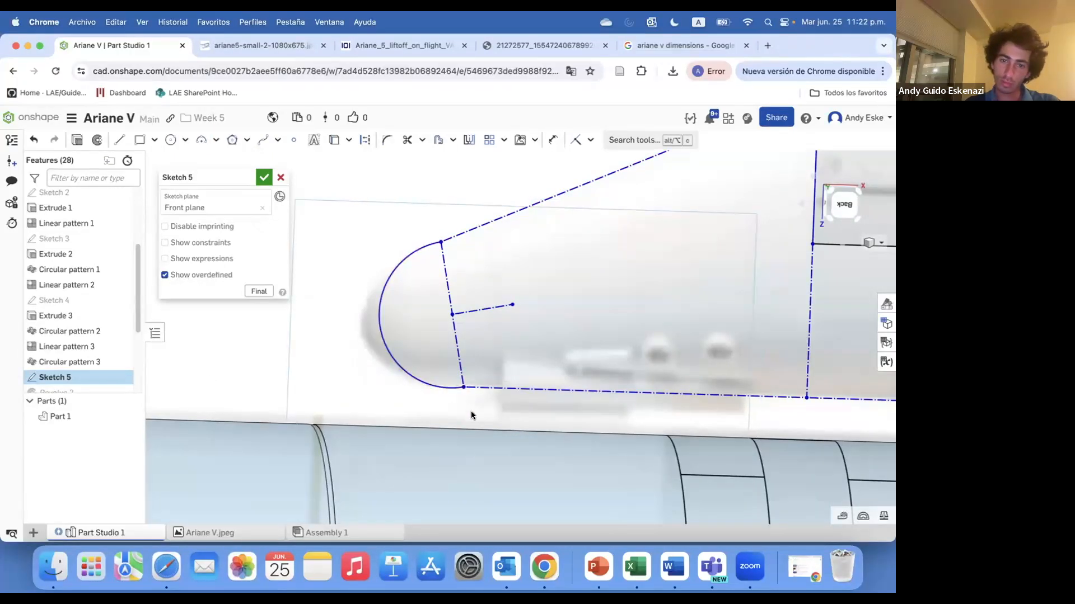
Apply a tangent constraint between the nose arc and the nose cone's lower construction line.
{"action": "scroll", "coordinate": [466, 411], "scroll_direction": "down", "scroll_amount": 5}
{"action": "scroll", "coordinate": [378, 362], "scroll_direction": "up", "scroll_amount": 3}
{"action": "left_click", "coordinate": [591, 141]}
{"action": "left_click", "coordinate": [598, 203]}
{"action": "left_click", "coordinate": [591, 141]}
{"action": "left_click", "coordinate": [599, 225]}
{"action": "left_click", "coordinate": [467, 383]}
{"action": "left_click", "coordinate": [361, 376]}
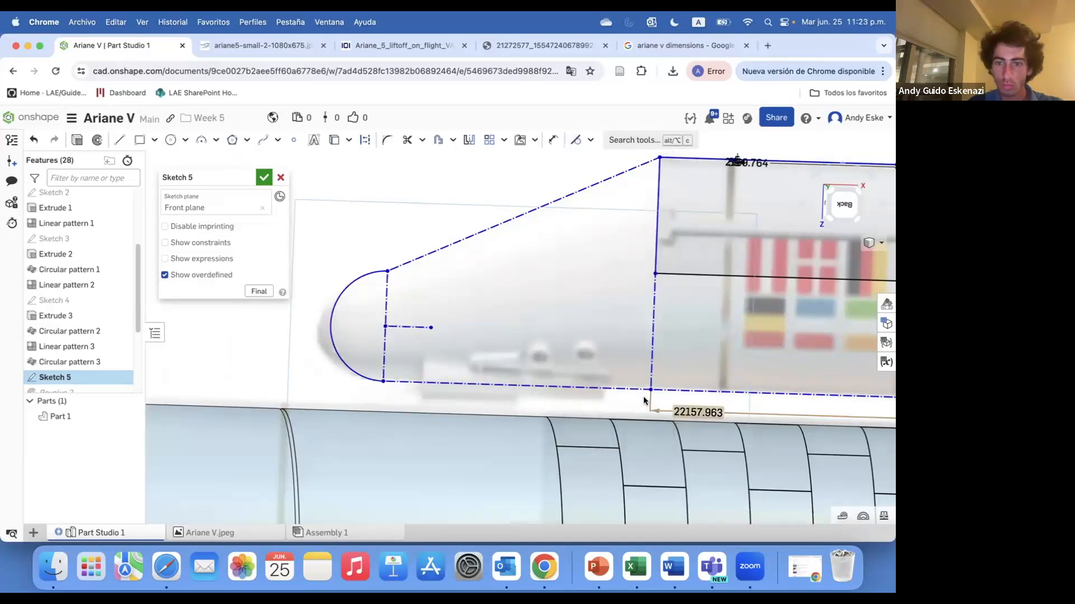
Try to make the nose arc tangent to the nose cone's sloped upper construction line.
{"action": "scroll", "coordinate": [476, 313], "scroll_direction": "up", "scroll_amount": 2}
{"action": "left_click", "coordinate": [407, 289]}
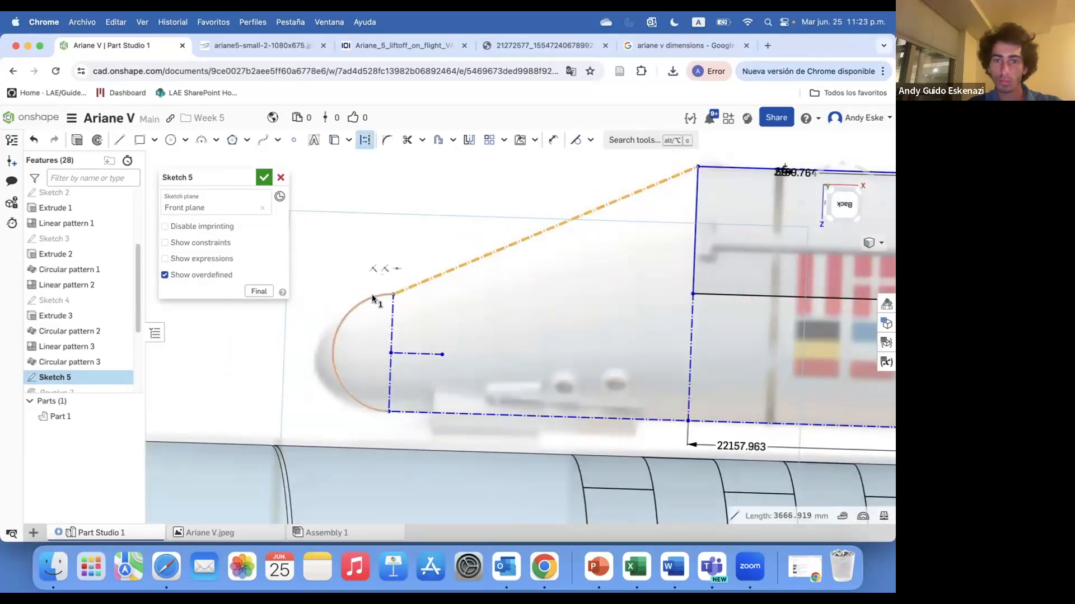
{"action": "left_click", "coordinate": [574, 142]}
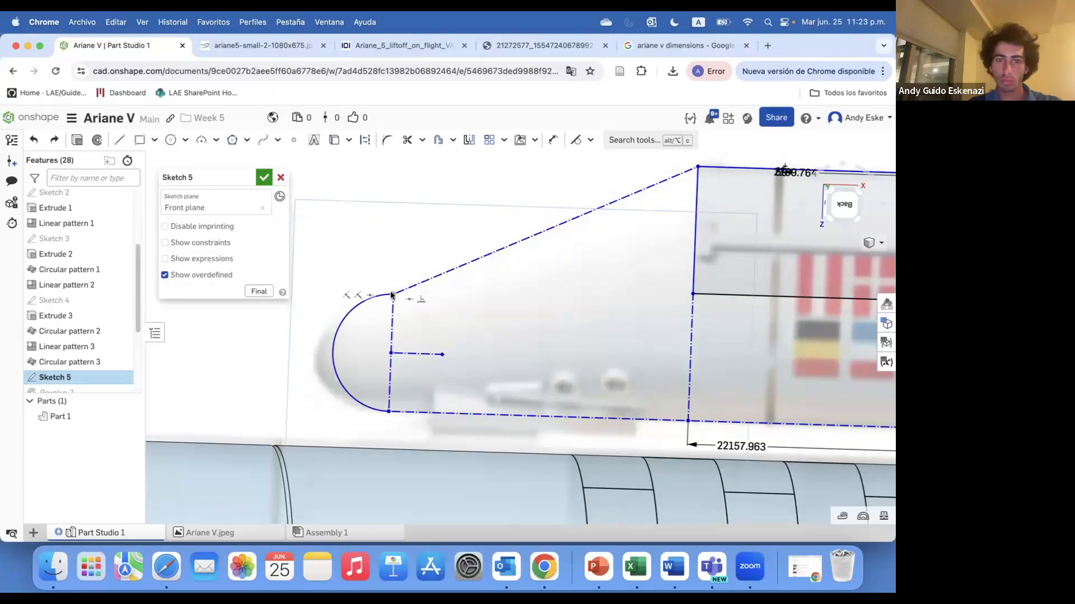
Dimension the booster's height at the front end of its body and finish the sketch.
{"action": "scroll", "coordinate": [496, 309], "scroll_direction": "down", "scroll_amount": 5}
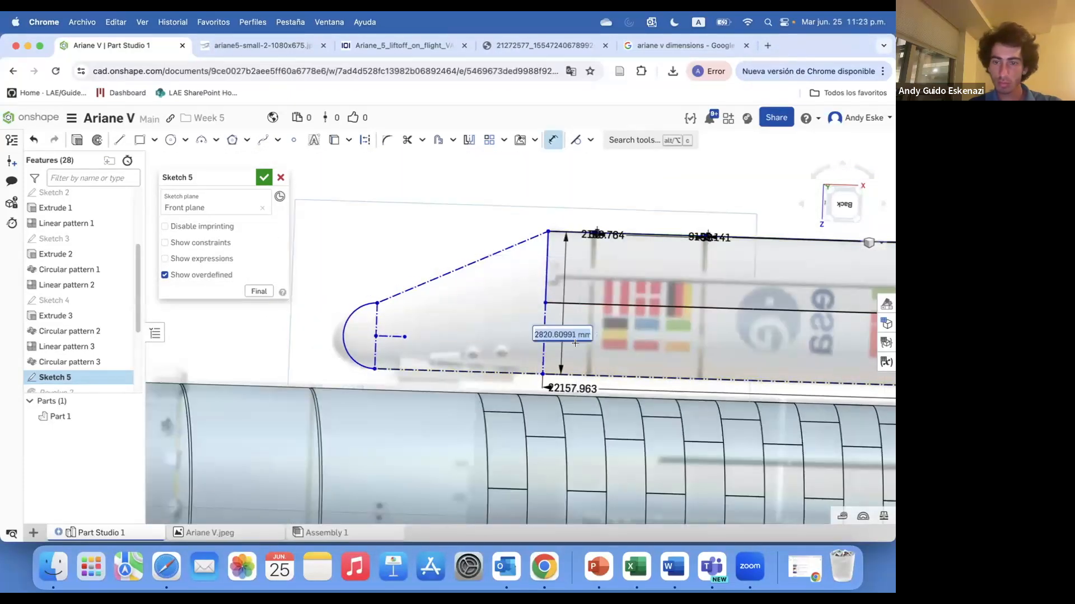
{"action": "scroll", "coordinate": [569, 308], "scroll_direction": "down", "scroll_amount": 3}
{"action": "left_click", "coordinate": [264, 177]}
Reopen the booster profile sketch and dimension the height of the nose cone's front line.
{"action": "scroll", "coordinate": [392, 319], "scroll_direction": "up", "scroll_amount": 5}
{"action": "right_click_drag", "start_coordinate": [347, 336], "coordinate": [341, 358]}
{"action": "scroll", "coordinate": [93, 352], "scroll_direction": "down", "scroll_amount": 5}
{"action": "right_click_drag", "start_coordinate": [442, 300], "coordinate": [429, 305]}
{"action": "scroll", "coordinate": [428, 291], "scroll_direction": "up", "scroll_amount": 4}
{"action": "scroll", "coordinate": [428, 291], "scroll_direction": "down", "scroll_amount": 5}
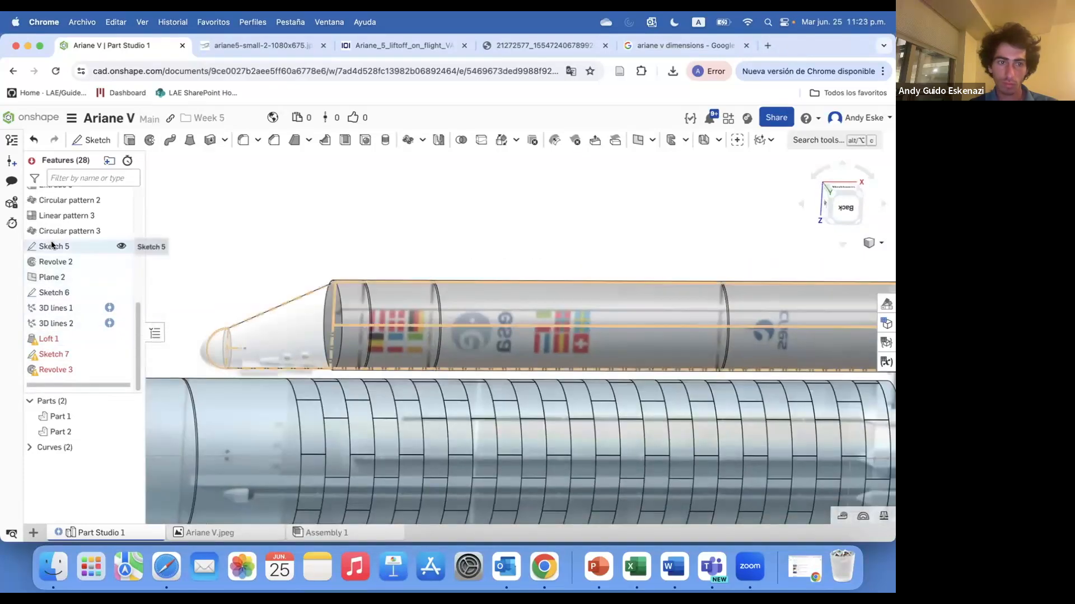
{"action": "double_click", "coordinate": [54, 246]}
{"action": "scroll", "coordinate": [235, 339], "scroll_direction": "up", "scroll_amount": 3}
{"action": "right_click", "coordinate": [236, 337]}
{"action": "left_click", "coordinate": [348, 370]}
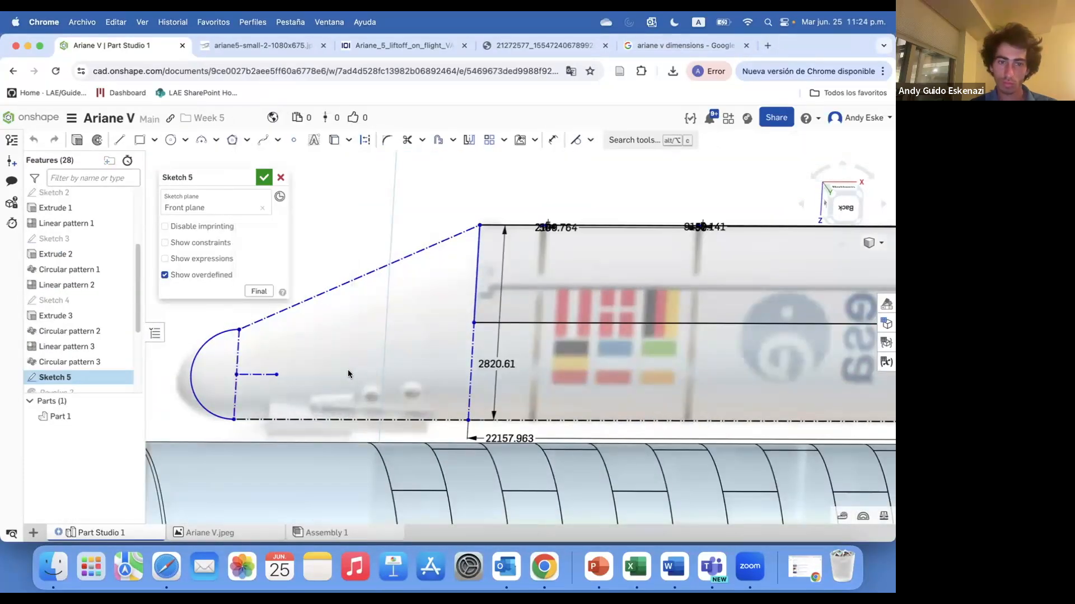
{"action": "right_click_drag", "start_coordinate": [348, 370], "coordinate": [338, 358]}
{"action": "key", "text": "grave"}
{"action": "left_click_drag", "start_coordinate": [206, 177], "coordinate": [71, 377]}
{"action": "key", "text": "d"}
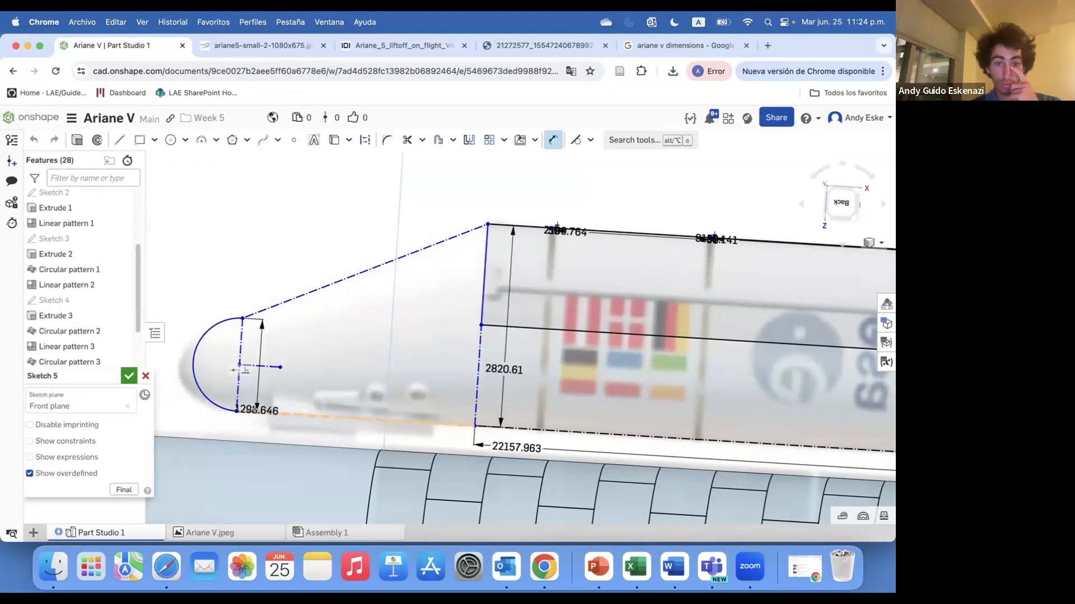
Try to add an angle dimension at the lower corner between the nose cone's front line and lower construction line.
{"action": "left_click", "coordinate": [255, 411]}
{"action": "left_click", "coordinate": [262, 398]}
{"action": "key", "text": "Return"}
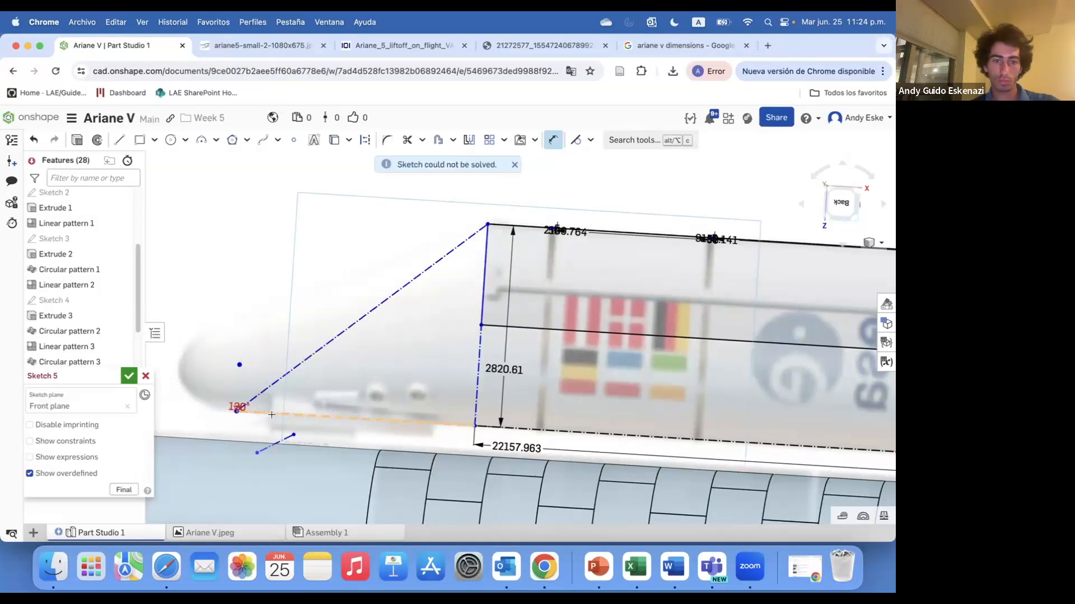
Undo the attempted angle dimension at the lower corner of the nose cone's front line.
{"action": "key", "text": "super+z"}
{"action": "scroll", "coordinate": [268, 406], "scroll_direction": "up", "scroll_amount": 2}
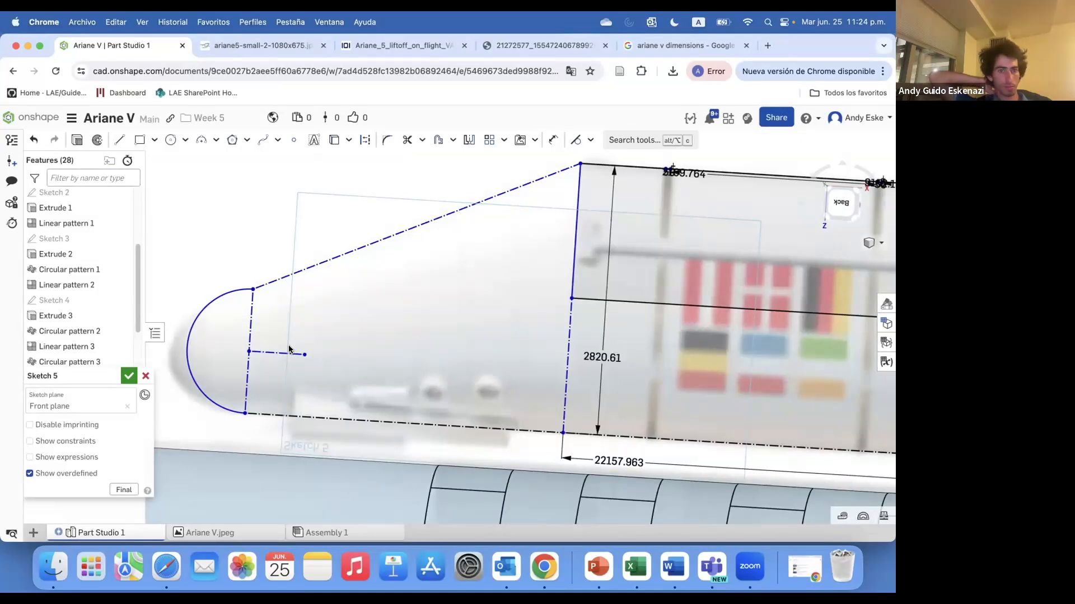
{"action": "key", "text": "super+z"}
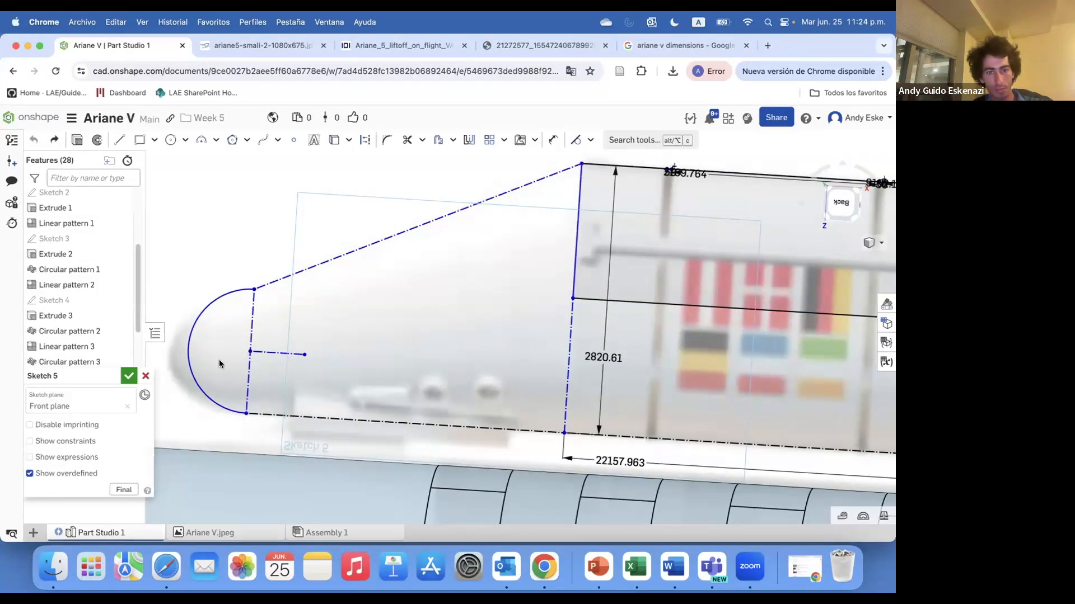
Delete the nose arc from the booster profile sketch and finish the sketch.
{"action": "right_click", "coordinate": [229, 293]}
{"action": "left_click", "coordinate": [266, 531]}
{"action": "right_click", "coordinate": [217, 300]}
{"action": "left_click", "coordinate": [130, 376]}
Edit the nose cone loft, replacing its missing profile with the circular region at the cone's front end.
{"action": "right_click_drag", "start_coordinate": [386, 376], "coordinate": [408, 382]}
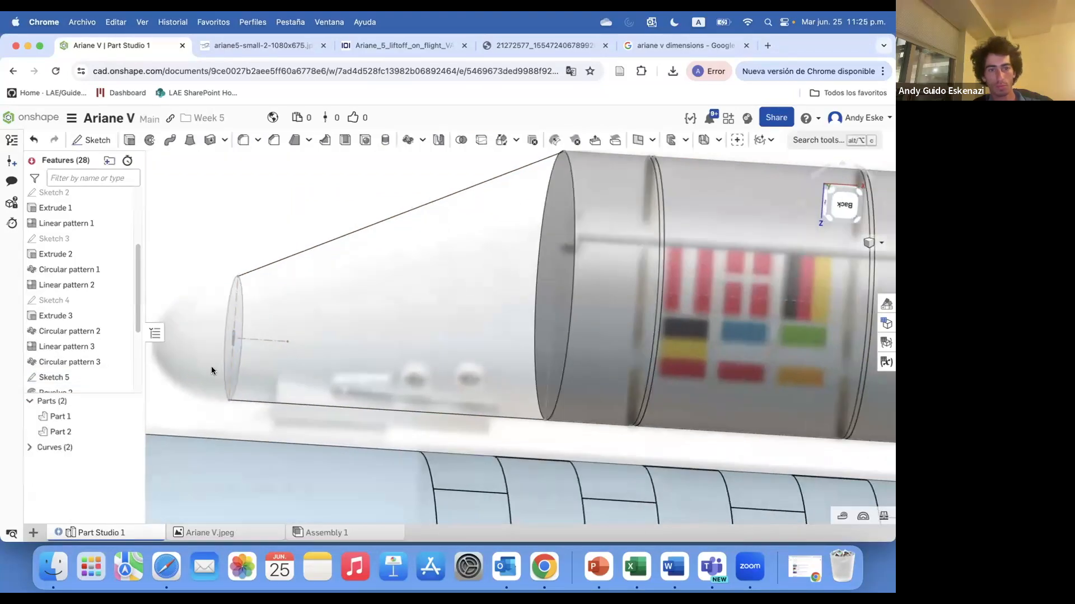
{"action": "scroll", "coordinate": [107, 335], "scroll_direction": "down", "scroll_amount": 5}
{"action": "right_click", "coordinate": [78, 344]}
{"action": "left_click", "coordinate": [97, 372]}
{"action": "left_click", "coordinate": [134, 441]}
{"action": "left_click", "coordinate": [235, 360]}
{"action": "left_click", "coordinate": [128, 377]}
Reassign Sketch 7's plane to the front face of the nose cone loft.
{"action": "right_click", "coordinate": [93, 356]}
{"action": "left_click", "coordinate": [116, 384]}
{"action": "left_click", "coordinate": [133, 407]}
{"action": "left_click", "coordinate": [235, 360]}
{"action": "left_click", "coordinate": [129, 377]}
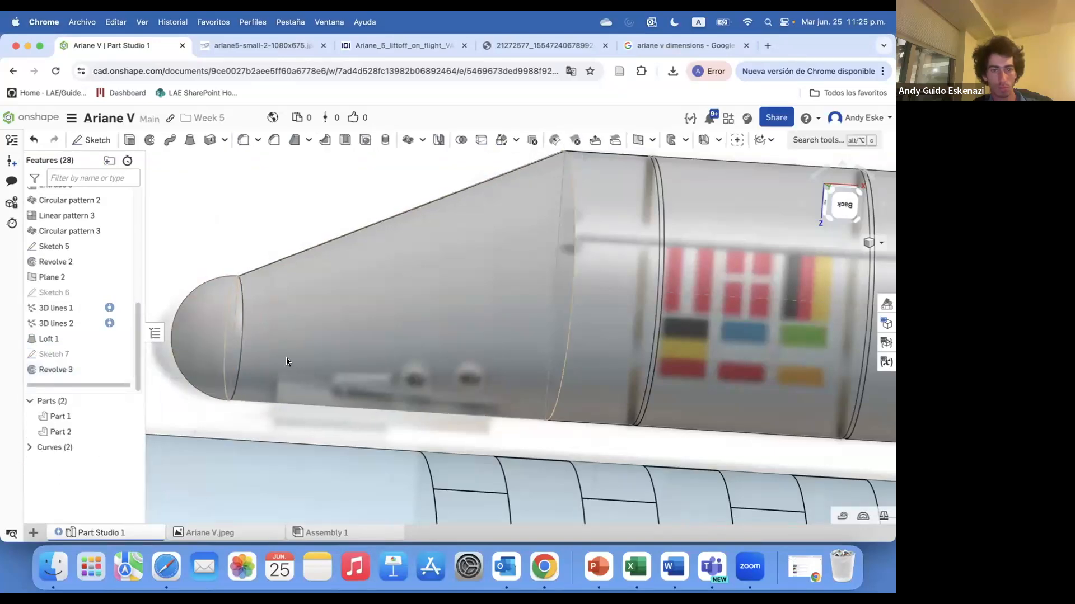
Hide the booster profile sketch, Sketch 5.
{"action": "scroll", "coordinate": [336, 375], "scroll_direction": "down", "scroll_amount": 5}
{"action": "right_click_drag", "start_coordinate": [375, 371], "coordinate": [270, 336]}
{"action": "right_click", "coordinate": [88, 308]}
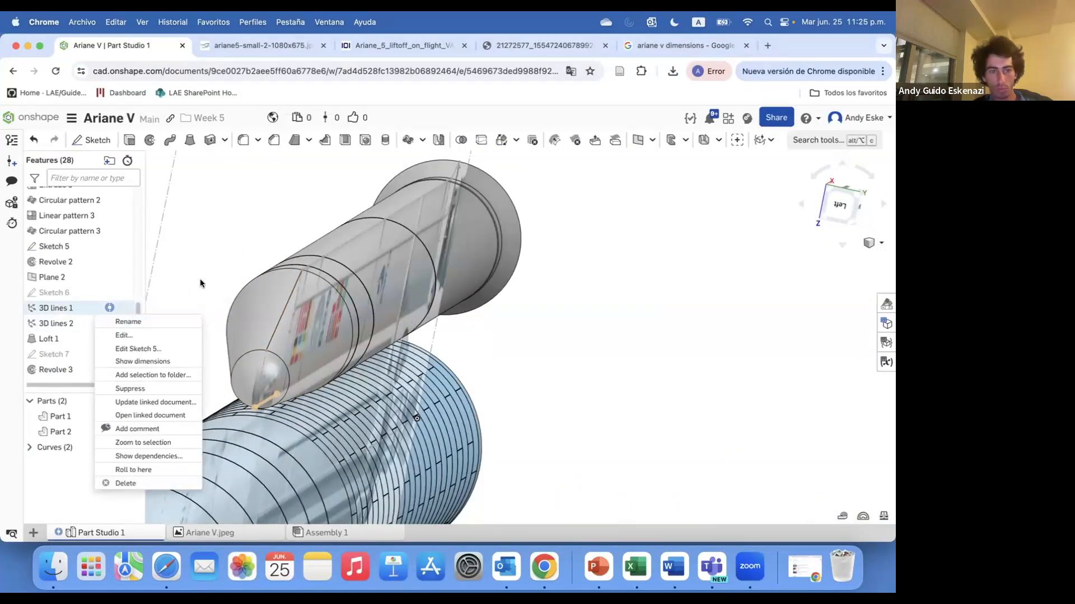
{"action": "left_click", "coordinate": [200, 280]}
{"action": "scroll", "coordinate": [258, 292], "scroll_direction": "up", "scroll_amount": 5}
{"action": "right_click", "coordinate": [393, 268]}
{"action": "left_click", "coordinate": [421, 326]}
{"action": "right_click", "coordinate": [370, 321]}
{"action": "left_click", "coordinate": [414, 168]}
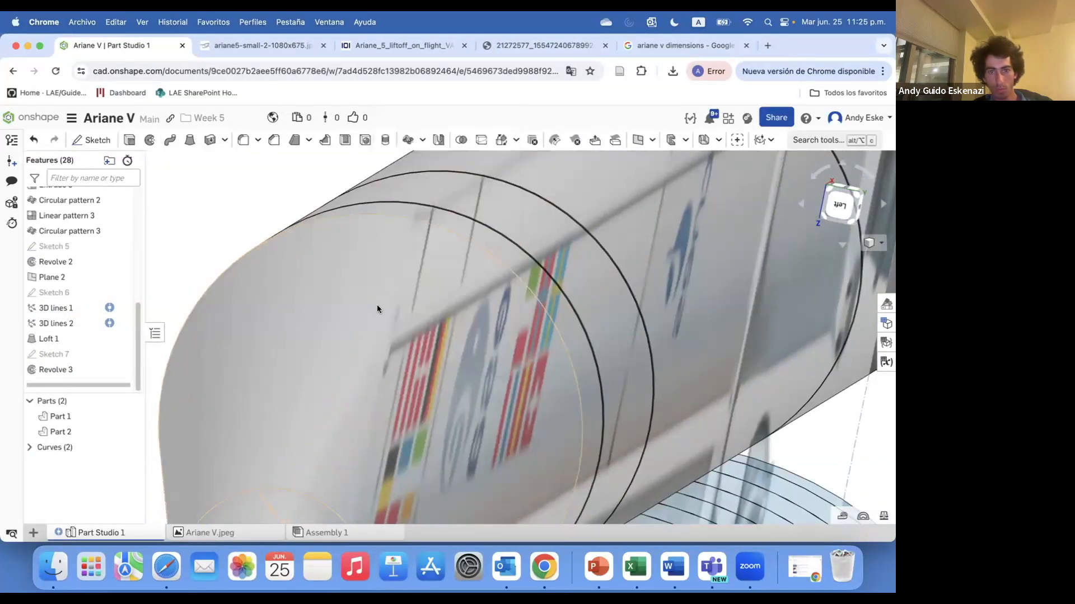
{"action": "scroll", "coordinate": [377, 305], "scroll_direction": "down", "scroll_amount": 5}
{"action": "right_click_drag", "start_coordinate": [377, 305], "coordinate": [297, 347]}
{"action": "right_click", "coordinate": [294, 341]}
{"action": "left_click", "coordinate": [338, 169]}
Open Sketch 7 on the cone's front face, cancel its editing, and delete it together with Revolve 3.
{"action": "mouse_move", "coordinate": [347, 263]}
{"action": "right_mouse_down"}
{"action": "mouse_move", "coordinate": [288, 329]}
{"action": "mouse_move", "coordinate": [374, 370]}
{"action": "mouse_move", "coordinate": [326, 359]}
{"action": "mouse_move", "coordinate": [311, 421]}
{"action": "mouse_move", "coordinate": [217, 399]}
{"action": "right_mouse_up"}
{"action": "scroll", "coordinate": [236, 331], "scroll_direction": "up", "scroll_amount": 5}
{"action": "double_click", "coordinate": [49, 354]}
{"action": "scroll", "coordinate": [217, 398], "scroll_direction": "down", "scroll_amount": 2}
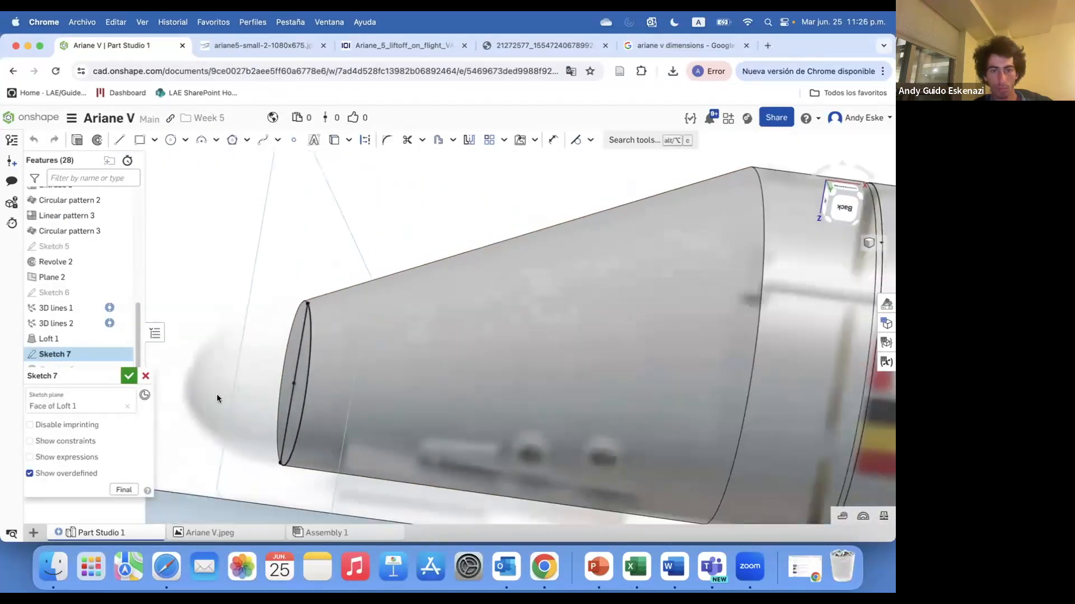
{"action": "left_click", "coordinate": [146, 379]}
{"action": "right_click", "coordinate": [89, 385]}
{"action": "left_click", "coordinate": [113, 462]}
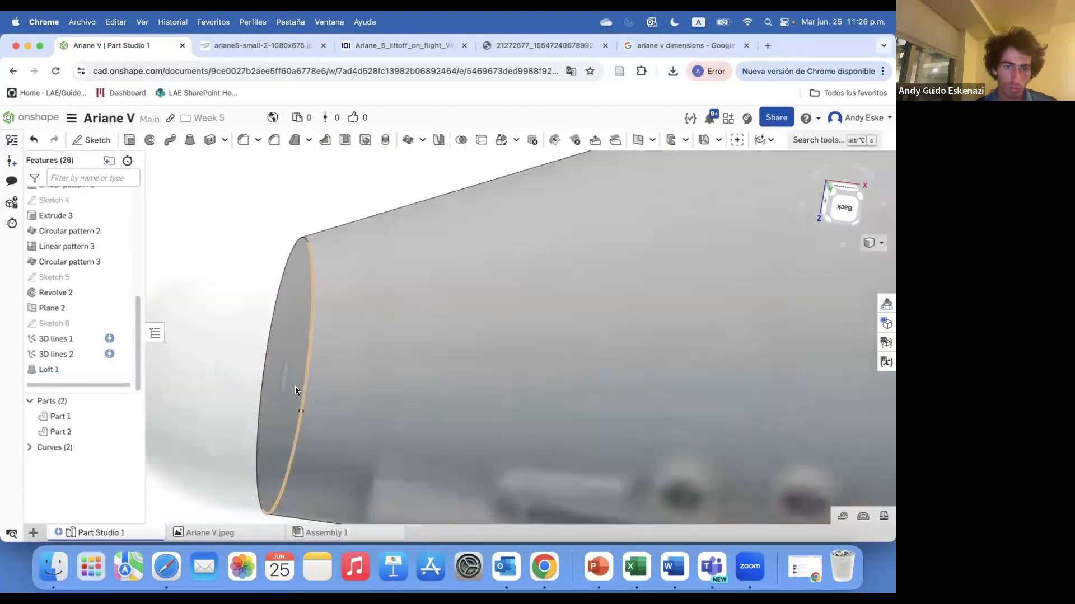
Hide Plane 2, Plane 1 and the Right plane.
{"action": "right_click_drag", "start_coordinate": [295, 391], "coordinate": [334, 388]}
{"action": "left_click", "coordinate": [121, 308]}
{"action": "scroll", "coordinate": [89, 286], "scroll_direction": "up", "scroll_amount": 10}
{"action": "left_click", "coordinate": [121, 302]}
{"action": "left_click", "coordinate": [121, 256]}
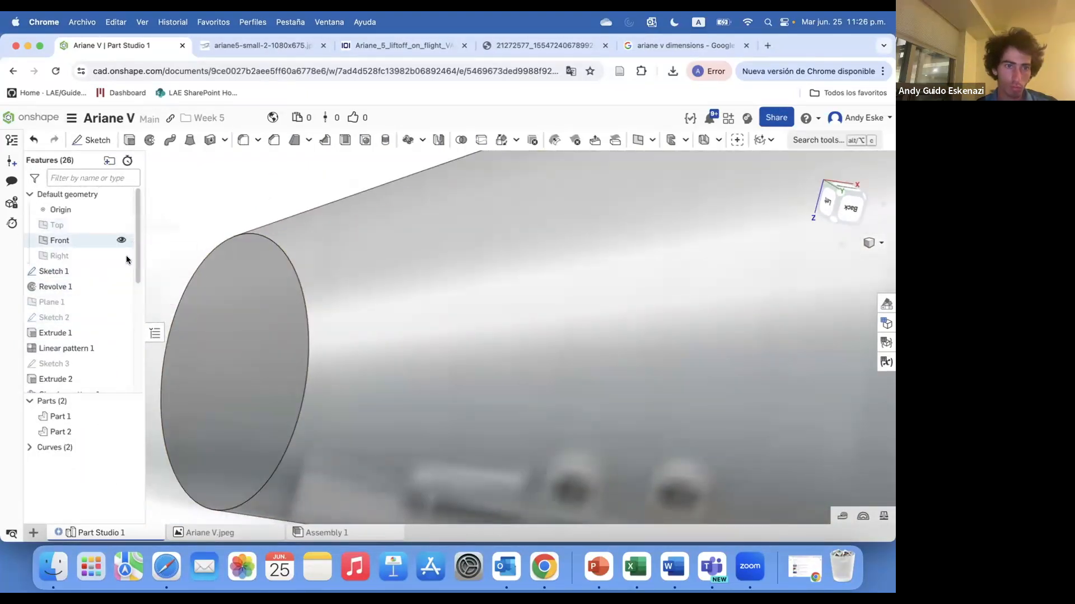
Start a sketch on the Front plane and try to project the nose cone's face edges into it.
{"action": "left_click", "coordinate": [91, 140]}
{"action": "scroll", "coordinate": [90, 271], "scroll_direction": "up", "scroll_amount": 10}
{"action": "left_click", "coordinate": [60, 241]}
{"action": "scroll", "coordinate": [401, 306], "scroll_direction": "down", "scroll_amount": 5}
{"action": "right_click_drag", "start_coordinate": [401, 306], "coordinate": [371, 334]}
{"action": "scroll", "coordinate": [371, 333], "scroll_direction": "up", "scroll_amount": 3}
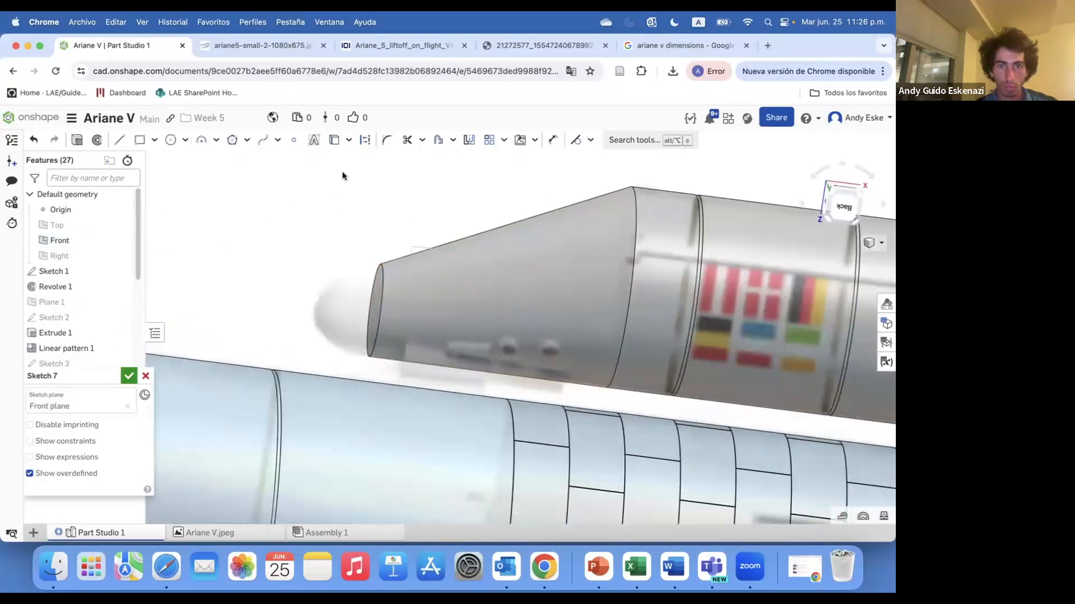
{"action": "left_click", "coordinate": [390, 258]}
{"action": "scroll", "coordinate": [448, 325], "scroll_direction": "down", "scroll_amount": 10}
{"action": "right_click_drag", "start_coordinate": [448, 325], "coordinate": [473, 358]}
{"action": "scroll", "coordinate": [473, 358], "scroll_direction": "up", "scroll_amount": 3}
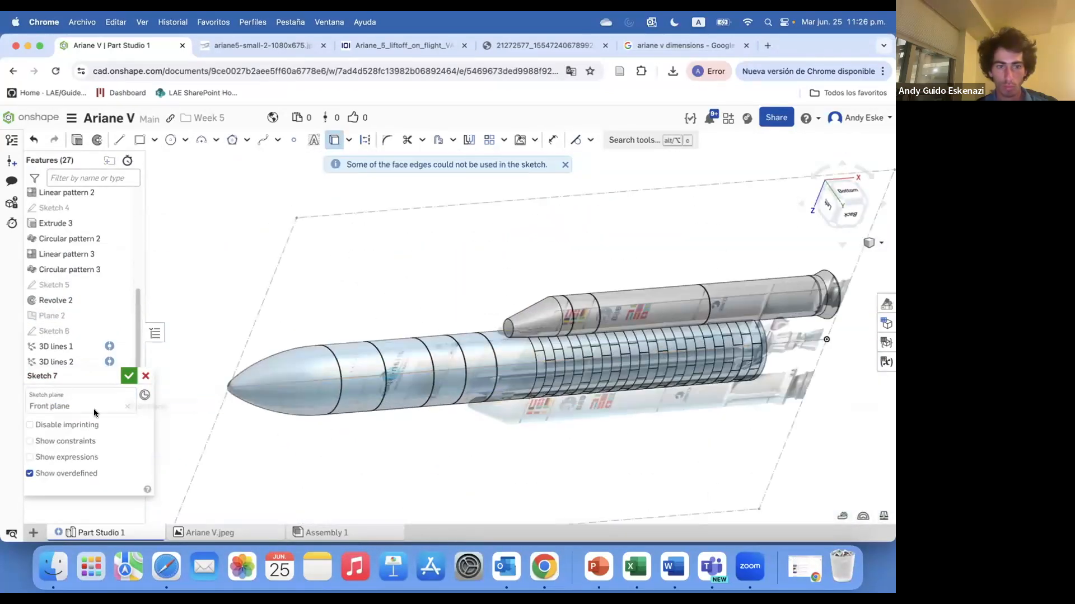
Clear the new sketch's plane and assign the Front plane to it again.
{"action": "left_click", "coordinate": [123, 404]}
{"action": "scroll", "coordinate": [323, 343], "scroll_direction": "down", "scroll_amount": 5}
{"action": "scroll", "coordinate": [323, 343], "scroll_direction": "up", "scroll_amount": 5}
{"action": "left_click", "coordinate": [127, 406]}
{"action": "scroll", "coordinate": [55, 229], "scroll_direction": "up", "scroll_amount": 1}
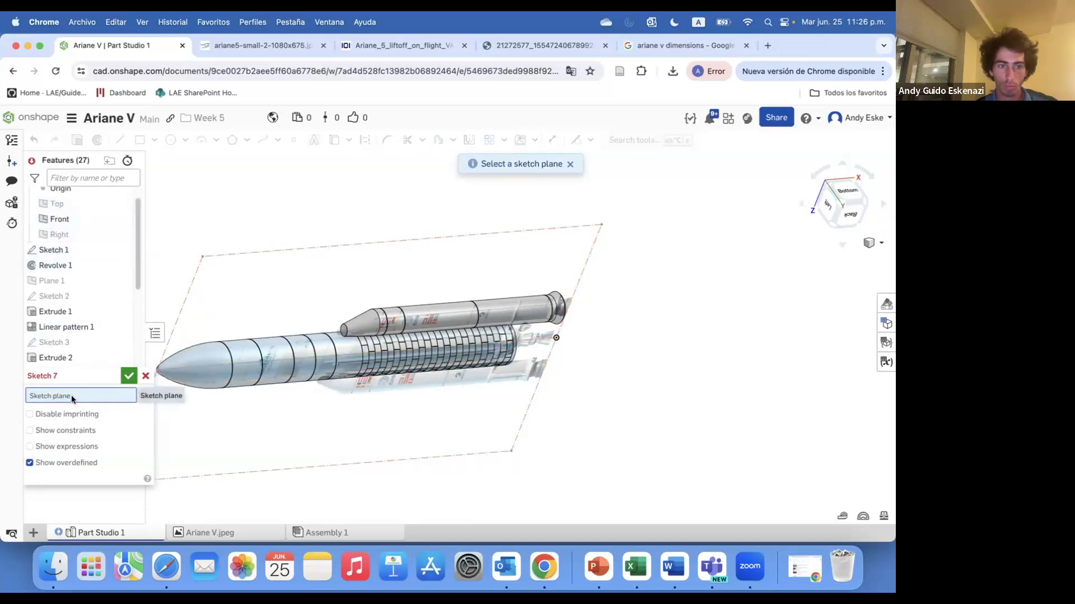
{"action": "left_click", "coordinate": [59, 219]}
{"action": "scroll", "coordinate": [327, 339], "scroll_direction": "down", "scroll_amount": 3}
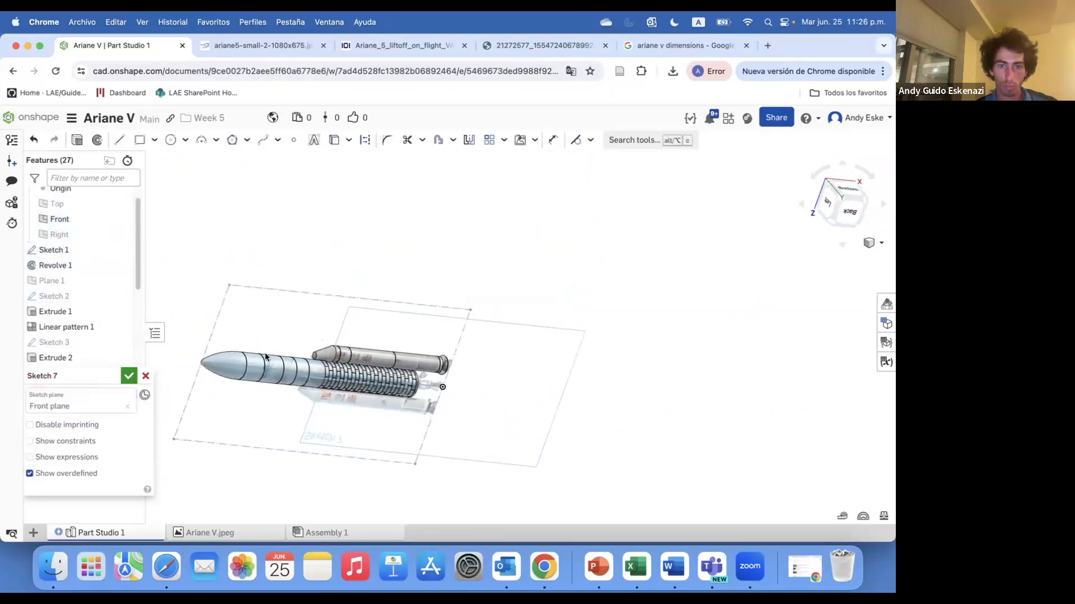
Try to project the nose cone's edges into the new sketch and show Sketch 5 for reference.
{"action": "scroll", "coordinate": [327, 339], "scroll_direction": "up", "scroll_amount": 8}
{"action": "right_click_drag", "start_coordinate": [327, 335], "coordinate": [264, 177]}
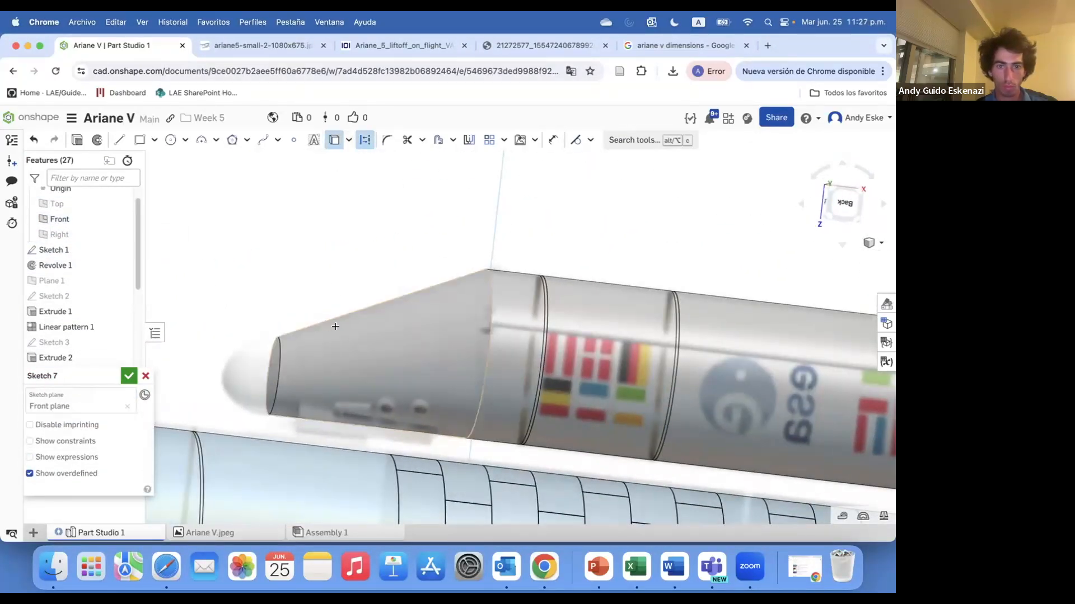
{"action": "right_click_drag", "start_coordinate": [332, 319], "coordinate": [319, 314]}
{"action": "scroll", "coordinate": [116, 311], "scroll_direction": "up", "scroll_amount": 1}
{"action": "scroll", "coordinate": [123, 294], "scroll_direction": "down", "scroll_amount": 5}
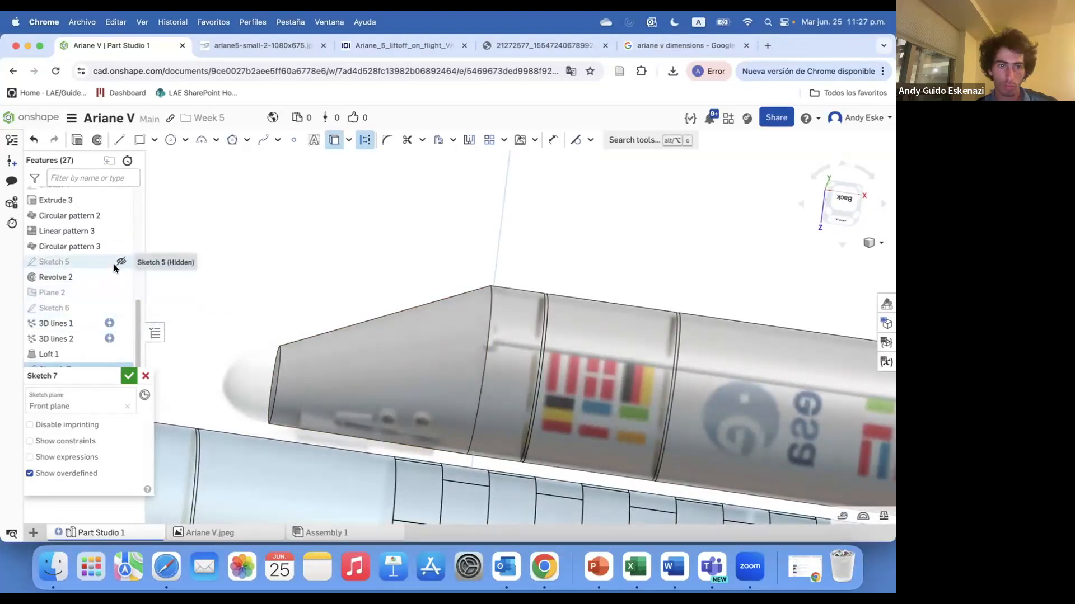
{"action": "scroll", "coordinate": [222, 376], "scroll_direction": "down", "scroll_amount": 3}
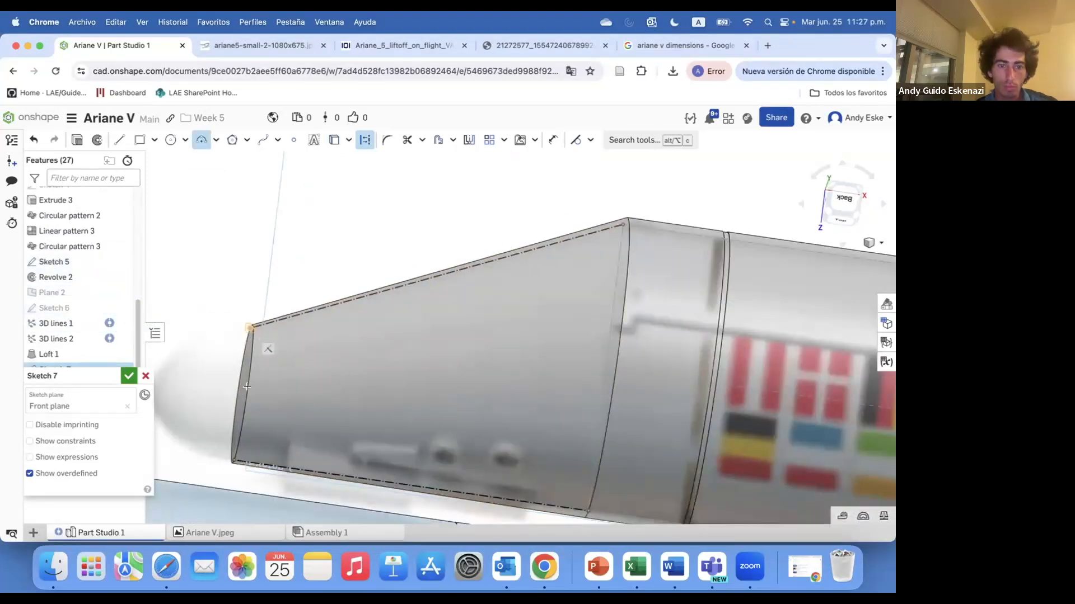
Try to draw an arc at the nose cone's front end, undo it, and cancel the new sketch.
{"action": "left_click", "coordinate": [204, 426]}
{"action": "scroll", "coordinate": [224, 430], "scroll_direction": "down", "scroll_amount": 2}
{"action": "key", "text": "Escape"}
{"action": "right_click_drag", "start_coordinate": [362, 369], "coordinate": [324, 412]}
{"action": "scroll", "coordinate": [302, 409], "scroll_direction": "up", "scroll_amount": 4}
{"action": "key", "text": "super+z"}
{"action": "scroll", "coordinate": [191, 391], "scroll_direction": "down", "scroll_amount": 2}
{"action": "right_click_drag", "start_coordinate": [190, 387], "coordinate": [269, 391]}
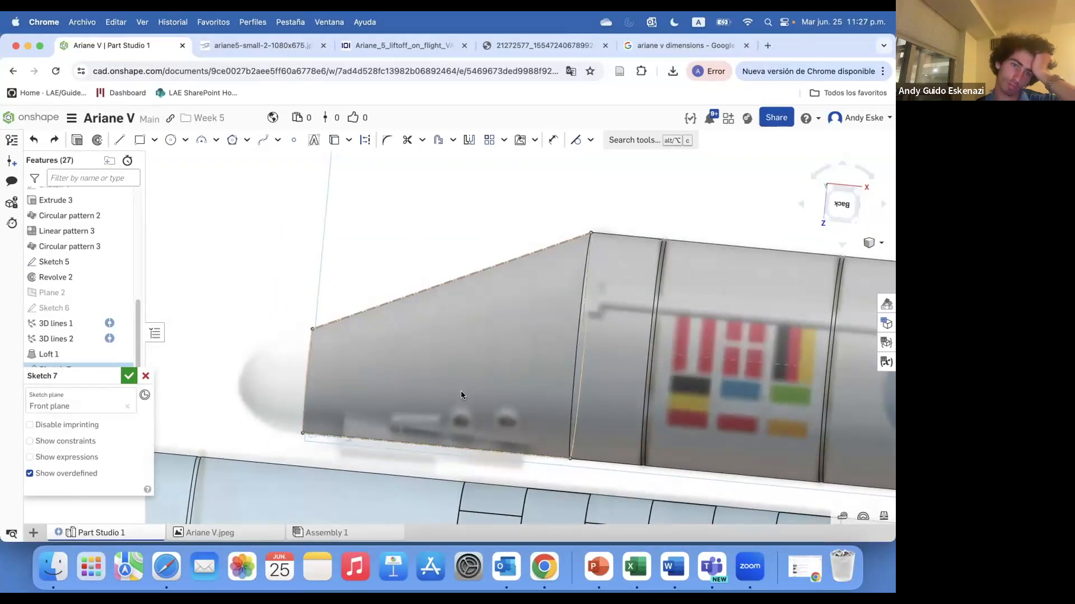
{"action": "left_click", "coordinate": [145, 376]}
Reopen the booster profile sketch and delete the short construction line extending from the middle of the nose cone's front line.
{"action": "double_click", "coordinate": [56, 323]}
{"action": "right_click", "coordinate": [295, 322]}
{"action": "left_click", "coordinate": [339, 450]}
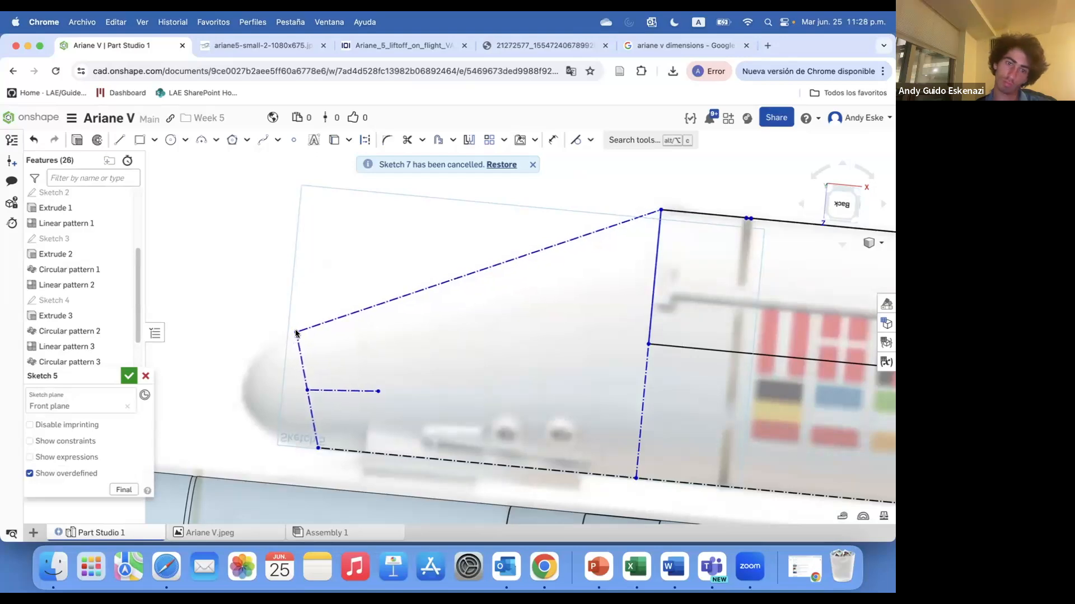
{"action": "key", "text": "ctrl+z"}
{"action": "scroll", "coordinate": [445, 365], "scroll_direction": "down", "scroll_amount": 2}
{"action": "scroll", "coordinate": [446, 365], "scroll_direction": "up", "scroll_amount": 4}
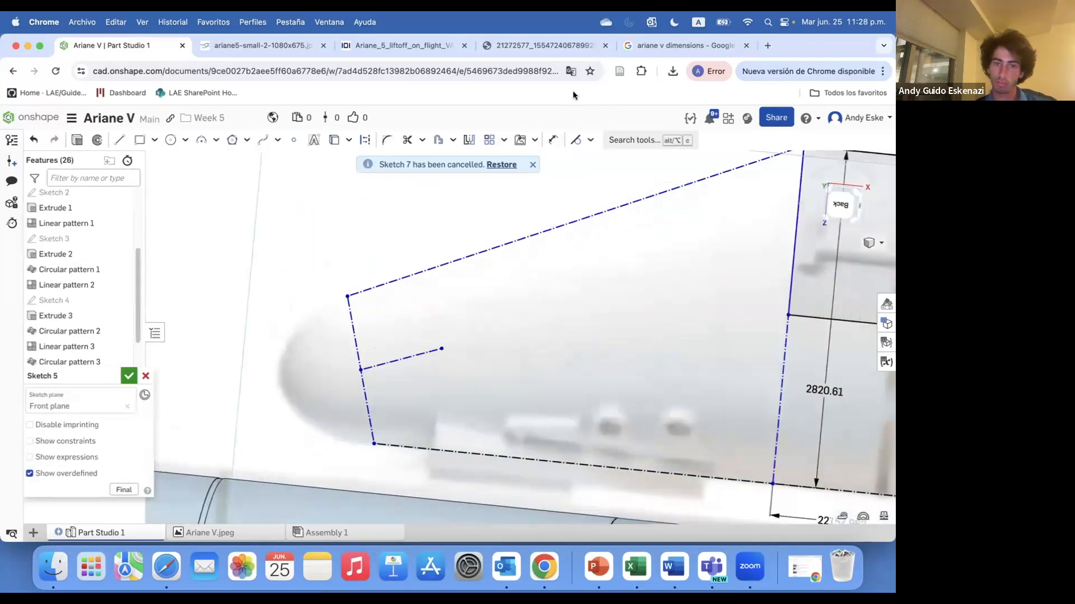
{"action": "left_click", "coordinate": [401, 364]}
{"action": "key", "text": "Delete"}
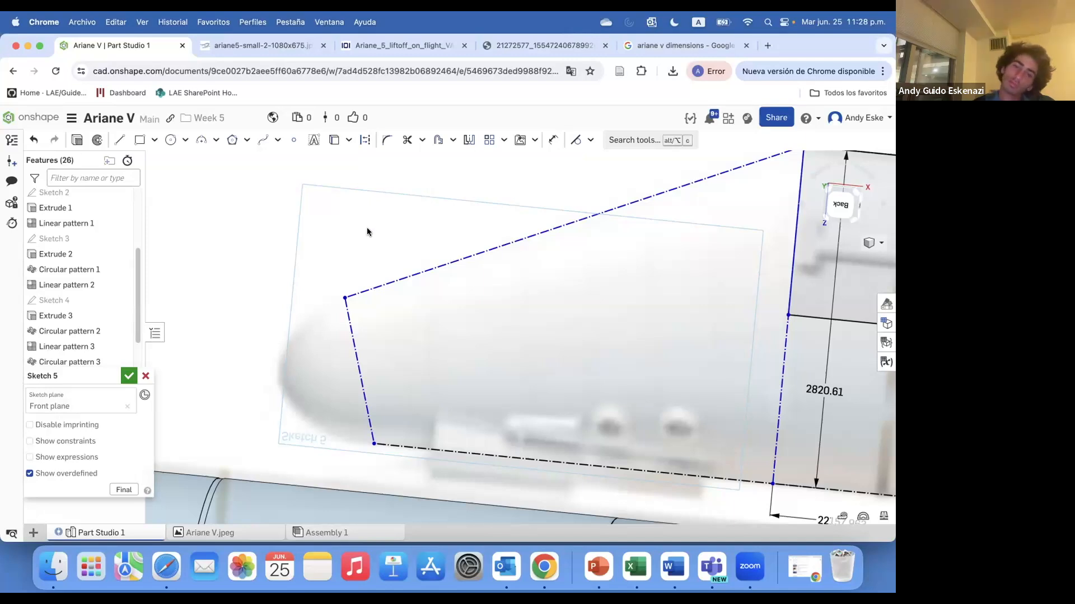
Draw a nose arc of about 669 mm radius between the front line's endpoints, tangent to the lower construction line.
{"action": "key", "text": "u"}
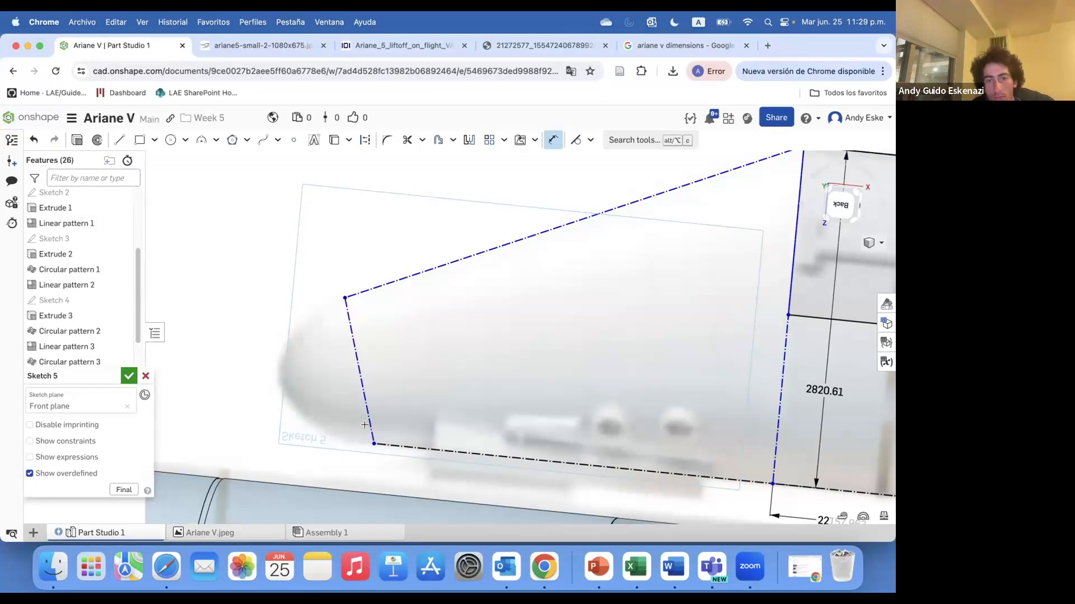
{"action": "left_click", "coordinate": [201, 140]}
{"action": "left_click", "coordinate": [370, 438]}
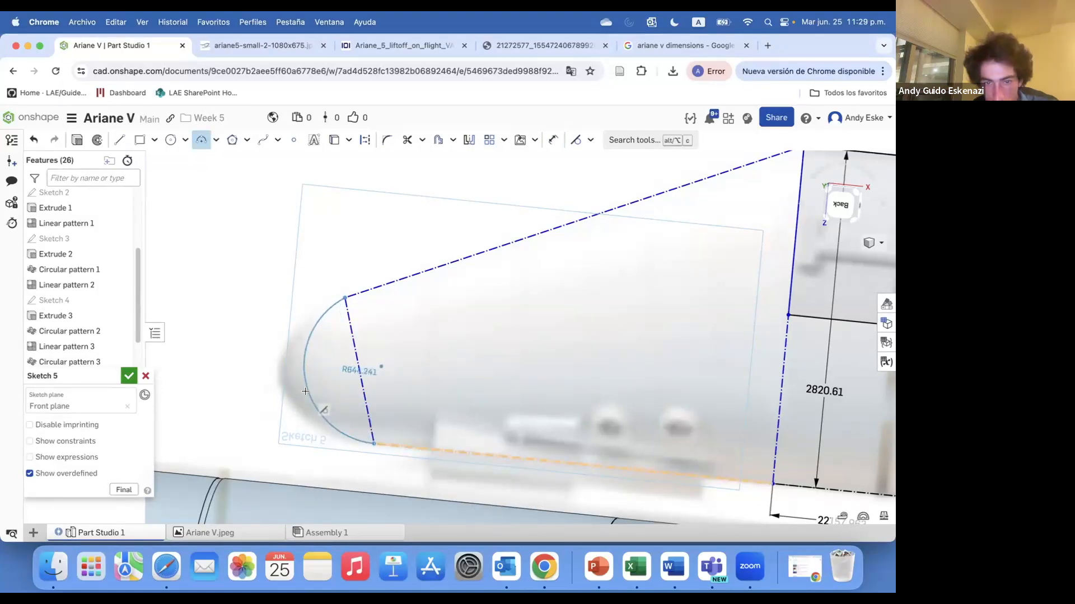
{"action": "left_click", "coordinate": [305, 391]}
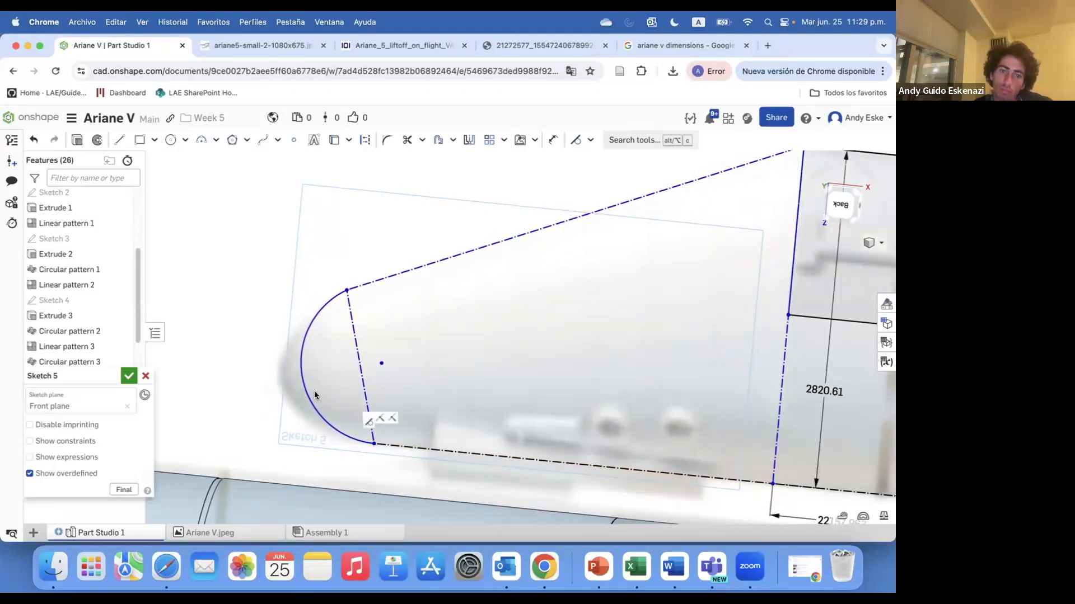
{"action": "left_click_drag", "start_coordinate": [355, 288], "coordinate": [357, 287]}
Convert the nose arc to construction geometry and finish the booster profile sketch.
{"action": "right_click_drag", "start_coordinate": [390, 417], "coordinate": [333, 358]}
{"action": "right_click", "coordinate": [320, 342]}
{"action": "key", "text": "Escape"}
{"action": "scroll", "coordinate": [305, 358], "scroll_direction": "down", "scroll_amount": 3}
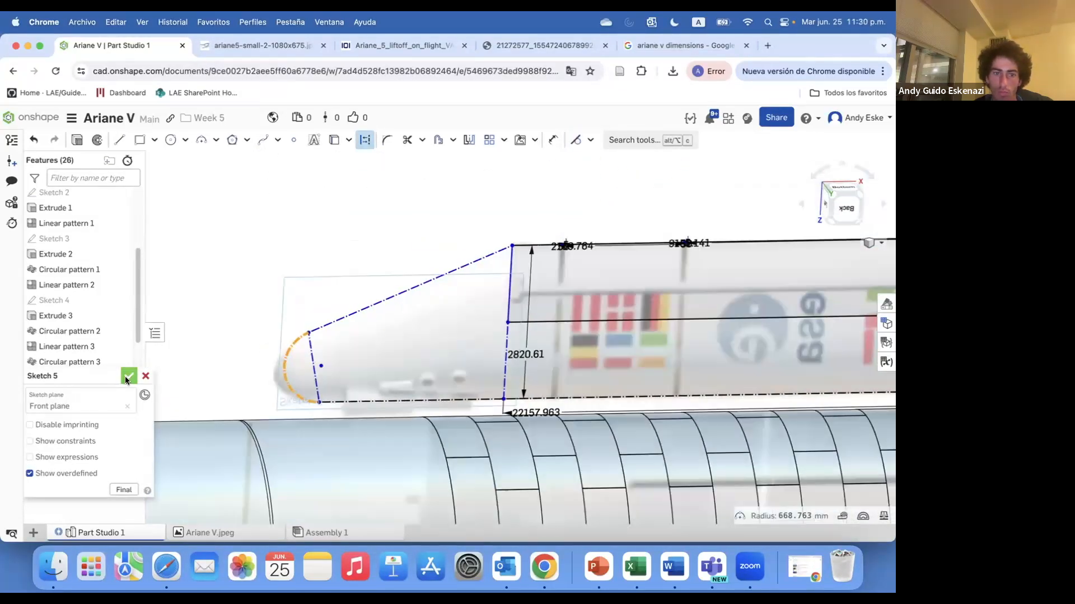
{"action": "left_click", "coordinate": [129, 376]}
{"action": "scroll", "coordinate": [99, 357], "scroll_direction": "down", "scroll_amount": 2}
{"action": "right_click", "coordinate": [84, 371]}
{"action": "left_click", "coordinate": [98, 396]}
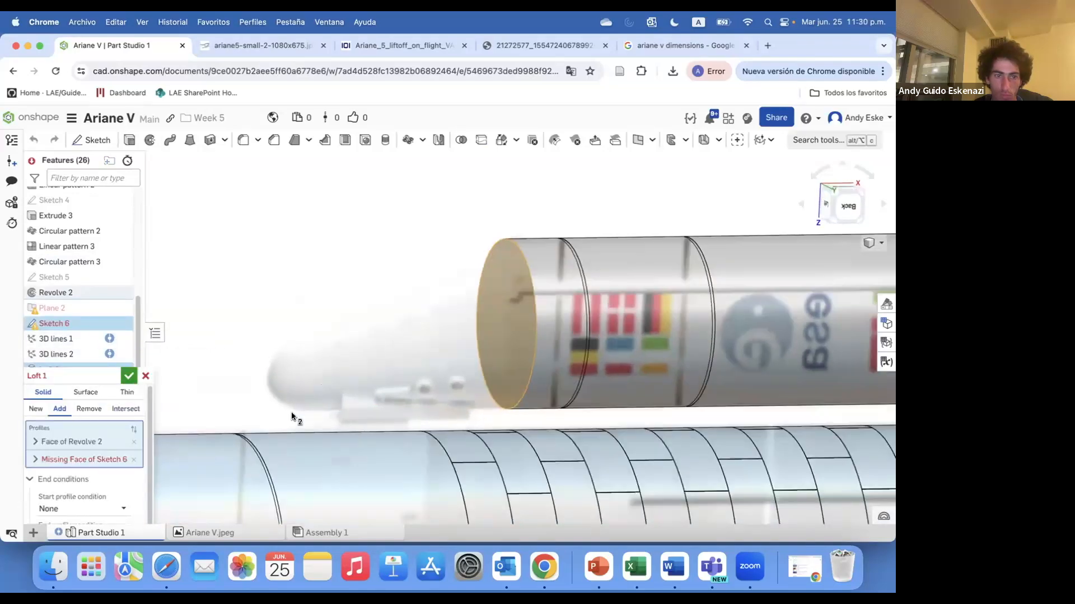
{"action": "left_click", "coordinate": [119, 278]}
{"action": "left_click", "coordinate": [145, 375]}
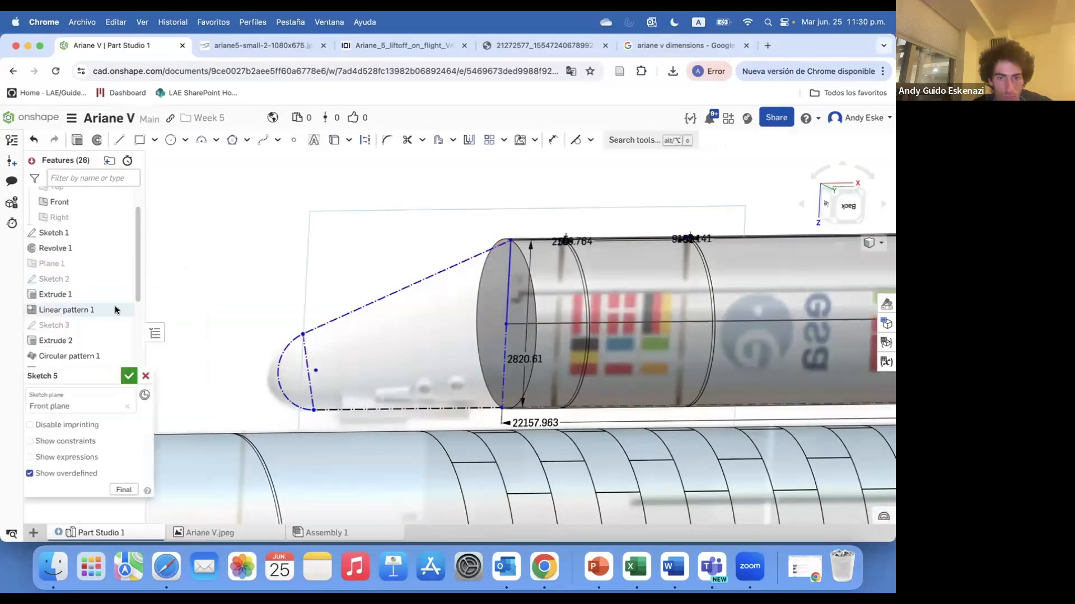
Add a construction line perpendicular to the nose cone's front line at its midpoint and finish the booster profile sketch.
{"action": "left_click", "coordinate": [591, 143]}
{"action": "left_click", "coordinate": [607, 284]}
{"action": "left_click", "coordinate": [133, 379]}
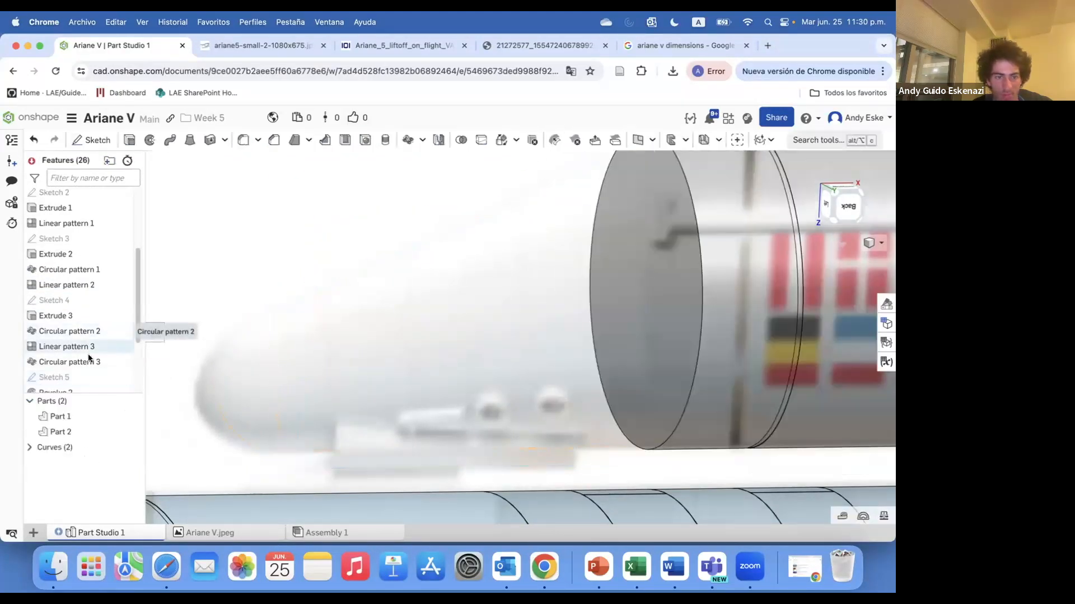
Redefine Plane 2 from the new perpendicular construction line and the midpoint of the nose cone's front line.
{"action": "scroll", "coordinate": [91, 360], "scroll_direction": "down", "scroll_amount": 2}
{"action": "right_click", "coordinate": [69, 318]}
{"action": "left_click", "coordinate": [99, 345]}
{"action": "left_click", "coordinate": [143, 411]}
{"action": "left_click", "coordinate": [144, 410]}
{"action": "left_click", "coordinate": [273, 380]}
{"action": "left_click", "coordinate": [295, 375]}
{"action": "scroll", "coordinate": [281, 370], "scroll_direction": "up", "scroll_amount": 4}
{"action": "left_click", "coordinate": [129, 379]}
In Sketch 6, replace the circle centre's broken coincident constraint with one to the front line's midpoint and finish.
{"action": "right_click", "coordinate": [74, 329]}
{"action": "left_click", "coordinate": [106, 123]}
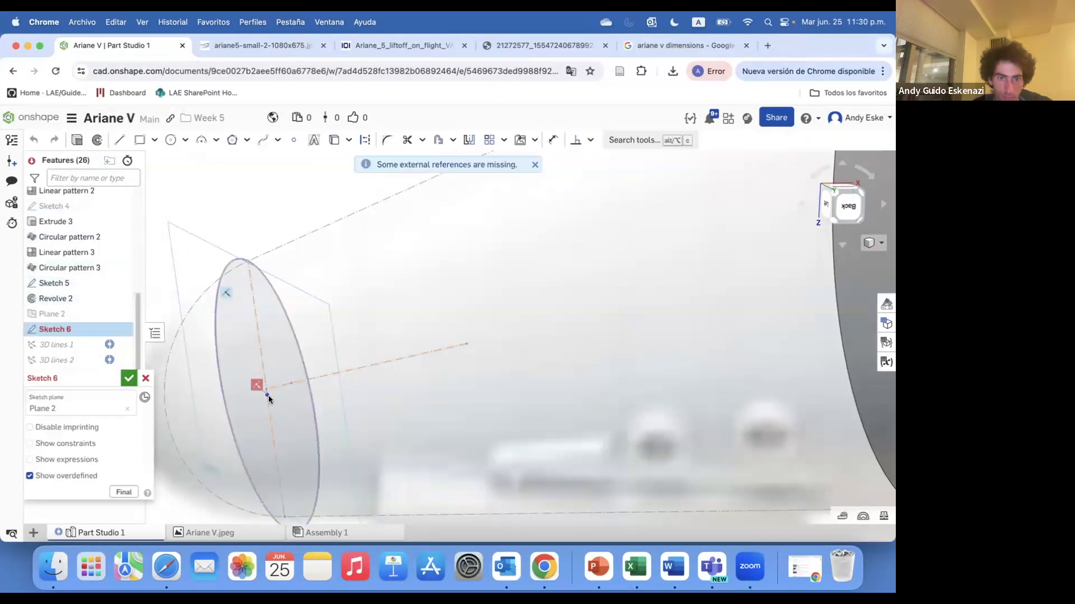
{"action": "left_click", "coordinate": [257, 385]}
{"action": "key", "text": "Delete"}
{"action": "key", "text": "i"}
{"action": "left_click", "coordinate": [267, 395]}
{"action": "left_click", "coordinate": [267, 389]}
{"action": "right_click_drag", "start_coordinate": [267, 390], "coordinate": [252, 384]}
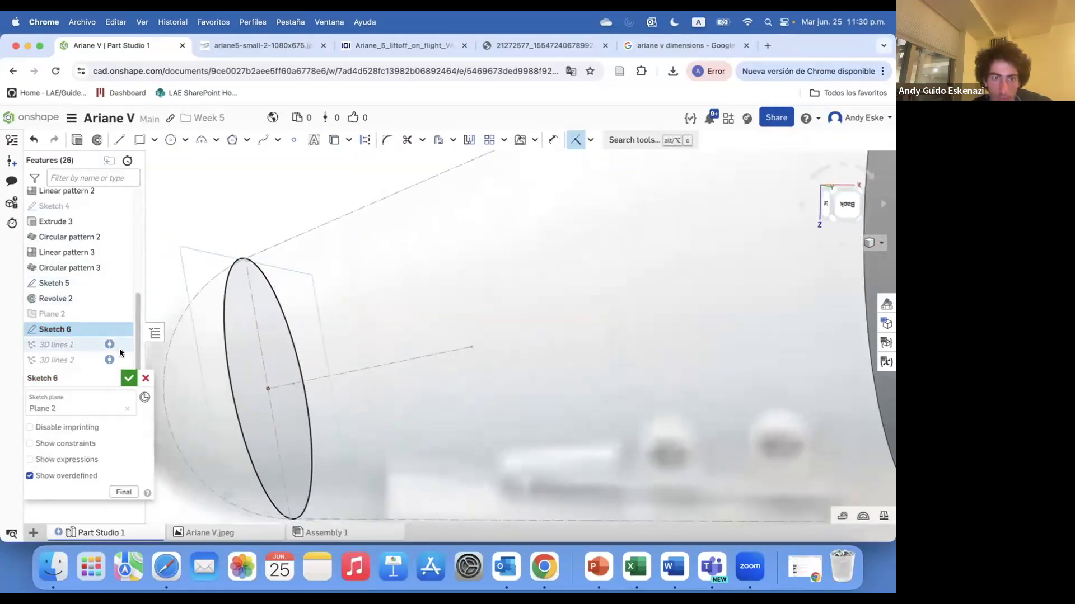
{"action": "left_click", "coordinate": [129, 379]}
Edit Loft 1 to replace its missing profile with the face of Sketch 6, and accept the loft.
{"action": "double_click", "coordinate": [55, 376]}
{"action": "left_click", "coordinate": [134, 463]}
{"action": "left_click", "coordinate": [296, 369]}
{"action": "scroll", "coordinate": [330, 313], "scroll_direction": "down", "scroll_amount": 4}
{"action": "right_click_drag", "start_coordinate": [308, 319], "coordinate": [321, 320]}
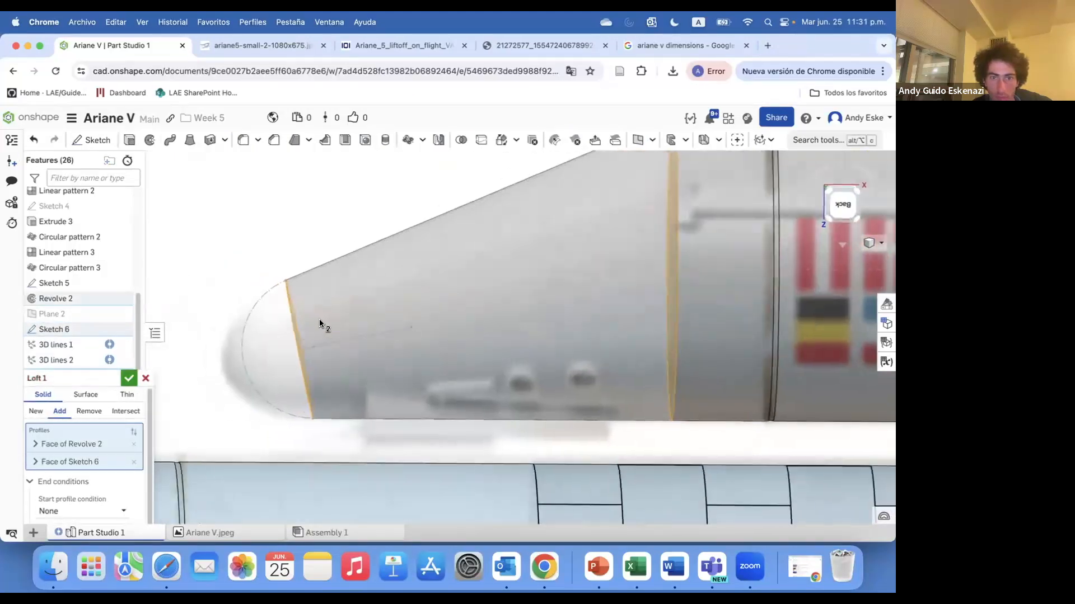
{"action": "left_click", "coordinate": [128, 378]}
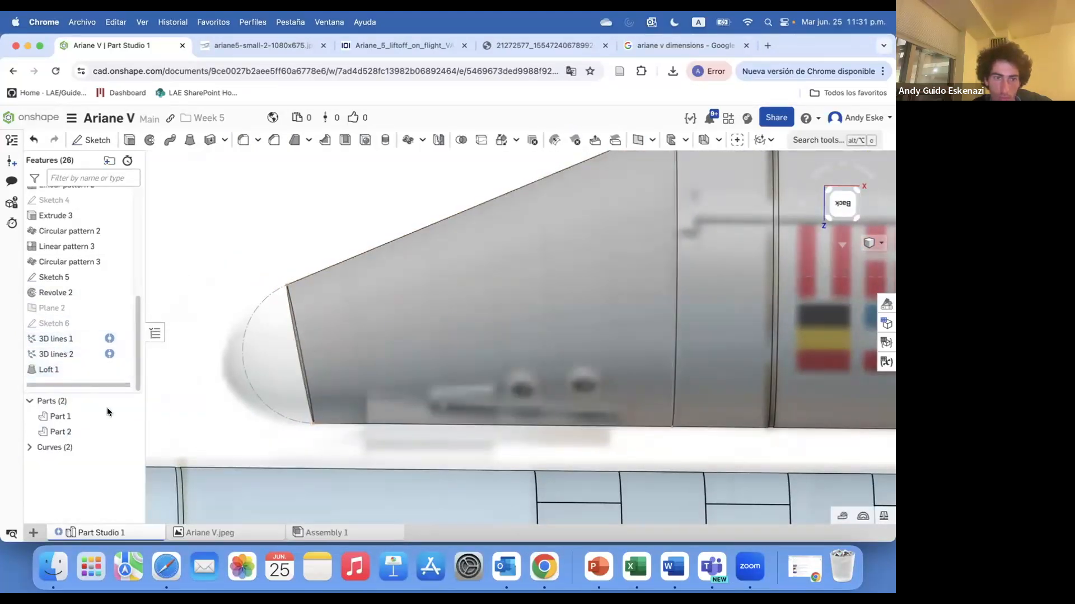
Sketch a nose arc of about 669 mm radius on the Front plane between the corners of the cone's front end.
{"action": "left_click", "coordinate": [91, 140]}
{"action": "scroll", "coordinate": [281, 323], "scroll_direction": "down", "scroll_amount": 5}
{"action": "scroll", "coordinate": [70, 246], "scroll_direction": "up", "scroll_amount": 10}
{"action": "left_click", "coordinate": [74, 241]}
{"action": "scroll", "coordinate": [294, 374], "scroll_direction": "up", "scroll_amount": 5}
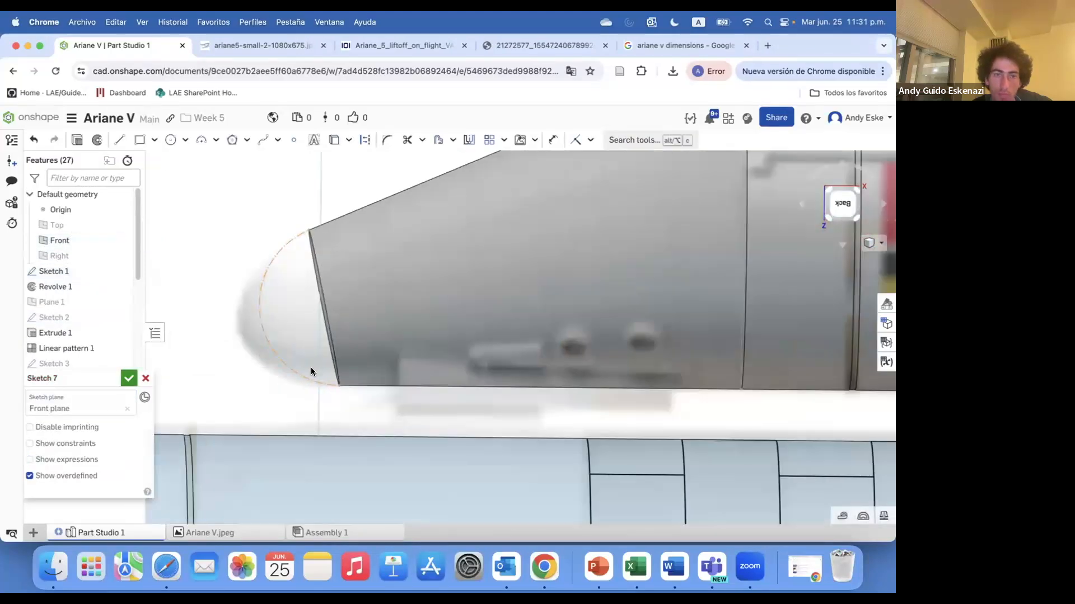
{"action": "right_click_drag", "start_coordinate": [275, 344], "coordinate": [289, 287]}
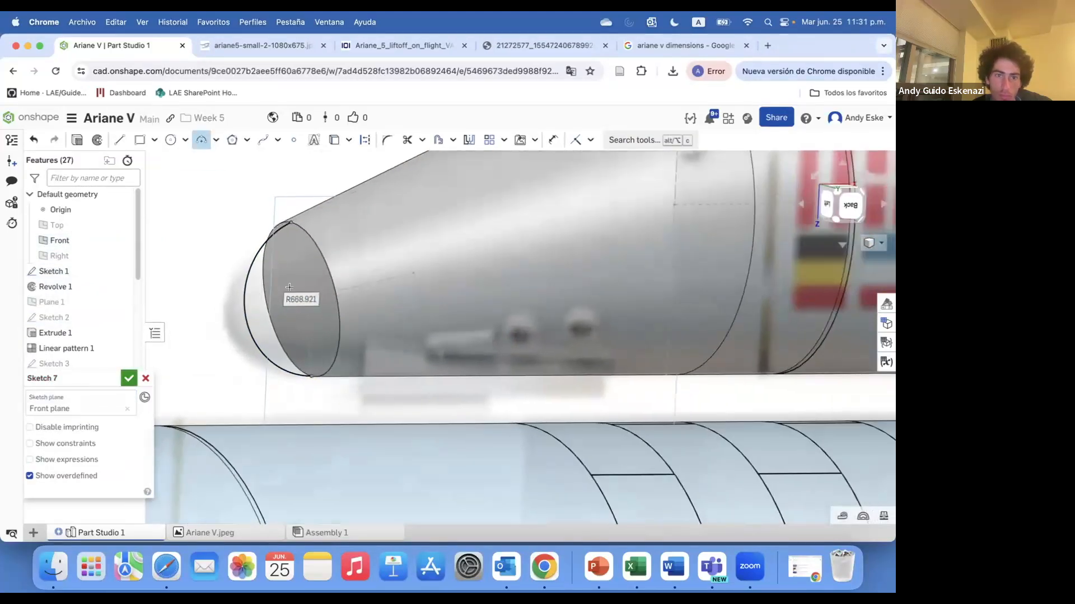
{"action": "left_click", "coordinate": [286, 223]}
{"action": "key", "text": "n"}
Try to revolve the nose arc region about the straight line across the cone's front face.
{"action": "left_click", "coordinate": [97, 142]}
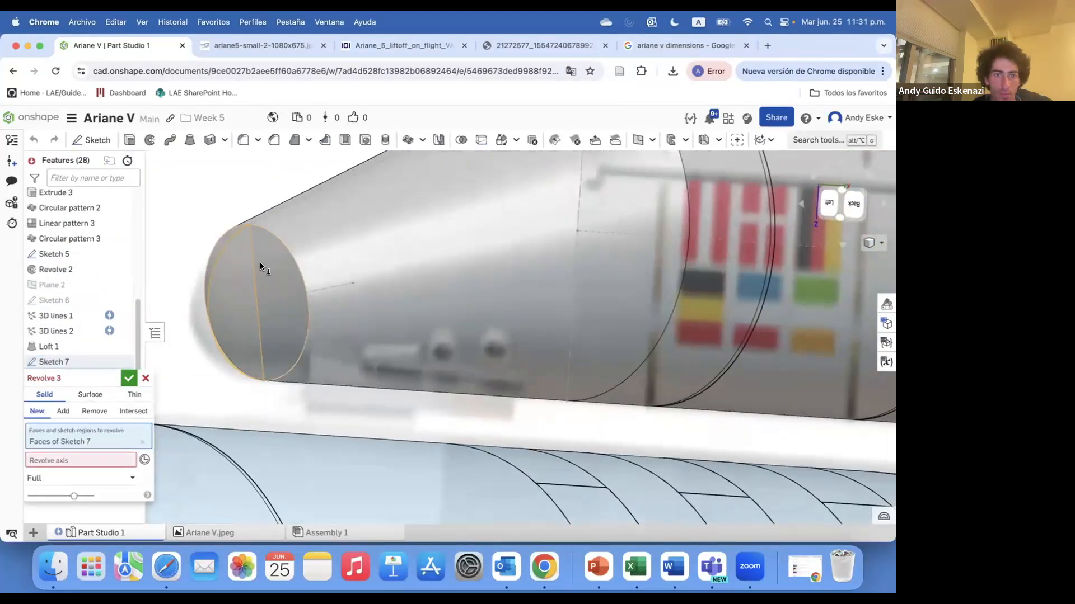
{"action": "left_click", "coordinate": [65, 459]}
{"action": "left_click", "coordinate": [255, 296]}
{"action": "mouse_move", "coordinate": [248, 299]}
{"action": "right_mouse_down"}
{"action": "mouse_move", "coordinate": [278, 308]}
{"action": "mouse_move", "coordinate": [281, 345]}
{"action": "mouse_move", "coordinate": [300, 339]}
{"action": "right_mouse_up"}
{"action": "left_click", "coordinate": [145, 379]}
{"action": "scroll", "coordinate": [279, 314], "scroll_direction": "up", "scroll_amount": 4}
{"action": "left_click", "coordinate": [189, 140]}
{"action": "left_click", "coordinate": [234, 281]}
{"action": "left_click", "coordinate": [274, 279]}
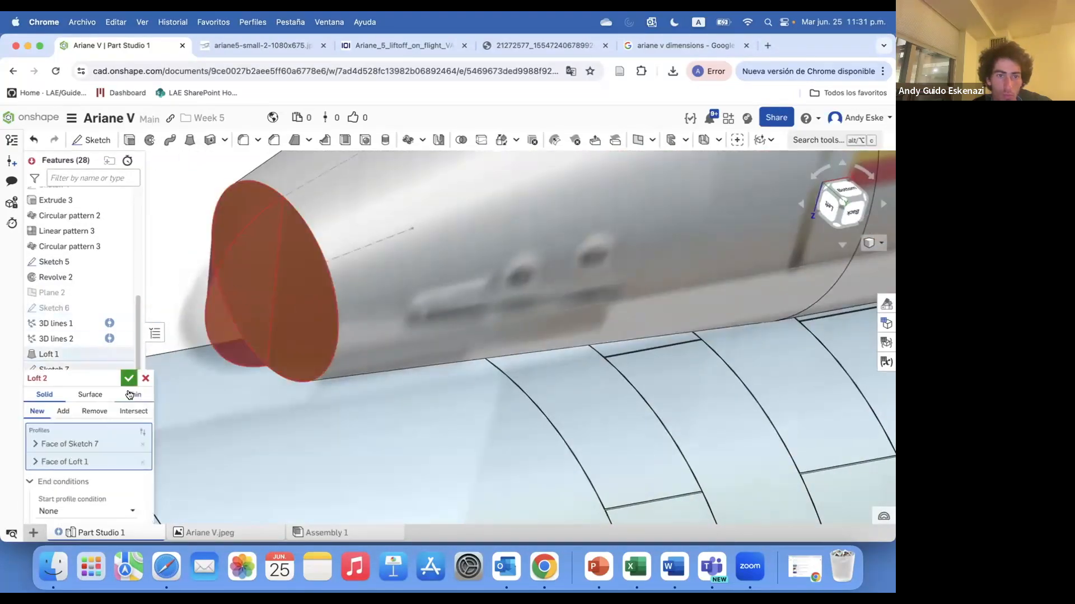
{"action": "left_click", "coordinate": [146, 378]}
Sketch a half-disc profile on the cone's front face, bounded by its rim and the line across it, and finish the sketch.
{"action": "scroll", "coordinate": [274, 348], "scroll_direction": "down", "scroll_amount": 5}
{"action": "left_click", "coordinate": [91, 140]}
{"action": "left_click", "coordinate": [277, 301]}
{"action": "scroll", "coordinate": [277, 301], "scroll_direction": "up", "scroll_amount": 2}
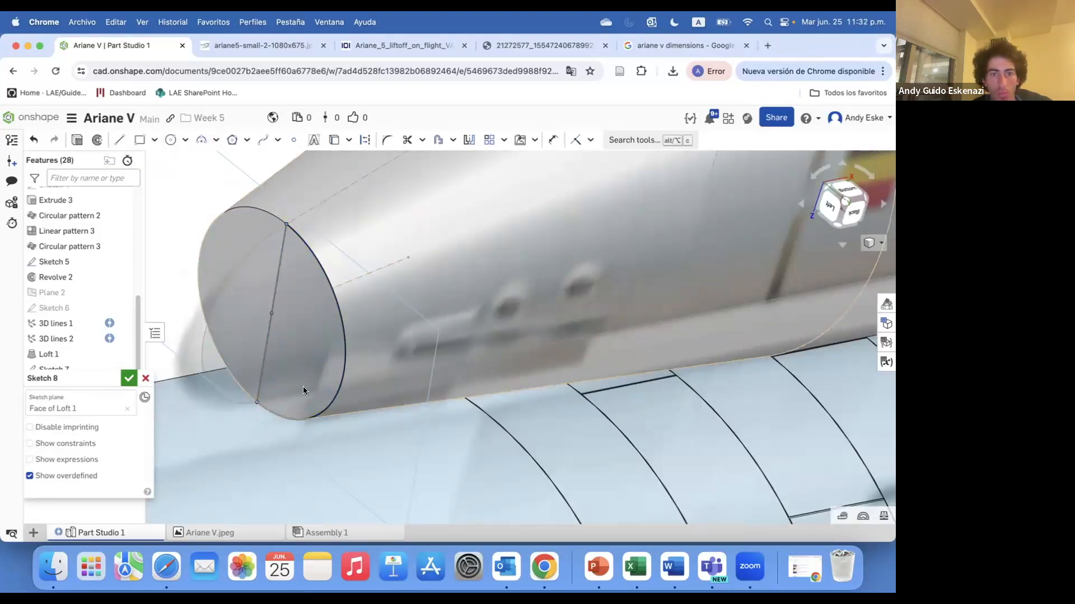
{"action": "left_click", "coordinate": [129, 379]}
Loft between the faces of Sketch 7 and Sketch 8 to form half of the rounded nose tip.
{"action": "left_click", "coordinate": [189, 140]}
{"action": "left_click", "coordinate": [64, 354]}
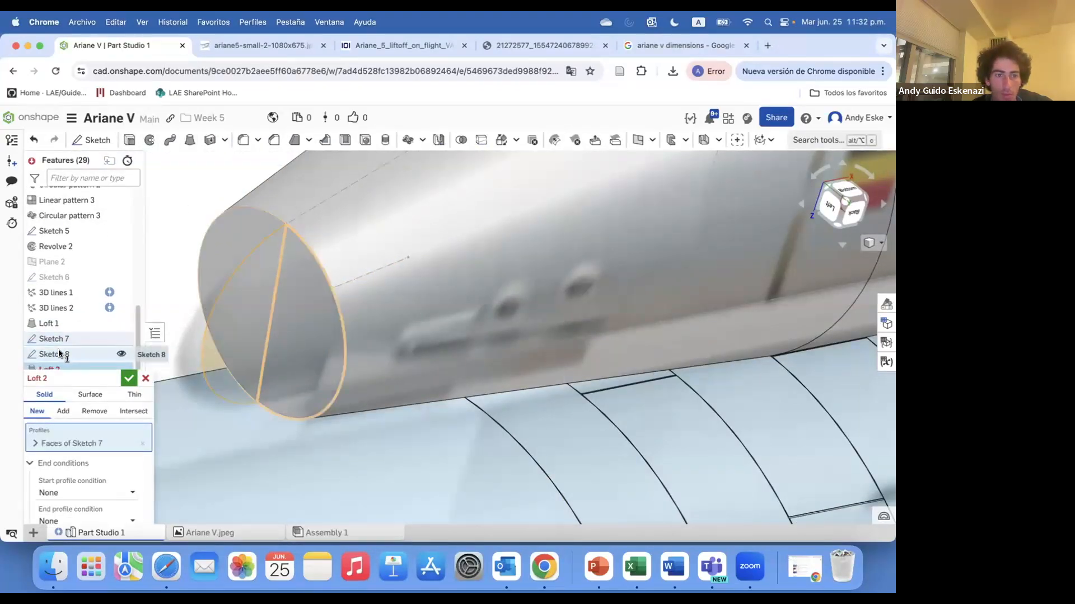
{"action": "left_click", "coordinate": [61, 354]}
{"action": "left_click", "coordinate": [129, 378]}
Create a feature mirror of Loft 2 to form the other half of the nose tip, and adjust the mirror's settings.
{"action": "right_click_drag", "start_coordinate": [338, 151], "coordinate": [284, 170]}
{"action": "left_click", "coordinate": [438, 140]}
{"action": "left_click", "coordinate": [81, 394]}
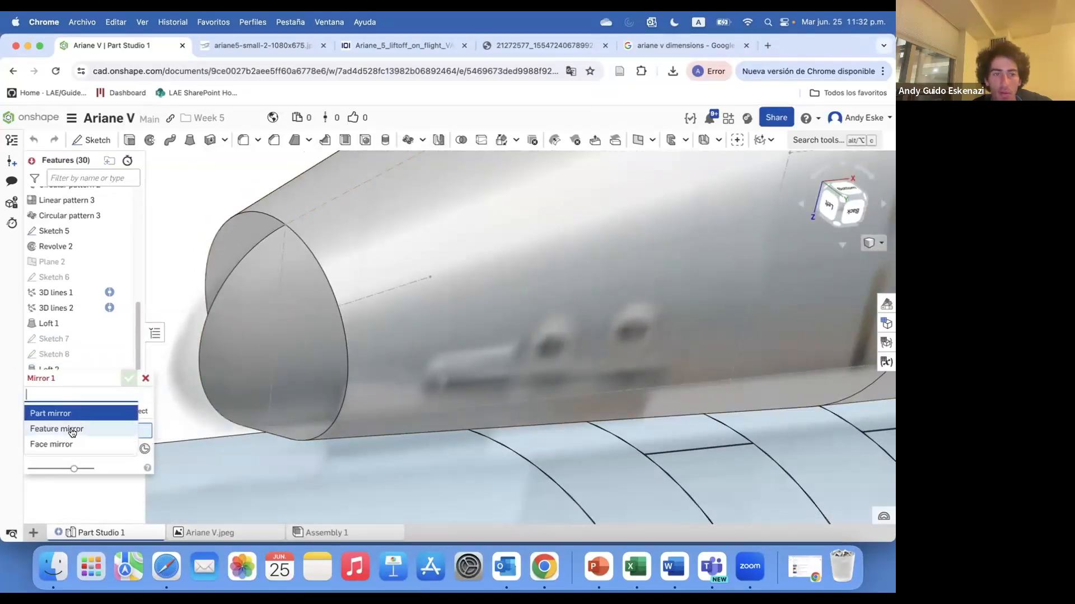
{"action": "left_click", "coordinate": [56, 429]}
{"action": "right_click_drag", "start_coordinate": [168, 437], "coordinate": [232, 331]}
{"action": "left_click", "coordinate": [232, 330]}
{"action": "left_click", "coordinate": [129, 378]}
{"action": "scroll", "coordinate": [63, 385], "scroll_direction": "down", "scroll_amount": 1}
{"action": "double_click", "coordinate": [61, 379]}
{"action": "left_click", "coordinate": [46, 474]}
{"action": "left_click", "coordinate": [129, 377]}
Roll the feature history back to before Loft 2 and create a plane through the centre of the cone's front face.
{"action": "right_click_drag", "start_coordinate": [194, 387], "coordinate": [408, 403]}
{"action": "left_click_drag", "start_coordinate": [109, 385], "coordinate": [108, 353]}
{"action": "right_click_drag", "start_coordinate": [446, 360], "coordinate": [442, 384]}
{"action": "left_click", "coordinate": [638, 139]}
{"action": "left_click", "coordinate": [432, 372]}
{"action": "left_click", "coordinate": [128, 376]}
Sketch two construction lines on Plane 3 from the front face's centre, one to the rim and one to the nose apex.
{"action": "left_click", "coordinate": [93, 139]}
{"action": "left_click", "coordinate": [84, 354]}
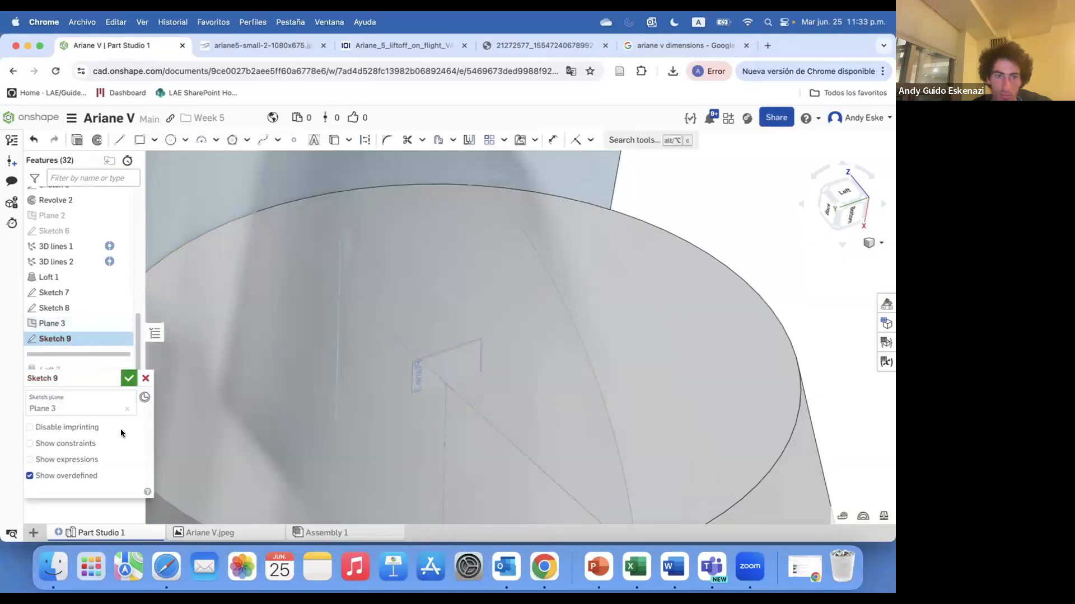
{"action": "right_click_drag", "start_coordinate": [433, 227], "coordinate": [317, 154]}
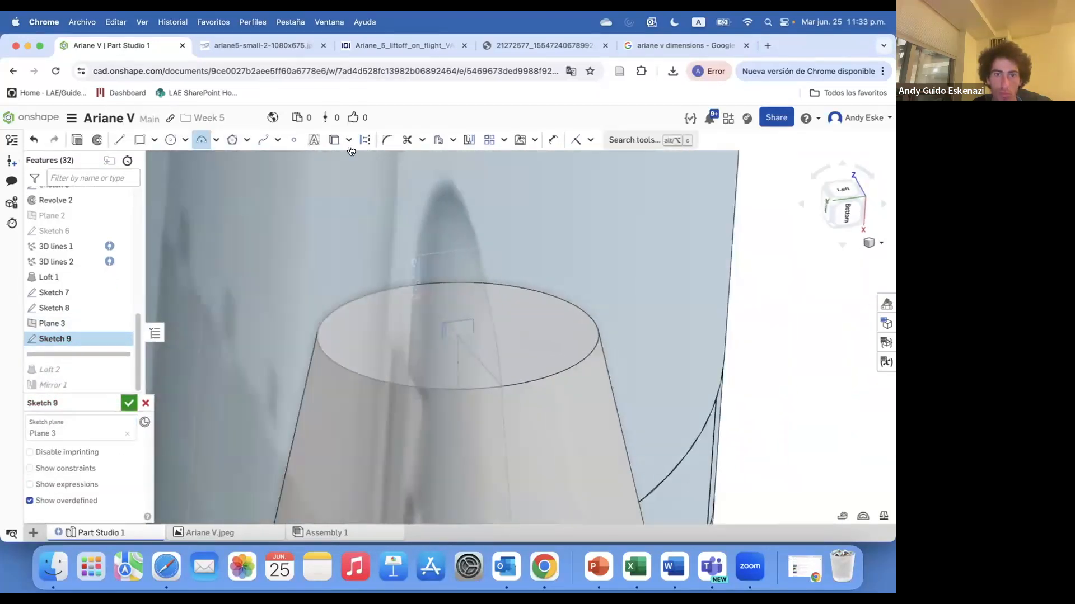
{"action": "right_click", "coordinate": [458, 280]}
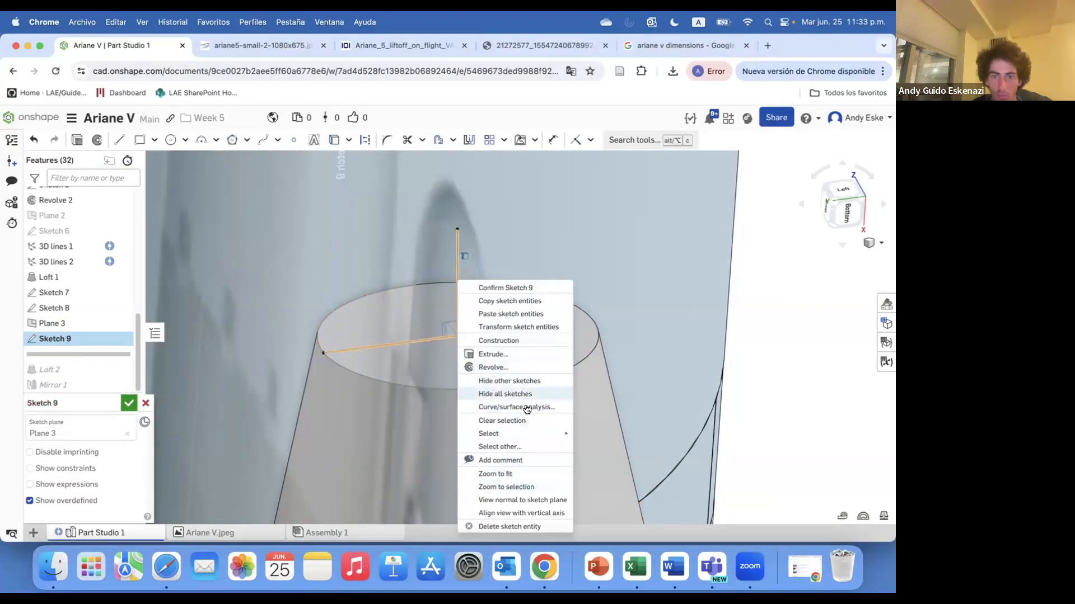
{"action": "left_click", "coordinate": [428, 343]}
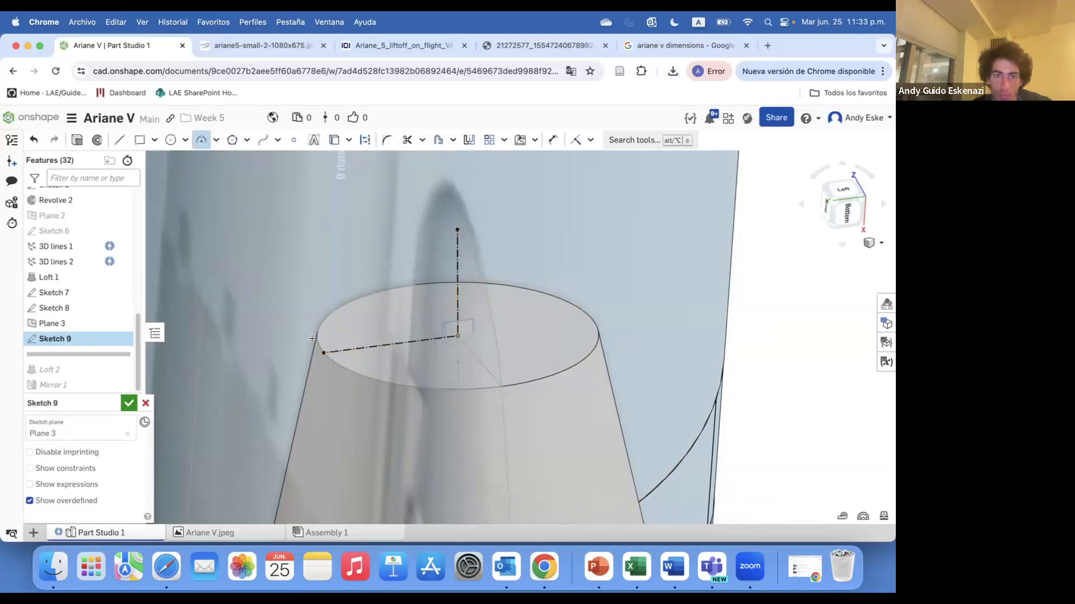
Draw an arc between the outer ends of the two construction lines, apply a tangent constraint, and finish Sketch 9.
{"action": "key", "text": "n"}
{"action": "left_click", "coordinate": [590, 140]}
{"action": "left_click", "coordinate": [599, 224]}
{"action": "left_click", "coordinate": [476, 277]}
{"action": "mouse_move", "coordinate": [476, 277]}
{"action": "right_mouse_down"}
{"action": "mouse_move", "coordinate": [492, 396]}
{"action": "mouse_move", "coordinate": [372, 413]}
{"action": "right_mouse_up"}
{"action": "scroll", "coordinate": [372, 413], "scroll_direction": "up", "scroll_amount": 5}
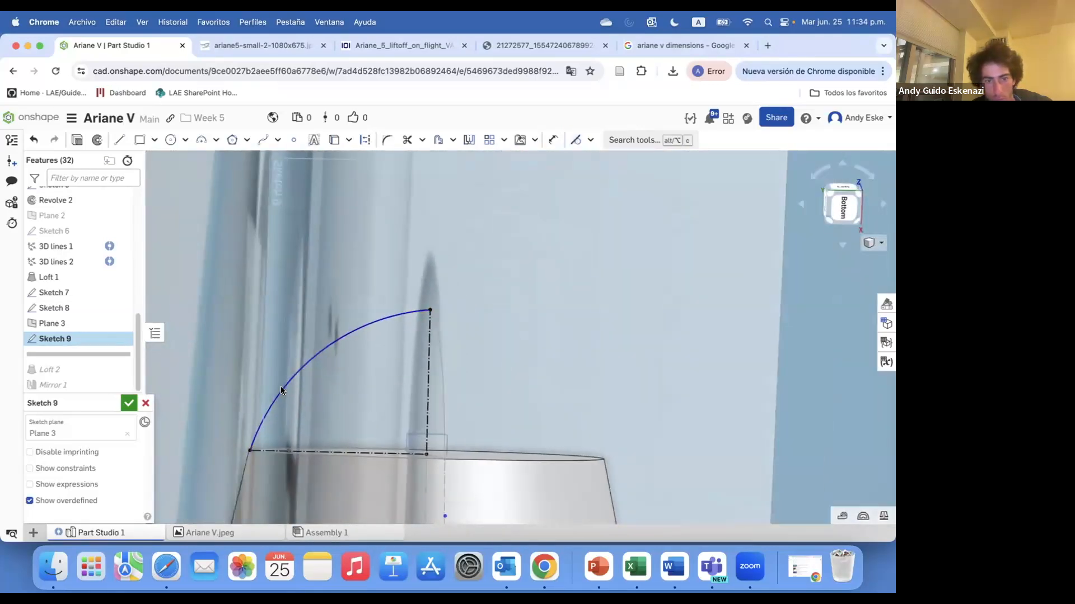
{"action": "left_click", "coordinate": [129, 403]}
Edit Loft 2 to enable guides and continuity with the Sketch 9 arc as guide, and accept it.
{"action": "double_click", "coordinate": [49, 353]}
{"action": "left_click", "coordinate": [30, 403]}
{"action": "left_click", "coordinate": [424, 433]}
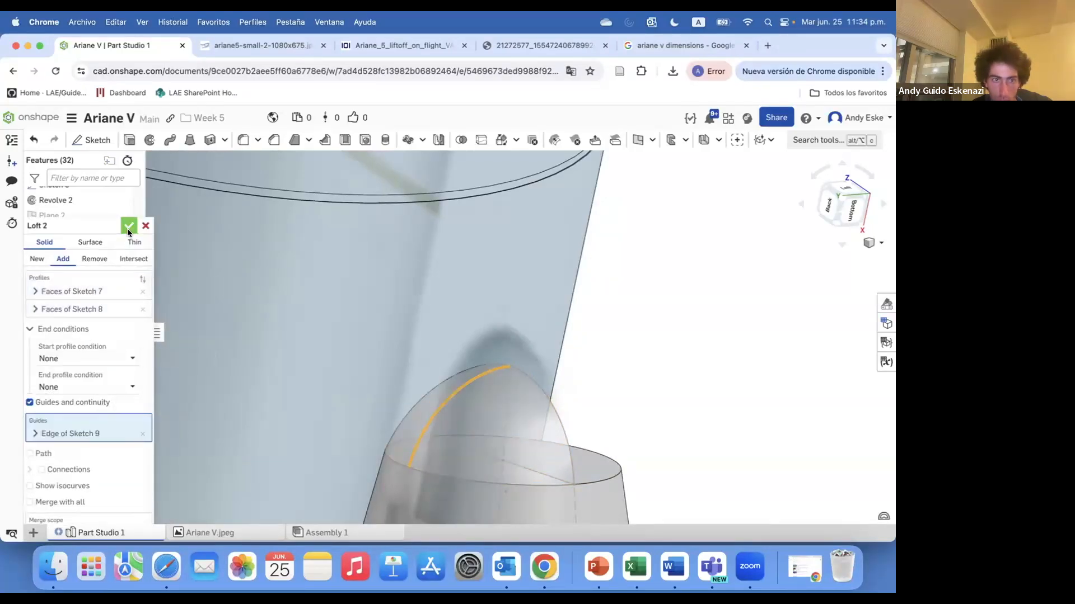
{"action": "left_click", "coordinate": [129, 225]}
{"action": "scroll", "coordinate": [547, 384], "scroll_direction": "down", "scroll_amount": 5}
{"action": "right_click_drag", "start_coordinate": [235, 302], "coordinate": [304, 409]}
{"action": "scroll", "coordinate": [304, 409], "scroll_direction": "down", "scroll_amount": 3}
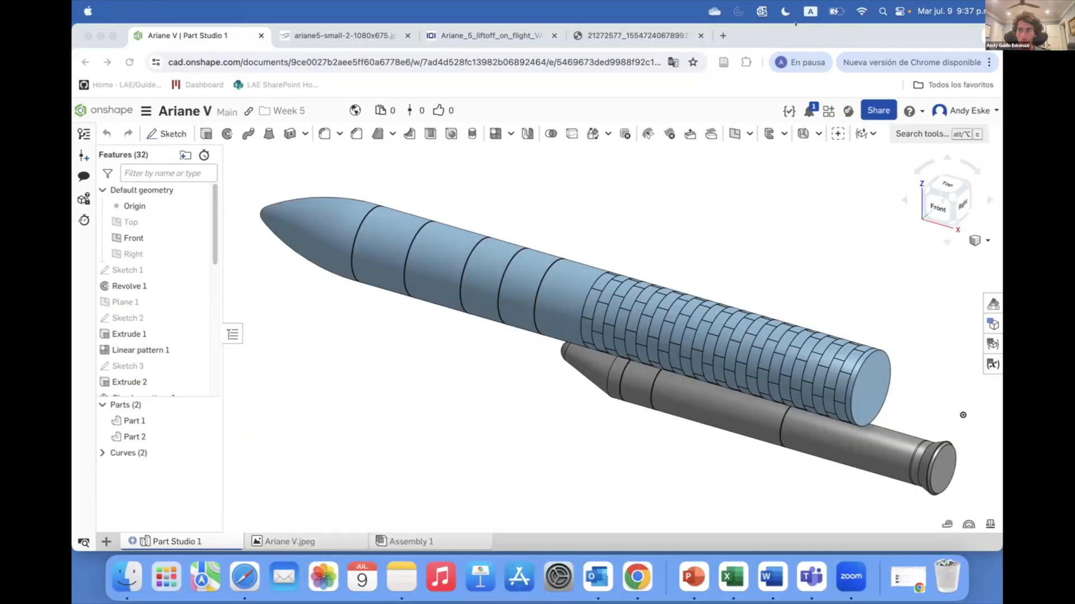
Compare the model with the Ariane 5 reference photos, examining the core stage's rear end and the booster attachments.
{"action": "key", "text": "super+ctrl+f"}
{"action": "right_click_drag", "start_coordinate": [633, 467], "coordinate": [885, 409]}
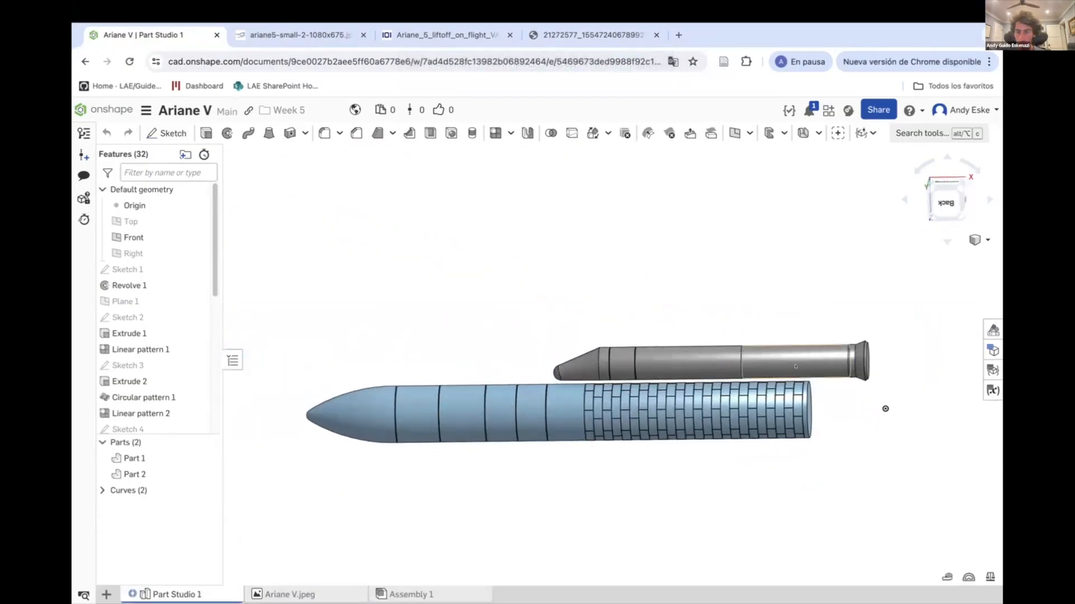
{"action": "scroll", "coordinate": [885, 409], "scroll_direction": "up", "scroll_amount": 2}
{"action": "key", "text": "super+3"}
{"action": "left_click", "coordinate": [468, 398]}
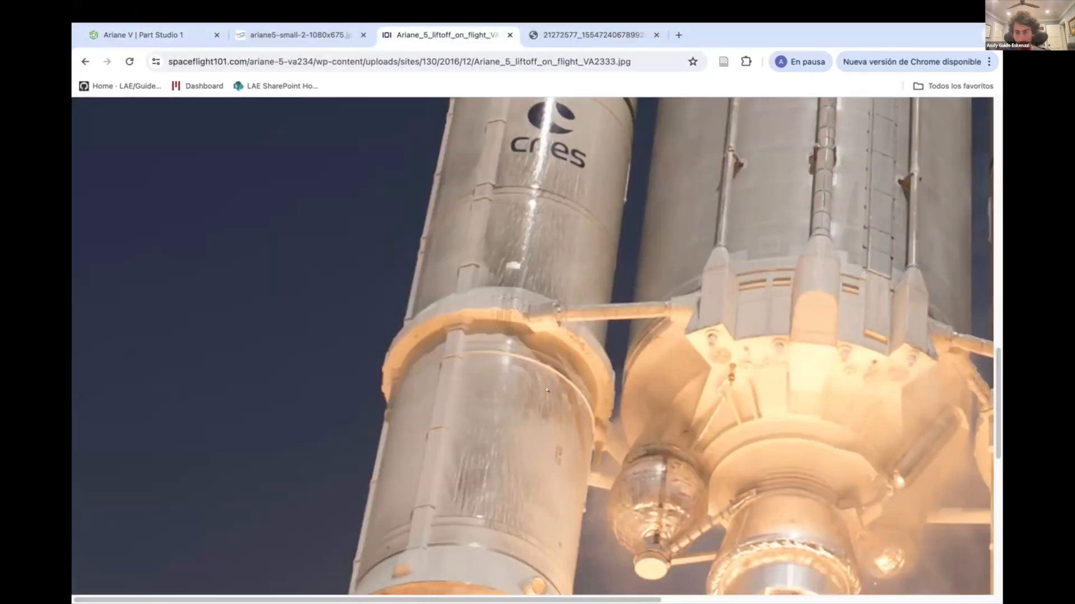
{"action": "scroll", "coordinate": [547, 390], "scroll_direction": "right", "scroll_amount": 10}
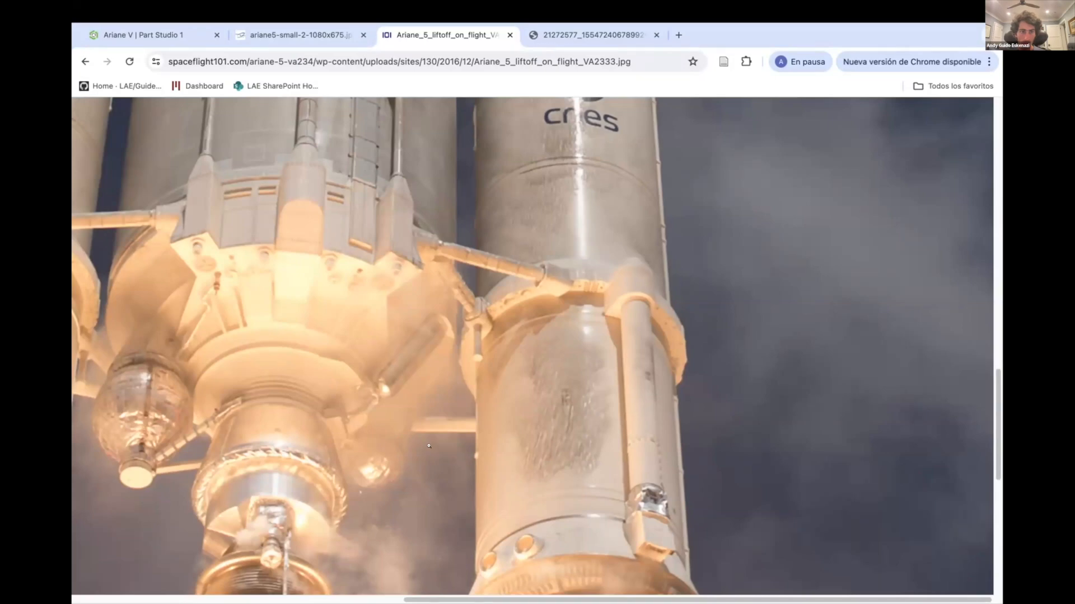
{"action": "key", "text": "super+2"}
{"action": "key", "text": "super+3"}
{"action": "key", "text": "super+4"}
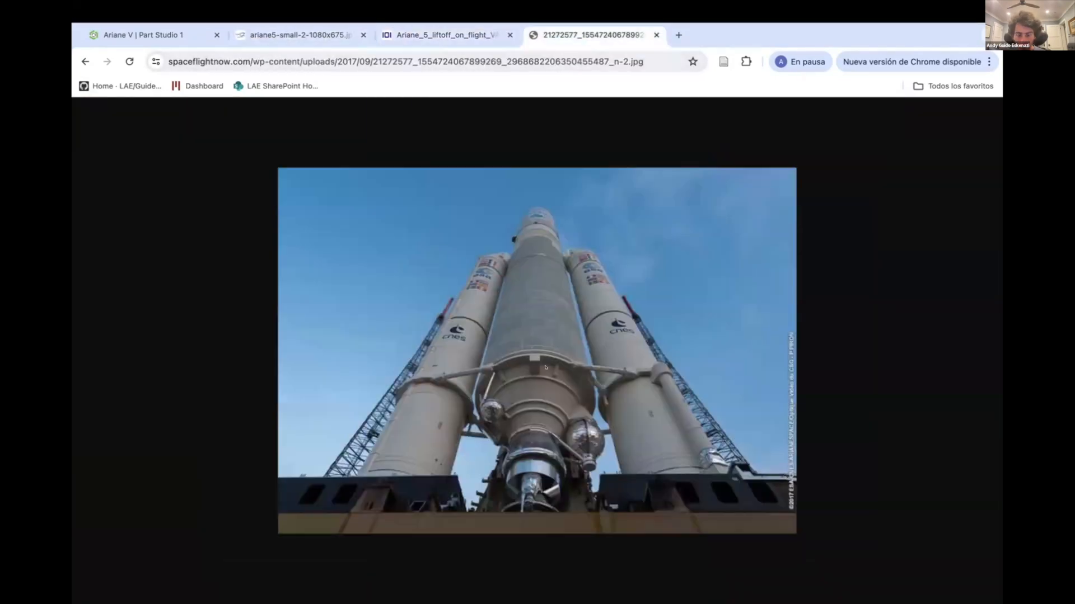
{"action": "key", "text": "super+1"}
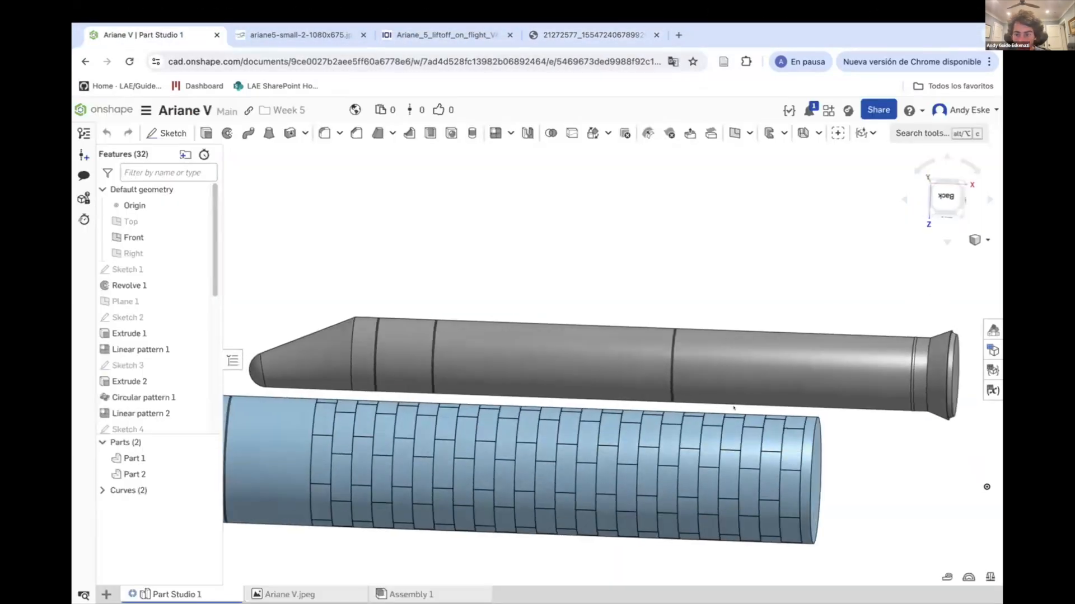
{"action": "scroll", "coordinate": [733, 357], "scroll_direction": "up", "scroll_amount": 5}
{"action": "key", "text": "shift+2"}
{"action": "key", "text": "super+2"}
{"action": "key", "text": "super+1"}
{"action": "left_click", "coordinate": [264, 35]}
{"action": "left_click", "coordinate": [449, 34]}
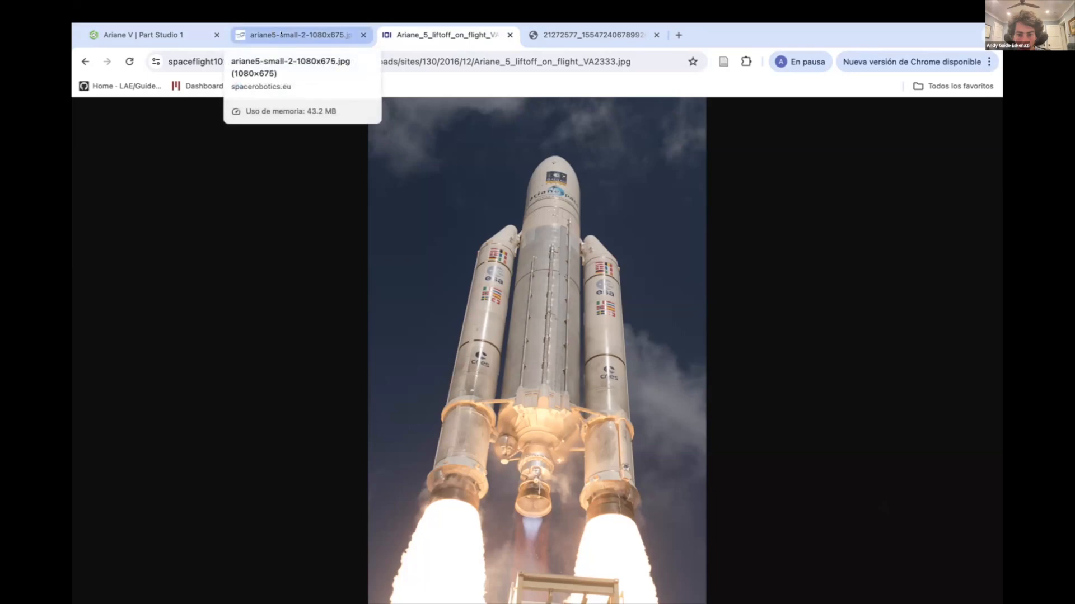
{"action": "left_click", "coordinate": [588, 34]}
{"action": "left_click", "coordinate": [437, 35]}
{"action": "left_click", "coordinate": [265, 35]}
{"action": "left_click", "coordinate": [185, 35]}
Start a sketch on the core stage's rear face and draw a vertical and an angled construction line from the centre to the rim.
{"action": "right_click_drag", "start_coordinate": [480, 433], "coordinate": [500, 350]}
{"action": "key", "text": "shift+s"}
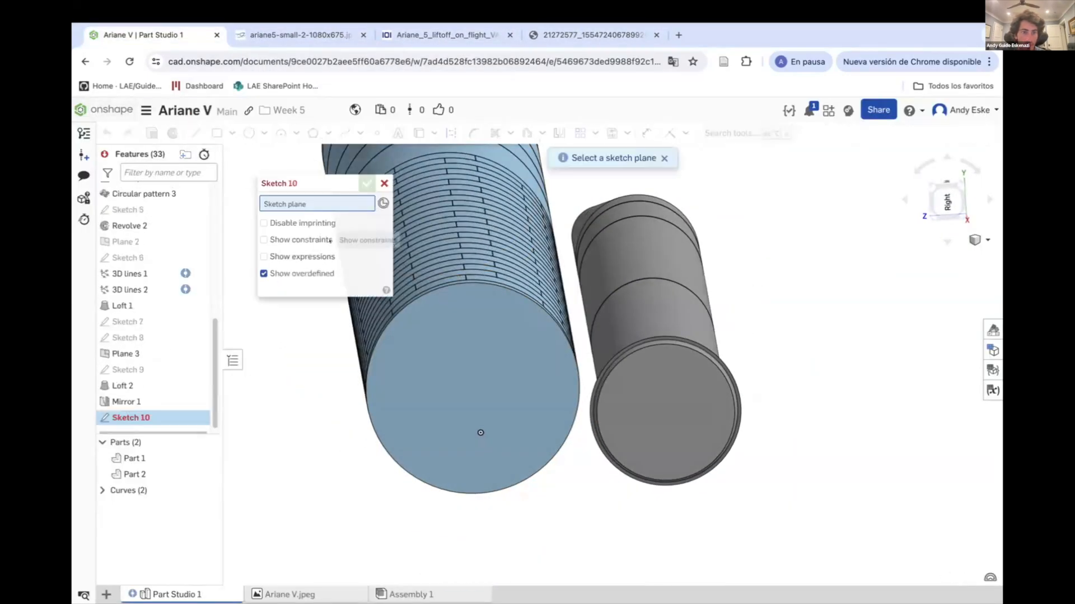
{"action": "left_click", "coordinate": [480, 433]}
{"action": "left_click", "coordinate": [483, 382]}
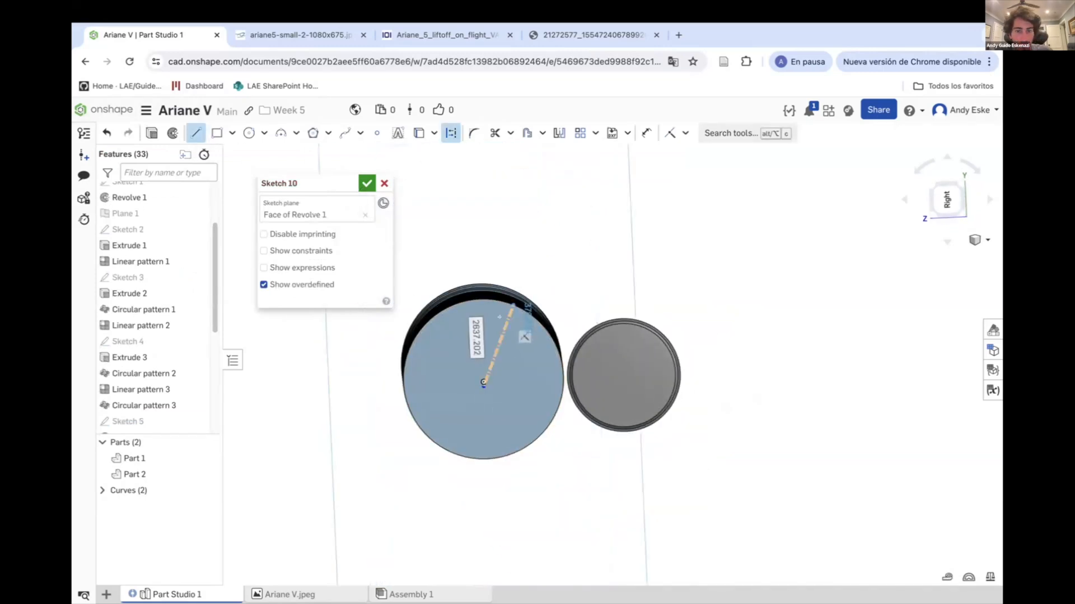
{"action": "key", "text": "i"}
{"action": "scroll", "coordinate": [482, 385], "scroll_direction": "up", "scroll_amount": 1}
{"action": "right_click_drag", "start_coordinate": [481, 385], "coordinate": [477, 390]}
{"action": "key", "text": "l"}
{"action": "key", "text": "q"}
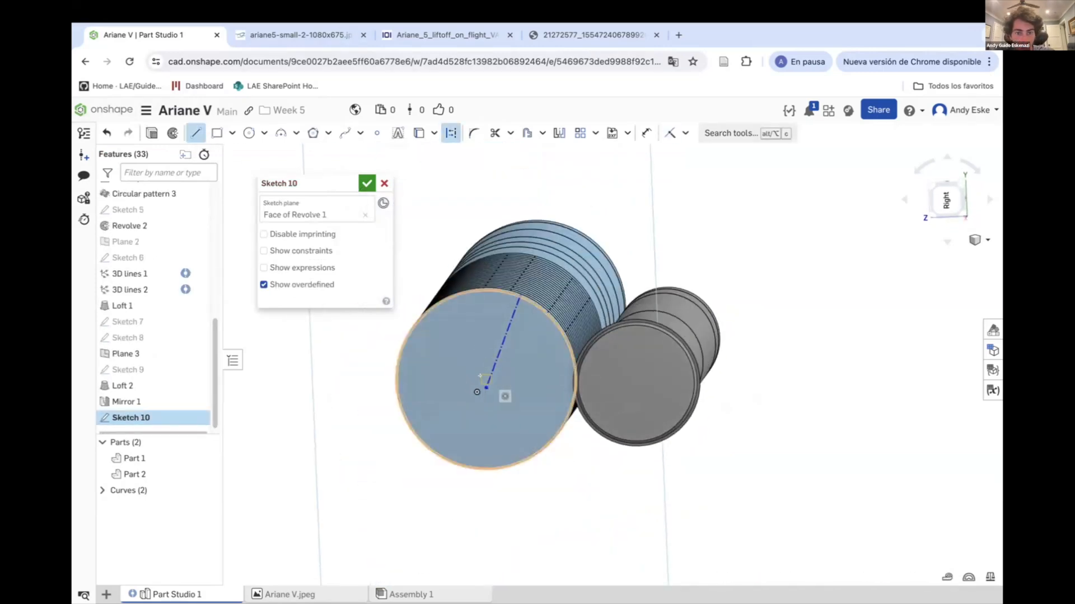
{"action": "left_click", "coordinate": [482, 290]}
Dimension the angle between the two construction lines at 30 degrees.
{"action": "key", "text": "d"}
{"action": "left_click", "coordinate": [503, 331]}
{"action": "left_click", "coordinate": [499, 321]}
{"action": "type", "text": "30"}
{"action": "key", "text": "Return"}
{"action": "mouse_move", "coordinate": [500, 321]}
{"action": "right_mouse_down"}
{"action": "mouse_move", "coordinate": [506, 311]}
{"action": "mouse_move", "coordinate": [498, 336]}
{"action": "right_mouse_up"}
{"action": "scroll", "coordinate": [501, 313], "scroll_direction": "up", "scroll_amount": 4}
{"action": "left_click", "coordinate": [464, 351]}
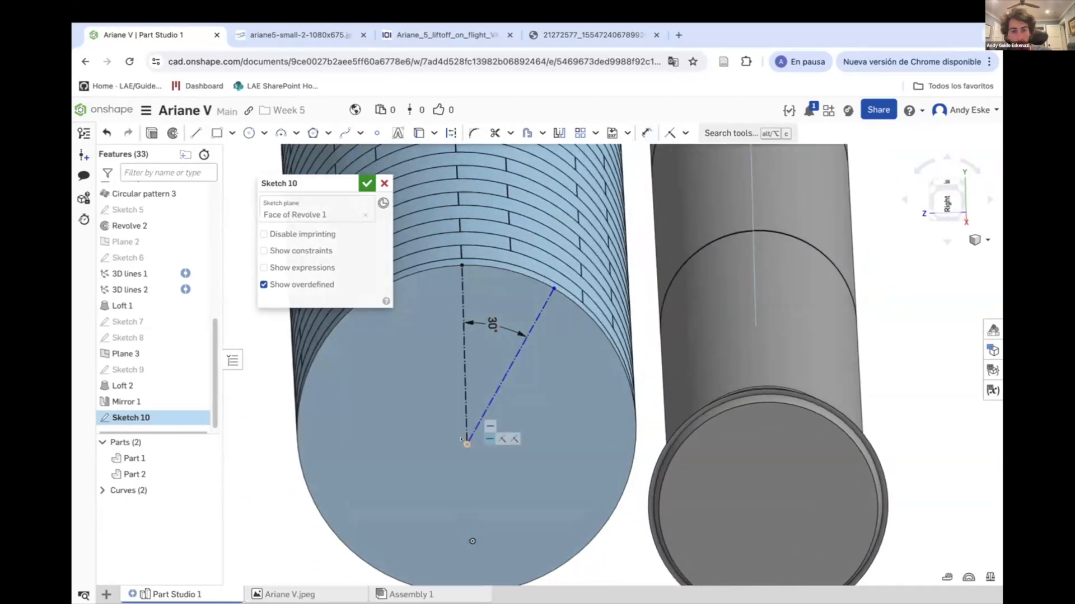
Check the rear section in the reference images and set the angle between the two construction lines to 35 degrees.
{"action": "left_click", "coordinate": [420, 34]}
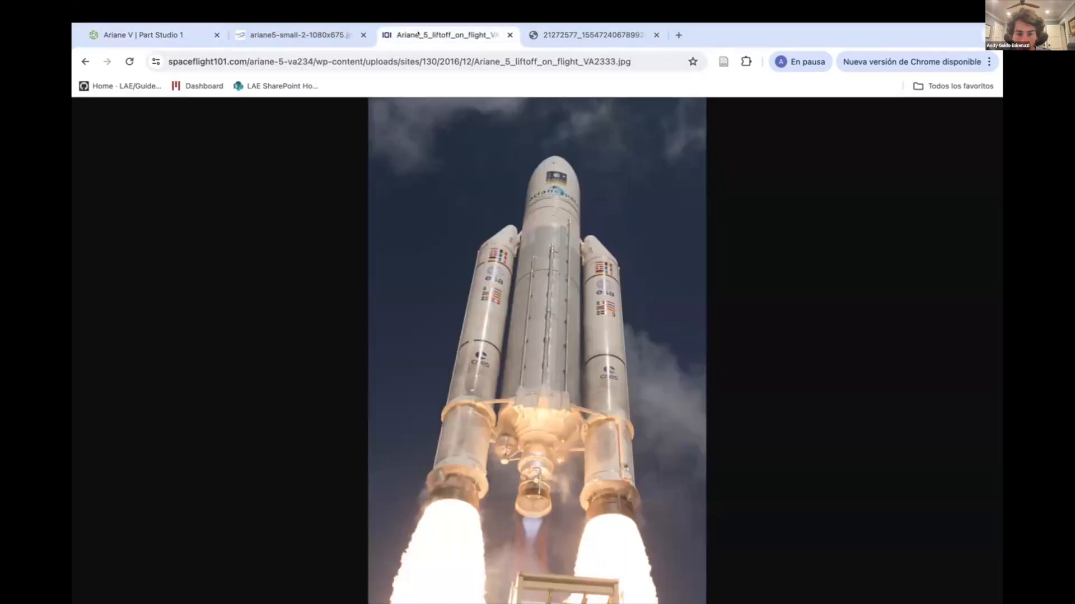
{"action": "left_click", "coordinate": [302, 35]}
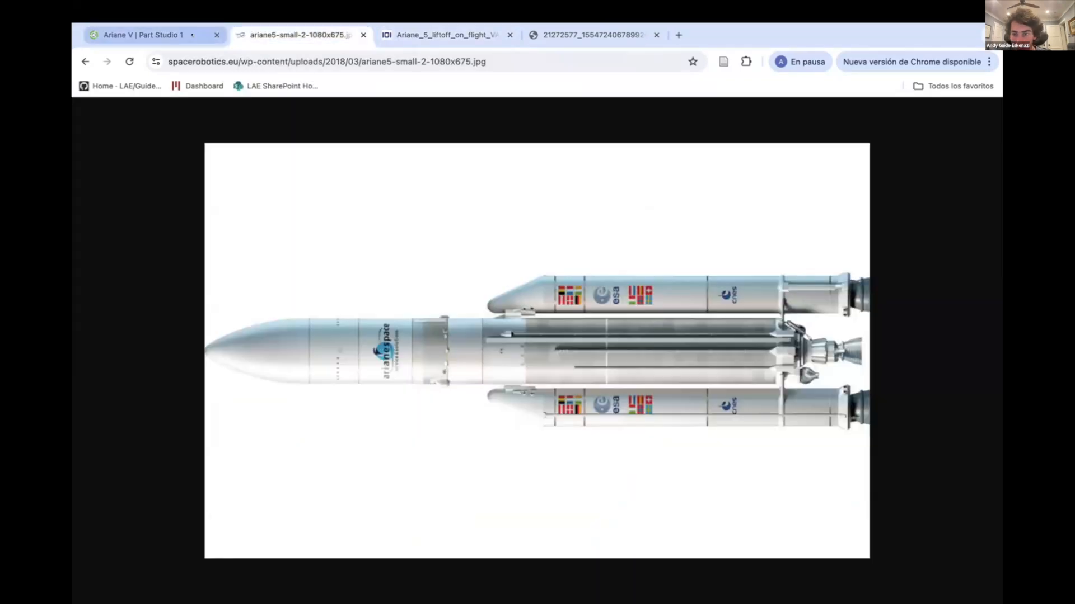
{"action": "left_click", "coordinate": [192, 35]}
{"action": "left_click", "coordinate": [302, 34]}
{"action": "left_click", "coordinate": [192, 34]}
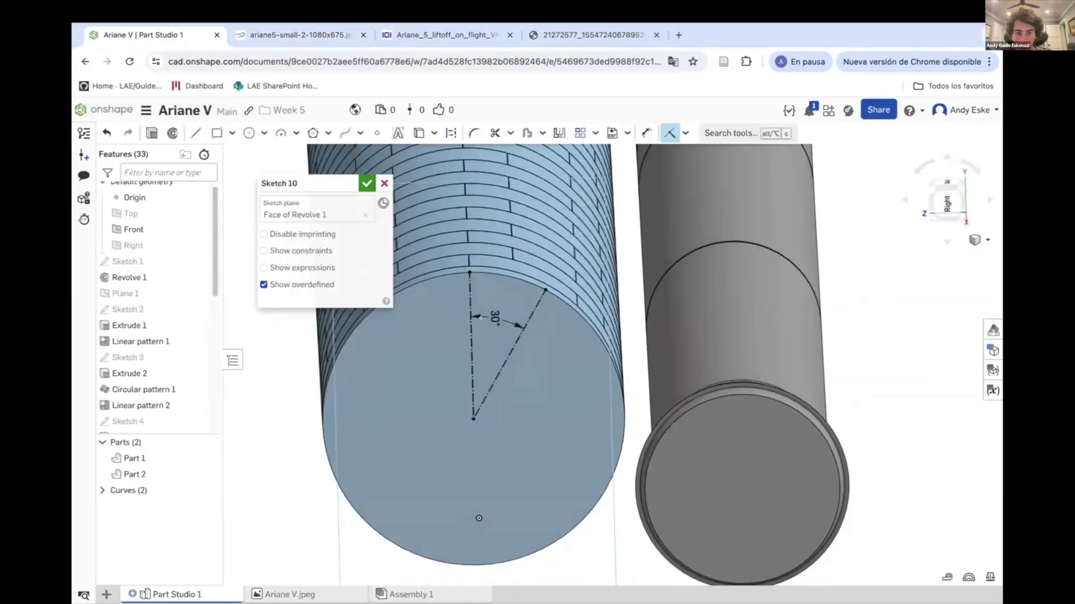
{"action": "double_click", "coordinate": [493, 317]}
{"action": "type", "text": "35"}
{"action": "key", "text": "Return"}
Draw a third line from the face's centre to the rim on the opposite side of the vertical construction line.
{"action": "scroll", "coordinate": [540, 310], "scroll_direction": "down", "scroll_amount": 3}
{"action": "right_click_drag", "start_coordinate": [539, 309], "coordinate": [576, 291]}
{"action": "scroll", "coordinate": [521, 330], "scroll_direction": "up", "scroll_amount": 5}
{"action": "right_click_drag", "start_coordinate": [521, 330], "coordinate": [487, 347]}
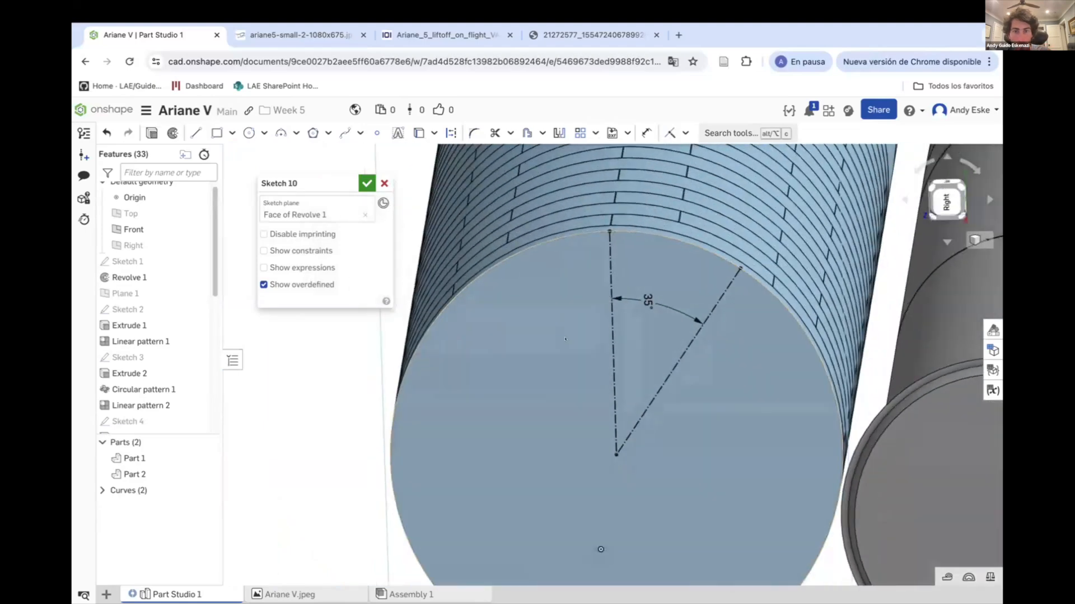
{"action": "left_click", "coordinate": [195, 133]}
{"action": "left_click", "coordinate": [617, 455]}
{"action": "left_click", "coordinate": [499, 264]}
Dimension the angle between the third line and the vertical construction line at 35 degrees.
{"action": "key", "text": "d"}
{"action": "left_click", "coordinate": [547, 348]}
{"action": "left_click", "coordinate": [613, 335]}
{"action": "left_click", "coordinate": [582, 330]}
{"action": "type", "text": "35"}
{"action": "key", "text": "Return"}
{"action": "key", "text": "Escape"}
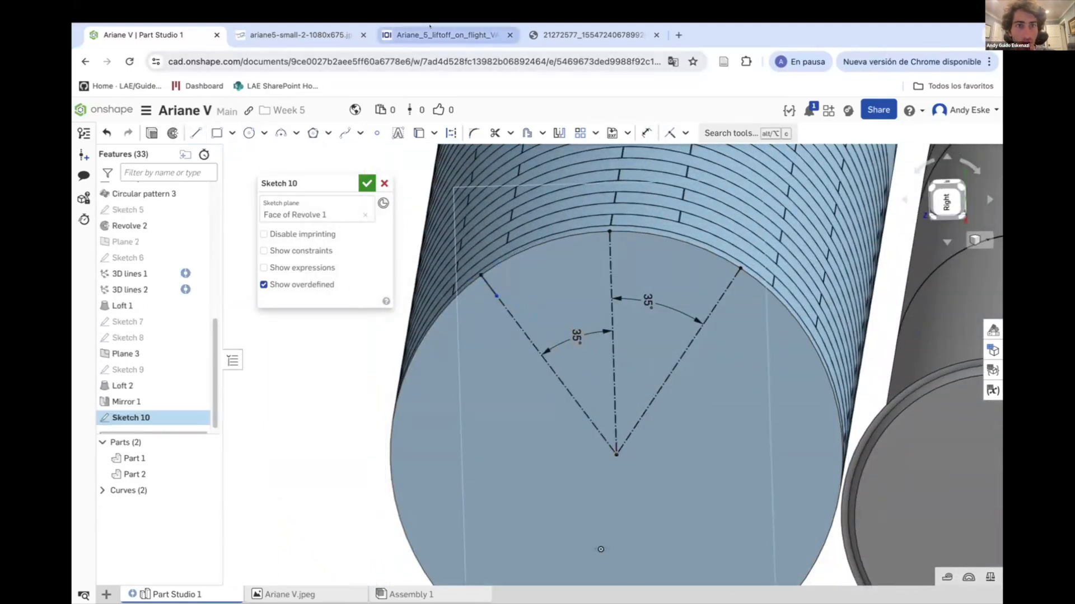
Draw short lines inward from the rim along both angled construction lines and dimension their length at 300 mm.
{"action": "left_click", "coordinate": [442, 35]}
{"action": "left_click", "coordinate": [146, 35]}
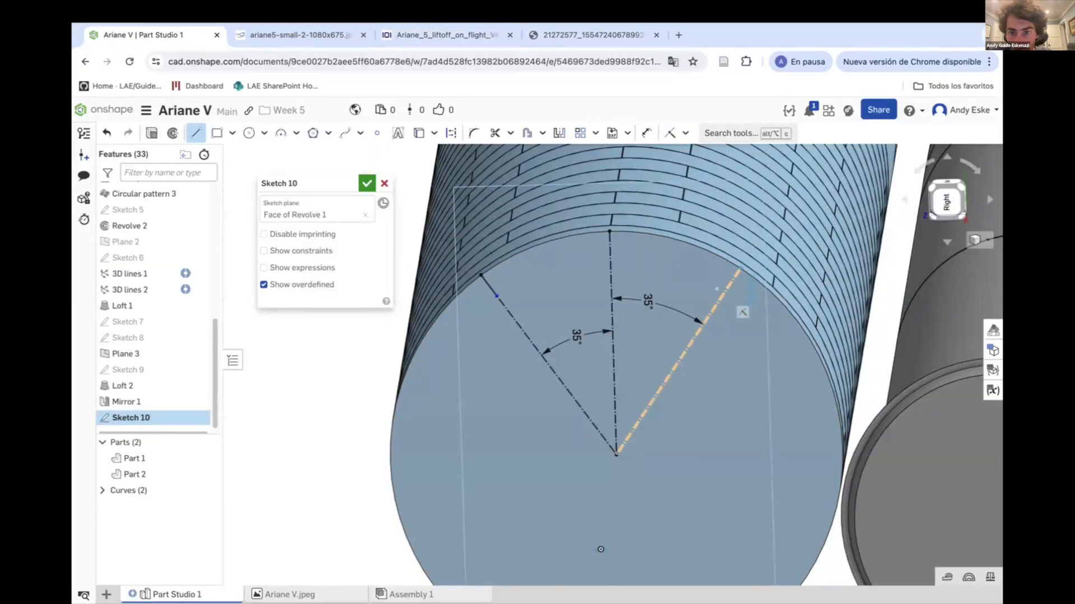
{"action": "left_click", "coordinate": [487, 278]}
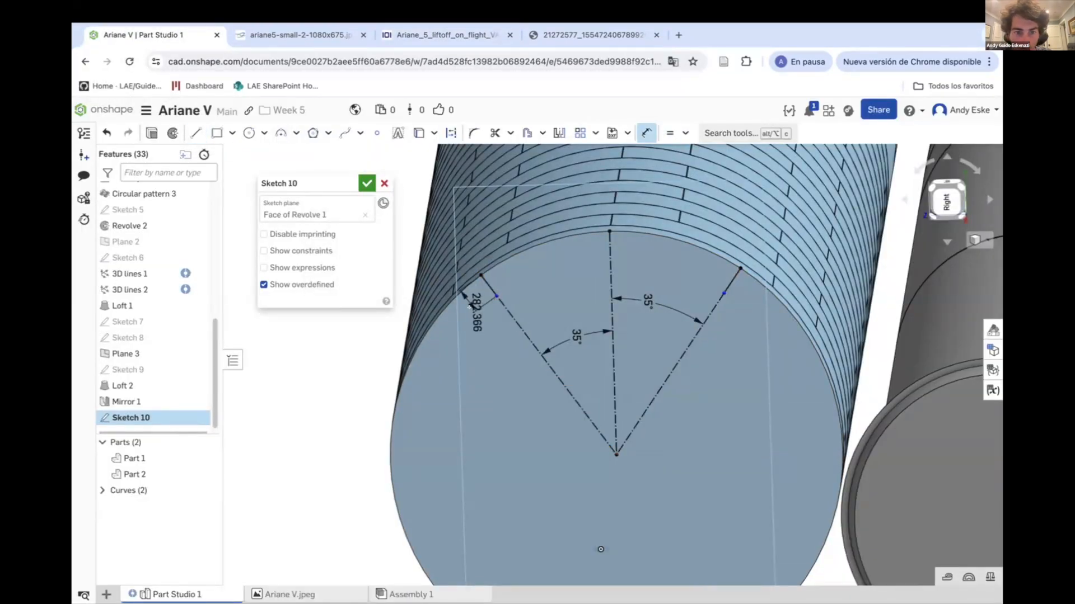
{"action": "left_click", "coordinate": [468, 299]}
{"action": "type", "text": "300"}
{"action": "key", "text": "Return"}
Draw an inner arc between the short lines' inner ends and an outer arc between their rim ends.
{"action": "key", "text": "a"}
{"action": "left_click", "coordinate": [614, 266]}
{"action": "left_click", "coordinate": [740, 268]}
{"action": "left_click", "coordinate": [481, 275]}
{"action": "left_click", "coordinate": [643, 233]}
{"action": "key", "text": "Escape"}
Try to make the inner and outer arcs concentric, and undo the constraint.
{"action": "left_click", "coordinate": [644, 268]}
{"action": "left_click", "coordinate": [683, 134]}
{"action": "left_click", "coordinate": [699, 177]}
{"action": "left_click", "coordinate": [646, 231]}
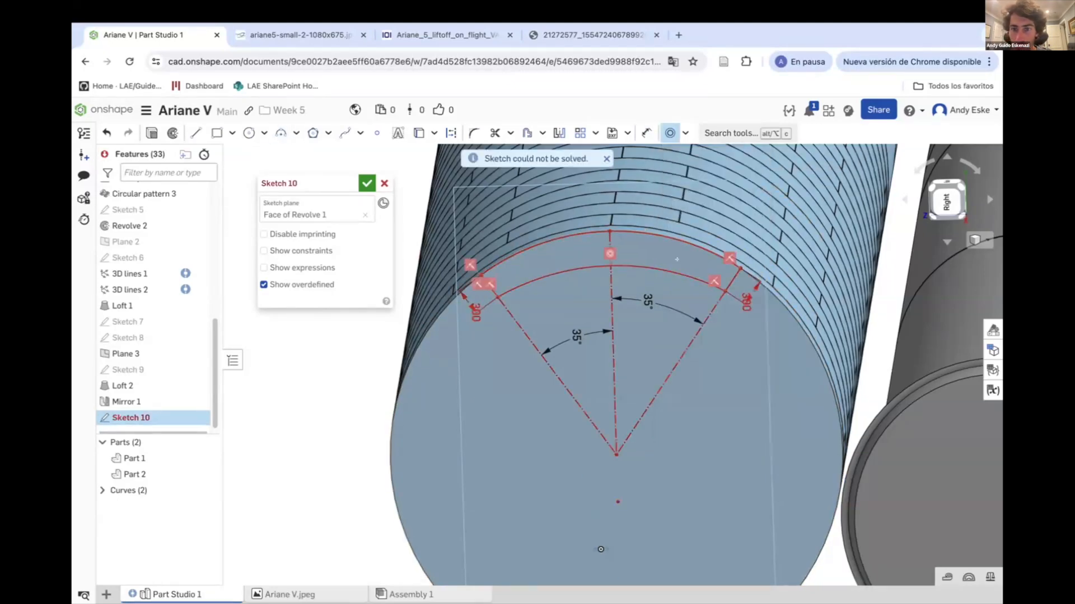
{"action": "key", "text": "ctrl+z"}
Apply an equal constraint between the inner and outer arcs.
{"action": "left_click", "coordinate": [686, 133]}
{"action": "left_click", "coordinate": [692, 307]}
{"action": "left_click", "coordinate": [649, 269]}
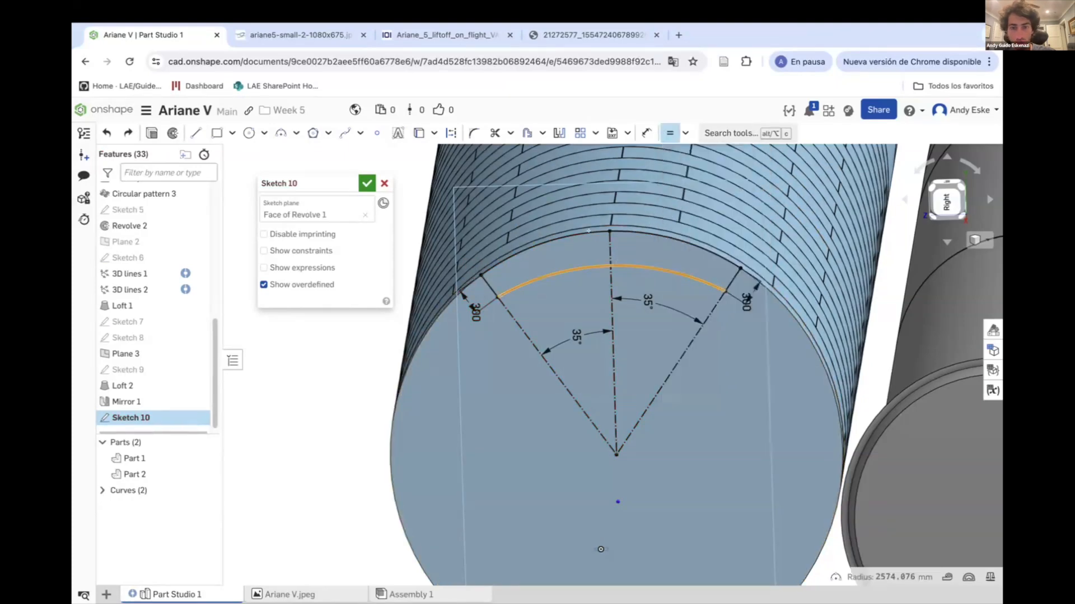
{"action": "left_click", "coordinate": [644, 234]}
Check the reference images and extrude the arc-shaped region of Sketch 10 by 500 mm, adding it to Part 1.
{"action": "scroll", "coordinate": [559, 261], "scroll_direction": "down", "scroll_amount": 1}
{"action": "left_click", "coordinate": [419, 34]}
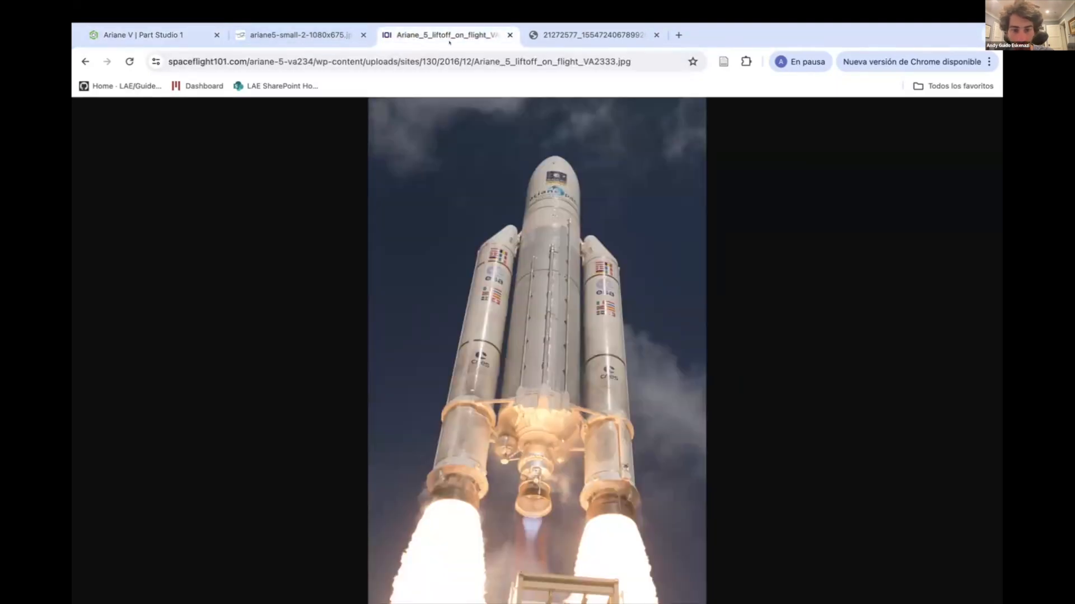
{"action": "left_click", "coordinate": [273, 35]}
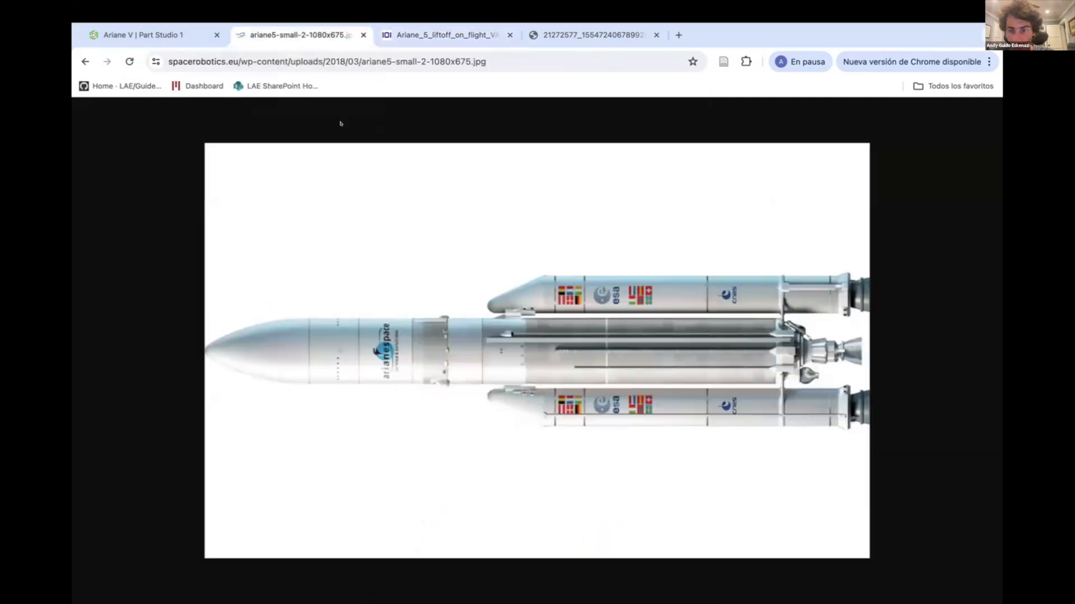
{"action": "left_click", "coordinate": [143, 34]}
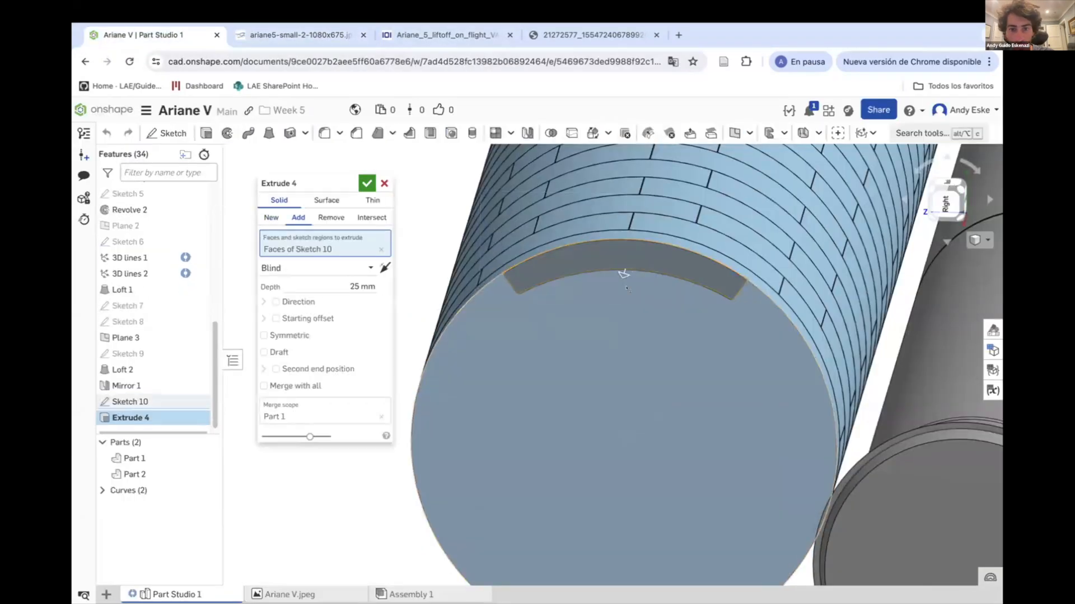
{"action": "type", "text": "500"}
{"action": "key", "text": "Return"}
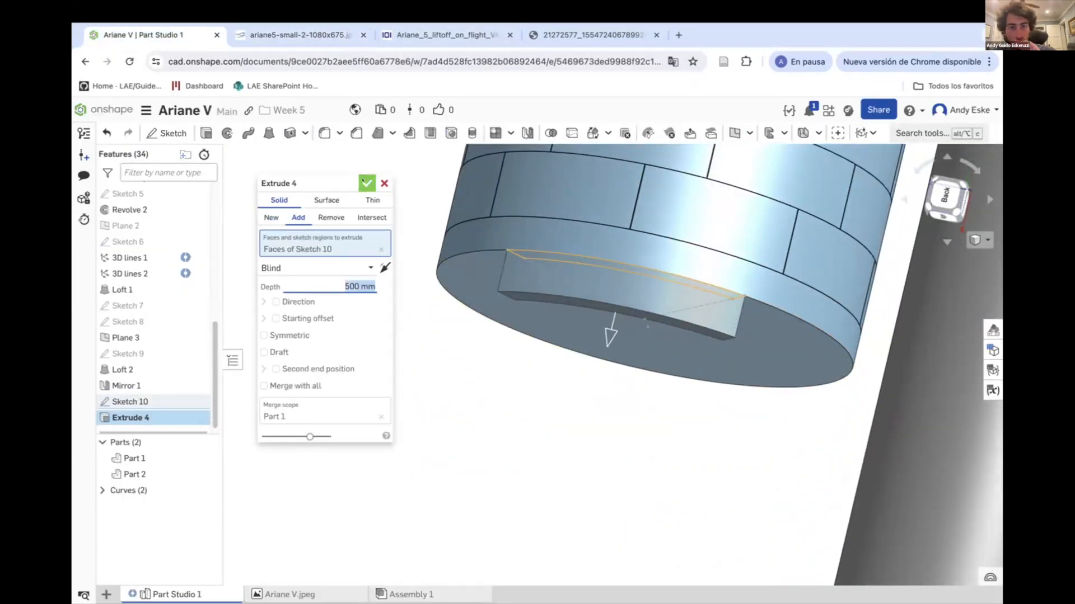
{"action": "left_click", "coordinate": [366, 183]}
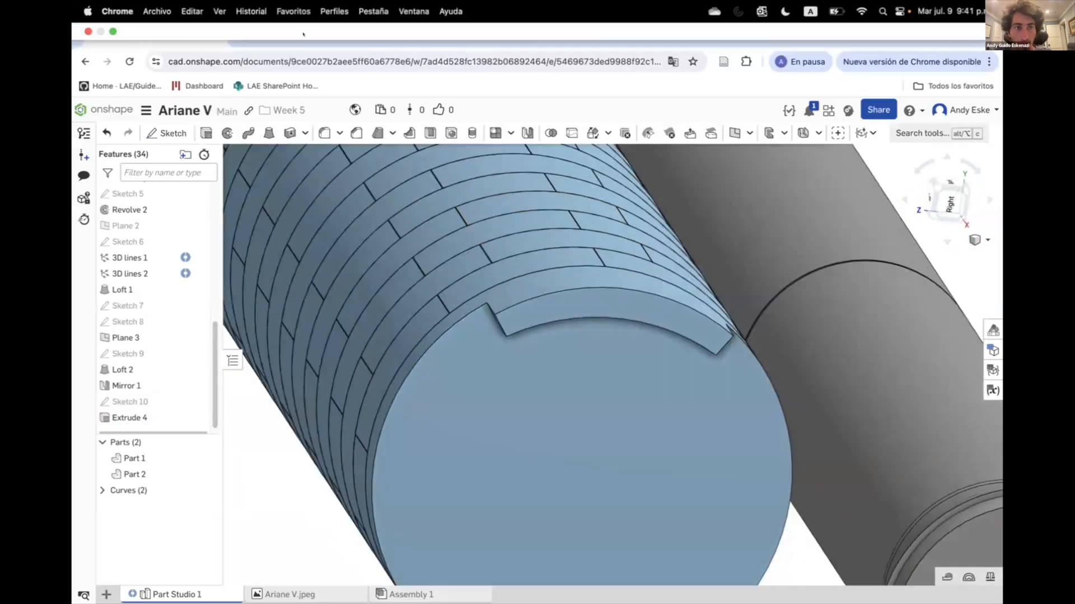
Check the liftoff reference photo and start a sketch on the end face of the extruded arc segment.
{"action": "left_click", "coordinate": [431, 36]}
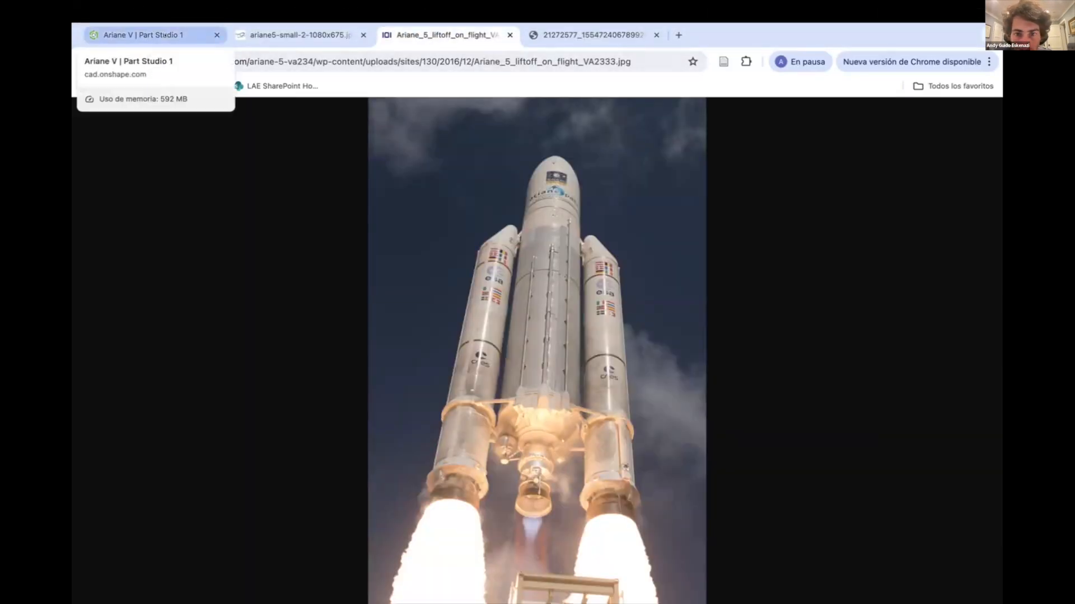
{"action": "left_click", "coordinate": [165, 35]}
{"action": "mouse_move", "coordinate": [358, 269]}
{"action": "right_mouse_down"}
{"action": "mouse_move", "coordinate": [291, 263]}
{"action": "mouse_move", "coordinate": [335, 246]}
{"action": "right_mouse_up"}
{"action": "left_click", "coordinate": [169, 133]}
{"action": "left_click", "coordinate": [517, 314]}
{"action": "key", "text": "n"}
{"action": "scroll", "coordinate": [510, 294], "scroll_direction": "up", "scroll_amount": 3}
{"action": "right_click_drag", "start_coordinate": [511, 293], "coordinate": [437, 302]}
{"action": "scroll", "coordinate": [508, 272], "scroll_direction": "up", "scroll_amount": 4}
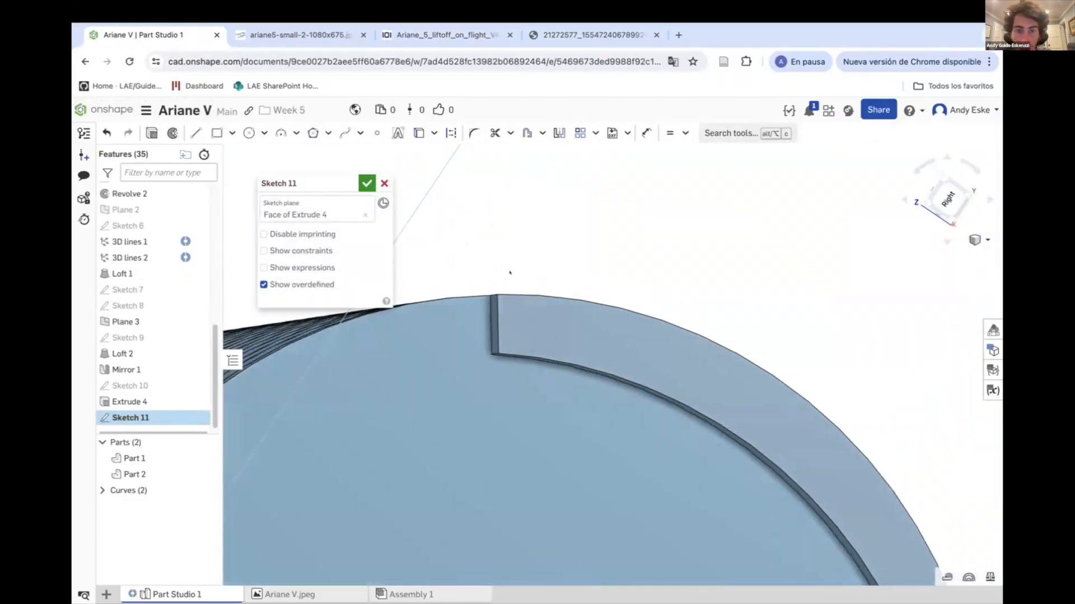
Draw a small four-sided tab outline on the outer rim at each end of the arc segment.
{"action": "left_click", "coordinate": [196, 133]}
{"action": "left_click", "coordinate": [496, 294]}
{"action": "left_click", "coordinate": [534, 294]}
{"action": "right_click_drag", "start_coordinate": [559, 314], "coordinate": [447, 302]}
{"action": "left_click", "coordinate": [196, 133]}
{"action": "right_click_drag", "start_coordinate": [727, 336], "coordinate": [783, 358]}
{"action": "left_click", "coordinate": [931, 402]}
{"action": "left_click", "coordinate": [957, 382]}
{"action": "left_click", "coordinate": [933, 352]}
{"action": "left_click", "coordinate": [905, 373]}
{"action": "key", "text": "Escape"}
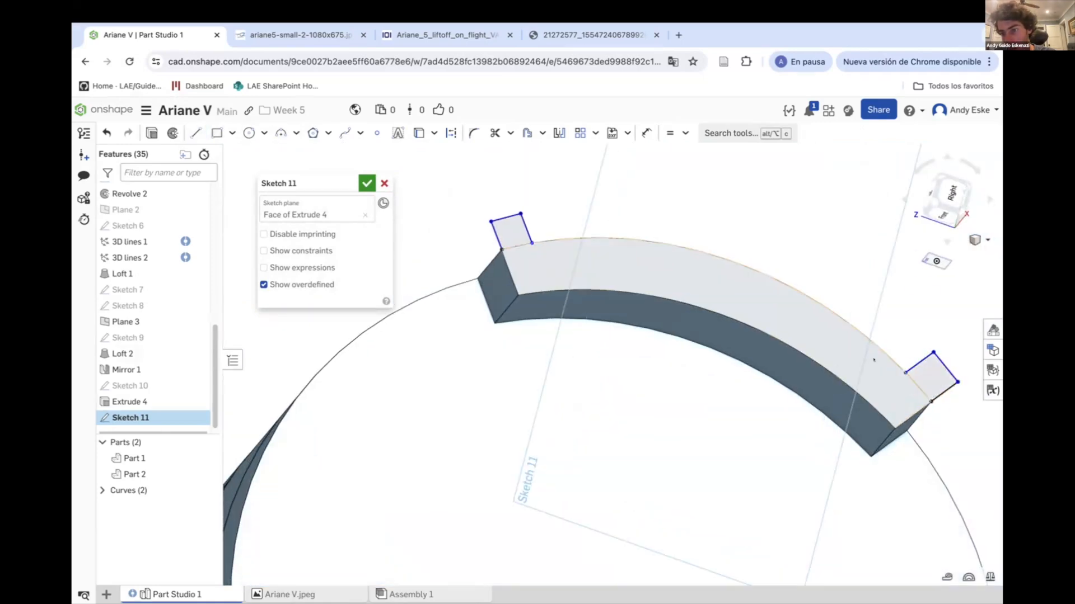
Constrain the two tab outlines with equal and perpendicular relations, dimension one tab's side at 200 mm, and check the reference images.
{"action": "middle_click_drag", "start_coordinate": [873, 360], "coordinate": [837, 356]}
{"action": "left_click", "coordinate": [685, 133]}
{"action": "left_click", "coordinate": [694, 199]}
{"action": "left_click", "coordinate": [908, 389]}
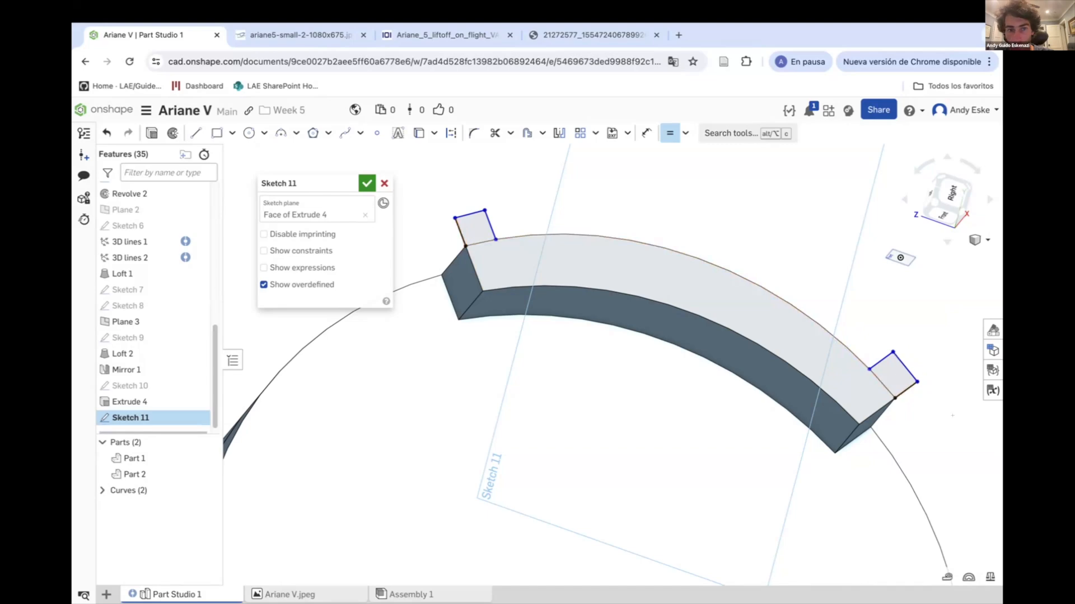
{"action": "left_click", "coordinate": [685, 133]}
{"action": "left_click", "coordinate": [700, 283]}
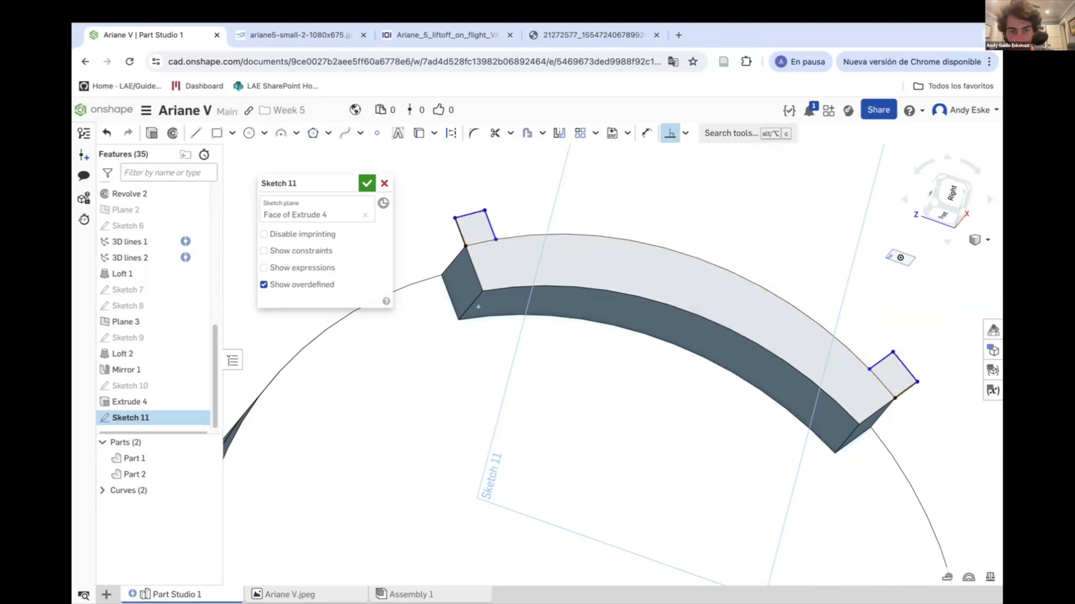
{"action": "key", "text": "e"}
{"action": "right_click_drag", "start_coordinate": [428, 241], "coordinate": [431, 319]}
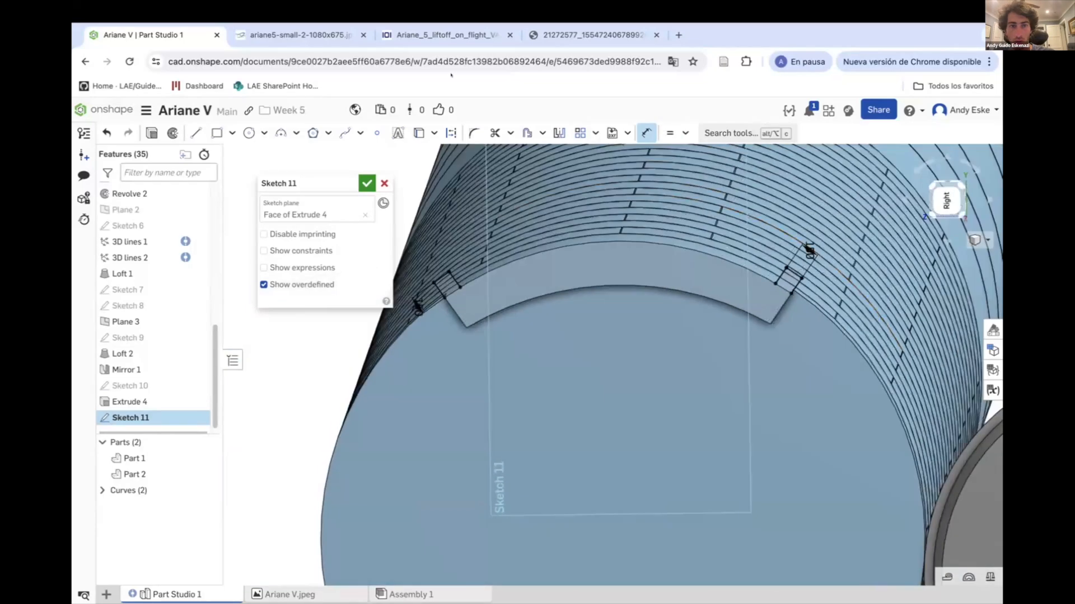
{"action": "key", "text": "ctrl+Tab"}
{"action": "key", "text": "ctrl+Tab"}
{"action": "key", "text": "ctrl+1"}
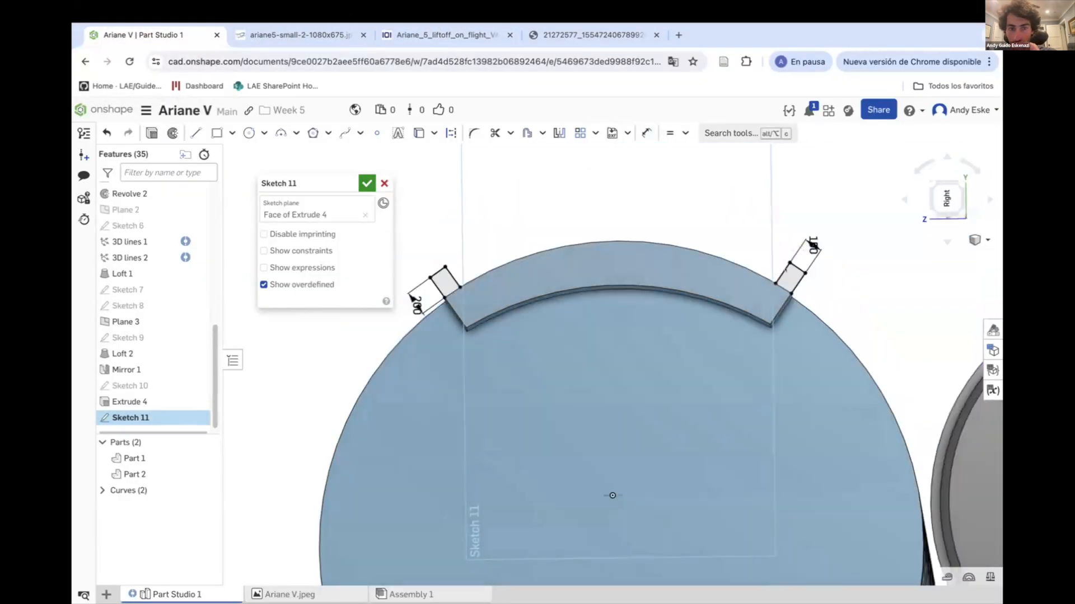
Set the length of the rectangular tab at the arc's undimensioned end to 200 mm.
{"action": "left_click", "coordinate": [811, 241]}
{"action": "type", "text": "200"}
{"action": "key", "text": "Return"}
Draw a construction line outward from the middle of the arc and set its height above the arc to 300 mm.
{"action": "mouse_move", "coordinate": [616, 224]}
{"action": "right_mouse_down"}
{"action": "mouse_move", "coordinate": [578, 233]}
{"action": "mouse_move", "coordinate": [633, 274]}
{"action": "mouse_move", "coordinate": [643, 210]}
{"action": "right_mouse_up"}
{"action": "key", "text": "l"}
{"action": "left_click", "coordinate": [639, 240]}
{"action": "left_click", "coordinate": [644, 208]}
{"action": "key", "text": "Escape"}
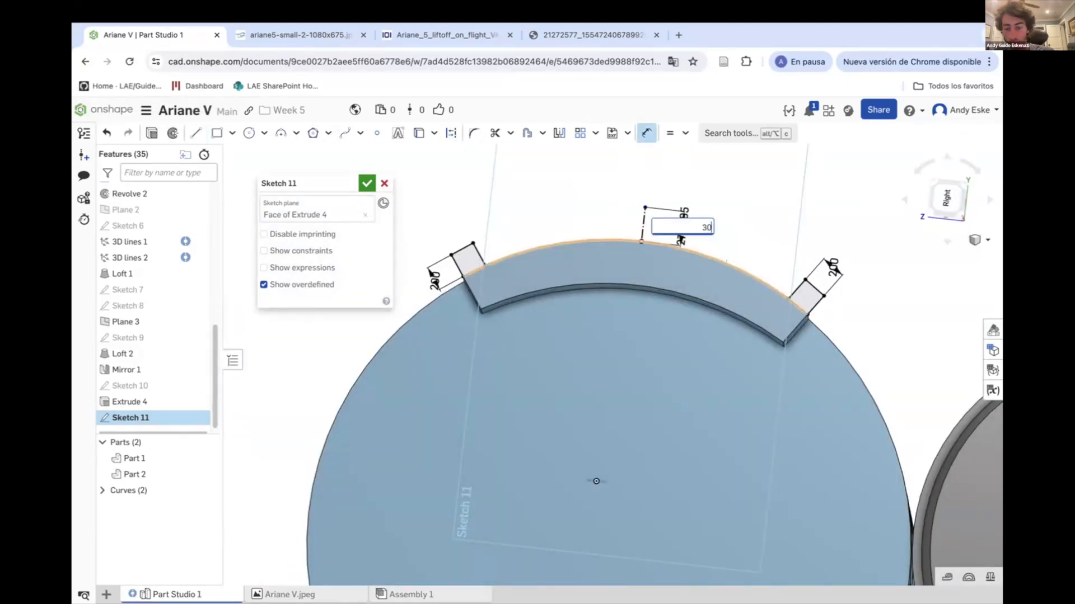
{"action": "type", "text": "00"}
{"action": "key", "text": "Return"}
Draw a rectangular middle tab around the construction line and dimension each half-width at 150 mm.
{"action": "left_click", "coordinate": [605, 201]}
{"action": "left_click", "coordinate": [599, 252]}
{"action": "key", "text": "Escape"}
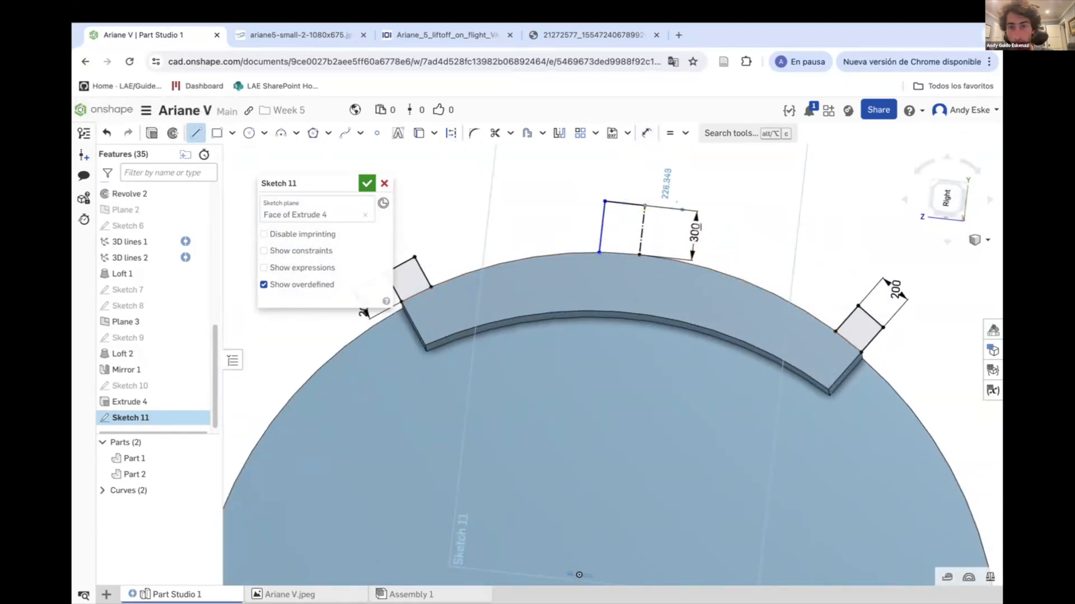
{"action": "left_click", "coordinate": [682, 209]}
{"action": "left_click", "coordinate": [677, 258]}
{"action": "key", "text": "Escape"}
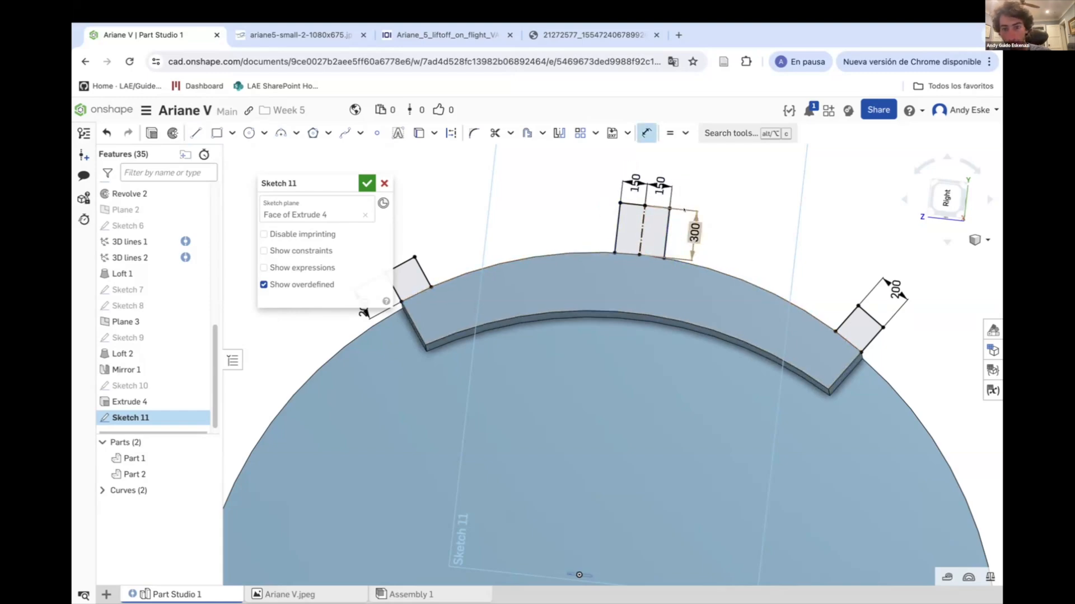
Check the reference photos, then extrude the three tab profiles of Sketch 11 and add them to the existing body.
{"action": "scroll", "coordinate": [684, 210], "scroll_direction": "down", "scroll_amount": 5}
{"action": "left_click", "coordinate": [297, 34]}
{"action": "left_click", "coordinate": [417, 35]}
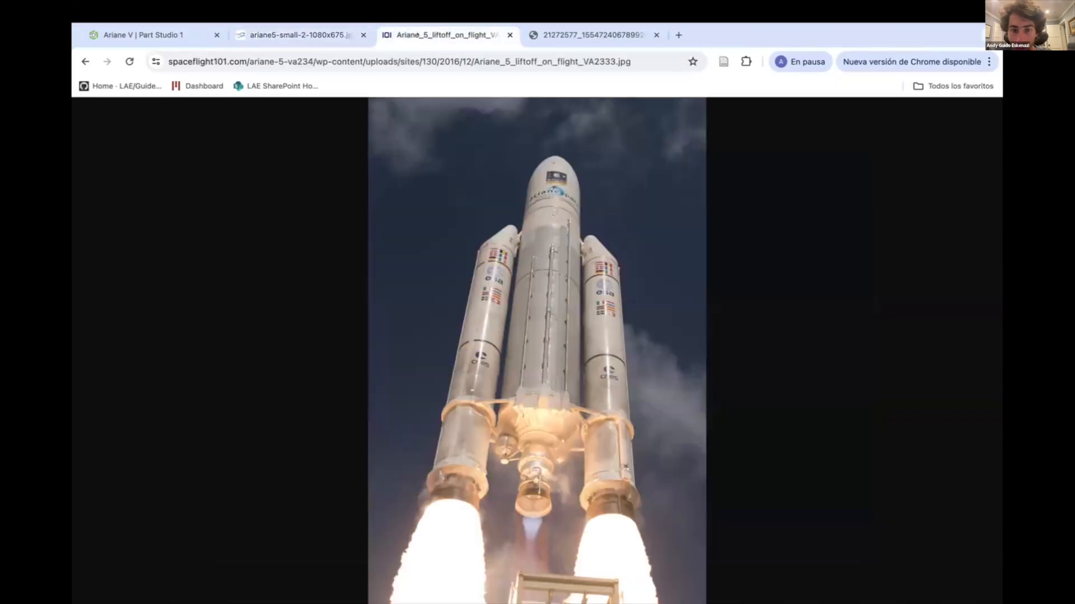
{"action": "left_click", "coordinate": [143, 35]}
{"action": "left_click", "coordinate": [151, 133]}
{"action": "right_click_drag", "start_coordinate": [537, 347], "coordinate": [604, 355]}
{"action": "left_click", "coordinate": [479, 286]}
{"action": "left_click", "coordinate": [631, 231]}
{"action": "left_click", "coordinate": [746, 278]}
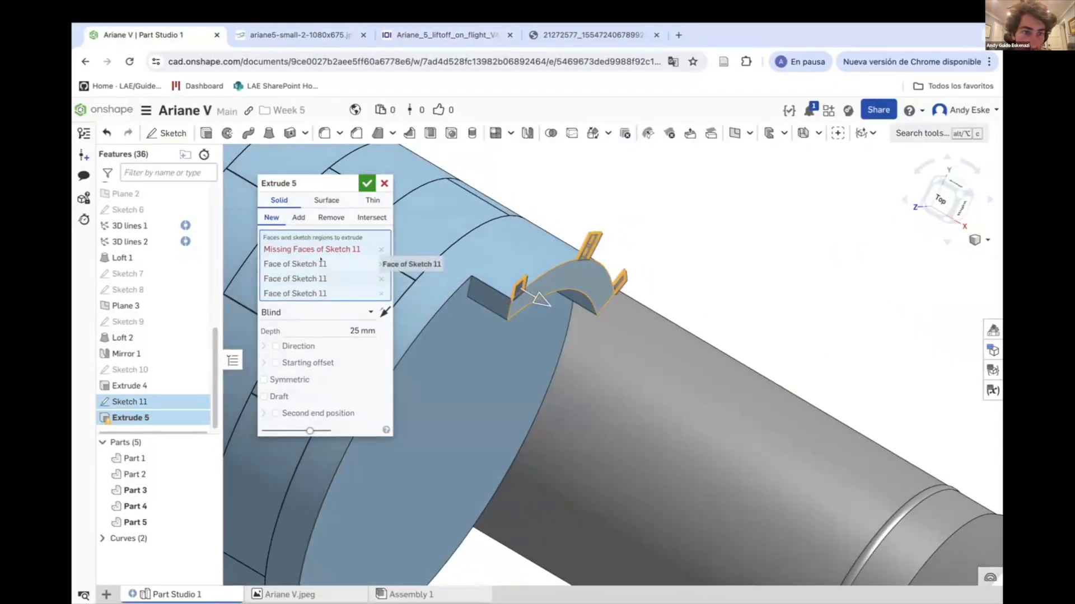
{"action": "left_click", "coordinate": [381, 249]}
{"action": "left_click", "coordinate": [316, 298]}
{"action": "left_click", "coordinate": [286, 348]}
{"action": "scroll", "coordinate": [461, 230], "scroll_direction": "up", "scroll_amount": 5}
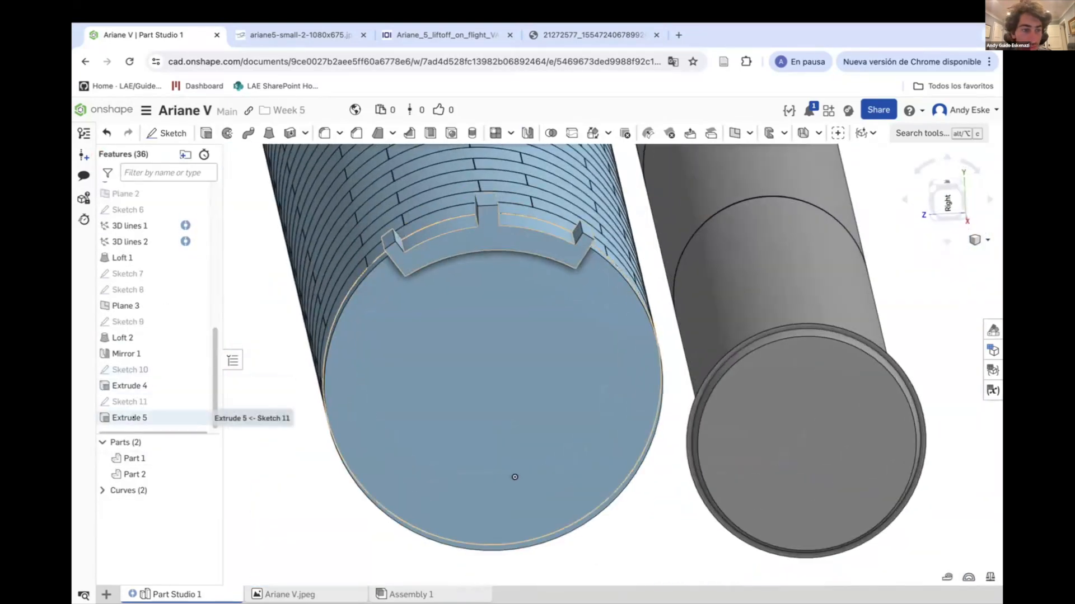
Edit Sketch 11 so the outer tabs are 300 mm long and the middle tab is 400 mm high with 200 mm half-widths.
{"action": "right_click", "coordinate": [135, 401]}
{"action": "left_click", "coordinate": [241, 152]}
{"action": "scroll", "coordinate": [653, 232], "scroll_direction": "down", "scroll_amount": 5}
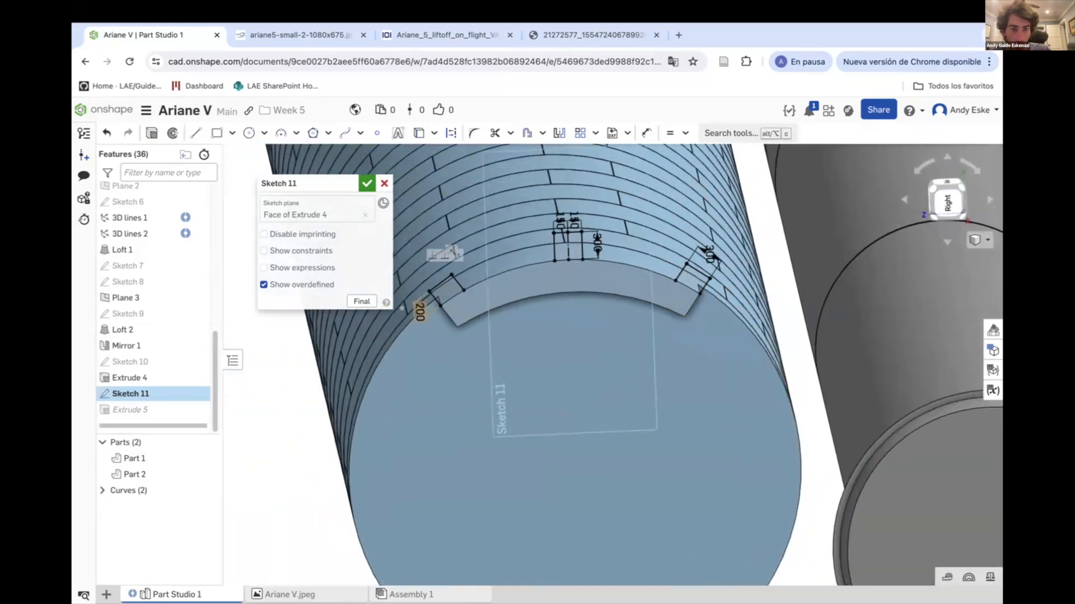
{"action": "key", "text": "Return"}
{"action": "scroll", "coordinate": [656, 224], "scroll_direction": "up", "scroll_amount": 3}
{"action": "double_click", "coordinate": [627, 203]}
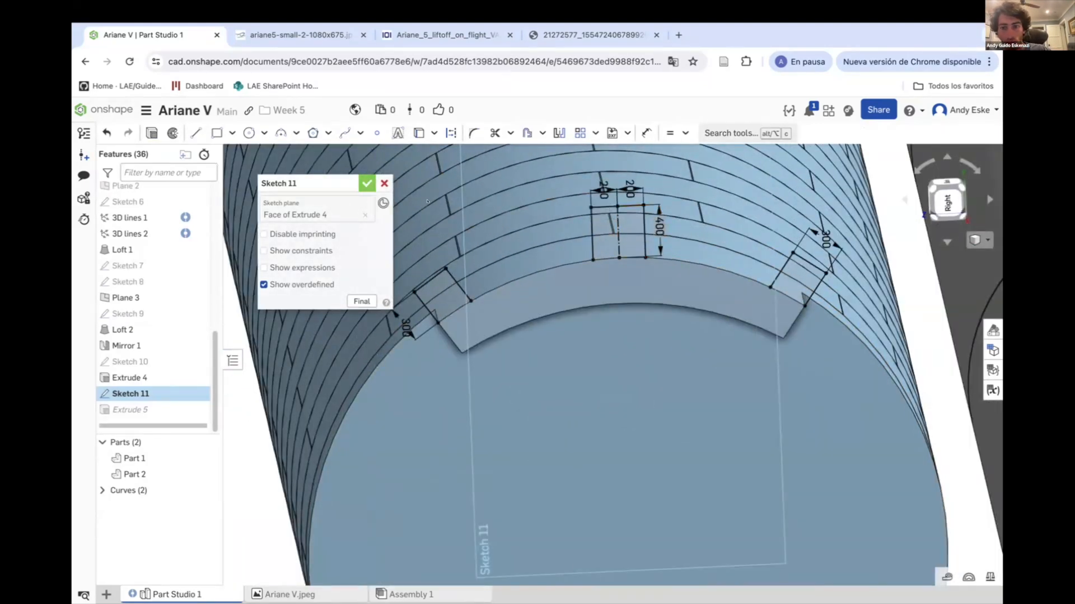
{"action": "left_click", "coordinate": [366, 183]}
Examine the attachment details near the base of the rocket in the side-view and liftoff reference images.
{"action": "left_click", "coordinate": [311, 35]}
{"action": "left_click", "coordinate": [429, 35]}
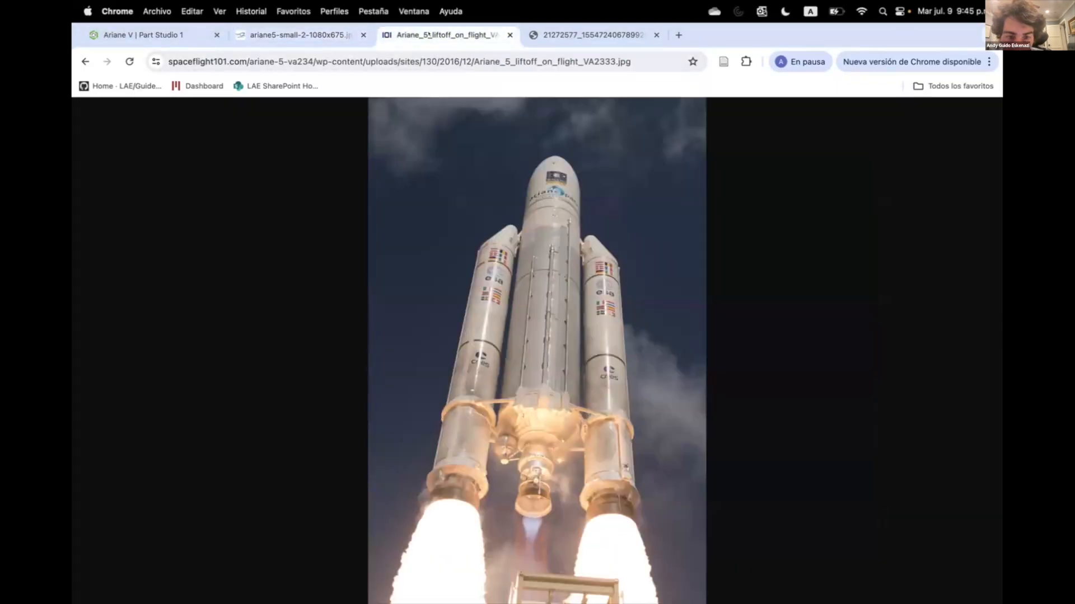
{"action": "left_click", "coordinate": [280, 35]}
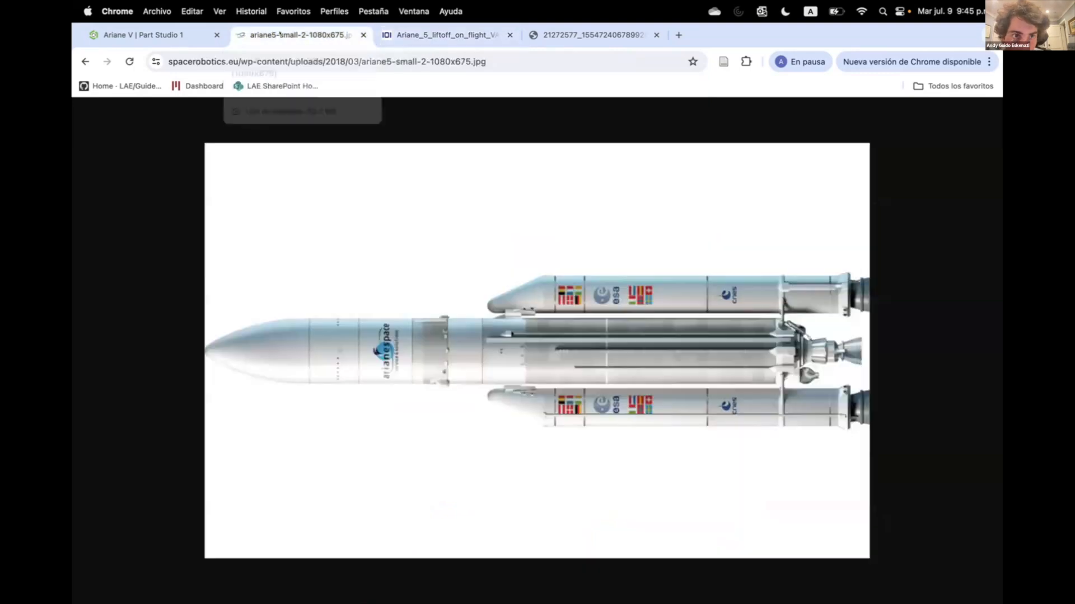
{"action": "left_click", "coordinate": [576, 35]}
{"action": "left_click", "coordinate": [437, 35]}
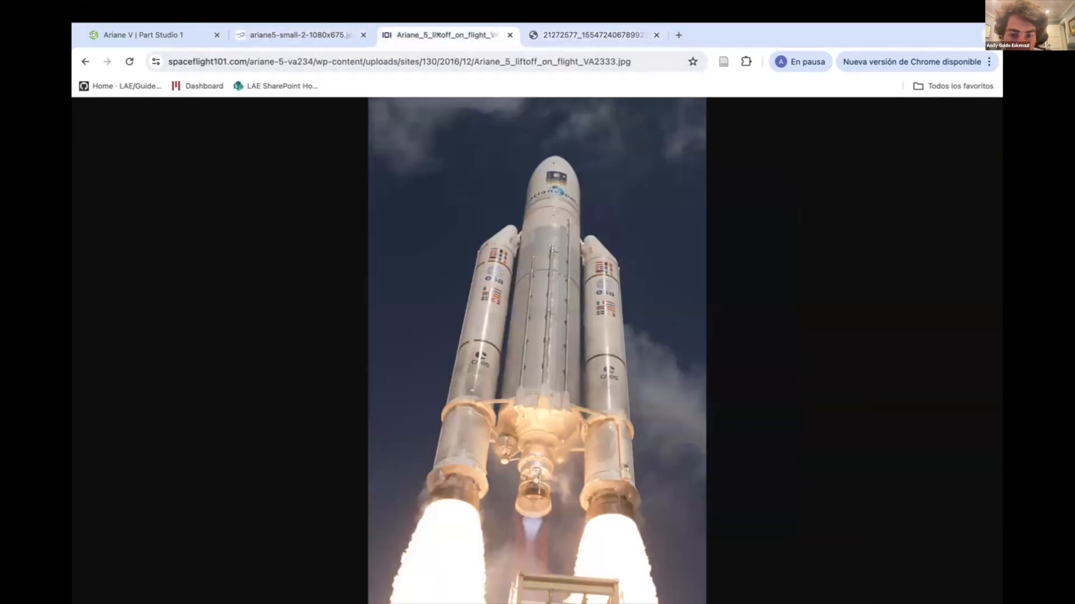
{"action": "left_click", "coordinate": [264, 35]}
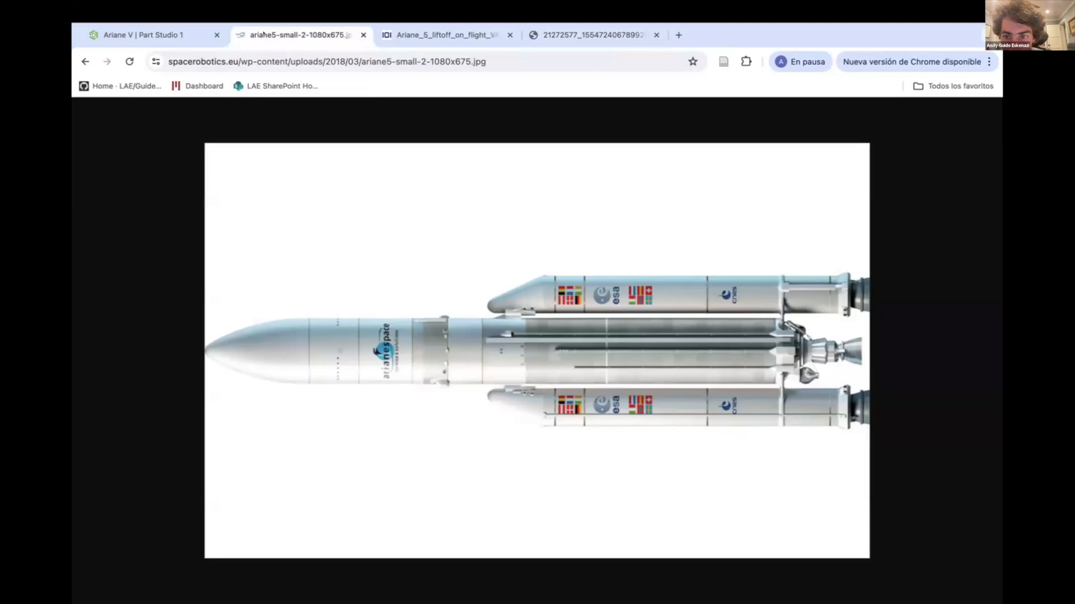
Sketch a slanted line on the middle tab's side face from its base corner to a point about 350 mm along the top edge, and dimension that offset.
{"action": "left_click", "coordinate": [152, 35]}
{"action": "scroll", "coordinate": [677, 349], "scroll_direction": "up", "scroll_amount": 5}
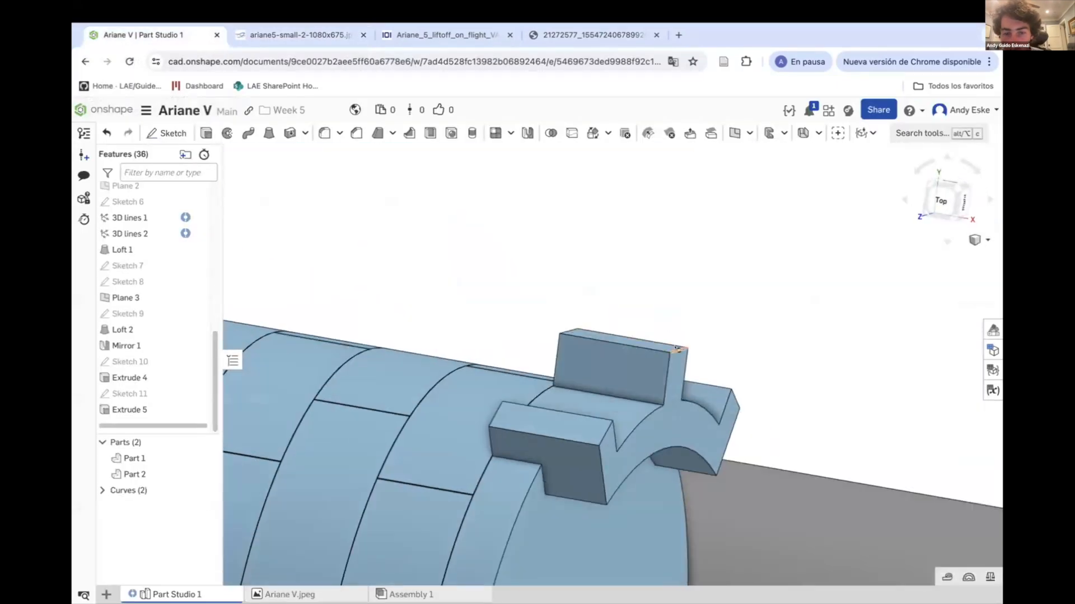
{"action": "key", "text": "shift+s"}
{"action": "left_click", "coordinate": [592, 327]}
{"action": "left_click", "coordinate": [658, 419]}
{"action": "left_click", "coordinate": [609, 330]}
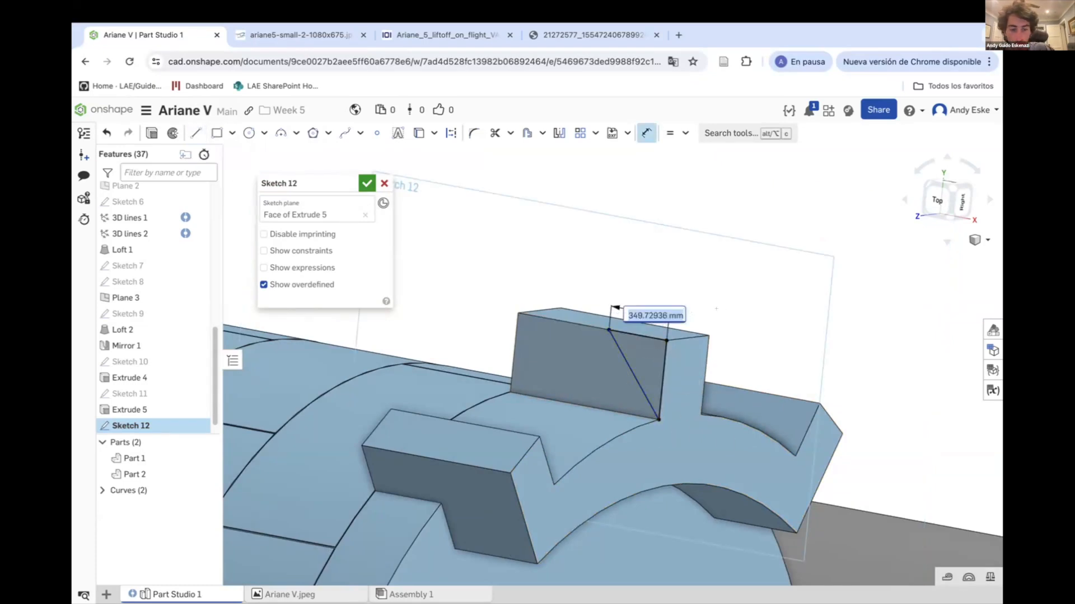
Cut the triangular sketch region away across the middle tab with a Remove extrude.
{"action": "left_click", "coordinate": [154, 132]}
{"action": "right_click_drag", "start_coordinate": [734, 347], "coordinate": [666, 313]}
{"action": "left_click", "coordinate": [331, 218]}
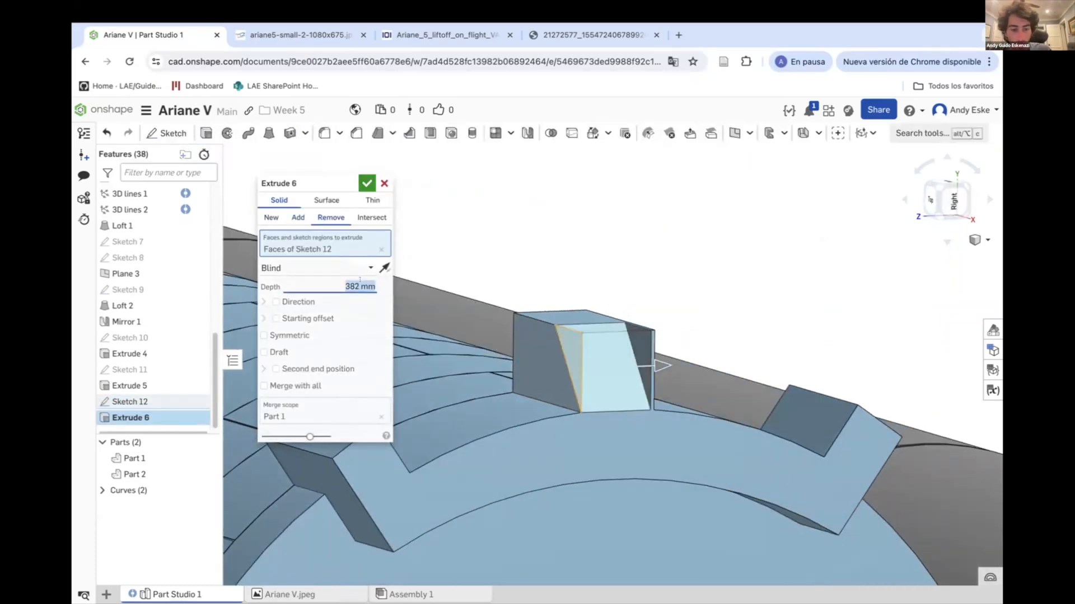
{"action": "right_click_drag", "start_coordinate": [722, 367], "coordinate": [676, 371]}
{"action": "left_click", "coordinate": [367, 183]}
{"action": "scroll", "coordinate": [645, 326], "scroll_direction": "down", "scroll_amount": 4}
{"action": "left_click", "coordinate": [321, 132]}
{"action": "left_click", "coordinate": [406, 336]}
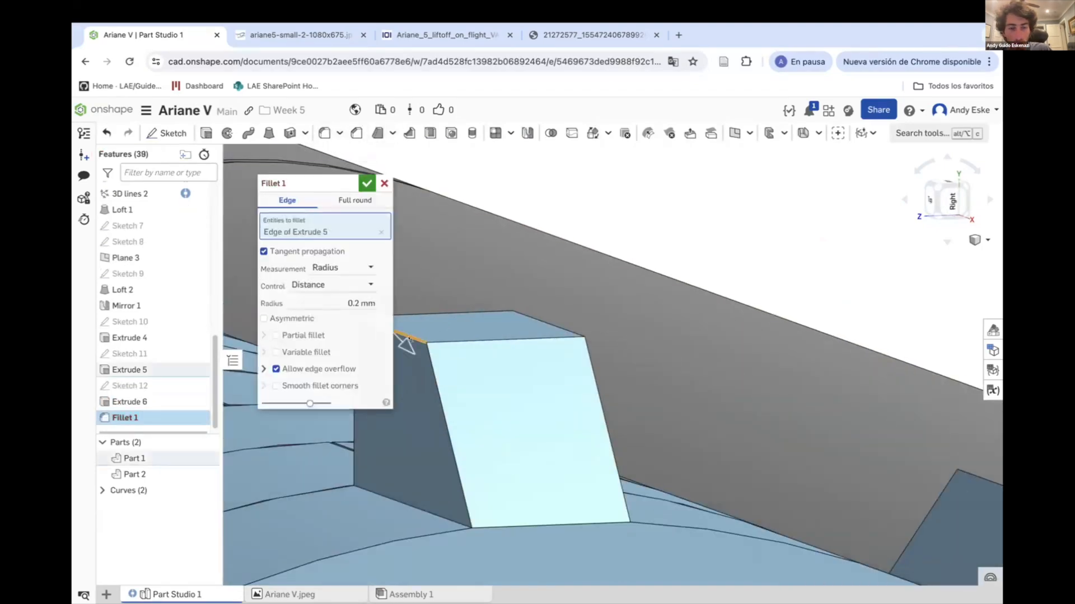
{"action": "left_click", "coordinate": [439, 393]}
{"action": "left_click", "coordinate": [552, 325]}
{"action": "left_click", "coordinate": [596, 381]}
{"action": "left_click", "coordinate": [359, 345]}
{"action": "type", "text": "100"}
{"action": "key", "text": "Return"}
{"action": "right_click_drag", "start_coordinate": [481, 313], "coordinate": [538, 347]}
{"action": "type", "text": "200"}
{"action": "key", "text": "Return"}
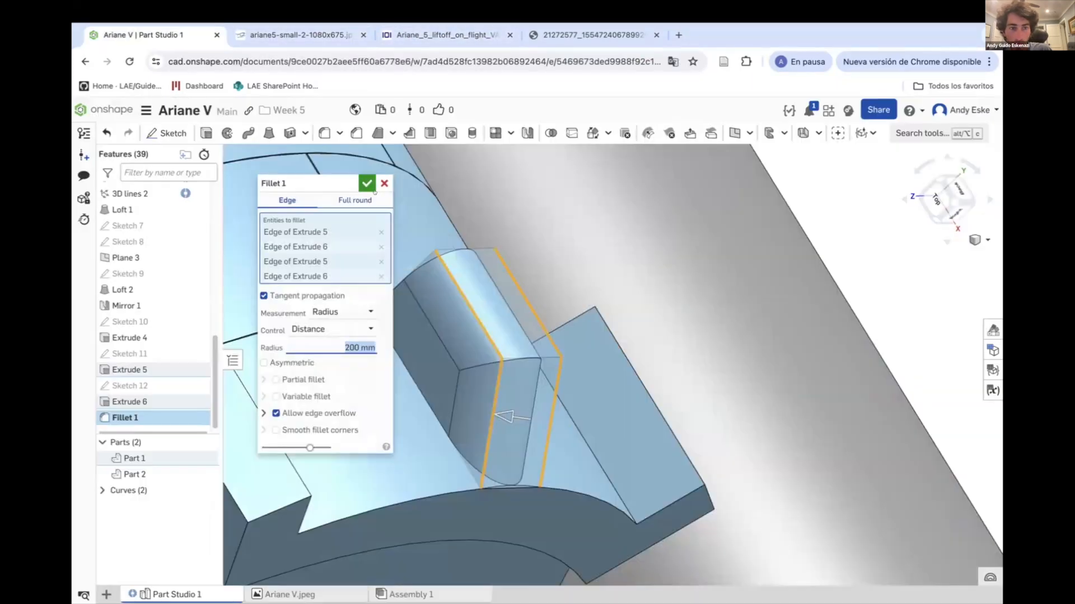
{"action": "key", "text": "Escape"}
Roll the history back before Extrude 6 and fillet the middle tab's two long outer edges with a 200 mm radius.
{"action": "left_click_drag", "start_coordinate": [143, 426], "coordinate": [145, 398]}
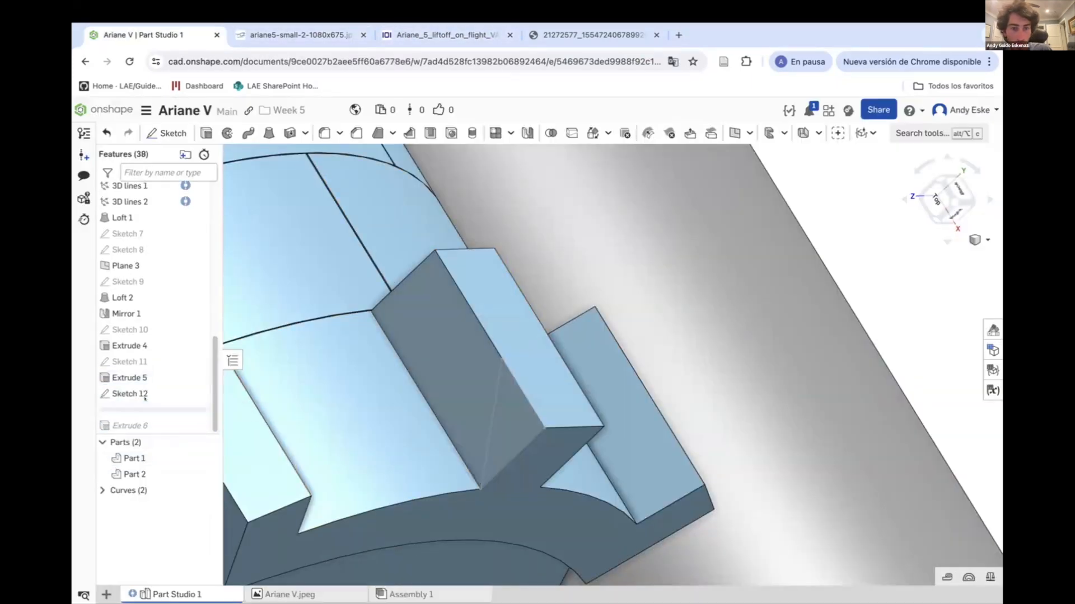
{"action": "left_click", "coordinate": [324, 132]}
{"action": "left_click", "coordinate": [491, 342]}
{"action": "left_click", "coordinate": [548, 331]}
{"action": "left_click", "coordinate": [361, 311]}
{"action": "type", "text": "200"}
{"action": "key", "text": "Return"}
{"action": "key", "text": "Return"}
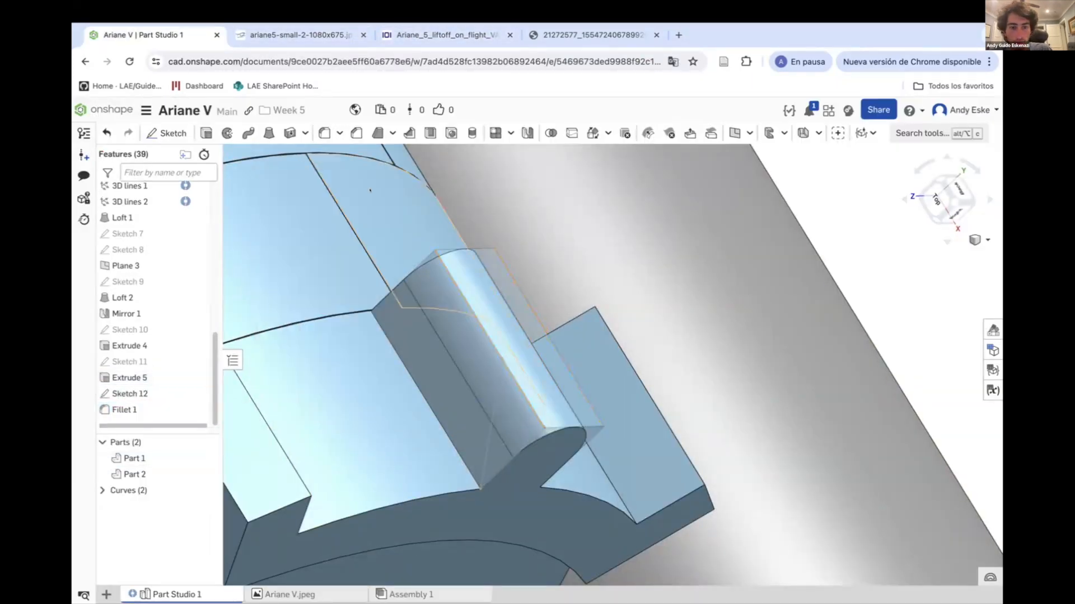
Roll the feature history forward past Extrude 6 to reapply the slanted cut.
{"action": "scroll", "coordinate": [152, 403], "scroll_direction": "down", "scroll_amount": 1}
{"action": "left_click_drag", "start_coordinate": [151, 411], "coordinate": [153, 428]}
{"action": "right_click_drag", "start_coordinate": [448, 291], "coordinate": [526, 407]}
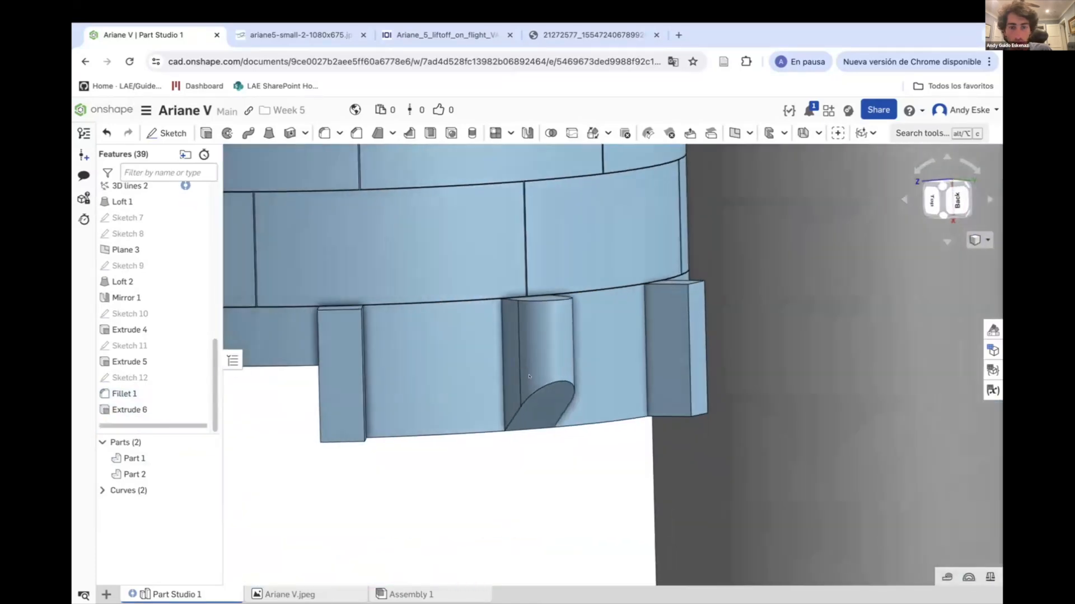
Check the reference photos, then create a construction plane offset 100 mm from the end face of the tabs.
{"action": "left_click", "coordinate": [301, 35]}
{"action": "left_click", "coordinate": [449, 35]}
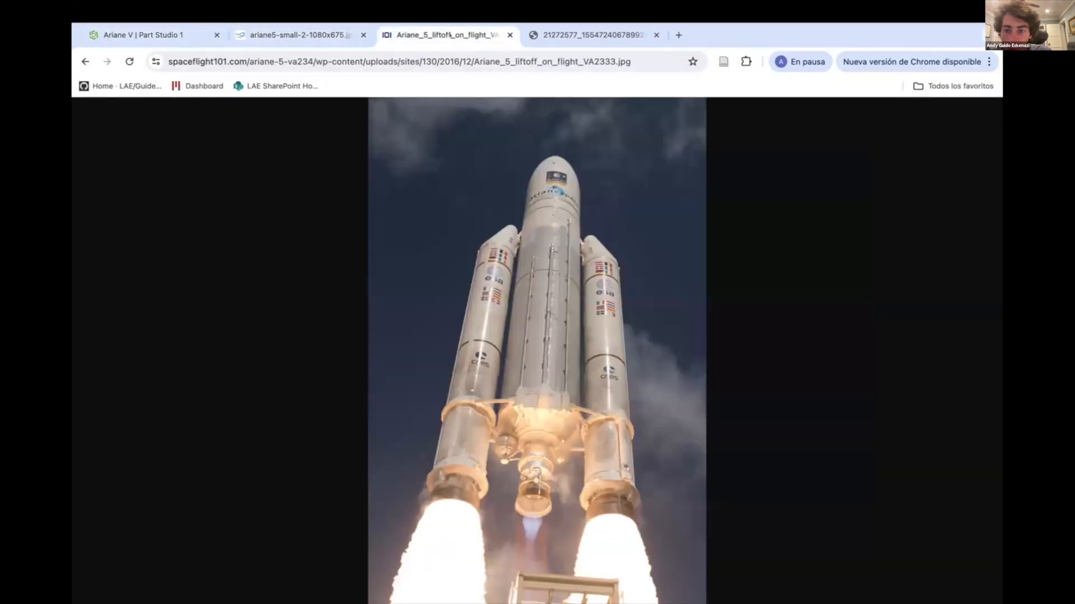
{"action": "left_click", "coordinate": [157, 35]}
{"action": "scroll", "coordinate": [389, 235], "scroll_direction": "down", "scroll_amount": 3}
{"action": "scroll", "coordinate": [389, 238], "scroll_direction": "up", "scroll_amount": 4}
{"action": "left_click", "coordinate": [167, 133]}
{"action": "left_click", "coordinate": [384, 183]}
{"action": "left_click", "coordinate": [734, 133]}
{"action": "left_click", "coordinate": [722, 318]}
{"action": "left_click", "coordinate": [368, 233]}
{"action": "left_click", "coordinate": [364, 251]}
{"action": "type", "text": "100"}
{"action": "key", "text": "Return"}
{"action": "scroll", "coordinate": [666, 332], "scroll_direction": "down", "scroll_amount": 3}
{"action": "right_click_drag", "start_coordinate": [666, 331], "coordinate": [331, 273]}
{"action": "left_click", "coordinate": [361, 189]}
Start a sketch on Plane 4 and project the end outlines of the tabs as construction geometry.
{"action": "right_click_drag", "start_coordinate": [363, 313], "coordinate": [313, 386]}
{"action": "left_click", "coordinate": [167, 133]}
{"action": "left_click", "coordinate": [544, 366]}
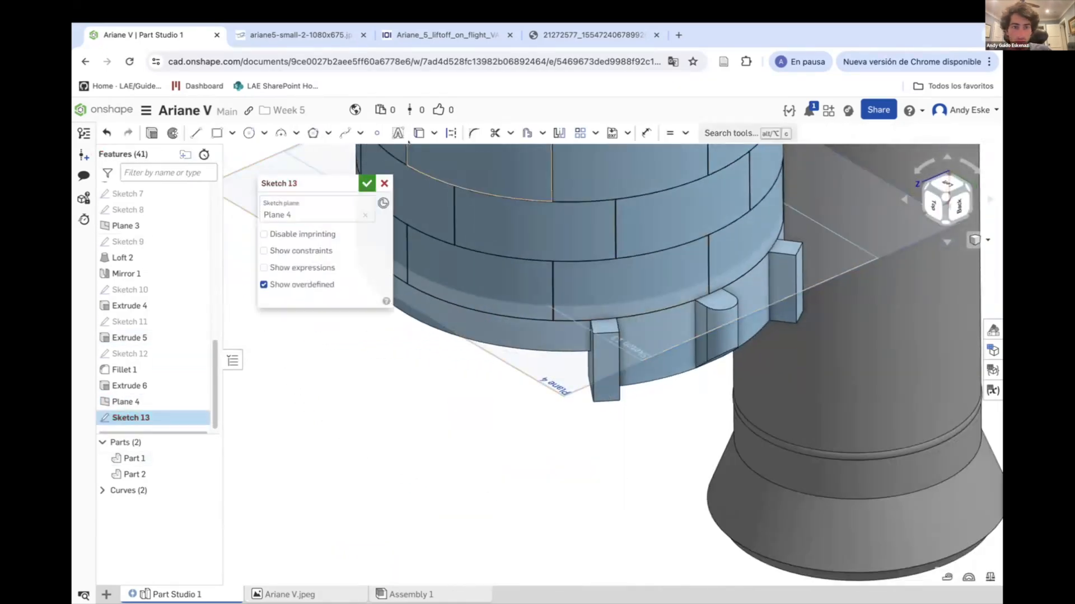
{"action": "key", "text": "n"}
{"action": "key", "text": "l"}
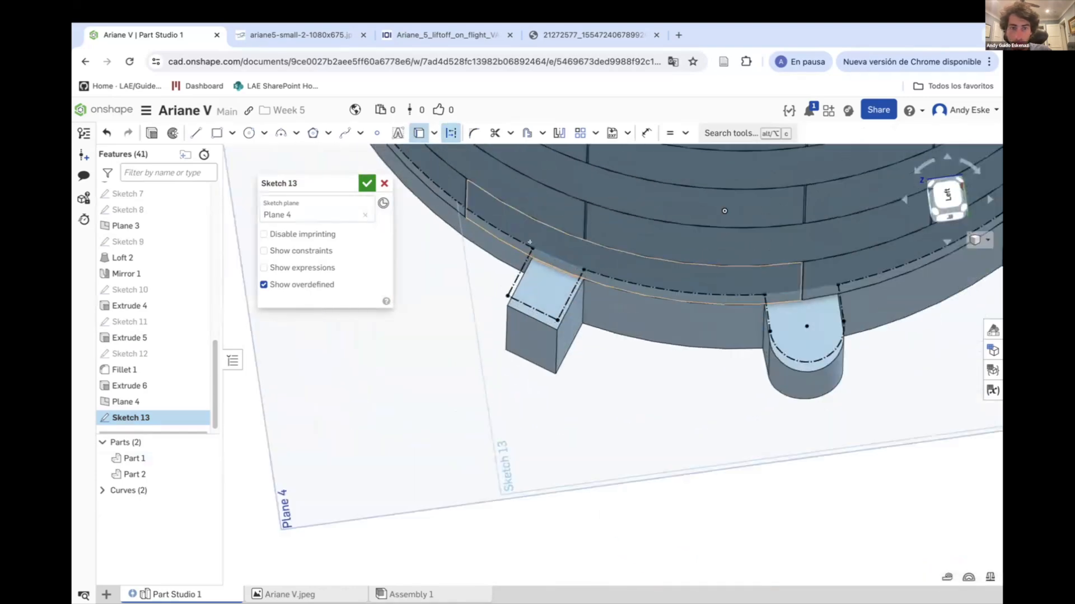
Draw construction lines across the middle of the projected outlines of the two outer tabs.
{"action": "scroll", "coordinate": [573, 296], "scroll_direction": "up", "scroll_amount": 8}
{"action": "left_click", "coordinate": [574, 296]}
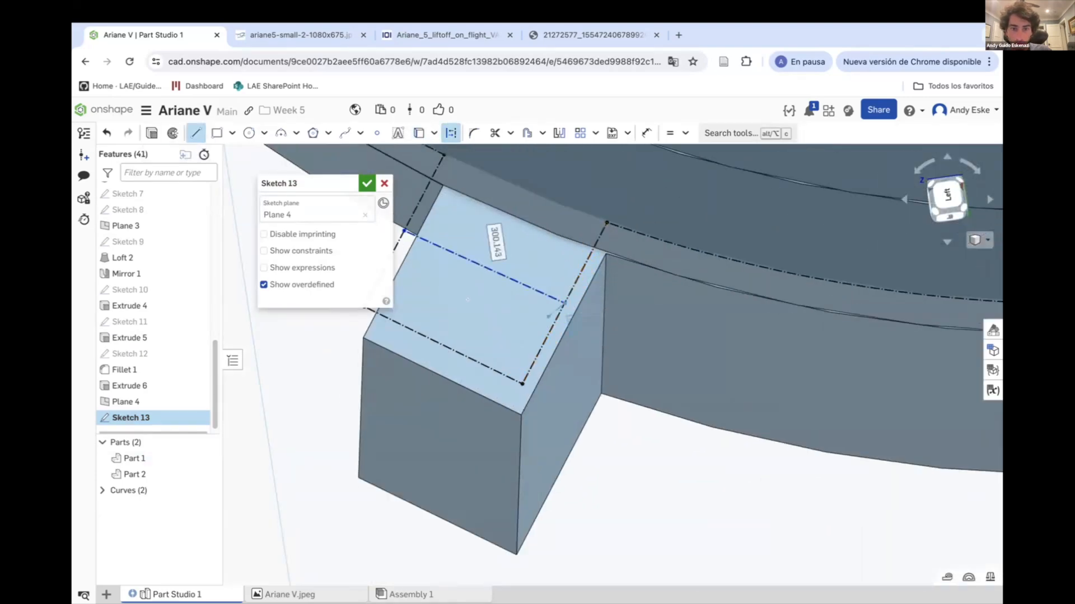
{"action": "scroll", "coordinate": [470, 299], "scroll_direction": "down", "scroll_amount": 8}
{"action": "key", "text": "Escape"}
{"action": "left_click", "coordinate": [196, 134]}
{"action": "scroll", "coordinate": [482, 253], "scroll_direction": "down", "scroll_amount": 3}
{"action": "scroll", "coordinate": [896, 240], "scroll_direction": "up", "scroll_amount": 1}
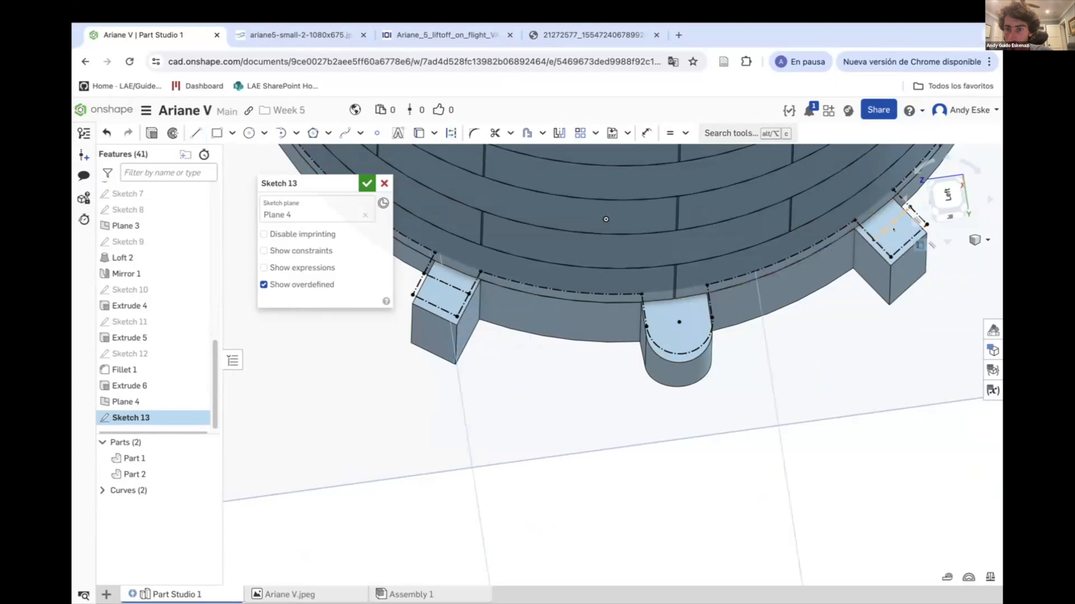
{"action": "scroll", "coordinate": [666, 307], "scroll_direction": "up", "scroll_amount": 3}
Draw a circle at the centre of each of the three tab outlines, make the circles equal, and finish the sketch.
{"action": "left_click", "coordinate": [249, 133]}
{"action": "scroll", "coordinate": [448, 268], "scroll_direction": "down", "scroll_amount": 3}
{"action": "scroll", "coordinate": [408, 263], "scroll_direction": "up", "scroll_amount": 6}
{"action": "scroll", "coordinate": [487, 269], "scroll_direction": "down", "scroll_amount": 3}
{"action": "left_click", "coordinate": [480, 272]}
{"action": "left_click", "coordinate": [465, 278]}
{"action": "scroll", "coordinate": [451, 282], "scroll_direction": "down", "scroll_amount": 4}
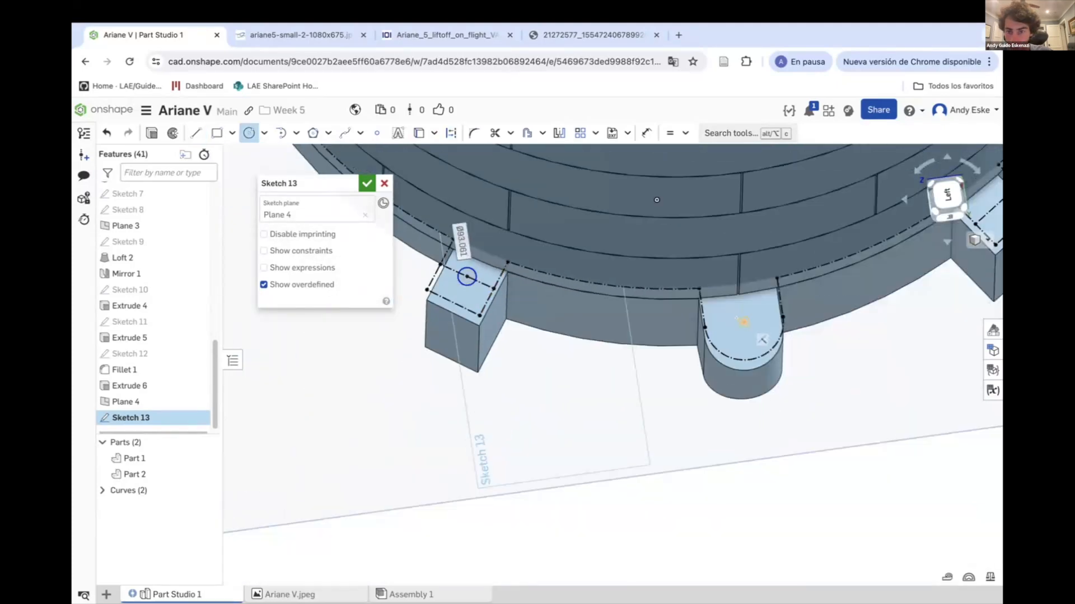
{"action": "left_click", "coordinate": [744, 322]}
{"action": "left_click", "coordinate": [729, 327]}
{"action": "scroll", "coordinate": [621, 320], "scroll_direction": "down", "scroll_amount": 4}
{"action": "left_click", "coordinate": [854, 248]}
{"action": "left_click", "coordinate": [854, 252]}
{"action": "key", "text": "Escape"}
{"action": "scroll", "coordinate": [854, 253], "scroll_direction": "up", "scroll_amount": 3}
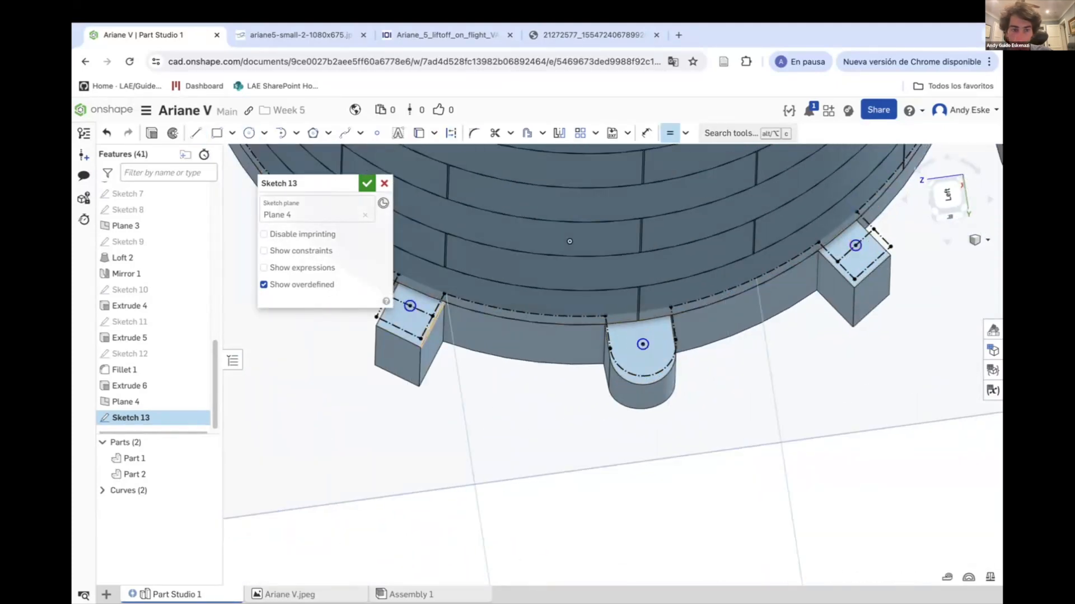
{"action": "left_click", "coordinate": [367, 183]}
Hide Plane 4.
{"action": "scroll", "coordinate": [436, 348], "scroll_direction": "down", "scroll_amount": 3}
{"action": "right_click", "coordinate": [428, 369]}
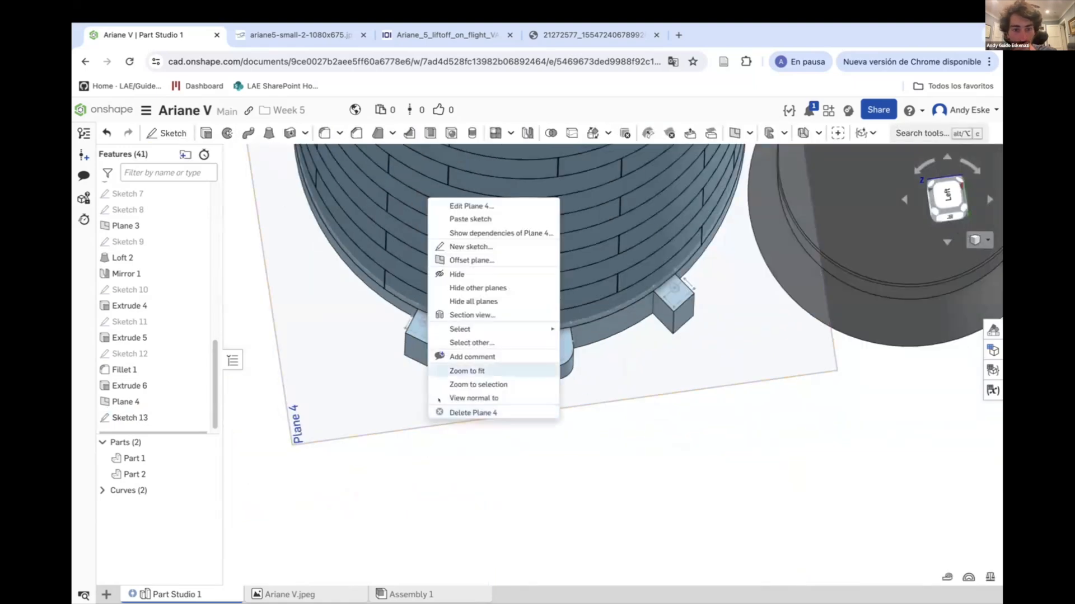
{"action": "left_click", "coordinate": [456, 274]}
{"action": "scroll", "coordinate": [435, 323], "scroll_direction": "up", "scroll_amount": 5}
{"action": "left_click", "coordinate": [269, 133]}
{"action": "left_click", "coordinate": [559, 356]}
{"action": "scroll", "coordinate": [580, 391], "scroll_direction": "down", "scroll_amount": 4}
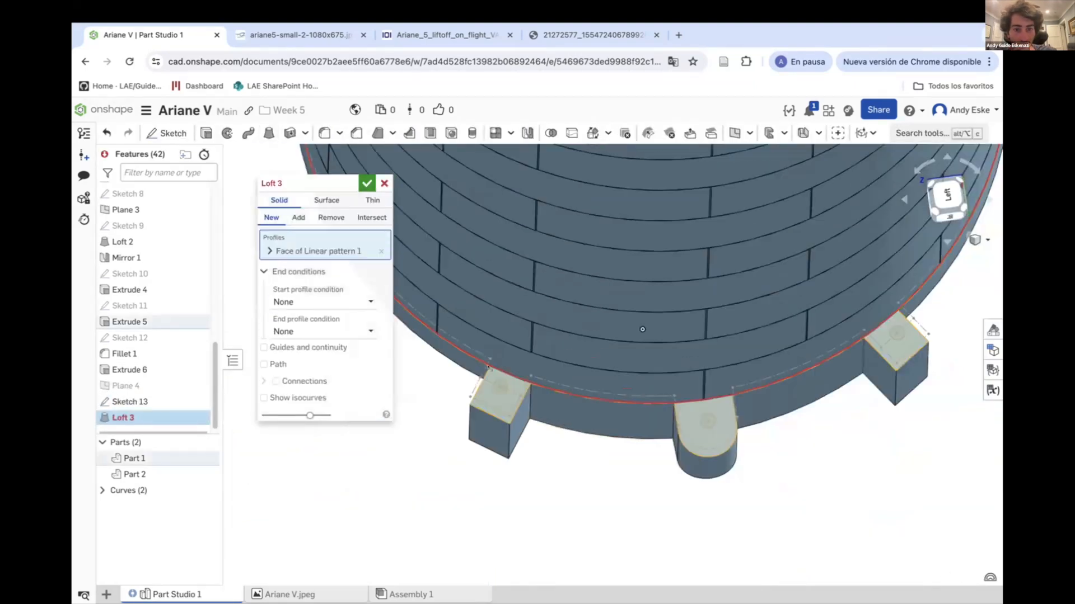
{"action": "scroll", "coordinate": [487, 361], "scroll_direction": "up", "scroll_amount": 6}
{"action": "right_click_drag", "start_coordinate": [515, 403], "coordinate": [518, 353]}
{"action": "left_click", "coordinate": [384, 183]}
Sketch the outline of the first rectangular tab's end on its end face and finish the sketch.
{"action": "scroll", "coordinate": [512, 314], "scroll_direction": "down", "scroll_amount": 2}
{"action": "left_click", "coordinate": [166, 133]}
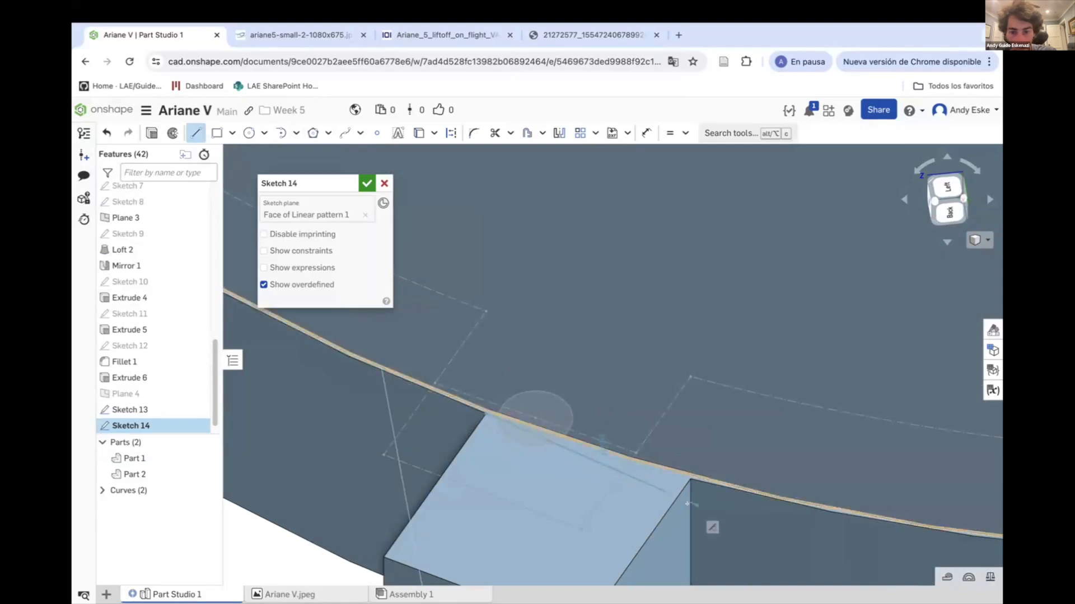
{"action": "scroll", "coordinate": [687, 503], "scroll_direction": "down", "scroll_amount": 2}
{"action": "left_click", "coordinate": [367, 183]}
Create a separate sketch on the same face tracing the rounded end outline of the middle tab.
{"action": "left_click", "coordinate": [167, 133]}
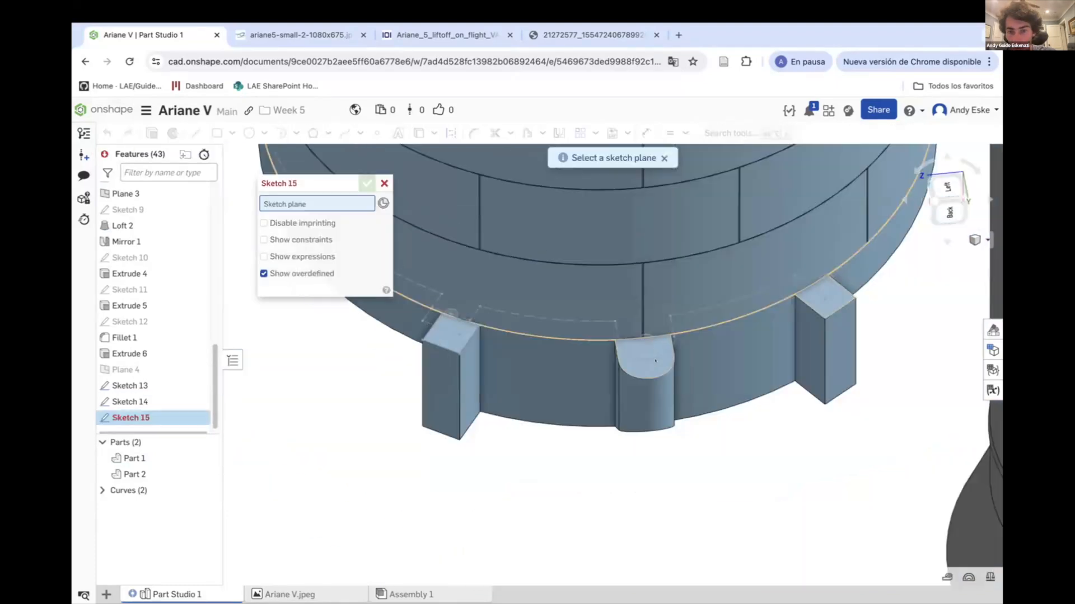
{"action": "left_click", "coordinate": [642, 468]}
{"action": "right_click_drag", "start_coordinate": [802, 317], "coordinate": [814, 409]}
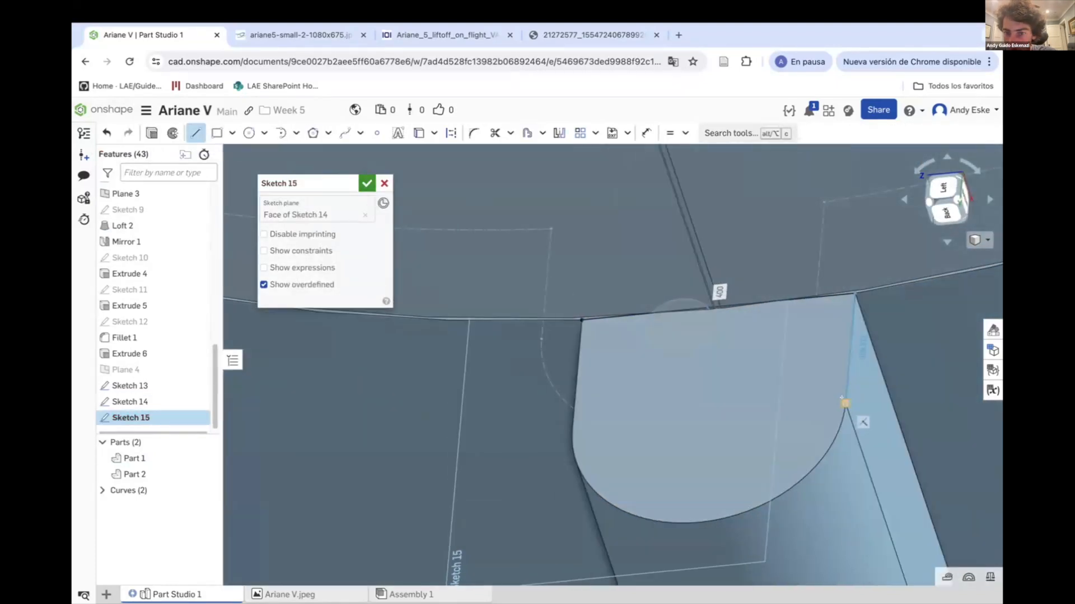
{"action": "key", "text": "u"}
{"action": "left_click", "coordinate": [367, 183]}
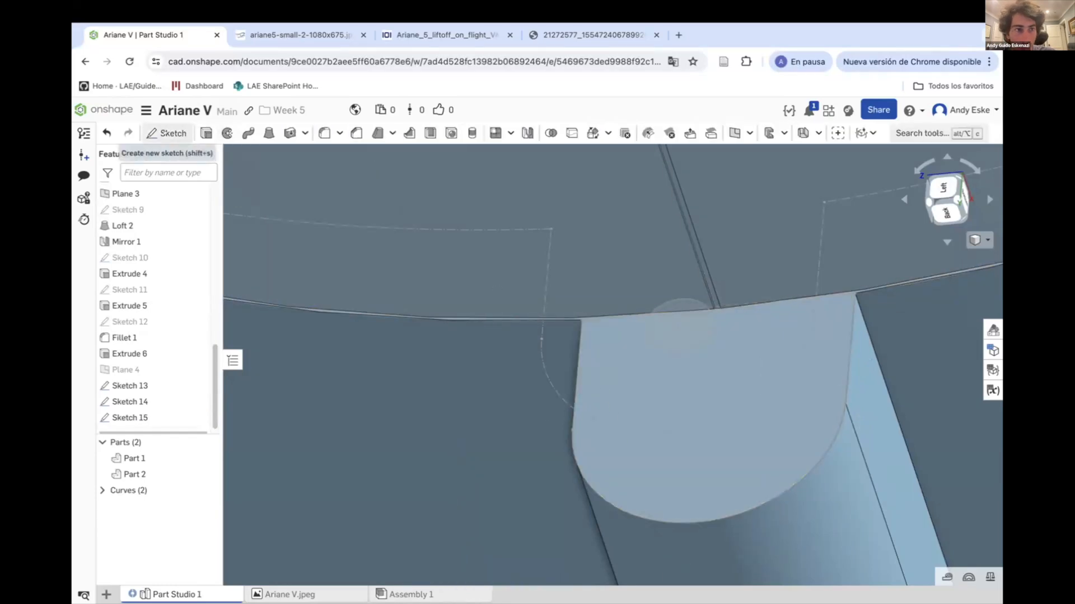
Create another sketch on the same face tracing the end outline of the remaining rectangular tab.
{"action": "left_click", "coordinate": [166, 134]}
{"action": "left_click", "coordinate": [245, 152]}
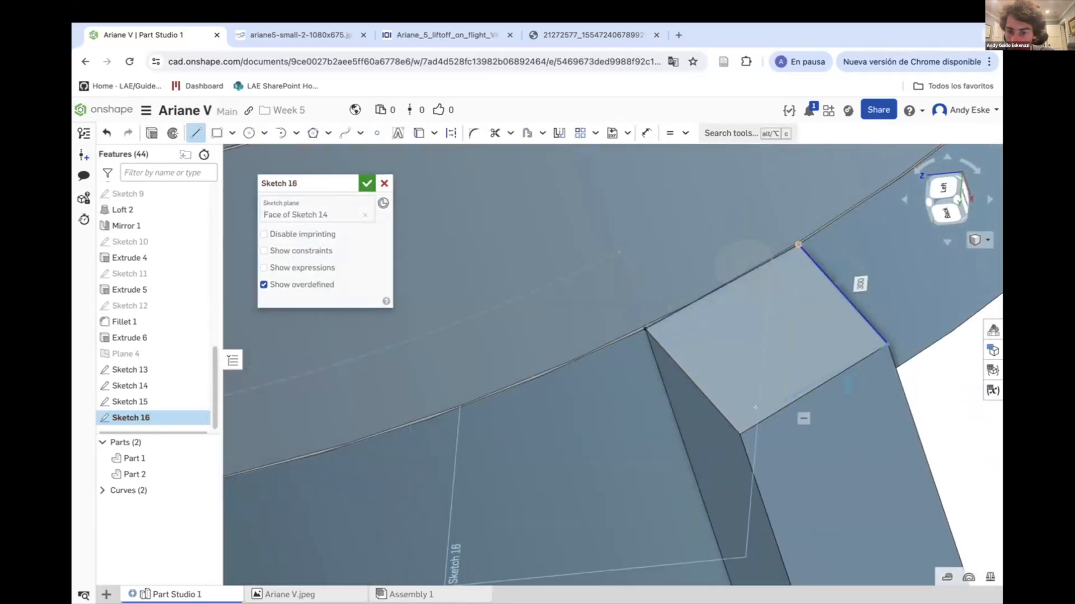
{"action": "left_click", "coordinate": [645, 328]}
{"action": "key", "text": "Escape"}
{"action": "left_click", "coordinate": [366, 183]}
Loft between the traced tab end outlines and the circles on the offset plane, then check the side-view reference image.
{"action": "left_click", "coordinate": [269, 133]}
{"action": "left_click", "coordinate": [135, 393]}
{"action": "left_click", "coordinate": [132, 346]}
{"action": "scroll", "coordinate": [727, 279], "scroll_direction": "down", "scroll_amount": 3}
{"action": "right_click_drag", "start_coordinate": [722, 386], "coordinate": [728, 279]}
{"action": "left_click", "coordinate": [367, 183]}
{"action": "left_click", "coordinate": [305, 34]}
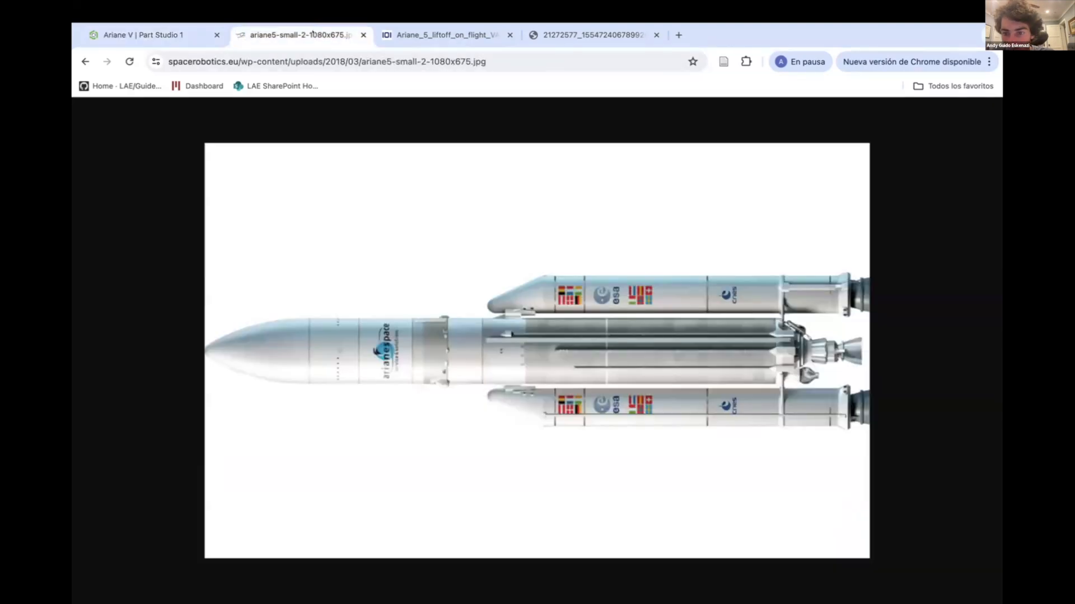
Loft between the middle tab's rounded end outline and its circle on the offset plane, merging with the rocket body.
{"action": "key", "text": "ctrl+shift+Tab"}
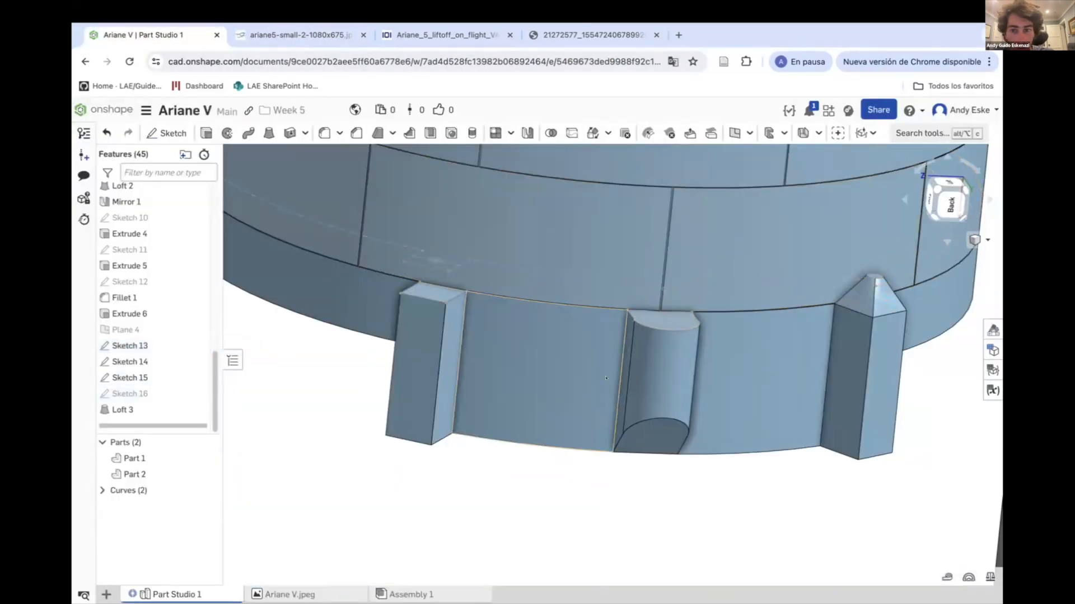
{"action": "left_click", "coordinate": [269, 133]}
{"action": "left_click", "coordinate": [130, 378]}
{"action": "scroll", "coordinate": [697, 280], "scroll_direction": "up", "scroll_amount": 3}
{"action": "left_click", "coordinate": [626, 302]}
{"action": "right_click_drag", "start_coordinate": [626, 302], "coordinate": [599, 342]}
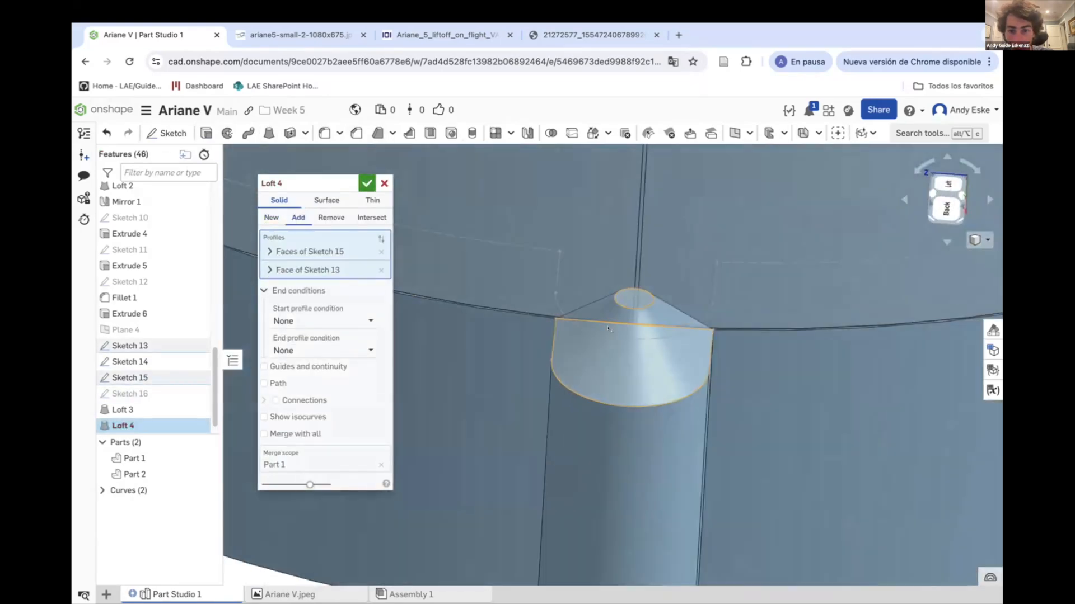
{"action": "left_click", "coordinate": [367, 183]}
{"action": "scroll", "coordinate": [784, 293], "scroll_direction": "down", "scroll_amount": 3}
{"action": "scroll", "coordinate": [795, 307], "scroll_direction": "down", "scroll_amount": 3}
Examine the tabs and the long rails above them on the core stage in the liftoff photo.
{"action": "key", "text": "ctrl+Tab"}
{"action": "key", "text": "ctrl+Tab"}
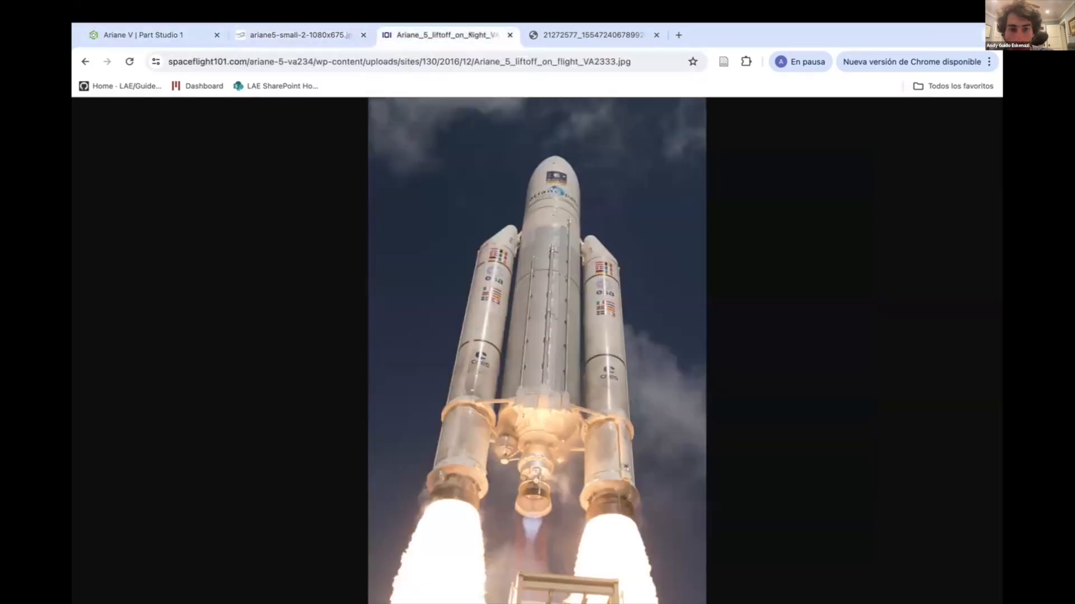
{"action": "left_click", "coordinate": [528, 390]}
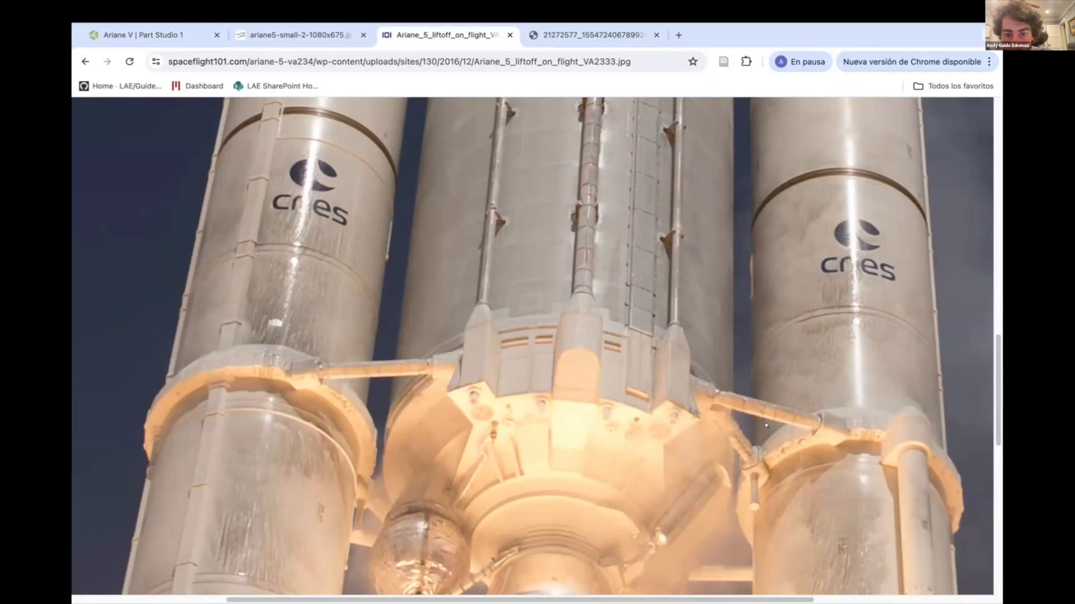
{"action": "scroll", "coordinate": [560, 364], "scroll_direction": "up", "scroll_amount": 15}
{"action": "scroll", "coordinate": [460, 426], "scroll_direction": "right", "scroll_amount": 3}
{"action": "scroll", "coordinate": [469, 388], "scroll_direction": "down", "scroll_amount": 10}
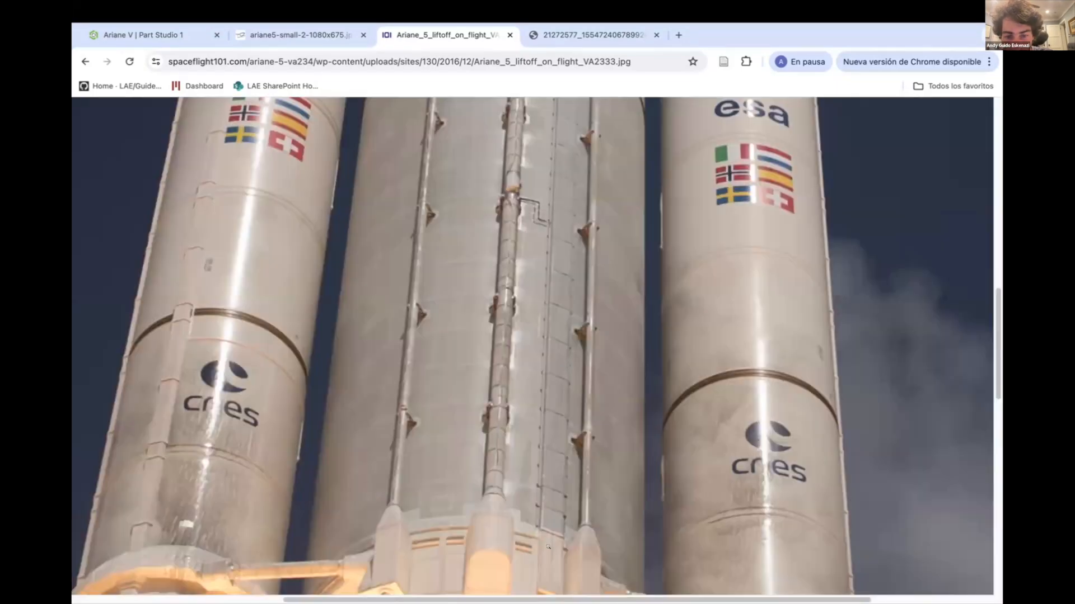
{"action": "left_click", "coordinate": [469, 388]}
{"action": "mouse_move", "coordinate": [272, 12]}
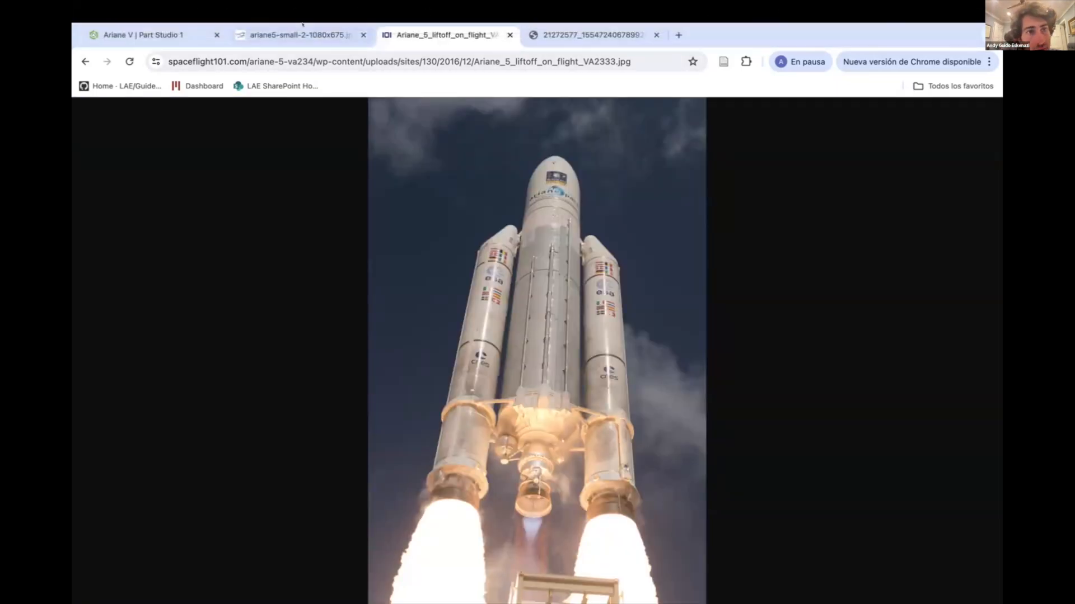
{"action": "key", "text": "ctrl+shift+Tab"}
{"action": "left_click", "coordinate": [156, 34]}
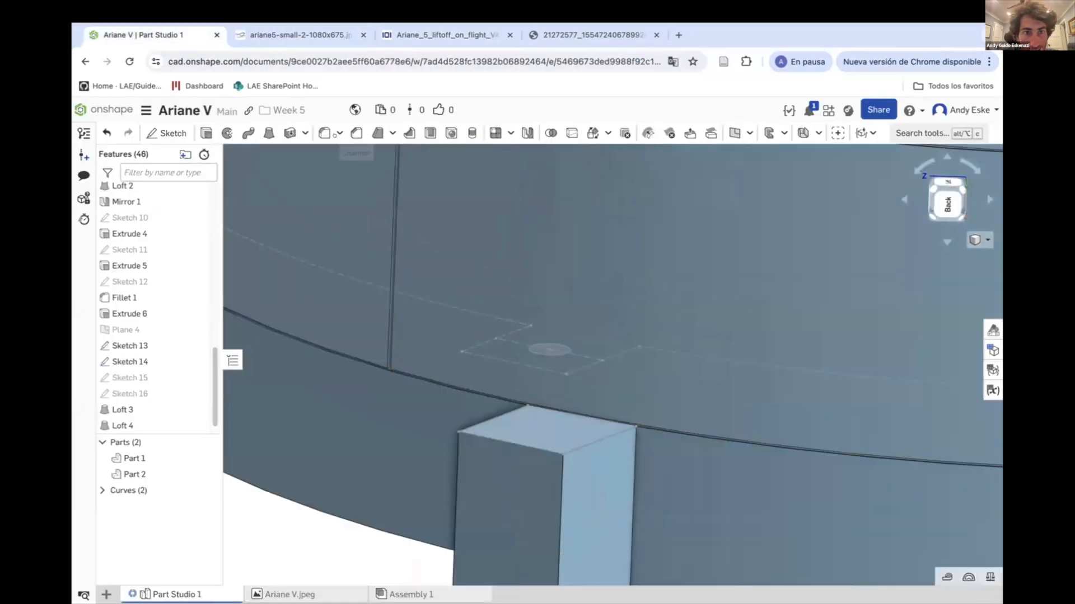
Loft between the remaining rectangular tab's end outline and its circle on the offset plane.
{"action": "left_click", "coordinate": [269, 133]}
{"action": "left_click", "coordinate": [130, 338]}
{"action": "left_click", "coordinate": [550, 350]}
{"action": "left_click", "coordinate": [367, 183]}
Hide the circle sketch and check the rails in the liftoff and side-view reference photos.
{"action": "scroll", "coordinate": [524, 385], "scroll_direction": "down", "scroll_amount": 15}
{"action": "scroll", "coordinate": [440, 376], "scroll_direction": "up", "scroll_amount": 5}
{"action": "right_click", "coordinate": [441, 379]}
{"action": "left_click", "coordinate": [469, 440]}
{"action": "scroll", "coordinate": [604, 338], "scroll_direction": "down", "scroll_amount": 10}
{"action": "mouse_move", "coordinate": [469, 440]}
{"action": "right_mouse_down"}
{"action": "mouse_move", "coordinate": [605, 339]}
{"action": "mouse_move", "coordinate": [543, 348]}
{"action": "mouse_move", "coordinate": [540, 313]}
{"action": "right_mouse_up"}
{"action": "scroll", "coordinate": [540, 314], "scroll_direction": "up", "scroll_amount": 3}
{"action": "left_click", "coordinate": [440, 39]}
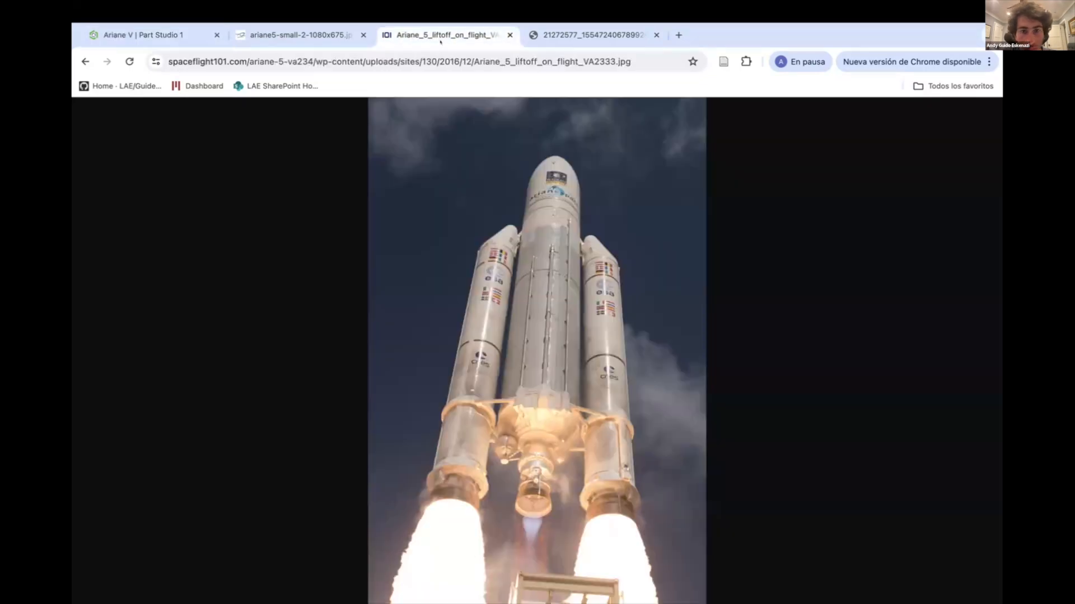
{"action": "left_click", "coordinate": [301, 35]}
{"action": "left_click", "coordinate": [143, 35]}
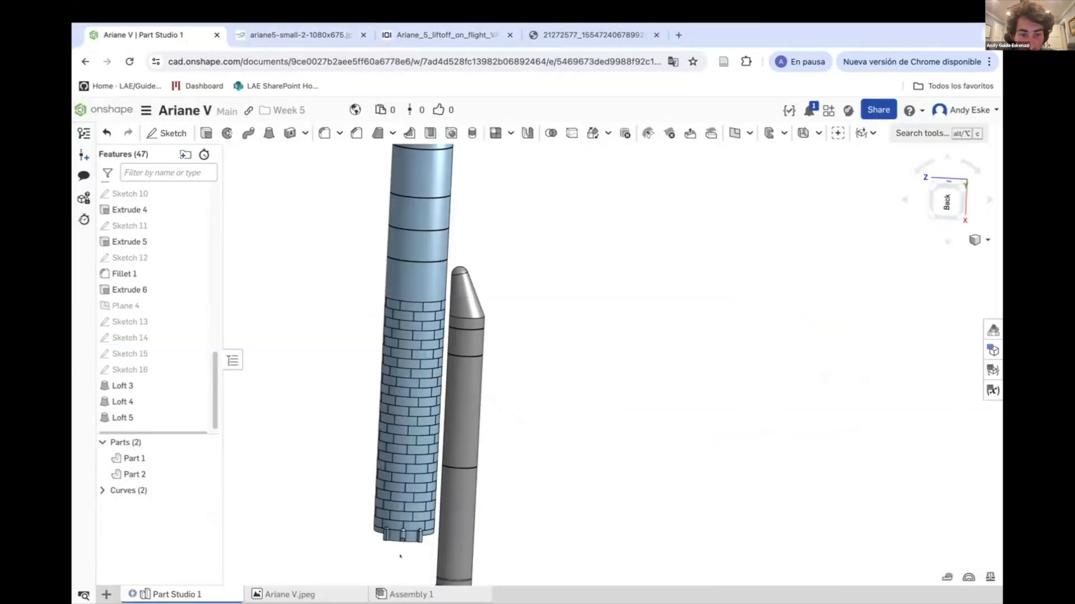
{"action": "left_click", "coordinate": [166, 133]}
{"action": "left_click", "coordinate": [206, 133]}
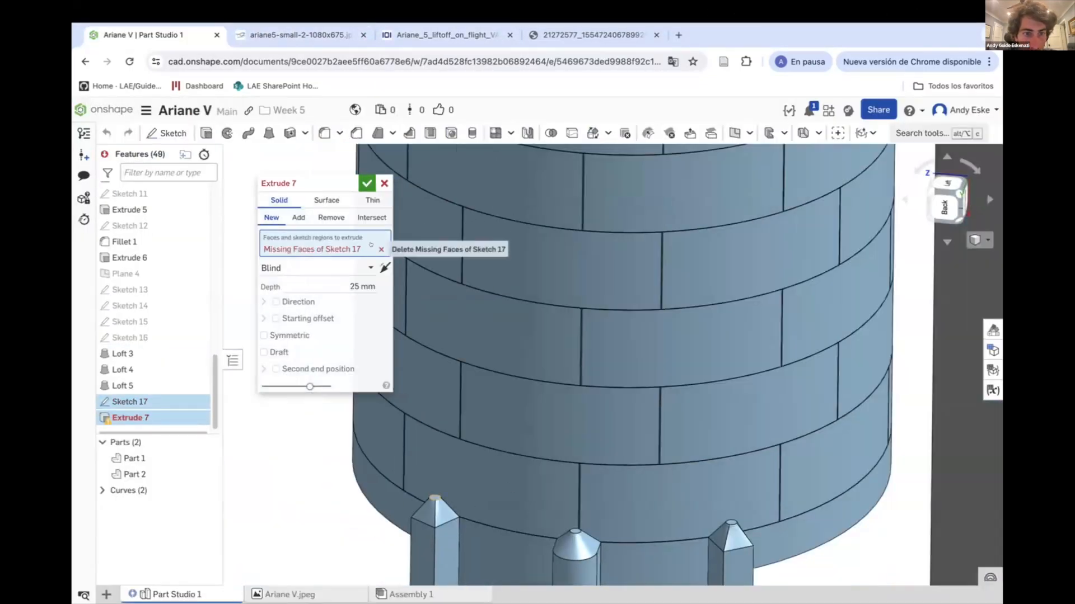
{"action": "left_click", "coordinate": [383, 183]}
Sketch the tip outline of the first rectangular tab's loft and extrude it 20000 mm along the rocket body as a rail.
{"action": "left_click", "coordinate": [166, 133]}
{"action": "left_click", "coordinate": [461, 552]}
{"action": "scroll", "coordinate": [461, 553], "scroll_direction": "up", "scroll_amount": 5}
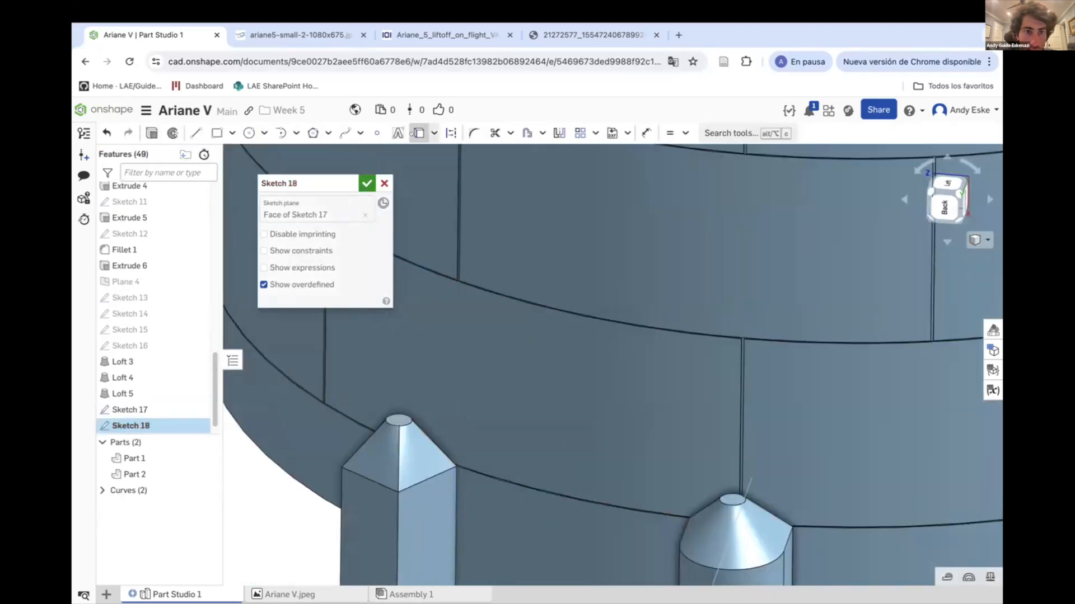
{"action": "left_click", "coordinate": [152, 134]}
{"action": "scroll", "coordinate": [467, 477], "scroll_direction": "down", "scroll_amount": 5}
{"action": "left_click_drag", "start_coordinate": [439, 433], "coordinate": [439, 375]}
{"action": "scroll", "coordinate": [502, 437], "scroll_direction": "down", "scroll_amount": 5}
{"action": "scroll", "coordinate": [504, 280], "scroll_direction": "up", "scroll_amount": 3}
{"action": "type", "text": "5000"}
{"action": "key", "text": "Return"}
{"action": "scroll", "coordinate": [454, 365], "scroll_direction": "down", "scroll_amount": 5}
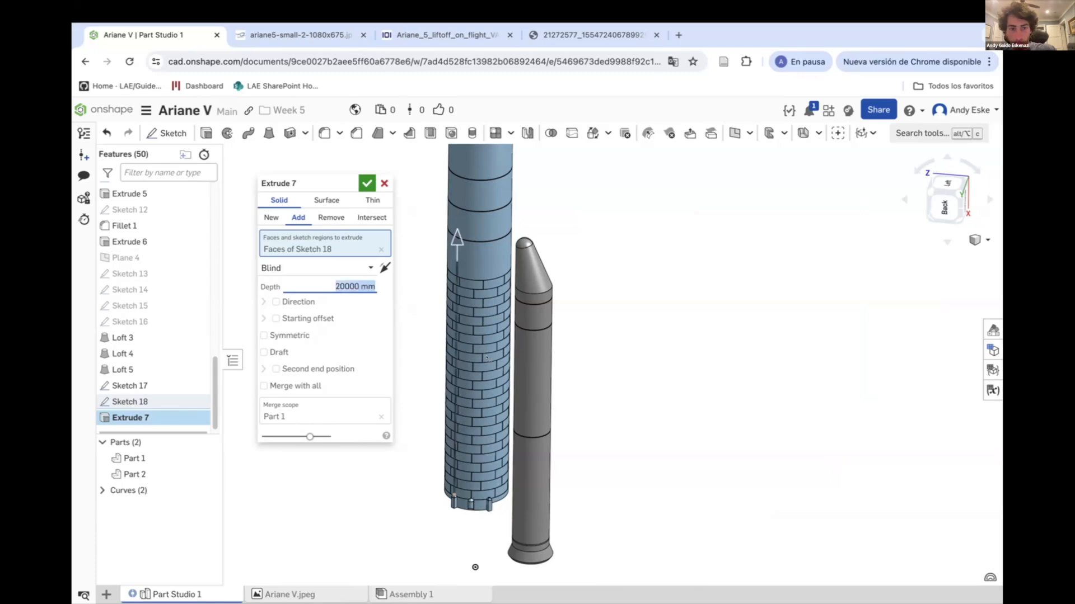
{"action": "scroll", "coordinate": [487, 358], "scroll_direction": "up", "scroll_amount": 1}
Shorten the rail extrusion to match the side-view and liftoff reference photos and finish the extrude.
{"action": "type", "text": "1"}
{"action": "scroll", "coordinate": [431, 309], "scroll_direction": "up", "scroll_amount": 5}
{"action": "right_click_drag", "start_coordinate": [431, 310], "coordinate": [528, 322]}
{"action": "left_click", "coordinate": [313, 35]}
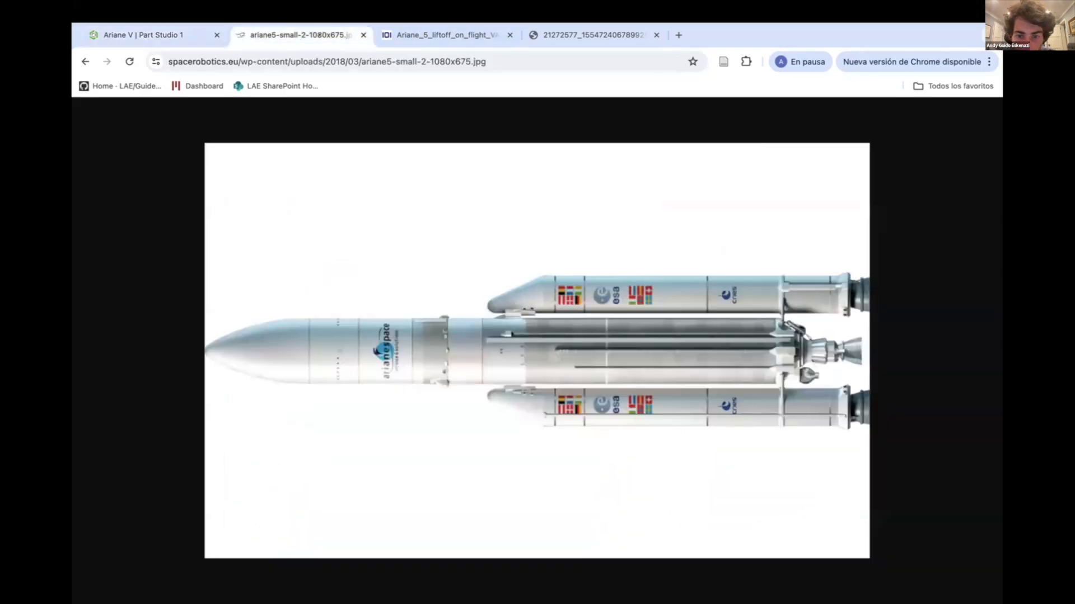
{"action": "left_click", "coordinate": [437, 35]}
{"action": "left_click", "coordinate": [530, 259]}
{"action": "left_click", "coordinate": [526, 338]}
{"action": "left_click", "coordinate": [302, 35]}
{"action": "left_click", "coordinate": [147, 35]}
{"action": "left_click", "coordinate": [366, 183]}
Sketch the tip outline of the middle tab's loft and extrude it along the rocket body as a second rail.
{"action": "right_click_drag", "start_coordinate": [481, 313], "coordinate": [448, 336]}
{"action": "scroll", "coordinate": [347, 447], "scroll_direction": "up", "scroll_amount": 3}
{"action": "scroll", "coordinate": [341, 453], "scroll_direction": "up", "scroll_amount": 10}
{"action": "left_click", "coordinate": [173, 133]}
{"action": "left_click", "coordinate": [339, 446]}
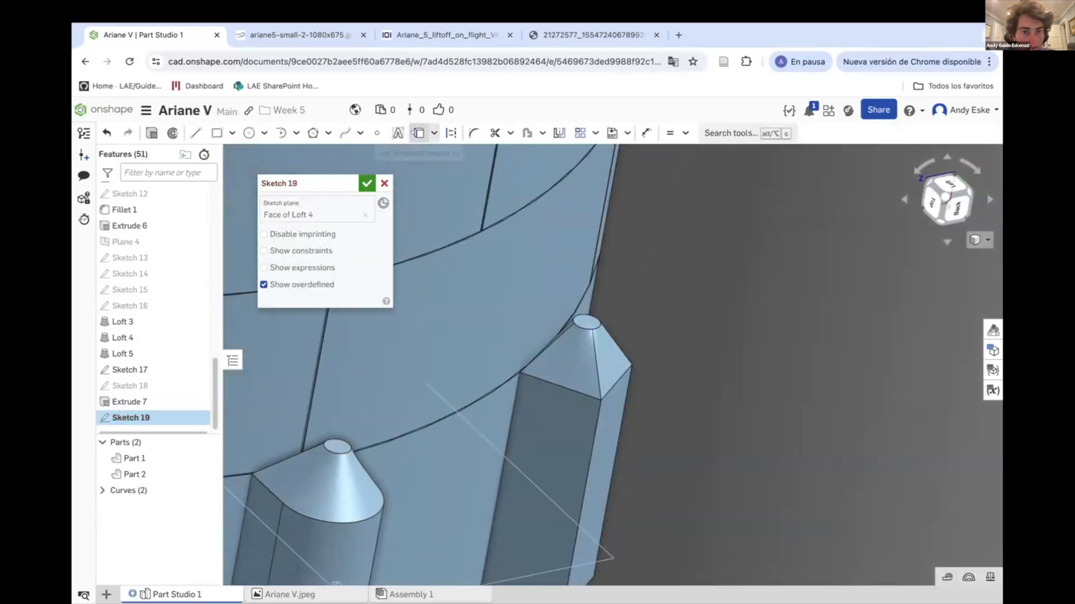
{"action": "scroll", "coordinate": [340, 442], "scroll_direction": "up", "scroll_amount": 3}
{"action": "left_click", "coordinate": [151, 134]}
{"action": "left_click_drag", "start_coordinate": [375, 286], "coordinate": [359, 277]}
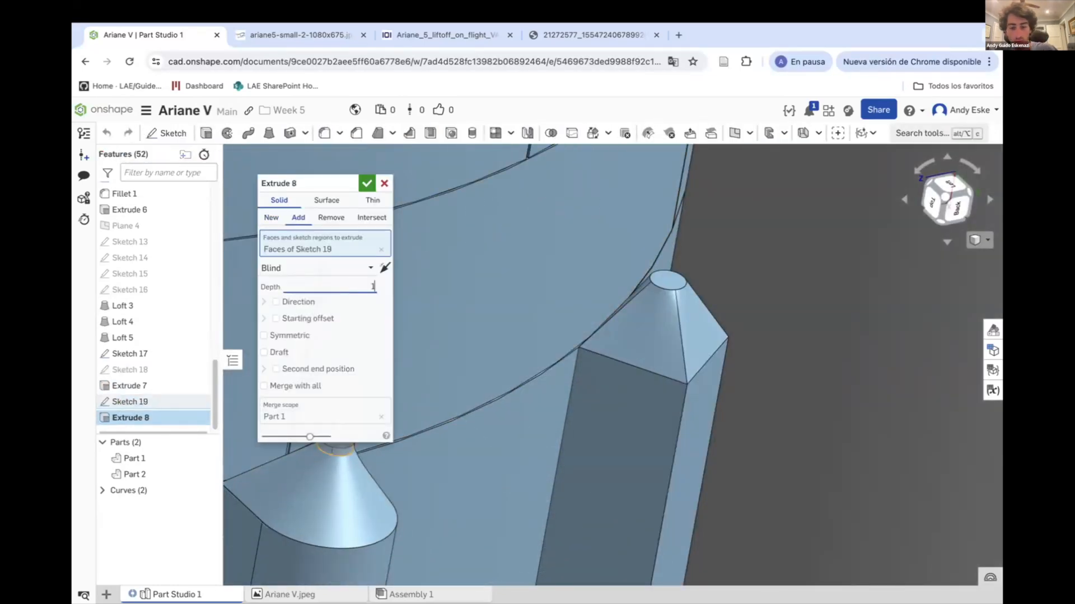
{"action": "left_click", "coordinate": [367, 183]}
Compare the two rails with the liftoff photo and open the circle sketch on the offset plane for editing.
{"action": "scroll", "coordinate": [504, 330], "scroll_direction": "down", "scroll_amount": 10}
{"action": "right_click_drag", "start_coordinate": [511, 324], "coordinate": [496, 280]}
{"action": "scroll", "coordinate": [495, 279], "scroll_direction": "up", "scroll_amount": 3}
{"action": "scroll", "coordinate": [502, 448], "scroll_direction": "down", "scroll_amount": 3}
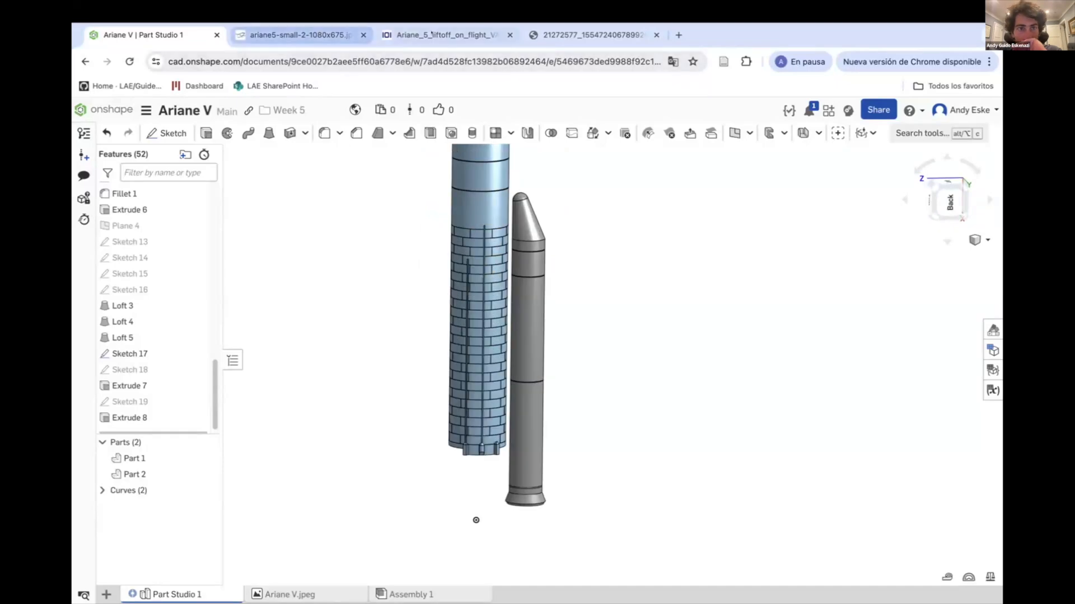
{"action": "left_click", "coordinate": [431, 35]}
{"action": "left_click", "coordinate": [164, 42]}
{"action": "scroll", "coordinate": [465, 499], "scroll_direction": "up", "scroll_amount": 5}
{"action": "mouse_move", "coordinate": [465, 499]}
{"action": "right_mouse_down"}
{"action": "mouse_move", "coordinate": [476, 512]}
{"action": "mouse_move", "coordinate": [458, 506]}
{"action": "right_mouse_up"}
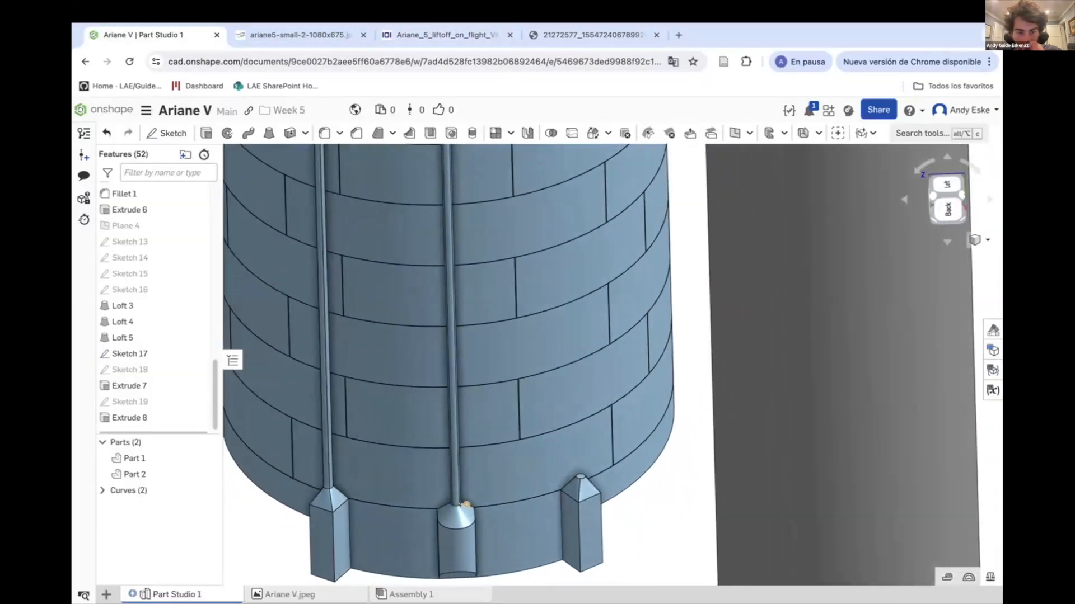
{"action": "scroll", "coordinate": [458, 499], "scroll_direction": "up", "scroll_amount": 5}
{"action": "right_click", "coordinate": [210, 239]}
{"action": "left_click", "coordinate": [249, 264]}
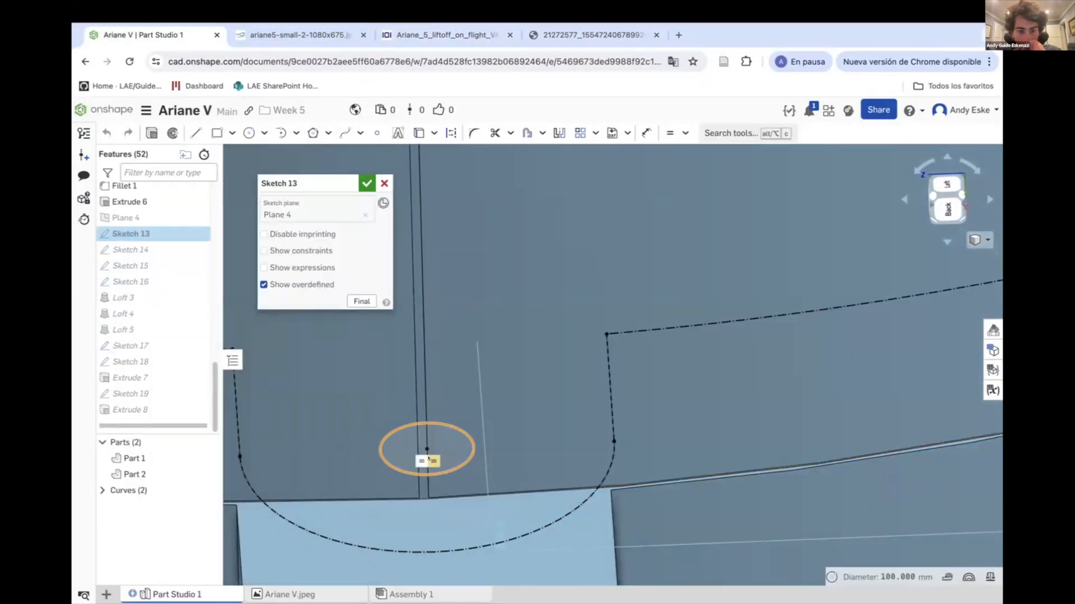
Remove the equal constraints from the middle tab's circle and dimension its diameter separately to make the circle larger.
{"action": "right_click", "coordinate": [452, 443]}
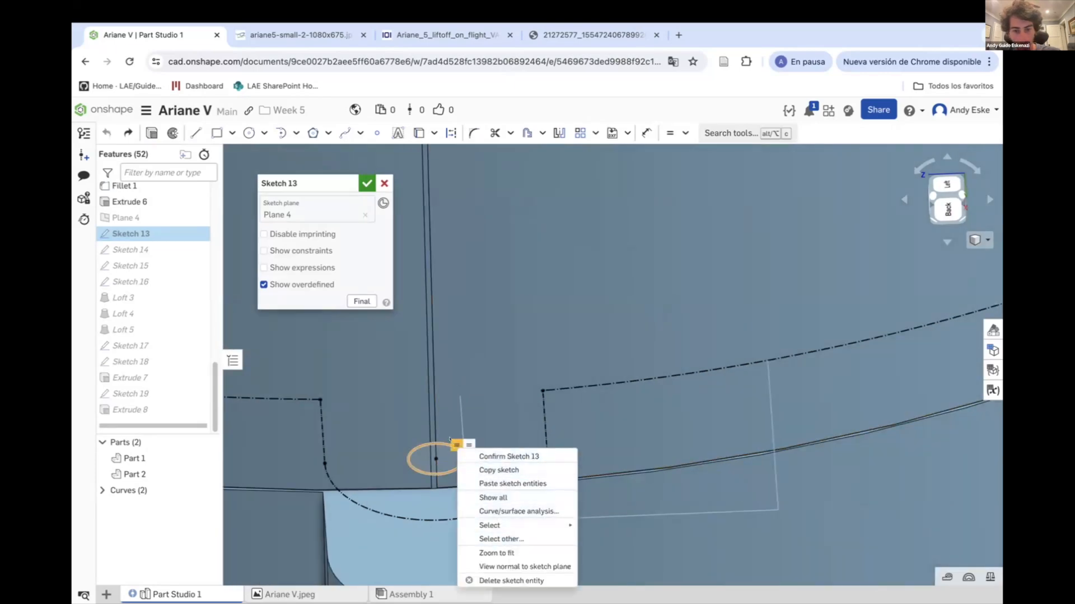
{"action": "left_click", "coordinate": [511, 581]}
{"action": "right_click", "coordinate": [462, 448]}
{"action": "left_click", "coordinate": [515, 581]}
{"action": "scroll", "coordinate": [792, 410], "scroll_direction": "down", "scroll_amount": 5}
{"action": "key", "text": "e"}
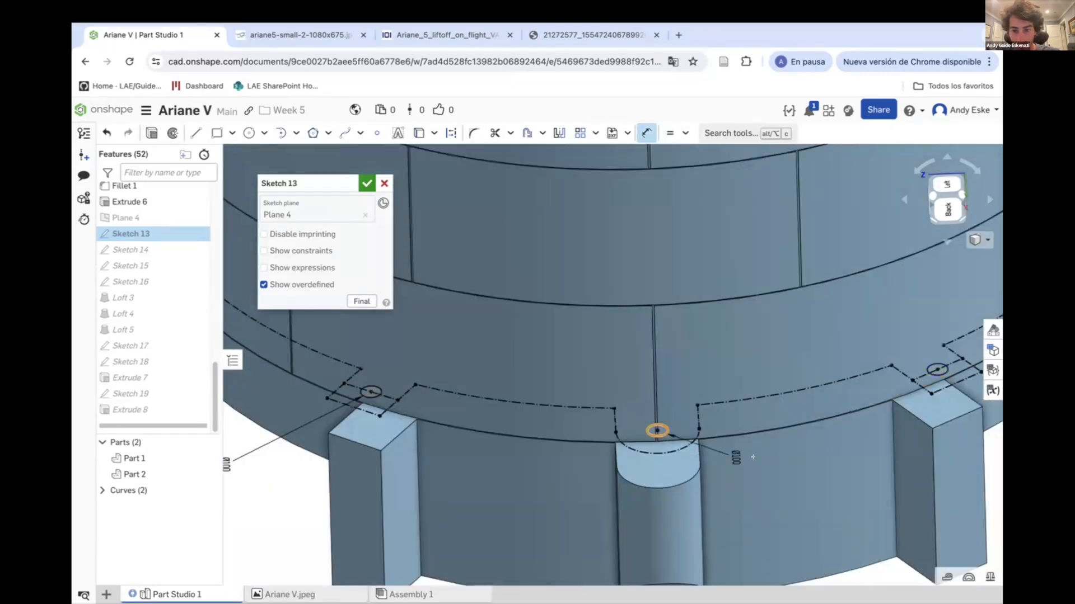
{"action": "left_click", "coordinate": [363, 183]}
Set the extrusion depth of the middle rail to 18000 mm.
{"action": "scroll", "coordinate": [624, 403], "scroll_direction": "down", "scroll_amount": 5}
{"action": "right_click_drag", "start_coordinate": [624, 403], "coordinate": [604, 336]}
{"action": "scroll", "coordinate": [615, 358], "scroll_direction": "down", "scroll_amount": 8}
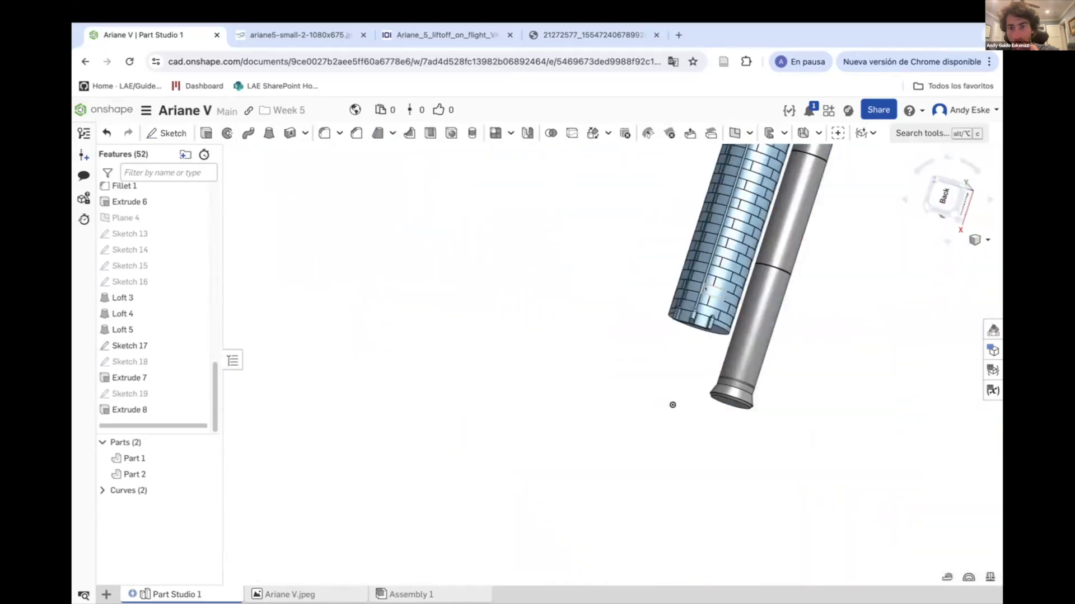
{"action": "right_click", "coordinate": [150, 410]}
{"action": "left_click", "coordinate": [189, 435]}
{"action": "type", "text": "18000"}
{"action": "key", "text": "Return"}
{"action": "scroll", "coordinate": [630, 399], "scroll_direction": "down", "scroll_amount": 2}
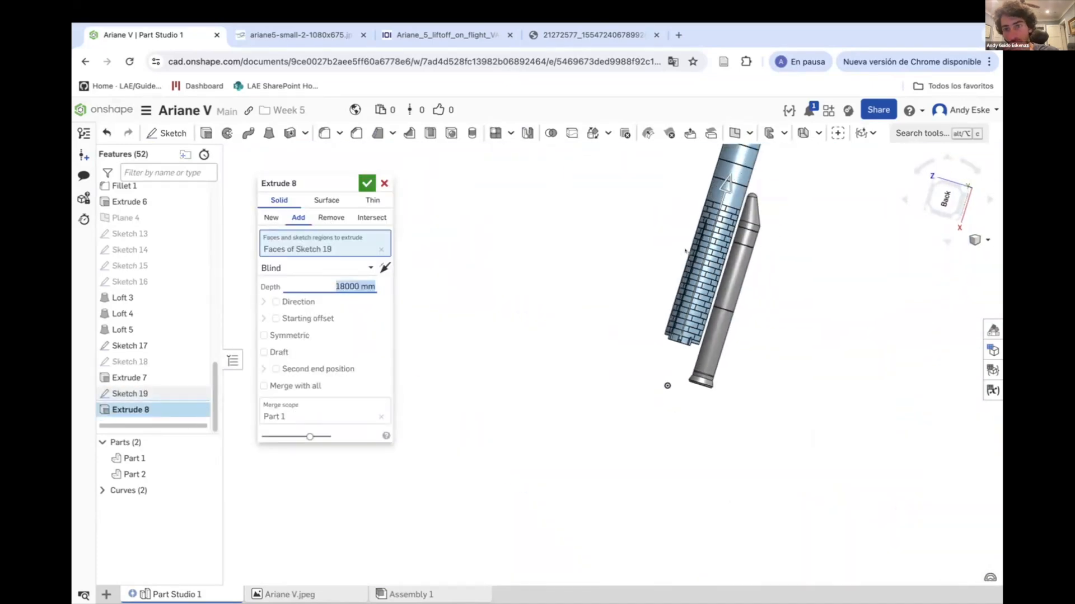
{"action": "scroll", "coordinate": [694, 314], "scroll_direction": "up", "scroll_amount": 10}
{"action": "right_click_drag", "start_coordinate": [694, 313], "coordinate": [672, 280]}
{"action": "key", "text": "Return"}
Sketch the tip outline of the remaining rectangular tab's loft and extrude it 20000 mm along the body as the third rail.
{"action": "key", "text": "shift+s"}
{"action": "left_click", "coordinate": [568, 488]}
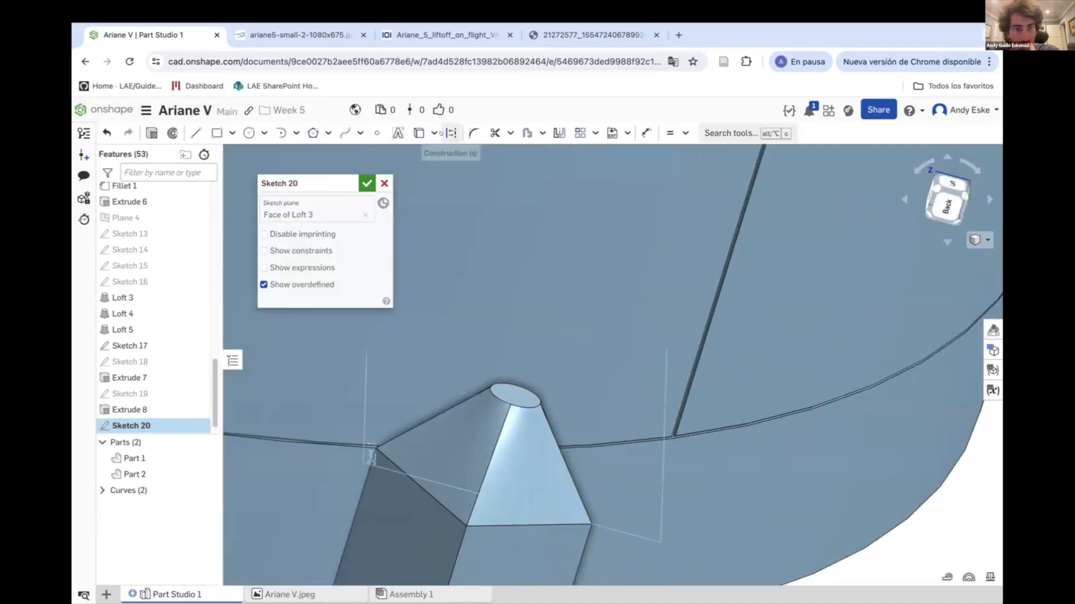
{"action": "key", "text": "shift+e"}
{"action": "type", "text": "20000"}
{"action": "key", "text": "Return"}
{"action": "key", "text": "Return"}
Examine the rails and their mounting brackets in the reference photos and compare them with the model.
{"action": "left_click", "coordinate": [446, 35]}
{"action": "left_click", "coordinate": [146, 35]}
{"action": "scroll", "coordinate": [630, 280], "scroll_direction": "down", "scroll_amount": 12}
{"action": "right_click_drag", "start_coordinate": [630, 223], "coordinate": [646, 191]}
{"action": "left_click", "coordinate": [421, 35]}
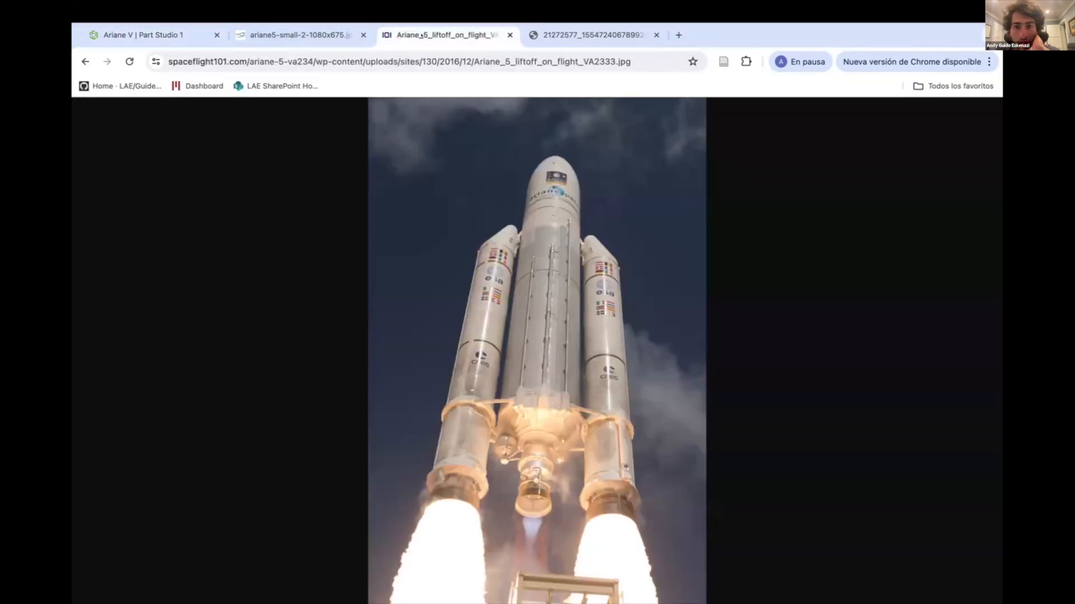
{"action": "left_click", "coordinate": [296, 37]}
{"action": "left_click", "coordinate": [588, 36]}
{"action": "left_click", "coordinate": [446, 36]}
{"action": "left_click", "coordinate": [296, 35]}
{"action": "left_click", "coordinate": [442, 36]}
{"action": "left_click", "coordinate": [517, 367]}
{"action": "left_click", "coordinate": [520, 360]}
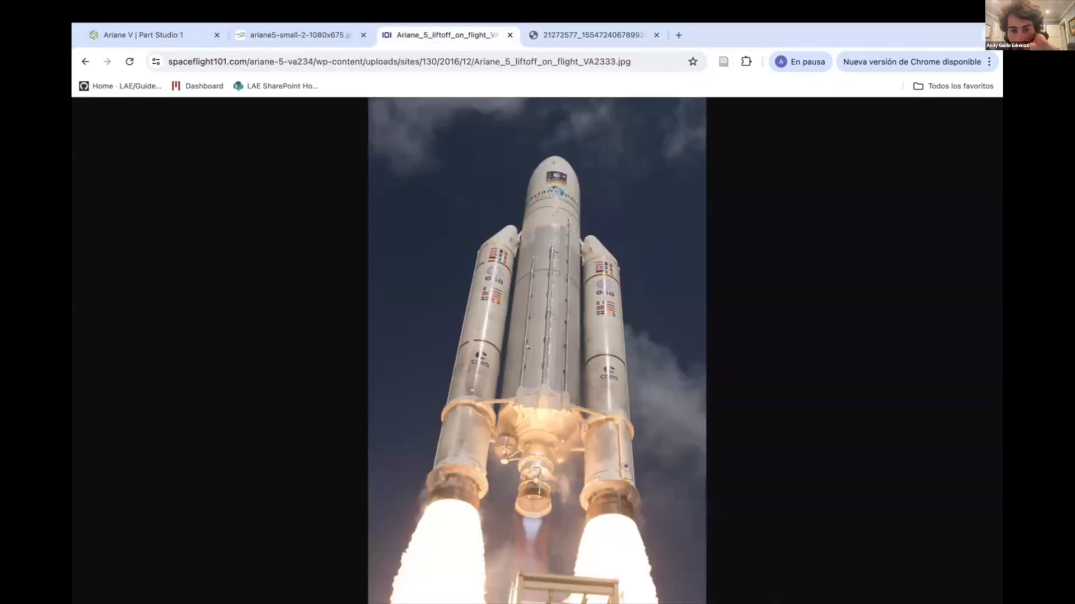
{"action": "left_click", "coordinate": [146, 36]}
Create a plane offset up the rocket body from the existing plane at the tips of the tab lofts.
{"action": "scroll", "coordinate": [595, 459], "scroll_direction": "up", "scroll_amount": 5}
{"action": "right_click_drag", "start_coordinate": [595, 459], "coordinate": [552, 392]}
{"action": "scroll", "coordinate": [552, 392], "scroll_direction": "up", "scroll_amount": 5}
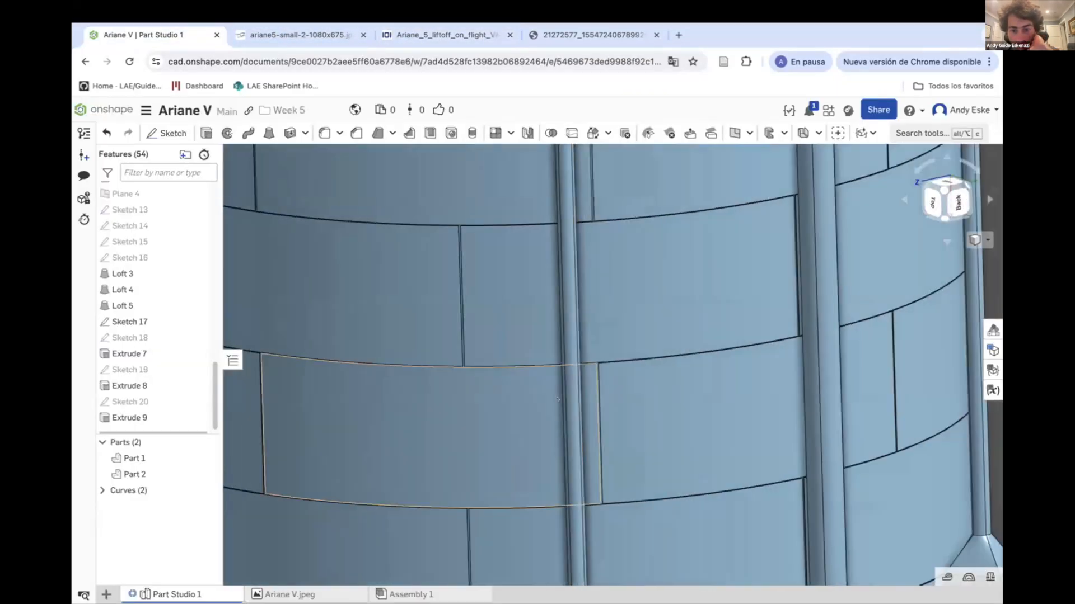
{"action": "scroll", "coordinate": [532, 387], "scroll_direction": "down", "scroll_amount": 2}
{"action": "left_click", "coordinate": [133, 195]}
{"action": "left_click", "coordinate": [734, 133]}
{"action": "scroll", "coordinate": [728, 305], "scroll_direction": "down", "scroll_amount": 5}
{"action": "right_click_drag", "start_coordinate": [649, 370], "coordinate": [654, 329]}
{"action": "scroll", "coordinate": [654, 329], "scroll_direction": "up", "scroll_amount": 3}
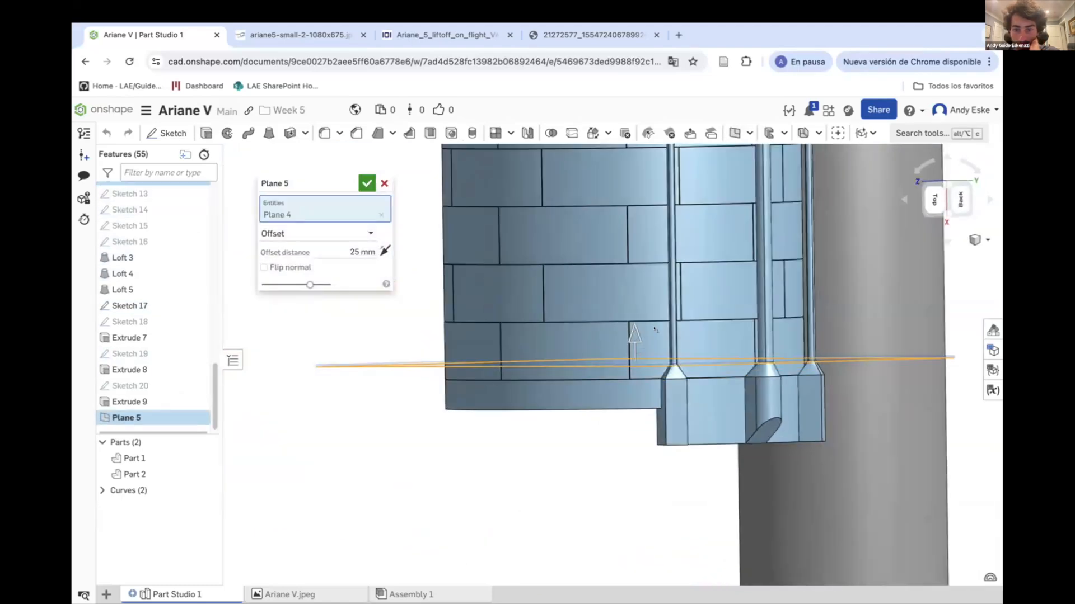
{"action": "left_click", "coordinate": [367, 250]}
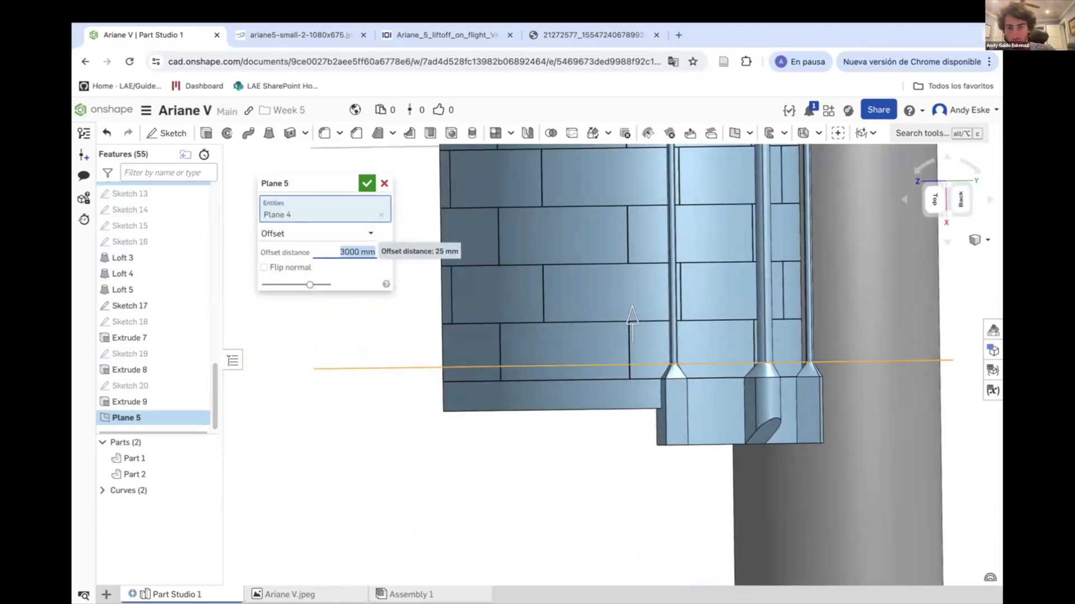
{"action": "left_click", "coordinate": [366, 183]}
Start a sketch on the new plane and project the circular outlines of the rails into it.
{"action": "scroll", "coordinate": [627, 329], "scroll_direction": "up", "scroll_amount": 5}
{"action": "key", "text": "shift+s"}
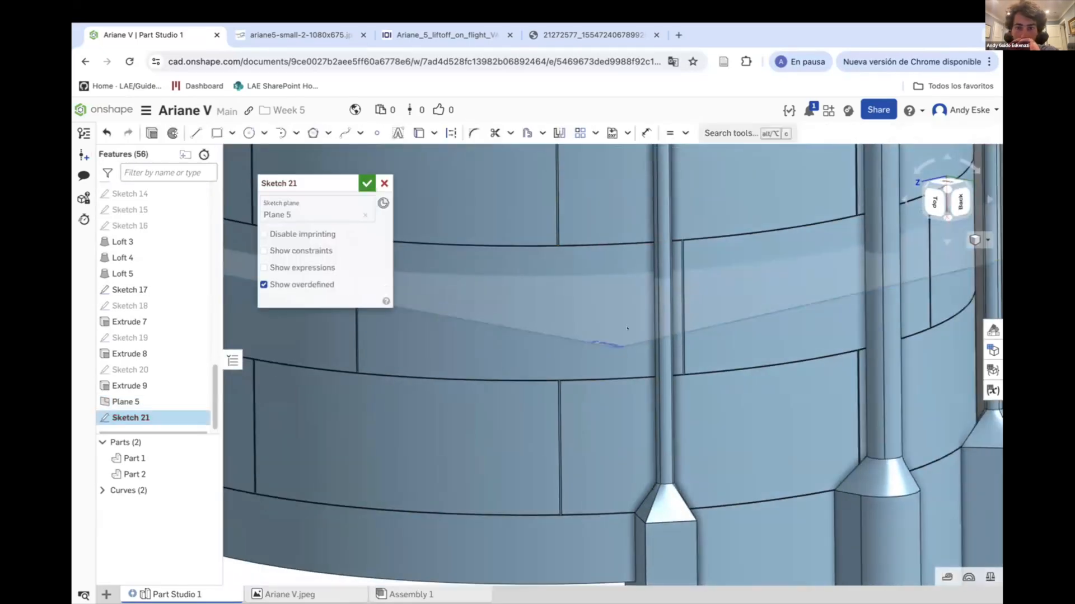
{"action": "left_click", "coordinate": [419, 133]}
{"action": "scroll", "coordinate": [621, 347], "scroll_direction": "down", "scroll_amount": 8}
{"action": "right_click_drag", "start_coordinate": [610, 358], "coordinate": [632, 397]}
{"action": "scroll", "coordinate": [616, 347], "scroll_direction": "up", "scroll_amount": 8}
{"action": "right_click_drag", "start_coordinate": [559, 302], "coordinate": [666, 331]}
{"action": "scroll", "coordinate": [679, 162], "scroll_direction": "up", "scroll_amount": 4}
{"action": "scroll", "coordinate": [678, 162], "scroll_direction": "down", "scroll_amount": 8}
{"action": "right_click_drag", "start_coordinate": [610, 391], "coordinate": [535, 414]}
{"action": "scroll", "coordinate": [535, 427], "scroll_direction": "up", "scroll_amount": 8}
{"action": "scroll", "coordinate": [535, 427], "scroll_direction": "up", "scroll_amount": 2}
{"action": "left_click_drag", "start_coordinate": [319, 183], "coordinate": [158, 414]}
{"action": "scroll", "coordinate": [560, 359], "scroll_direction": "down", "scroll_amount": 5}
{"action": "scroll", "coordinate": [560, 358], "scroll_direction": "up", "scroll_amount": 4}
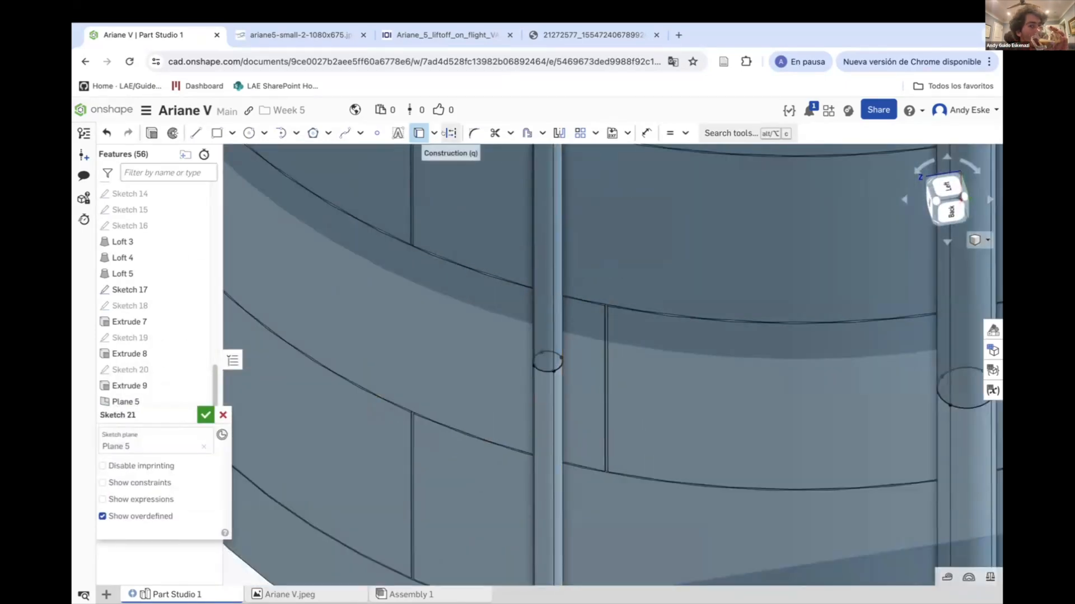
Offset the projected rail circles outward to form a concentric ring around each rail.
{"action": "scroll", "coordinate": [562, 367], "scroll_direction": "up", "scroll_amount": 5}
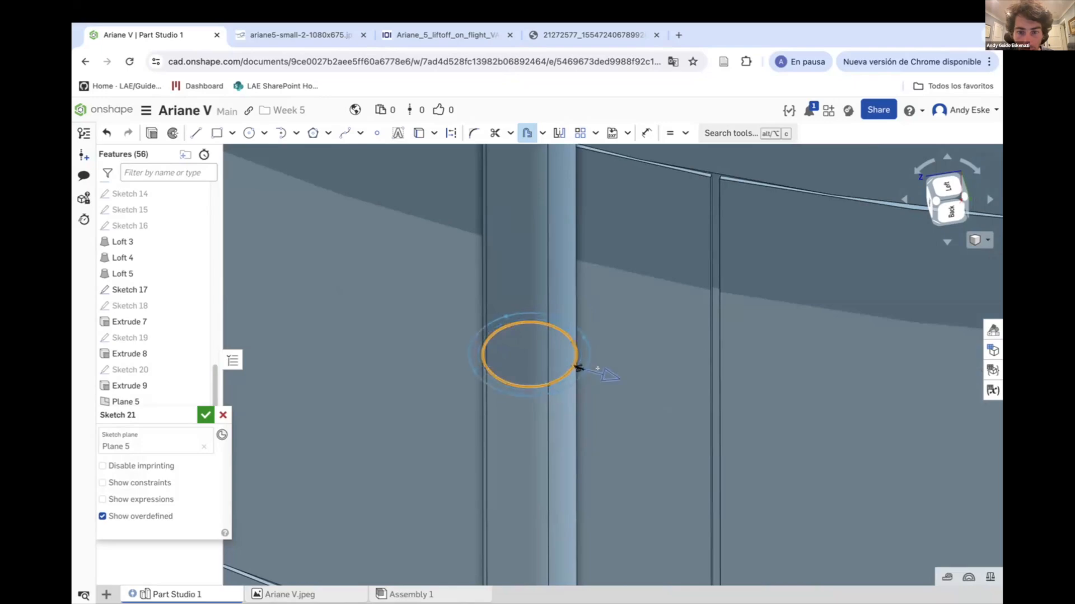
{"action": "left_click", "coordinate": [577, 367]}
{"action": "key", "text": "Return"}
{"action": "scroll", "coordinate": [628, 387], "scroll_direction": "down", "scroll_amount": 8}
{"action": "scroll", "coordinate": [686, 358], "scroll_direction": "up", "scroll_amount": 6}
{"action": "left_click", "coordinate": [599, 352]}
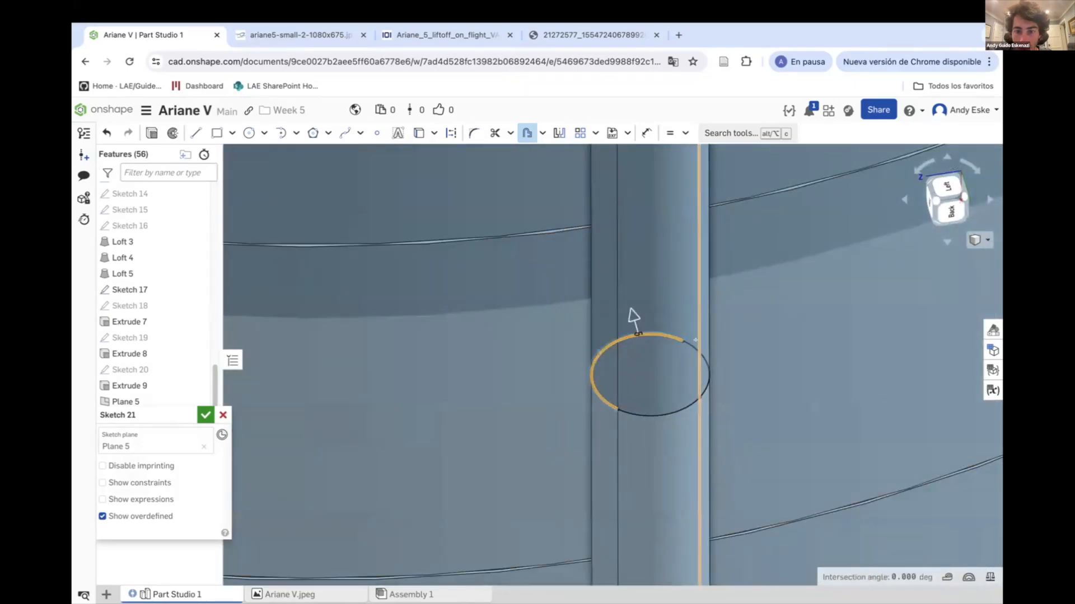
{"action": "key", "text": "Return"}
{"action": "scroll", "coordinate": [686, 262], "scroll_direction": "down", "scroll_amount": 3}
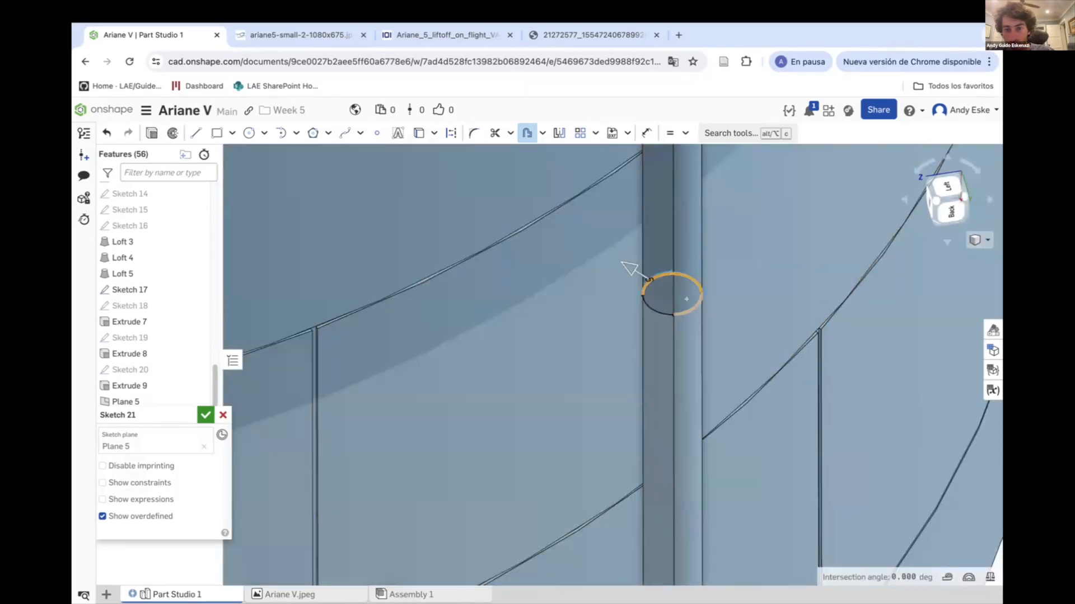
{"action": "key", "text": "Return"}
{"action": "scroll", "coordinate": [684, 280], "scroll_direction": "down", "scroll_amount": 5}
{"action": "scroll", "coordinate": [560, 363], "scroll_direction": "up", "scroll_amount": 4}
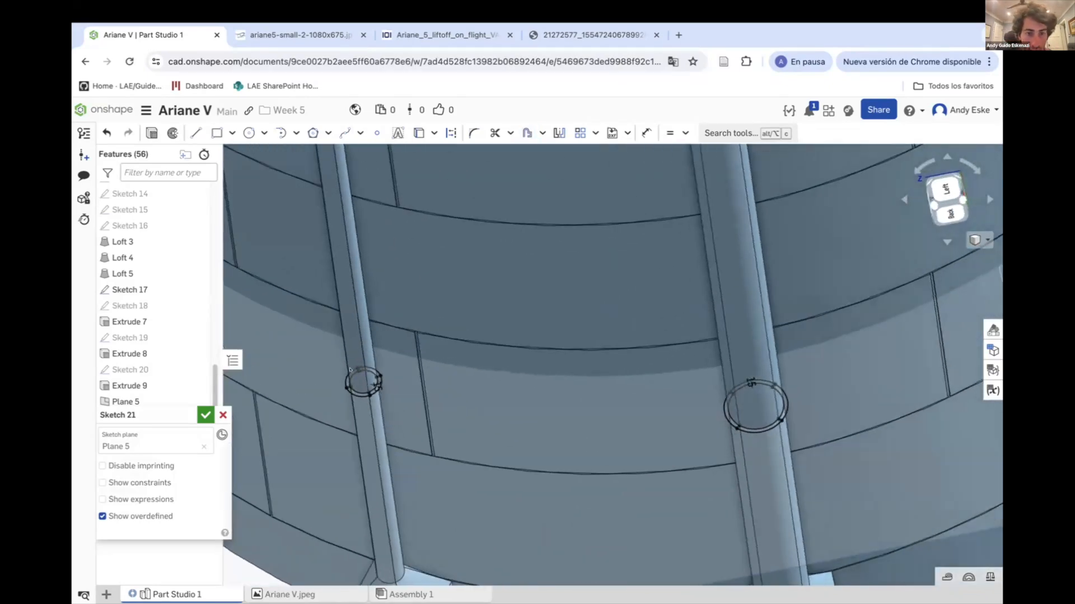
Project the rocket body's circular edge into the sketch as construction geometry.
{"action": "left_click", "coordinate": [391, 338]}
{"action": "scroll", "coordinate": [559, 335], "scroll_direction": "down", "scroll_amount": 5}
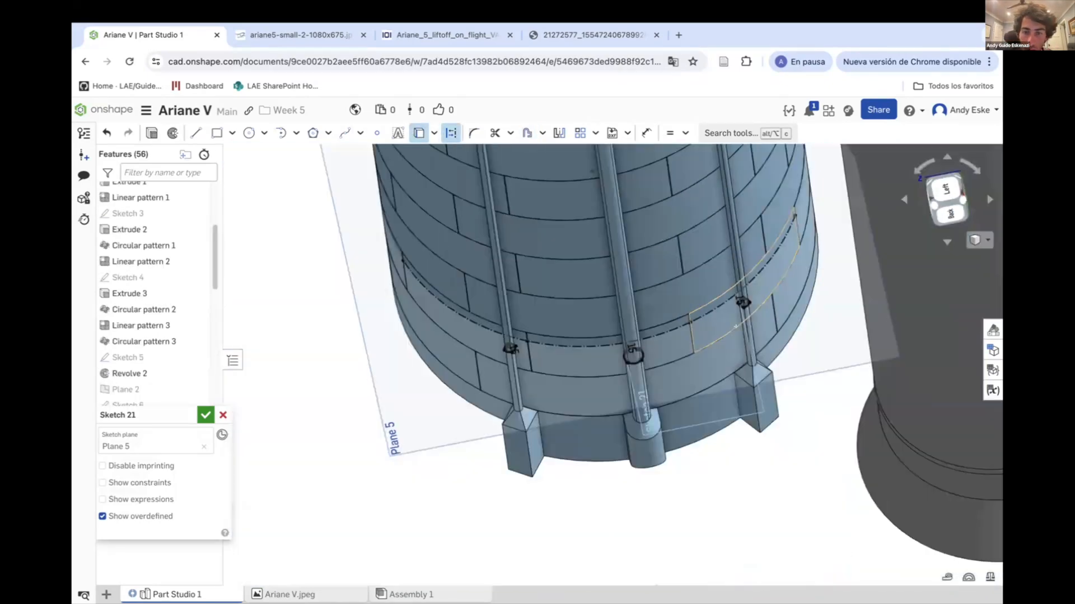
{"action": "scroll", "coordinate": [497, 337], "scroll_direction": "up", "scroll_amount": 7}
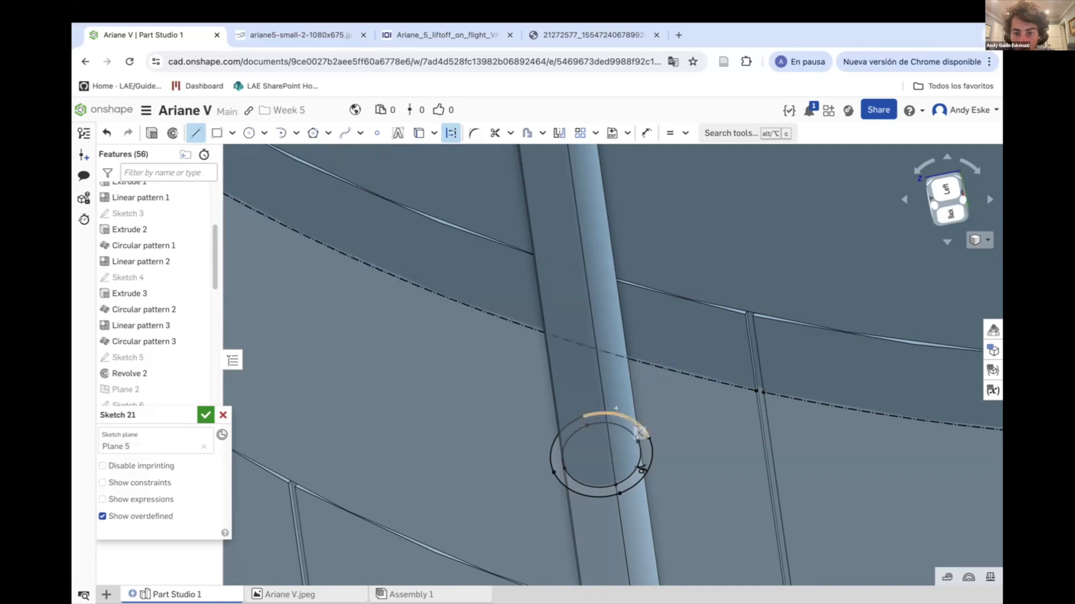
{"action": "right_click_drag", "start_coordinate": [608, 350], "coordinate": [577, 300]}
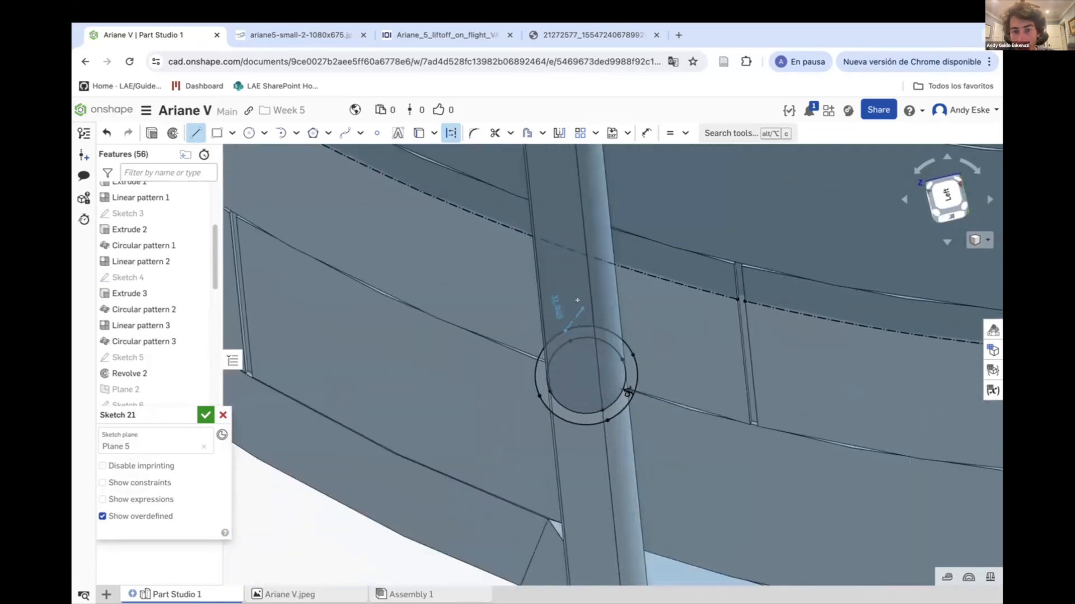
{"action": "key", "text": "super+z"}
Connect the first small rail's ring to the body outline with two lines and dimension each at 110 mm.
{"action": "right_click_drag", "start_coordinate": [605, 260], "coordinate": [593, 286]}
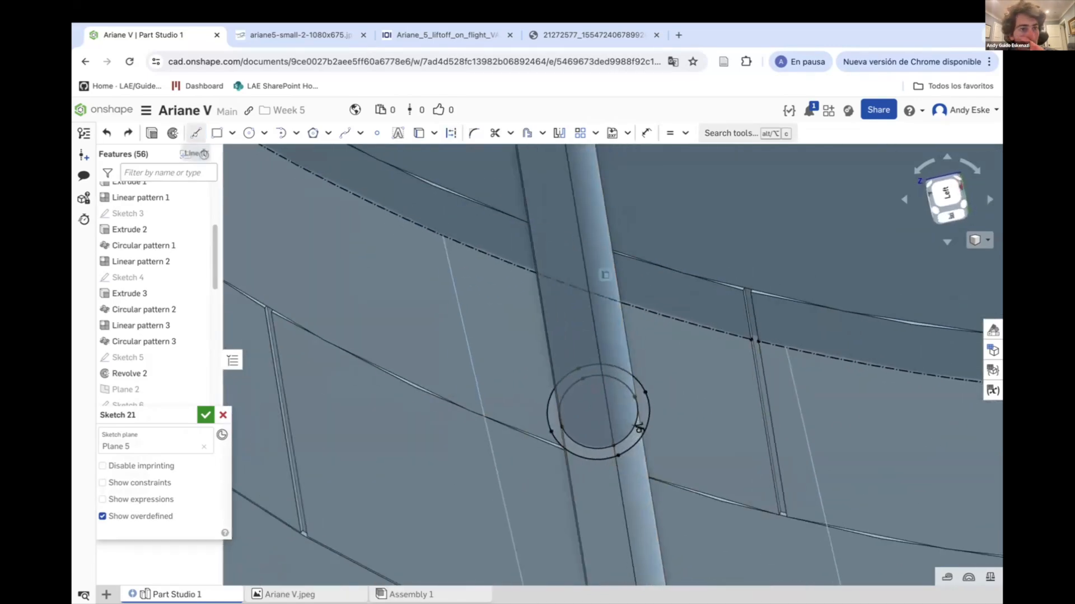
{"action": "left_click", "coordinate": [588, 292]}
{"action": "key", "text": "d"}
{"action": "left_click", "coordinate": [670, 358]}
{"action": "left_click", "coordinate": [700, 370]}
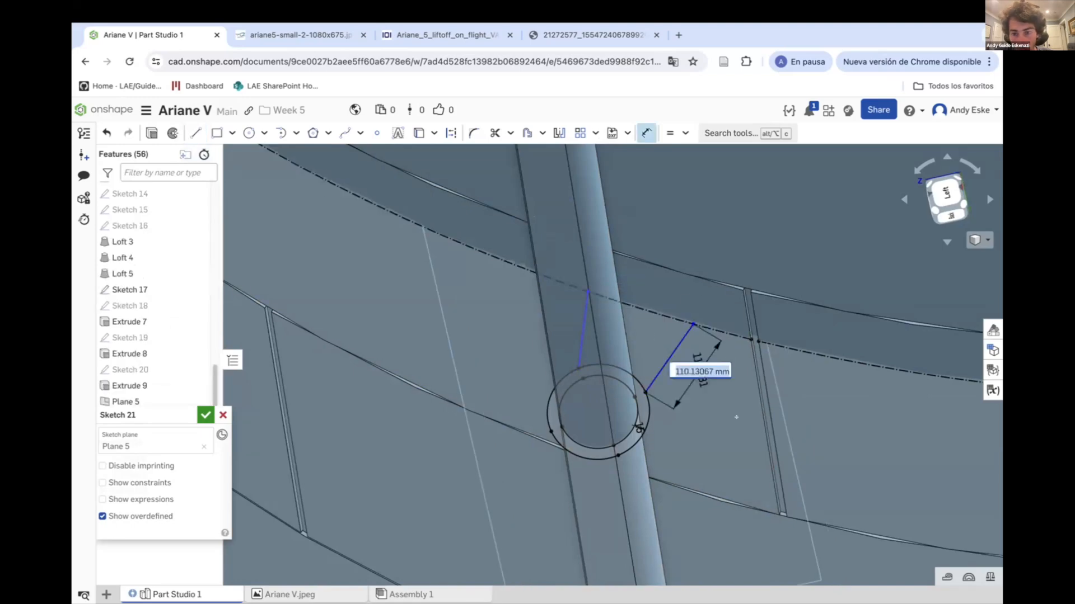
{"action": "type", "text": "110"}
{"action": "key", "text": "Return"}
{"action": "right_click_drag", "start_coordinate": [552, 319], "coordinate": [575, 268]}
{"action": "scroll", "coordinate": [566, 347], "scroll_direction": "up", "scroll_amount": 2}
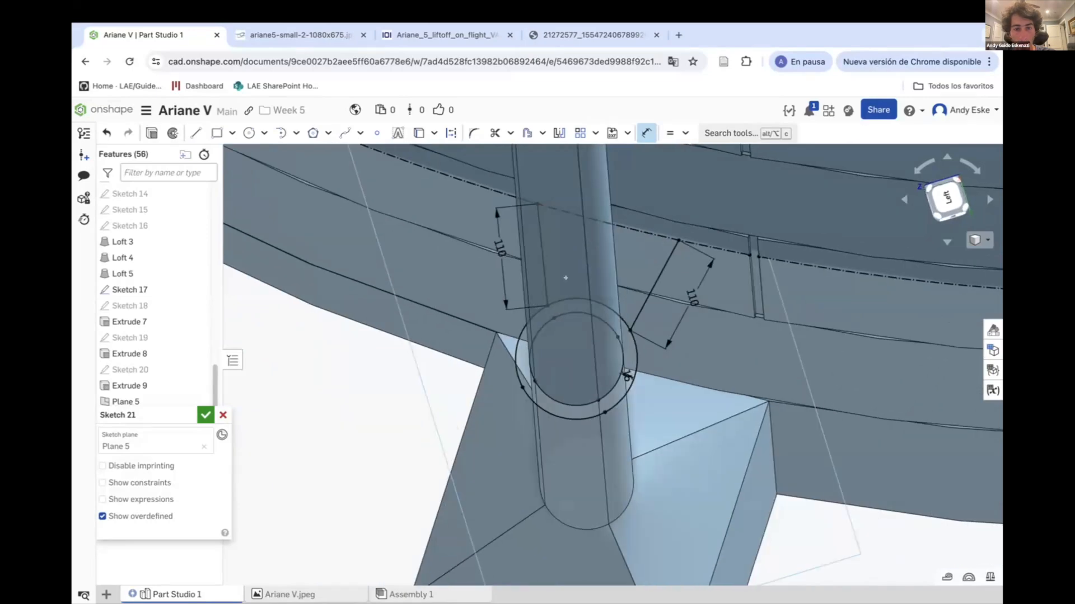
Draw two lines from the large central rail's ring to the body outline and try to make them equal.
{"action": "mouse_move", "coordinate": [633, 368]}
{"action": "right_mouse_down"}
{"action": "mouse_move", "coordinate": [622, 330]}
{"action": "mouse_move", "coordinate": [625, 204]}
{"action": "right_mouse_up"}
{"action": "scroll", "coordinate": [625, 206], "scroll_direction": "down", "scroll_amount": 6}
{"action": "scroll", "coordinate": [800, 253], "scroll_direction": "up", "scroll_amount": 5}
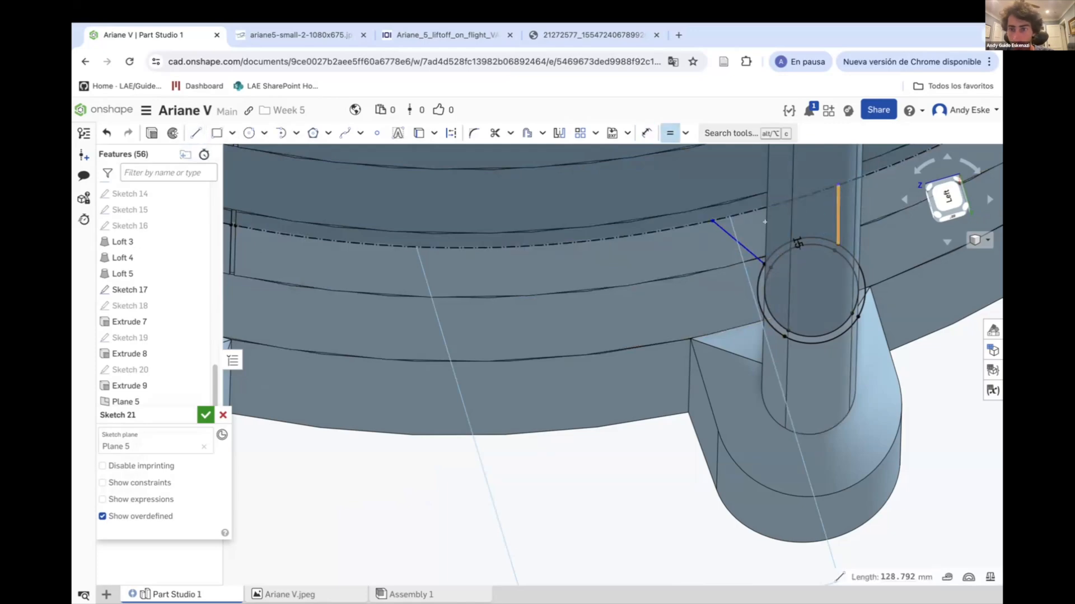
{"action": "scroll", "coordinate": [822, 259], "scroll_direction": "down", "scroll_amount": 4}
{"action": "scroll", "coordinate": [461, 241], "scroll_direction": "up", "scroll_amount": 4}
{"action": "left_click", "coordinate": [464, 244]}
{"action": "key", "text": "ctrl+z"}
Dimension the central rail's connecting line at 125 mm.
{"action": "scroll", "coordinate": [550, 298], "scroll_direction": "down", "scroll_amount": 3}
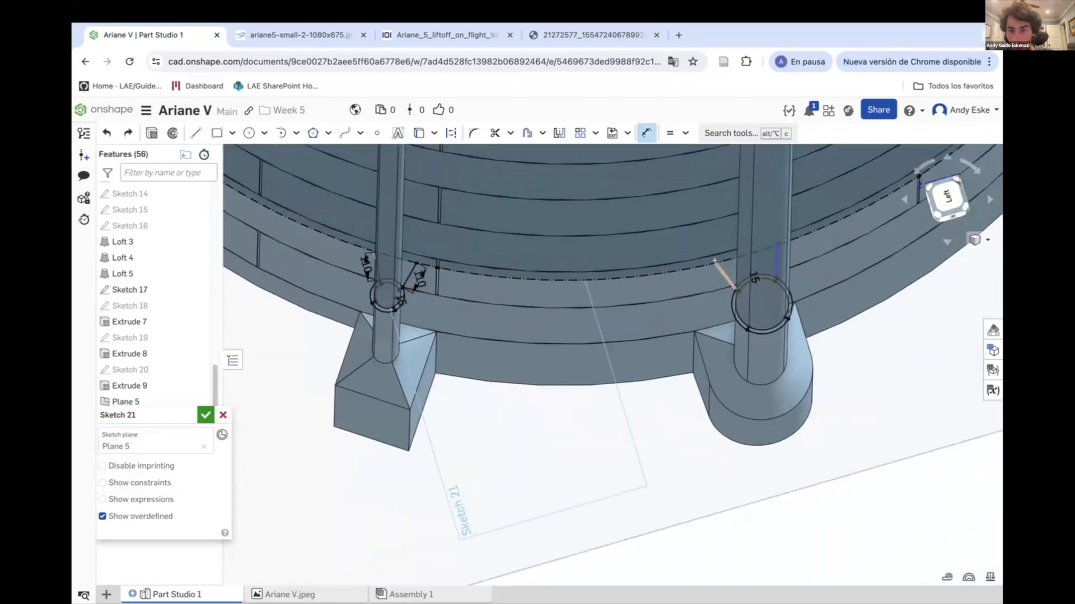
{"action": "scroll", "coordinate": [518, 238], "scroll_direction": "up", "scroll_amount": 5}
{"action": "scroll", "coordinate": [518, 355], "scroll_direction": "down", "scroll_amount": 6}
{"action": "right_click_drag", "start_coordinate": [519, 354], "coordinate": [435, 302]}
{"action": "scroll", "coordinate": [392, 291], "scroll_direction": "up", "scroll_amount": 3}
{"action": "key", "text": "Escape"}
Draw two lines connecting the third rail's ring to the projected body outline.
{"action": "scroll", "coordinate": [368, 292], "scroll_direction": "down", "scroll_amount": 5}
{"action": "mouse_move", "coordinate": [368, 292]}
{"action": "right_mouse_down"}
{"action": "mouse_move", "coordinate": [491, 321]}
{"action": "mouse_move", "coordinate": [431, 313]}
{"action": "right_mouse_up"}
{"action": "scroll", "coordinate": [627, 274], "scroll_direction": "up", "scroll_amount": 5}
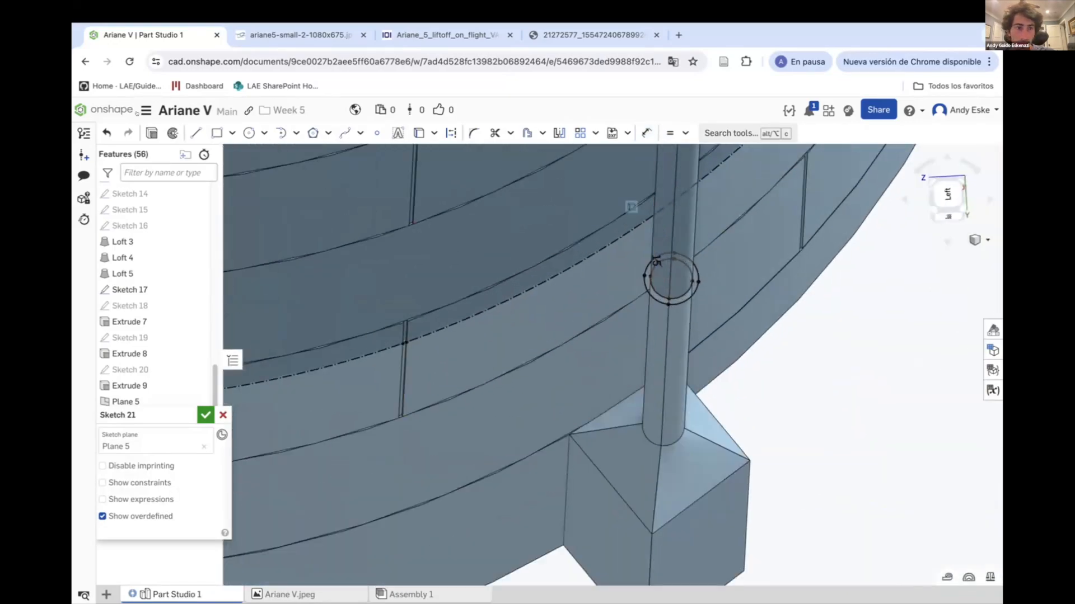
{"action": "left_click", "coordinate": [600, 250]}
{"action": "left_click", "coordinate": [193, 132]}
{"action": "scroll", "coordinate": [654, 217], "scroll_direction": "up", "scroll_amount": 3}
{"action": "scroll", "coordinate": [667, 222], "scroll_direction": "up", "scroll_amount": 2}
{"action": "type", "text": "d"}
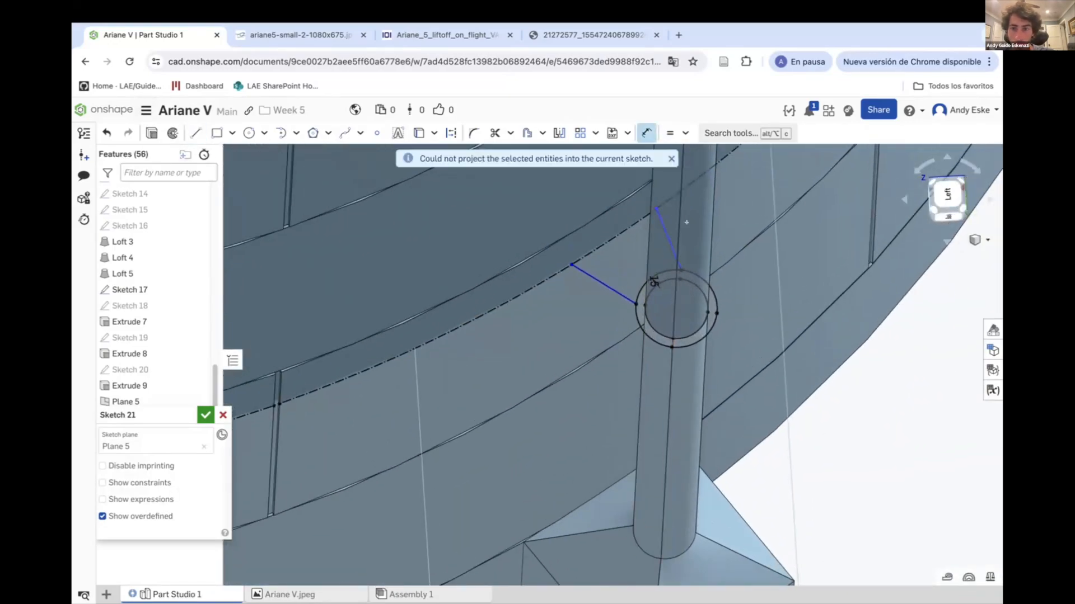
Dimension the third rail's connecting line at 110 mm.
{"action": "type", "text": "110.13081"}
{"action": "key", "text": "Return"}
{"action": "type", "text": "110"}
{"action": "key", "text": "Return"}
{"action": "key", "text": "super+z"}
{"action": "right_click_drag", "start_coordinate": [579, 279], "coordinate": [570, 310]}
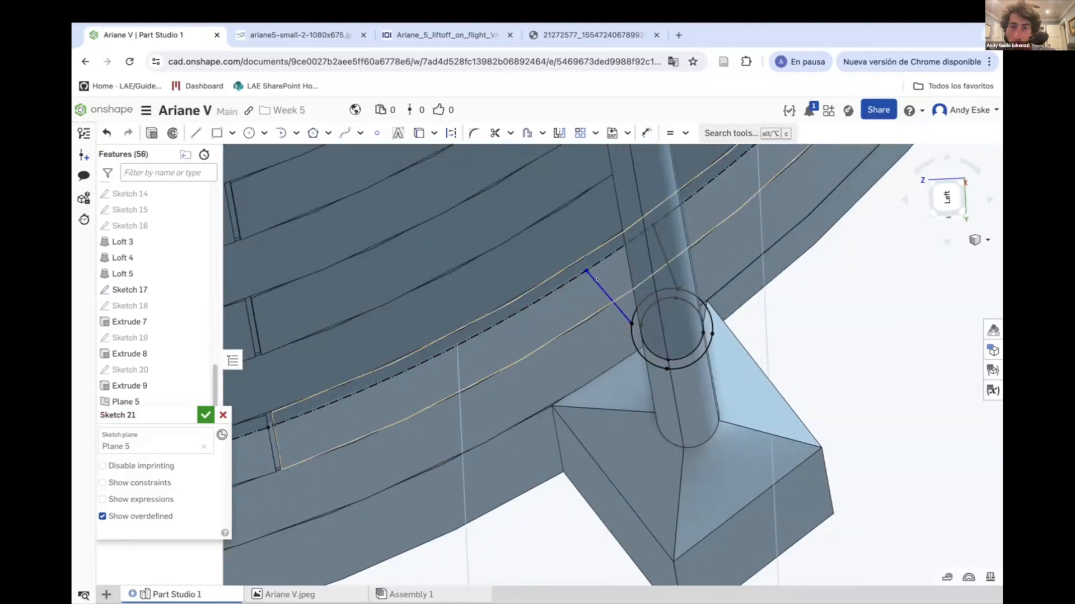
Set the connecting line facing the central rail to 120 mm at both small rails.
{"action": "key", "text": "Return"}
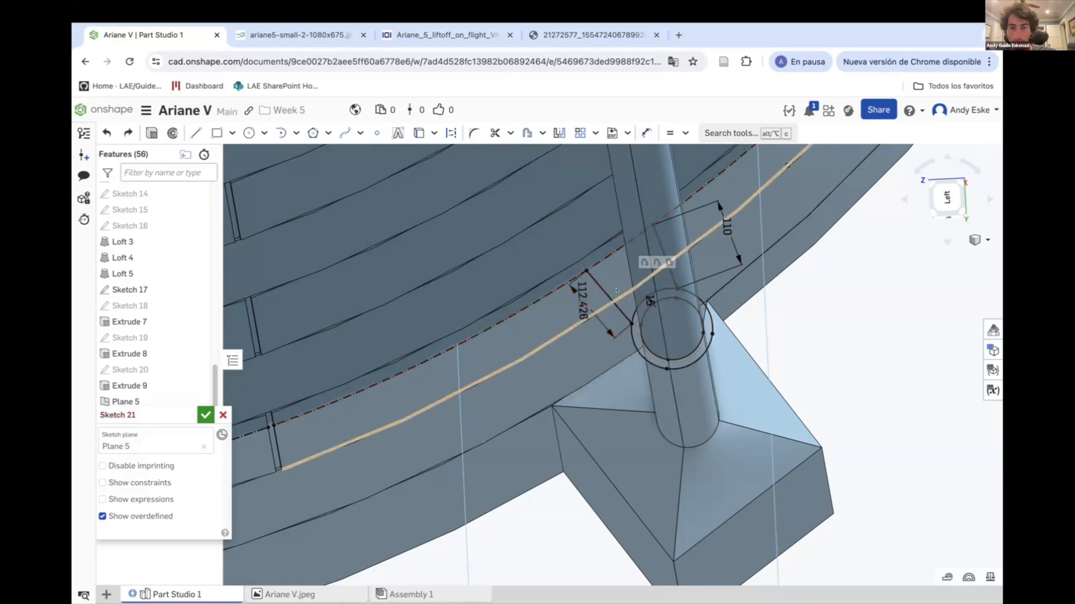
{"action": "right_click_drag", "start_coordinate": [610, 302], "coordinate": [358, 273]}
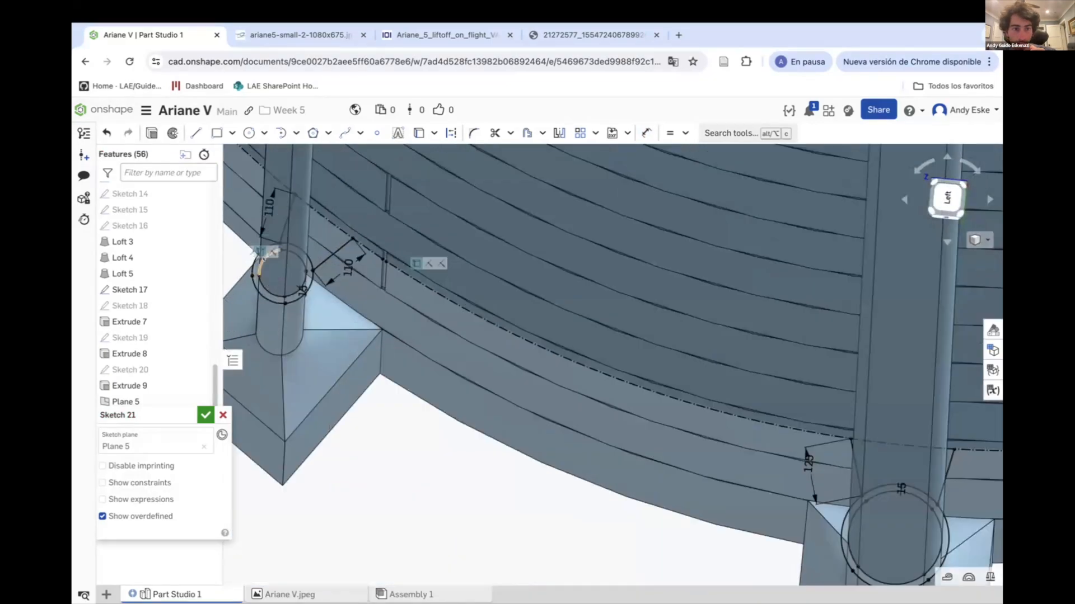
{"action": "scroll", "coordinate": [392, 271], "scroll_direction": "down", "scroll_amount": 5}
{"action": "scroll", "coordinate": [392, 336], "scroll_direction": "up", "scroll_amount": 6}
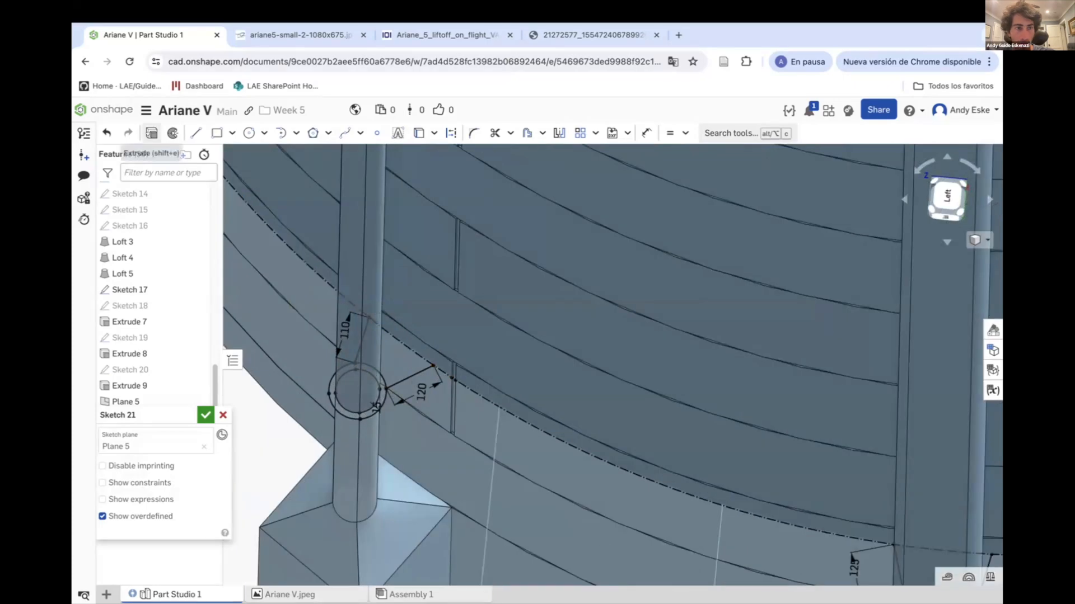
{"action": "left_click", "coordinate": [151, 133]}
{"action": "key", "text": "Escape"}
{"action": "right_click", "coordinate": [324, 386]}
{"action": "left_click", "coordinate": [447, 146]}
Close the bracket profiles with arcs joining the line endpoints along the body outline at each rail.
{"action": "left_click", "coordinate": [296, 133]}
{"action": "left_click", "coordinate": [313, 176]}
{"action": "left_click", "coordinate": [353, 304]}
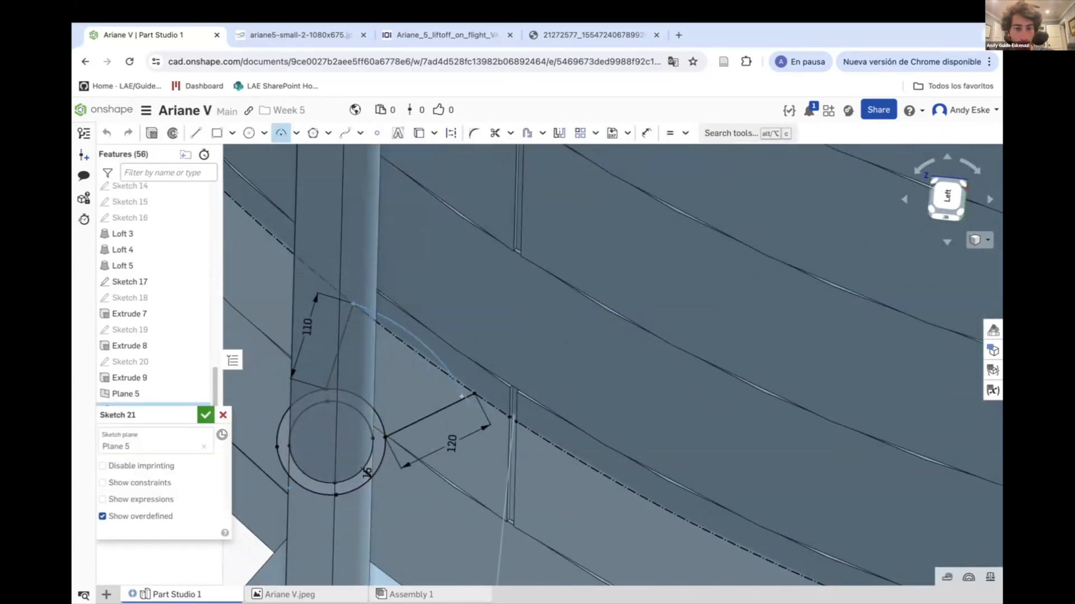
{"action": "key", "text": "Escape"}
{"action": "scroll", "coordinate": [469, 396], "scroll_direction": "down", "scroll_amount": 5}
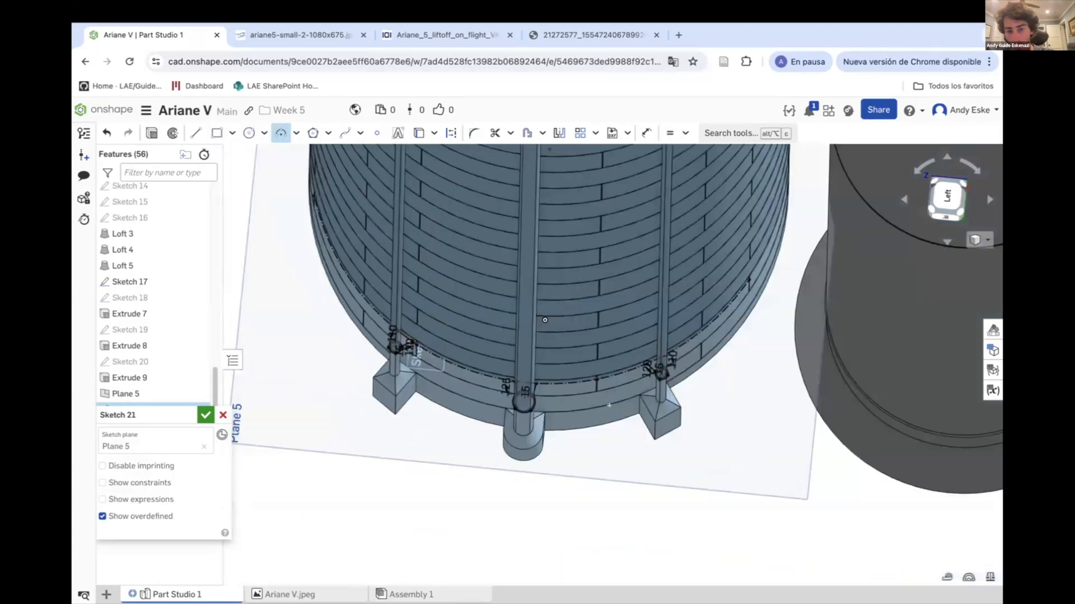
{"action": "scroll", "coordinate": [639, 413], "scroll_direction": "up", "scroll_amount": 5}
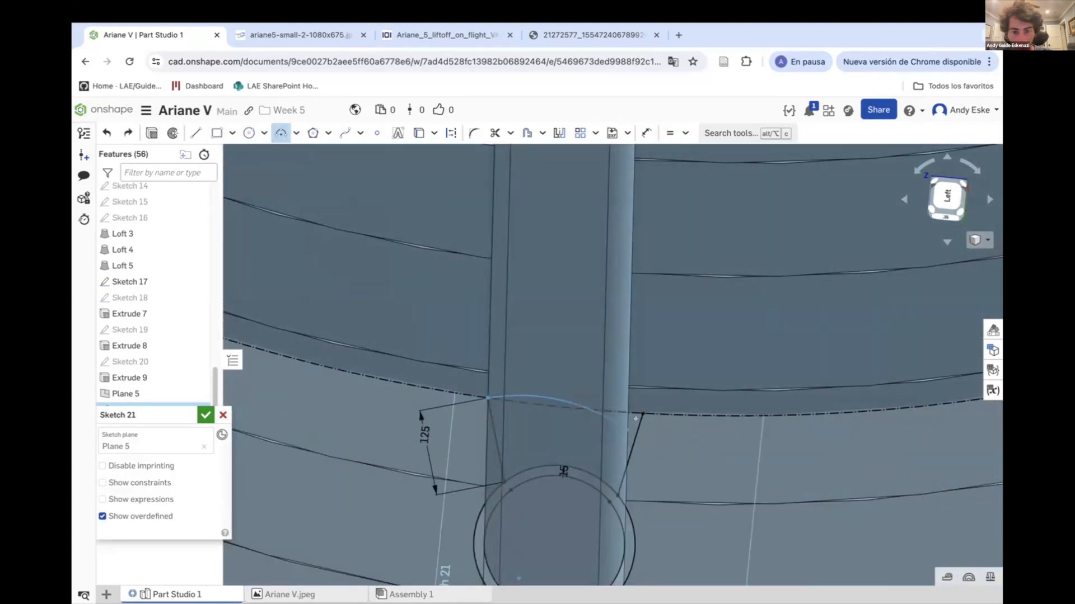
Extrude the ring and bracket profiles of all three rails 25 mm, adding them to the rocket body.
{"action": "scroll", "coordinate": [588, 425], "scroll_direction": "down", "scroll_amount": 3}
{"action": "right_click_drag", "start_coordinate": [707, 405], "coordinate": [753, 370]}
{"action": "key", "text": "shift+e"}
{"action": "scroll", "coordinate": [280, 329], "scroll_direction": "down", "scroll_amount": 5}
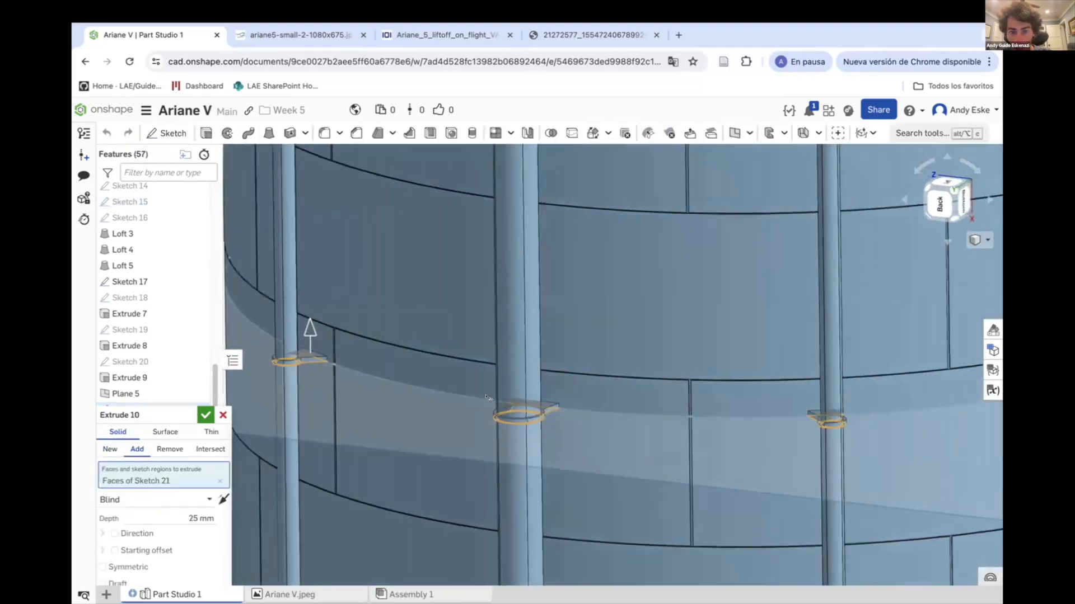
{"action": "key", "text": "Return"}
Compare the extruded brackets with the rail mounting brackets in the liftoff reference photo.
{"action": "scroll", "coordinate": [330, 364], "scroll_direction": "down", "scroll_amount": 3}
{"action": "right_click_drag", "start_coordinate": [362, 409], "coordinate": [518, 336]}
{"action": "key", "text": "ctrl+Tab"}
{"action": "key", "text": "ctrl+Tab"}
{"action": "left_click", "coordinate": [518, 337]}
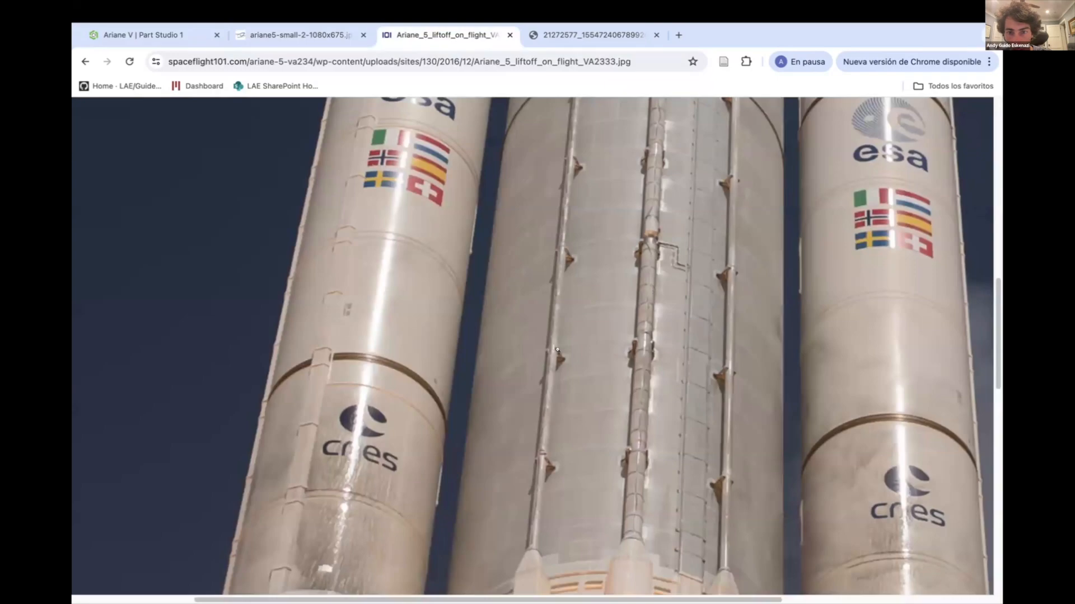
{"action": "key", "text": "ctrl+Tab"}
{"action": "key", "text": "ctrl+Tab"}
Start a sketch on the flat end face of one of the extruded rail brackets.
{"action": "right_click_drag", "start_coordinate": [518, 337], "coordinate": [371, 388]}
{"action": "right_click_drag", "start_coordinate": [586, 272], "coordinate": [517, 258]}
{"action": "key", "text": "shift+s"}
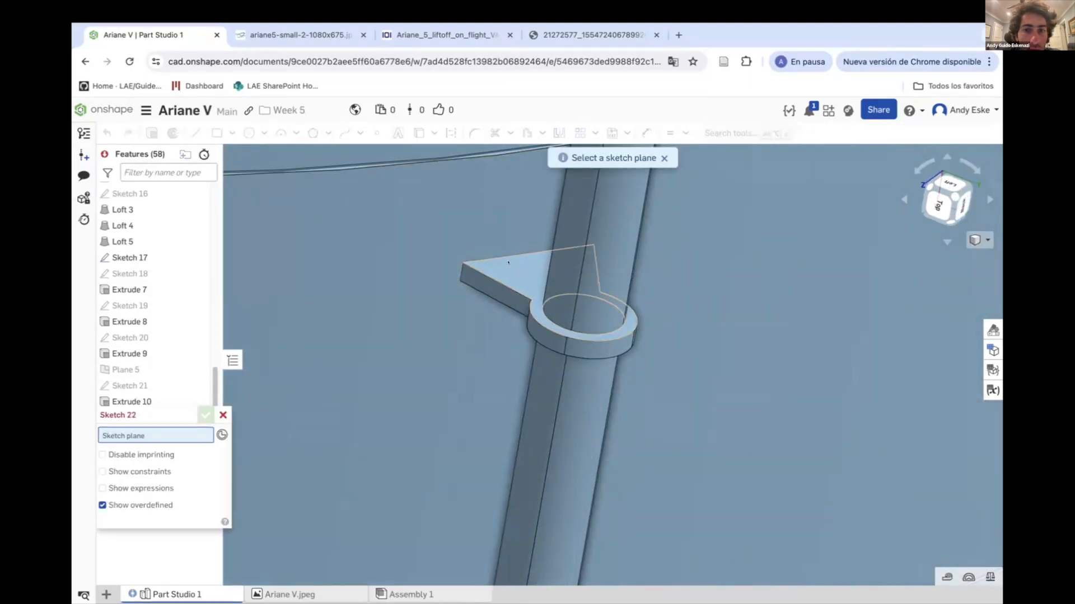
{"action": "left_click", "coordinate": [509, 262]}
{"action": "left_click", "coordinate": [232, 133]}
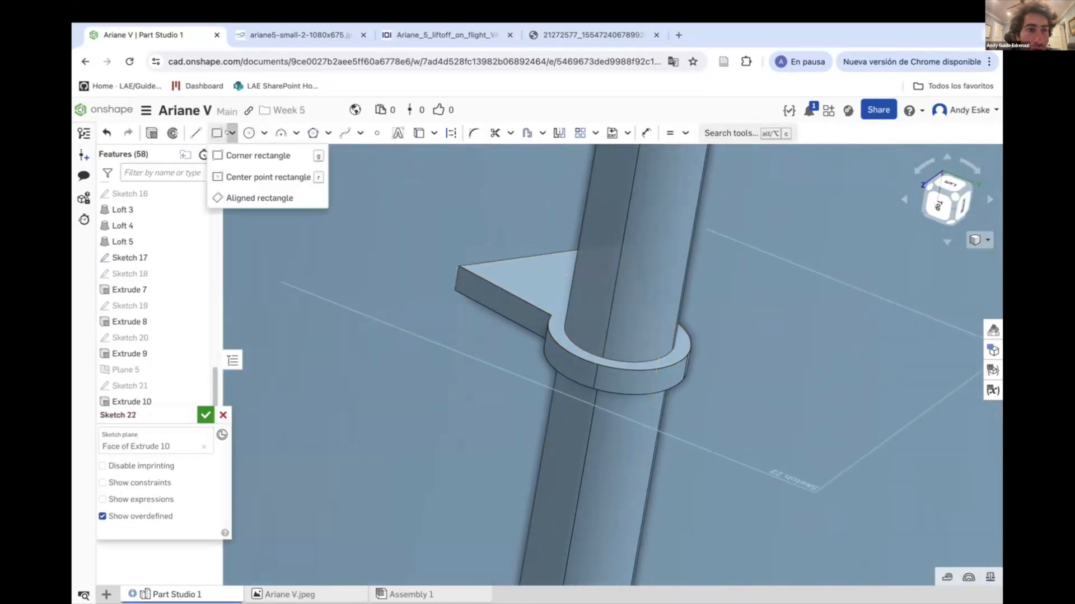
{"action": "left_click", "coordinate": [295, 133]}
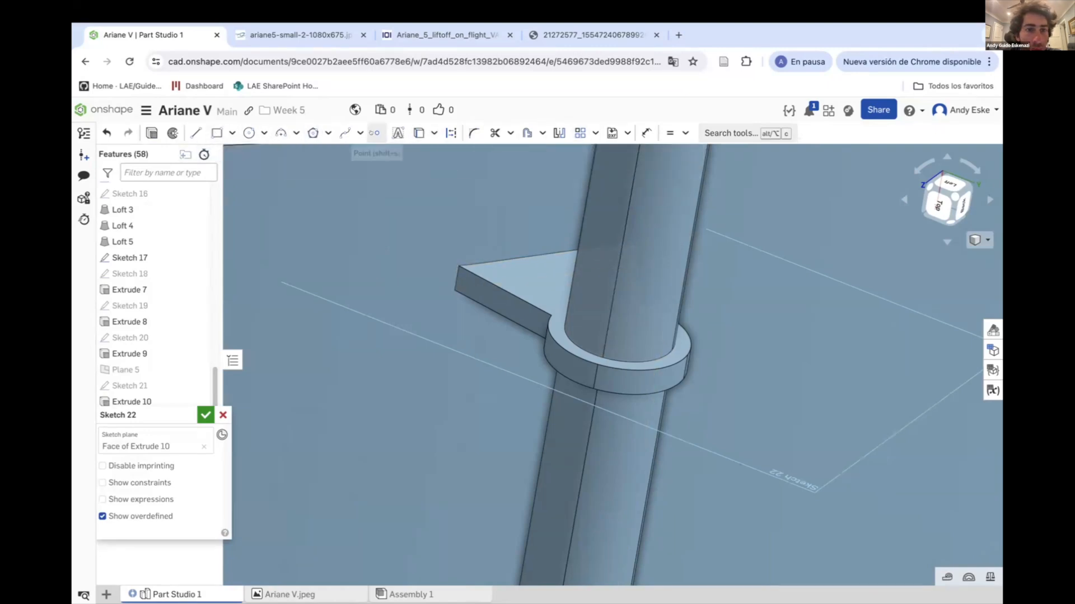
Create 20 mm wide slots along the body-side edges of the rail brackets.
{"action": "key", "text": "alt+c"}
{"action": "type", "text": "use"}
{"action": "key", "text": "Return"}
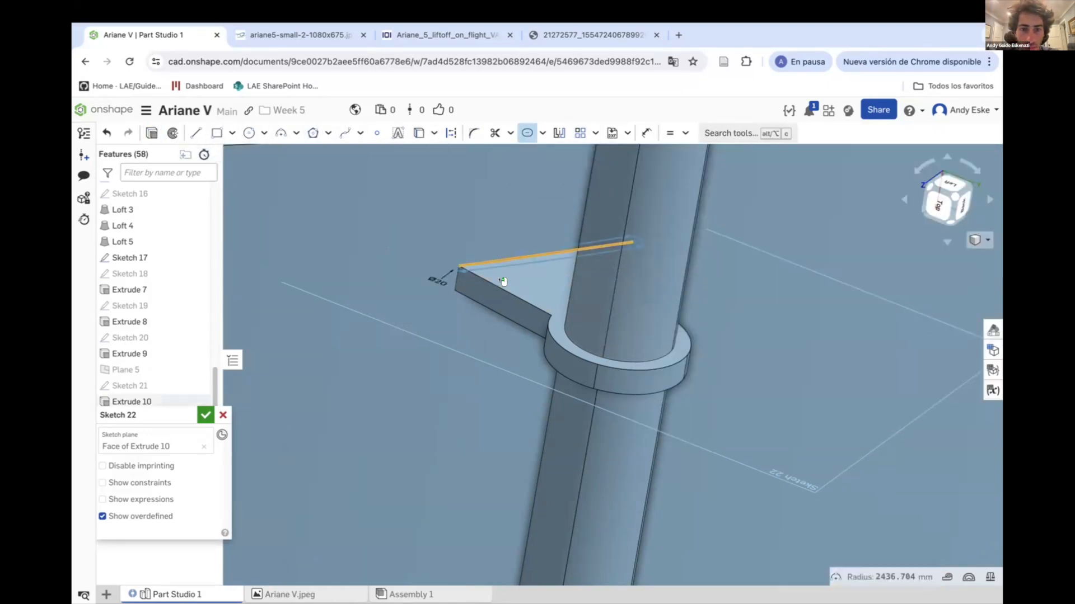
{"action": "right_click_drag", "start_coordinate": [503, 281], "coordinate": [433, 322]}
{"action": "scroll", "coordinate": [399, 300], "scroll_direction": "down", "scroll_amount": 8}
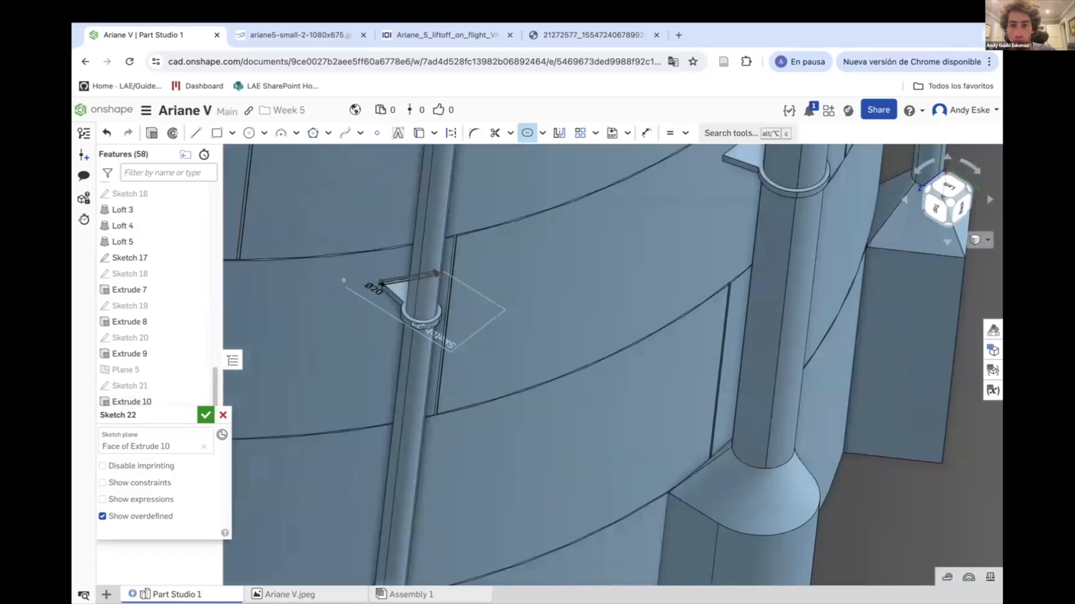
{"action": "scroll", "coordinate": [551, 224], "scroll_direction": "up", "scroll_amount": 6}
{"action": "scroll", "coordinate": [547, 260], "scroll_direction": "down", "scroll_amount": 6}
{"action": "scroll", "coordinate": [548, 250], "scroll_direction": "up", "scroll_amount": 6}
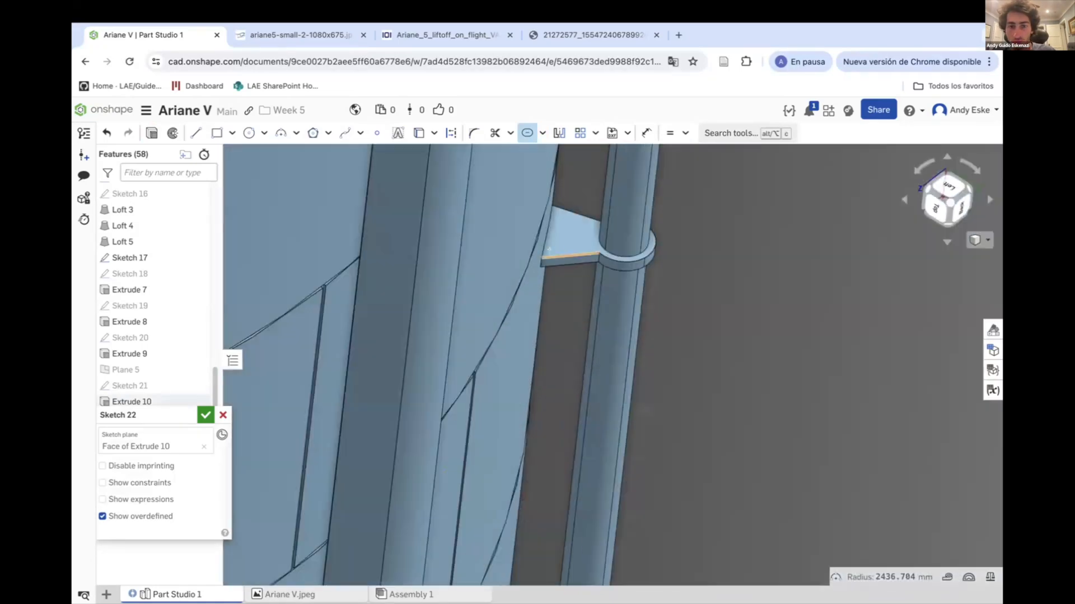
{"action": "left_click", "coordinate": [555, 322]}
{"action": "scroll", "coordinate": [561, 248], "scroll_direction": "up", "scroll_amount": 5}
Extrude the slot profiles 25 mm with a second end position of 50 mm to form the bracket mounting plates.
{"action": "left_click", "coordinate": [152, 133]}
{"action": "mouse_move", "coordinate": [498, 330]}
{"action": "right_mouse_down"}
{"action": "mouse_move", "coordinate": [505, 223]}
{"action": "mouse_move", "coordinate": [522, 225]}
{"action": "right_mouse_up"}
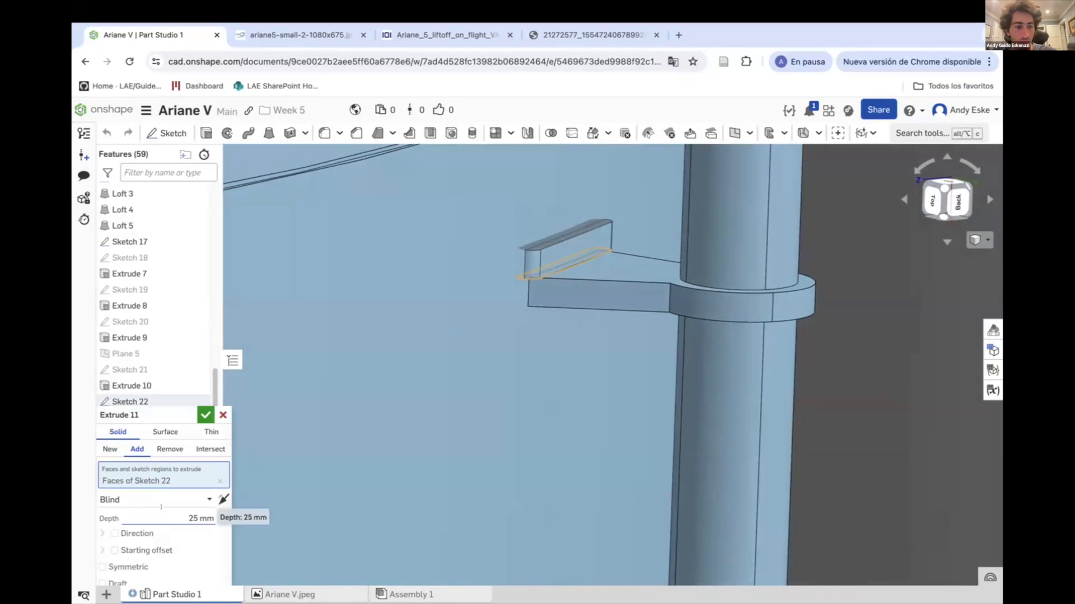
{"action": "left_click_drag", "start_coordinate": [133, 409], "coordinate": [188, 214]}
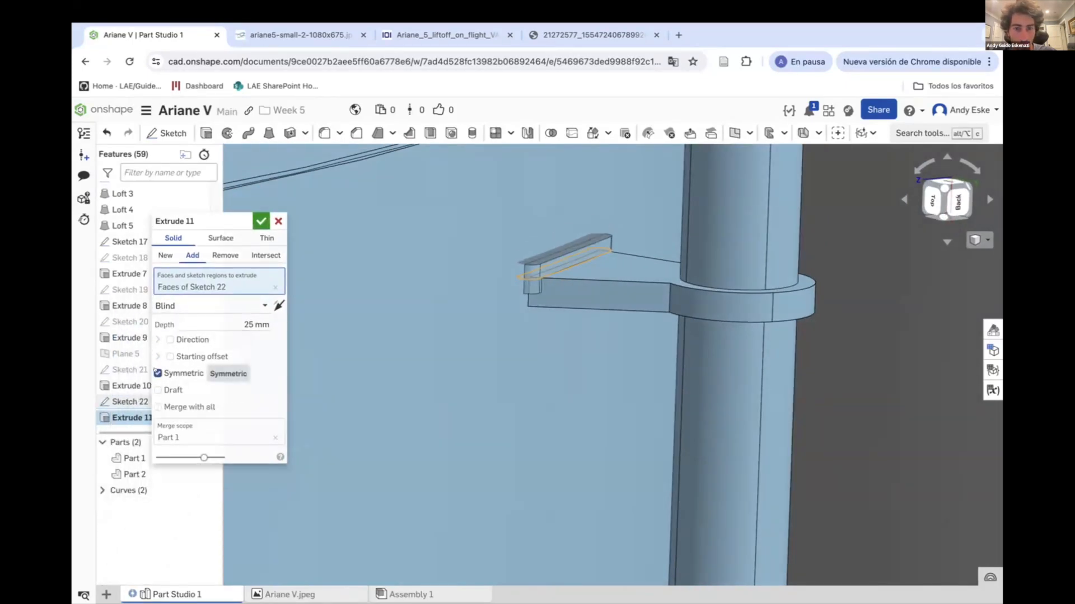
{"action": "left_click", "coordinate": [169, 407]}
{"action": "left_click", "coordinate": [255, 441]}
{"action": "type", "text": "50"}
{"action": "left_click", "coordinate": [261, 221]}
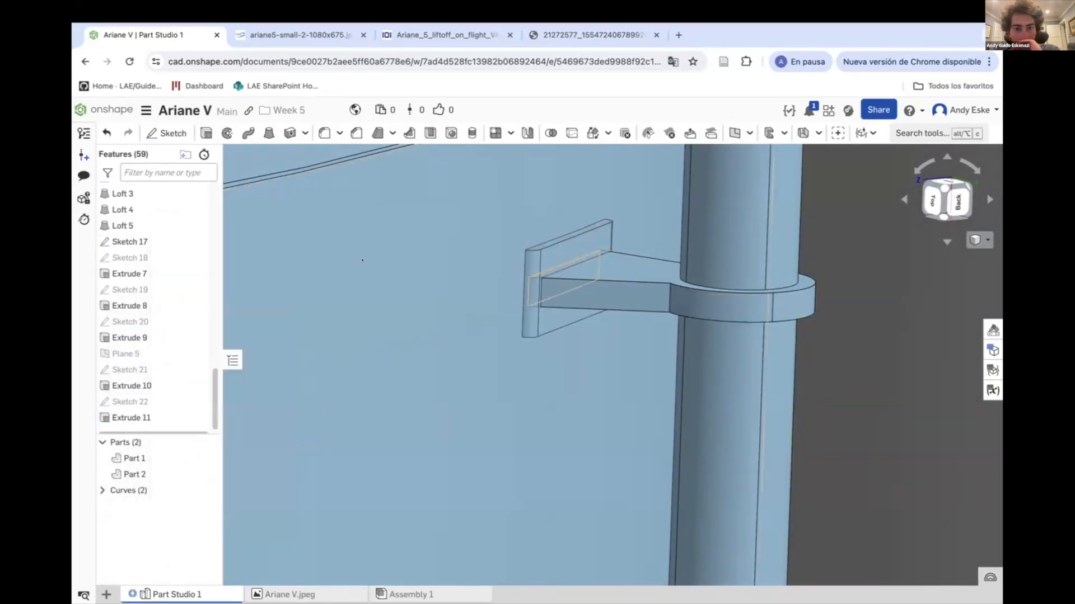
Set up a linear feature pattern of Extrude 9, Extrude 10 and Extrude 11 along the long edge of the rail, reapplying features.
{"action": "right_click_drag", "start_coordinate": [362, 260], "coordinate": [539, 281]}
{"action": "scroll", "coordinate": [539, 281], "scroll_direction": "down", "scroll_amount": 10}
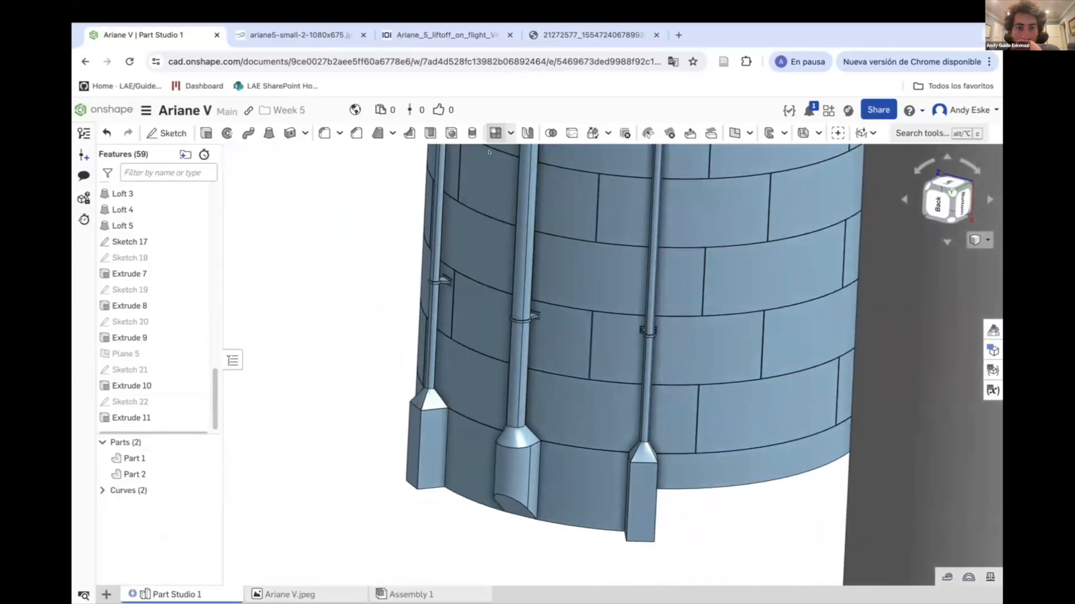
{"action": "left_click", "coordinate": [495, 133]}
{"action": "left_click", "coordinate": [210, 238]}
{"action": "left_click", "coordinate": [129, 322]}
{"action": "left_click", "coordinate": [132, 370]}
{"action": "left_click", "coordinate": [131, 402]}
{"action": "left_click", "coordinate": [218, 317]}
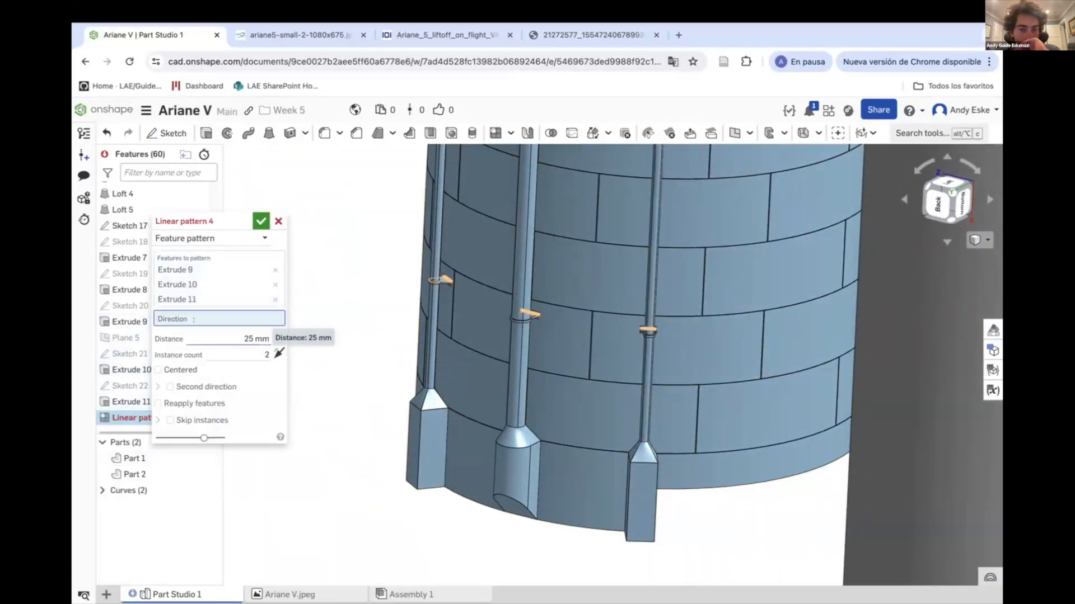
{"action": "left_click", "coordinate": [526, 235]}
Set the pattern distance to 1500 mm and remove Extrude 9 from the patterned features.
{"action": "scroll", "coordinate": [420, 410], "scroll_direction": "down", "scroll_amount": 5}
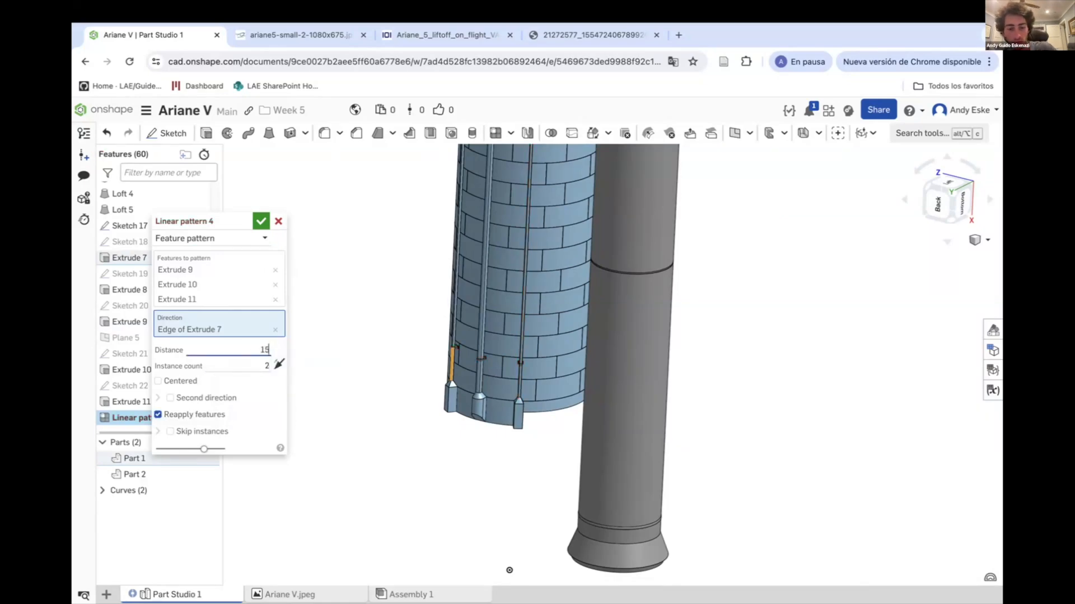
{"action": "scroll", "coordinate": [521, 359], "scroll_direction": "up", "scroll_amount": 5}
{"action": "right_click_drag", "start_coordinate": [519, 339], "coordinate": [554, 370]}
{"action": "scroll", "coordinate": [537, 392], "scroll_direction": "down", "scroll_amount": 10}
{"action": "scroll", "coordinate": [580, 209], "scroll_direction": "up", "scroll_amount": 10}
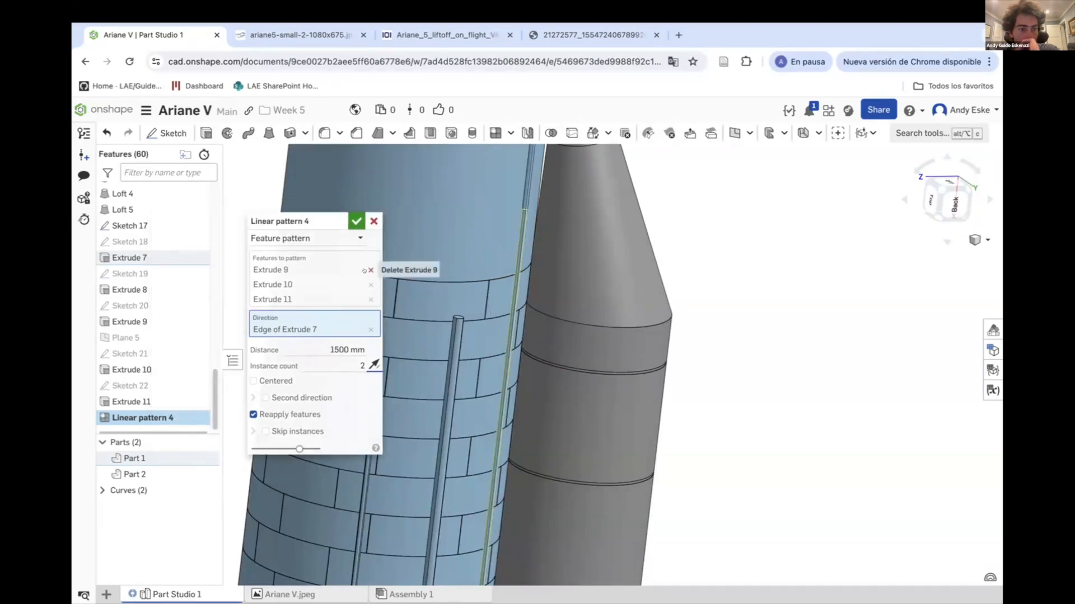
{"action": "scroll", "coordinate": [143, 263], "scroll_direction": "down", "scroll_amount": 1}
{"action": "scroll", "coordinate": [476, 336], "scroll_direction": "down", "scroll_amount": 5}
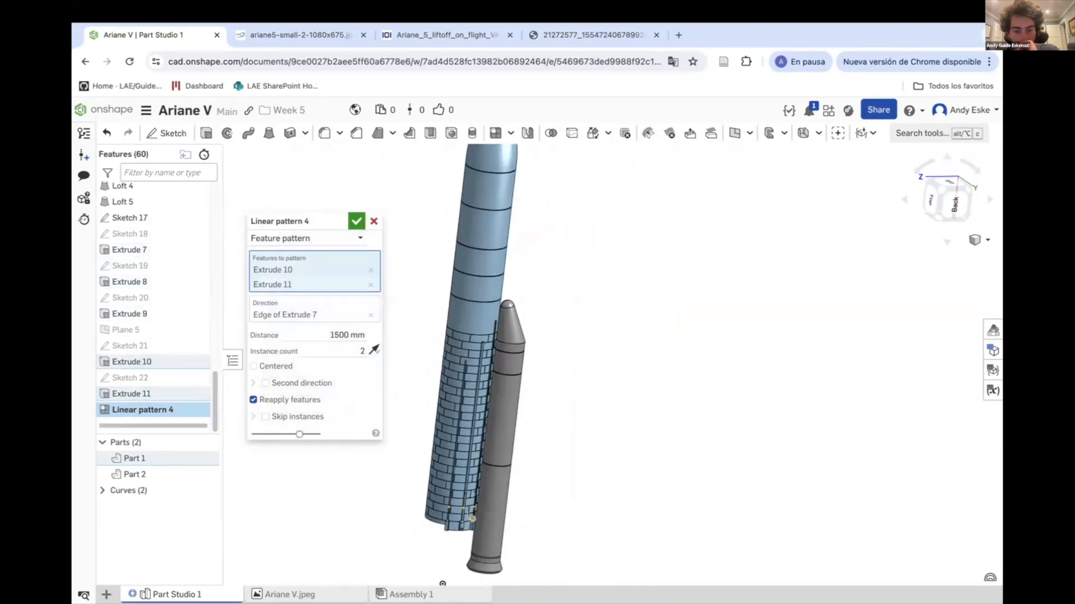
Check the bracket spacing in the liftoff photo and try a pattern distance of 2000 mm with 5 instances.
{"action": "scroll", "coordinate": [476, 336], "scroll_direction": "up", "scroll_amount": 5}
{"action": "left_click", "coordinate": [311, 28]}
{"action": "left_click", "coordinate": [418, 34]}
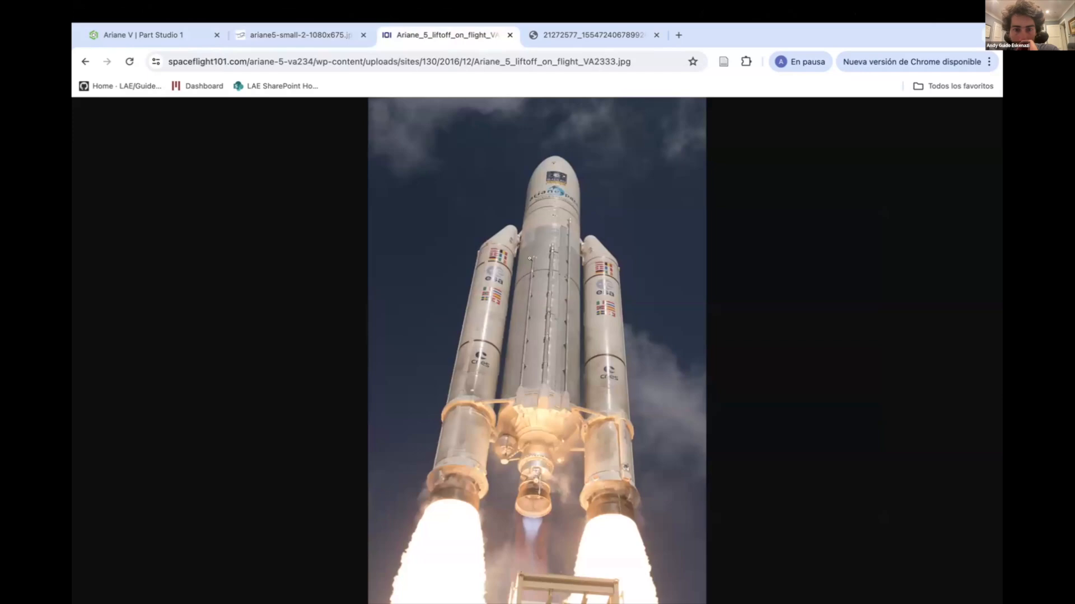
{"action": "key", "text": "super+1"}
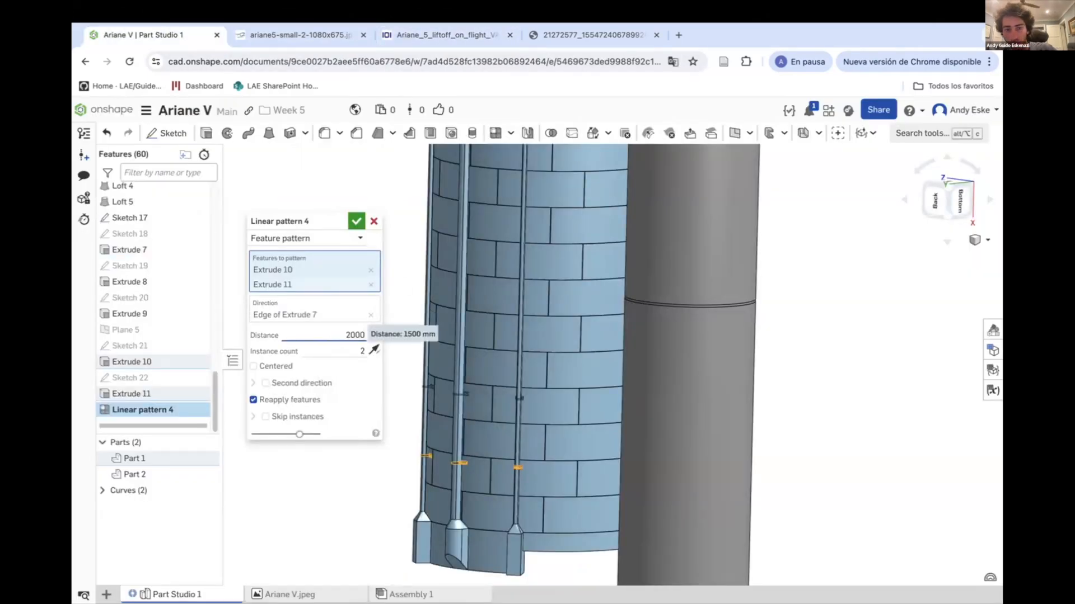
{"action": "scroll", "coordinate": [498, 359], "scroll_direction": "down", "scroll_amount": 3}
{"action": "scroll", "coordinate": [504, 361], "scroll_direction": "up", "scroll_amount": 6}
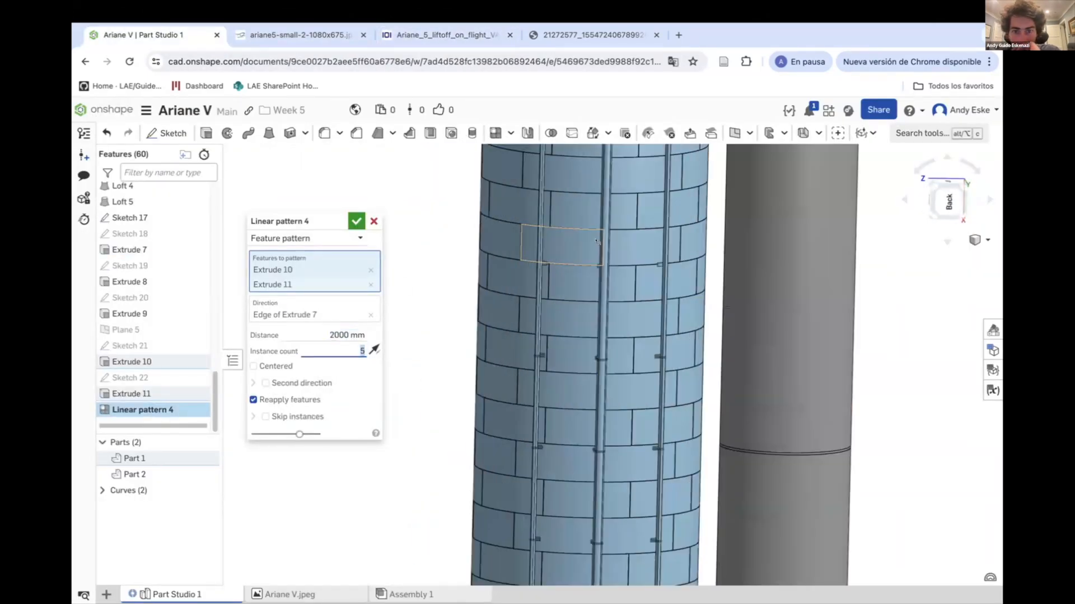
Set the pattern distance to 3000 mm, fit the instance count to the rails' length and accept the pattern.
{"action": "scroll", "coordinate": [606, 368], "scroll_direction": "down", "scroll_amount": 8}
{"action": "left_click", "coordinate": [339, 333]}
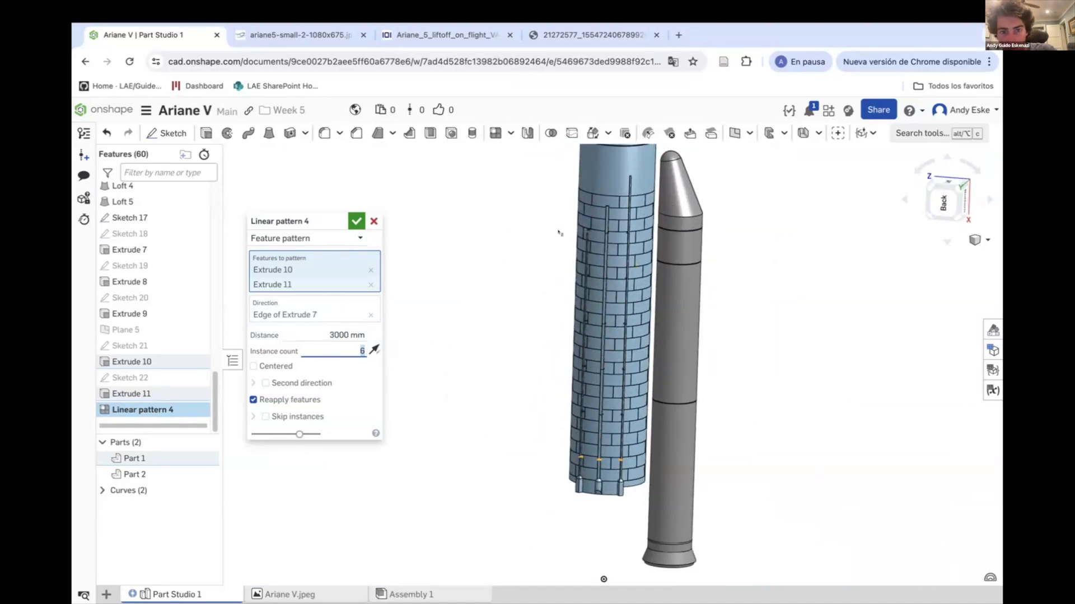
{"action": "scroll", "coordinate": [560, 233], "scroll_direction": "up", "scroll_amount": 5}
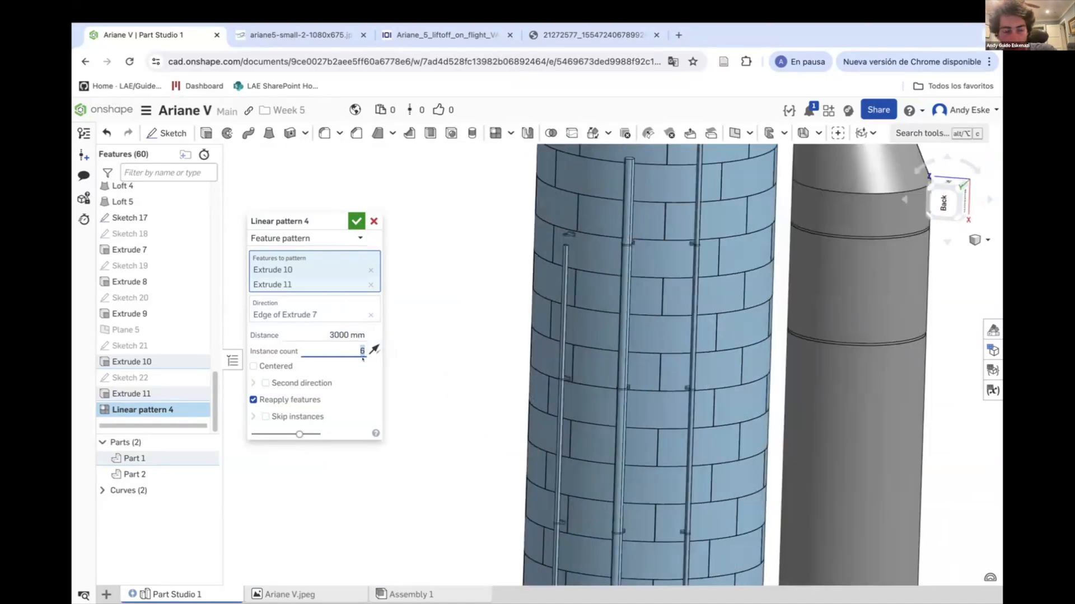
{"action": "left_click", "coordinate": [355, 222]}
Start a sketch on the short rail's end face and project the outline of the bracket below onto it.
{"action": "scroll", "coordinate": [646, 367], "scroll_direction": "up", "scroll_amount": 6}
{"action": "right_click_drag", "start_coordinate": [646, 367], "coordinate": [468, 252]}
{"action": "scroll", "coordinate": [548, 379], "scroll_direction": "down", "scroll_amount": 5}
{"action": "scroll", "coordinate": [548, 378], "scroll_direction": "up", "scroll_amount": 4}
{"action": "key", "text": "shift+s"}
{"action": "scroll", "coordinate": [499, 223], "scroll_direction": "up", "scroll_amount": 5}
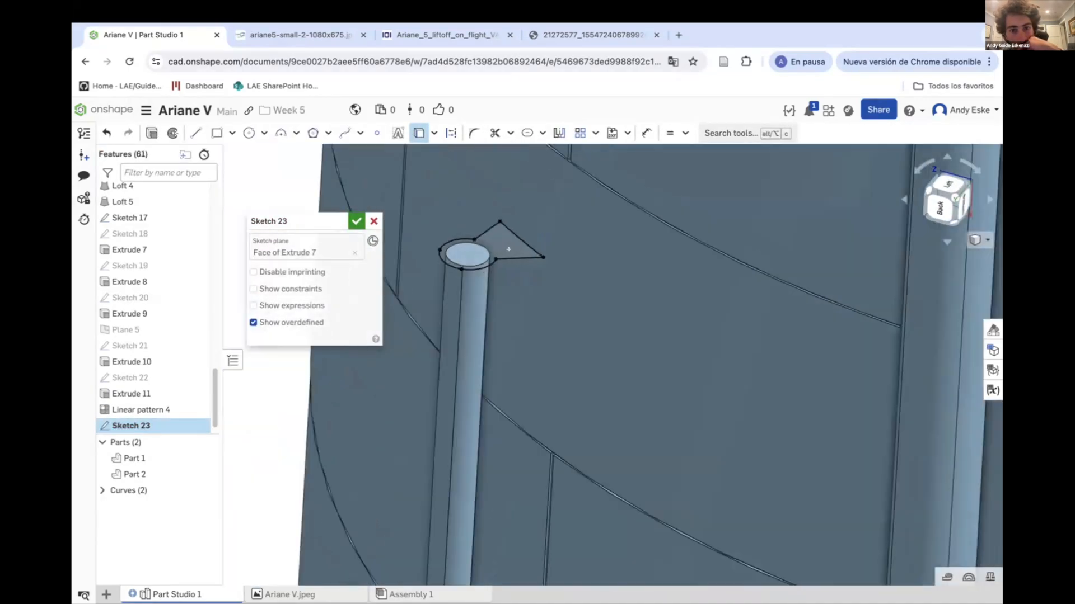
Project the bracket outlines of the two longer rails into the sketch on the short rail's end face.
{"action": "scroll", "coordinate": [539, 476], "scroll_direction": "down", "scroll_amount": 5}
{"action": "scroll", "coordinate": [539, 476], "scroll_direction": "up", "scroll_amount": 5}
{"action": "left_click", "coordinate": [518, 455]}
{"action": "scroll", "coordinate": [521, 457], "scroll_direction": "down", "scroll_amount": 5}
{"action": "scroll", "coordinate": [614, 466], "scroll_direction": "up", "scroll_amount": 5}
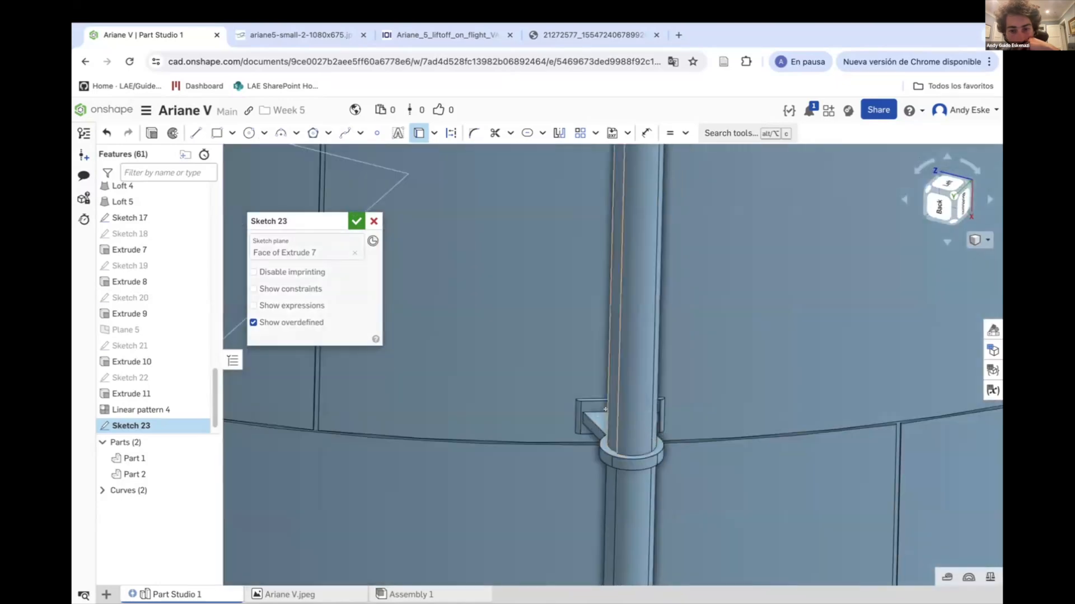
{"action": "left_click", "coordinate": [594, 422]}
Extrude the projected bracket profiles 25 mm in the opposite direction, adding them to Part 1.
{"action": "scroll", "coordinate": [601, 428], "scroll_direction": "down", "scroll_amount": 5}
{"action": "scroll", "coordinate": [531, 221], "scroll_direction": "up", "scroll_amount": 3}
{"action": "left_click", "coordinate": [151, 133]}
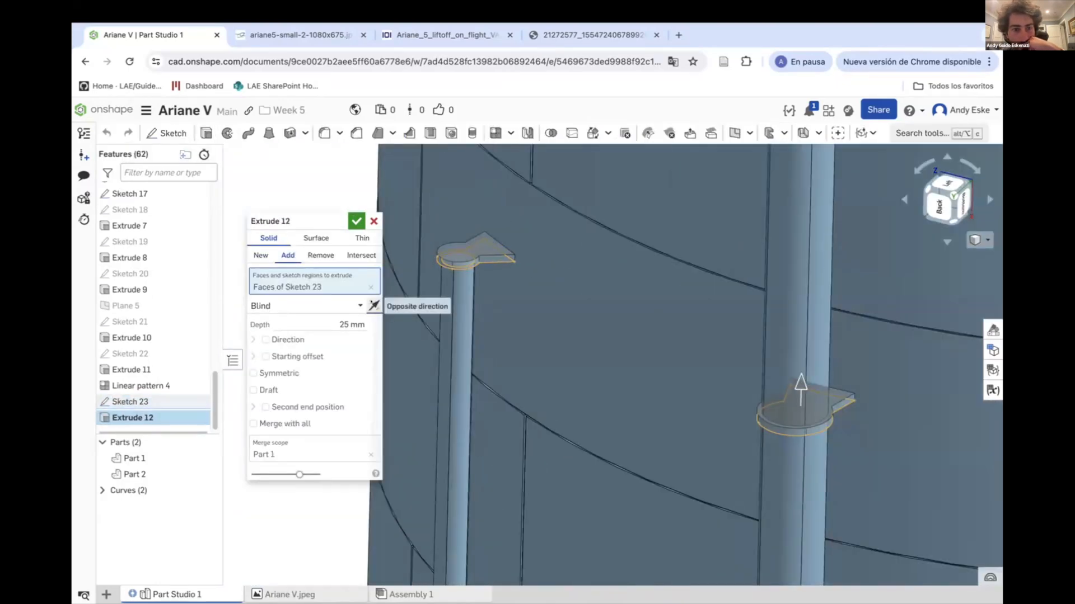
{"action": "left_click", "coordinate": [361, 216]}
{"action": "key", "text": "alt+c"}
{"action": "type", "text": "slot"}
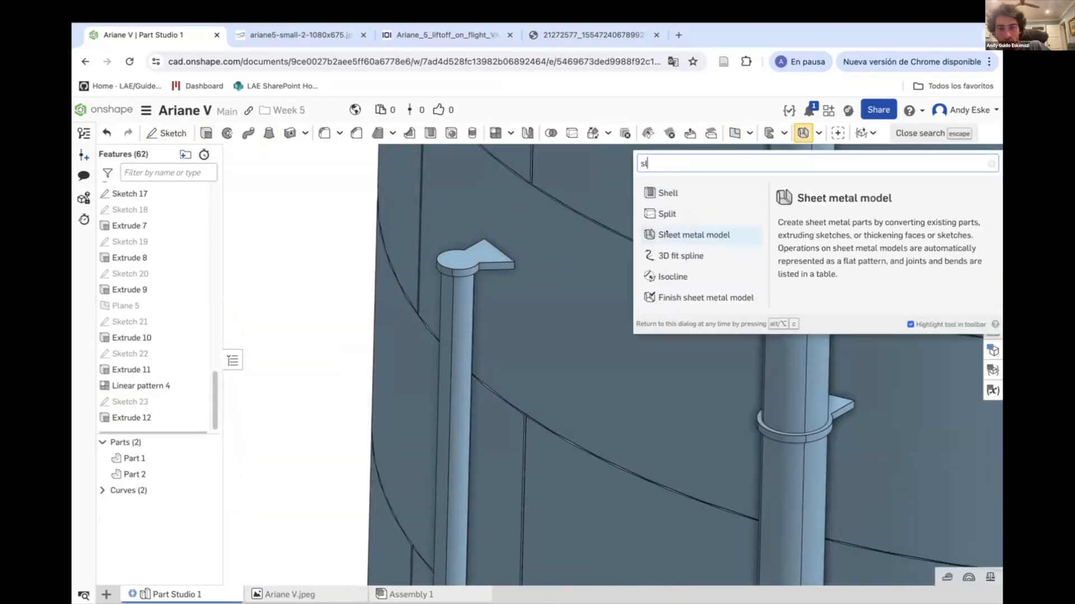
{"action": "left_click", "coordinate": [898, 133]}
Sketch on the new bracket's face at the short rail and create slots along the body-side edges of the new brackets.
{"action": "left_click", "coordinate": [167, 134]}
{"action": "left_click", "coordinate": [465, 258]}
{"action": "left_click", "coordinate": [733, 133]}
{"action": "left_click", "coordinate": [667, 249]}
{"action": "left_click", "coordinate": [500, 251]}
{"action": "scroll", "coordinate": [729, 350], "scroll_direction": "down", "scroll_amount": 3}
{"action": "left_click", "coordinate": [814, 385]}
{"action": "scroll", "coordinate": [924, 386], "scroll_direction": "up", "scroll_amount": 4}
Extrude the slots 25 mm with a second end position of 50 mm to form the mounting plates.
{"action": "left_click", "coordinate": [151, 133]}
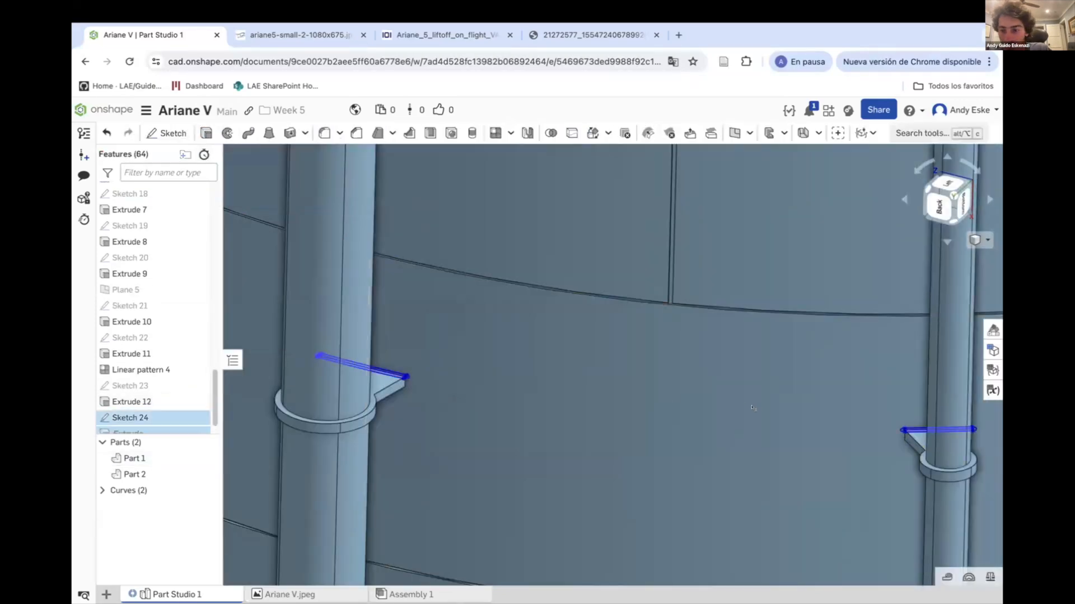
{"action": "left_click", "coordinate": [335, 407]}
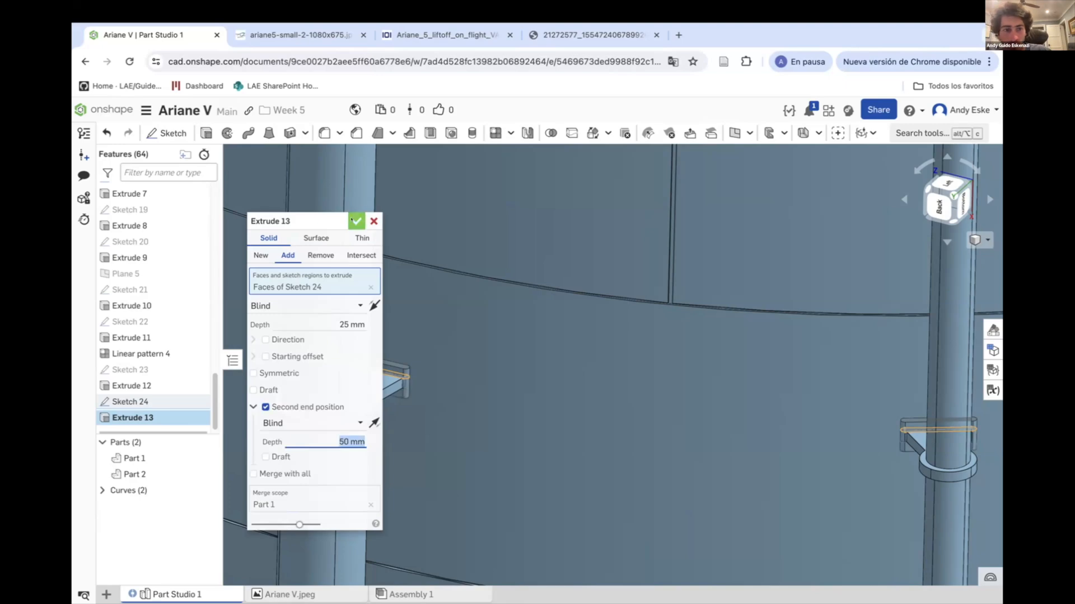
{"action": "left_click", "coordinate": [356, 221]}
Examine the upper ends of the rails to see which of them still lack an end bracket.
{"action": "scroll", "coordinate": [358, 274], "scroll_direction": "down", "scroll_amount": 5}
{"action": "right_click_drag", "start_coordinate": [302, 269], "coordinate": [389, 281]}
{"action": "scroll", "coordinate": [392, 285], "scroll_direction": "up", "scroll_amount": 5}
{"action": "right_click_drag", "start_coordinate": [619, 336], "coordinate": [582, 360]}
{"action": "scroll", "coordinate": [578, 360], "scroll_direction": "up", "scroll_amount": 3}
{"action": "scroll", "coordinate": [474, 359], "scroll_direction": "down", "scroll_amount": 4}
{"action": "scroll", "coordinate": [473, 359], "scroll_direction": "down", "scroll_amount": 8}
{"action": "right_click_drag", "start_coordinate": [546, 314], "coordinate": [477, 318]}
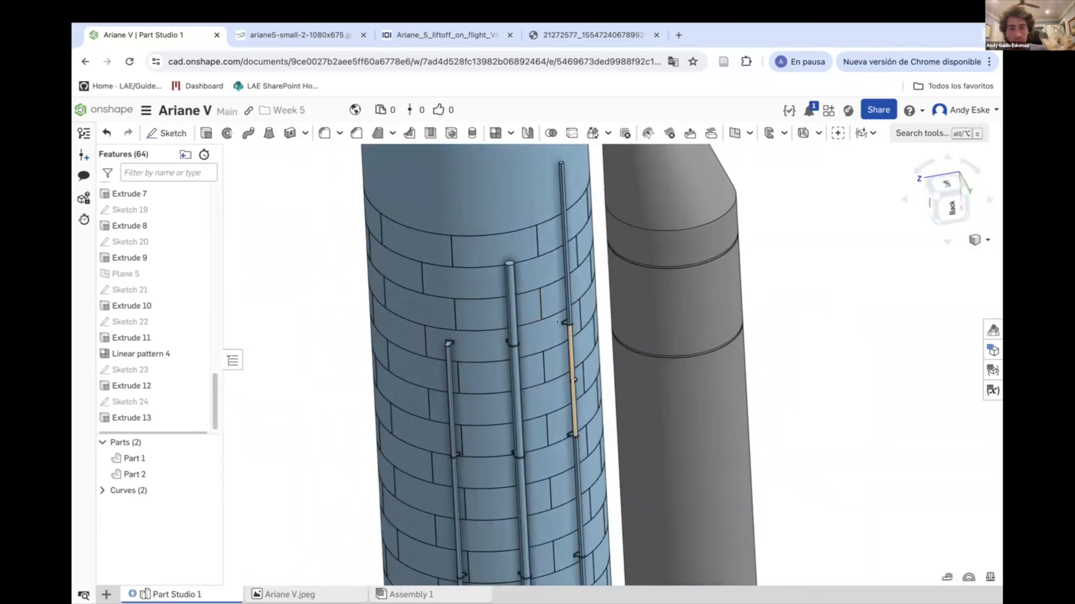
{"action": "scroll", "coordinate": [538, 297], "scroll_direction": "down", "scroll_amount": 3}
{"action": "scroll", "coordinate": [531, 305], "scroll_direction": "up", "scroll_amount": 6}
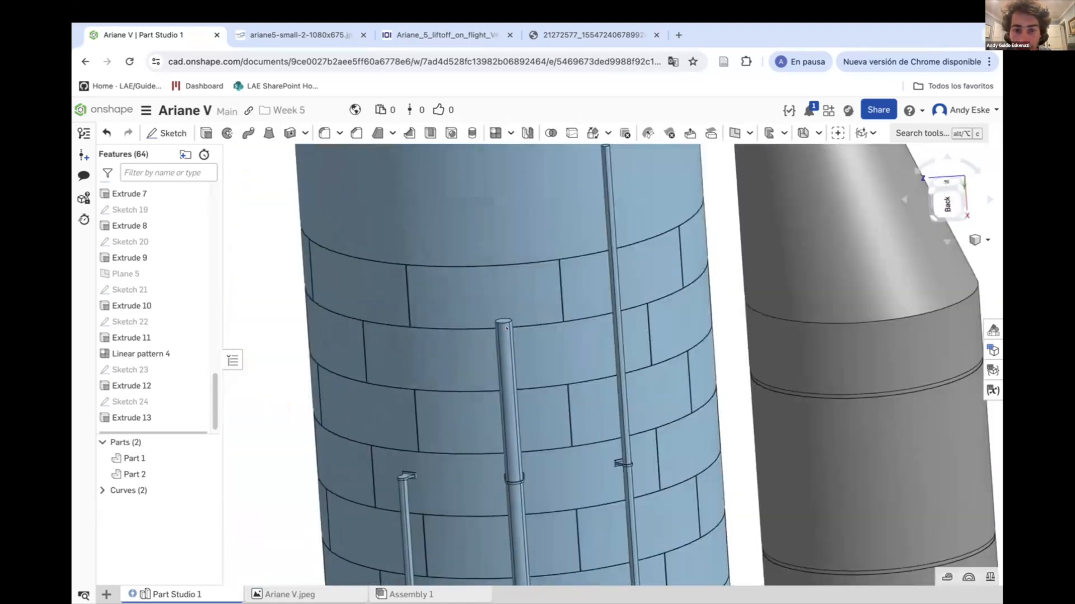
Sketch on the middle rail's end face and project the bracket outlines of the middle and longest rails.
{"action": "scroll", "coordinate": [520, 316], "scroll_direction": "up", "scroll_amount": 4}
{"action": "left_click", "coordinate": [480, 328]}
{"action": "scroll", "coordinate": [480, 328], "scroll_direction": "down", "scroll_amount": 8}
{"action": "mouse_move", "coordinate": [480, 325]}
{"action": "right_mouse_down"}
{"action": "mouse_move", "coordinate": [456, 280]}
{"action": "mouse_move", "coordinate": [471, 268]}
{"action": "mouse_move", "coordinate": [476, 302]}
{"action": "right_mouse_up"}
{"action": "scroll", "coordinate": [456, 268], "scroll_direction": "up", "scroll_amount": 3}
{"action": "scroll", "coordinate": [470, 280], "scroll_direction": "up", "scroll_amount": 2}
{"action": "scroll", "coordinate": [435, 408], "scroll_direction": "up", "scroll_amount": 5}
{"action": "left_click", "coordinate": [420, 395]}
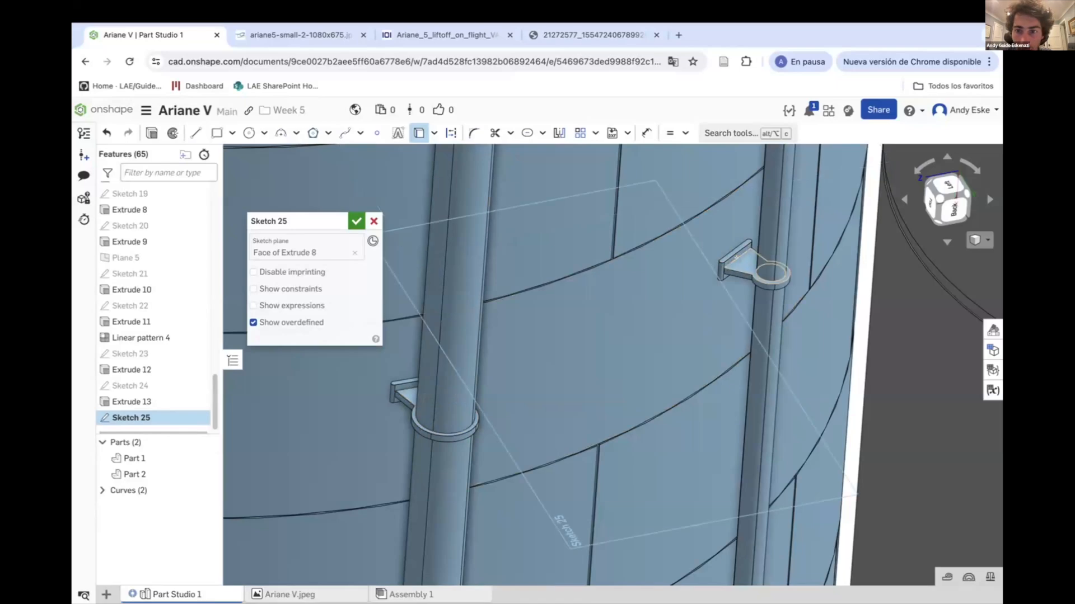
{"action": "left_click", "coordinate": [739, 263]}
{"action": "left_click", "coordinate": [356, 221]}
{"action": "scroll", "coordinate": [443, 269], "scroll_direction": "down", "scroll_amount": 4}
{"action": "left_click", "coordinate": [206, 133]}
{"action": "left_click", "coordinate": [424, 312]}
{"action": "scroll", "coordinate": [430, 336], "scroll_direction": "down", "scroll_amount": 4}
{"action": "left_click", "coordinate": [373, 221]}
{"action": "right_click", "coordinate": [153, 410]}
{"action": "left_click", "coordinate": [202, 164]}
Extrude the bracket profiles at the middle rail's end in the opposite direction, adding them to the body.
{"action": "left_click", "coordinate": [153, 133]}
{"action": "left_click", "coordinate": [288, 256]}
{"action": "scroll", "coordinate": [423, 333], "scroll_direction": "up", "scroll_amount": 4}
{"action": "left_click", "coordinate": [374, 306]}
{"action": "left_click", "coordinate": [356, 221]}
Sketch slots along the body-side edges of the middle rail's end-level brackets and extrude them 25 mm with a second end position.
{"action": "left_click", "coordinate": [167, 134]}
{"action": "left_click", "coordinate": [539, 329]}
{"action": "left_click", "coordinate": [527, 134]}
{"action": "key", "text": "shift+e"}
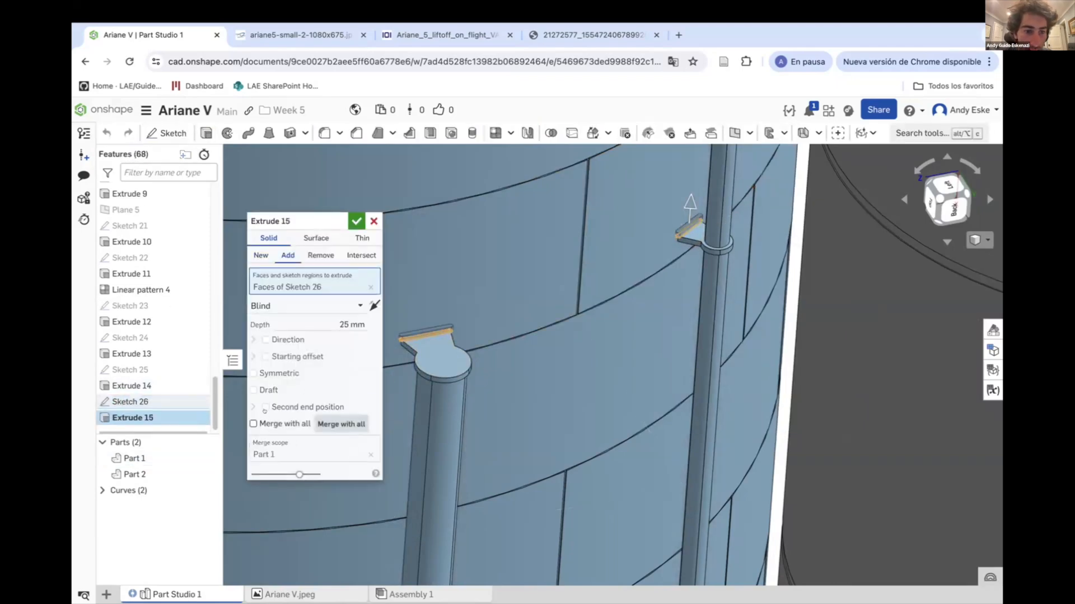
{"action": "left_click", "coordinate": [356, 221]}
Try to sketch a projected bracket outline on the longest rail's end face.
{"action": "scroll", "coordinate": [590, 360], "scroll_direction": "down", "scroll_amount": 5}
{"action": "right_click_drag", "start_coordinate": [590, 360], "coordinate": [588, 381]}
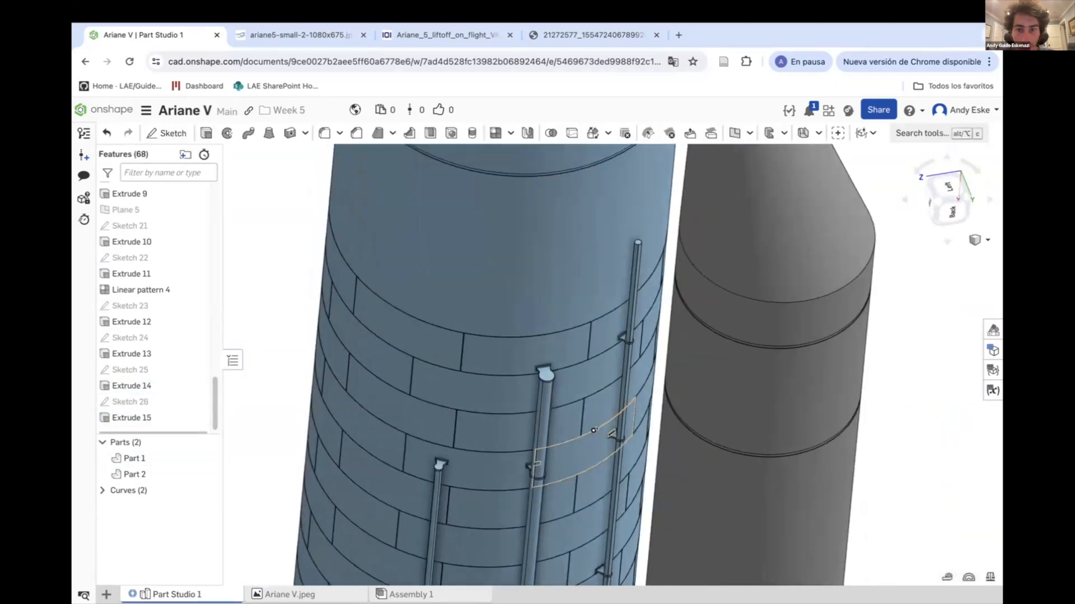
{"action": "scroll", "coordinate": [672, 196], "scroll_direction": "up", "scroll_amount": 4}
{"action": "left_click", "coordinate": [158, 133]}
{"action": "left_click", "coordinate": [554, 315]}
{"action": "left_click", "coordinate": [418, 133]}
{"action": "scroll", "coordinate": [518, 504], "scroll_direction": "up", "scroll_amount": 4}
{"action": "left_click", "coordinate": [518, 492]}
{"action": "scroll", "coordinate": [517, 481], "scroll_direction": "down", "scroll_amount": 6}
{"action": "mouse_move", "coordinate": [503, 335]}
{"action": "right_mouse_down"}
{"action": "mouse_move", "coordinate": [557, 291]}
{"action": "mouse_move", "coordinate": [518, 330]}
{"action": "right_mouse_up"}
{"action": "scroll", "coordinate": [557, 279], "scroll_direction": "up", "scroll_amount": 5}
{"action": "scroll", "coordinate": [504, 291], "scroll_direction": "down", "scroll_amount": 5}
{"action": "scroll", "coordinate": [495, 420], "scroll_direction": "up", "scroll_amount": 5}
{"action": "right_click_drag", "start_coordinate": [495, 420], "coordinate": [509, 397]}
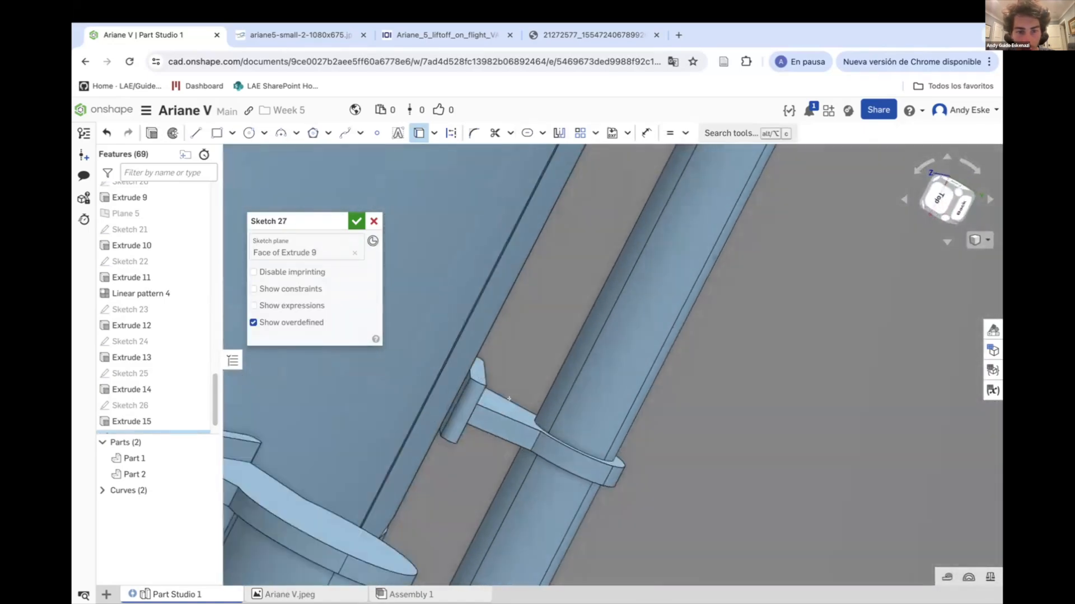
{"action": "scroll", "coordinate": [481, 398], "scroll_direction": "down", "scroll_amount": 5}
{"action": "scroll", "coordinate": [419, 523], "scroll_direction": "up", "scroll_amount": 5}
{"action": "mouse_move", "coordinate": [419, 523]}
{"action": "right_mouse_down"}
{"action": "mouse_move", "coordinate": [319, 446]}
{"action": "mouse_move", "coordinate": [327, 460]}
{"action": "mouse_move", "coordinate": [378, 467]}
{"action": "mouse_move", "coordinate": [395, 452]}
{"action": "mouse_move", "coordinate": [411, 456]}
{"action": "mouse_move", "coordinate": [387, 488]}
{"action": "mouse_move", "coordinate": [405, 476]}
{"action": "right_mouse_up"}
{"action": "scroll", "coordinate": [319, 446], "scroll_direction": "down", "scroll_amount": 5}
{"action": "scroll", "coordinate": [380, 460], "scroll_direction": "down", "scroll_amount": 5}
{"action": "scroll", "coordinate": [381, 458], "scroll_direction": "up", "scroll_amount": 8}
{"action": "scroll", "coordinate": [381, 493], "scroll_direction": "down", "scroll_amount": 5}
{"action": "key", "text": "Escape"}
Examine how the bracket and its mounting plate meet on the longest rail.
{"action": "scroll", "coordinate": [393, 477], "scroll_direction": "down", "scroll_amount": 5}
{"action": "scroll", "coordinate": [400, 311], "scroll_direction": "up", "scroll_amount": 4}
{"action": "mouse_move", "coordinate": [400, 310]}
{"action": "right_mouse_down"}
{"action": "mouse_move", "coordinate": [431, 259]}
{"action": "mouse_move", "coordinate": [347, 255]}
{"action": "right_mouse_up"}
{"action": "scroll", "coordinate": [433, 174], "scroll_direction": "up", "scroll_amount": 5}
{"action": "right_click_drag", "start_coordinate": [414, 193], "coordinate": [297, 436]}
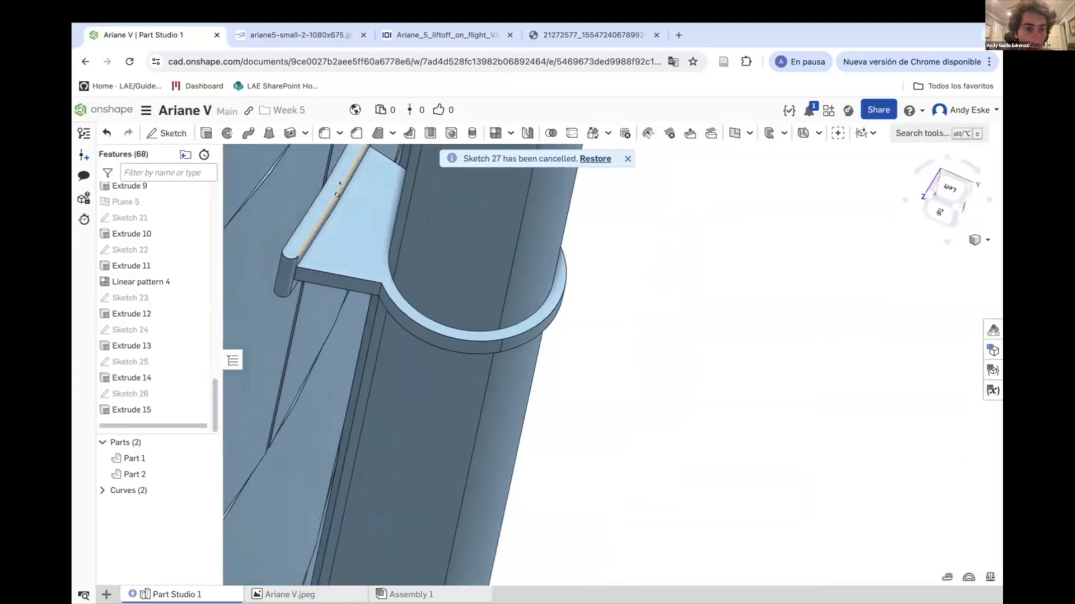
{"action": "scroll", "coordinate": [290, 449], "scroll_direction": "down", "scroll_amount": 5}
{"action": "scroll", "coordinate": [290, 449], "scroll_direction": "down", "scroll_amount": 4}
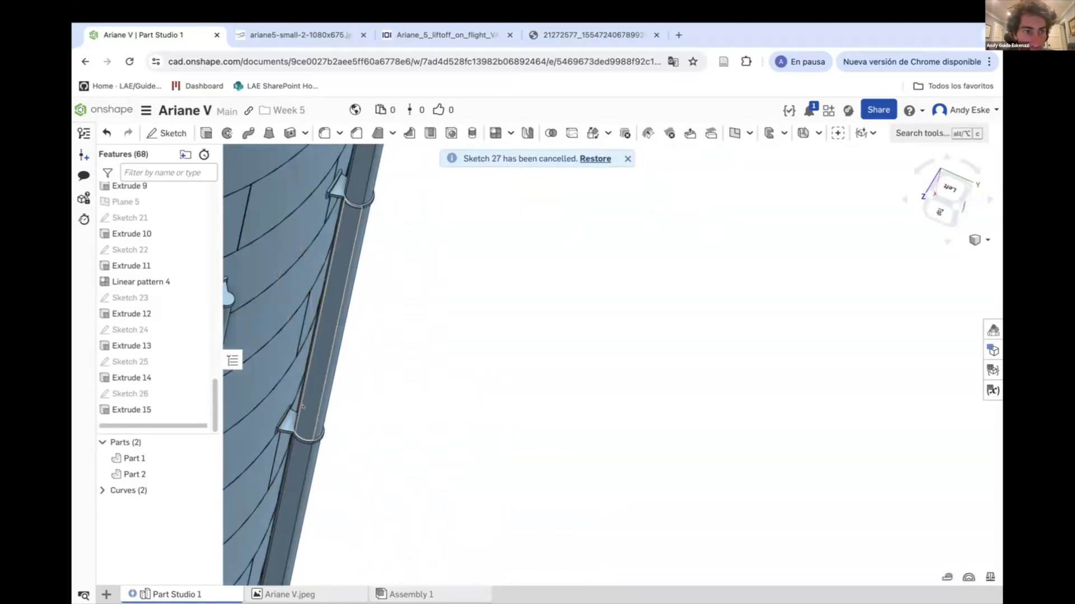
{"action": "scroll", "coordinate": [390, 323], "scroll_direction": "up", "scroll_amount": 5}
Open Sketch 23 of the short rail's end-level brackets for editing and delete all 18 of its entities.
{"action": "right_click", "coordinate": [135, 297]}
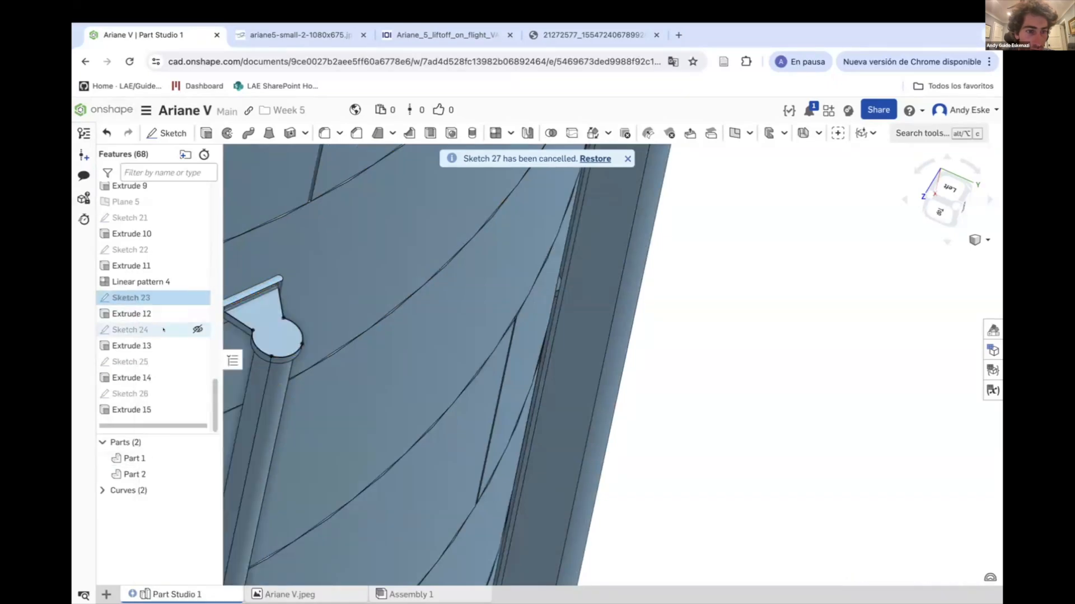
{"action": "left_click", "coordinate": [168, 326]}
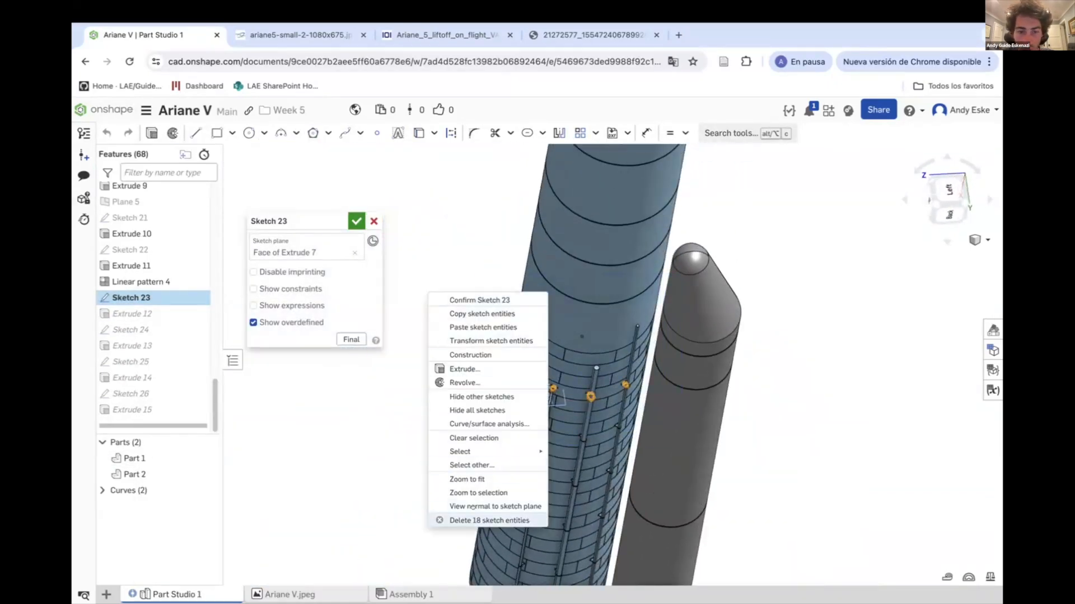
{"action": "scroll", "coordinate": [161, 251], "scroll_direction": "up", "scroll_amount": 1}
Project the outlines of the lower rail brackets into Sketch 23 again and accept the sketch.
{"action": "scroll", "coordinate": [546, 457], "scroll_direction": "up", "scroll_amount": 8}
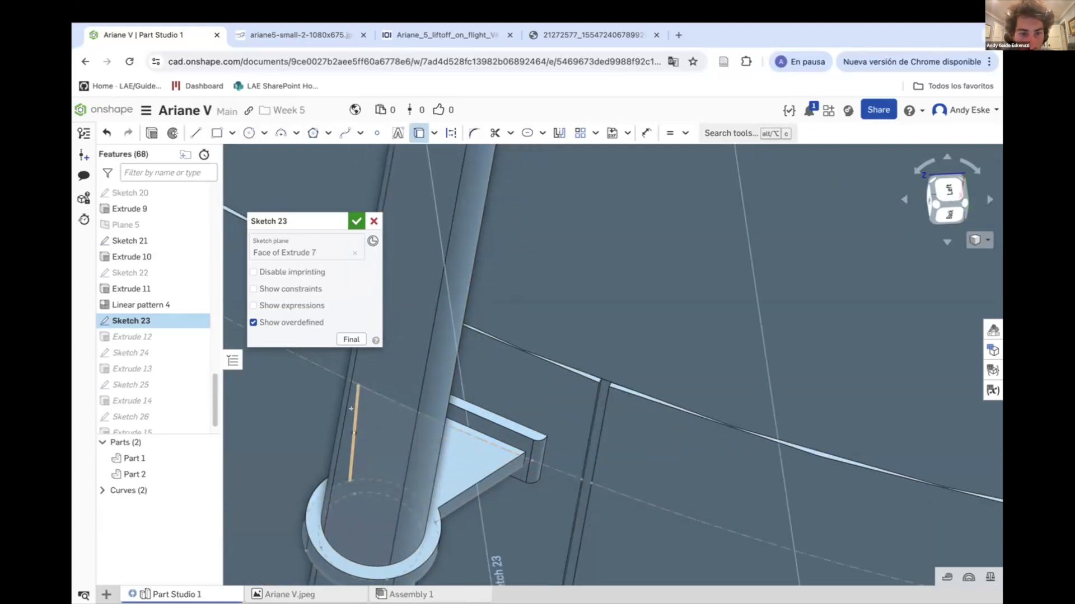
{"action": "scroll", "coordinate": [309, 508], "scroll_direction": "down", "scroll_amount": 8}
{"action": "scroll", "coordinate": [441, 297], "scroll_direction": "up", "scroll_amount": 8}
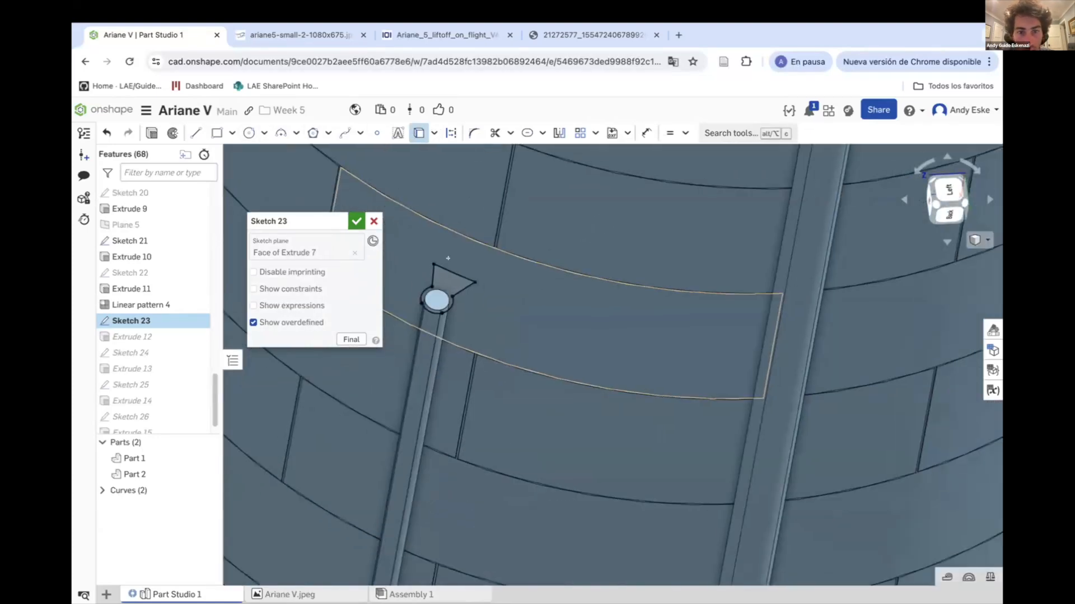
{"action": "scroll", "coordinate": [497, 448], "scroll_direction": "down", "scroll_amount": 5}
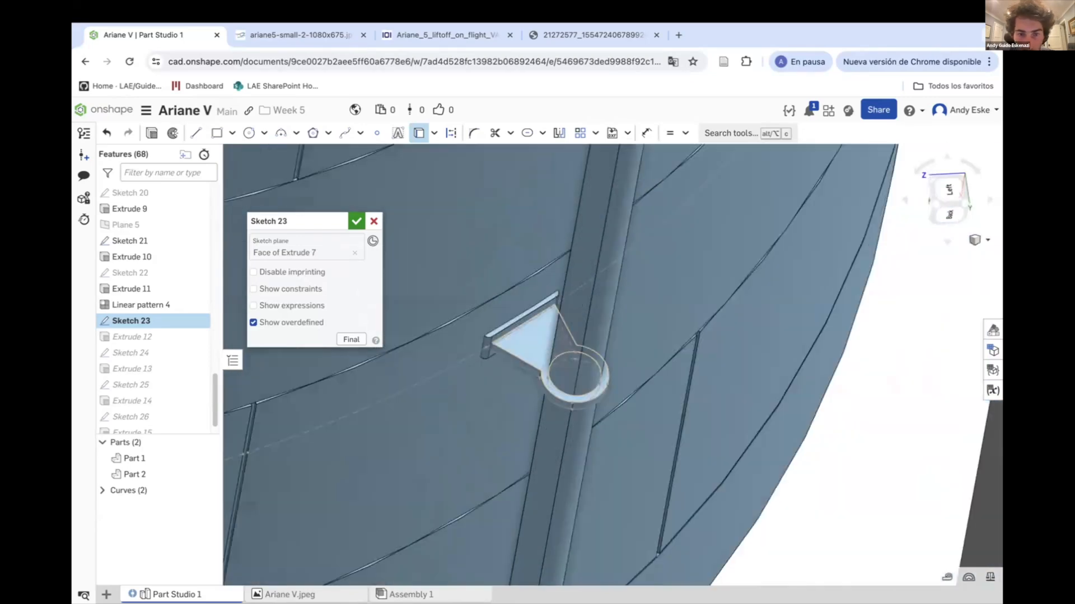
{"action": "scroll", "coordinate": [576, 426], "scroll_direction": "up", "scroll_amount": 5}
{"action": "scroll", "coordinate": [638, 308], "scroll_direction": "down", "scroll_amount": 8}
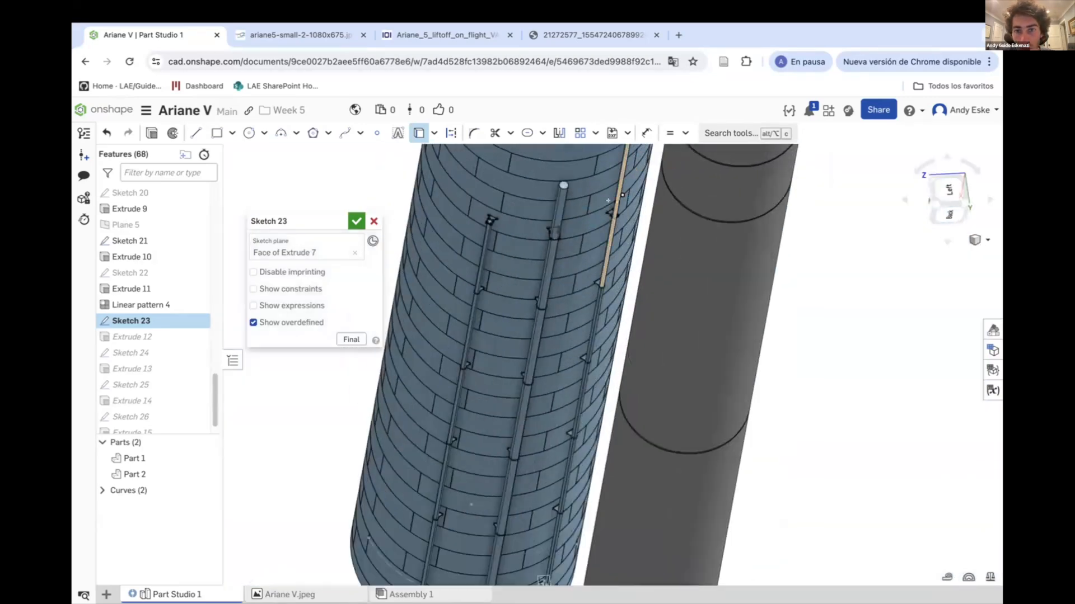
{"action": "scroll", "coordinate": [560, 280], "scroll_direction": "up", "scroll_amount": 6}
{"action": "left_click", "coordinate": [356, 221]}
Inspect the rebuilt end-level brackets, highlighting Extrude 12 and Sketch 24 in the model.
{"action": "scroll", "coordinate": [527, 330], "scroll_direction": "down", "scroll_amount": 3}
{"action": "scroll", "coordinate": [526, 336], "scroll_direction": "up", "scroll_amount": 5}
{"action": "mouse_move", "coordinate": [456, 345]}
{"action": "right_mouse_down"}
{"action": "mouse_move", "coordinate": [517, 329]}
{"action": "mouse_move", "coordinate": [448, 366]}
{"action": "right_mouse_up"}
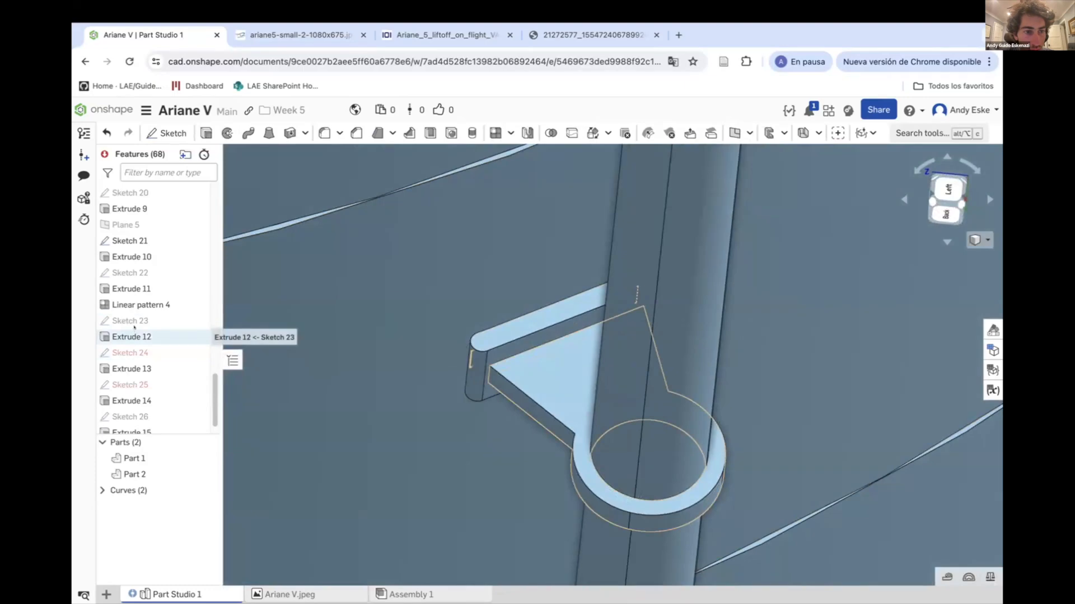
{"action": "left_click", "coordinate": [158, 338]}
{"action": "right_click", "coordinate": [159, 356]}
{"action": "right_click", "coordinate": [161, 359]}
{"action": "scroll", "coordinate": [408, 338], "scroll_direction": "down", "scroll_amount": 10}
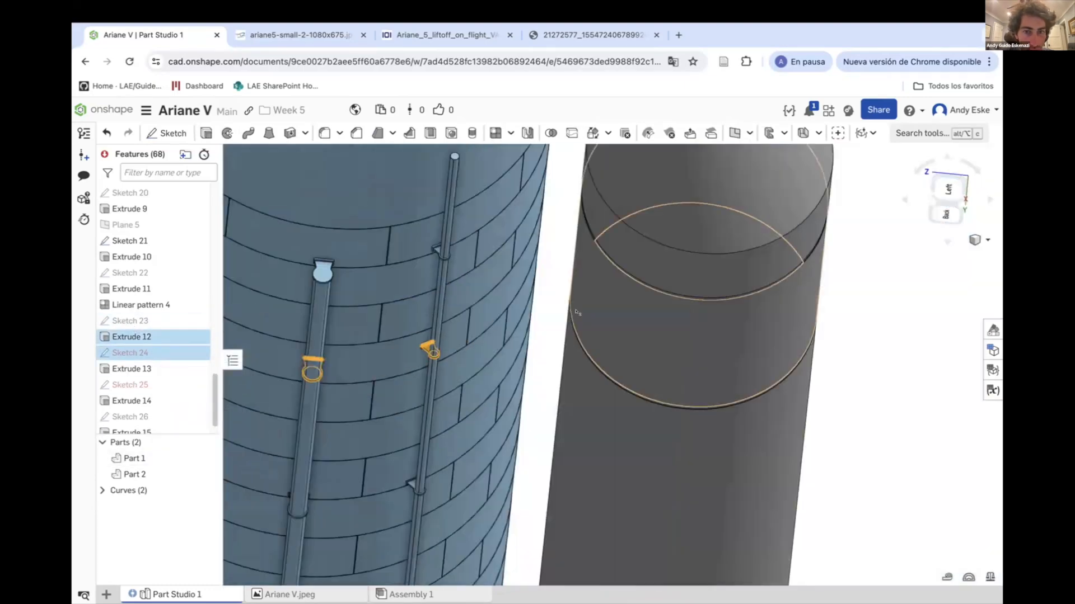
{"action": "left_click", "coordinate": [554, 316]}
Open Sketch 24 of the mounting plate slots for editing and delete all 15 of its entities.
{"action": "right_click", "coordinate": [144, 355]}
{"action": "left_click", "coordinate": [168, 379]}
{"action": "scroll", "coordinate": [448, 316], "scroll_direction": "down", "scroll_amount": 8}
{"action": "left_click_drag", "start_coordinate": [528, 379], "coordinate": [550, 387]}
{"action": "right_click", "coordinate": [403, 422]}
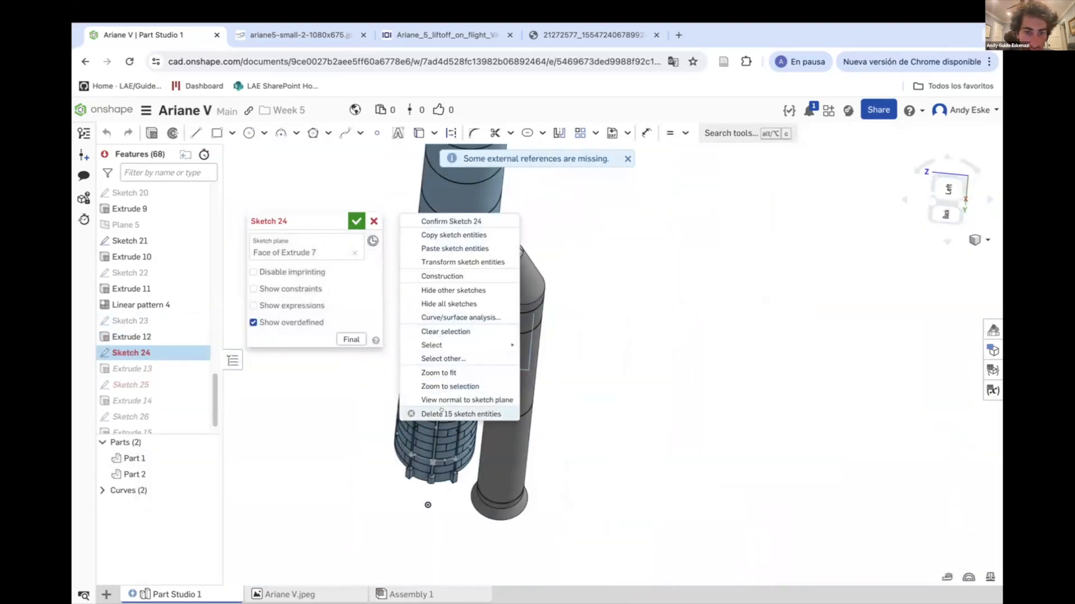
{"action": "left_click", "coordinate": [439, 413]}
Create a 20 mm slot along the body-side edge of the short rail's end bracket.
{"action": "scroll", "coordinate": [426, 315], "scroll_direction": "up", "scroll_amount": 10}
{"action": "mouse_move", "coordinate": [448, 313]}
{"action": "right_mouse_down"}
{"action": "mouse_move", "coordinate": [400, 360]}
{"action": "mouse_move", "coordinate": [448, 336]}
{"action": "right_mouse_up"}
{"action": "left_click", "coordinate": [731, 133]}
{"action": "left_click", "coordinate": [666, 250]}
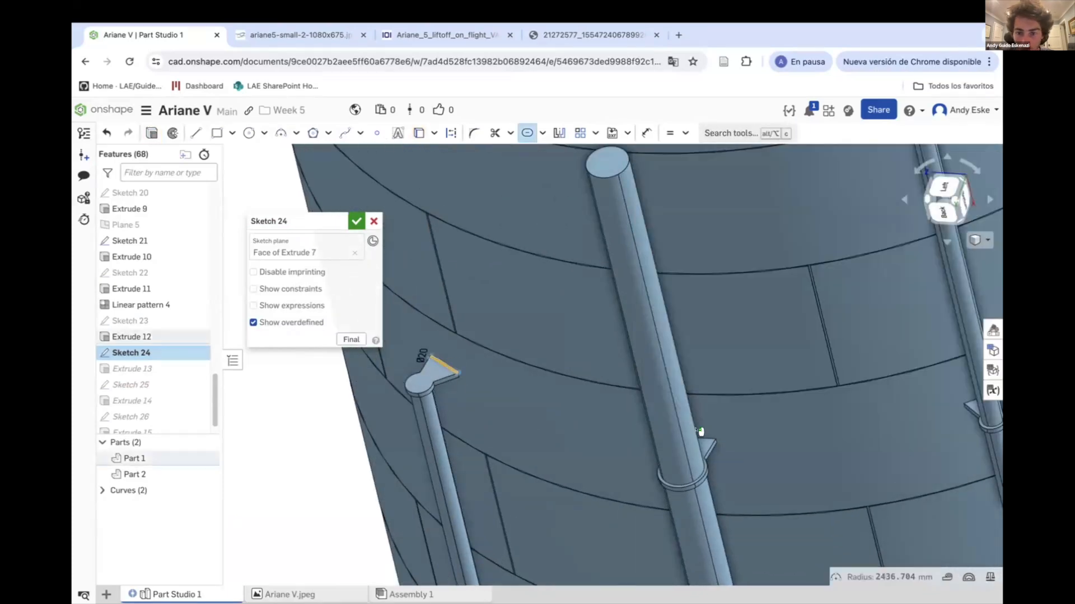
{"action": "scroll", "coordinate": [720, 440], "scroll_direction": "up", "scroll_amount": 10}
{"action": "right_click_drag", "start_coordinate": [766, 487], "coordinate": [754, 483]}
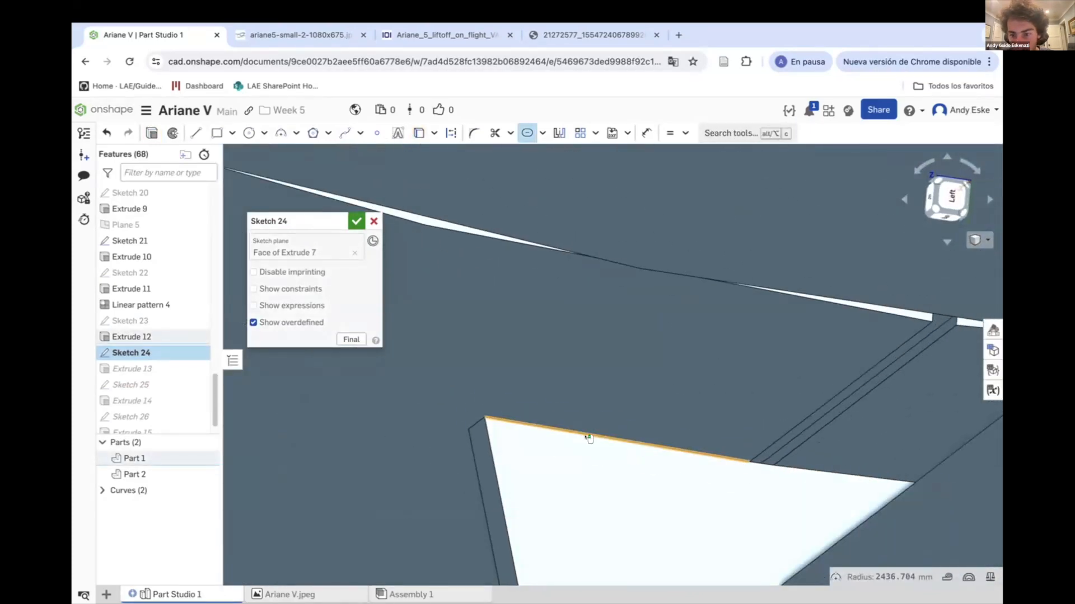
Draw a line between the corners of the middle rail bracket's body-side edge.
{"action": "left_click", "coordinate": [450, 133]}
{"action": "left_click", "coordinate": [485, 418]}
{"action": "right_click_drag", "start_coordinate": [647, 446], "coordinate": [686, 487]}
{"action": "left_click", "coordinate": [988, 485]}
Create a 20 mm slot along the new line on the middle rail's bracket and accept Sketch 24.
{"action": "left_click", "coordinate": [748, 134]}
{"action": "left_click", "coordinate": [666, 250]}
{"action": "left_click", "coordinate": [632, 440]}
{"action": "scroll", "coordinate": [473, 371], "scroll_direction": "down", "scroll_amount": 10}
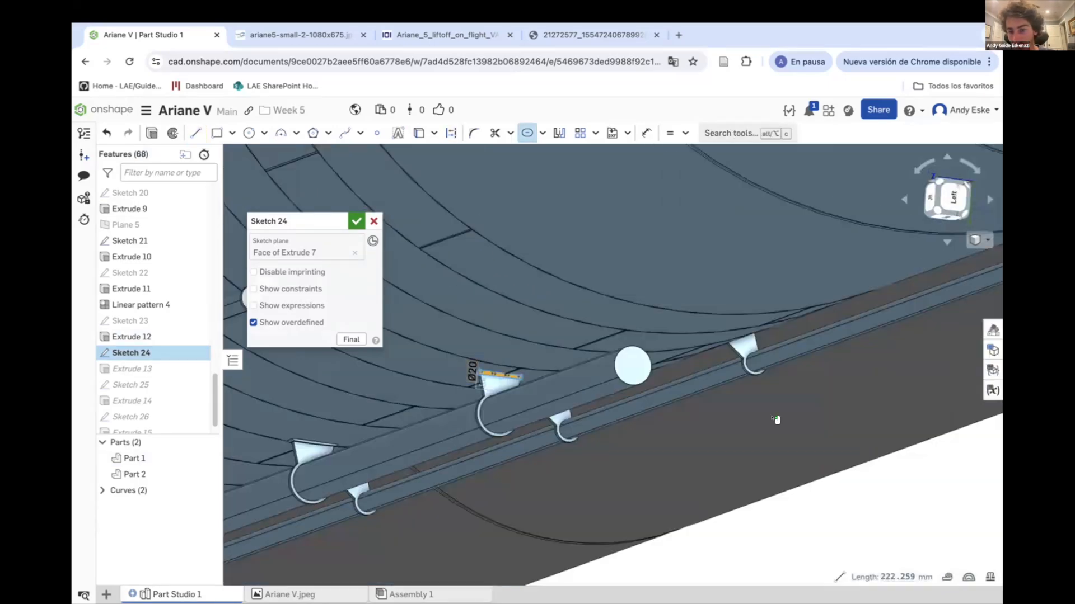
{"action": "scroll", "coordinate": [739, 361], "scroll_direction": "up", "scroll_amount": 7}
{"action": "left_click", "coordinate": [357, 221]}
{"action": "scroll", "coordinate": [459, 252], "scroll_direction": "down", "scroll_amount": 10}
{"action": "scroll", "coordinate": [554, 300], "scroll_direction": "up", "scroll_amount": 5}
{"action": "mouse_move", "coordinate": [459, 252]}
{"action": "right_mouse_down"}
{"action": "mouse_move", "coordinate": [554, 300]}
{"action": "mouse_move", "coordinate": [515, 302]}
{"action": "right_mouse_up"}
{"action": "scroll", "coordinate": [508, 300], "scroll_direction": "up", "scroll_amount": 5}
{"action": "right_click", "coordinate": [145, 353]}
{"action": "left_click", "coordinate": [182, 114]}
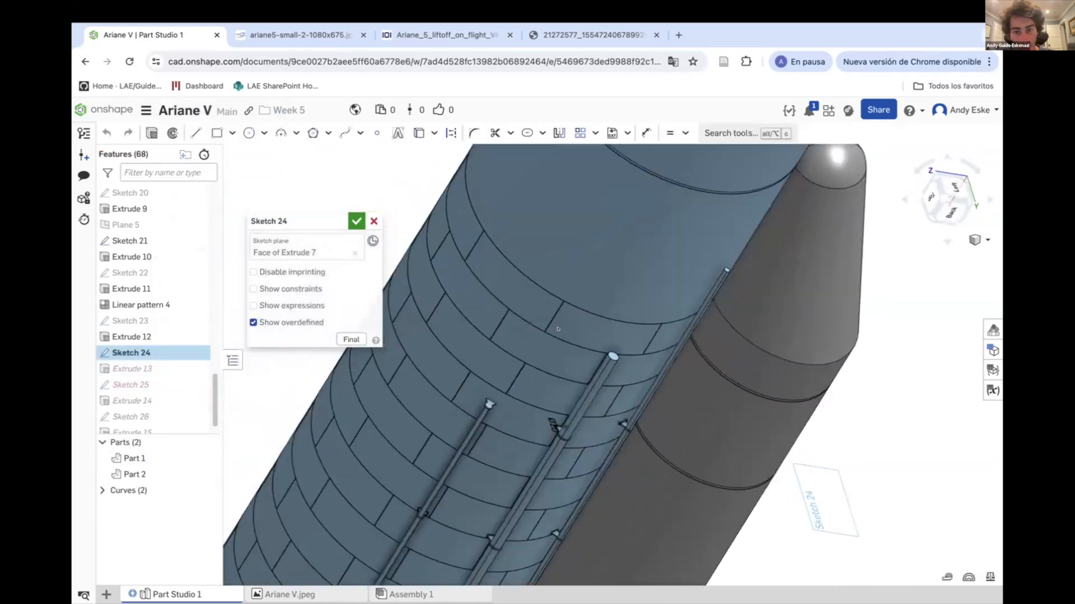
{"action": "left_click", "coordinate": [374, 221]}
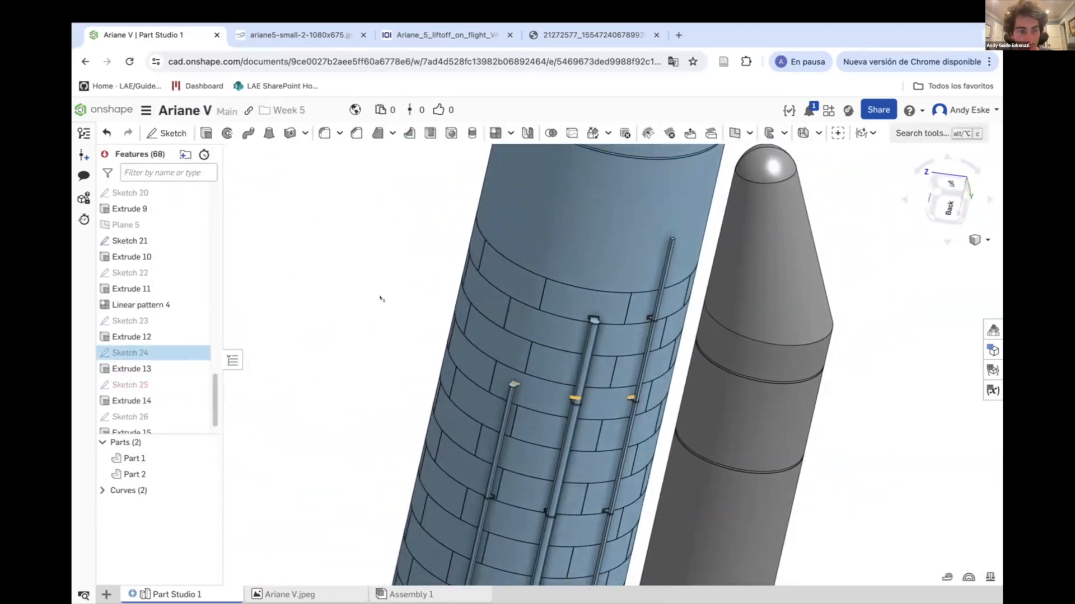
Edit Sketch 25, project the middle rail's end bracket outline onto its plane again and accept the sketch.
{"action": "right_click", "coordinate": [144, 385]}
{"action": "left_click", "coordinate": [182, 114]}
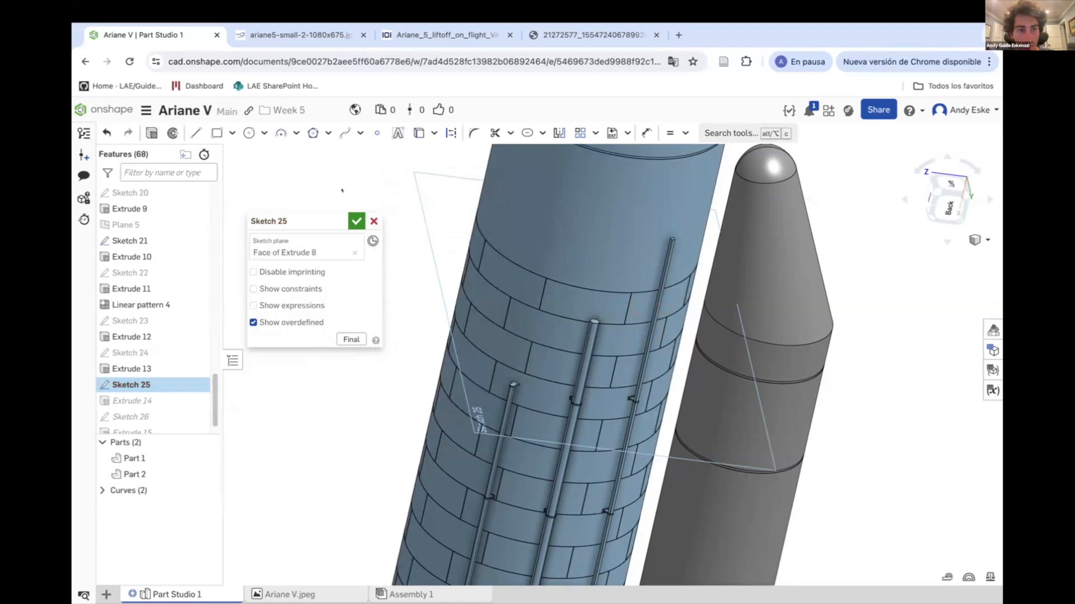
{"action": "left_click", "coordinate": [419, 133]}
{"action": "scroll", "coordinate": [644, 330], "scroll_direction": "down", "scroll_amount": 10}
{"action": "scroll", "coordinate": [599, 358], "scroll_direction": "up", "scroll_amount": 10}
{"action": "scroll", "coordinate": [321, 513], "scroll_direction": "down", "scroll_amount": 3}
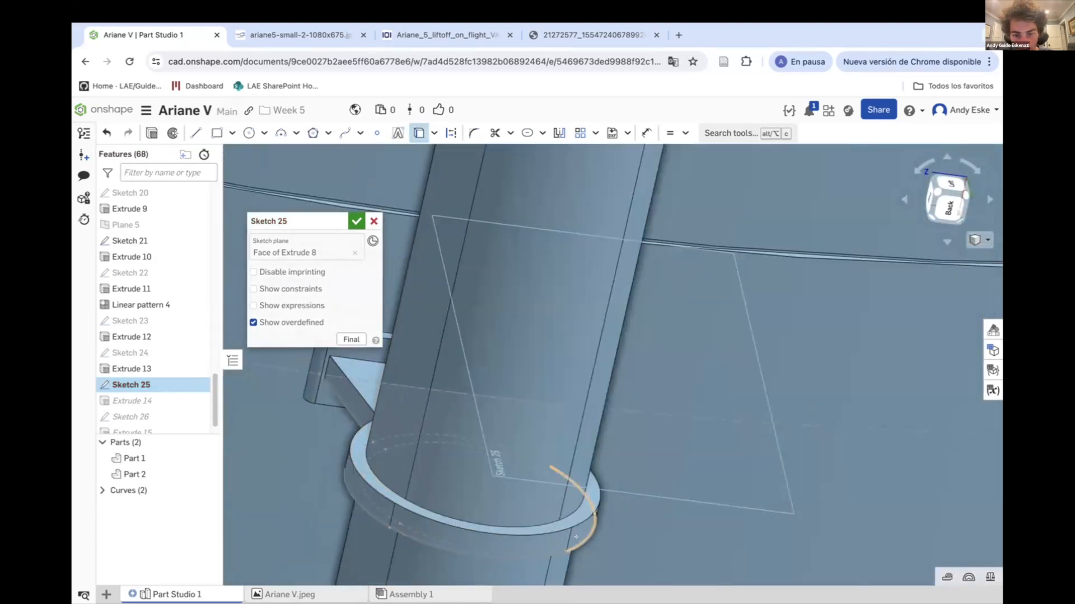
{"action": "scroll", "coordinate": [532, 412], "scroll_direction": "down", "scroll_amount": 5}
{"action": "scroll", "coordinate": [720, 375], "scroll_direction": "up", "scroll_amount": 5}
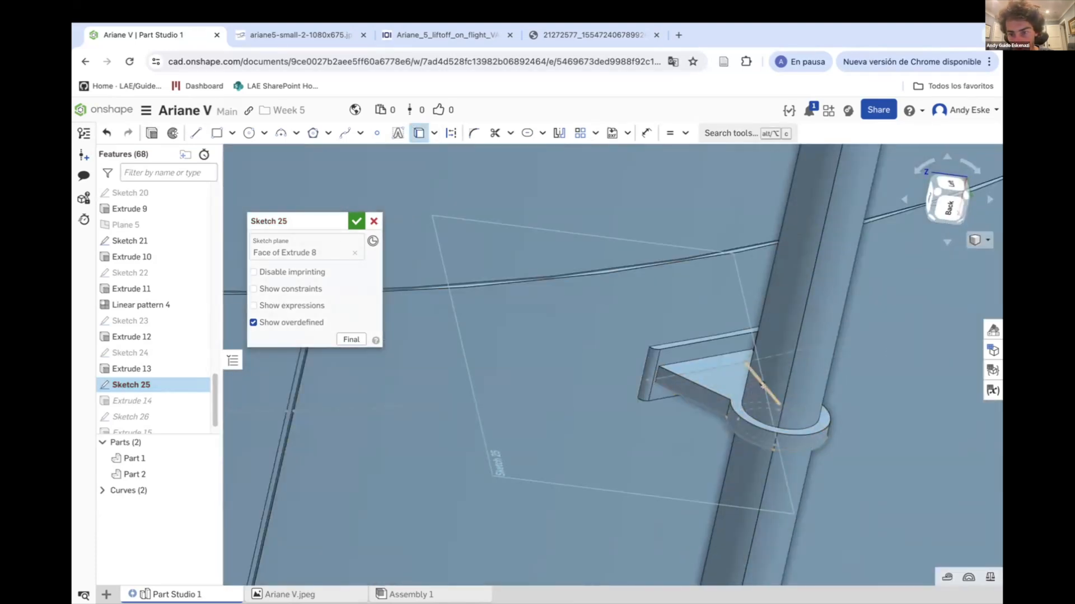
{"action": "scroll", "coordinate": [763, 385], "scroll_direction": "down", "scroll_amount": 10}
{"action": "scroll", "coordinate": [694, 459], "scroll_direction": "up", "scroll_amount": 6}
{"action": "left_click", "coordinate": [357, 221]}
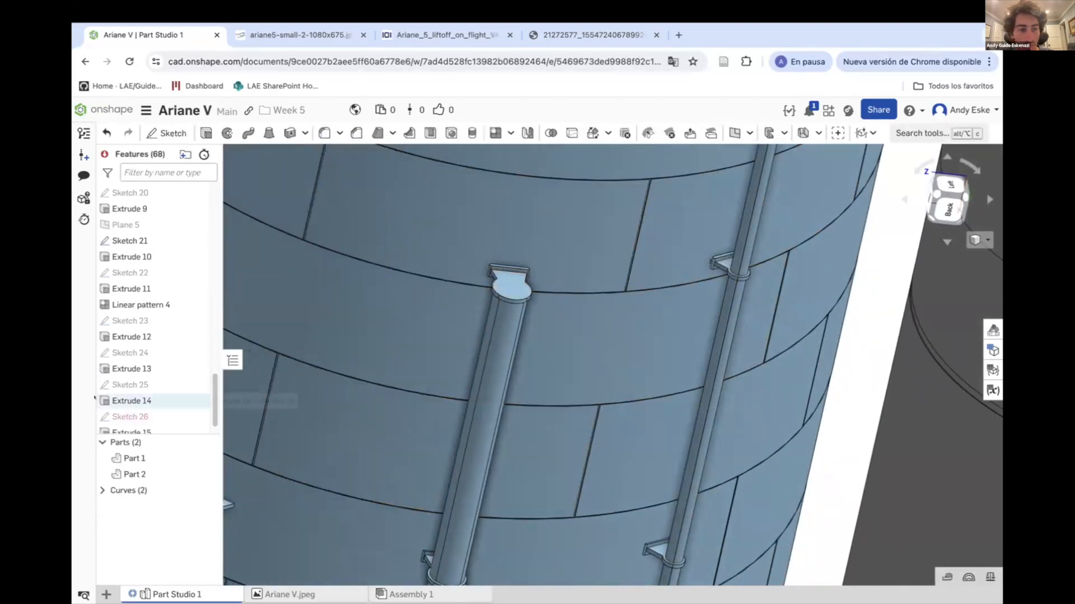
Open Sketch 26 of the middle rail's end mounting plate, repair its missing references and accept it.
{"action": "right_click", "coordinate": [134, 416]}
{"action": "left_click", "coordinate": [161, 212]}
{"action": "scroll", "coordinate": [529, 271], "scroll_direction": "down", "scroll_amount": 10}
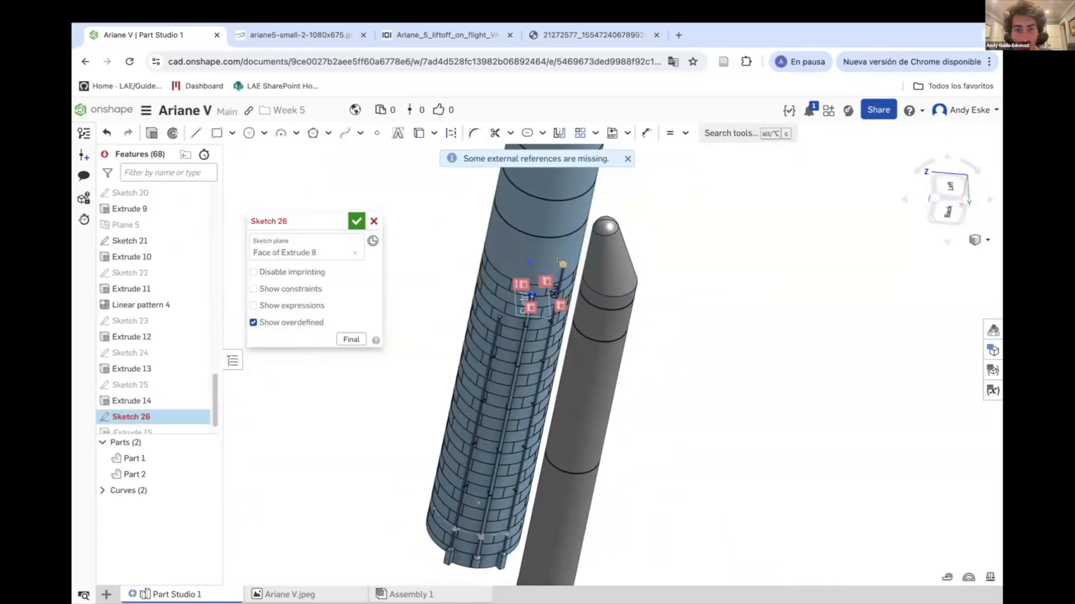
{"action": "scroll", "coordinate": [537, 313], "scroll_direction": "up", "scroll_amount": 10}
{"action": "left_click", "coordinate": [357, 222]}
Sketch on the longest rail's end face and project the bracket outline below onto it.
{"action": "scroll", "coordinate": [722, 327], "scroll_direction": "down", "scroll_amount": 8}
{"action": "mouse_move", "coordinate": [722, 328]}
{"action": "right_mouse_down"}
{"action": "mouse_move", "coordinate": [711, 300]}
{"action": "mouse_move", "coordinate": [720, 330]}
{"action": "right_mouse_up"}
{"action": "left_click", "coordinate": [167, 133]}
{"action": "scroll", "coordinate": [752, 259], "scroll_direction": "up", "scroll_amount": 8}
{"action": "left_click", "coordinate": [744, 260]}
{"action": "left_click", "coordinate": [419, 133]}
{"action": "scroll", "coordinate": [606, 422], "scroll_direction": "down", "scroll_amount": 10}
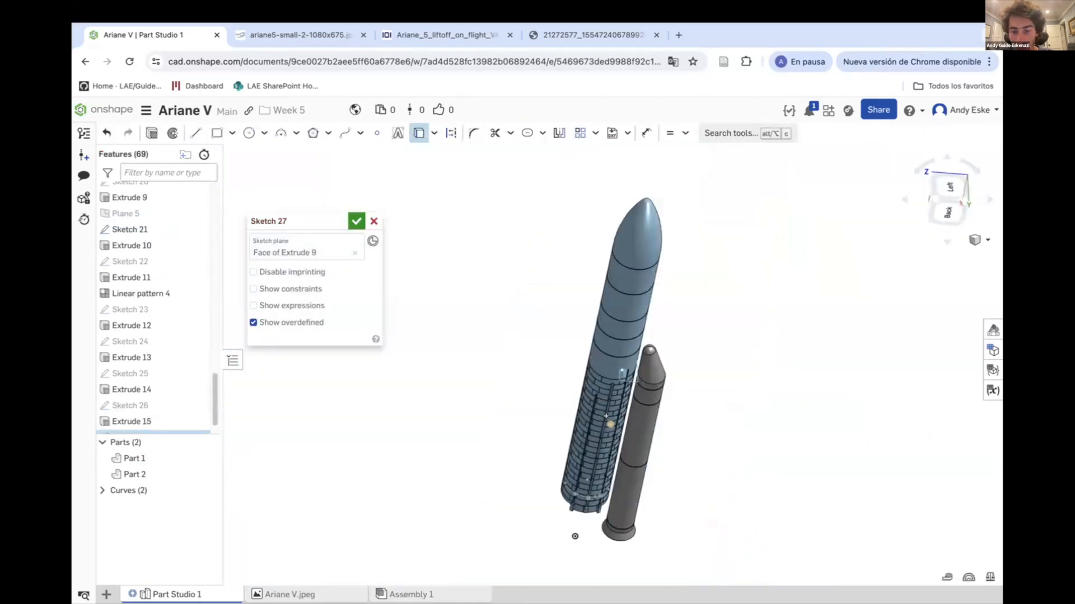
{"action": "scroll", "coordinate": [607, 422], "scroll_direction": "up", "scroll_amount": 10}
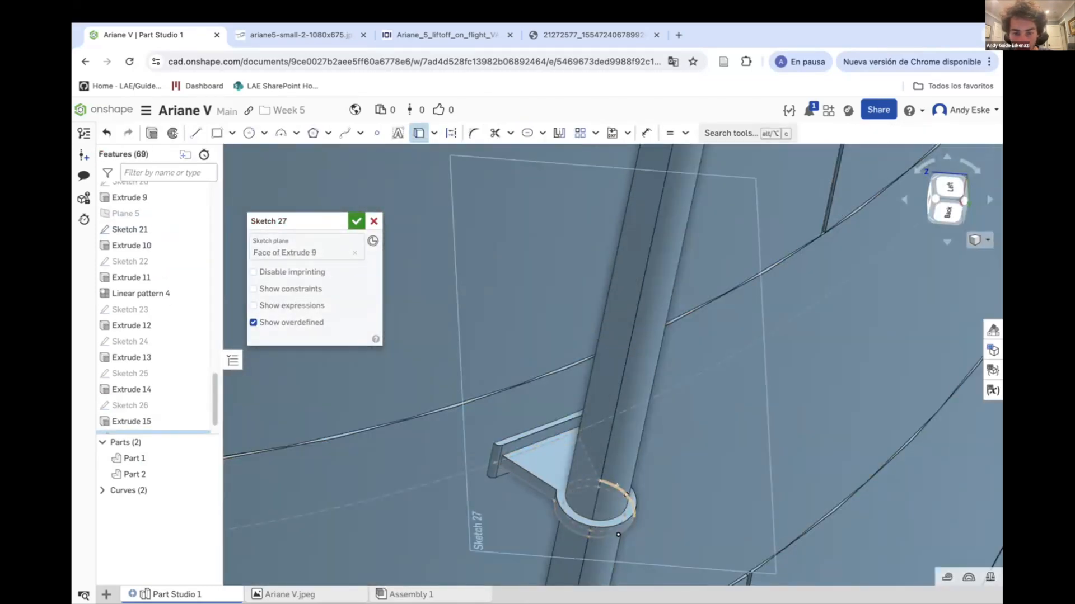
{"action": "left_click", "coordinate": [617, 486]}
{"action": "scroll", "coordinate": [617, 485], "scroll_direction": "down", "scroll_amount": 10}
{"action": "scroll", "coordinate": [648, 452], "scroll_direction": "up", "scroll_amount": 10}
{"action": "left_click", "coordinate": [357, 221]}
Extrude the projected bracket profile on the longest rail 25 mm in the opposite direction, added to Part 1.
{"action": "left_click", "coordinate": [206, 133]}
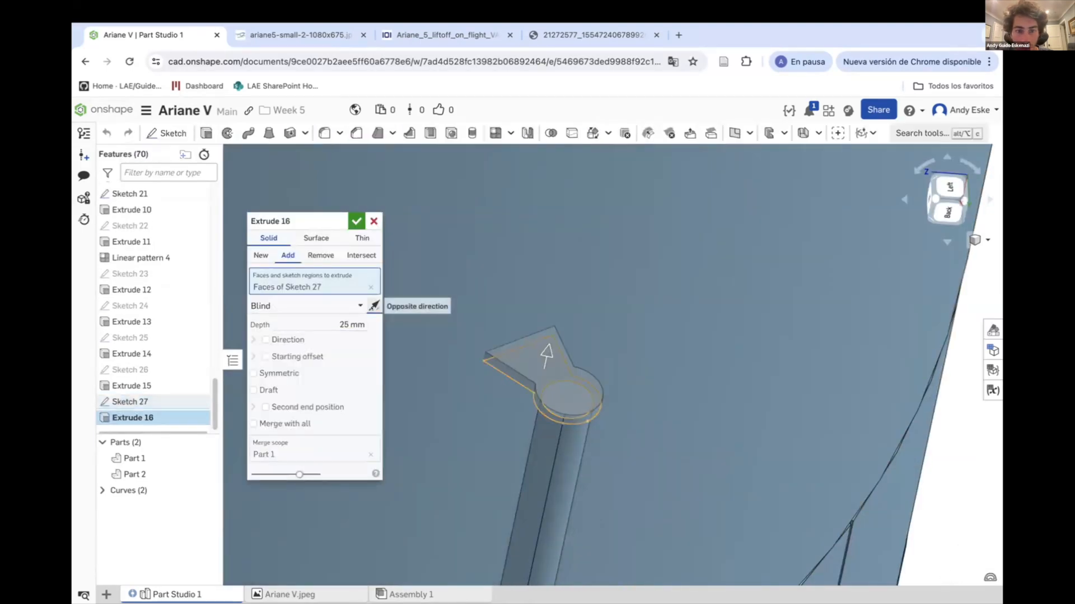
{"action": "left_click", "coordinate": [374, 306]}
{"action": "left_click", "coordinate": [356, 221]}
Sketch a 20 mm slot along the body-side edge of the longest rail's end bracket and extrude it with a second end position.
{"action": "left_click", "coordinate": [167, 134]}
{"action": "left_click", "coordinate": [509, 361]}
{"action": "left_click", "coordinate": [731, 134]}
{"action": "left_click", "coordinate": [667, 250]}
{"action": "left_click", "coordinate": [518, 348]}
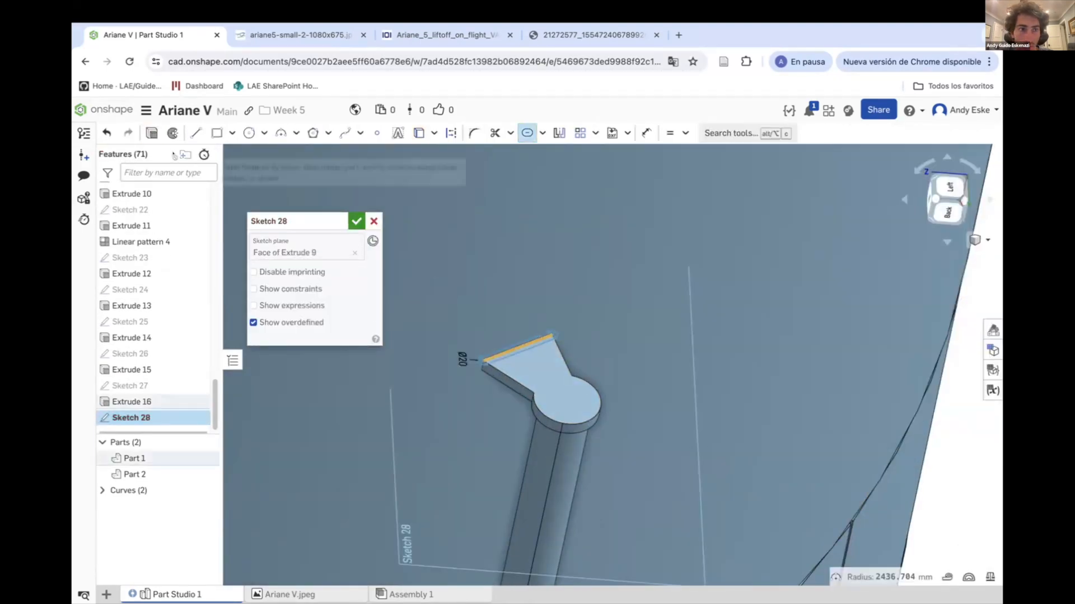
{"action": "key", "text": "shift+e"}
{"action": "left_click", "coordinate": [266, 407]}
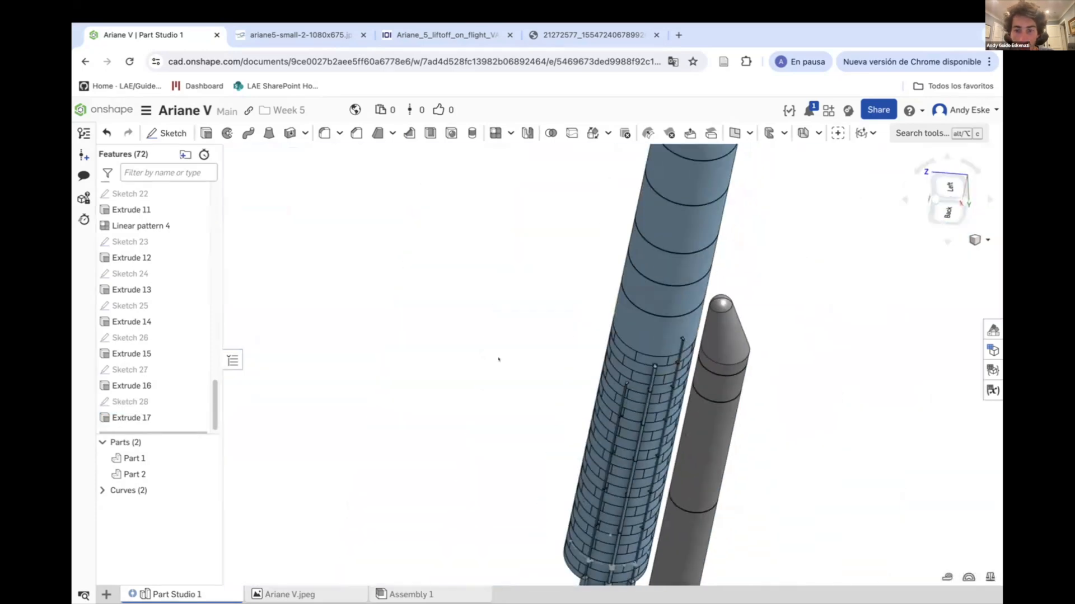
Examine the finished rail ends on the model and compare them with the two Ariane 5 reference photos.
{"action": "scroll", "coordinate": [197, 326], "scroll_direction": "up", "scroll_amount": 2}
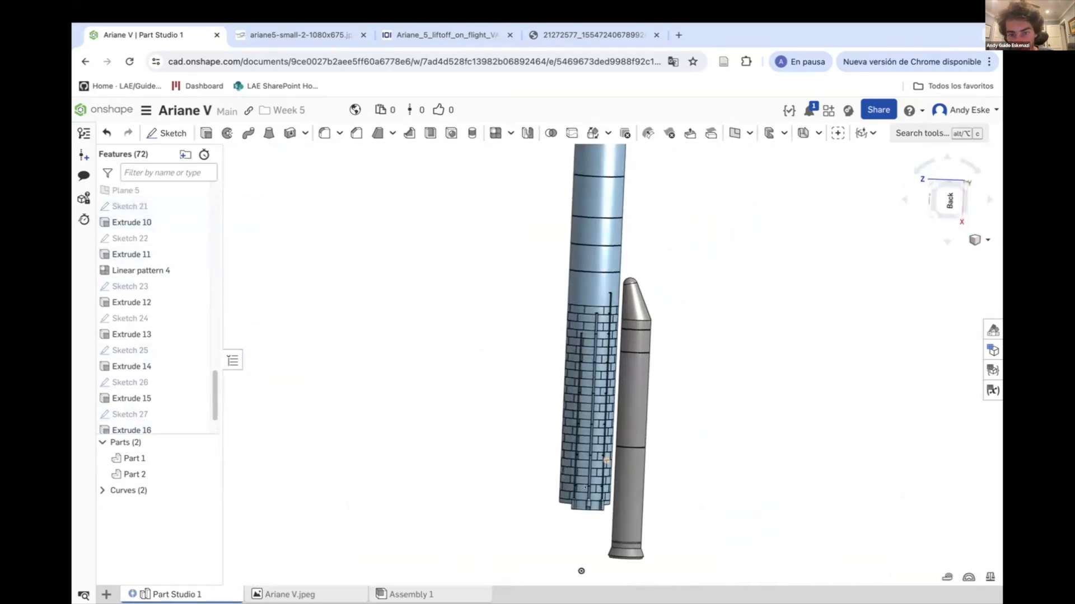
{"action": "scroll", "coordinate": [616, 513], "scroll_direction": "up", "scroll_amount": 4}
{"action": "right_click_drag", "start_coordinate": [618, 515], "coordinate": [551, 425]}
{"action": "scroll", "coordinate": [532, 314], "scroll_direction": "up", "scroll_amount": 5}
{"action": "left_click", "coordinate": [302, 35]}
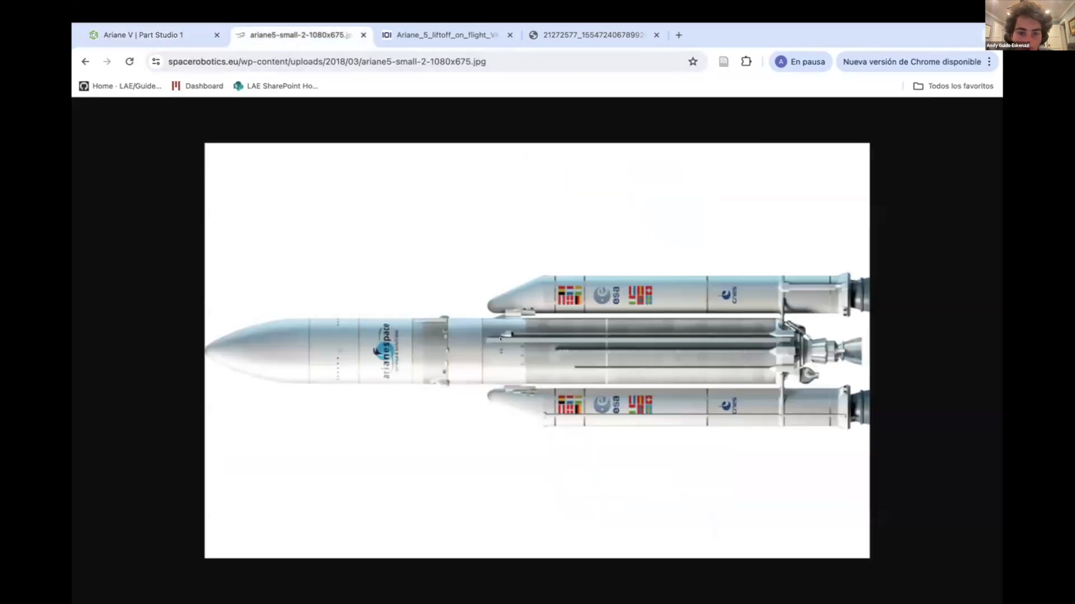
{"action": "left_click", "coordinate": [420, 36]}
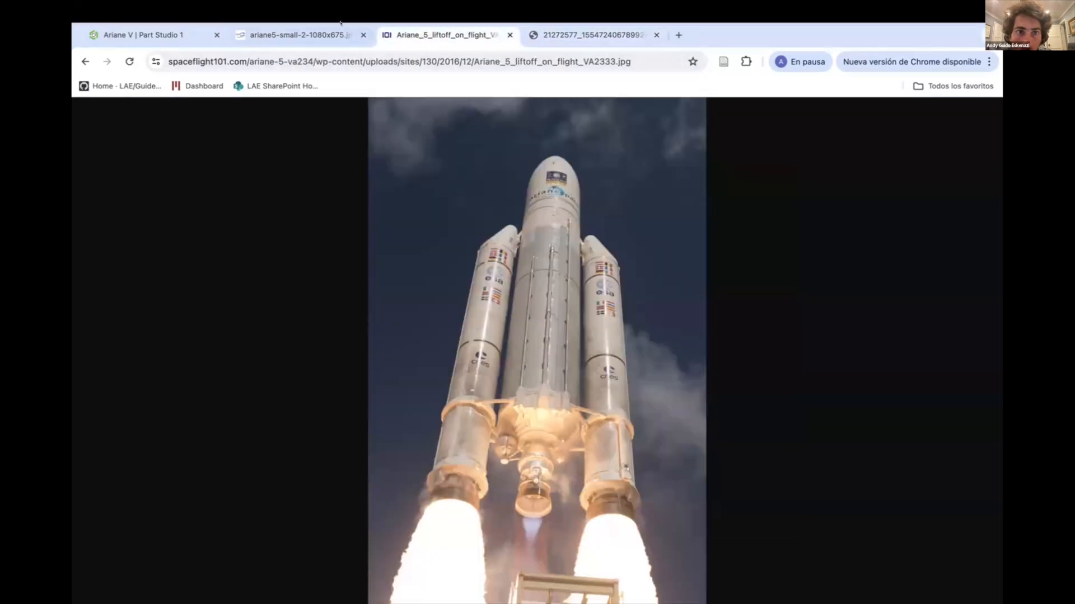
Switch back to Onshape, sketch a slot along the short rail bracket's body-side edge and extrude it with a second end position.
{"action": "left_click", "coordinate": [140, 35]}
{"action": "scroll", "coordinate": [352, 298], "scroll_direction": "up", "scroll_amount": 5}
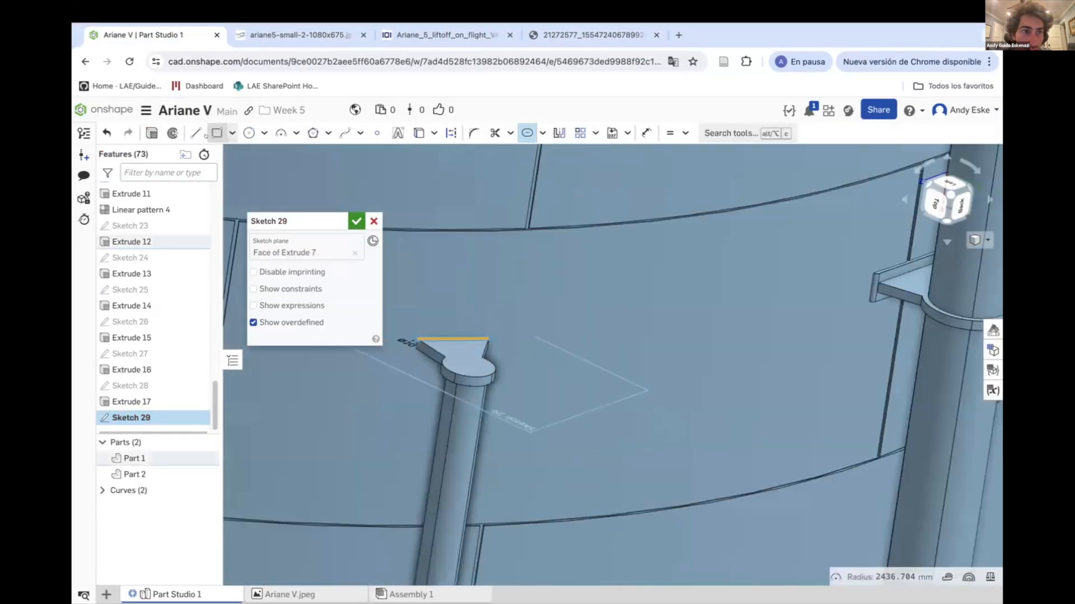
{"action": "key", "text": "shift+e"}
{"action": "left_click", "coordinate": [265, 407]}
{"action": "left_click", "coordinate": [356, 221]}
On the short rail's end bracket, sketch a 50 mm radius half-round cap profile with a diameter line, based on a 15 mm inward offset.
{"action": "key", "text": "shift+s"}
{"action": "left_click", "coordinate": [459, 358]}
{"action": "right_click_drag", "start_coordinate": [459, 380], "coordinate": [492, 403]}
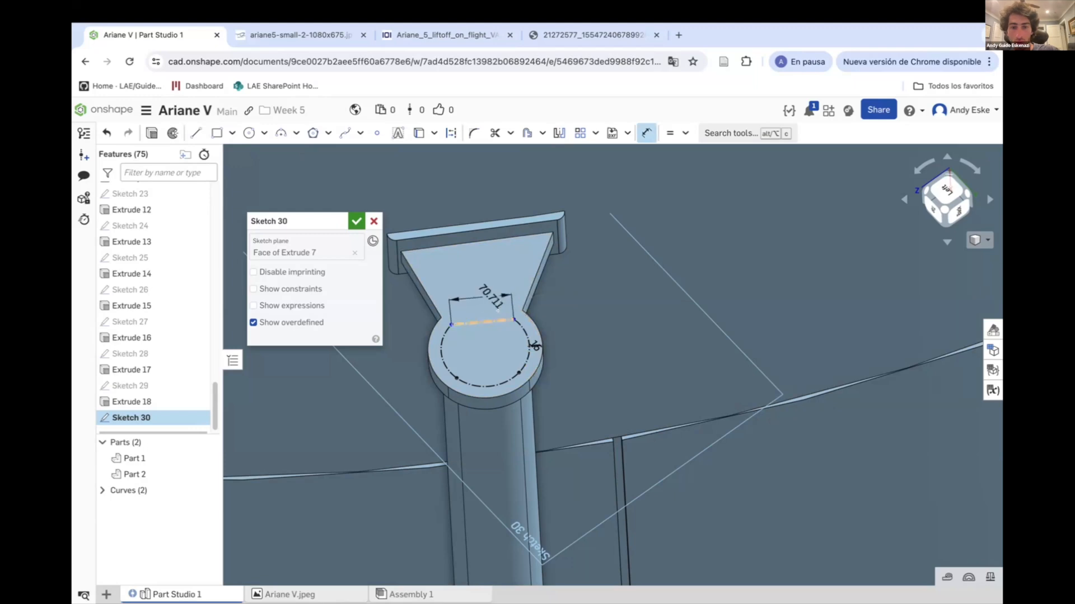
{"action": "key", "text": "Return"}
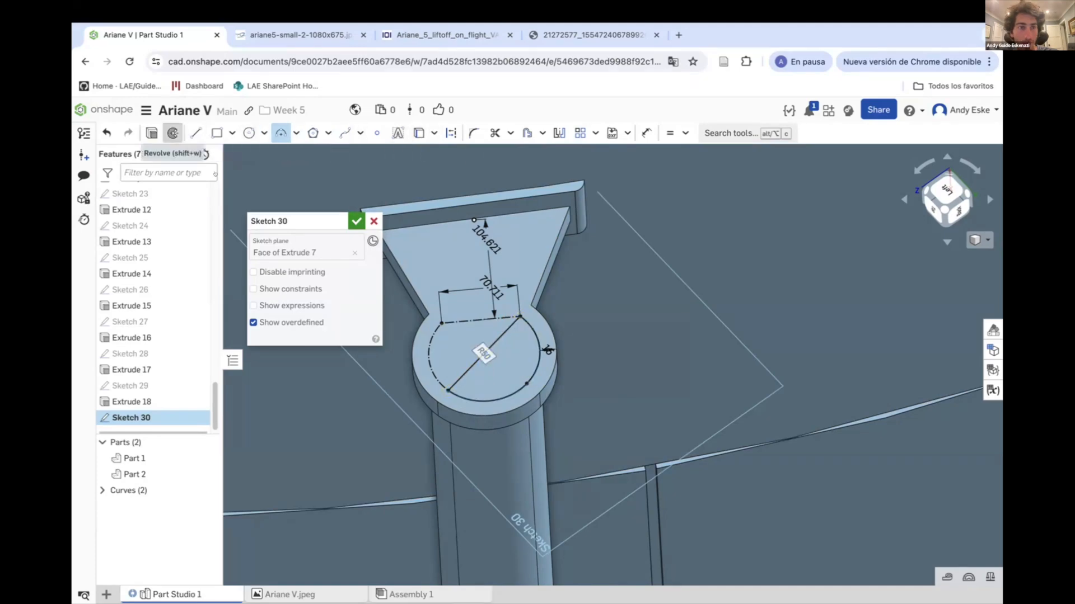
Revolve the half-round profile about its diameter line to form the short rail's domed cap.
{"action": "left_click", "coordinate": [173, 132]}
{"action": "left_click", "coordinate": [493, 344]}
{"action": "left_click", "coordinate": [355, 221]}
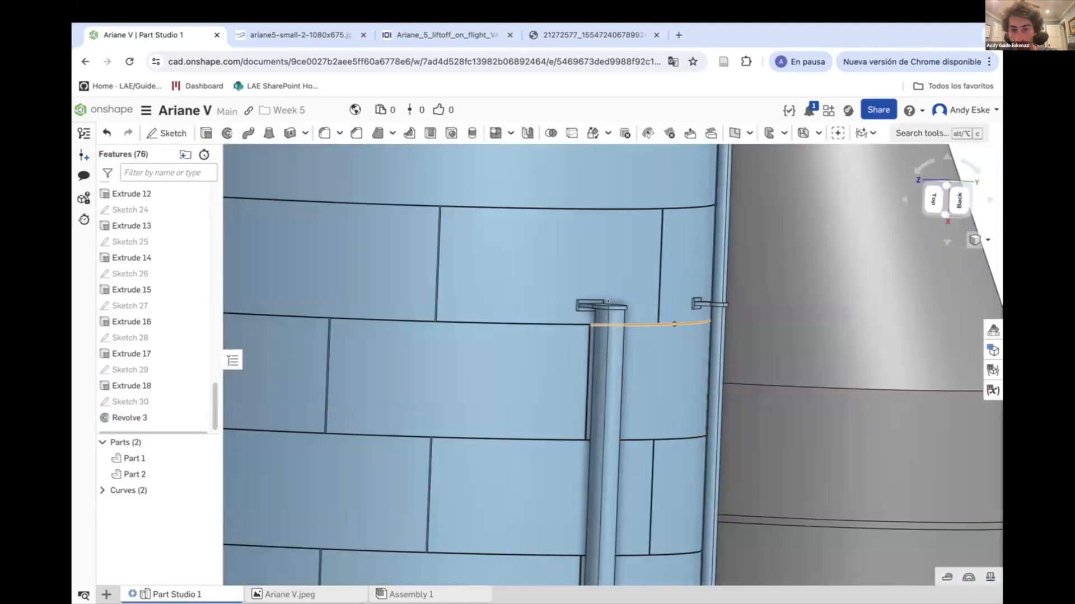
On the middle rail's end bracket, sketch a 100 mm radius half-round cap profile with a diameter line from a 15 mm inward offset.
{"action": "left_click", "coordinate": [607, 302]}
{"action": "key", "text": "shift+s"}
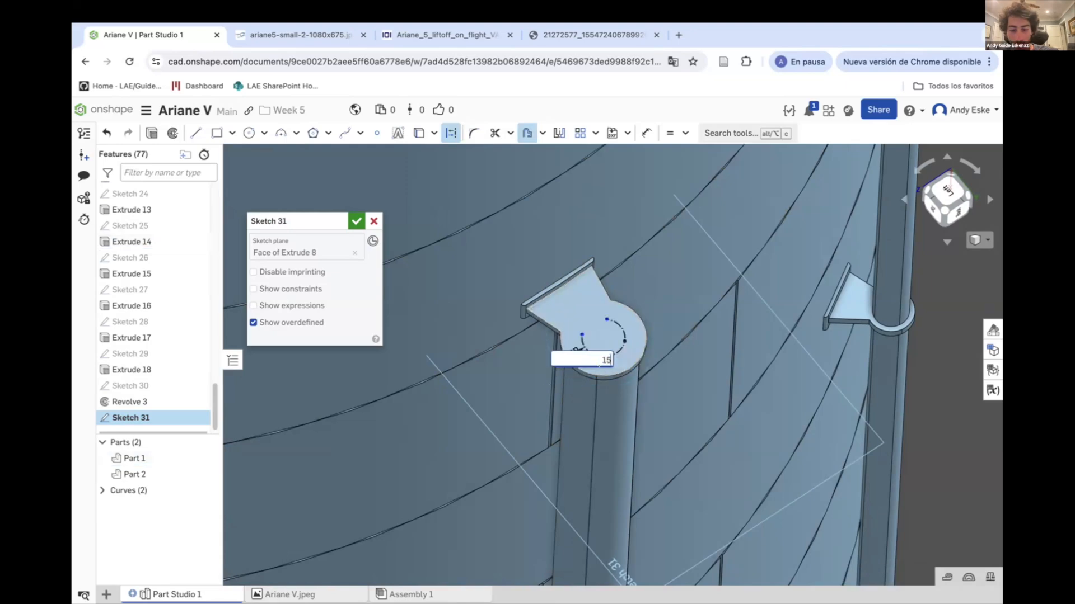
{"action": "key", "text": "Return"}
{"action": "left_click", "coordinate": [195, 133]}
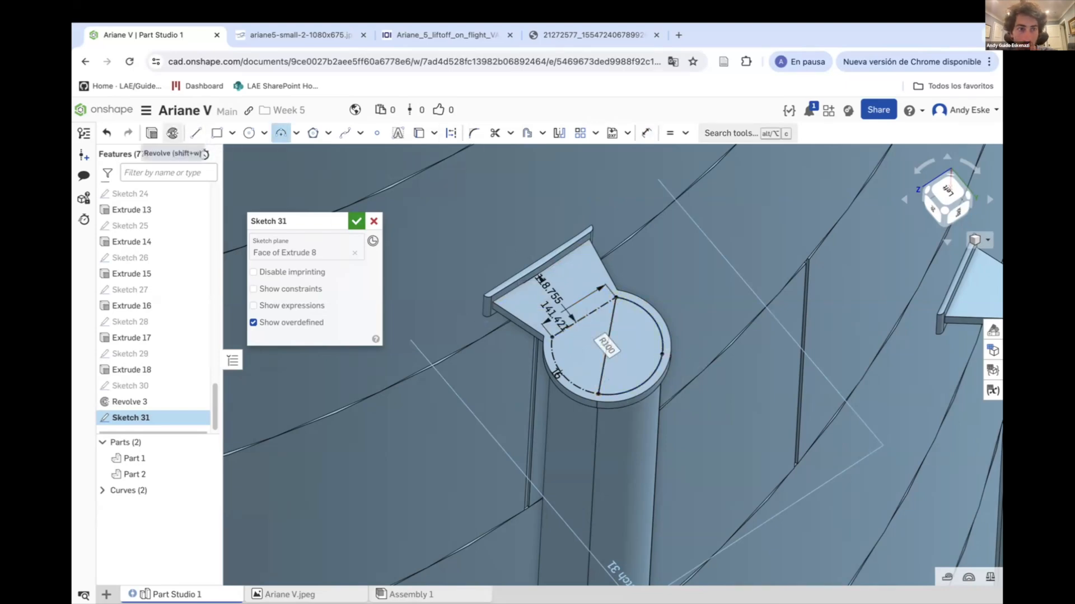
Revolve the middle rail's half-round profile about its diameter line into a domed cap.
{"action": "left_click", "coordinate": [173, 134]}
{"action": "left_click", "coordinate": [307, 308]}
{"action": "left_click", "coordinate": [608, 343]}
{"action": "left_click", "coordinate": [357, 222]}
On the longest rail's end bracket, sketch a half-round cap profile with a diameter line, using an inward offset of the round end.
{"action": "scroll", "coordinate": [551, 297], "scroll_direction": "down", "scroll_amount": 10}
{"action": "right_click_drag", "start_coordinate": [538, 286], "coordinate": [537, 269]}
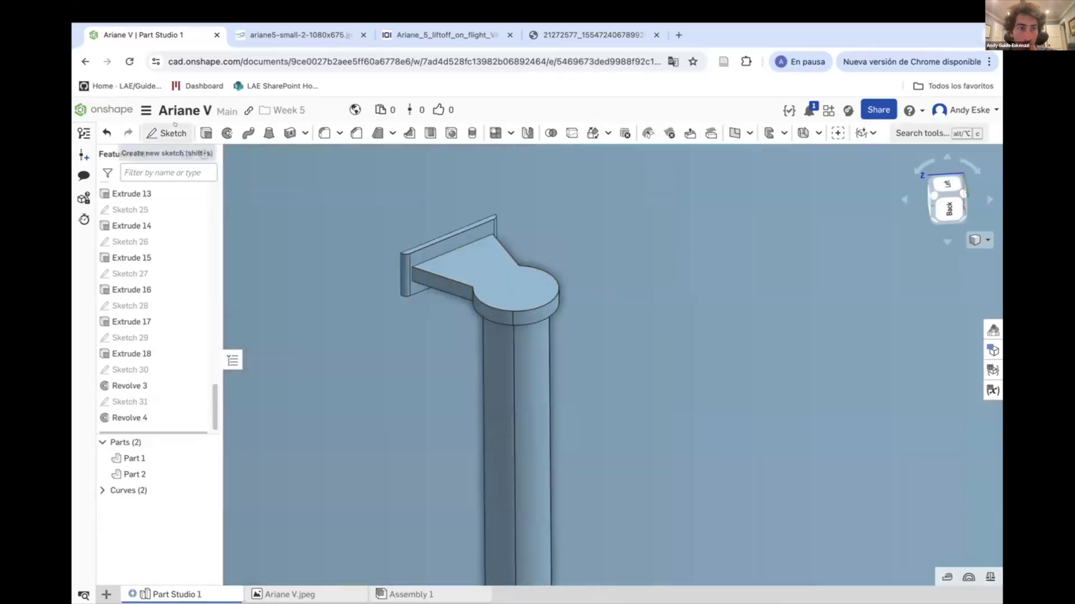
{"action": "left_click", "coordinate": [166, 132]}
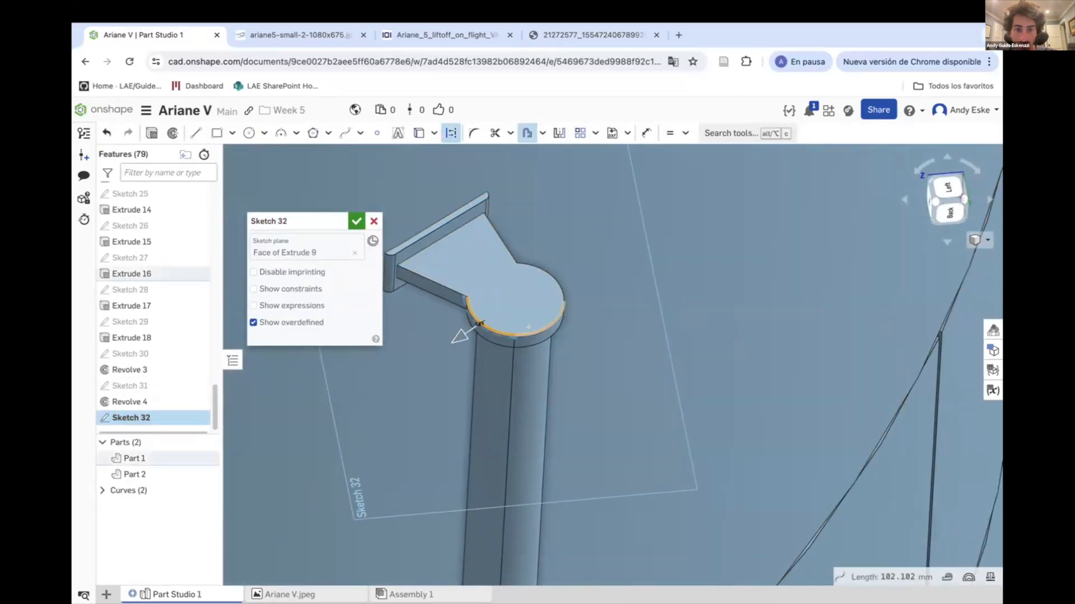
{"action": "key", "text": "Return"}
{"action": "scroll", "coordinate": [507, 300], "scroll_direction": "up", "scroll_amount": 3}
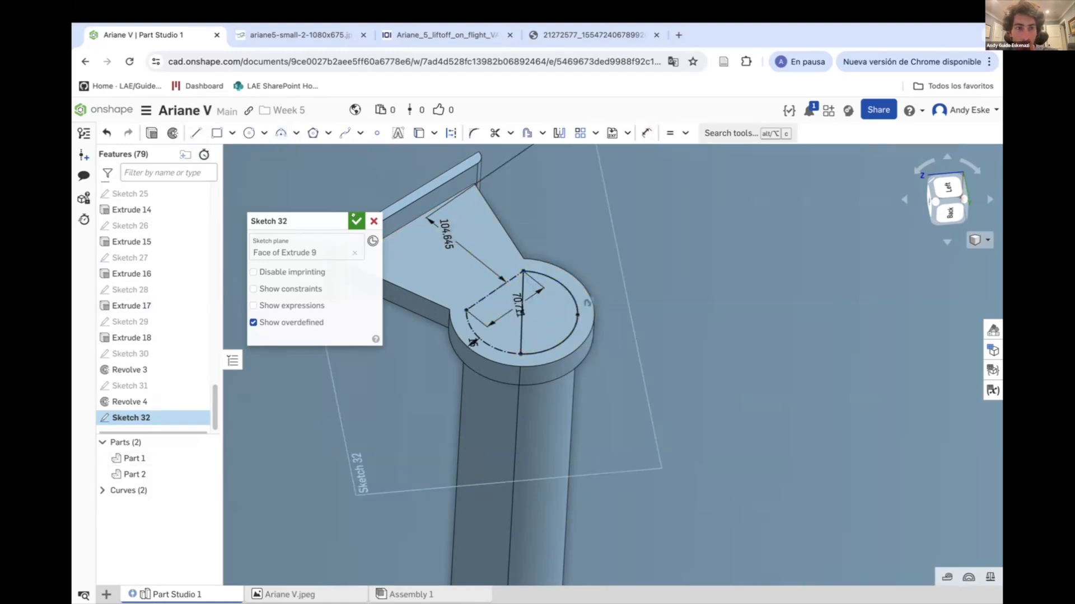
Revolve the longest rail's half-round profile into a domed cap.
{"action": "key", "text": "shift+w"}
{"action": "key", "text": "Return"}
{"action": "scroll", "coordinate": [518, 332], "scroll_direction": "down", "scroll_amount": 15}
{"action": "scroll", "coordinate": [565, 377], "scroll_direction": "up", "scroll_amount": 5}
{"action": "right_click_drag", "start_coordinate": [566, 376], "coordinate": [579, 434]}
{"action": "scroll", "coordinate": [498, 446], "scroll_direction": "up", "scroll_amount": 8}
{"action": "scroll", "coordinate": [580, 434], "scroll_direction": "down", "scroll_amount": 8}
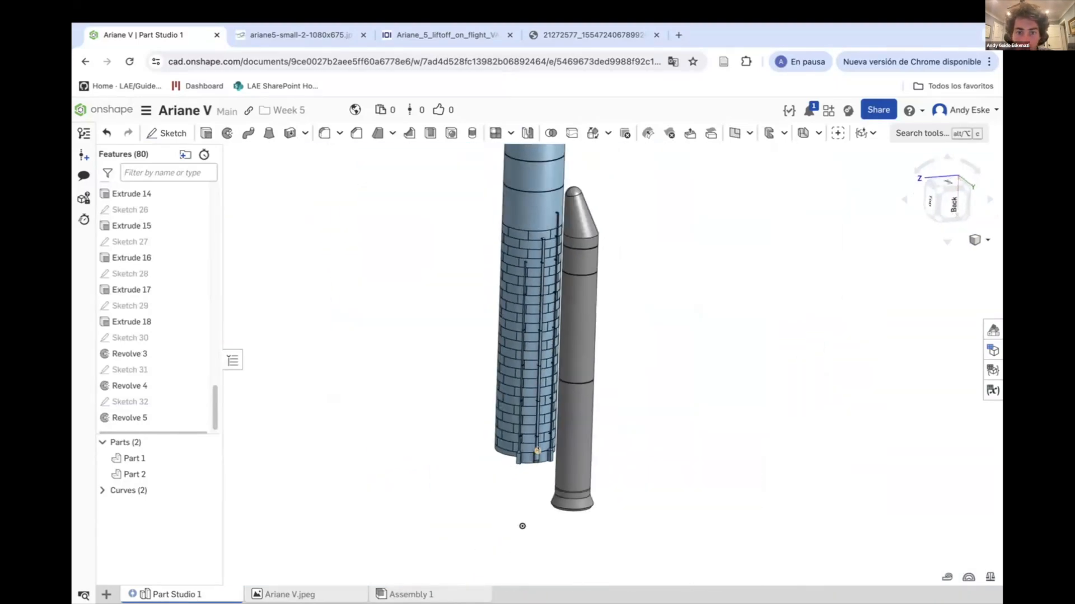
Start a mirror operation and set its type to Feature mirror.
{"action": "scroll", "coordinate": [192, 359], "scroll_direction": "up", "scroll_amount": 20}
{"action": "left_click", "coordinate": [197, 237]}
{"action": "left_click", "coordinate": [142, 234]}
{"action": "scroll", "coordinate": [552, 365], "scroll_direction": "up", "scroll_amount": 8}
{"action": "right_click_drag", "start_coordinate": [551, 365], "coordinate": [488, 427]}
{"action": "left_click", "coordinate": [489, 427]}
{"action": "scroll", "coordinate": [499, 487], "scroll_direction": "up", "scroll_amount": 5}
{"action": "left_click", "coordinate": [291, 239]}
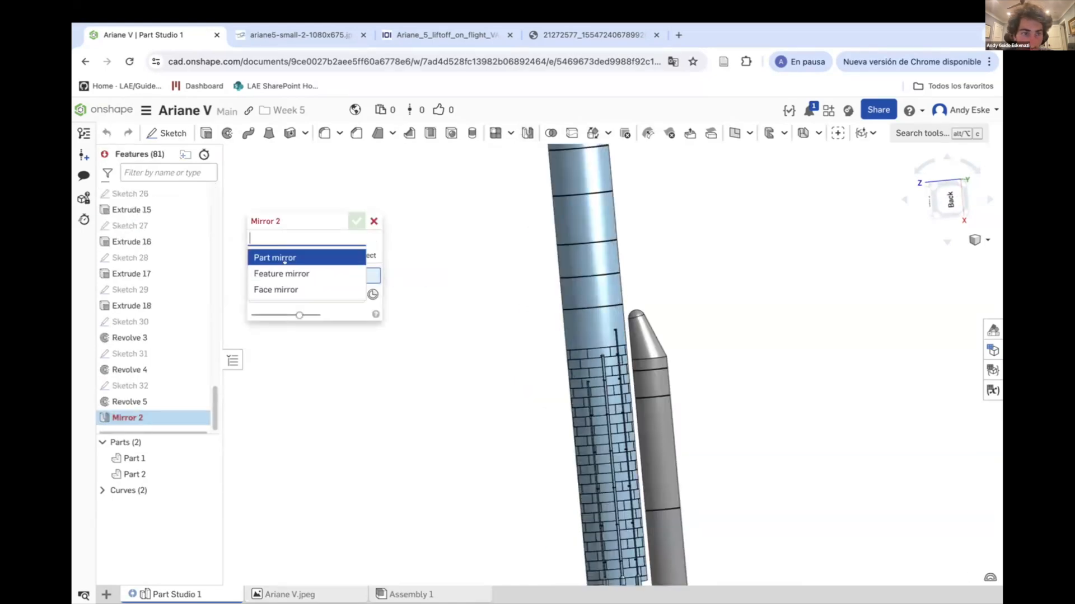
{"action": "left_click", "coordinate": [283, 274]}
Choose Extrude 4, Extrude 5, Extrude 6, Extrude 7 and Fillet 1 as features to mirror.
{"action": "scroll", "coordinate": [155, 282], "scroll_direction": "up", "scroll_amount": 4}
{"action": "scroll", "coordinate": [181, 249], "scroll_direction": "up", "scroll_amount": 1}
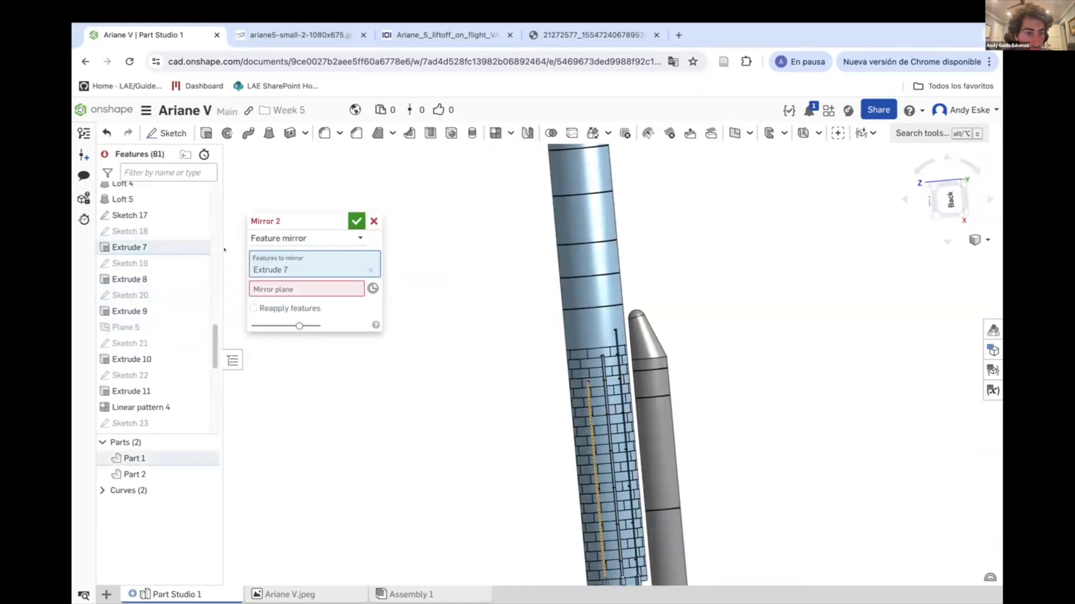
{"action": "scroll", "coordinate": [162, 280], "scroll_direction": "up", "scroll_amount": 5}
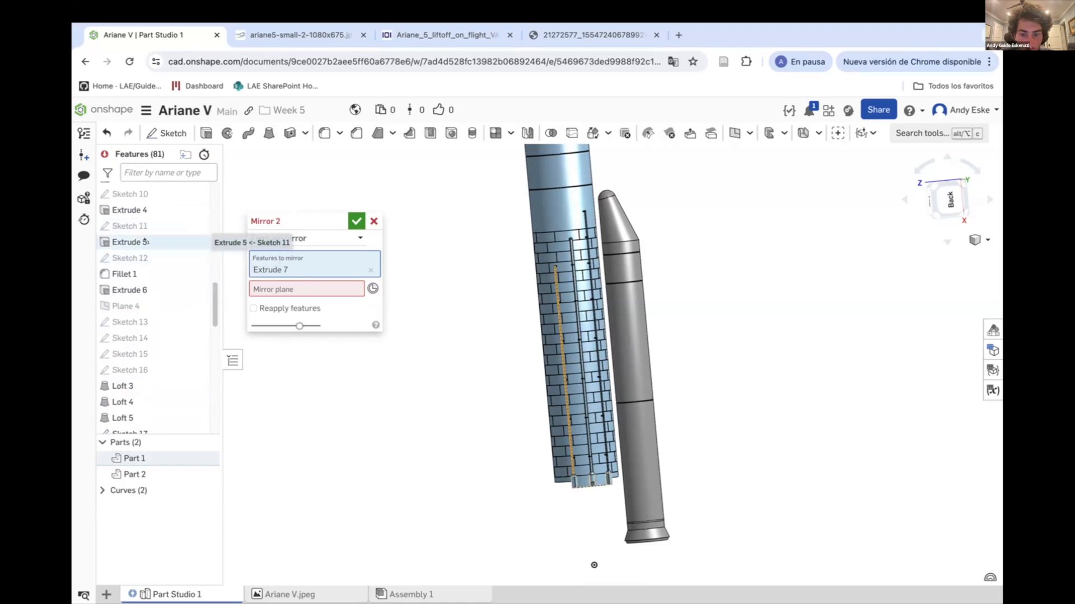
{"action": "scroll", "coordinate": [145, 274], "scroll_direction": "up", "scroll_amount": 2}
{"action": "scroll", "coordinate": [610, 497], "scroll_direction": "up", "scroll_amount": 5}
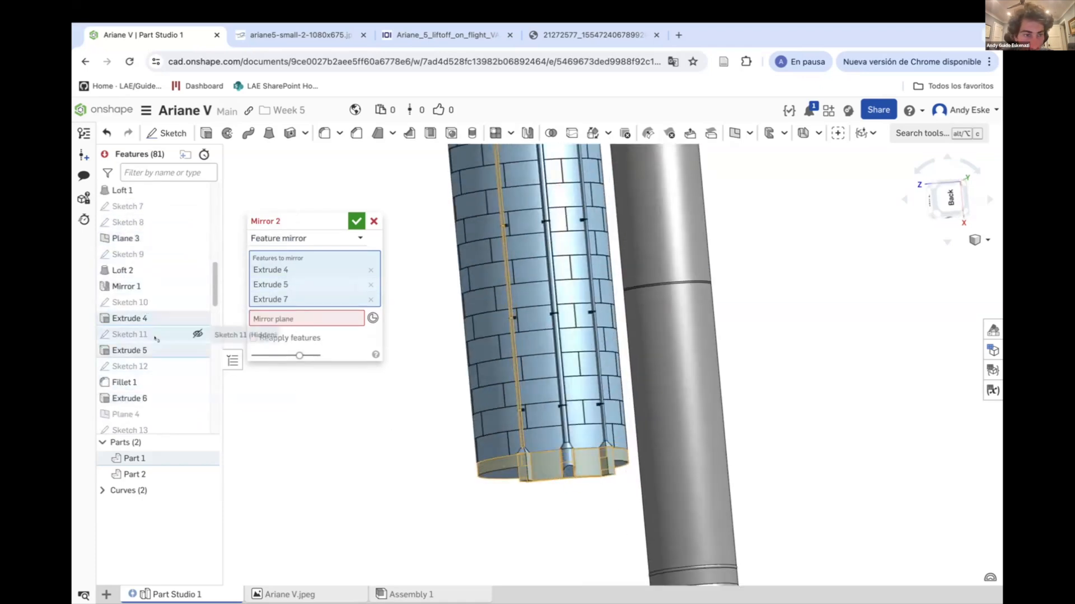
{"action": "left_click", "coordinate": [162, 383]}
{"action": "left_click", "coordinate": [163, 397]}
Add Loft 3, Loft 4 and Loft 5 to the features to mirror.
{"action": "scroll", "coordinate": [163, 364], "scroll_direction": "down", "scroll_amount": 4}
{"action": "scroll", "coordinate": [162, 336], "scroll_direction": "up", "scroll_amount": 1}
{"action": "left_click", "coordinate": [157, 325]}
{"action": "left_click", "coordinate": [155, 339]}
{"action": "left_click", "coordinate": [145, 354]}
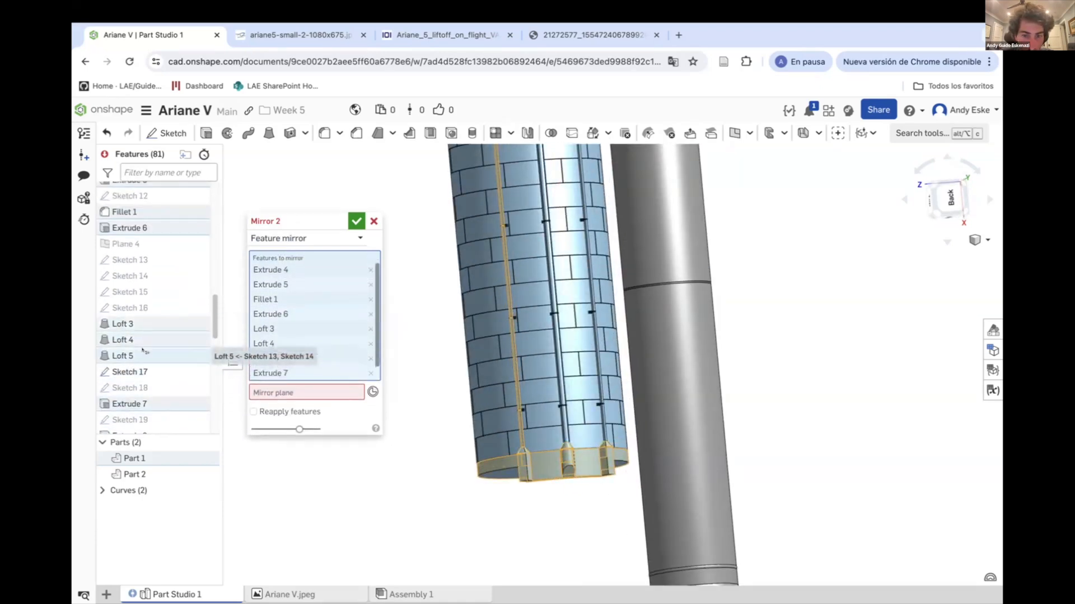
Add Extrude 8 through Extrude 11 and Linear pattern 4 to the features to mirror.
{"action": "scroll", "coordinate": [153, 387], "scroll_direction": "down", "scroll_amount": 1}
{"action": "left_click", "coordinate": [158, 411]}
{"action": "scroll", "coordinate": [154, 400], "scroll_direction": "down", "scroll_amount": 1}
{"action": "left_click", "coordinate": [149, 392]}
{"action": "scroll", "coordinate": [147, 358], "scroll_direction": "down", "scroll_amount": 3}
{"action": "left_click", "coordinate": [148, 318]}
{"action": "left_click", "coordinate": [147, 349]}
{"action": "left_click", "coordinate": [147, 362]}
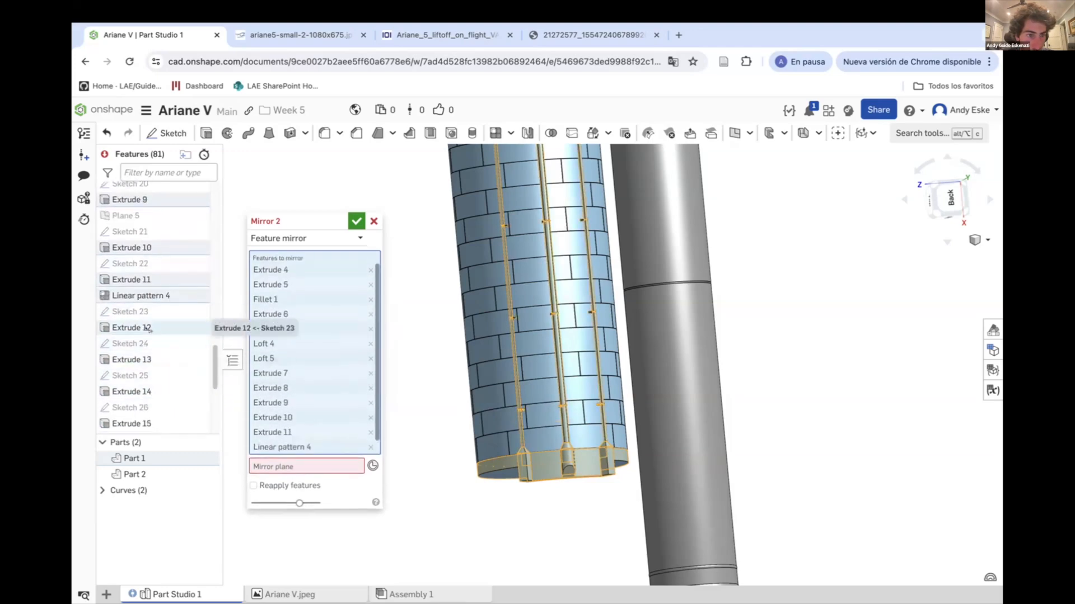
Add the bracket features Extrude 12 through Extrude 18 and the caps Revolve 3, 4 and 5 to the mirror.
{"action": "left_click", "coordinate": [148, 327]}
{"action": "left_click", "coordinate": [148, 359]}
{"action": "left_click", "coordinate": [147, 391]}
{"action": "left_click", "coordinate": [147, 424]}
{"action": "left_click", "coordinate": [153, 290]}
{"action": "left_click", "coordinate": [156, 322]}
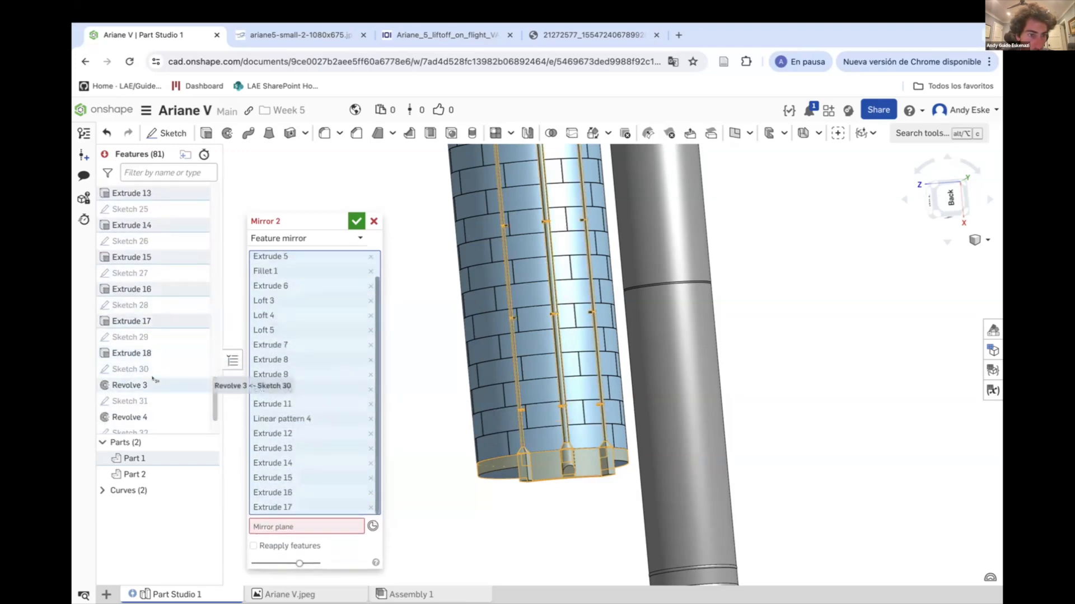
{"action": "left_click", "coordinate": [163, 417]}
{"action": "scroll", "coordinate": [163, 403], "scroll_direction": "down", "scroll_amount": 2}
{"action": "scroll", "coordinate": [157, 336], "scroll_direction": "up", "scroll_amount": 10}
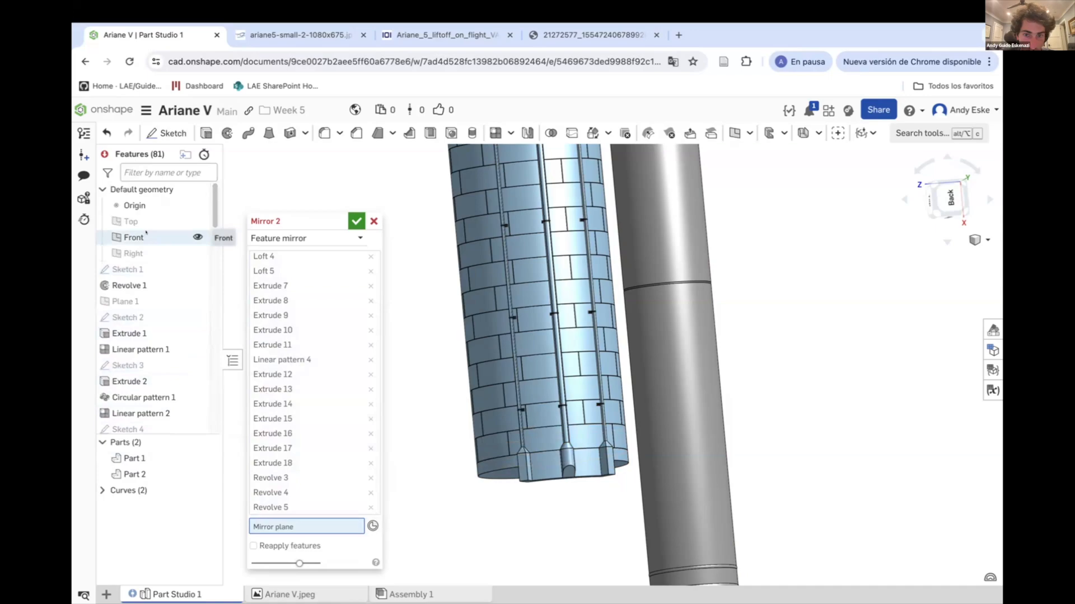
Mirror the selected rail features about the Front plane and accept the mirror.
{"action": "left_click", "coordinate": [133, 237]}
{"action": "scroll", "coordinate": [552, 364], "scroll_direction": "up", "scroll_amount": 6}
{"action": "right_click_drag", "start_coordinate": [477, 348], "coordinate": [503, 313]}
{"action": "left_click", "coordinate": [357, 221]}
Inspect the mirrored rails on the rocket body and study the reference photos around the rocket's lower end and booster attachment.
{"action": "scroll", "coordinate": [508, 485], "scroll_direction": "up", "scroll_amount": 2}
{"action": "scroll", "coordinate": [507, 486], "scroll_direction": "down", "scroll_amount": 8}
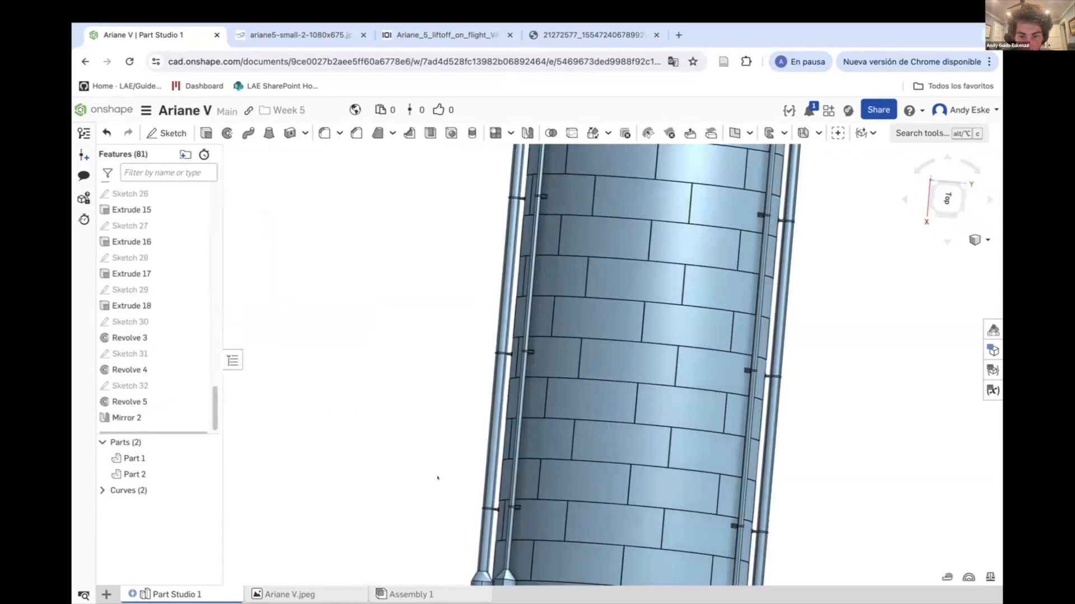
{"action": "mouse_move", "coordinate": [392, 497]}
{"action": "right_mouse_down"}
{"action": "mouse_move", "coordinate": [389, 444]}
{"action": "mouse_move", "coordinate": [500, 241]}
{"action": "mouse_move", "coordinate": [422, 230]}
{"action": "right_mouse_up"}
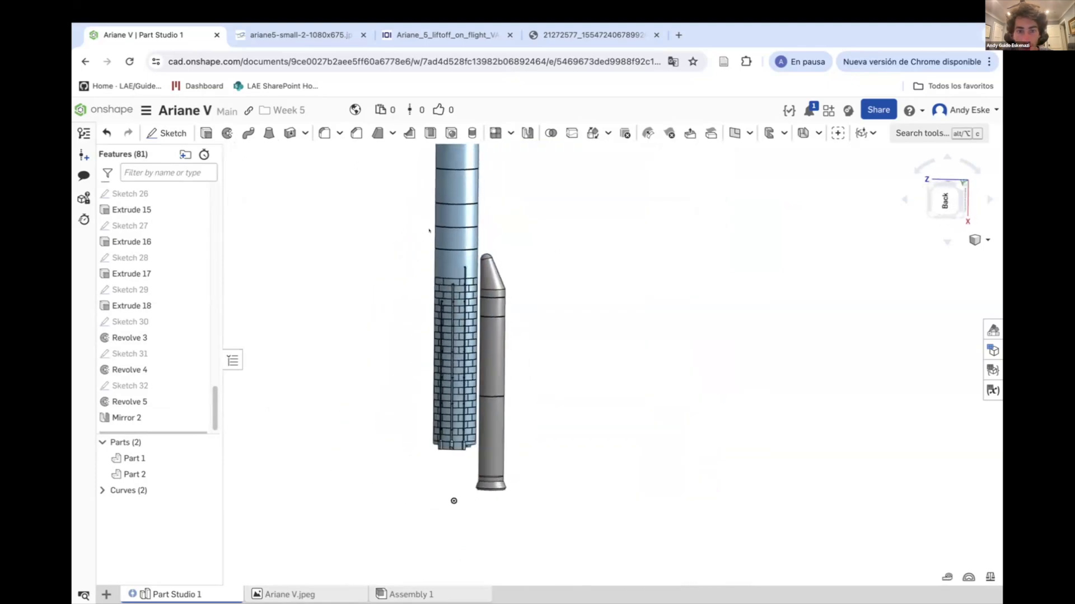
{"action": "scroll", "coordinate": [422, 230], "scroll_direction": "up", "scroll_amount": 8}
{"action": "left_click", "coordinate": [296, 35]}
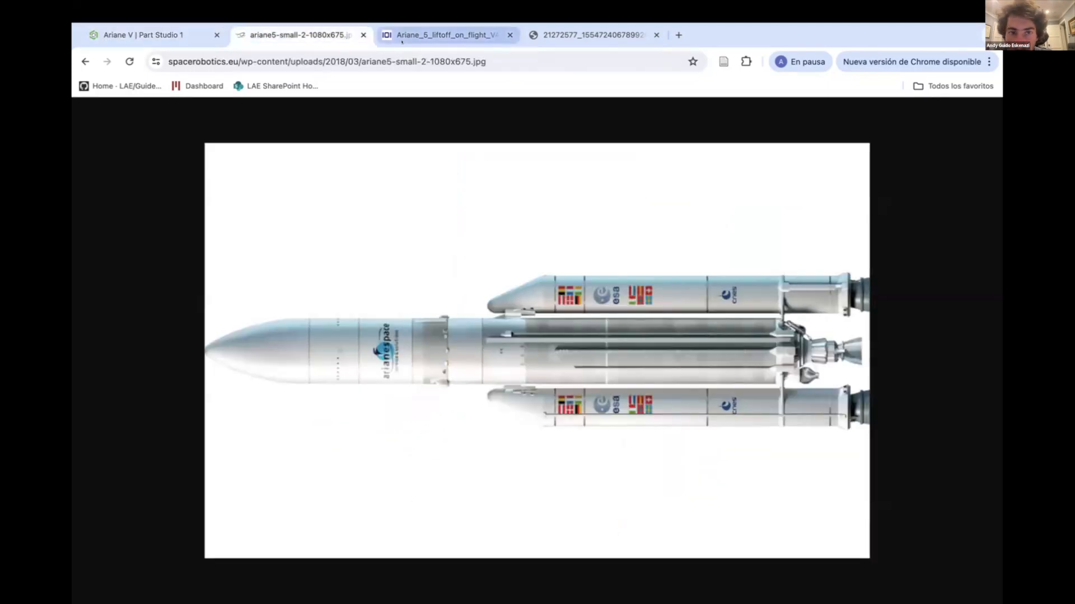
{"action": "key", "text": "ctrl+Tab"}
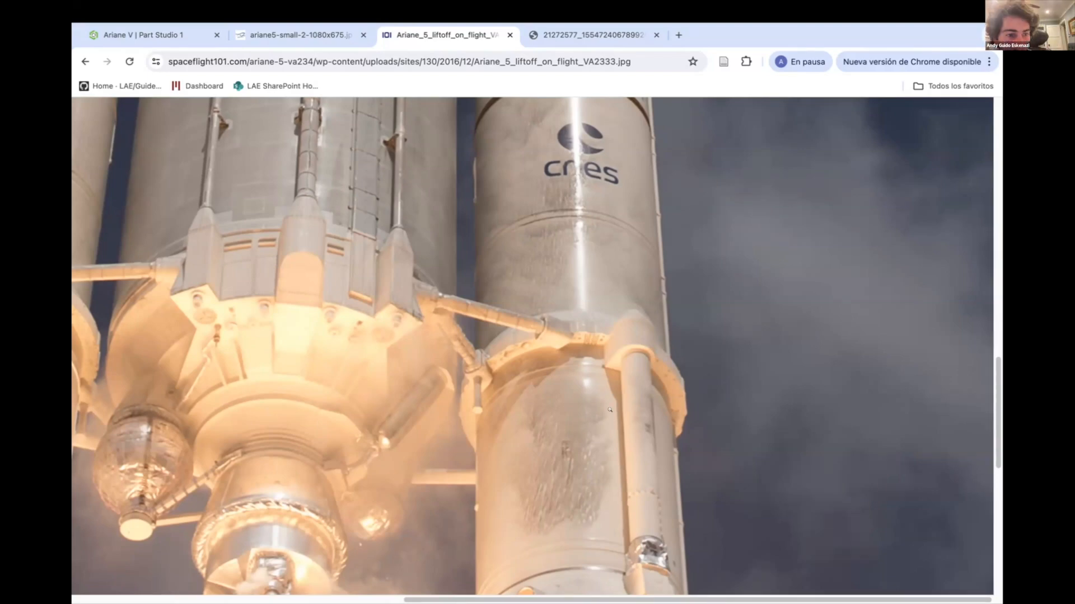
Switch back to the Onshape Part Studio and examine the lower ends of the core and booster against the reference image.
{"action": "key", "text": "ctrl+shift+Tab"}
{"action": "key", "text": "ctrl+shift+Tab"}
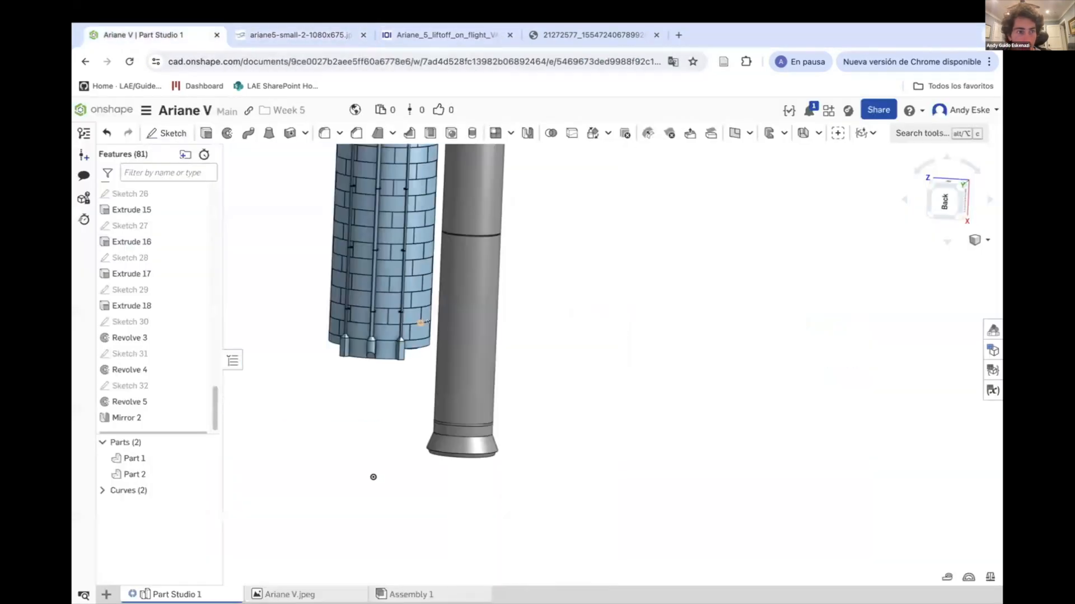
{"action": "scroll", "coordinate": [470, 391], "scroll_direction": "up", "scroll_amount": 3}
{"action": "mouse_move", "coordinate": [470, 391]}
{"action": "right_mouse_down"}
{"action": "mouse_move", "coordinate": [482, 383]}
{"action": "mouse_move", "coordinate": [475, 371]}
{"action": "right_mouse_up"}
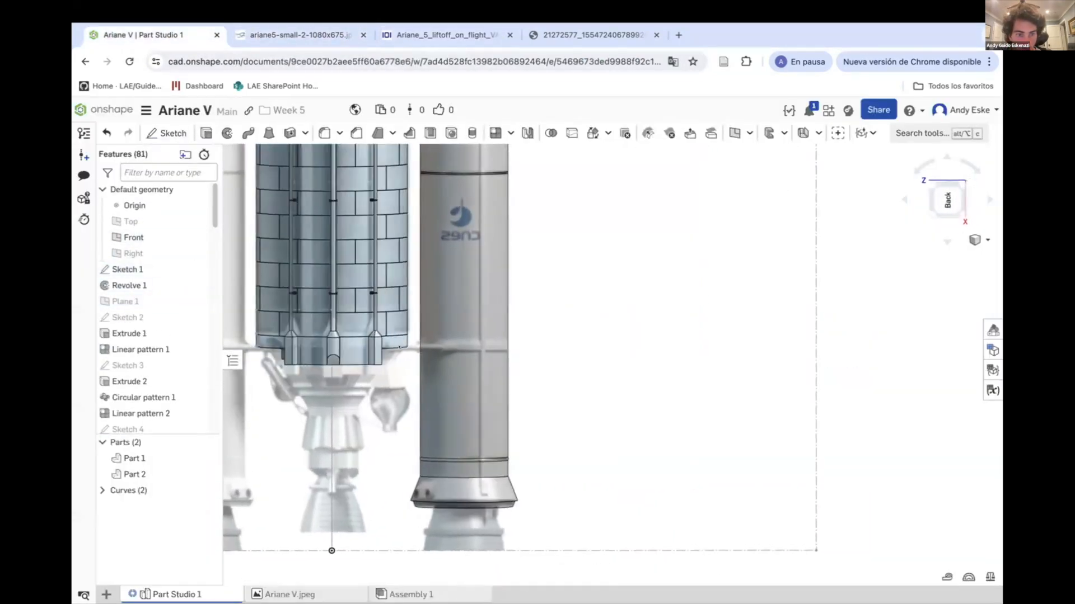
{"action": "scroll", "coordinate": [475, 371], "scroll_direction": "up", "scroll_amount": 2}
{"action": "scroll", "coordinate": [475, 370], "scroll_direction": "down", "scroll_amount": 6}
{"action": "left_click", "coordinate": [152, 133]}
{"action": "left_click", "coordinate": [133, 237]}
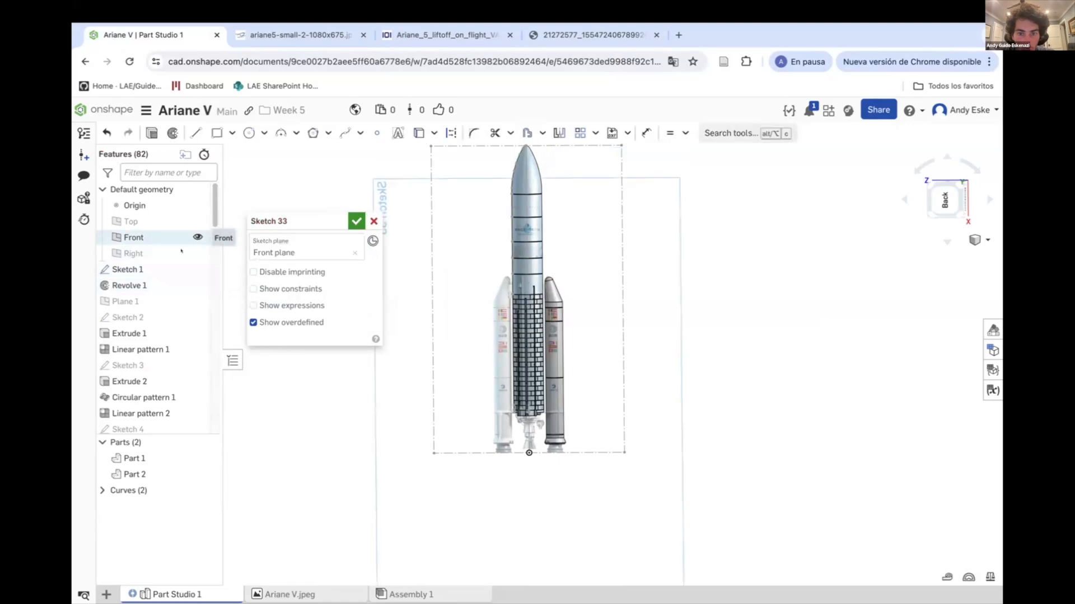
{"action": "scroll", "coordinate": [576, 439], "scroll_direction": "up", "scroll_amount": 5}
{"action": "right_click_drag", "start_coordinate": [576, 438], "coordinate": [654, 376]}
{"action": "scroll", "coordinate": [601, 392], "scroll_direction": "down", "scroll_amount": 5}
{"action": "scroll", "coordinate": [596, 409], "scroll_direction": "up", "scroll_amount": 5}
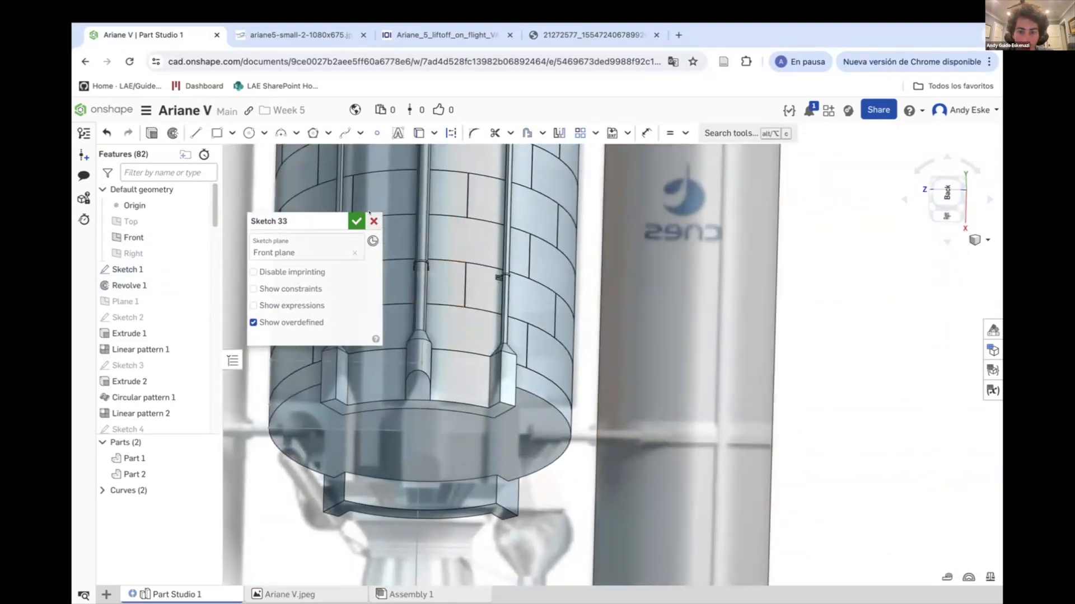
{"action": "left_click", "coordinate": [373, 221]}
Start a sketch on the flat Revolve 1 face of the booster and project the booster's circular edge into it.
{"action": "left_click", "coordinate": [152, 133]}
{"action": "left_click", "coordinate": [596, 428]}
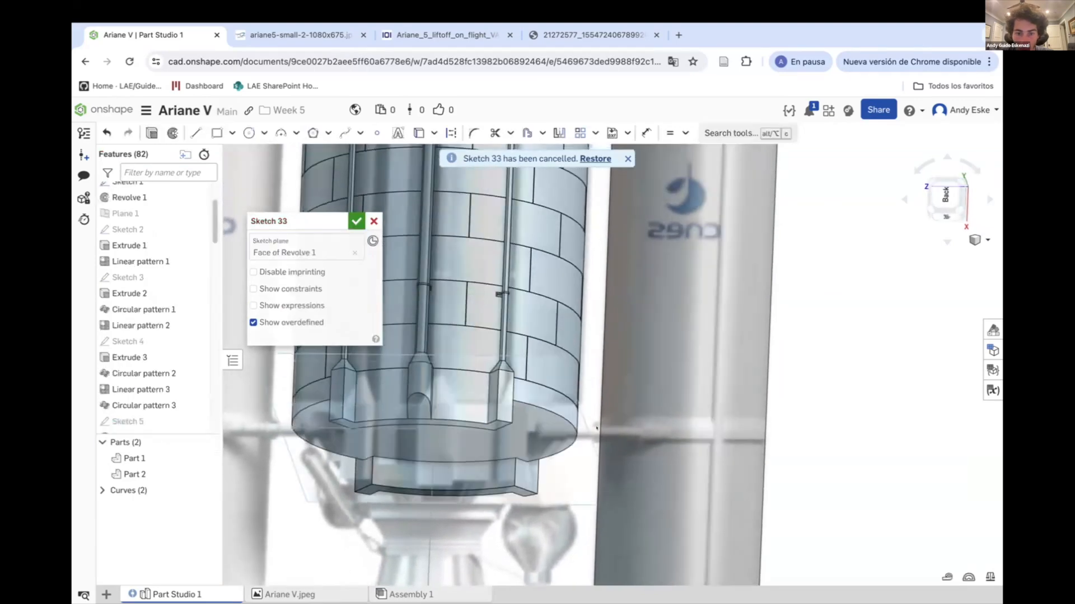
{"action": "right_click_drag", "start_coordinate": [619, 476], "coordinate": [621, 440]}
{"action": "scroll", "coordinate": [616, 493], "scroll_direction": "up", "scroll_amount": 8}
{"action": "left_click", "coordinate": [419, 133]}
{"action": "left_click", "coordinate": [567, 507]}
{"action": "scroll", "coordinate": [567, 508], "scroll_direction": "down", "scroll_amount": 8}
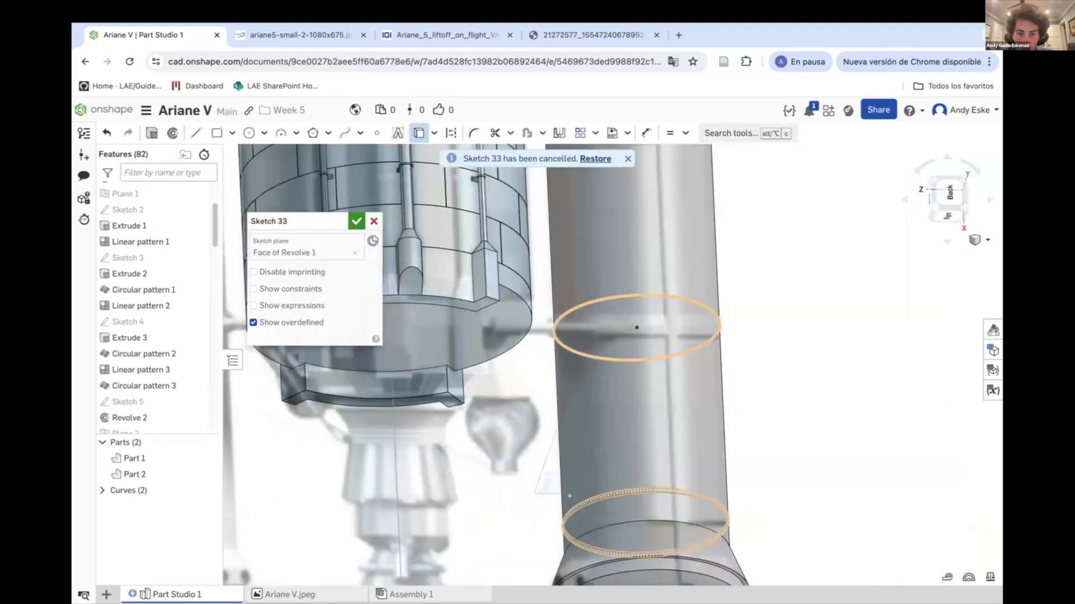
Check the side-view reference image and offset the projected booster circle outward by 150 mm.
{"action": "right_click_drag", "start_coordinate": [591, 330], "coordinate": [582, 407]}
{"action": "scroll", "coordinate": [582, 407], "scroll_direction": "up", "scroll_amount": 4}
{"action": "right_click_drag", "start_coordinate": [670, 351], "coordinate": [783, 301]}
{"action": "left_click", "coordinate": [311, 34]}
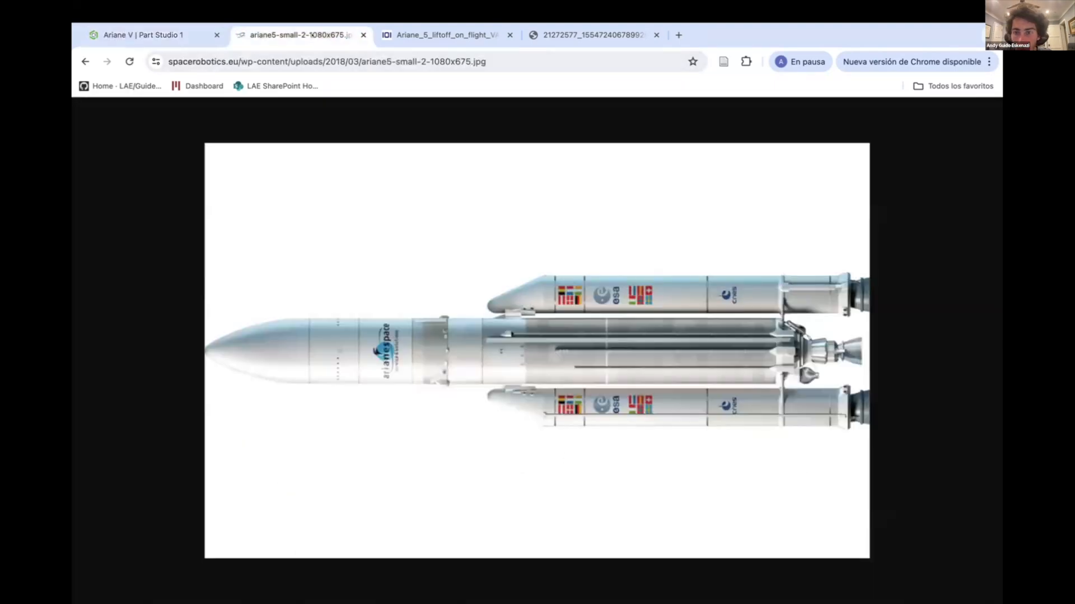
{"action": "left_click", "coordinate": [173, 26]}
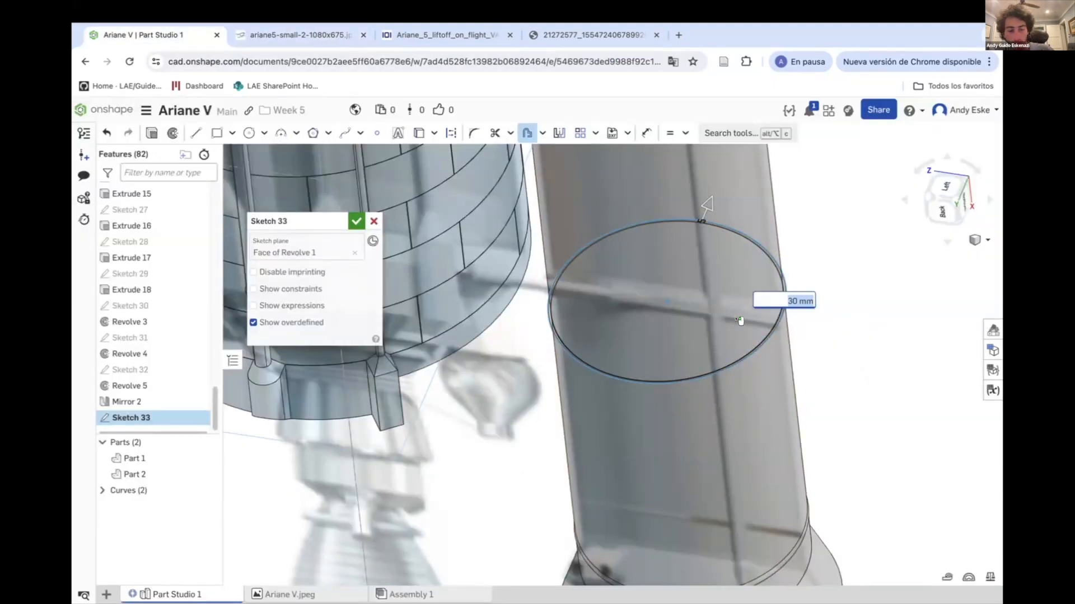
{"action": "mouse_move", "coordinate": [784, 330]}
{"action": "right_mouse_down"}
{"action": "mouse_move", "coordinate": [776, 300]}
{"action": "mouse_move", "coordinate": [592, 312]}
{"action": "mouse_move", "coordinate": [563, 386]}
{"action": "mouse_move", "coordinate": [555, 397]}
{"action": "mouse_move", "coordinate": [551, 375]}
{"action": "mouse_move", "coordinate": [546, 389]}
{"action": "right_mouse_up"}
{"action": "type", "text": "150"}
{"action": "key", "text": "Return"}
Extrude the Sketch 33 regions 300 mm as an added ring merged with the booster, Part 2.
{"action": "scroll", "coordinate": [526, 372], "scroll_direction": "up", "scroll_amount": 3}
{"action": "left_click", "coordinate": [152, 133]}
{"action": "scroll", "coordinate": [538, 374], "scroll_direction": "up", "scroll_amount": 6}
{"action": "left_click", "coordinate": [554, 398]}
{"action": "left_click_drag", "start_coordinate": [366, 340], "coordinate": [349, 339]}
{"action": "type", "text": "100"}
{"action": "key", "text": "Return"}
{"action": "scroll", "coordinate": [554, 386], "scroll_direction": "down", "scroll_amount": 8}
{"action": "right_click_drag", "start_coordinate": [560, 387], "coordinate": [676, 367]}
{"action": "type", "text": "300"}
{"action": "key", "text": "Return"}
{"action": "scroll", "coordinate": [560, 420], "scroll_direction": "up", "scroll_amount": 8}
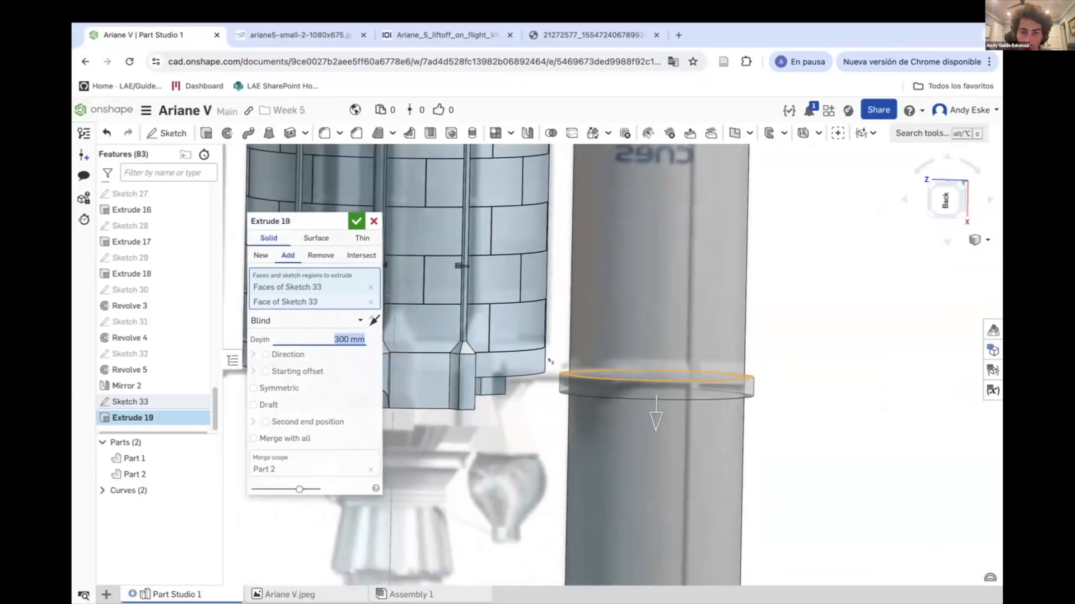
{"action": "key", "text": "Return"}
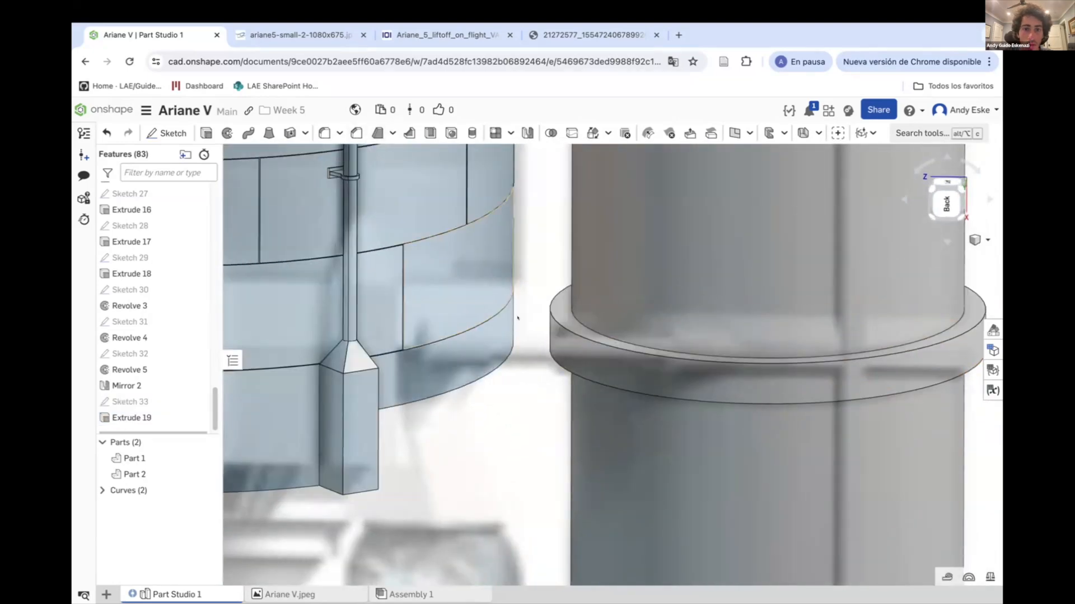
Chamfer the upper outer edge of the booster ring using two distances of 160 mm and 200 mm.
{"action": "left_click", "coordinate": [357, 133]}
{"action": "left_click", "coordinate": [588, 329]}
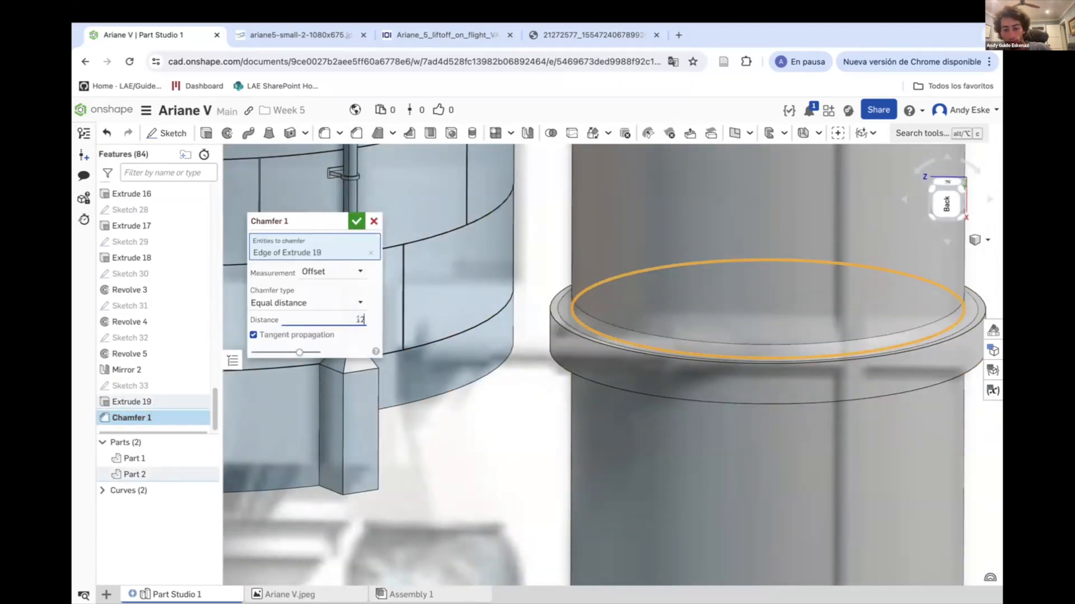
{"action": "scroll", "coordinate": [578, 331], "scroll_direction": "up", "scroll_amount": 10}
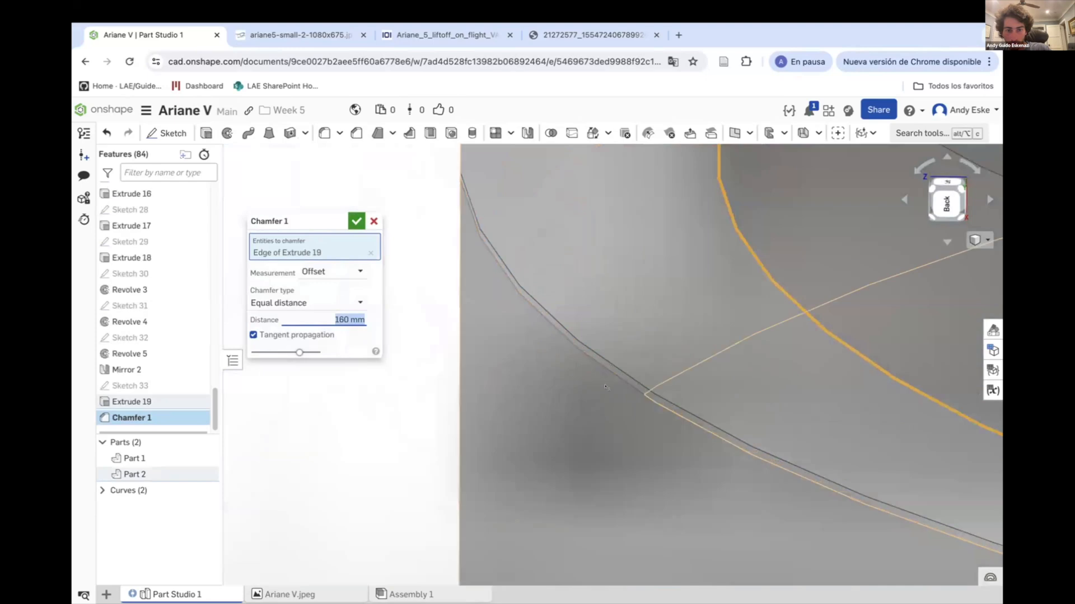
{"action": "scroll", "coordinate": [501, 387], "scroll_direction": "down", "scroll_amount": 10}
{"action": "left_click", "coordinate": [293, 339]}
{"action": "type", "text": "1"}
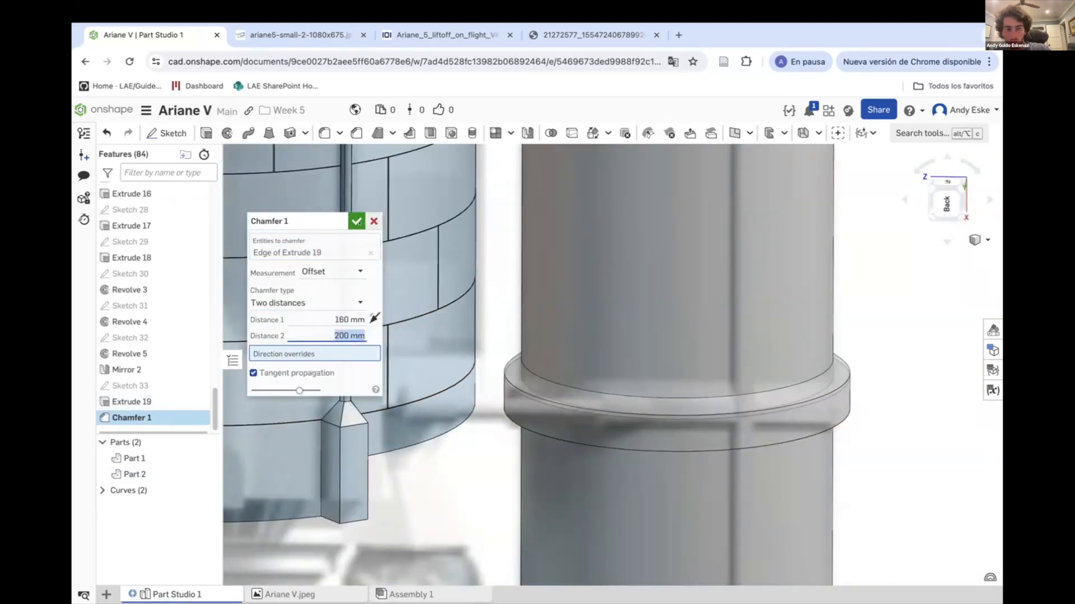
{"action": "key", "text": "Return"}
Hide Sketch 1 with the rocket reference image.
{"action": "scroll", "coordinate": [554, 387], "scroll_direction": "down", "scroll_amount": 5}
{"action": "right_click_drag", "start_coordinate": [425, 381], "coordinate": [391, 375]}
{"action": "scroll", "coordinate": [172, 311], "scroll_direction": "up", "scroll_amount": 10}
{"action": "scroll", "coordinate": [172, 311], "scroll_direction": "up", "scroll_amount": 10}
{"action": "left_click", "coordinate": [197, 270]}
{"action": "scroll", "coordinate": [644, 358], "scroll_direction": "down", "scroll_amount": 5}
{"action": "right_click_drag", "start_coordinate": [644, 358], "coordinate": [638, 341]}
Study the reference photos for the booster's lower ring and the struts joining it to the core.
{"action": "left_click", "coordinate": [300, 35]}
{"action": "left_click", "coordinate": [442, 35]}
{"action": "scroll", "coordinate": [725, 337], "scroll_direction": "down", "scroll_amount": 2}
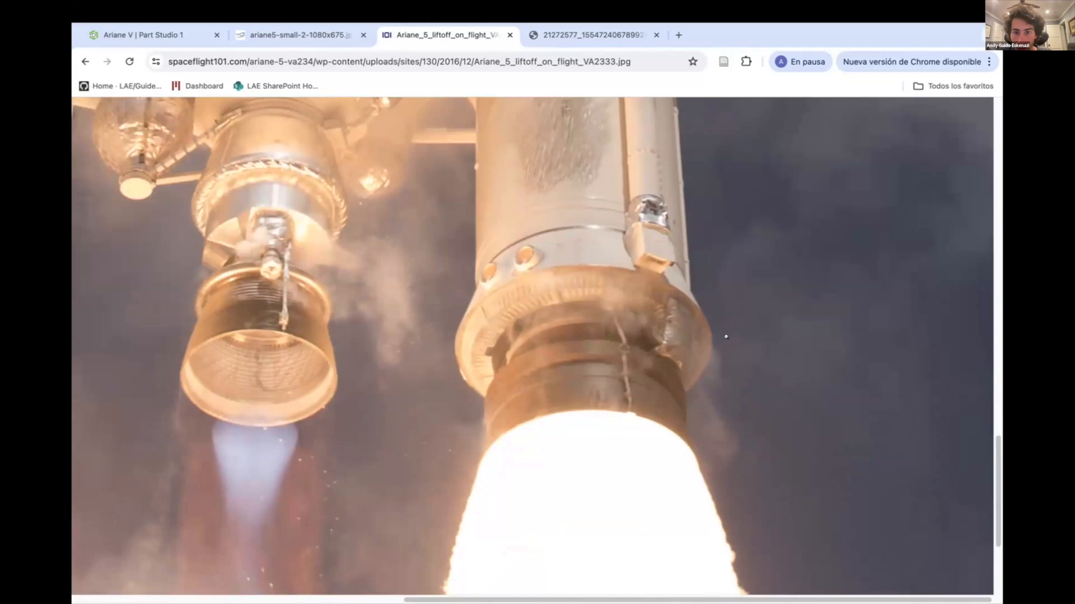
{"action": "scroll", "coordinate": [657, 338], "scroll_direction": "up", "scroll_amount": 5}
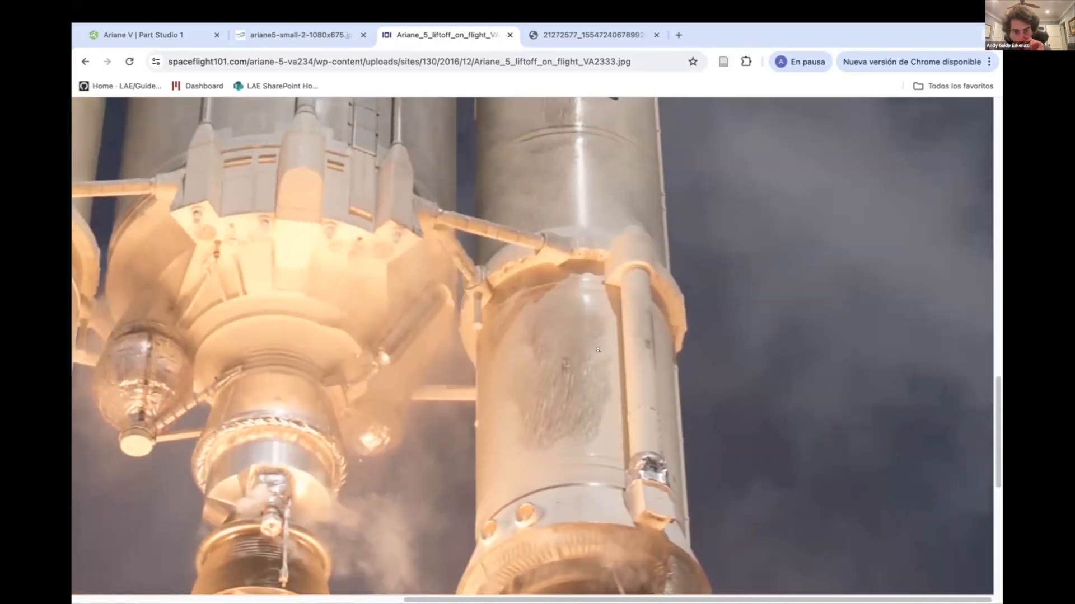
{"action": "left_click", "coordinate": [251, 35]}
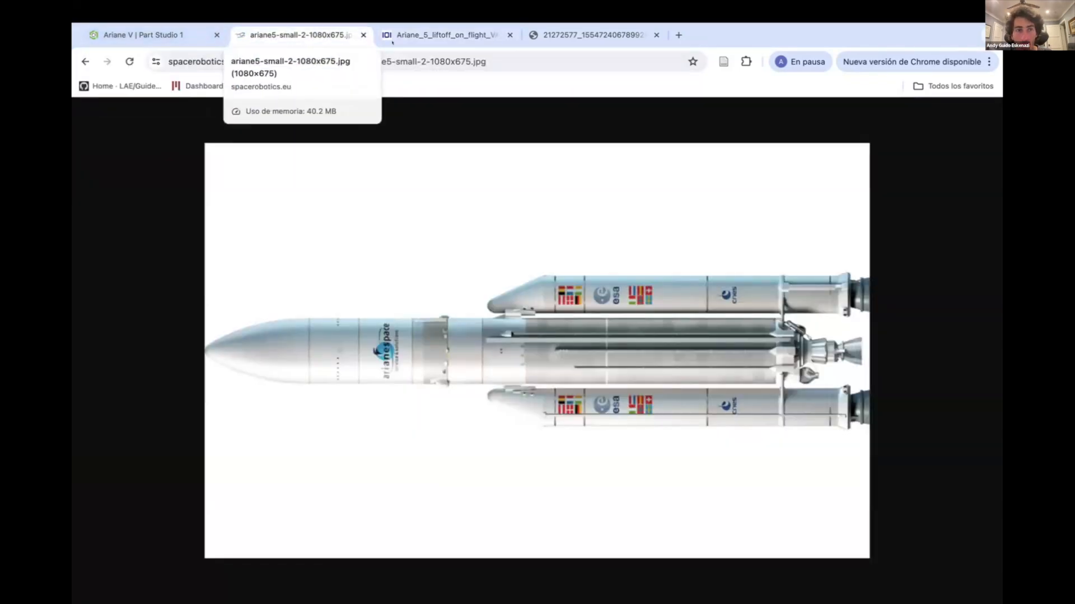
Return to the Part Studio and sketch a line on the Extrude 19 face from the core's corner bracket to the booster ring.
{"action": "left_click", "coordinate": [144, 35]}
{"action": "scroll", "coordinate": [568, 359], "scroll_direction": "up", "scroll_amount": 5}
{"action": "mouse_move", "coordinate": [569, 360]}
{"action": "right_mouse_down"}
{"action": "mouse_move", "coordinate": [628, 367]}
{"action": "mouse_move", "coordinate": [624, 313]}
{"action": "right_mouse_up"}
{"action": "key", "text": "shift+s"}
{"action": "left_click", "coordinate": [616, 414]}
{"action": "mouse_move", "coordinate": [615, 414]}
{"action": "right_mouse_down"}
{"action": "mouse_move", "coordinate": [666, 350]}
{"action": "mouse_move", "coordinate": [676, 387]}
{"action": "mouse_move", "coordinate": [616, 347]}
{"action": "right_mouse_up"}
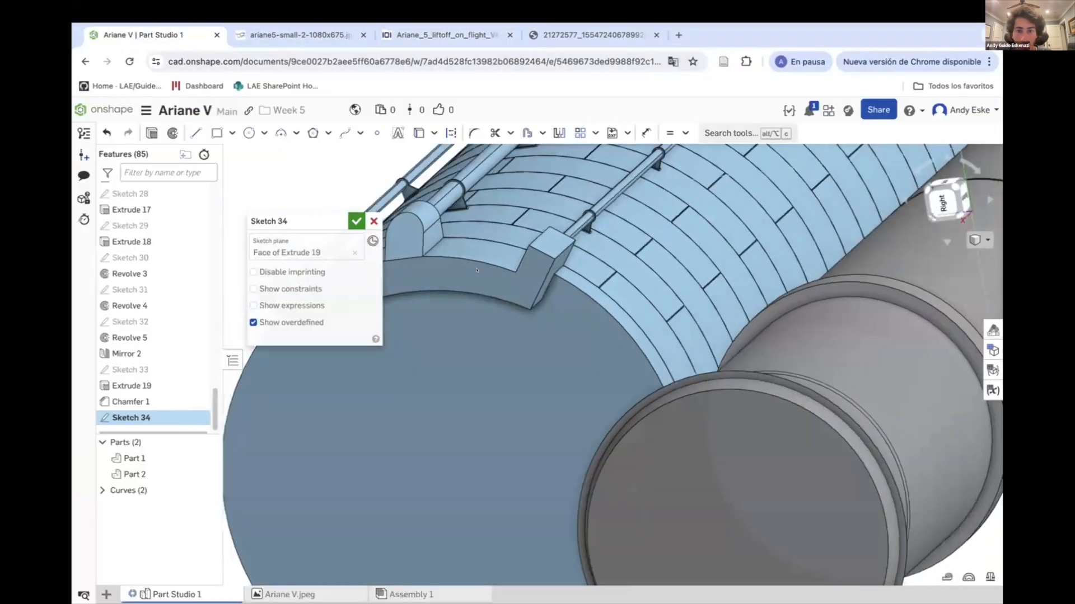
{"action": "key", "text": "l"}
{"action": "mouse_move", "coordinate": [560, 325]}
{"action": "right_mouse_down"}
{"action": "mouse_move", "coordinate": [489, 298]}
{"action": "mouse_move", "coordinate": [732, 320]}
{"action": "right_mouse_up"}
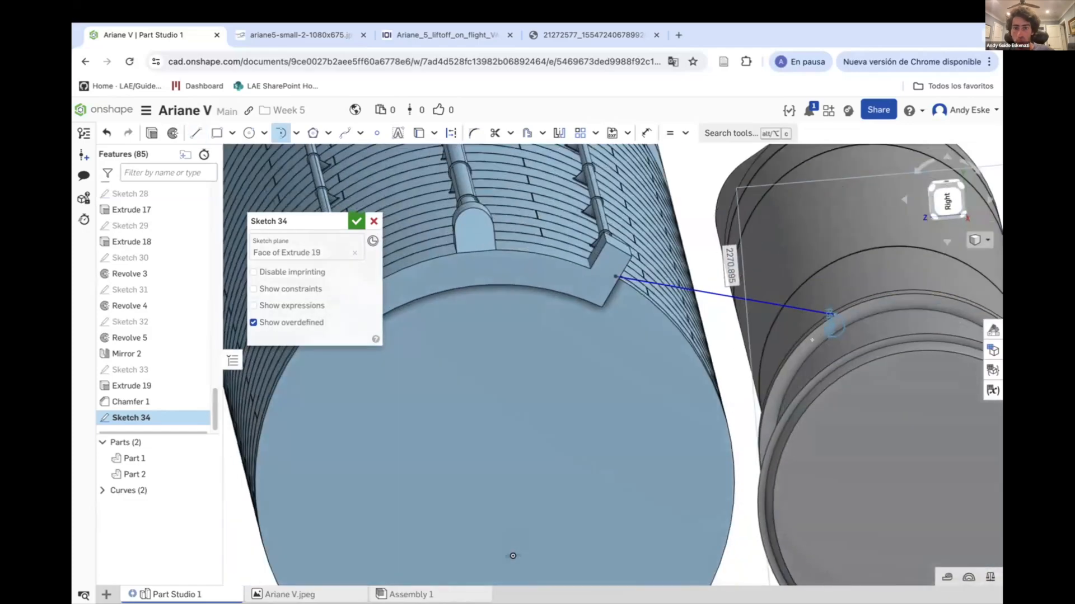
Check the strut in the liftoff photo, dimension the line's bracket end at 70 mm and accept the sketch.
{"action": "left_click", "coordinate": [297, 34]}
{"action": "left_click", "coordinate": [419, 35]}
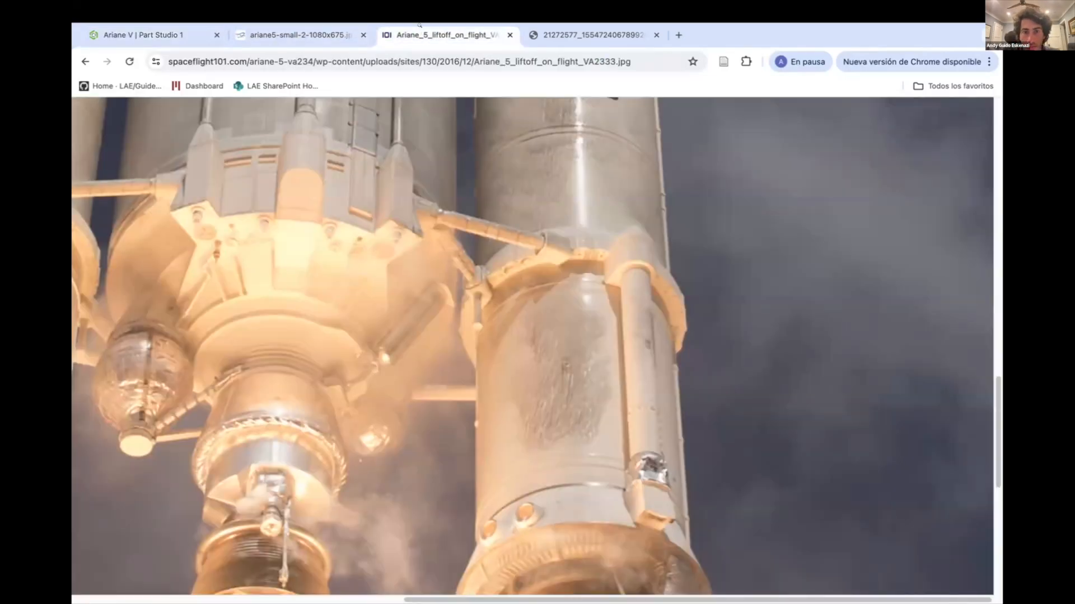
{"action": "left_click", "coordinate": [155, 35]}
{"action": "right_click_drag", "start_coordinate": [722, 269], "coordinate": [618, 339]}
{"action": "scroll", "coordinate": [624, 277], "scroll_direction": "up", "scroll_amount": 4}
{"action": "key", "text": "d"}
{"action": "left_click", "coordinate": [628, 280]}
{"action": "left_click", "coordinate": [635, 282]}
{"action": "type", "text": "70"}
{"action": "key", "text": "Return"}
{"action": "scroll", "coordinate": [634, 282], "scroll_direction": "down", "scroll_amount": 4}
{"action": "left_click", "coordinate": [356, 221]}
Create a Point normal plane through the line's booster-side endpoint, perpendicular to the line.
{"action": "left_click", "coordinate": [735, 131]}
{"action": "left_click", "coordinate": [306, 261]}
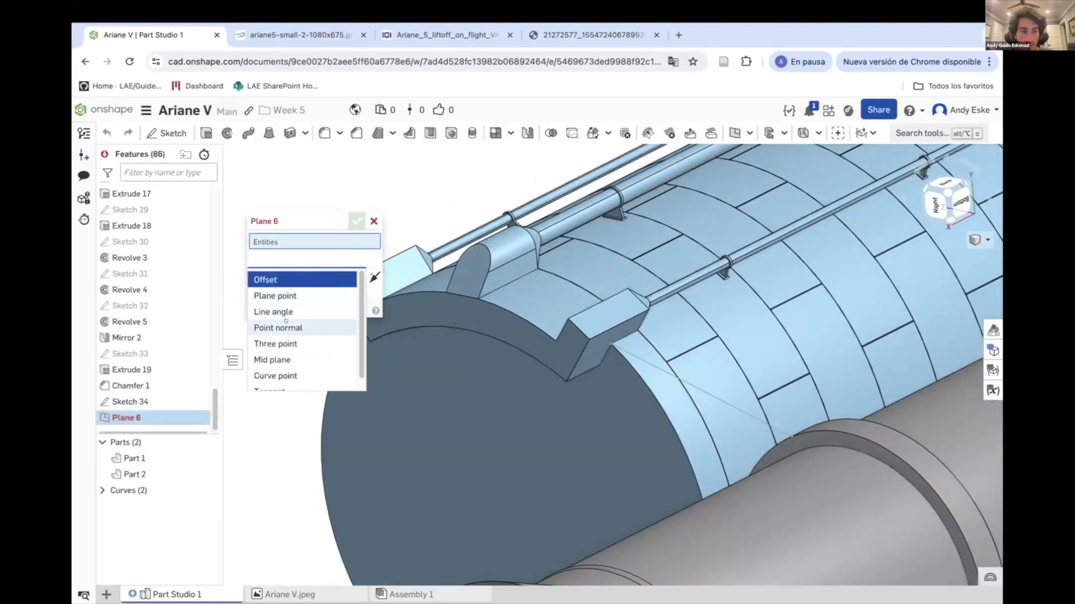
{"action": "left_click", "coordinate": [280, 328]}
{"action": "left_click", "coordinate": [791, 438]}
{"action": "left_click", "coordinate": [700, 390]}
{"action": "scroll", "coordinate": [798, 448], "scroll_direction": "up", "scroll_amount": 5}
{"action": "left_click", "coordinate": [356, 222]}
Sketch a circular strut profile on Plane 6 and extrude it as a new part up to the line's bracket-end vertex.
{"action": "left_click", "coordinate": [783, 417]}
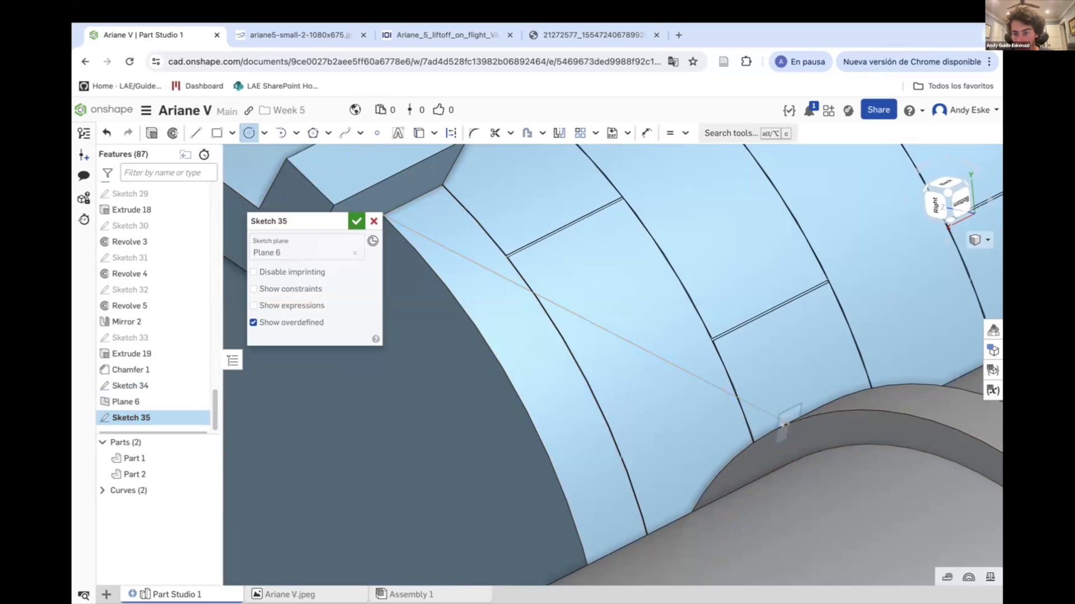
{"action": "left_click", "coordinate": [151, 133]}
{"action": "left_click", "coordinate": [306, 306]}
{"action": "left_click", "coordinate": [280, 392]}
{"action": "left_click", "coordinate": [385, 216]}
{"action": "left_click", "coordinate": [261, 255]}
{"action": "mouse_move", "coordinate": [447, 314]}
{"action": "right_mouse_down"}
{"action": "mouse_move", "coordinate": [426, 335]}
{"action": "mouse_move", "coordinate": [236, 410]}
{"action": "right_mouse_up"}
{"action": "scroll", "coordinate": [428, 229], "scroll_direction": "up", "scroll_amount": 3}
{"action": "left_click", "coordinate": [356, 221]}
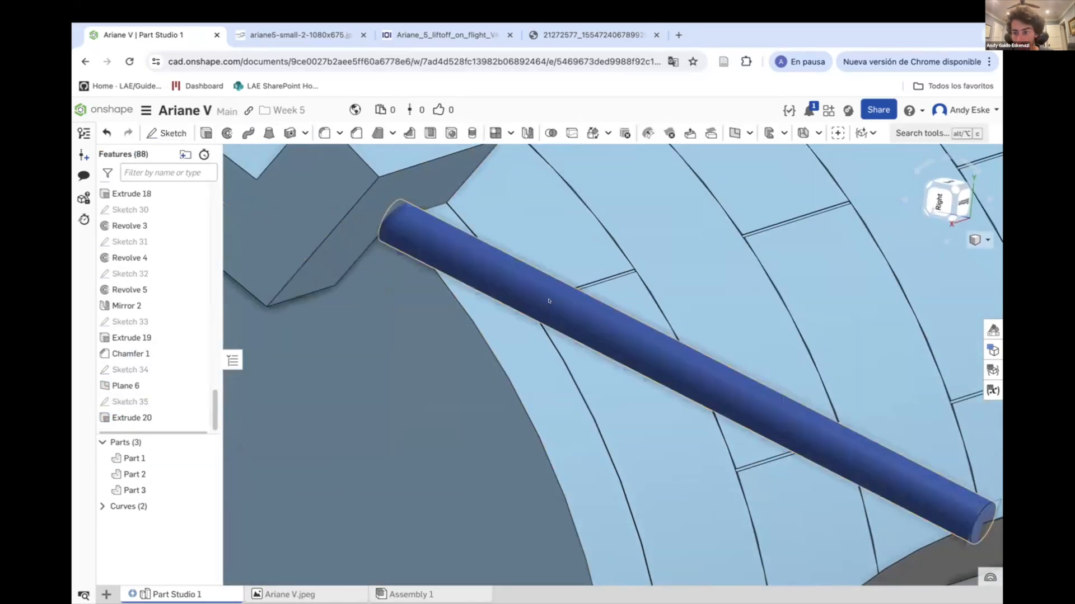
Change the strut extrusion, Extrude 20, to Add with the core, Part 1, in its merge scope.
{"action": "double_click", "coordinate": [134, 411]}
{"action": "left_click", "coordinate": [288, 255]}
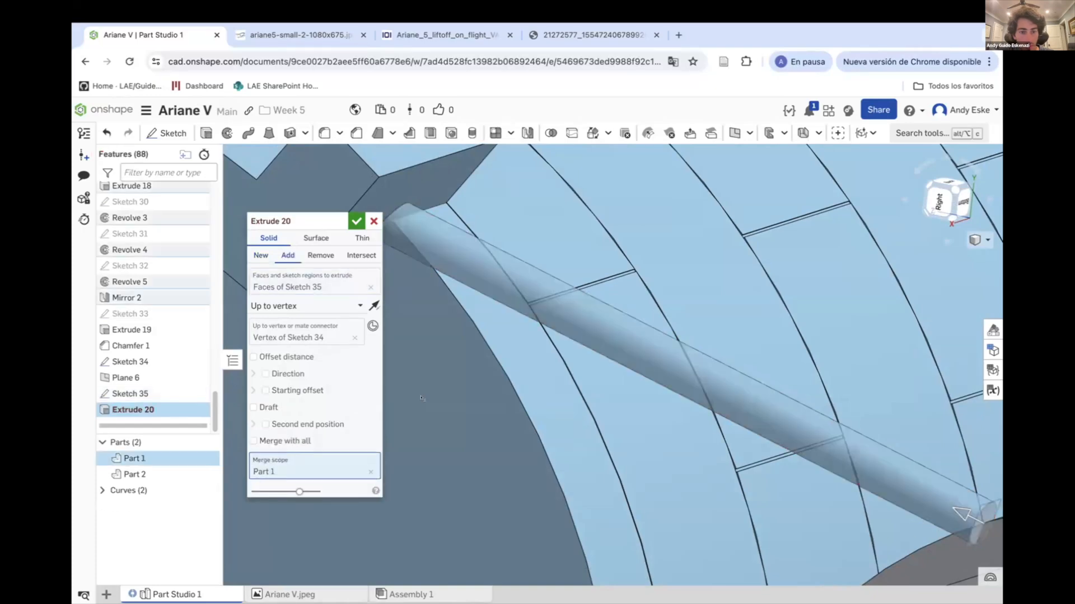
{"action": "left_click", "coordinate": [356, 221]}
{"action": "scroll", "coordinate": [645, 418], "scroll_direction": "down", "scroll_amount": 5}
{"action": "scroll", "coordinate": [645, 418], "scroll_direction": "down", "scroll_amount": 5}
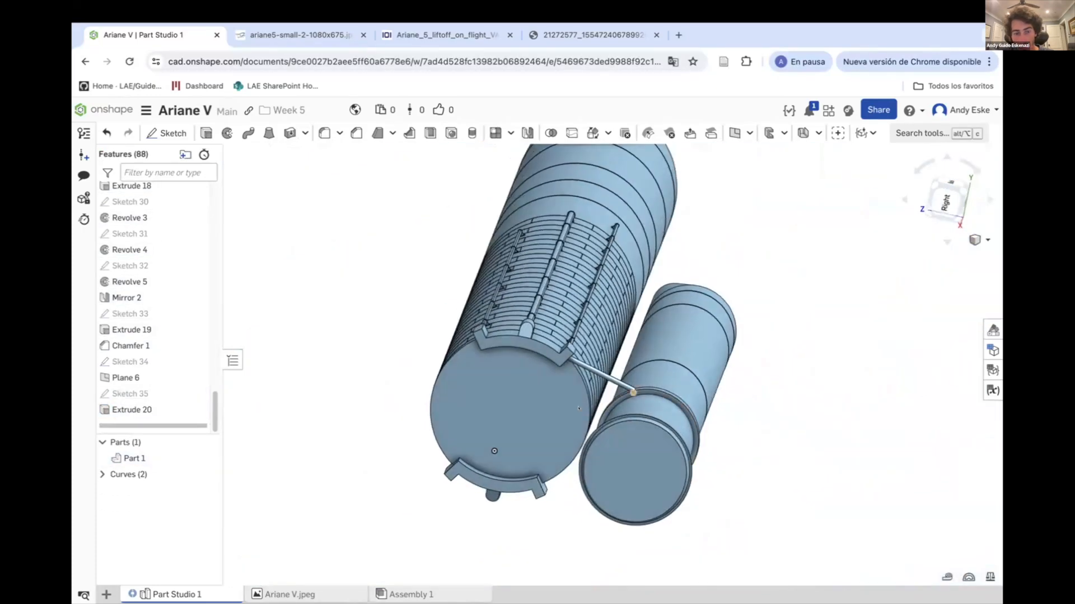
Remove the booster from Extrude 20's merge scope so that the strut joins only the core.
{"action": "double_click", "coordinate": [133, 410]}
{"action": "left_click", "coordinate": [370, 486]}
{"action": "right_click_drag", "start_coordinate": [644, 358], "coordinate": [538, 358]}
{"action": "scroll", "coordinate": [594, 367], "scroll_direction": "up", "scroll_amount": 5}
{"action": "left_click", "coordinate": [356, 221]}
{"action": "scroll", "coordinate": [528, 305], "scroll_direction": "up", "scroll_amount": 5}
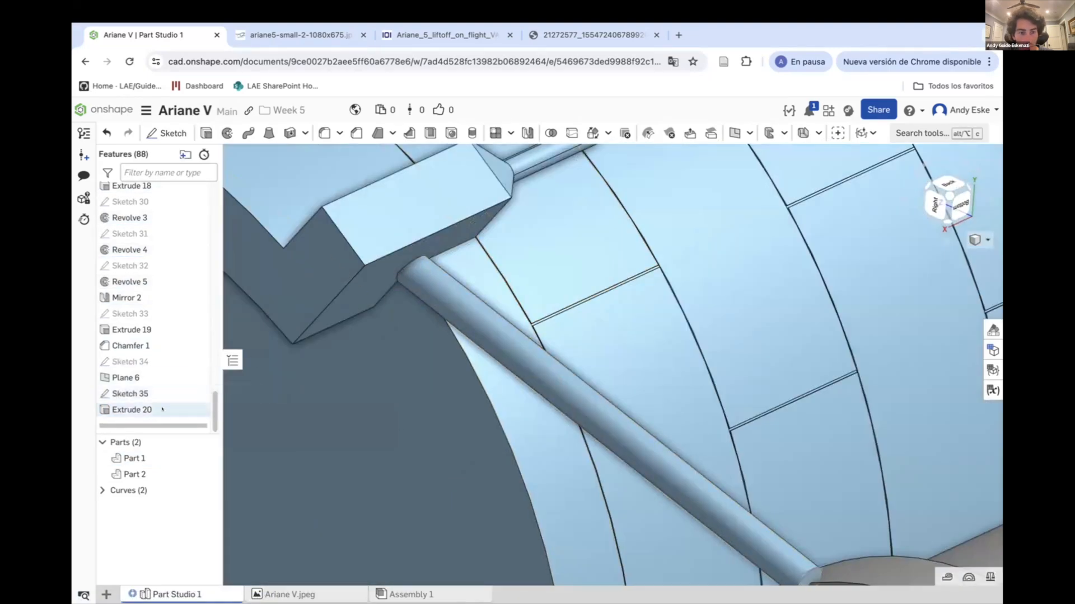
Sketch a circle about 333 mm in diameter on Plane 6 around the strut's booster end, dimension it and check the liftoff photo.
{"action": "left_click", "coordinate": [167, 133]}
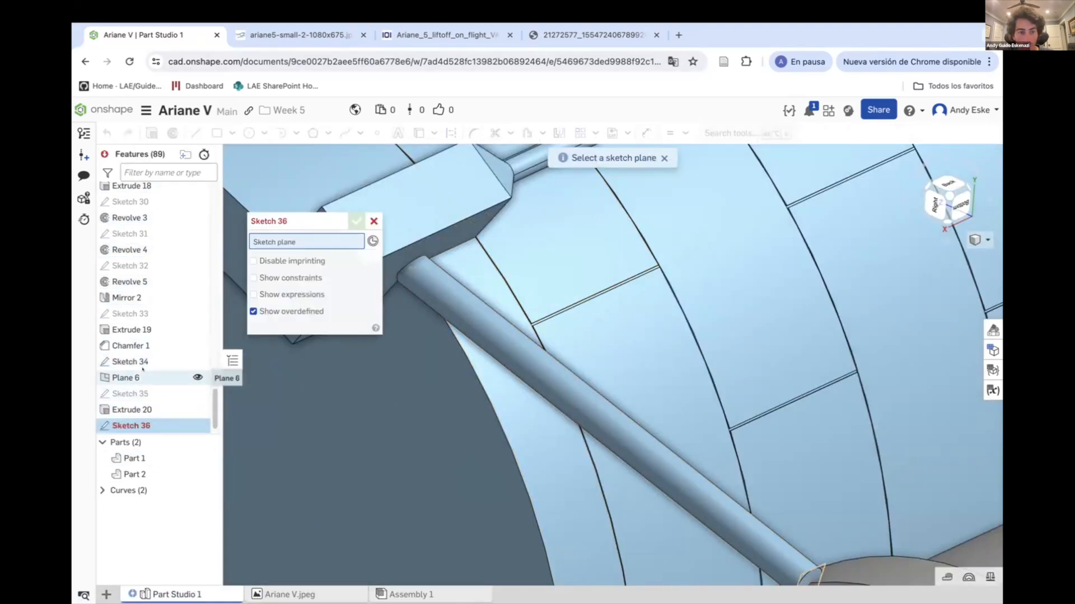
{"action": "left_click", "coordinate": [142, 374]}
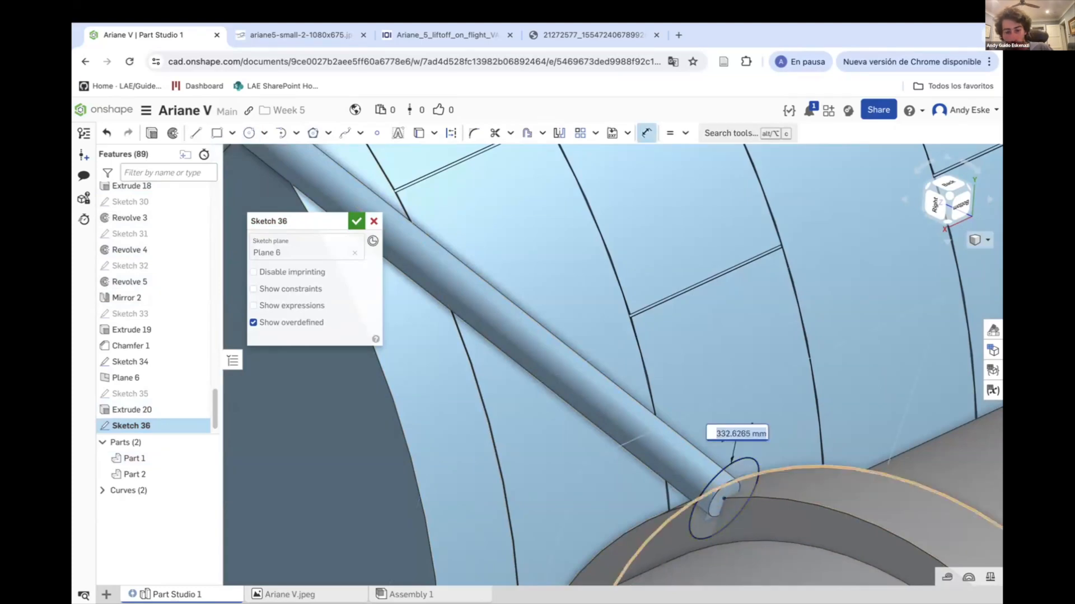
{"action": "left_click", "coordinate": [446, 35]}
{"action": "left_click", "coordinate": [185, 42]}
Extrude the Sketch 36 circle 600 mm toward the booster with a second end position of 100 mm back along the strut.
{"action": "key", "text": "shift+e"}
{"action": "mouse_move", "coordinate": [611, 476]}
{"action": "right_mouse_down"}
{"action": "mouse_move", "coordinate": [666, 458]}
{"action": "mouse_move", "coordinate": [733, 476]}
{"action": "right_mouse_up"}
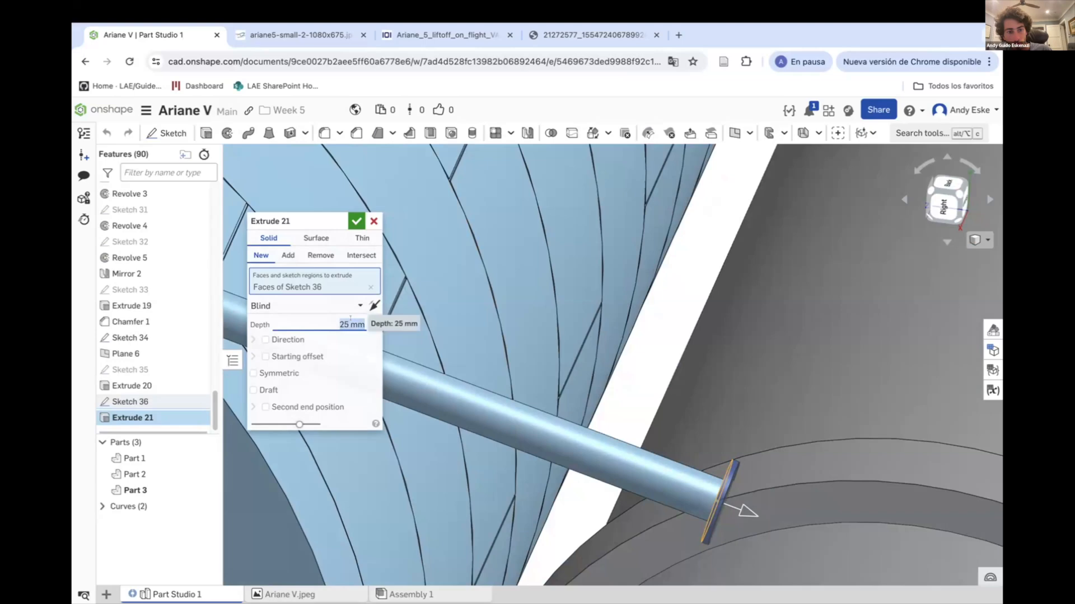
{"action": "type", "text": "40"}
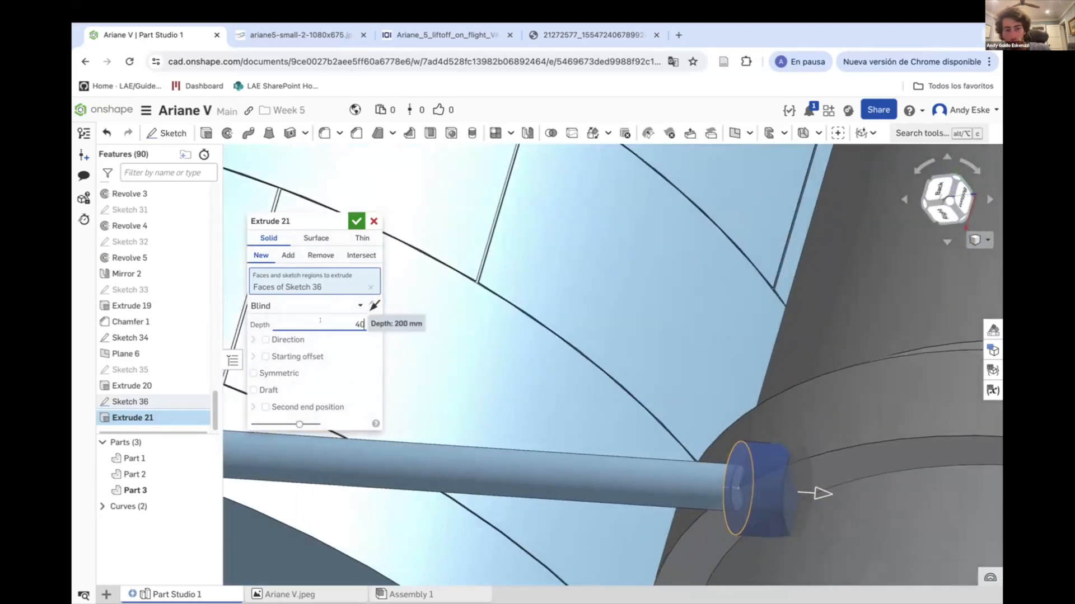
{"action": "right_click_drag", "start_coordinate": [845, 429], "coordinate": [896, 510]}
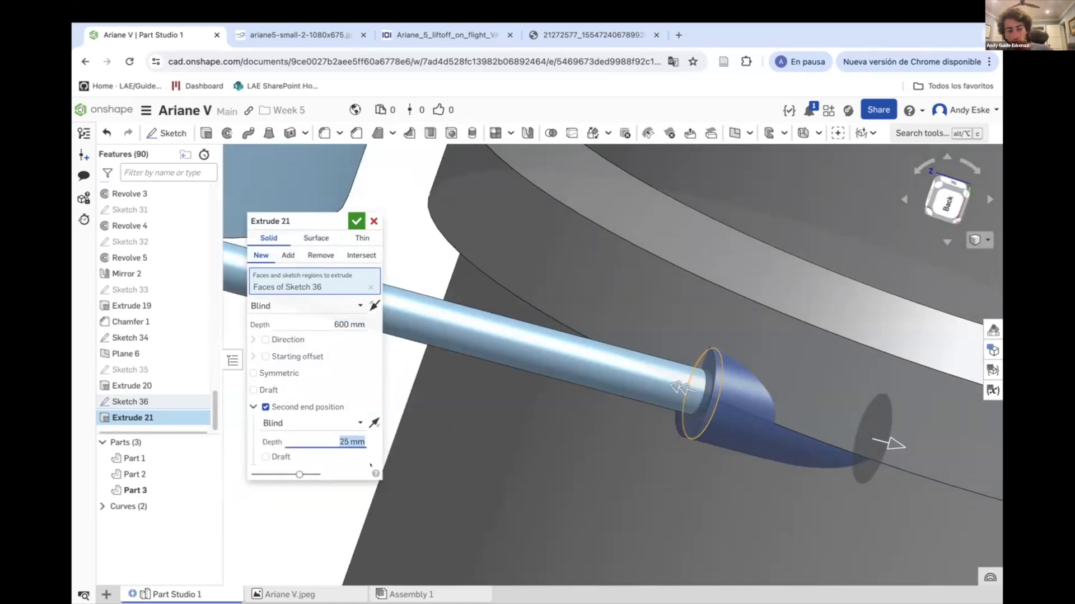
{"action": "type", "text": "0"}
{"action": "key", "text": "Return"}
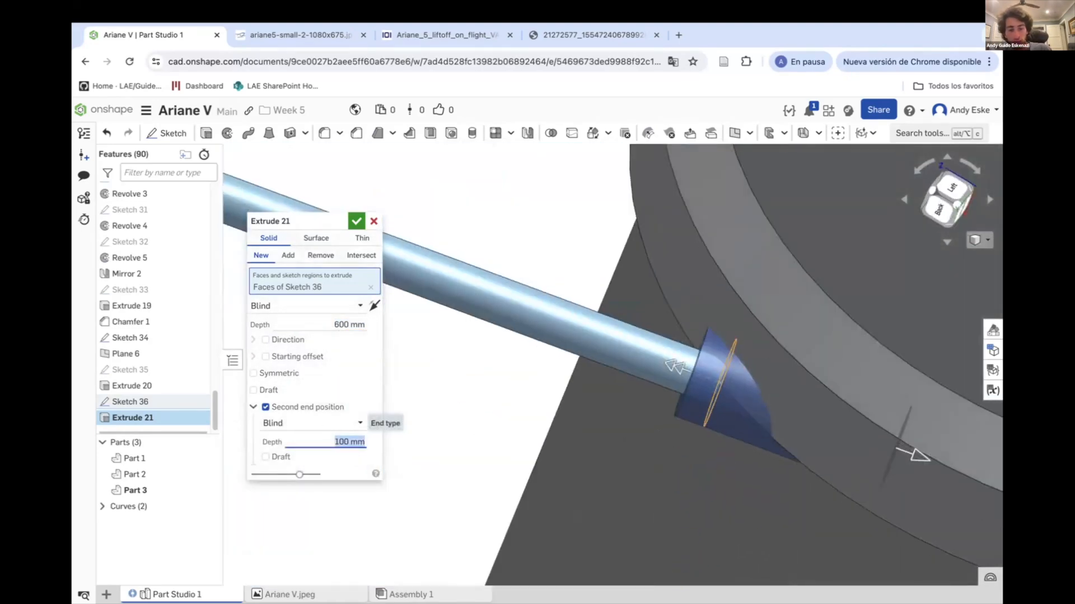
Set the collar extrusion to Add, merge it with the strut's part and accept it.
{"action": "scroll", "coordinate": [654, 327], "scroll_direction": "down", "scroll_amount": 8}
{"action": "right_click_drag", "start_coordinate": [654, 328], "coordinate": [593, 358]}
{"action": "left_click", "coordinate": [288, 256]}
{"action": "right_click_drag", "start_coordinate": [632, 414], "coordinate": [646, 339]}
{"action": "left_click", "coordinate": [646, 339]}
{"action": "left_click", "coordinate": [356, 221]}
{"action": "right_click_drag", "start_coordinate": [593, 269], "coordinate": [593, 414]}
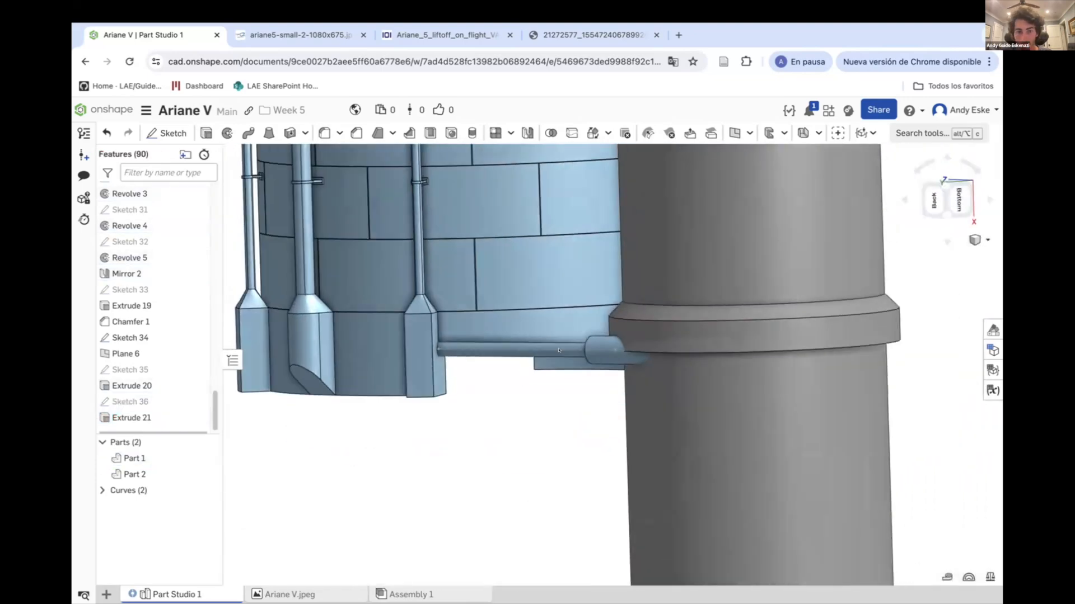
Create a reference plane at the strut's bracket end on the core.
{"action": "scroll", "coordinate": [459, 319], "scroll_direction": "up", "scroll_amount": 5}
{"action": "left_click", "coordinate": [710, 134]}
{"action": "left_click", "coordinate": [409, 367]}
{"action": "left_click", "coordinate": [354, 221]}
{"action": "scroll", "coordinate": [393, 379], "scroll_direction": "up", "scroll_amount": 5}
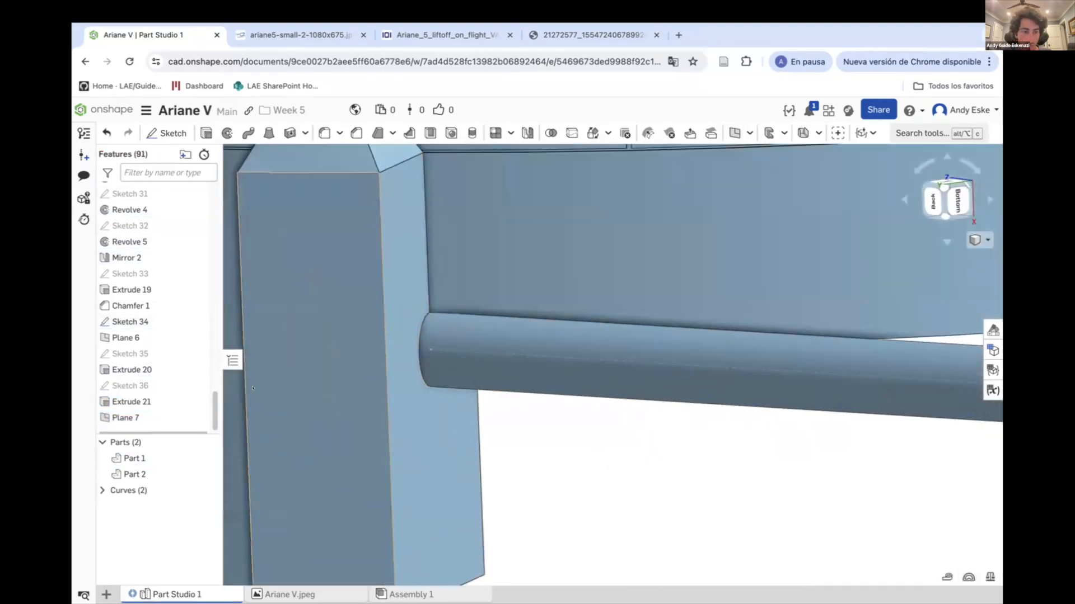
Sketch a circle about 129 mm in diameter on Plane 7, centred on the strut's bracket end, and dimension its diameter.
{"action": "left_click", "coordinate": [166, 133]}
{"action": "left_click", "coordinate": [128, 410]}
{"action": "left_click", "coordinate": [430, 388]}
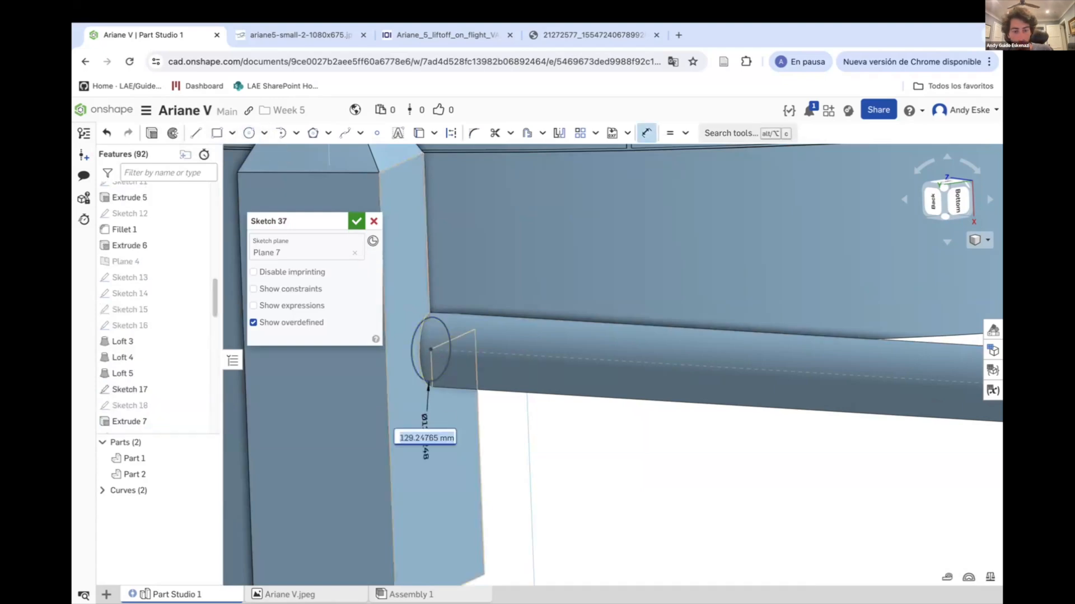
Extrude the Sketch 37 circle 200 mm along the strut as an addition to Part 1.
{"action": "left_click", "coordinate": [151, 133]}
{"action": "right_click_drag", "start_coordinate": [559, 425], "coordinate": [577, 252]}
{"action": "left_click", "coordinate": [352, 325]}
{"action": "type", "text": "200"}
{"action": "key", "text": "Return"}
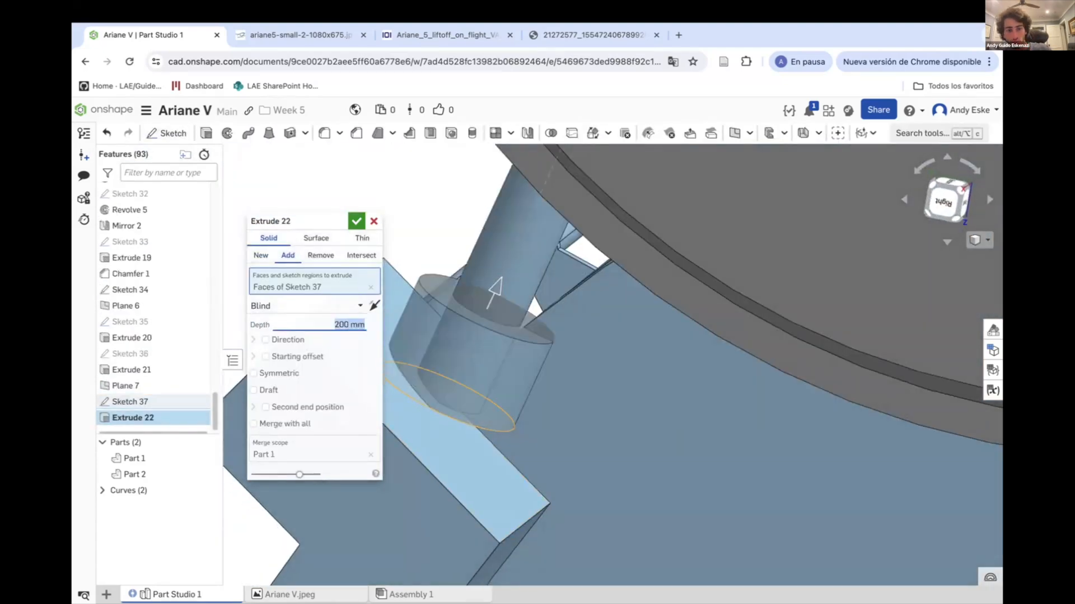
Give the bracket-end collar extrusion a second end position of 100 mm and accept it.
{"action": "left_click", "coordinate": [266, 407]}
{"action": "type", "text": "100m"}
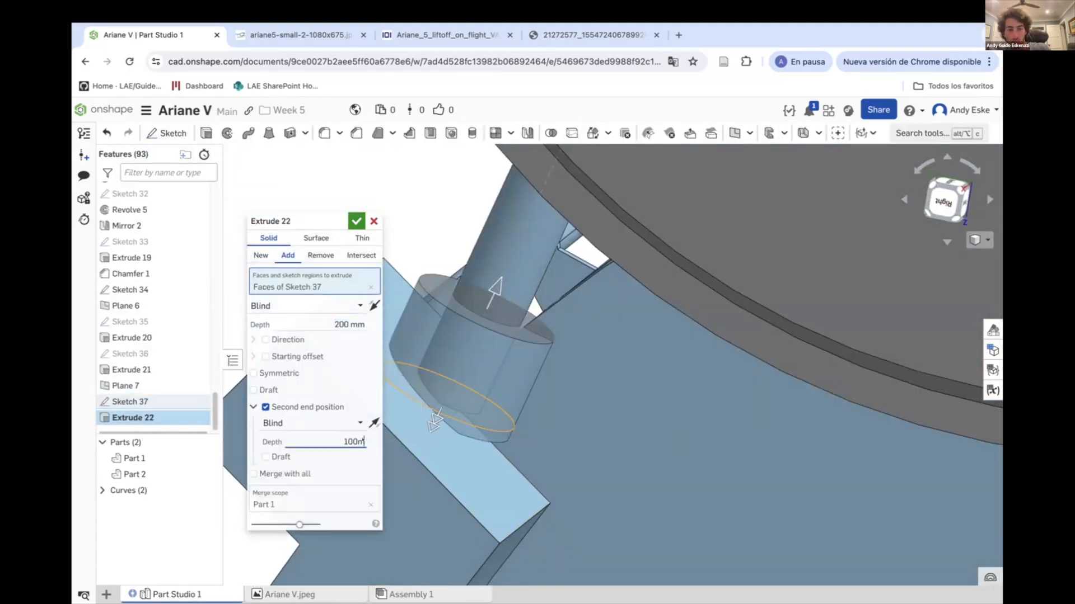
{"action": "type", "text": "m"}
{"action": "key", "text": "Return"}
{"action": "scroll", "coordinate": [560, 358], "scroll_direction": "down", "scroll_amount": 5}
{"action": "right_click_drag", "start_coordinate": [560, 358], "coordinate": [498, 400]}
{"action": "left_click", "coordinate": [356, 221]}
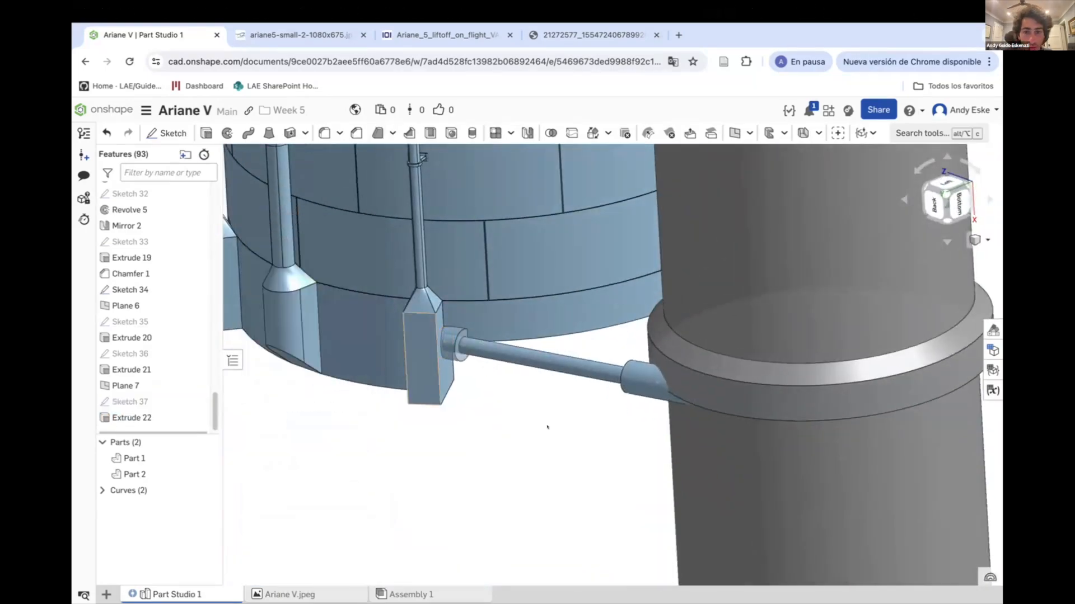
Examine how the struts join the core and booster in the liftoff photo and compare with the model.
{"action": "left_click", "coordinate": [532, 415]}
{"action": "scroll", "coordinate": [570, 347], "scroll_direction": "down", "scroll_amount": 5}
{"action": "mouse_move", "coordinate": [570, 347]}
{"action": "right_mouse_down"}
{"action": "mouse_move", "coordinate": [626, 199]}
{"action": "mouse_move", "coordinate": [610, 196]}
{"action": "mouse_move", "coordinate": [635, 221]}
{"action": "right_mouse_up"}
{"action": "left_click", "coordinate": [431, 34]}
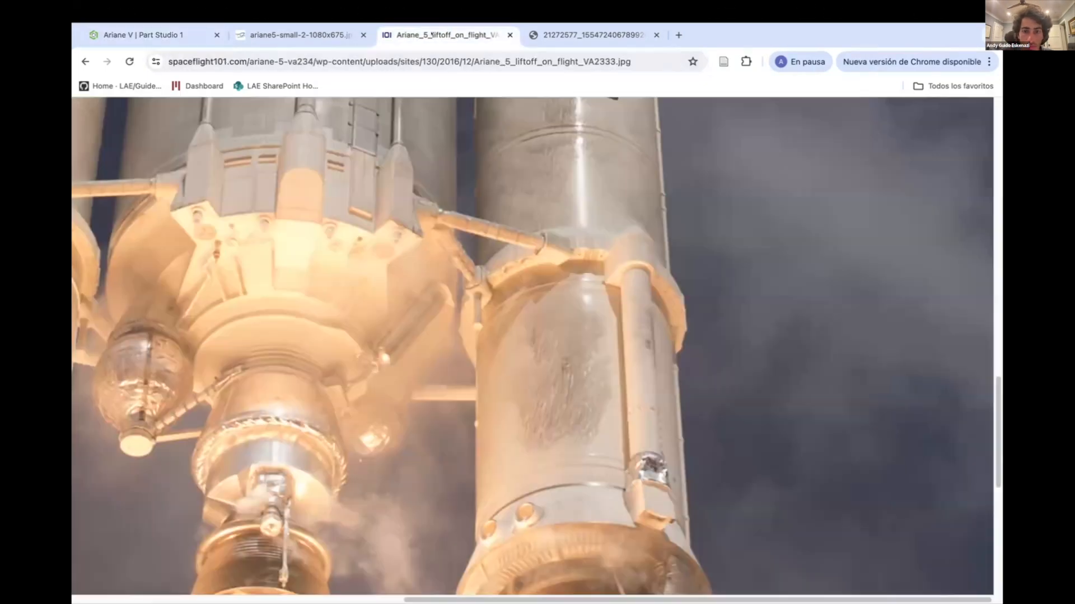
{"action": "left_click", "coordinate": [283, 42]}
{"action": "left_click", "coordinate": [157, 36]}
{"action": "right_click_drag", "start_coordinate": [403, 247], "coordinate": [439, 319]}
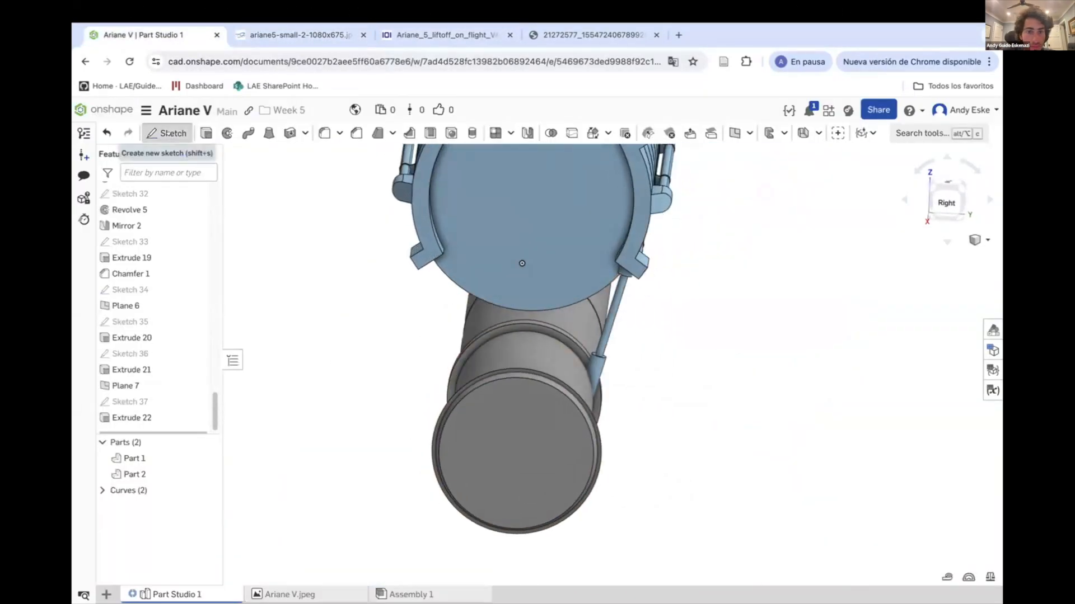
Sketch construction lines on the Extrude 19 face from the booster's centre to the ring's edge and on to the core bracket.
{"action": "left_click", "coordinate": [167, 132]}
{"action": "mouse_move", "coordinate": [656, 249]}
{"action": "right_mouse_down"}
{"action": "mouse_move", "coordinate": [538, 269]}
{"action": "mouse_move", "coordinate": [666, 319]}
{"action": "mouse_move", "coordinate": [510, 322]}
{"action": "mouse_move", "coordinate": [519, 347]}
{"action": "mouse_move", "coordinate": [500, 308]}
{"action": "right_mouse_up"}
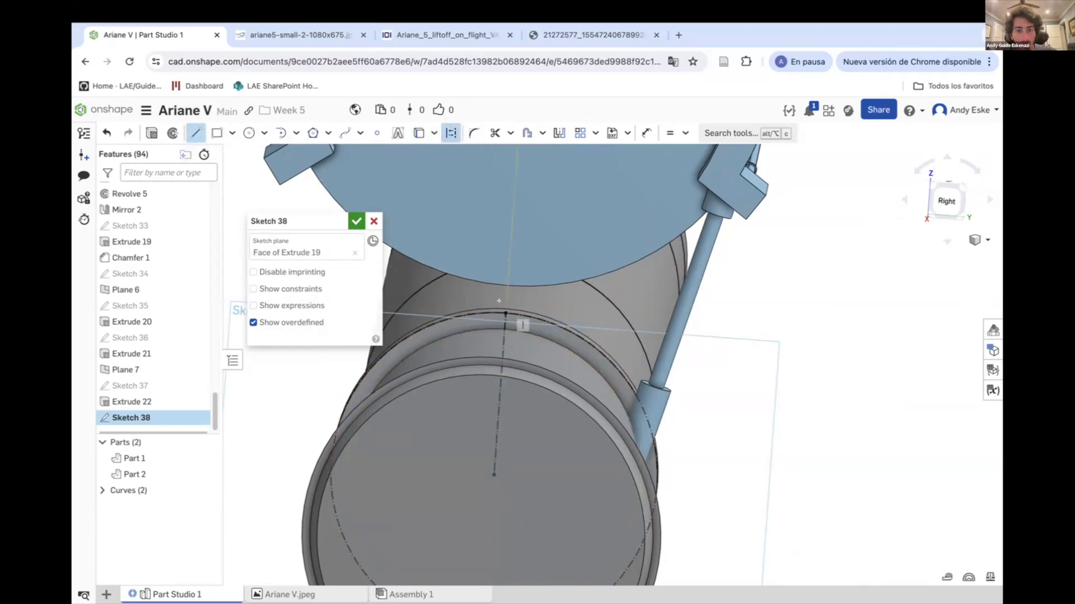
{"action": "right_click_drag", "start_coordinate": [728, 235], "coordinate": [692, 291]}
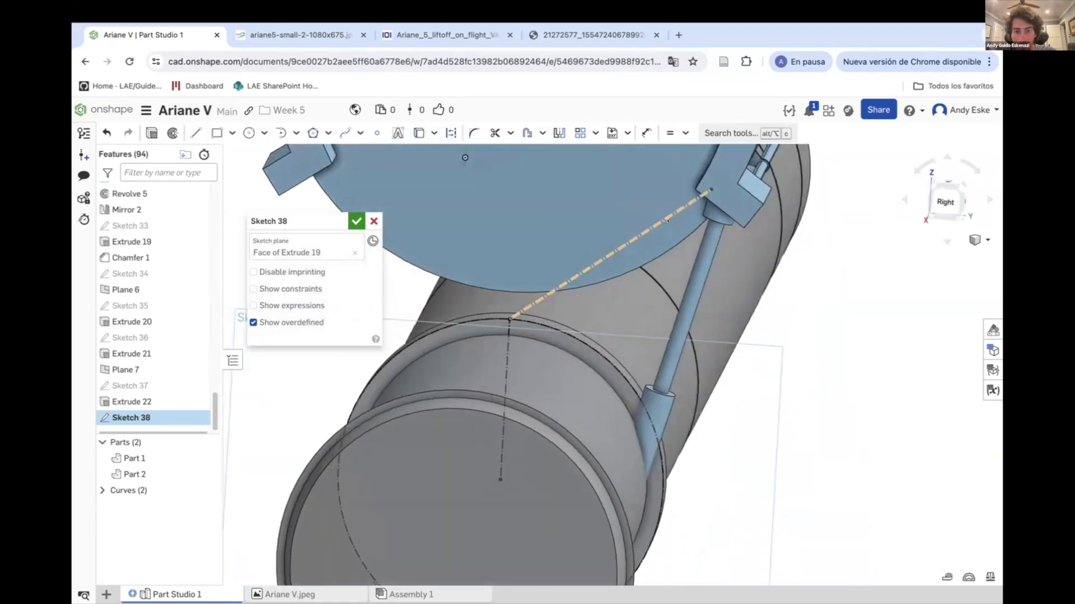
{"action": "left_click", "coordinate": [353, 222]}
Create a Point normal reference plane at the diagonal Sketch 38 line's end on the booster ring.
{"action": "left_click", "coordinate": [378, 132]}
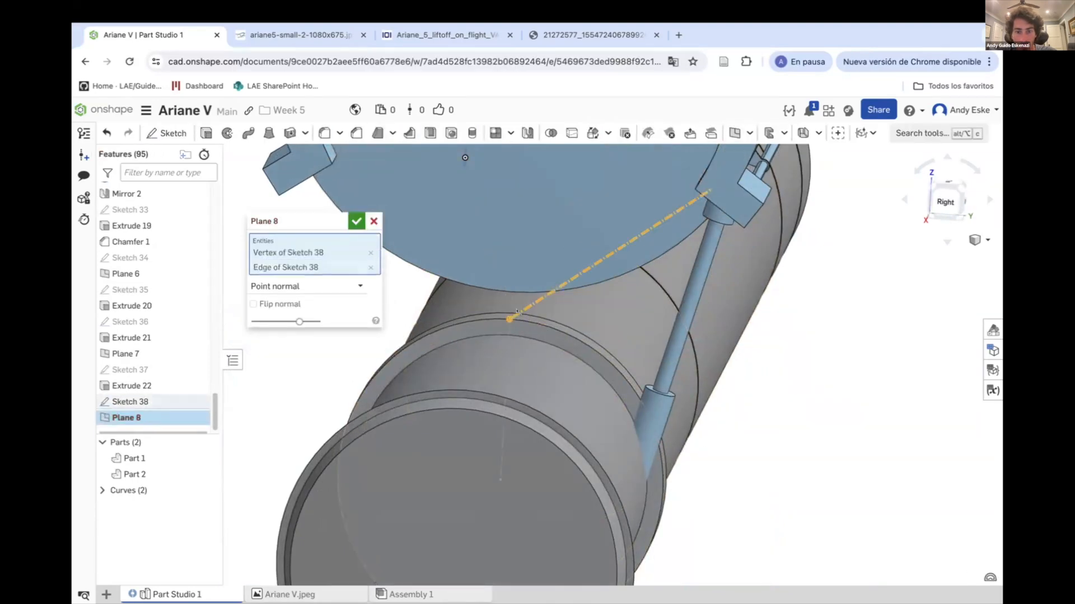
{"action": "right_click_drag", "start_coordinate": [516, 311], "coordinate": [562, 280]}
{"action": "left_click", "coordinate": [356, 221]}
Sketch a circle on Plane 8 centred on the diagonal line's ring end and dimension its diameter.
{"action": "left_click", "coordinate": [167, 134]}
{"action": "left_click", "coordinate": [585, 283]}
{"action": "scroll", "coordinate": [585, 287], "scroll_direction": "up", "scroll_amount": 5}
{"action": "scroll", "coordinate": [541, 306], "scroll_direction": "down", "scroll_amount": 6}
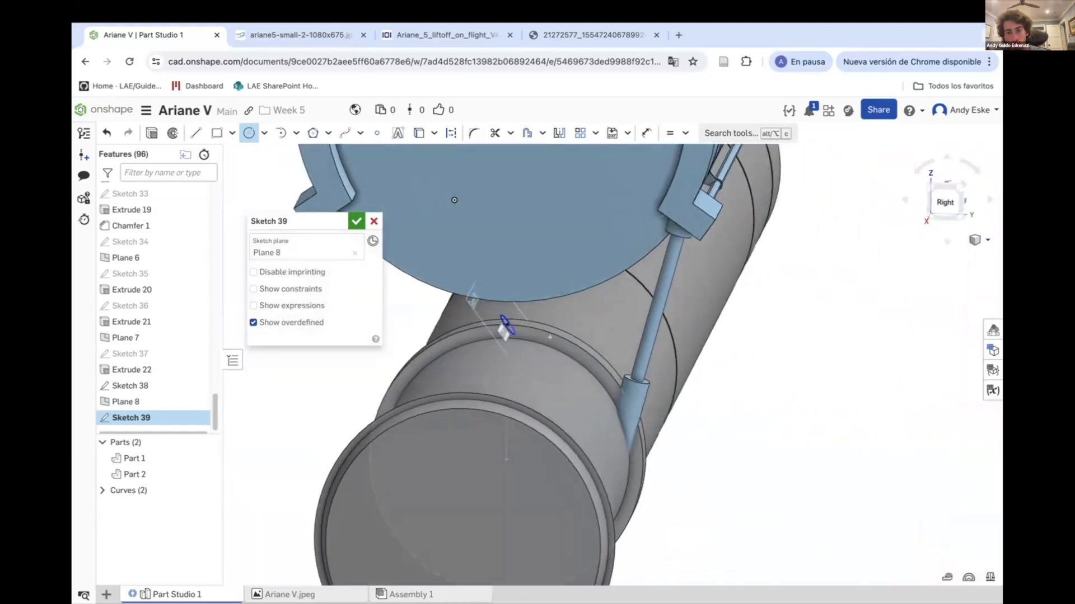
{"action": "scroll", "coordinate": [550, 337], "scroll_direction": "up", "scroll_amount": 6}
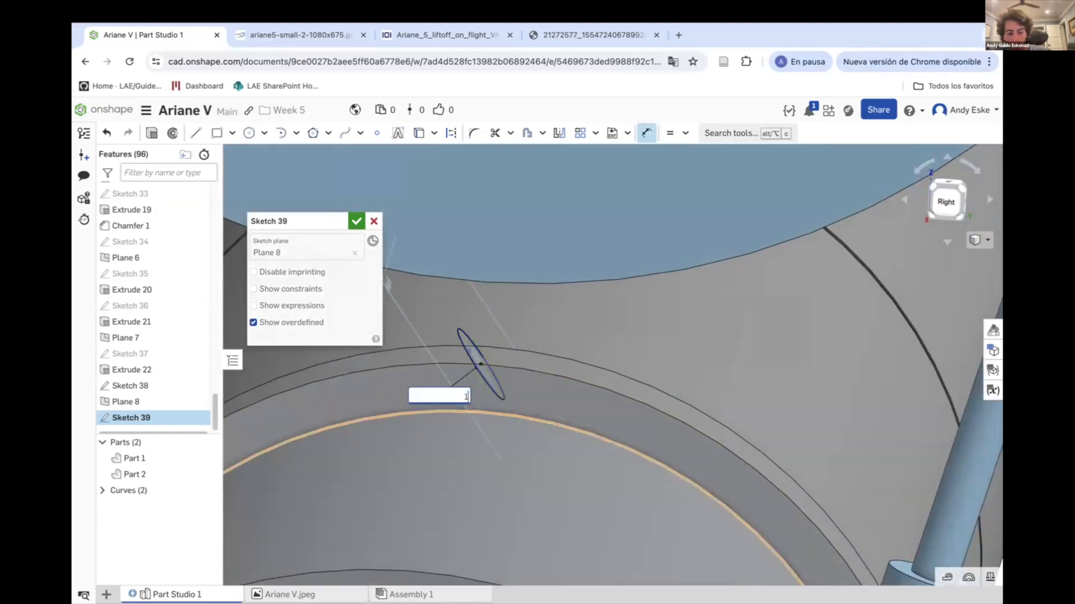
Extrude the Sketch 39 circle up to the Sketch 38 vertex at the core bracket, adding it to Part 1.
{"action": "left_click", "coordinate": [152, 133]}
{"action": "left_click", "coordinate": [305, 306]}
{"action": "left_click", "coordinate": [274, 387]}
{"action": "scroll", "coordinate": [560, 336], "scroll_direction": "down", "scroll_amount": 3}
{"action": "right_click_drag", "start_coordinate": [616, 358], "coordinate": [559, 314]}
{"action": "left_click", "coordinate": [771, 169]}
{"action": "left_click", "coordinate": [261, 256]}
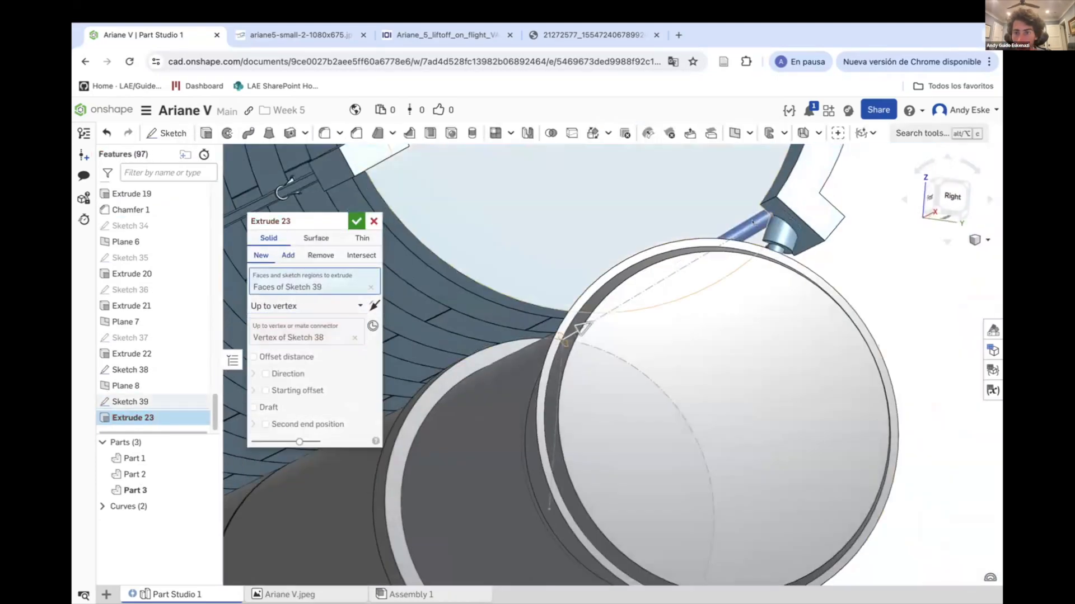
{"action": "left_click", "coordinate": [287, 256]}
{"action": "left_click", "coordinate": [135, 458]}
{"action": "left_click", "coordinate": [356, 221]}
Sketch a larger circle on Plane 8 around the diagonal strut's ring end and dimension its diameter.
{"action": "left_click", "coordinate": [166, 133]}
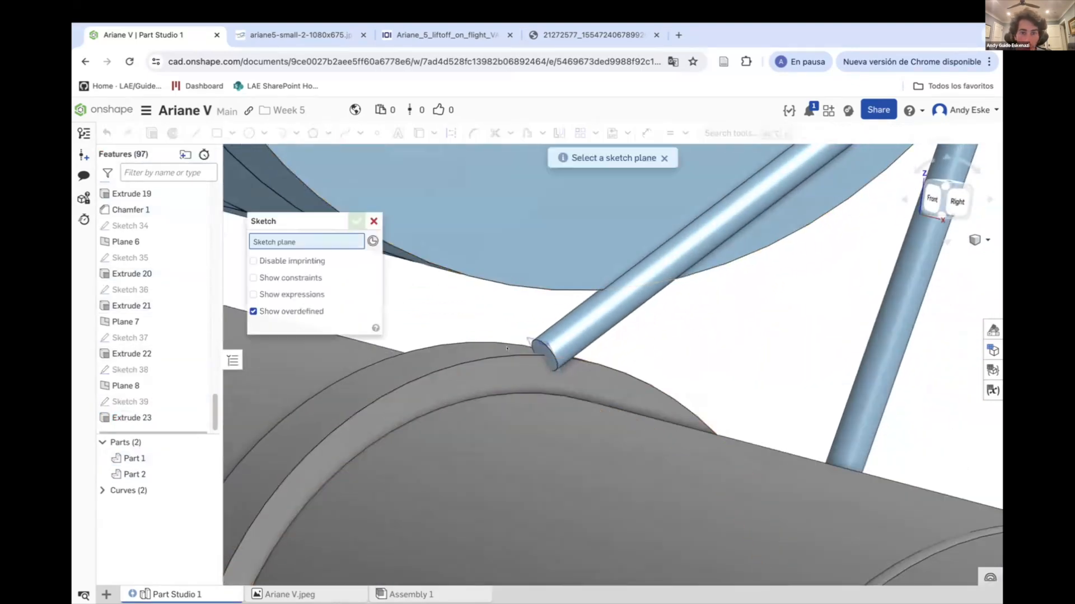
{"action": "left_click", "coordinate": [125, 370]}
{"action": "key", "text": "Return"}
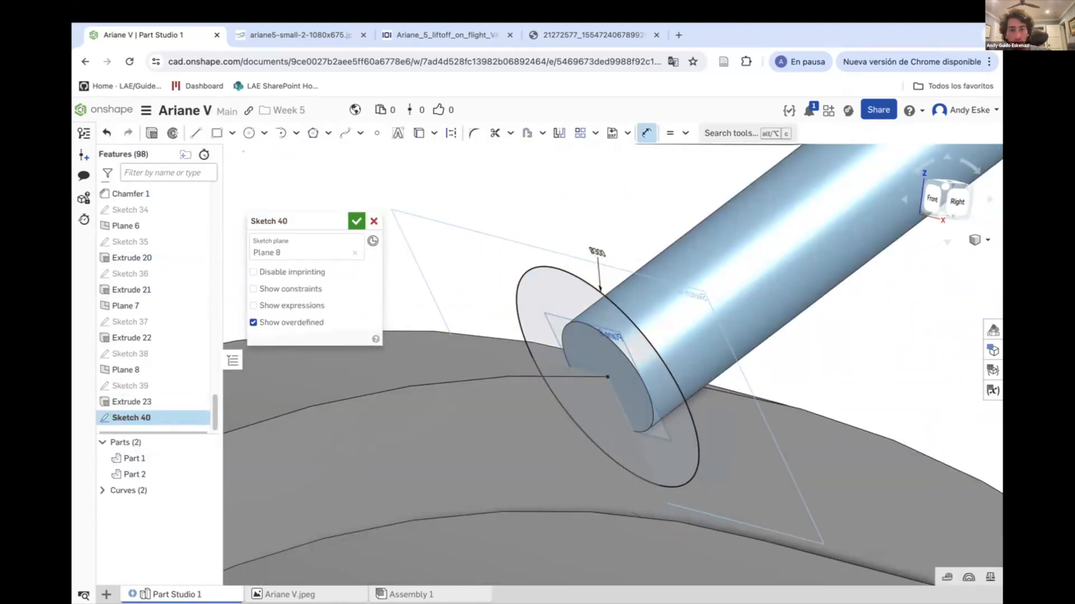
Extrude the Sketch 40 circle 800 mm toward the booster, merge it with the strut's part and accept.
{"action": "key", "text": "shift+e"}
{"action": "type", "text": "300"}
{"action": "key", "text": "Return"}
{"action": "scroll", "coordinate": [626, 350], "scroll_direction": "down", "scroll_amount": 5}
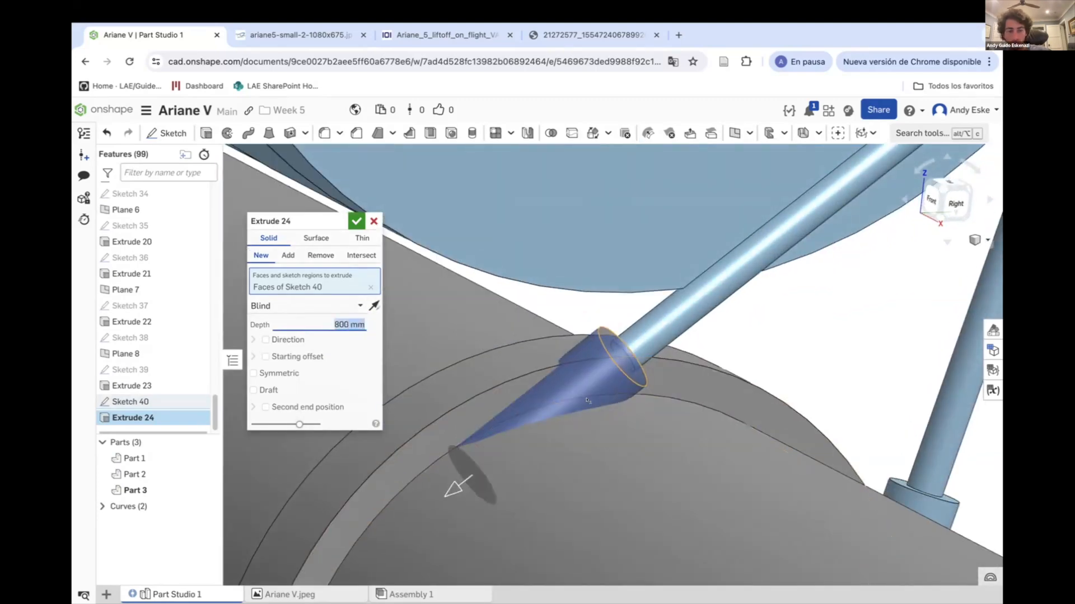
{"action": "right_click_drag", "start_coordinate": [744, 381], "coordinate": [783, 370]}
{"action": "key", "text": "Return"}
Inspect the two struts around the booster ring and compare them with the liftoff photo.
{"action": "scroll", "coordinate": [686, 398], "scroll_direction": "down", "scroll_amount": 5}
{"action": "scroll", "coordinate": [784, 369], "scroll_direction": "up", "scroll_amount": 6}
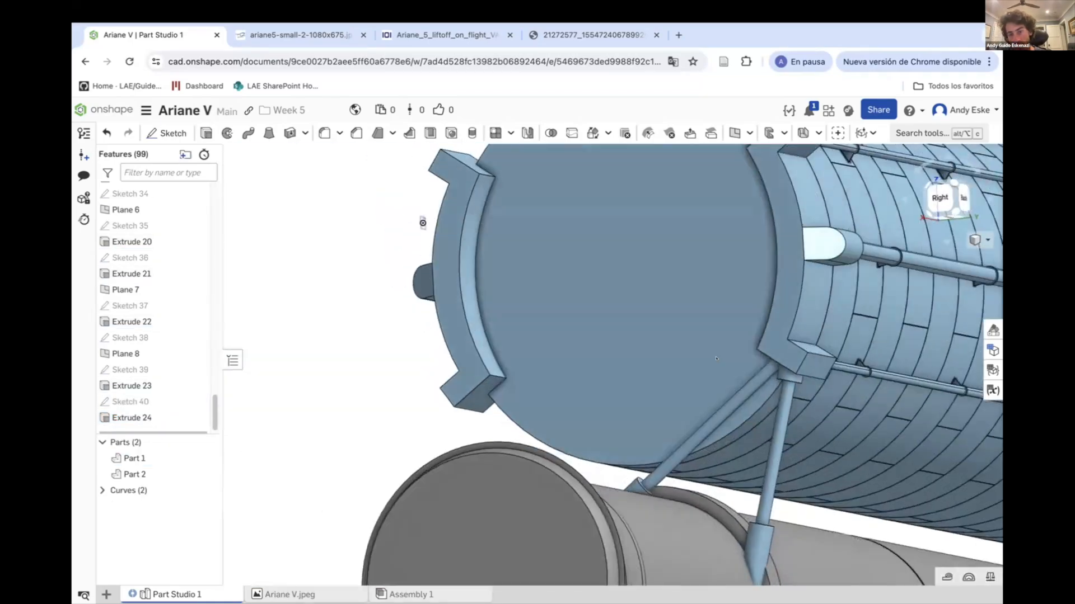
{"action": "right_click_drag", "start_coordinate": [831, 250], "coordinate": [588, 140]}
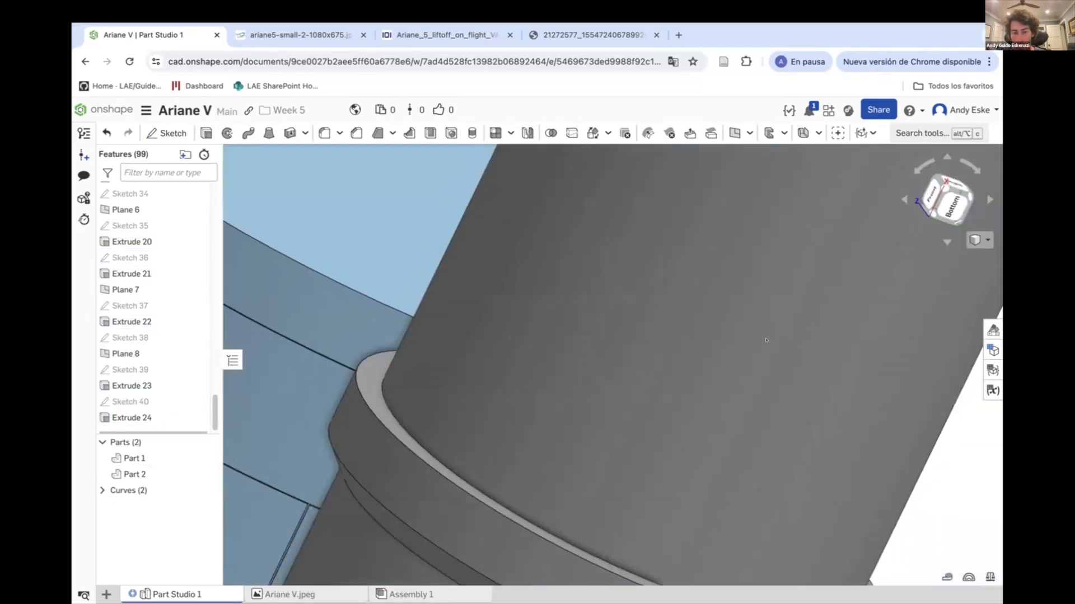
{"action": "left_click", "coordinate": [440, 35]}
{"action": "left_click", "coordinate": [140, 35]}
{"action": "right_click_drag", "start_coordinate": [504, 336], "coordinate": [560, 308]}
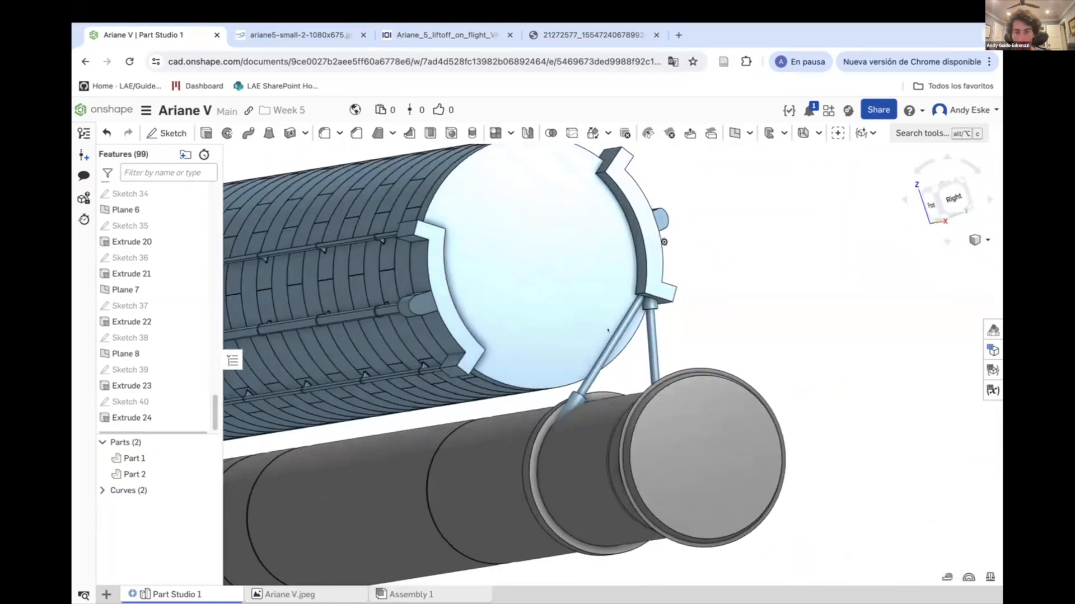
{"action": "scroll", "coordinate": [560, 308], "scroll_direction": "up", "scroll_amount": 3}
{"action": "left_click", "coordinate": [206, 133]}
{"action": "scroll", "coordinate": [659, 259], "scroll_direction": "up", "scroll_amount": 2}
{"action": "scroll", "coordinate": [658, 259], "scroll_direction": "up", "scroll_amount": 3}
{"action": "key", "text": "Escape"}
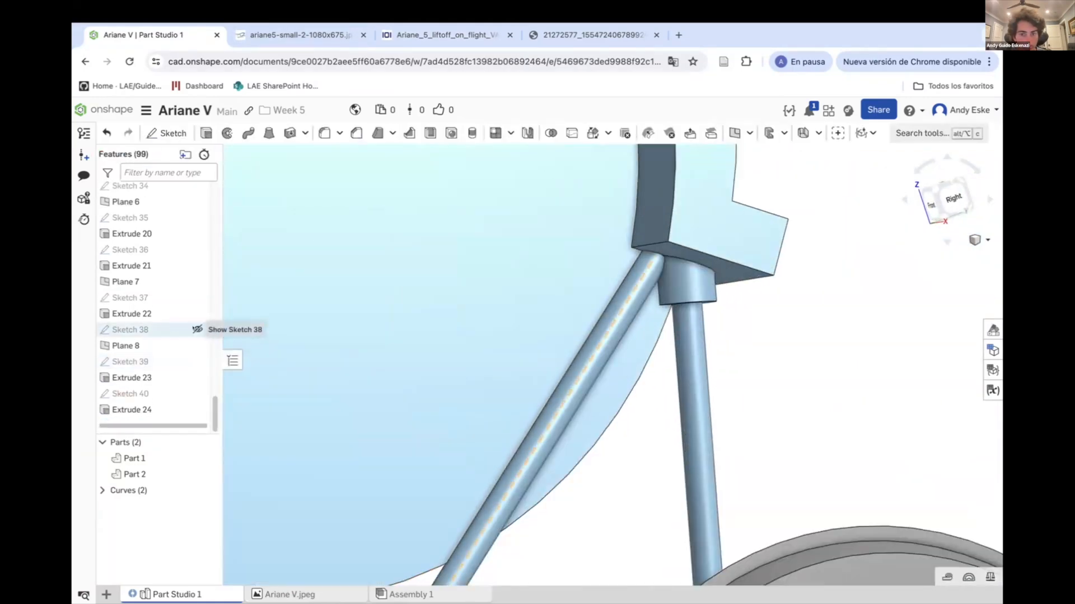
Create a reference plane normal to the diagonal strut's line at its bracket end, and sketch a circle on it centred on that end.
{"action": "scroll", "coordinate": [594, 146], "scroll_direction": "down", "scroll_amount": 3}
{"action": "left_click", "coordinate": [734, 133]}
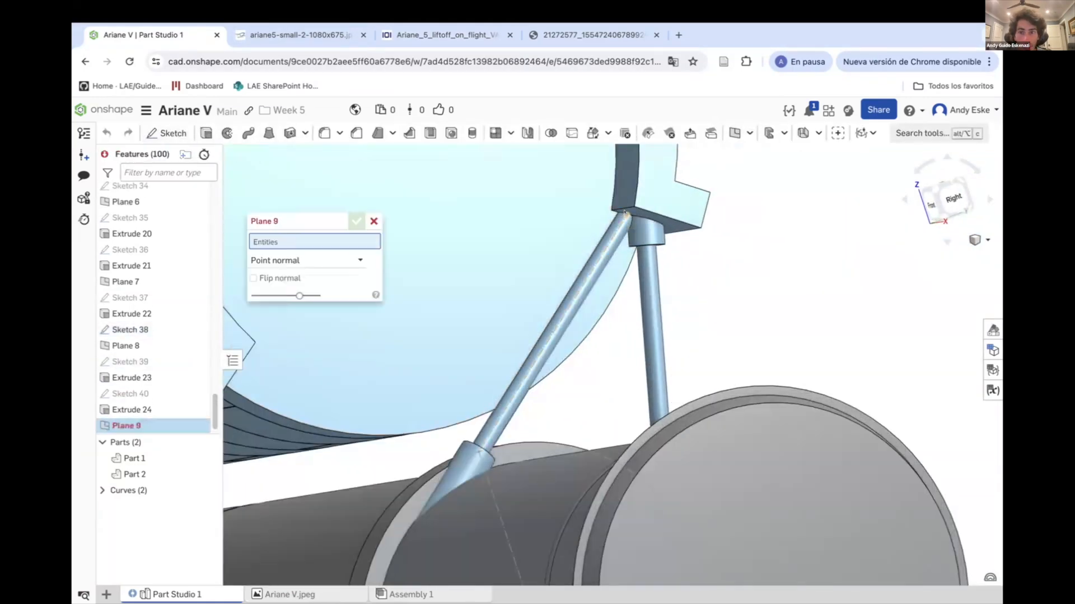
{"action": "left_click", "coordinate": [627, 216]}
{"action": "left_click", "coordinate": [608, 247]}
{"action": "scroll", "coordinate": [634, 219], "scroll_direction": "up", "scroll_amount": 5}
{"action": "left_click", "coordinate": [356, 221]}
{"action": "left_click", "coordinate": [168, 133]}
{"action": "left_click", "coordinate": [126, 402]}
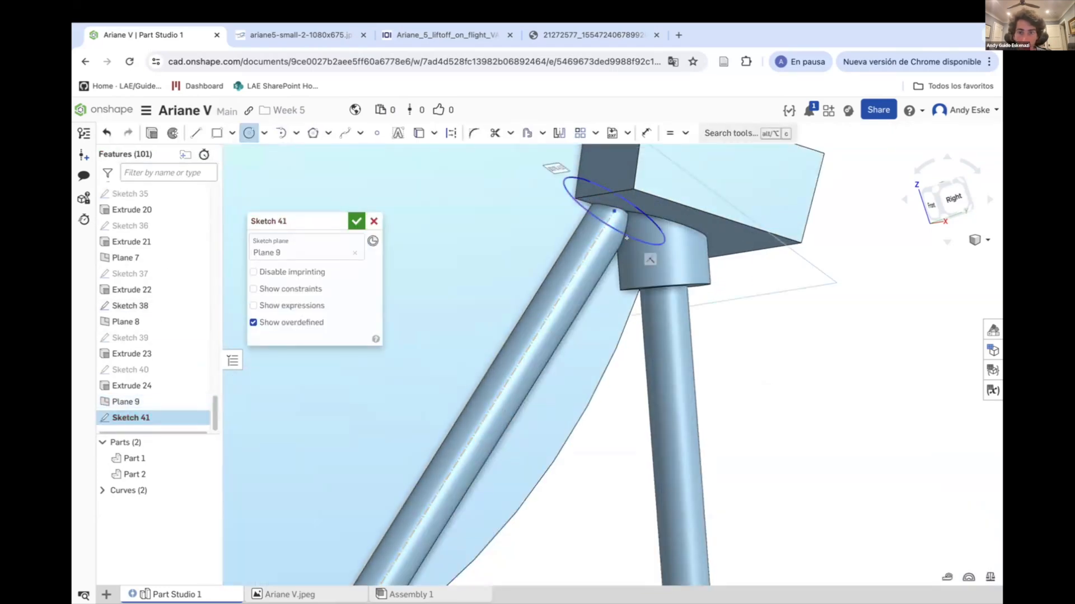
Extrude the Sketch 41 circle 25 mm with a second end position of 2100 mm down the strut, adding it to Part 1.
{"action": "key", "text": "shift+e"}
{"action": "right_click_drag", "start_coordinate": [714, 262], "coordinate": [615, 291]}
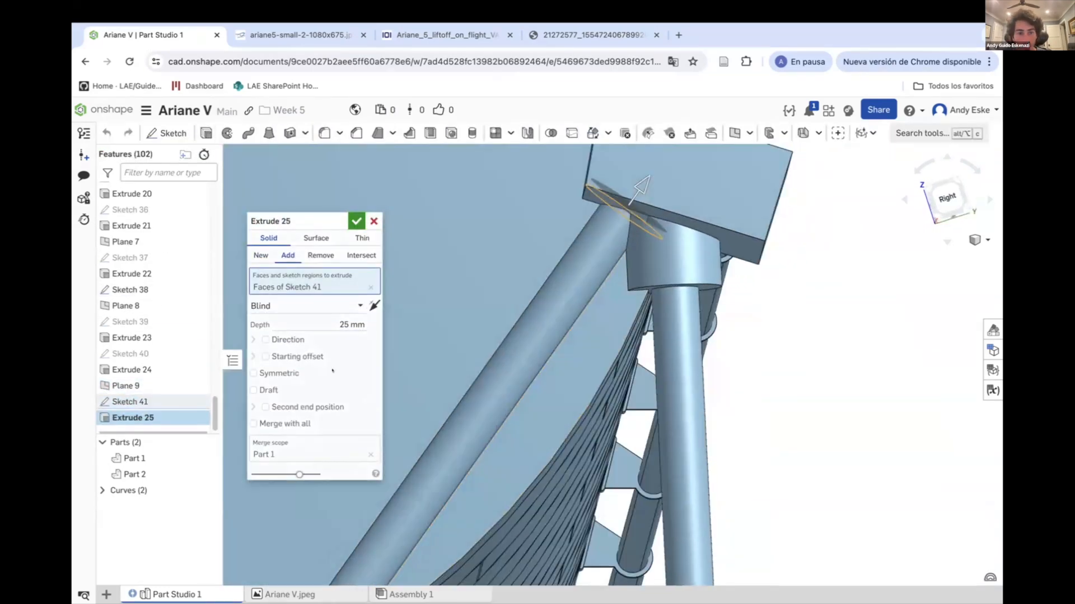
{"action": "scroll", "coordinate": [537, 408], "scroll_direction": "down", "scroll_amount": 8}
{"action": "right_click_drag", "start_coordinate": [531, 411], "coordinate": [520, 440]}
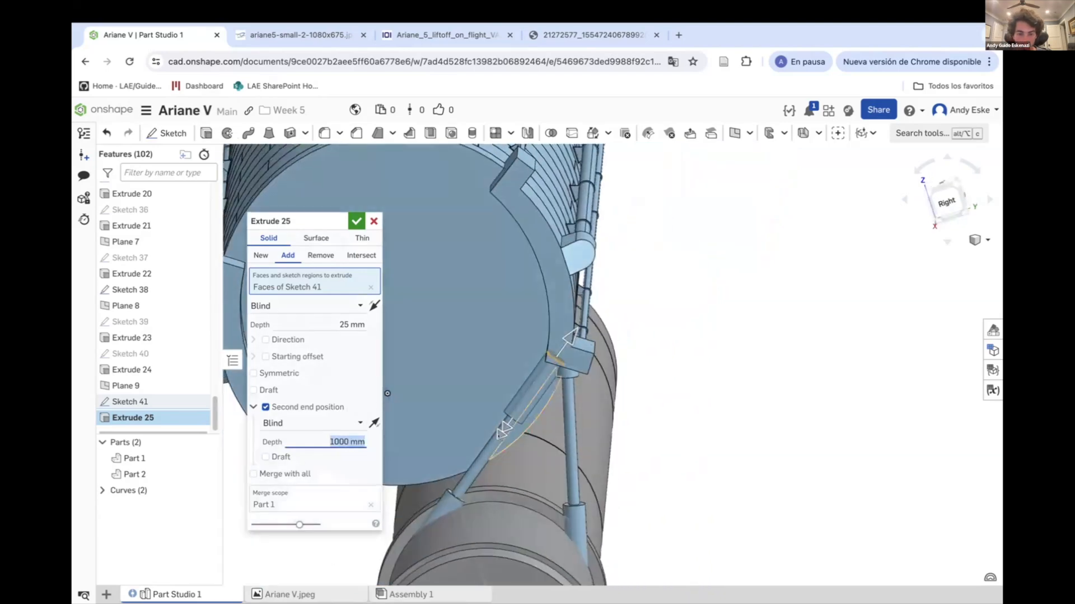
{"action": "scroll", "coordinate": [512, 445], "scroll_direction": "up", "scroll_amount": 3}
{"action": "scroll", "coordinate": [428, 477], "scroll_direction": "up", "scroll_amount": 6}
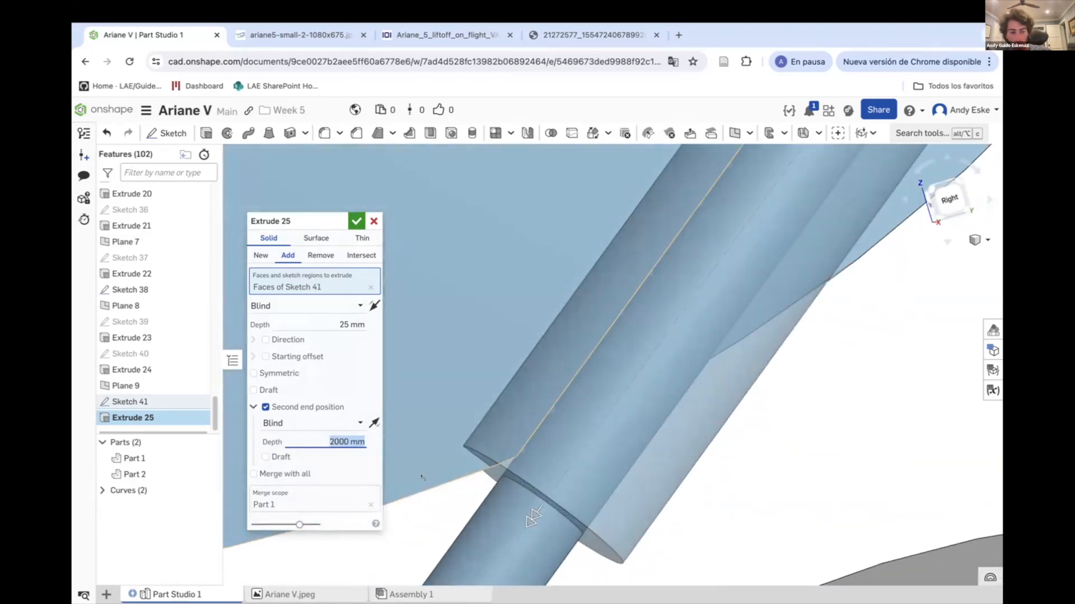
{"action": "scroll", "coordinate": [463, 540], "scroll_direction": "down", "scroll_amount": 3}
{"action": "key", "text": "Return"}
{"action": "scroll", "coordinate": [504, 392], "scroll_direction": "down", "scroll_amount": 5}
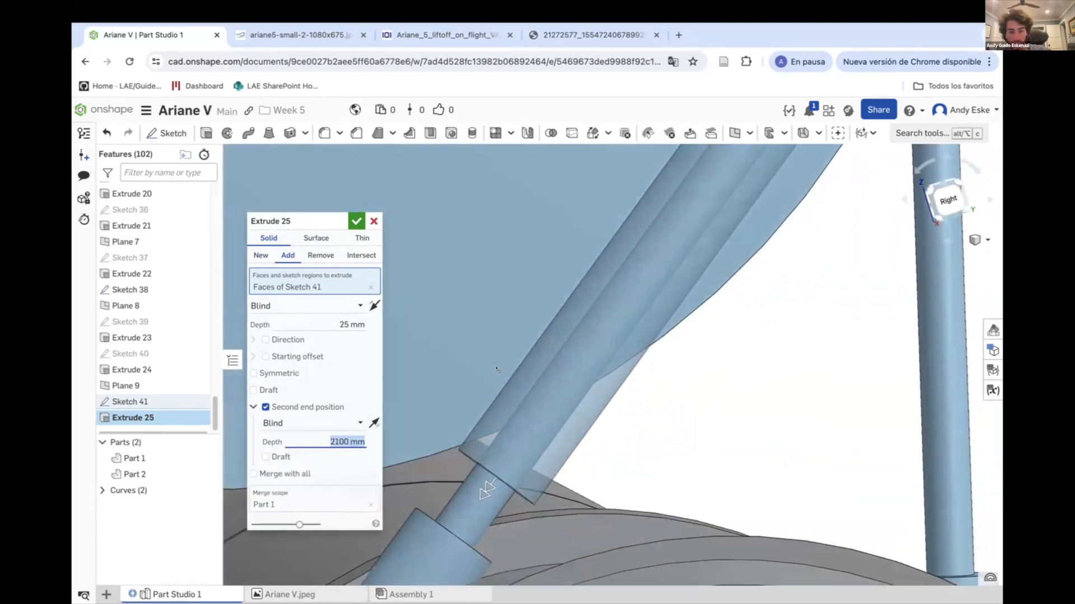
{"action": "key", "text": "Return"}
Hide Sketch 38 with the strut's construction lines.
{"action": "right_click_drag", "start_coordinate": [796, 312], "coordinate": [619, 321]}
{"action": "right_click", "coordinate": [437, 379]}
{"action": "left_click", "coordinate": [492, 204]}
Review the whole rocket and examine the booster's lower end in the side-view and liftoff reference photos.
{"action": "scroll", "coordinate": [493, 235], "scroll_direction": "down", "scroll_amount": 5}
{"action": "mouse_move", "coordinate": [492, 252]}
{"action": "right_mouse_down"}
{"action": "mouse_move", "coordinate": [439, 348]}
{"action": "mouse_move", "coordinate": [429, 439]}
{"action": "right_mouse_up"}
{"action": "scroll", "coordinate": [429, 439], "scroll_direction": "down", "scroll_amount": 5}
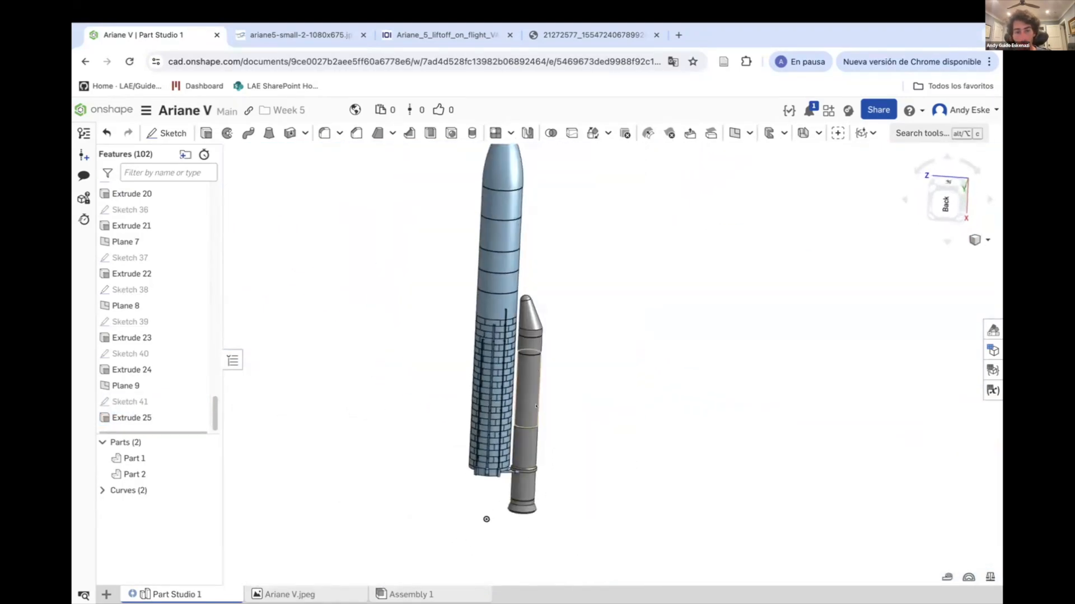
{"action": "left_click", "coordinate": [300, 34]}
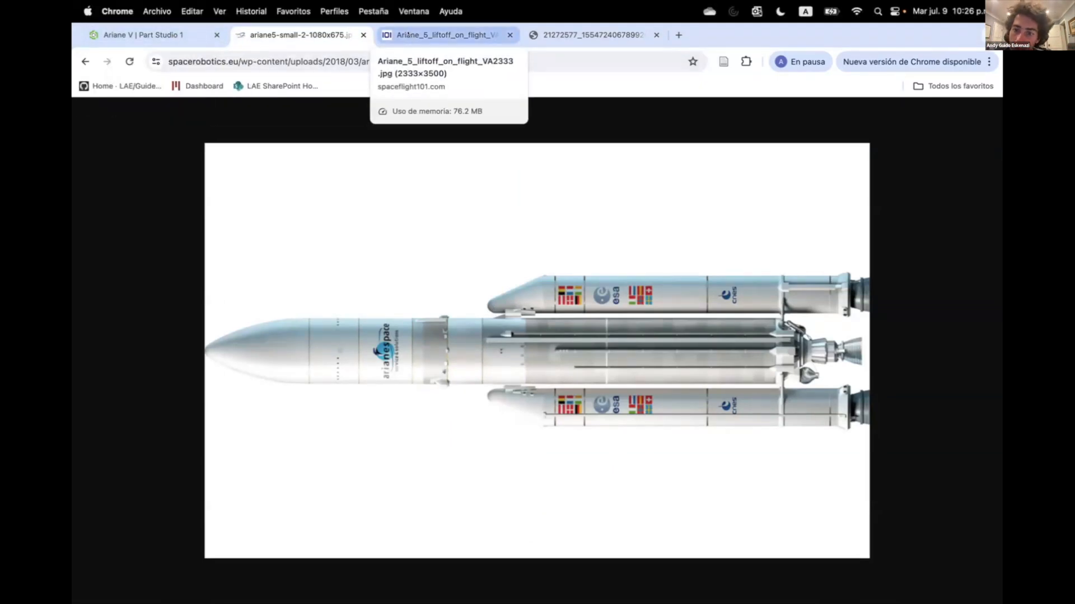
{"action": "left_click", "coordinate": [408, 35]}
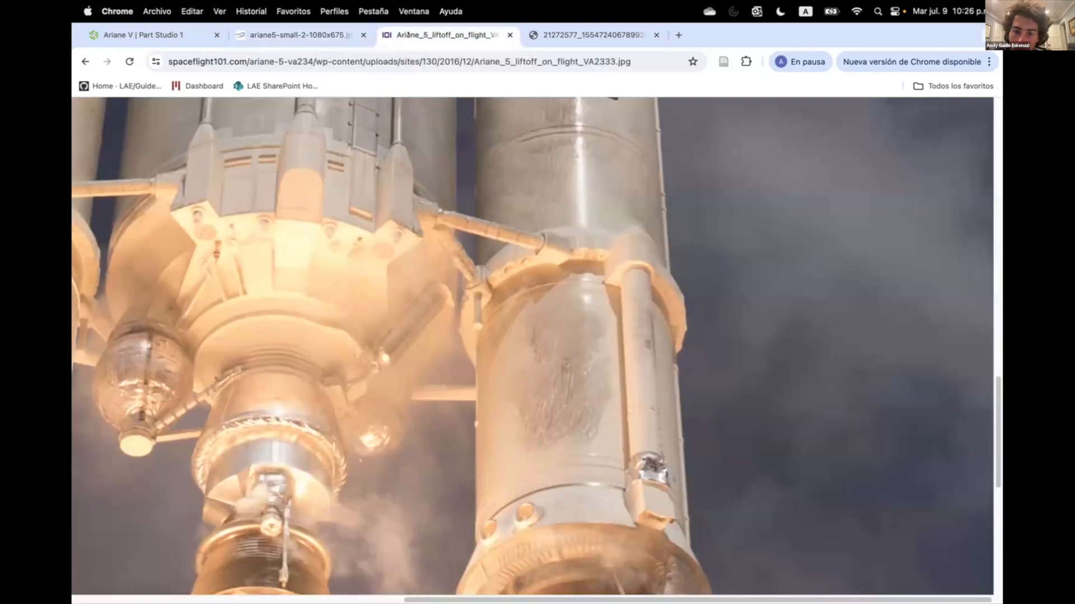
{"action": "left_click", "coordinate": [310, 38]}
{"action": "left_click", "coordinate": [428, 35]}
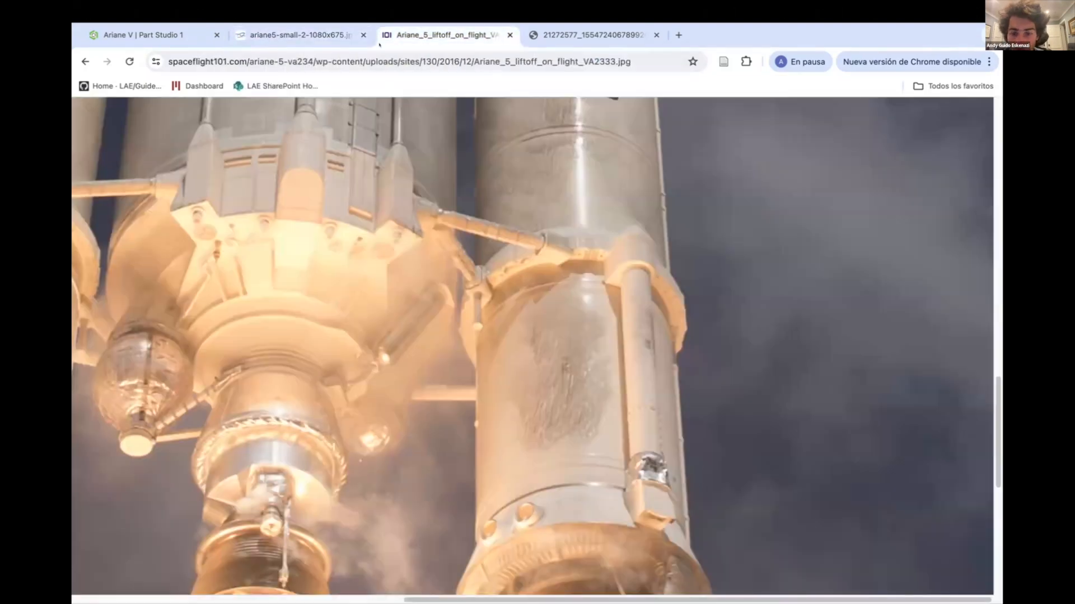
{"action": "left_click", "coordinate": [140, 35]}
{"action": "right_click_drag", "start_coordinate": [486, 465], "coordinate": [562, 442]}
{"action": "left_click", "coordinate": [437, 35]}
{"action": "left_click", "coordinate": [151, 35]}
Start a sketch on the booster's flared end face and draw a construction line from its centre to the outer edge.
{"action": "left_click", "coordinate": [173, 133]}
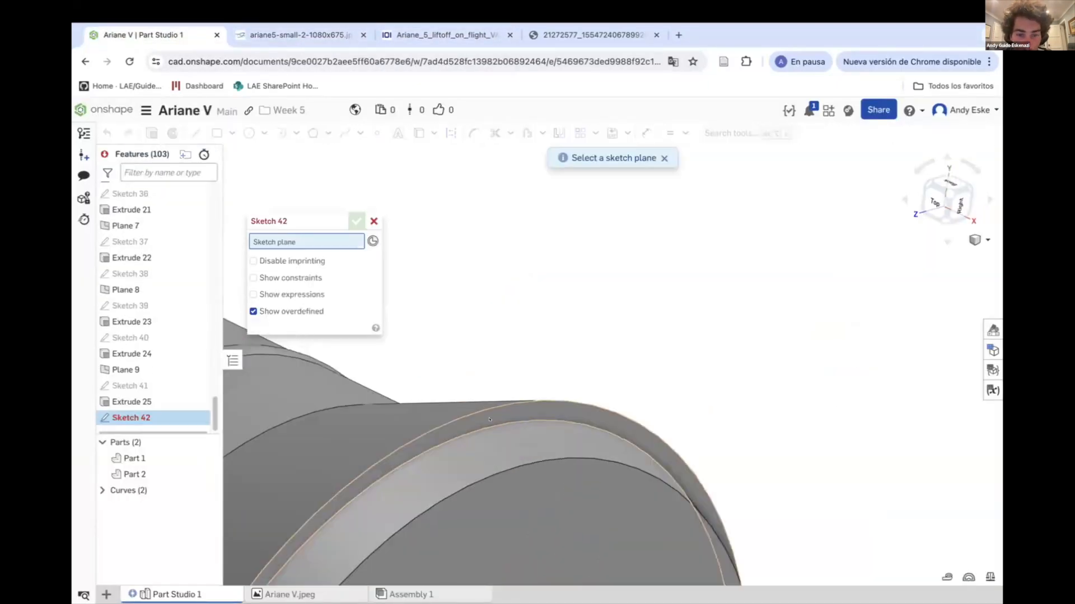
{"action": "left_click", "coordinate": [422, 523]}
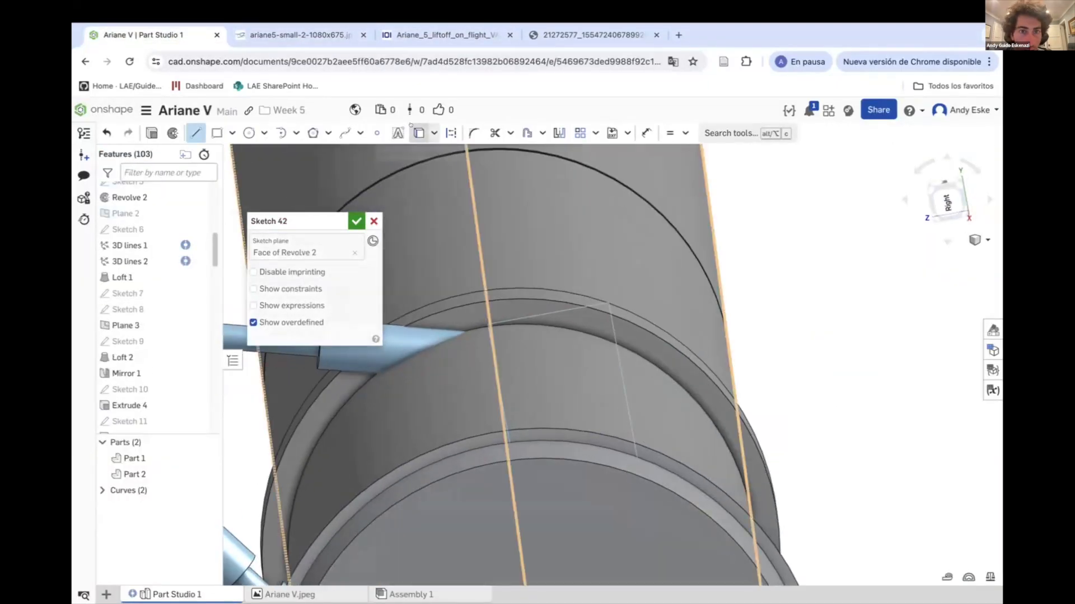
{"action": "left_click", "coordinate": [451, 133]}
{"action": "scroll", "coordinate": [607, 456], "scroll_direction": "down", "scroll_amount": 5}
{"action": "right_click_drag", "start_coordinate": [607, 456], "coordinate": [589, 465]}
{"action": "scroll", "coordinate": [589, 465], "scroll_direction": "up", "scroll_amount": 3}
{"action": "scroll", "coordinate": [586, 497], "scroll_direction": "down", "scroll_amount": 5}
{"action": "scroll", "coordinate": [580, 408], "scroll_direction": "up", "scroll_amount": 5}
{"action": "key", "text": "a"}
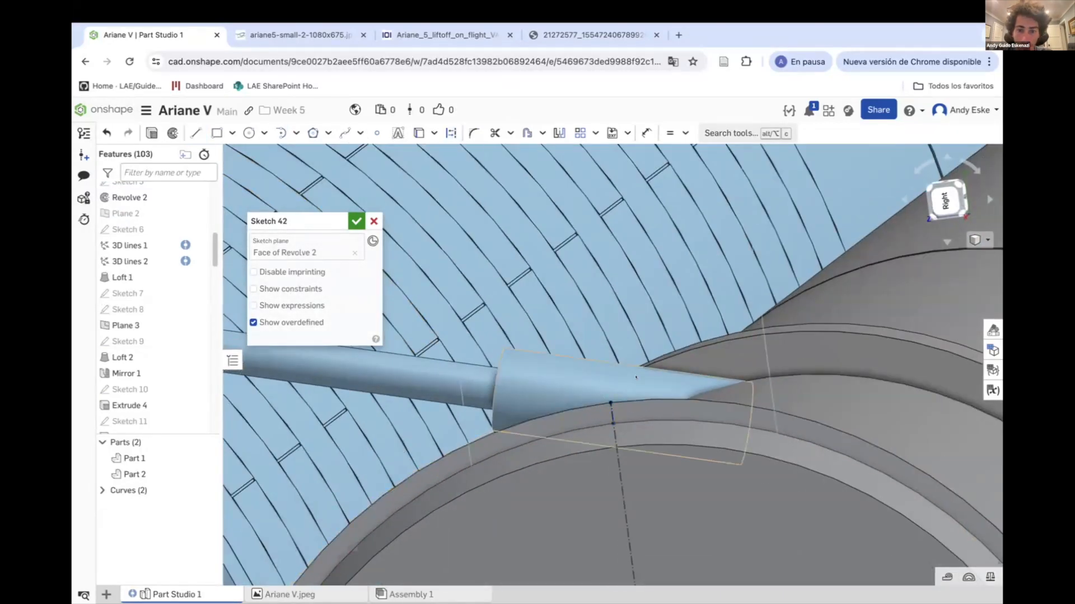
Draw a centre-point rectangle at the construction line's outer end, set its width to 300 mm and dimension its height.
{"action": "scroll", "coordinate": [647, 399], "scroll_direction": "down", "scroll_amount": 5}
{"action": "key", "text": "ctrl+3"}
{"action": "key", "text": "ctrl+1"}
{"action": "left_click", "coordinate": [231, 133]}
{"action": "left_click", "coordinate": [268, 176]}
{"action": "left_click", "coordinate": [626, 385]}
{"action": "left_click", "coordinate": [648, 364]}
{"action": "key", "text": "Return"}
{"action": "left_click", "coordinate": [760, 350]}
{"action": "left_click", "coordinate": [643, 386]}
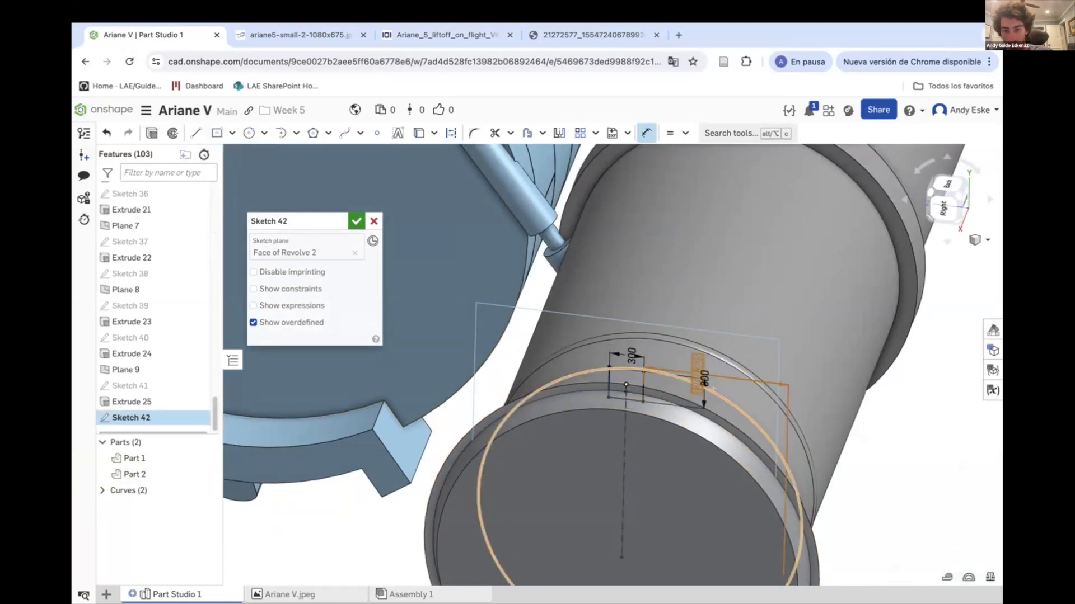
{"action": "right_click", "coordinate": [704, 380]}
{"action": "key", "text": "Escape"}
Extrude the small rectangle on the booster's flared end 400 mm upward with a 100 mm starting offset.
{"action": "mouse_move", "coordinate": [697, 369]}
{"action": "right_mouse_down"}
{"action": "mouse_move", "coordinate": [727, 343]}
{"action": "mouse_move", "coordinate": [694, 442]}
{"action": "right_mouse_up"}
{"action": "key", "text": "shift+e"}
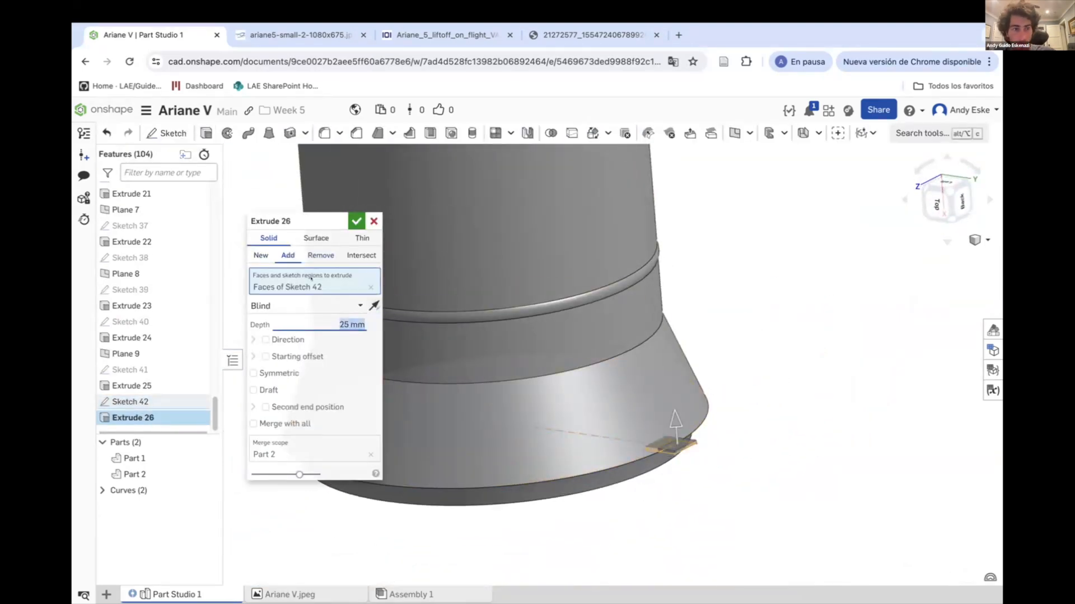
{"action": "left_click", "coordinate": [283, 353]}
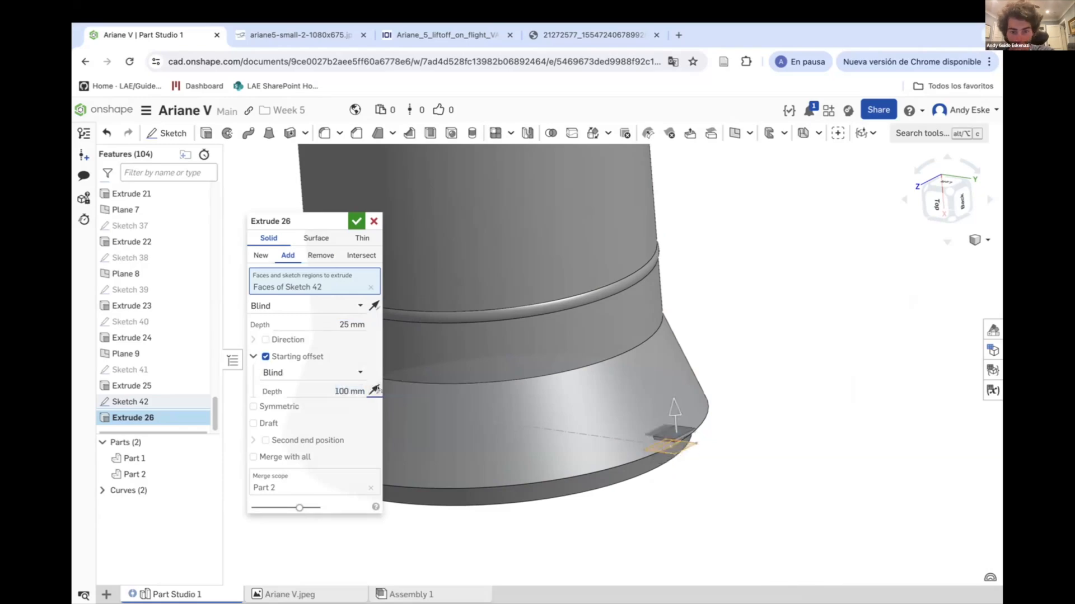
{"action": "left_click", "coordinate": [348, 323]}
{"action": "type", "text": "200"}
{"action": "key", "text": "Return"}
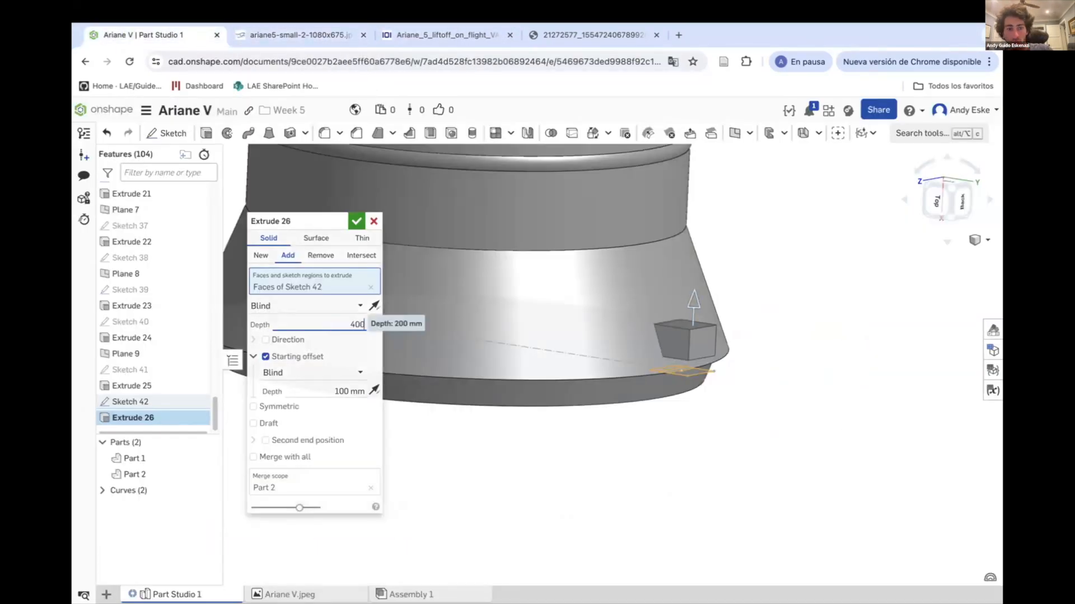
{"action": "key", "text": "Return"}
{"action": "scroll", "coordinate": [616, 285], "scroll_direction": "up", "scroll_amount": 5}
{"action": "right_click_drag", "start_coordinate": [616, 286], "coordinate": [654, 291]}
{"action": "key", "text": "Return"}
Sketch on the new block's inner face and extrude its region into the booster wall to close the gap.
{"action": "key", "text": "shift+s"}
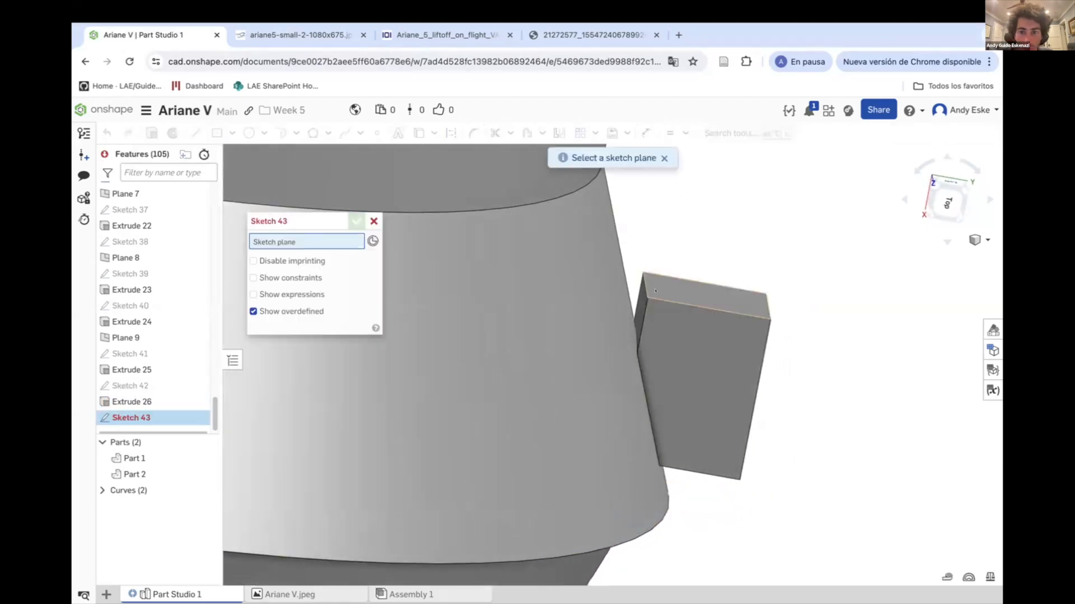
{"action": "left_click", "coordinate": [654, 291]}
{"action": "left_click", "coordinate": [356, 222]}
{"action": "key", "text": "shift+e"}
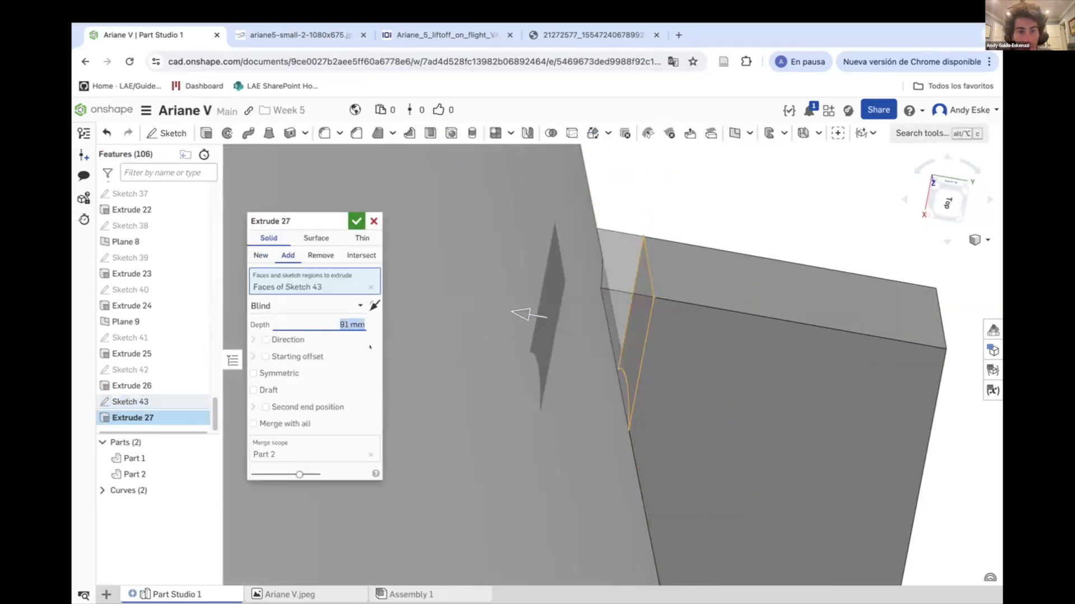
{"action": "key", "text": "Return"}
{"action": "key", "text": "Return"}
Sketch a line on the block's side face to bound an outer wedge and extrude that wedge with the direction flipped.
{"action": "scroll", "coordinate": [762, 192], "scroll_direction": "down", "scroll_amount": 10}
{"action": "mouse_move", "coordinate": [426, 448]}
{"action": "right_mouse_down"}
{"action": "mouse_move", "coordinate": [314, 554]}
{"action": "mouse_move", "coordinate": [336, 521]}
{"action": "right_mouse_up"}
{"action": "scroll", "coordinate": [686, 339], "scroll_direction": "up", "scroll_amount": 7}
{"action": "left_click", "coordinate": [604, 341]}
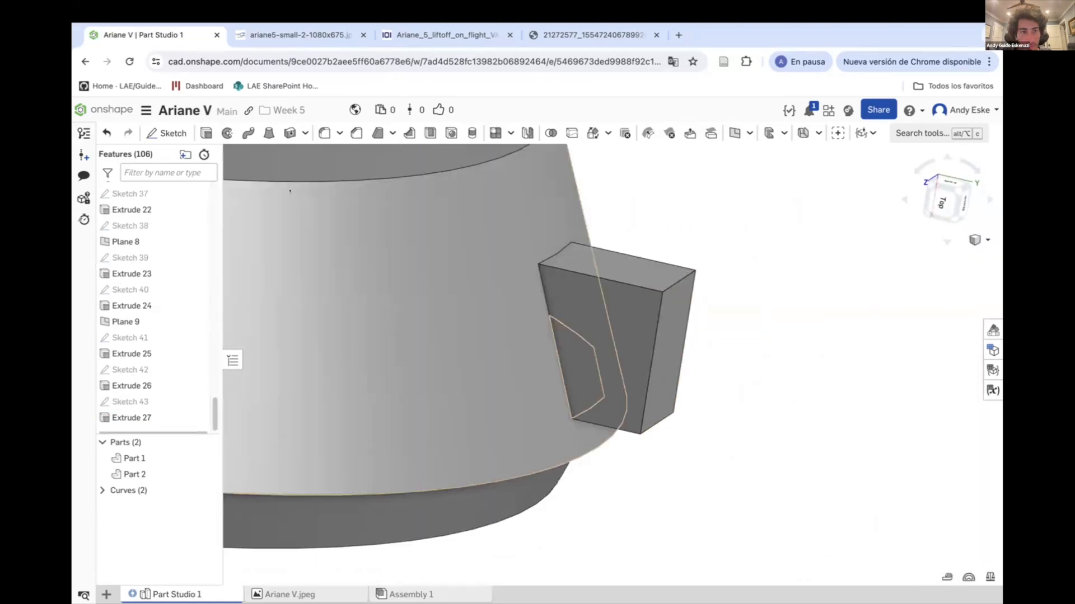
{"action": "left_click", "coordinate": [167, 133]}
{"action": "left_click", "coordinate": [638, 289]}
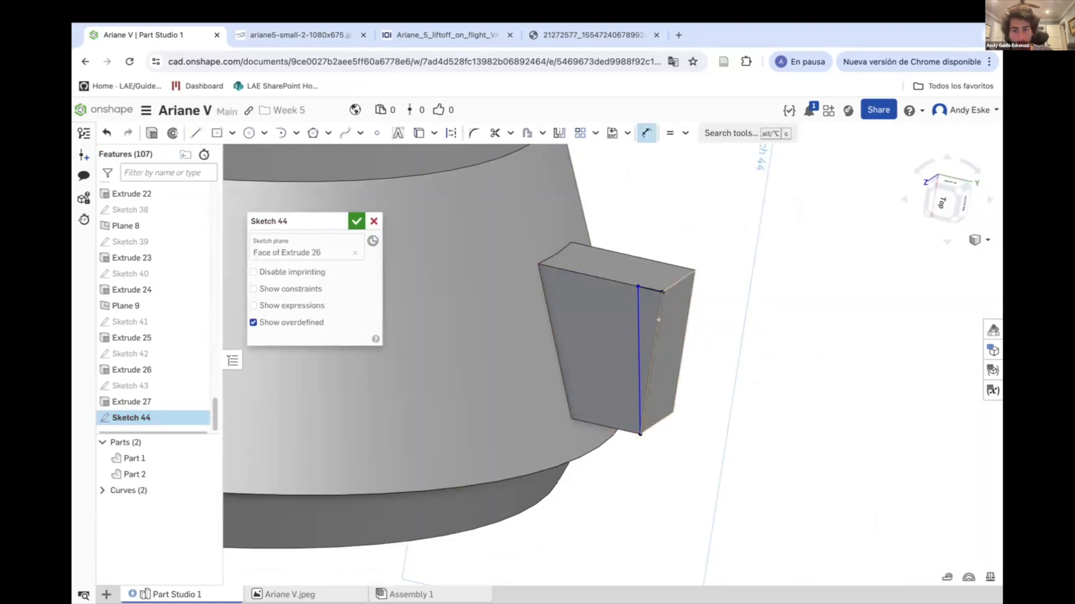
{"action": "key", "text": "shift+e"}
{"action": "left_click", "coordinate": [375, 305]}
{"action": "key", "text": "Return"}
Examine the booster's lower end in the model and compare it with the liftoff and side-view reference photos.
{"action": "scroll", "coordinate": [752, 291], "scroll_direction": "down", "scroll_amount": 5}
{"action": "scroll", "coordinate": [753, 290], "scroll_direction": "down", "scroll_amount": 8}
{"action": "right_click_drag", "start_coordinate": [753, 290], "coordinate": [411, 361]}
{"action": "scroll", "coordinate": [598, 382], "scroll_direction": "up", "scroll_amount": 5}
{"action": "left_click", "coordinate": [303, 35]}
{"action": "left_click", "coordinate": [469, 34]}
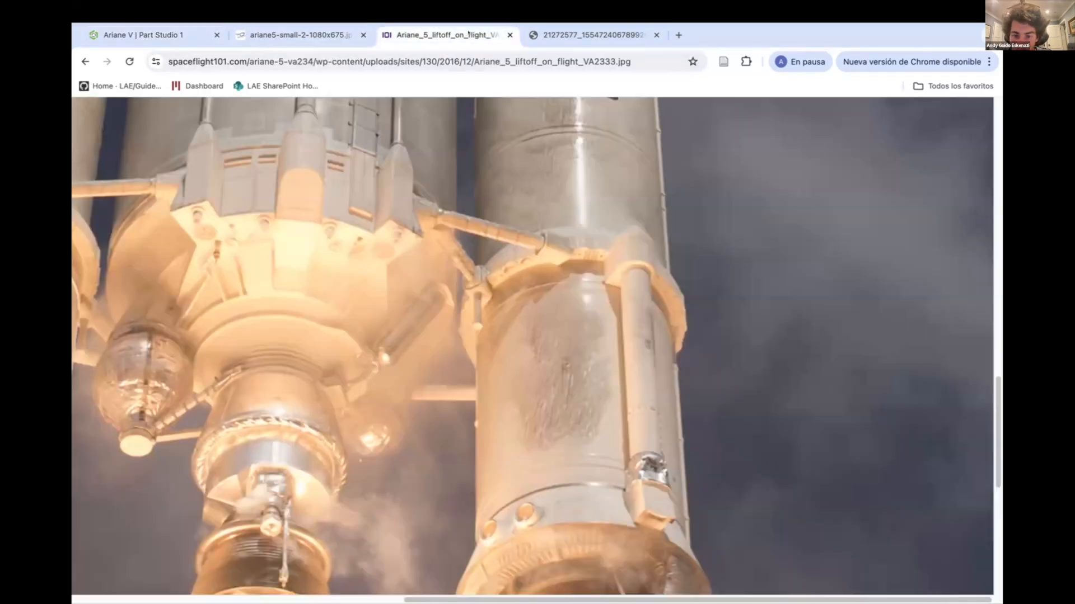
{"action": "left_click", "coordinate": [284, 35]}
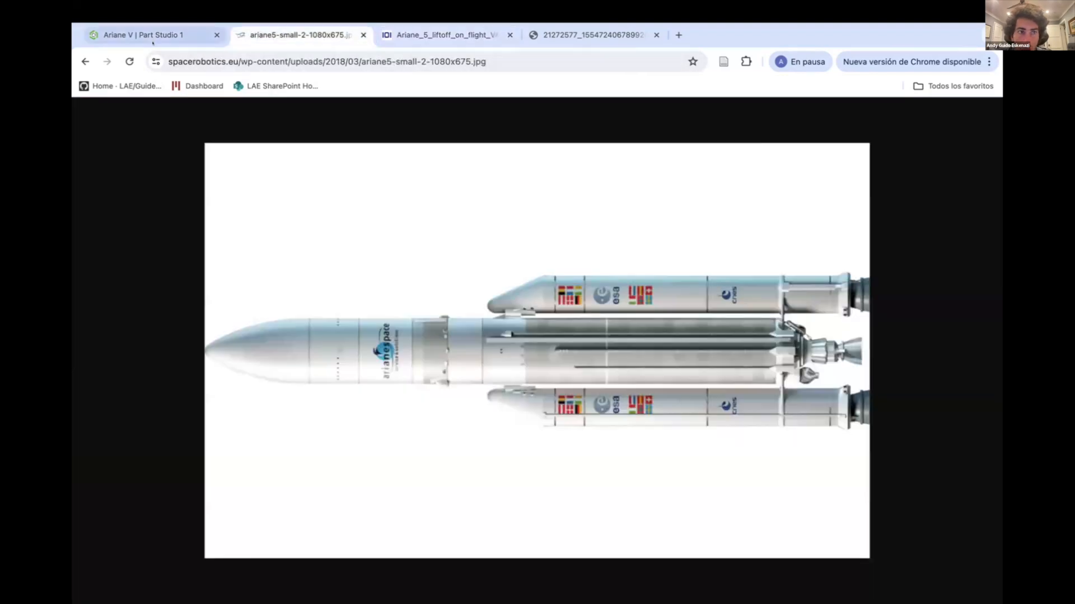
{"action": "left_click", "coordinate": [140, 35]}
{"action": "key", "text": "shift+s"}
{"action": "scroll", "coordinate": [684, 535], "scroll_direction": "up", "scroll_amount": 5}
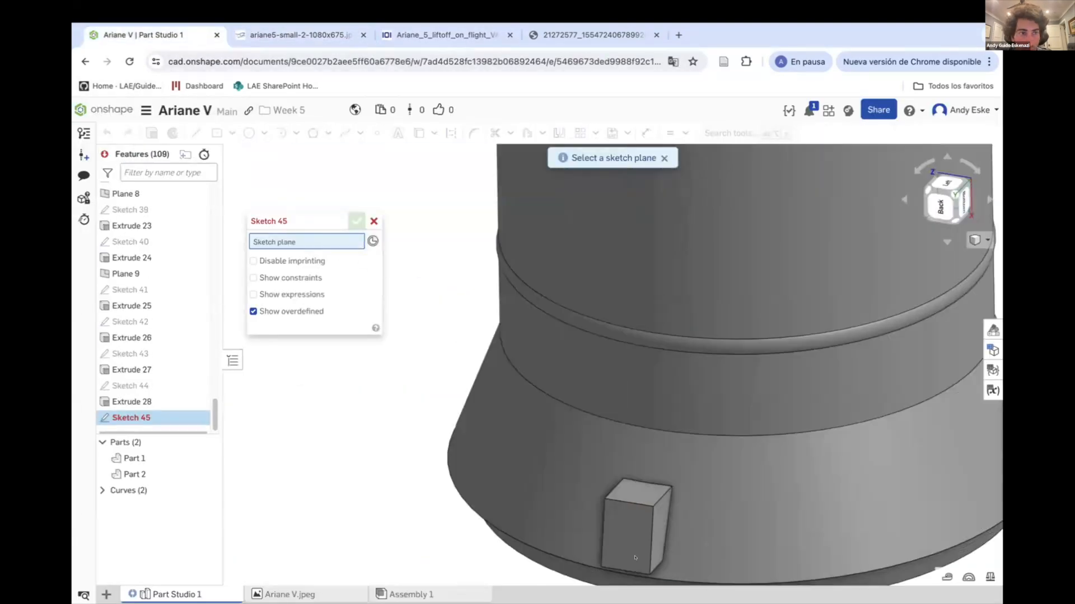
{"action": "left_click", "coordinate": [374, 222]}
Create a plane offset 250 mm above the block's upper face.
{"action": "left_click", "coordinate": [735, 134]}
{"action": "left_click", "coordinate": [307, 261]}
{"action": "left_click", "coordinate": [270, 279]}
{"action": "left_click", "coordinate": [638, 496]}
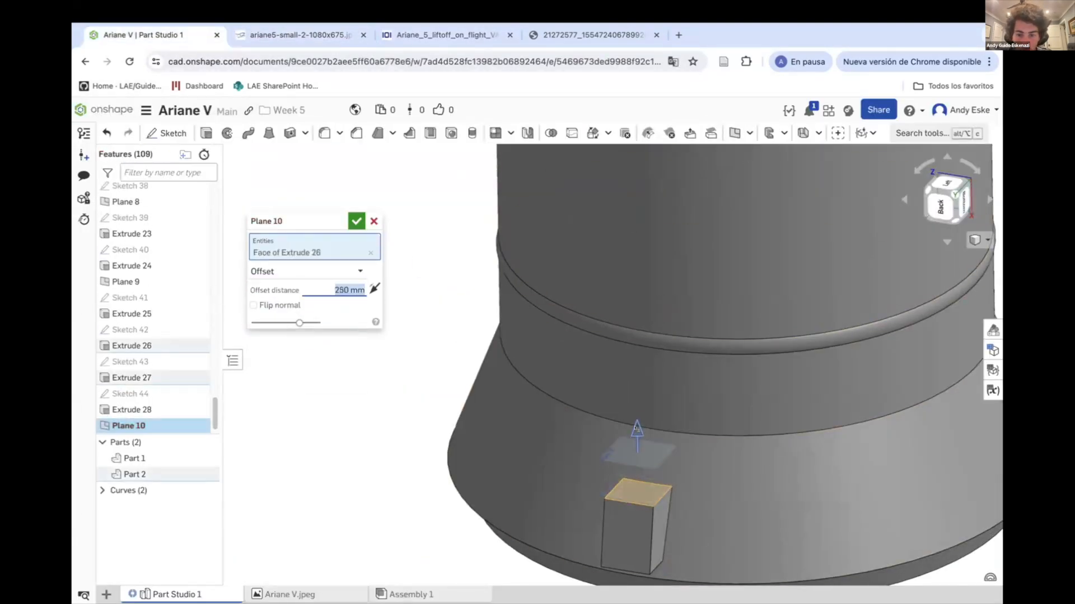
{"action": "key", "text": "Return"}
Sketch a circle on the offset plane, centred on a construction line across the block's projected outline.
{"action": "key", "text": "shift+s"}
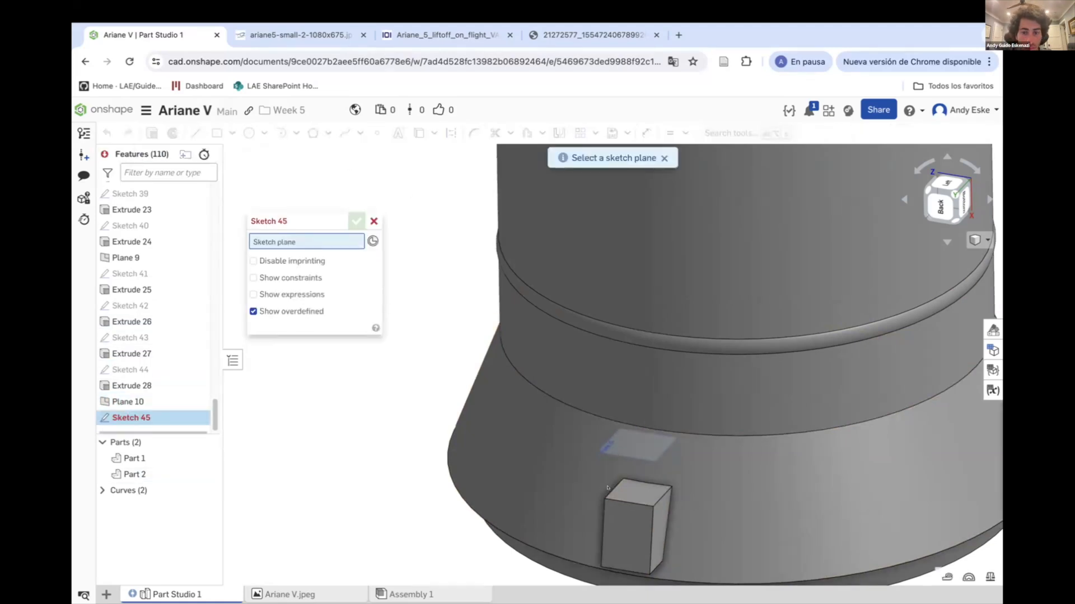
{"action": "left_click", "coordinate": [609, 448]}
{"action": "left_click", "coordinate": [445, 133]}
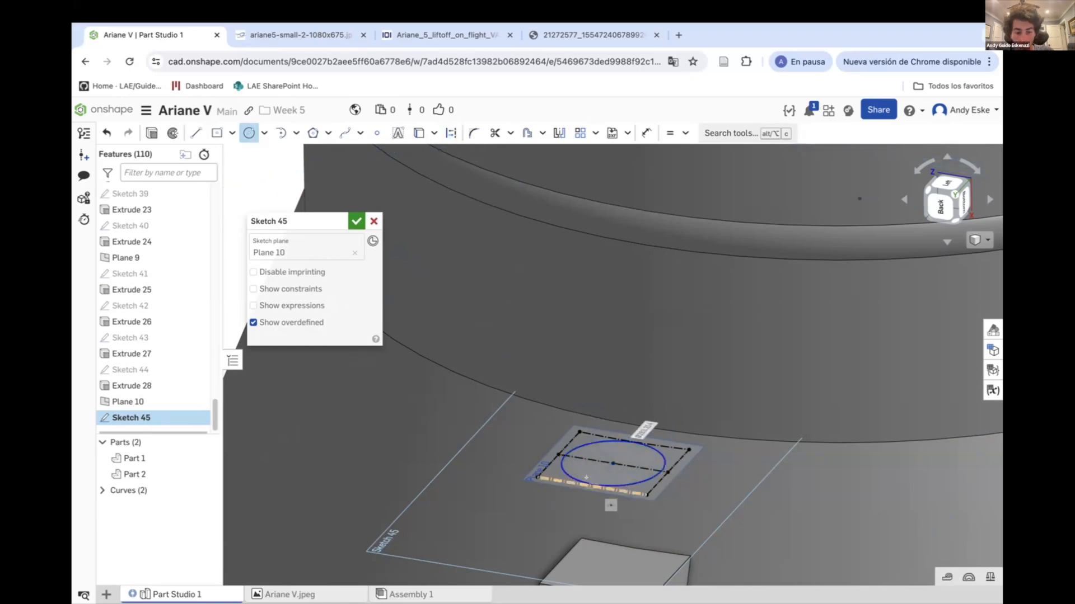
{"action": "left_click", "coordinate": [353, 221]}
Loft the block's rectangular upper face to the circle on the offset plane.
{"action": "left_click", "coordinate": [269, 133]}
{"action": "left_click", "coordinate": [613, 459]}
{"action": "left_click", "coordinate": [618, 562]}
{"action": "scroll", "coordinate": [618, 561], "scroll_direction": "down", "scroll_amount": 3}
{"action": "mouse_move", "coordinate": [619, 562]}
{"action": "right_mouse_down"}
{"action": "mouse_move", "coordinate": [588, 528]}
{"action": "mouse_move", "coordinate": [617, 535]}
{"action": "right_mouse_up"}
{"action": "left_click", "coordinate": [356, 221]}
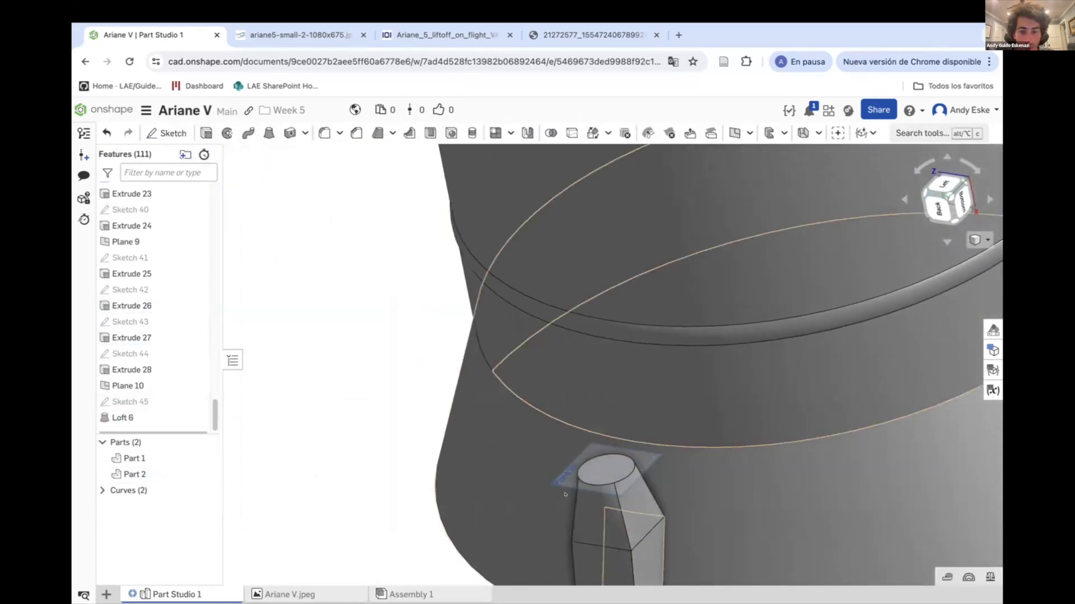
Hide Plane 10 and start an extrusion from a new sketch on the loft's round upper face.
{"action": "left_click", "coordinate": [203, 386]}
{"action": "left_click", "coordinate": [167, 134]}
{"action": "left_click", "coordinate": [607, 470]}
{"action": "left_click", "coordinate": [151, 133]}
{"action": "left_click", "coordinate": [606, 470]}
Extrude the circular face up to the booster ring's lower face to form a long rod, removing the missing face selection.
{"action": "left_click_drag", "start_coordinate": [599, 433], "coordinate": [566, 271]}
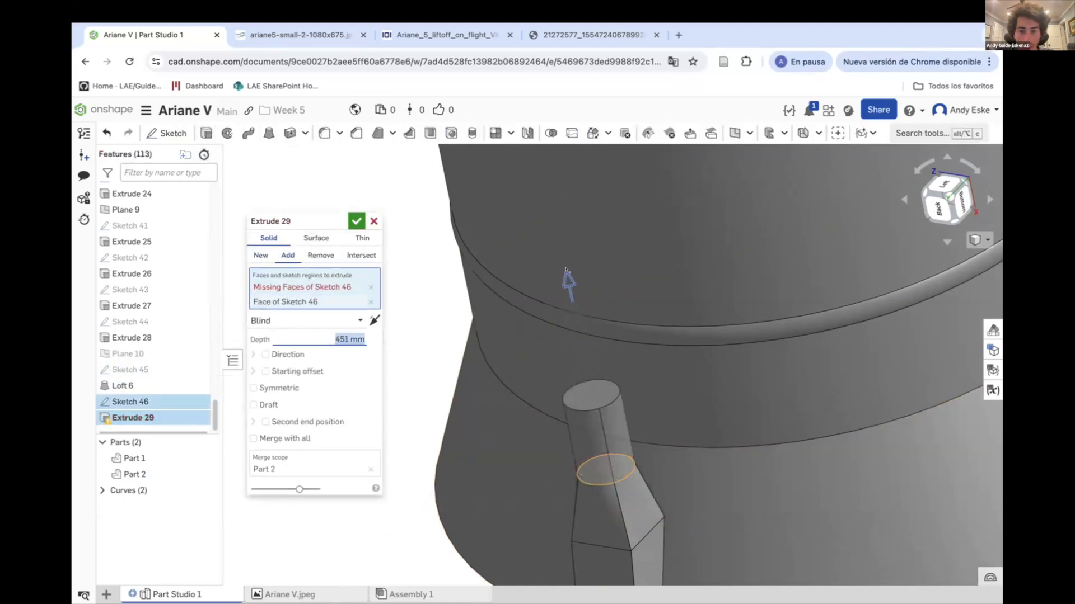
{"action": "scroll", "coordinate": [566, 271], "scroll_direction": "down", "scroll_amount": 10}
{"action": "right_click_drag", "start_coordinate": [567, 271], "coordinate": [597, 257]}
{"action": "scroll", "coordinate": [597, 256], "scroll_direction": "up", "scroll_amount": 3}
{"action": "left_click_drag", "start_coordinate": [580, 285], "coordinate": [578, 202]}
{"action": "scroll", "coordinate": [578, 241], "scroll_direction": "up", "scroll_amount": 10}
{"action": "mouse_move", "coordinate": [578, 241]}
{"action": "right_mouse_down"}
{"action": "mouse_move", "coordinate": [627, 241]}
{"action": "mouse_move", "coordinate": [612, 274]}
{"action": "mouse_move", "coordinate": [604, 263]}
{"action": "right_mouse_up"}
{"action": "left_click", "coordinate": [371, 287]}
{"action": "left_click", "coordinate": [308, 306]}
{"action": "left_click", "coordinate": [284, 357]}
{"action": "left_click", "coordinate": [607, 260]}
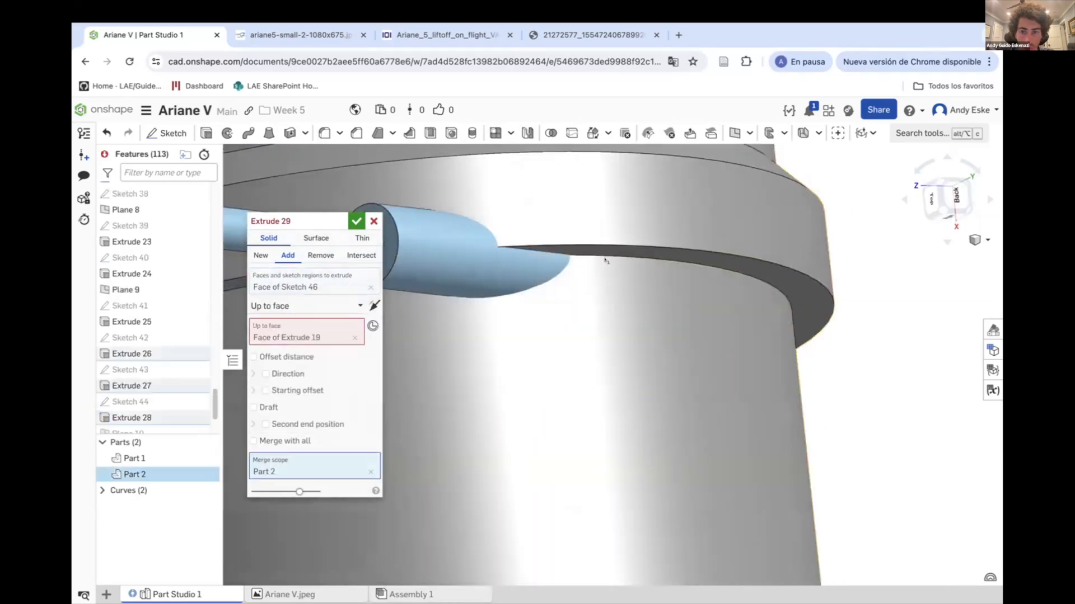
{"action": "left_click", "coordinate": [357, 221]}
Start a sketch on the rod's upper end face and draw a construction line between the midpoints of its two projected side edges.
{"action": "scroll", "coordinate": [606, 280], "scroll_direction": "down", "scroll_amount": 10}
{"action": "right_click_drag", "start_coordinate": [627, 302], "coordinate": [863, 361]}
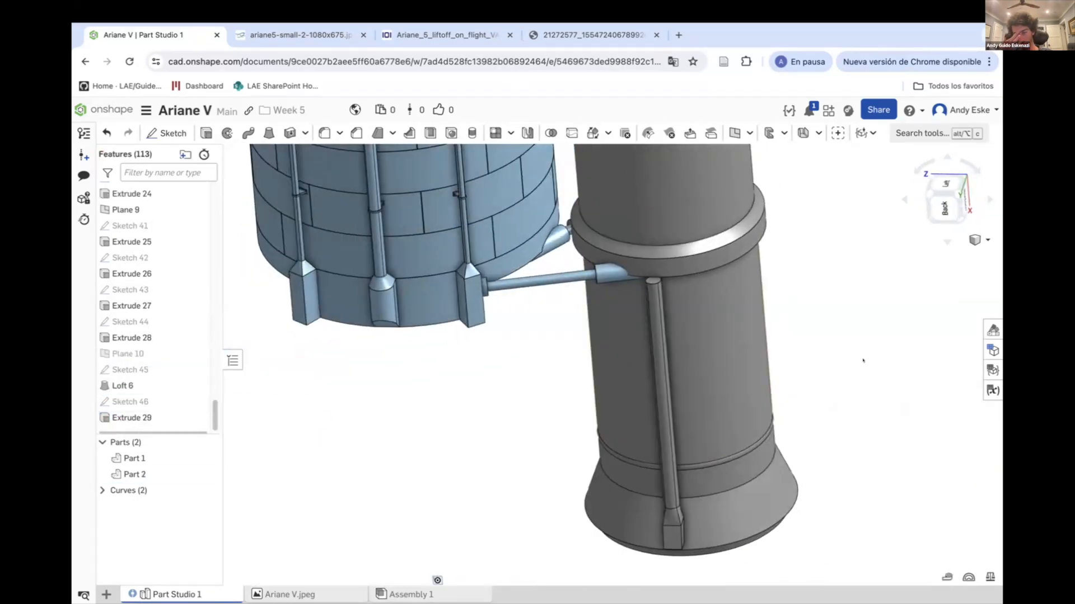
{"action": "left_click", "coordinate": [469, 37]}
{"action": "left_click", "coordinate": [335, 36]}
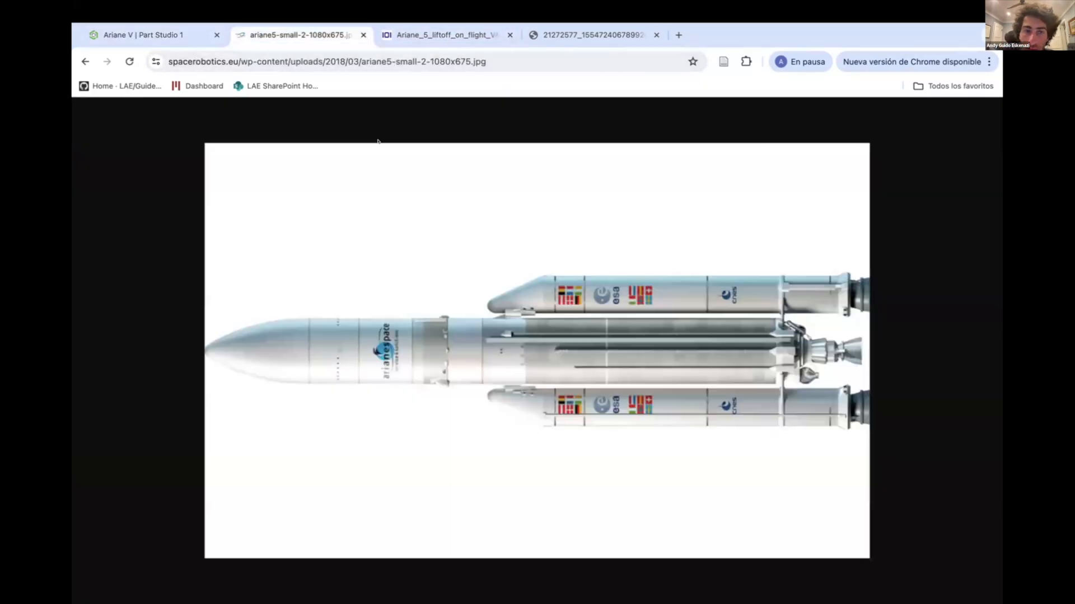
{"action": "left_click", "coordinate": [163, 36]}
{"action": "left_click", "coordinate": [179, 133]}
{"action": "scroll", "coordinate": [661, 299], "scroll_direction": "up", "scroll_amount": 5}
{"action": "left_click", "coordinate": [668, 304]}
{"action": "scroll", "coordinate": [666, 305], "scroll_direction": "up", "scroll_amount": 5}
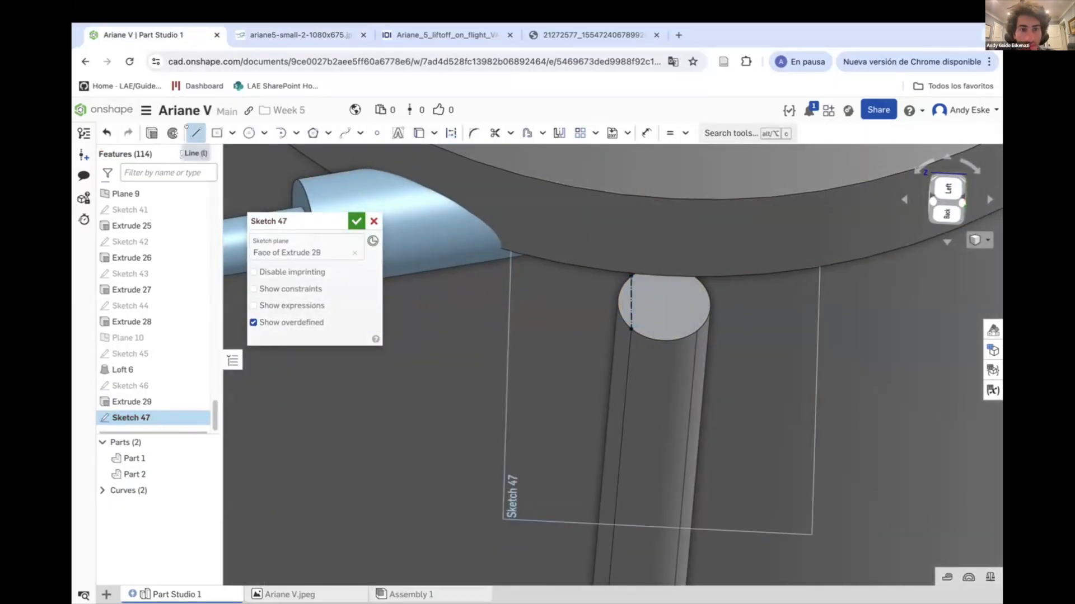
{"action": "scroll", "coordinate": [687, 272], "scroll_direction": "up", "scroll_amount": 3}
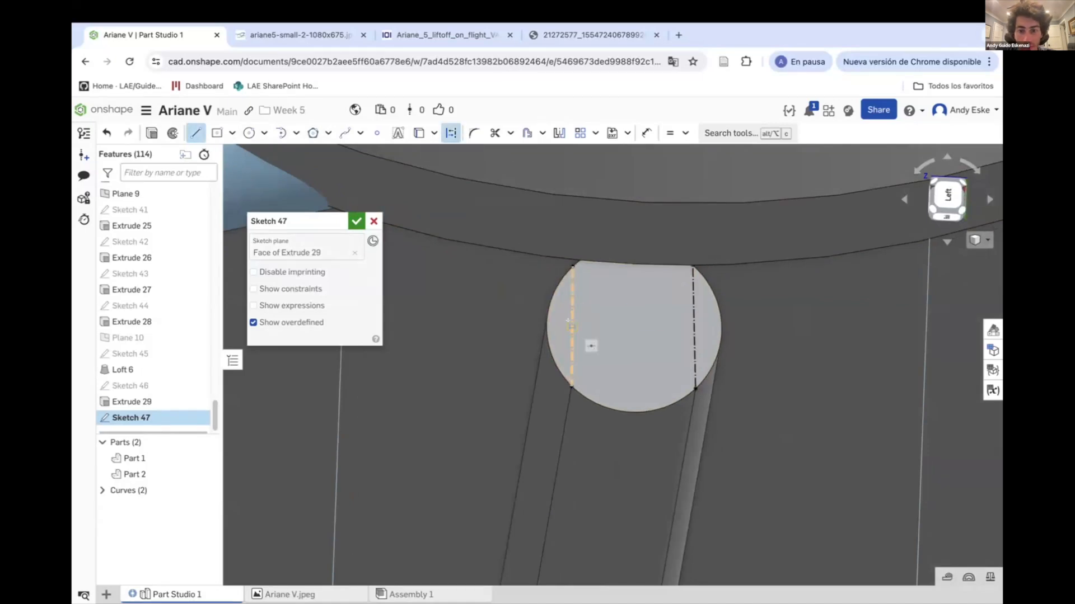
{"action": "left_click_drag", "start_coordinate": [568, 320], "coordinate": [694, 329]}
{"action": "key", "text": "Escape"}
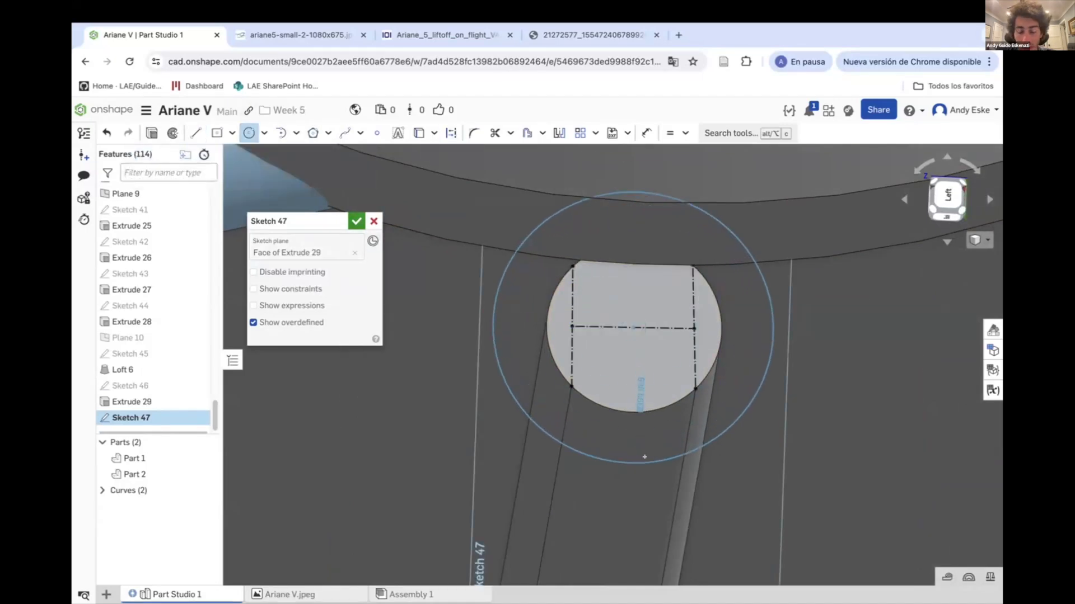
Draw a circle centred on the rod's construction line and set its diameter to 400 mm.
{"action": "left_click", "coordinate": [645, 458]}
{"action": "key", "text": "d"}
{"action": "left_click", "coordinate": [644, 462]}
{"action": "type", "text": "400"}
{"action": "key", "text": "Return"}
Extend the construction line across the circle's full diameter and draw a straight side line from each end toward the booster.
{"action": "scroll", "coordinate": [559, 431], "scroll_direction": "down", "scroll_amount": 3}
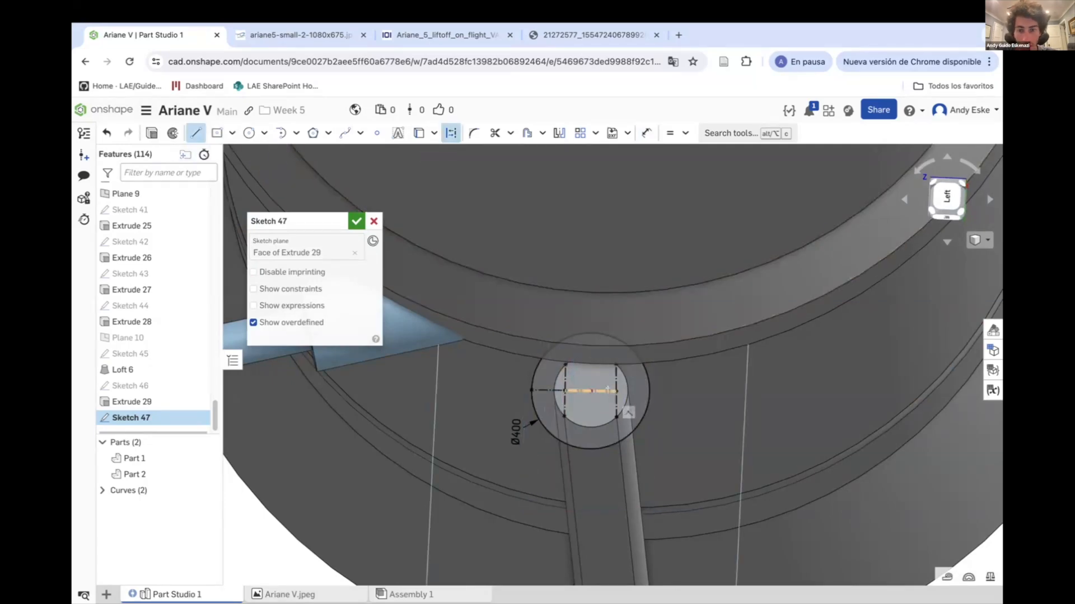
{"action": "left_click", "coordinate": [196, 134]}
{"action": "right_click_drag", "start_coordinate": [535, 417], "coordinate": [531, 386]}
{"action": "left_click", "coordinate": [532, 390]}
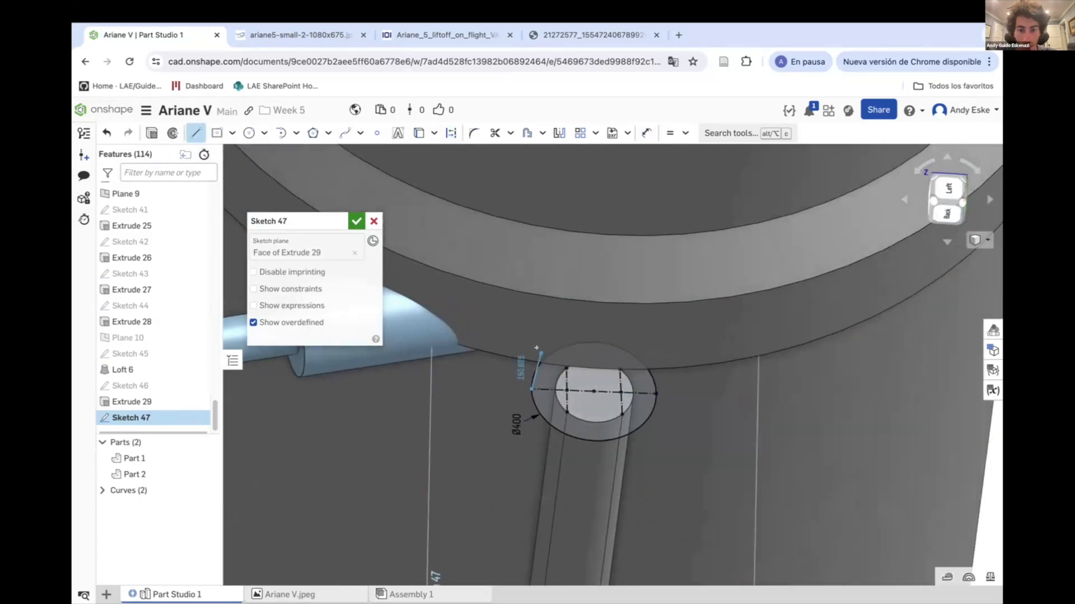
{"action": "left_click", "coordinate": [665, 376]}
{"action": "left_click", "coordinate": [655, 367]}
{"action": "scroll", "coordinate": [661, 361], "scroll_direction": "up", "scroll_amount": 3}
Join the ends of the two side lines with an arc along the booster wall.
{"action": "left_click", "coordinate": [296, 133]}
{"action": "left_click", "coordinate": [311, 155]}
{"action": "left_click", "coordinate": [413, 363]}
{"action": "left_click", "coordinate": [575, 385]}
{"action": "right_click_drag", "start_coordinate": [652, 376], "coordinate": [694, 364]}
{"action": "scroll", "coordinate": [615, 358], "scroll_direction": "down", "scroll_amount": 3}
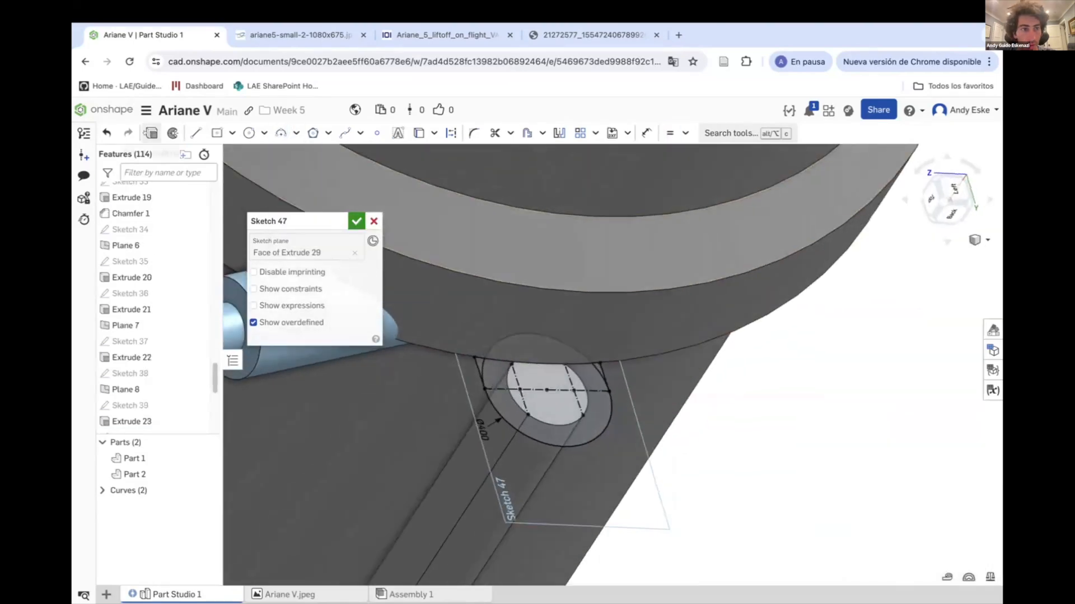
Extrude the collar profile around the rod's upper end to a blind depth of 300 mm.
{"action": "left_click", "coordinate": [151, 133]}
{"action": "scroll", "coordinate": [513, 362], "scroll_direction": "up", "scroll_amount": 4}
{"action": "left_click_drag", "start_coordinate": [515, 364], "coordinate": [560, 240]}
{"action": "right_click_drag", "start_coordinate": [561, 240], "coordinate": [566, 174]}
{"action": "left_click", "coordinate": [341, 306]}
{"action": "left_click", "coordinate": [335, 387]}
{"action": "left_click", "coordinate": [339, 306]}
{"action": "left_click", "coordinate": [341, 325]}
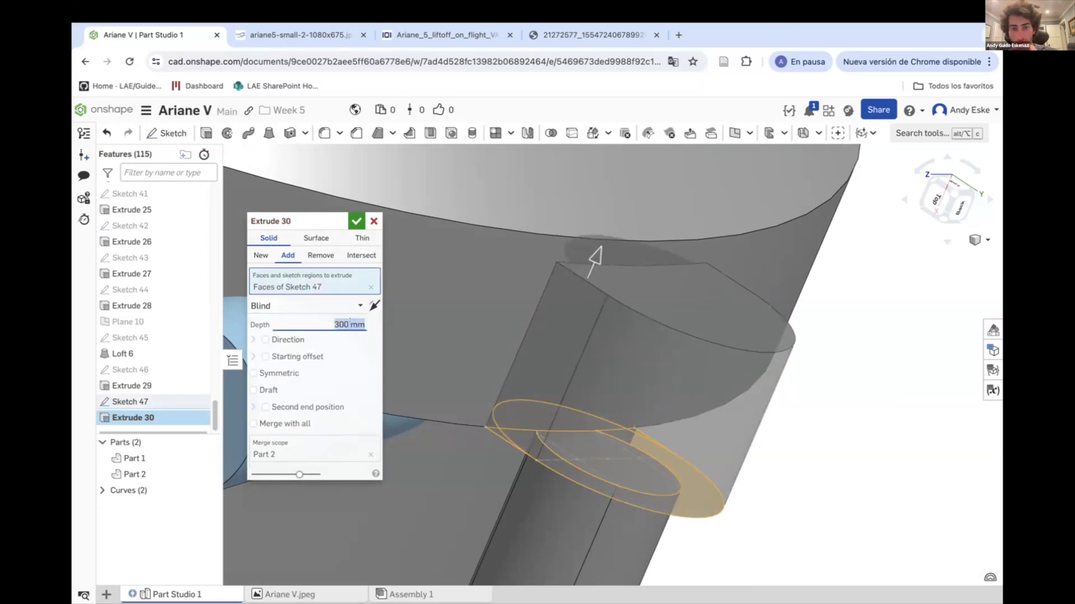
Compare the collar with the reference photos, try a depth of 350 mm, and set its extrusion depth to 340 mm.
{"action": "left_click", "coordinate": [428, 35]}
{"action": "left_click", "coordinate": [297, 34]}
{"action": "left_click", "coordinate": [594, 34]}
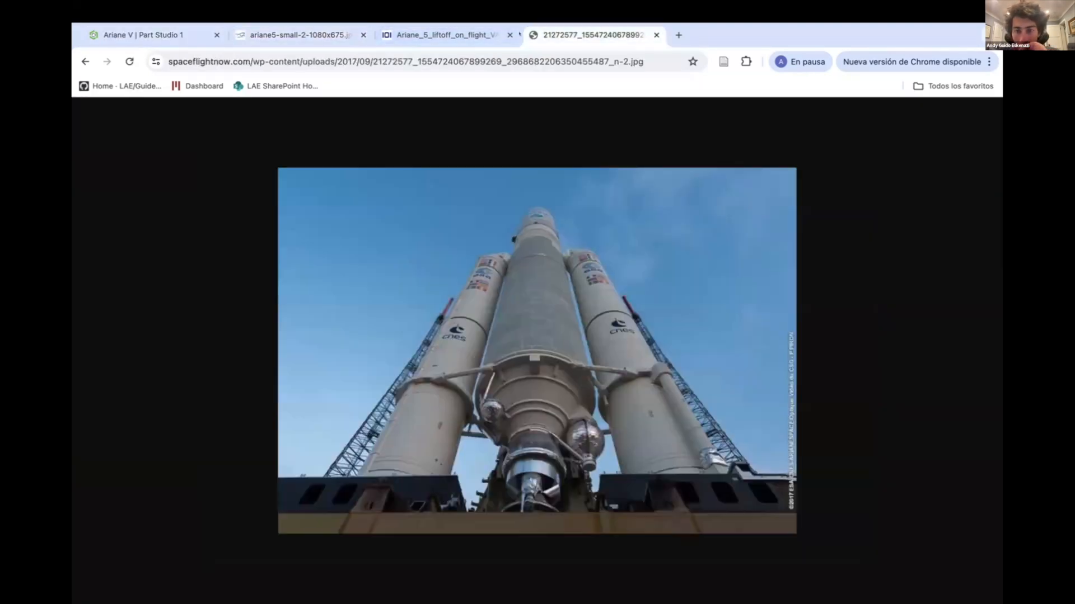
{"action": "left_click", "coordinate": [448, 35]}
{"action": "left_click", "coordinate": [143, 35]}
{"action": "type", "text": "3"}
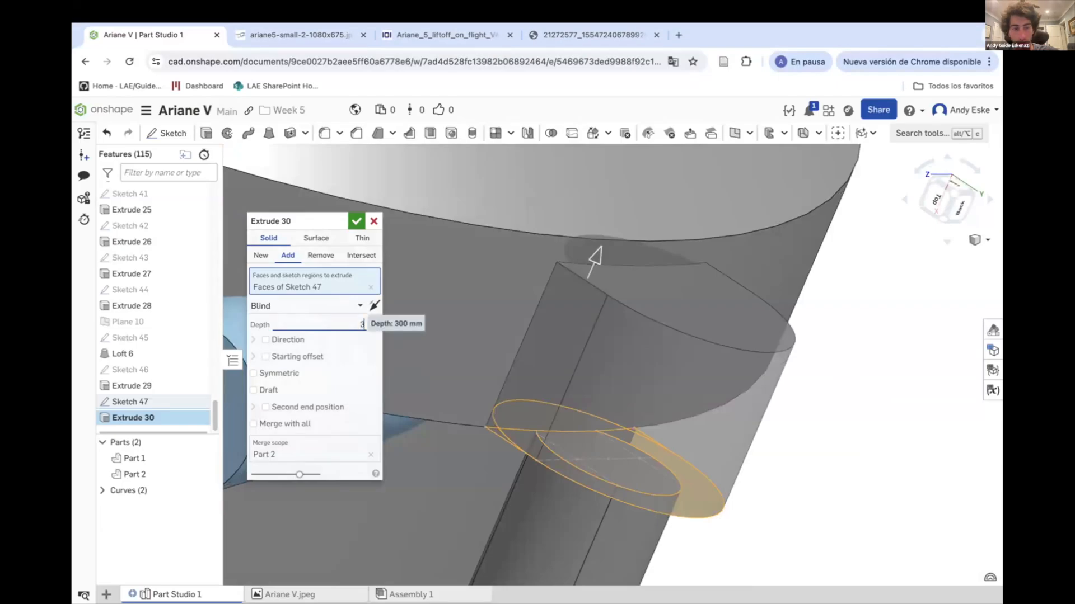
{"action": "type", "text": "50"}
{"action": "key", "text": "Return"}
{"action": "type", "text": "34"}
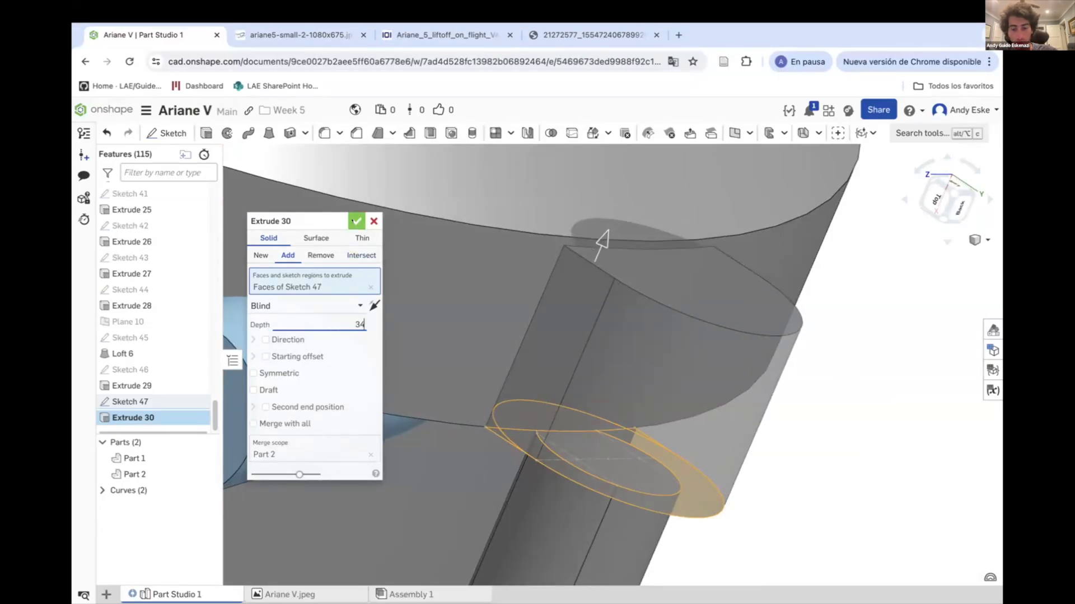
{"action": "type", "text": "0"}
{"action": "key", "text": "Return"}
{"action": "left_click", "coordinate": [355, 221]}
Create a plane offset 200 mm above the rod collar's upper face.
{"action": "scroll", "coordinate": [728, 358], "scroll_direction": "down", "scroll_amount": 10}
{"action": "right_click_drag", "start_coordinate": [817, 347], "coordinate": [722, 400]}
{"action": "scroll", "coordinate": [722, 400], "scroll_direction": "up", "scroll_amount": 5}
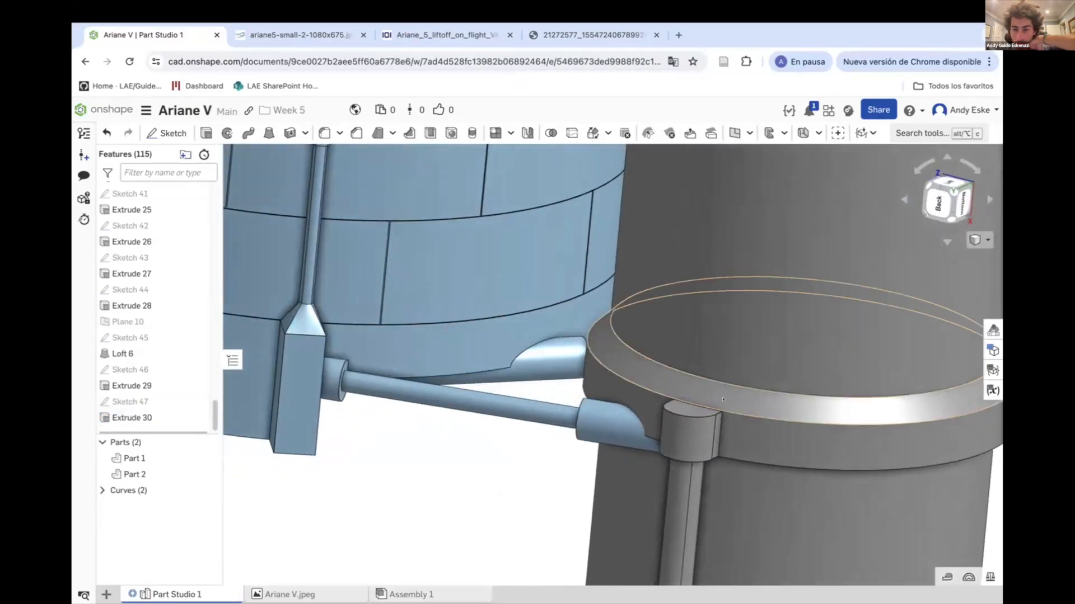
{"action": "scroll", "coordinate": [716, 392], "scroll_direction": "up", "scroll_amount": 3}
{"action": "left_click", "coordinate": [734, 134]}
{"action": "left_click", "coordinate": [676, 438]}
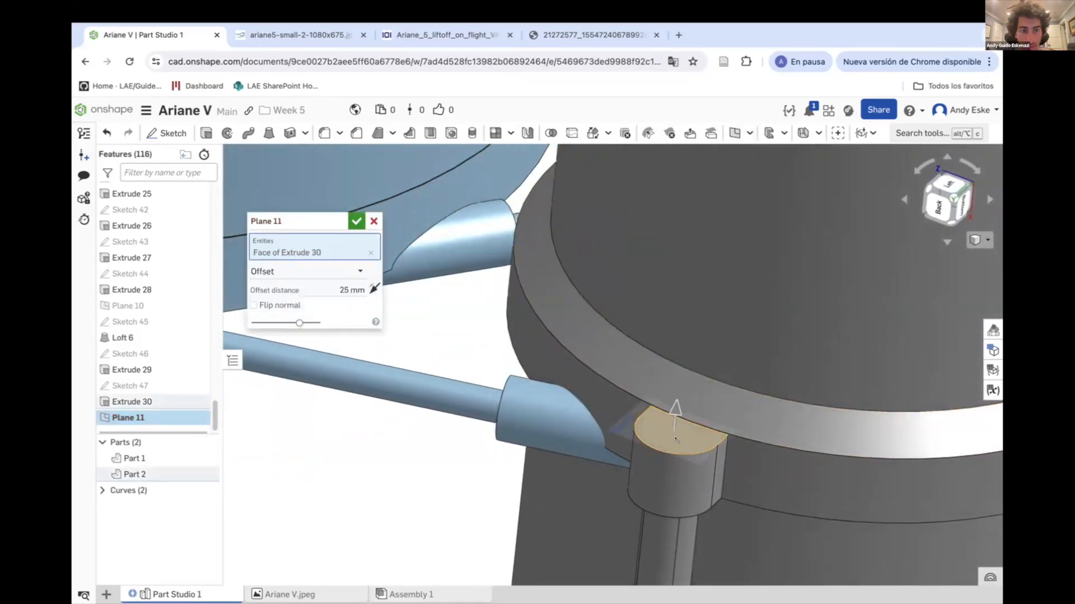
{"action": "scroll", "coordinate": [672, 425], "scroll_direction": "down", "scroll_amount": 6}
{"action": "left_click", "coordinate": [320, 270]}
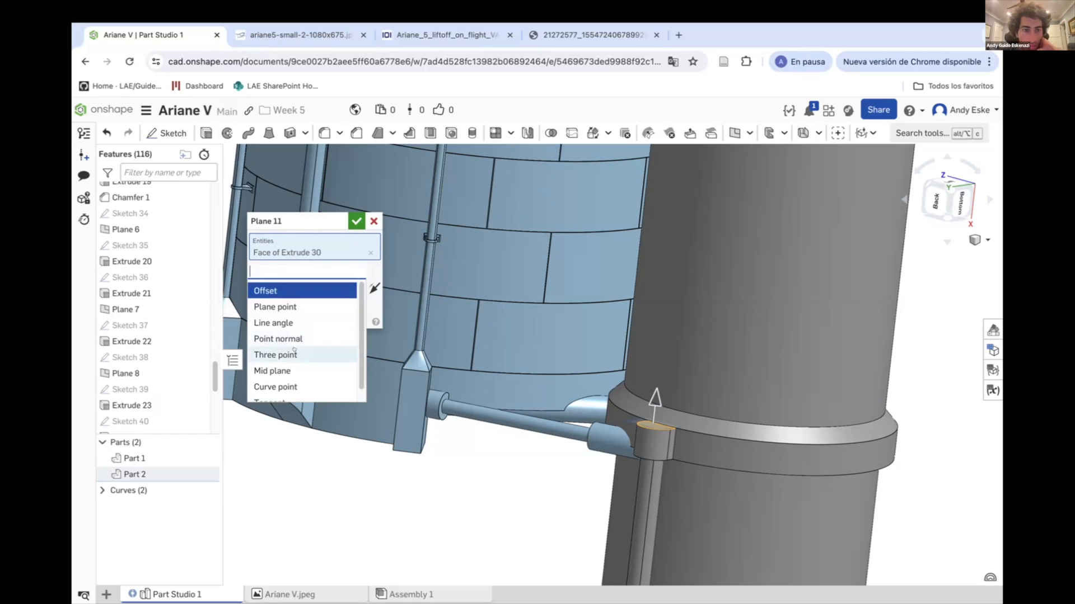
{"action": "left_click", "coordinate": [282, 291]}
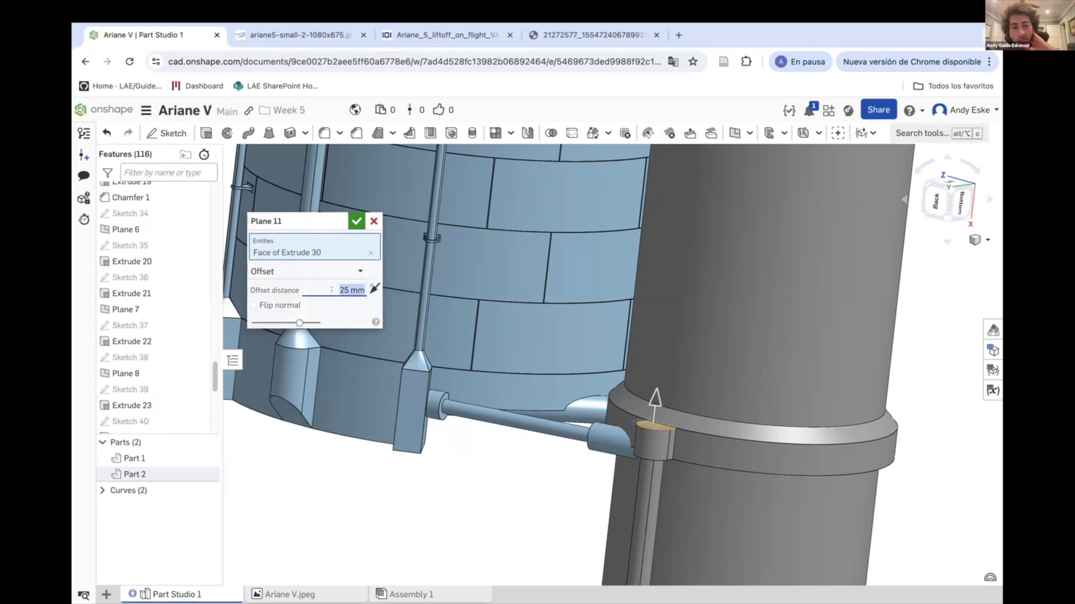
{"action": "scroll", "coordinate": [677, 398], "scroll_direction": "up", "scroll_amount": 5}
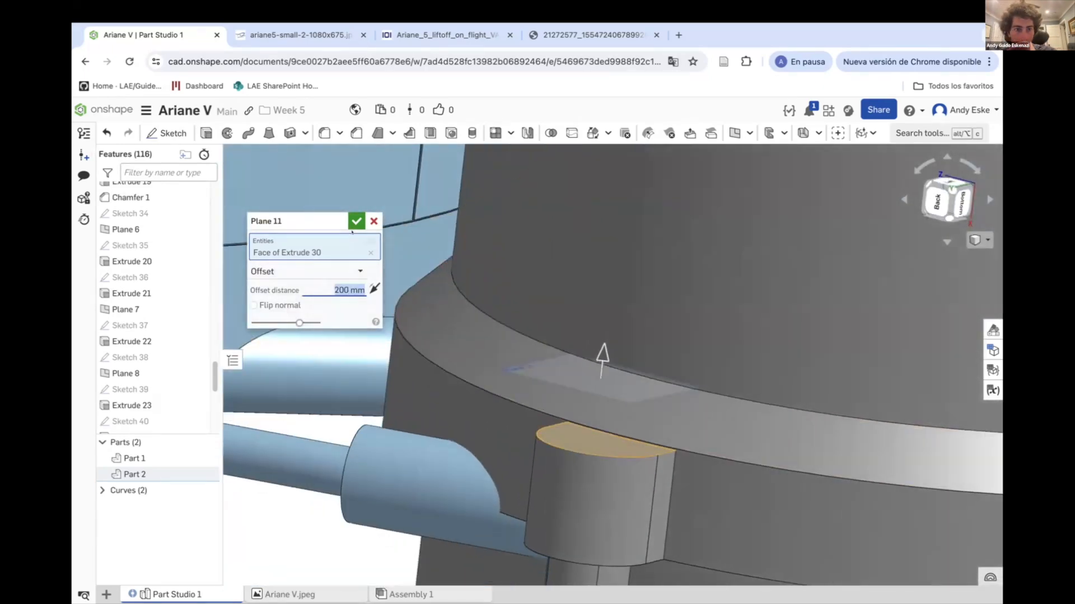
{"action": "left_click", "coordinate": [353, 222]}
Start a sketch on Plane 11 and draw a construction line from the booster's centre to its outer wall beside the collar.
{"action": "mouse_move", "coordinate": [676, 347]}
{"action": "right_mouse_down"}
{"action": "mouse_move", "coordinate": [684, 319]}
{"action": "mouse_move", "coordinate": [649, 386]}
{"action": "right_mouse_up"}
{"action": "key", "text": "shift+s"}
{"action": "left_click", "coordinate": [601, 387]}
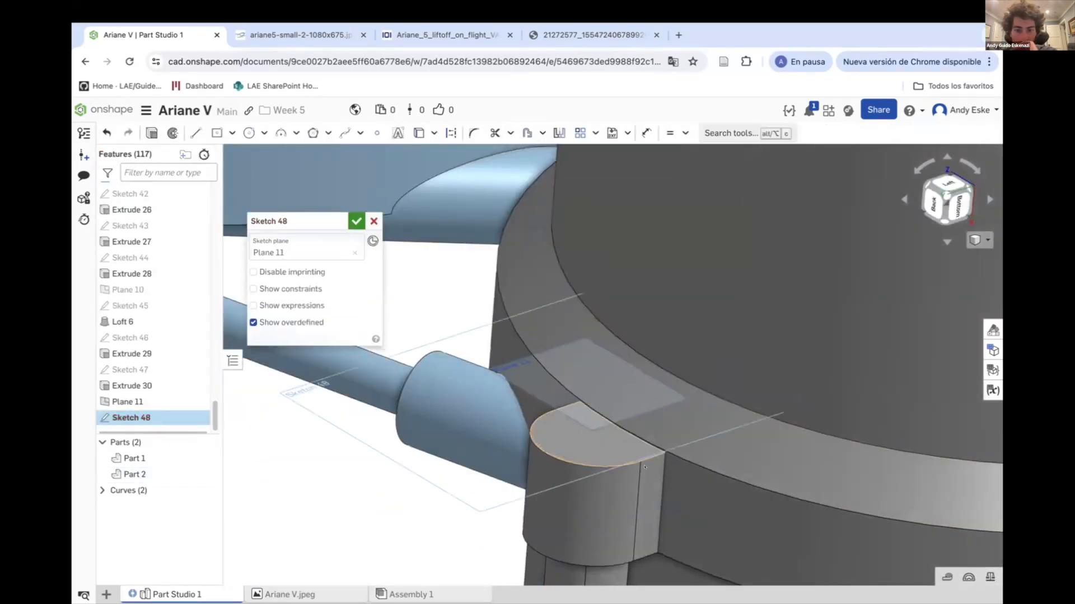
{"action": "scroll", "coordinate": [504, 291], "scroll_direction": "up", "scroll_amount": 3}
{"action": "key", "text": "n"}
{"action": "key", "text": "l"}
{"action": "left_click", "coordinate": [729, 419]}
{"action": "key", "text": "Escape"}
{"action": "scroll", "coordinate": [742, 447], "scroll_direction": "up", "scroll_amount": 2}
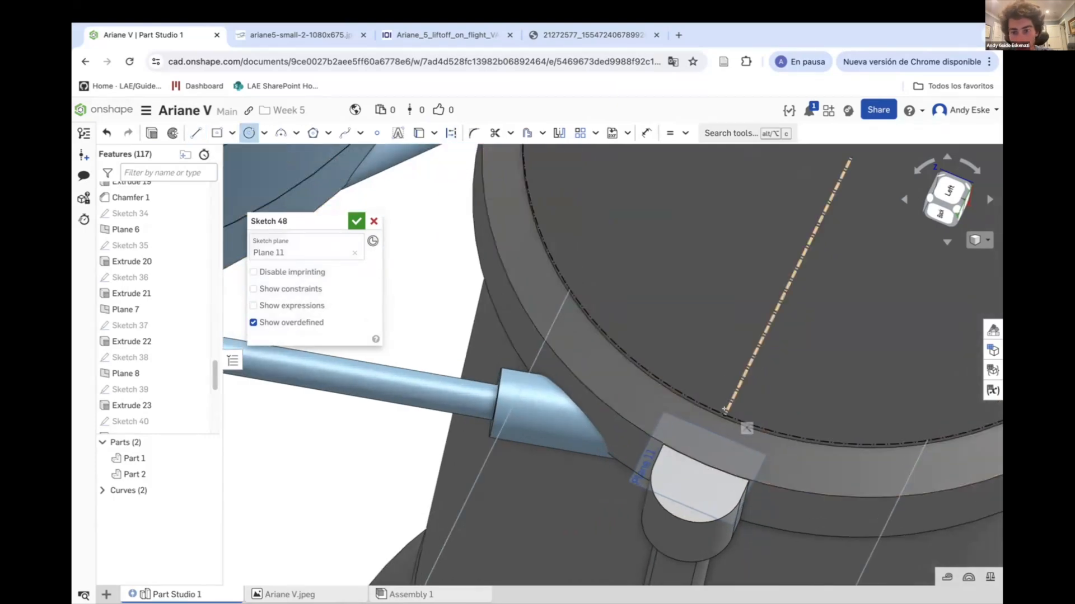
Draw a 120 mm diameter circle centred on the construction line's outer end and finish the Plane 11 sketch.
{"action": "key", "text": "d"}
{"action": "left_click", "coordinate": [736, 424]}
{"action": "left_click", "coordinate": [767, 396]}
{"action": "left_click", "coordinate": [357, 221]}
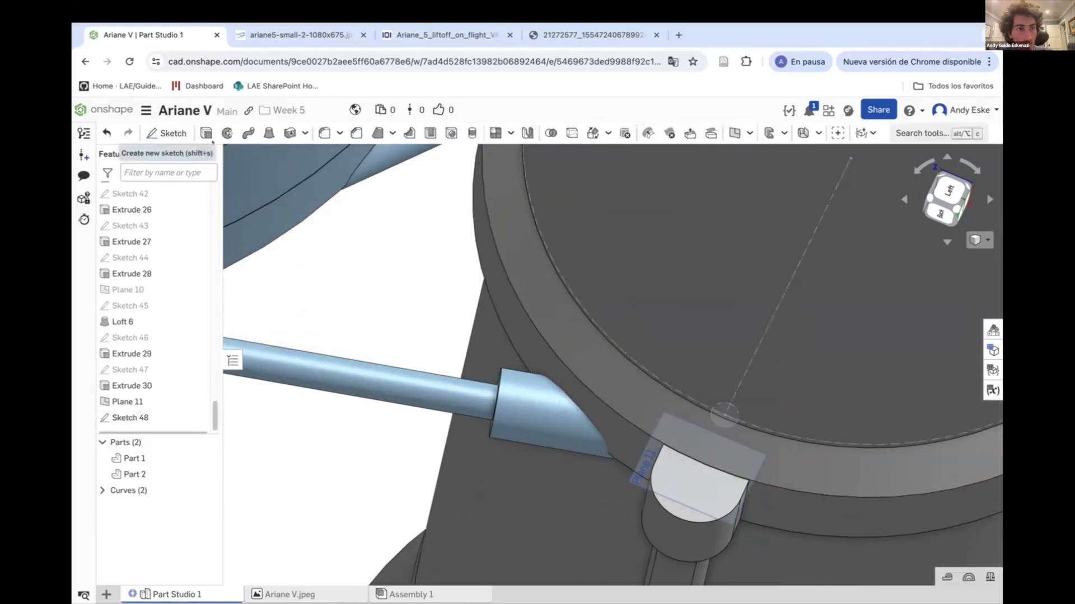
Try lofting the small circle to the collar's upper face as an Add loft with a Normal to profile start condition.
{"action": "left_click", "coordinate": [269, 133]}
{"action": "left_click", "coordinate": [726, 418]}
{"action": "left_click", "coordinate": [700, 488]}
{"action": "mouse_move", "coordinate": [701, 481]}
{"action": "right_mouse_down"}
{"action": "mouse_move", "coordinate": [707, 411]}
{"action": "mouse_move", "coordinate": [579, 427]}
{"action": "mouse_move", "coordinate": [622, 347]}
{"action": "mouse_move", "coordinate": [597, 407]}
{"action": "right_mouse_up"}
{"action": "scroll", "coordinate": [579, 427], "scroll_direction": "up", "scroll_amount": 3}
{"action": "left_click", "coordinate": [310, 360]}
{"action": "left_click", "coordinate": [313, 406]}
{"action": "left_click", "coordinate": [298, 395]}
{"action": "left_click", "coordinate": [300, 360]}
{"action": "left_click", "coordinate": [297, 426]}
{"action": "left_click", "coordinate": [299, 360]}
{"action": "left_click", "coordinate": [298, 394]}
{"action": "right_click_drag", "start_coordinate": [604, 358], "coordinate": [638, 398]}
{"action": "scroll", "coordinate": [657, 400], "scroll_direction": "down", "scroll_amount": 3}
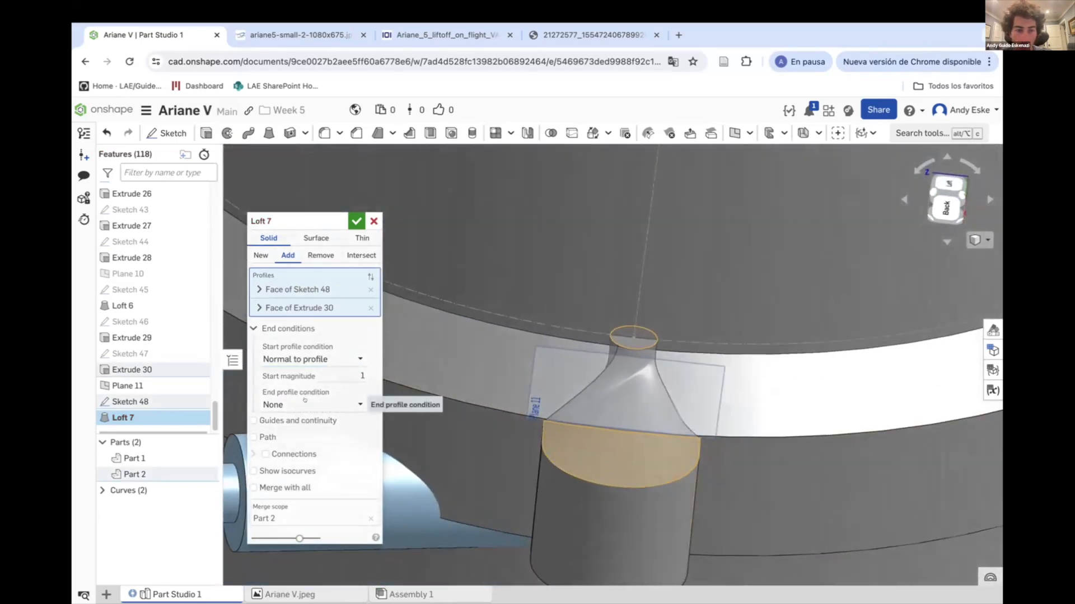
Try Match curvature at the loft's collar end with the start profile condition set to None, and abandon the loft.
{"action": "left_click", "coordinate": [304, 400]}
{"action": "left_click", "coordinate": [302, 439]}
{"action": "left_click", "coordinate": [304, 405]}
{"action": "left_click", "coordinate": [303, 489]}
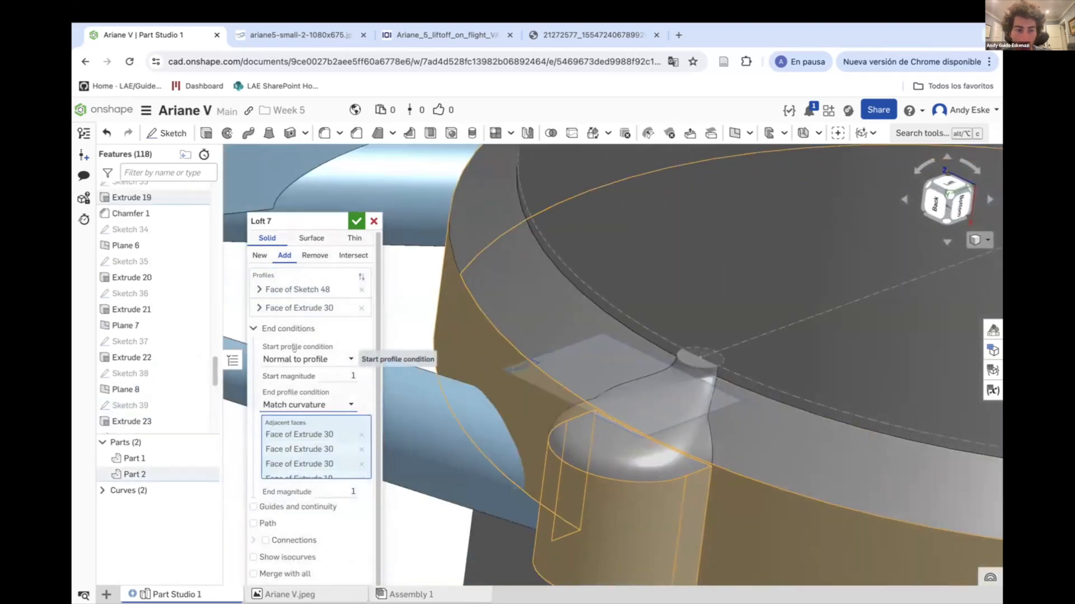
{"action": "left_click", "coordinate": [312, 359]}
{"action": "left_click", "coordinate": [305, 439]}
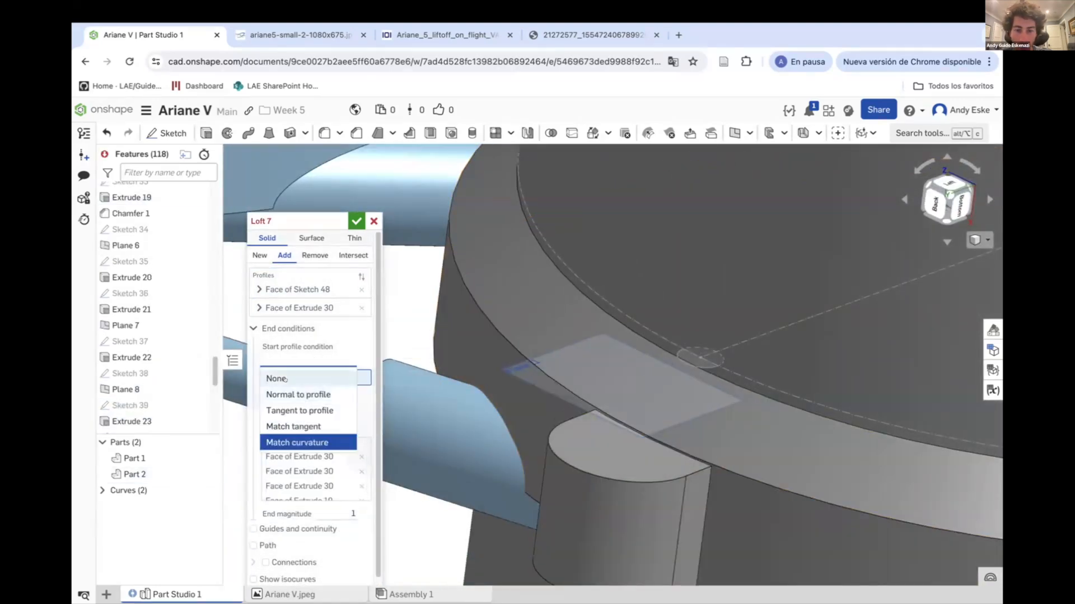
{"action": "left_click", "coordinate": [285, 379]}
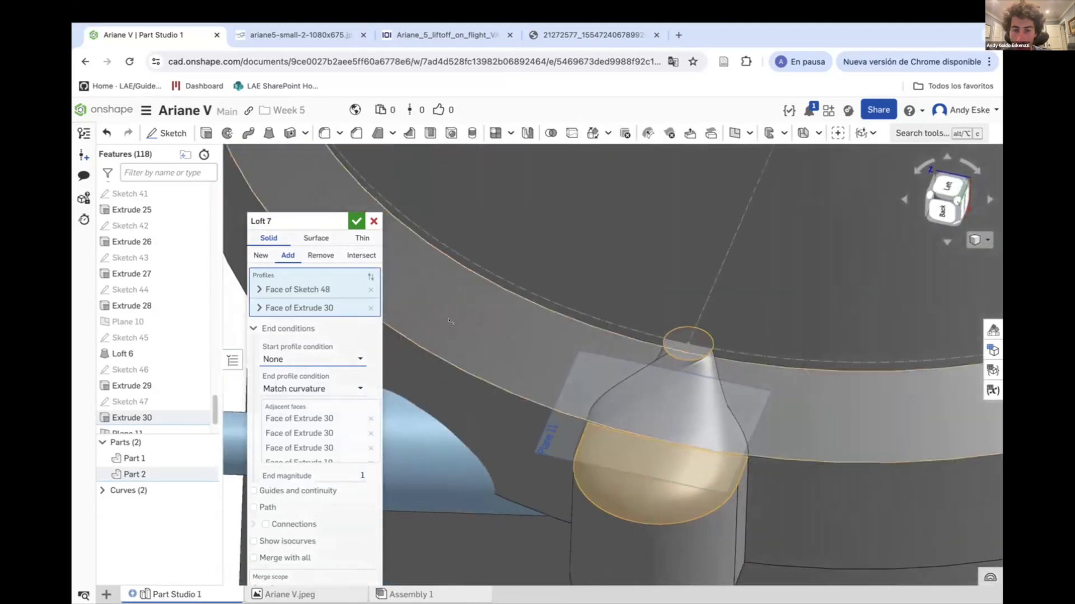
{"action": "key", "text": "Escape"}
Reopen the Plane 11 sketch, open the circle's diameter dimension for editing, and close the sketch.
{"action": "right_click_drag", "start_coordinate": [450, 321], "coordinate": [397, 238]}
{"action": "scroll", "coordinate": [540, 415], "scroll_direction": "down", "scroll_amount": 6}
{"action": "right_click_drag", "start_coordinate": [605, 386], "coordinate": [546, 411]}
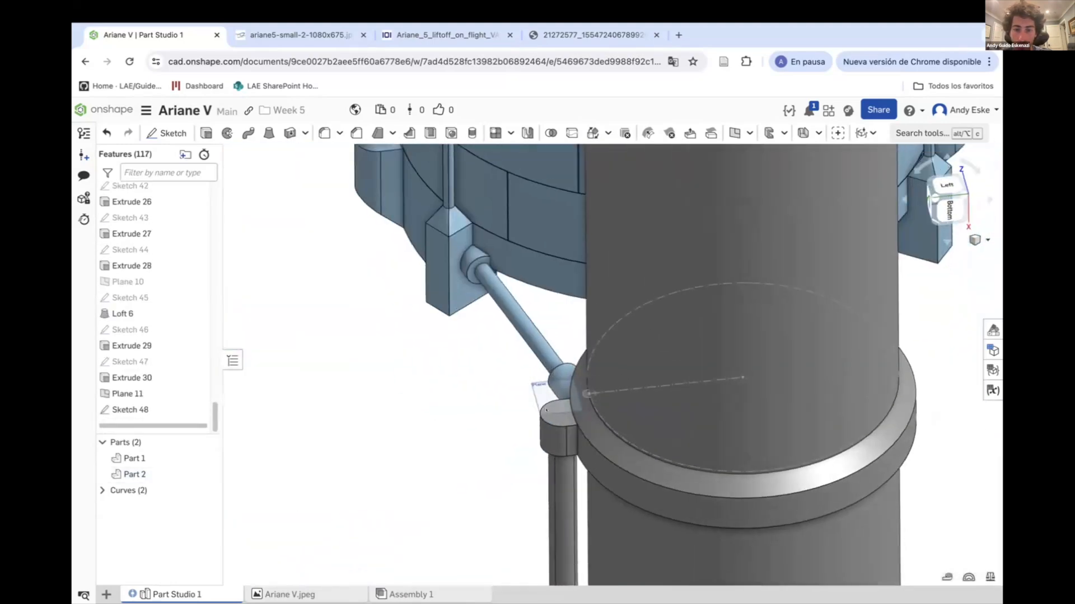
{"action": "scroll", "coordinate": [546, 410], "scroll_direction": "up", "scroll_amount": 5}
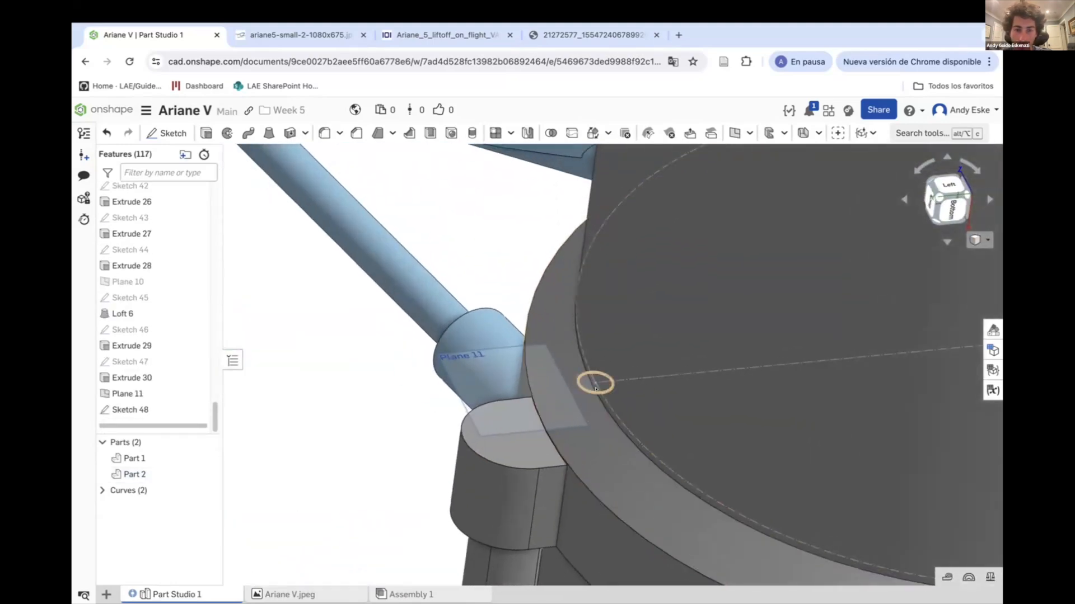
{"action": "right_click", "coordinate": [596, 391]}
{"action": "left_click", "coordinate": [636, 183]}
{"action": "double_click", "coordinate": [648, 397]}
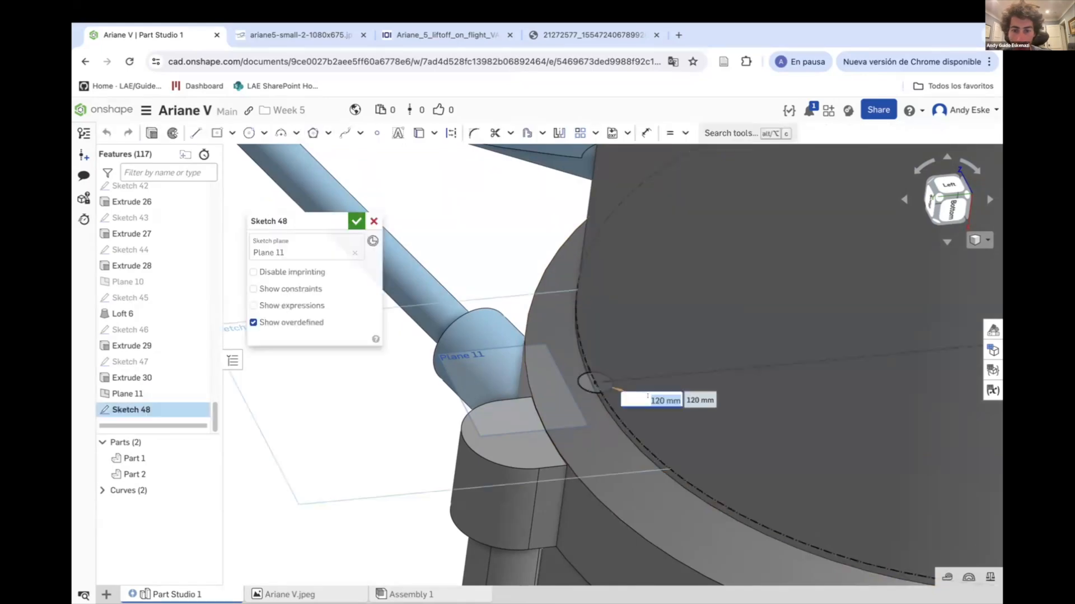
{"action": "left_click", "coordinate": [356, 221]}
Loft the collar's upper face to the small circle, adding the result to the booster, and hide Plane 11.
{"action": "left_click", "coordinate": [269, 133]}
{"action": "left_click", "coordinate": [507, 432]}
{"action": "left_click", "coordinate": [592, 384]}
{"action": "left_click", "coordinate": [285, 255]}
{"action": "mouse_move", "coordinate": [493, 414]}
{"action": "right_mouse_down"}
{"action": "mouse_move", "coordinate": [532, 358]}
{"action": "mouse_move", "coordinate": [482, 476]}
{"action": "right_mouse_up"}
{"action": "left_click", "coordinate": [357, 221]}
{"action": "right_click", "coordinate": [327, 354]}
{"action": "left_click", "coordinate": [357, 431]}
Sketch on the loft's small end face and revolve the half-round profile about the face's straight edge.
{"action": "left_click", "coordinate": [167, 134]}
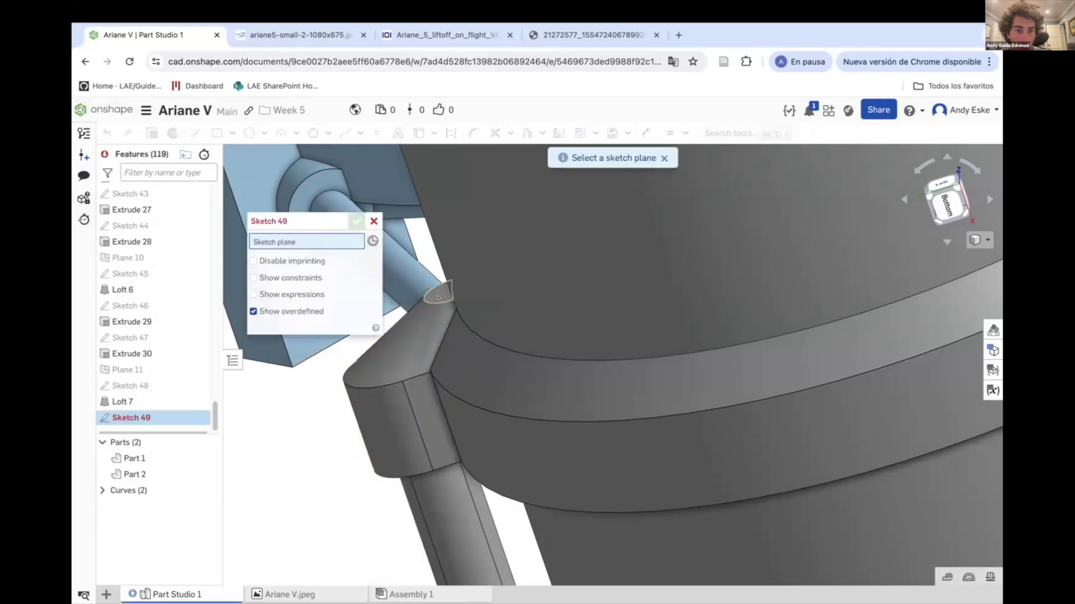
{"action": "right_click_drag", "start_coordinate": [436, 369], "coordinate": [448, 313]}
{"action": "scroll", "coordinate": [447, 314], "scroll_direction": "up", "scroll_amount": 3}
{"action": "left_click", "coordinate": [445, 314]}
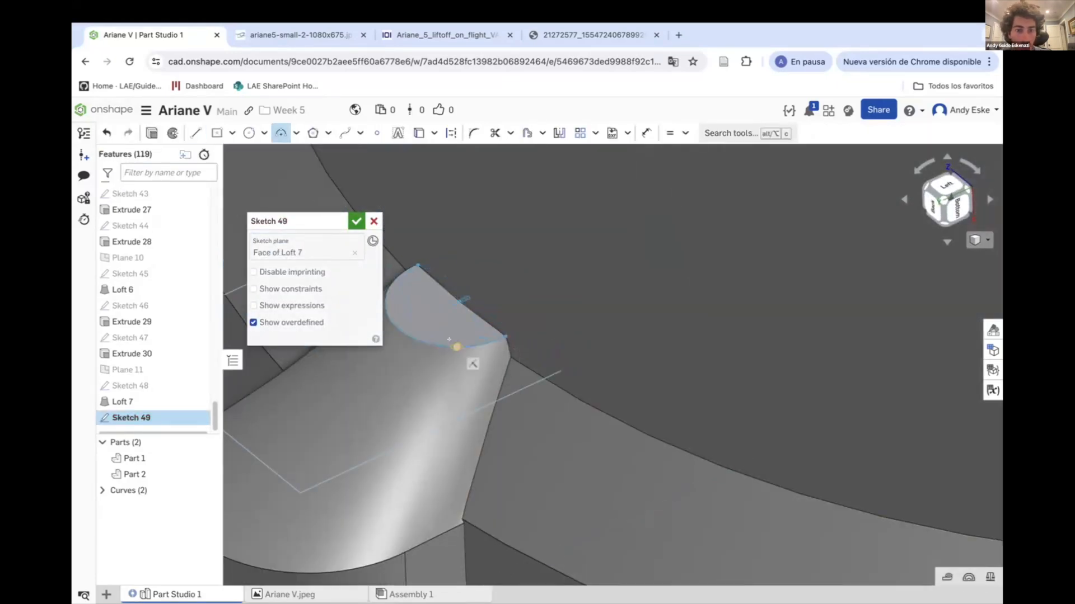
{"action": "left_click", "coordinate": [172, 133]}
{"action": "left_click", "coordinate": [307, 304]}
{"action": "left_click", "coordinate": [459, 301]}
{"action": "left_click", "coordinate": [356, 221]}
Examine the finished rod attachment and the struts between booster and core from the rocket's lower end.
{"action": "mouse_move", "coordinate": [448, 314]}
{"action": "right_mouse_down"}
{"action": "mouse_move", "coordinate": [485, 271]}
{"action": "mouse_move", "coordinate": [565, 403]}
{"action": "mouse_move", "coordinate": [575, 369]}
{"action": "mouse_move", "coordinate": [537, 380]}
{"action": "mouse_move", "coordinate": [509, 367]}
{"action": "right_mouse_up"}
{"action": "scroll", "coordinate": [485, 271], "scroll_direction": "down", "scroll_amount": 10}
{"action": "scroll", "coordinate": [520, 319], "scroll_direction": "down", "scroll_amount": 8}
{"action": "scroll", "coordinate": [593, 442], "scroll_direction": "down", "scroll_amount": 4}
{"action": "scroll", "coordinate": [575, 370], "scroll_direction": "down", "scroll_amount": 2}
{"action": "scroll", "coordinate": [538, 380], "scroll_direction": "up", "scroll_amount": 5}
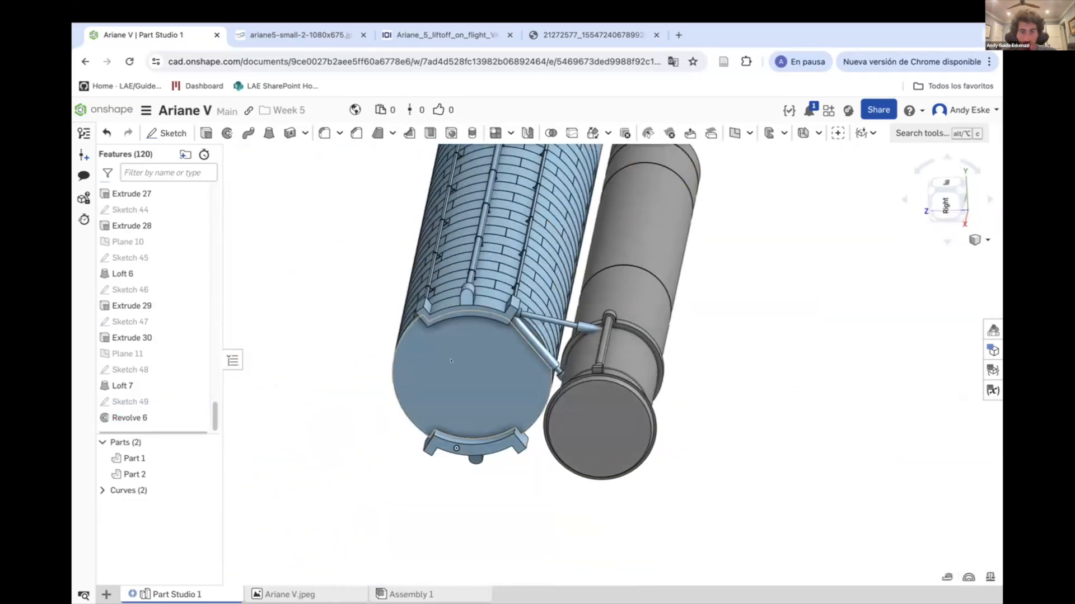
{"action": "scroll", "coordinate": [564, 369], "scroll_direction": "down", "scroll_amount": 8}
{"action": "right_click_drag", "start_coordinate": [564, 369], "coordinate": [577, 301]}
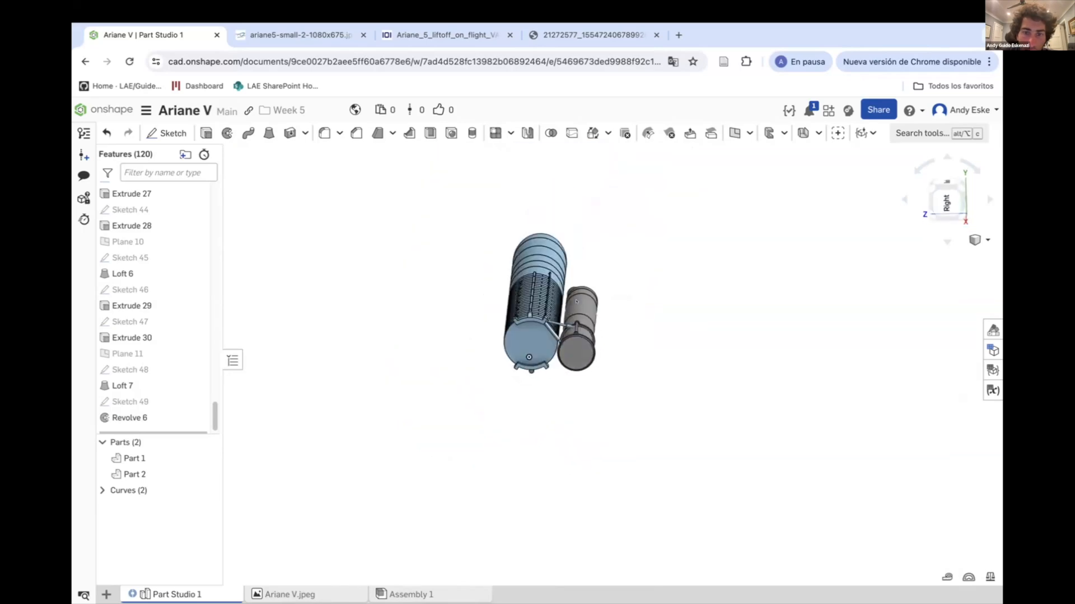
Start a feature mirror with the Right plane and select the upper strut's features, Extrude 20, 21 and 22.
{"action": "left_click", "coordinate": [527, 134]}
{"action": "left_click", "coordinate": [286, 239]}
{"action": "left_click", "coordinate": [272, 273]}
{"action": "left_click", "coordinate": [272, 278]}
{"action": "scroll", "coordinate": [161, 279], "scroll_direction": "up", "scroll_amount": 20}
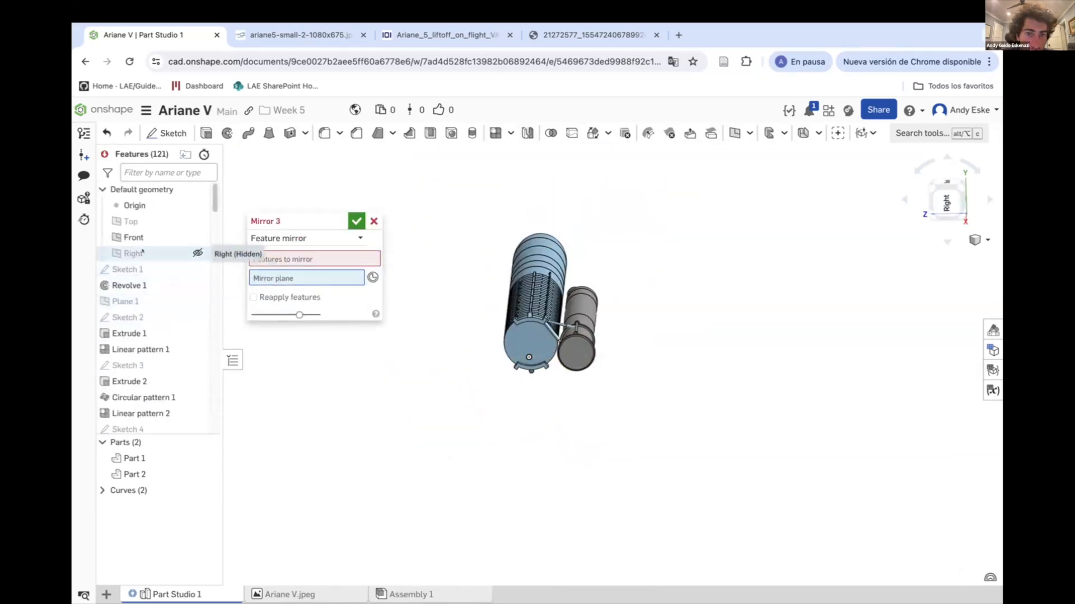
{"action": "left_click", "coordinate": [142, 254]}
{"action": "left_click", "coordinate": [280, 259]}
{"action": "scroll", "coordinate": [558, 323], "scroll_direction": "up", "scroll_amount": 10}
{"action": "left_click", "coordinate": [473, 338]}
{"action": "left_click", "coordinate": [622, 372]}
{"action": "left_click", "coordinate": [837, 422]}
Replace the strut mirror's plane with the Top plane.
{"action": "scroll", "coordinate": [700, 414], "scroll_direction": "down", "scroll_amount": 10}
{"action": "right_click_drag", "start_coordinate": [661, 545], "coordinate": [665, 507]}
{"action": "left_click", "coordinate": [302, 328]}
{"action": "left_click", "coordinate": [354, 330]}
{"action": "scroll", "coordinate": [156, 291], "scroll_direction": "up", "scroll_amount": 20}
{"action": "left_click", "coordinate": [132, 222]}
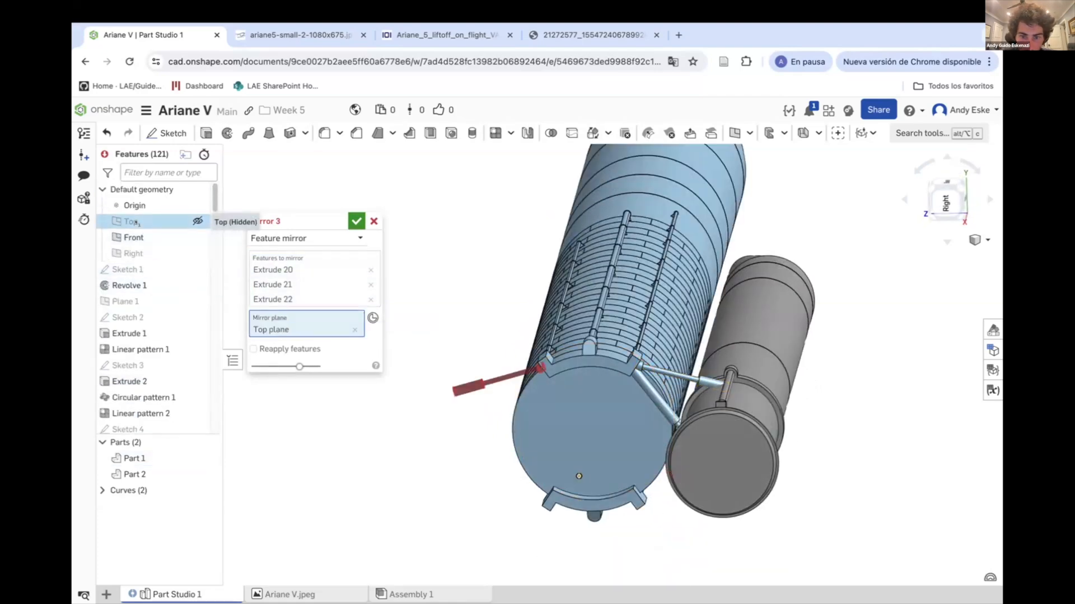
Add Extrude 23, 24 and 25 to the mirrored features, enable Reapply features, and complete the mirror.
{"action": "scroll", "coordinate": [156, 291], "scroll_direction": "down", "scroll_amount": 10}
{"action": "scroll", "coordinate": [560, 364], "scroll_direction": "up", "scroll_amount": 5}
{"action": "left_click", "coordinate": [132, 338]}
{"action": "left_click", "coordinate": [132, 369]}
{"action": "left_click", "coordinate": [132, 418]}
{"action": "left_click", "coordinate": [253, 394]}
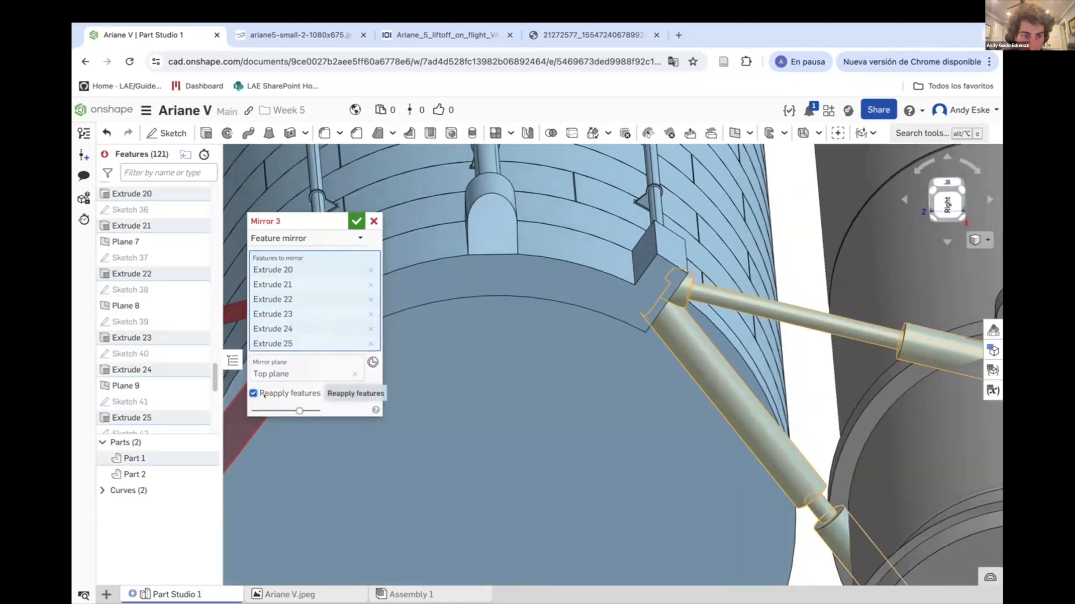
{"action": "scroll", "coordinate": [545, 449], "scroll_direction": "down", "scroll_amount": 5}
{"action": "right_click_drag", "start_coordinate": [545, 450], "coordinate": [556, 517]}
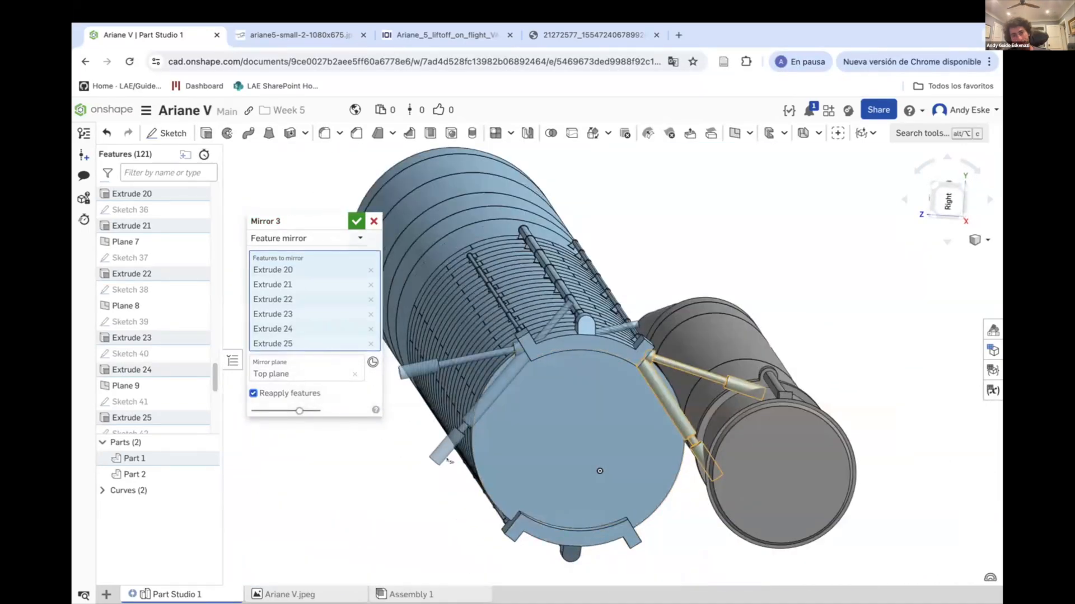
{"action": "left_click", "coordinate": [355, 221]}
Edit Extrude 20 and set the upper strut's blind depth to 3000 mm.
{"action": "scroll", "coordinate": [157, 252], "scroll_direction": "up", "scroll_amount": 1}
{"action": "right_click", "coordinate": [168, 221]}
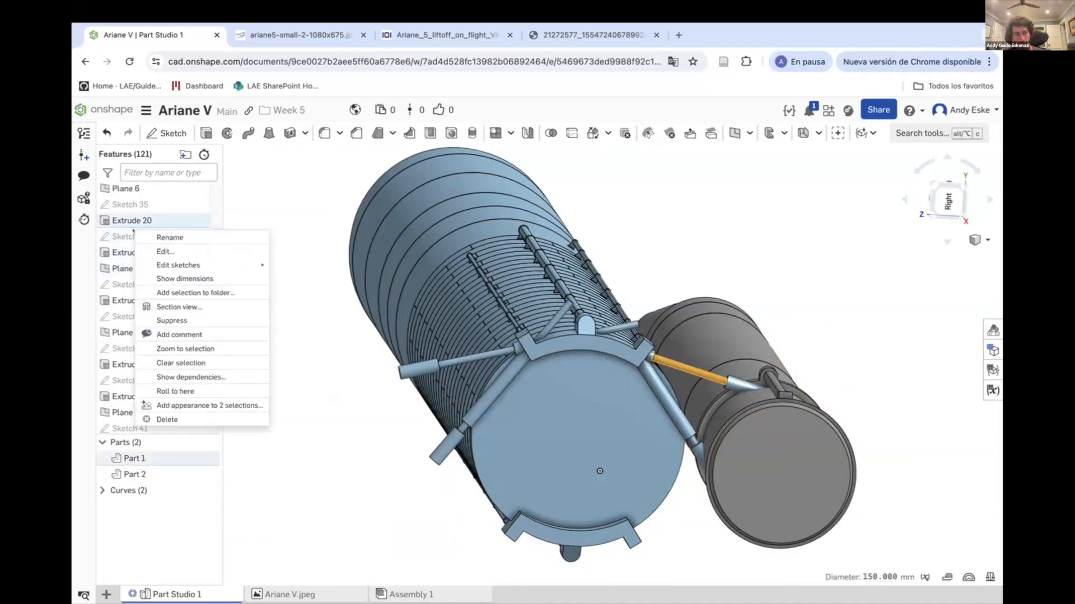
{"action": "left_click", "coordinate": [235, 250]}
{"action": "scroll", "coordinate": [675, 358], "scroll_direction": "up", "scroll_amount": 2}
{"action": "scroll", "coordinate": [675, 358], "scroll_direction": "down", "scroll_amount": 3}
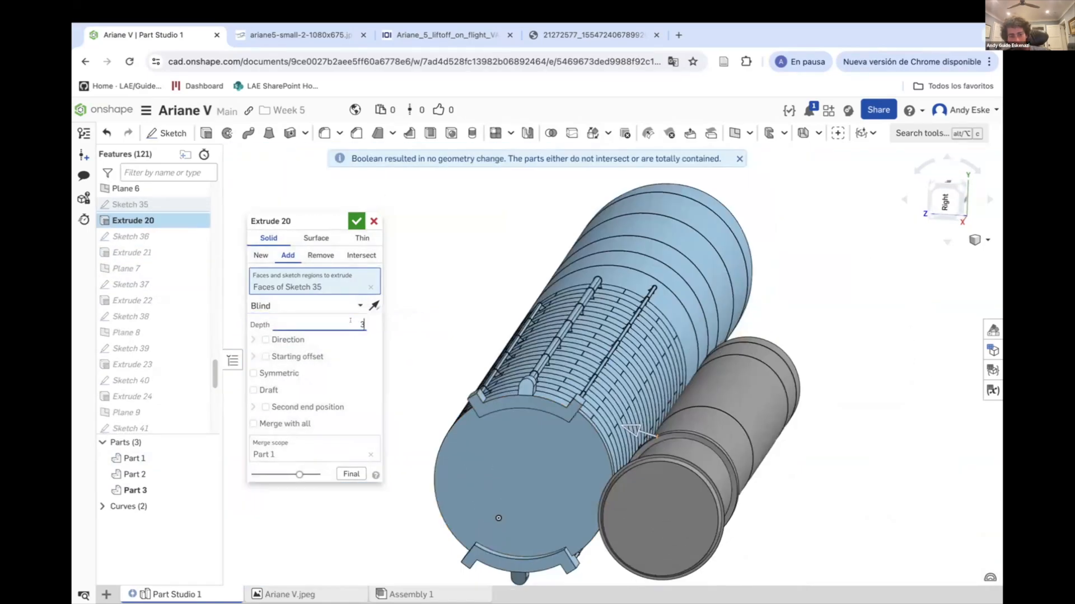
{"action": "type", "text": "000"}
{"action": "key", "text": "Return"}
{"action": "scroll", "coordinate": [700, 448], "scroll_direction": "up", "scroll_amount": 5}
{"action": "right_click_drag", "start_coordinate": [429, 379], "coordinate": [341, 351]}
{"action": "key", "text": "Return"}
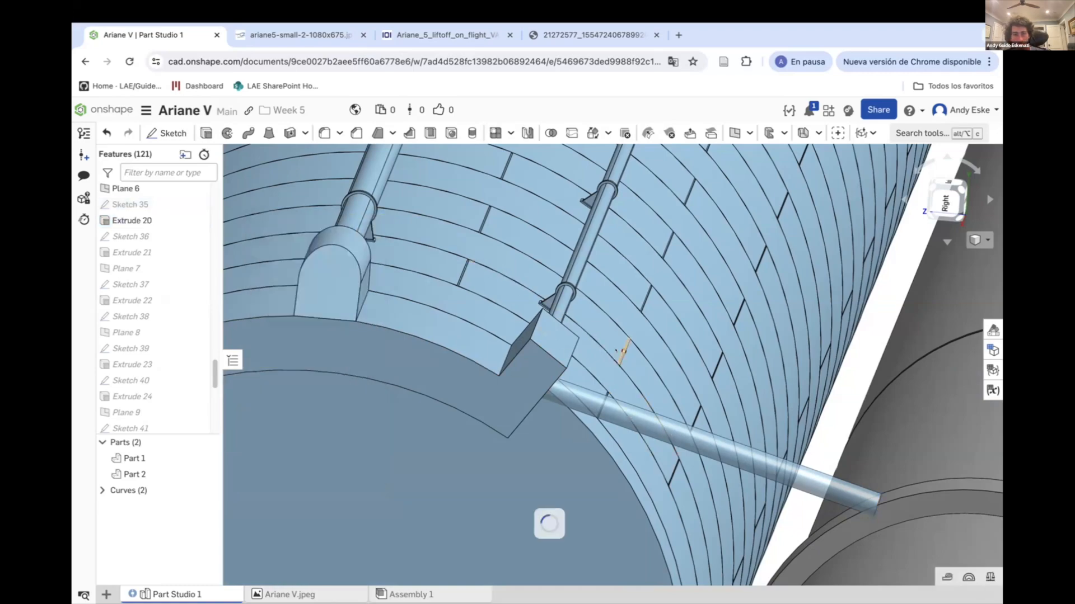
Check the lower strut's extrusion settings in Extrude 23.
{"action": "scroll", "coordinate": [630, 361], "scroll_direction": "down", "scroll_amount": 5}
{"action": "scroll", "coordinate": [630, 361], "scroll_direction": "up", "scroll_amount": 8}
{"action": "right_click", "coordinate": [698, 147]}
{"action": "left_click", "coordinate": [744, 152]}
{"action": "scroll", "coordinate": [680, 402], "scroll_direction": "down", "scroll_amount": 3}
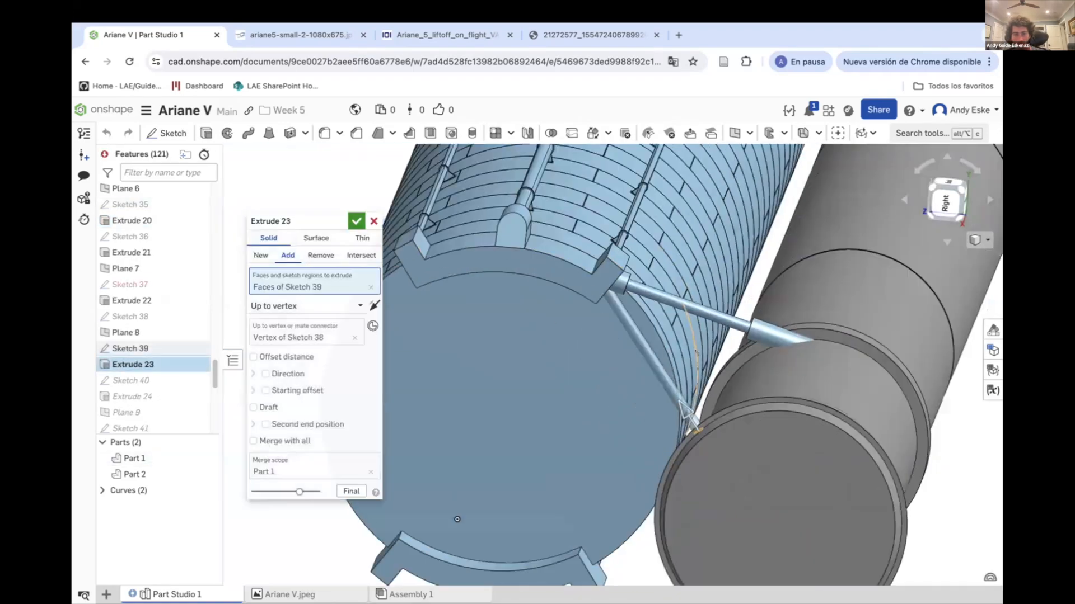
{"action": "key", "text": "Return"}
Start another feature mirror and select the upper strut's features, Extrude 20, 21 and 22.
{"action": "mouse_move", "coordinate": [560, 392]}
{"action": "right_mouse_down"}
{"action": "mouse_move", "coordinate": [482, 358]}
{"action": "mouse_move", "coordinate": [563, 380]}
{"action": "mouse_move", "coordinate": [428, 280]}
{"action": "mouse_move", "coordinate": [487, 371]}
{"action": "right_mouse_up"}
{"action": "scroll", "coordinate": [482, 358], "scroll_direction": "down", "scroll_amount": 5}
{"action": "scroll", "coordinate": [487, 371], "scroll_direction": "down", "scroll_amount": 5}
{"action": "scroll", "coordinate": [181, 241], "scroll_direction": "up", "scroll_amount": 1}
{"action": "scroll", "coordinate": [181, 240], "scroll_direction": "up", "scroll_amount": 15}
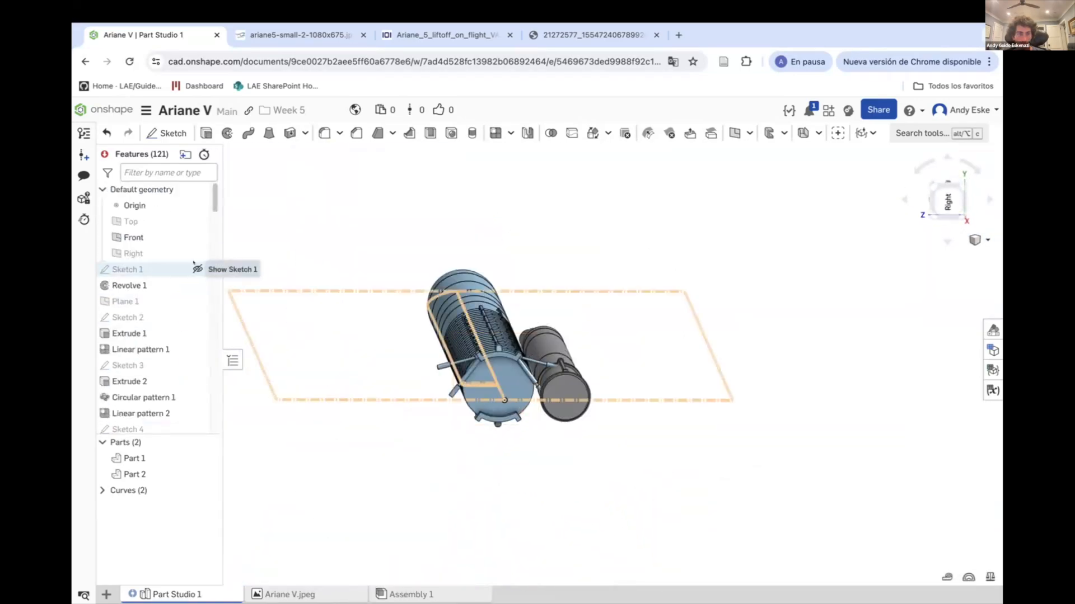
{"action": "left_click", "coordinate": [521, 128]}
{"action": "scroll", "coordinate": [507, 340], "scroll_direction": "up", "scroll_amount": 10}
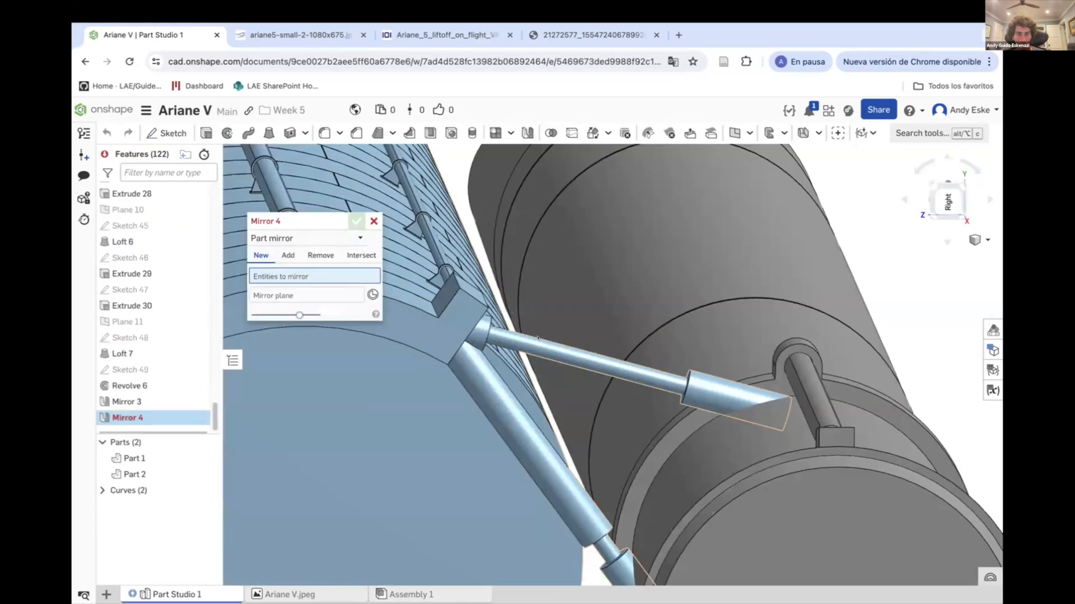
{"action": "left_click", "coordinate": [281, 274]}
{"action": "scroll", "coordinate": [577, 360], "scroll_direction": "down", "scroll_amount": 5}
{"action": "scroll", "coordinate": [577, 360], "scroll_direction": "up", "scroll_amount": 8}
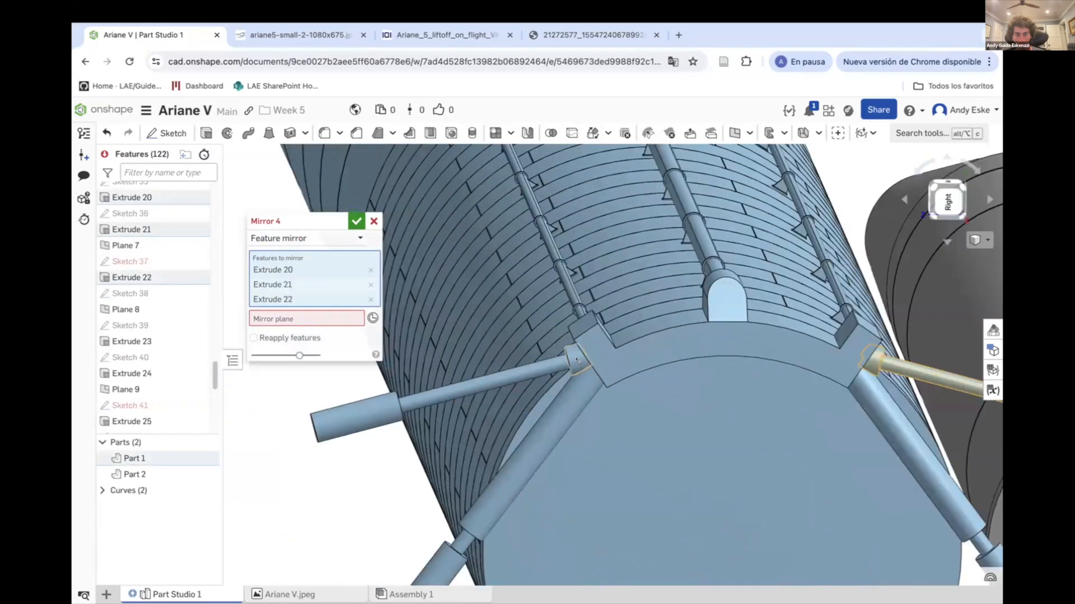
{"action": "scroll", "coordinate": [577, 359], "scroll_direction": "down", "scroll_amount": 5}
Mirror the selected strut features about the Front plane with Reapply features enabled.
{"action": "left_click", "coordinate": [307, 318]}
{"action": "scroll", "coordinate": [157, 307], "scroll_direction": "up", "scroll_amount": 15}
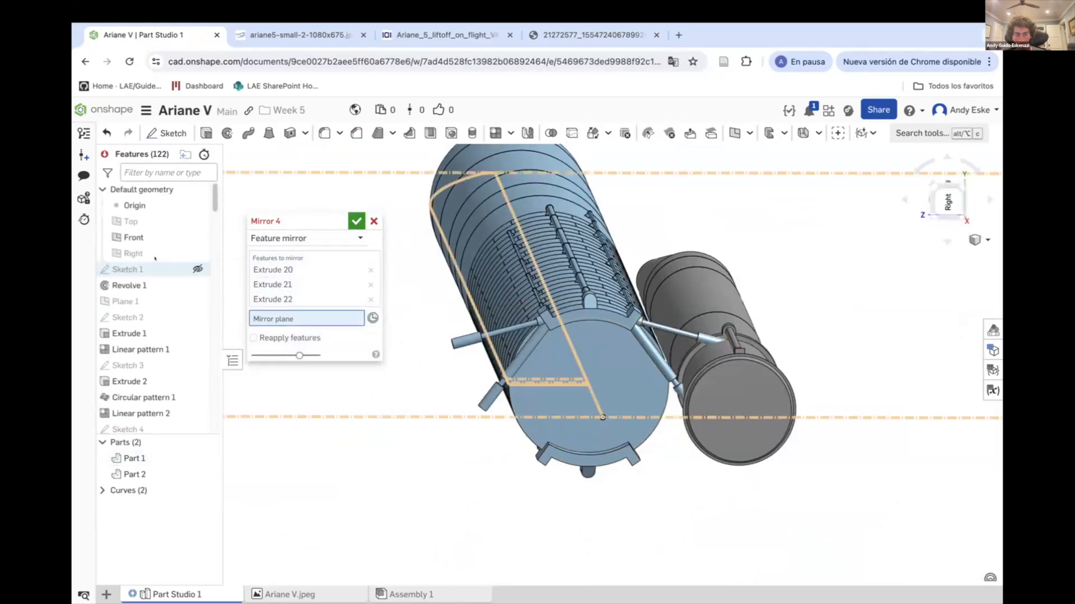
{"action": "left_click", "coordinate": [134, 238]}
{"action": "left_click", "coordinate": [253, 349]}
{"action": "right_click_drag", "start_coordinate": [660, 442], "coordinate": [695, 467]}
{"action": "left_click", "coordinate": [356, 221]}
Edit Sketch 41, delete the circle's broken reference constraint, and move the circle aside.
{"action": "scroll", "coordinate": [161, 364], "scroll_direction": "up", "scroll_amount": 15}
{"action": "scroll", "coordinate": [161, 363], "scroll_direction": "down", "scroll_amount": 15}
{"action": "left_click", "coordinate": [152, 219]}
{"action": "scroll", "coordinate": [577, 290], "scroll_direction": "up", "scroll_amount": 5}
{"action": "right_click", "coordinate": [129, 221]}
{"action": "left_click", "coordinate": [155, 244]}
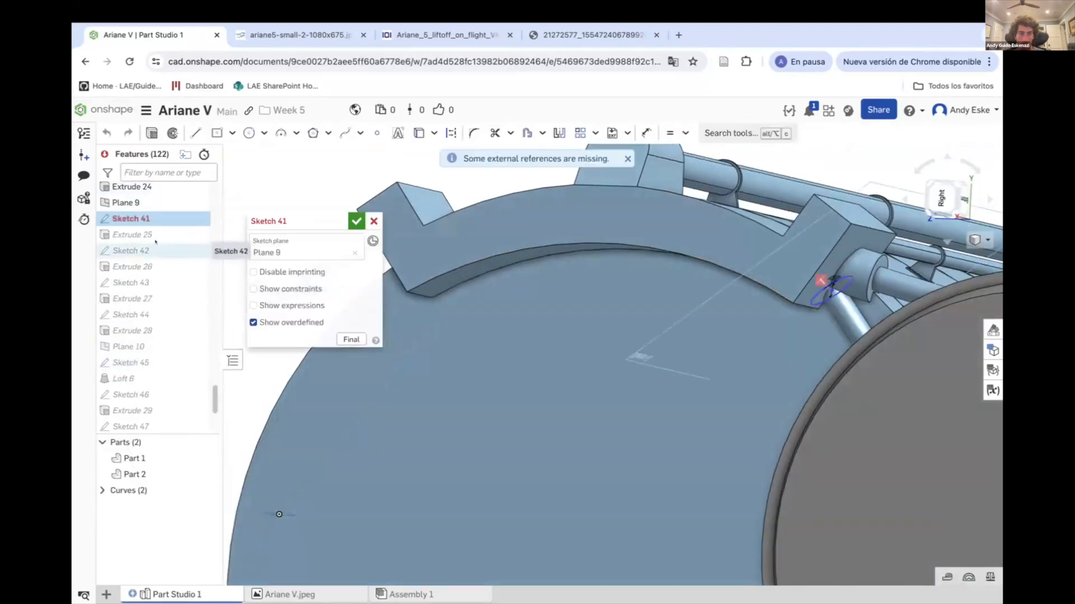
{"action": "scroll", "coordinate": [849, 290], "scroll_direction": "up", "scroll_amount": 5}
{"action": "right_click", "coordinate": [778, 281]}
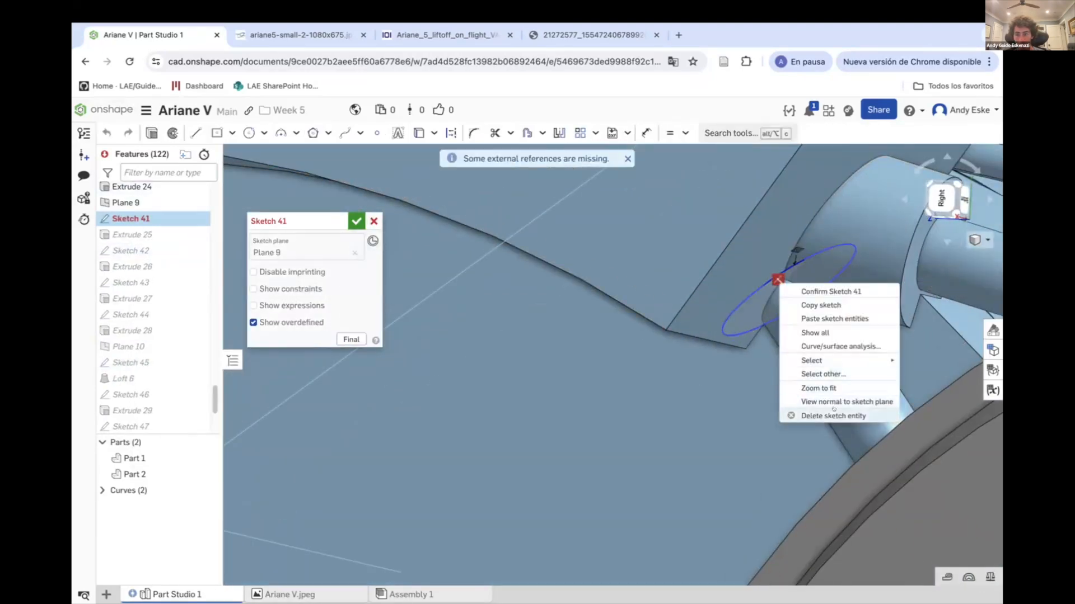
{"action": "left_click", "coordinate": [834, 415]}
{"action": "left_click_drag", "start_coordinate": [788, 290], "coordinate": [746, 290]}
Make the Sketch 41 circle's centre coincident with the lower strut's reference point and finish the sketch.
{"action": "left_click", "coordinate": [801, 313]}
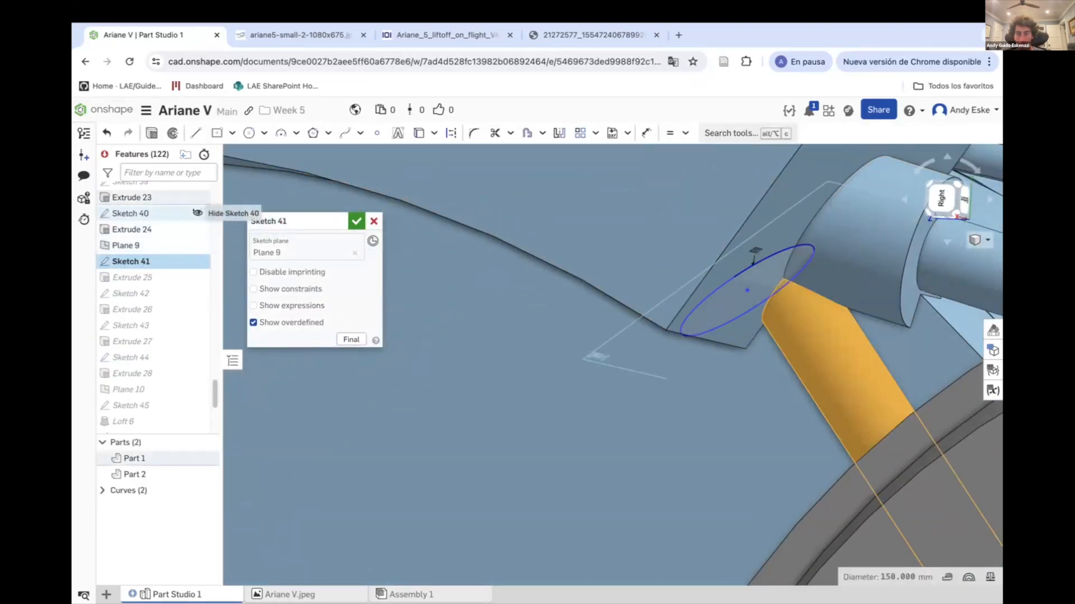
{"action": "scroll", "coordinate": [184, 243], "scroll_direction": "up", "scroll_amount": 3}
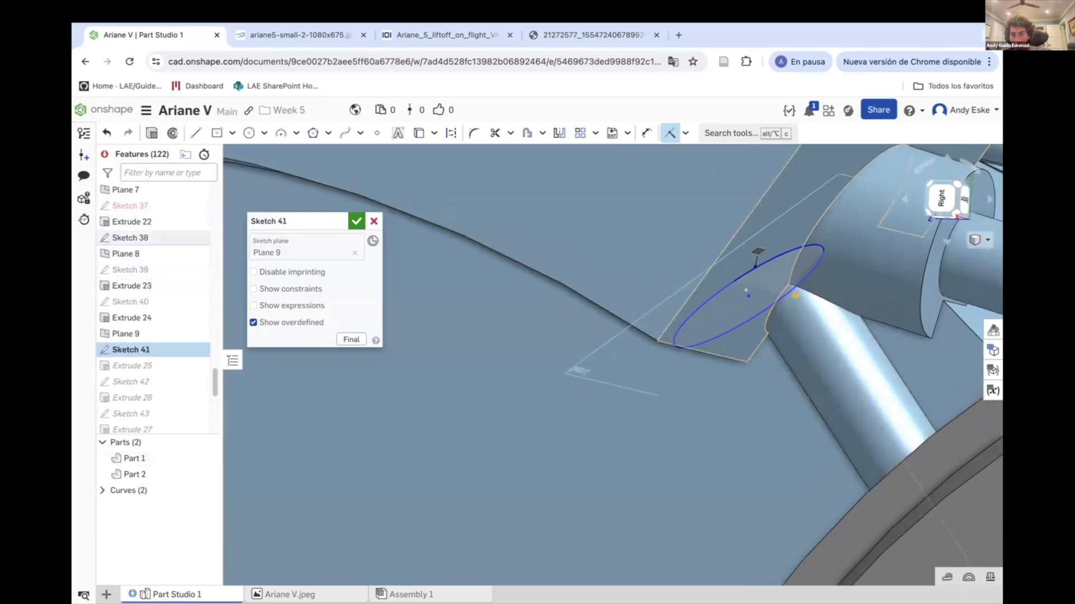
{"action": "left_click", "coordinate": [356, 221]}
Edit Sketch 37, delete the circle's broken reference constraint, and move the circle off the upper strut's axis.
{"action": "right_click", "coordinate": [130, 206]}
{"action": "left_click", "coordinate": [180, 291]}
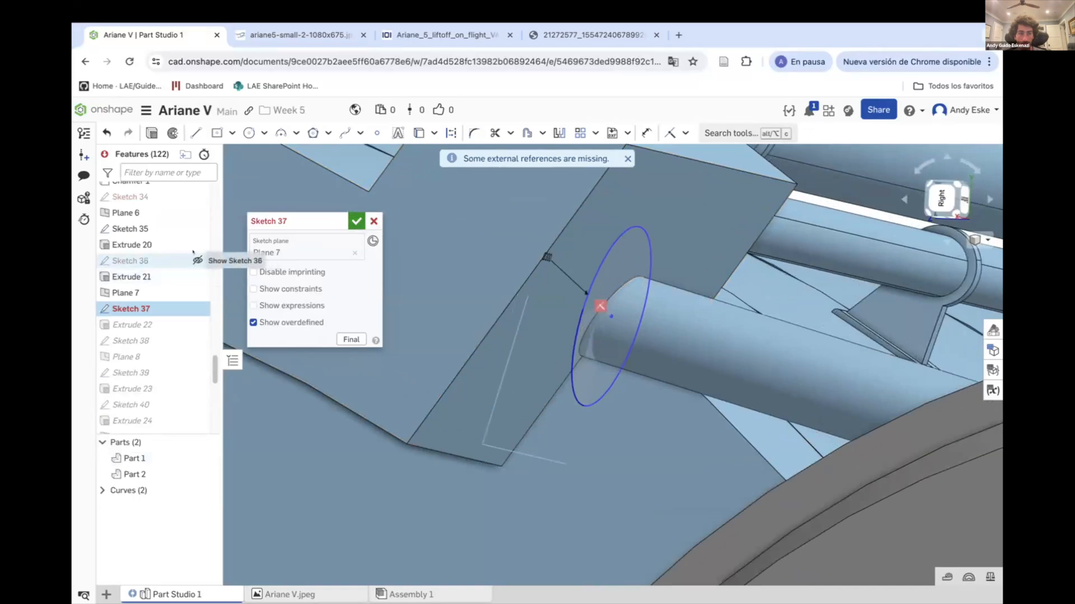
{"action": "scroll", "coordinate": [633, 317], "scroll_direction": "up", "scroll_amount": 3}
{"action": "right_click", "coordinate": [579, 301]}
{"action": "key", "text": "Escape"}
{"action": "right_click", "coordinate": [577, 300]}
{"action": "left_click", "coordinate": [629, 308]}
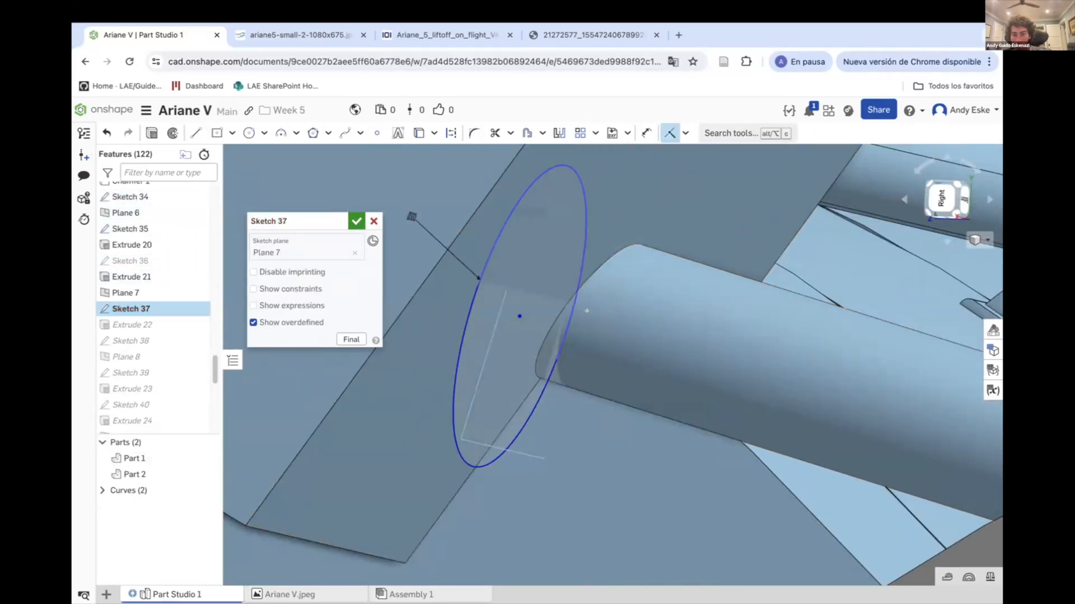
Constrain the Sketch 37 circle back onto the upper strut's axis, finish the sketch, and hide the helper sketches.
{"action": "scroll", "coordinate": [196, 348], "scroll_direction": "down", "scroll_amount": 4}
{"action": "scroll", "coordinate": [689, 393], "scroll_direction": "down", "scroll_amount": 5}
{"action": "right_click", "coordinate": [651, 459]}
{"action": "left_click", "coordinate": [676, 298]}
{"action": "right_click", "coordinate": [784, 402]}
{"action": "left_click", "coordinate": [807, 231]}
{"action": "scroll", "coordinate": [799, 381], "scroll_direction": "down", "scroll_amount": 8}
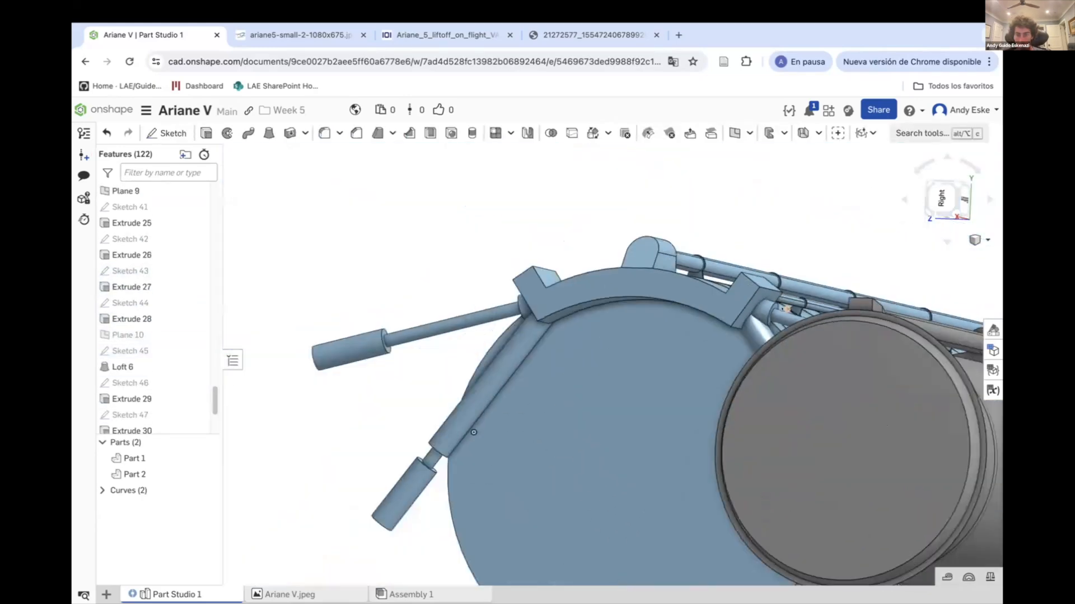
Feature-mirror the strut produced by Mirror 4 about the Top plane.
{"action": "left_click", "coordinate": [527, 133]}
{"action": "scroll", "coordinate": [771, 429], "scroll_direction": "up", "scroll_amount": 5}
{"action": "left_click", "coordinate": [306, 238]}
{"action": "left_click", "coordinate": [291, 272]}
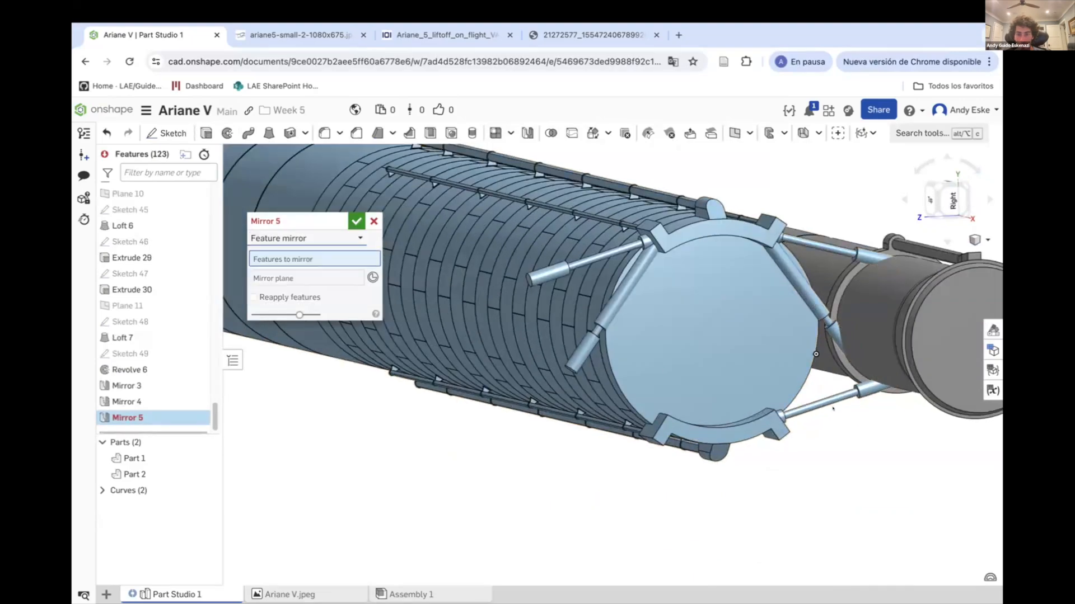
{"action": "left_click", "coordinate": [834, 401]}
{"action": "left_click", "coordinate": [308, 289]}
{"action": "scroll", "coordinate": [134, 269], "scroll_direction": "up", "scroll_amount": 20}
{"action": "left_click", "coordinate": [131, 222]}
{"action": "left_click", "coordinate": [357, 221]}
Review the whole rocket with its mirrored struts and compare it with the side-view reference photo.
{"action": "right_click_drag", "start_coordinate": [560, 392], "coordinate": [628, 348]}
{"action": "scroll", "coordinate": [587, 431], "scroll_direction": "down", "scroll_amount": 10}
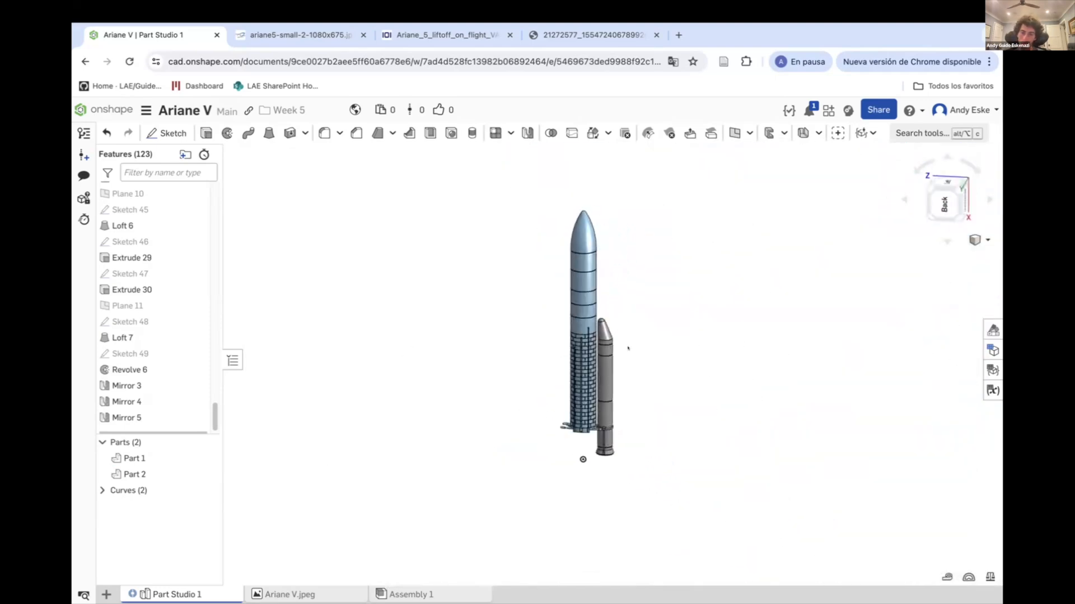
{"action": "scroll", "coordinate": [628, 348], "scroll_direction": "up", "scroll_amount": 5}
{"action": "right_click_drag", "start_coordinate": [694, 394], "coordinate": [578, 331]}
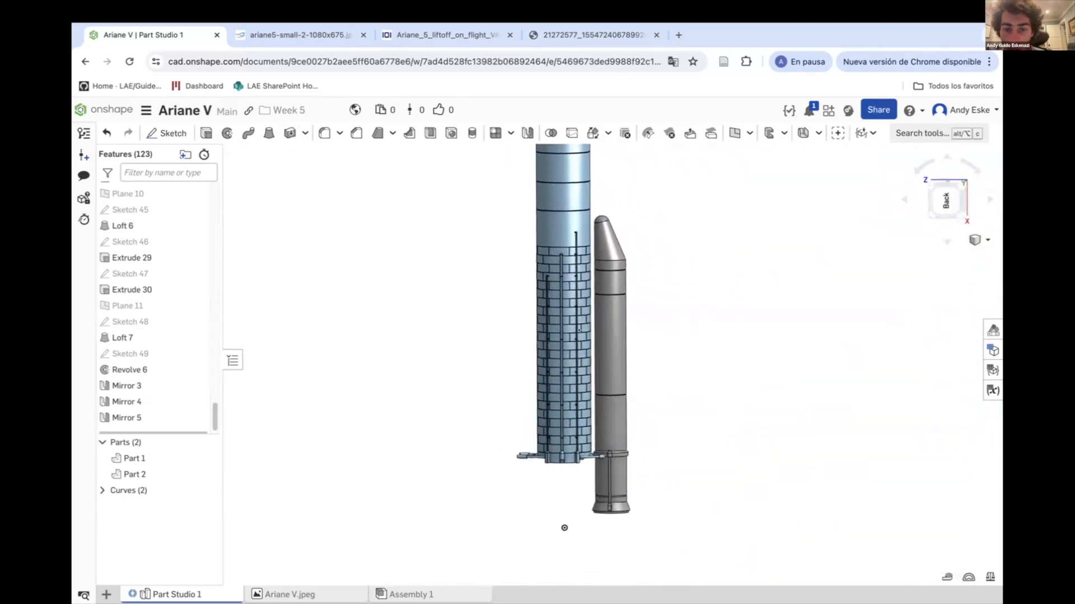
{"action": "left_click", "coordinate": [290, 36]}
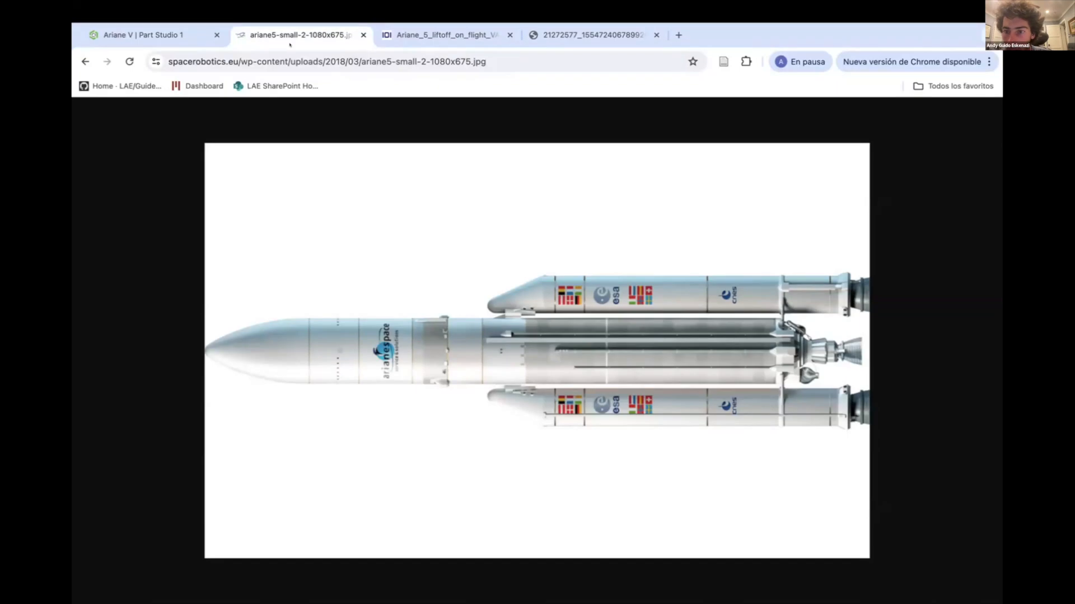
Check the booster nozzle's shape in the liftoff photo and the side-view reference photo.
{"action": "left_click", "coordinate": [429, 34]}
{"action": "scroll", "coordinate": [547, 387], "scroll_direction": "down", "scroll_amount": 5}
{"action": "scroll", "coordinate": [547, 386], "scroll_direction": "up", "scroll_amount": 3}
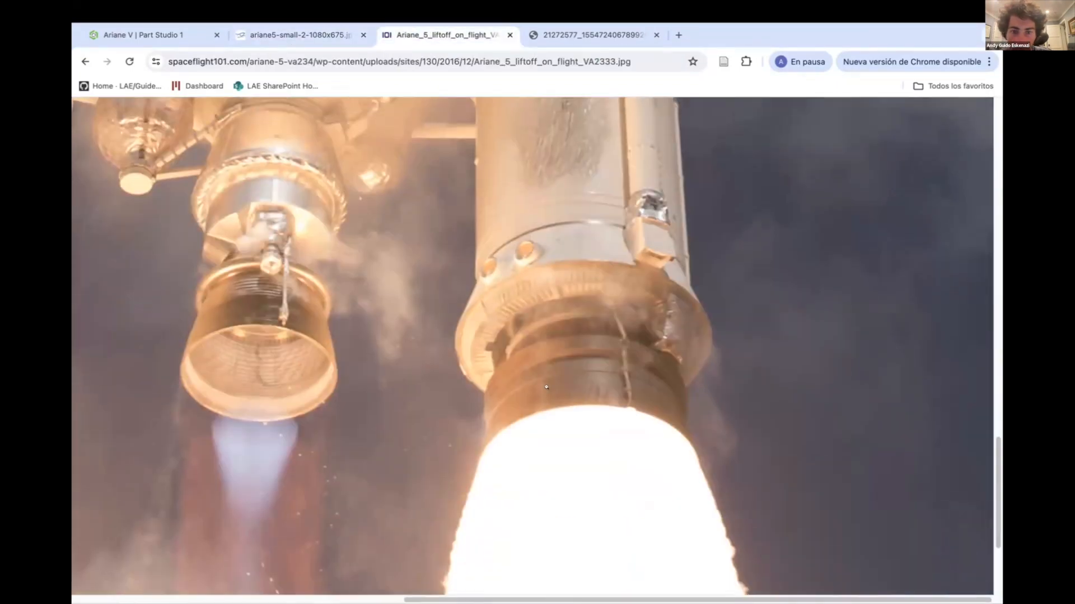
{"action": "left_click", "coordinate": [266, 37]}
{"action": "left_click", "coordinate": [142, 35]}
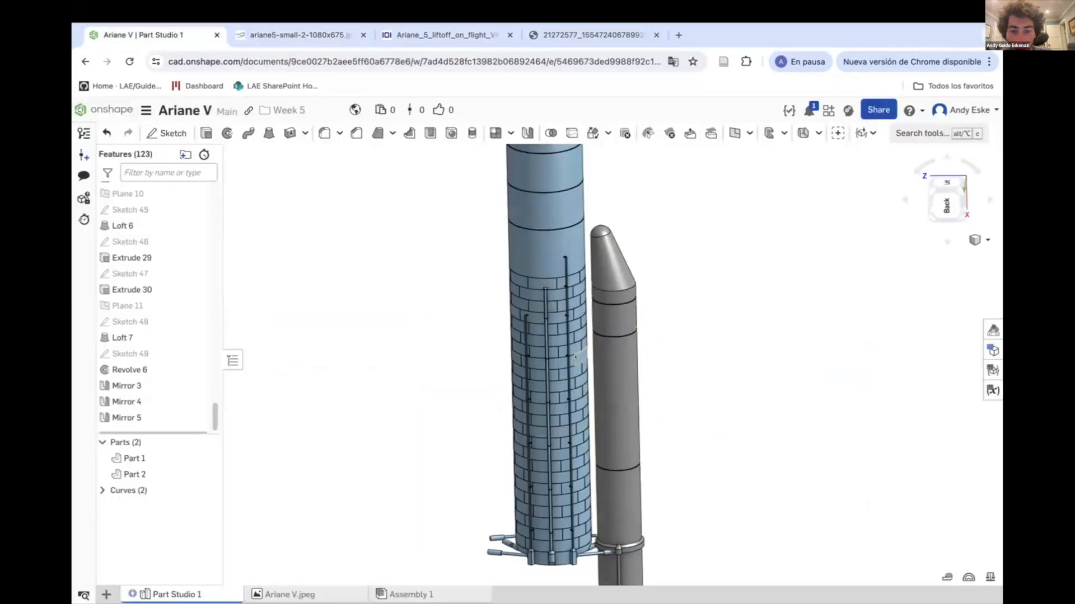
Show the reference image of Sketch 1 and start a new sketch on the Front plane over the booster's nozzle.
{"action": "scroll", "coordinate": [185, 372], "scroll_direction": "up", "scroll_amount": 20}
{"action": "left_click", "coordinate": [197, 269]}
{"action": "scroll", "coordinate": [712, 422], "scroll_direction": "up", "scroll_amount": 6}
{"action": "right_click_drag", "start_coordinate": [712, 427], "coordinate": [731, 439]}
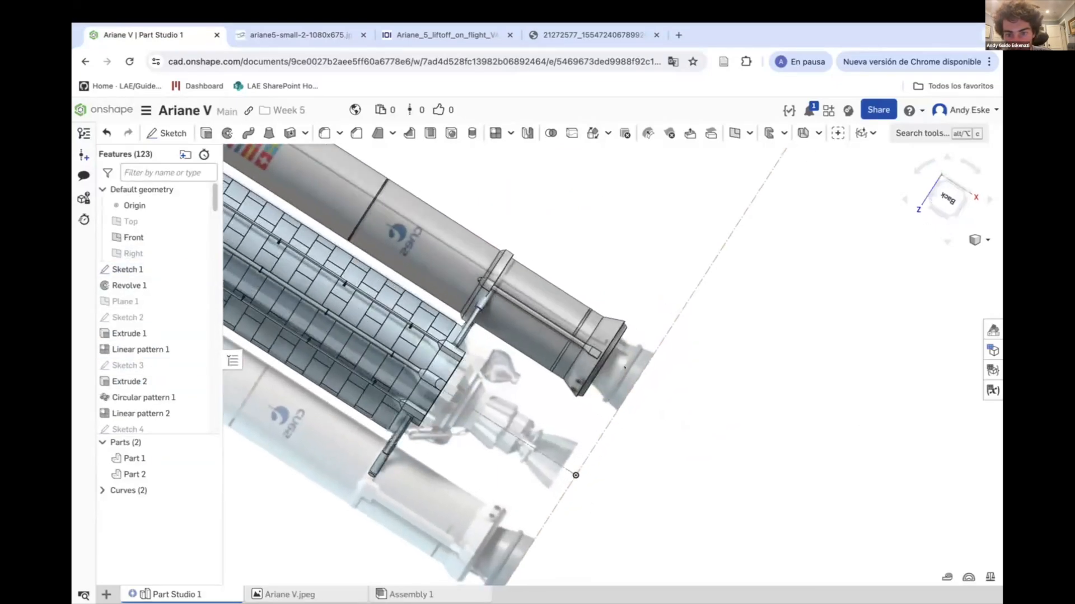
{"action": "left_click", "coordinate": [167, 133]}
{"action": "scroll", "coordinate": [616, 392], "scroll_direction": "down", "scroll_amount": 4}
{"action": "scroll", "coordinate": [157, 308], "scroll_direction": "up", "scroll_amount": 15}
{"action": "left_click", "coordinate": [133, 238]}
{"action": "scroll", "coordinate": [587, 449], "scroll_direction": "up", "scroll_amount": 5}
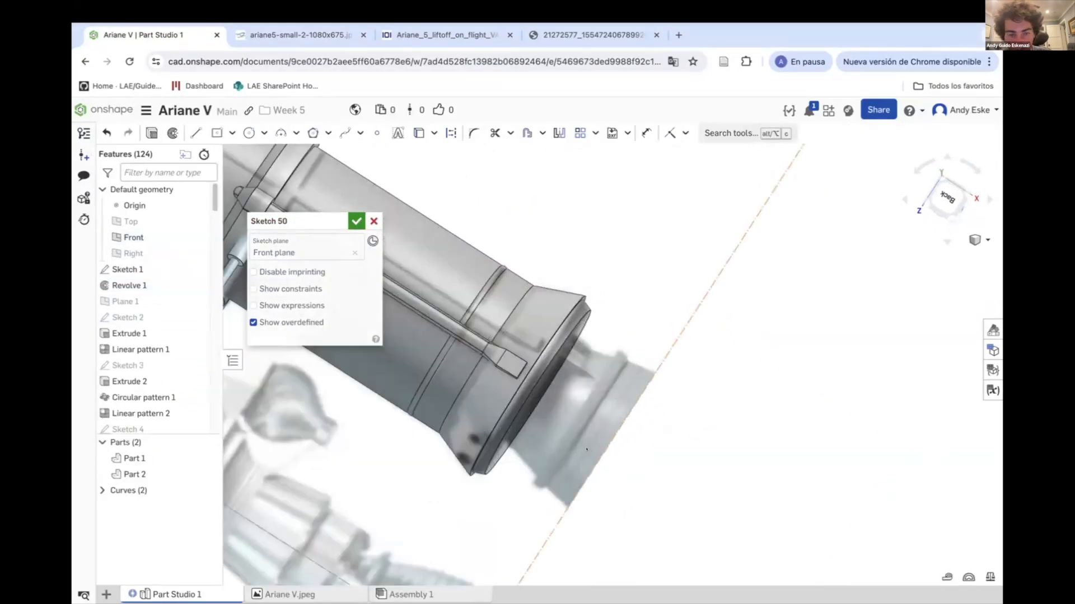
Draw a spline along the nozzle's outer edge from the booster's base to its exit, with a small rectangle across it for the ring.
{"action": "scroll", "coordinate": [157, 308], "scroll_direction": "down", "scroll_amount": 3}
{"action": "scroll", "coordinate": [615, 368], "scroll_direction": "up", "scroll_amount": 3}
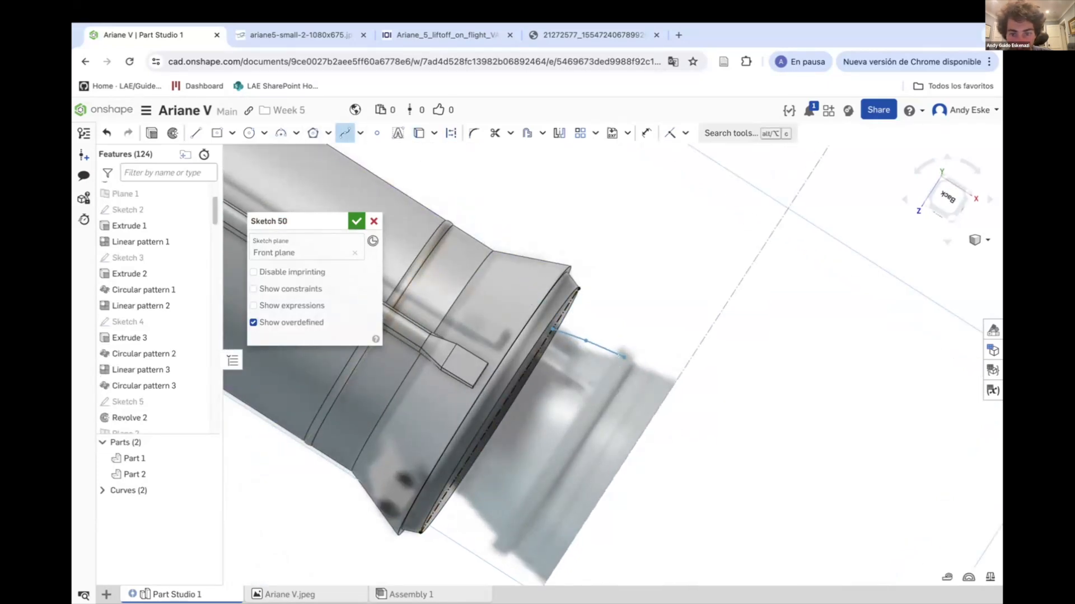
{"action": "scroll", "coordinate": [615, 372], "scroll_direction": "up", "scroll_amount": 5}
{"action": "key", "text": "r"}
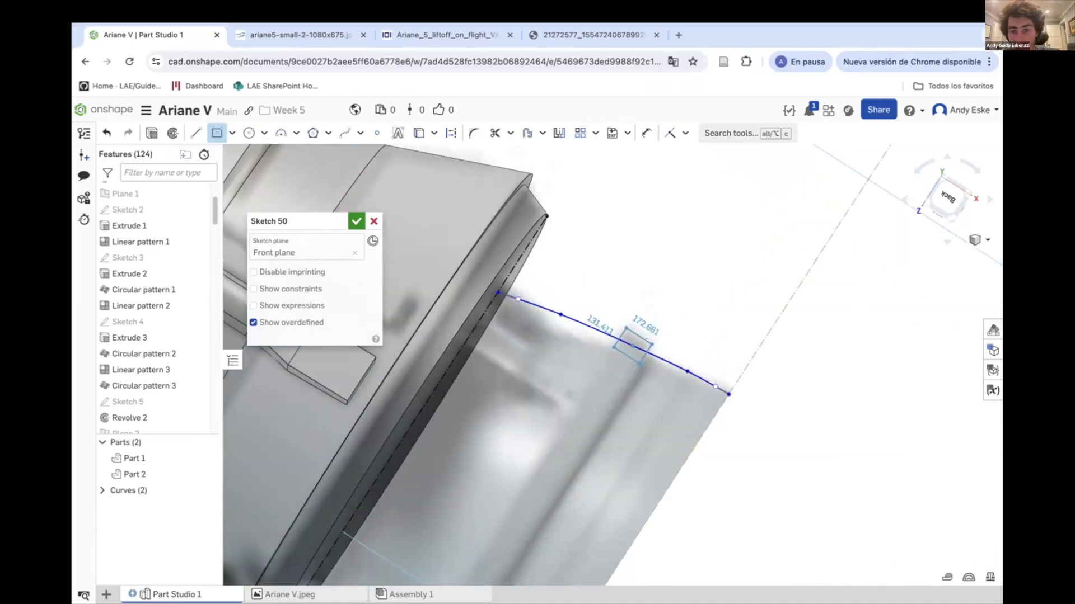
{"action": "key", "text": "Escape"}
{"action": "scroll", "coordinate": [598, 357], "scroll_direction": "down", "scroll_amount": 2}
{"action": "key", "text": "r"}
{"action": "key", "text": "Escape"}
Add construction lines along the nozzle's axis and across its exit end in the nozzle sketch.
{"action": "right_click", "coordinate": [512, 428]}
{"action": "left_click", "coordinate": [555, 229]}
{"action": "right_click", "coordinate": [644, 481]}
{"action": "left_click", "coordinate": [689, 295]}
{"action": "scroll", "coordinate": [636, 371], "scroll_direction": "up", "scroll_amount": 2}
{"action": "right_click_drag", "start_coordinate": [638, 371], "coordinate": [665, 441]}
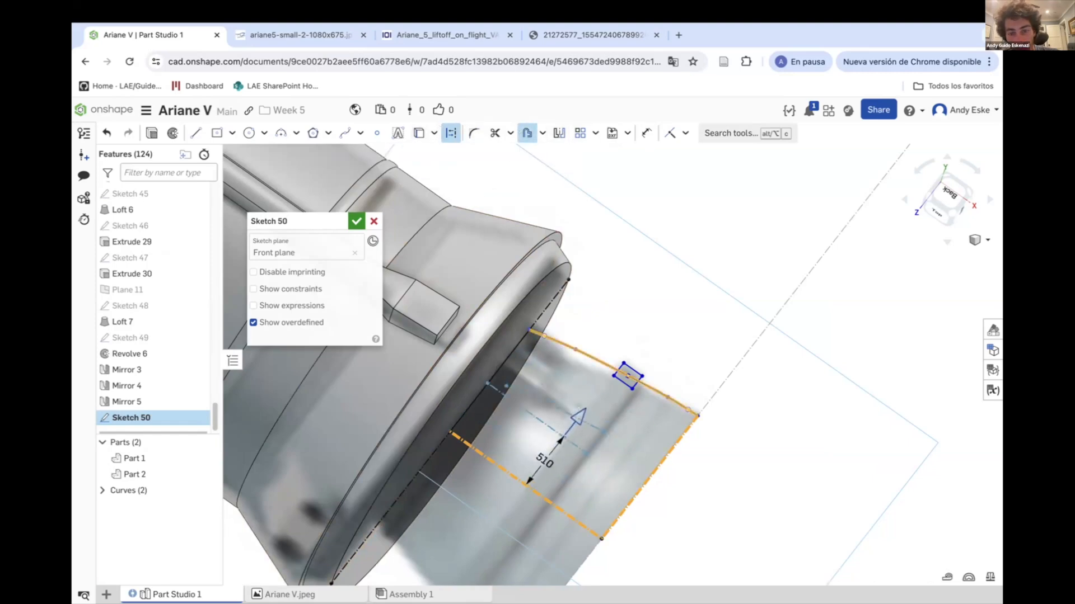
Offset the nozzle spline inward by 150 mm and close the wall profile with lines at both ends.
{"action": "left_click", "coordinate": [627, 376]}
{"action": "scroll", "coordinate": [530, 361], "scroll_direction": "up", "scroll_amount": 2}
{"action": "key", "text": "Escape"}
{"action": "left_click", "coordinate": [444, 444]}
{"action": "scroll", "coordinate": [440, 442], "scroll_direction": "up", "scroll_amount": 8}
{"action": "left_click", "coordinate": [448, 428]}
{"action": "scroll", "coordinate": [517, 376], "scroll_direction": "down", "scroll_amount": 6}
{"action": "left_click", "coordinate": [898, 361]}
{"action": "left_click", "coordinate": [881, 384]}
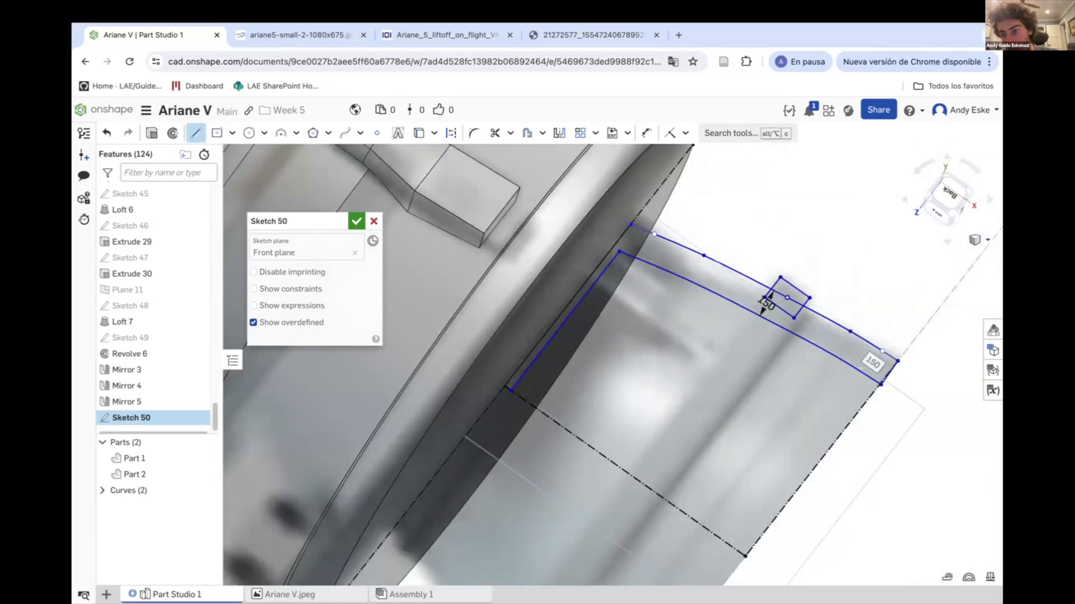
Revolve the Sketch 50 wall and ring profile fully around the nozzle's axis line.
{"action": "scroll", "coordinate": [881, 384], "scroll_direction": "down", "scroll_amount": 2}
{"action": "scroll", "coordinate": [827, 341], "scroll_direction": "up", "scroll_amount": 5}
{"action": "scroll", "coordinate": [834, 370], "scroll_direction": "down", "scroll_amount": 5}
{"action": "left_click", "coordinate": [173, 133]}
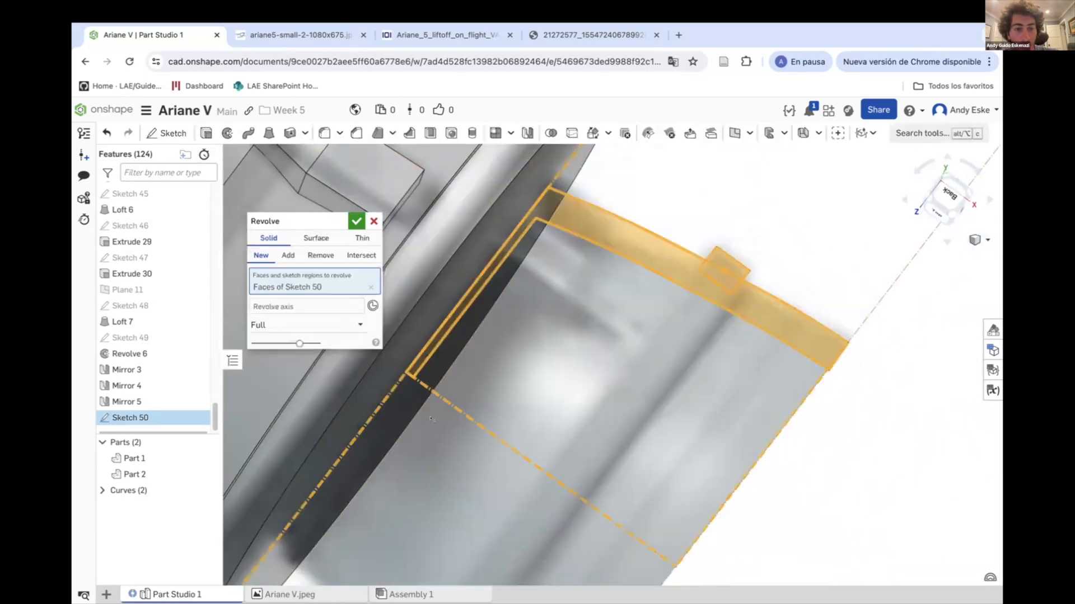
{"action": "scroll", "coordinate": [402, 379], "scroll_direction": "up", "scroll_amount": 5}
{"action": "left_click", "coordinate": [307, 307]}
{"action": "left_click", "coordinate": [426, 368]}
{"action": "scroll", "coordinate": [459, 354], "scroll_direction": "down", "scroll_amount": 8}
{"action": "left_click", "coordinate": [357, 221]}
Fillet the two outer edges of the nozzle's ring with a 50 mm radius.
{"action": "right_click_drag", "start_coordinate": [621, 331], "coordinate": [430, 202]}
{"action": "scroll", "coordinate": [429, 202], "scroll_direction": "up", "scroll_amount": 4}
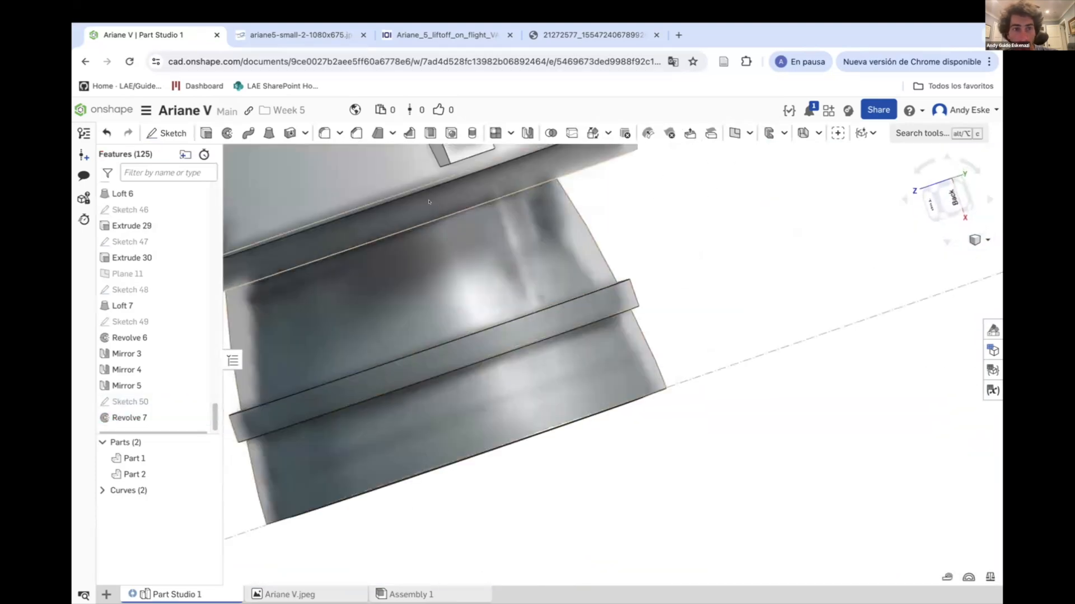
{"action": "left_click", "coordinate": [325, 133]}
{"action": "left_click", "coordinate": [420, 351]}
{"action": "left_click", "coordinate": [424, 381]}
{"action": "right_click_drag", "start_coordinate": [424, 382], "coordinate": [421, 356]}
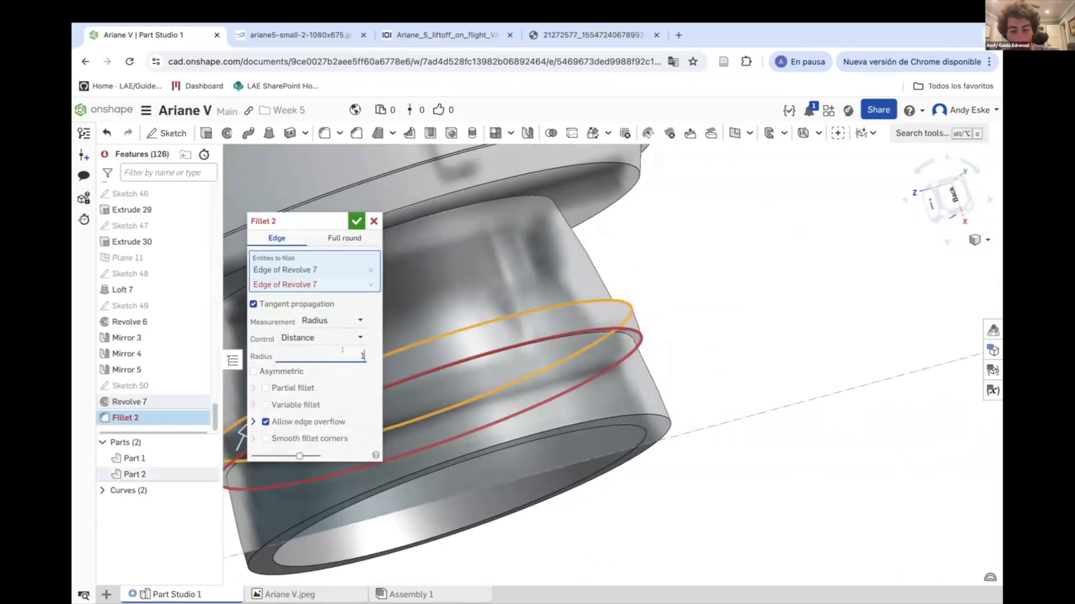
{"action": "type", "text": "50"}
{"action": "key", "text": "Return"}
{"action": "scroll", "coordinate": [624, 331], "scroll_direction": "up", "scroll_amount": 4}
{"action": "left_click", "coordinate": [357, 221]}
Hide the reference image of Sketch 1 and review the booster's lower end with its new nozzle.
{"action": "scroll", "coordinate": [684, 379], "scroll_direction": "down", "scroll_amount": 10}
{"action": "right_click_drag", "start_coordinate": [683, 379], "coordinate": [588, 392]}
{"action": "scroll", "coordinate": [173, 297], "scroll_direction": "up", "scroll_amount": 20}
{"action": "left_click", "coordinate": [199, 237]}
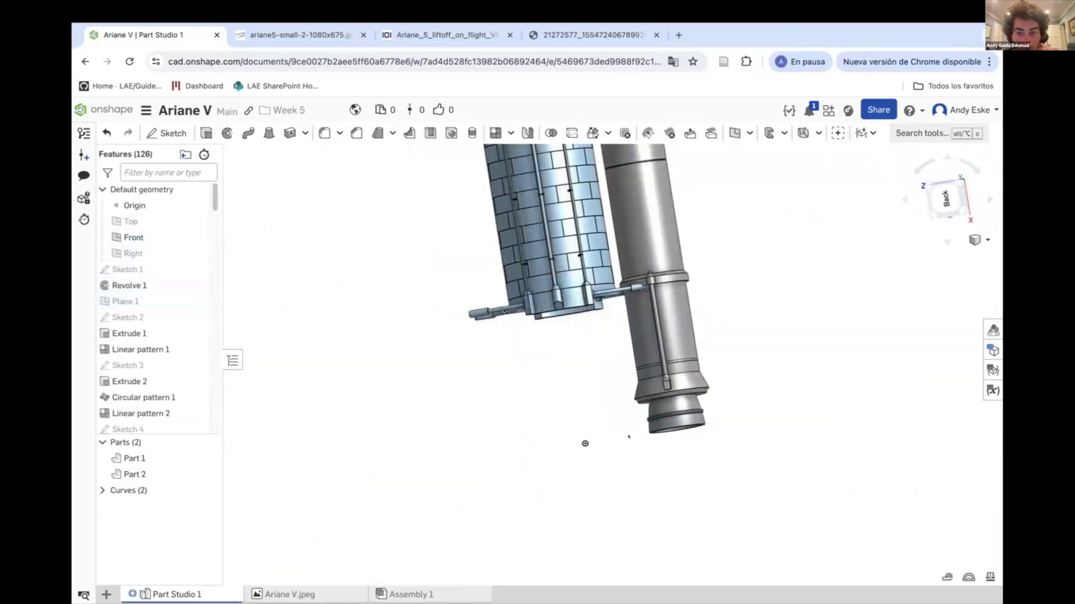
{"action": "scroll", "coordinate": [629, 437], "scroll_direction": "down", "scroll_amount": 6}
{"action": "right_click_drag", "start_coordinate": [628, 436], "coordinate": [666, 371]}
{"action": "scroll", "coordinate": [643, 431], "scroll_direction": "up", "scroll_amount": 8}
Compare the booster's nozzle area across the side-view, liftoff and third reference photos.
{"action": "left_click", "coordinate": [305, 37]}
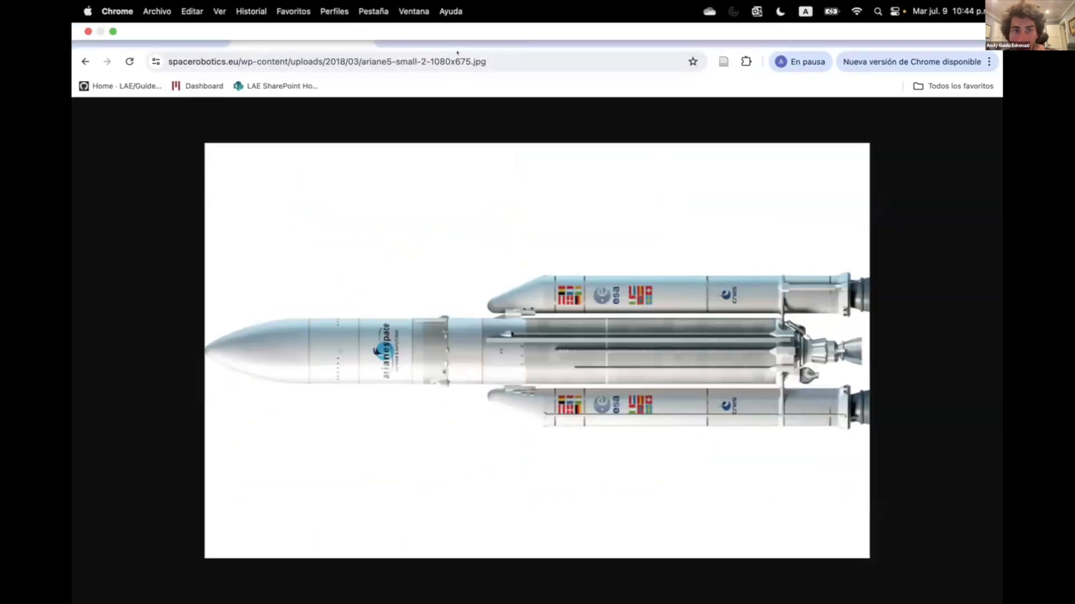
{"action": "left_click", "coordinate": [455, 40]}
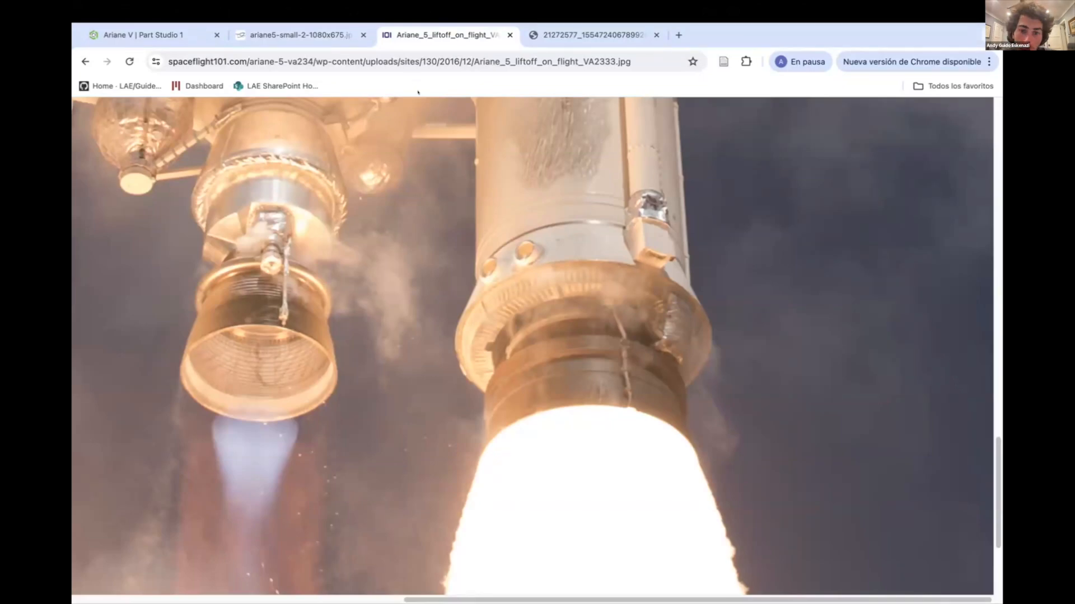
{"action": "left_click", "coordinate": [594, 35]}
{"action": "left_click", "coordinate": [299, 35]}
{"action": "left_click", "coordinate": [142, 35]}
Start a sketch on the booster's flat end face around the nozzle and recheck the reference photos.
{"action": "mouse_move", "coordinate": [472, 479]}
{"action": "right_mouse_down"}
{"action": "mouse_move", "coordinate": [624, 405]}
{"action": "mouse_move", "coordinate": [565, 400]}
{"action": "right_mouse_up"}
{"action": "left_click", "coordinate": [167, 133]}
{"action": "left_click", "coordinate": [655, 467]}
{"action": "right_click_drag", "start_coordinate": [655, 468], "coordinate": [594, 453]}
{"action": "scroll", "coordinate": [671, 476], "scroll_direction": "up", "scroll_amount": 5}
{"action": "left_click", "coordinate": [448, 34]}
{"action": "left_click", "coordinate": [273, 33]}
{"action": "left_click", "coordinate": [168, 35]}
{"action": "mouse_move", "coordinate": [559, 414]}
{"action": "right_mouse_down"}
{"action": "mouse_move", "coordinate": [648, 367]}
{"action": "mouse_move", "coordinate": [652, 384]}
{"action": "mouse_move", "coordinate": [635, 396]}
{"action": "mouse_move", "coordinate": [667, 369]}
{"action": "mouse_move", "coordinate": [649, 374]}
{"action": "right_mouse_up"}
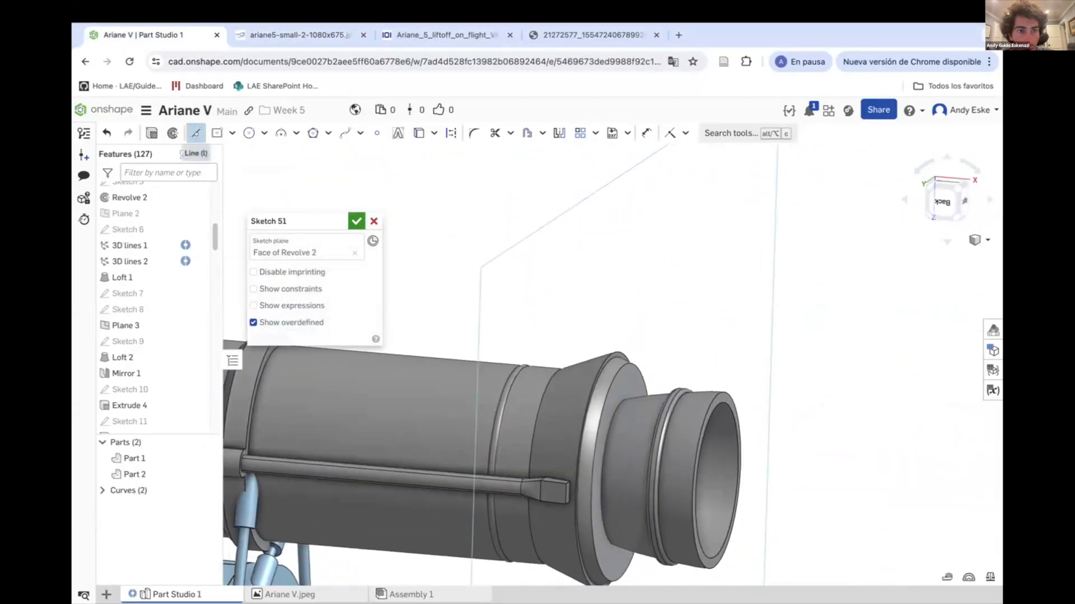
Draw a radial construction line on the booster's end face, past the nozzle's base to the outer rim.
{"action": "left_click", "coordinate": [622, 400]}
{"action": "left_click", "coordinate": [623, 364]}
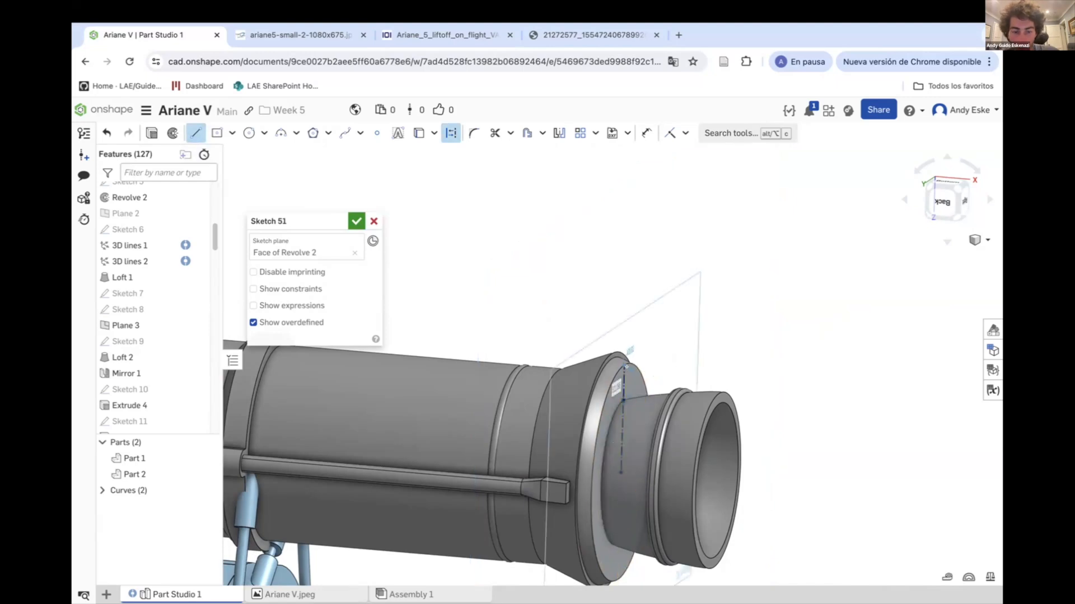
{"action": "key", "text": "Escape"}
{"action": "scroll", "coordinate": [629, 385], "scroll_direction": "up", "scroll_amount": 6}
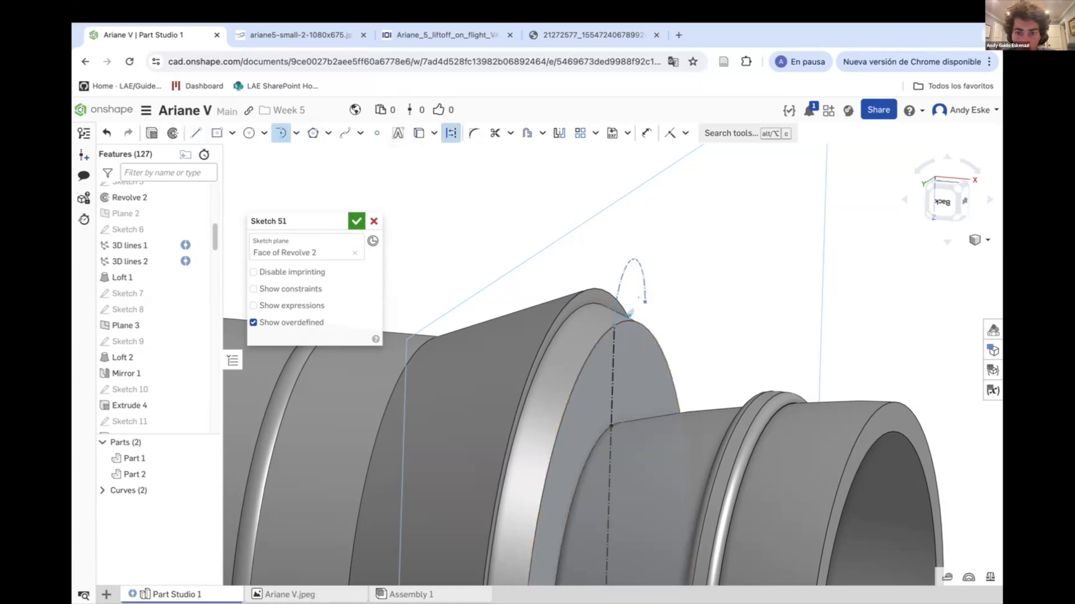
Draw a short construction line outward from the radial line's rim end and finish Sketch 51.
{"action": "left_click", "coordinate": [281, 134]}
{"action": "left_click", "coordinate": [614, 326]}
{"action": "left_click", "coordinate": [194, 133]}
{"action": "left_click", "coordinate": [614, 325]}
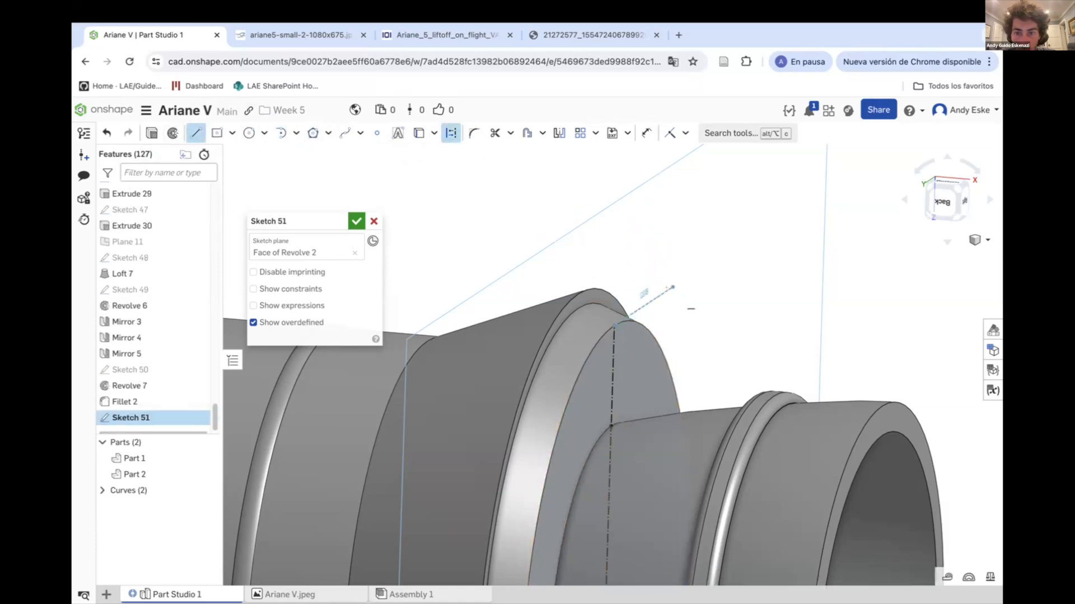
{"action": "left_click", "coordinate": [672, 288]}
{"action": "key", "text": "d"}
{"action": "left_click", "coordinate": [356, 221]}
Create a plane at the rim endpoint, perpendicular to the short construction line.
{"action": "left_click", "coordinate": [735, 133]}
{"action": "left_click", "coordinate": [360, 260]}
{"action": "left_click", "coordinate": [291, 321]}
{"action": "left_click", "coordinate": [614, 325]}
{"action": "left_click", "coordinate": [644, 306]}
{"action": "left_click", "coordinate": [356, 221]}
Start Sketch 52 on Plane 12 and check the fairing's shape in the reference photos.
{"action": "scroll", "coordinate": [666, 319], "scroll_direction": "down", "scroll_amount": 4}
{"action": "left_click", "coordinate": [166, 133]}
{"action": "scroll", "coordinate": [644, 314], "scroll_direction": "up", "scroll_amount": 6}
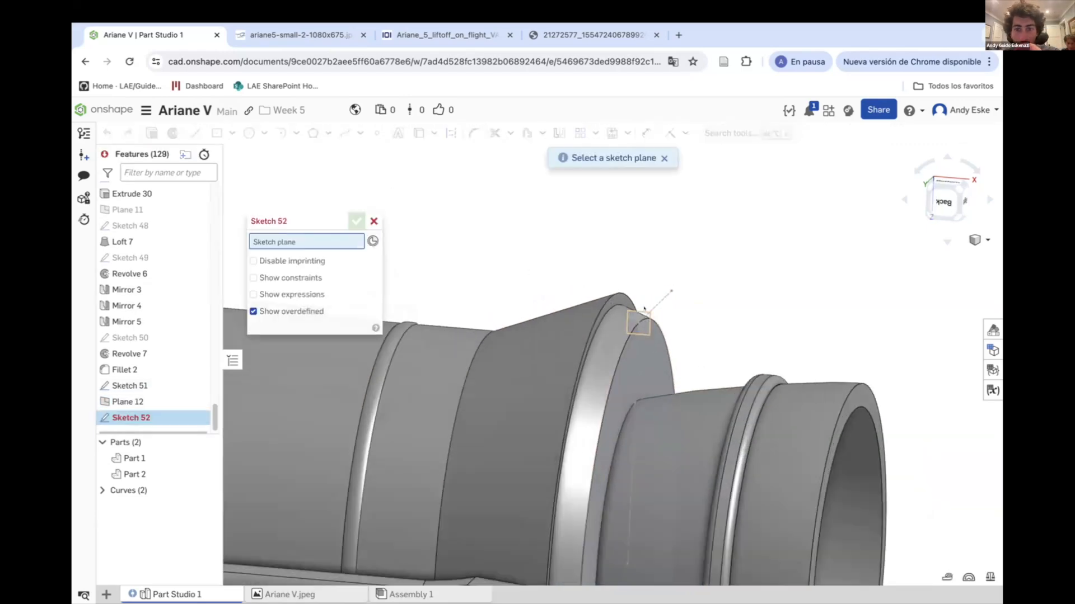
{"action": "left_click", "coordinate": [638, 331]}
{"action": "left_click", "coordinate": [442, 35]}
{"action": "left_click", "coordinate": [263, 35]}
{"action": "left_click", "coordinate": [140, 35]}
{"action": "left_click", "coordinate": [296, 134]}
{"action": "left_click", "coordinate": [313, 175]}
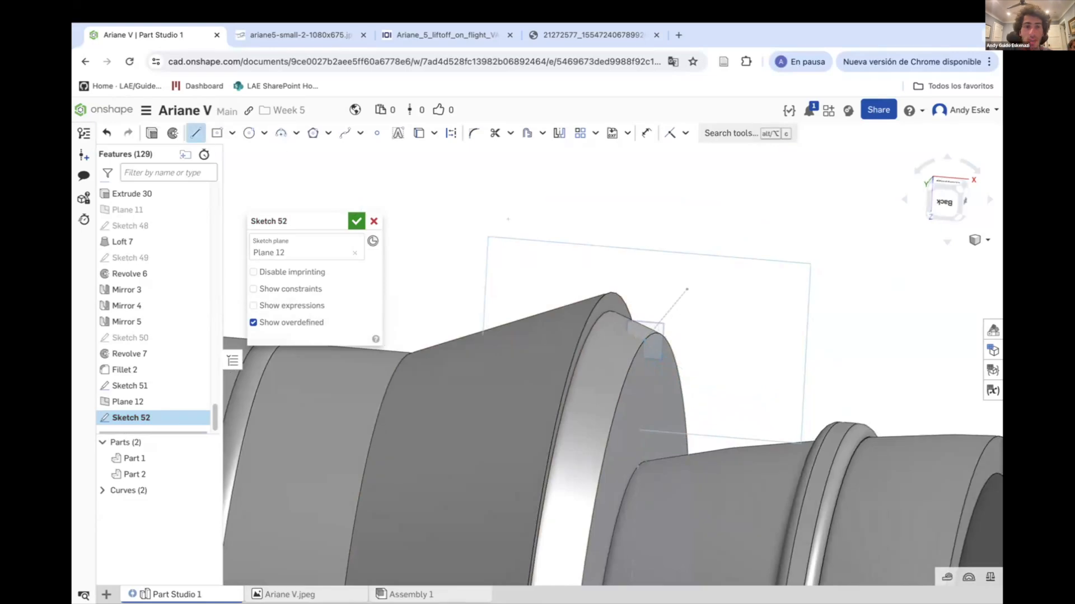
Draw a line from the nozzle's base along its wall, dimensioned 550 mm long and at 85 degrees to the end face.
{"action": "scroll", "coordinate": [691, 289], "scroll_direction": "down", "scroll_amount": 4}
{"action": "scroll", "coordinate": [710, 433], "scroll_direction": "up", "scroll_amount": 3}
{"action": "left_click", "coordinate": [632, 384]}
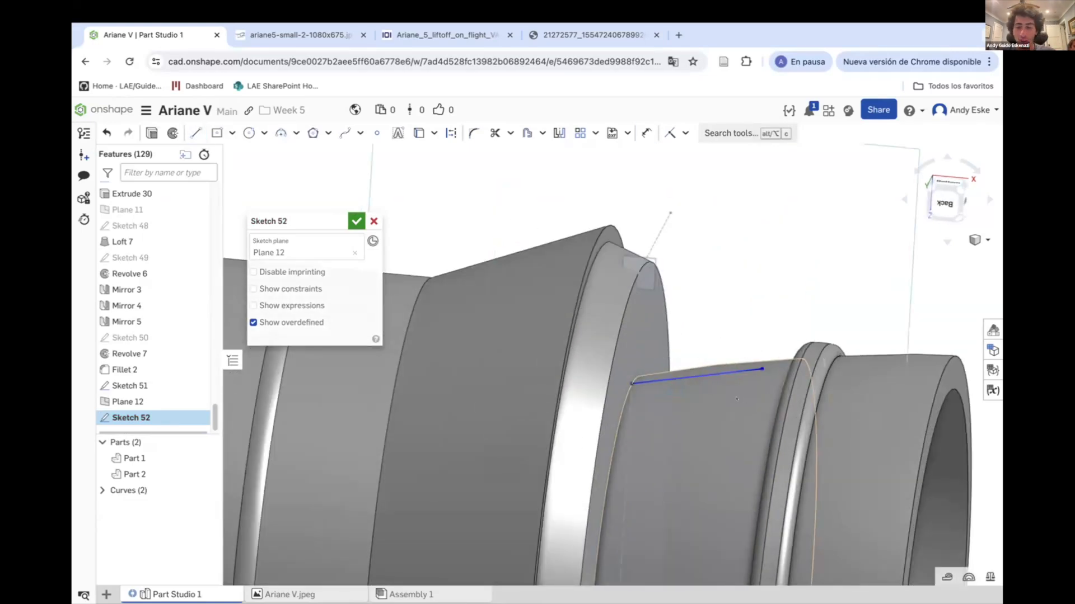
{"action": "key", "text": "Escape"}
{"action": "right_click_drag", "start_coordinate": [756, 367], "coordinate": [744, 390]}
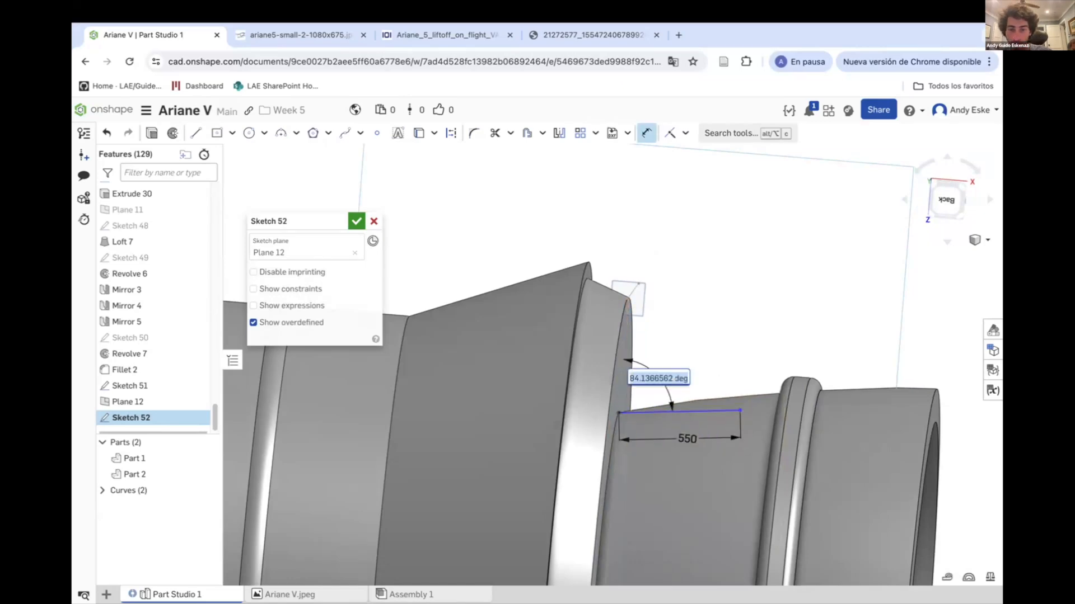
{"action": "key", "text": "Escape"}
{"action": "right_click_drag", "start_coordinate": [697, 369], "coordinate": [687, 378]}
{"action": "scroll", "coordinate": [687, 378], "scroll_direction": "up", "scroll_amount": 1}
Try to add a short upright line at the base line's outer end and dimension its length.
{"action": "left_click", "coordinate": [195, 133]}
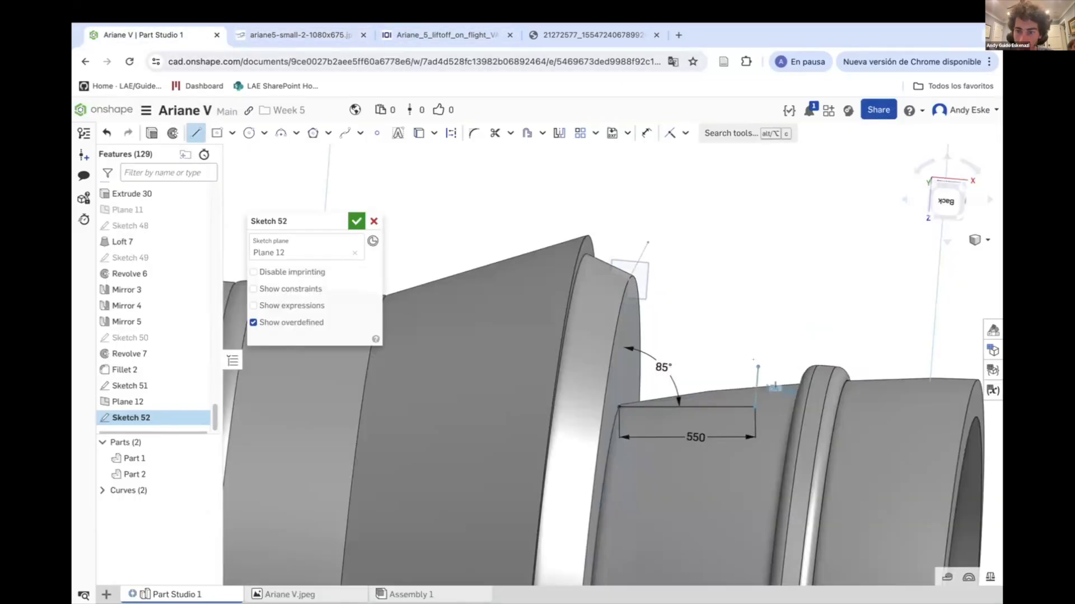
{"action": "left_click", "coordinate": [754, 360]}
{"action": "key", "text": "Escape"}
{"action": "right_click_drag", "start_coordinate": [753, 360], "coordinate": [736, 350]}
{"action": "scroll", "coordinate": [736, 350], "scroll_direction": "up", "scroll_amount": 2}
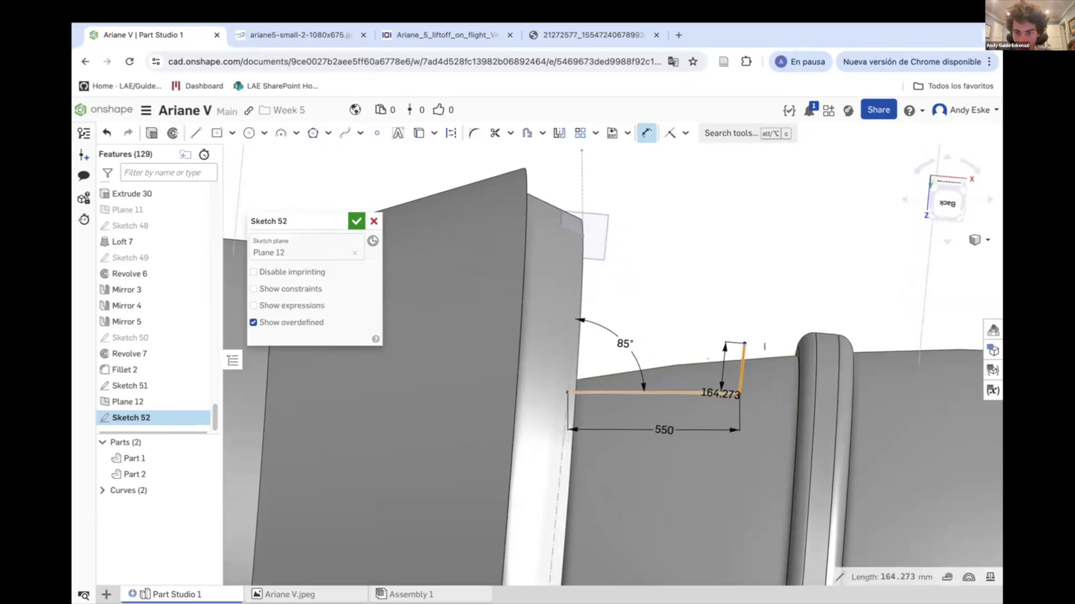
{"action": "left_click", "coordinate": [717, 392]}
{"action": "left_click", "coordinate": [714, 346]}
{"action": "key", "text": "ctrl+z"}
Set the angle between the base line and the booster's end face to 90 degrees.
{"action": "double_click", "coordinate": [626, 340]}
{"action": "type", "text": "90"}
{"action": "key", "text": "Return"}
{"action": "mouse_move", "coordinate": [627, 340]}
{"action": "right_mouse_down"}
{"action": "mouse_move", "coordinate": [571, 350]}
{"action": "mouse_move", "coordinate": [633, 342]}
{"action": "right_mouse_up"}
Add a 200 mm upright line at the base line's outer end and close the profile to the rim with a 950 mm radius arc.
{"action": "left_click", "coordinate": [195, 132]}
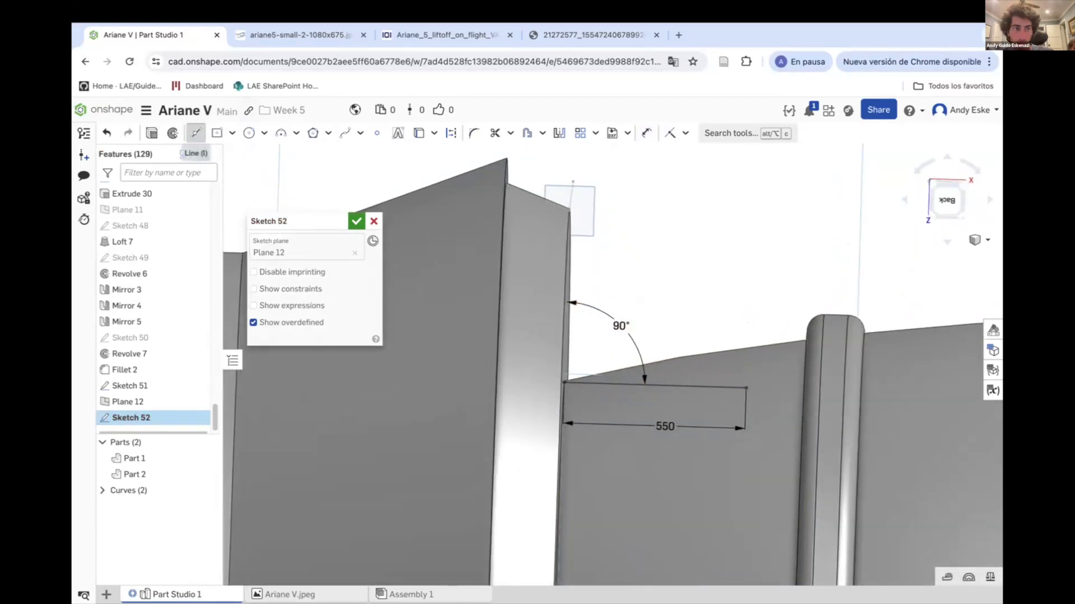
{"action": "right_click_drag", "start_coordinate": [776, 329], "coordinate": [749, 332]}
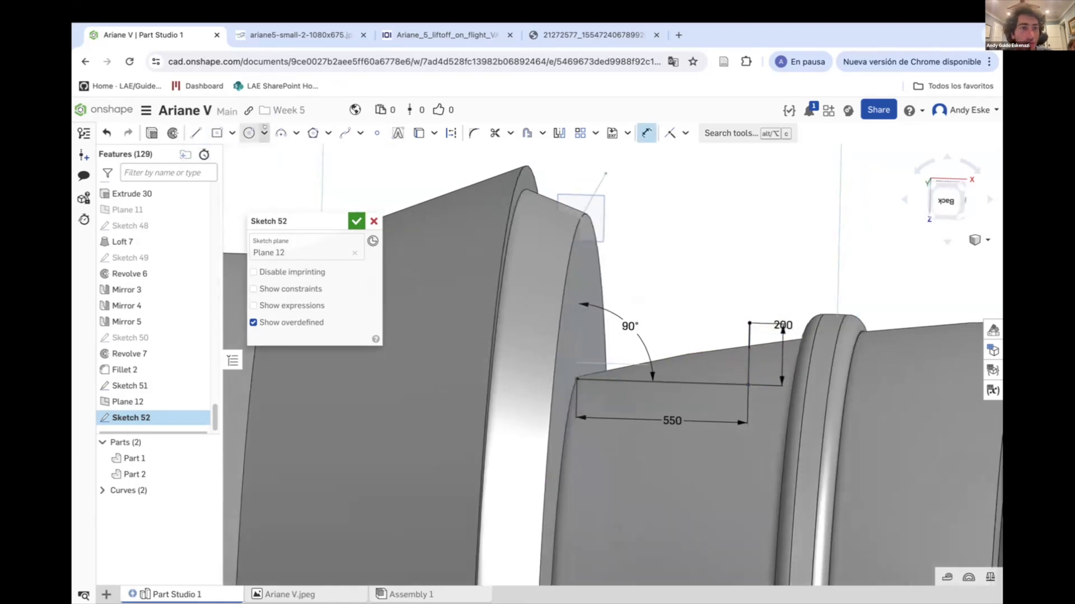
{"action": "left_click", "coordinate": [733, 301]}
{"action": "key", "text": "d"}
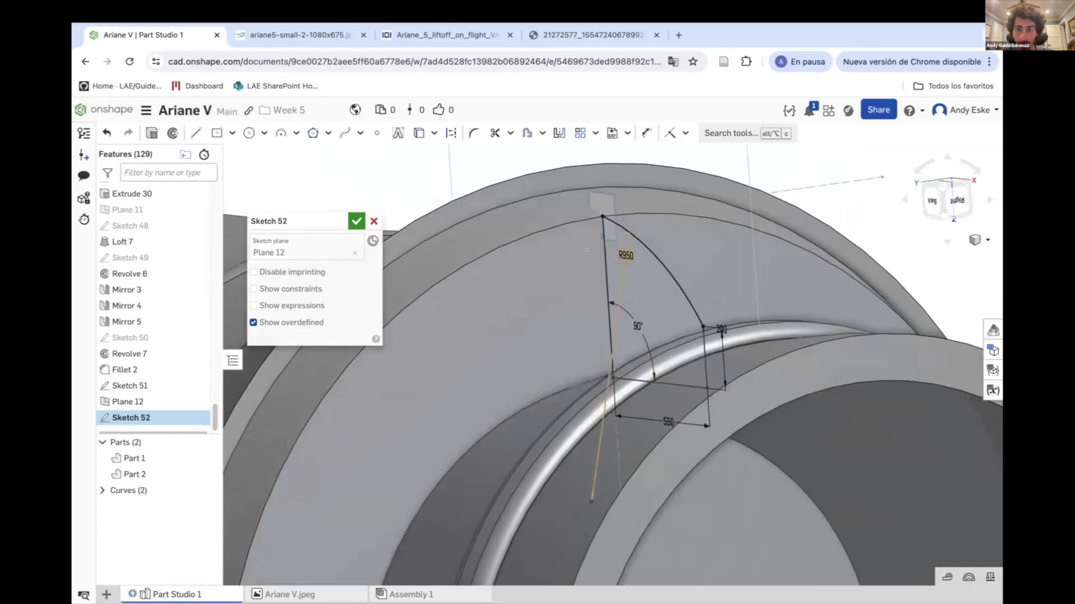
Check the liftoff photo and delete the constraint that ties the profile's upper corner to the rim.
{"action": "left_click", "coordinate": [430, 35]}
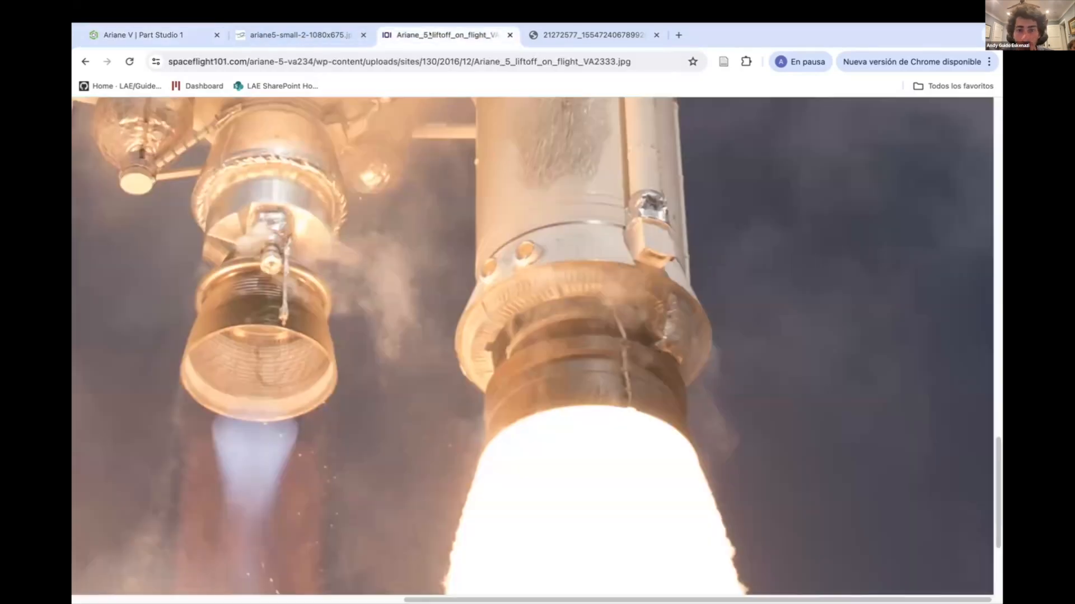
{"action": "left_click", "coordinate": [143, 34]}
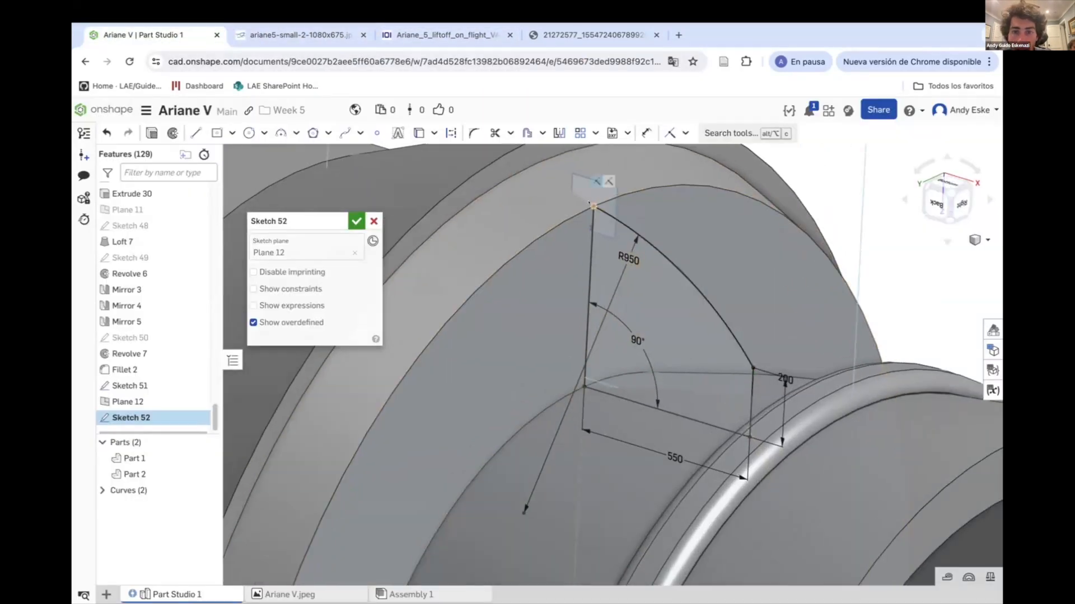
{"action": "right_click", "coordinate": [596, 180]}
{"action": "left_click", "coordinate": [589, 203]}
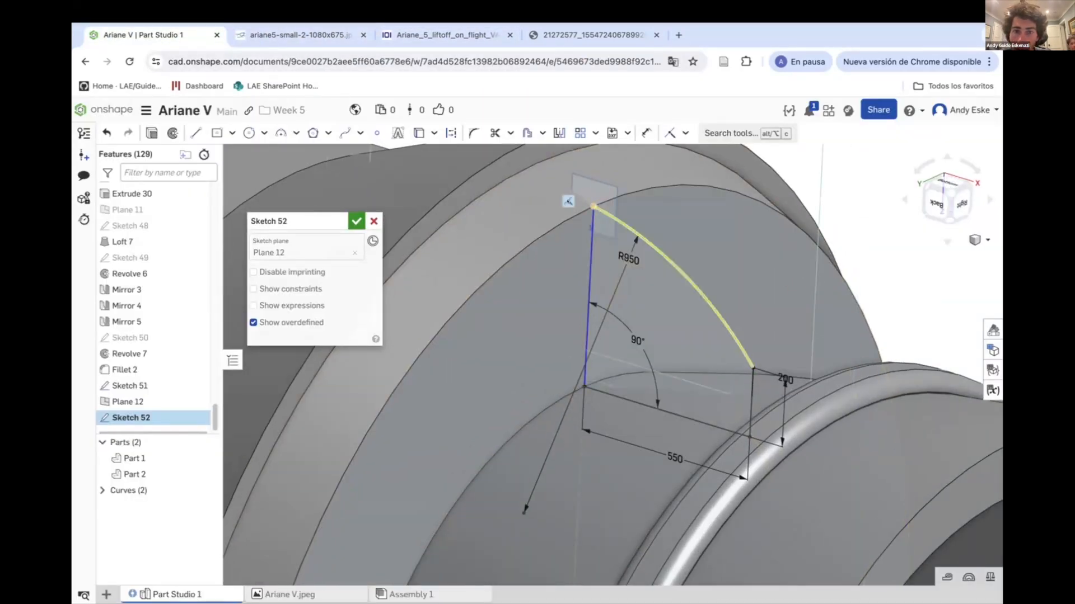
{"action": "key", "text": "Delete"}
Move the arc's and upright line's upper ends down from the rim, make them coincident, and dimension the corner's position.
{"action": "left_click_drag", "start_coordinate": [593, 207], "coordinate": [592, 237]}
{"action": "left_click_drag", "start_coordinate": [593, 207], "coordinate": [590, 259]}
{"action": "key", "text": "i"}
{"action": "left_click", "coordinate": [590, 260]}
{"action": "left_click", "coordinate": [592, 237]}
{"action": "key", "text": "d"}
{"action": "left_click", "coordinate": [589, 289]}
{"action": "left_click", "coordinate": [572, 265]}
Try to extrude the Sketch 52 profile symmetrically by 400 mm, adding it to Part 2.
{"action": "key", "text": "shift+e"}
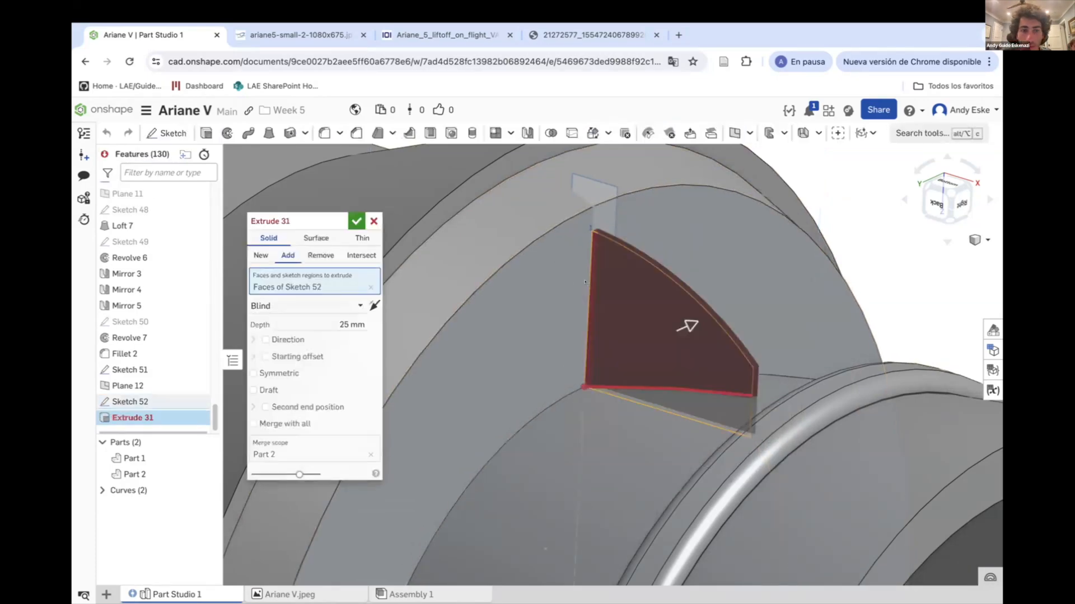
{"action": "left_click", "coordinate": [274, 371]}
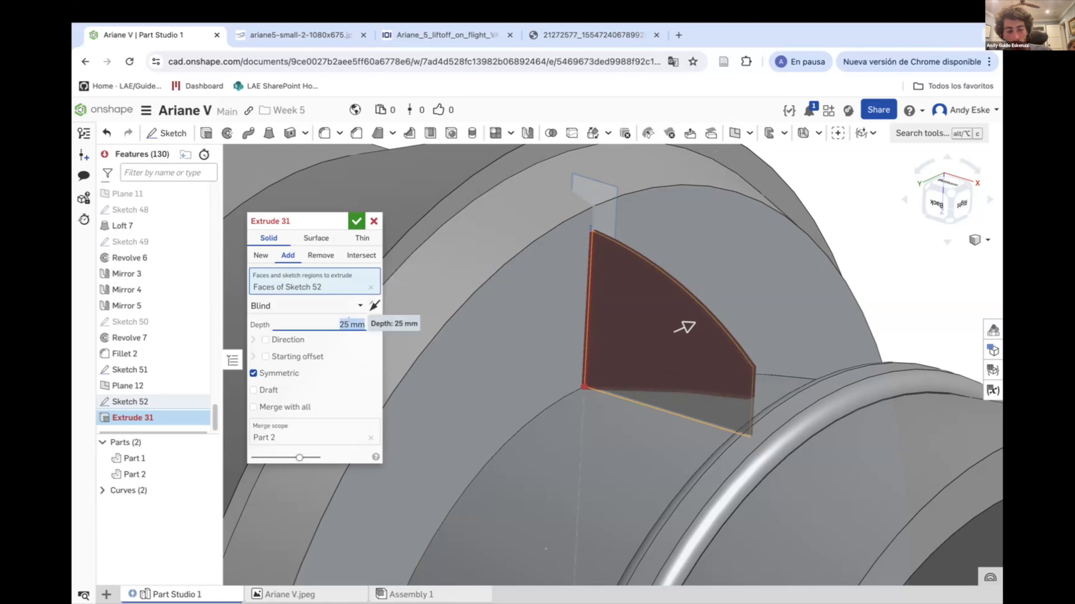
{"action": "type", "text": "100300"}
{"action": "key", "text": "Return"}
{"action": "right_click_drag", "start_coordinate": [672, 347], "coordinate": [391, 291]}
{"action": "type", "text": "400"}
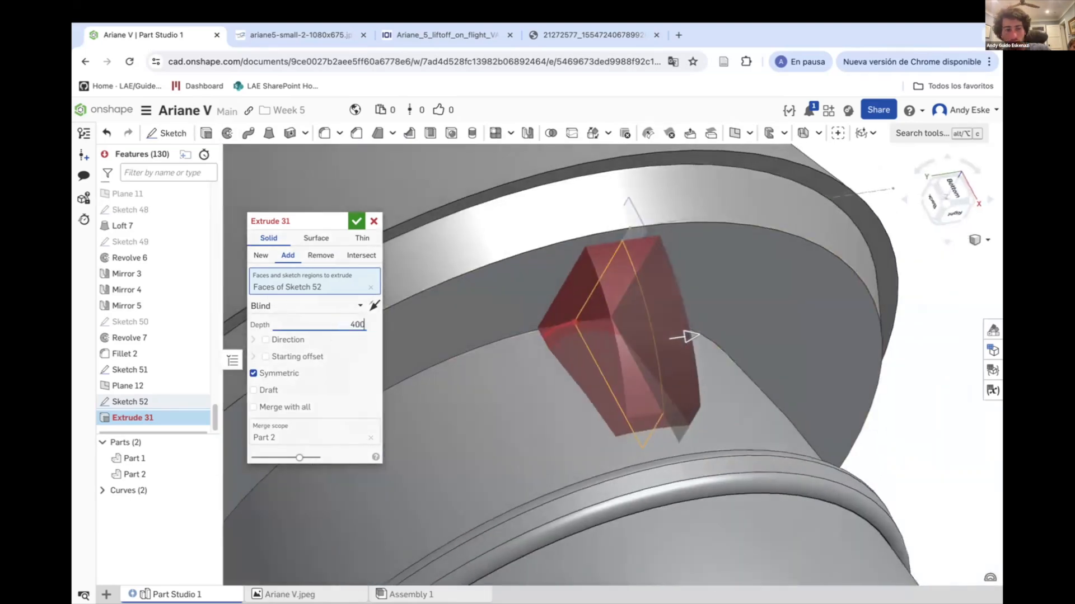
{"action": "key", "text": "Return"}
{"action": "right_click_drag", "start_coordinate": [538, 319], "coordinate": [715, 350]}
{"action": "scroll", "coordinate": [607, 308], "scroll_direction": "up", "scroll_amount": 5}
{"action": "right_click_drag", "start_coordinate": [607, 314], "coordinate": [582, 359]}
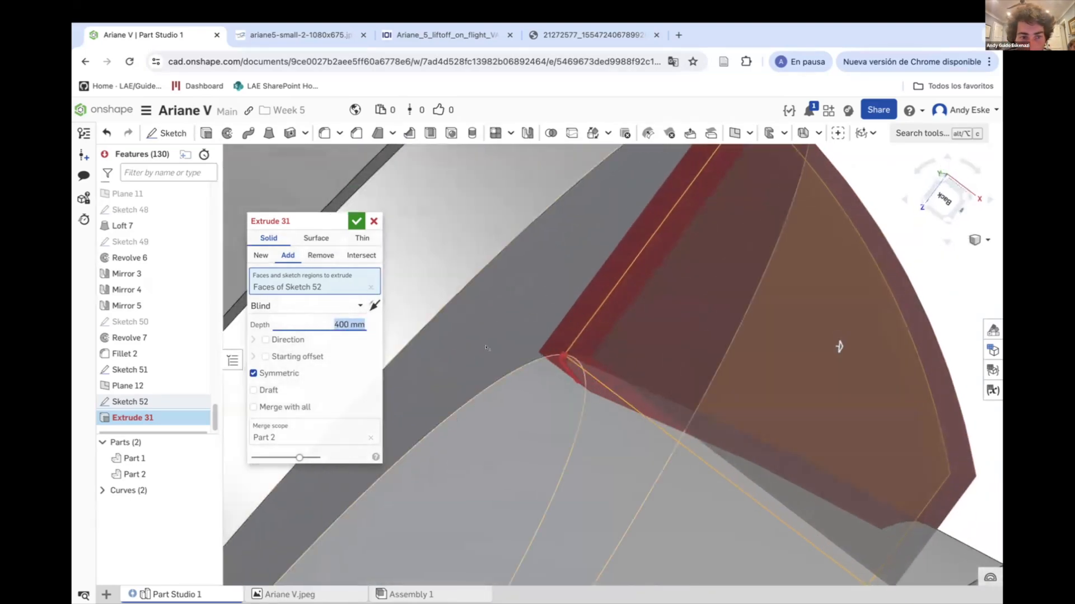
{"action": "left_click", "coordinate": [374, 221]}
Make Sketch 52's base line construction and redraw the profile's base 100 mm deeper into the booster body.
{"action": "double_click", "coordinate": [134, 409]}
{"action": "left_click", "coordinate": [599, 360]}
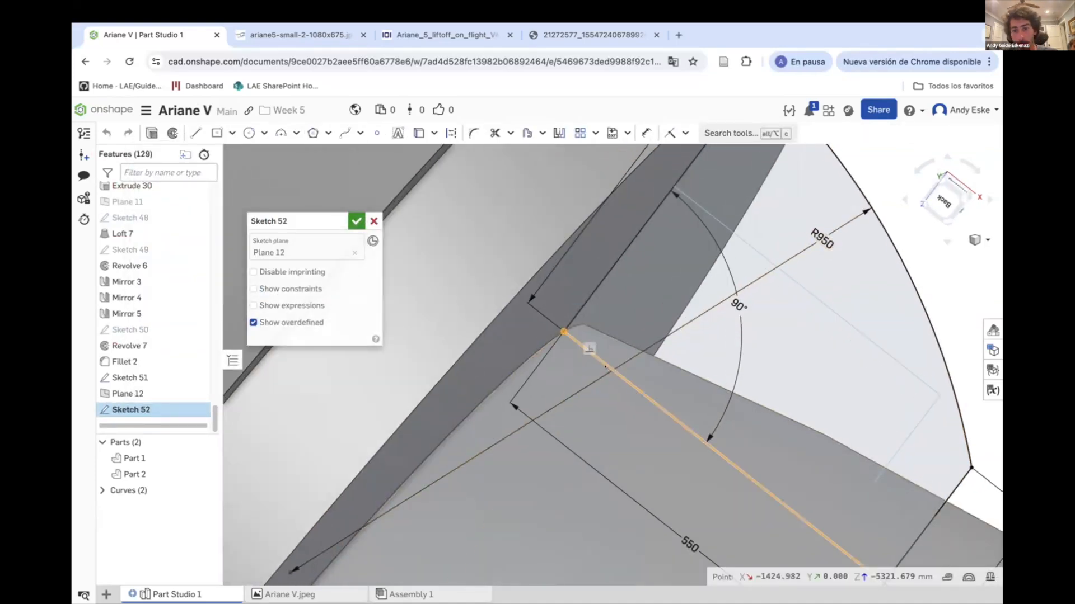
{"action": "left_click", "coordinate": [451, 133]}
{"action": "left_click", "coordinate": [562, 332]}
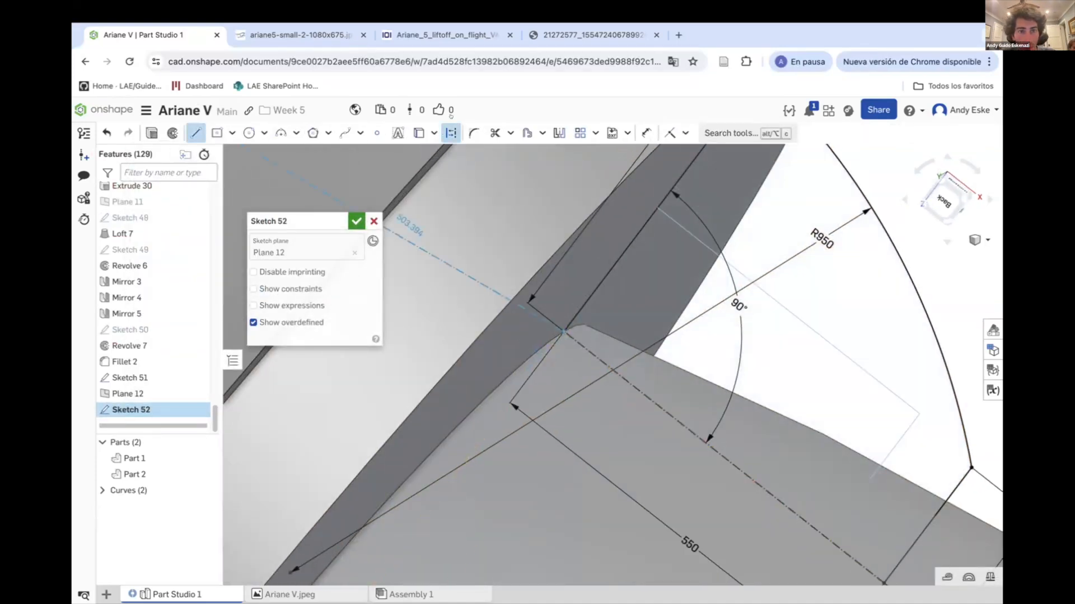
{"action": "left_click", "coordinate": [451, 131]}
{"action": "left_click", "coordinate": [523, 386]}
{"action": "scroll", "coordinate": [568, 399], "scroll_direction": "down", "scroll_amount": 5}
{"action": "left_click", "coordinate": [724, 471]}
{"action": "scroll", "coordinate": [588, 392], "scroll_direction": "up", "scroll_amount": 2}
{"action": "right_click_drag", "start_coordinate": [633, 386], "coordinate": [610, 389]}
{"action": "type", "text": "d100"}
{"action": "key", "text": "Return"}
Extrude the Sketch 52 profile symmetrically, adding it to Part 2, and hide Plane 12.
{"action": "key", "text": "shift+e"}
{"action": "left_click", "coordinate": [269, 373]}
{"action": "left_click", "coordinate": [342, 323]}
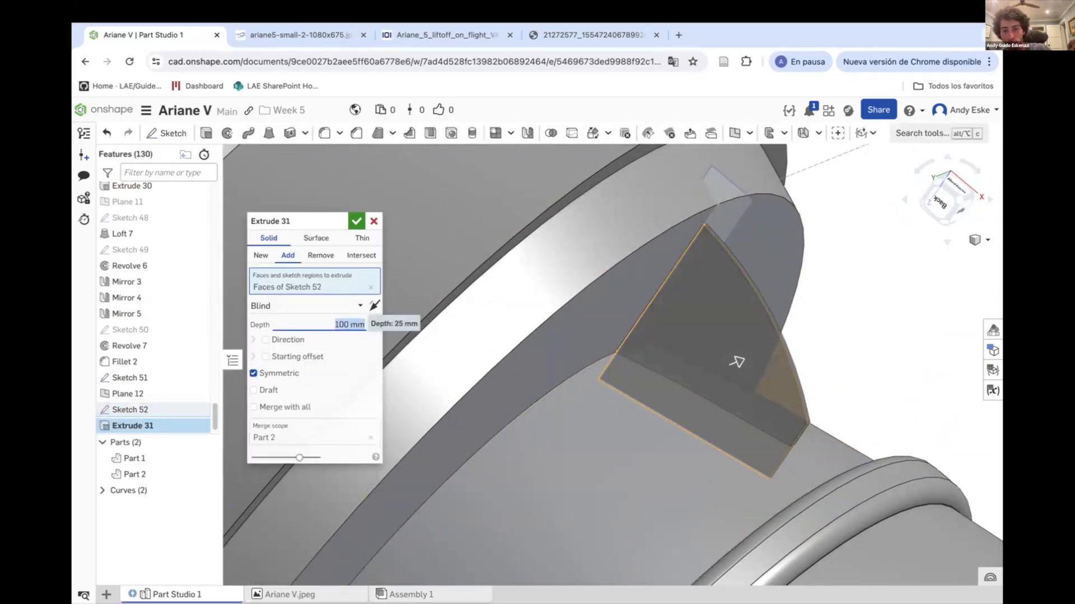
{"action": "type", "text": "40"}
{"action": "key", "text": "Return"}
{"action": "key", "text": "Return"}
{"action": "right_click", "coordinate": [664, 288]}
{"action": "left_click", "coordinate": [695, 350]}
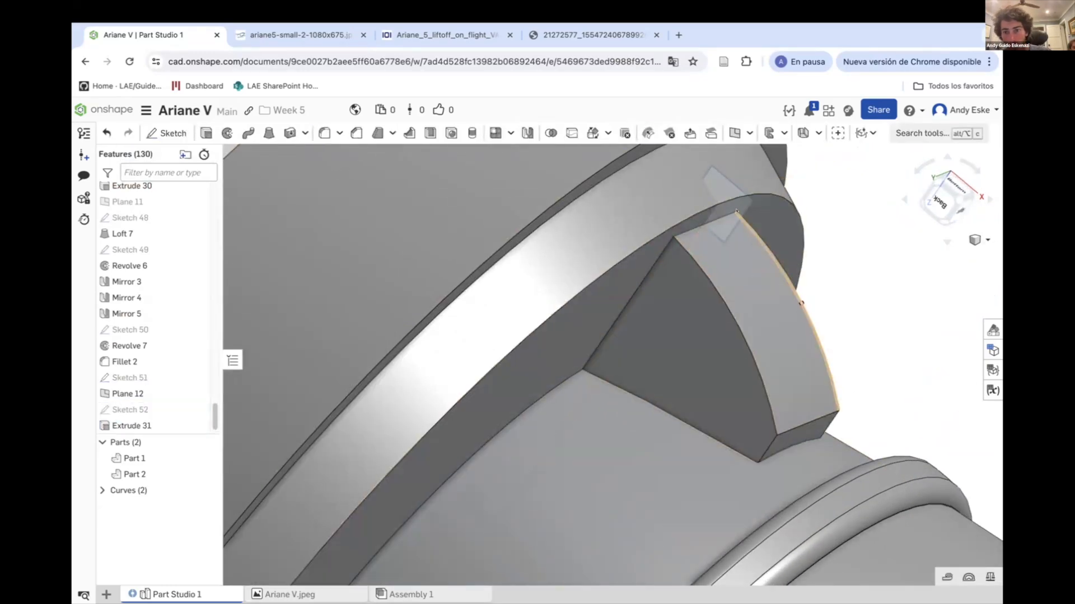
{"action": "right_click_drag", "start_coordinate": [805, 297], "coordinate": [741, 263]}
{"action": "key", "text": "y"}
Inspect the booster's lower end and compare it with the liftoff and side-view photos, including the booster's nose attachment.
{"action": "scroll", "coordinate": [700, 247], "scroll_direction": "down", "scroll_amount": 10}
{"action": "right_click_drag", "start_coordinate": [678, 285], "coordinate": [674, 223]}
{"action": "scroll", "coordinate": [675, 335], "scroll_direction": "up", "scroll_amount": 4}
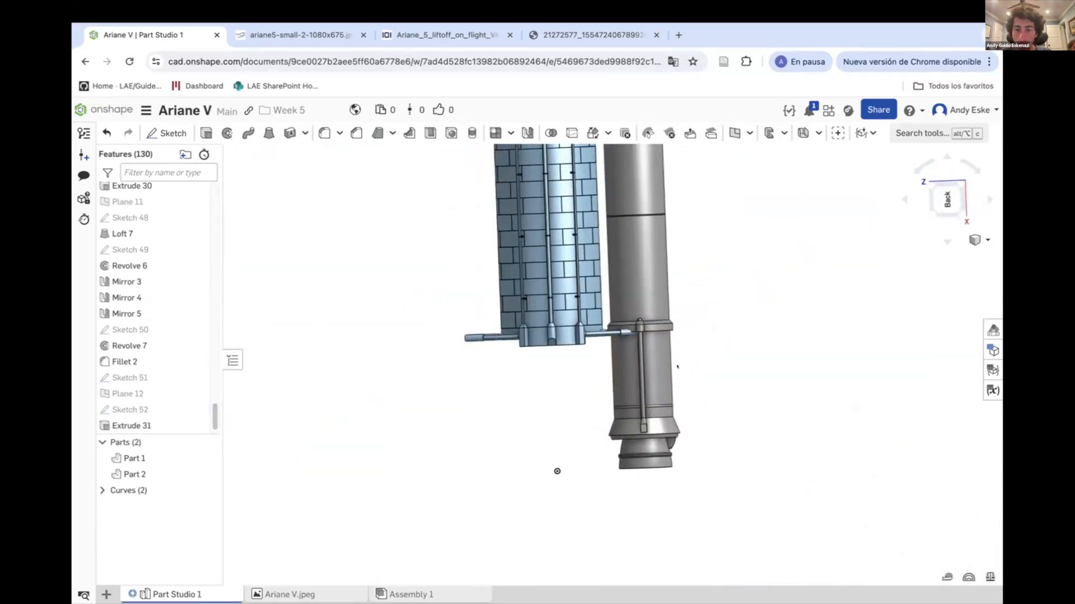
{"action": "right_click_drag", "start_coordinate": [676, 367], "coordinate": [655, 298]}
{"action": "scroll", "coordinate": [655, 297], "scroll_direction": "down", "scroll_amount": 4}
{"action": "scroll", "coordinate": [636, 528], "scroll_direction": "up", "scroll_amount": 5}
{"action": "scroll", "coordinate": [605, 453], "scroll_direction": "down", "scroll_amount": 4}
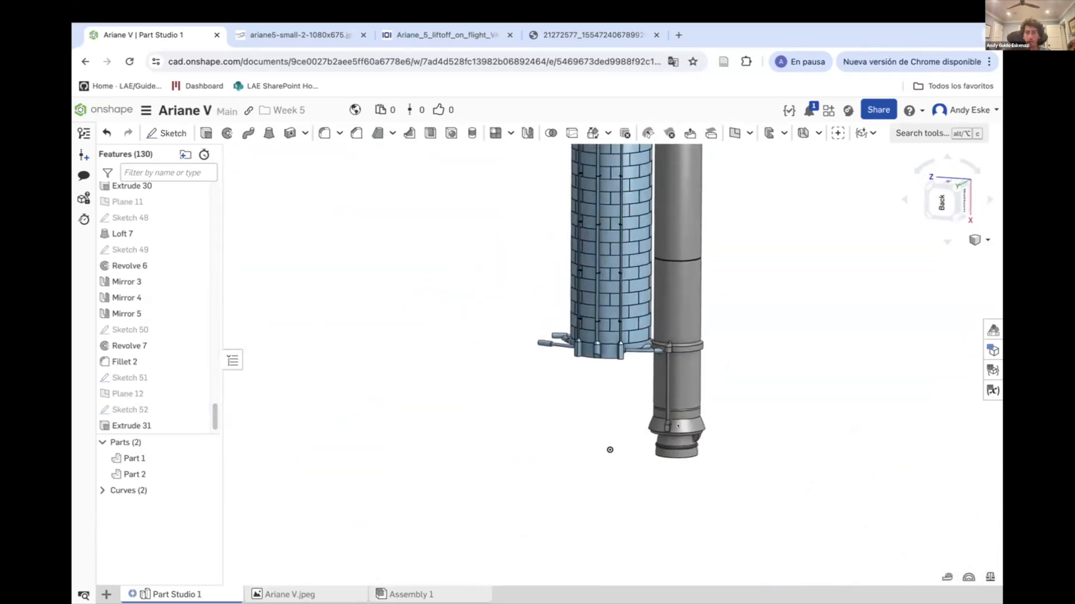
{"action": "left_click", "coordinate": [321, 35]}
{"action": "left_click", "coordinate": [442, 35]}
{"action": "left_click", "coordinate": [608, 438]}
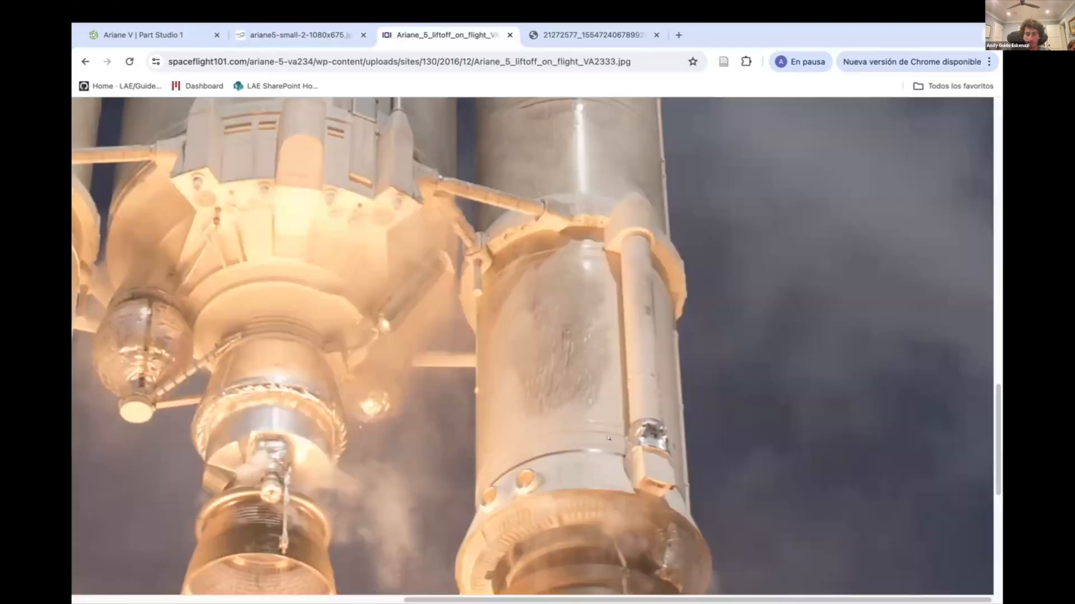
{"action": "scroll", "coordinate": [510, 388], "scroll_direction": "up", "scroll_amount": 10}
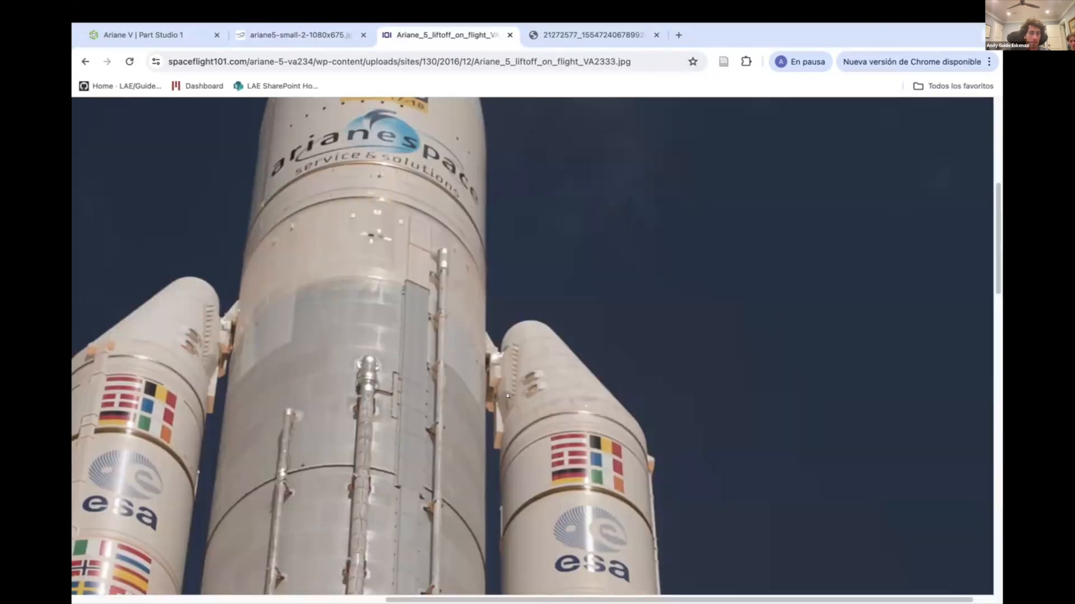
{"action": "key", "text": "ctrl+shift+Tab"}
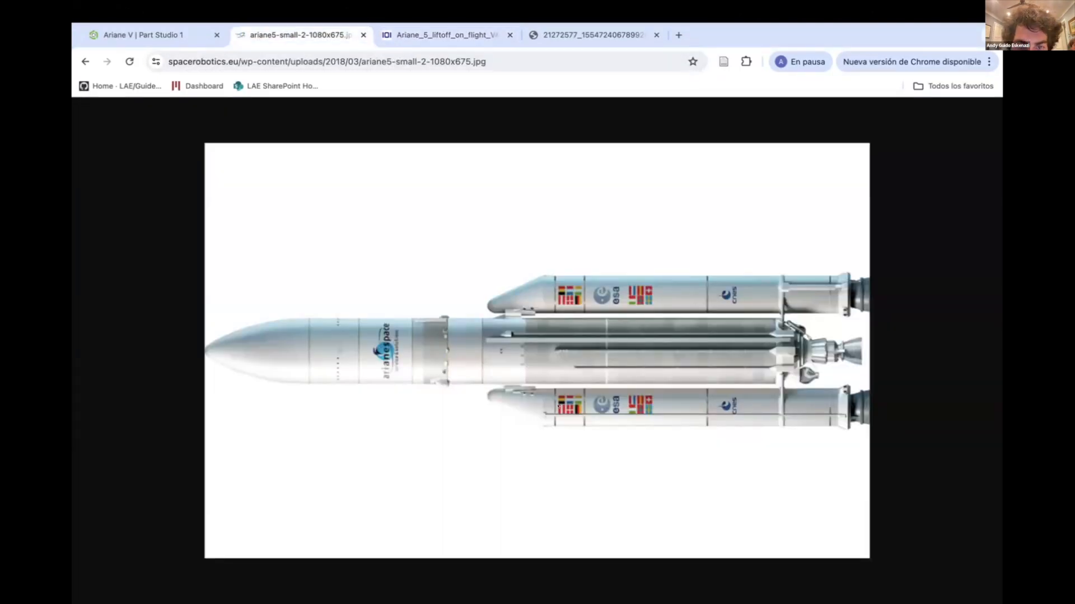
{"action": "left_click", "coordinate": [430, 36]}
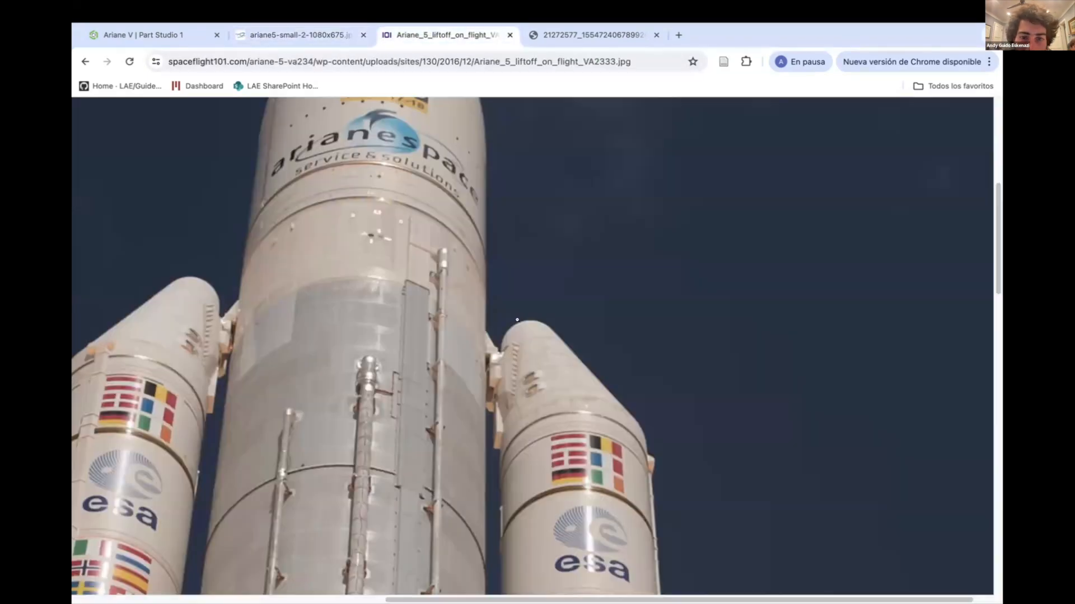
{"action": "left_click", "coordinate": [152, 35]}
Create a plane offset 20000 mm from the booster ring's end face of Extrude 19, directed up through the nose cone.
{"action": "right_click_drag", "start_coordinate": [614, 439], "coordinate": [631, 540]}
{"action": "scroll", "coordinate": [636, 548], "scroll_direction": "up", "scroll_amount": 10}
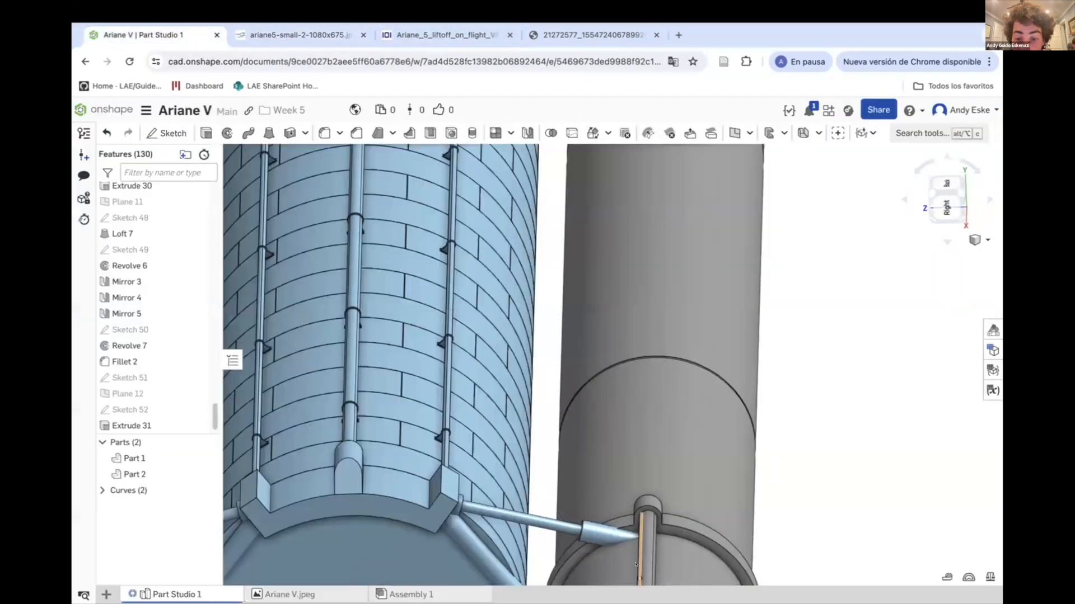
{"action": "left_click", "coordinate": [734, 133]}
{"action": "left_click", "coordinate": [288, 286]}
{"action": "left_click", "coordinate": [264, 274]}
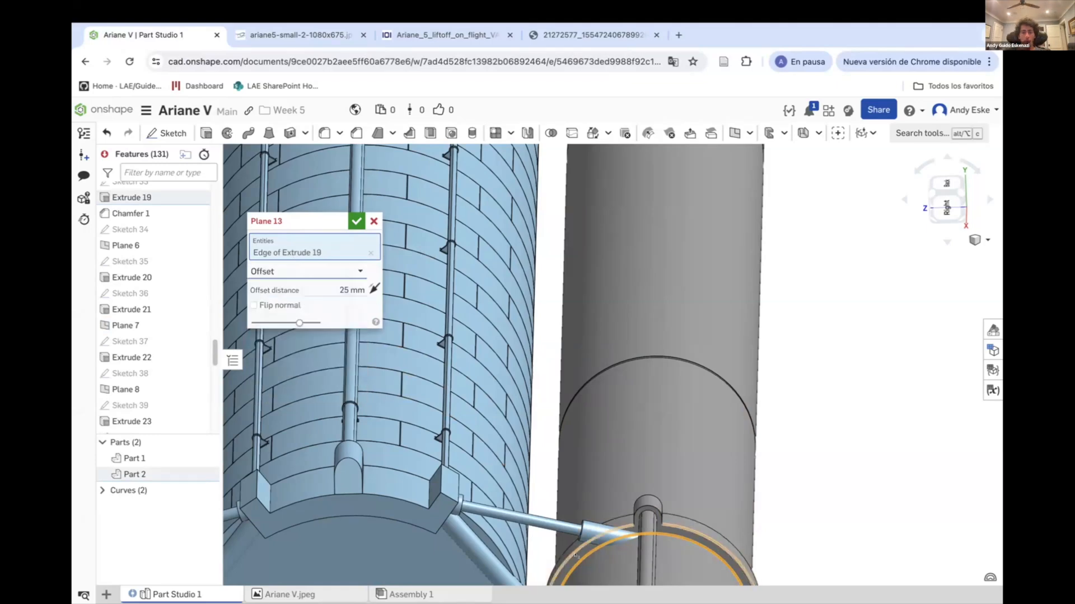
{"action": "key", "text": "f"}
{"action": "key", "text": "space"}
{"action": "scroll", "coordinate": [615, 481], "scroll_direction": "up", "scroll_amount": 5}
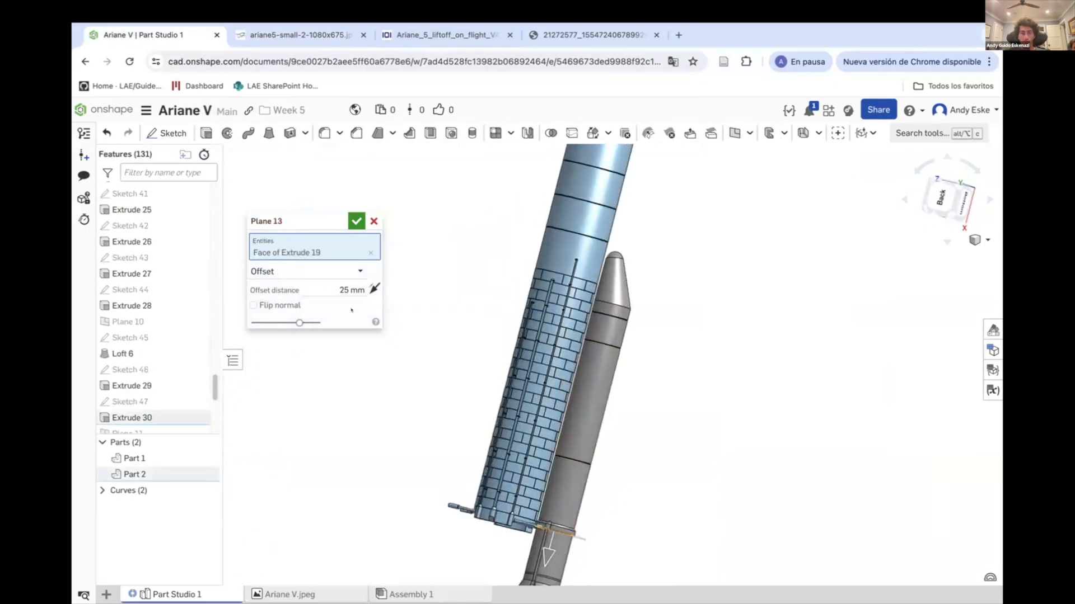
{"action": "scroll", "coordinate": [608, 359], "scroll_direction": "up", "scroll_amount": 5}
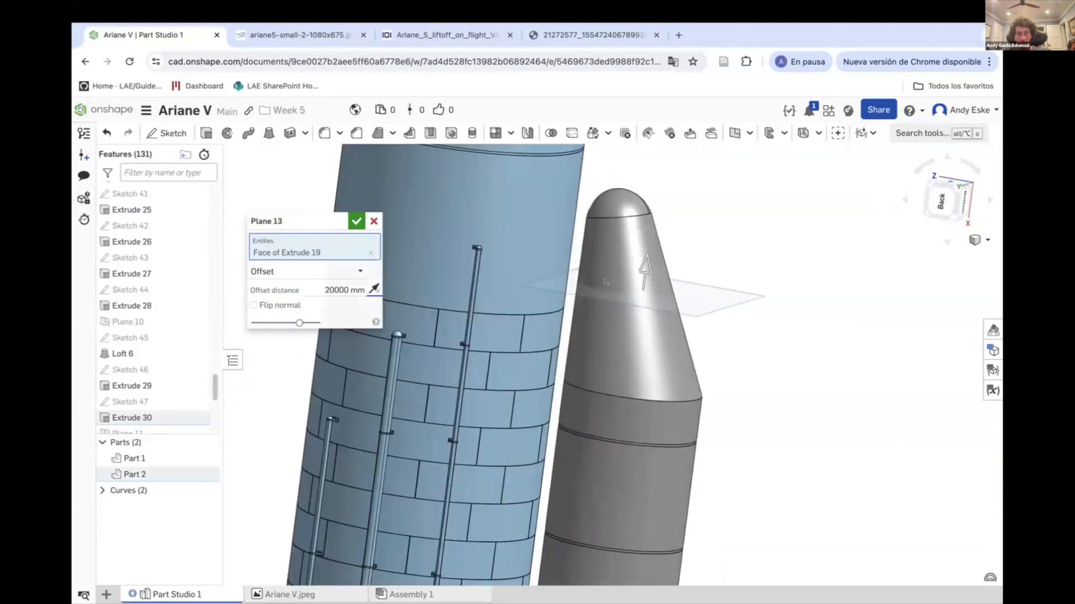
{"action": "key", "text": "ctrl+Tab"}
{"action": "key", "text": "ctrl+shift+Tab"}
{"action": "key", "text": "Return"}
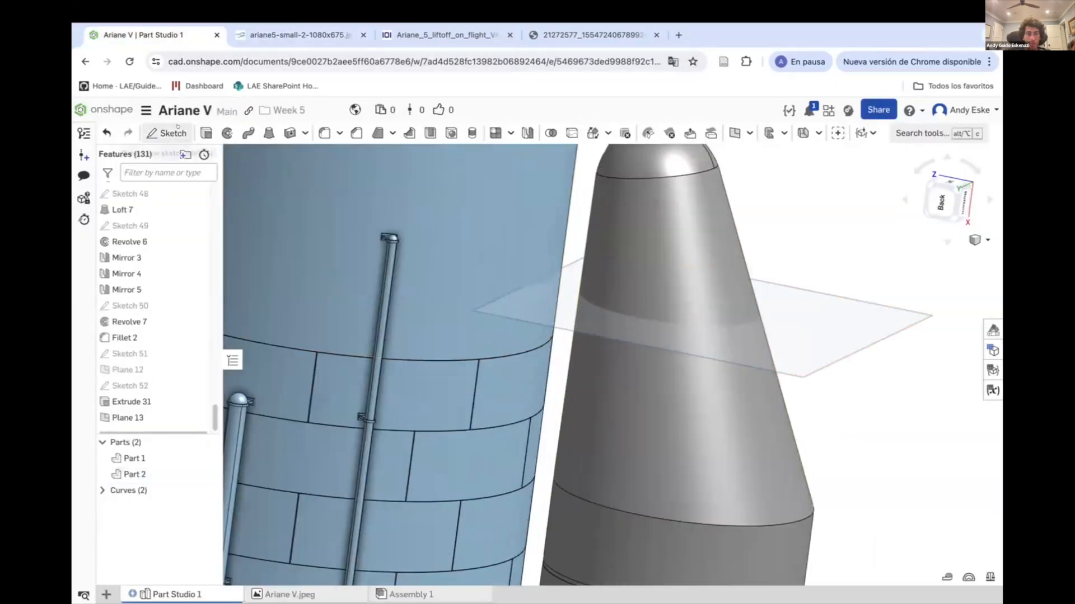
Start a sketch on Plane 13 and project the circular edge of the booster's cone into it as construction geometry.
{"action": "key", "text": "shift+s"}
{"action": "key", "text": "ctrl+Tab"}
{"action": "key", "text": "ctrl+Tab"}
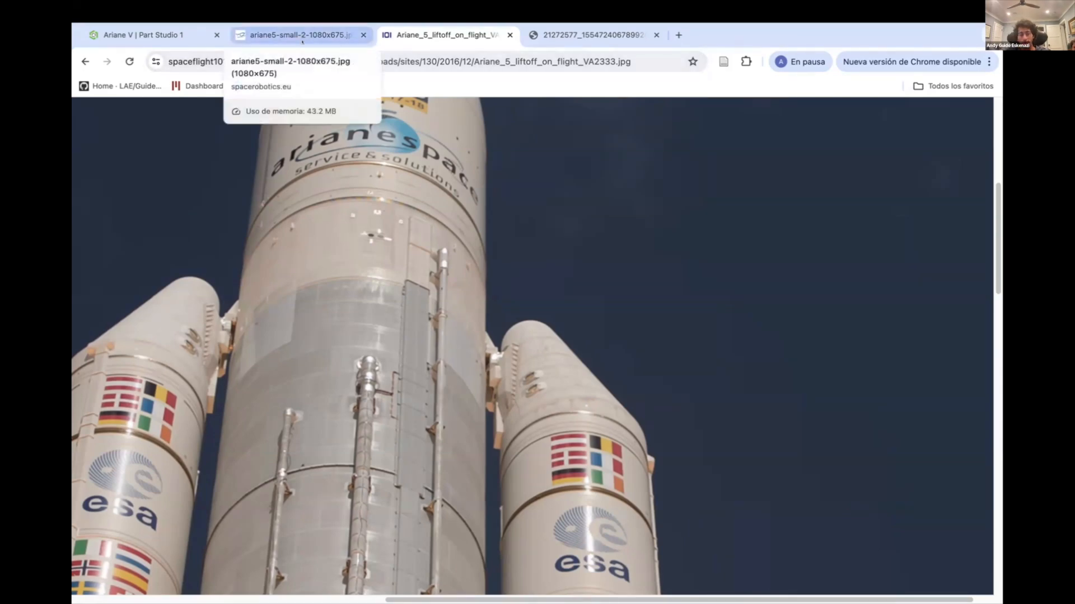
{"action": "key", "text": "ctrl+shift+Tab"}
{"action": "key", "text": "ctrl+shift+Tab"}
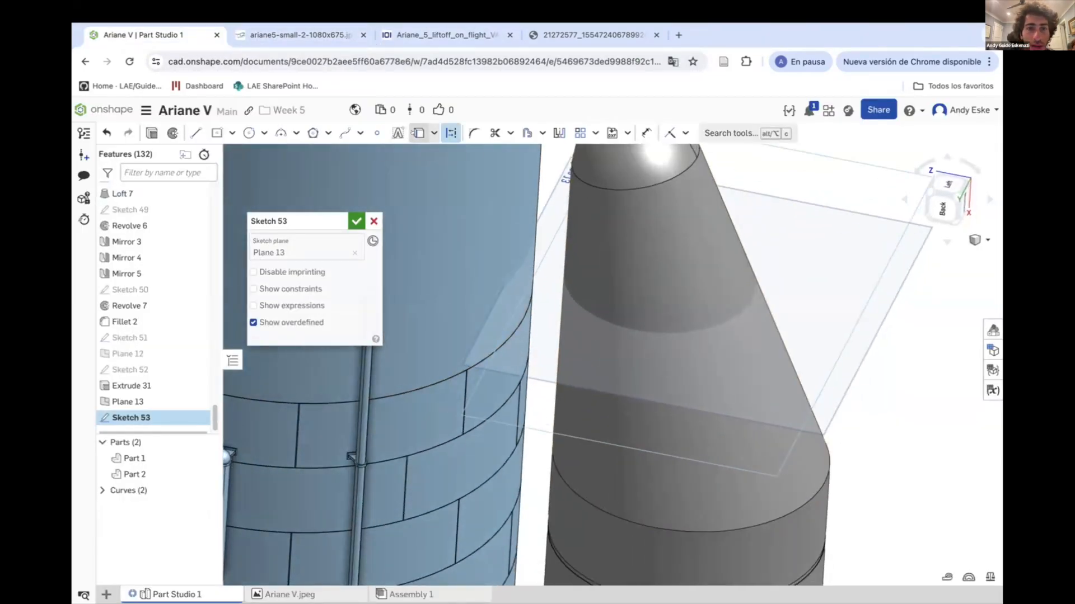
{"action": "scroll", "coordinate": [642, 394], "scroll_direction": "down", "scroll_amount": 5}
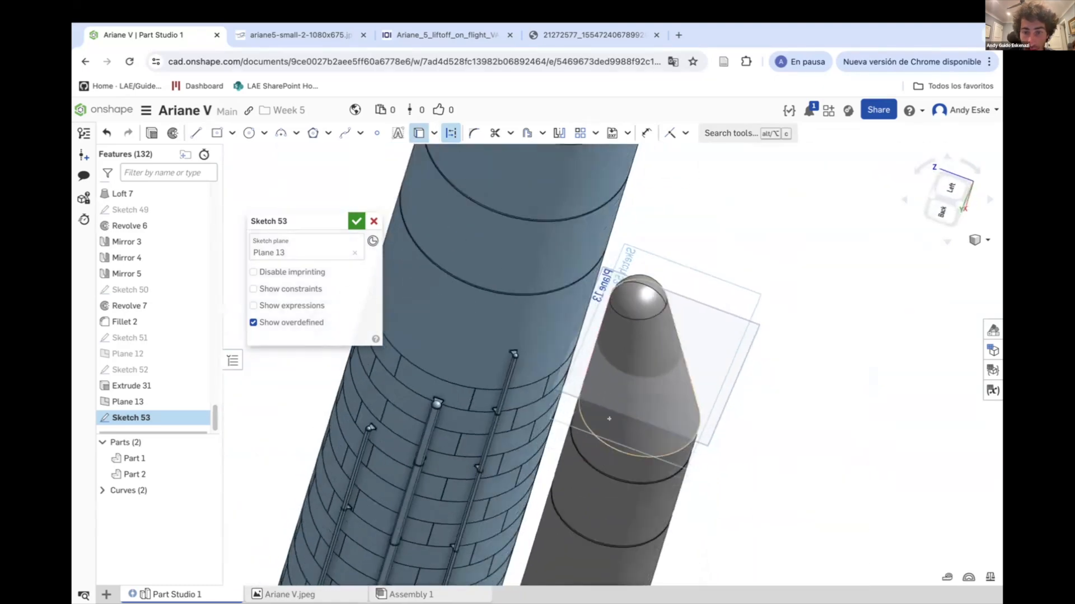
{"action": "scroll", "coordinate": [578, 455], "scroll_direction": "up", "scroll_amount": 5}
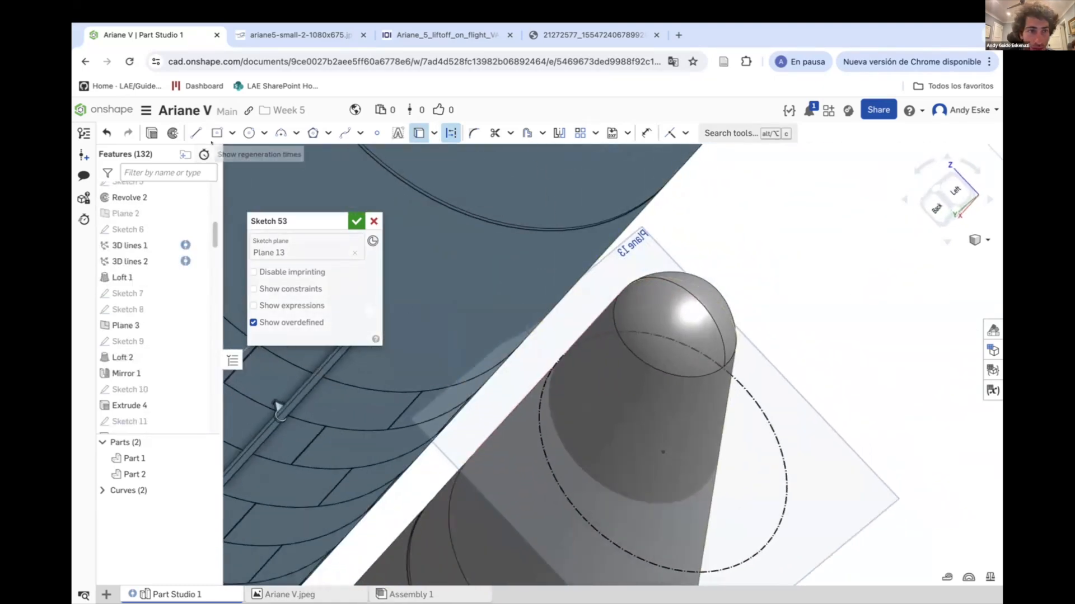
Draw a rectangle centred on the construction circle's side facing the core stage and dimension it 600 by 150 mm.
{"action": "key", "text": "g"}
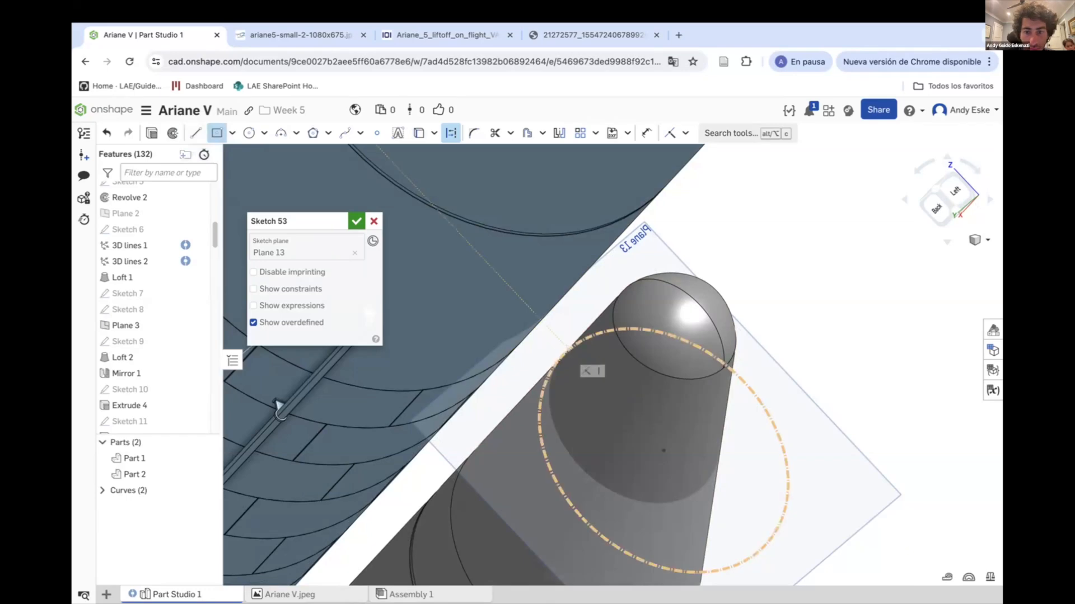
{"action": "scroll", "coordinate": [573, 349], "scroll_direction": "up", "scroll_amount": 3}
{"action": "key", "text": "r"}
{"action": "left_click", "coordinate": [595, 340]}
{"action": "right_click_drag", "start_coordinate": [595, 341], "coordinate": [551, 350]}
{"action": "scroll", "coordinate": [535, 314], "scroll_direction": "up", "scroll_amount": 2}
{"action": "key", "text": "d"}
{"action": "left_click", "coordinate": [511, 366]}
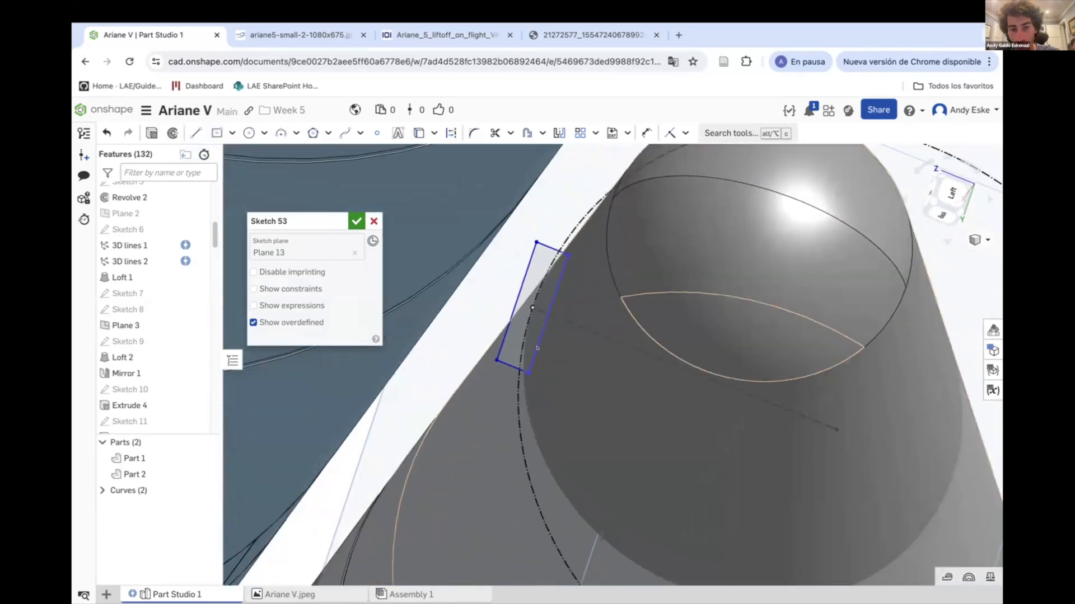
{"action": "type", "text": "0"}
{"action": "key", "text": "Return"}
Extrude the Sketch 53 rectangle 1000 mm toward the booster's lower end, adding it to Part 2.
{"action": "mouse_move", "coordinate": [490, 347]}
{"action": "right_mouse_down"}
{"action": "mouse_move", "coordinate": [504, 425]}
{"action": "mouse_move", "coordinate": [529, 366]}
{"action": "mouse_move", "coordinate": [470, 314]}
{"action": "right_mouse_up"}
{"action": "scroll", "coordinate": [529, 366], "scroll_direction": "down", "scroll_amount": 4}
{"action": "scroll", "coordinate": [529, 367], "scroll_direction": "up", "scroll_amount": 3}
{"action": "left_click", "coordinate": [151, 133]}
{"action": "type", "text": "500"}
{"action": "key", "text": "Return"}
{"action": "scroll", "coordinate": [549, 320], "scroll_direction": "down", "scroll_amount": 3}
{"action": "scroll", "coordinate": [549, 320], "scroll_direction": "up", "scroll_amount": 3}
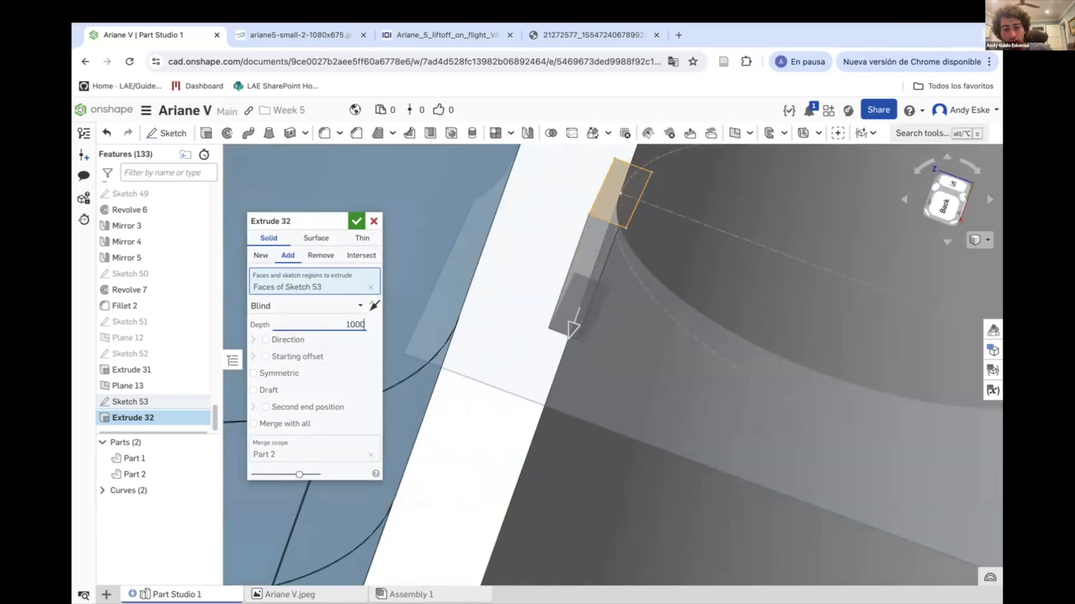
{"action": "key", "text": "Return"}
{"action": "scroll", "coordinate": [548, 320], "scroll_direction": "down", "scroll_amount": 3}
Compare the block with the nose attachment in the liftoff photo, accept the extrusion, and hide Plane 13.
{"action": "left_click", "coordinate": [309, 35]}
{"action": "key", "text": "ctrl+Tab"}
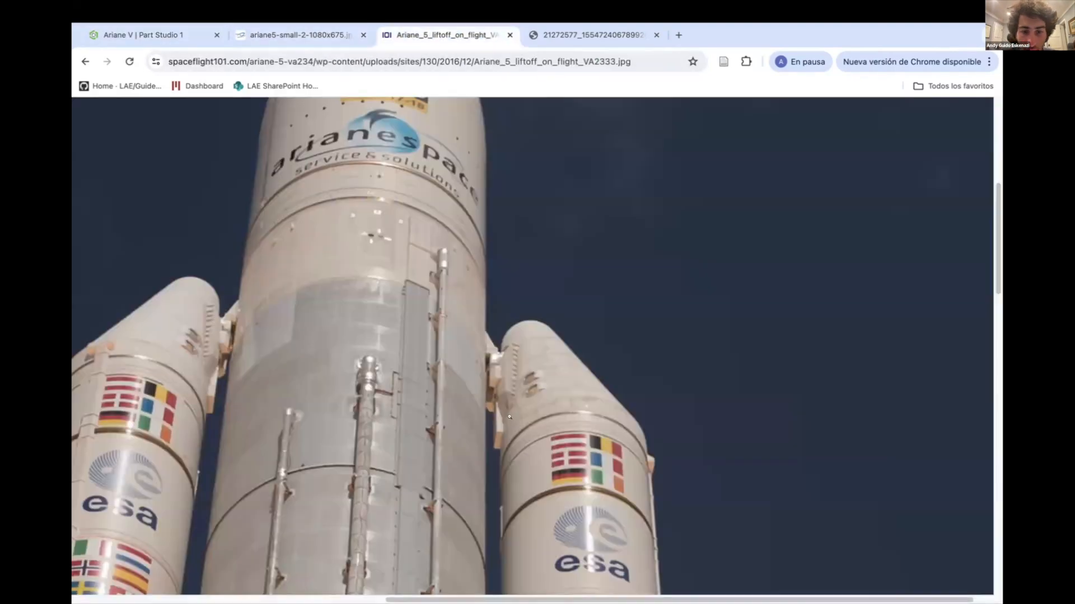
{"action": "left_click", "coordinate": [162, 37]}
{"action": "scroll", "coordinate": [532, 302], "scroll_direction": "up", "scroll_amount": 5}
{"action": "right_click_drag", "start_coordinate": [526, 347], "coordinate": [532, 302]}
{"action": "scroll", "coordinate": [532, 300], "scroll_direction": "up", "scroll_amount": 4}
{"action": "key", "text": "Return"}
{"action": "right_click", "coordinate": [493, 322]}
{"action": "left_click", "coordinate": [501, 336]}
Edit Sketch 53 and change the length of the rectangle's longer side.
{"action": "double_click", "coordinate": [130, 402]}
{"action": "scroll", "coordinate": [539, 309], "scroll_direction": "up", "scroll_amount": 2}
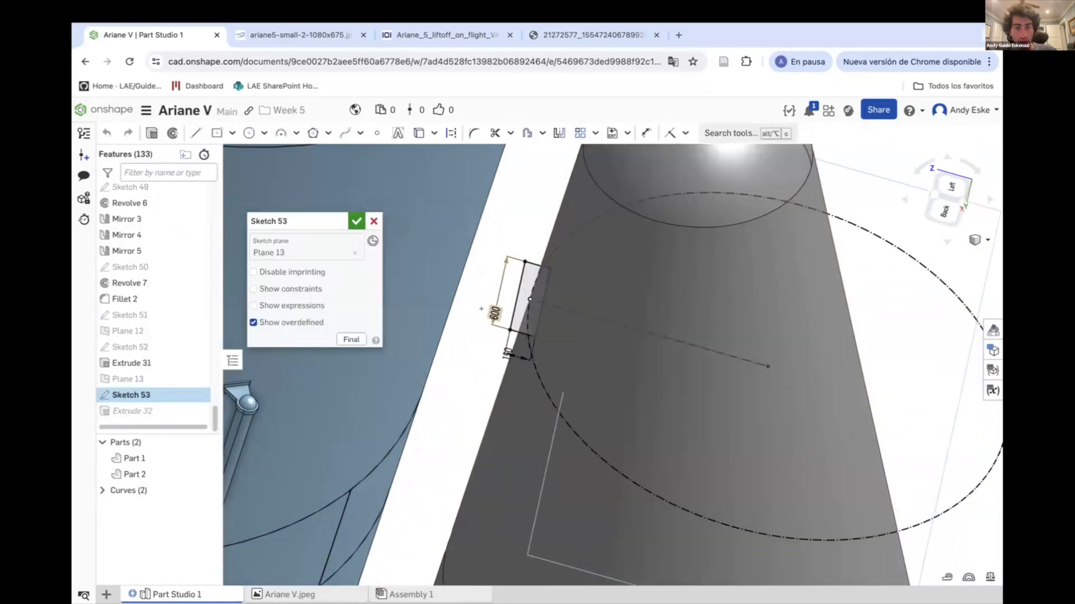
{"action": "key", "text": "Return"}
{"action": "right_click_drag", "start_coordinate": [480, 260], "coordinate": [478, 271]}
{"action": "key", "text": "Return"}
{"action": "left_click", "coordinate": [357, 133]}
{"action": "left_click", "coordinate": [519, 343]}
{"action": "left_click", "coordinate": [513, 408]}
{"action": "left_click", "coordinate": [371, 253]}
{"action": "left_click", "coordinate": [371, 253]}
{"action": "scroll", "coordinate": [527, 353], "scroll_direction": "up", "scroll_amount": 3}
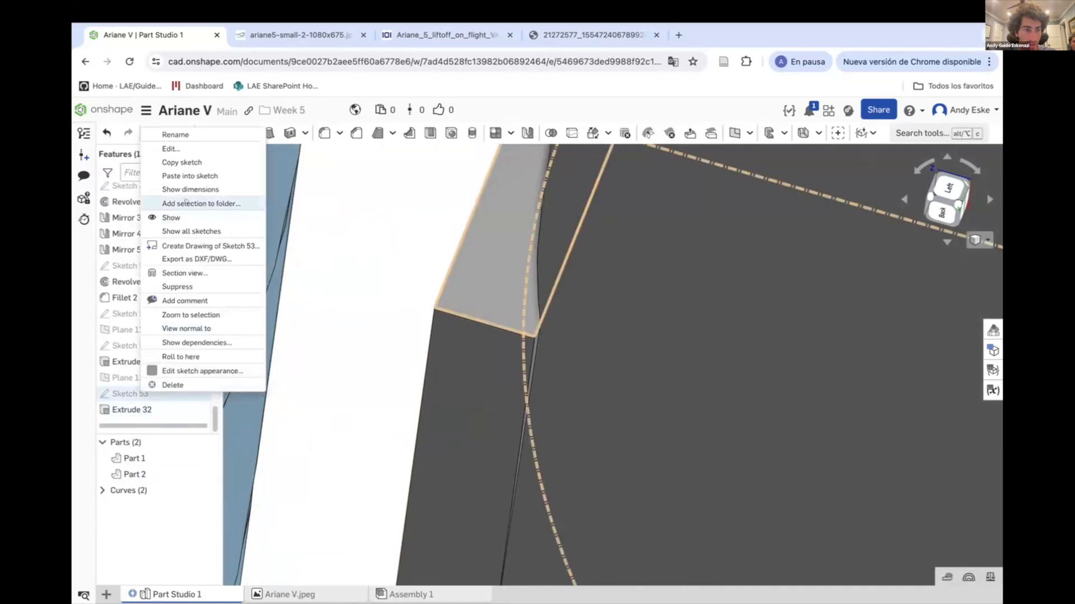
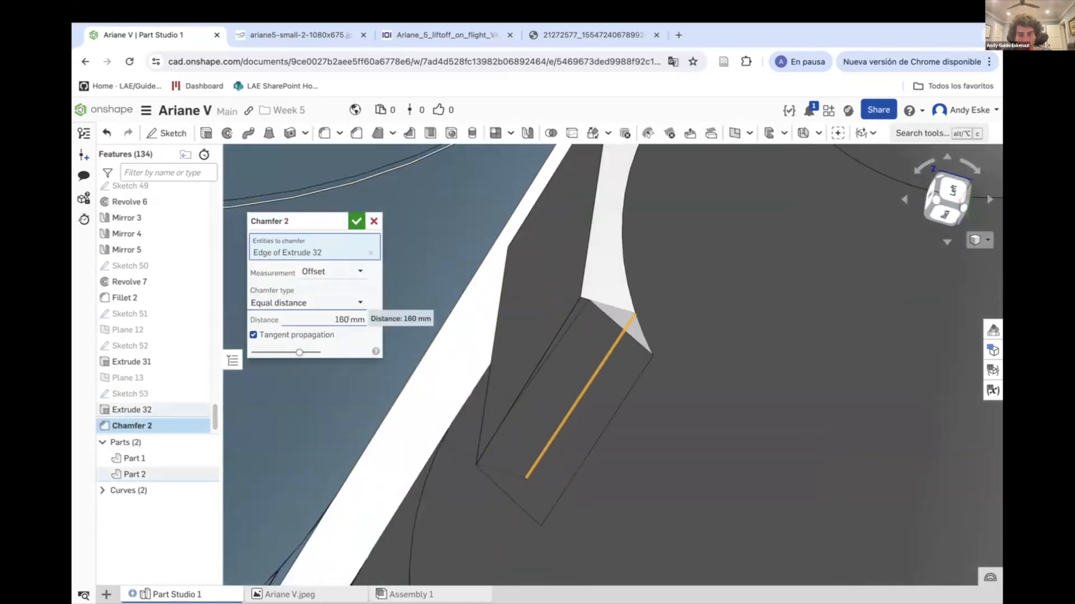
Chamfer the block's two long outer edges with tangent measurement and equal distance.
{"action": "left_click", "coordinate": [348, 319]}
{"action": "right_click_drag", "start_coordinate": [565, 336], "coordinate": [609, 240]}
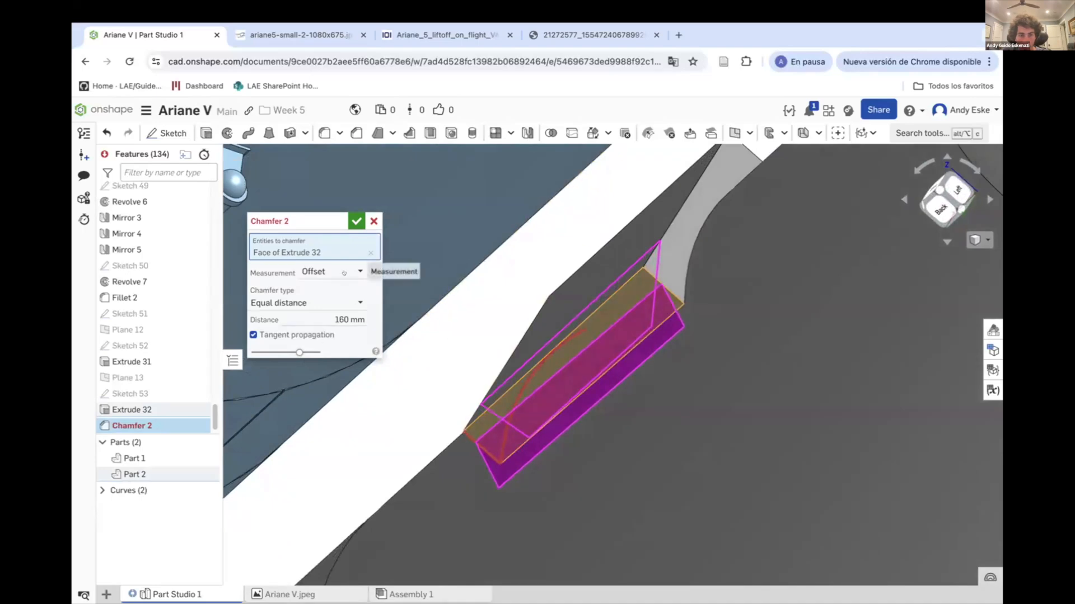
{"action": "left_click", "coordinate": [343, 274]}
{"action": "left_click", "coordinate": [332, 301]}
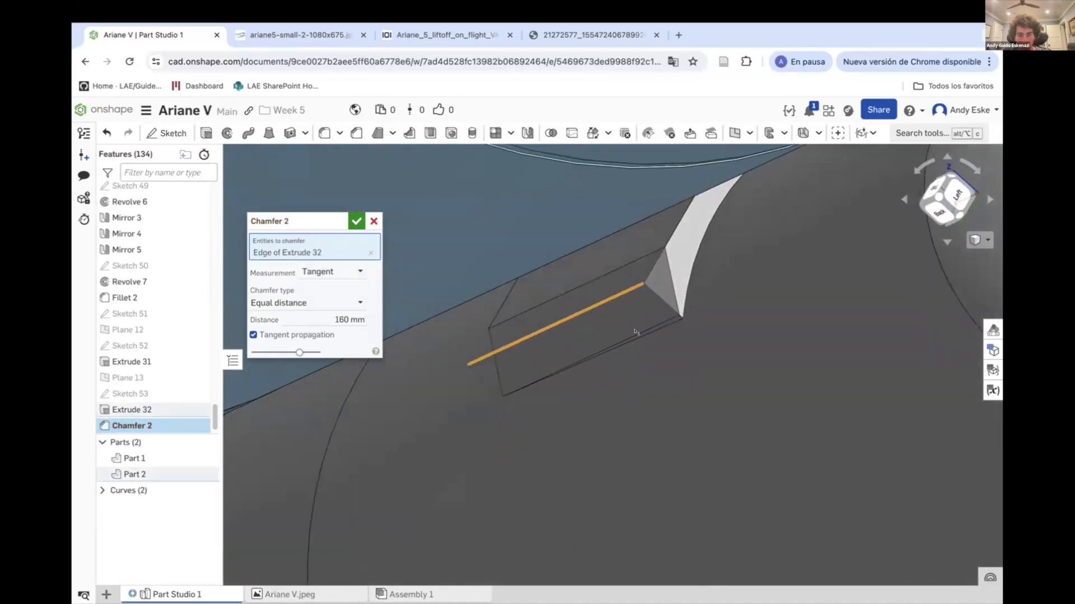
{"action": "left_click", "coordinate": [776, 239]}
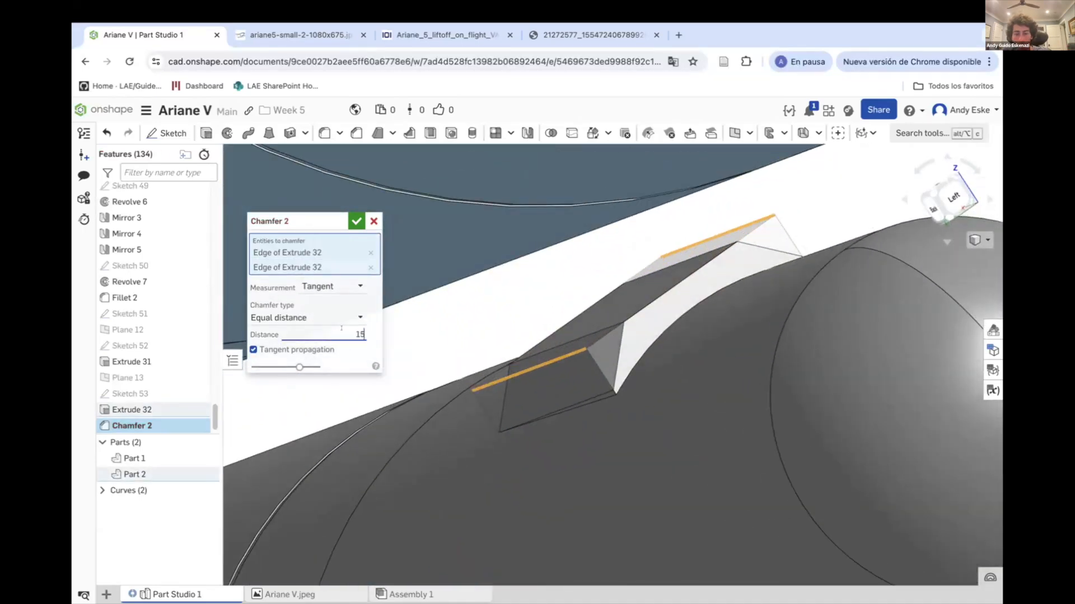
{"action": "key", "text": "Return"}
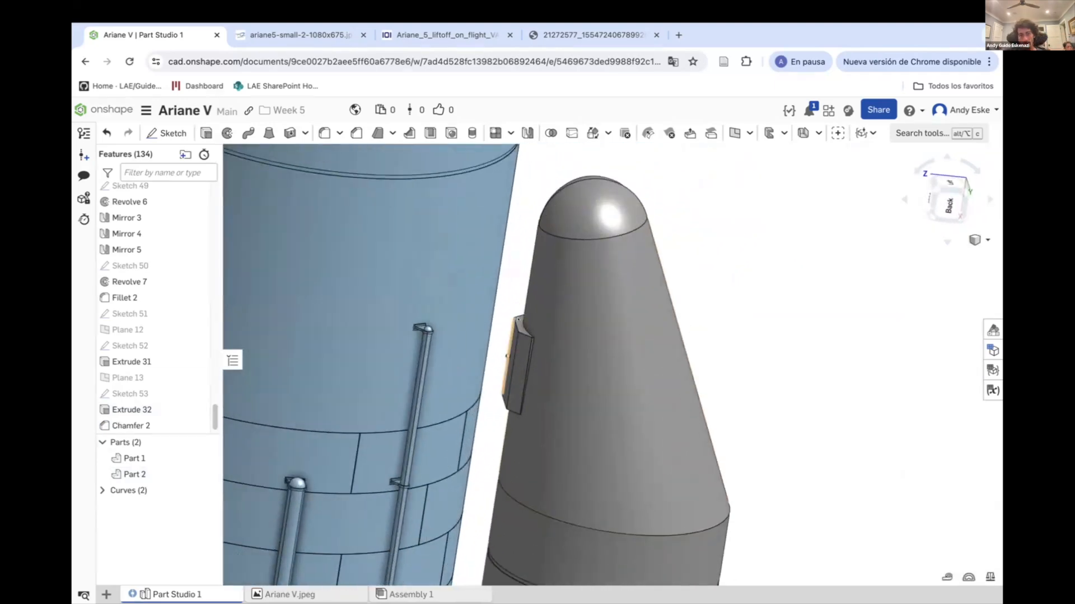
Compare the chamfered block on the nose cone with the attachment in the side-view and liftoff photos.
{"action": "left_click", "coordinate": [297, 35]}
{"action": "left_click", "coordinate": [420, 35]}
{"action": "key", "text": "ctrl+shift+Tab"}
{"action": "key", "text": "ctrl+Tab"}
{"action": "key", "text": "ctrl+shift+Tab"}
{"action": "key", "text": "ctrl+shift+Tab"}
{"action": "right_click_drag", "start_coordinate": [481, 377], "coordinate": [610, 314]}
{"action": "scroll", "coordinate": [610, 314], "scroll_direction": "down", "scroll_amount": 5}
{"action": "scroll", "coordinate": [724, 387], "scroll_direction": "up", "scroll_amount": 8}
Sketch a narrow centred rectangle 1500 mm long on the block's outer face, overhanging both ends.
{"action": "right_click_drag", "start_coordinate": [724, 386], "coordinate": [699, 411]}
{"action": "key", "text": "shift+s"}
{"action": "left_click", "coordinate": [700, 410]}
{"action": "right_click_drag", "start_coordinate": [537, 252], "coordinate": [414, 231]}
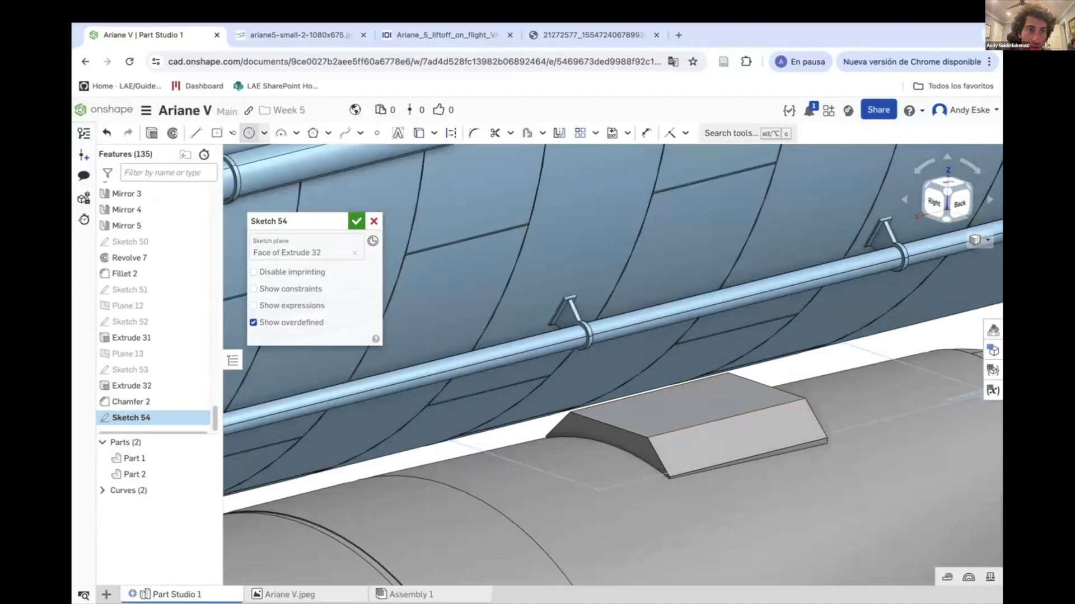
{"action": "left_click", "coordinate": [217, 133]}
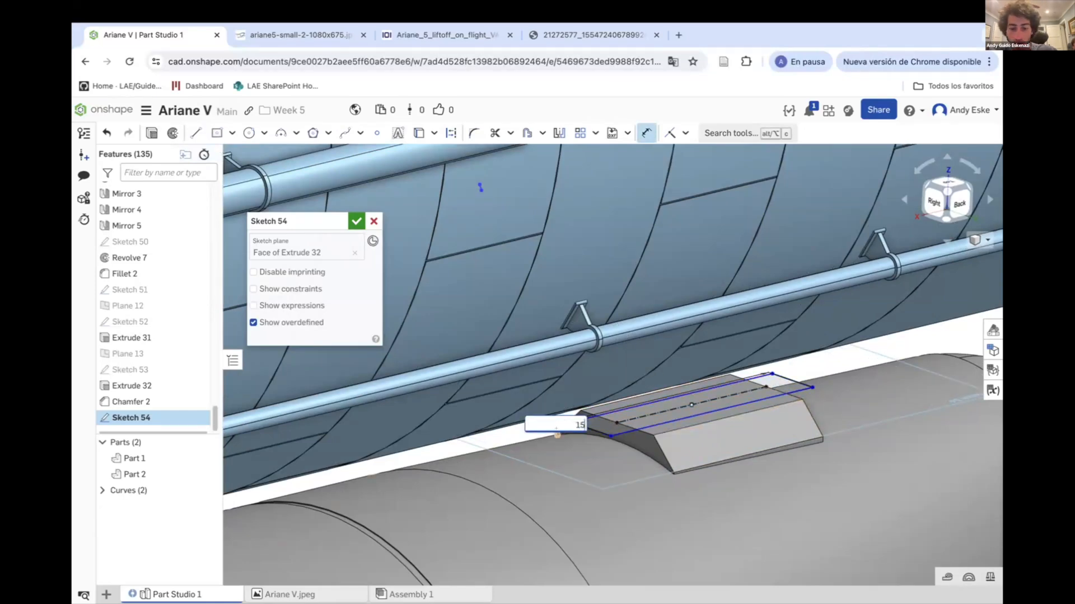
{"action": "type", "text": "000"}
{"action": "key", "text": "Return"}
{"action": "key", "text": "Return"}
Extrude the Sketch 54 rectangle 50 mm outward with a second end position toward the booster, adding it to Part 2.
{"action": "key", "text": "shift+e"}
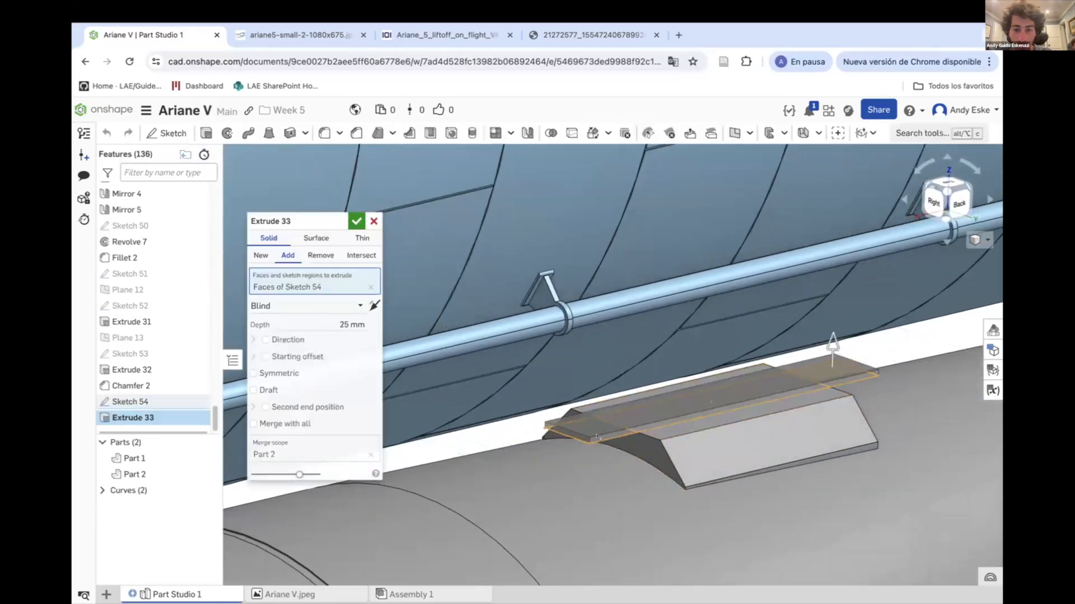
{"action": "left_click", "coordinate": [267, 407]}
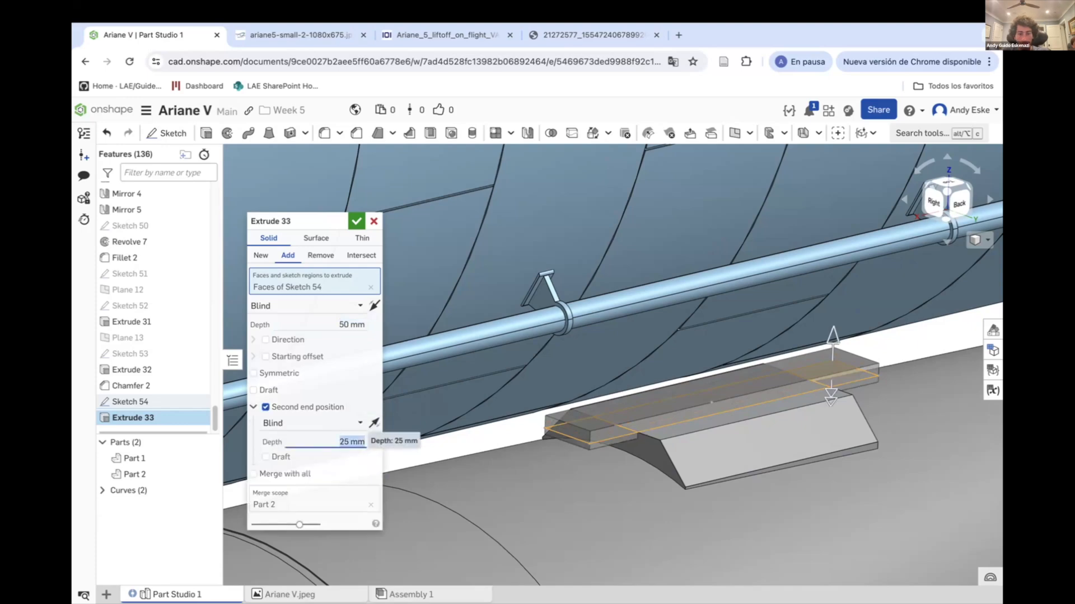
{"action": "left_click", "coordinate": [356, 221]}
Chamfer the edges at both ends of the long plate on top of the block.
{"action": "scroll", "coordinate": [675, 459], "scroll_direction": "up", "scroll_amount": 4}
{"action": "scroll", "coordinate": [666, 456], "scroll_direction": "down", "scroll_amount": 7}
{"action": "right_click_drag", "start_coordinate": [666, 456], "coordinate": [616, 442]}
{"action": "scroll", "coordinate": [528, 409], "scroll_direction": "up", "scroll_amount": 7}
{"action": "left_click", "coordinate": [356, 133]}
{"action": "left_click", "coordinate": [535, 413]}
{"action": "right_click_drag", "start_coordinate": [750, 437], "coordinate": [644, 434]}
{"action": "left_click", "coordinate": [931, 404]}
{"action": "right_click_drag", "start_coordinate": [728, 403], "coordinate": [940, 409]}
{"action": "left_click", "coordinate": [806, 435]}
{"action": "left_click", "coordinate": [497, 402]}
{"action": "right_click_drag", "start_coordinate": [785, 438], "coordinate": [897, 417]}
{"action": "left_click", "coordinate": [454, 372]}
{"action": "left_click", "coordinate": [914, 418]}
{"action": "left_click", "coordinate": [357, 221]}
Check the side-view photo and sketch a dimensioned centre-point rectangle on the long plate's outer face near its upper end.
{"action": "scroll", "coordinate": [607, 369], "scroll_direction": "down", "scroll_amount": 5}
{"action": "right_click_drag", "start_coordinate": [606, 368], "coordinate": [531, 358]}
{"action": "left_click", "coordinate": [301, 35]}
{"action": "left_click", "coordinate": [137, 35]}
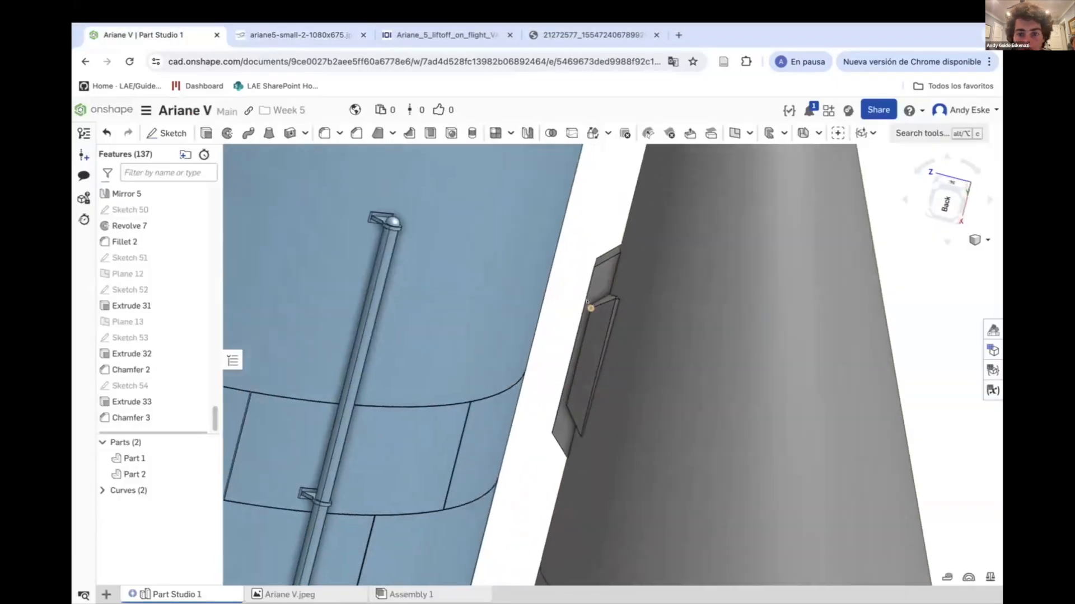
{"action": "left_click", "coordinate": [167, 133]}
{"action": "scroll", "coordinate": [643, 313], "scroll_direction": "up", "scroll_amount": 5}
{"action": "right_click_drag", "start_coordinate": [627, 314], "coordinate": [664, 317]}
{"action": "left_click", "coordinate": [657, 364]}
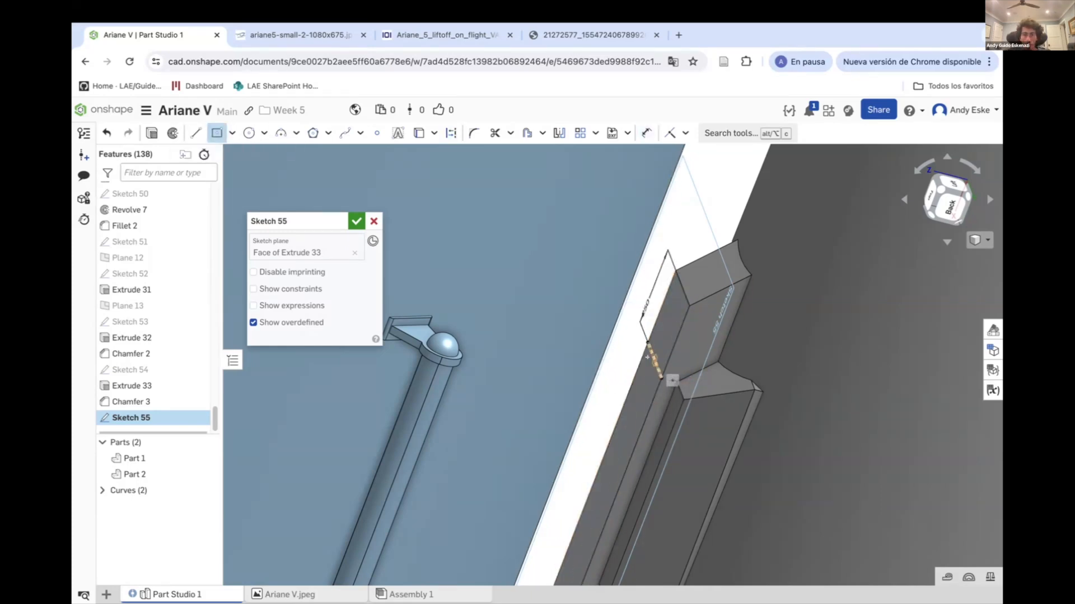
{"action": "scroll", "coordinate": [665, 336], "scroll_direction": "up", "scroll_amount": 3}
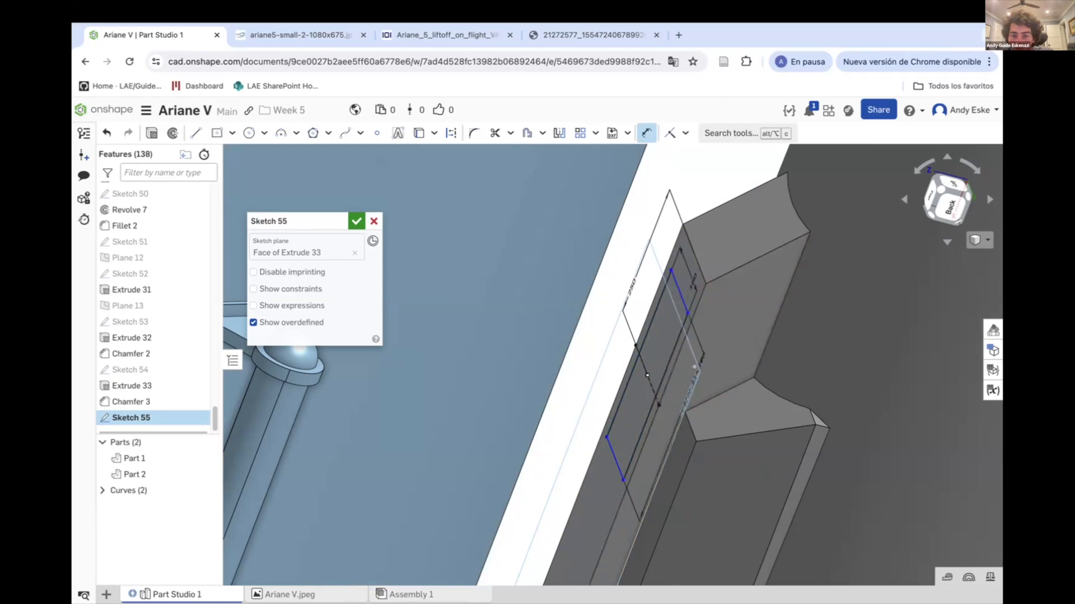
{"action": "type", "text": "00"}
{"action": "key", "text": "Return"}
Extrude the Sketch 55 rectangle 300 mm outward from the long plate, adding it to the part that carries the plate.
{"action": "mouse_move", "coordinate": [699, 380]}
{"action": "right_mouse_down"}
{"action": "mouse_move", "coordinate": [738, 377]}
{"action": "mouse_move", "coordinate": [697, 369]}
{"action": "right_mouse_up"}
{"action": "scroll", "coordinate": [694, 335], "scroll_direction": "down", "scroll_amount": 5}
{"action": "scroll", "coordinate": [694, 325], "scroll_direction": "up", "scroll_amount": 5}
{"action": "left_click", "coordinate": [152, 133]}
{"action": "left_click_drag", "start_coordinate": [651, 341], "coordinate": [349, 349]}
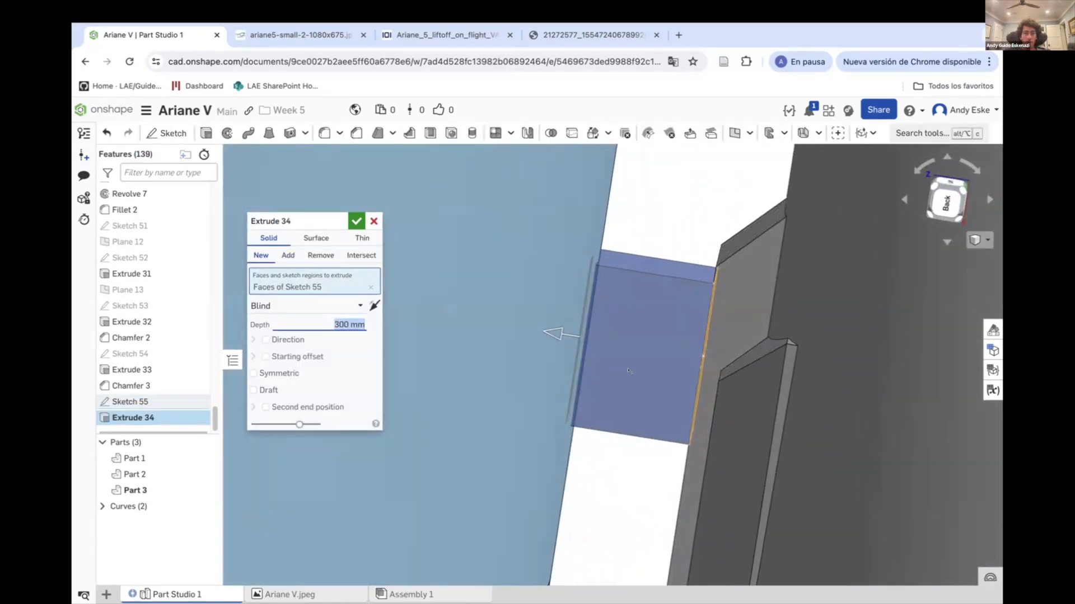
{"action": "left_click", "coordinate": [285, 255]}
{"action": "left_click", "coordinate": [736, 302]}
{"action": "left_click", "coordinate": [357, 221]}
Examine the new attachment block and compare it with the side-view and liftoff reference photos of the Ariane 5.
{"action": "right_click_drag", "start_coordinate": [644, 215], "coordinate": [674, 211]}
{"action": "scroll", "coordinate": [667, 336], "scroll_direction": "down", "scroll_amount": 4}
{"action": "right_click_drag", "start_coordinate": [668, 379], "coordinate": [669, 403]}
{"action": "left_click", "coordinate": [301, 34]}
{"action": "left_click", "coordinate": [446, 35]}
{"action": "left_click", "coordinate": [302, 34]}
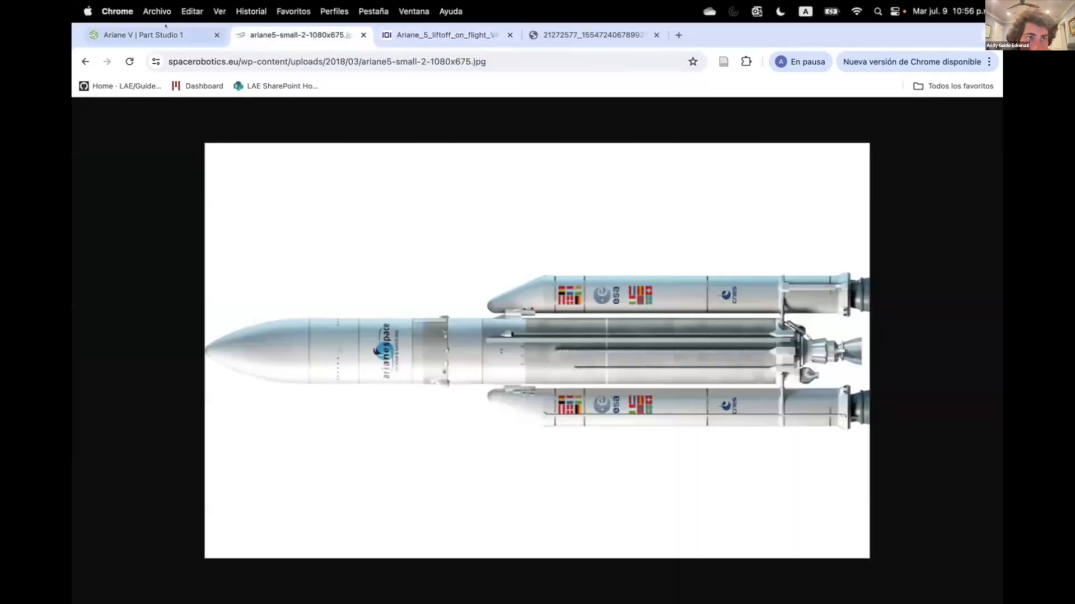
Switch to the Onshape part studio and sketch a triangle at the upper corner of the booster attachment bracket's side face.
{"action": "left_click", "coordinate": [143, 34]}
{"action": "right_click_drag", "start_coordinate": [699, 336], "coordinate": [671, 347]}
{"action": "scroll", "coordinate": [722, 336], "scroll_direction": "up", "scroll_amount": 4}
{"action": "left_click", "coordinate": [168, 133]}
{"action": "left_click", "coordinate": [725, 340]}
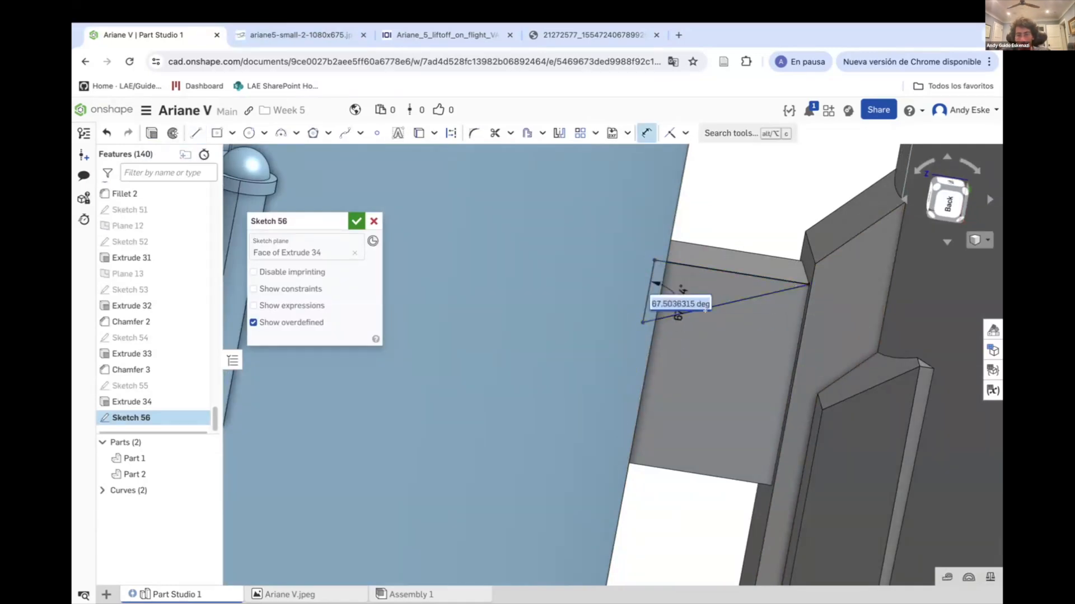
Cut the triangle through the attachment bracket with an Extrude to slope its upper edge.
{"action": "key", "text": "shift+e"}
{"action": "left_click", "coordinate": [355, 221]}
{"action": "double_click", "coordinate": [159, 418]}
{"action": "left_click", "coordinate": [336, 444]}
{"action": "left_click", "coordinate": [689, 406]}
{"action": "left_click", "coordinate": [356, 222]}
{"action": "scroll", "coordinate": [751, 267], "scroll_direction": "down", "scroll_amount": 4}
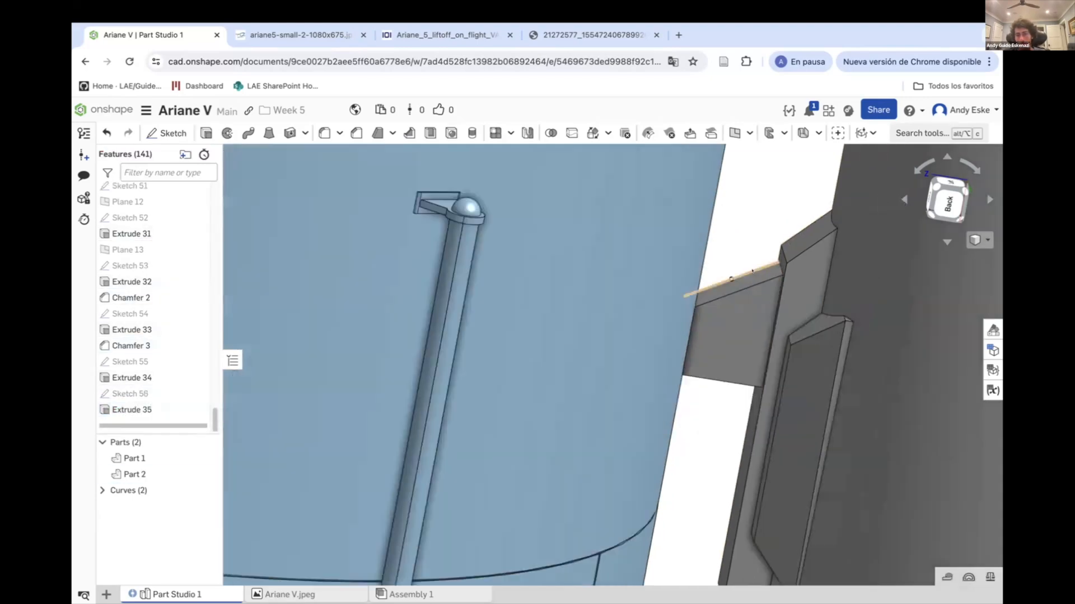
Chamfer the lower edge where the bracket meets its mounting plate with an equal distance of 100 mm.
{"action": "scroll", "coordinate": [731, 278], "scroll_direction": "down", "scroll_amount": 4}
{"action": "scroll", "coordinate": [724, 494], "scroll_direction": "up", "scroll_amount": 10}
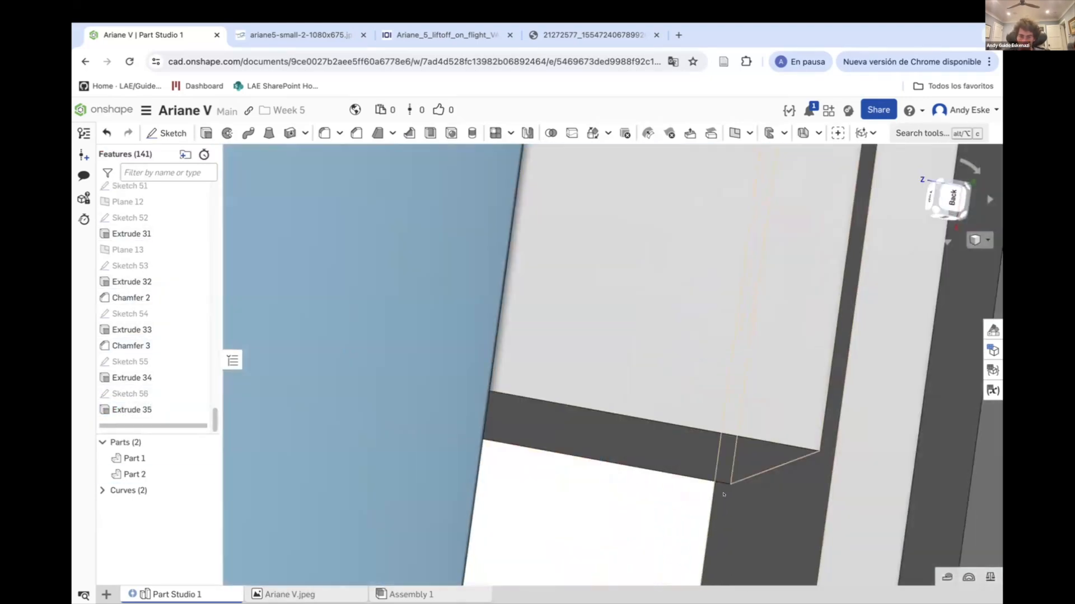
{"action": "left_click", "coordinate": [357, 133]}
{"action": "left_click", "coordinate": [775, 467]}
{"action": "scroll", "coordinate": [706, 417], "scroll_direction": "down", "scroll_amount": 5}
{"action": "left_click", "coordinate": [357, 319]}
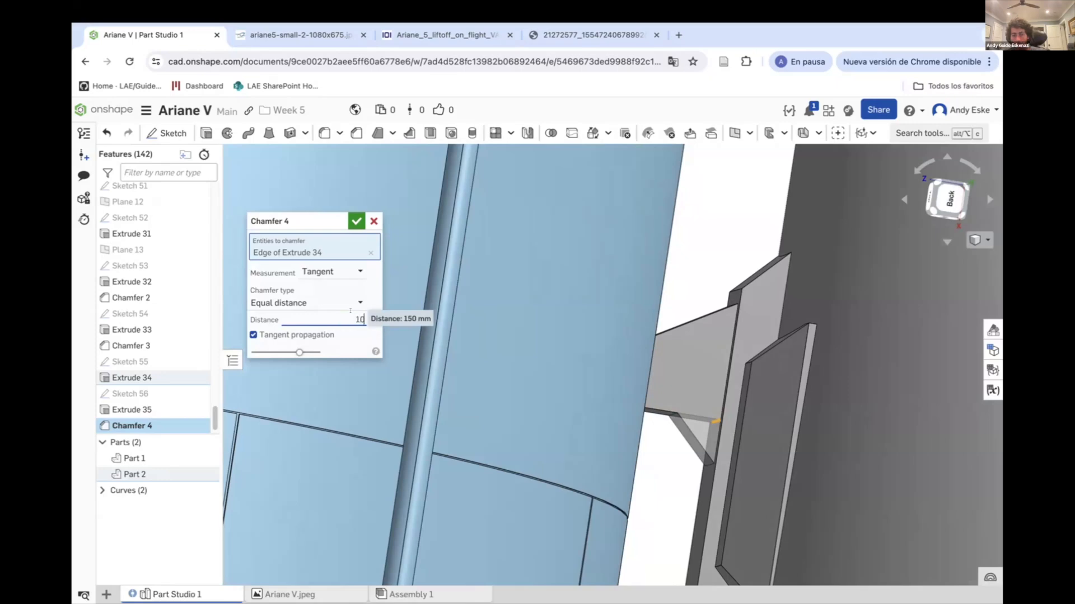
{"action": "left_click", "coordinate": [356, 221]}
Chamfer the side edges joining the bracket to its mounting plate with an equal distance of 100 mm.
{"action": "scroll", "coordinate": [504, 336], "scroll_direction": "down", "scroll_amount": 5}
{"action": "scroll", "coordinate": [727, 363], "scroll_direction": "up", "scroll_amount": 10}
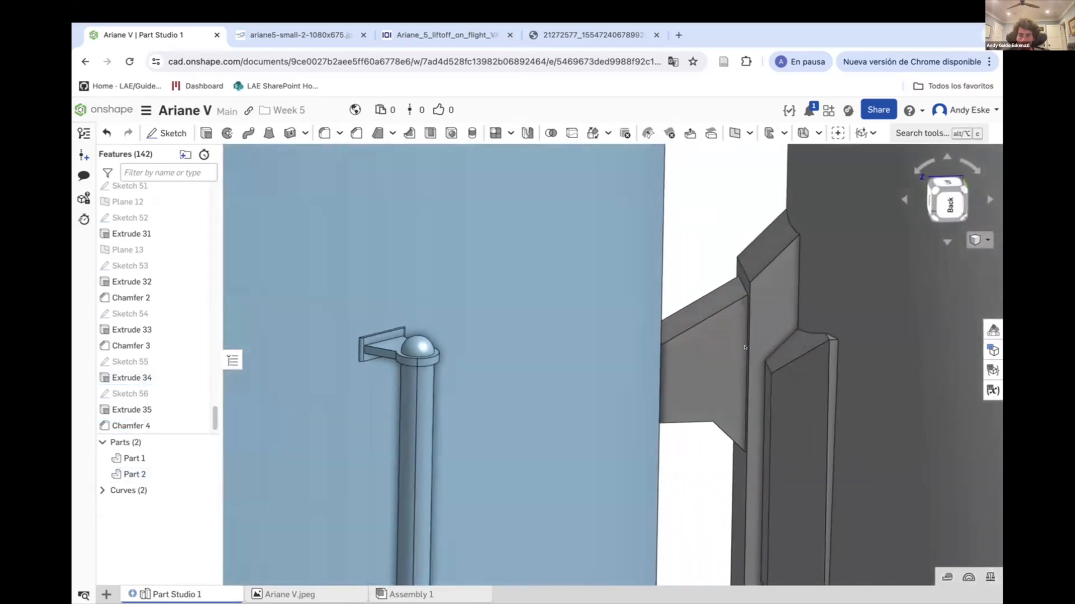
{"action": "left_click", "coordinate": [357, 133]}
{"action": "left_click", "coordinate": [734, 467]}
{"action": "scroll", "coordinate": [737, 469], "scroll_direction": "down", "scroll_amount": 5}
{"action": "right_click_drag", "start_coordinate": [737, 469], "coordinate": [749, 362]}
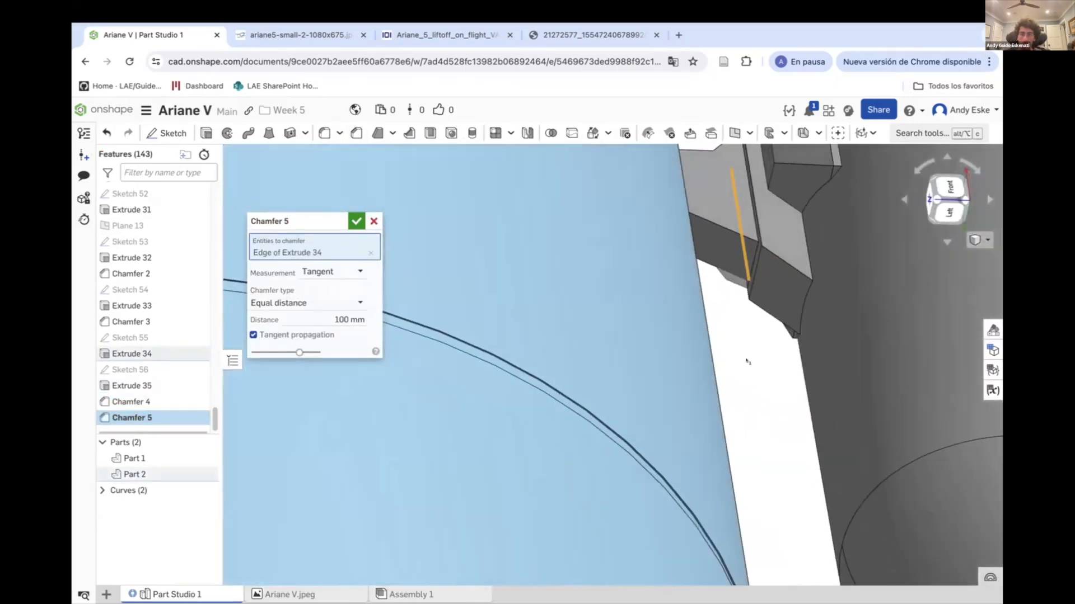
{"action": "scroll", "coordinate": [753, 297], "scroll_direction": "up", "scroll_amount": 4}
{"action": "left_click", "coordinate": [775, 241]}
{"action": "scroll", "coordinate": [772, 241], "scroll_direction": "down", "scroll_amount": 10}
{"action": "scroll", "coordinate": [756, 339], "scroll_direction": "up", "scroll_amount": 5}
{"action": "left_click", "coordinate": [356, 221]}
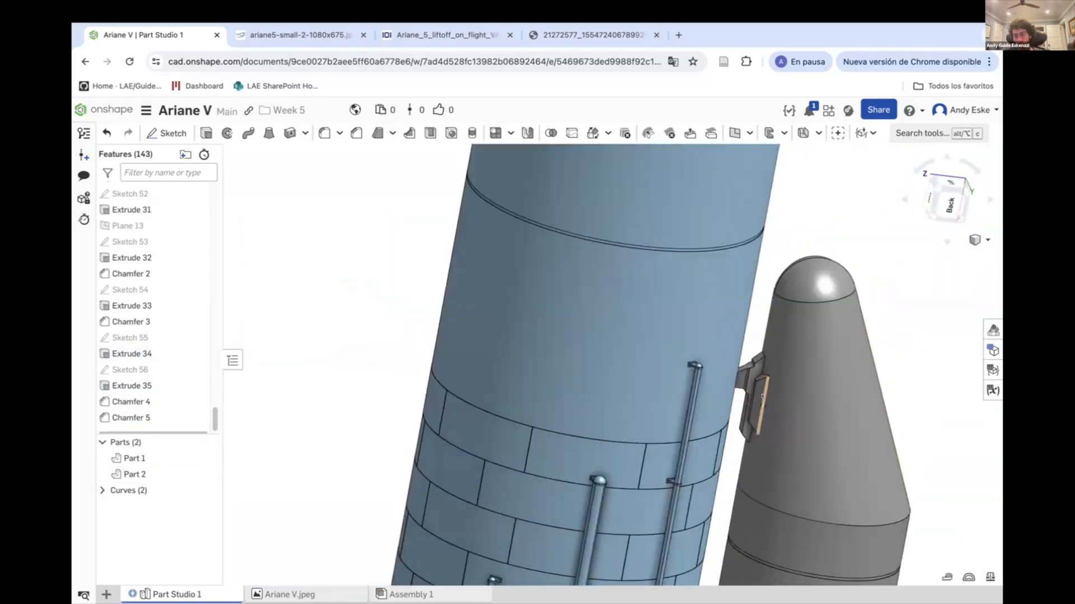
Examine the booster nose, attachment bracket and flag and logo markings in the Ariane 5 reference images.
{"action": "right_click_drag", "start_coordinate": [743, 392], "coordinate": [734, 334]}
{"action": "scroll", "coordinate": [735, 333], "scroll_direction": "down", "scroll_amount": 8}
{"action": "scroll", "coordinate": [792, 318], "scroll_direction": "up", "scroll_amount": 10}
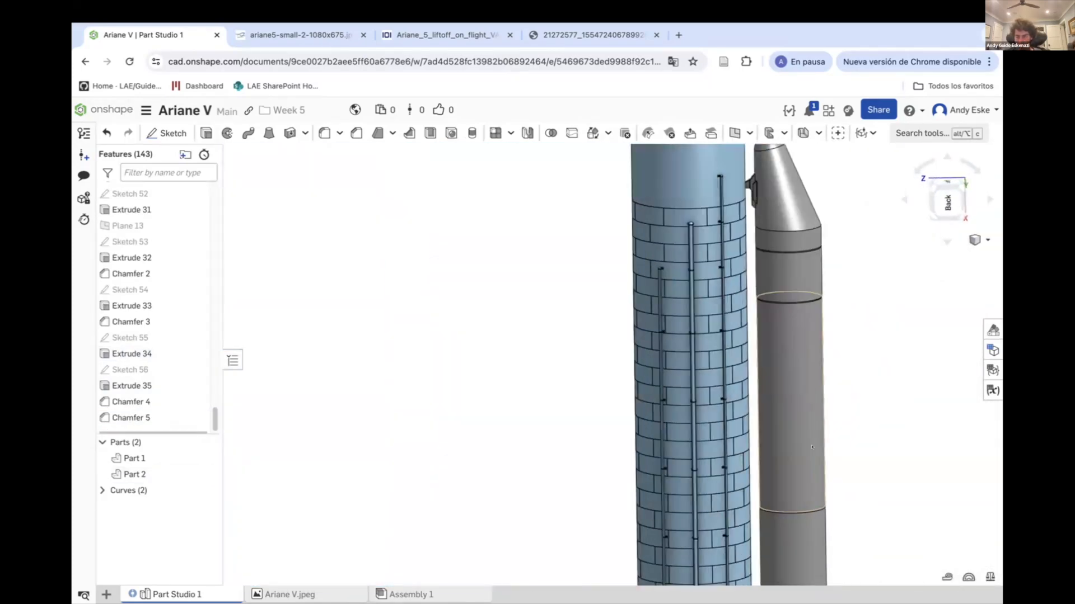
{"action": "left_click", "coordinate": [446, 35]}
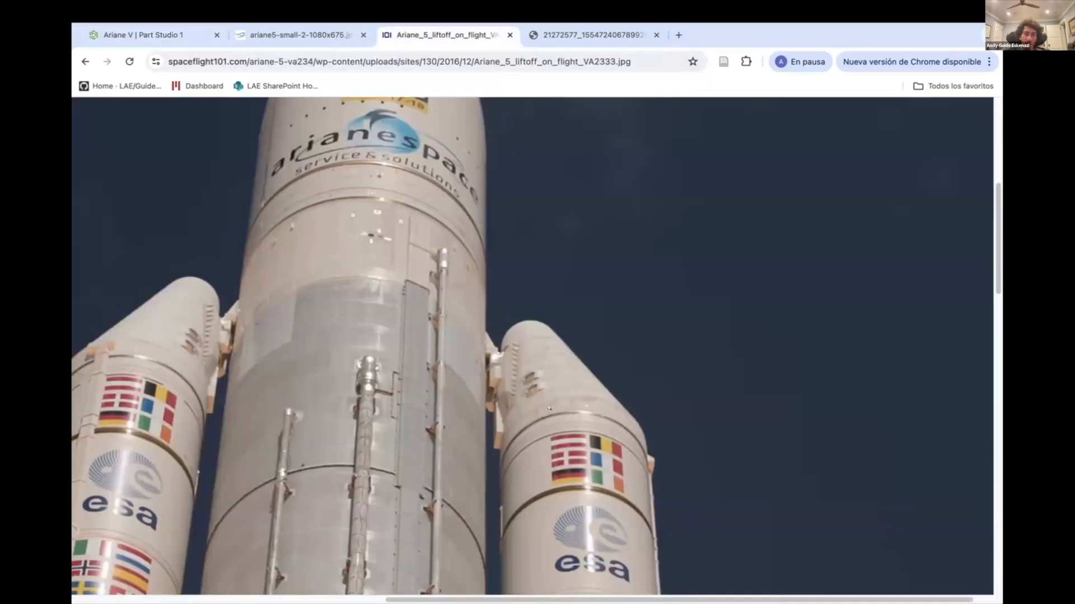
{"action": "left_click", "coordinate": [578, 448]}
{"action": "left_click", "coordinate": [601, 359]}
{"action": "left_click", "coordinate": [603, 370]}
{"action": "left_click", "coordinate": [599, 497]}
{"action": "left_click", "coordinate": [597, 492]}
{"action": "left_click", "coordinate": [313, 35]}
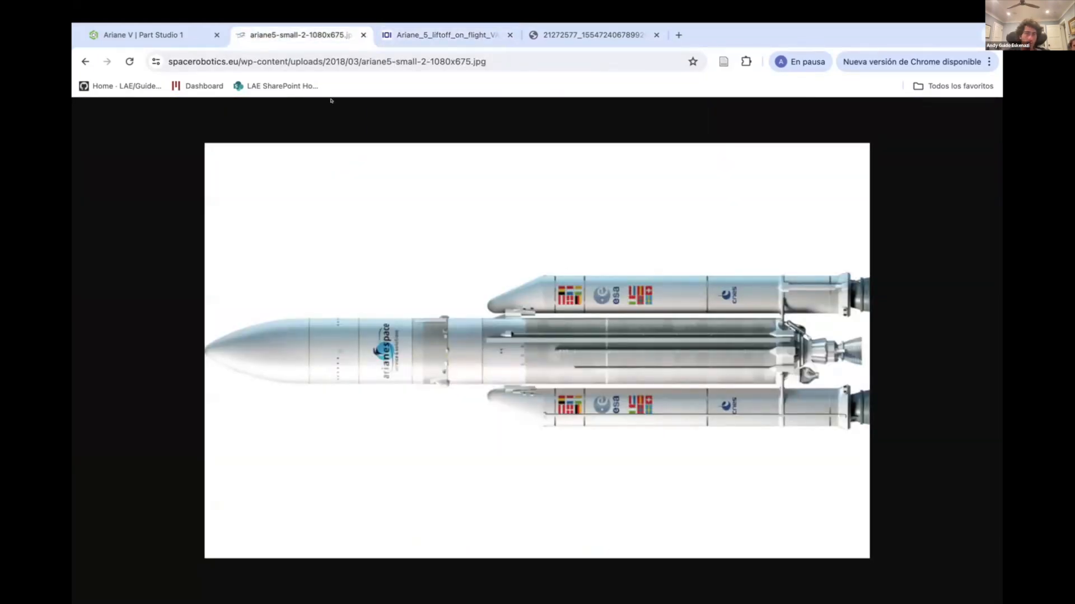
Return to the part studio and mirror the booster (Part 2) about the Top plane, adding the copy and merging with all.
{"action": "left_click", "coordinate": [167, 38]}
{"action": "scroll", "coordinate": [583, 331], "scroll_direction": "down", "scroll_amount": 5}
{"action": "scroll", "coordinate": [588, 361], "scroll_direction": "up", "scroll_amount": 5}
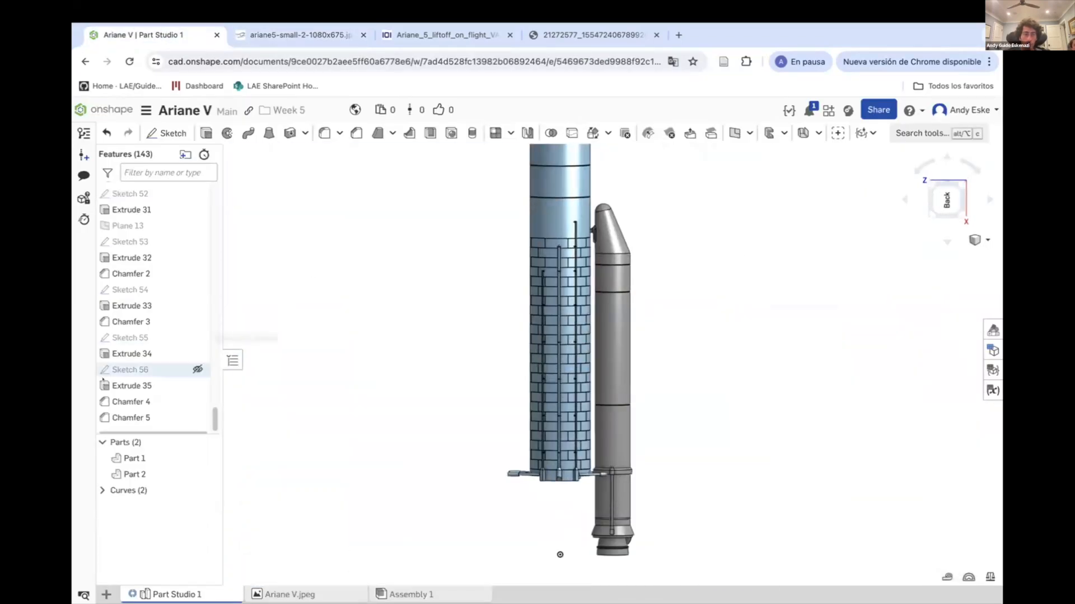
{"action": "scroll", "coordinate": [122, 350], "scroll_direction": "up", "scroll_amount": 3}
{"action": "left_click", "coordinate": [527, 133]}
{"action": "left_click", "coordinate": [135, 475]}
{"action": "left_click", "coordinate": [307, 307]}
{"action": "scroll", "coordinate": [149, 307], "scroll_direction": "up", "scroll_amount": 20}
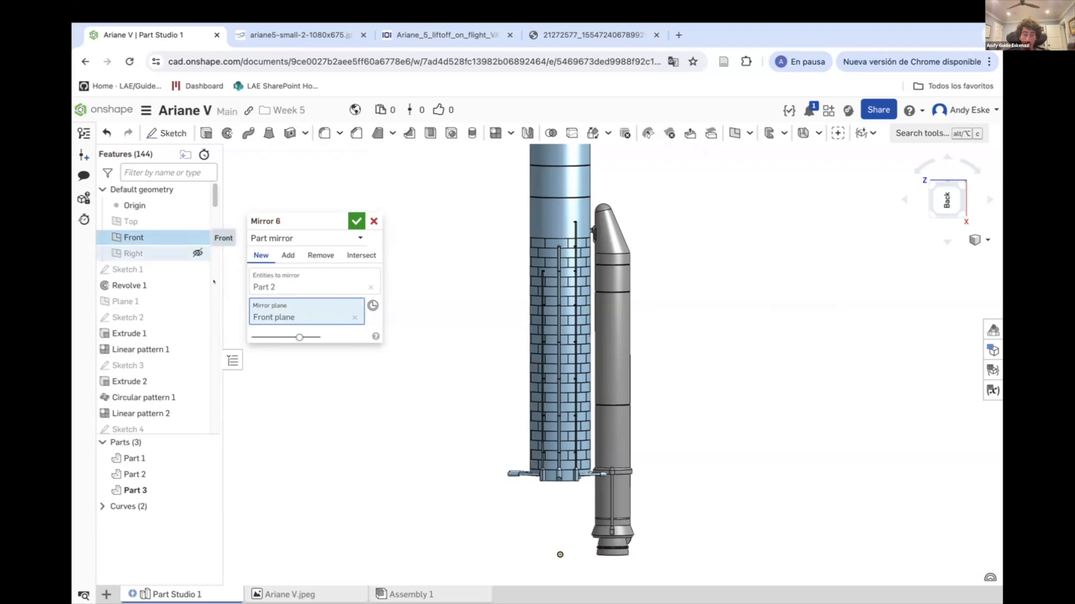
{"action": "left_click", "coordinate": [132, 221]}
{"action": "left_click", "coordinate": [254, 336]}
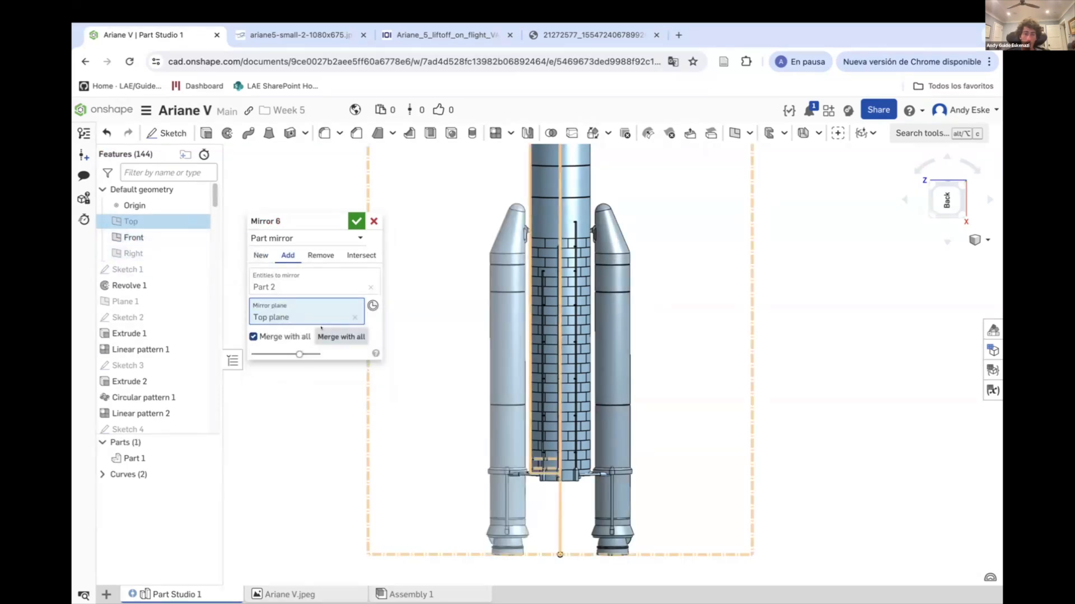
{"action": "key", "text": "Return"}
Create an offset reference plane parallel to the Front plane for sketching the booster markings.
{"action": "scroll", "coordinate": [539, 248], "scroll_direction": "up", "scroll_amount": 3}
{"action": "scroll", "coordinate": [512, 232], "scroll_direction": "up", "scroll_amount": 5}
{"action": "right_click_drag", "start_coordinate": [506, 238], "coordinate": [520, 327]}
{"action": "scroll", "coordinate": [504, 309], "scroll_direction": "down", "scroll_amount": 8}
{"action": "scroll", "coordinate": [591, 333], "scroll_direction": "down", "scroll_amount": 3}
{"action": "scroll", "coordinate": [555, 341], "scroll_direction": "up", "scroll_amount": 5}
{"action": "scroll", "coordinate": [185, 318], "scroll_direction": "up", "scroll_amount": 15}
{"action": "left_click", "coordinate": [735, 133]}
{"action": "scroll", "coordinate": [515, 372], "scroll_direction": "down", "scroll_amount": 5}
{"action": "right_click_drag", "start_coordinate": [515, 372], "coordinate": [483, 371]}
{"action": "left_click_drag", "start_coordinate": [521, 420], "coordinate": [483, 424]}
{"action": "left_click", "coordinate": [357, 223]}
{"action": "scroll", "coordinate": [470, 424], "scroll_direction": "up", "scroll_amount": 8}
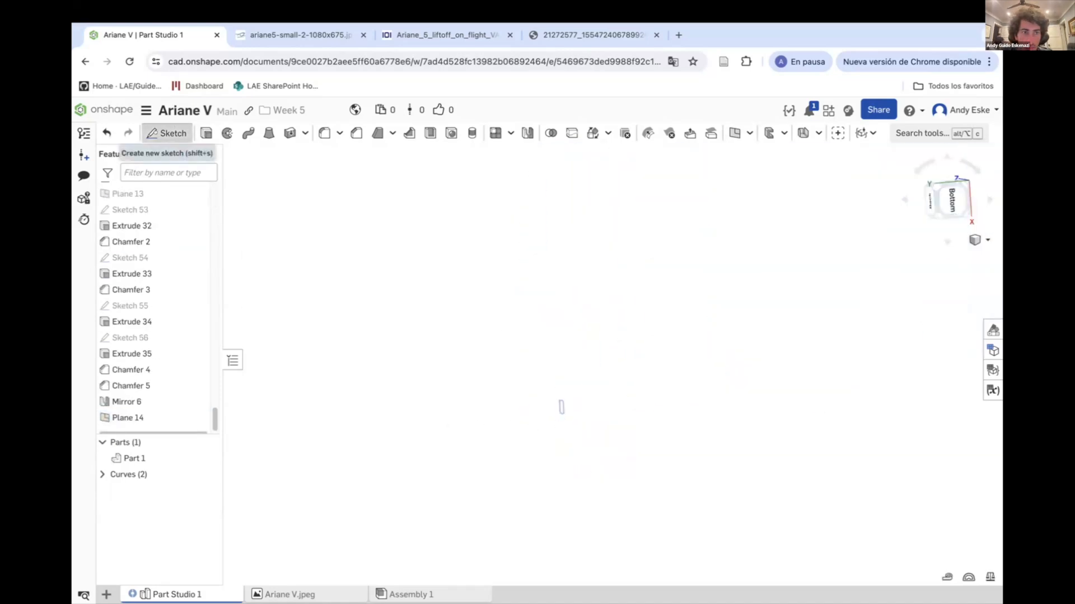
Try to outline the six upper booster flags with rectangles in a sketch on Plane 14.
{"action": "left_click", "coordinate": [166, 133]}
{"action": "scroll", "coordinate": [173, 330], "scroll_direction": "up", "scroll_amount": 15}
{"action": "scroll", "coordinate": [614, 338], "scroll_direction": "up", "scroll_amount": 10}
{"action": "scroll", "coordinate": [614, 337], "scroll_direction": "down", "scroll_amount": 10}
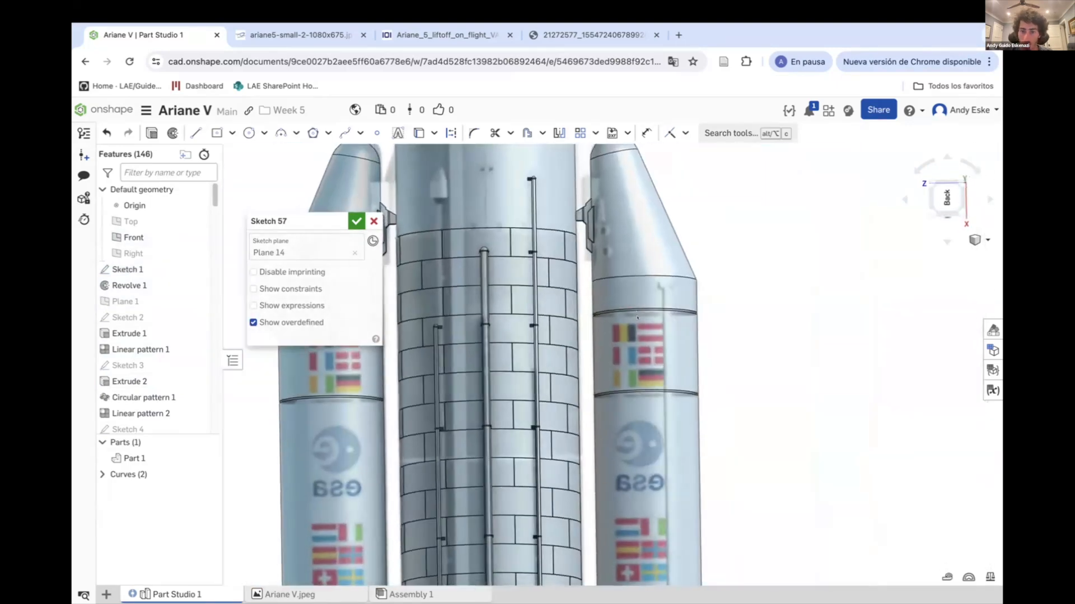
{"action": "left_click", "coordinate": [477, 38]}
{"action": "left_click", "coordinate": [292, 33]}
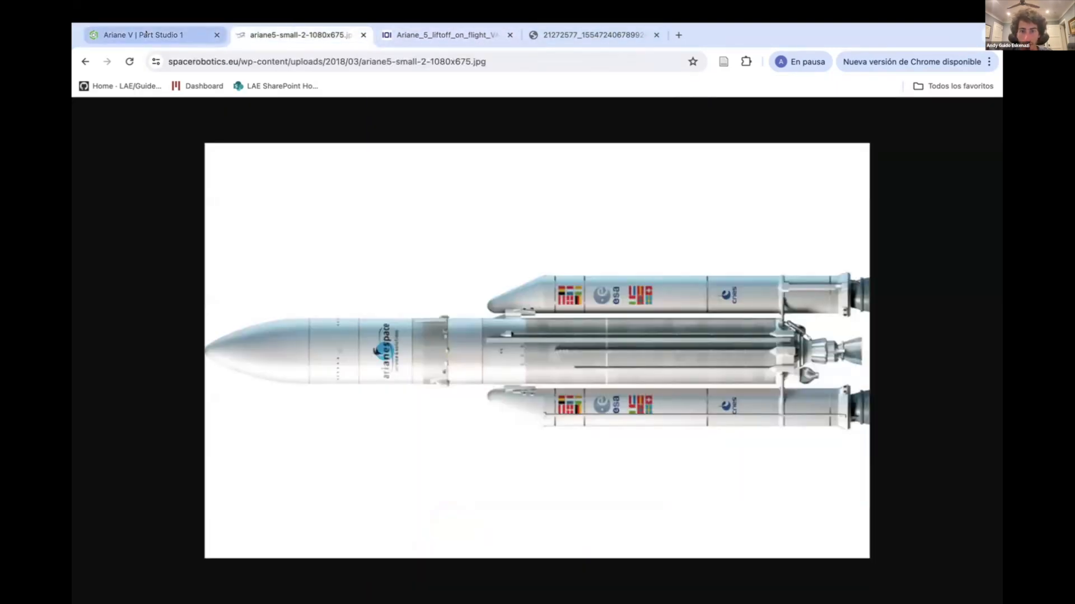
{"action": "left_click", "coordinate": [146, 35]}
{"action": "scroll", "coordinate": [613, 292], "scroll_direction": "up", "scroll_amount": 10}
{"action": "left_click", "coordinate": [232, 134]}
{"action": "left_click", "coordinate": [259, 156]}
{"action": "scroll", "coordinate": [621, 319], "scroll_direction": "up", "scroll_amount": 5}
{"action": "left_click_drag", "start_coordinate": [575, 272], "coordinate": [687, 359]}
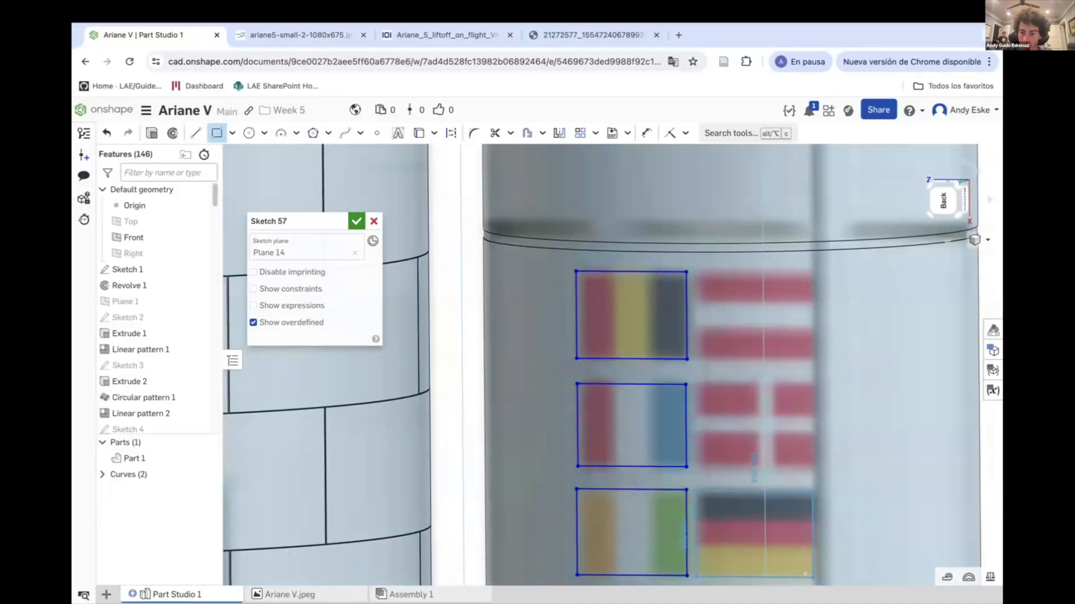
{"action": "left_click_drag", "start_coordinate": [775, 340], "coordinate": [813, 359]}
{"action": "scroll", "coordinate": [702, 216], "scroll_direction": "down", "scroll_amount": 10}
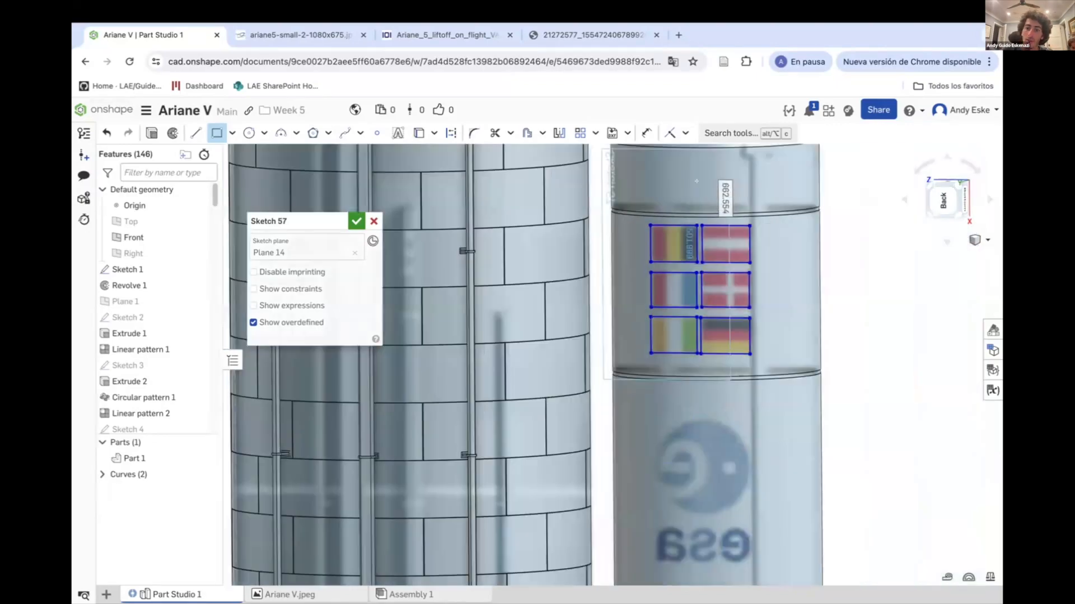
Try to outline the flags near the esa logo with rectangles, and discard the sketch on Plane 14.
{"action": "right_click_drag", "start_coordinate": [706, 428], "coordinate": [672, 411]}
{"action": "scroll", "coordinate": [567, 357], "scroll_direction": "up", "scroll_amount": 10}
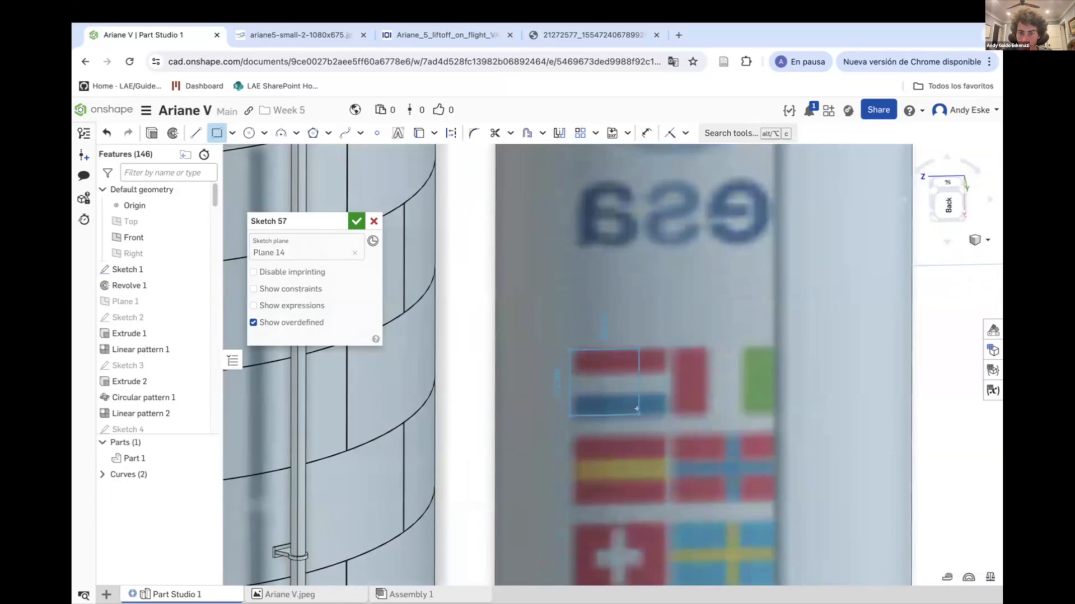
{"action": "left_click_drag", "start_coordinate": [672, 348], "coordinate": [769, 413]}
{"action": "scroll", "coordinate": [767, 410], "scroll_direction": "down", "scroll_amount": 5}
{"action": "mouse_move", "coordinate": [767, 410]}
{"action": "right_mouse_down"}
{"action": "mouse_move", "coordinate": [633, 406]}
{"action": "mouse_move", "coordinate": [725, 391]}
{"action": "right_mouse_up"}
{"action": "scroll", "coordinate": [724, 392], "scroll_direction": "down", "scroll_amount": 10}
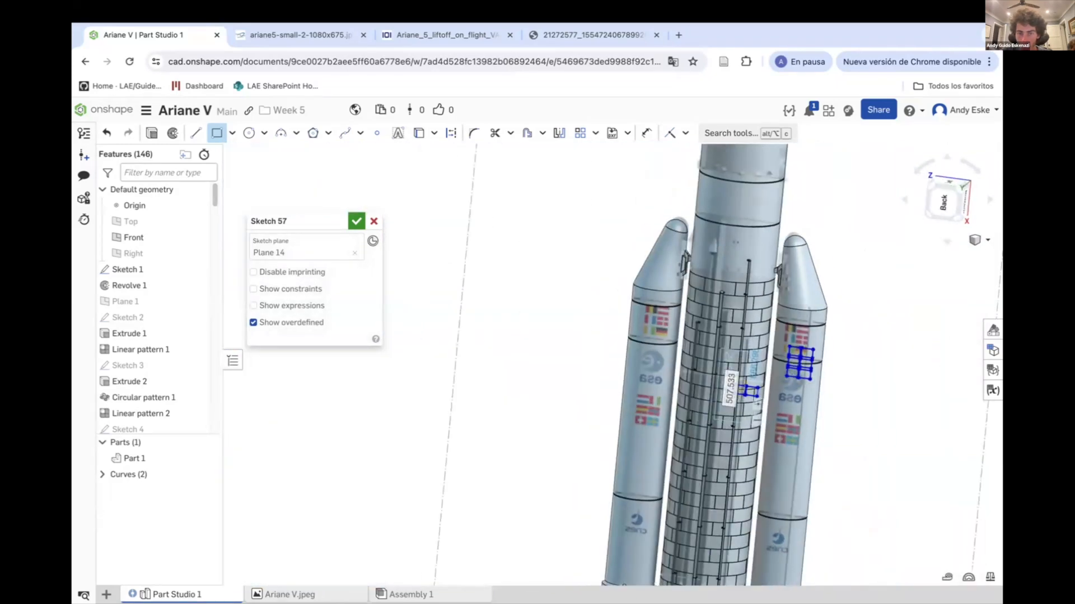
{"action": "left_click", "coordinate": [374, 221]}
{"action": "scroll", "coordinate": [211, 401], "scroll_direction": "down", "scroll_amount": 20}
{"action": "right_click", "coordinate": [145, 408]}
{"action": "left_click", "coordinate": [185, 187]}
{"action": "scroll", "coordinate": [432, 379], "scroll_direction": "down", "scroll_amount": 10}
{"action": "right_click_drag", "start_coordinate": [560, 358], "coordinate": [476, 347]}
{"action": "left_click", "coordinate": [373, 222]}
Hide Part 1 and show Sketch 1 with the rocket reference image.
{"action": "scroll", "coordinate": [499, 442], "scroll_direction": "up", "scroll_amount": 10}
{"action": "scroll", "coordinate": [526, 476], "scroll_direction": "down", "scroll_amount": 5}
{"action": "left_click", "coordinate": [235, 458]}
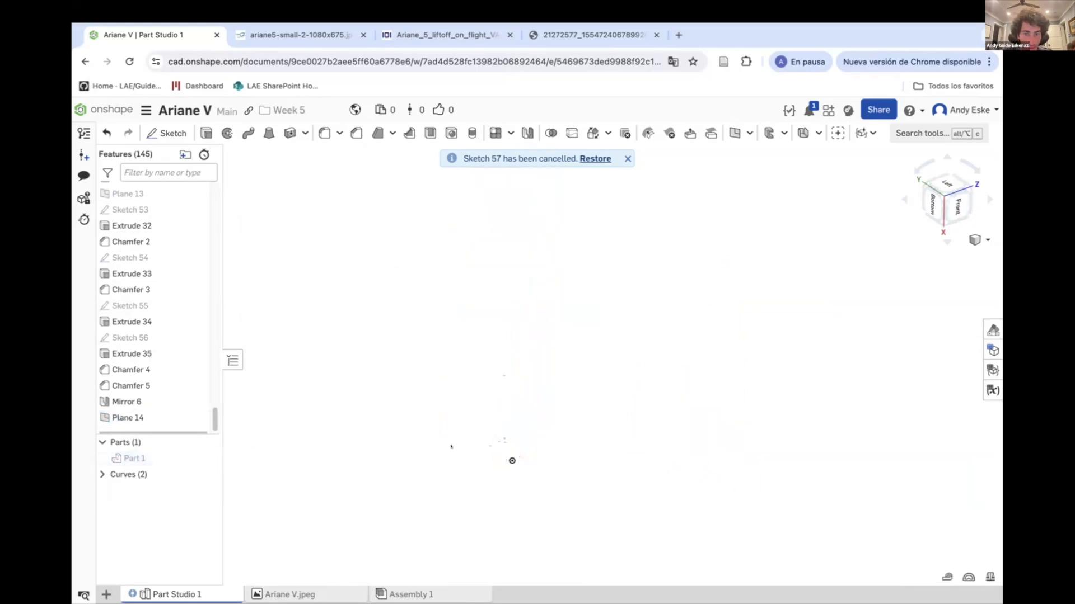
{"action": "scroll", "coordinate": [168, 400], "scroll_direction": "up", "scroll_amount": 20}
{"action": "left_click", "coordinate": [203, 268]}
{"action": "scroll", "coordinate": [489, 379], "scroll_direction": "up", "scroll_amount": 10}
{"action": "right_click_drag", "start_coordinate": [489, 379], "coordinate": [437, 384]}
{"action": "scroll", "coordinate": [154, 403], "scroll_direction": "down", "scroll_amount": 10}
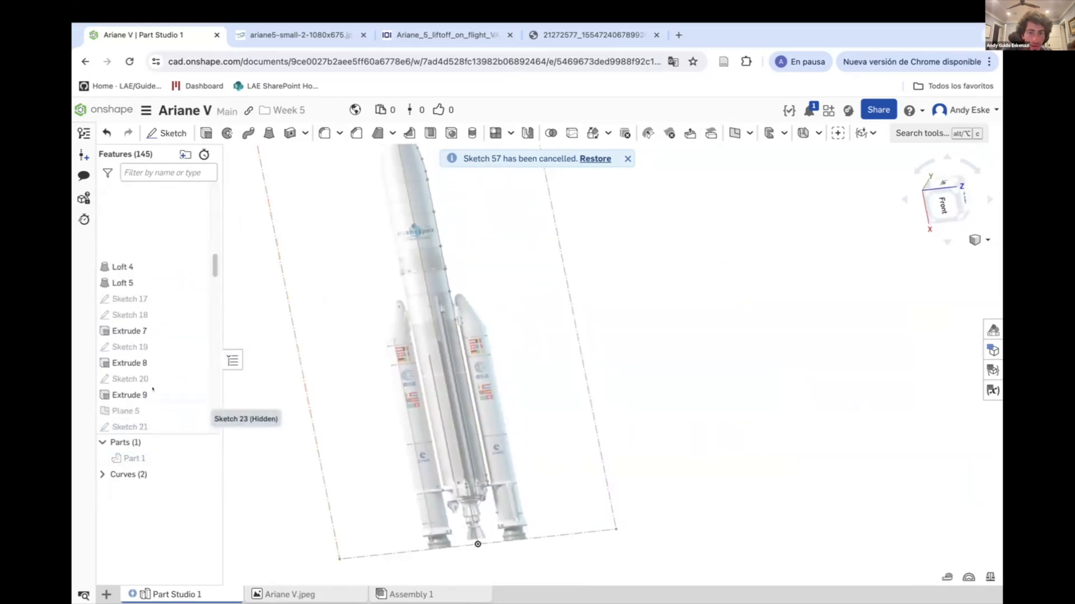
{"action": "scroll", "coordinate": [153, 388], "scroll_direction": "up", "scroll_amount": 10}
Start a sketch on the Front plane and outline the first upper booster flag with a rectangle about 700 × 520 mm.
{"action": "left_click", "coordinate": [166, 133]}
{"action": "left_click", "coordinate": [133, 237]}
{"action": "scroll", "coordinate": [487, 347], "scroll_direction": "up", "scroll_amount": 5}
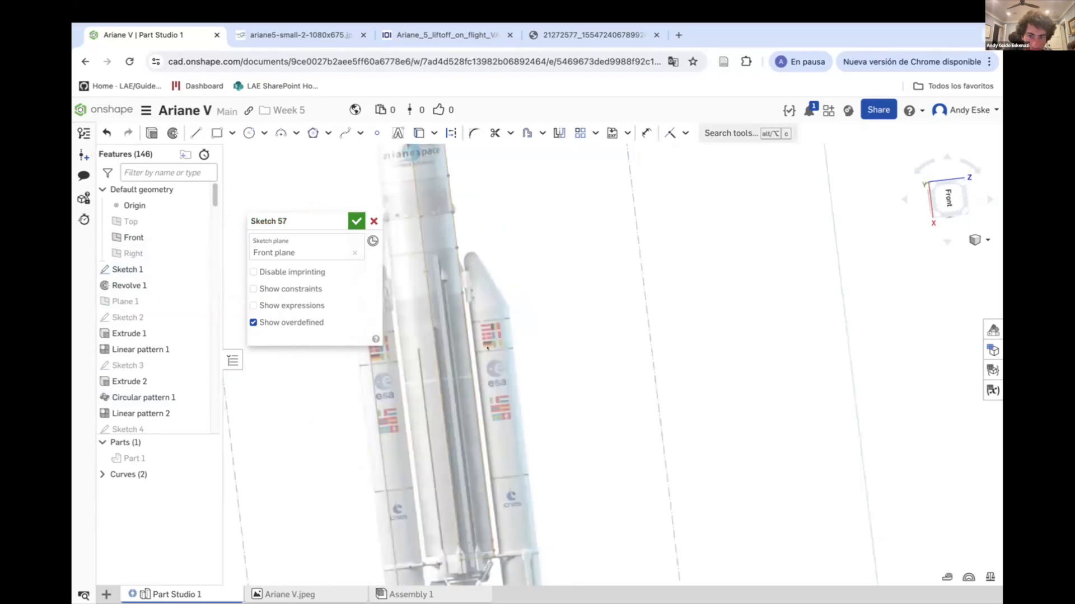
{"action": "scroll", "coordinate": [487, 347], "scroll_direction": "up", "scroll_amount": 10}
{"action": "left_click", "coordinate": [217, 132]}
{"action": "scroll", "coordinate": [475, 269], "scroll_direction": "up", "scroll_amount": 3}
{"action": "left_click", "coordinate": [455, 239]}
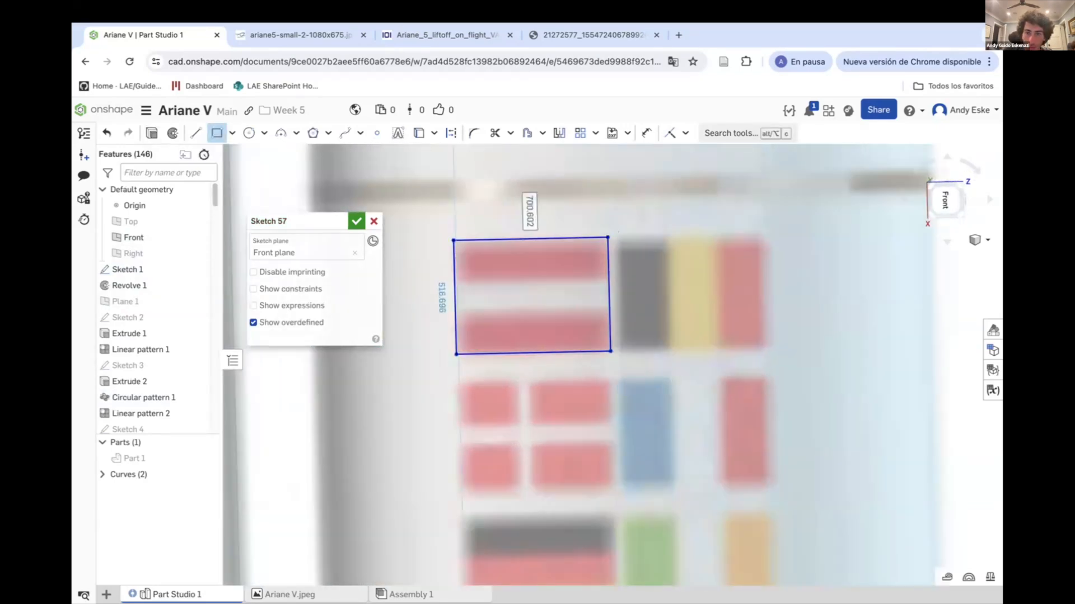
Outline the five remaining flags of the upper group above the esa logo with rectangles.
{"action": "left_click", "coordinate": [765, 347]}
{"action": "left_click", "coordinate": [621, 376]}
{"action": "left_click", "coordinate": [772, 485]}
{"action": "left_click", "coordinate": [454, 378]}
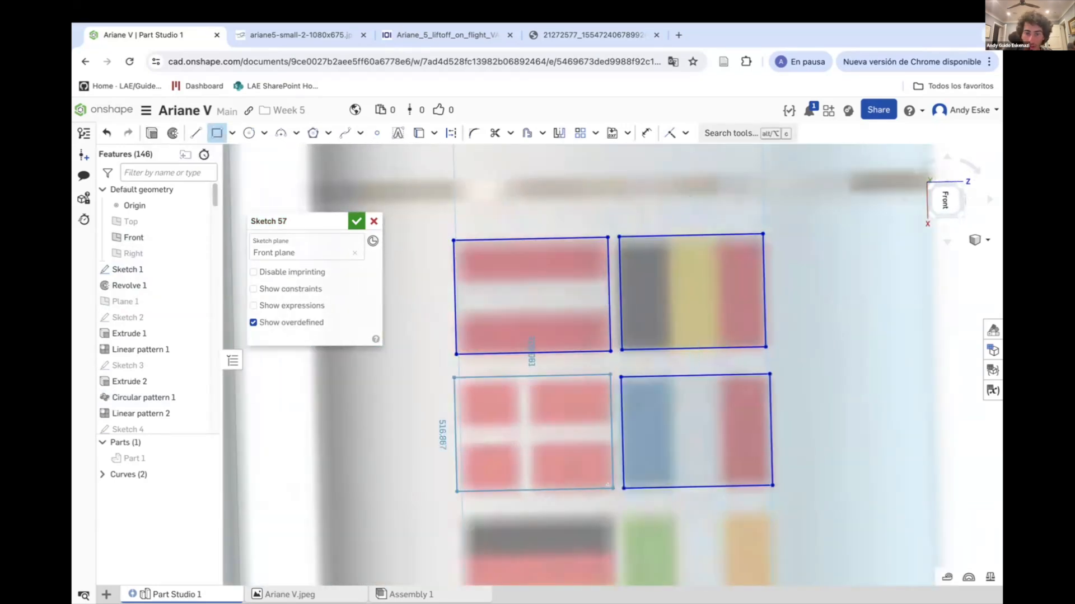
{"action": "left_click", "coordinate": [613, 488]}
{"action": "scroll", "coordinate": [574, 388], "scroll_direction": "down", "scroll_amount": 5}
{"action": "left_click", "coordinate": [654, 482]}
{"action": "scroll", "coordinate": [630, 415], "scroll_direction": "down", "scroll_amount": 5}
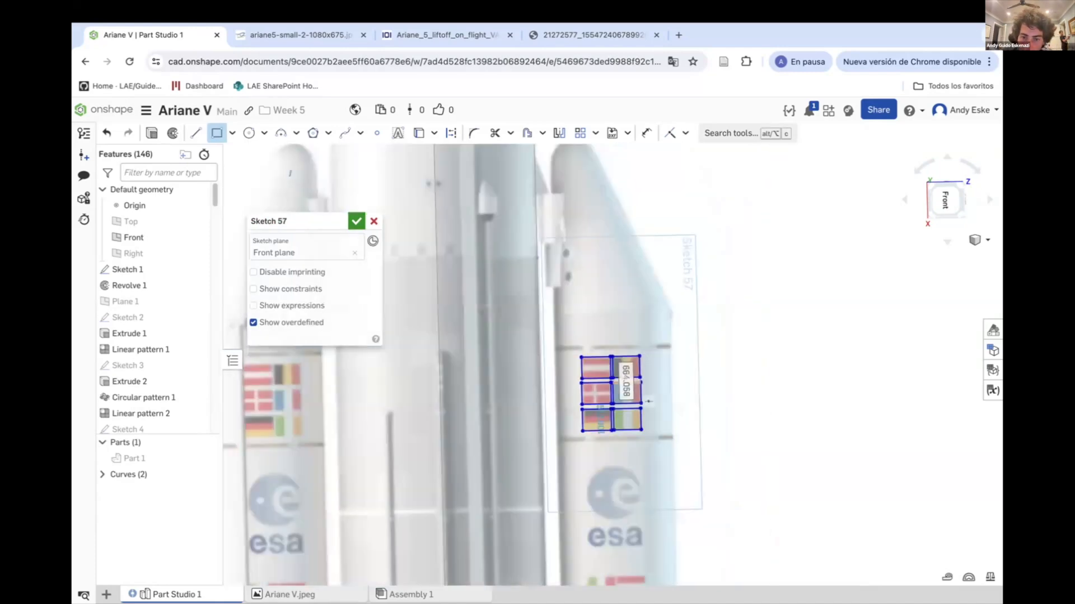
Outline the six flags below the esa logo with rectangles, each about 670 mm long.
{"action": "scroll", "coordinate": [593, 559], "scroll_direction": "up", "scroll_amount": 8}
{"action": "left_click", "coordinate": [581, 443]}
{"action": "left_click", "coordinate": [715, 539]}
{"action": "scroll", "coordinate": [813, 505], "scroll_direction": "down", "scroll_amount": 4}
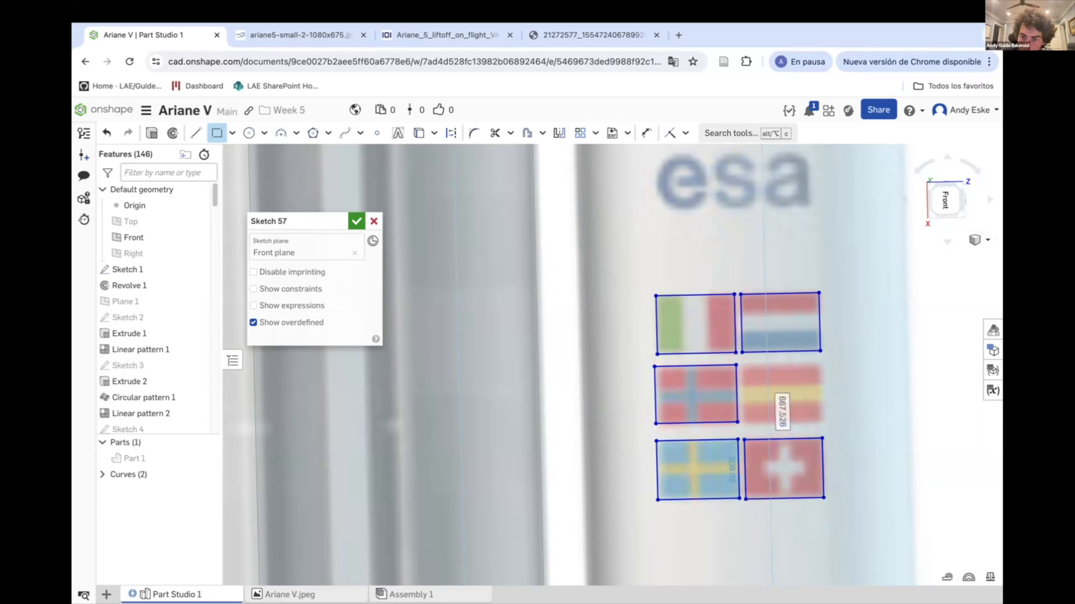
{"action": "left_click", "coordinate": [822, 421]}
{"action": "scroll", "coordinate": [733, 407], "scroll_direction": "down", "scroll_amount": 8}
{"action": "scroll", "coordinate": [739, 366], "scroll_direction": "up", "scroll_amount": 8}
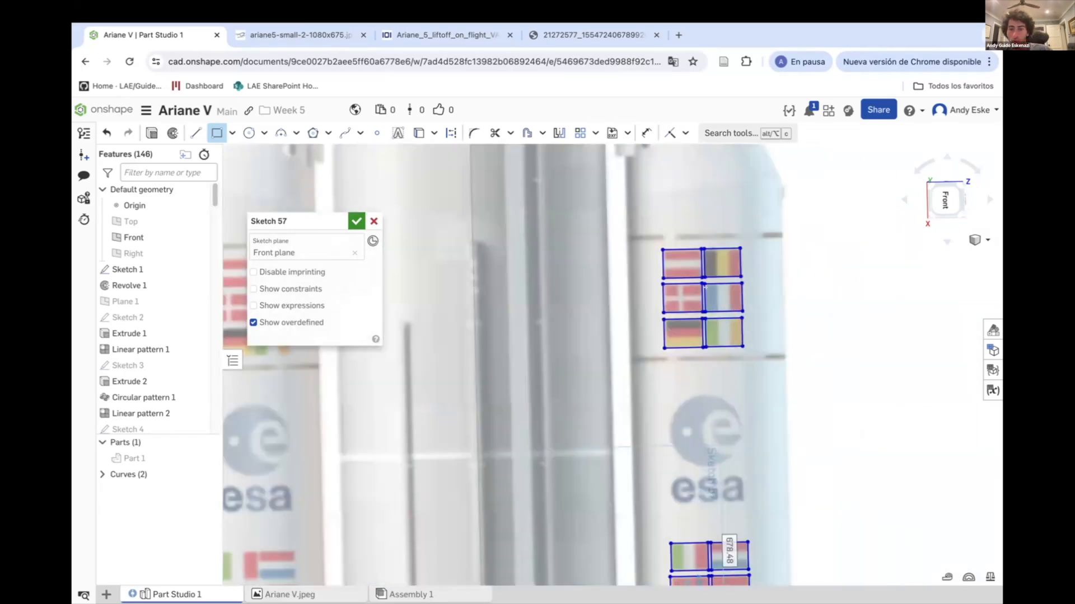
Apply Equal constraints to sides of the flag rectangles in both groups.
{"action": "key", "text": "e"}
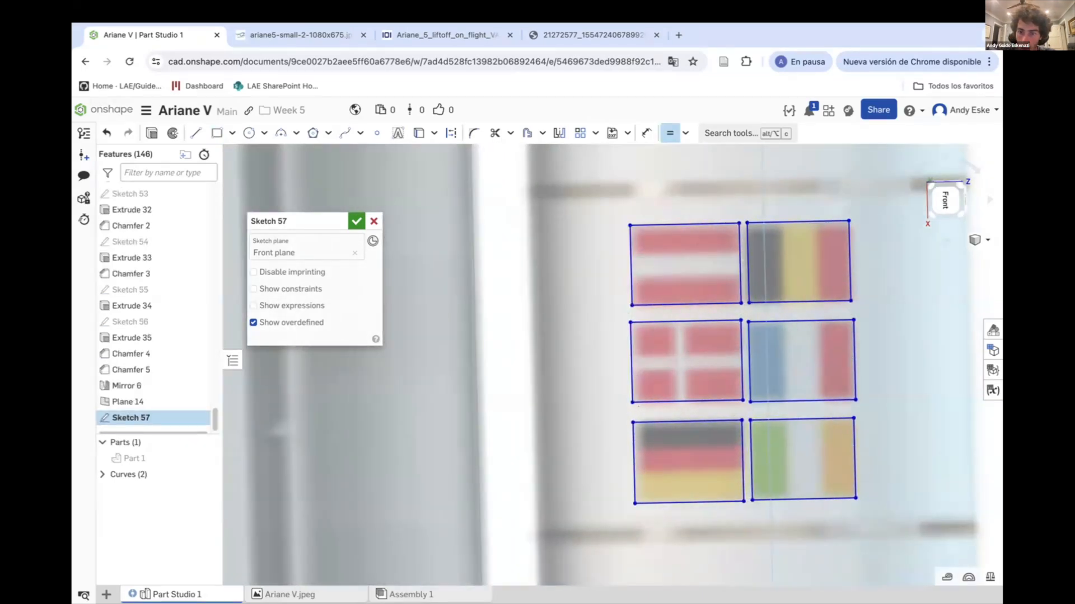
{"action": "left_click", "coordinate": [746, 446]}
{"action": "scroll", "coordinate": [746, 447], "scroll_direction": "down", "scroll_amount": 10}
{"action": "scroll", "coordinate": [746, 464], "scroll_direction": "up", "scroll_amount": 8}
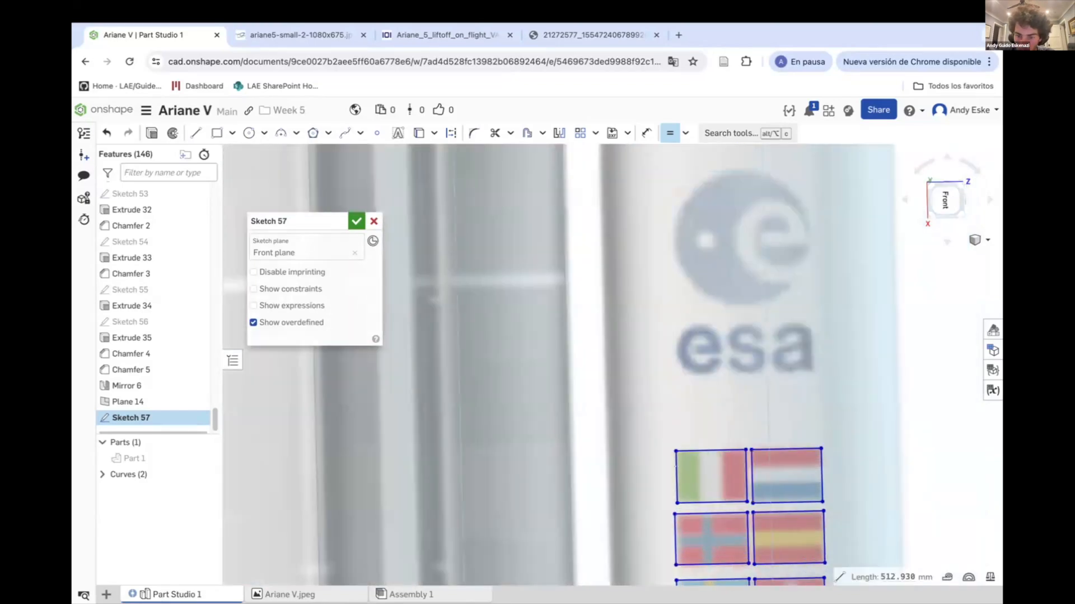
{"action": "left_click", "coordinate": [676, 467]}
{"action": "scroll", "coordinate": [676, 469], "scroll_direction": "down", "scroll_amount": 5}
{"action": "scroll", "coordinate": [714, 514], "scroll_direction": "up", "scroll_amount": 8}
{"action": "left_click", "coordinate": [735, 495]}
{"action": "left_click", "coordinate": [722, 412]}
{"action": "scroll", "coordinate": [714, 410], "scroll_direction": "down", "scroll_amount": 6}
{"action": "scroll", "coordinate": [725, 498], "scroll_direction": "up", "scroll_amount": 6}
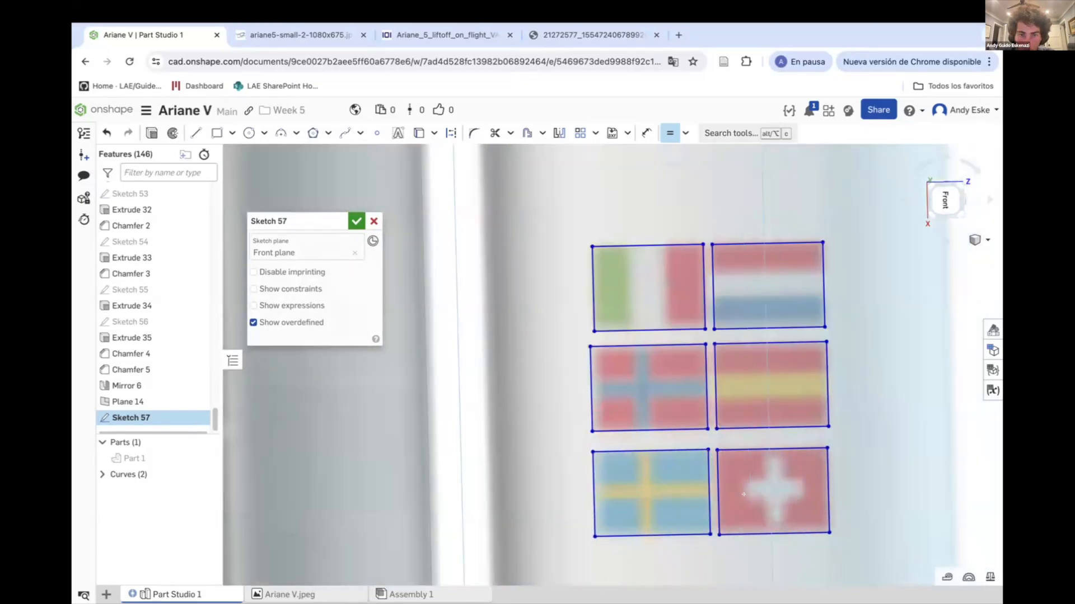
Connect the corners of neighbouring flag rectangles in the upper group with short construction lines across the gaps.
{"action": "left_click", "coordinate": [194, 133]}
{"action": "scroll", "coordinate": [564, 352], "scroll_direction": "down", "scroll_amount": 6}
{"action": "scroll", "coordinate": [604, 231], "scroll_direction": "up", "scroll_amount": 8}
{"action": "left_click", "coordinate": [593, 214]}
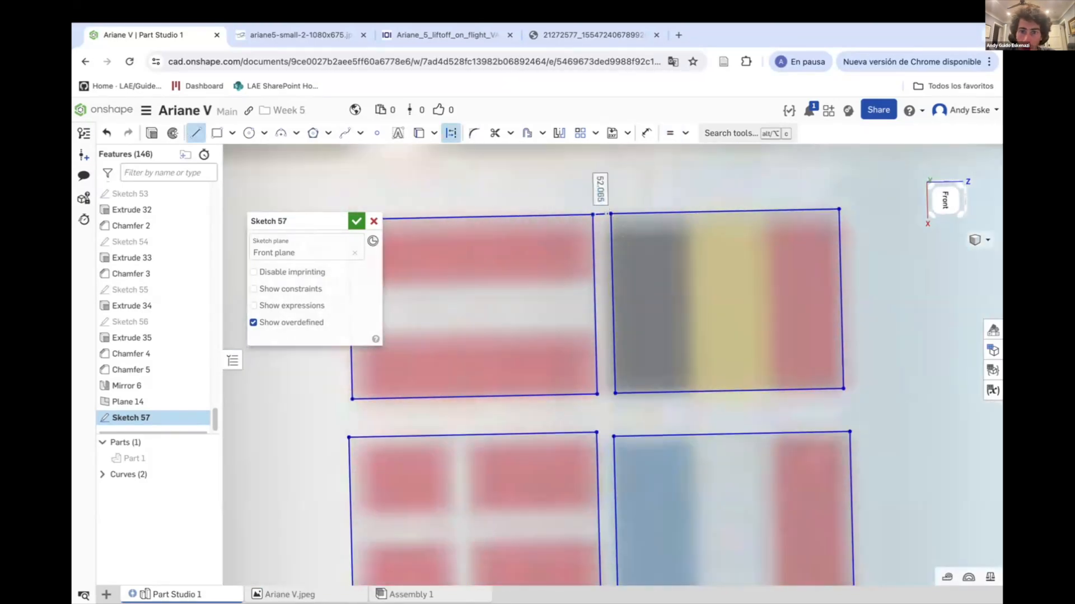
{"action": "left_click", "coordinate": [597, 432]}
{"action": "scroll", "coordinate": [604, 387], "scroll_direction": "down", "scroll_amount": 5}
{"action": "scroll", "coordinate": [603, 414], "scroll_direction": "up", "scroll_amount": 5}
{"action": "left_click", "coordinate": [598, 445]}
{"action": "scroll", "coordinate": [600, 354], "scroll_direction": "down", "scroll_amount": 6}
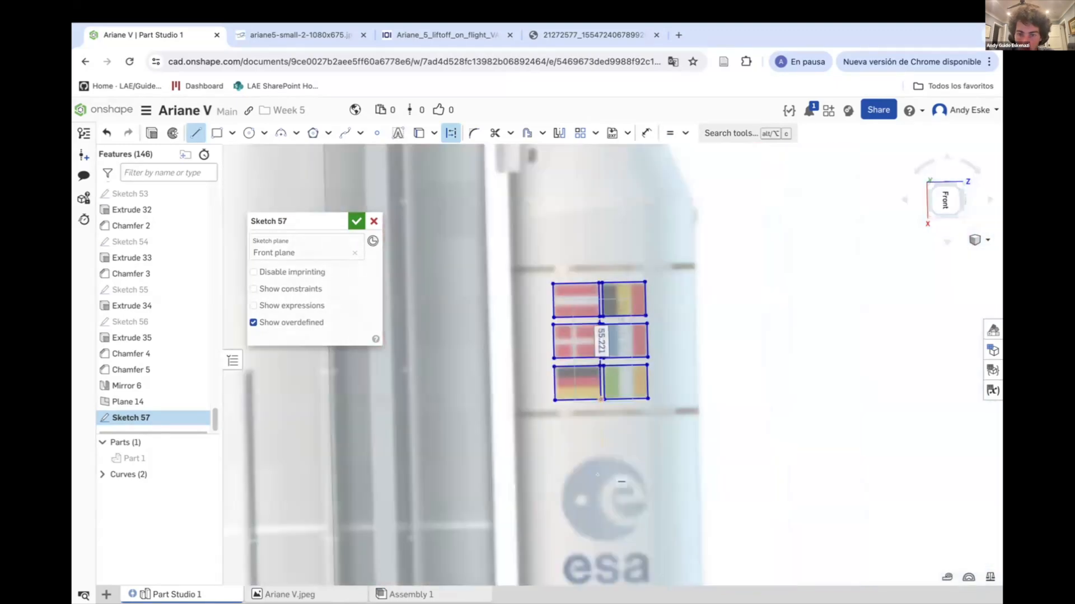
Connect the corners of neighbouring flag rectangles in the lower group with short construction lines across the gaps.
{"action": "scroll", "coordinate": [618, 514], "scroll_direction": "up", "scroll_amount": 8}
{"action": "left_click", "coordinate": [622, 492]}
{"action": "left_click", "coordinate": [648, 489]}
{"action": "scroll", "coordinate": [633, 398], "scroll_direction": "down", "scroll_amount": 5}
{"action": "scroll", "coordinate": [638, 534], "scroll_direction": "up", "scroll_amount": 5}
{"action": "left_click", "coordinate": [618, 447]}
{"action": "left_click", "coordinate": [619, 475]}
{"action": "scroll", "coordinate": [619, 358], "scroll_direction": "down", "scroll_amount": 5}
{"action": "scroll", "coordinate": [620, 485], "scroll_direction": "up", "scroll_amount": 5}
{"action": "left_click", "coordinate": [617, 400]}
{"action": "left_click", "coordinate": [619, 441]}
{"action": "scroll", "coordinate": [626, 501], "scroll_direction": "down", "scroll_amount": 6}
{"action": "left_click", "coordinate": [629, 388]}
{"action": "scroll", "coordinate": [629, 398], "scroll_direction": "down", "scroll_amount": 5}
Join the upper and lower flag groups with a long construction line running through the esa logo.
{"action": "key", "text": "Escape"}
{"action": "scroll", "coordinate": [626, 296], "scroll_direction": "up", "scroll_amount": 5}
{"action": "key", "text": "l"}
{"action": "key", "text": "q"}
{"action": "left_click", "coordinate": [625, 346]}
{"action": "scroll", "coordinate": [625, 319], "scroll_direction": "down", "scroll_amount": 5}
{"action": "left_click", "coordinate": [628, 475]}
Dimension the Austrian flag rectangle to 700 mm wide and 500 mm high.
{"action": "scroll", "coordinate": [630, 302], "scroll_direction": "up", "scroll_amount": 8}
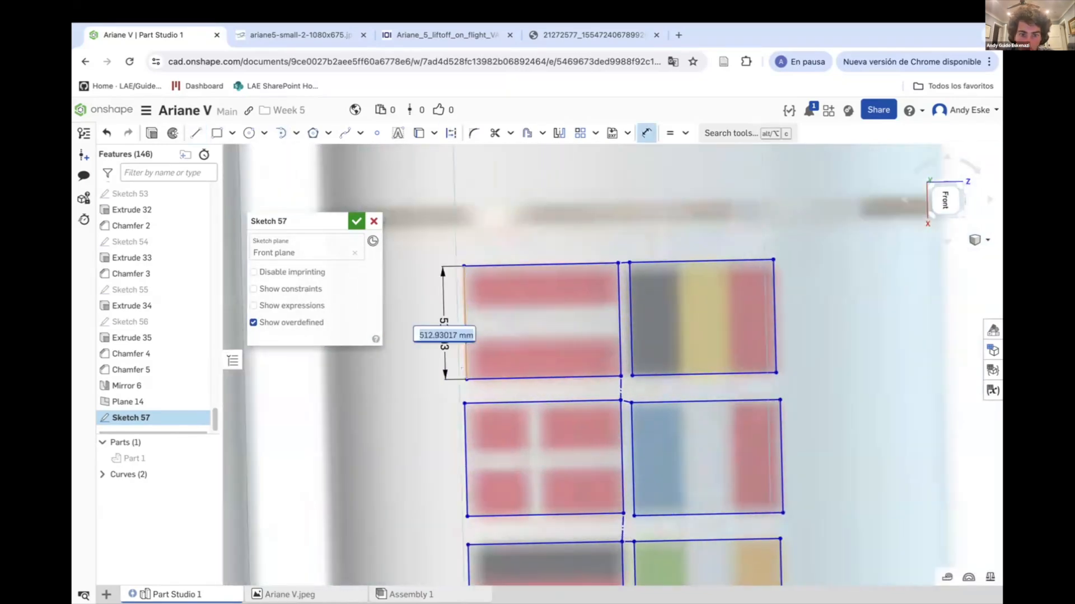
{"action": "key", "text": "Return"}
{"action": "key", "text": "ctrl+z"}
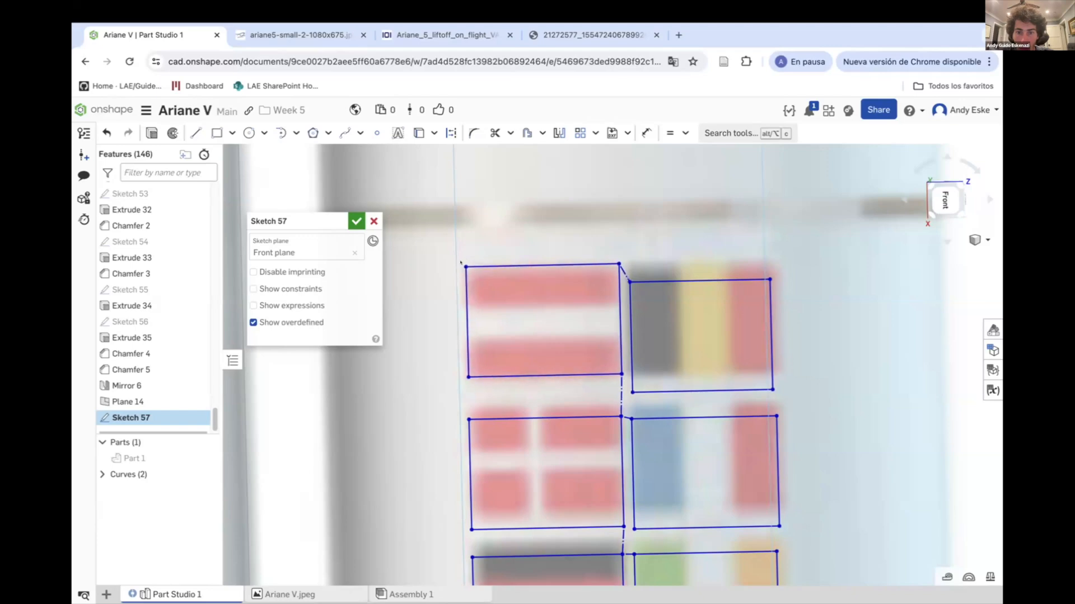
{"action": "key", "text": "ctrl+y"}
{"action": "key", "text": "Escape"}
{"action": "scroll", "coordinate": [636, 249], "scroll_direction": "down", "scroll_amount": 5}
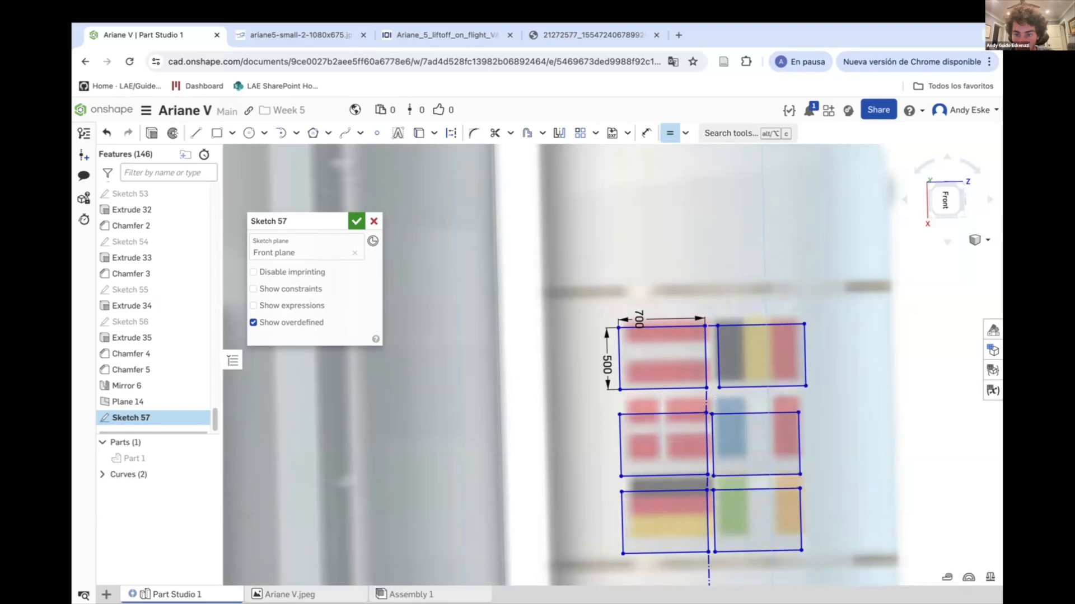
Apply Equal constraints to matching edges of the flag rectangles in the upper and lower groups.
{"action": "scroll", "coordinate": [714, 397], "scroll_direction": "down", "scroll_amount": 5}
{"action": "scroll", "coordinate": [636, 408], "scroll_direction": "up", "scroll_amount": 10}
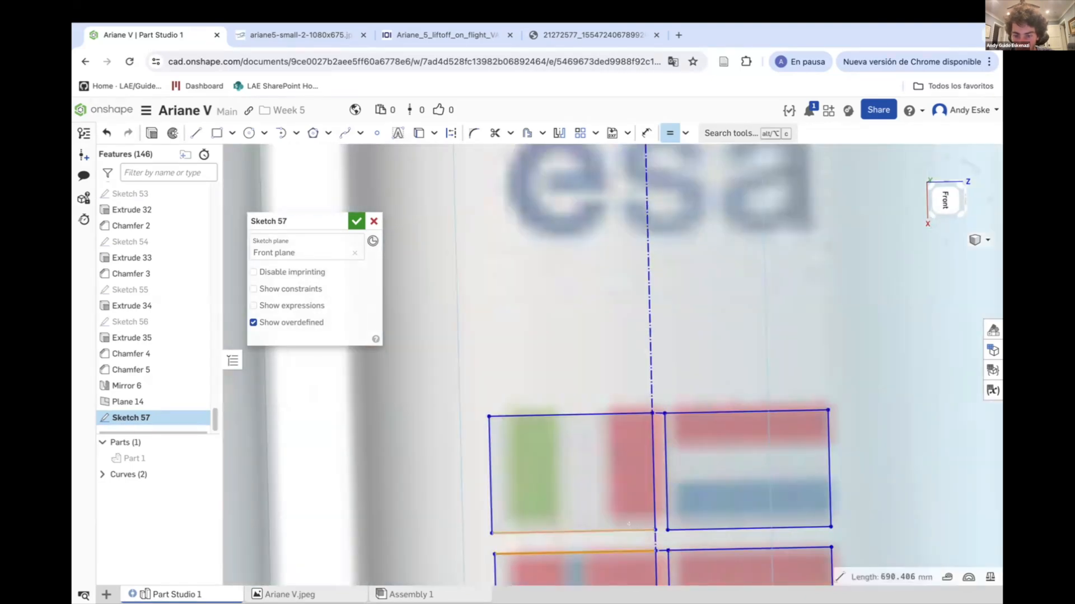
{"action": "scroll", "coordinate": [628, 523], "scroll_direction": "down", "scroll_amount": 2}
{"action": "scroll", "coordinate": [668, 467], "scroll_direction": "down", "scroll_amount": 3}
{"action": "scroll", "coordinate": [628, 419], "scroll_direction": "up", "scroll_amount": 10}
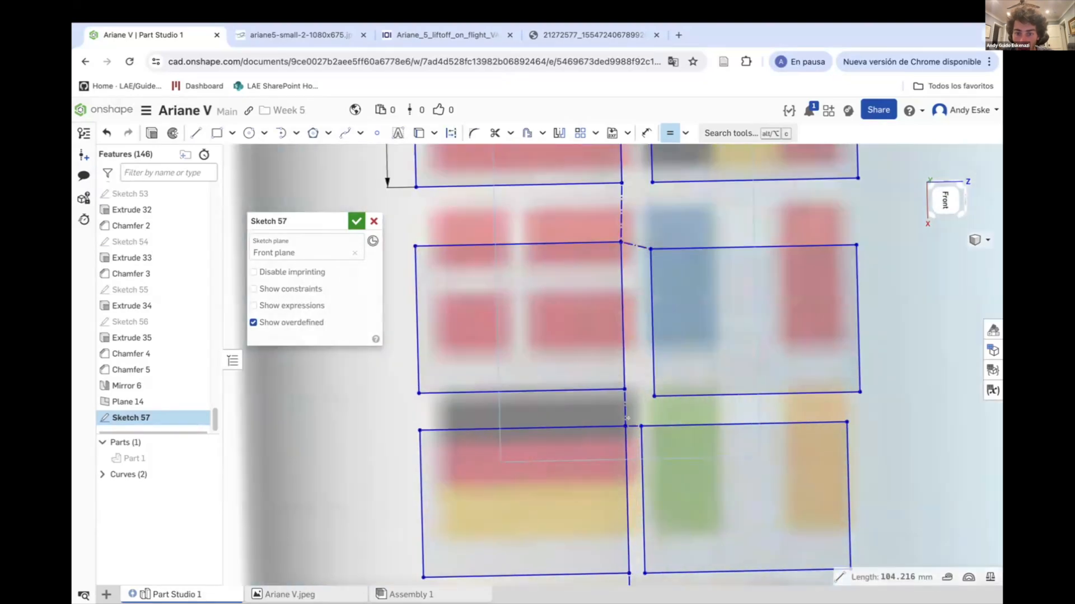
{"action": "scroll", "coordinate": [628, 419], "scroll_direction": "down", "scroll_amount": 3}
Apply Perpendicular constraints to align the flag edges and the construction lines connecting them.
{"action": "left_click", "coordinate": [685, 133]}
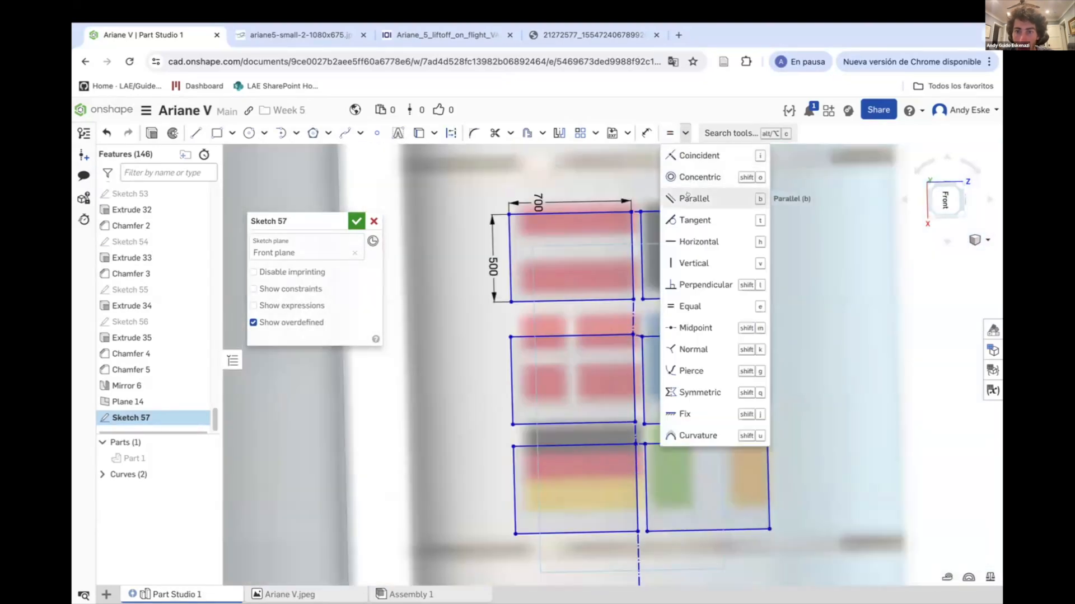
{"action": "left_click", "coordinate": [700, 194]}
{"action": "scroll", "coordinate": [627, 259], "scroll_direction": "up", "scroll_amount": 3}
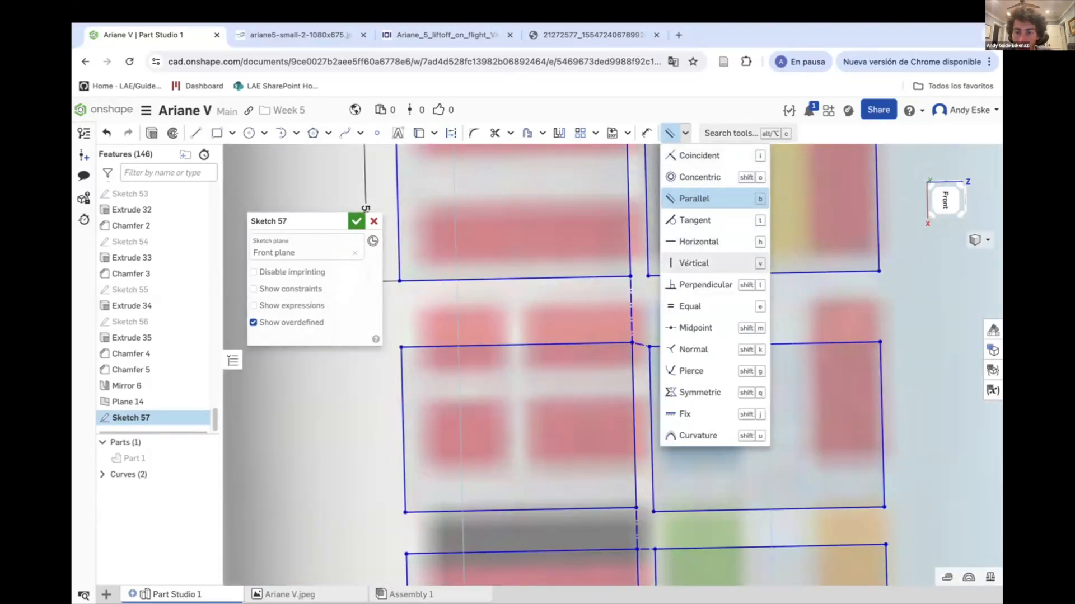
{"action": "scroll", "coordinate": [628, 327], "scroll_direction": "up", "scroll_amount": 1}
{"action": "scroll", "coordinate": [643, 291], "scroll_direction": "down", "scroll_amount": 10}
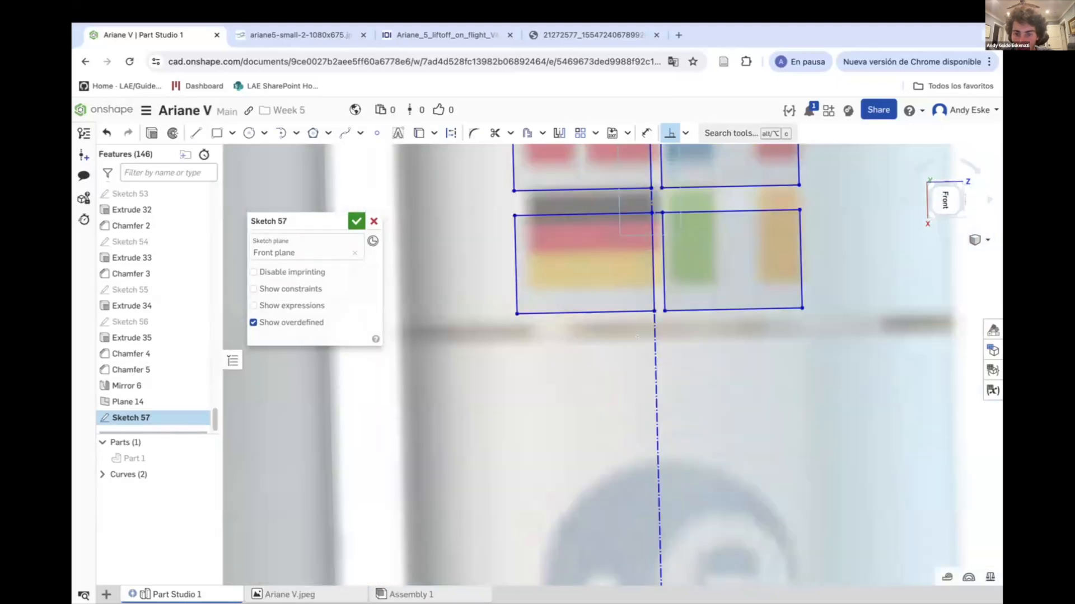
{"action": "scroll", "coordinate": [660, 451], "scroll_direction": "up", "scroll_amount": 10}
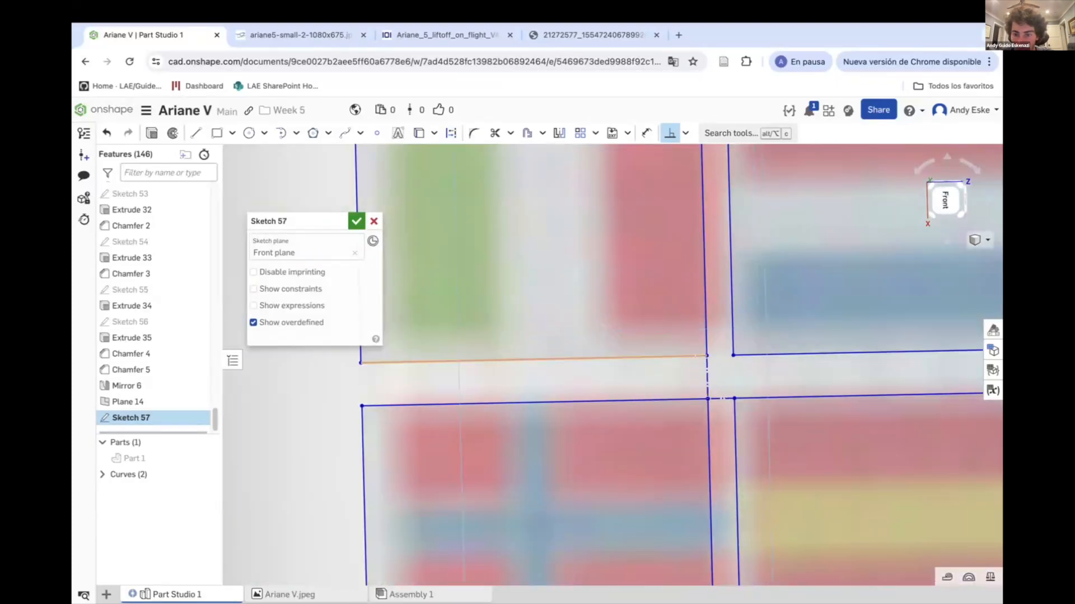
{"action": "middle_click_drag", "start_coordinate": [694, 350], "coordinate": [717, 173]}
{"action": "scroll", "coordinate": [705, 455], "scroll_direction": "down", "scroll_amount": 6}
{"action": "scroll", "coordinate": [700, 392], "scroll_direction": "up", "scroll_amount": 6}
{"action": "scroll", "coordinate": [696, 309], "scroll_direction": "down", "scroll_amount": 10}
Apply Equal constraints to the construction lines spanning the gaps between the flags in both groups.
{"action": "key", "text": "e"}
{"action": "scroll", "coordinate": [696, 309], "scroll_direction": "up", "scroll_amount": 6}
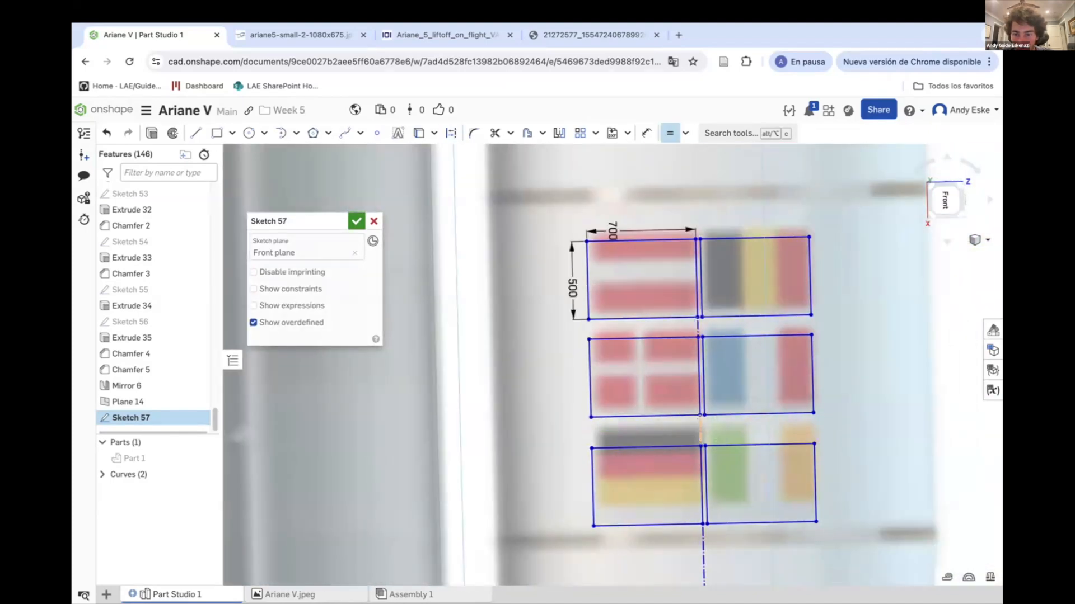
{"action": "scroll", "coordinate": [728, 504], "scroll_direction": "down", "scroll_amount": 10}
{"action": "scroll", "coordinate": [728, 503], "scroll_direction": "up", "scroll_amount": 3}
{"action": "scroll", "coordinate": [728, 503], "scroll_direction": "down", "scroll_amount": 5}
{"action": "scroll", "coordinate": [727, 503], "scroll_direction": "down", "scroll_amount": 10}
{"action": "scroll", "coordinate": [730, 247], "scroll_direction": "up", "scroll_amount": 6}
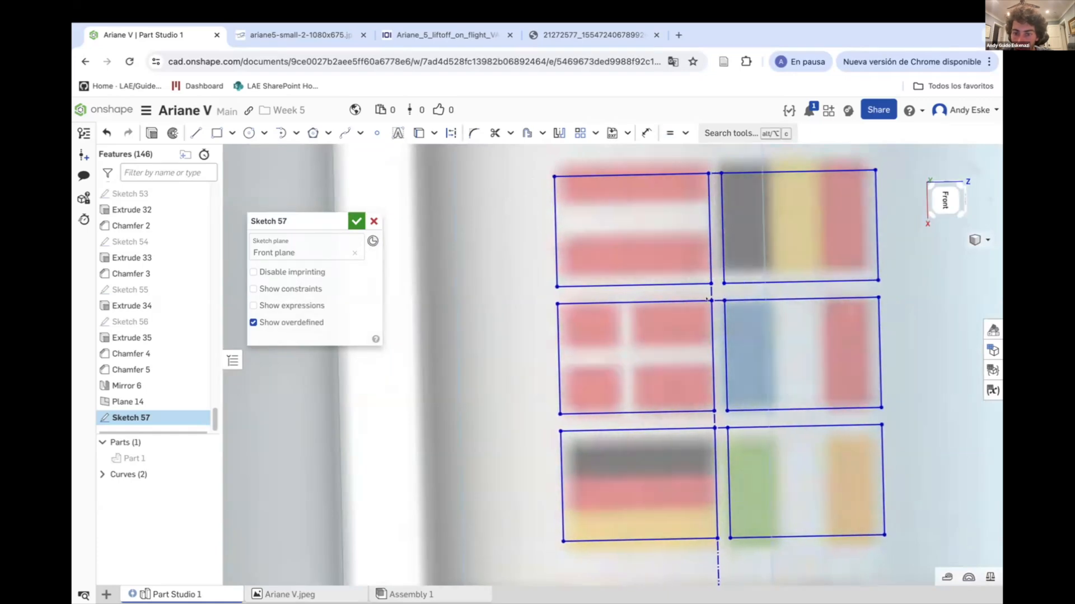
{"action": "scroll", "coordinate": [723, 300], "scroll_direction": "down", "scroll_amount": 3}
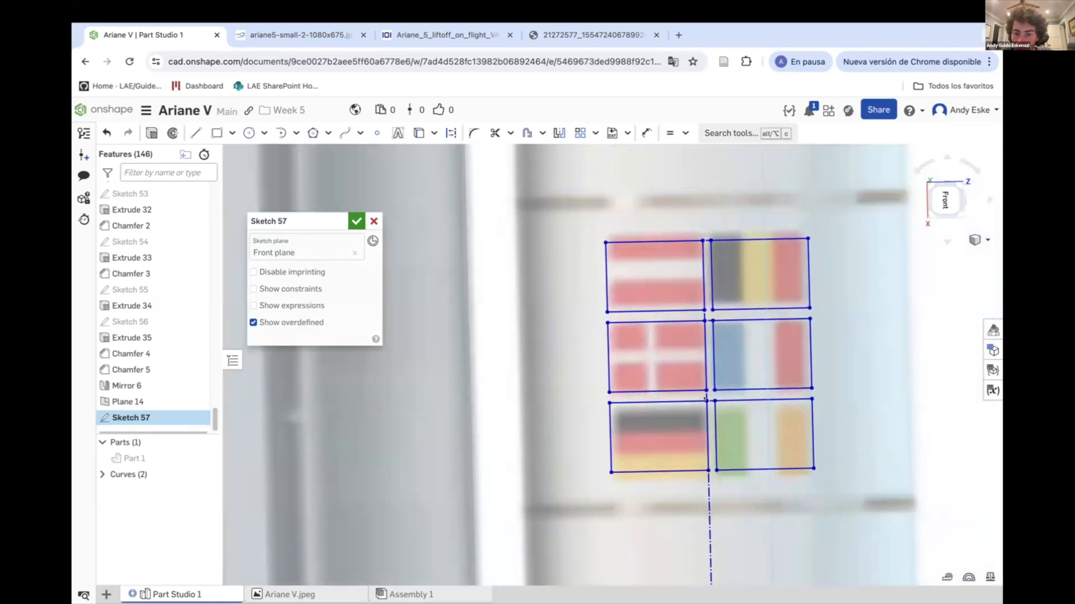
Draw construction lines up the rocket's centreline and across to the upper group's lower edge, and make them perpendicular.
{"action": "scroll", "coordinate": [705, 397], "scroll_direction": "down", "scroll_amount": 10}
{"action": "key", "text": "l"}
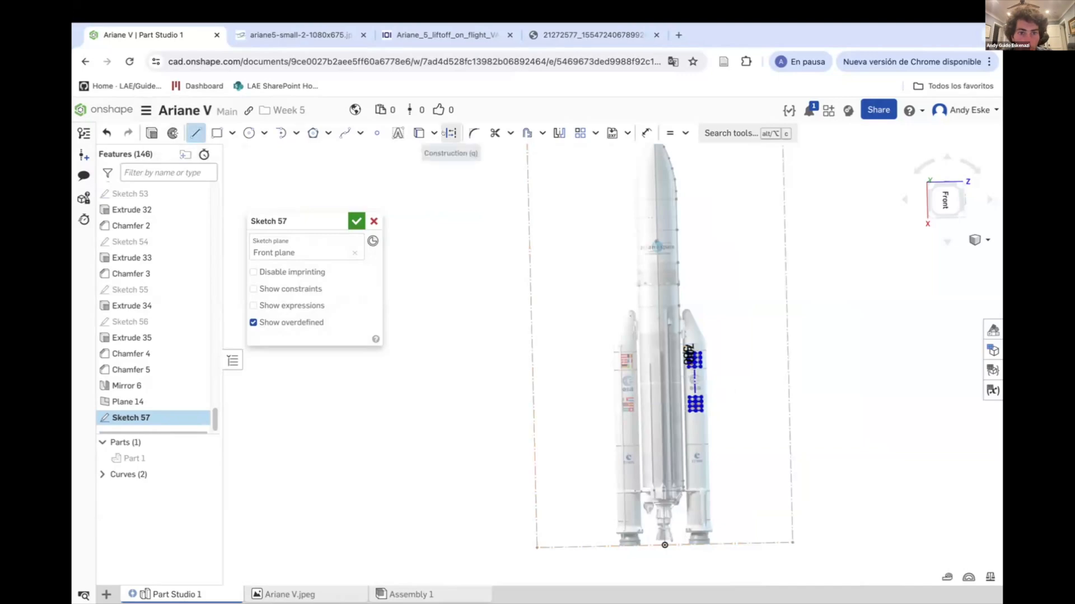
{"action": "scroll", "coordinate": [675, 356], "scroll_direction": "up", "scroll_amount": 5}
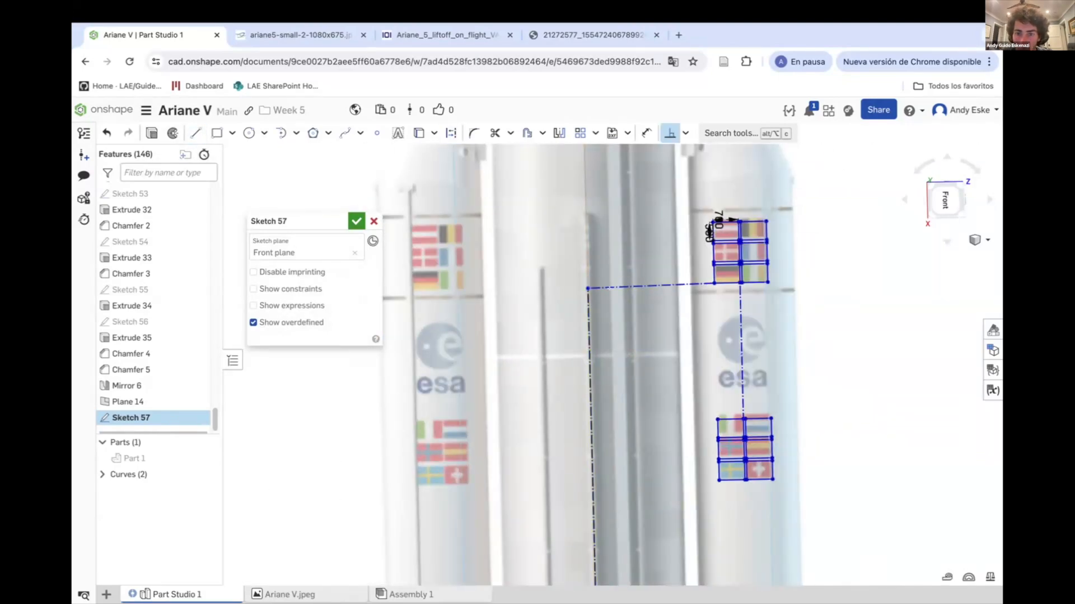
{"action": "scroll", "coordinate": [660, 245], "scroll_direction": "up", "scroll_amount": 3}
{"action": "key", "text": "Escape"}
Dimension the height of the centreline construction line and the distance from it to the upper flag group.
{"action": "scroll", "coordinate": [812, 252], "scroll_direction": "up", "scroll_amount": 4}
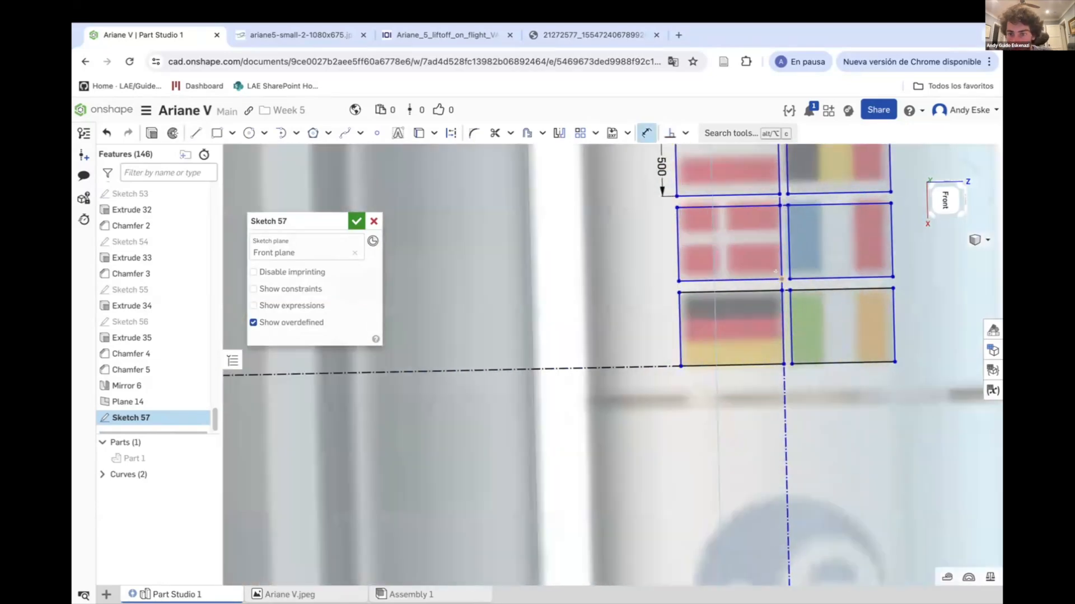
{"action": "scroll", "coordinate": [744, 338], "scroll_direction": "down", "scroll_amount": 1}
{"action": "scroll", "coordinate": [744, 338], "scroll_direction": "down", "scroll_amount": 2}
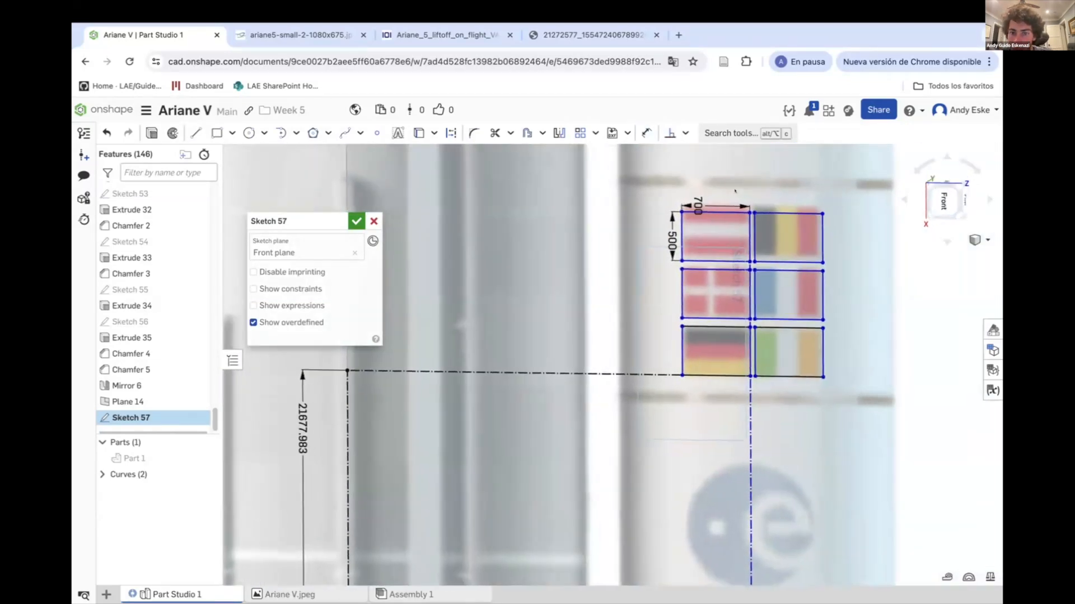
{"action": "scroll", "coordinate": [753, 185], "scroll_direction": "up", "scroll_amount": 3}
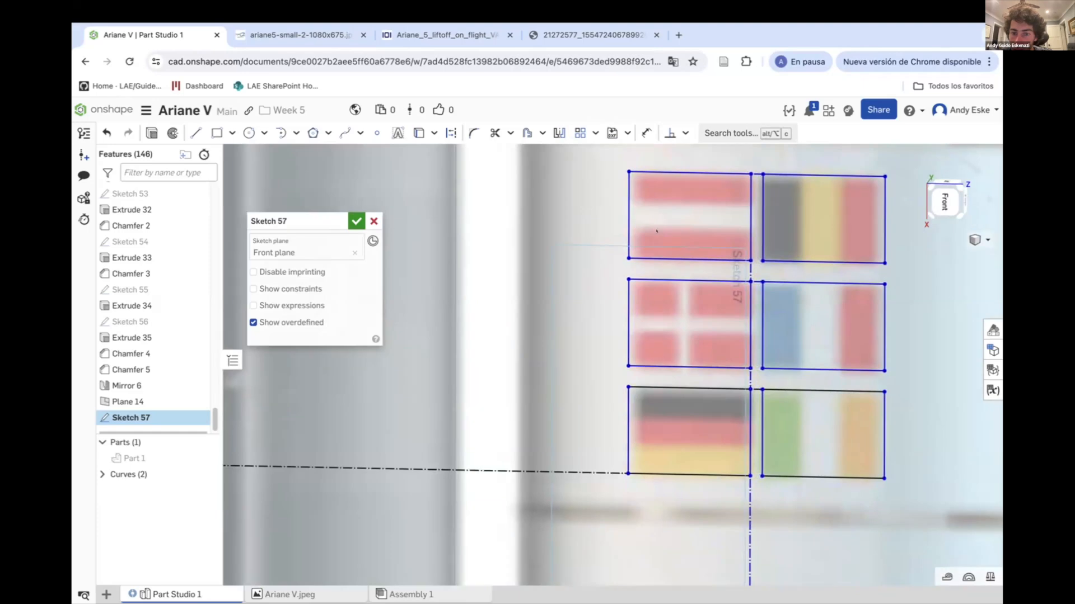
{"action": "scroll", "coordinate": [657, 231], "scroll_direction": "down", "scroll_amount": 3}
{"action": "key", "text": "d"}
{"action": "left_click", "coordinate": [593, 386]}
{"action": "left_click", "coordinate": [571, 408]}
{"action": "key", "text": "Return"}
{"action": "scroll", "coordinate": [695, 264], "scroll_direction": "up", "scroll_amount": 3}
{"action": "scroll", "coordinate": [745, 417], "scroll_direction": "down", "scroll_amount": 3}
{"action": "key", "text": "Escape"}
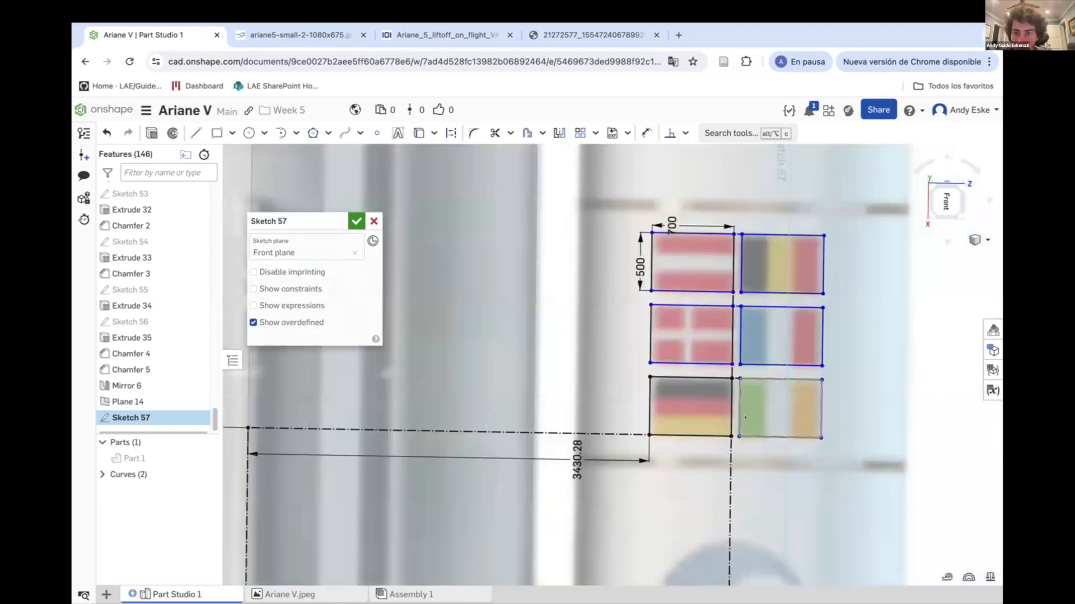
Set the gap between the flag columns to 70 mm and the gap between the first two rows to 120 mm.
{"action": "scroll", "coordinate": [739, 233], "scroll_direction": "up", "scroll_amount": 5}
{"action": "key", "text": "d"}
{"action": "left_click", "coordinate": [739, 234]}
{"action": "left_click", "coordinate": [738, 210]}
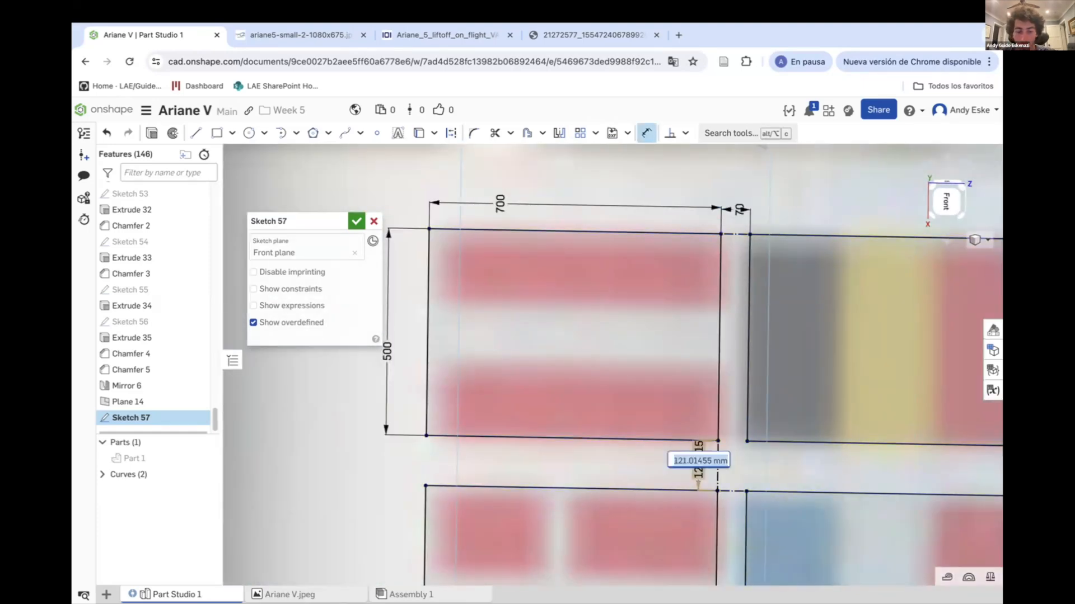
{"action": "type", "text": "120"}
{"action": "key", "text": "Return"}
Dimension the construction line between the upper and lower flag groups.
{"action": "scroll", "coordinate": [719, 380], "scroll_direction": "down", "scroll_amount": 8}
{"action": "scroll", "coordinate": [694, 437], "scroll_direction": "up", "scroll_amount": 4}
{"action": "scroll", "coordinate": [692, 465], "scroll_direction": "up", "scroll_amount": 5}
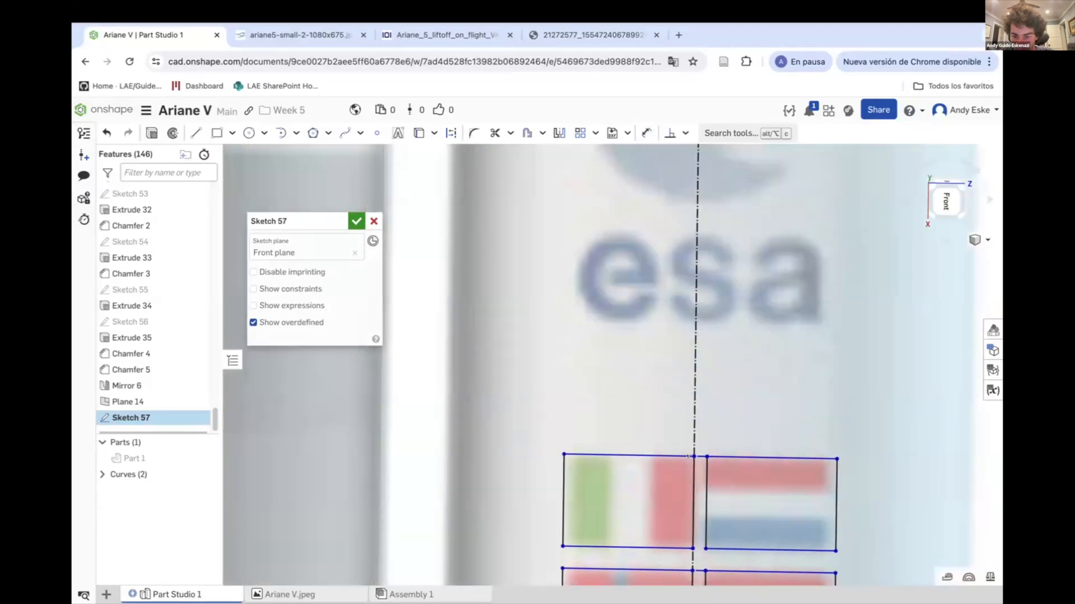
{"action": "key", "text": "d"}
{"action": "left_click", "coordinate": [695, 413]}
{"action": "left_click", "coordinate": [676, 409]}
{"action": "key", "text": "Return"}
{"action": "scroll", "coordinate": [739, 347], "scroll_direction": "down", "scroll_amount": 5}
{"action": "scroll", "coordinate": [720, 383], "scroll_direction": "down", "scroll_amount": 6}
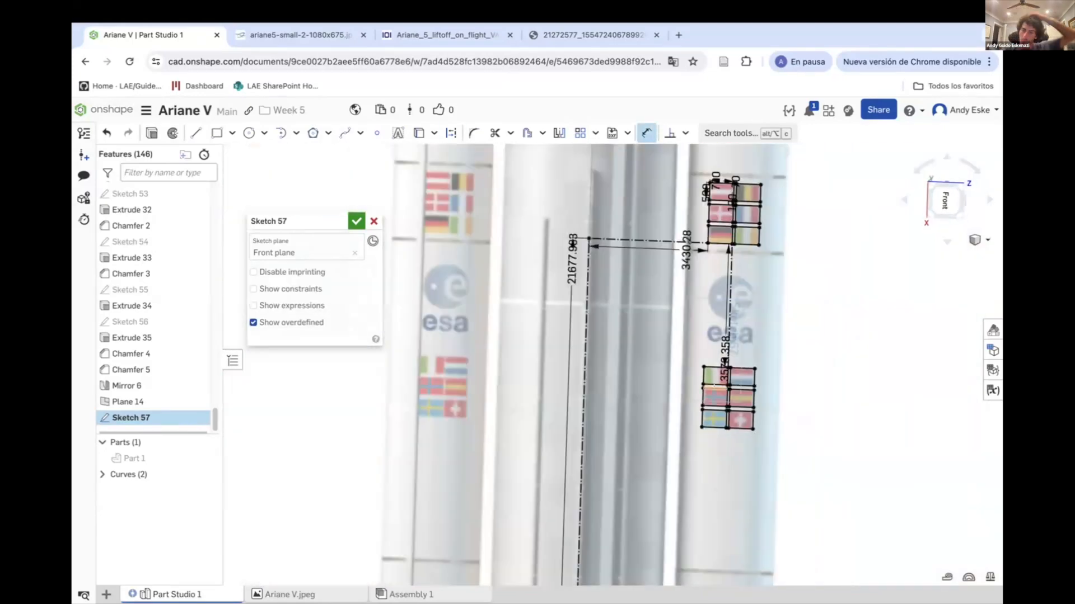
Mirror the flag rectangles of both groups about the rocket's vertical construction centreline.
{"action": "left_click", "coordinate": [559, 134]}
{"action": "left_click", "coordinate": [640, 340]}
{"action": "scroll", "coordinate": [738, 286], "scroll_direction": "up", "scroll_amount": 5}
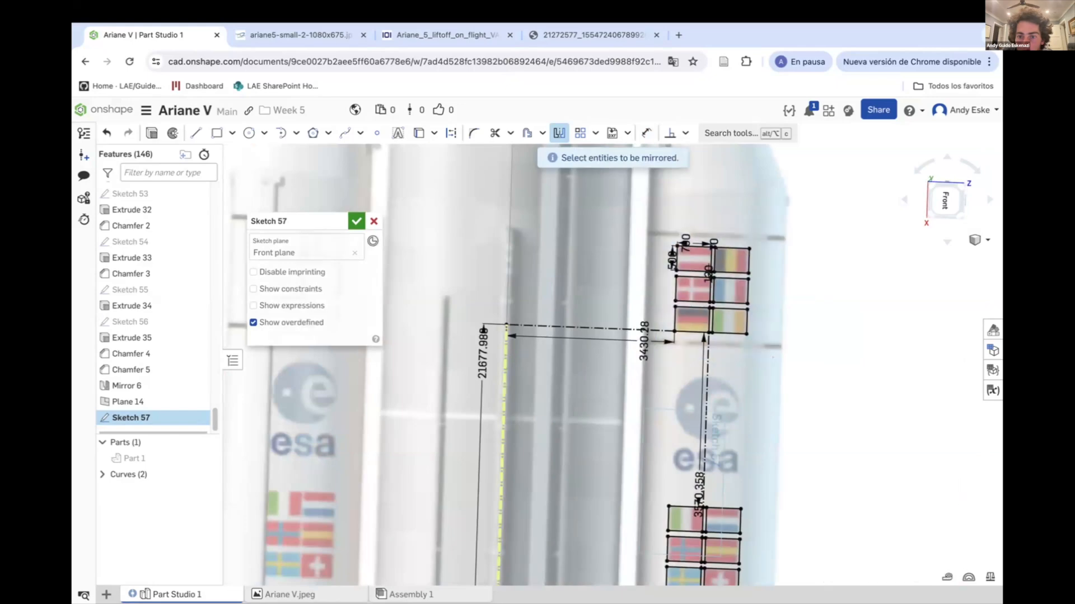
{"action": "left_click_drag", "start_coordinate": [663, 227], "coordinate": [764, 344]}
{"action": "scroll", "coordinate": [795, 212], "scroll_direction": "down", "scroll_amount": 3}
{"action": "left_click_drag", "start_coordinate": [700, 367], "coordinate": [803, 470]}
{"action": "right_click_drag", "start_coordinate": [800, 465], "coordinate": [775, 442]}
{"action": "scroll", "coordinate": [765, 196], "scroll_direction": "up", "scroll_amount": 5}
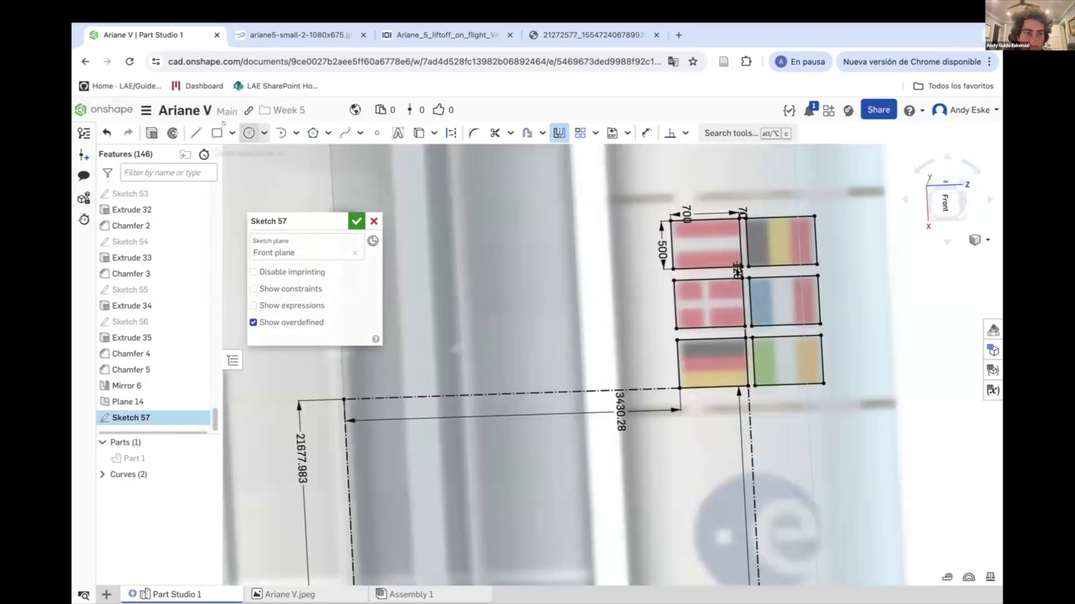
Divide the Austrian flag rectangle into three horizontal bands with two lines following the reference image.
{"action": "left_click", "coordinate": [195, 132]}
{"action": "scroll", "coordinate": [704, 228], "scroll_direction": "up", "scroll_amount": 8}
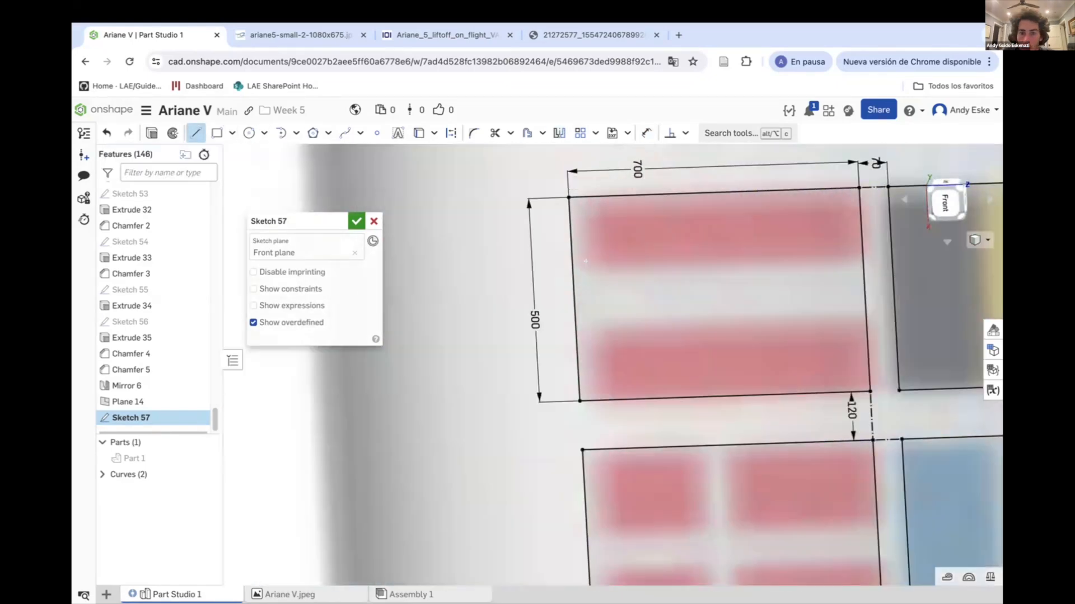
{"action": "left_click_drag", "start_coordinate": [826, 265], "coordinate": [863, 265]}
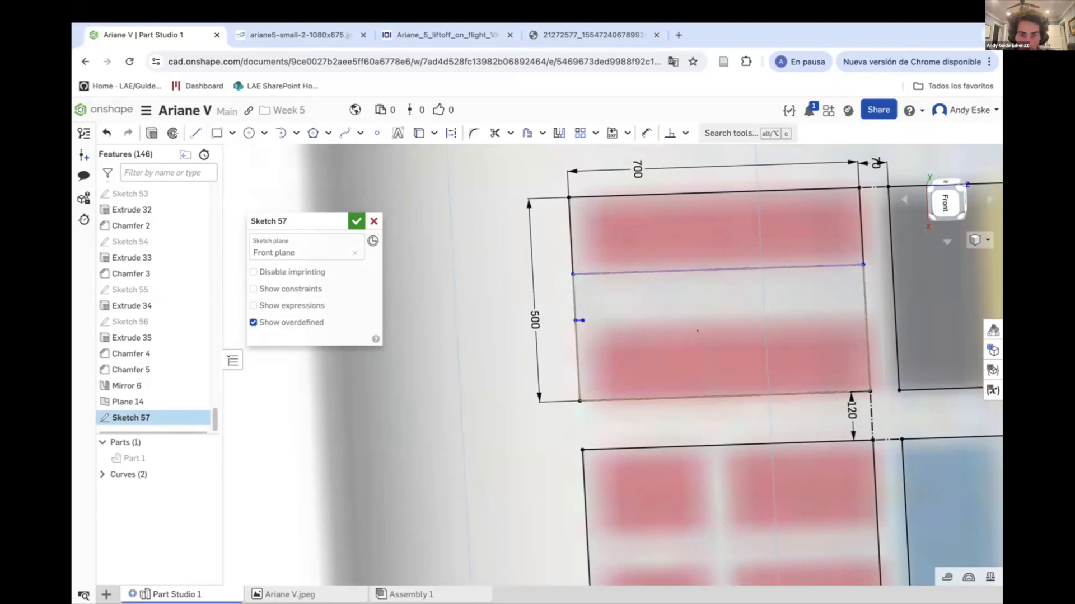
{"action": "left_click_drag", "start_coordinate": [573, 317], "coordinate": [866, 317]}
Divide the Belgian and French flag rectangles into three vertical bands each with two lines.
{"action": "scroll", "coordinate": [573, 247], "scroll_direction": "down", "scroll_amount": 5}
{"action": "left_click_drag", "start_coordinate": [733, 297], "coordinate": [736, 223]}
{"action": "scroll", "coordinate": [774, 291], "scroll_direction": "up", "scroll_amount": 3}
{"action": "left_click_drag", "start_coordinate": [735, 329], "coordinate": [740, 474]}
{"action": "left_click_drag", "start_coordinate": [804, 358], "coordinate": [811, 472]}
{"action": "key", "text": "Escape"}
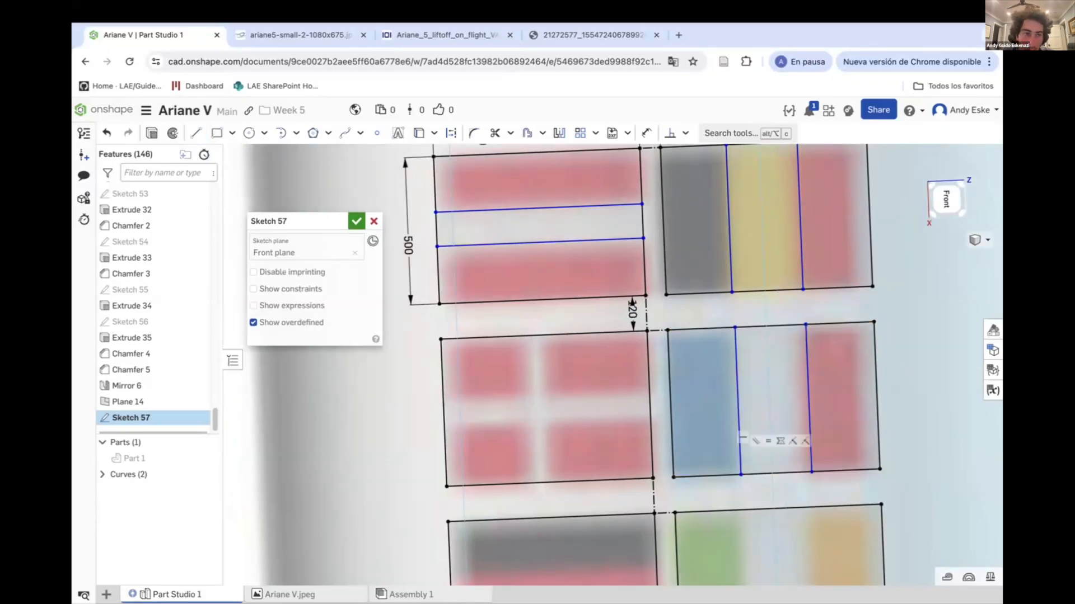
Outline the cross of the Danish flag with a pair of lines around each of its four red fields.
{"action": "left_click_drag", "start_coordinate": [528, 397], "coordinate": [525, 336]}
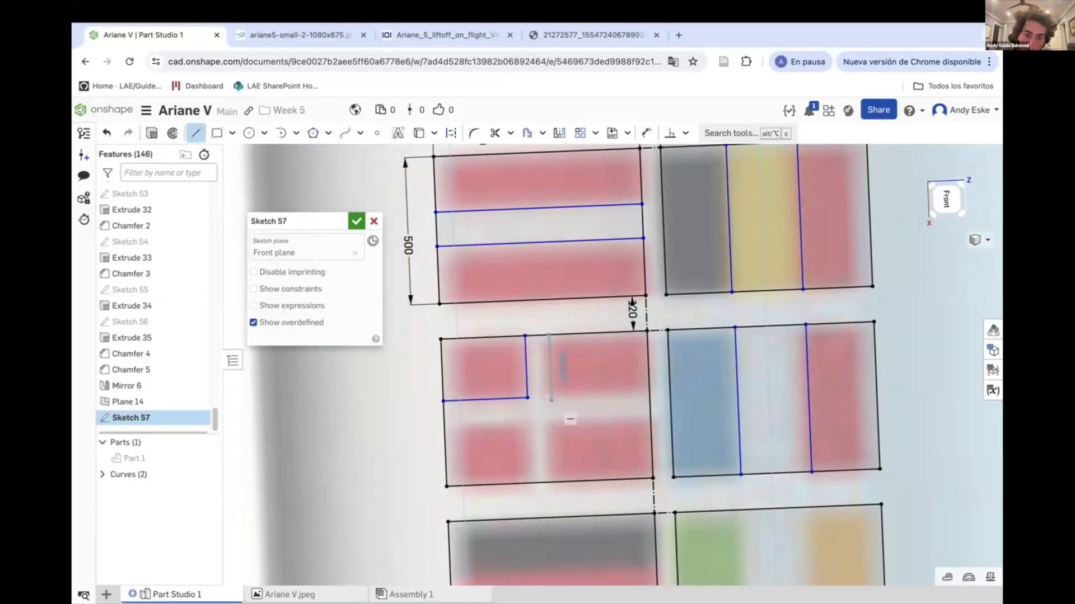
{"action": "left_click", "coordinate": [646, 393]}
{"action": "key", "text": "Escape"}
{"action": "scroll", "coordinate": [501, 437], "scroll_direction": "up", "scroll_amount": 3}
{"action": "left_click", "coordinate": [546, 417]}
{"action": "left_click", "coordinate": [548, 513]}
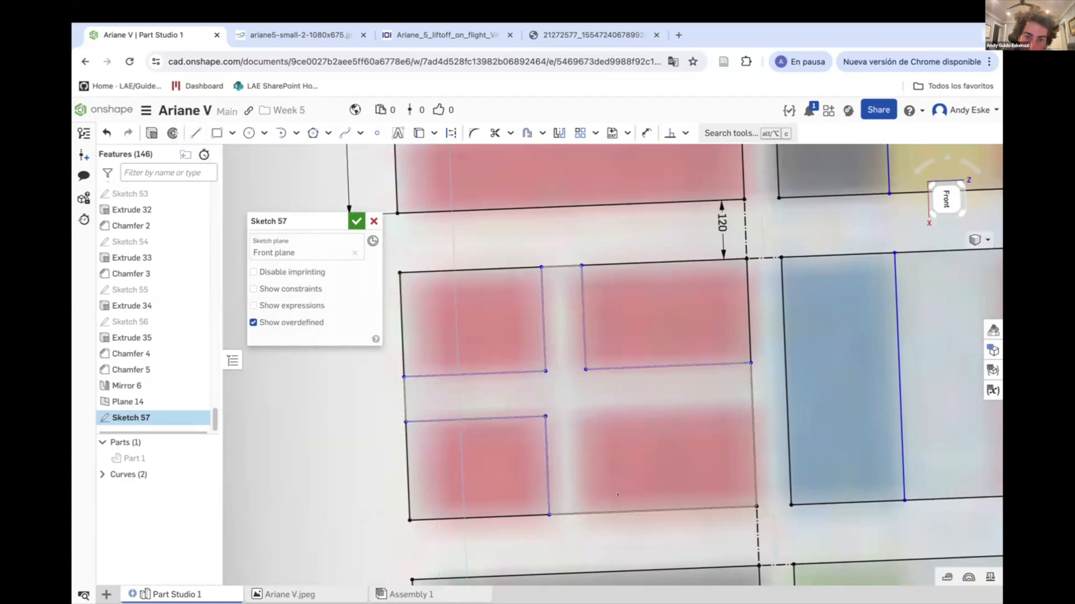
{"action": "key", "text": "ctrl+z"}
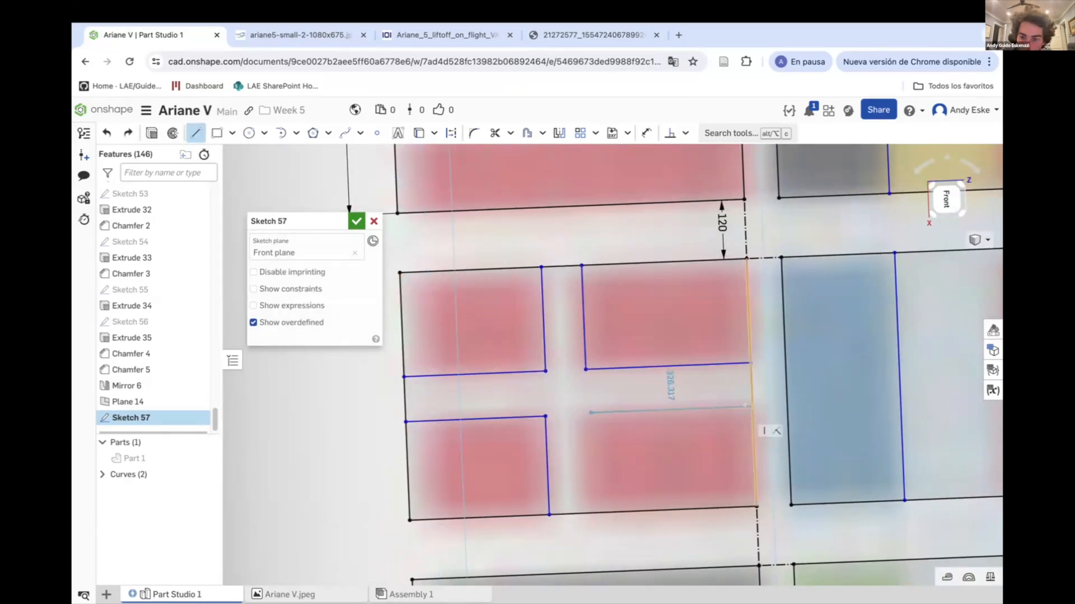
{"action": "left_click", "coordinate": [747, 406]}
{"action": "left_click", "coordinate": [590, 512]}
{"action": "key", "text": "Escape"}
{"action": "scroll", "coordinate": [590, 512], "scroll_direction": "down", "scroll_amount": 4}
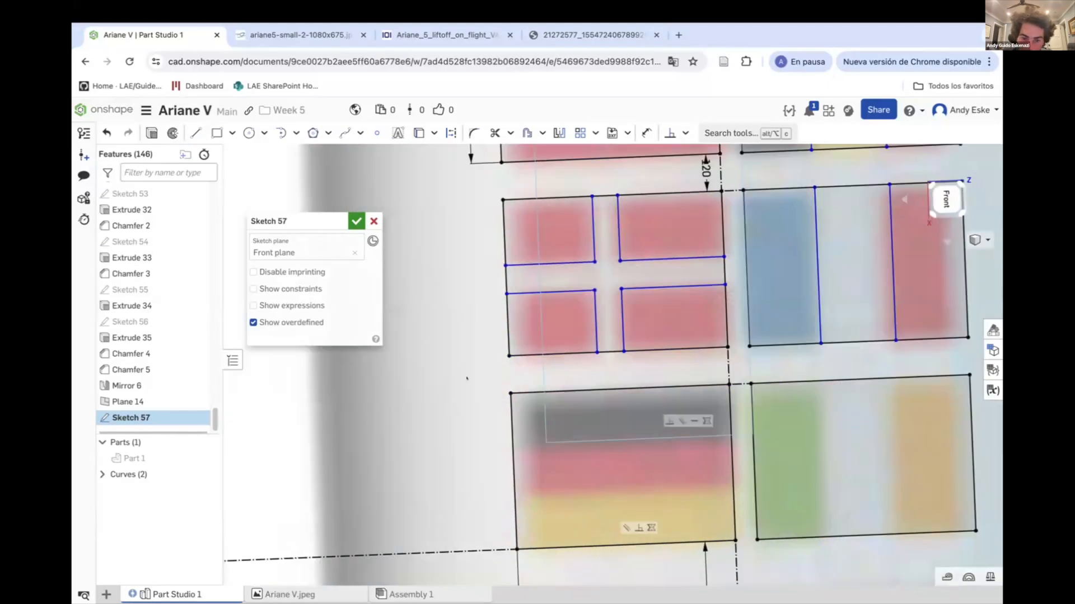
Divide the German flag into three horizontal bands and the Irish flag into three vertical bands.
{"action": "left_click", "coordinate": [513, 452]}
{"action": "left_click", "coordinate": [731, 444]}
{"action": "key", "text": "Escape"}
{"action": "left_click", "coordinate": [734, 494]}
{"action": "scroll", "coordinate": [734, 493], "scroll_direction": "down", "scroll_amount": 3}
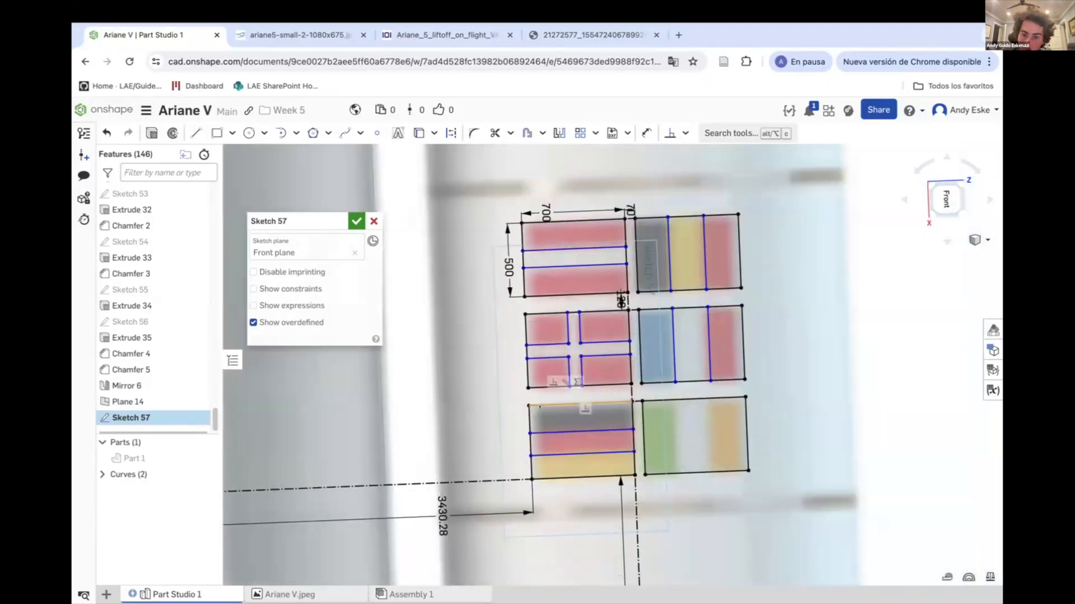
{"action": "left_click", "coordinate": [667, 477]}
{"action": "key", "text": "Escape"}
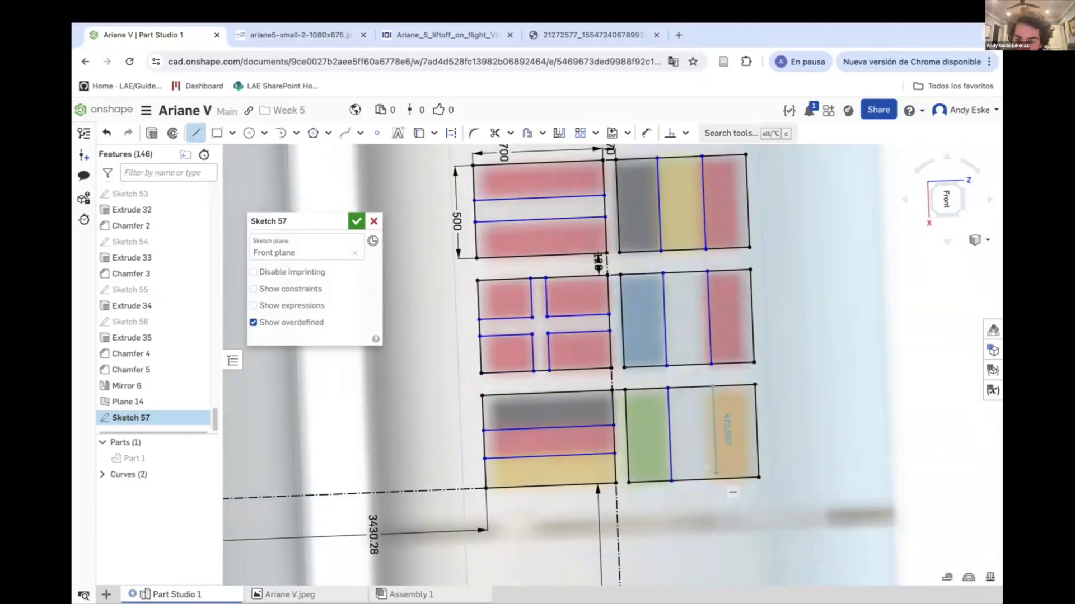
{"action": "key", "text": "Escape"}
Divide the Italian flag rectangle into three vertical bands with two lines following the reference image.
{"action": "scroll", "coordinate": [699, 386], "scroll_direction": "down", "scroll_amount": 5}
{"action": "scroll", "coordinate": [700, 387], "scroll_direction": "up", "scroll_amount": 5}
{"action": "left_click", "coordinate": [599, 371]}
{"action": "key", "text": "Escape"}
{"action": "left_click", "coordinate": [650, 252]}
{"action": "left_click", "coordinate": [654, 369]}
{"action": "key", "text": "Escape"}
Divide the Dutch and Spanish flag rectangles into three horizontal bands each with two lines.
{"action": "left_click", "coordinate": [718, 294]}
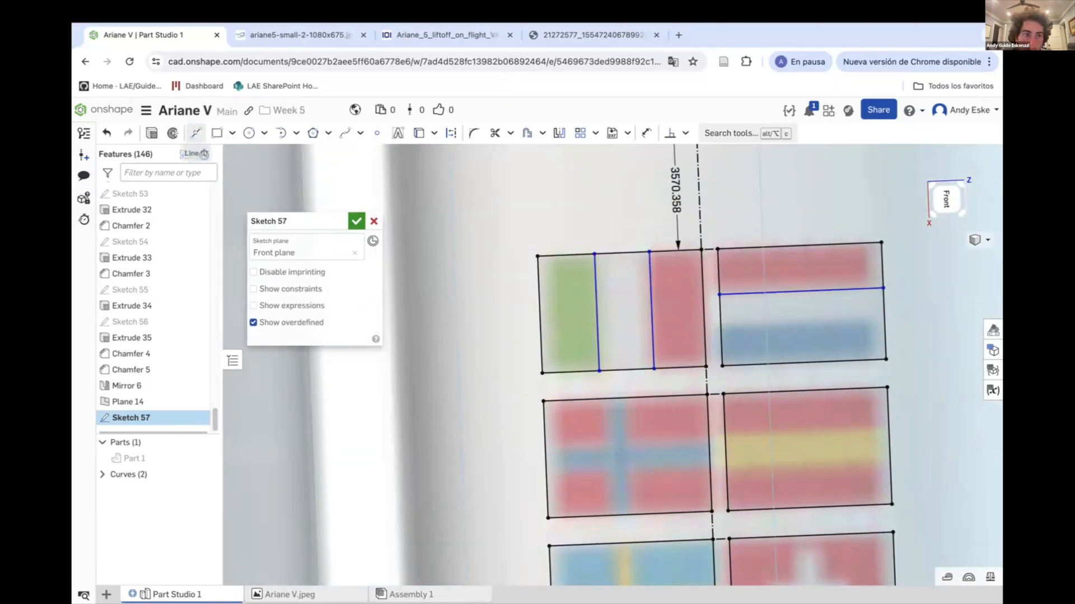
{"action": "left_click", "coordinate": [885, 321]}
{"action": "key", "text": "Escape"}
{"action": "scroll", "coordinate": [512, 337], "scroll_direction": "up", "scroll_amount": 2}
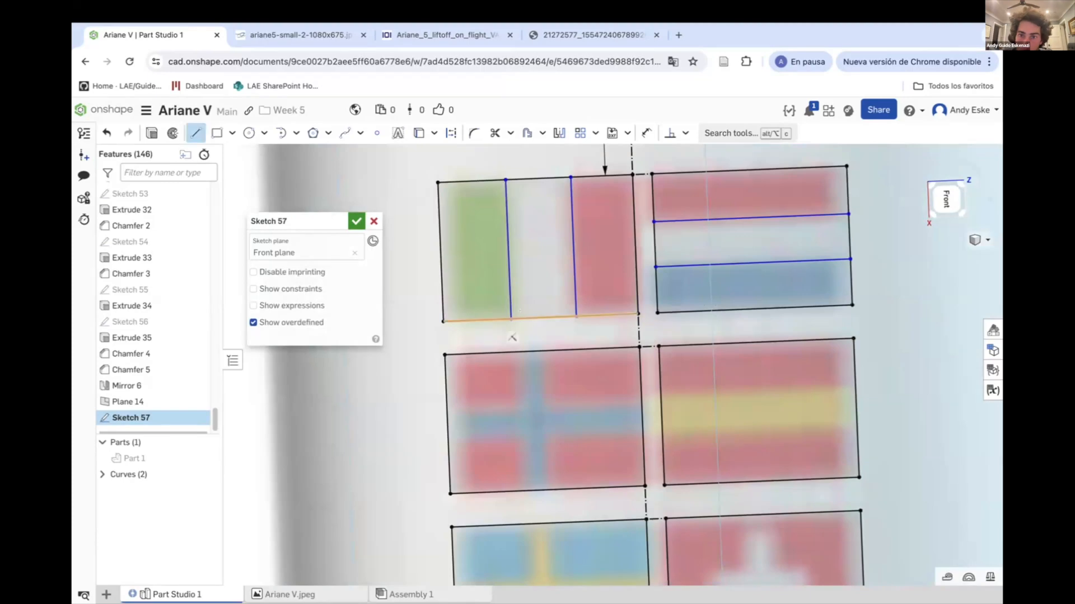
{"action": "left_click", "coordinate": [855, 386]}
{"action": "key", "text": "Escape"}
{"action": "scroll", "coordinate": [846, 418], "scroll_direction": "down", "scroll_amount": 3}
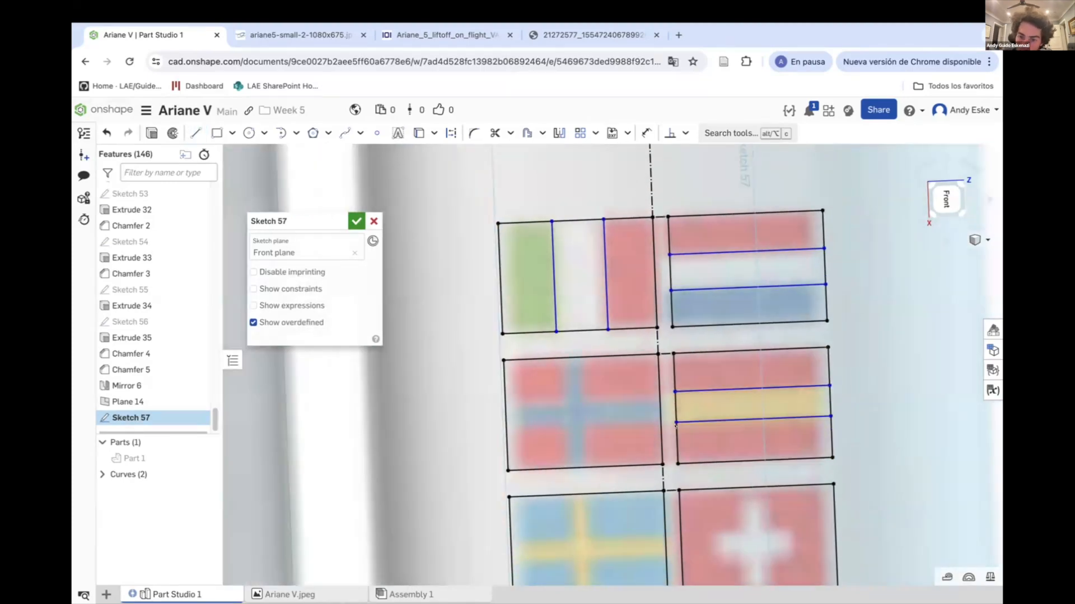
Trace the white cross of the Swiss flag with a closed outline of twelve lines.
{"action": "scroll", "coordinate": [608, 417], "scroll_direction": "up", "scroll_amount": 5}
{"action": "left_click", "coordinate": [670, 412]}
{"action": "left_click", "coordinate": [667, 352]}
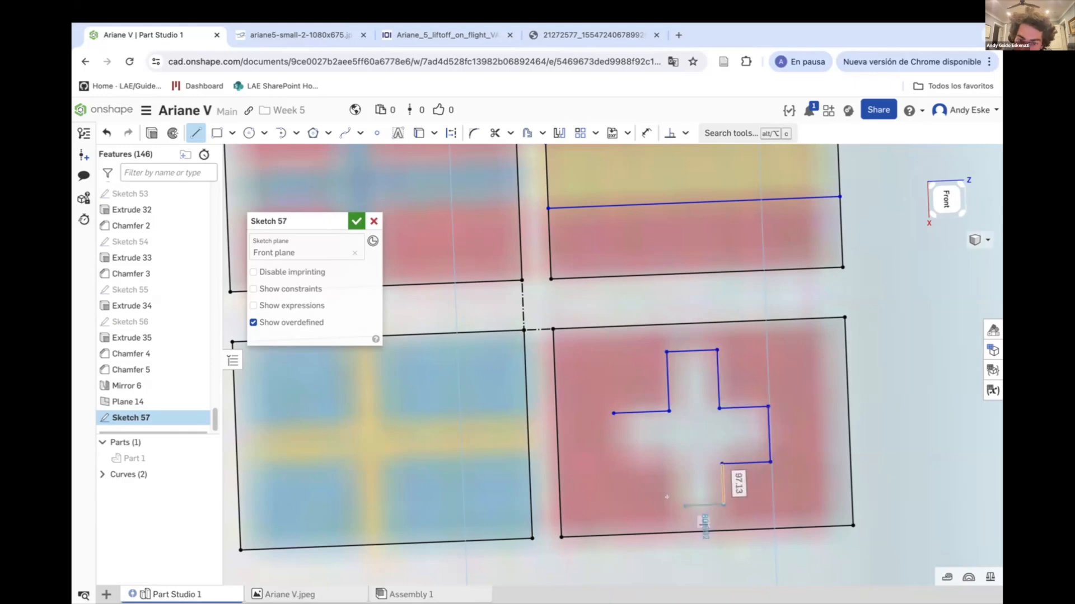
{"action": "left_click", "coordinate": [616, 466]}
{"action": "left_click", "coordinate": [614, 413]}
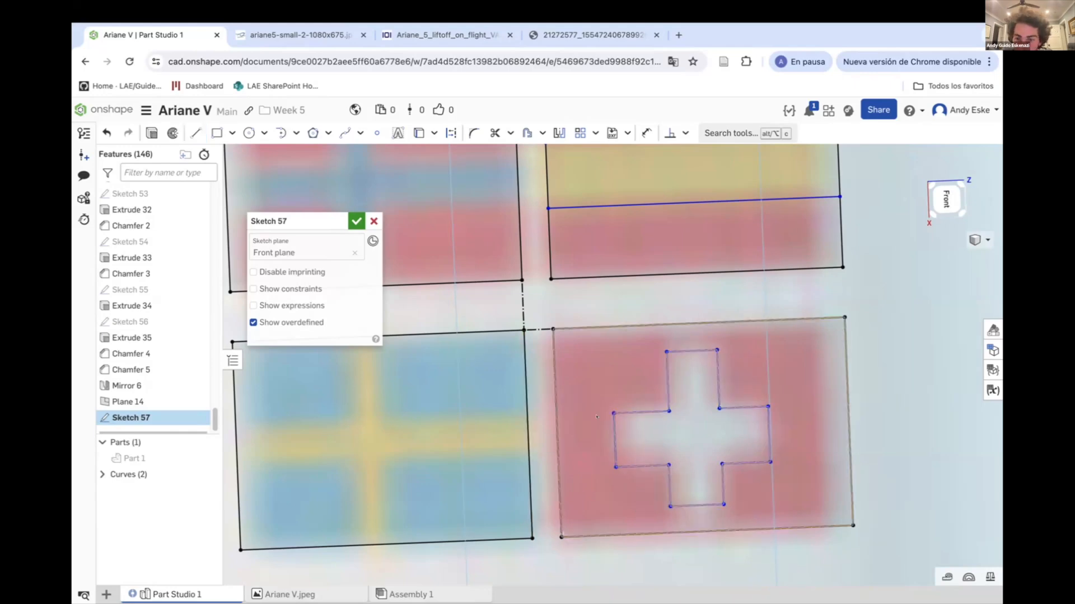
Outline the upper-left blue field of the Swedish flag with two lines along the yellow cross.
{"action": "middle_click_drag", "start_coordinate": [613, 413], "coordinate": [580, 392]}
{"action": "scroll", "coordinate": [678, 387], "scroll_direction": "down", "scroll_amount": 3}
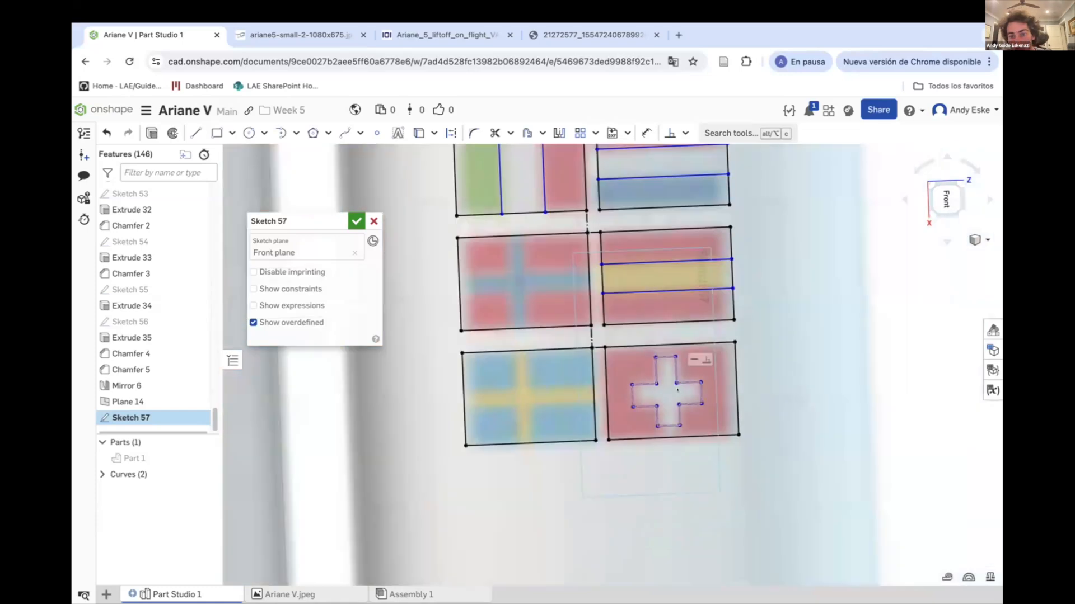
{"action": "scroll", "coordinate": [666, 378], "scroll_direction": "up", "scroll_amount": 4}
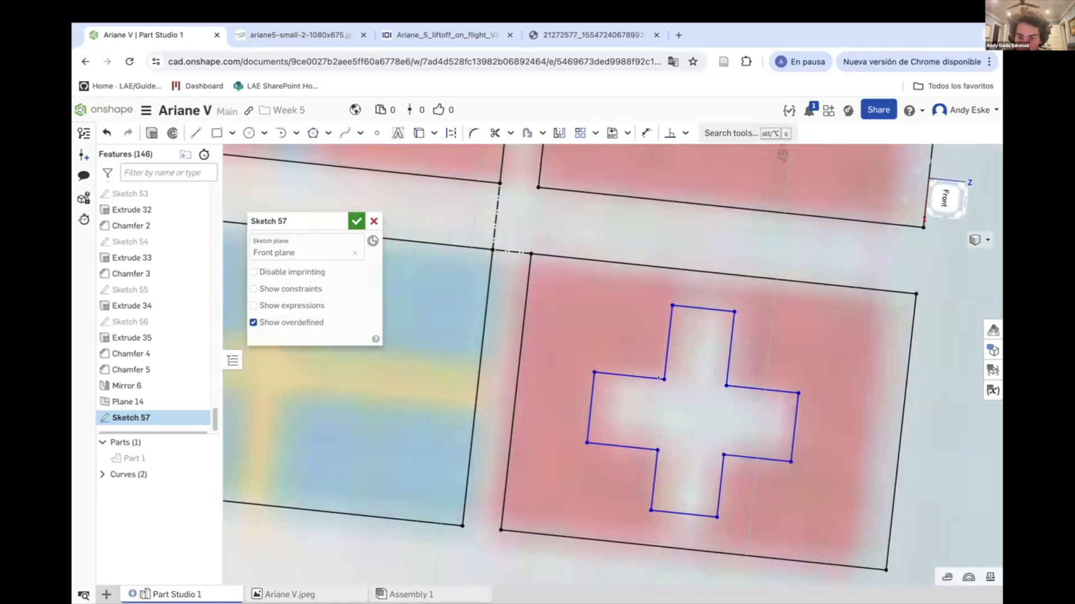
{"action": "scroll", "coordinate": [722, 386], "scroll_direction": "down", "scroll_amount": 3}
{"action": "scroll", "coordinate": [632, 374], "scroll_direction": "up", "scroll_amount": 4}
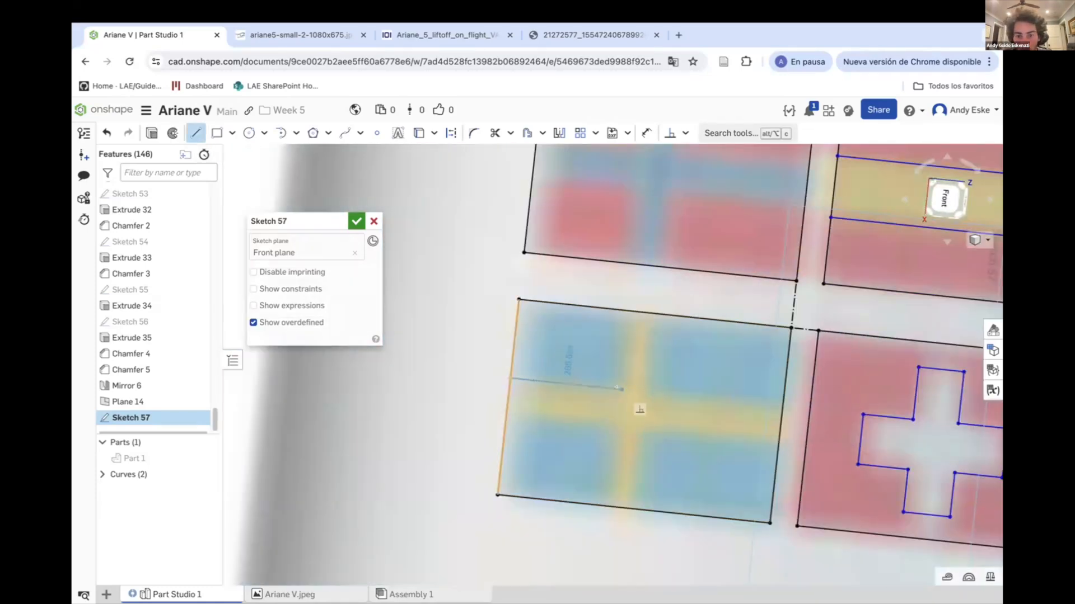
{"action": "scroll", "coordinate": [421, 279], "scroll_direction": "down", "scroll_amount": 6}
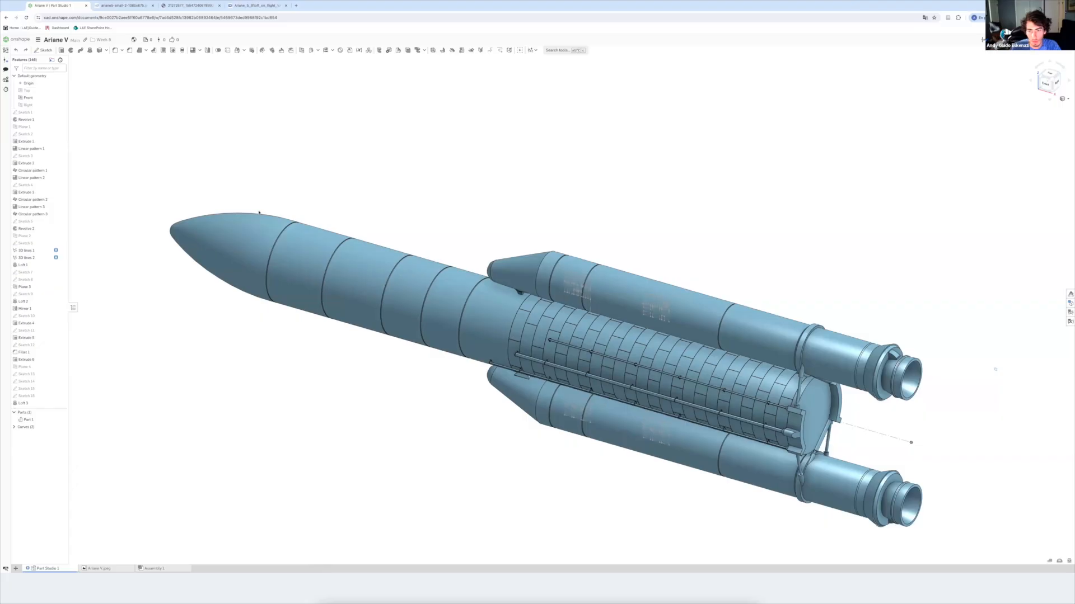
Switch the browser to full screen and show Sketch 1 with the rocket reference image.
{"action": "key", "text": "ctrl+super+f"}
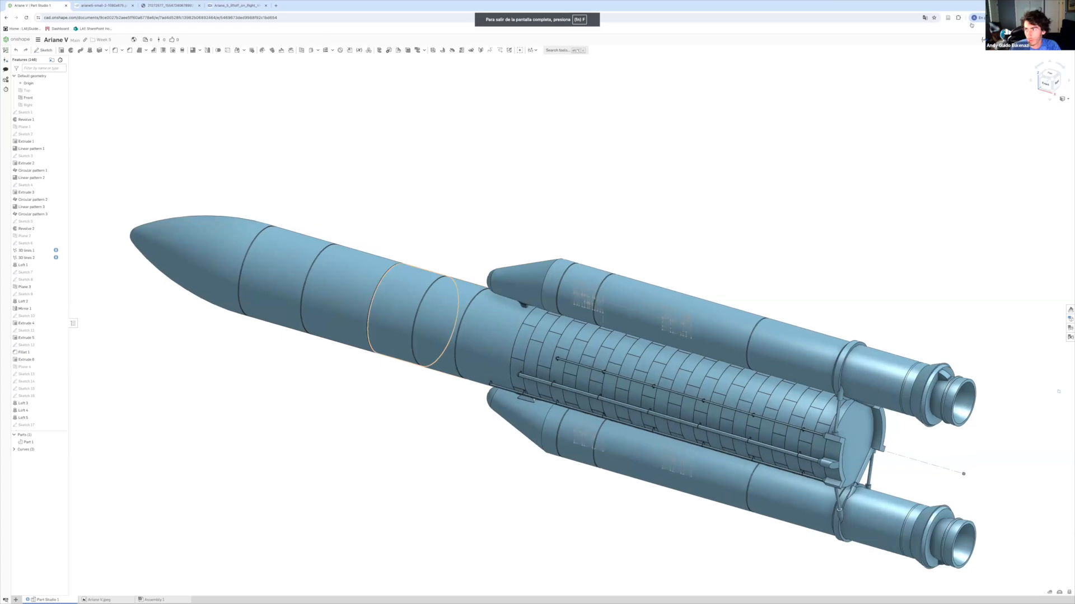
{"action": "left_click", "coordinate": [62, 111]}
{"action": "right_click", "coordinate": [26, 425]}
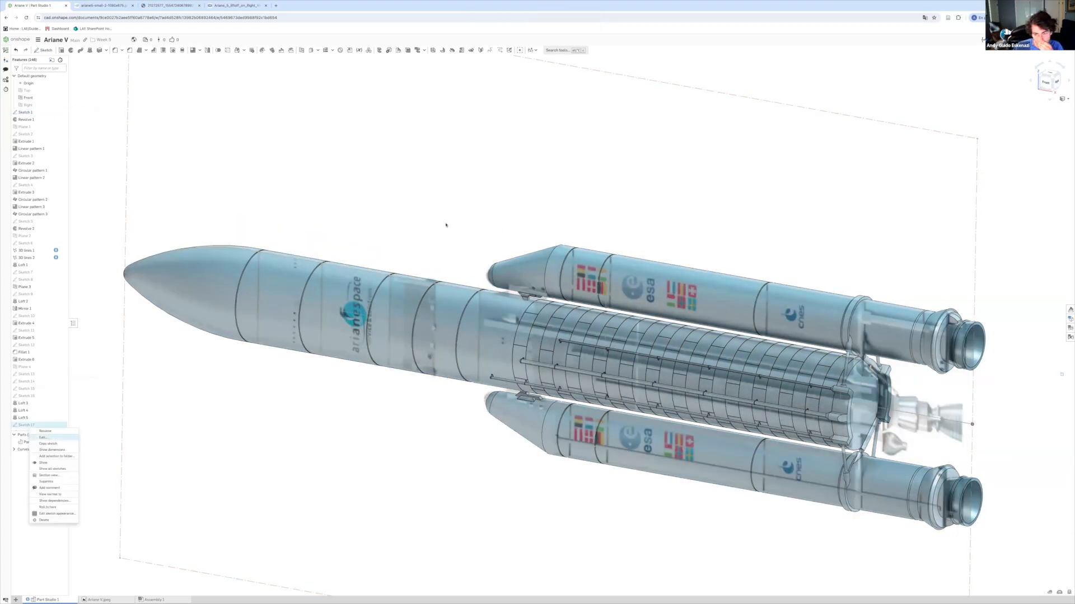
{"action": "left_click", "coordinate": [39, 439]}
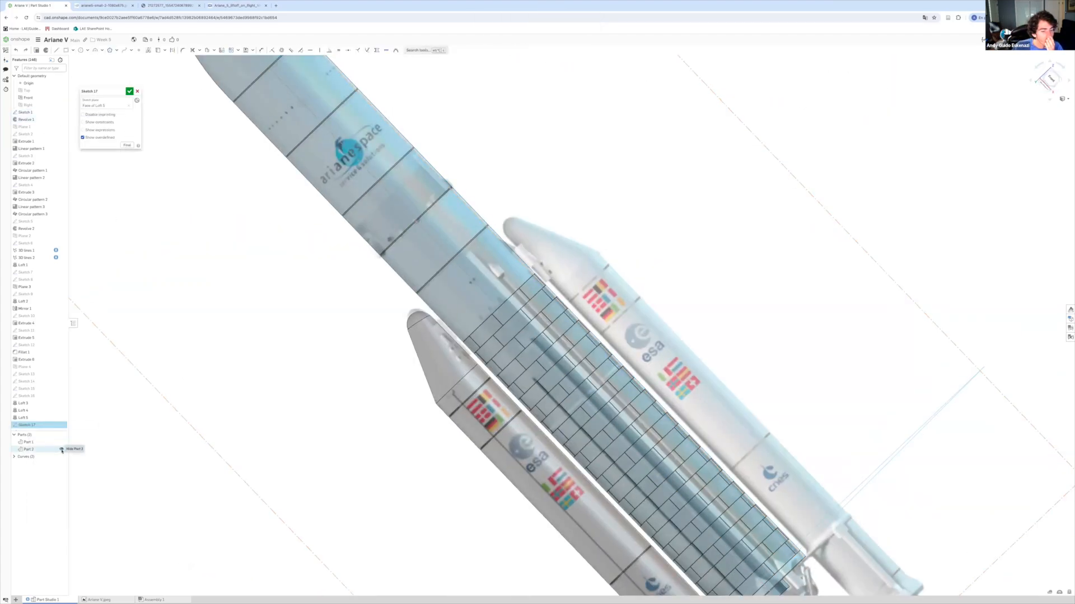
{"action": "left_click", "coordinate": [62, 442]}
{"action": "left_click", "coordinate": [61, 449]}
{"action": "scroll", "coordinate": [314, 326], "scroll_direction": "down", "scroll_amount": 5}
{"action": "right_click_drag", "start_coordinate": [314, 326], "coordinate": [369, 263]}
{"action": "left_click", "coordinate": [137, 91]}
{"action": "scroll", "coordinate": [33, 426], "scroll_direction": "down", "scroll_amount": 2}
{"action": "scroll", "coordinate": [34, 426], "scroll_direction": "down", "scroll_amount": 10}
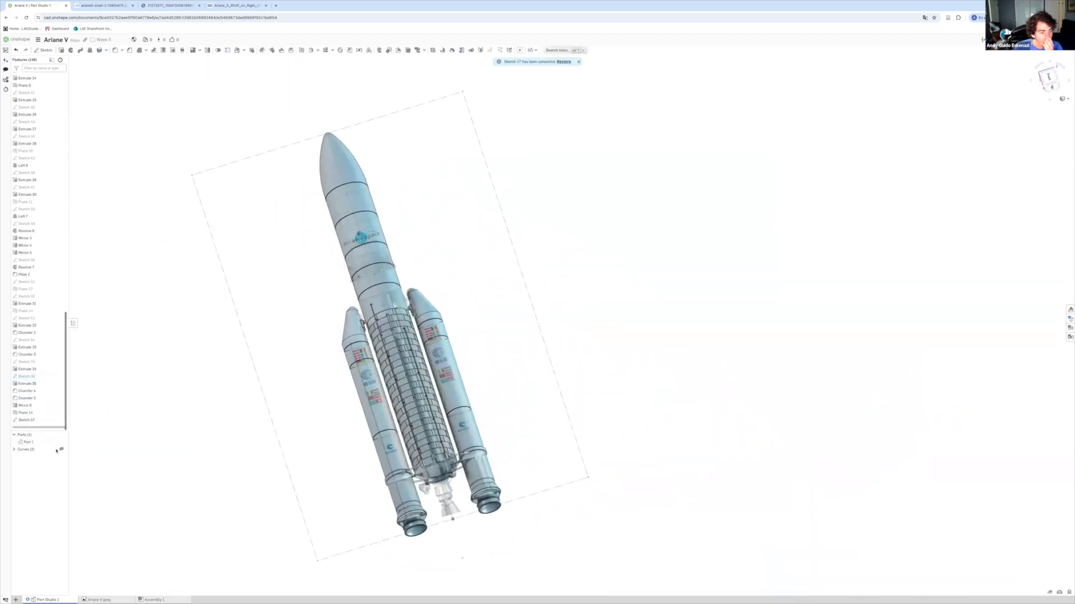
Reopen Sketch 57 with the booster flag outlines for editing.
{"action": "right_click", "coordinate": [33, 420]}
{"action": "left_click", "coordinate": [50, 434]}
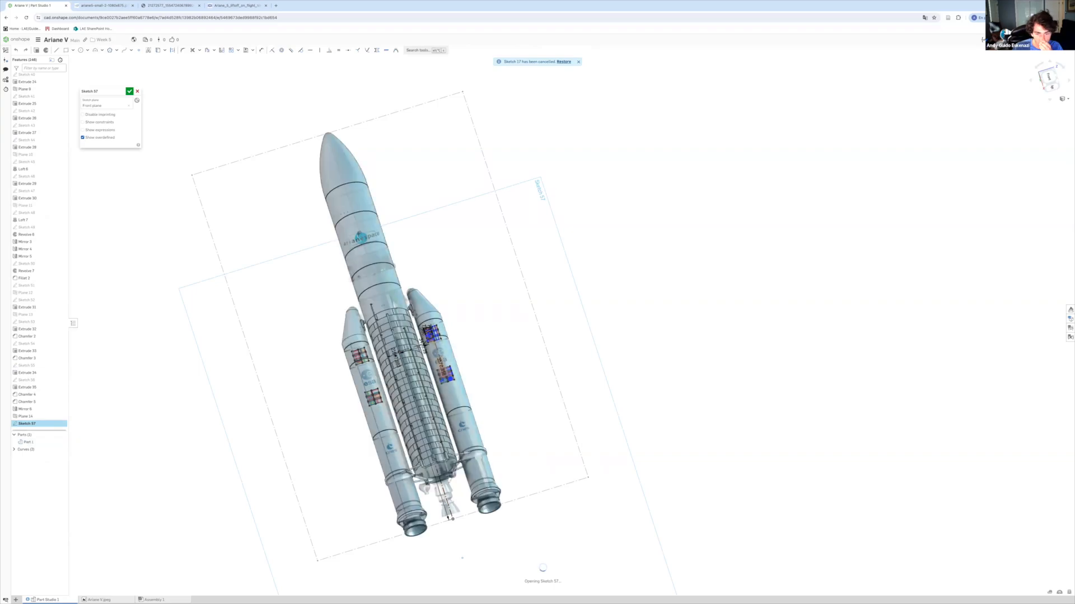
{"action": "scroll", "coordinate": [395, 288], "scroll_direction": "up", "scroll_amount": 10}
{"action": "right_click_drag", "start_coordinate": [394, 289], "coordinate": [397, 278]}
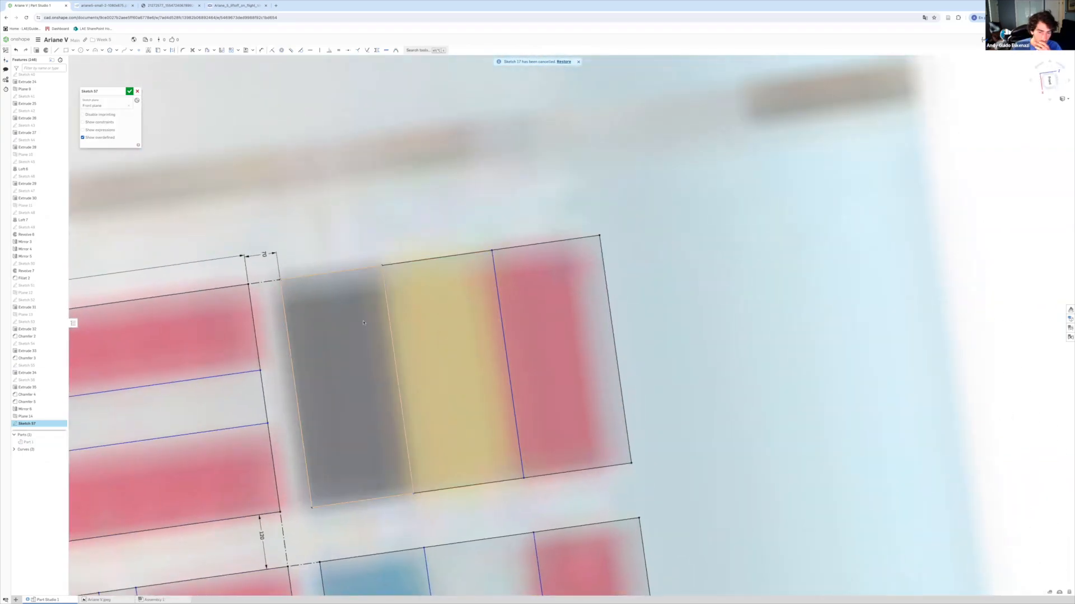
Draw thin corner rectangles along the upper and lower ends of the Belgian flag's yellow band.
{"action": "scroll", "coordinate": [486, 253], "scroll_direction": "up", "scroll_amount": 5}
{"action": "left_click", "coordinate": [495, 253]}
{"action": "scroll", "coordinate": [208, 463], "scroll_direction": "up", "scroll_amount": 5}
{"action": "left_click", "coordinate": [178, 463]}
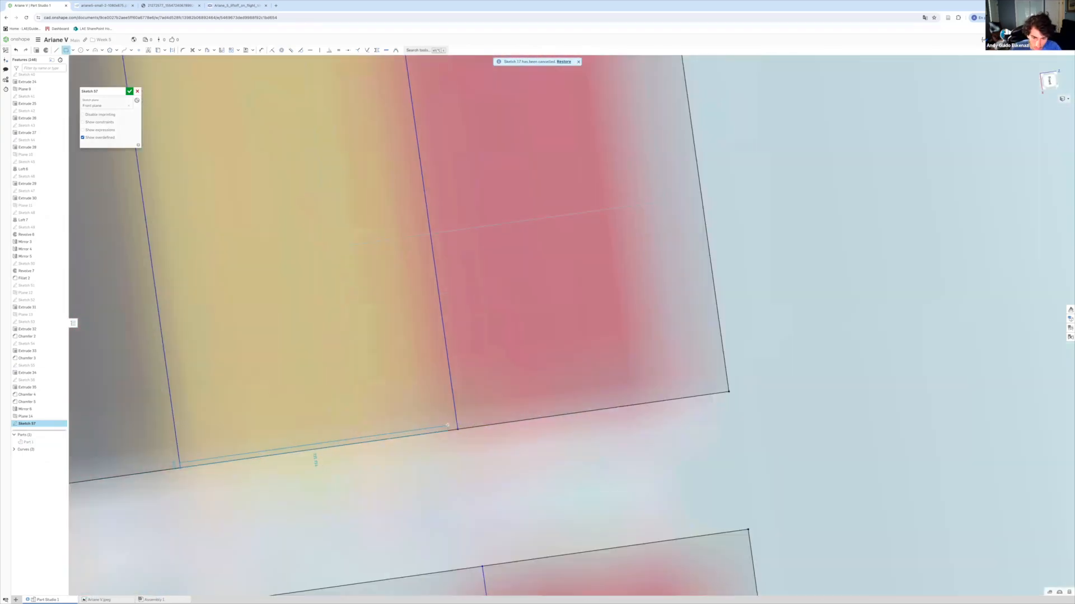
{"action": "left_click", "coordinate": [455, 424]}
Draw thin corner rectangles along the upper and lower ends of the French flag's white band.
{"action": "scroll", "coordinate": [451, 419], "scroll_direction": "down", "scroll_amount": 5}
{"action": "scroll", "coordinate": [369, 439], "scroll_direction": "up", "scroll_amount": 5}
{"action": "left_click", "coordinate": [313, 418]}
{"action": "left_click", "coordinate": [547, 392]}
{"action": "scroll", "coordinate": [367, 343], "scroll_direction": "down", "scroll_amount": 5}
{"action": "left_click", "coordinate": [374, 561]}
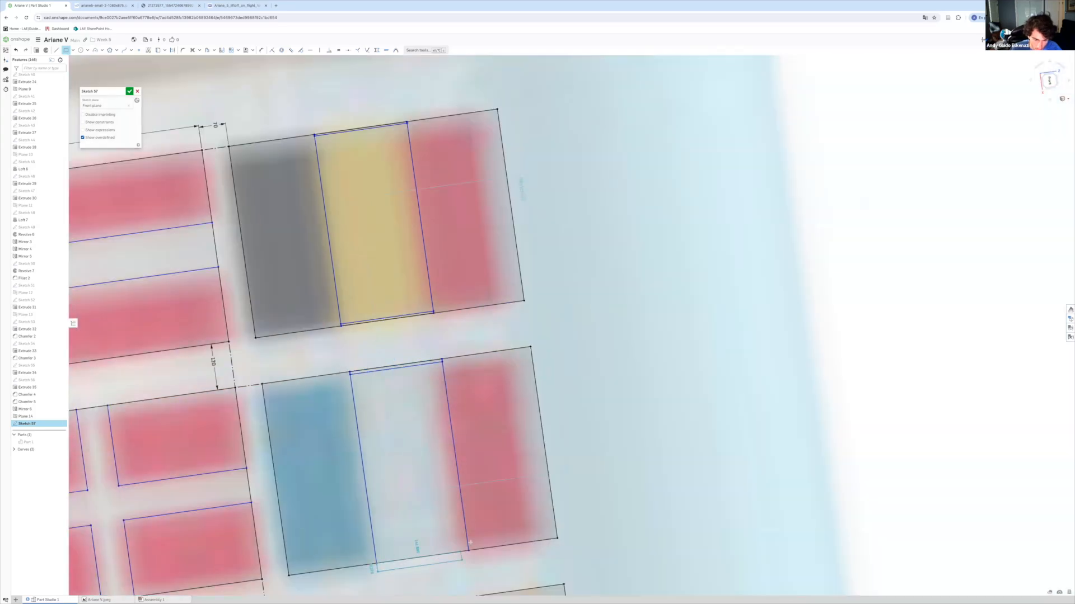
{"action": "scroll", "coordinate": [465, 541], "scroll_direction": "up", "scroll_amount": 5}
{"action": "left_click", "coordinate": [467, 561]}
Draw thin corner rectangles along the upper and lower ends of the Irish flag's white band.
{"action": "scroll", "coordinate": [401, 396], "scroll_direction": "down", "scroll_amount": 8}
{"action": "scroll", "coordinate": [372, 454], "scroll_direction": "up", "scroll_amount": 8}
{"action": "left_click", "coordinate": [359, 422]}
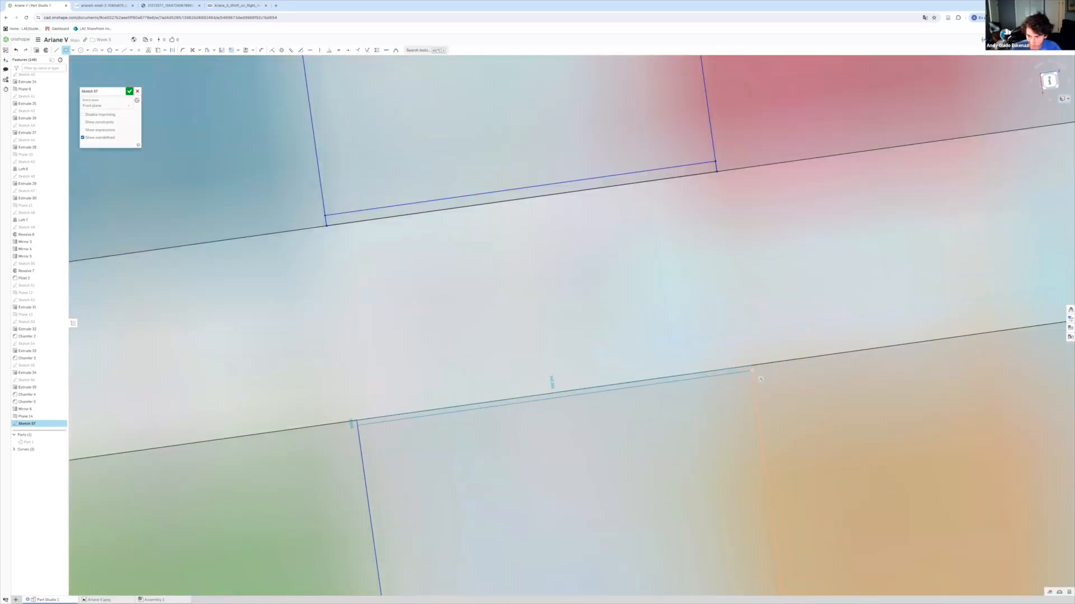
{"action": "left_click", "coordinate": [751, 371]}
{"action": "scroll", "coordinate": [508, 407], "scroll_direction": "down", "scroll_amount": 8}
{"action": "left_click", "coordinate": [518, 545]}
{"action": "scroll", "coordinate": [555, 536], "scroll_direction": "up", "scroll_amount": 8}
{"action": "left_click", "coordinate": [572, 552]}
{"action": "scroll", "coordinate": [572, 550], "scroll_direction": "down", "scroll_amount": 8}
Draw thin corner rectangles along both side ends of the German flag's red band.
{"action": "scroll", "coordinate": [388, 528], "scroll_direction": "up", "scroll_amount": 8}
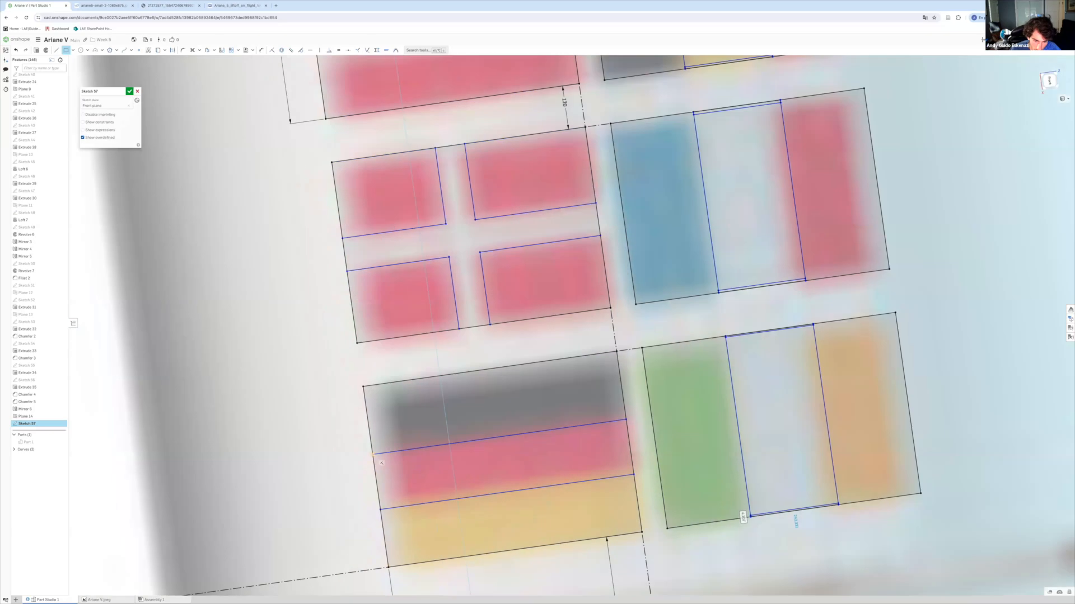
{"action": "left_click", "coordinate": [330, 319]}
{"action": "left_click", "coordinate": [354, 491]}
{"action": "scroll", "coordinate": [354, 492], "scroll_direction": "down", "scroll_amount": 1}
{"action": "scroll", "coordinate": [299, 431], "scroll_direction": "down", "scroll_amount": 5}
{"action": "left_click", "coordinate": [632, 339]}
{"action": "scroll", "coordinate": [641, 412], "scroll_direction": "up", "scroll_amount": 8}
{"action": "left_click", "coordinate": [662, 415]}
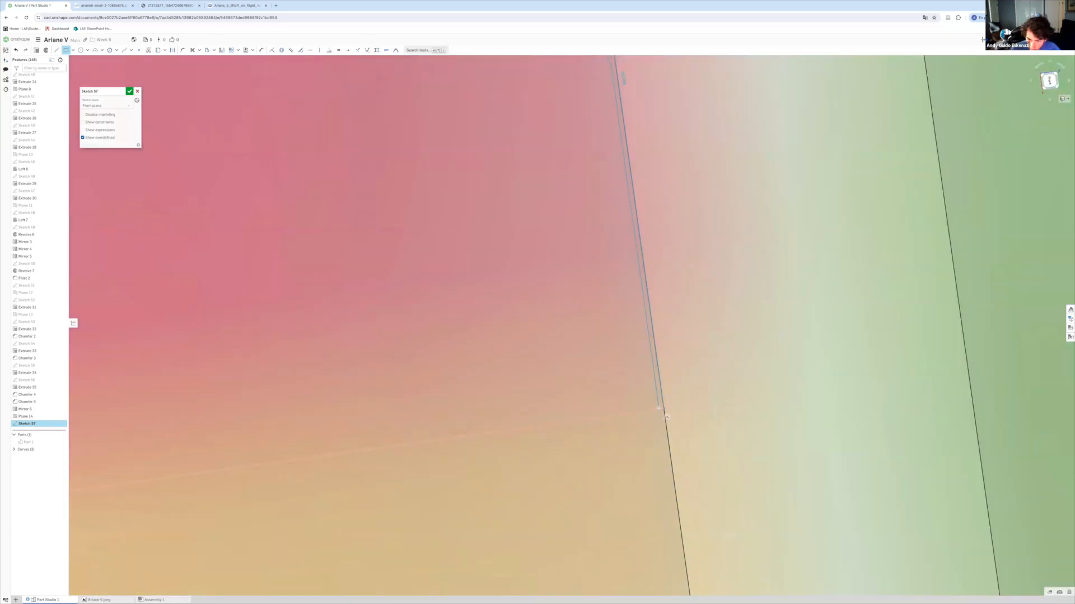
Draw thin corner rectangles across the left and lower ends of the Danish flag's white cross.
{"action": "scroll", "coordinate": [662, 416], "scroll_direction": "down", "scroll_amount": 10}
{"action": "scroll", "coordinate": [353, 290], "scroll_direction": "up", "scroll_amount": 8}
{"action": "left_click", "coordinate": [319, 146]}
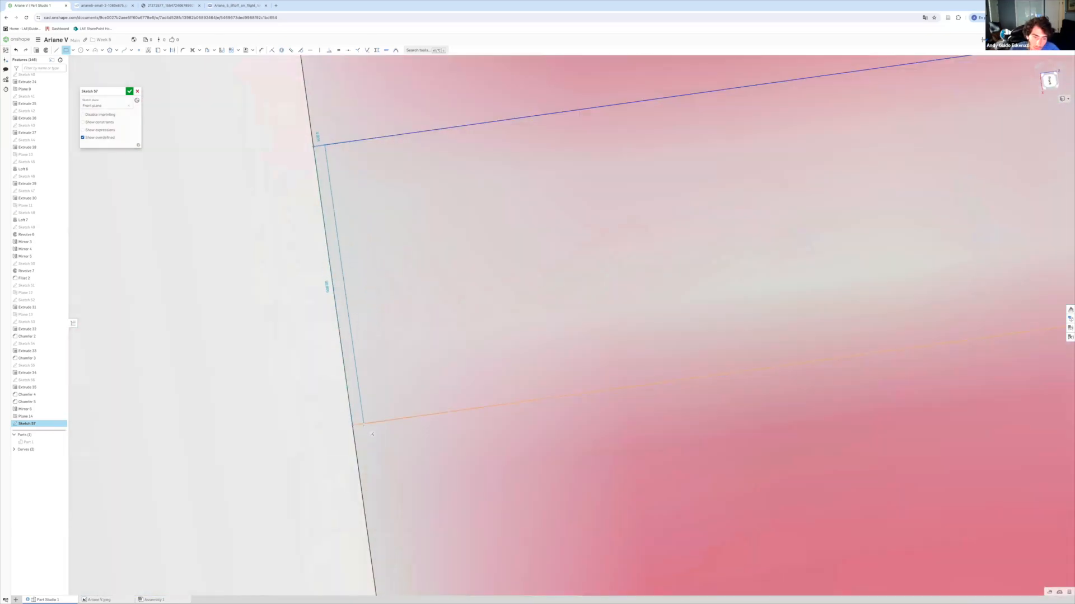
{"action": "left_click", "coordinate": [354, 427]}
{"action": "scroll", "coordinate": [357, 391], "scroll_direction": "down", "scroll_amount": 6}
{"action": "scroll", "coordinate": [488, 424], "scroll_direction": "up", "scroll_amount": 6}
{"action": "left_click", "coordinate": [329, 421]}
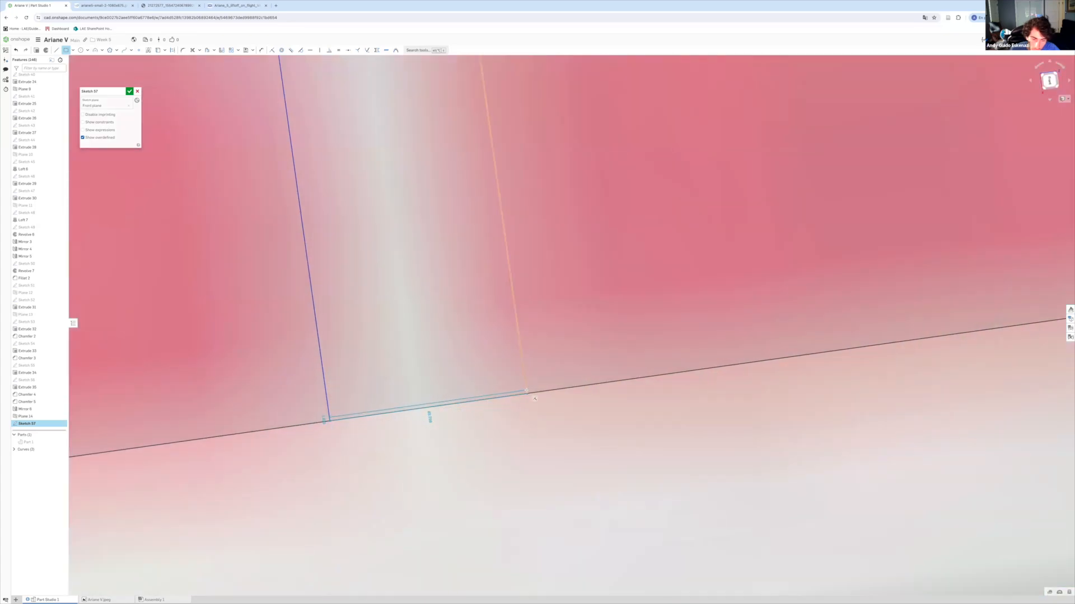
{"action": "scroll", "coordinate": [380, 409], "scroll_direction": "down", "scroll_amount": 6}
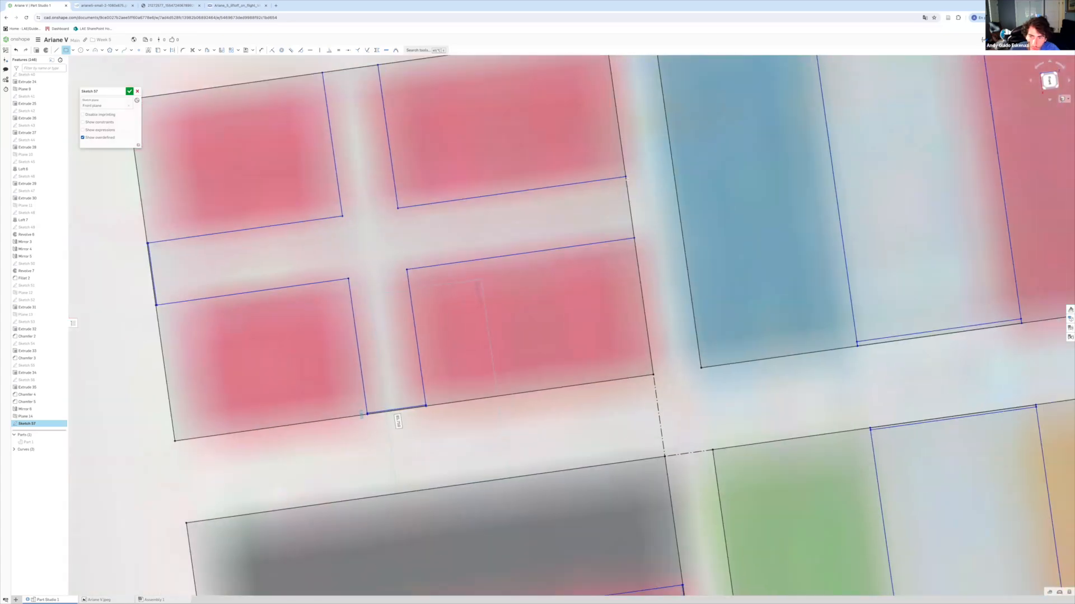
Draw thin corner rectangles across the right and upper ends of the Danish flag's white cross.
{"action": "left_click", "coordinate": [626, 178]}
{"action": "scroll", "coordinate": [631, 218], "scroll_direction": "up", "scroll_amount": 8}
{"action": "left_click", "coordinate": [655, 326]}
{"action": "scroll", "coordinate": [637, 350], "scroll_direction": "down", "scroll_amount": 7}
{"action": "scroll", "coordinate": [292, 158], "scroll_direction": "up", "scroll_amount": 1}
{"action": "left_click", "coordinate": [291, 157]}
{"action": "scroll", "coordinate": [360, 150], "scroll_direction": "up", "scroll_amount": 4}
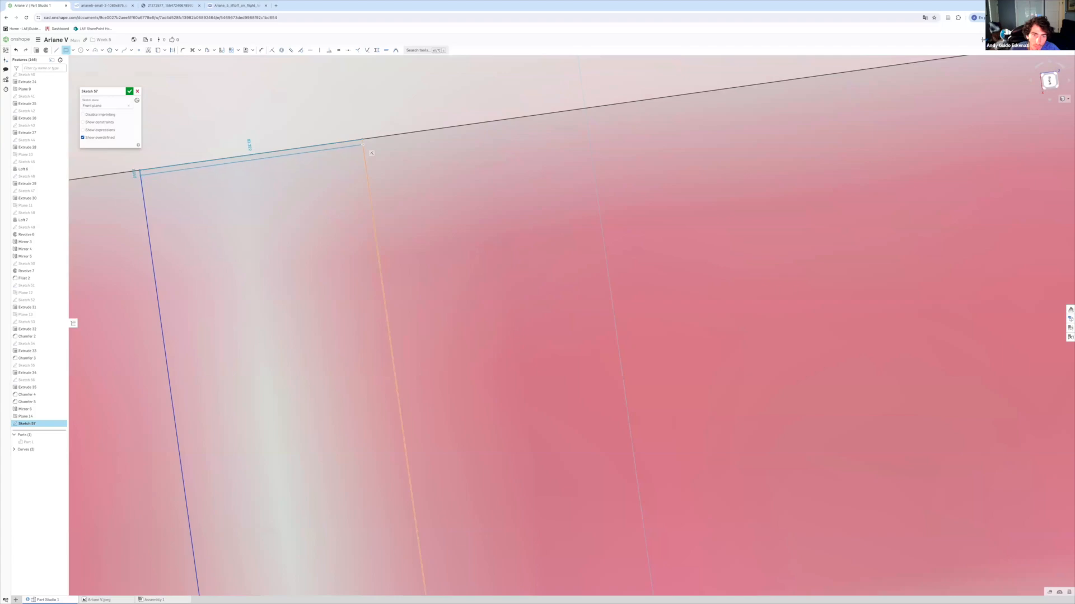
{"action": "left_click", "coordinate": [364, 145]}
Draw a thin corner rectangle along the left end of the Austrian flag's white band.
{"action": "scroll", "coordinate": [447, 162], "scroll_direction": "down", "scroll_amount": 12}
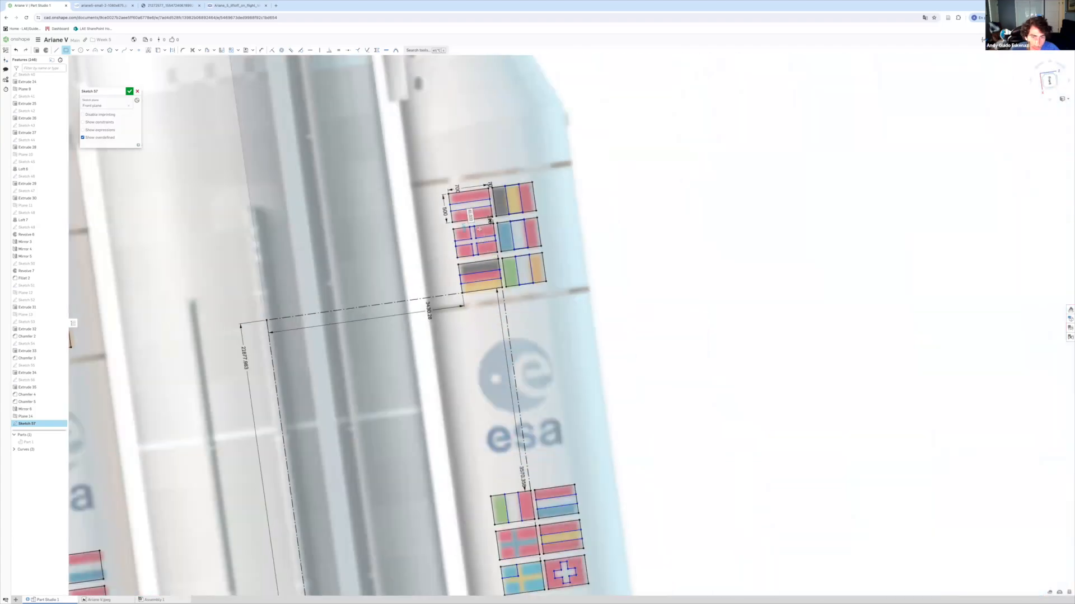
{"action": "scroll", "coordinate": [490, 220], "scroll_direction": "up", "scroll_amount": 12}
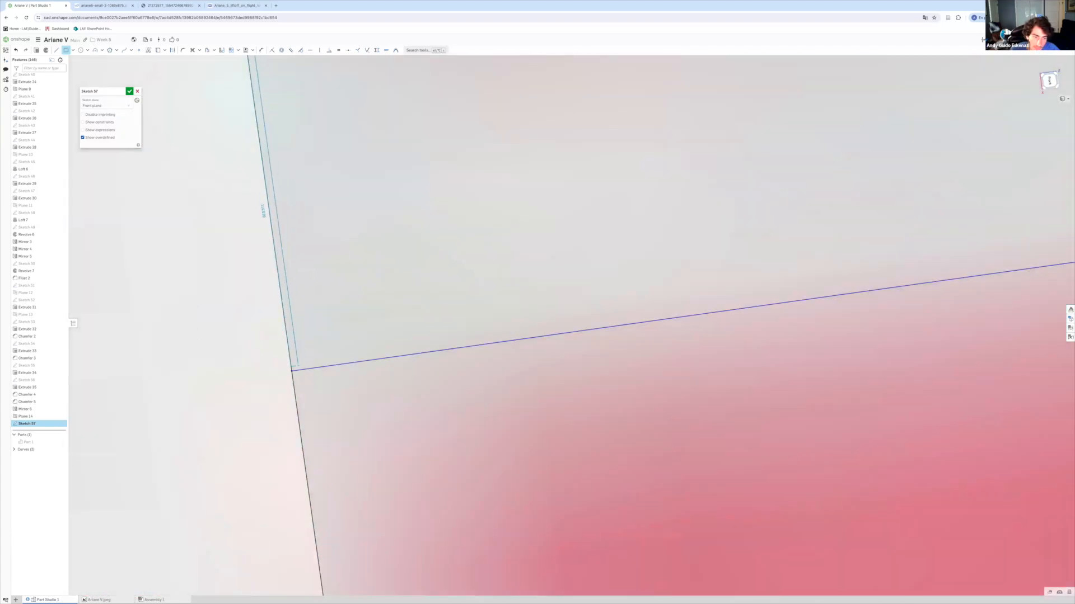
{"action": "scroll", "coordinate": [693, 436], "scroll_direction": "down", "scroll_amount": 10}
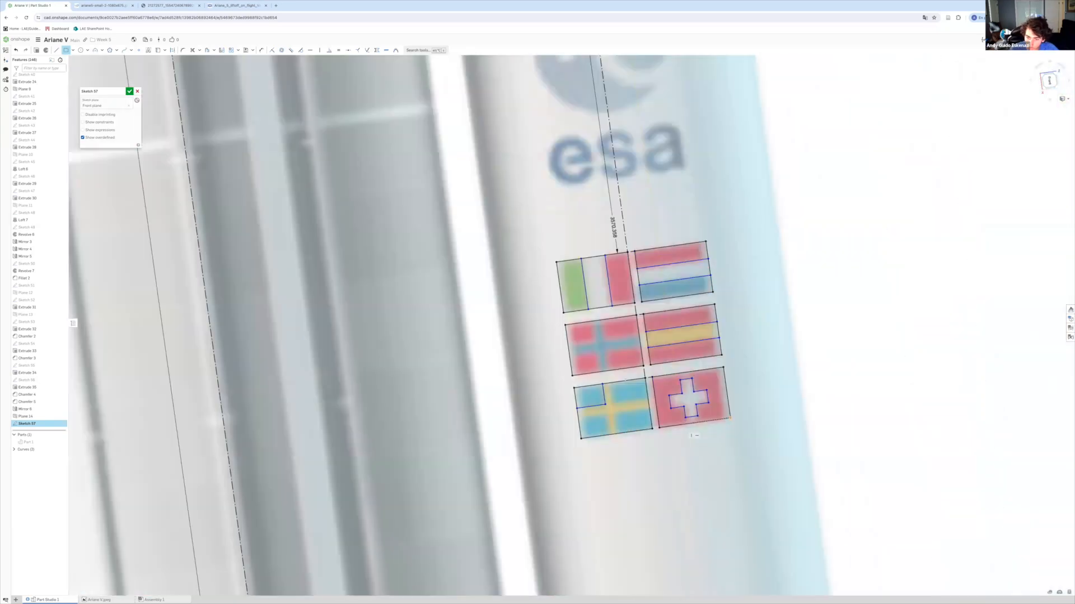
Draw thin corner rectangles along the lower and upper ends of the Italian flag's white band.
{"action": "scroll", "coordinate": [589, 312], "scroll_direction": "up", "scroll_amount": 8}
{"action": "left_click", "coordinate": [581, 292]}
{"action": "left_click", "coordinate": [751, 270]}
{"action": "scroll", "coordinate": [671, 300], "scroll_direction": "down", "scroll_amount": 4}
{"action": "scroll", "coordinate": [643, 163], "scroll_direction": "up", "scroll_amount": 5}
{"action": "left_click", "coordinate": [456, 171]}
{"action": "scroll", "coordinate": [674, 143], "scroll_direction": "up", "scroll_amount": 3}
{"action": "left_click", "coordinate": [691, 137]}
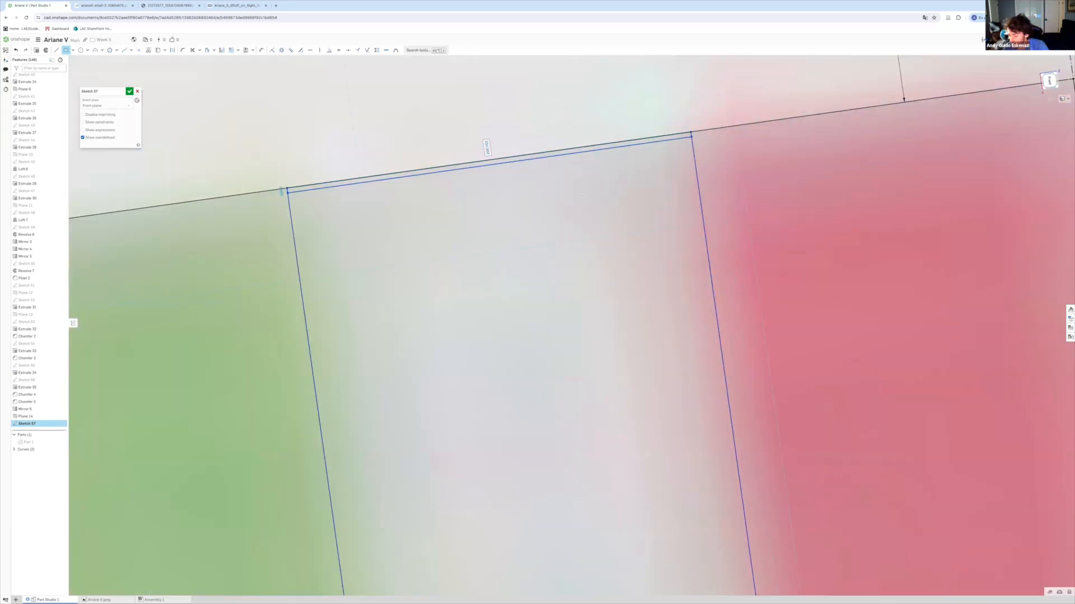
Draw thin corner rectangles along both side ends of the Dutch flag's white band.
{"action": "scroll", "coordinate": [359, 211], "scroll_direction": "down", "scroll_amount": 6}
{"action": "left_click", "coordinate": [593, 247]}
{"action": "scroll", "coordinate": [611, 320], "scroll_direction": "up", "scroll_amount": 4}
{"action": "left_click", "coordinate": [590, 322]}
{"action": "scroll", "coordinate": [508, 289], "scroll_direction": "down", "scroll_amount": 3}
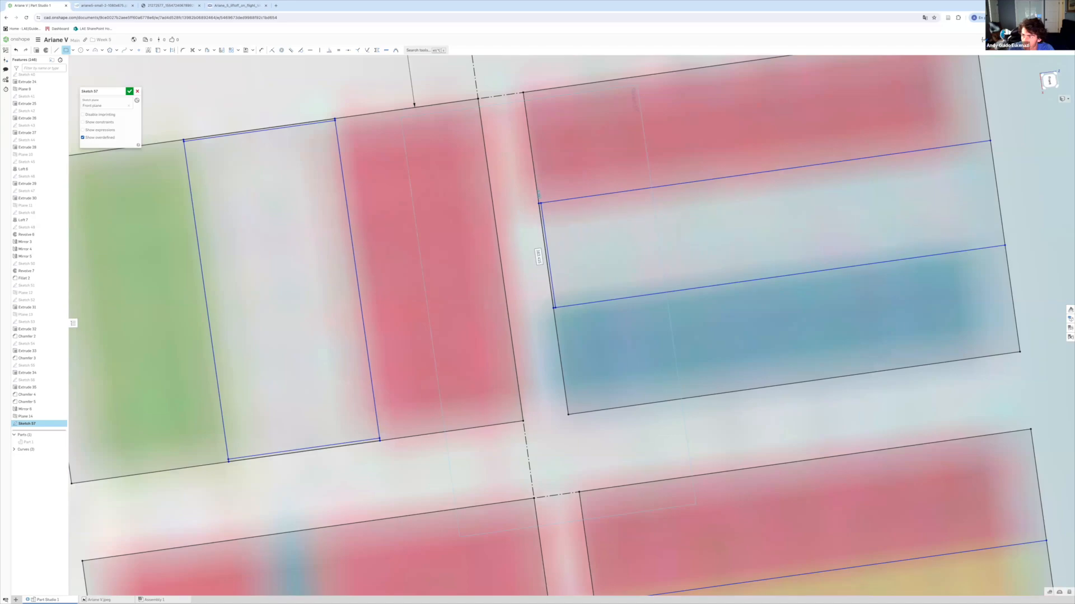
{"action": "left_click", "coordinate": [990, 141]}
{"action": "scroll", "coordinate": [1001, 241], "scroll_direction": "up", "scroll_amount": 5}
{"action": "left_click", "coordinate": [1002, 259]}
Draw thin corner rectangles along both side ends of the Spanish flag's yellow band.
{"action": "scroll", "coordinate": [761, 264], "scroll_direction": "down", "scroll_amount": 8}
{"action": "scroll", "coordinate": [784, 386], "scroll_direction": "up", "scroll_amount": 5}
{"action": "left_click", "coordinate": [787, 347]}
{"action": "scroll", "coordinate": [798, 410], "scroll_direction": "up", "scroll_amount": 3}
{"action": "left_click", "coordinate": [810, 397]}
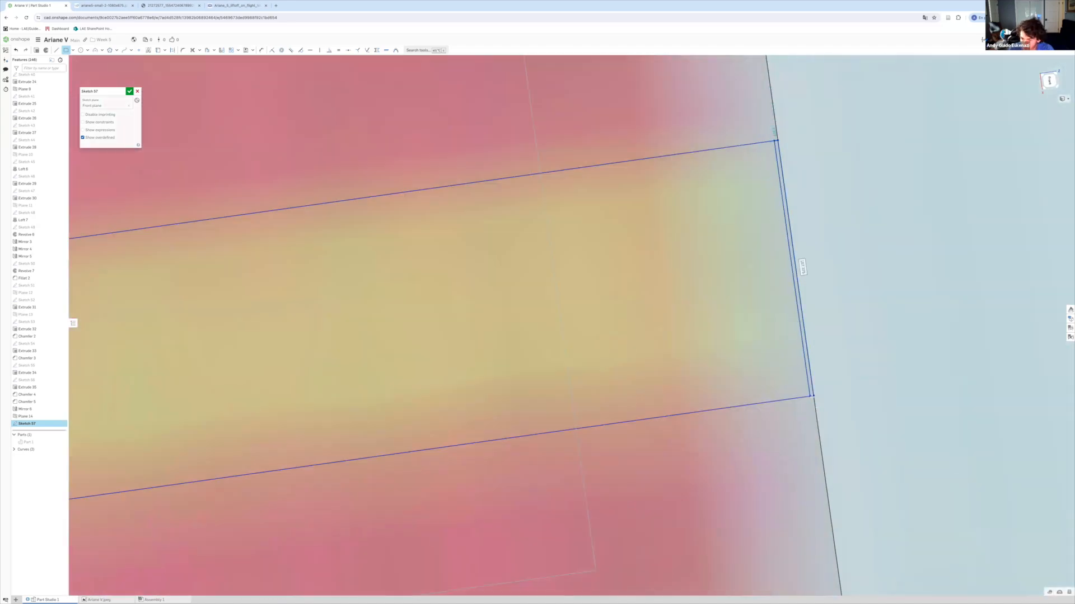
{"action": "scroll", "coordinate": [486, 341], "scroll_direction": "down", "scroll_amount": 4}
{"action": "left_click", "coordinate": [205, 327]}
{"action": "scroll", "coordinate": [211, 414], "scroll_direction": "up", "scroll_amount": 5}
{"action": "left_click", "coordinate": [239, 398]}
{"action": "scroll", "coordinate": [302, 439], "scroll_direction": "down", "scroll_amount": 8}
Outline the remaining three blue fields of the Swedish flag with pairs of lines along the yellow cross.
{"action": "scroll", "coordinate": [240, 565], "scroll_direction": "up", "scroll_amount": 3}
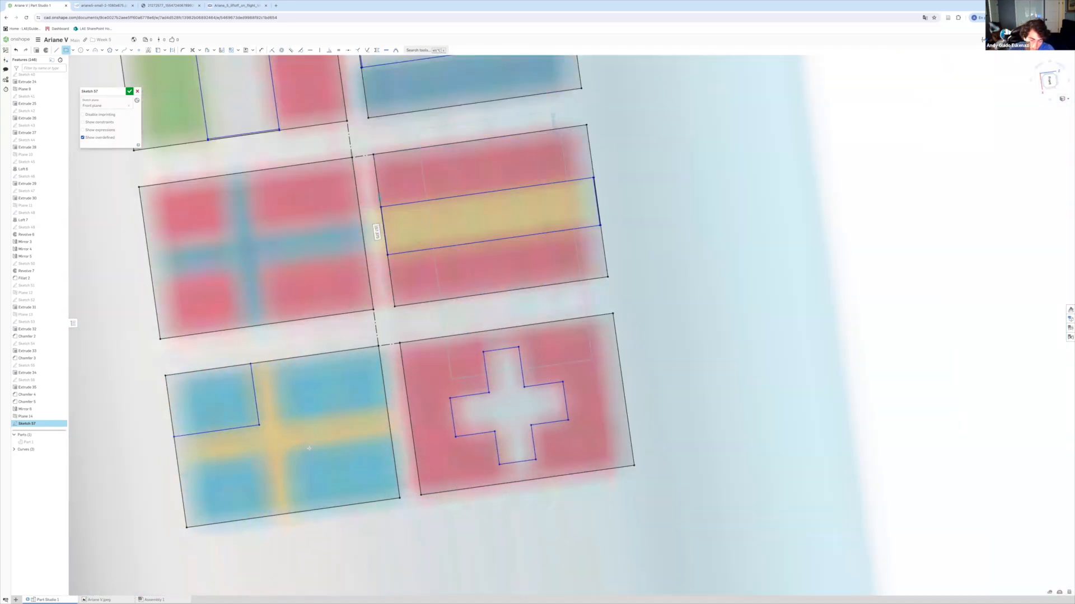
{"action": "scroll", "coordinate": [308, 448], "scroll_direction": "down", "scroll_amount": 4}
{"action": "scroll", "coordinate": [223, 470], "scroll_direction": "up", "scroll_amount": 4}
{"action": "scroll", "coordinate": [317, 395], "scroll_direction": "up", "scroll_amount": 1}
{"action": "left_click", "coordinate": [300, 433]}
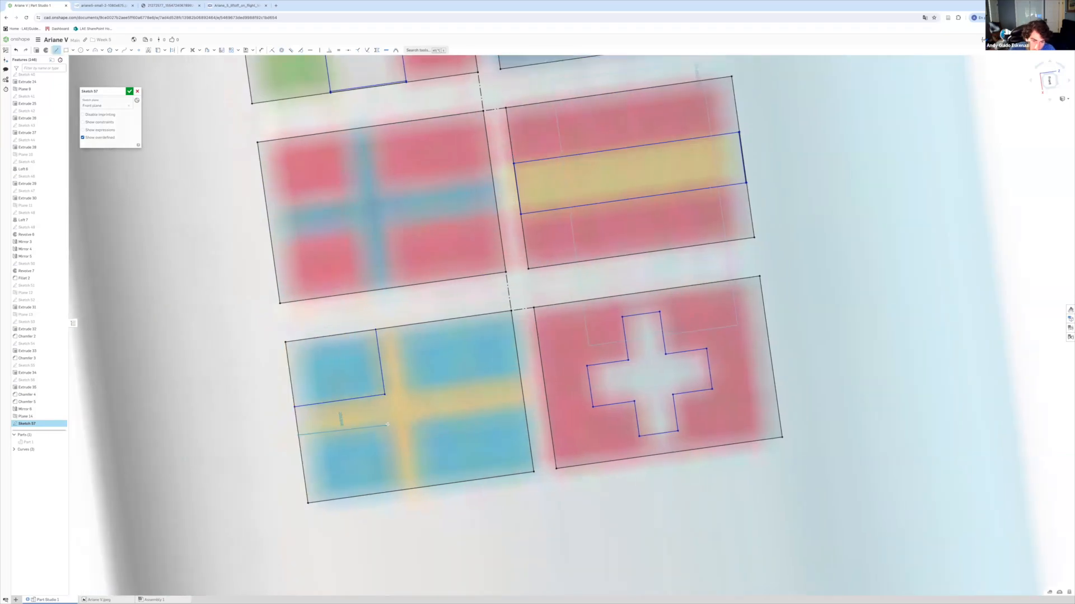
{"action": "left_click", "coordinate": [398, 489]}
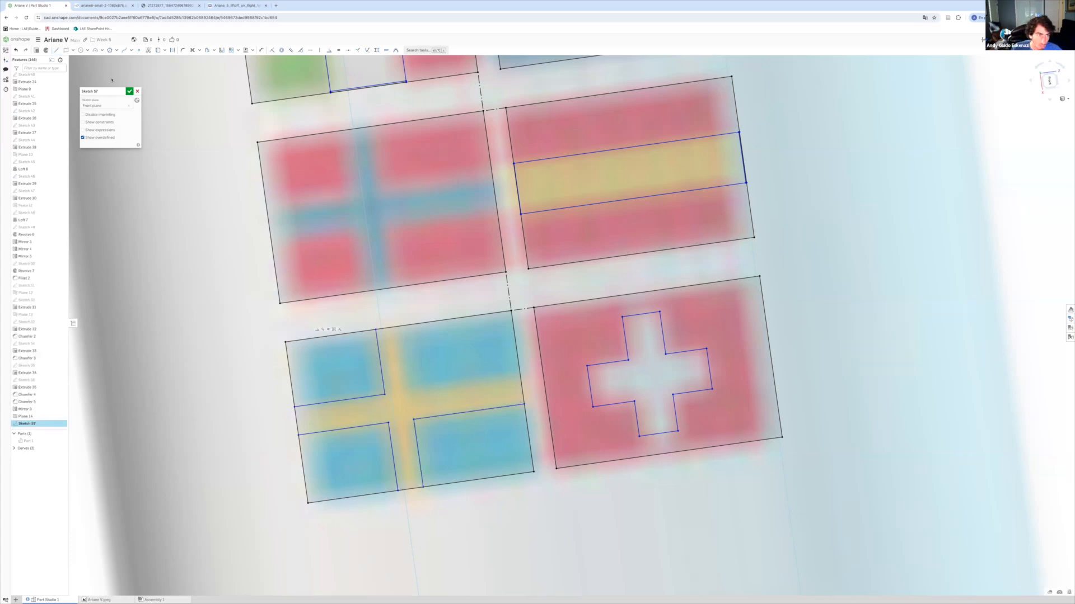
{"action": "key", "text": "Escape"}
{"action": "scroll", "coordinate": [392, 407], "scroll_direction": "up", "scroll_amount": 3}
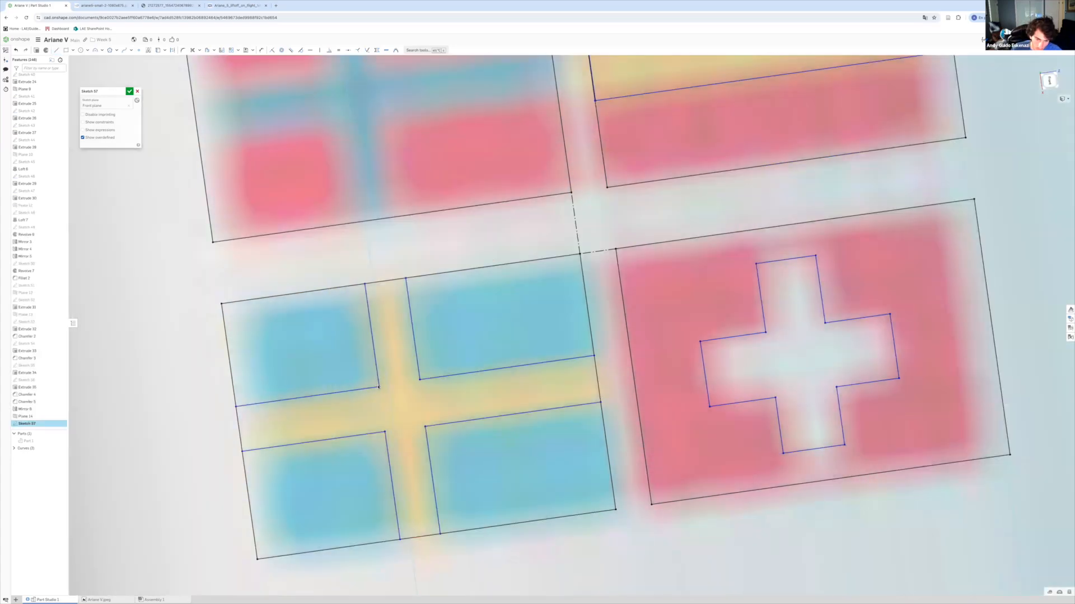
Draw thin corner rectangles across the four ends of the Norwegian flag's blue cross.
{"action": "scroll", "coordinate": [435, 376], "scroll_direction": "down", "scroll_amount": 5}
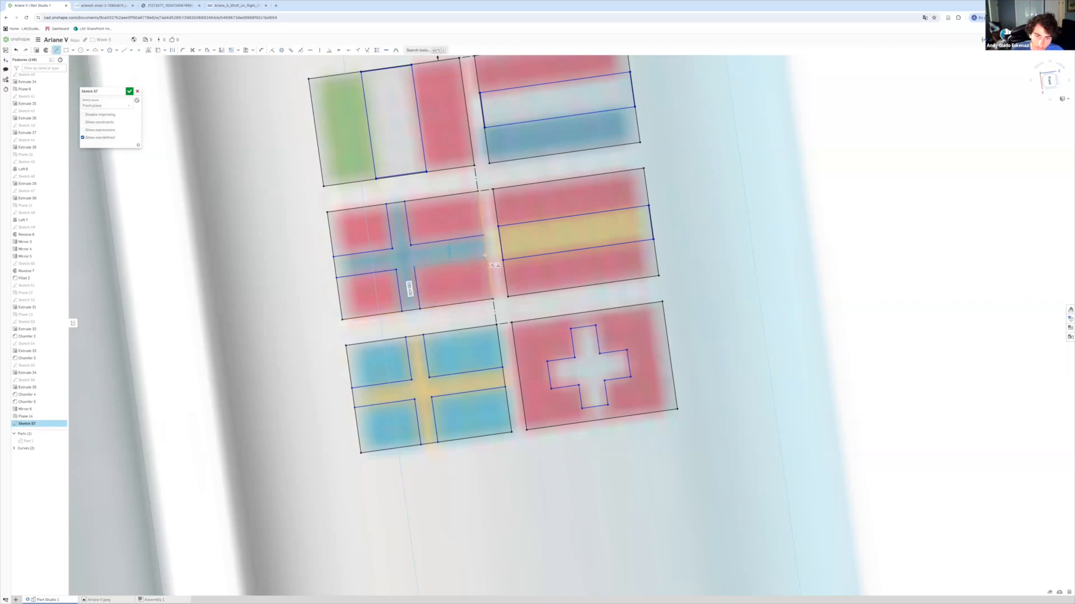
{"action": "scroll", "coordinate": [485, 255], "scroll_direction": "up", "scroll_amount": 8}
{"action": "key", "text": "g"}
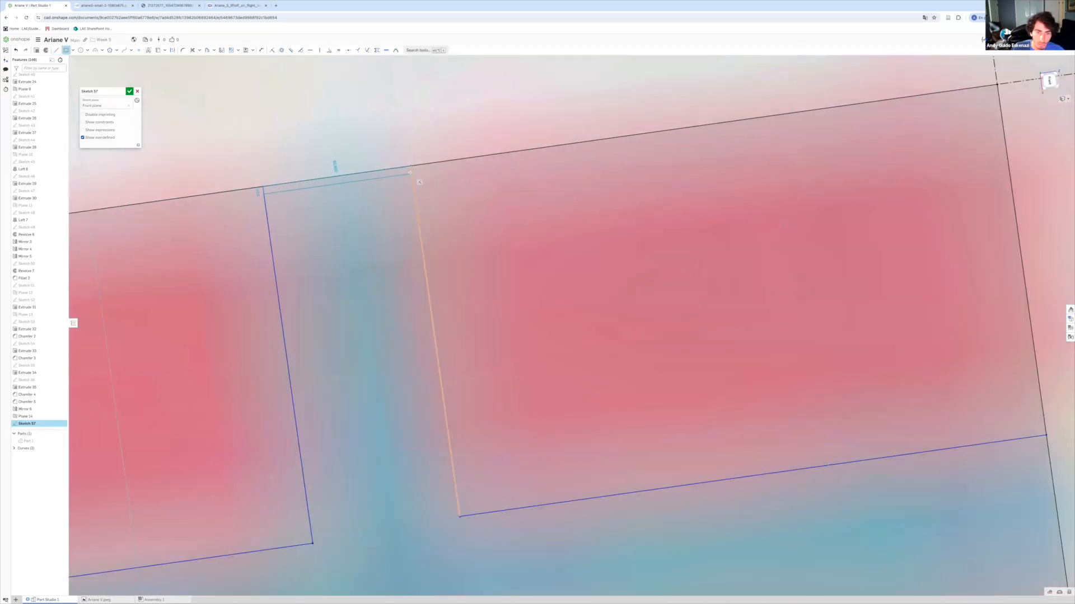
{"action": "left_click", "coordinate": [411, 175]}
{"action": "scroll", "coordinate": [415, 171], "scroll_direction": "down", "scroll_amount": 6}
{"action": "scroll", "coordinate": [268, 342], "scroll_direction": "up", "scroll_amount": 5}
{"action": "left_click", "coordinate": [232, 181]}
{"action": "left_click", "coordinate": [253, 313]}
{"action": "scroll", "coordinate": [255, 315], "scroll_direction": "down", "scroll_amount": 1}
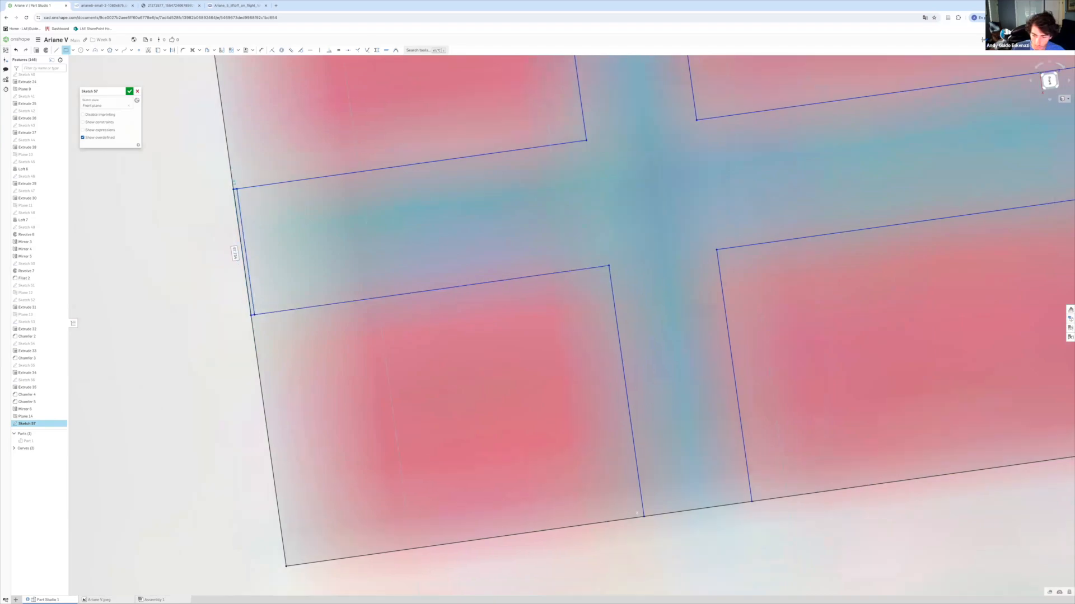
{"action": "left_click", "coordinate": [752, 497]}
{"action": "scroll", "coordinate": [747, 493], "scroll_direction": "down", "scroll_amount": 5}
{"action": "scroll", "coordinate": [717, 378], "scroll_direction": "up", "scroll_amount": 6}
{"action": "left_click", "coordinate": [668, 116]}
{"action": "left_click", "coordinate": [713, 446]}
Draw thin corner rectangles across the four ends of the Swedish flag's yellow cross.
{"action": "scroll", "coordinate": [708, 440], "scroll_direction": "down", "scroll_amount": 6}
{"action": "scroll", "coordinate": [514, 458], "scroll_direction": "up", "scroll_amount": 6}
{"action": "left_click", "coordinate": [381, 433]}
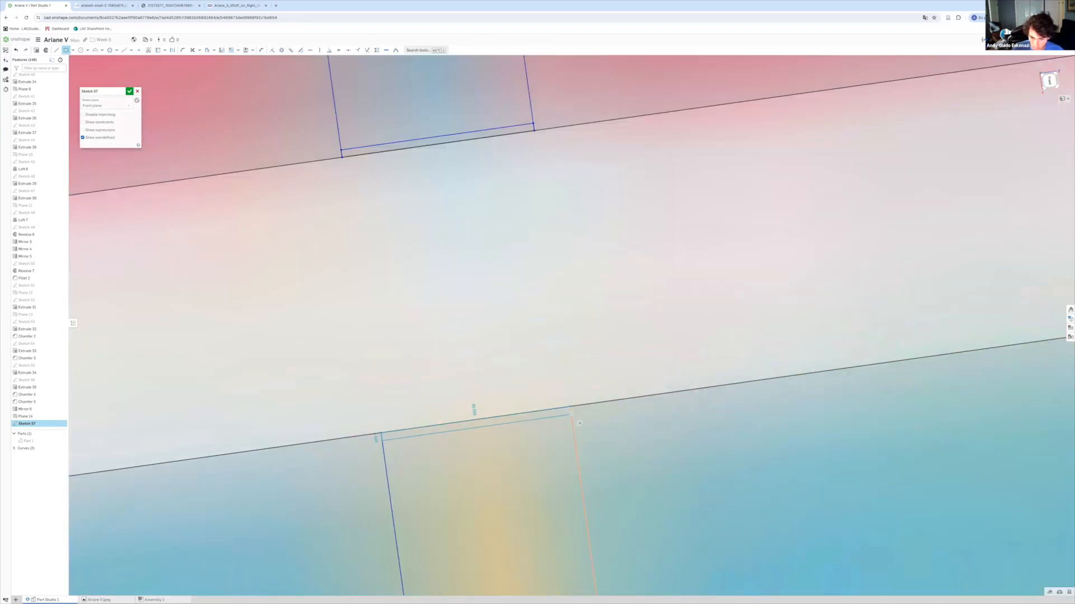
{"action": "left_click", "coordinate": [571, 415]}
{"action": "scroll", "coordinate": [561, 375], "scroll_direction": "down", "scroll_amount": 5}
{"action": "scroll", "coordinate": [358, 437], "scroll_direction": "up", "scroll_amount": 3}
{"action": "left_click", "coordinate": [321, 391]}
{"action": "scroll", "coordinate": [336, 476], "scroll_direction": "up", "scroll_amount": 6}
{"action": "left_click", "coordinate": [314, 473]}
{"action": "scroll", "coordinate": [314, 459], "scroll_direction": "down", "scroll_amount": 6}
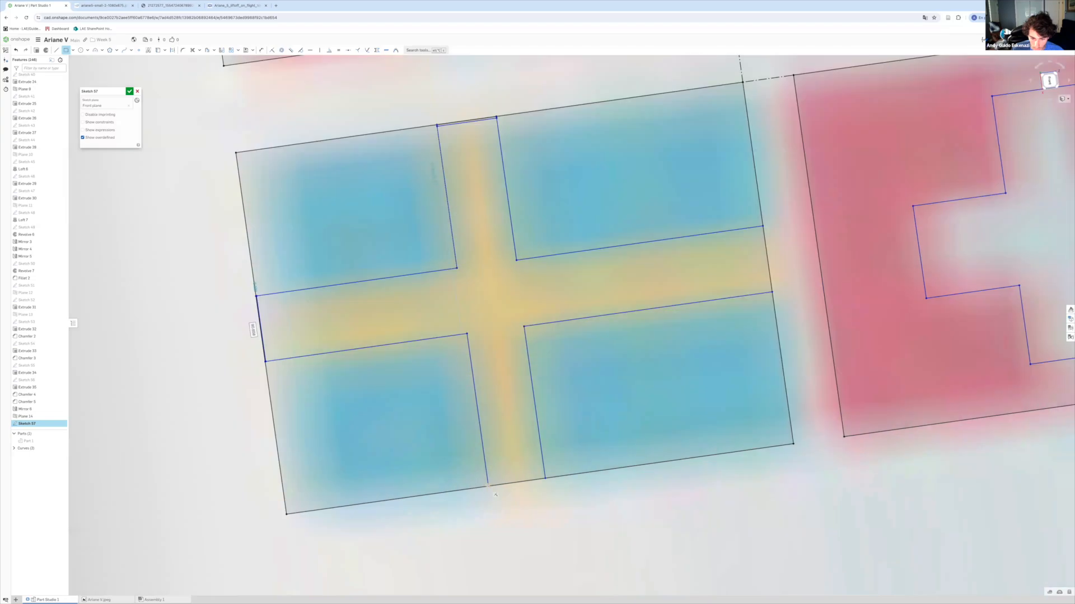
{"action": "scroll", "coordinate": [524, 483], "scroll_direction": "up", "scroll_amount": 5}
{"action": "left_click", "coordinate": [396, 494]}
{"action": "left_click", "coordinate": [599, 466]}
{"action": "scroll", "coordinate": [492, 454], "scroll_direction": "down", "scroll_amount": 6}
{"action": "scroll", "coordinate": [633, 344], "scroll_direction": "up", "scroll_amount": 6}
{"action": "left_click", "coordinate": [628, 180]}
{"action": "left_click", "coordinate": [657, 370]}
{"action": "key", "text": "Escape"}
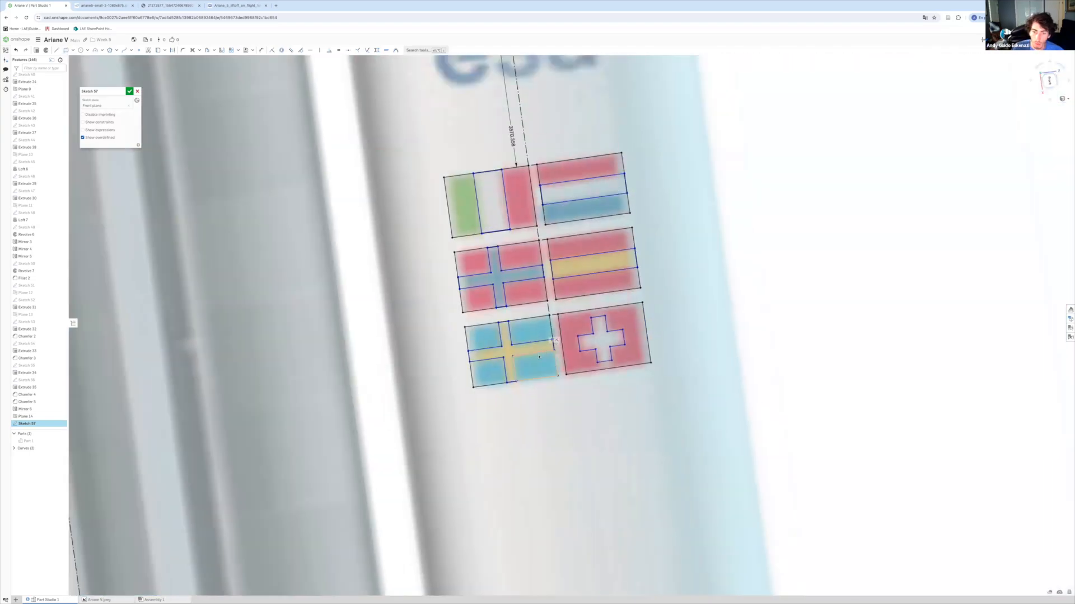
Try to mirror the inner lines of the right booster's flags about the rocket's vertical centreline.
{"action": "scroll", "coordinate": [538, 357], "scroll_direction": "down", "scroll_amount": 6}
{"action": "scroll", "coordinate": [618, 392], "scroll_direction": "up", "scroll_amount": 6}
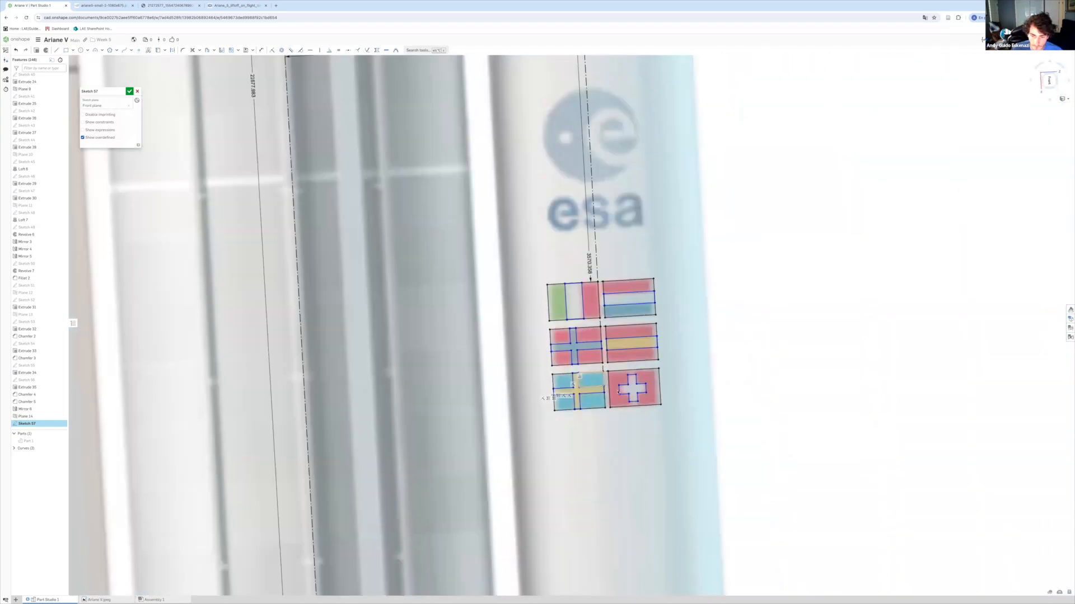
{"action": "scroll", "coordinate": [618, 391], "scroll_direction": "down", "scroll_amount": 3}
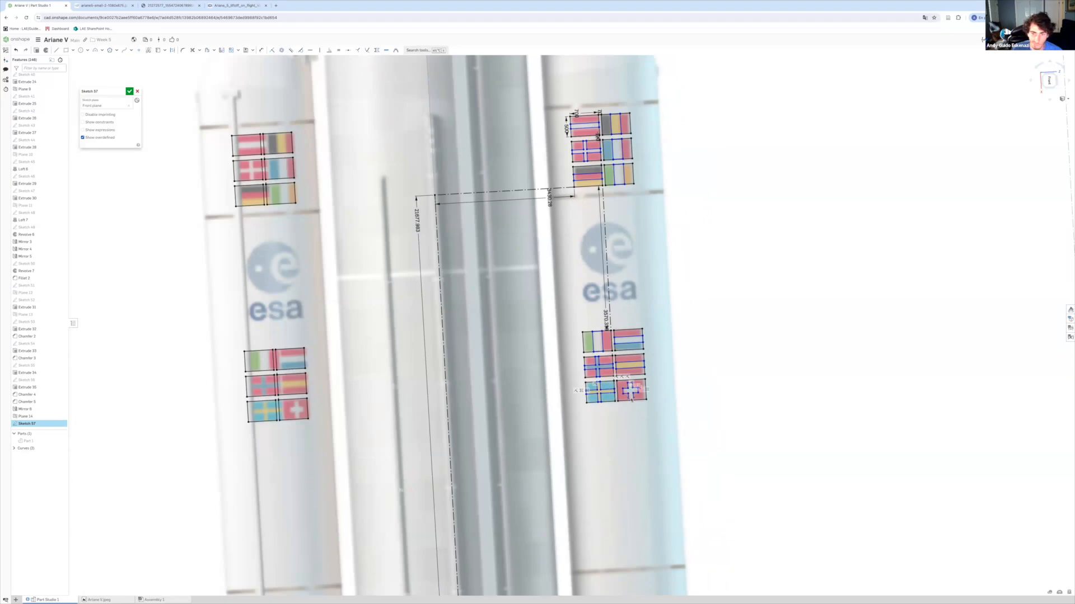
{"action": "left_click", "coordinate": [439, 274]}
{"action": "scroll", "coordinate": [583, 143], "scroll_direction": "down", "scroll_amount": 3}
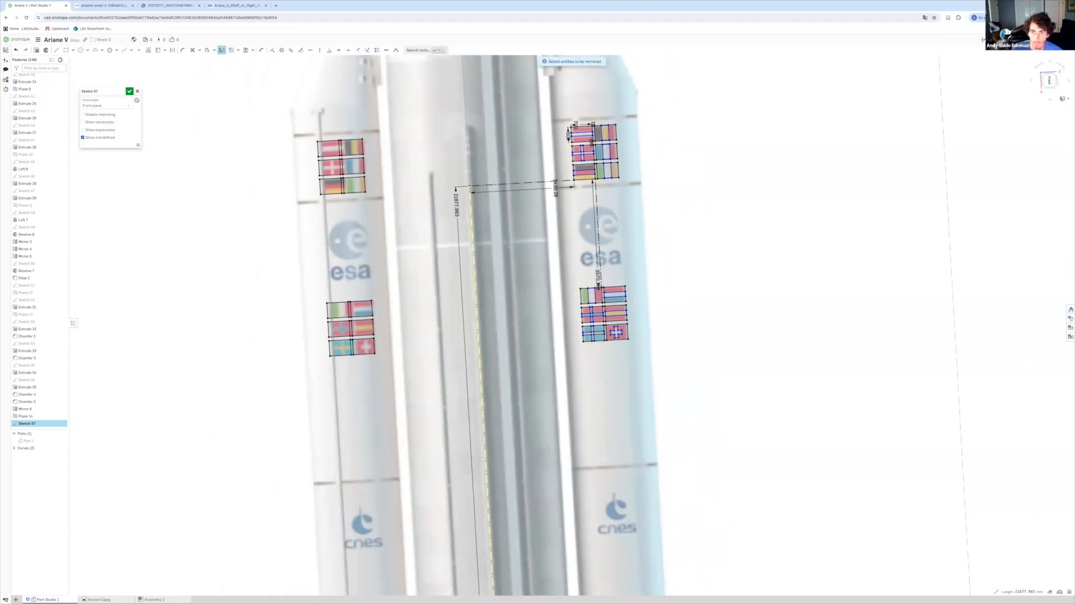
{"action": "scroll", "coordinate": [588, 122], "scroll_direction": "up", "scroll_amount": 6}
{"action": "left_click_drag", "start_coordinate": [516, 117], "coordinate": [707, 199]}
{"action": "left_click_drag", "start_coordinate": [616, 195], "coordinate": [743, 340]}
{"action": "left_click_drag", "start_coordinate": [530, 352], "coordinate": [622, 267]}
{"action": "scroll", "coordinate": [613, 260], "scroll_direction": "down", "scroll_amount": 6}
{"action": "scroll", "coordinate": [423, 249], "scroll_direction": "up", "scroll_amount": 3}
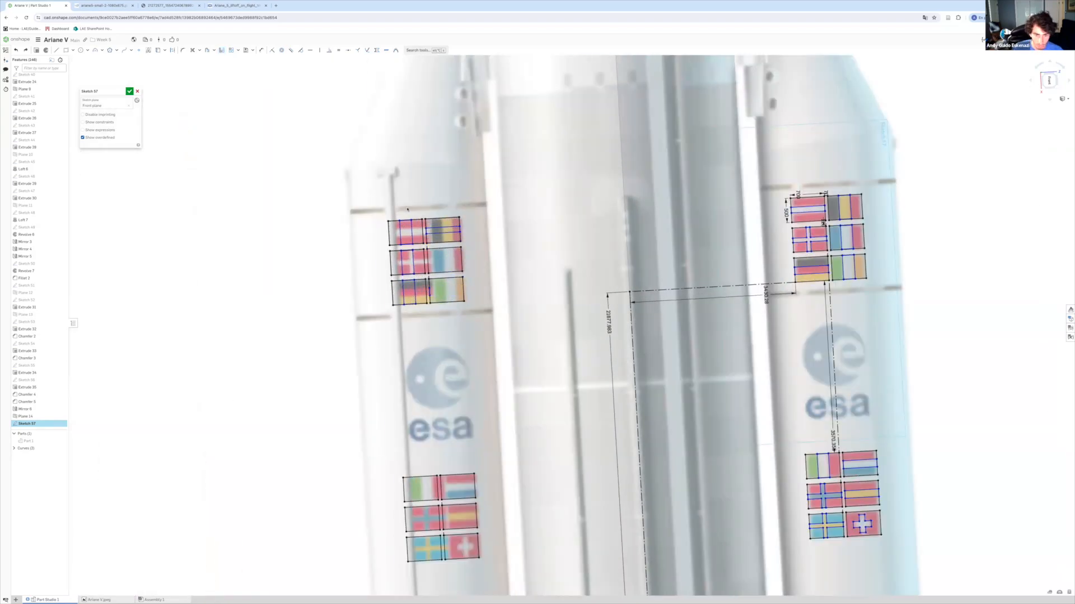
Delete all upper and lower flag sketch entities on the left booster.
{"action": "scroll", "coordinate": [520, 262], "scroll_direction": "down", "scroll_amount": 2}
{"action": "left_click_drag", "start_coordinate": [388, 216], "coordinate": [543, 504]}
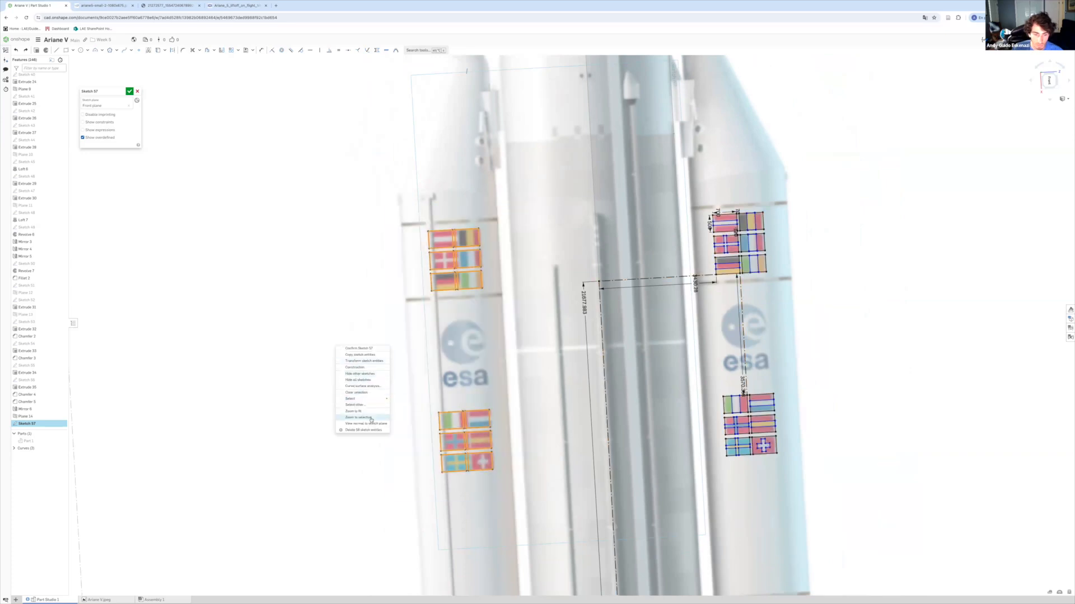
{"action": "left_click", "coordinate": [364, 430]}
Copy the right booster's flags onto the left booster with a two-instance linear pattern and finish the sketch.
{"action": "scroll", "coordinate": [594, 254], "scroll_direction": "down", "scroll_amount": 3}
{"action": "scroll", "coordinate": [693, 239], "scroll_direction": "up", "scroll_amount": 2}
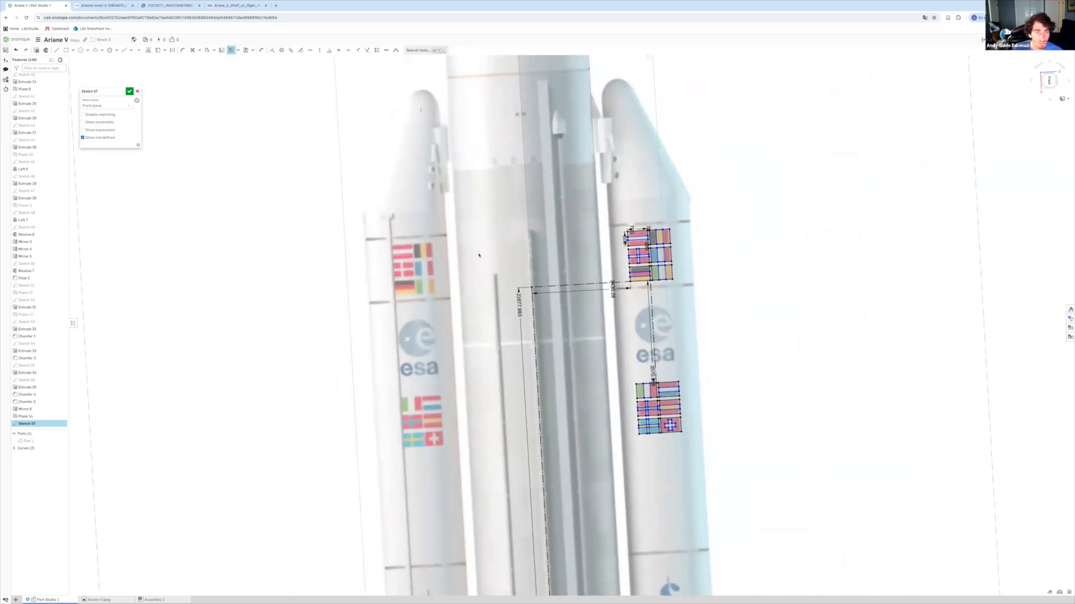
{"action": "left_click_drag", "start_coordinate": [589, 178], "coordinate": [704, 472]}
{"action": "left_click_drag", "start_coordinate": [619, 232], "coordinate": [404, 260]}
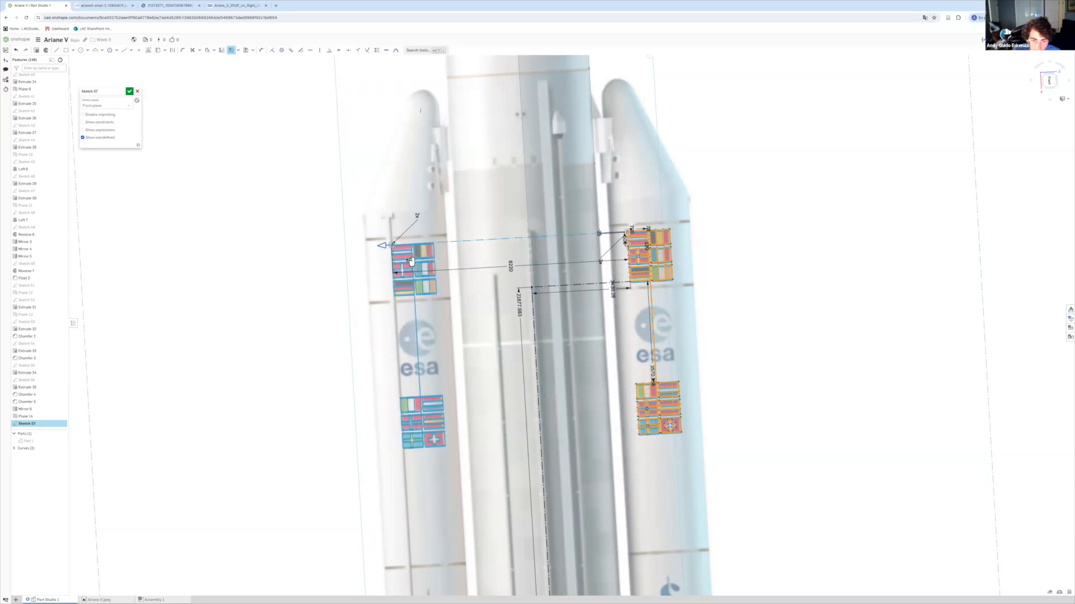
{"action": "left_click", "coordinate": [332, 248]}
{"action": "scroll", "coordinate": [423, 274], "scroll_direction": "down", "scroll_amount": 3}
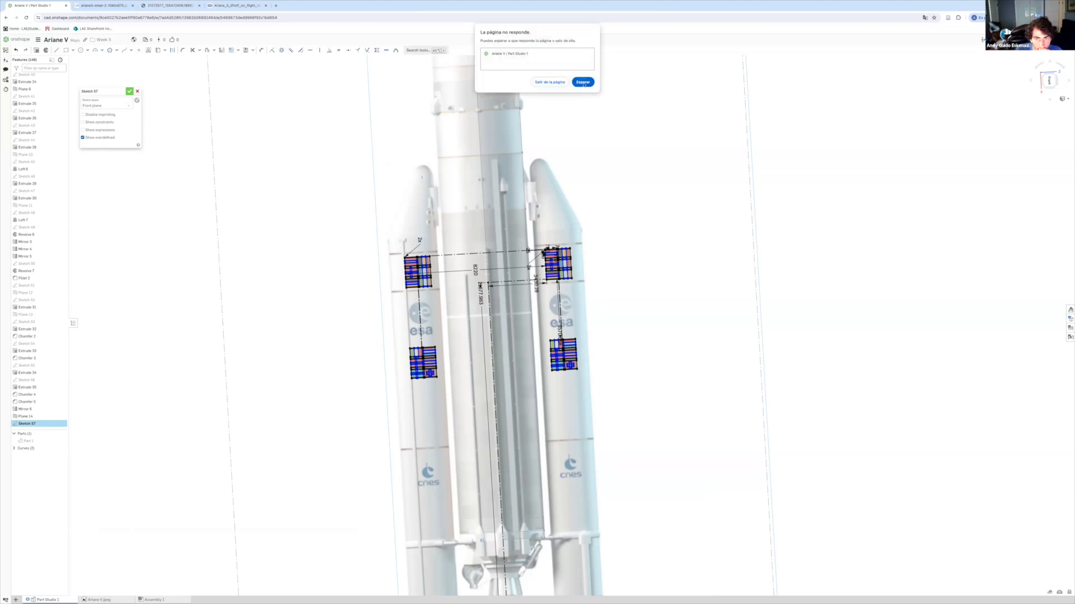
{"action": "left_click", "coordinate": [583, 83]}
{"action": "left_click", "coordinate": [129, 91]}
Show the rocket part and check the offset definition of Plane 14 against the boosters.
{"action": "scroll", "coordinate": [134, 98], "scroll_direction": "down", "scroll_amount": 2}
{"action": "left_click", "coordinate": [63, 441]}
{"action": "scroll", "coordinate": [512, 206], "scroll_direction": "up", "scroll_amount": 6}
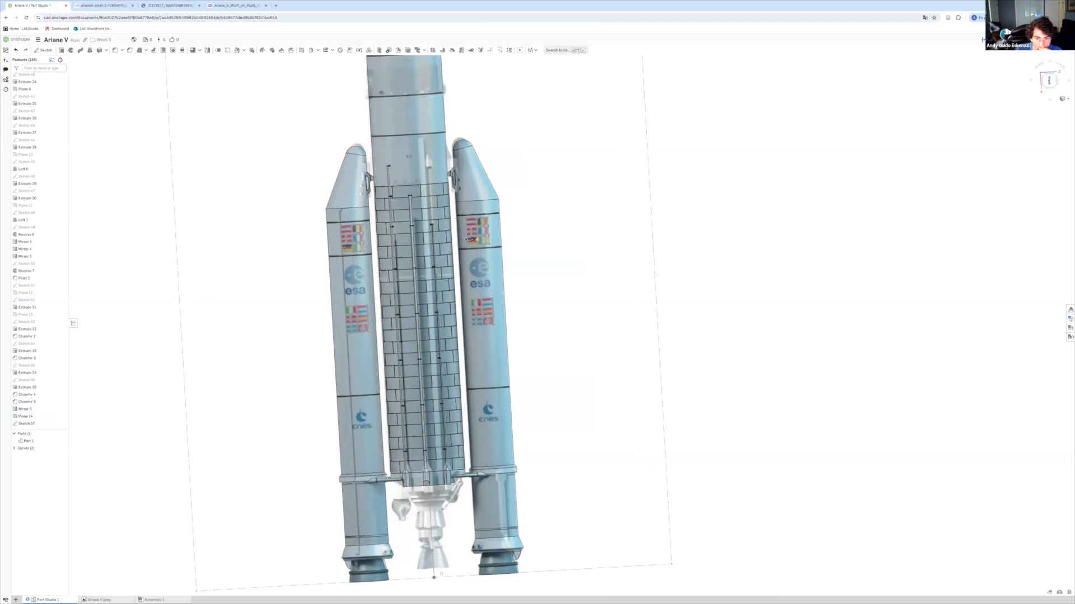
{"action": "scroll", "coordinate": [507, 224], "scroll_direction": "down", "scroll_amount": 6}
{"action": "right_click_drag", "start_coordinate": [506, 269], "coordinate": [499, 198]}
{"action": "scroll", "coordinate": [499, 204], "scroll_direction": "down", "scroll_amount": 3}
{"action": "left_click", "coordinate": [48, 416]}
{"action": "right_click_drag", "start_coordinate": [283, 303], "coordinate": [272, 324]}
{"action": "double_click", "coordinate": [48, 417]}
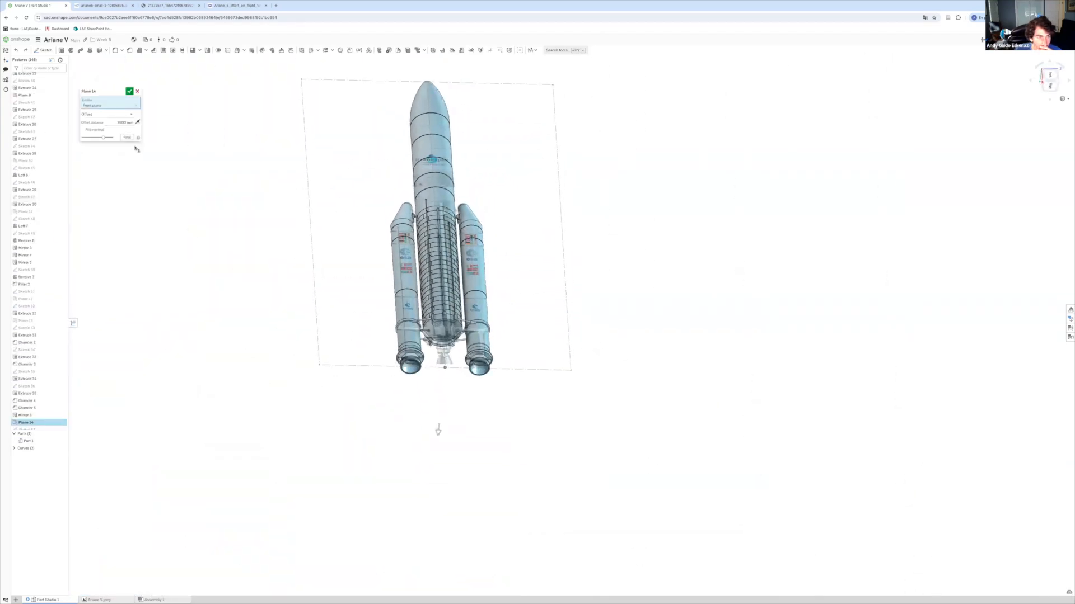
{"action": "left_click", "coordinate": [128, 92]}
Try to project the right booster's flag outlines into a new sketch on Plane 14.
{"action": "left_click", "coordinate": [43, 50]}
{"action": "left_click", "coordinate": [42, 407]}
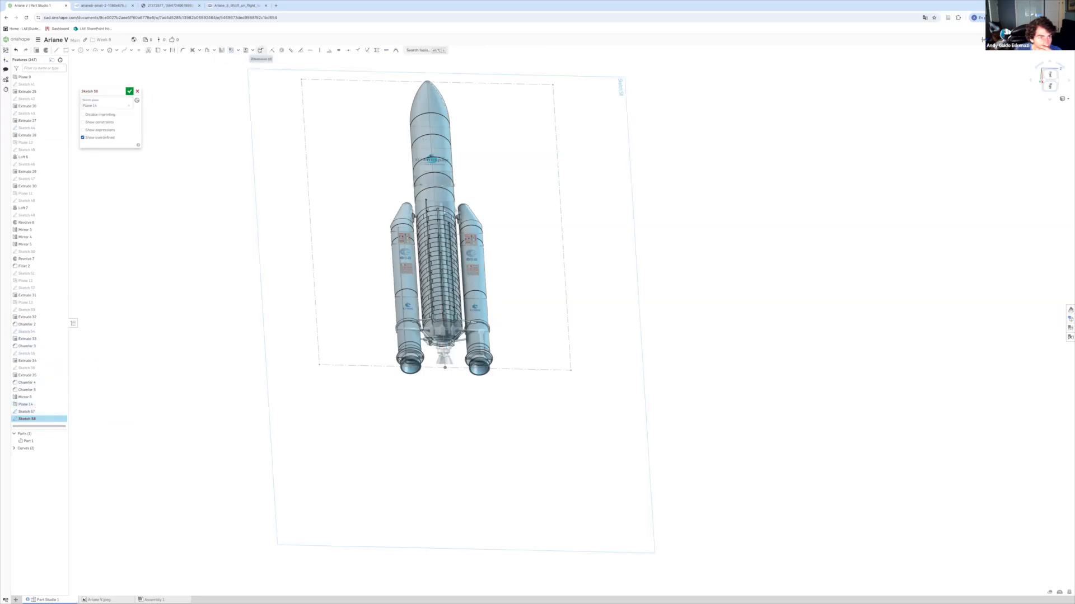
{"action": "scroll", "coordinate": [481, 223], "scroll_direction": "up", "scroll_amount": 5}
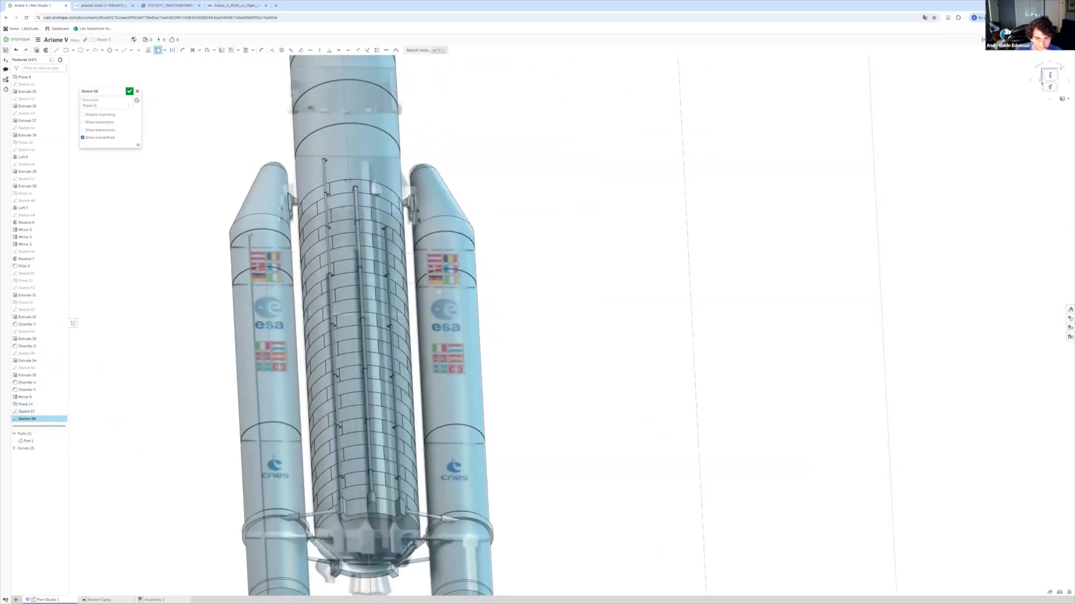
{"action": "right_click_drag", "start_coordinate": [482, 223], "coordinate": [480, 255]}
{"action": "left_click", "coordinate": [465, 249]}
{"action": "right_click_drag", "start_coordinate": [467, 378], "coordinate": [466, 330]}
{"action": "mouse_move", "coordinate": [543, 568]}
{"action": "right_mouse_down"}
{"action": "mouse_move", "coordinate": [515, 302]}
{"action": "mouse_move", "coordinate": [543, 325]}
{"action": "mouse_move", "coordinate": [513, 299]}
{"action": "right_mouse_up"}
{"action": "right_click", "coordinate": [516, 300]}
{"action": "scroll", "coordinate": [515, 300], "scroll_direction": "up", "scroll_amount": 8}
{"action": "right_click", "coordinate": [552, 332]}
{"action": "scroll", "coordinate": [513, 300], "scroll_direction": "down", "scroll_amount": 5}
{"action": "left_click_drag", "start_coordinate": [464, 222], "coordinate": [588, 507]}
{"action": "right_click", "coordinate": [594, 371]}
{"action": "left_click", "coordinate": [621, 407]}
{"action": "scroll", "coordinate": [342, 240], "scroll_direction": "up", "scroll_amount": 10}
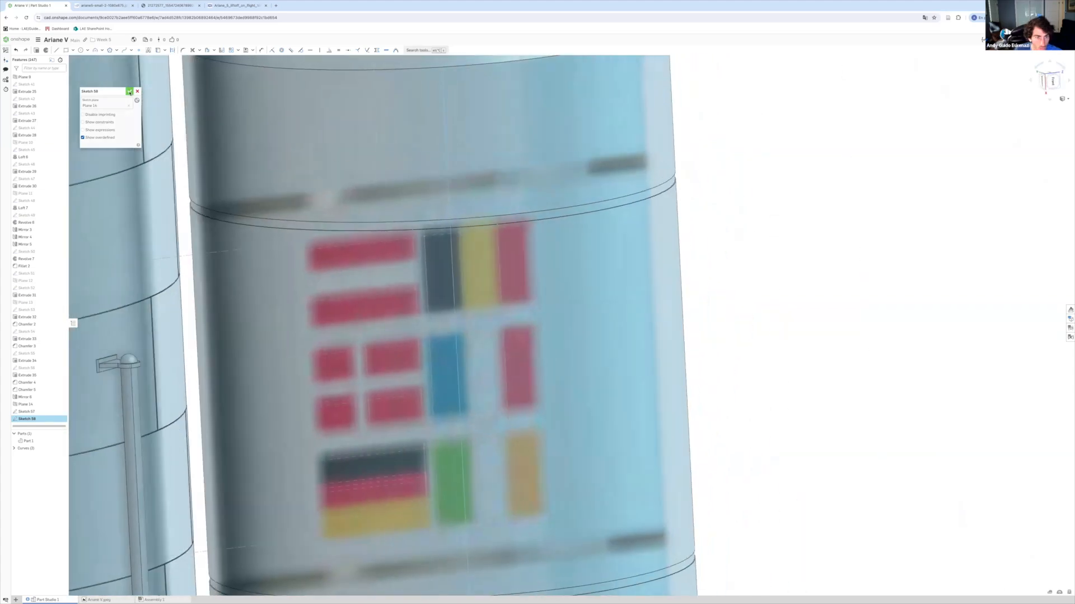
{"action": "left_click", "coordinate": [129, 92]}
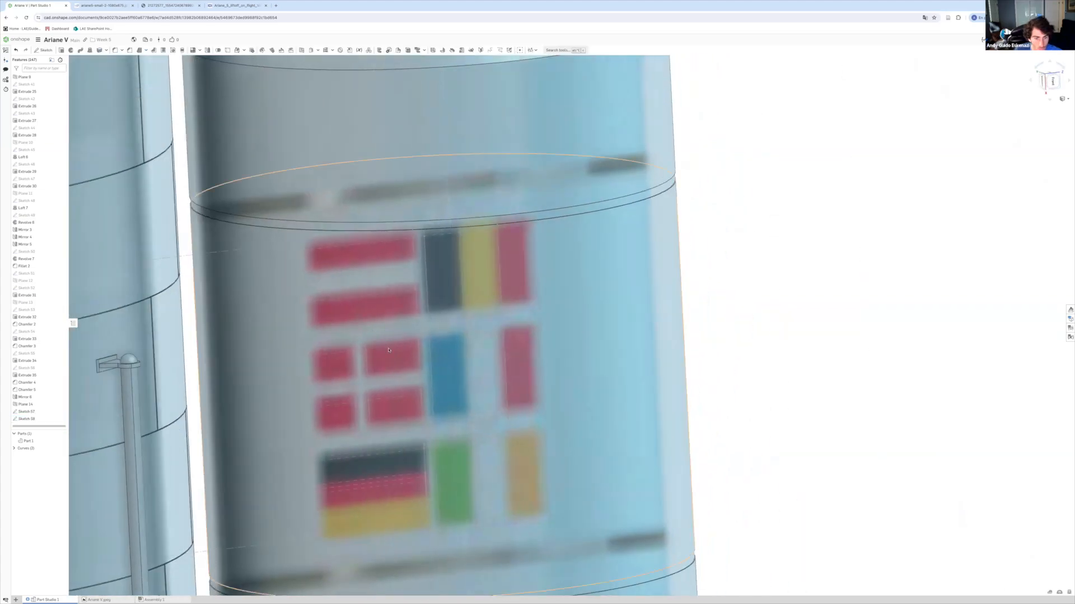
{"action": "right_click", "coordinate": [392, 347]}
{"action": "left_click", "coordinate": [409, 355]}
{"action": "scroll", "coordinate": [411, 336], "scroll_direction": "down", "scroll_amount": 5}
{"action": "scroll", "coordinate": [386, 353], "scroll_direction": "up", "scroll_amount": 2}
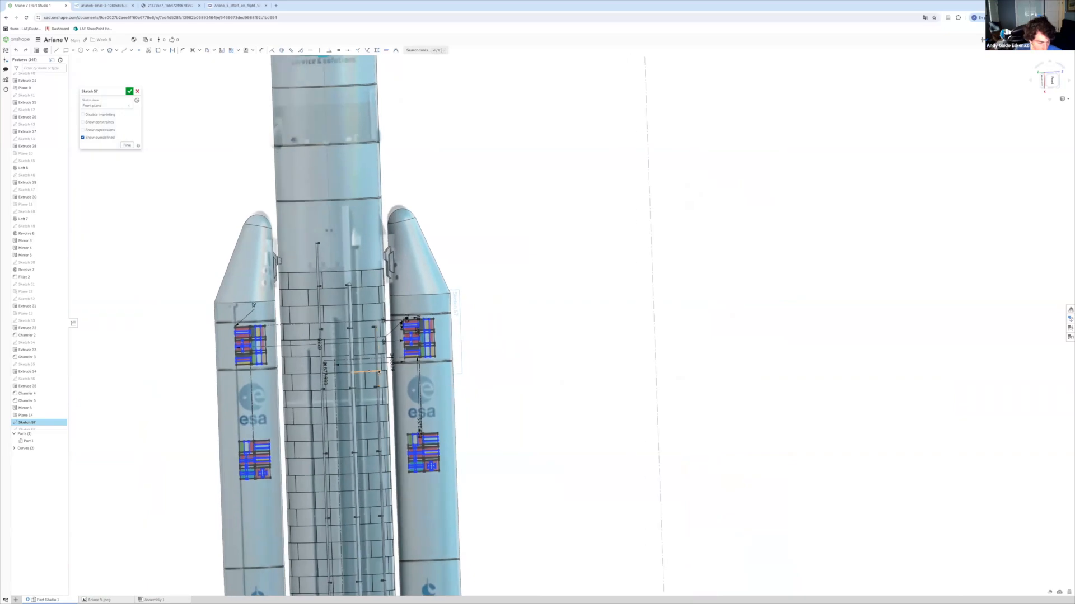
{"action": "left_click", "coordinate": [137, 92]}
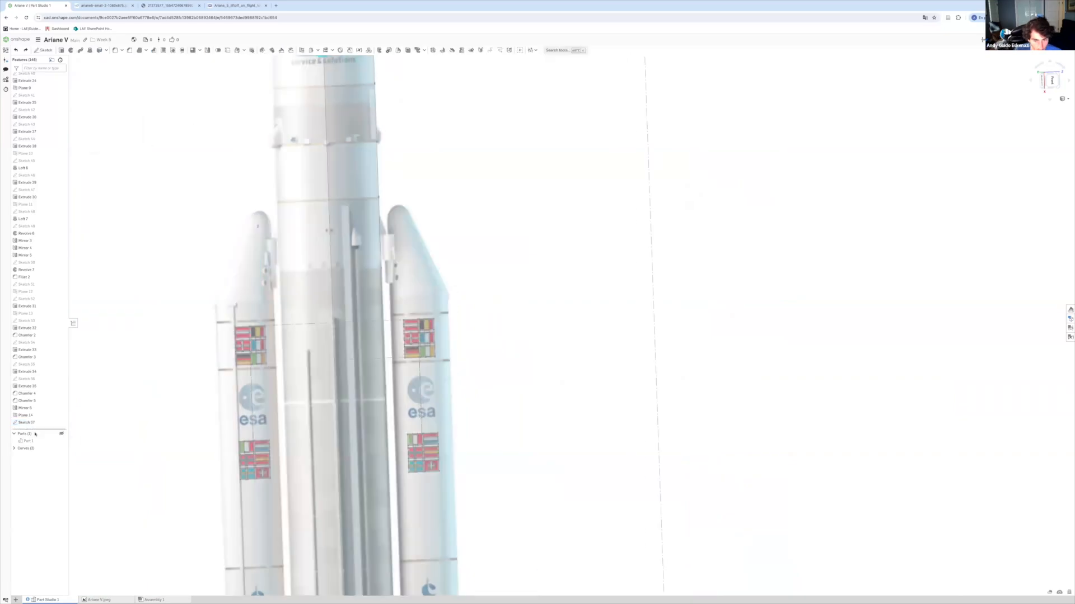
{"action": "scroll", "coordinate": [448, 314], "scroll_direction": "up", "scroll_amount": 5}
{"action": "double_click", "coordinate": [26, 422]}
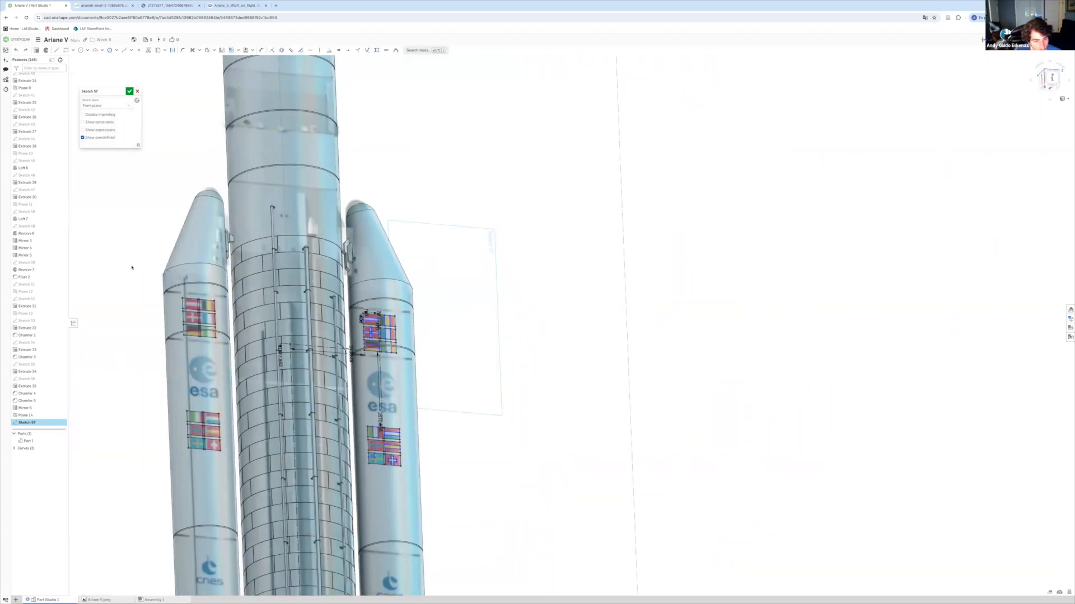
{"action": "mouse_move", "coordinate": [468, 492]}
{"action": "left_mouse_down"}
{"action": "mouse_move", "coordinate": [353, 343]}
{"action": "mouse_move", "coordinate": [352, 297]}
{"action": "left_mouse_up"}
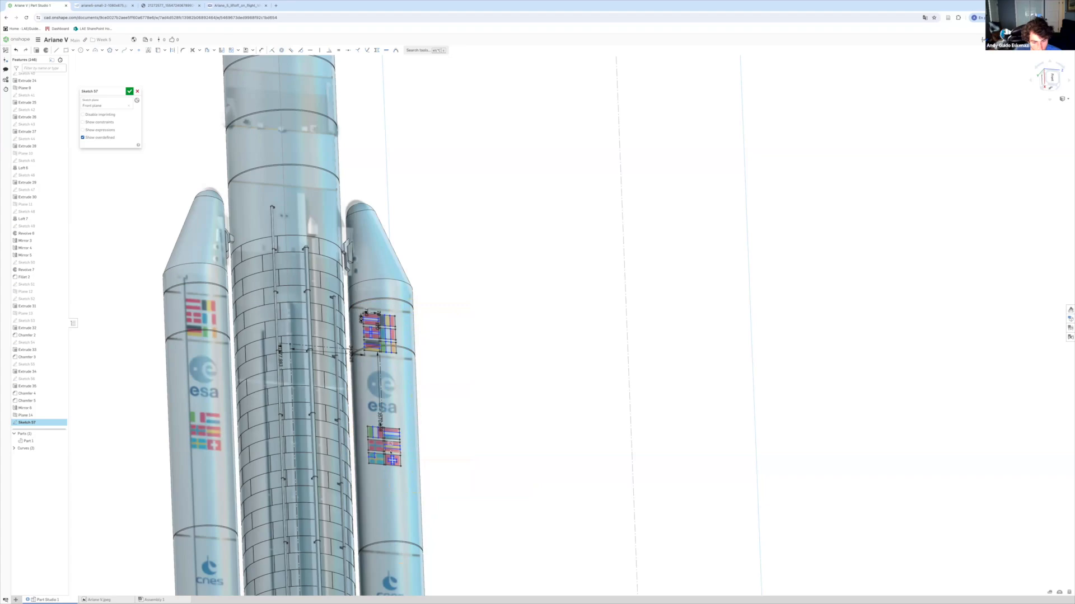
{"action": "scroll", "coordinate": [387, 450], "scroll_direction": "up", "scroll_amount": 10}
{"action": "left_click", "coordinate": [137, 91]}
{"action": "scroll", "coordinate": [155, 230], "scroll_direction": "down", "scroll_amount": 5}
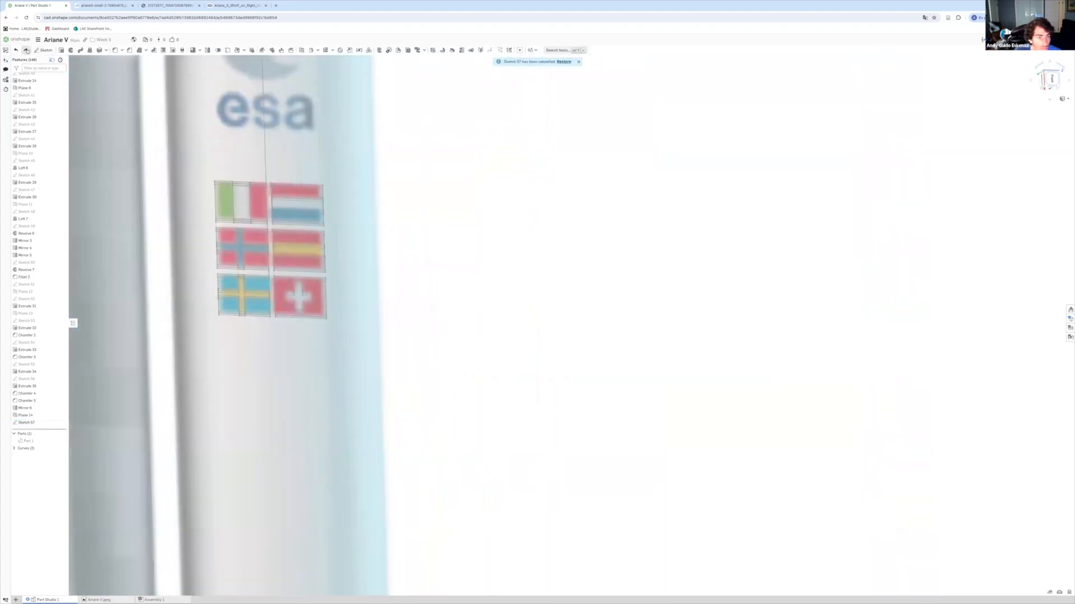
{"action": "scroll", "coordinate": [147, 241], "scroll_direction": "down", "scroll_amount": 5}
{"action": "scroll", "coordinate": [135, 185], "scroll_direction": "up", "scroll_amount": 4}
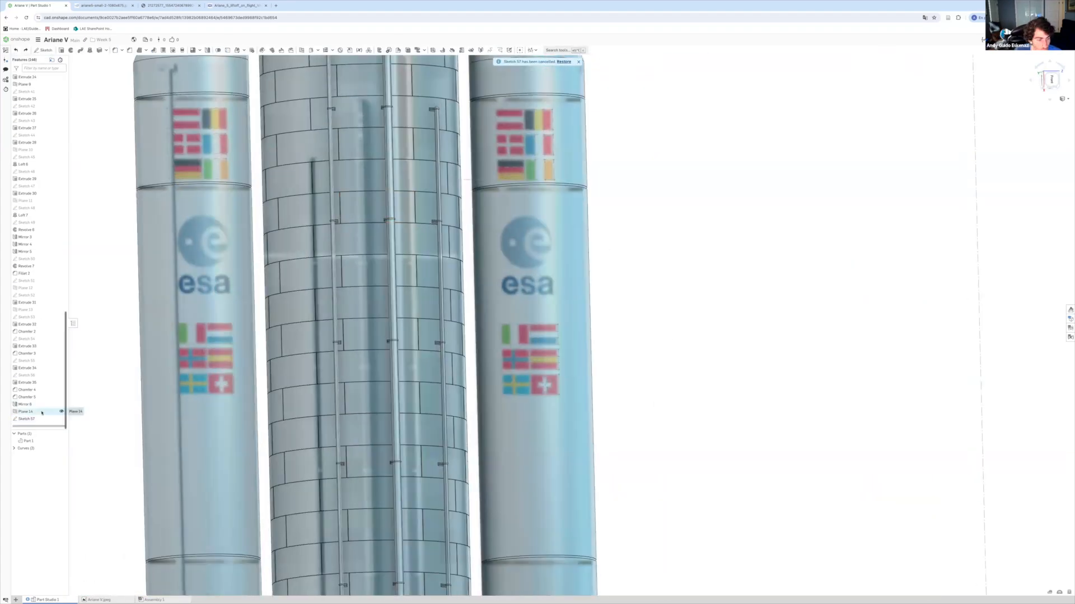
Hide the rocket part and reopen the flag sketch, Sketch 57, for editing.
{"action": "left_click", "coordinate": [61, 441]}
{"action": "right_click", "coordinate": [35, 419]}
{"action": "left_click", "coordinate": [45, 433]}
{"action": "scroll", "coordinate": [536, 124], "scroll_direction": "up", "scroll_amount": 8}
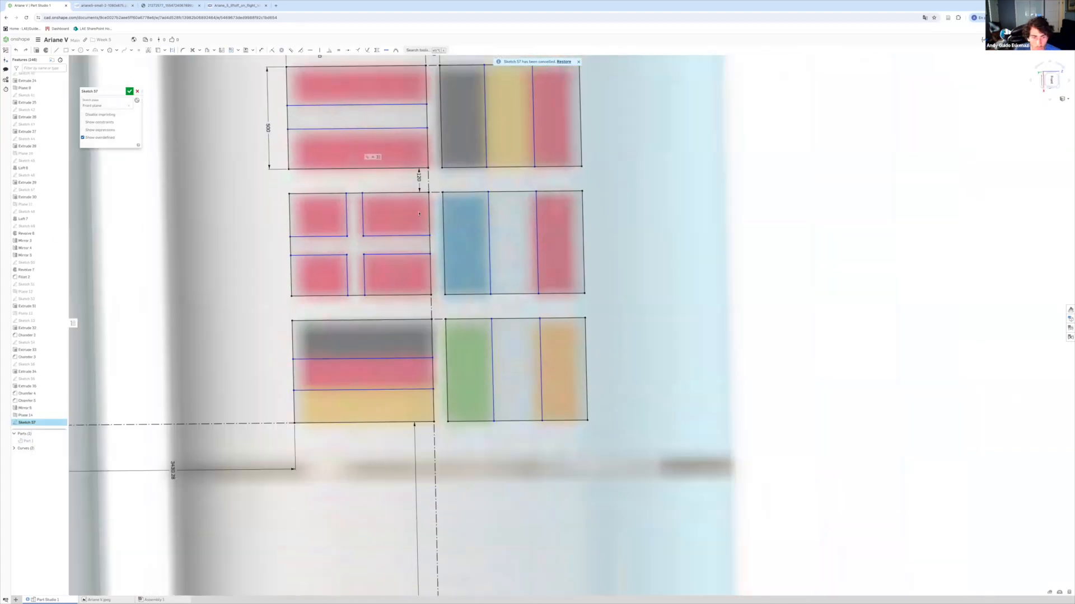
Outline the Swedish flag's blue fields with pairs of lines along the yellow cross.
{"action": "scroll", "coordinate": [374, 193], "scroll_direction": "down", "scroll_amount": 4}
{"action": "scroll", "coordinate": [408, 246], "scroll_direction": "down", "scroll_amount": 4}
{"action": "scroll", "coordinate": [392, 486], "scroll_direction": "up", "scroll_amount": 7}
{"action": "key", "text": "l"}
{"action": "scroll", "coordinate": [338, 290], "scroll_direction": "down", "scroll_amount": 4}
{"action": "scroll", "coordinate": [355, 416], "scroll_direction": "up", "scroll_amount": 7}
{"action": "left_click", "coordinate": [361, 288]}
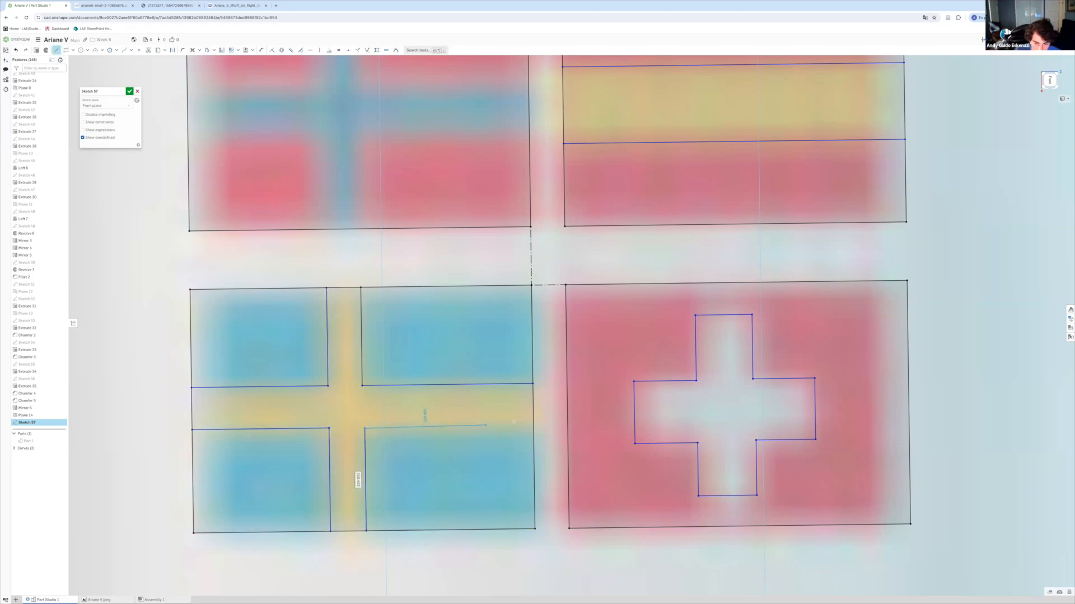
Outline the Norwegian flag's four red fields with pairs of lines along the blue cross.
{"action": "scroll", "coordinate": [351, 549], "scroll_direction": "down", "scroll_amount": 5}
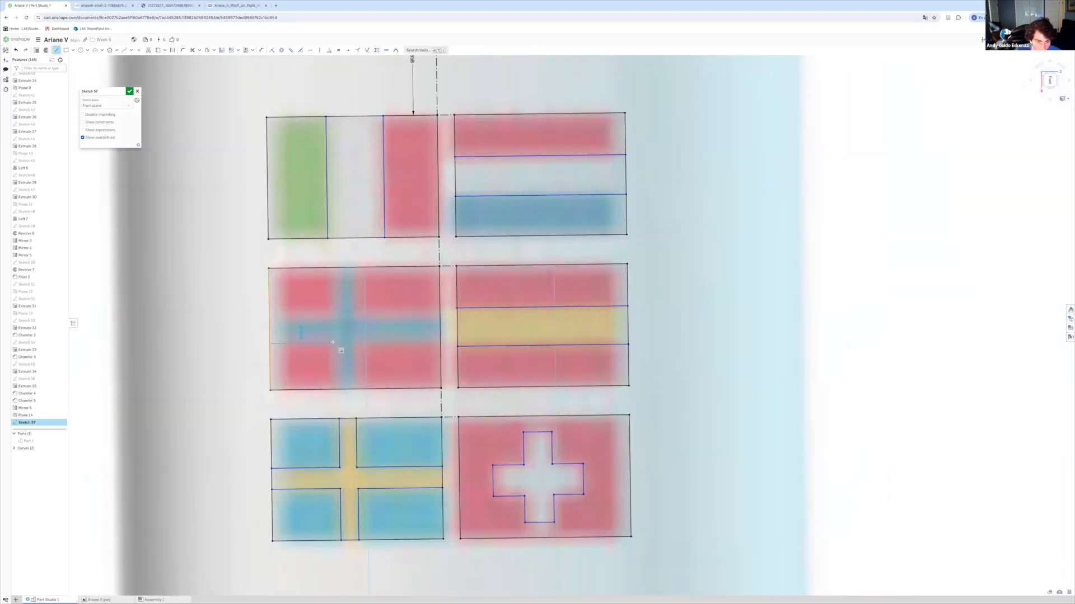
{"action": "scroll", "coordinate": [343, 392], "scroll_direction": "up", "scroll_amount": 5}
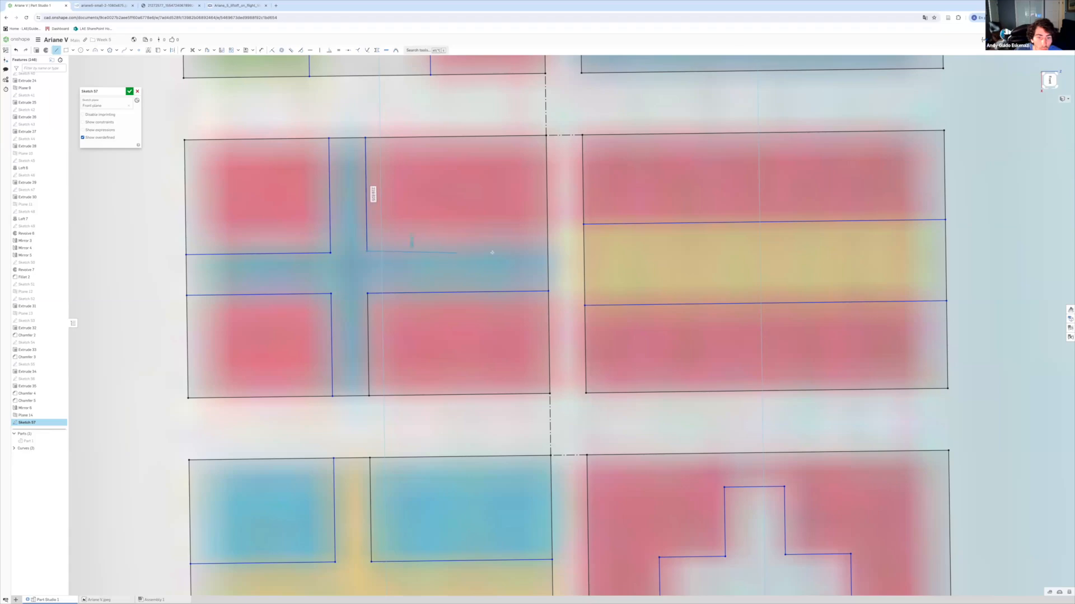
{"action": "scroll", "coordinate": [373, 253], "scroll_direction": "down", "scroll_amount": 10}
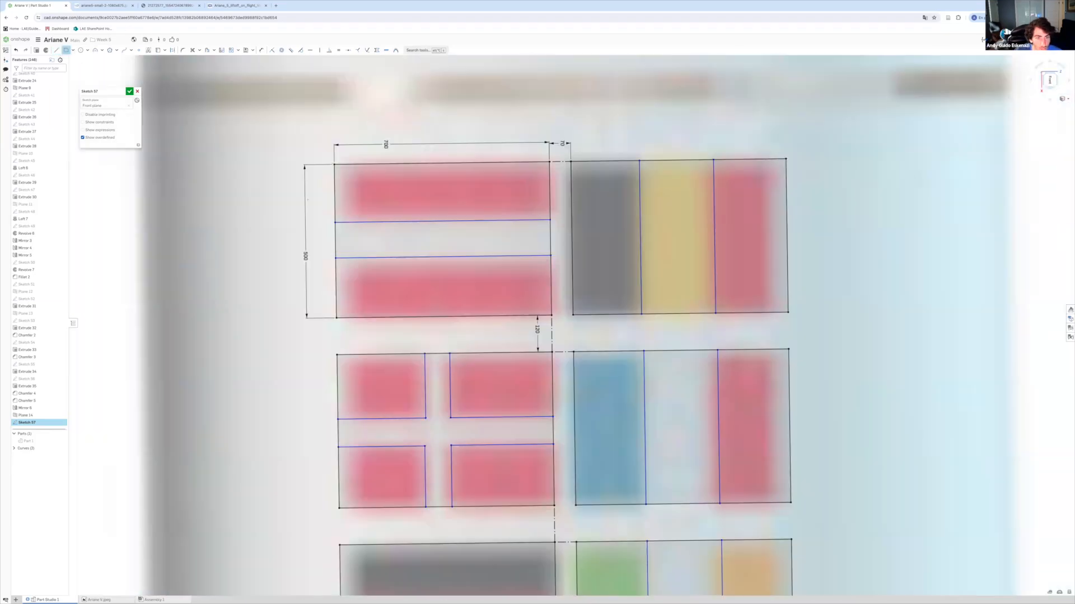
Draw thin corner rectangles along both side ends of the Austrian flag's white band.
{"action": "scroll", "coordinate": [307, 199], "scroll_direction": "up", "scroll_amount": 4}
{"action": "left_click", "coordinate": [852, 243]}
{"action": "scroll", "coordinate": [852, 324], "scroll_direction": "up", "scroll_amount": 6}
{"action": "scroll", "coordinate": [852, 326], "scroll_direction": "down", "scroll_amount": 5}
Draw thin corner rectangles across the upper and left ends of the Danish flag's white cross.
{"action": "left_click", "coordinate": [606, 366]}
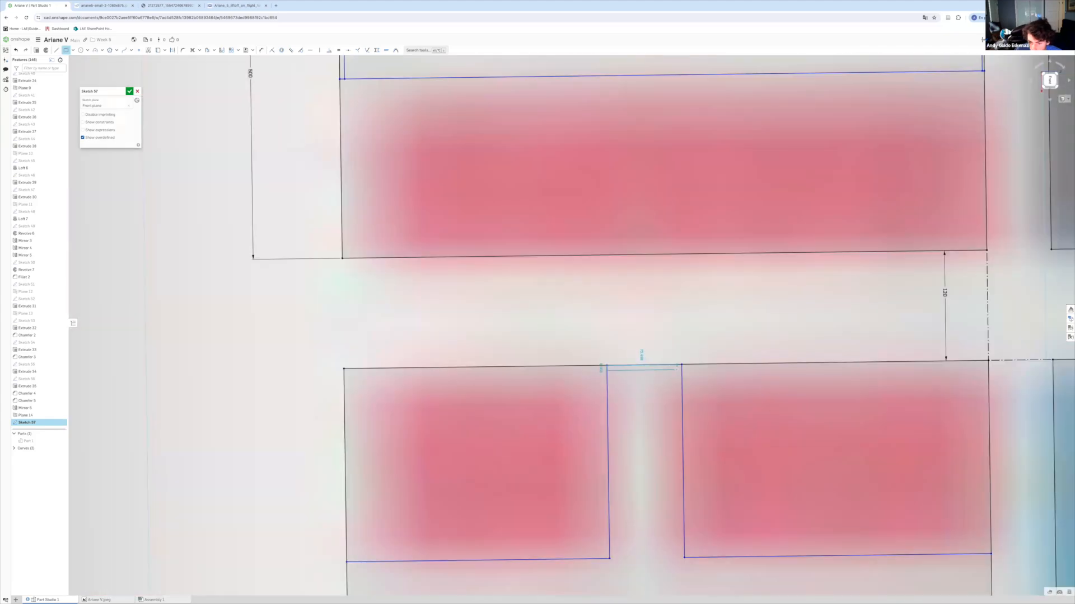
{"action": "left_click", "coordinate": [681, 365]}
{"action": "scroll", "coordinate": [460, 375], "scroll_direction": "down", "scroll_amount": 4}
{"action": "left_click", "coordinate": [413, 451]}
{"action": "scroll", "coordinate": [413, 483], "scroll_direction": "up", "scroll_amount": 7}
{"action": "left_click", "coordinate": [420, 497]}
Draw thin corner rectangles across the lower and right ends of the Danish flag's white cross.
{"action": "scroll", "coordinate": [417, 487], "scroll_direction": "down", "scroll_amount": 6}
{"action": "left_click", "coordinate": [542, 547]}
{"action": "scroll", "coordinate": [584, 547], "scroll_direction": "up", "scroll_amount": 7}
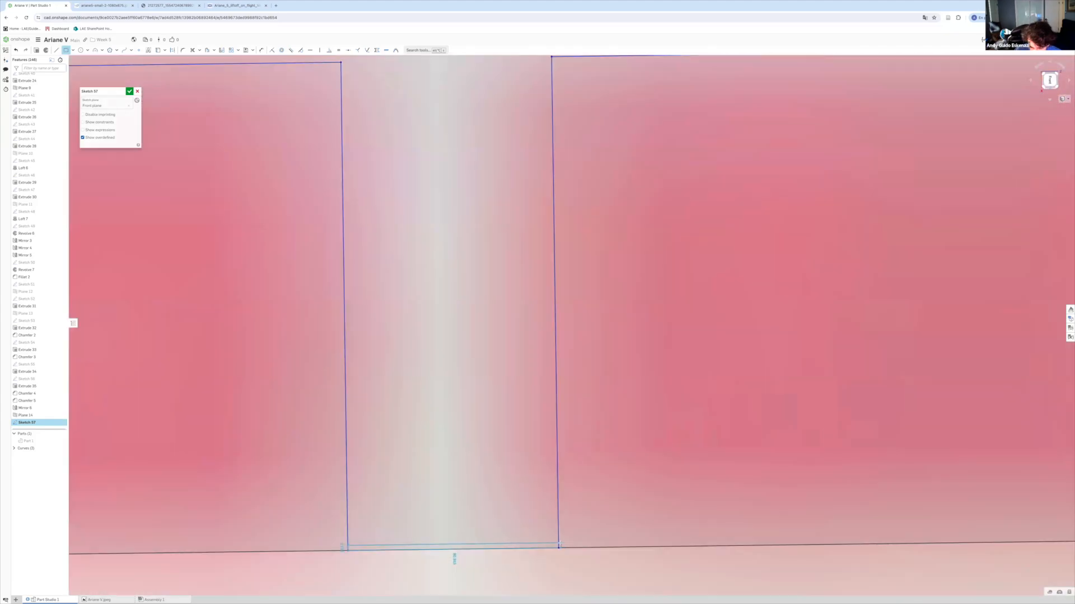
{"action": "left_click", "coordinate": [558, 546]}
{"action": "scroll", "coordinate": [551, 532], "scroll_direction": "down", "scroll_amount": 6}
{"action": "left_click", "coordinate": [688, 302]}
{"action": "scroll", "coordinate": [690, 353], "scroll_direction": "up", "scroll_amount": 5}
{"action": "left_click", "coordinate": [679, 386]}
Draw thin corner rectangles along the lower and upper ends of the French flag's white band.
{"action": "scroll", "coordinate": [510, 323], "scroll_direction": "down", "scroll_amount": 8}
{"action": "scroll", "coordinate": [727, 397], "scroll_direction": "up", "scroll_amount": 5}
{"action": "left_click", "coordinate": [727, 396]}
{"action": "left_click", "coordinate": [515, 397]}
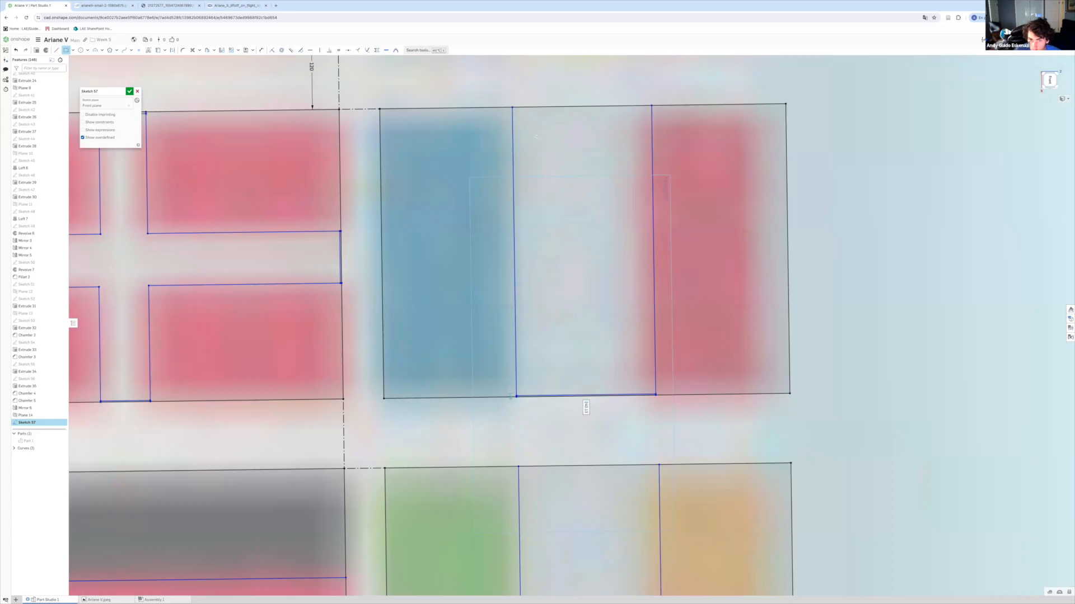
{"action": "left_click", "coordinate": [515, 108]}
{"action": "scroll", "coordinate": [649, 112], "scroll_direction": "up", "scroll_amount": 6}
{"action": "left_click", "coordinate": [655, 108]}
{"action": "scroll", "coordinate": [597, 218], "scroll_direction": "down", "scroll_amount": 8}
{"action": "scroll", "coordinate": [575, 130], "scroll_direction": "up", "scroll_amount": 6}
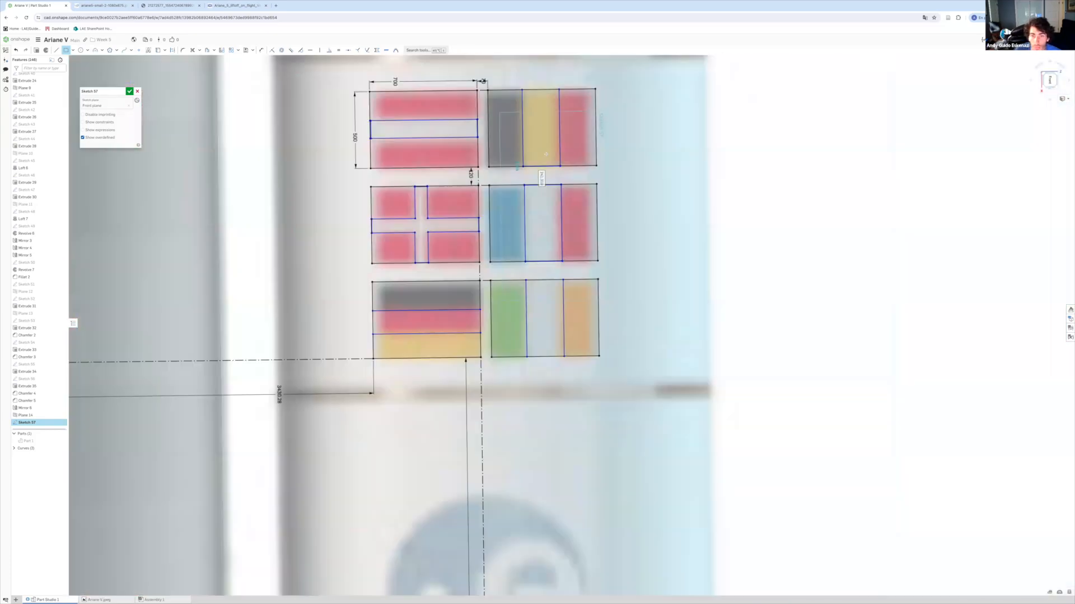
Draw thin corner rectangles closing the Dutch flag's white band and both side ends of the Spanish flag's yellow band.
{"action": "scroll", "coordinate": [576, 130], "scroll_direction": "down", "scroll_amount": 7}
{"action": "scroll", "coordinate": [555, 258], "scroll_direction": "up", "scroll_amount": 5}
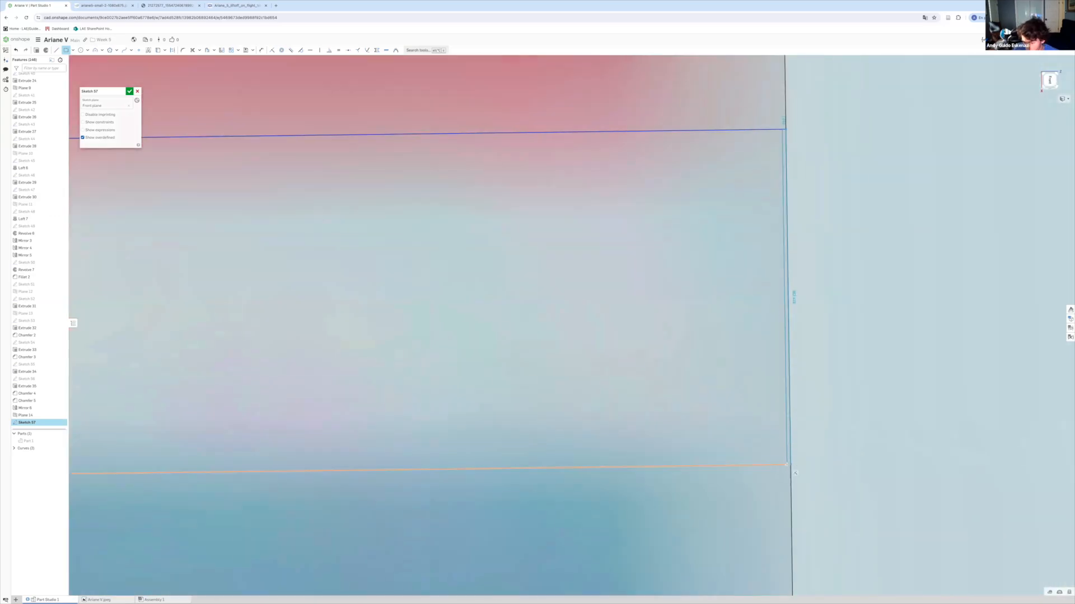
{"action": "left_click", "coordinate": [787, 464]}
{"action": "scroll", "coordinate": [697, 451], "scroll_direction": "down", "scroll_amount": 10}
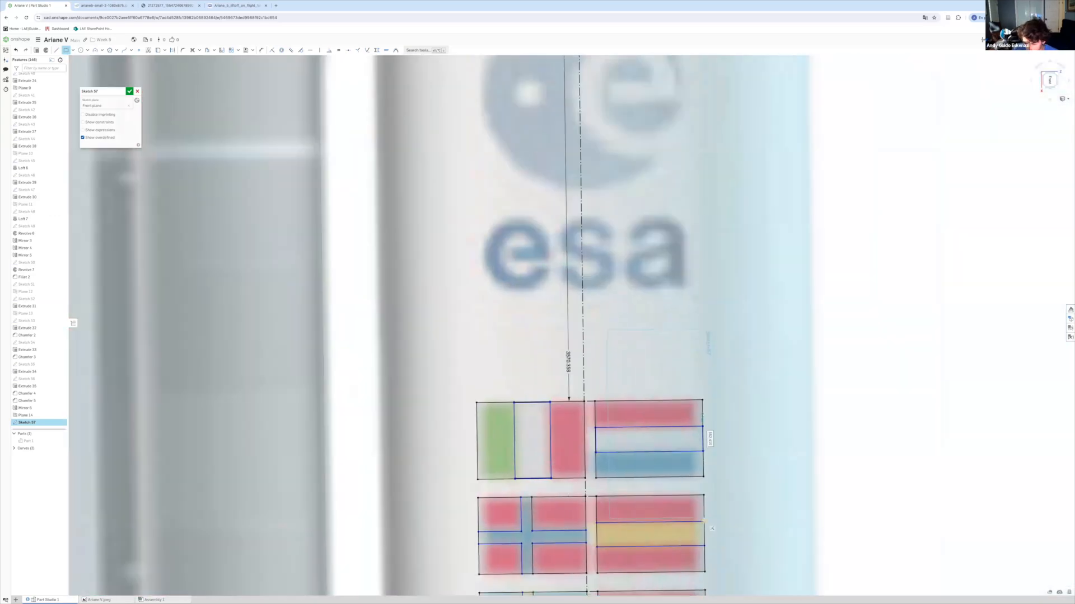
{"action": "scroll", "coordinate": [703, 540], "scroll_direction": "up", "scroll_amount": 8}
{"action": "left_click", "coordinate": [706, 413]}
{"action": "left_click", "coordinate": [706, 579]}
{"action": "scroll", "coordinate": [644, 423], "scroll_direction": "down", "scroll_amount": 5}
{"action": "scroll", "coordinate": [378, 488], "scroll_direction": "up", "scroll_amount": 6}
{"action": "left_click", "coordinate": [371, 207]}
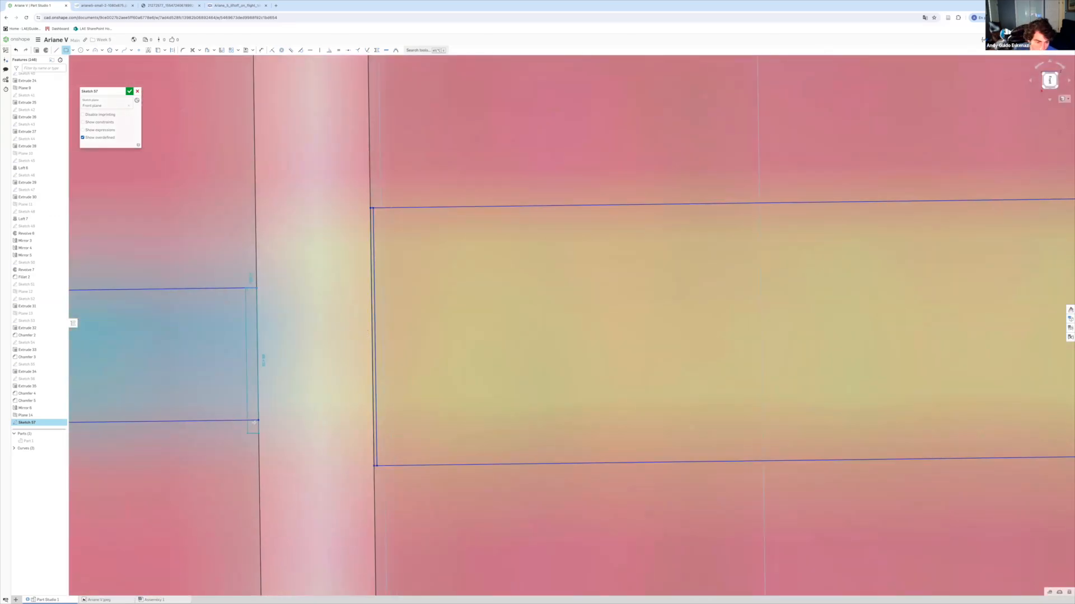
Draw thin corner rectangles across the four ends of the Norwegian flag's blue cross.
{"action": "scroll", "coordinate": [255, 422], "scroll_direction": "down", "scroll_amount": 5}
{"action": "scroll", "coordinate": [240, 336], "scroll_direction": "up", "scroll_amount": 5}
{"action": "scroll", "coordinate": [241, 347], "scroll_direction": "down", "scroll_amount": 5}
{"action": "scroll", "coordinate": [238, 408], "scroll_direction": "up", "scroll_amount": 5}
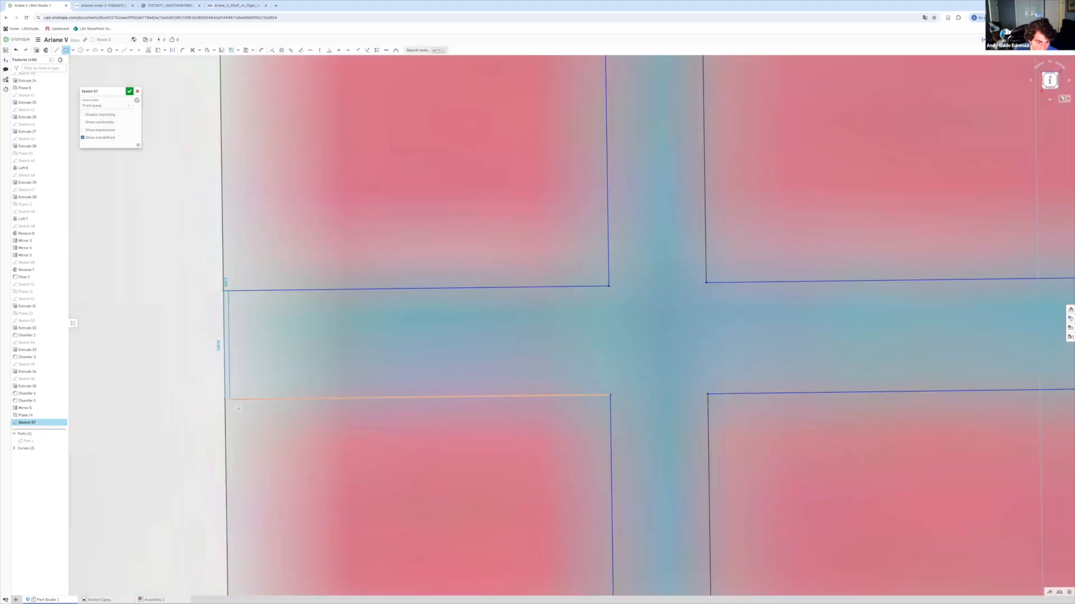
{"action": "scroll", "coordinate": [241, 405], "scroll_direction": "down", "scroll_amount": 5}
{"action": "scroll", "coordinate": [372, 511], "scroll_direction": "up", "scroll_amount": 5}
{"action": "scroll", "coordinate": [372, 511], "scroll_direction": "down", "scroll_amount": 5}
{"action": "scroll", "coordinate": [476, 553], "scroll_direction": "up", "scroll_amount": 5}
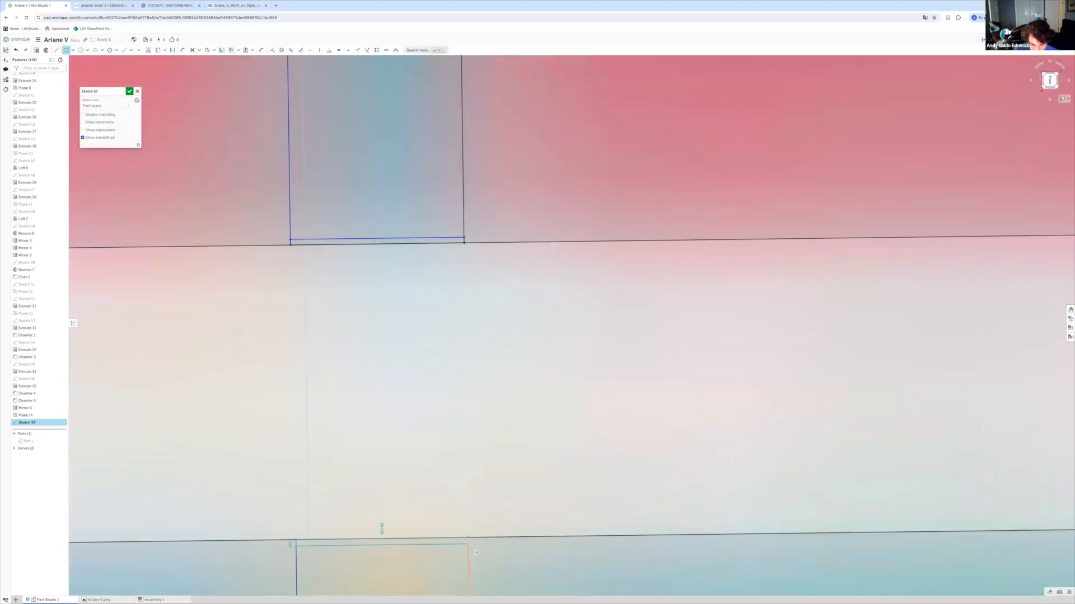
Draw thin corner rectangles across the ends of the Swedish flag's yellow cross.
{"action": "scroll", "coordinate": [477, 552], "scroll_direction": "down", "scroll_amount": 5}
{"action": "scroll", "coordinate": [477, 552], "scroll_direction": "up", "scroll_amount": 5}
{"action": "scroll", "coordinate": [559, 504], "scroll_direction": "down", "scroll_amount": 5}
{"action": "scroll", "coordinate": [576, 497], "scroll_direction": "up", "scroll_amount": 5}
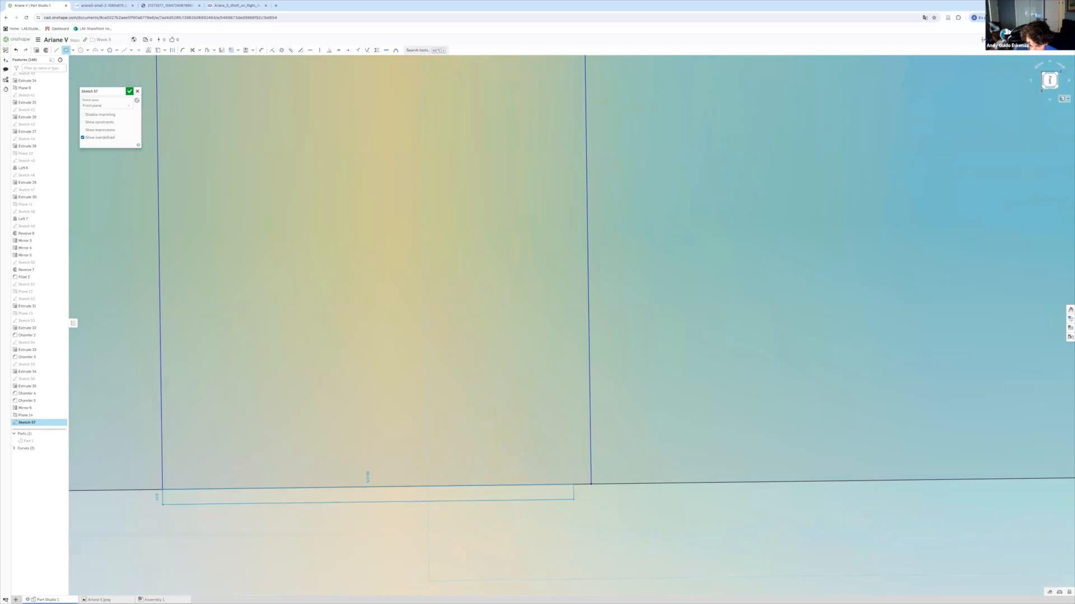
{"action": "scroll", "coordinate": [574, 498], "scroll_direction": "down", "scroll_amount": 5}
{"action": "scroll", "coordinate": [448, 305], "scroll_direction": "up", "scroll_amount": 5}
{"action": "scroll", "coordinate": [328, 430], "scroll_direction": "down", "scroll_amount": 5}
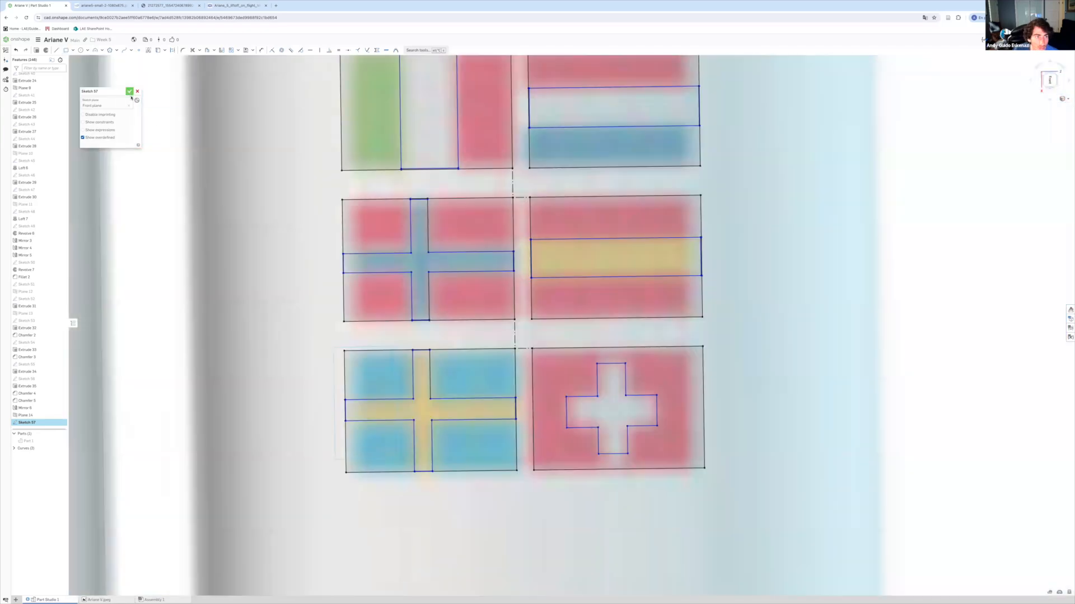
Finish the flag sketch and show the rocket part again.
{"action": "scroll", "coordinate": [392, 269], "scroll_direction": "down", "scroll_amount": 10}
{"action": "key", "text": "Return"}
{"action": "left_click", "coordinate": [63, 442]}
{"action": "scroll", "coordinate": [359, 293], "scroll_direction": "up", "scroll_amount": 2}
{"action": "right_click_drag", "start_coordinate": [359, 381], "coordinate": [360, 313]}
{"action": "scroll", "coordinate": [360, 312], "scroll_direction": "down", "scroll_amount": 3}
{"action": "scroll", "coordinate": [360, 313], "scroll_direction": "down", "scroll_amount": 3}
Start a new sketch on Plane 14 and project all the flag outlines into it.
{"action": "right_click", "coordinate": [53, 416]}
{"action": "left_click", "coordinate": [66, 427]}
{"action": "left_click", "coordinate": [43, 50]}
{"action": "left_click", "coordinate": [42, 404]}
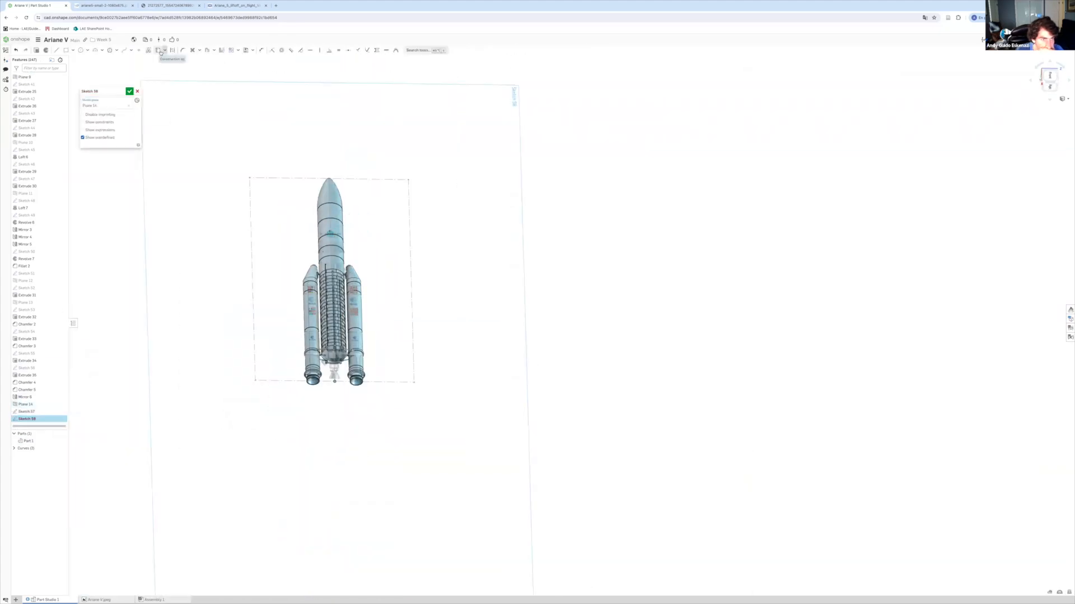
{"action": "left_click", "coordinate": [158, 50]}
{"action": "scroll", "coordinate": [357, 304], "scroll_direction": "up", "scroll_amount": 5}
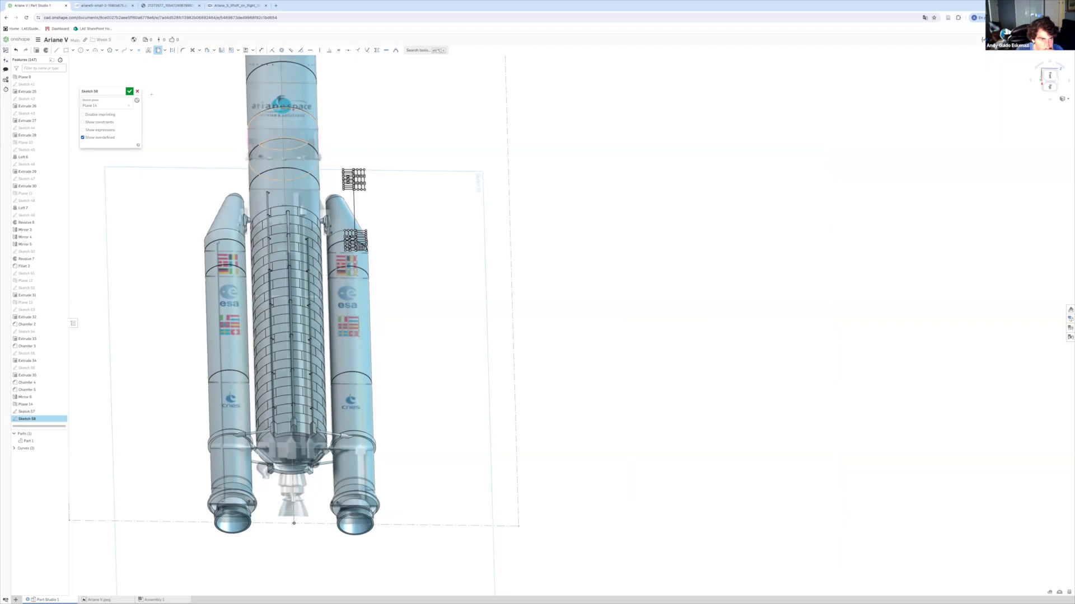
{"action": "scroll", "coordinate": [356, 185], "scroll_direction": "up", "scroll_amount": 6}
{"action": "left_click", "coordinate": [366, 253]}
Turn the centre line and the spacing lines between the upper group's flags into construction geometry.
{"action": "right_click", "coordinate": [344, 173]}
{"action": "left_click", "coordinate": [364, 194]}
{"action": "right_click", "coordinate": [355, 185]}
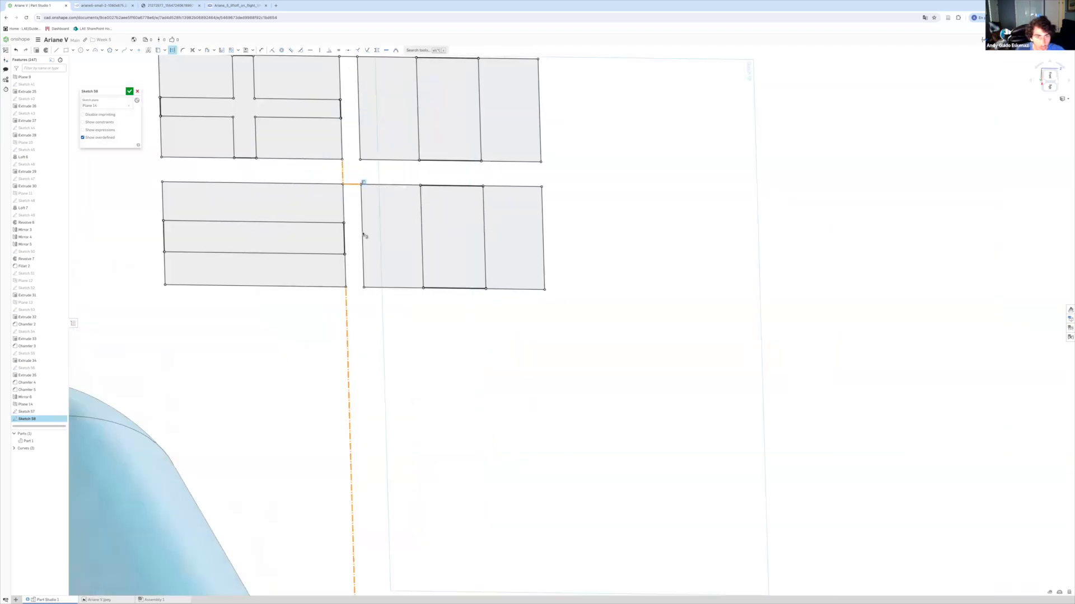
{"action": "left_click", "coordinate": [373, 208]}
{"action": "right_click", "coordinate": [348, 217]}
{"action": "left_click", "coordinate": [369, 239]}
{"action": "right_click", "coordinate": [357, 232]}
{"action": "left_click", "coordinate": [379, 257]}
{"action": "right_click", "coordinate": [353, 118]}
{"action": "left_click", "coordinate": [370, 140]}
Turn the spacing lines between the lower group's flags into construction geometry and finish the sketch.
{"action": "scroll", "coordinate": [358, 146], "scroll_direction": "down", "scroll_amount": 8}
{"action": "scroll", "coordinate": [344, 266], "scroll_direction": "up", "scroll_amount": 7}
{"action": "right_click", "coordinate": [330, 186]}
{"action": "left_click", "coordinate": [348, 208]}
{"action": "right_click", "coordinate": [324, 274]}
{"action": "left_click", "coordinate": [342, 296]}
{"action": "right_click", "coordinate": [335, 288]}
{"action": "left_click", "coordinate": [350, 310]}
{"action": "right_click", "coordinate": [328, 374]}
{"action": "left_click", "coordinate": [342, 397]}
{"action": "scroll", "coordinate": [341, 392], "scroll_direction": "down", "scroll_amount": 5}
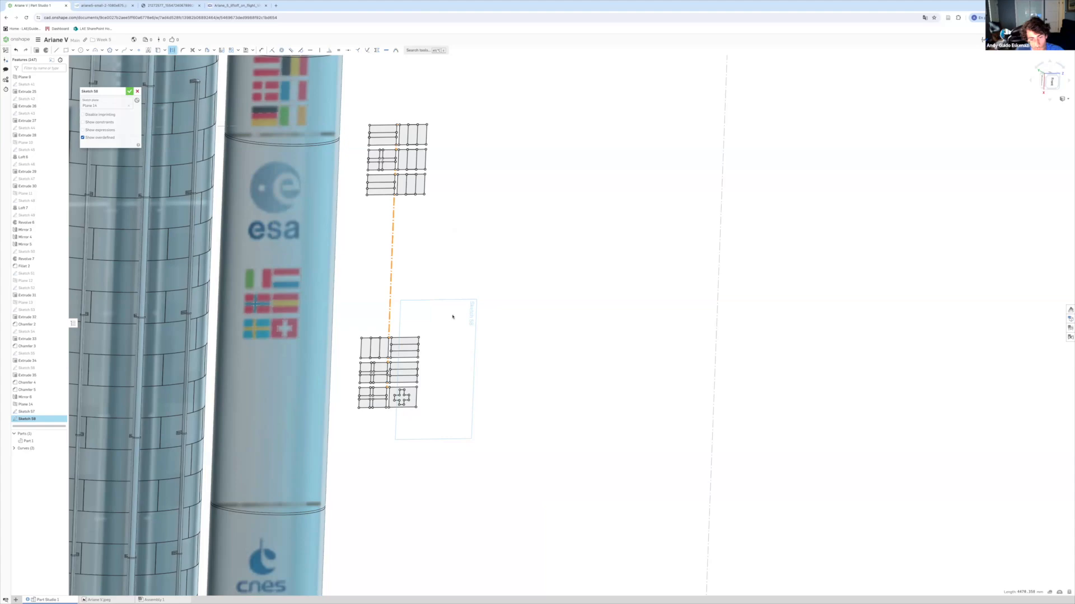
{"action": "scroll", "coordinate": [442, 318], "scroll_direction": "down", "scroll_amount": 4}
{"action": "scroll", "coordinate": [409, 321], "scroll_direction": "up", "scroll_amount": 8}
{"action": "mouse_move", "coordinate": [411, 322]}
{"action": "right_mouse_down"}
{"action": "mouse_move", "coordinate": [409, 309]}
{"action": "mouse_move", "coordinate": [409, 342]}
{"action": "right_mouse_up"}
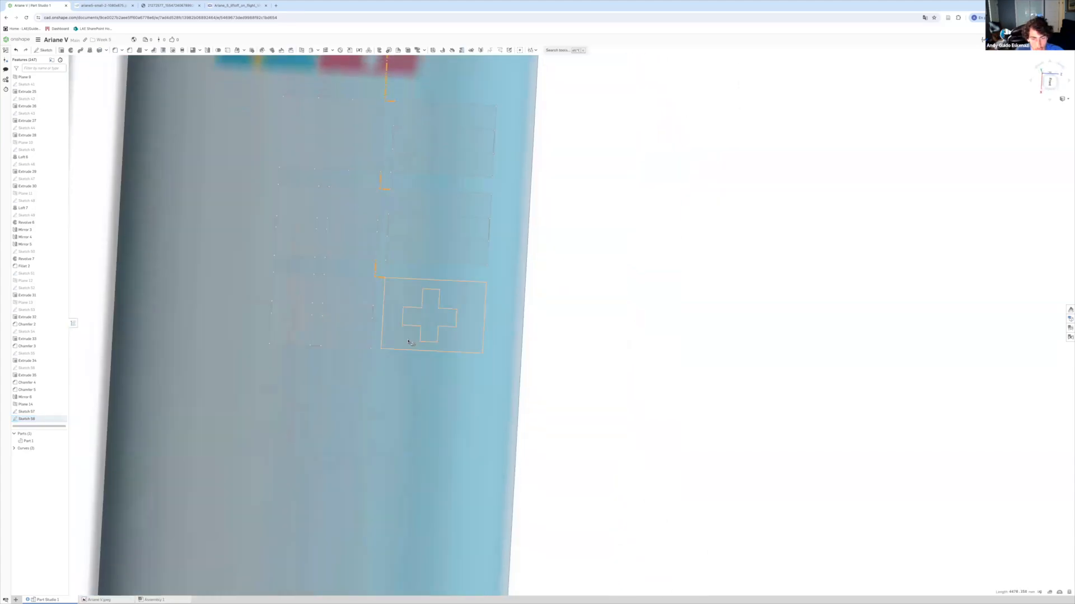
{"action": "scroll", "coordinate": [409, 342], "scroll_direction": "down", "scroll_amount": 6}
{"action": "scroll", "coordinate": [342, 236], "scroll_direction": "up", "scroll_amount": 4}
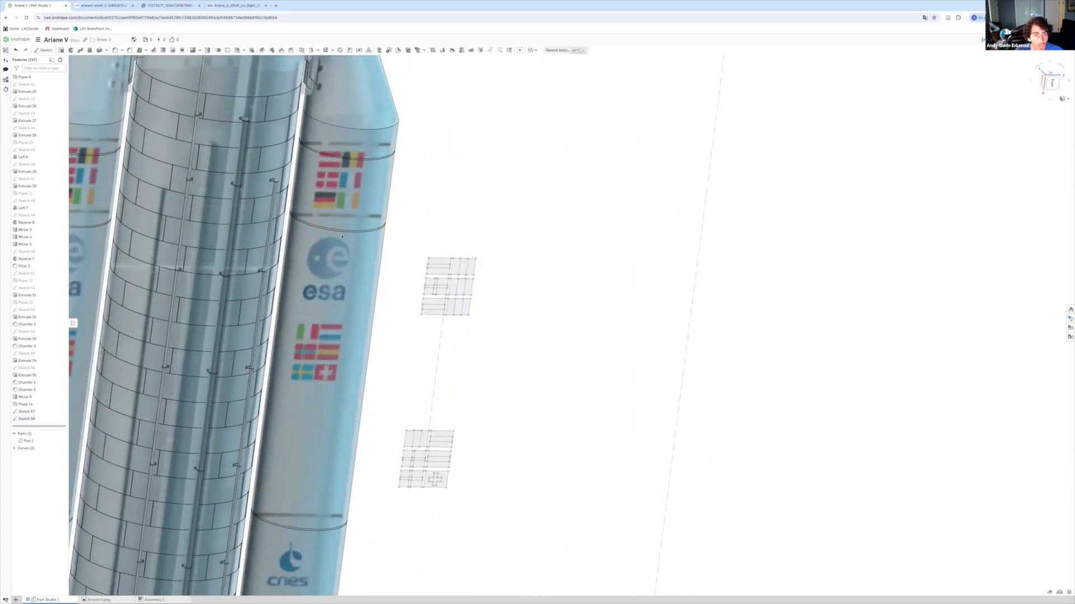
Start a surface Wrap and select the outer stripes of the Austrian and Belgian flags as its faces.
{"action": "left_click", "coordinate": [318, 51]}
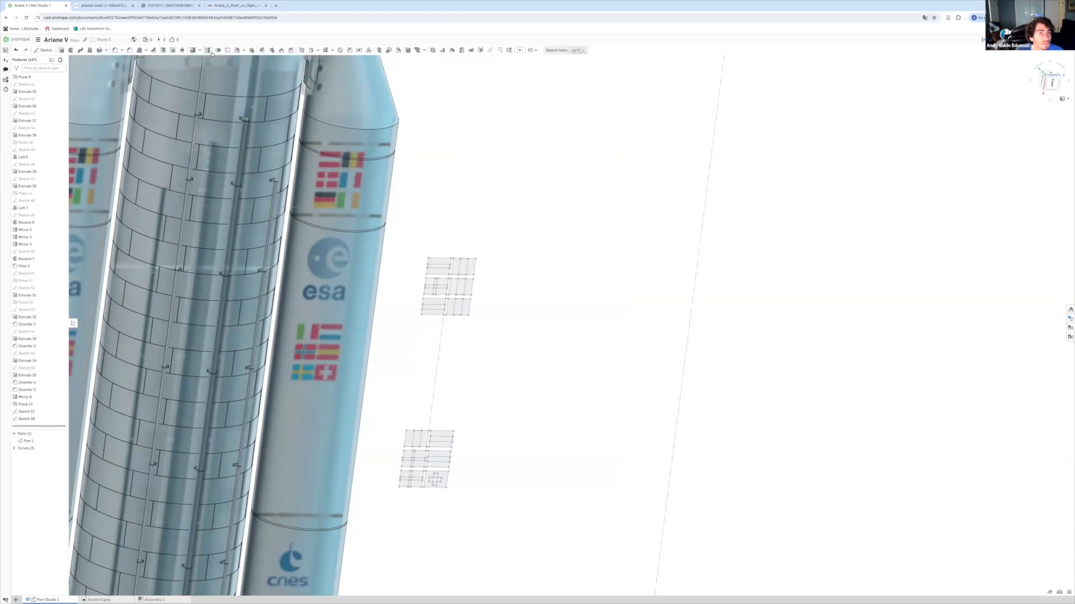
{"action": "left_click", "coordinate": [249, 69]}
{"action": "scroll", "coordinate": [431, 266], "scroll_direction": "up", "scroll_amount": 5}
{"action": "left_click", "coordinate": [437, 263]}
{"action": "scroll", "coordinate": [420, 255], "scroll_direction": "up", "scroll_amount": 5}
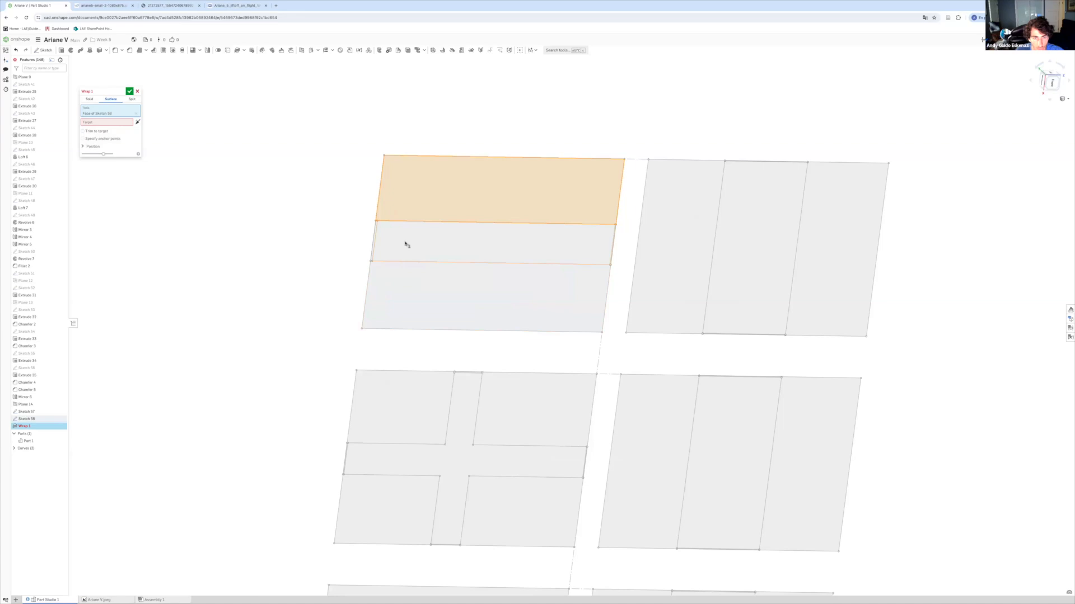
{"action": "left_click", "coordinate": [409, 290]}
{"action": "scroll", "coordinate": [364, 240], "scroll_direction": "up", "scroll_amount": 3}
{"action": "scroll", "coordinate": [332, 237], "scroll_direction": "down", "scroll_amount": 6}
{"action": "left_click", "coordinate": [529, 231]}
{"action": "left_click", "coordinate": [624, 231]}
Add the Danish flag's four corner fields and the outer stripes of the French, Irish and German flags to the wrap.
{"action": "left_click", "coordinate": [367, 343]}
{"action": "left_click", "coordinate": [369, 395]}
{"action": "left_click", "coordinate": [422, 348]}
{"action": "left_click", "coordinate": [423, 394]}
{"action": "left_click", "coordinate": [509, 387]}
{"action": "left_click", "coordinate": [604, 397]}
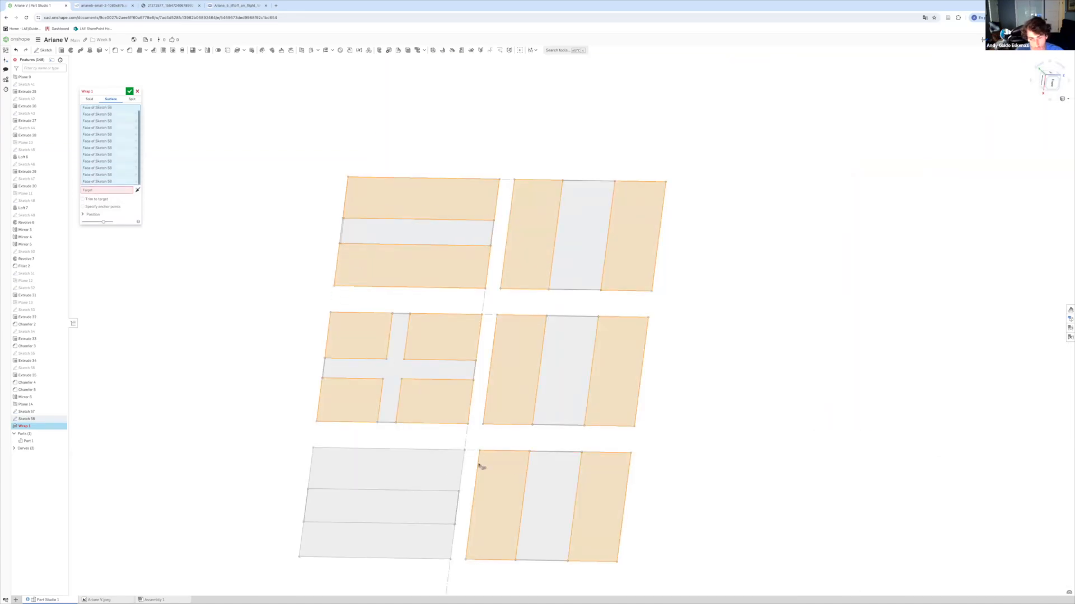
{"action": "left_click", "coordinate": [402, 469]}
{"action": "left_click", "coordinate": [392, 538]}
Add the lower group's outer stripes and the corner fields around its Nordic crosses to the wrap.
{"action": "scroll", "coordinate": [392, 415], "scroll_direction": "down", "scroll_amount": 5}
{"action": "scroll", "coordinate": [388, 521], "scroll_direction": "up", "scroll_amount": 6}
{"action": "left_click", "coordinate": [273, 255]}
{"action": "left_click", "coordinate": [387, 227]}
{"action": "left_click", "coordinate": [484, 182]}
{"action": "left_click", "coordinate": [476, 258]}
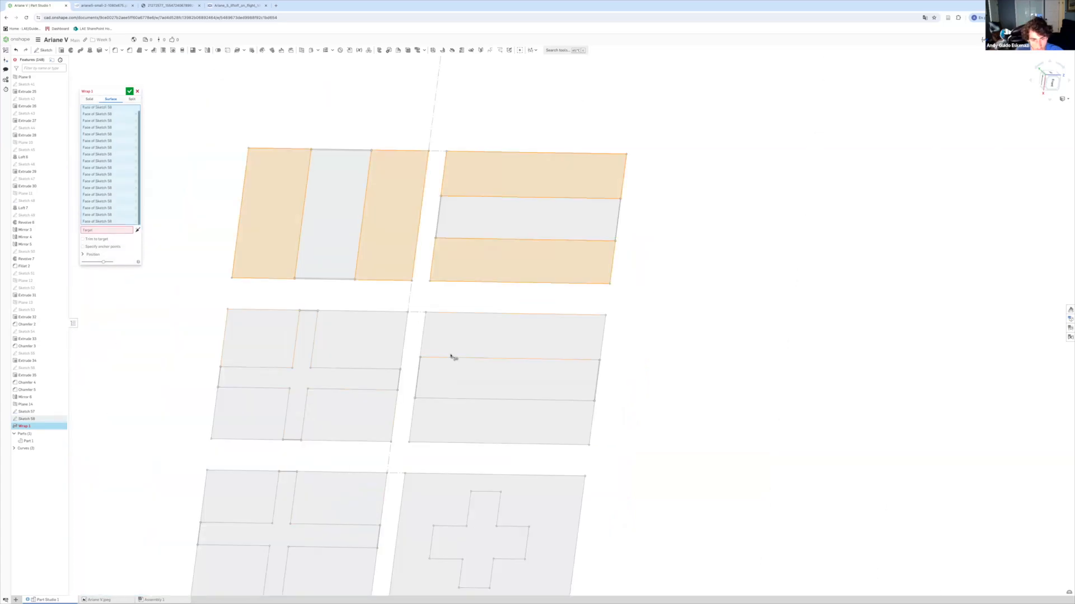
{"action": "left_click", "coordinate": [451, 353]}
{"action": "left_click", "coordinate": [454, 418]}
{"action": "left_click", "coordinate": [353, 411]}
{"action": "left_click", "coordinate": [259, 417]}
{"action": "left_click", "coordinate": [254, 344]}
{"action": "left_click", "coordinate": [336, 504]}
Set the booster's cylindrical face as the wrap target and create the surface wrap.
{"action": "scroll", "coordinate": [478, 495], "scroll_direction": "down", "scroll_amount": 8}
{"action": "left_click", "coordinate": [106, 310]}
{"action": "left_click", "coordinate": [387, 387]}
{"action": "right_click_drag", "start_coordinate": [386, 387], "coordinate": [408, 364]}
{"action": "left_click", "coordinate": [129, 91]}
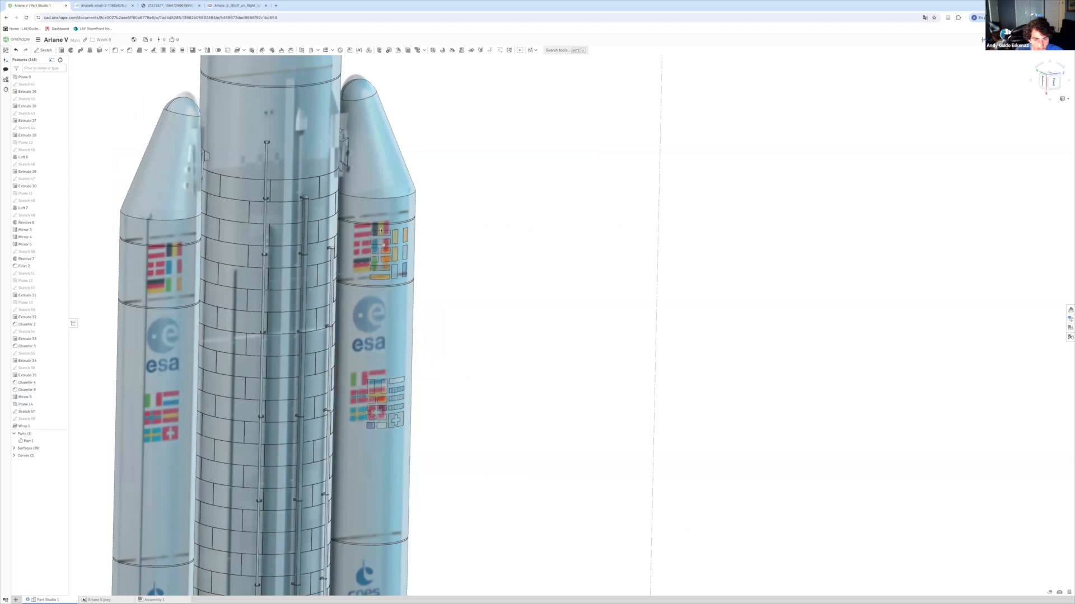
Change the flag wrap to a solid Remove operation that cuts the selected flag regions into the rocket part.
{"action": "scroll", "coordinate": [384, 250], "scroll_direction": "up", "scroll_amount": 10}
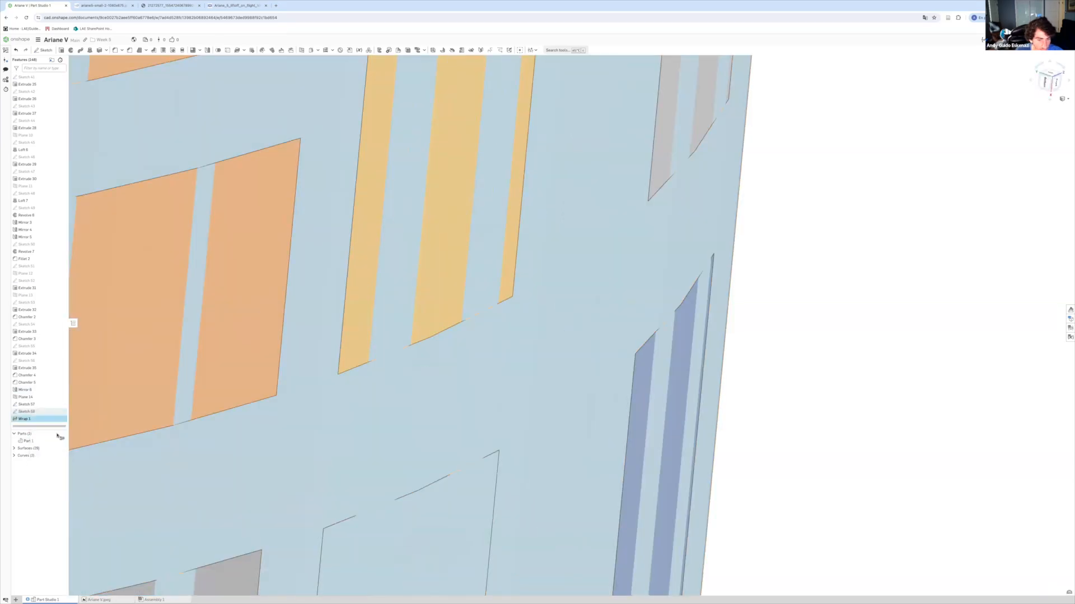
{"action": "double_click", "coordinate": [23, 418]}
{"action": "scroll", "coordinate": [372, 276], "scroll_direction": "down", "scroll_amount": 5}
{"action": "left_click", "coordinate": [113, 107]}
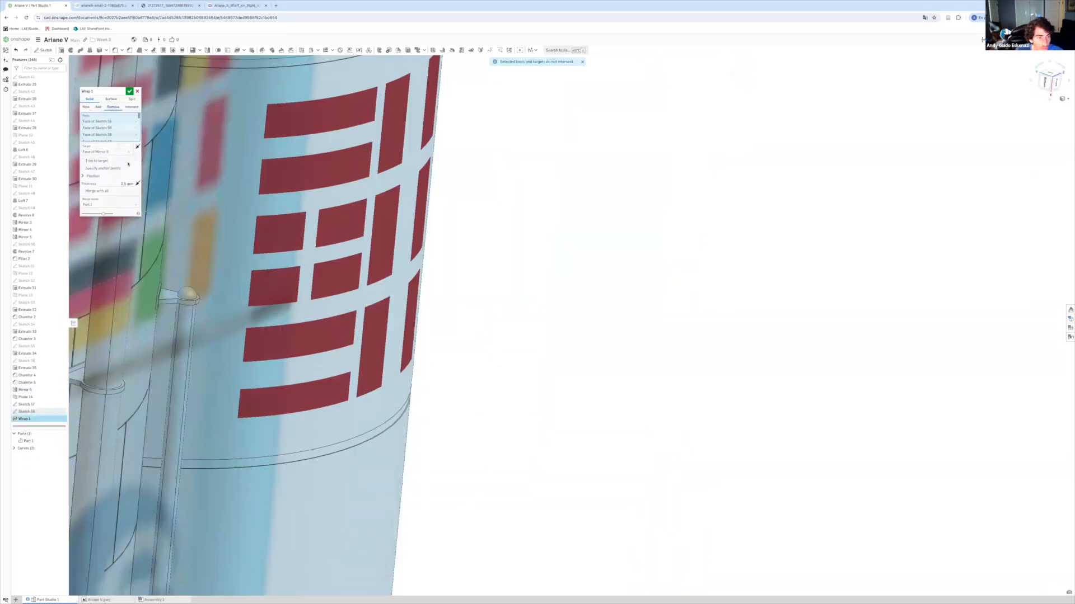
{"action": "scroll", "coordinate": [139, 252], "scroll_direction": "down", "scroll_amount": 5}
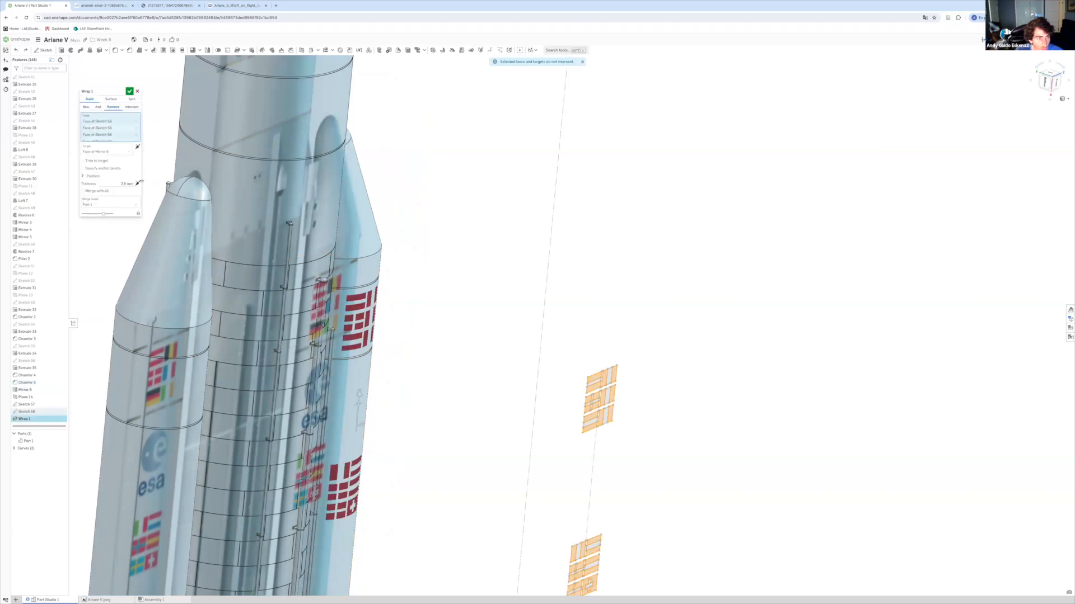
{"action": "key", "text": "Escape"}
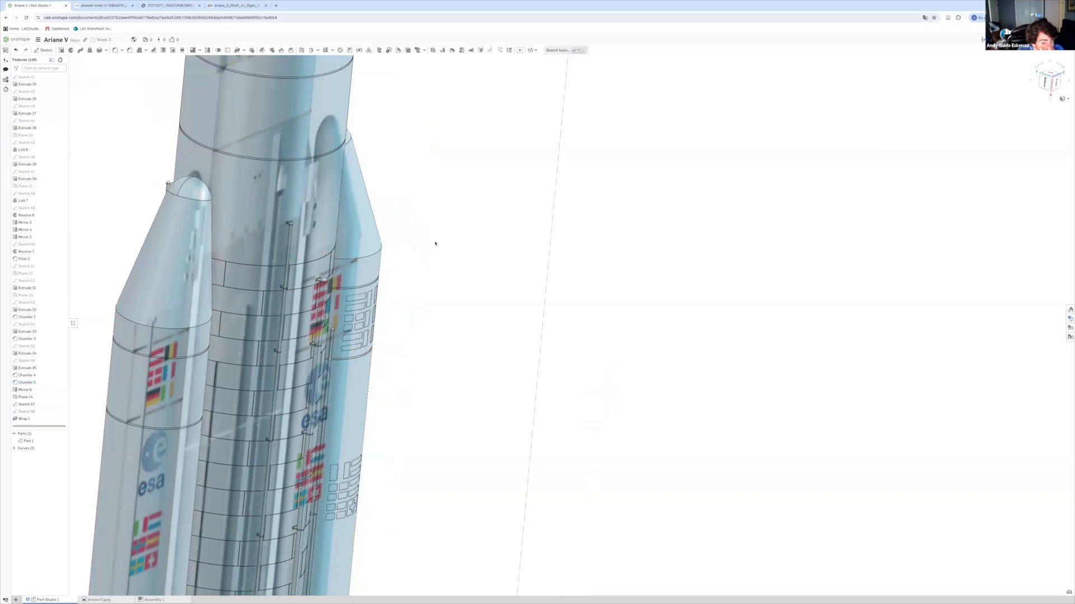
Show the projected flag sketch and start a second surface Wrap with the thin end strips of the Belgian flag's middle stripe.
{"action": "scroll", "coordinate": [401, 228], "scroll_direction": "up", "scroll_amount": 6}
{"action": "left_click", "coordinate": [61, 411]}
{"action": "scroll", "coordinate": [227, 346], "scroll_direction": "down", "scroll_amount": 6}
{"action": "left_click", "coordinate": [237, 51]}
{"action": "scroll", "coordinate": [365, 386], "scroll_direction": "up", "scroll_amount": 8}
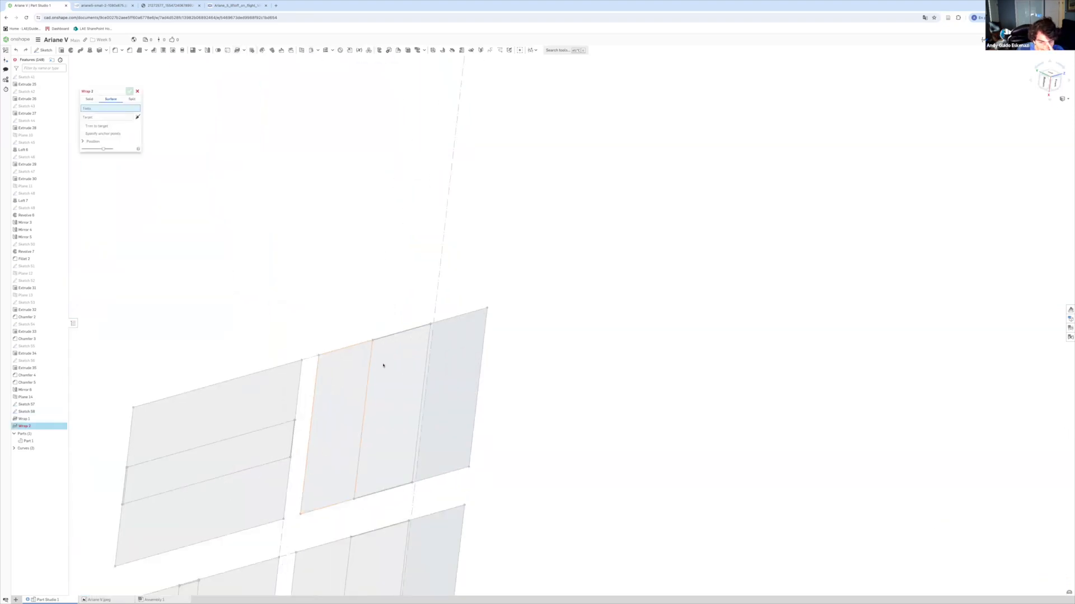
{"action": "scroll", "coordinate": [238, 360], "scroll_direction": "down", "scroll_amount": 4}
{"action": "scroll", "coordinate": [235, 387], "scroll_direction": "up", "scroll_amount": 5}
{"action": "left_click", "coordinate": [239, 380]}
{"action": "scroll", "coordinate": [242, 387], "scroll_direction": "down", "scroll_amount": 7}
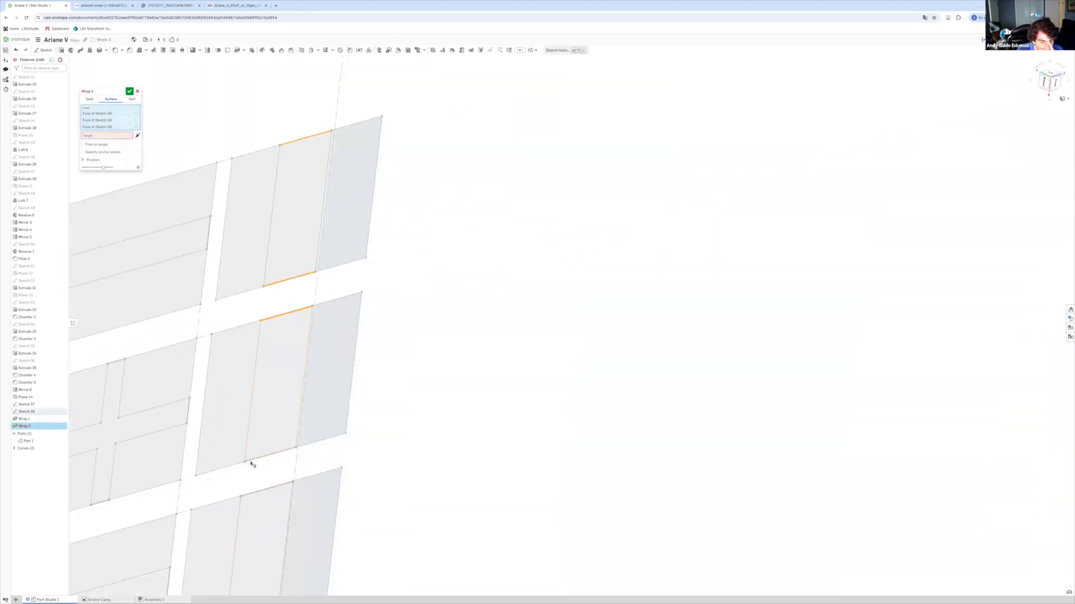
Add the thin end strips of the French and Irish flags' middle stripes to the second wrap.
{"action": "scroll", "coordinate": [250, 463], "scroll_direction": "up", "scroll_amount": 10}
{"action": "left_click", "coordinate": [262, 449]}
{"action": "scroll", "coordinate": [266, 347], "scroll_direction": "down", "scroll_amount": 10}
{"action": "scroll", "coordinate": [261, 241], "scroll_direction": "up", "scroll_amount": 7}
{"action": "left_click", "coordinate": [261, 235]}
{"action": "left_click", "coordinate": [364, 421]}
{"action": "scroll", "coordinate": [364, 417], "scroll_direction": "down", "scroll_amount": 8}
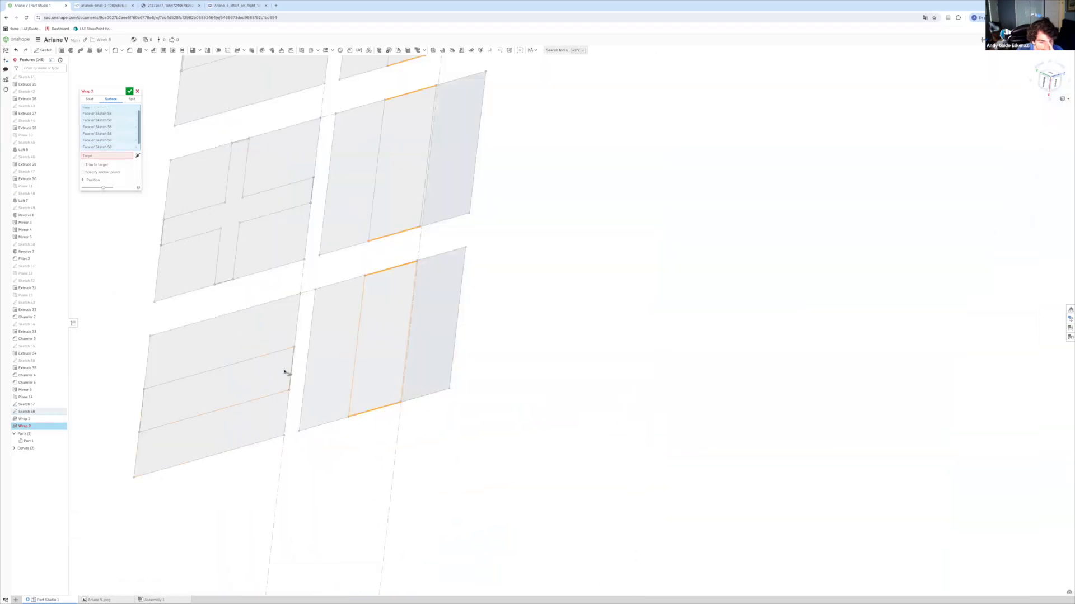
Add the thin strips at both ends of the German flag's middle band to the second wrap.
{"action": "scroll", "coordinate": [292, 359], "scroll_direction": "up", "scroll_amount": 8}
{"action": "left_click", "coordinate": [293, 350]}
{"action": "scroll", "coordinate": [309, 334], "scroll_direction": "down", "scroll_amount": 8}
{"action": "scroll", "coordinate": [216, 377], "scroll_direction": "up", "scroll_amount": 7}
{"action": "left_click", "coordinate": [227, 411]}
{"action": "scroll", "coordinate": [236, 425], "scroll_direction": "down", "scroll_amount": 7}
Add the thin strips at the ends of the Danish flag's cross to the second wrap.
{"action": "scroll", "coordinate": [271, 325], "scroll_direction": "up", "scroll_amount": 8}
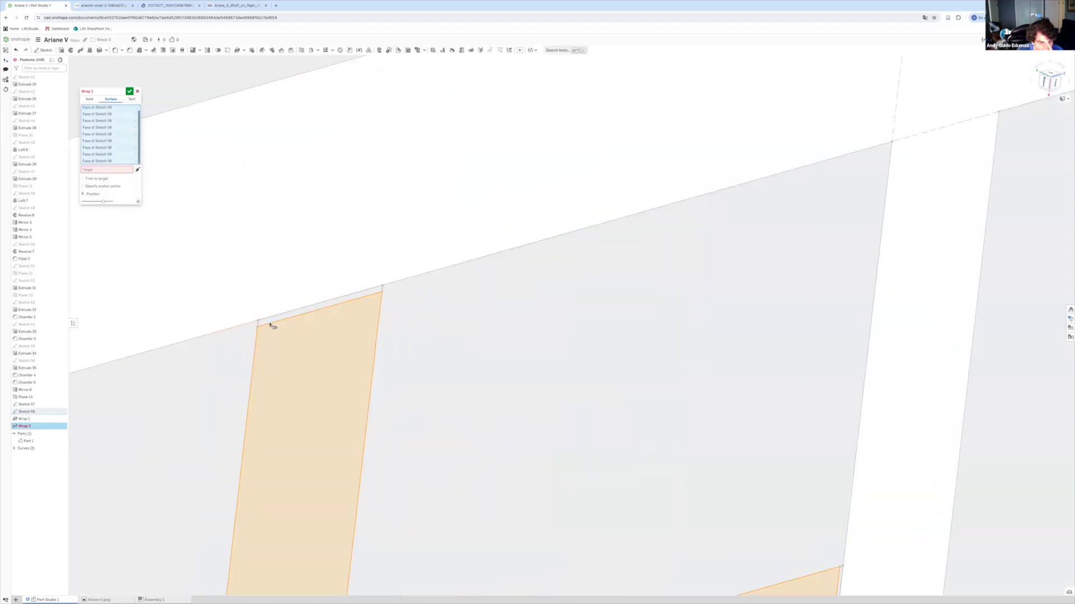
{"action": "left_click", "coordinate": [275, 322]}
{"action": "scroll", "coordinate": [280, 324], "scroll_direction": "down", "scroll_amount": 8}
{"action": "scroll", "coordinate": [205, 435], "scroll_direction": "up", "scroll_amount": 8}
{"action": "left_click", "coordinate": [212, 429]}
{"action": "scroll", "coordinate": [218, 428], "scroll_direction": "down", "scroll_amount": 7}
{"action": "scroll", "coordinate": [330, 497], "scroll_direction": "up", "scroll_amount": 7}
{"action": "left_click", "coordinate": [328, 499]}
{"action": "scroll", "coordinate": [419, 419], "scroll_direction": "up", "scroll_amount": 7}
{"action": "left_click", "coordinate": [402, 429]}
{"action": "scroll", "coordinate": [405, 432], "scroll_direction": "down", "scroll_amount": 7}
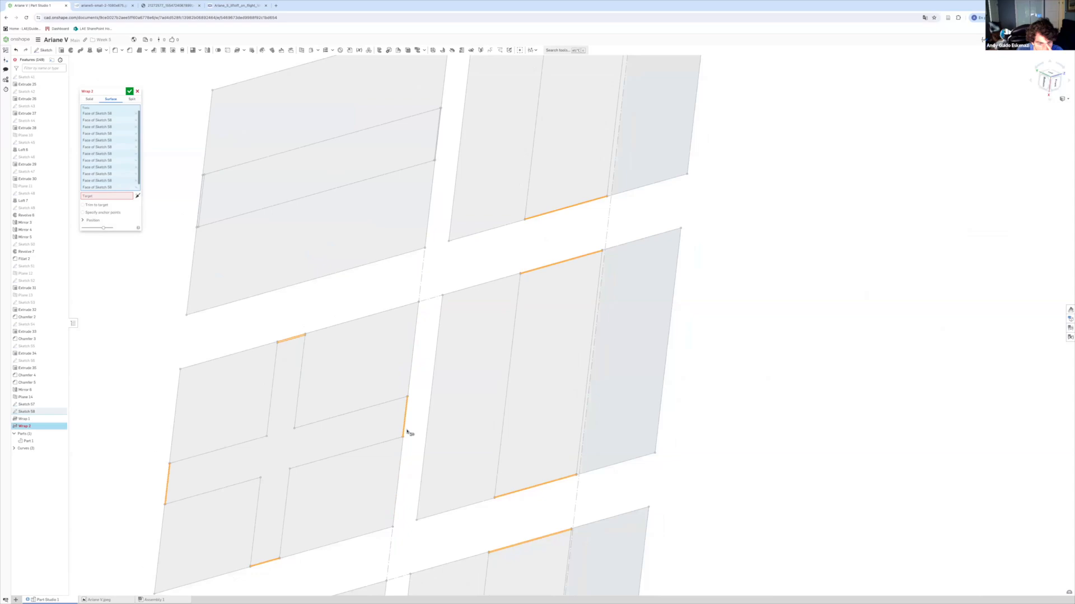
Add the thin strips at both ends of the Austrian flag's middle band to the second wrap.
{"action": "scroll", "coordinate": [193, 176], "scroll_direction": "up", "scroll_amount": 8}
{"action": "left_click", "coordinate": [280, 347]}
{"action": "scroll", "coordinate": [283, 343], "scroll_direction": "down", "scroll_amount": 8}
{"action": "scroll", "coordinate": [472, 304], "scroll_direction": "up", "scroll_amount": 7}
{"action": "left_click", "coordinate": [415, 297]}
{"action": "scroll", "coordinate": [404, 296], "scroll_direction": "down", "scroll_amount": 8}
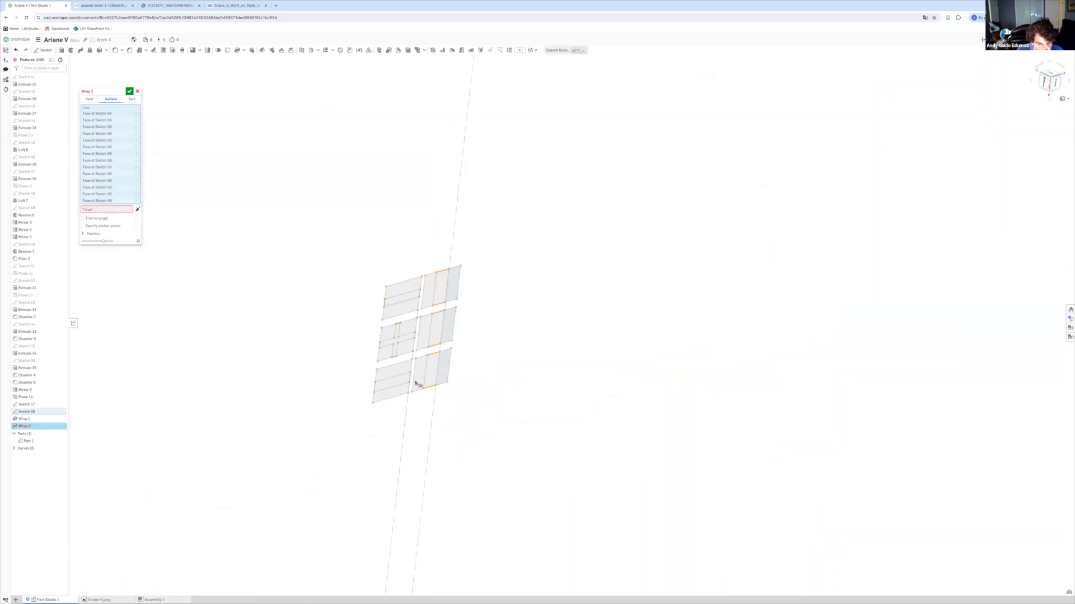
Add the thin strips at both ends of the Italian flag's middle stripe to the second wrap.
{"action": "scroll", "coordinate": [338, 434], "scroll_direction": "up", "scroll_amount": 8}
{"action": "left_click", "coordinate": [339, 433]}
{"action": "scroll", "coordinate": [340, 430], "scroll_direction": "down", "scroll_amount": 7}
{"action": "scroll", "coordinate": [359, 378], "scroll_direction": "up", "scroll_amount": 7}
{"action": "left_click", "coordinate": [359, 378]}
{"action": "scroll", "coordinate": [361, 379], "scroll_direction": "down", "scroll_amount": 7}
Add the thin strips at both ends of the Dutch flag's middle band to the second wrap.
{"action": "scroll", "coordinate": [469, 462], "scroll_direction": "up", "scroll_amount": 7}
{"action": "left_click", "coordinate": [470, 462]}
{"action": "scroll", "coordinate": [471, 461], "scroll_direction": "down", "scroll_amount": 7}
{"action": "scroll", "coordinate": [583, 386], "scroll_direction": "up", "scroll_amount": 7}
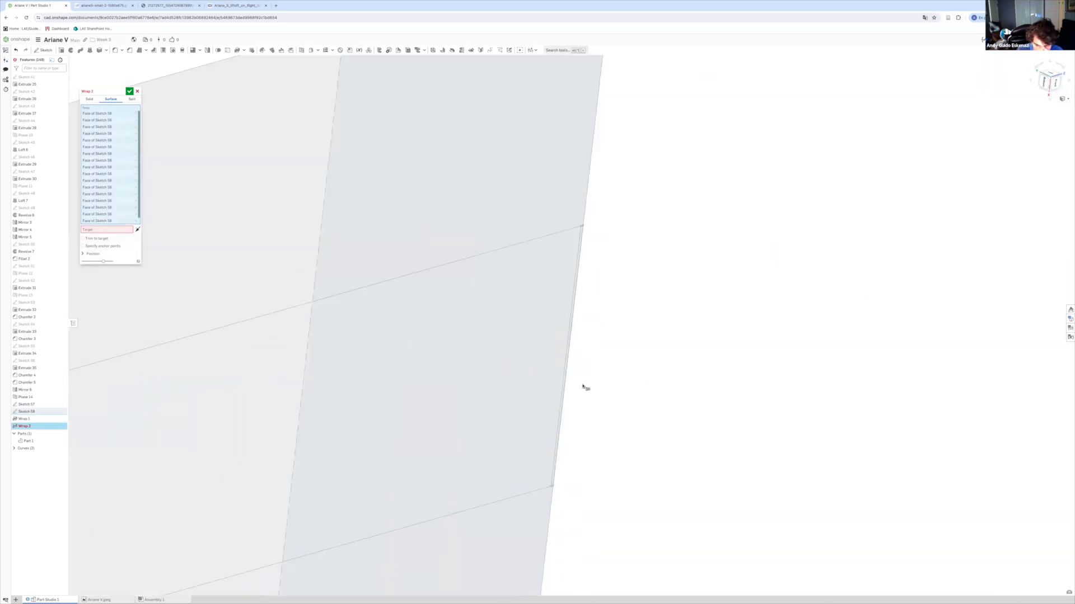
{"action": "left_click", "coordinate": [563, 394]}
{"action": "scroll", "coordinate": [551, 387], "scroll_direction": "down", "scroll_amount": 7}
Add the thin strips at both ends of the Spanish flag's middle band to the second wrap.
{"action": "scroll", "coordinate": [416, 522], "scroll_direction": "up", "scroll_amount": 8}
{"action": "left_click", "coordinate": [418, 523]}
{"action": "scroll", "coordinate": [420, 520], "scroll_direction": "down", "scroll_amount": 7}
{"action": "scroll", "coordinate": [560, 456], "scroll_direction": "up", "scroll_amount": 7}
{"action": "left_click", "coordinate": [562, 455]}
{"action": "scroll", "coordinate": [580, 451], "scroll_direction": "down", "scroll_amount": 7}
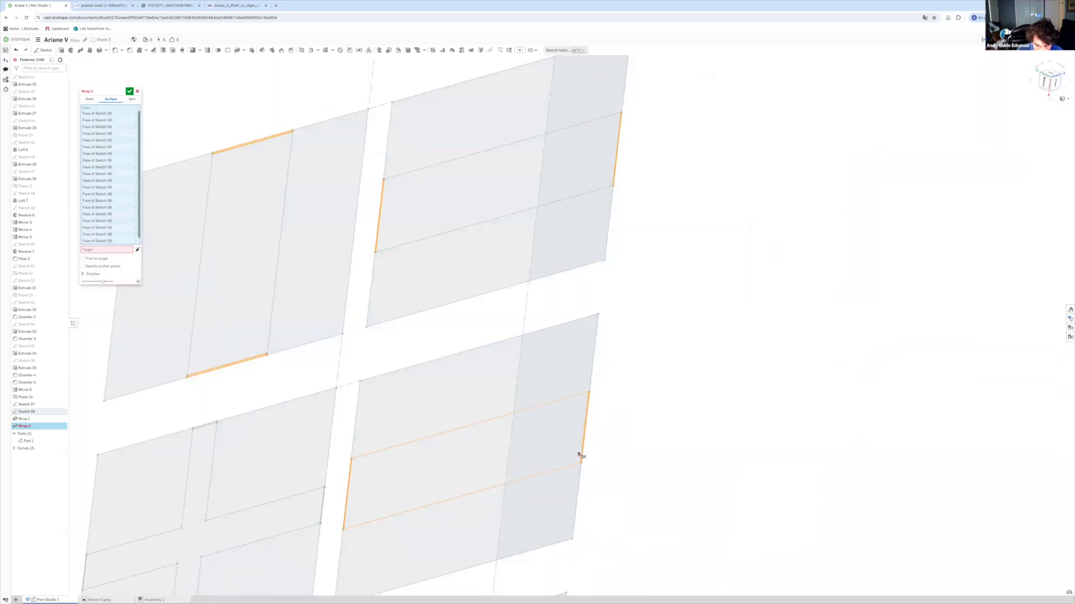
Add the thin end strips of the Norwegian flag's cross and the upper one of the Swedish cross to the second wrap.
{"action": "scroll", "coordinate": [367, 495], "scroll_direction": "up", "scroll_amount": 7}
{"action": "left_click", "coordinate": [367, 494]}
{"action": "scroll", "coordinate": [367, 494], "scroll_direction": "down", "scroll_amount": 7}
{"action": "scroll", "coordinate": [173, 473], "scroll_direction": "up", "scroll_amount": 7}
{"action": "left_click", "coordinate": [218, 428]}
{"action": "scroll", "coordinate": [220, 428], "scroll_direction": "down", "scroll_amount": 7}
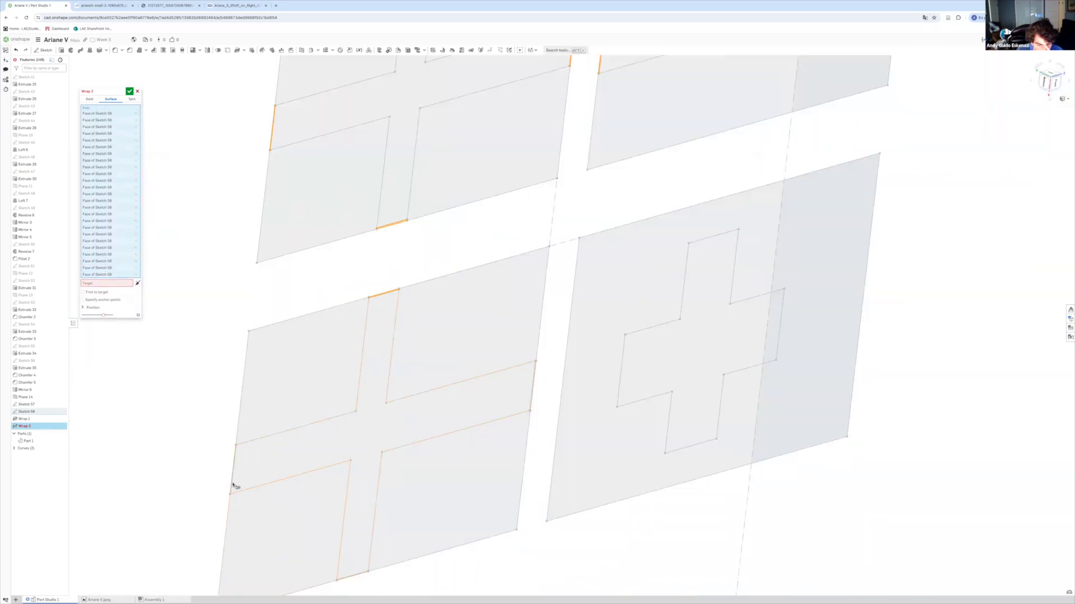
Add the remaining thin strips at the side and lower ends of the Swedish flag's cross to the second wrap.
{"action": "scroll", "coordinate": [233, 484], "scroll_direction": "up", "scroll_amount": 7}
{"action": "left_click", "coordinate": [228, 498]}
{"action": "scroll", "coordinate": [227, 498], "scroll_direction": "down", "scroll_amount": 7}
{"action": "scroll", "coordinate": [446, 515], "scroll_direction": "up", "scroll_amount": 7}
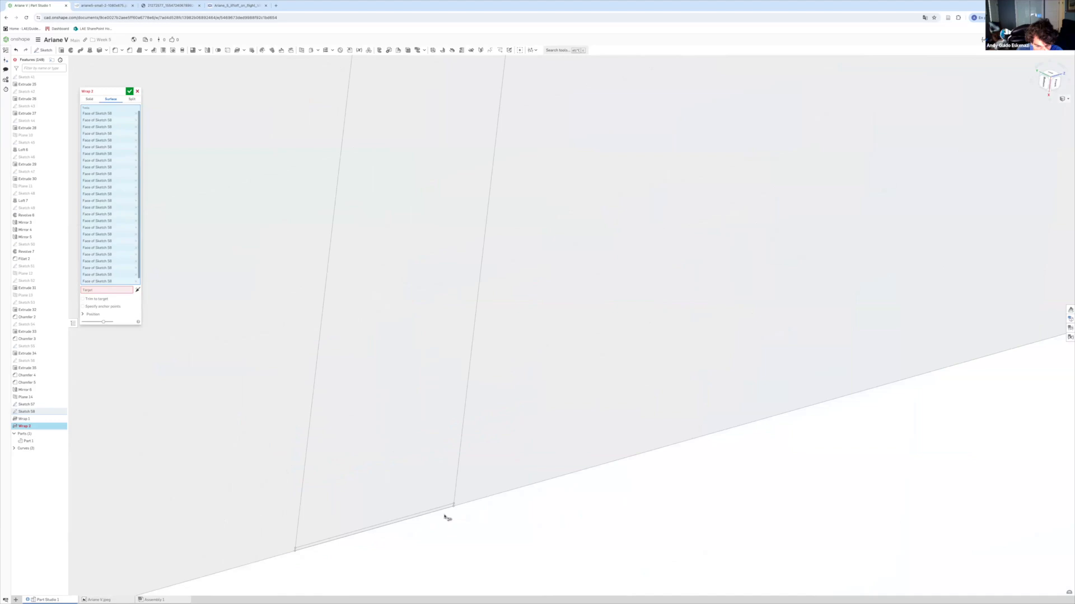
{"action": "left_click", "coordinate": [446, 515]}
{"action": "scroll", "coordinate": [446, 516], "scroll_direction": "down", "scroll_amount": 7}
{"action": "scroll", "coordinate": [648, 290], "scroll_direction": "up", "scroll_amount": 7}
{"action": "left_click", "coordinate": [649, 291]}
{"action": "scroll", "coordinate": [649, 291], "scroll_direction": "down", "scroll_amount": 7}
Wrap the selected faces onto the booster's cylindrical face as a solid Add, and hide the second flag sketch.
{"action": "scroll", "coordinate": [325, 374], "scroll_direction": "down", "scroll_amount": 7}
{"action": "left_click", "coordinate": [185, 376]}
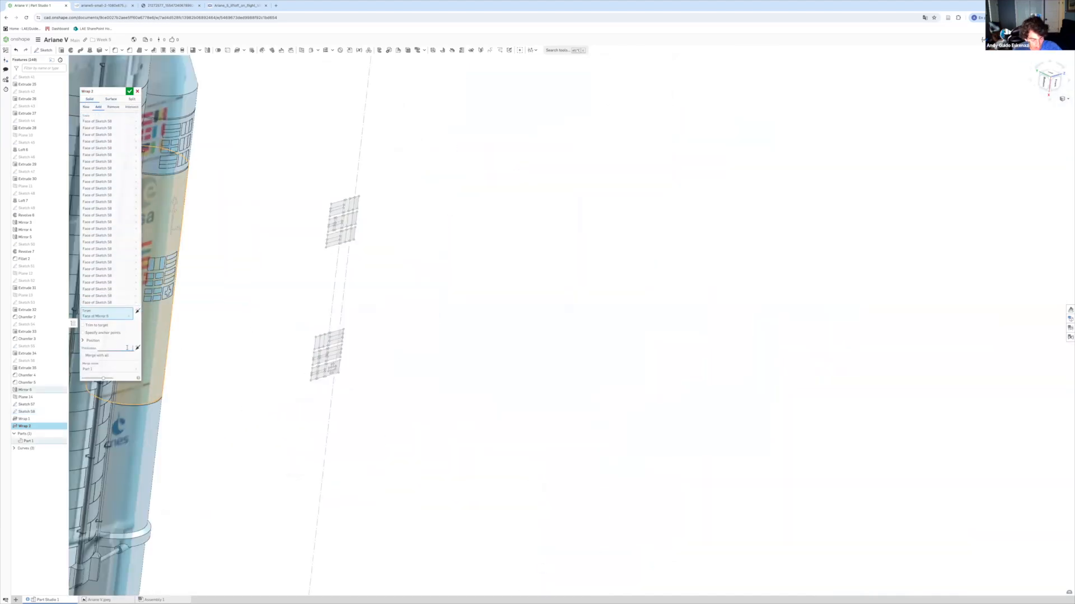
{"action": "left_click", "coordinate": [128, 91]}
{"action": "scroll", "coordinate": [241, 334], "scroll_direction": "up", "scroll_amount": 5}
{"action": "right_click", "coordinate": [422, 316]}
{"action": "left_click", "coordinate": [442, 336]}
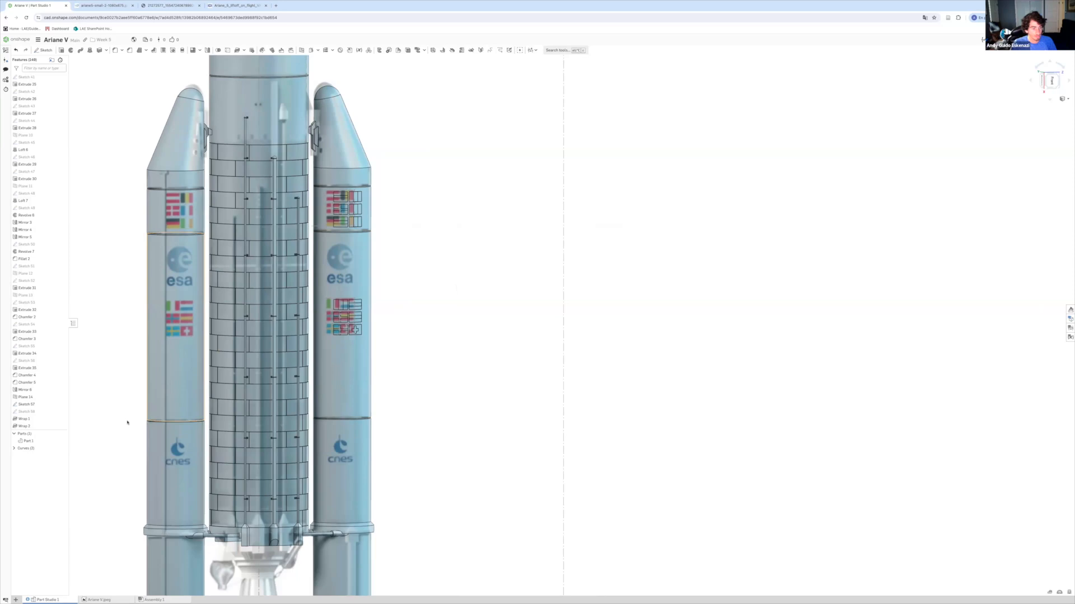
Hide the rocket part and start a Front plane sketch with a circle around the ESA emblem's disc.
{"action": "key", "text": "y"}
{"action": "right_click_drag", "start_coordinate": [427, 290], "coordinate": [34, 445]}
{"action": "key", "text": "shift+s"}
{"action": "left_click", "coordinate": [28, 98]}
{"action": "key", "text": "n"}
{"action": "scroll", "coordinate": [336, 263], "scroll_direction": "up", "scroll_amount": 5}
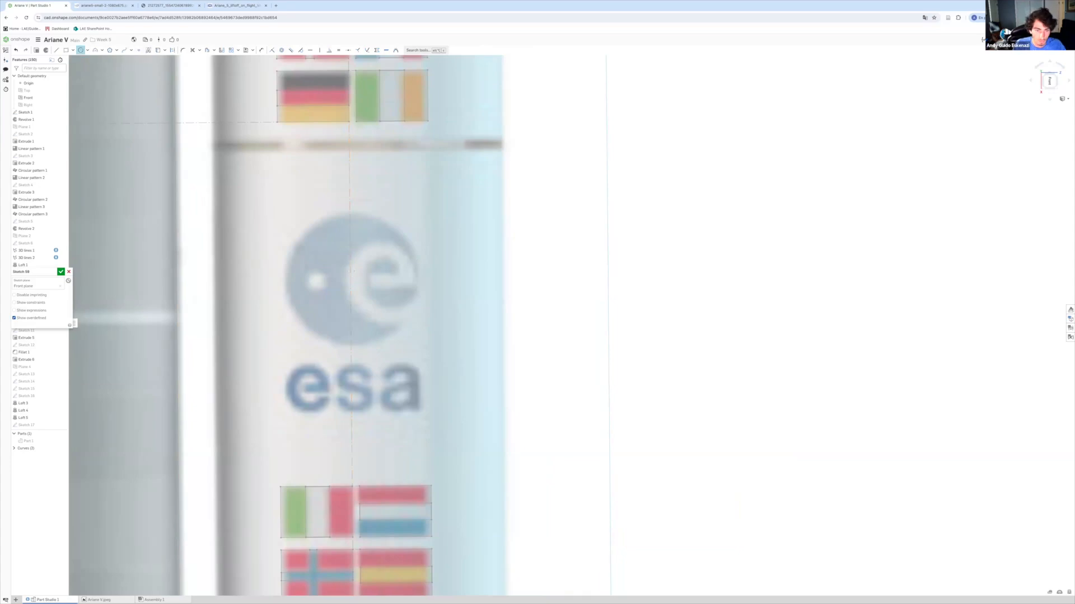
{"action": "scroll", "coordinate": [299, 292], "scroll_direction": "up", "scroll_amount": 2}
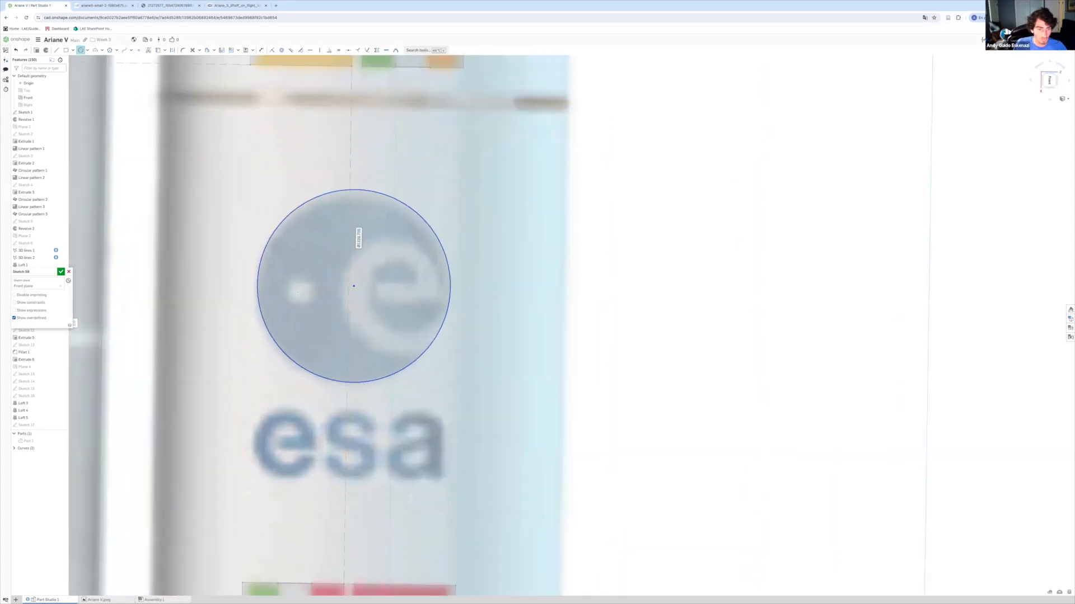
Examine the ESA emblem on the boosters in the launch photo and return to the sketch.
{"action": "left_click", "coordinate": [107, 7]}
{"action": "left_click", "coordinate": [173, 7]}
{"action": "left_click", "coordinate": [235, 5]}
{"action": "left_click", "coordinate": [170, 6]}
{"action": "left_click", "coordinate": [34, 6]}
{"action": "left_click", "coordinate": [235, 5]}
{"action": "left_click", "coordinate": [683, 159]}
{"action": "left_click", "coordinate": [682, 159]}
{"action": "left_click", "coordinate": [683, 159]}
{"action": "left_click", "coordinate": [682, 159]}
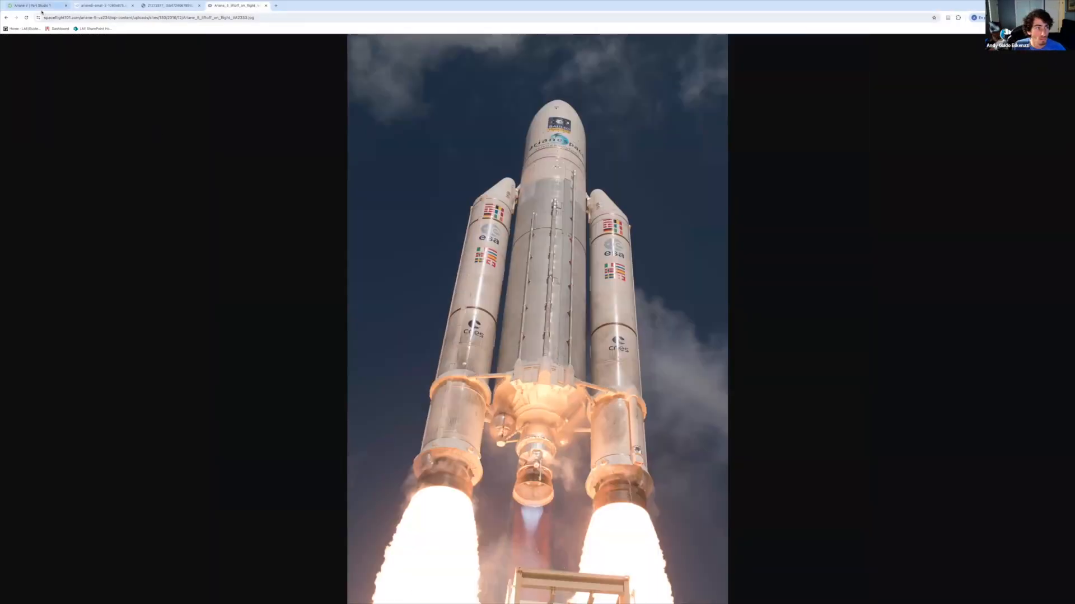
{"action": "left_click", "coordinate": [33, 5]}
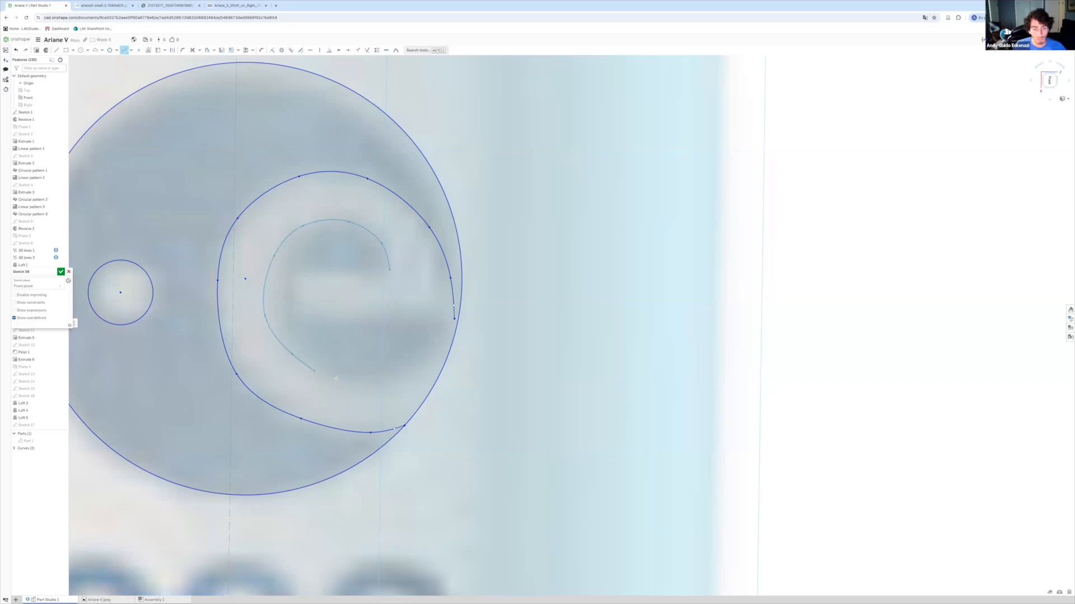
Finish tracing the letter e inside the ESA emblem with splines and straight lines, checking it against the launch photo.
{"action": "scroll", "coordinate": [458, 352], "scroll_direction": "down", "scroll_amount": 3}
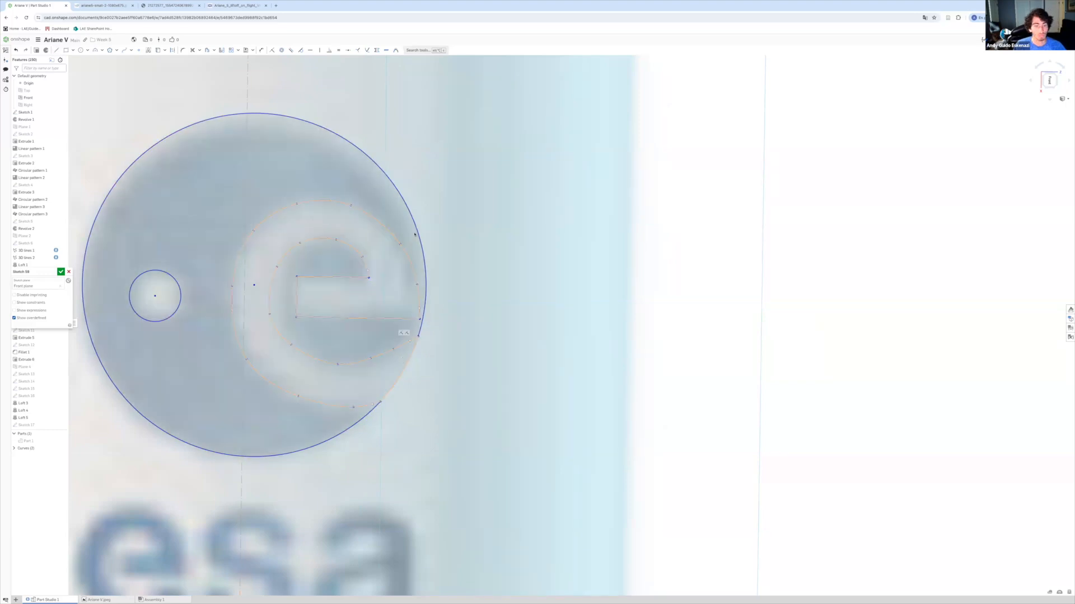
{"action": "scroll", "coordinate": [368, 269], "scroll_direction": "down", "scroll_amount": 2}
{"action": "left_click", "coordinate": [227, 6]}
{"action": "left_click", "coordinate": [36, 8]}
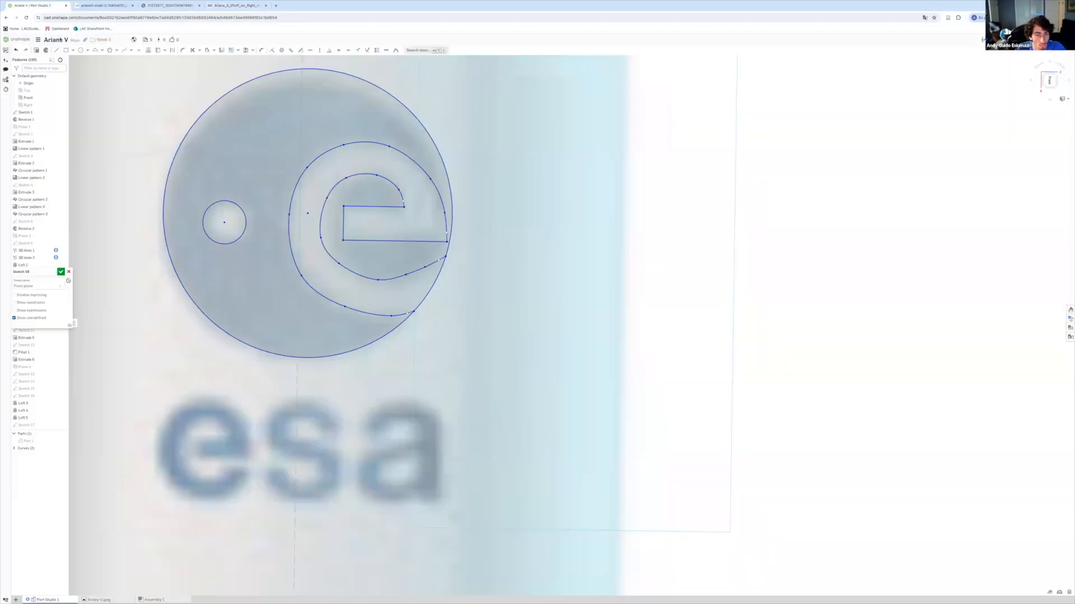
{"action": "scroll", "coordinate": [423, 370], "scroll_direction": "up", "scroll_amount": 2}
{"action": "scroll", "coordinate": [423, 371], "scroll_direction": "down", "scroll_amount": 3}
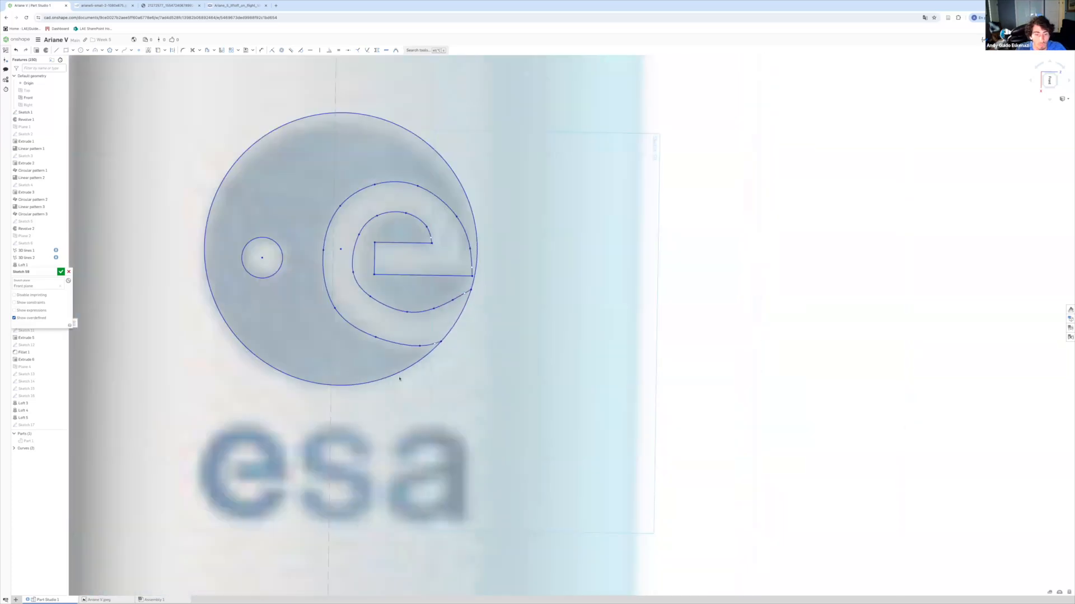
{"action": "scroll", "coordinate": [443, 336], "scroll_direction": "up", "scroll_amount": 2}
{"action": "scroll", "coordinate": [463, 343], "scroll_direction": "down", "scroll_amount": 5}
{"action": "scroll", "coordinate": [405, 292], "scroll_direction": "up", "scroll_amount": 4}
{"action": "left_click", "coordinate": [405, 293]}
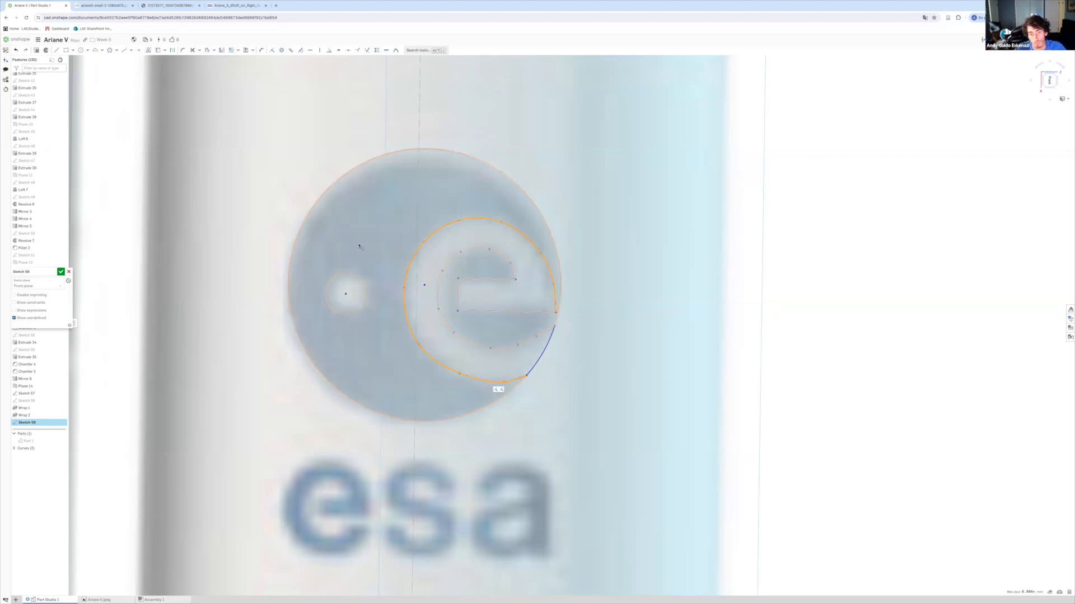
{"action": "scroll", "coordinate": [593, 328], "scroll_direction": "down", "scroll_amount": 4}
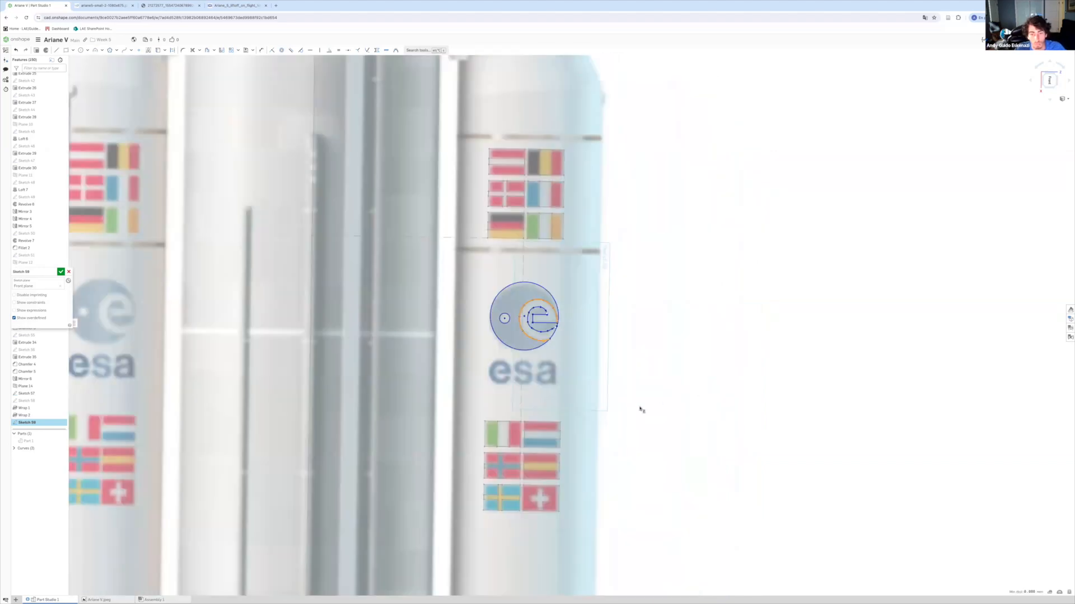
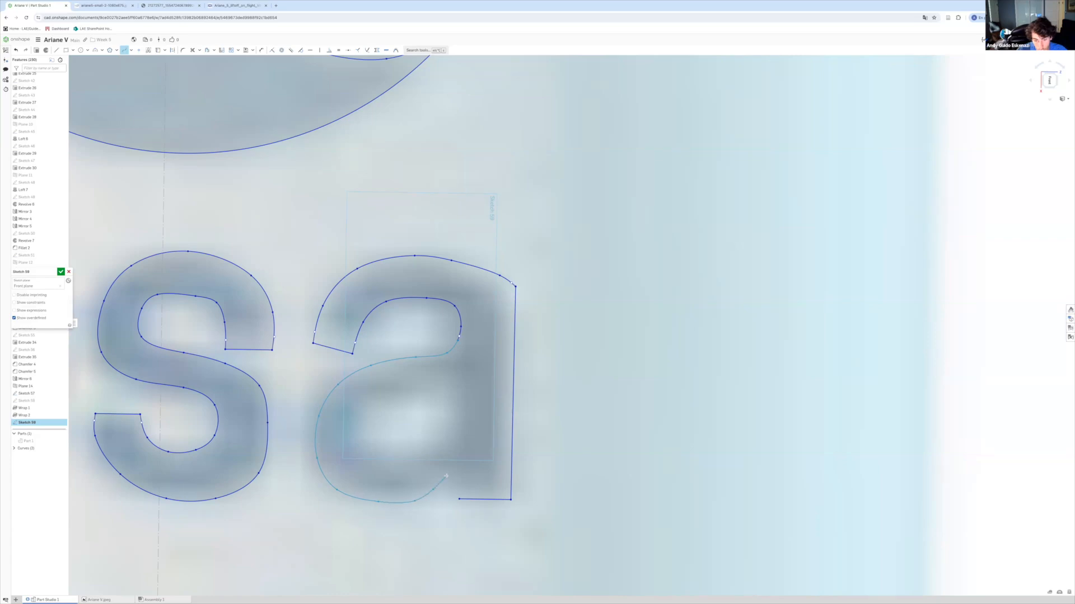
Close the outer outline of the letter a in "esa" with a spline and compare it with the launch photo.
{"action": "double_click", "coordinate": [455, 468]}
{"action": "scroll", "coordinate": [466, 509], "scroll_direction": "up", "scroll_amount": 3}
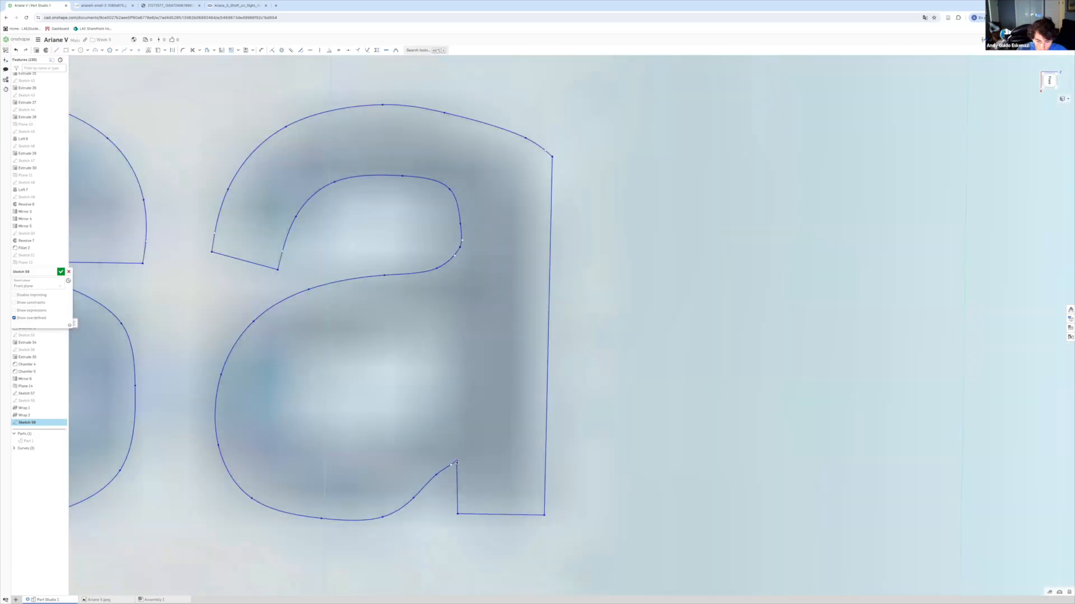
{"action": "left_click", "coordinate": [226, 5]}
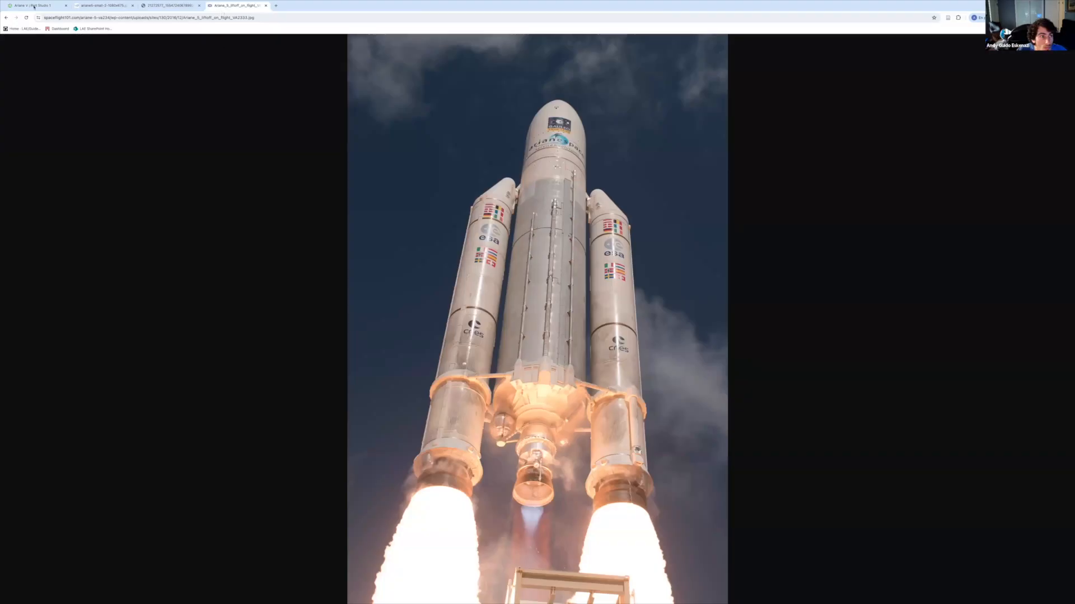
{"action": "left_click", "coordinate": [33, 6]}
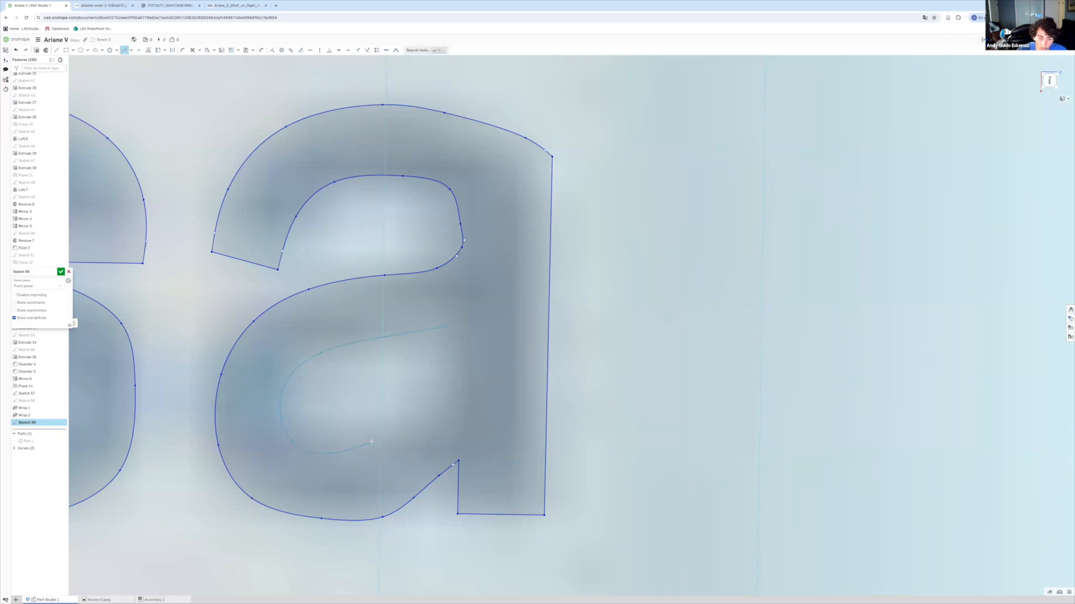
Trace the inner counter of the letter a in "esa" with splines.
{"action": "double_click", "coordinate": [450, 324]}
{"action": "scroll", "coordinate": [450, 324], "scroll_direction": "up", "scroll_amount": 5}
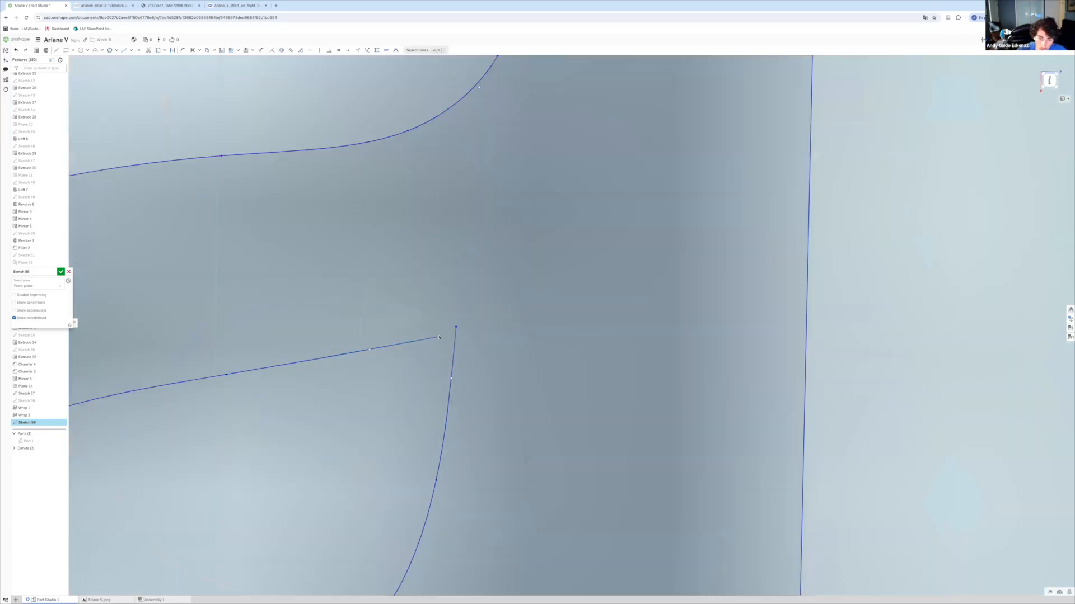
{"action": "scroll", "coordinate": [455, 327], "scroll_direction": "down", "scroll_amount": 10}
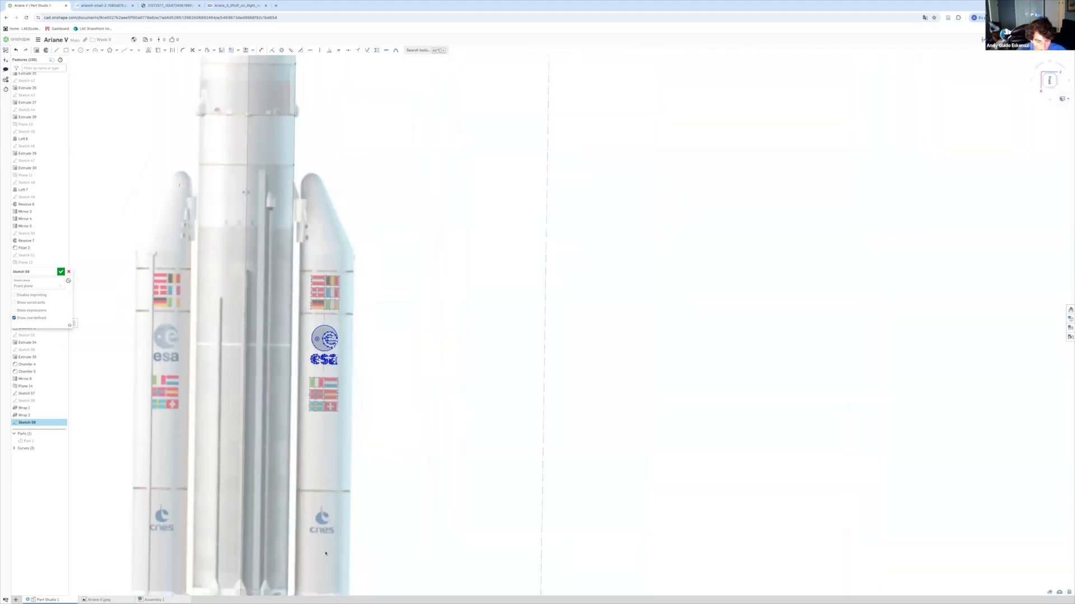
Examine the CNES logo on the booster and in the launch photo, and search the web for "cnes logo".
{"action": "scroll", "coordinate": [305, 473], "scroll_direction": "up", "scroll_amount": 5}
{"action": "scroll", "coordinate": [302, 471], "scroll_direction": "down", "scroll_amount": 3}
{"action": "scroll", "coordinate": [302, 472], "scroll_direction": "up", "scroll_amount": 3}
{"action": "scroll", "coordinate": [302, 472], "scroll_direction": "down", "scroll_amount": 2}
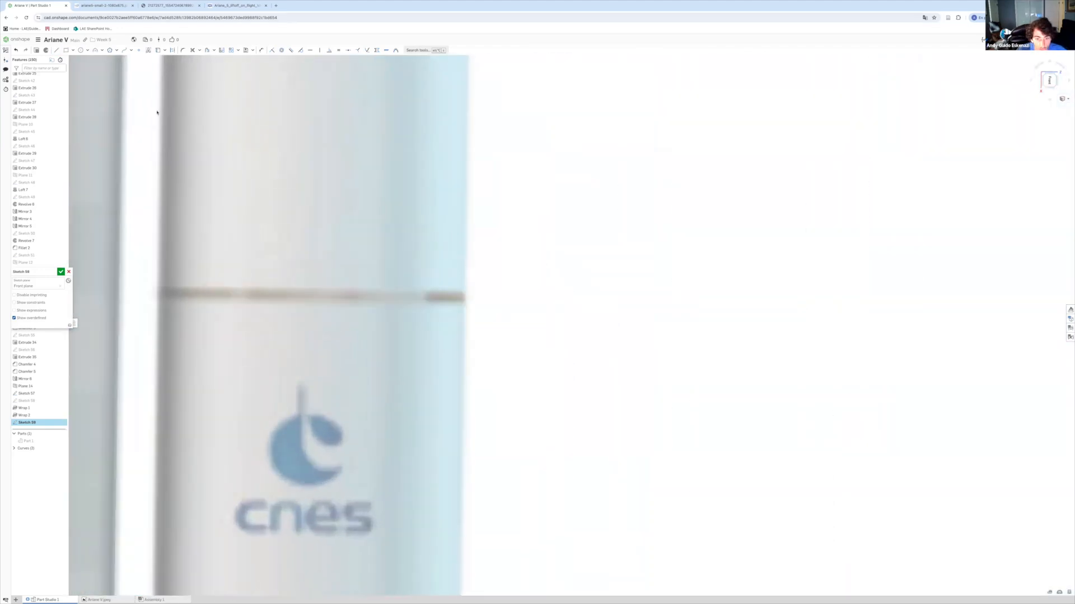
{"action": "key", "text": "ctrl+Tab"}
{"action": "key", "text": "ctrl+Tab"}
{"action": "key", "text": "ctrl+Tab"}
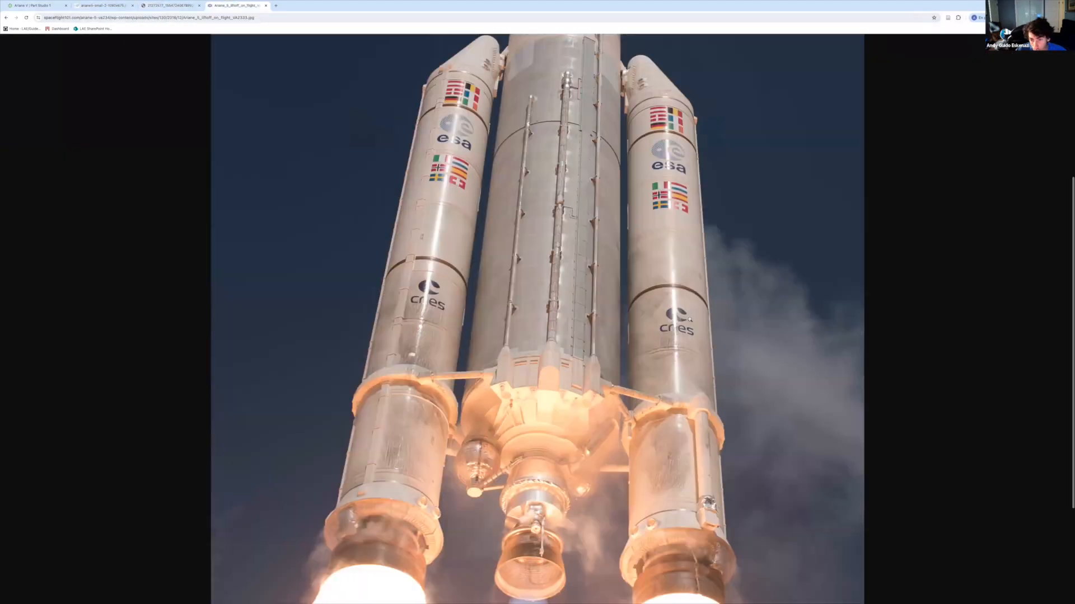
{"action": "key", "text": "ctrl+t"}
{"action": "type", "text": "cnes logo"}
{"action": "key", "text": "Return"}
{"action": "left_click", "coordinate": [42, 6]}
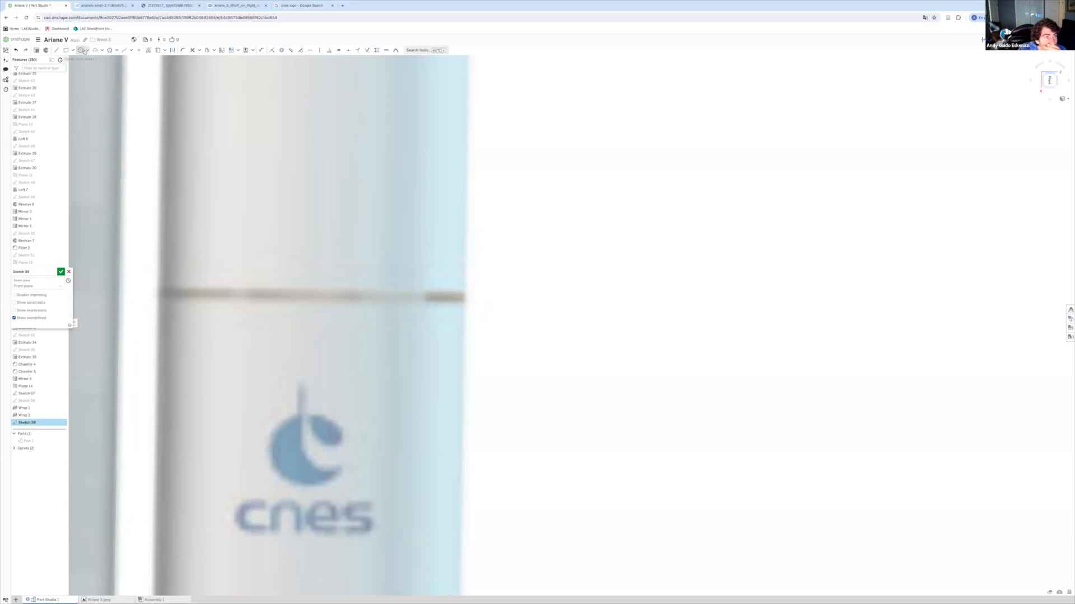
Sketch a circle over the CNES emblem's disc and a thin upright stem attached to the top of the circle.
{"action": "left_click", "coordinate": [306, 447]}
{"action": "left_click", "coordinate": [343, 442]}
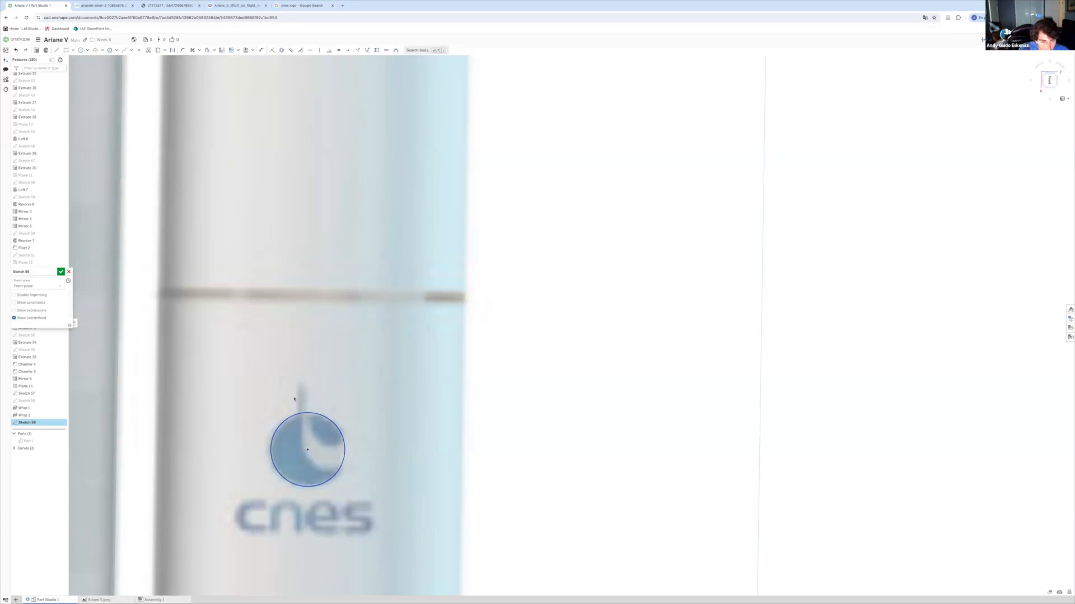
{"action": "scroll", "coordinate": [292, 393], "scroll_direction": "up", "scroll_amount": 4}
{"action": "left_click", "coordinate": [310, 433]}
{"action": "key", "text": "i"}
{"action": "right_click", "coordinate": [305, 433]}
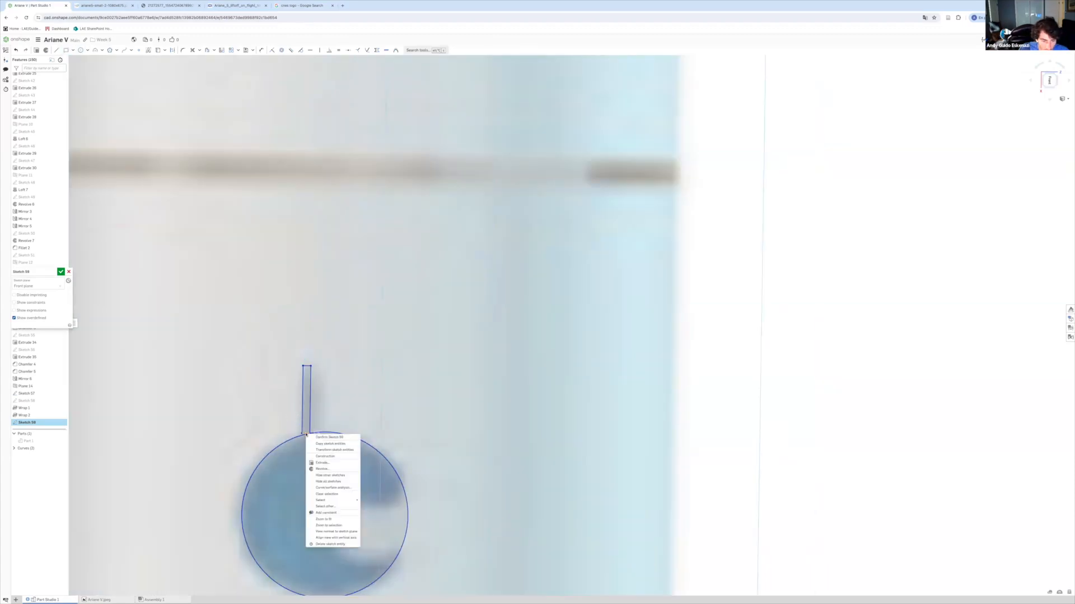
{"action": "scroll", "coordinate": [305, 440], "scroll_direction": "up", "scroll_amount": 5}
{"action": "left_click", "coordinate": [295, 415]}
{"action": "scroll", "coordinate": [292, 417], "scroll_direction": "down", "scroll_amount": 8}
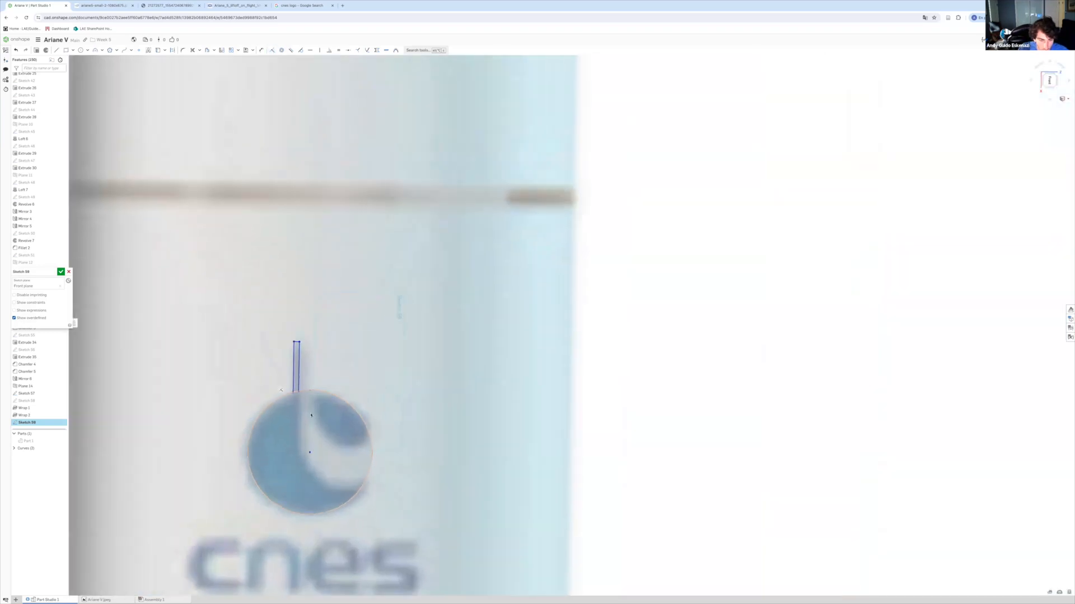
Check the CNES logo reference and trace the emblem's lower crescent edge with a spline from the stem to the circle.
{"action": "left_click", "coordinate": [302, 5]}
{"action": "key", "text": "ctrl+1"}
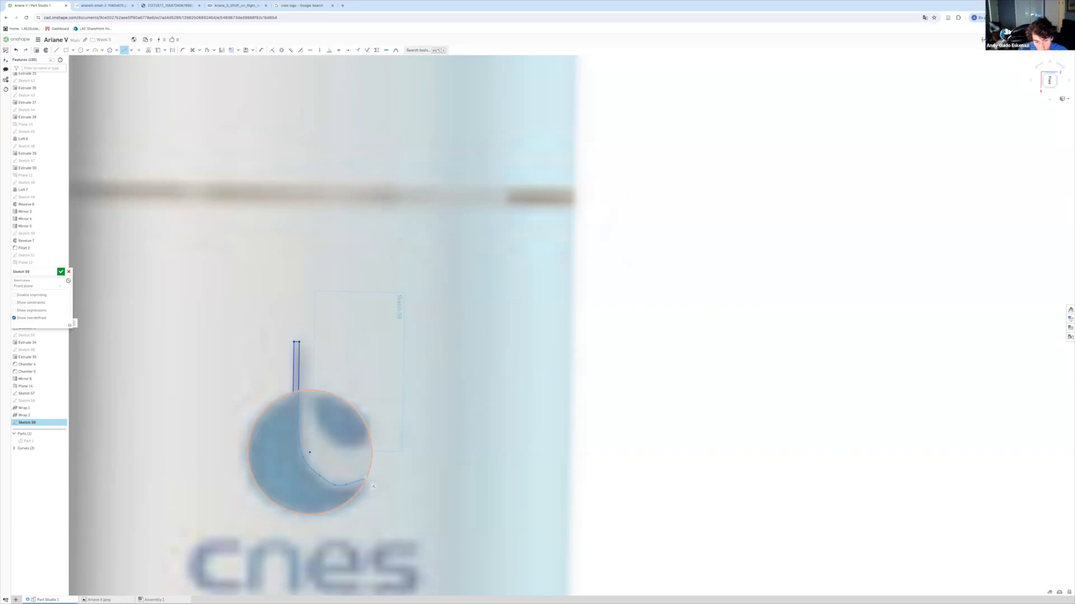
{"action": "scroll", "coordinate": [340, 486], "scroll_direction": "up", "scroll_amount": 3}
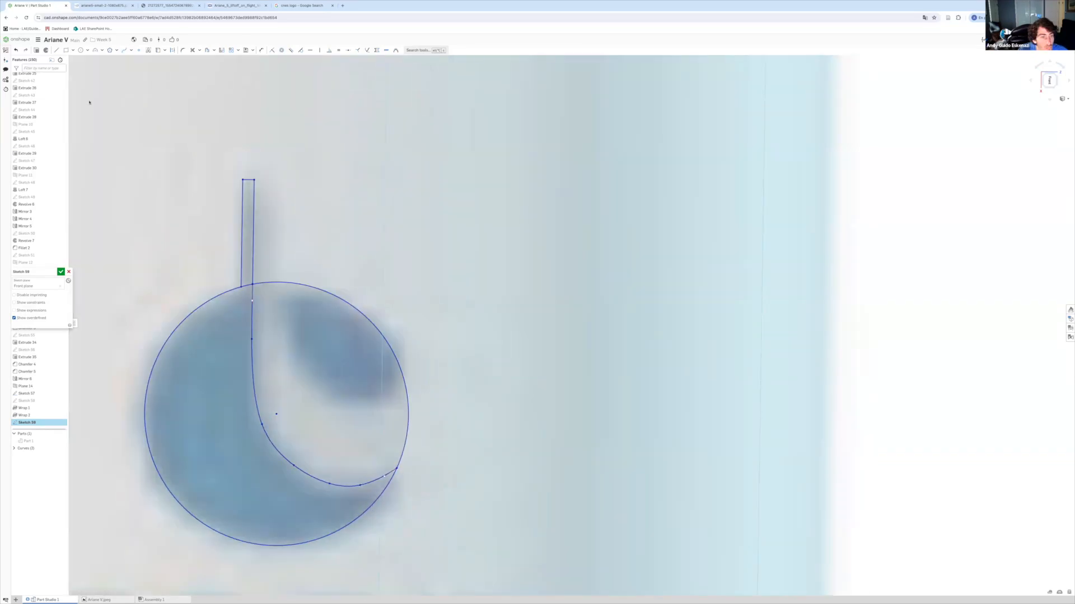
Trace the edge of the emblem's upper leaf shape with a spline between two points on the circle.
{"action": "left_click", "coordinate": [124, 50]}
{"action": "left_click", "coordinate": [274, 284]}
{"action": "left_click", "coordinate": [380, 400]}
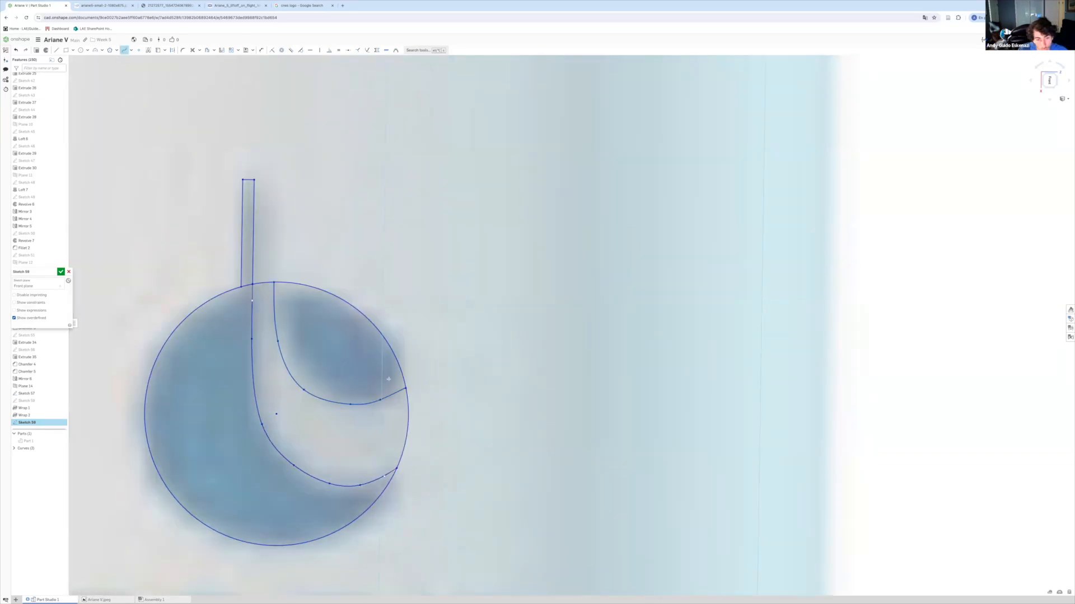
{"action": "double_click", "coordinate": [406, 389]}
Draw the short straight end segments of the "cnes" letters and the e's crossbar line, comparing with the reference logo.
{"action": "scroll", "coordinate": [283, 299], "scroll_direction": "down", "scroll_amount": 5}
{"action": "scroll", "coordinate": [244, 379], "scroll_direction": "up", "scroll_amount": 4}
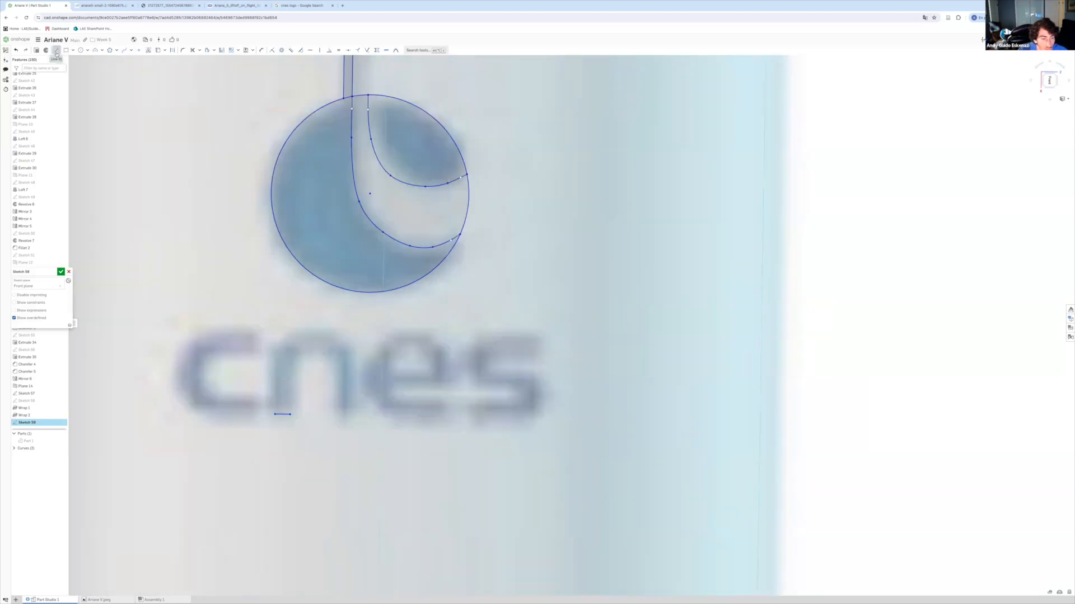
{"action": "left_click_drag", "start_coordinate": [260, 413], "coordinate": [260, 399]}
{"action": "left_click", "coordinate": [303, 5]}
{"action": "left_click", "coordinate": [34, 5]}
{"action": "left_click", "coordinate": [302, 5]}
{"action": "left_click", "coordinate": [35, 6]}
Trace the outer and inner curves of the letter c in "cnes" with splines and check the reference logo.
{"action": "left_click", "coordinate": [125, 50]}
{"action": "scroll", "coordinate": [250, 367], "scroll_direction": "up", "scroll_amount": 3}
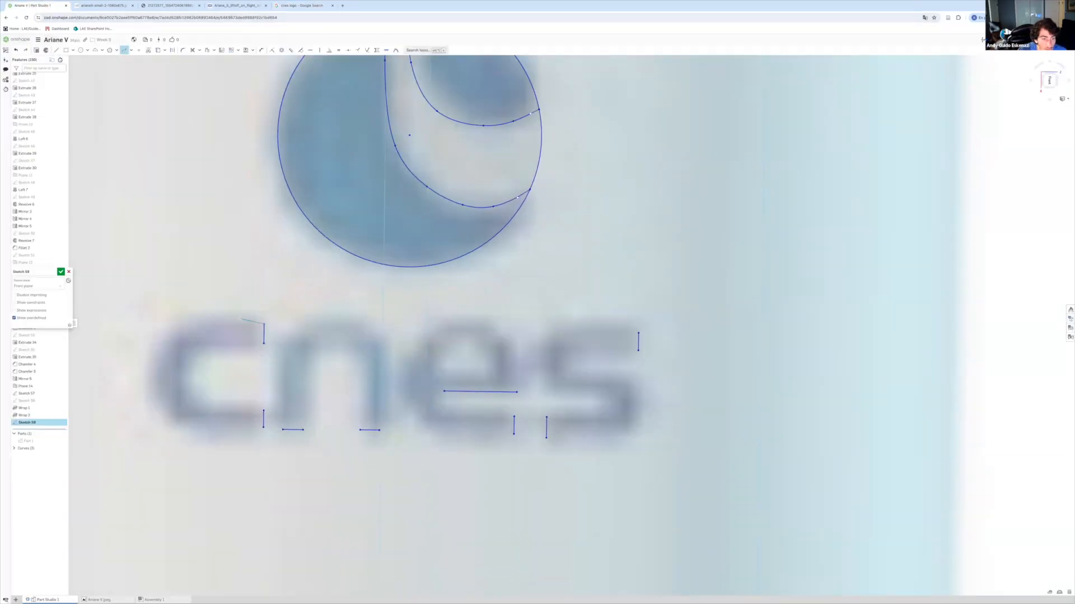
{"action": "double_click", "coordinate": [263, 427]}
{"action": "left_click_drag", "start_coordinate": [160, 410], "coordinate": [159, 411]}
{"action": "left_click_drag", "start_coordinate": [149, 372], "coordinate": [149, 371]}
{"action": "left_click_drag", "start_coordinate": [240, 321], "coordinate": [207, 322]}
{"action": "left_click_drag", "start_coordinate": [168, 335], "coordinate": [169, 335]}
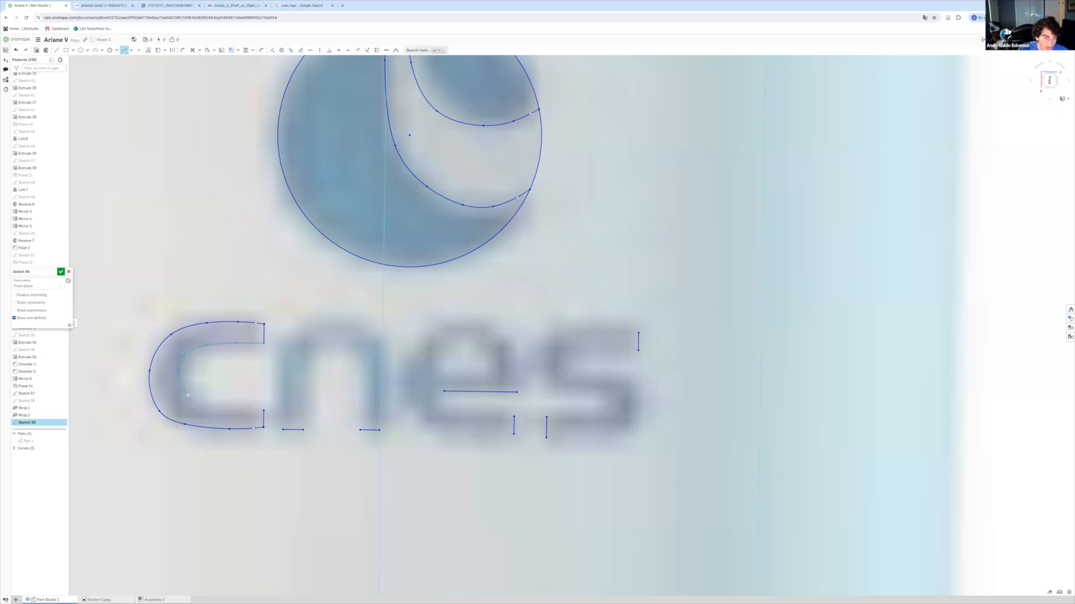
{"action": "scroll", "coordinate": [270, 413], "scroll_direction": "up", "scroll_amount": 2}
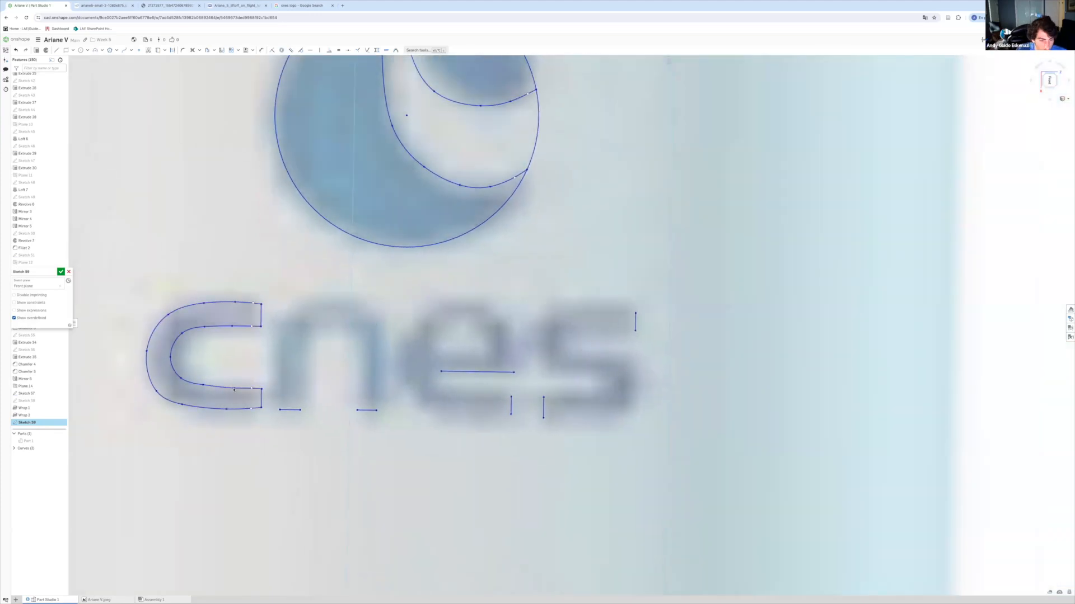
{"action": "left_click", "coordinate": [299, 7]}
{"action": "key", "text": "ctrl+1"}
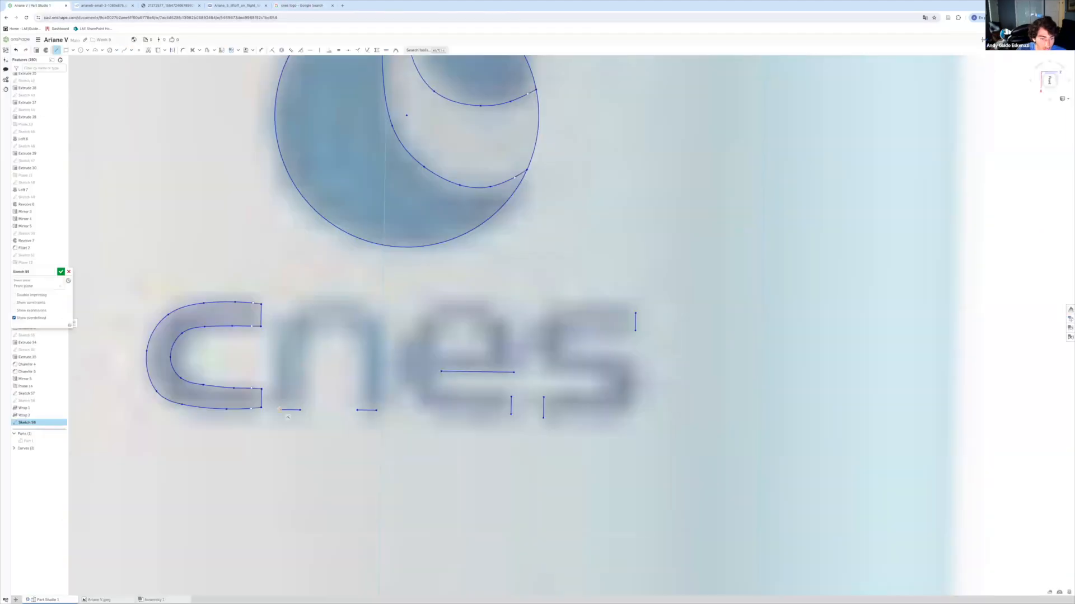
Draw the straight side edges of both legs of the letter n in "cnes" over the reference image.
{"action": "left_click", "coordinate": [300, 343]}
{"action": "left_click", "coordinate": [358, 346]}
{"action": "left_click", "coordinate": [377, 346]}
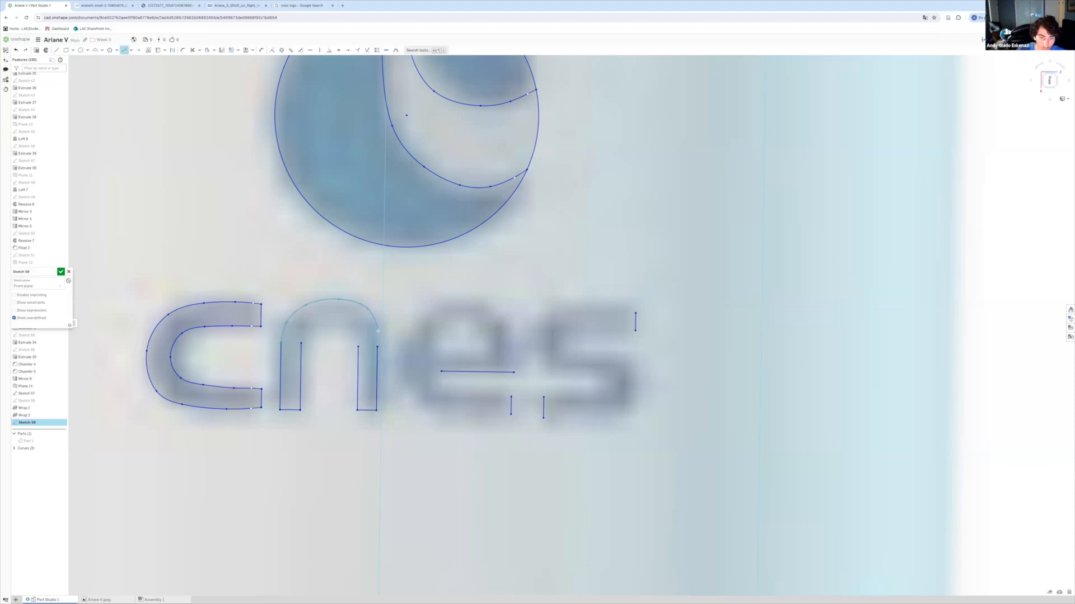
Trace the outer and inner arches of the letter n with splines joining the tops of its leg edges.
{"action": "left_click", "coordinate": [379, 332]}
{"action": "scroll", "coordinate": [379, 332], "scroll_direction": "up", "scroll_amount": 5}
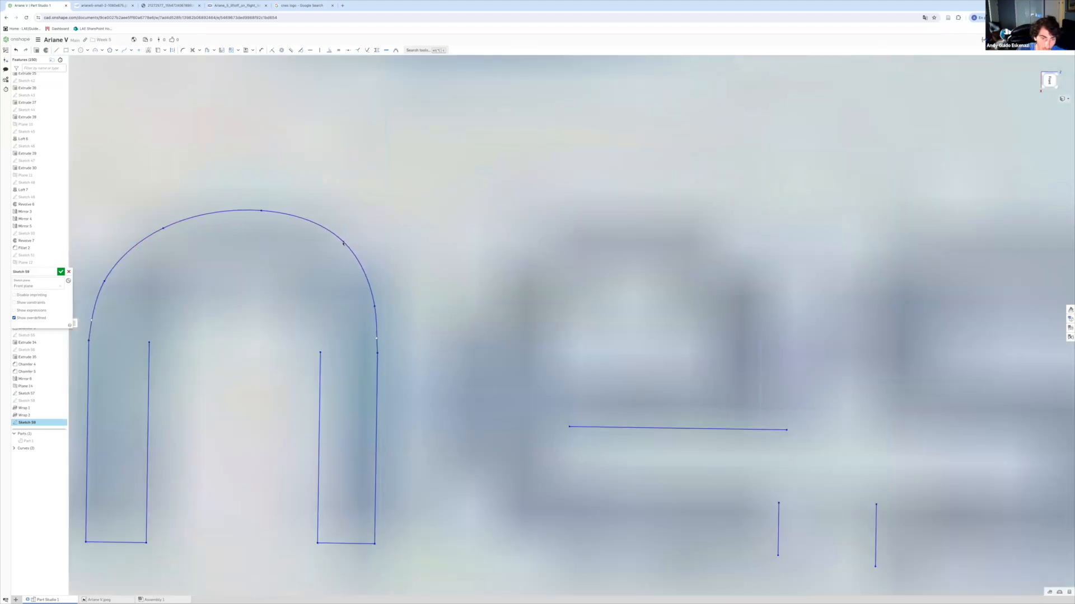
{"action": "scroll", "coordinate": [375, 330], "scroll_direction": "down", "scroll_amount": 1}
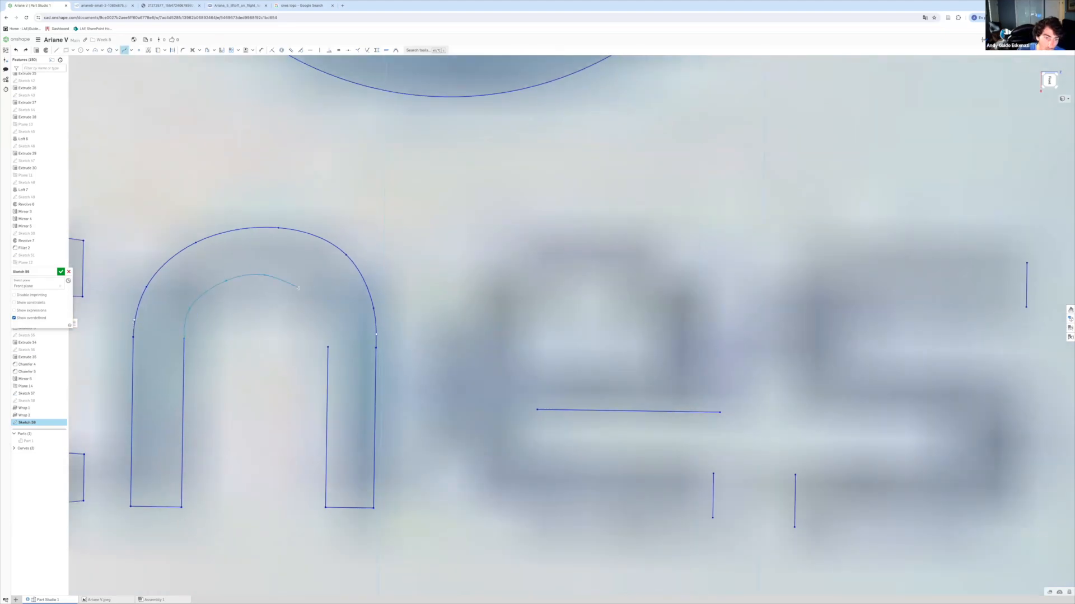
{"action": "left_click", "coordinate": [328, 347]}
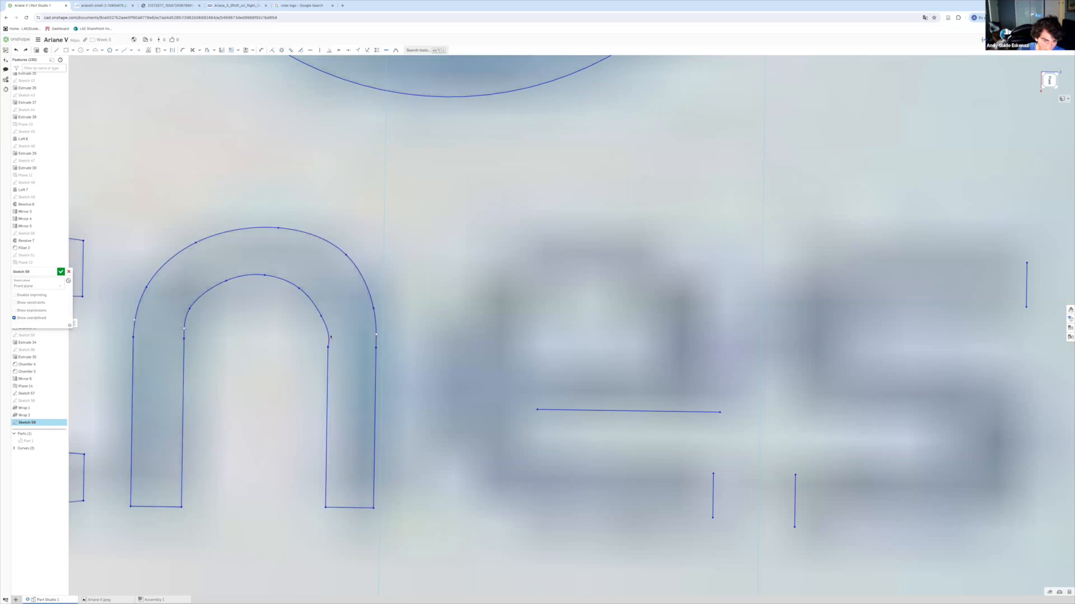
{"action": "scroll", "coordinate": [291, 305], "scroll_direction": "down", "scroll_amount": 8}
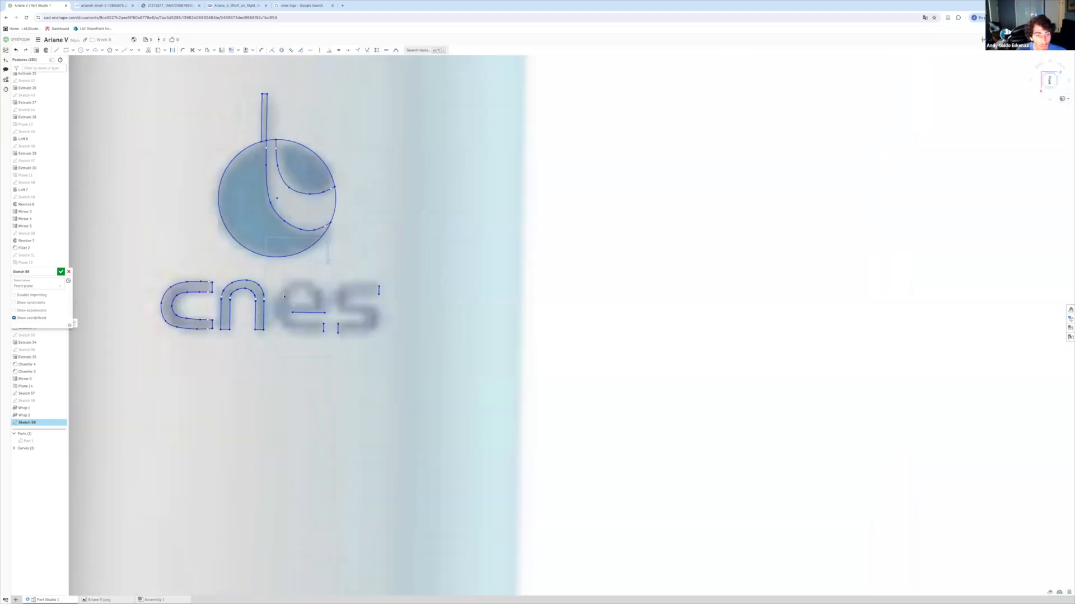
Trace the outer contour of the letter e with a spline from its lower end segment to the crossbar's right end.
{"action": "scroll", "coordinate": [286, 302], "scroll_direction": "up", "scroll_amount": 4}
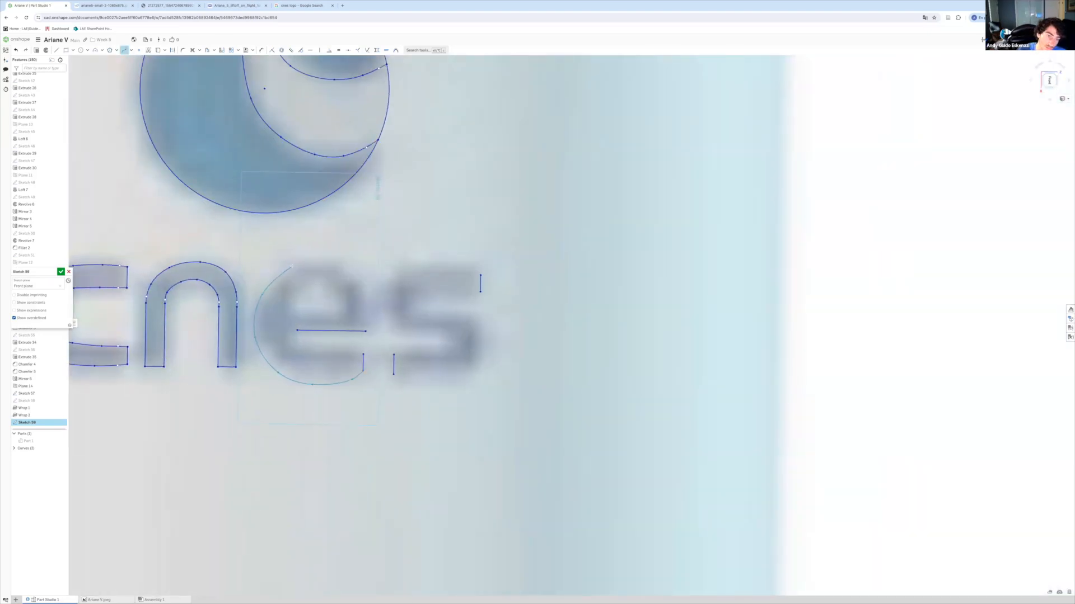
{"action": "double_click", "coordinate": [368, 314]}
{"action": "scroll", "coordinate": [380, 316], "scroll_direction": "up", "scroll_amount": 2}
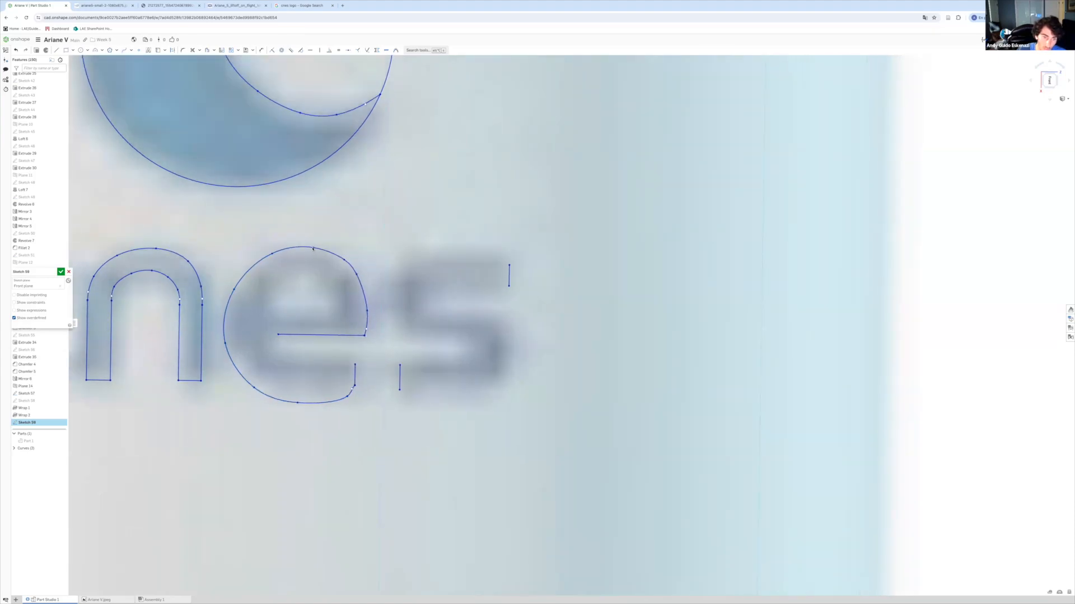
{"action": "scroll", "coordinate": [352, 388], "scroll_direction": "up", "scroll_amount": 4}
{"action": "scroll", "coordinate": [364, 418], "scroll_direction": "down", "scroll_amount": 4}
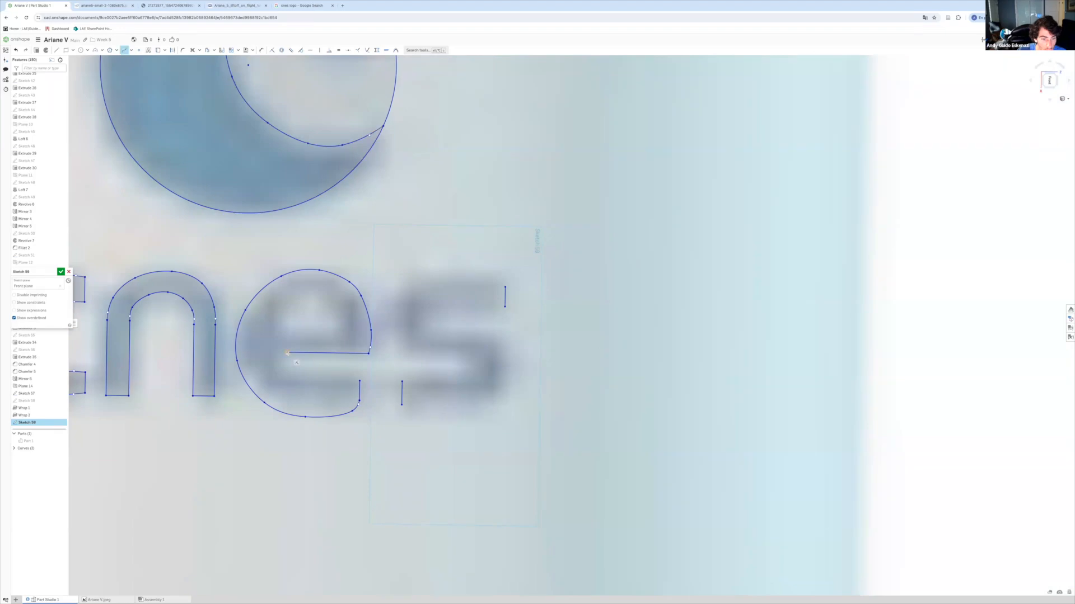
Trace the inner lower curve of the e with a spline from the crossbar to the end segment and extend the crossbar leftward.
{"action": "left_click", "coordinate": [327, 378]}
{"action": "double_click", "coordinate": [359, 381]}
{"action": "scroll", "coordinate": [287, 356], "scroll_direction": "up", "scroll_amount": 4}
{"action": "key", "text": "Escape"}
{"action": "left_click_drag", "start_coordinate": [287, 348], "coordinate": [270, 349]}
{"action": "scroll", "coordinate": [413, 333], "scroll_direction": "down", "scroll_amount": 4}
Sketch the enclosed opening of the e with a straight base line and a spline arch, and round the arch by moving its points.
{"action": "key", "text": "l"}
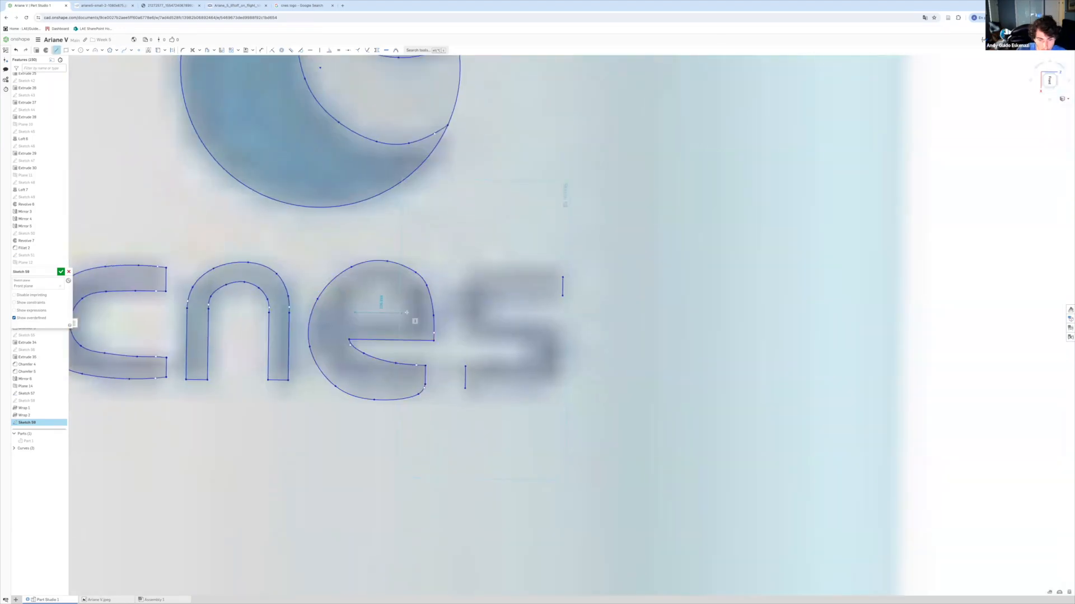
{"action": "left_click", "coordinate": [407, 313]}
{"action": "key", "text": "Escape"}
{"action": "scroll", "coordinate": [393, 280], "scroll_direction": "up", "scroll_amount": 3}
{"action": "double_click", "coordinate": [415, 336]}
{"action": "scroll", "coordinate": [415, 337], "scroll_direction": "up", "scroll_amount": 5}
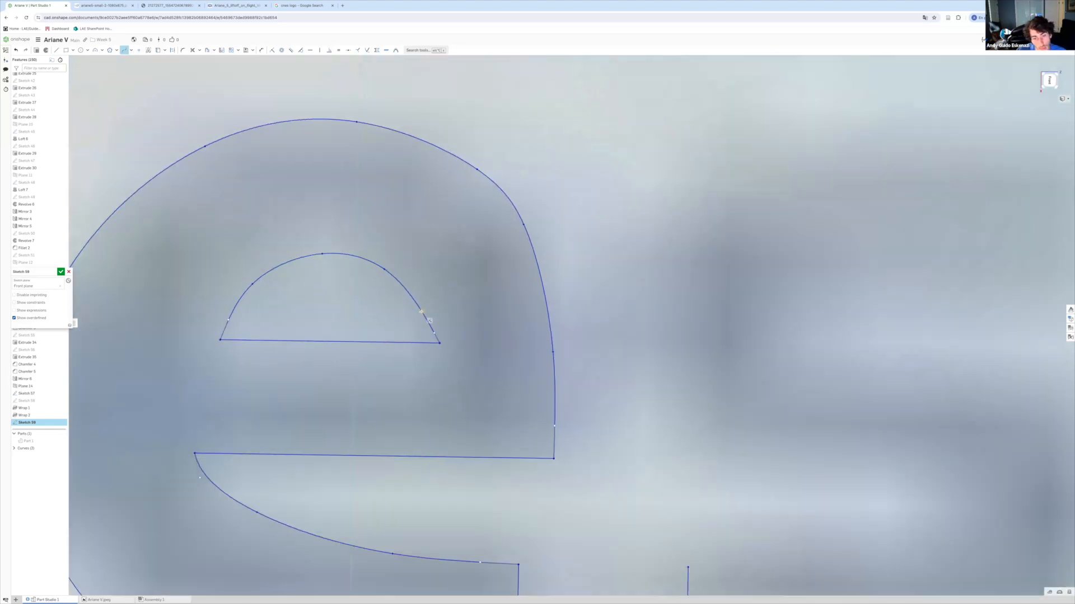
{"action": "left_click_drag", "start_coordinate": [324, 256], "coordinate": [321, 248]}
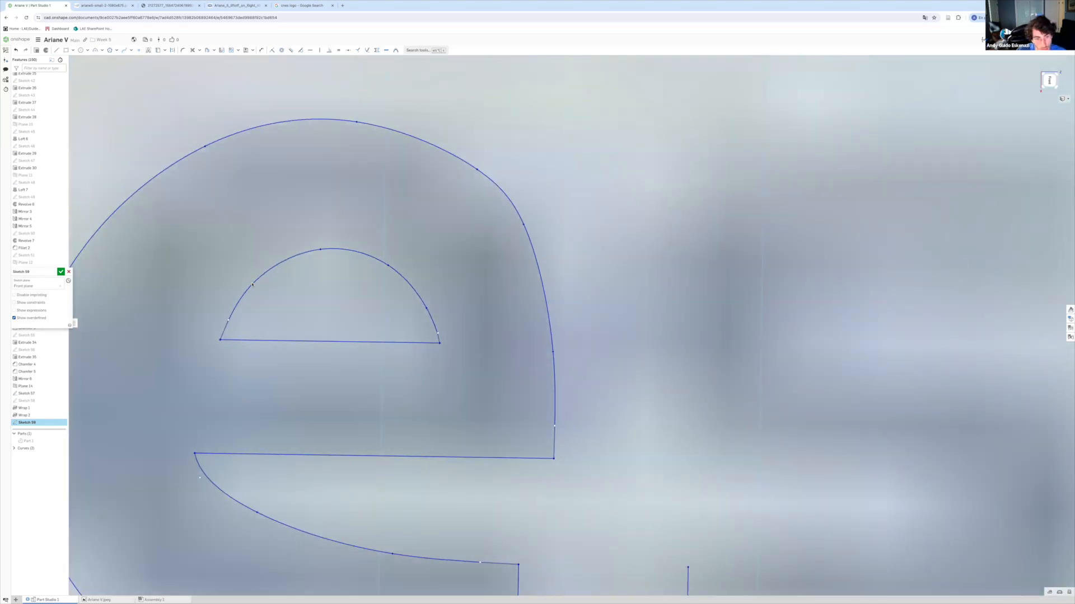
Adjust the spline points on the lower outline of the e to follow the reference image.
{"action": "scroll", "coordinate": [227, 299], "scroll_direction": "down", "scroll_amount": 10}
{"action": "scroll", "coordinate": [222, 312], "scroll_direction": "up", "scroll_amount": 4}
{"action": "left_click_drag", "start_coordinate": [224, 310], "coordinate": [306, 338]}
{"action": "scroll", "coordinate": [306, 339], "scroll_direction": "down", "scroll_amount": 6}
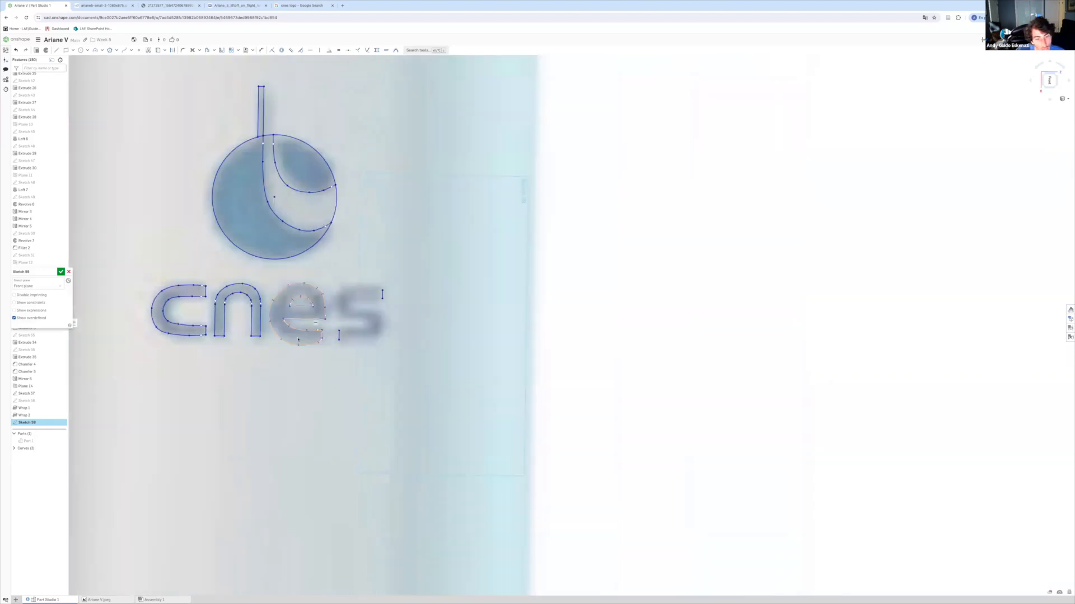
{"action": "scroll", "coordinate": [235, 330], "scroll_direction": "up", "scroll_amount": 8}
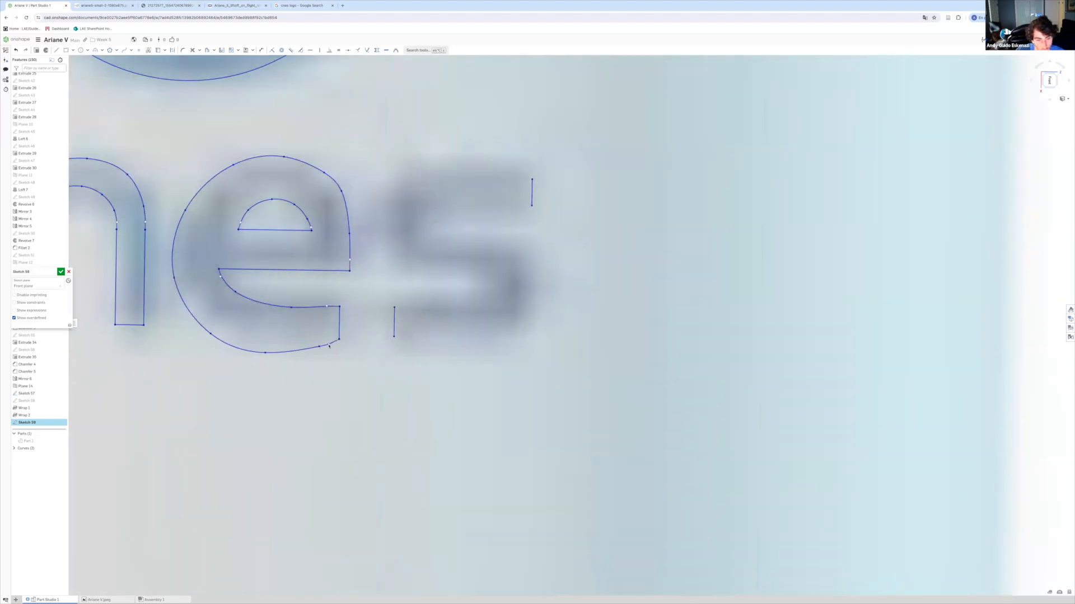
Compare the traced letter e with the CNES logo in the image search results and return to the sketch.
{"action": "scroll", "coordinate": [329, 346], "scroll_direction": "down", "scroll_amount": 5}
{"action": "scroll", "coordinate": [329, 345], "scroll_direction": "up", "scroll_amount": 2}
{"action": "scroll", "coordinate": [329, 346], "scroll_direction": "down", "scroll_amount": 4}
{"action": "left_click", "coordinate": [170, 5]}
{"action": "left_click", "coordinate": [284, 6]}
{"action": "left_click", "coordinate": [32, 6]}
Reshape the outer contour of the e by moving its end segment and the spline points around its left side and top.
{"action": "scroll", "coordinate": [358, 315], "scroll_direction": "up", "scroll_amount": 5}
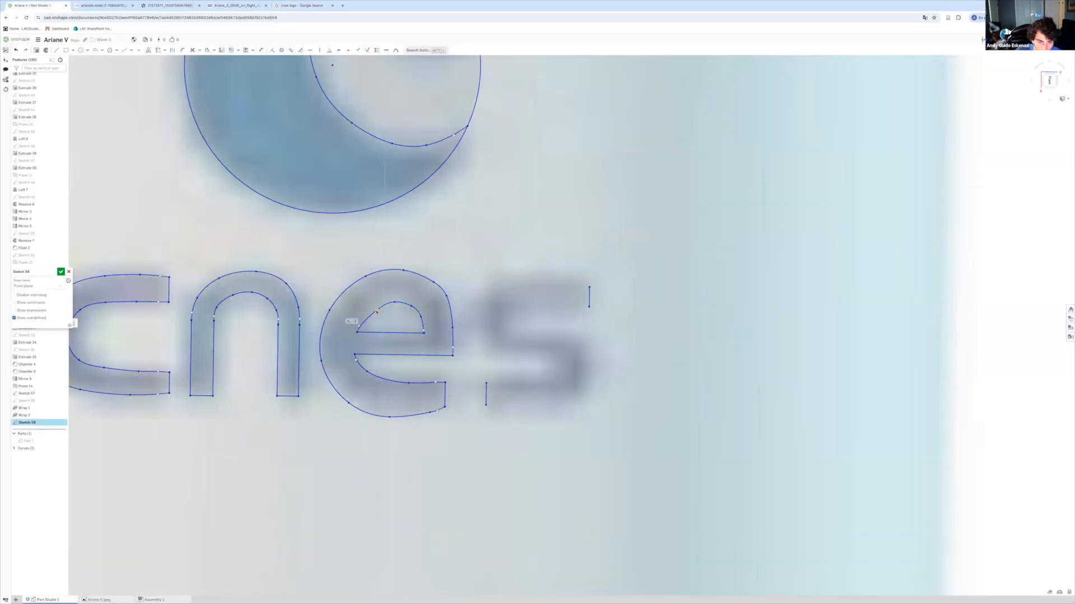
{"action": "scroll", "coordinate": [420, 317], "scroll_direction": "down", "scroll_amount": 3}
{"action": "scroll", "coordinate": [369, 350], "scroll_direction": "up", "scroll_amount": 3}
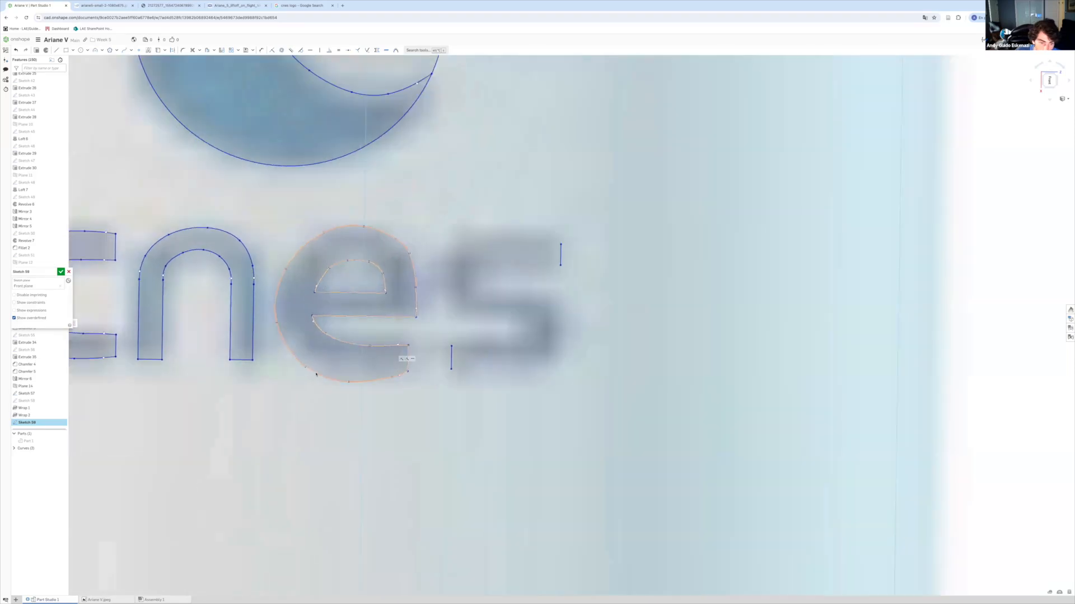
{"action": "left_click_drag", "start_coordinate": [407, 345], "coordinate": [413, 375]}
{"action": "left_click_drag", "start_coordinate": [305, 367], "coordinate": [301, 361]}
{"action": "left_click_drag", "start_coordinate": [277, 322], "coordinate": [279, 314]}
{"action": "left_click_drag", "start_coordinate": [285, 269], "coordinate": [375, 230]}
{"action": "left_click_drag", "start_coordinate": [396, 239], "coordinate": [409, 258]}
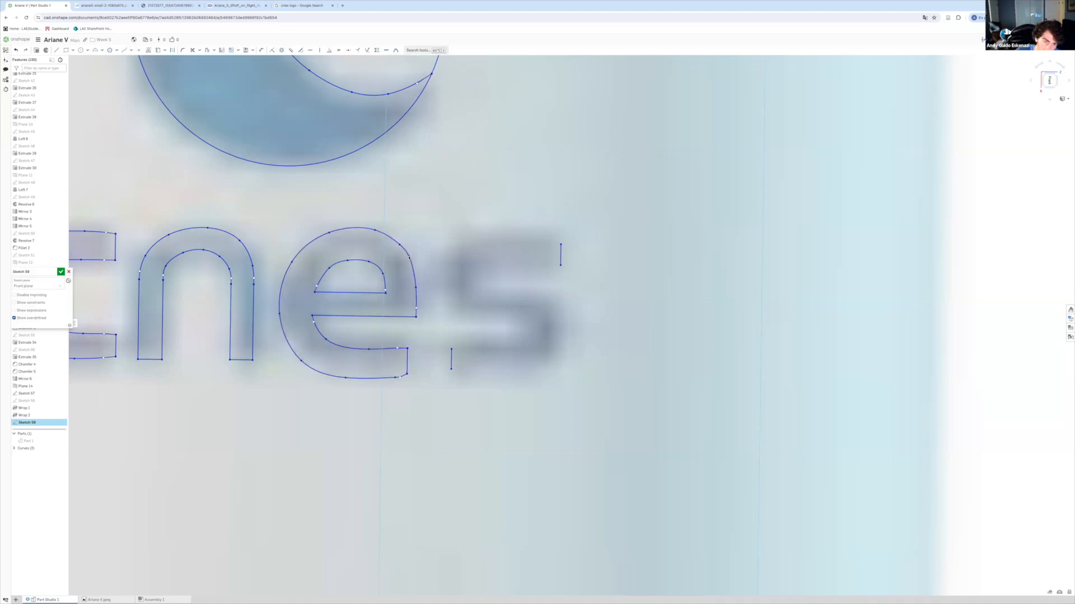
Flatten the bottom edge of the e by moving its lower spline points toward the end segment.
{"action": "scroll", "coordinate": [409, 257], "scroll_direction": "down", "scroll_amount": 3}
{"action": "scroll", "coordinate": [402, 342], "scroll_direction": "up", "scroll_amount": 5}
{"action": "left_click_drag", "start_coordinate": [304, 344], "coordinate": [291, 334]}
{"action": "left_click_drag", "start_coordinate": [400, 335], "coordinate": [397, 338]}
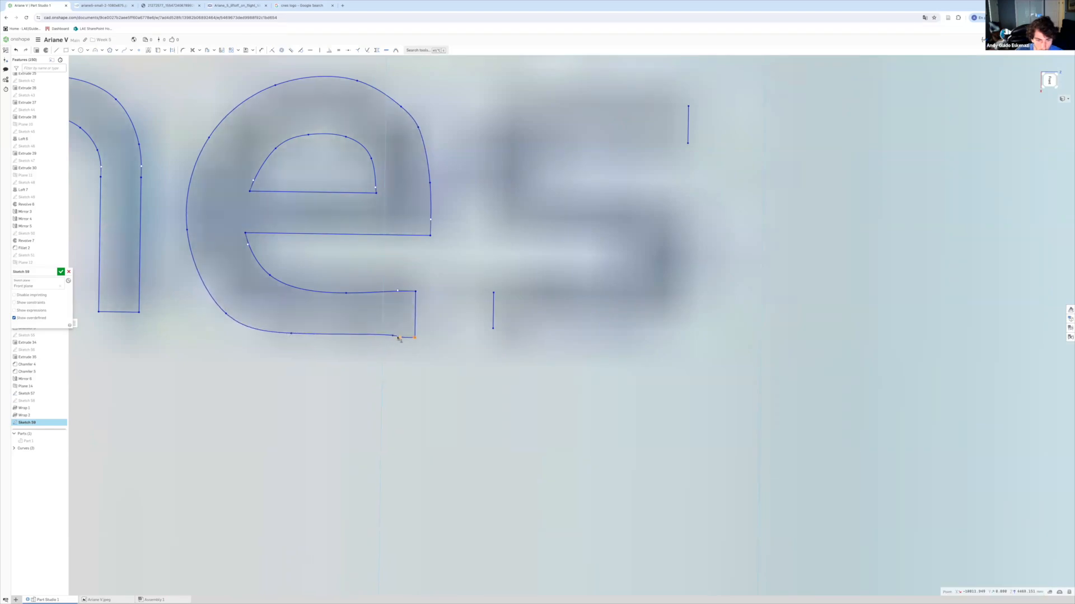
{"action": "scroll", "coordinate": [398, 358], "scroll_direction": "down", "scroll_amount": 5}
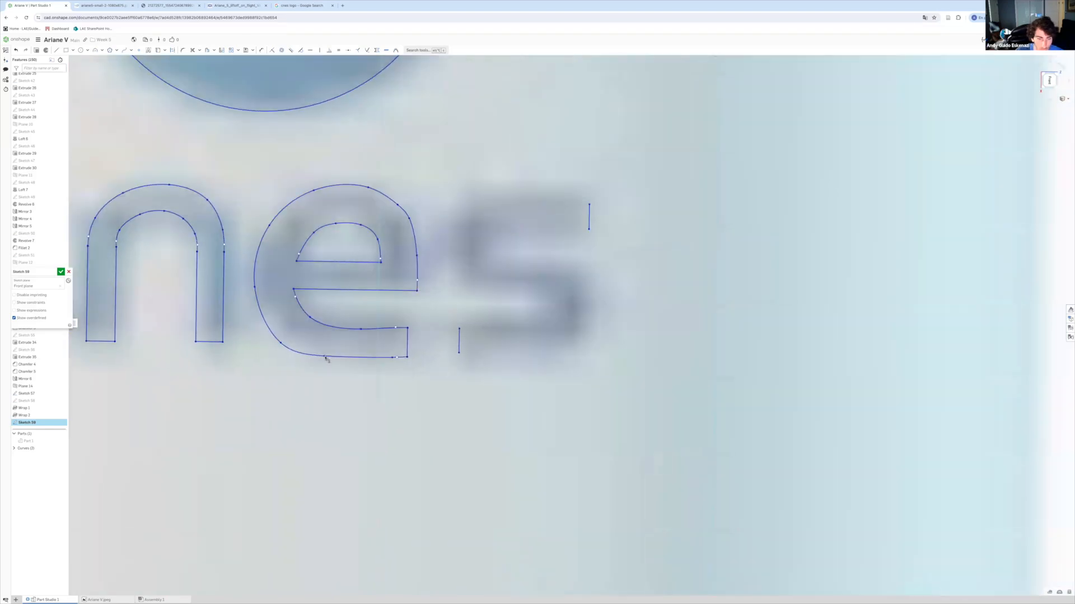
Delete the short lower end segments of the letters e and s.
{"action": "scroll", "coordinate": [326, 358], "scroll_direction": "down", "scroll_amount": 4}
{"action": "scroll", "coordinate": [367, 352], "scroll_direction": "up", "scroll_amount": 3}
{"action": "scroll", "coordinate": [372, 353], "scroll_direction": "down", "scroll_amount": 4}
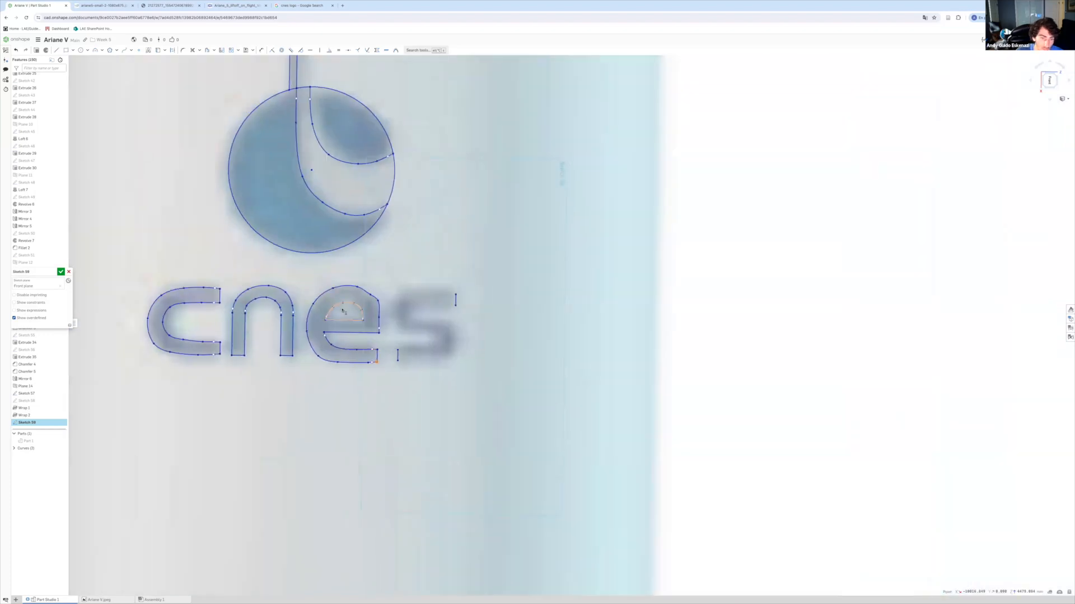
{"action": "scroll", "coordinate": [395, 302], "scroll_direction": "up", "scroll_amount": 4}
{"action": "right_click", "coordinate": [386, 389]}
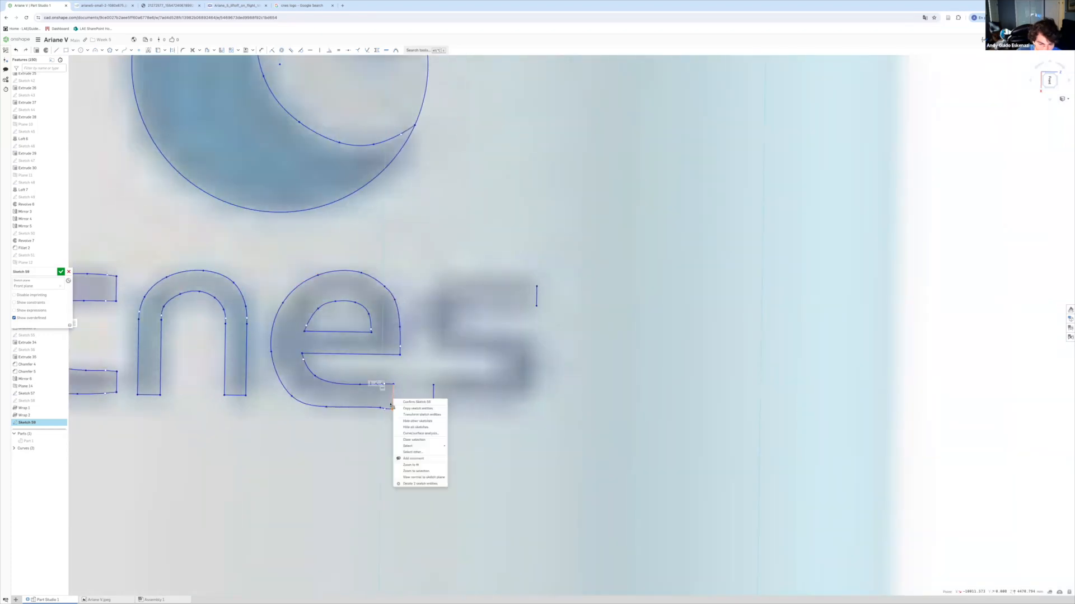
Reshape the inner and outer curves of the e's lower stroke by moving their spline points and free ends.
{"action": "scroll", "coordinate": [394, 406], "scroll_direction": "up", "scroll_amount": 3}
{"action": "left_click_drag", "start_coordinate": [259, 355], "coordinate": [252, 347]}
{"action": "left_click_drag", "start_coordinate": [335, 369], "coordinate": [322, 366]}
{"action": "left_click_drag", "start_coordinate": [398, 370], "coordinate": [399, 366]}
{"action": "scroll", "coordinate": [359, 417], "scroll_direction": "down", "scroll_amount": 5}
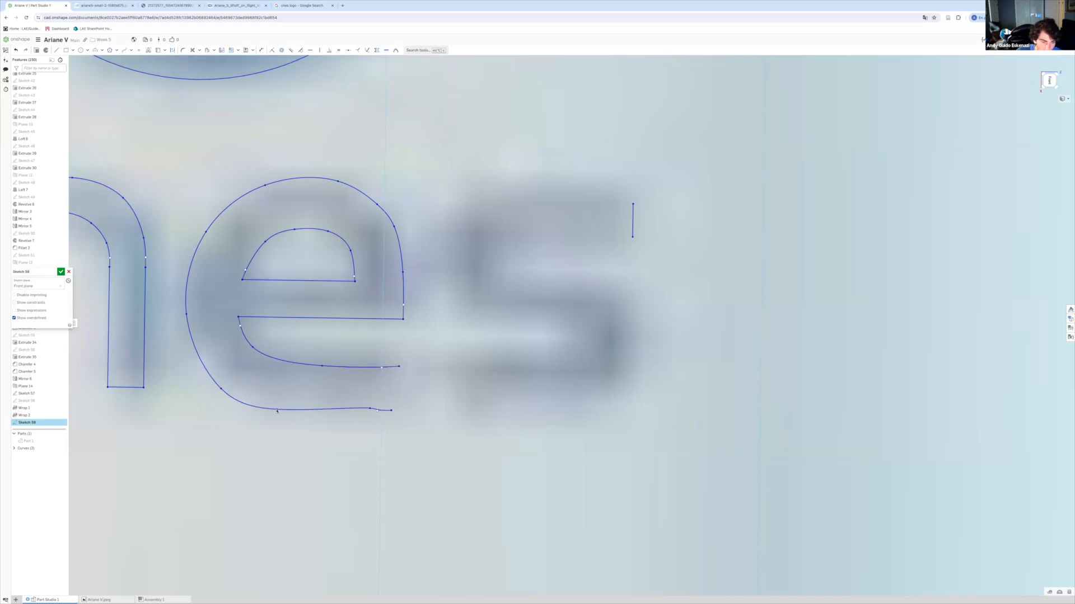
{"action": "scroll", "coordinate": [306, 318], "scroll_direction": "up", "scroll_amount": 2}
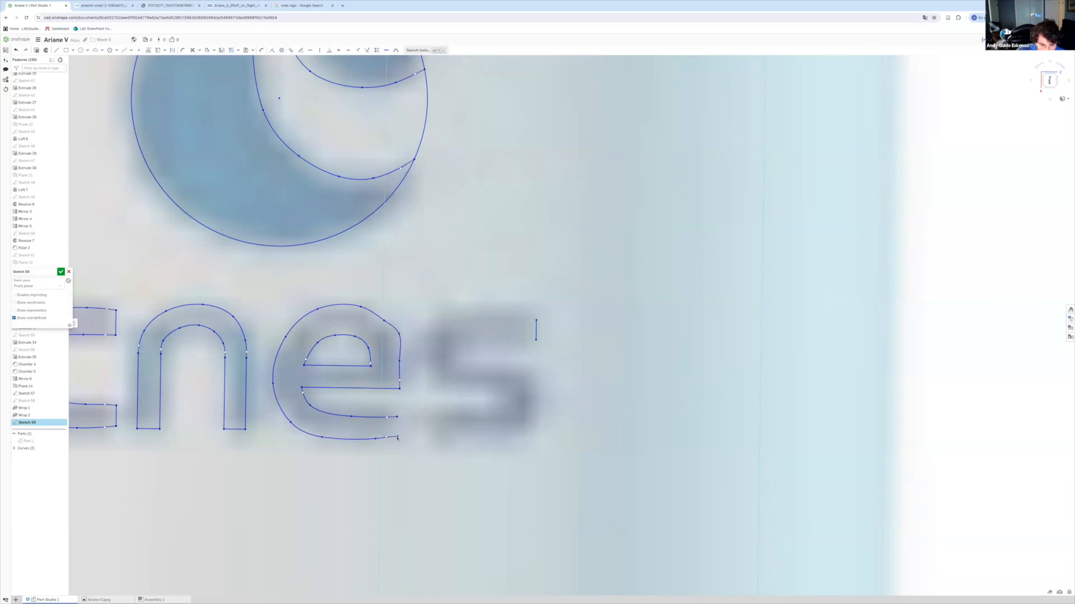
{"action": "scroll", "coordinate": [384, 443], "scroll_direction": "up", "scroll_amount": 2}
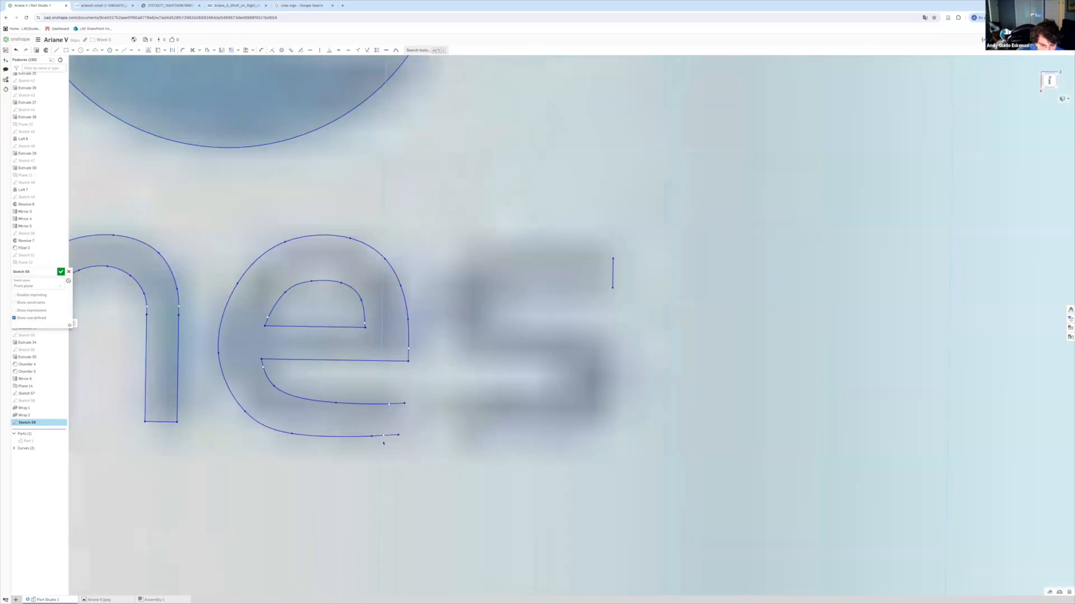
Close the open lower stroke of the e with a slanted line between the ends of its two curves.
{"action": "scroll", "coordinate": [374, 434], "scroll_direction": "down", "scroll_amount": 5}
{"action": "scroll", "coordinate": [380, 422], "scroll_direction": "up", "scroll_amount": 3}
{"action": "key", "text": "l"}
{"action": "left_click", "coordinate": [320, 424]}
{"action": "left_click", "coordinate": [325, 401]}
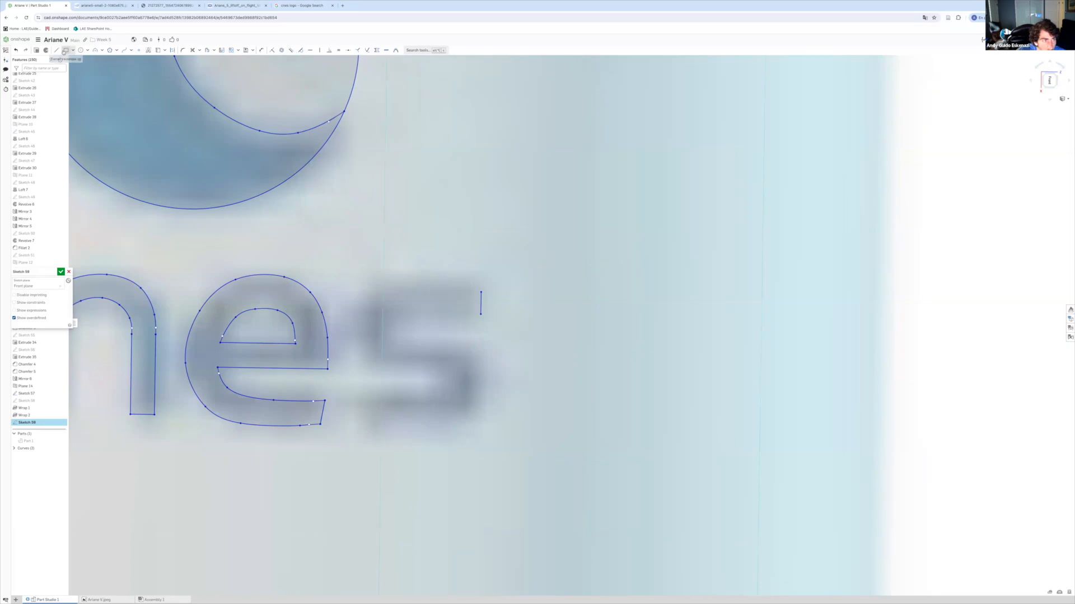
Trace both edges of the letter s with splines running between its upper and lower end segments.
{"action": "left_click", "coordinate": [124, 50]}
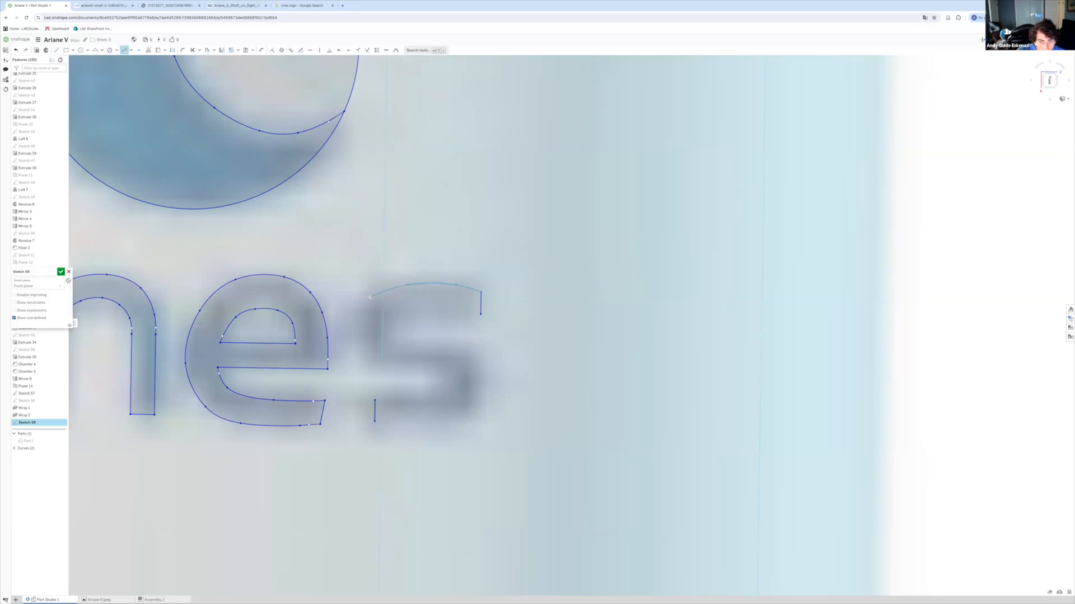
{"action": "double_click", "coordinate": [374, 399]}
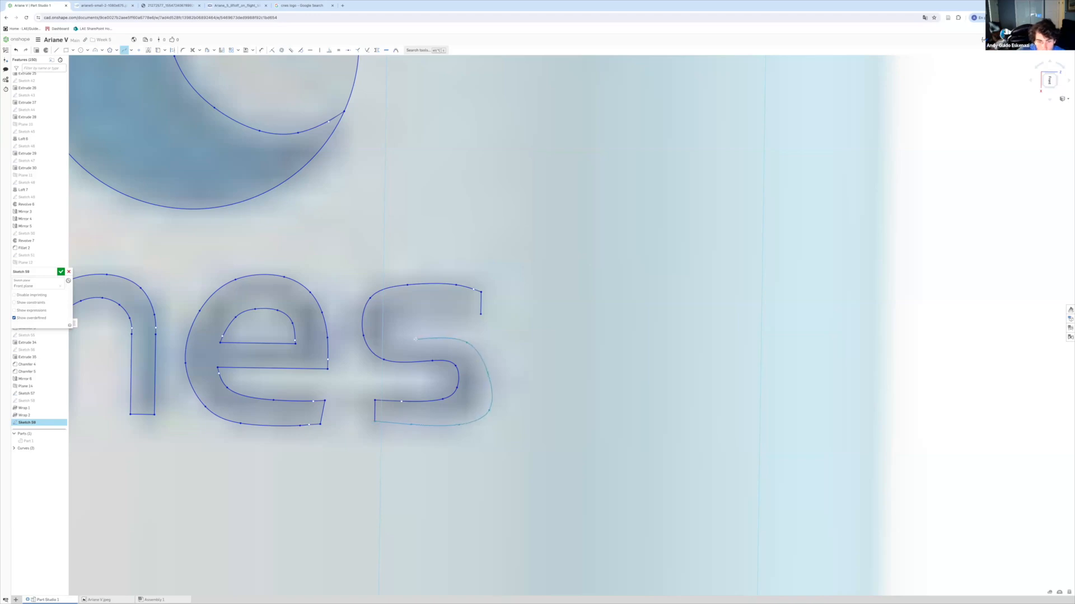
{"action": "key", "text": "Escape"}
Refine the curves of the s by moving spline points along its upper edge and both inner bends.
{"action": "scroll", "coordinate": [428, 313], "scroll_direction": "up", "scroll_amount": 5}
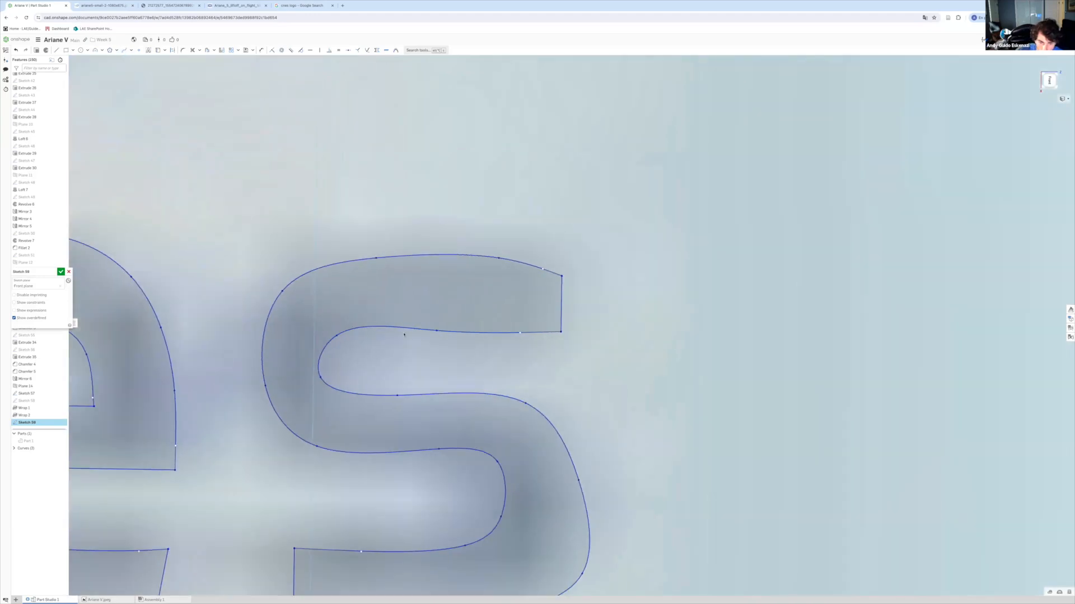
{"action": "scroll", "coordinate": [476, 345], "scroll_direction": "down", "scroll_amount": 2}
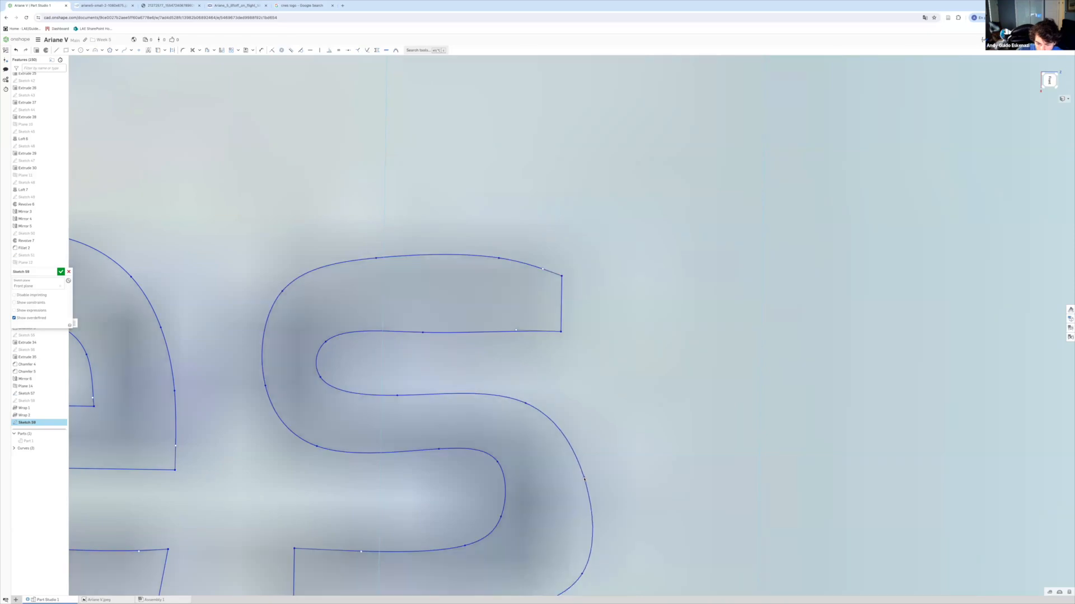
{"action": "scroll", "coordinate": [475, 345], "scroll_direction": "down", "scroll_amount": 3}
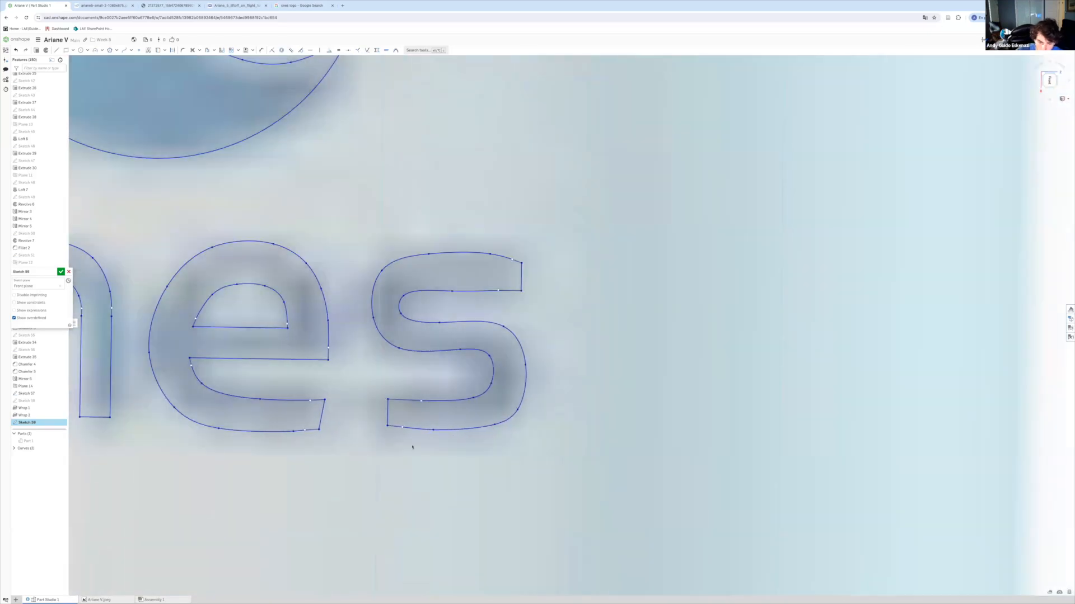
{"action": "left_click_drag", "start_coordinate": [491, 384], "coordinate": [496, 385]}
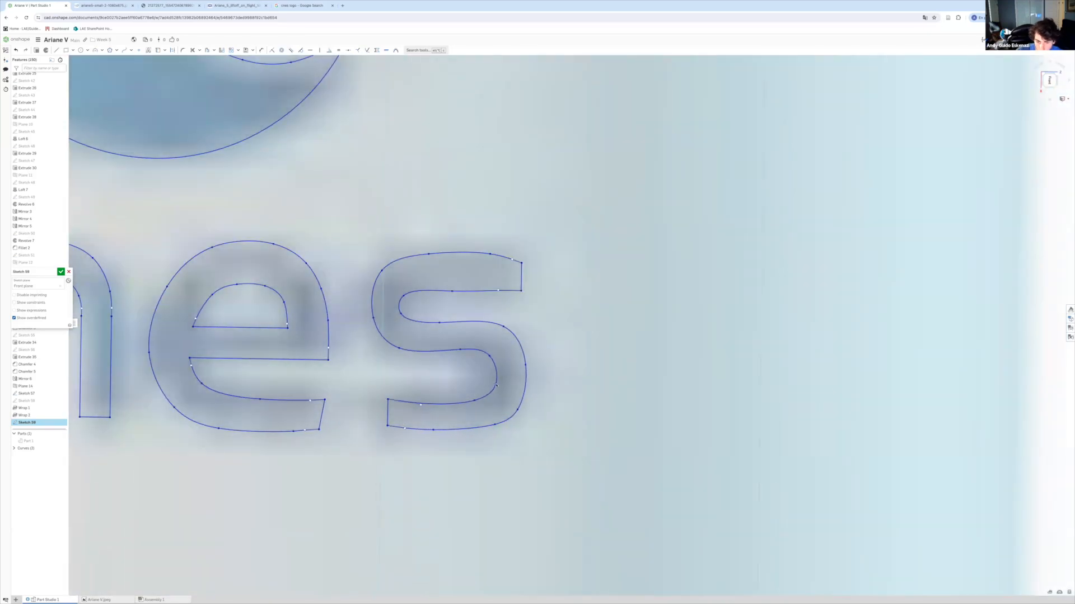
{"action": "left_click_drag", "start_coordinate": [460, 350], "coordinate": [466, 350]}
{"action": "left_click_drag", "start_coordinate": [401, 314], "coordinate": [405, 318]}
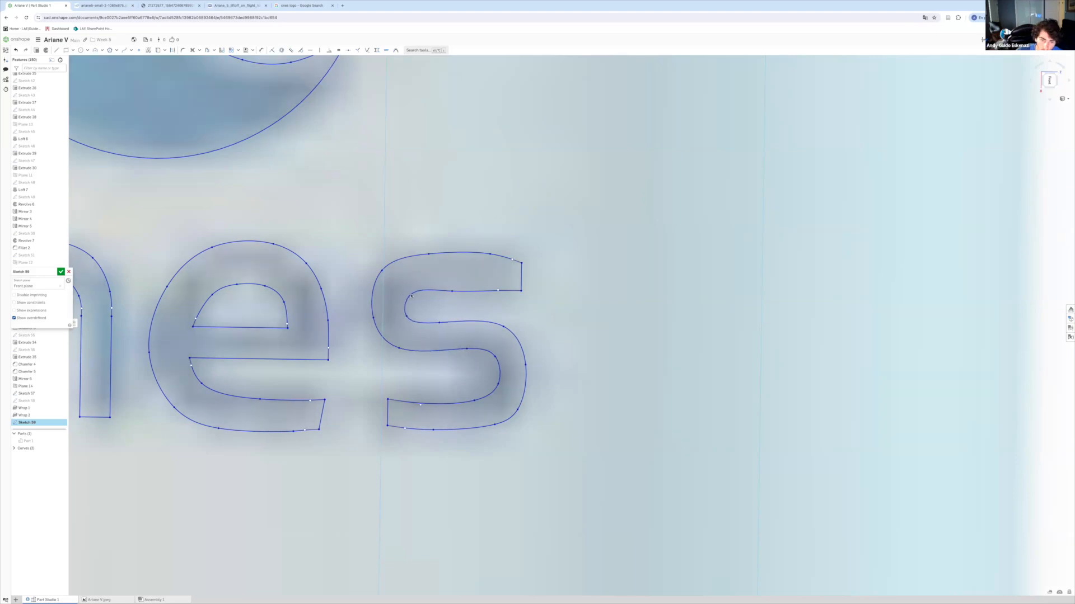
{"action": "left_click_drag", "start_coordinate": [428, 253], "coordinate": [406, 295]}
{"action": "left_click_drag", "start_coordinate": [399, 349], "coordinate": [391, 350]}
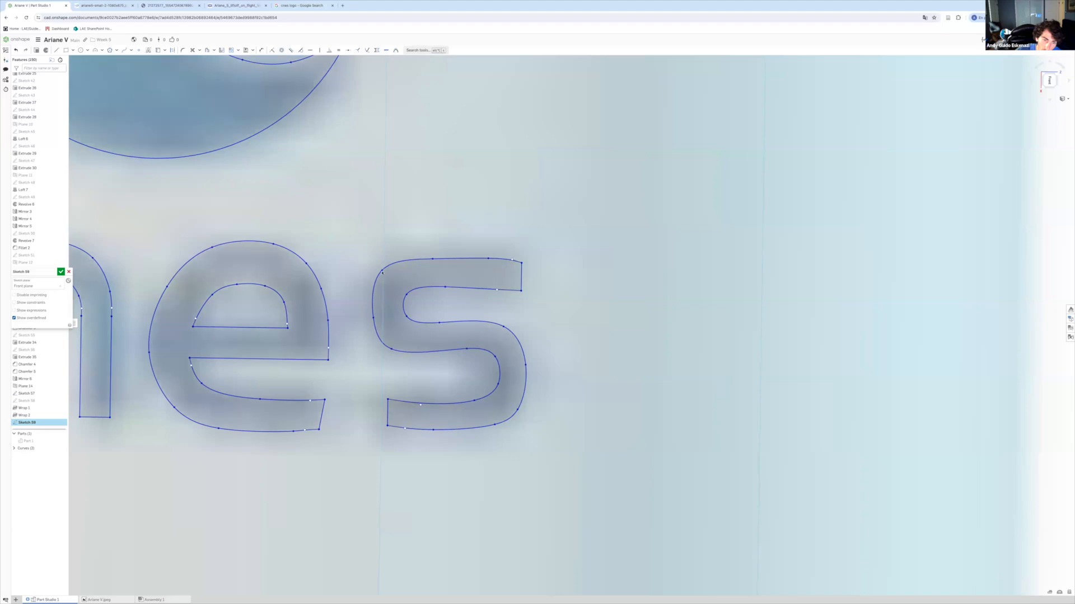
Check the complete CNES logo against the rocket reference image and finish the sketch.
{"action": "scroll", "coordinate": [435, 347], "scroll_direction": "down", "scroll_amount": 10}
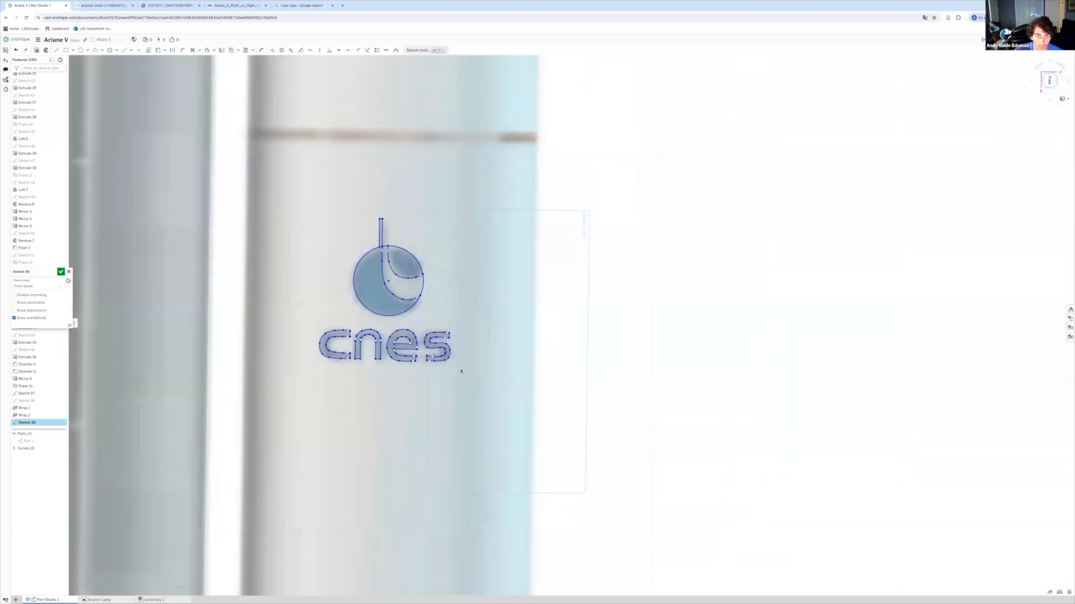
{"action": "scroll", "coordinate": [463, 340], "scroll_direction": "down", "scroll_amount": 5}
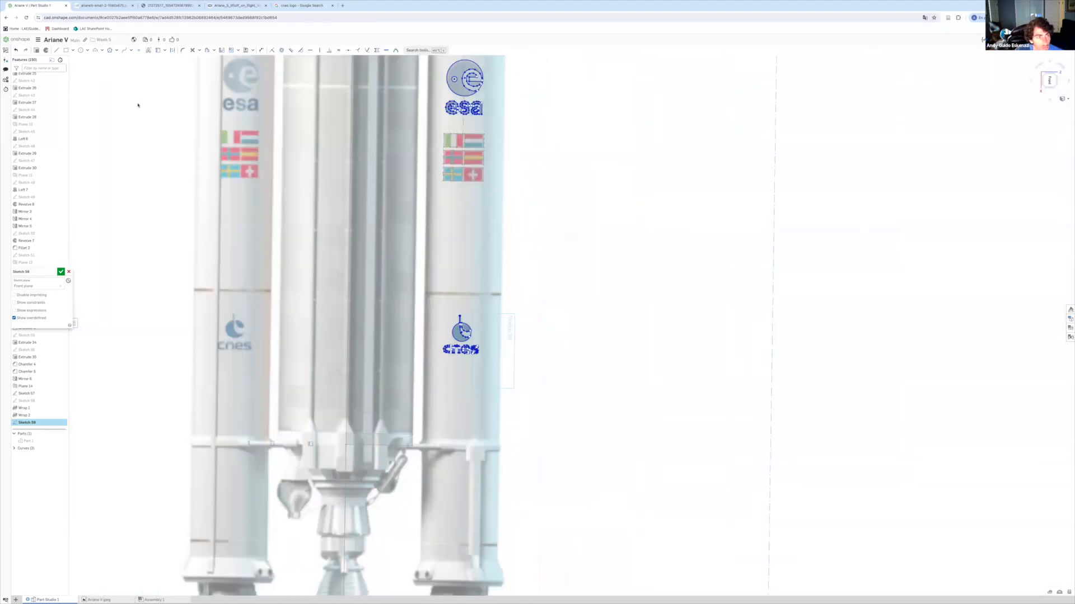
{"action": "left_click", "coordinate": [65, 273]}
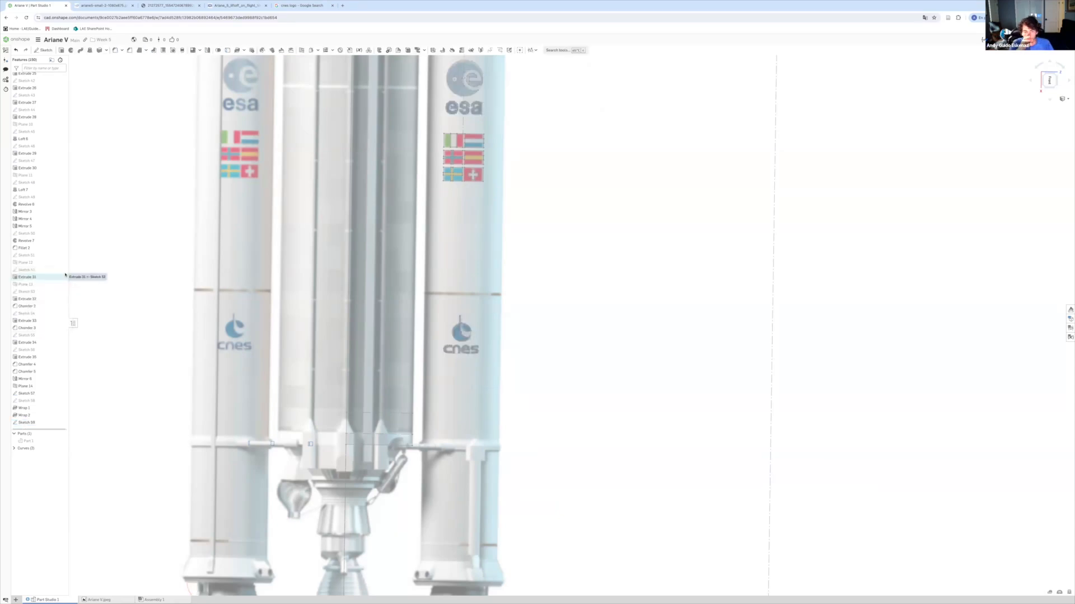
Place a copy of the ESA and CNES logo outlines in a new sketch on Plane 14 and finish the sketch.
{"action": "key", "text": "shift+s"}
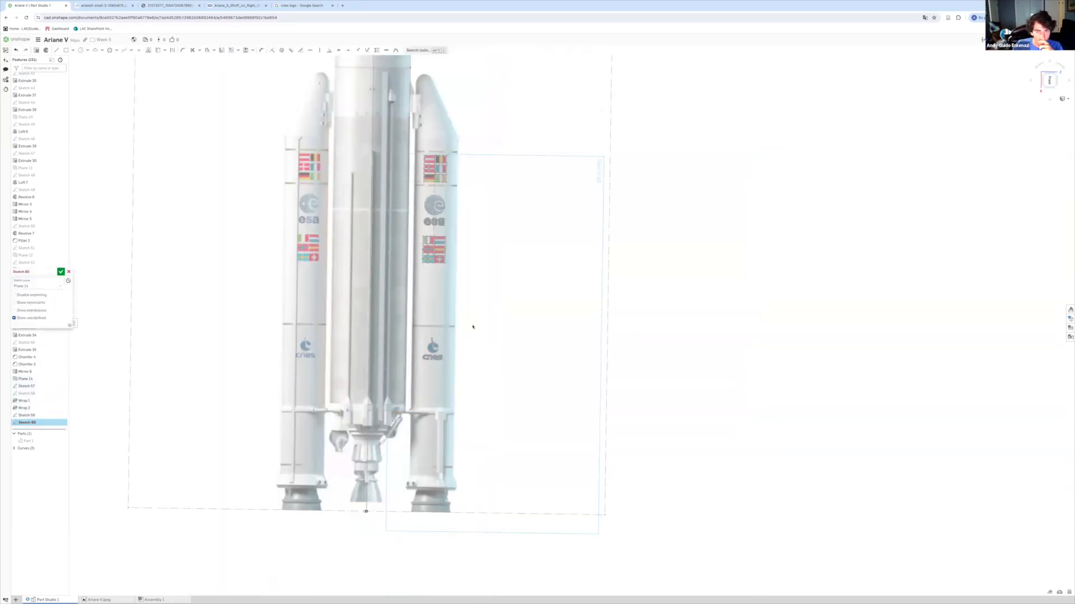
{"action": "scroll", "coordinate": [385, 317], "scroll_direction": "down", "scroll_amount": 5}
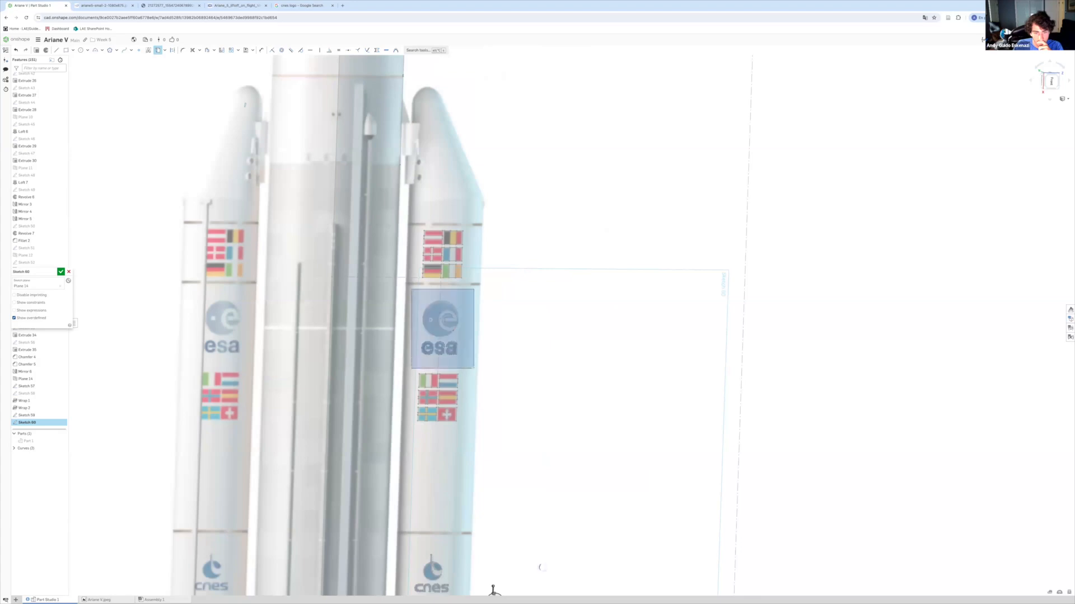
{"action": "left_click", "coordinate": [61, 271]}
Set up a wrap of the ESA emblem's disc onto the booster's cylindrical face as a solid with the Remove option.
{"action": "left_click", "coordinate": [256, 53]}
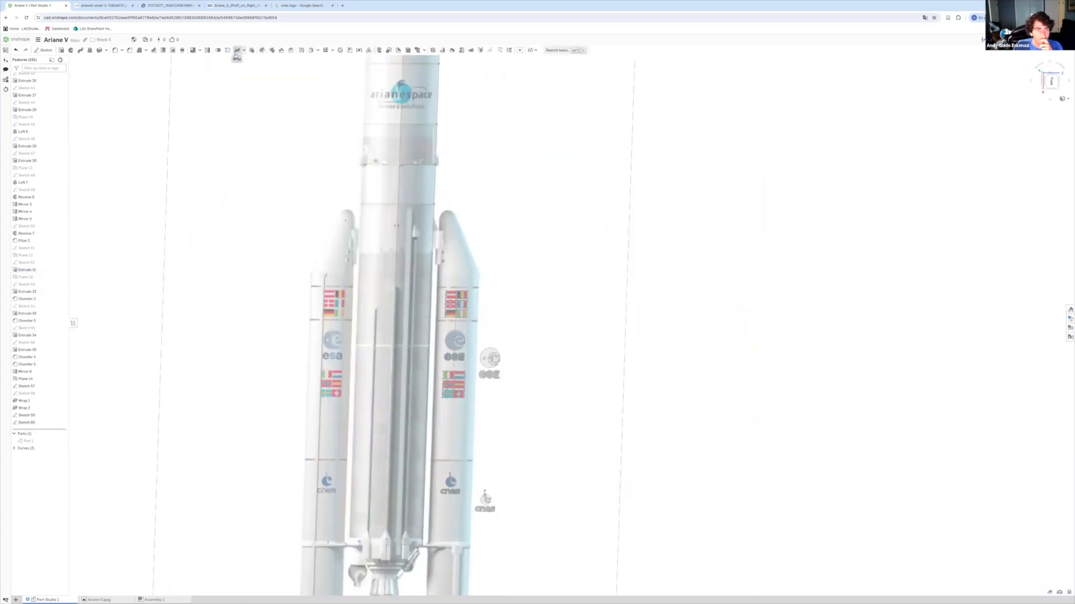
{"action": "scroll", "coordinate": [336, 347], "scroll_direction": "up", "scroll_amount": 5}
{"action": "left_click", "coordinate": [481, 338]}
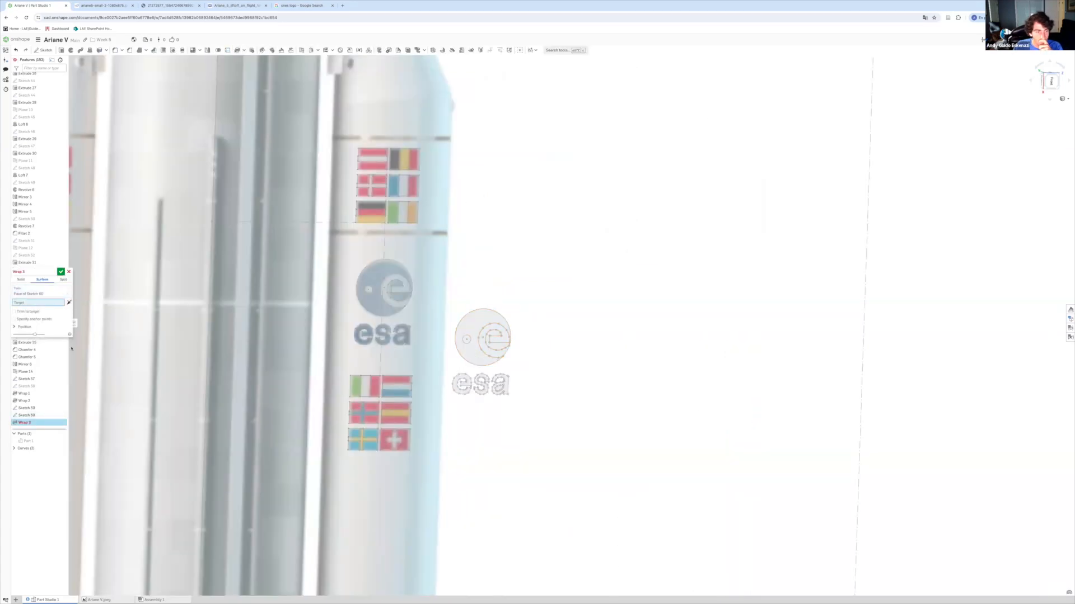
{"action": "left_click", "coordinate": [392, 476]}
{"action": "scroll", "coordinate": [511, 360], "scroll_direction": "up", "scroll_amount": 2}
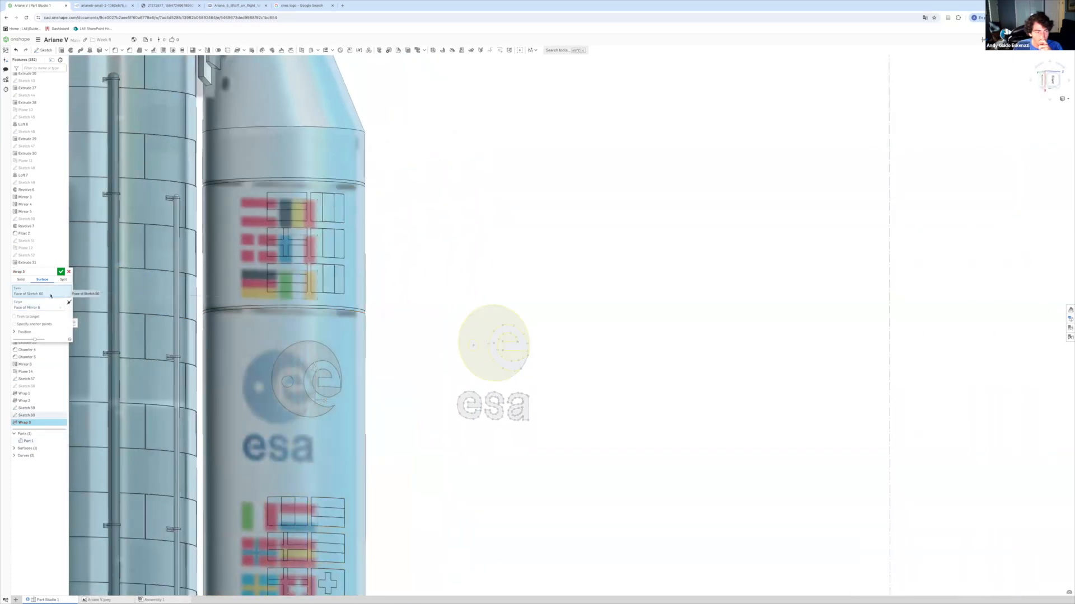
{"action": "left_click", "coordinate": [20, 279]}
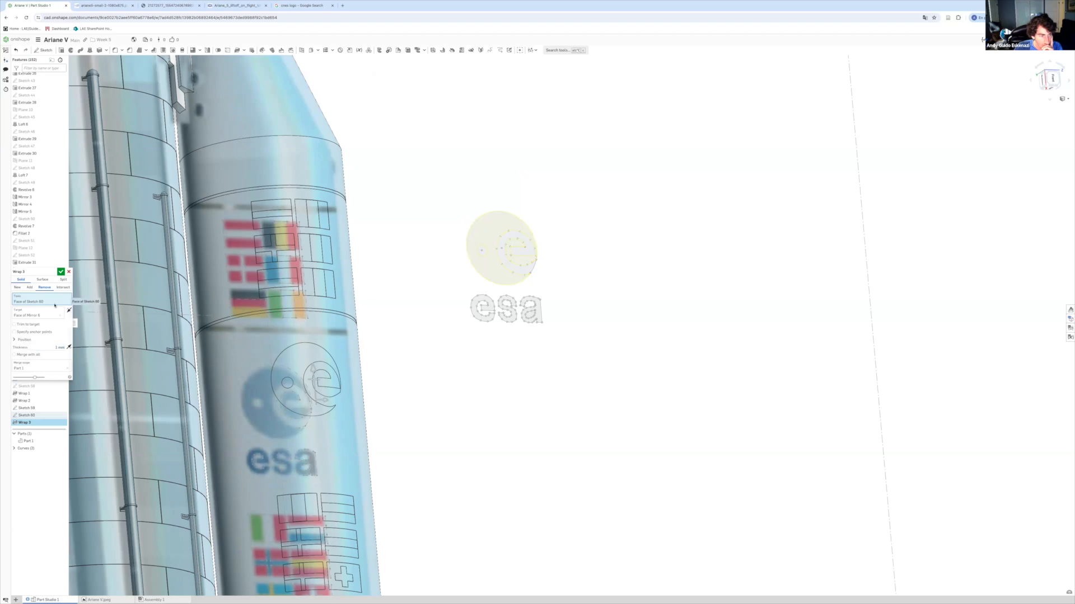
Add the three ESA letters and the faces of the CNES emblem to the wrap selection.
{"action": "left_click", "coordinate": [483, 309]}
{"action": "scroll", "coordinate": [515, 311], "scroll_direction": "up", "scroll_amount": 1}
{"action": "left_click", "coordinate": [508, 308]}
{"action": "left_click", "coordinate": [544, 309]}
{"action": "scroll", "coordinate": [391, 341], "scroll_direction": "down", "scroll_amount": 5}
{"action": "scroll", "coordinate": [389, 363], "scroll_direction": "up", "scroll_amount": 8}
{"action": "left_click", "coordinate": [383, 382]}
{"action": "scroll", "coordinate": [383, 364], "scroll_direction": "up", "scroll_amount": 5}
{"action": "left_click", "coordinate": [379, 338]}
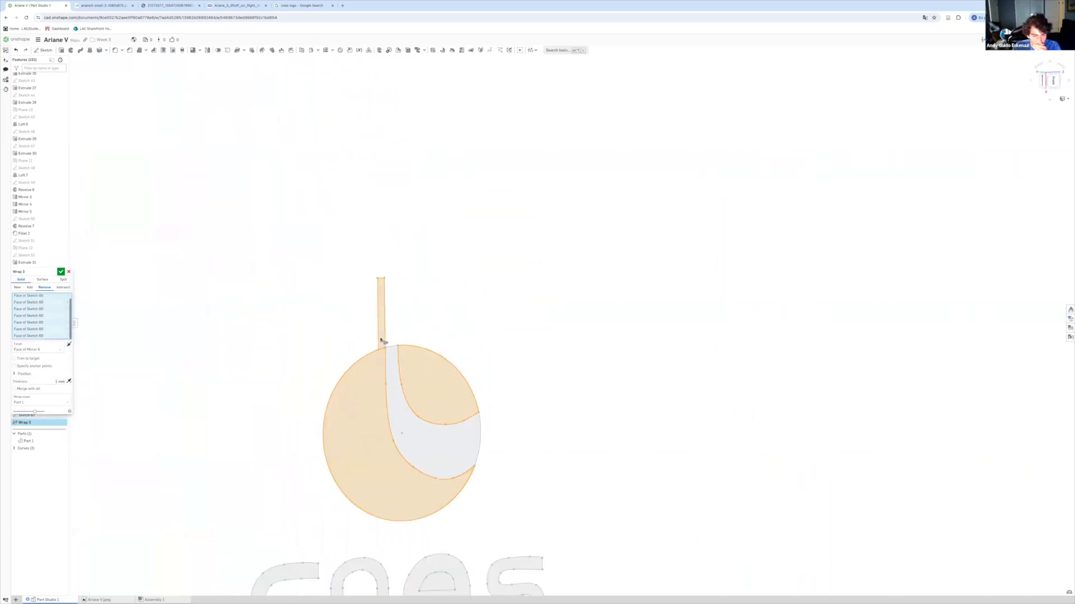
Add the four letters of cnes to the wrap selection, check the preview on the booster and accept the wrap.
{"action": "scroll", "coordinate": [385, 365], "scroll_direction": "down", "scroll_amount": 6}
{"action": "scroll", "coordinate": [385, 364], "scroll_direction": "up", "scroll_amount": 6}
{"action": "left_click", "coordinate": [342, 448]}
{"action": "left_click", "coordinate": [493, 459]}
{"action": "left_click", "coordinate": [560, 438]}
{"action": "left_click", "coordinate": [451, 435]}
{"action": "scroll", "coordinate": [450, 435], "scroll_direction": "down", "scroll_amount": 6}
{"action": "scroll", "coordinate": [397, 188], "scroll_direction": "up", "scroll_amount": 10}
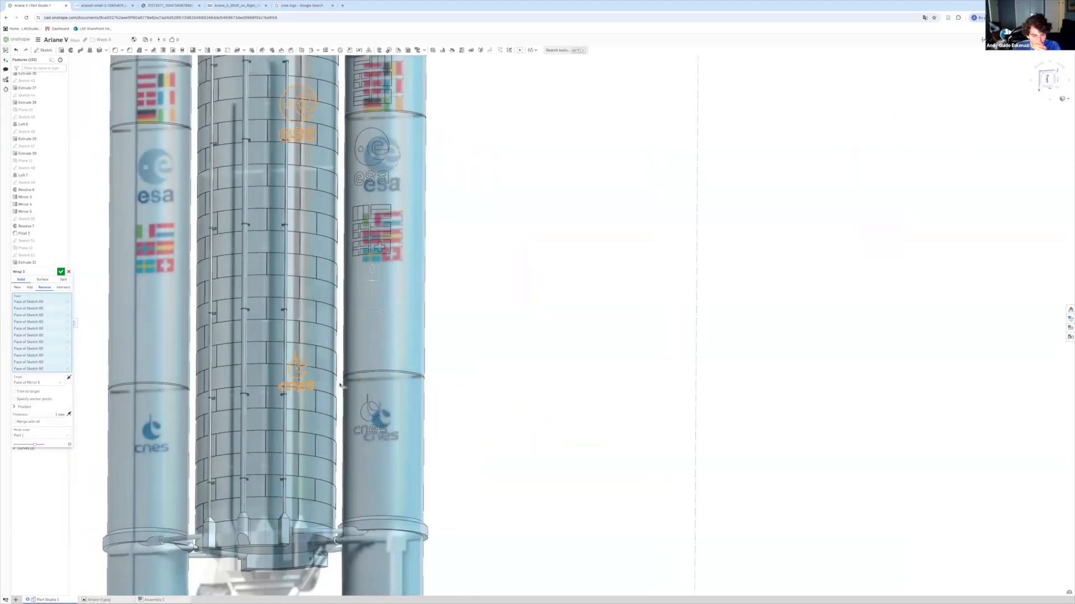
{"action": "scroll", "coordinate": [398, 187], "scroll_direction": "up", "scroll_amount": 4}
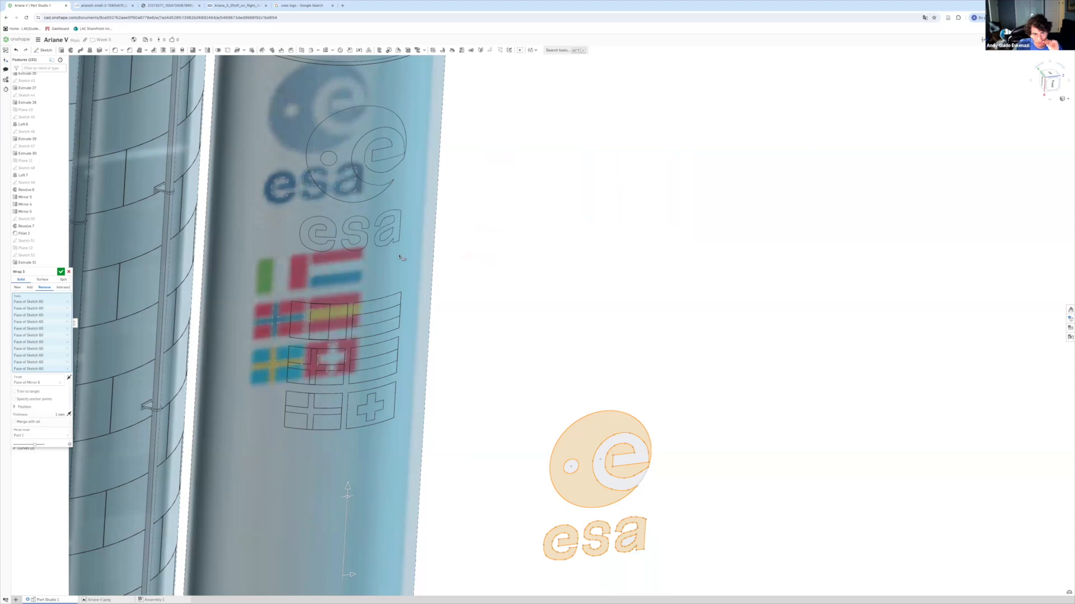
{"action": "scroll", "coordinate": [400, 258], "scroll_direction": "down", "scroll_amount": 6}
{"action": "scroll", "coordinate": [406, 536], "scroll_direction": "up", "scroll_amount": 6}
{"action": "left_click", "coordinate": [61, 273]}
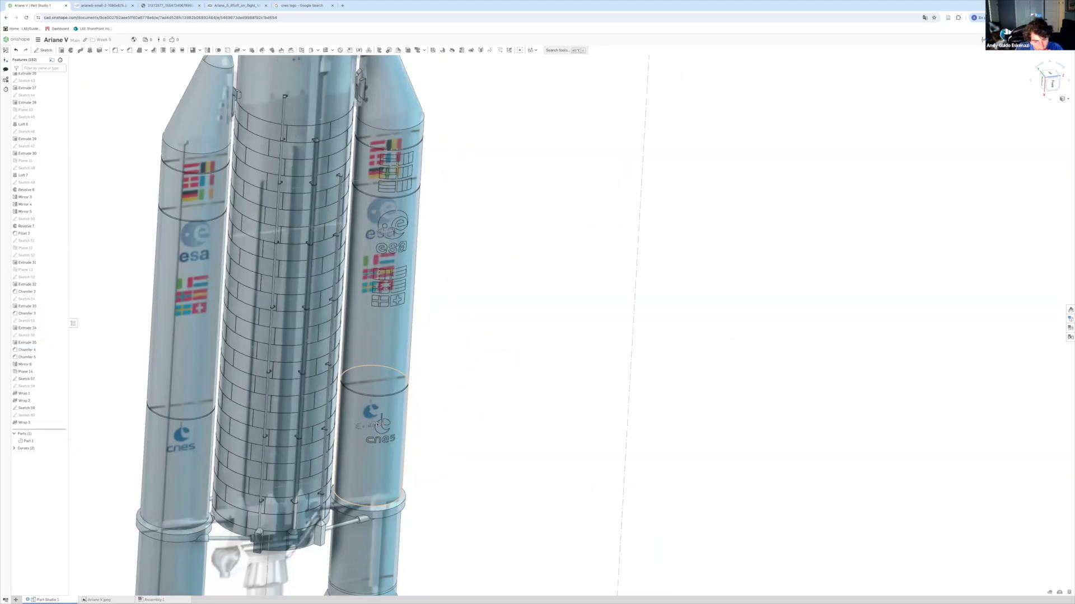
Examine the wrapped logos on the booster and compare them with the rocket reference photos in the other browser tabs.
{"action": "scroll", "coordinate": [307, 446], "scroll_direction": "down", "scroll_amount": 5}
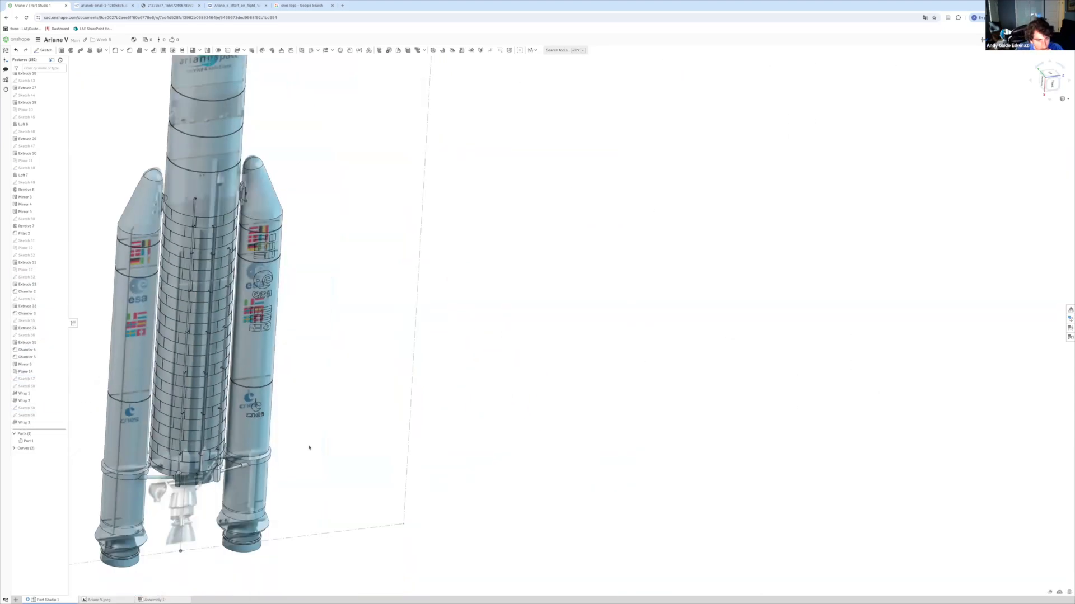
{"action": "scroll", "coordinate": [167, 84], "scroll_direction": "up", "scroll_amount": 6}
{"action": "left_click", "coordinate": [124, 6]}
{"action": "left_click", "coordinate": [168, 6]}
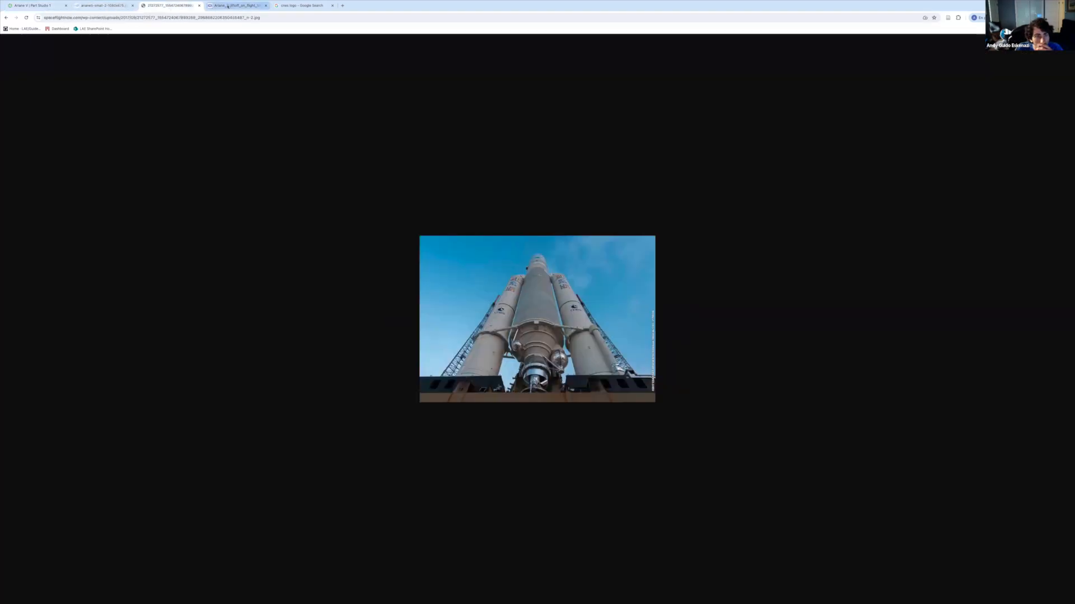
{"action": "left_click", "coordinate": [235, 6]}
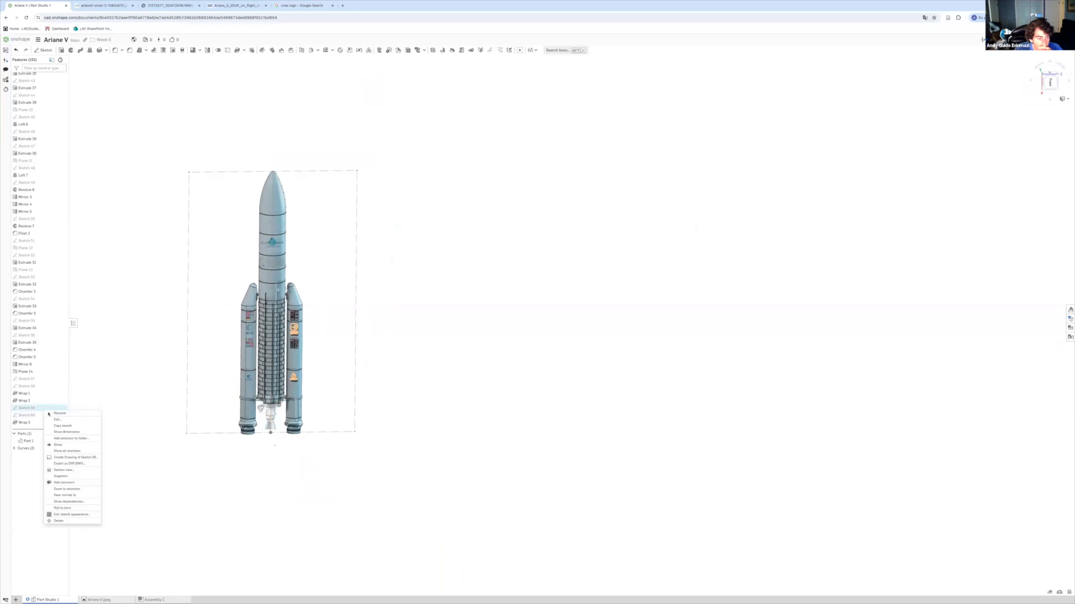
Open the original ESA logo sketch, compare it with the reference image and the wrapped outlines, and close it.
{"action": "left_click", "coordinate": [76, 411]}
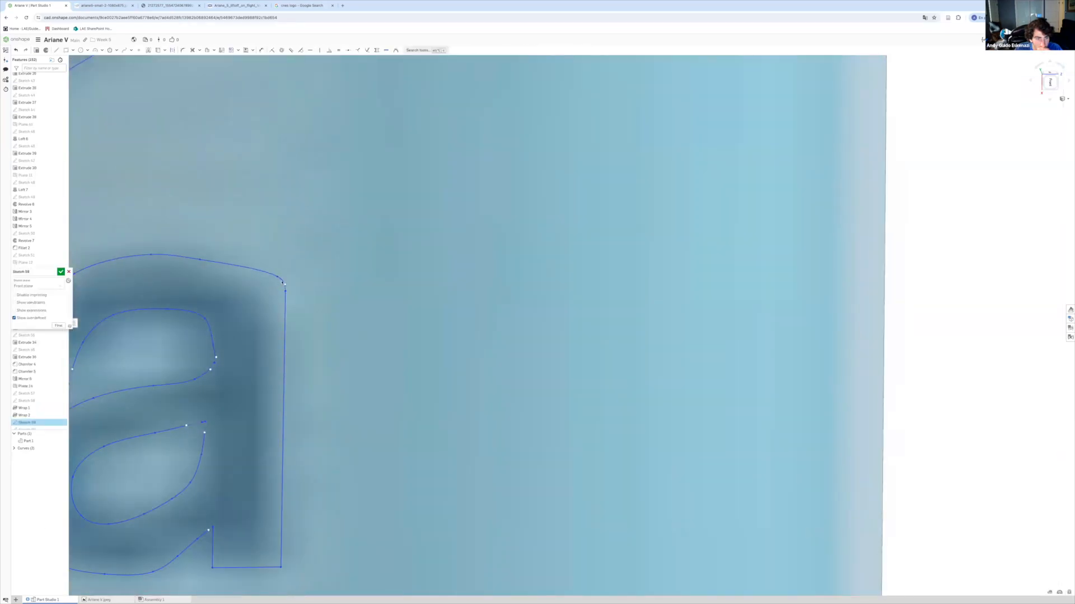
{"action": "scroll", "coordinate": [211, 257], "scroll_direction": "down", "scroll_amount": 3}
{"action": "scroll", "coordinate": [298, 337], "scroll_direction": "up", "scroll_amount": 2}
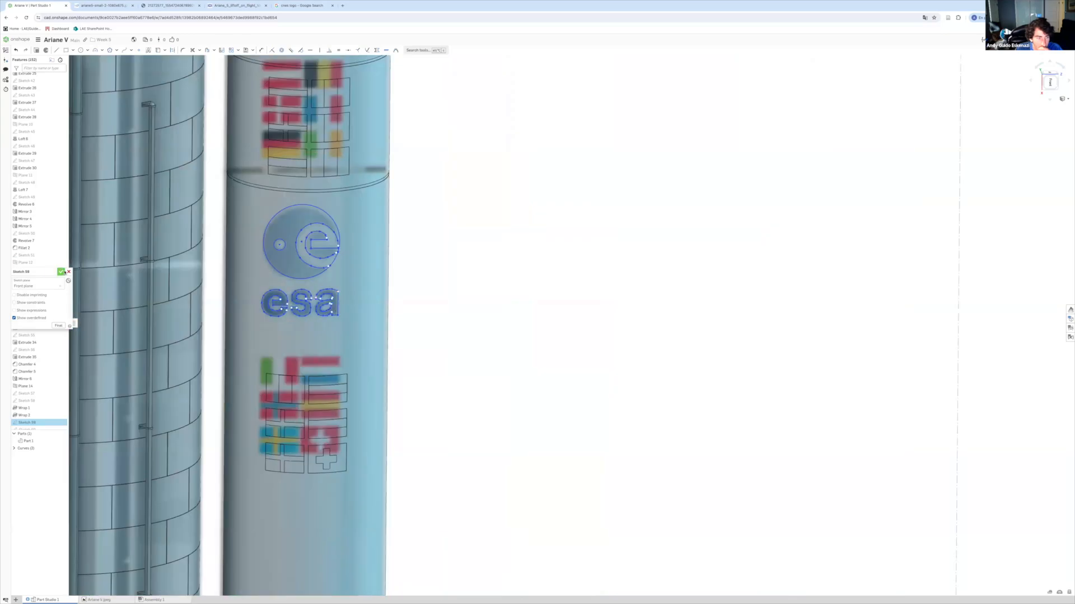
{"action": "key", "text": "Return"}
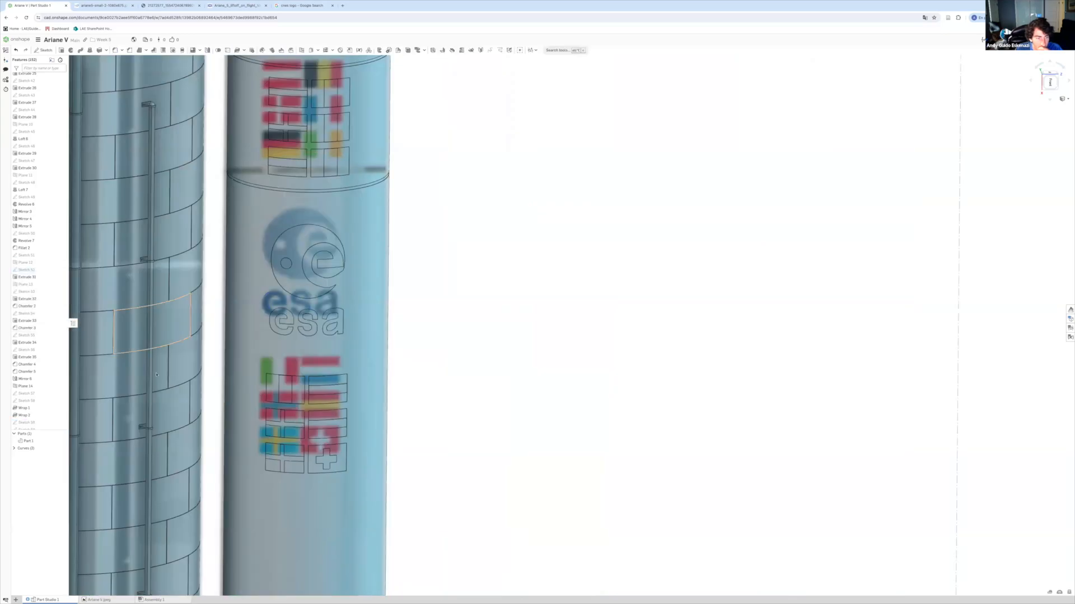
{"action": "right_click_drag", "start_coordinate": [354, 321], "coordinate": [348, 307]}
{"action": "scroll", "coordinate": [347, 308], "scroll_direction": "up", "scroll_amount": 5}
{"action": "scroll", "coordinate": [411, 291], "scroll_direction": "down", "scroll_amount": 10}
{"action": "scroll", "coordinate": [408, 225], "scroll_direction": "up", "scroll_amount": 5}
{"action": "middle_click_drag", "start_coordinate": [409, 226], "coordinate": [407, 234]}
Start a sketch on the Front plane and draw a circle over the blue disc of the Arianespace logo.
{"action": "key", "text": "shift+1"}
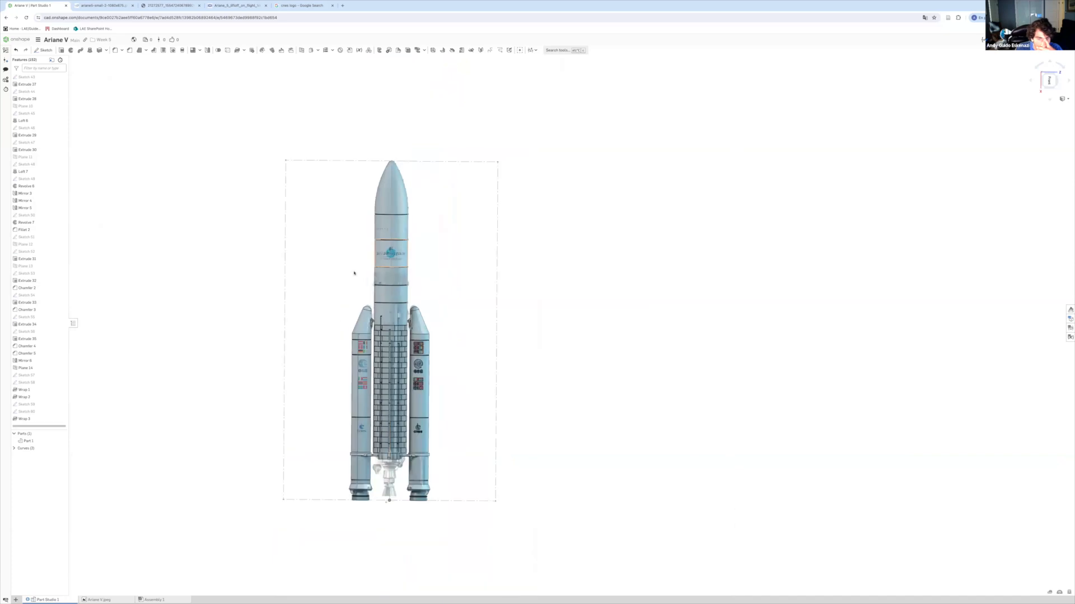
{"action": "left_click", "coordinate": [44, 50]}
{"action": "scroll", "coordinate": [34, 168], "scroll_direction": "up", "scroll_amount": 15}
{"action": "left_click", "coordinate": [28, 97]}
{"action": "scroll", "coordinate": [351, 256], "scroll_direction": "up", "scroll_amount": 10}
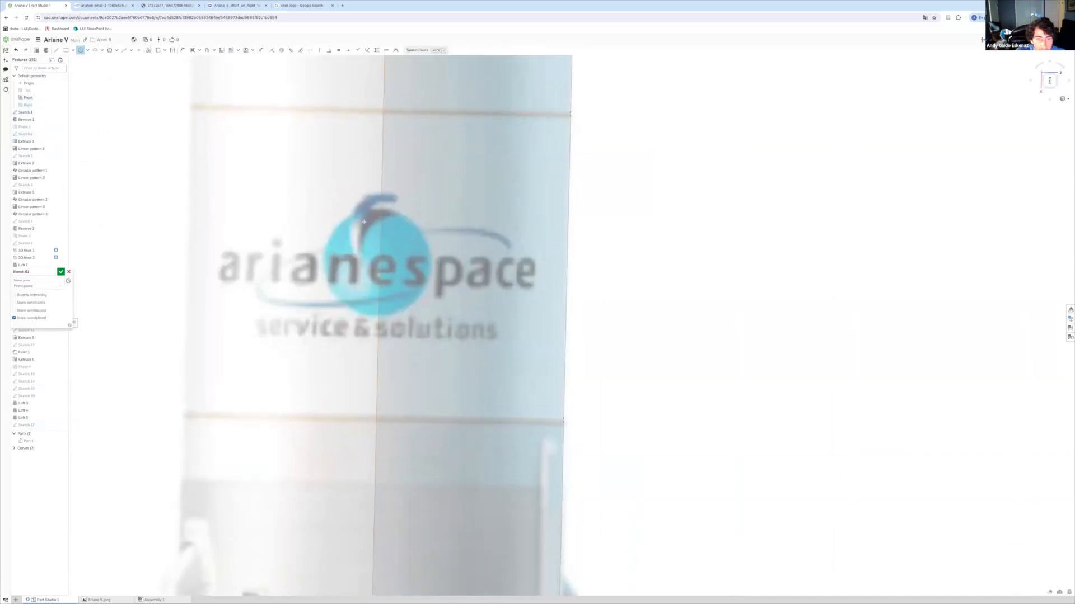
{"action": "left_click", "coordinate": [393, 212]}
{"action": "scroll", "coordinate": [431, 274], "scroll_direction": "down", "scroll_amount": 1}
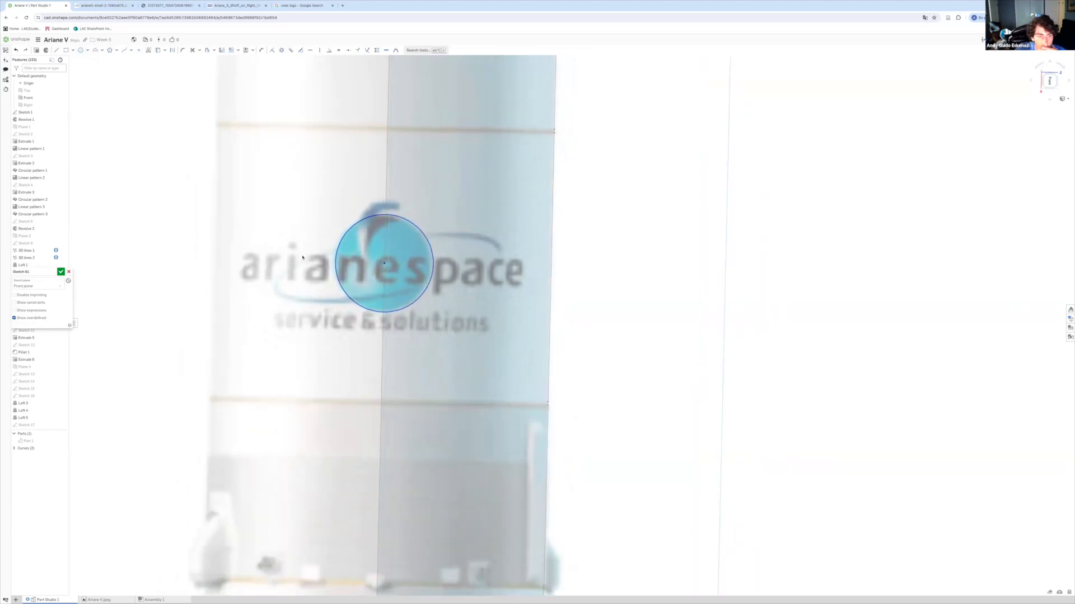
Add the sketch text "arianespace" in the Inter font across the logo's lettering.
{"action": "scroll", "coordinate": [392, 268], "scroll_direction": "up", "scroll_amount": 1}
{"action": "left_click", "coordinate": [548, 293]}
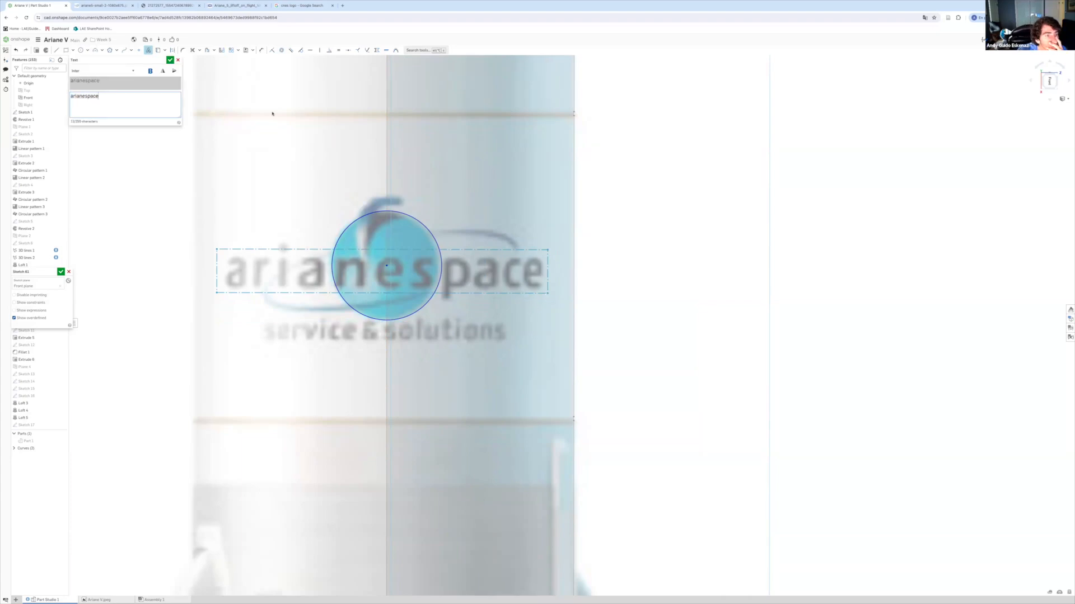
{"action": "left_click", "coordinate": [170, 60]}
Straighten the arianespace text box to horizontal and move it over the logo on the rocket's upper stage.
{"action": "scroll", "coordinate": [317, 407], "scroll_direction": "down", "scroll_amount": 10}
{"action": "left_click_drag", "start_coordinate": [344, 402], "coordinate": [472, 250]}
{"action": "scroll", "coordinate": [469, 251], "scroll_direction": "down", "scroll_amount": 2}
{"action": "left_click_drag", "start_coordinate": [416, 211], "coordinate": [511, 540]}
{"action": "key", "text": "d"}
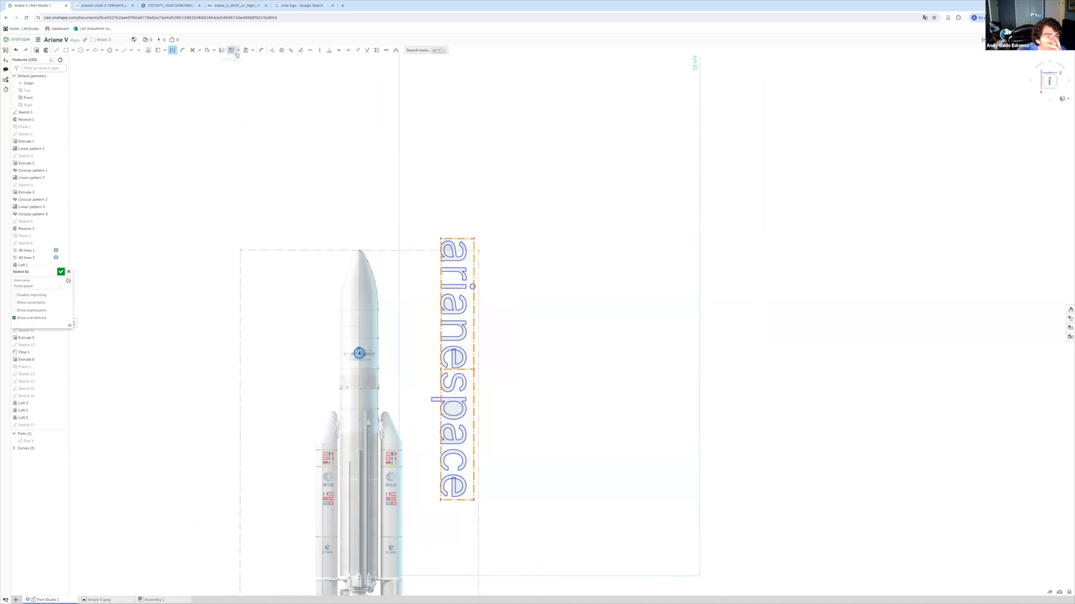
{"action": "left_click", "coordinate": [441, 269]}
{"action": "left_click", "coordinate": [359, 228]}
{"action": "left_click_drag", "start_coordinate": [469, 207], "coordinate": [258, 341]}
Dimension the height of the arianespace text box to 500 mm.
{"action": "key", "text": "d"}
{"action": "left_click", "coordinate": [229, 355]}
{"action": "left_click", "coordinate": [213, 355]}
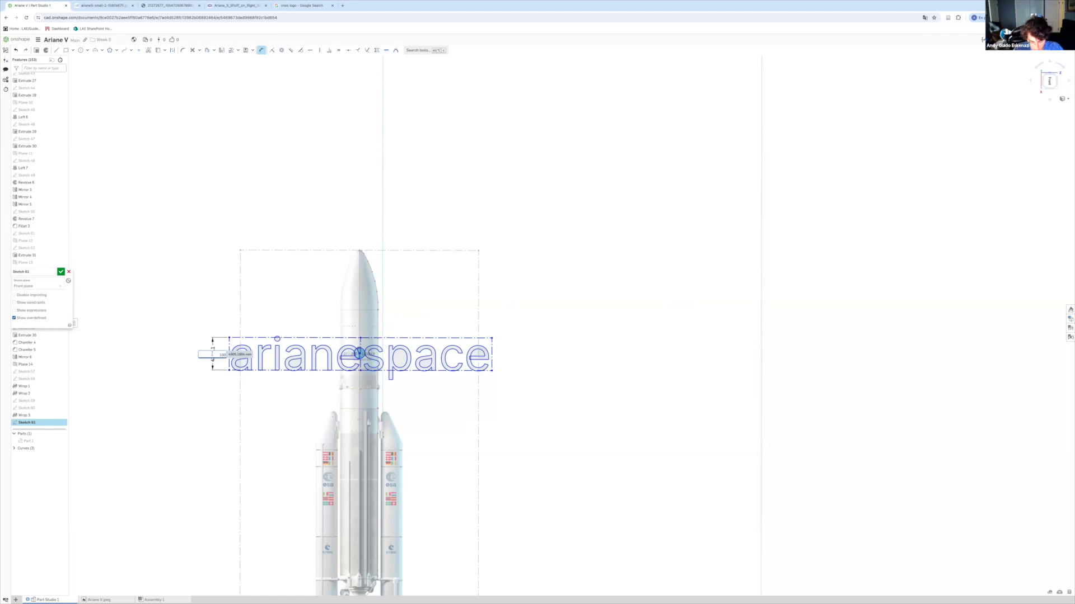
{"action": "scroll", "coordinate": [359, 353], "scroll_direction": "up", "scroll_amount": 5}
{"action": "type", "text": "500"}
{"action": "key", "text": "Return"}
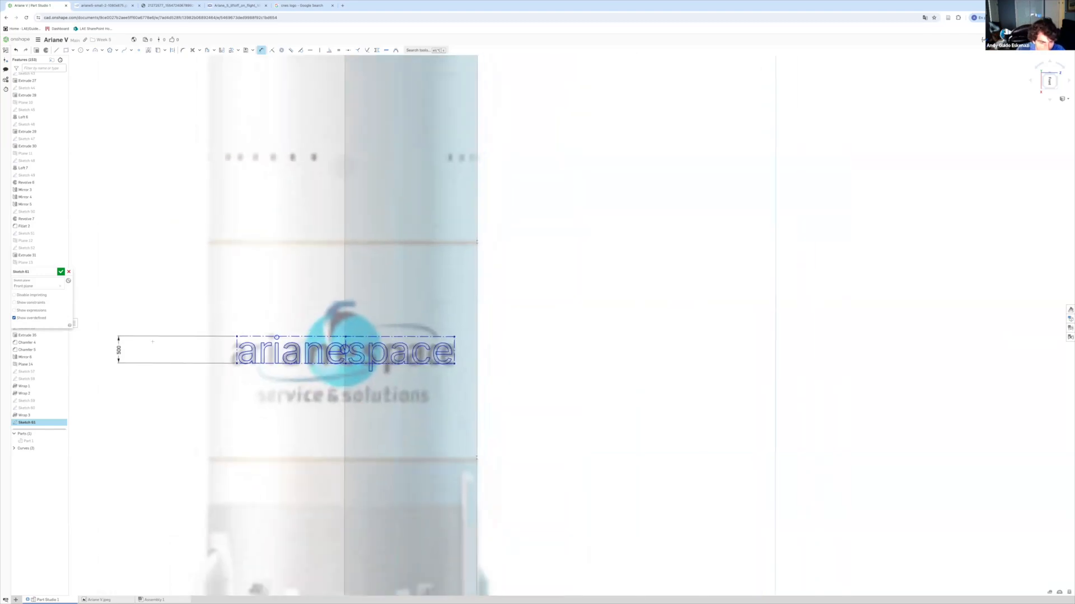
Try the Arimo font on the arianespace text.
{"action": "scroll", "coordinate": [331, 356], "scroll_direction": "up", "scroll_amount": 2}
{"action": "scroll", "coordinate": [331, 356], "scroll_direction": "down", "scroll_amount": 2}
{"action": "scroll", "coordinate": [326, 358], "scroll_direction": "up", "scroll_amount": 4}
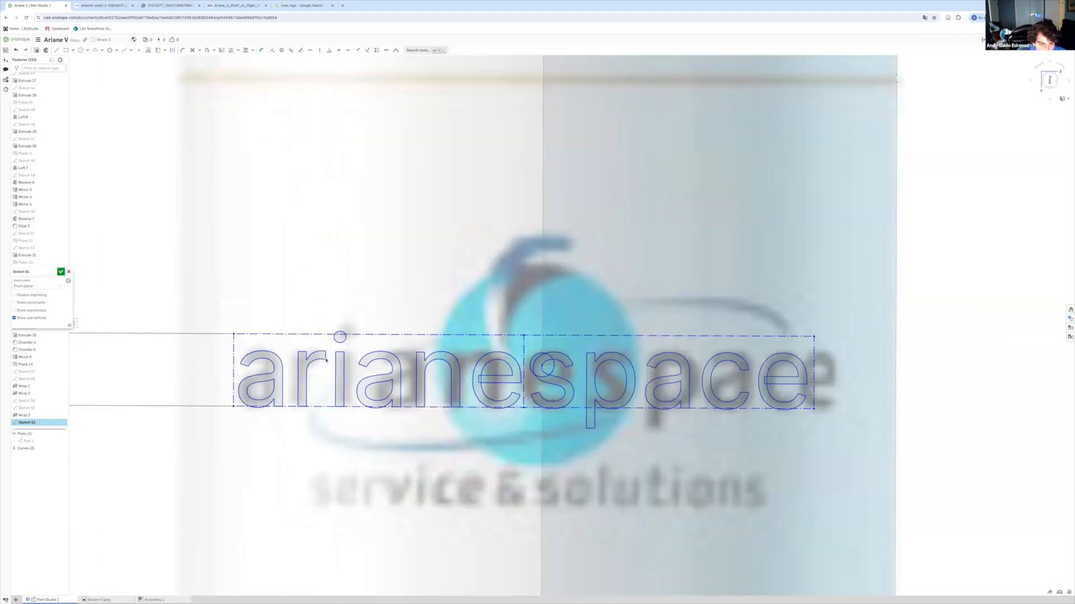
{"action": "right_click", "coordinate": [326, 358]}
{"action": "left_click", "coordinate": [339, 368]}
{"action": "left_click", "coordinate": [101, 76]}
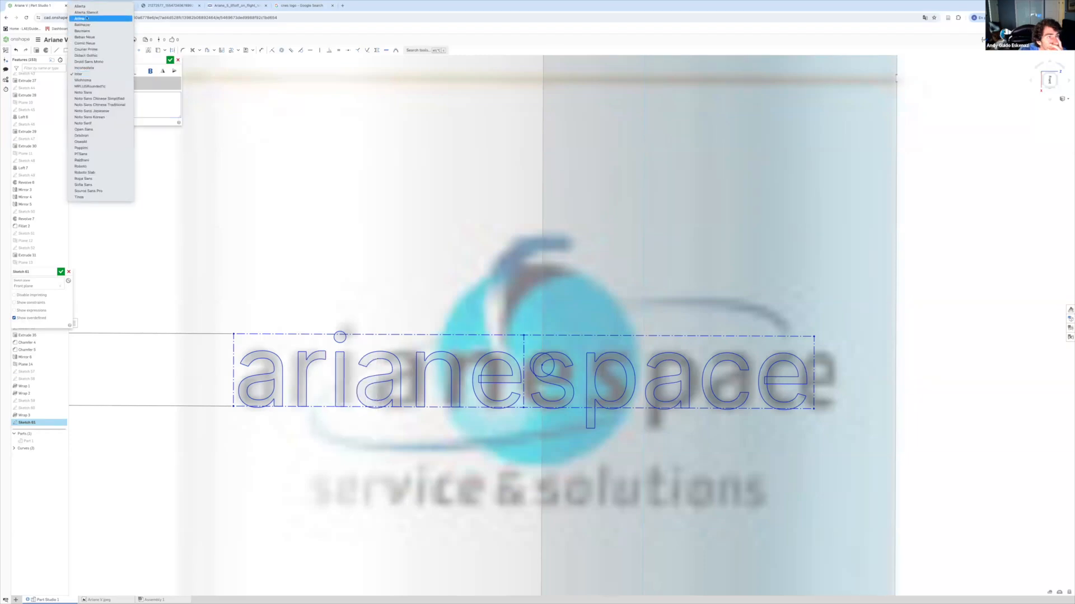
{"action": "left_click", "coordinate": [86, 19]}
{"action": "left_click", "coordinate": [171, 60]}
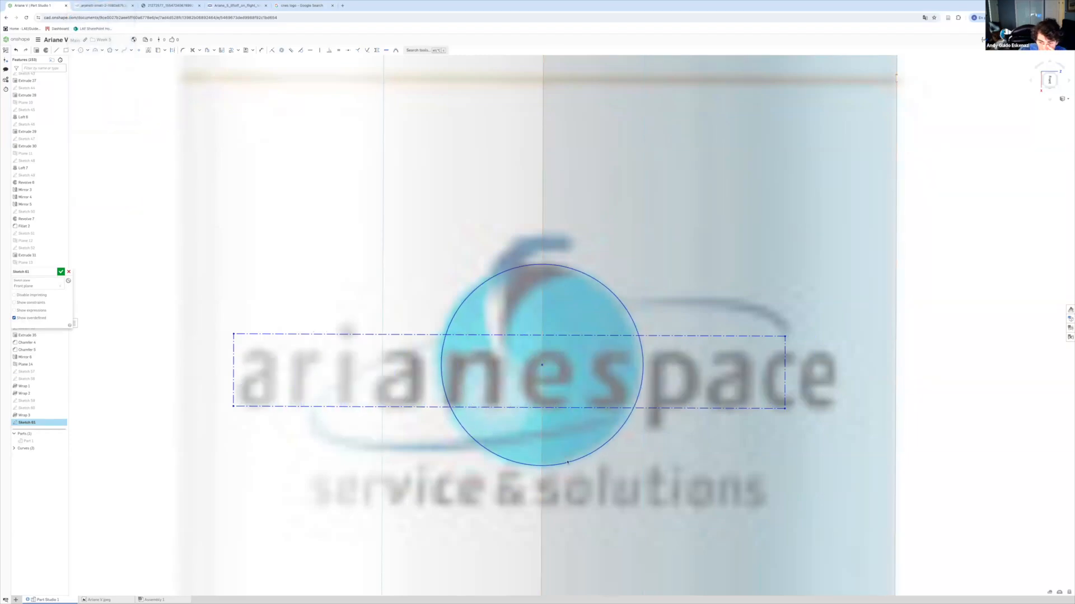
Try the Balthazar font on the arianespace text.
{"action": "scroll", "coordinate": [386, 362], "scroll_direction": "down", "scroll_amount": 4}
{"action": "scroll", "coordinate": [609, 352], "scroll_direction": "up", "scroll_amount": 1}
{"action": "right_click", "coordinate": [292, 376]}
{"action": "left_click", "coordinate": [305, 385]}
{"action": "left_click", "coordinate": [104, 71]}
{"action": "left_click", "coordinate": [104, 77]}
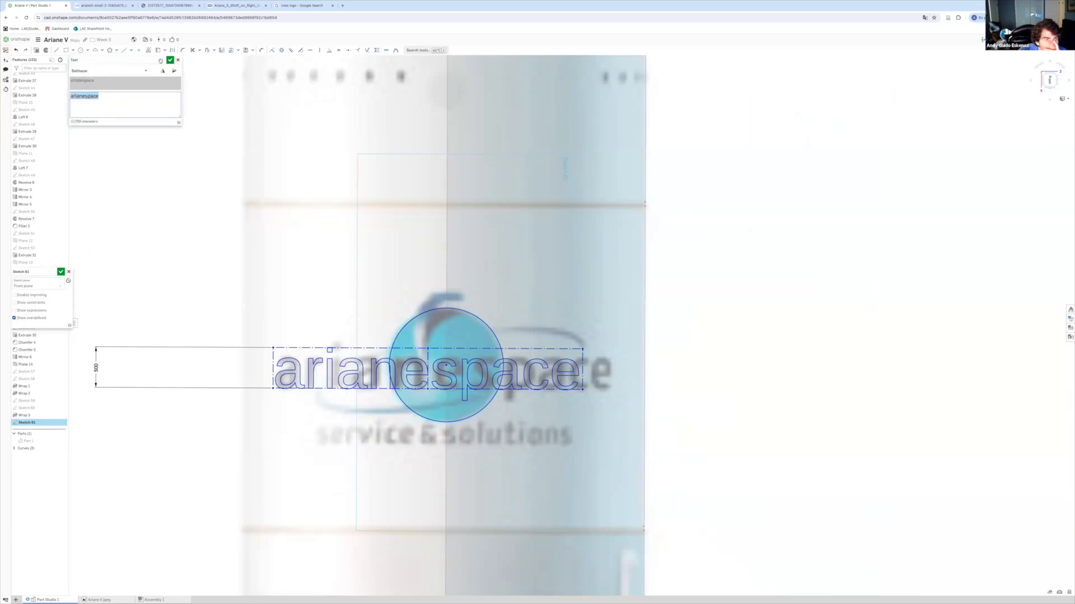
{"action": "left_click", "coordinate": [171, 60]}
Try the Poppins font on the arianespace text.
{"action": "right_click", "coordinate": [291, 367]}
{"action": "left_click", "coordinate": [304, 377]}
{"action": "left_click", "coordinate": [112, 72]}
{"action": "left_click", "coordinate": [82, 194]}
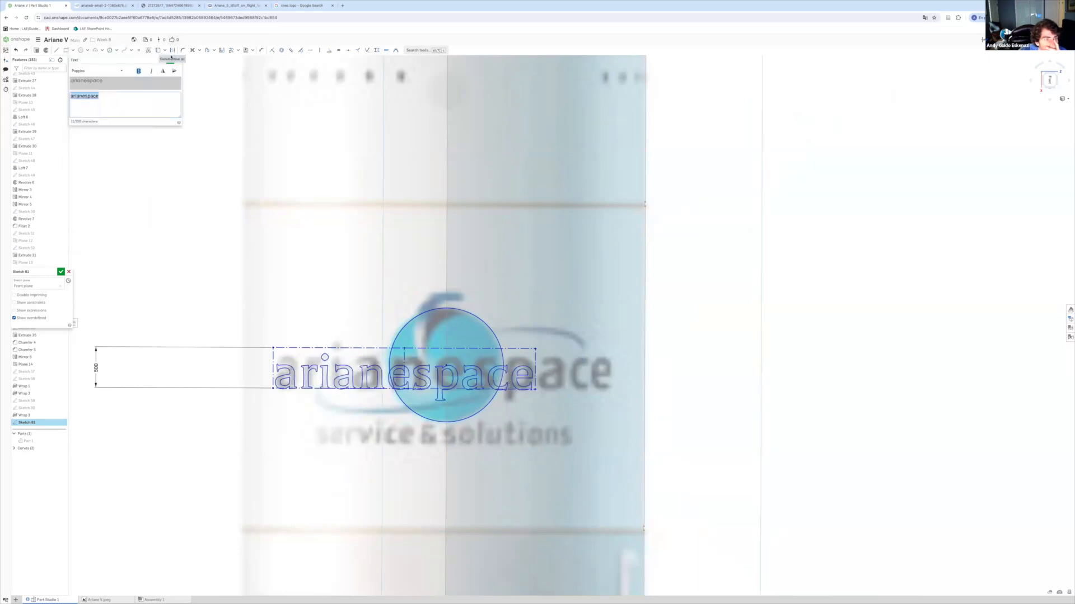
{"action": "left_click", "coordinate": [123, 71]}
{"action": "left_click", "coordinate": [170, 60]}
Try two more fonts on the arianespace text to compare them with the logo's lettering.
{"action": "right_click", "coordinate": [291, 375]}
{"action": "left_click", "coordinate": [305, 385]}
{"action": "left_click", "coordinate": [112, 71]}
{"action": "left_click", "coordinate": [112, 65]}
{"action": "left_click", "coordinate": [170, 60]}
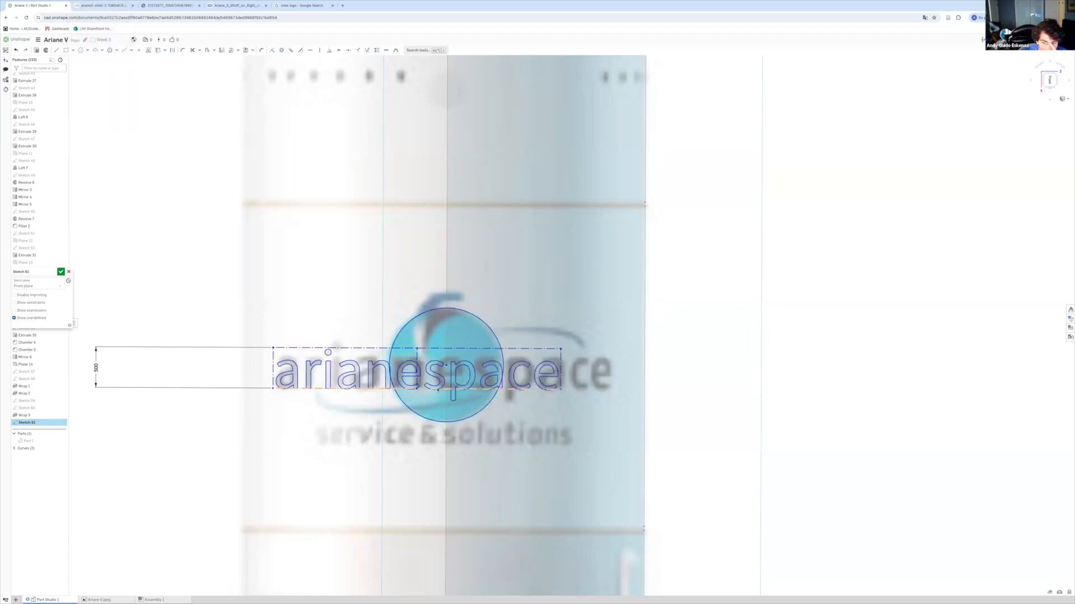
{"action": "right_click", "coordinate": [292, 364]}
{"action": "left_click", "coordinate": [305, 374]}
{"action": "left_click", "coordinate": [112, 71]}
{"action": "left_click", "coordinate": [112, 78]}
{"action": "left_click", "coordinate": [170, 60]}
Change the arianespace text to a sans-serif font resembling the logo's lettering.
{"action": "right_click", "coordinate": [292, 359]}
{"action": "left_click", "coordinate": [305, 369]}
{"action": "left_click", "coordinate": [112, 71]}
{"action": "left_click", "coordinate": [90, 46]}
{"action": "left_click", "coordinate": [170, 60]}
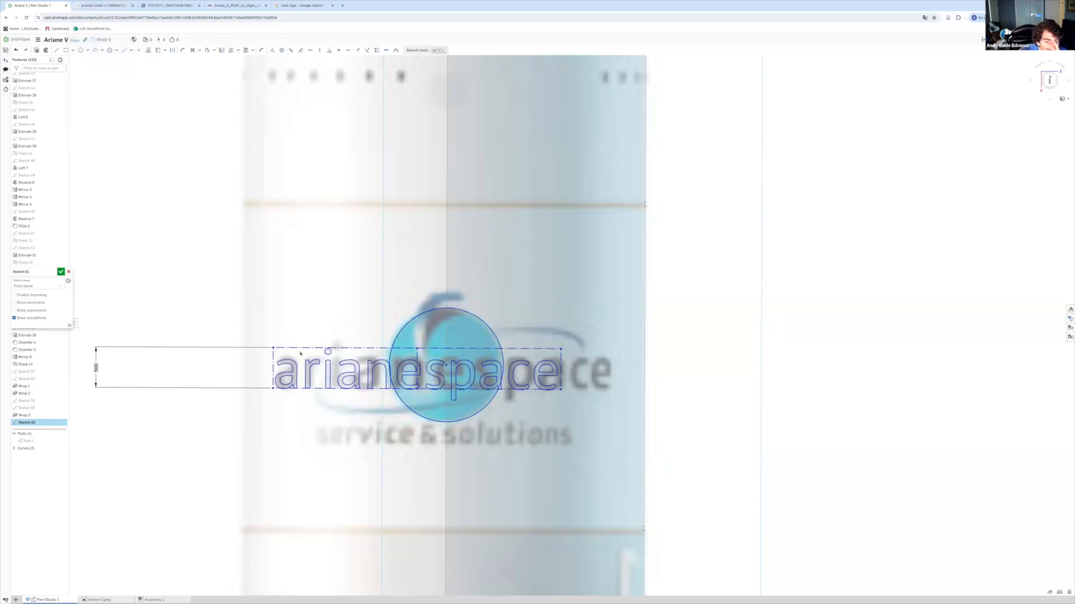
Set the arianespace text height to 600 mm and align the text with the start of the logo's lettering.
{"action": "middle_click_drag", "start_coordinate": [306, 354], "coordinate": [274, 350]}
{"action": "left_click_drag", "start_coordinate": [258, 344], "coordinate": [279, 344]}
{"action": "type", "text": "360"}
{"action": "key", "text": "Return"}
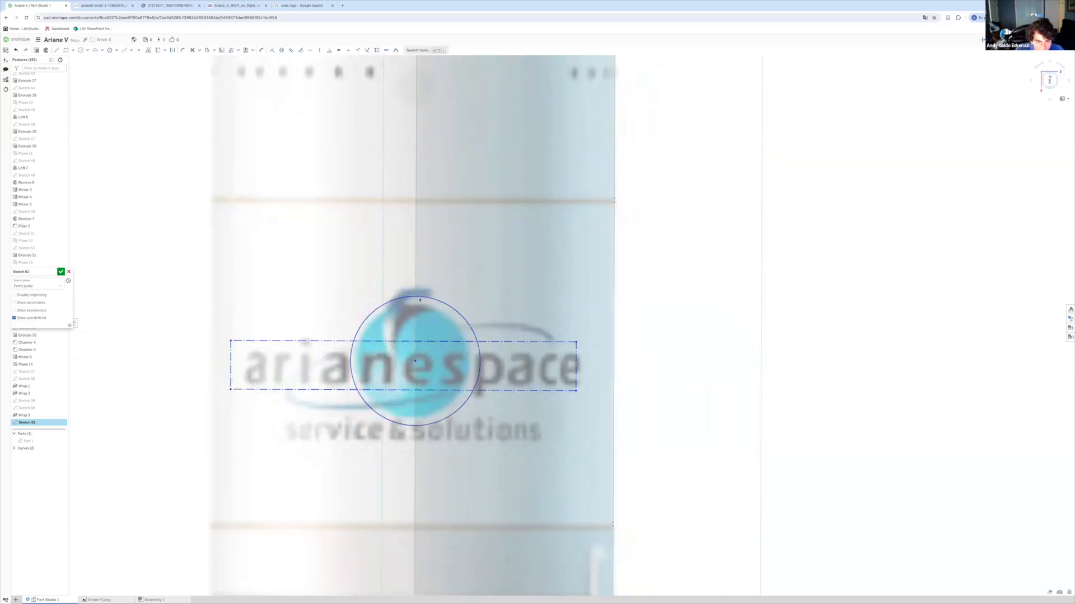
{"action": "left_click_drag", "start_coordinate": [231, 341], "coordinate": [241, 338]}
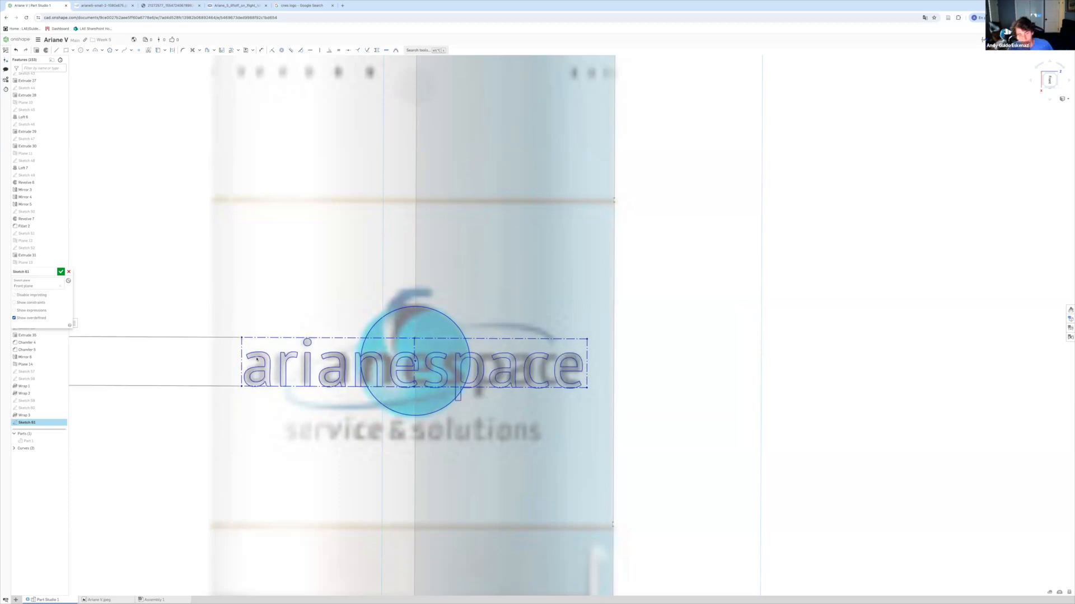
Paste a copy of the circle and arianespace text beside the "service & solutions" line and clear the selection.
{"action": "scroll", "coordinate": [614, 424], "scroll_direction": "down", "scroll_amount": 3}
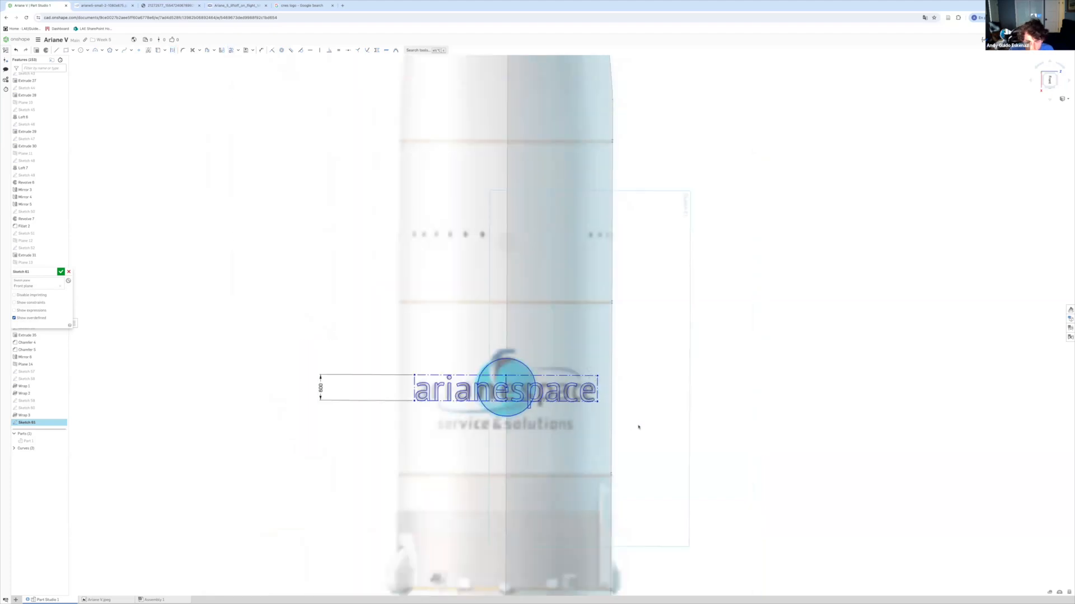
{"action": "key", "text": "ctrl+v"}
{"action": "right_click", "coordinate": [607, 435]}
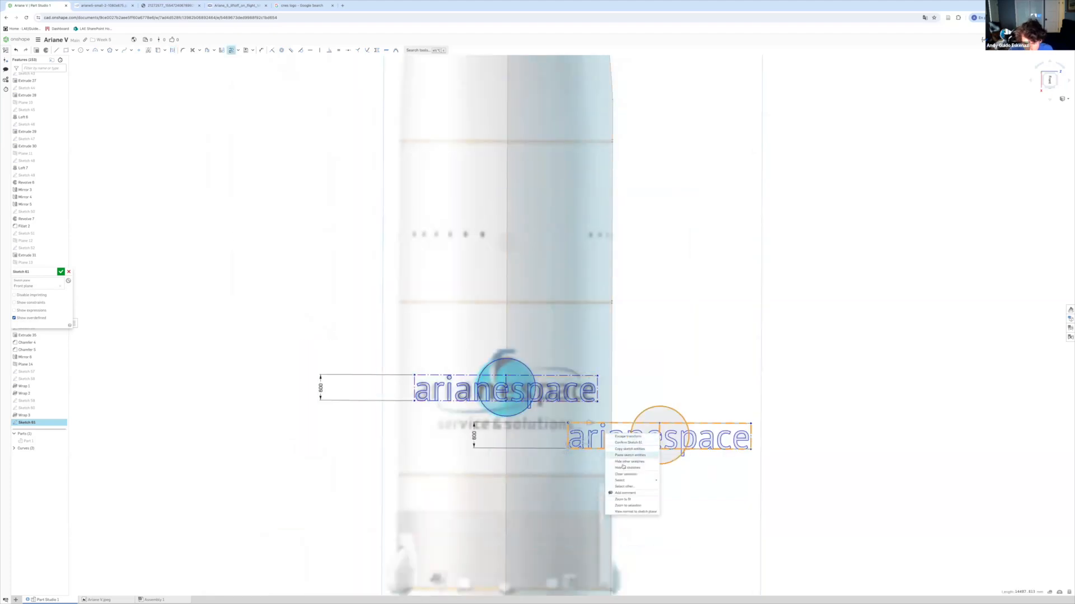
{"action": "right_click", "coordinate": [640, 439]}
{"action": "left_click", "coordinate": [632, 478]}
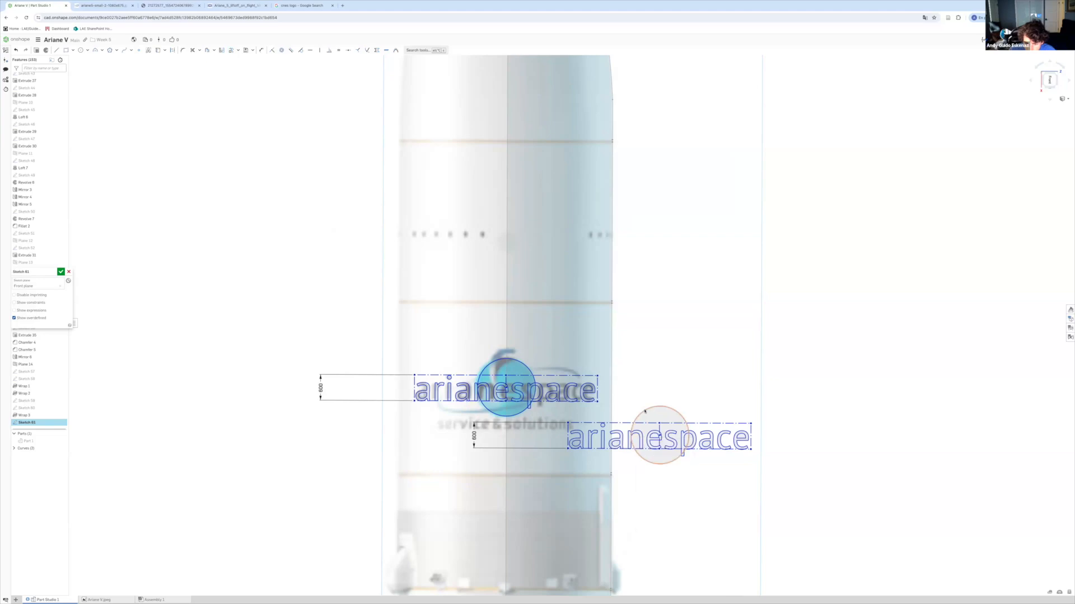
Change the copied text to "service & solutions", set its height to 300 mm and place it over the logo's lower line.
{"action": "right_click", "coordinate": [638, 431]}
{"action": "left_click", "coordinate": [665, 442]}
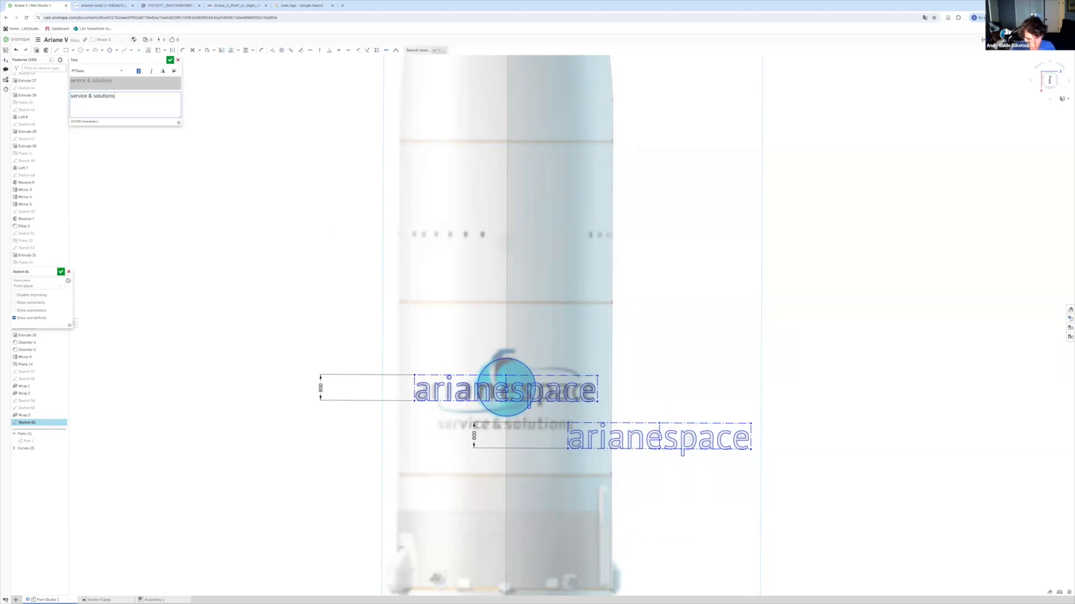
{"action": "left_click", "coordinate": [170, 60]}
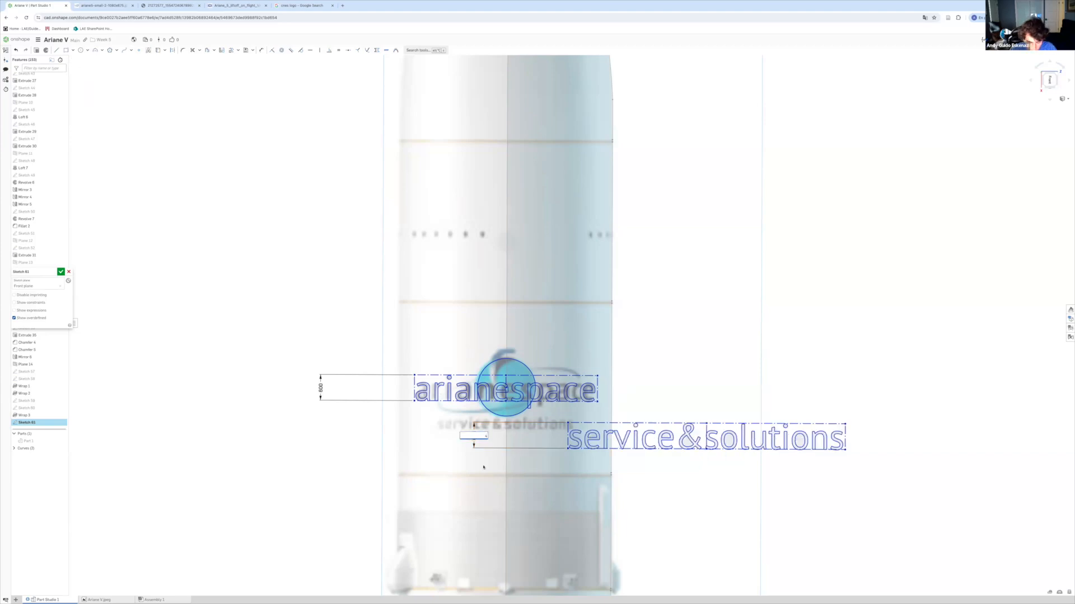
{"action": "left_click_drag", "start_coordinate": [592, 443], "coordinate": [450, 419]}
{"action": "scroll", "coordinate": [436, 419], "scroll_direction": "up", "scroll_amount": 4}
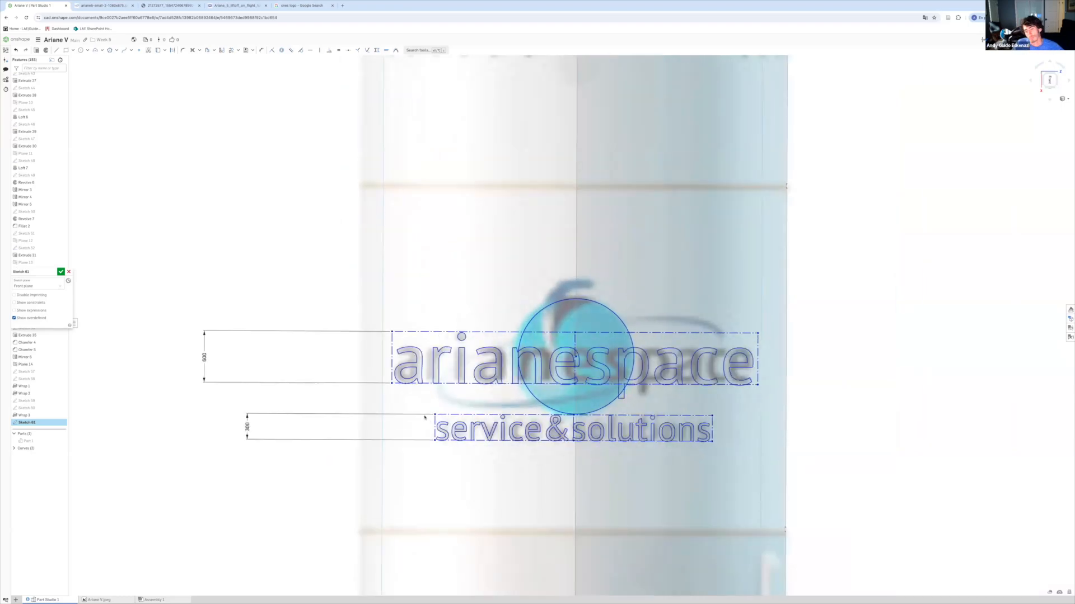
Search the web for "ariane space" images, examine the Arianespace service & solutions logo and return to the rocket model.
{"action": "left_click", "coordinate": [301, 5]}
{"action": "triple_click", "coordinate": [115, 48]}
{"action": "type", "text": "ariane space"}
{"action": "key", "text": "Return"}
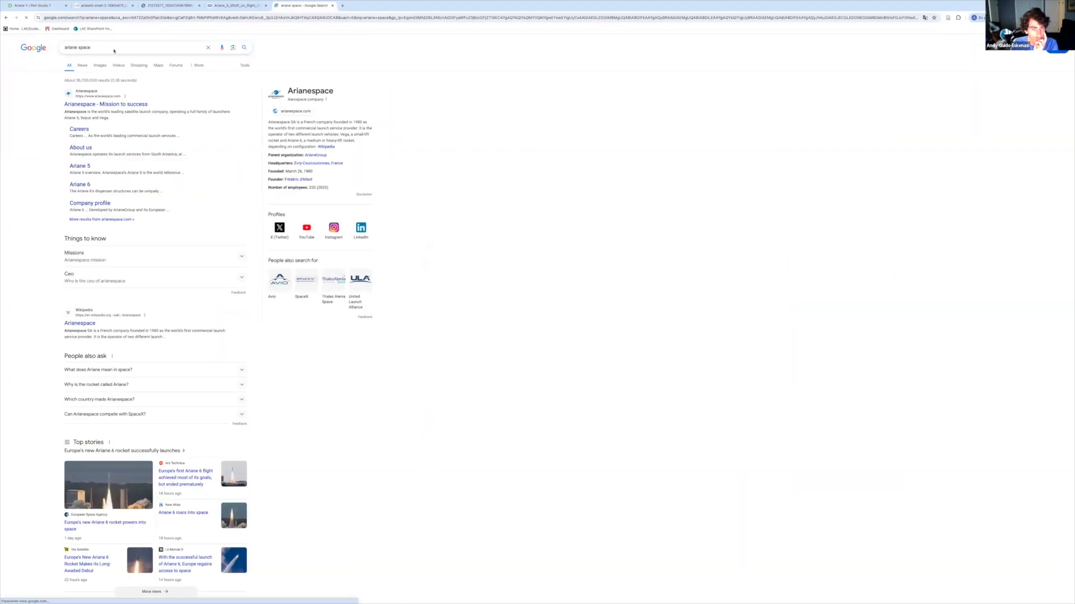
{"action": "left_click", "coordinate": [103, 64]}
{"action": "left_click", "coordinate": [232, 128]}
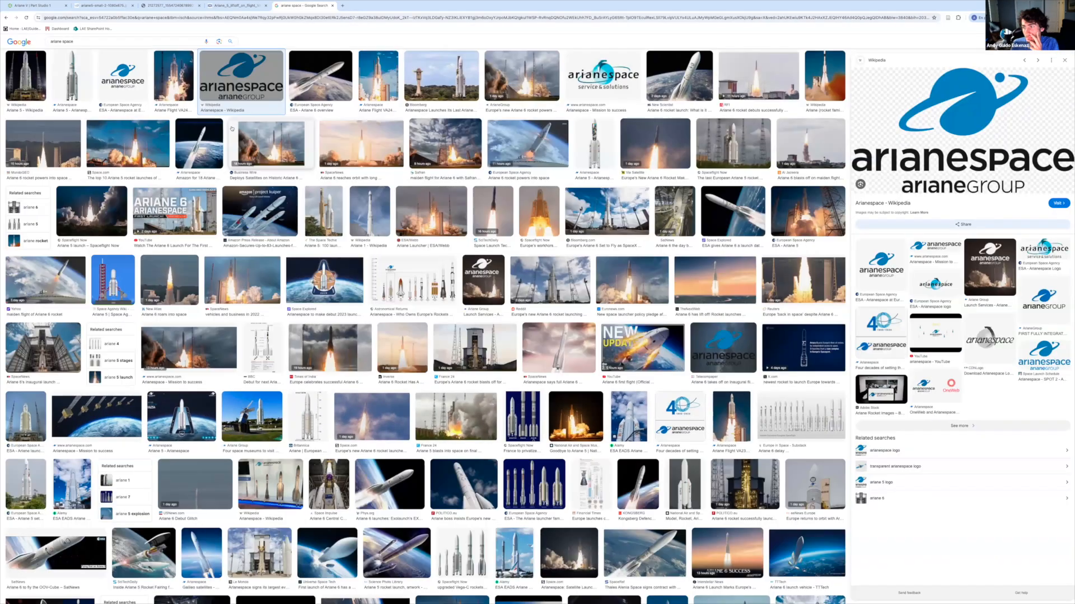
{"action": "left_click", "coordinate": [565, 79]}
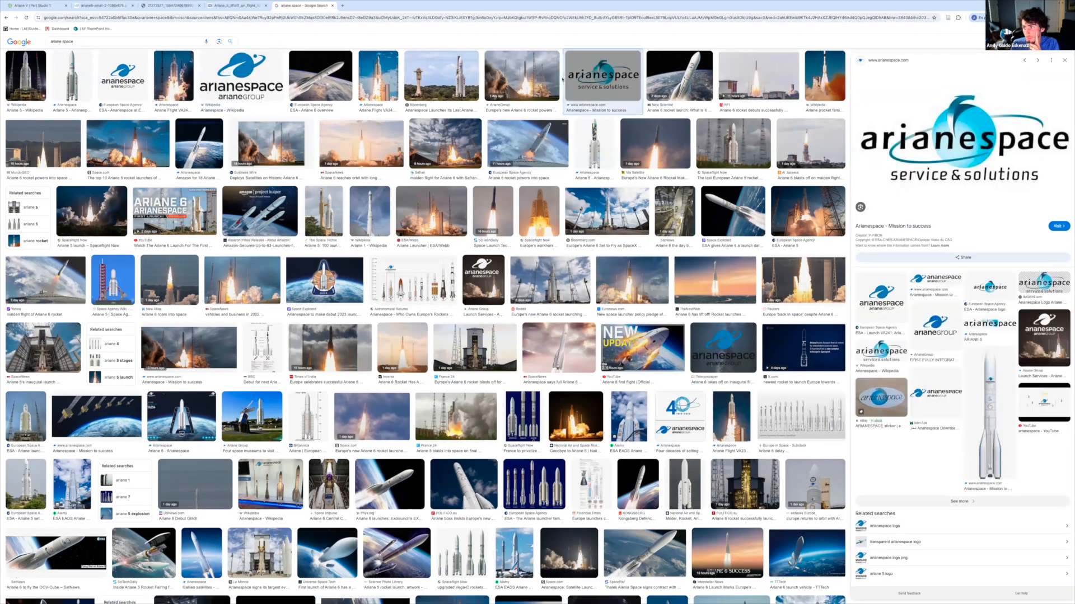
{"action": "left_click", "coordinate": [34, 6]}
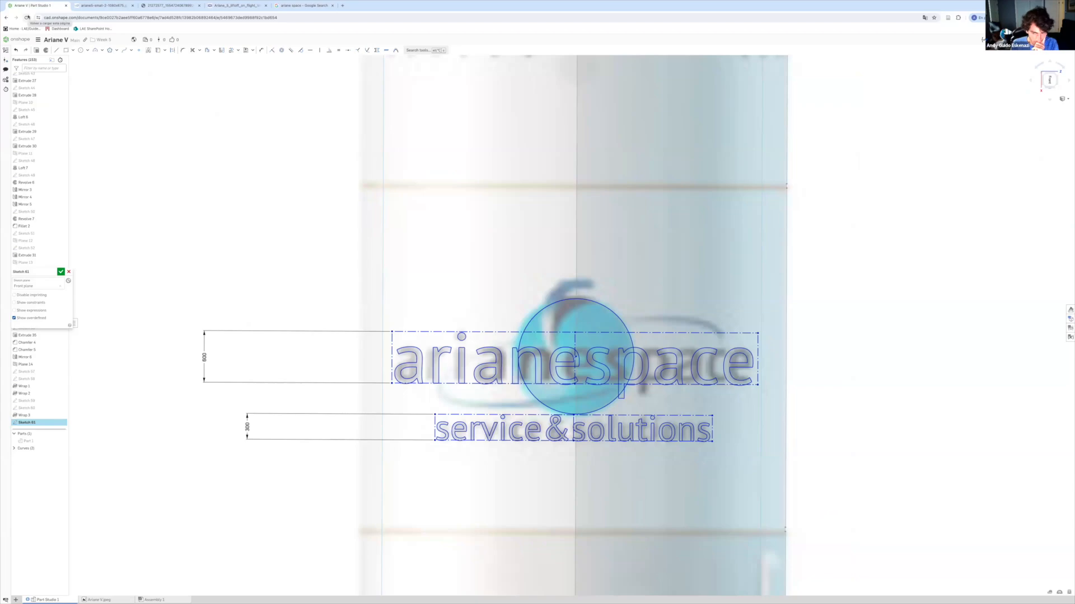
Close the logo sketch and show the rocket part again.
{"action": "scroll", "coordinate": [288, 218], "scroll_direction": "down", "scroll_amount": 10}
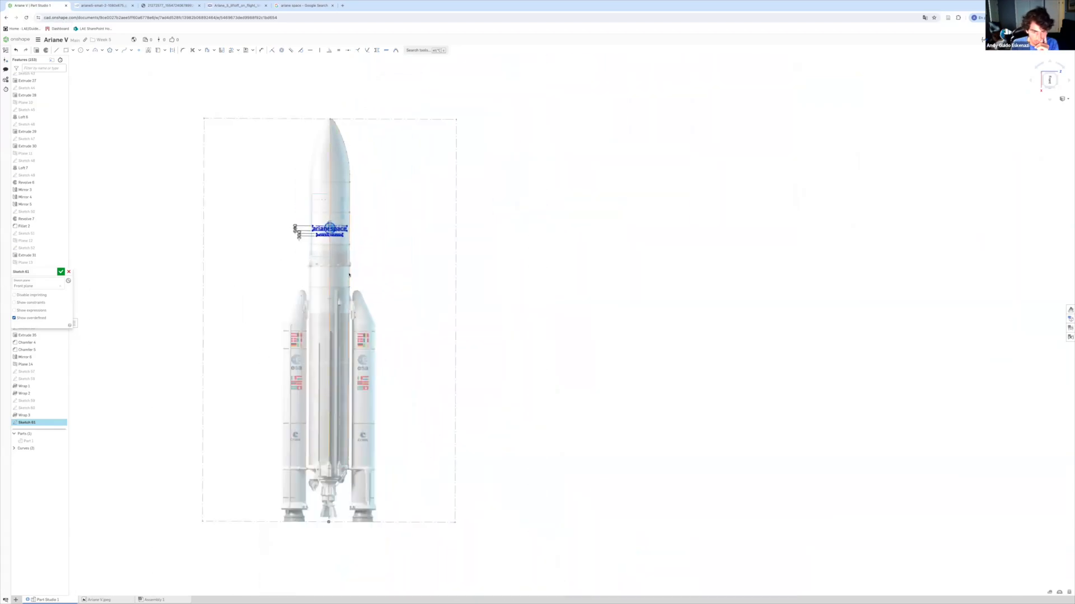
{"action": "left_click", "coordinate": [70, 271]}
{"action": "left_click", "coordinate": [66, 441]}
{"action": "scroll", "coordinate": [361, 440], "scroll_direction": "up", "scroll_amount": 8}
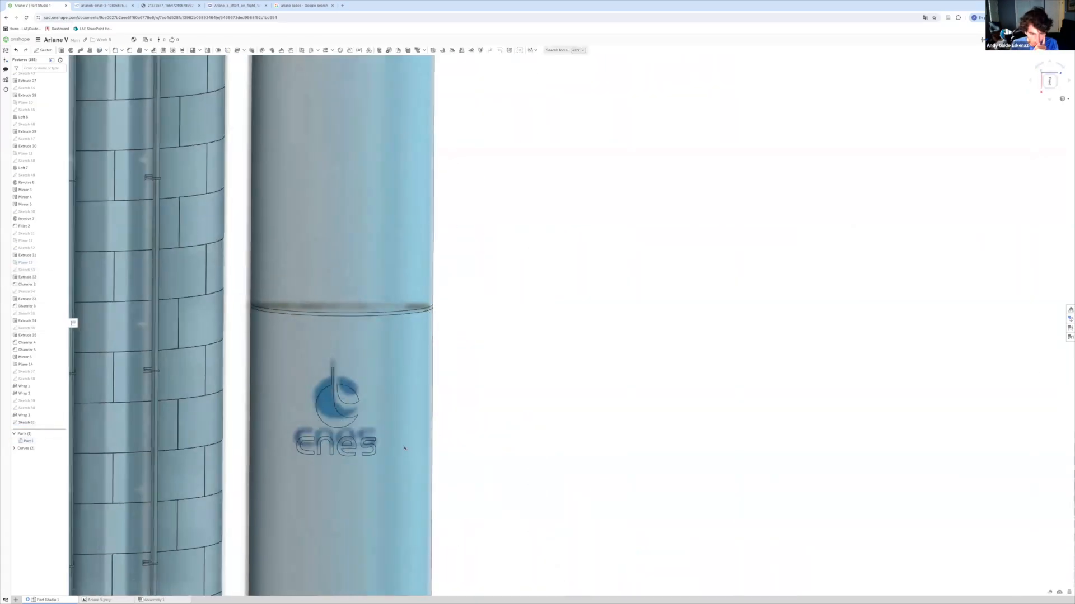
{"action": "scroll", "coordinate": [389, 133], "scroll_direction": "up", "scroll_amount": 4}
{"action": "scroll", "coordinate": [411, 273], "scroll_direction": "down", "scroll_amount": 10}
{"action": "scroll", "coordinate": [382, 105], "scroll_direction": "up", "scroll_amount": 2}
{"action": "scroll", "coordinate": [383, 104], "scroll_direction": "up", "scroll_amount": 4}
Start a sketch on the last reference plane in the feature list and project the logo circle and both text frames into it.
{"action": "left_click", "coordinate": [43, 50]}
{"action": "left_click", "coordinate": [25, 357]}
{"action": "scroll", "coordinate": [116, 323], "scroll_direction": "down", "scroll_amount": 3}
{"action": "scroll", "coordinate": [202, 230], "scroll_direction": "up", "scroll_amount": 4}
{"action": "key", "text": "u"}
{"action": "left_click_drag", "start_coordinate": [193, 217], "coordinate": [364, 286]}
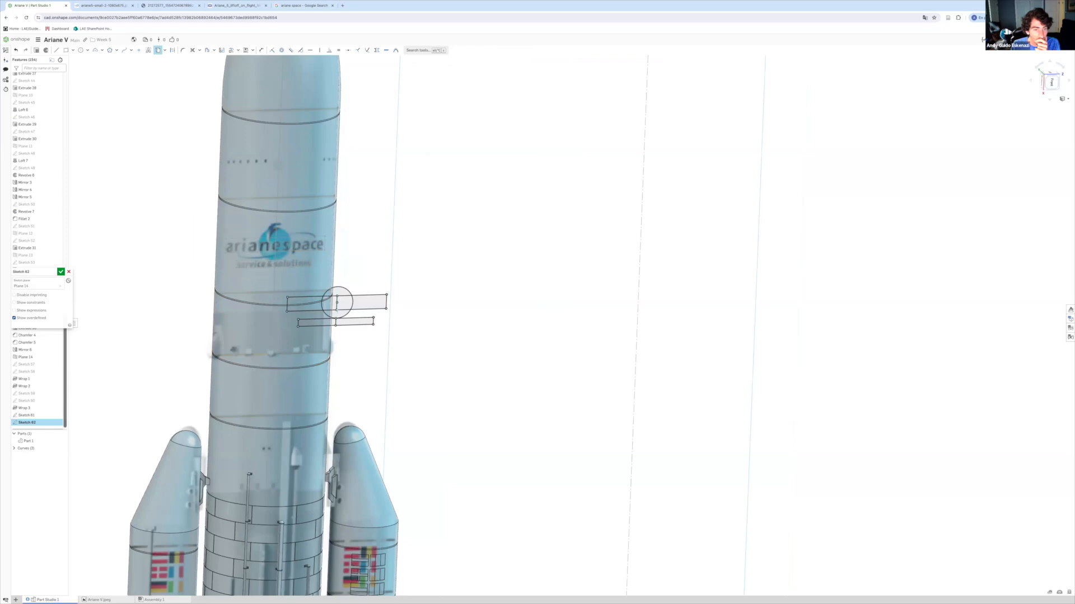
{"action": "scroll", "coordinate": [312, 304], "scroll_direction": "up", "scroll_amount": 4}
{"action": "left_click", "coordinate": [61, 272]}
Reopen the sketch of projected logo outlines beside the rocket and delete all its entities.
{"action": "scroll", "coordinate": [336, 308], "scroll_direction": "down", "scroll_amount": 3}
{"action": "mouse_move", "coordinate": [335, 308]}
{"action": "right_mouse_down"}
{"action": "mouse_move", "coordinate": [358, 269]}
{"action": "mouse_move", "coordinate": [391, 305]}
{"action": "right_mouse_up"}
{"action": "right_click", "coordinate": [400, 304]}
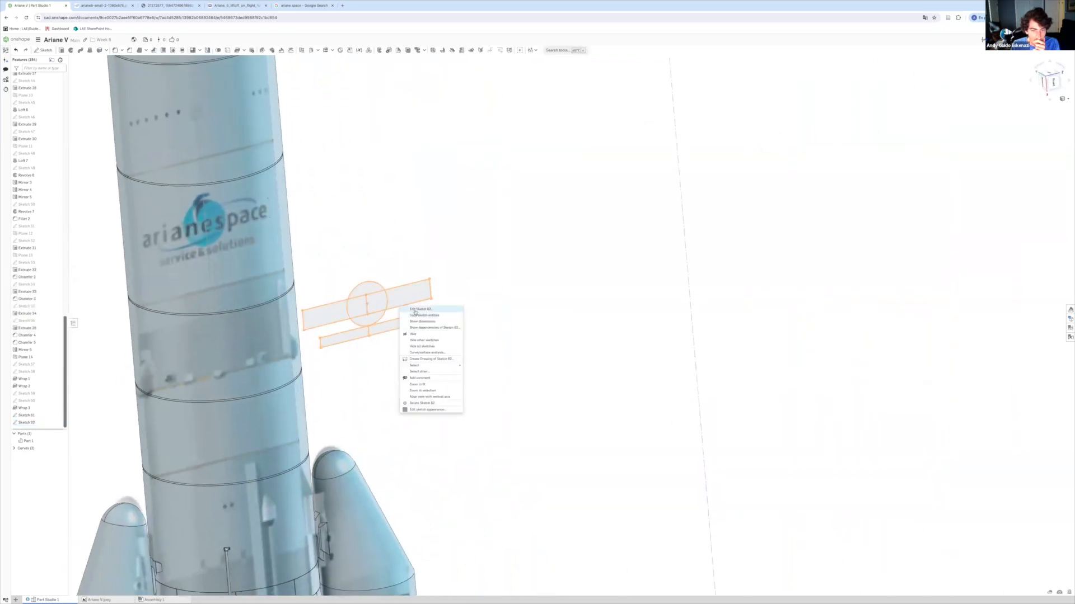
{"action": "left_click", "coordinate": [421, 314]}
{"action": "right_click", "coordinate": [416, 295]}
{"action": "left_click", "coordinate": [435, 299]}
{"action": "left_click_drag", "start_coordinate": [286, 257], "coordinate": [497, 379]}
{"action": "right_click", "coordinate": [474, 332]}
{"action": "left_click", "coordinate": [494, 417]}
Project only the logo circle and one guide line per text line, and convert the two lines to construction geometry.
{"action": "left_click", "coordinate": [158, 51]}
{"action": "scroll", "coordinate": [148, 245], "scroll_direction": "up", "scroll_amount": 5}
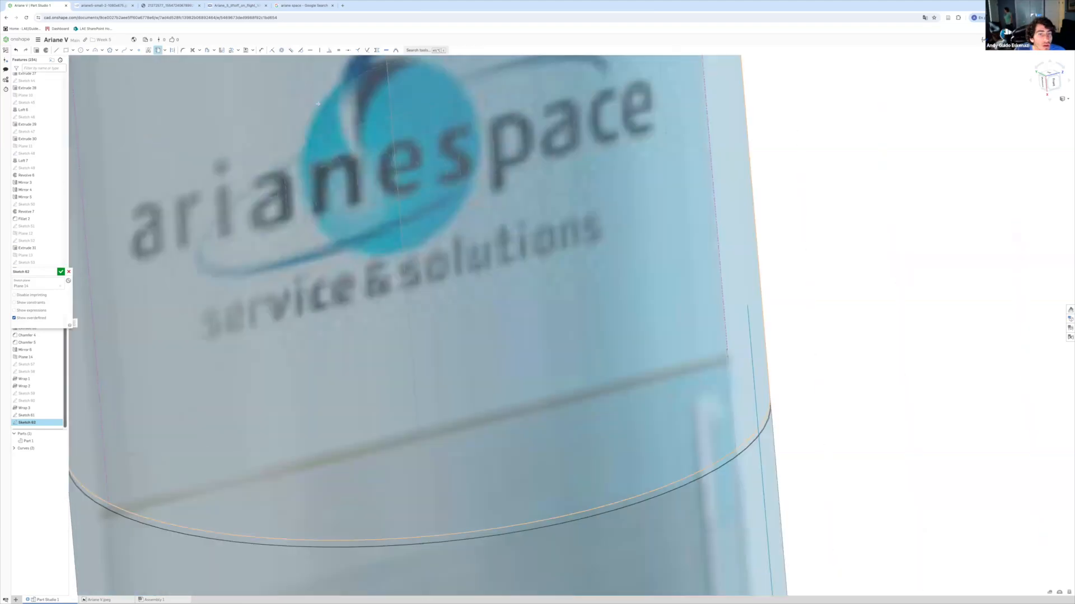
{"action": "scroll", "coordinate": [319, 103], "scroll_direction": "down", "scroll_amount": 5}
{"action": "left_click", "coordinate": [509, 277]}
{"action": "right_click", "coordinate": [510, 277]}
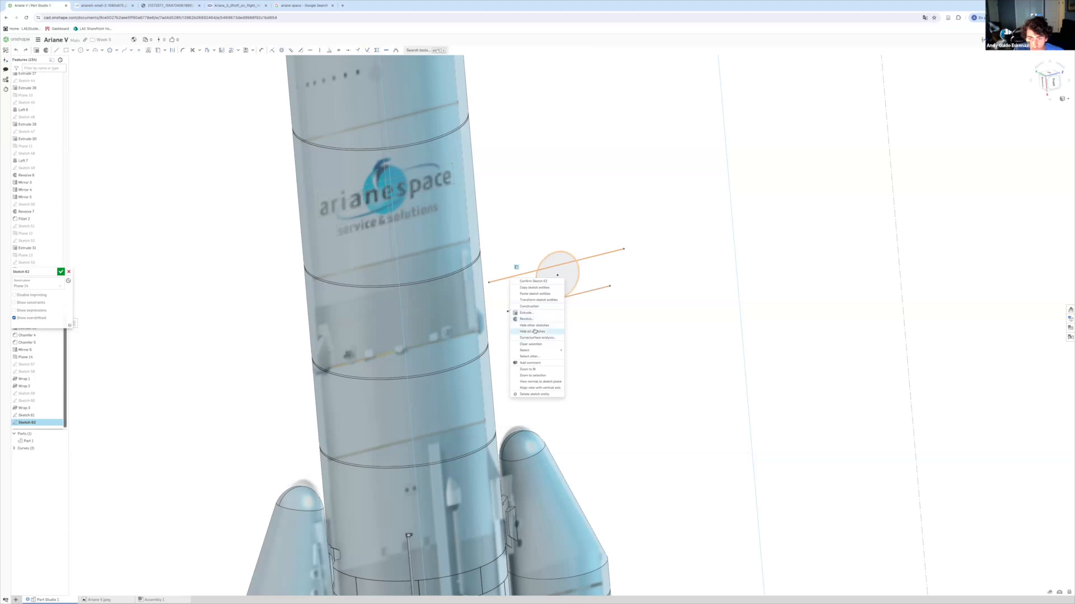
{"action": "left_click", "coordinate": [529, 306]}
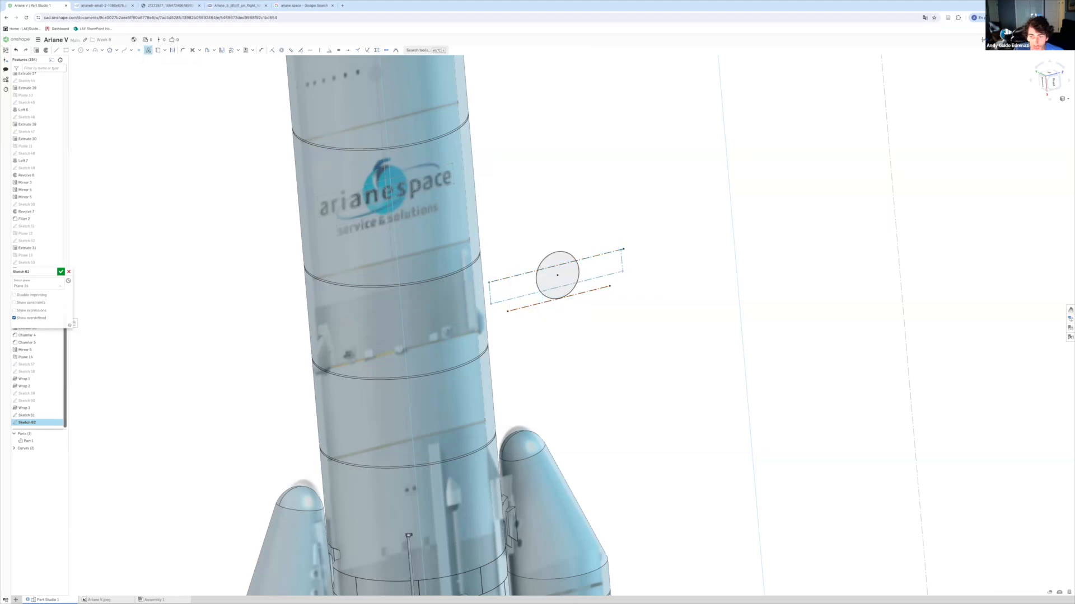
Insert an "arianespace" text on the sketch plane and move it away from the projected guide lines.
{"action": "left_click", "coordinate": [615, 271]}
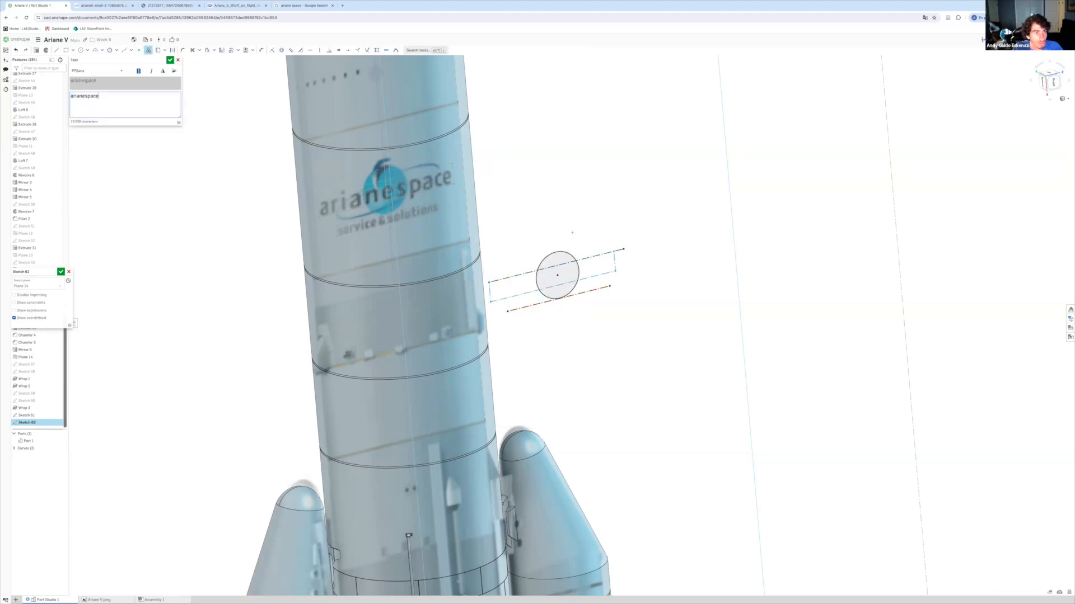
{"action": "left_click", "coordinate": [170, 59]}
{"action": "scroll", "coordinate": [560, 268], "scroll_direction": "down", "scroll_amount": 5}
{"action": "left_click_drag", "start_coordinate": [583, 261], "coordinate": [697, 232]}
{"action": "right_click", "coordinate": [530, 264]}
{"action": "left_click", "coordinate": [557, 326]}
{"action": "left_click_drag", "start_coordinate": [542, 311], "coordinate": [661, 292]}
{"action": "left_click_drag", "start_coordinate": [624, 250], "coordinate": [712, 212]}
{"action": "left_click", "coordinate": [172, 50]}
{"action": "left_click_drag", "start_coordinate": [620, 262], "coordinate": [642, 230]}
{"action": "scroll", "coordinate": [608, 226], "scroll_direction": "down", "scroll_amount": 5}
Dimension the height of the new arianespace text to 600 mm.
{"action": "left_click", "coordinate": [608, 210]}
{"action": "key", "text": "d"}
{"action": "middle_click_drag", "start_coordinate": [609, 201], "coordinate": [370, 250]}
{"action": "scroll", "coordinate": [370, 250], "scroll_direction": "up", "scroll_amount": 2}
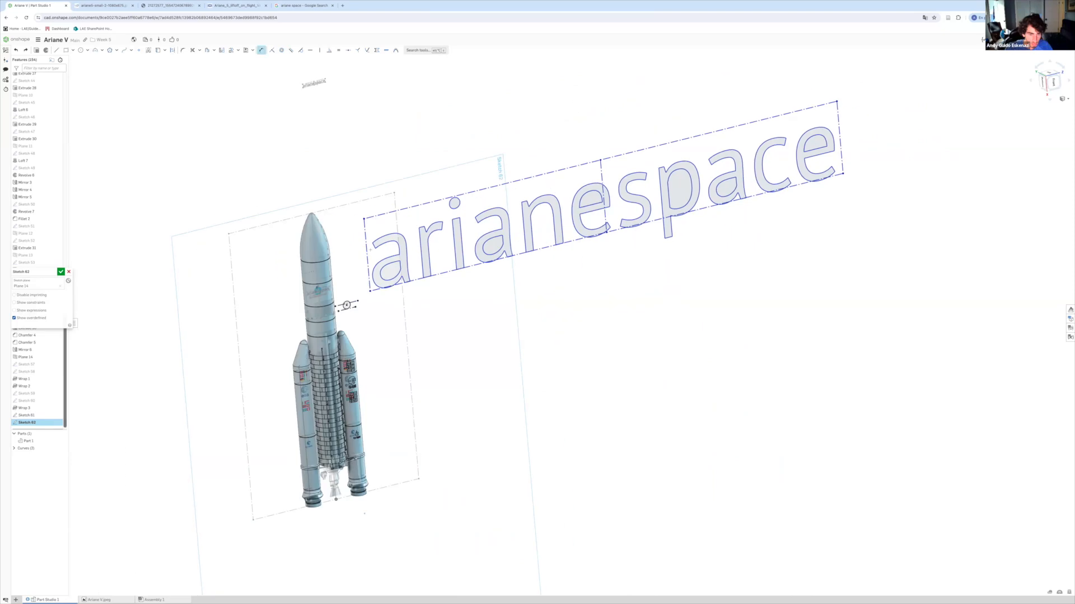
{"action": "type", "text": "600"}
{"action": "key", "text": "Return"}
{"action": "scroll", "coordinate": [364, 225], "scroll_direction": "up", "scroll_amount": 5}
{"action": "key", "text": "Escape"}
Duplicate the dimensioned arianespace text beside the rocket.
{"action": "left_click_drag", "start_coordinate": [356, 196], "coordinate": [464, 251]}
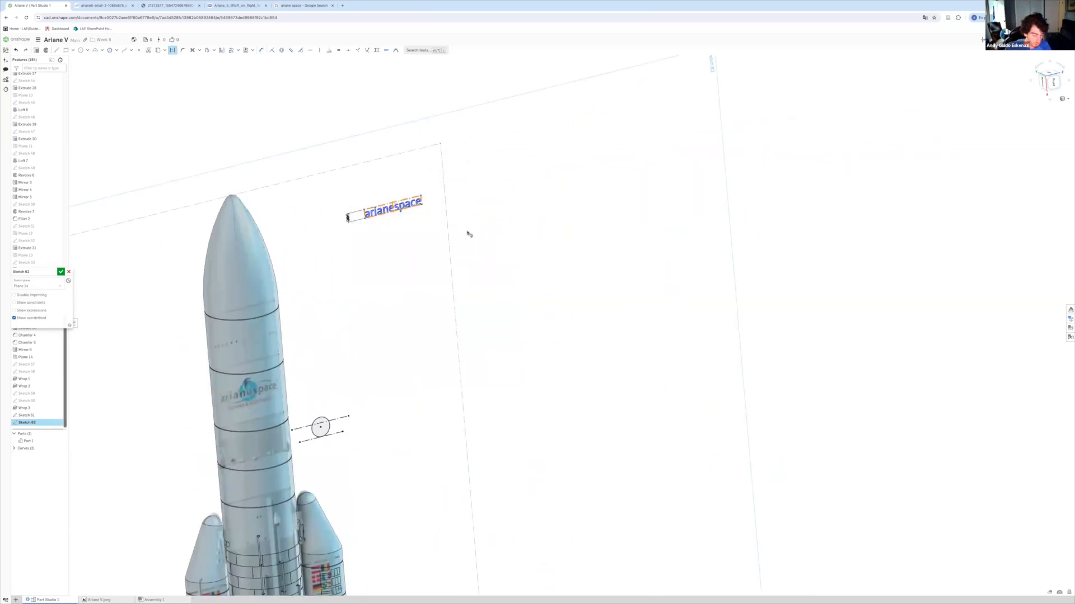
{"action": "scroll", "coordinate": [363, 456], "scroll_direction": "down", "scroll_amount": 5}
{"action": "left_click", "coordinate": [363, 128]}
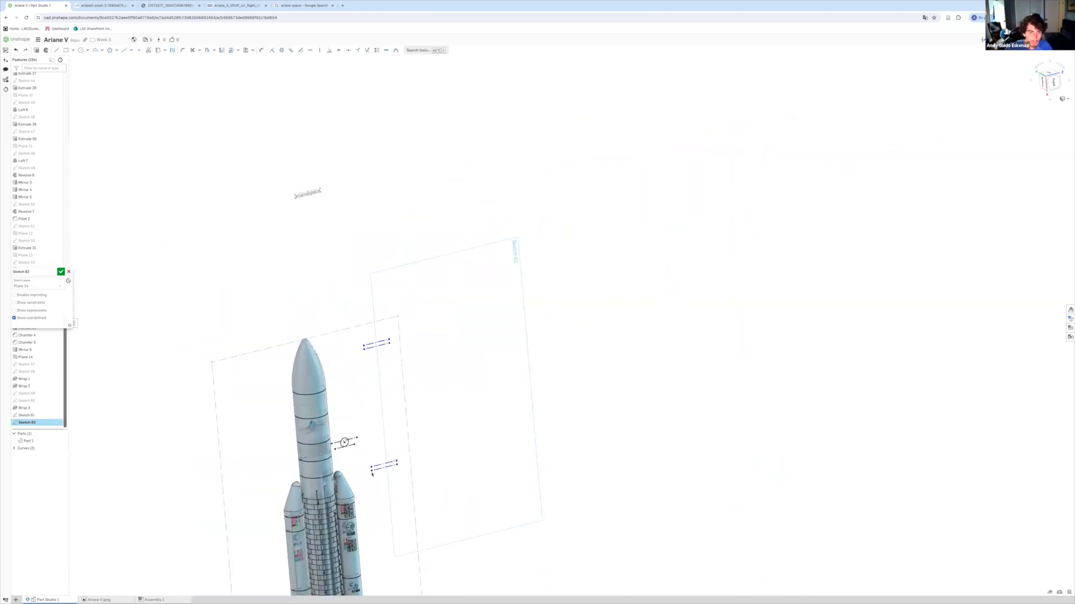
{"action": "key", "text": "n"}
{"action": "left_click_drag", "start_coordinate": [295, 208], "coordinate": [364, 240]}
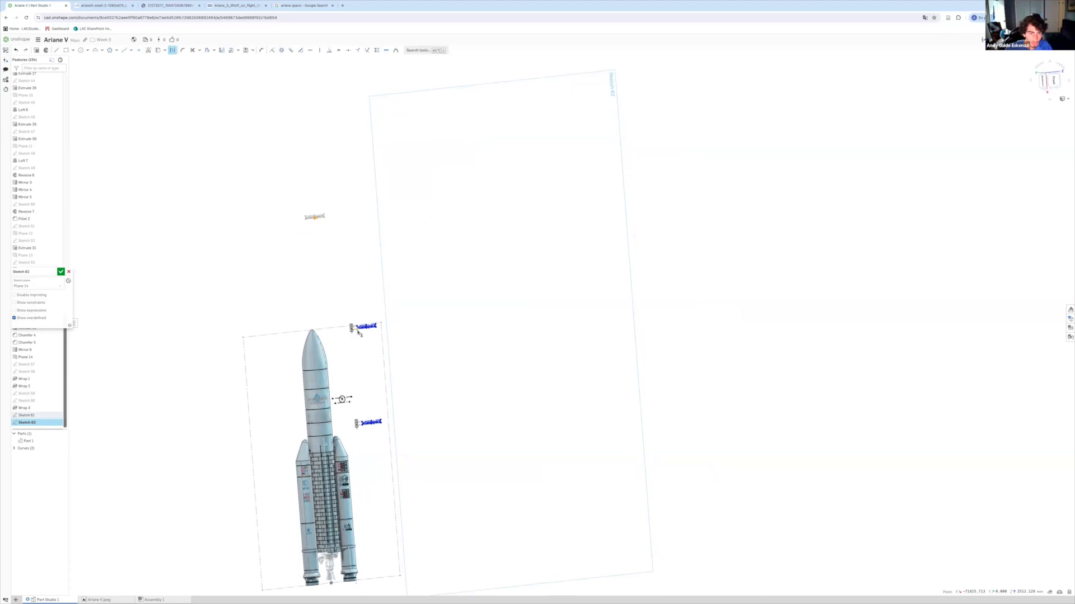
{"action": "scroll", "coordinate": [355, 412], "scroll_direction": "up", "scroll_amount": 5}
{"action": "key", "text": "d"}
{"action": "scroll", "coordinate": [362, 387], "scroll_direction": "down", "scroll_amount": 5}
{"action": "left_click", "coordinate": [353, 196]}
{"action": "key", "text": "Escape"}
{"action": "key", "text": "ctrl+z"}
Move one arianespace text over the projected circle and make it coincident with the start of the upper guide line.
{"action": "scroll", "coordinate": [350, 195], "scroll_direction": "up", "scroll_amount": 4}
{"action": "scroll", "coordinate": [353, 202], "scroll_direction": "down", "scroll_amount": 7}
{"action": "mouse_move", "coordinate": [363, 299]}
{"action": "right_mouse_down"}
{"action": "mouse_move", "coordinate": [412, 318]}
{"action": "mouse_move", "coordinate": [392, 324]}
{"action": "right_mouse_up"}
{"action": "scroll", "coordinate": [361, 321], "scroll_direction": "up", "scroll_amount": 7}
{"action": "left_click_drag", "start_coordinate": [446, 328], "coordinate": [351, 325]}
{"action": "scroll", "coordinate": [348, 325], "scroll_direction": "up", "scroll_amount": 5}
{"action": "key", "text": "i"}
{"action": "left_click", "coordinate": [357, 329]}
{"action": "left_click", "coordinate": [307, 304]}
{"action": "key", "text": "ctrl+z"}
{"action": "scroll", "coordinate": [307, 302], "scroll_direction": "down", "scroll_amount": 7}
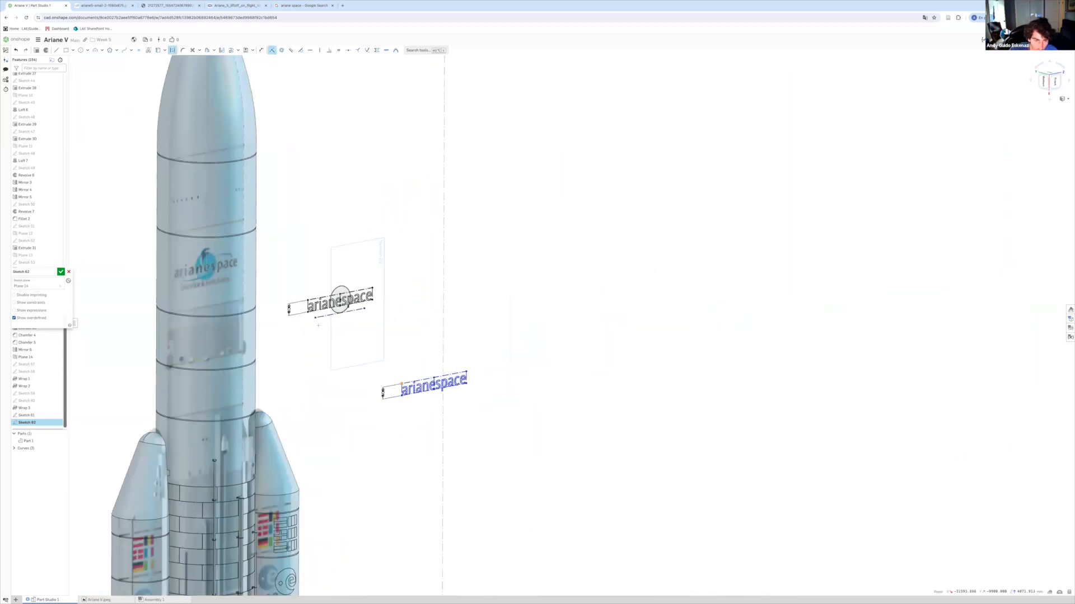
Attach the second arianespace text to the start of the lower guide line and set its height to 300 mm.
{"action": "left_click", "coordinate": [400, 384]}
{"action": "left_click", "coordinate": [314, 320]}
{"action": "key", "text": "Escape"}
{"action": "scroll", "coordinate": [318, 321], "scroll_direction": "up", "scroll_amount": 5}
{"action": "double_click", "coordinate": [257, 334]}
{"action": "type", "text": "300"}
{"action": "key", "text": "Return"}
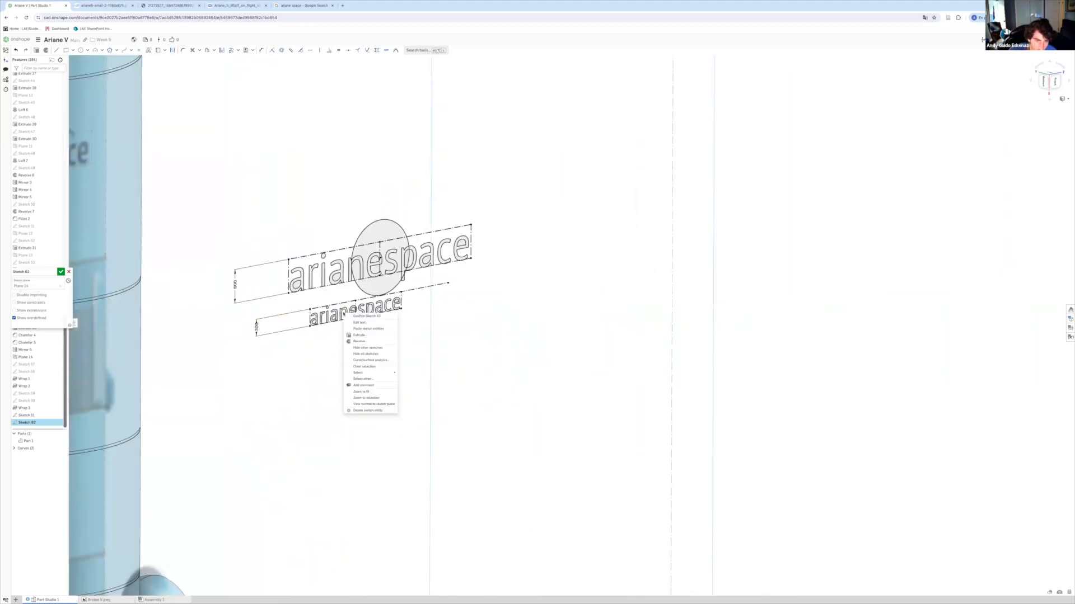
Change the lower text to "service&solutions" and finish the sketch.
{"action": "double_click", "coordinate": [374, 315]}
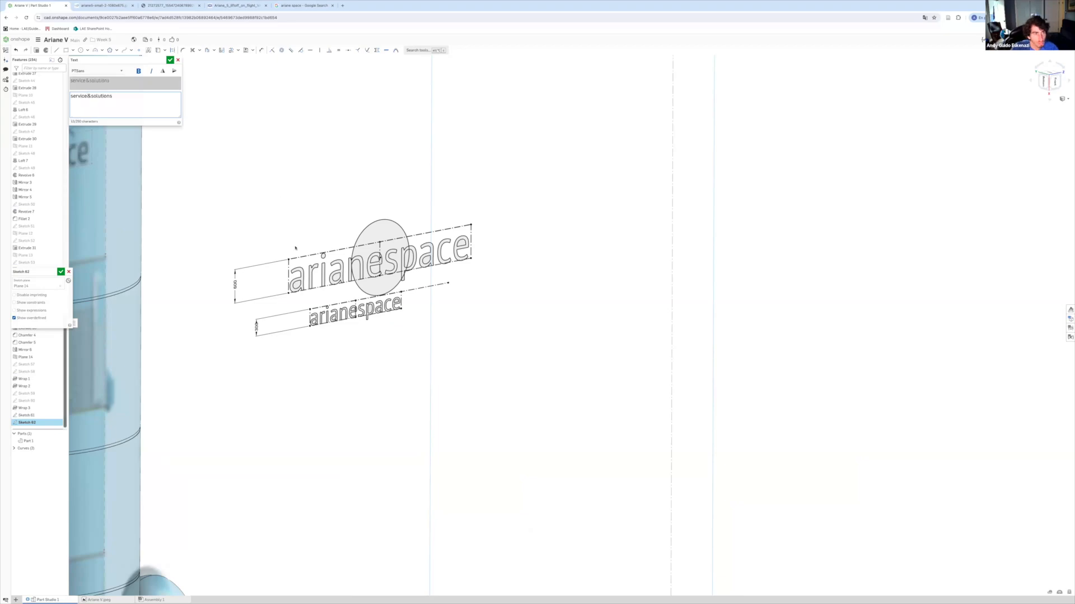
{"action": "left_click", "coordinate": [170, 60]}
{"action": "scroll", "coordinate": [252, 174], "scroll_direction": "down", "scroll_amount": 4}
{"action": "mouse_move", "coordinate": [305, 182]}
{"action": "right_mouse_down"}
{"action": "mouse_move", "coordinate": [252, 180]}
{"action": "mouse_move", "coordinate": [307, 190]}
{"action": "right_mouse_up"}
{"action": "scroll", "coordinate": [307, 190], "scroll_direction": "down", "scroll_amount": 4}
{"action": "key", "text": "Return"}
{"action": "scroll", "coordinate": [307, 192], "scroll_direction": "down", "scroll_amount": 3}
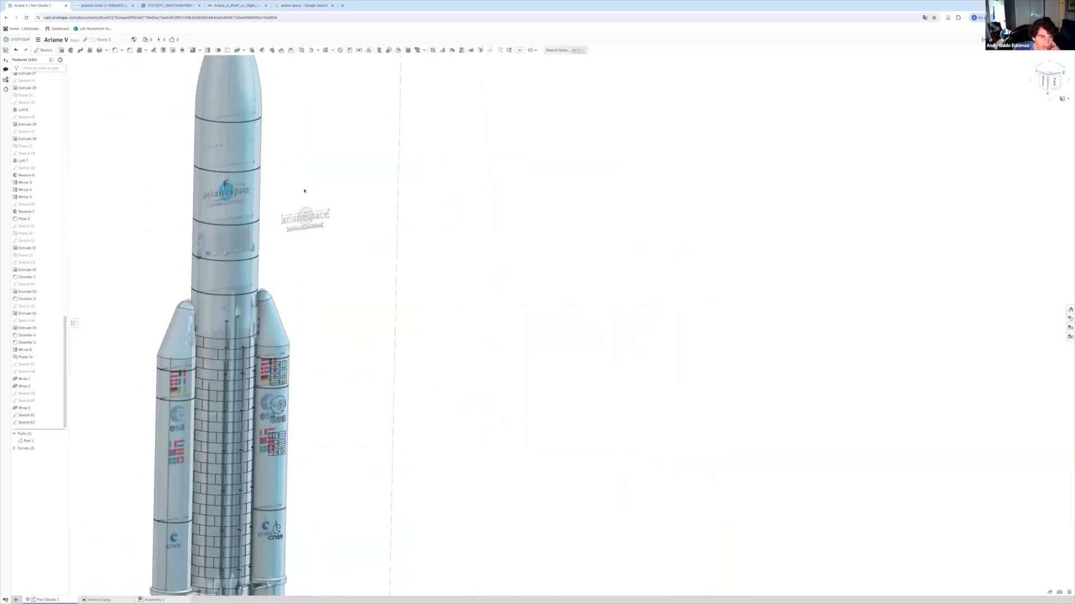
Try a surface wrap of the whole logo sketch, circle and both texts, onto the rocket's upper cylindrical face.
{"action": "scroll", "coordinate": [308, 192], "scroll_direction": "up", "scroll_amount": 3}
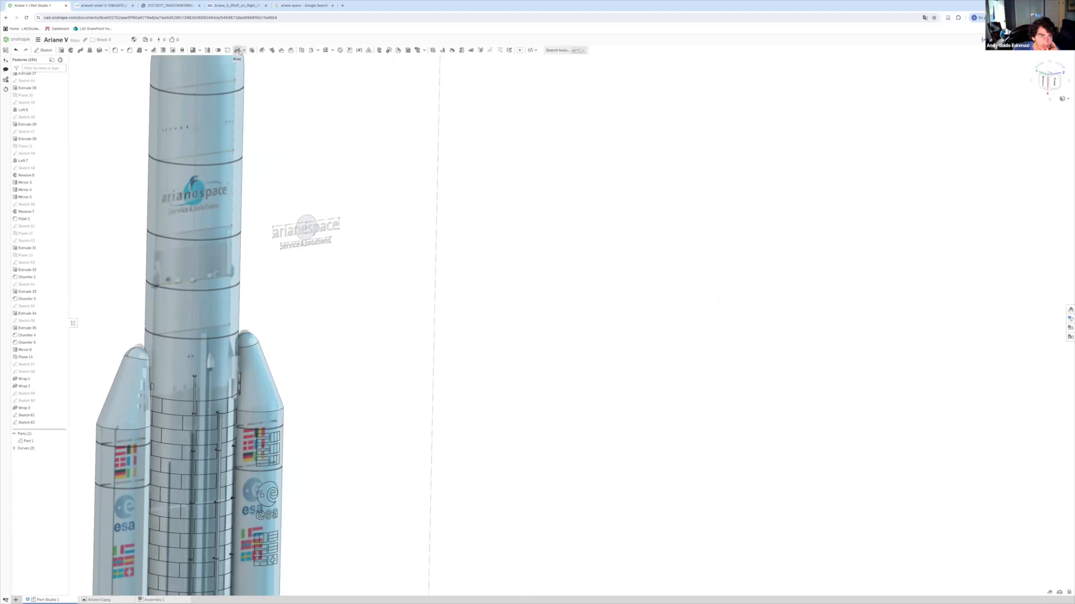
{"action": "left_click", "coordinate": [240, 51]}
{"action": "scroll", "coordinate": [307, 224], "scroll_direction": "up", "scroll_amount": 3}
{"action": "left_click", "coordinate": [305, 227]}
{"action": "left_click", "coordinate": [38, 305]}
{"action": "left_click", "coordinate": [134, 190]}
{"action": "scroll", "coordinate": [224, 217], "scroll_direction": "down", "scroll_amount": 2}
{"action": "scroll", "coordinate": [307, 242], "scroll_direction": "up", "scroll_amount": 3}
{"action": "left_click", "coordinate": [51, 294]}
{"action": "scroll", "coordinate": [241, 217], "scroll_direction": "up", "scroll_amount": 5}
{"action": "left_click", "coordinate": [243, 220]}
{"action": "scroll", "coordinate": [266, 242], "scroll_direction": "down", "scroll_amount": 5}
{"action": "scroll", "coordinate": [266, 253], "scroll_direction": "down", "scroll_amount": 4}
{"action": "scroll", "coordinate": [266, 253], "scroll_direction": "up", "scroll_amount": 5}
{"action": "left_click", "coordinate": [271, 261]}
{"action": "scroll", "coordinate": [321, 289], "scroll_direction": "down", "scroll_amount": 5}
{"action": "left_click", "coordinate": [27, 423]}
{"action": "scroll", "coordinate": [182, 256], "scroll_direction": "up", "scroll_amount": 5}
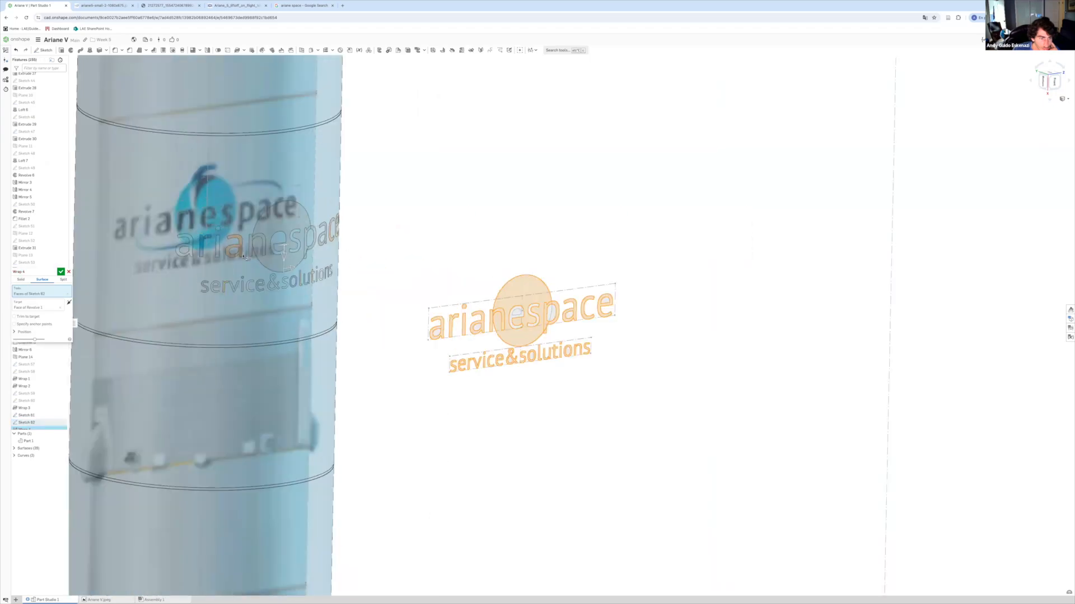
Try to wrap the logo sketch as a solid that removes material from the rocket, and cancel the wrap.
{"action": "left_click", "coordinate": [21, 279]}
{"action": "left_click", "coordinate": [44, 287]}
{"action": "scroll", "coordinate": [525, 314], "scroll_direction": "up", "scroll_amount": 10}
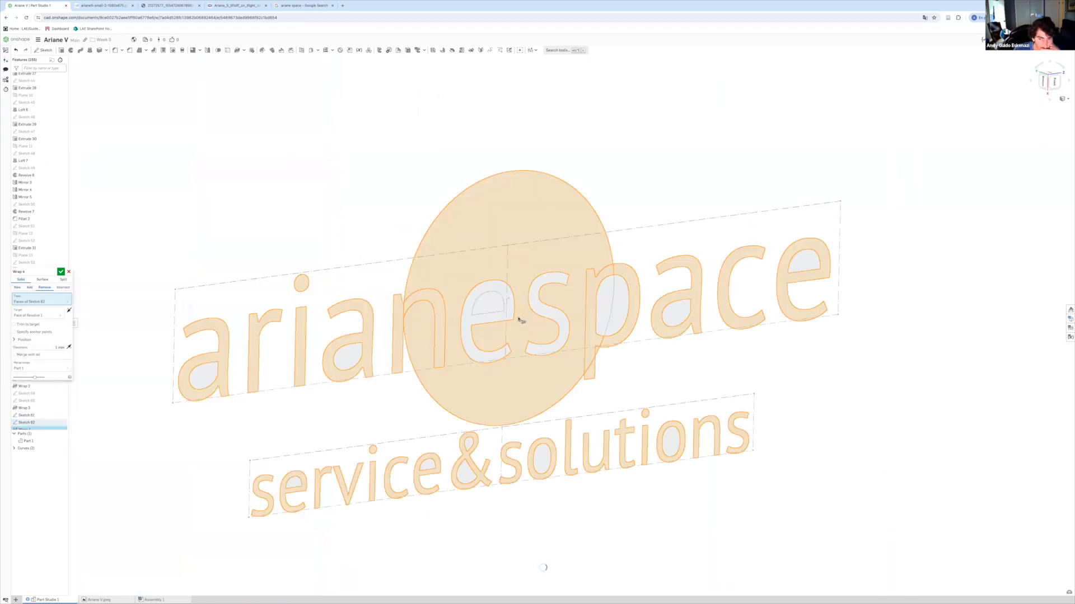
{"action": "scroll", "coordinate": [480, 334], "scroll_direction": "down", "scroll_amount": 10}
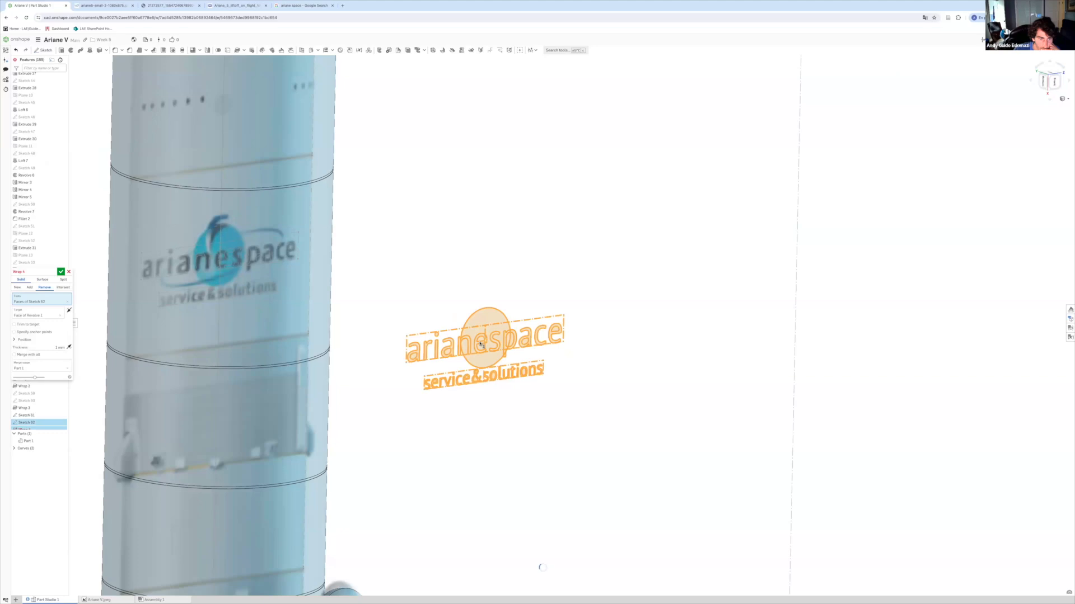
{"action": "mouse_move", "coordinate": [386, 277]}
{"action": "right_mouse_down"}
{"action": "mouse_move", "coordinate": [207, 280]}
{"action": "mouse_move", "coordinate": [345, 266]}
{"action": "right_mouse_up"}
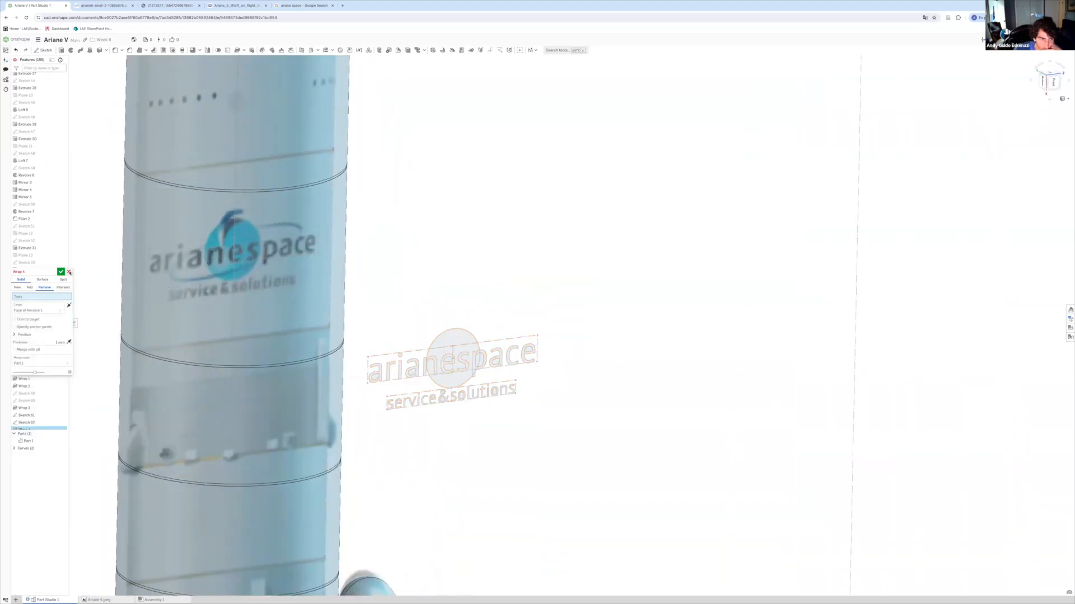
{"action": "key", "text": "Escape"}
Convert the circle in the logo text sketch to construction geometry and finish the sketch.
{"action": "right_click", "coordinate": [450, 335]}
{"action": "right_click", "coordinate": [471, 333]}
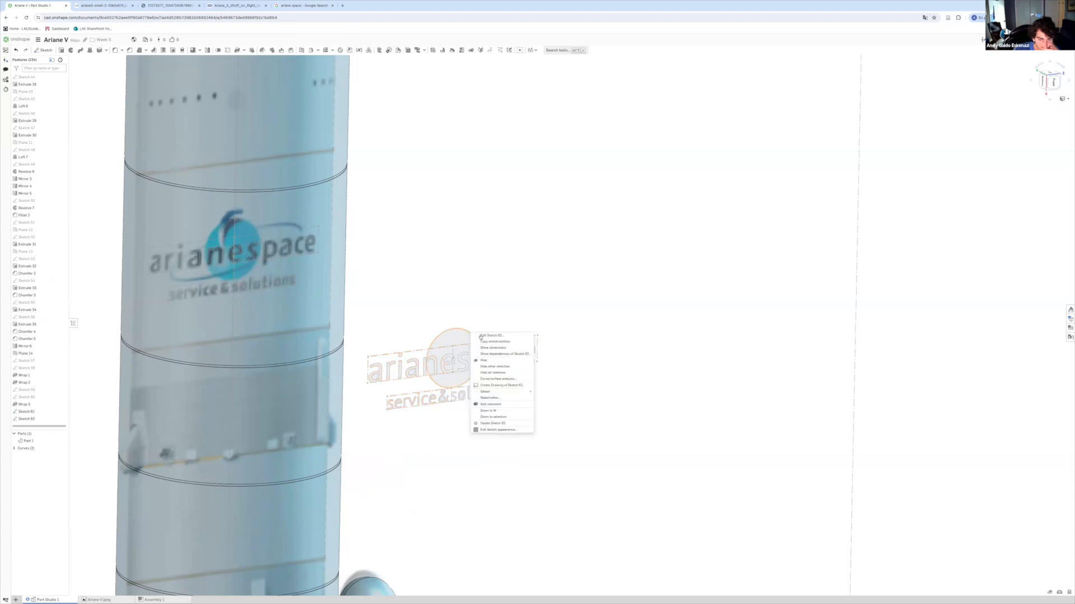
{"action": "left_click", "coordinate": [483, 336]}
{"action": "right_click", "coordinate": [474, 333]}
{"action": "left_click", "coordinate": [493, 365]}
{"action": "left_click", "coordinate": [62, 271]}
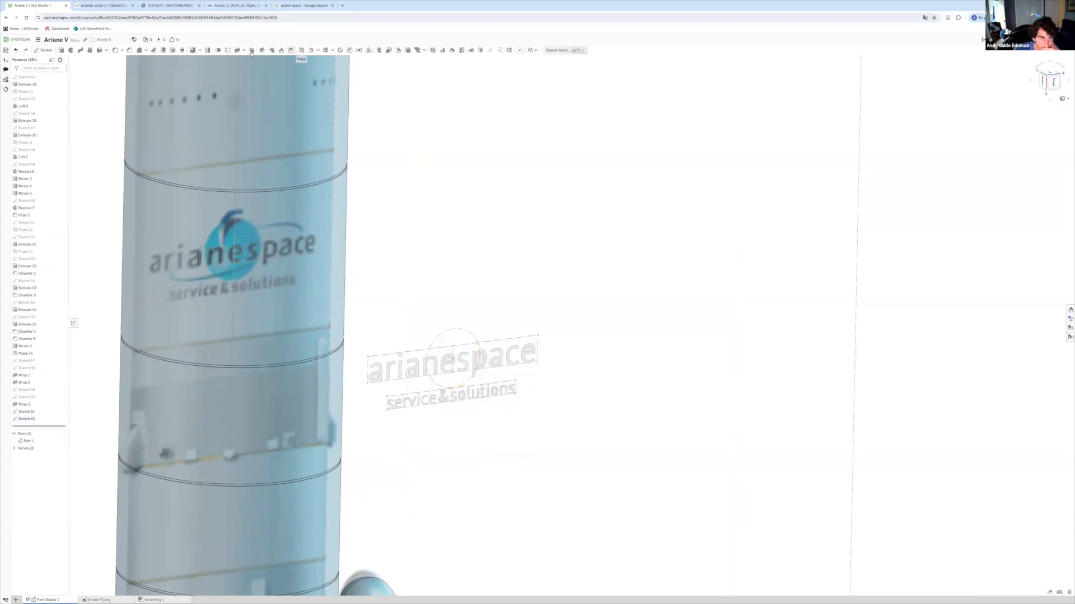
Create a separate sketch of the logo circle on the same plane and wrap it onto the upper cylindrical face as added solid.
{"action": "left_click", "coordinate": [46, 51]}
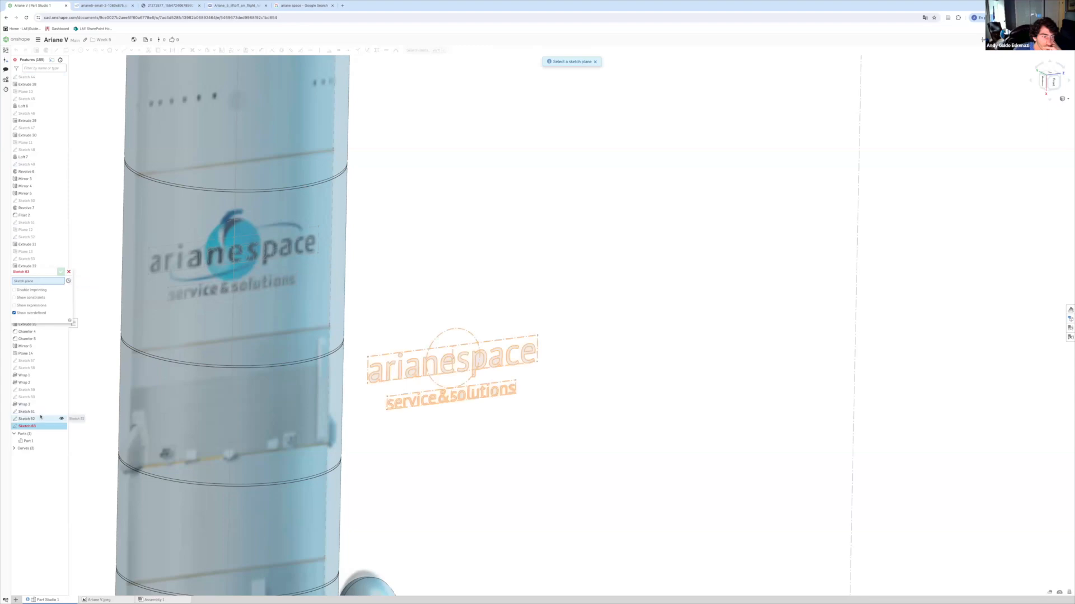
{"action": "key", "text": "Return"}
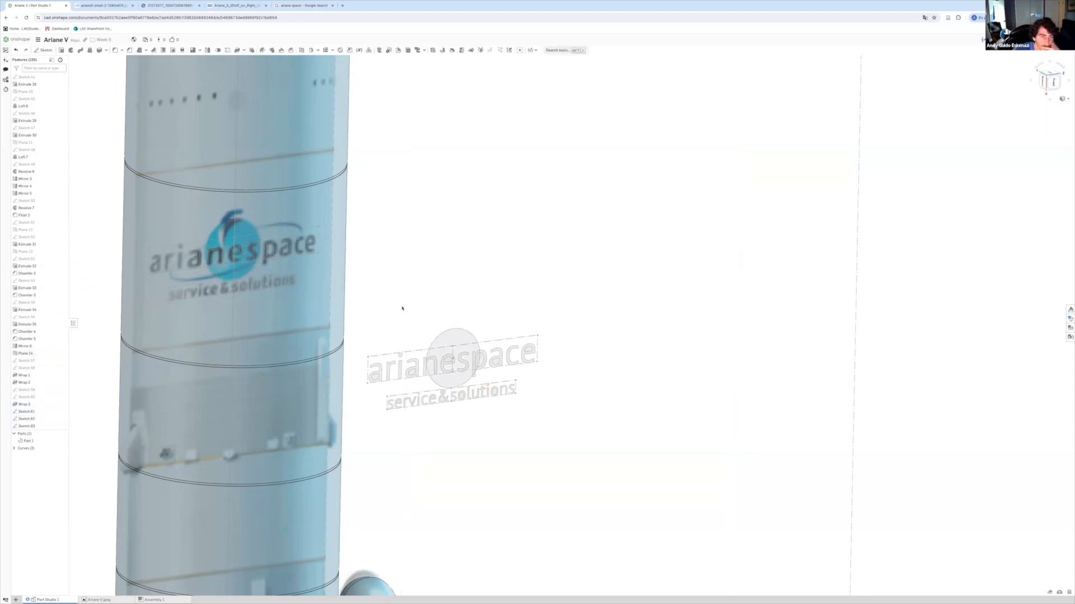
{"action": "left_click", "coordinate": [233, 52]}
{"action": "left_click", "coordinate": [288, 286]}
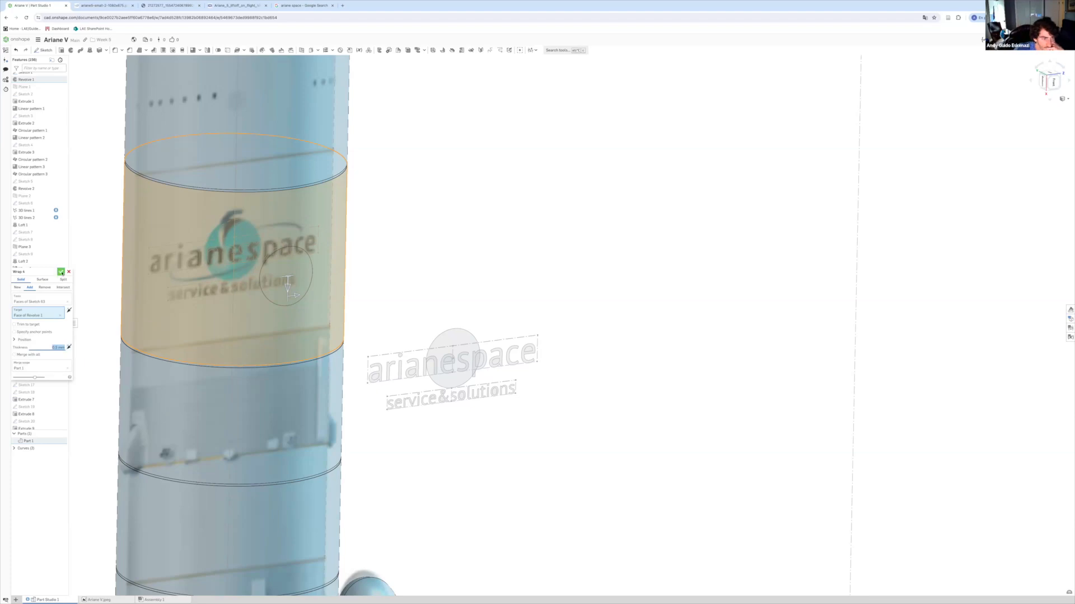
{"action": "left_click", "coordinate": [61, 272]}
Wrap the arianespace and service&solutions texts onto the same cylindrical face as added solid.
{"action": "left_click", "coordinate": [238, 50]}
{"action": "left_click", "coordinate": [390, 369]}
{"action": "left_click", "coordinate": [38, 303]}
{"action": "left_click", "coordinate": [168, 303]}
{"action": "left_click", "coordinate": [21, 281]}
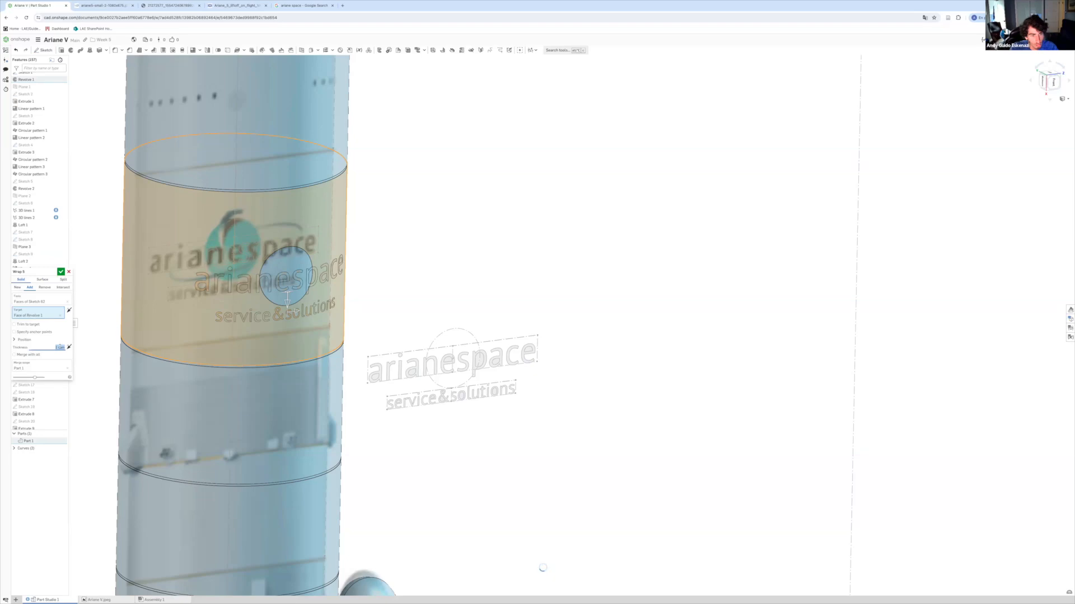
{"action": "key", "text": "Return"}
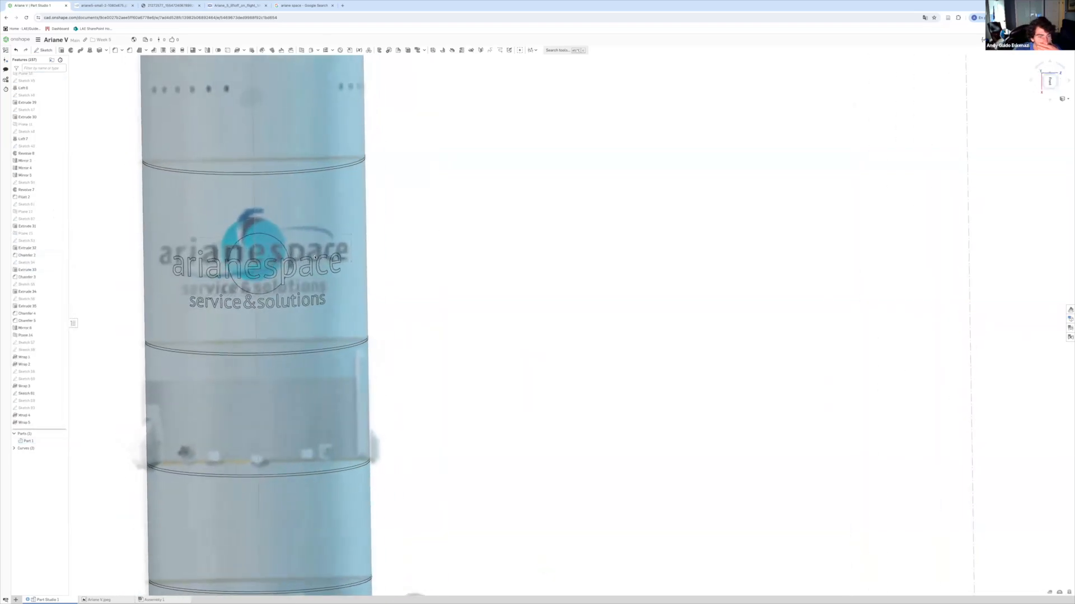
Look through the reference photos in the browser and search the images for "ariane space logo".
{"action": "left_click", "coordinate": [104, 6]}
{"action": "left_click", "coordinate": [158, 6]}
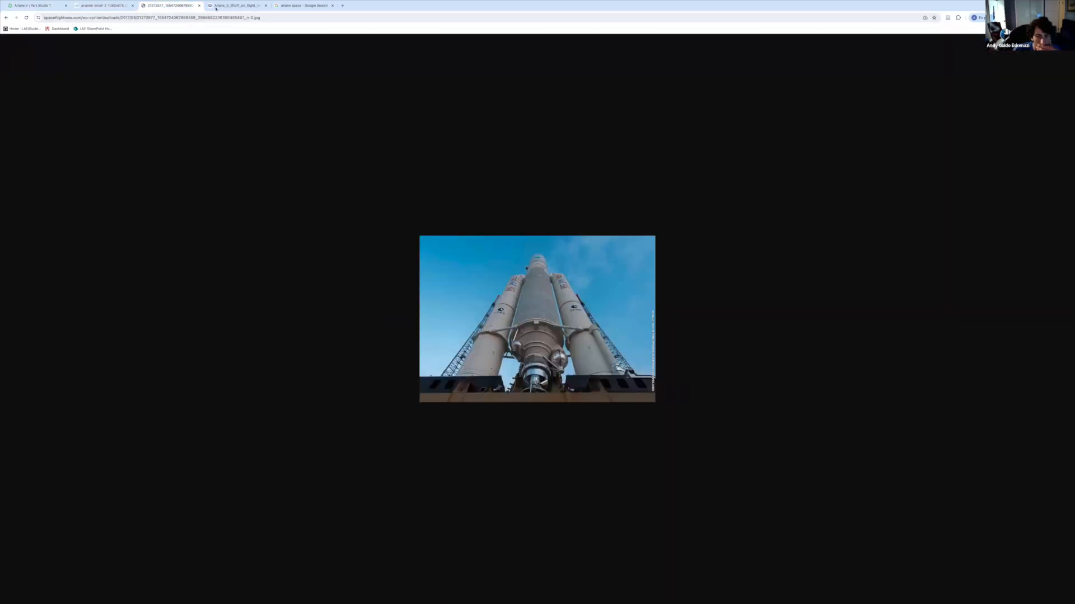
{"action": "left_click", "coordinate": [234, 6]}
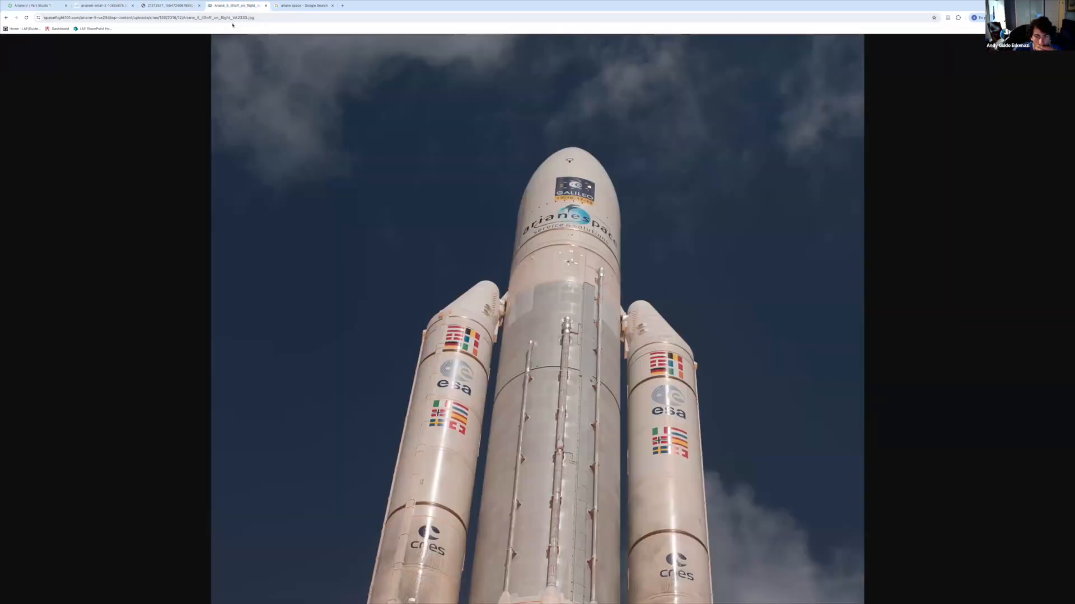
{"action": "left_click", "coordinate": [281, 5]}
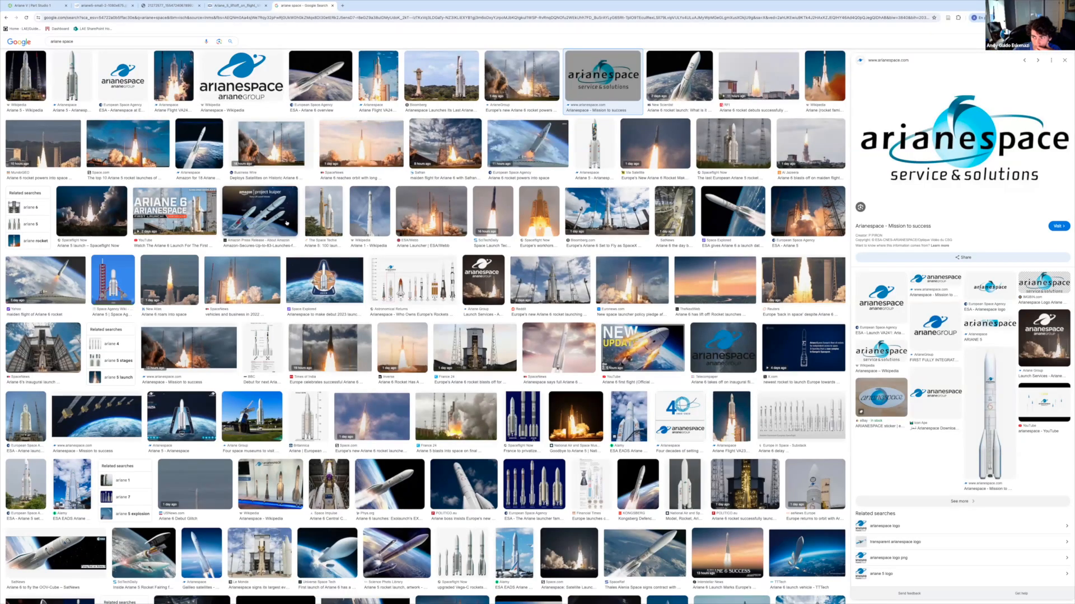
{"action": "left_click", "coordinate": [139, 47]}
{"action": "type", "text": "logo"}
{"action": "key", "text": "Return"}
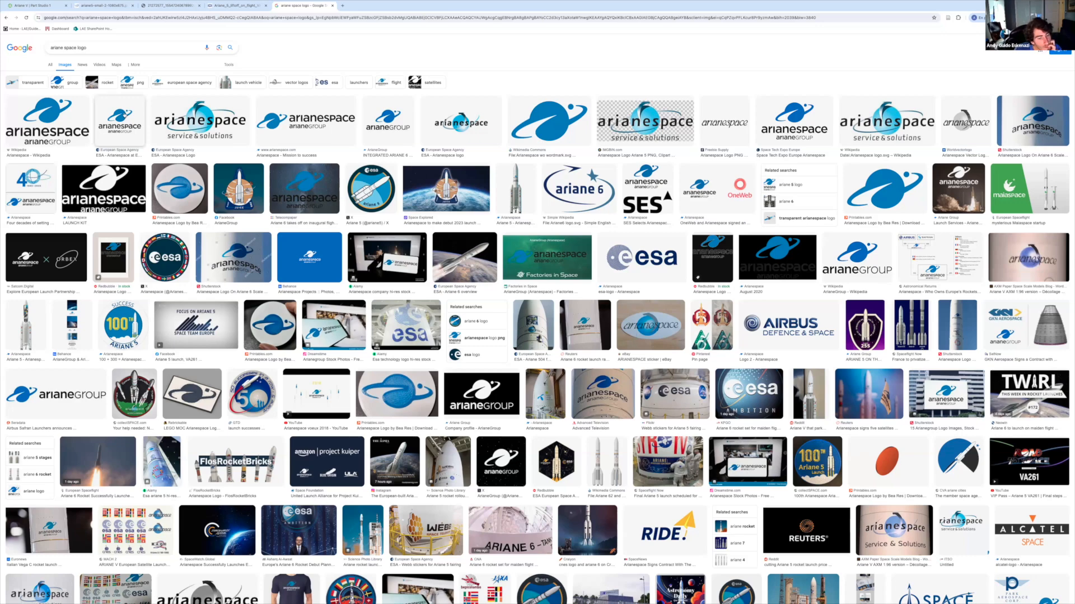
Switch back to Onshape and examine the wrapped flags and logos against the reference image along the whole rocket.
{"action": "left_click", "coordinate": [33, 6]}
{"action": "scroll", "coordinate": [315, 250], "scroll_direction": "down", "scroll_amount": 10}
{"action": "right_click_drag", "start_coordinate": [334, 252], "coordinate": [346, 278]}
{"action": "scroll", "coordinate": [313, 252], "scroll_direction": "up", "scroll_amount": 8}
{"action": "scroll", "coordinate": [337, 261], "scroll_direction": "down", "scroll_amount": 10}
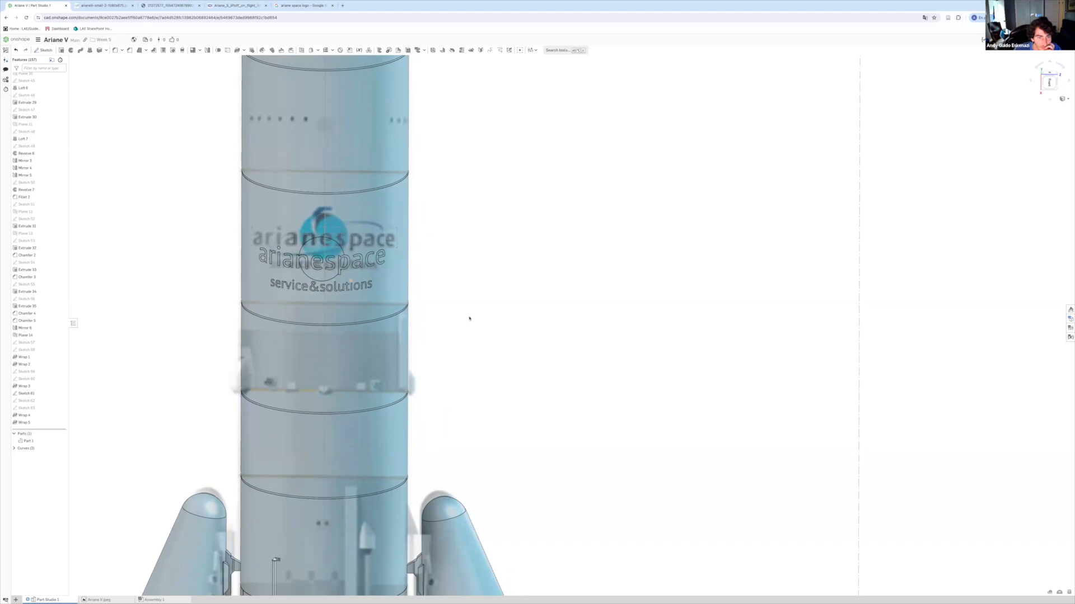
{"action": "scroll", "coordinate": [442, 403], "scroll_direction": "up", "scroll_amount": 10}
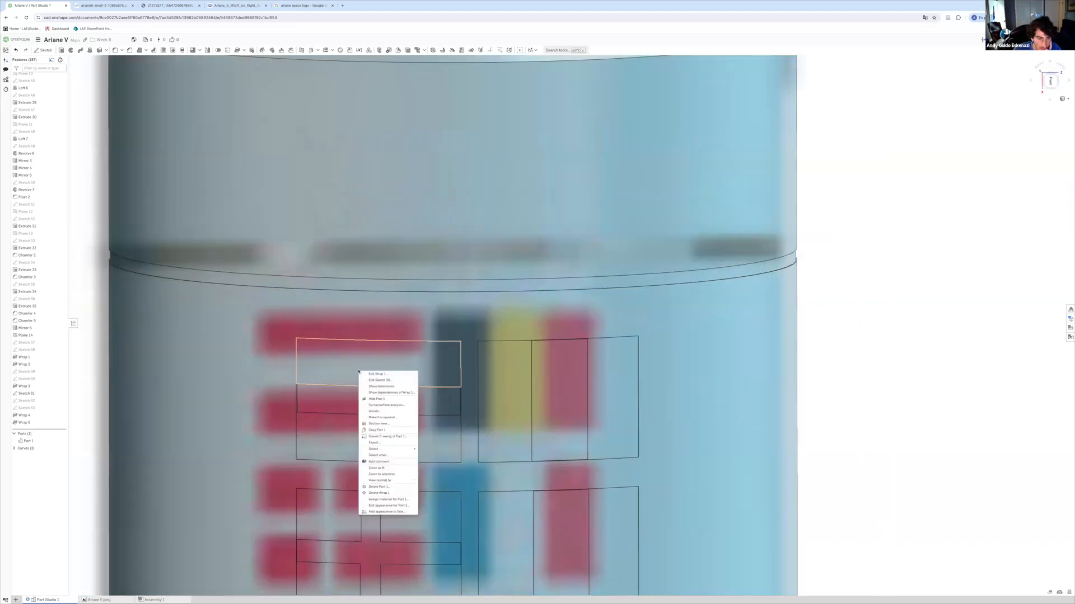
{"action": "scroll", "coordinate": [680, 353], "scroll_direction": "down", "scroll_amount": 2}
{"action": "scroll", "coordinate": [680, 352], "scroll_direction": "down", "scroll_amount": 10}
{"action": "scroll", "coordinate": [539, 233], "scroll_direction": "up", "scroll_amount": 8}
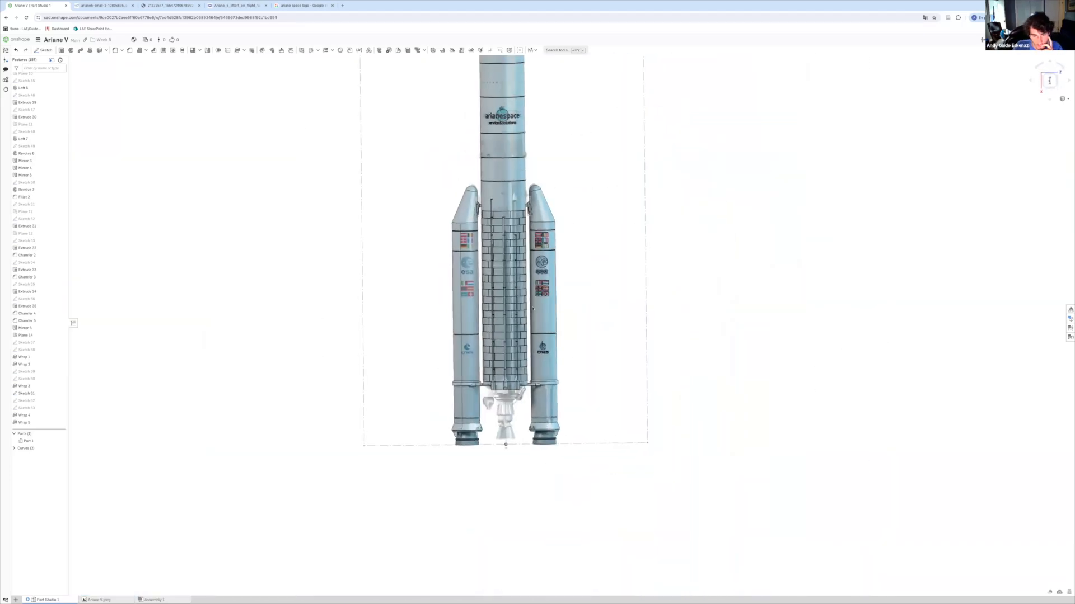
{"action": "scroll", "coordinate": [539, 233], "scroll_direction": "down", "scroll_amount": 8}
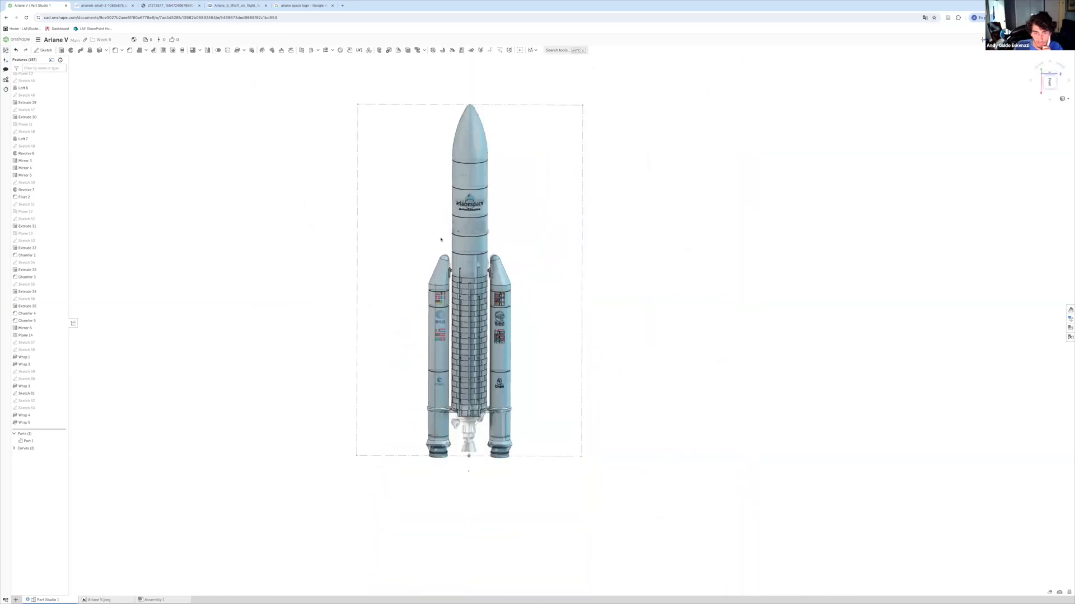
{"action": "scroll", "coordinate": [455, 266], "scroll_direction": "up", "scroll_amount": 8}
{"action": "scroll", "coordinate": [456, 265], "scroll_direction": "down", "scroll_amount": 4}
{"action": "scroll", "coordinate": [394, 125], "scroll_direction": "up", "scroll_amount": 3}
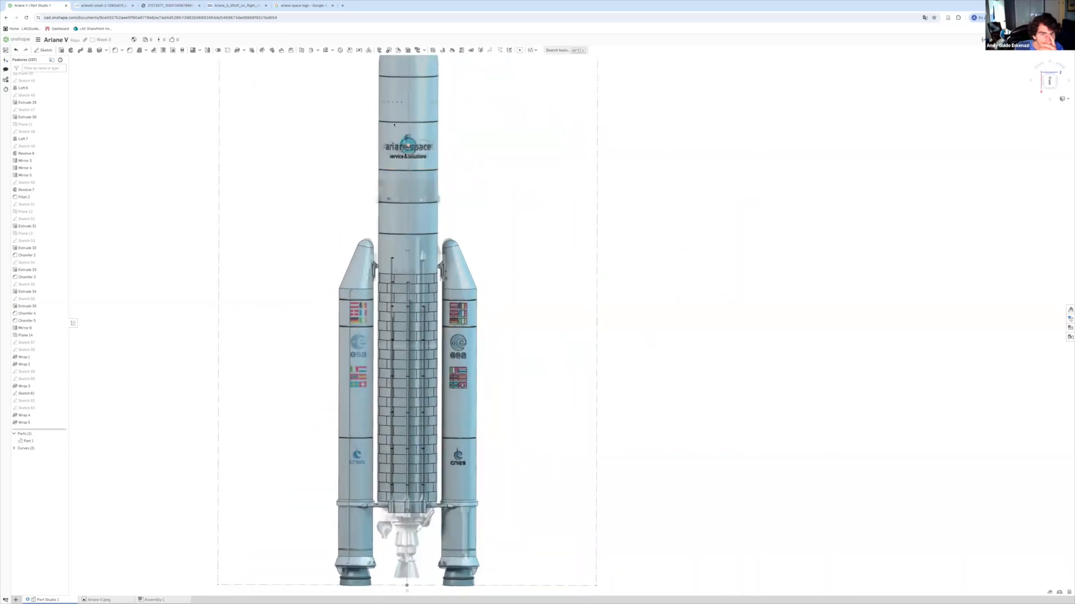
Try a feature linear pattern of the three booster wraps along the bottom edge of the reference image sketch, with features reapplied.
{"action": "left_click", "coordinate": [312, 50]}
{"action": "left_click", "coordinate": [24, 350]}
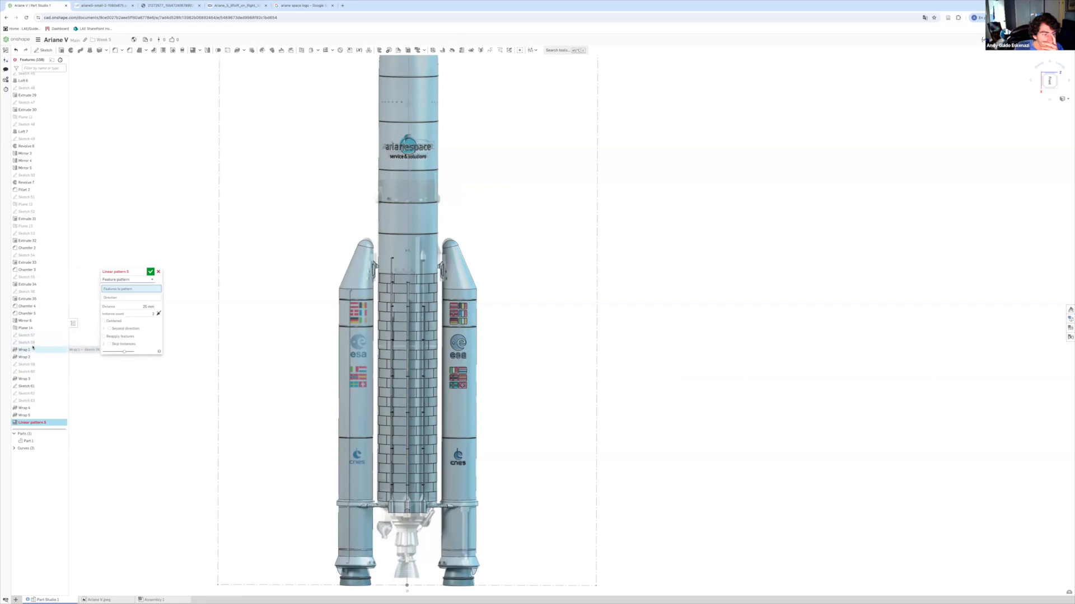
{"action": "left_click", "coordinate": [24, 357]}
{"action": "left_click", "coordinate": [24, 379]}
{"action": "left_click", "coordinate": [25, 408]}
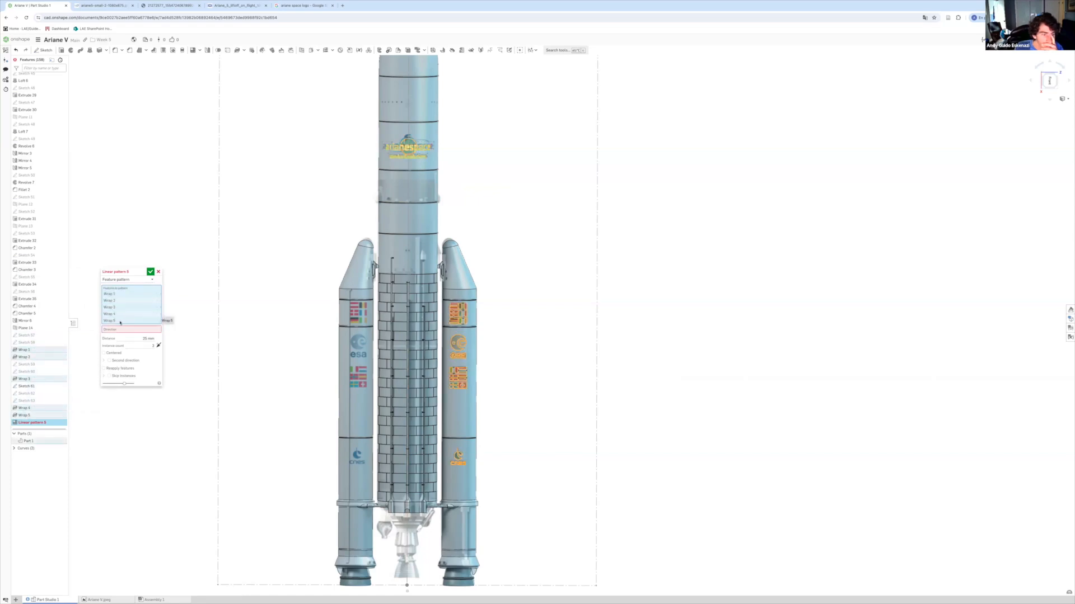
{"action": "left_click", "coordinate": [128, 319]}
{"action": "scroll", "coordinate": [409, 530], "scroll_direction": "down", "scroll_amount": 2}
{"action": "left_click", "coordinate": [409, 533]}
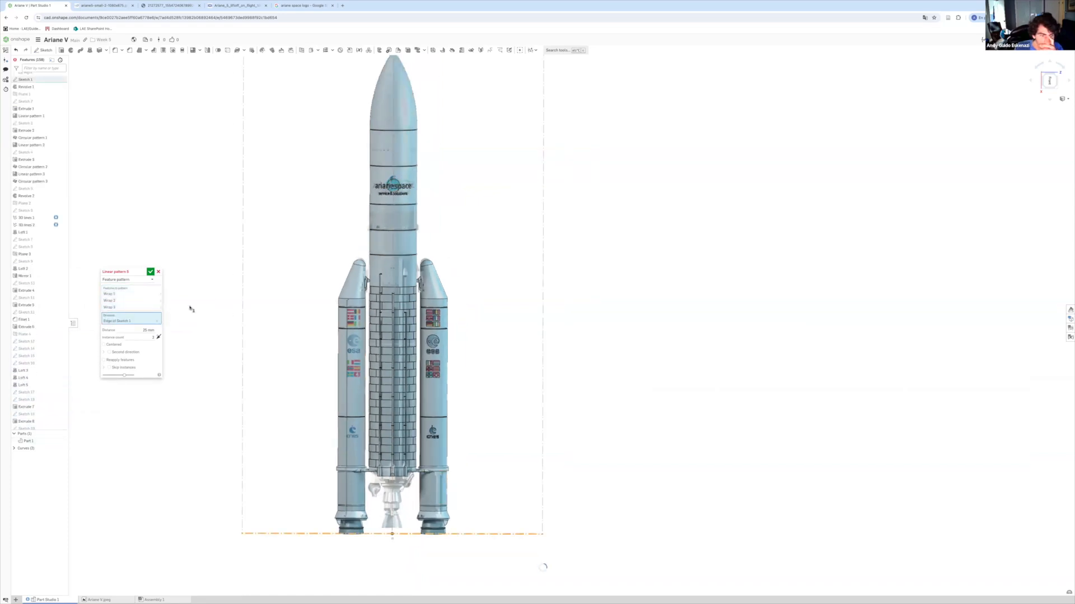
{"action": "left_click", "coordinate": [152, 336]}
{"action": "left_click", "coordinate": [104, 360]}
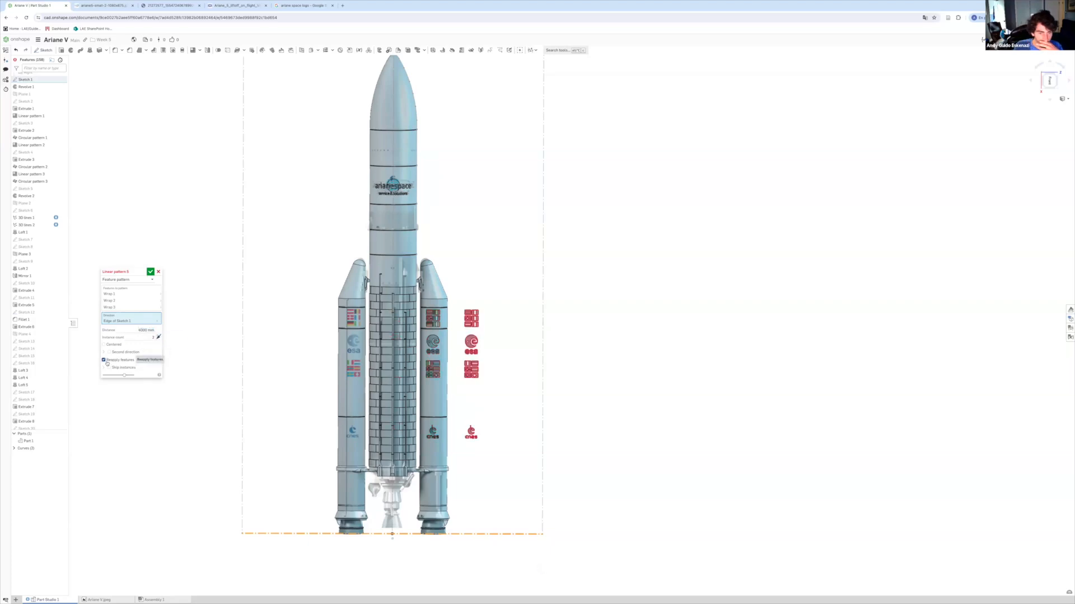
Reverse the linear pattern, turn off reapplying features and adjust the distance to place the wrap copies on the opposite booster.
{"action": "left_click", "coordinate": [147, 331]}
{"action": "type", "text": "600"}
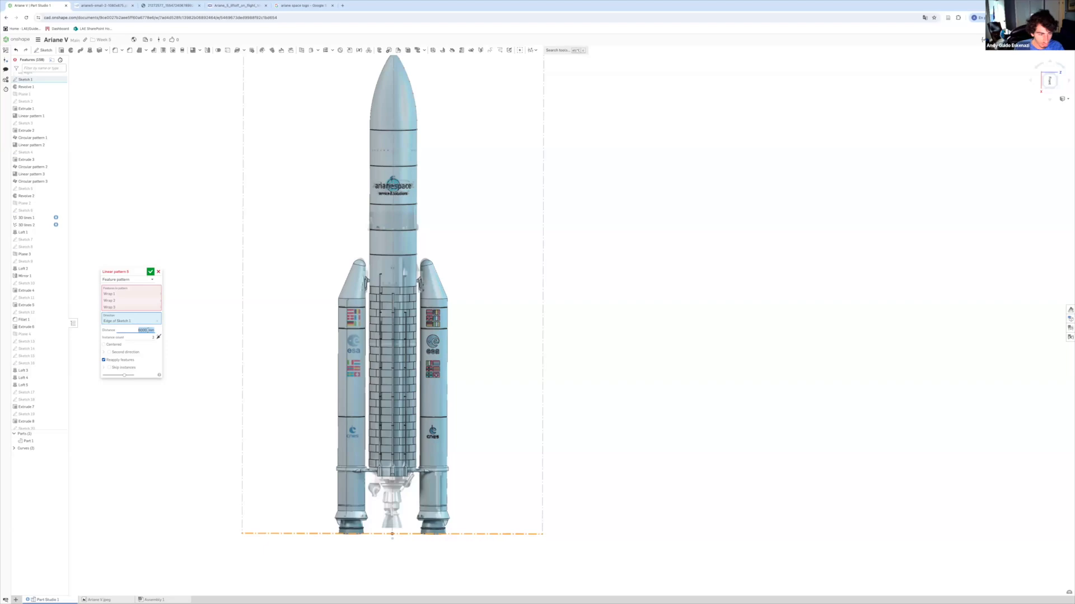
{"action": "left_click", "coordinate": [104, 360]}
{"action": "left_click", "coordinate": [159, 338]}
{"action": "scroll", "coordinate": [388, 311], "scroll_direction": "up", "scroll_amount": 5}
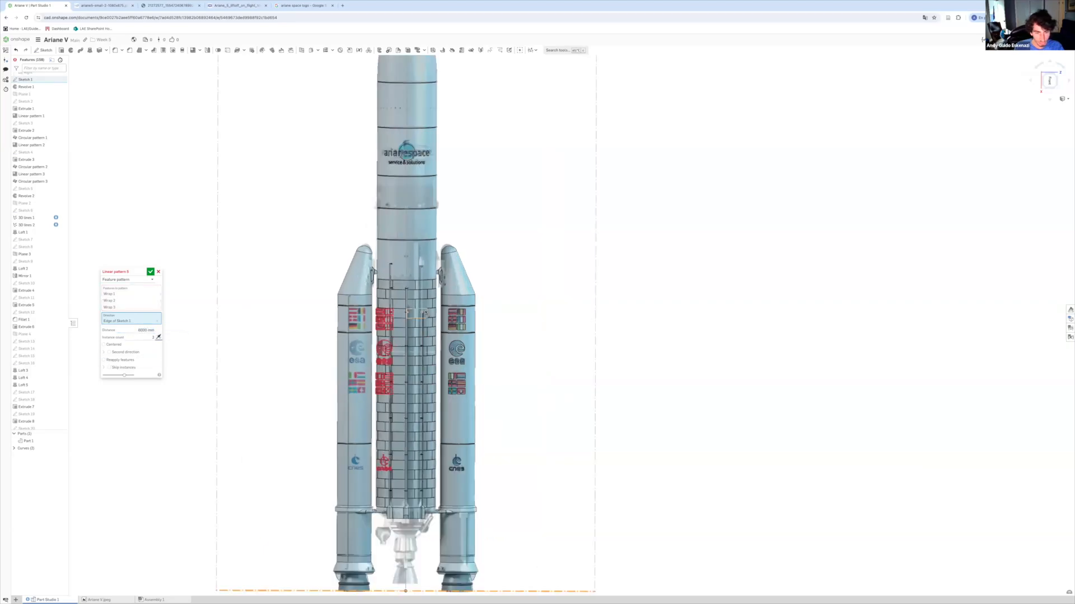
{"action": "left_click", "coordinate": [148, 330]}
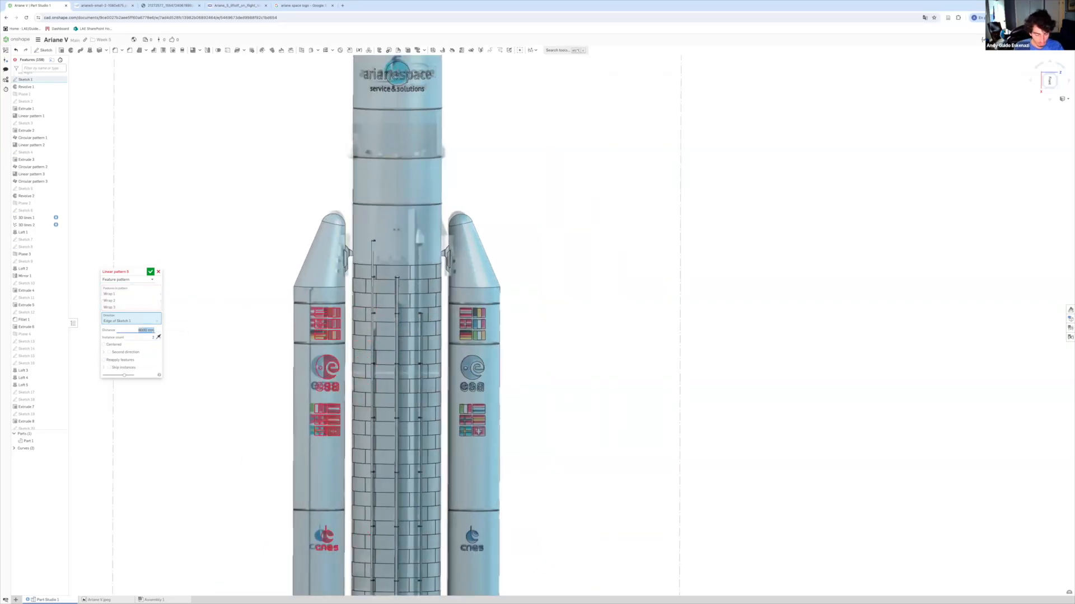
{"action": "scroll", "coordinate": [342, 423], "scroll_direction": "down", "scroll_amount": 6}
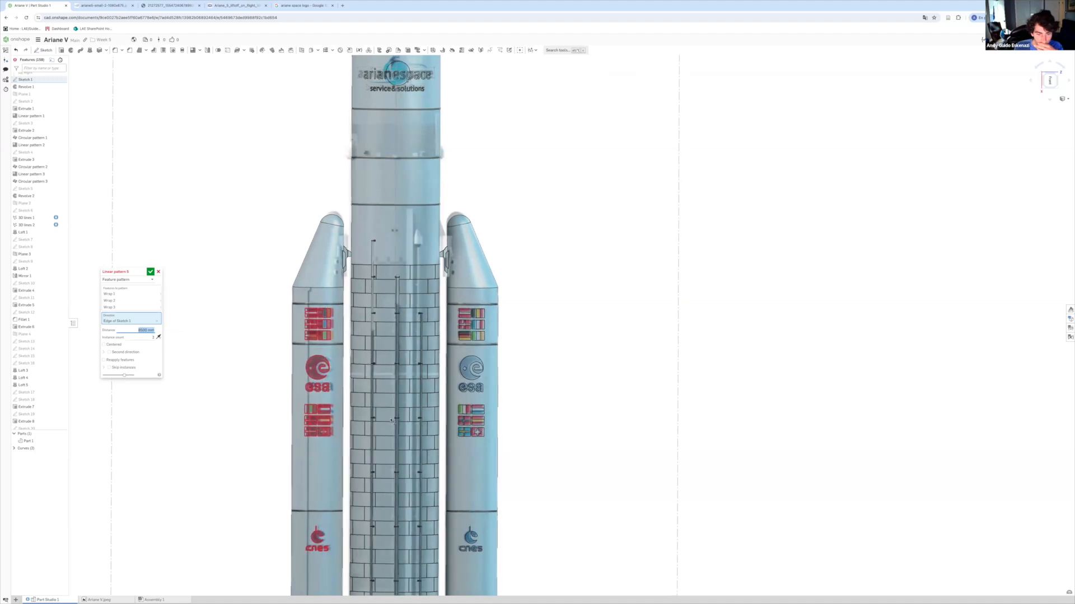
{"action": "scroll", "coordinate": [345, 507], "scroll_direction": "up", "scroll_amount": 5}
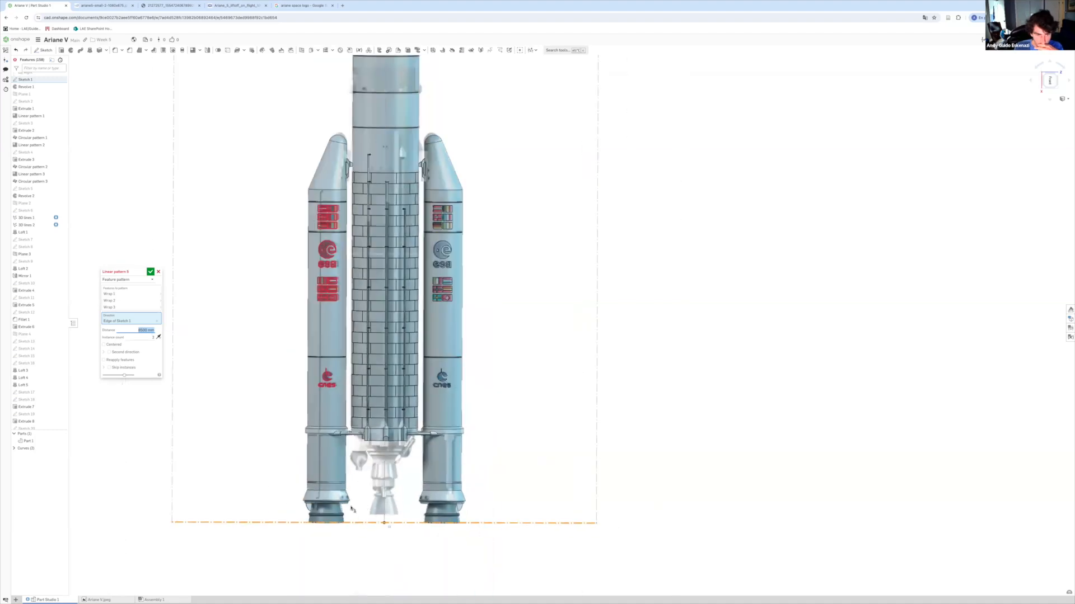
{"action": "left_click", "coordinate": [104, 361]}
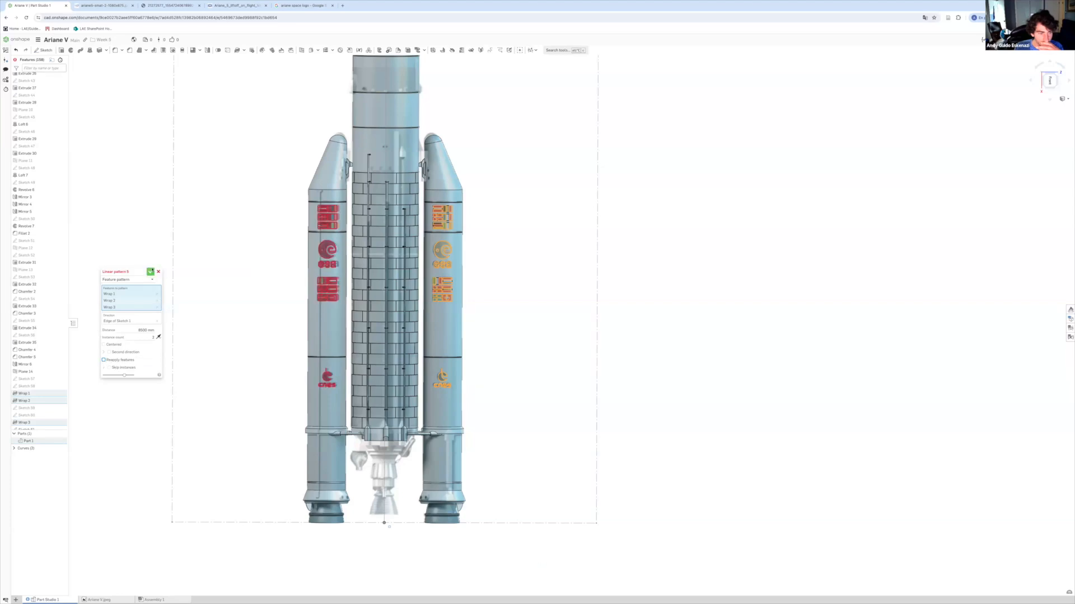
{"action": "left_click", "coordinate": [150, 272]}
Reopen the linear pattern of the wraps, close it and delete the pattern feature.
{"action": "right_click", "coordinate": [32, 423]}
{"action": "left_click", "coordinate": [41, 430]}
{"action": "left_click", "coordinate": [158, 272]}
{"action": "right_click", "coordinate": [32, 423]}
{"action": "left_click", "coordinate": [67, 481]}
Start a new sketch on the plane of the booster graphics and show the flag and logo sketches.
{"action": "key", "text": "shift+s"}
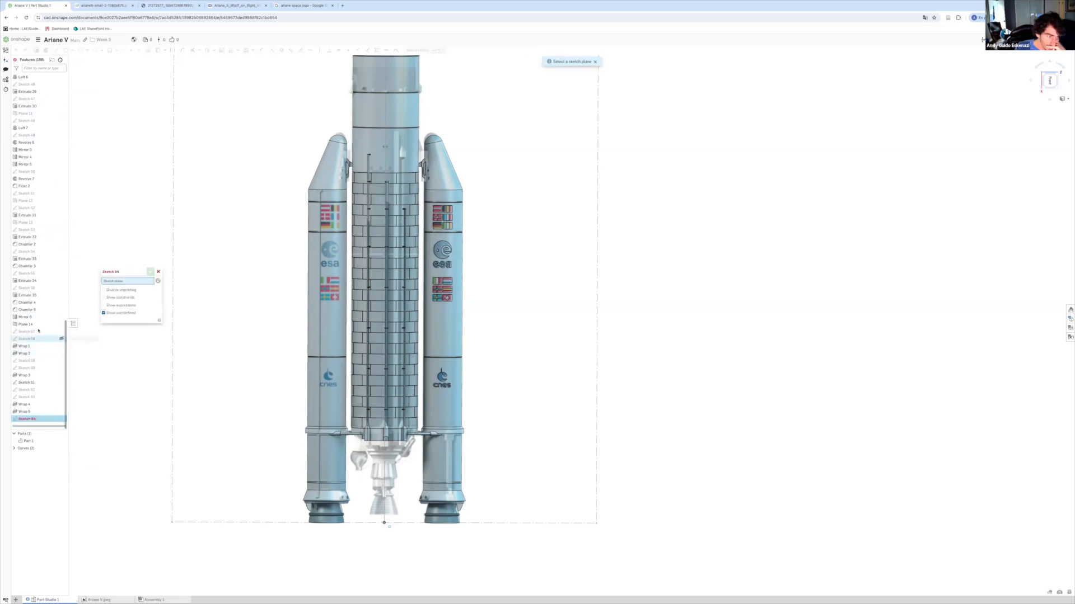
{"action": "scroll", "coordinate": [271, 401], "scroll_direction": "down", "scroll_amount": 3}
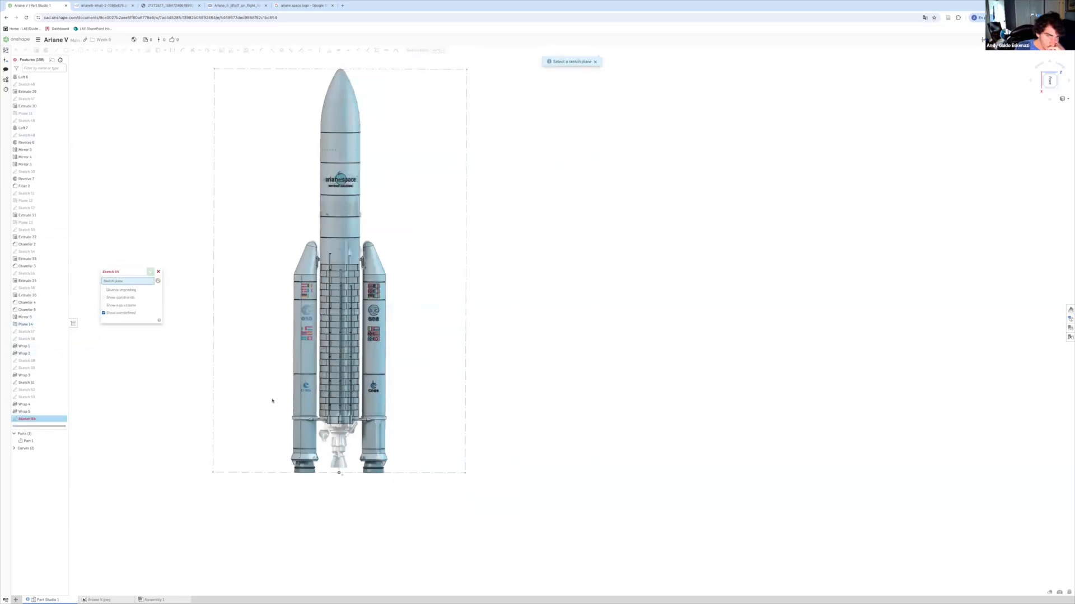
{"action": "scroll", "coordinate": [371, 256], "scroll_direction": "up", "scroll_amount": 1}
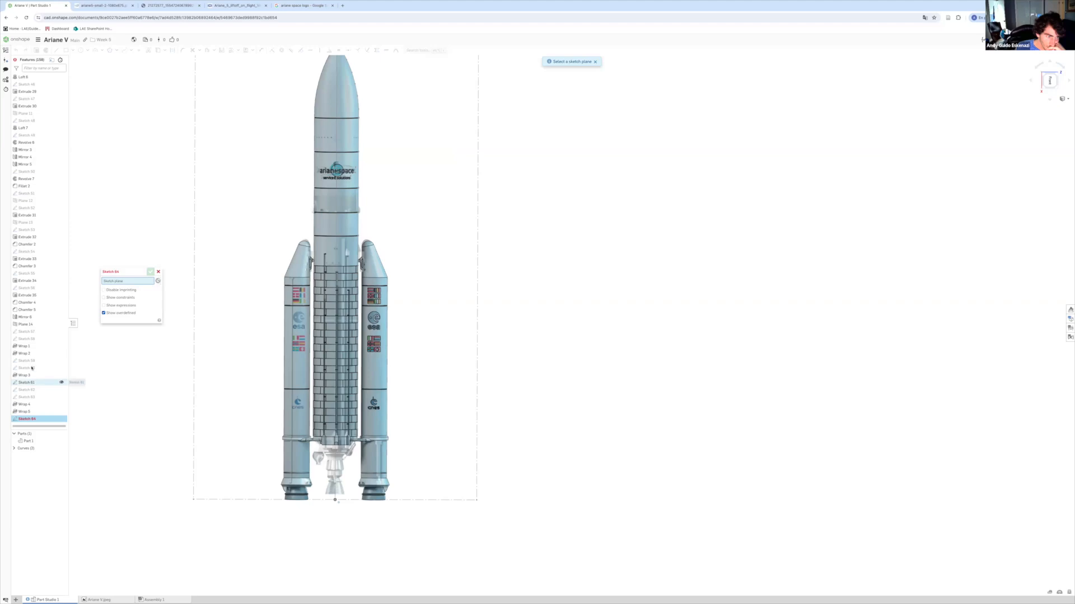
{"action": "left_click", "coordinate": [56, 325]}
{"action": "left_click", "coordinate": [61, 339]}
{"action": "left_click", "coordinate": [61, 360]}
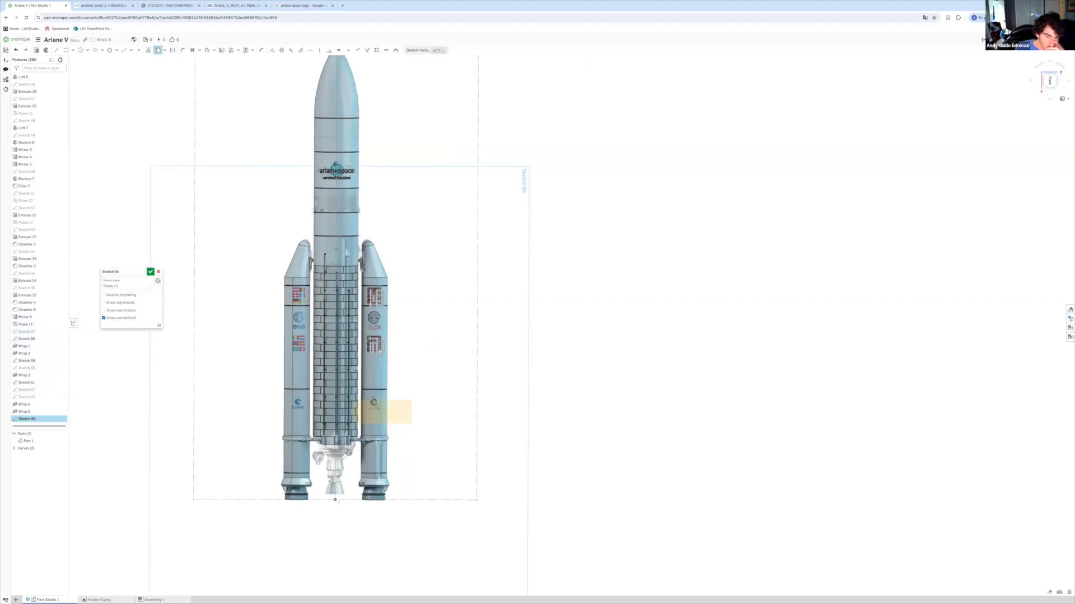
Project the flag, ESA and CNES outlines of the booster sketches into the new sketch with the Use tool.
{"action": "right_click_drag", "start_coordinate": [381, 347], "coordinate": [543, 568]}
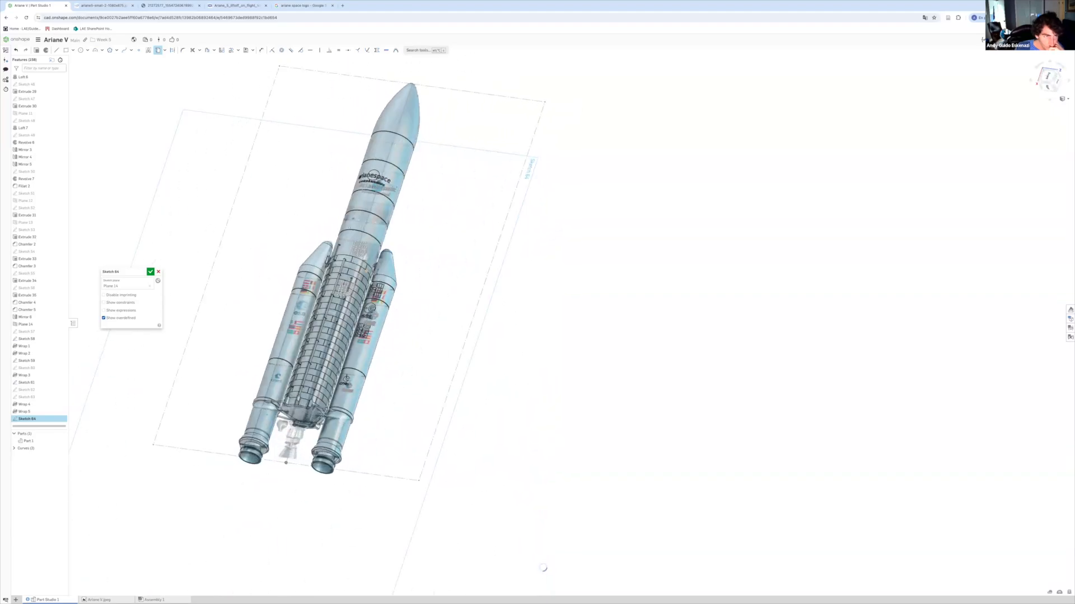
{"action": "scroll", "coordinate": [543, 568], "scroll_direction": "up", "scroll_amount": 5}
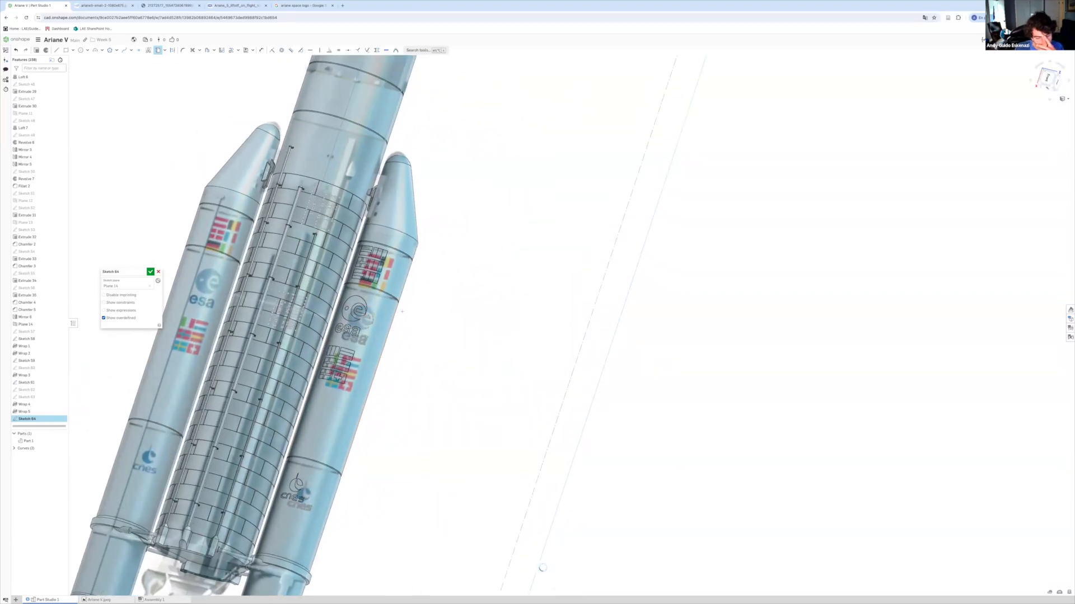
{"action": "scroll", "coordinate": [401, 311], "scroll_direction": "down", "scroll_amount": 8}
{"action": "scroll", "coordinate": [404, 314], "scroll_direction": "up", "scroll_amount": 10}
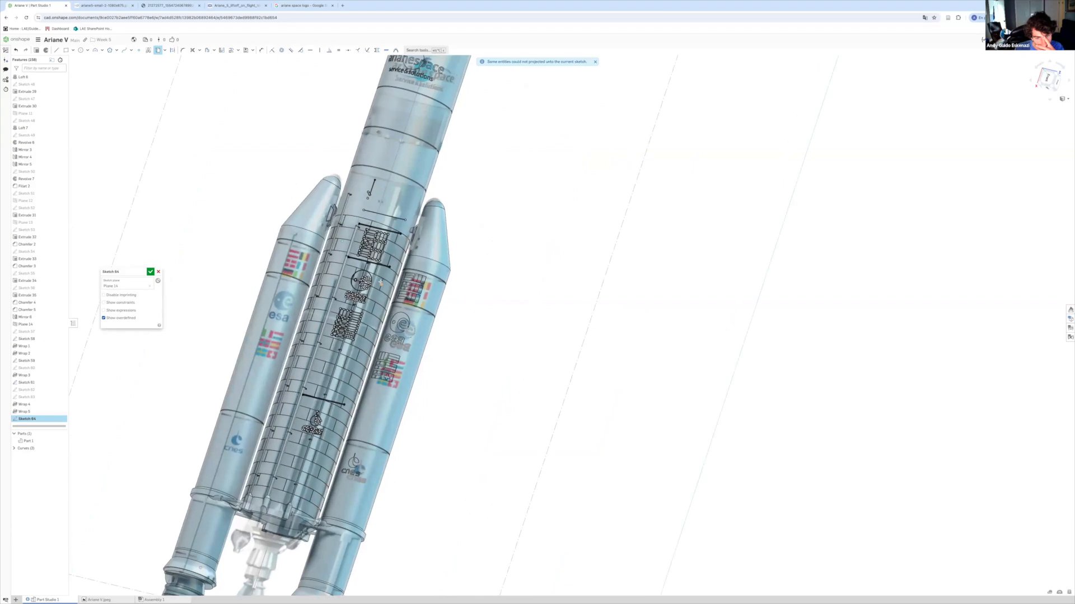
{"action": "scroll", "coordinate": [571, 326], "scroll_direction": "down", "scroll_amount": 10}
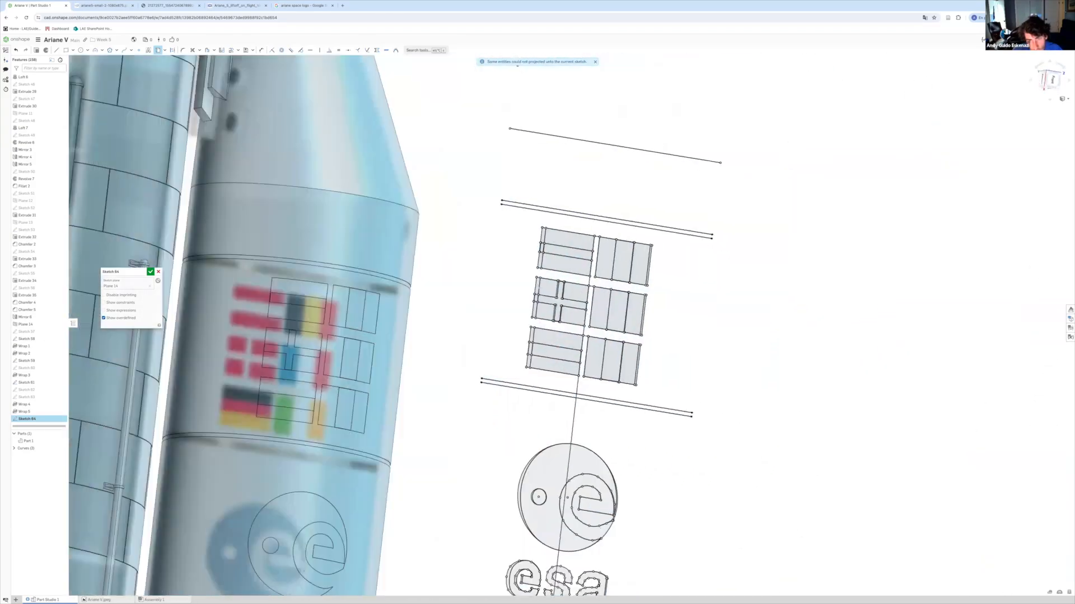
{"action": "scroll", "coordinate": [571, 326], "scroll_direction": "down", "scroll_amount": 5}
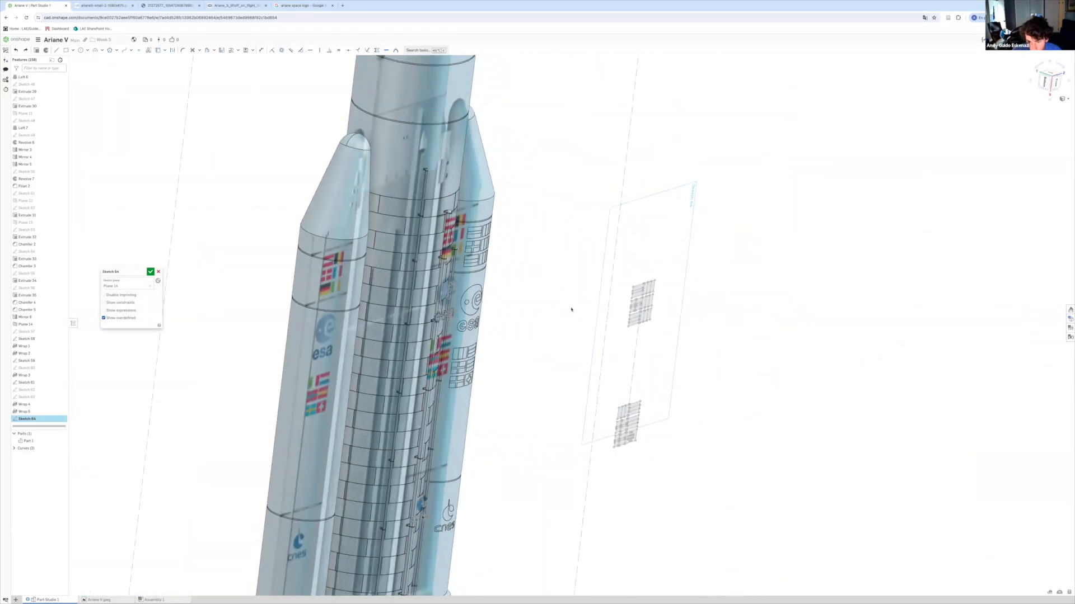
{"action": "scroll", "coordinate": [541, 375], "scroll_direction": "up", "scroll_amount": 2}
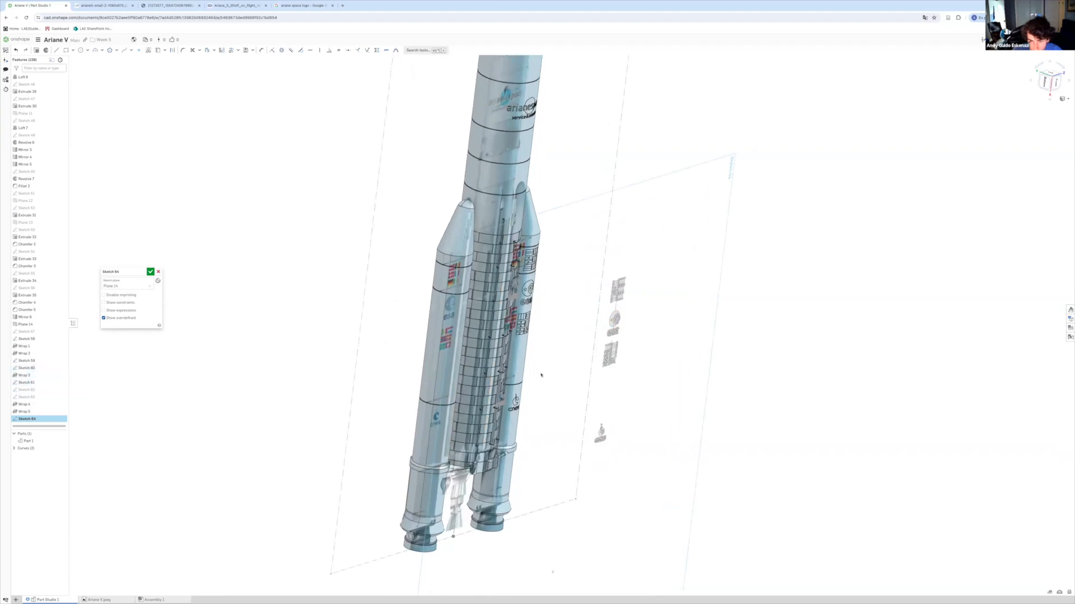
{"action": "left_click", "coordinate": [159, 51]}
Convert the projected vertical centreline through the flags and logos to construction geometry.
{"action": "key", "text": "n"}
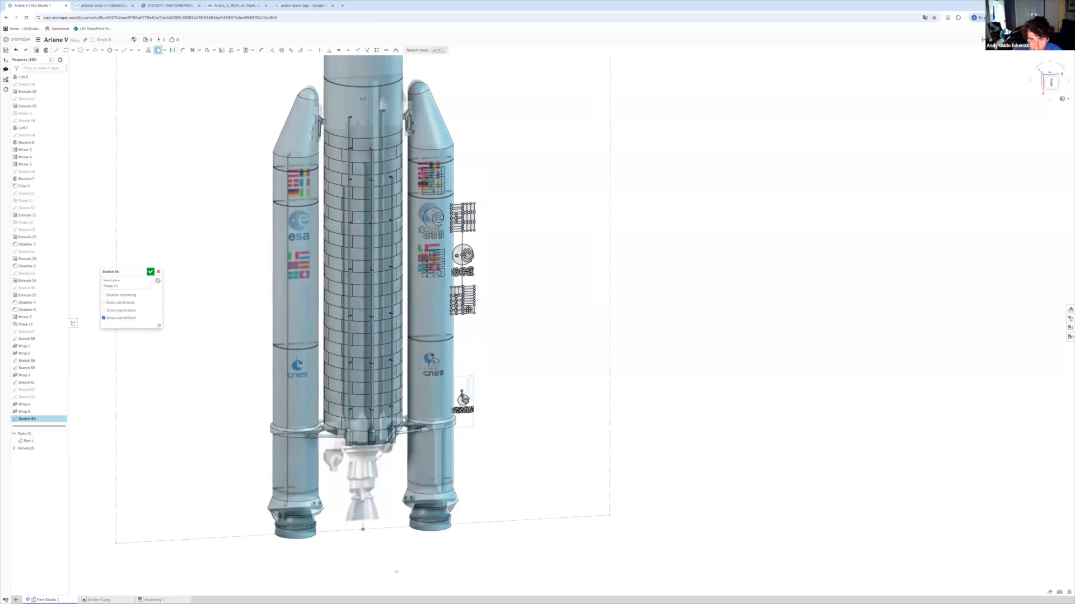
{"action": "scroll", "coordinate": [458, 227], "scroll_direction": "up", "scroll_amount": 7}
{"action": "scroll", "coordinate": [488, 189], "scroll_direction": "up", "scroll_amount": 4}
{"action": "right_click", "coordinate": [495, 214]}
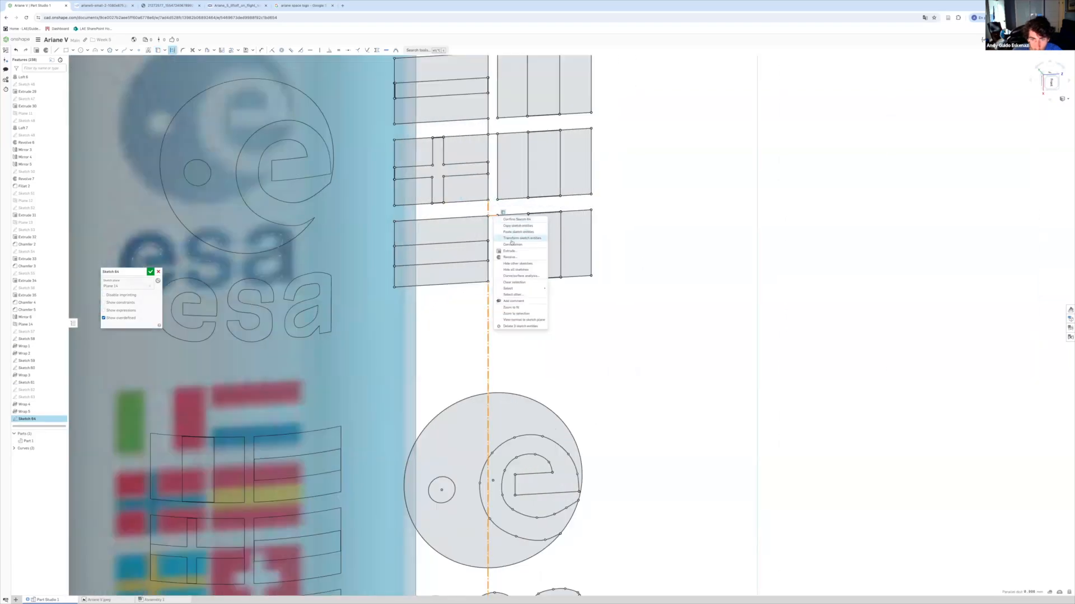
{"action": "scroll", "coordinate": [511, 193], "scroll_direction": "up", "scroll_amount": 3}
{"action": "right_click", "coordinate": [510, 222]}
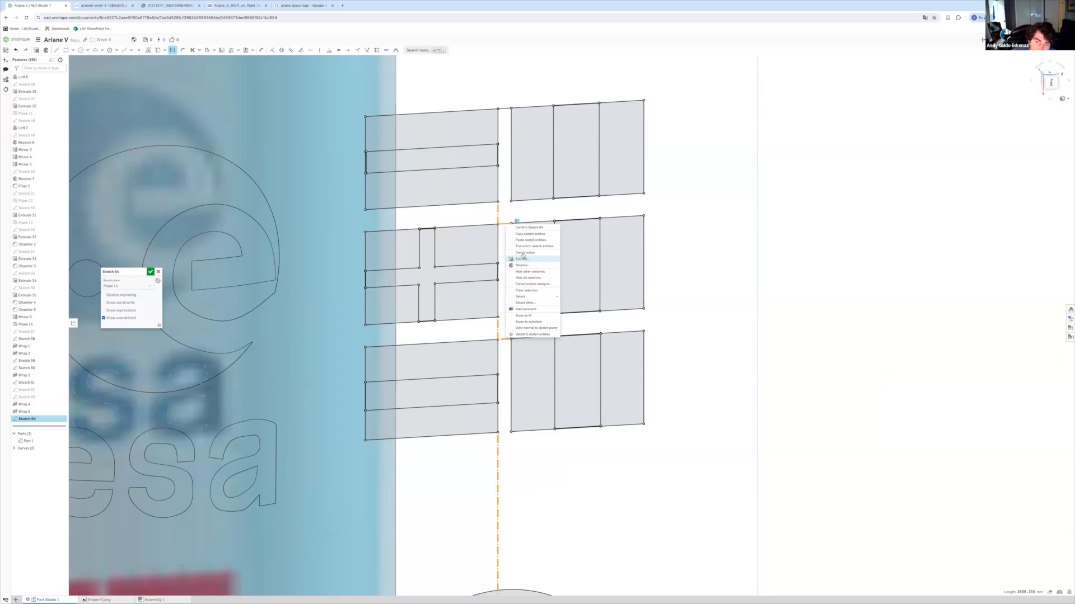
{"action": "left_click", "coordinate": [523, 257]}
{"action": "key", "text": "Escape"}
{"action": "right_click", "coordinate": [31, 419]}
{"action": "left_click", "coordinate": [41, 430]}
Convert the remaining short connecting lines between the projected flags and logos to construction geometry.
{"action": "right_click", "coordinate": [505, 225]}
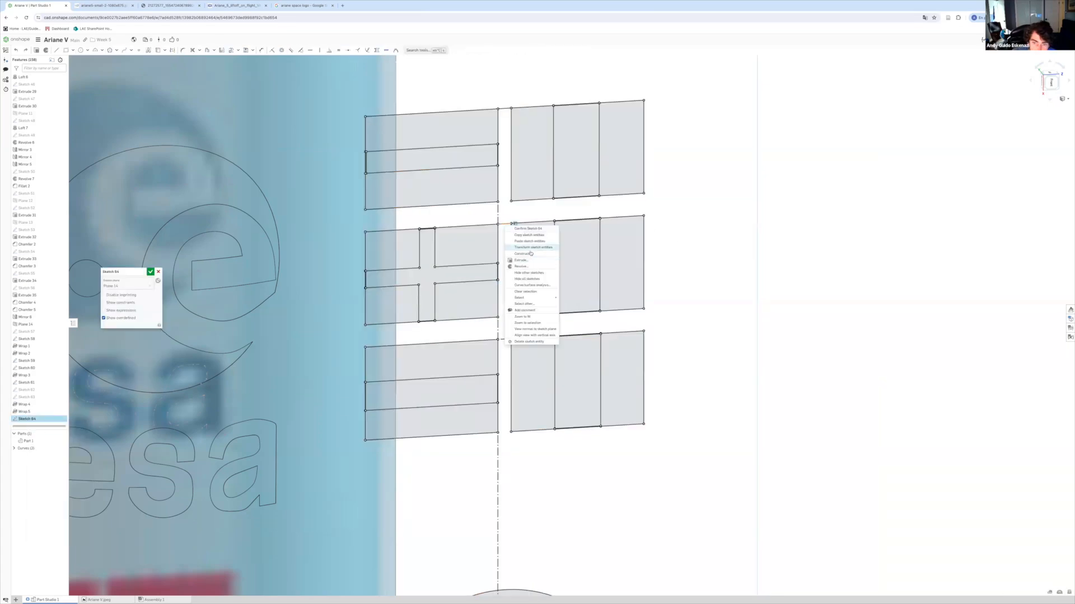
{"action": "left_click", "coordinate": [531, 254]}
{"action": "scroll", "coordinate": [508, 319], "scroll_direction": "down", "scroll_amount": 5}
{"action": "scroll", "coordinate": [497, 480], "scroll_direction": "up", "scroll_amount": 5}
{"action": "right_click", "coordinate": [498, 419]}
{"action": "left_click", "coordinate": [518, 450]}
{"action": "scroll", "coordinate": [518, 452], "scroll_direction": "down", "scroll_amount": 3}
{"action": "scroll", "coordinate": [507, 492], "scroll_direction": "up", "scroll_amount": 4}
{"action": "right_click", "coordinate": [468, 464]}
{"action": "left_click", "coordinate": [488, 492]}
{"action": "right_click", "coordinate": [482, 486]}
{"action": "left_click", "coordinate": [500, 514]}
{"action": "scroll", "coordinate": [500, 516], "scroll_direction": "down", "scroll_amount": 4}
{"action": "scroll", "coordinate": [488, 551], "scroll_direction": "up", "scroll_amount": 3}
{"action": "right_click", "coordinate": [480, 507]}
{"action": "left_click", "coordinate": [501, 422]}
{"action": "right_click", "coordinate": [497, 522]}
{"action": "left_click", "coordinate": [516, 437]}
Linear-pattern all projected flag, ESA and CNES outlines across to the opposite booster.
{"action": "scroll", "coordinate": [515, 446], "scroll_direction": "down", "scroll_amount": 10}
{"action": "right_click_drag", "start_coordinate": [517, 446], "coordinate": [555, 357]}
{"action": "left_click_drag", "start_coordinate": [616, 332], "coordinate": [559, 597]}
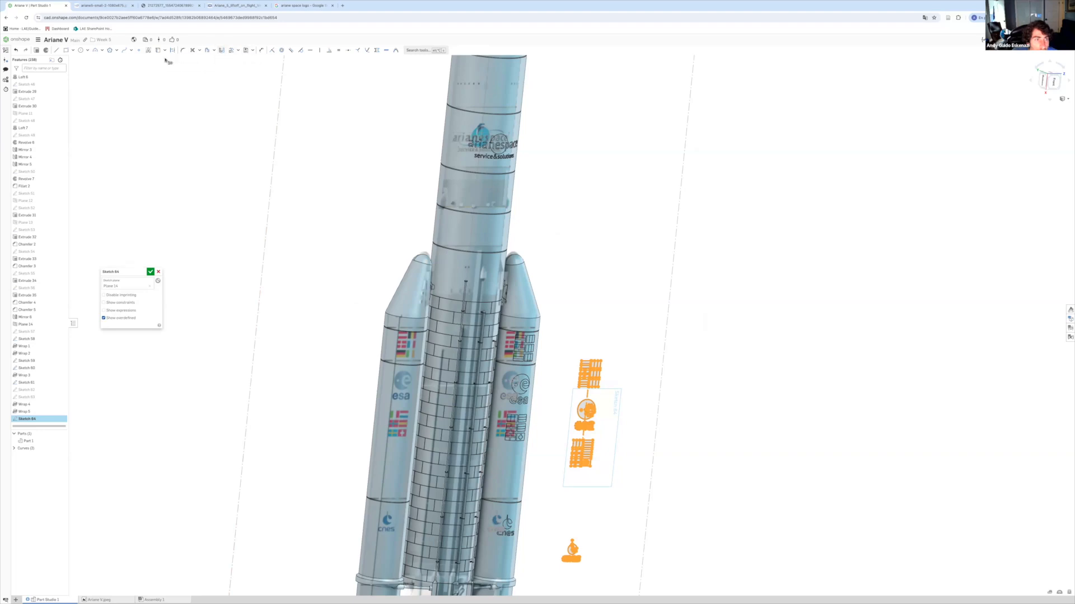
{"action": "left_click", "coordinate": [231, 50]}
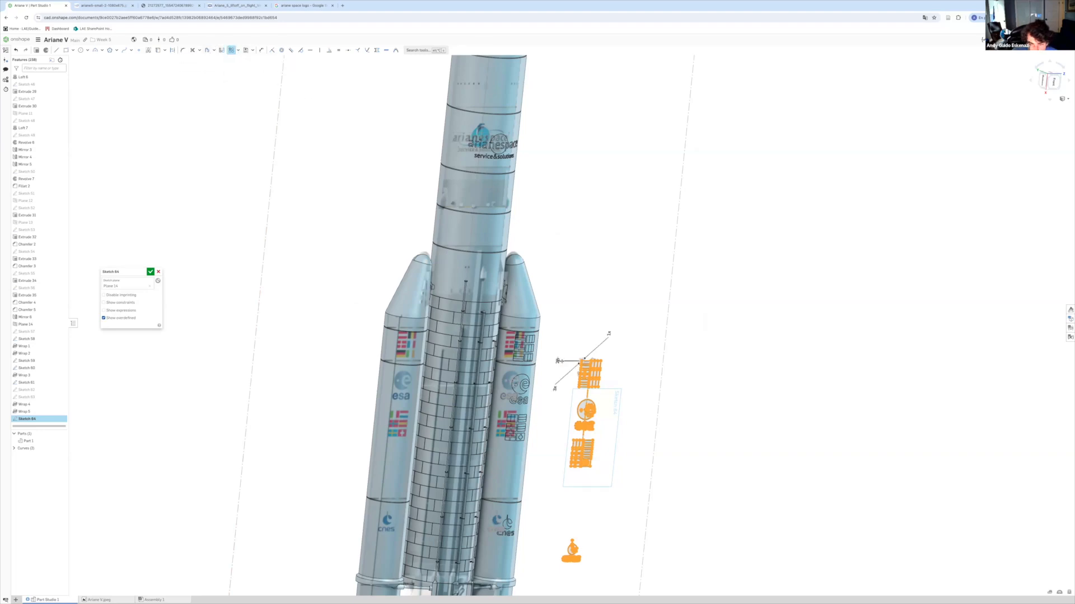
{"action": "scroll", "coordinate": [518, 378], "scroll_direction": "up", "scroll_amount": 5}
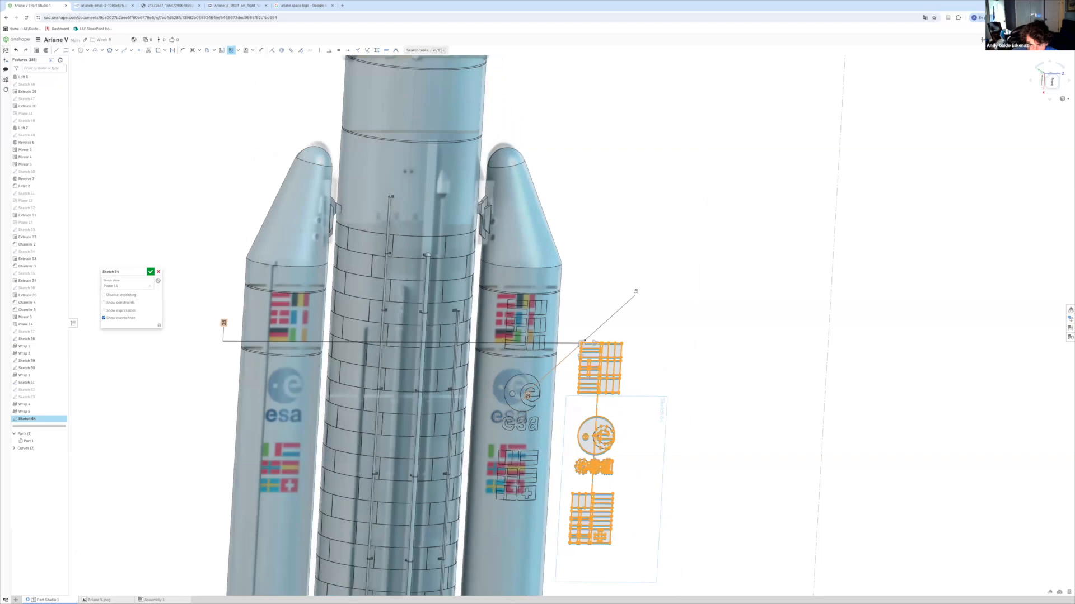
{"action": "left_click_drag", "start_coordinate": [371, 343], "coordinate": [262, 343]}
{"action": "right_click_drag", "start_coordinate": [342, 386], "coordinate": [317, 392]}
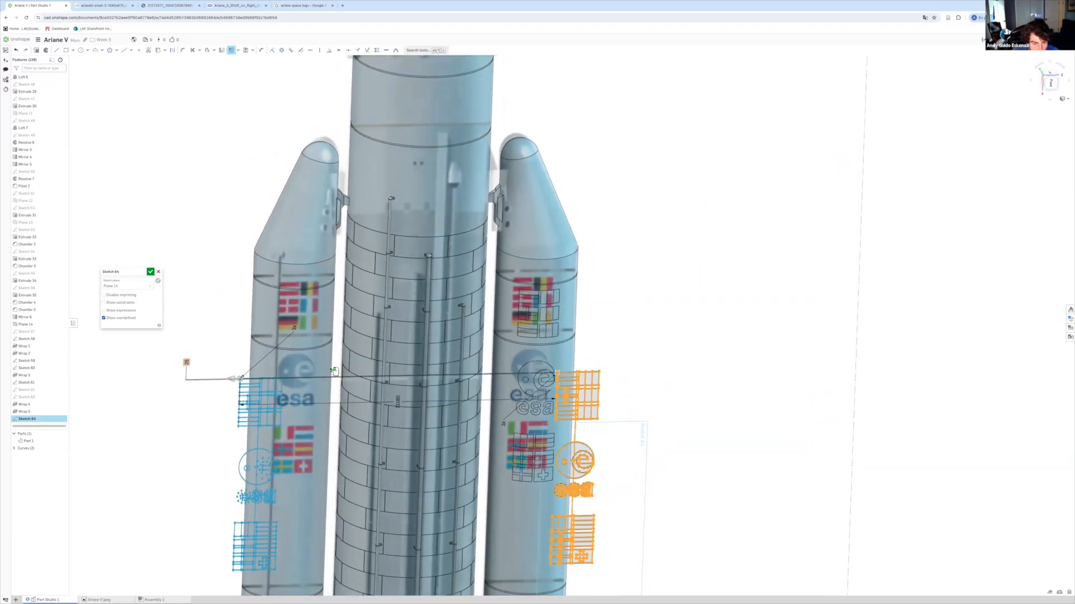
{"action": "scroll", "coordinate": [335, 372], "scroll_direction": "down", "scroll_amount": 3}
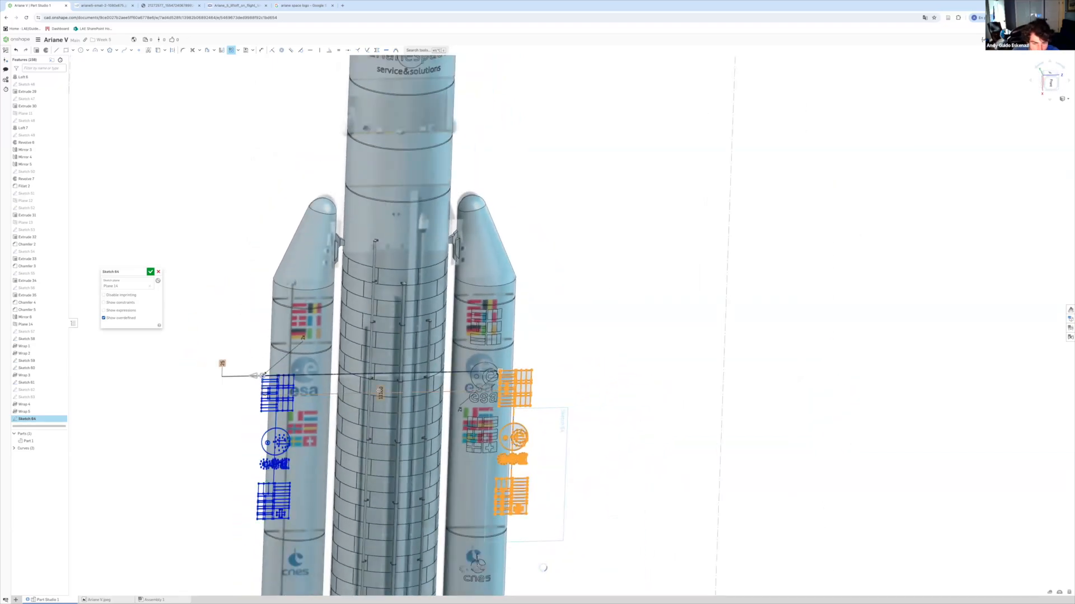
{"action": "double_click", "coordinate": [380, 391]}
{"action": "key", "text": "Return"}
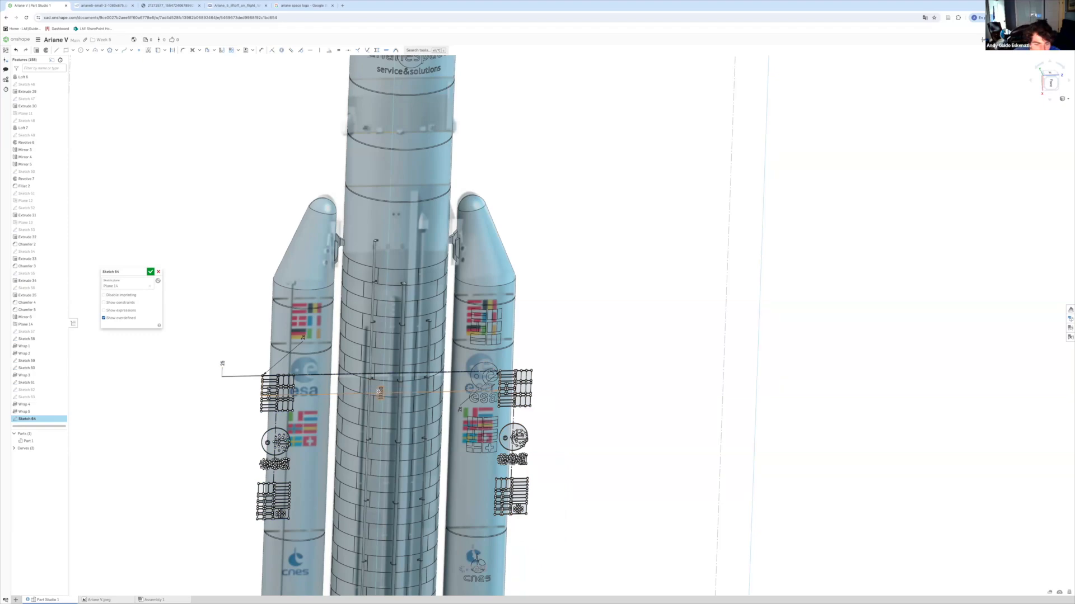
{"action": "scroll", "coordinate": [340, 248], "scroll_direction": "up", "scroll_amount": 5}
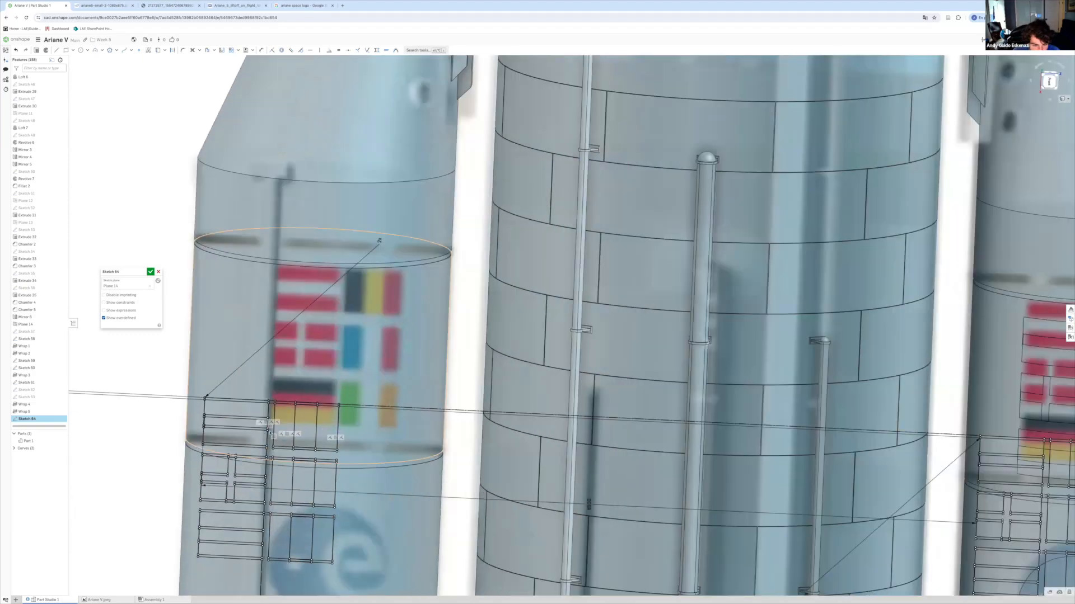
{"action": "scroll", "coordinate": [263, 288], "scroll_direction": "down", "scroll_amount": 8}
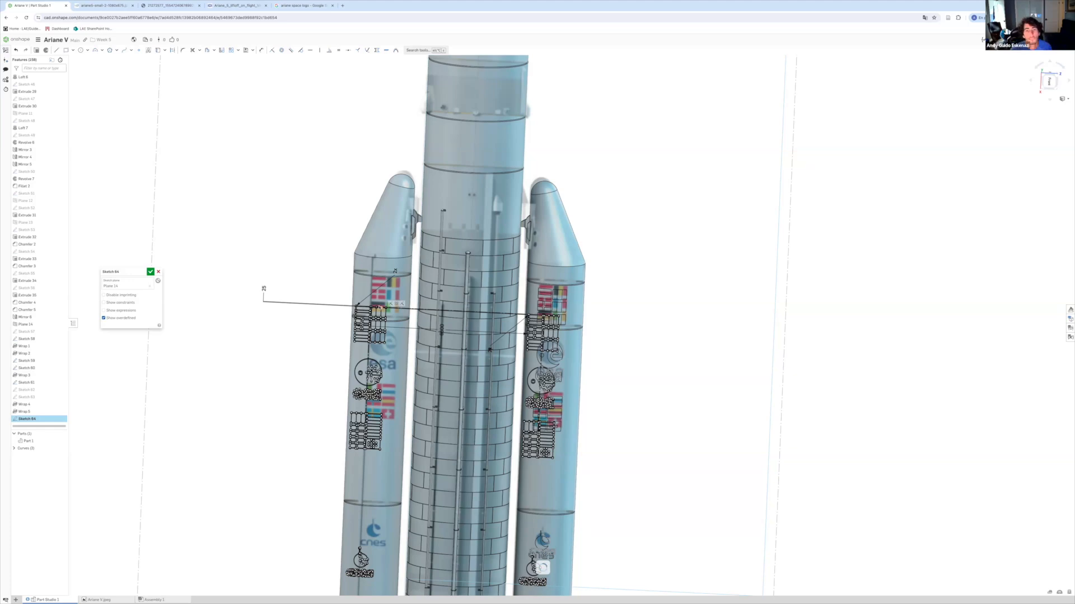
Examine the flag and logo placement on both boosters in the Ariane 5 launch photo and the side-view image.
{"action": "left_click", "coordinate": [225, 6]}
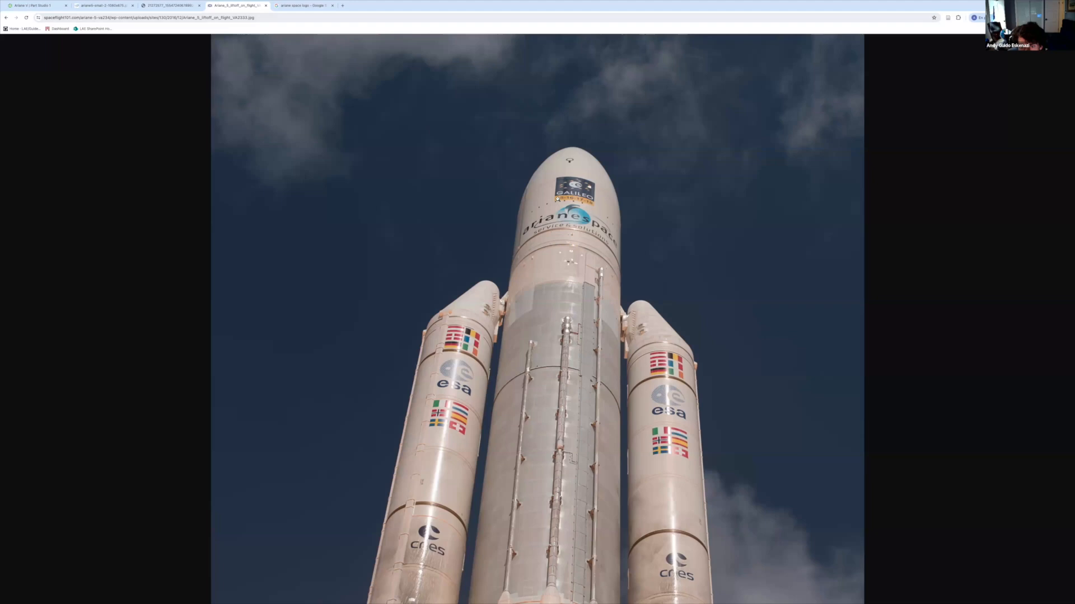
{"action": "left_click", "coordinate": [557, 198]}
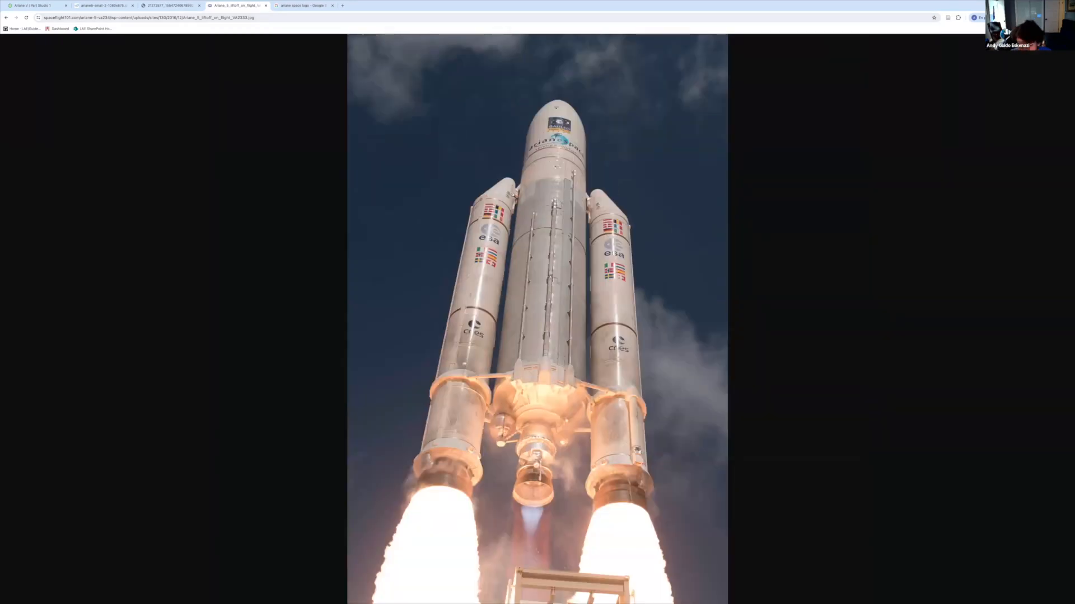
{"action": "left_click", "coordinate": [302, 5]}
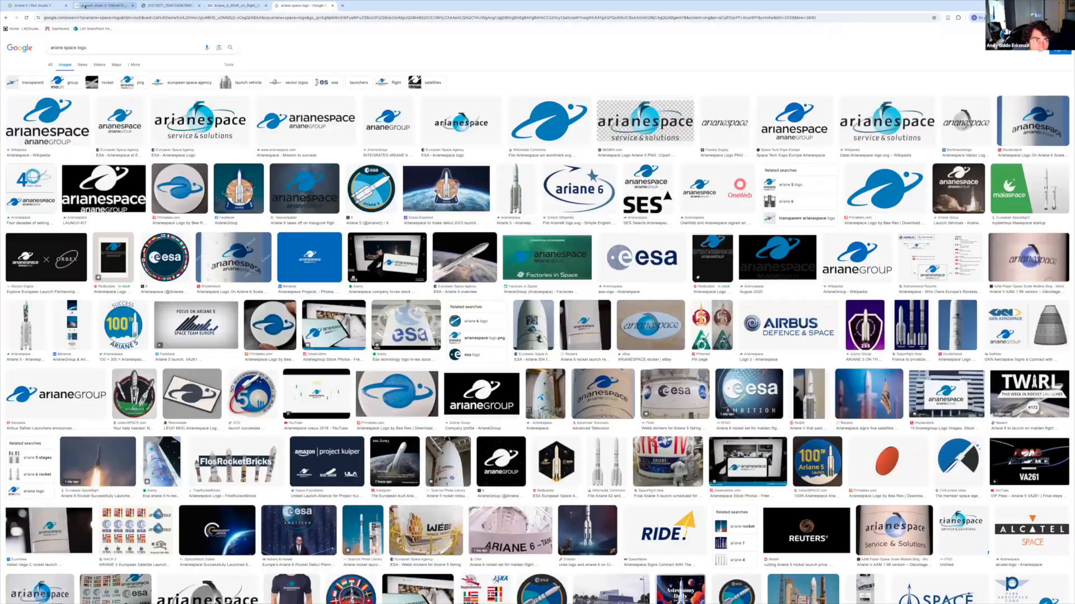
{"action": "left_click", "coordinate": [101, 5]}
{"action": "left_click", "coordinate": [232, 6]}
{"action": "left_click", "coordinate": [101, 5]}
{"action": "left_click", "coordinate": [232, 5]}
{"action": "left_click", "coordinate": [34, 5]}
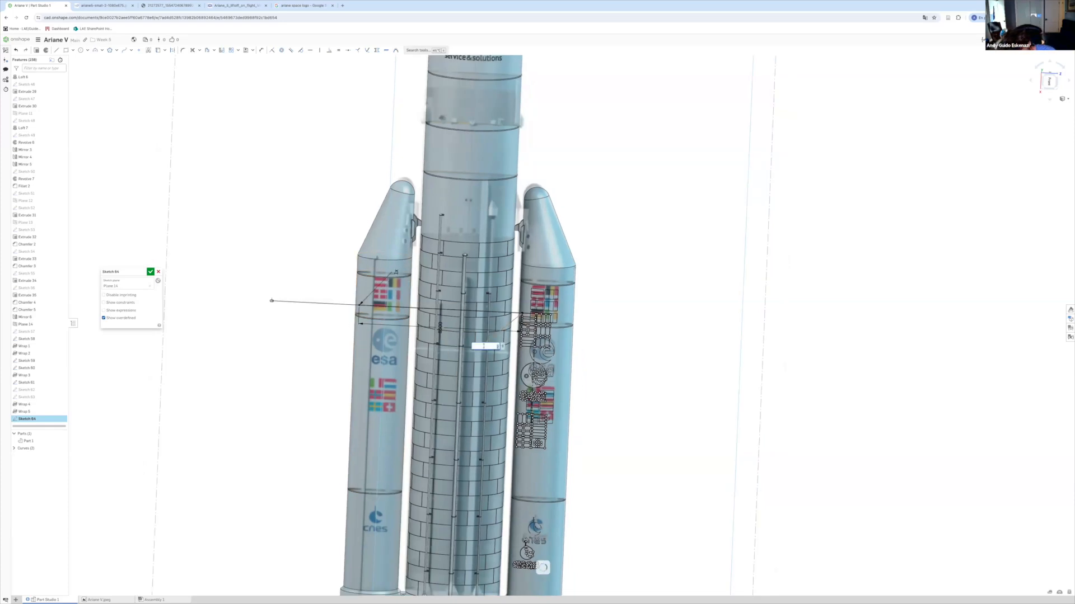
{"action": "left_click", "coordinate": [100, 5]}
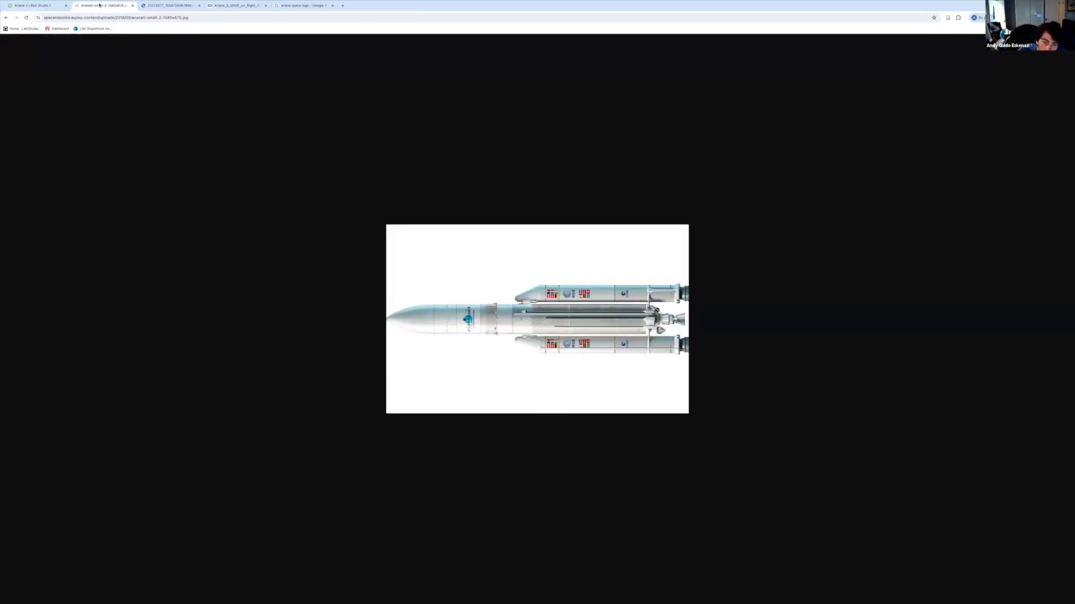
{"action": "left_click", "coordinate": [164, 4]}
{"action": "left_click", "coordinate": [116, 84]}
{"action": "left_click", "coordinate": [187, 6]}
{"action": "left_click", "coordinate": [221, 5]}
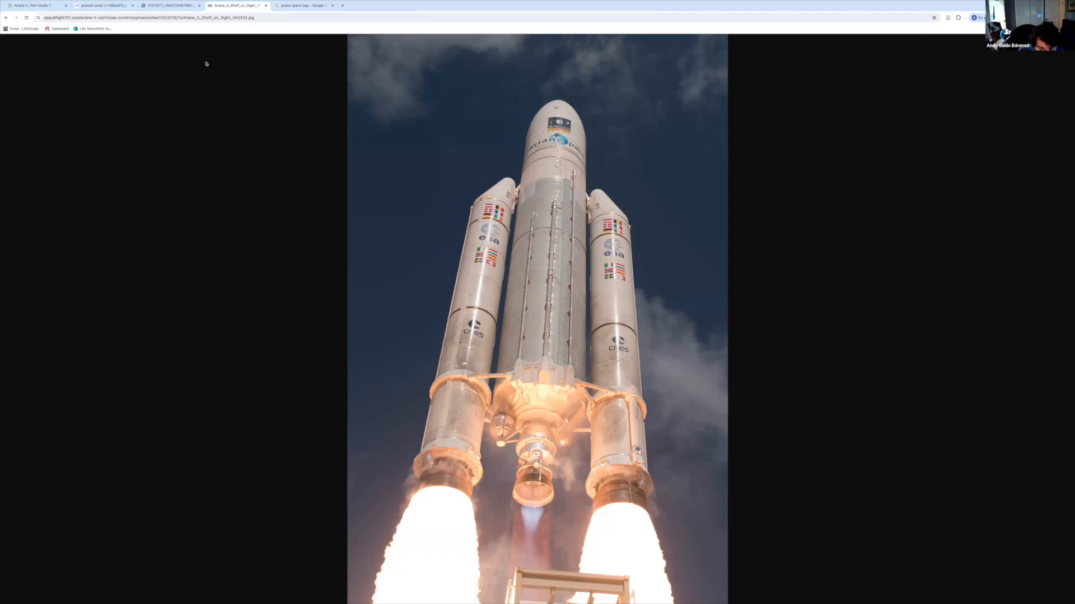
{"action": "left_click", "coordinate": [94, 5]}
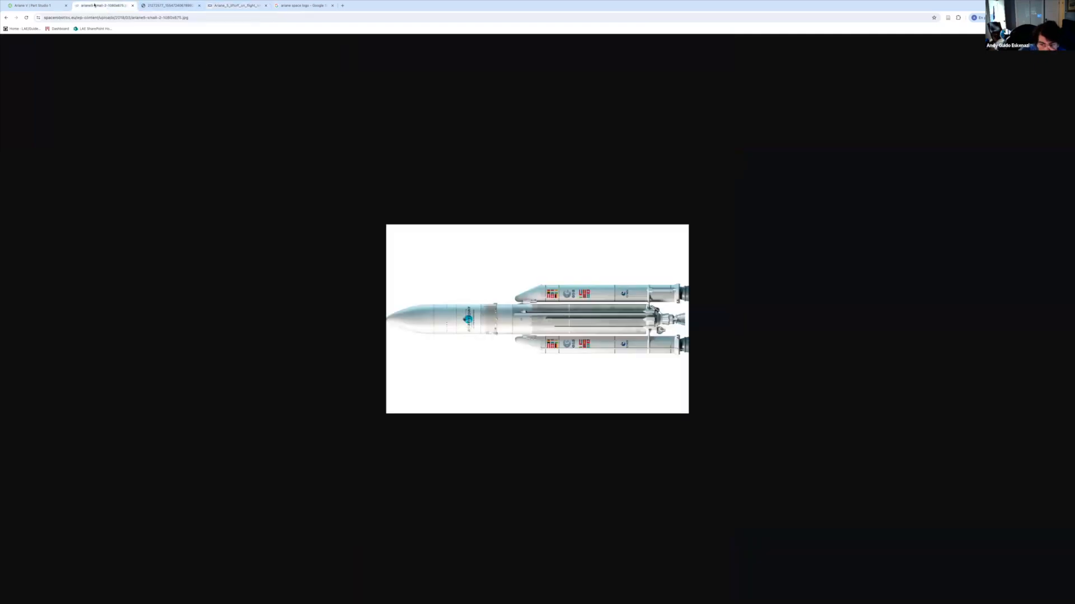
Inspect the patterned outlines beside the boosters in the model and compare them with the Ariane 5 launch photo.
{"action": "left_click", "coordinate": [33, 5]}
{"action": "scroll", "coordinate": [580, 482], "scroll_direction": "down", "scroll_amount": 8}
{"action": "right_click_drag", "start_coordinate": [580, 482], "coordinate": [595, 508]}
{"action": "scroll", "coordinate": [571, 481], "scroll_direction": "up", "scroll_amount": 6}
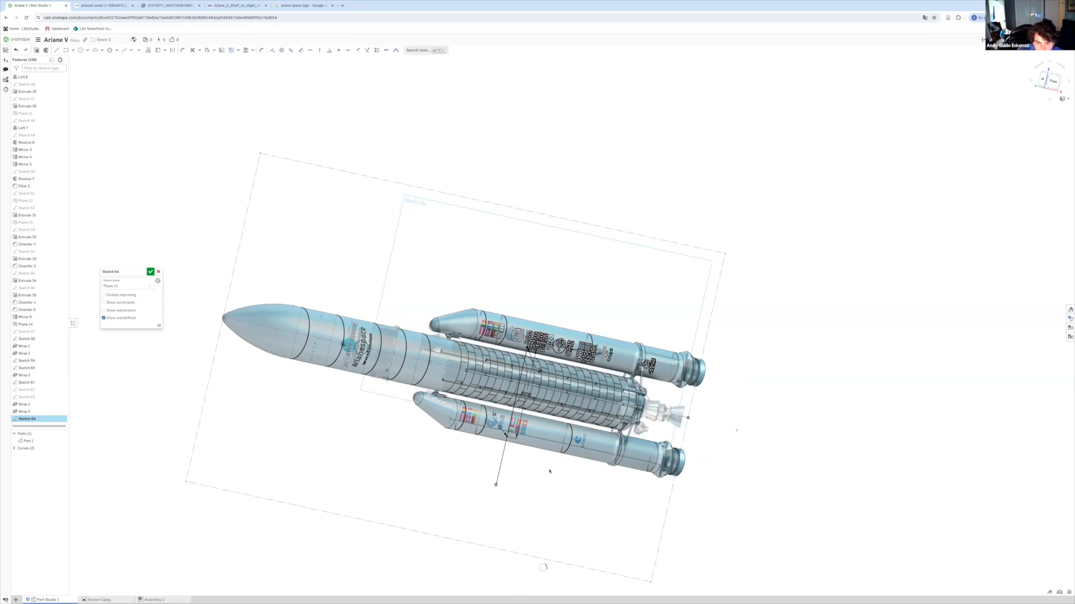
{"action": "right_click_drag", "start_coordinate": [549, 471], "coordinate": [460, 418]}
{"action": "scroll", "coordinate": [460, 419], "scroll_direction": "up", "scroll_amount": 10}
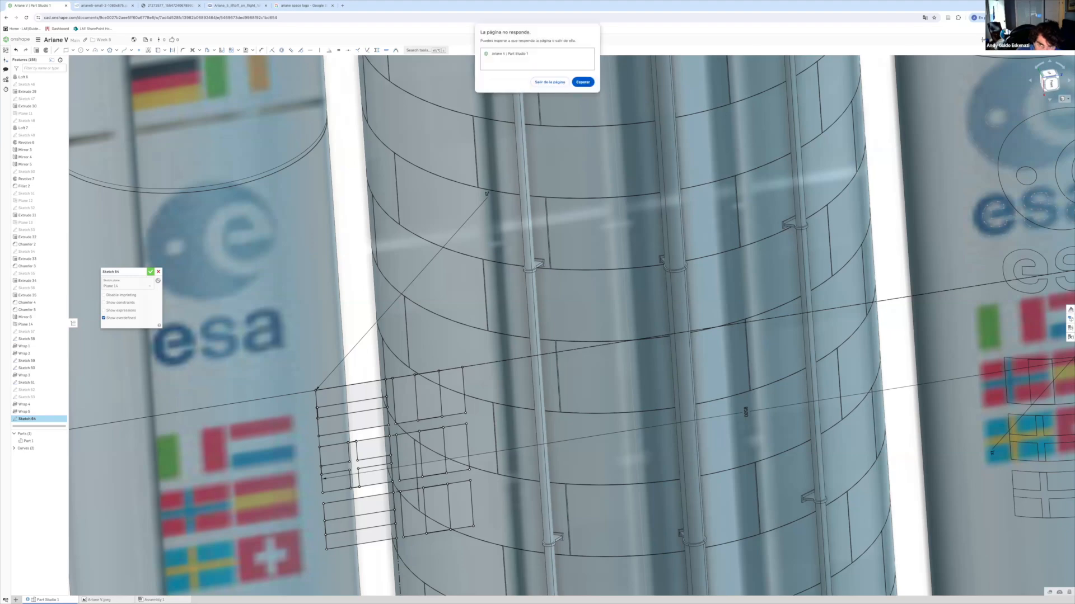
{"action": "left_click", "coordinate": [583, 82]}
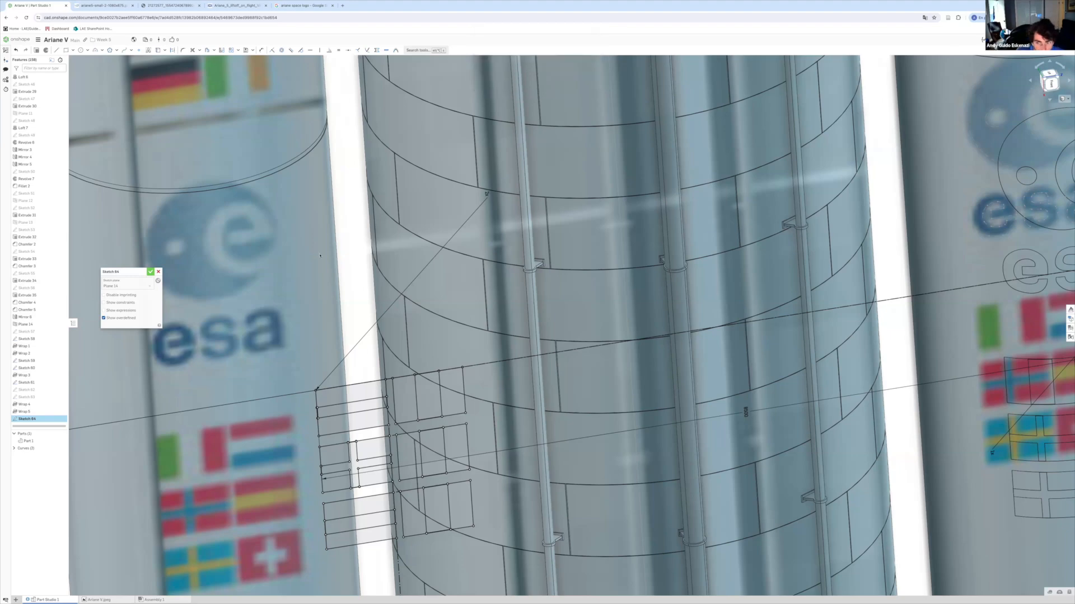
{"action": "left_click", "coordinate": [235, 6]}
{"action": "left_click", "coordinate": [168, 6]}
{"action": "left_click", "coordinate": [245, 6]}
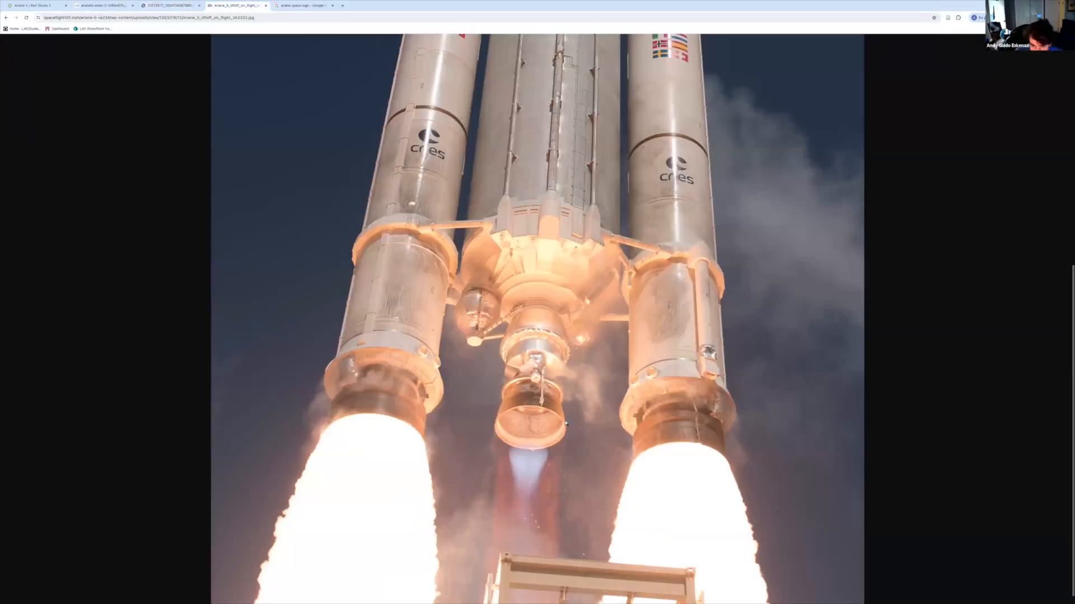
{"action": "left_click", "coordinate": [557, 436]}
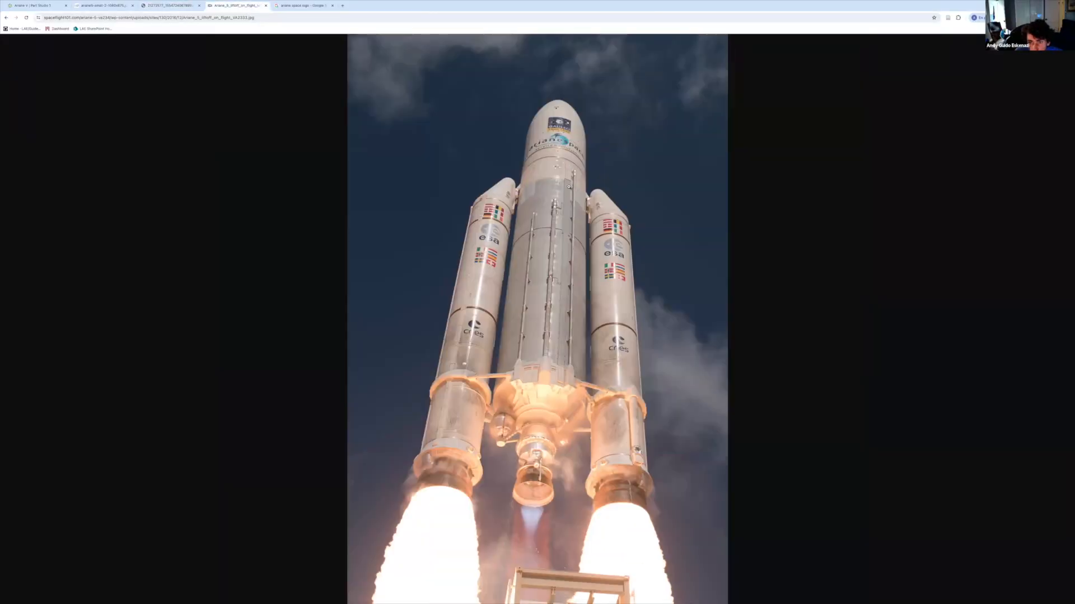
{"action": "left_click", "coordinate": [531, 305]}
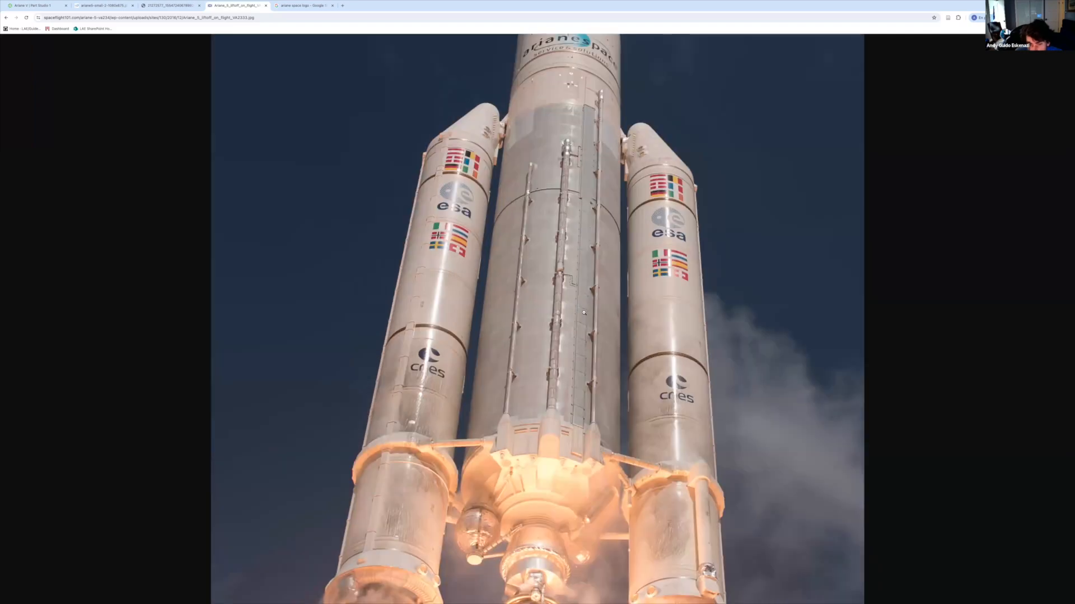
{"action": "left_click", "coordinate": [529, 302]}
Return to the Part Studio, finish the patterned sketch and hide the earlier flag and logo sketches.
{"action": "left_click", "coordinate": [35, 5]}
{"action": "mouse_move", "coordinate": [339, 295]}
{"action": "right_mouse_down"}
{"action": "mouse_move", "coordinate": [415, 268]}
{"action": "mouse_move", "coordinate": [381, 308]}
{"action": "mouse_move", "coordinate": [420, 330]}
{"action": "right_mouse_up"}
{"action": "left_click", "coordinate": [62, 339]}
{"action": "left_click", "coordinate": [61, 360]}
{"action": "left_click", "coordinate": [62, 368]}
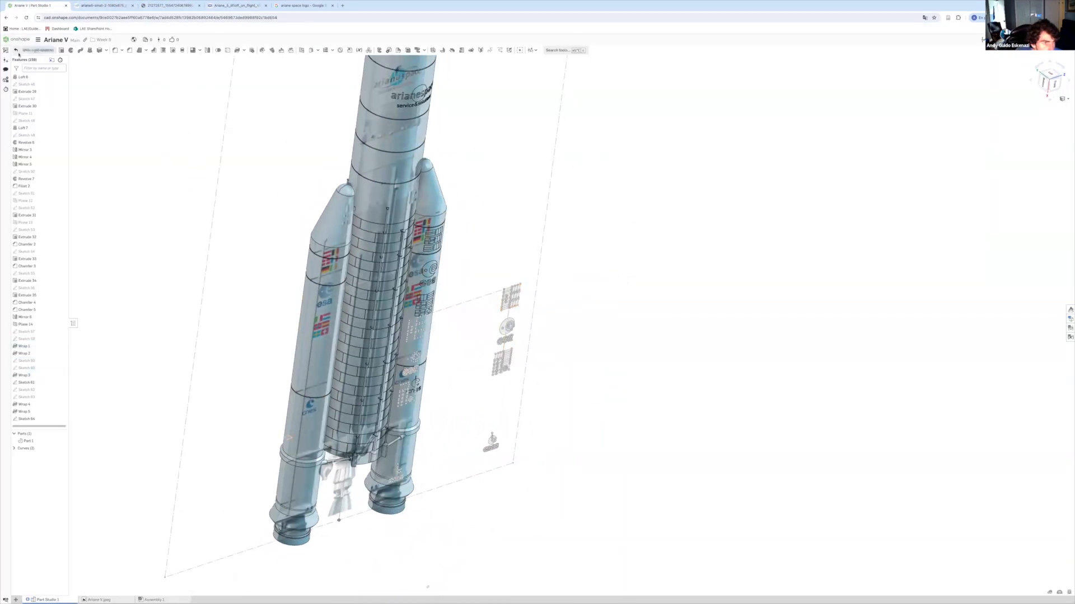
Start a Wrap and select the coloured stripe and cross-quarter faces of the upper flag block in the patterned sketch.
{"action": "left_click", "coordinate": [237, 50]}
{"action": "right_click_drag", "start_coordinate": [447, 274], "coordinate": [394, 208]}
{"action": "scroll", "coordinate": [395, 208], "scroll_direction": "up", "scroll_amount": 5}
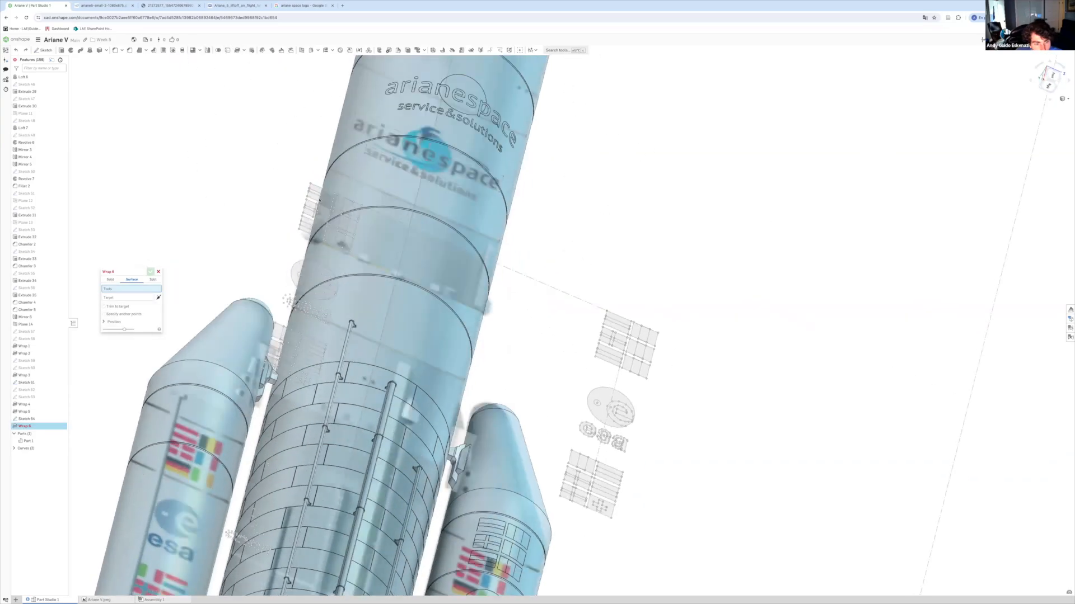
{"action": "right_click_drag", "start_coordinate": [336, 124], "coordinate": [311, 175]}
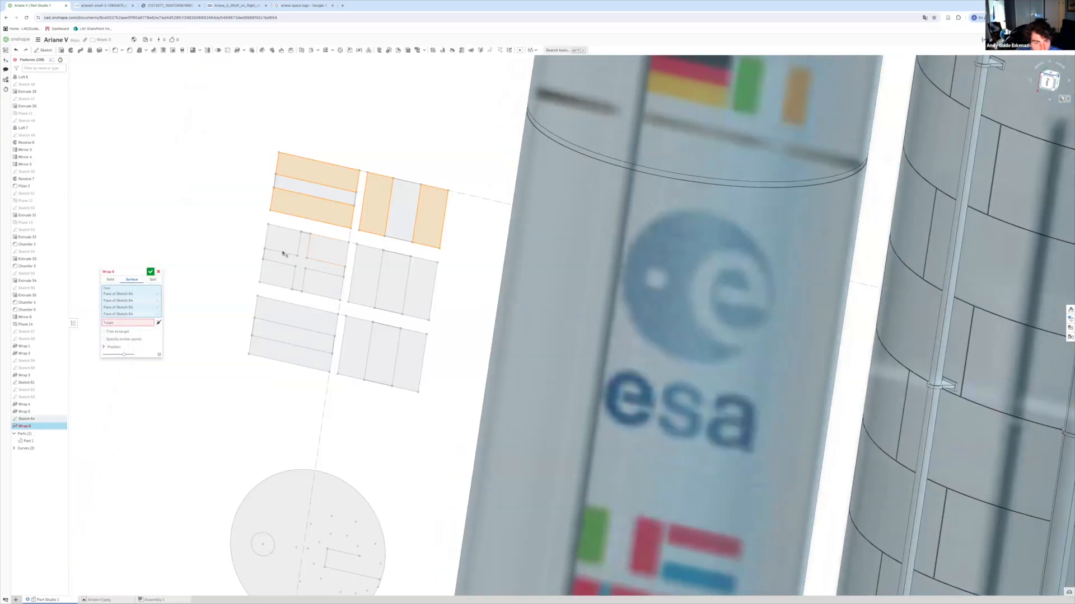
{"action": "left_click", "coordinate": [283, 244]}
{"action": "left_click", "coordinate": [278, 275]}
{"action": "left_click", "coordinate": [323, 284]}
{"action": "left_click", "coordinate": [365, 277]}
{"action": "left_click", "coordinate": [417, 291]}
{"action": "left_click", "coordinate": [354, 348]}
{"action": "left_click", "coordinate": [409, 358]}
{"action": "left_click", "coordinate": [306, 318]}
Add the stripe and cross-quarter faces of the lower flag block to the Wrap selection.
{"action": "scroll", "coordinate": [323, 306], "scroll_direction": "down", "scroll_amount": 5}
{"action": "scroll", "coordinate": [290, 420], "scroll_direction": "up", "scroll_amount": 5}
{"action": "left_click", "coordinate": [252, 434]}
{"action": "left_click", "coordinate": [308, 448]}
{"action": "left_click", "coordinate": [372, 442]}
{"action": "left_click", "coordinate": [343, 483]}
{"action": "left_click", "coordinate": [351, 515]}
{"action": "left_click", "coordinate": [343, 557]}
{"action": "left_click", "coordinate": [291, 509]}
{"action": "left_click", "coordinate": [284, 545]}
{"action": "left_click", "coordinate": [238, 532]}
{"action": "left_click", "coordinate": [246, 495]}
{"action": "scroll", "coordinate": [248, 495], "scroll_direction": "down", "scroll_amount": 5}
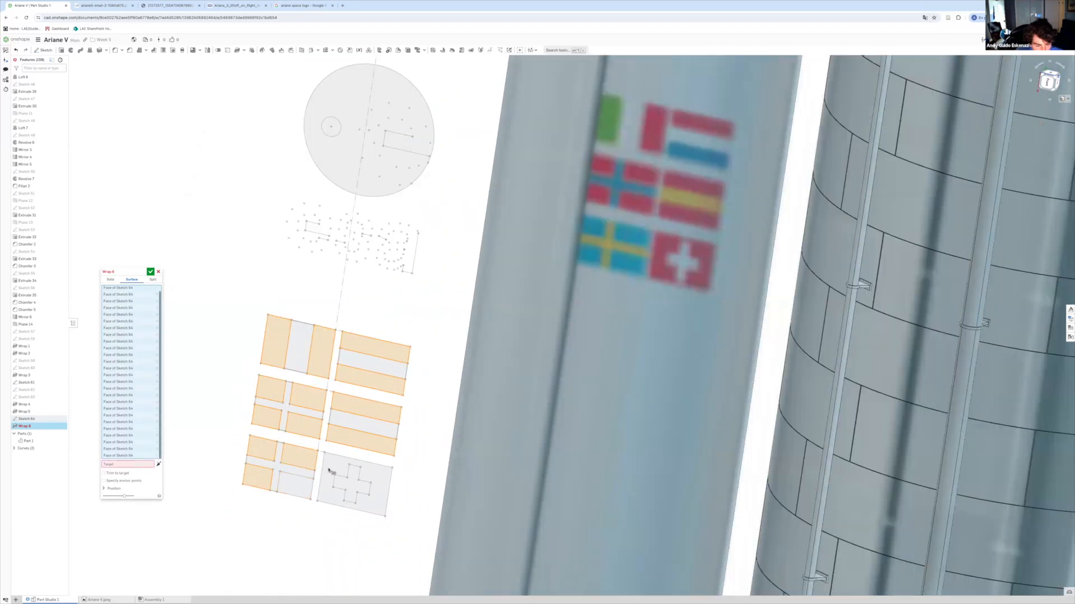
Wrap the selected flag faces as a solid onto the cylindrical face of the second booster.
{"action": "left_click", "coordinate": [122, 486]}
{"action": "left_click", "coordinate": [514, 445]}
{"action": "scroll", "coordinate": [514, 443], "scroll_direction": "down", "scroll_amount": 4}
{"action": "left_click", "coordinate": [111, 281]}
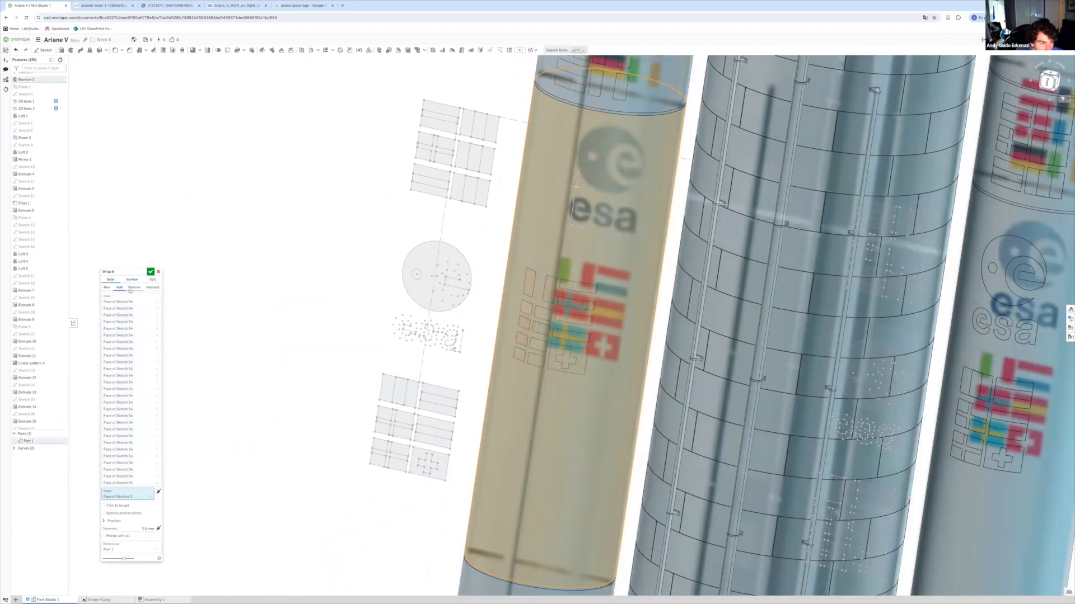
{"action": "left_click", "coordinate": [150, 272]}
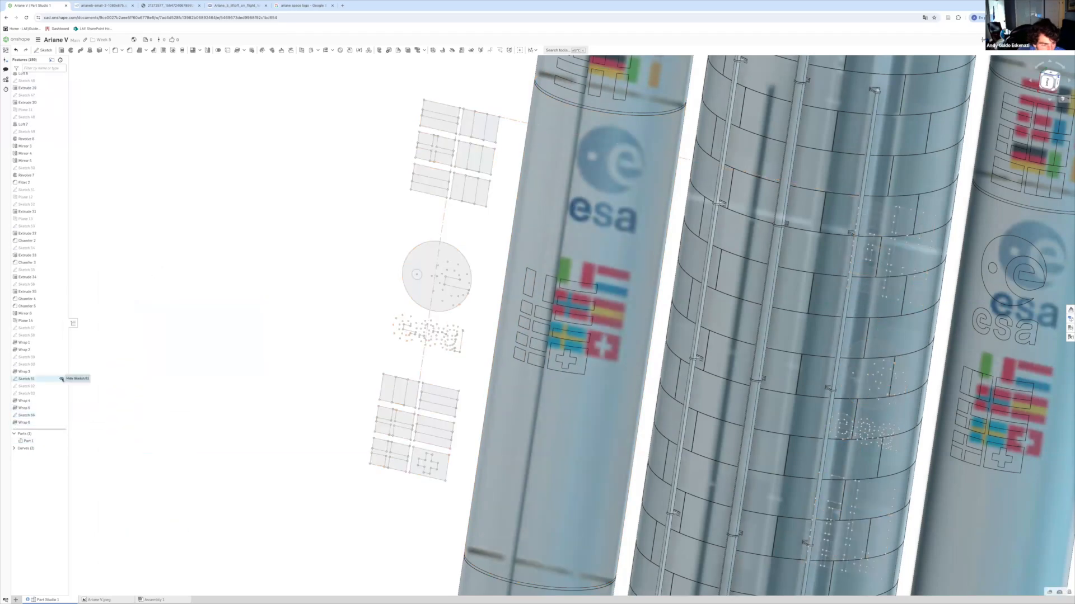
Start another Wrap and select the thin sliver faces along the edges of the upper block's first-row flags.
{"action": "left_click", "coordinate": [237, 51]}
{"action": "scroll", "coordinate": [682, 222], "scroll_direction": "up", "scroll_amount": 10}
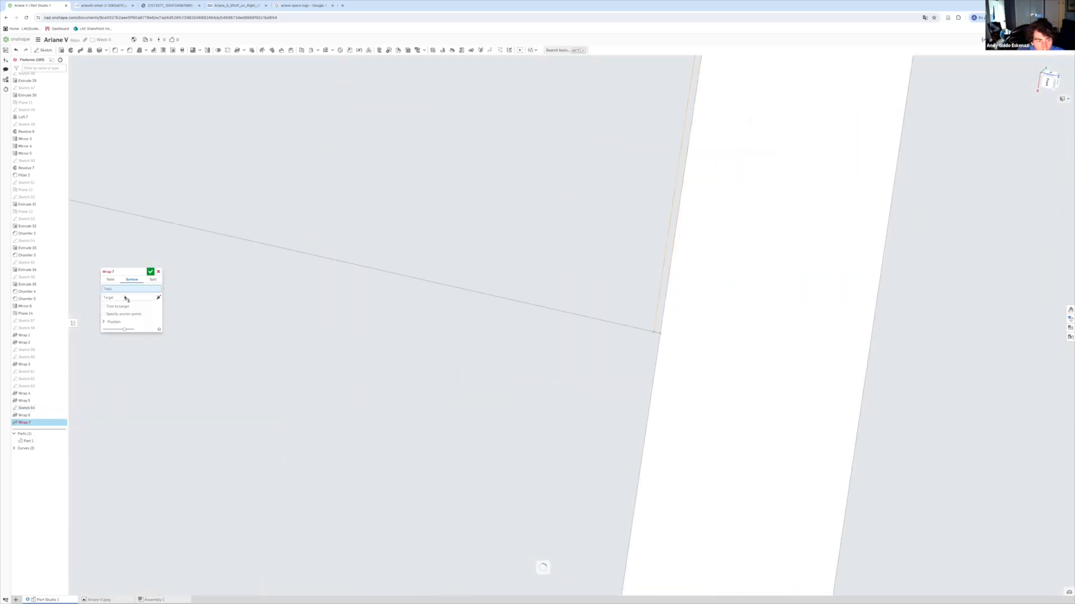
{"action": "scroll", "coordinate": [168, 303], "scroll_direction": "down", "scroll_amount": 5}
{"action": "left_click", "coordinate": [216, 305]}
{"action": "scroll", "coordinate": [408, 211], "scroll_direction": "up", "scroll_amount": 5}
{"action": "left_click", "coordinate": [408, 211]}
{"action": "left_click", "coordinate": [338, 408]}
{"action": "left_click", "coordinate": [375, 329]}
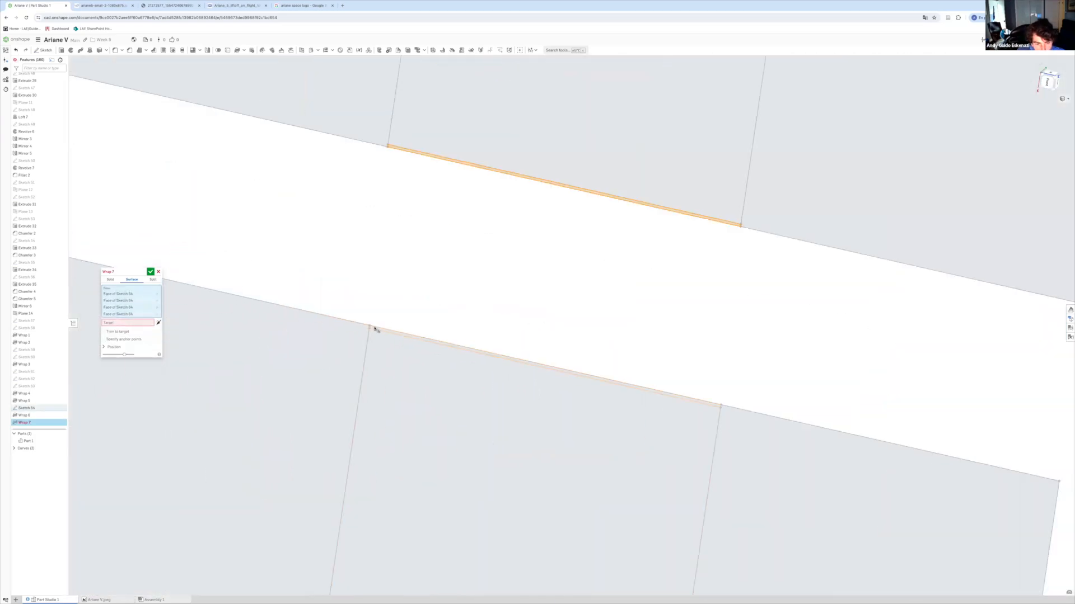
Add the thin sliver faces around the middle-row flags of the upper block to the Wrap selection.
{"action": "scroll", "coordinate": [369, 331], "scroll_direction": "down", "scroll_amount": 3}
{"action": "left_click", "coordinate": [357, 444]}
{"action": "scroll", "coordinate": [336, 362], "scroll_direction": "up", "scroll_amount": 3}
{"action": "left_click", "coordinate": [336, 362]}
{"action": "left_click", "coordinate": [237, 263]}
{"action": "scroll", "coordinate": [276, 459], "scroll_direction": "up", "scroll_amount": 3}
{"action": "left_click", "coordinate": [276, 459]}
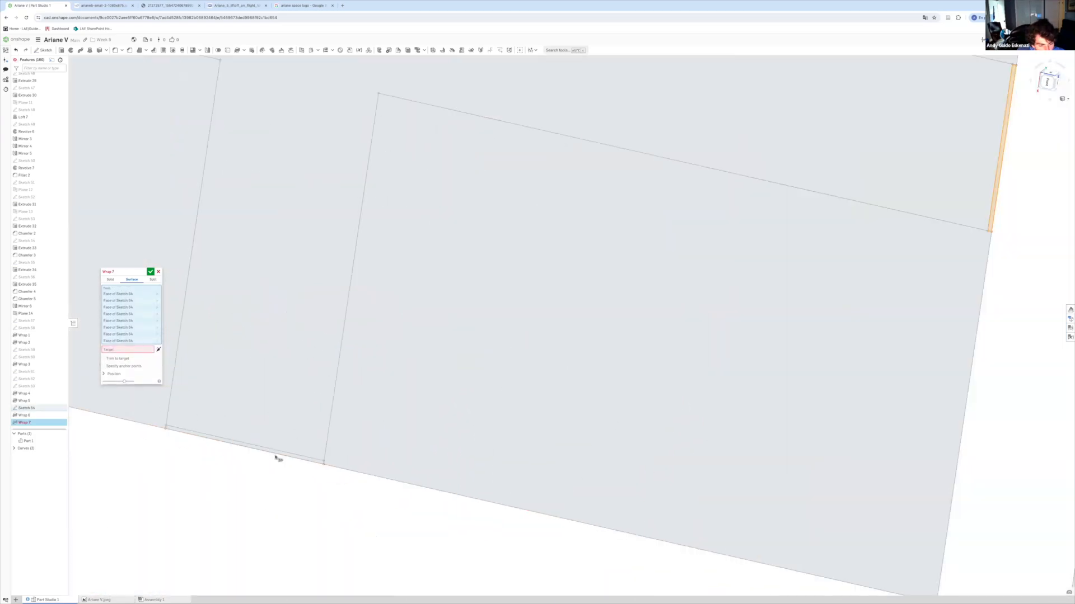
Add the thin sliver faces at the edges of the upper block's bottom-row flags to the Wrap selection.
{"action": "scroll", "coordinate": [276, 459], "scroll_direction": "down", "scroll_amount": 3}
{"action": "left_click", "coordinate": [220, 364]}
{"action": "scroll", "coordinate": [224, 403], "scroll_direction": "up", "scroll_amount": 5}
{"action": "left_click", "coordinate": [211, 424]}
{"action": "scroll", "coordinate": [556, 473], "scroll_direction": "down", "scroll_amount": 4}
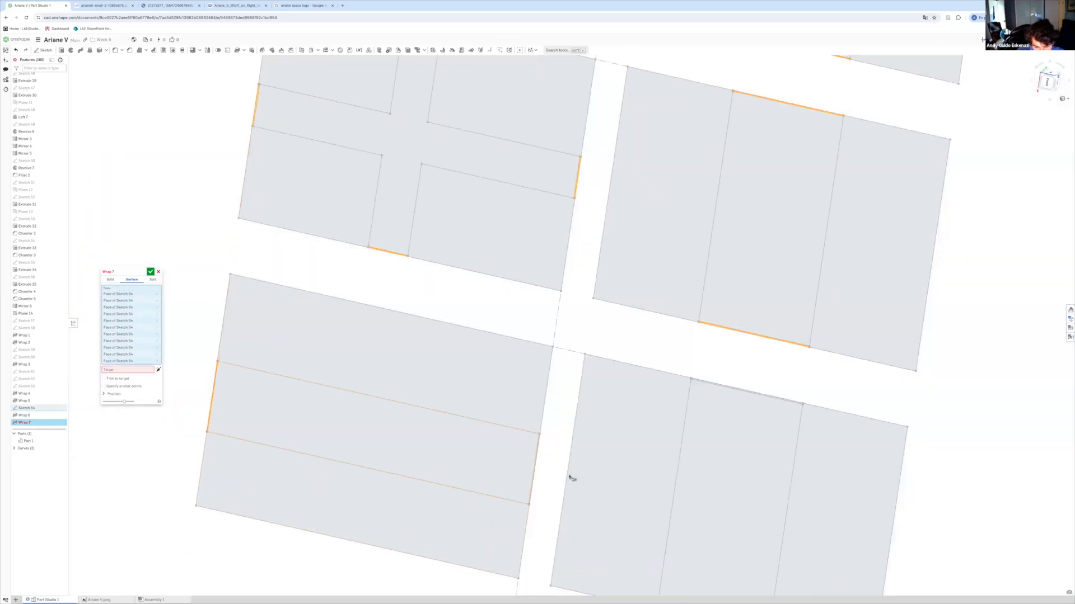
{"action": "scroll", "coordinate": [556, 473], "scroll_direction": "up", "scroll_amount": 2}
{"action": "left_click", "coordinate": [666, 384]}
{"action": "scroll", "coordinate": [666, 384], "scroll_direction": "down", "scroll_amount": 3}
{"action": "left_click", "coordinate": [595, 499]}
{"action": "scroll", "coordinate": [595, 499], "scroll_direction": "up", "scroll_amount": 3}
{"action": "left_click", "coordinate": [561, 427]}
{"action": "scroll", "coordinate": [503, 466], "scroll_direction": "down", "scroll_amount": 5}
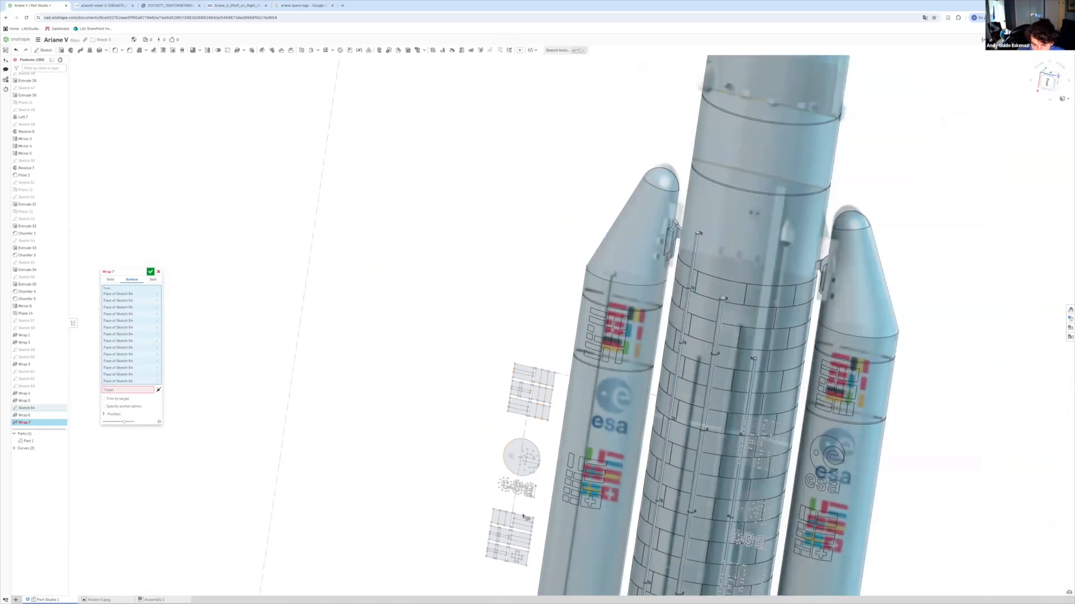
Add the thin sliver faces along the first-row flags of the lower block to the Wrap selection.
{"action": "scroll", "coordinate": [513, 462], "scroll_direction": "up", "scroll_amount": 5}
{"action": "left_click", "coordinate": [360, 415]}
{"action": "scroll", "coordinate": [360, 414], "scroll_direction": "down", "scroll_amount": 2}
{"action": "left_click", "coordinate": [250, 465]}
{"action": "left_click", "coordinate": [327, 396]}
{"action": "scroll", "coordinate": [327, 395], "scroll_direction": "down", "scroll_amount": 2}
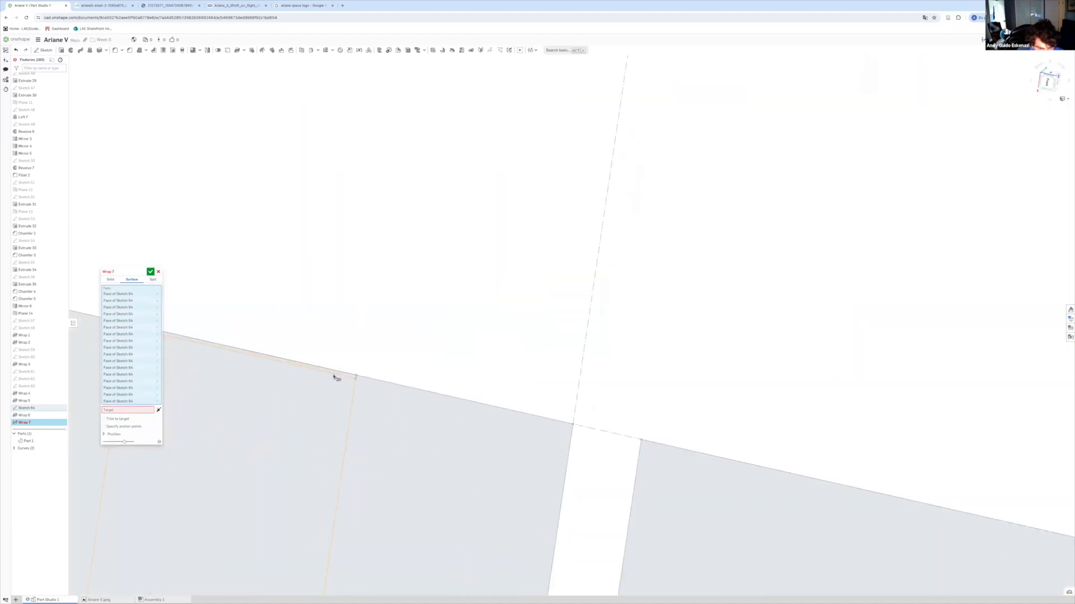
{"action": "scroll", "coordinate": [328, 395], "scroll_direction": "down", "scroll_amount": 3}
{"action": "scroll", "coordinate": [619, 379], "scroll_direction": "up", "scroll_amount": 3}
{"action": "left_click", "coordinate": [619, 379]}
Add the thin sliver faces around the lower block's middle-row cross flag and striped flag to the Wrap selection.
{"action": "left_click", "coordinate": [643, 439]}
{"action": "scroll", "coordinate": [643, 439], "scroll_direction": "down", "scroll_amount": 3}
{"action": "scroll", "coordinate": [622, 392], "scroll_direction": "up", "scroll_amount": 3}
{"action": "left_click", "coordinate": [622, 392]}
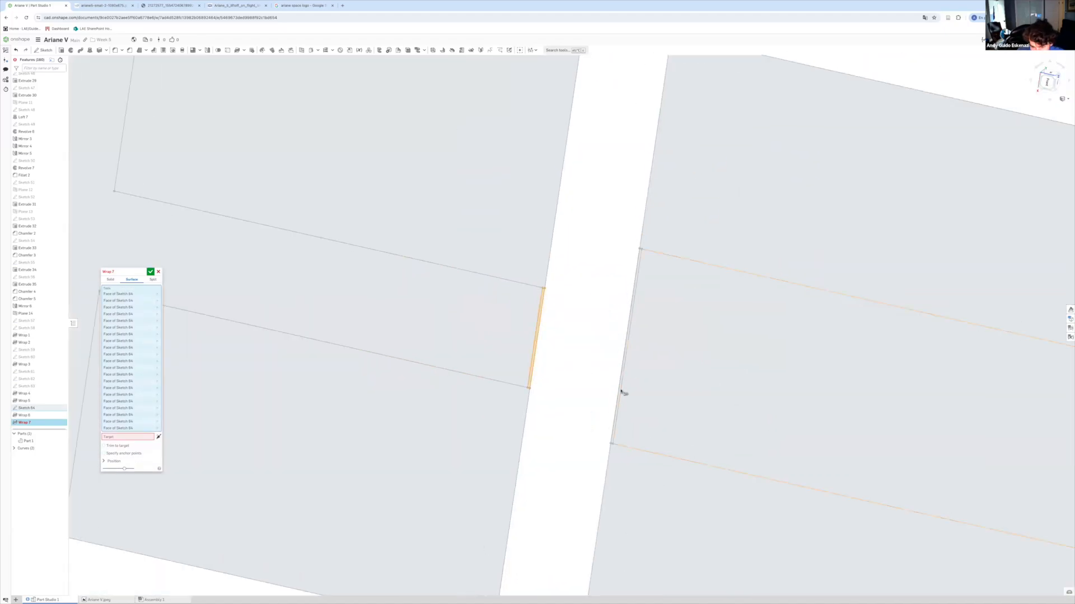
{"action": "scroll", "coordinate": [622, 392], "scroll_direction": "down", "scroll_amount": 3}
{"action": "scroll", "coordinate": [820, 448], "scroll_direction": "up", "scroll_amount": 3}
{"action": "left_click", "coordinate": [820, 448]}
{"action": "scroll", "coordinate": [515, 520], "scroll_direction": "down", "scroll_amount": 3}
Add the thin sliver faces around the lower block's bottom-row cross flag to the Wrap selection.
{"action": "scroll", "coordinate": [583, 194], "scroll_direction": "up", "scroll_amount": 3}
{"action": "left_click", "coordinate": [582, 194]}
{"action": "scroll", "coordinate": [374, 444], "scroll_direction": "down", "scroll_amount": 3}
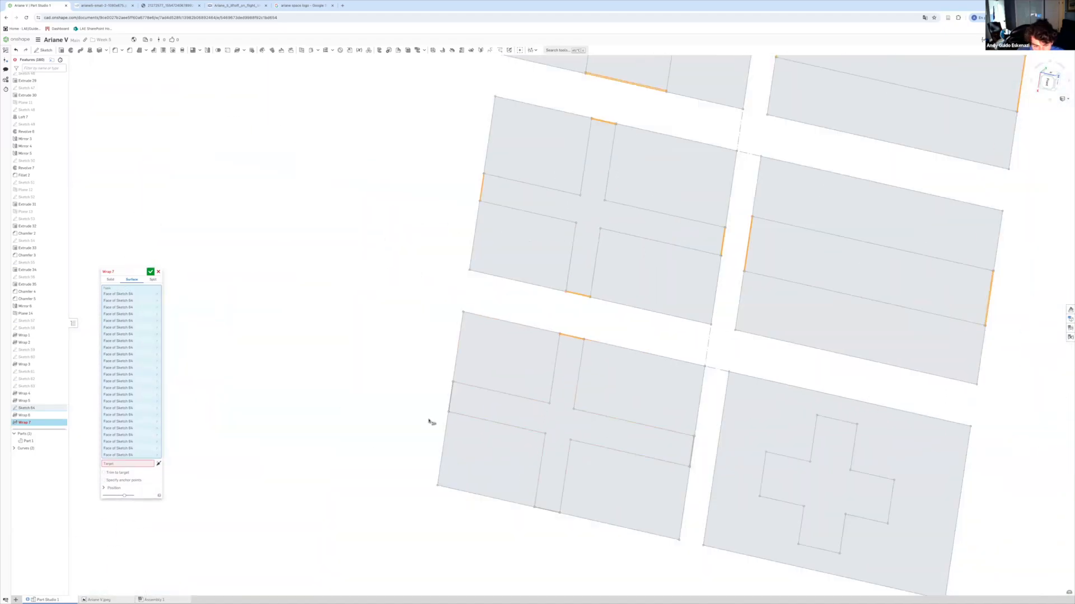
{"action": "left_click", "coordinate": [517, 459]}
{"action": "scroll", "coordinate": [527, 452], "scroll_direction": "down", "scroll_amount": 3}
{"action": "scroll", "coordinate": [617, 453], "scroll_direction": "up", "scroll_amount": 3}
{"action": "left_click", "coordinate": [666, 433]}
{"action": "left_click", "coordinate": [585, 389]}
Set the cylindrical face of the booster beside the flag sketch as the surface Wrap's target and finish the feature.
{"action": "left_click", "coordinate": [135, 486]}
{"action": "scroll", "coordinate": [196, 464], "scroll_direction": "down", "scroll_amount": 6}
{"action": "left_click", "coordinate": [385, 416]}
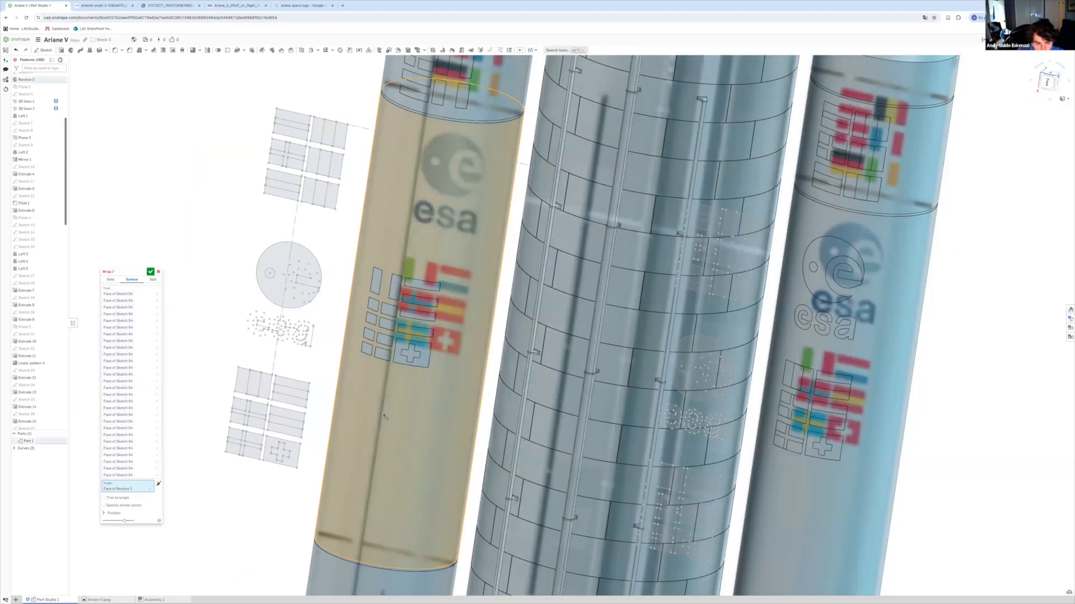
{"action": "left_click", "coordinate": [150, 273]}
{"action": "scroll", "coordinate": [100, 359], "scroll_direction": "down", "scroll_amount": 3}
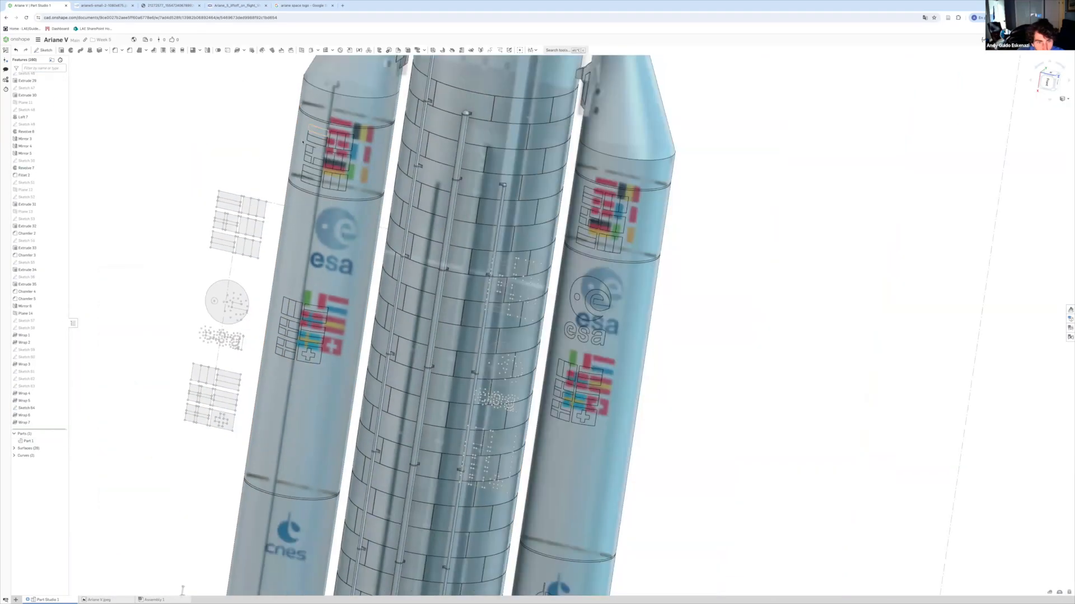
Edit the flags' Remove wrap to add the missing quadrant of the upper block's middle-row cross flag, and accept it.
{"action": "double_click", "coordinate": [32, 415]}
{"action": "scroll", "coordinate": [227, 221], "scroll_direction": "up", "scroll_amount": 5}
{"action": "left_click", "coordinate": [229, 225]}
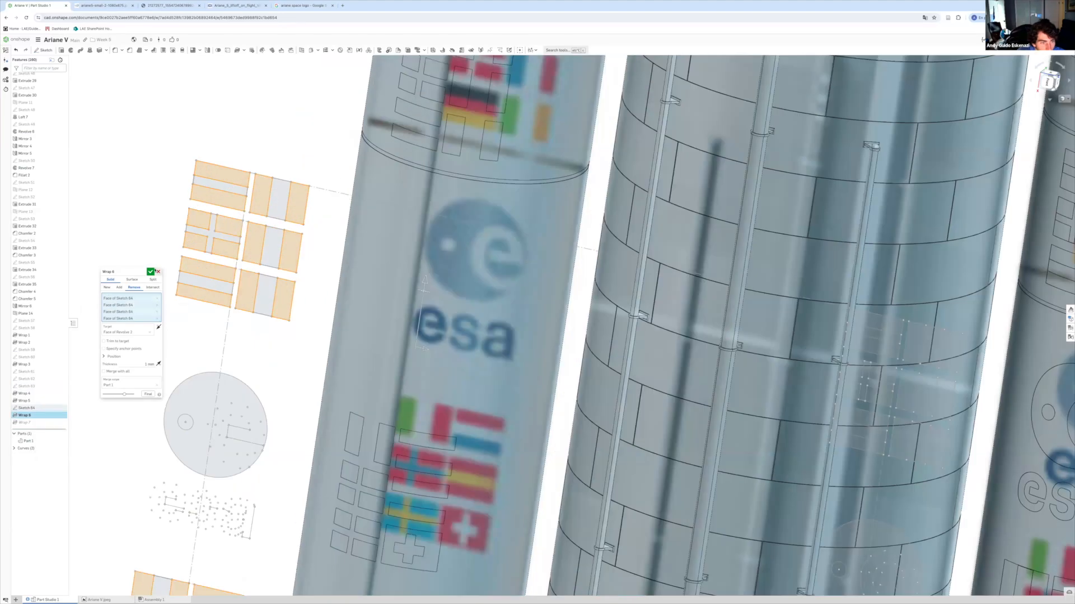
{"action": "left_click", "coordinate": [151, 273]}
{"action": "scroll", "coordinate": [160, 277], "scroll_direction": "down", "scroll_amount": 5}
{"action": "mouse_move", "coordinate": [246, 465]}
{"action": "right_mouse_down"}
{"action": "mouse_move", "coordinate": [291, 467]}
{"action": "mouse_move", "coordinate": [260, 471]}
{"action": "right_mouse_up"}
{"action": "scroll", "coordinate": [260, 471], "scroll_direction": "down", "scroll_amount": 3}
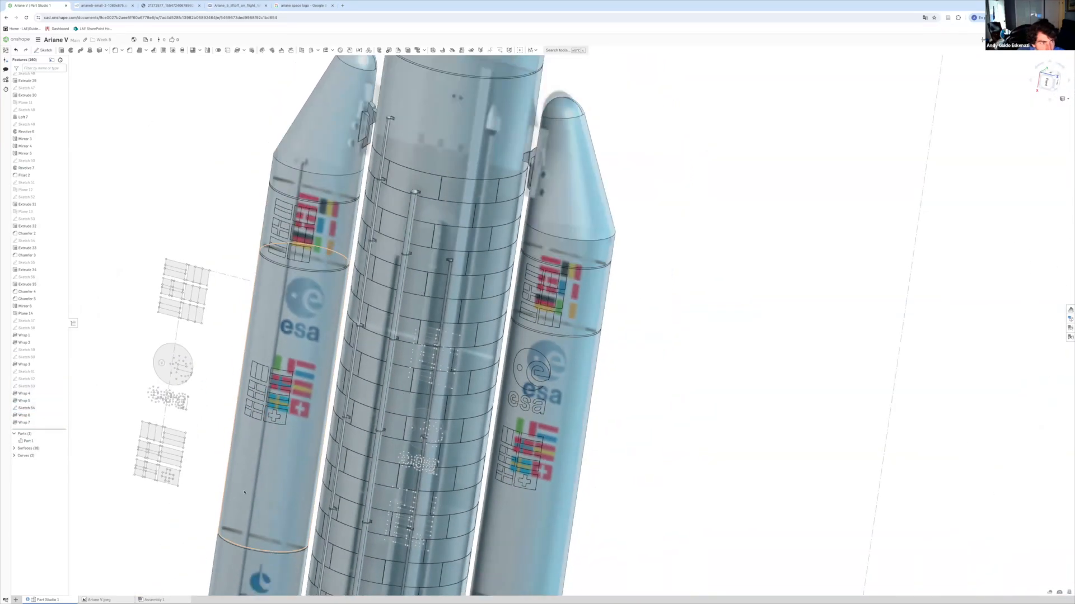
{"action": "left_click", "coordinate": [237, 50]}
{"action": "left_click", "coordinate": [171, 363]}
{"action": "left_click", "coordinate": [143, 304]}
{"action": "left_click", "coordinate": [241, 336]}
{"action": "scroll", "coordinate": [184, 367], "scroll_direction": "up", "scroll_amount": 5}
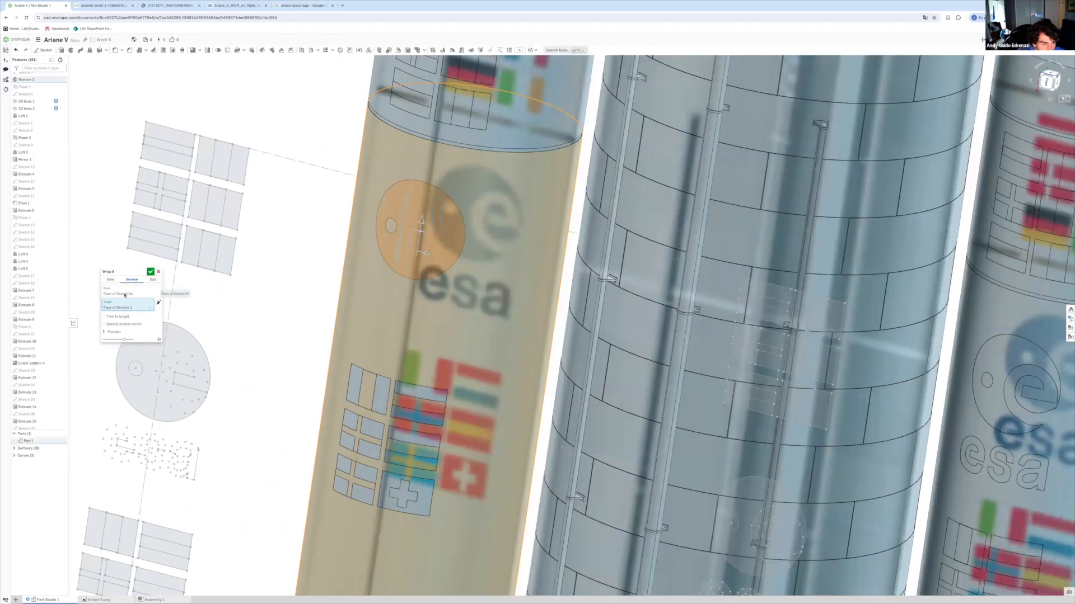
{"action": "key", "text": "Escape"}
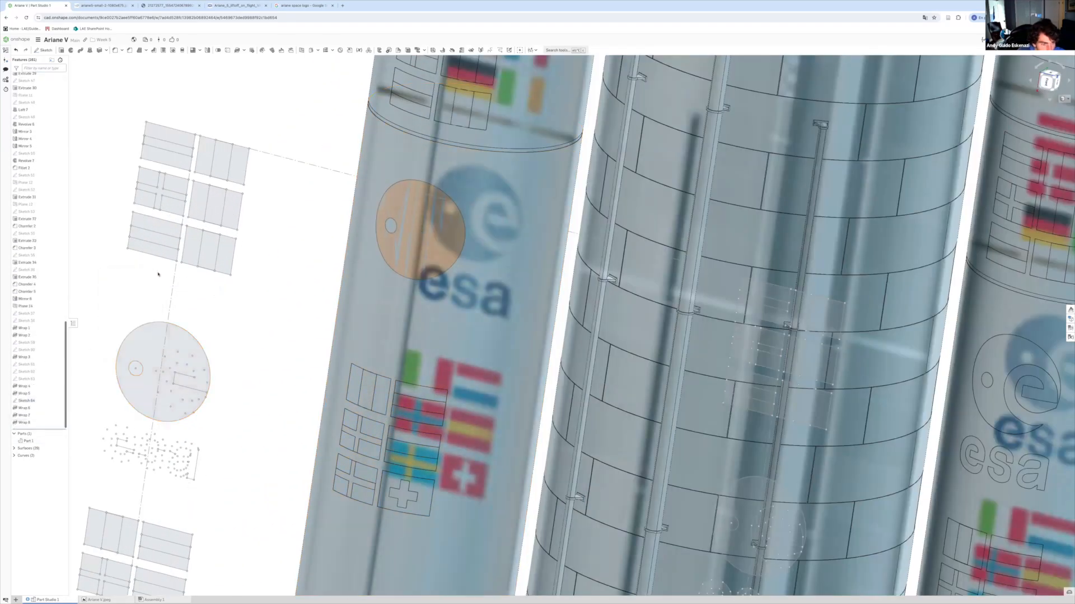
Open the sketch with the flag blocks and ESA logo for editing, viewed square to its plane.
{"action": "double_click", "coordinate": [26, 404]}
{"action": "key", "text": "n"}
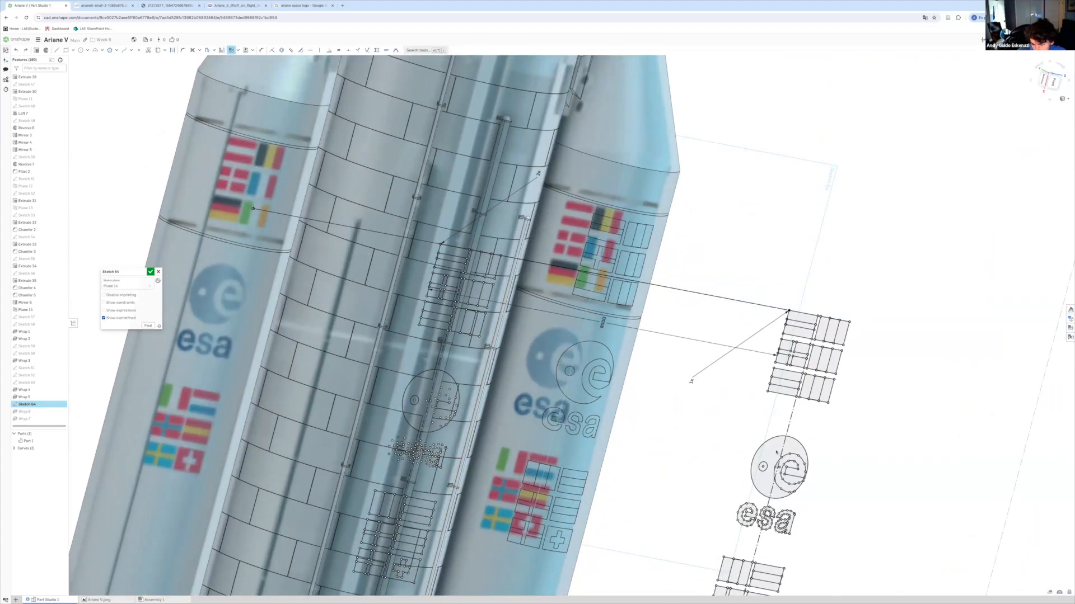
{"action": "scroll", "coordinate": [776, 451], "scroll_direction": "up", "scroll_amount": 4}
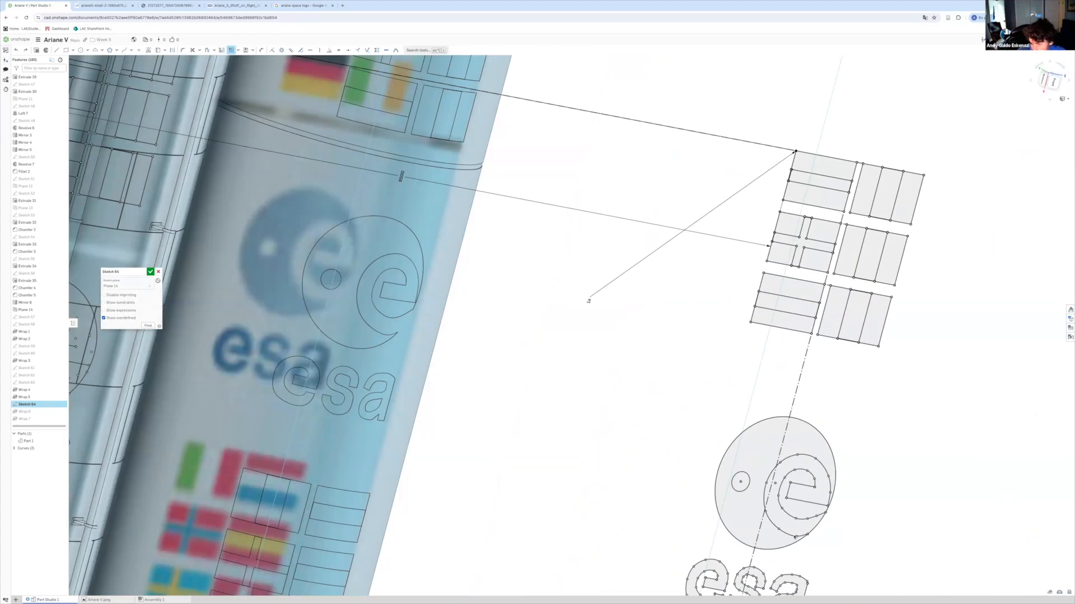
Trace the outer curve of the letter e in the round ESA emblem with a spline through the existing points.
{"action": "scroll", "coordinate": [763, 480], "scroll_direction": "up", "scroll_amount": 4}
{"action": "scroll", "coordinate": [795, 504], "scroll_direction": "down", "scroll_amount": 5}
{"action": "key", "text": "Escape"}
{"action": "scroll", "coordinate": [267, 433], "scroll_direction": "up", "scroll_amount": 5}
{"action": "mouse_move", "coordinate": [391, 443]}
{"action": "right_mouse_down"}
{"action": "mouse_move", "coordinate": [268, 432]}
{"action": "mouse_move", "coordinate": [292, 429]}
{"action": "right_mouse_up"}
{"action": "key", "text": "s"}
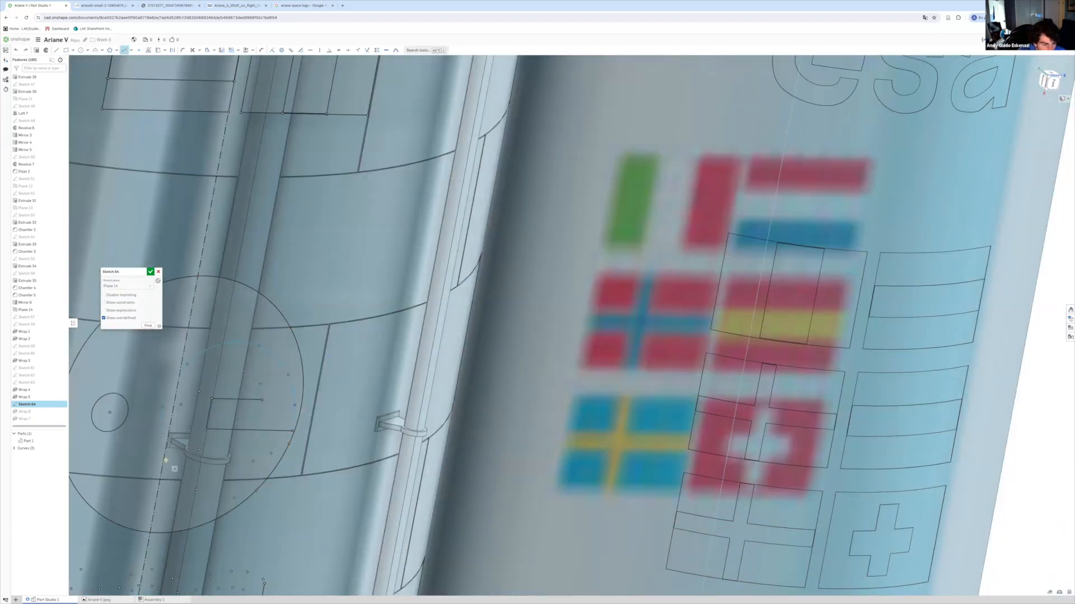
{"action": "left_click", "coordinate": [234, 498]}
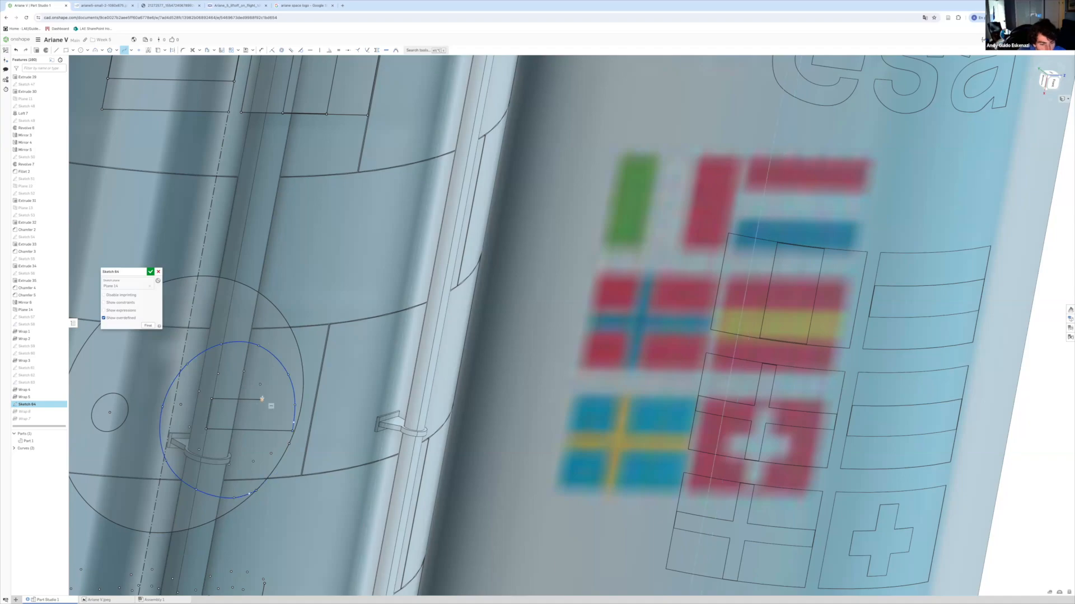
{"action": "right_click_drag", "start_coordinate": [182, 403], "coordinate": [177, 402]}
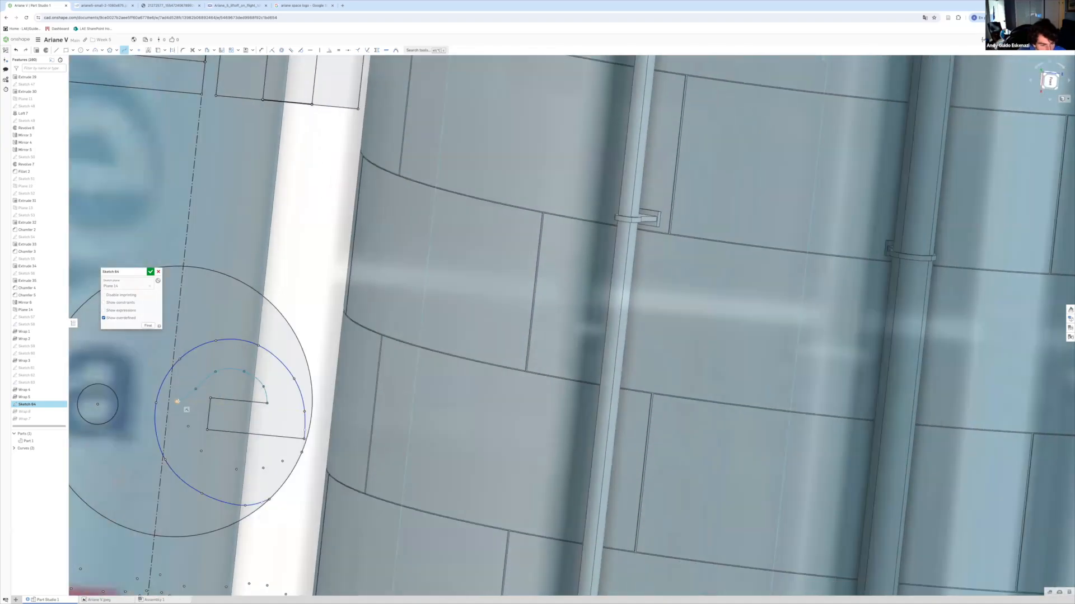
Try to trace the inner curve of the letter e in the round ESA emblem with a spline.
{"action": "scroll", "coordinate": [177, 402], "scroll_direction": "down", "scroll_amount": 5}
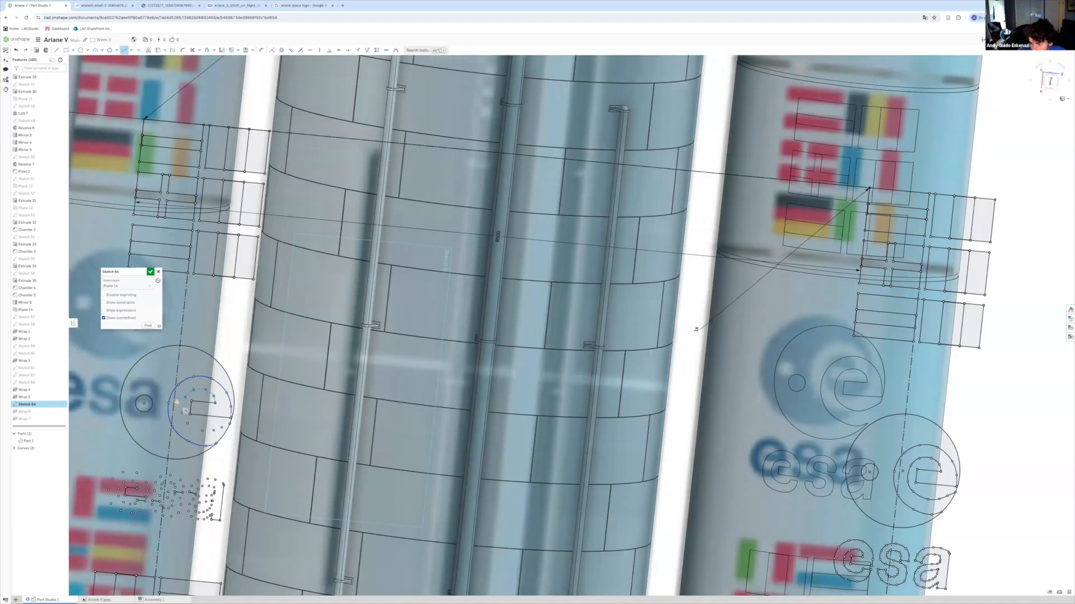
{"action": "double_click", "coordinate": [231, 423]}
{"action": "scroll", "coordinate": [181, 403], "scroll_direction": "up", "scroll_amount": 5}
{"action": "key", "text": "Escape"}
{"action": "key", "text": "ctrl+z"}
{"action": "right_click", "coordinate": [183, 396]}
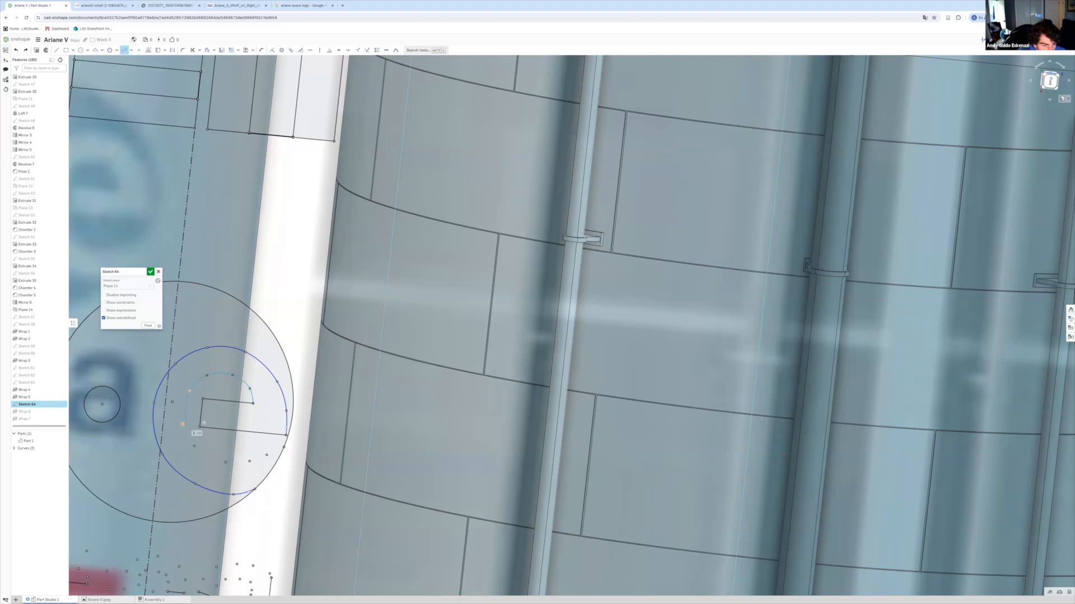
{"action": "key", "text": "i"}
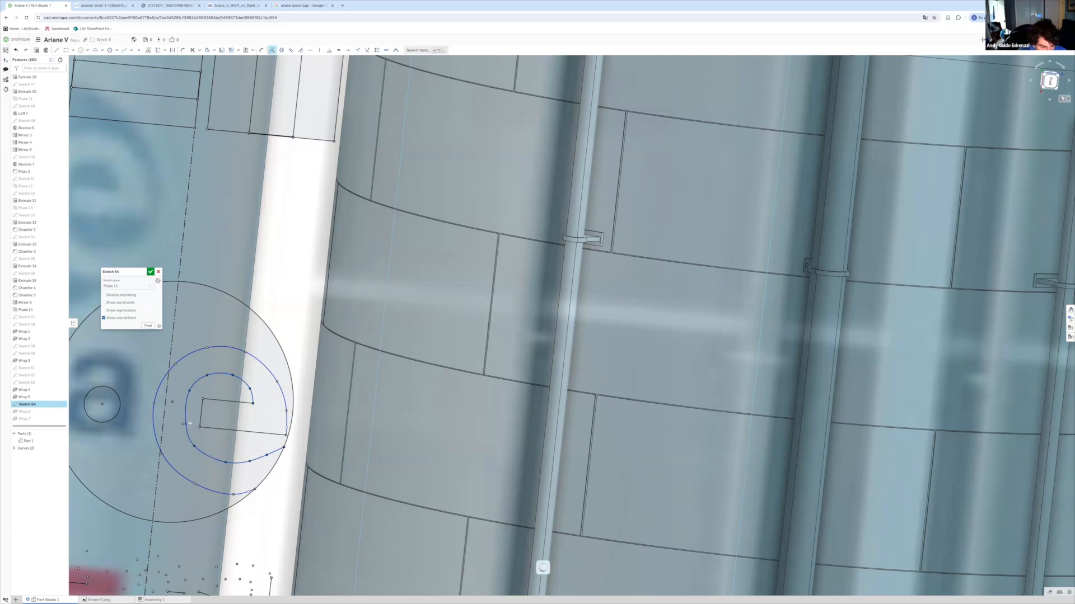
{"action": "scroll", "coordinate": [229, 398], "scroll_direction": "up", "scroll_amount": 5}
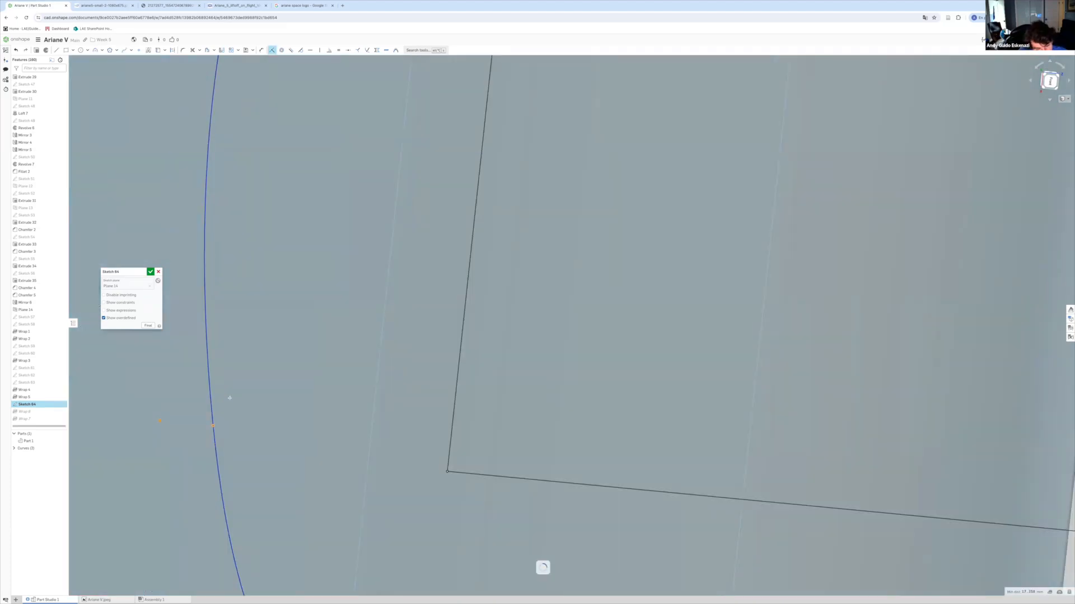
{"action": "key", "text": "ctrl+z"}
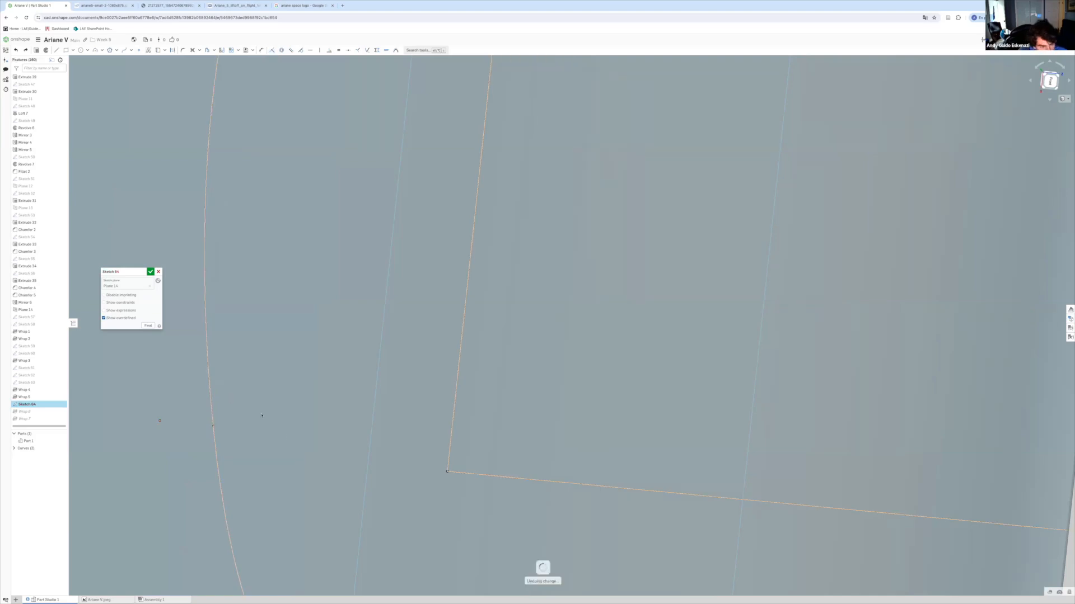
Trace the emblem e's inner curve with a spline ending at its lower opening.
{"action": "scroll", "coordinate": [262, 415], "scroll_direction": "down", "scroll_amount": 5}
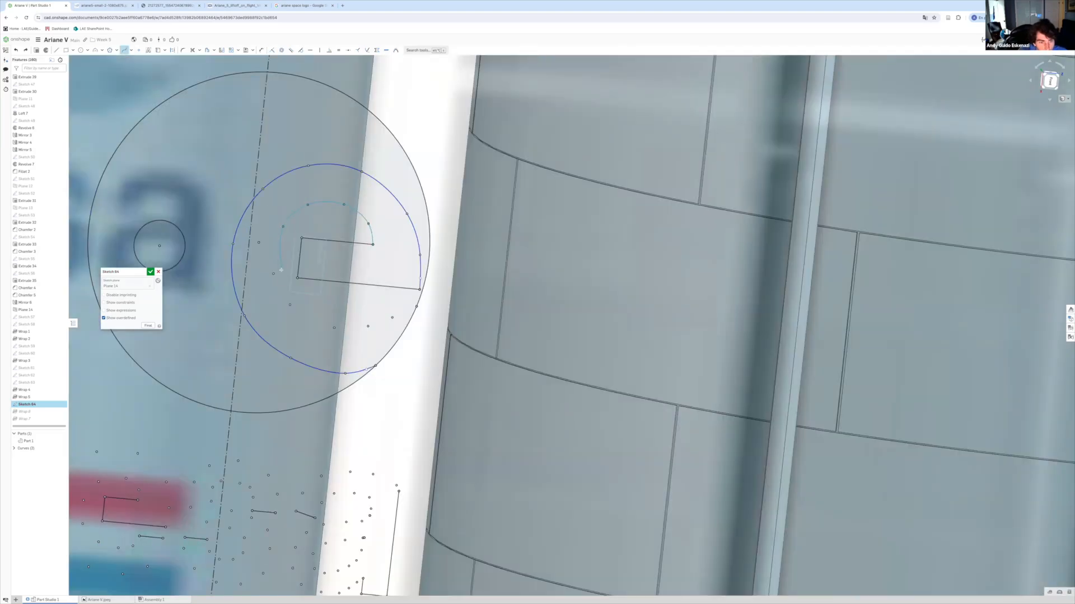
{"action": "scroll", "coordinate": [403, 326], "scroll_direction": "down", "scroll_amount": 5}
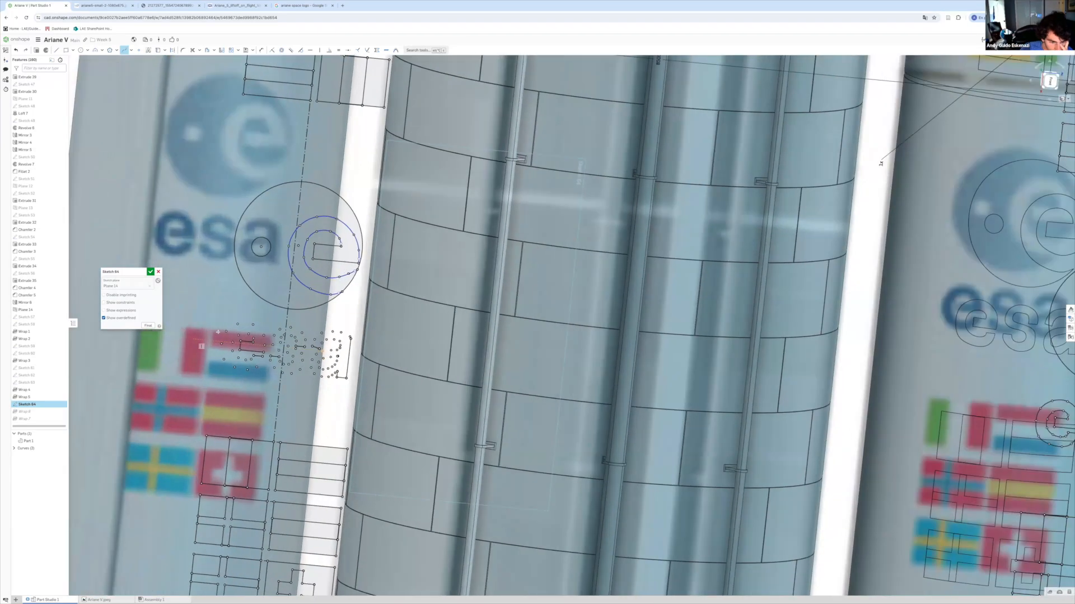
Trace the inner and outer curves of the letter e in the esa lettering below the emblem with splines.
{"action": "scroll", "coordinate": [218, 332], "scroll_direction": "up", "scroll_amount": 5}
{"action": "left_click", "coordinate": [244, 355]}
{"action": "left_click", "coordinate": [303, 395]}
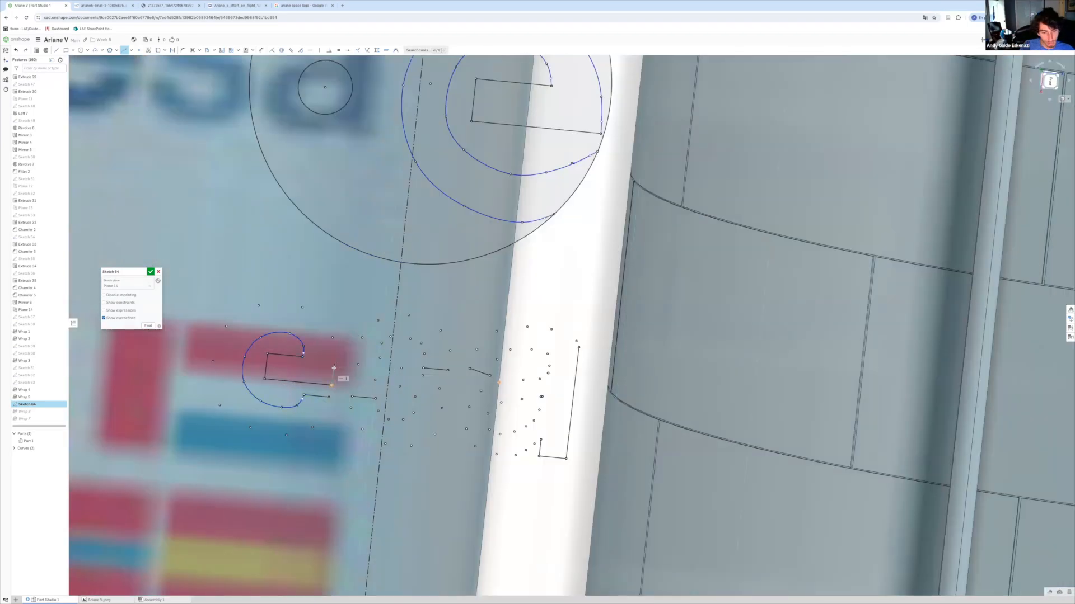
{"action": "left_click", "coordinate": [312, 427]}
{"action": "left_click", "coordinate": [329, 397]}
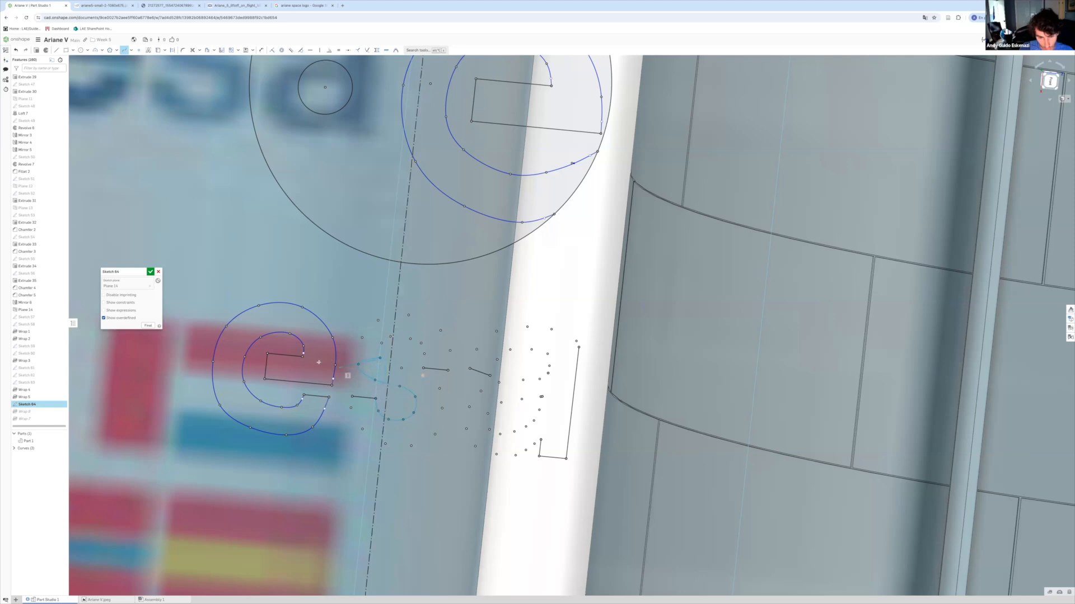
Trace both curved edges of the letter s in the esa lettering with splines joining its straight end caps.
{"action": "left_click", "coordinate": [375, 398]}
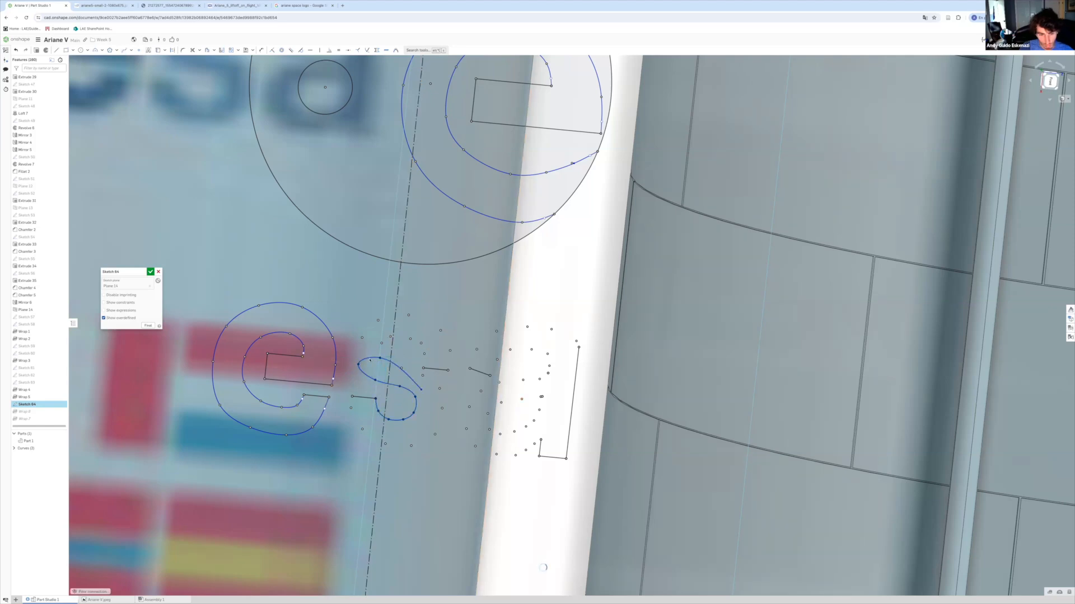
{"action": "key", "text": "ctrl+z"}
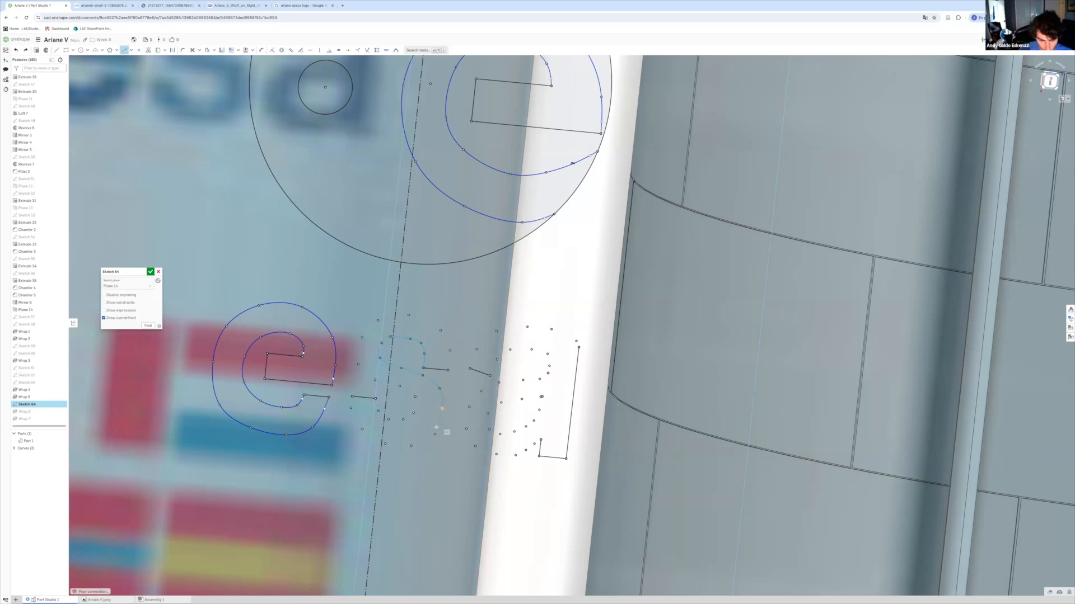
{"action": "left_click", "coordinate": [411, 446]}
{"action": "left_click", "coordinate": [385, 444]}
{"action": "left_click", "coordinate": [362, 429]}
{"action": "left_click", "coordinate": [351, 408]}
{"action": "left_click", "coordinate": [352, 397]}
{"action": "key", "text": "Escape"}
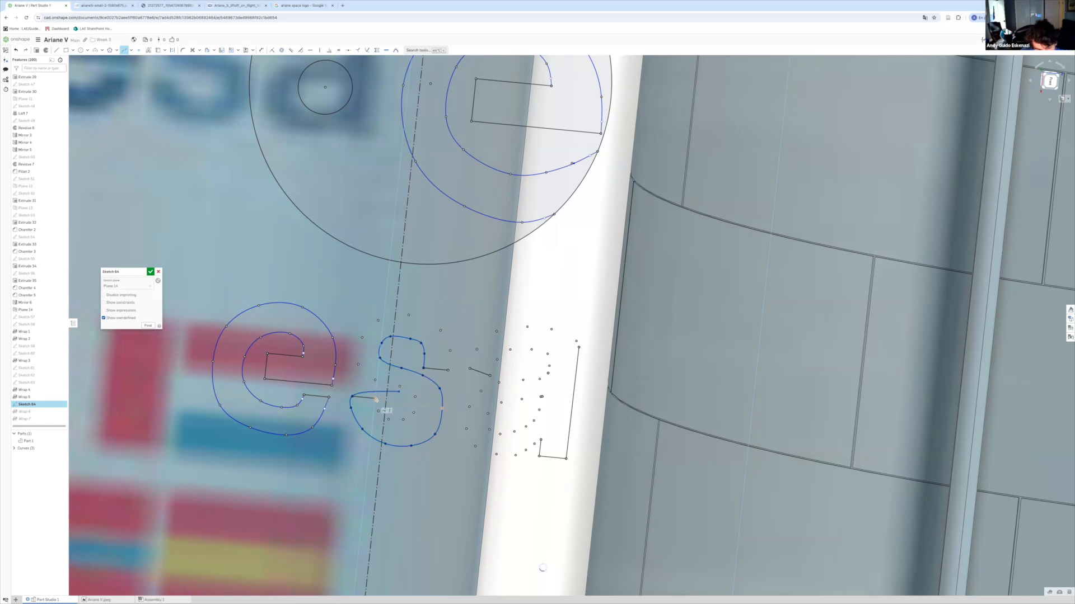
{"action": "left_click", "coordinate": [448, 371]}
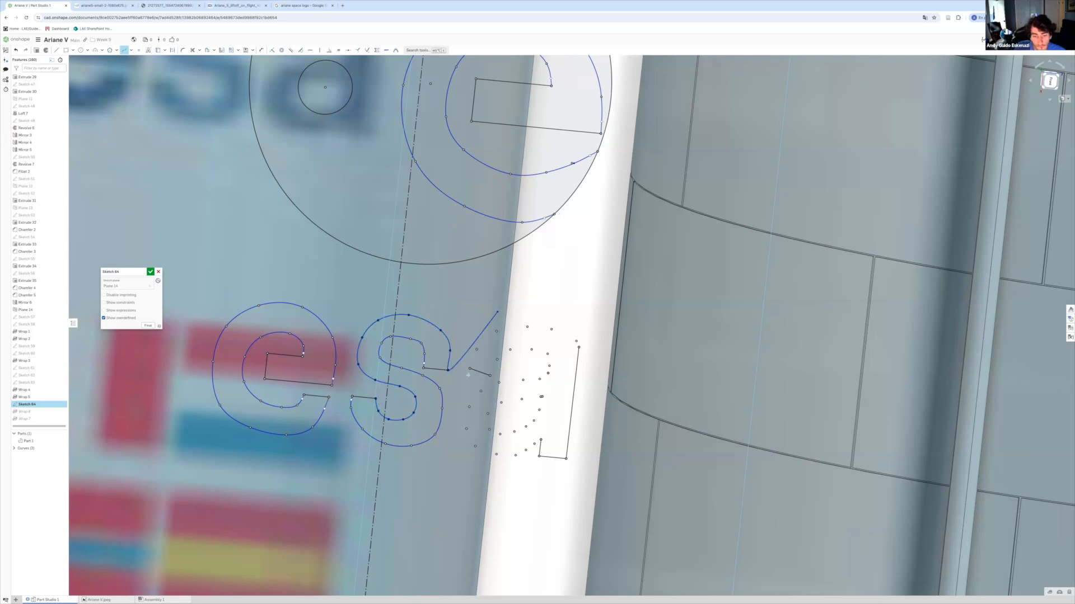
Trace the top arc, the outline and the inner opening of the letter a in the esa lettering with splines.
{"action": "left_click", "coordinate": [579, 347]}
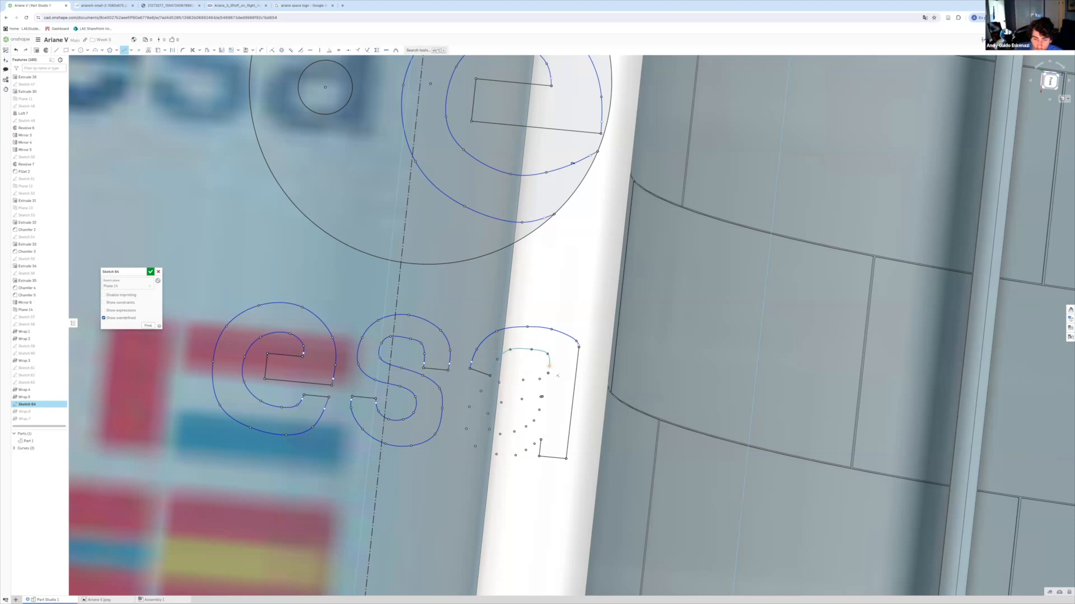
{"action": "left_click", "coordinate": [541, 440]}
{"action": "scroll", "coordinate": [537, 398], "scroll_direction": "up", "scroll_amount": 5}
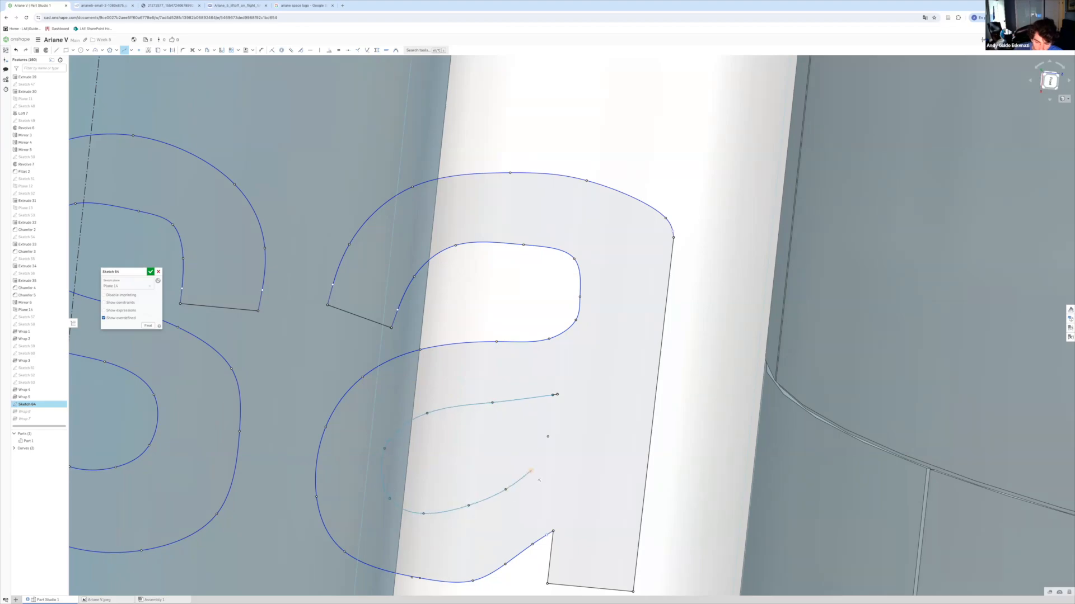
{"action": "left_click", "coordinate": [557, 395]}
Trace the outer and inner curves of the letters c and n in the cnes lettering with splines.
{"action": "scroll", "coordinate": [455, 393], "scroll_direction": "down", "scroll_amount": 15}
{"action": "scroll", "coordinate": [417, 458], "scroll_direction": "up", "scroll_amount": 10}
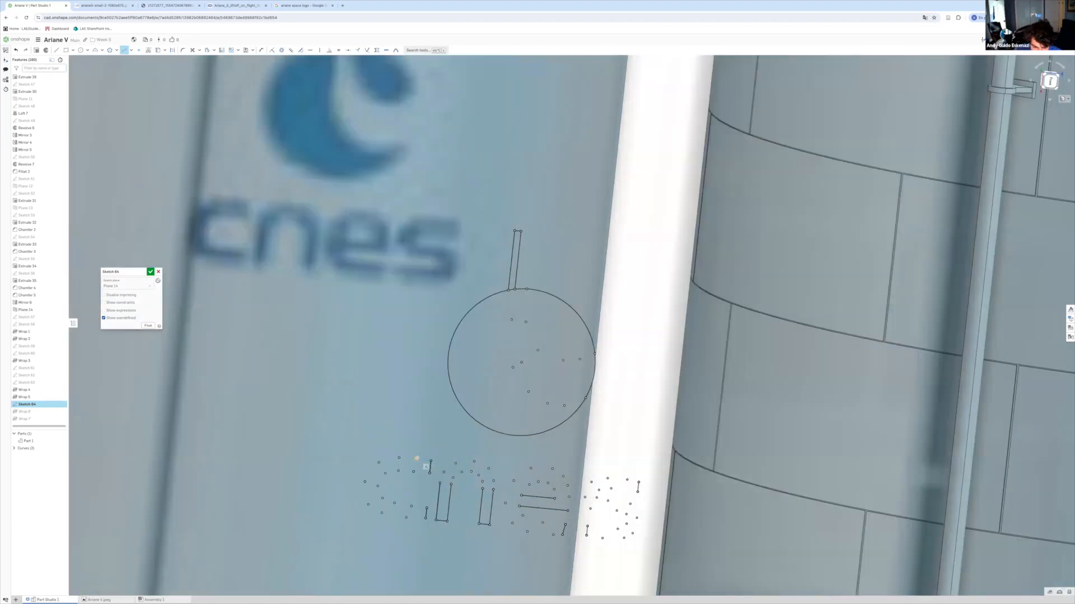
{"action": "double_click", "coordinate": [440, 523]}
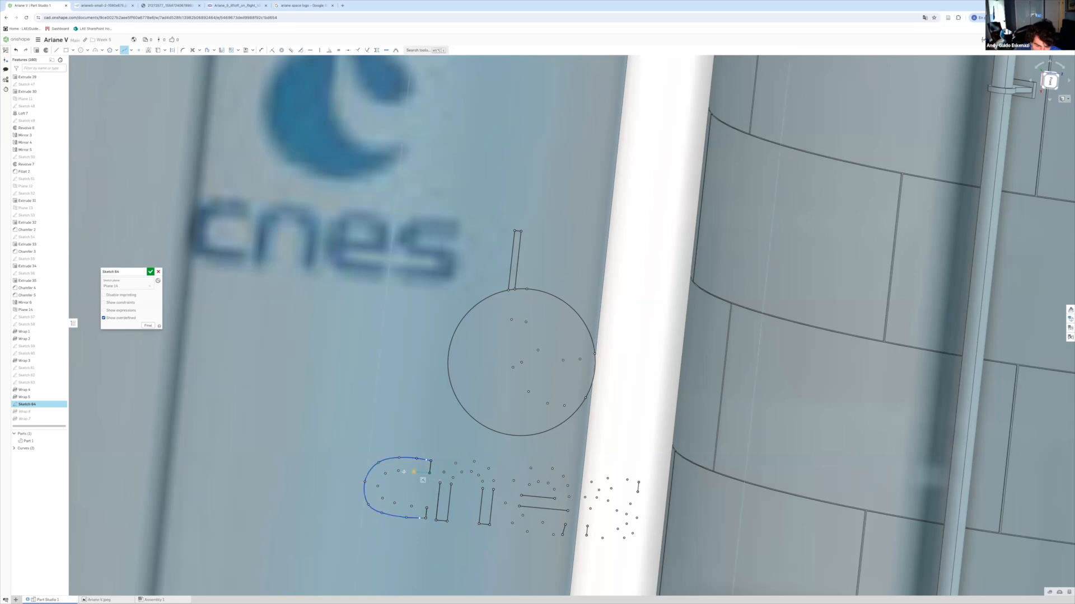
{"action": "double_click", "coordinate": [426, 507]}
{"action": "double_click", "coordinate": [493, 491]}
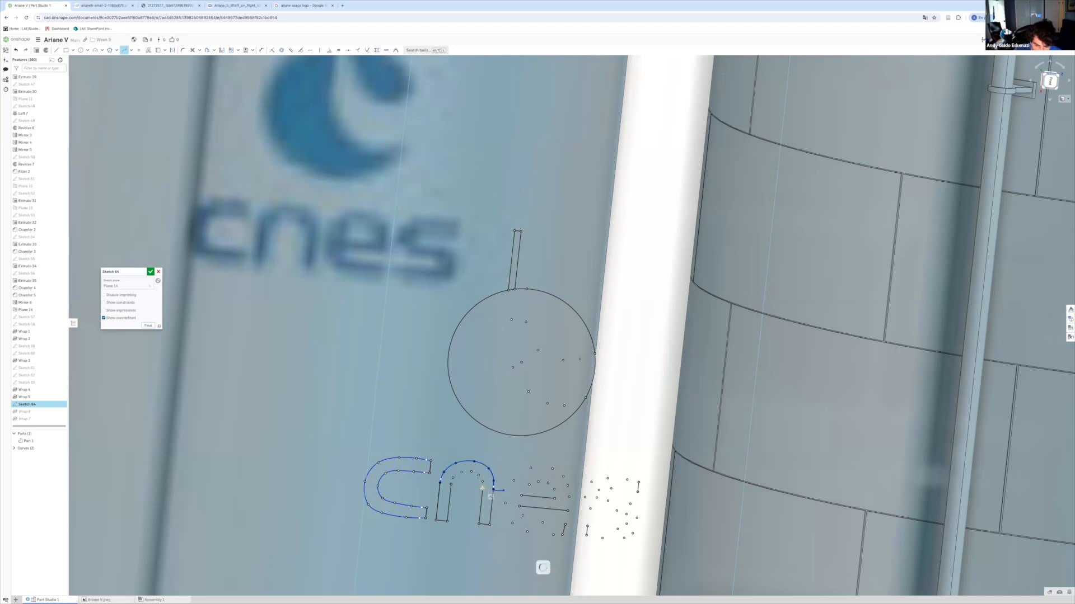
{"action": "double_click", "coordinate": [482, 487]}
Trace the inner opening, outer curve and lower inner edge of the letter e in the cnes lettering with splines.
{"action": "double_click", "coordinate": [521, 496]}
{"action": "left_click", "coordinate": [568, 511]}
{"action": "left_click", "coordinate": [568, 497]}
{"action": "left_click", "coordinate": [567, 485]}
{"action": "double_click", "coordinate": [562, 534]}
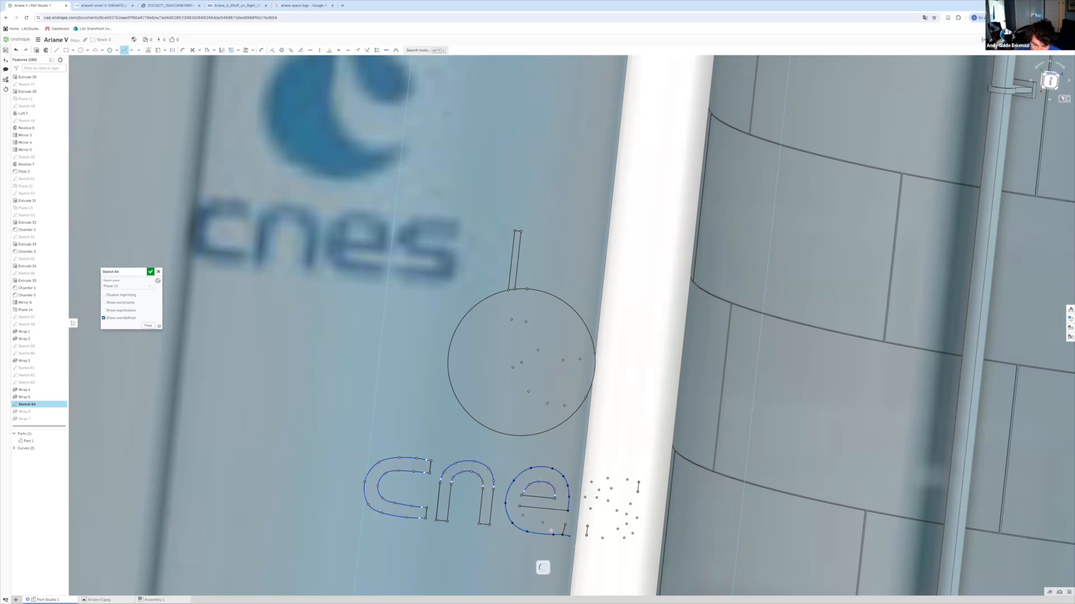
{"action": "double_click", "coordinate": [566, 525]}
Trace both curved edges of the letter s in the cnes lettering with splines joining its straight end caps.
{"action": "scroll", "coordinate": [641, 492], "scroll_direction": "up", "scroll_amount": 3}
{"action": "left_click", "coordinate": [564, 554]}
{"action": "left_click", "coordinate": [586, 558]}
{"action": "left_click", "coordinate": [617, 558]}
{"action": "left_click", "coordinate": [629, 551]}
{"action": "left_click", "coordinate": [635, 529]}
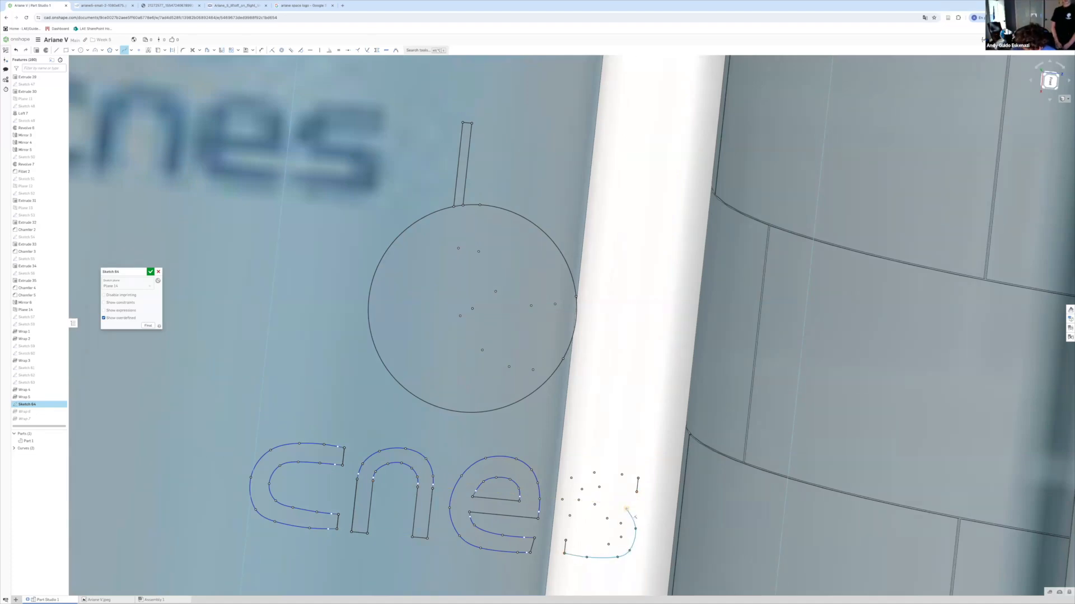
{"action": "left_click", "coordinate": [627, 509]}
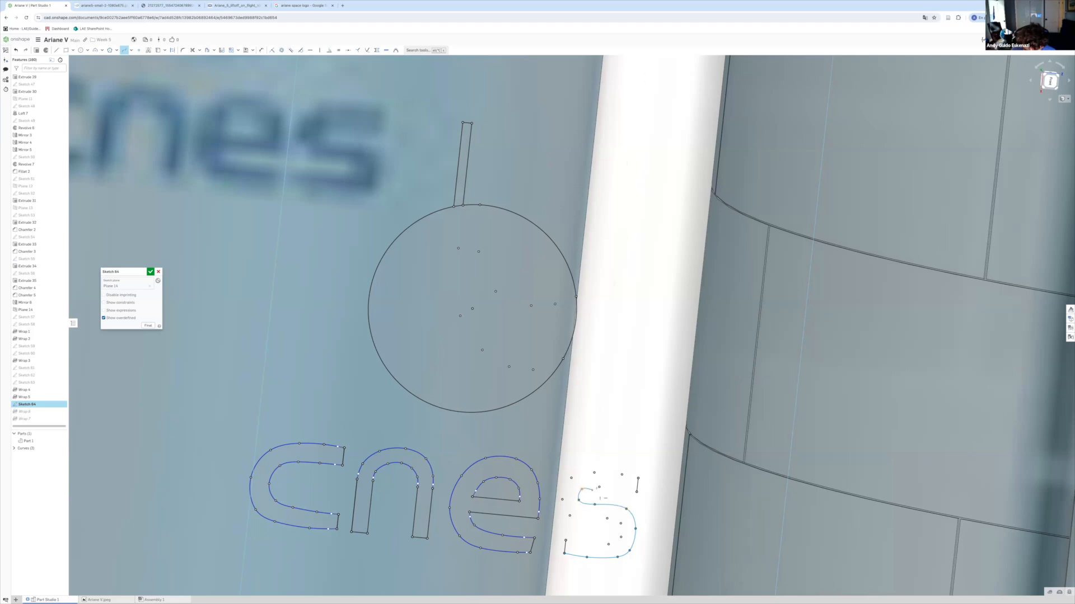
{"action": "double_click", "coordinate": [637, 491]}
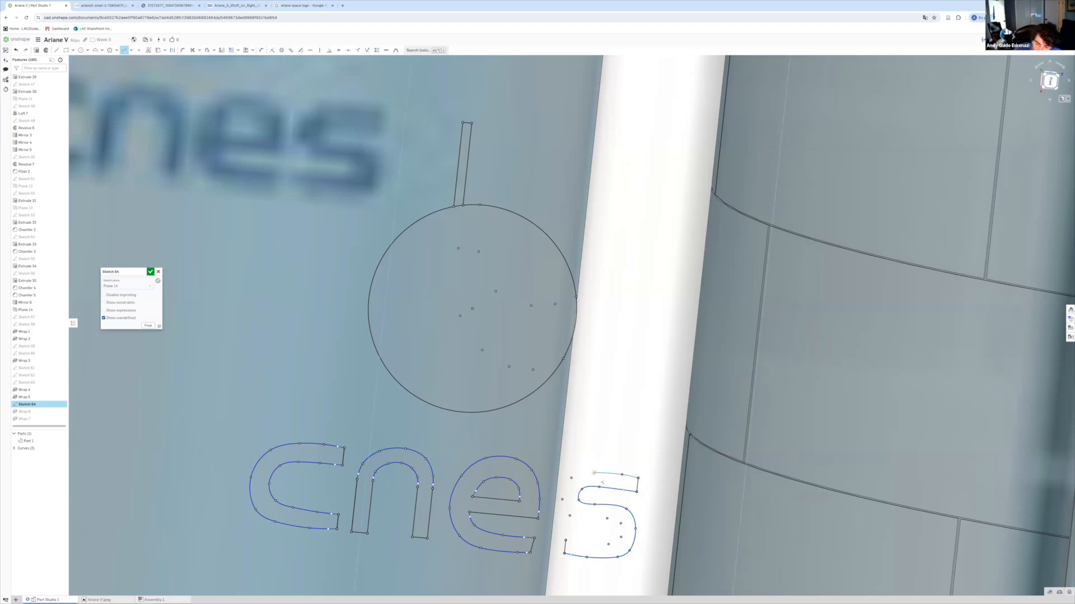
{"action": "double_click", "coordinate": [566, 541]}
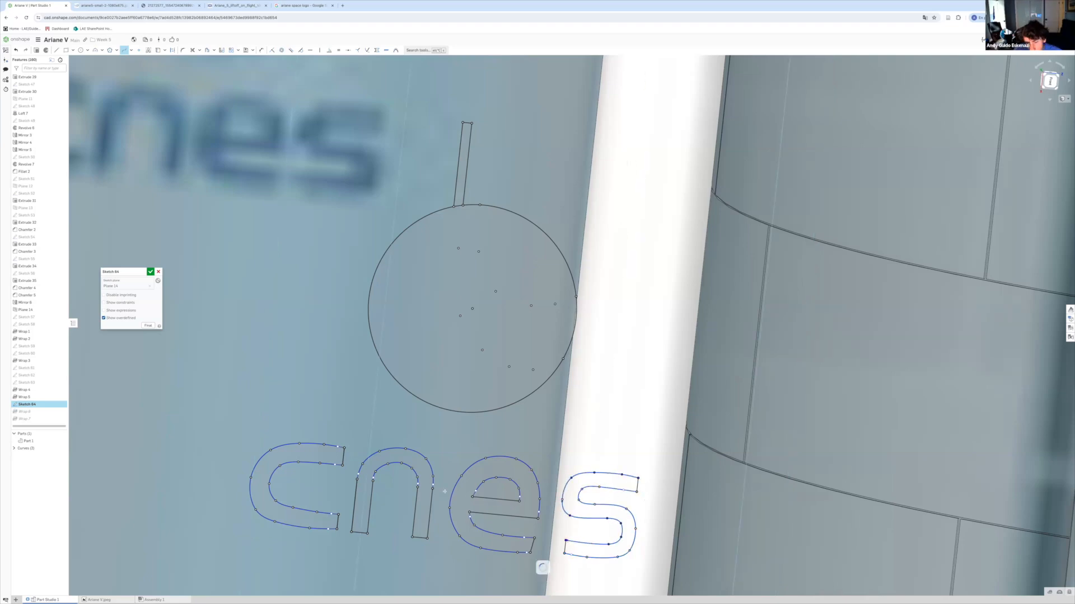
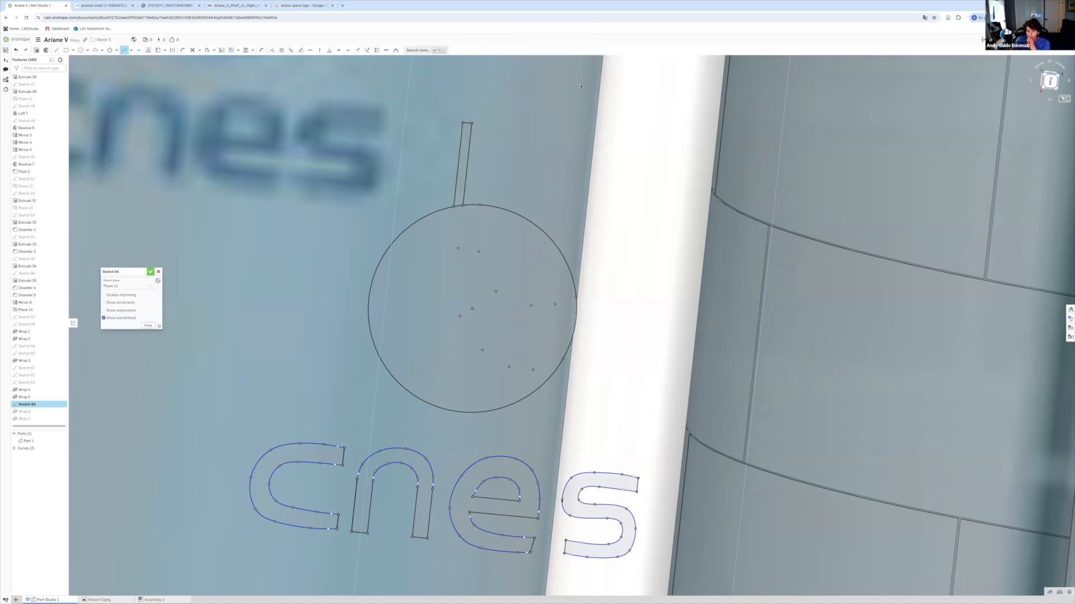
View the Ariane 5 liftoff reference photo and return to the Ariane V part studio.
{"action": "left_click", "coordinate": [223, 7]}
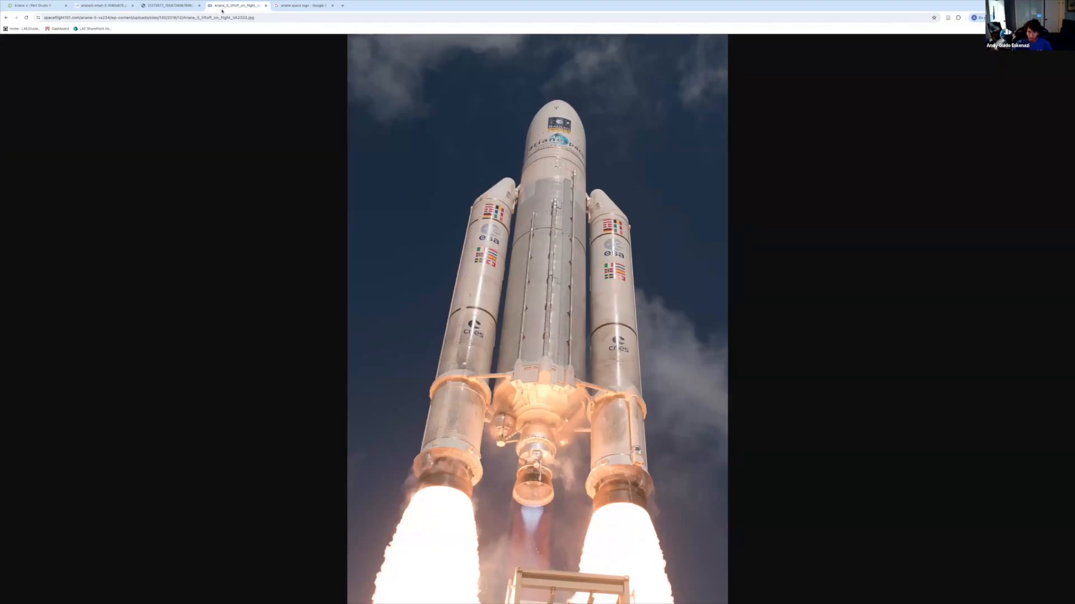
{"action": "left_click", "coordinate": [113, 7]}
{"action": "left_click", "coordinate": [36, 6]}
Reopen Sketch 64 for editing and activate the Spline tool.
{"action": "scroll", "coordinate": [37, 380], "scroll_direction": "down", "scroll_amount": 5}
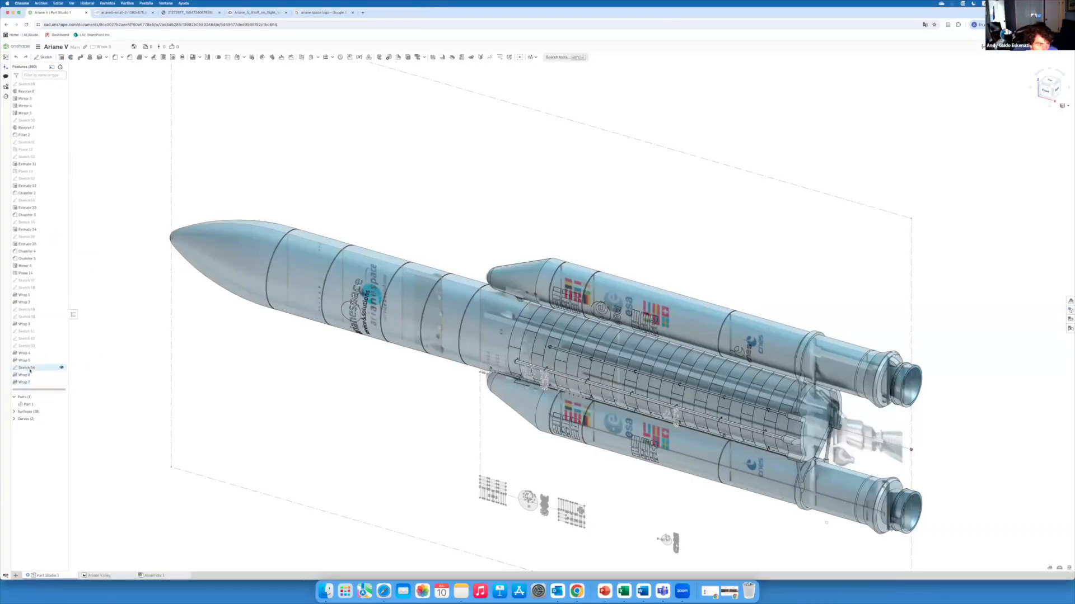
{"action": "scroll", "coordinate": [565, 461], "scroll_direction": "up", "scroll_amount": 4}
{"action": "mouse_move", "coordinate": [564, 461]}
{"action": "right_mouse_down"}
{"action": "mouse_move", "coordinate": [494, 465]}
{"action": "mouse_move", "coordinate": [508, 472]}
{"action": "mouse_move", "coordinate": [482, 450]}
{"action": "right_mouse_up"}
{"action": "double_click", "coordinate": [27, 368]}
{"action": "left_click", "coordinate": [125, 57]}
Try to trace the upper curve inside the circle of the cnes emblem with a spline.
{"action": "scroll", "coordinate": [465, 440], "scroll_direction": "up", "scroll_amount": 10}
{"action": "left_click", "coordinate": [493, 432]}
{"action": "left_click", "coordinate": [530, 425]}
{"action": "left_click", "coordinate": [551, 411]}
{"action": "double_click", "coordinate": [565, 393]}
{"action": "left_click", "coordinate": [425, 385]}
{"action": "right_click_drag", "start_coordinate": [464, 473], "coordinate": [485, 505]}
{"action": "key", "text": "Escape"}
{"action": "key", "text": "super+z"}
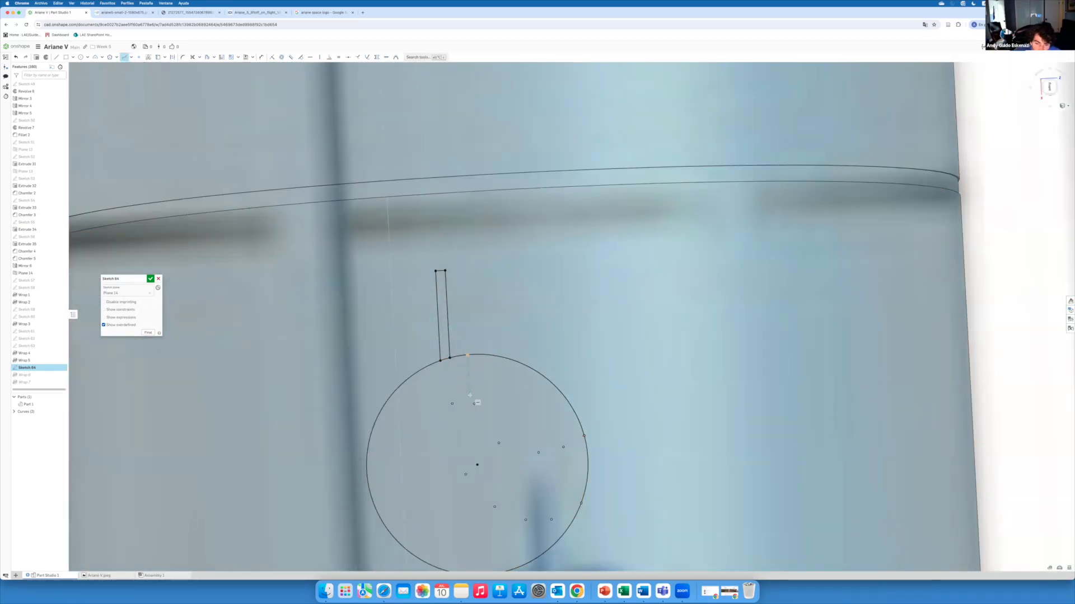
Trace the two crescent curves inside the cnes emblem circle with splines running from its top edge to its far side.
{"action": "left_click", "coordinate": [539, 452]}
{"action": "left_click", "coordinate": [563, 447]}
{"action": "double_click", "coordinate": [583, 435]}
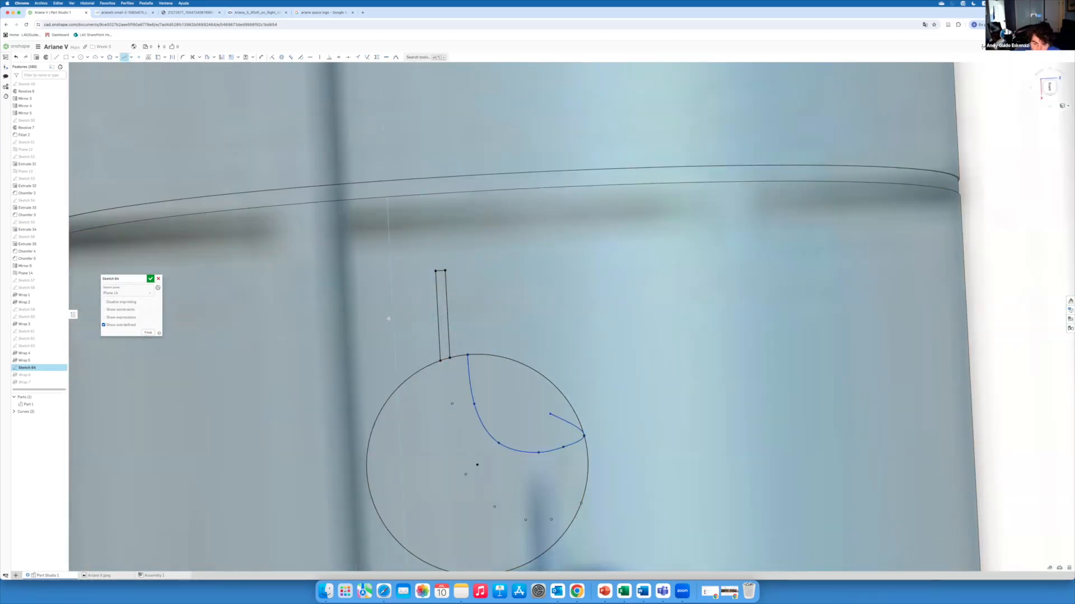
{"action": "left_click", "coordinate": [450, 357]}
{"action": "double_click", "coordinate": [581, 503]}
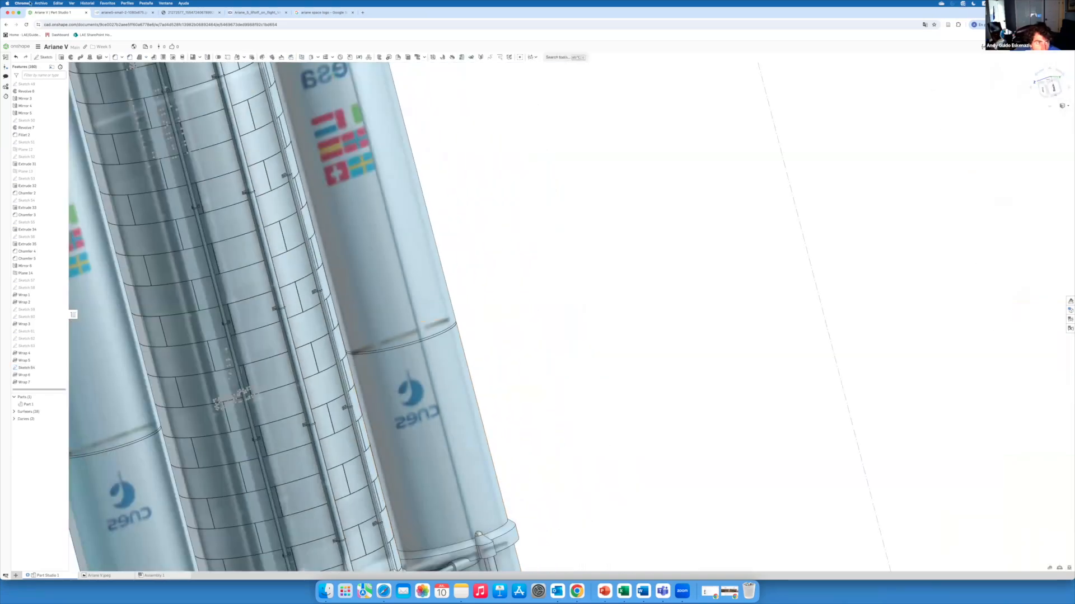
Start a solid wrap in Remove mode that projects the ESA emblem's face from the logo sketch onto the booster surface.
{"action": "key", "text": "ctrl+super+f"}
{"action": "scroll", "coordinate": [483, 324], "scroll_direction": "down", "scroll_amount": 8}
{"action": "right_click_drag", "start_coordinate": [483, 324], "coordinate": [296, 314]}
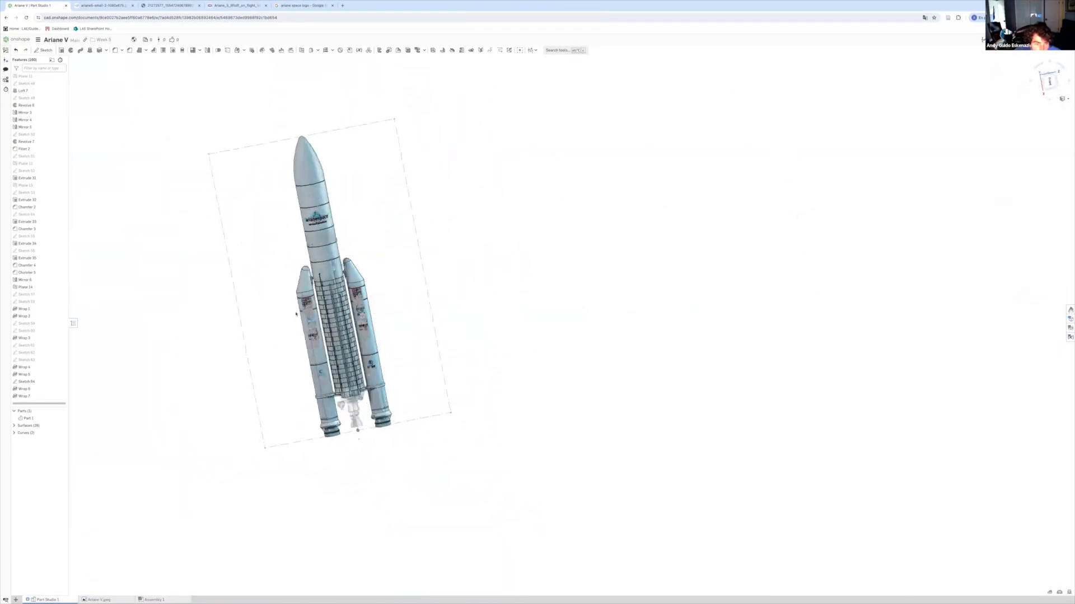
{"action": "scroll", "coordinate": [296, 314], "scroll_direction": "up", "scroll_amount": 10}
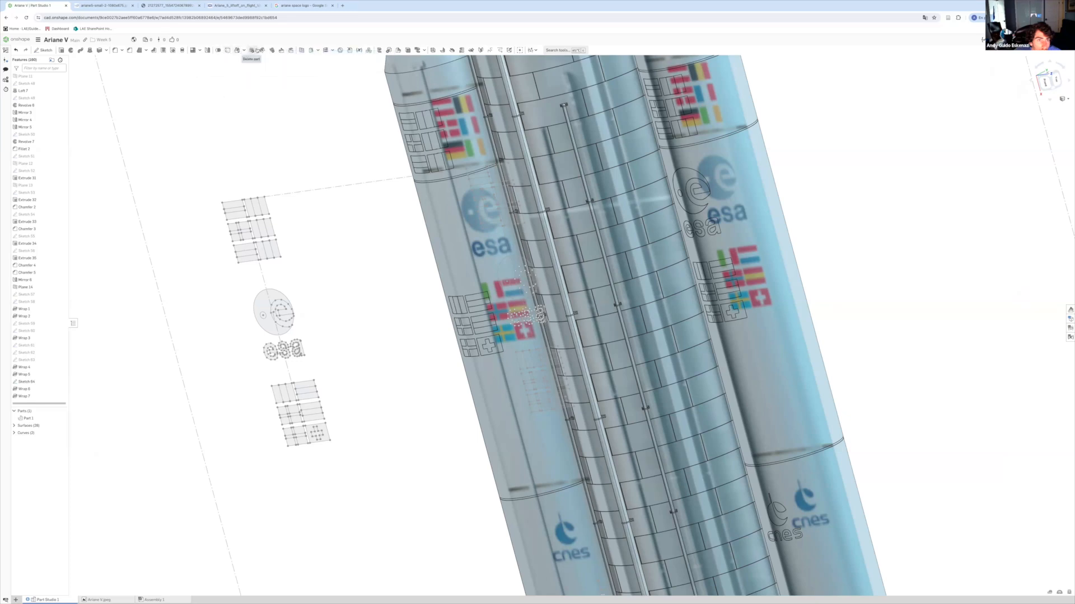
{"action": "left_click", "coordinate": [200, 51]}
{"action": "left_click", "coordinate": [201, 51]}
{"action": "left_click", "coordinate": [244, 50]}
{"action": "left_click", "coordinate": [249, 70]}
{"action": "scroll", "coordinate": [226, 230], "scroll_direction": "up", "scroll_amount": 5}
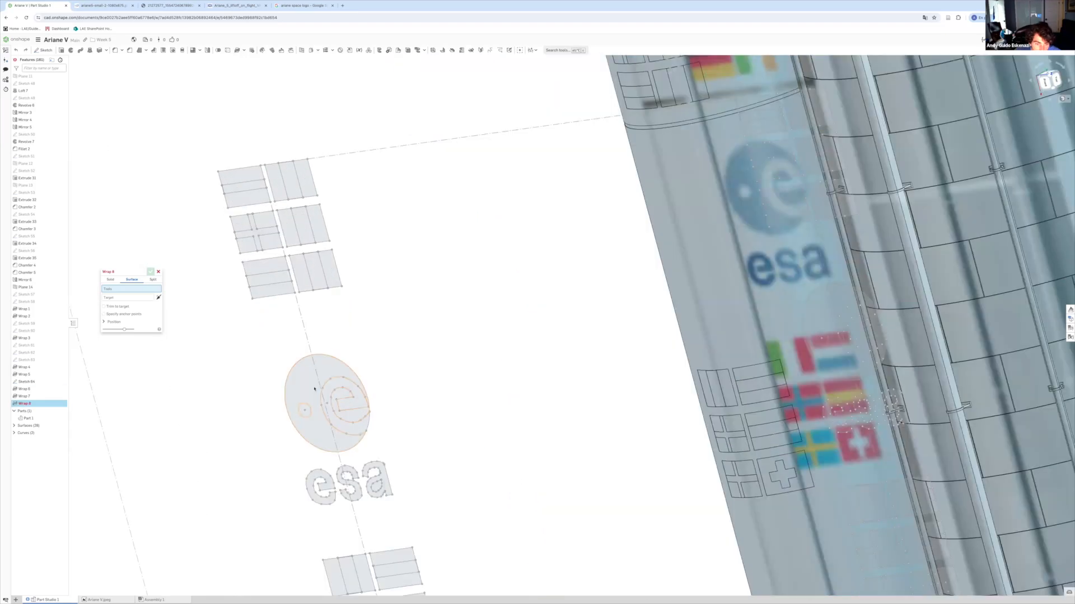
{"action": "left_click", "coordinate": [314, 388]}
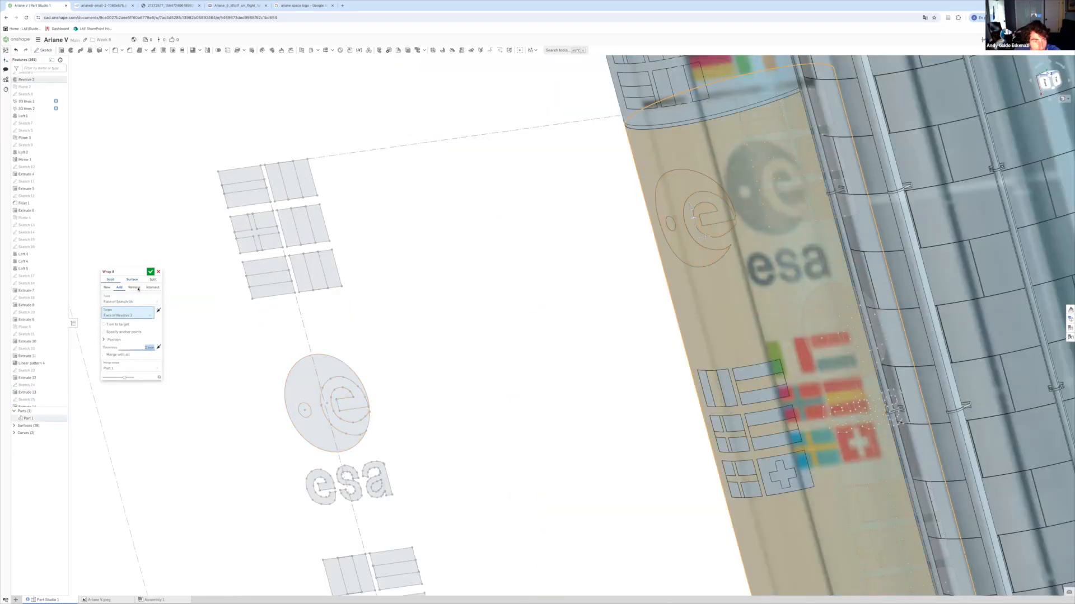
{"action": "left_click", "coordinate": [133, 302]}
Add the letter faces of the esa lettering to the wrap selection.
{"action": "left_click", "coordinate": [324, 487]}
{"action": "scroll", "coordinate": [351, 486], "scroll_direction": "up", "scroll_amount": 5}
{"action": "left_click", "coordinate": [352, 486]}
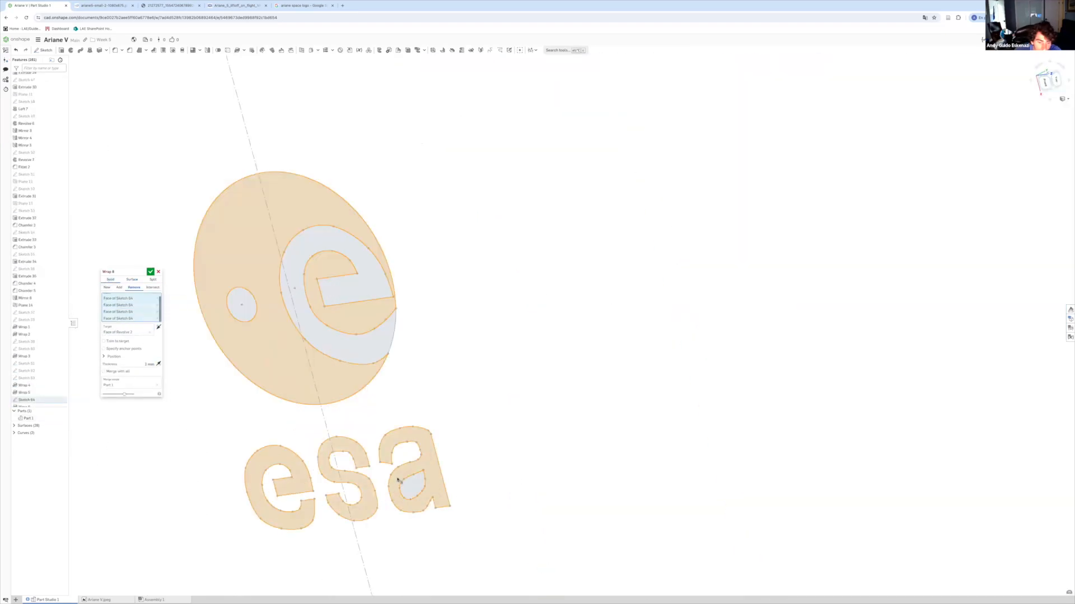
{"action": "left_click", "coordinate": [398, 480]}
Add the faces of the cnes emblem to the wrap selection.
{"action": "scroll", "coordinate": [398, 476], "scroll_direction": "down", "scroll_amount": 10}
{"action": "scroll", "coordinate": [413, 544], "scroll_direction": "up", "scroll_amount": 8}
{"action": "left_click", "coordinate": [412, 536]}
{"action": "left_click", "coordinate": [420, 511]}
{"action": "scroll", "coordinate": [414, 514], "scroll_direction": "up", "scroll_amount": 6}
{"action": "left_click", "coordinate": [388, 471]}
{"action": "scroll", "coordinate": [389, 471], "scroll_direction": "down", "scroll_amount": 10}
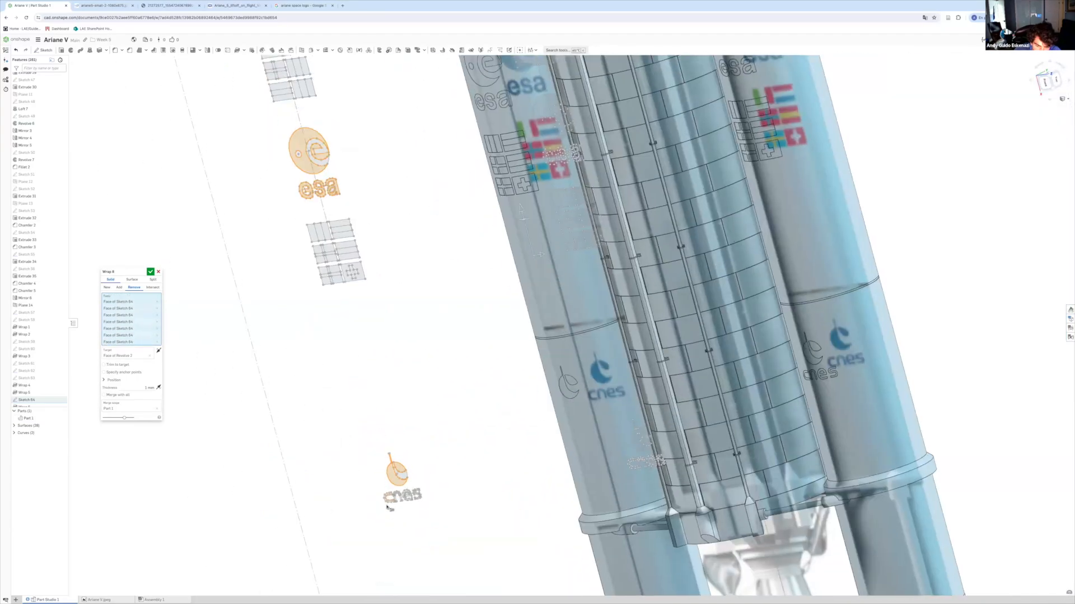
Add the letter faces of the cnes lettering to the selection and complete the wrap.
{"action": "scroll", "coordinate": [392, 500], "scroll_direction": "up", "scroll_amount": 8}
{"action": "left_click", "coordinate": [386, 465]}
{"action": "left_click", "coordinate": [446, 453]}
{"action": "left_click", "coordinate": [518, 470]}
{"action": "left_click", "coordinate": [616, 448]}
{"action": "scroll", "coordinate": [448, 464], "scroll_direction": "down", "scroll_amount": 10}
{"action": "scroll", "coordinate": [600, 434], "scroll_direction": "up", "scroll_amount": 5}
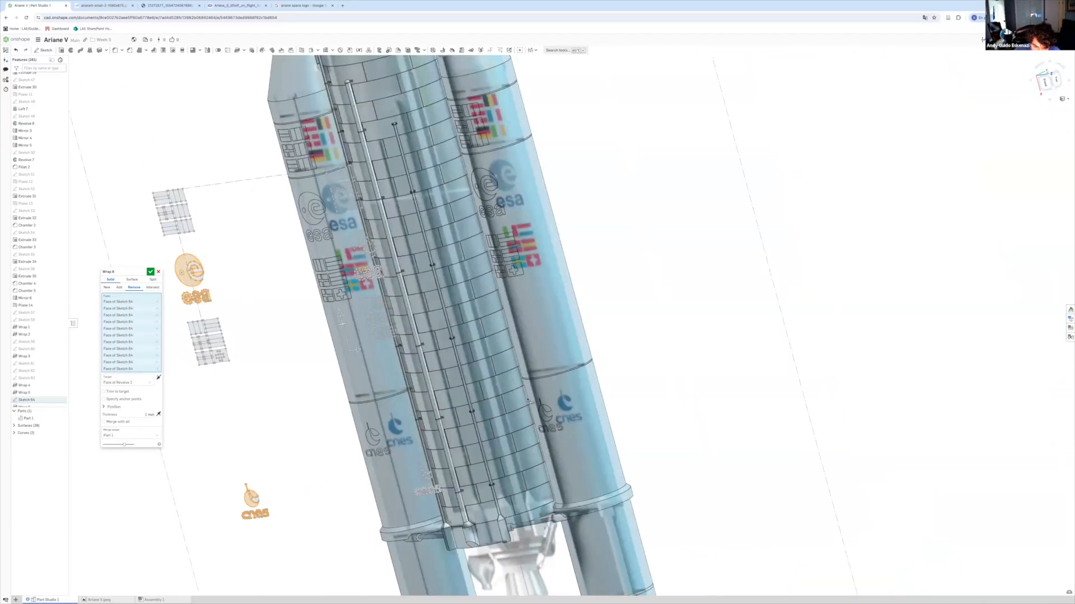
{"action": "scroll", "coordinate": [600, 448], "scroll_direction": "down", "scroll_amount": 5}
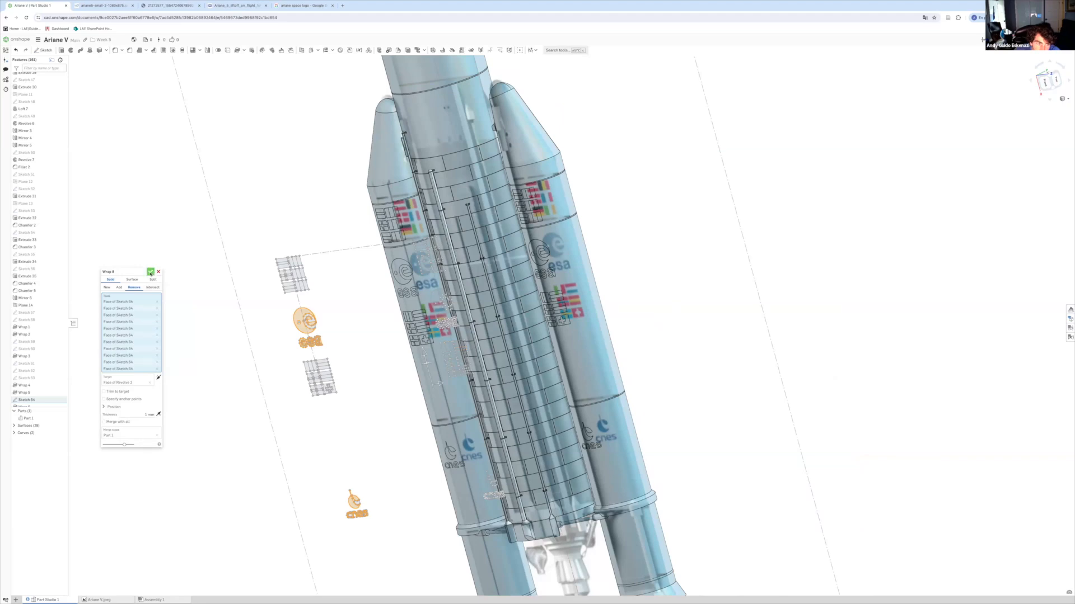
{"action": "left_click", "coordinate": [150, 274]}
Hide the logo sketch and the reference image so only the rocket model is displayed.
{"action": "right_click", "coordinate": [276, 247]}
{"action": "key", "text": "Escape"}
{"action": "right_click", "coordinate": [239, 295]}
{"action": "left_click", "coordinate": [249, 319]}
{"action": "scroll", "coordinate": [369, 392], "scroll_direction": "down", "scroll_amount": 5}
{"action": "right_click_drag", "start_coordinate": [456, 434], "coordinate": [434, 472]}
{"action": "scroll", "coordinate": [403, 224], "scroll_direction": "up", "scroll_amount": 3}
{"action": "right_click_drag", "start_coordinate": [373, 336], "coordinate": [360, 351]}
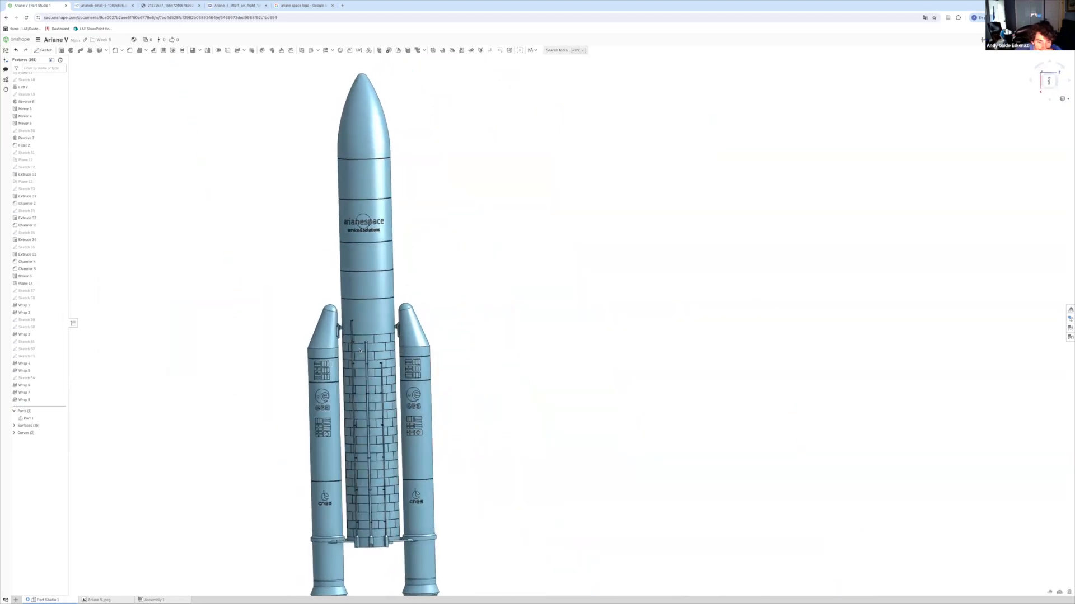
{"action": "mouse_move", "coordinate": [283, 276]}
{"action": "right_mouse_down"}
{"action": "mouse_move", "coordinate": [293, 293]}
{"action": "mouse_move", "coordinate": [279, 267]}
{"action": "right_mouse_up"}
View the Ariane 5 liftoff photo, placing it beside the part studio, and return to the model.
{"action": "left_click", "coordinate": [132, 6]}
{"action": "left_click", "coordinate": [164, 6]}
{"action": "left_click_drag", "start_coordinate": [227, 7], "coordinate": [98, 12]}
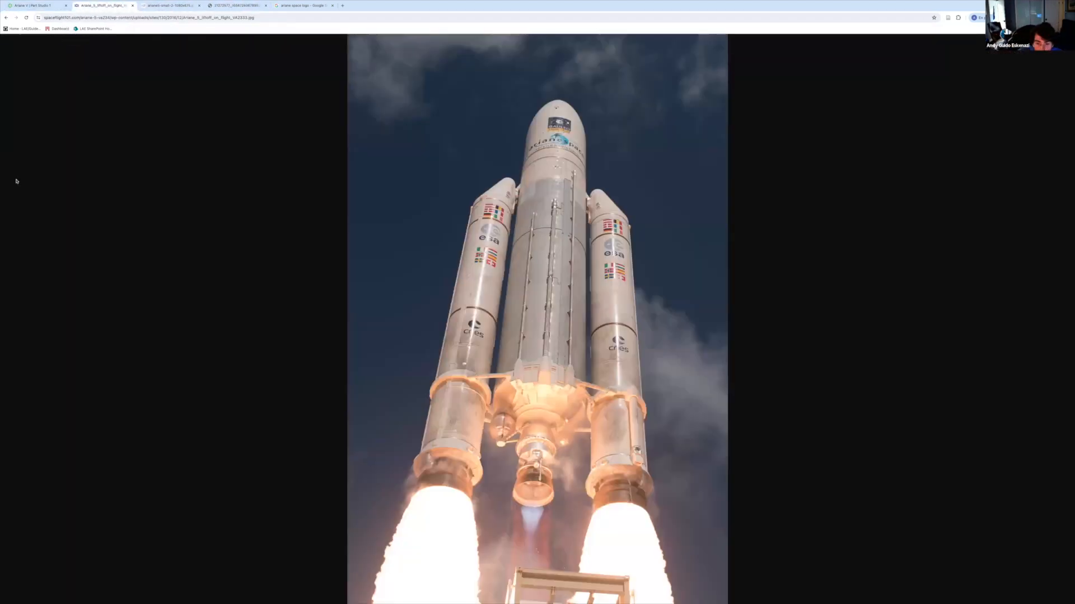
{"action": "left_click", "coordinate": [46, 8]}
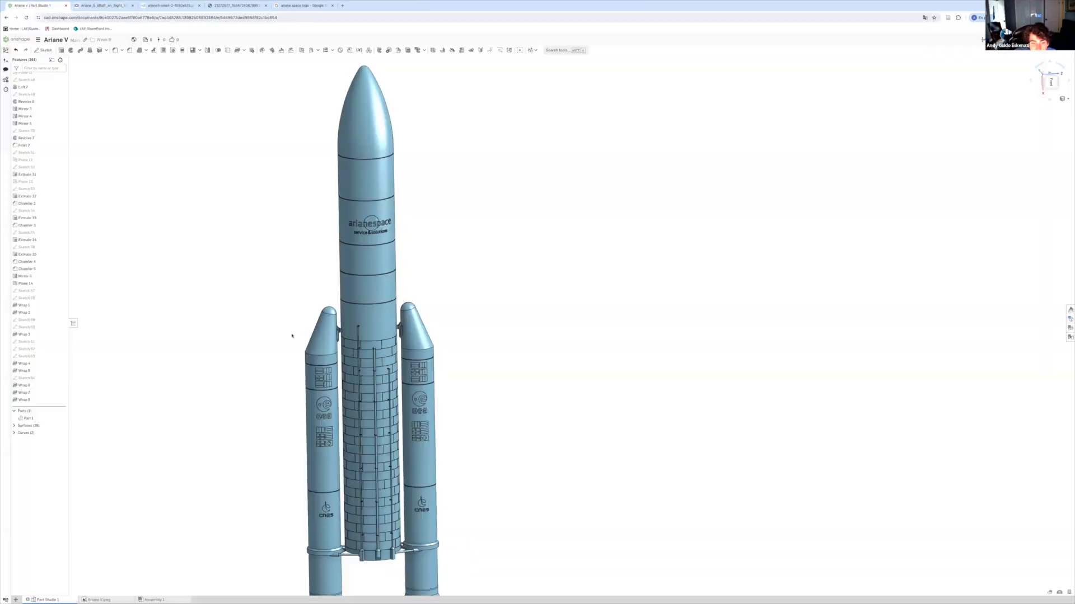
On the core stage's bottom face, sketch a thin slanted rectangle at its edge between the two pipe fairings.
{"action": "scroll", "coordinate": [353, 426], "scroll_direction": "up", "scroll_amount": 5}
{"action": "right_click_drag", "start_coordinate": [353, 426], "coordinate": [359, 473]}
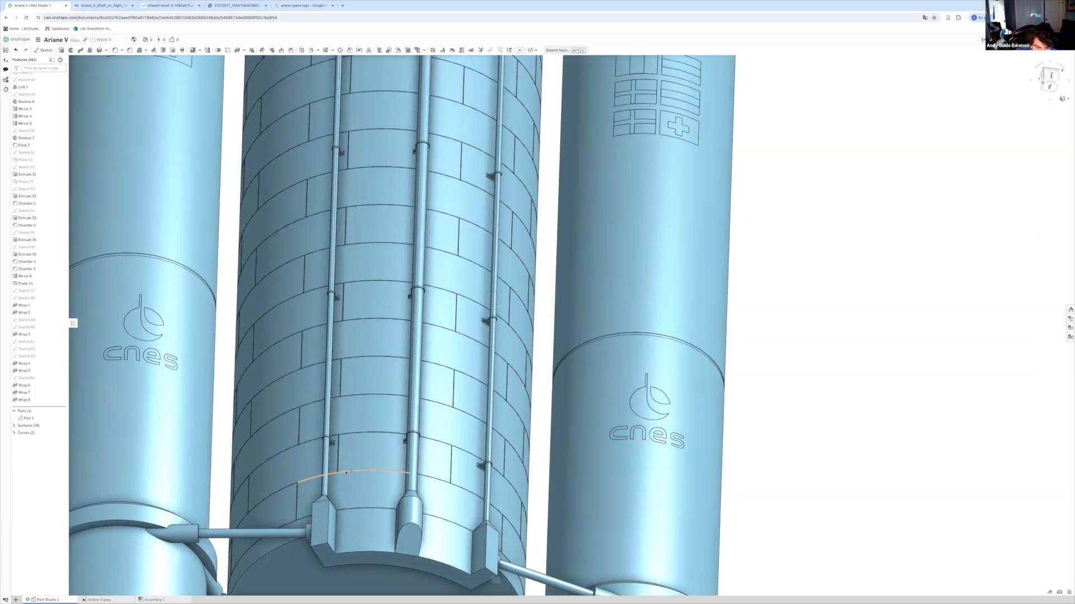
{"action": "left_click", "coordinate": [45, 51]}
{"action": "scroll", "coordinate": [349, 560], "scroll_direction": "up", "scroll_amount": 1}
{"action": "left_click", "coordinate": [348, 560]}
{"action": "scroll", "coordinate": [349, 560], "scroll_direction": "up", "scroll_amount": 5}
{"action": "right_click_drag", "start_coordinate": [349, 560], "coordinate": [352, 493]}
{"action": "left_click", "coordinate": [115, 6]}
{"action": "left_click", "coordinate": [42, 6]}
{"action": "left_click", "coordinate": [56, 50]}
{"action": "left_click", "coordinate": [322, 512]}
{"action": "left_click", "coordinate": [413, 498]}
{"action": "left_click", "coordinate": [415, 508]}
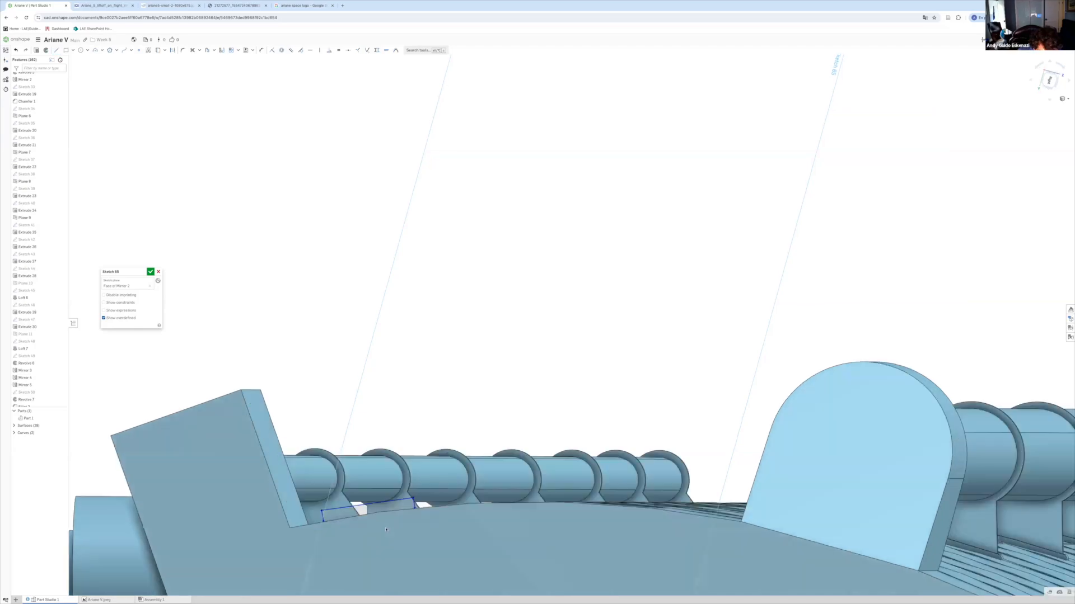
Draw a three-point arc from one side of the thin rectangle to the other, bulging into the bottom face.
{"action": "key", "text": "a"}
{"action": "left_click", "coordinate": [323, 519]}
{"action": "left_click", "coordinate": [413, 508]}
{"action": "left_click", "coordinate": [364, 532]}
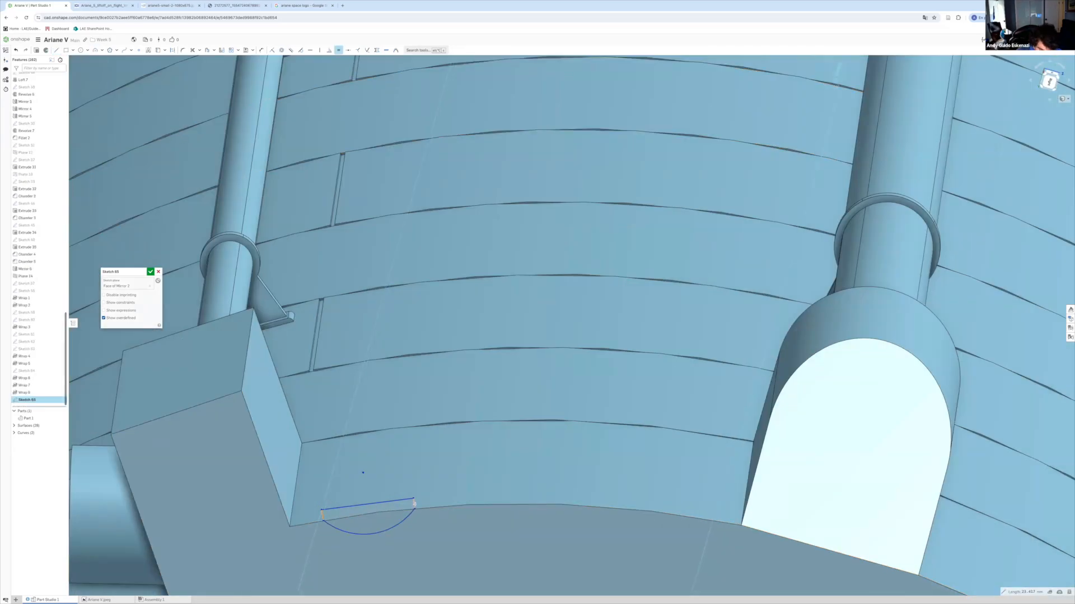
{"action": "scroll", "coordinate": [414, 508], "scroll_direction": "up", "scroll_amount": 3}
Dimension the profile's long side to 300 mm and shift the profile along the core stage's edge.
{"action": "key", "text": "d"}
{"action": "left_click", "coordinate": [240, 535]}
{"action": "left_click", "coordinate": [270, 491]}
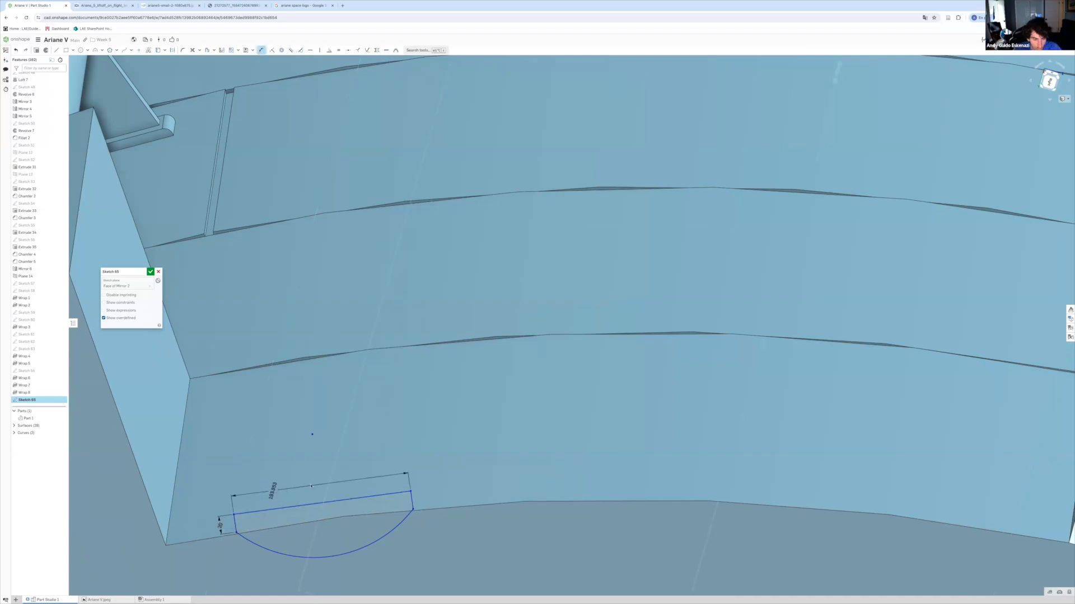
{"action": "scroll", "coordinate": [311, 480], "scroll_direction": "down", "scroll_amount": 5}
{"action": "left_click", "coordinate": [101, 5]}
{"action": "left_click", "coordinate": [34, 5]}
{"action": "type", "text": "300"}
{"action": "key", "text": "Return"}
{"action": "key", "text": "Escape"}
{"action": "left_click_drag", "start_coordinate": [321, 481], "coordinate": [344, 478]}
Extrude the arc-backed profile as an addition to the core stage with a starting offset of 100 mm.
{"action": "scroll", "coordinate": [345, 469], "scroll_direction": "down", "scroll_amount": 5}
{"action": "scroll", "coordinate": [345, 459], "scroll_direction": "up", "scroll_amount": 3}
{"action": "key", "text": "shift+e"}
{"action": "scroll", "coordinate": [344, 449], "scroll_direction": "up", "scroll_amount": 8}
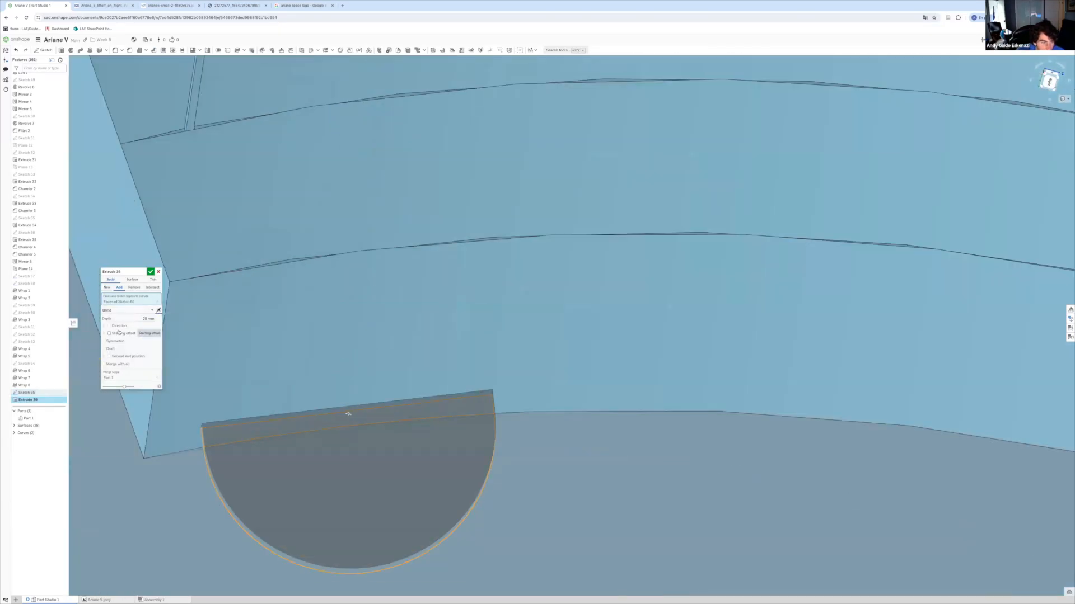
{"action": "left_click", "coordinate": [124, 333]}
{"action": "left_click", "coordinate": [149, 348]}
{"action": "type", "text": "100"}
{"action": "key", "text": "Return"}
{"action": "right_click_drag", "start_coordinate": [348, 414], "coordinate": [288, 422]}
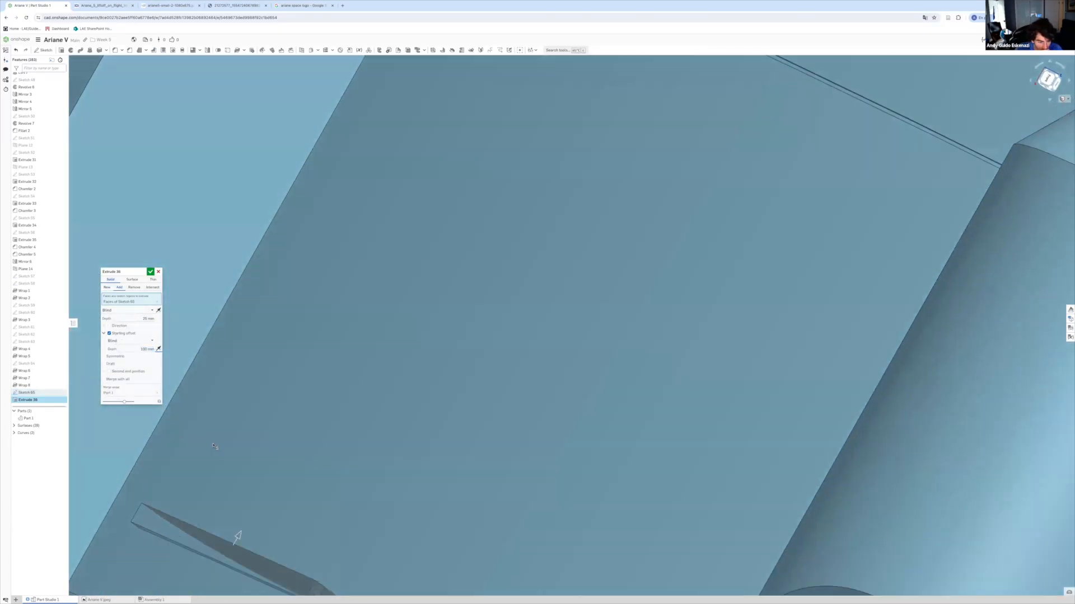
Try a starting offset of 20000 mm for the extrusion after checking the liftoff photo.
{"action": "scroll", "coordinate": [287, 421], "scroll_direction": "down", "scroll_amount": 5}
{"action": "left_click", "coordinate": [100, 5]}
{"action": "left_click", "coordinate": [35, 5]}
{"action": "left_click", "coordinate": [149, 349]}
{"action": "type", "text": "20000"}
{"action": "key", "text": "Return"}
{"action": "scroll", "coordinate": [207, 339], "scroll_direction": "down", "scroll_amount": 10}
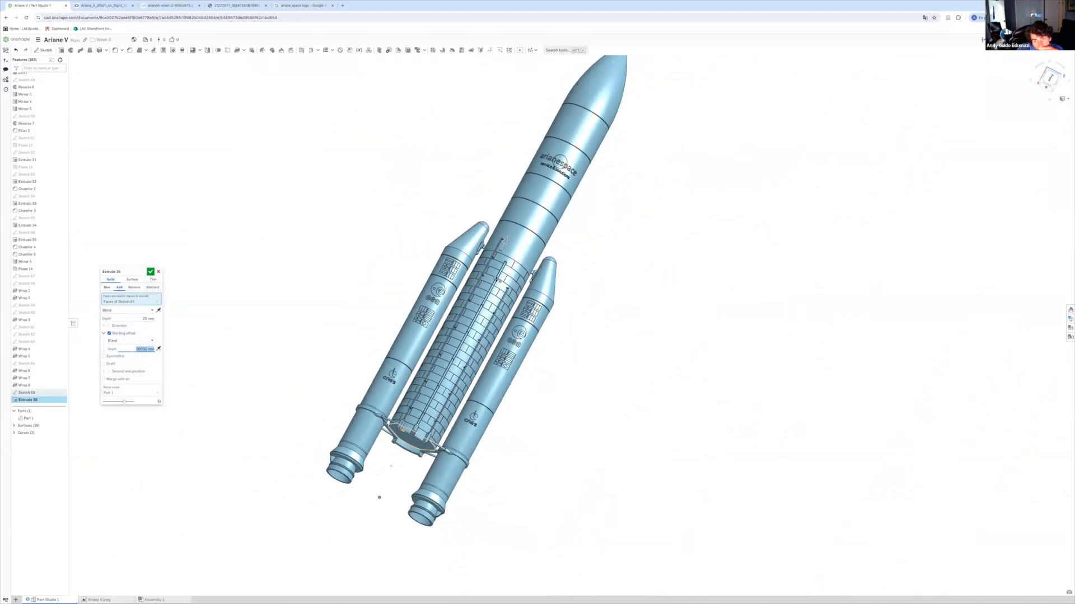
{"action": "scroll", "coordinate": [206, 339], "scroll_direction": "up", "scroll_amount": 15}
Try blind extrusion depths of 20000 mm and 22000 mm, comparing the strip with the liftoff photo.
{"action": "left_click", "coordinate": [146, 349]}
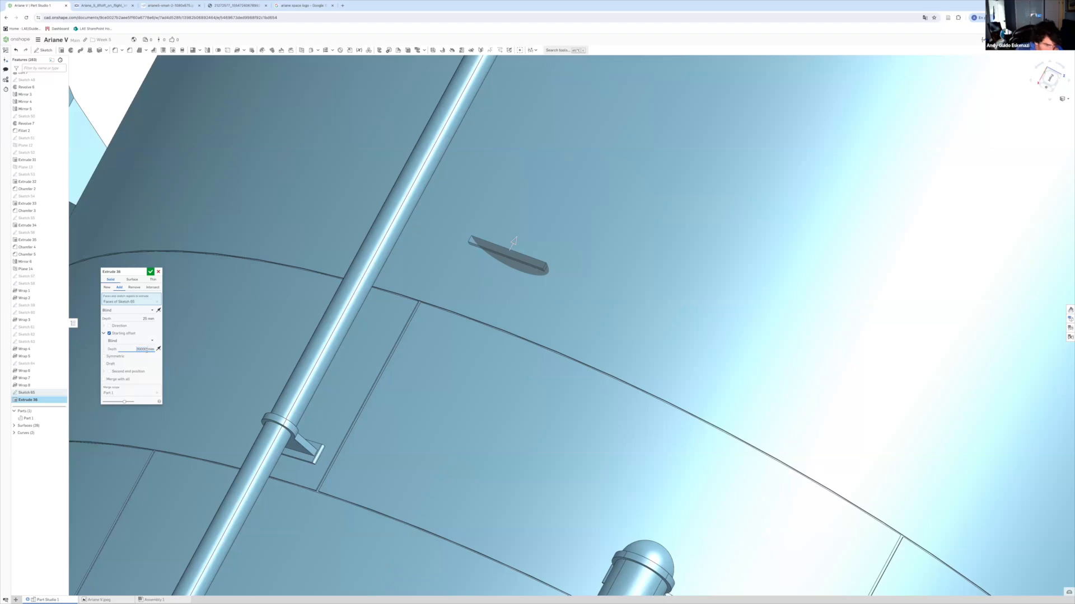
{"action": "left_click", "coordinate": [148, 319]}
{"action": "type", "text": "20000"}
{"action": "key", "text": "Return"}
{"action": "scroll", "coordinate": [429, 367], "scroll_direction": "down", "scroll_amount": 10}
{"action": "scroll", "coordinate": [314, 548], "scroll_direction": "up", "scroll_amount": 5}
{"action": "scroll", "coordinate": [313, 548], "scroll_direction": "down", "scroll_amount": 5}
{"action": "scroll", "coordinate": [392, 358], "scroll_direction": "up", "scroll_amount": 5}
{"action": "type", "text": "22000"}
{"action": "key", "text": "Return"}
{"action": "left_click", "coordinate": [101, 5]}
{"action": "left_click", "coordinate": [34, 5]}
End the strip's extrusion up to the face at the top of the core stage's brick pattern and complete it.
{"action": "right_click_drag", "start_coordinate": [354, 302], "coordinate": [392, 328]}
{"action": "scroll", "coordinate": [392, 347], "scroll_direction": "up", "scroll_amount": 10}
{"action": "left_click", "coordinate": [128, 310]}
{"action": "left_click", "coordinate": [119, 333]}
{"action": "scroll", "coordinate": [376, 370], "scroll_direction": "up", "scroll_amount": 5}
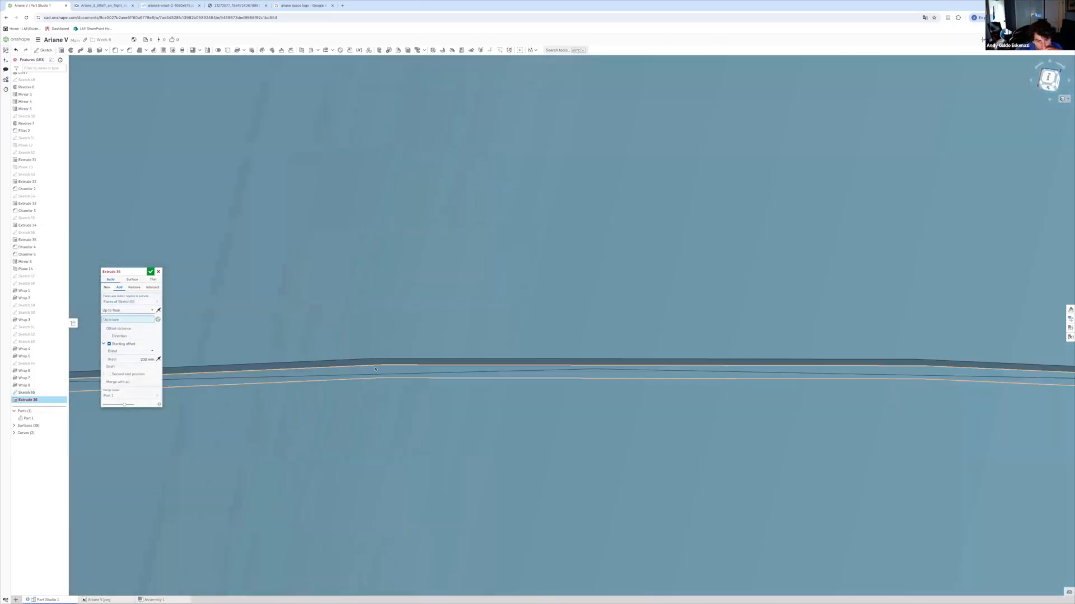
{"action": "left_click", "coordinate": [375, 370]}
{"action": "right_click_drag", "start_coordinate": [375, 370], "coordinate": [378, 386]}
{"action": "scroll", "coordinate": [378, 391], "scroll_direction": "up", "scroll_amount": 5}
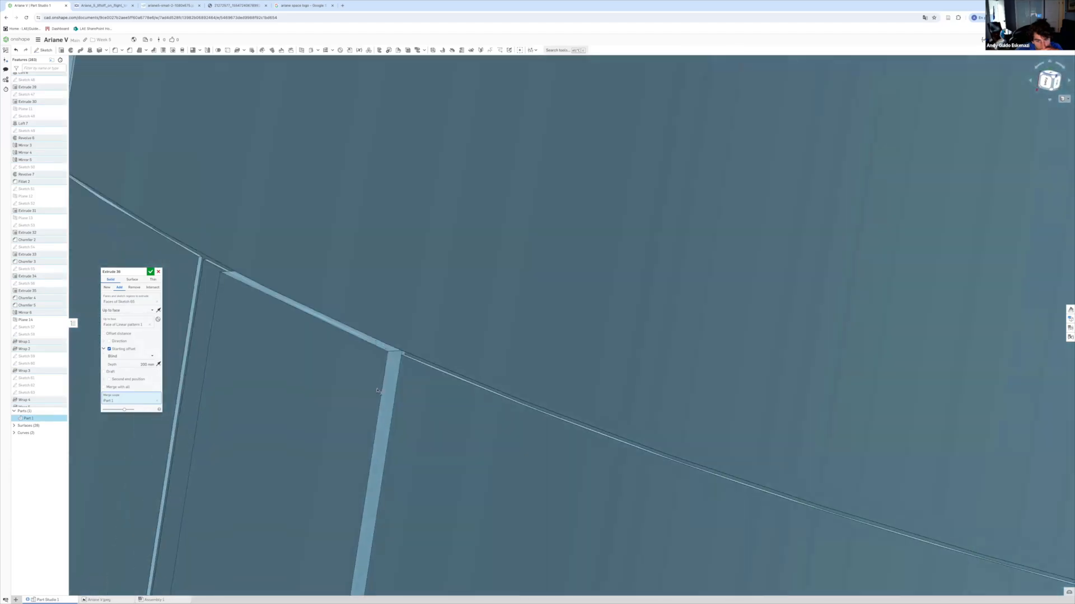
{"action": "scroll", "coordinate": [377, 390], "scroll_direction": "down", "scroll_amount": 3}
{"action": "key", "text": "Return"}
Start a sketch on the strip's upper end face and trace the end profile there.
{"action": "scroll", "coordinate": [423, 377], "scroll_direction": "down", "scroll_amount": 10}
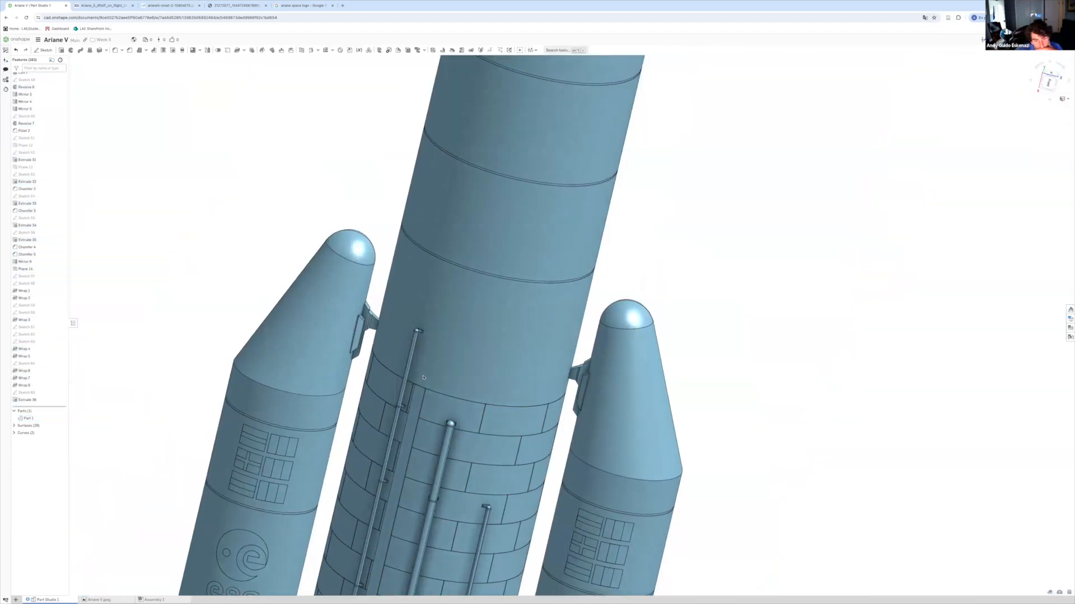
{"action": "scroll", "coordinate": [416, 384], "scroll_direction": "up", "scroll_amount": 12}
{"action": "key", "text": "shift+s"}
{"action": "left_click", "coordinate": [336, 354]}
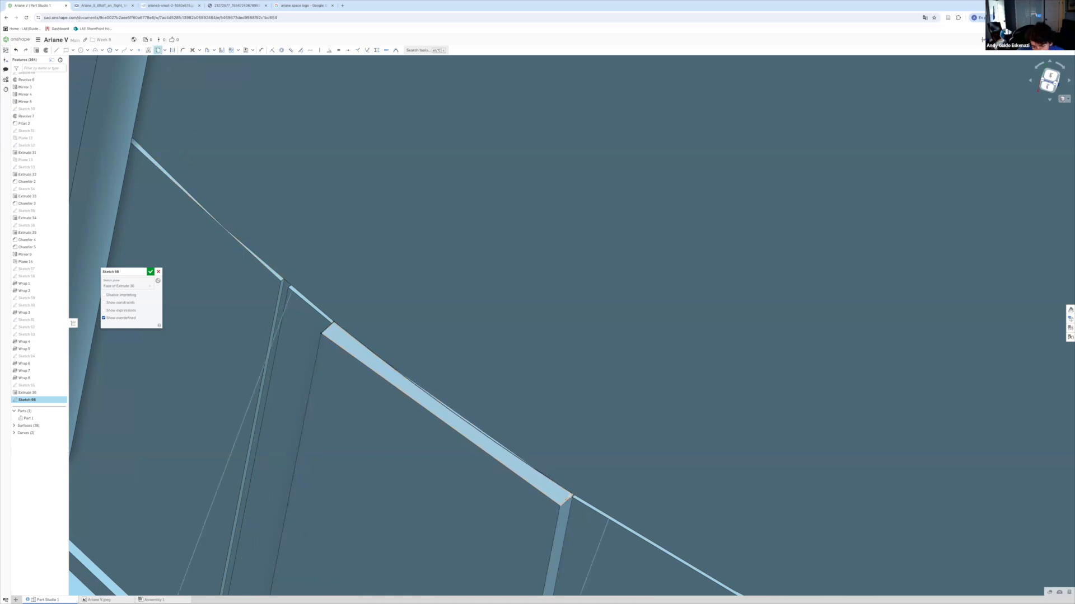
{"action": "left_click", "coordinate": [57, 50]}
{"action": "scroll", "coordinate": [348, 352], "scroll_direction": "up", "scroll_amount": 5}
{"action": "left_click", "coordinate": [221, 268]}
{"action": "scroll", "coordinate": [222, 268], "scroll_direction": "down", "scroll_amount": 5}
{"action": "scroll", "coordinate": [455, 435], "scroll_direction": "up", "scroll_amount": 5}
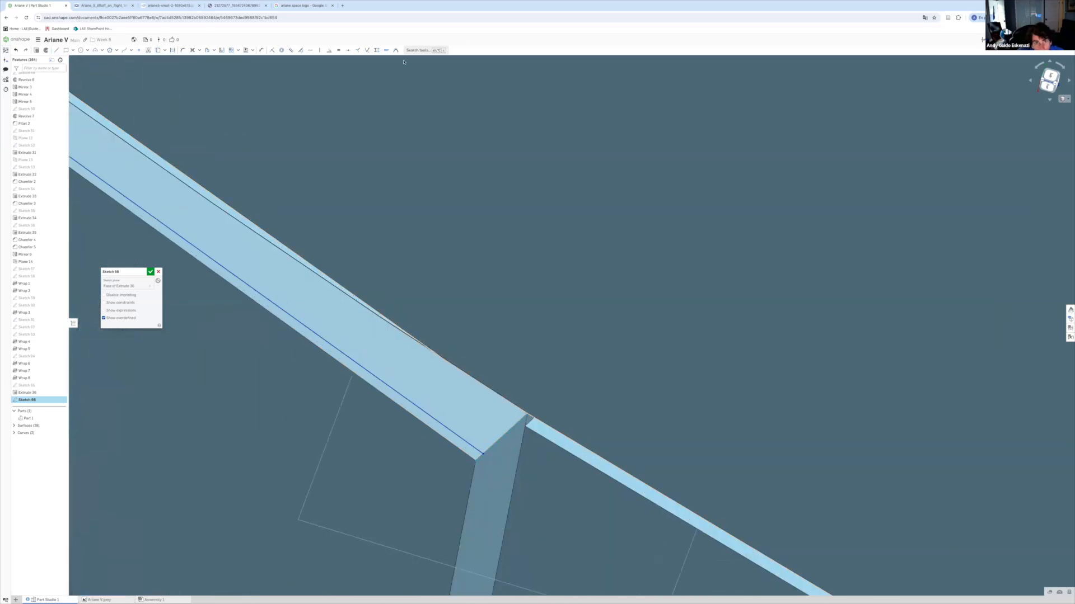
{"action": "left_click", "coordinate": [484, 461]}
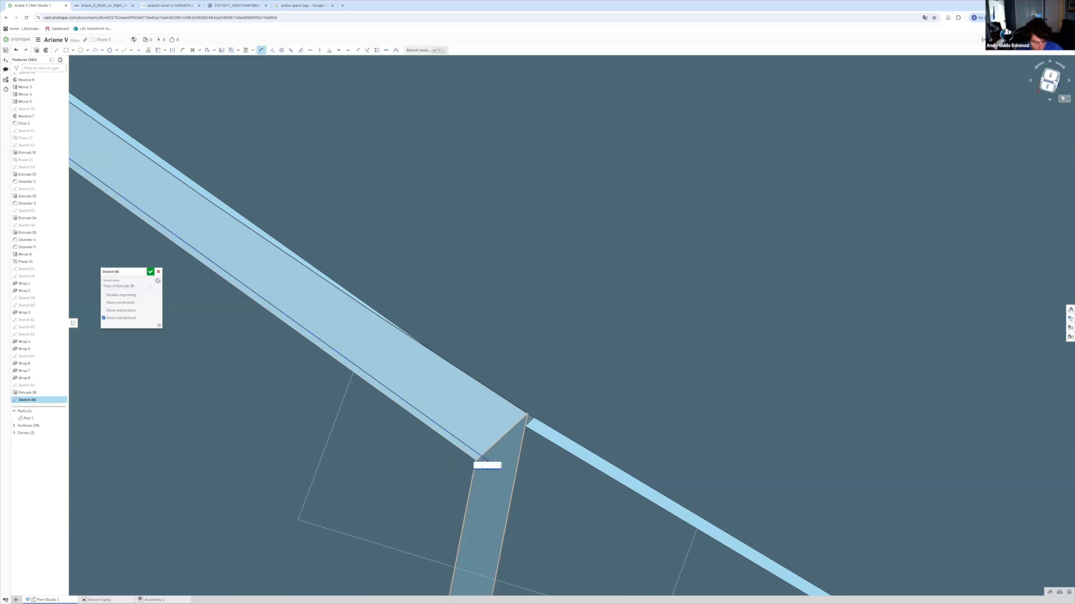
Extrude the traced end profile to extend the strip up the core stage beyond the brick pattern.
{"action": "key", "text": "shift+e"}
{"action": "scroll", "coordinate": [303, 279], "scroll_direction": "down", "scroll_amount": 5}
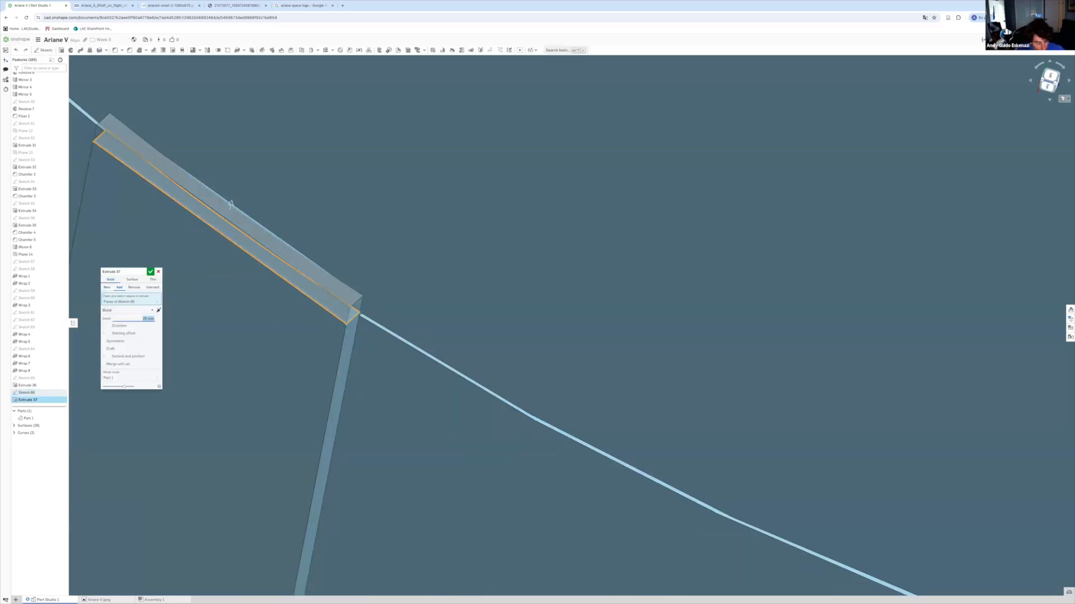
{"action": "key", "text": "Return"}
{"action": "scroll", "coordinate": [331, 325], "scroll_direction": "down", "scroll_amount": 10}
{"action": "key", "text": "Return"}
{"action": "scroll", "coordinate": [315, 248], "scroll_direction": "down", "scroll_amount": 5}
{"action": "right_click_drag", "start_coordinate": [315, 247], "coordinate": [381, 263]}
{"action": "scroll", "coordinate": [326, 277], "scroll_direction": "up", "scroll_amount": 8}
{"action": "scroll", "coordinate": [326, 279], "scroll_direction": "down", "scroll_amount": 8}
Fillet the outer edges at the strip's upper and lower ends after checking the liftoff photo.
{"action": "left_click", "coordinate": [111, 8]}
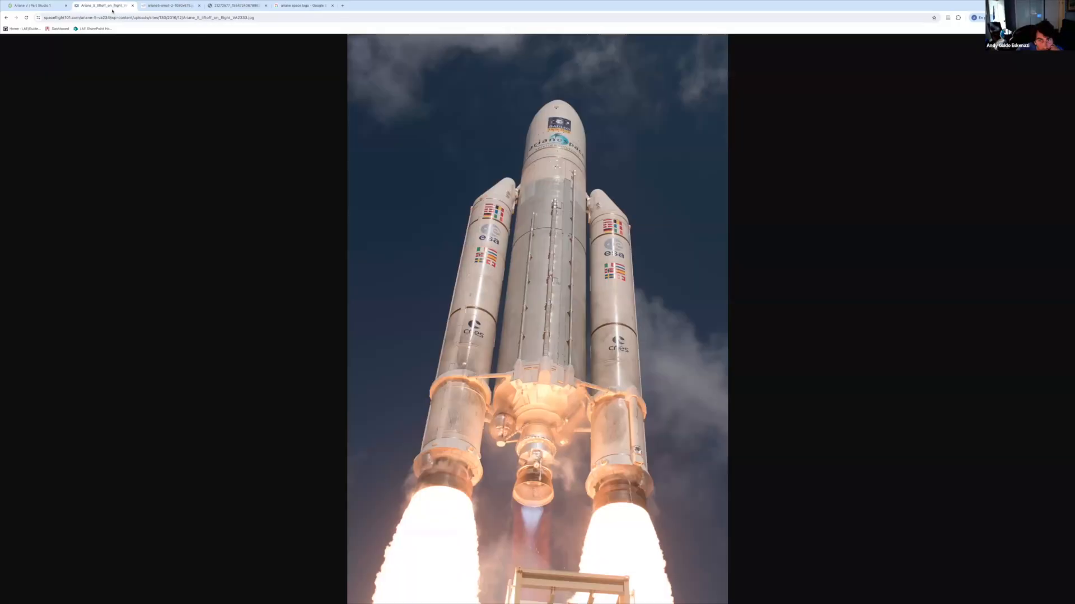
{"action": "left_click", "coordinate": [34, 5]}
{"action": "scroll", "coordinate": [341, 247], "scroll_direction": "up", "scroll_amount": 8}
{"action": "key", "text": "shift+f"}
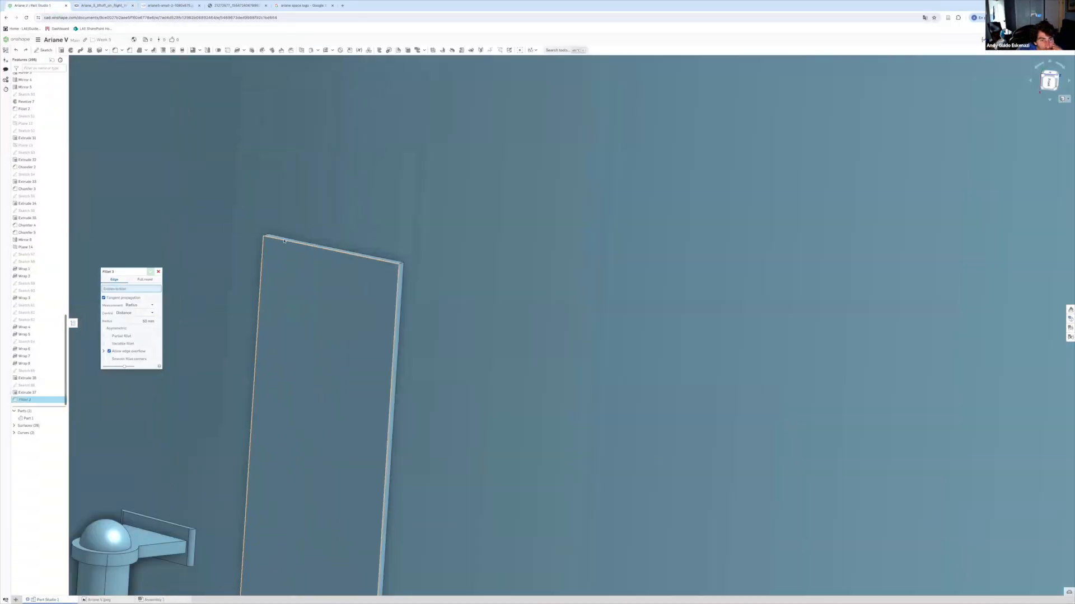
{"action": "scroll", "coordinate": [344, 247], "scroll_direction": "down", "scroll_amount": 10}
{"action": "scroll", "coordinate": [365, 408], "scroll_direction": "up", "scroll_amount": 10}
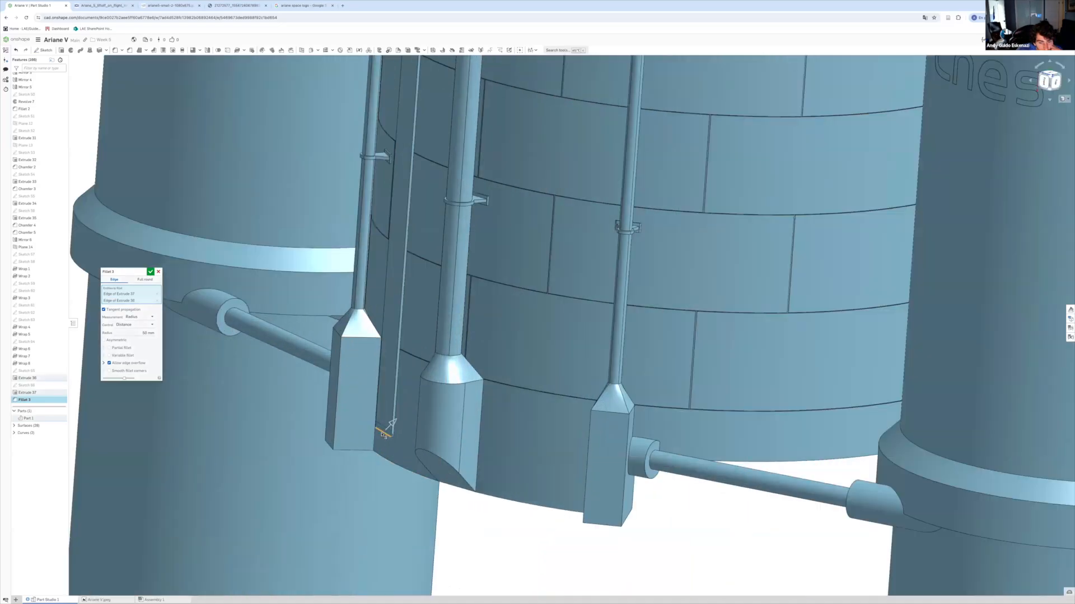
{"action": "key", "text": "Escape"}
Chamfer the strip's two long outer edges with an equal-distance chamfer.
{"action": "left_click", "coordinate": [130, 51]}
{"action": "left_click", "coordinate": [397, 386]}
{"action": "right_click_drag", "start_coordinate": [395, 392], "coordinate": [448, 395]}
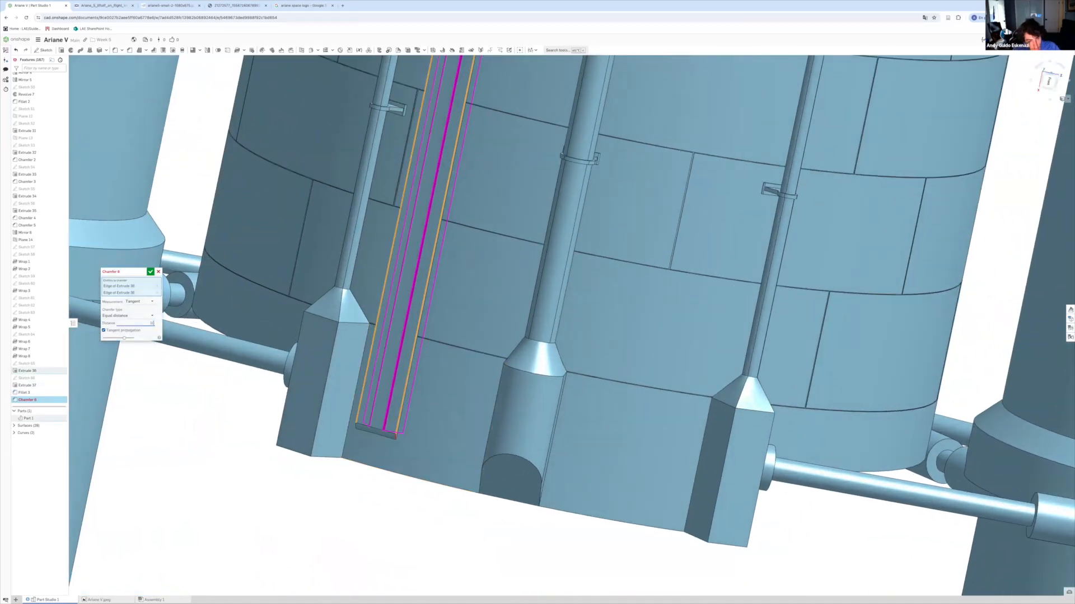
{"action": "scroll", "coordinate": [392, 392], "scroll_direction": "down", "scroll_amount": 3}
{"action": "scroll", "coordinate": [392, 392], "scroll_direction": "up", "scroll_amount": 8}
{"action": "key", "text": "Return"}
{"action": "scroll", "coordinate": [451, 558], "scroll_direction": "down", "scroll_amount": 10}
{"action": "scroll", "coordinate": [466, 337], "scroll_direction": "down", "scroll_amount": 5}
{"action": "right_click_drag", "start_coordinate": [466, 337], "coordinate": [482, 494]}
{"action": "scroll", "coordinate": [485, 414], "scroll_direction": "down", "scroll_amount": 3}
{"action": "scroll", "coordinate": [523, 406], "scroll_direction": "up", "scroll_amount": 6}
{"action": "scroll", "coordinate": [482, 494], "scroll_direction": "down", "scroll_amount": 5}
{"action": "scroll", "coordinate": [482, 493], "scroll_direction": "up", "scroll_amount": 5}
Search images for "ariane v rocket" and preview the Alamy and Cosmos4Kids pictures of the rocket.
{"action": "left_click", "coordinate": [168, 8]}
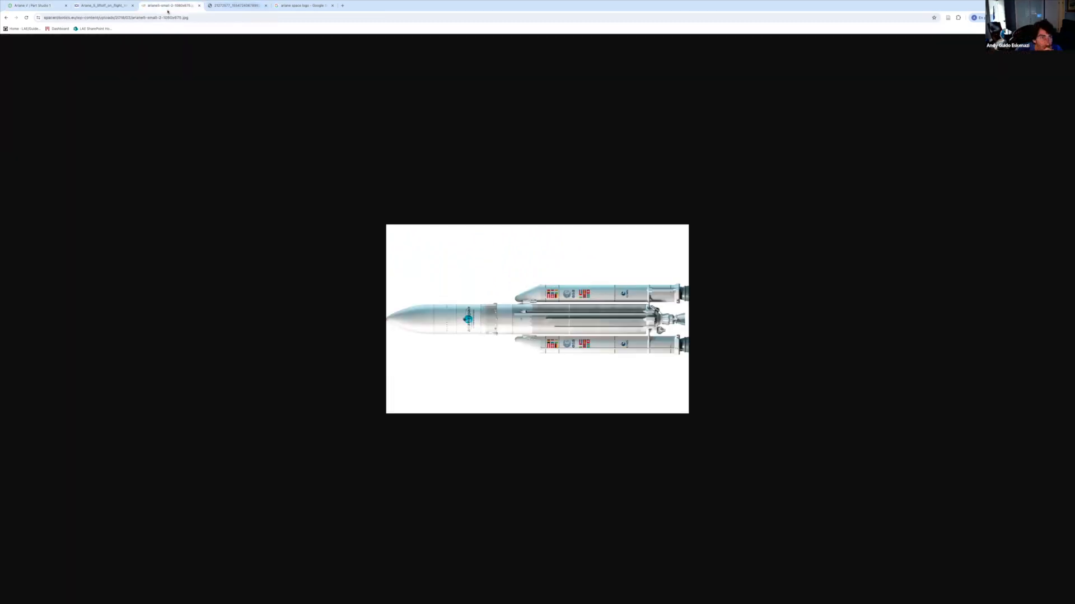
{"action": "left_click", "coordinate": [302, 6]}
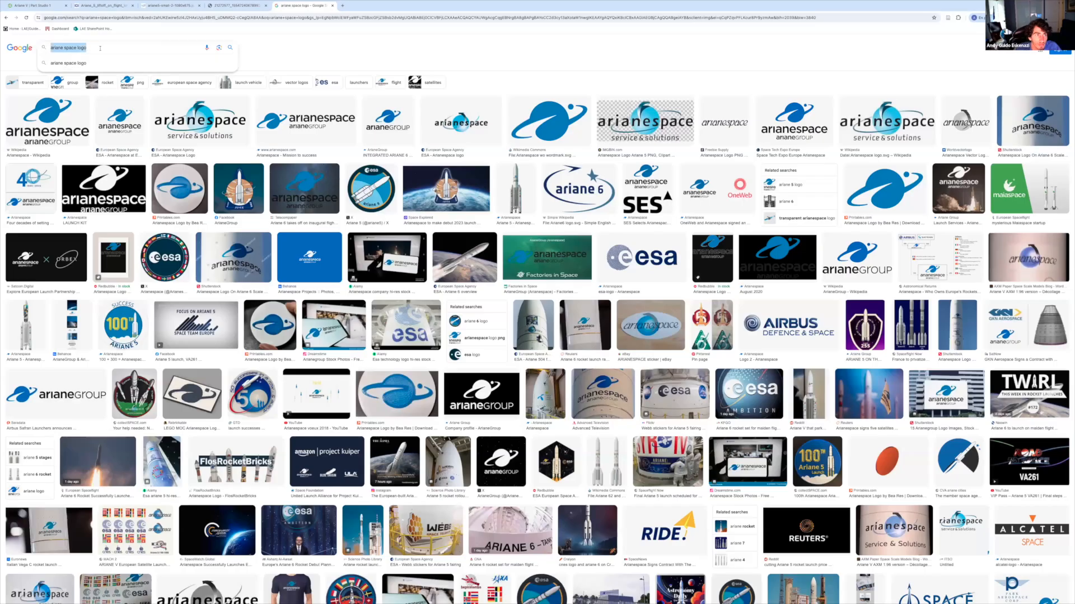
{"action": "type", "text": "v rocket"}
{"action": "key", "text": "Return"}
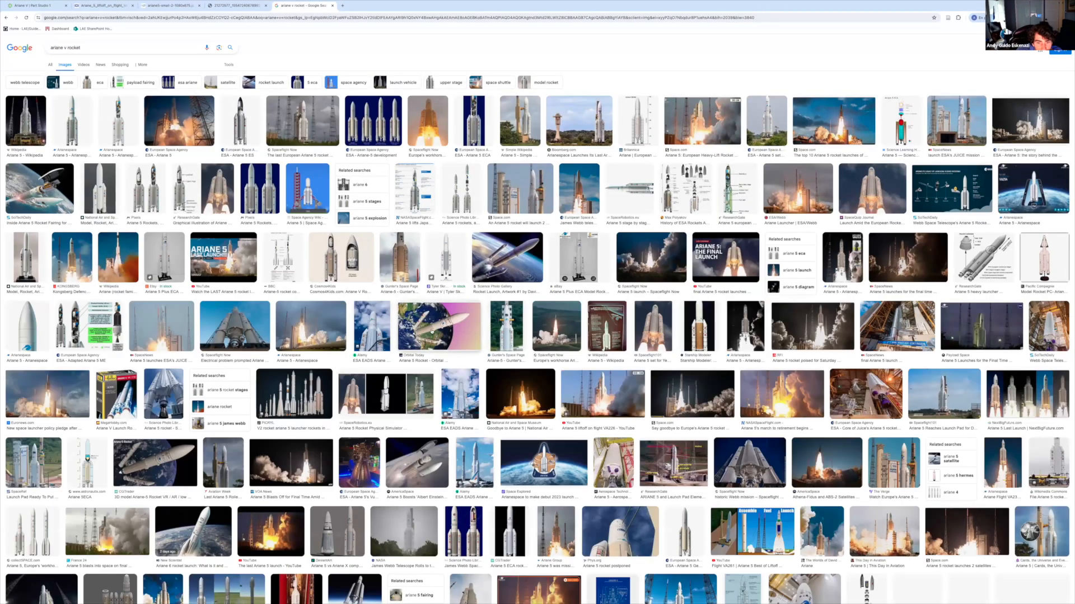
{"action": "left_click", "coordinate": [385, 367]}
{"action": "left_click", "coordinate": [178, 353]}
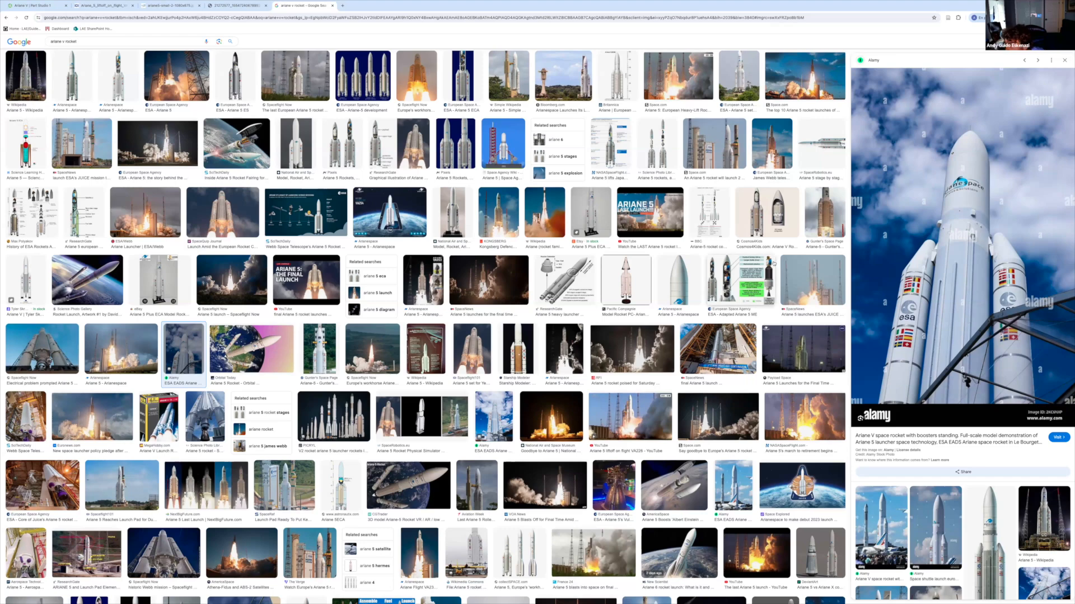
{"action": "left_click", "coordinate": [677, 280]}
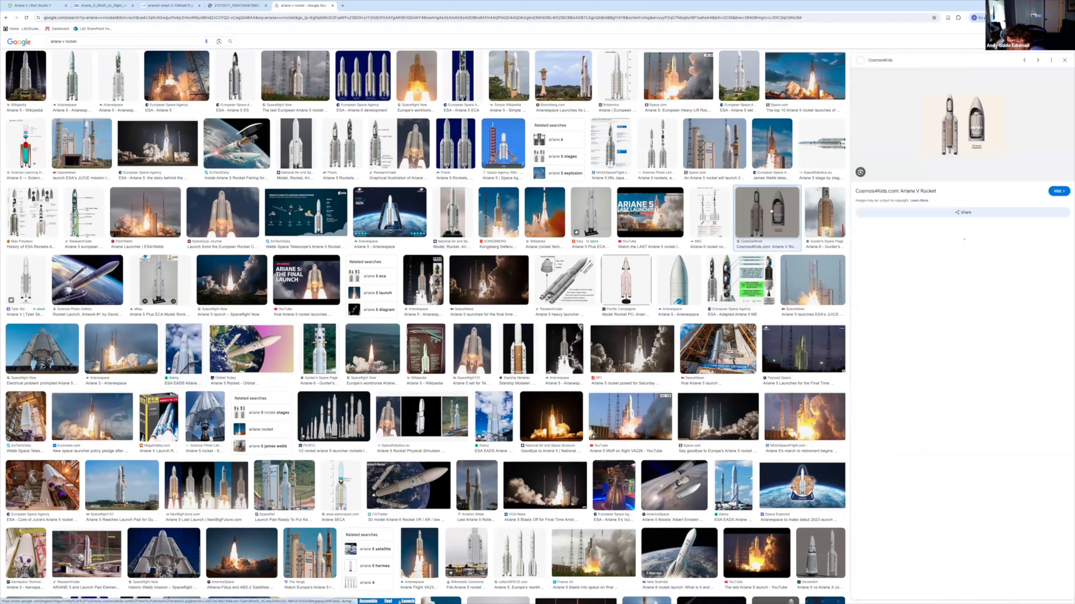
Browse more Ariane V image results, including the Pacific Compagnie model and the Arianespace page, and recheck the liftoff photo.
{"action": "left_click", "coordinate": [718, 347]}
{"action": "left_click", "coordinate": [565, 279]}
{"action": "left_click", "coordinate": [626, 280]}
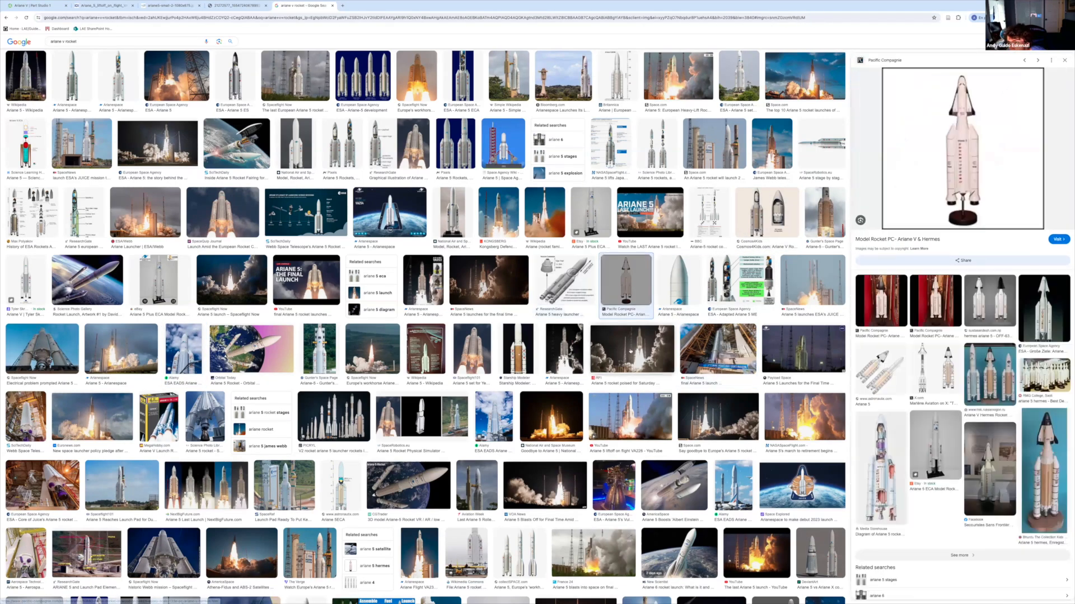
{"action": "left_click", "coordinate": [630, 352]}
{"action": "left_click", "coordinate": [223, 213]}
{"action": "left_click", "coordinate": [42, 350]}
{"action": "left_click", "coordinate": [106, 383]}
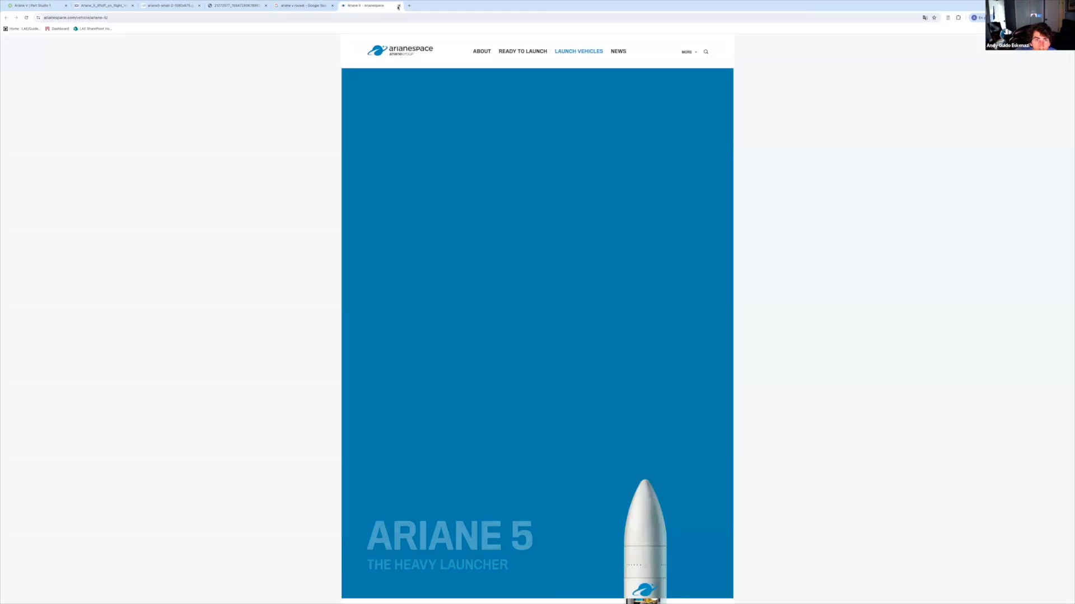
{"action": "left_click", "coordinate": [398, 6]}
{"action": "left_click", "coordinate": [103, 6]}
{"action": "left_click", "coordinate": [34, 6]}
Apply a pale palette colour as the appearance of the whole rocket part and inspect the core stage and boosters.
{"action": "right_click", "coordinate": [311, 277]}
{"action": "left_click", "coordinate": [339, 413]}
{"action": "left_click", "coordinate": [103, 428]}
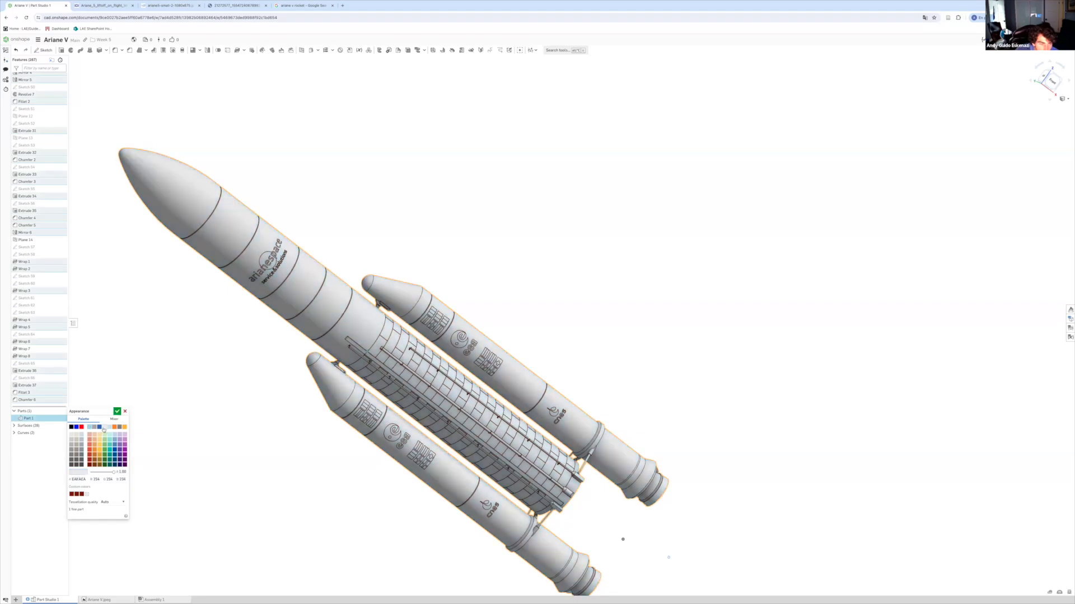
{"action": "left_click", "coordinate": [117, 412]}
{"action": "key", "text": "shift+1"}
{"action": "scroll", "coordinate": [332, 275], "scroll_direction": "up", "scroll_amount": 5}
{"action": "left_click", "coordinate": [332, 274]}
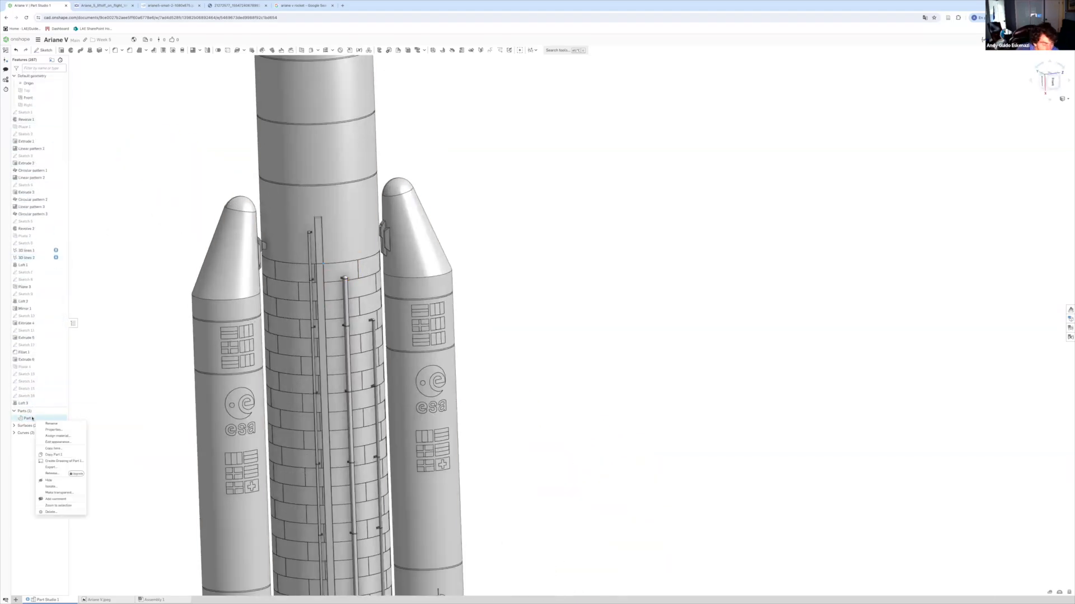
Recolour the whole rocket part a warm beige-grey and compare the shade with the reference photos.
{"action": "left_click", "coordinate": [58, 443]}
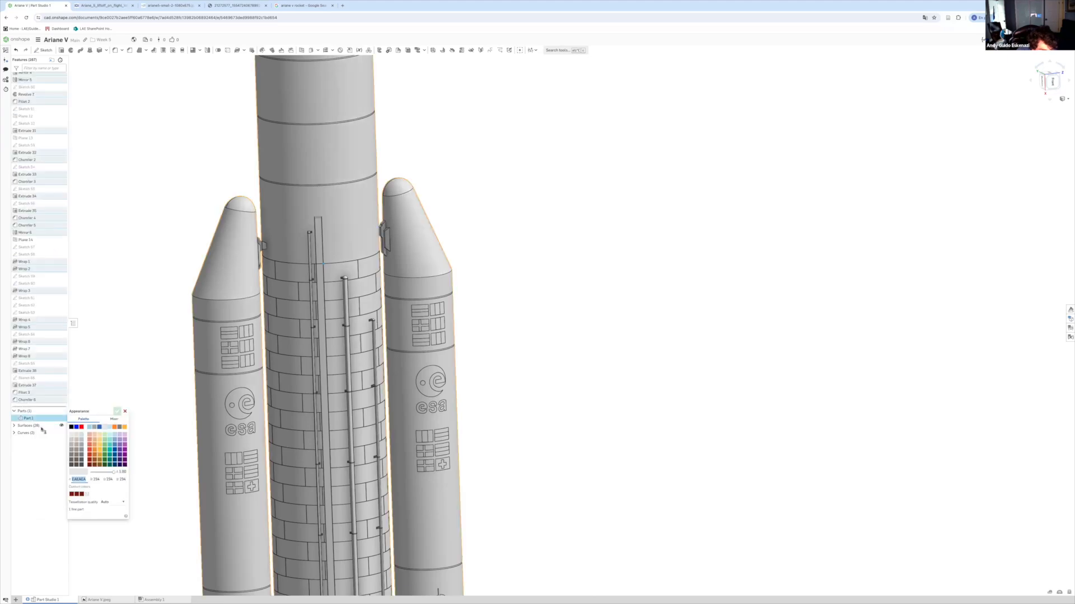
{"action": "left_click", "coordinate": [75, 442]}
{"action": "left_click", "coordinate": [100, 6]}
{"action": "left_click", "coordinate": [171, 6]}
{"action": "left_click", "coordinate": [238, 6]}
{"action": "left_click", "coordinate": [106, 6]}
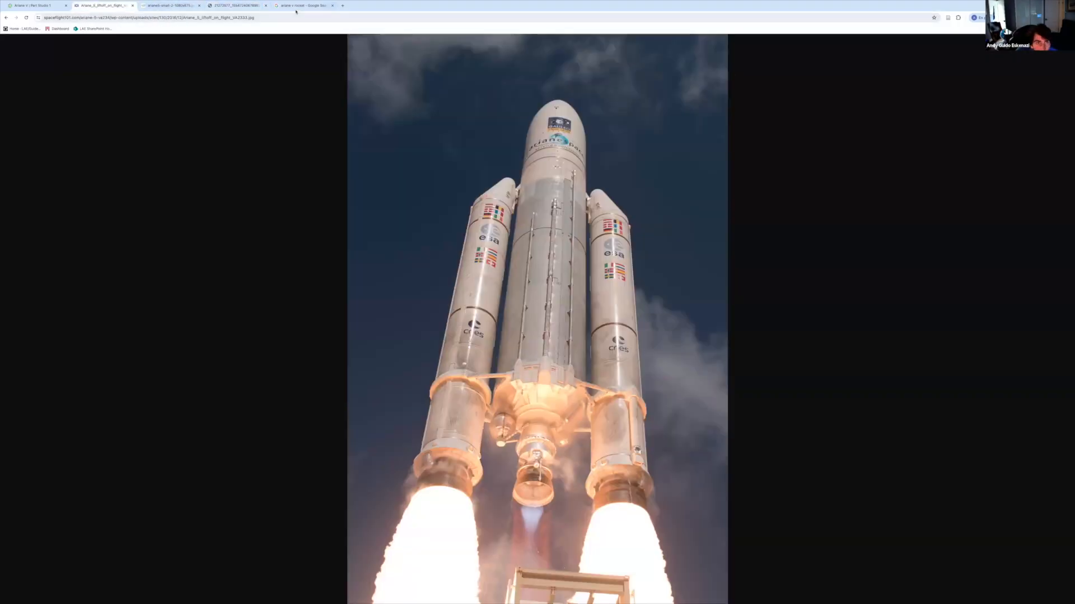
{"action": "left_click", "coordinate": [296, 7]}
{"action": "left_click", "coordinate": [34, 6]}
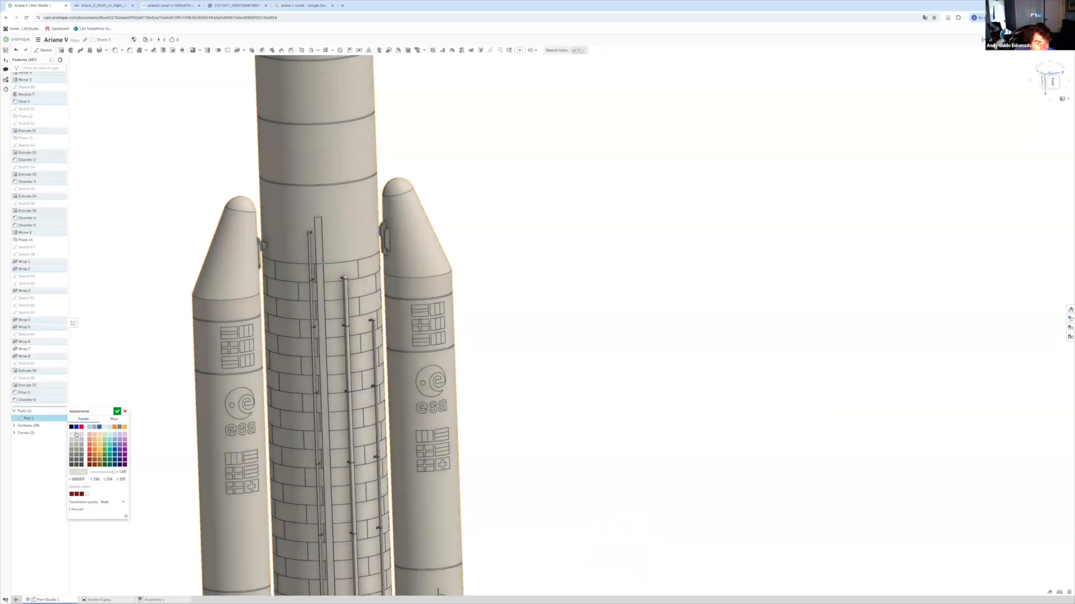
Create a light grey face appearance on the boosters, covering their nose caps, cones and cylindrical casing sections.
{"action": "right_click", "coordinate": [212, 270]}
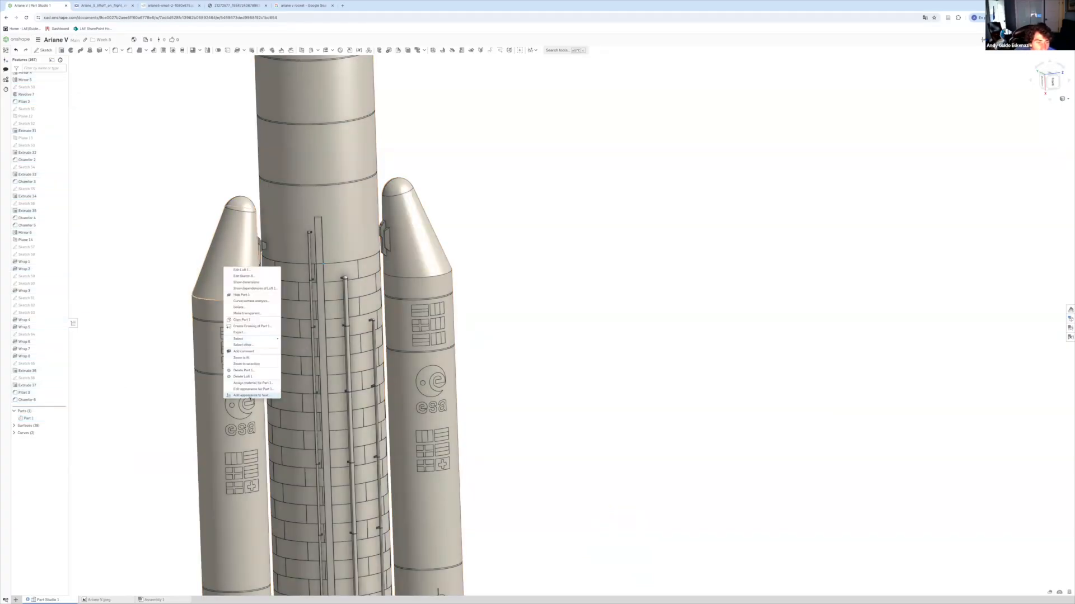
{"action": "left_click", "coordinate": [250, 395]}
{"action": "scroll", "coordinate": [235, 212], "scroll_direction": "up", "scroll_amount": 5}
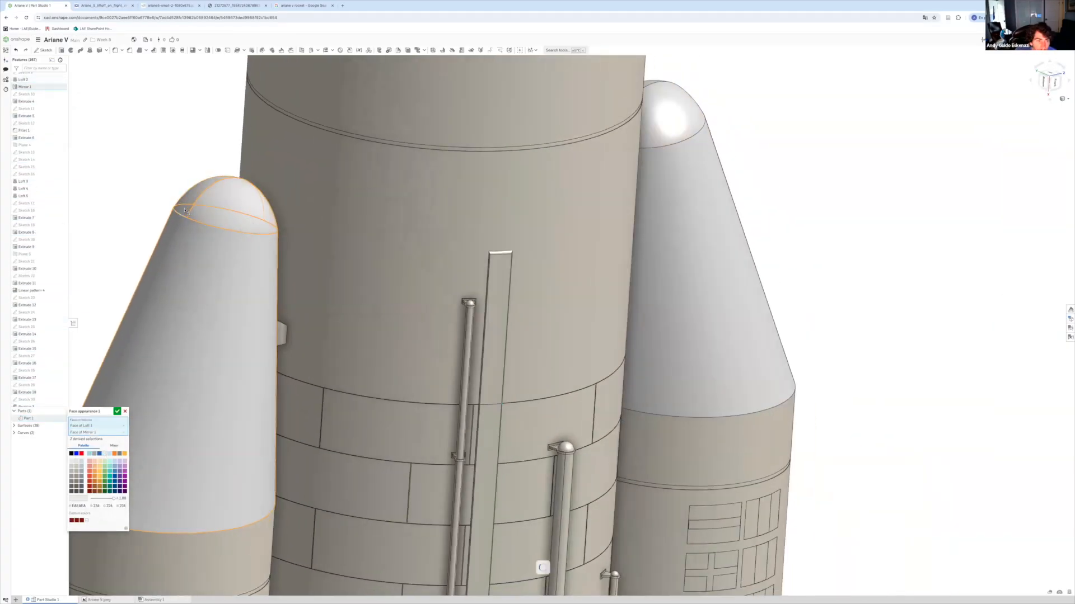
{"action": "left_click", "coordinate": [186, 211]}
{"action": "scroll", "coordinate": [187, 212], "scroll_direction": "down", "scroll_amount": 6}
{"action": "left_click", "coordinate": [186, 302]}
{"action": "left_click", "coordinate": [195, 359]}
{"action": "scroll", "coordinate": [196, 360], "scroll_direction": "up", "scroll_amount": 4}
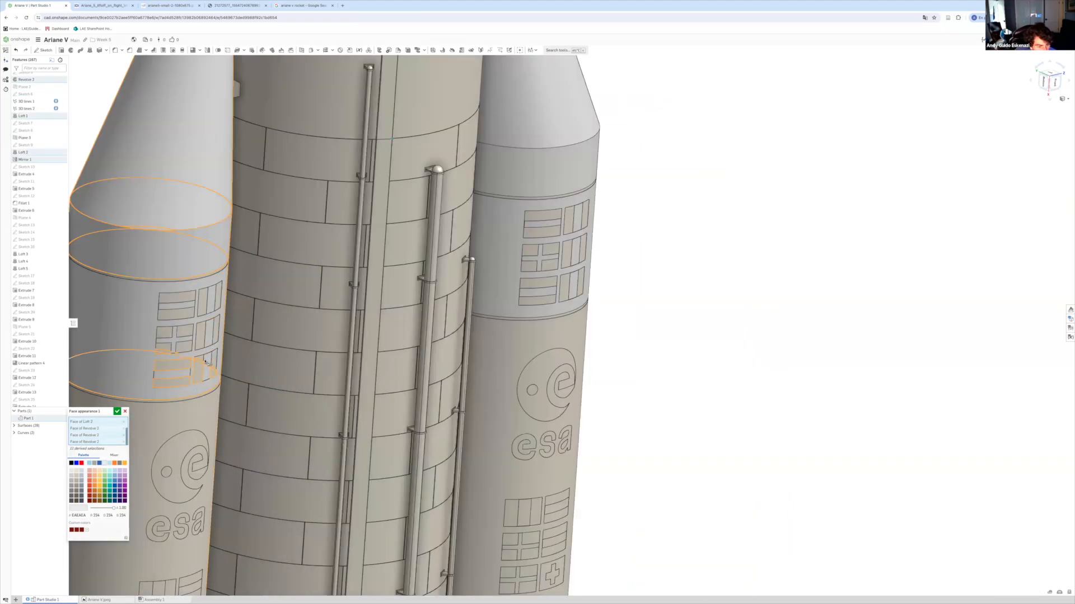
{"action": "scroll", "coordinate": [205, 362], "scroll_direction": "down", "scroll_amount": 5}
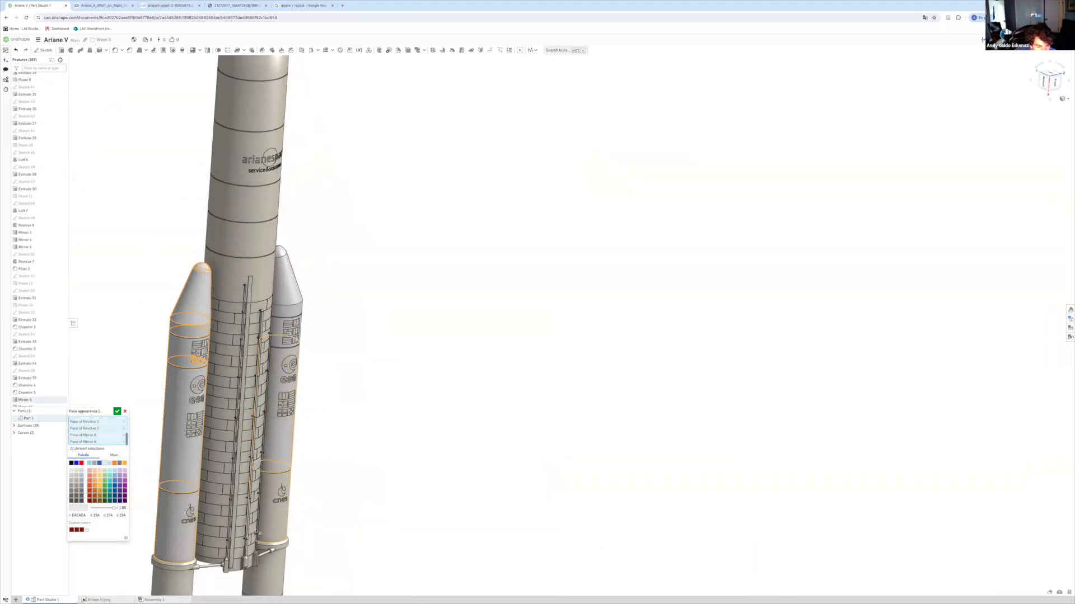
Add the boosters' lower attachment collars, their chamfered edges and the casing below them to the light grey face appearance.
{"action": "scroll", "coordinate": [276, 578], "scroll_direction": "up", "scroll_amount": 6}
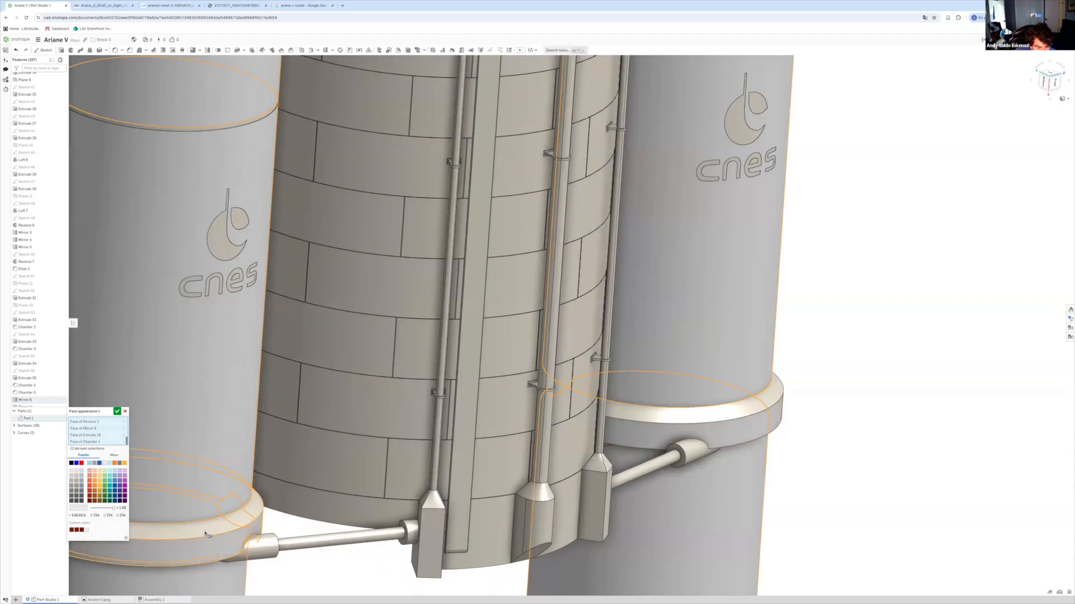
{"action": "right_click_drag", "start_coordinate": [421, 478], "coordinate": [242, 428]}
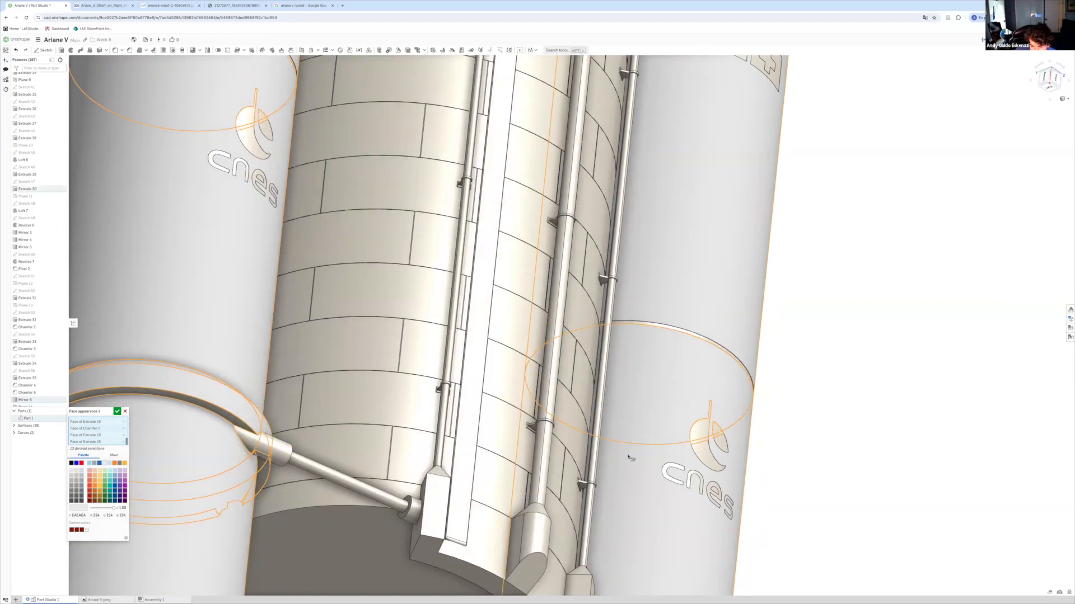
{"action": "scroll", "coordinate": [628, 458], "scroll_direction": "down", "scroll_amount": 5}
{"action": "right_click_drag", "start_coordinate": [628, 457], "coordinate": [621, 400]}
{"action": "scroll", "coordinate": [597, 528], "scroll_direction": "up", "scroll_amount": 5}
{"action": "left_click", "coordinate": [597, 528]}
{"action": "scroll", "coordinate": [595, 529], "scroll_direction": "down", "scroll_amount": 4}
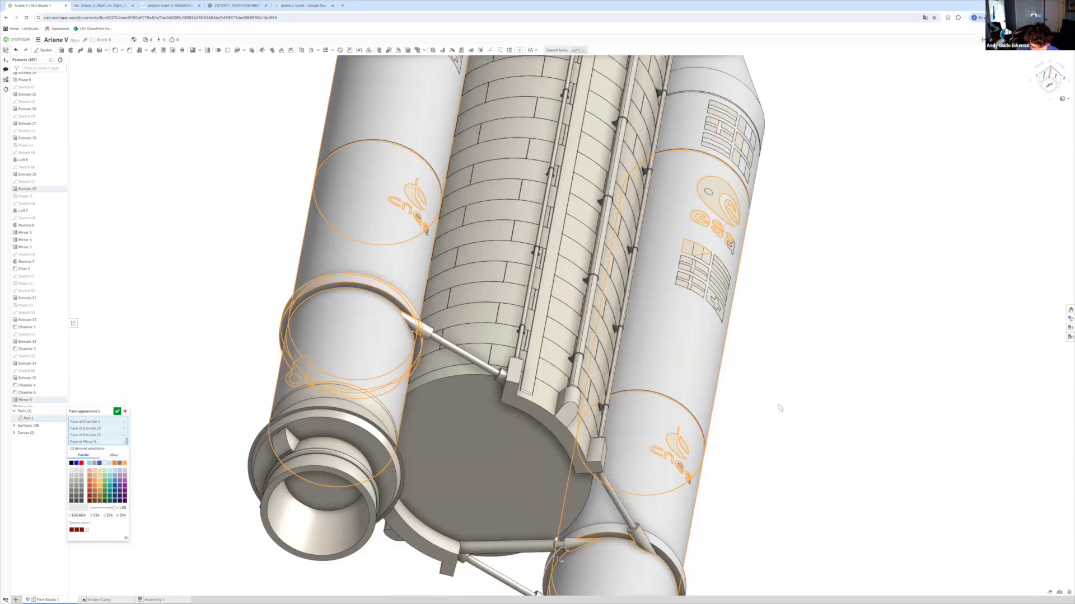
Compare the tail colouring with the liftoff photo and add the core stage's base ring faces to the light grey appearance.
{"action": "left_click", "coordinate": [175, 6]}
{"action": "left_click", "coordinate": [101, 6]}
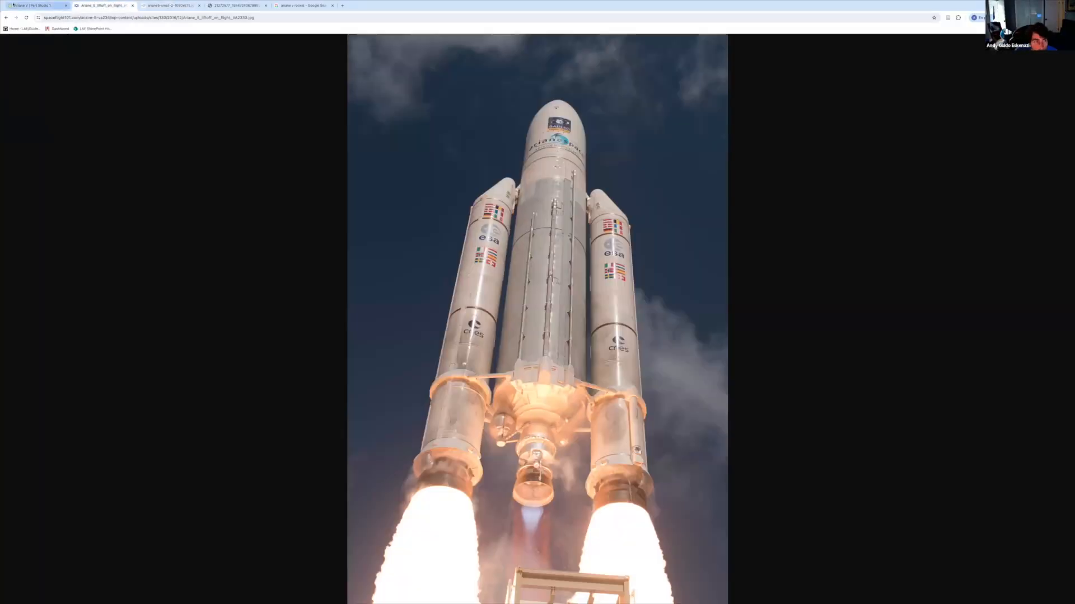
{"action": "left_click", "coordinate": [34, 5]}
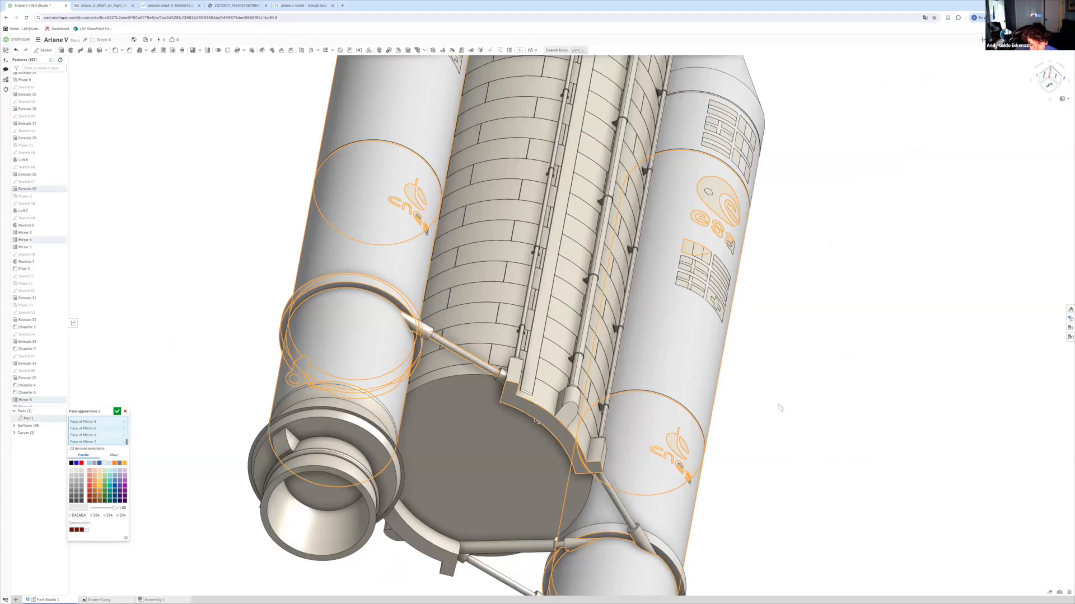
{"action": "left_click", "coordinate": [168, 6]}
{"action": "left_click", "coordinate": [98, 6]}
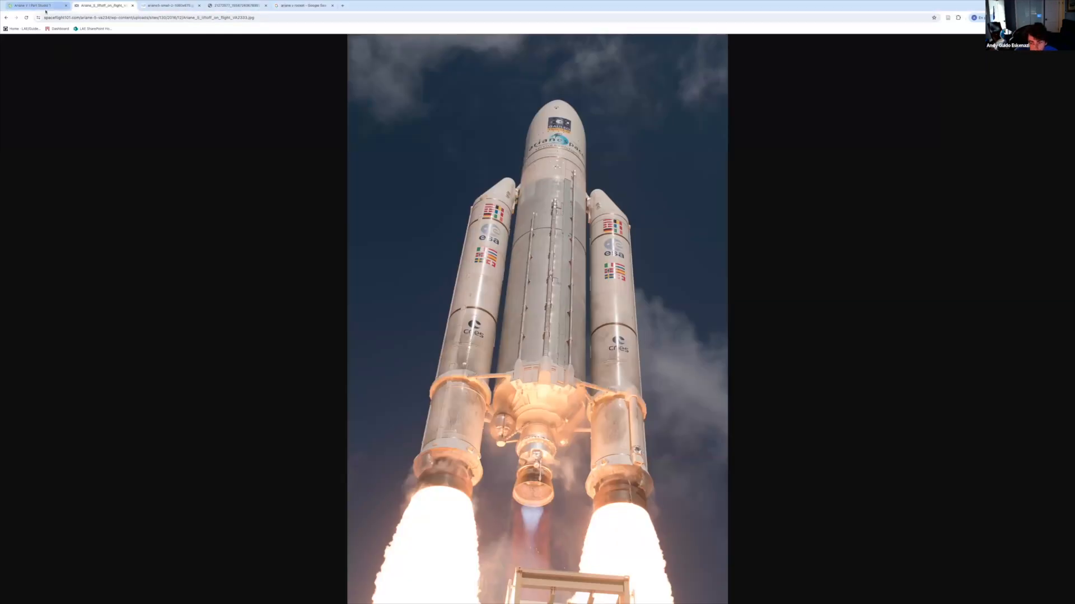
{"action": "left_click", "coordinate": [46, 7]}
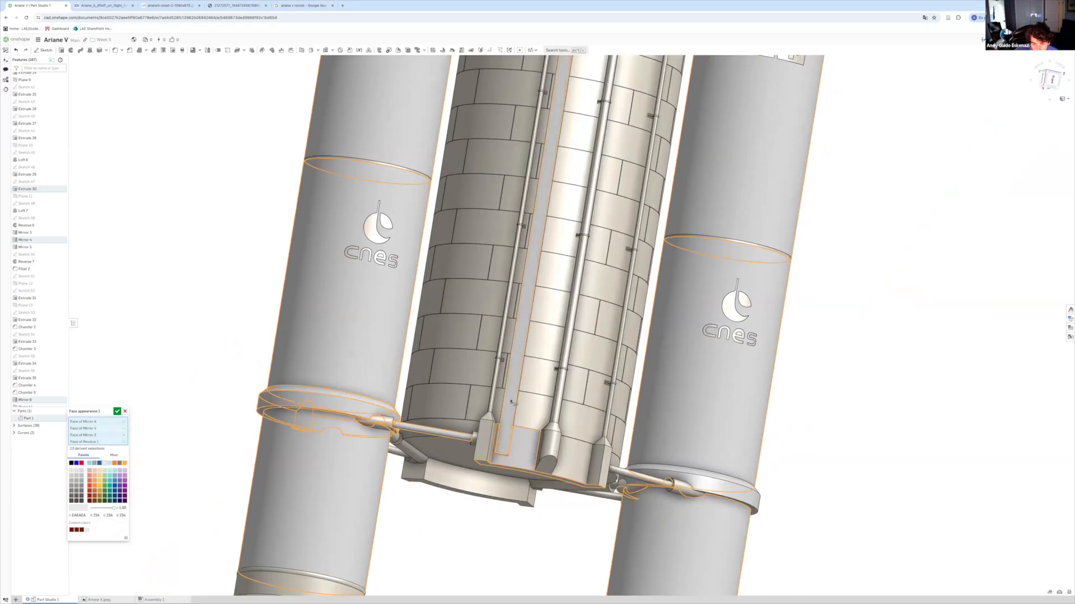
{"action": "left_click", "coordinate": [514, 404]}
{"action": "scroll", "coordinate": [492, 449], "scroll_direction": "up", "scroll_amount": 7}
{"action": "left_click", "coordinate": [461, 429]}
Add the faces of the fairing blocks at the pipe ends around the core stage's base to the light grey appearance.
{"action": "right_click_drag", "start_coordinate": [467, 314], "coordinate": [475, 382]}
{"action": "scroll", "coordinate": [494, 349], "scroll_direction": "up", "scroll_amount": 5}
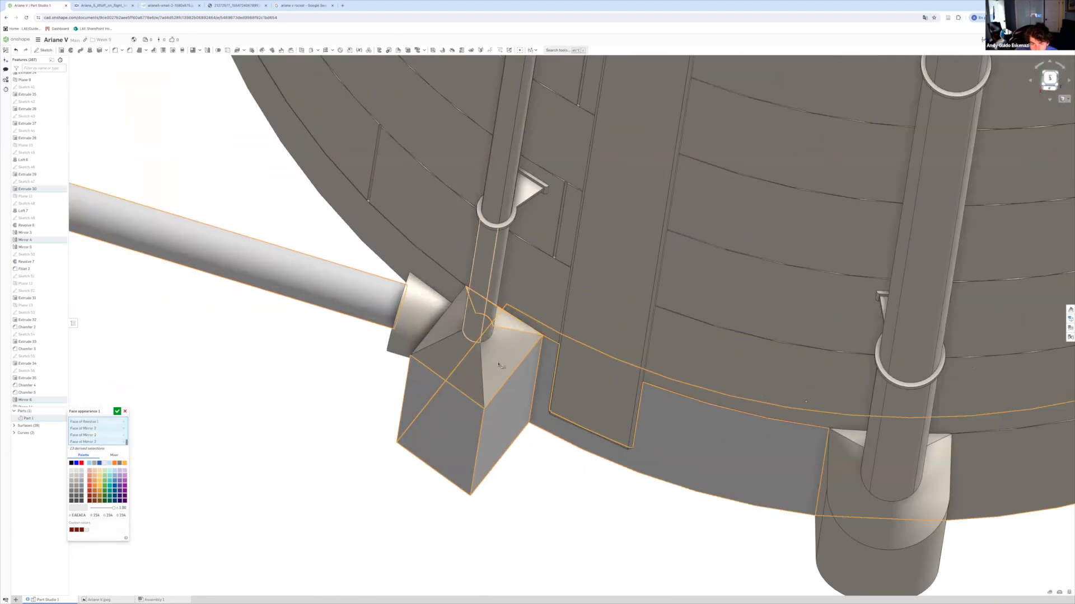
{"action": "scroll", "coordinate": [462, 353], "scroll_direction": "down", "scroll_amount": 4}
{"action": "scroll", "coordinate": [665, 433], "scroll_direction": "up", "scroll_amount": 4}
{"action": "left_click", "coordinate": [664, 432]}
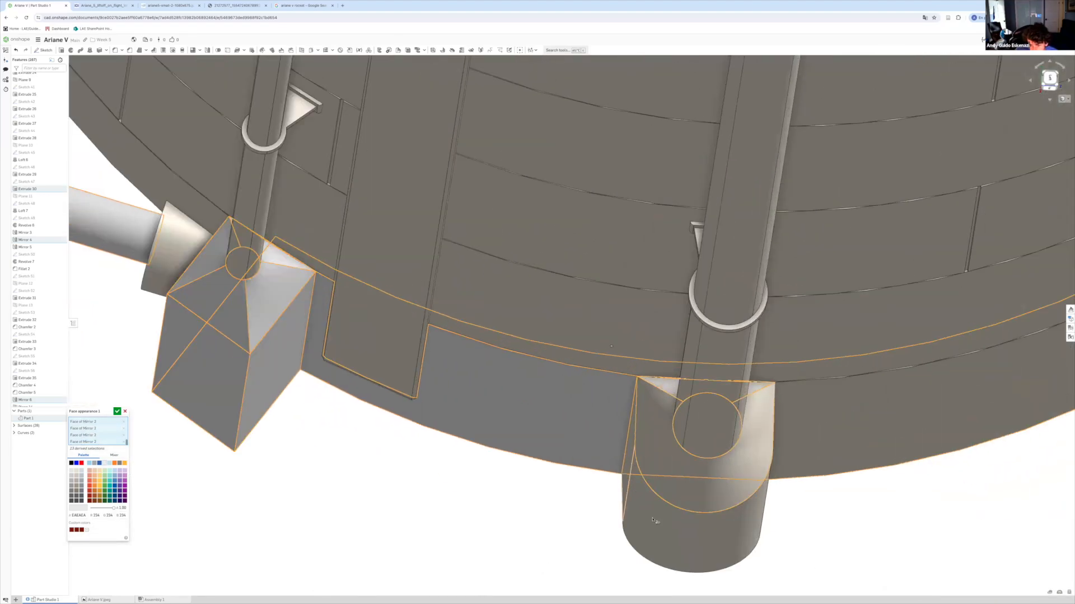
{"action": "scroll", "coordinate": [616, 481], "scroll_direction": "down", "scroll_amount": 5}
{"action": "scroll", "coordinate": [661, 410], "scroll_direction": "up", "scroll_amount": 5}
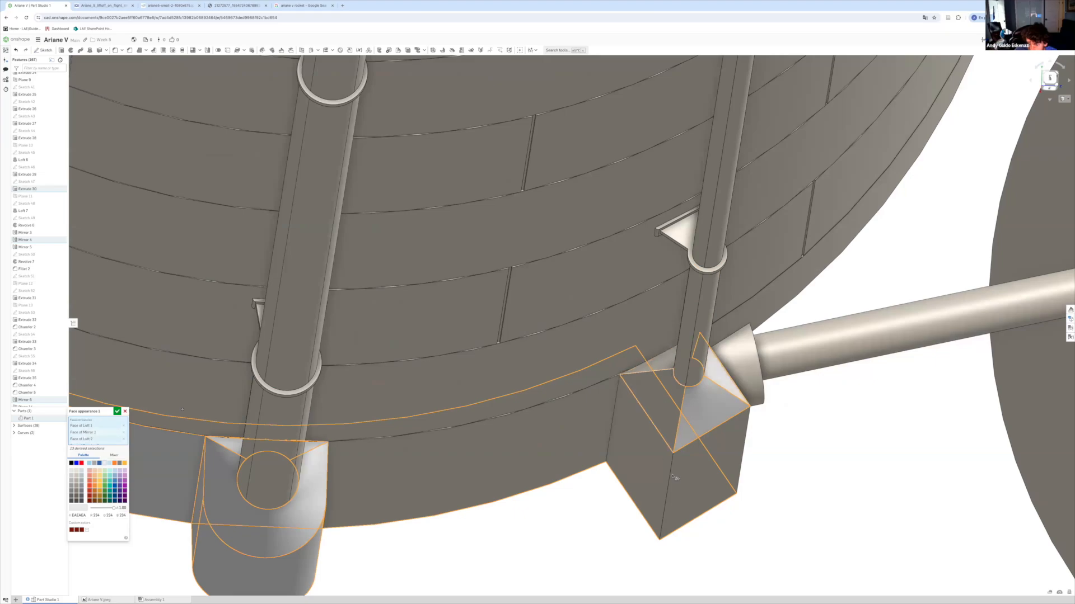
{"action": "right_click_drag", "start_coordinate": [607, 485], "coordinate": [291, 496]}
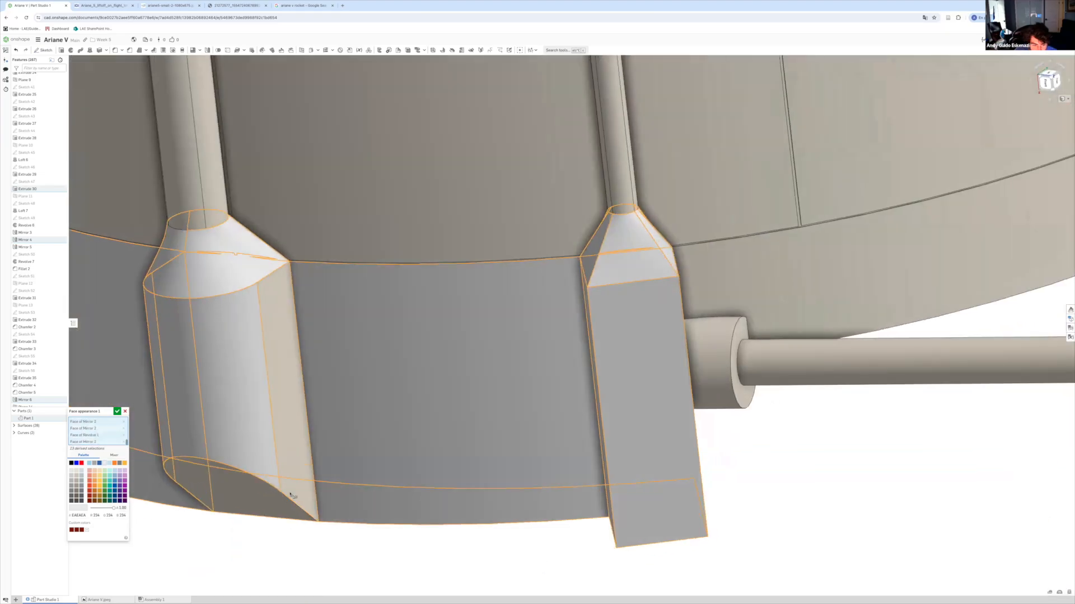
{"action": "scroll", "coordinate": [661, 457], "scroll_direction": "down", "scroll_amount": 8}
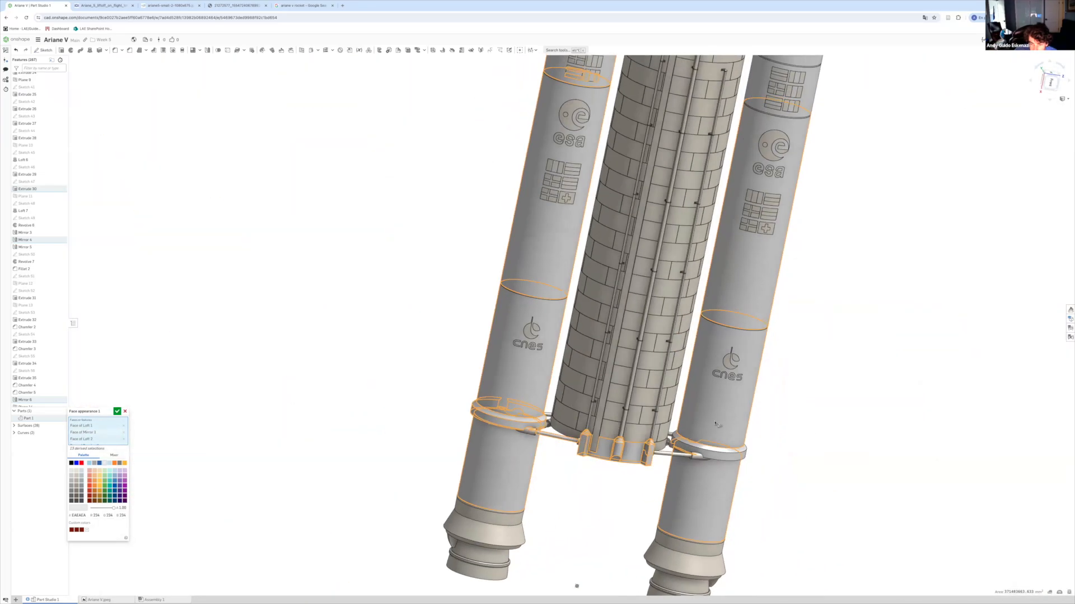
Add the booster aft skirts and the remaining base block and collar fitting faces, and accept the light grey face appearance.
{"action": "scroll", "coordinate": [461, 529], "scroll_direction": "up", "scroll_amount": 3}
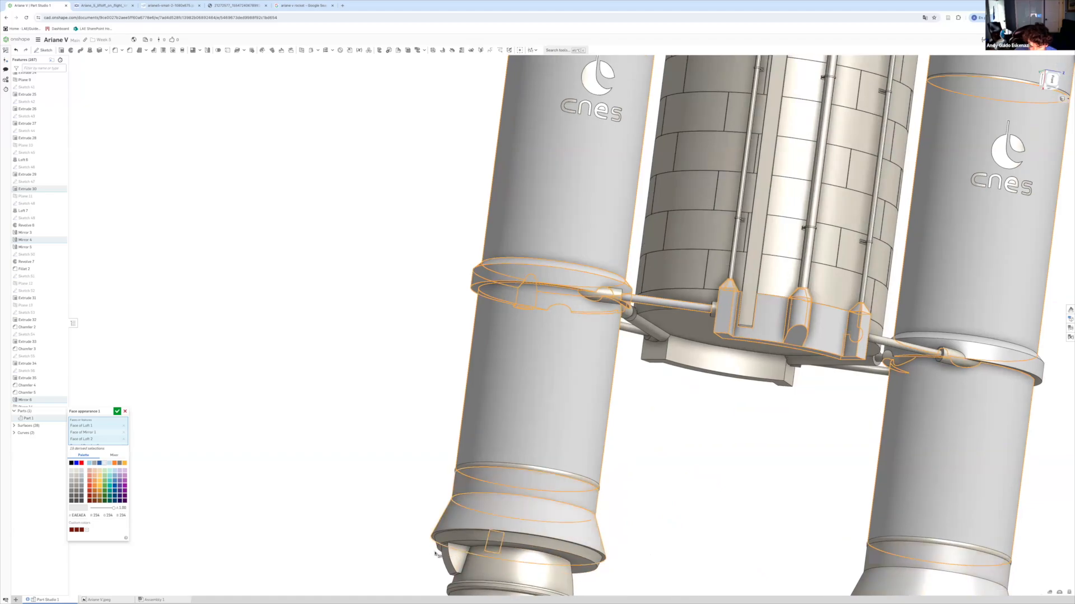
{"action": "scroll", "coordinate": [436, 553], "scroll_direction": "up", "scroll_amount": 2}
{"action": "scroll", "coordinate": [436, 553], "scroll_direction": "down", "scroll_amount": 3}
{"action": "left_click", "coordinate": [103, 6]}
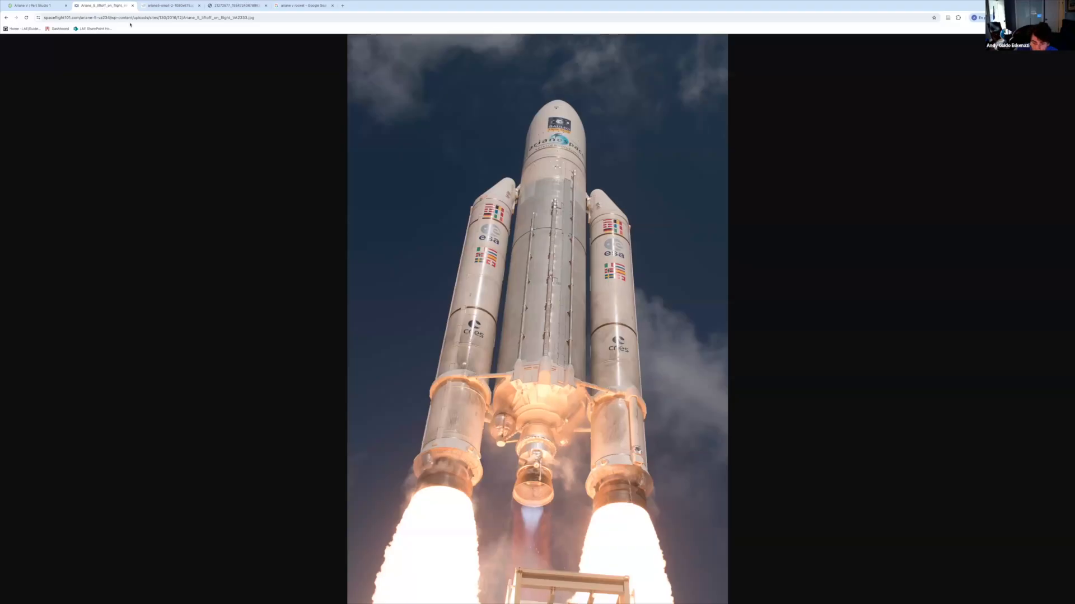
{"action": "left_click", "coordinate": [34, 5]}
{"action": "scroll", "coordinate": [585, 325], "scroll_direction": "up", "scroll_amount": 5}
{"action": "left_click", "coordinate": [281, 265]}
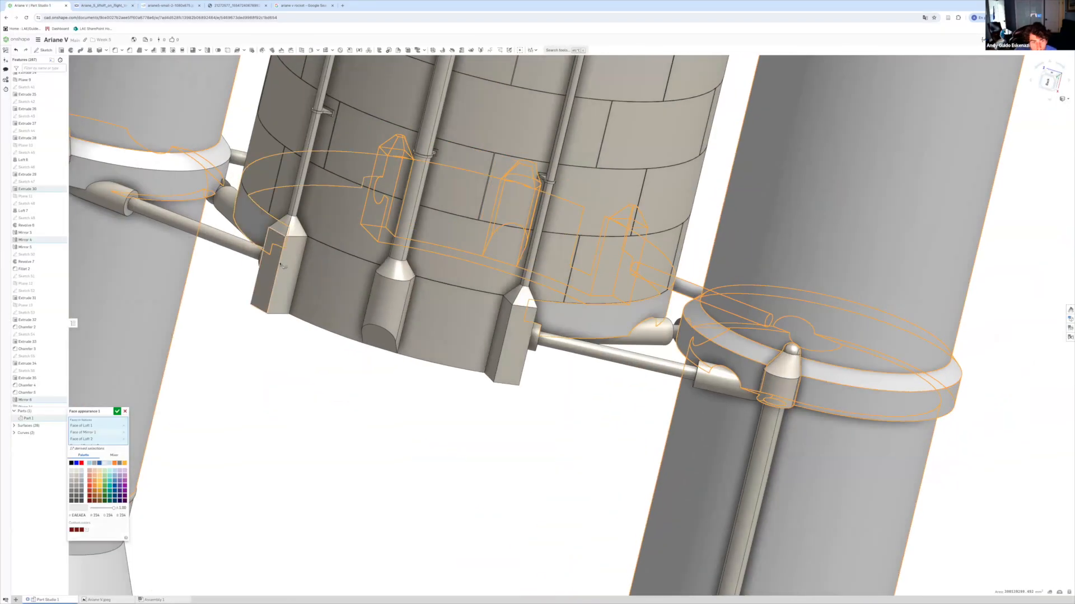
{"action": "scroll", "coordinate": [797, 354], "scroll_direction": "up", "scroll_amount": 4}
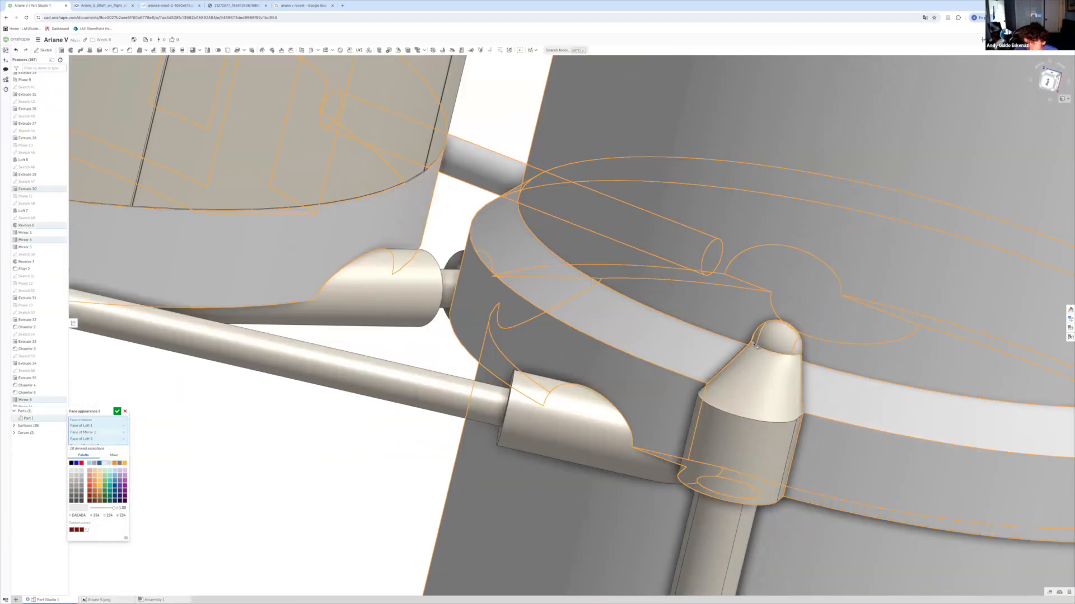
{"action": "left_click", "coordinate": [762, 403]}
{"action": "left_click", "coordinate": [117, 411]}
Create a second light grey face appearance on the booster's pipe-end fitting and the adjacent strut sockets and rods.
{"action": "right_click", "coordinate": [717, 456]}
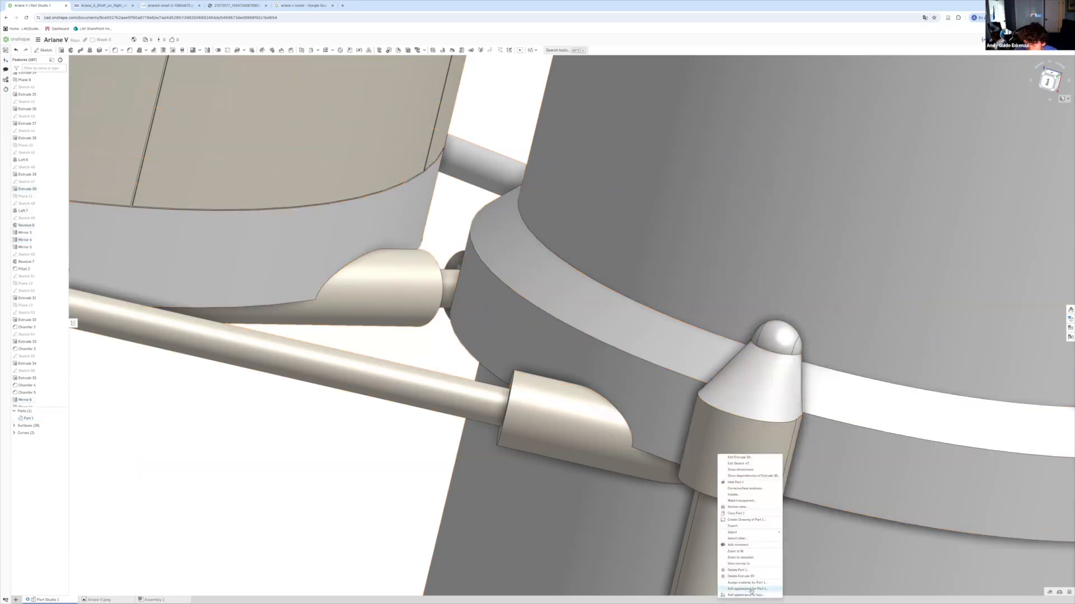
{"action": "left_click", "coordinate": [750, 591]}
{"action": "left_click", "coordinate": [77, 455]}
{"action": "left_click", "coordinate": [559, 415]}
{"action": "left_click", "coordinate": [392, 289]}
{"action": "left_click", "coordinate": [450, 288]}
{"action": "left_click", "coordinate": [485, 397]}
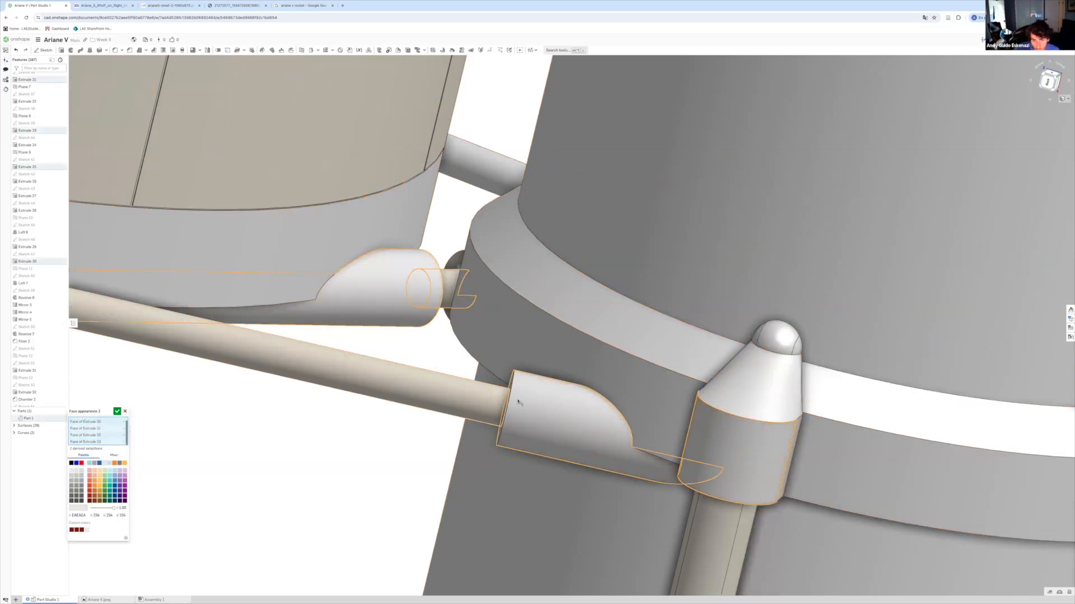
{"action": "right_click_drag", "start_coordinate": [518, 400], "coordinate": [504, 391]}
Add the booster's side pipe and the struts and sockets joining that booster to the core to the second face appearance.
{"action": "right_click_drag", "start_coordinate": [773, 462], "coordinate": [616, 562]}
{"action": "left_click", "coordinate": [337, 563]}
{"action": "scroll", "coordinate": [447, 478], "scroll_direction": "down", "scroll_amount": 10}
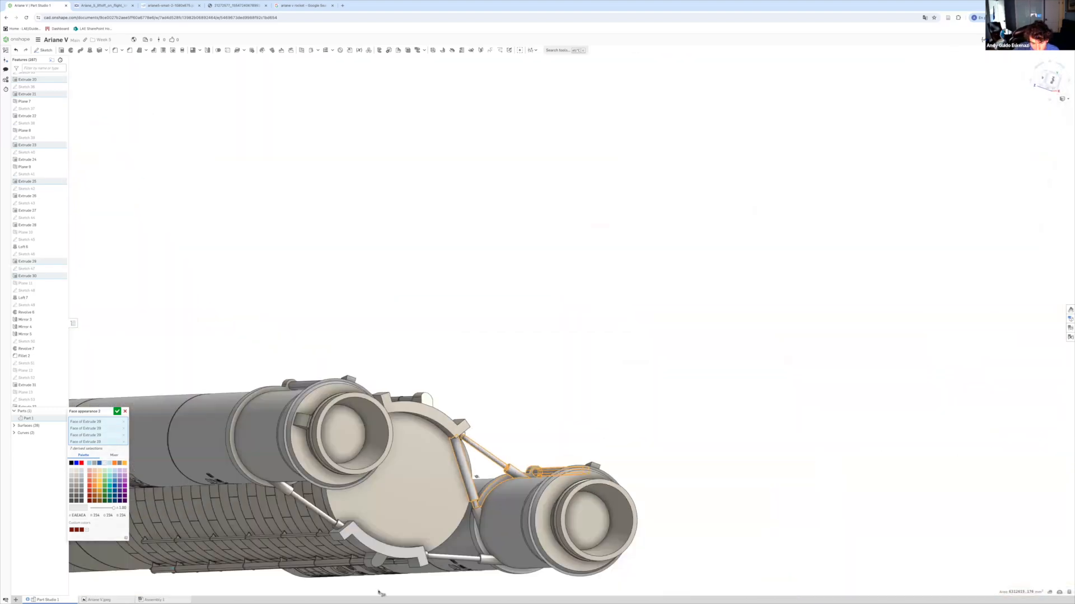
{"action": "scroll", "coordinate": [460, 567], "scroll_direction": "up", "scroll_amount": 5}
{"action": "left_click", "coordinate": [526, 551]}
{"action": "scroll", "coordinate": [515, 558], "scroll_direction": "up", "scroll_amount": 3}
{"action": "left_click", "coordinate": [520, 409]}
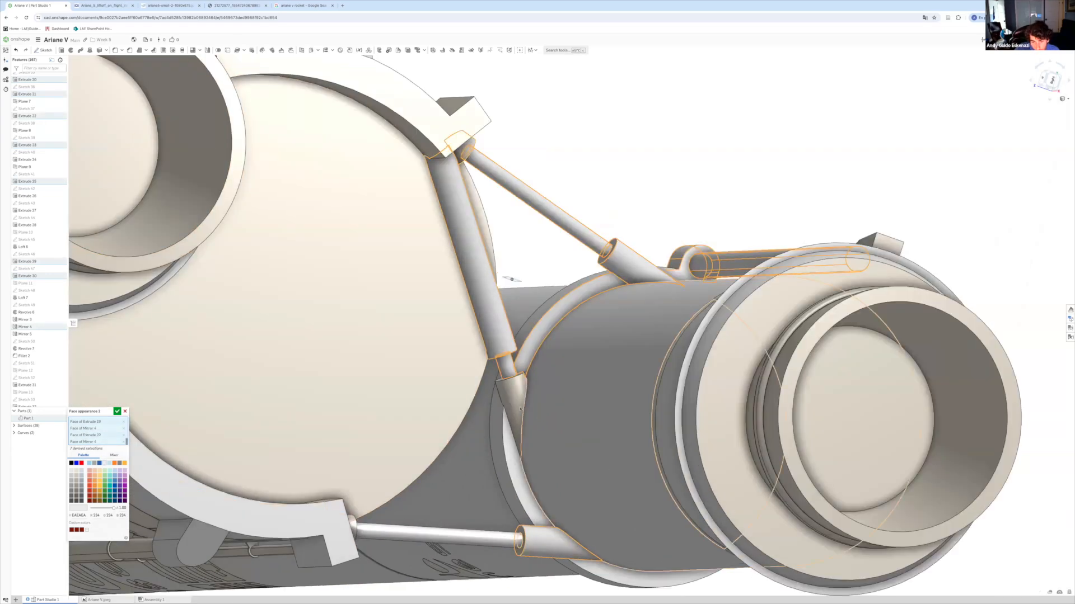
Add the core stage's flat base disc and the neighbouring strut faces to the second light grey appearance.
{"action": "scroll", "coordinate": [509, 395], "scroll_direction": "down", "scroll_amount": 3}
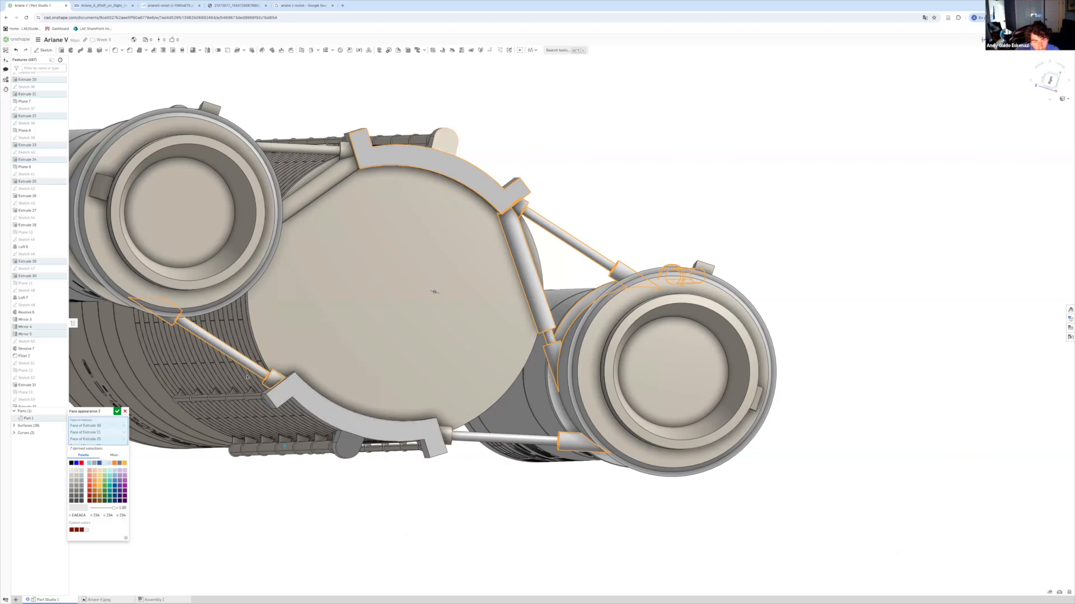
{"action": "scroll", "coordinate": [266, 374], "scroll_direction": "up", "scroll_amount": 5}
{"action": "scroll", "coordinate": [268, 374], "scroll_direction": "down", "scroll_amount": 5}
{"action": "right_click_drag", "start_coordinate": [280, 370], "coordinate": [292, 240]}
{"action": "left_click", "coordinate": [357, 399]}
{"action": "scroll", "coordinate": [292, 240], "scroll_direction": "up", "scroll_amount": 2}
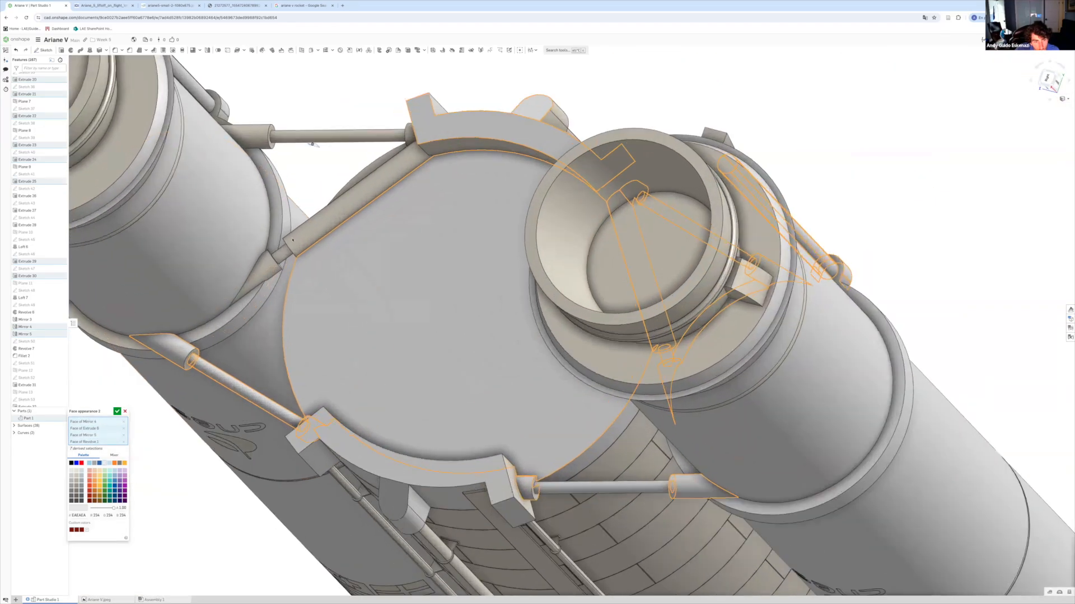
Add the remaining arc-shaped bracket faces at the core's base and the adjoining strut sockets to the second light grey appearance.
{"action": "scroll", "coordinate": [285, 244], "scroll_direction": "up", "scroll_amount": 8}
{"action": "left_click", "coordinate": [157, 458]}
{"action": "left_click", "coordinate": [268, 372]}
{"action": "left_click", "coordinate": [396, 309]}
{"action": "right_click_drag", "start_coordinate": [395, 309], "coordinate": [367, 369]}
{"action": "left_click", "coordinate": [365, 379]}
{"action": "scroll", "coordinate": [365, 378], "scroll_direction": "down", "scroll_amount": 8}
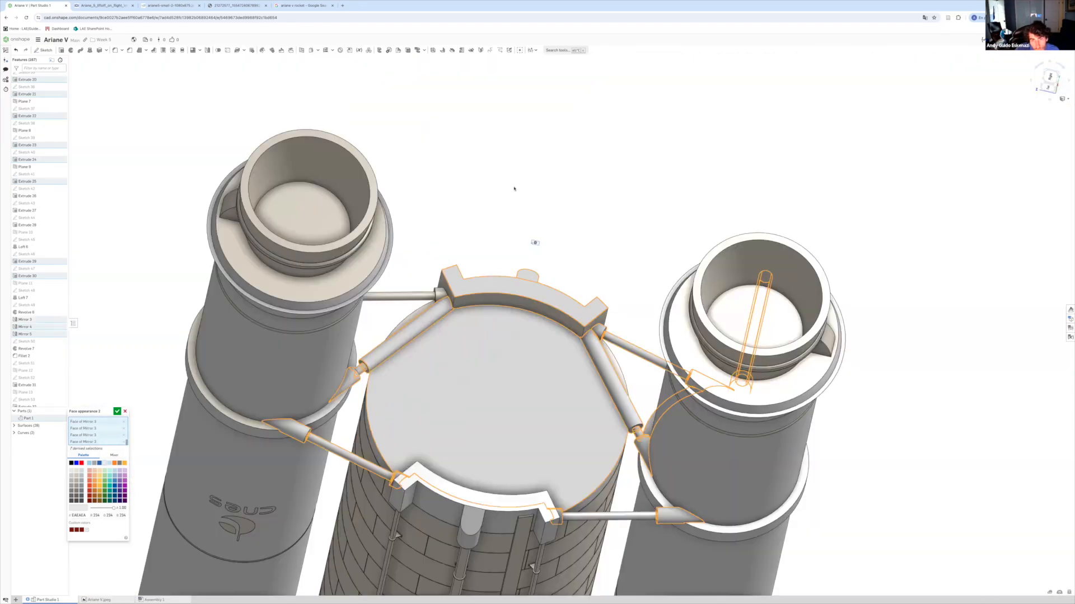
{"action": "scroll", "coordinate": [460, 272], "scroll_direction": "up", "scroll_amount": 6}
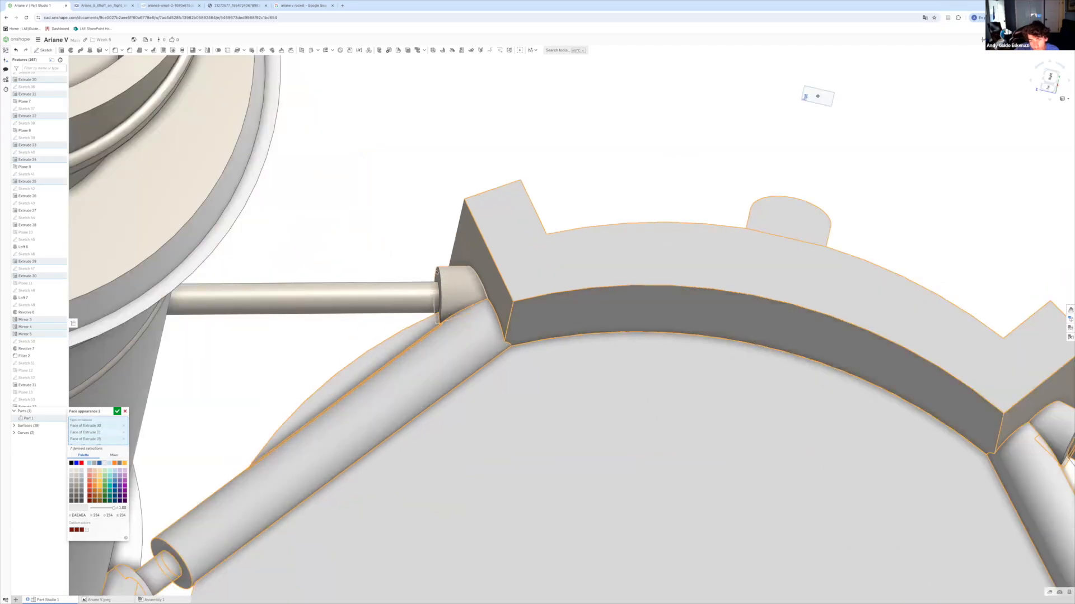
Add the remaining strut's core-side socket, its rod and the booster-side sleeve to the second light grey appearance.
{"action": "scroll", "coordinate": [437, 273], "scroll_direction": "up", "scroll_amount": 5}
{"action": "left_click", "coordinate": [473, 296]}
{"action": "left_click", "coordinate": [384, 334]}
{"action": "scroll", "coordinate": [431, 320], "scroll_direction": "down", "scroll_amount": 8}
{"action": "right_click_drag", "start_coordinate": [431, 319], "coordinate": [311, 324]}
{"action": "scroll", "coordinate": [442, 291], "scroll_direction": "up", "scroll_amount": 4}
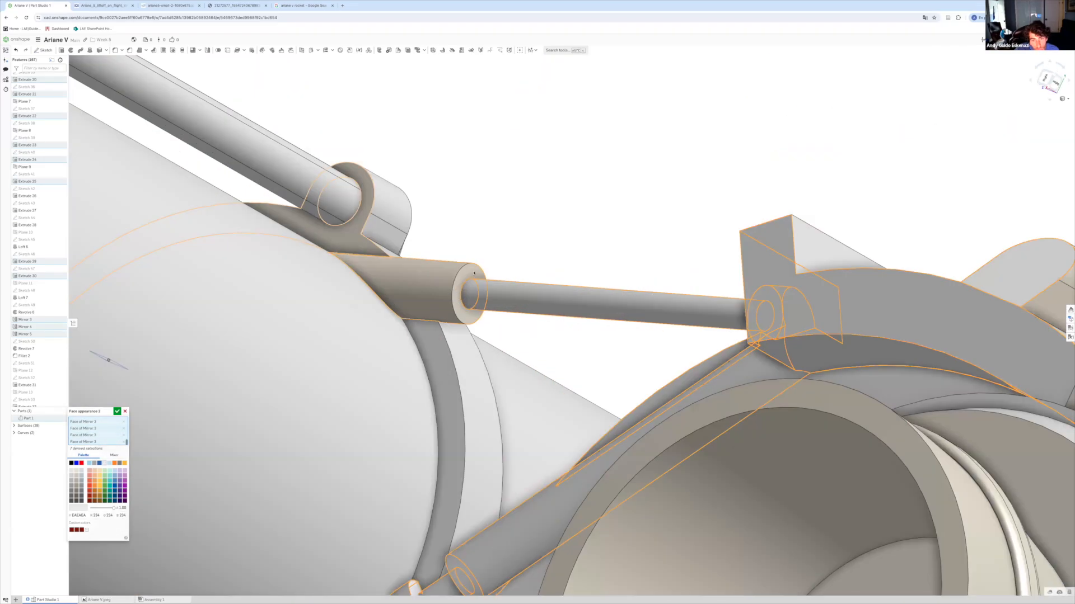
{"action": "left_click", "coordinate": [461, 274]}
{"action": "scroll", "coordinate": [461, 273], "scroll_direction": "down", "scroll_amount": 10}
{"action": "right_click_drag", "start_coordinate": [461, 302], "coordinate": [506, 439]}
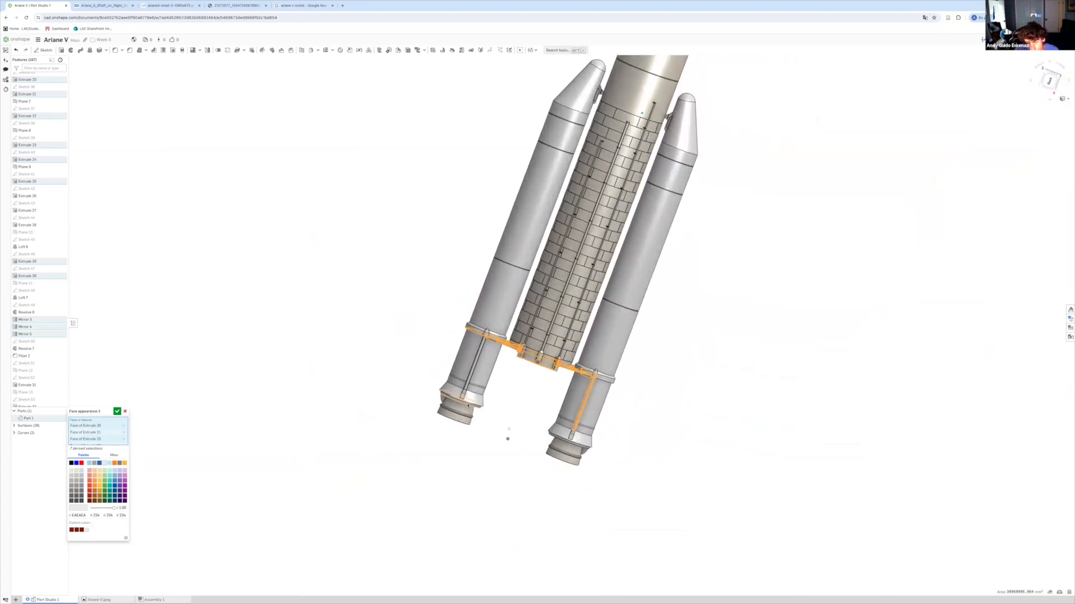
Add the tapered fittings at the lower ends of the boosters' side pipes to the second light grey appearance.
{"action": "scroll", "coordinate": [438, 373], "scroll_direction": "up", "scroll_amount": 10}
{"action": "right_click_drag", "start_coordinate": [425, 367], "coordinate": [361, 403]}
{"action": "left_click", "coordinate": [407, 427]}
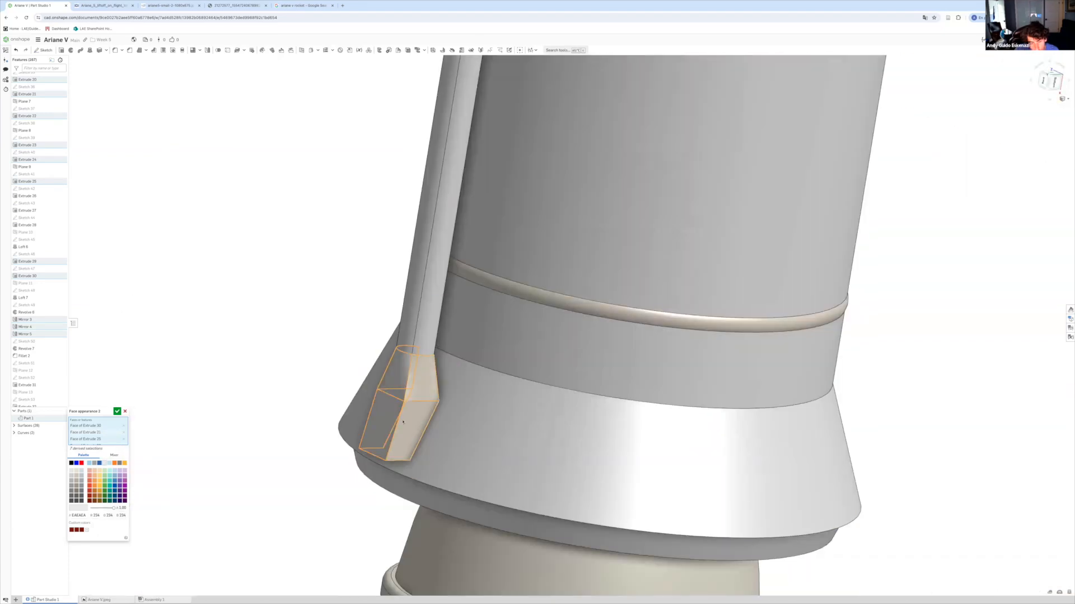
{"action": "scroll", "coordinate": [259, 391], "scroll_direction": "down", "scroll_amount": 6}
{"action": "scroll", "coordinate": [674, 555], "scroll_direction": "up", "scroll_amount": 6}
{"action": "left_click", "coordinate": [534, 475]}
{"action": "right_click_drag", "start_coordinate": [523, 505], "coordinate": [490, 488]}
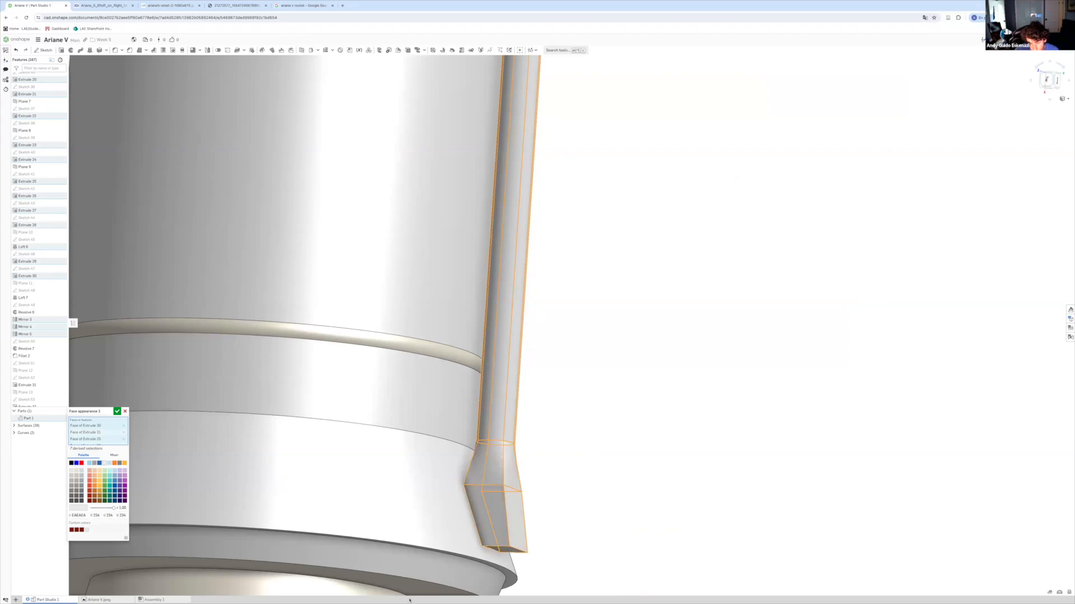
{"action": "scroll", "coordinate": [442, 525], "scroll_direction": "down", "scroll_amount": 6}
{"action": "scroll", "coordinate": [255, 466], "scroll_direction": "up", "scroll_amount": 9}
{"action": "left_click", "coordinate": [316, 403]}
{"action": "scroll", "coordinate": [358, 394], "scroll_direction": "down", "scroll_amount": 7}
{"action": "right_click_drag", "start_coordinate": [361, 397], "coordinate": [372, 535]}
{"action": "scroll", "coordinate": [372, 532], "scroll_direction": "down", "scroll_amount": 8}
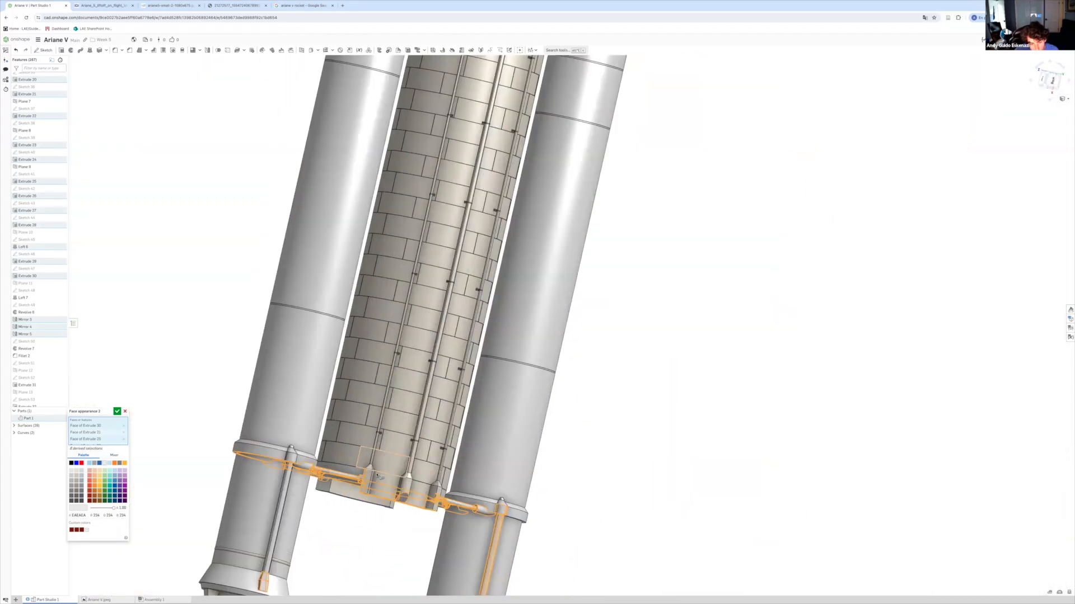
Add the tapered tops of the core's base brackets to the second light grey appearance and accept it.
{"action": "scroll", "coordinate": [378, 473], "scroll_direction": "up", "scroll_amount": 8}
{"action": "right_click_drag", "start_coordinate": [346, 459], "coordinate": [481, 439]}
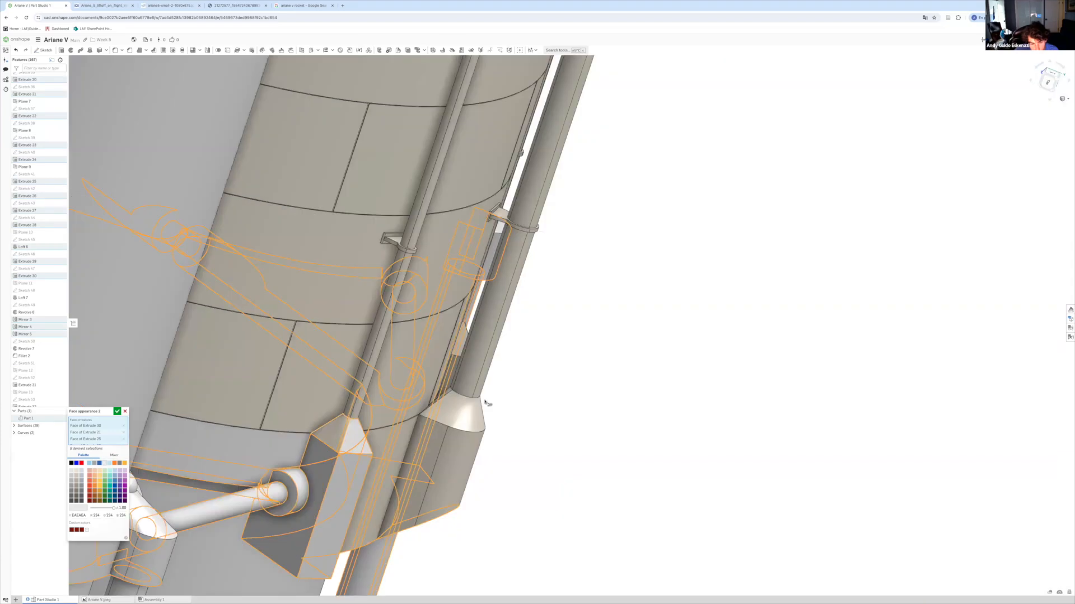
{"action": "scroll", "coordinate": [462, 407], "scroll_direction": "up", "scroll_amount": 5}
{"action": "right_click_drag", "start_coordinate": [222, 455], "coordinate": [321, 547]}
{"action": "scroll", "coordinate": [238, 482], "scroll_direction": "down", "scroll_amount": 7}
{"action": "scroll", "coordinate": [288, 362], "scroll_direction": "up", "scroll_amount": 7}
{"action": "scroll", "coordinate": [287, 362], "scroll_direction": "down", "scroll_amount": 8}
{"action": "scroll", "coordinate": [321, 547], "scroll_direction": "up", "scroll_amount": 5}
{"action": "scroll", "coordinate": [326, 475], "scroll_direction": "up", "scroll_amount": 7}
{"action": "right_click_drag", "start_coordinate": [352, 477], "coordinate": [486, 443]}
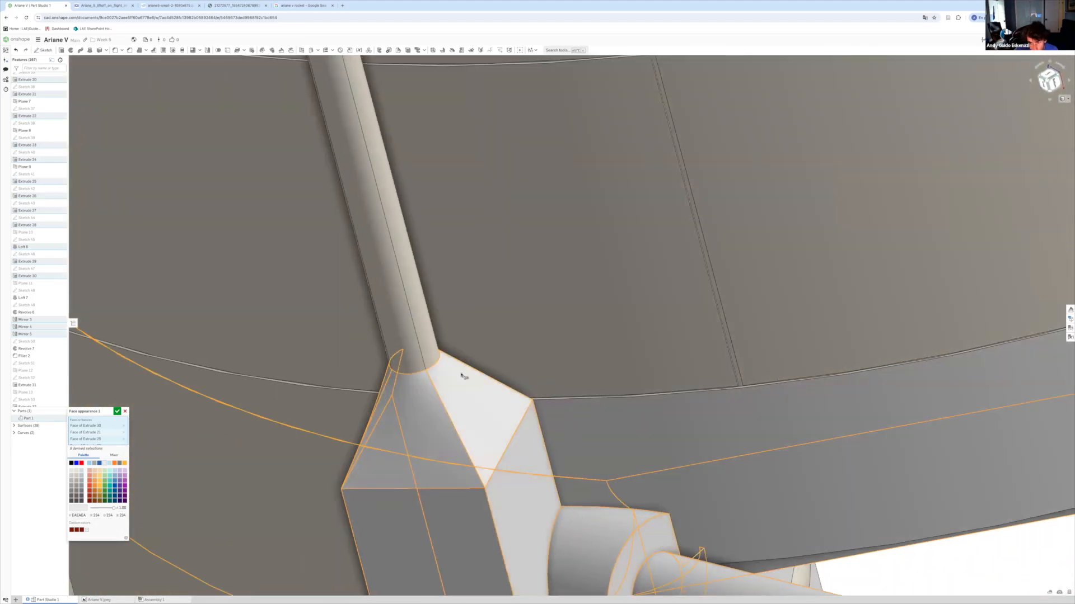
{"action": "right_click_drag", "start_coordinate": [463, 369], "coordinate": [456, 362]}
{"action": "scroll", "coordinate": [477, 408], "scroll_direction": "down", "scroll_amount": 7}
{"action": "right_click_drag", "start_coordinate": [479, 410], "coordinate": [316, 484]}
{"action": "scroll", "coordinate": [487, 429], "scroll_direction": "down", "scroll_amount": 5}
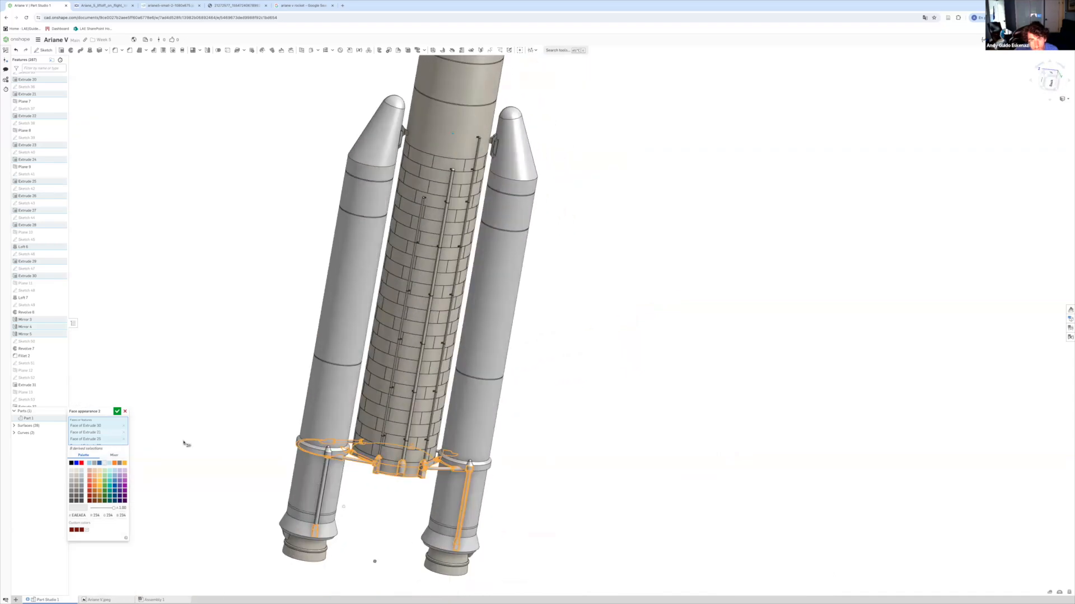
{"action": "scroll", "coordinate": [421, 127], "scroll_direction": "up", "scroll_amount": 10}
{"action": "right_click_drag", "start_coordinate": [420, 127], "coordinate": [365, 124]}
{"action": "scroll", "coordinate": [364, 126], "scroll_direction": "up", "scroll_amount": 4}
{"action": "left_click", "coordinate": [117, 411]}
Create a light grey face appearance on the extrude, chamfer and mirror features of the boosters' upper attachment brackets.
{"action": "scroll", "coordinate": [358, 409], "scroll_direction": "down", "scroll_amount": 8}
{"action": "middle_click_drag", "start_coordinate": [358, 409], "coordinate": [207, 401]}
{"action": "scroll", "coordinate": [40, 336], "scroll_direction": "down", "scroll_amount": 2}
{"action": "left_click", "coordinate": [69, 393]}
{"action": "left_click", "coordinate": [27, 330]}
{"action": "left_click", "coordinate": [27, 345]}
{"action": "left_click", "coordinate": [27, 358]}
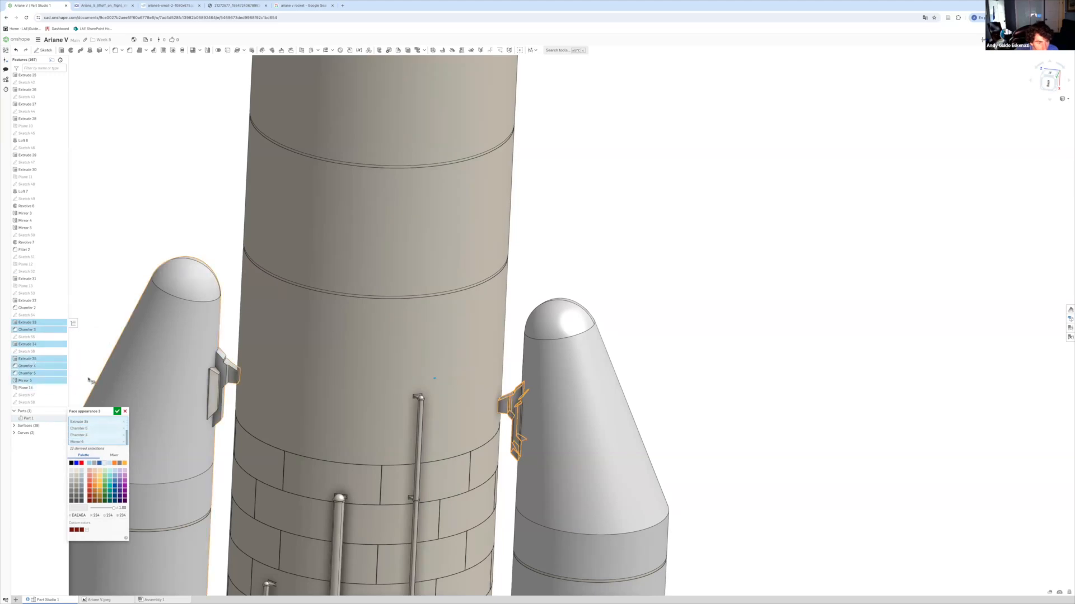
{"action": "left_click", "coordinate": [117, 412]}
Create another light grey EAEAEA face appearance on the faces of the booster's upper attachment pad.
{"action": "right_click_drag", "start_coordinate": [444, 292], "coordinate": [386, 330]}
{"action": "scroll", "coordinate": [384, 381], "scroll_direction": "up", "scroll_amount": 4}
{"action": "right_click", "coordinate": [384, 384]}
{"action": "left_click", "coordinate": [413, 549]}
{"action": "left_click", "coordinate": [117, 411]}
{"action": "right_click", "coordinate": [384, 382]}
{"action": "left_click", "coordinate": [611, 427]}
{"action": "scroll", "coordinate": [392, 381], "scroll_direction": "up", "scroll_amount": 5}
{"action": "right_click_drag", "start_coordinate": [386, 381], "coordinate": [409, 380]}
{"action": "right_click", "coordinate": [329, 372]}
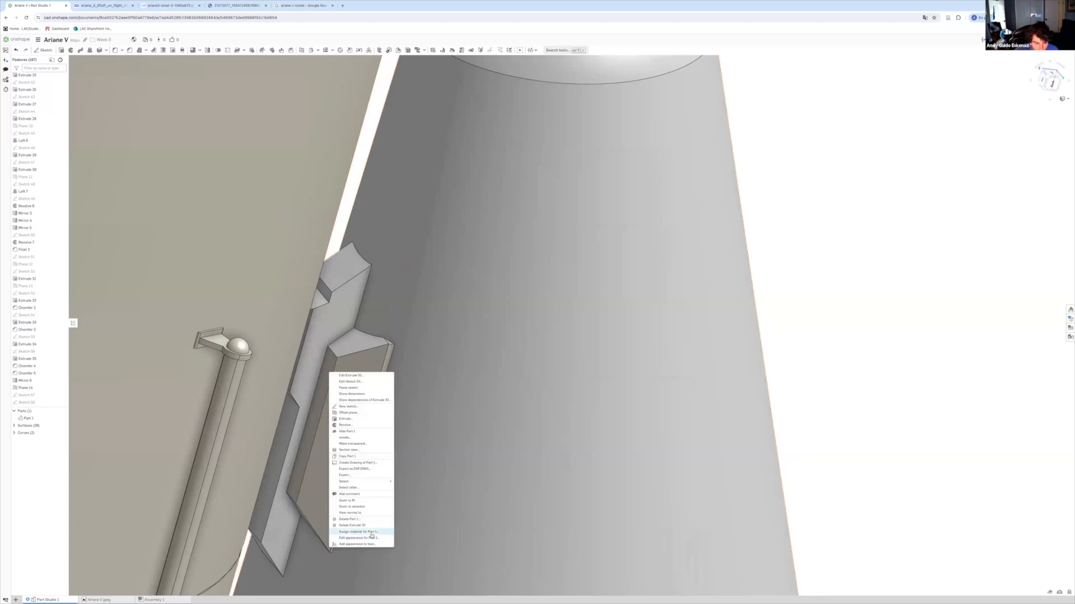
{"action": "left_click", "coordinate": [64, 373]}
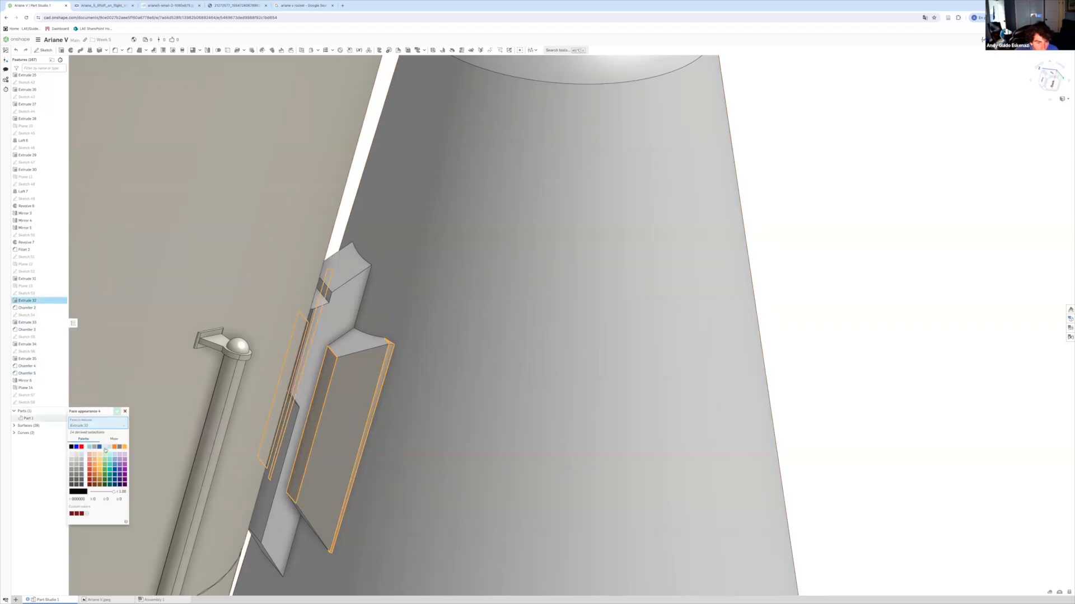
{"action": "left_click", "coordinate": [353, 384]}
{"action": "scroll", "coordinate": [352, 385], "scroll_direction": "down", "scroll_amount": 8}
{"action": "scroll", "coordinate": [369, 425], "scroll_direction": "up", "scroll_amount": 4}
{"action": "right_click_drag", "start_coordinate": [350, 392], "coordinate": [529, 365]}
Add the nose fairing and the smooth upper sections of the core to the attachment pad's light grey appearance.
{"action": "scroll", "coordinate": [531, 363], "scroll_direction": "down", "scroll_amount": 10}
{"action": "left_click", "coordinate": [300, 353]}
{"action": "left_click", "coordinate": [358, 346]}
{"action": "scroll", "coordinate": [386, 348], "scroll_direction": "up", "scroll_amount": 5}
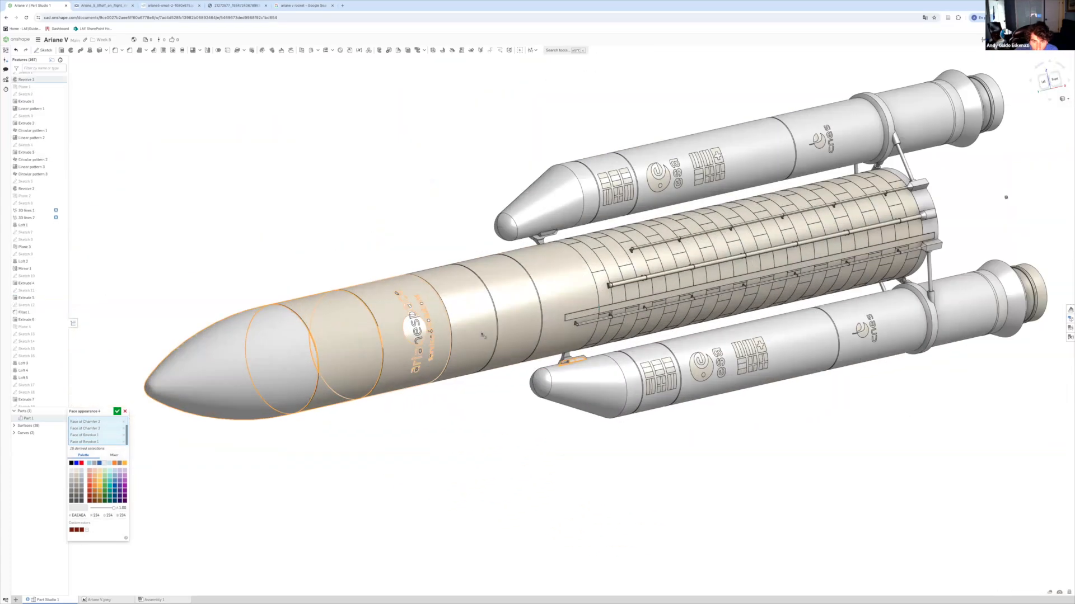
{"action": "left_click", "coordinate": [501, 326]}
Add the edge and chamfer faces of the long rectangular panel on the core to the light grey appearance and accept it.
{"action": "scroll", "coordinate": [598, 272], "scroll_direction": "up", "scroll_amount": 10}
{"action": "left_click", "coordinate": [598, 272]}
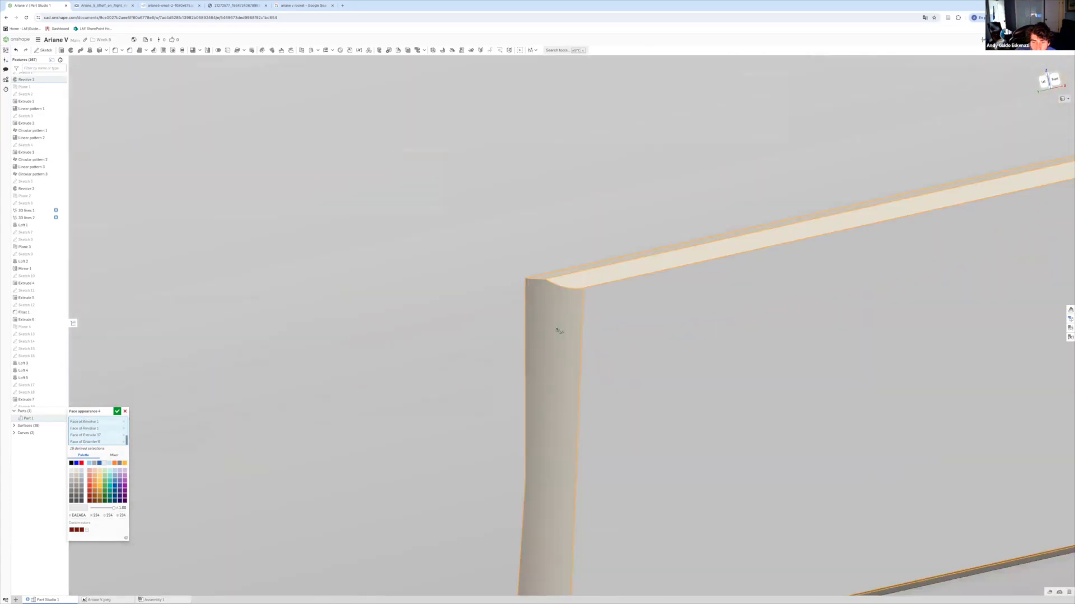
{"action": "right_click_drag", "start_coordinate": [502, 293], "coordinate": [492, 336]}
{"action": "scroll", "coordinate": [474, 321], "scroll_direction": "up", "scroll_amount": 5}
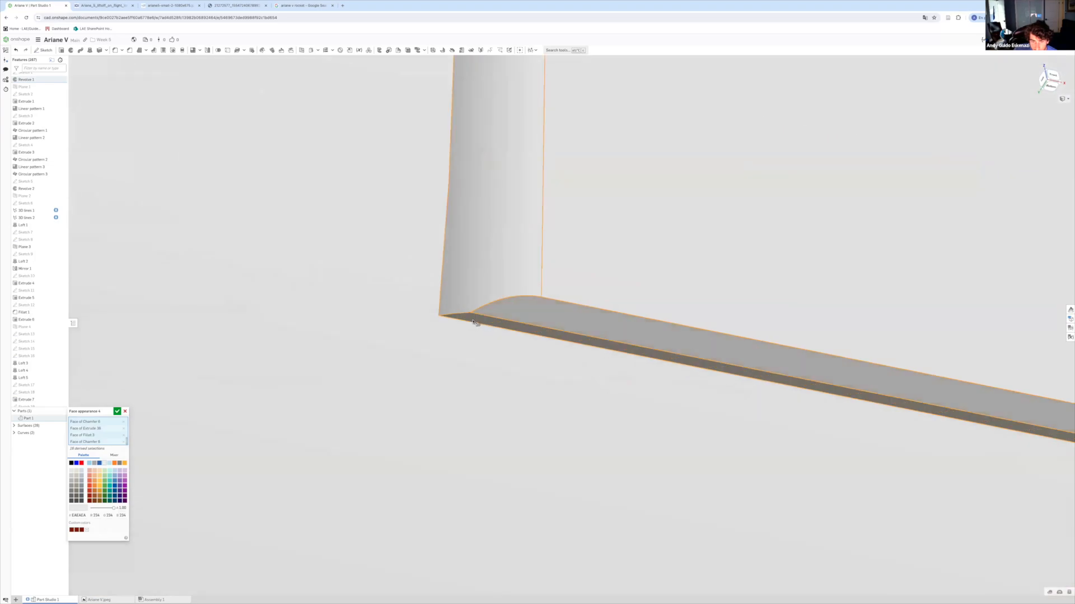
{"action": "left_click", "coordinate": [117, 412]}
Create a black face appearance on the "arianespace service & solutions" lettering of the core, checking the reference photo.
{"action": "key", "text": "f"}
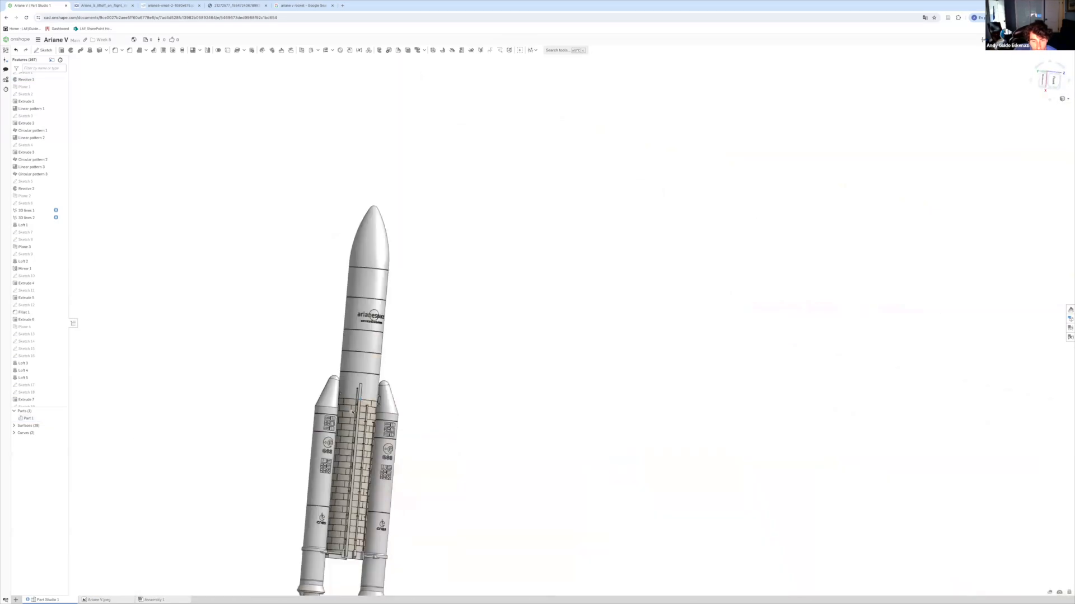
{"action": "scroll", "coordinate": [378, 476], "scroll_direction": "up", "scroll_amount": 5}
{"action": "right_click_drag", "start_coordinate": [487, 585], "coordinate": [151, 435]}
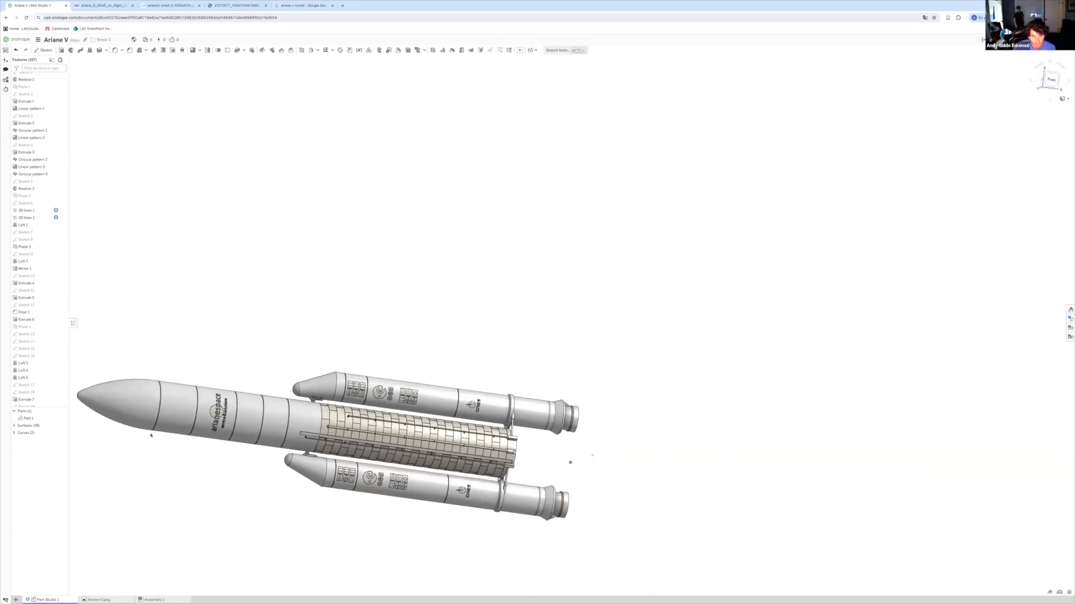
{"action": "scroll", "coordinate": [218, 415], "scroll_direction": "up", "scroll_amount": 8}
{"action": "left_click", "coordinate": [24, 399]}
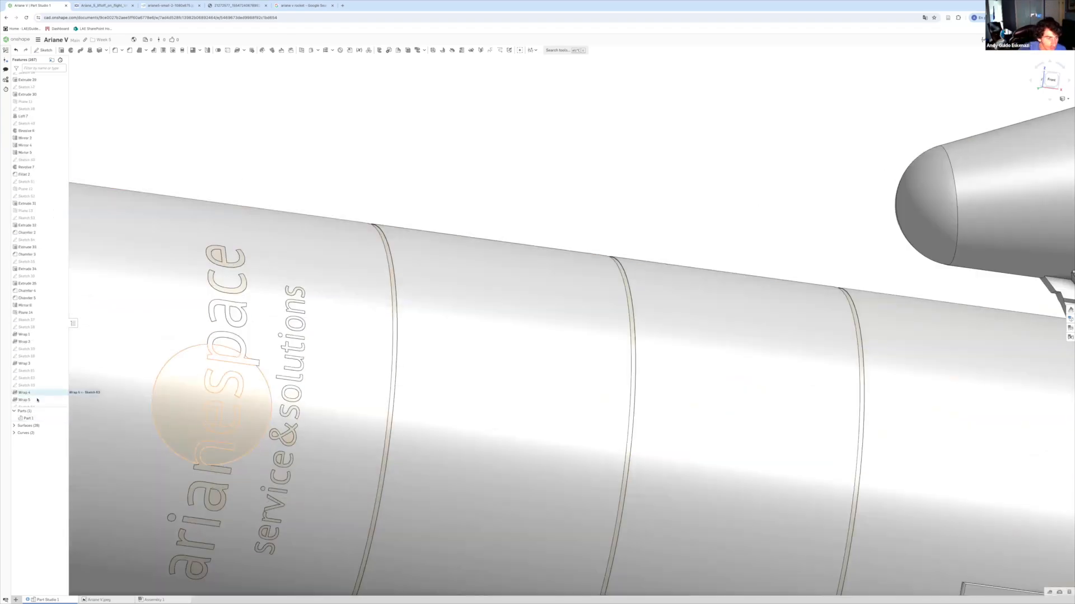
{"action": "right_click", "coordinate": [24, 399]}
{"action": "left_click", "coordinate": [51, 431]}
{"action": "left_click", "coordinate": [72, 442]}
{"action": "scroll", "coordinate": [392, 336], "scroll_direction": "down", "scroll_amount": 5}
{"action": "left_click", "coordinate": [104, 5]}
{"action": "left_click", "coordinate": [34, 5]}
{"action": "left_click", "coordinate": [117, 411]}
Create a medium blue face appearance on the round ESA emblems of both boosters, following the reference photo.
{"action": "scroll", "coordinate": [448, 347], "scroll_direction": "up", "scroll_amount": 5}
{"action": "right_click", "coordinate": [445, 302]}
{"action": "left_click", "coordinate": [465, 335]}
{"action": "left_click", "coordinate": [103, 6]}
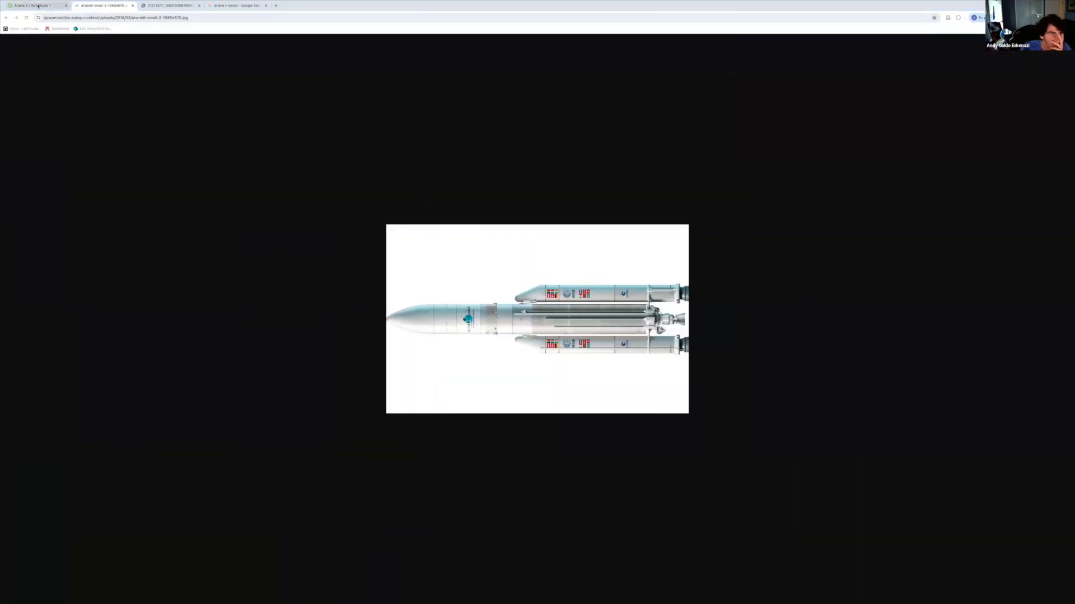
{"action": "left_click", "coordinate": [38, 5]}
{"action": "left_click", "coordinate": [89, 443]}
{"action": "left_click", "coordinate": [110, 442]}
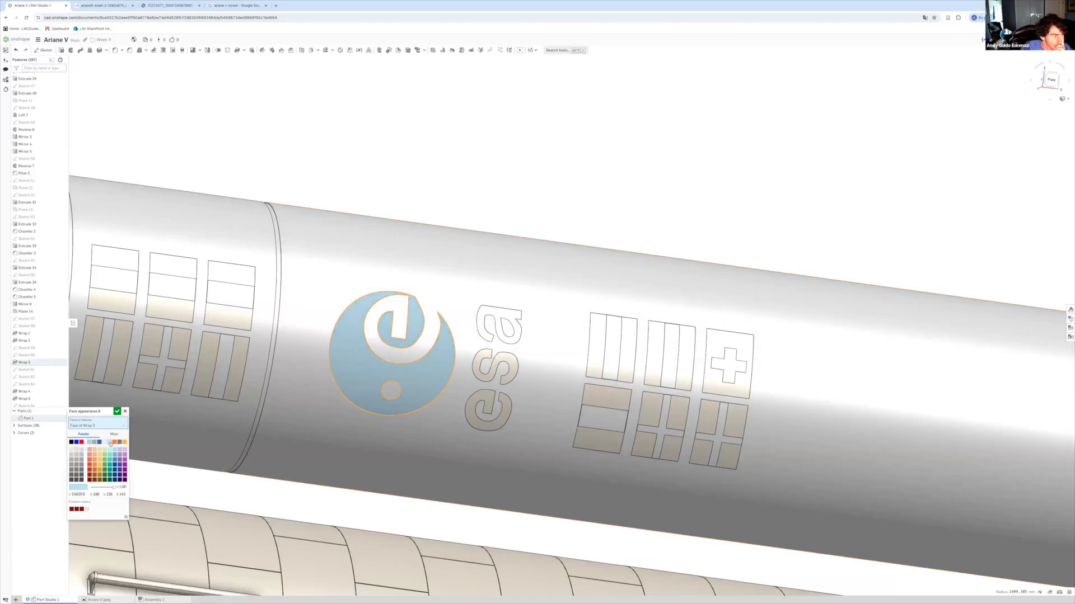
{"action": "left_click", "coordinate": [115, 459]}
{"action": "scroll", "coordinate": [443, 389], "scroll_direction": "down", "scroll_amount": 3}
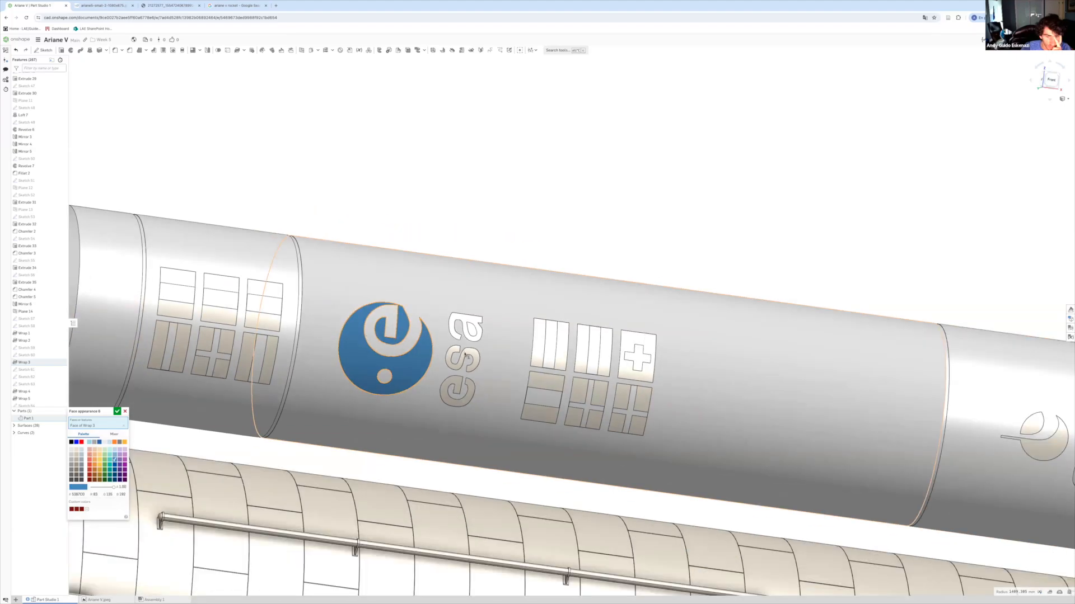
{"action": "scroll", "coordinate": [443, 389], "scroll_direction": "up", "scroll_amount": 5}
{"action": "left_click", "coordinate": [473, 313]}
{"action": "left_click", "coordinate": [124, 432]}
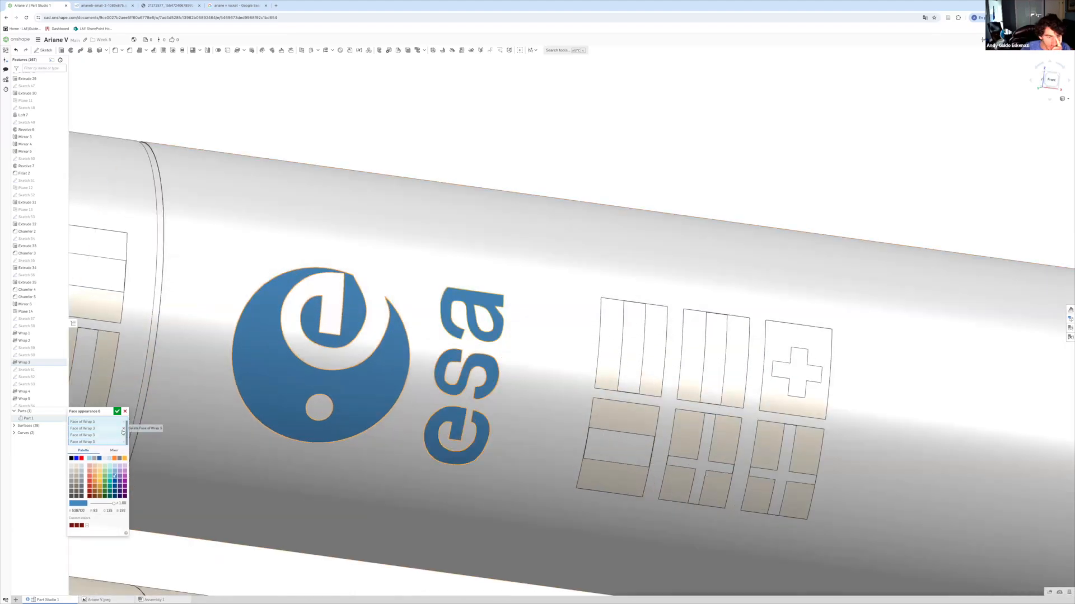
{"action": "scroll", "coordinate": [364, 358], "scroll_direction": "down", "scroll_amount": 5}
{"action": "left_click", "coordinate": [360, 519]}
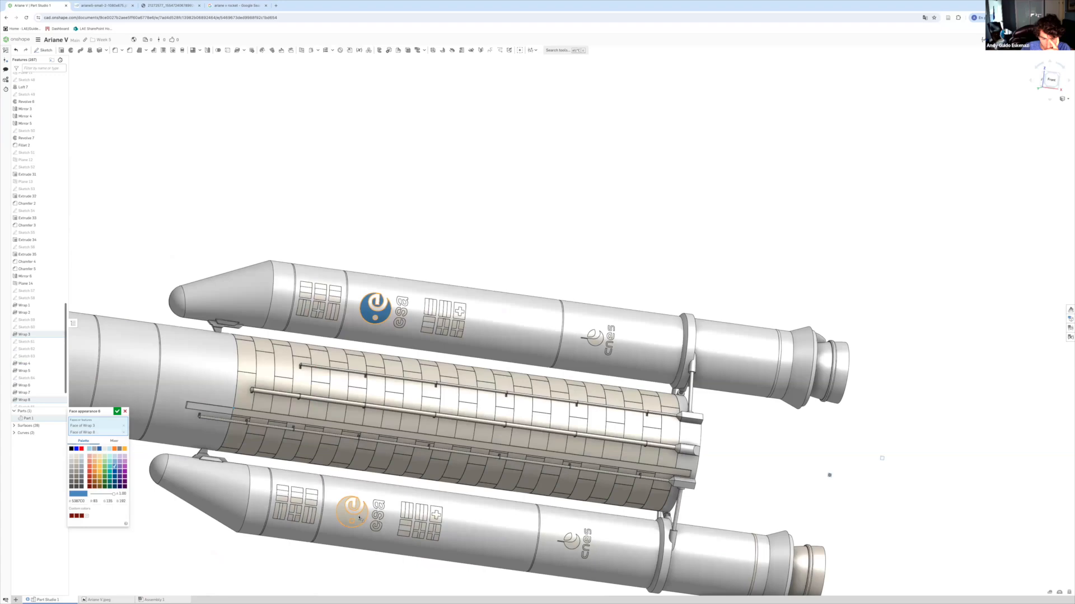
{"action": "left_click", "coordinate": [117, 412]}
Create a dark blue face appearance on the CNES emblem and lettering of both boosters.
{"action": "scroll", "coordinate": [600, 331], "scroll_direction": "up", "scroll_amount": 5}
{"action": "right_click", "coordinate": [595, 366]}
{"action": "left_click", "coordinate": [631, 506]}
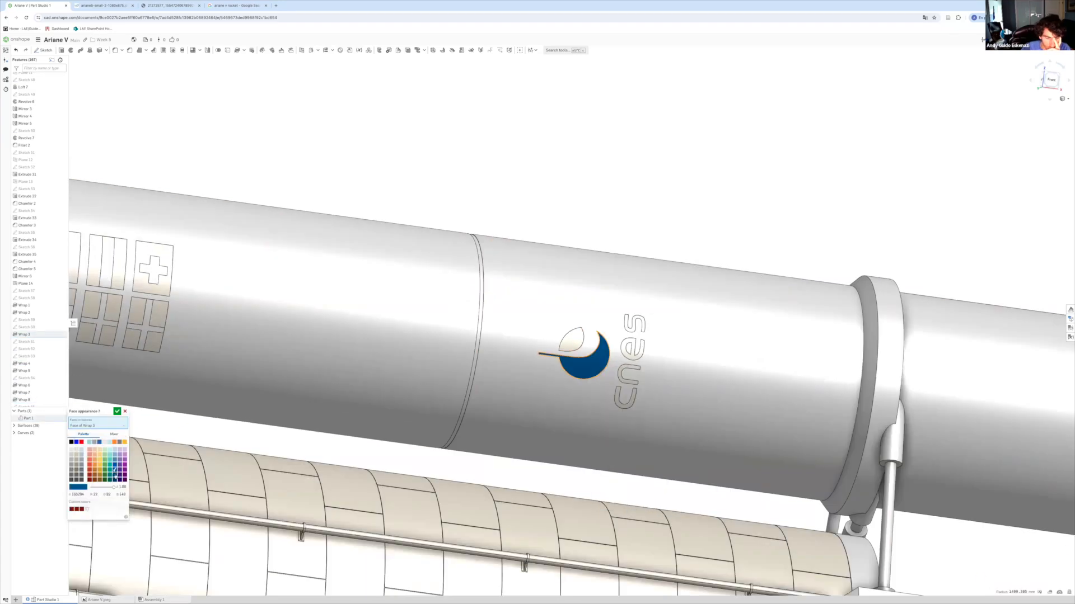
{"action": "left_click", "coordinate": [114, 475]}
{"action": "scroll", "coordinate": [604, 346], "scroll_direction": "up", "scroll_amount": 5}
{"action": "left_click", "coordinate": [487, 336]}
{"action": "left_click", "coordinate": [680, 269]}
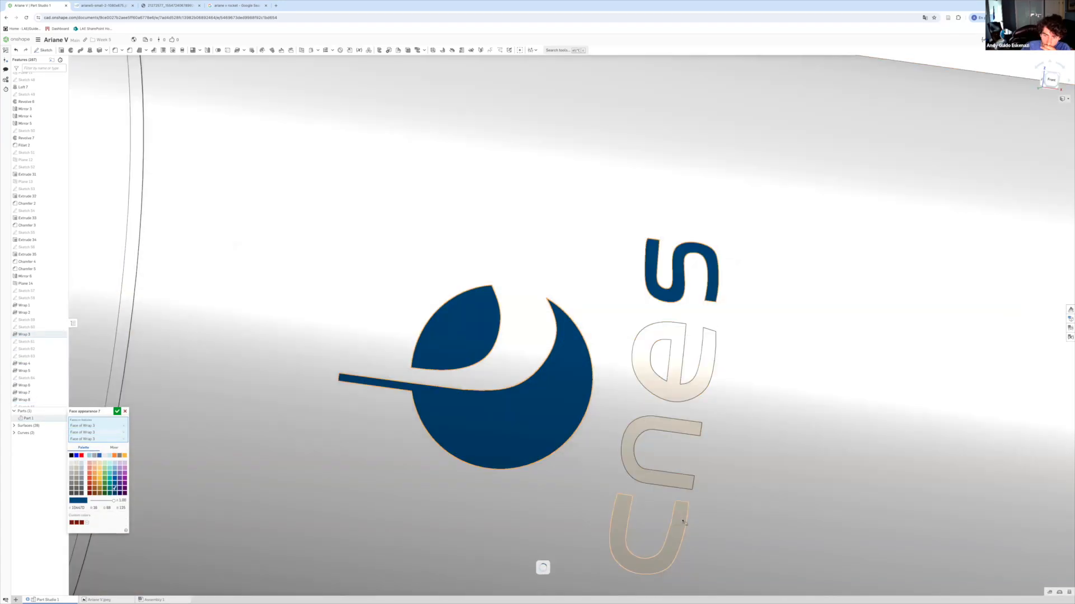
{"action": "scroll", "coordinate": [683, 522], "scroll_direction": "down", "scroll_amount": 10}
{"action": "scroll", "coordinate": [485, 397], "scroll_direction": "up", "scroll_amount": 10}
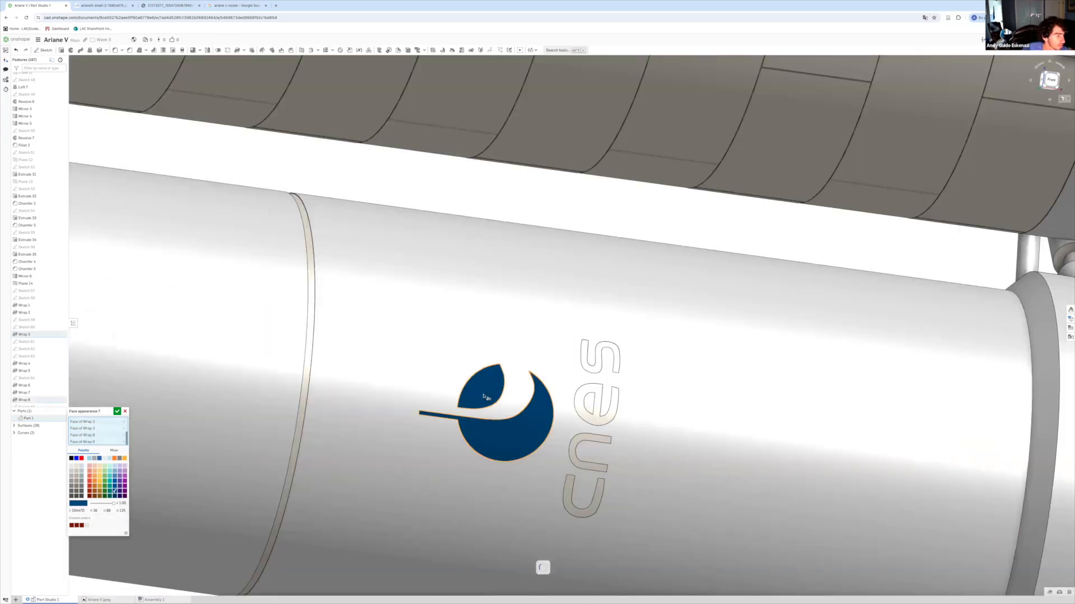
{"action": "scroll", "coordinate": [601, 415], "scroll_direction": "up", "scroll_amount": 2}
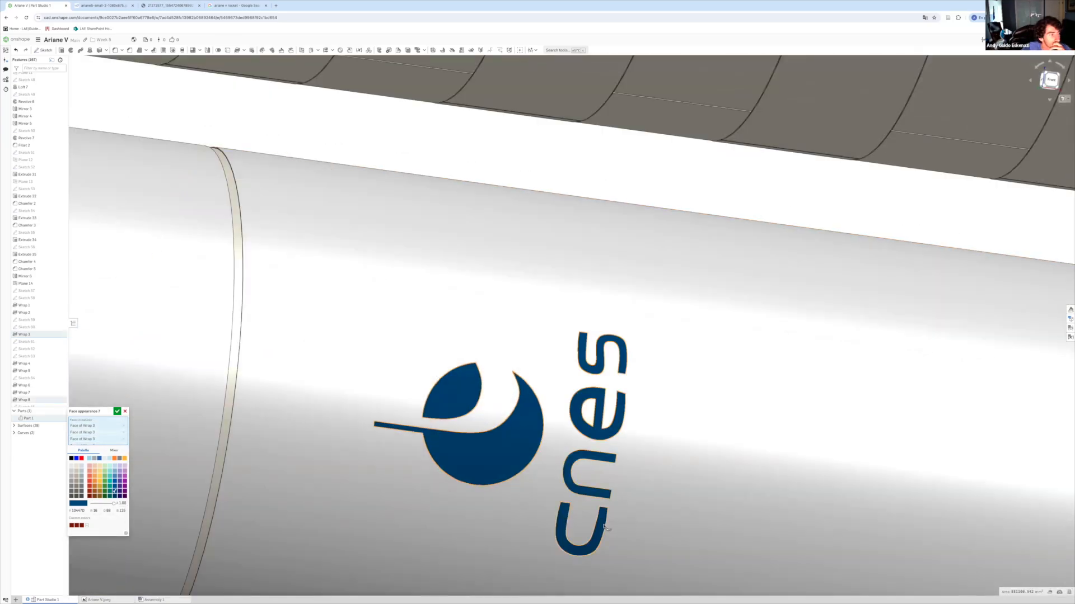
{"action": "scroll", "coordinate": [604, 527], "scroll_direction": "down", "scroll_amount": 10}
{"action": "scroll", "coordinate": [546, 392], "scroll_direction": "up", "scroll_amount": 5}
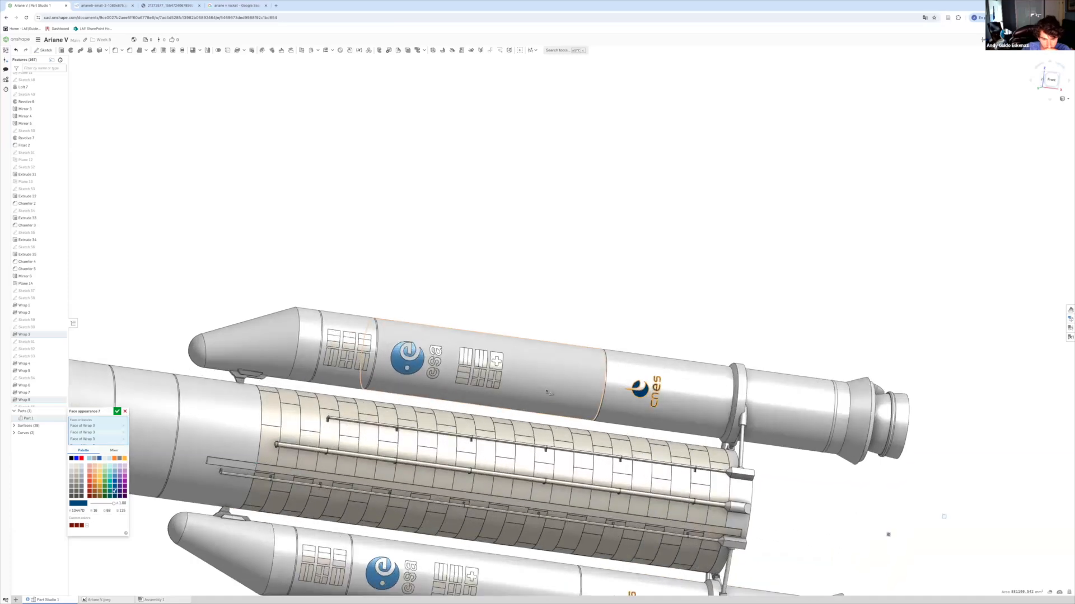
{"action": "left_click", "coordinate": [117, 412]}
Create a dark blue face appearance on the "esa" lettering of both boosters.
{"action": "scroll", "coordinate": [442, 350], "scroll_direction": "up", "scroll_amount": 10}
{"action": "right_click", "coordinate": [431, 359]}
{"action": "left_click", "coordinate": [422, 340]}
{"action": "right_click", "coordinate": [420, 338]}
{"action": "left_click", "coordinate": [435, 475]}
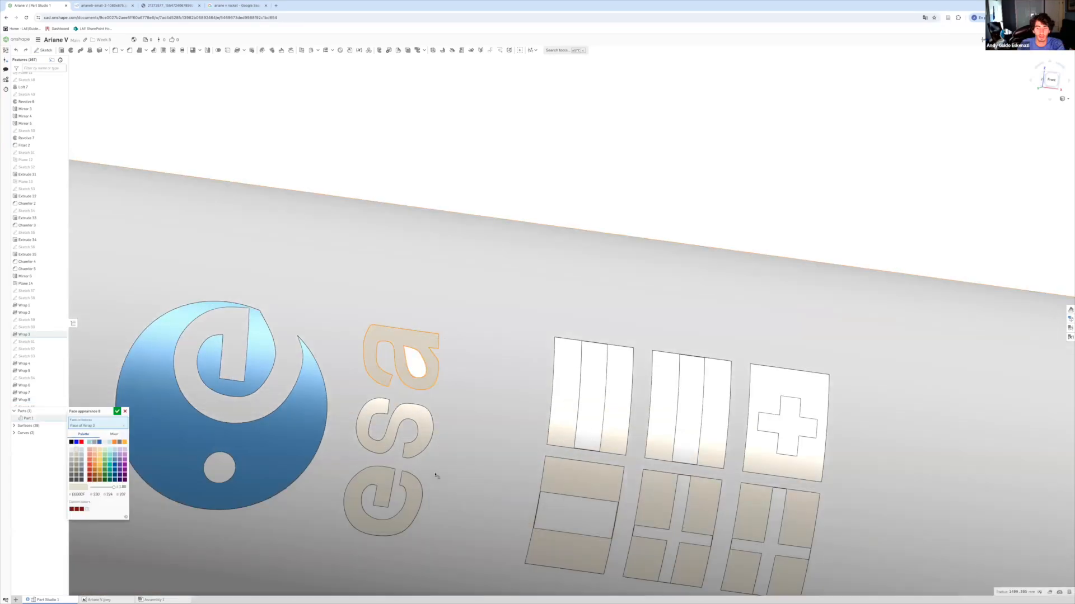
{"action": "left_click", "coordinate": [114, 465]}
{"action": "left_click", "coordinate": [424, 430]}
{"action": "left_click", "coordinate": [118, 477]}
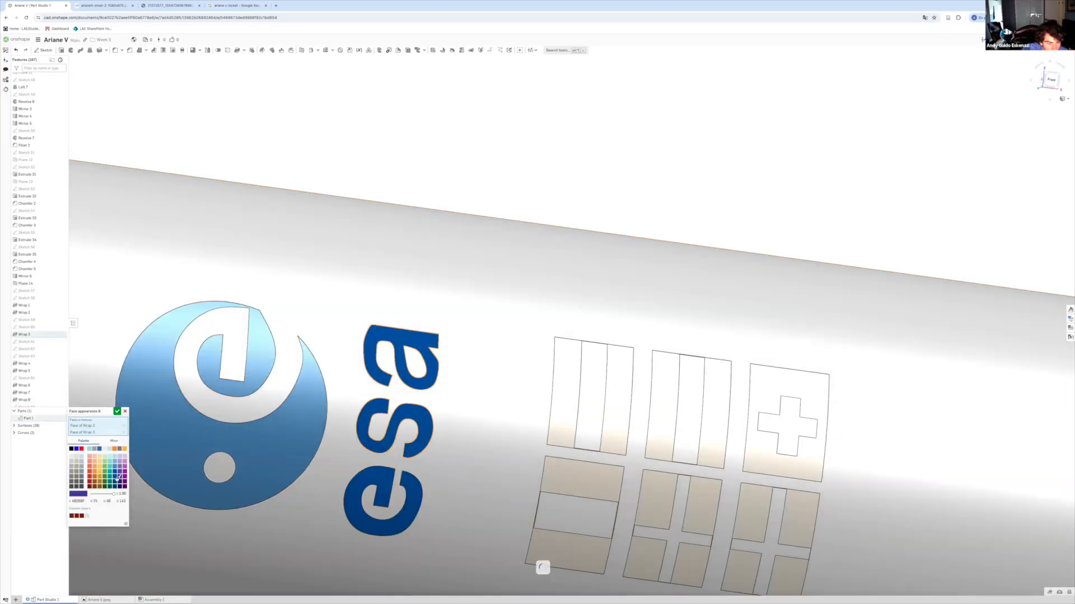
{"action": "scroll", "coordinate": [391, 414], "scroll_direction": "down", "scroll_amount": 10}
{"action": "scroll", "coordinate": [392, 538], "scroll_direction": "up", "scroll_amount": 10}
{"action": "left_click", "coordinate": [364, 480]}
{"action": "left_click", "coordinate": [358, 393]}
{"action": "left_click", "coordinate": [354, 568]}
Add the round disc behind the arianespace lettering to the dark blue face appearance and accept it.
{"action": "scroll", "coordinate": [423, 487], "scroll_direction": "down", "scroll_amount": 10}
{"action": "middle_click_drag", "start_coordinate": [873, 438], "coordinate": [1056, 529]}
{"action": "scroll", "coordinate": [163, 409], "scroll_direction": "up", "scroll_amount": 10}
{"action": "left_click", "coordinate": [163, 406]}
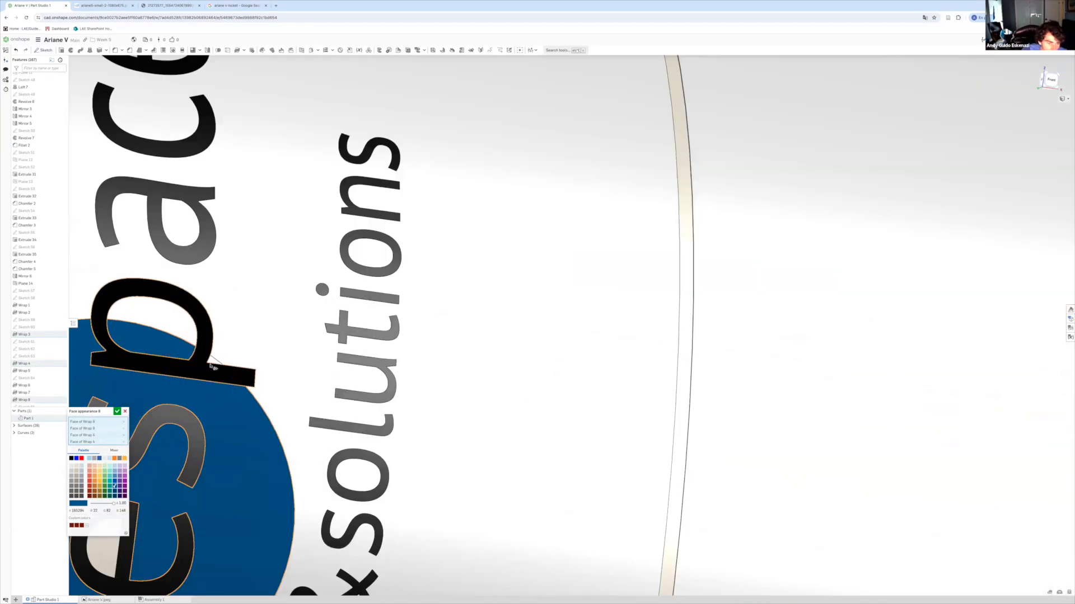
{"action": "scroll", "coordinate": [179, 419], "scroll_direction": "down", "scroll_amount": 5}
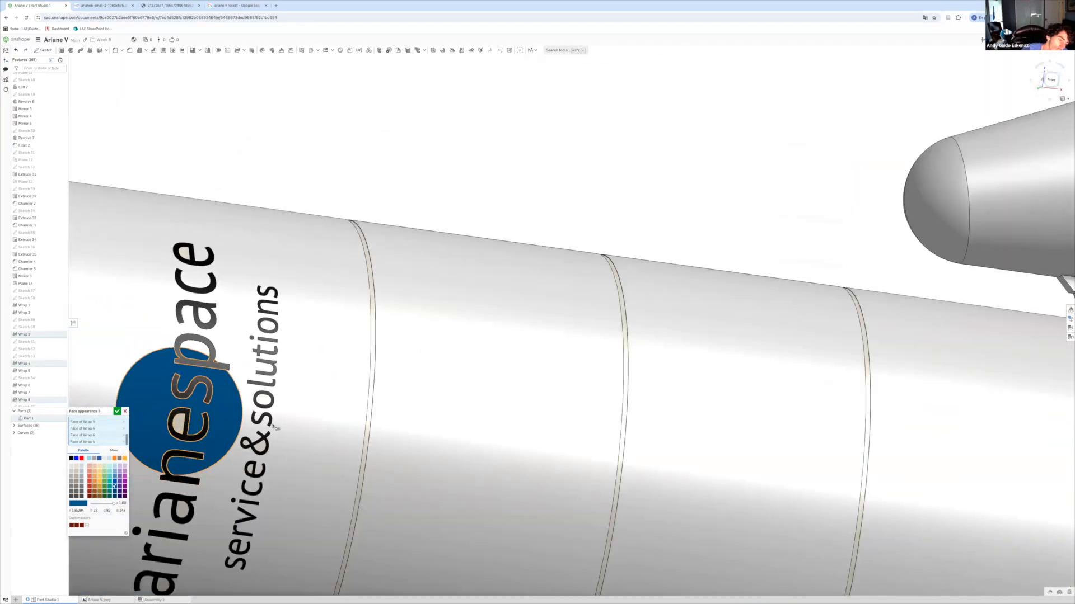
{"action": "left_click", "coordinate": [117, 412]}
Inspect the whole coloured rocket and the flag panels near the booster's nose.
{"action": "scroll", "coordinate": [229, 361], "scroll_direction": "down", "scroll_amount": 10}
{"action": "right_click_drag", "start_coordinate": [643, 422], "coordinate": [570, 530]}
{"action": "key", "text": "f"}
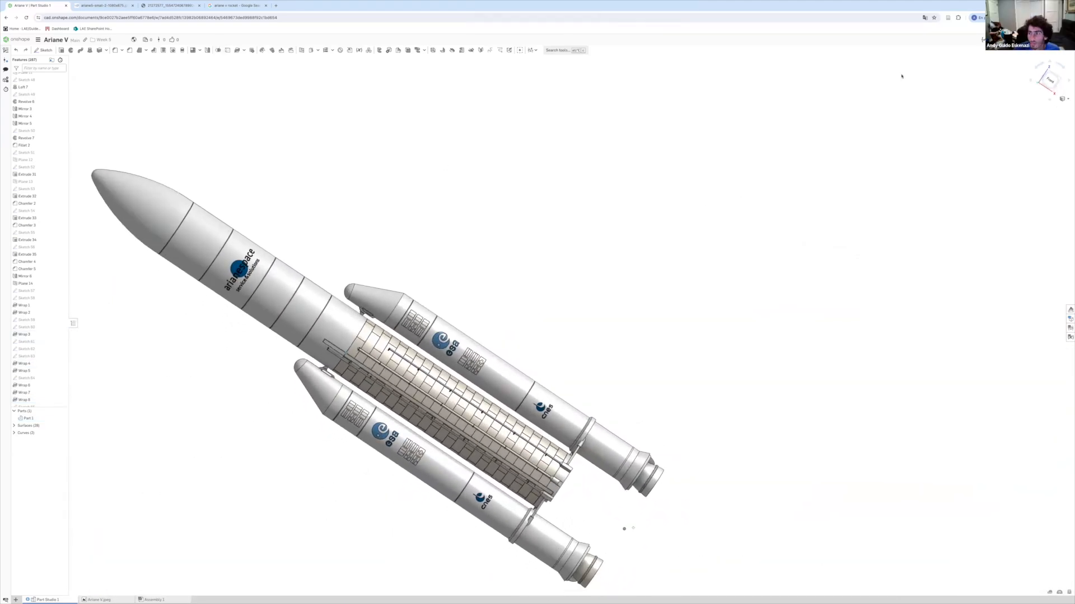
{"action": "right_click_drag", "start_coordinate": [439, 224], "coordinate": [280, 257]}
{"action": "scroll", "coordinate": [175, 279], "scroll_direction": "up", "scroll_amount": 10}
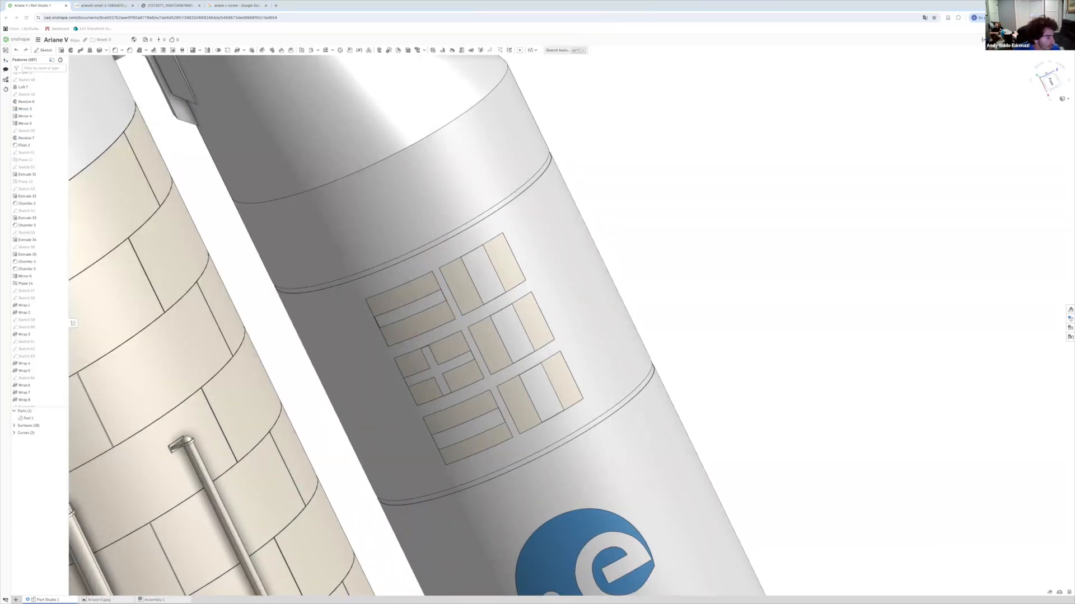
Create a dark red face appearance on the red flag fields in the upper and lower panels of the right booster.
{"action": "left_click", "coordinate": [435, 436]}
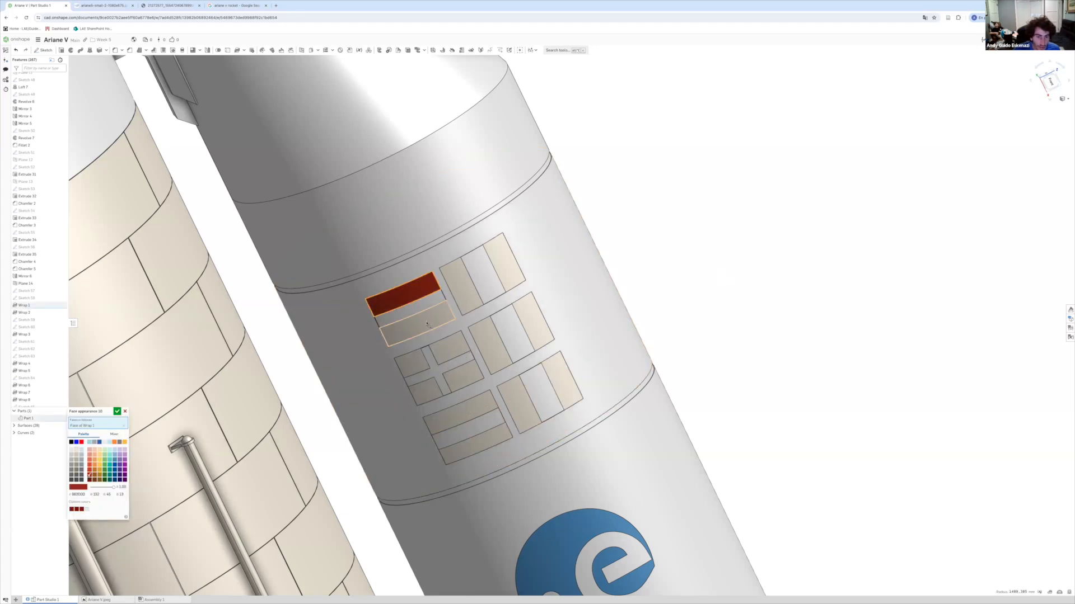
{"action": "left_click", "coordinate": [514, 265]}
{"action": "left_click", "coordinate": [535, 323]}
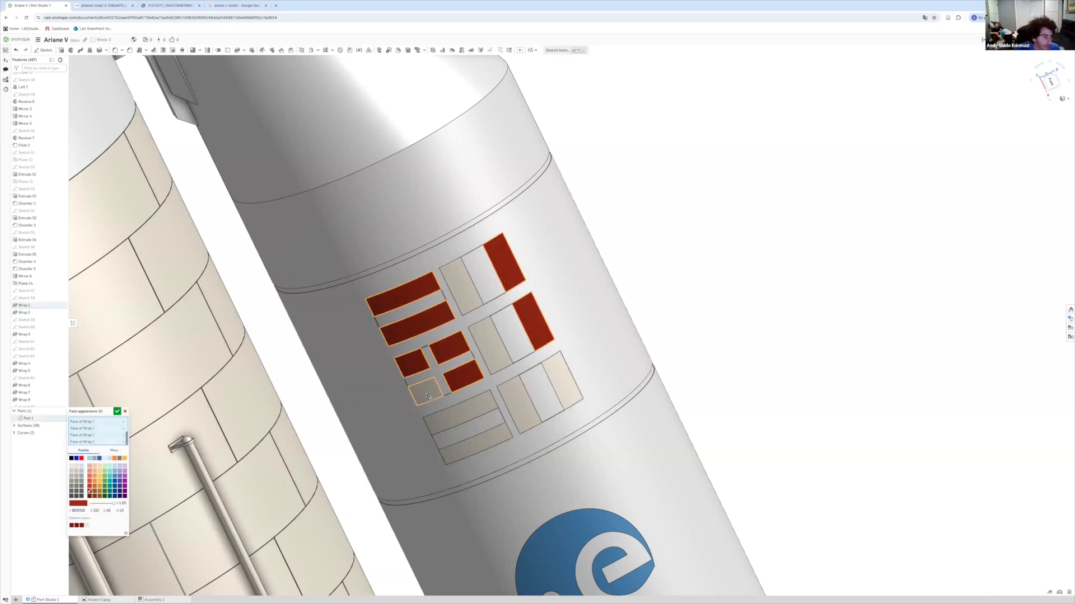
{"action": "scroll", "coordinate": [477, 383], "scroll_direction": "down", "scroll_amount": 5}
{"action": "scroll", "coordinate": [560, 520], "scroll_direction": "up", "scroll_amount": 5}
{"action": "left_click", "coordinate": [466, 414]}
{"action": "scroll", "coordinate": [475, 393], "scroll_direction": "up", "scroll_amount": 3}
{"action": "left_click", "coordinate": [489, 388]}
{"action": "left_click", "coordinate": [443, 474]}
{"action": "left_click", "coordinate": [532, 502]}
{"action": "scroll", "coordinate": [582, 450], "scroll_direction": "down", "scroll_amount": 5}
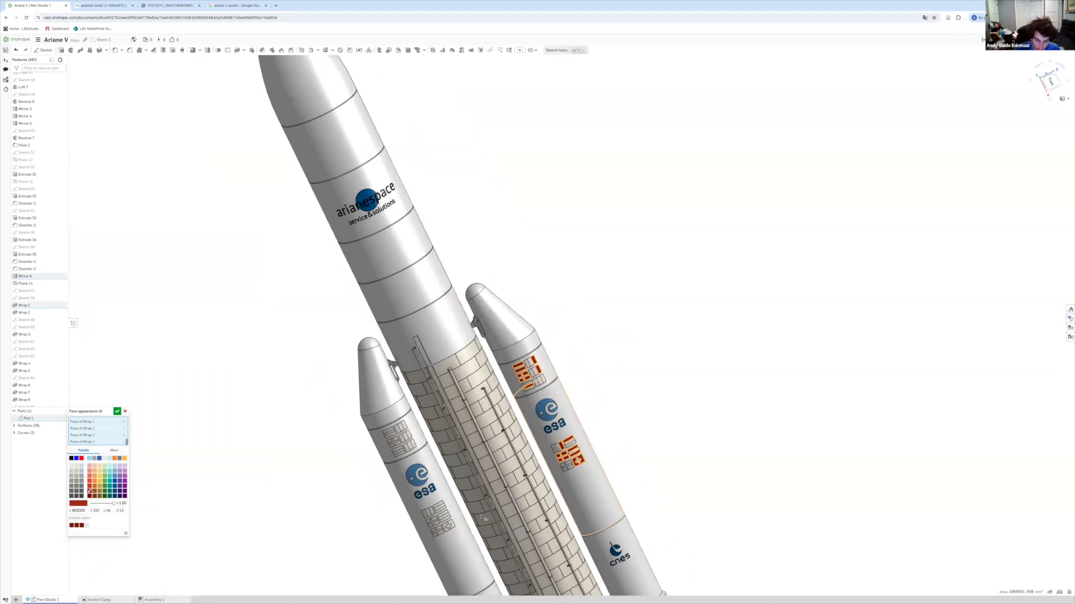
Add the red stripes, cross-flag fields and Swiss flag of the left booster's lower panel to the dark red appearance.
{"action": "scroll", "coordinate": [423, 537], "scroll_direction": "up", "scroll_amount": 4}
{"action": "left_click", "coordinate": [478, 491]}
{"action": "scroll", "coordinate": [469, 498], "scroll_direction": "up", "scroll_amount": 3}
{"action": "left_click", "coordinate": [450, 462]}
{"action": "left_click", "coordinate": [441, 442]}
{"action": "left_click", "coordinate": [415, 453]}
{"action": "scroll", "coordinate": [482, 423], "scroll_direction": "up", "scroll_amount": 3}
{"action": "left_click", "coordinate": [482, 422]}
{"action": "left_click", "coordinate": [485, 449]}
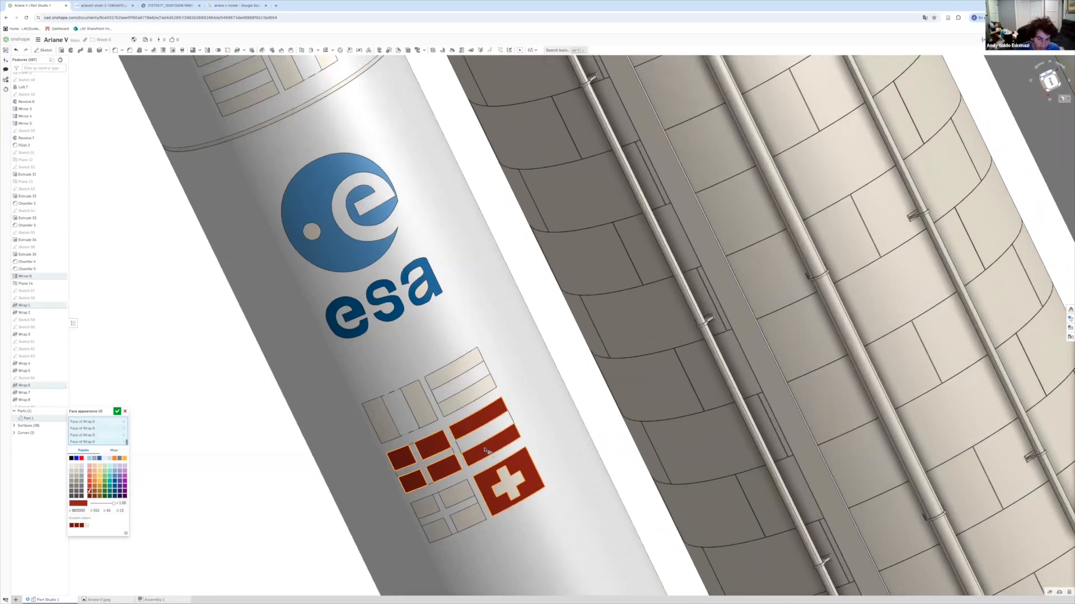
{"action": "scroll", "coordinate": [510, 491], "scroll_direction": "down", "scroll_amount": 5}
{"action": "scroll", "coordinate": [447, 392], "scroll_direction": "up", "scroll_amount": 5}
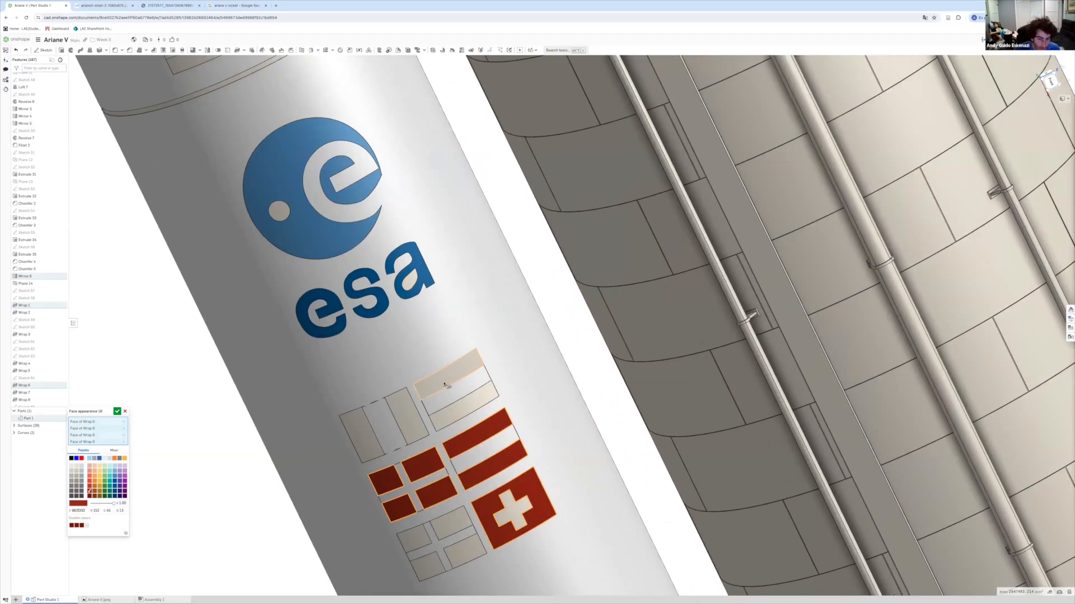
{"action": "scroll", "coordinate": [444, 384], "scroll_direction": "down", "scroll_amount": 5}
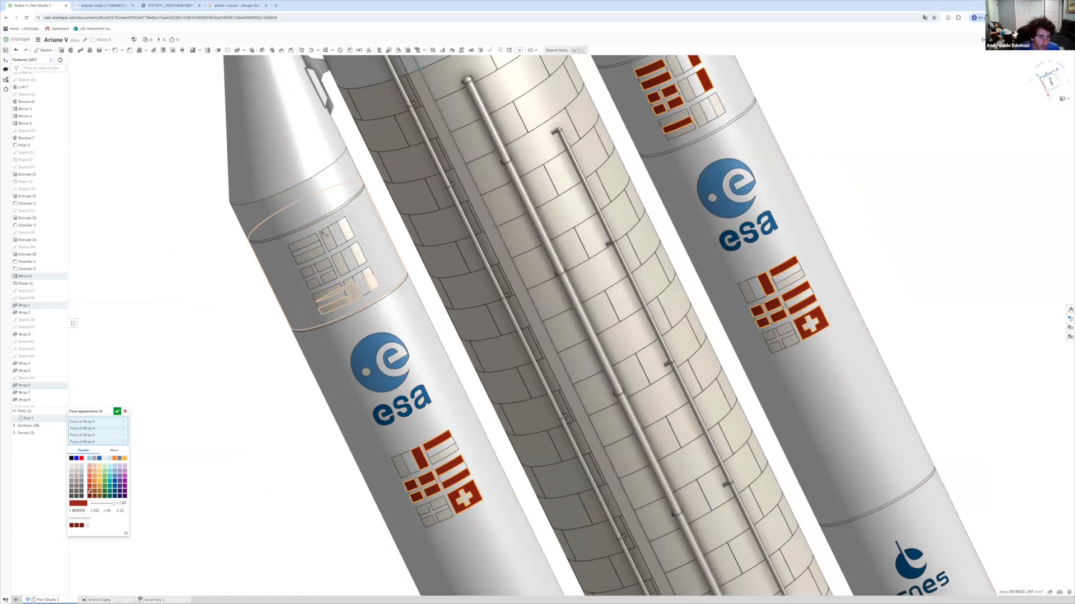
Add the red stripes and cross-flag fields of the left booster's upper panel to the dark red appearance and accept it.
{"action": "scroll", "coordinate": [315, 240], "scroll_direction": "up", "scroll_amount": 5}
{"action": "left_click", "coordinate": [315, 238]}
{"action": "left_click", "coordinate": [318, 258]}
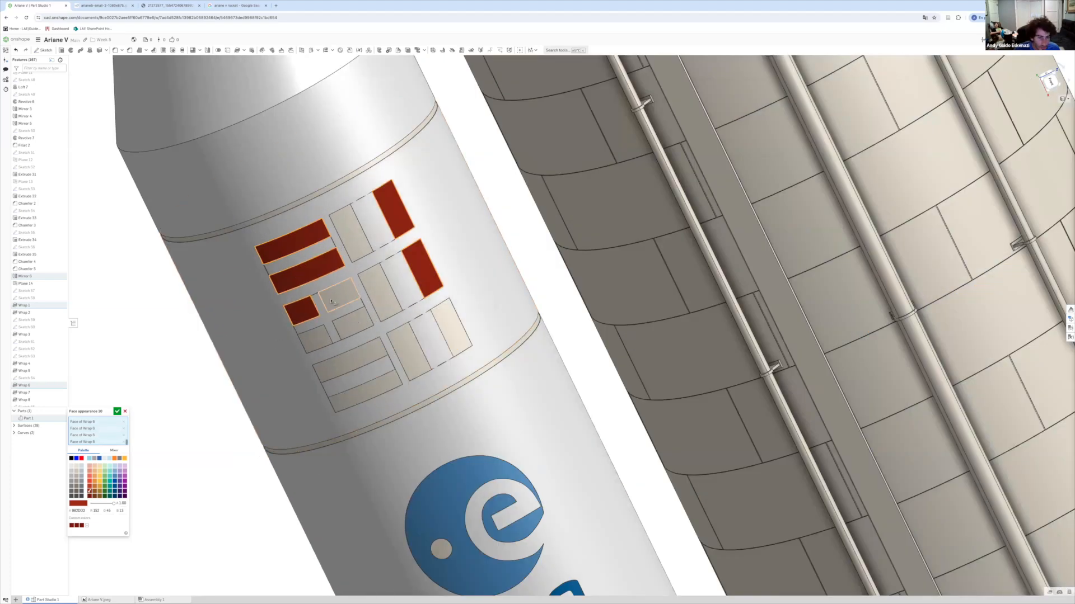
{"action": "left_click", "coordinate": [285, 387]}
{"action": "left_click", "coordinate": [284, 386]}
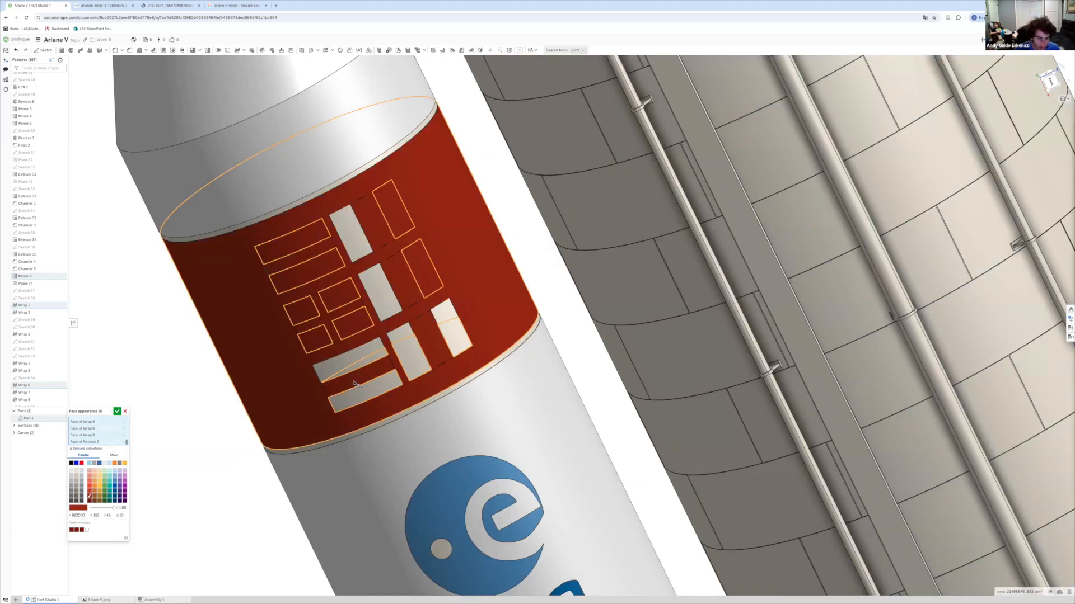
{"action": "scroll", "coordinate": [274, 372], "scroll_direction": "up", "scroll_amount": 10}
{"action": "scroll", "coordinate": [264, 360], "scroll_direction": "down", "scroll_amount": 10}
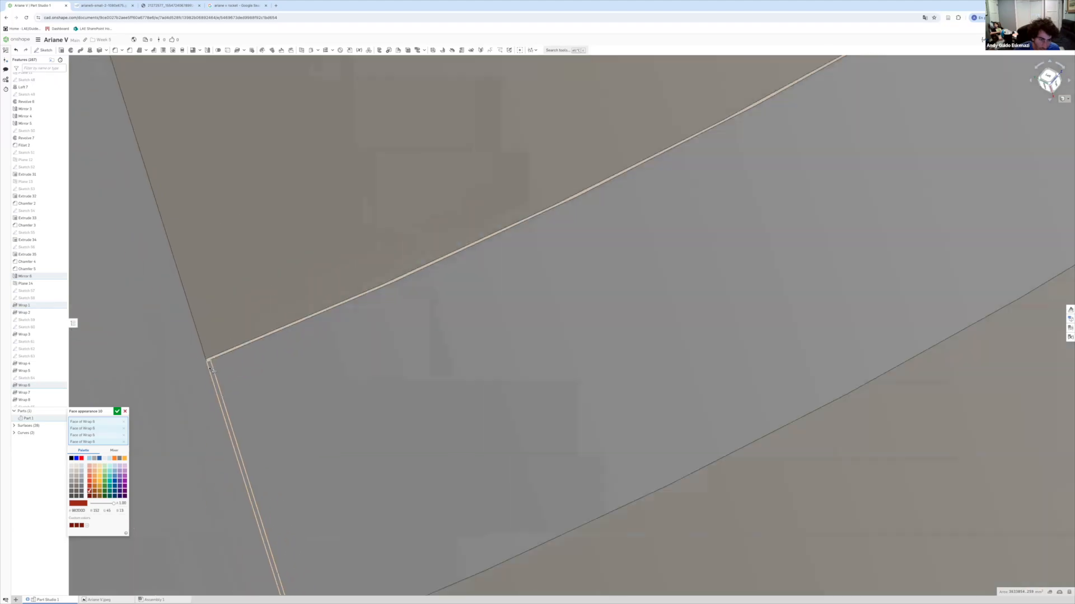
{"action": "key", "text": "Return"}
{"action": "scroll", "coordinate": [241, 435], "scroll_direction": "down", "scroll_amount": 5}
{"action": "scroll", "coordinate": [241, 434], "scroll_direction": "up", "scroll_amount": 5}
{"action": "scroll", "coordinate": [23, 386], "scroll_direction": "down", "scroll_amount": 2}
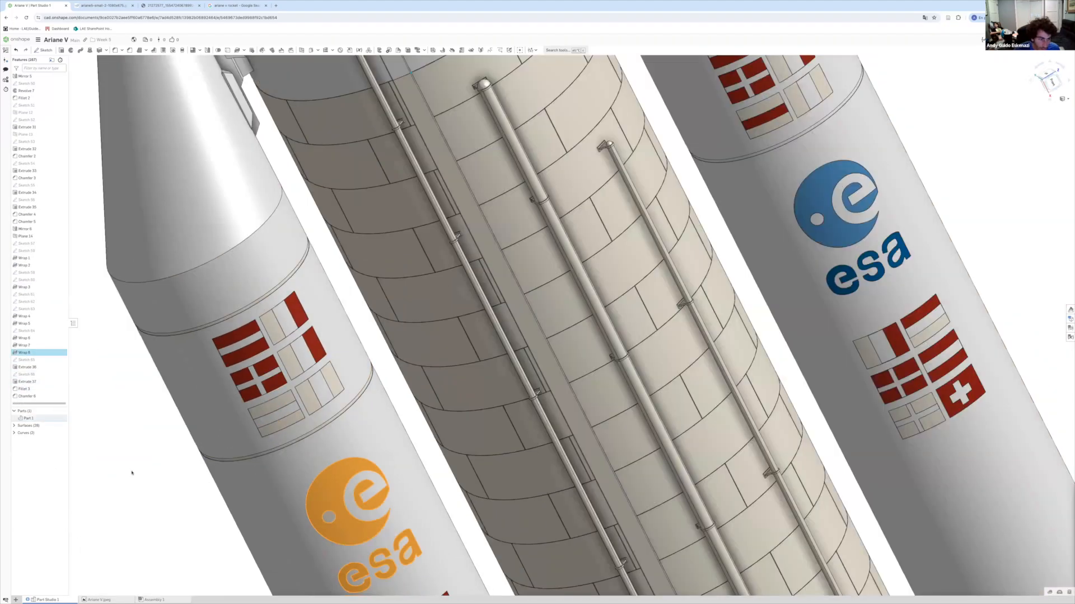
Change the Wrap 7 flag panel from a surface wrap to a solid wrap that removes material with 1 mm thickness.
{"action": "right_click", "coordinate": [31, 347]}
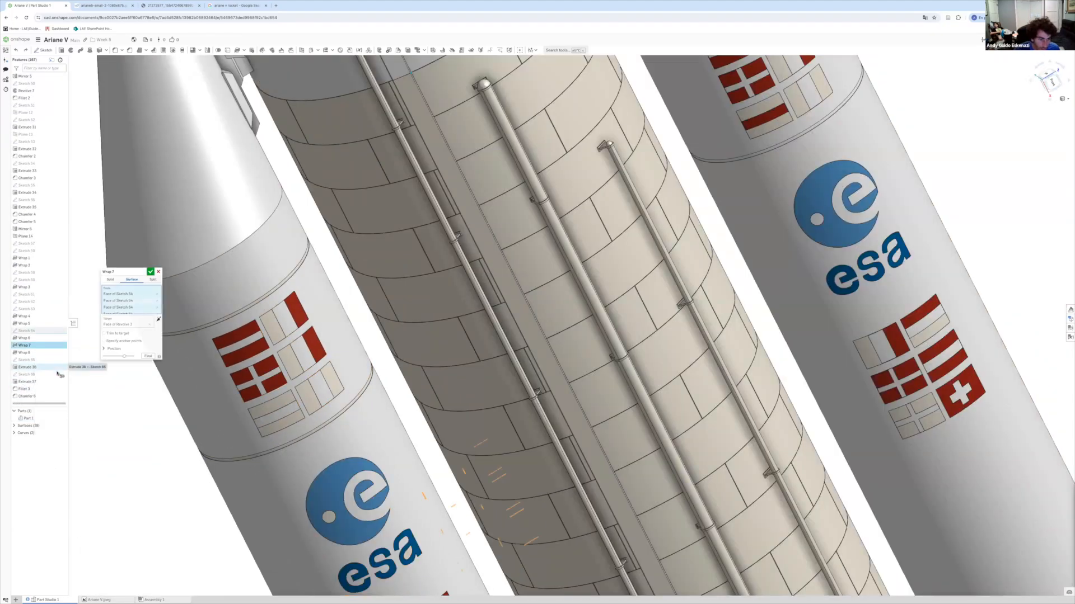
{"action": "left_click", "coordinate": [110, 280]}
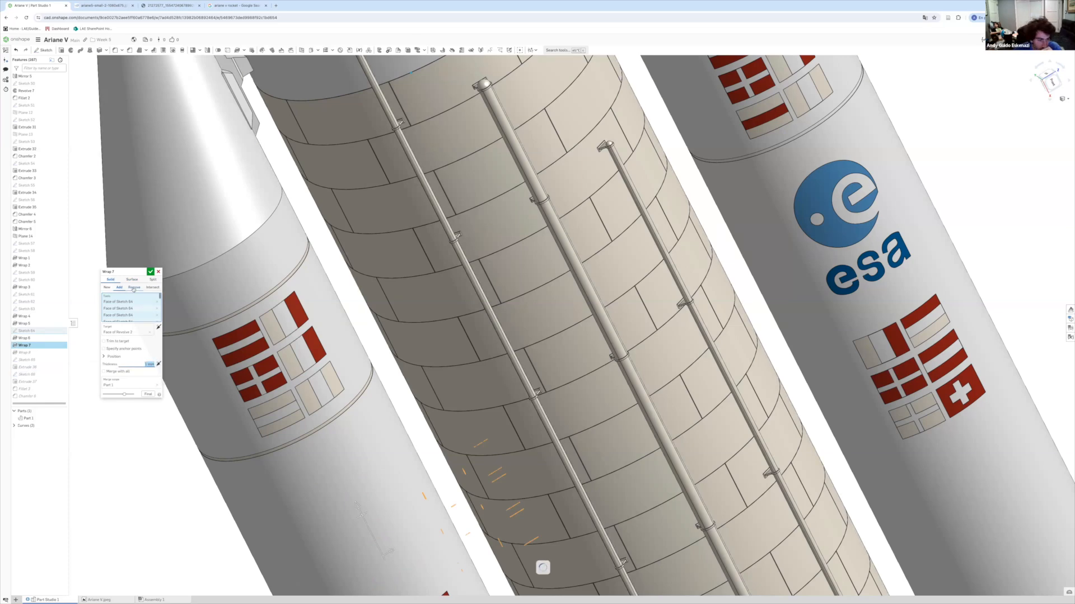
{"action": "scroll", "coordinate": [266, 424], "scroll_direction": "up", "scroll_amount": 6}
{"action": "scroll", "coordinate": [246, 420], "scroll_direction": "down", "scroll_amount": 3}
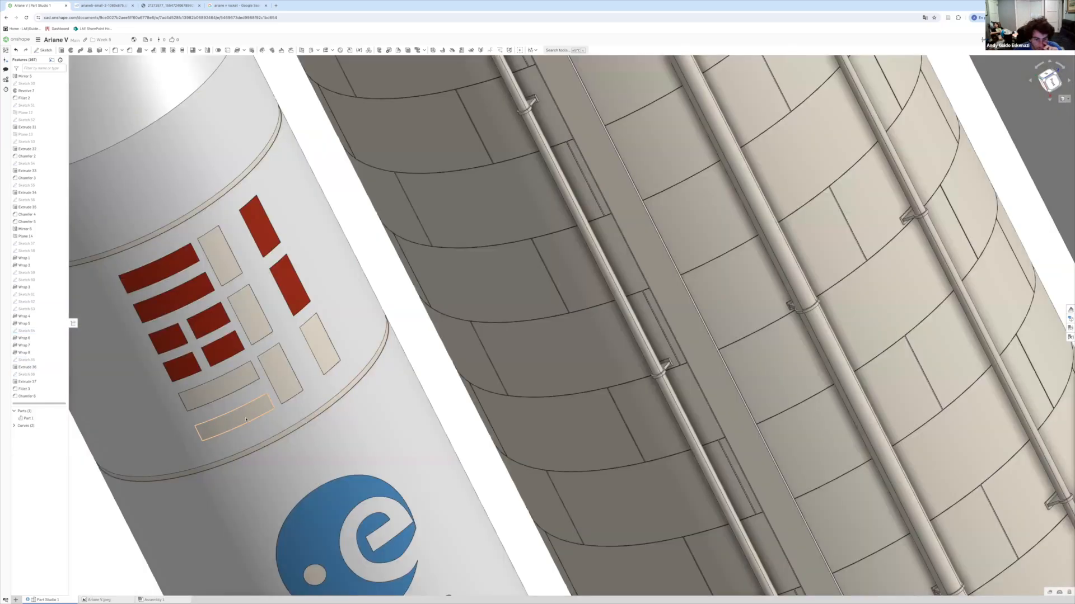
{"action": "scroll", "coordinate": [247, 420], "scroll_direction": "down", "scroll_amount": 5}
{"action": "left_click", "coordinate": [110, 391]}
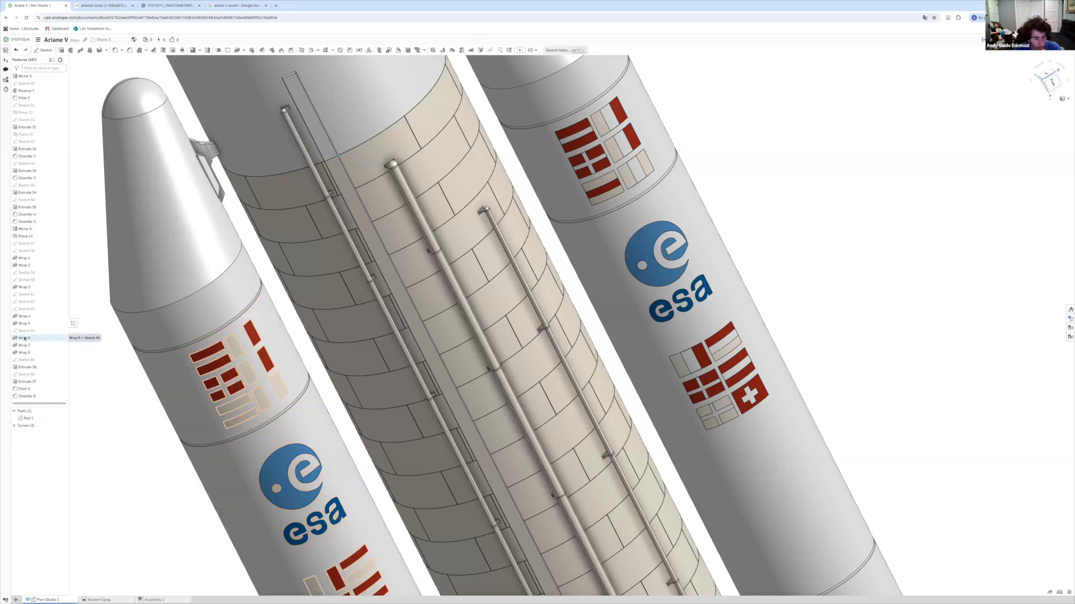
{"action": "left_click", "coordinate": [51, 360]}
{"action": "scroll", "coordinate": [151, 273], "scroll_direction": "up", "scroll_amount": 10}
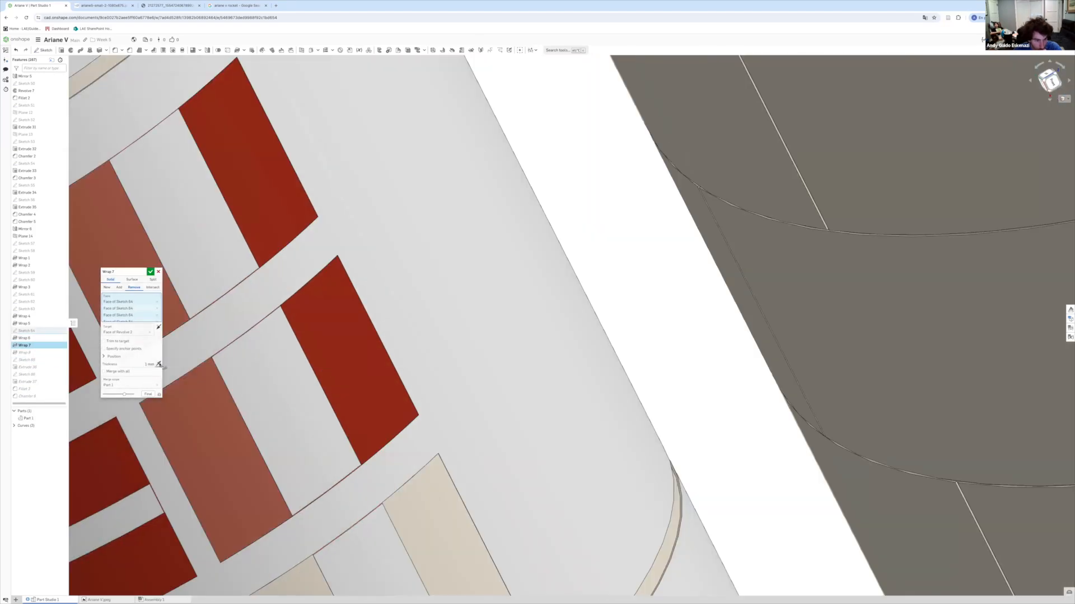
{"action": "scroll", "coordinate": [152, 273], "scroll_direction": "up", "scroll_amount": 5}
{"action": "scroll", "coordinate": [168, 308], "scroll_direction": "down", "scroll_amount": 10}
{"action": "scroll", "coordinate": [195, 364], "scroll_direction": "up", "scroll_amount": 8}
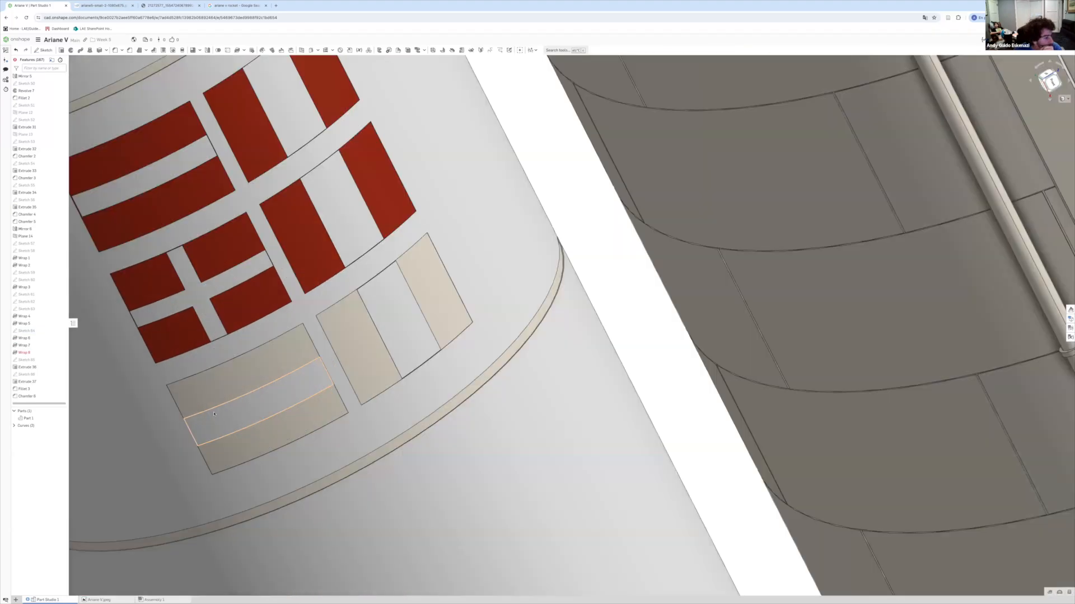
{"action": "scroll", "coordinate": [224, 416], "scroll_direction": "up", "scroll_amount": 3}
{"action": "right_click", "coordinate": [224, 415]}
{"action": "left_click", "coordinate": [261, 552]}
{"action": "left_click", "coordinate": [125, 412]}
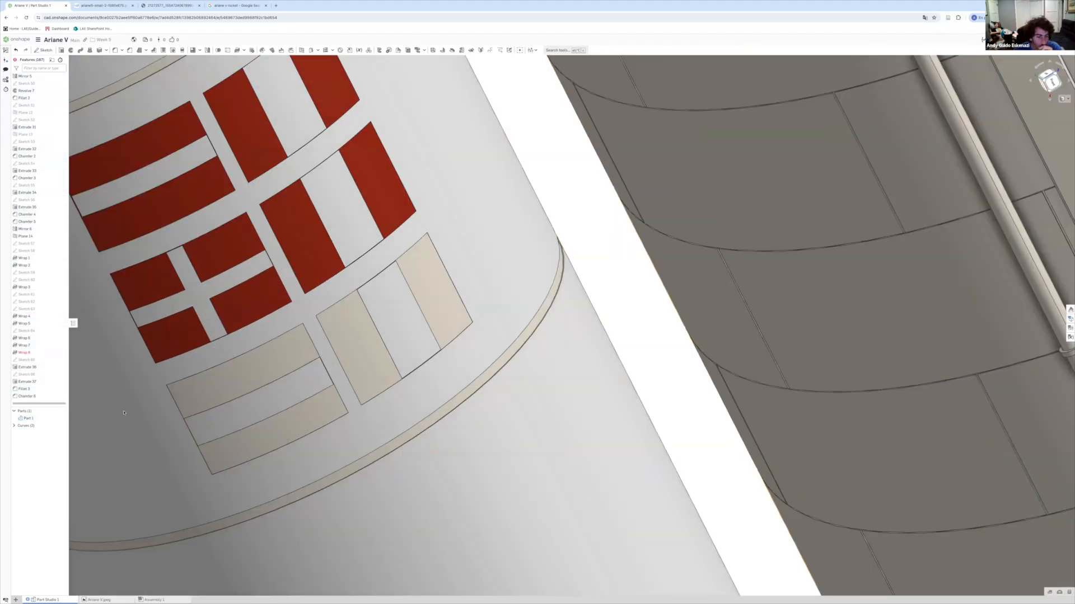
{"action": "right_click", "coordinate": [235, 425]}
{"action": "left_click", "coordinate": [324, 247]}
Inspect the flag panels on both boosters and check the settings of the Wrap 7 feature.
{"action": "scroll", "coordinate": [324, 251], "scroll_direction": "down", "scroll_amount": 10}
{"action": "right_click_drag", "start_coordinate": [201, 319], "coordinate": [275, 295]}
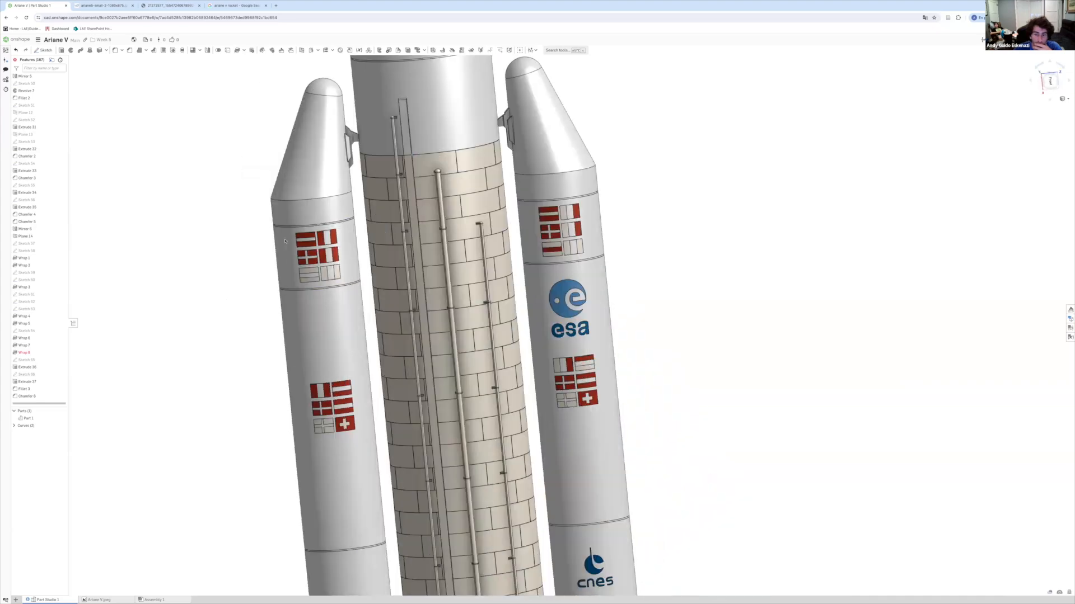
{"action": "scroll", "coordinate": [563, 219], "scroll_direction": "up", "scroll_amount": 10}
{"action": "scroll", "coordinate": [327, 268], "scroll_direction": "down", "scroll_amount": 10}
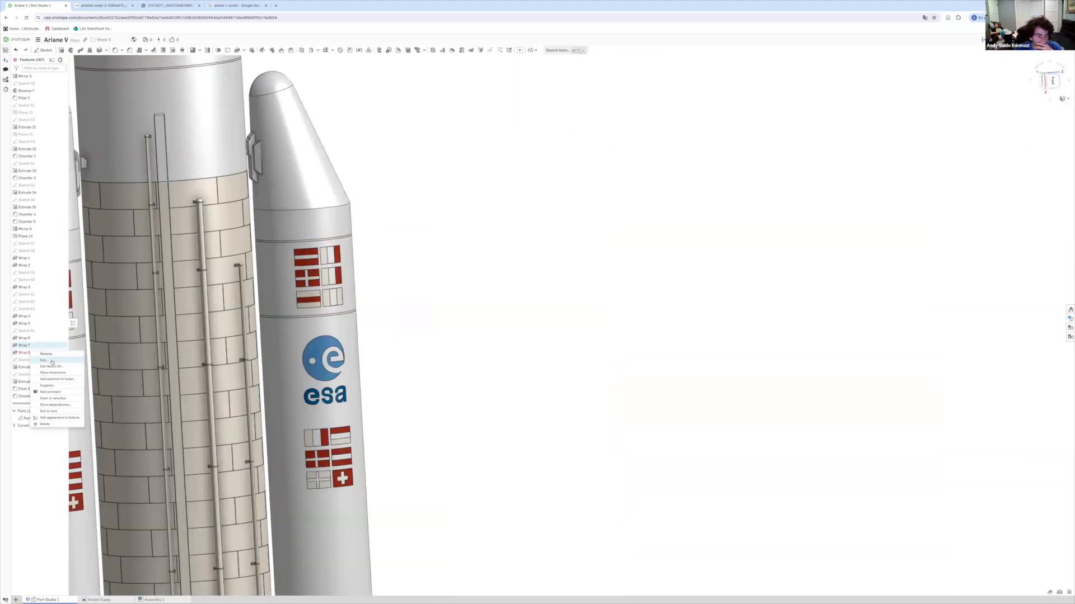
{"action": "left_click", "coordinate": [51, 361]}
{"action": "left_click", "coordinate": [150, 272]}
{"action": "scroll", "coordinate": [495, 267], "scroll_direction": "down", "scroll_amount": 5}
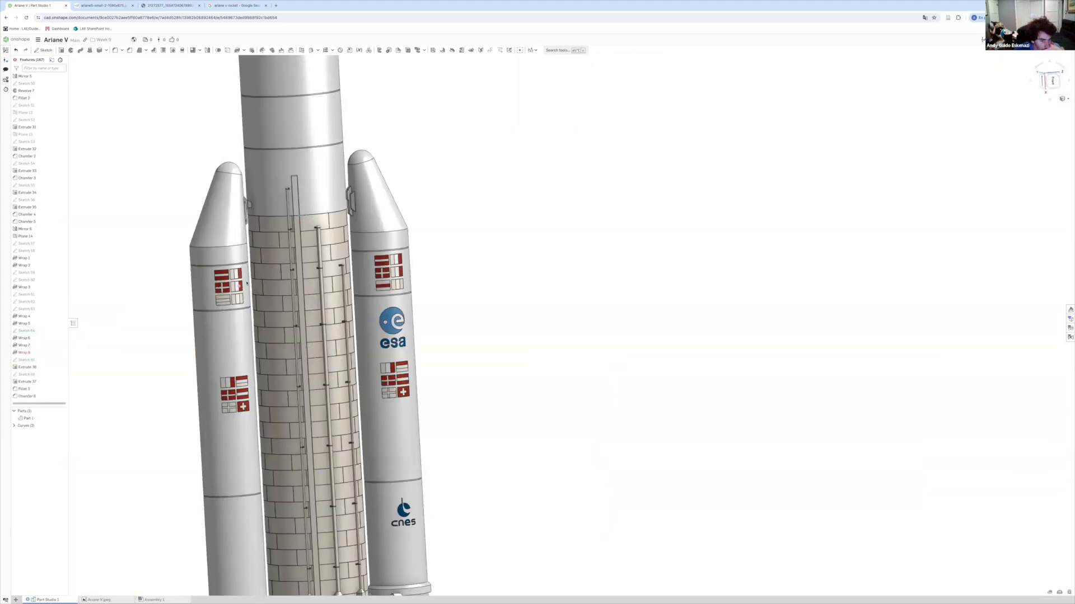
Repair the failed Wrap 8 feature by reselecting the left booster's body as its target face, with Part 1 as merge scope.
{"action": "scroll", "coordinate": [252, 282], "scroll_direction": "up", "scroll_amount": 10}
{"action": "right_click", "coordinate": [38, 354]}
{"action": "left_click", "coordinate": [52, 368]}
{"action": "scroll", "coordinate": [223, 340], "scroll_direction": "down", "scroll_amount": 10}
{"action": "scroll", "coordinate": [224, 340], "scroll_direction": "down", "scroll_amount": 2}
{"action": "left_click", "coordinate": [127, 330]}
{"action": "left_click", "coordinate": [130, 384]}
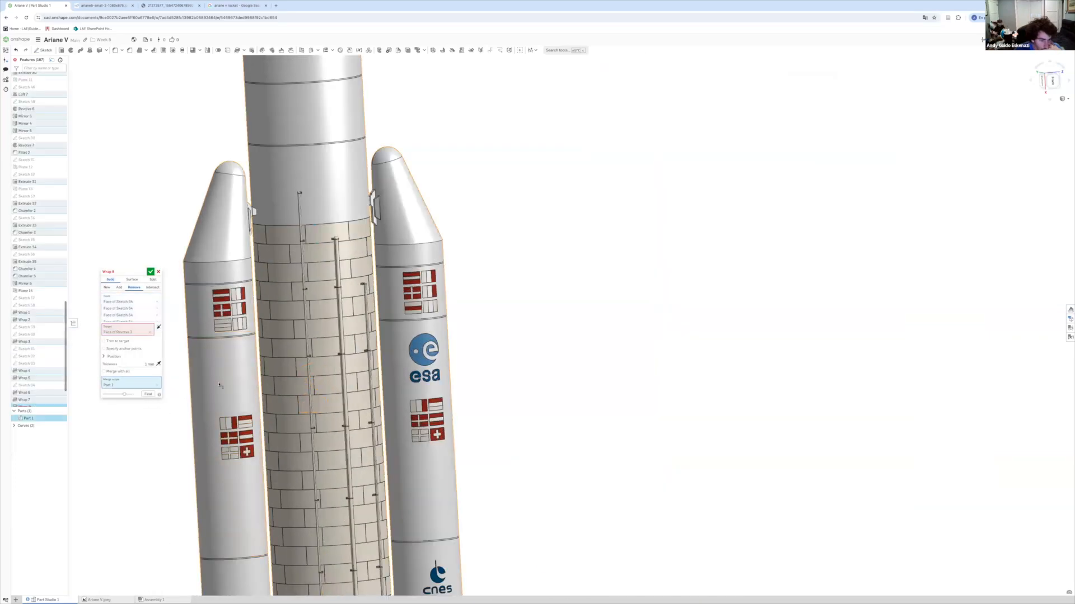
{"action": "left_click", "coordinate": [151, 272]}
{"action": "scroll", "coordinate": [230, 312], "scroll_direction": "up", "scroll_amount": 5}
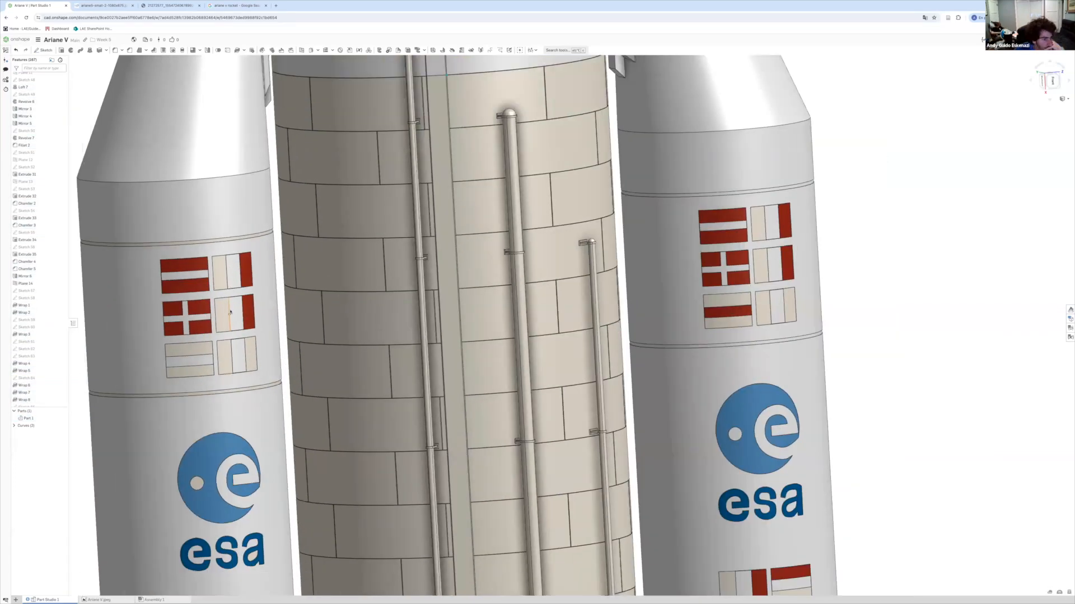
{"action": "scroll", "coordinate": [186, 360], "scroll_direction": "up", "scroll_amount": 5}
{"action": "right_click", "coordinate": [186, 359]}
{"action": "left_click", "coordinate": [203, 511]}
{"action": "left_click", "coordinate": [89, 495]}
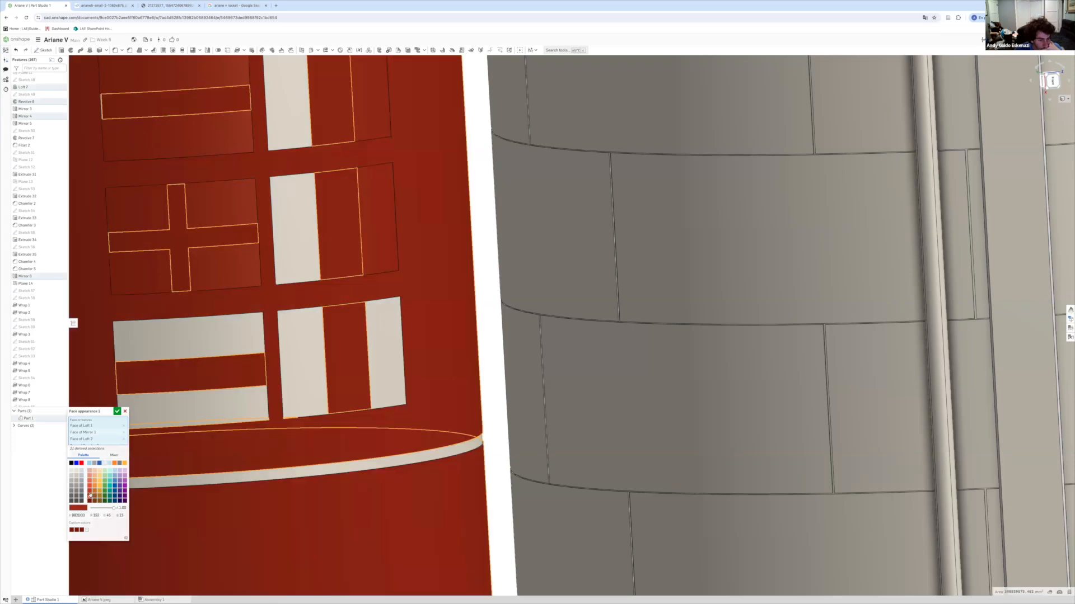
{"action": "left_click", "coordinate": [125, 412]}
{"action": "scroll", "coordinate": [116, 380], "scroll_direction": "up", "scroll_amount": 8}
{"action": "right_click_drag", "start_coordinate": [117, 375], "coordinate": [289, 446]}
{"action": "right_click", "coordinate": [289, 446]}
{"action": "left_click", "coordinate": [308, 586]}
{"action": "scroll", "coordinate": [132, 439], "scroll_direction": "down", "scroll_amount": 5}
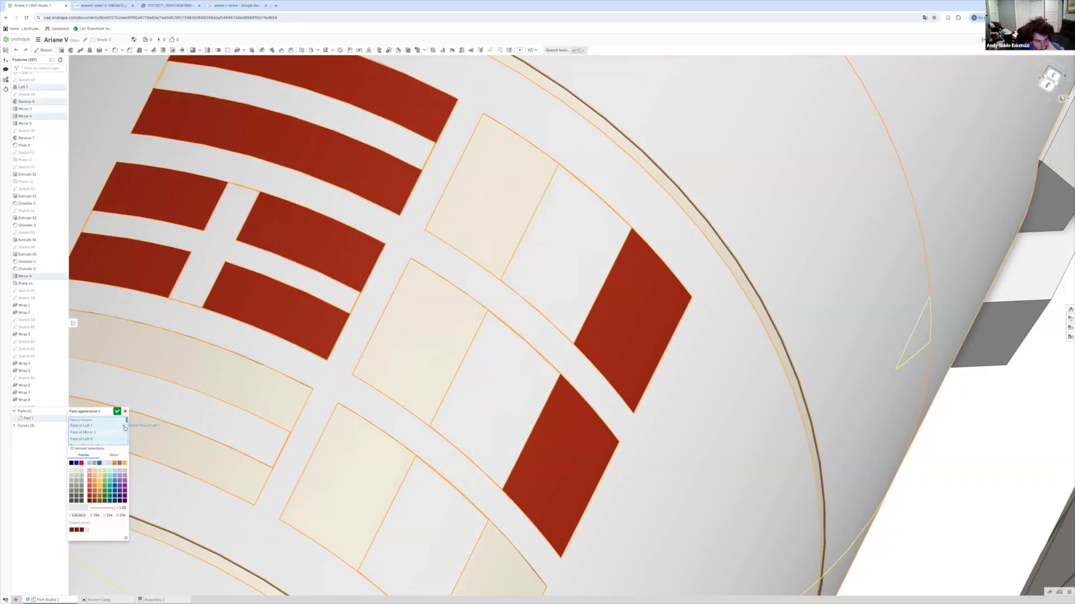
{"action": "scroll", "coordinate": [289, 419], "scroll_direction": "down", "scroll_amount": 10}
{"action": "right_click_drag", "start_coordinate": [288, 418], "coordinate": [275, 467]}
{"action": "left_click", "coordinate": [124, 412]}
Edit the existing face appearance of the booster bodies to a light grey and accept it.
{"action": "scroll", "coordinate": [252, 428], "scroll_direction": "up", "scroll_amount": 8}
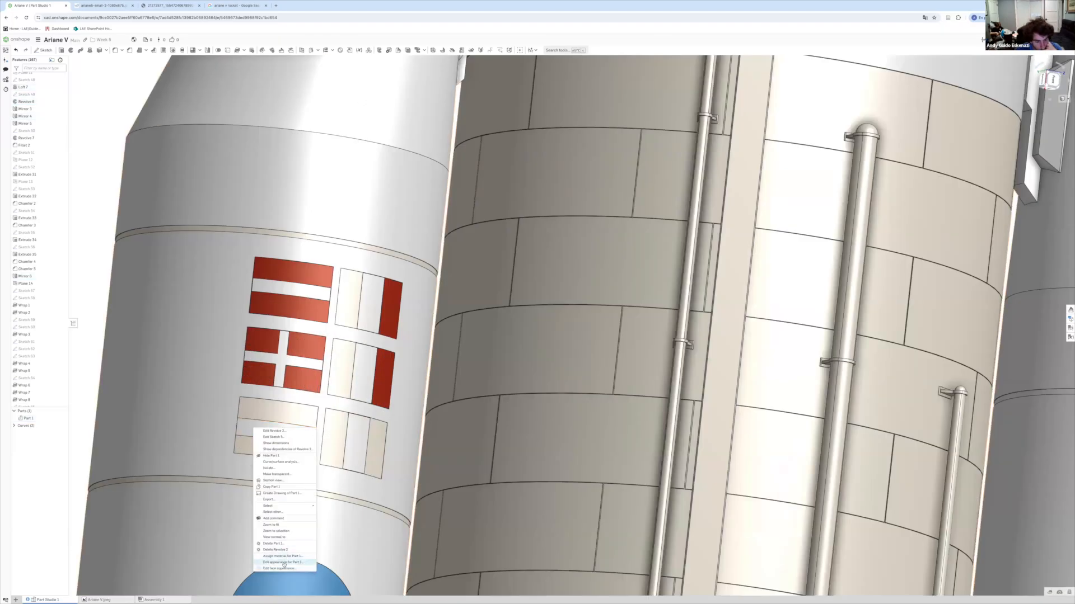
{"action": "scroll", "coordinate": [242, 354], "scroll_direction": "up", "scroll_amount": 3}
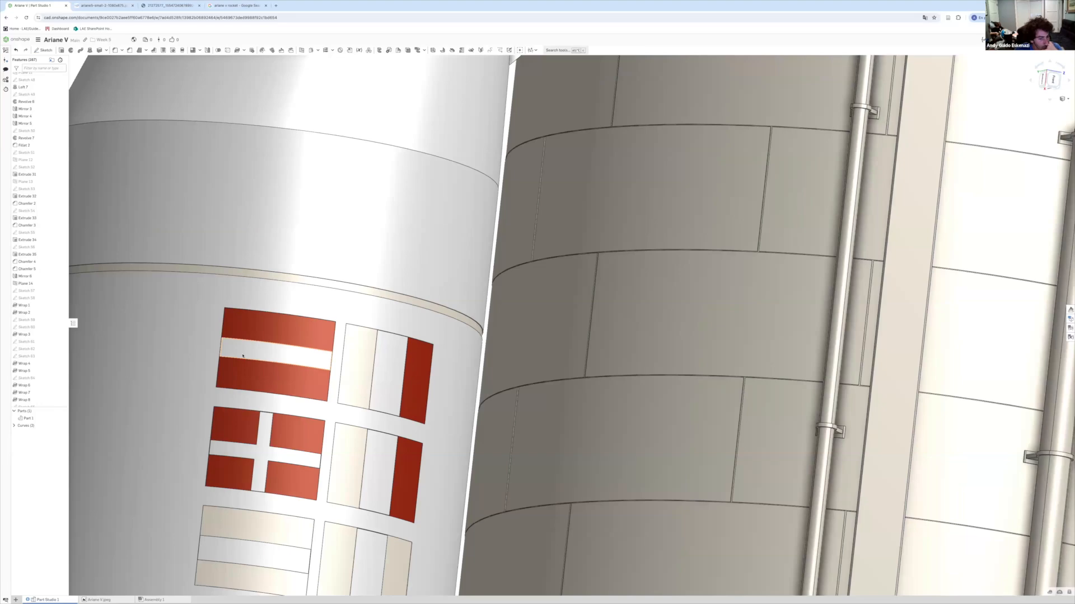
{"action": "right_click_drag", "start_coordinate": [242, 356], "coordinate": [248, 380]}
{"action": "left_click", "coordinate": [259, 506]}
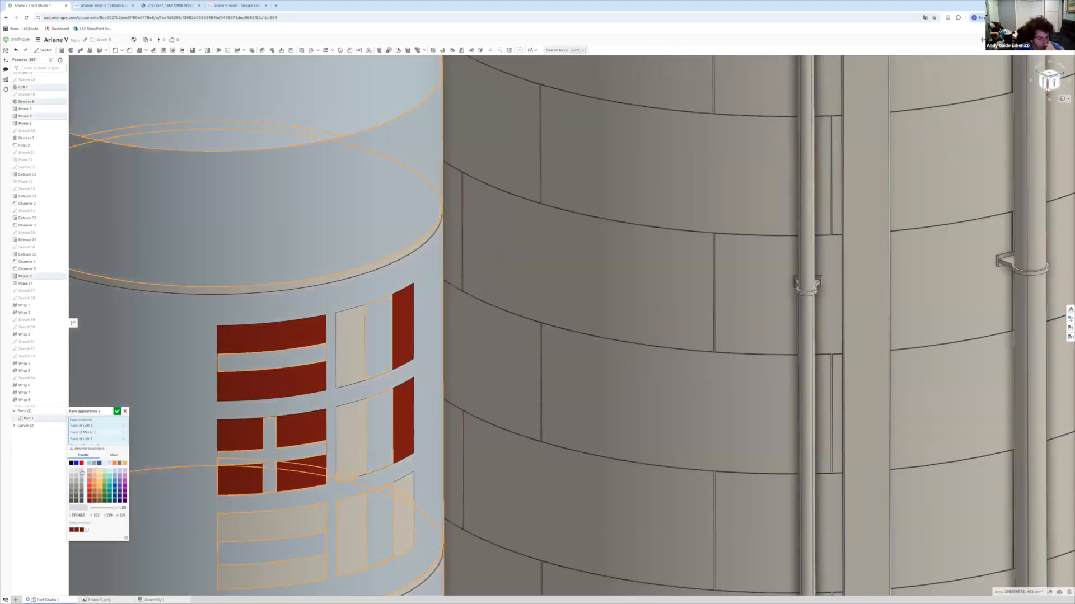
{"action": "left_click", "coordinate": [117, 412]}
{"action": "scroll", "coordinate": [230, 424], "scroll_direction": "down", "scroll_amount": 8}
{"action": "scroll", "coordinate": [269, 411], "scroll_direction": "up", "scroll_amount": 3}
{"action": "scroll", "coordinate": [265, 398], "scroll_direction": "down", "scroll_amount": 1}
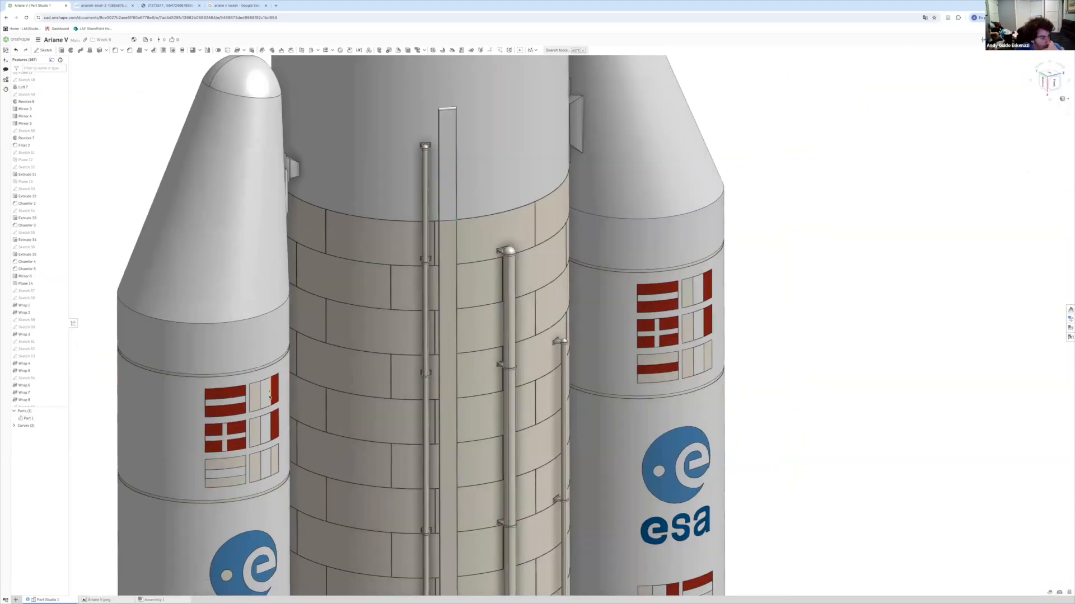
{"action": "scroll", "coordinate": [265, 396], "scroll_direction": "up", "scroll_amount": 4}
{"action": "right_click", "coordinate": [260, 397]}
{"action": "left_click", "coordinate": [281, 538]}
{"action": "left_click", "coordinate": [100, 489]}
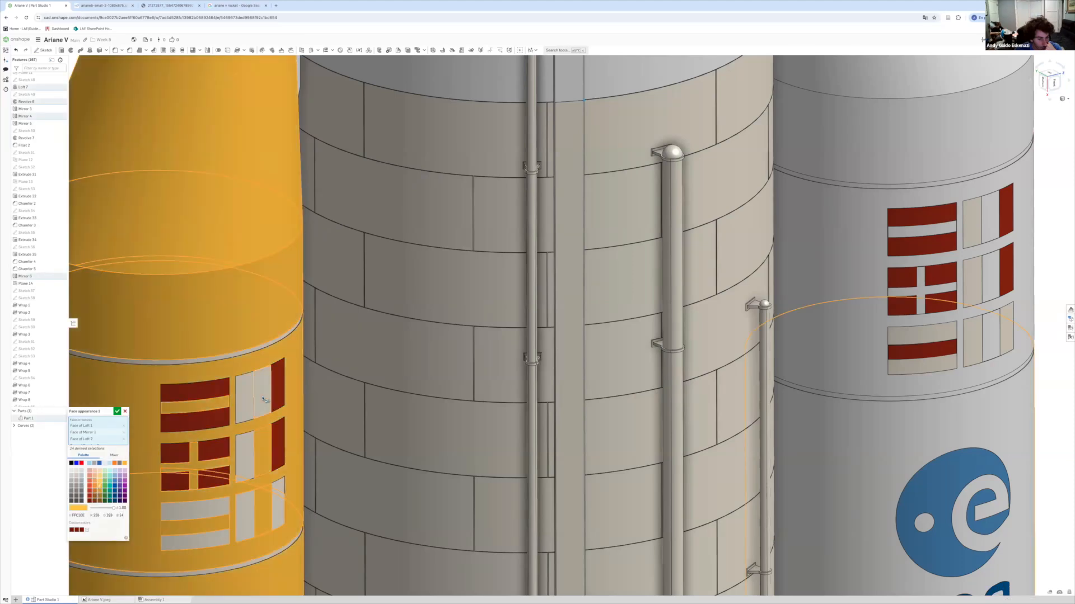
{"action": "scroll", "coordinate": [175, 461], "scroll_direction": "down", "scroll_amount": 10}
{"action": "scroll", "coordinate": [224, 452], "scroll_direction": "up", "scroll_amount": 3}
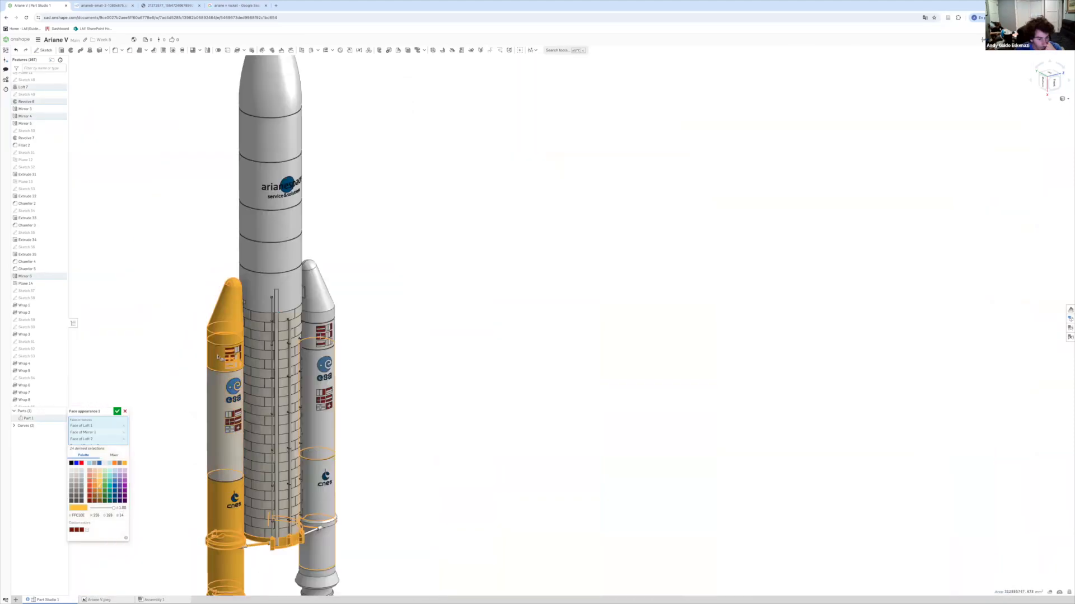
{"action": "scroll", "coordinate": [218, 359], "scroll_direction": "up", "scroll_amount": 3}
{"action": "left_click", "coordinate": [259, 241]}
{"action": "right_click_drag", "start_coordinate": [221, 220], "coordinate": [193, 210]}
{"action": "scroll", "coordinate": [218, 297], "scroll_direction": "down", "scroll_amount": 5}
{"action": "left_click", "coordinate": [218, 499]}
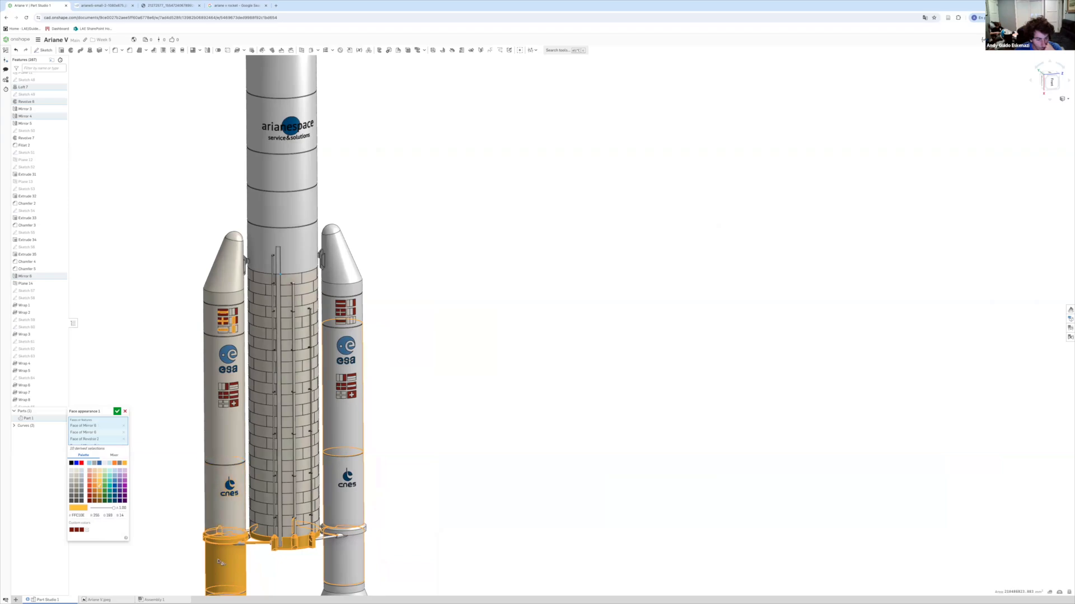
{"action": "scroll", "coordinate": [219, 551], "scroll_direction": "up", "scroll_amount": 6}
{"action": "left_click", "coordinate": [125, 412]}
Create an orange face appearance on the outer right stripe of the lowest vertical tricolour in the left booster's upper panel.
{"action": "scroll", "coordinate": [140, 442], "scroll_direction": "down", "scroll_amount": 6}
{"action": "scroll", "coordinate": [179, 236], "scroll_direction": "up", "scroll_amount": 3}
{"action": "scroll", "coordinate": [180, 237], "scroll_direction": "up", "scroll_amount": 10}
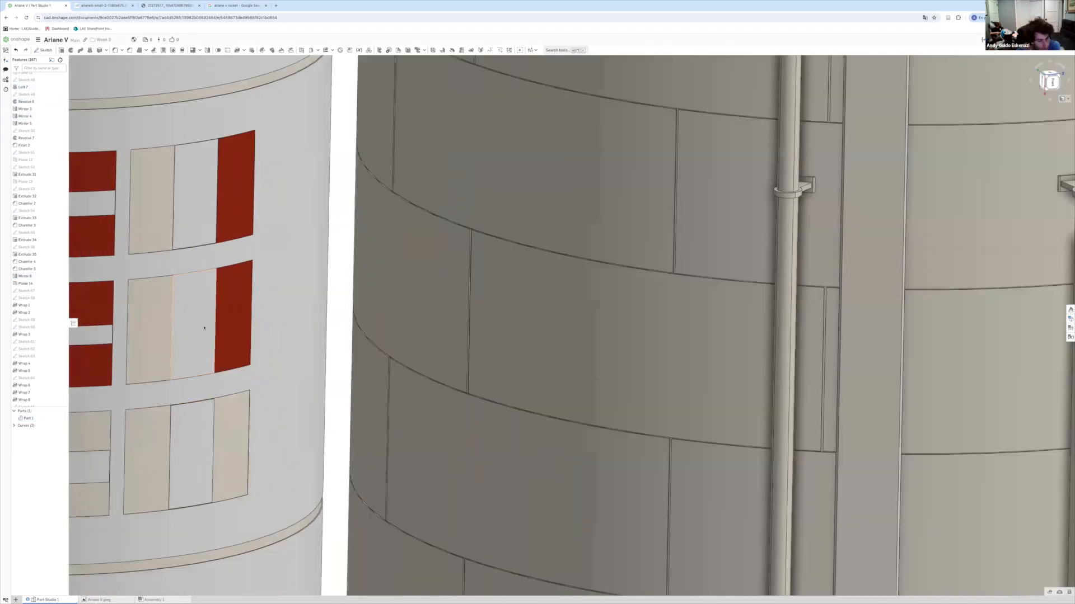
{"action": "scroll", "coordinate": [204, 328], "scroll_direction": "down", "scroll_amount": 3}
{"action": "right_click", "coordinate": [213, 399]}
{"action": "left_click", "coordinate": [243, 534]}
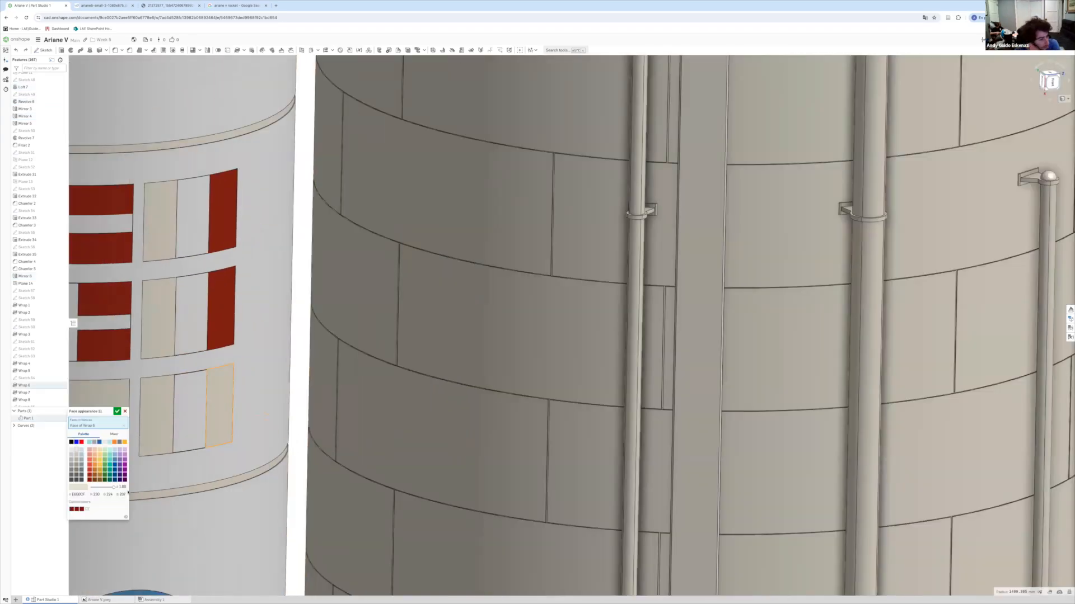
{"action": "left_click", "coordinate": [117, 412]}
Colour the hoist stripes of the Irish and Italian flags green on both boosters and the right booster's outer Irish stripe orange.
{"action": "right_click", "coordinate": [150, 405]}
{"action": "left_click", "coordinate": [179, 534]}
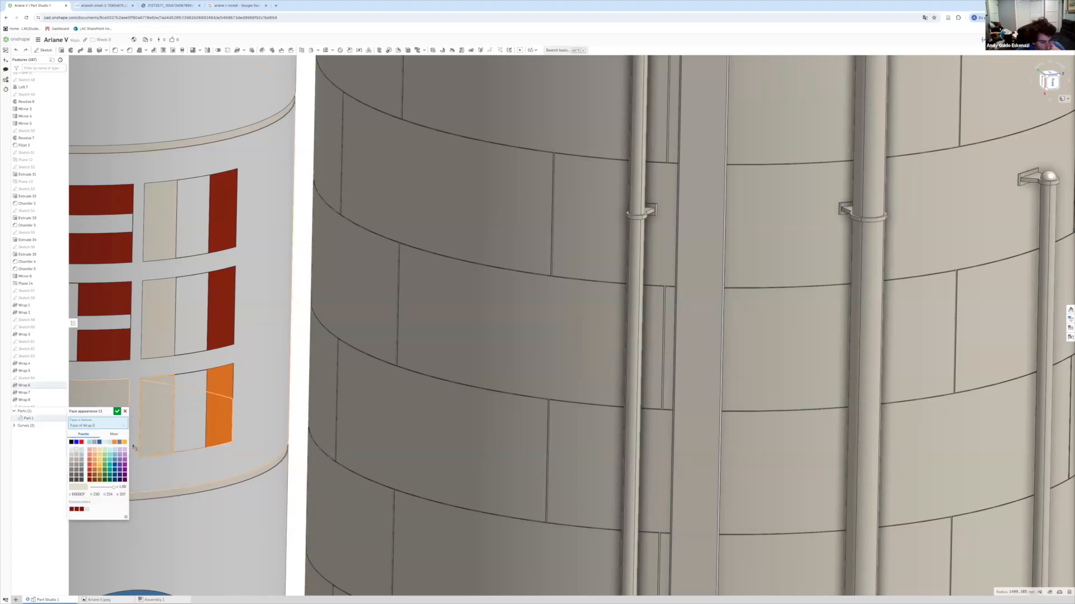
{"action": "scroll", "coordinate": [184, 414], "scroll_direction": "down", "scroll_amount": 10}
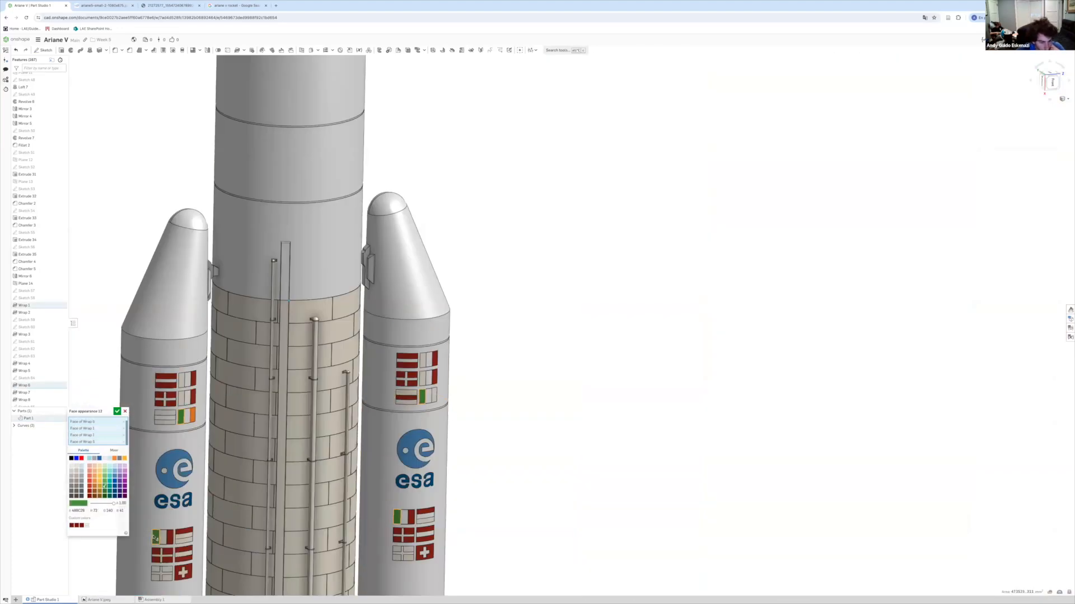
{"action": "left_click", "coordinate": [117, 412]}
{"action": "right_click", "coordinate": [434, 395]}
{"action": "left_click", "coordinate": [459, 524]}
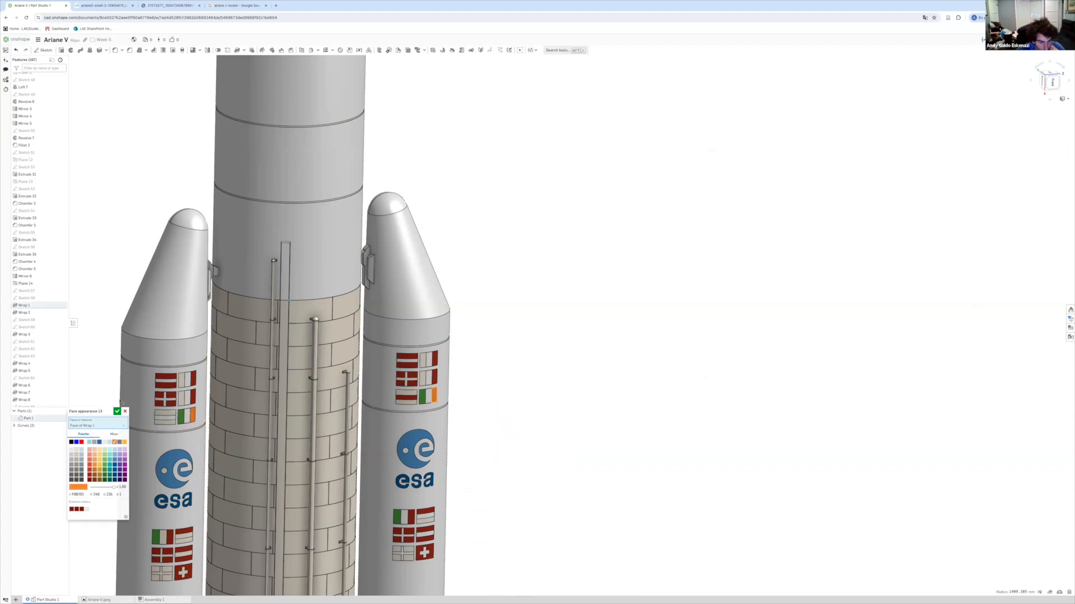
Create a black face appearance on the German flag's upper stripe and the Belgian flag's hoist stripe on both boosters.
{"action": "scroll", "coordinate": [161, 416], "scroll_direction": "up", "scroll_amount": 10}
{"action": "right_click", "coordinate": [166, 415]}
{"action": "left_click", "coordinate": [192, 544]}
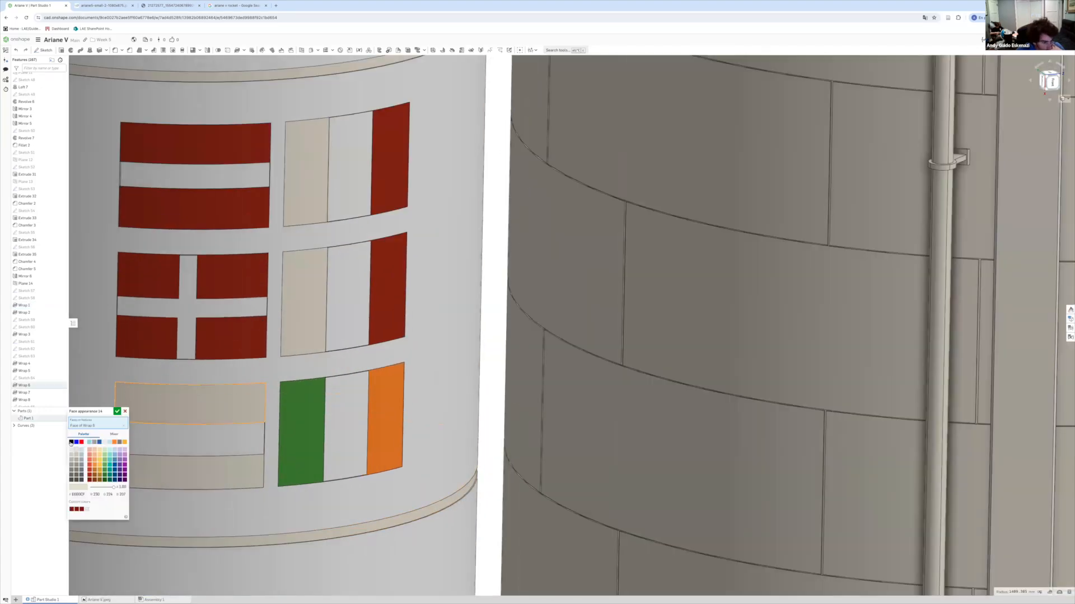
{"action": "left_click", "coordinate": [71, 449]}
{"action": "left_click", "coordinate": [304, 193]}
{"action": "scroll", "coordinate": [297, 275], "scroll_direction": "down", "scroll_amount": 5}
{"action": "scroll", "coordinate": [284, 312], "scroll_direction": "down", "scroll_amount": 4}
{"action": "left_click", "coordinate": [551, 303]}
{"action": "left_click", "coordinate": [117, 411]}
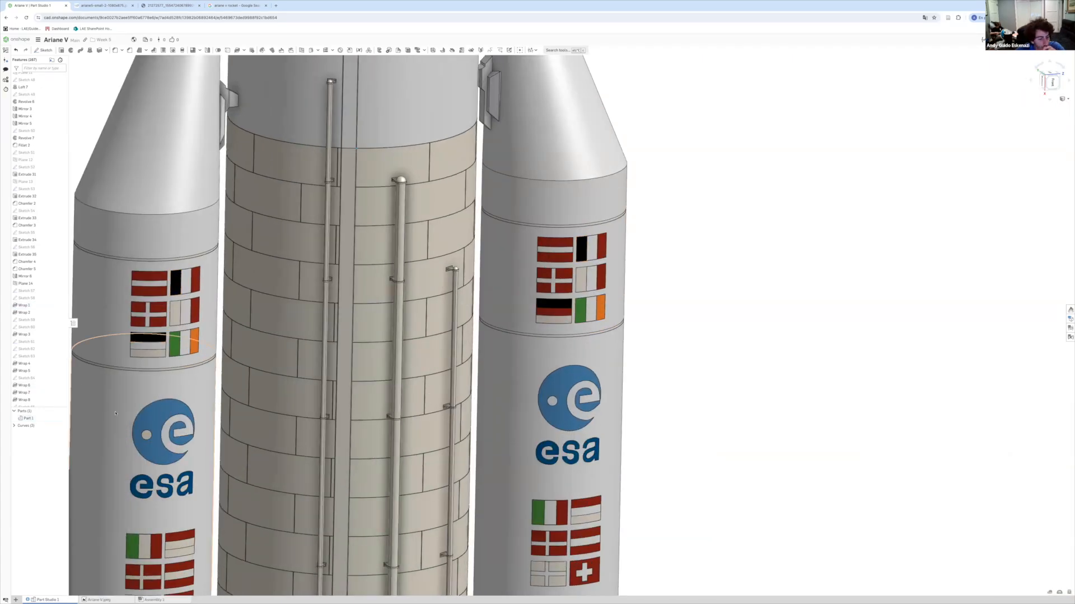
Create a blue face appearance on the French hoist stripe, the lower Dutch stripe and the Swedish flag's fields on both boosters.
{"action": "right_click", "coordinate": [187, 553]}
{"action": "left_click", "coordinate": [207, 544]}
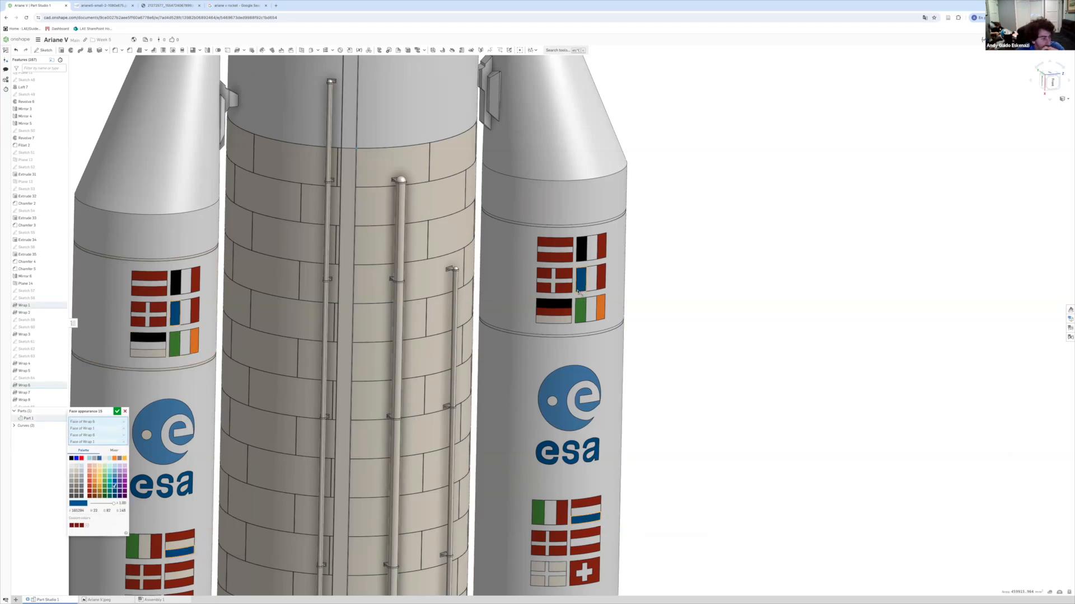
{"action": "scroll", "coordinate": [447, 324], "scroll_direction": "down", "scroll_amount": 5}
{"action": "scroll", "coordinate": [277, 476], "scroll_direction": "up", "scroll_amount": 8}
{"action": "left_click", "coordinate": [288, 460]}
{"action": "left_click", "coordinate": [288, 434]}
{"action": "scroll", "coordinate": [319, 448], "scroll_direction": "down", "scroll_amount": 7}
{"action": "scroll", "coordinate": [537, 417], "scroll_direction": "up", "scroll_amount": 10}
{"action": "left_click", "coordinate": [593, 485]}
{"action": "left_click", "coordinate": [591, 411]}
{"action": "left_click", "coordinate": [511, 412]}
{"action": "left_click", "coordinate": [504, 484]}
{"action": "left_click", "coordinate": [117, 411]}
{"action": "scroll", "coordinate": [464, 433], "scroll_direction": "up", "scroll_amount": 8}
{"action": "right_click", "coordinate": [381, 515]}
{"action": "left_click", "coordinate": [407, 586]}
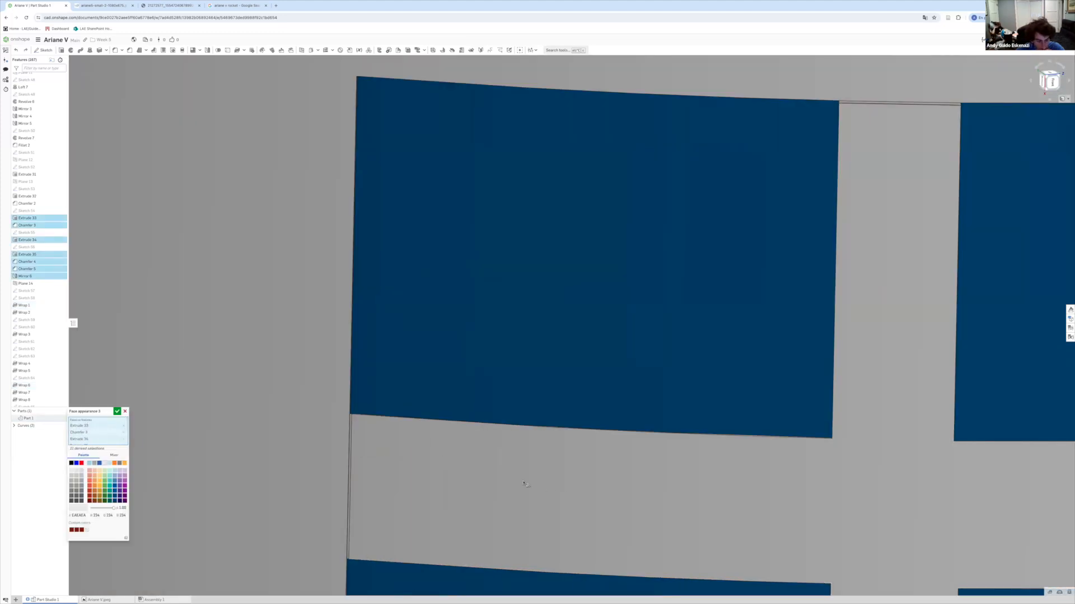
{"action": "left_click", "coordinate": [384, 476]}
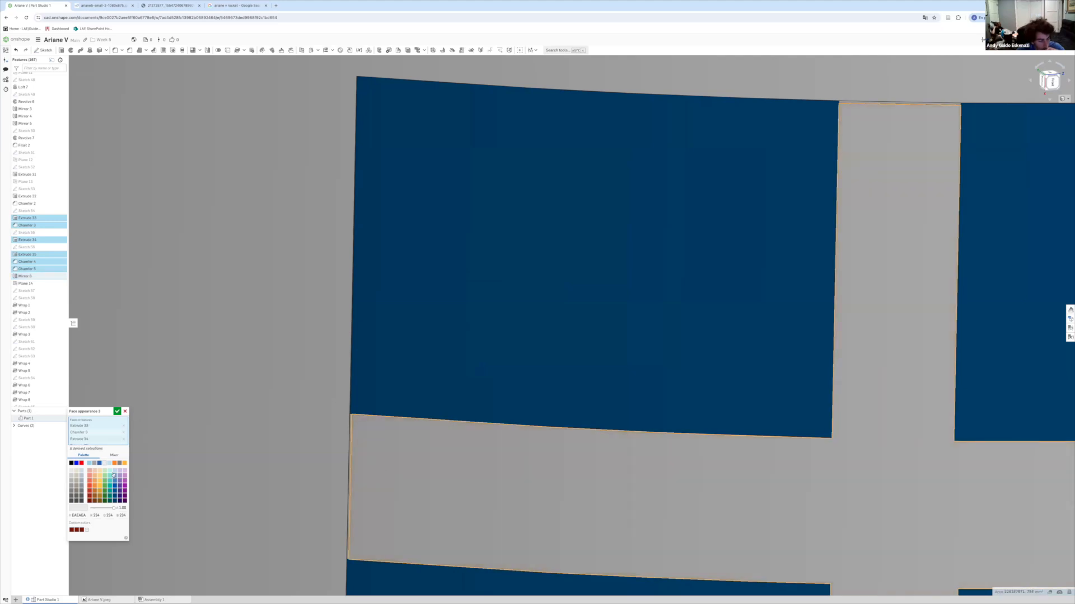
{"action": "left_click", "coordinate": [99, 497]}
{"action": "scroll", "coordinate": [269, 532], "scroll_direction": "down", "scroll_amount": 10}
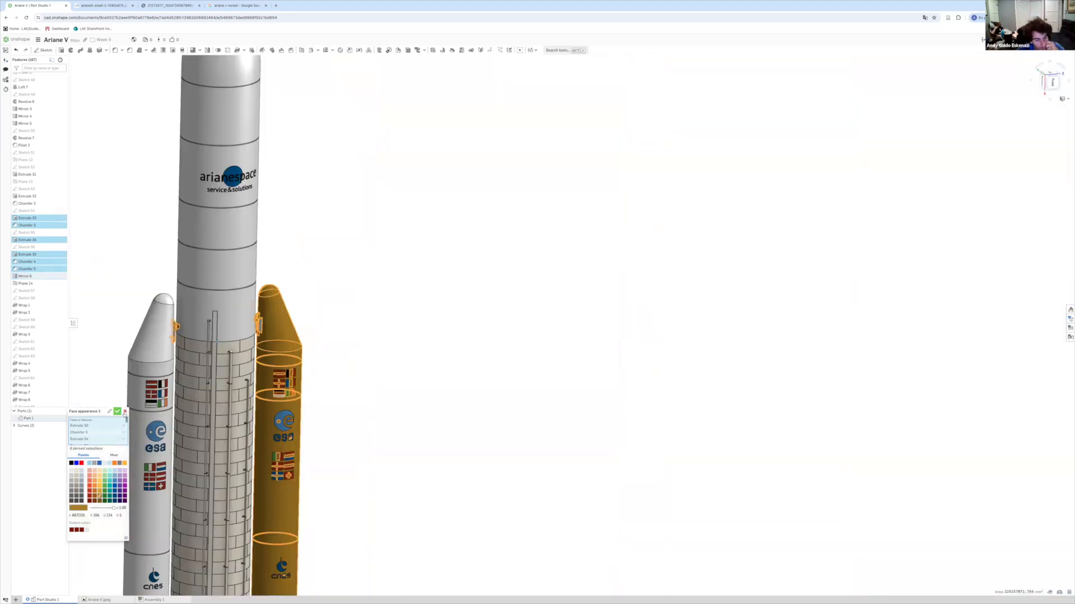
{"action": "left_click", "coordinate": [116, 412]}
{"action": "left_click", "coordinate": [293, 568]}
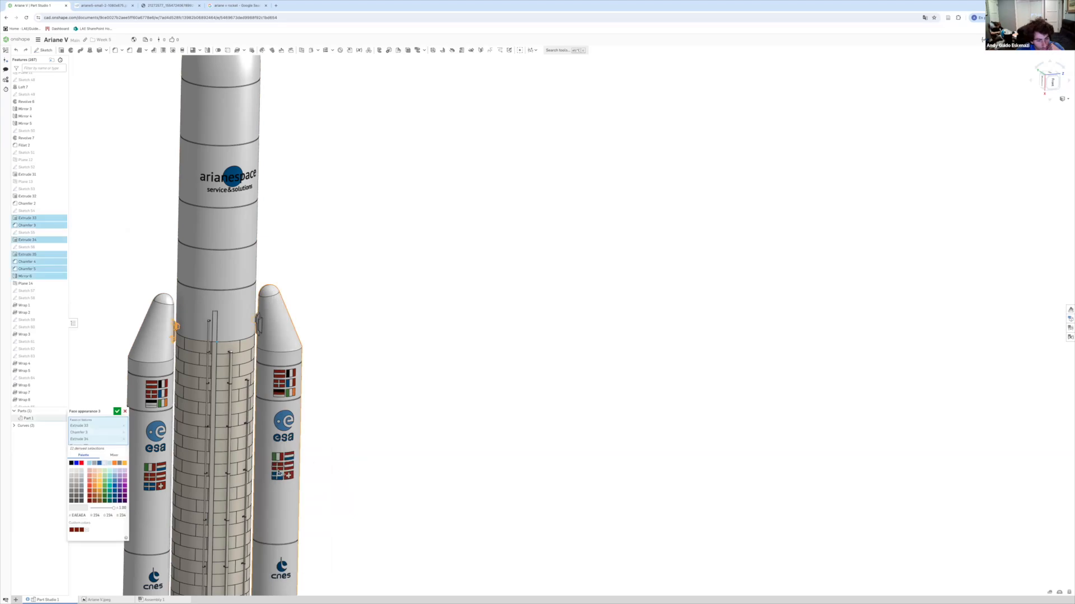
{"action": "left_click", "coordinate": [118, 463]}
{"action": "left_click", "coordinate": [105, 464]}
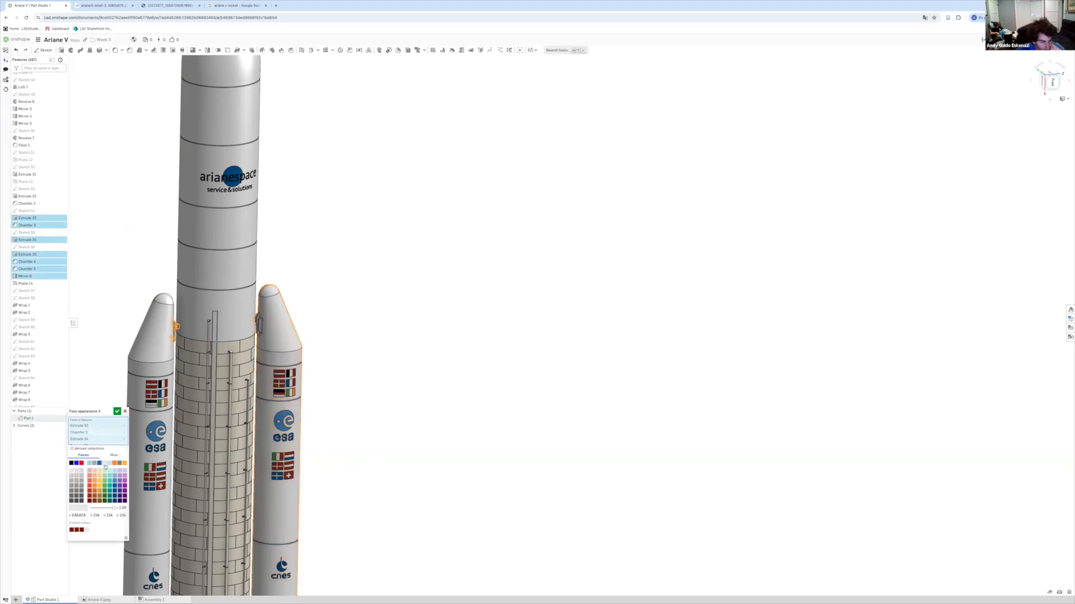
{"action": "scroll", "coordinate": [263, 433], "scroll_direction": "up", "scroll_amount": 3}
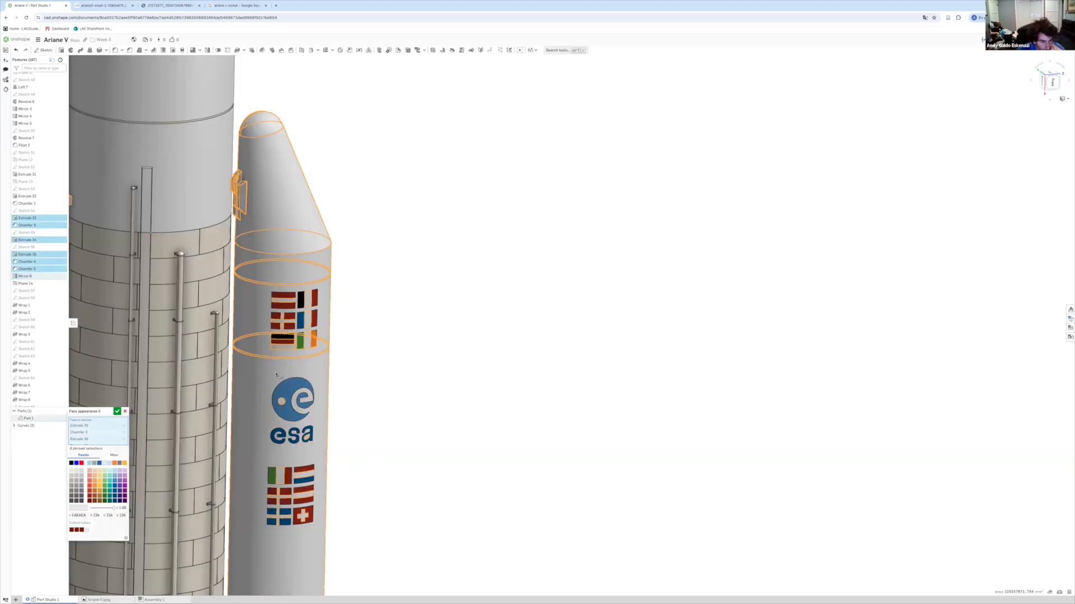
{"action": "right_click_drag", "start_coordinate": [356, 446], "coordinate": [347, 430]}
{"action": "left_click", "coordinate": [348, 322]}
{"action": "left_click", "coordinate": [349, 407]}
{"action": "scroll", "coordinate": [349, 409], "scroll_direction": "down", "scroll_amount": 5}
{"action": "scroll", "coordinate": [348, 545], "scroll_direction": "down", "scroll_amount": 2}
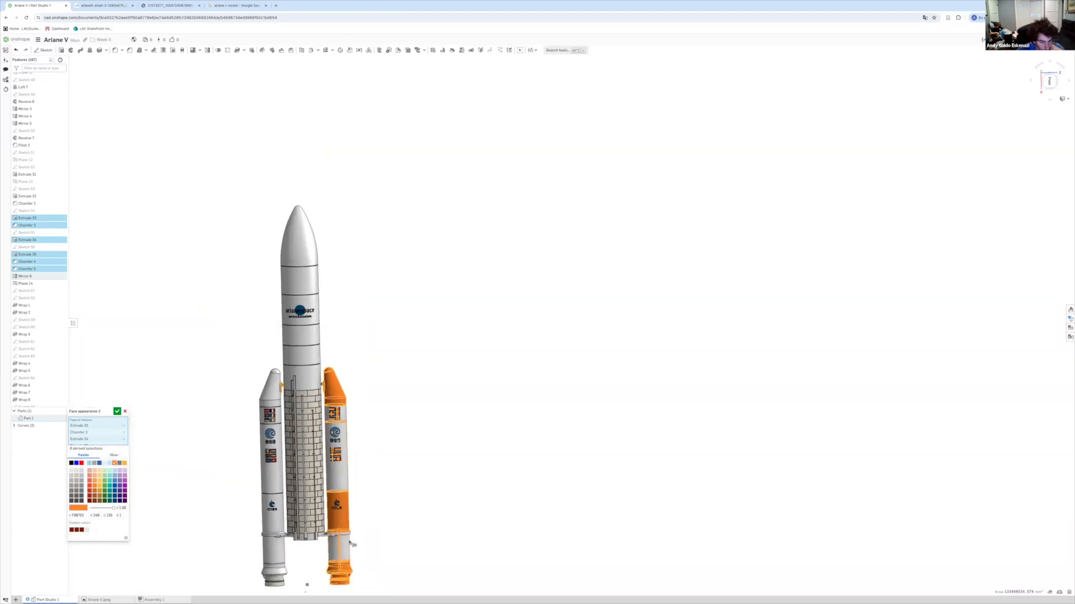
{"action": "scroll", "coordinate": [299, 338], "scroll_direction": "up", "scroll_amount": 10}
{"action": "scroll", "coordinate": [298, 338], "scroll_direction": "down", "scroll_amount": 10}
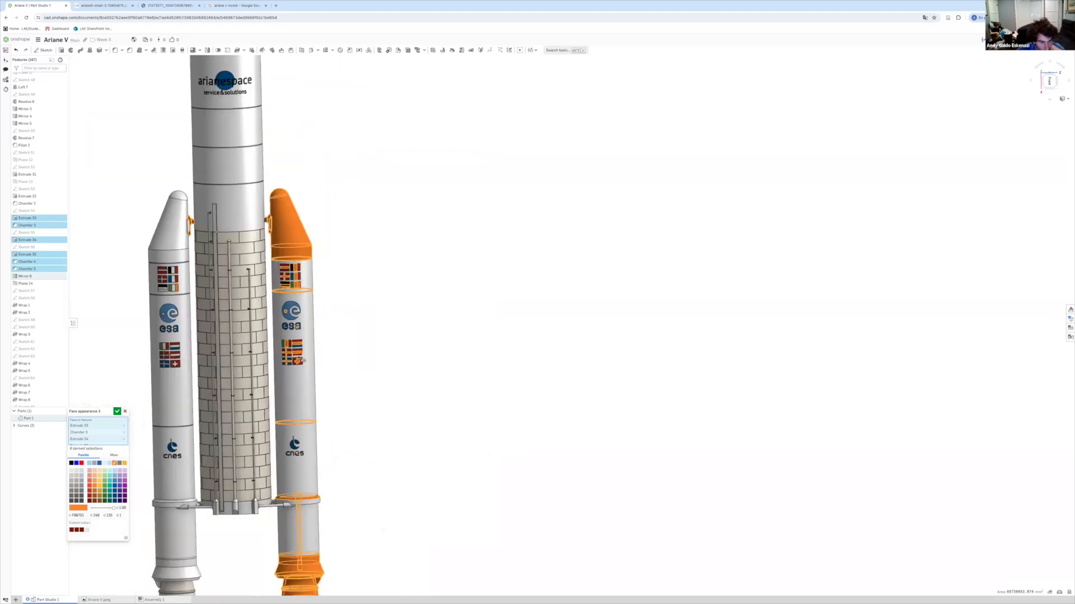
{"action": "left_click", "coordinate": [117, 412]}
{"action": "scroll", "coordinate": [298, 342], "scroll_direction": "up", "scroll_amount": 10}
{"action": "right_click", "coordinate": [277, 336]}
{"action": "left_click", "coordinate": [300, 430]}
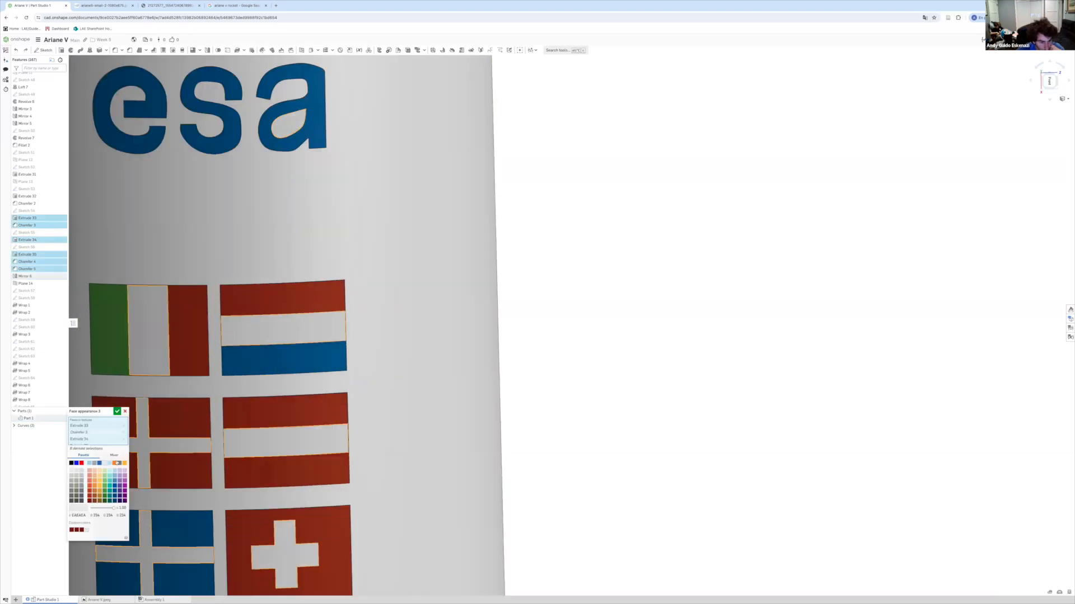
{"action": "left_click", "coordinate": [114, 464]}
{"action": "scroll", "coordinate": [162, 450], "scroll_direction": "down", "scroll_amount": 6}
{"action": "scroll", "coordinate": [223, 421], "scroll_direction": "down", "scroll_amount": 3}
{"action": "scroll", "coordinate": [223, 421], "scroll_direction": "up", "scroll_amount": 5}
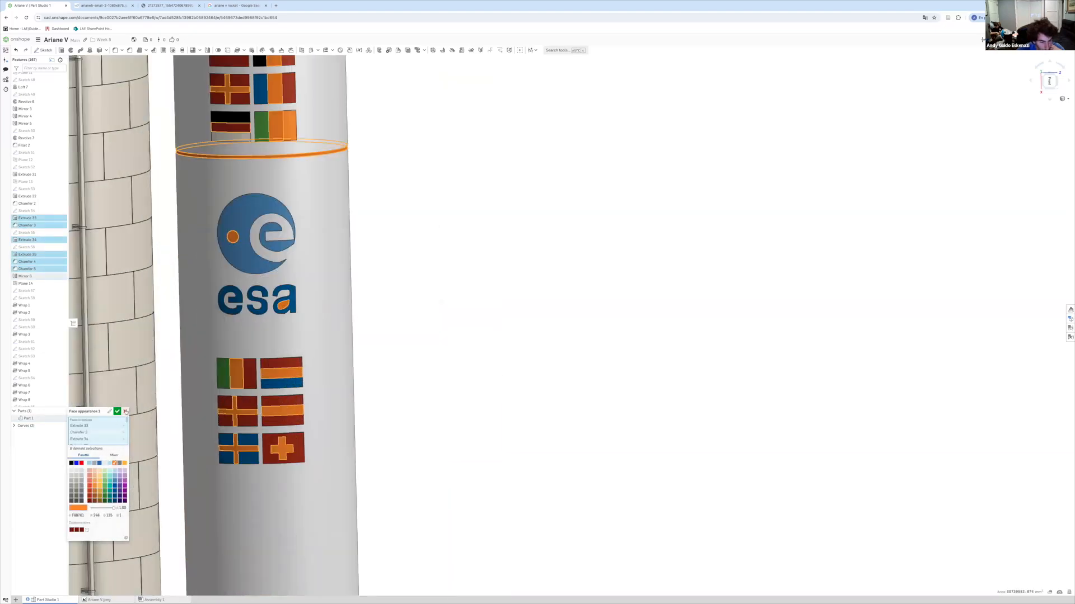
{"action": "left_click", "coordinate": [124, 414]}
Examine the white flag areas on the boosters and check the settings of the Wrap 7 feature.
{"action": "scroll", "coordinate": [292, 377], "scroll_direction": "up", "scroll_amount": 10}
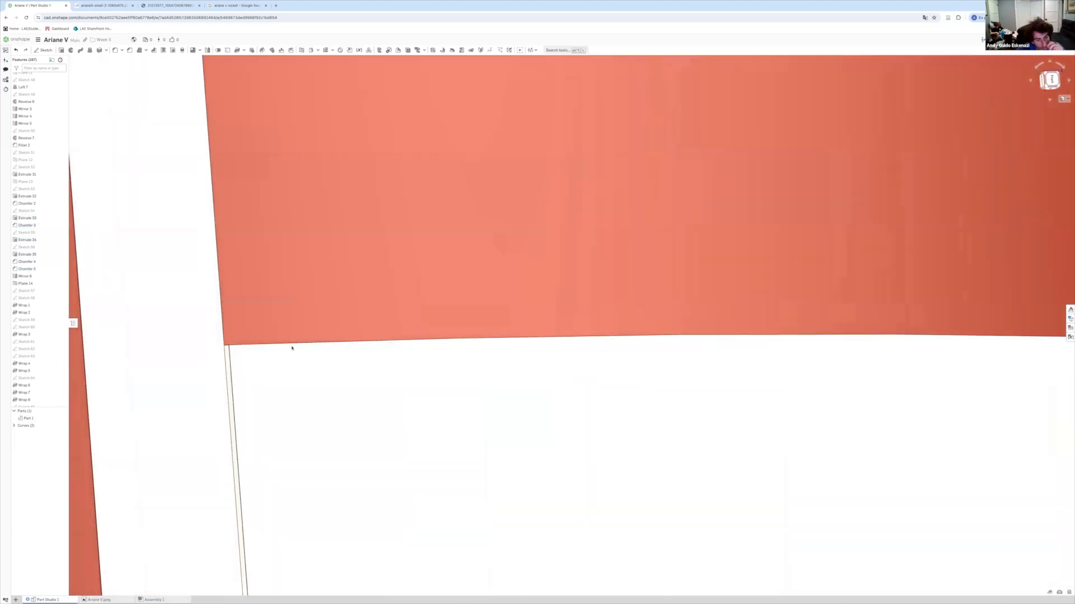
{"action": "scroll", "coordinate": [228, 348], "scroll_direction": "down", "scroll_amount": 5}
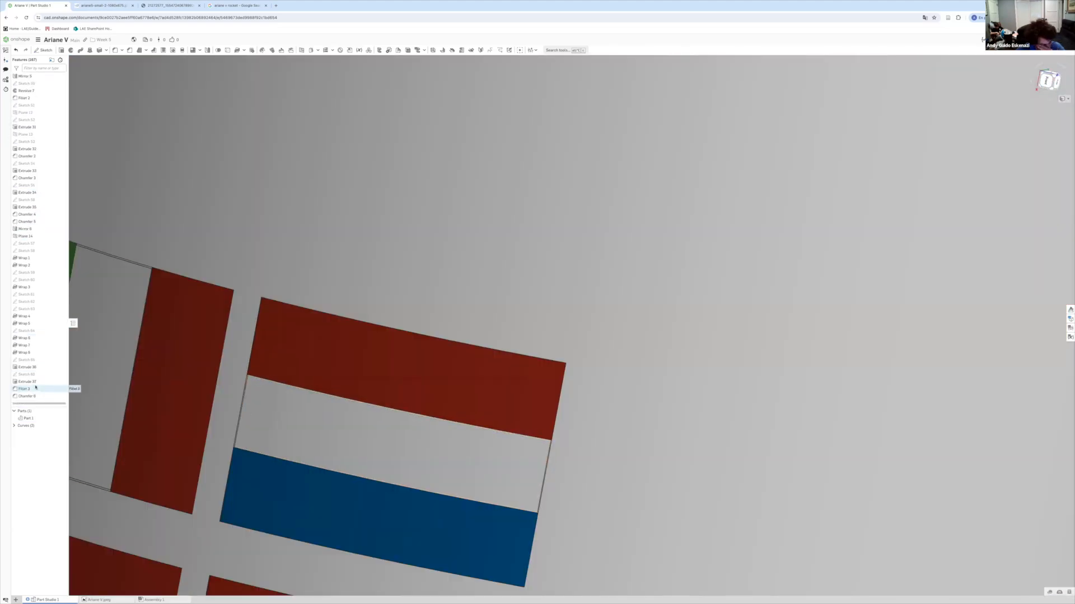
{"action": "scroll", "coordinate": [247, 414], "scroll_direction": "down", "scroll_amount": 6}
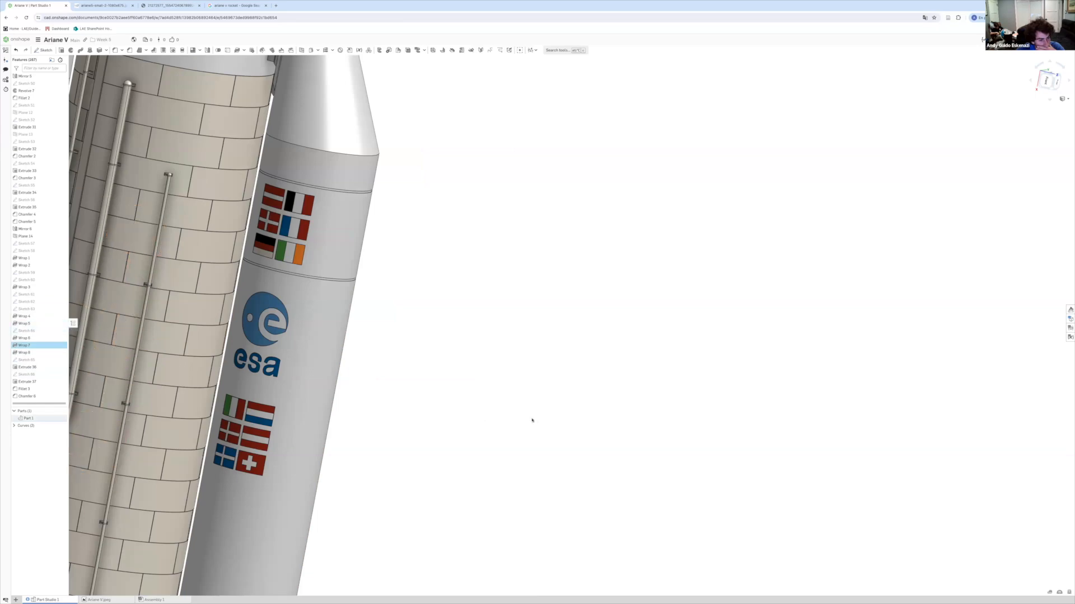
{"action": "left_click", "coordinate": [47, 346]}
{"action": "scroll", "coordinate": [392, 395], "scroll_direction": "down", "scroll_amount": 10}
{"action": "scroll", "coordinate": [303, 365], "scroll_direction": "up", "scroll_amount": 10}
{"action": "right_click_drag", "start_coordinate": [269, 370], "coordinate": [313, 373]}
{"action": "scroll", "coordinate": [226, 372], "scroll_direction": "up", "scroll_amount": 6}
{"action": "left_click", "coordinate": [159, 272]}
Edit Wrap 7 and select the central stripe and cross regions of the upper flag panel in Sketch 84 as its faces.
{"action": "right_click", "coordinate": [35, 346]}
{"action": "left_click", "coordinate": [50, 357]}
{"action": "key", "text": "shift+1"}
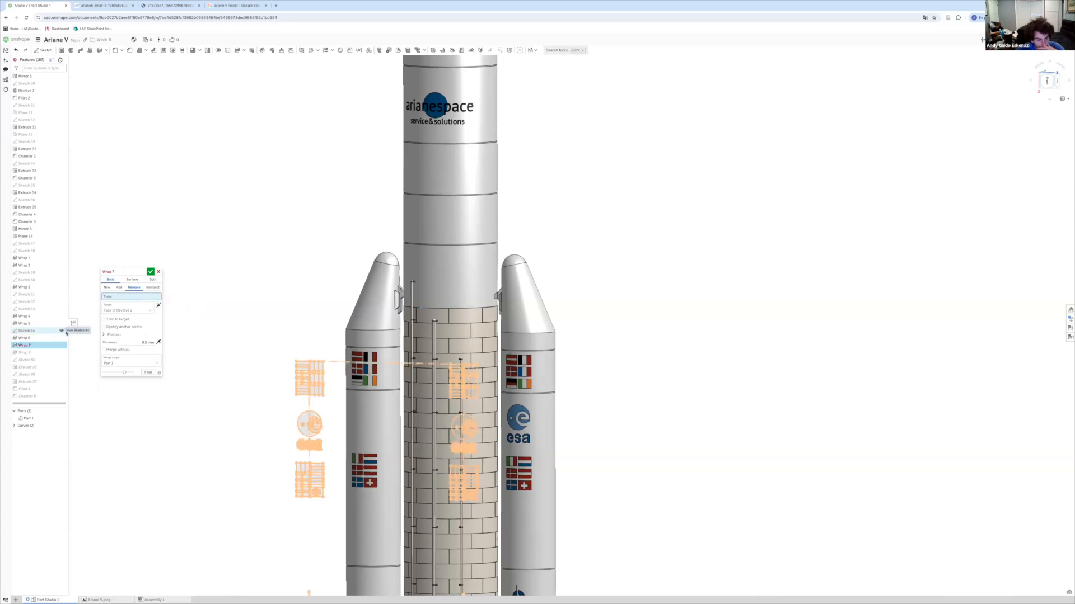
{"action": "scroll", "coordinate": [286, 356], "scroll_direction": "up", "scroll_amount": 10}
{"action": "left_click", "coordinate": [330, 543]}
{"action": "left_click", "coordinate": [405, 545]}
{"action": "scroll", "coordinate": [473, 516], "scroll_direction": "down", "scroll_amount": 10}
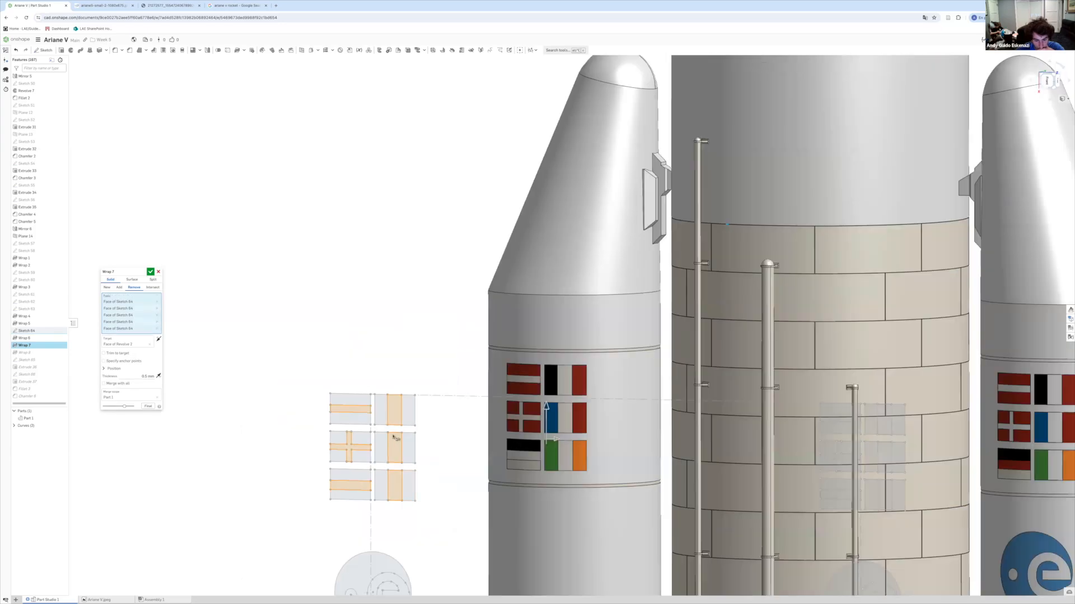
Add the central stripe and cross regions of the lower flag panel to Wrap 7's faces.
{"action": "scroll", "coordinate": [364, 487], "scroll_direction": "up", "scroll_amount": 8}
{"action": "left_click", "coordinate": [362, 483]}
{"action": "left_click", "coordinate": [417, 475]}
{"action": "left_click", "coordinate": [417, 520]}
{"action": "left_click", "coordinate": [357, 520]}
{"action": "scroll", "coordinate": [367, 557], "scroll_direction": "up", "scroll_amount": 5}
{"action": "left_click", "coordinate": [344, 500]}
{"action": "left_click", "coordinate": [468, 525]}
Add the thin edge slivers at the ends of the lower flag panel's stripes and crosses to Wrap 7's faces.
{"action": "scroll", "coordinate": [343, 492], "scroll_direction": "up", "scroll_amount": 8}
{"action": "left_click", "coordinate": [321, 441]}
{"action": "scroll", "coordinate": [241, 504], "scroll_direction": "up", "scroll_amount": 8}
{"action": "left_click", "coordinate": [236, 505]}
{"action": "scroll", "coordinate": [238, 506], "scroll_direction": "down", "scroll_amount": 6}
{"action": "left_click", "coordinate": [404, 509]}
{"action": "scroll", "coordinate": [379, 548], "scroll_direction": "down", "scroll_amount": 6}
{"action": "scroll", "coordinate": [496, 466], "scroll_direction": "up", "scroll_amount": 6}
{"action": "left_click", "coordinate": [497, 466]}
{"action": "scroll", "coordinate": [496, 466], "scroll_direction": "down", "scroll_amount": 6}
{"action": "scroll", "coordinate": [416, 367], "scroll_direction": "up", "scroll_amount": 6}
{"action": "left_click", "coordinate": [416, 367]}
{"action": "scroll", "coordinate": [323, 305], "scroll_direction": "up", "scroll_amount": 6}
{"action": "left_click", "coordinate": [321, 306]}
{"action": "scroll", "coordinate": [324, 306], "scroll_direction": "down", "scroll_amount": 6}
{"action": "scroll", "coordinate": [494, 175], "scroll_direction": "up", "scroll_amount": 6}
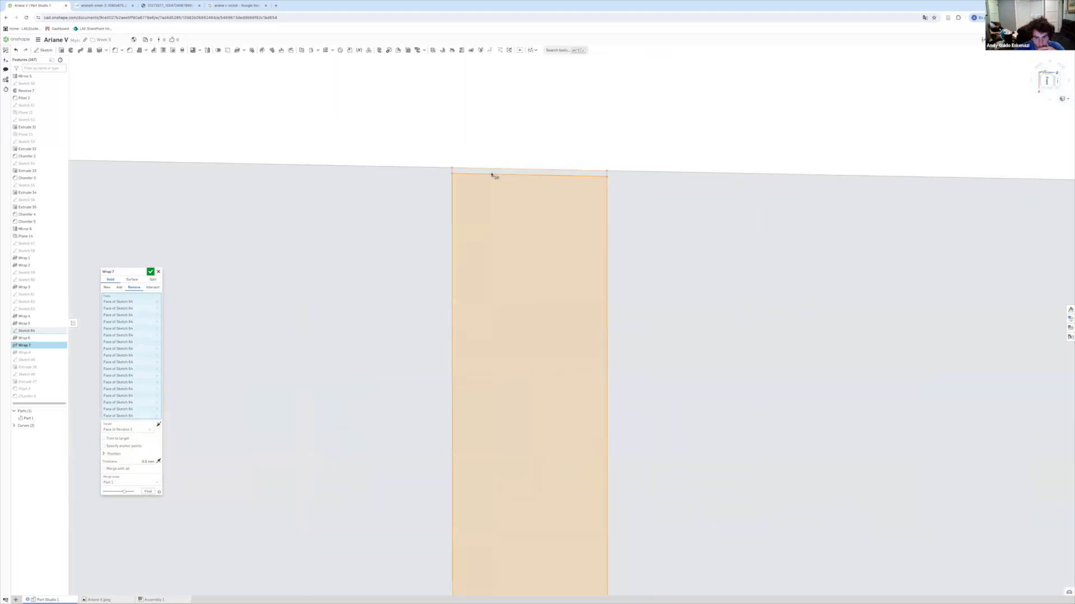
{"action": "left_click", "coordinate": [494, 174]}
{"action": "scroll", "coordinate": [623, 324], "scroll_direction": "down", "scroll_amount": 5}
{"action": "left_click", "coordinate": [623, 324]}
{"action": "left_click", "coordinate": [666, 326]}
{"action": "scroll", "coordinate": [924, 316], "scroll_direction": "up", "scroll_amount": 6}
{"action": "left_click", "coordinate": [922, 316]}
{"action": "scroll", "coordinate": [922, 316], "scroll_direction": "down", "scroll_amount": 6}
{"action": "scroll", "coordinate": [707, 274], "scroll_direction": "up", "scroll_amount": 5}
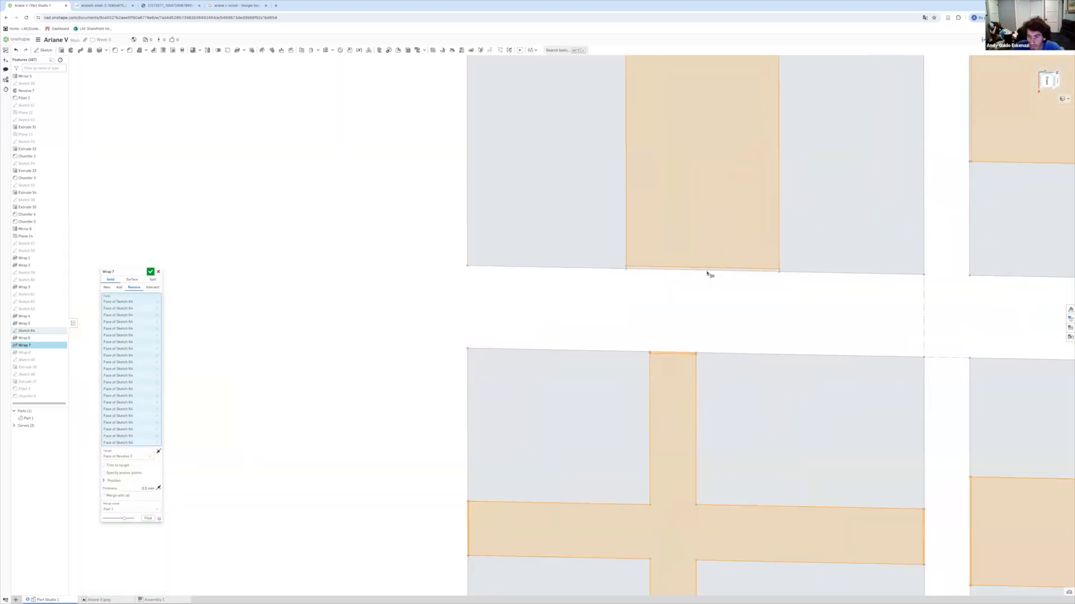
{"action": "left_click", "coordinate": [707, 273]}
{"action": "scroll", "coordinate": [707, 274], "scroll_direction": "down", "scroll_amount": 5}
{"action": "left_click", "coordinate": [694, 103]}
{"action": "scroll", "coordinate": [694, 103], "scroll_direction": "down", "scroll_amount": 5}
{"action": "scroll", "coordinate": [432, 220], "scroll_direction": "up", "scroll_amount": 6}
{"action": "left_click", "coordinate": [432, 222]}
{"action": "scroll", "coordinate": [432, 221], "scroll_direction": "down", "scroll_amount": 5}
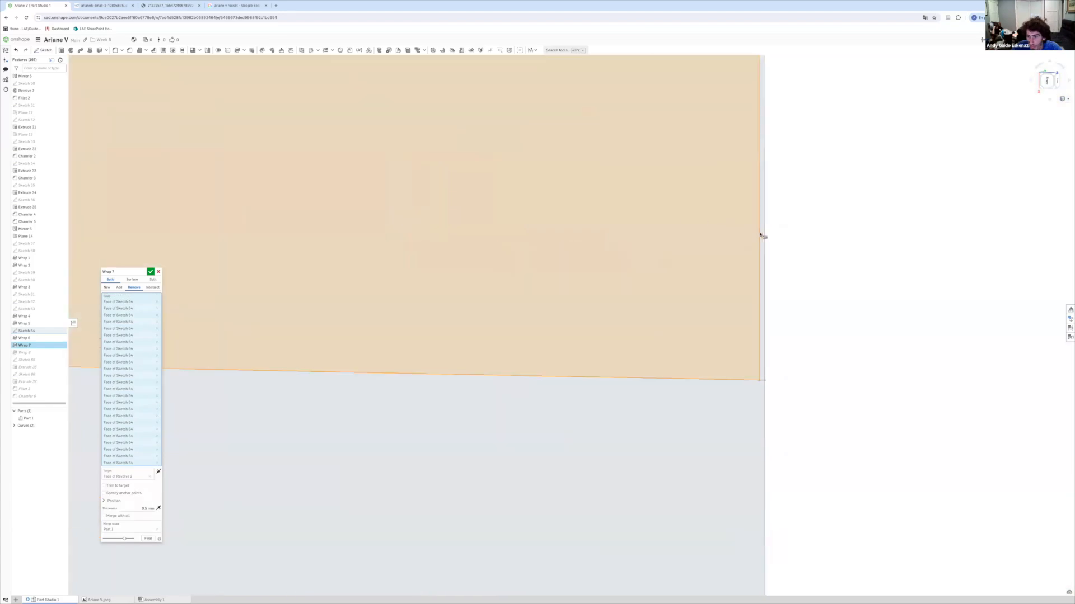
{"action": "left_click", "coordinate": [760, 235]}
{"action": "scroll", "coordinate": [760, 235], "scroll_direction": "down", "scroll_amount": 5}
Add the upper flag panel's thin edge slivers to Wrap 7, accept the feature and hide Sketch 84.
{"action": "scroll", "coordinate": [276, 151], "scroll_direction": "up", "scroll_amount": 6}
{"action": "left_click", "coordinate": [303, 381]}
{"action": "scroll", "coordinate": [303, 380], "scroll_direction": "down", "scroll_amount": 5}
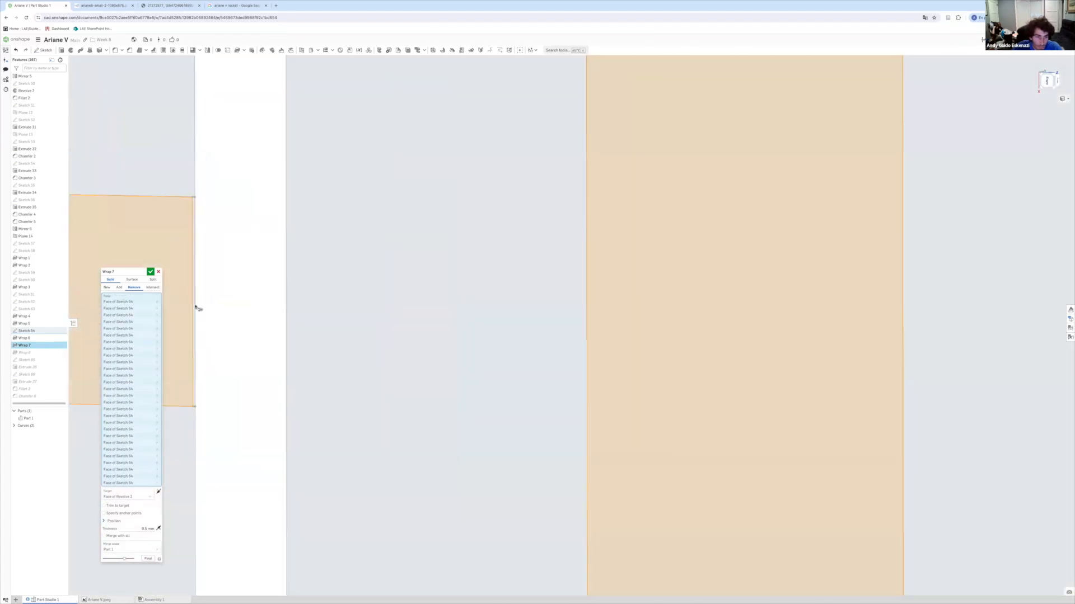
{"action": "scroll", "coordinate": [168, 316], "scroll_direction": "up", "scroll_amount": 5}
{"action": "left_click", "coordinate": [326, 324]}
{"action": "scroll", "coordinate": [328, 201], "scroll_direction": "down", "scroll_amount": 5}
{"action": "left_click", "coordinate": [328, 201]}
{"action": "scroll", "coordinate": [514, 383], "scroll_direction": "up", "scroll_amount": 10}
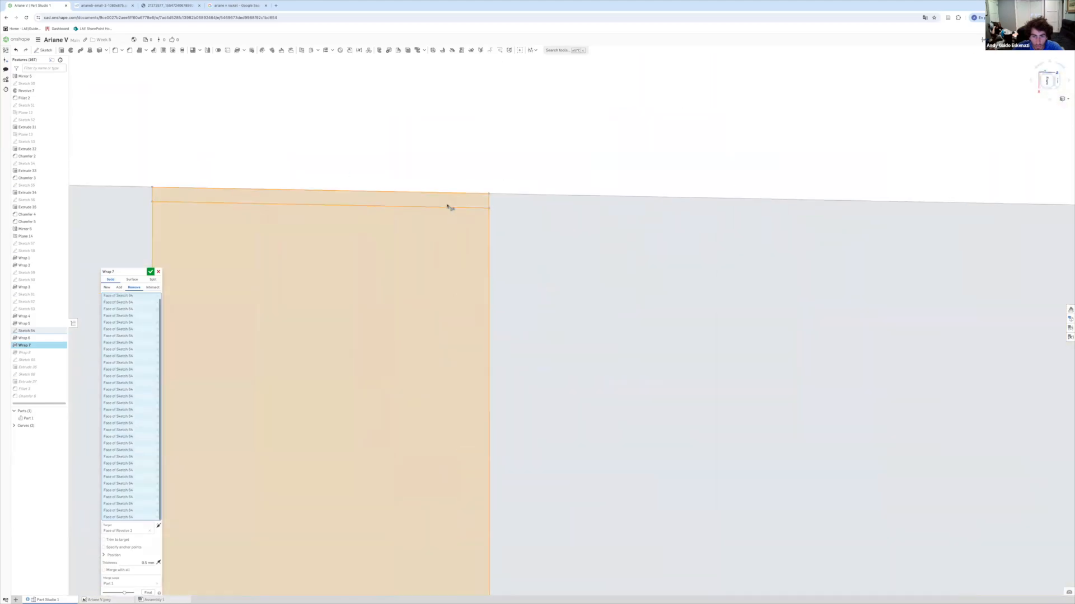
{"action": "left_click", "coordinate": [448, 207]}
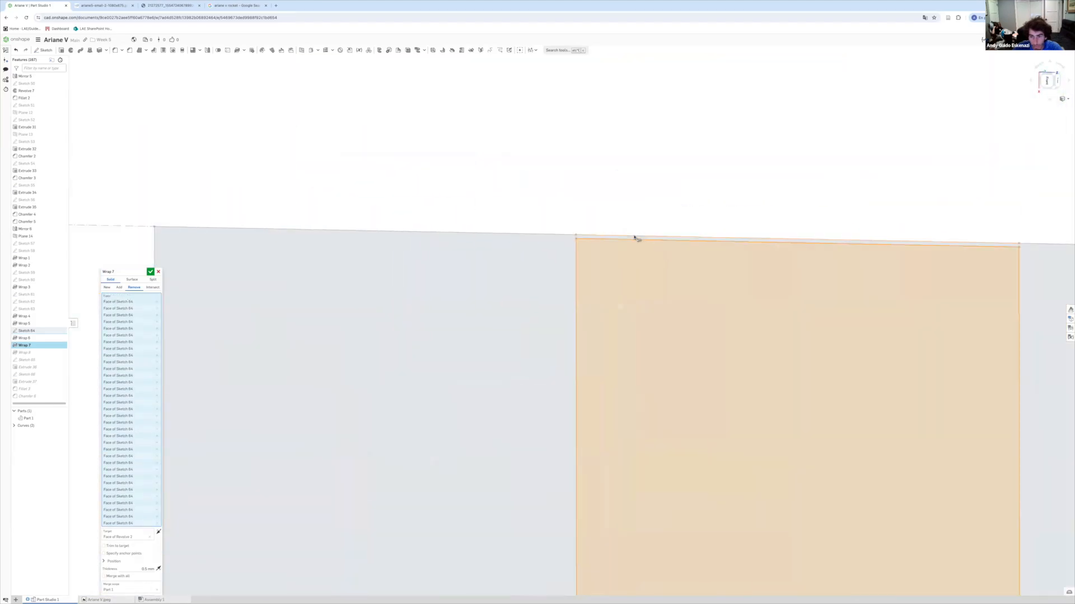
{"action": "scroll", "coordinate": [624, 209], "scroll_direction": "down", "scroll_amount": 5}
{"action": "scroll", "coordinate": [492, 203], "scroll_direction": "up", "scroll_amount": 8}
{"action": "left_click", "coordinate": [493, 203]}
{"action": "scroll", "coordinate": [508, 221], "scroll_direction": "down", "scroll_amount": 5}
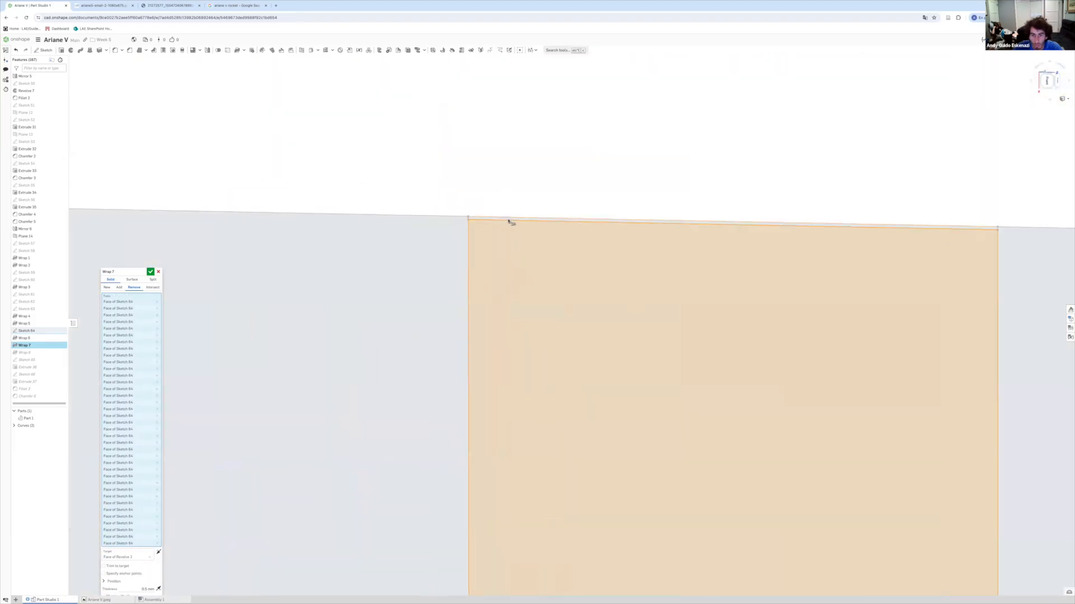
{"action": "scroll", "coordinate": [240, 312], "scroll_direction": "up", "scroll_amount": 6}
{"action": "key", "text": "Return"}
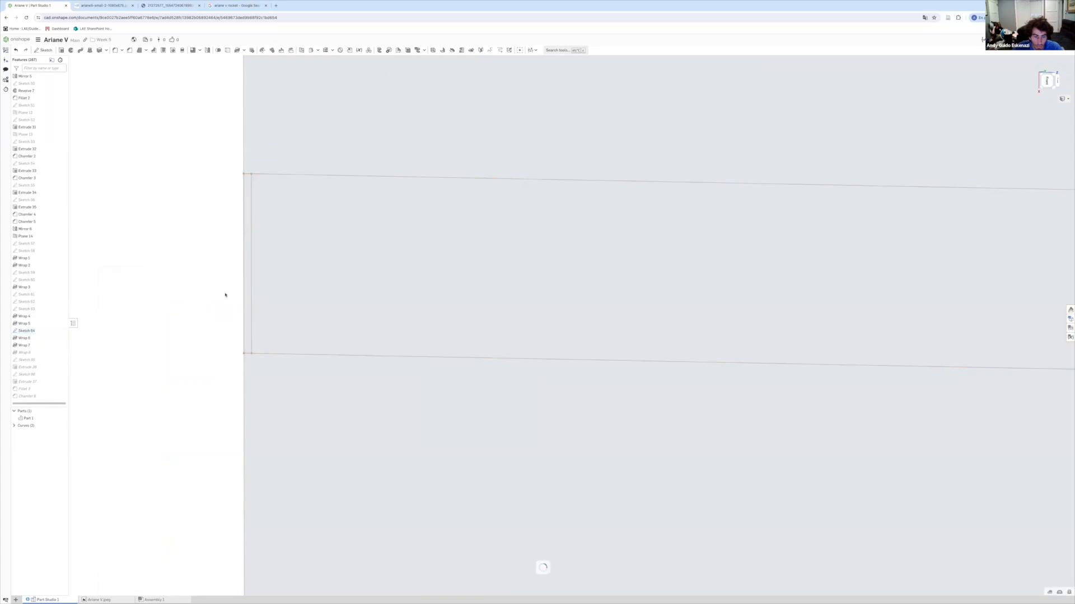
{"action": "scroll", "coordinate": [244, 294], "scroll_direction": "down", "scroll_amount": 6}
{"action": "right_click", "coordinate": [285, 301]}
{"action": "left_click", "coordinate": [303, 330]}
{"action": "scroll", "coordinate": [297, 311], "scroll_direction": "down", "scroll_amount": 7}
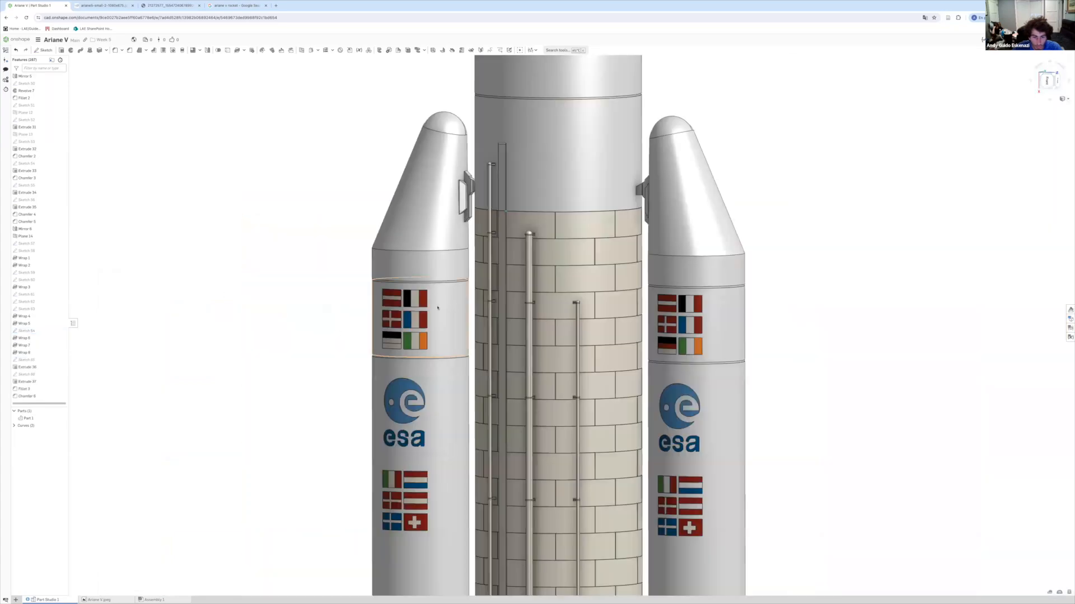
Create a yellow face appearance on the left booster's Belgian centre stripe, lower German stripe, Spanish centre stripe and Swedish cross.
{"action": "scroll", "coordinate": [411, 305], "scroll_direction": "up", "scroll_amount": 4}
{"action": "right_click", "coordinate": [421, 282]}
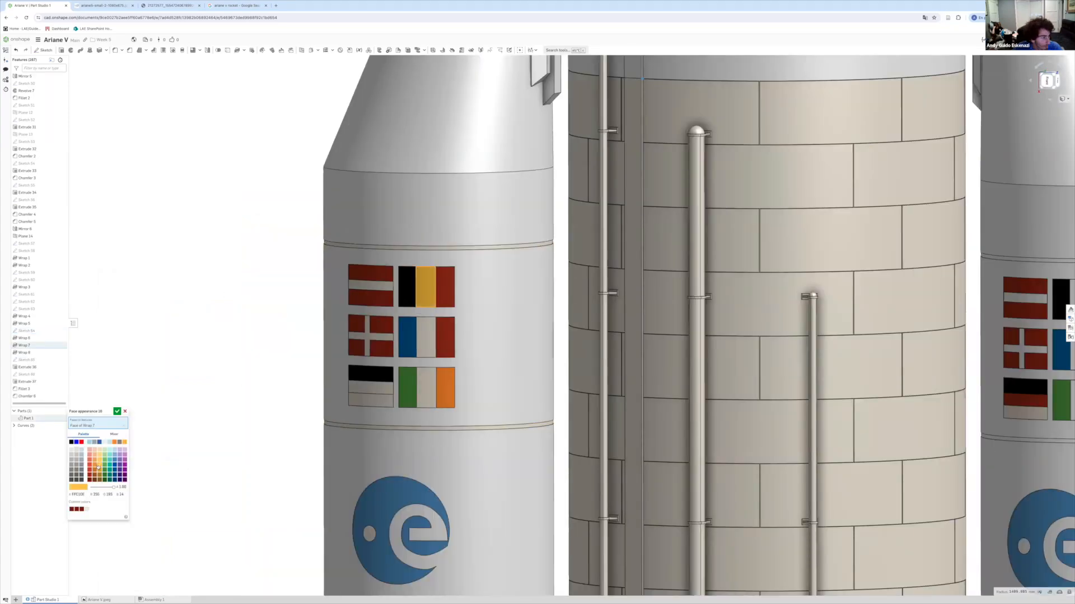
{"action": "scroll", "coordinate": [371, 405], "scroll_direction": "down", "scroll_amount": 5}
{"action": "scroll", "coordinate": [424, 454], "scroll_direction": "up", "scroll_amount": 5}
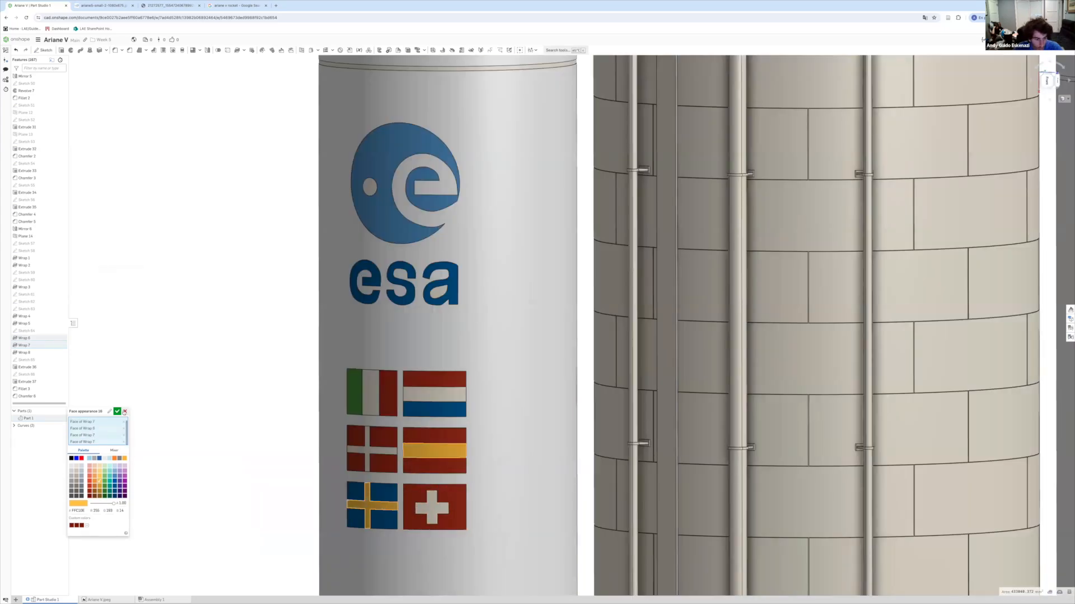
{"action": "scroll", "coordinate": [203, 425], "scroll_direction": "down", "scroll_amount": 2}
Give the white stripes and crosses of the left booster's flags a light grey face appearance.
{"action": "right_click_drag", "start_coordinate": [202, 426], "coordinate": [459, 553]}
{"action": "scroll", "coordinate": [459, 553], "scroll_direction": "up", "scroll_amount": 3}
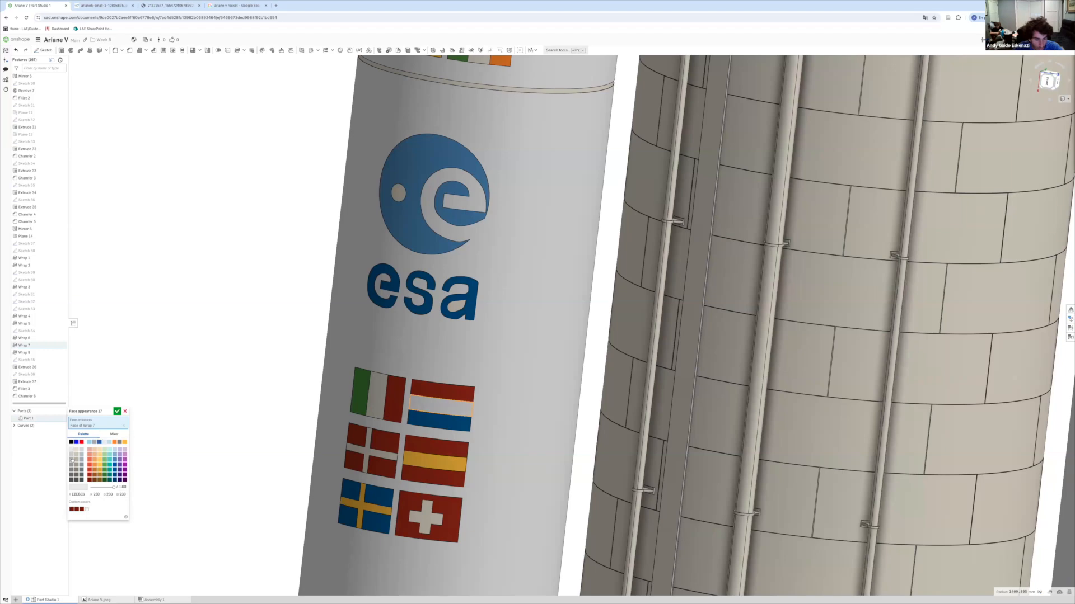
{"action": "left_click", "coordinate": [365, 454]}
{"action": "scroll", "coordinate": [364, 455], "scroll_direction": "down", "scroll_amount": 5}
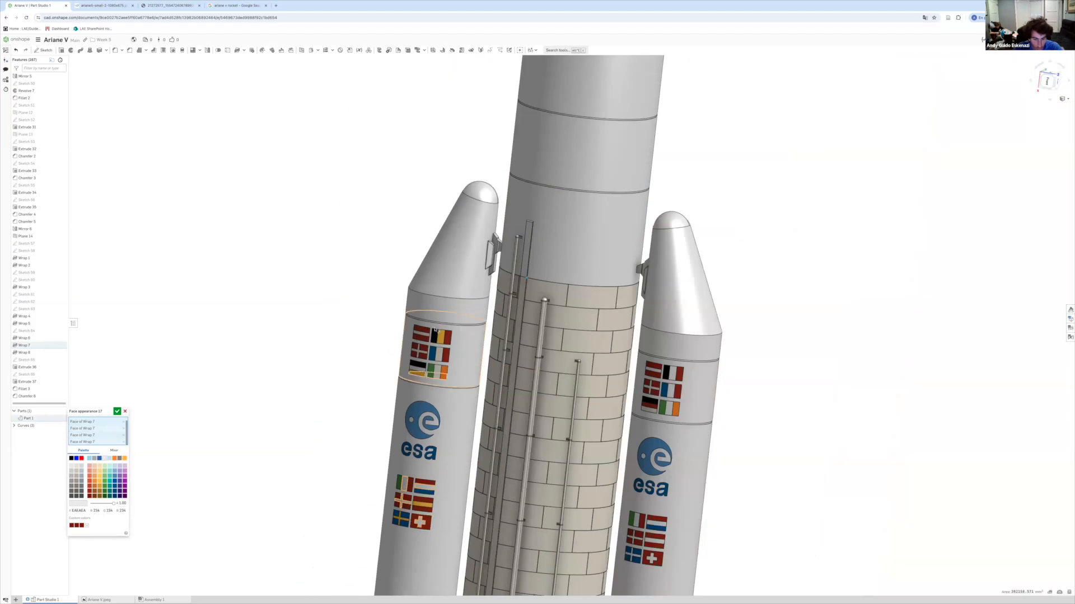
{"action": "scroll", "coordinate": [410, 515], "scroll_direction": "up", "scroll_amount": 6}
{"action": "scroll", "coordinate": [410, 515], "scroll_direction": "down", "scroll_amount": 4}
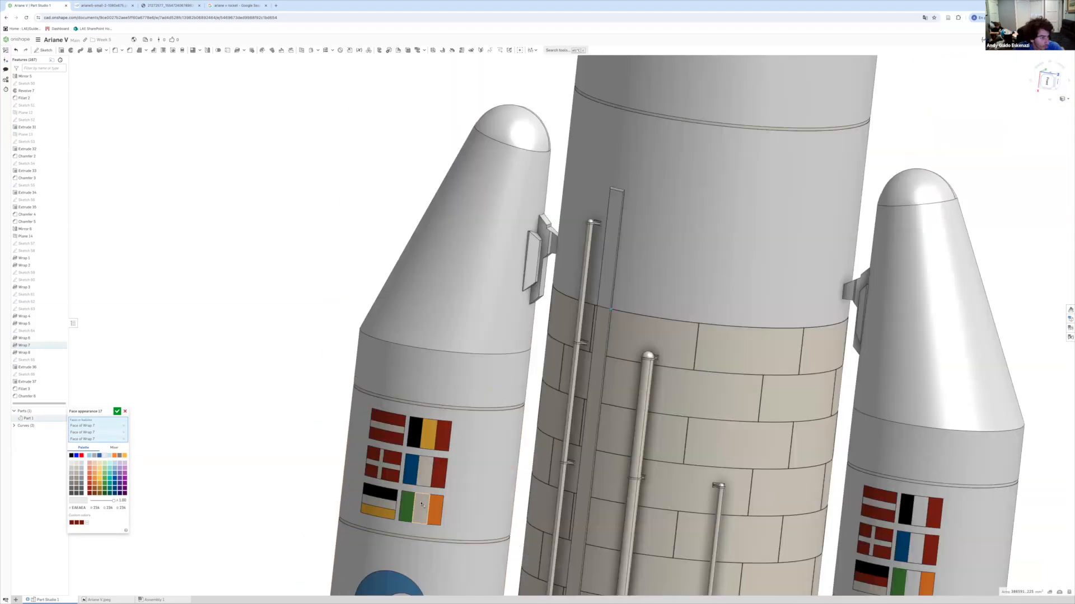
{"action": "scroll", "coordinate": [388, 407], "scroll_direction": "up", "scroll_amount": 5}
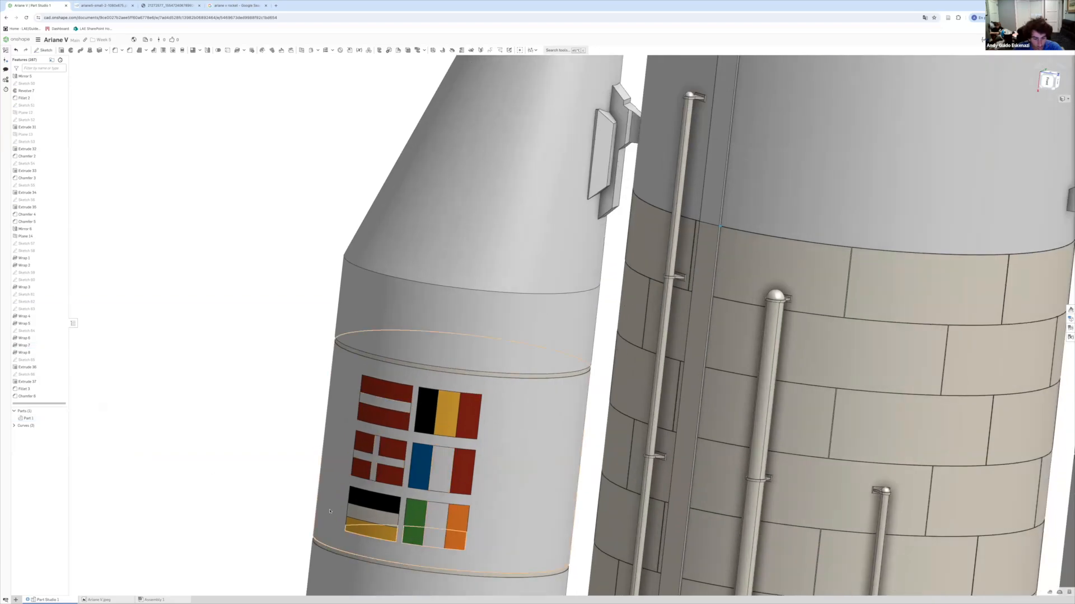
Colour the German flag's middle stripe red and the Norwegian flag's cross blue on the left booster.
{"action": "left_click", "coordinate": [382, 512]}
{"action": "scroll", "coordinate": [212, 274], "scroll_direction": "down", "scroll_amount": 5}
{"action": "scroll", "coordinate": [227, 475], "scroll_direction": "up", "scroll_amount": 4}
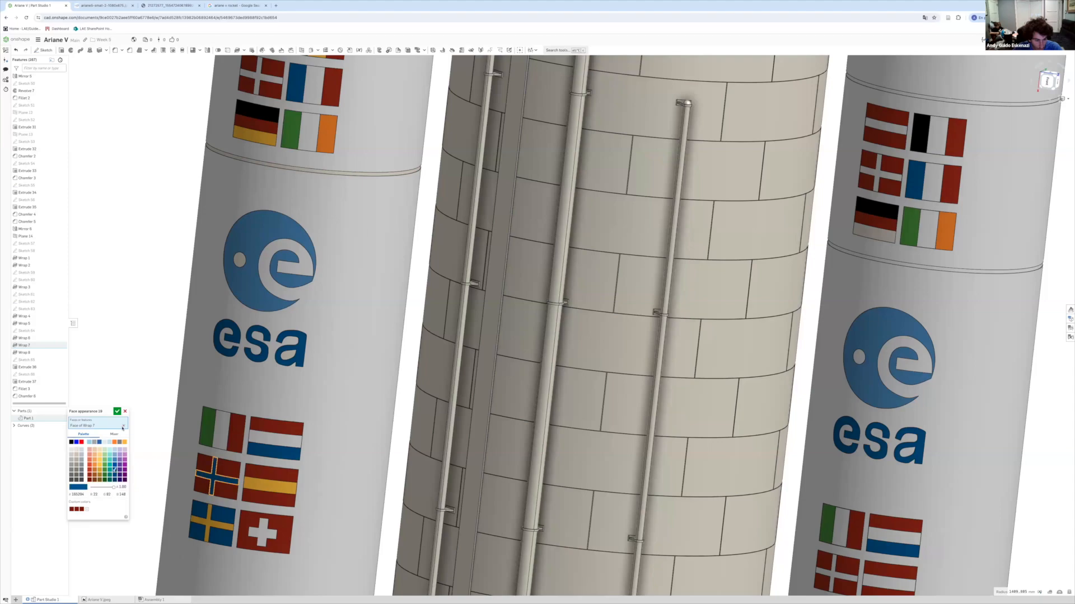
{"action": "left_click", "coordinate": [125, 411]}
Open the right booster's Wrap 2 for editing and show its flag sketch.
{"action": "scroll", "coordinate": [224, 448], "scroll_direction": "down", "scroll_amount": 5}
{"action": "scroll", "coordinate": [448, 462], "scroll_direction": "up", "scroll_amount": 6}
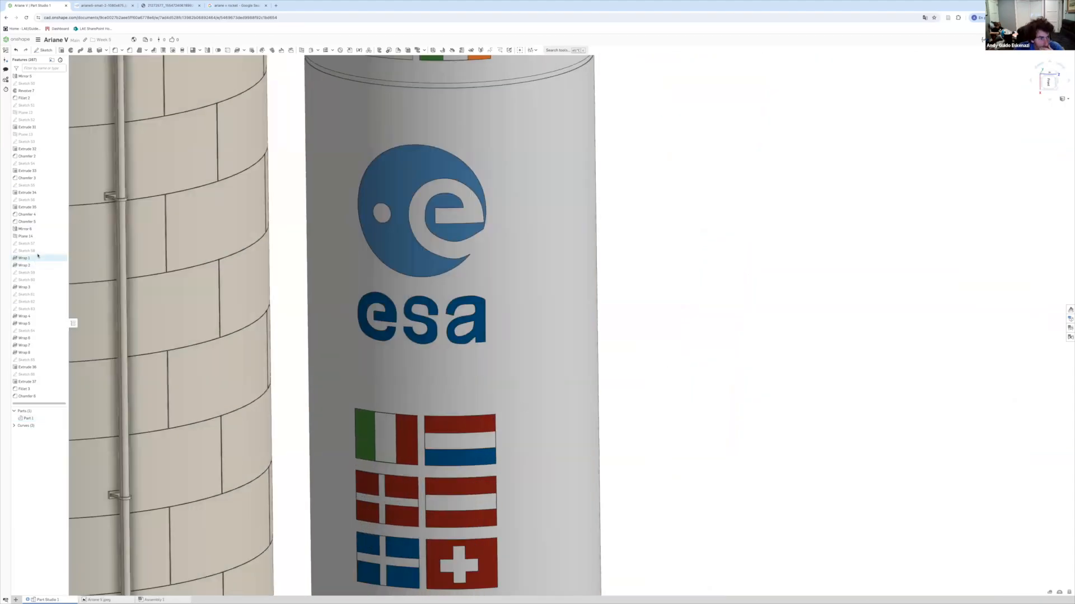
{"action": "double_click", "coordinate": [26, 266]}
{"action": "scroll", "coordinate": [280, 269], "scroll_direction": "down", "scroll_amount": 5}
{"action": "scroll", "coordinate": [302, 279], "scroll_direction": "up", "scroll_amount": 6}
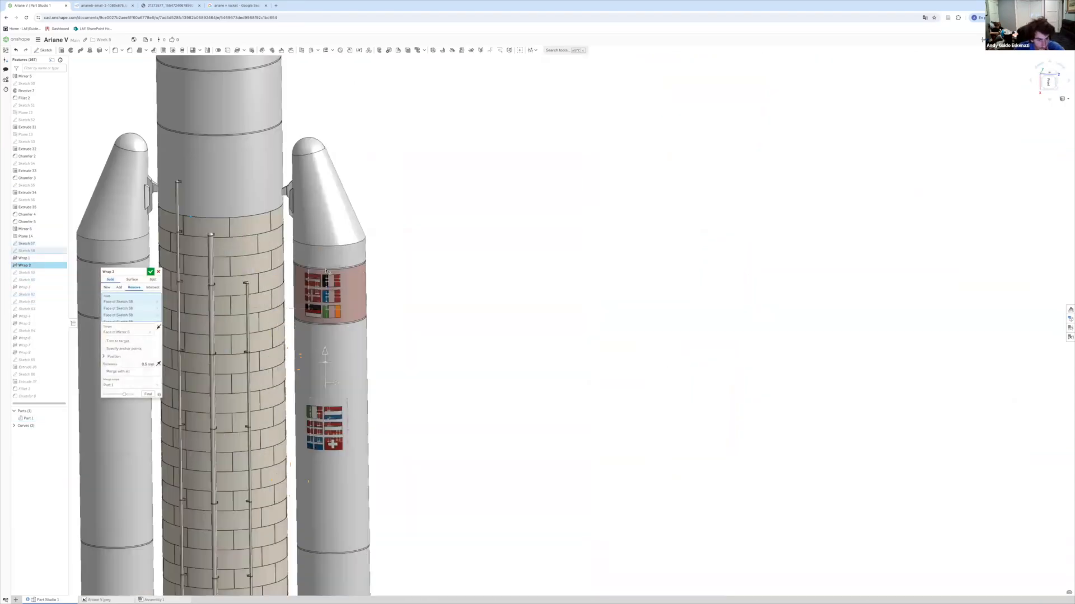
{"action": "scroll", "coordinate": [302, 280], "scroll_direction": "down", "scroll_amount": 5}
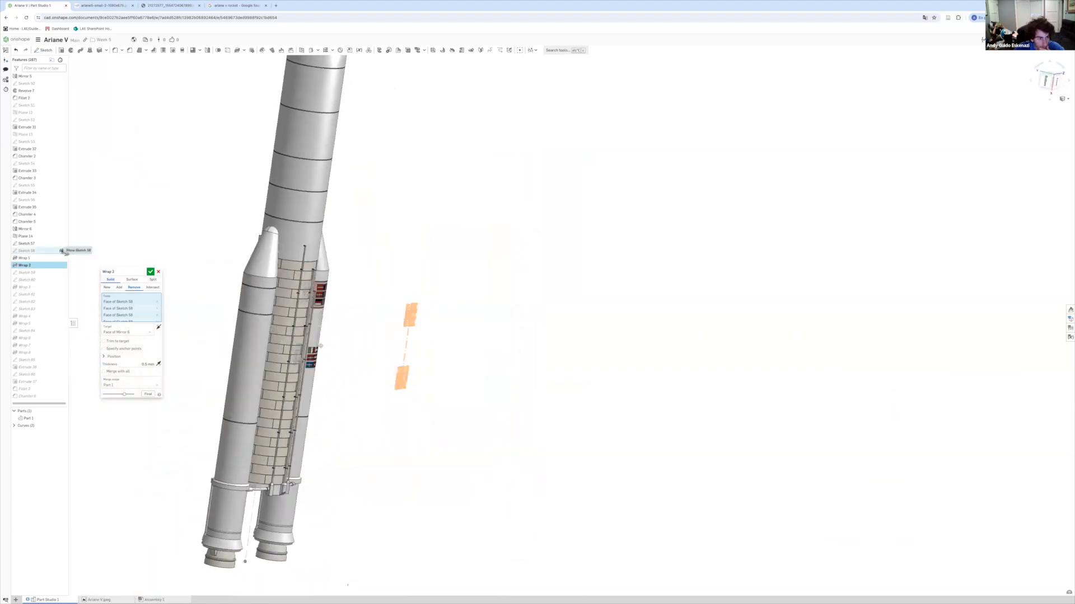
Try to add the central stripe and cross regions of both flag panels to Wrap 2's faces.
{"action": "scroll", "coordinate": [425, 347], "scroll_direction": "up", "scroll_amount": 6}
{"action": "scroll", "coordinate": [448, 396], "scroll_direction": "down", "scroll_amount": 2}
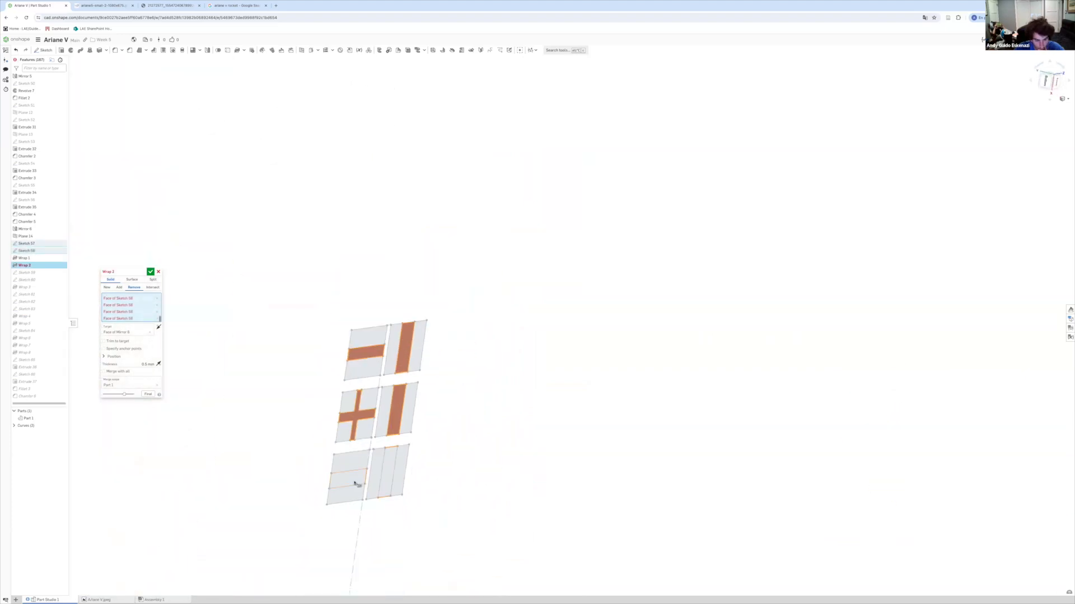
{"action": "scroll", "coordinate": [421, 438], "scroll_direction": "up", "scroll_amount": 1}
{"action": "scroll", "coordinate": [414, 481], "scroll_direction": "down", "scroll_amount": 3}
{"action": "scroll", "coordinate": [427, 317], "scroll_direction": "up", "scroll_amount": 4}
{"action": "scroll", "coordinate": [343, 538], "scroll_direction": "down", "scroll_amount": 4}
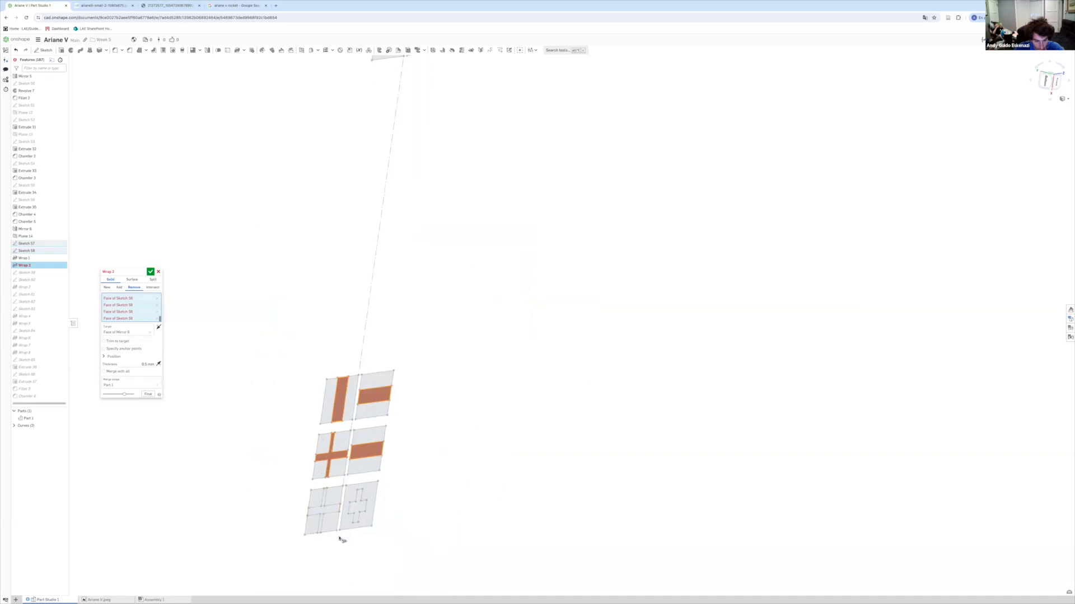
{"action": "scroll", "coordinate": [366, 438], "scroll_direction": "up", "scroll_amount": 5}
{"action": "scroll", "coordinate": [367, 437], "scroll_direction": "down", "scroll_amount": 5}
{"action": "scroll", "coordinate": [158, 347], "scroll_direction": "up", "scroll_amount": 4}
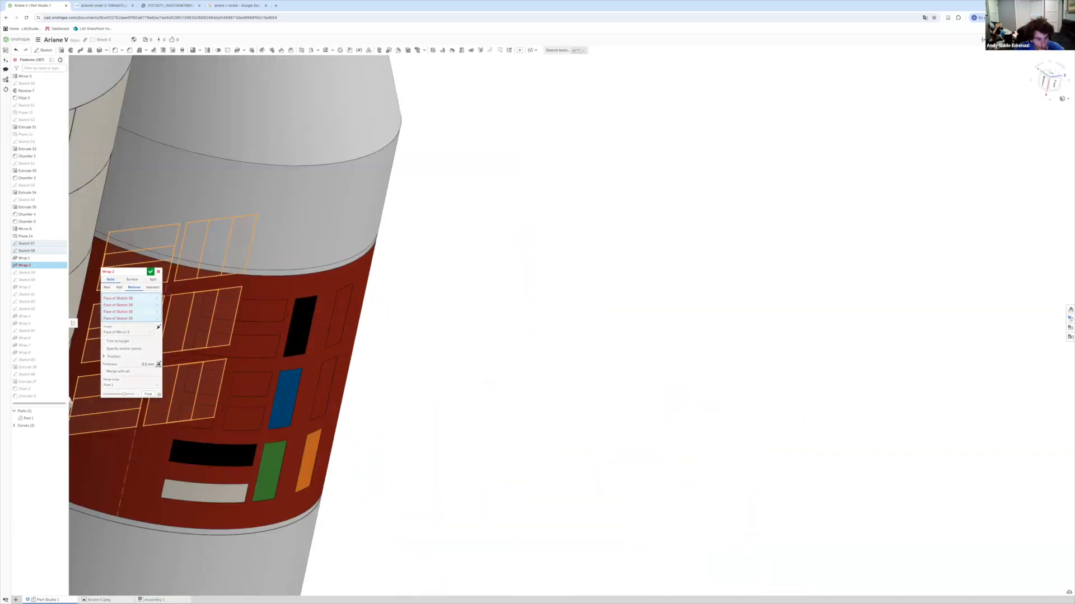
Remove the selected sketch regions from Wrap 2's face selection.
{"action": "right_click_drag", "start_coordinate": [265, 334], "coordinate": [257, 369]}
{"action": "scroll", "coordinate": [278, 350], "scroll_direction": "down", "scroll_amount": 5}
{"action": "left_click", "coordinate": [150, 332]}
{"action": "scroll", "coordinate": [292, 363], "scroll_direction": "up", "scroll_amount": 5}
{"action": "scroll", "coordinate": [292, 363], "scroll_direction": "up", "scroll_amount": 3}
{"action": "left_click", "coordinate": [195, 365]}
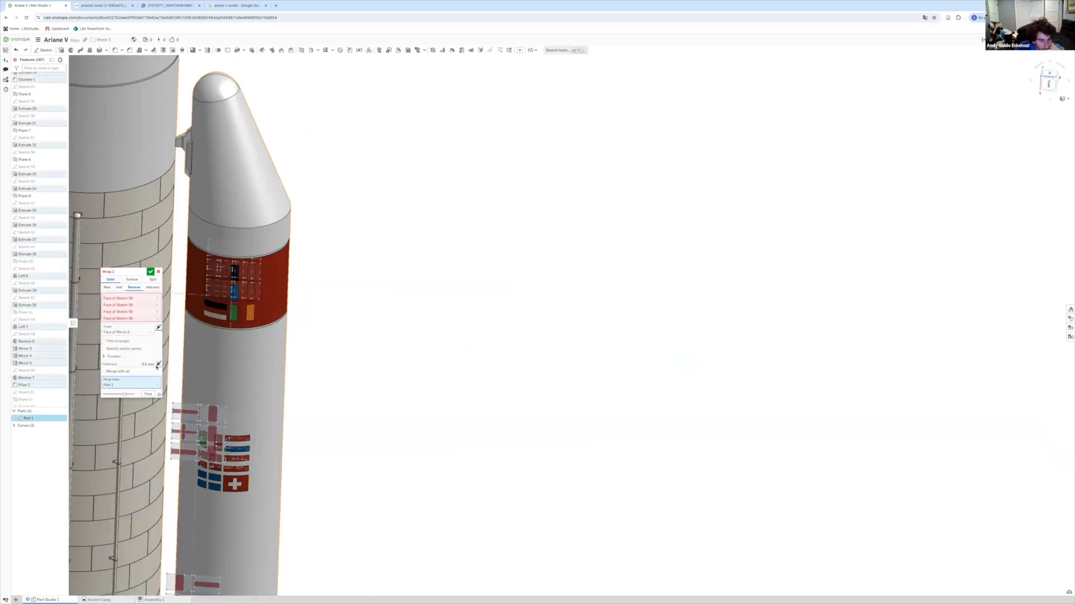
{"action": "right_click_drag", "start_coordinate": [208, 336], "coordinate": [270, 339]}
{"action": "left_click", "coordinate": [146, 306]}
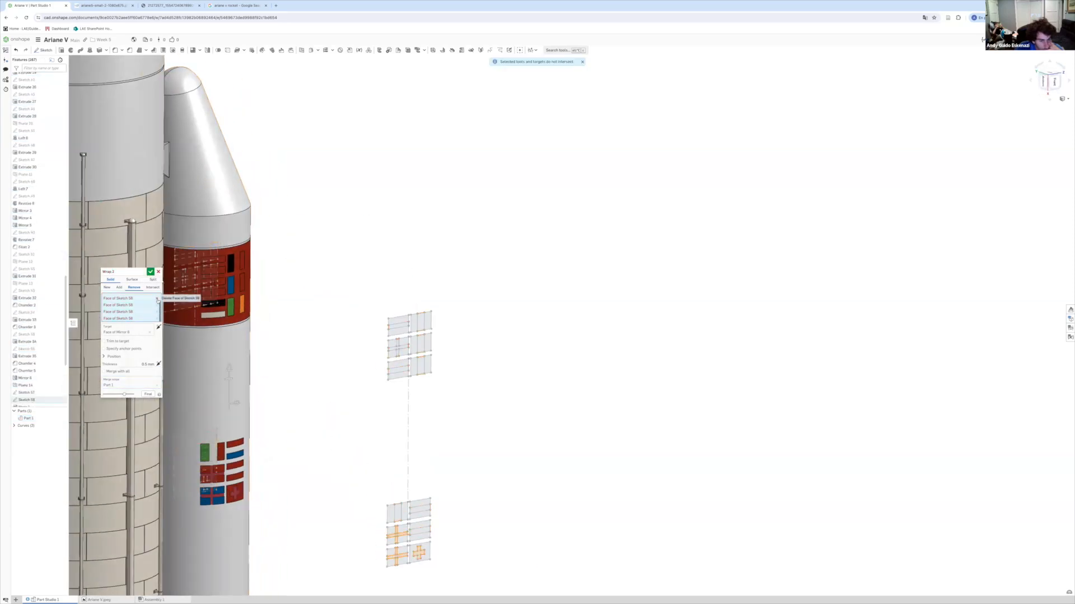
{"action": "left_click", "coordinate": [158, 303]}
Select the central stripe and cross regions of both flag panels as Wrap 2's faces.
{"action": "scroll", "coordinate": [393, 326], "scroll_direction": "up", "scroll_amount": 10}
{"action": "left_click", "coordinate": [403, 331]}
{"action": "left_click", "coordinate": [608, 316]}
{"action": "left_click", "coordinate": [620, 456]}
{"action": "left_click", "coordinate": [435, 501]}
{"action": "left_click", "coordinate": [412, 479]}
{"action": "left_click", "coordinate": [494, 463]}
{"action": "scroll", "coordinate": [469, 510], "scroll_direction": "up", "scroll_amount": 5}
{"action": "left_click", "coordinate": [472, 422]}
{"action": "left_click", "coordinate": [479, 528]}
{"action": "scroll", "coordinate": [408, 528], "scroll_direction": "up", "scroll_amount": 5}
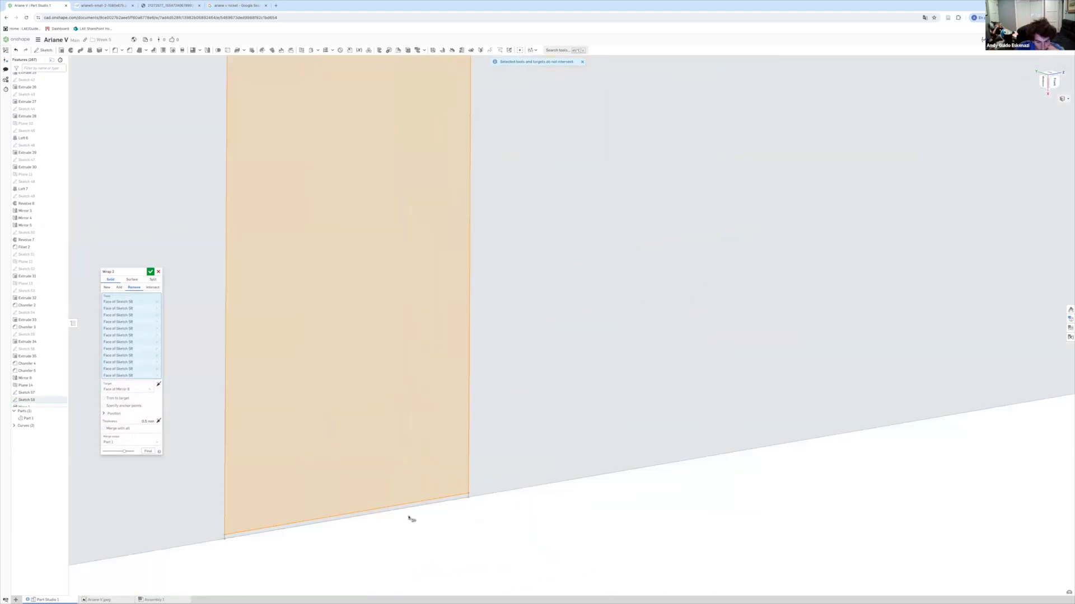
Add the thin edge slivers of the lower panel's crosses and Spanish centre stripe to Wrap 2's faces.
{"action": "left_click", "coordinate": [230, 391]}
{"action": "scroll", "coordinate": [370, 254], "scroll_direction": "up", "scroll_amount": 5}
{"action": "left_click", "coordinate": [371, 253]}
{"action": "scroll", "coordinate": [631, 404], "scroll_direction": "up", "scroll_amount": 5}
{"action": "left_click", "coordinate": [604, 404]}
{"action": "scroll", "coordinate": [444, 267], "scroll_direction": "down", "scroll_amount": 10}
{"action": "left_click", "coordinate": [443, 268]}
{"action": "scroll", "coordinate": [363, 254], "scroll_direction": "up", "scroll_amount": 8}
{"action": "left_click", "coordinate": [366, 254]}
{"action": "scroll", "coordinate": [414, 258], "scroll_direction": "down", "scroll_amount": 10}
{"action": "scroll", "coordinate": [477, 211], "scroll_direction": "up", "scroll_amount": 10}
{"action": "left_click", "coordinate": [403, 200]}
{"action": "scroll", "coordinate": [414, 207], "scroll_direction": "down", "scroll_amount": 6}
{"action": "scroll", "coordinate": [581, 321], "scroll_direction": "up", "scroll_amount": 8}
{"action": "left_click", "coordinate": [783, 404]}
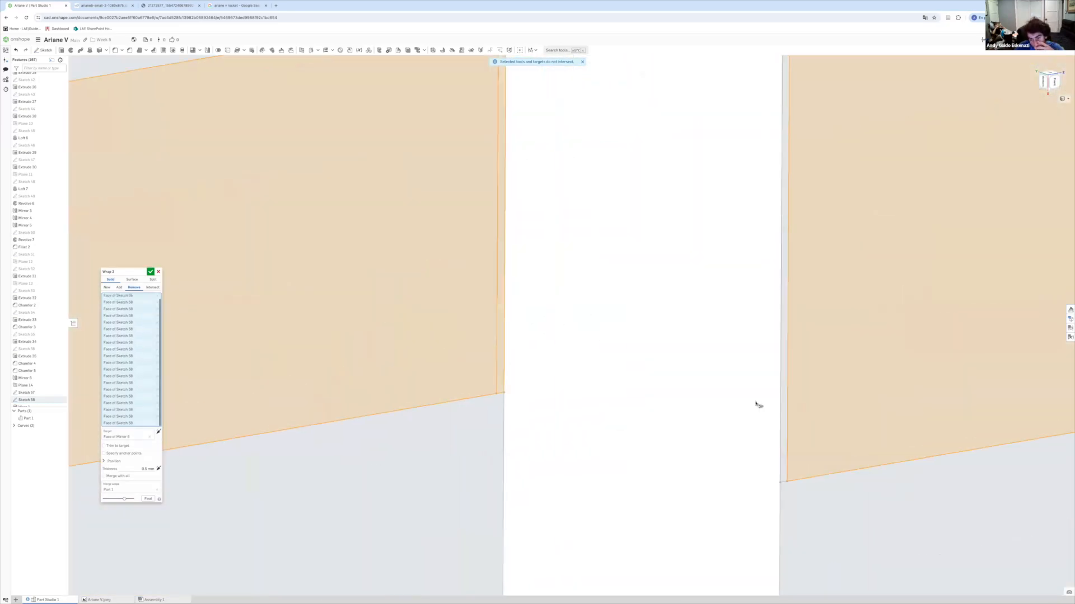
{"action": "left_click", "coordinate": [502, 369]}
{"action": "left_click", "coordinate": [901, 317]}
Add the thin end slivers of the Italian and Dutch centre stripes to Wrap 2's faces.
{"action": "scroll", "coordinate": [699, 325], "scroll_direction": "down", "scroll_amount": 6}
{"action": "left_click", "coordinate": [530, 258]}
{"action": "scroll", "coordinate": [534, 260], "scroll_direction": "down", "scroll_amount": 8}
{"action": "scroll", "coordinate": [522, 127], "scroll_direction": "up", "scroll_amount": 8}
{"action": "left_click", "coordinate": [525, 124]}
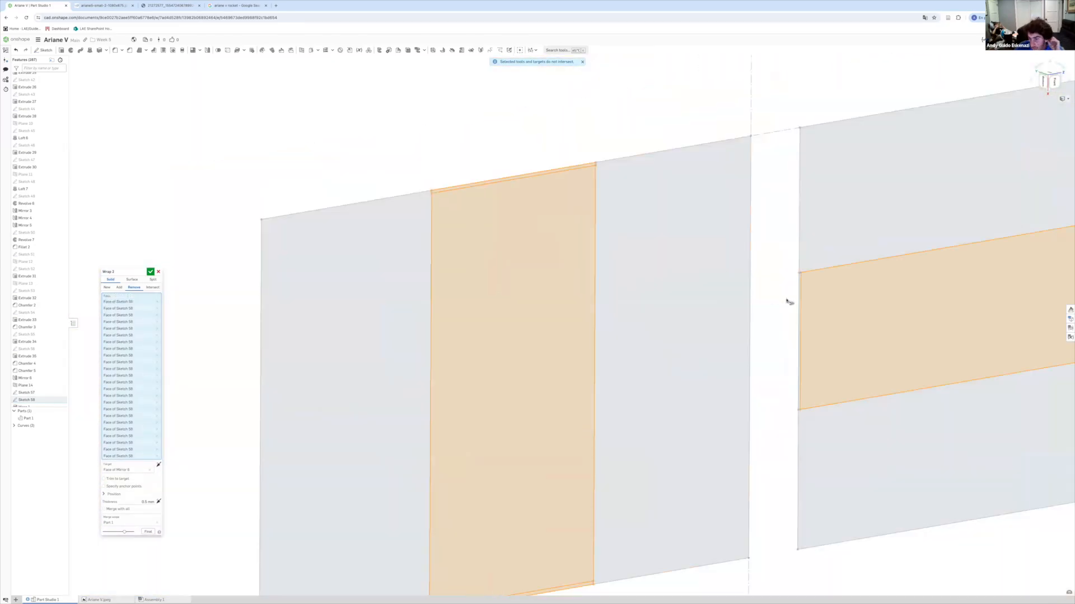
{"action": "left_click", "coordinate": [800, 300]}
{"action": "scroll", "coordinate": [827, 284], "scroll_direction": "down", "scroll_amount": 10}
{"action": "scroll", "coordinate": [947, 299], "scroll_direction": "up", "scroll_amount": 8}
{"action": "left_click", "coordinate": [949, 318]}
Add the thin end slivers of the upper flag panel's centre stripes to Wrap 2's faces.
{"action": "scroll", "coordinate": [946, 318], "scroll_direction": "down", "scroll_amount": 10}
{"action": "scroll", "coordinate": [601, 225], "scroll_direction": "up", "scroll_amount": 10}
{"action": "left_click", "coordinate": [548, 284]}
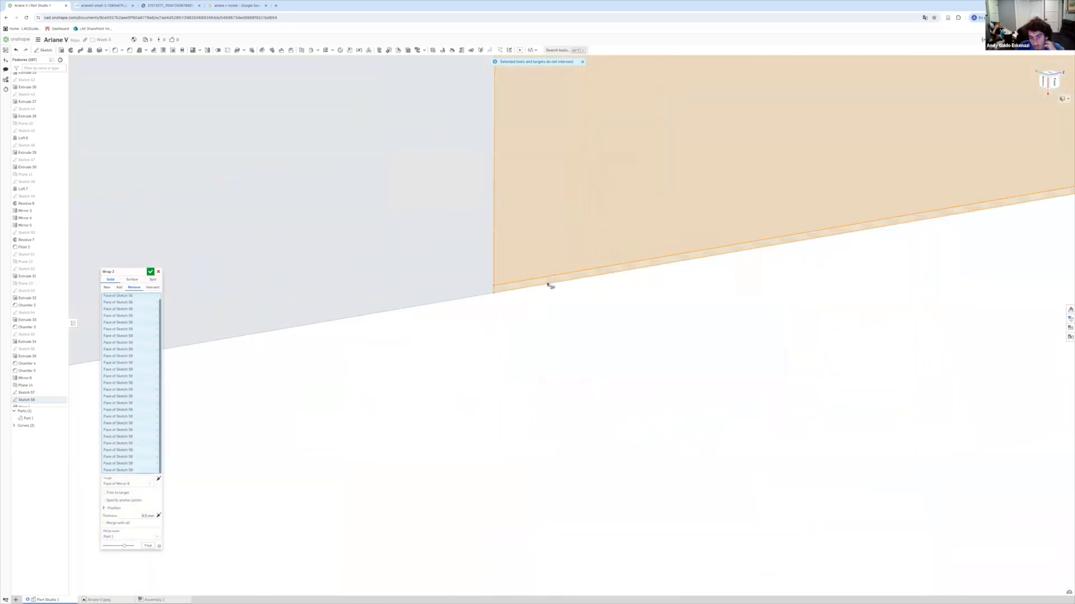
{"action": "scroll", "coordinate": [538, 280], "scroll_direction": "down", "scroll_amount": 6}
{"action": "scroll", "coordinate": [226, 152], "scroll_direction": "up", "scroll_amount": 6}
{"action": "left_click", "coordinate": [228, 154]}
{"action": "scroll", "coordinate": [215, 171], "scroll_direction": "down", "scroll_amount": 10}
{"action": "scroll", "coordinate": [140, 197], "scroll_direction": "up", "scroll_amount": 10}
{"action": "left_click", "coordinate": [162, 196]}
{"action": "scroll", "coordinate": [163, 196], "scroll_direction": "down", "scroll_amount": 10}
{"action": "scroll", "coordinate": [307, 136], "scroll_direction": "up", "scroll_amount": 10}
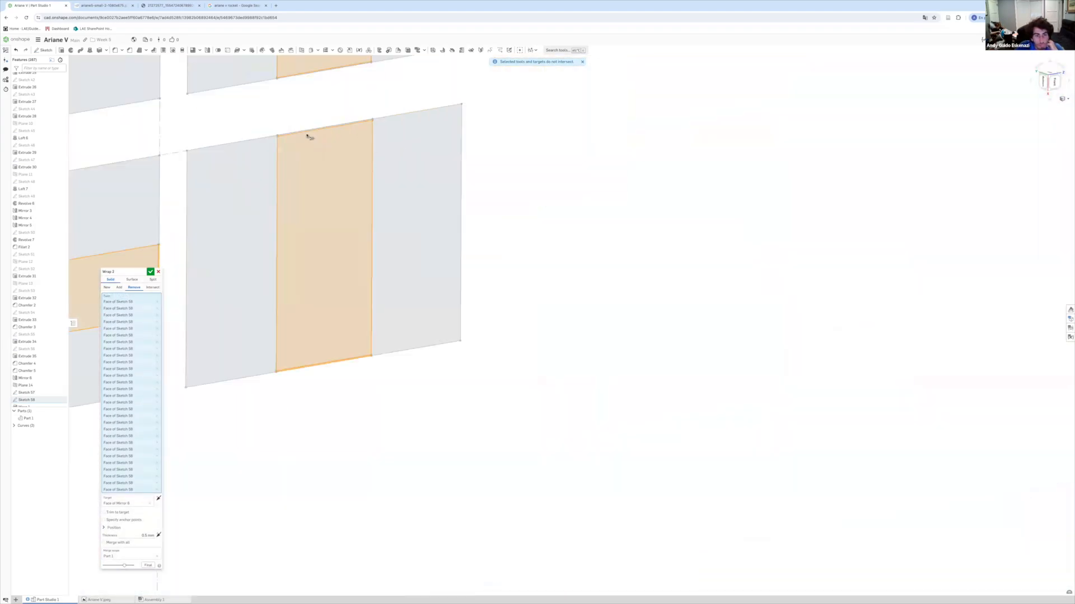
{"action": "left_click", "coordinate": [308, 134]}
{"action": "scroll", "coordinate": [307, 133], "scroll_direction": "down", "scroll_amount": 6}
{"action": "scroll", "coordinate": [289, 116], "scroll_direction": "down", "scroll_amount": 5}
{"action": "scroll", "coordinate": [317, 202], "scroll_direction": "up", "scroll_amount": 10}
{"action": "left_click", "coordinate": [324, 175]}
Add the thin slivers at the ends of the upper panel's cross to Wrap 2's faces.
{"action": "scroll", "coordinate": [324, 174], "scroll_direction": "down", "scroll_amount": 10}
{"action": "scroll", "coordinate": [141, 230], "scroll_direction": "up", "scroll_amount": 8}
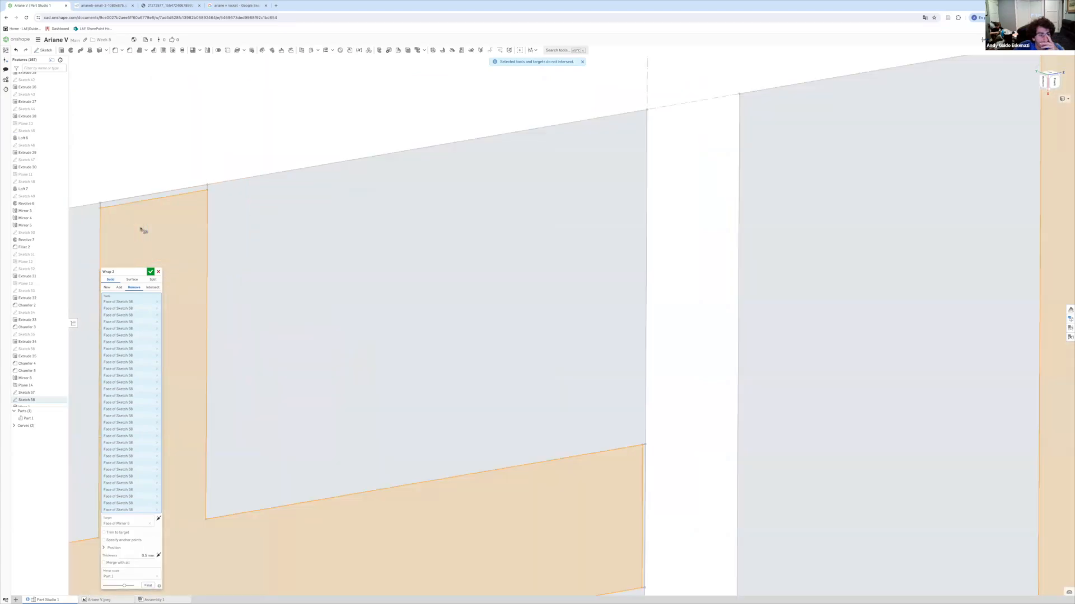
{"action": "left_click", "coordinate": [141, 196]}
{"action": "scroll", "coordinate": [145, 201], "scroll_direction": "down", "scroll_amount": 8}
{"action": "scroll", "coordinate": [398, 339], "scroll_direction": "up", "scroll_amount": 8}
{"action": "left_click", "coordinate": [462, 340]}
{"action": "scroll", "coordinate": [462, 340], "scroll_direction": "down", "scroll_amount": 8}
{"action": "scroll", "coordinate": [271, 448], "scroll_direction": "up", "scroll_amount": 10}
{"action": "left_click", "coordinate": [275, 474]}
{"action": "scroll", "coordinate": [271, 464], "scroll_direction": "down", "scroll_amount": 10}
{"action": "scroll", "coordinate": [192, 413], "scroll_direction": "up", "scroll_amount": 8}
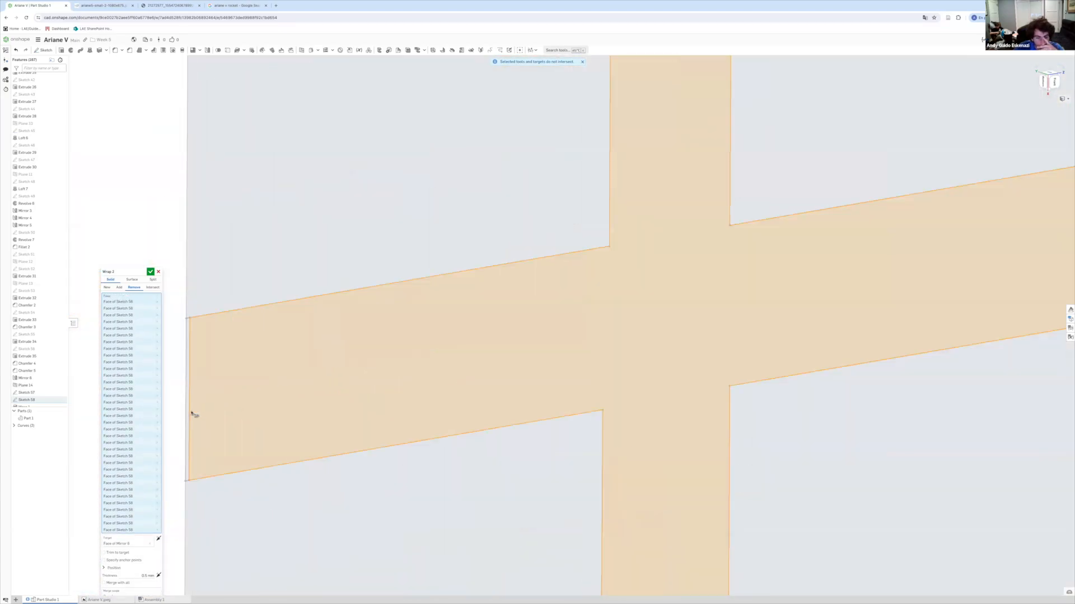
{"action": "left_click", "coordinate": [189, 411]}
{"action": "scroll", "coordinate": [224, 413], "scroll_direction": "down", "scroll_amount": 8}
Add the upper flag panel's remaining thin edge slivers to Wrap 2's faces and accept the feature.
{"action": "scroll", "coordinate": [197, 263], "scroll_direction": "up", "scroll_amount": 10}
{"action": "left_click", "coordinate": [201, 263]}
{"action": "scroll", "coordinate": [202, 264], "scroll_direction": "down", "scroll_amount": 10}
{"action": "scroll", "coordinate": [371, 290], "scroll_direction": "up", "scroll_amount": 10}
{"action": "left_click", "coordinate": [374, 290]}
{"action": "scroll", "coordinate": [376, 292], "scroll_direction": "down", "scroll_amount": 10}
{"action": "scroll", "coordinate": [491, 372], "scroll_direction": "up", "scroll_amount": 10}
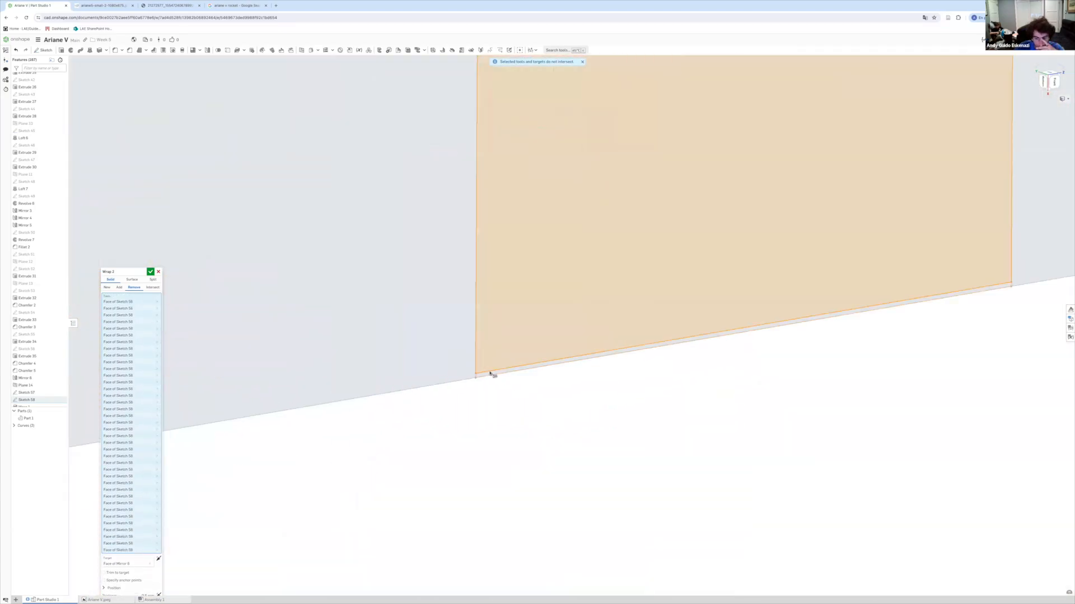
{"action": "left_click", "coordinate": [492, 374]}
{"action": "scroll", "coordinate": [479, 230], "scroll_direction": "down", "scroll_amount": 10}
{"action": "key", "text": "Return"}
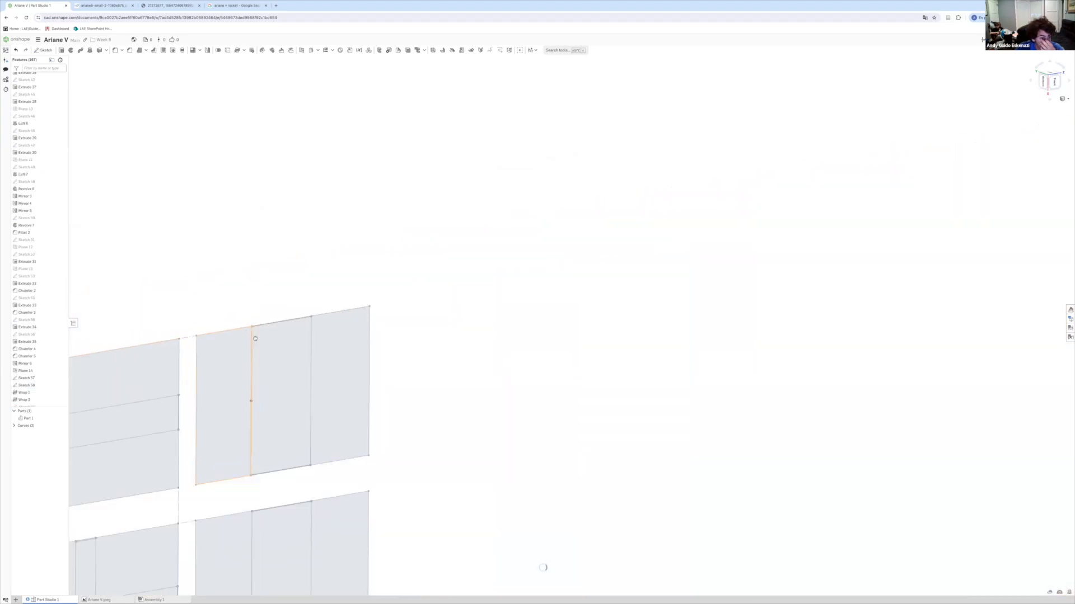
{"action": "scroll", "coordinate": [353, 333], "scroll_direction": "down", "scroll_amount": 10}
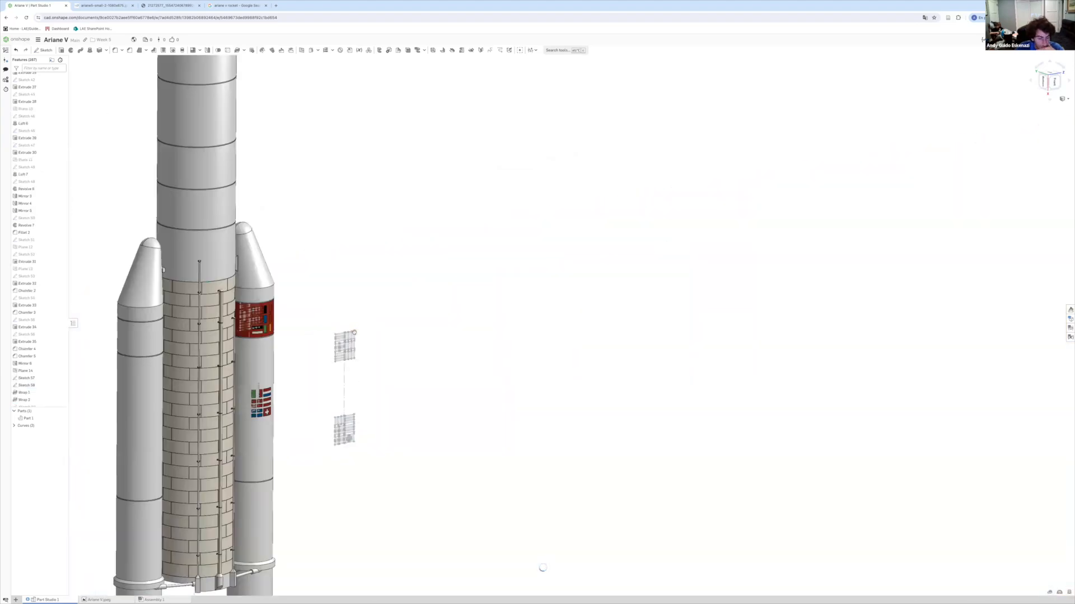
Reopen Wrap 2, reselect the right booster's cylindrical face as its target and accept the feature.
{"action": "scroll", "coordinate": [250, 318], "scroll_direction": "up", "scroll_amount": 5}
{"action": "scroll", "coordinate": [250, 318], "scroll_direction": "up", "scroll_amount": 5}
{"action": "scroll", "coordinate": [39, 359], "scroll_direction": "down", "scroll_amount": 3}
{"action": "double_click", "coordinate": [25, 265]}
{"action": "scroll", "coordinate": [300, 334], "scroll_direction": "down", "scroll_amount": 10}
{"action": "right_click_drag", "start_coordinate": [347, 390], "coordinate": [291, 374]}
{"action": "left_click", "coordinate": [147, 333]}
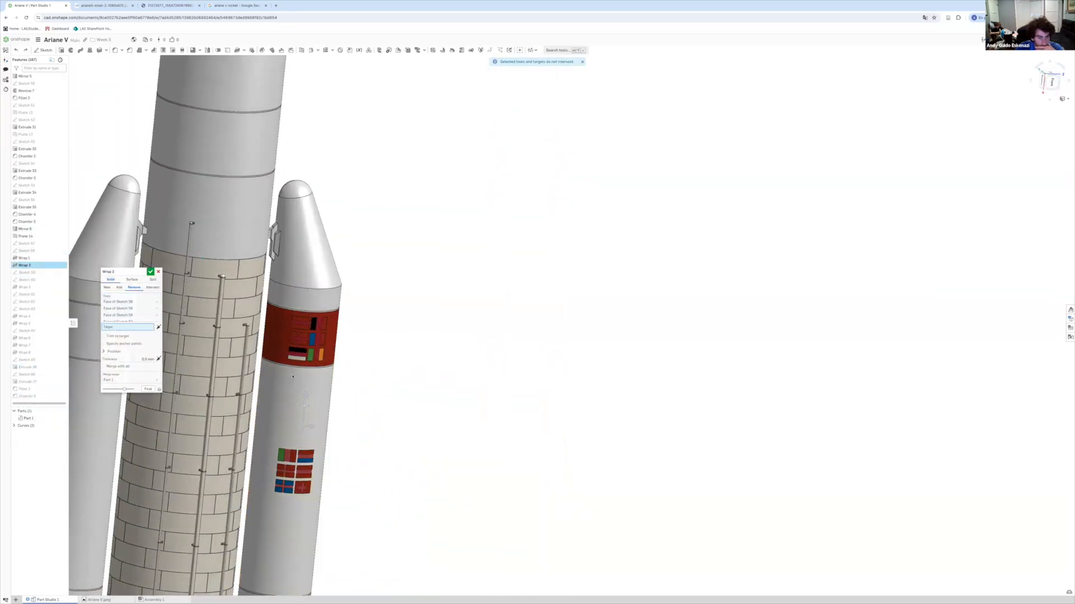
{"action": "left_click", "coordinate": [150, 334]}
{"action": "left_click", "coordinate": [305, 380]}
{"action": "left_click", "coordinate": [150, 272]}
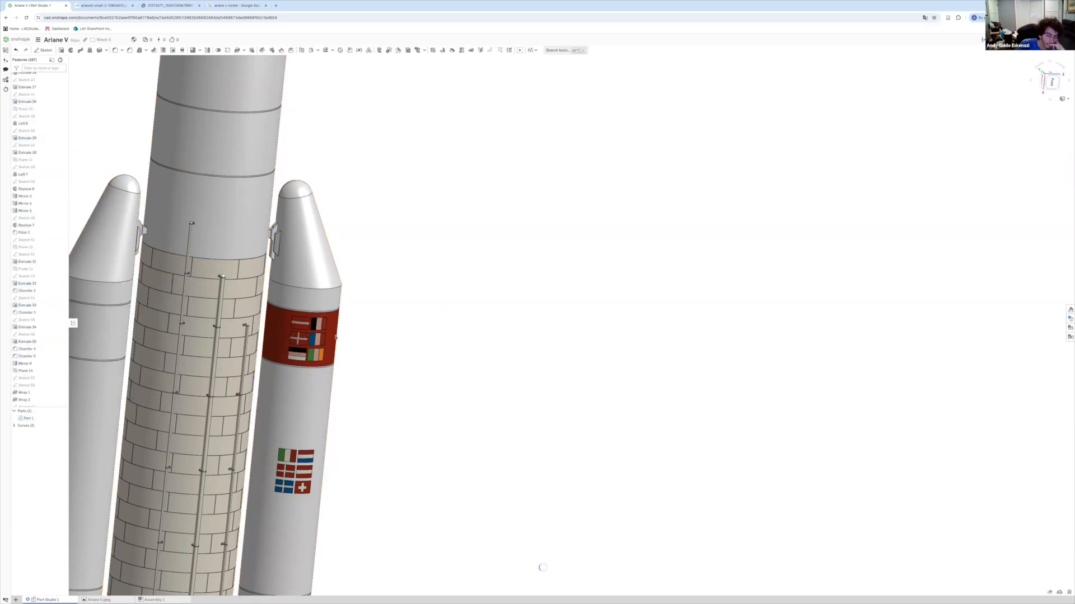
Change the face appearance of the right booster's red upper band to light grey.
{"action": "right_click_drag", "start_coordinate": [319, 340], "coordinate": [444, 436]}
{"action": "scroll", "coordinate": [292, 314], "scroll_direction": "up", "scroll_amount": 8}
{"action": "right_click", "coordinate": [230, 356]}
{"action": "left_click", "coordinate": [259, 486]}
{"action": "left_click", "coordinate": [106, 459]}
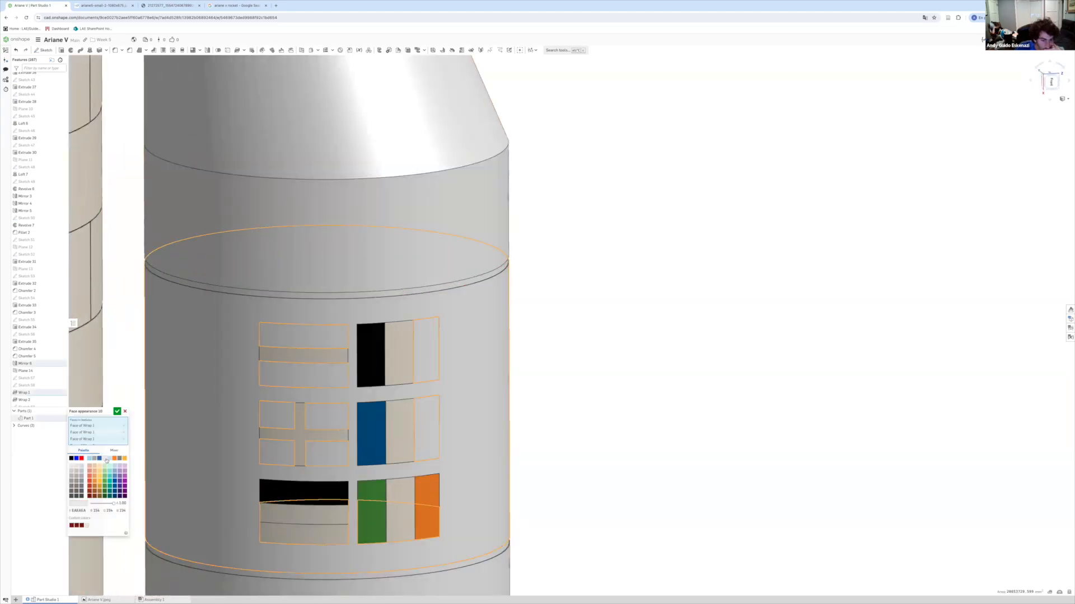
{"action": "scroll", "coordinate": [252, 360], "scroll_direction": "up", "scroll_amount": 10}
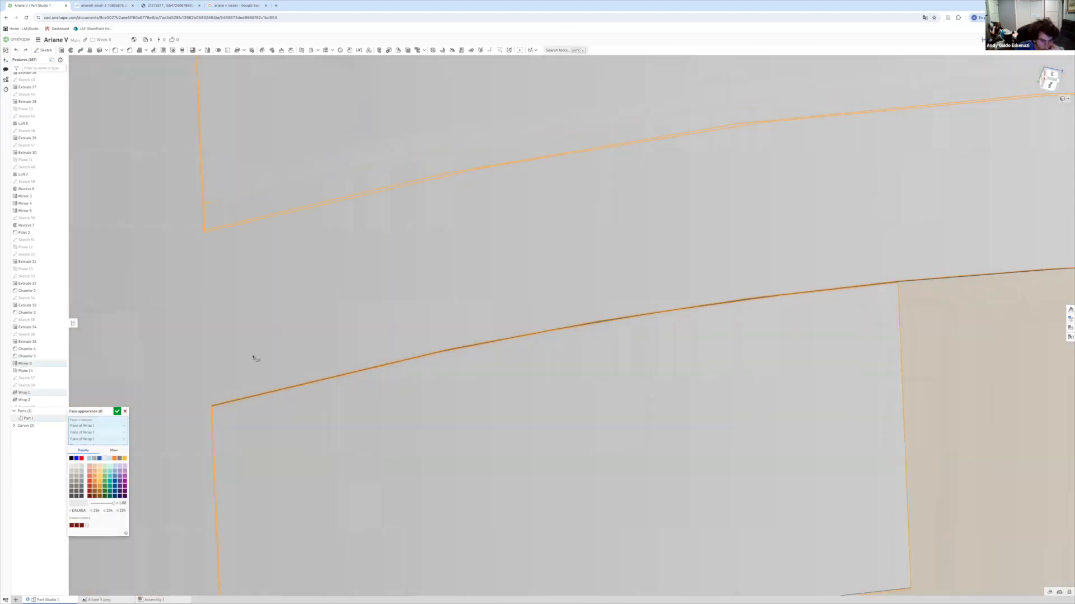
{"action": "left_click", "coordinate": [117, 411]}
{"action": "right_click", "coordinate": [162, 474]}
{"action": "right_click", "coordinate": [333, 417]}
{"action": "left_click", "coordinate": [360, 559]}
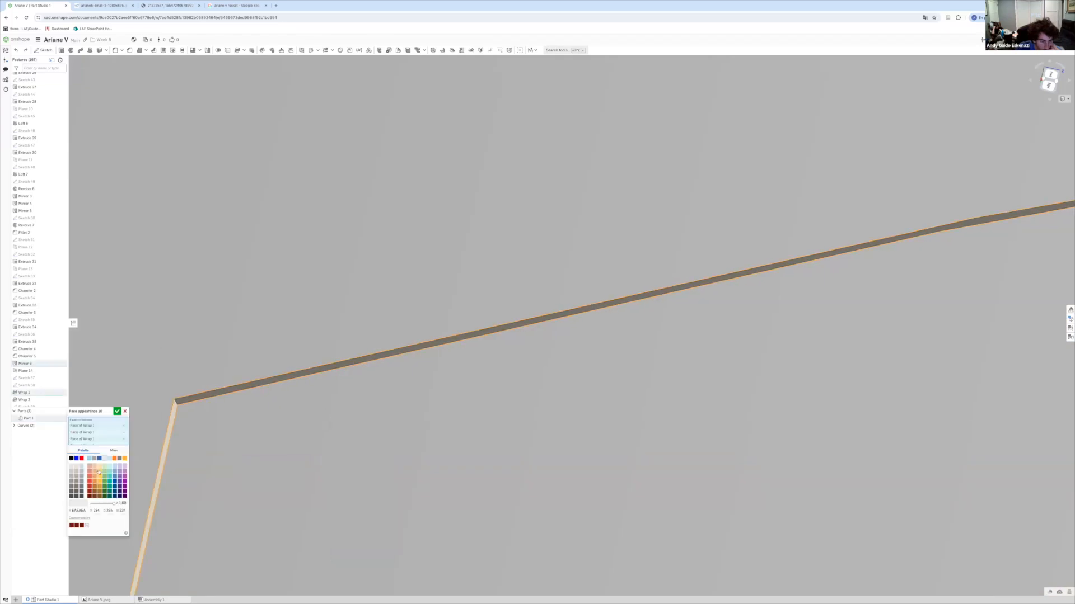
{"action": "left_click", "coordinate": [90, 492]}
{"action": "scroll", "coordinate": [224, 429], "scroll_direction": "down", "scroll_amount": 10}
{"action": "left_click", "coordinate": [125, 411]}
Remove the upper panel's Wrap 1 flag faces from the right booster's light grey face appearance and accept it.
{"action": "right_click_drag", "start_coordinate": [464, 470], "coordinate": [504, 498]}
{"action": "left_click", "coordinate": [443, 455]}
{"action": "scroll", "coordinate": [476, 504], "scroll_direction": "down", "scroll_amount": 5}
{"action": "scroll", "coordinate": [448, 512], "scroll_direction": "up", "scroll_amount": 8}
{"action": "scroll", "coordinate": [321, 422], "scroll_direction": "down", "scroll_amount": 5}
{"action": "left_click", "coordinate": [722, 414]}
{"action": "scroll", "coordinate": [286, 434], "scroll_direction": "up", "scroll_amount": 8}
{"action": "right_click_drag", "start_coordinate": [286, 434], "coordinate": [269, 571]}
{"action": "scroll", "coordinate": [389, 460], "scroll_direction": "down", "scroll_amount": 10}
{"action": "right_click_drag", "start_coordinate": [415, 403], "coordinate": [434, 453]}
{"action": "right_click", "coordinate": [434, 453]}
{"action": "left_click", "coordinate": [467, 593]}
{"action": "left_click", "coordinate": [124, 428]}
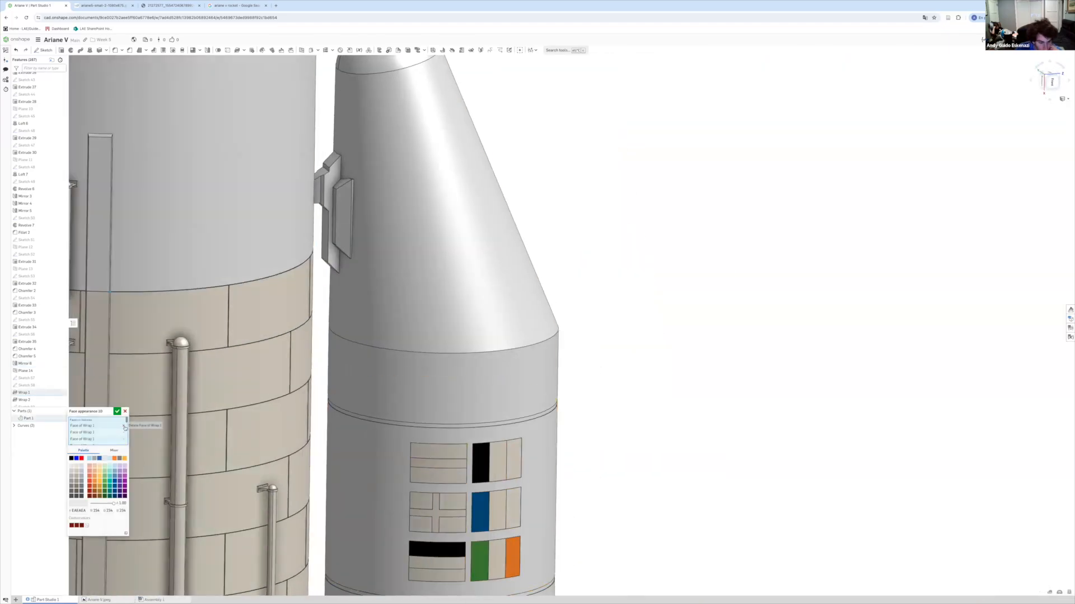
{"action": "scroll", "coordinate": [369, 411], "scroll_direction": "down", "scroll_amount": 8}
{"action": "left_click", "coordinate": [117, 411]}
Colour the two outer stripes of the top striped flag in the right booster's upper panel dark red.
{"action": "scroll", "coordinate": [168, 414], "scroll_direction": "down", "scroll_amount": 3}
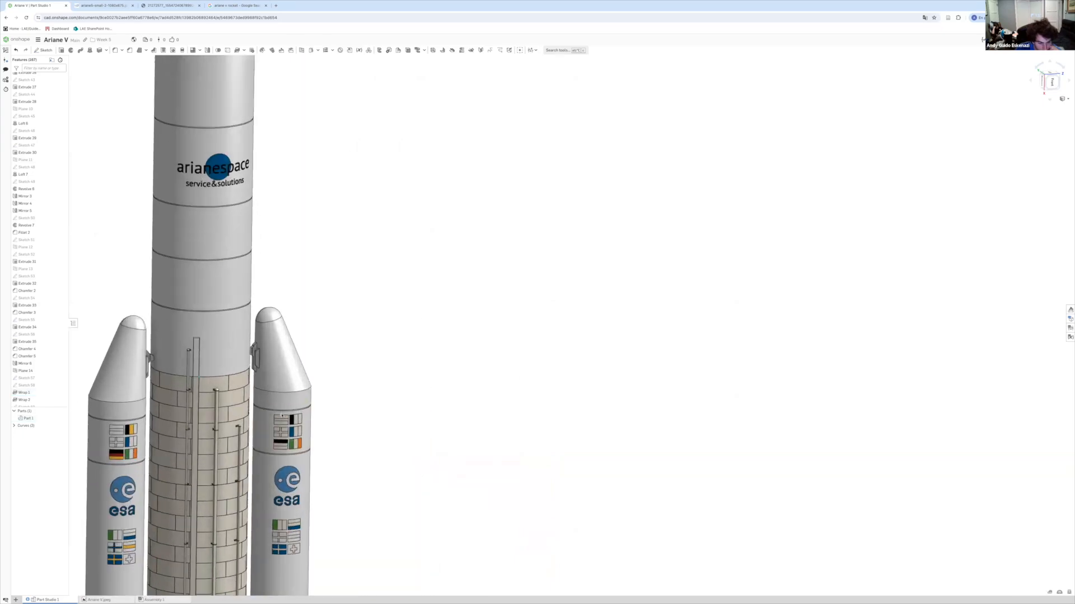
{"action": "scroll", "coordinate": [277, 423], "scroll_direction": "up", "scroll_amount": 10}
{"action": "right_click", "coordinate": [273, 411]}
{"action": "left_click", "coordinate": [297, 552]}
{"action": "left_click", "coordinate": [260, 440]}
{"action": "scroll", "coordinate": [366, 442], "scroll_direction": "down", "scroll_amount": 8}
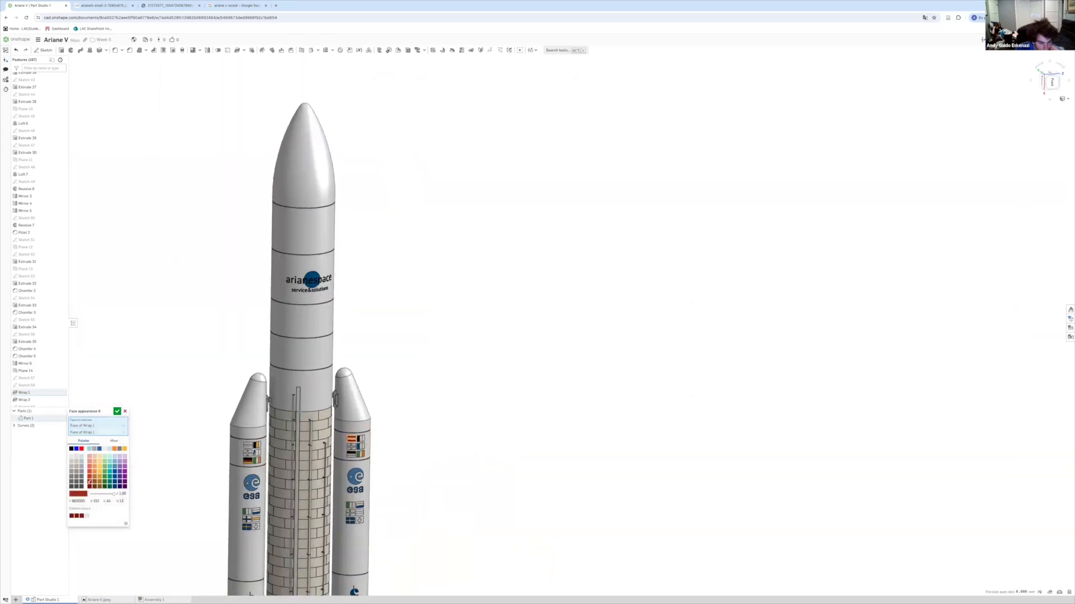
{"action": "scroll", "coordinate": [253, 447], "scroll_direction": "up", "scroll_amount": 6}
{"action": "left_click", "coordinate": [231, 412]}
{"action": "left_click", "coordinate": [236, 432]}
{"action": "left_click", "coordinate": [227, 435]}
{"action": "left_click", "coordinate": [228, 414]}
{"action": "scroll", "coordinate": [227, 437], "scroll_direction": "down", "scroll_amount": 8}
{"action": "scroll", "coordinate": [411, 431], "scroll_direction": "up", "scroll_amount": 10}
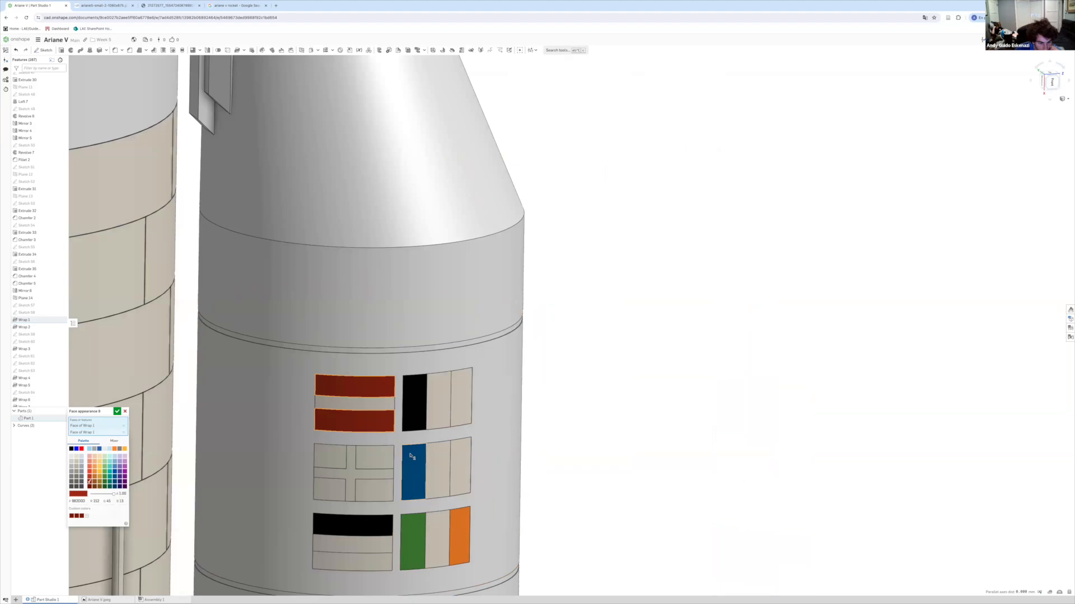
Add the Danish flag's four fields, the German middle stripe and the Belgian and French end stripes to the dark red appearance and accept it.
{"action": "left_click", "coordinate": [375, 462]}
{"action": "left_click", "coordinate": [331, 458]}
{"action": "left_click", "coordinate": [331, 489]}
{"action": "left_click", "coordinate": [368, 492]}
{"action": "left_click", "coordinate": [375, 546]}
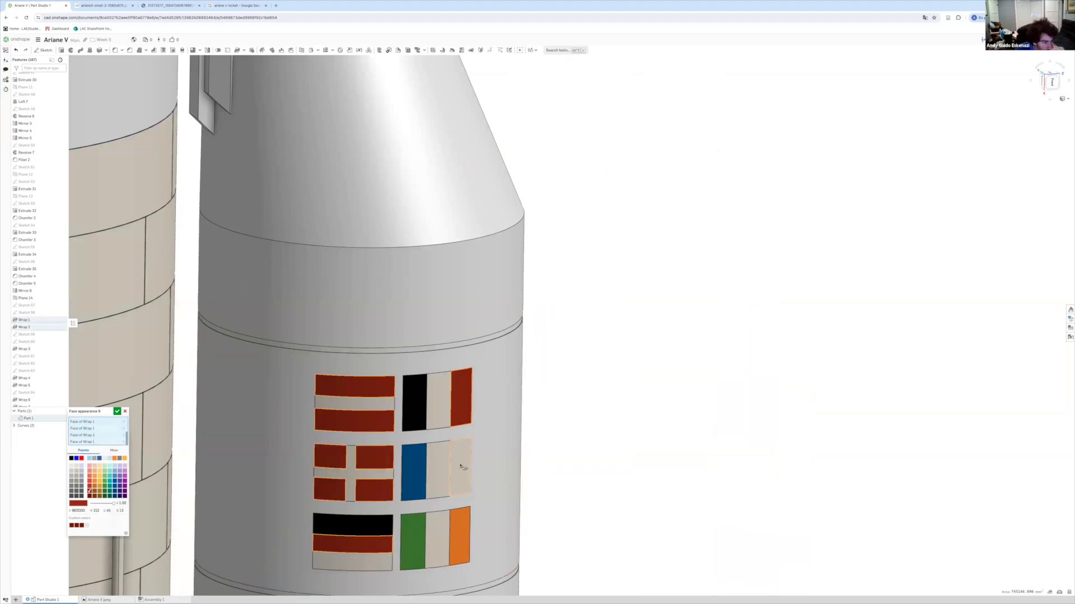
{"action": "scroll", "coordinate": [374, 554], "scroll_direction": "down", "scroll_amount": 8}
{"action": "scroll", "coordinate": [414, 498], "scroll_direction": "up", "scroll_amount": 10}
{"action": "left_click", "coordinate": [117, 412]}
Colour the red fields of the Dutch, Norwegian, Spanish and Swiss flags in the right booster's lower panel red.
{"action": "left_click", "coordinate": [277, 489]}
{"action": "left_click", "coordinate": [329, 491]}
{"action": "left_click", "coordinate": [404, 443]}
{"action": "left_click", "coordinate": [404, 487]}
{"action": "right_click", "coordinate": [426, 530]}
{"action": "left_click", "coordinate": [453, 449]}
{"action": "left_click", "coordinate": [90, 486]}
{"action": "left_click", "coordinate": [325, 454]}
{"action": "left_click", "coordinate": [279, 458]}
Add the Italian flag's end stripe in the right booster's lower panel to the red appearance and accept it.
{"action": "scroll", "coordinate": [350, 458], "scroll_direction": "down", "scroll_amount": 8}
{"action": "scroll", "coordinate": [358, 449], "scroll_direction": "up", "scroll_amount": 6}
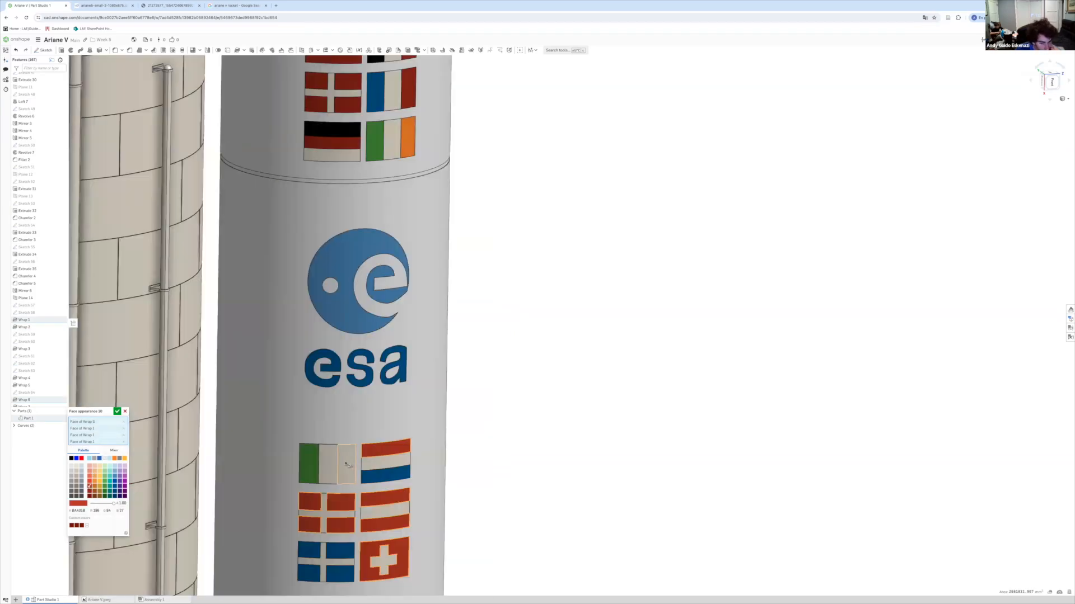
{"action": "scroll", "coordinate": [346, 464], "scroll_direction": "down", "scroll_amount": 8}
{"action": "scroll", "coordinate": [341, 465], "scroll_direction": "up", "scroll_amount": 3}
{"action": "left_click", "coordinate": [117, 411]}
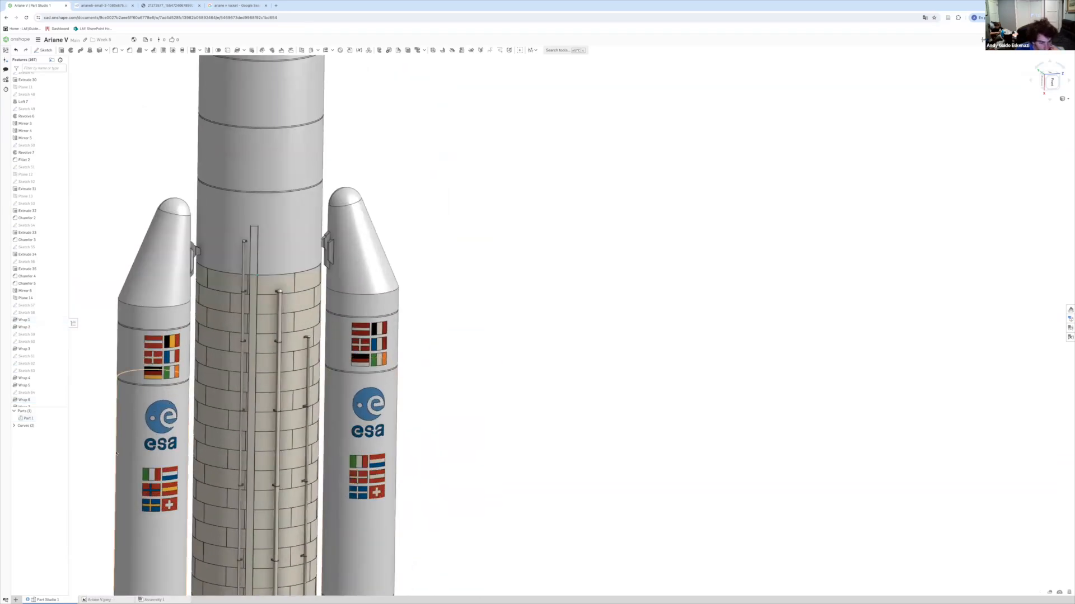
Colour the yellow areas of the right booster's Belgian, German, Spanish and Swedish flags yellow and accept the appearance.
{"action": "scroll", "coordinate": [370, 475], "scroll_direction": "up", "scroll_amount": 8}
{"action": "right_click", "coordinate": [373, 468]}
{"action": "left_click", "coordinate": [399, 387]}
{"action": "left_click", "coordinate": [304, 522]}
{"action": "scroll", "coordinate": [342, 541], "scroll_direction": "down", "scroll_amount": 6}
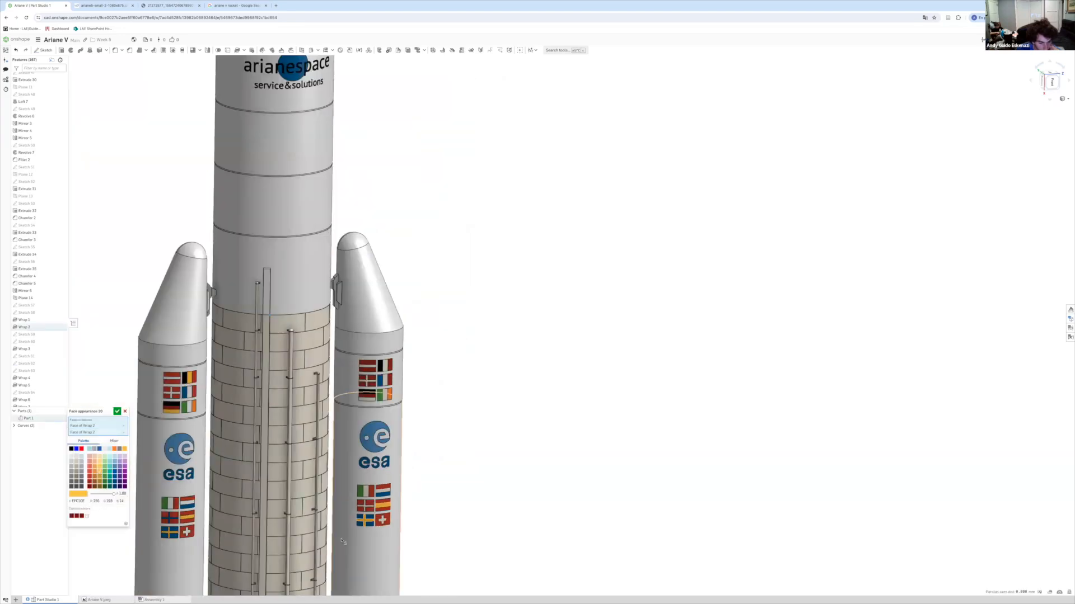
{"action": "scroll", "coordinate": [388, 367], "scroll_direction": "up", "scroll_amount": 6}
{"action": "left_click", "coordinate": [117, 411]}
Colour the cross of the Norwegian flag in the right booster's lower panel blue and accept the appearance.
{"action": "scroll", "coordinate": [481, 441], "scroll_direction": "down", "scroll_amount": 7}
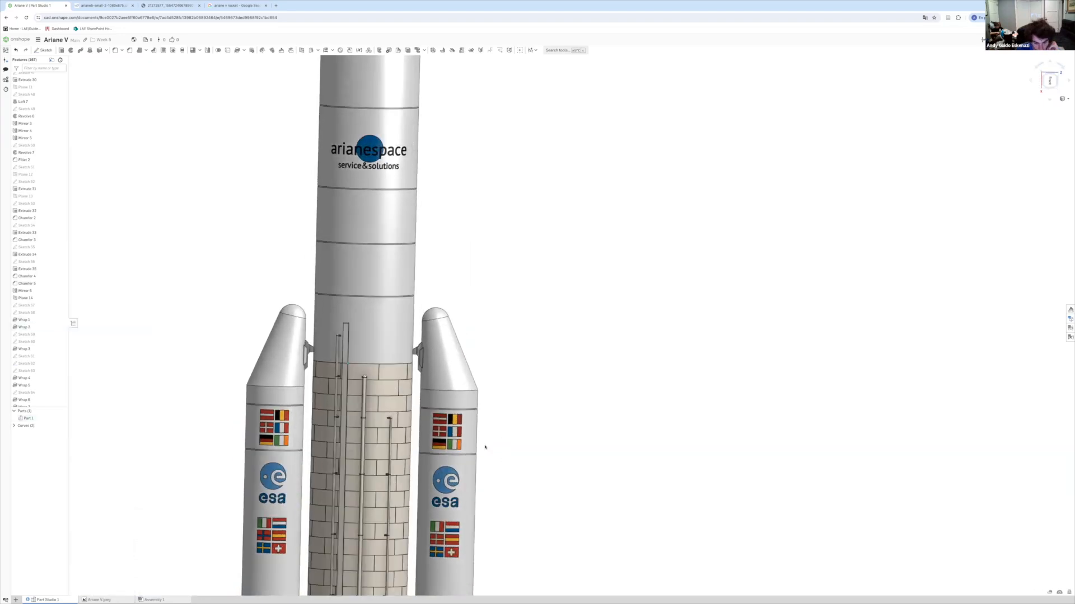
{"action": "scroll", "coordinate": [436, 556], "scroll_direction": "up", "scroll_amount": 7}
{"action": "right_click", "coordinate": [428, 496]}
{"action": "left_click", "coordinate": [454, 415]}
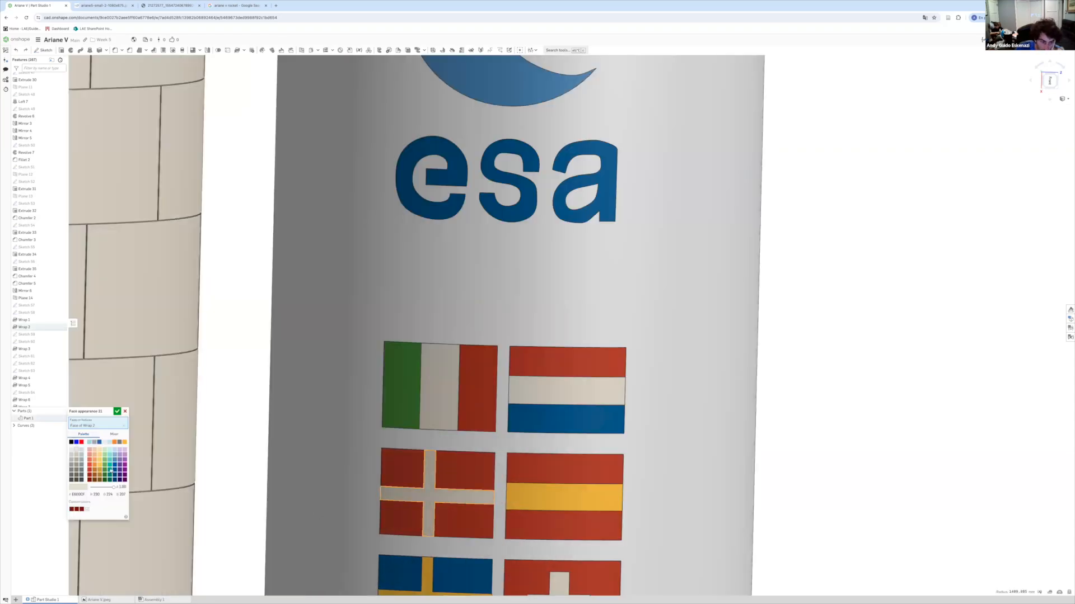
{"action": "left_click", "coordinate": [117, 411]}
{"action": "scroll", "coordinate": [460, 431], "scroll_direction": "down", "scroll_amount": 7}
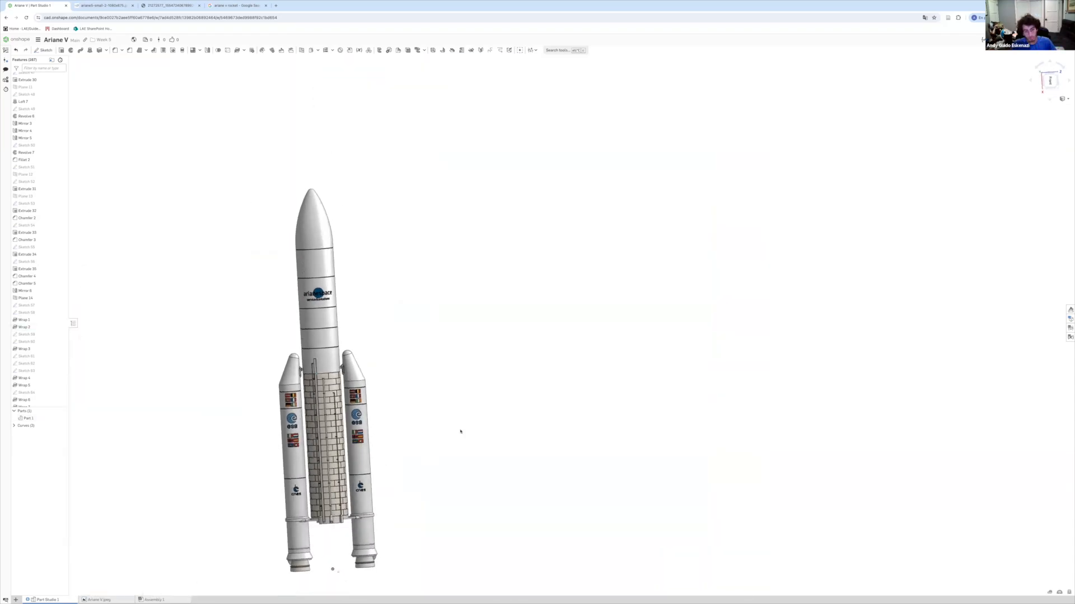
Check the reference photos and apply a brown face appearance to the two thin groove bands above the arianespace logo.
{"action": "left_click", "coordinate": [167, 5]}
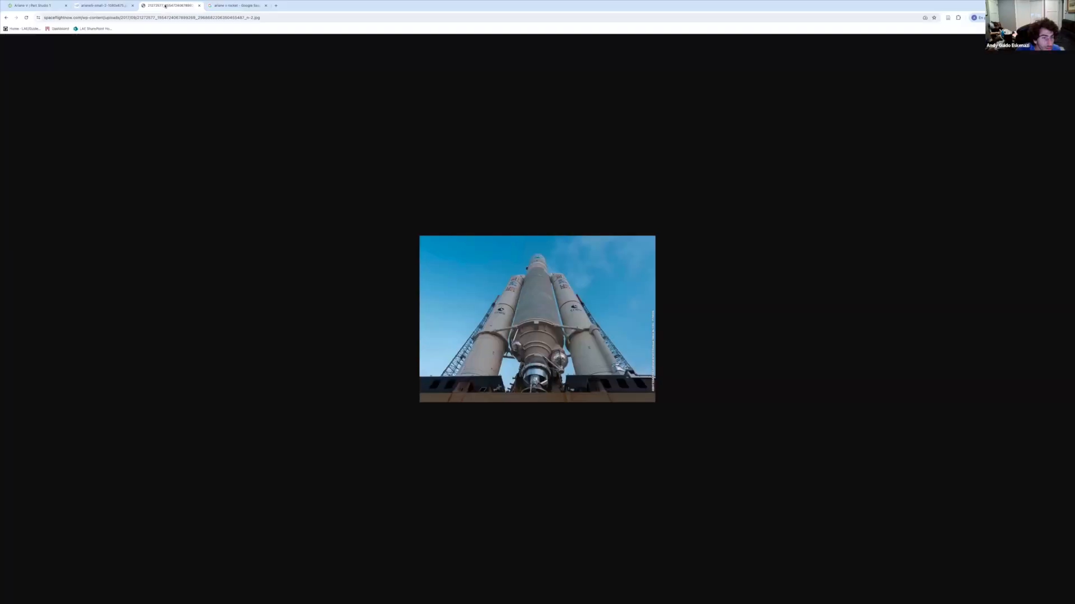
{"action": "left_click", "coordinate": [101, 7]}
{"action": "left_click", "coordinate": [34, 6]}
{"action": "scroll", "coordinate": [275, 261], "scroll_direction": "up", "scroll_amount": 10}
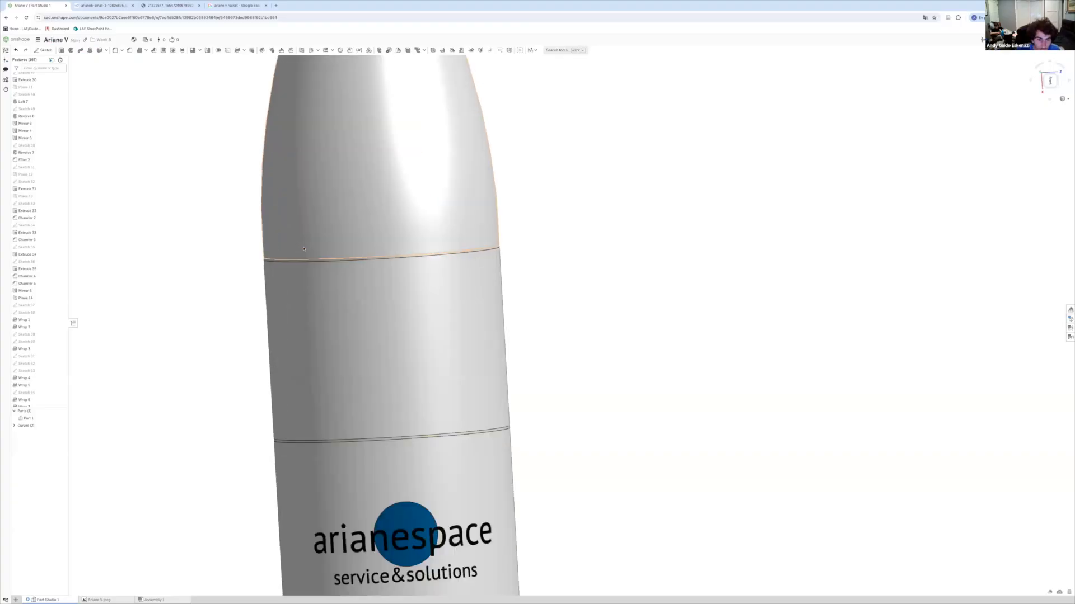
{"action": "right_click", "coordinate": [233, 230]}
{"action": "left_click", "coordinate": [254, 367]}
{"action": "left_click", "coordinate": [95, 475]}
{"action": "scroll", "coordinate": [213, 274], "scroll_direction": "down", "scroll_amount": 7}
{"action": "scroll", "coordinate": [262, 460], "scroll_direction": "up", "scroll_amount": 5}
{"action": "left_click", "coordinate": [237, 389]}
{"action": "scroll", "coordinate": [237, 388], "scroll_direction": "down", "scroll_amount": 8}
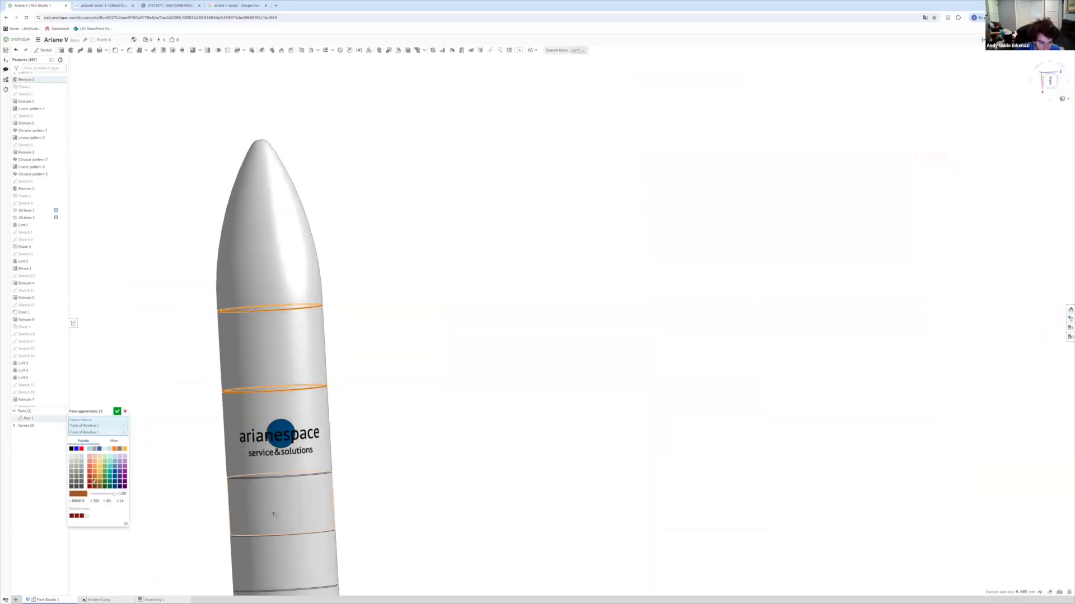
Add the three thin groove bands below the arianespace logo to the brown face appearance.
{"action": "scroll", "coordinate": [291, 490], "scroll_direction": "up", "scroll_amount": 7}
{"action": "left_click", "coordinate": [296, 388]}
{"action": "left_click", "coordinate": [301, 406]}
{"action": "scroll", "coordinate": [338, 469], "scroll_direction": "up", "scroll_amount": 8}
{"action": "left_click", "coordinate": [343, 452]}
{"action": "scroll", "coordinate": [342, 451], "scroll_direction": "down", "scroll_amount": 10}
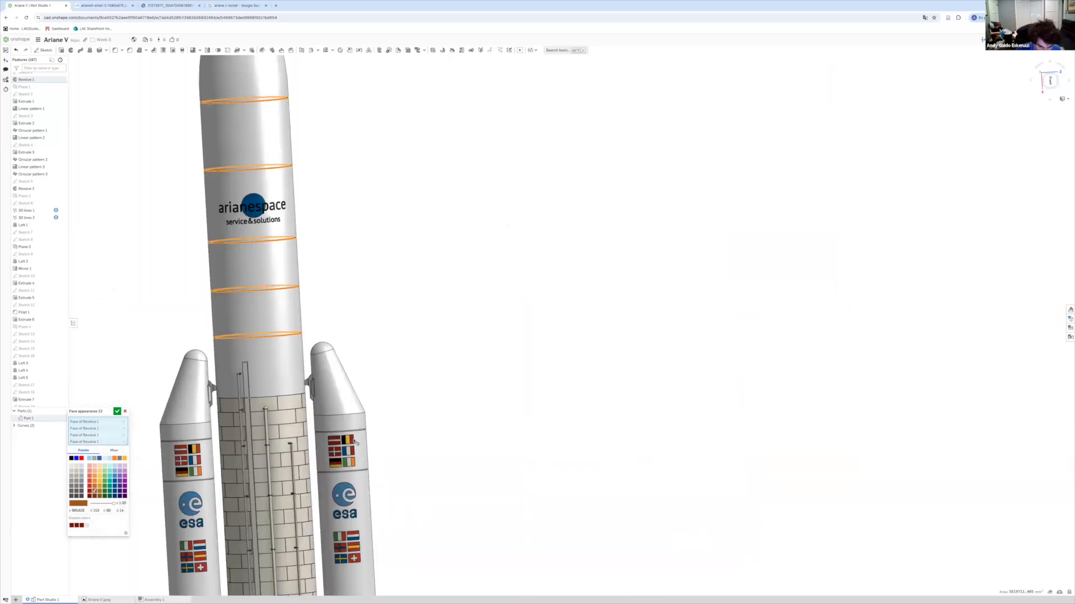
Add the thin groove bands around both boosters to the brown face appearance and accept it.
{"action": "scroll", "coordinate": [343, 403], "scroll_direction": "up", "scroll_amount": 7}
{"action": "left_click", "coordinate": [341, 393]}
{"action": "scroll", "coordinate": [340, 393], "scroll_direction": "down", "scroll_amount": 6}
{"action": "scroll", "coordinate": [331, 480], "scroll_direction": "up", "scroll_amount": 6}
{"action": "left_click", "coordinate": [327, 473]}
{"action": "scroll", "coordinate": [324, 459], "scroll_direction": "down", "scroll_amount": 10}
{"action": "scroll", "coordinate": [324, 509], "scroll_direction": "up", "scroll_amount": 8}
{"action": "left_click", "coordinate": [333, 460]}
{"action": "scroll", "coordinate": [332, 459], "scroll_direction": "down", "scroll_amount": 8}
{"action": "scroll", "coordinate": [323, 512], "scroll_direction": "up", "scroll_amount": 6}
{"action": "scroll", "coordinate": [327, 437], "scroll_direction": "down", "scroll_amount": 6}
{"action": "scroll", "coordinate": [286, 390], "scroll_direction": "up", "scroll_amount": 4}
{"action": "left_click", "coordinate": [283, 373]}
{"action": "scroll", "coordinate": [283, 375], "scroll_direction": "down", "scroll_amount": 7}
{"action": "scroll", "coordinate": [279, 241], "scroll_direction": "up", "scroll_amount": 9}
{"action": "left_click", "coordinate": [281, 187]}
{"action": "scroll", "coordinate": [282, 189], "scroll_direction": "down", "scroll_amount": 9}
{"action": "scroll", "coordinate": [288, 215], "scroll_direction": "up", "scroll_amount": 7}
{"action": "left_click", "coordinate": [293, 210]}
{"action": "scroll", "coordinate": [261, 233], "scroll_direction": "down", "scroll_amount": 8}
{"action": "left_click", "coordinate": [117, 412]}
Compare the boosters' nozzle ends and the core stage's engine end with the reference photo.
{"action": "scroll", "coordinate": [211, 250], "scroll_direction": "down", "scroll_amount": 5}
{"action": "right_click_drag", "start_coordinate": [212, 249], "coordinate": [255, 240]}
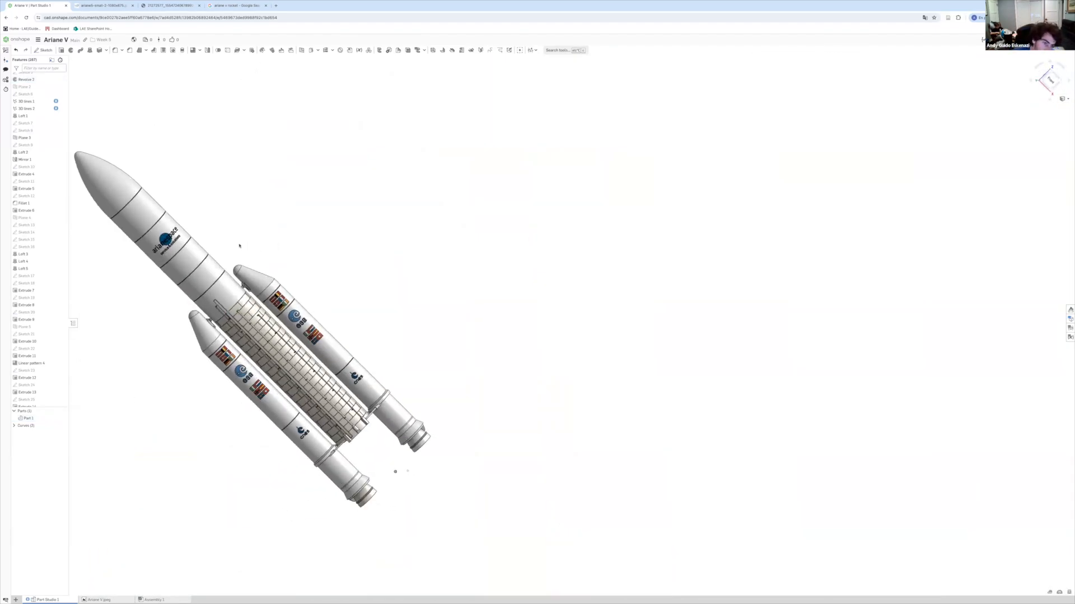
{"action": "right_click_drag", "start_coordinate": [338, 493], "coordinate": [294, 444]}
{"action": "scroll", "coordinate": [385, 443], "scroll_direction": "up", "scroll_amount": 8}
{"action": "left_click", "coordinate": [111, 7]}
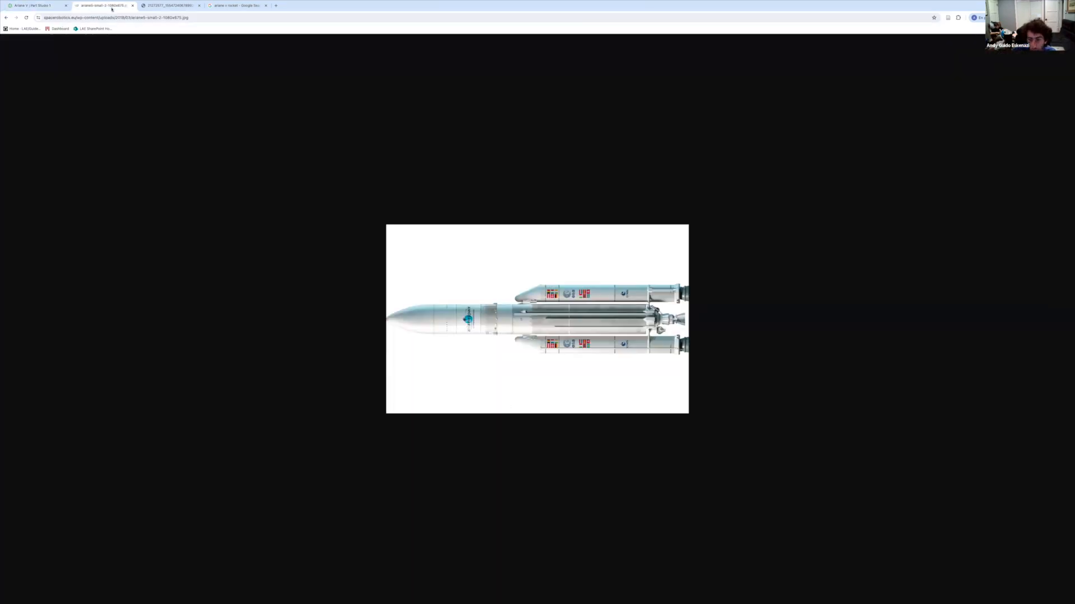
{"action": "left_click", "coordinate": [52, 9]}
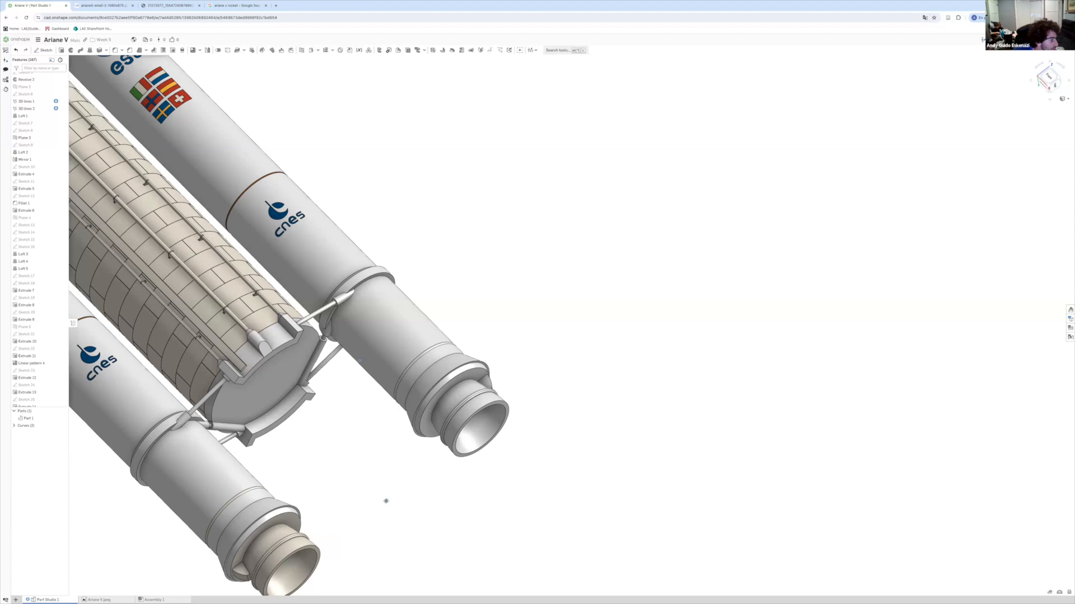
{"action": "scroll", "coordinate": [476, 386], "scroll_direction": "up", "scroll_amount": 5}
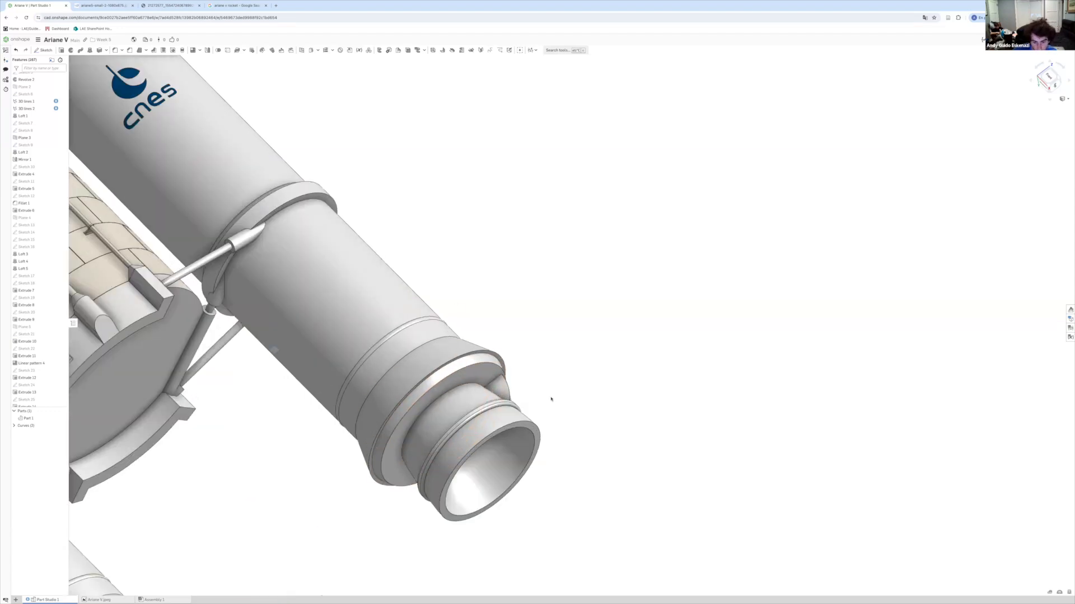
{"action": "right_click_drag", "start_coordinate": [552, 398], "coordinate": [498, 394]}
Try to recolour the right booster's nozzle grey through its existing face appearance.
{"action": "right_click", "coordinate": [438, 446]}
{"action": "left_click", "coordinate": [443, 445]}
{"action": "scroll", "coordinate": [441, 446], "scroll_direction": "up", "scroll_amount": 10}
{"action": "left_click", "coordinate": [125, 412]}
{"action": "scroll", "coordinate": [404, 406], "scroll_direction": "down", "scroll_amount": 5}
{"action": "right_click", "coordinate": [367, 460]}
{"action": "left_click", "coordinate": [394, 578]}
{"action": "left_click", "coordinate": [72, 481]}
{"action": "scroll", "coordinate": [307, 442], "scroll_direction": "down", "scroll_amount": 6}
{"action": "right_click_drag", "start_coordinate": [314, 440], "coordinate": [366, 429]}
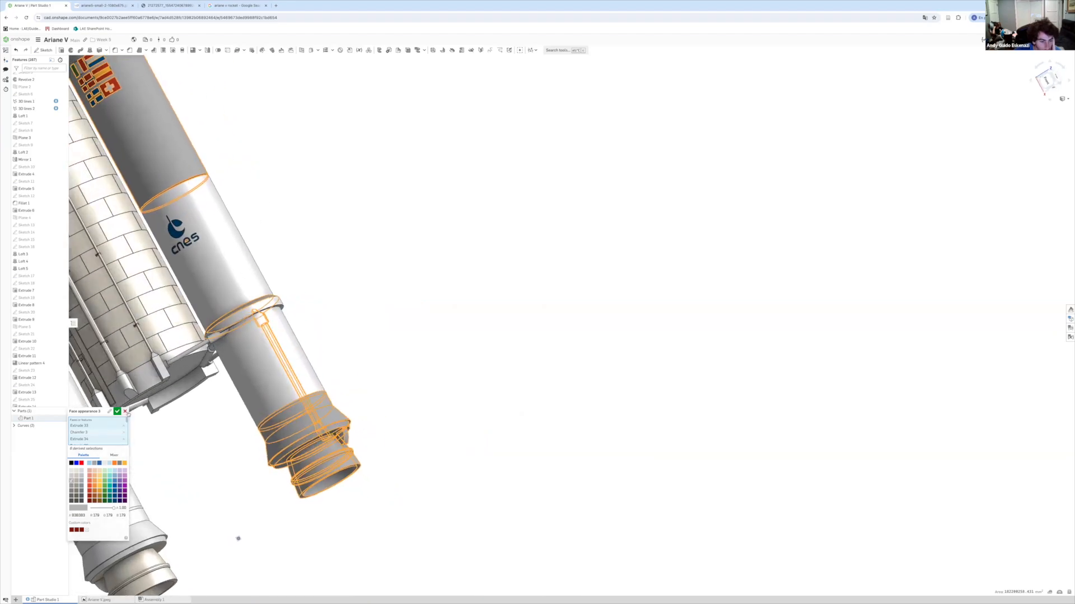
{"action": "key", "text": "Return"}
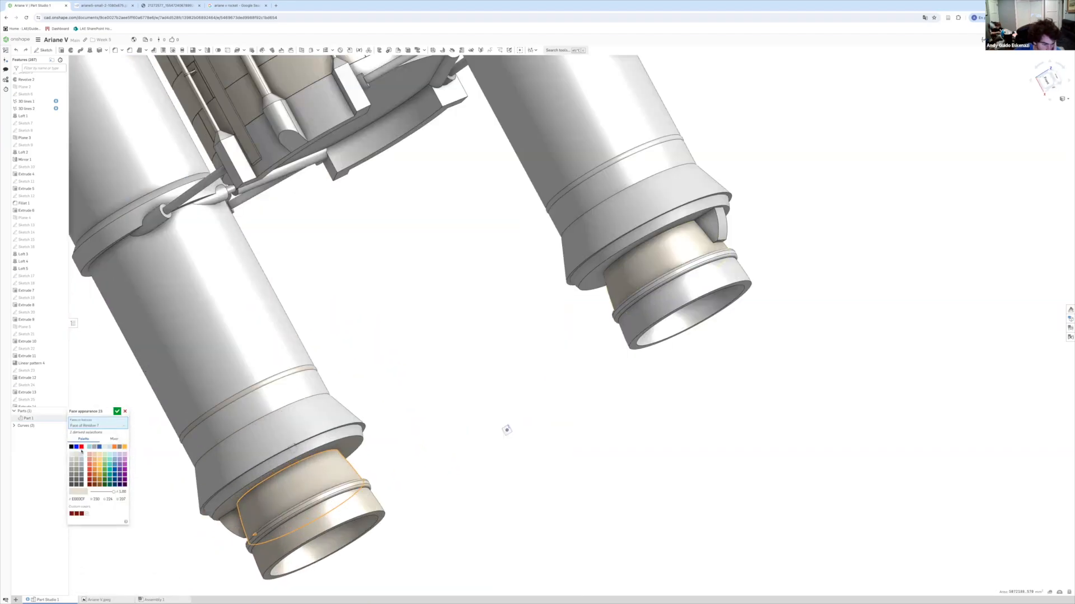
Colour the booster nozzles, rear faces and aft groove bands dark grey and the blocks beside the nozzles blue-grey, accepting both appearances.
{"action": "left_click", "coordinate": [72, 480]}
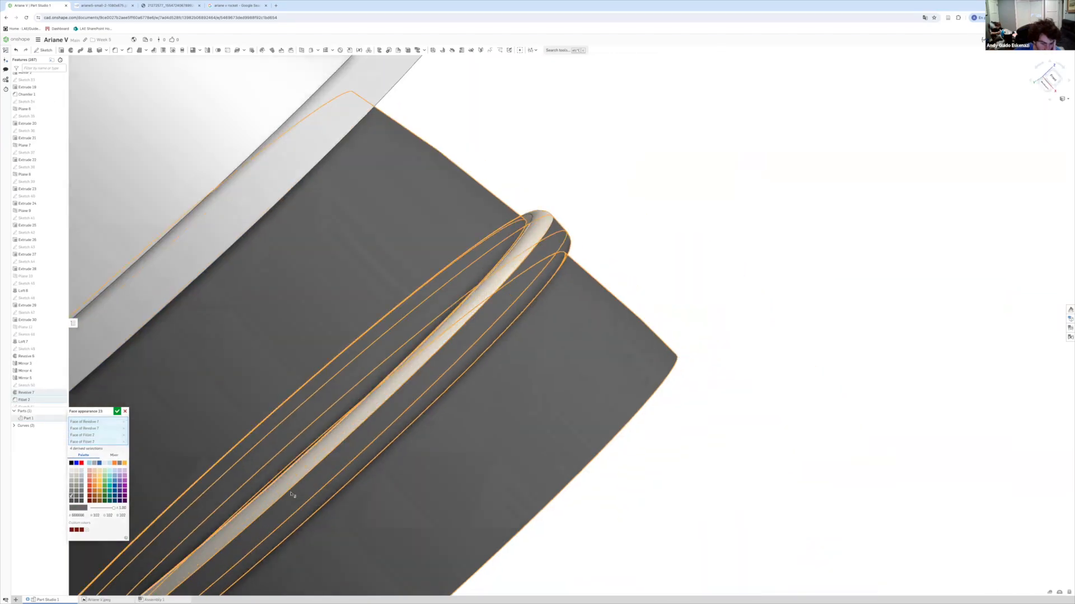
{"action": "scroll", "coordinate": [293, 495], "scroll_direction": "down", "scroll_amount": 5}
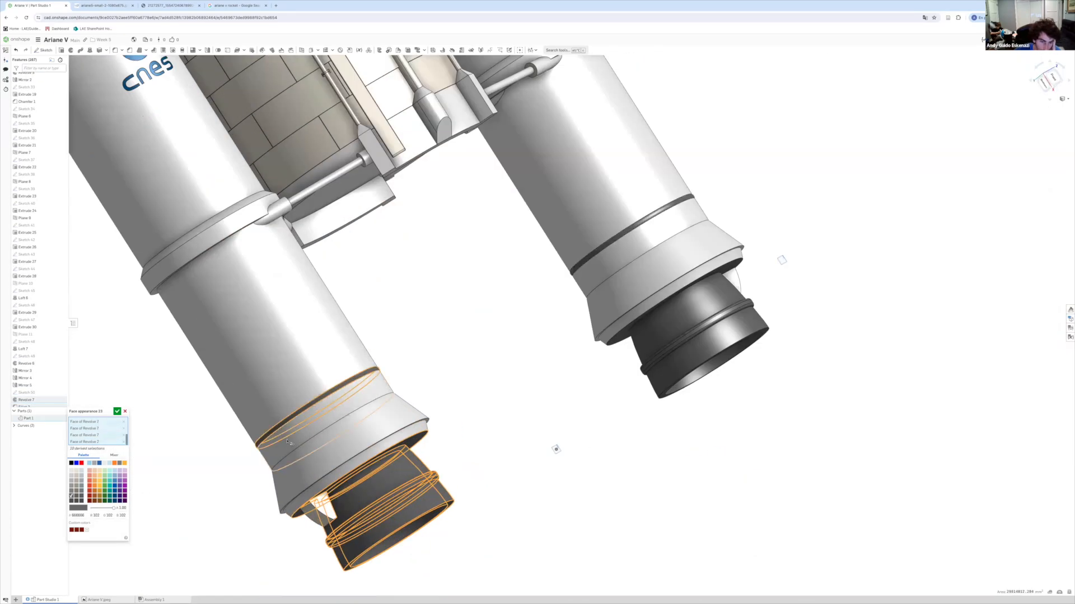
{"action": "key", "text": "Return"}
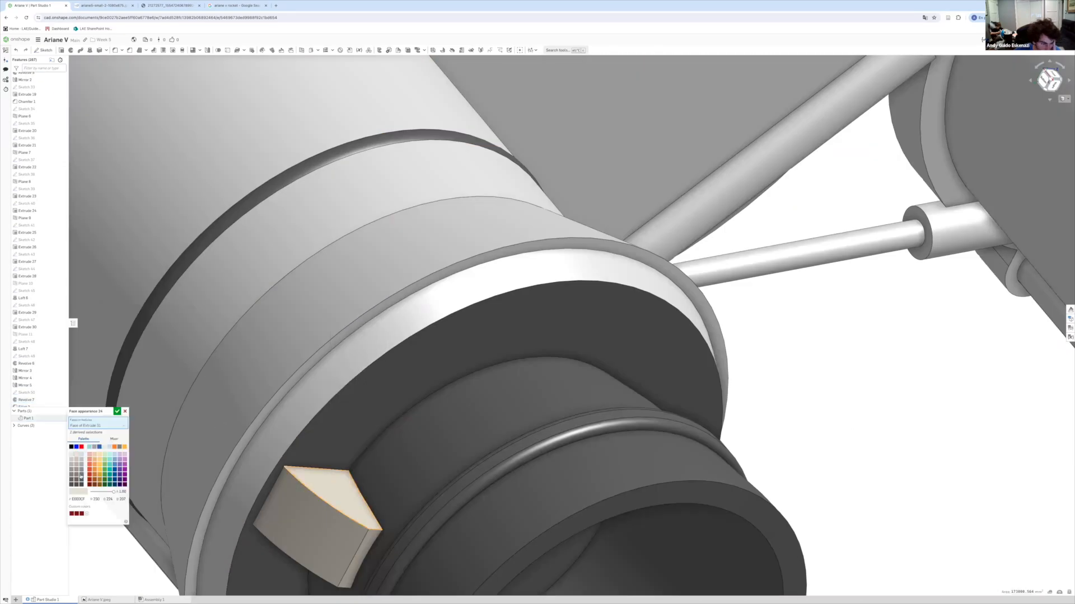
{"action": "left_click", "coordinate": [81, 475]}
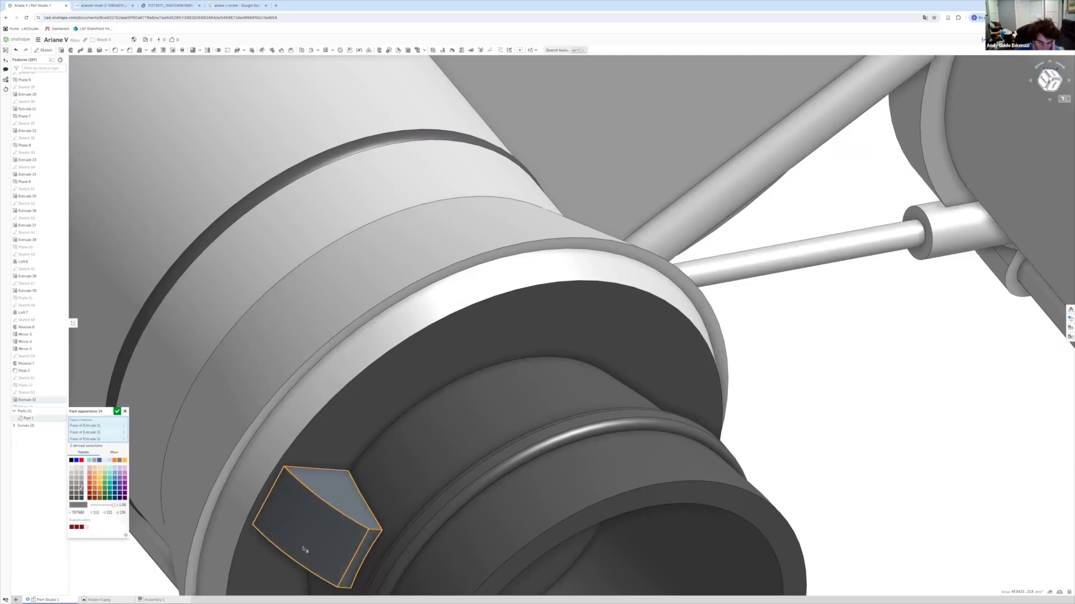
{"action": "key", "text": "Return"}
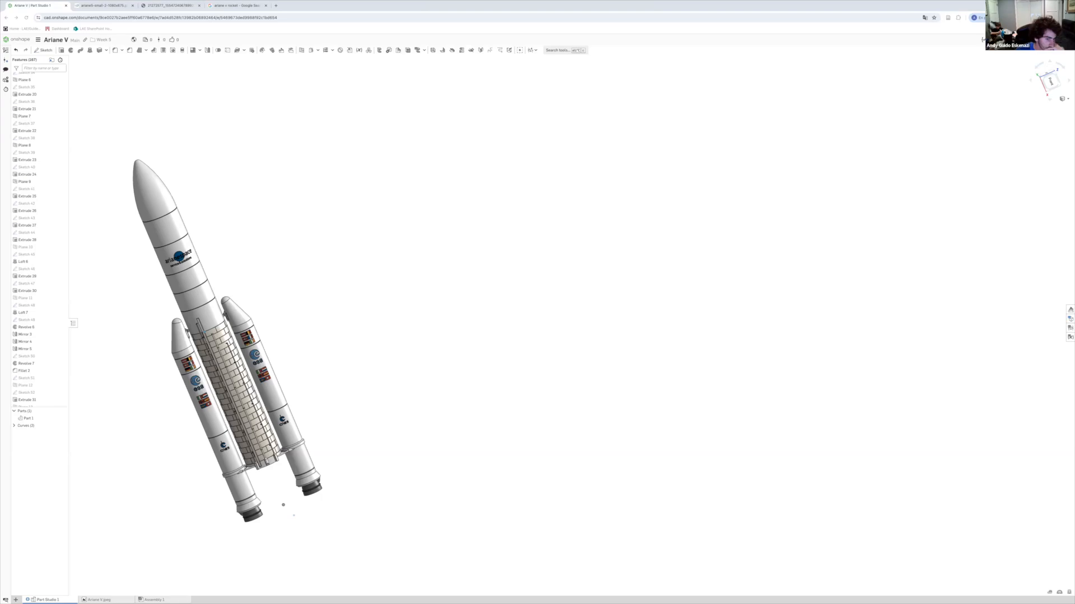
Show the rocket's reference image and start a new sketch on the Front plane at the core stage's engine.
{"action": "mouse_move", "coordinate": [204, 333]}
{"action": "right_mouse_down"}
{"action": "mouse_move", "coordinate": [158, 317]}
{"action": "mouse_move", "coordinate": [211, 349]}
{"action": "right_mouse_up"}
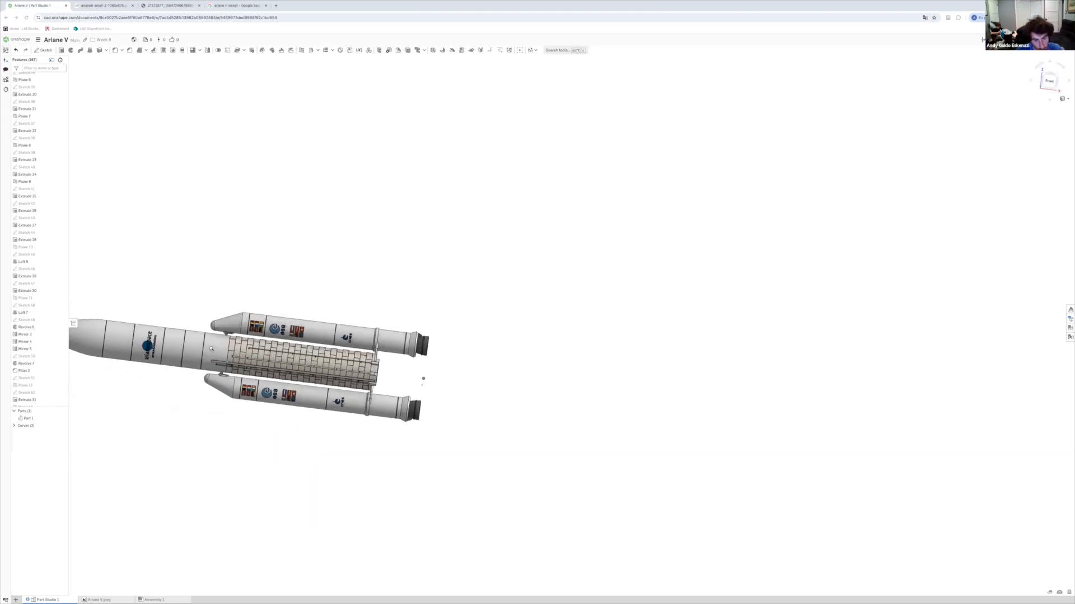
{"action": "scroll", "coordinate": [20, 239], "scroll_direction": "up", "scroll_amount": 10}
{"action": "scroll", "coordinate": [392, 370], "scroll_direction": "up", "scroll_amount": 5}
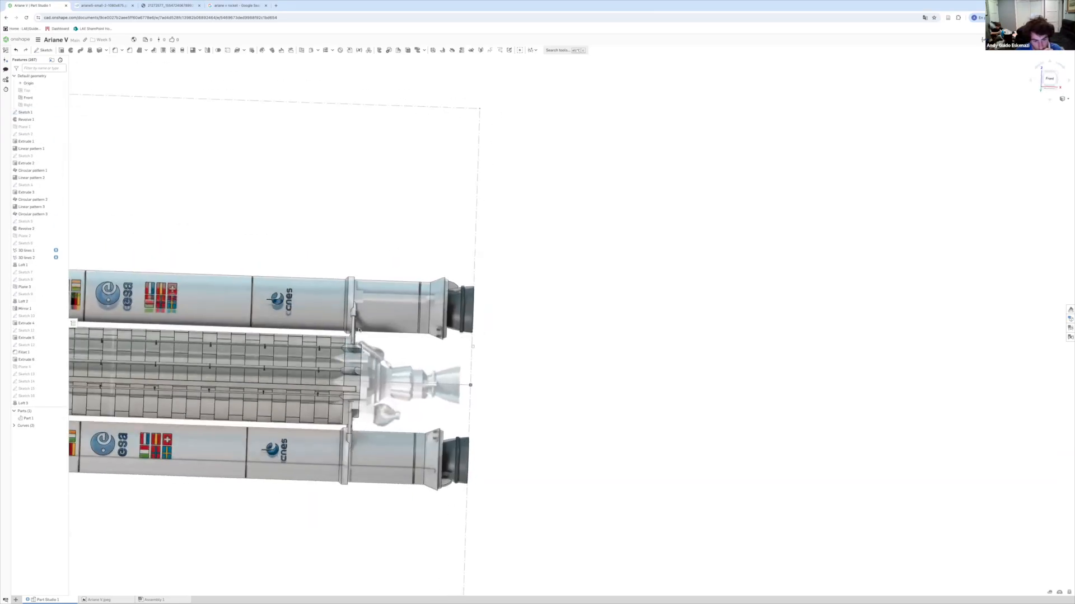
{"action": "key", "text": "shift+s"}
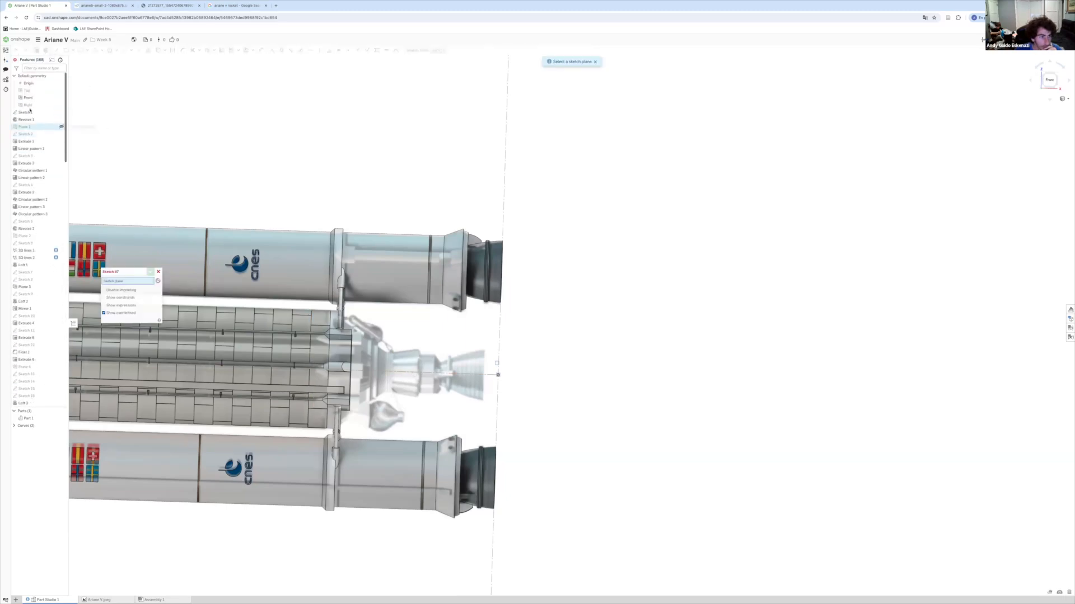
{"action": "left_click", "coordinate": [28, 98]}
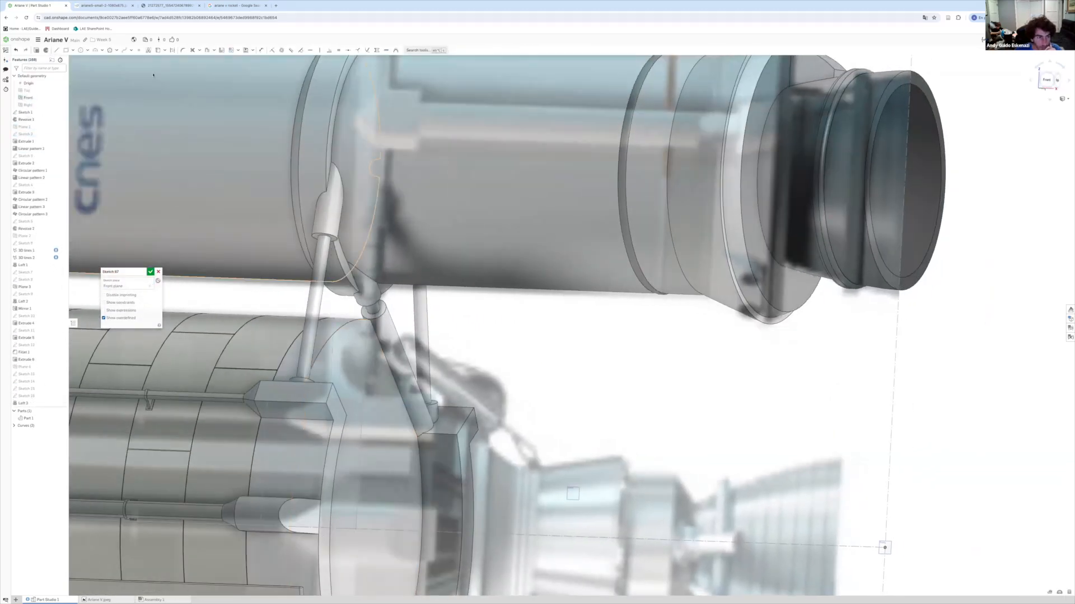
{"action": "scroll", "coordinate": [368, 364], "scroll_direction": "down", "scroll_amount": 5}
{"action": "mouse_move", "coordinate": [358, 348]}
{"action": "right_mouse_down"}
{"action": "mouse_move", "coordinate": [376, 348]}
{"action": "mouse_move", "coordinate": [295, 333]}
{"action": "mouse_move", "coordinate": [329, 321]}
{"action": "right_mouse_up"}
{"action": "right_click_drag", "start_coordinate": [145, 330], "coordinate": [169, 324]}
Trace the stepped, sloping upper outline of the core engine's thrust structure with a chain of lines over the reference image.
{"action": "key", "text": "l"}
{"action": "scroll", "coordinate": [373, 312], "scroll_direction": "up", "scroll_amount": 3}
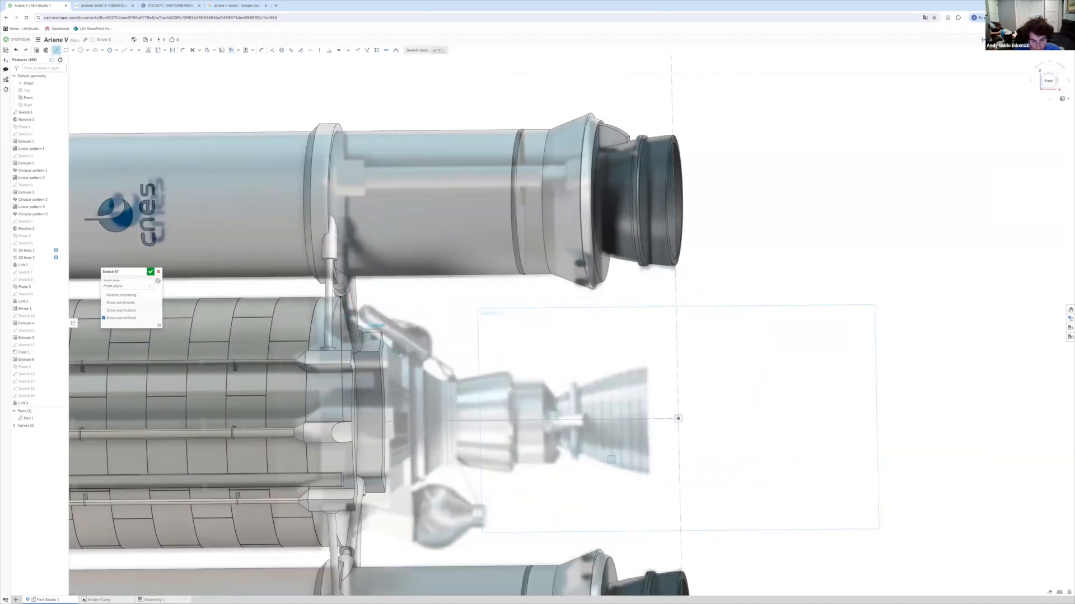
{"action": "scroll", "coordinate": [401, 355], "scroll_direction": "up", "scroll_amount": 5}
{"action": "scroll", "coordinate": [403, 346], "scroll_direction": "up", "scroll_amount": 2}
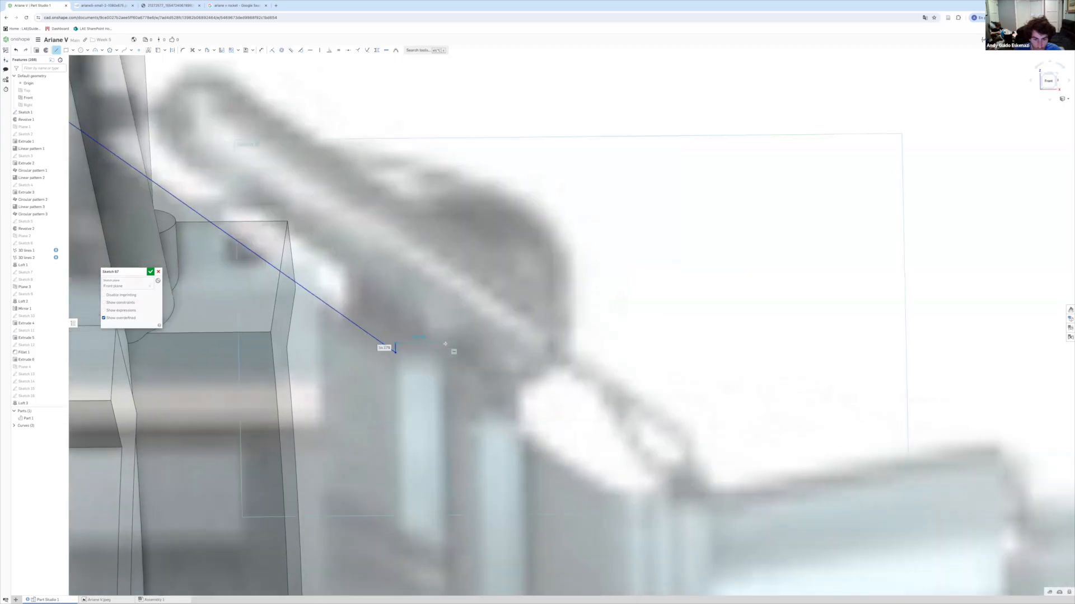
{"action": "left_click", "coordinate": [445, 366]}
{"action": "scroll", "coordinate": [448, 364], "scroll_direction": "down", "scroll_amount": 2}
{"action": "left_click_drag", "start_coordinate": [366, 318], "coordinate": [365, 322]}
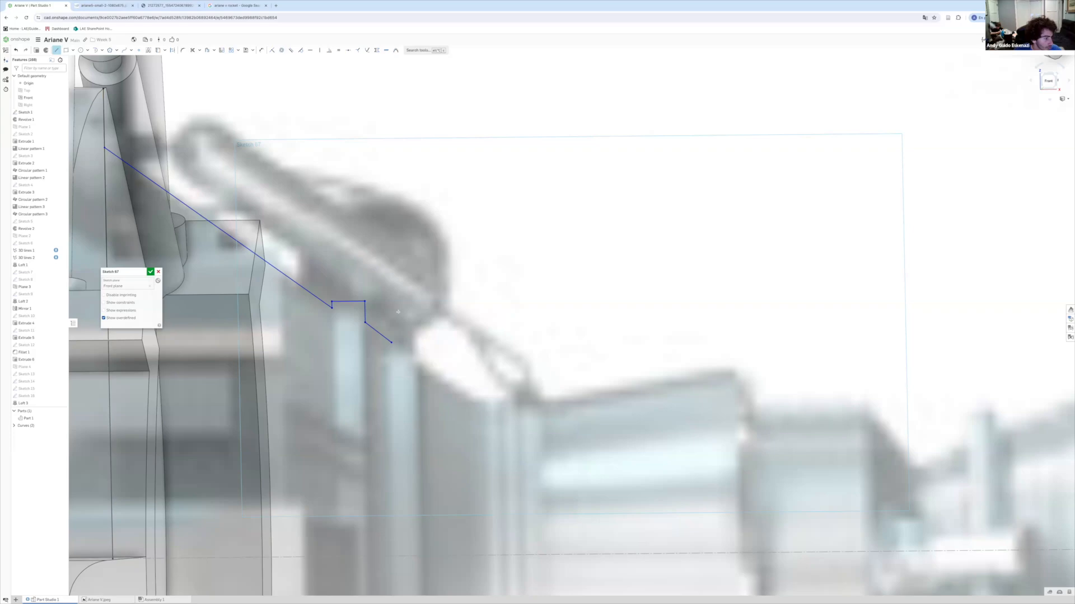
{"action": "scroll", "coordinate": [400, 314], "scroll_direction": "up", "scroll_amount": 2}
{"action": "left_click", "coordinate": [392, 346]}
{"action": "left_click", "coordinate": [418, 351]}
{"action": "key", "text": "Escape"}
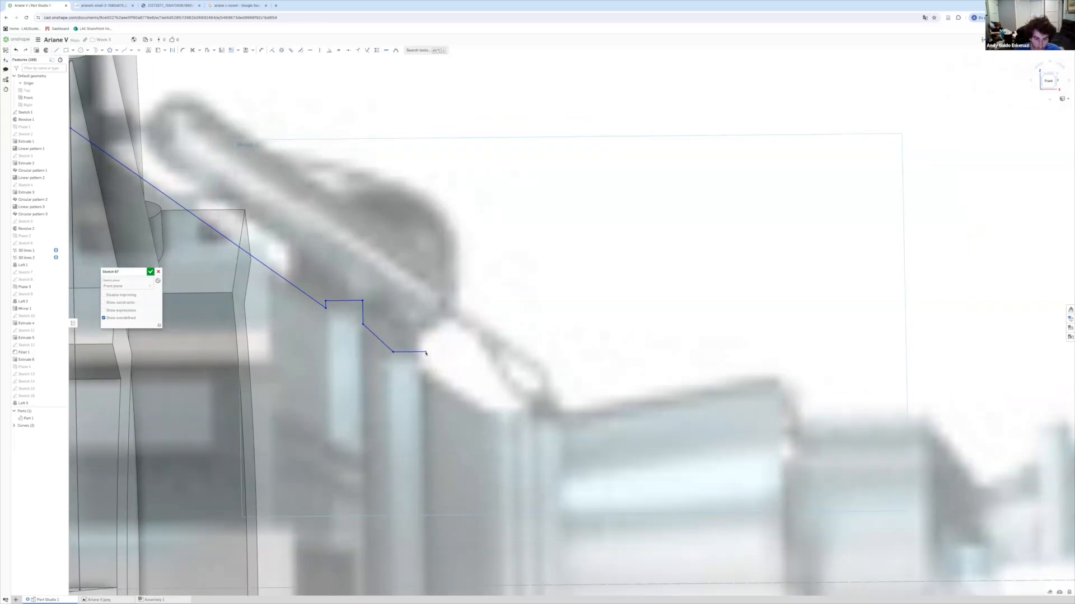
{"action": "left_click", "coordinate": [498, 410]}
{"action": "key", "text": "Escape"}
{"action": "scroll", "coordinate": [498, 409], "scroll_direction": "down", "scroll_amount": 5}
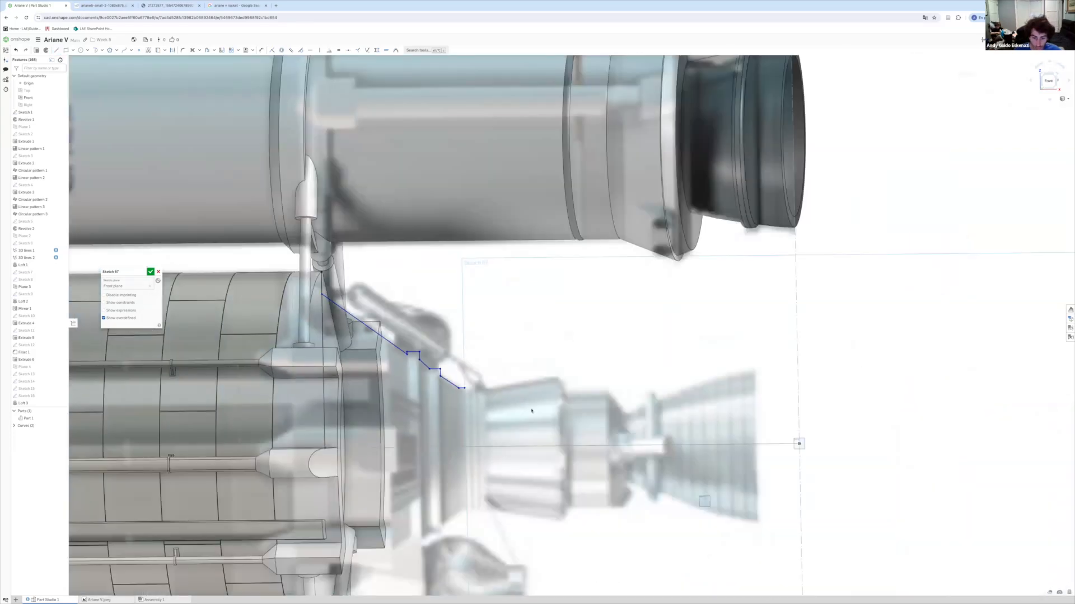
Continue the engine profile with three small semicircular ribs joined by short straight lines along the neck behind the thrust structure.
{"action": "scroll", "coordinate": [532, 410], "scroll_direction": "up", "scroll_amount": 5}
{"action": "left_click", "coordinate": [112, 80]}
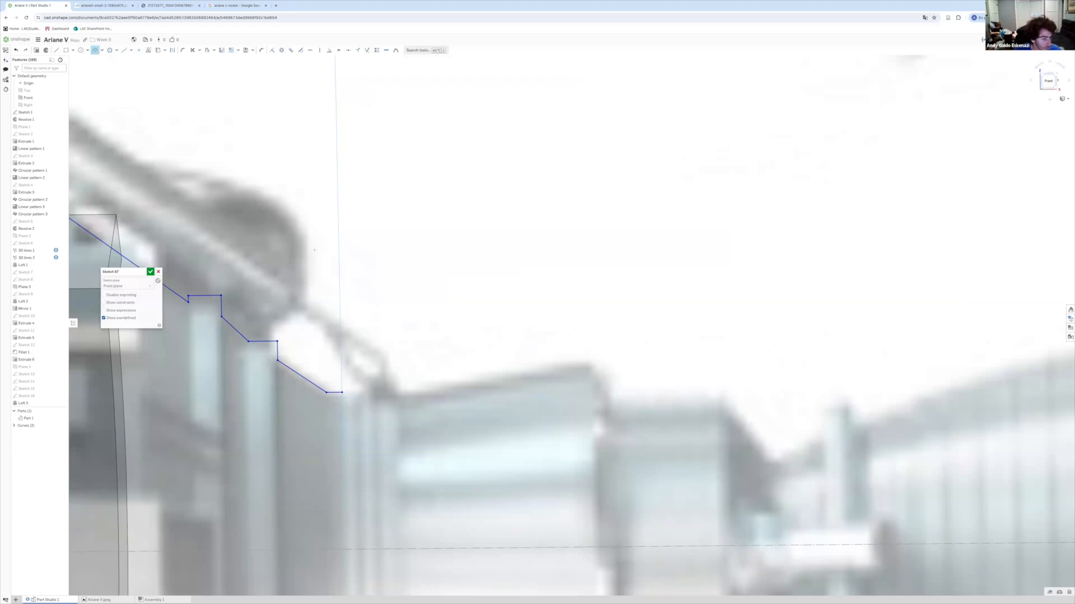
{"action": "scroll", "coordinate": [361, 397], "scroll_direction": "up", "scroll_amount": 2}
{"action": "key", "text": "l"}
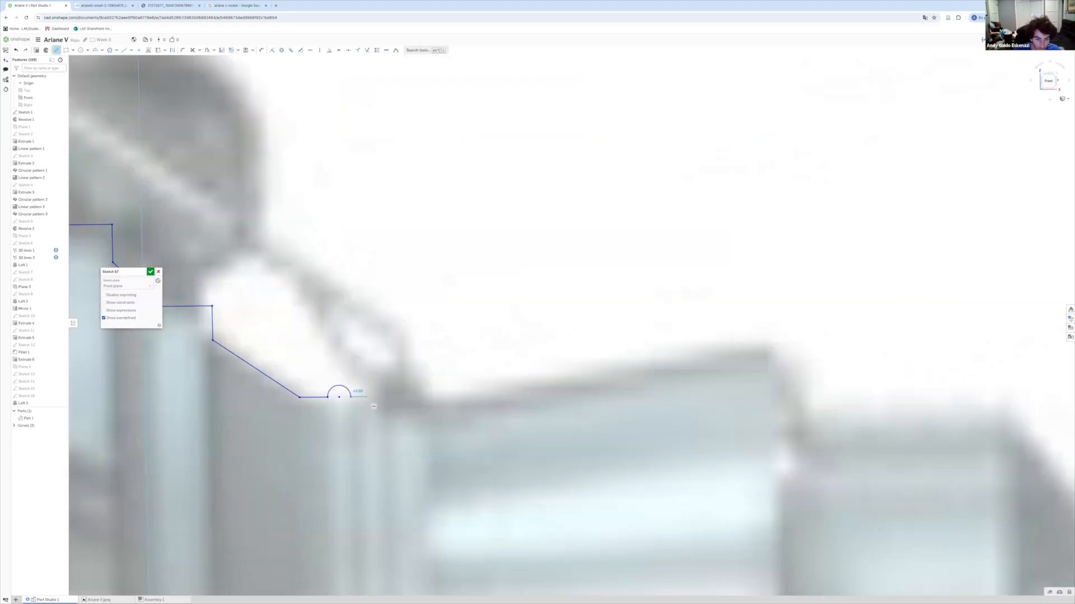
{"action": "left_click", "coordinate": [388, 397]}
{"action": "scroll", "coordinate": [386, 395], "scroll_direction": "up", "scroll_amount": 2}
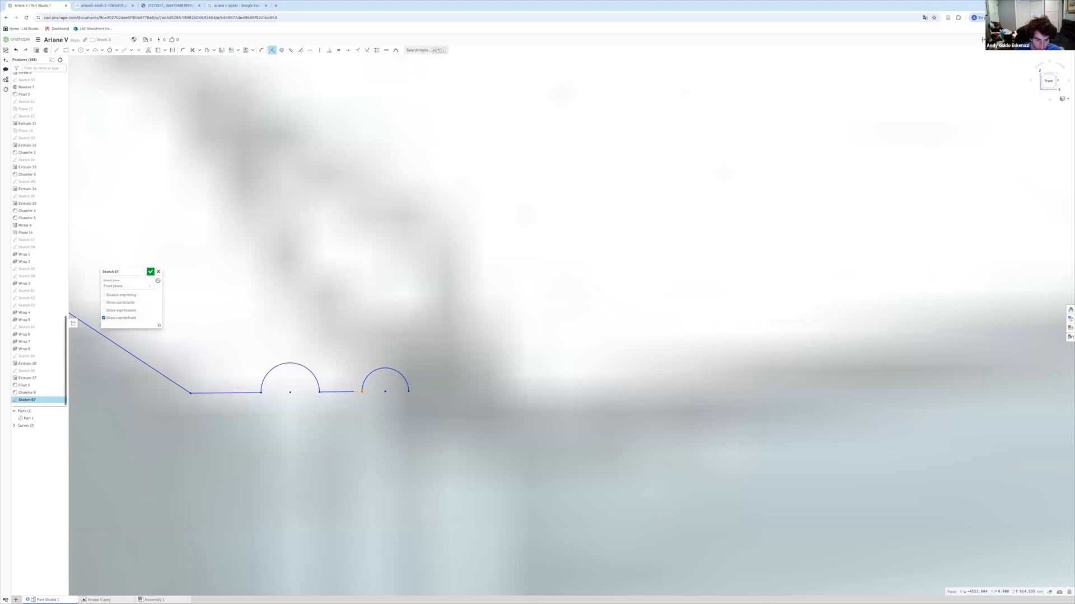
{"action": "scroll", "coordinate": [264, 383], "scroll_direction": "down", "scroll_amount": 3}
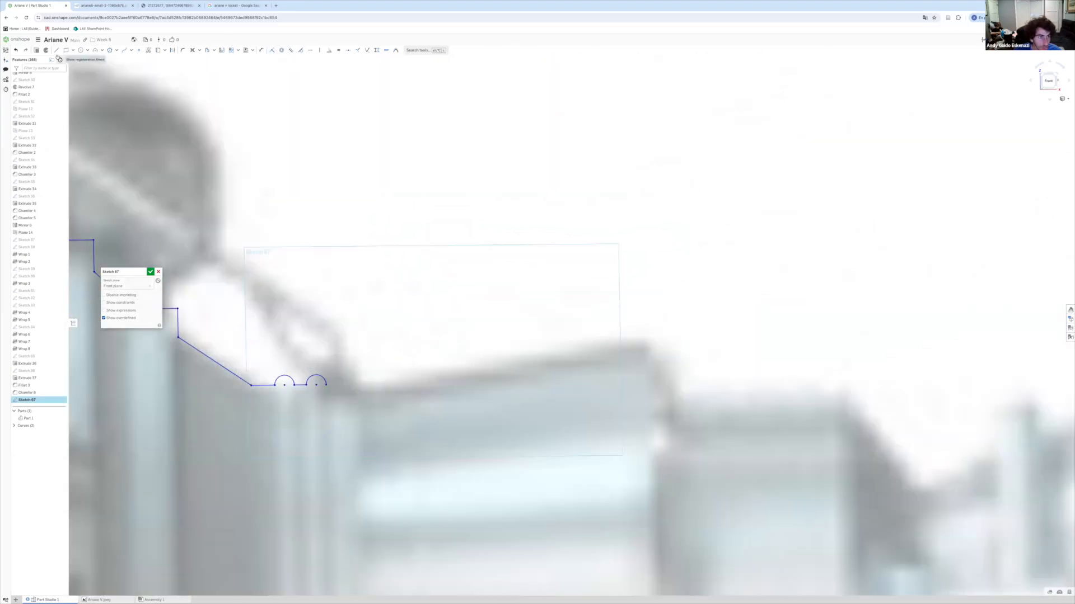
{"action": "scroll", "coordinate": [263, 385], "scroll_direction": "up", "scroll_amount": 2}
{"action": "key", "text": "Escape"}
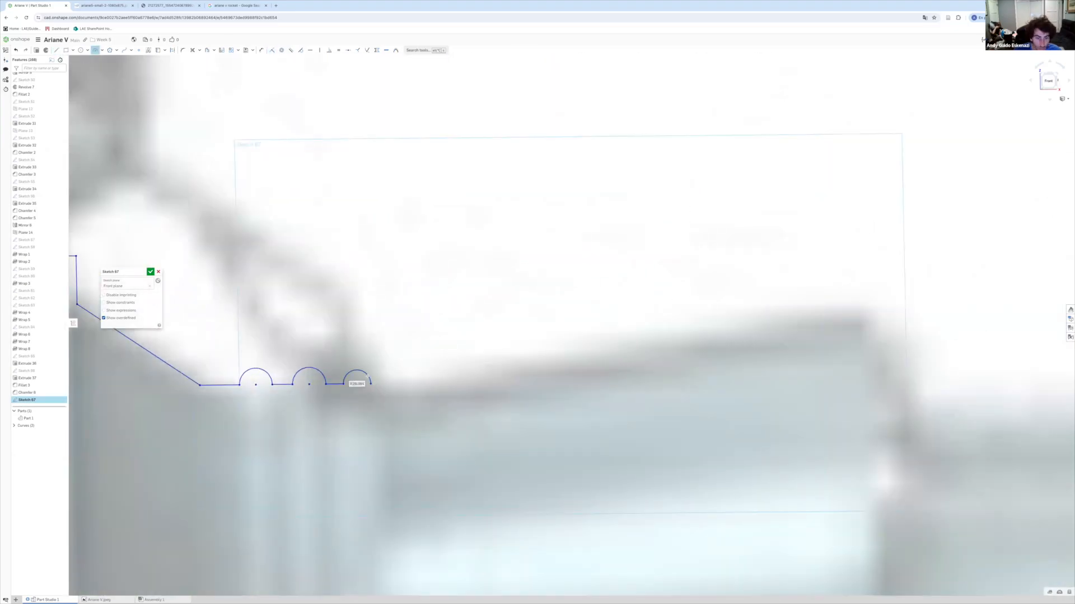
{"action": "left_click", "coordinate": [371, 384]}
{"action": "middle_click_drag", "start_coordinate": [340, 386], "coordinate": [307, 389]}
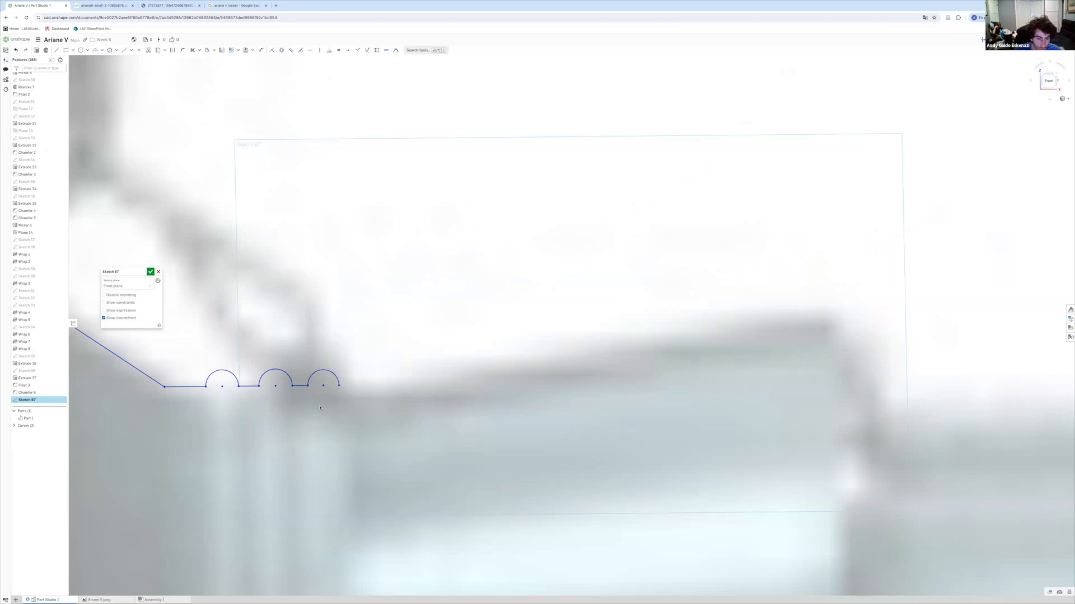
Trace the engine's middle section with a long rising line, a short steep drop and a nearly flat line over the reference image.
{"action": "scroll", "coordinate": [319, 408], "scroll_direction": "down", "scroll_amount": 4}
{"action": "left_click", "coordinate": [56, 49]}
{"action": "scroll", "coordinate": [275, 325], "scroll_direction": "down", "scroll_amount": 4}
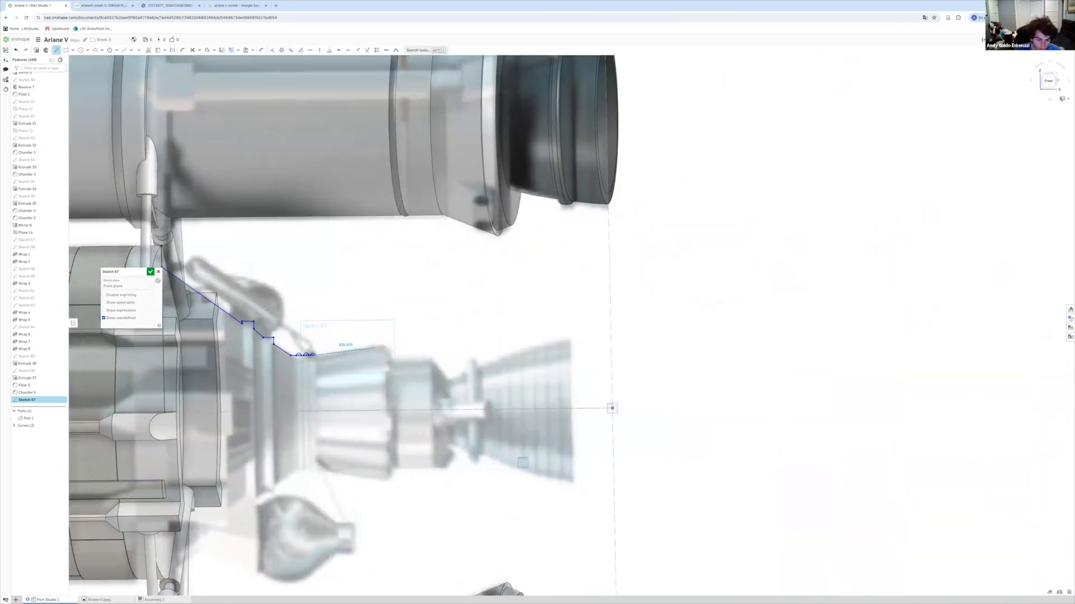
{"action": "left_click", "coordinate": [280, 359]}
{"action": "left_click", "coordinate": [388, 344]}
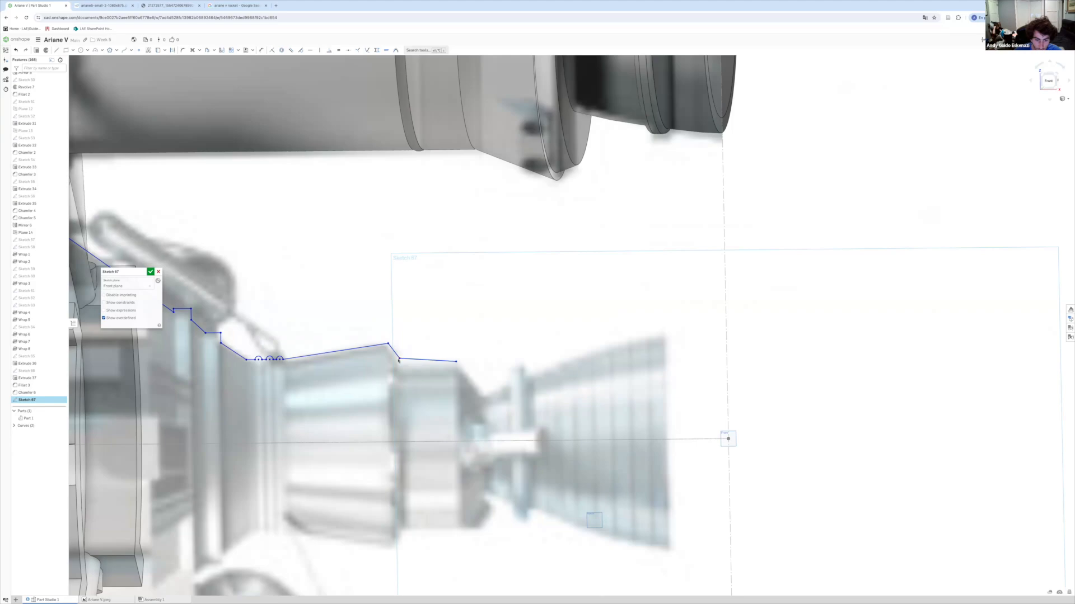
{"action": "scroll", "coordinate": [399, 355], "scroll_direction": "up", "scroll_amount": 1}
Dimension the lengths and angles of the stepped thrust-structure lines, the short neck lines and the first rib's radius.
{"action": "scroll", "coordinate": [456, 372], "scroll_direction": "down", "scroll_amount": 6}
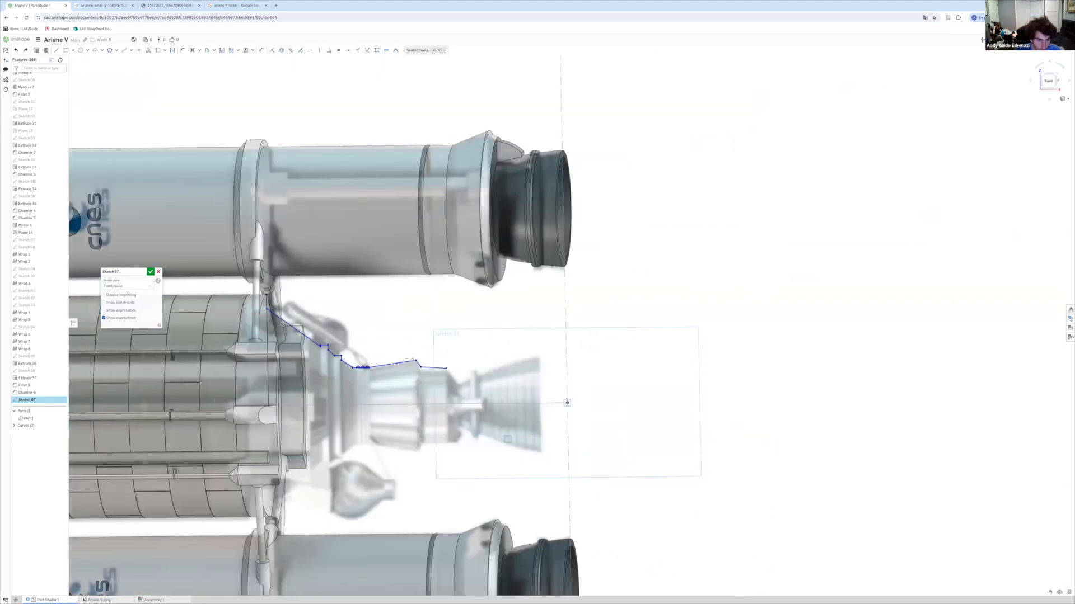
{"action": "scroll", "coordinate": [270, 313], "scroll_direction": "up", "scroll_amount": 4}
{"action": "key", "text": "d"}
{"action": "left_click", "coordinate": [269, 322]}
{"action": "left_click", "coordinate": [285, 314]}
{"action": "left_click", "coordinate": [278, 327]}
{"action": "scroll", "coordinate": [287, 318], "scroll_direction": "up", "scroll_amount": 5}
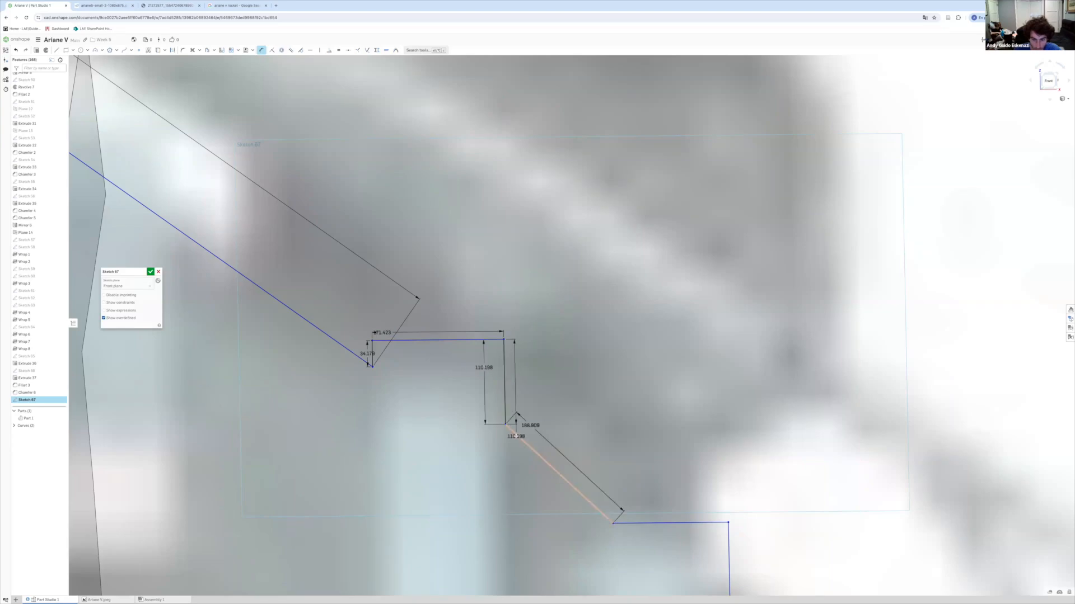
{"action": "scroll", "coordinate": [671, 523], "scroll_direction": "down", "scroll_amount": 5}
{"action": "scroll", "coordinate": [527, 446], "scroll_direction": "up", "scroll_amount": 2}
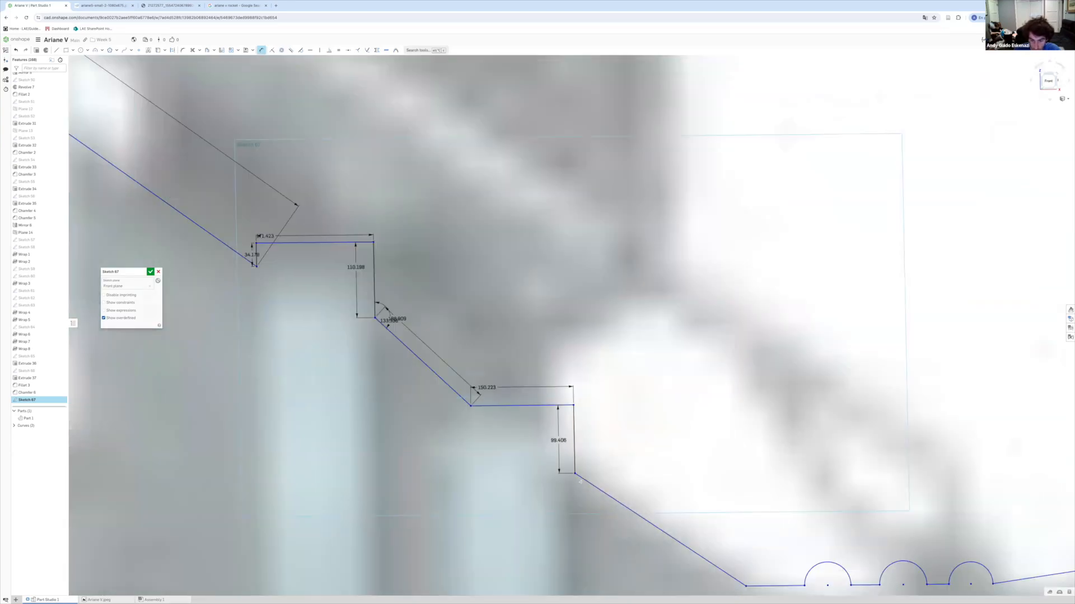
{"action": "scroll", "coordinate": [526, 446], "scroll_direction": "down", "scroll_amount": 2}
{"action": "scroll", "coordinate": [576, 445], "scroll_direction": "up", "scroll_amount": 3}
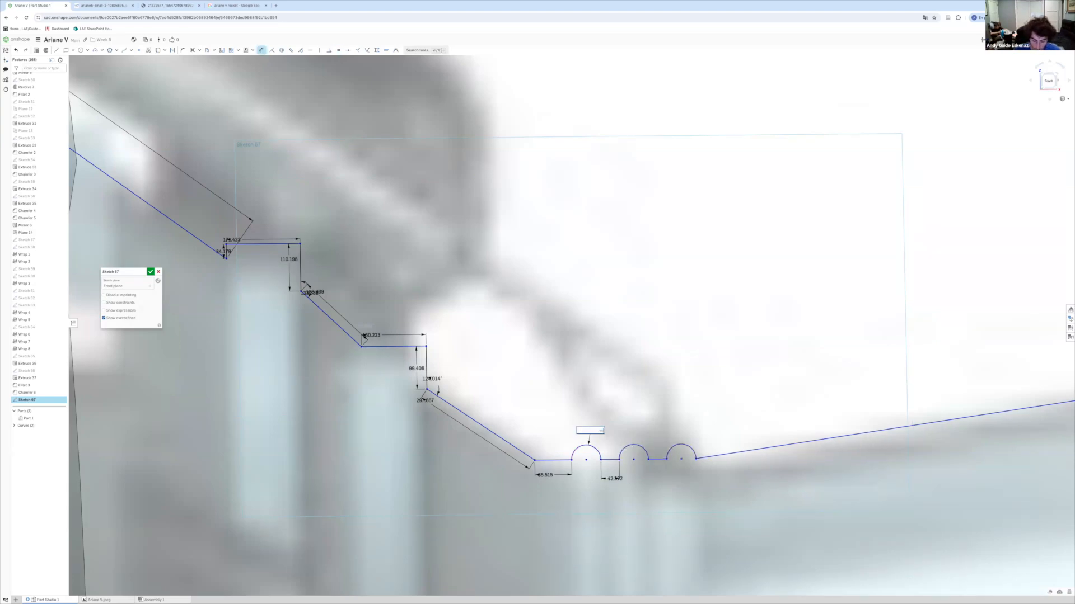
Dimension the distance from the core stage's rear corner to the start of the long sloping line.
{"action": "scroll", "coordinate": [432, 348], "scroll_direction": "down", "scroll_amount": 3}
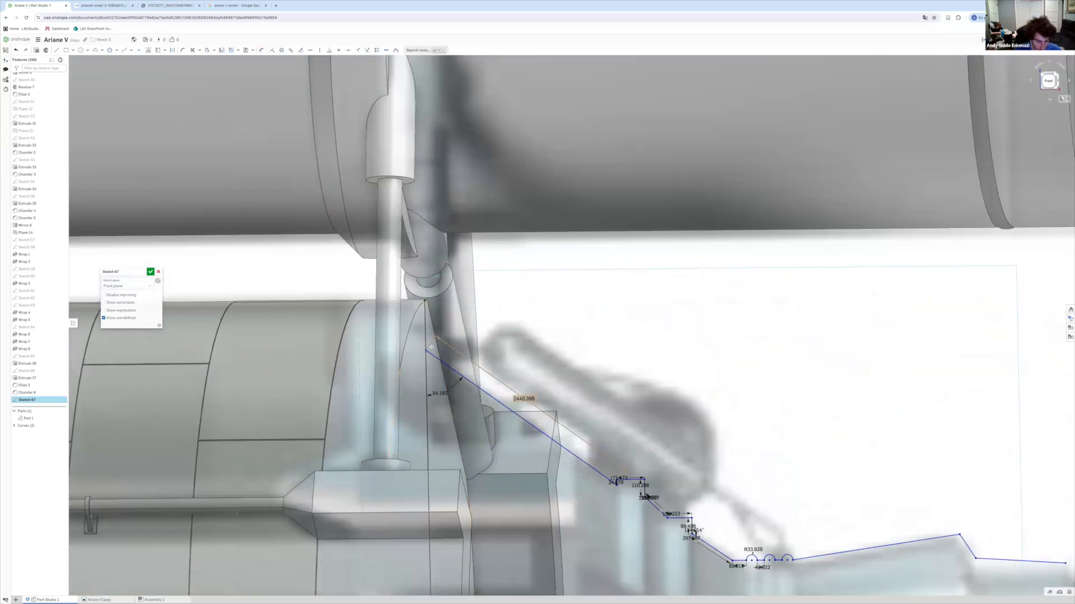
{"action": "left_click", "coordinate": [426, 350]}
{"action": "left_click", "coordinate": [464, 328]}
{"action": "key", "text": "Return"}
Dimension the middle section's rising line by angle and length, and the length of the steep line after it.
{"action": "scroll", "coordinate": [527, 358], "scroll_direction": "down", "scroll_amount": 3}
{"action": "scroll", "coordinate": [784, 511], "scroll_direction": "up", "scroll_amount": 3}
{"action": "left_click", "coordinate": [529, 378]}
{"action": "left_click", "coordinate": [480, 366]}
{"action": "key", "text": "Return"}
{"action": "scroll", "coordinate": [529, 364], "scroll_direction": "down", "scroll_amount": 3}
{"action": "scroll", "coordinate": [619, 363], "scroll_direction": "up", "scroll_amount": 4}
{"action": "left_click", "coordinate": [601, 374]}
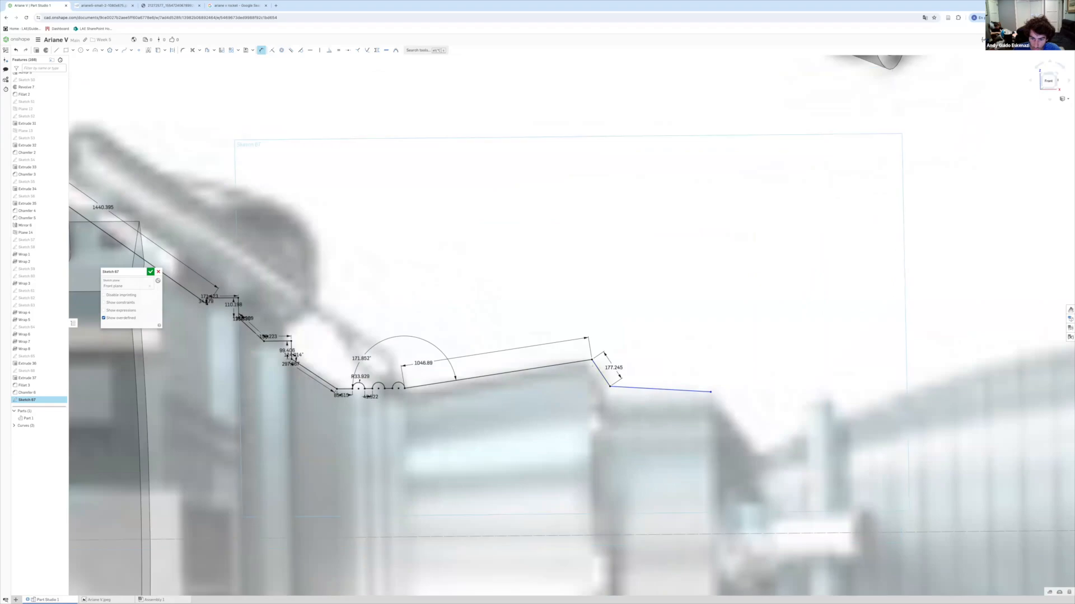
{"action": "scroll", "coordinate": [589, 380], "scroll_direction": "down", "scroll_amount": 3}
{"action": "key", "text": "Return"}
{"action": "scroll", "coordinate": [560, 375], "scroll_direction": "down", "scroll_amount": 2}
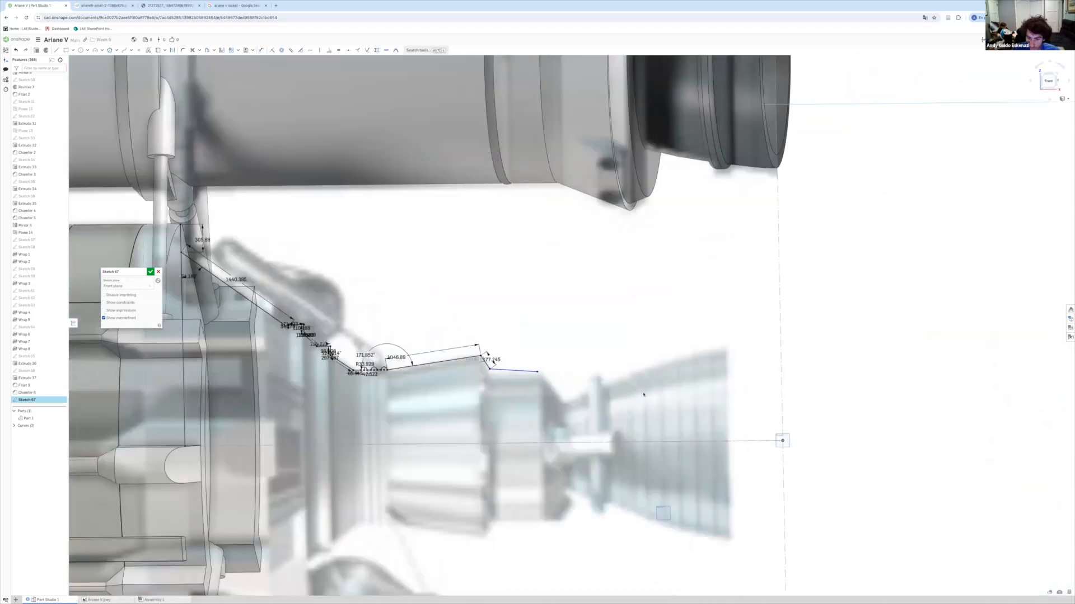
Extend the outline with a sloping line down to the nozzle throat and trace the nozzle's outer wall with a spline.
{"action": "scroll", "coordinate": [492, 363], "scroll_direction": "up", "scroll_amount": 4}
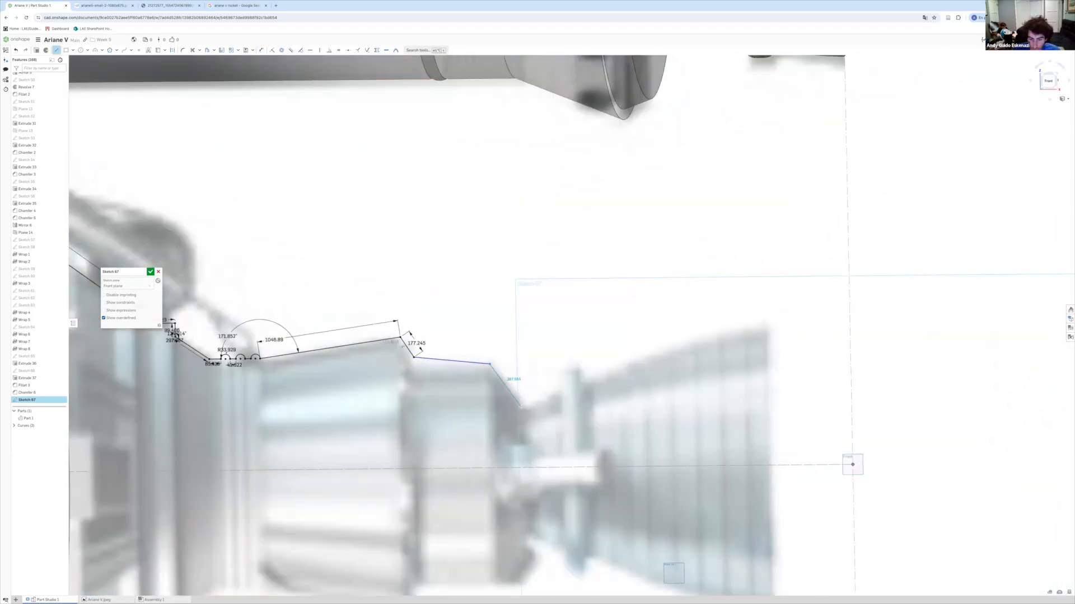
{"action": "left_click", "coordinate": [521, 408]}
{"action": "key", "text": "Escape"}
{"action": "scroll", "coordinate": [480, 344], "scroll_direction": "down", "scroll_amount": 1}
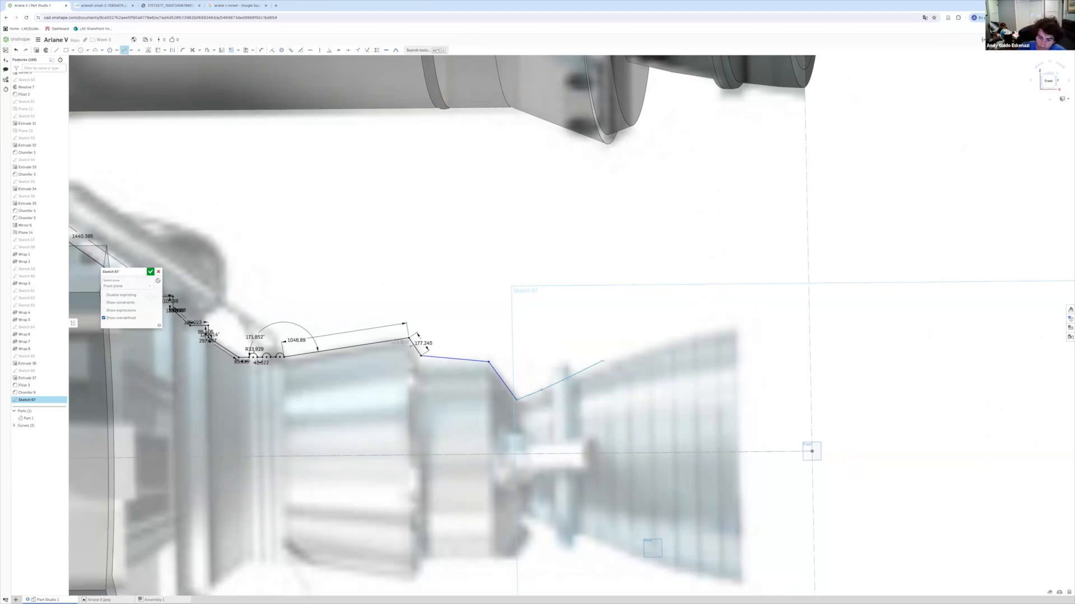
{"action": "scroll", "coordinate": [518, 317], "scroll_direction": "up", "scroll_amount": 3}
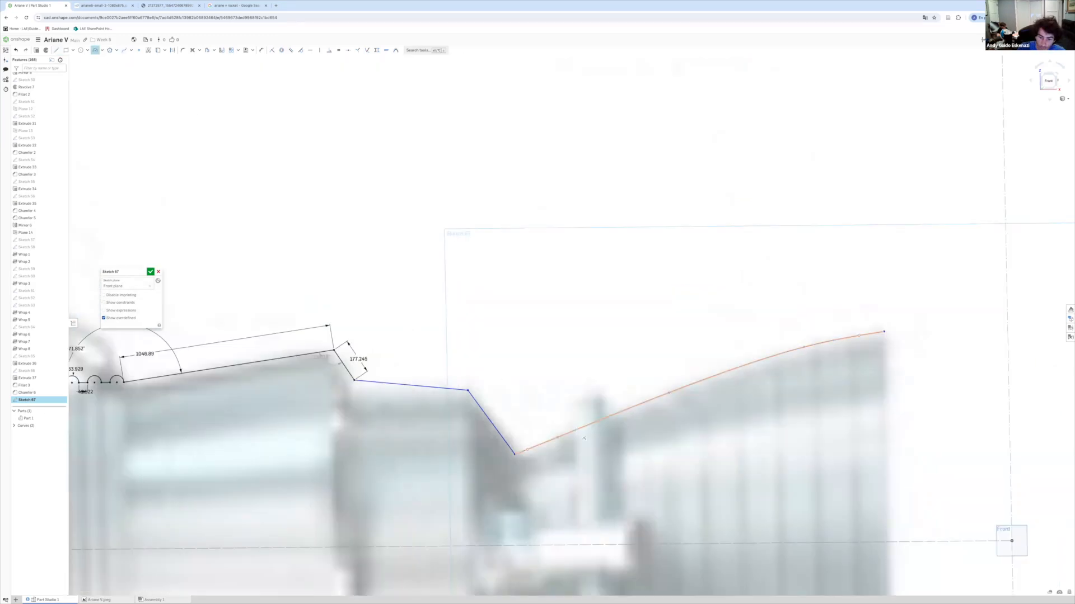
Add a semicircular collar near the throat and draw the nozzle's rim and inner wall as a spline offset inside the outer one.
{"action": "scroll", "coordinate": [639, 430], "scroll_direction": "down", "scroll_amount": 5}
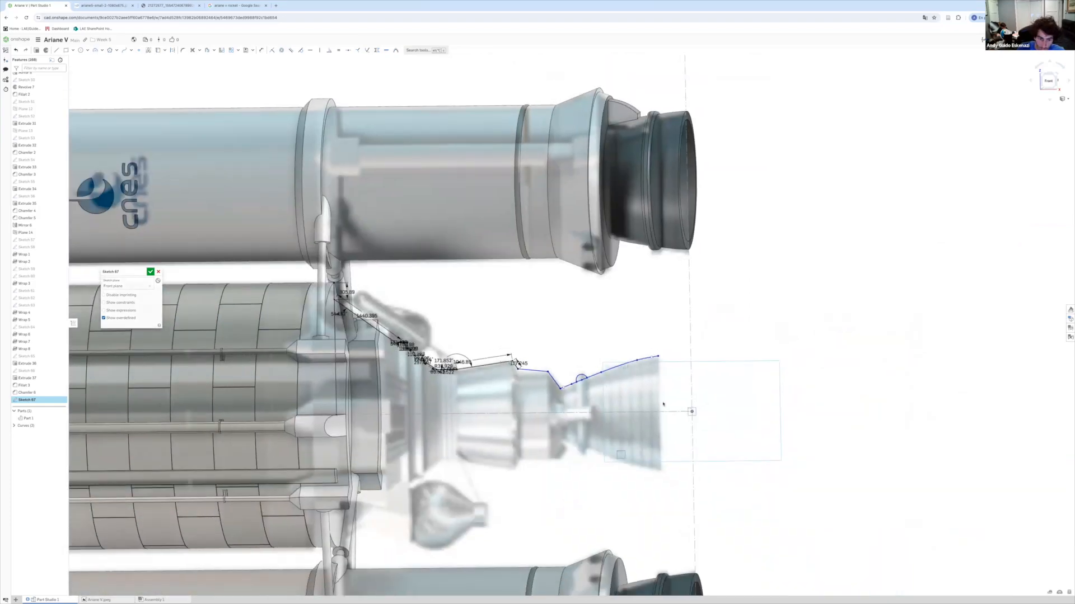
{"action": "scroll", "coordinate": [623, 377], "scroll_direction": "up", "scroll_amount": 3}
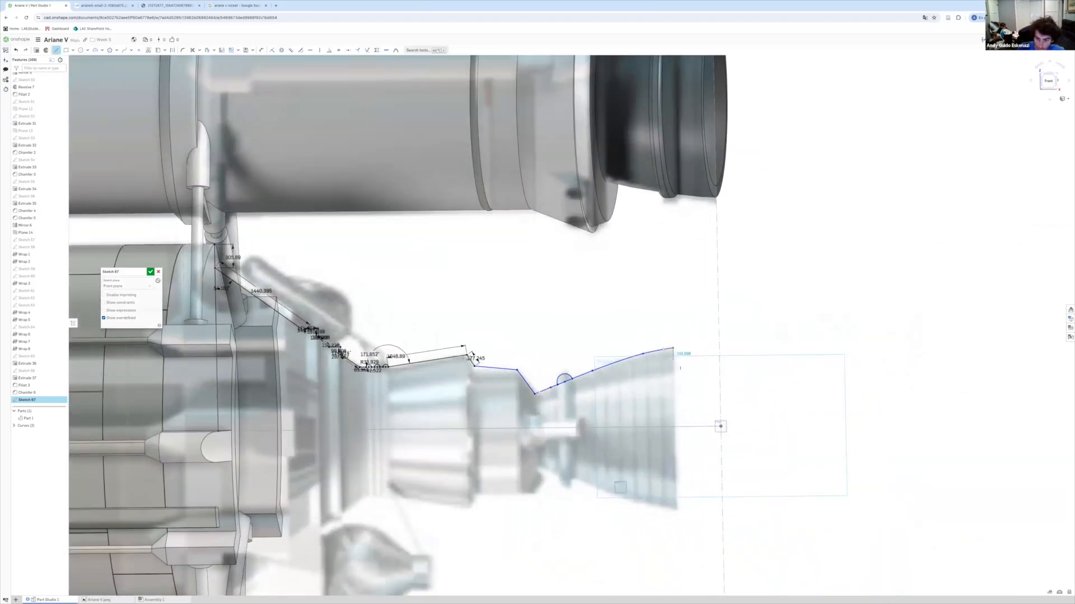
{"action": "scroll", "coordinate": [666, 369], "scroll_direction": "up", "scroll_amount": 4}
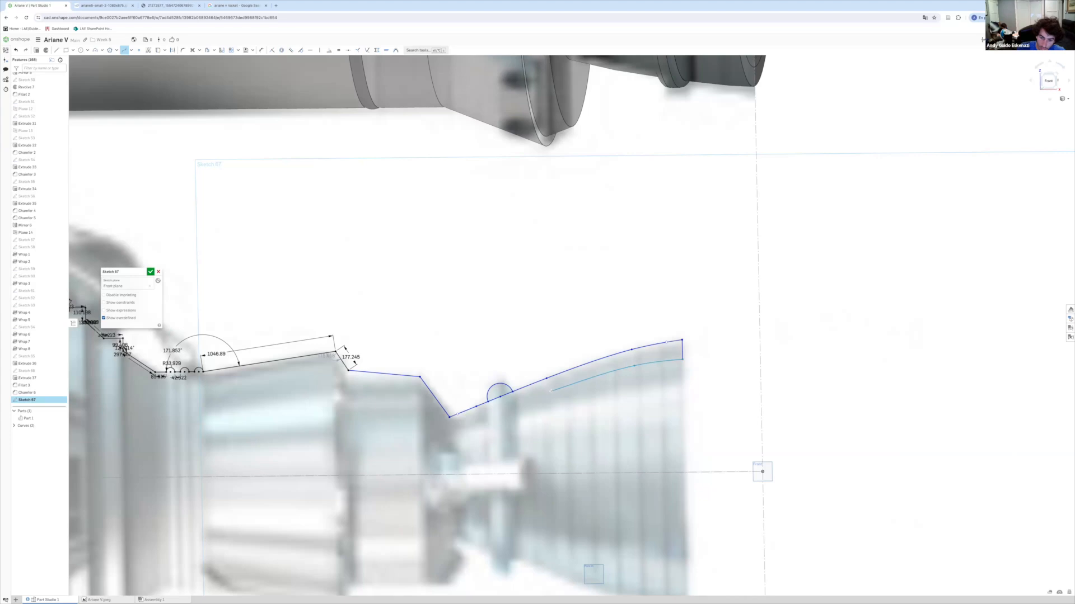
{"action": "left_click", "coordinate": [682, 354]}
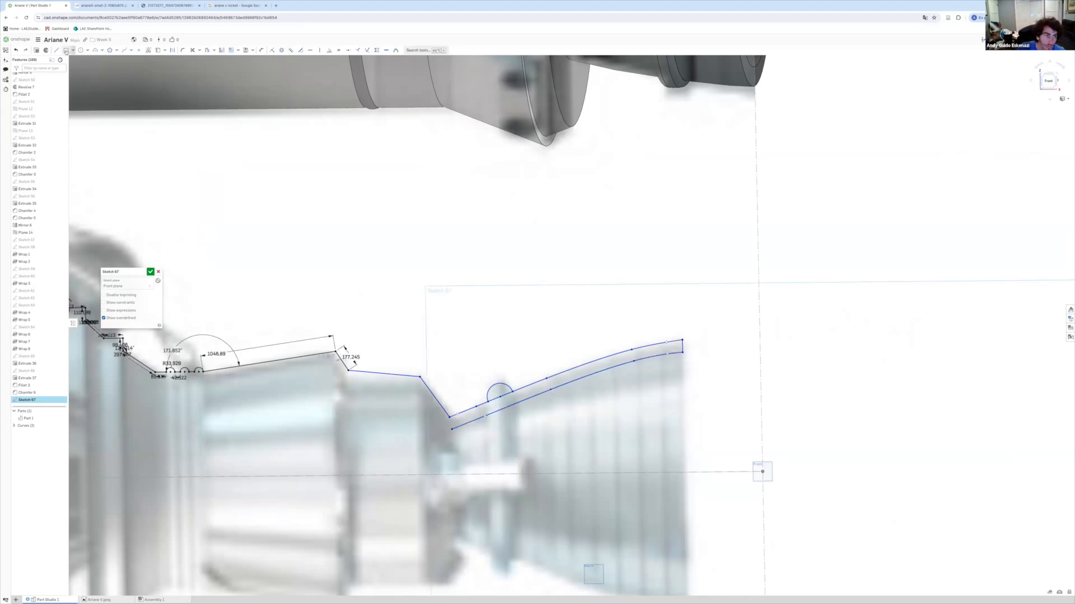
{"action": "scroll", "coordinate": [470, 383], "scroll_direction": "down", "scroll_amount": 8}
{"action": "key", "text": "Escape"}
Create a full solid revolve of the closed engine profile around the core stage's centre axis.
{"action": "right_click_drag", "start_coordinate": [471, 384], "coordinate": [447, 452]}
{"action": "scroll", "coordinate": [459, 395], "scroll_direction": "up", "scroll_amount": 6}
{"action": "key", "text": "Return"}
{"action": "key", "text": "shift+w"}
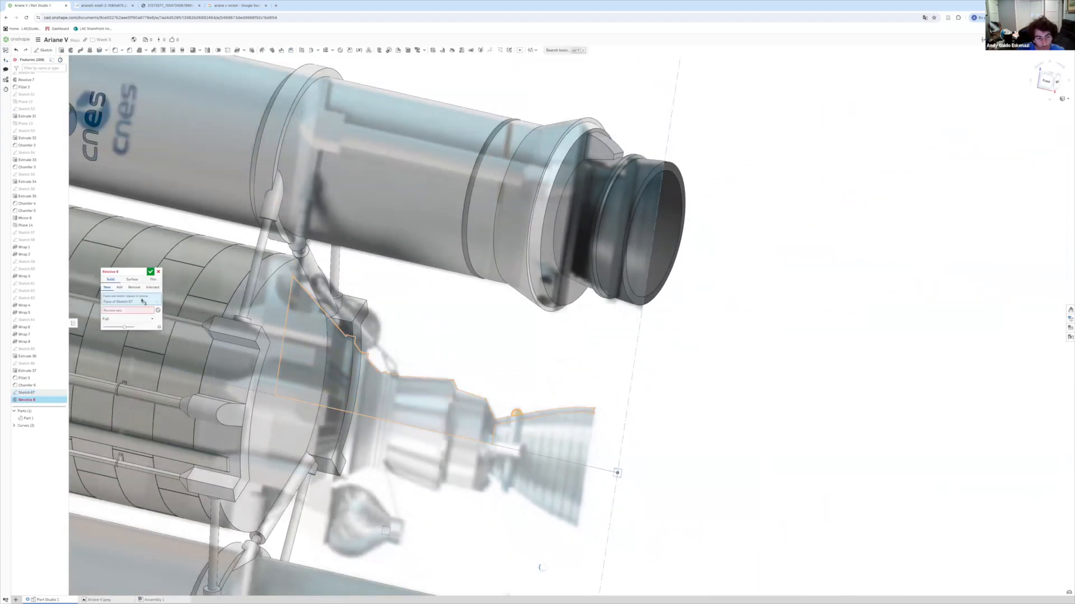
{"action": "left_click", "coordinate": [440, 427]}
{"action": "mouse_move", "coordinate": [440, 427]}
{"action": "right_mouse_down"}
{"action": "mouse_move", "coordinate": [472, 415]}
{"action": "mouse_move", "coordinate": [396, 405]}
{"action": "mouse_move", "coordinate": [364, 354]}
{"action": "mouse_move", "coordinate": [271, 303]}
{"action": "mouse_move", "coordinate": [57, 66]}
{"action": "right_mouse_up"}
{"action": "left_click", "coordinate": [140, 300]}
{"action": "left_click", "coordinate": [424, 413]}
{"action": "key", "text": "Return"}
Start a sketch on the rear face of the curved band and draw three connected lines forming an open trapezoid between its end blocks.
{"action": "scroll", "coordinate": [363, 364], "scroll_direction": "down", "scroll_amount": 8}
{"action": "scroll", "coordinate": [271, 302], "scroll_direction": "up", "scroll_amount": 8}
{"action": "left_click", "coordinate": [43, 50]}
{"action": "left_click", "coordinate": [400, 299]}
{"action": "mouse_move", "coordinate": [400, 299]}
{"action": "right_mouse_down"}
{"action": "mouse_move", "coordinate": [456, 269]}
{"action": "mouse_move", "coordinate": [347, 263]}
{"action": "mouse_move", "coordinate": [363, 314]}
{"action": "right_mouse_up"}
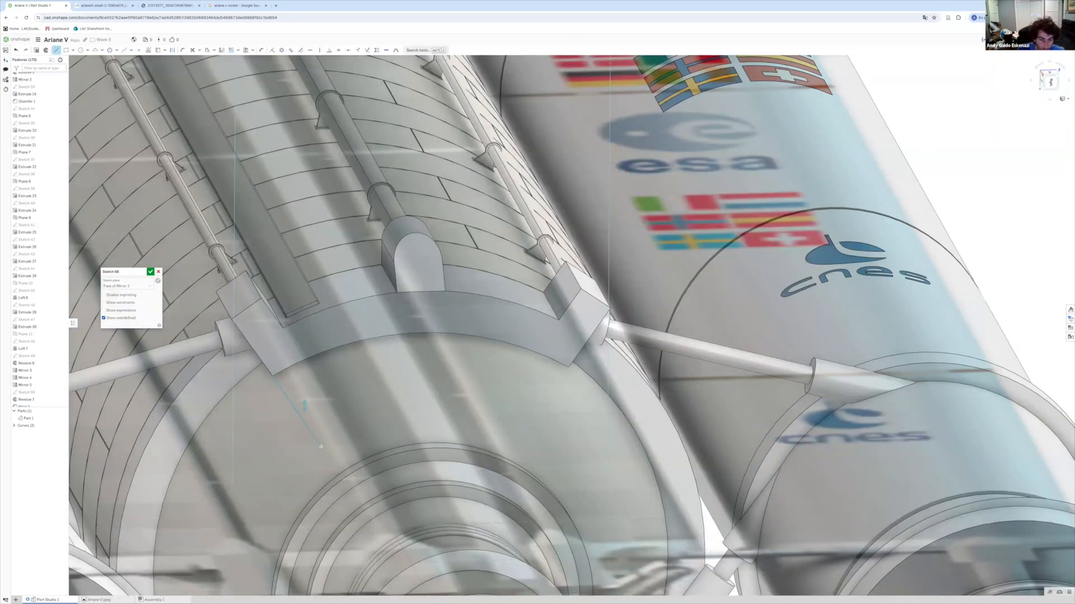
{"action": "left_click", "coordinate": [532, 447]}
{"action": "left_click", "coordinate": [569, 367]}
{"action": "key", "text": "e"}
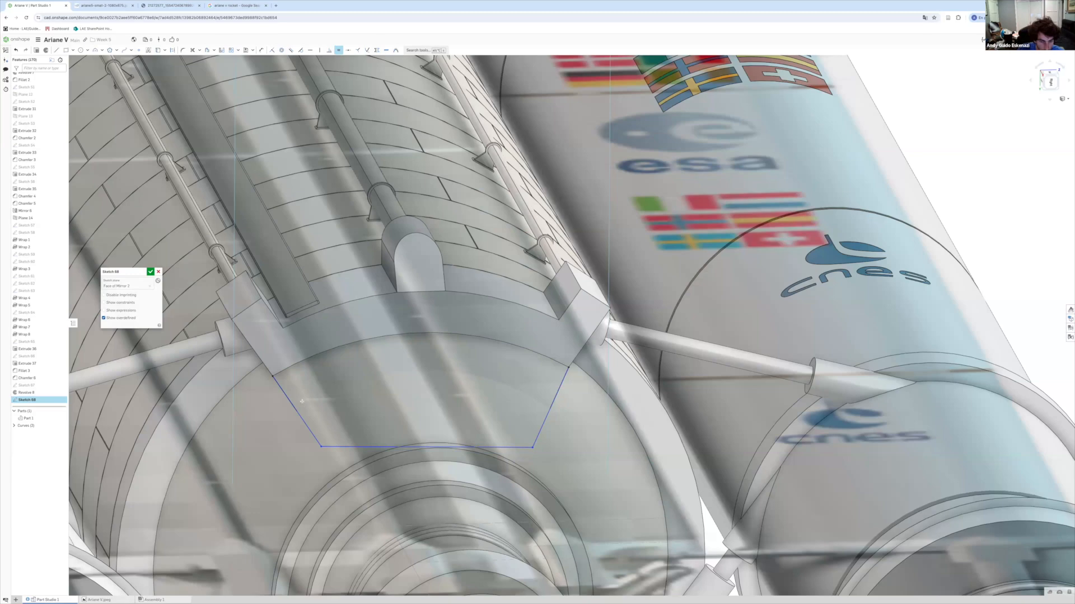
Constrain the trapezoid's slanted sides parallel to the neighbouring block edges and dimension the length of one side.
{"action": "left_click", "coordinate": [290, 51]}
{"action": "left_click", "coordinate": [254, 350]}
{"action": "left_click", "coordinate": [560, 382]}
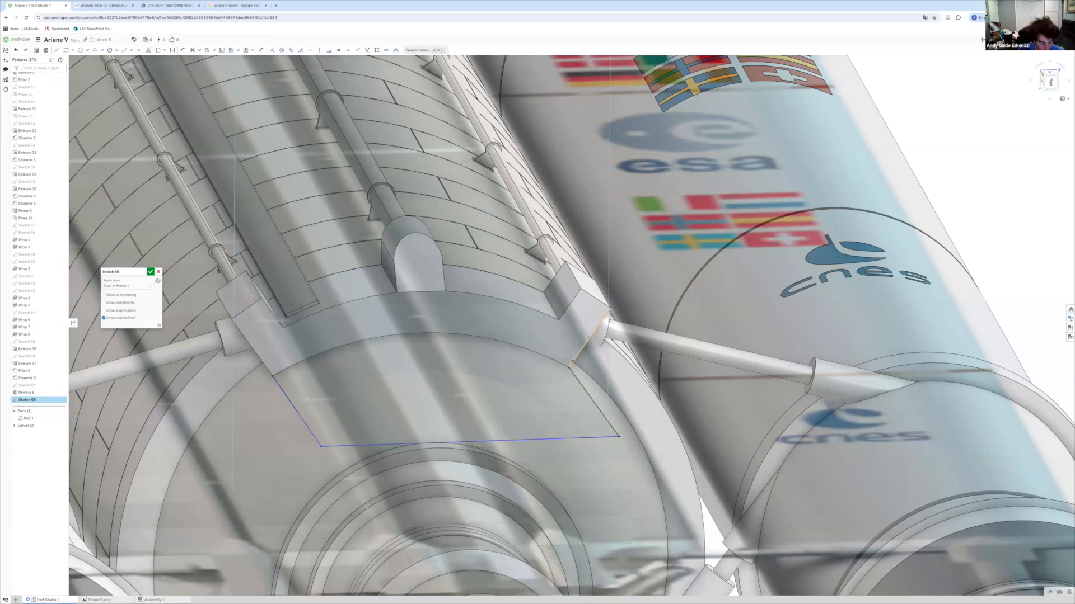
{"action": "key", "text": "d"}
{"action": "left_click", "coordinate": [278, 386]}
{"action": "left_click", "coordinate": [274, 421]}
Mirror the trapezoid outline across a line through the core's centre to the opposite side of the rear face.
{"action": "right_click_drag", "start_coordinate": [335, 379], "coordinate": [380, 392]}
{"action": "left_click", "coordinate": [158, 50]}
{"action": "left_click", "coordinate": [364, 345]}
{"action": "key", "text": "Escape"}
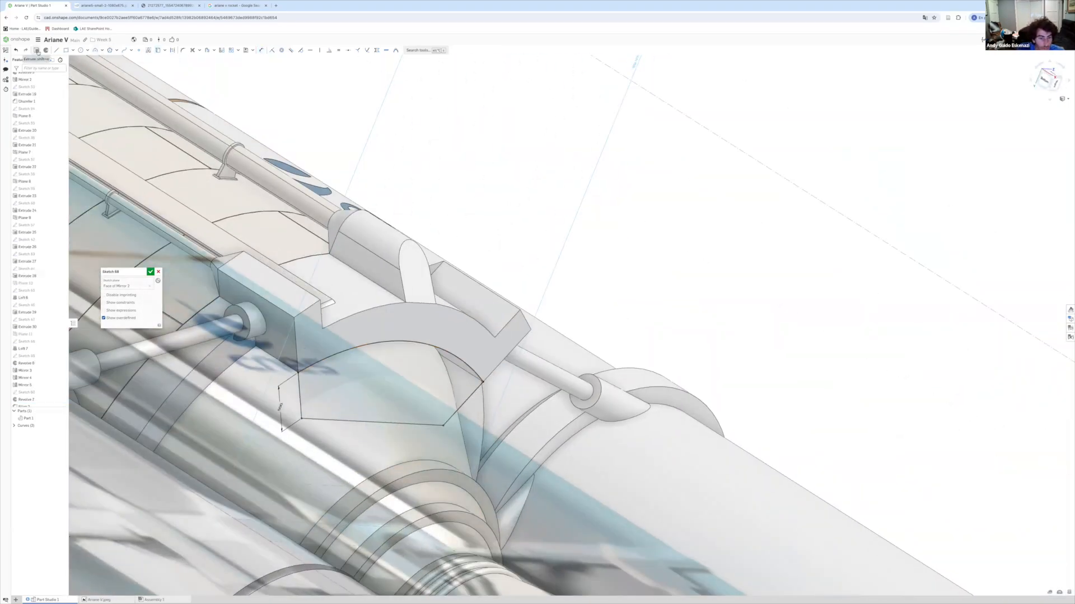
{"action": "scroll", "coordinate": [313, 318], "scroll_direction": "down", "scroll_amount": 8}
{"action": "right_click_drag", "start_coordinate": [312, 318], "coordinate": [279, 355]}
{"action": "key", "text": "l"}
{"action": "scroll", "coordinate": [279, 355], "scroll_direction": "up", "scroll_amount": 3}
{"action": "right_click_drag", "start_coordinate": [431, 314], "coordinate": [408, 366]}
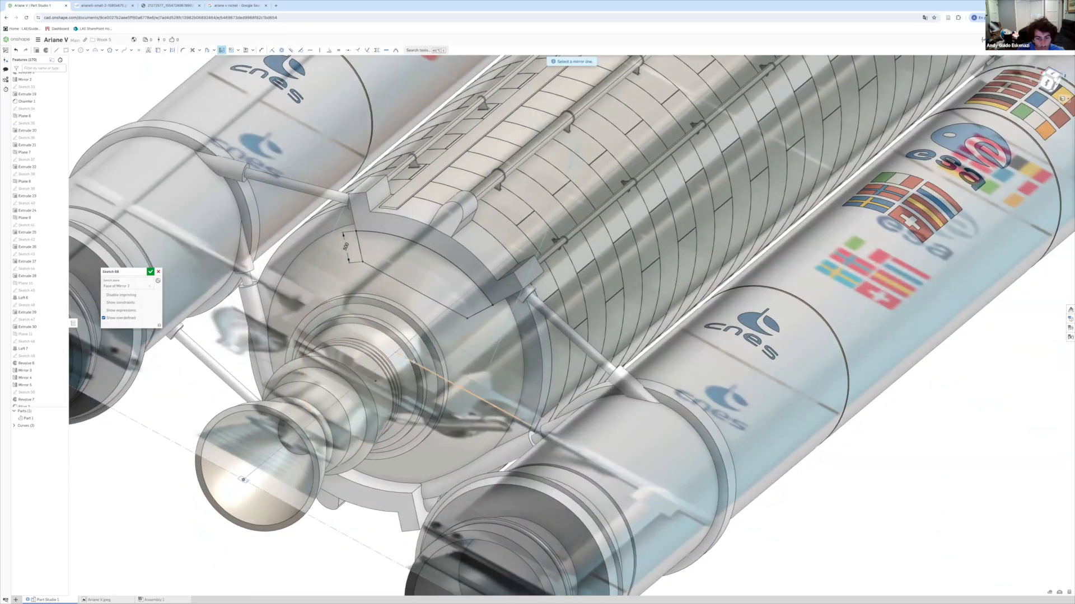
Extrude both trapezoid regions up to the revolved core face, adding them to Part 1.
{"action": "key", "text": "shift+e"}
{"action": "left_click", "coordinate": [380, 260]}
{"action": "left_click", "coordinate": [359, 449]}
{"action": "left_click", "coordinate": [464, 309]}
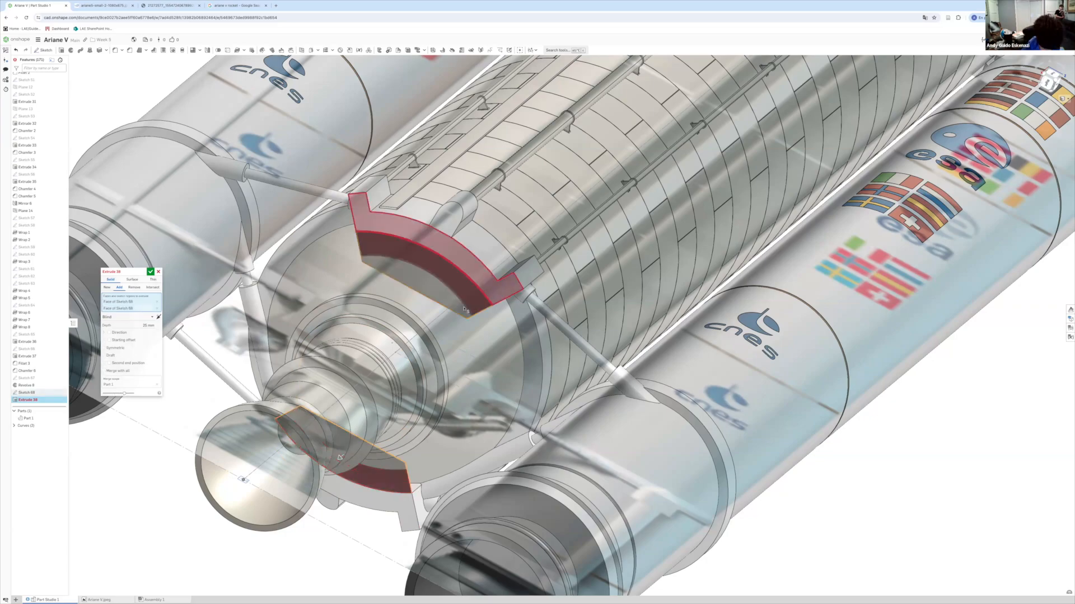
{"action": "scroll", "coordinate": [464, 309], "scroll_direction": "down", "scroll_amount": 2}
{"action": "right_click_drag", "start_coordinate": [464, 309], "coordinate": [560, 305]}
{"action": "left_click", "coordinate": [128, 318]}
{"action": "left_click", "coordinate": [119, 340]}
{"action": "left_click", "coordinate": [350, 261]}
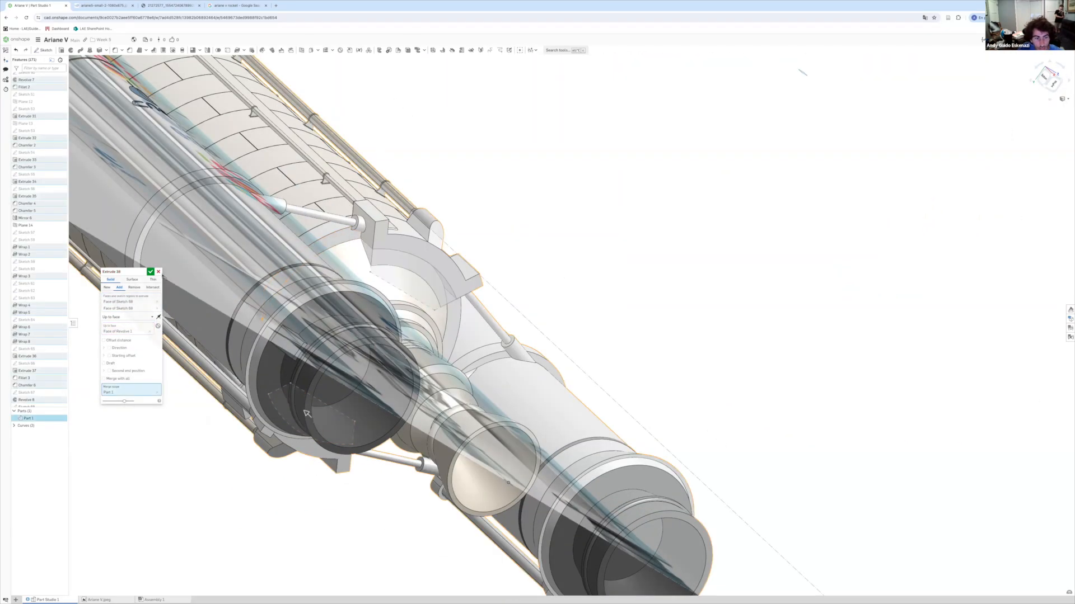
{"action": "left_click", "coordinate": [150, 272]}
Compare the finished engine and thrust structure with the overlaid reference image and the launch-pad photo in the other browser tab.
{"action": "scroll", "coordinate": [417, 261], "scroll_direction": "down", "scroll_amount": 2}
{"action": "right_click_drag", "start_coordinate": [417, 260], "coordinate": [378, 237]}
{"action": "key", "text": "shift+1"}
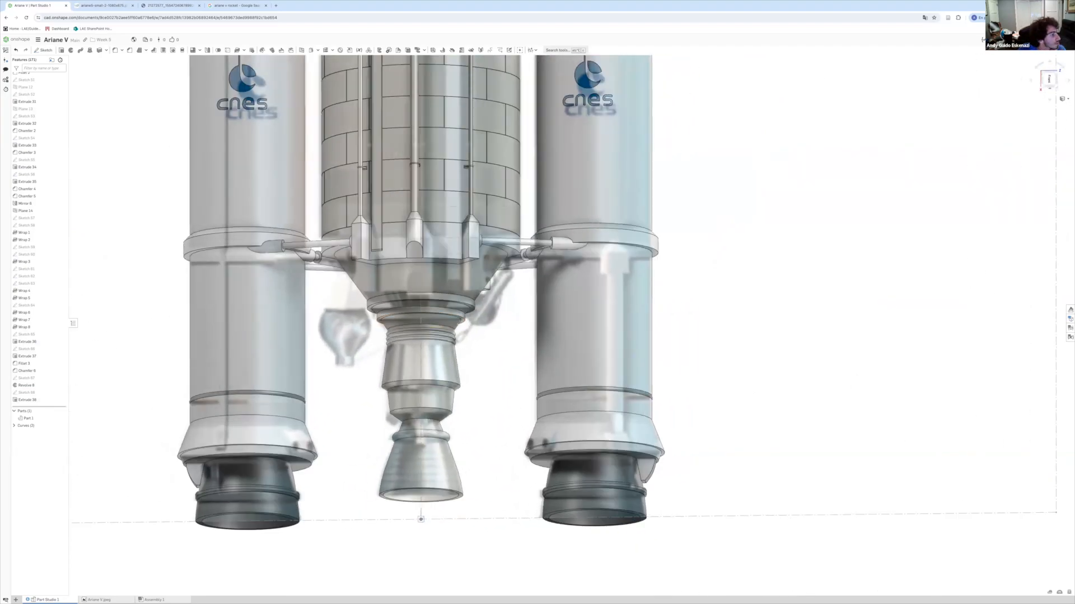
{"action": "left_click", "coordinate": [104, 6]}
{"action": "left_click", "coordinate": [174, 7]}
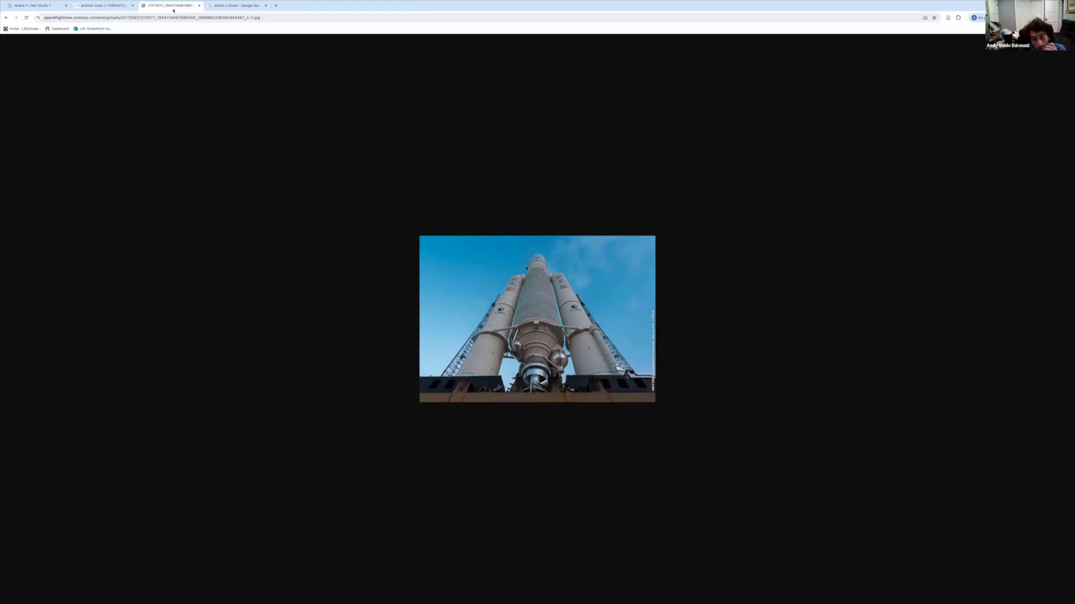
{"action": "left_click", "coordinate": [33, 5]}
{"action": "scroll", "coordinate": [373, 286], "scroll_direction": "up", "scroll_amount": 5}
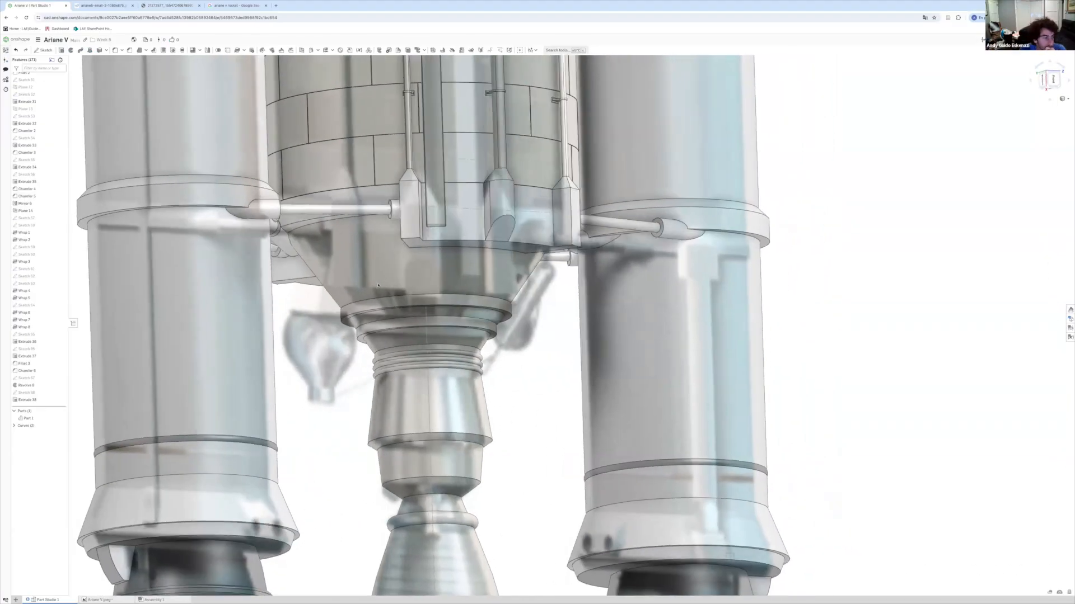
{"action": "right_click_drag", "start_coordinate": [373, 287], "coordinate": [342, 289]}
{"action": "scroll", "coordinate": [387, 319], "scroll_direction": "down", "scroll_amount": 8}
{"action": "scroll", "coordinate": [42, 184], "scroll_direction": "up", "scroll_amount": 15}
Start a sketch on the Front plane and trace the bulb-shaped part's outer half with a spline, neck lines and a central axis line.
{"action": "left_click", "coordinate": [42, 50]}
{"action": "scroll", "coordinate": [39, 207], "scroll_direction": "up", "scroll_amount": 10}
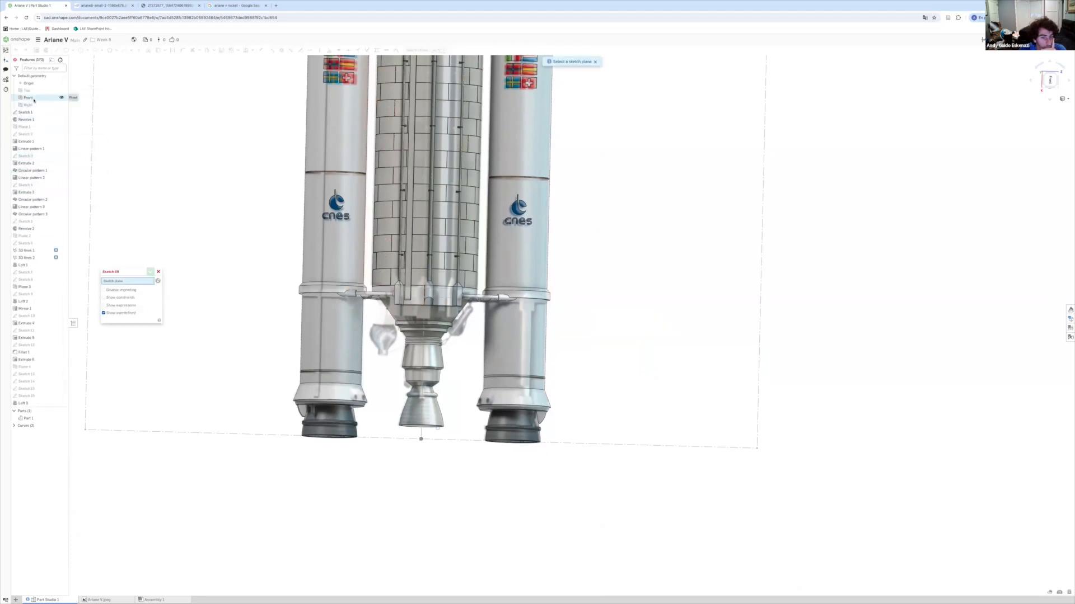
{"action": "left_click", "coordinate": [28, 97]}
{"action": "scroll", "coordinate": [388, 317], "scroll_direction": "up", "scroll_amount": 5}
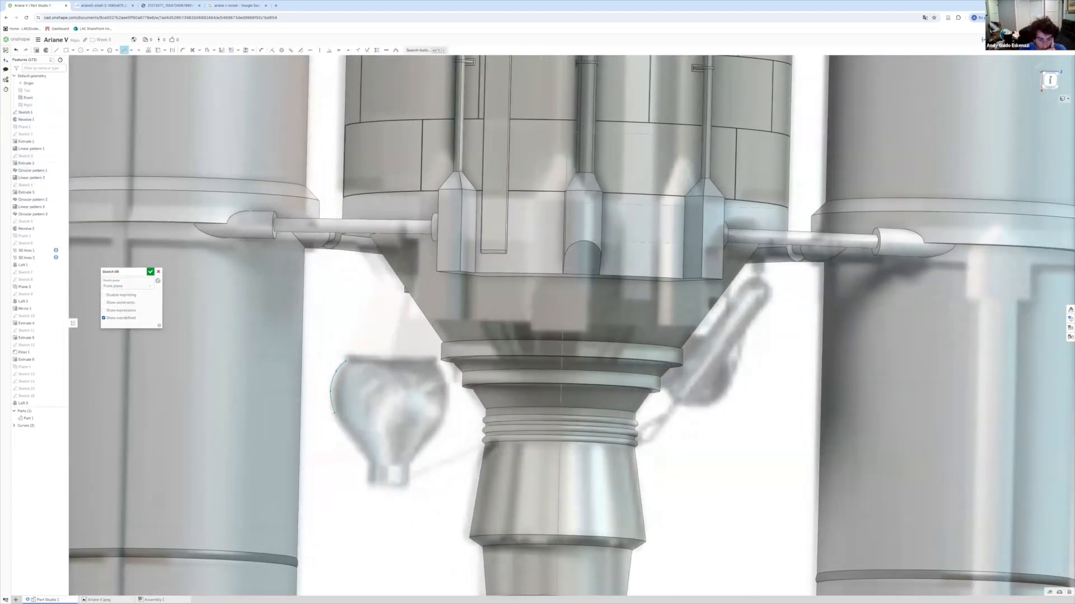
{"action": "left_click", "coordinate": [56, 50]}
{"action": "scroll", "coordinate": [385, 471], "scroll_direction": "up", "scroll_amount": 3}
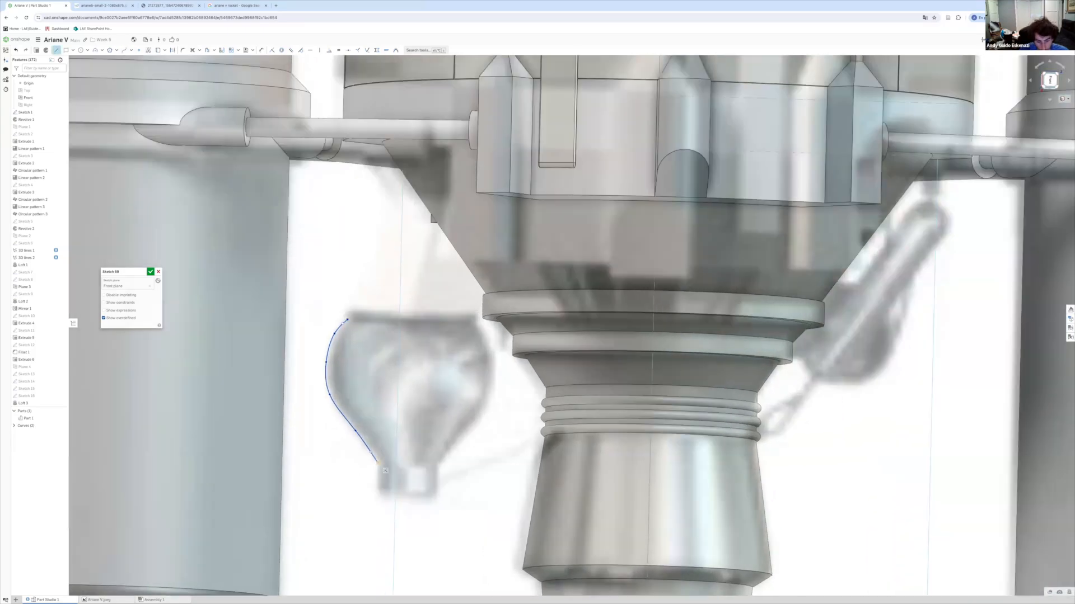
{"action": "left_click", "coordinate": [417, 186]}
{"action": "scroll", "coordinate": [393, 209], "scroll_direction": "down", "scroll_amount": 5}
{"action": "scroll", "coordinate": [394, 208], "scroll_direction": "down", "scroll_amount": 3}
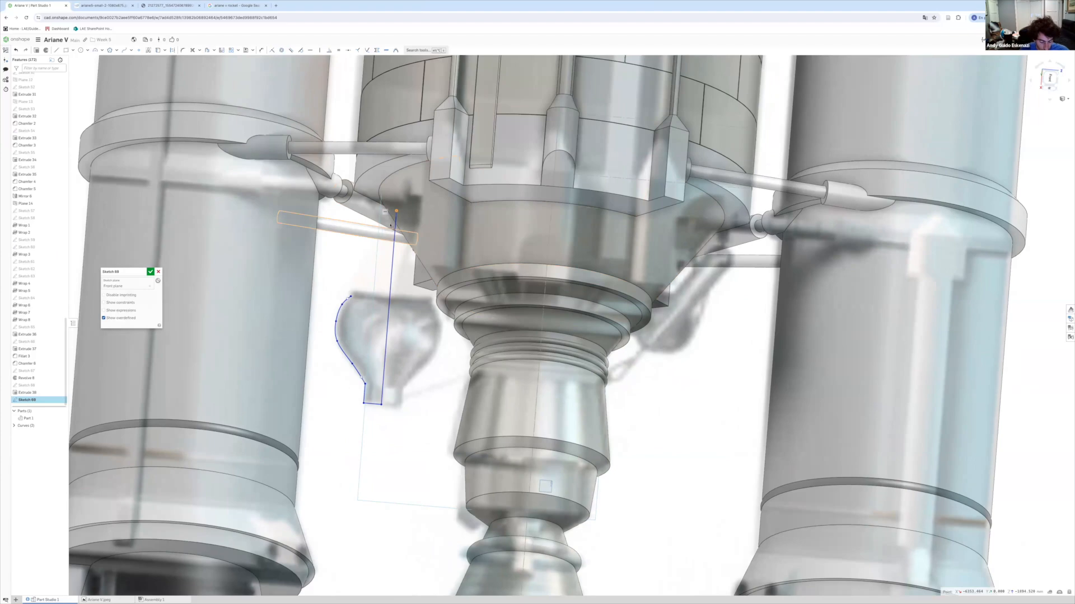
Add a small arc at the bulb's upper rim and a spline tracing the tapered stem up to the thrust structure.
{"action": "scroll", "coordinate": [344, 320], "scroll_direction": "up", "scroll_amount": 6}
{"action": "scroll", "coordinate": [344, 320], "scroll_direction": "up", "scroll_amount": 3}
{"action": "key", "text": "a"}
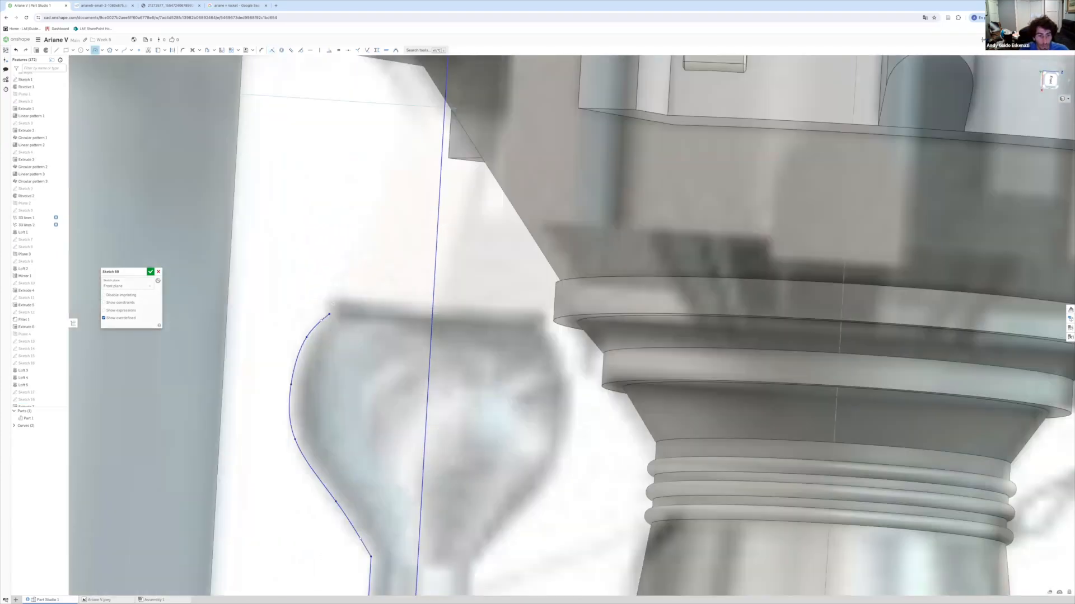
{"action": "key", "text": "Escape"}
{"action": "scroll", "coordinate": [276, 386], "scroll_direction": "down", "scroll_amount": 4}
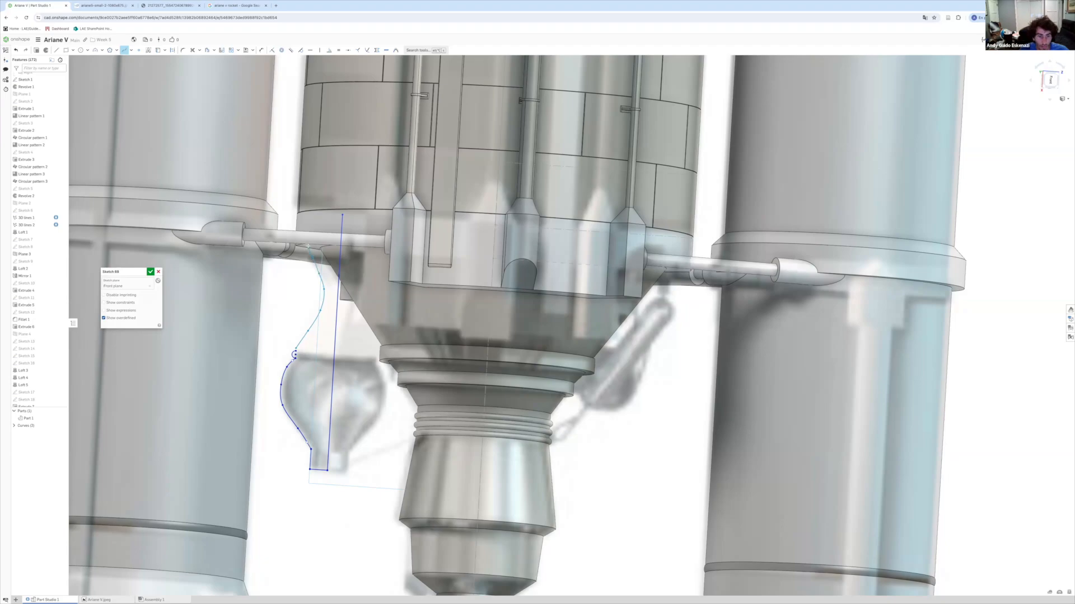
{"action": "scroll", "coordinate": [300, 263], "scroll_direction": "up", "scroll_amount": 4}
{"action": "right_click_drag", "start_coordinate": [301, 263], "coordinate": [308, 294]}
Close the bulb profile with a line from the stem spline's upper end to the axis and finish the sketch.
{"action": "key", "text": "l"}
{"action": "left_click", "coordinate": [299, 173]}
{"action": "left_click", "coordinate": [393, 117]}
{"action": "key", "text": "Escape"}
{"action": "scroll", "coordinate": [371, 187], "scroll_direction": "down", "scroll_amount": 5}
{"action": "key", "text": "shift+w"}
{"action": "key", "text": "Escape"}
Reopen the bulb sketch and join the stem spline's lower end to the small rim arc's endpoint.
{"action": "scroll", "coordinate": [343, 272], "scroll_direction": "up", "scroll_amount": 5}
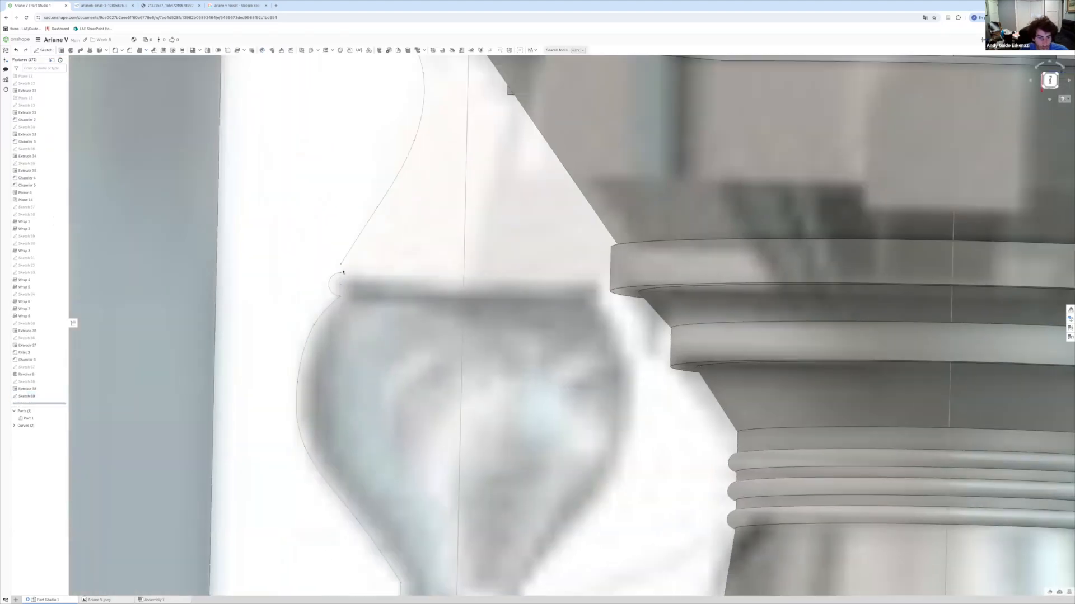
{"action": "scroll", "coordinate": [342, 272], "scroll_direction": "up", "scroll_amount": 2}
{"action": "right_click", "coordinate": [342, 255]}
{"action": "left_click", "coordinate": [359, 261]}
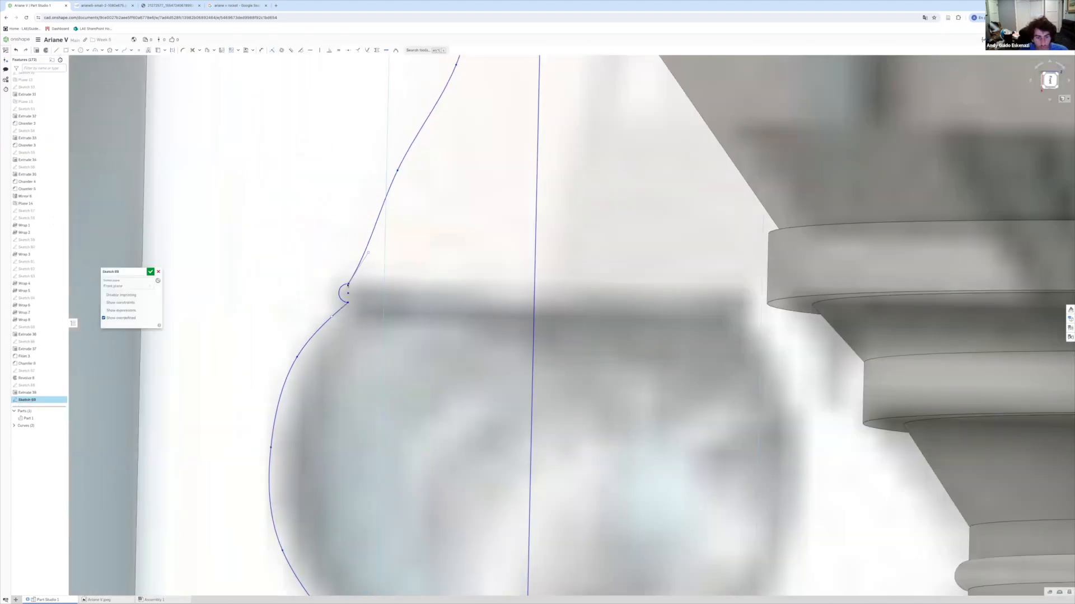
{"action": "left_click_drag", "start_coordinate": [350, 286], "coordinate": [349, 284]}
Revolve the bulb profile about its slanted central axis line to form the solid bulb and stem.
{"action": "scroll", "coordinate": [359, 281], "scroll_direction": "down", "scroll_amount": 8}
{"action": "left_click", "coordinate": [46, 50]}
{"action": "left_click", "coordinate": [128, 310]}
{"action": "left_click", "coordinate": [406, 277]}
{"action": "left_click", "coordinate": [151, 272]}
Chamfer the circular end edge of the bulb's short neck with equal distances.
{"action": "scroll", "coordinate": [350, 280], "scroll_direction": "down", "scroll_amount": 4}
{"action": "mouse_move", "coordinate": [322, 313]}
{"action": "right_mouse_down"}
{"action": "mouse_move", "coordinate": [353, 232]}
{"action": "mouse_move", "coordinate": [311, 280]}
{"action": "mouse_move", "coordinate": [345, 264]}
{"action": "right_mouse_up"}
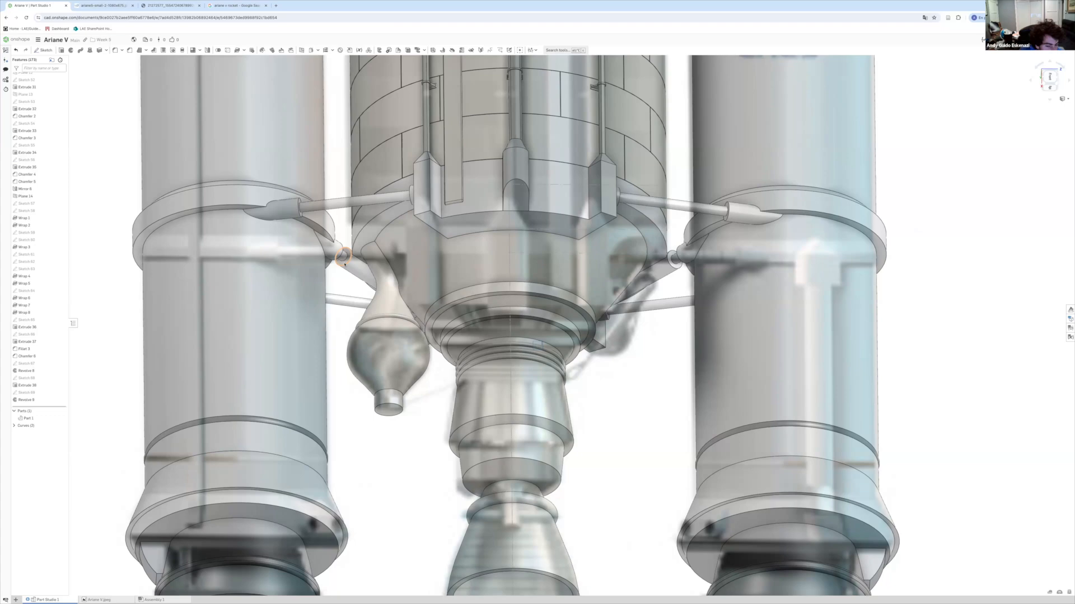
{"action": "scroll", "coordinate": [379, 394], "scroll_direction": "up", "scroll_amount": 3}
{"action": "left_click", "coordinate": [384, 407]}
{"action": "left_click", "coordinate": [129, 51]}
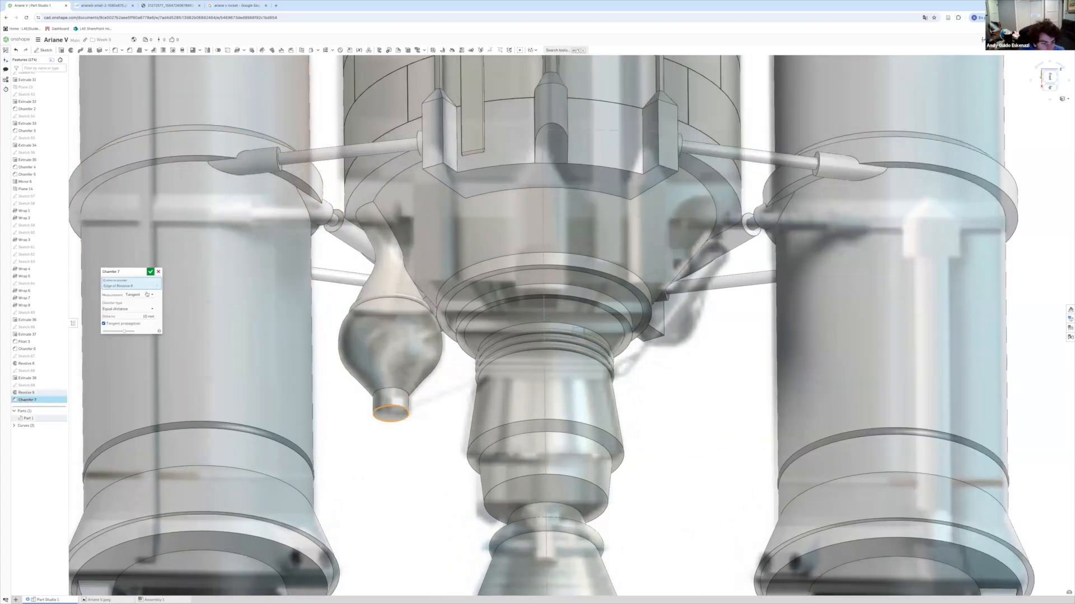
{"action": "left_click", "coordinate": [150, 272]}
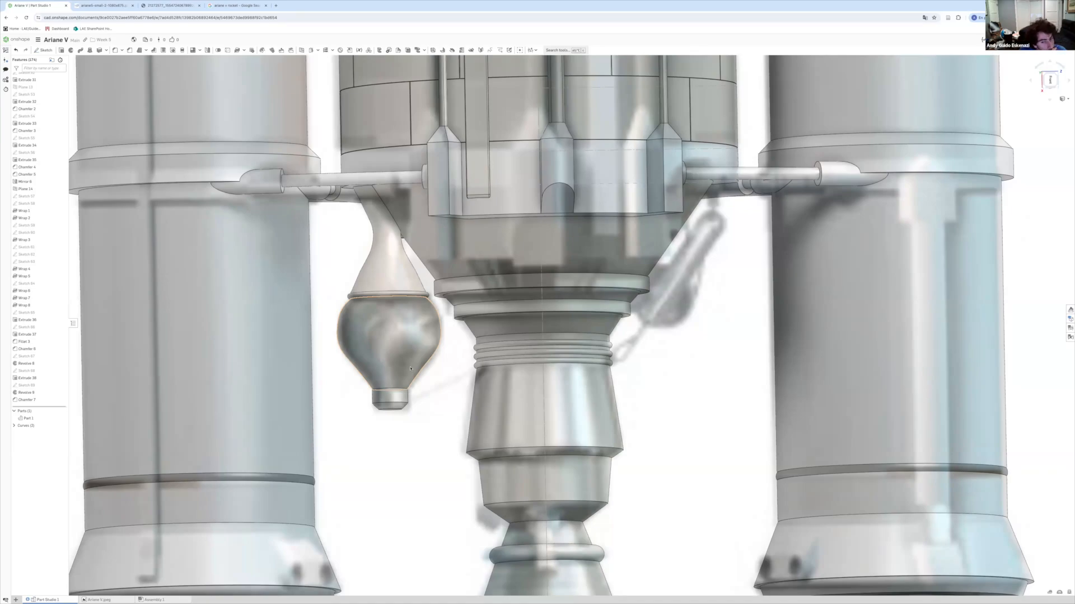
Start a sketch on the rear annular face of the revolved engine flange and hide the overlaid reference image.
{"action": "mouse_move", "coordinate": [410, 368]}
{"action": "right_mouse_down"}
{"action": "mouse_move", "coordinate": [514, 265]}
{"action": "mouse_move", "coordinate": [568, 241]}
{"action": "mouse_move", "coordinate": [543, 254]}
{"action": "right_mouse_up"}
{"action": "key", "text": "shift+s"}
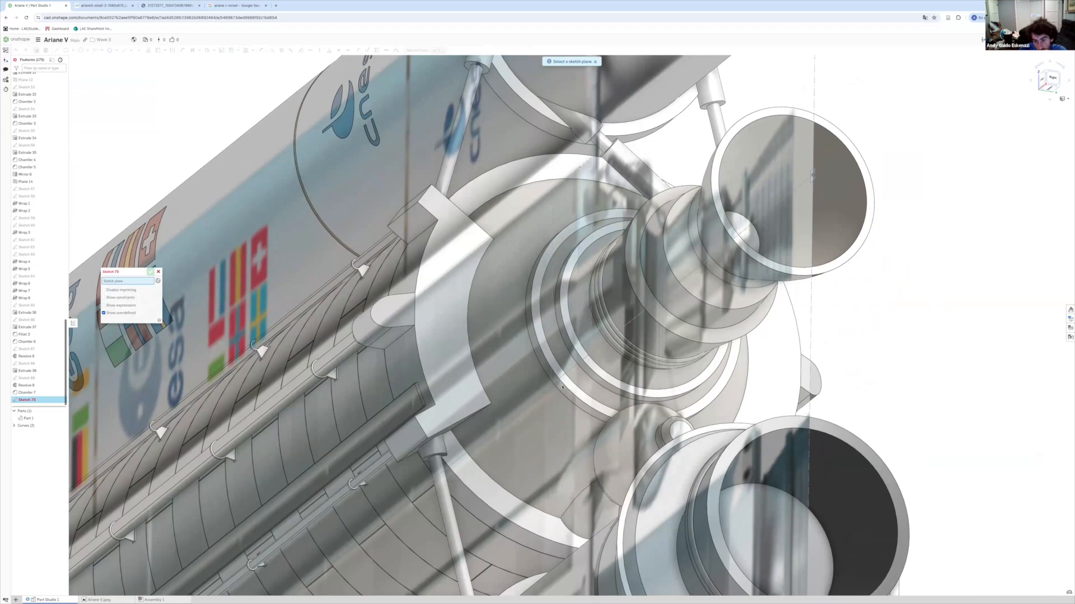
{"action": "left_click", "coordinate": [665, 327]}
{"action": "key", "text": "n"}
{"action": "scroll", "coordinate": [44, 168], "scroll_direction": "up", "scroll_amount": 15}
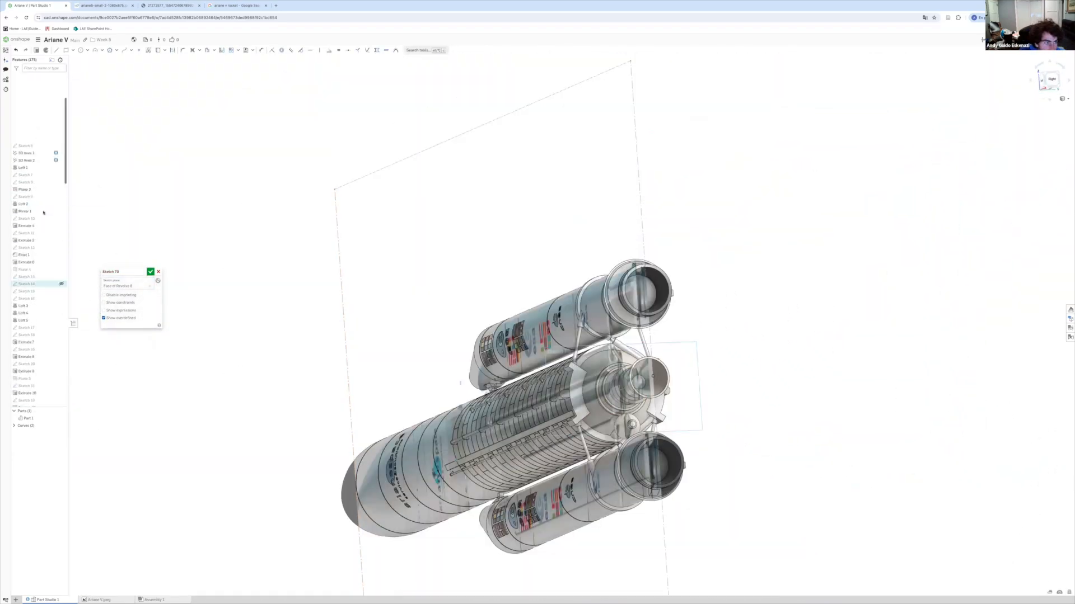
{"action": "left_click", "coordinate": [62, 98]}
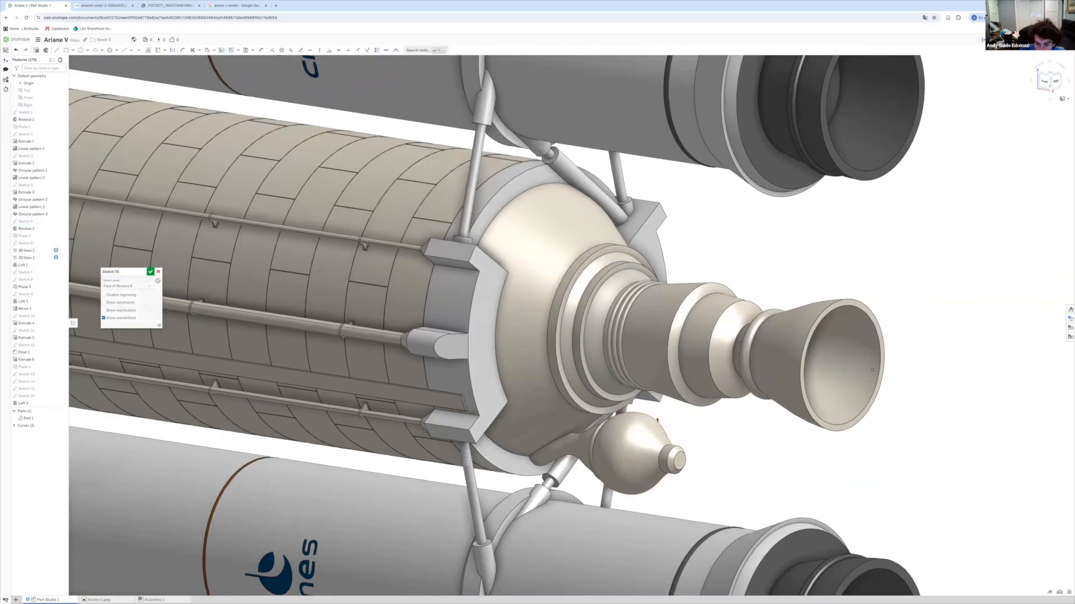
Project the flange's circular edge as construction geometry and draw radial construction lines from its centre towards the bulb side.
{"action": "left_click", "coordinate": [159, 51]}
{"action": "left_click", "coordinate": [580, 342]}
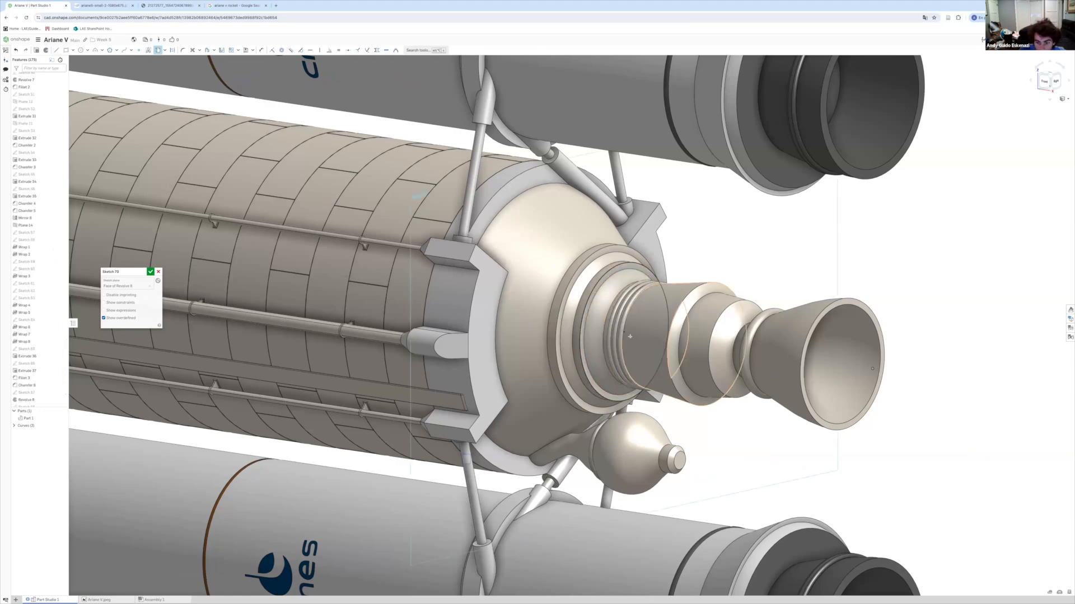
{"action": "scroll", "coordinate": [610, 340], "scroll_direction": "up", "scroll_amount": 1}
{"action": "right_click", "coordinate": [578, 345]}
{"action": "left_click", "coordinate": [593, 375]}
{"action": "left_click", "coordinate": [57, 51]}
{"action": "left_click", "coordinate": [619, 409]}
{"action": "key", "text": "Escape"}
{"action": "right_click_drag", "start_coordinate": [638, 414], "coordinate": [566, 381]}
{"action": "scroll", "coordinate": [621, 335], "scroll_direction": "up", "scroll_amount": 1}
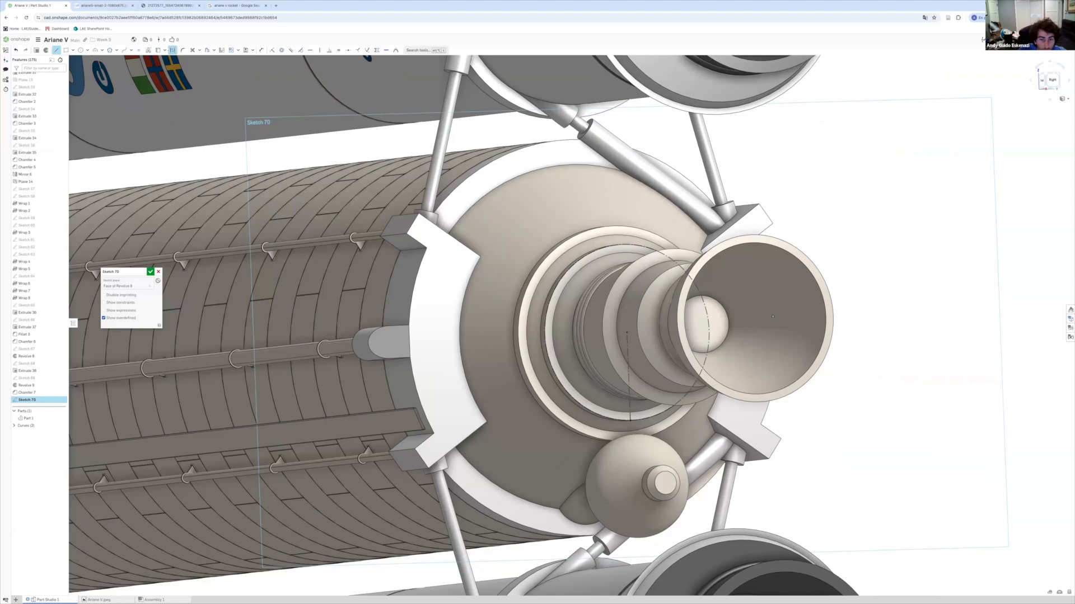
Dimension the angle between the two radial lines at 35 degrees and finish the flange sketch.
{"action": "key", "text": "d"}
{"action": "left_click", "coordinate": [627, 369]}
{"action": "left_click", "coordinate": [621, 383]}
{"action": "type", "text": "3"}
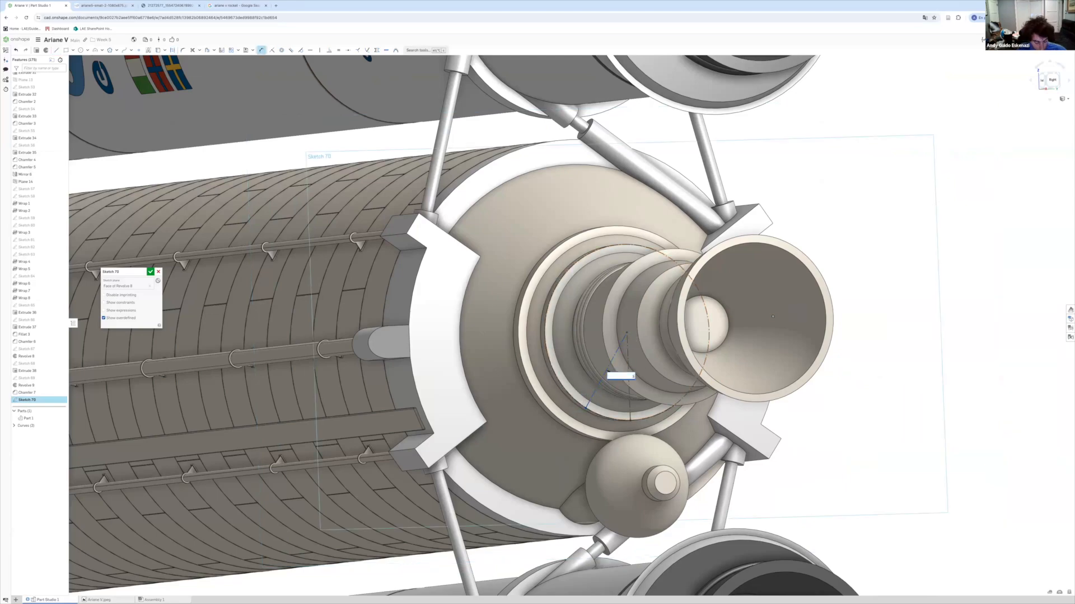
{"action": "type", "text": "5"}
{"action": "key", "text": "Return"}
{"action": "right_click_drag", "start_coordinate": [621, 383], "coordinate": [566, 367]}
{"action": "key", "text": "Escape"}
{"action": "scroll", "coordinate": [284, 279], "scroll_direction": "down", "scroll_amount": 4}
{"action": "scroll", "coordinate": [498, 361], "scroll_direction": "up", "scroll_amount": 4}
{"action": "right_click_drag", "start_coordinate": [511, 401], "coordinate": [556, 413]}
{"action": "scroll", "coordinate": [531, 416], "scroll_direction": "up", "scroll_amount": 3}
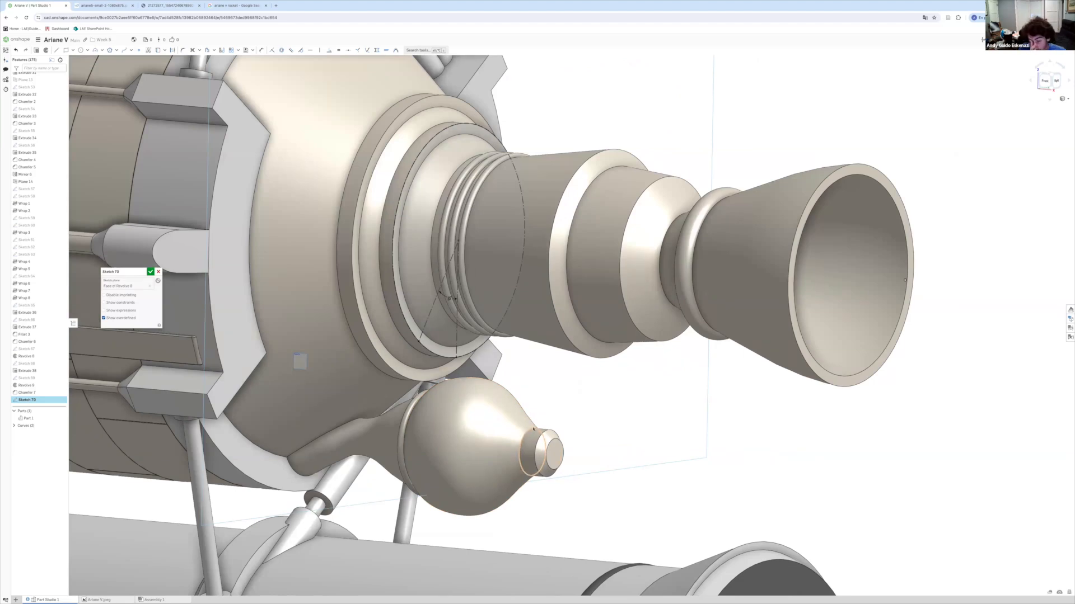
{"action": "key", "text": "Return"}
{"action": "key", "text": "alt+c"}
{"action": "type", "text": "3d"}
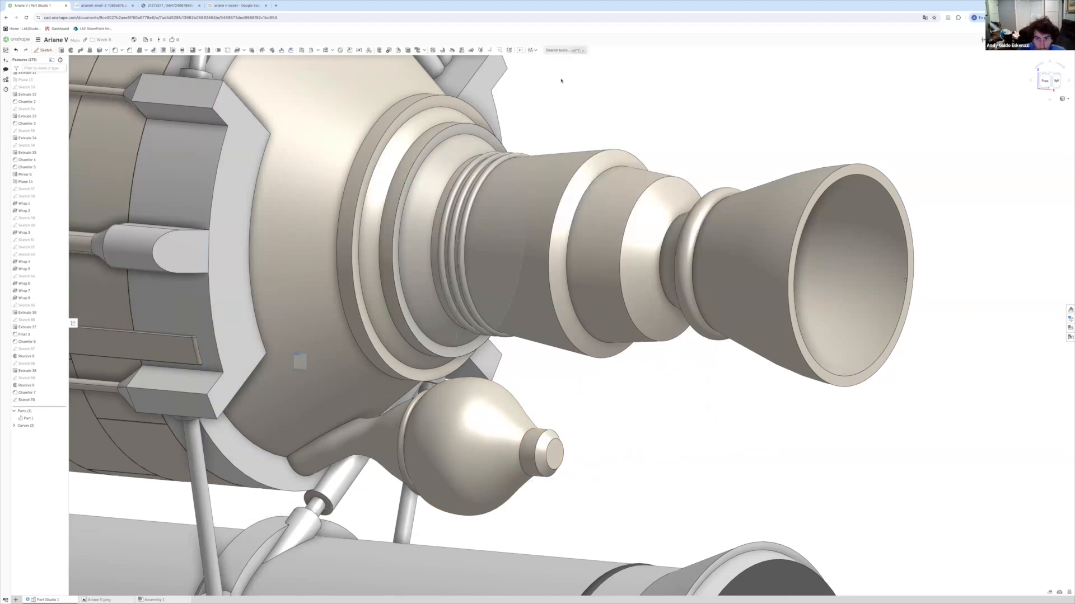
{"action": "left_click", "coordinate": [561, 78]}
{"action": "key", "text": "Escape"}
{"action": "mouse_move", "coordinate": [487, 410]}
{"action": "right_mouse_down"}
{"action": "mouse_move", "coordinate": [511, 413]}
{"action": "mouse_move", "coordinate": [498, 415]}
{"action": "right_mouse_up"}
Create a plane offset inward from the flat end face of the bulb's neck.
{"action": "left_click", "coordinate": [470, 51]}
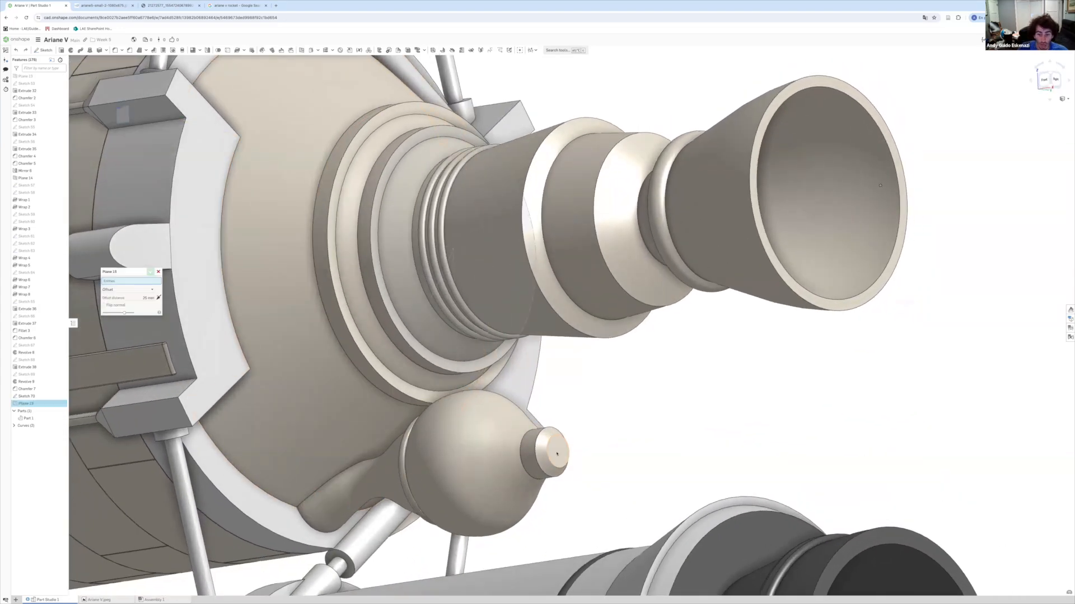
{"action": "left_click", "coordinate": [567, 449]}
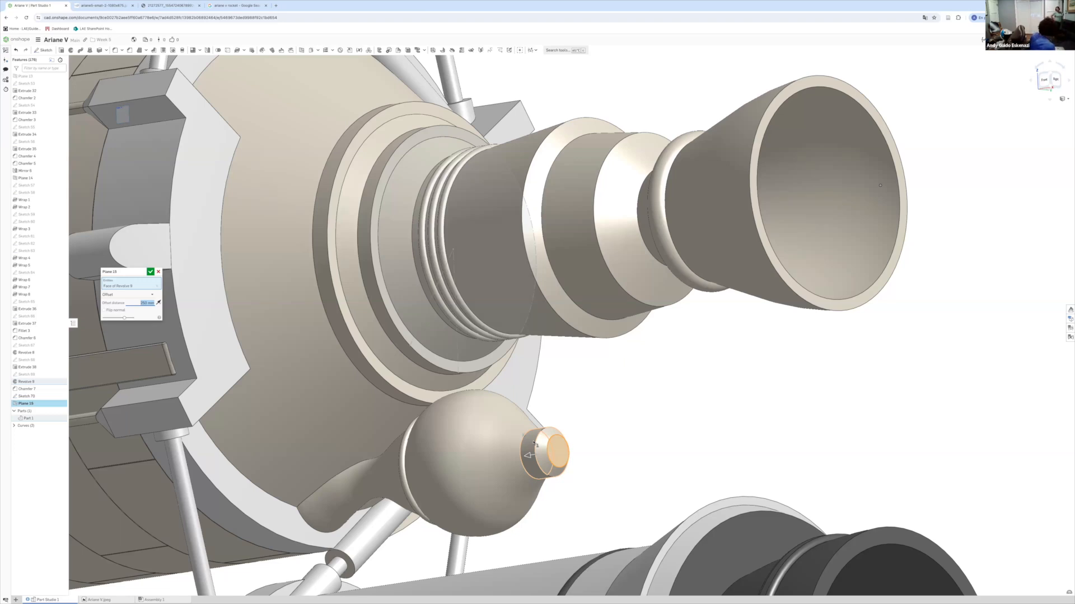
{"action": "scroll", "coordinate": [534, 444], "scroll_direction": "down", "scroll_amount": 10}
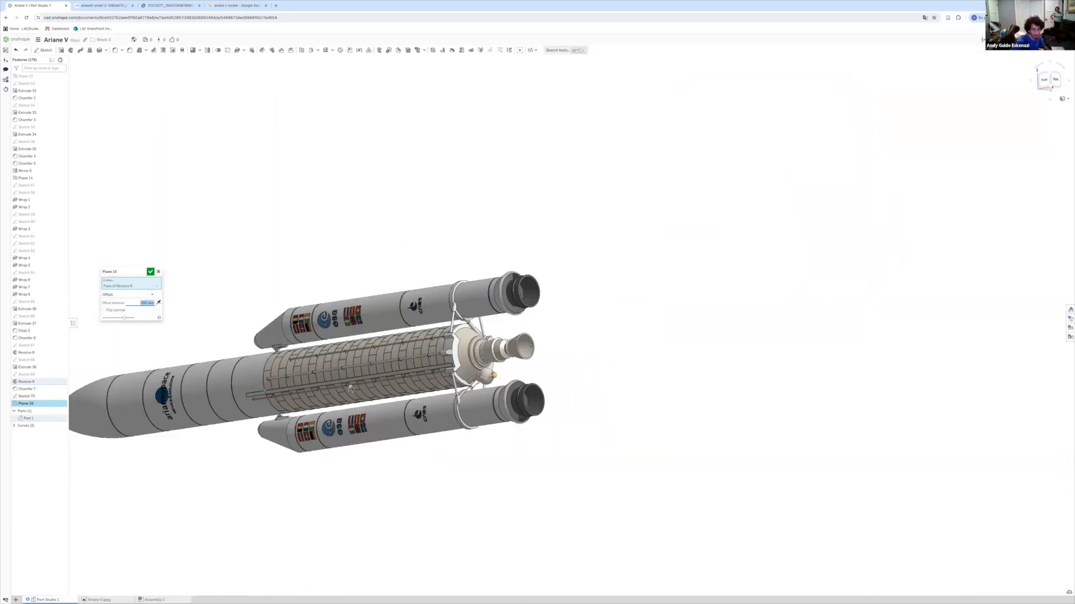
{"action": "right_click_drag", "start_coordinate": [347, 385], "coordinate": [411, 392]}
{"action": "scroll", "coordinate": [243, 435], "scroll_direction": "up", "scroll_amount": 3}
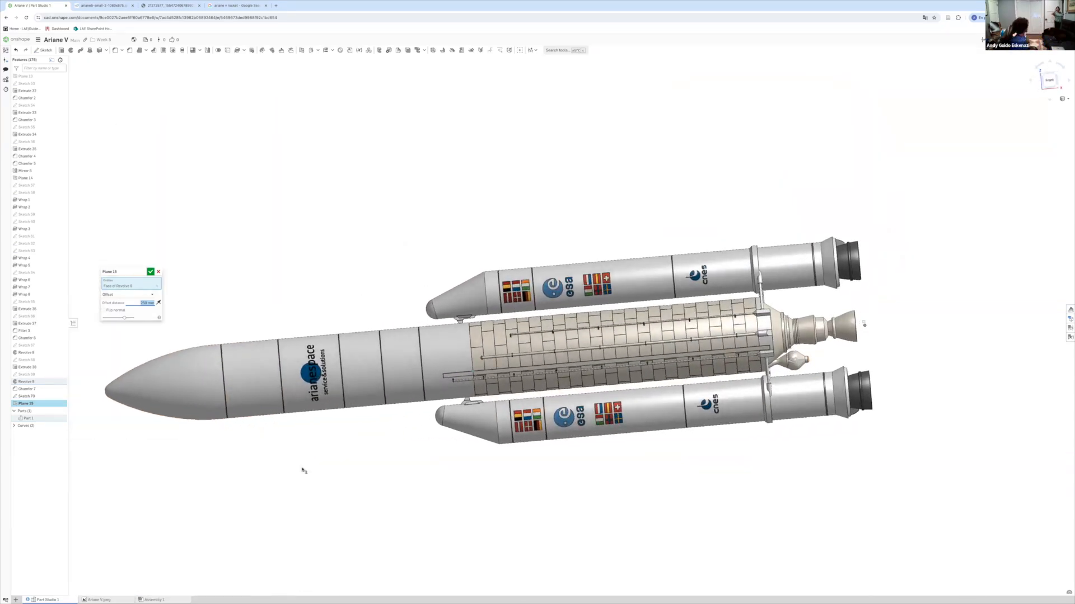
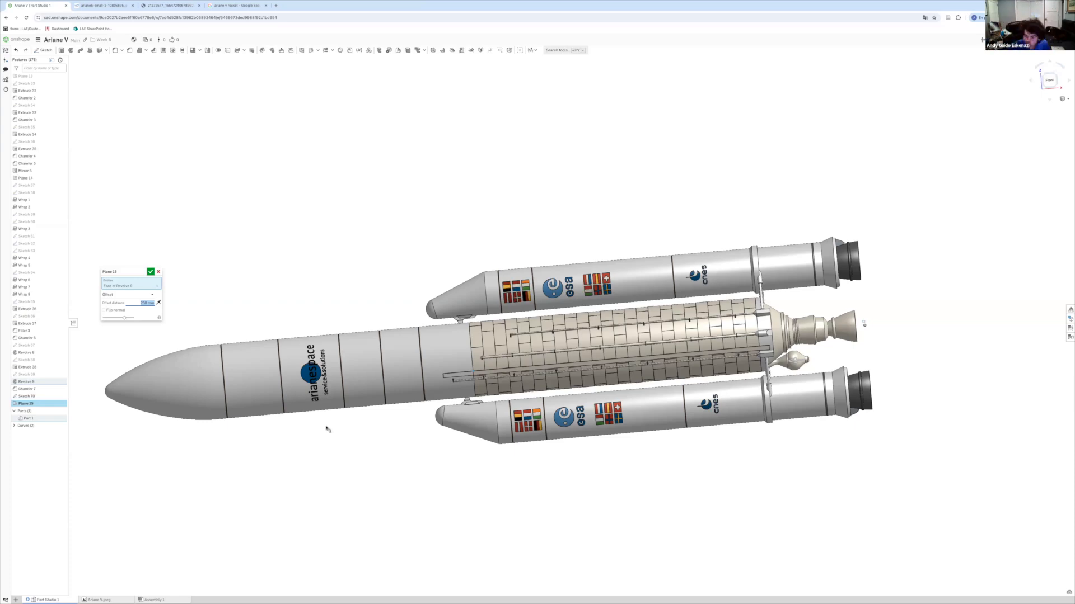
{"action": "scroll", "coordinate": [784, 361], "scroll_direction": "up", "scroll_amount": 10}
{"action": "scroll", "coordinate": [827, 348], "scroll_direction": "up", "scroll_amount": 5}
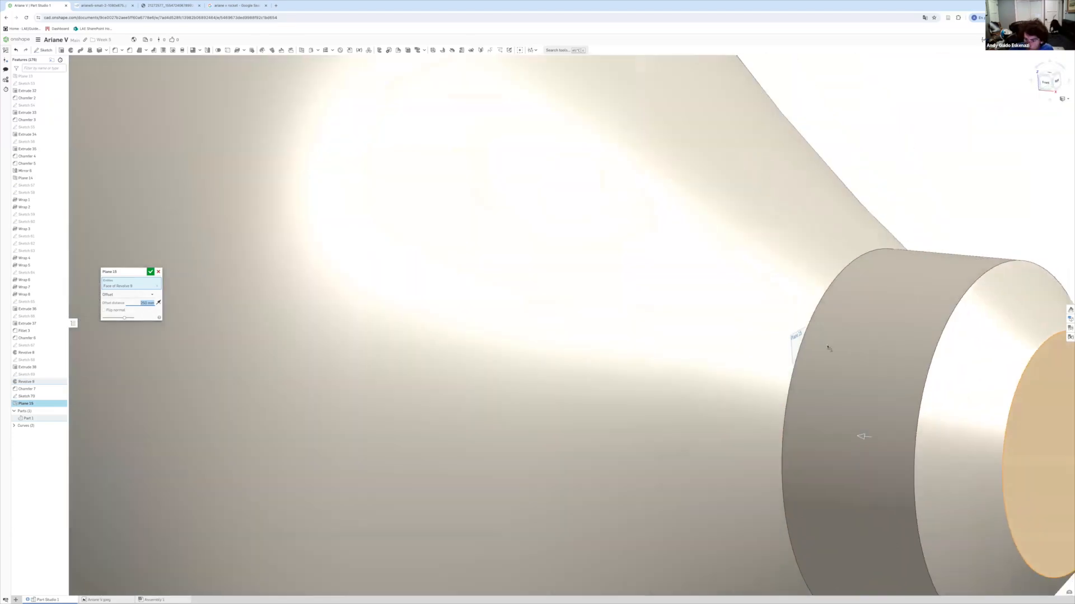
{"action": "key", "text": "Return"}
Sketch on the new offset plane, projecting the neck's circular edge as construction geometry and drawing two radial construction lines from its centre.
{"action": "scroll", "coordinate": [828, 348], "scroll_direction": "down", "scroll_amount": 10}
{"action": "left_click", "coordinate": [46, 49]}
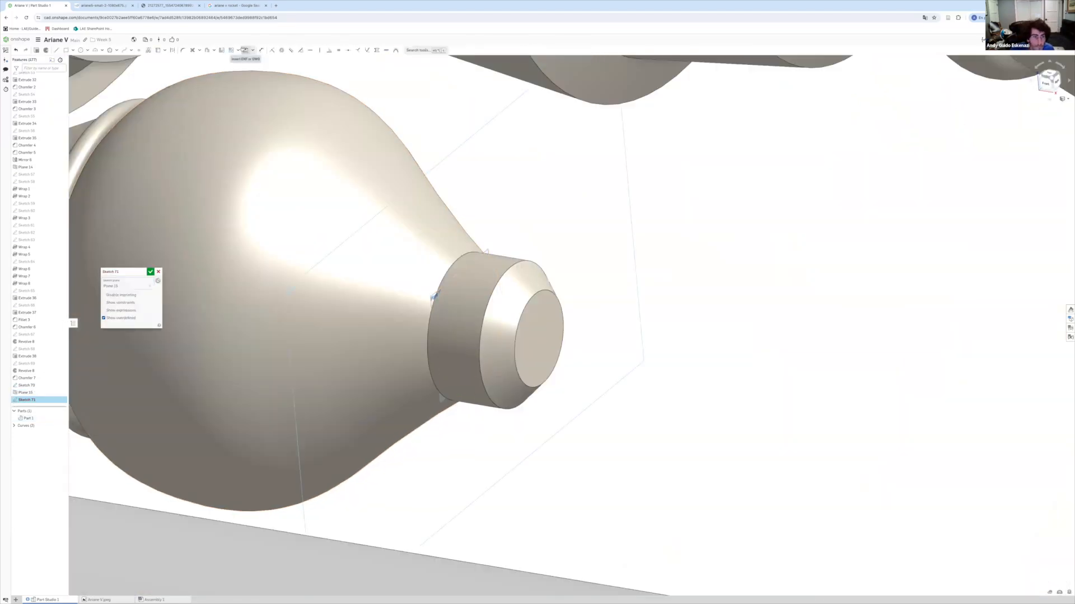
{"action": "scroll", "coordinate": [438, 281], "scroll_direction": "up", "scroll_amount": 5}
{"action": "left_click", "coordinate": [438, 282]}
{"action": "key", "text": "ctrl+z"}
{"action": "right_click", "coordinate": [467, 244]}
{"action": "left_click", "coordinate": [172, 51]}
{"action": "key", "text": "l"}
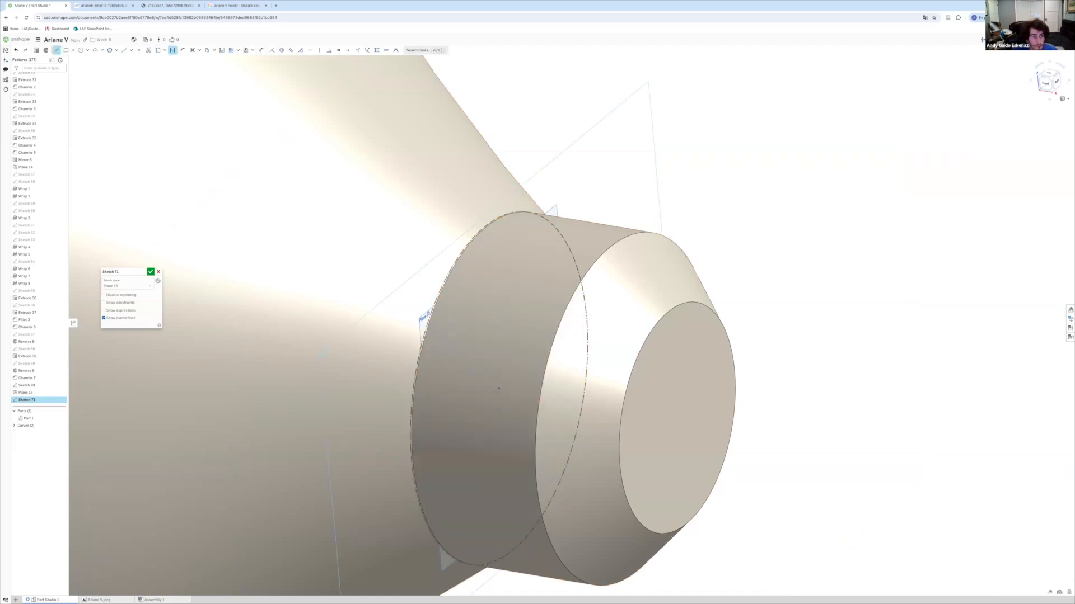
{"action": "left_click", "coordinate": [485, 227]}
{"action": "left_click", "coordinate": [57, 53]}
{"action": "left_click", "coordinate": [450, 273]}
Dimension the angle between the neck's two radial lines at 15 degrees and finish the sketch.
{"action": "key", "text": "d"}
{"action": "left_click", "coordinate": [462, 298]}
{"action": "left_click", "coordinate": [491, 298]}
{"action": "left_click", "coordinate": [487, 305]}
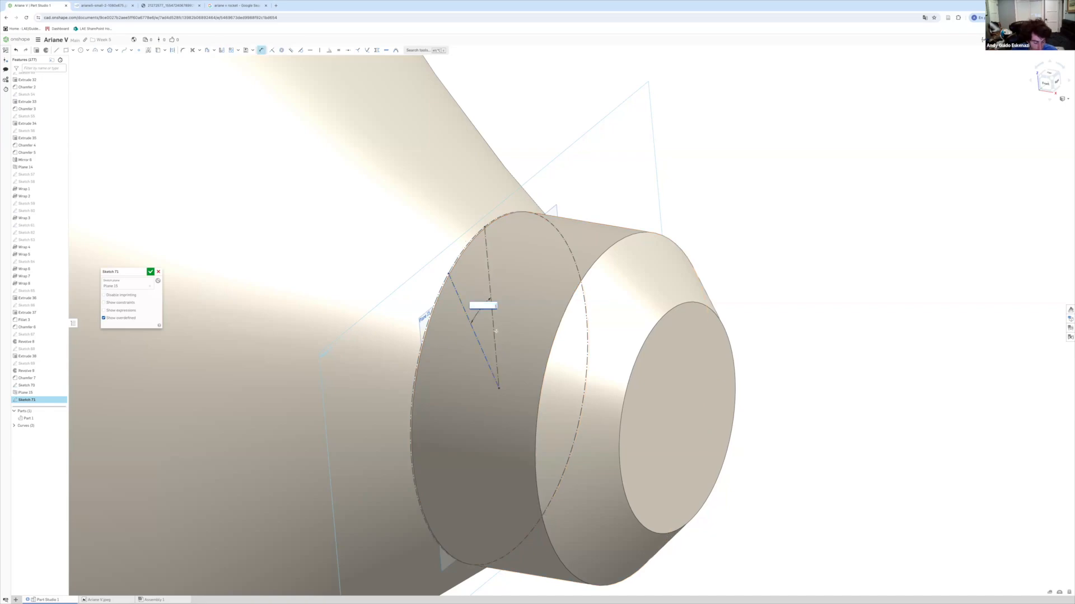
{"action": "type", "text": "15"}
{"action": "key", "text": "Return"}
{"action": "scroll", "coordinate": [488, 305], "scroll_direction": "down", "scroll_amount": 5}
{"action": "scroll", "coordinate": [488, 305], "scroll_direction": "down", "scroll_amount": 6}
{"action": "key", "text": "Return"}
Create a 3D line connecting the radial line's endpoint on the engine flange with the one on the bulb's neck.
{"action": "key", "text": "alt+c"}
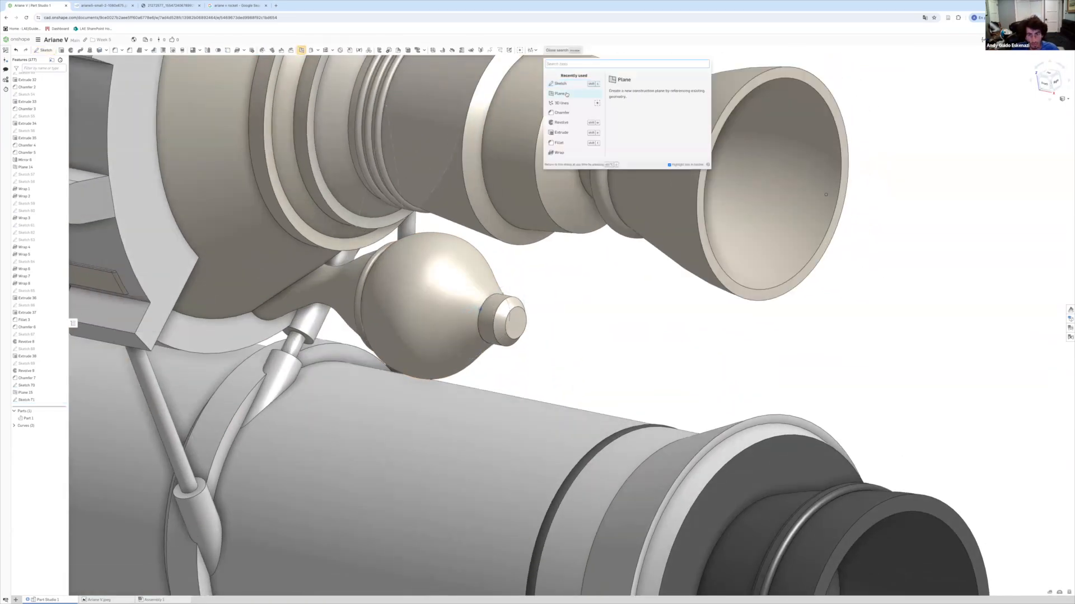
{"action": "type", "text": "3d"}
{"action": "key", "text": "Return"}
{"action": "left_click", "coordinate": [489, 298]}
{"action": "mouse_move", "coordinate": [489, 298]}
{"action": "right_mouse_down"}
{"action": "mouse_move", "coordinate": [407, 244]}
{"action": "mouse_move", "coordinate": [473, 276]}
{"action": "right_mouse_up"}
{"action": "key", "text": "Return"}
Create a point-normal plane at the 3D line's flange end, perpendicular to the line.
{"action": "left_click", "coordinate": [414, 50]}
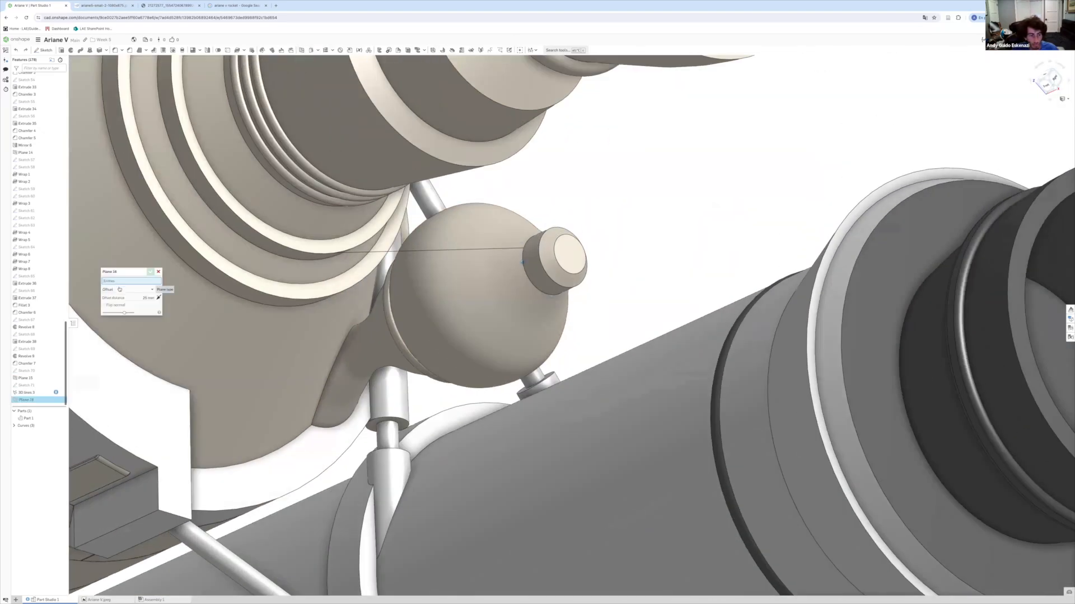
{"action": "left_click", "coordinate": [330, 247]}
{"action": "left_click", "coordinate": [336, 255]}
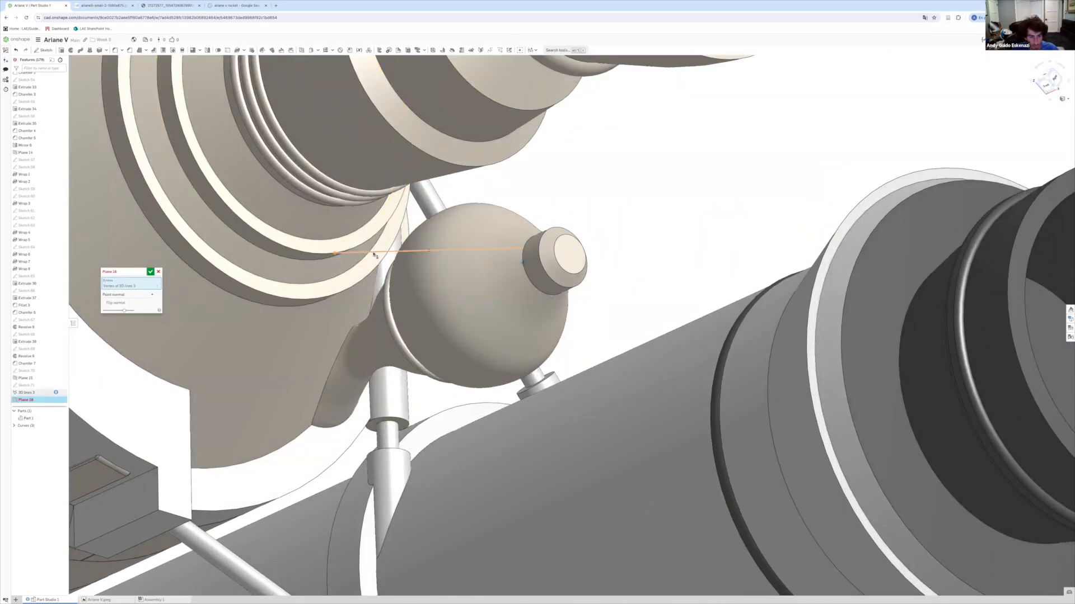
{"action": "key", "text": "Return"}
Sketch a circle on the point-normal plane, centred on the 3D line's end, with a diameter of 1600 mm.
{"action": "key", "text": "shift+s"}
{"action": "key", "text": "c"}
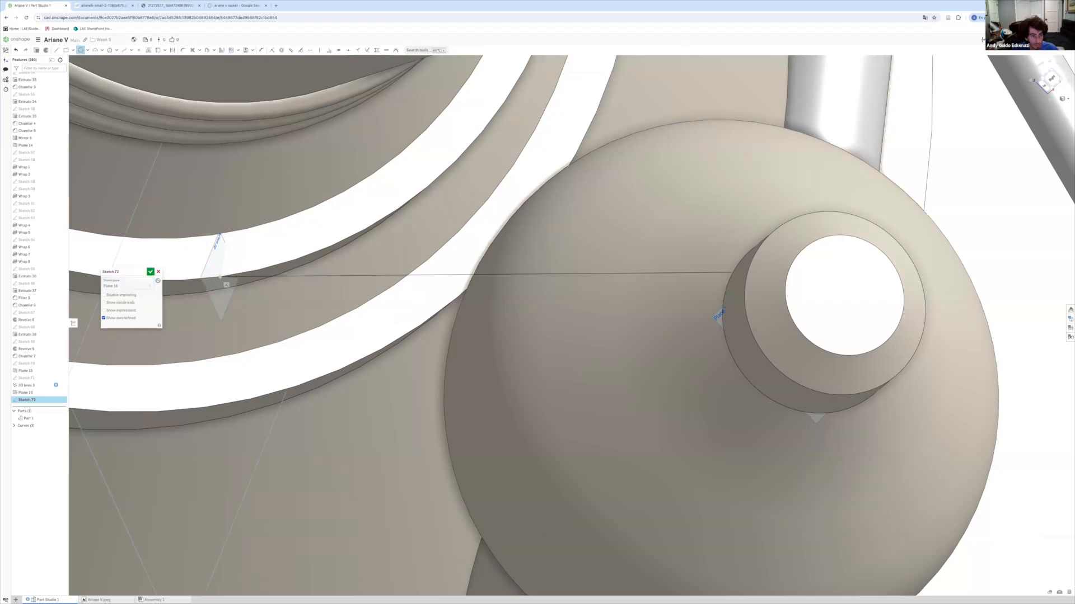
{"action": "type", "text": "1600"}
{"action": "key", "text": "Return"}
{"action": "scroll", "coordinate": [224, 319], "scroll_direction": "down", "scroll_amount": 10}
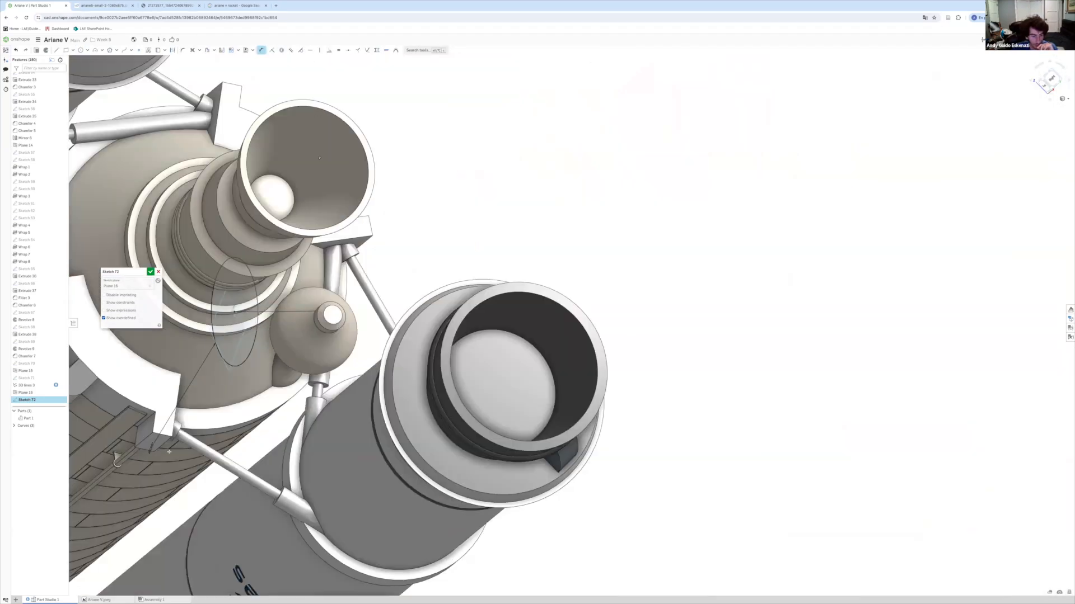
Reduce the circle's diameter dimension to suit a thin strut at the flange rim.
{"action": "scroll", "coordinate": [137, 448], "scroll_direction": "up", "scroll_amount": 3}
{"action": "key", "text": "Escape"}
{"action": "double_click", "coordinate": [153, 445]}
{"action": "type", "text": "8"}
{"action": "key", "text": "Return"}
{"action": "scroll", "coordinate": [286, 213], "scroll_direction": "up", "scroll_amount": 8}
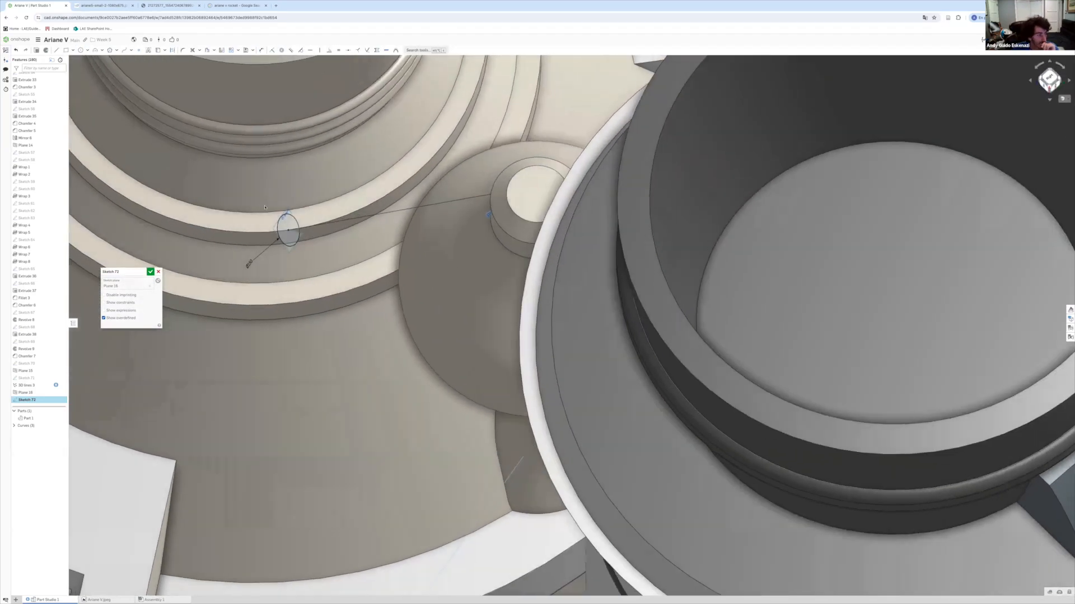
Extrude the strut circle from the flange to the bulb's neck, with a second end position running into the engine flange.
{"action": "key", "text": "shift+e"}
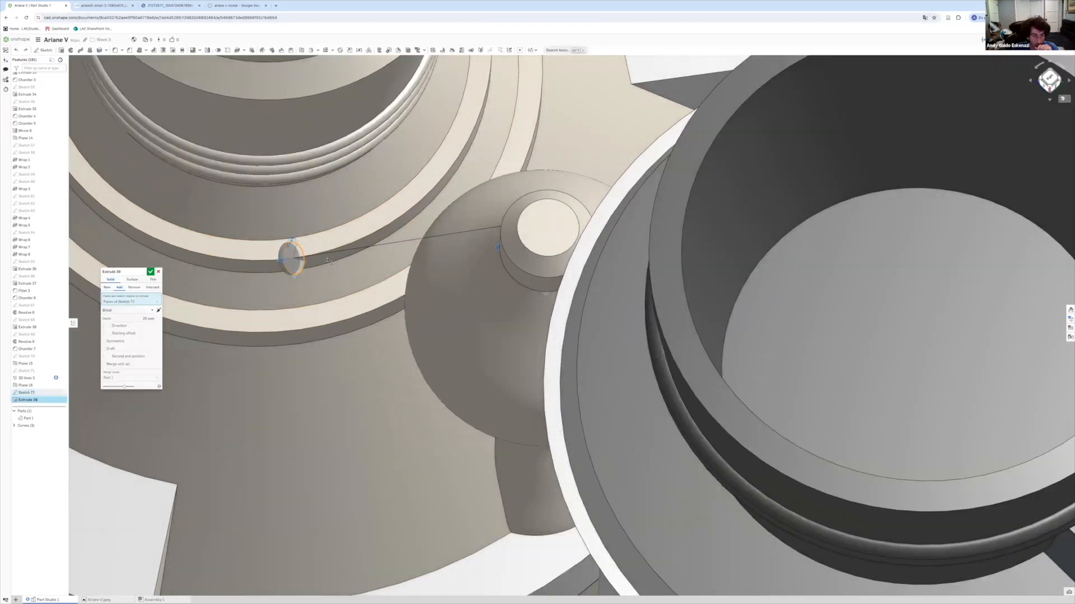
{"action": "mouse_move", "coordinate": [523, 224]}
{"action": "right_mouse_down"}
{"action": "mouse_move", "coordinate": [511, 213]}
{"action": "mouse_move", "coordinate": [347, 291]}
{"action": "right_mouse_up"}
{"action": "scroll", "coordinate": [330, 300], "scroll_direction": "up", "scroll_amount": 5}
{"action": "left_click_drag", "start_coordinate": [298, 312], "coordinate": [295, 324]}
{"action": "right_click_drag", "start_coordinate": [295, 325], "coordinate": [336, 328]}
{"action": "scroll", "coordinate": [315, 295], "scroll_direction": "up", "scroll_amount": 5}
{"action": "scroll", "coordinate": [315, 295], "scroll_direction": "down", "scroll_amount": 5}
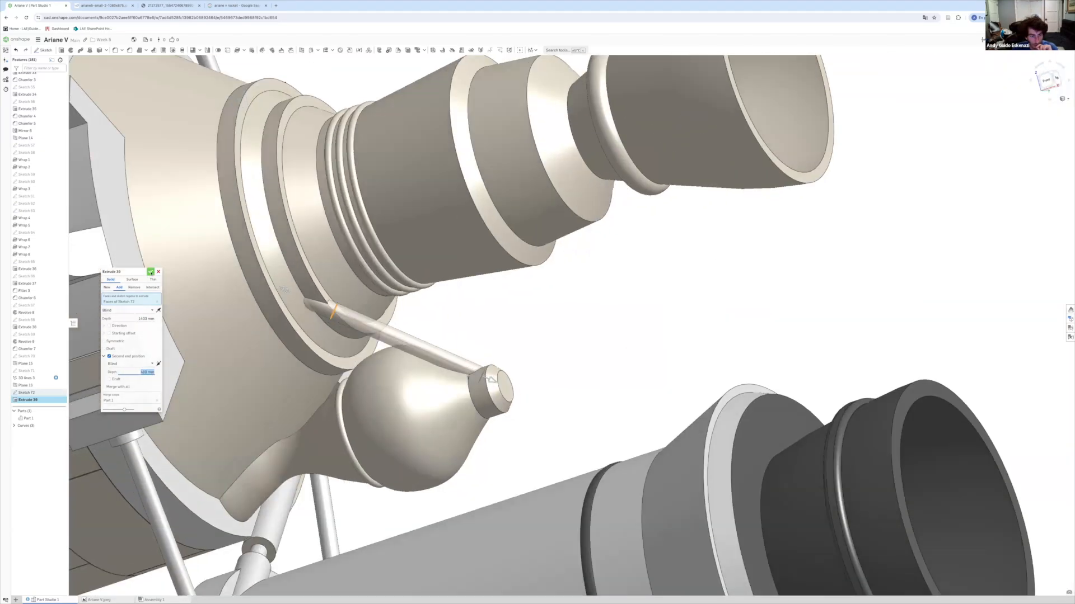
{"action": "left_click", "coordinate": [150, 272]}
Mirror the strut extrusion about the Front plane to form the matching strut between the engine and the bulb.
{"action": "scroll", "coordinate": [413, 342], "scroll_direction": "down", "scroll_amount": 4}
{"action": "right_click_drag", "start_coordinate": [413, 341], "coordinate": [364, 320]}
{"action": "scroll", "coordinate": [360, 319], "scroll_direction": "up", "scroll_amount": 5}
{"action": "scroll", "coordinate": [361, 319], "scroll_direction": "down", "scroll_amount": 4}
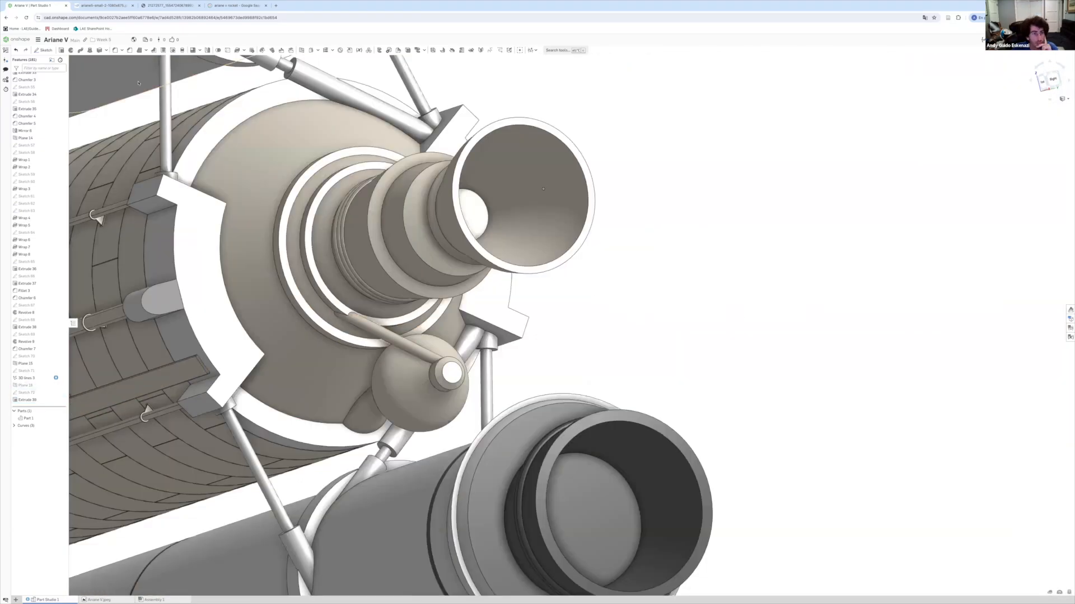
{"action": "left_click", "coordinate": [207, 50]}
{"action": "left_click", "coordinate": [127, 279]}
{"action": "left_click", "coordinate": [117, 287]}
{"action": "scroll", "coordinate": [34, 224], "scroll_direction": "up", "scroll_amount": 15}
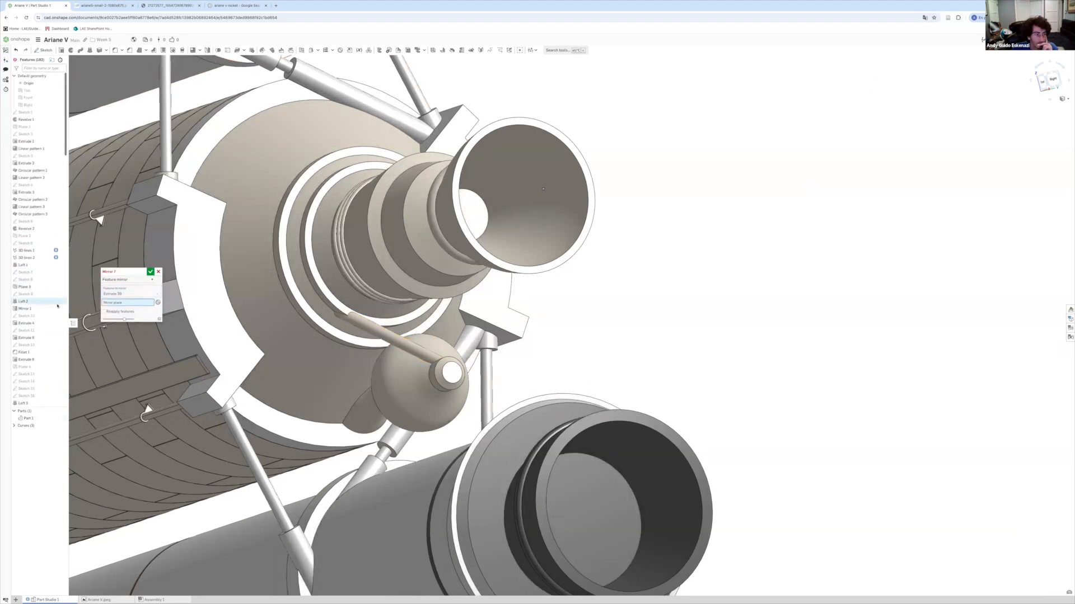
{"action": "left_click", "coordinate": [33, 98]}
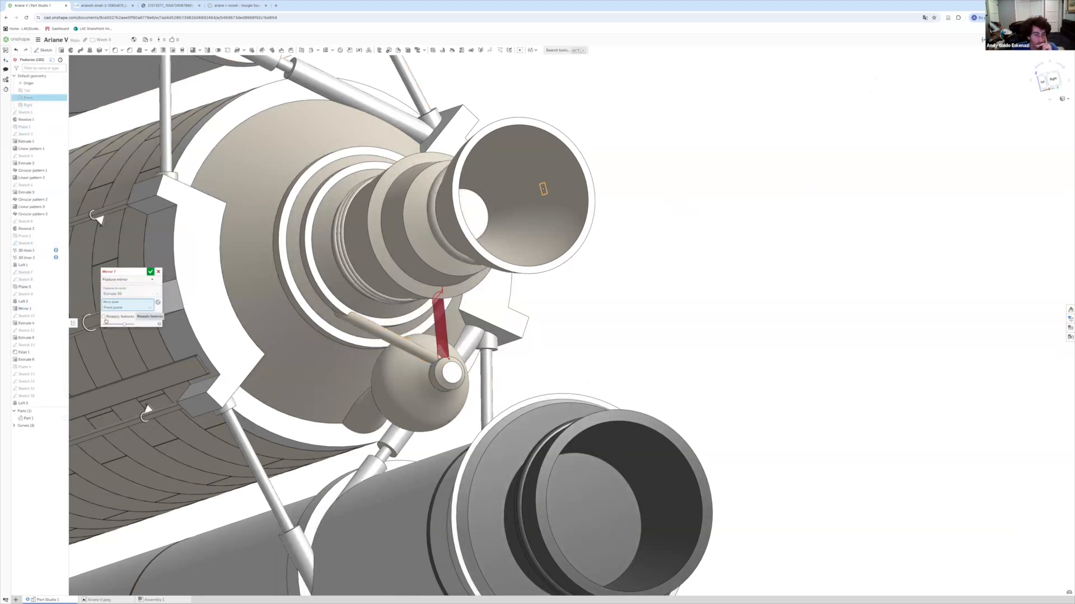
{"action": "left_click", "coordinate": [150, 272]}
Apply a 128, 128, 128 grey appearance to the revolved core engine only, leaving the bulb out of the selection.
{"action": "right_click_drag", "start_coordinate": [336, 335], "coordinate": [442, 493]}
{"action": "scroll", "coordinate": [442, 495], "scroll_direction": "up", "scroll_amount": 10}
{"action": "key", "text": "shift+1"}
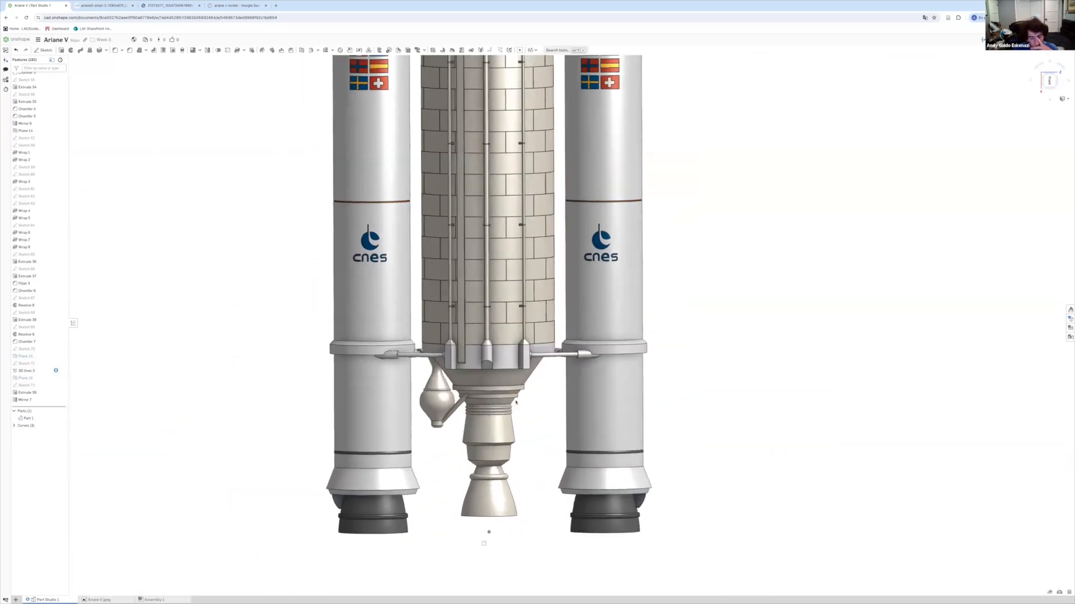
{"action": "scroll", "coordinate": [487, 446], "scroll_direction": "up", "scroll_amount": 2}
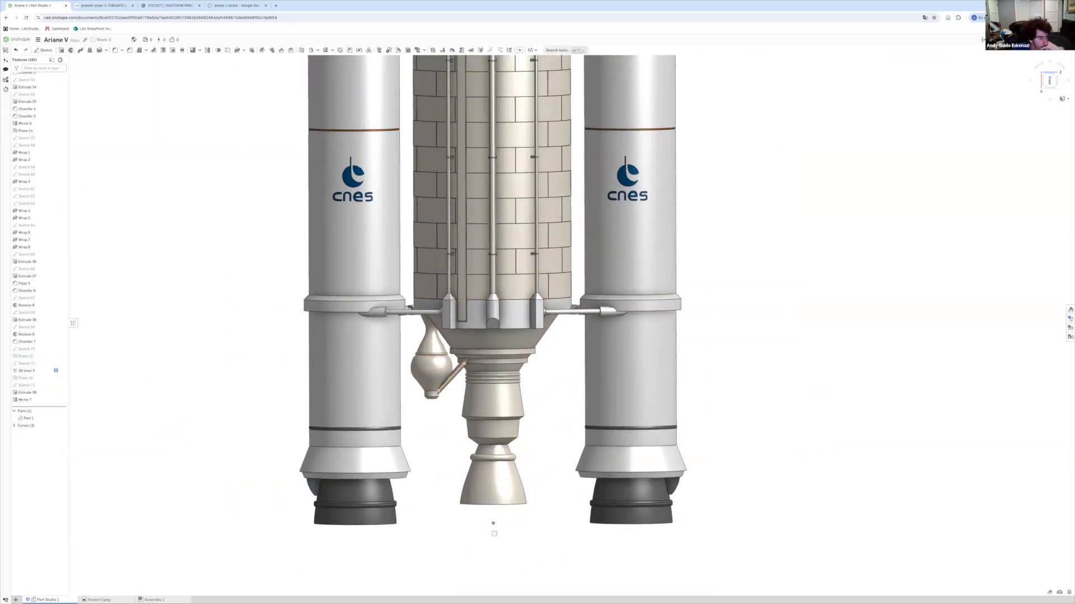
{"action": "scroll", "coordinate": [395, 364], "scroll_direction": "up", "scroll_amount": 1}
{"action": "right_click", "coordinate": [496, 342]}
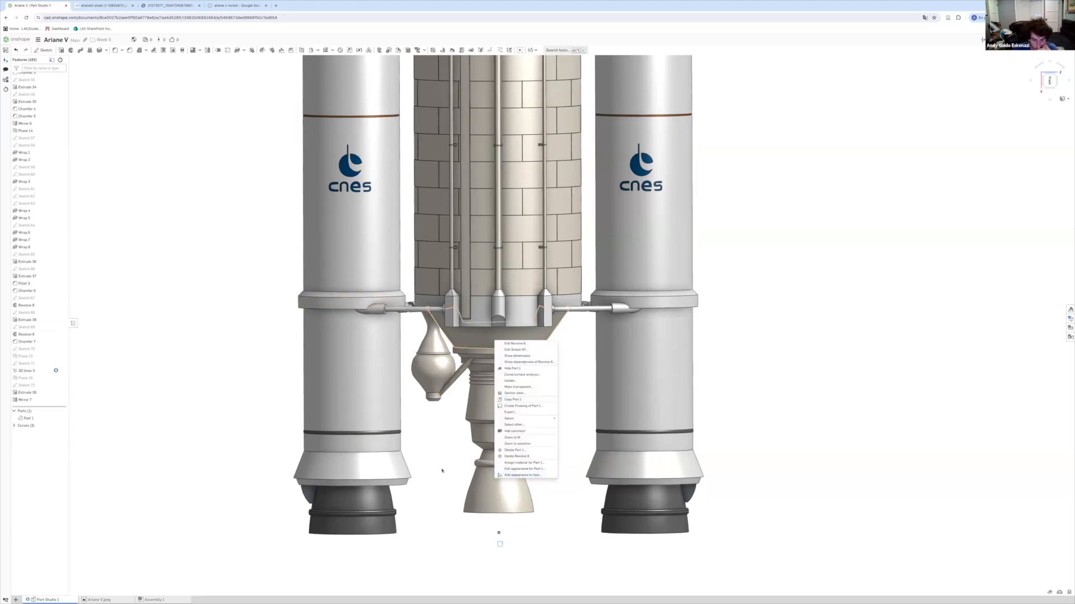
{"action": "left_click", "coordinate": [521, 475]}
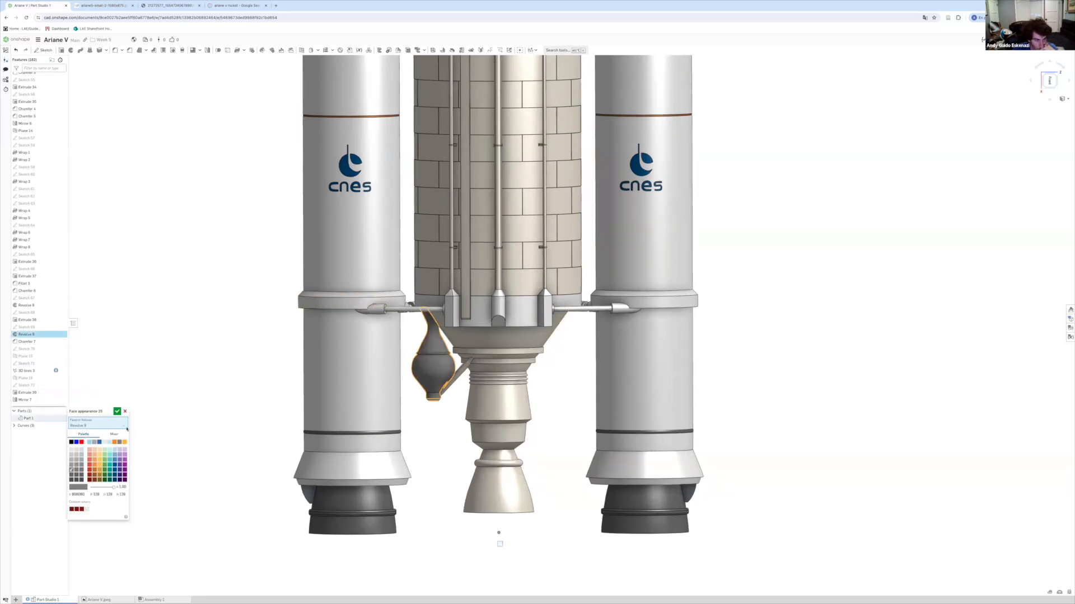
{"action": "left_click", "coordinate": [124, 427]}
{"action": "left_click", "coordinate": [28, 306]}
{"action": "left_click", "coordinate": [117, 412]}
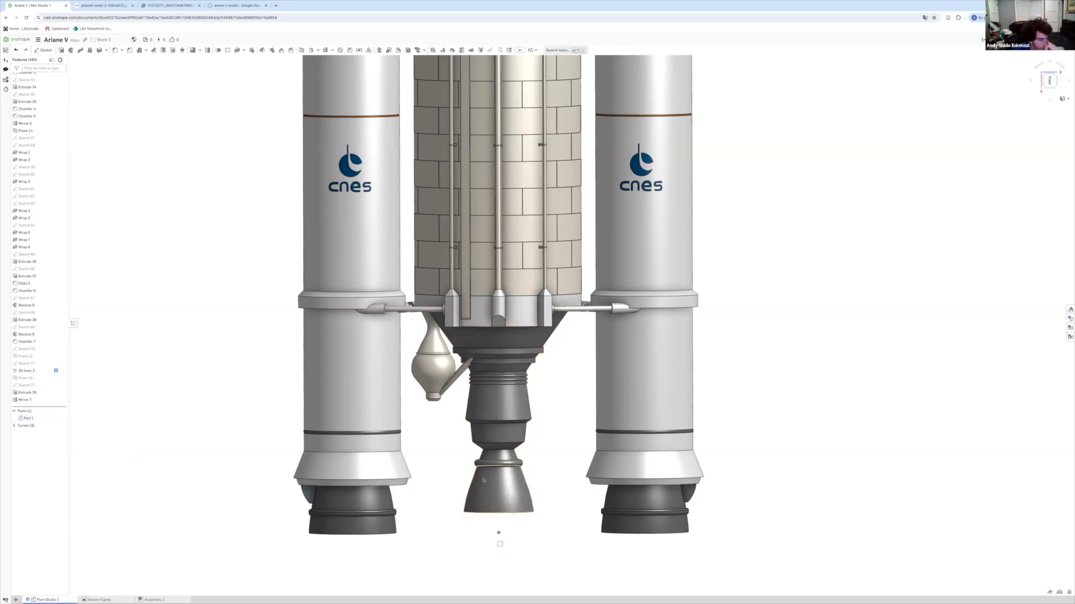
Check the reference photo of the rocket and change the core engine's appearance to a lighter grey.
{"action": "left_click", "coordinate": [168, 6]}
{"action": "left_click", "coordinate": [100, 6]}
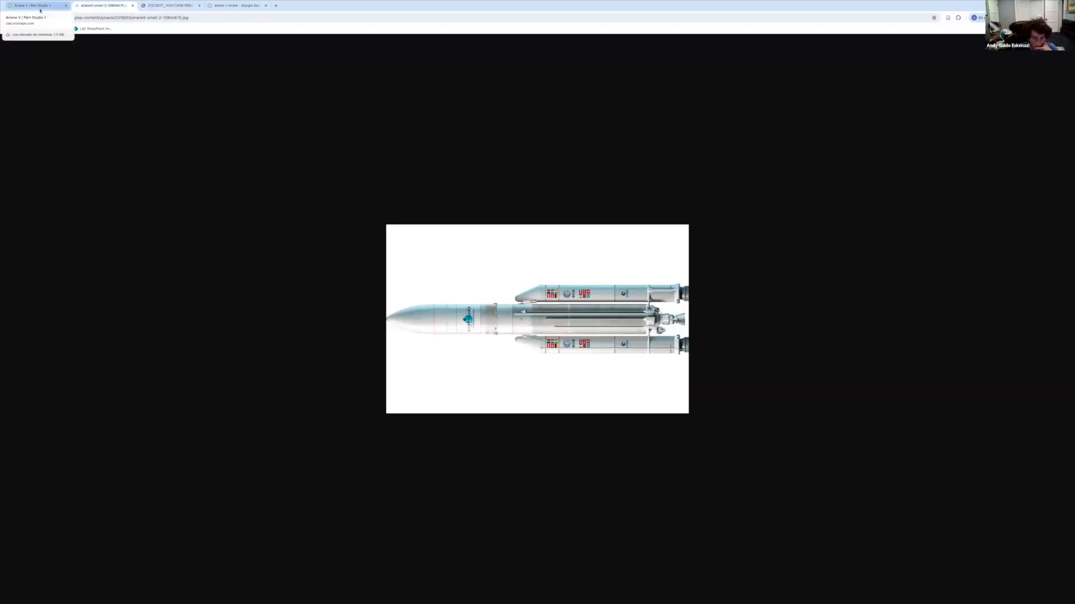
{"action": "left_click", "coordinate": [40, 10]}
{"action": "right_click", "coordinate": [28, 307]}
{"action": "left_click", "coordinate": [67, 386]}
{"action": "left_click", "coordinate": [71, 461]}
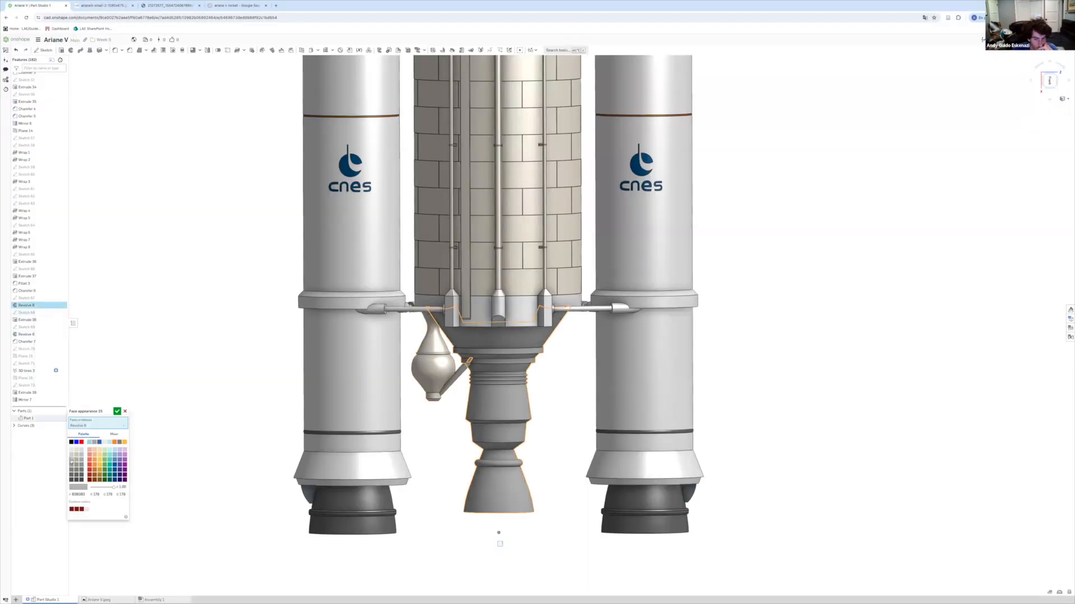
{"action": "left_click", "coordinate": [118, 413]}
Apply the light grey appearance to the bulb's conical upper neck and open the face options for the mirrored strut.
{"action": "left_click", "coordinate": [460, 477]}
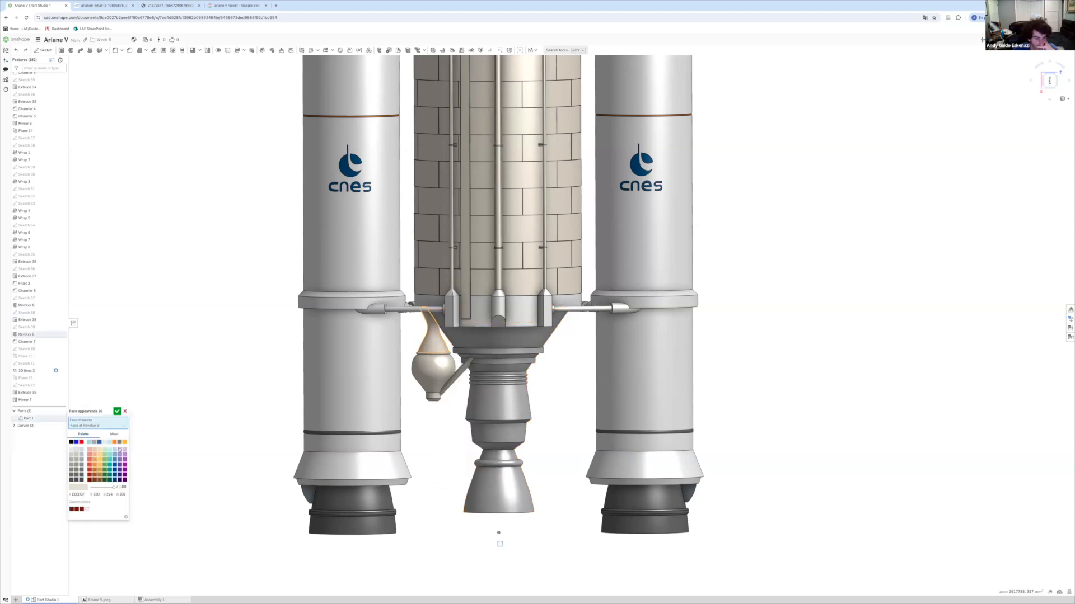
{"action": "scroll", "coordinate": [425, 372], "scroll_direction": "up", "scroll_amount": 10}
{"action": "right_click_drag", "start_coordinate": [427, 347], "coordinate": [446, 371]}
{"action": "right_click", "coordinate": [444, 367]}
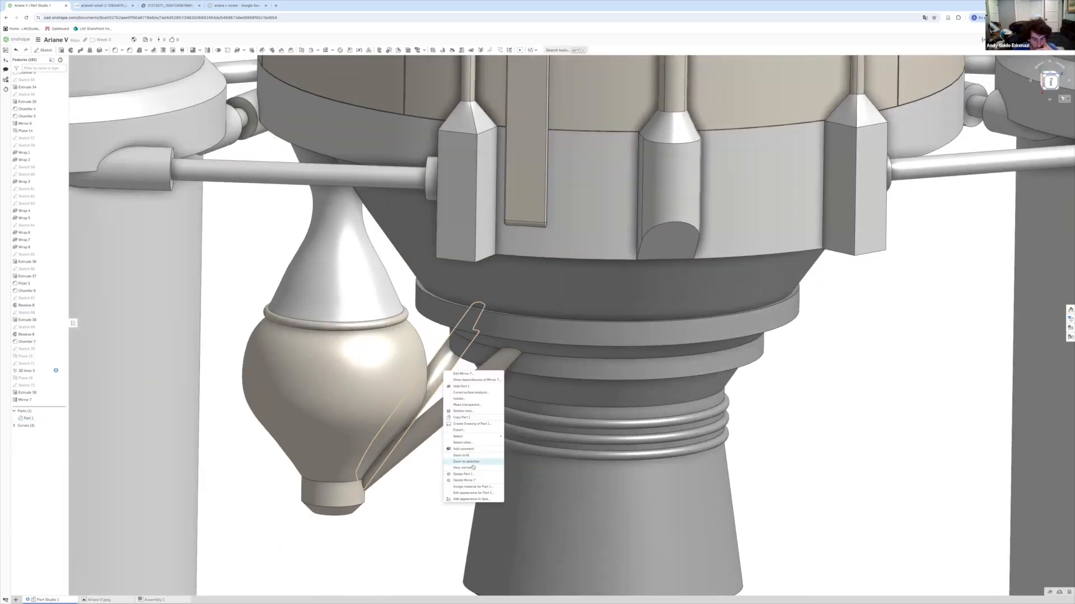
{"action": "left_click", "coordinate": [478, 472]}
Compare the engine area with the reference photo and update the core engine's light grey appearance.
{"action": "left_click", "coordinate": [112, 9]}
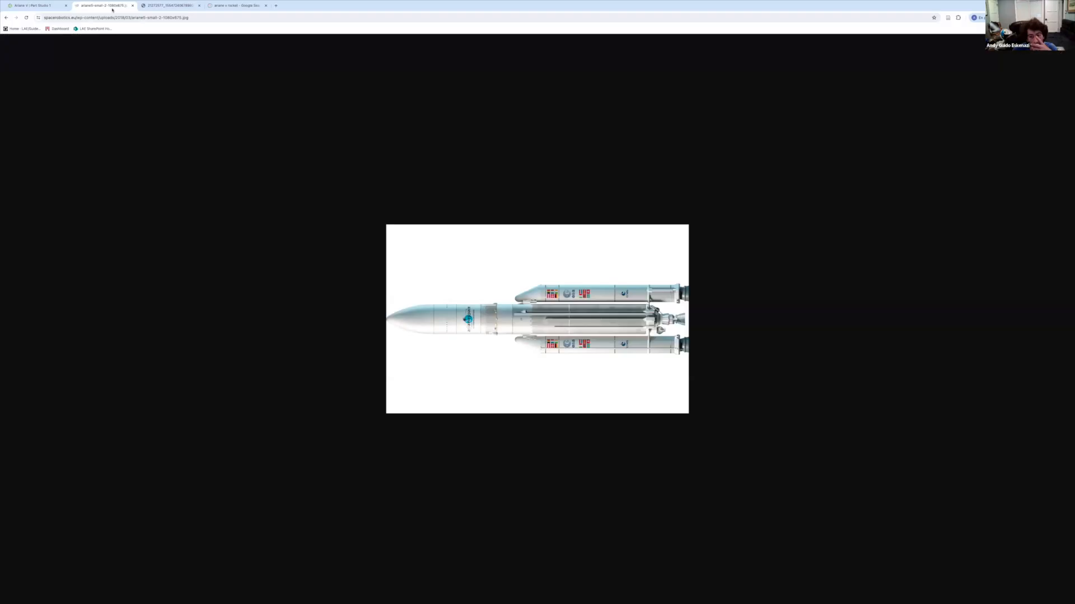
{"action": "left_click", "coordinate": [35, 6]}
{"action": "scroll", "coordinate": [460, 379], "scroll_direction": "down", "scroll_amount": 10}
{"action": "right_click_drag", "start_coordinate": [475, 394], "coordinate": [468, 383]}
{"action": "key", "text": "Escape"}
{"action": "right_click", "coordinate": [511, 480]}
{"action": "left_click", "coordinate": [543, 507]}
{"action": "left_click", "coordinate": [120, 410]}
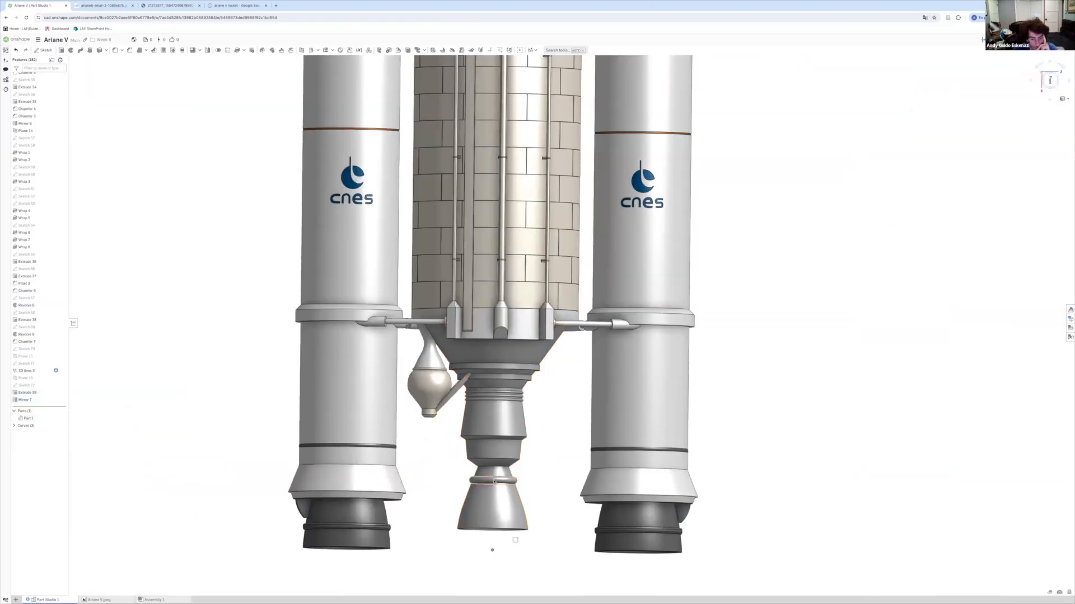
Edit the bulb's appearance to cover its remaining faces with the same light grey.
{"action": "right_click", "coordinate": [425, 384]}
{"action": "left_click", "coordinate": [455, 410]}
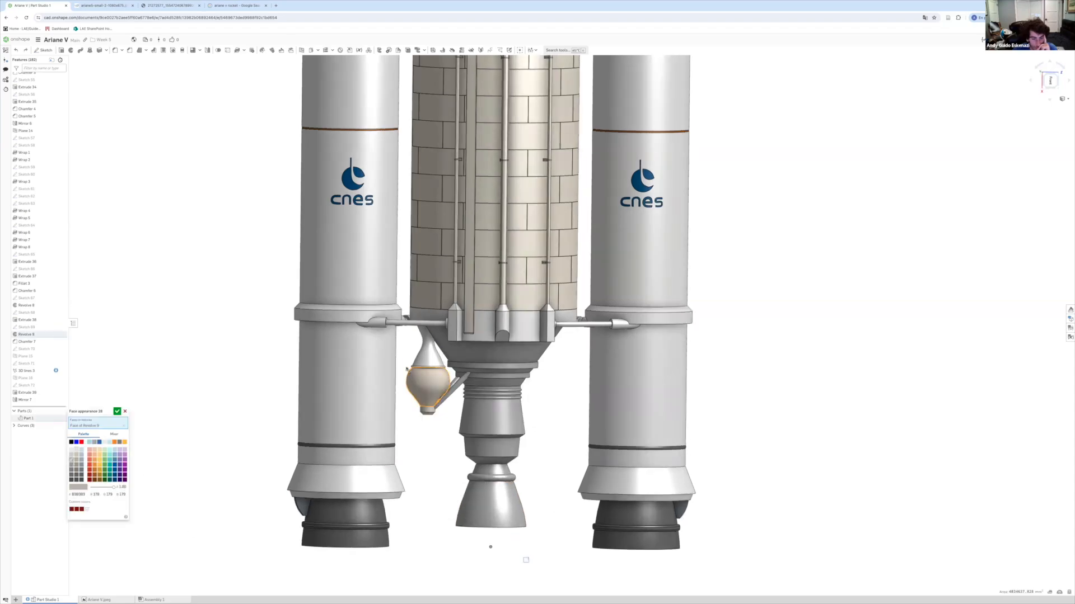
{"action": "scroll", "coordinate": [431, 392], "scroll_direction": "up", "scroll_amount": 5}
{"action": "left_click", "coordinate": [412, 451]}
{"action": "scroll", "coordinate": [433, 462], "scroll_direction": "down", "scroll_amount": 10}
{"action": "key", "text": "Return"}
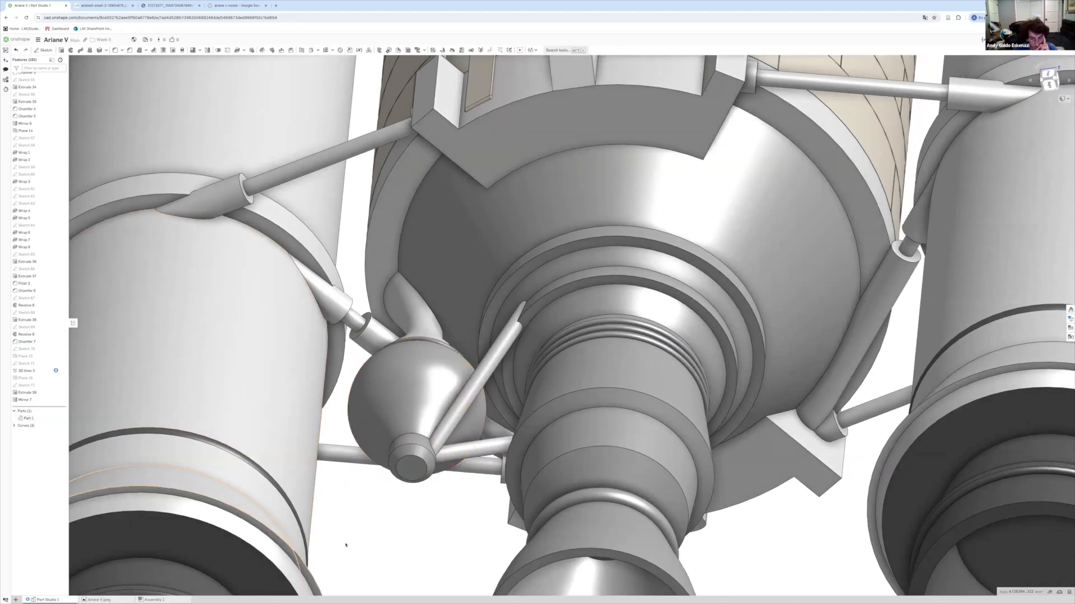
Add an orange-brown appearance to the extrude feature that forms the pipe brackets on the tiled core stage.
{"action": "right_click_drag", "start_coordinate": [475, 496], "coordinate": [399, 501]}
{"action": "scroll", "coordinate": [399, 501], "scroll_direction": "up", "scroll_amount": 5}
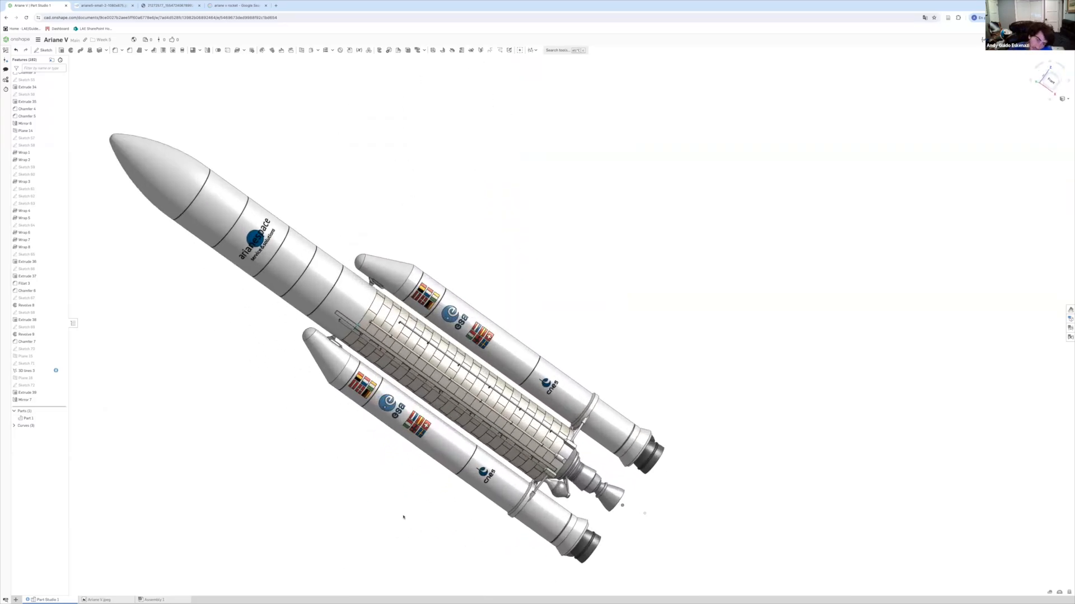
{"action": "scroll", "coordinate": [411, 370], "scroll_direction": "up", "scroll_amount": 10}
{"action": "right_click_drag", "start_coordinate": [410, 370], "coordinate": [417, 391]}
{"action": "left_click", "coordinate": [426, 272]}
{"action": "scroll", "coordinate": [39, 348], "scroll_direction": "up", "scroll_amount": 10}
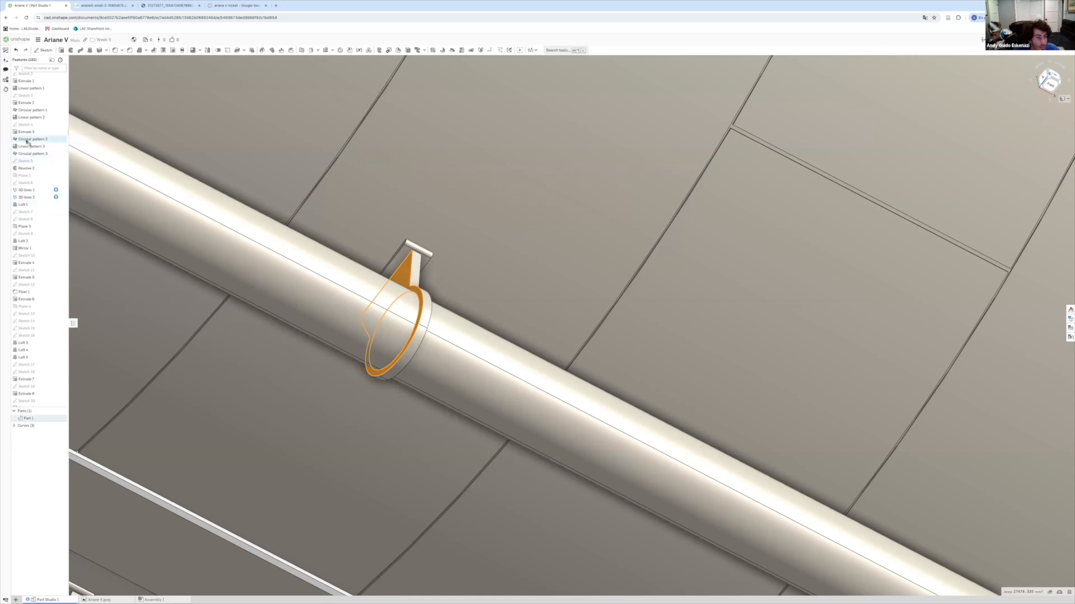
{"action": "scroll", "coordinate": [121, 258], "scroll_direction": "down", "scroll_amount": 10}
{"action": "scroll", "coordinate": [29, 288], "scroll_direction": "down", "scroll_amount": 5}
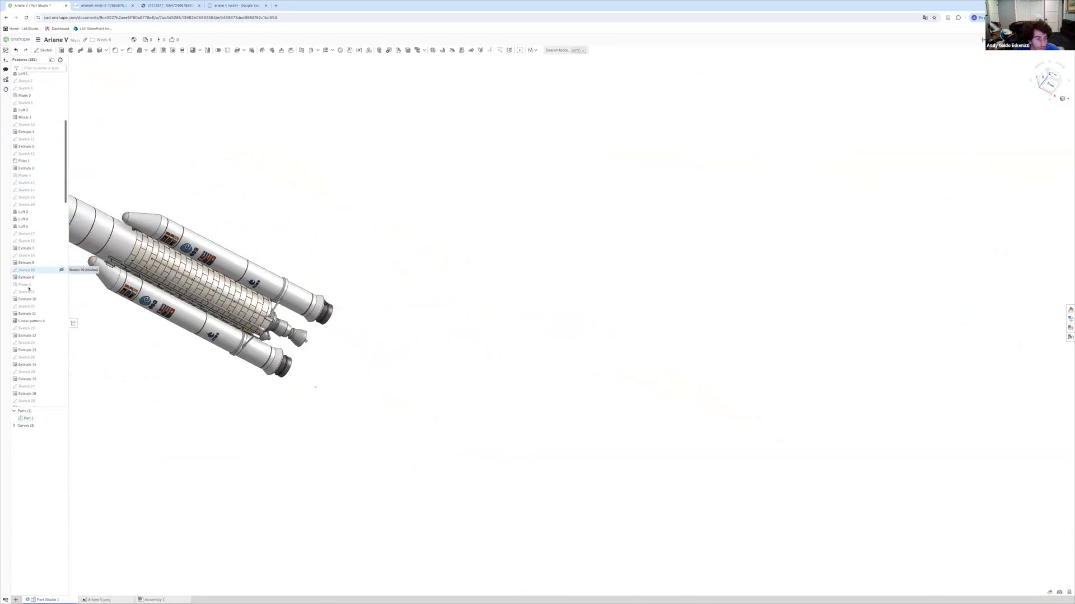
{"action": "scroll", "coordinate": [196, 272], "scroll_direction": "up", "scroll_amount": 5}
{"action": "right_click_drag", "start_coordinate": [196, 272], "coordinate": [151, 308]}
{"action": "left_click", "coordinate": [36, 300]}
{"action": "right_click_drag", "start_coordinate": [173, 369], "coordinate": [271, 414]}
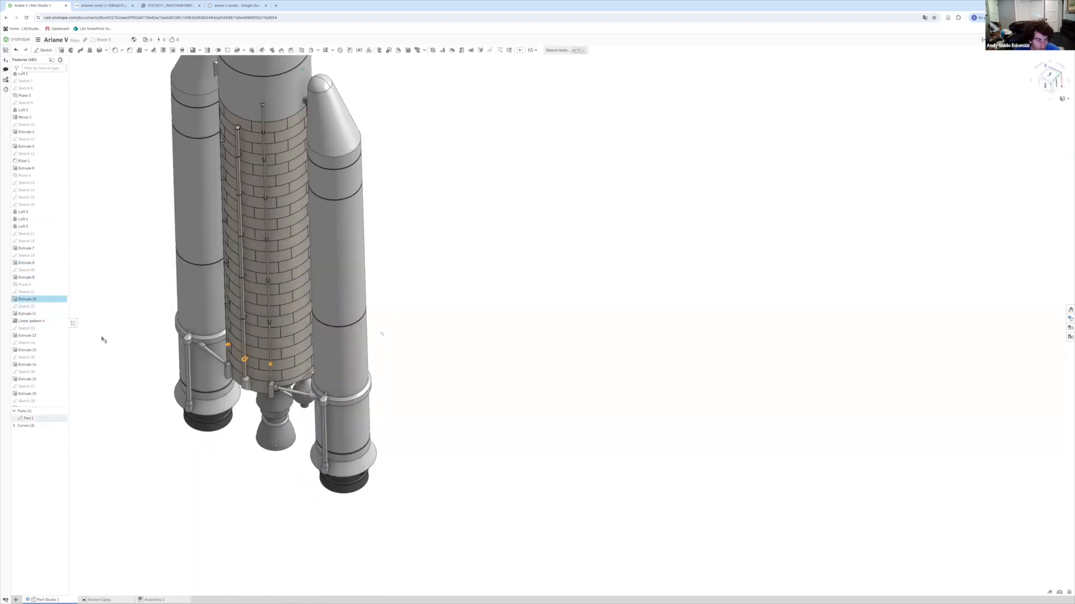
{"action": "left_click", "coordinate": [67, 378]}
{"action": "left_click", "coordinate": [95, 470]}
Extend the orange-brown appearance's selection with the bracket linear pattern, the following pipe extrudes and revolves, and their mirror.
{"action": "scroll", "coordinate": [255, 347], "scroll_direction": "up", "scroll_amount": 8}
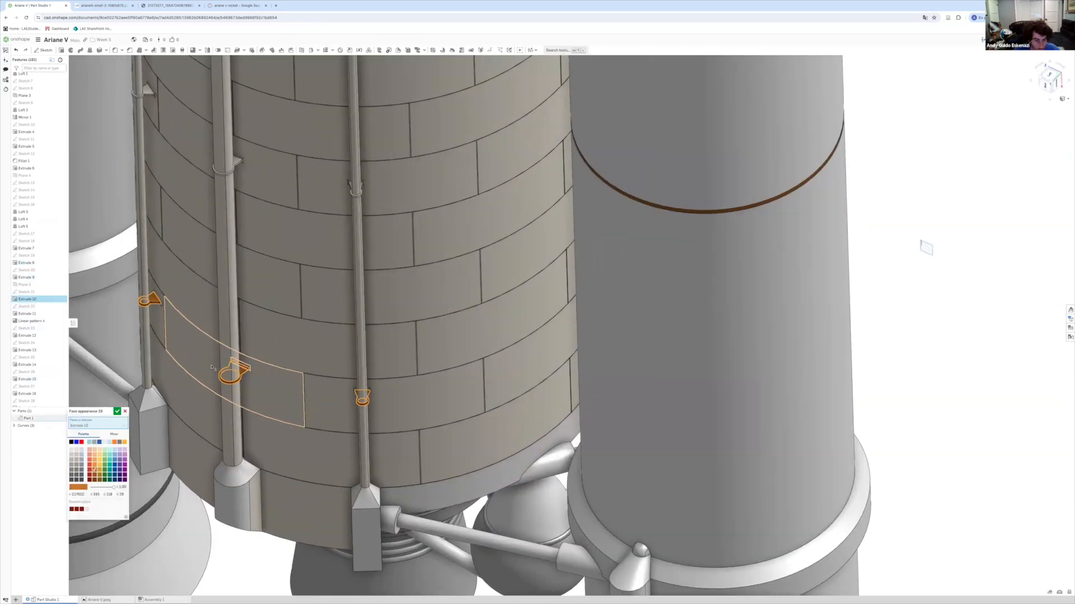
{"action": "scroll", "coordinate": [240, 373], "scroll_direction": "down", "scroll_amount": 5}
{"action": "left_click", "coordinate": [37, 324]}
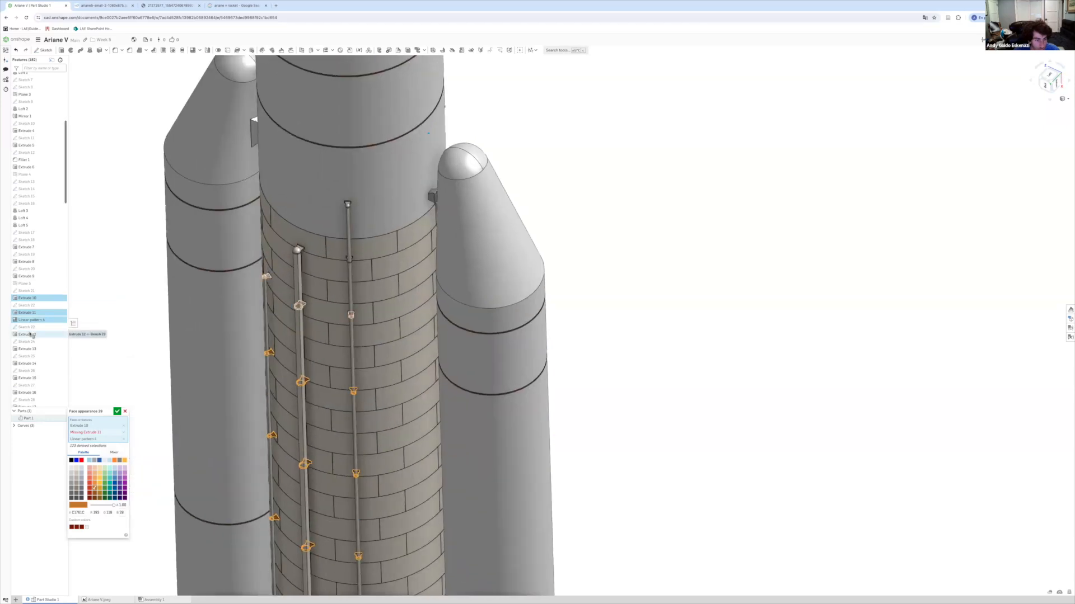
{"action": "left_click", "coordinate": [28, 350]}
{"action": "scroll", "coordinate": [41, 365], "scroll_direction": "down", "scroll_amount": 1}
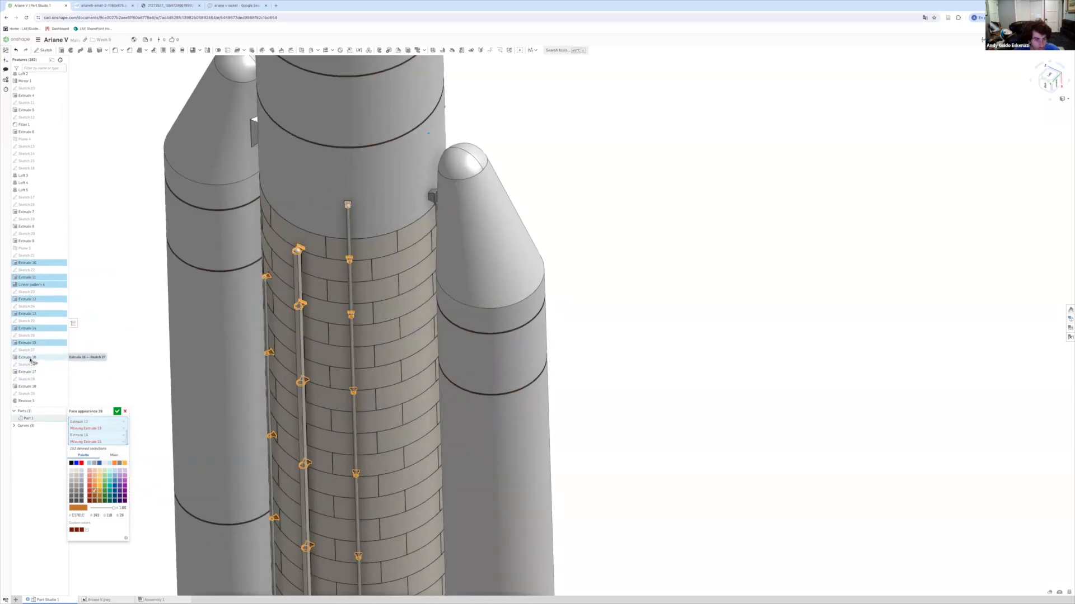
{"action": "left_click", "coordinate": [34, 386]}
{"action": "scroll", "coordinate": [29, 347], "scroll_direction": "down", "scroll_amount": 3}
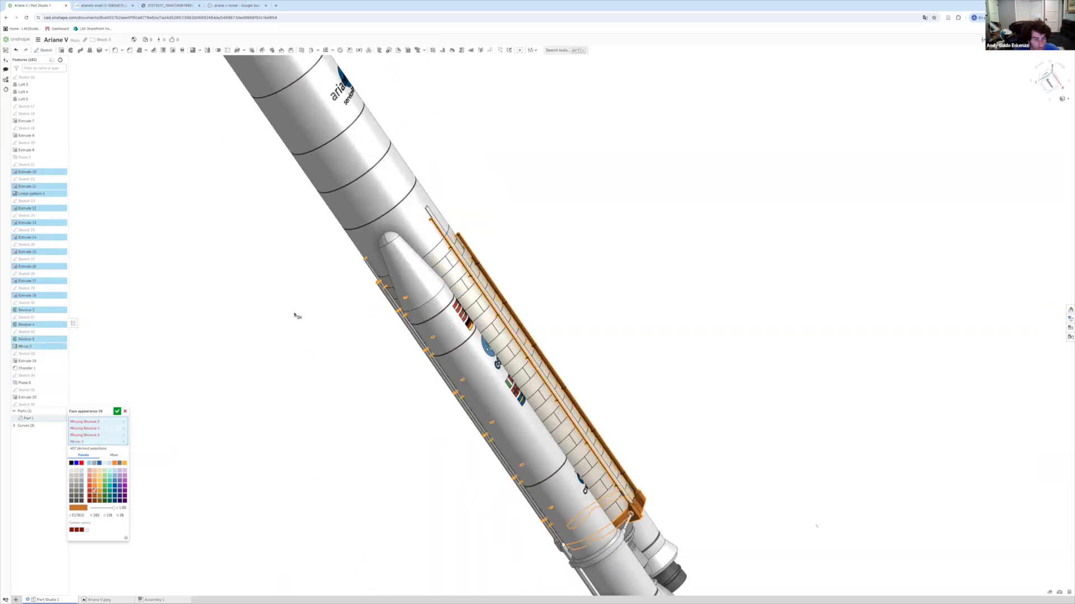
Replace unwanted whole features in the appearance selection with individual faces of the pipe domes and end brackets.
{"action": "left_click", "coordinate": [124, 436]}
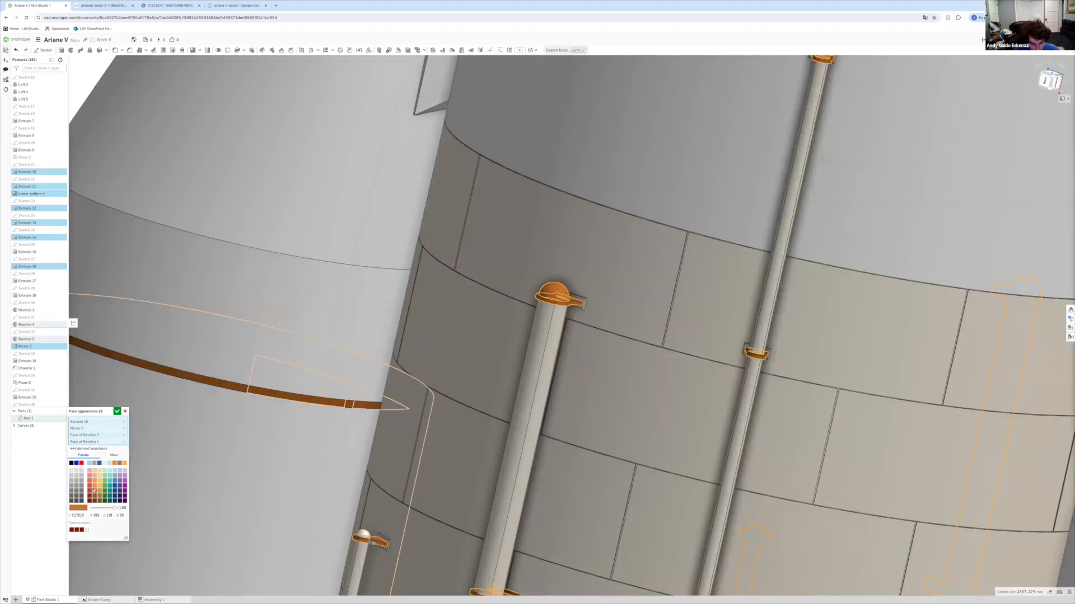
{"action": "scroll", "coordinate": [374, 541], "scroll_direction": "up", "scroll_amount": 10}
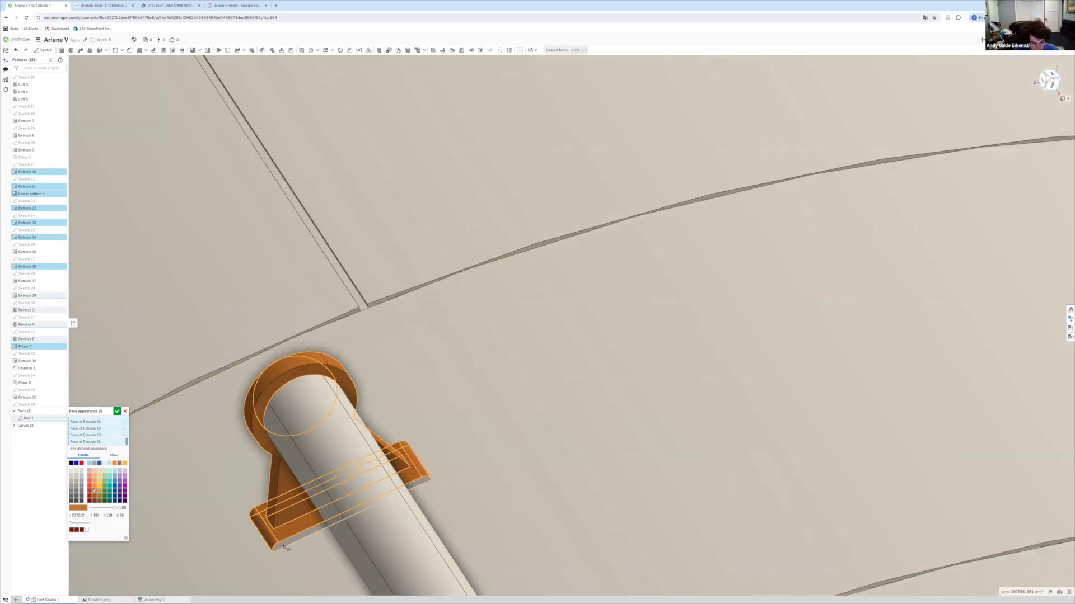
{"action": "left_click", "coordinate": [284, 546]}
{"action": "scroll", "coordinate": [487, 471], "scroll_direction": "down", "scroll_amount": 8}
{"action": "scroll", "coordinate": [280, 274], "scroll_direction": "up", "scroll_amount": 10}
{"action": "left_click", "coordinate": [248, 241]}
{"action": "mouse_move", "coordinate": [248, 241]}
{"action": "right_mouse_down"}
{"action": "mouse_move", "coordinate": [288, 245]}
{"action": "mouse_move", "coordinate": [263, 249]}
{"action": "right_mouse_up"}
{"action": "left_click", "coordinate": [256, 246]}
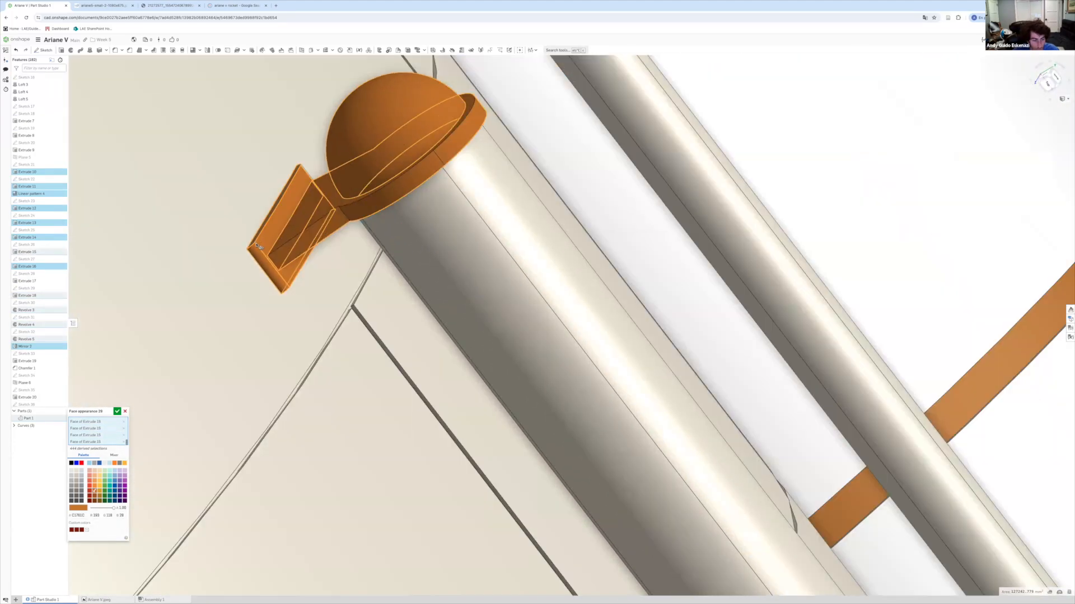
Add the remaining uncoloured bracket and pipe-end faces to the orange-brown appearance and apply it.
{"action": "scroll", "coordinate": [257, 245], "scroll_direction": "down", "scroll_amount": 8}
{"action": "right_click_drag", "start_coordinate": [392, 224], "coordinate": [594, 168]}
{"action": "scroll", "coordinate": [520, 196], "scroll_direction": "up", "scroll_amount": 8}
{"action": "left_click", "coordinate": [512, 210]}
{"action": "scroll", "coordinate": [512, 210], "scroll_direction": "down", "scroll_amount": 8}
{"action": "scroll", "coordinate": [560, 224], "scroll_direction": "up", "scroll_amount": 8}
{"action": "left_click", "coordinate": [612, 313]}
{"action": "scroll", "coordinate": [613, 314], "scroll_direction": "down", "scroll_amount": 10}
{"action": "scroll", "coordinate": [440, 240], "scroll_direction": "up", "scroll_amount": 10}
{"action": "left_click", "coordinate": [459, 218]}
{"action": "right_click_drag", "start_coordinate": [459, 218], "coordinate": [540, 314]}
{"action": "left_click", "coordinate": [366, 322]}
{"action": "scroll", "coordinate": [361, 302], "scroll_direction": "down", "scroll_amount": 10}
{"action": "scroll", "coordinate": [366, 302], "scroll_direction": "up", "scroll_amount": 6}
{"action": "scroll", "coordinate": [396, 269], "scroll_direction": "down", "scroll_amount": 3}
{"action": "key", "text": "Return"}
Edit the orange-brown appearance on the mirrored pipes and remove the mirror feature from its selection.
{"action": "scroll", "coordinate": [395, 268], "scroll_direction": "down", "scroll_amount": 10}
{"action": "scroll", "coordinate": [405, 311], "scroll_direction": "up", "scroll_amount": 10}
{"action": "right_click", "coordinate": [368, 292]}
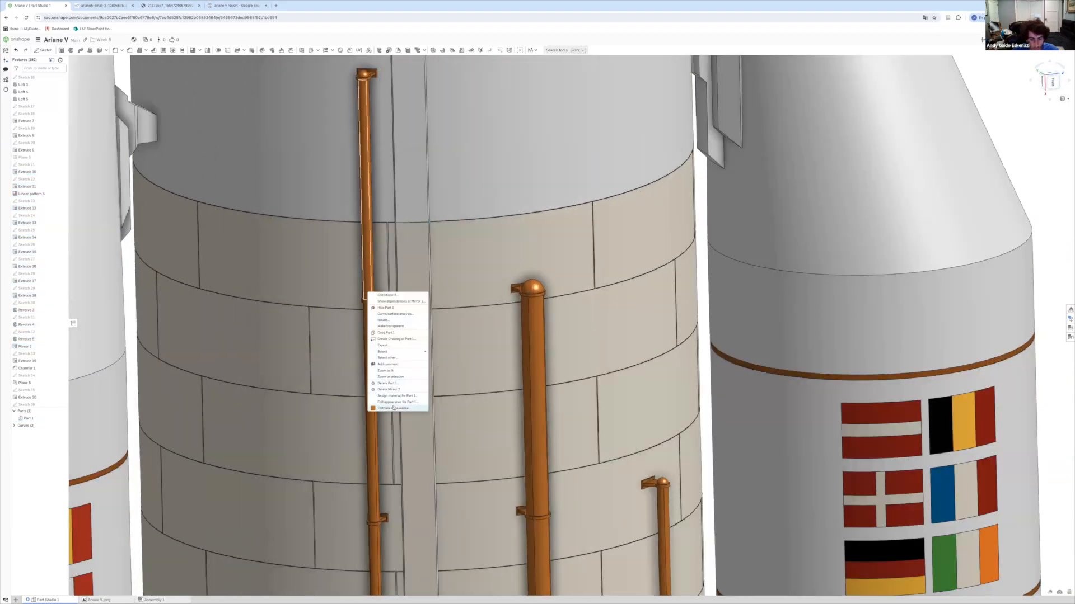
{"action": "left_click", "coordinate": [394, 409]}
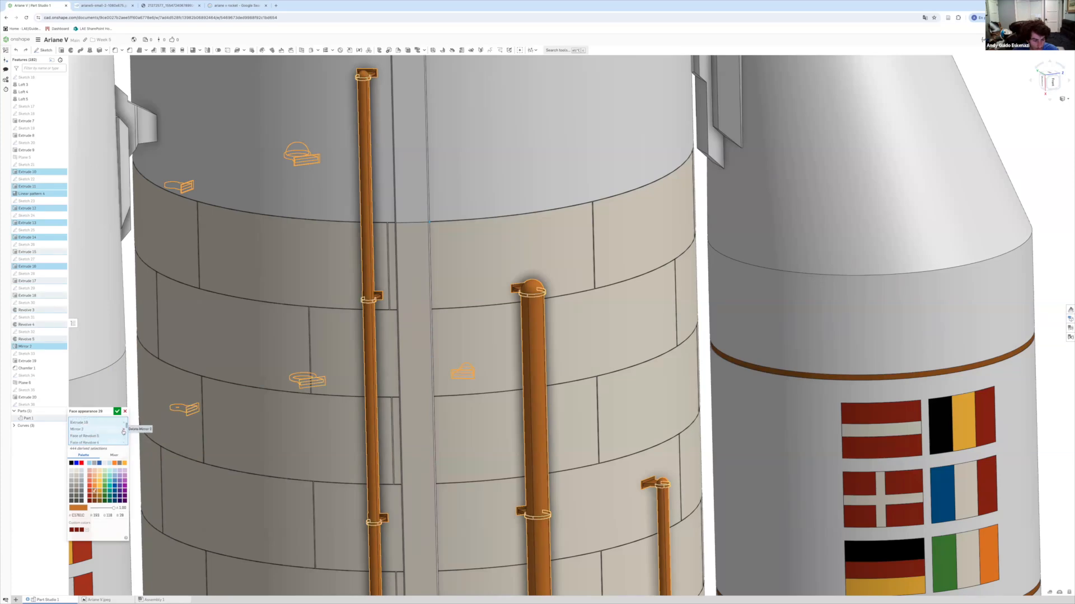
{"action": "left_click", "coordinate": [123, 431]}
{"action": "scroll", "coordinate": [392, 336], "scroll_direction": "down", "scroll_amount": 10}
{"action": "scroll", "coordinate": [446, 409], "scroll_direction": "up", "scroll_amount": 8}
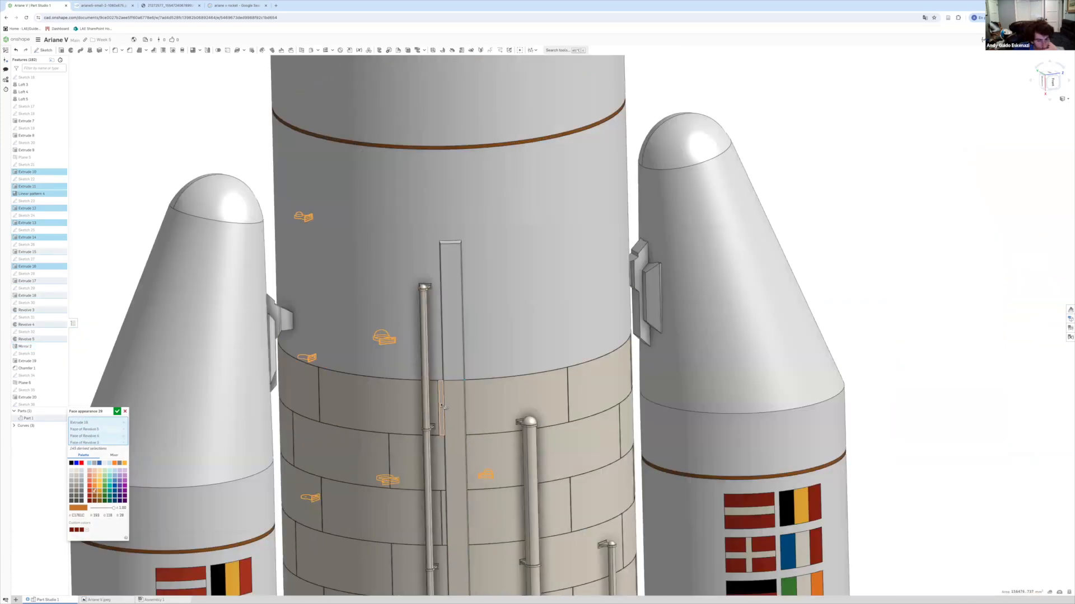
{"action": "left_click", "coordinate": [117, 412]}
Open the Mirror 2 feature and examine which pipe, bracket and base features it mirrors.
{"action": "right_click", "coordinate": [25, 346]}
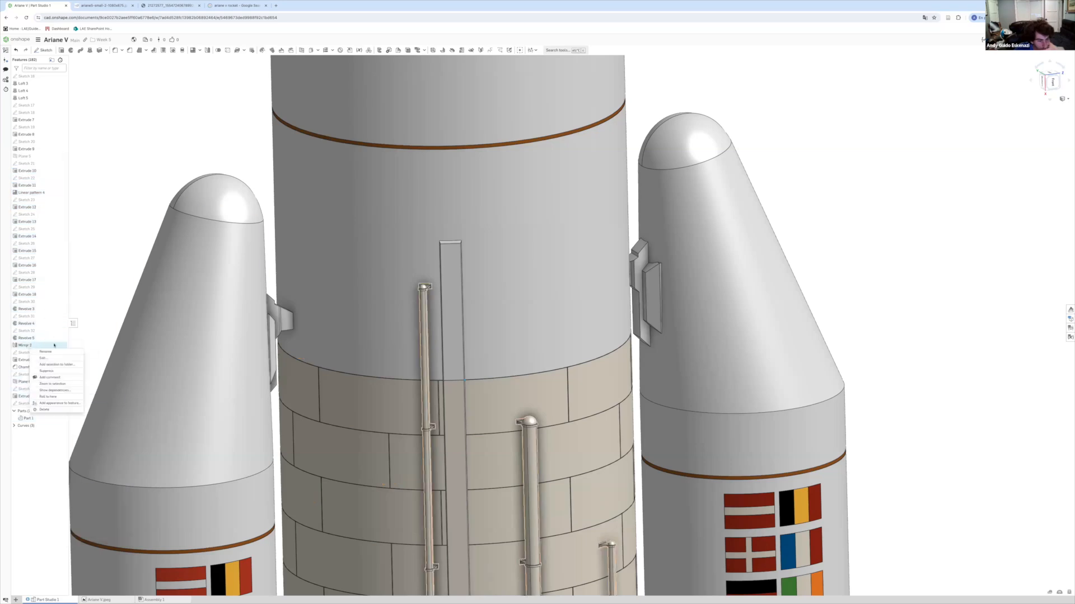
{"action": "left_click", "coordinate": [51, 358]}
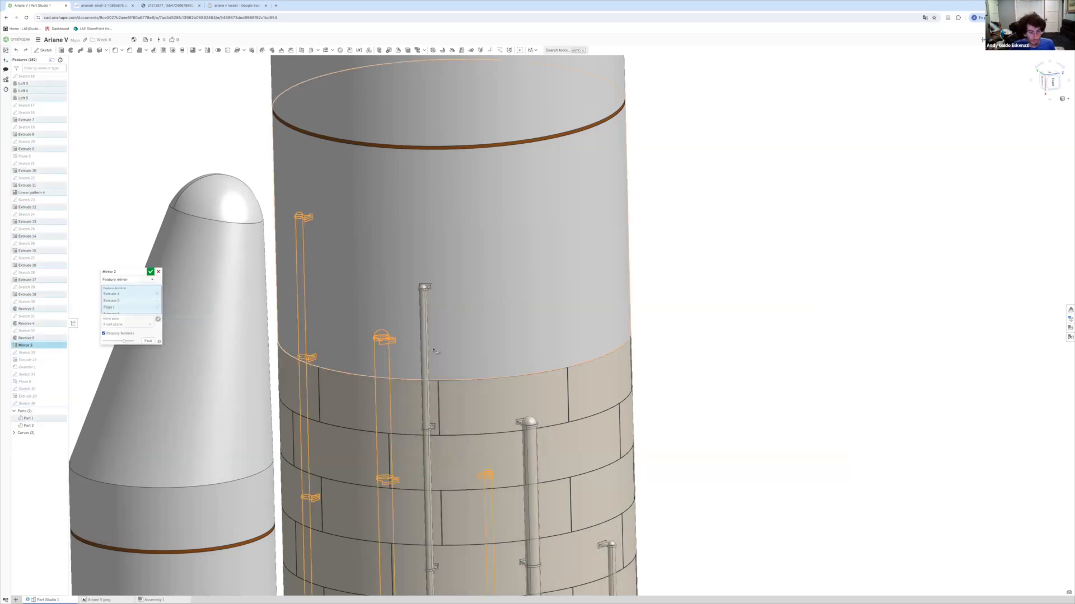
{"action": "scroll", "coordinate": [434, 348], "scroll_direction": "down", "scroll_amount": 6}
{"action": "right_click_drag", "start_coordinate": [434, 348], "coordinate": [339, 398]}
{"action": "scroll", "coordinate": [322, 376], "scroll_direction": "up", "scroll_amount": 6}
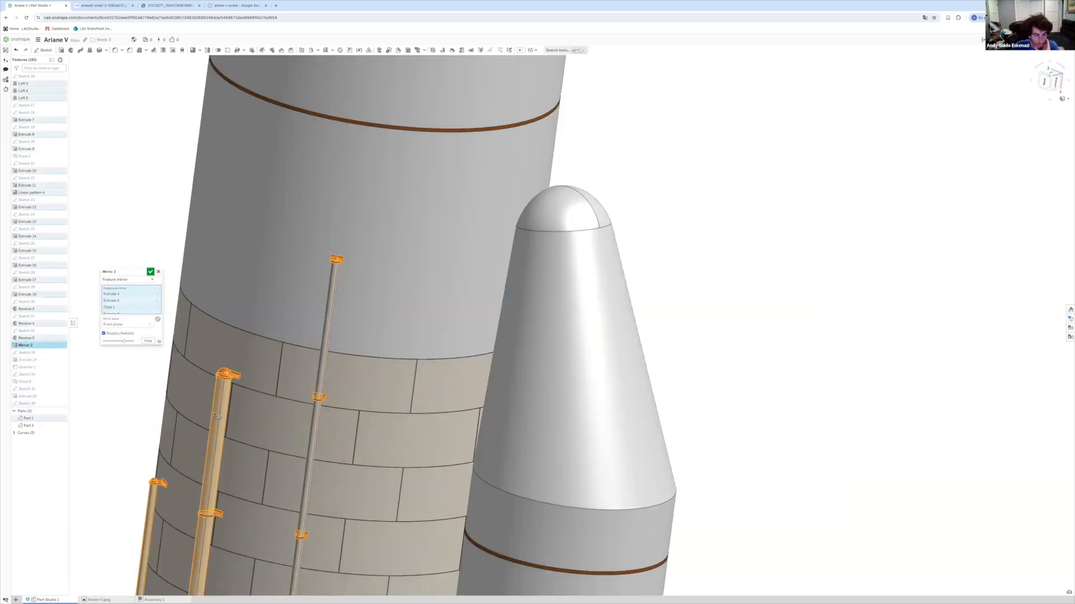
{"action": "scroll", "coordinate": [147, 513], "scroll_direction": "down", "scroll_amount": 5}
{"action": "scroll", "coordinate": [146, 430], "scroll_direction": "up", "scroll_amount": 2}
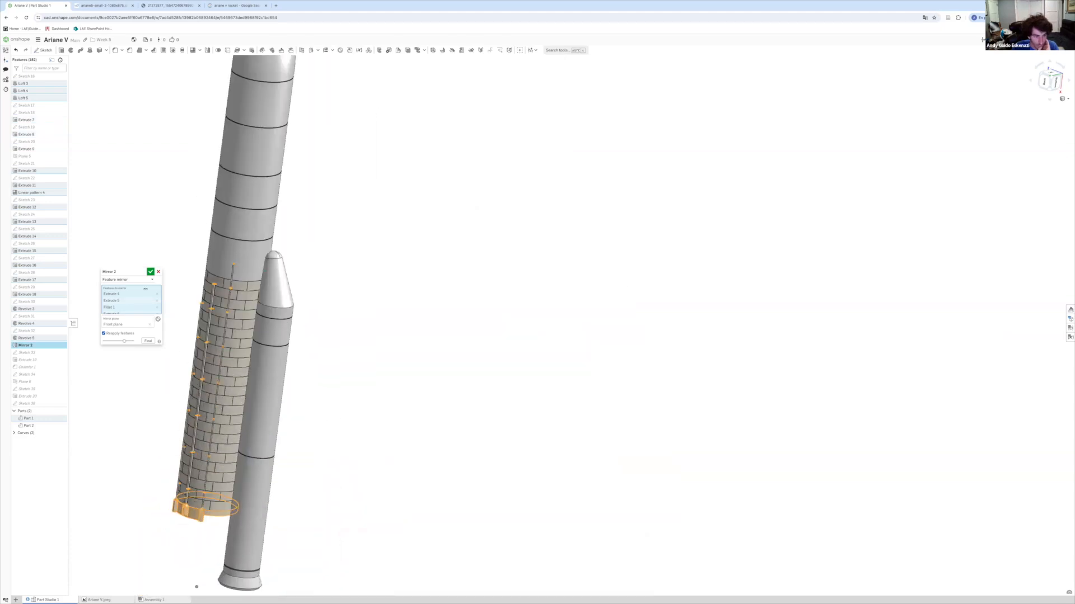
{"action": "left_click", "coordinate": [150, 273]}
{"action": "right_click_drag", "start_coordinate": [150, 275], "coordinate": [131, 377]}
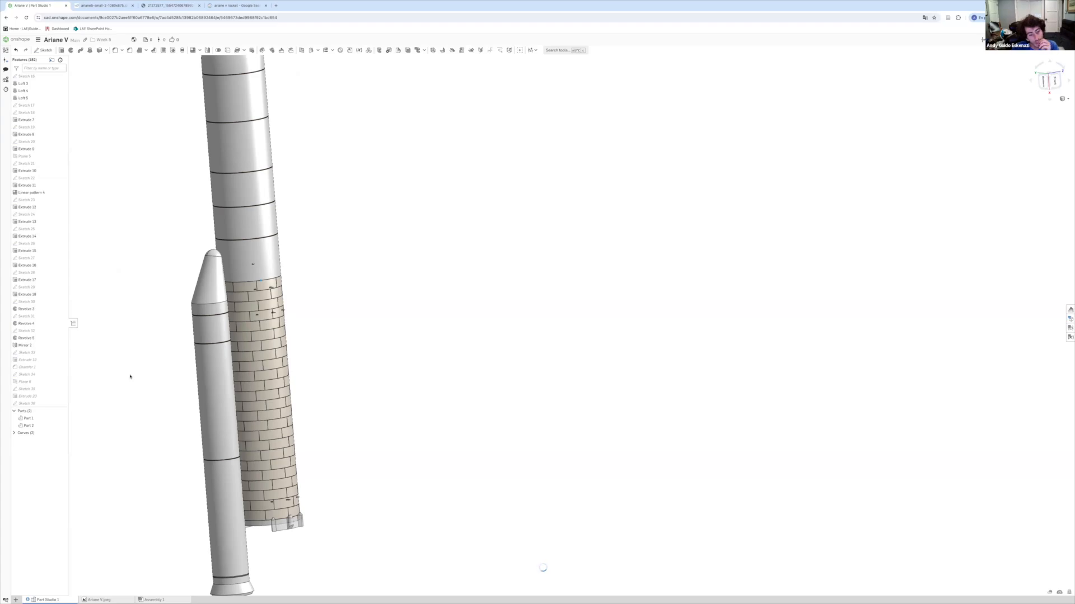
Mirror the side pipes' Extrude 7, Extrude 8 and Extrude 9 about the Front plane as a feature mirror with features reapplied.
{"action": "scroll", "coordinate": [252, 323], "scroll_direction": "up", "scroll_amount": 6}
{"action": "scroll", "coordinate": [251, 324], "scroll_direction": "down", "scroll_amount": 6}
{"action": "scroll", "coordinate": [294, 213], "scroll_direction": "down", "scroll_amount": 4}
{"action": "left_click", "coordinate": [207, 50]}
{"action": "scroll", "coordinate": [237, 266], "scroll_direction": "up", "scroll_amount": 5}
{"action": "right_click_drag", "start_coordinate": [236, 269], "coordinate": [336, 263]}
{"action": "left_click", "coordinate": [127, 279]}
{"action": "left_click", "coordinate": [120, 296]}
{"action": "scroll", "coordinate": [257, 316], "scroll_direction": "up", "scroll_amount": 6}
{"action": "left_click", "coordinate": [256, 385]}
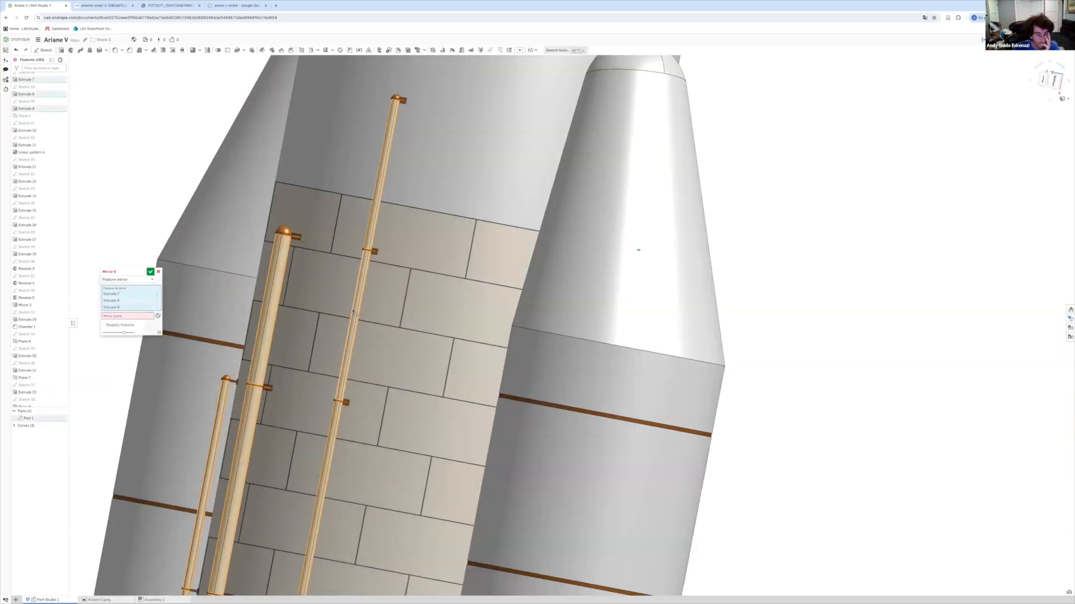
{"action": "left_click", "coordinate": [133, 316]}
{"action": "scroll", "coordinate": [34, 240], "scroll_direction": "up", "scroll_amount": 7}
{"action": "scroll", "coordinate": [311, 307], "scroll_direction": "down", "scroll_amount": 5}
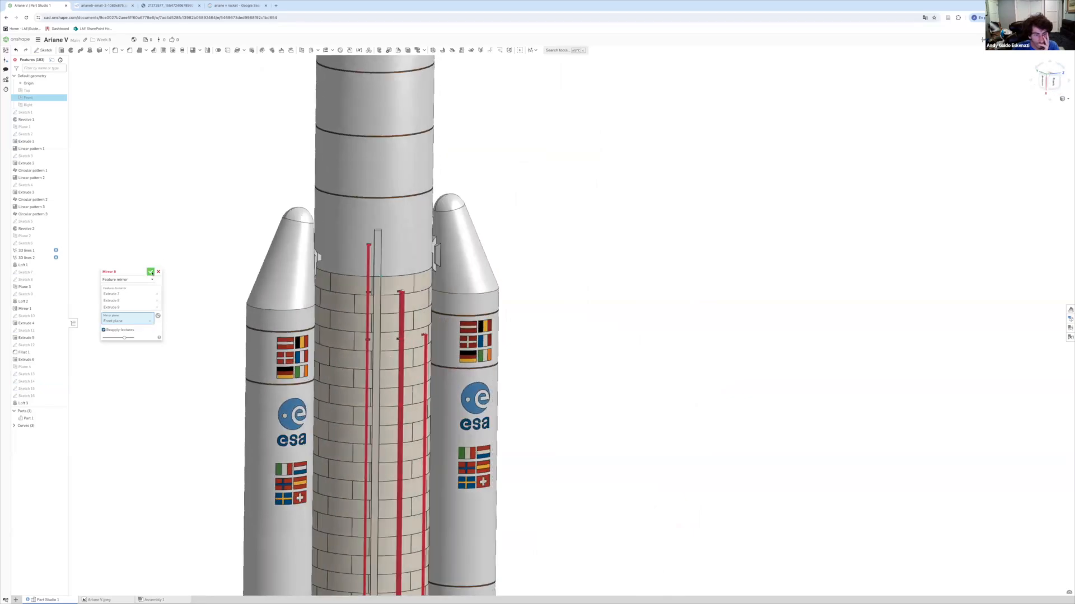
{"action": "left_click", "coordinate": [150, 271]}
Add the Mirror 2 feature to the mirrored bracket's face appearance and apply the orange-brown colour.
{"action": "right_click_drag", "start_coordinate": [91, 434], "coordinate": [381, 359]}
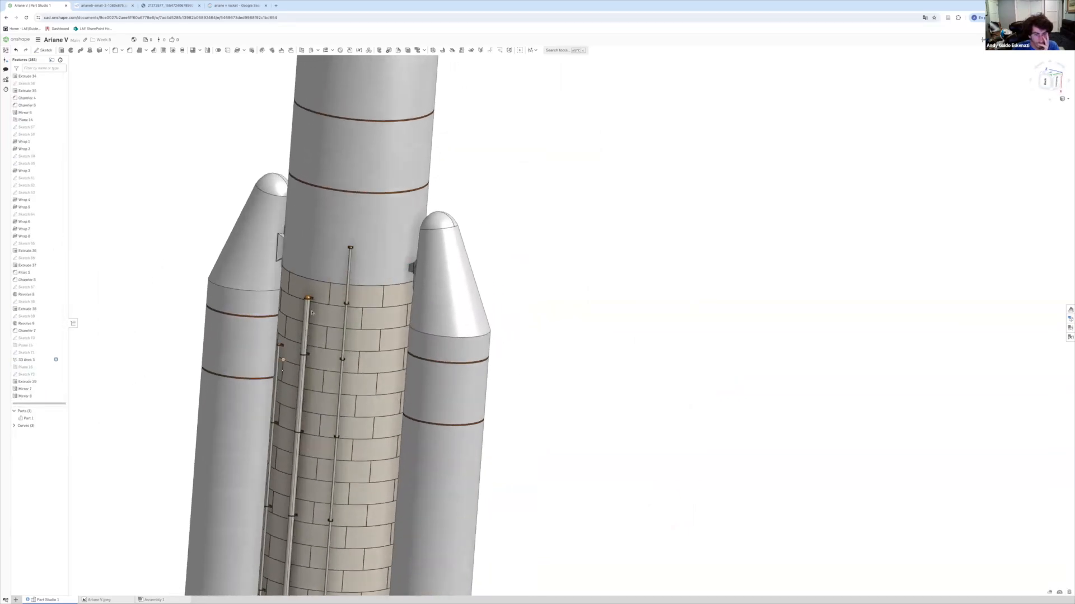
{"action": "scroll", "coordinate": [315, 300], "scroll_direction": "up", "scroll_amount": 10}
{"action": "scroll", "coordinate": [315, 300], "scroll_direction": "down", "scroll_amount": 8}
{"action": "right_click_drag", "start_coordinate": [315, 301], "coordinate": [424, 254]}
{"action": "scroll", "coordinate": [424, 254], "scroll_direction": "up", "scroll_amount": 10}
{"action": "scroll", "coordinate": [44, 395], "scroll_direction": "up", "scroll_amount": 5}
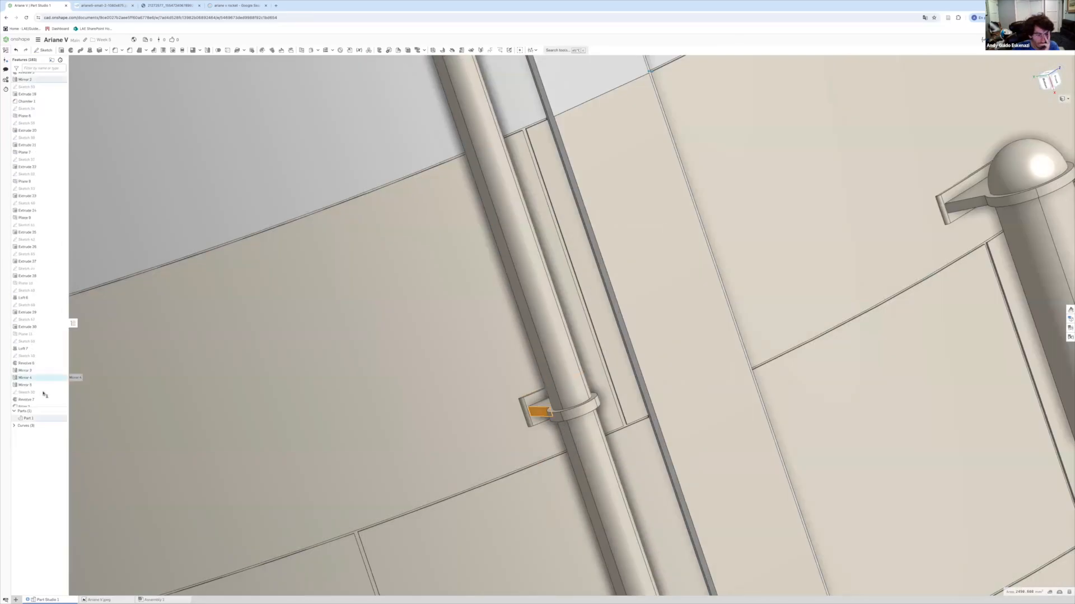
{"action": "left_click", "coordinate": [63, 260]}
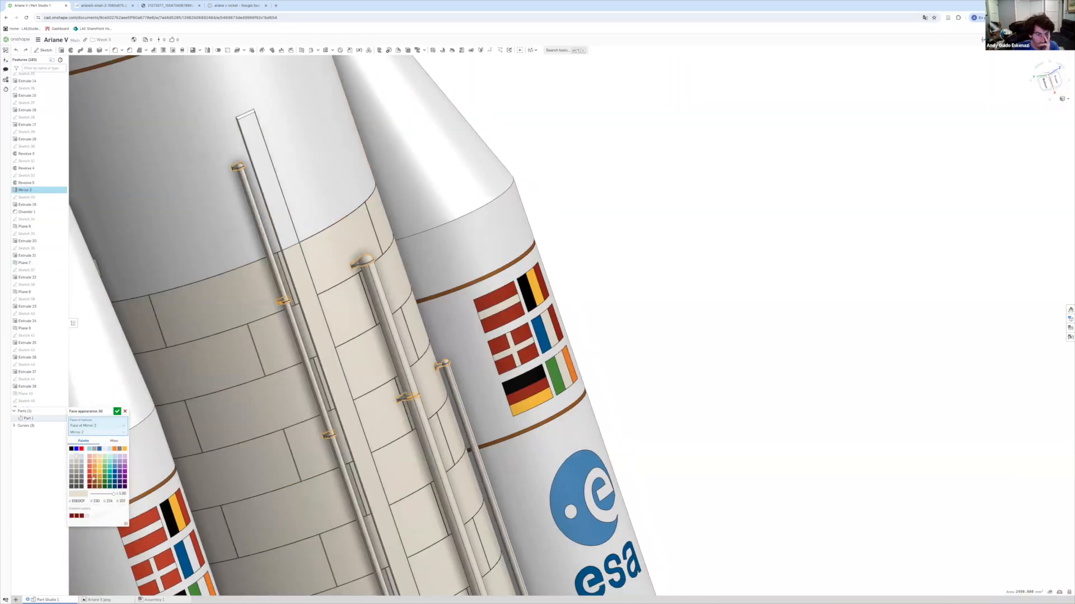
{"action": "scroll", "coordinate": [317, 330], "scroll_direction": "down", "scroll_amount": 5}
{"action": "right_click_drag", "start_coordinate": [389, 330], "coordinate": [289, 350]}
{"action": "scroll", "coordinate": [347, 355], "scroll_direction": "up", "scroll_amount": 5}
{"action": "left_click", "coordinate": [118, 413]}
Edit the face appearance of a lower pipe housing and select the orange-brown faces of the mirrored housings for recolouring.
{"action": "scroll", "coordinate": [431, 360], "scroll_direction": "down", "scroll_amount": 8}
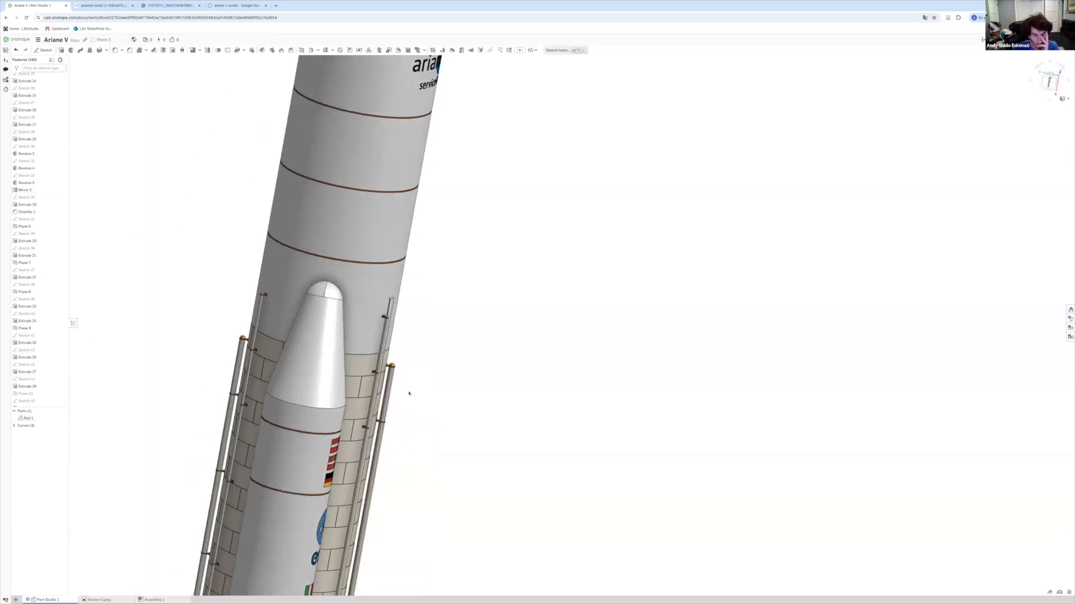
{"action": "scroll", "coordinate": [356, 397], "scroll_direction": "up", "scroll_amount": 10}
{"action": "right_click_drag", "start_coordinate": [355, 397], "coordinate": [291, 445]}
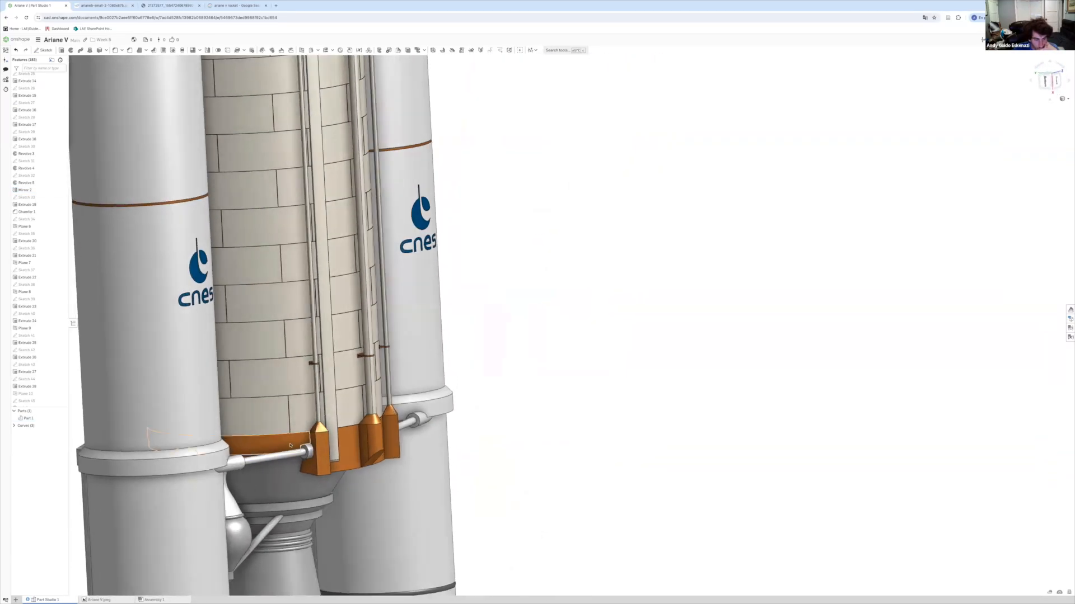
{"action": "scroll", "coordinate": [380, 441], "scroll_direction": "down", "scroll_amount": 3}
{"action": "scroll", "coordinate": [412, 451], "scroll_direction": "up", "scroll_amount": 6}
{"action": "right_click", "coordinate": [162, 414]}
{"action": "left_click", "coordinate": [139, 459]}
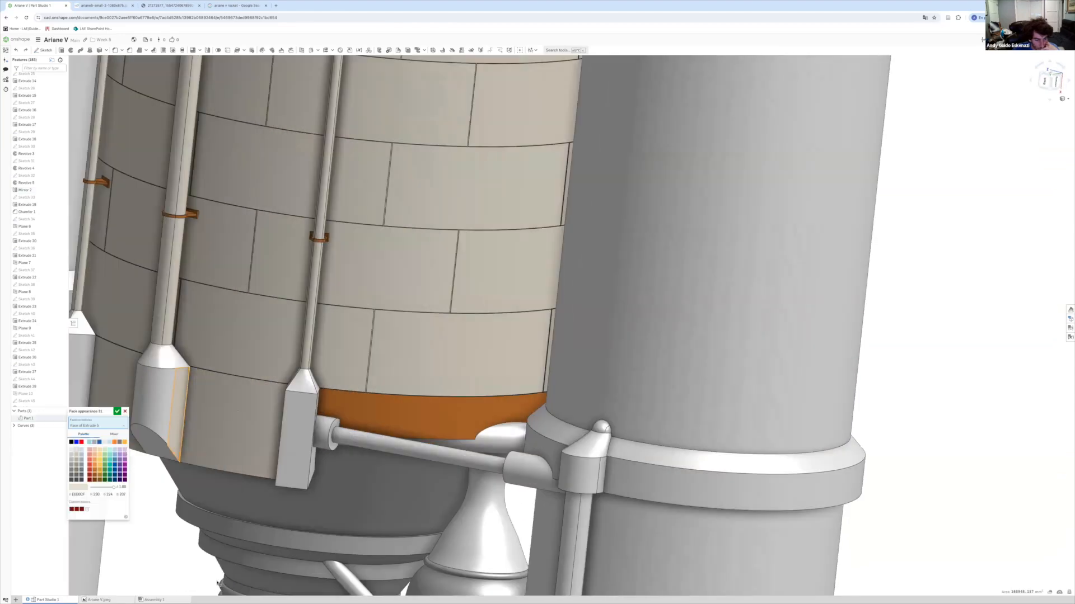
{"action": "scroll", "coordinate": [139, 459], "scroll_direction": "down", "scroll_amount": 8}
{"action": "scroll", "coordinate": [364, 448], "scroll_direction": "up", "scroll_amount": 8}
{"action": "left_click", "coordinate": [442, 389]}
{"action": "left_click", "coordinate": [403, 437]}
Add the remaining mirrored pipe housing faces to the light grey appearance and apply it.
{"action": "right_click_drag", "start_coordinate": [441, 388], "coordinate": [400, 407]}
{"action": "left_click", "coordinate": [601, 437]}
{"action": "scroll", "coordinate": [783, 403], "scroll_direction": "down", "scroll_amount": 5}
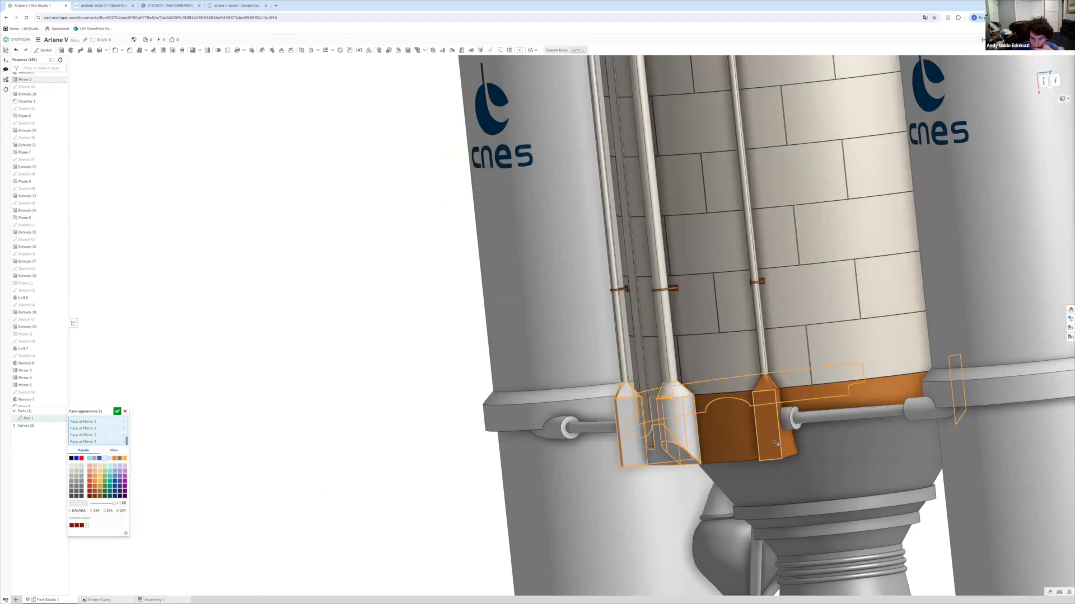
{"action": "scroll", "coordinate": [790, 401], "scroll_direction": "up", "scroll_amount": 5}
{"action": "right_click_drag", "start_coordinate": [683, 361], "coordinate": [660, 411]}
{"action": "left_click", "coordinate": [751, 389]}
{"action": "scroll", "coordinate": [739, 392], "scroll_direction": "down", "scroll_amount": 6}
{"action": "right_click_drag", "start_coordinate": [482, 417], "coordinate": [528, 461]}
{"action": "key", "text": "Return"}
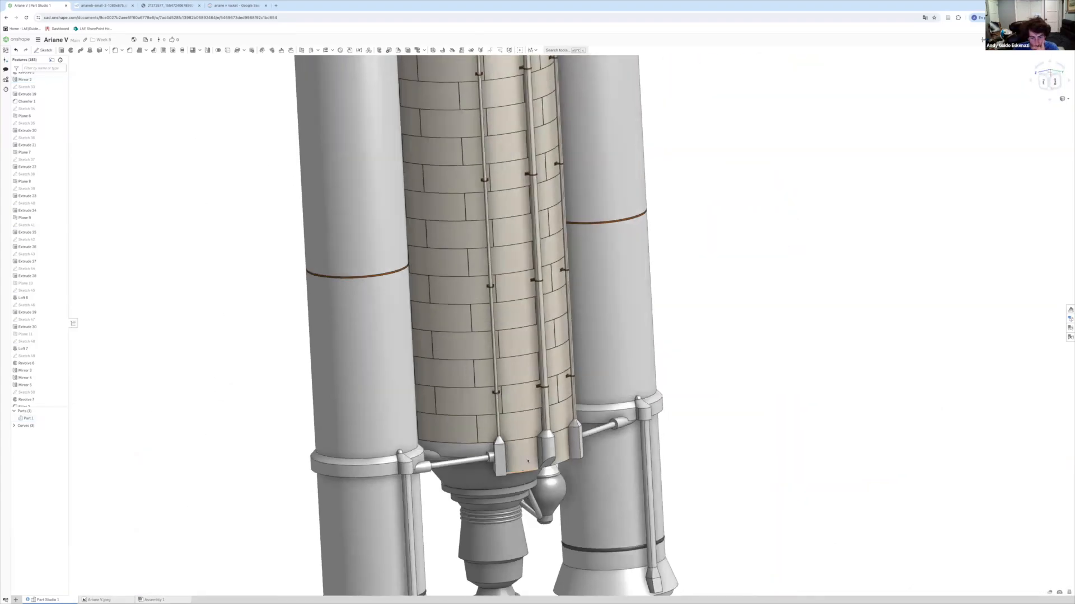
{"action": "scroll", "coordinate": [307, 473], "scroll_direction": "down", "scroll_amount": 5}
{"action": "right_click_drag", "start_coordinate": [381, 411], "coordinate": [163, 432]}
{"action": "left_click", "coordinate": [117, 411]}
{"action": "scroll", "coordinate": [385, 501], "scroll_direction": "down", "scroll_amount": 3}
{"action": "right_click_drag", "start_coordinate": [385, 500], "coordinate": [340, 541]}
{"action": "scroll", "coordinate": [300, 540], "scroll_direction": "up", "scroll_amount": 5}
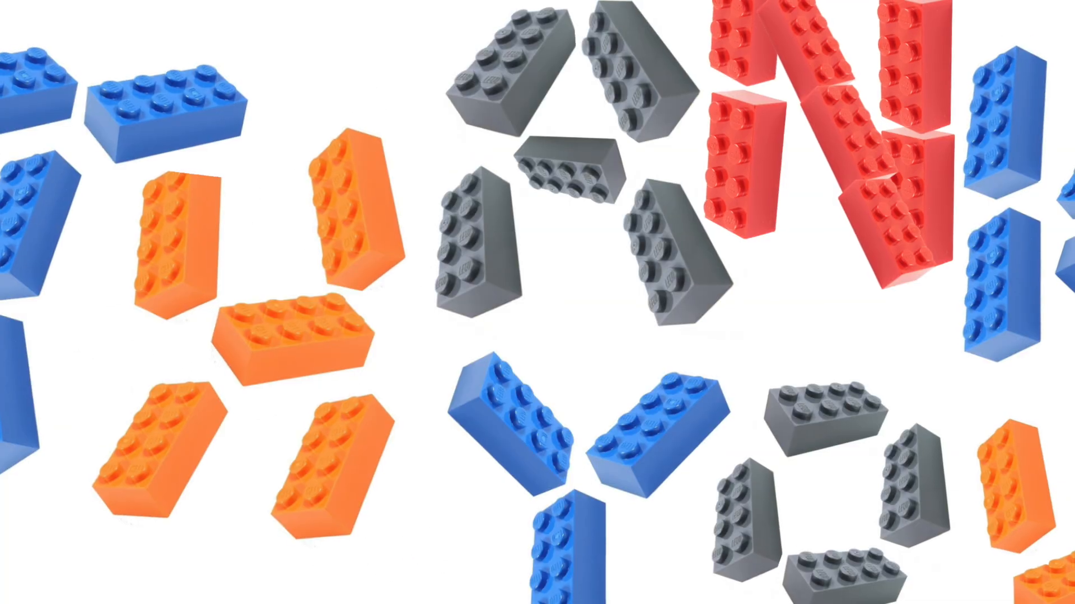